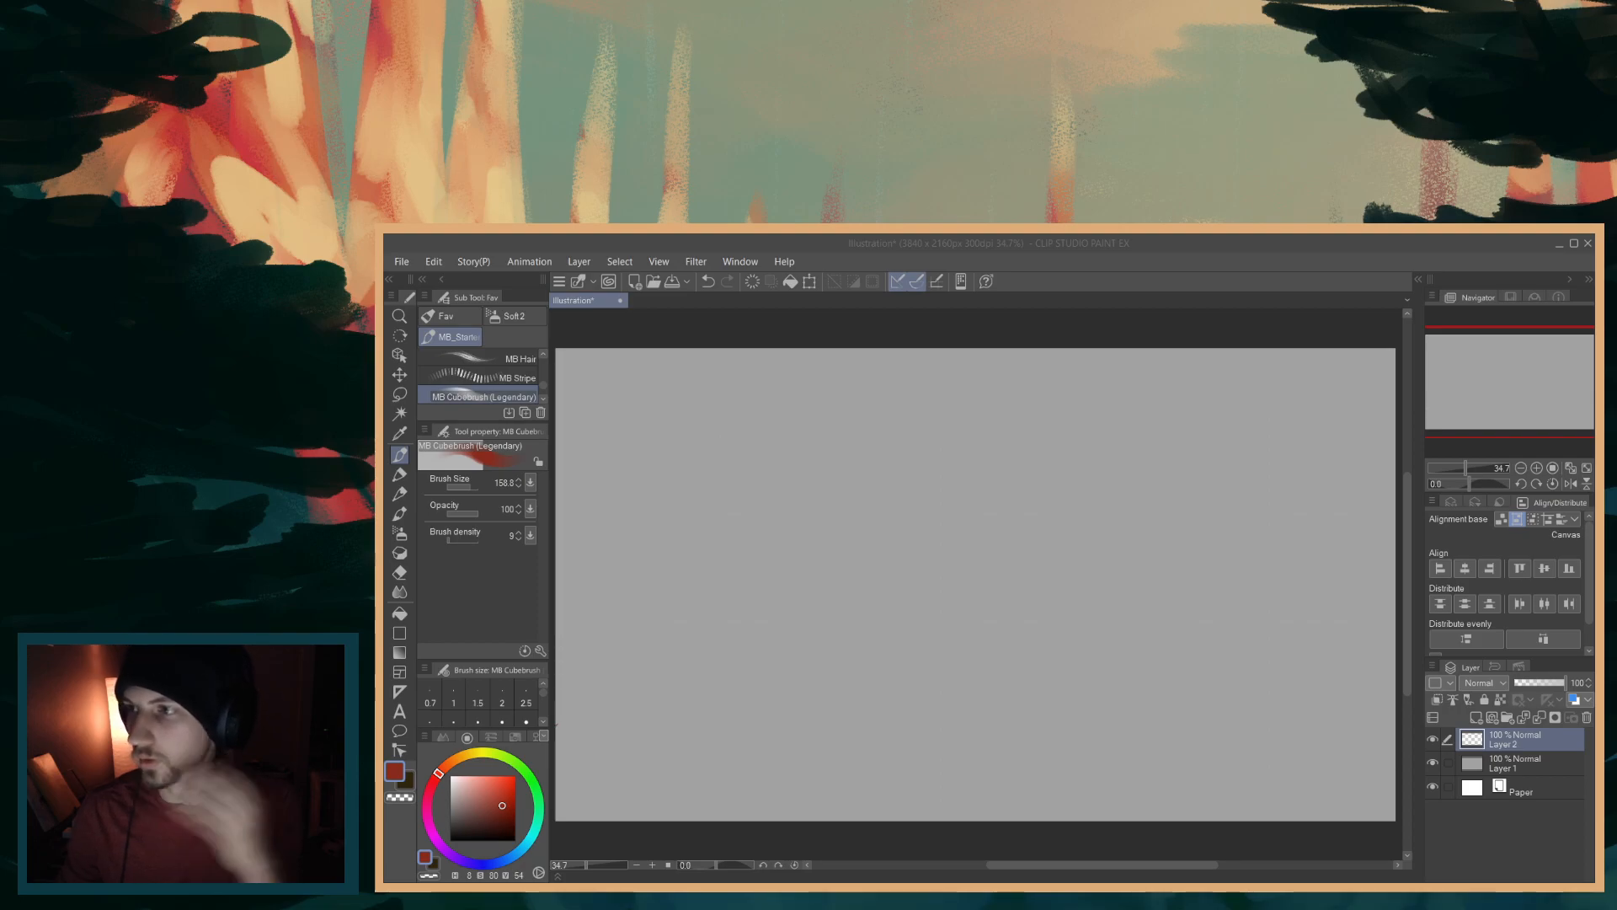
- Set the drawing colour to black and the MB Cubebrush (Legendary) brush size to 16.3
left_click_drag(1041, 866, 1036, 865)
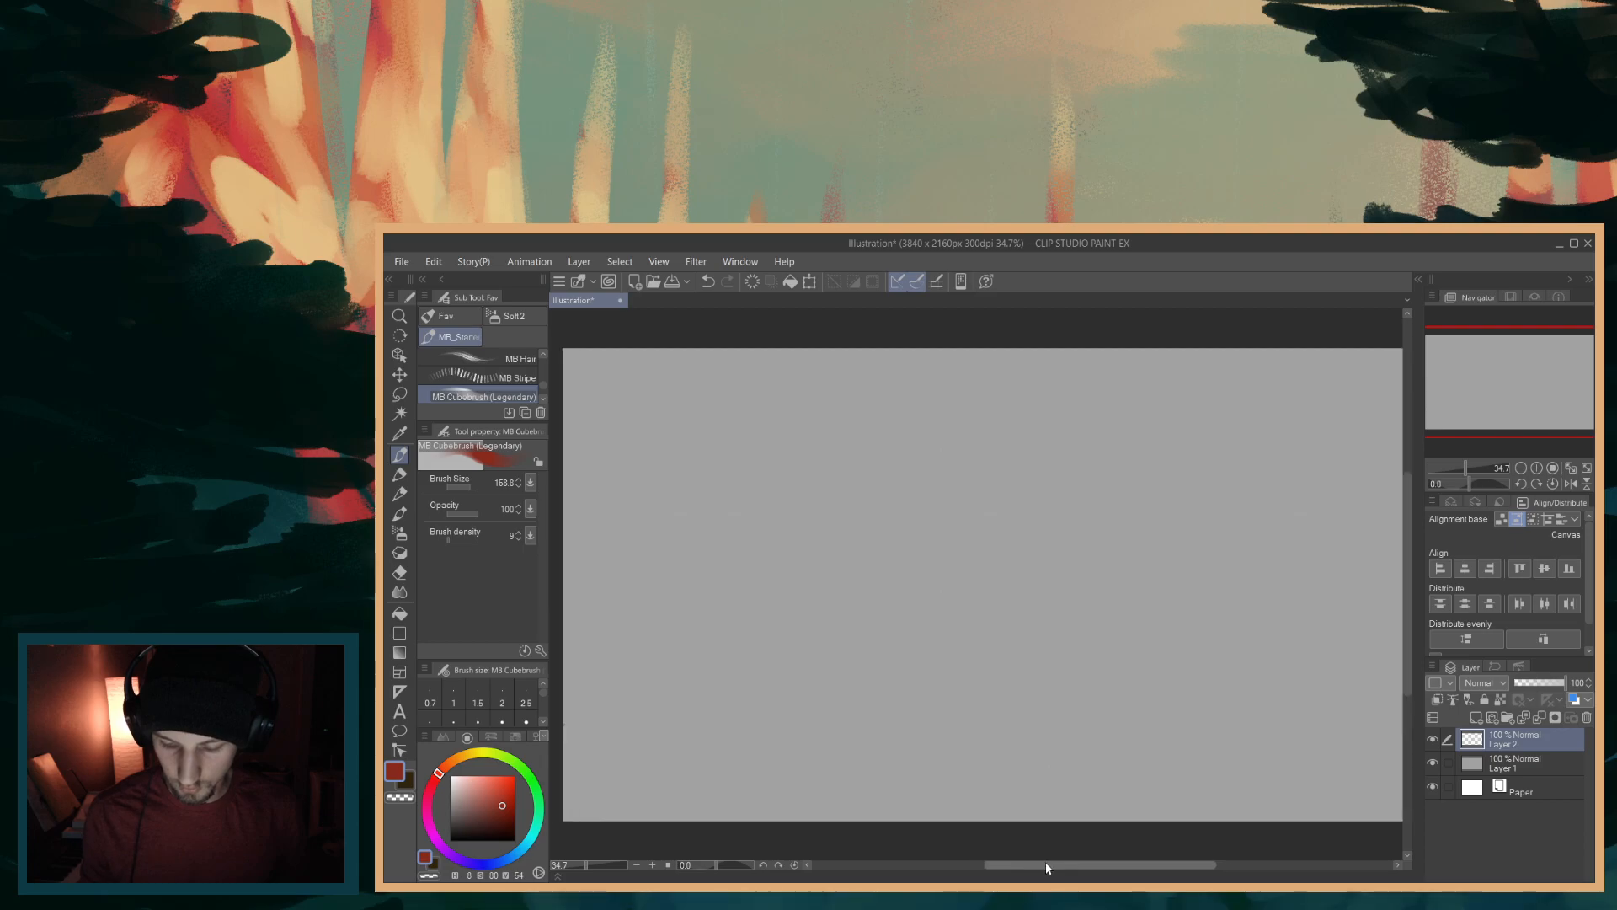
left_click_drag(503, 804, 515, 841)
left_click_drag(671, 471, 671, 469)
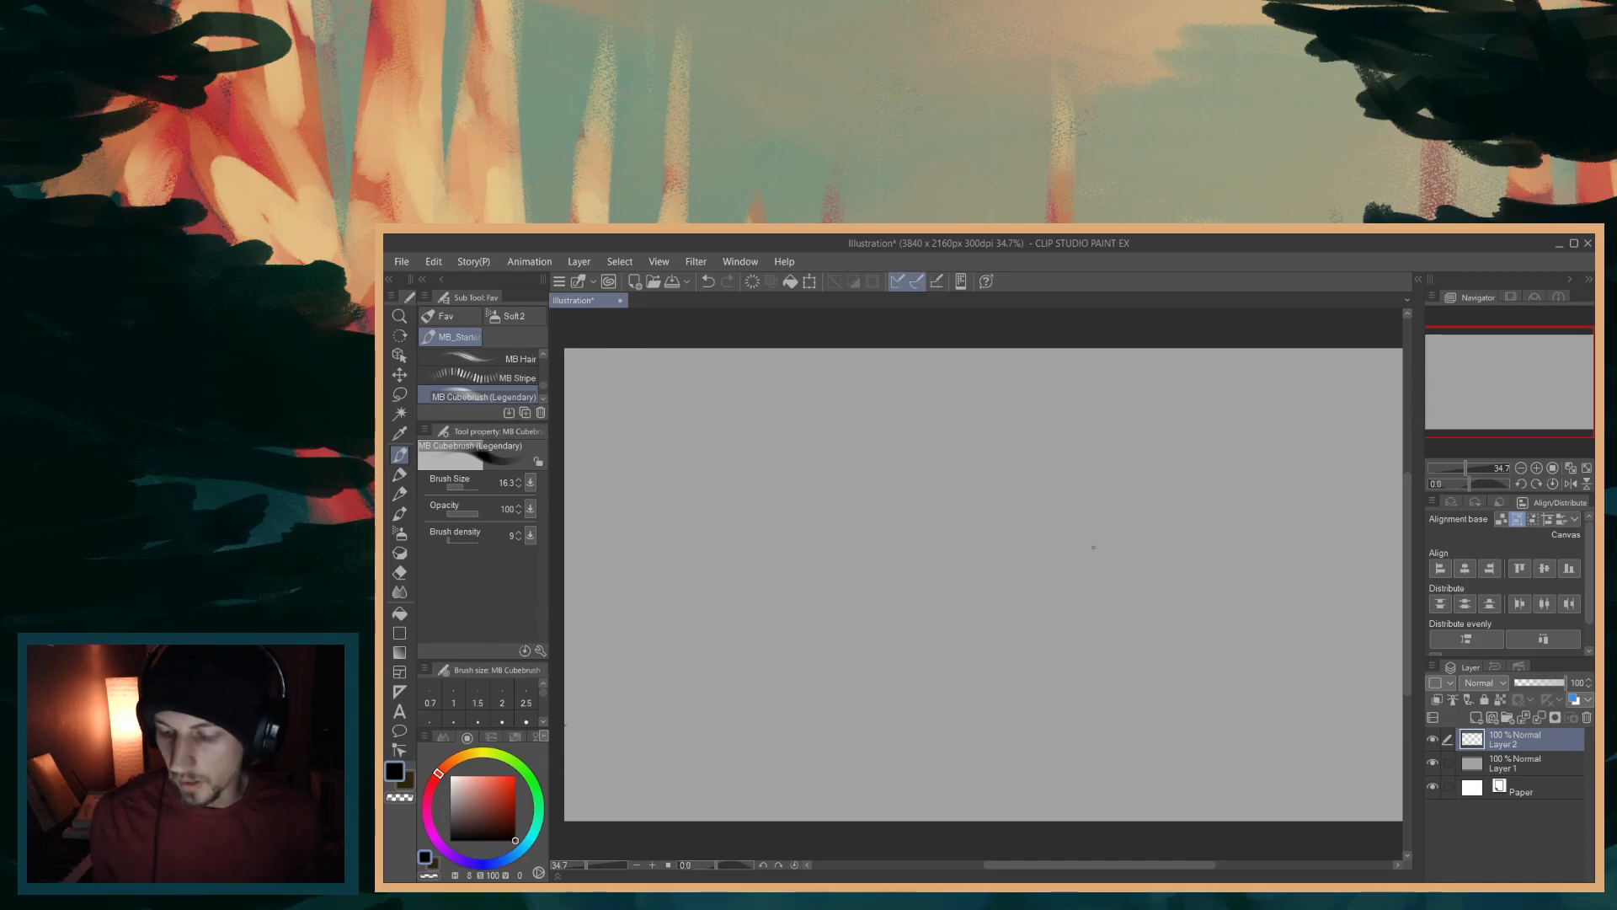
left_click_drag(1029, 863, 1029, 866)
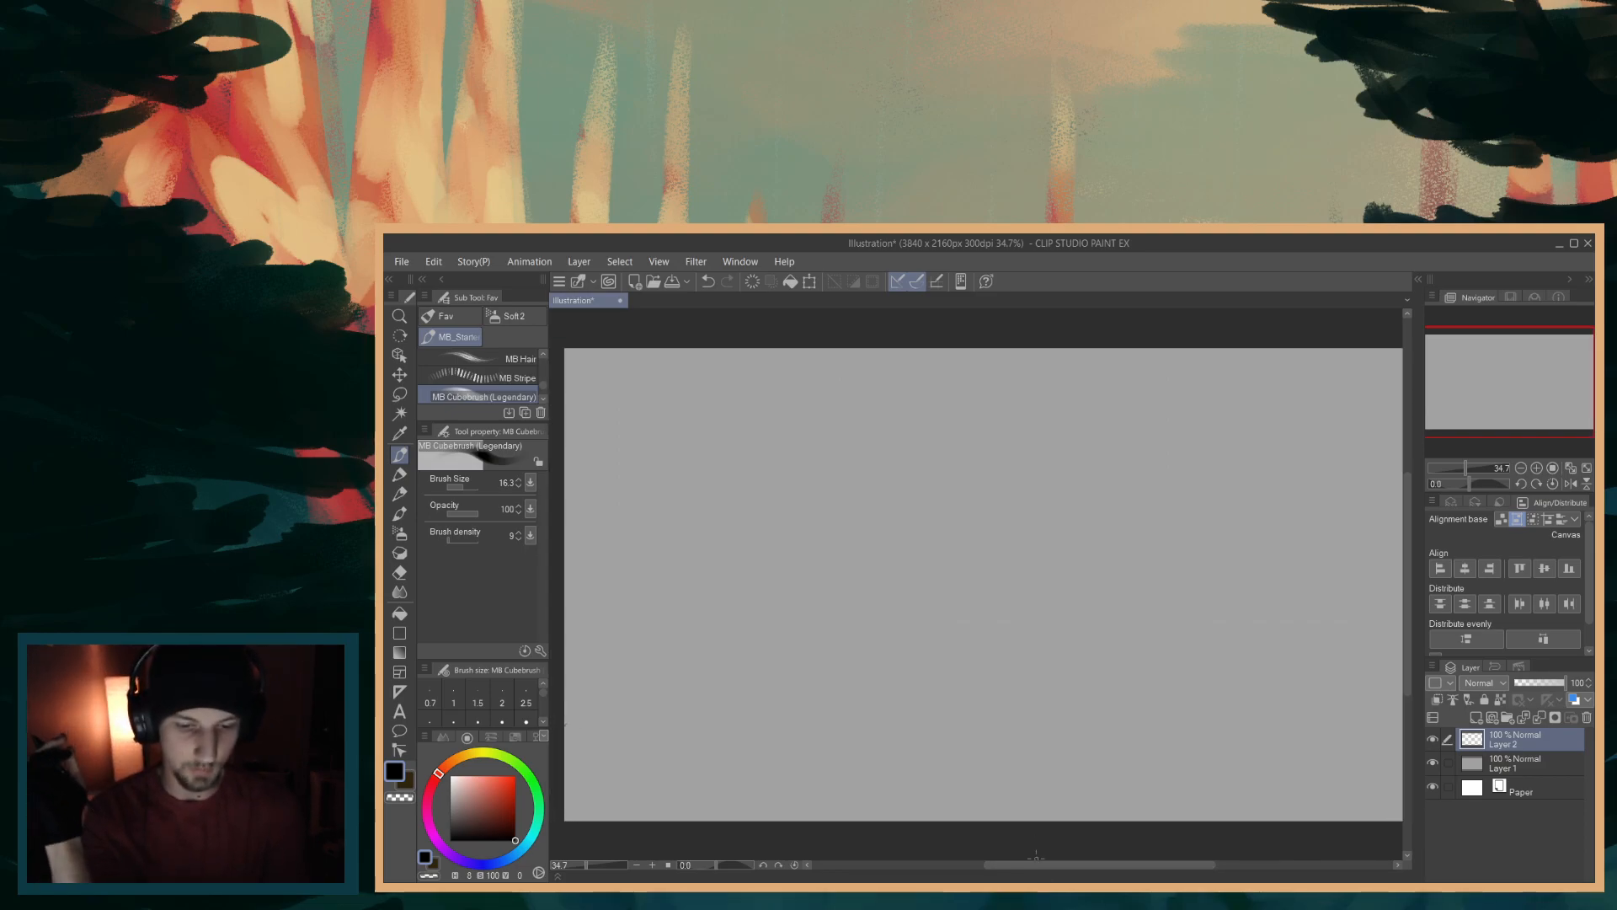
left_click_drag(1149, 863, 1153, 864)
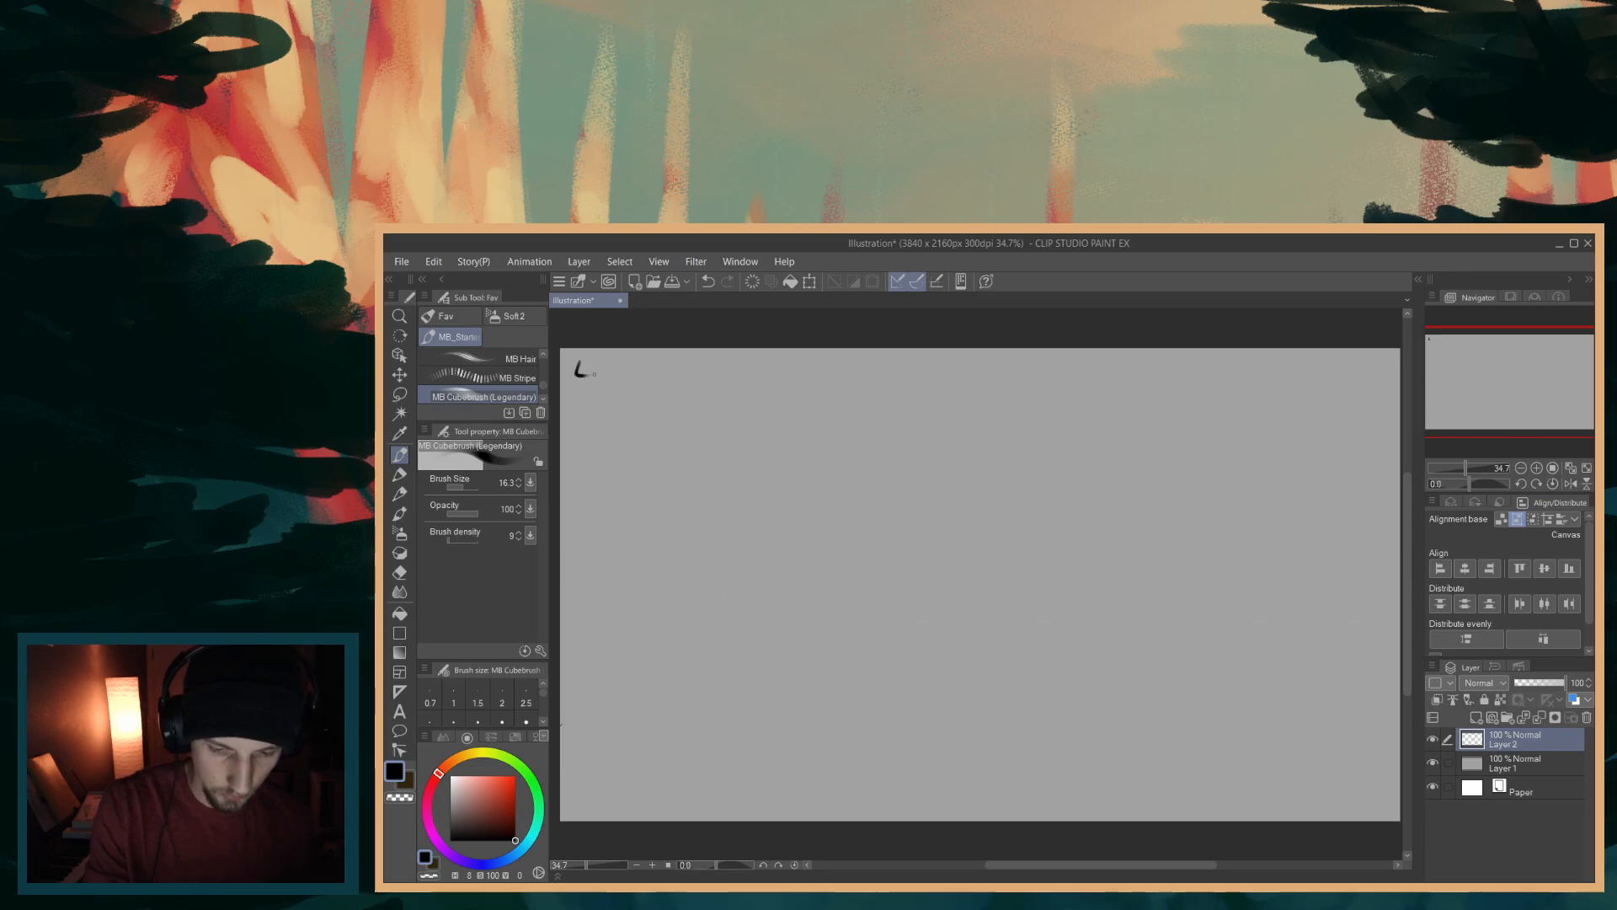
- Undo the trial lettering and switch to the Hard round brush in the Fav group
mouse_move(617, 372)
left_mouse_down()
mouse_move(541, 390)
mouse_move(542, 364)
mouse_move(534, 381)
mouse_move(645, 431)
left_mouse_up()
key("ctrl+z")
left_click(469, 319)
key("ctrl+z")
key("ctrl+z")
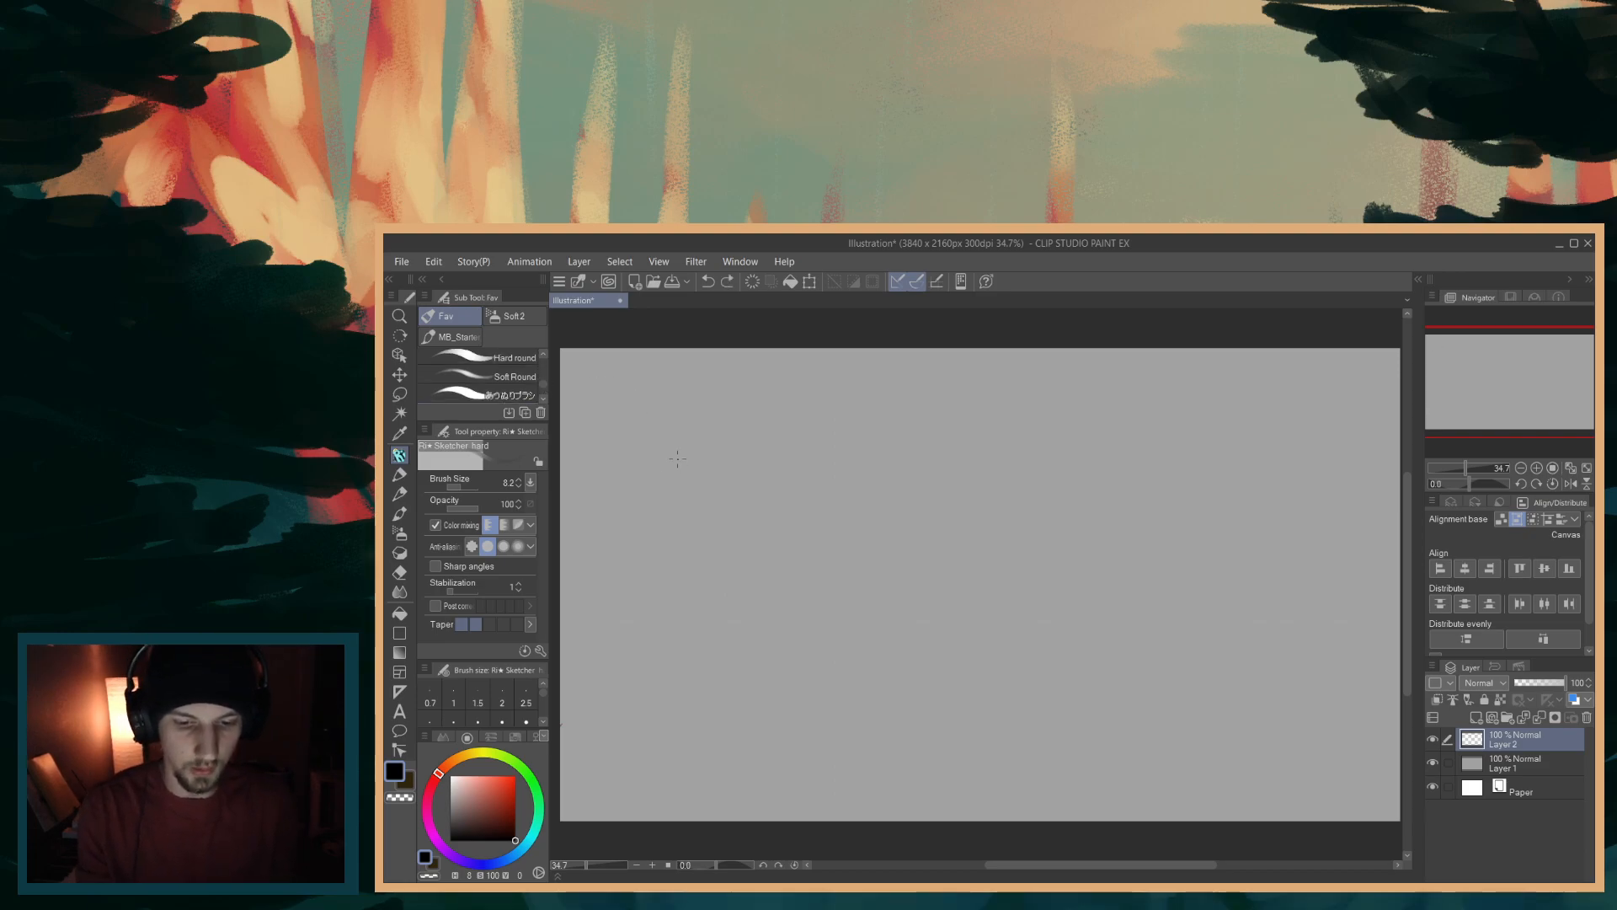
left_click(471, 358)
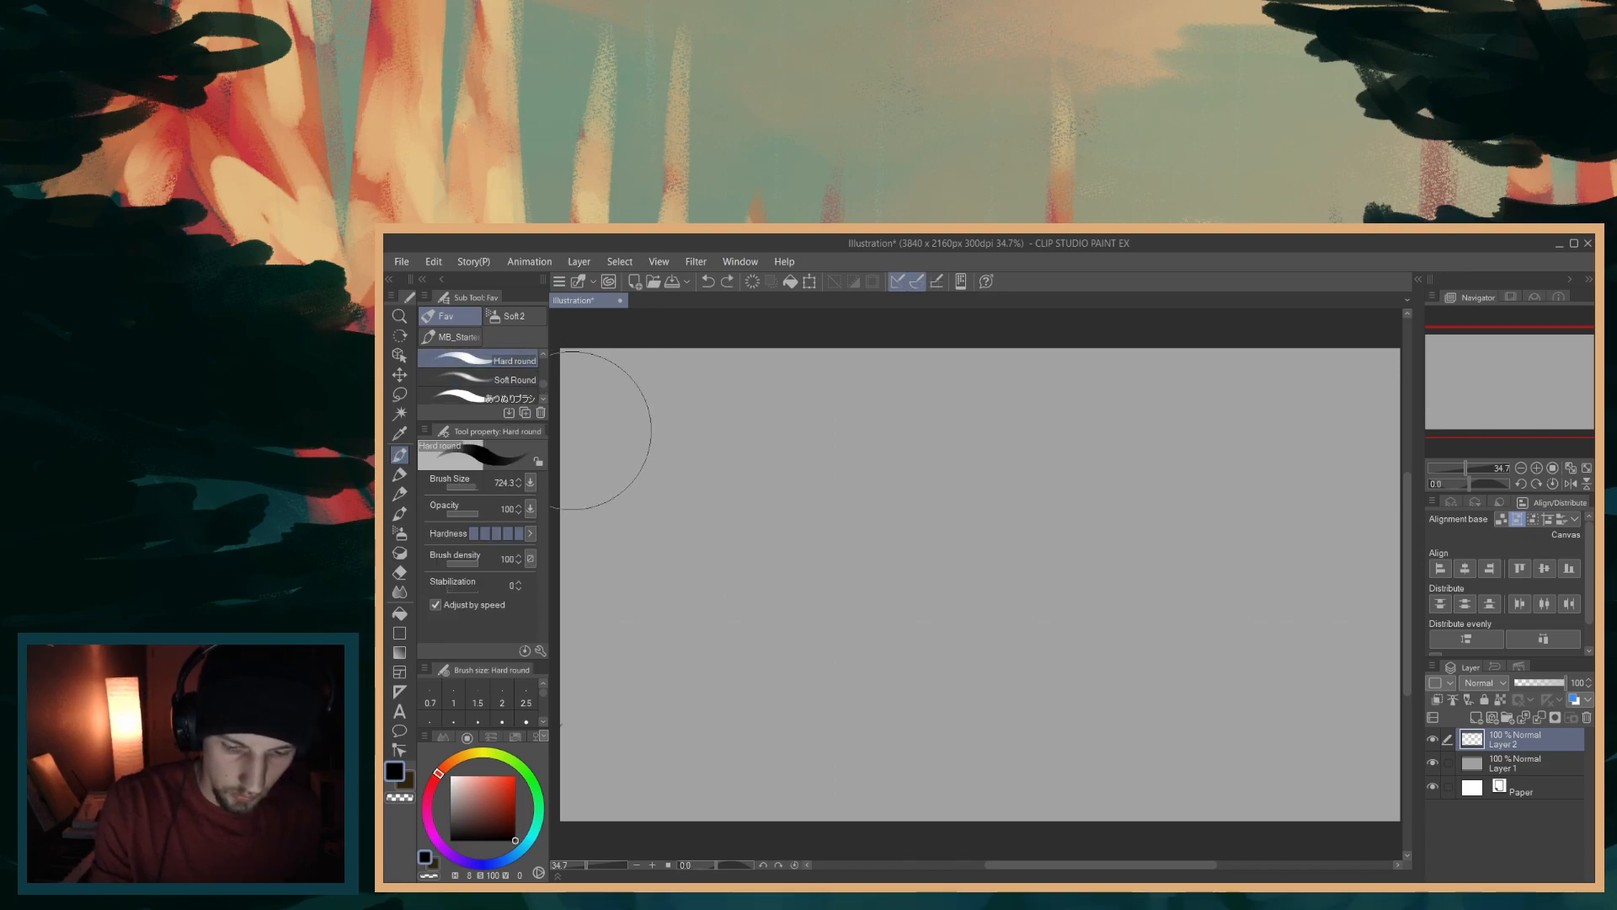
- Undo the test stroke, reduce the brush size and handwrite "Landscape:" in the canvas's upper-left corner
mouse_move(729, 395)
left_mouse_down()
mouse_move(681, 443)
mouse_move(729, 402)
left_mouse_up()
left_click_drag(614, 411, 726, 480)
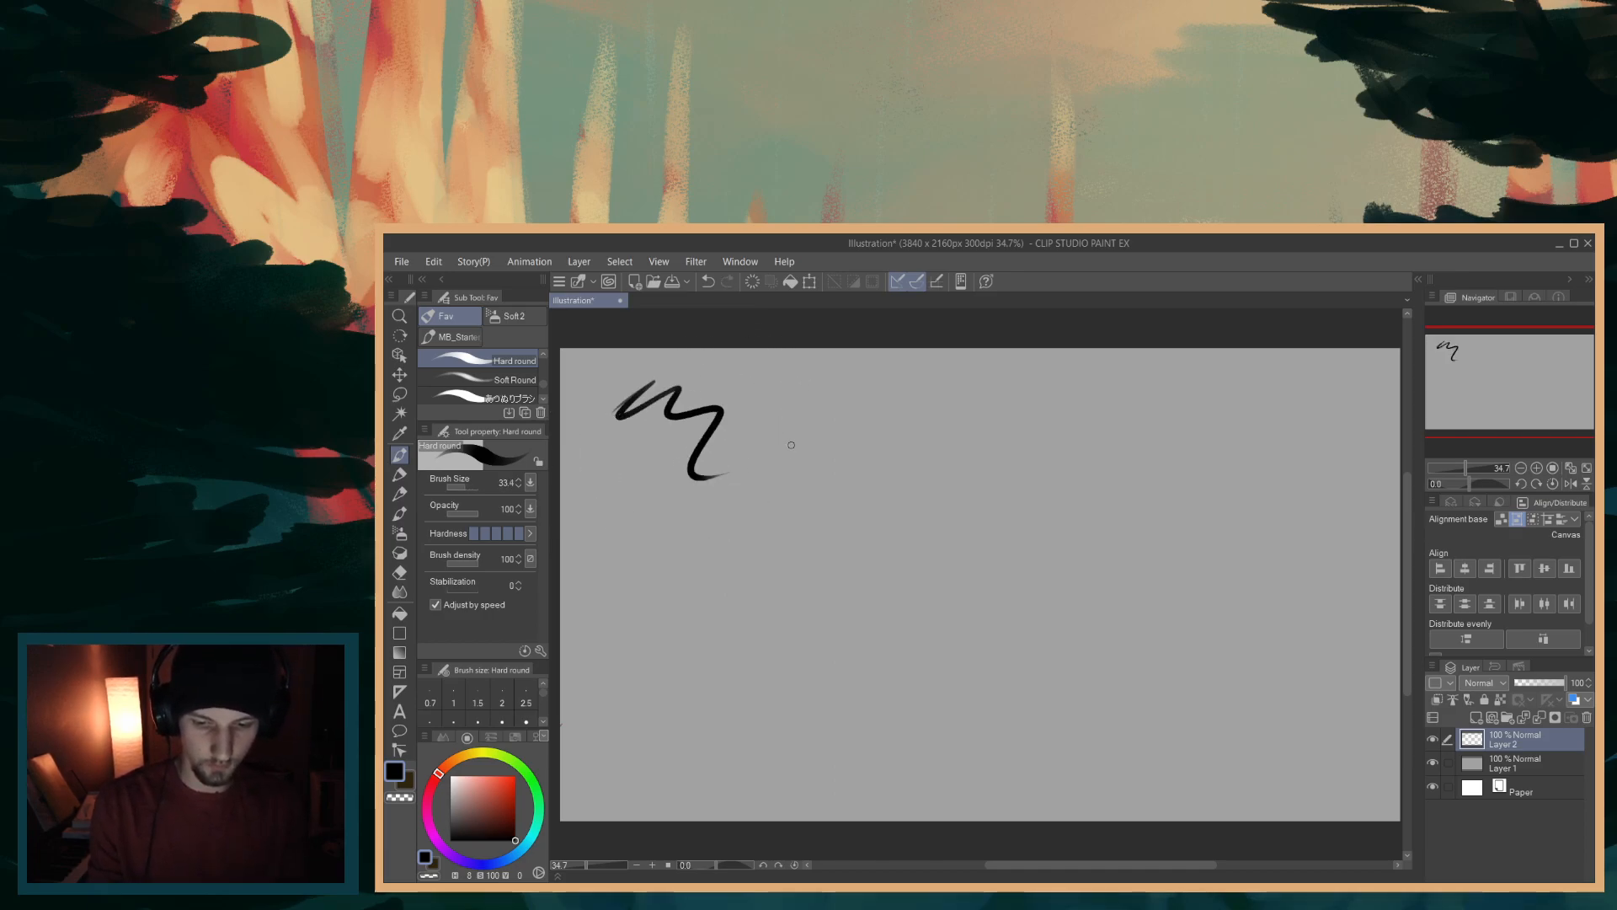
key("ctrl+z")
left_click_drag(632, 375, 595, 382)
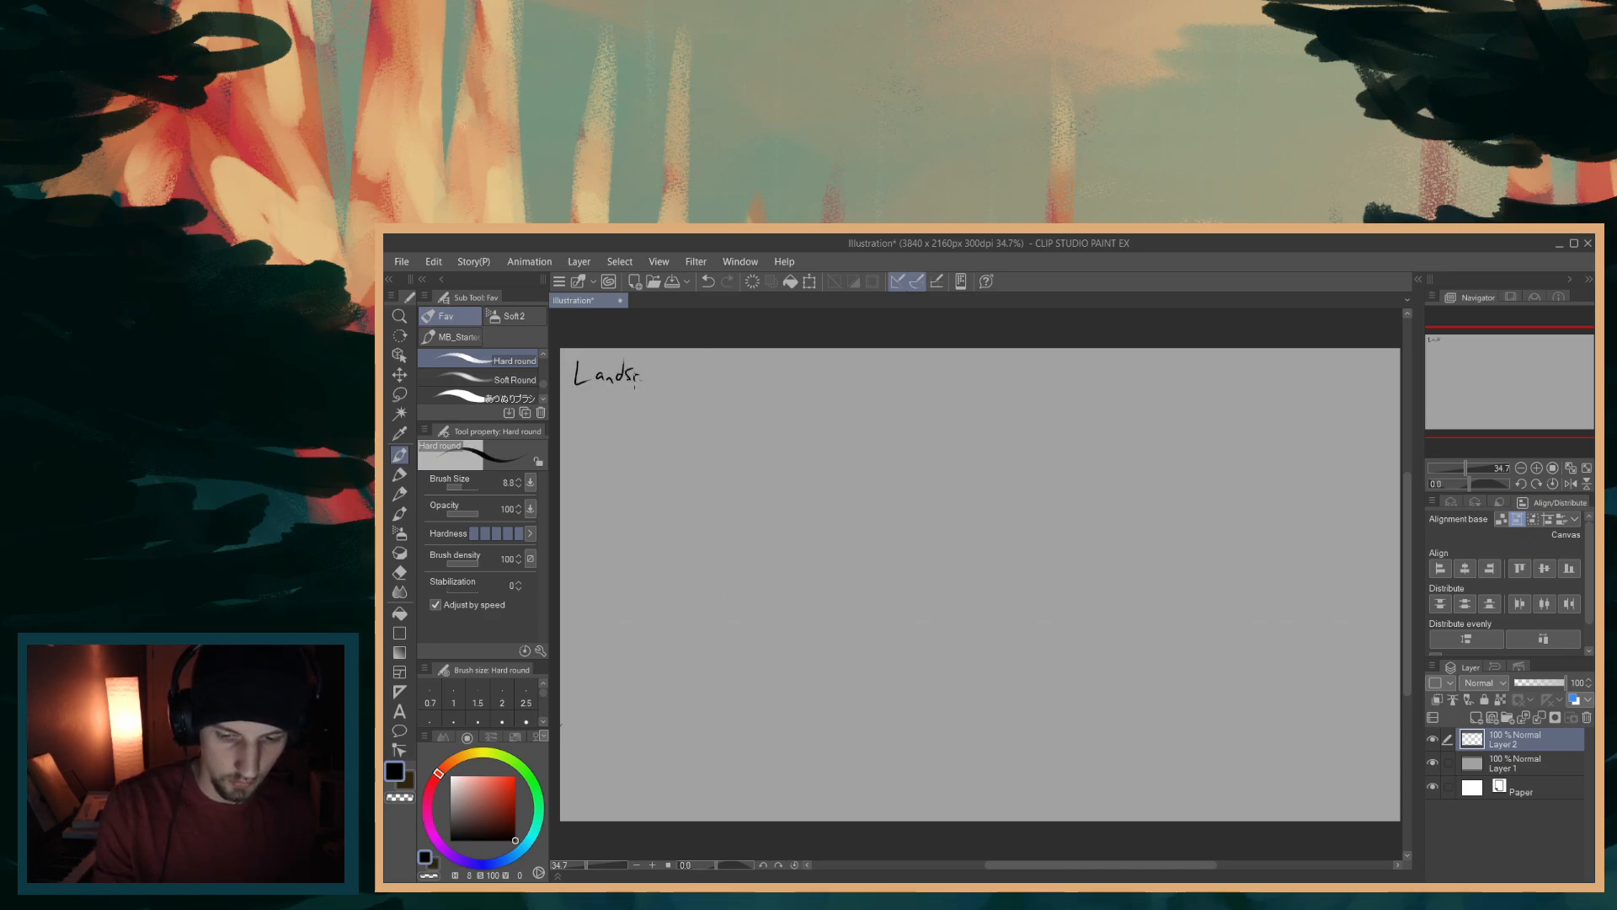
left_click_drag(655, 371, 663, 375)
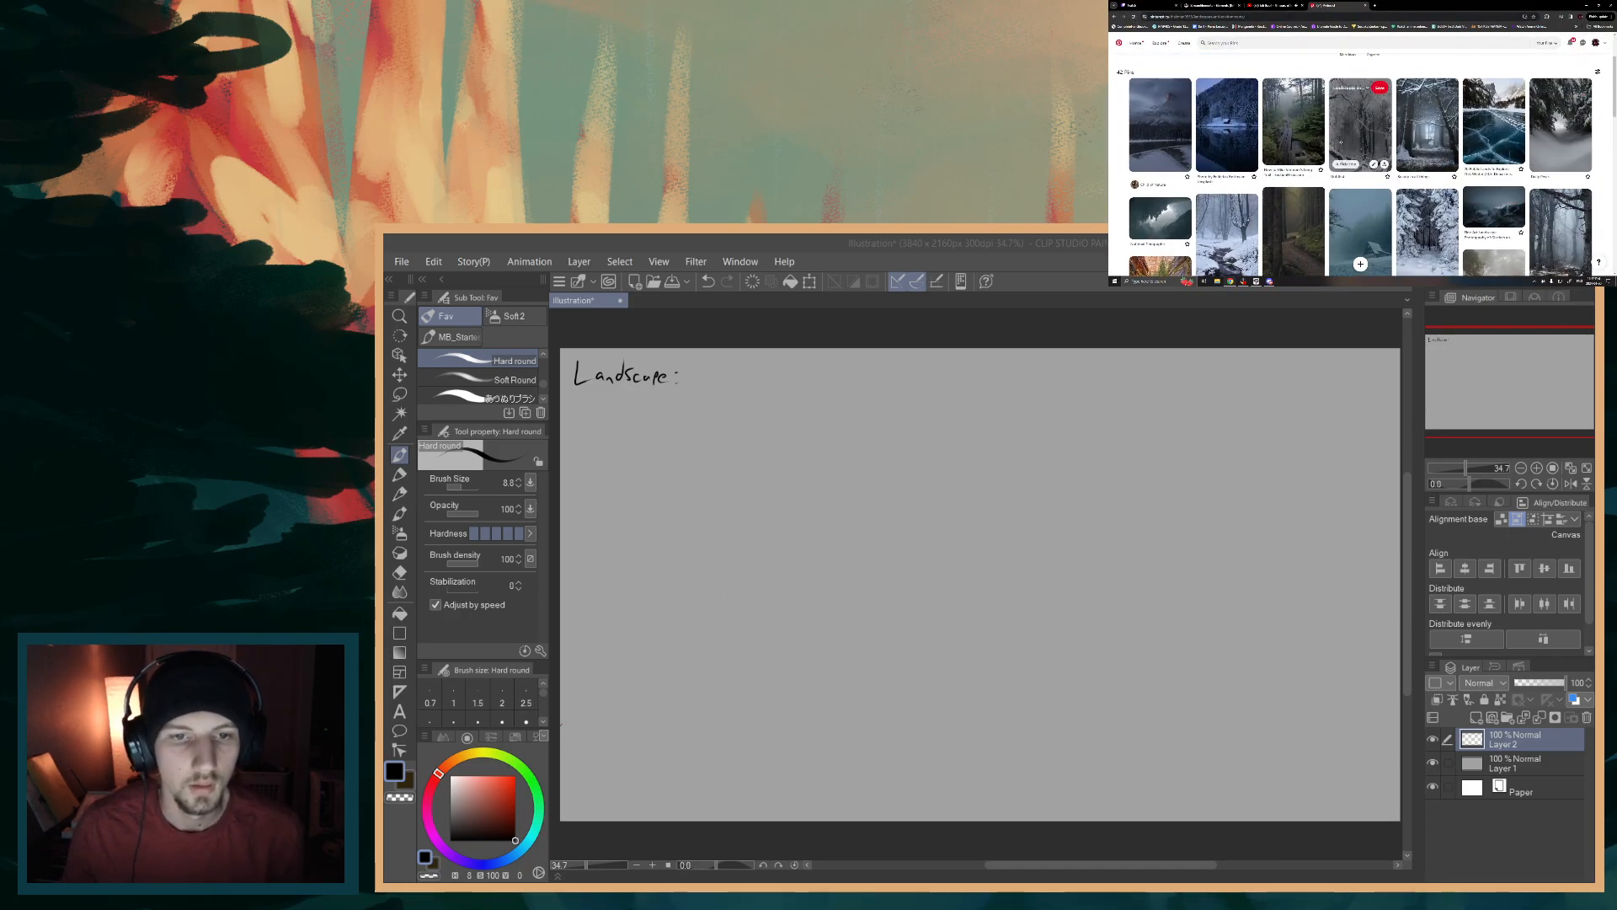
- In the Pinterest browser window, look over the dark and snowy forest pins at the start of the landscape board
scroll(1360, 165, "down", 3)
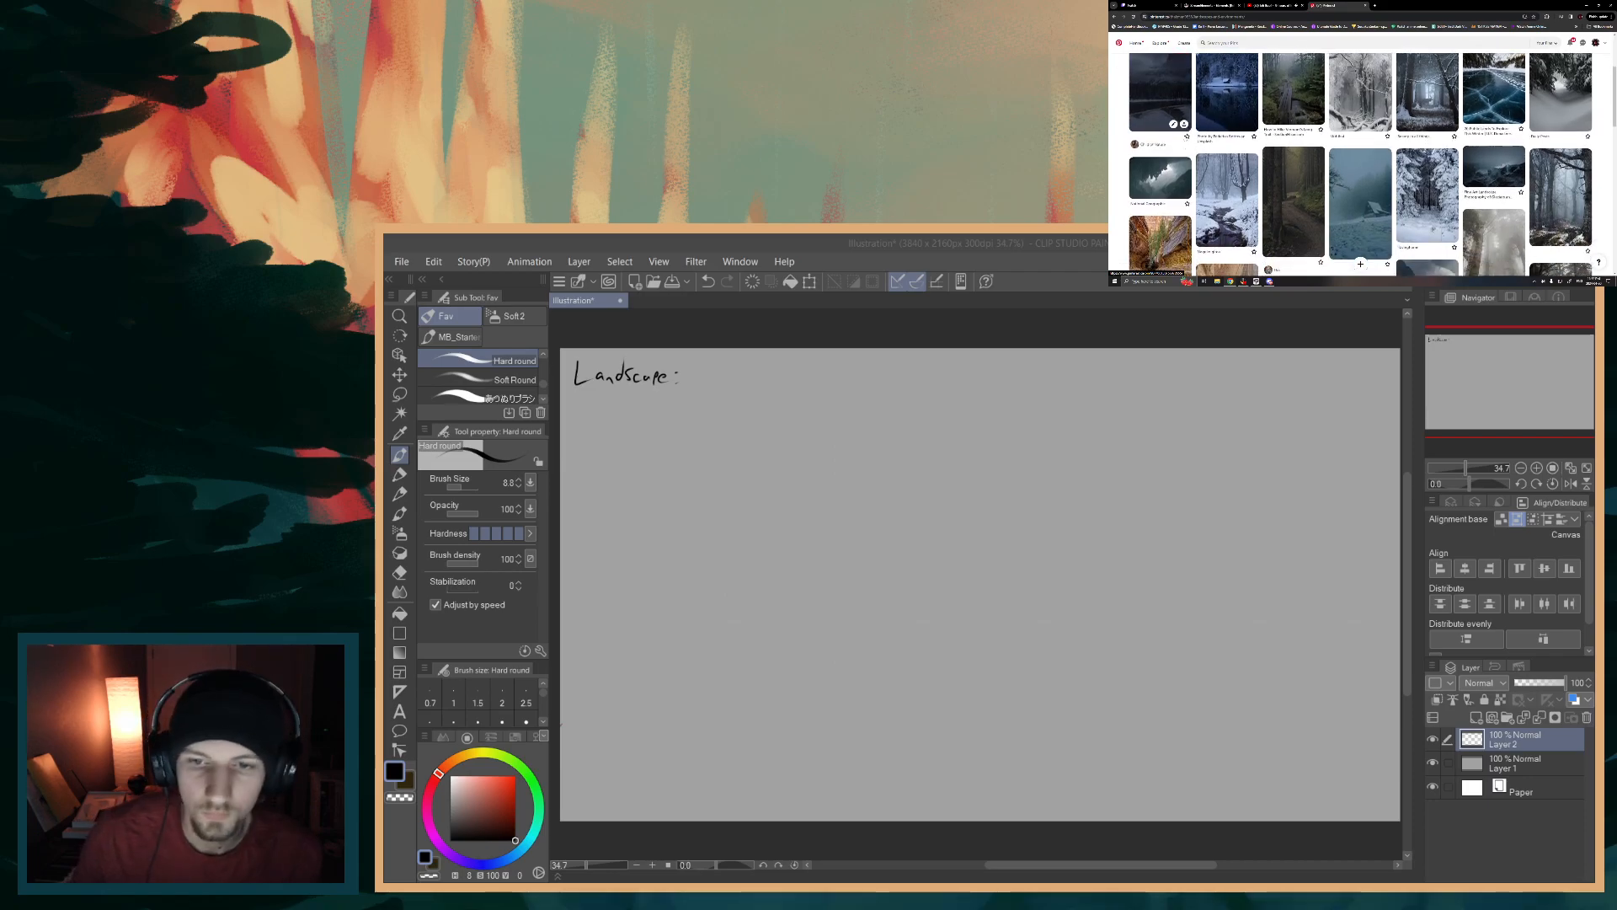
scroll(1360, 165, "down", 2)
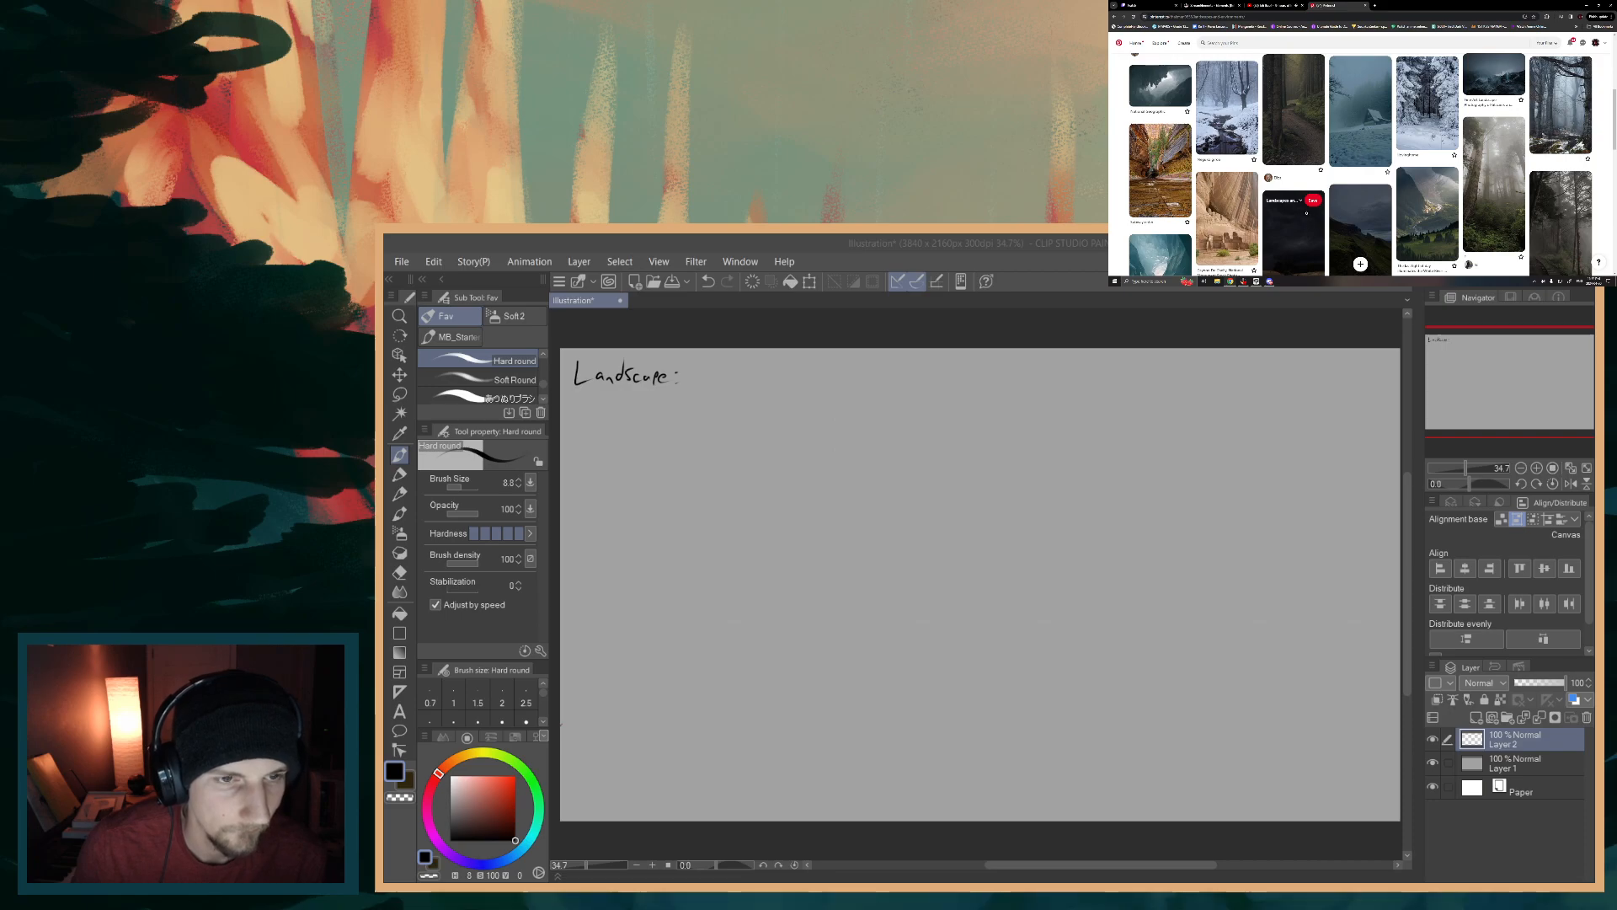
scroll(1307, 212, "up", 2)
scroll(1307, 212, "up", 3)
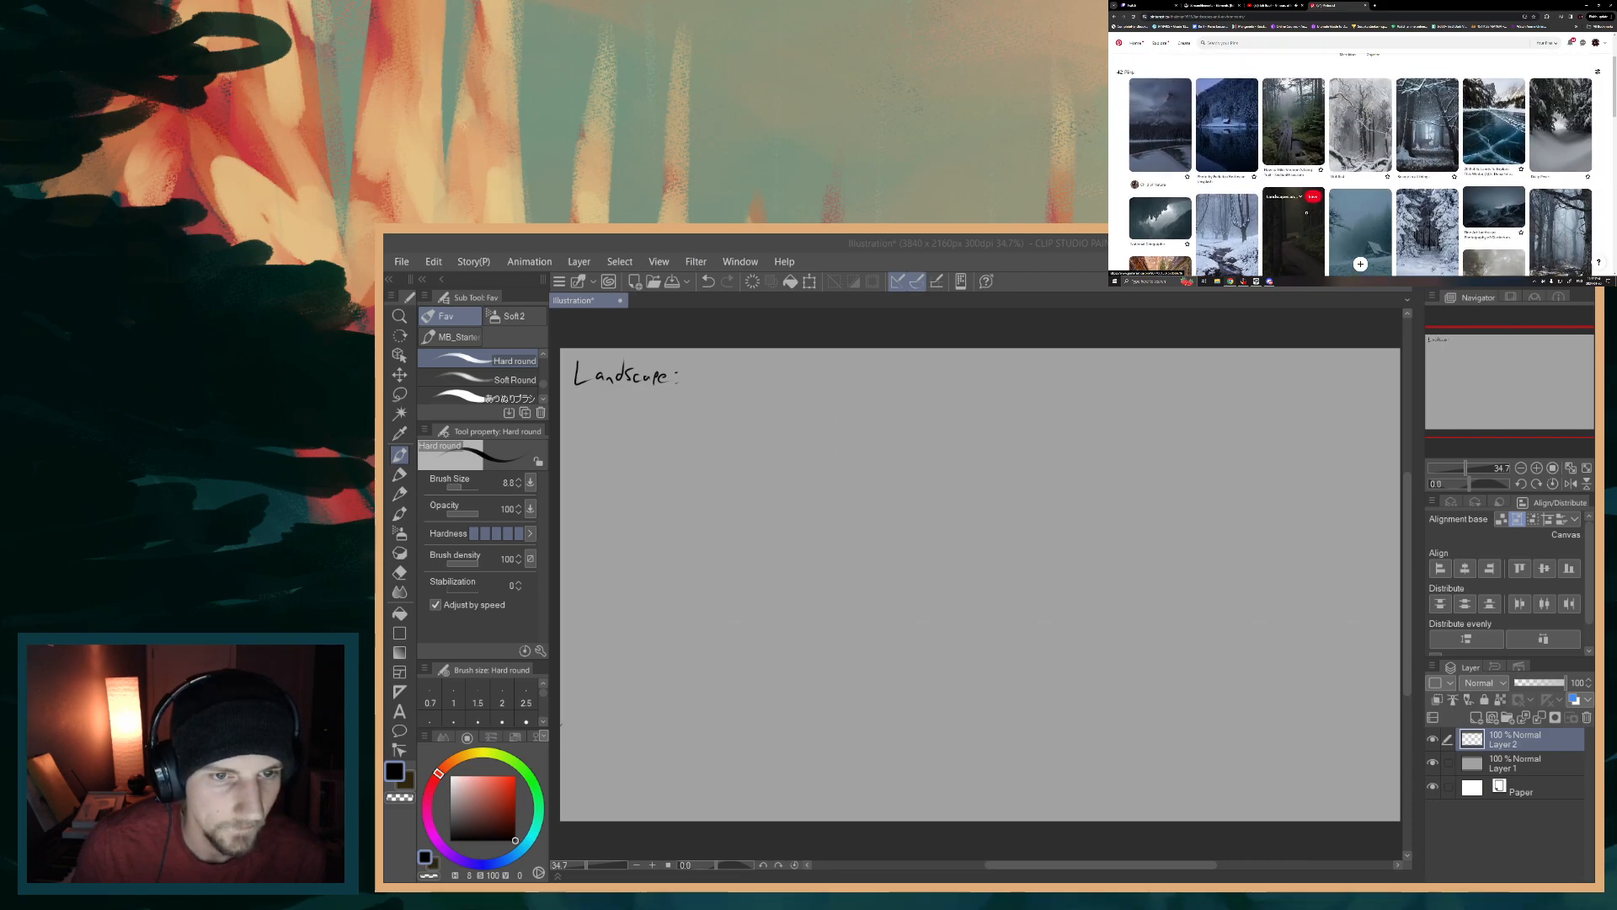
scroll(1324, 212, "down", 1)
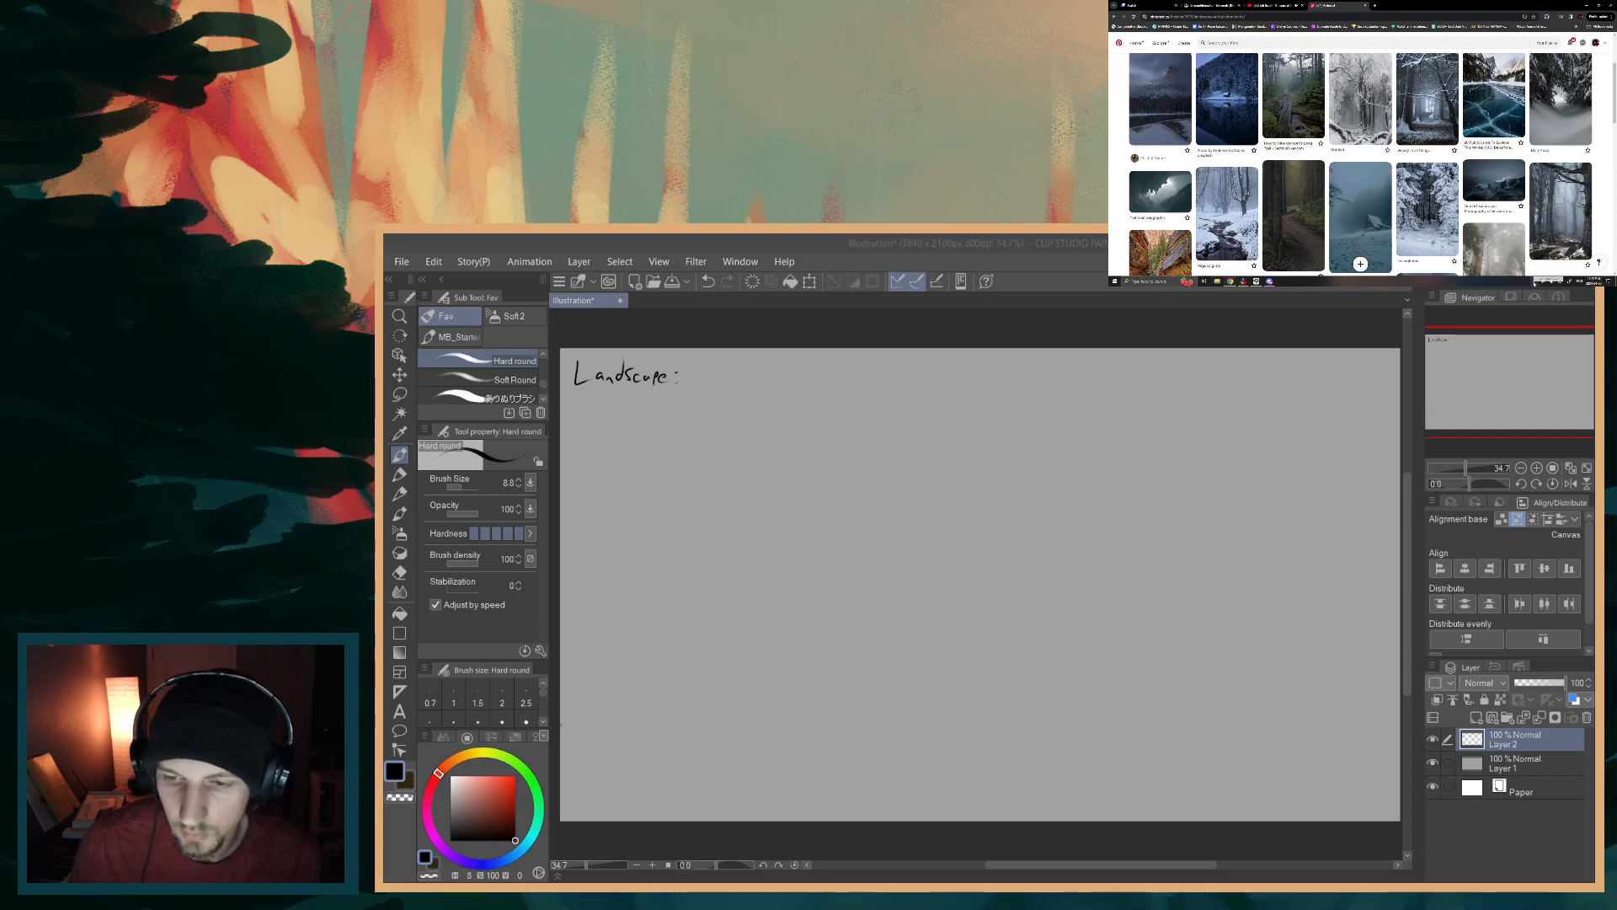
- Open an empty reference-image board application and move its window clear of the Pinterest page
left_click(1115, 281)
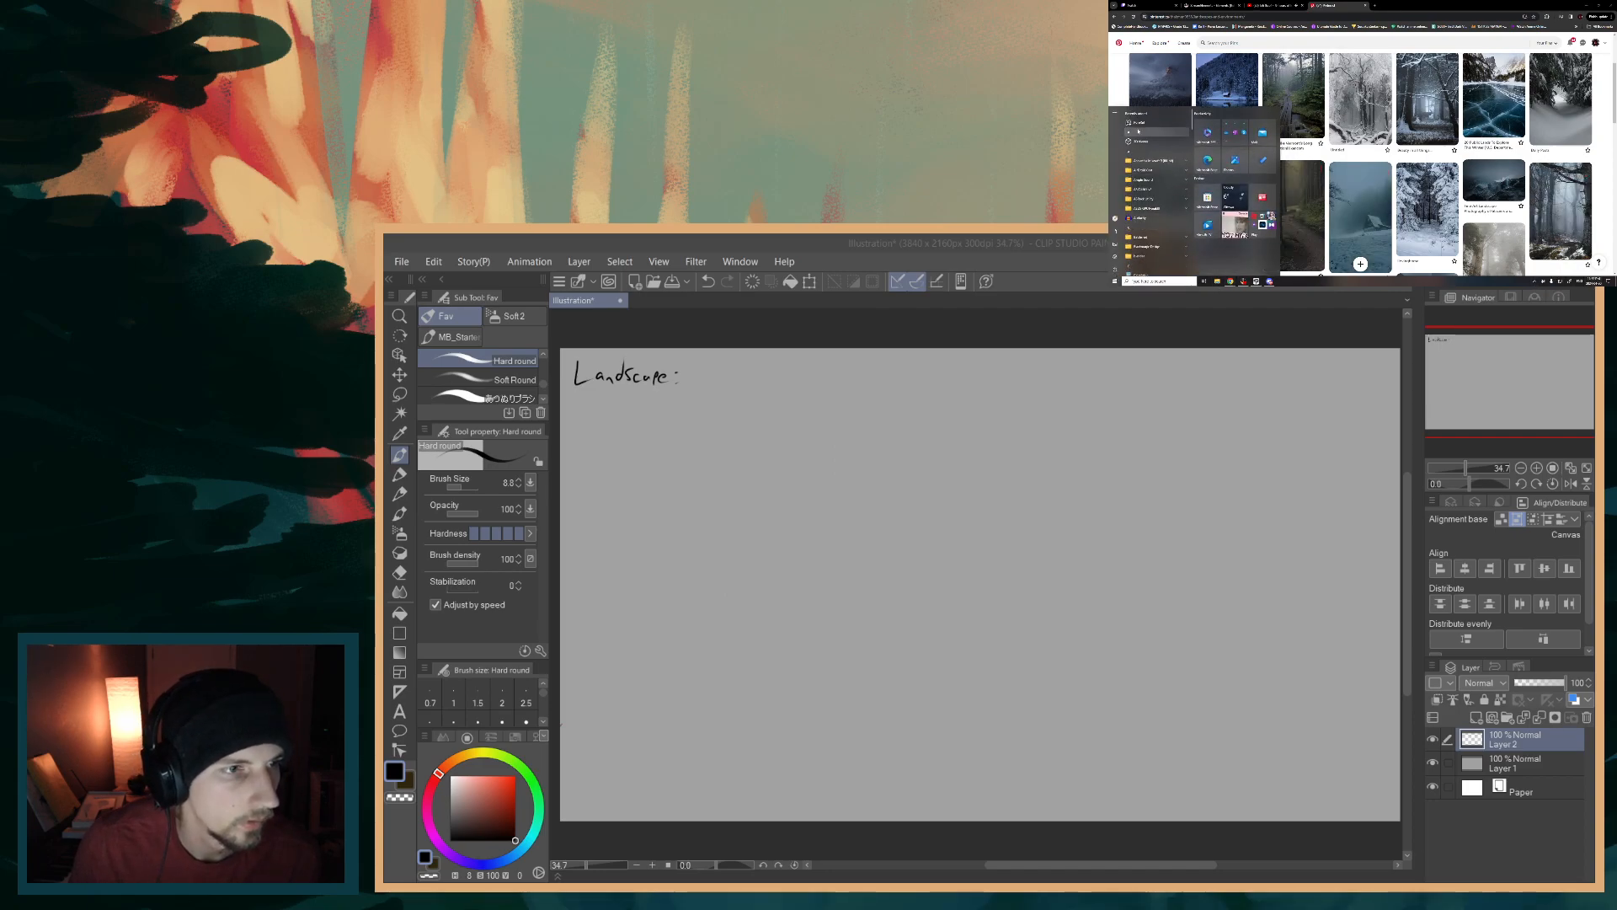
left_click(1159, 127)
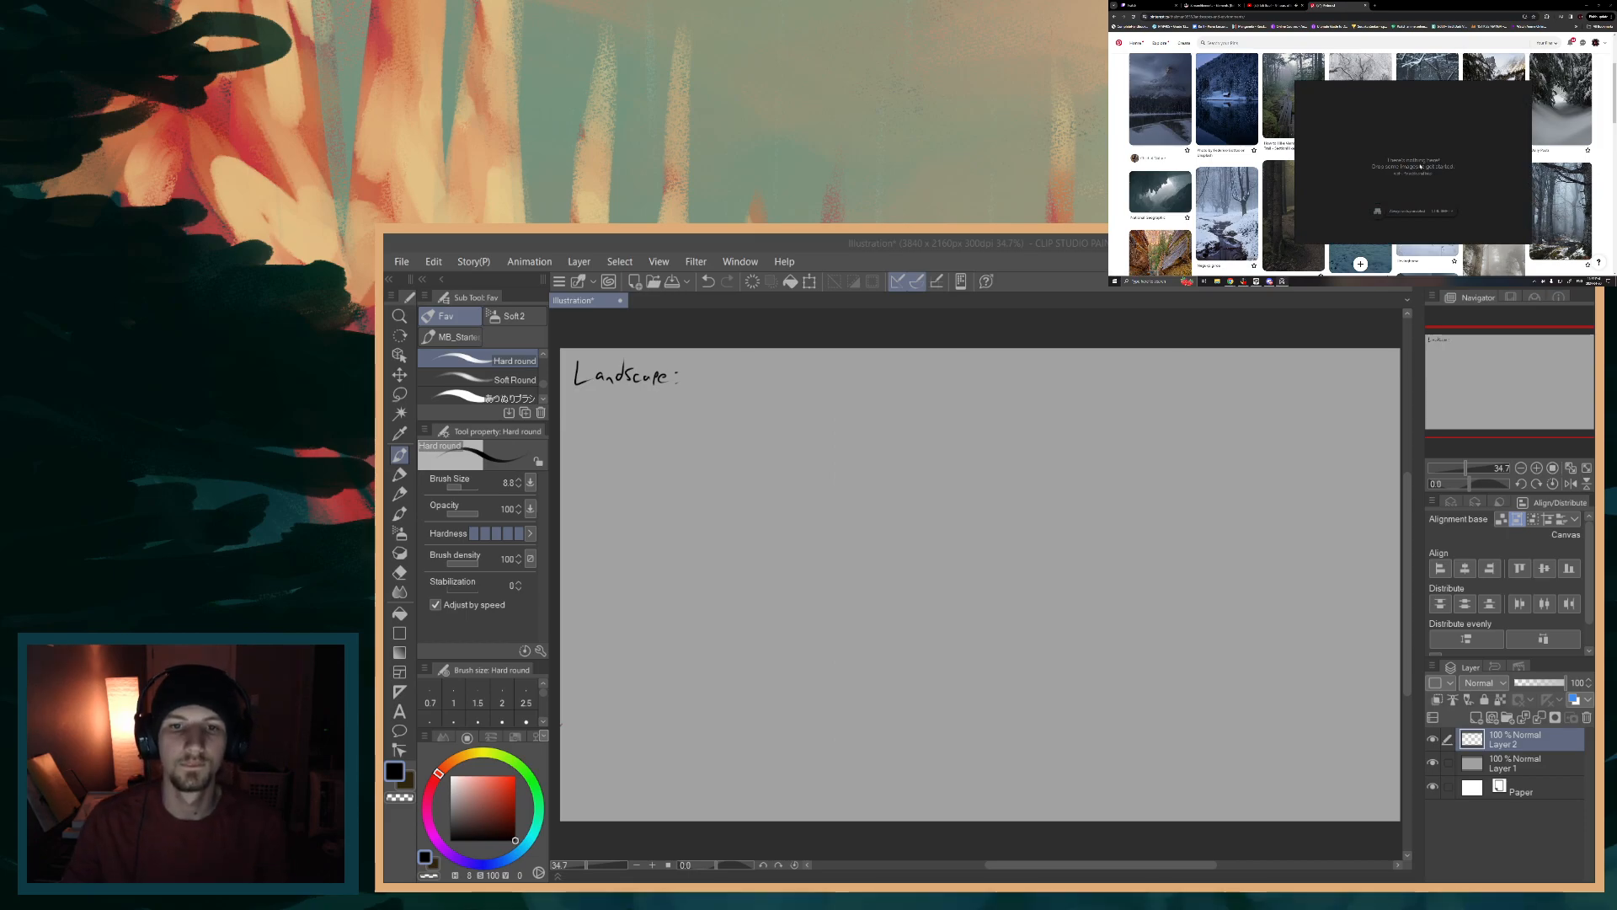
left_click_drag(1463, 124, 1612, 194)
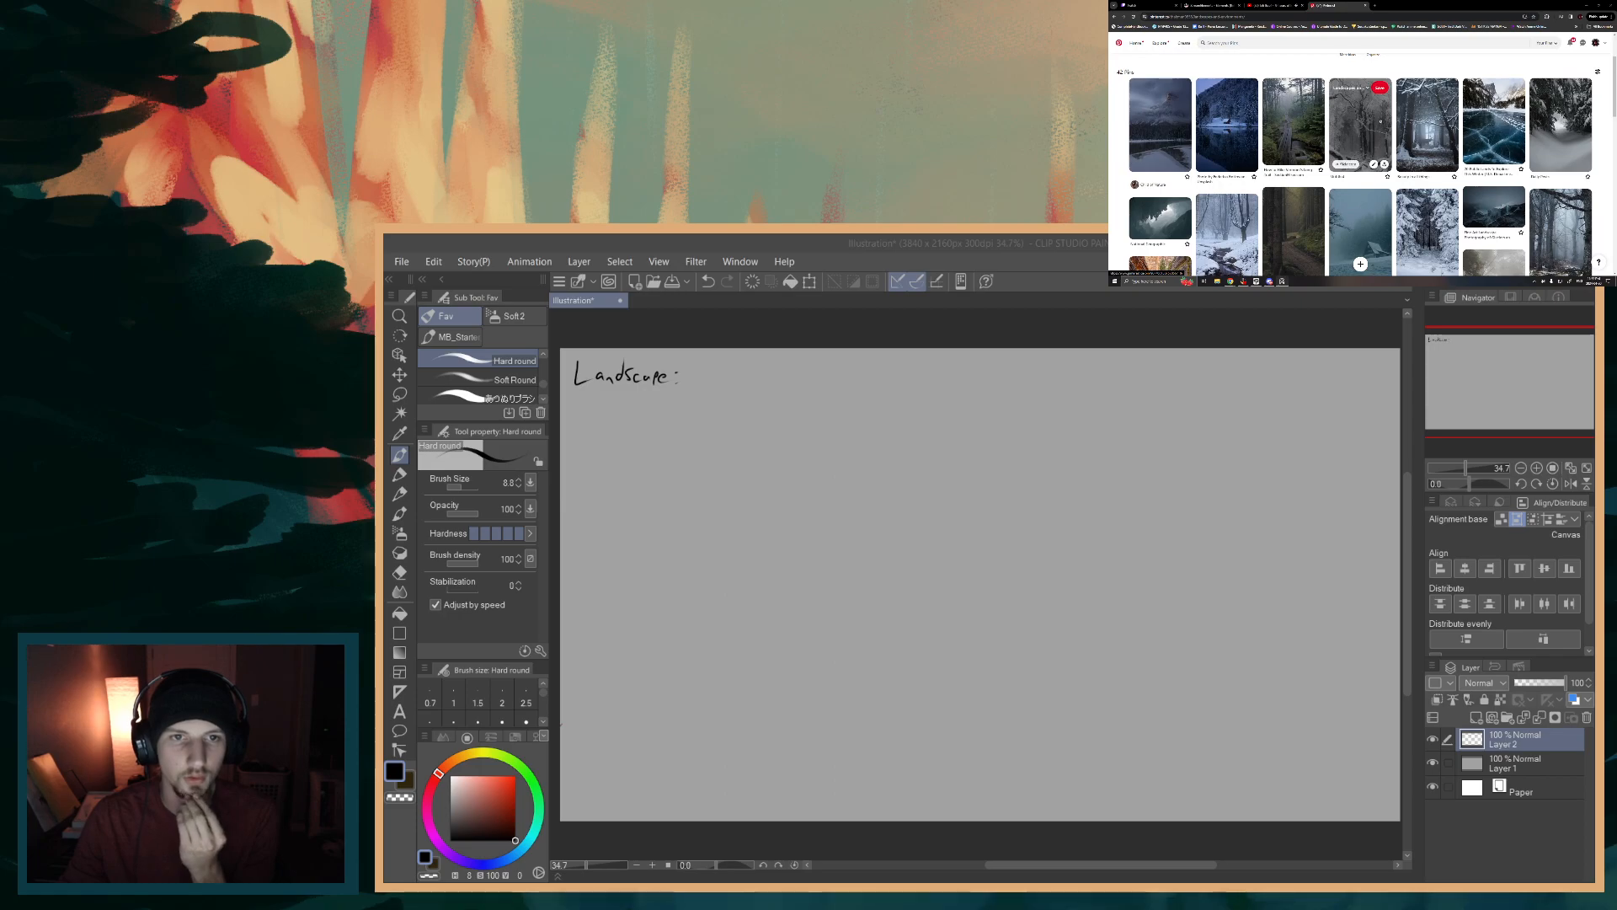
- Browse the whole Pinterest landscape board for reference photos, from the misty forests to the canyons and green cliffs
scroll(1360, 194, "down", 2)
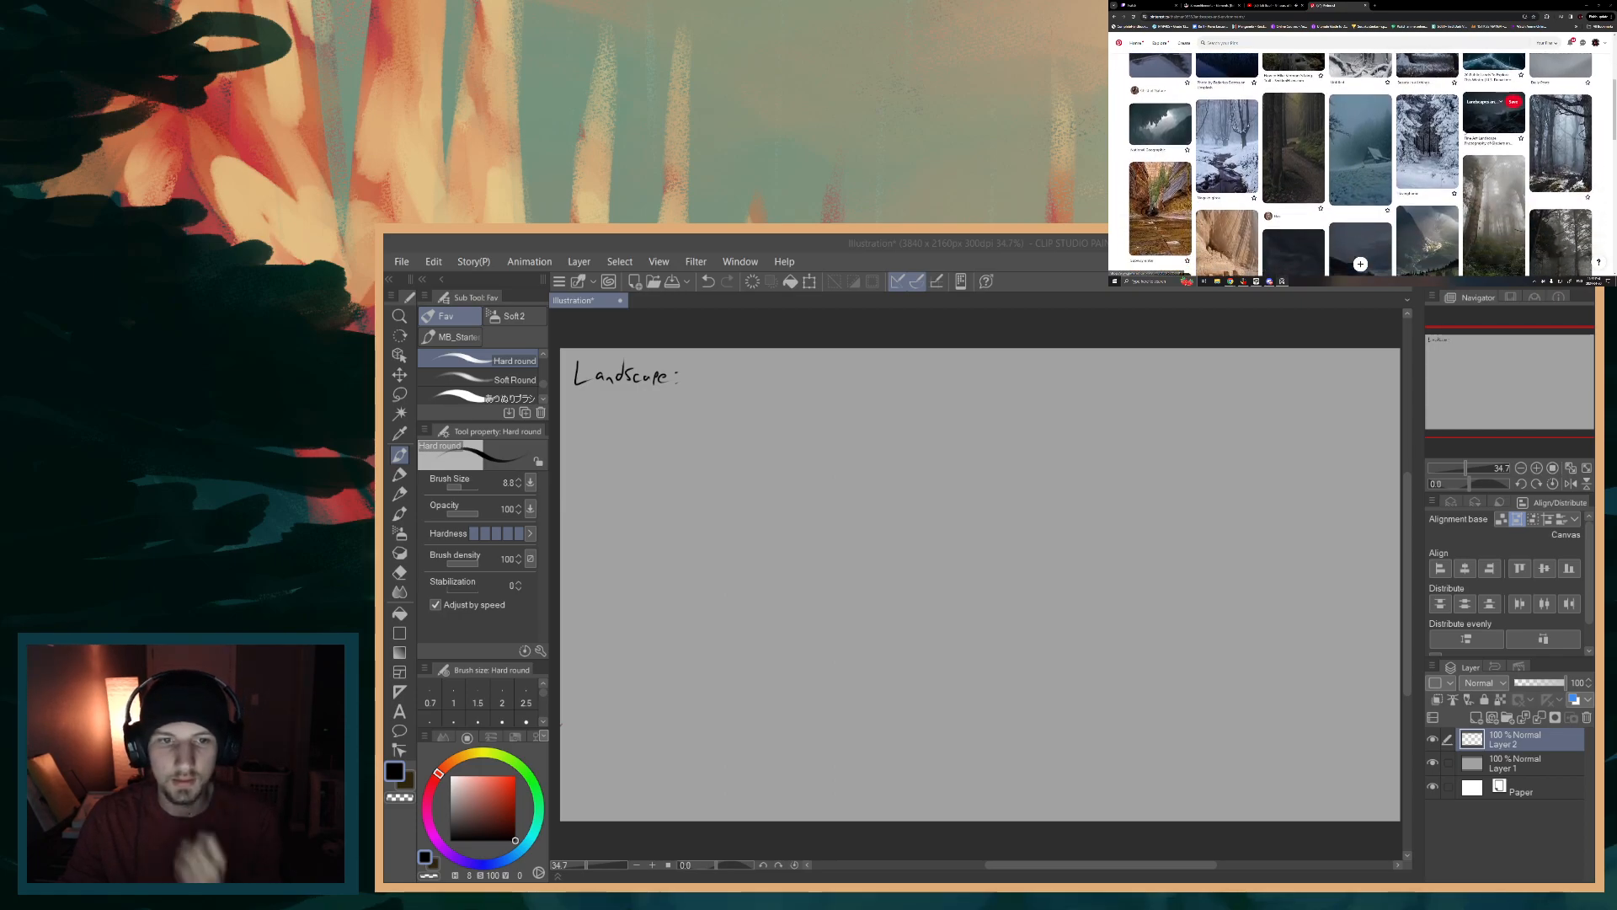
scroll(1360, 194, "up", 2)
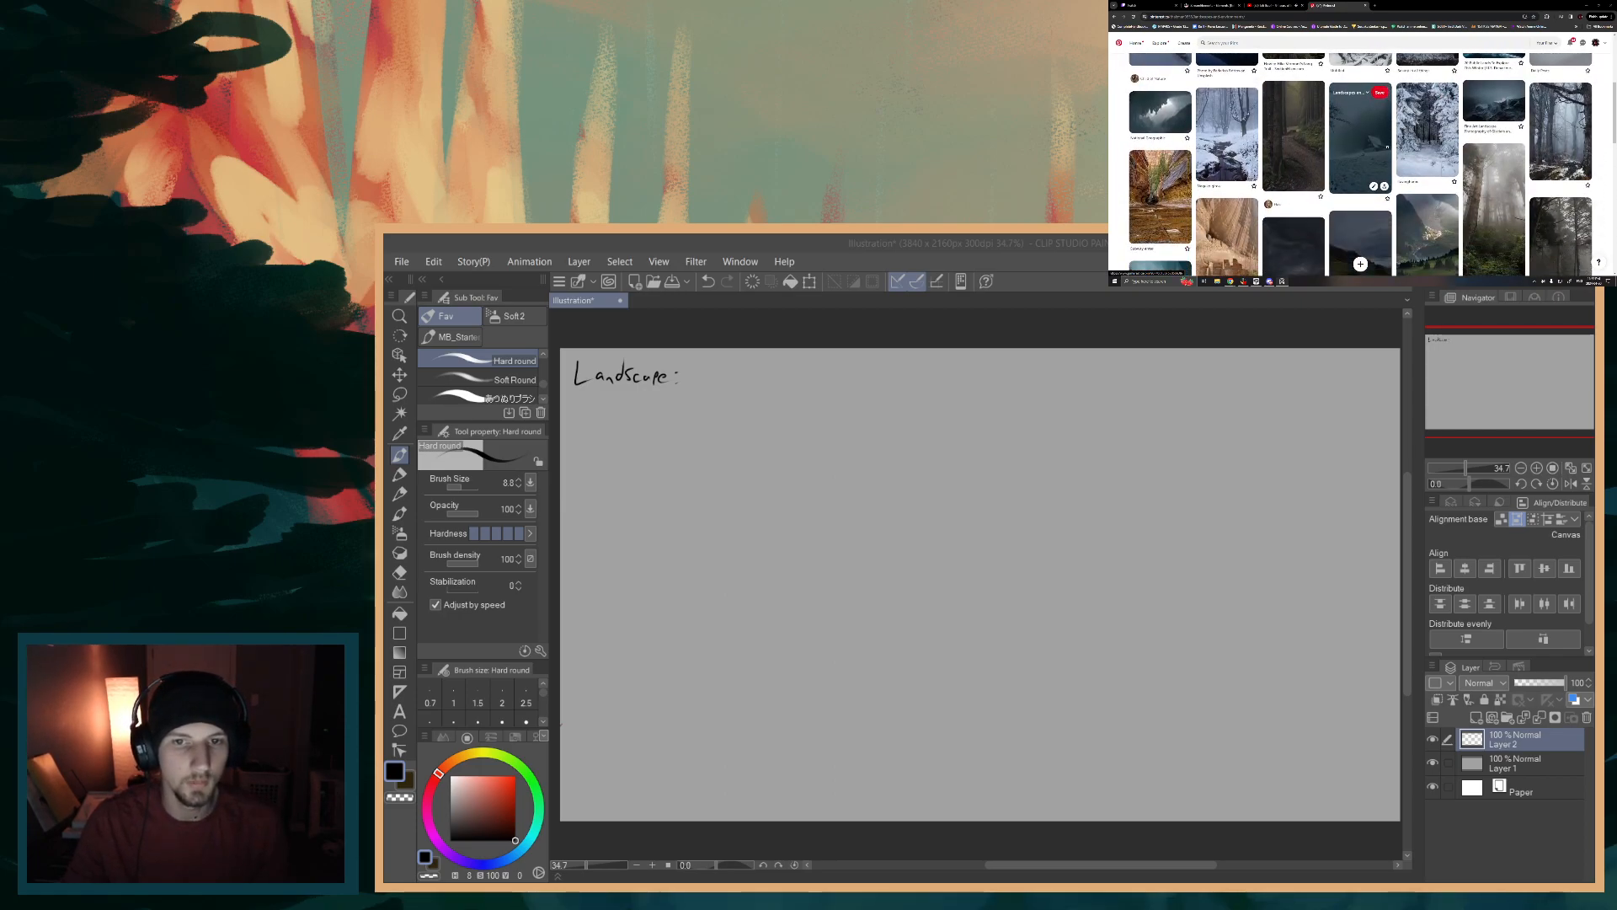
scroll(1360, 194, "down", 3)
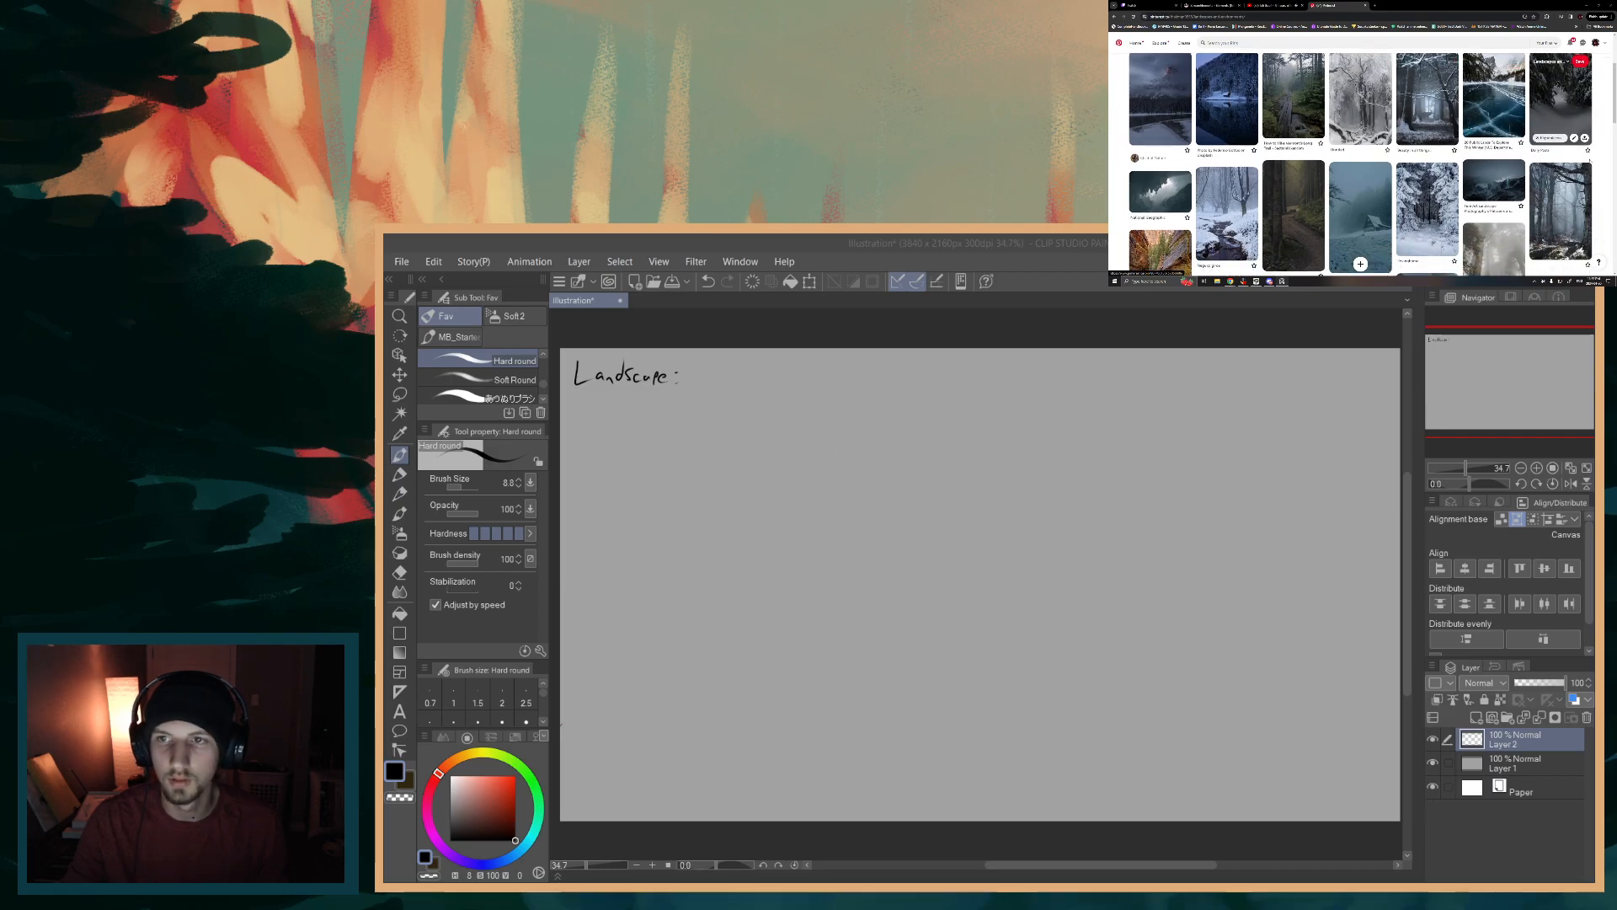
scroll(1360, 193, "down", 1)
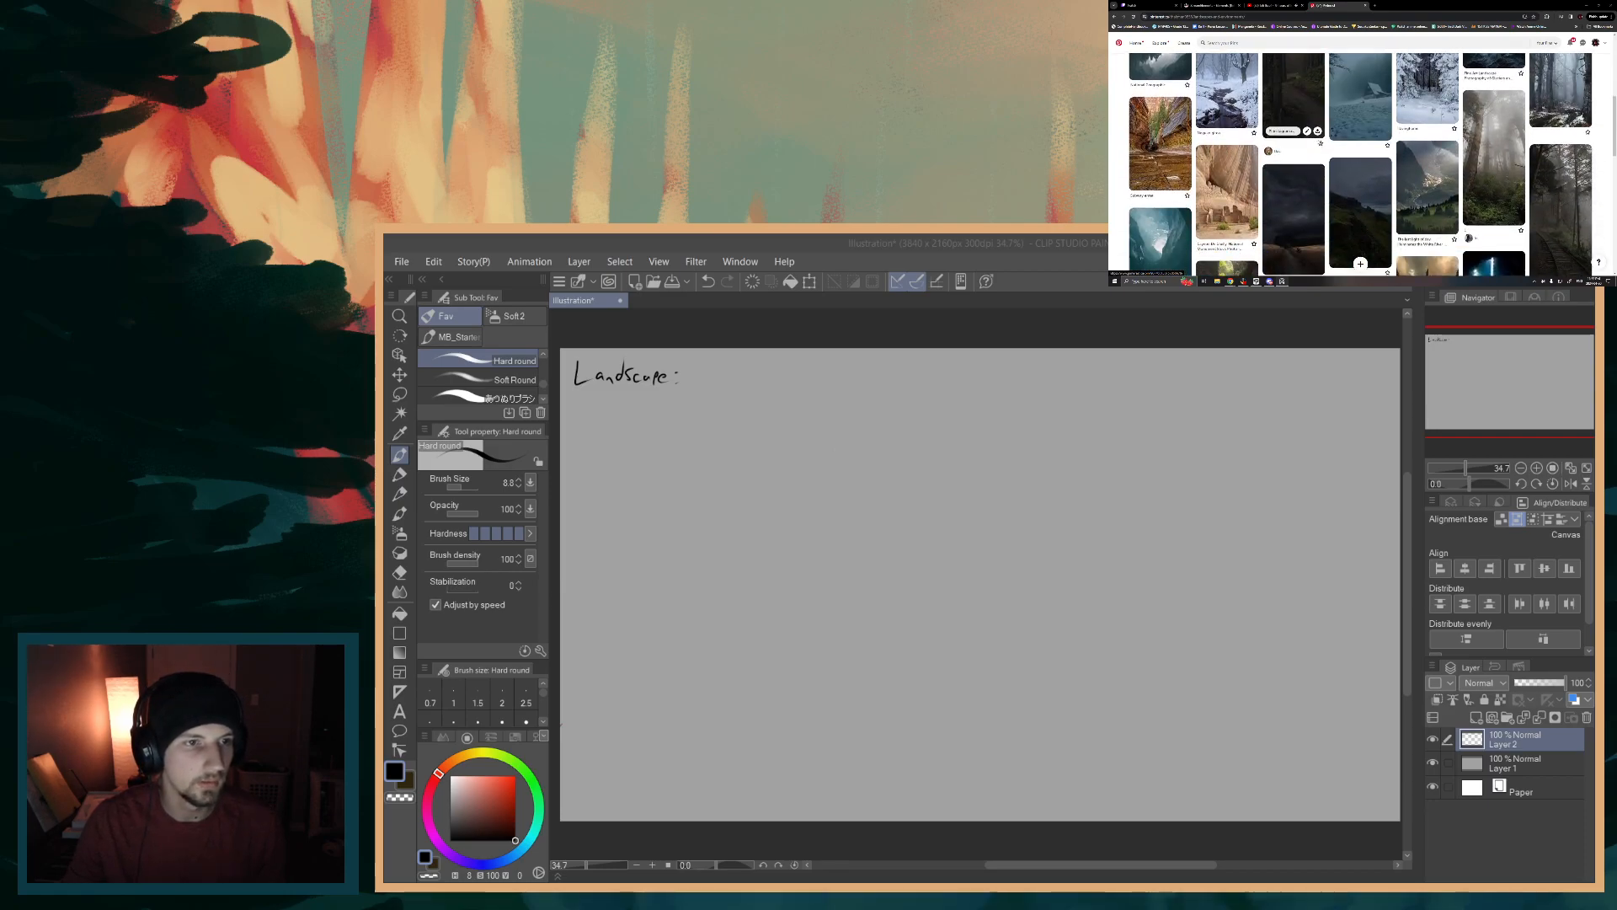
scroll(1360, 194, "down", 1)
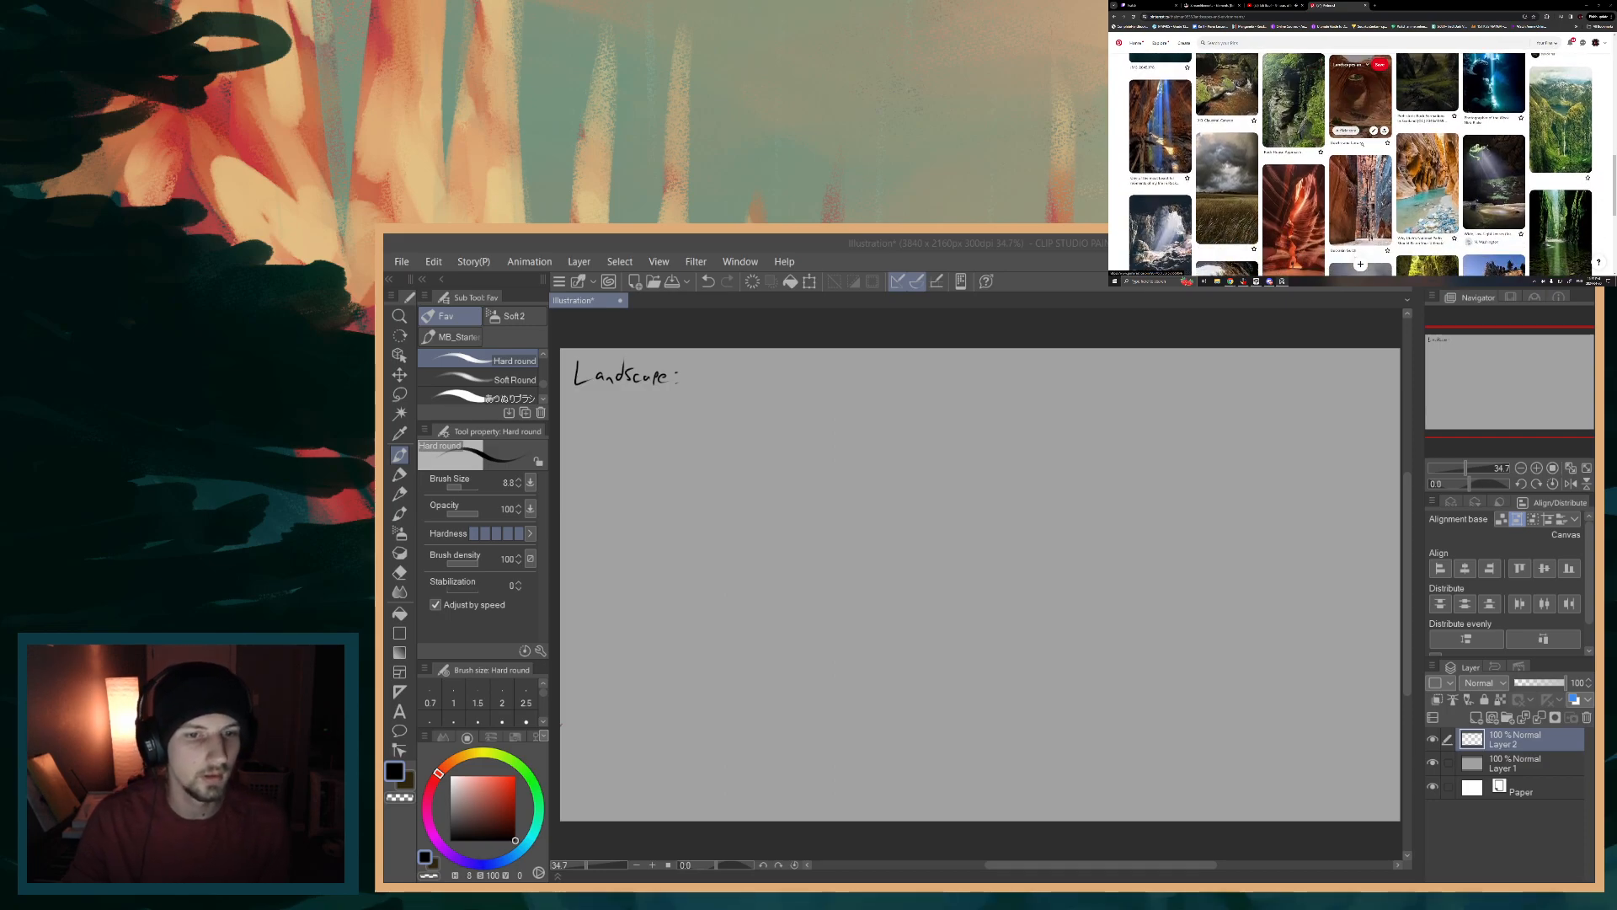
scroll(1361, 144, "down", 2)
scroll(1336, 123, "down", 1)
scroll(1381, 114, "up", 2)
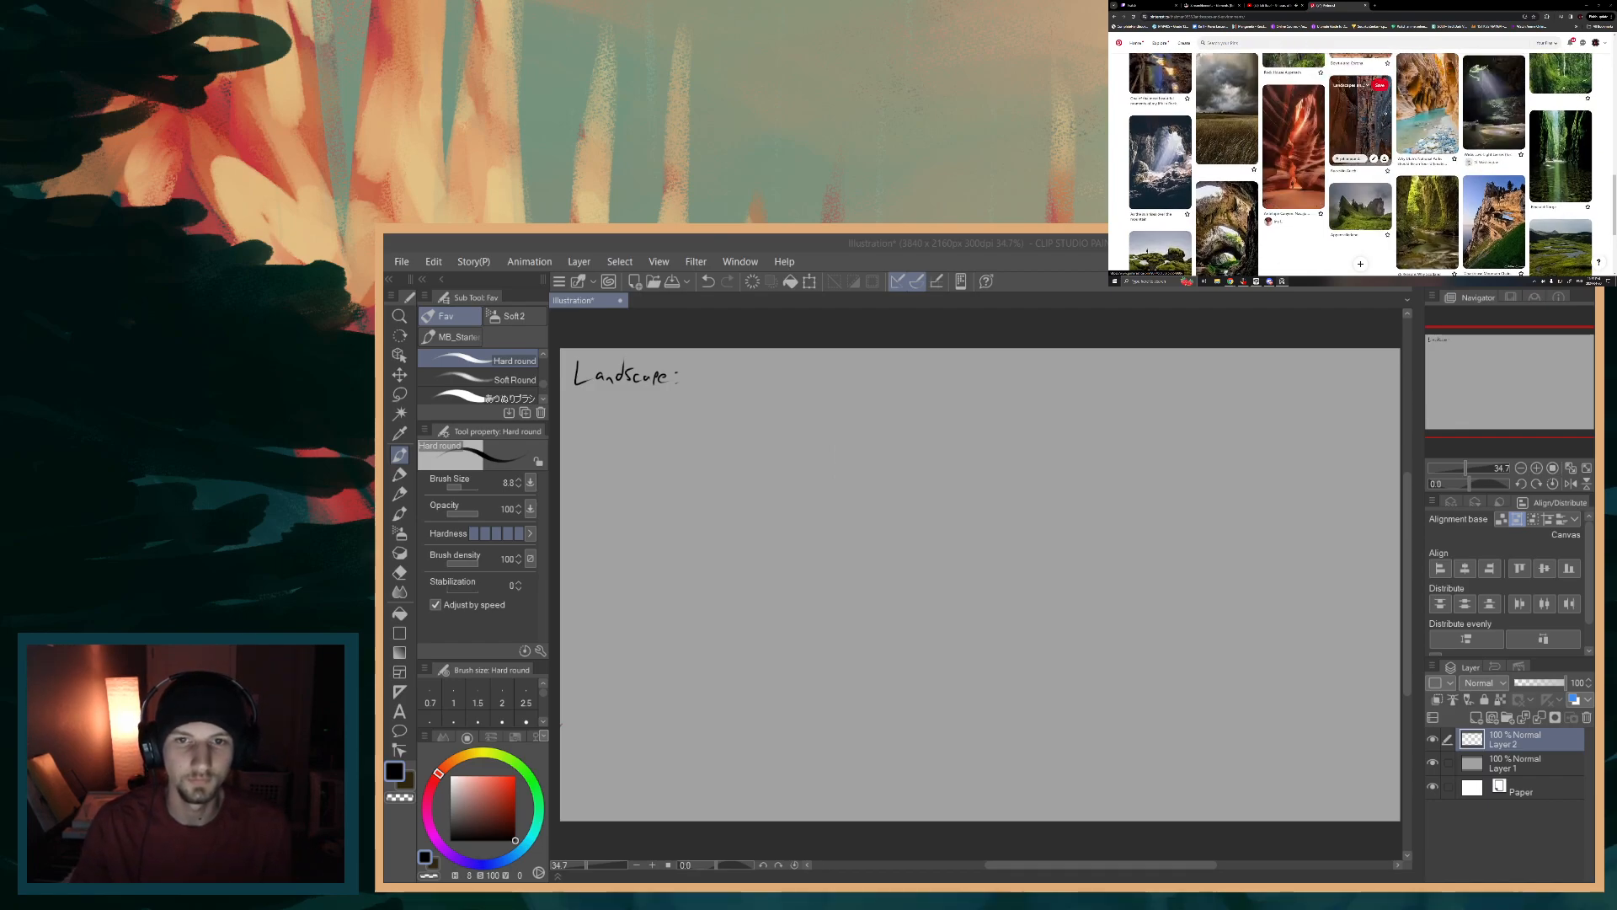
scroll(1381, 126, "down", 1)
scroll(1493, 143, "down", 2)
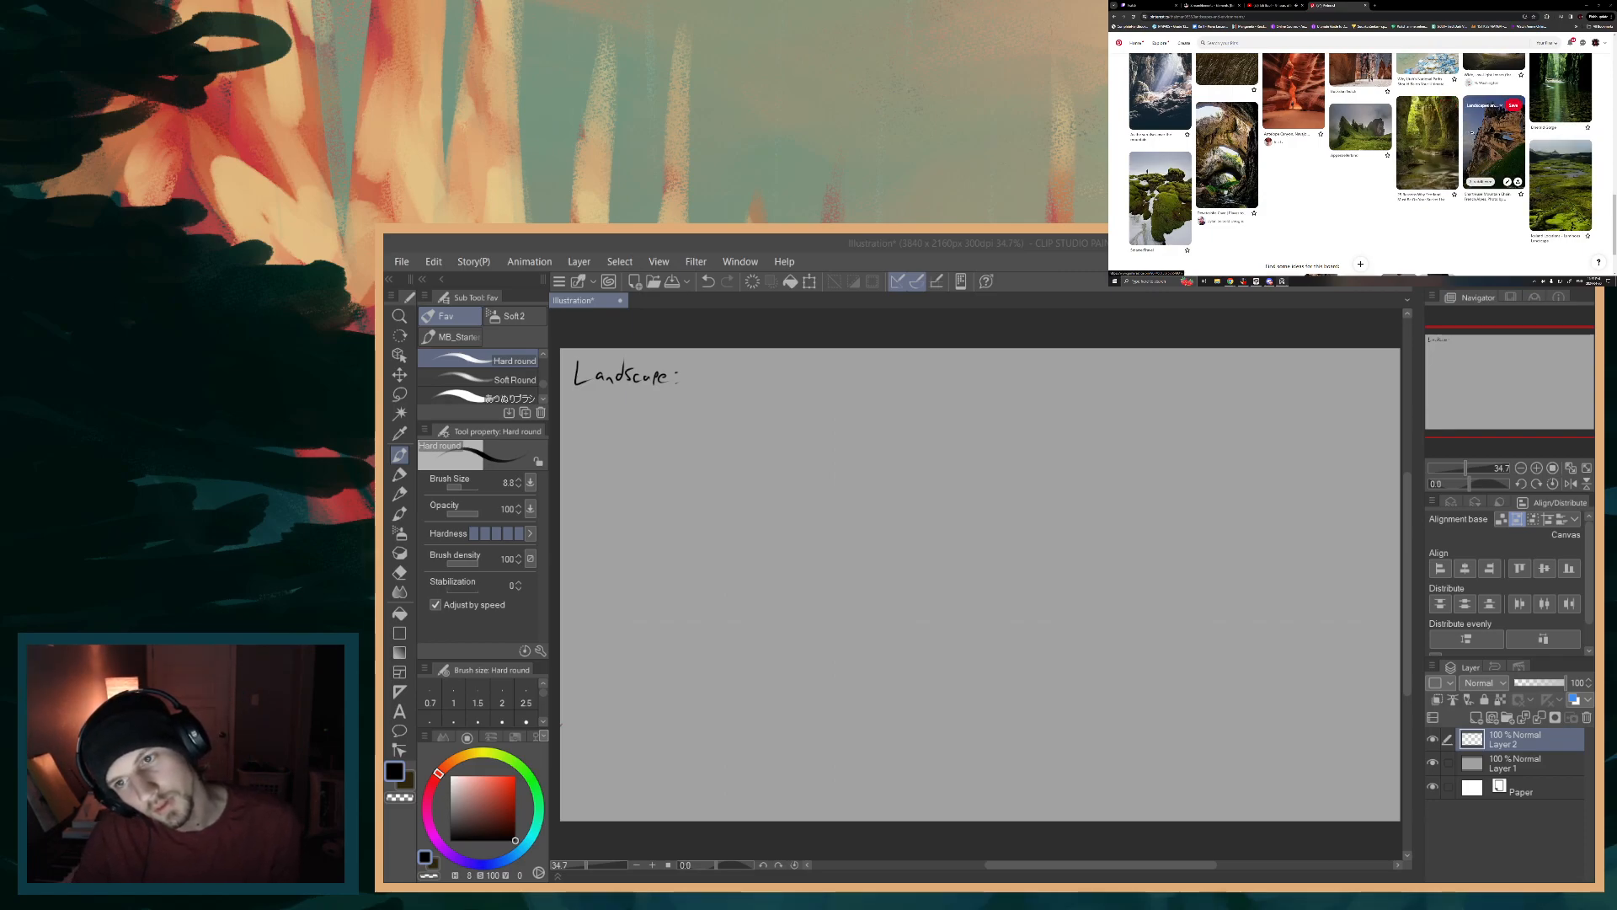
scroll(1214, 136, "down", 1)
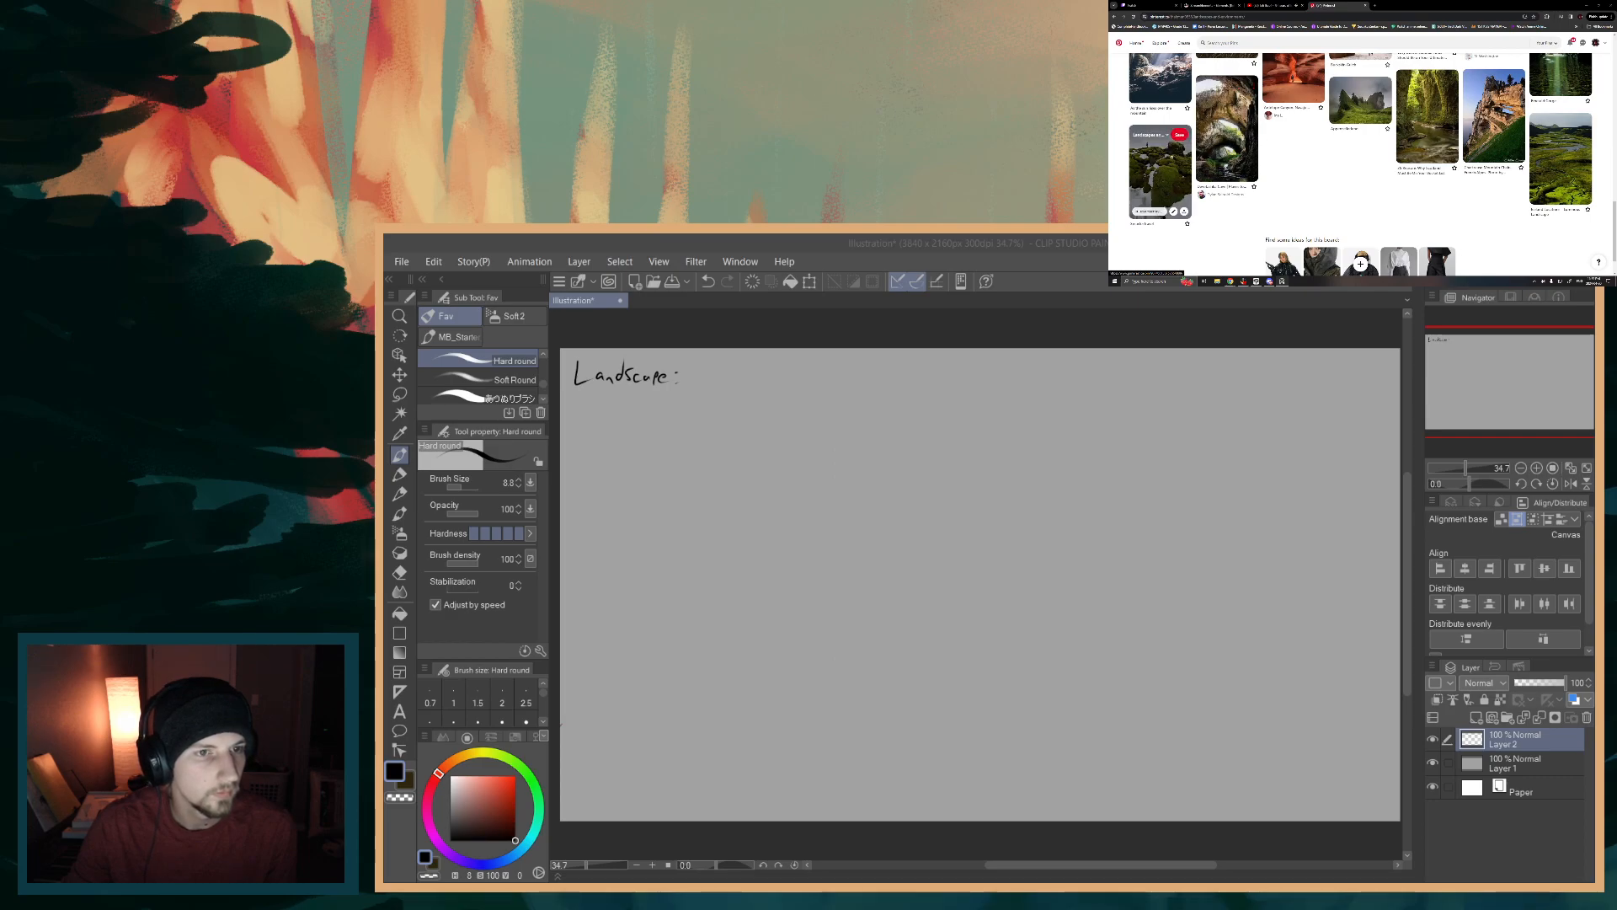
scroll(1210, 142, "up", 1)
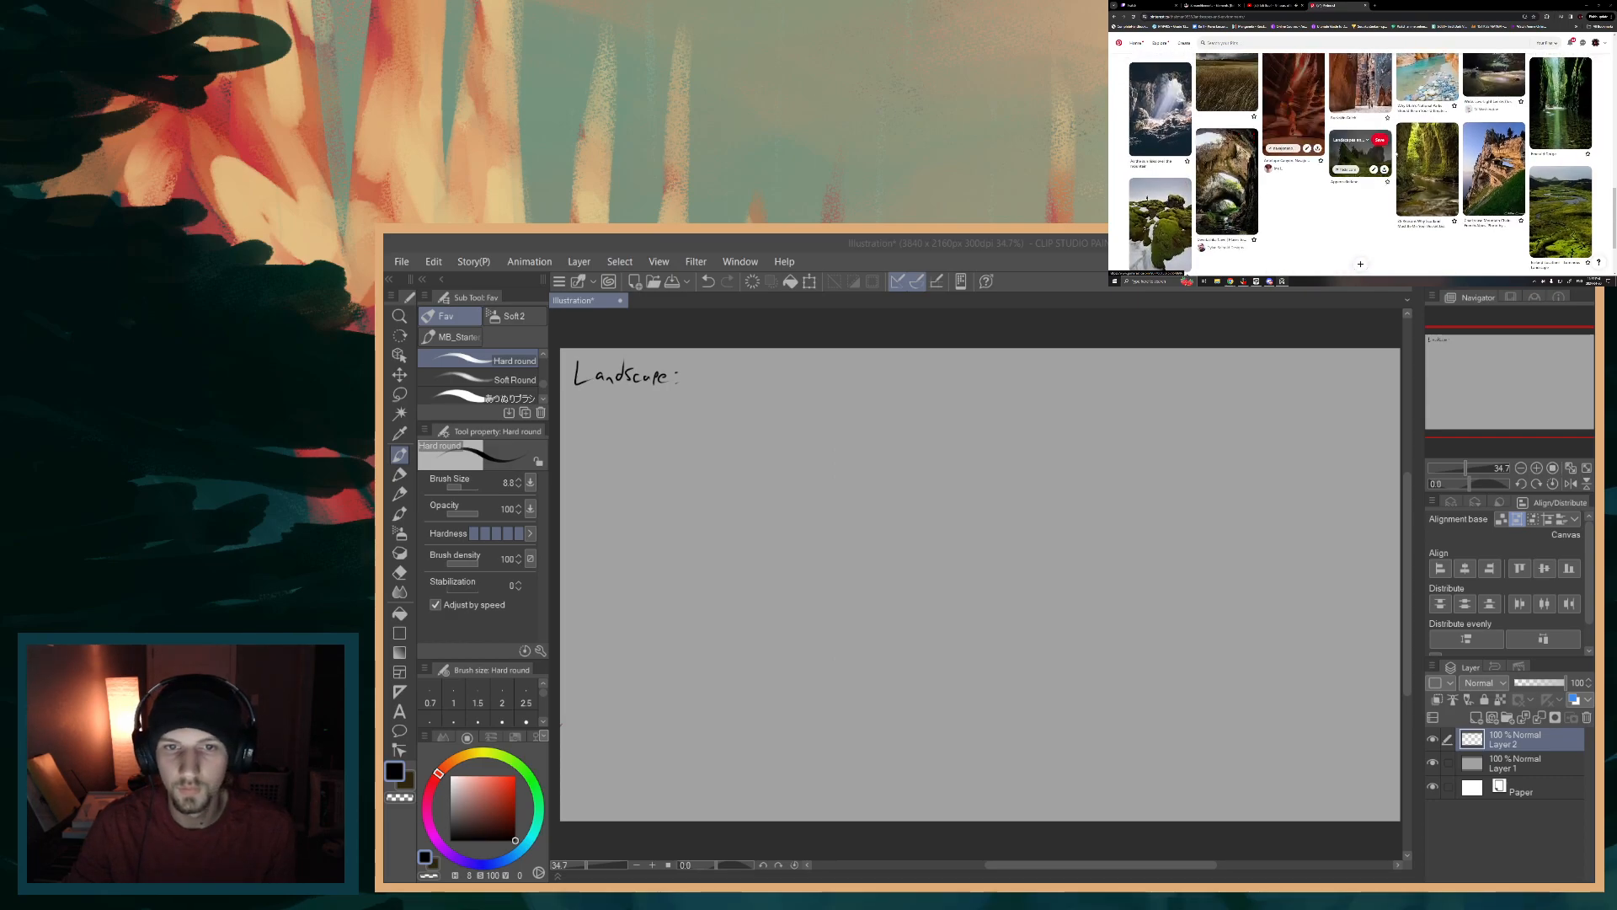
scroll(1508, 202, "up", 2)
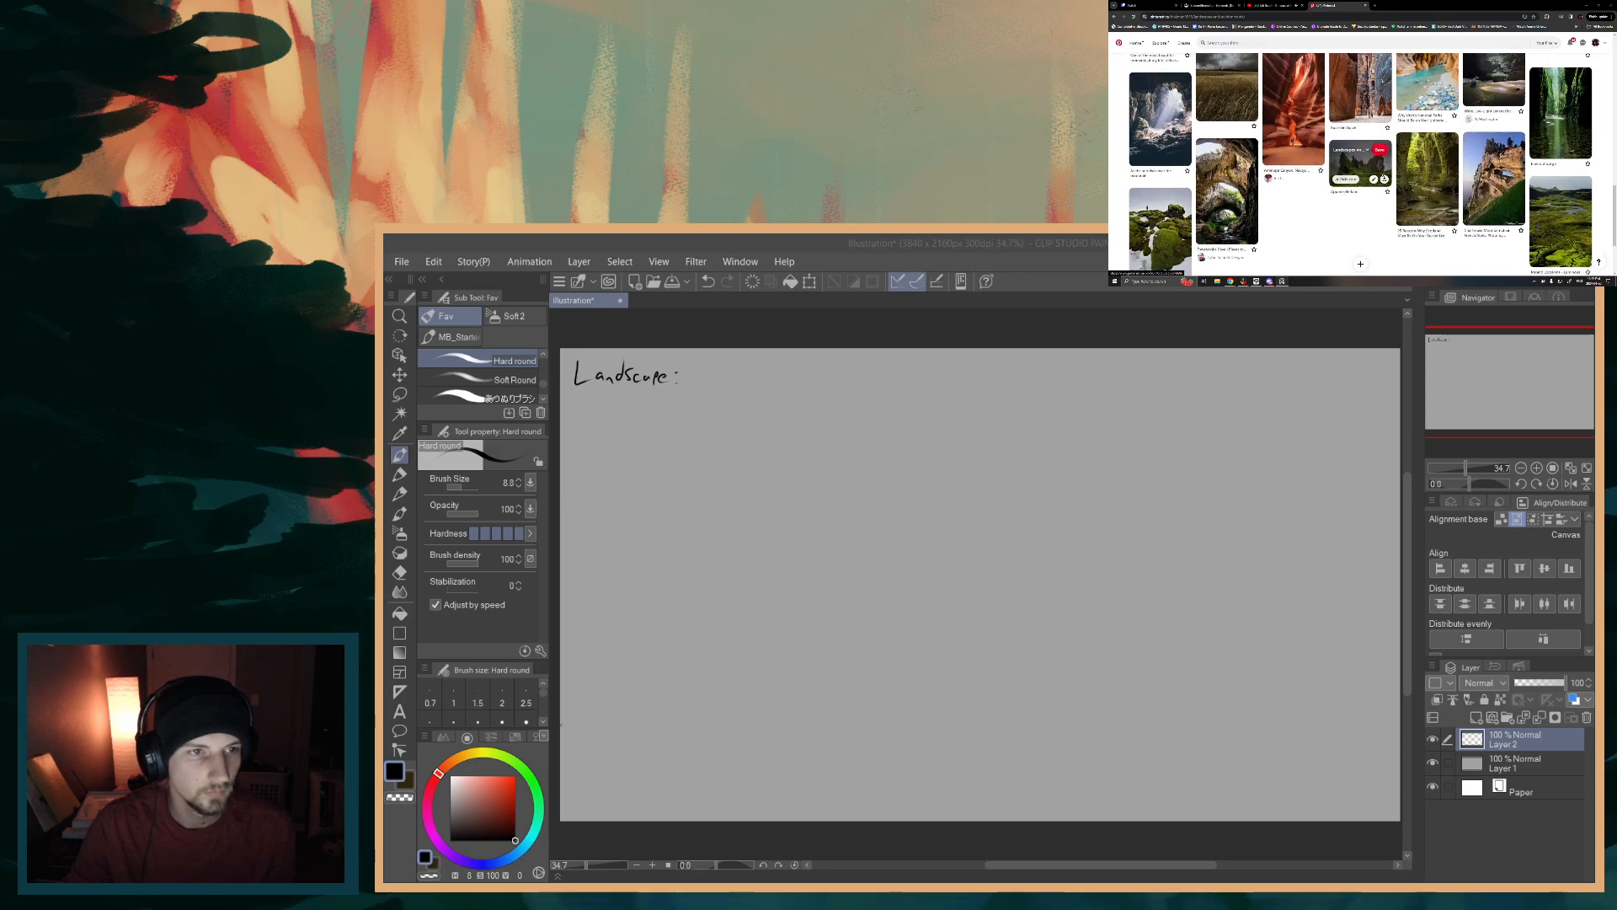
scroll(1483, 198, "up", 2)
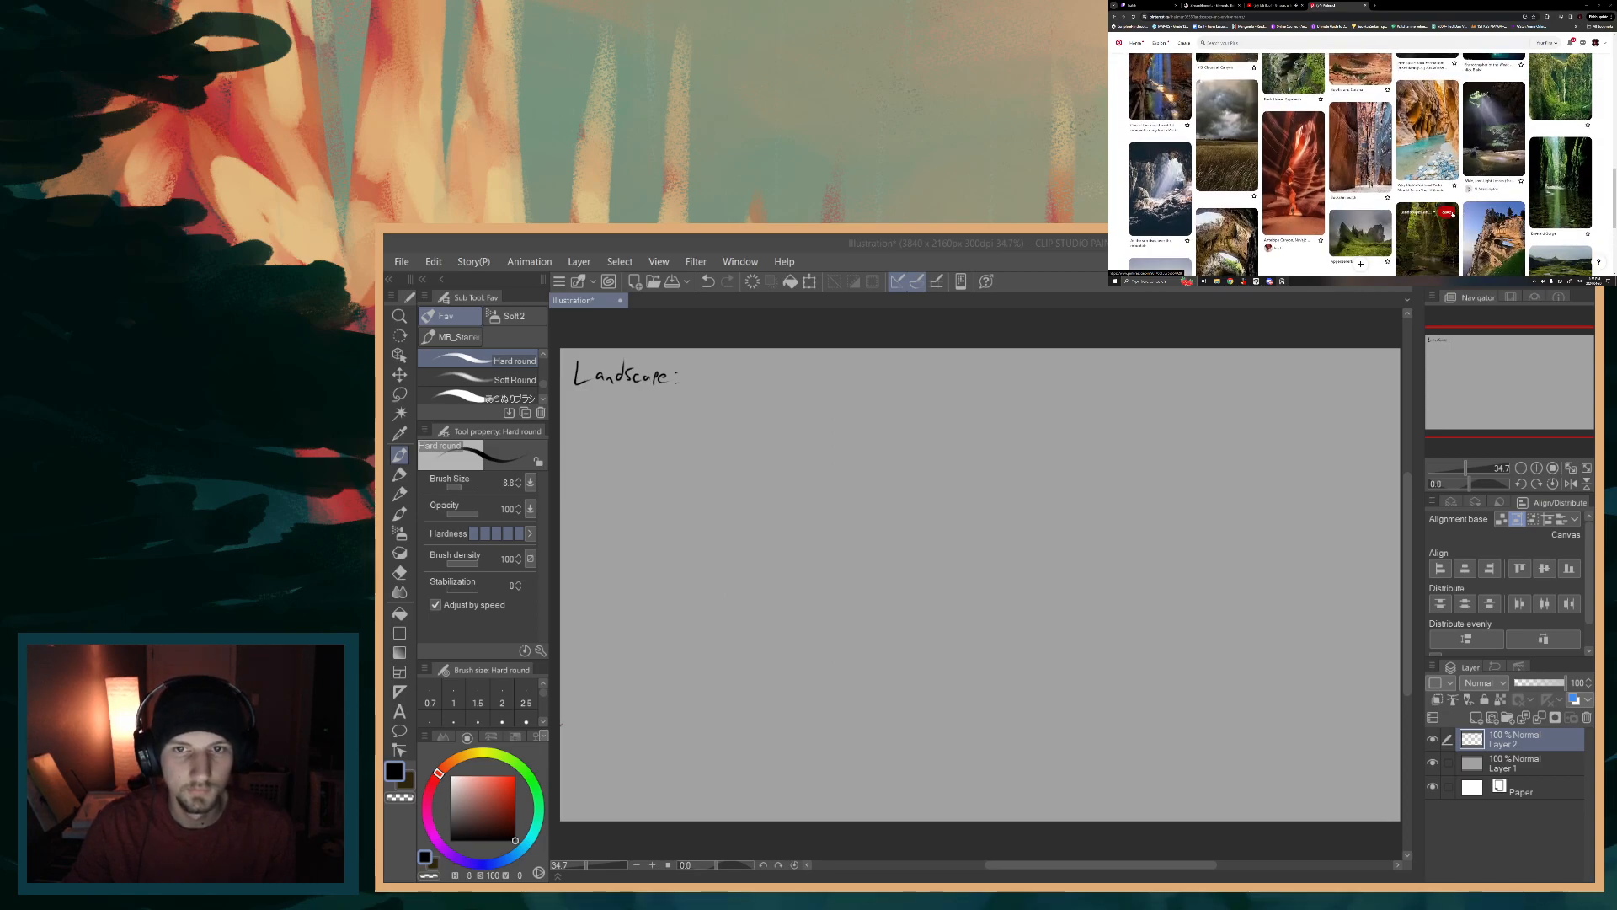
scroll(1474, 177, "up", 4)
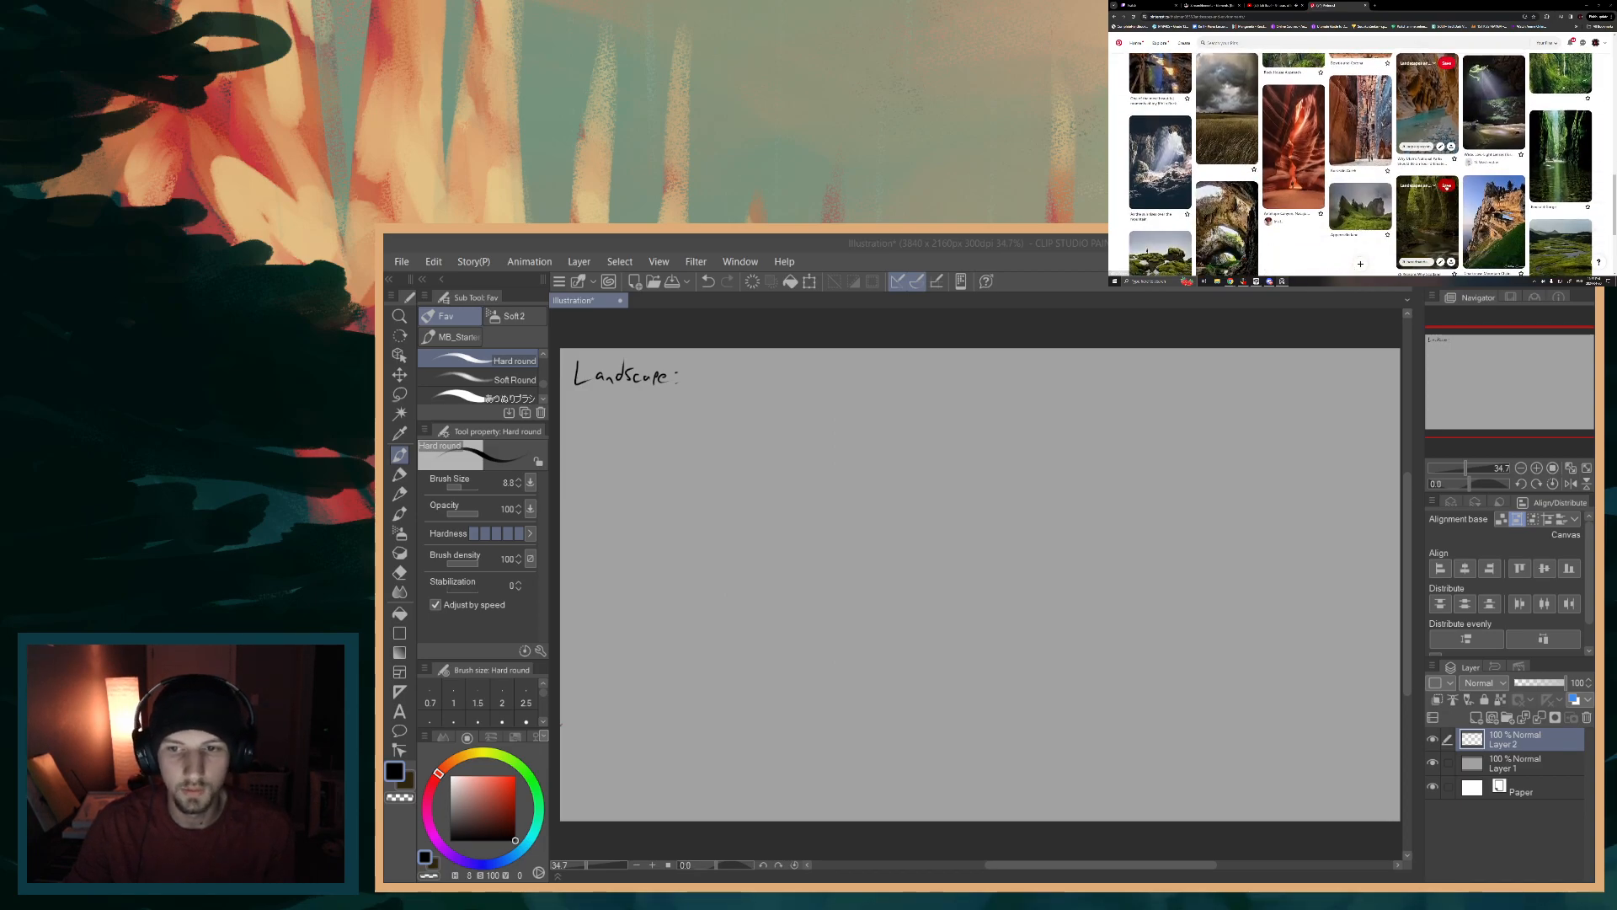
- Open the Chartreuse Mountain Chain cliff pin and look over the first rock-formation pins related to it
left_click(1498, 171)
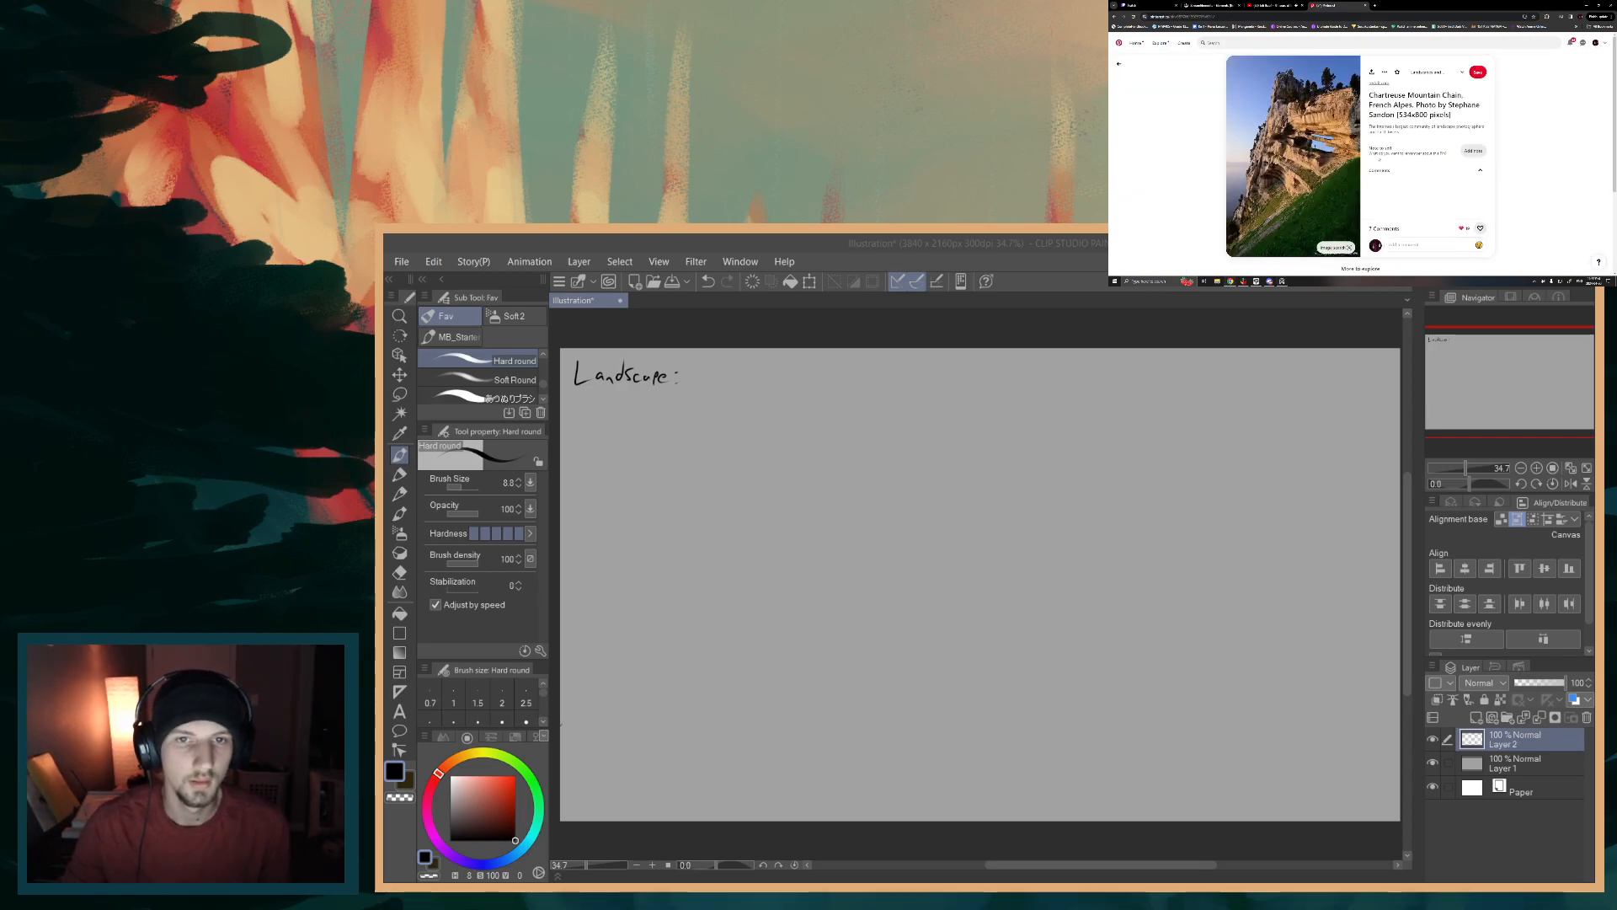
scroll(1315, 152, "down", 5)
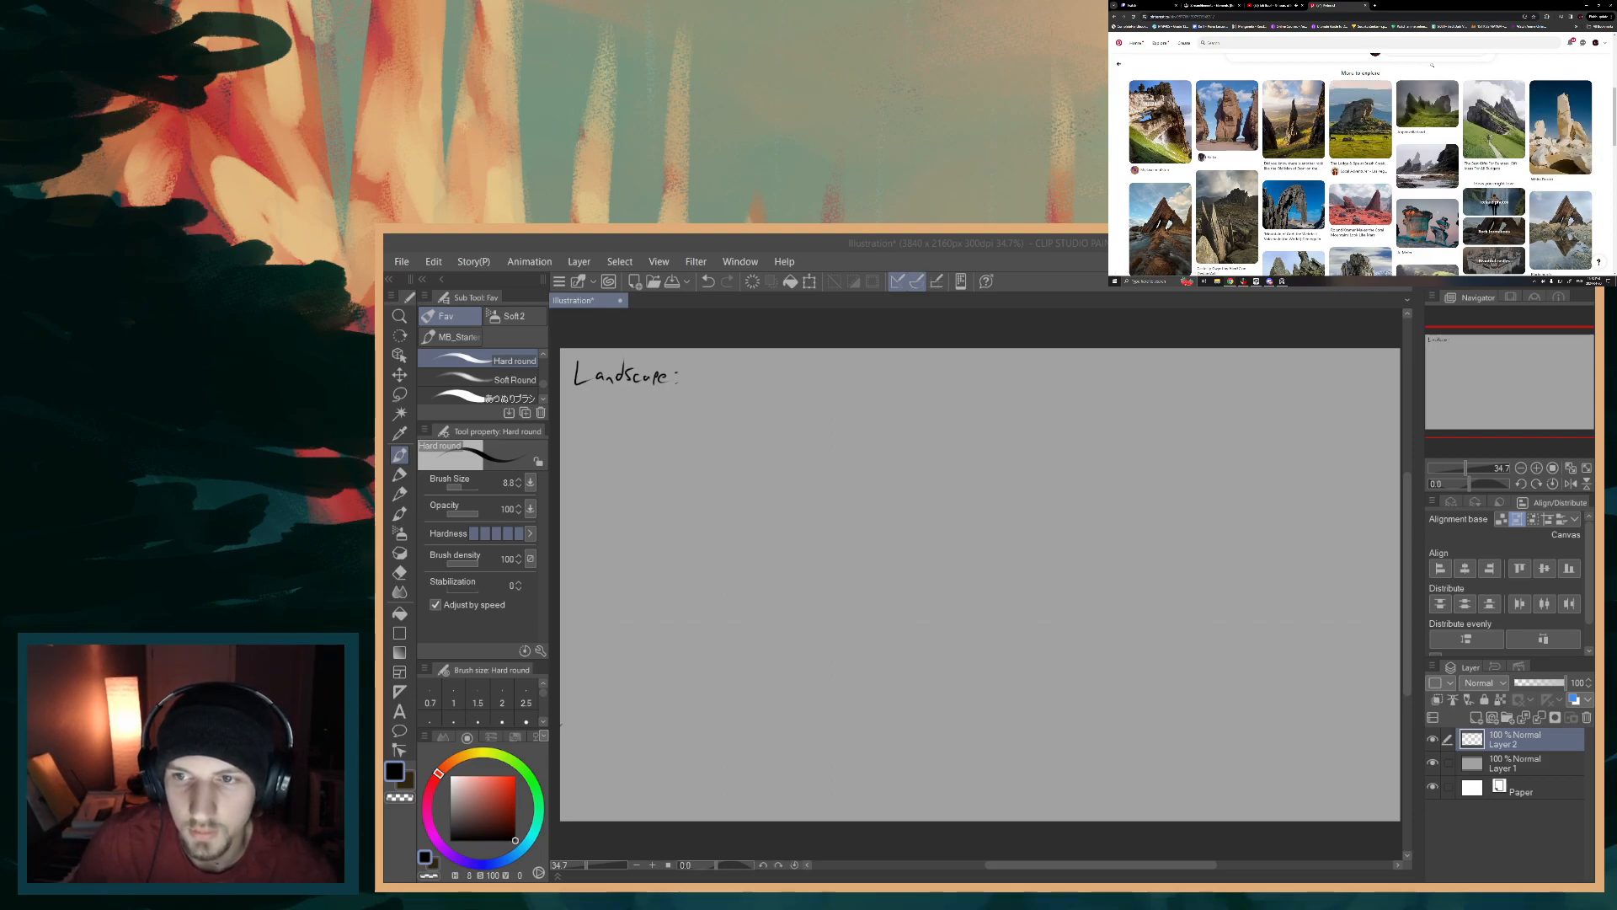
scroll(1294, 91, "down", 1)
scroll(1294, 90, "down", 3)
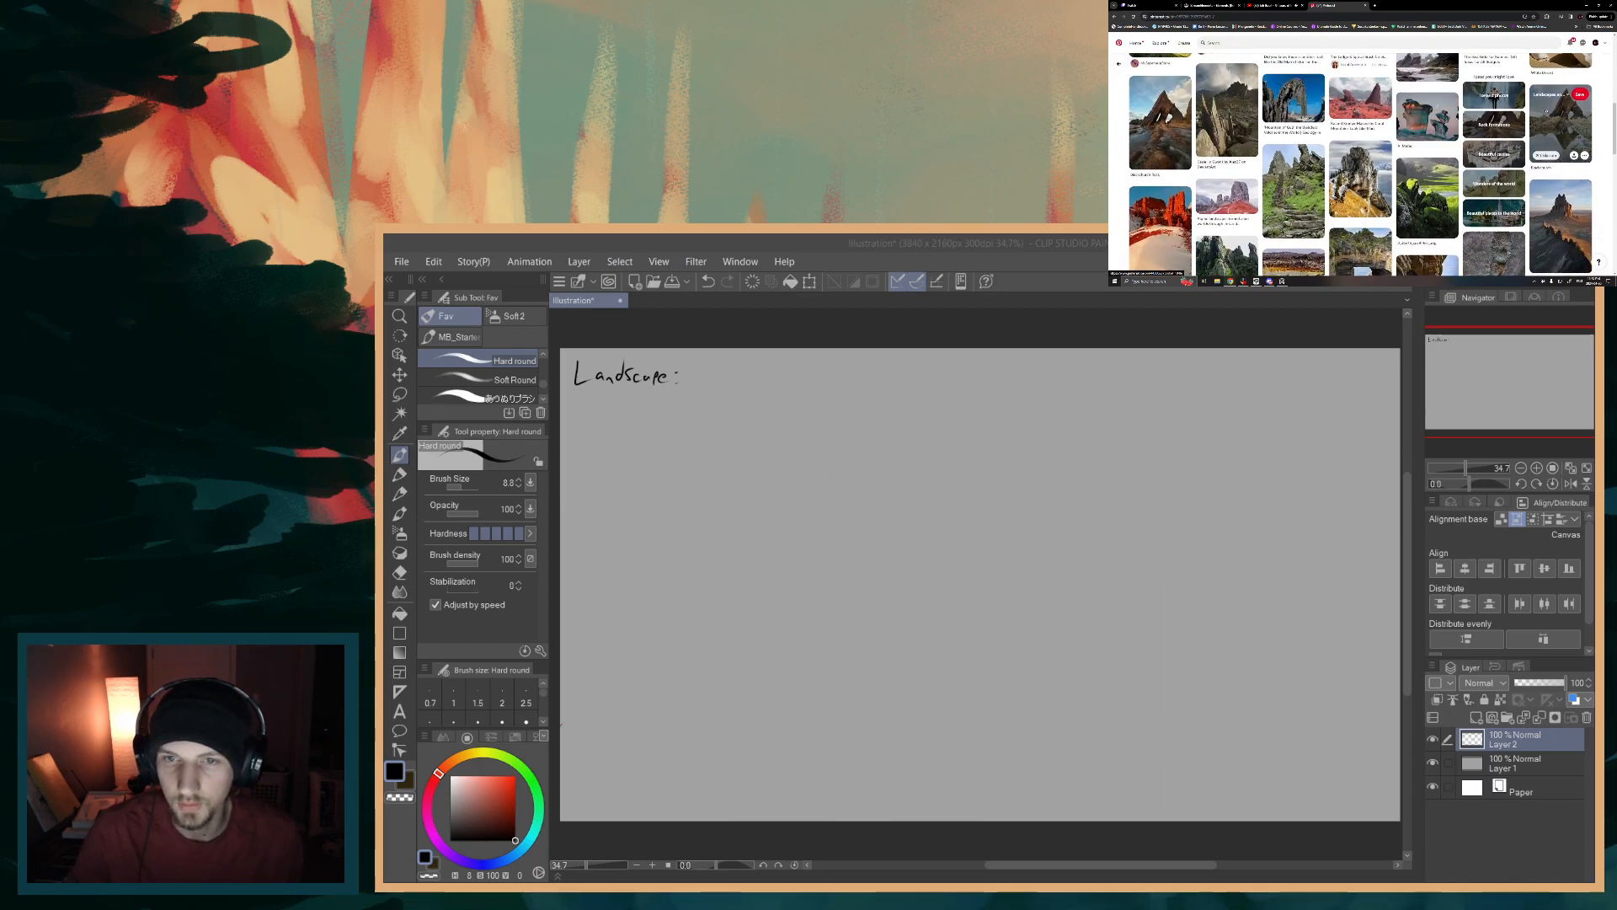
scroll(1547, 111, "down", 4)
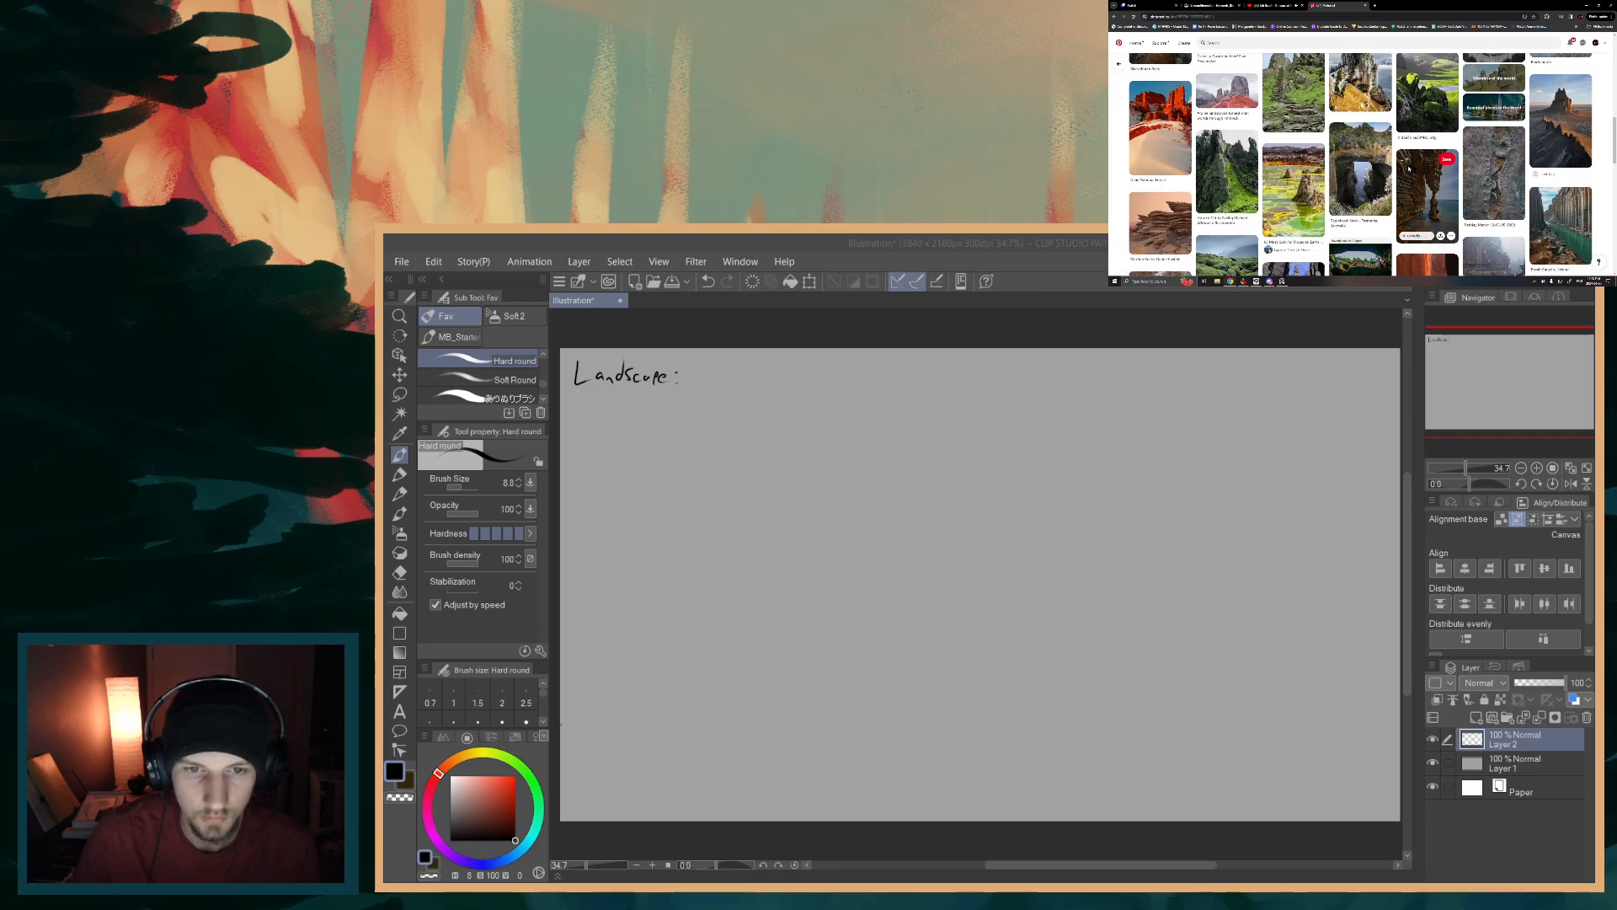
scroll(1542, 122, "down", 5)
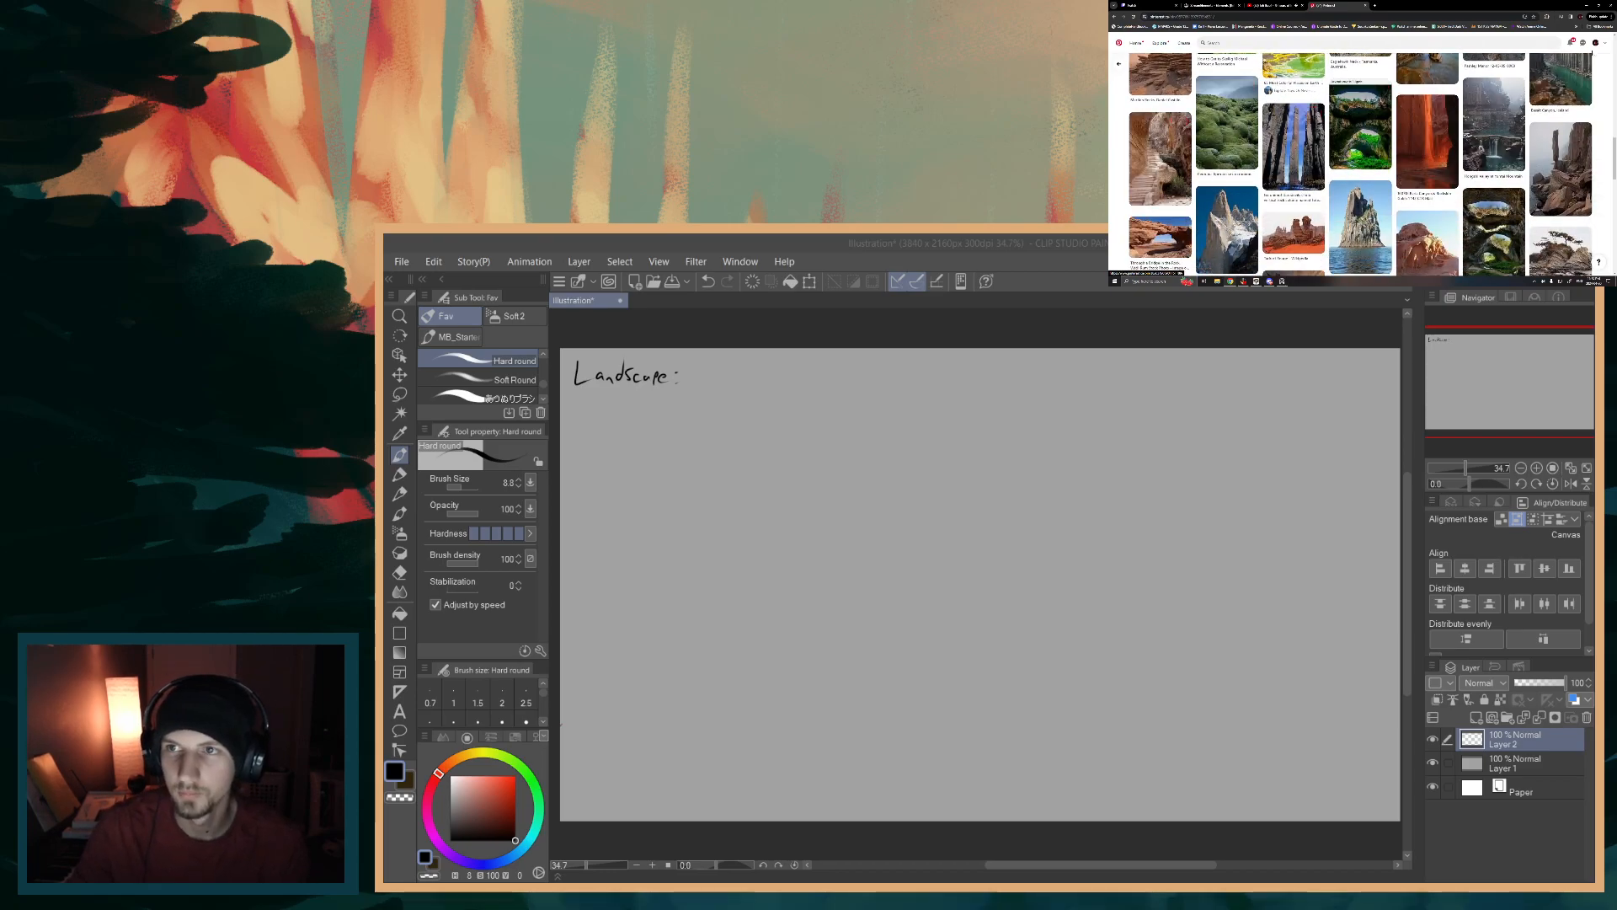
left_click(1606, 42)
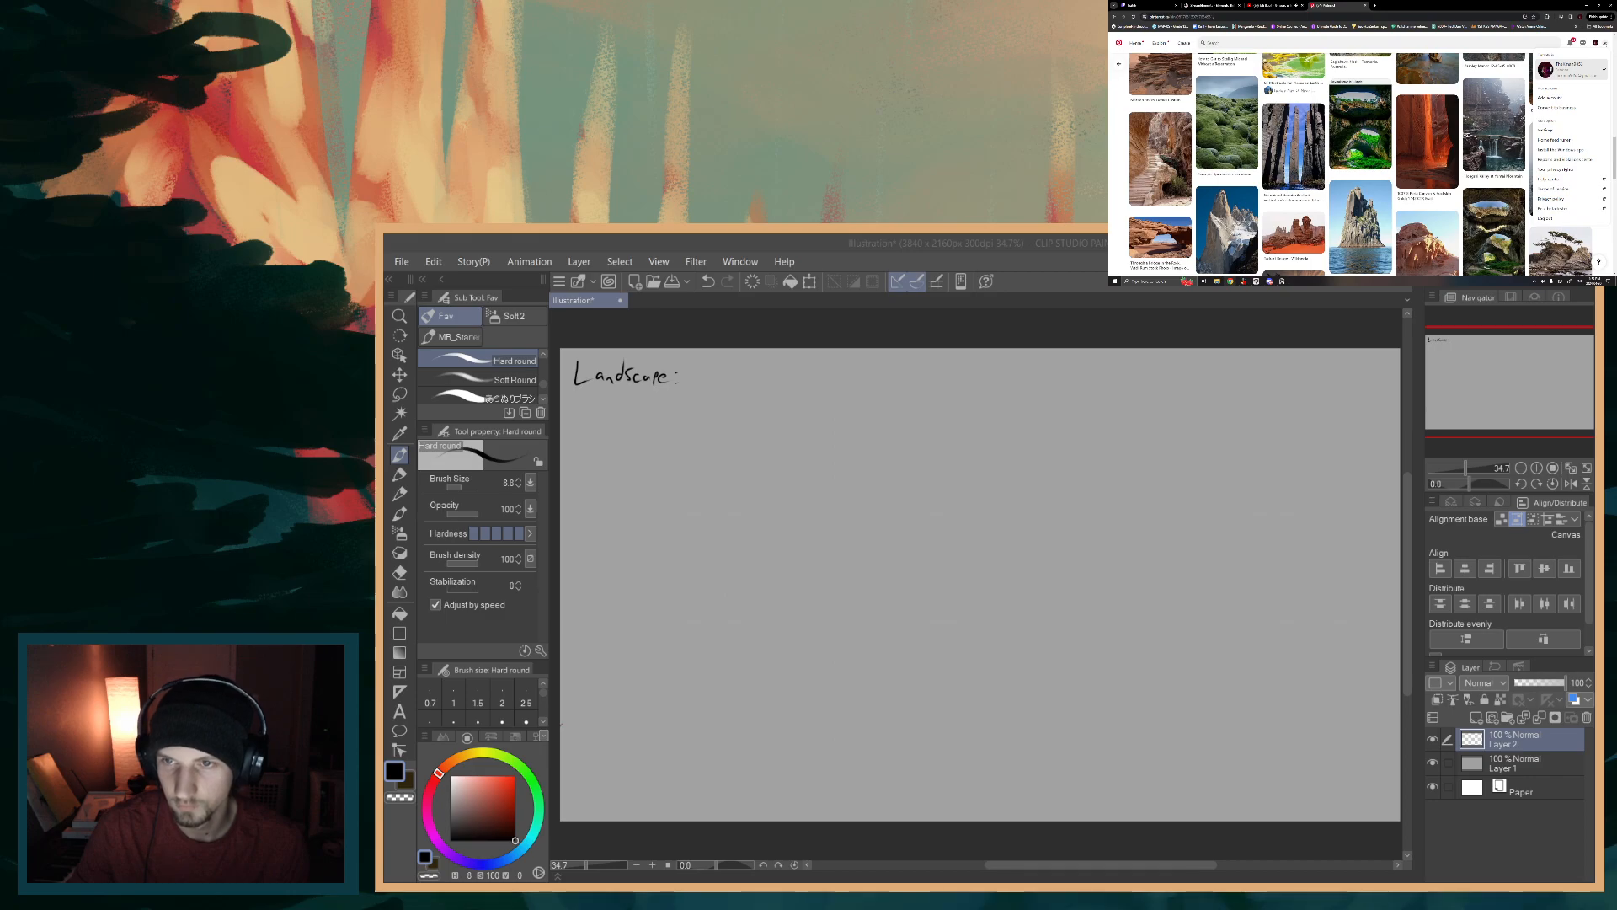
left_click(1605, 43)
- Browse further through the cliff pin's related photos, from sea stacks and rock arches to mountain peaks, gorges and the giant swords monument
scroll(1500, 113, "down", 2)
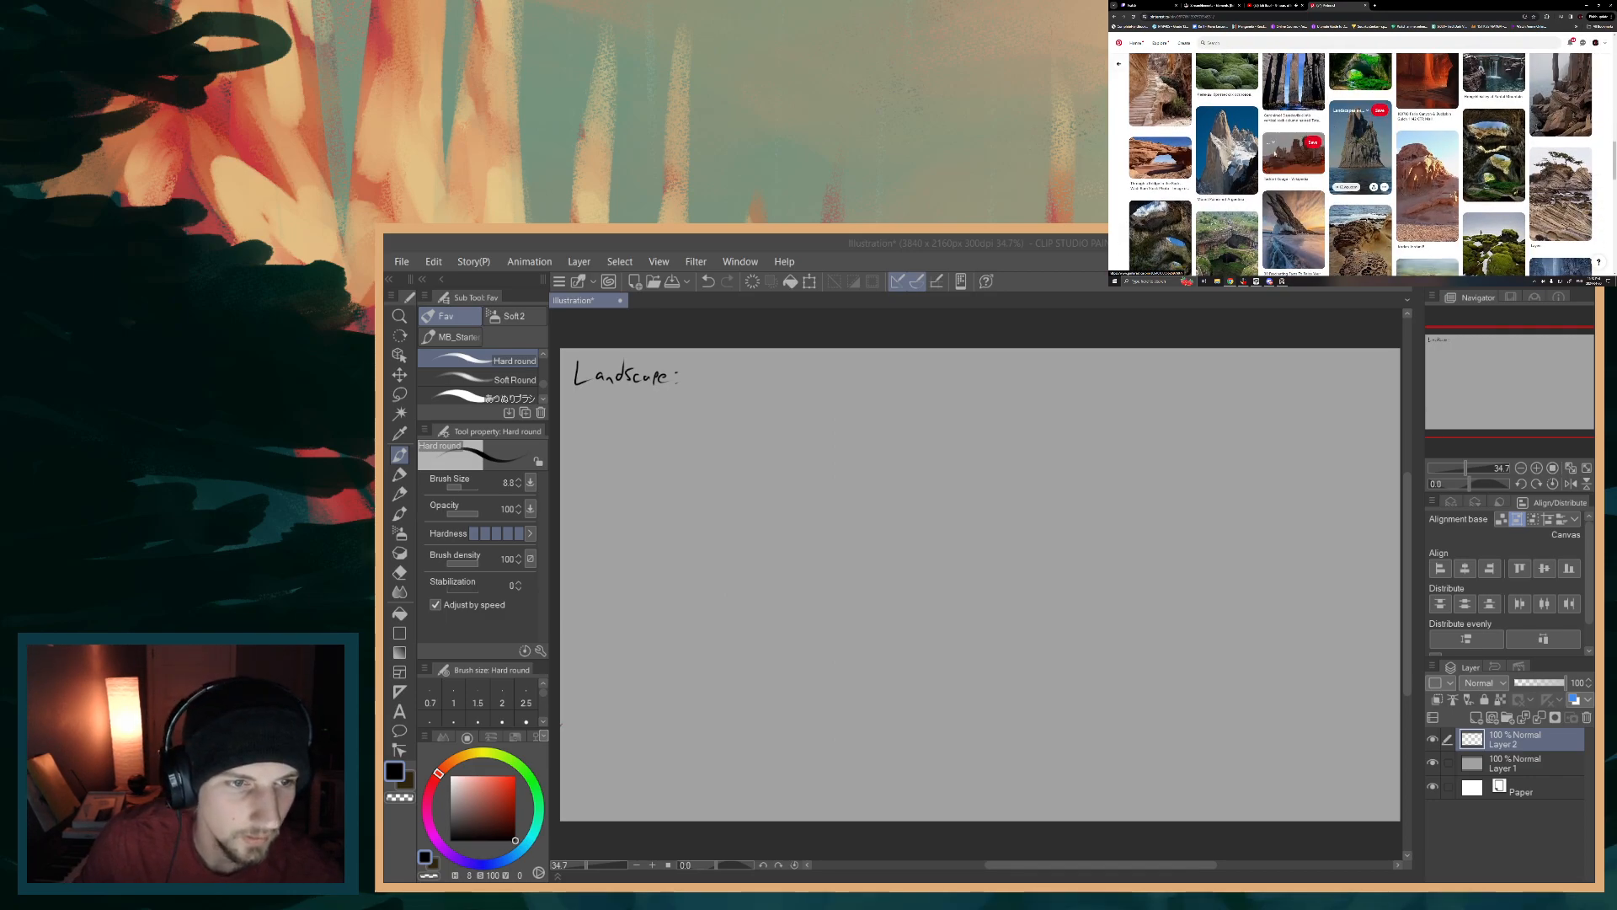
scroll(1263, 169, "down", 1)
scroll(1228, 182, "down", 1)
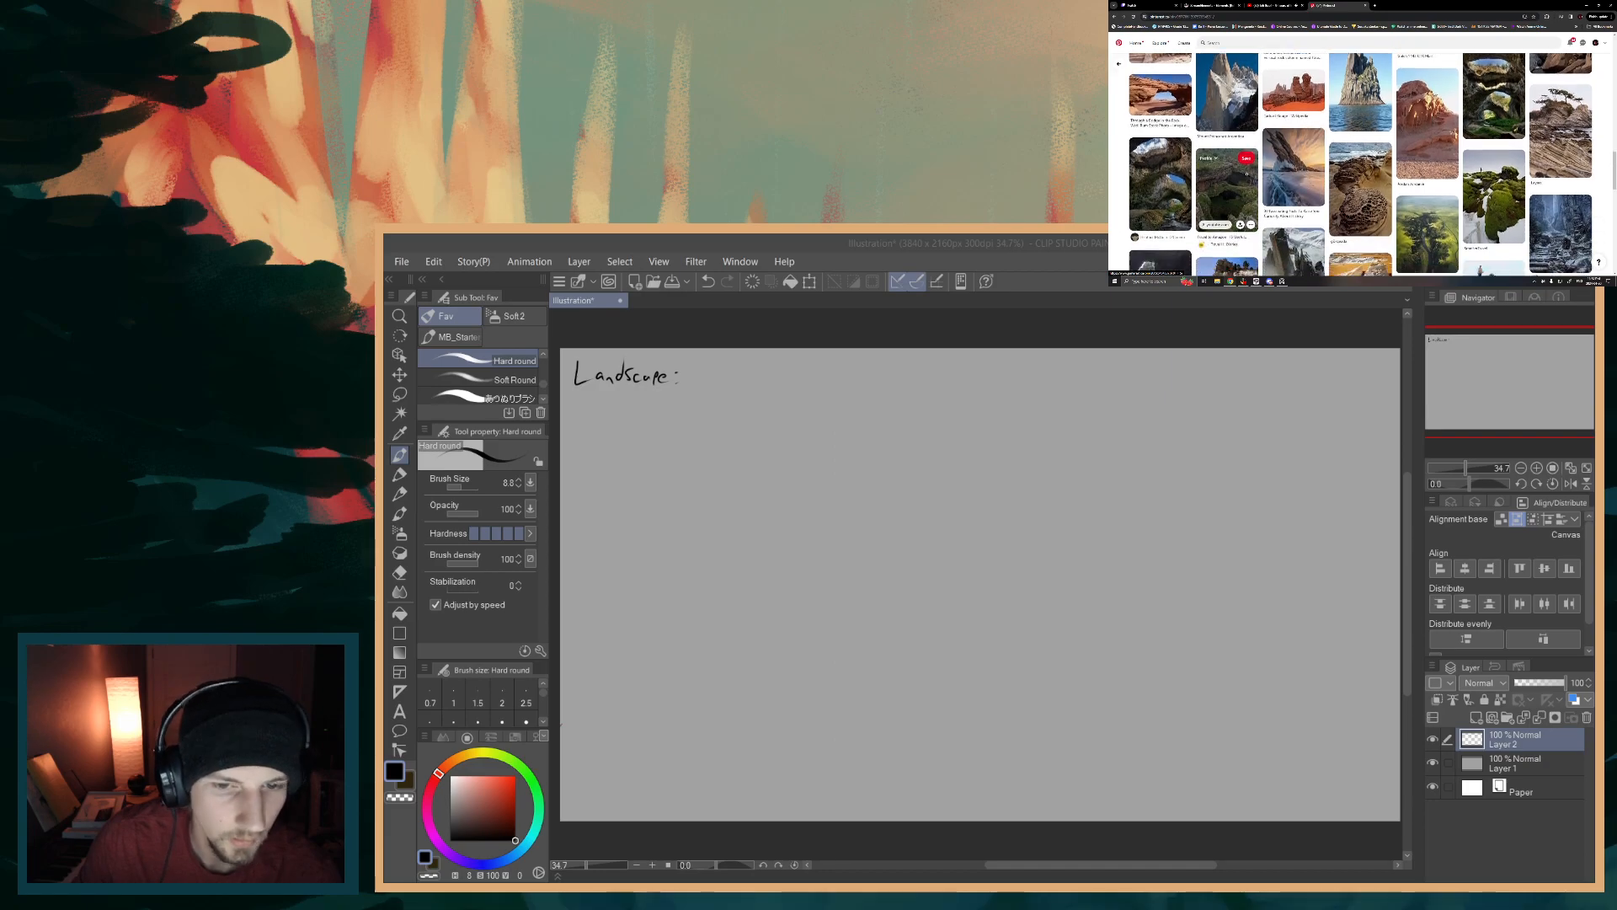
scroll(1431, 114, "down", 3)
scroll(1429, 118, "down", 3)
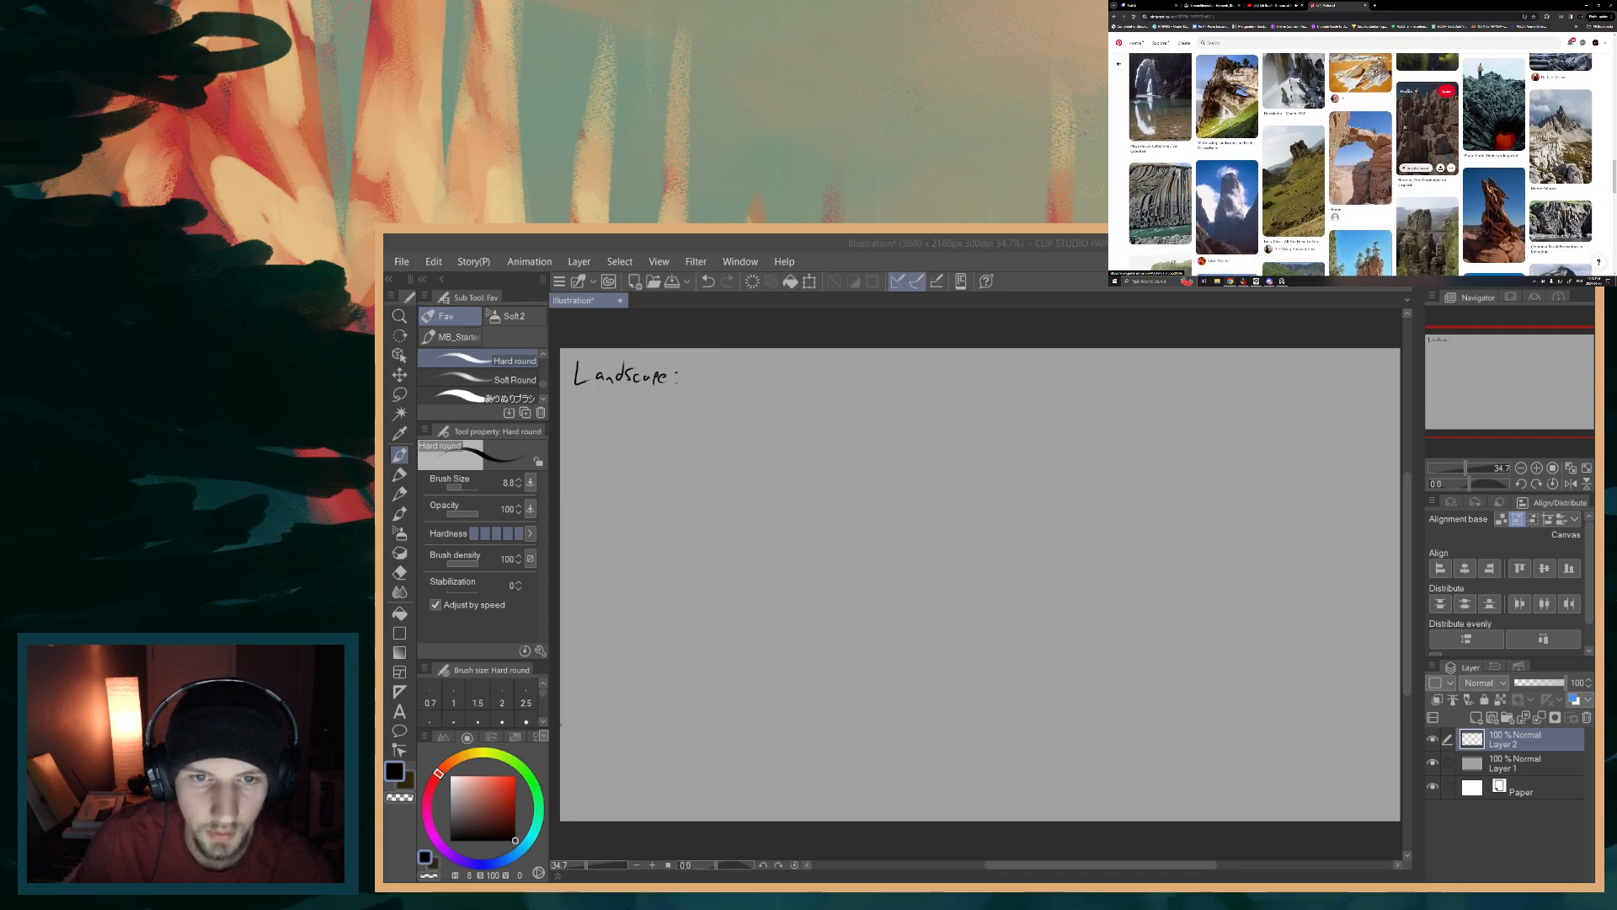
scroll(1379, 125, "down", 1)
scroll(1378, 125, "down", 2)
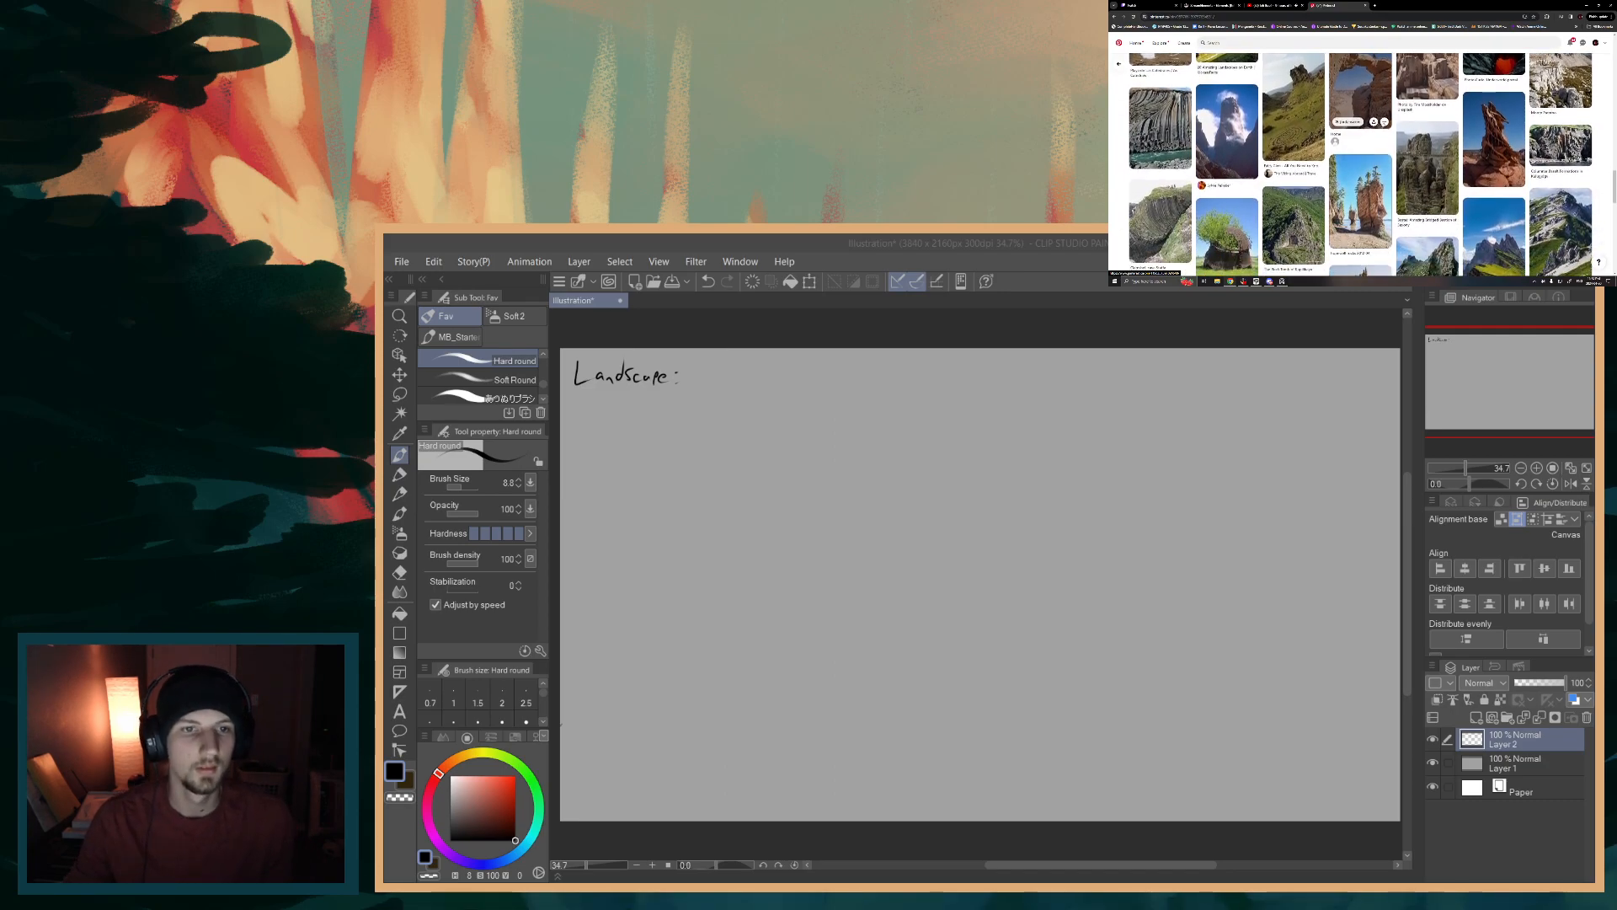
scroll(1169, 148, "down", 2)
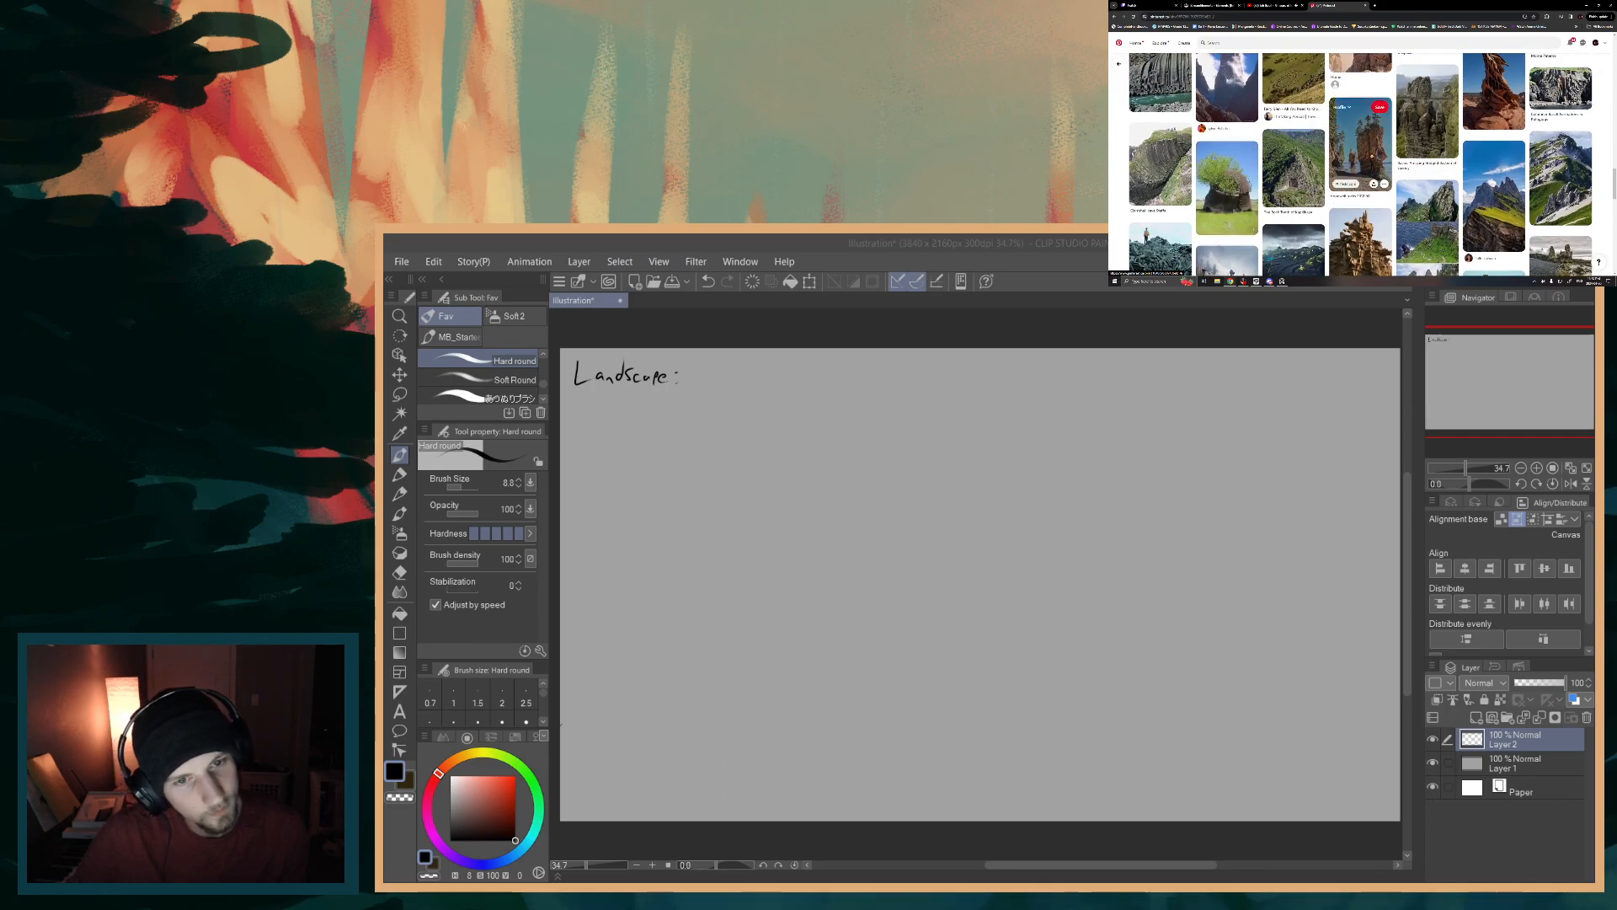
scroll(1423, 135, "down", 1)
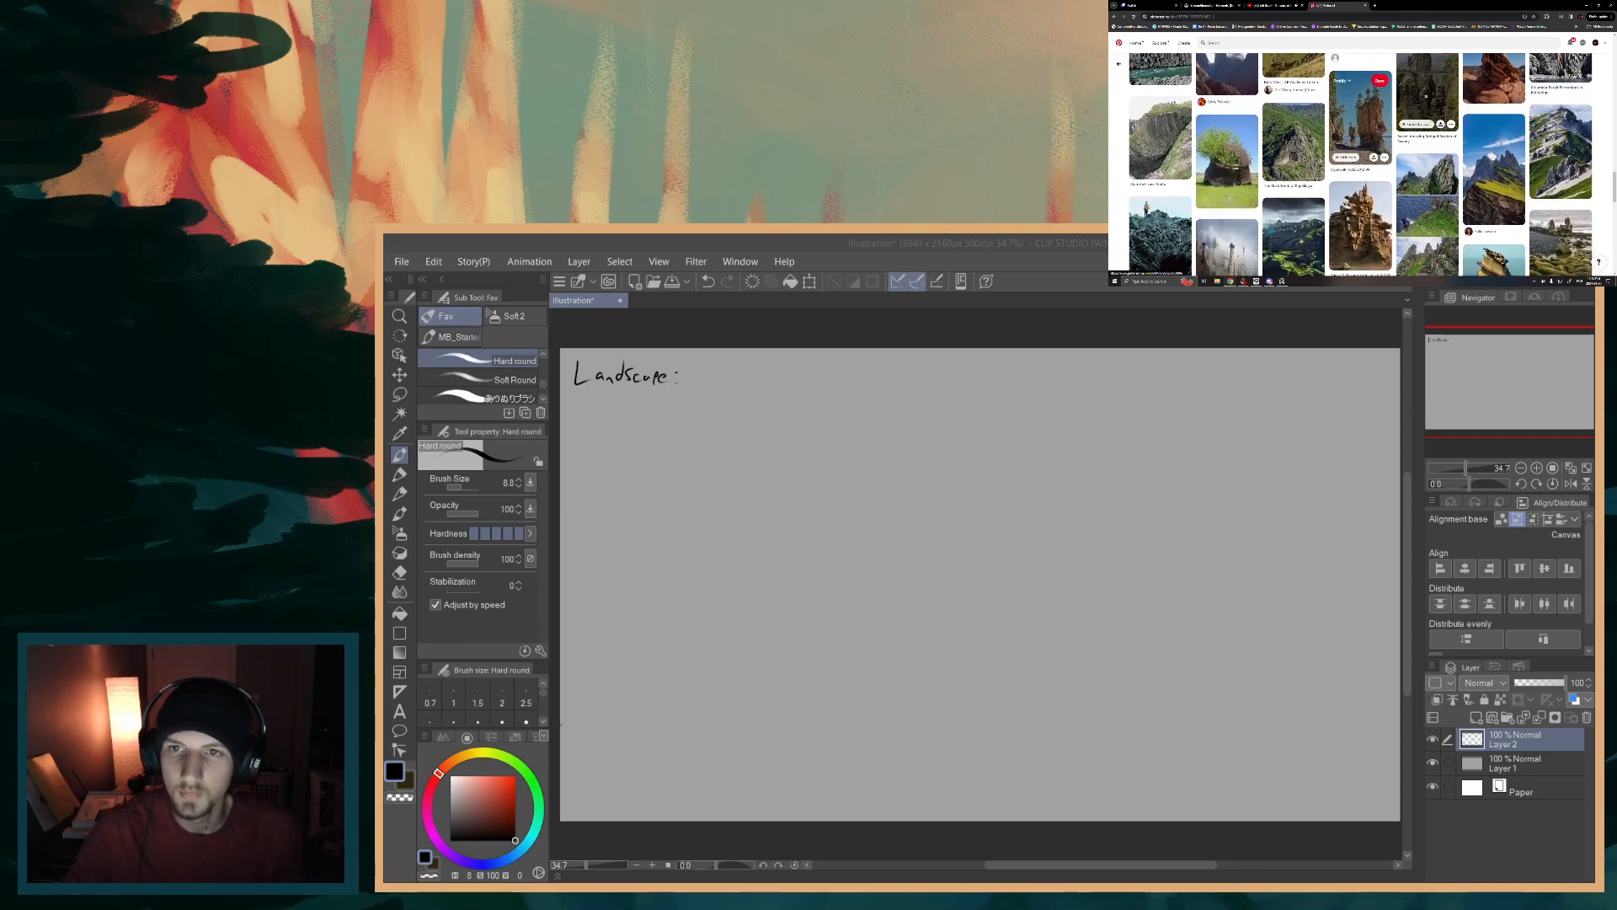
scroll(1474, 132, "down", 4)
scroll(1474, 132, "down", 1)
scroll(1288, 147, "down", 4)
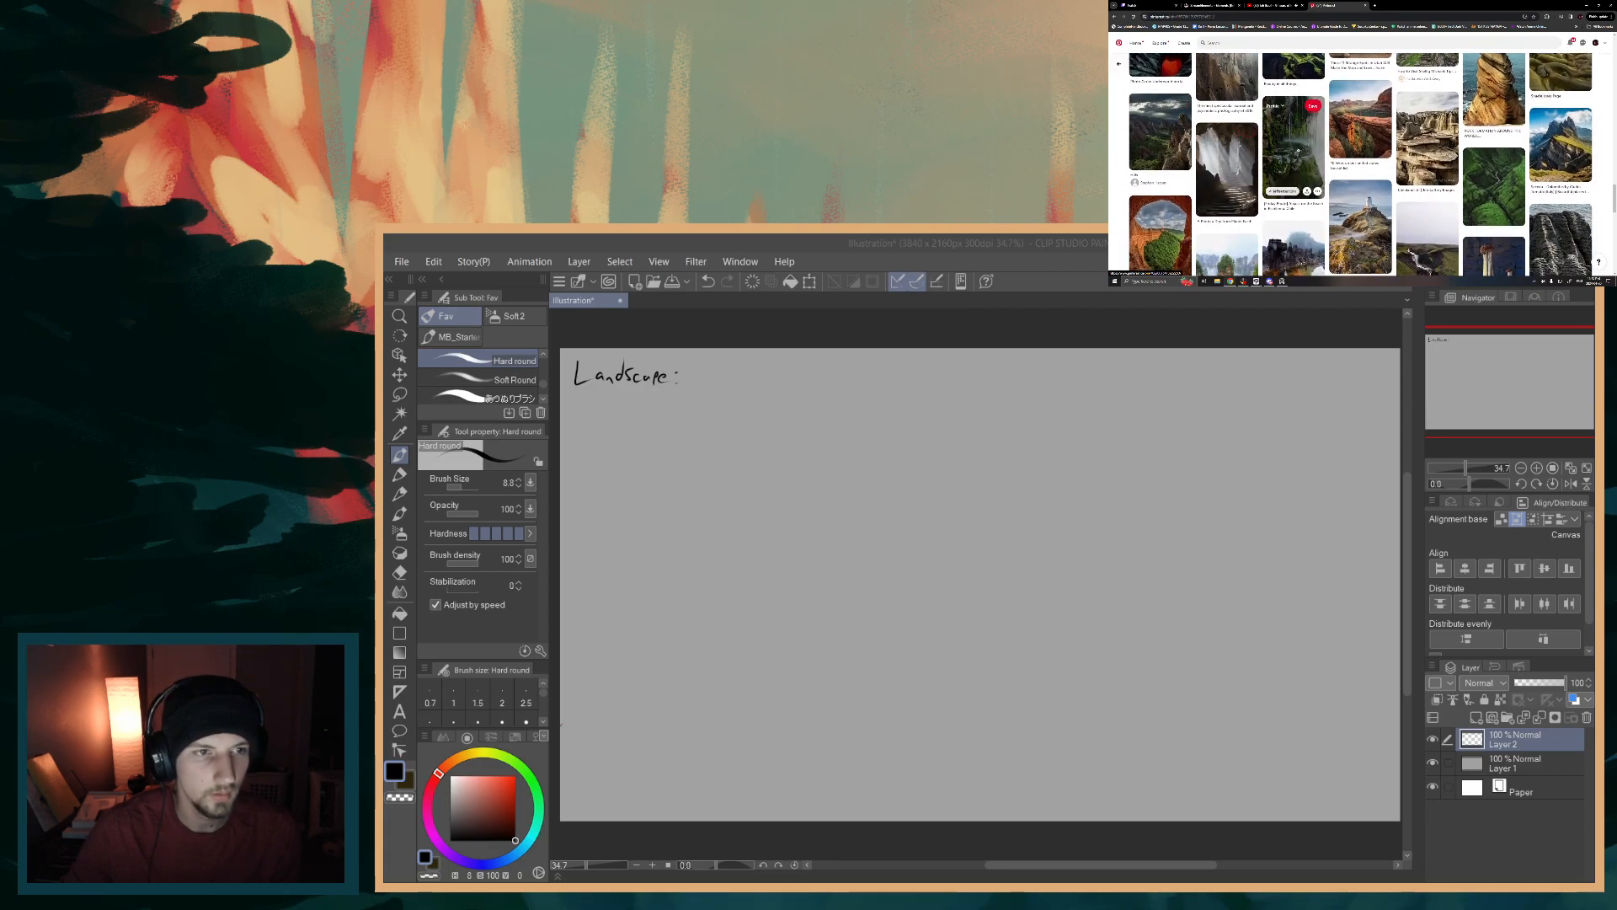
scroll(1360, 160, "down", 5)
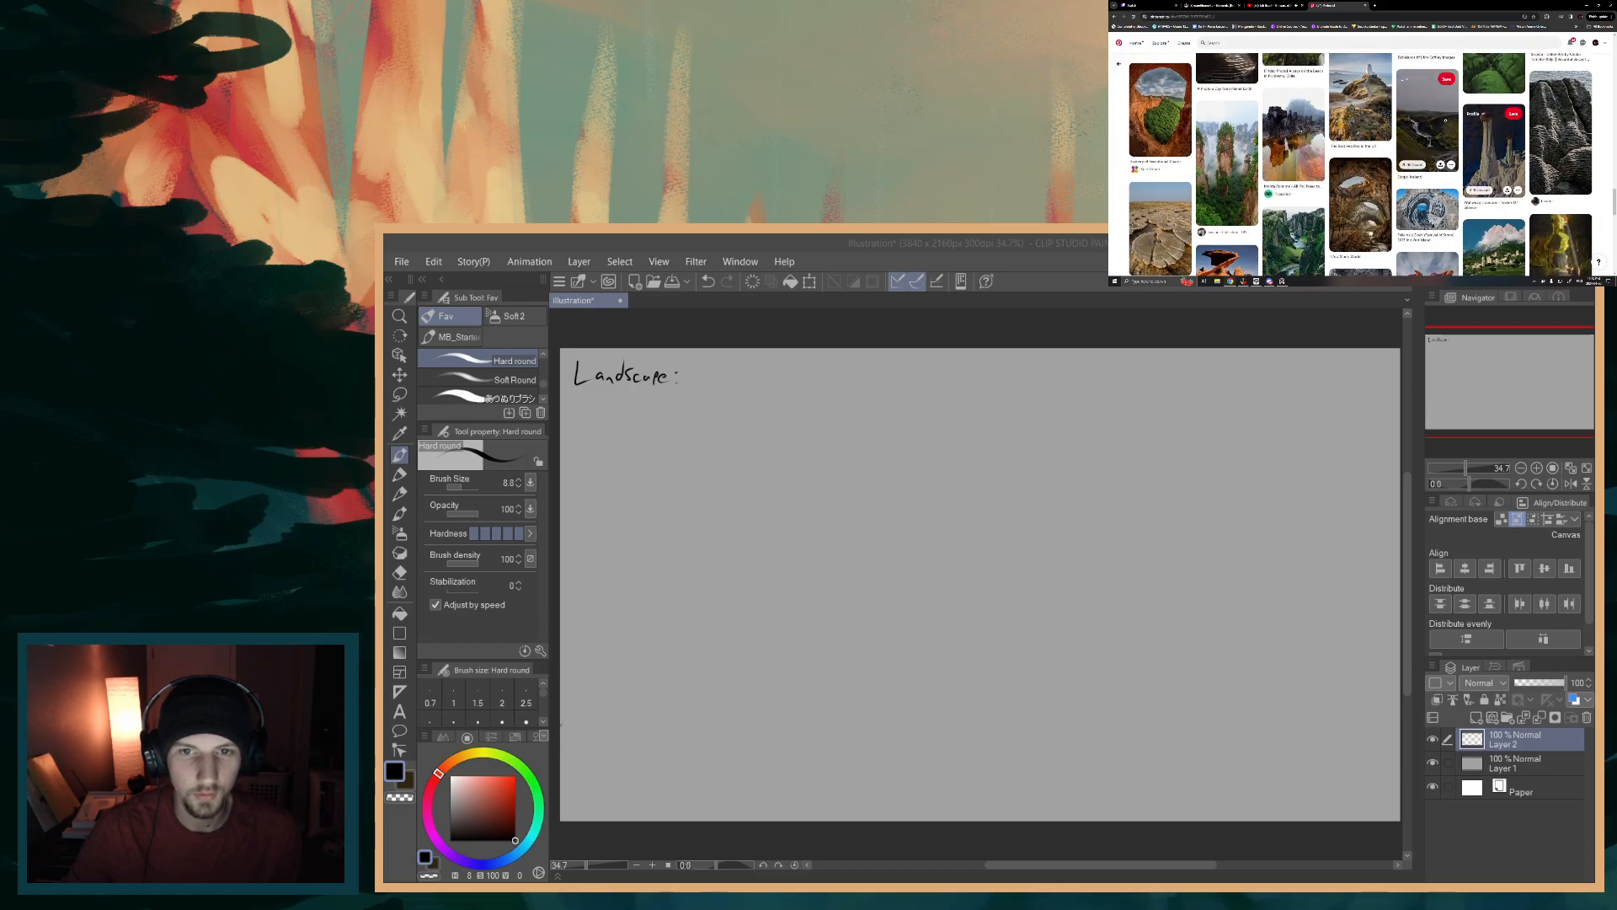
scroll(1213, 126, "down", 2)
scroll(1226, 127, "down", 2)
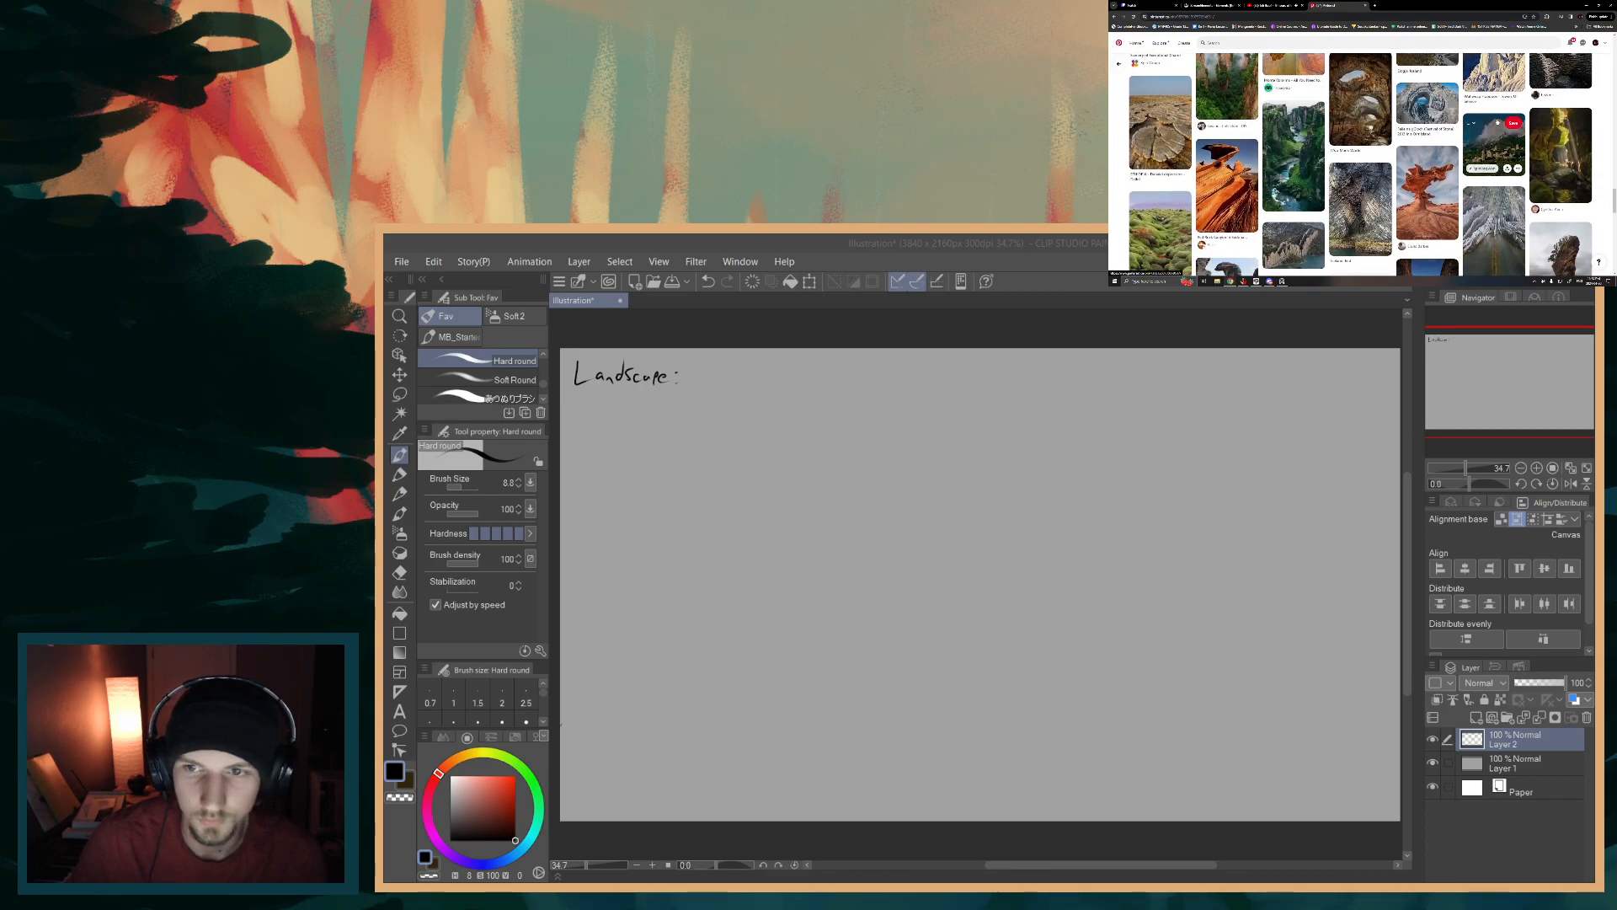
scroll(1548, 124, "down", 2)
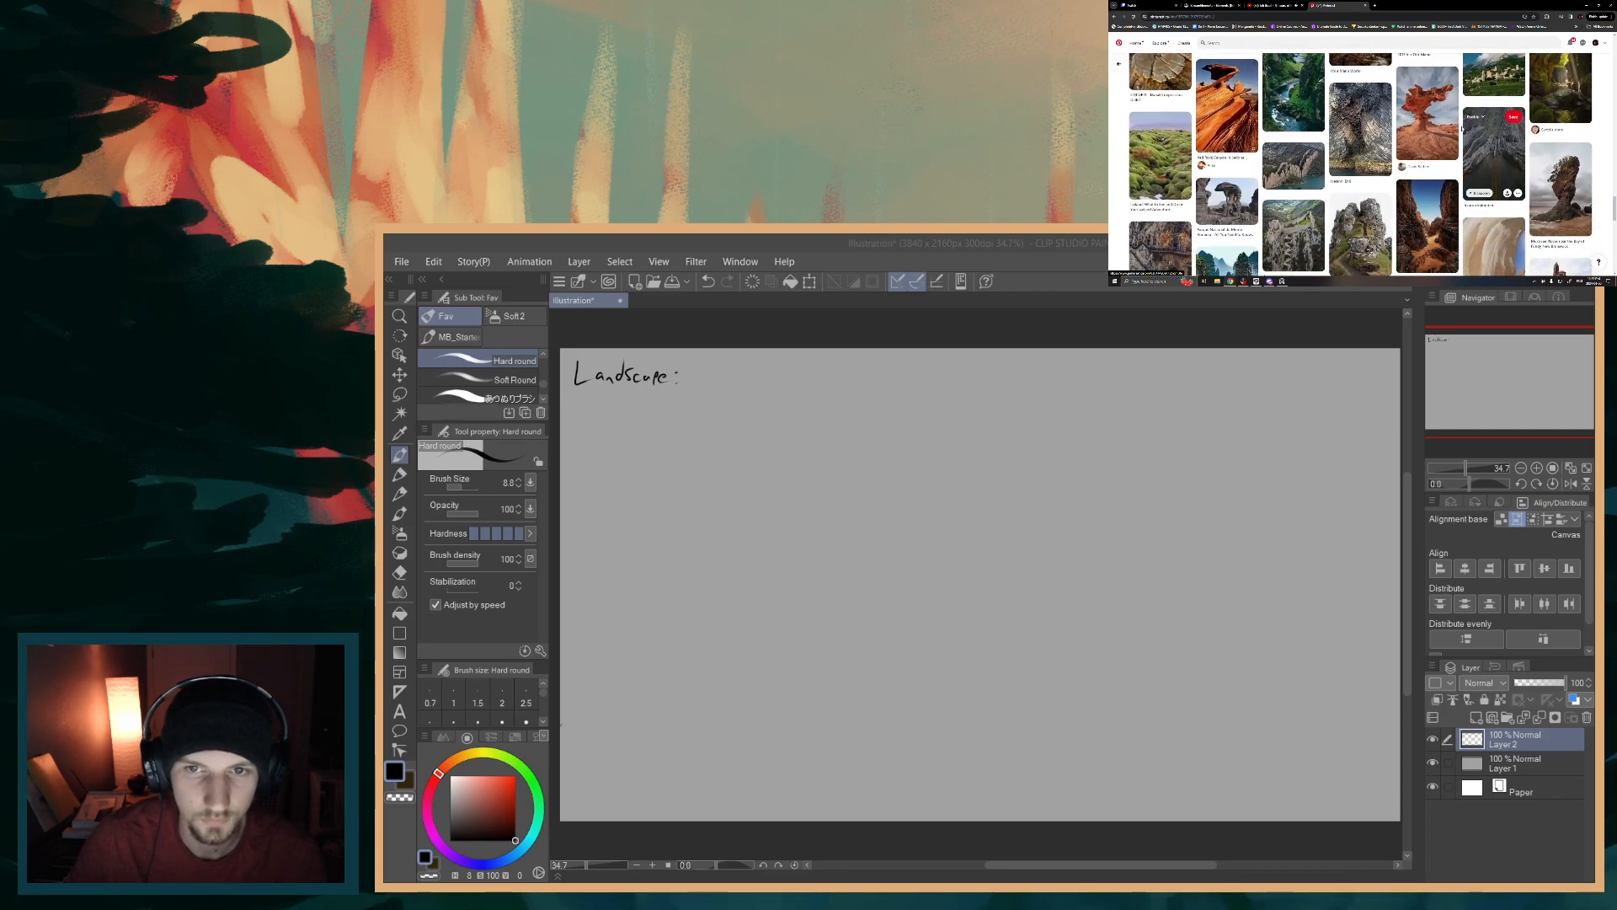
scroll(1293, 92, "down", 1)
scroll(1205, 137, "down", 3)
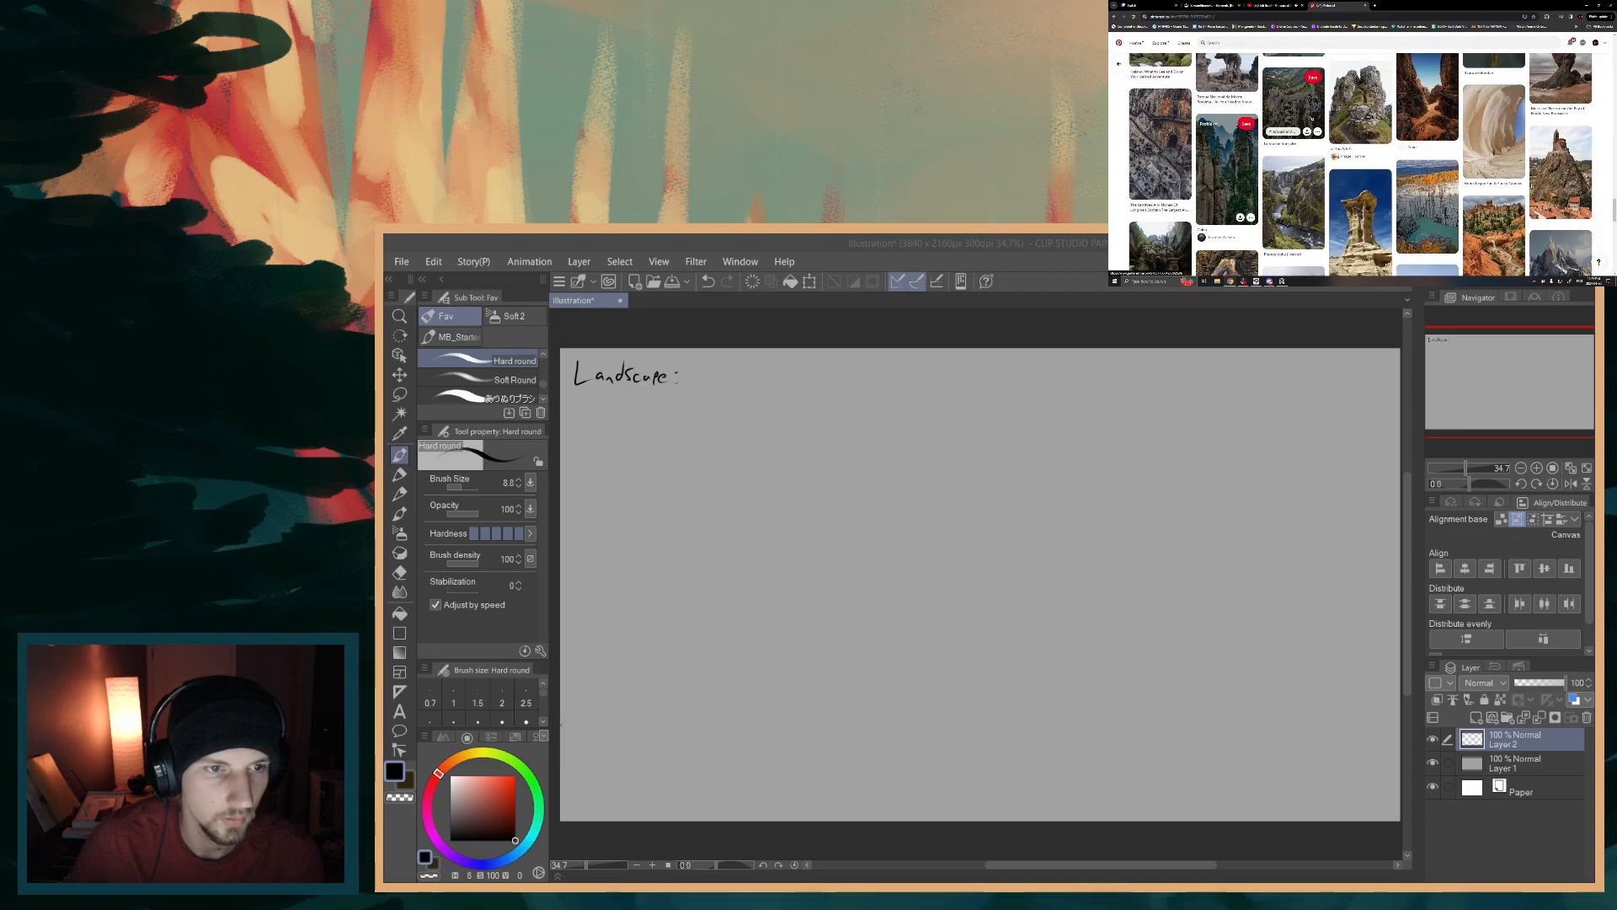
scroll(1239, 162, "down", 1)
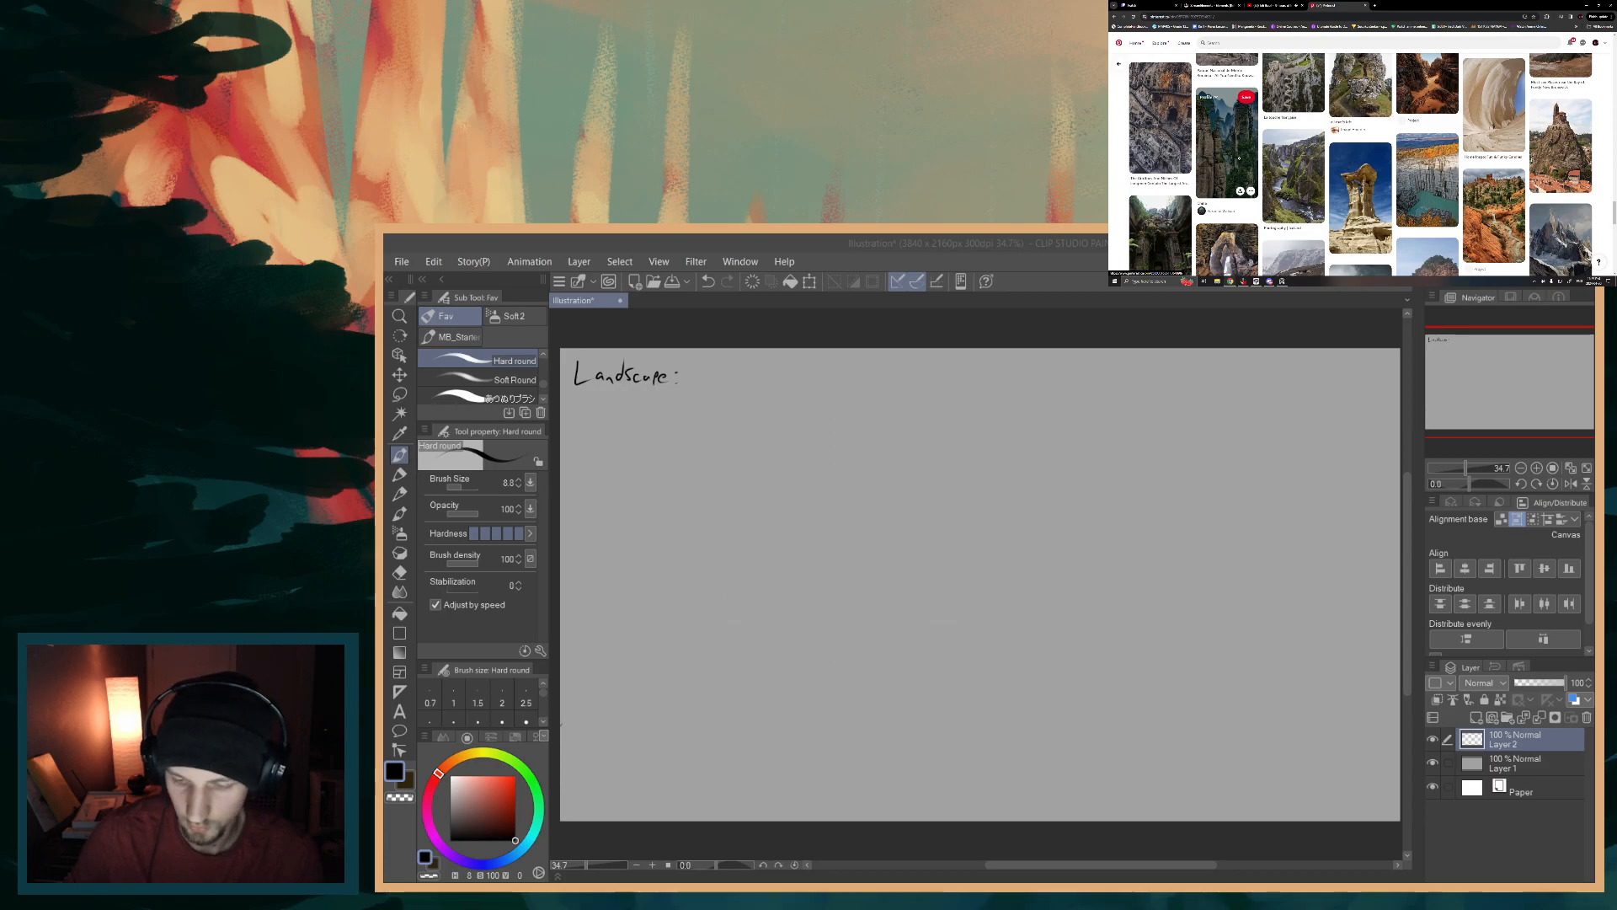
scroll(1239, 162, "down", 1)
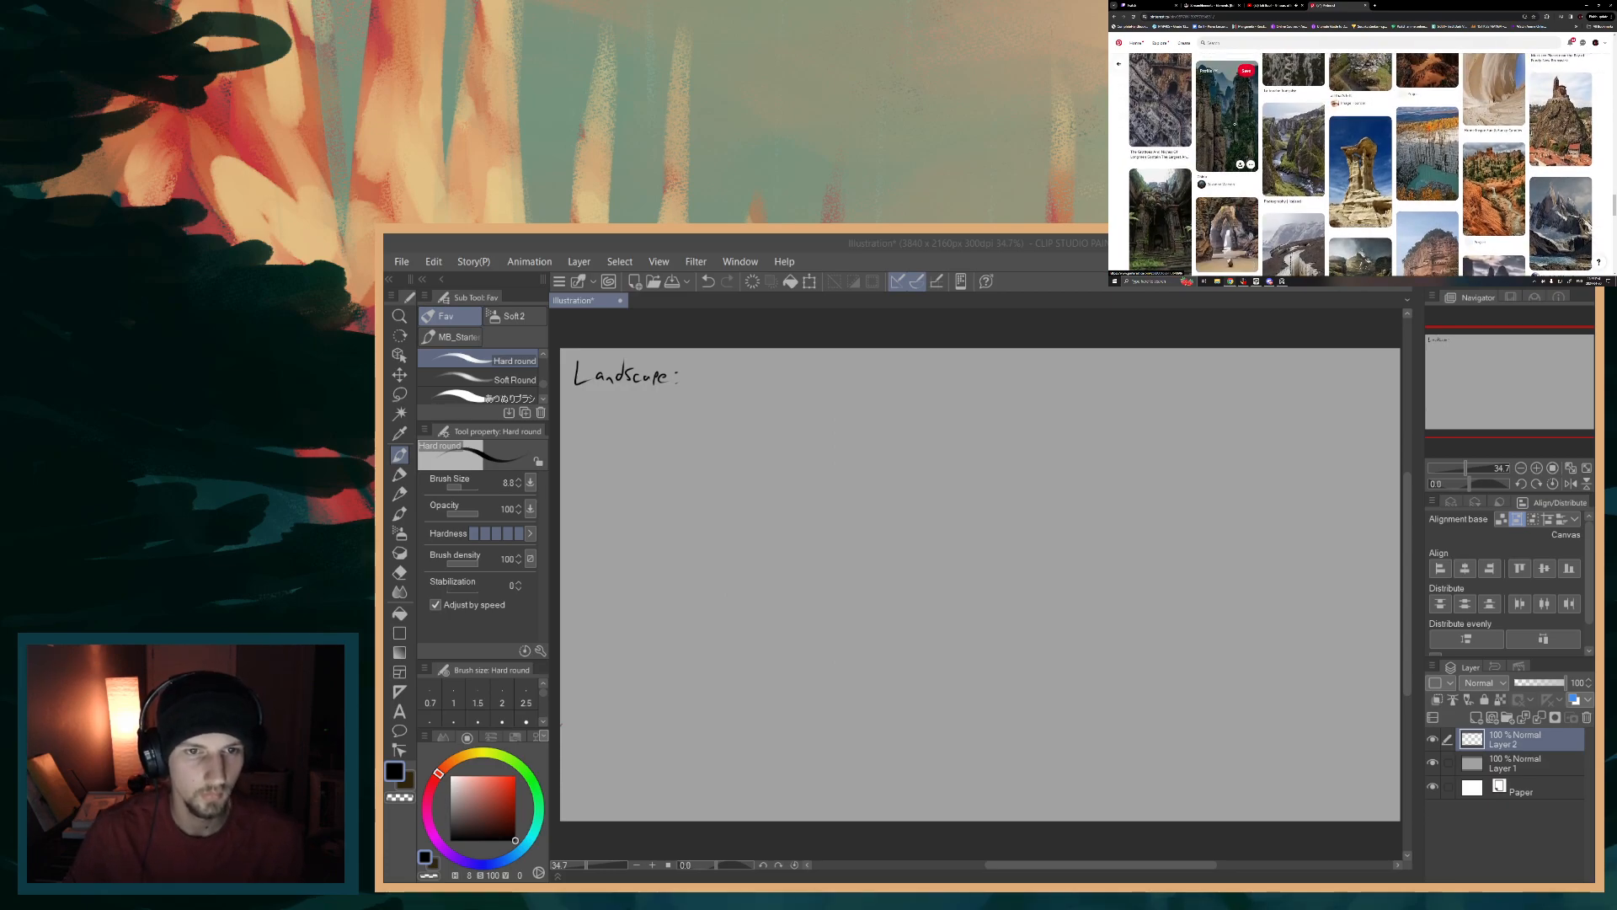
scroll(1235, 123, "down", 3)
scroll(1235, 124, "down", 3)
scroll(1229, 118, "down", 3)
scroll(1229, 118, "down", 3)
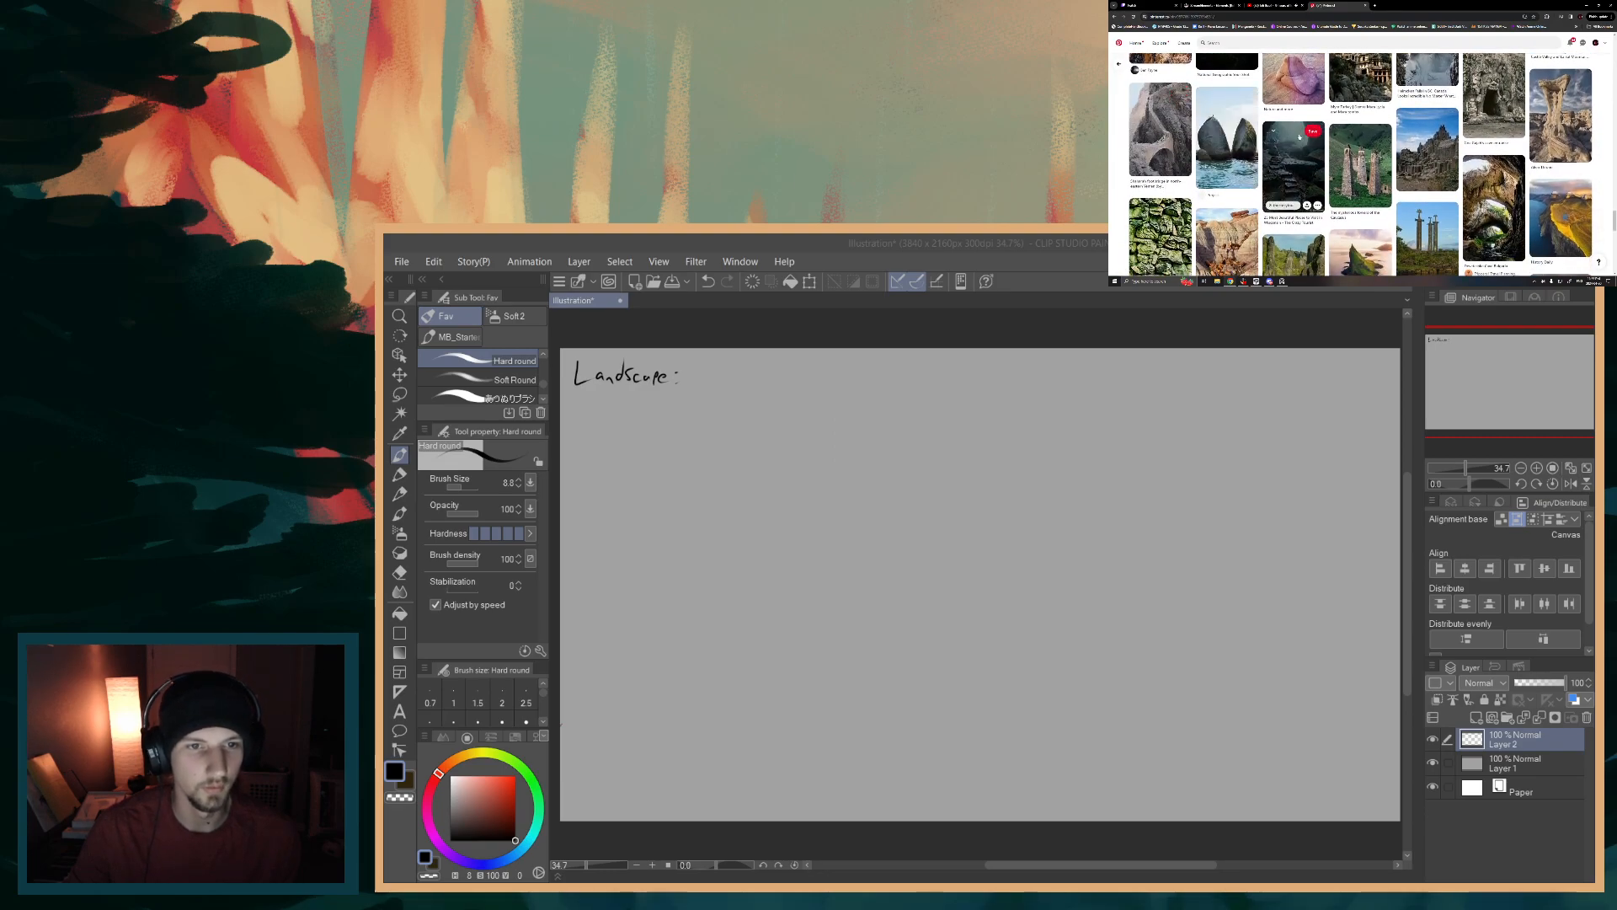
scroll(1301, 135, "down", 1)
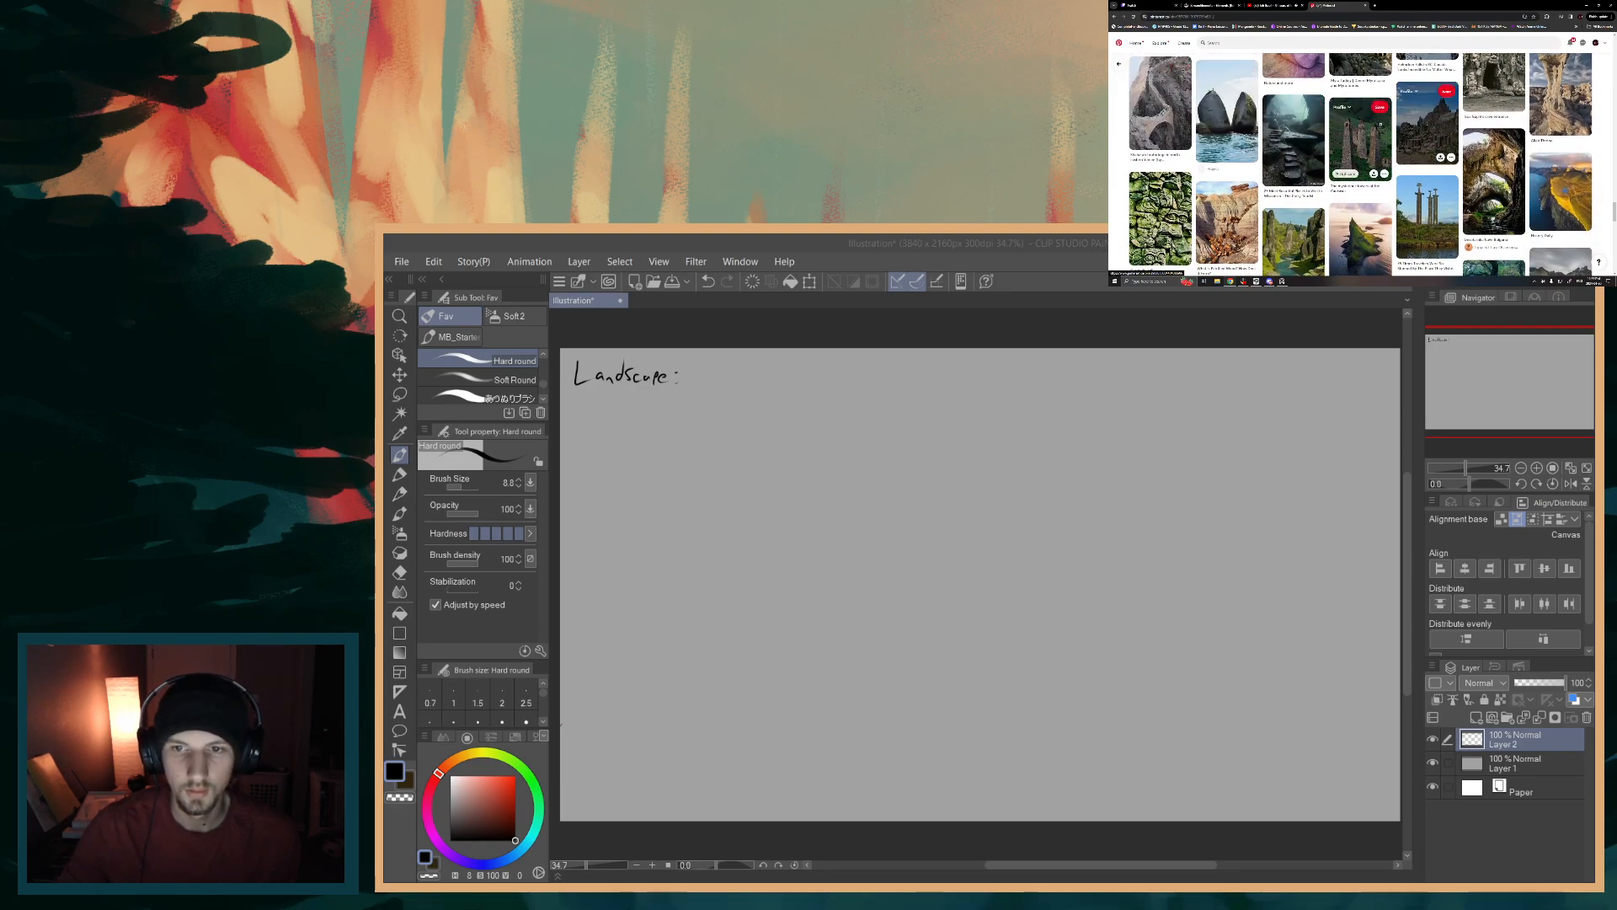
scroll(1421, 120, "down", 3)
scroll(1421, 119, "down", 2)
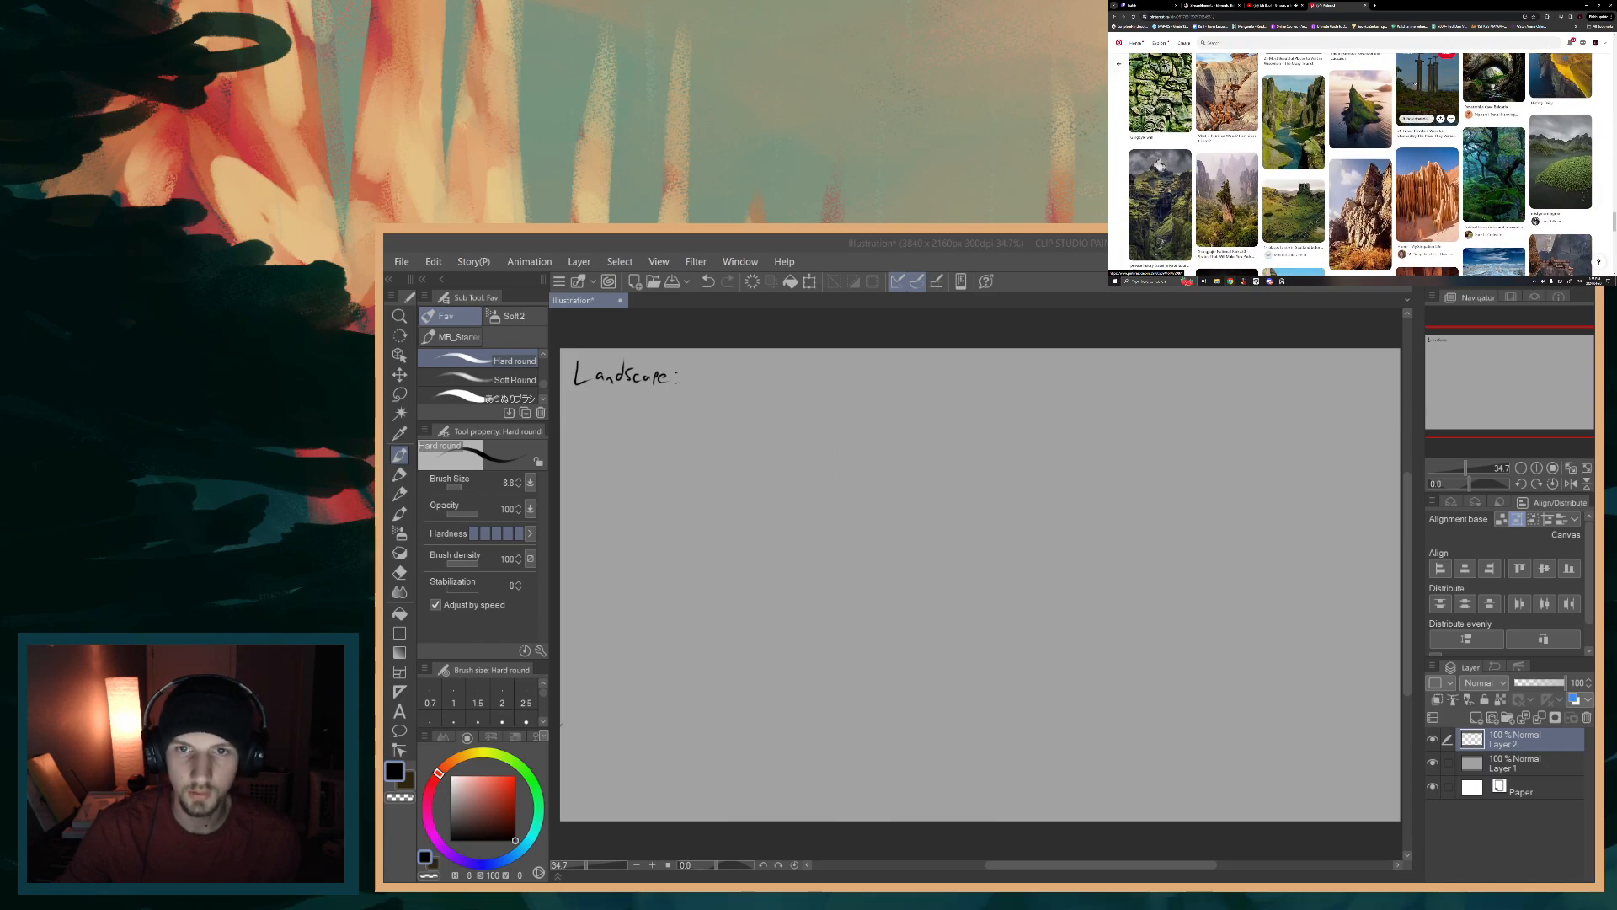
- Open the pin of the three giant swords monument and browse its related pins of monuments, towers and stone ruins
scroll(1423, 103, "up", 1)
left_click(1423, 105)
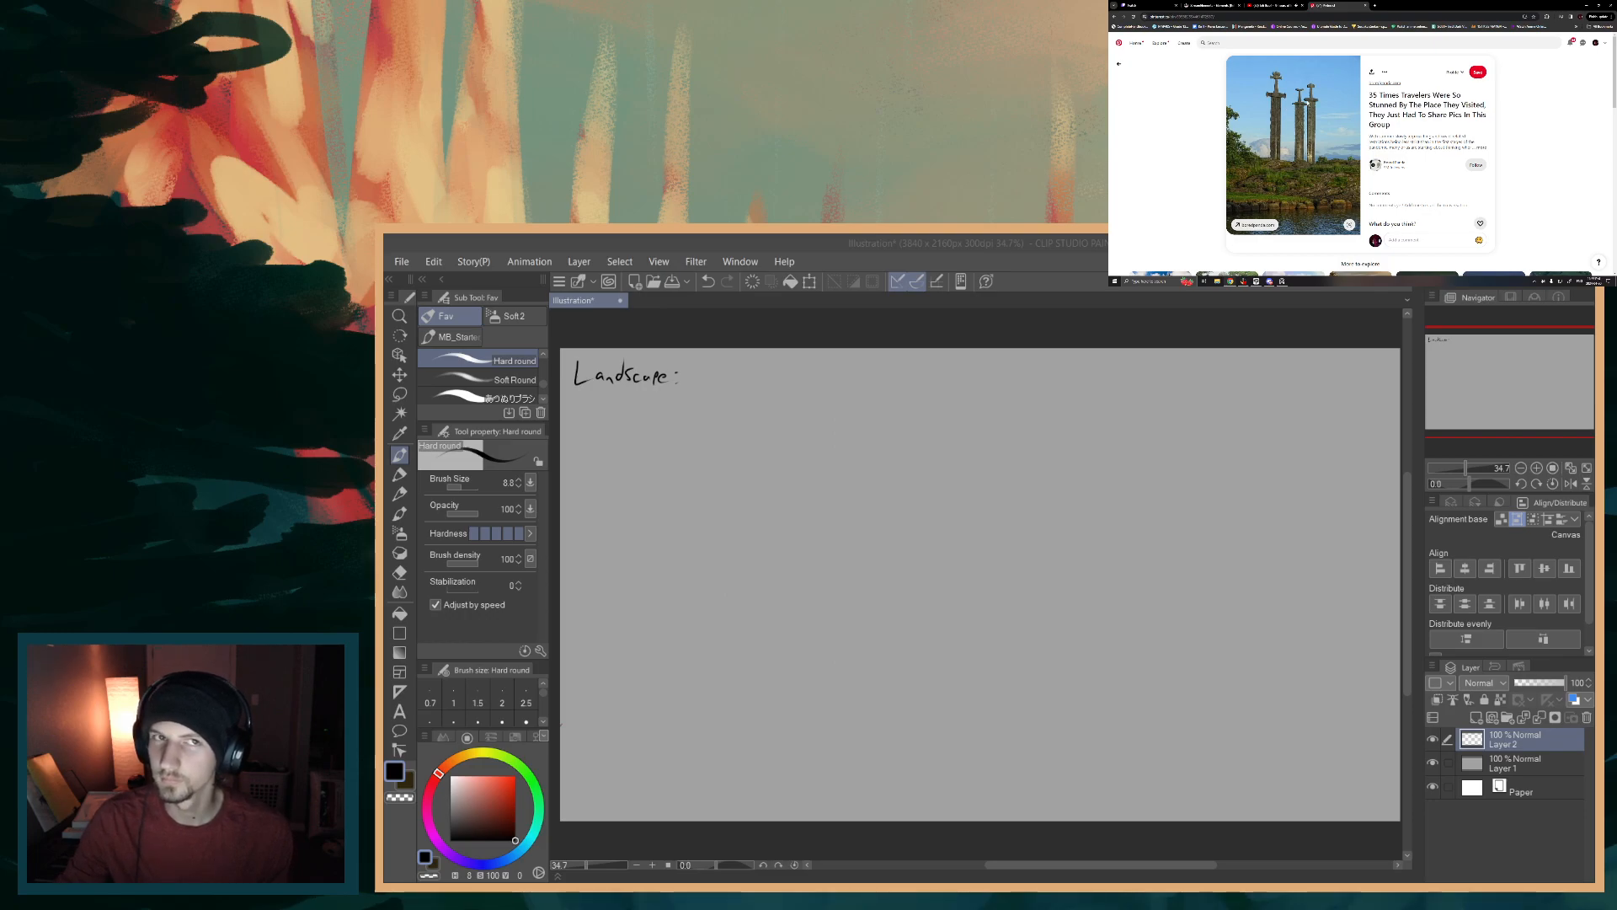
scroll(1297, 100, "down", 5)
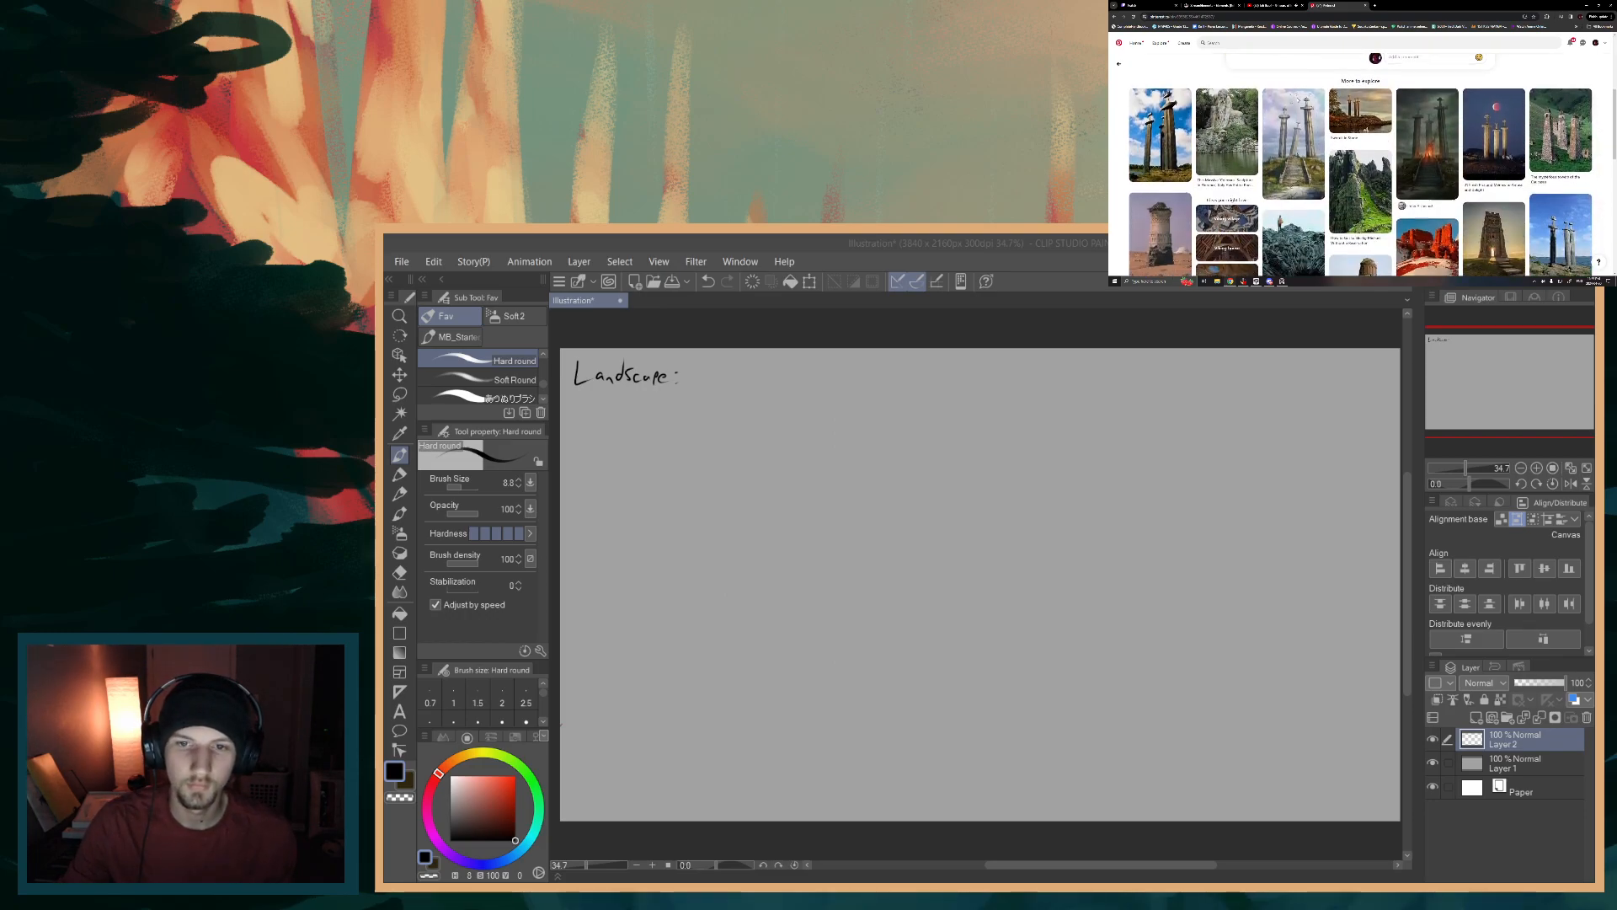
scroll(1297, 99, "down", 2)
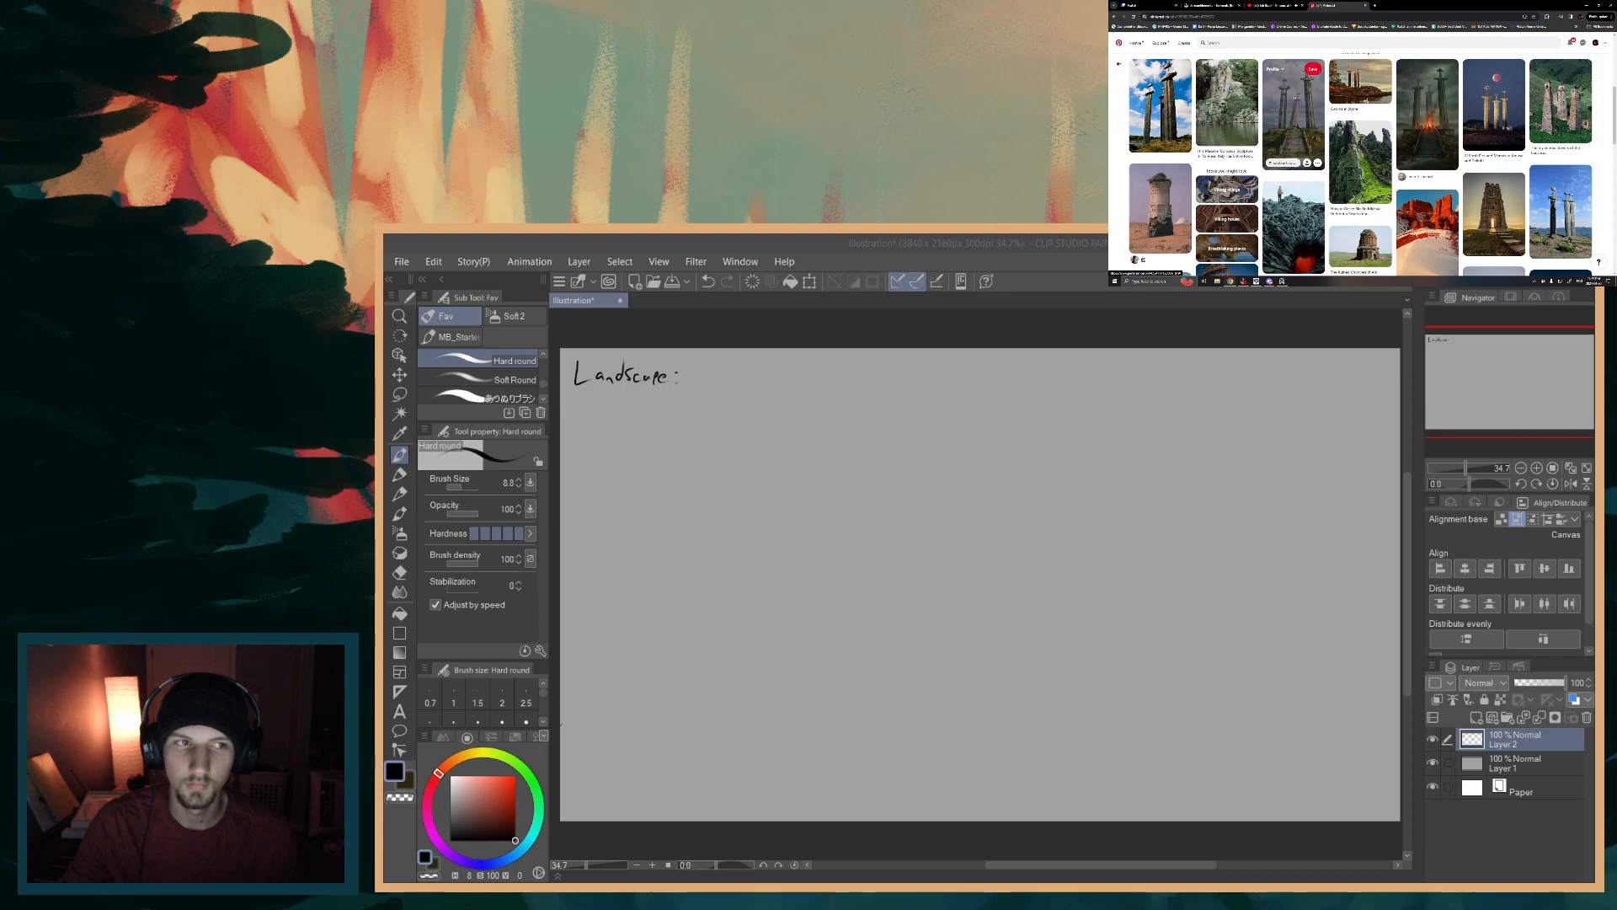
scroll(1165, 122, "down", 1)
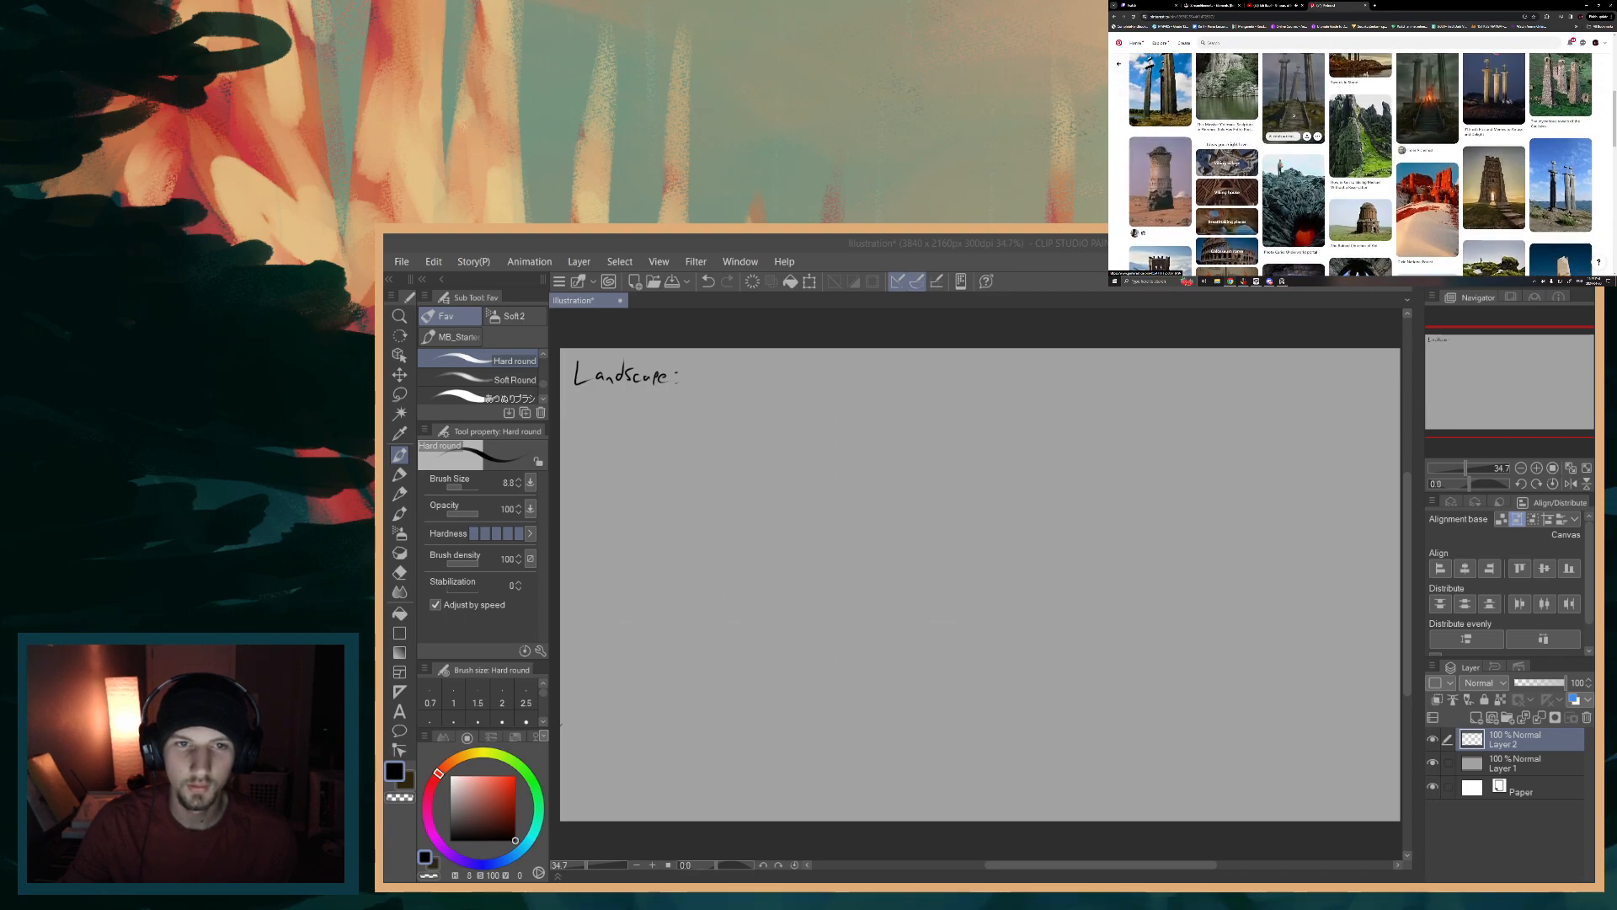
scroll(1360, 116, "down", 2)
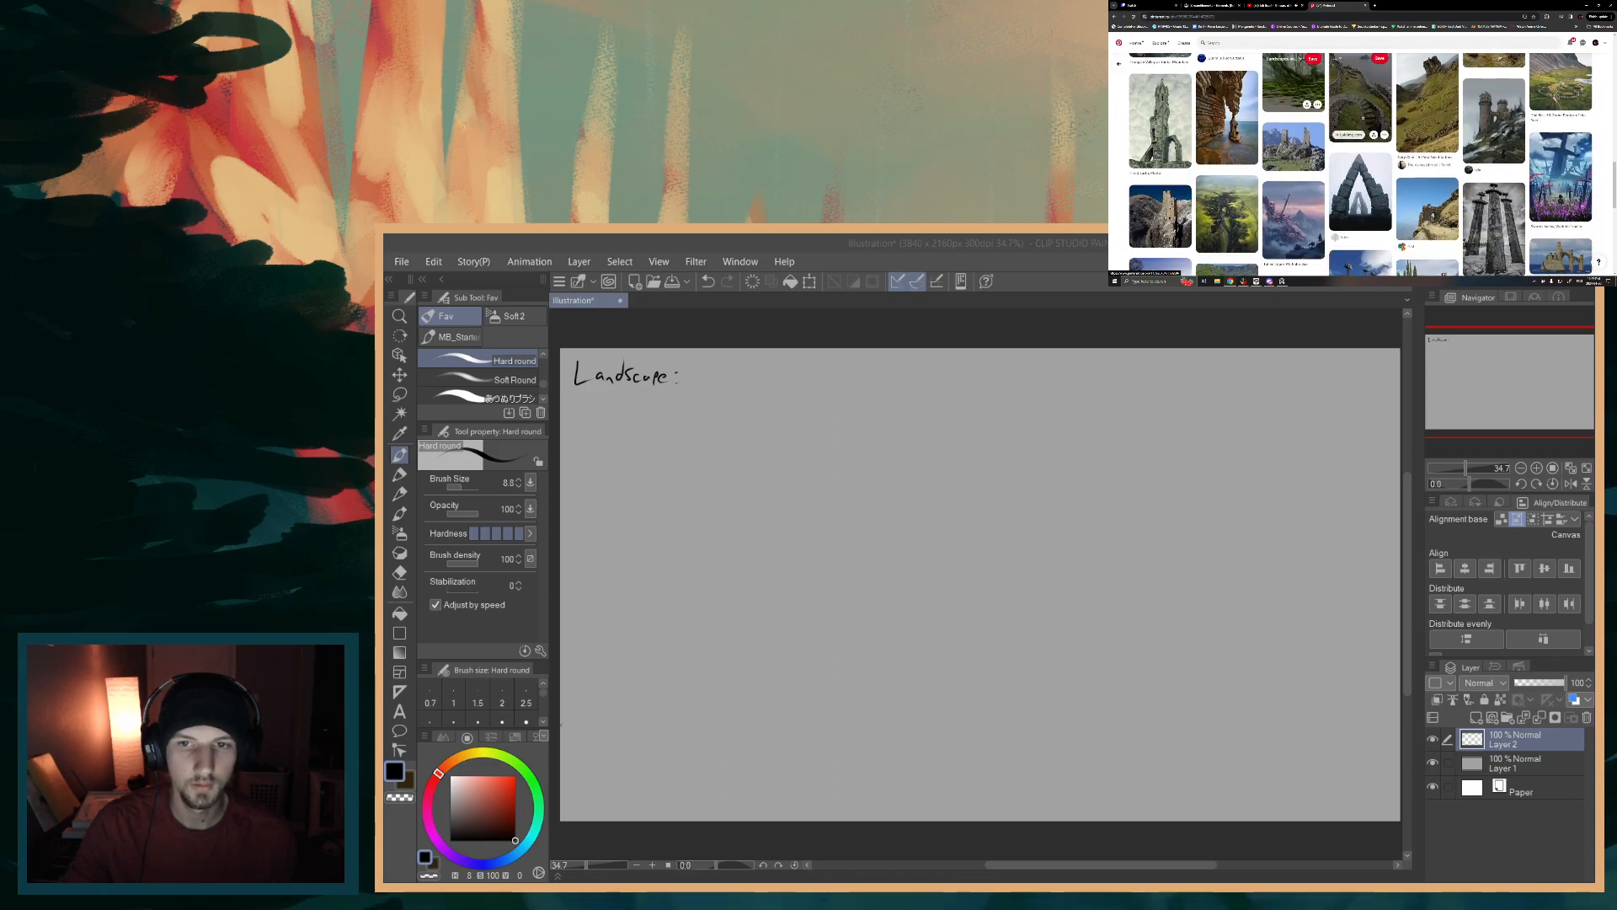
mouse_move(1378, 131)
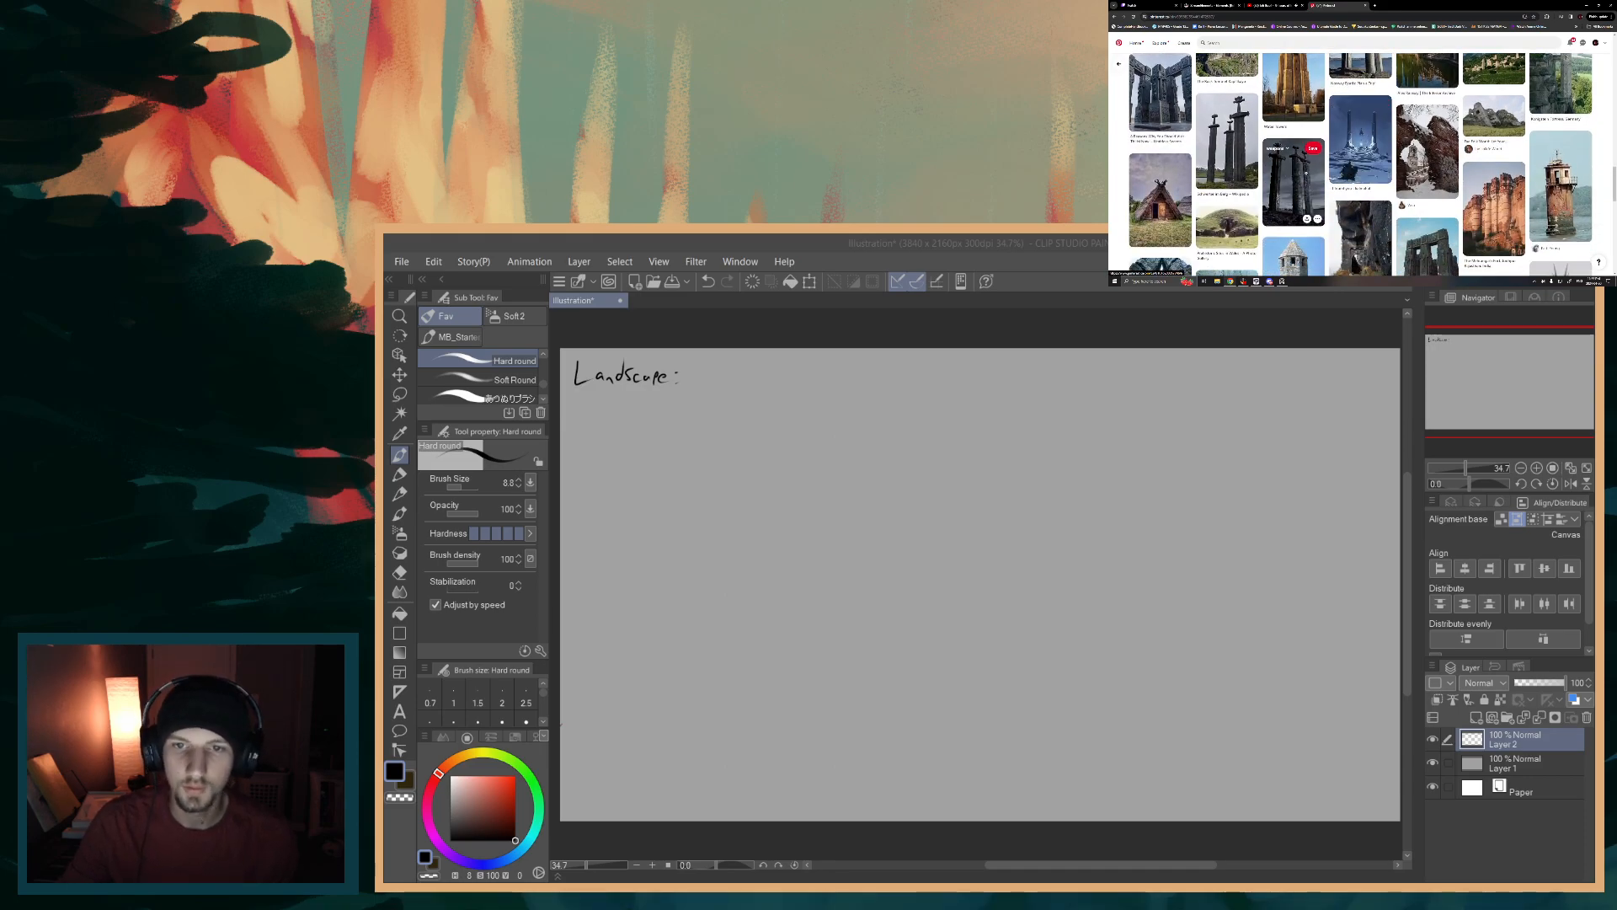
scroll(1360, 169, "up", 1)
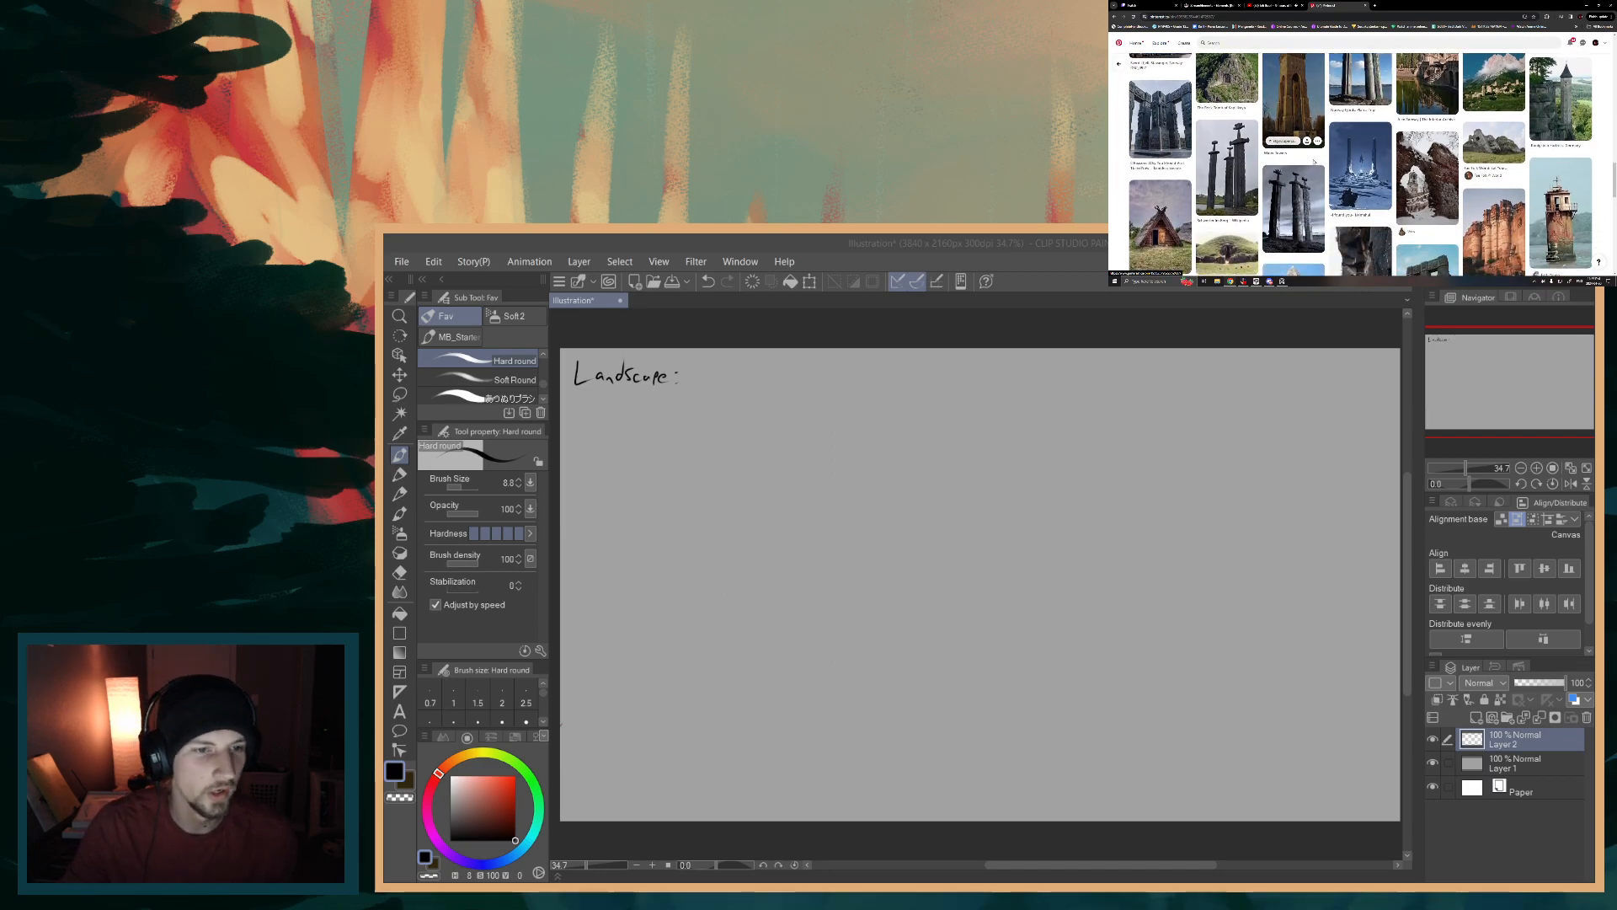
scroll(1311, 159, "down", 3)
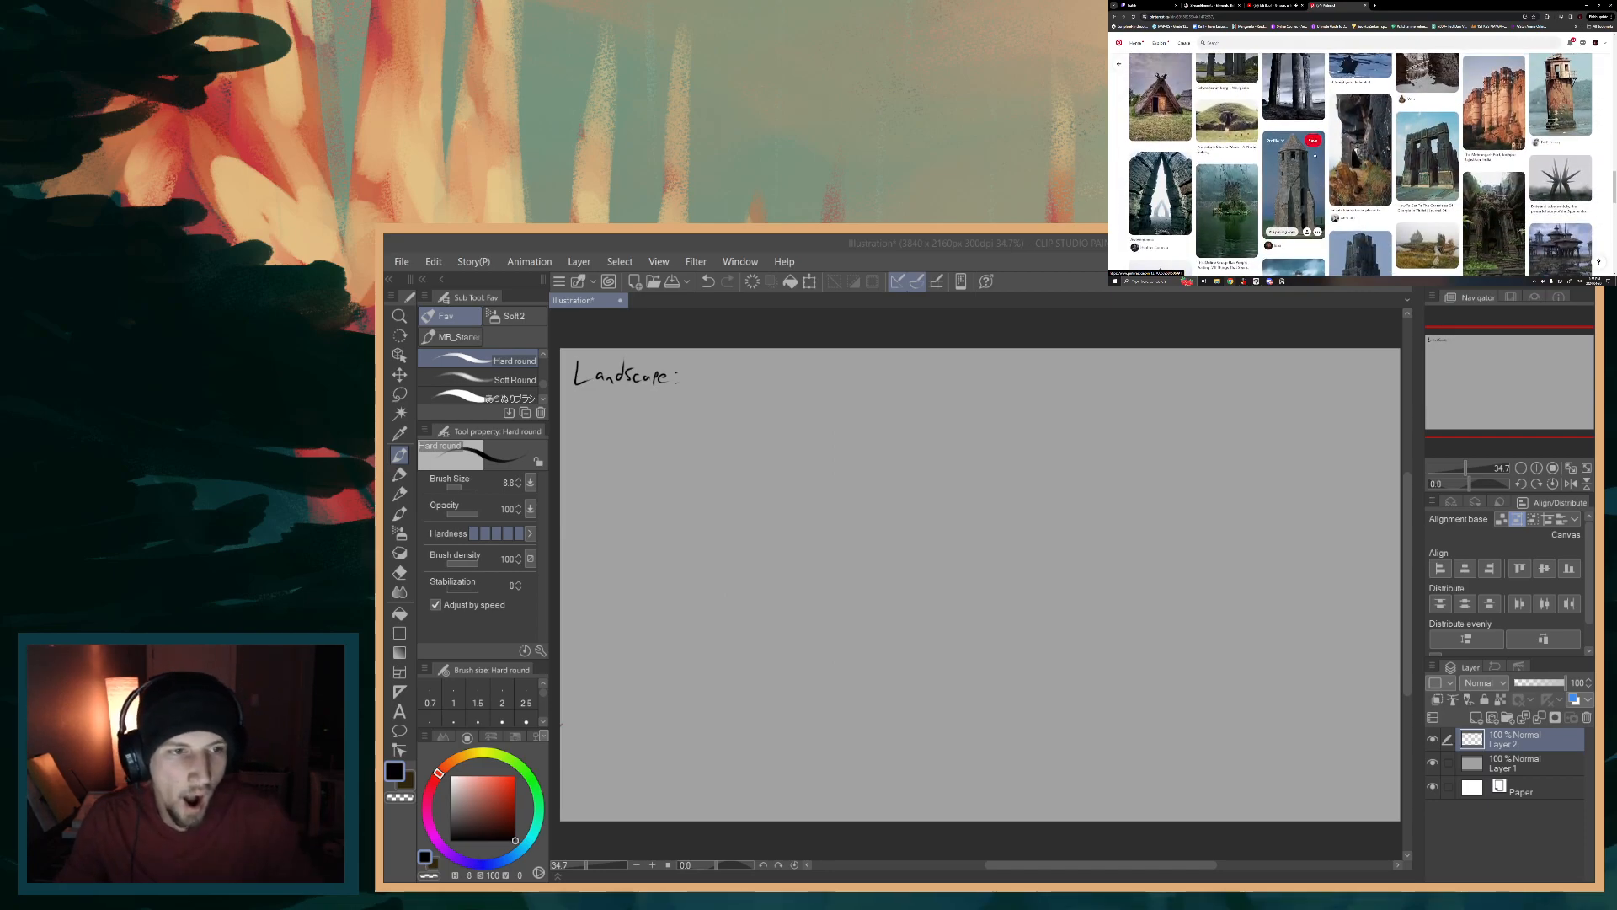
scroll(1311, 159, "down", 2)
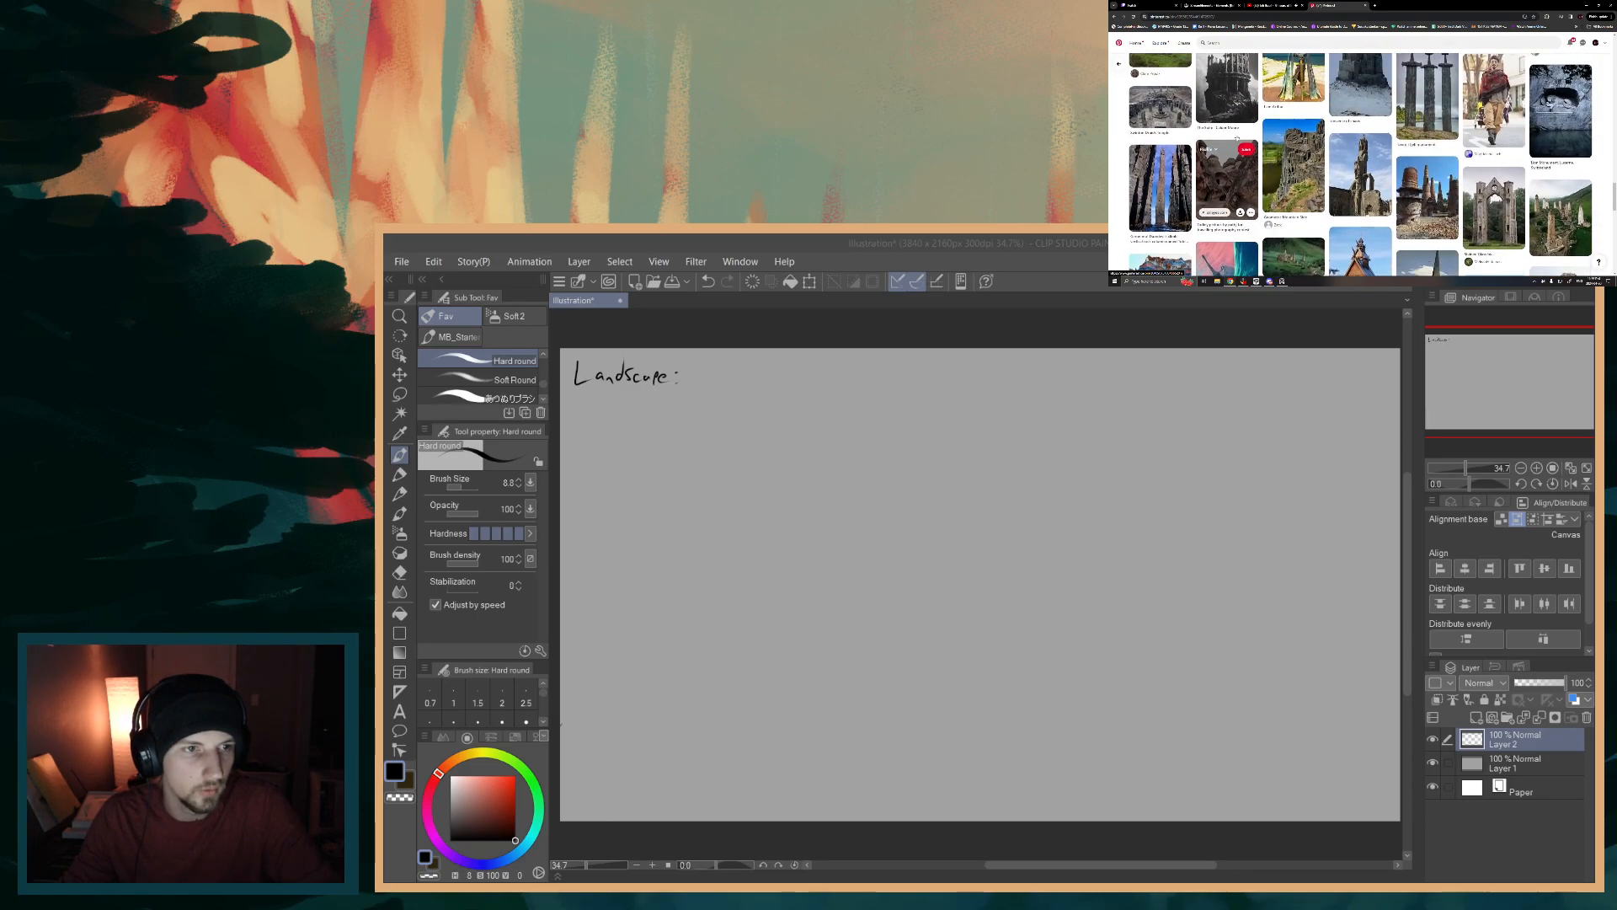
scroll(1360, 160, "down", 2)
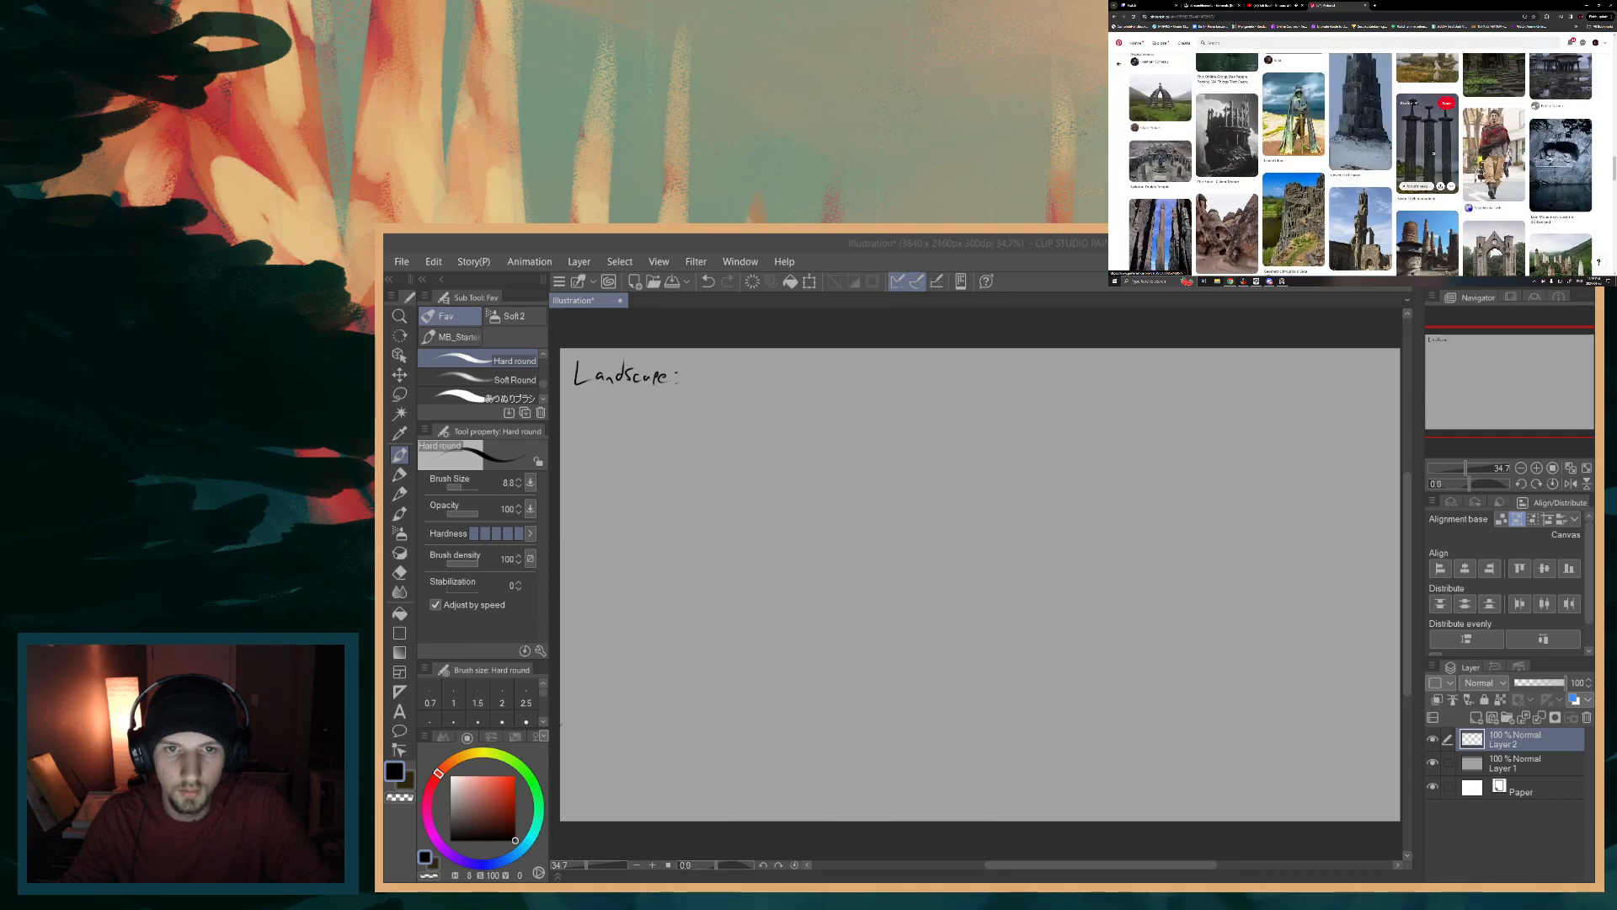
scroll(1427, 126, "up", 2)
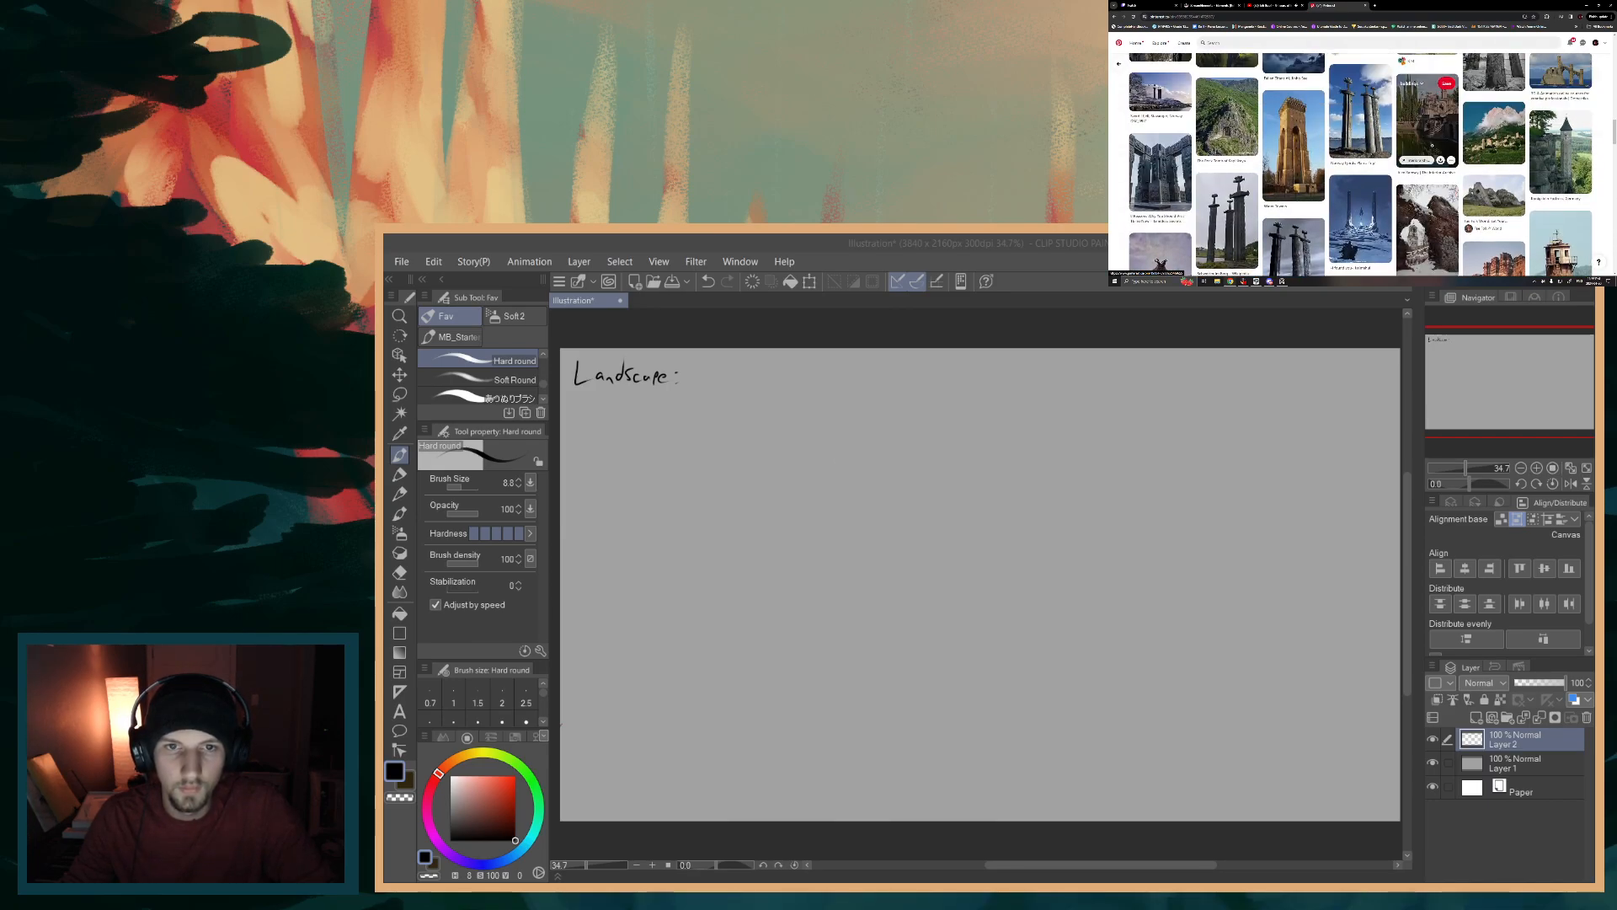
scroll(1427, 160, "down", 3)
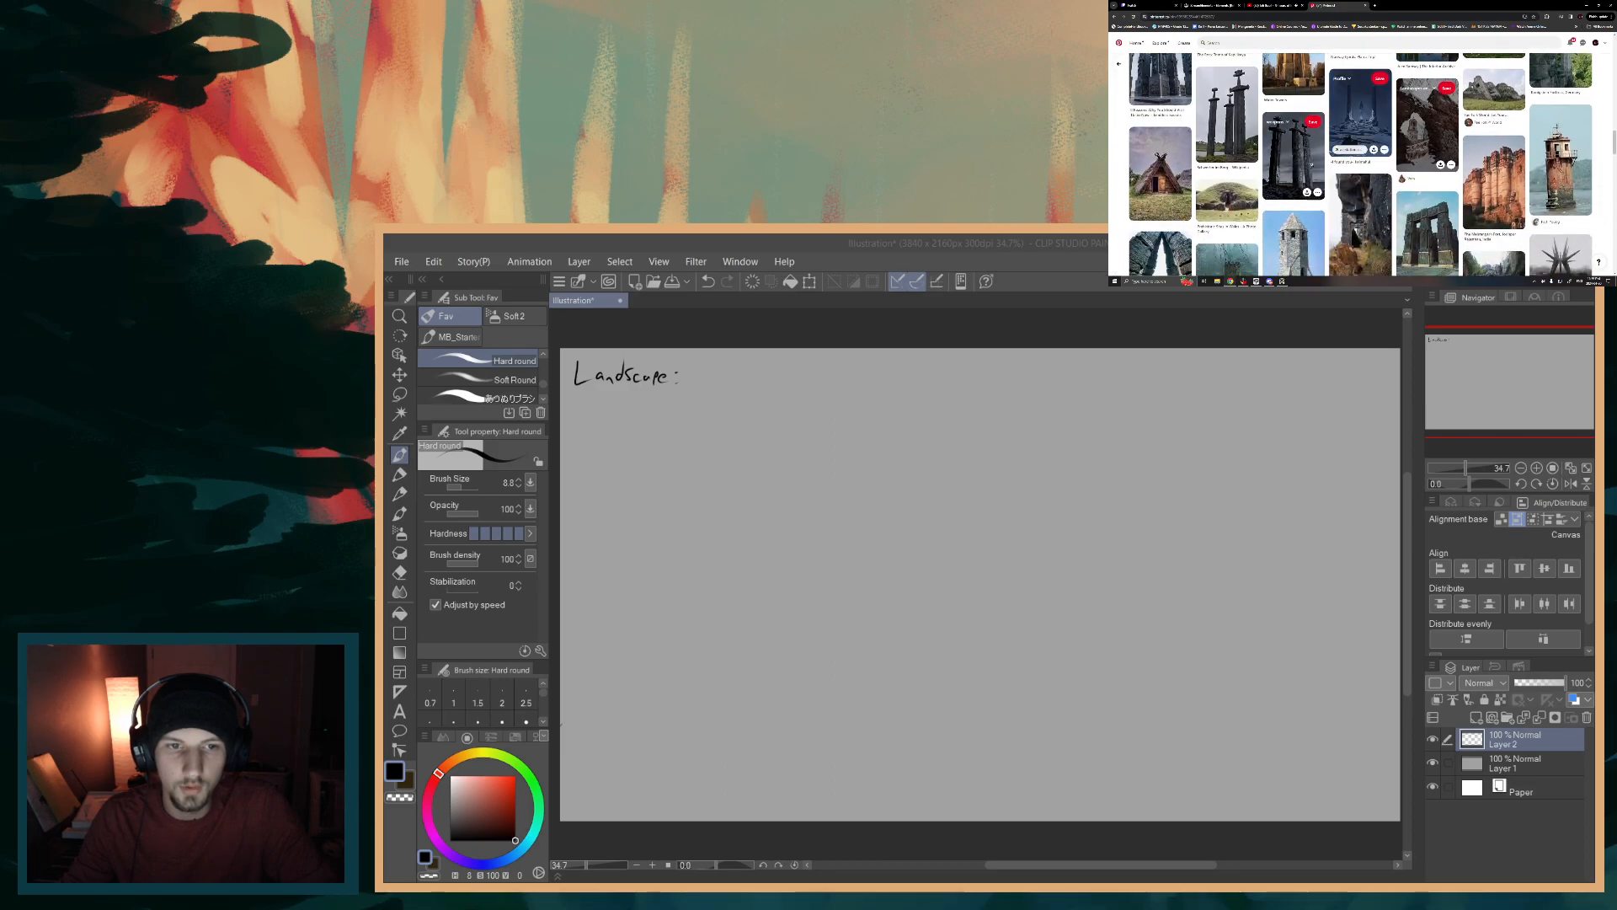
scroll(1360, 165, "up", 13)
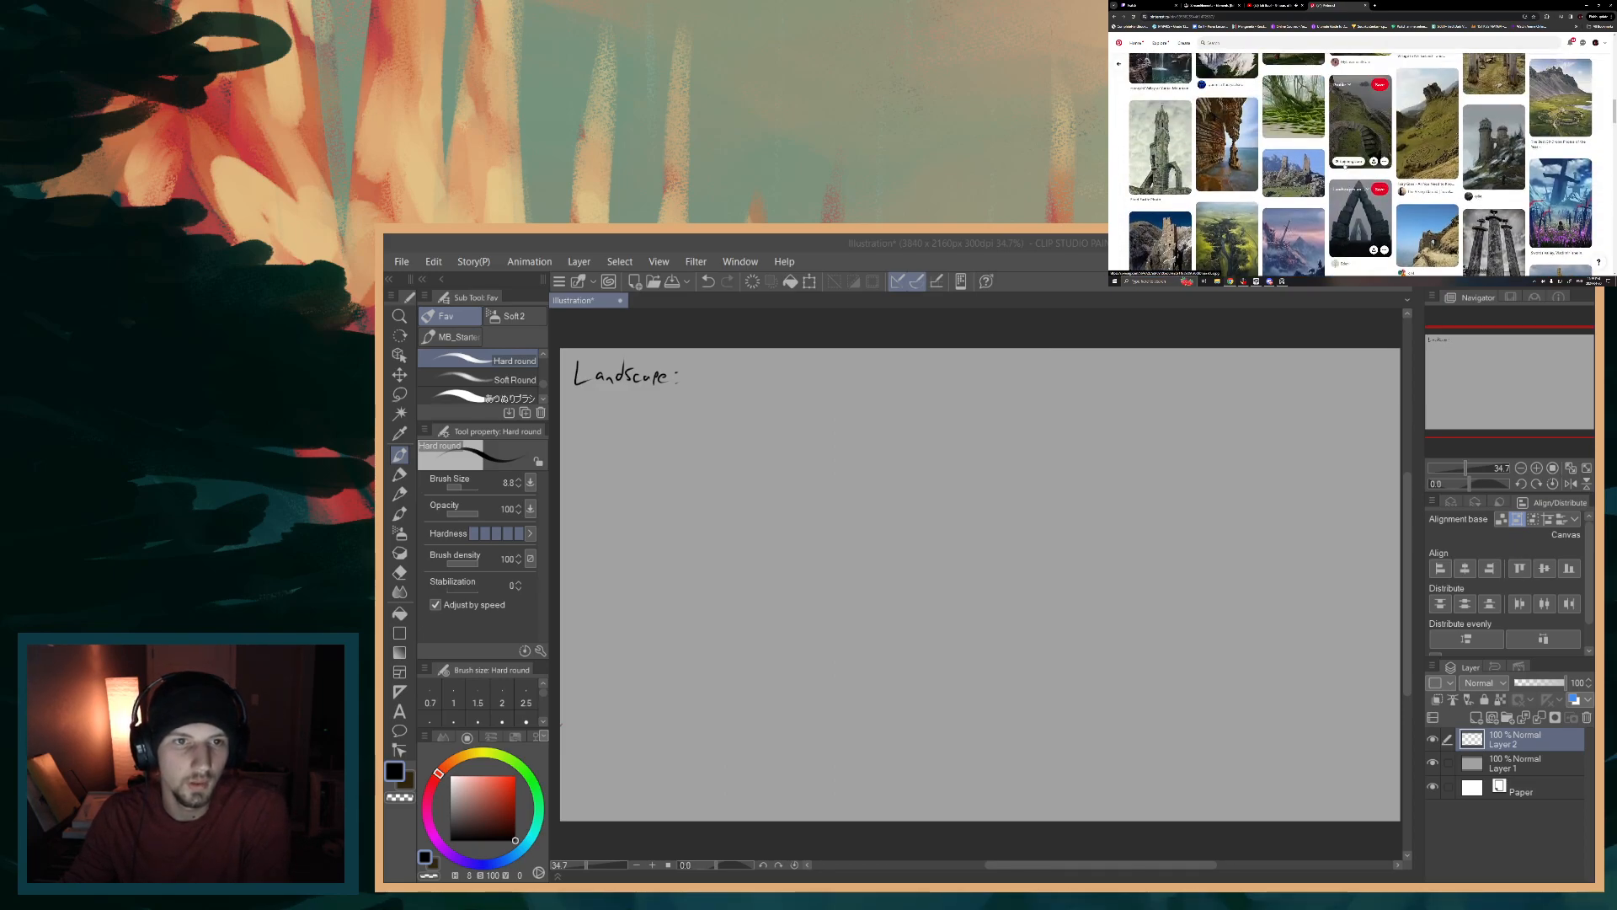
- Look back over the three giant swords pin and the closest photos related to it
scroll(1361, 165, "up", 10)
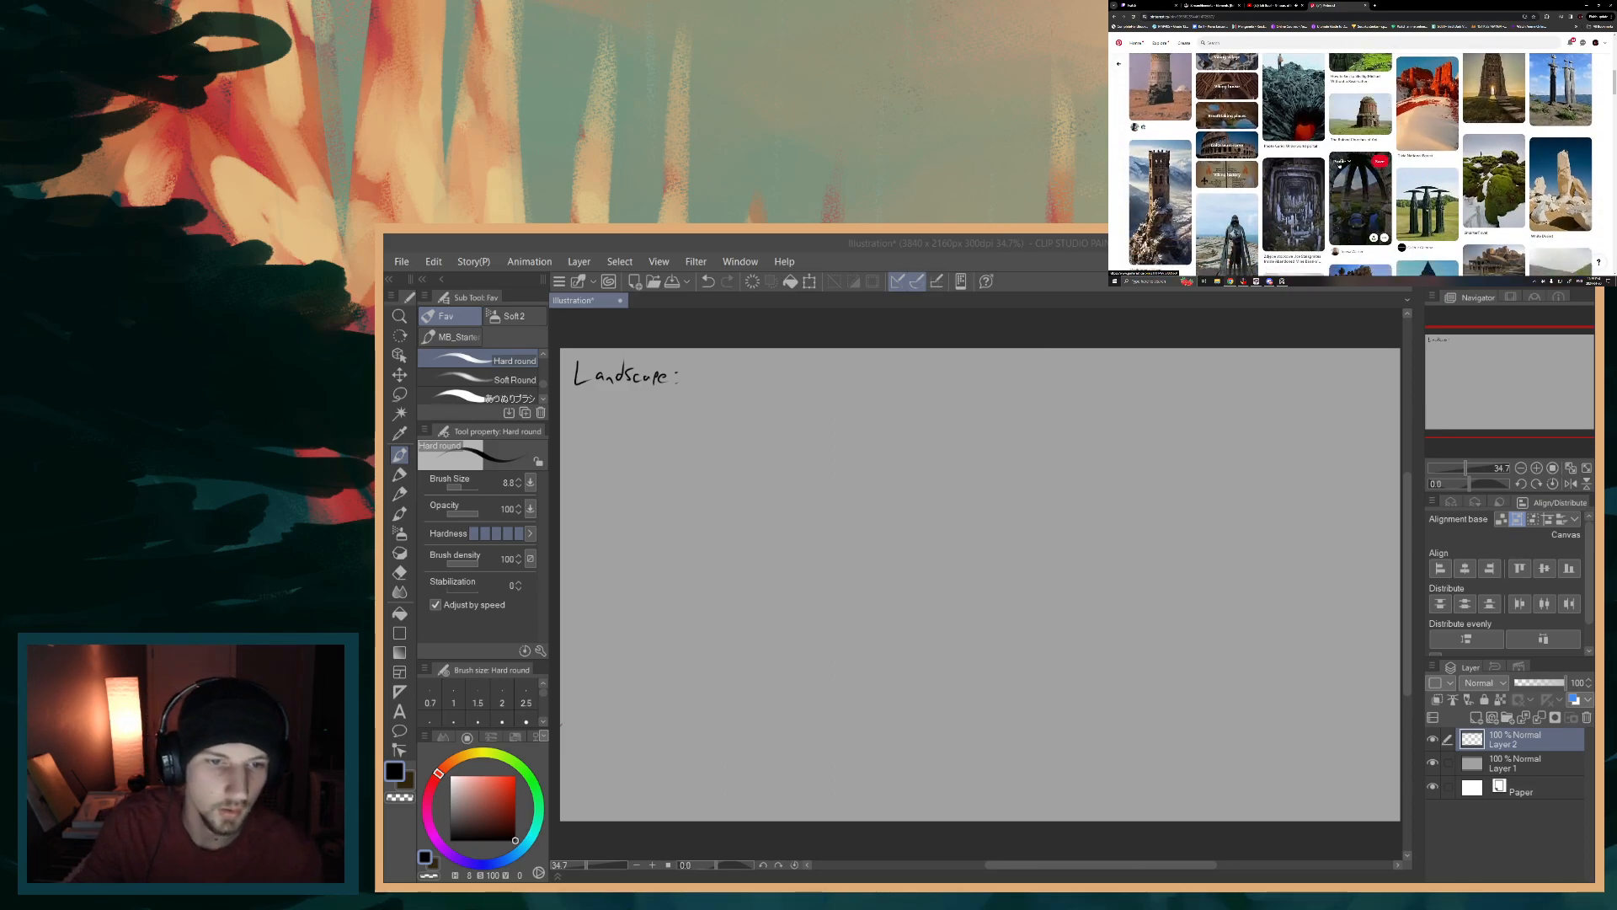
scroll(1319, 171, "down", 1)
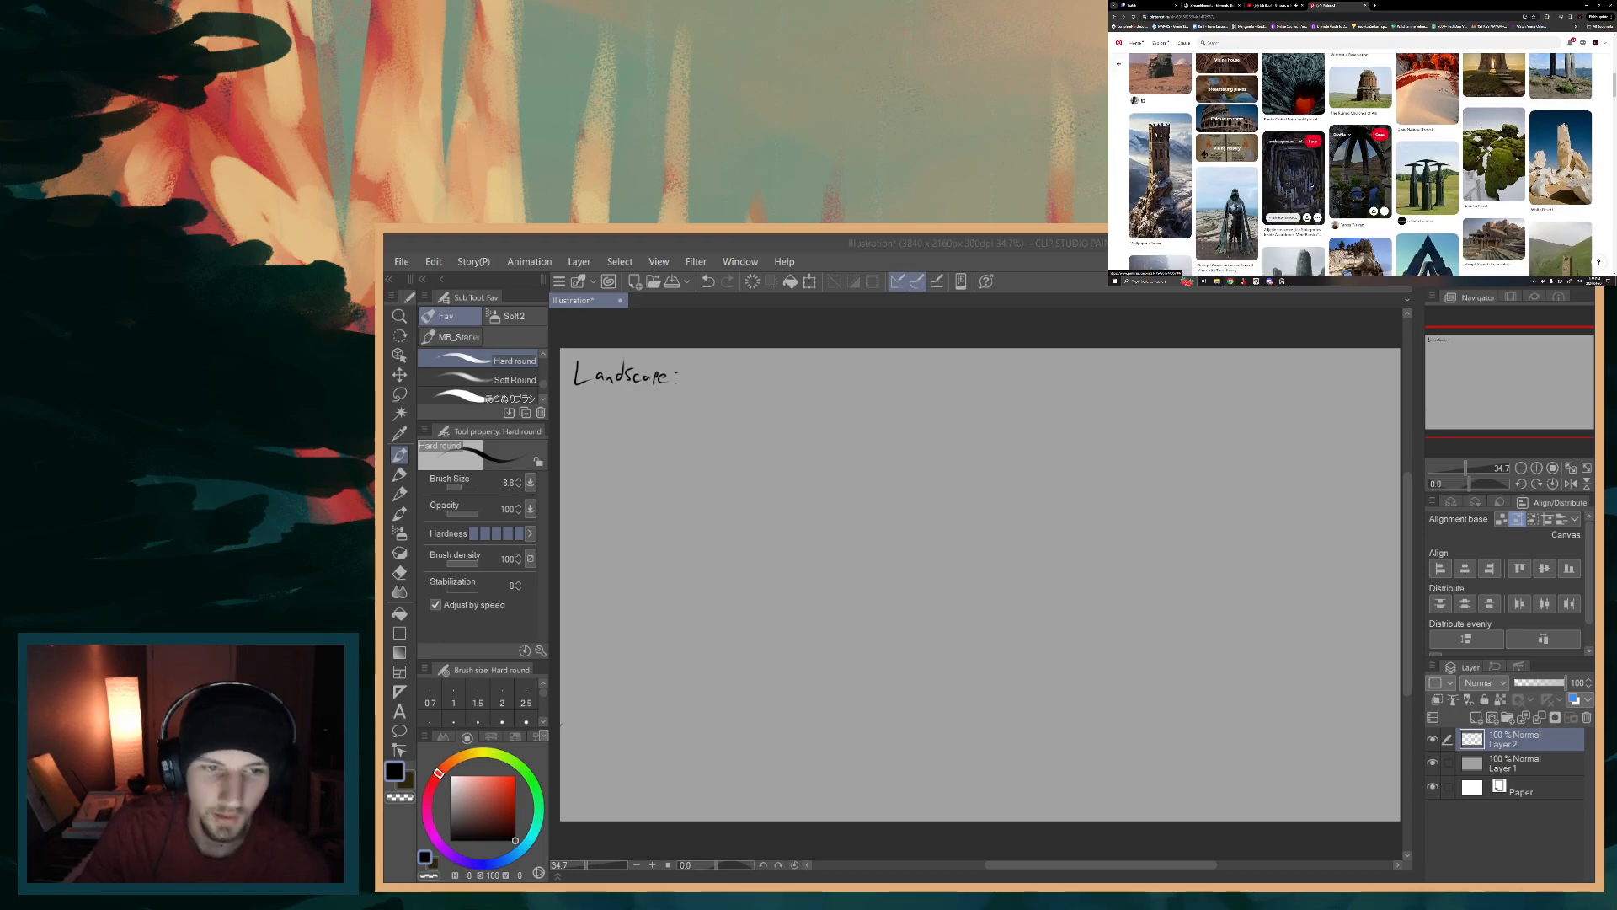
scroll(1314, 181, "up", 6)
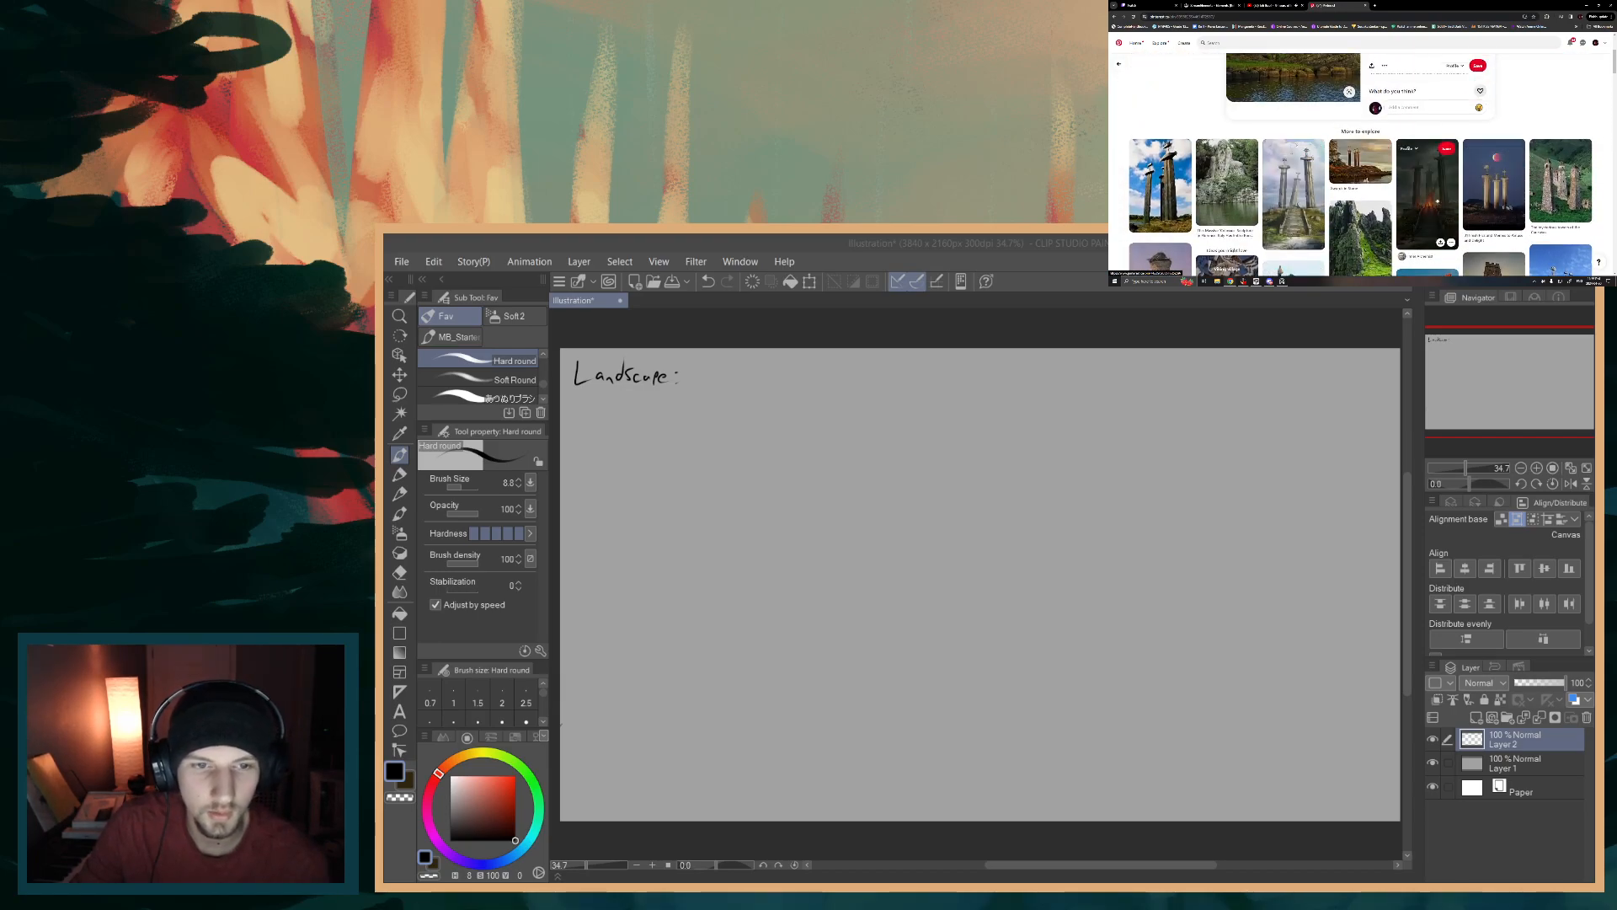
scroll(1282, 192, "up", 3)
scroll(1305, 185, "down", 4)
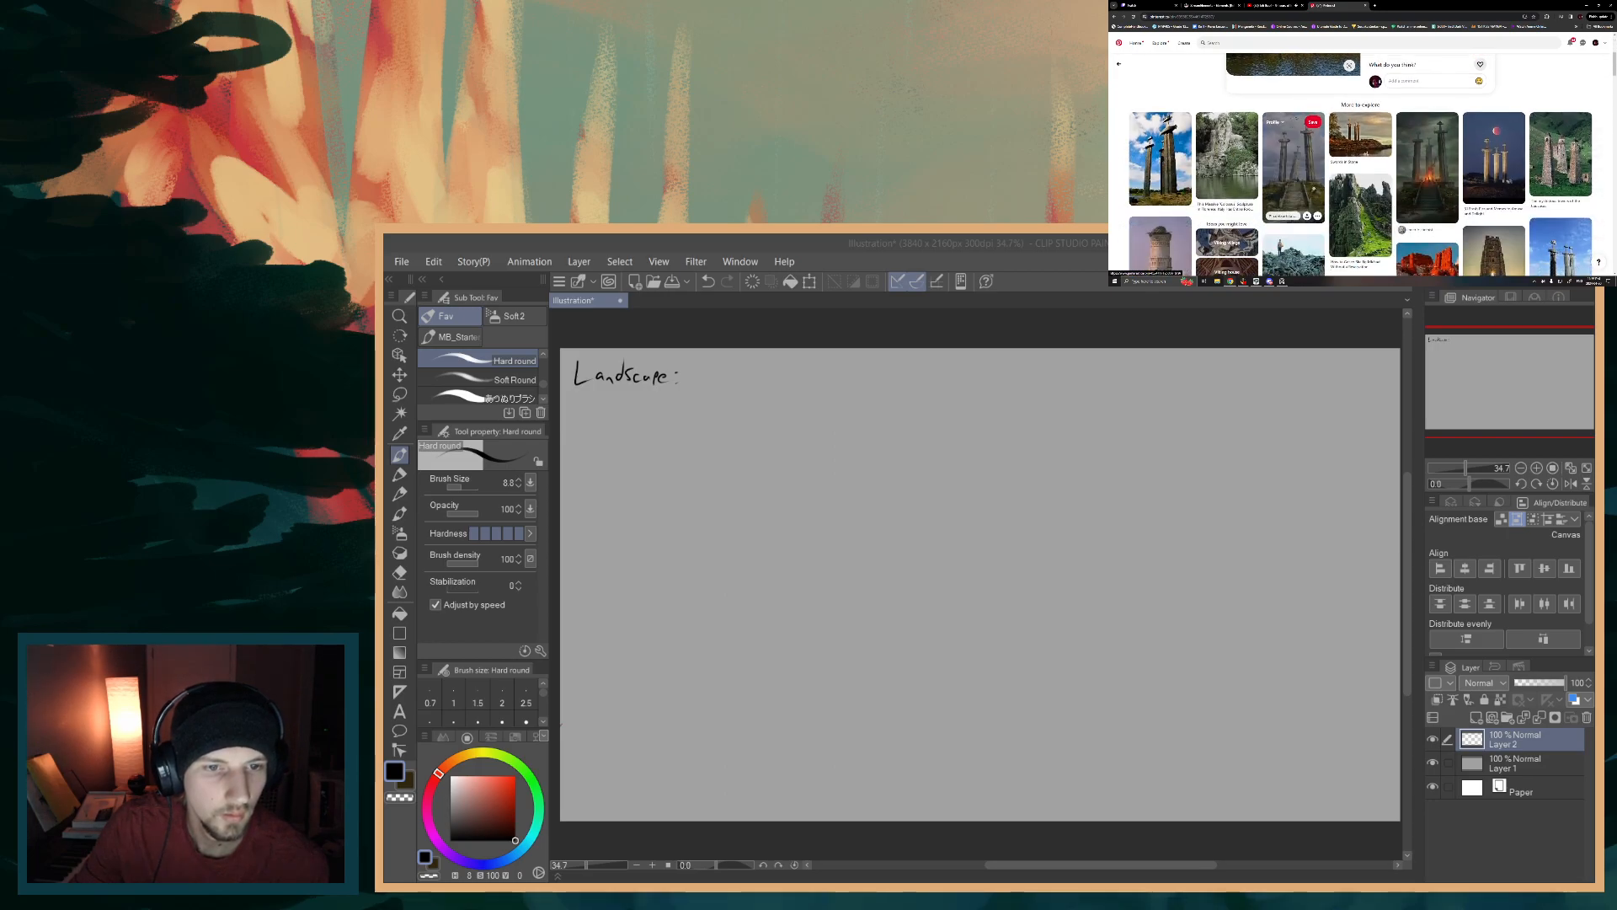
scroll(1308, 182, "up", 3)
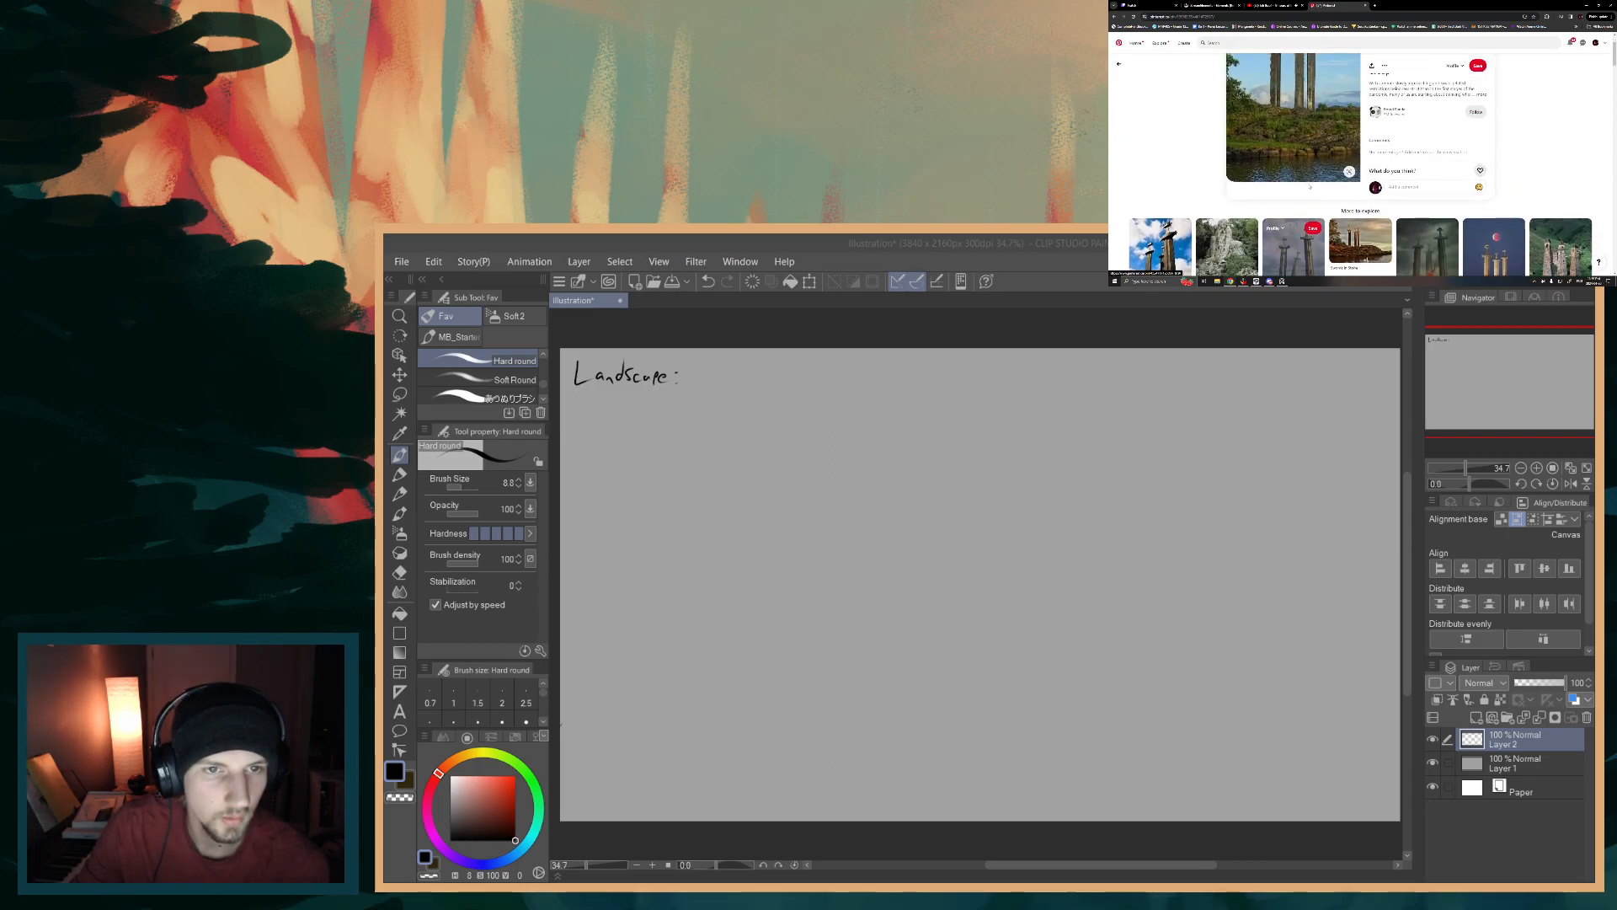
scroll(1250, 160, "down", 3)
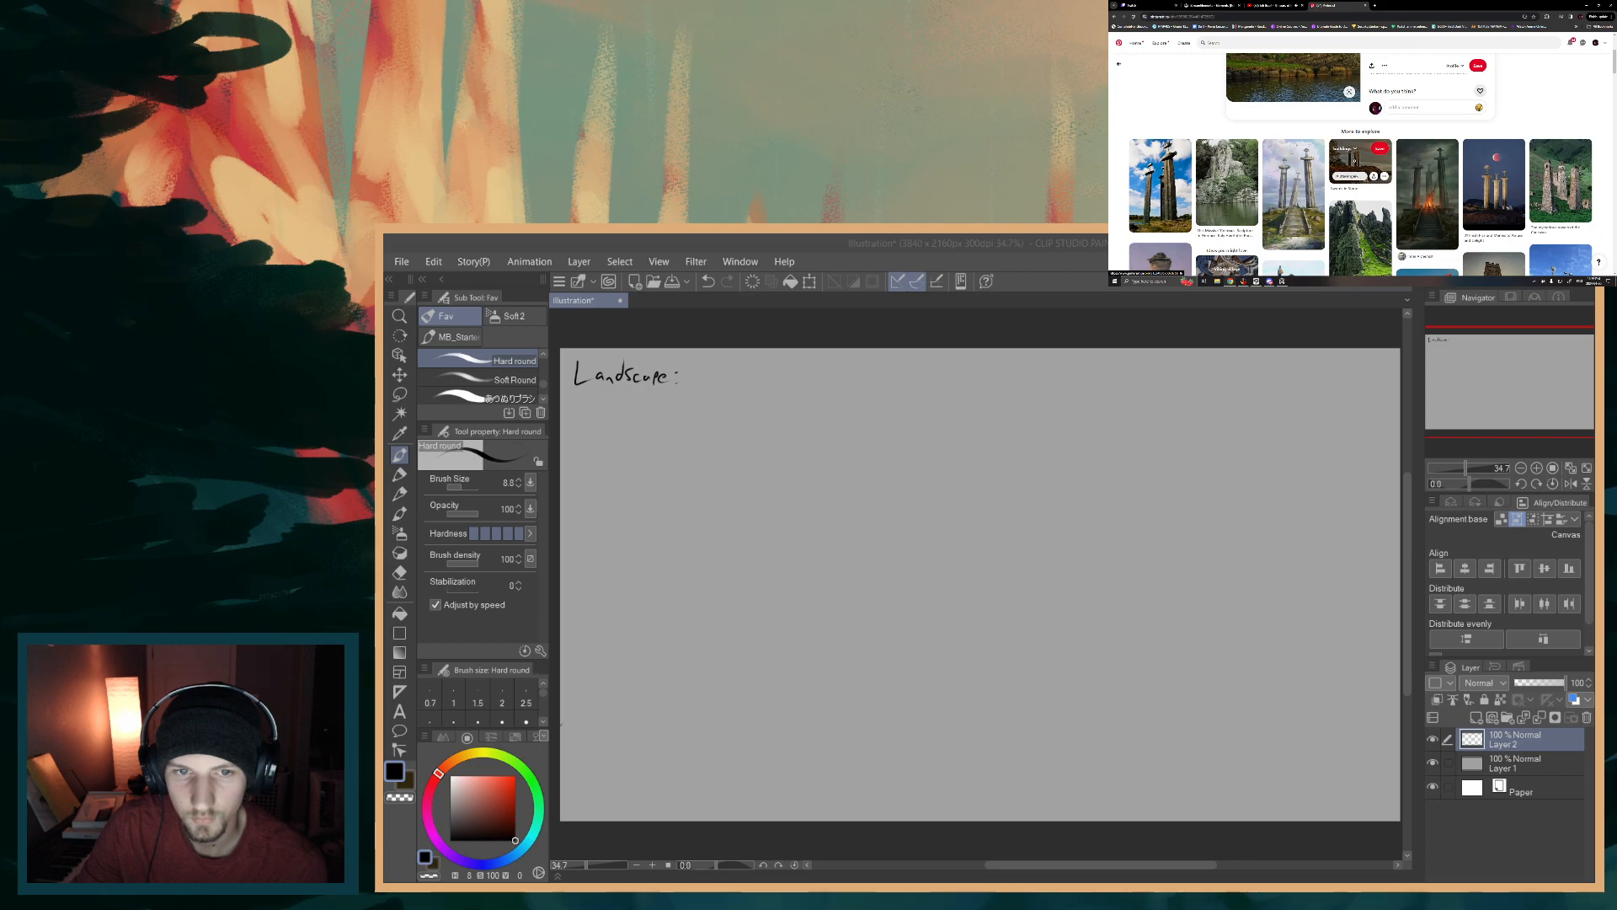
- Open the Swords in Stone pin and browse its related photos of sword monuments and stone carvings
left_click(1358, 168)
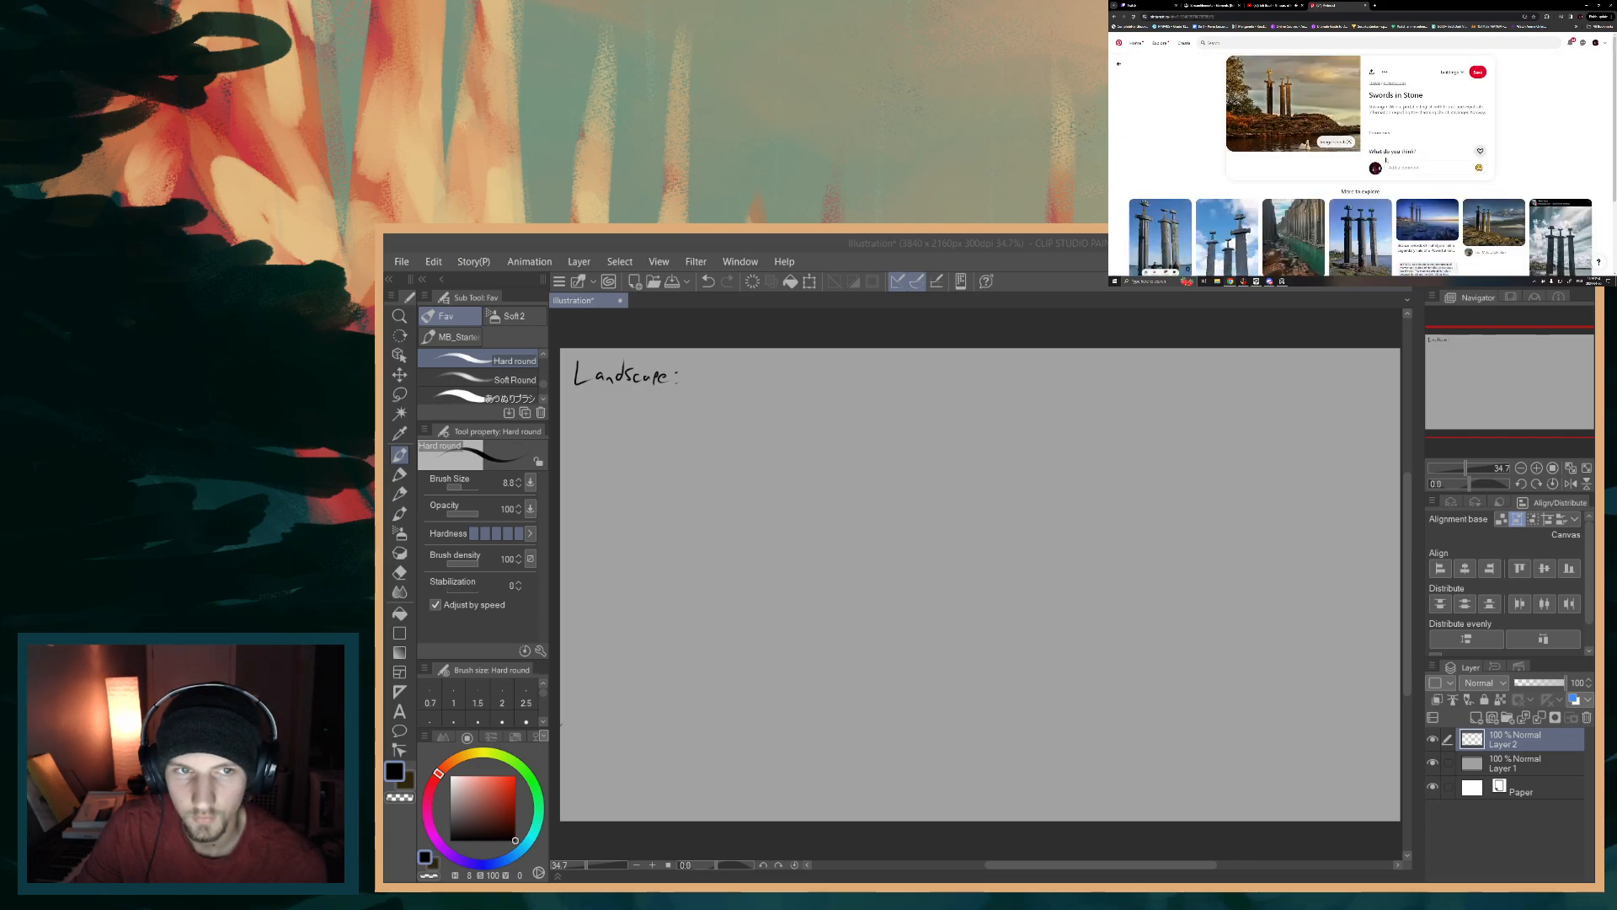
scroll(1318, 120, "down", 2)
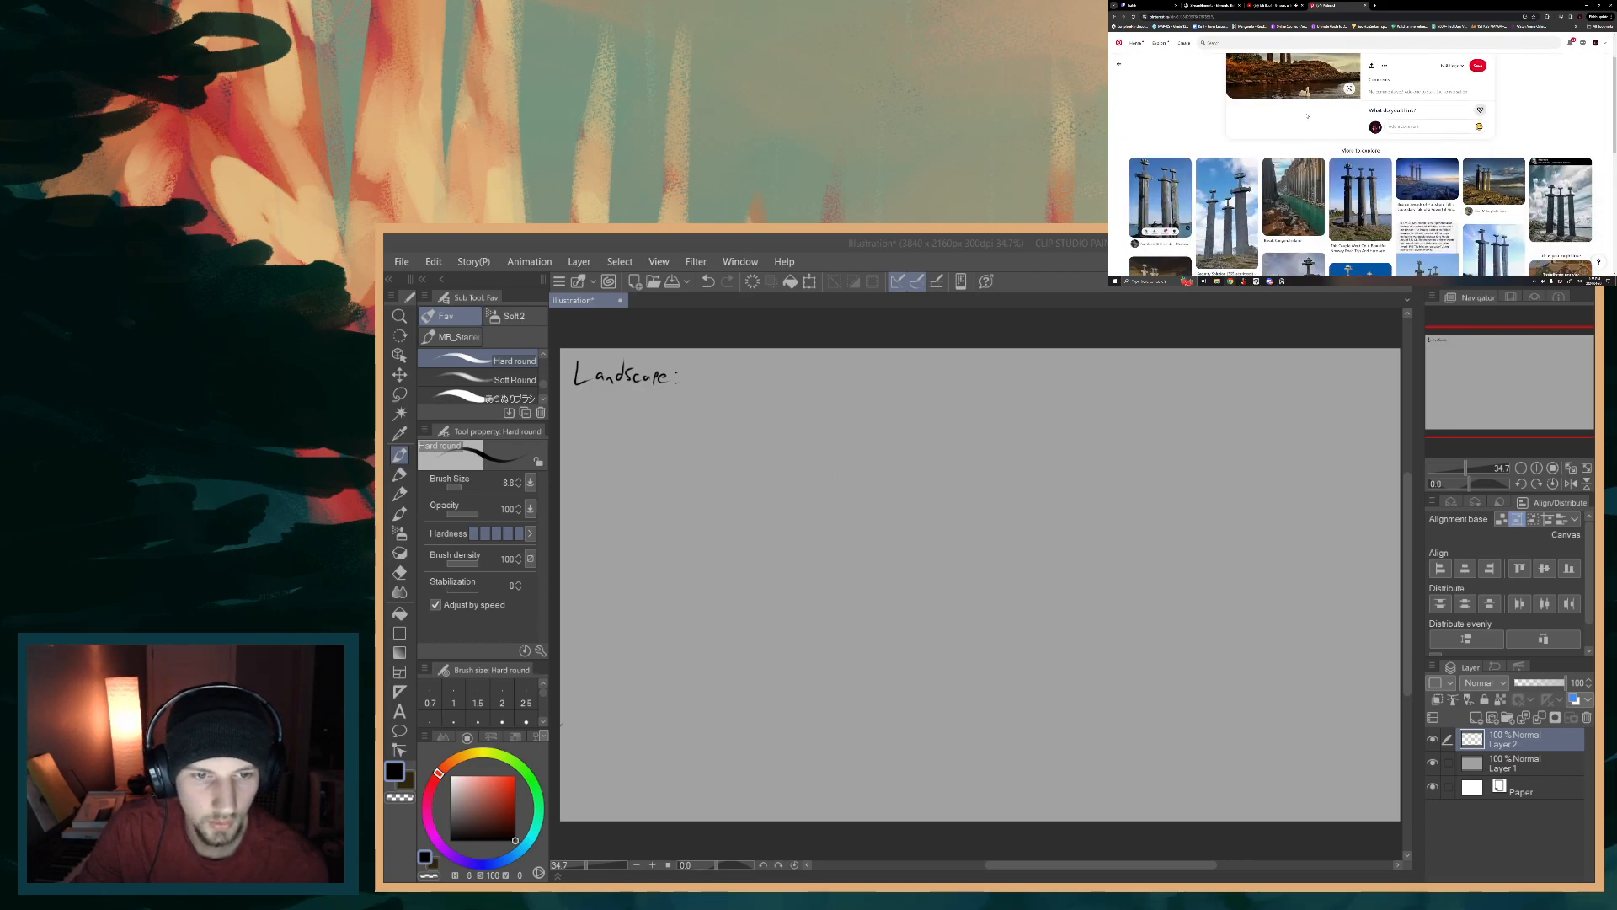
scroll(1307, 118, "down", 3)
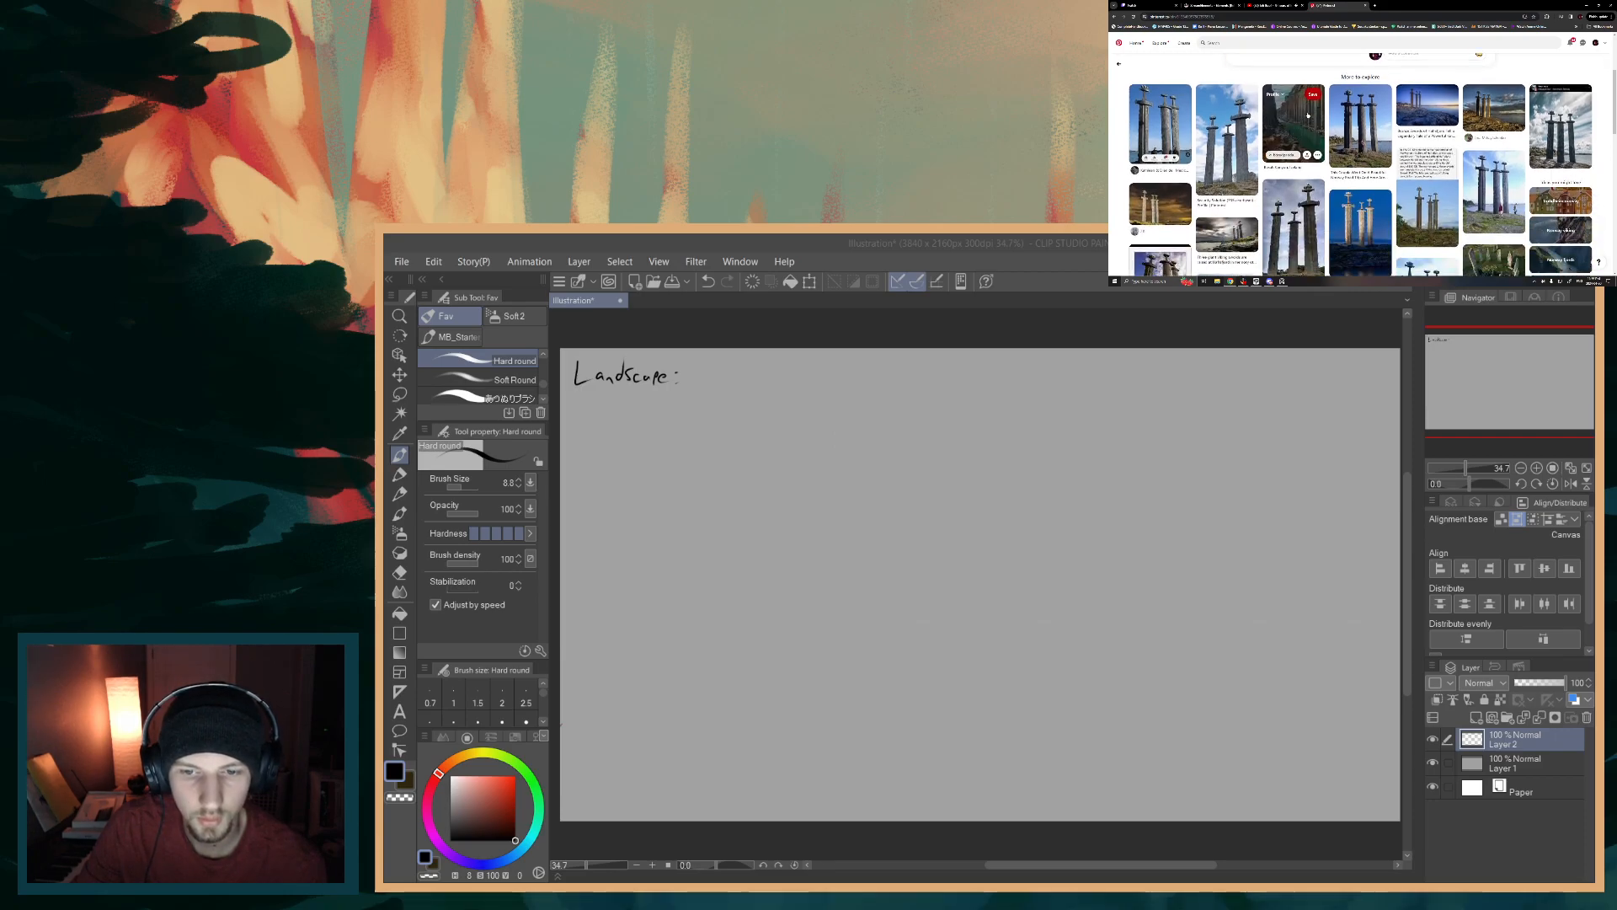
scroll(1310, 133, "up", 3)
scroll(1310, 132, "up", 2)
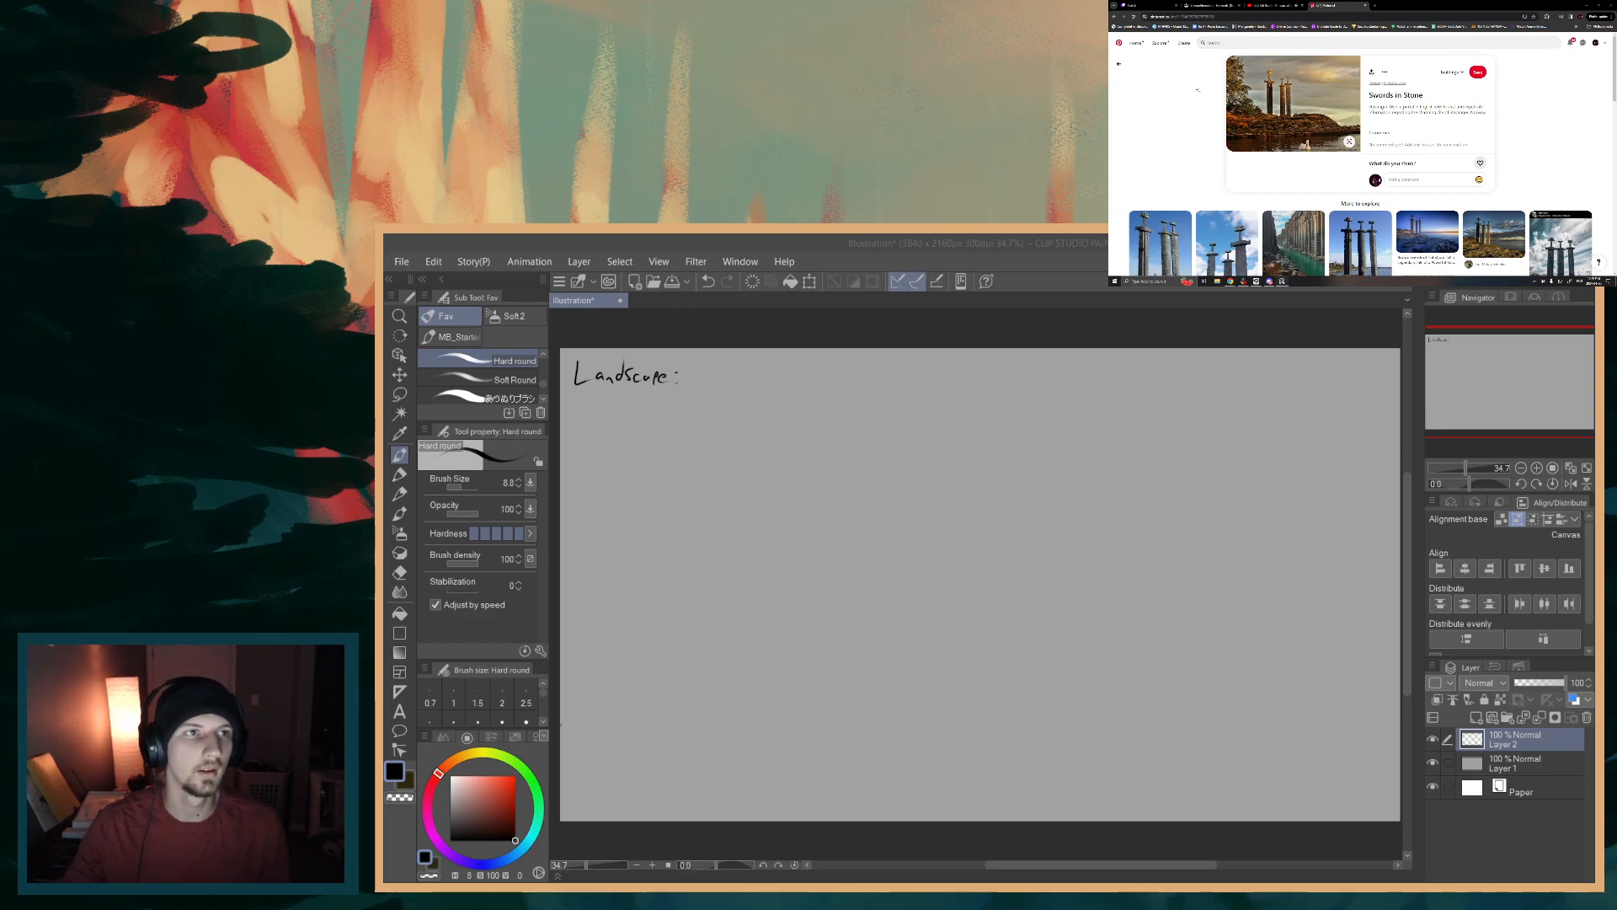
scroll(1545, 86, "down", 3)
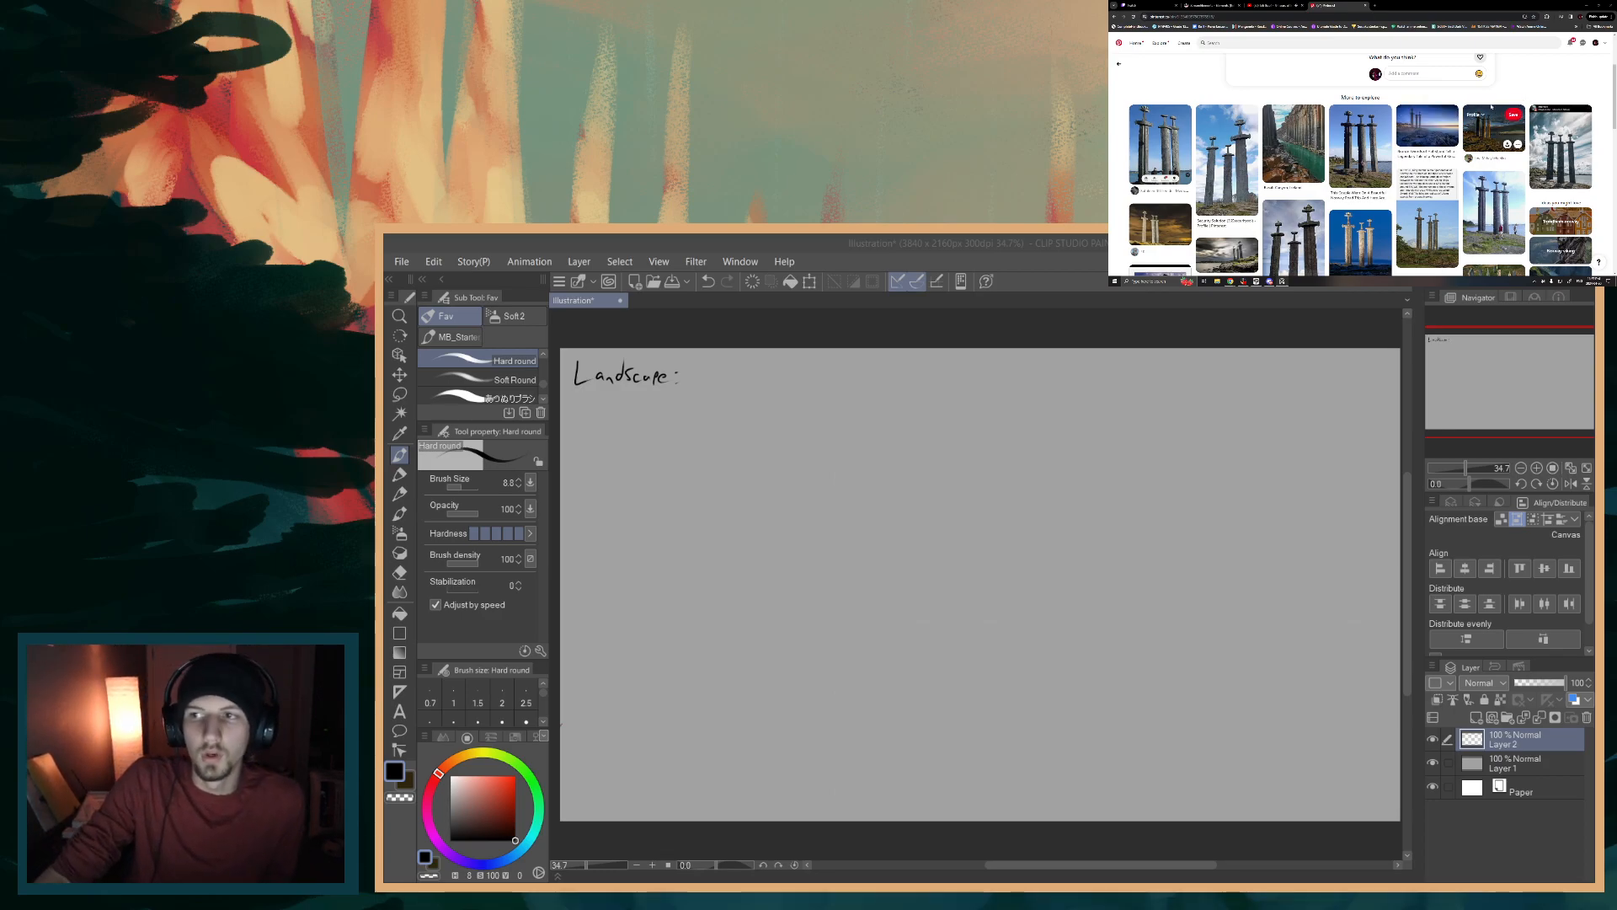
scroll(1472, 118, "down", 2)
scroll(1360, 160, "down", 4)
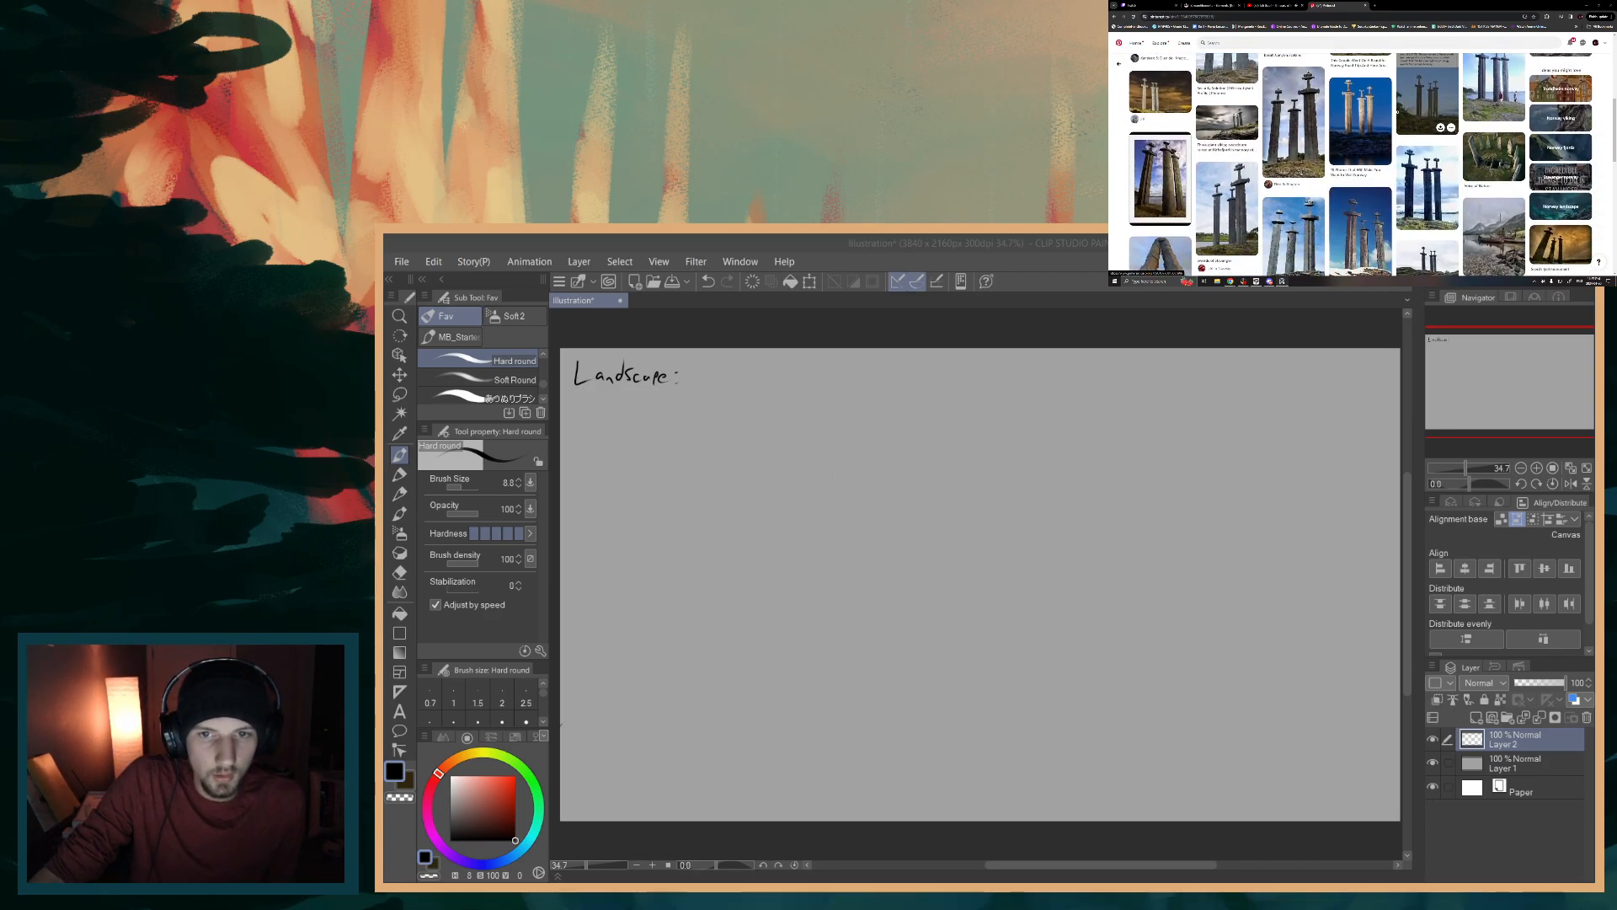
scroll(1347, 101, "up", 10)
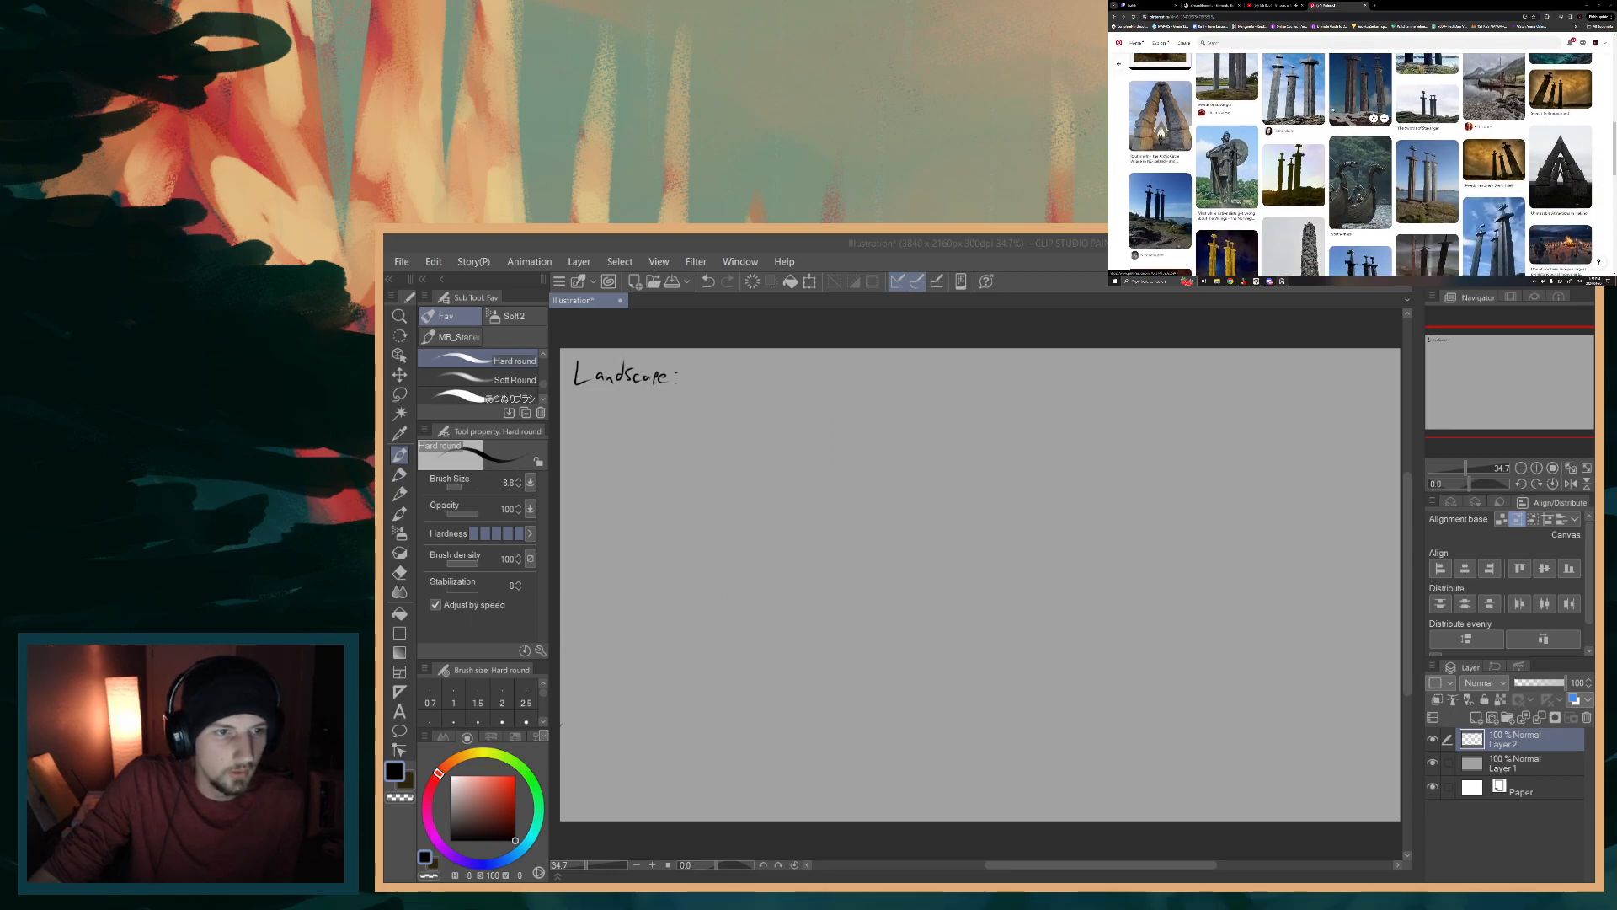
scroll(1333, 105, "up", 3)
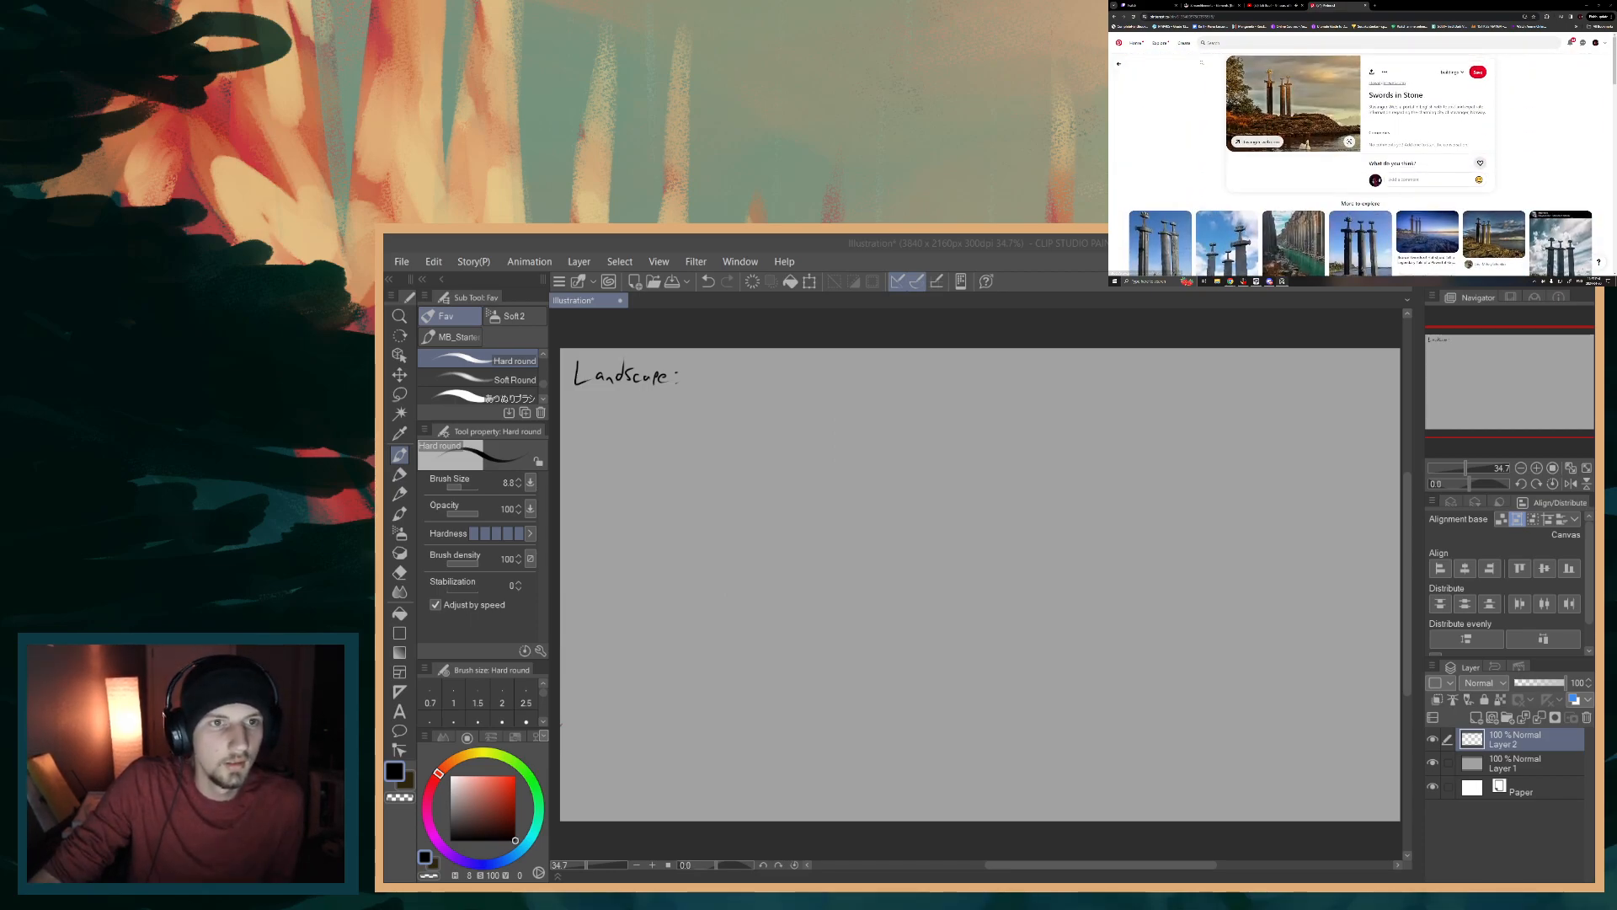
- Go back through the giant swords pin to the cliff pin and skim its related rock-formation photos
scroll(1303, 108, "down", 2)
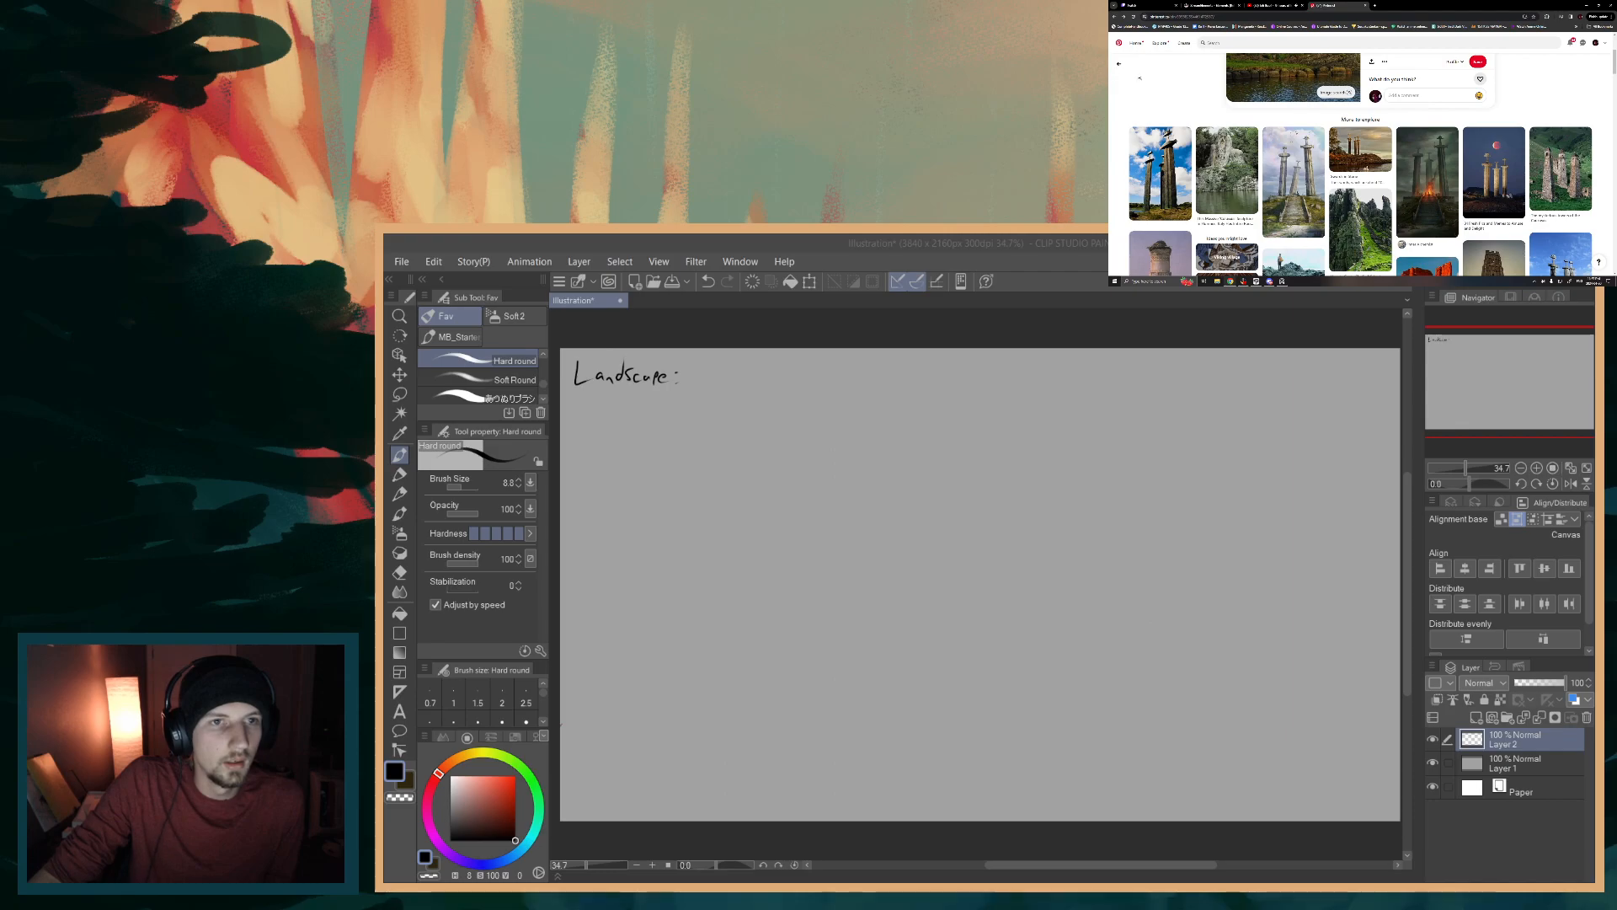
scroll(1164, 90, "up", 3)
scroll(1360, 160, "down", 5)
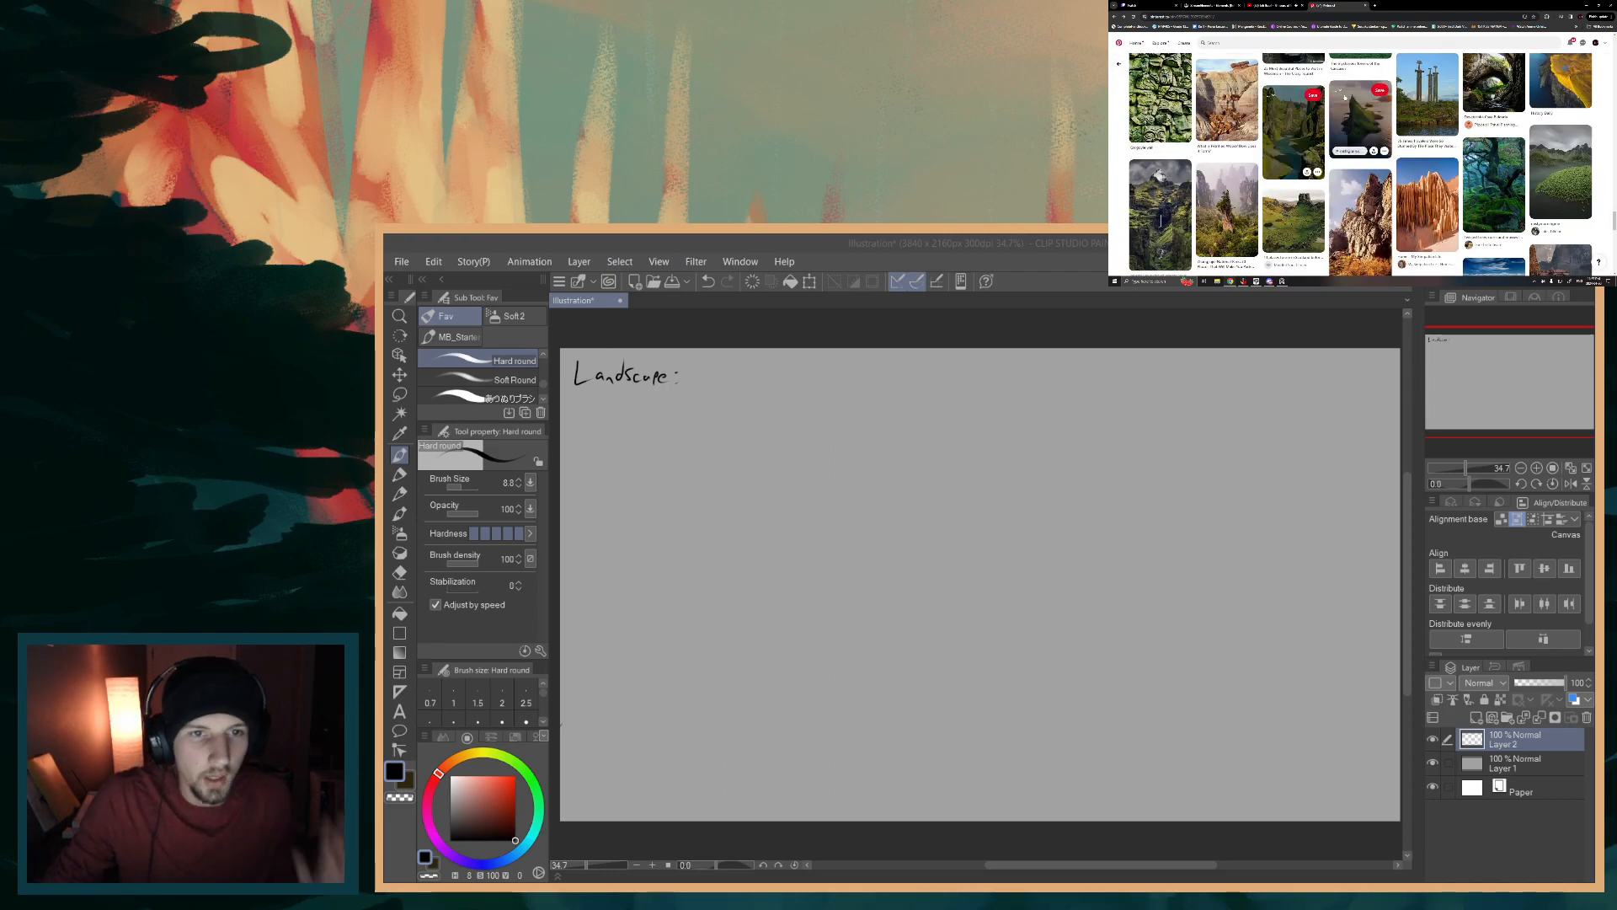
scroll(1379, 110, "down", 10)
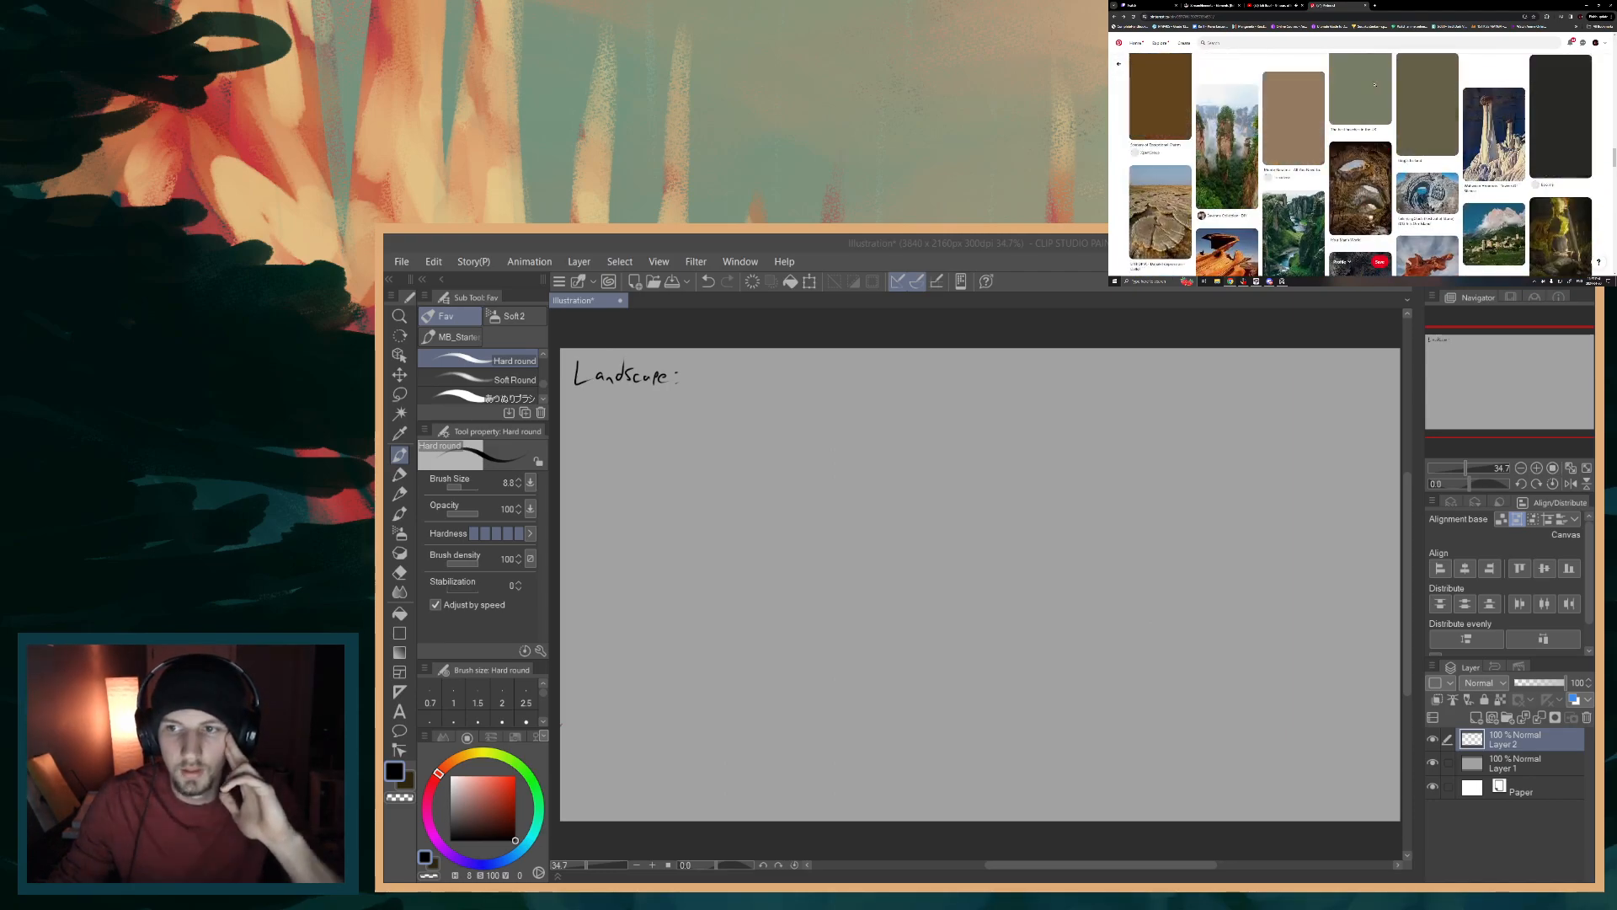
scroll(1375, 56, "up", 12)
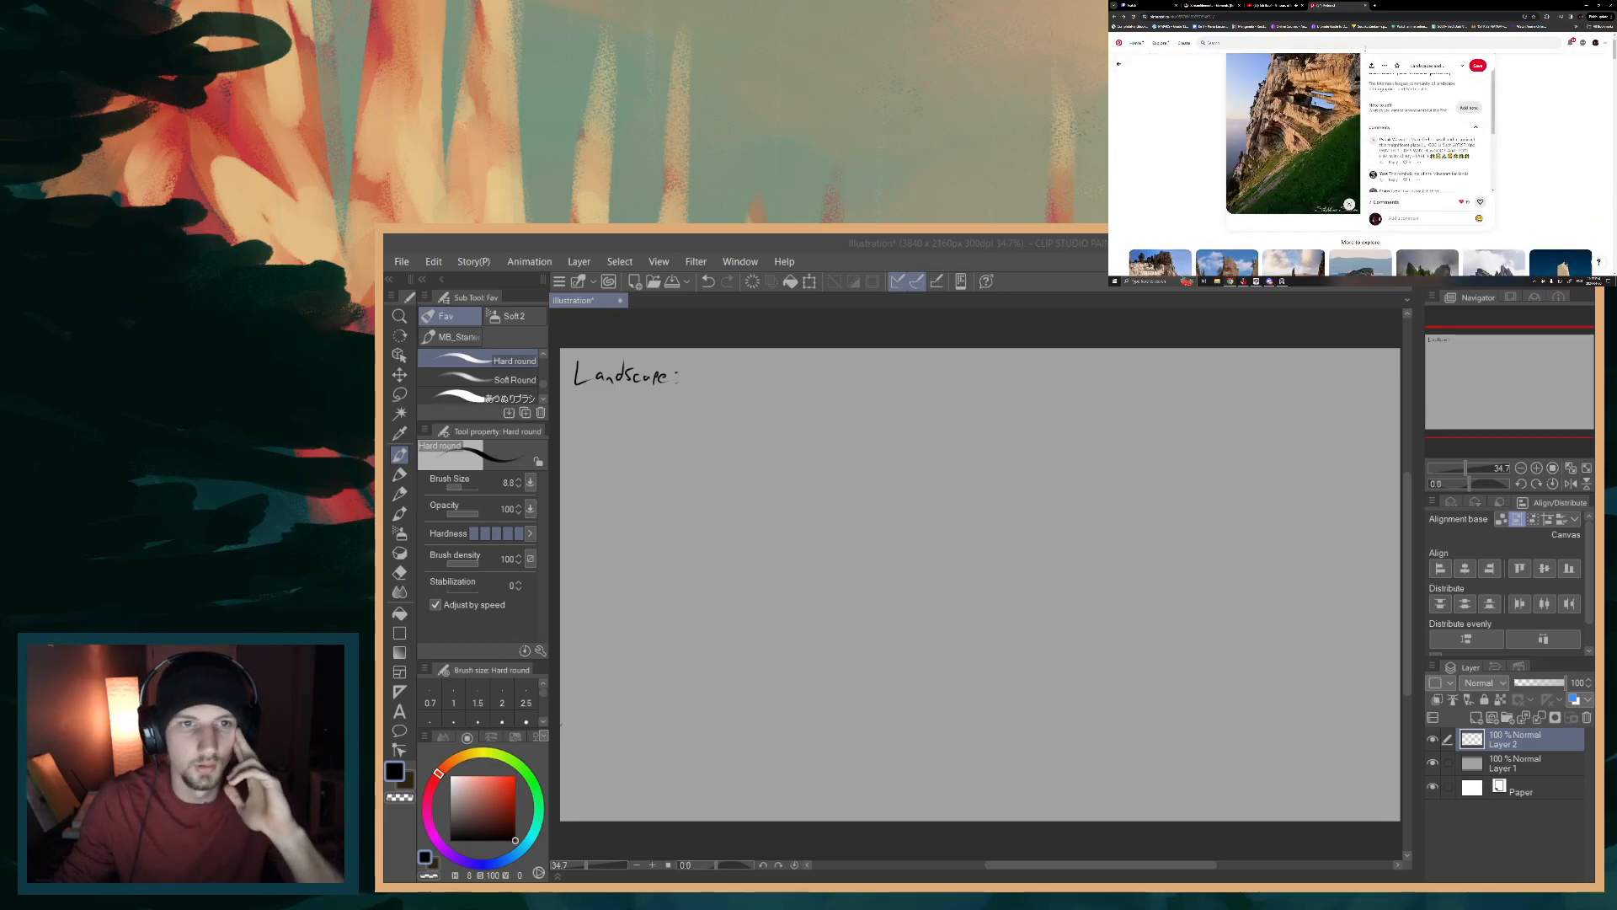
- Return to the landscape board and look over its canyon, valley and misty forest photos
left_click(1119, 64)
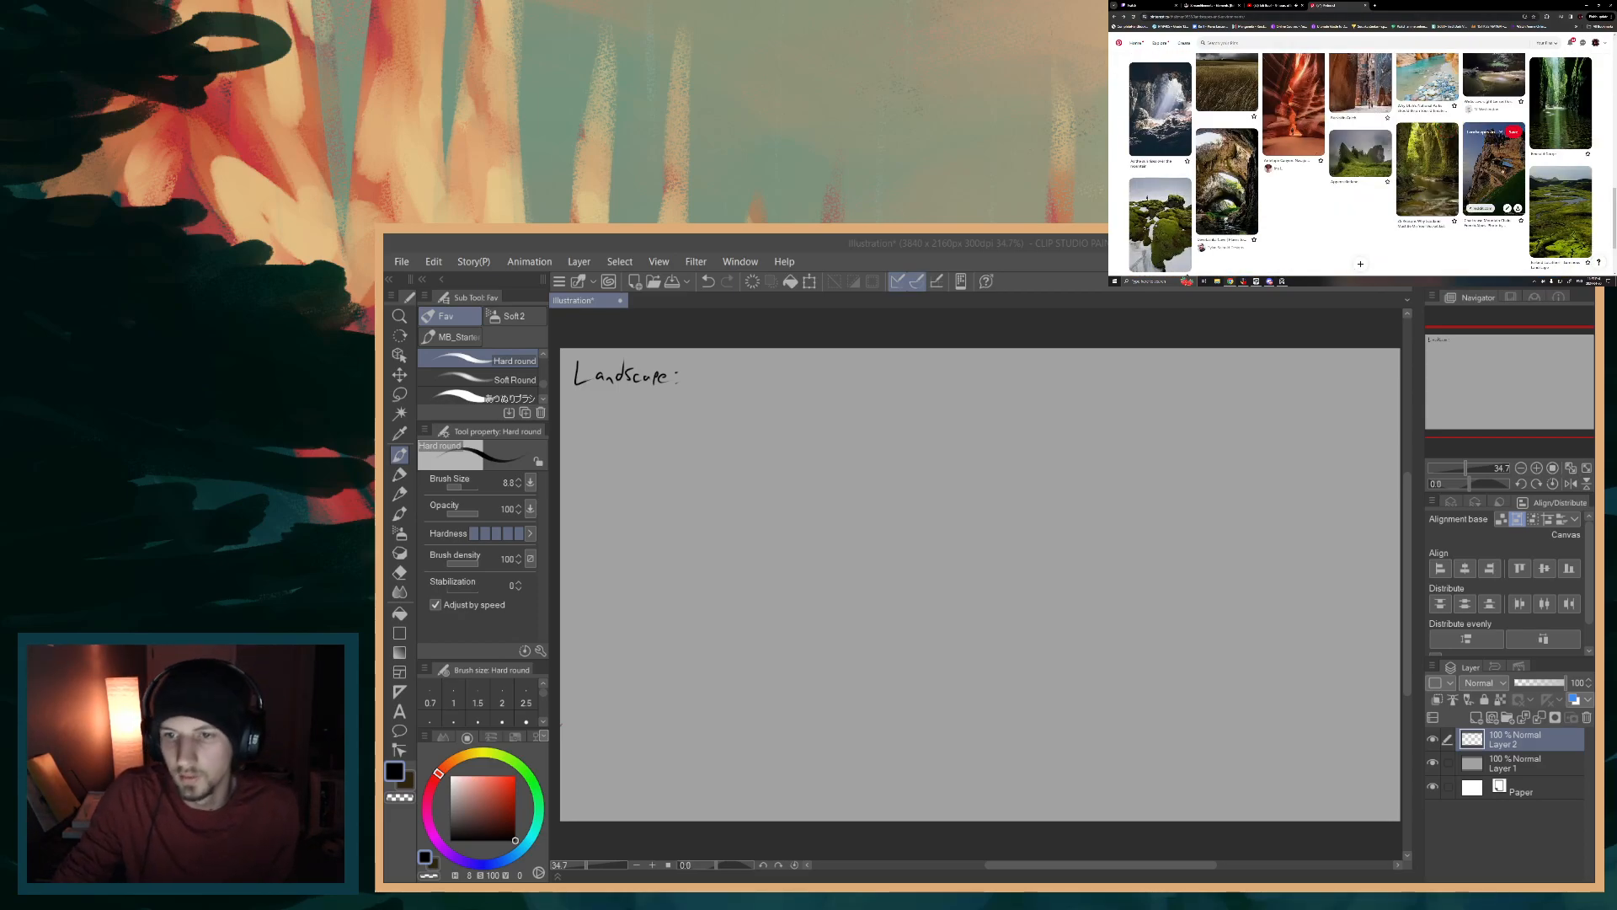
scroll(1530, 190, "down", 10)
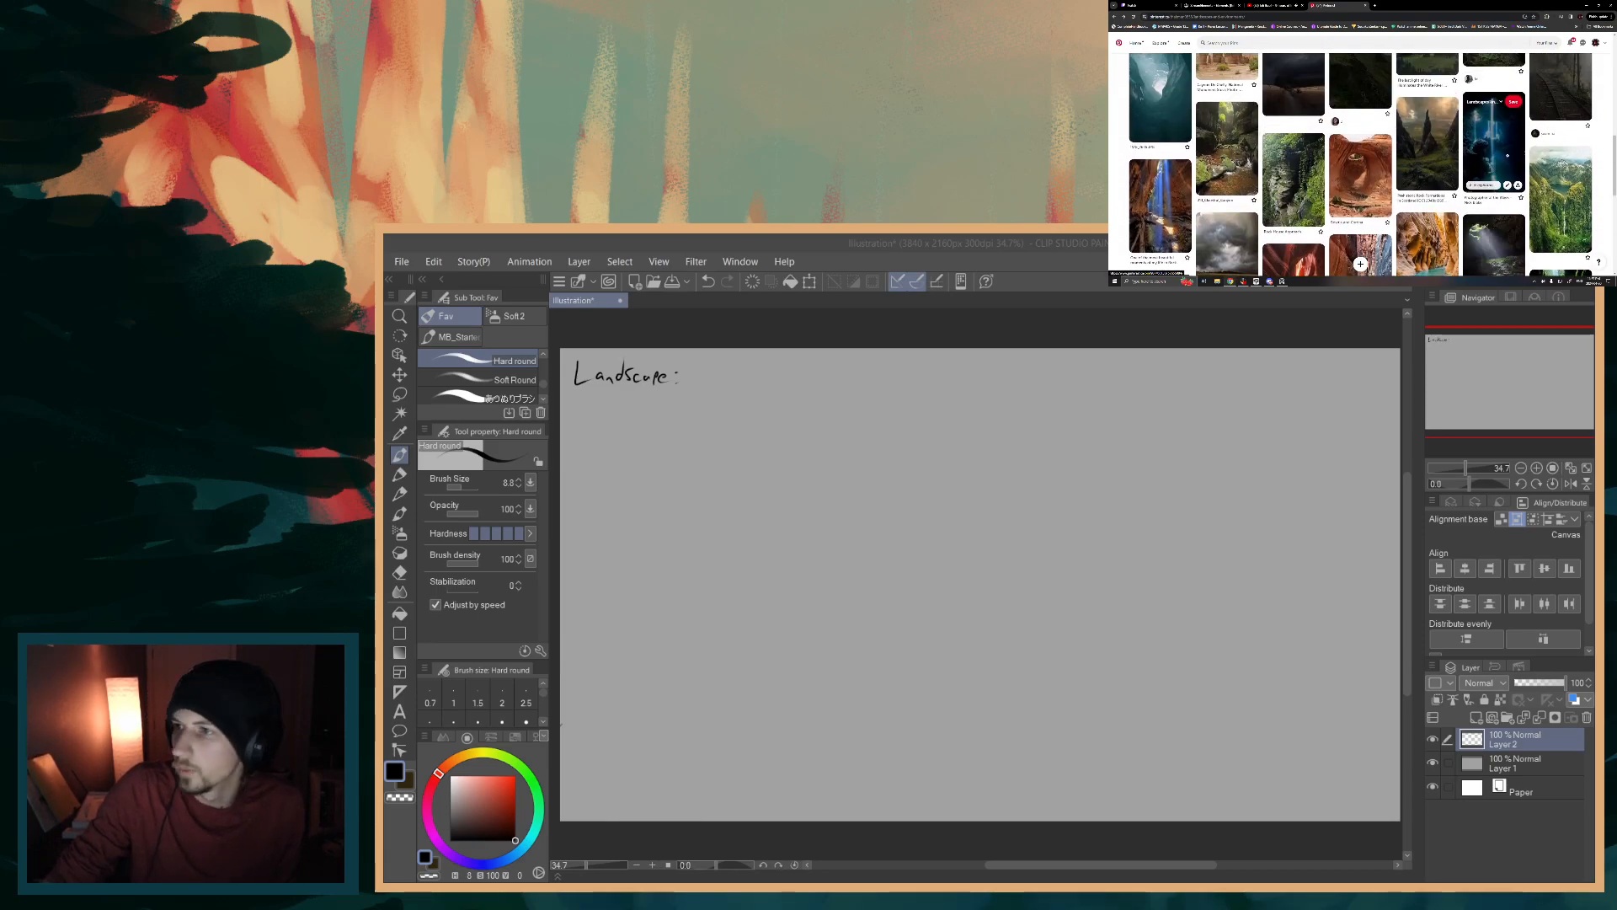
scroll(1508, 151, "up", 3)
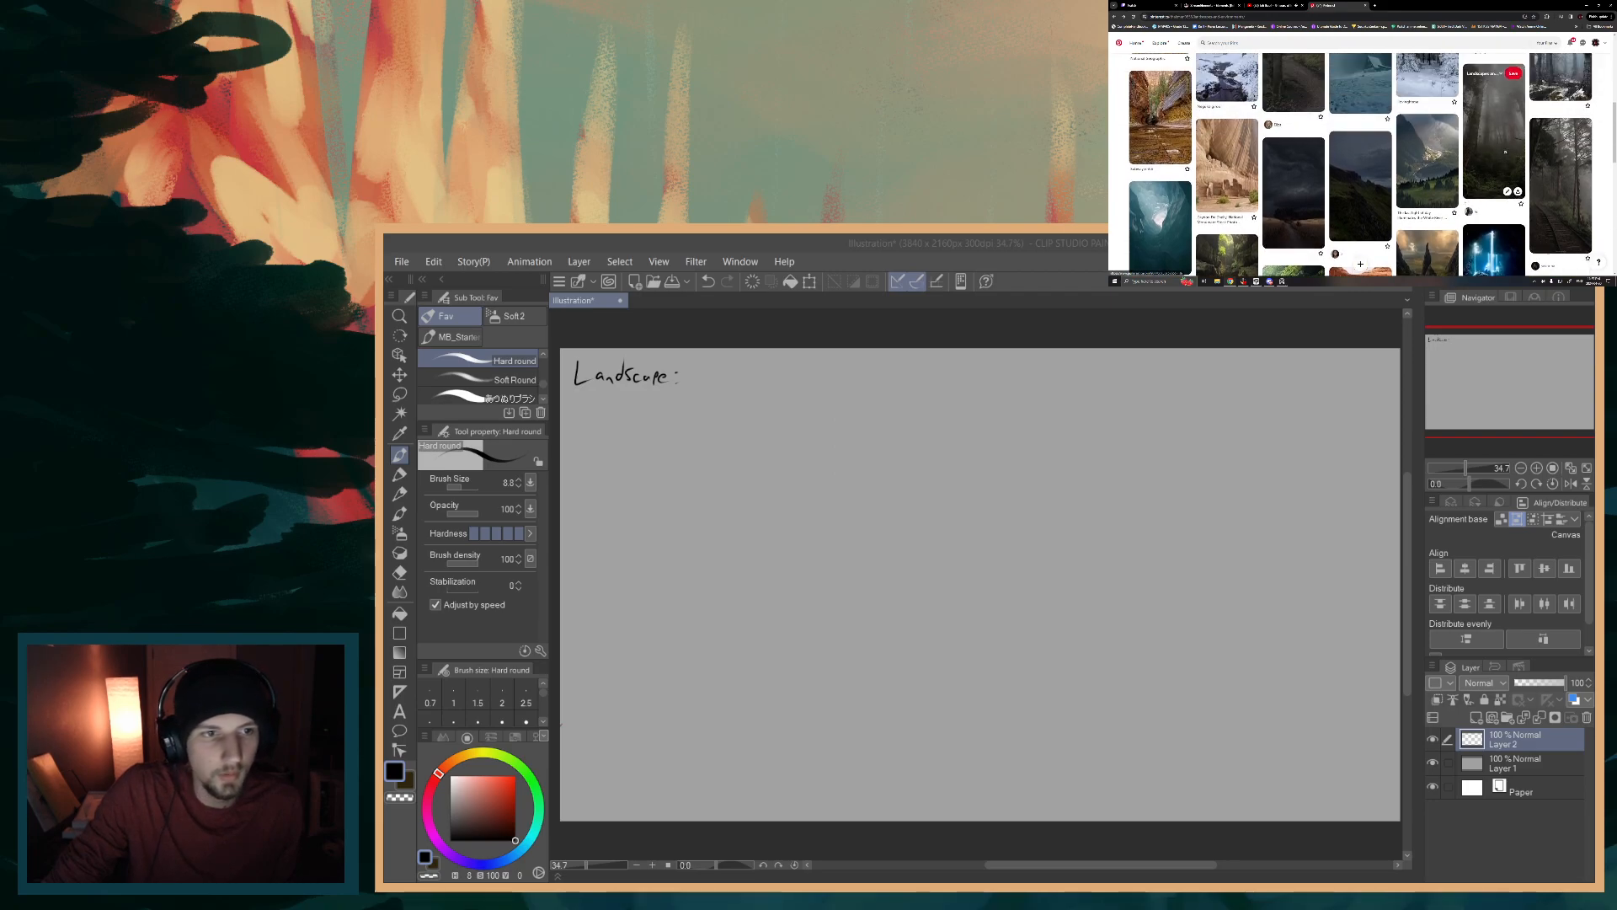
scroll(1533, 148, "up", 5)
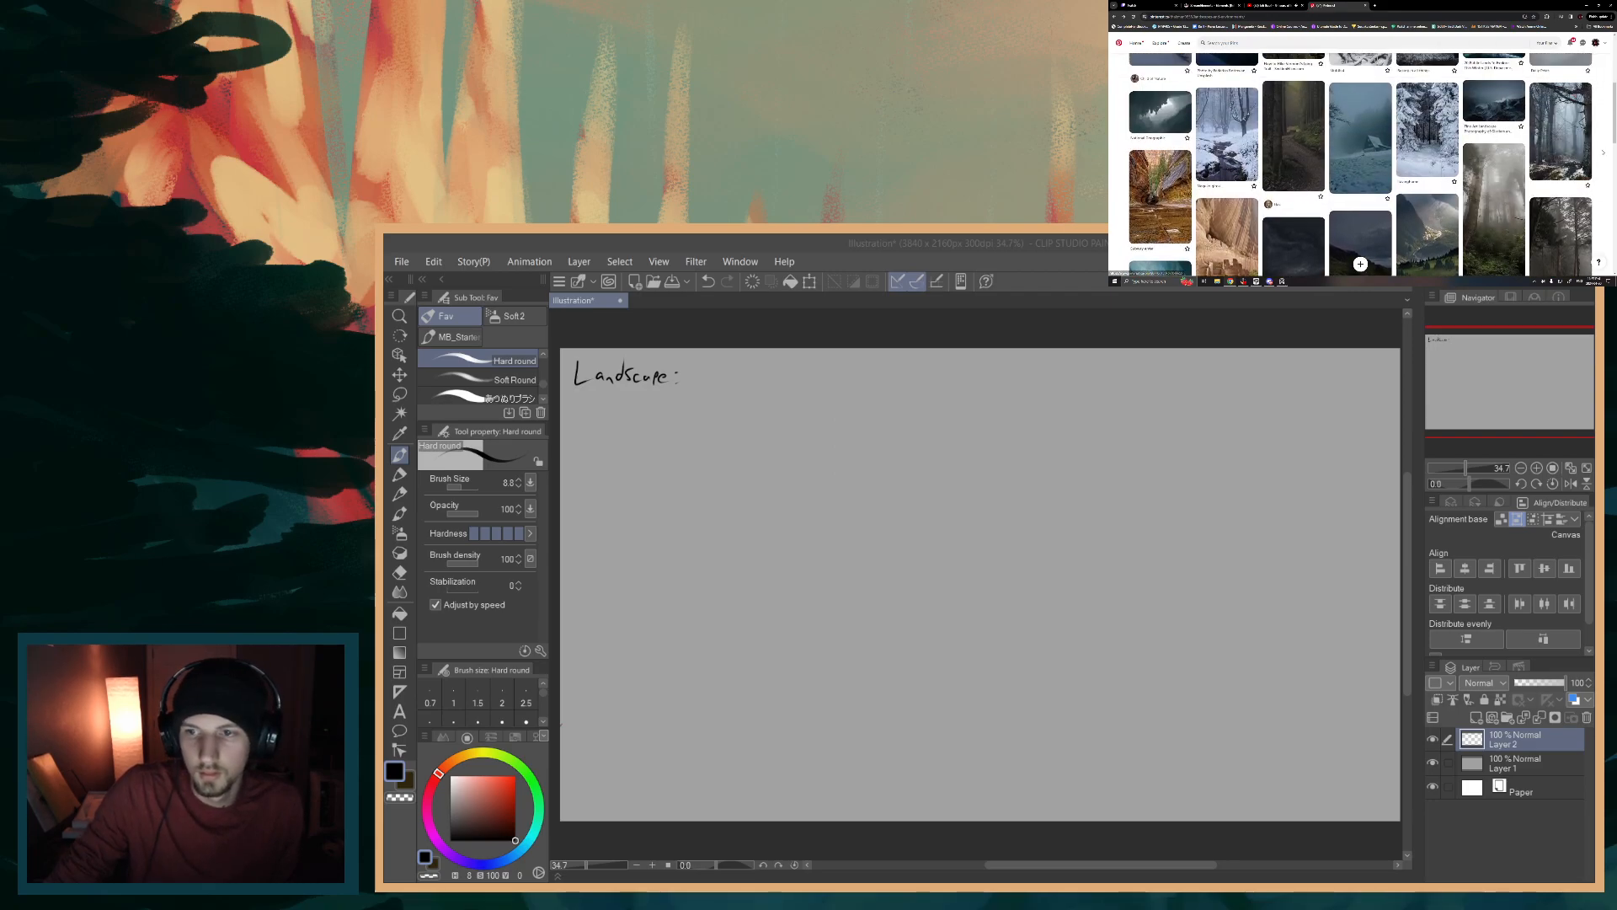
- Switch to Clip Studio Paint and handwrite the note "- Big swords / monumental" below the Landscape heading with the Hard round brush
left_click(831, 382)
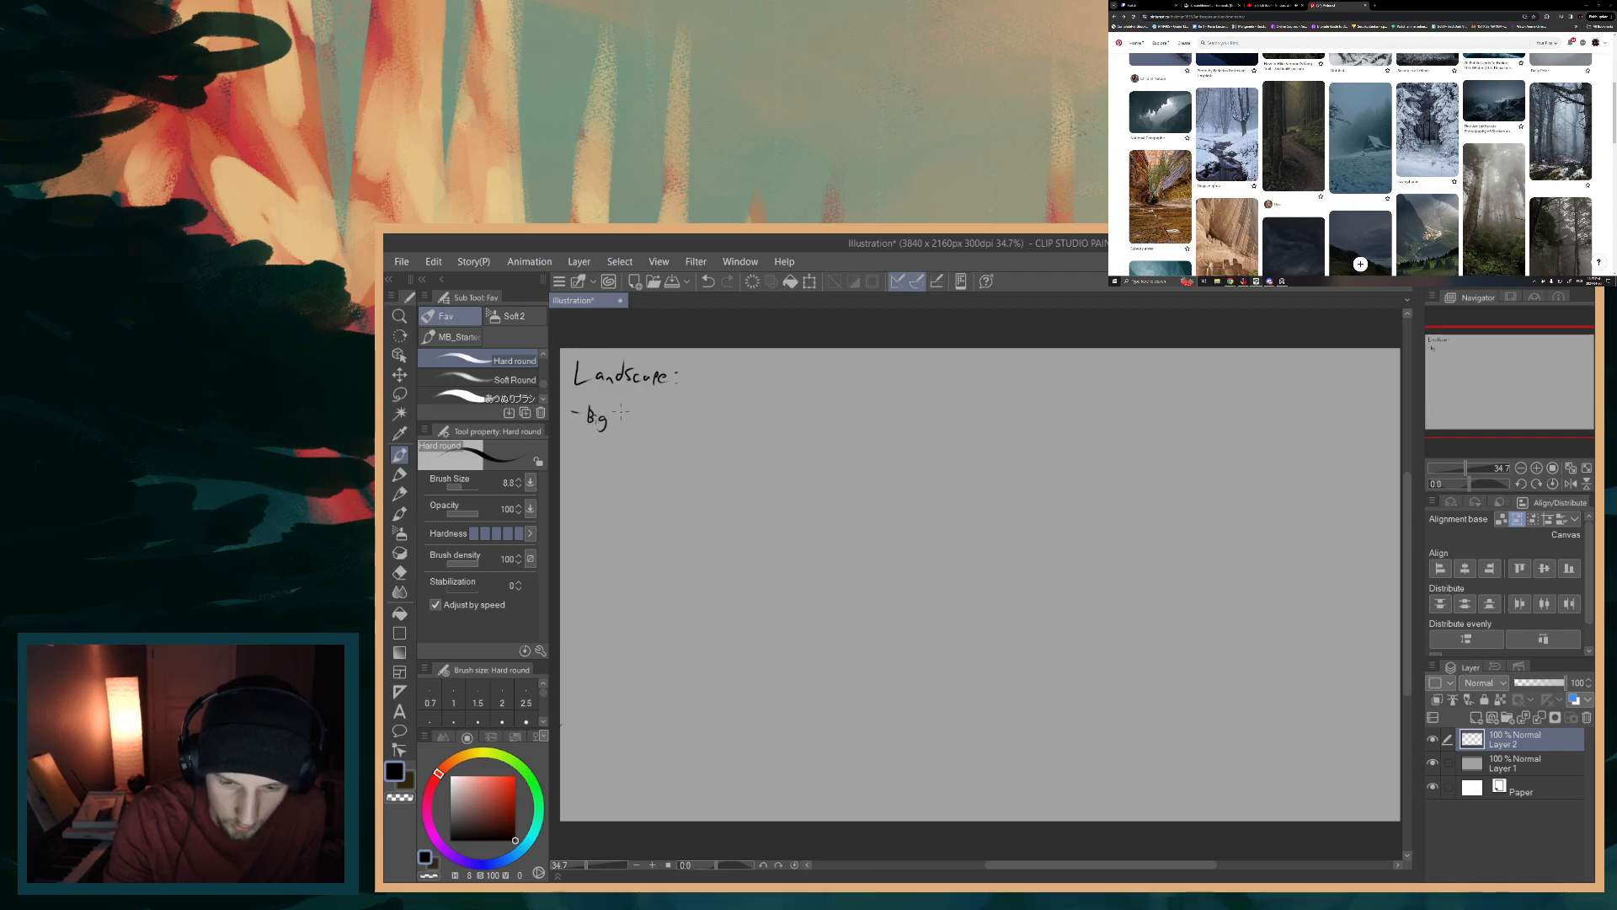
left_click_drag(623, 421, 644, 418)
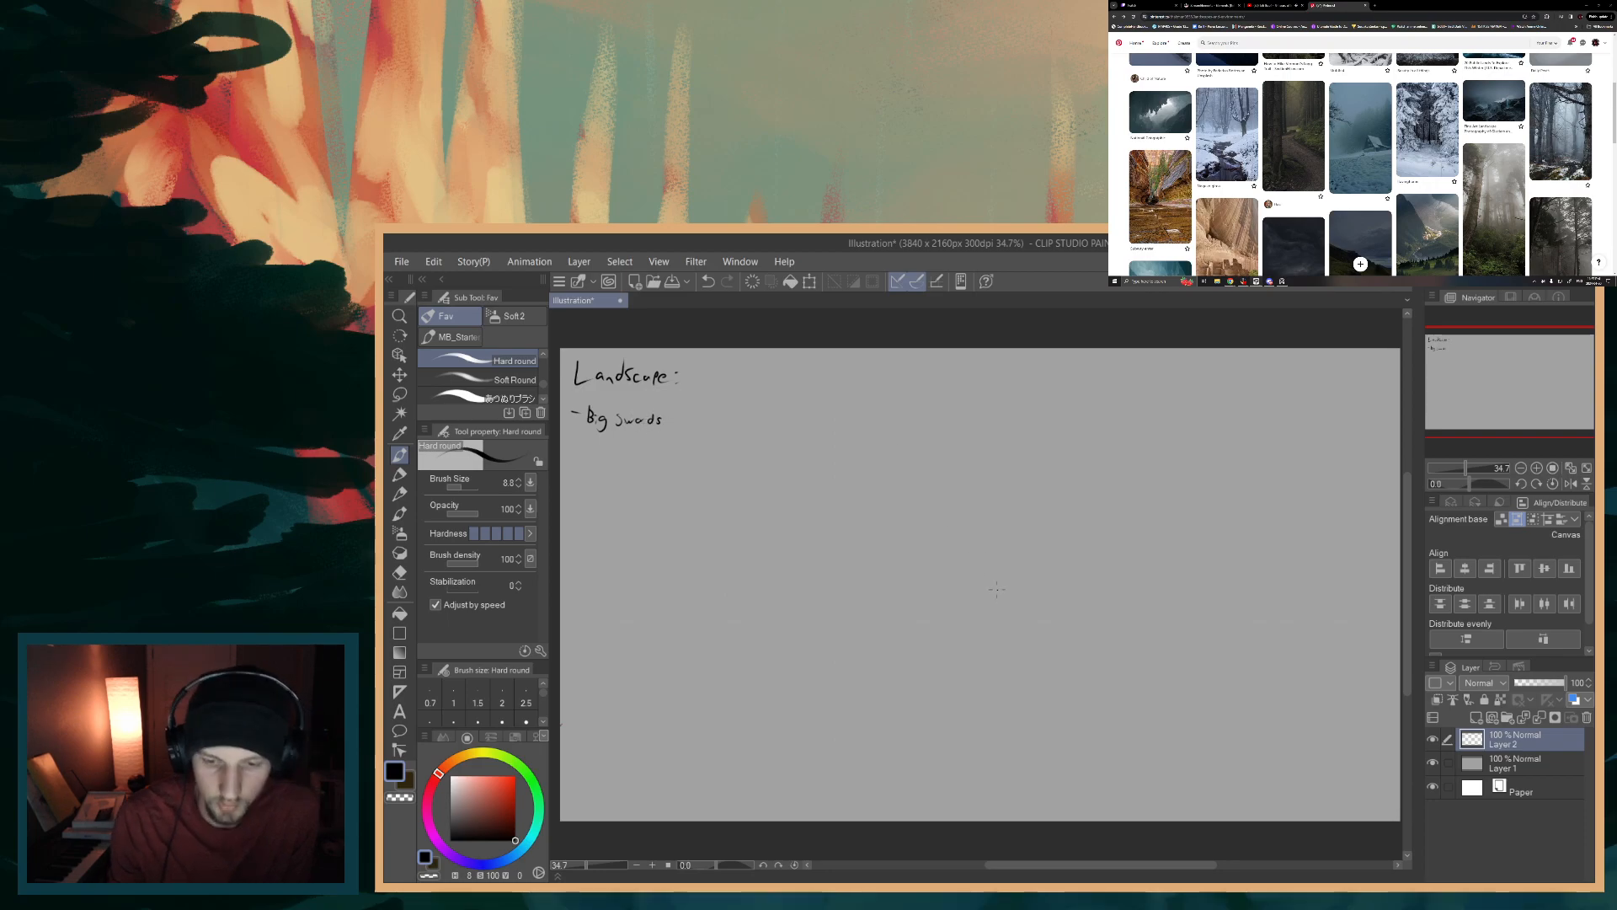
left_click(662, 424)
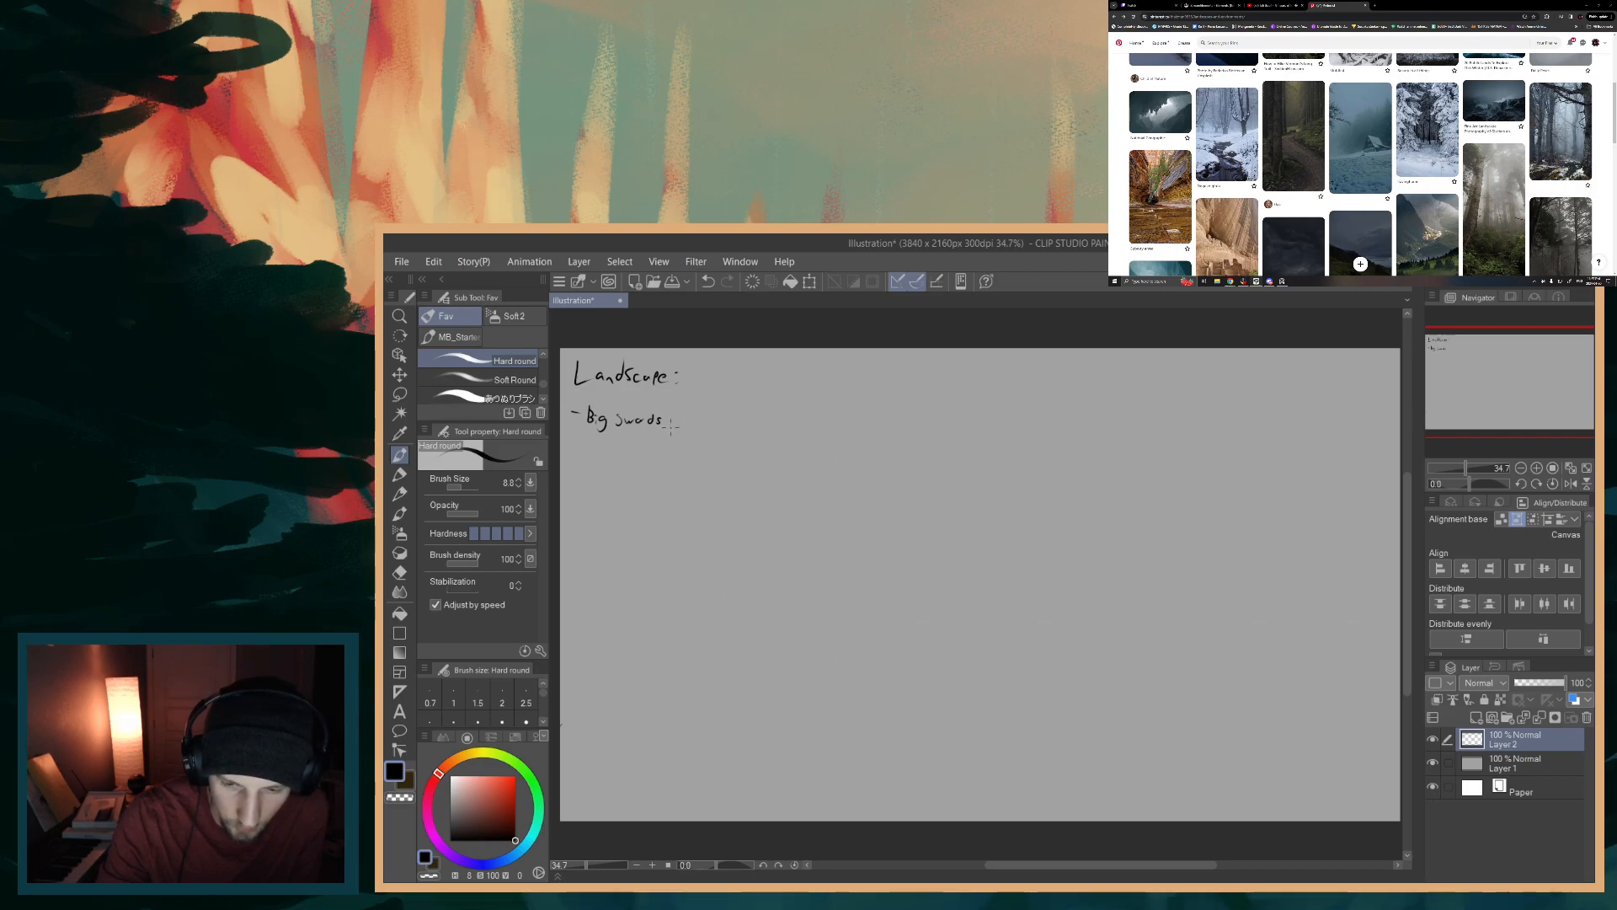
left_click_drag(685, 421, 740, 420)
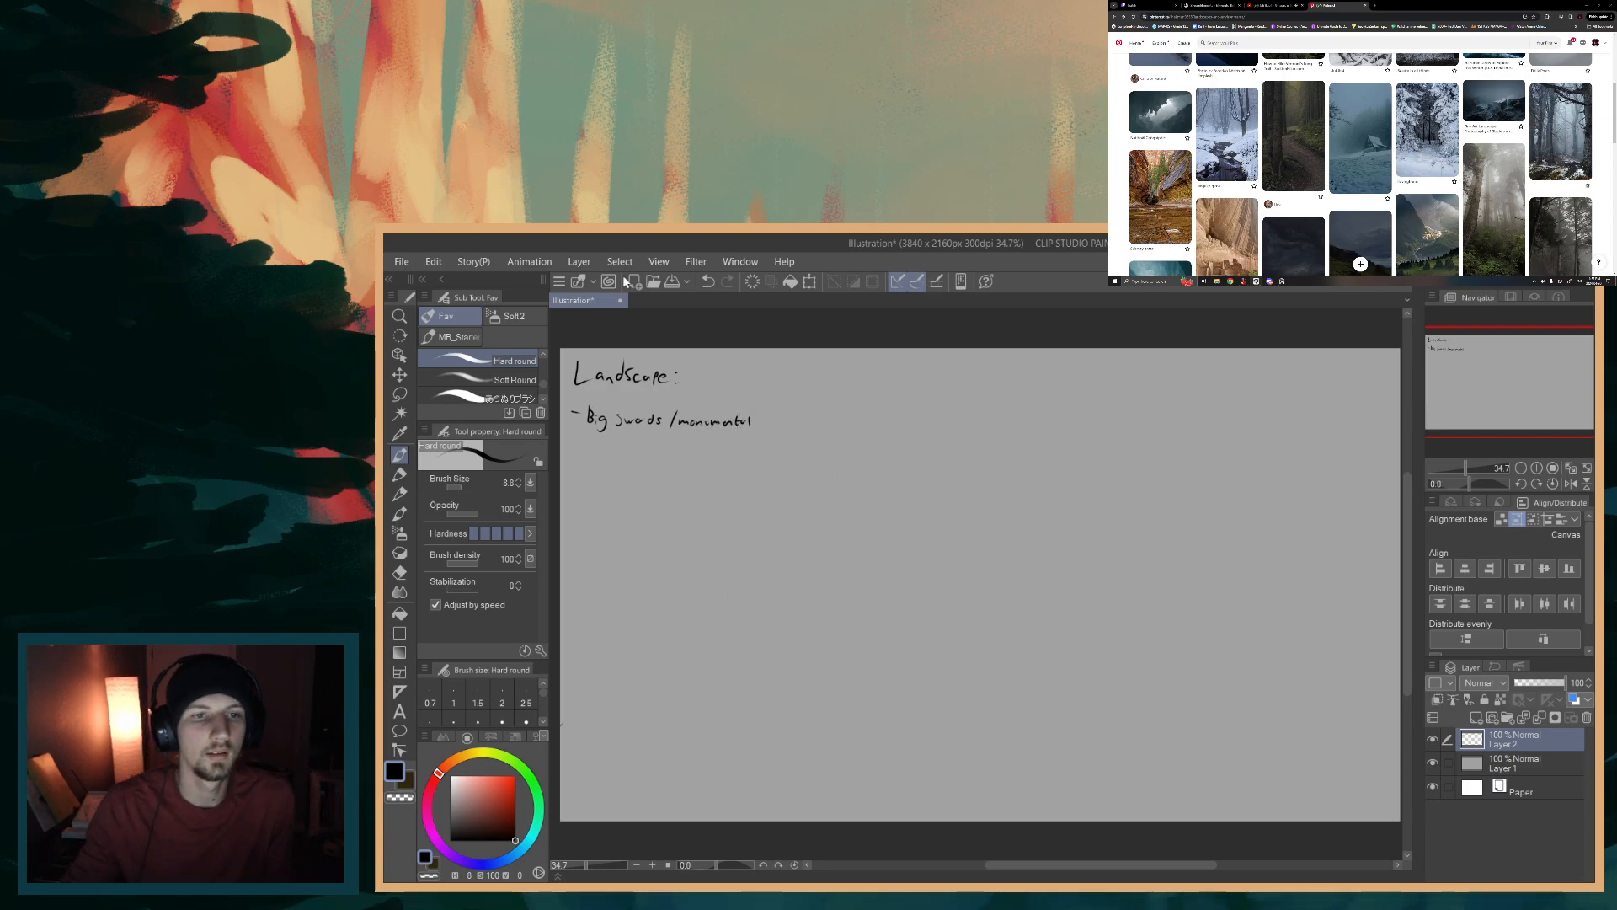
- Examine the dark winter forest, misty woods and lake photos in the upper part of the Pinterest landscape board
scroll(1428, 151, "up", 10)
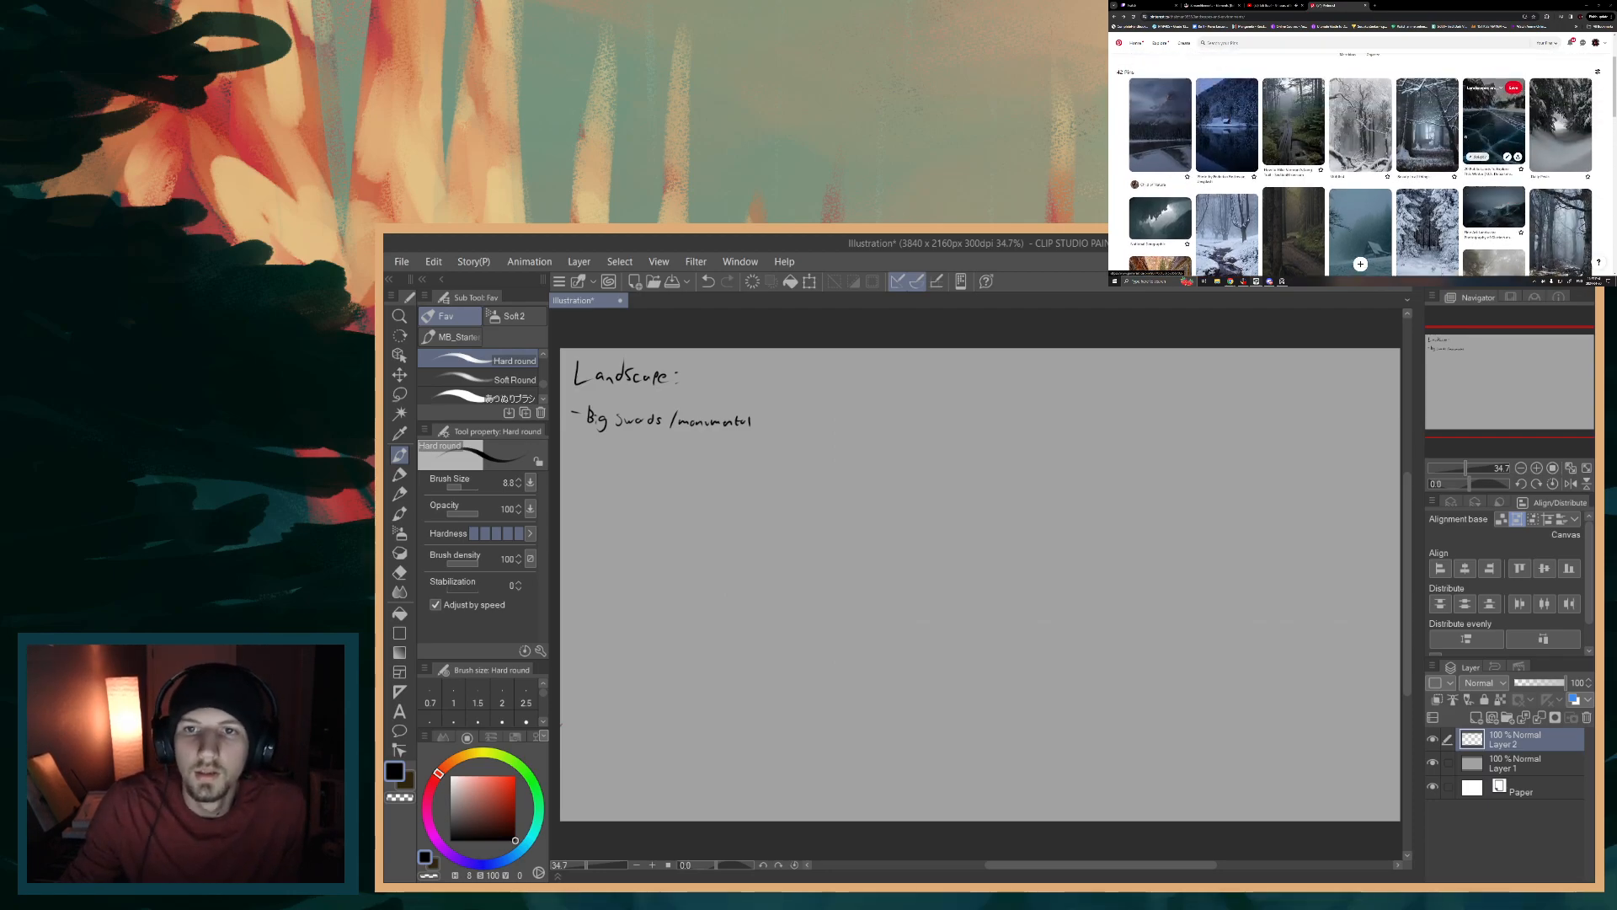
scroll(1359, 165, "down", 5)
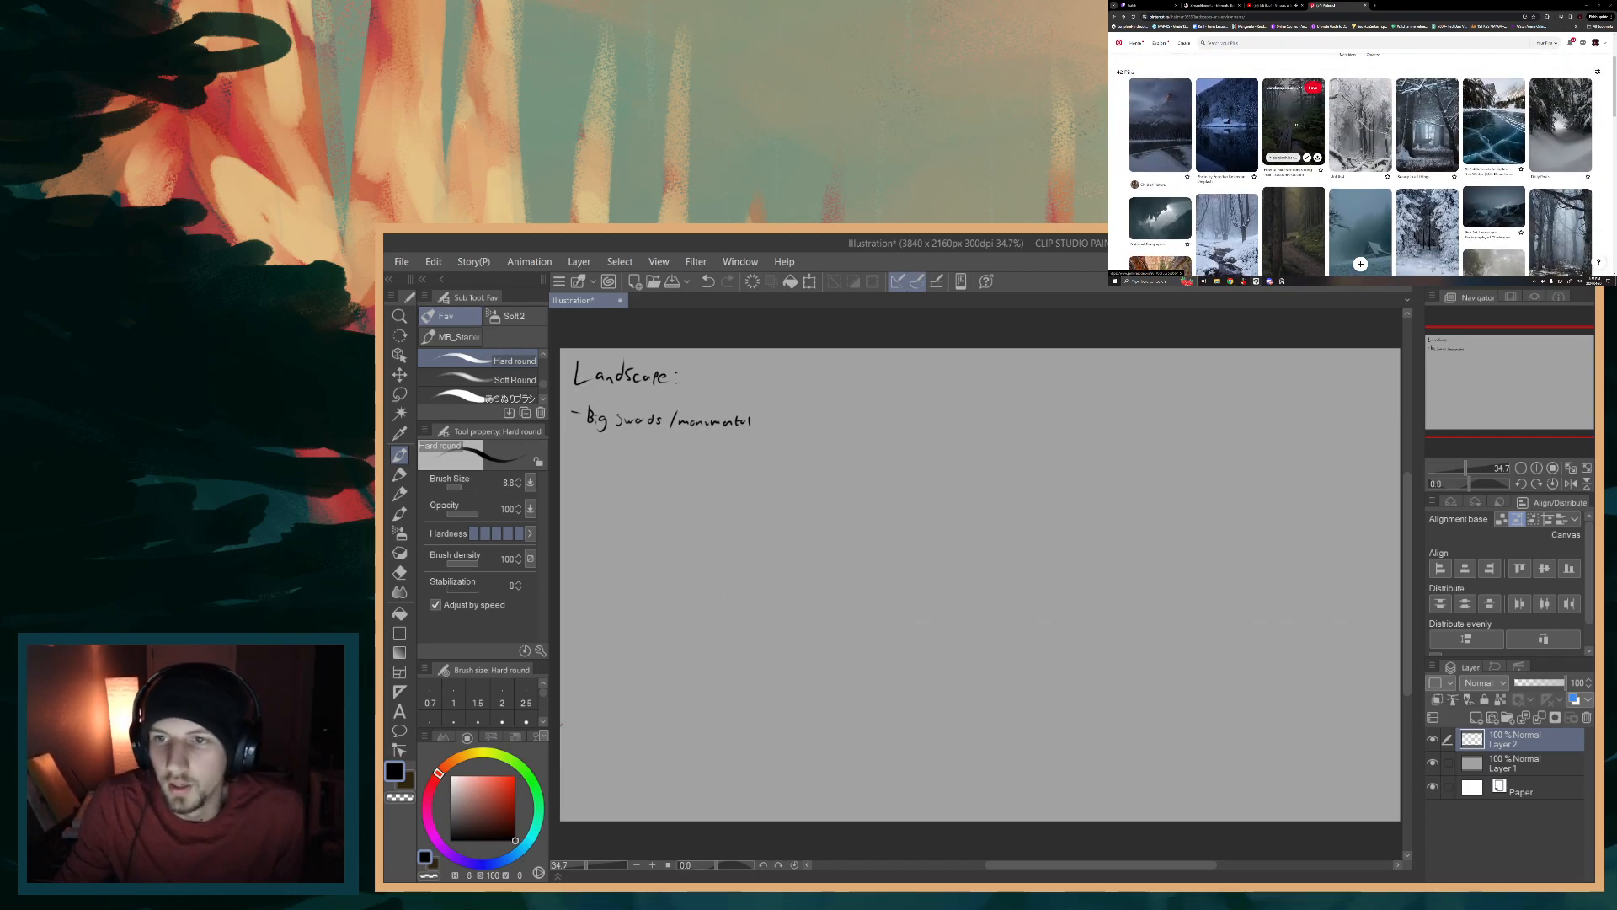
scroll(1209, 117, "down", 2)
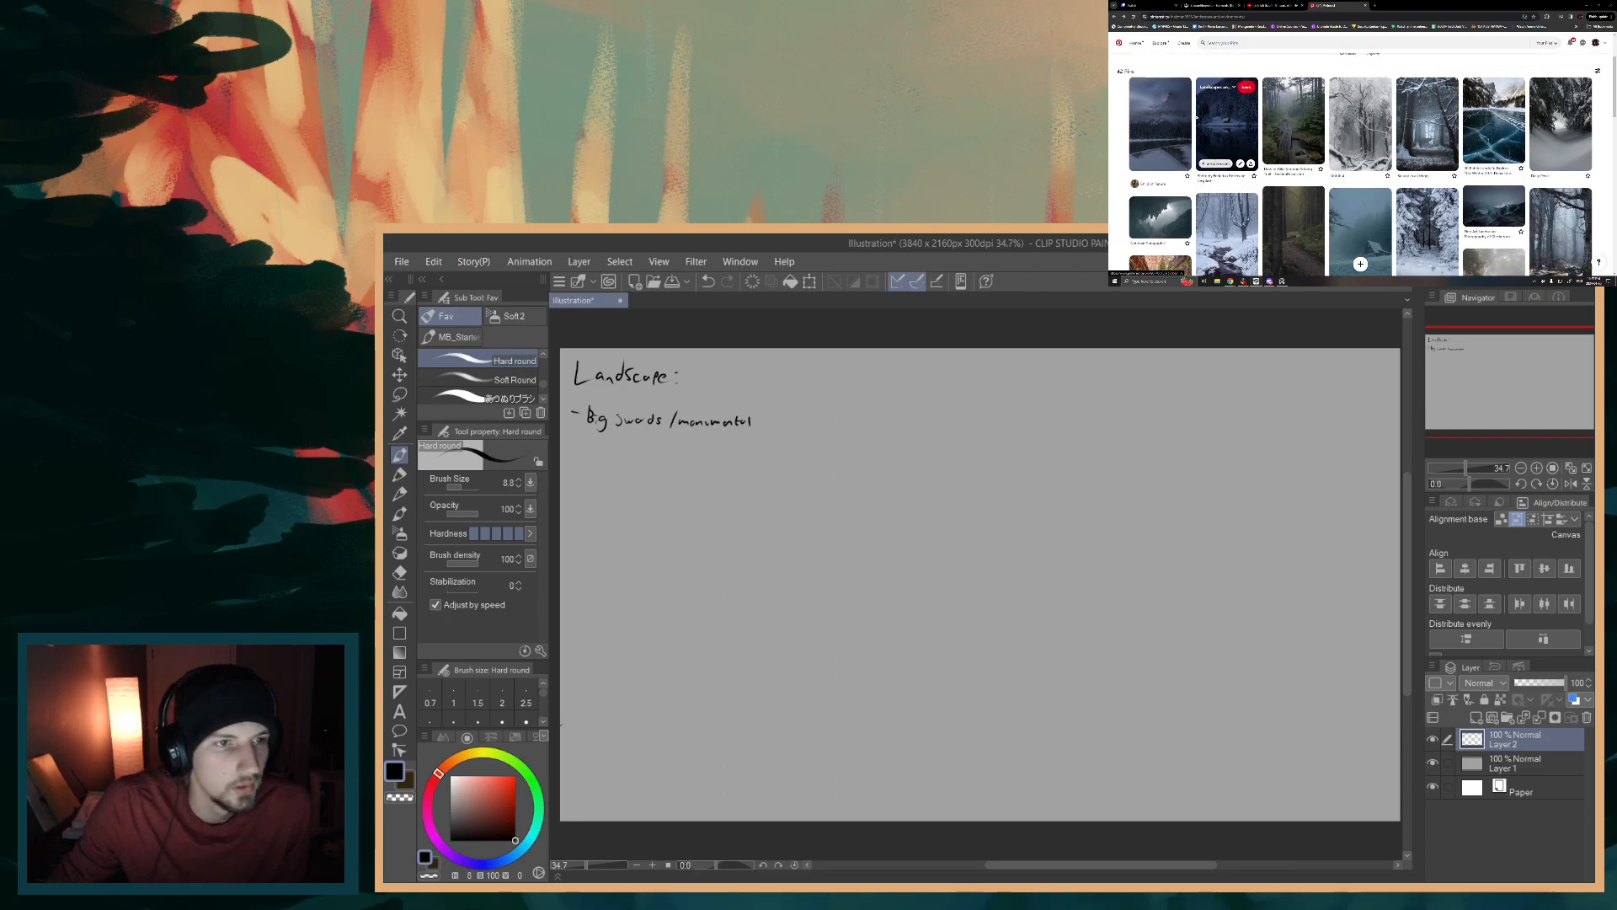
scroll(1209, 117, "down", 1)
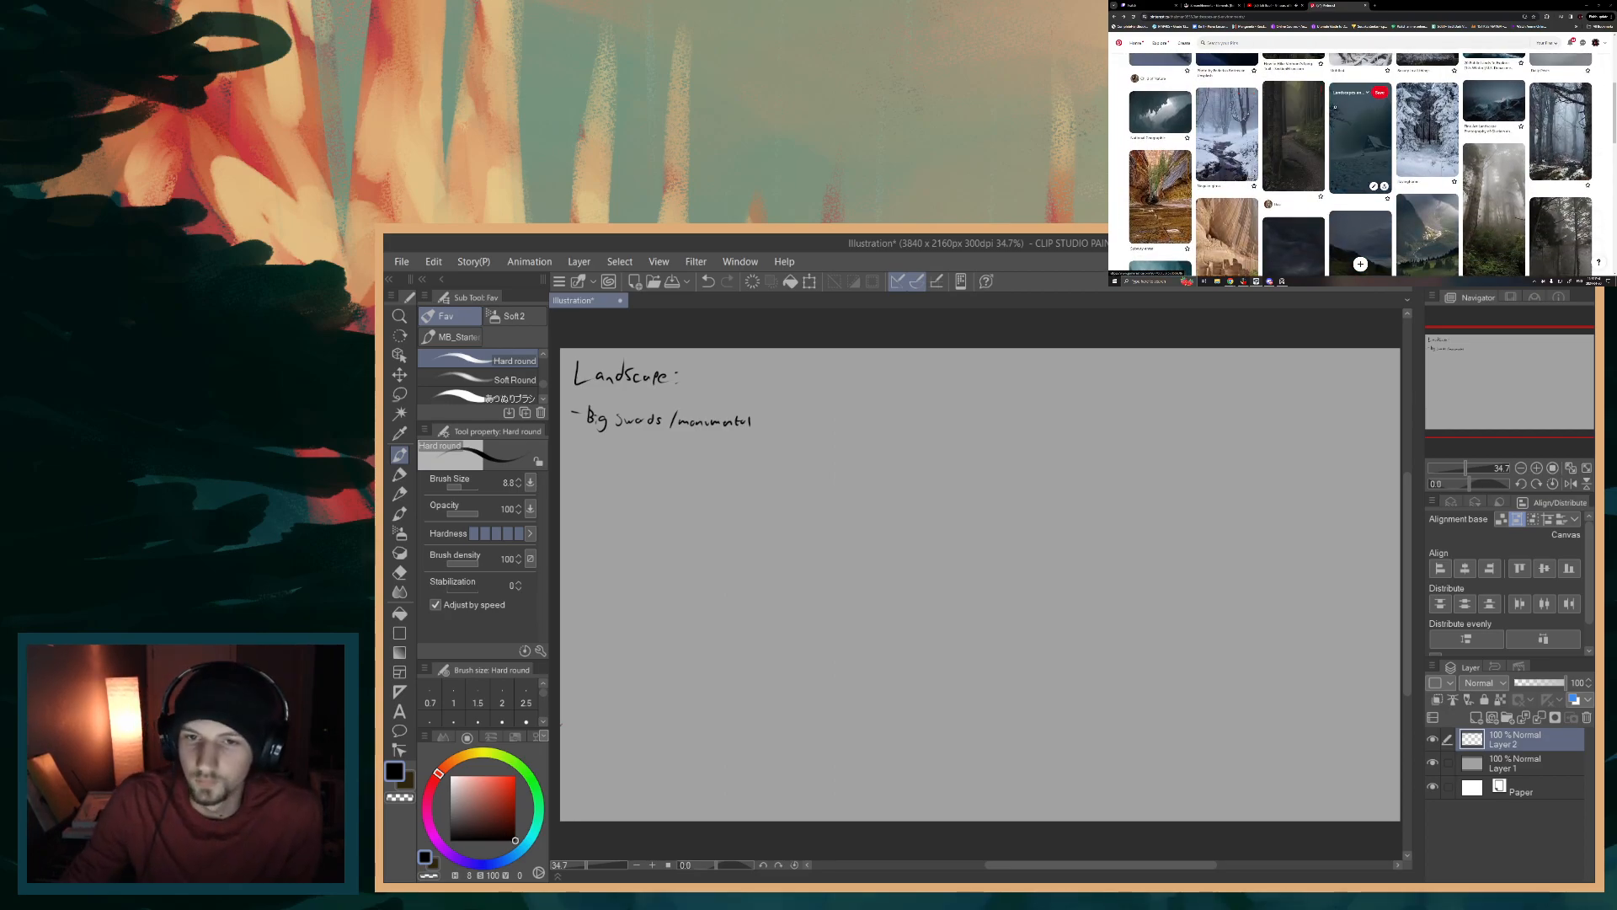
scroll(1359, 115, "up", 1)
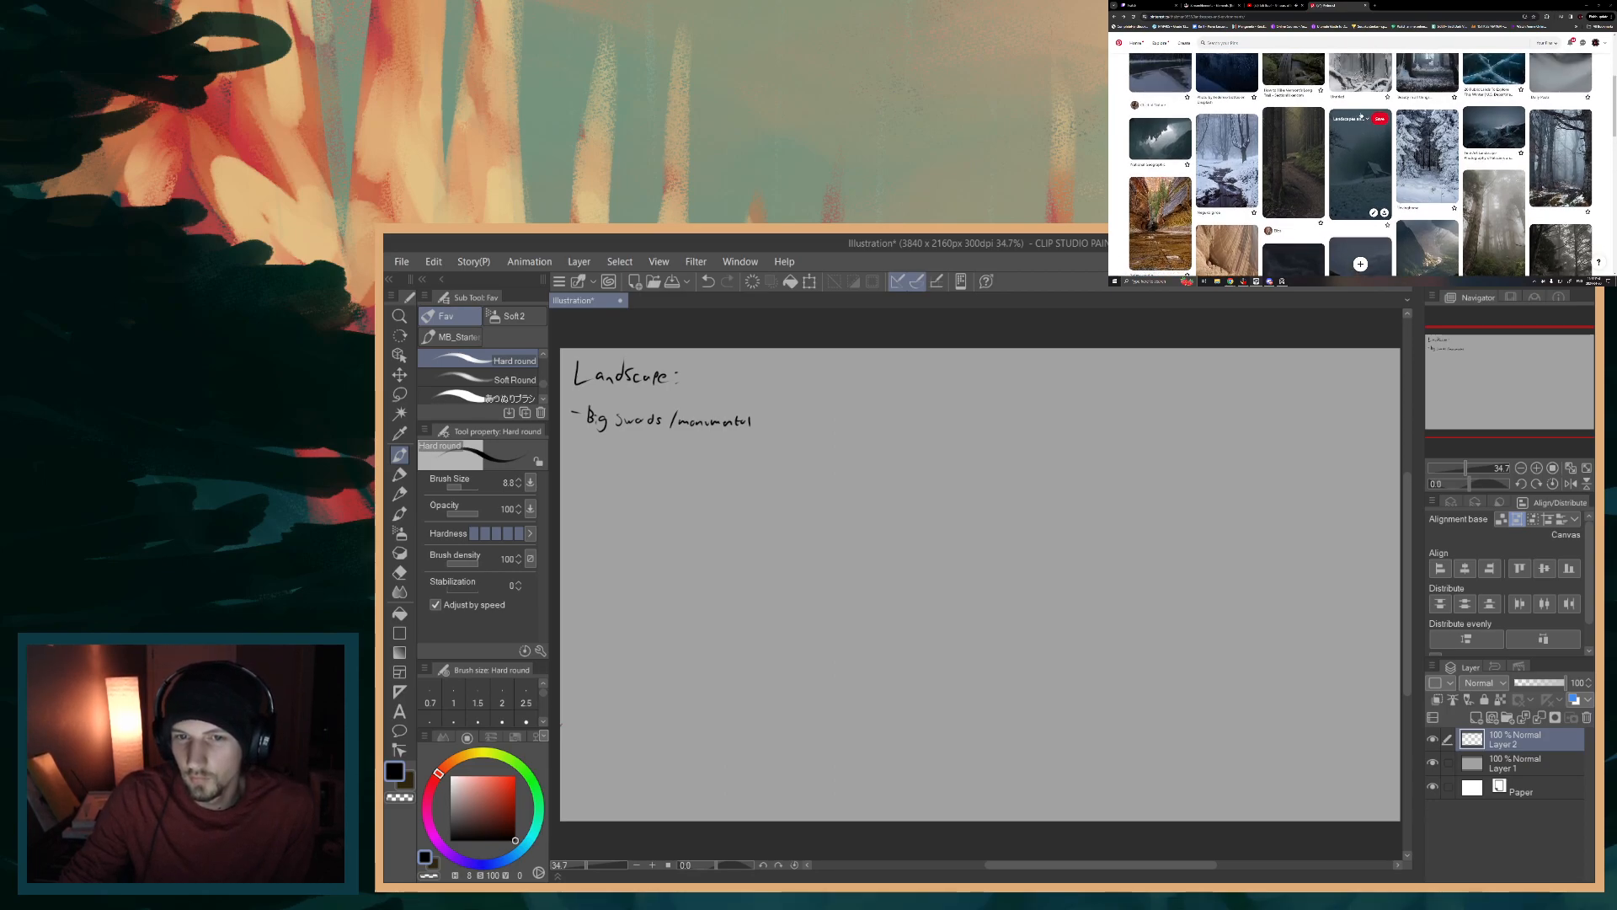
scroll(1360, 135, "down", 1)
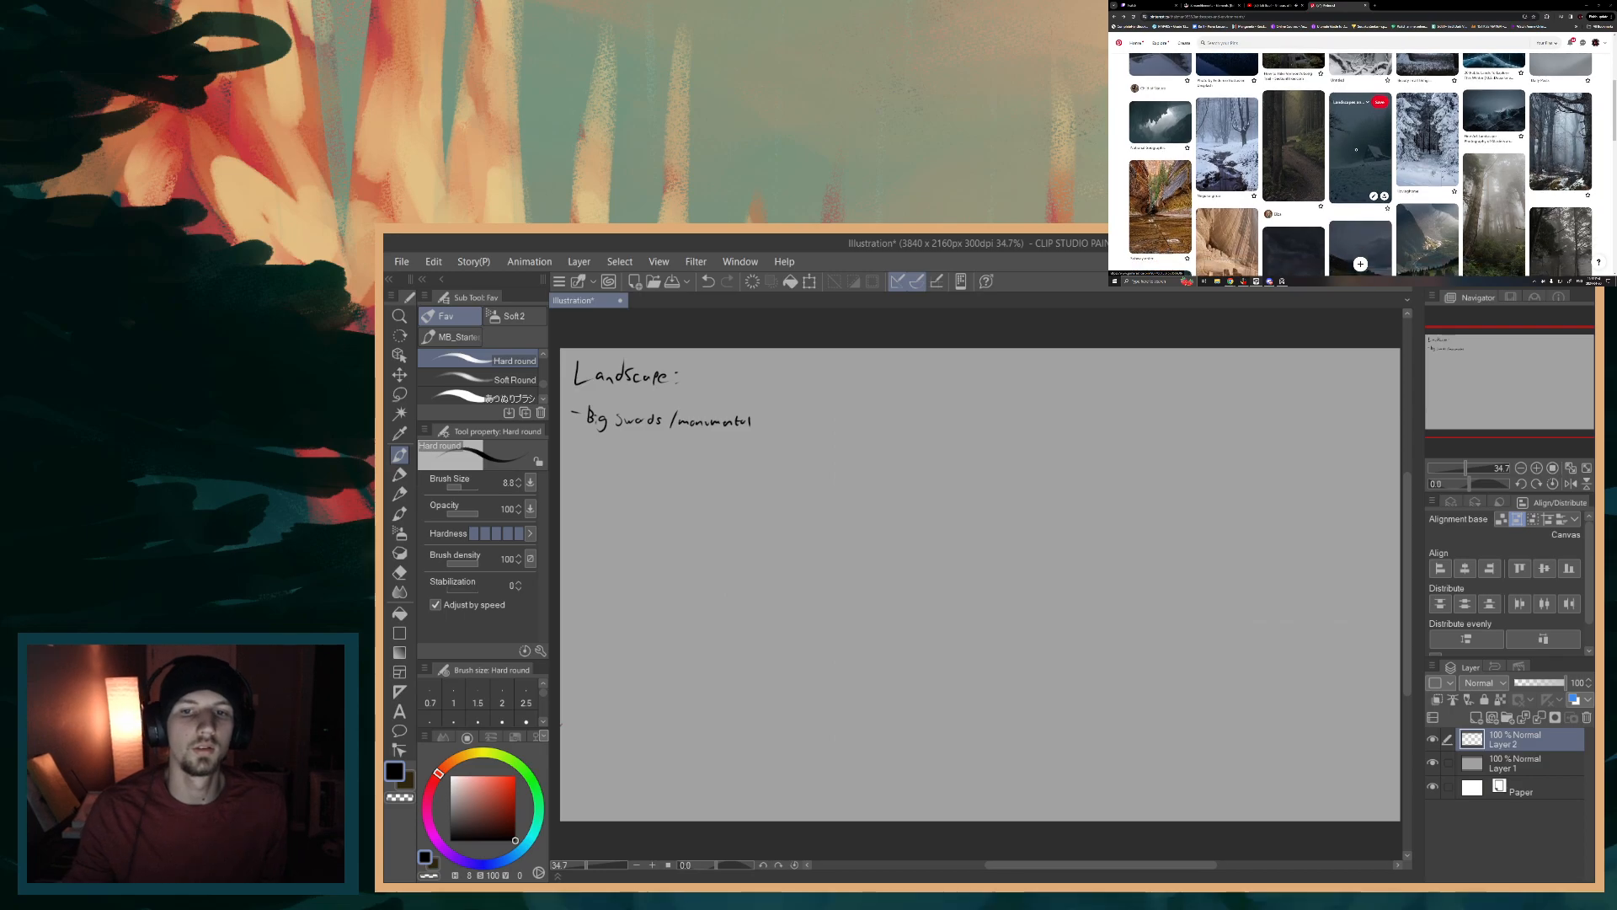
scroll(1356, 150, "down", 1)
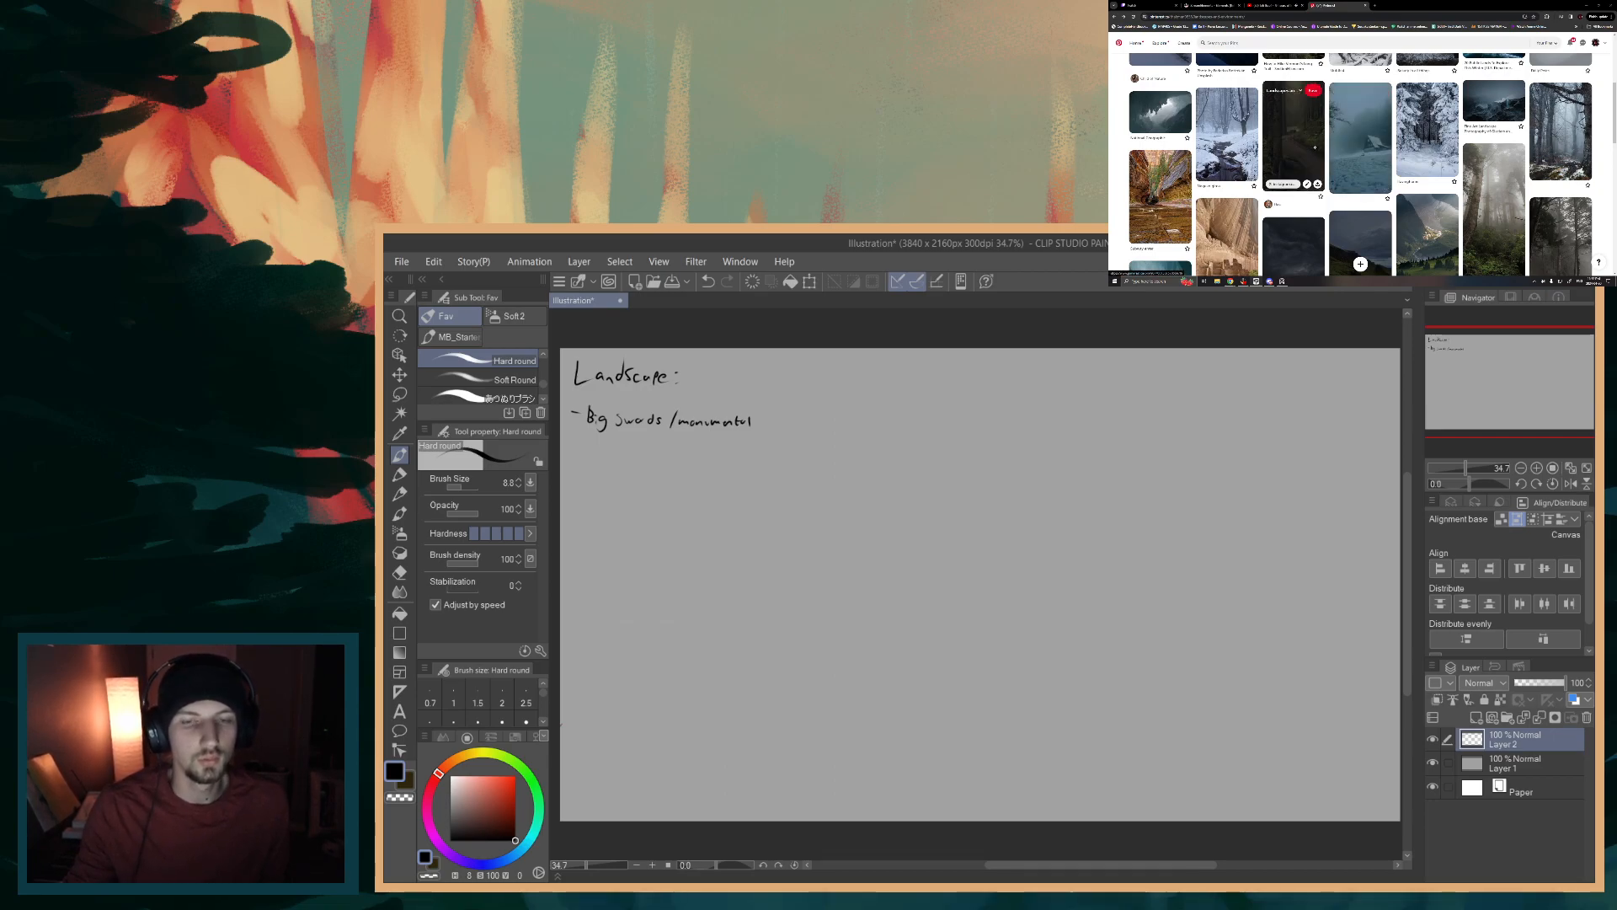
scroll(1315, 146, "up", 1)
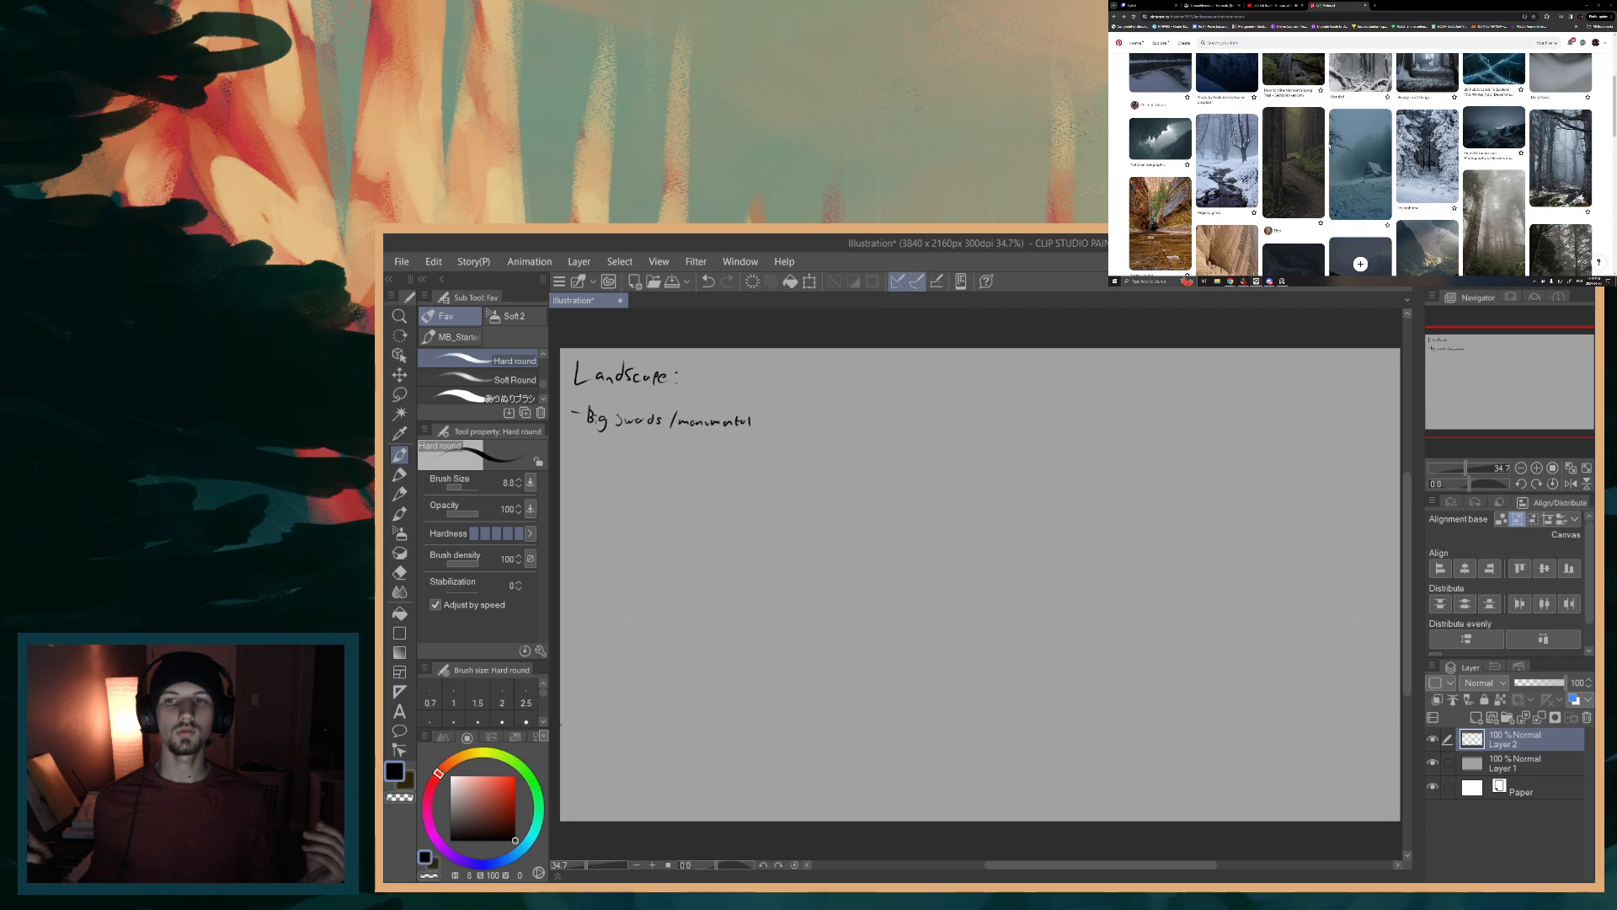
scroll(1330, 147, "up", 1)
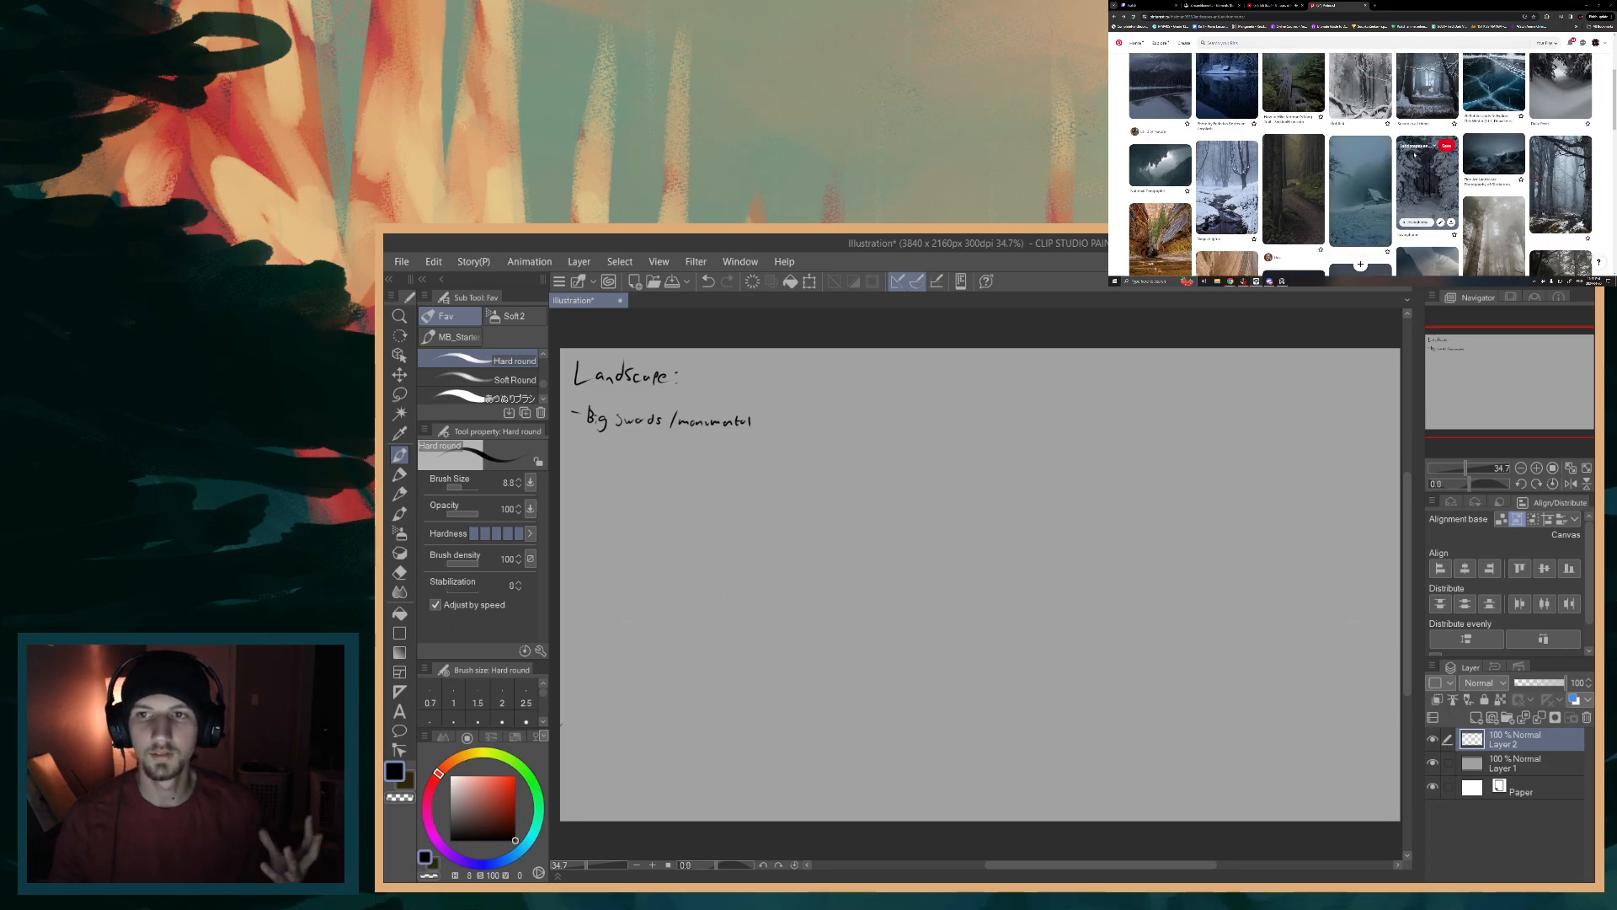
- Look over the dark winter photos on the Pinterest landscape board and open the foggy snow-covered cabin pin
scroll(1381, 160, "up", 2)
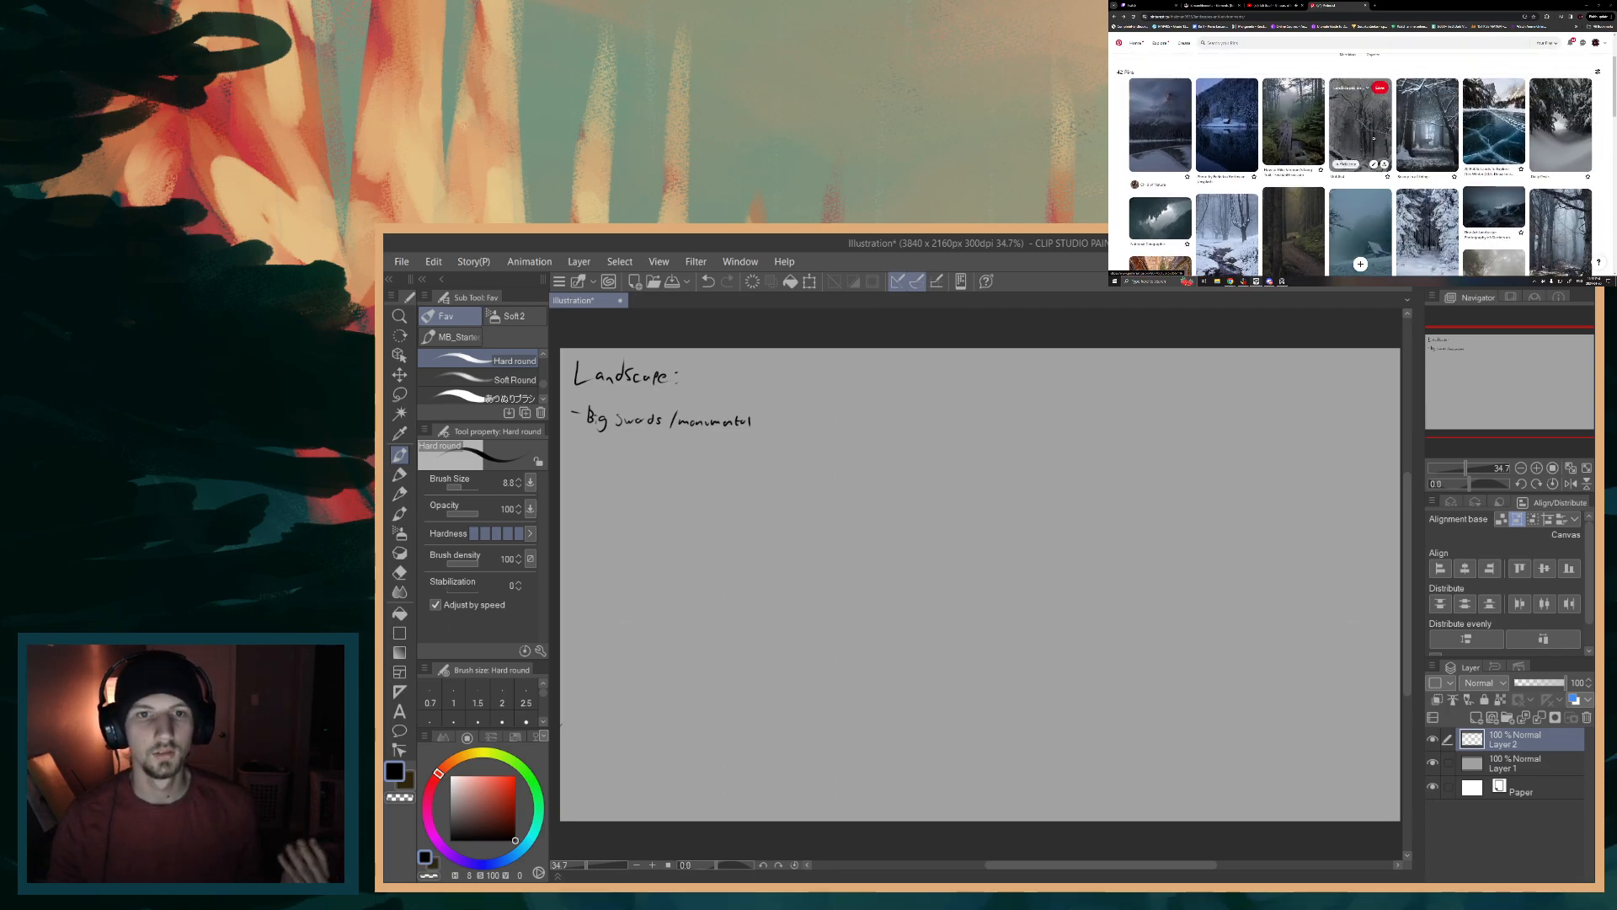
scroll(1381, 143, "down", 1)
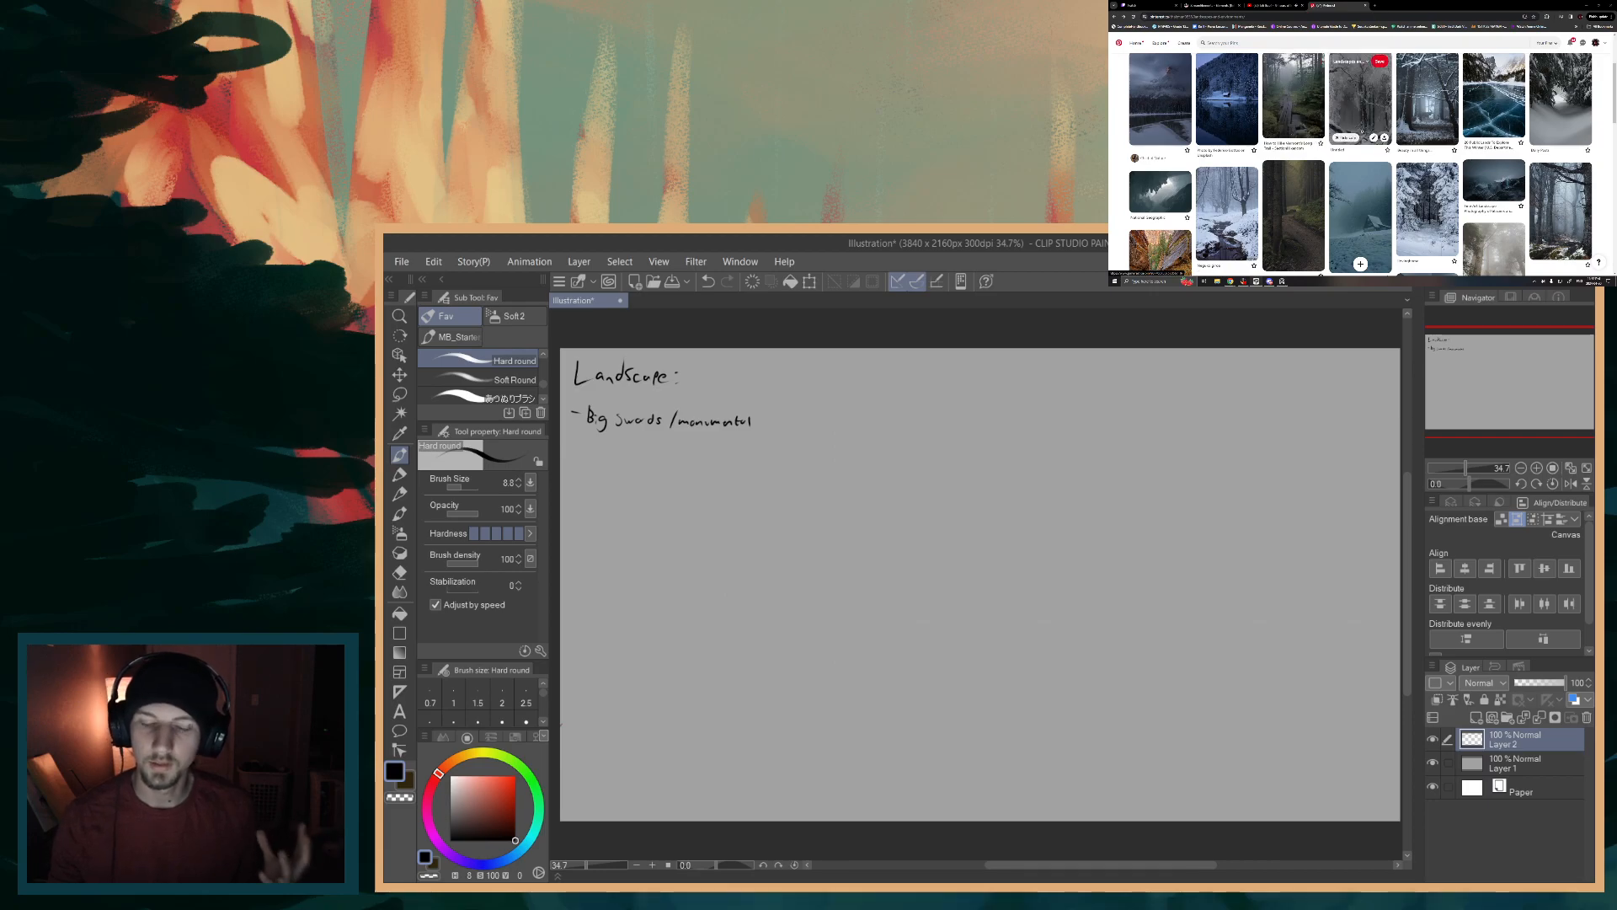
scroll(1359, 165, "down", 1)
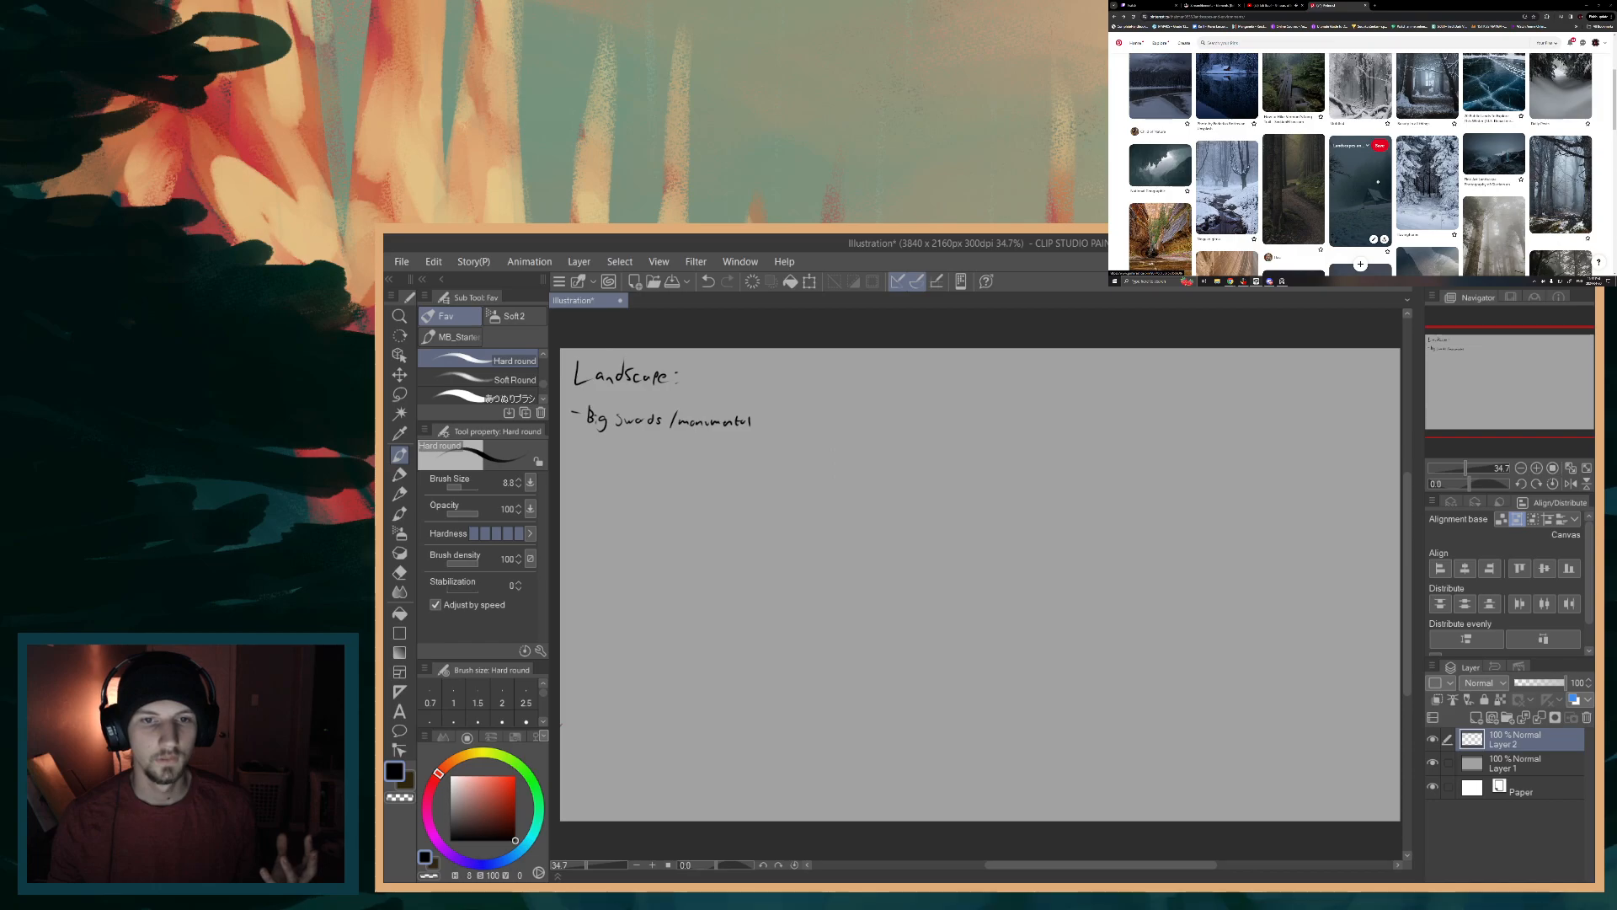
scroll(1357, 226, "up", 2)
left_click(1356, 226)
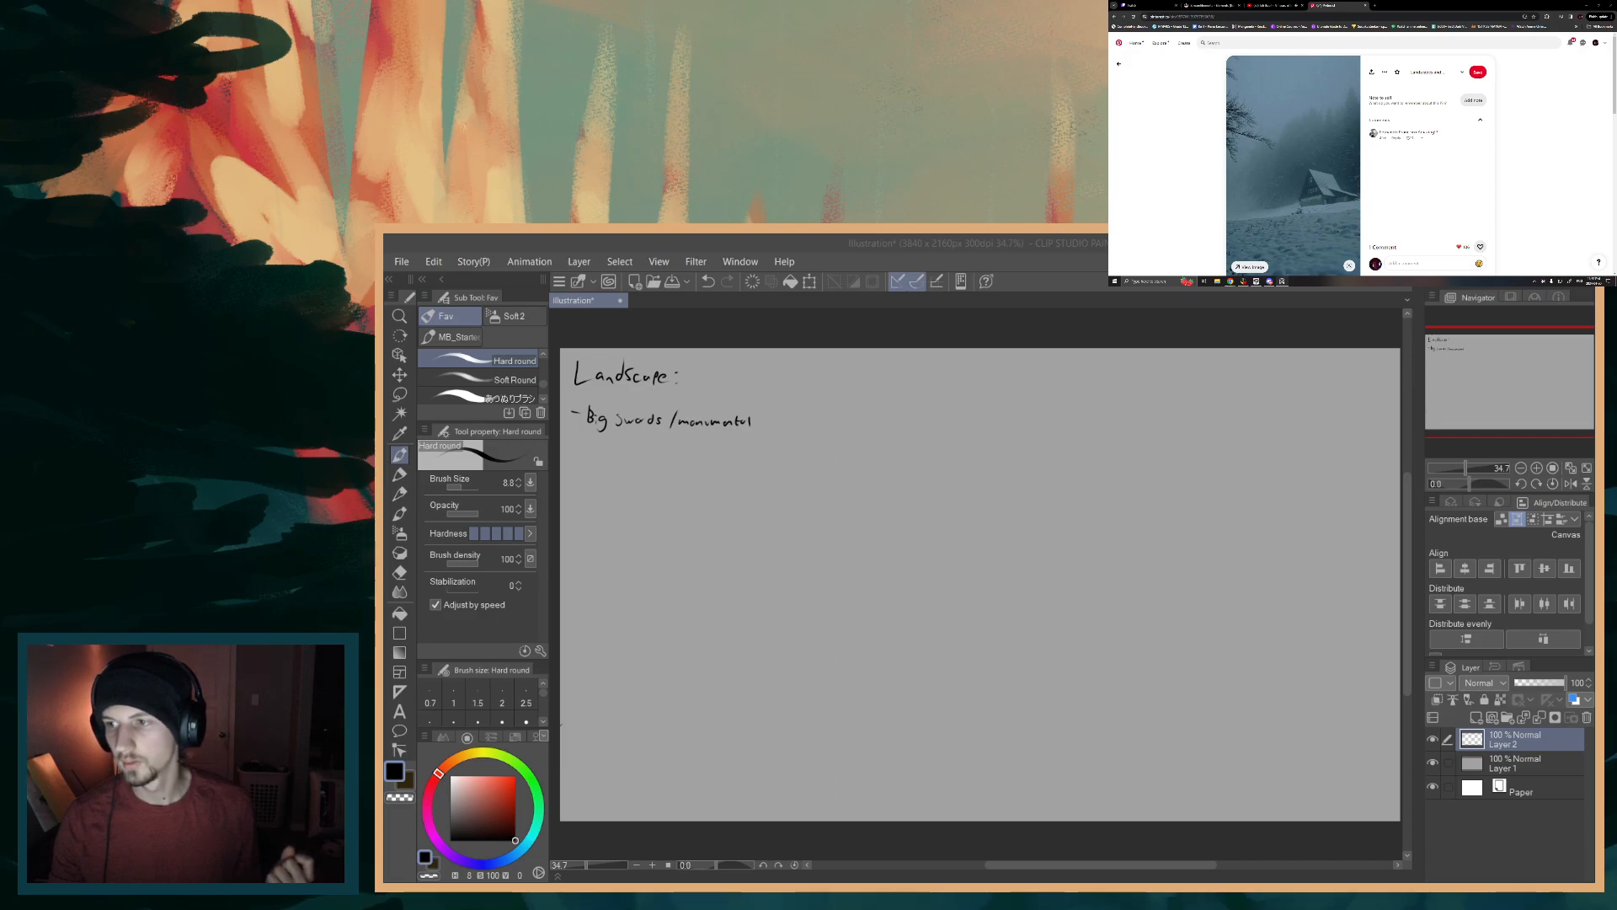
- Return to the landscape board, view the dark mountain lake pin enlarged, and go back to the board
left_click(1120, 66)
left_click(1177, 116)
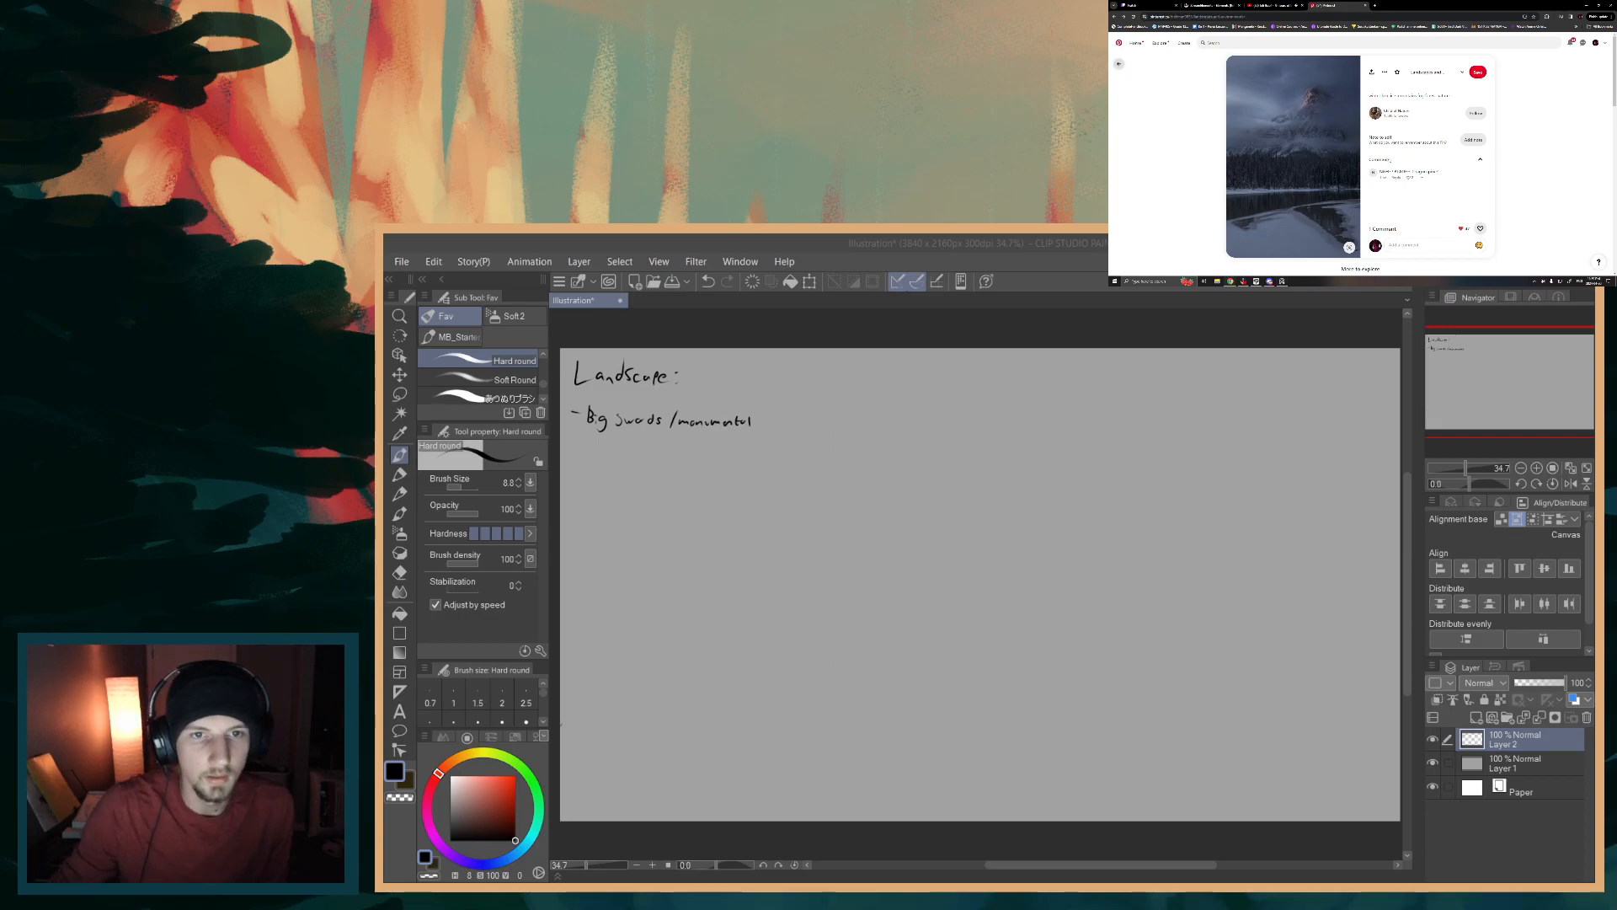
left_click(1118, 63)
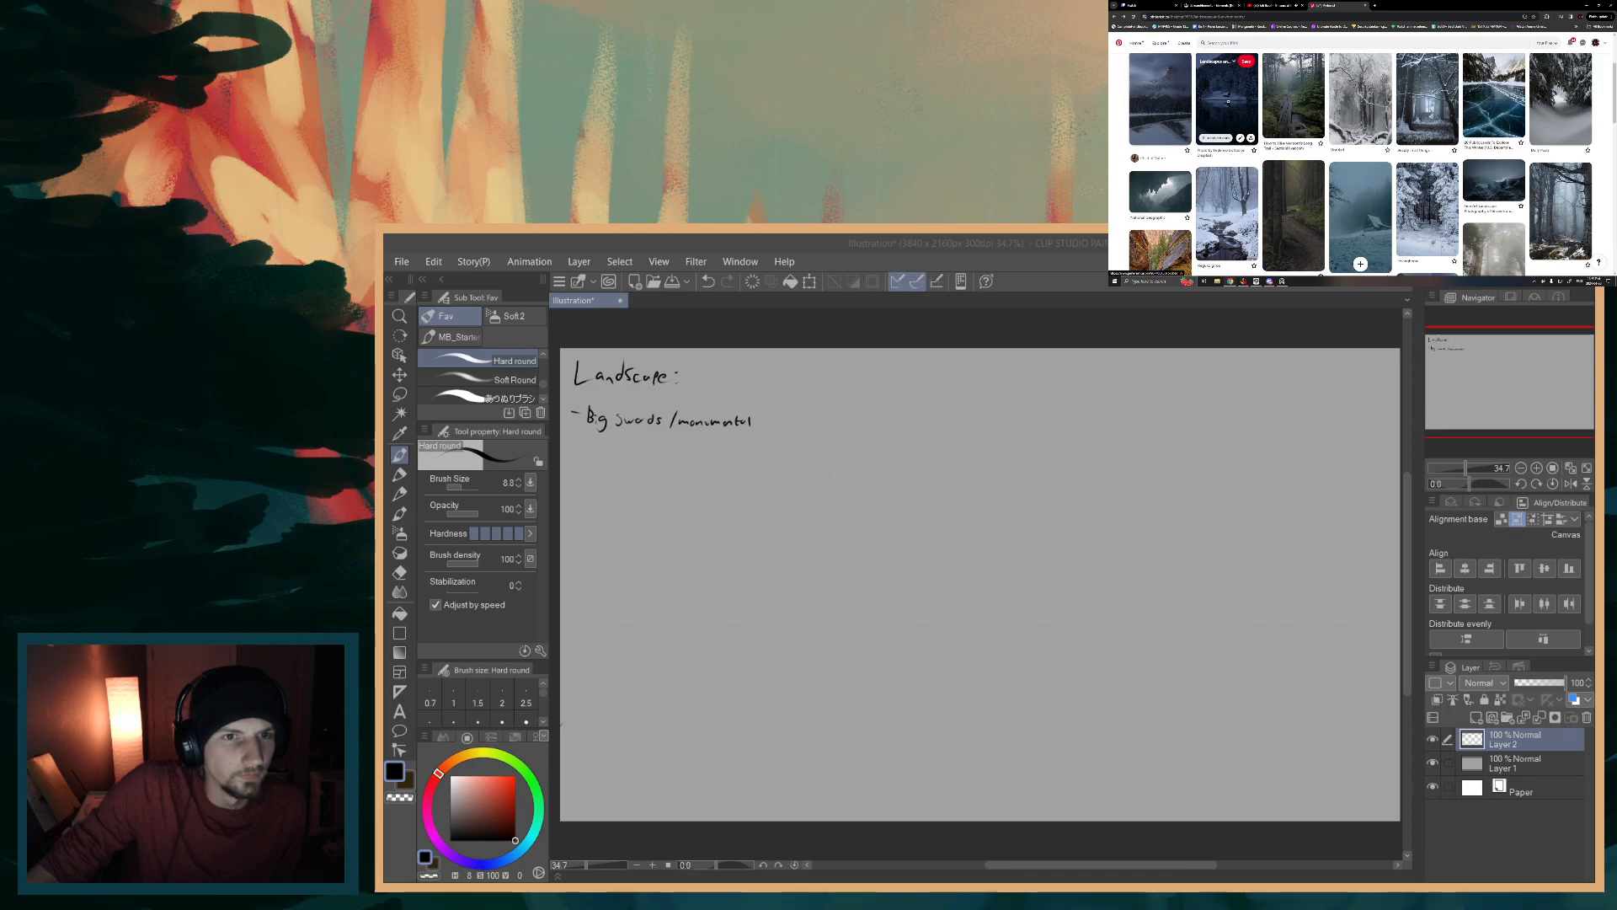
- Compare the winter forest, lake and stormy valley photos on the landscape board
scroll(1360, 165, "down", 1)
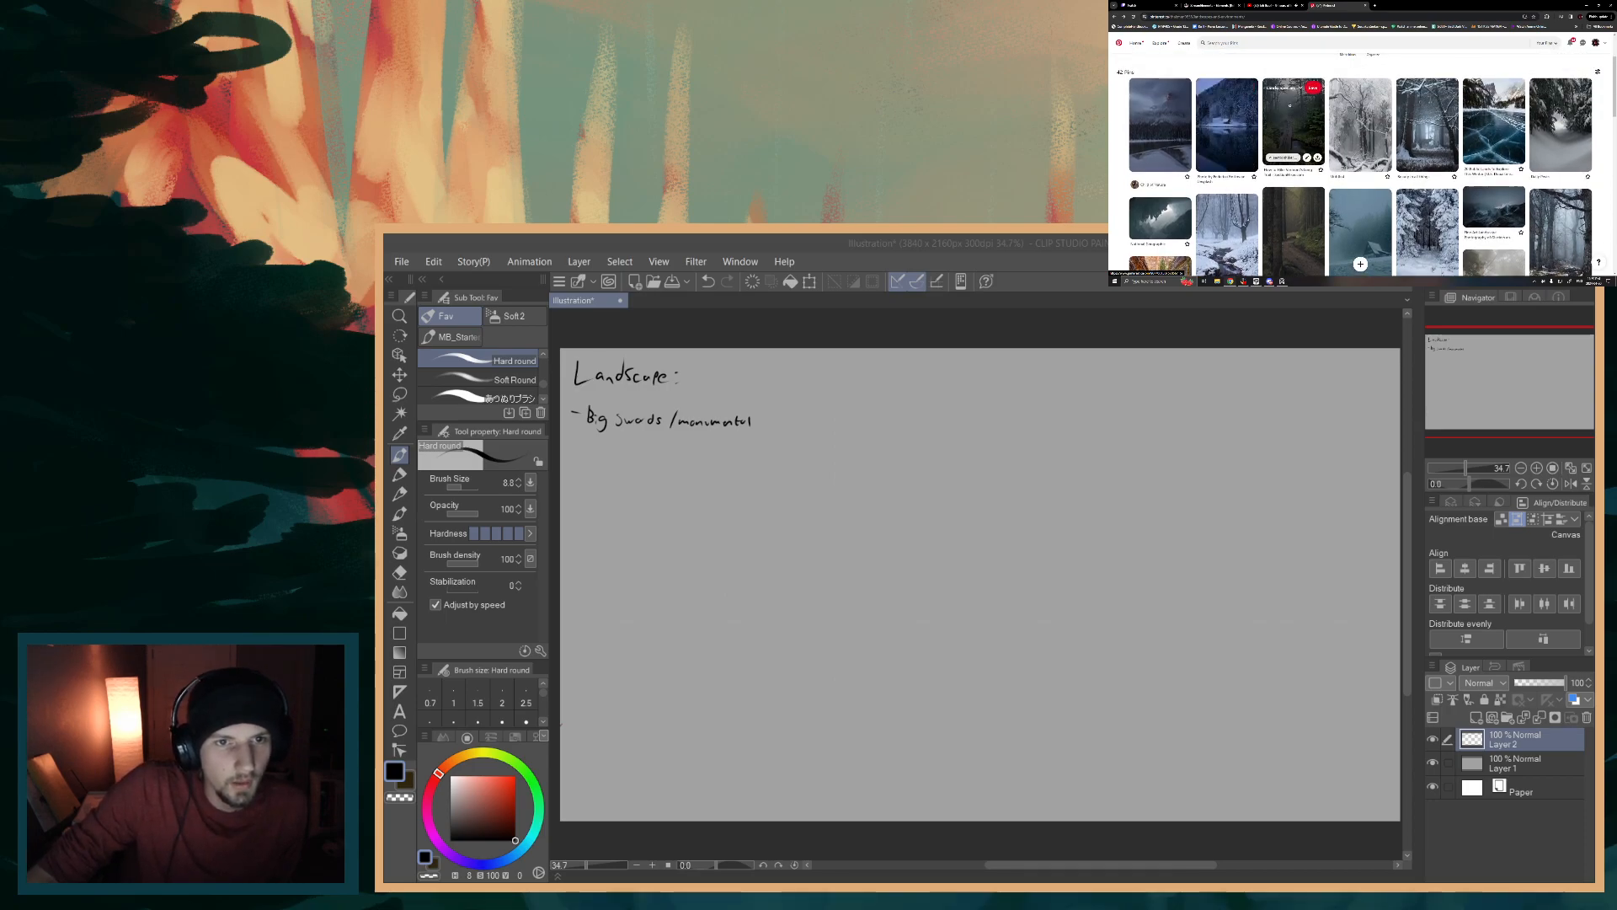
scroll(1360, 165, "up", 1)
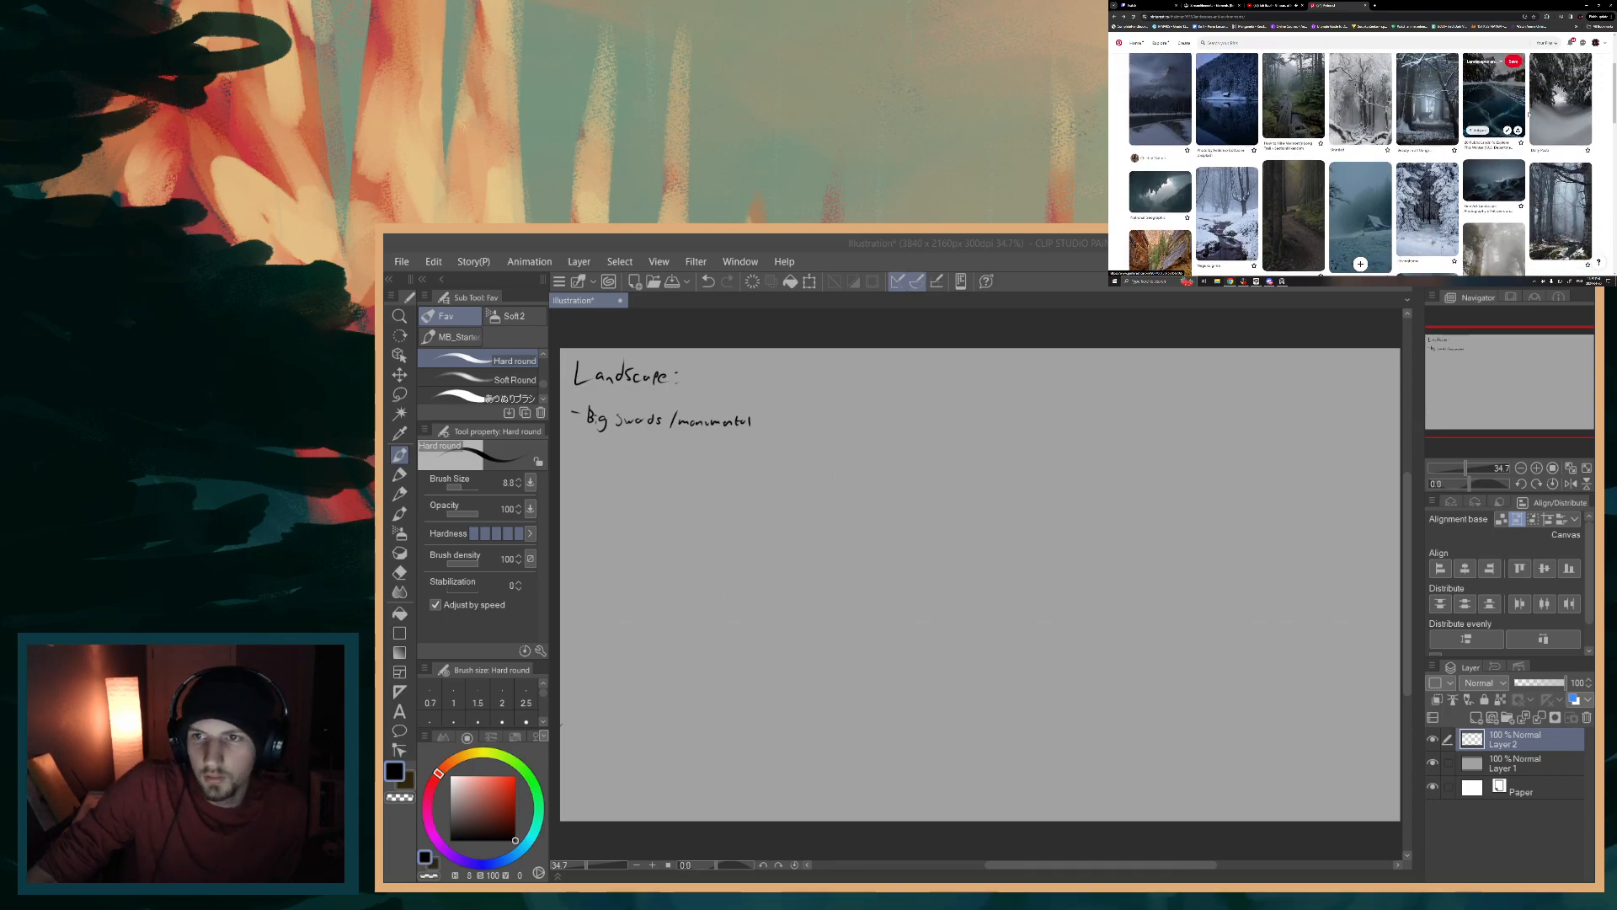
scroll(1160, 126, "down", 3)
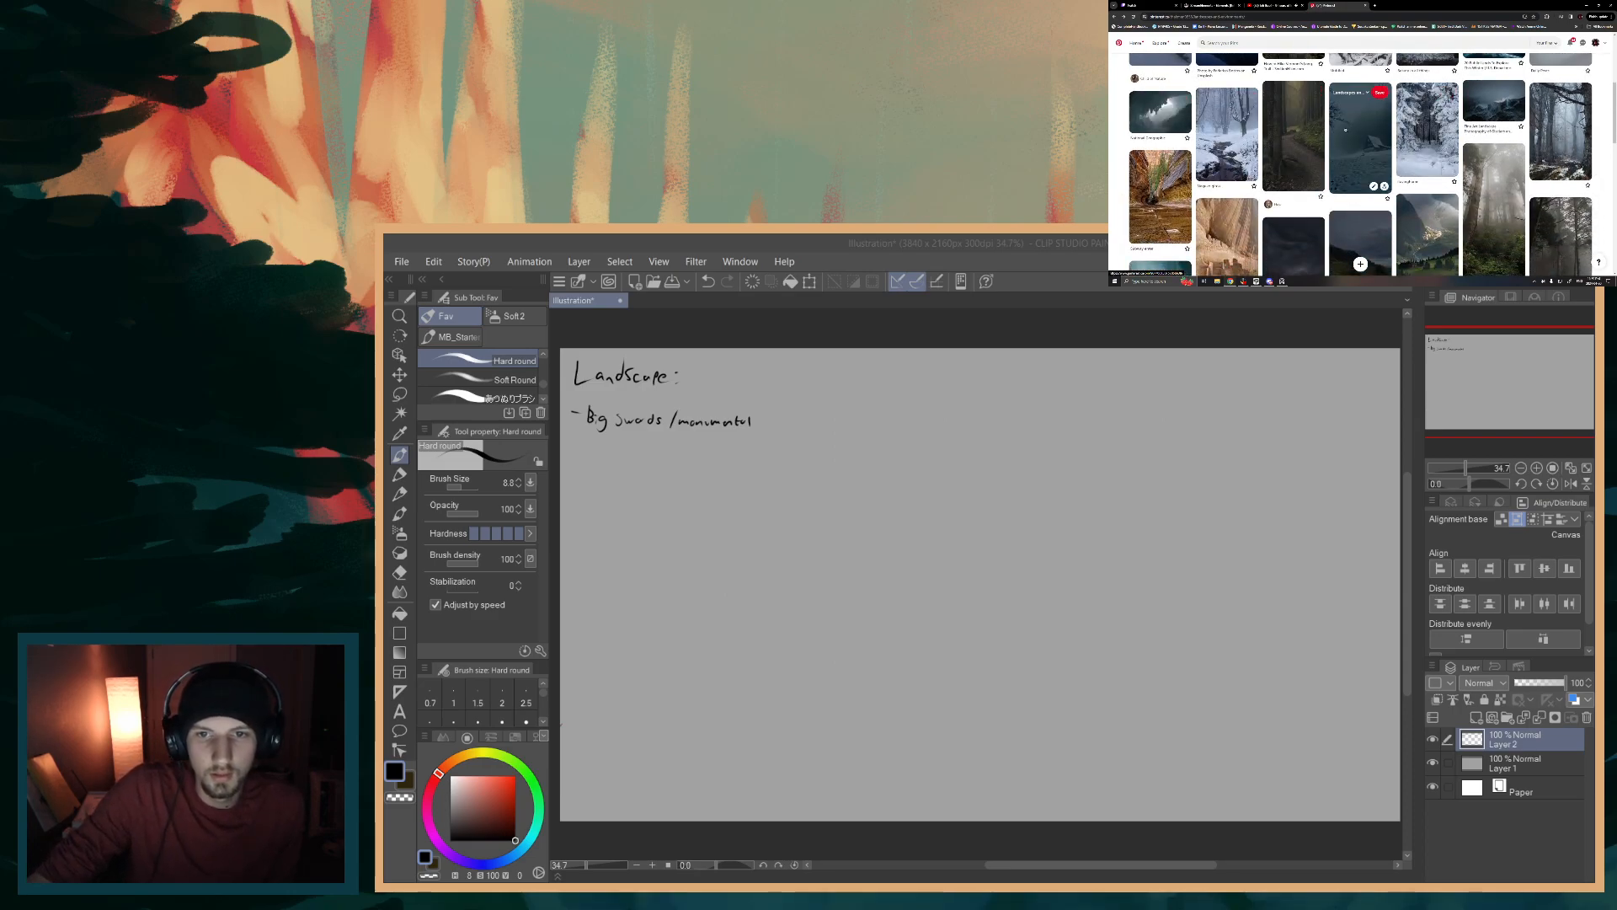
scroll(1345, 130, "up", 3)
scroll(1511, 124, "down", 4)
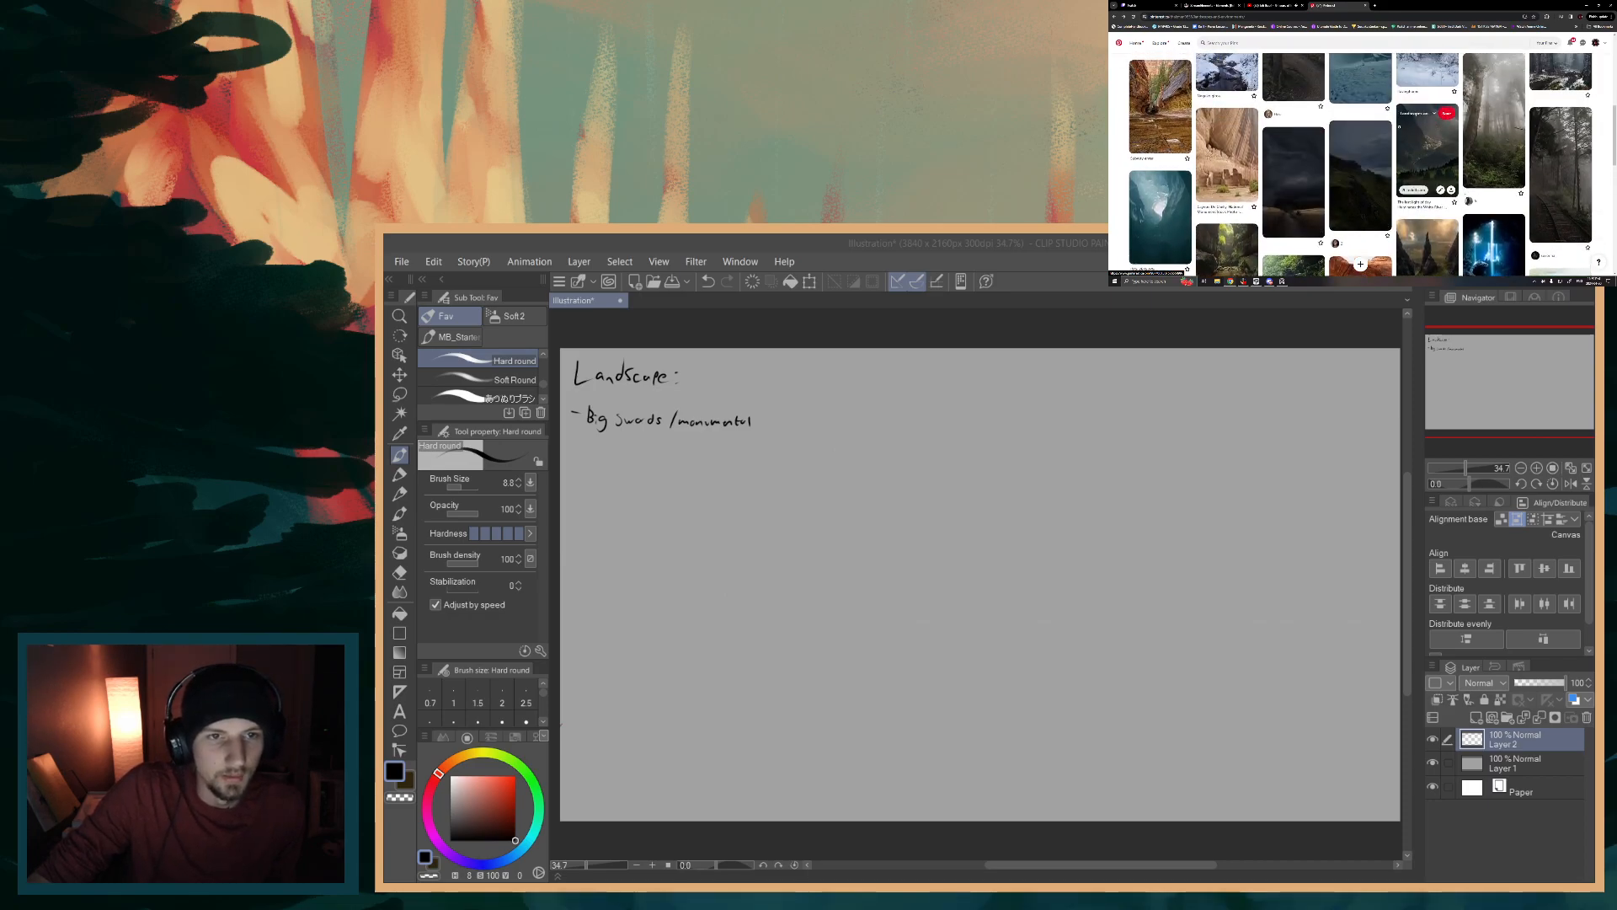
scroll(1395, 130, "up", 1)
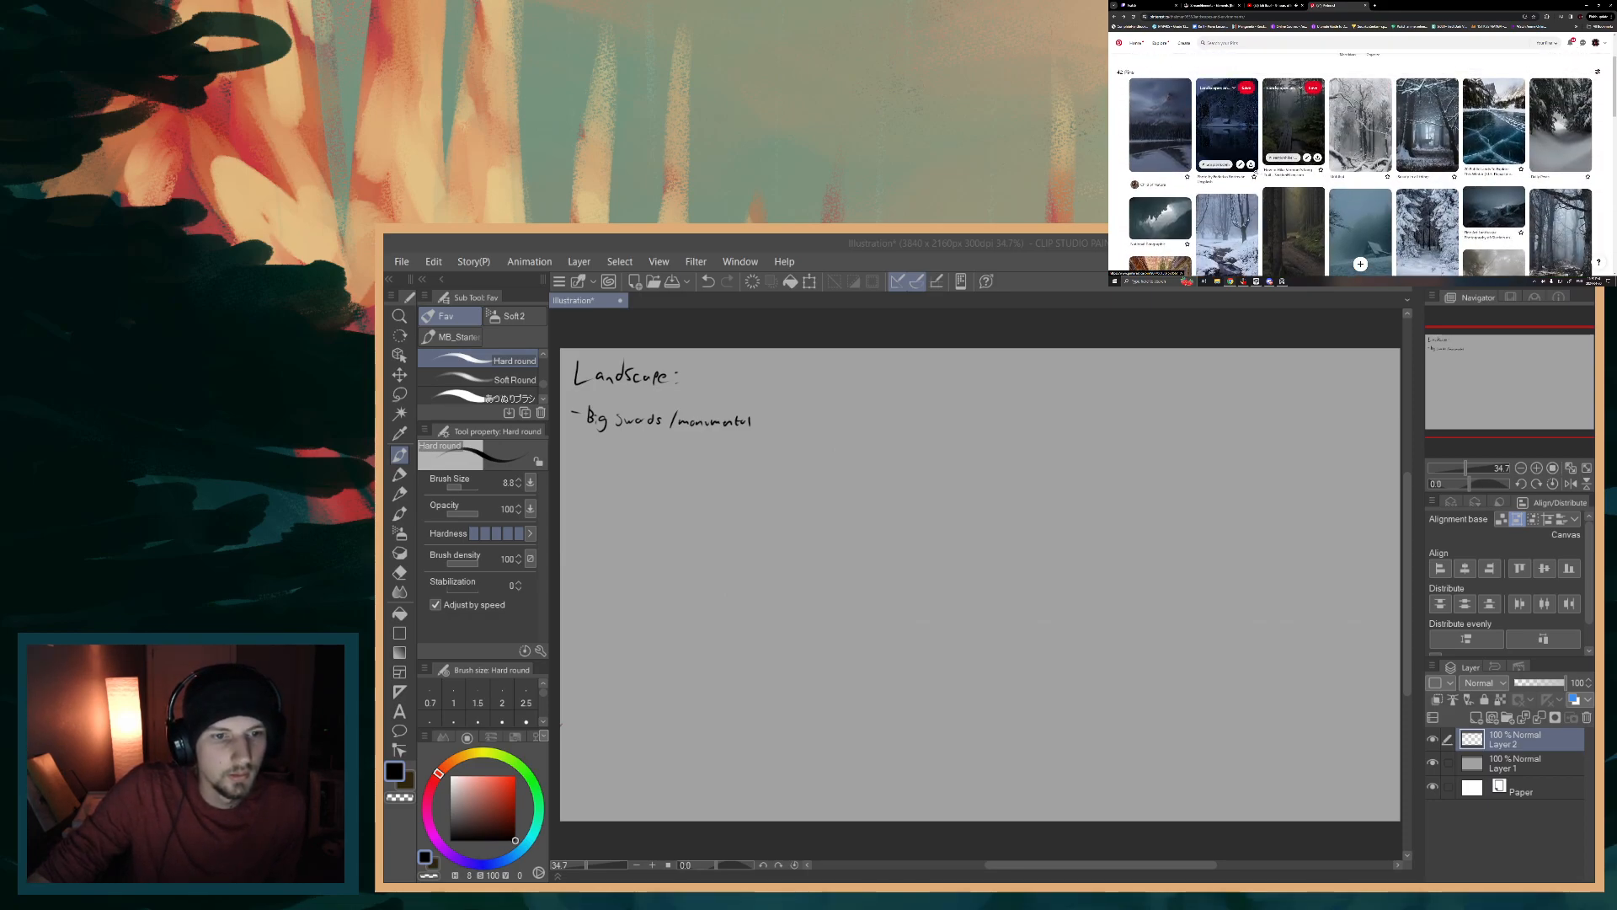
scroll(1360, 160, "down", 2)
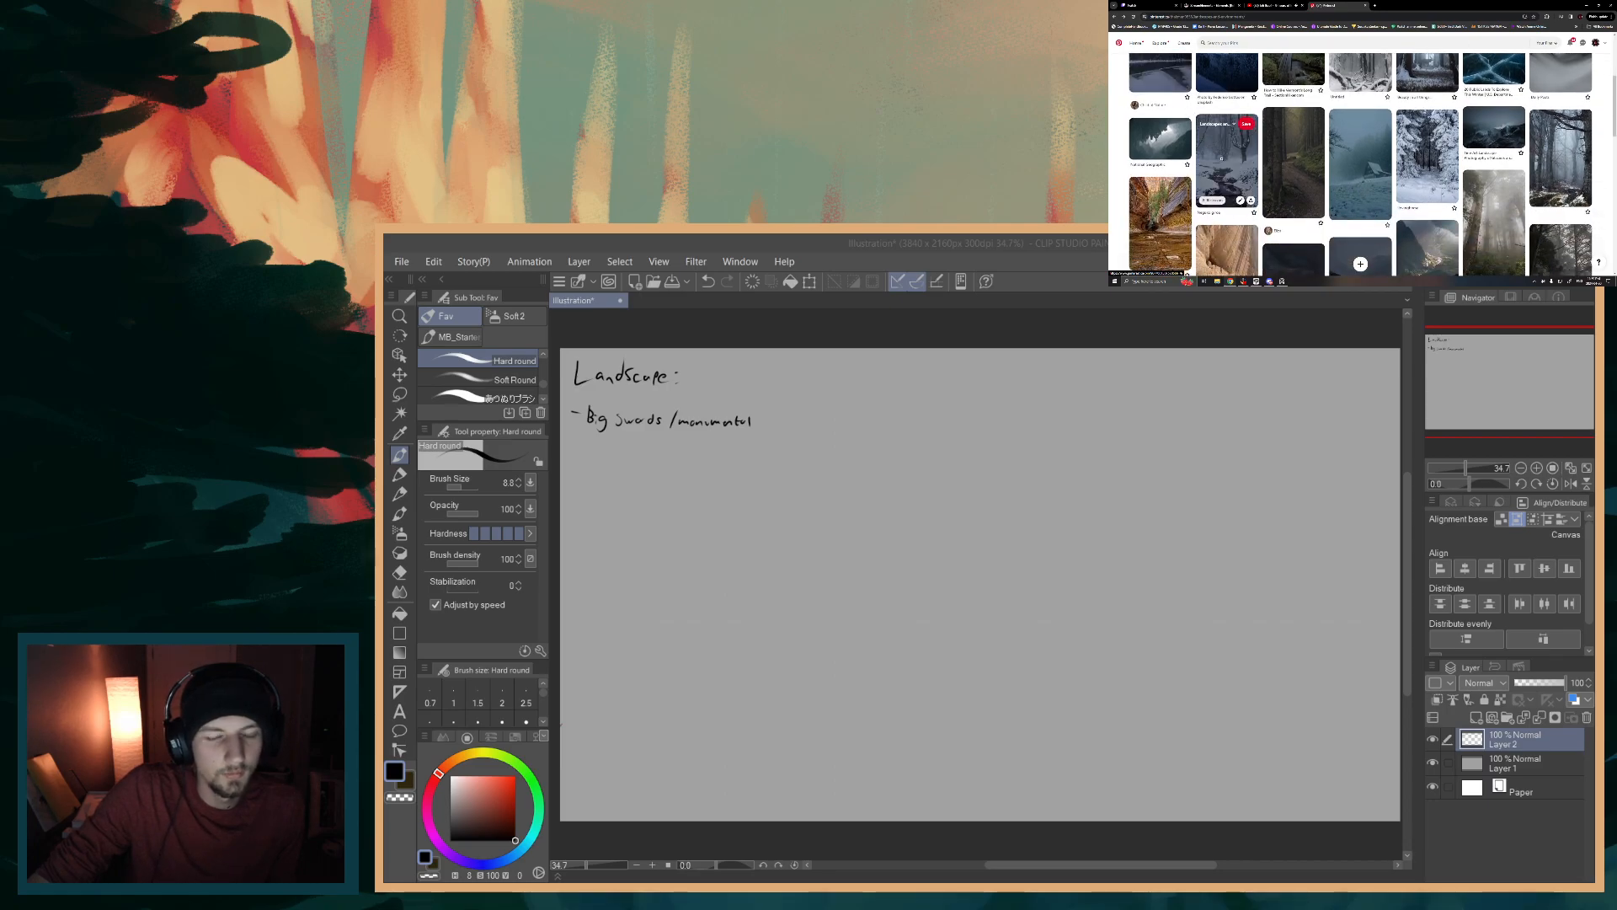
- Open the foggy cabin pin again and skim its related dark winter forest and cabin photos
left_click(1369, 166)
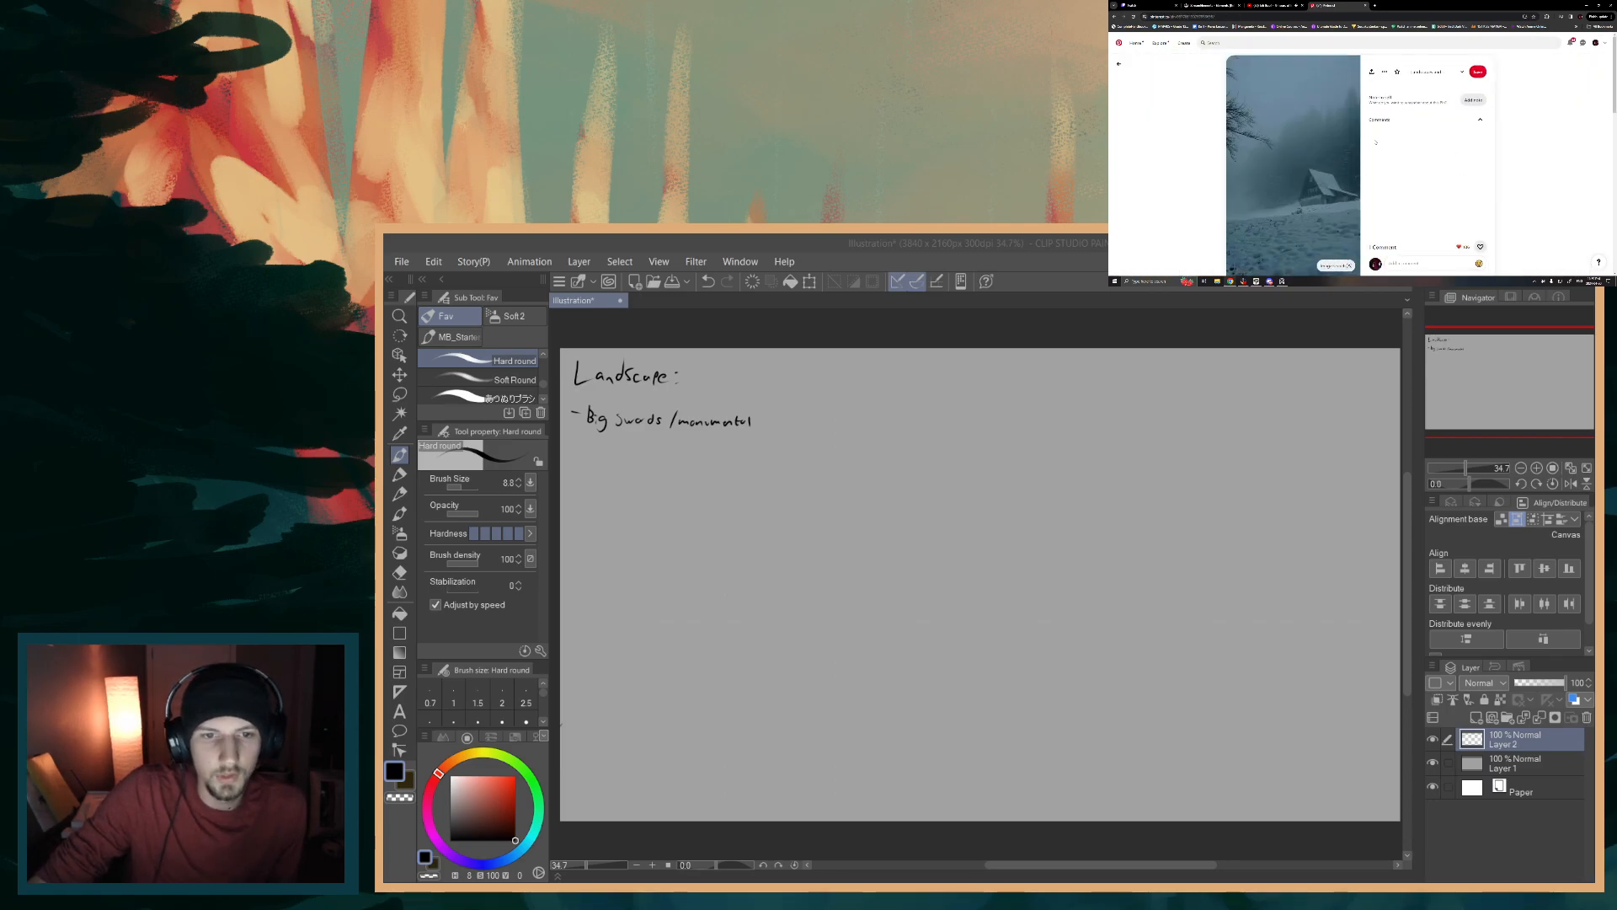
scroll(1361, 133, "down", 2)
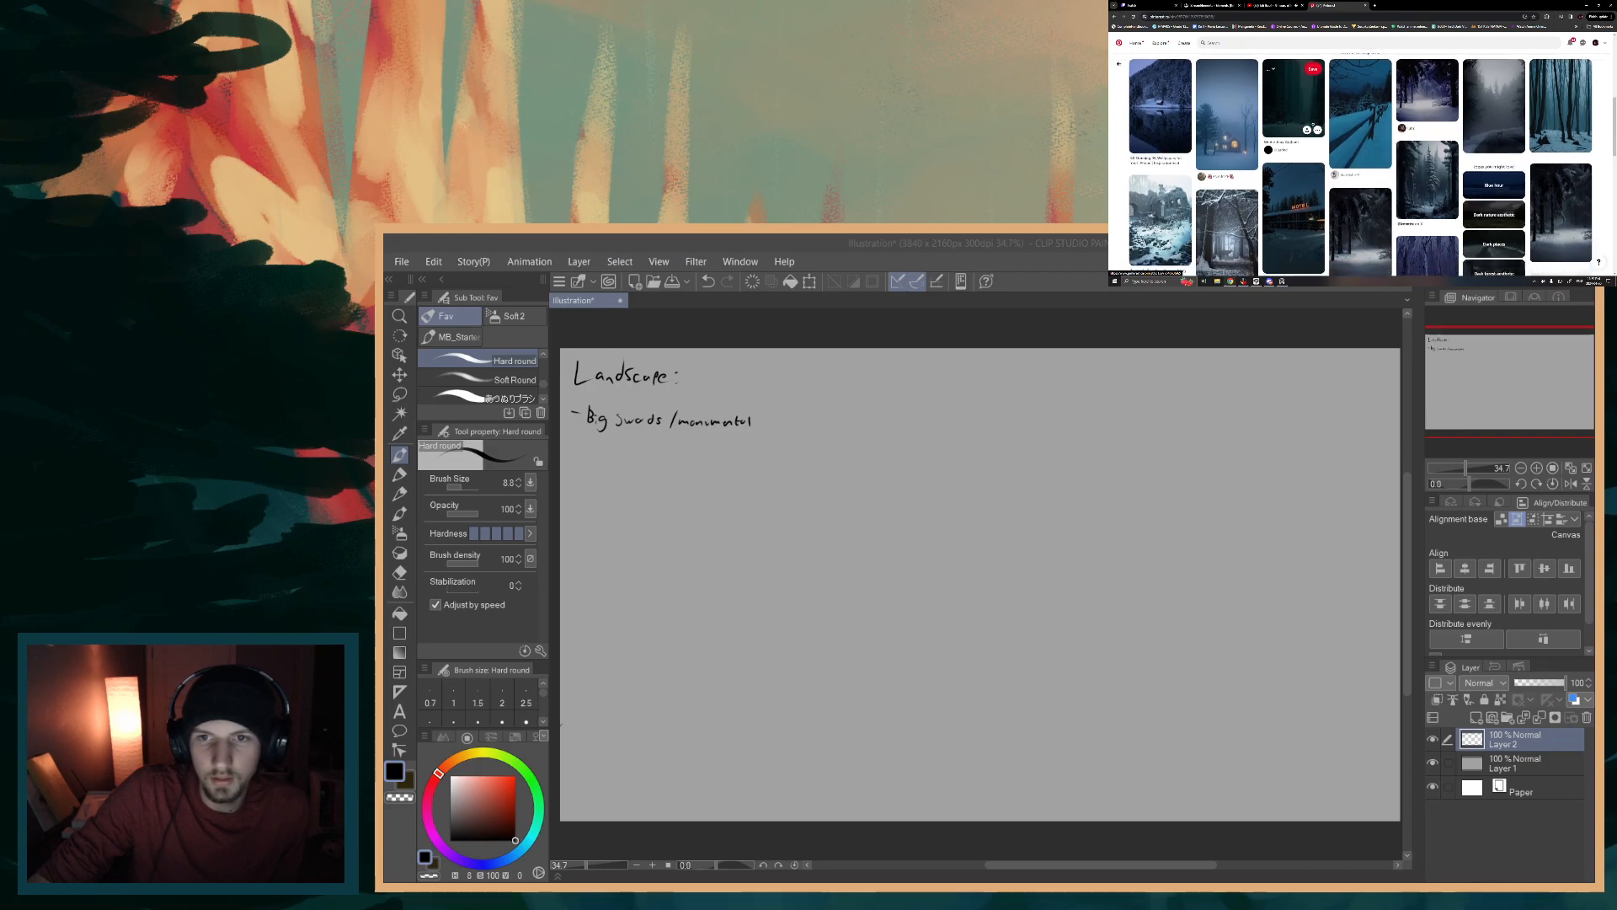
scroll(1317, 123, "down", 1)
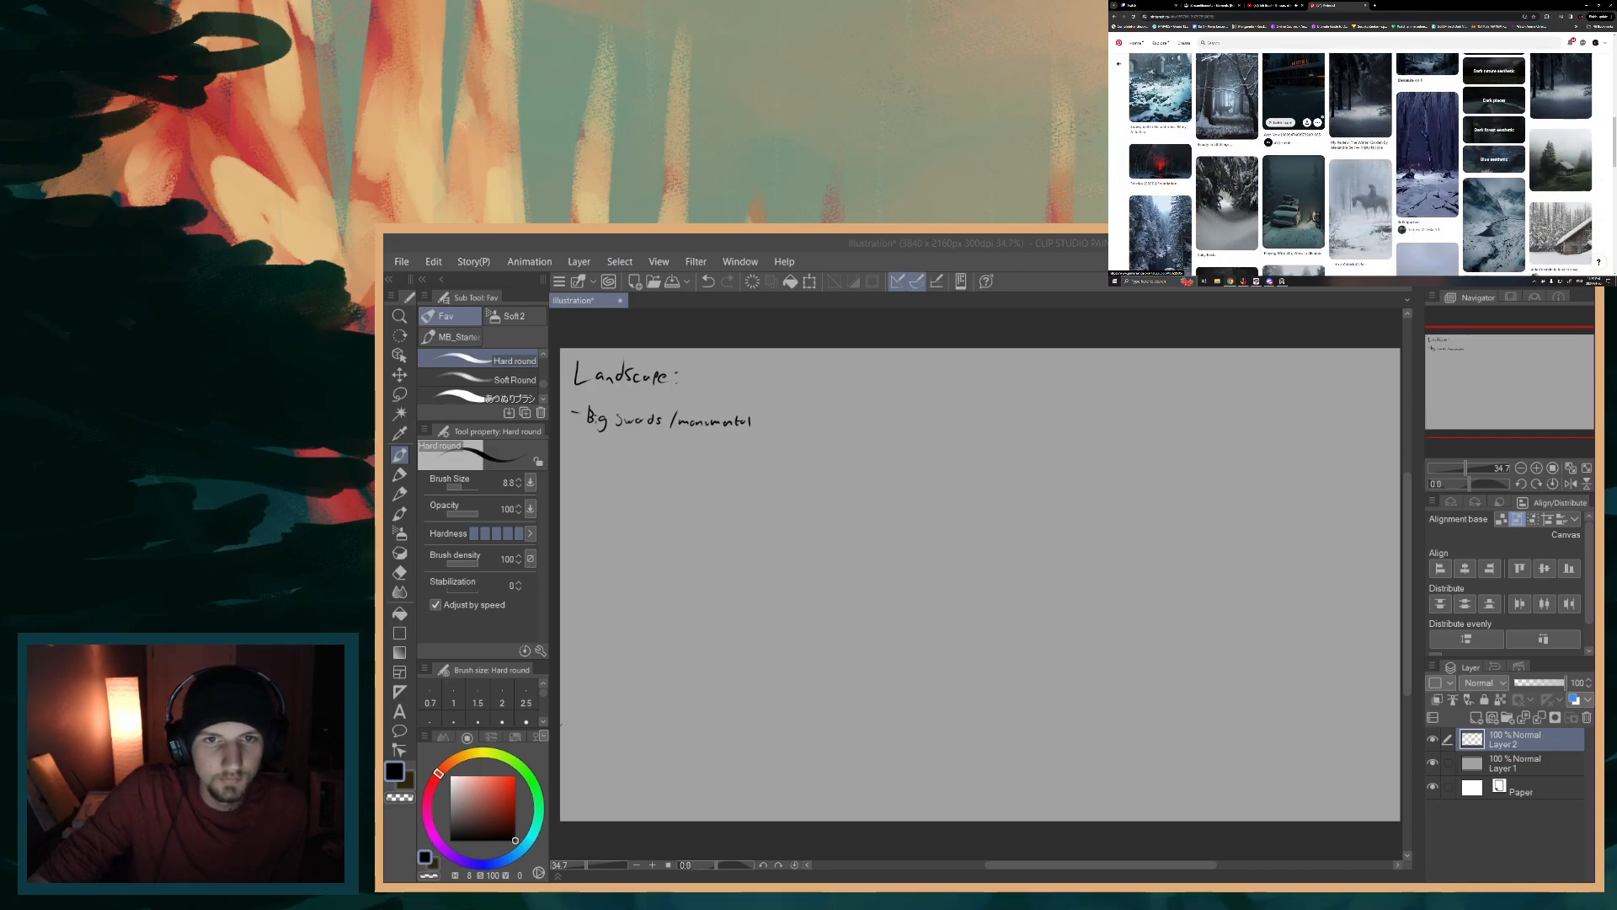
scroll(1334, 117, "down", 1)
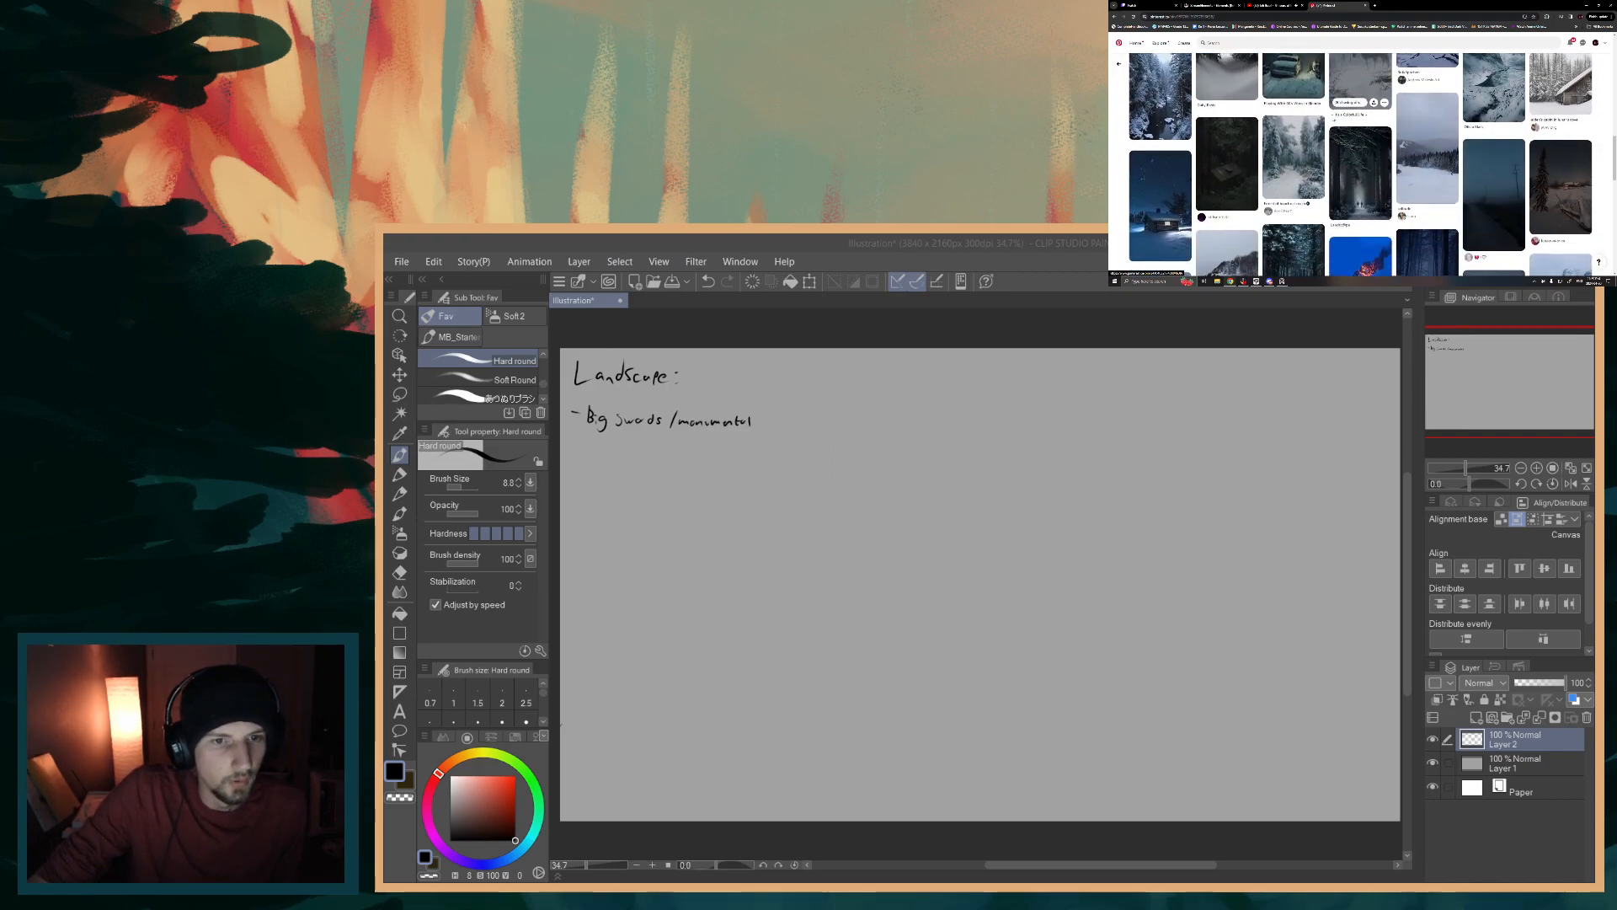
scroll(1361, 134, "down", 2)
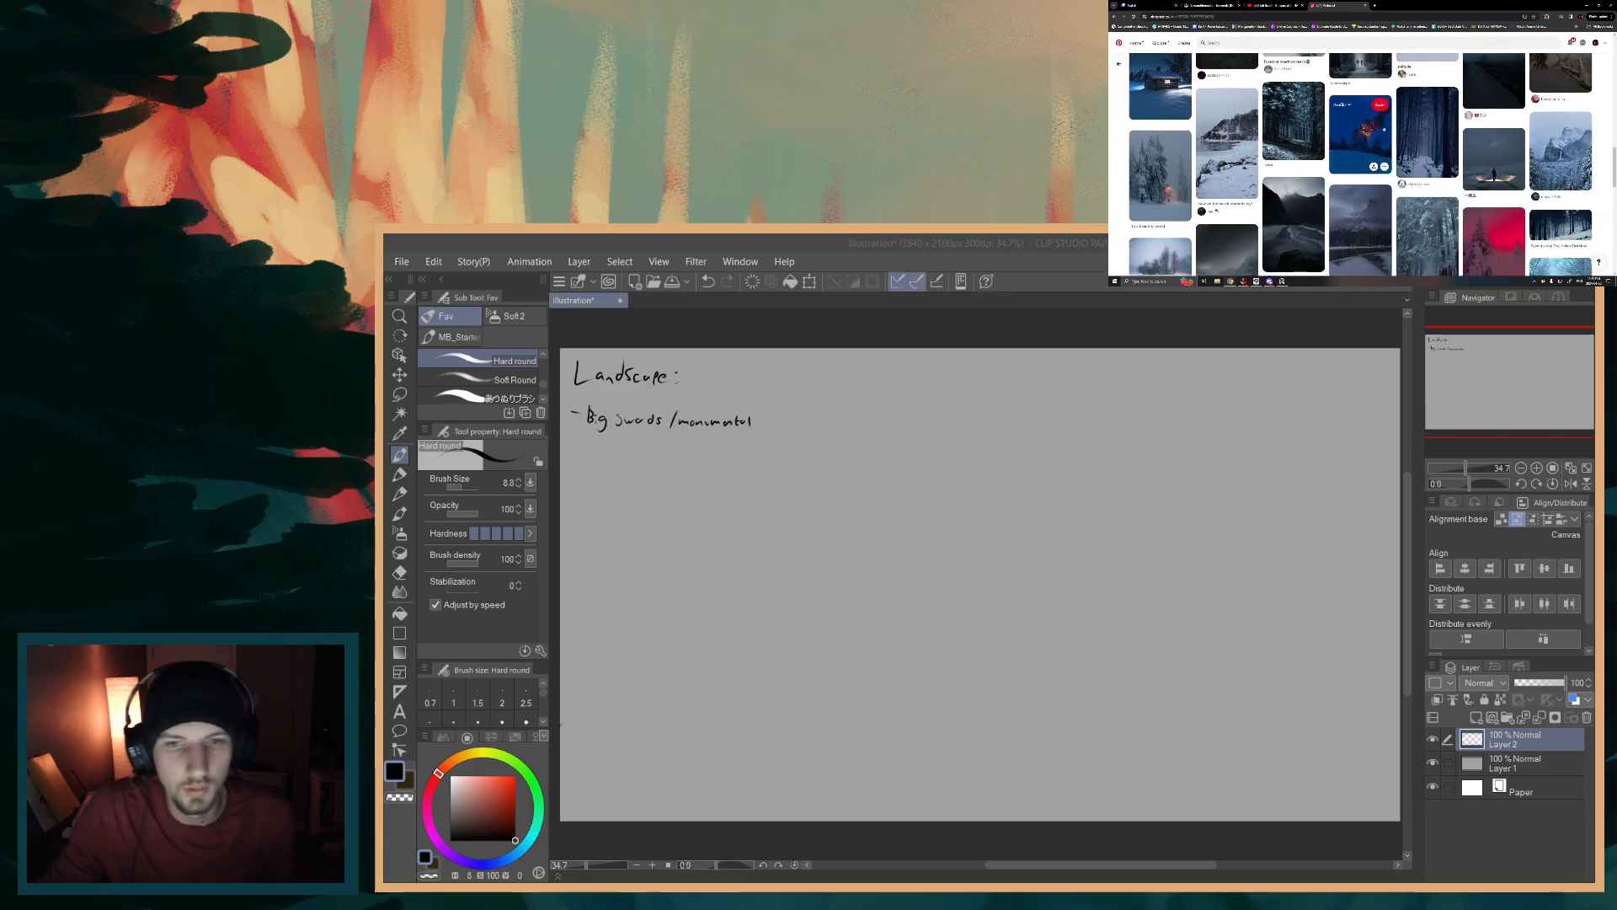
scroll(1361, 135, "down", 5)
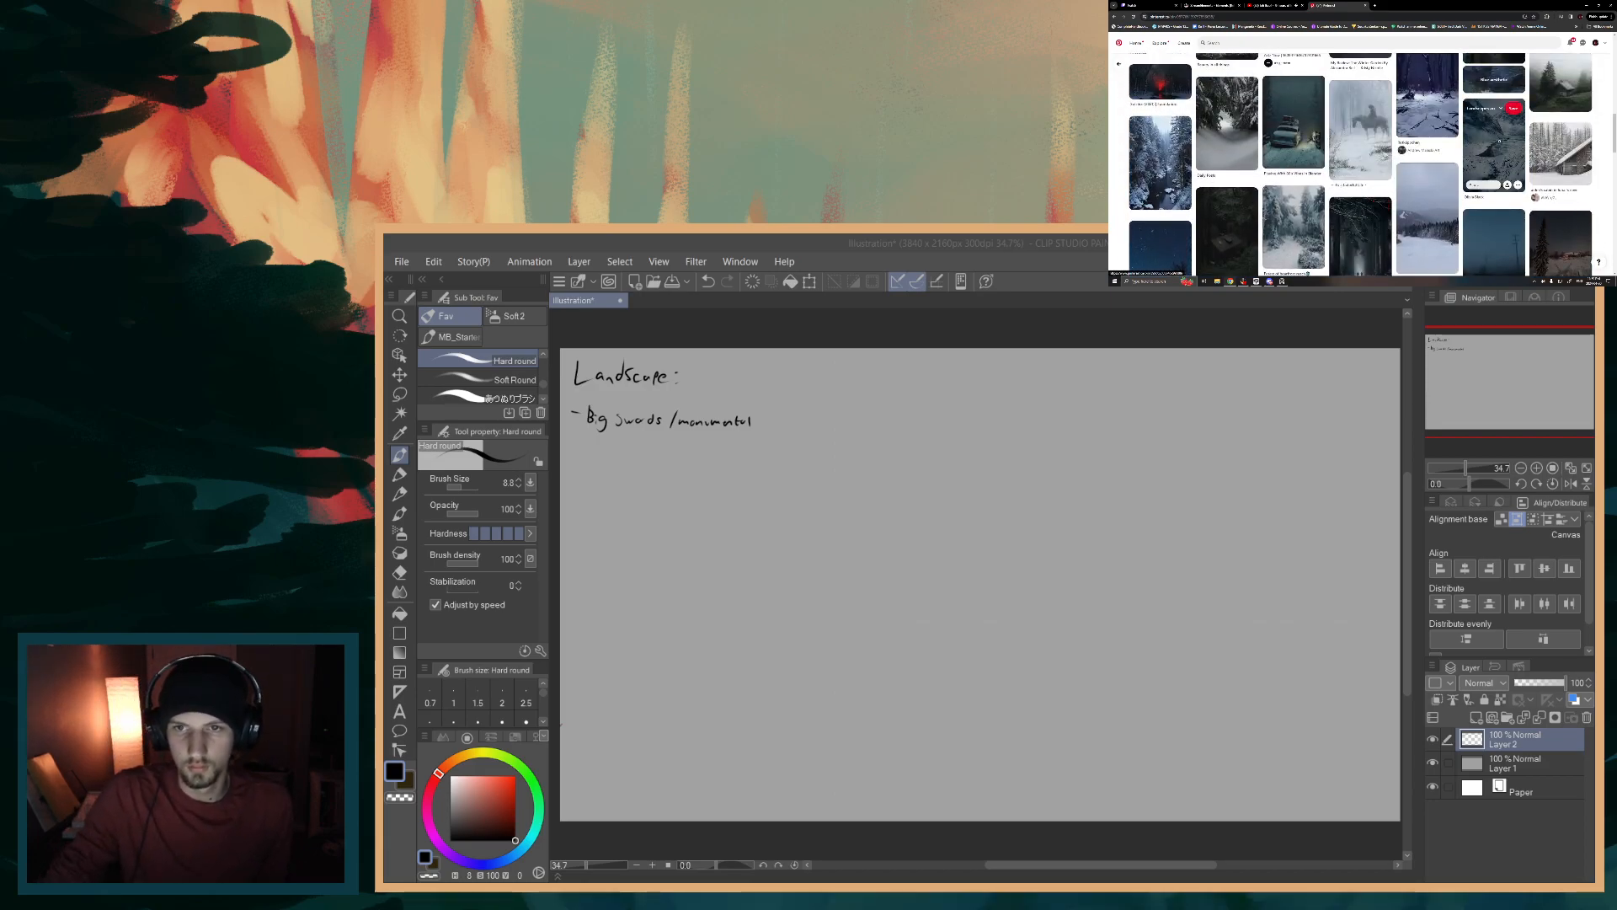
- Open the snowy mountain valley pin with the winding river and examine its first related mountain photos
left_click(1500, 142)
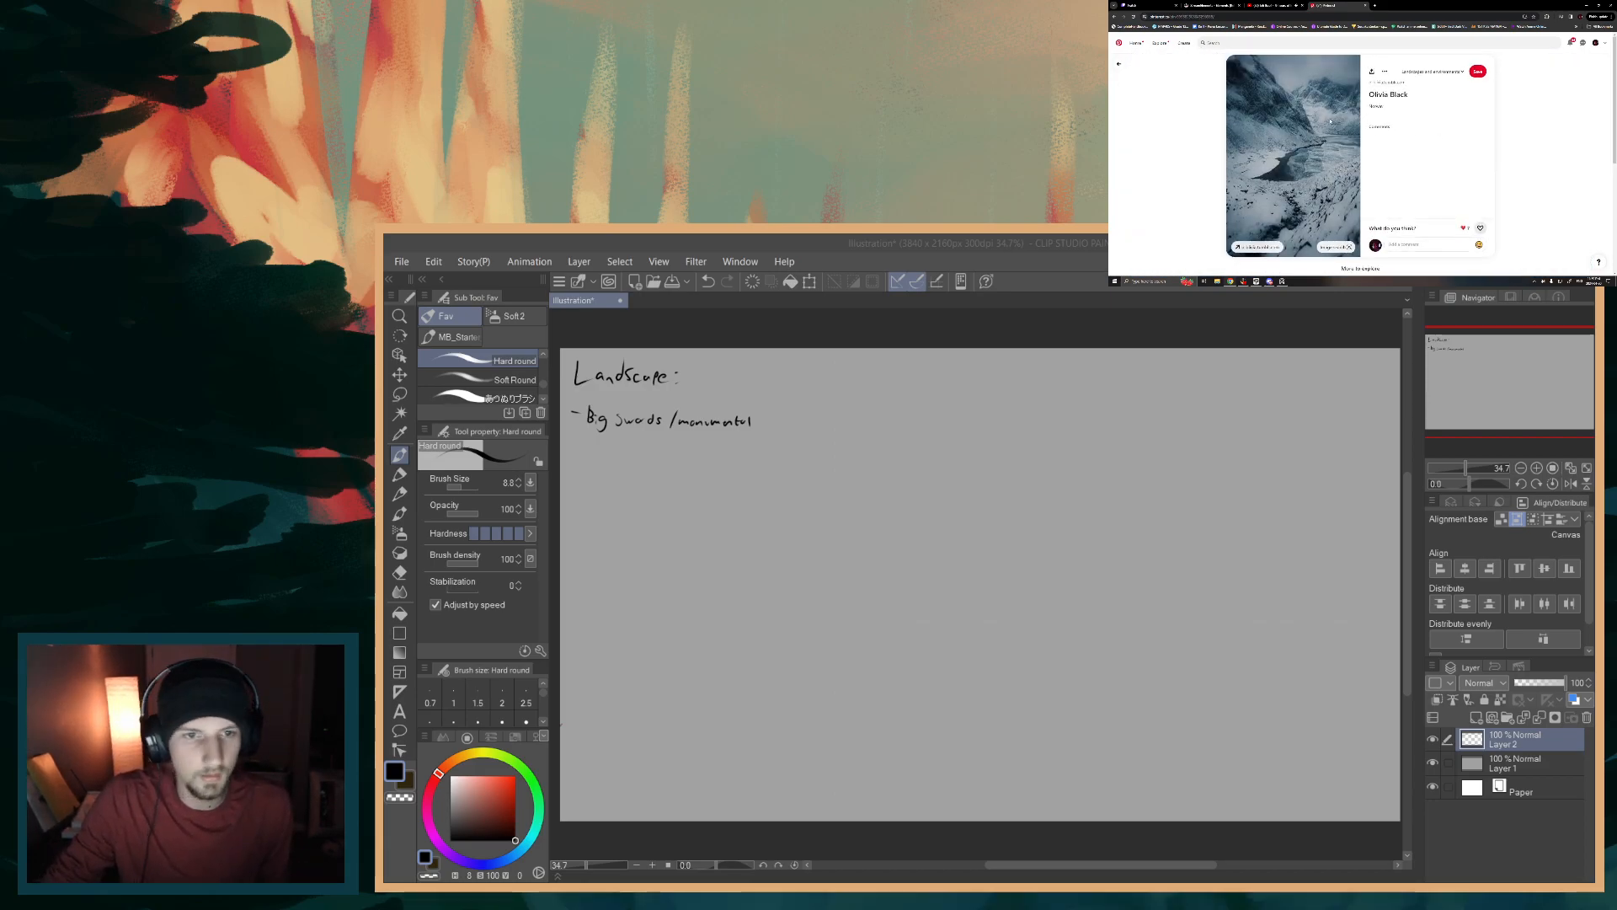
scroll(1294, 91, "down", 6)
scroll(1379, 130, "up", 1)
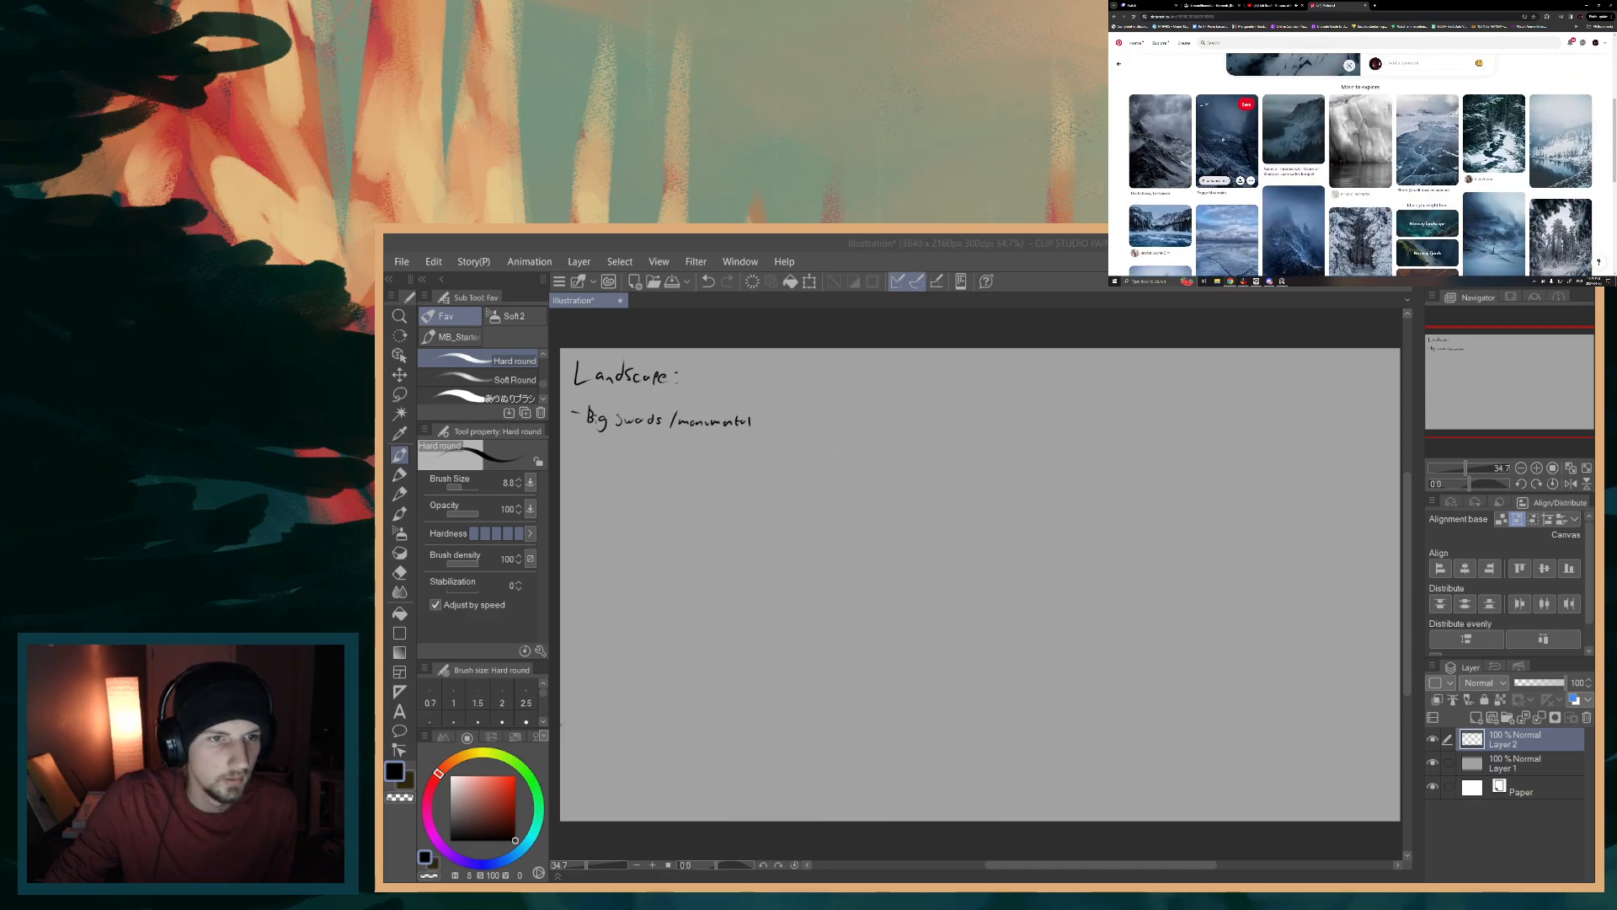
scroll(1223, 118, "down", 1)
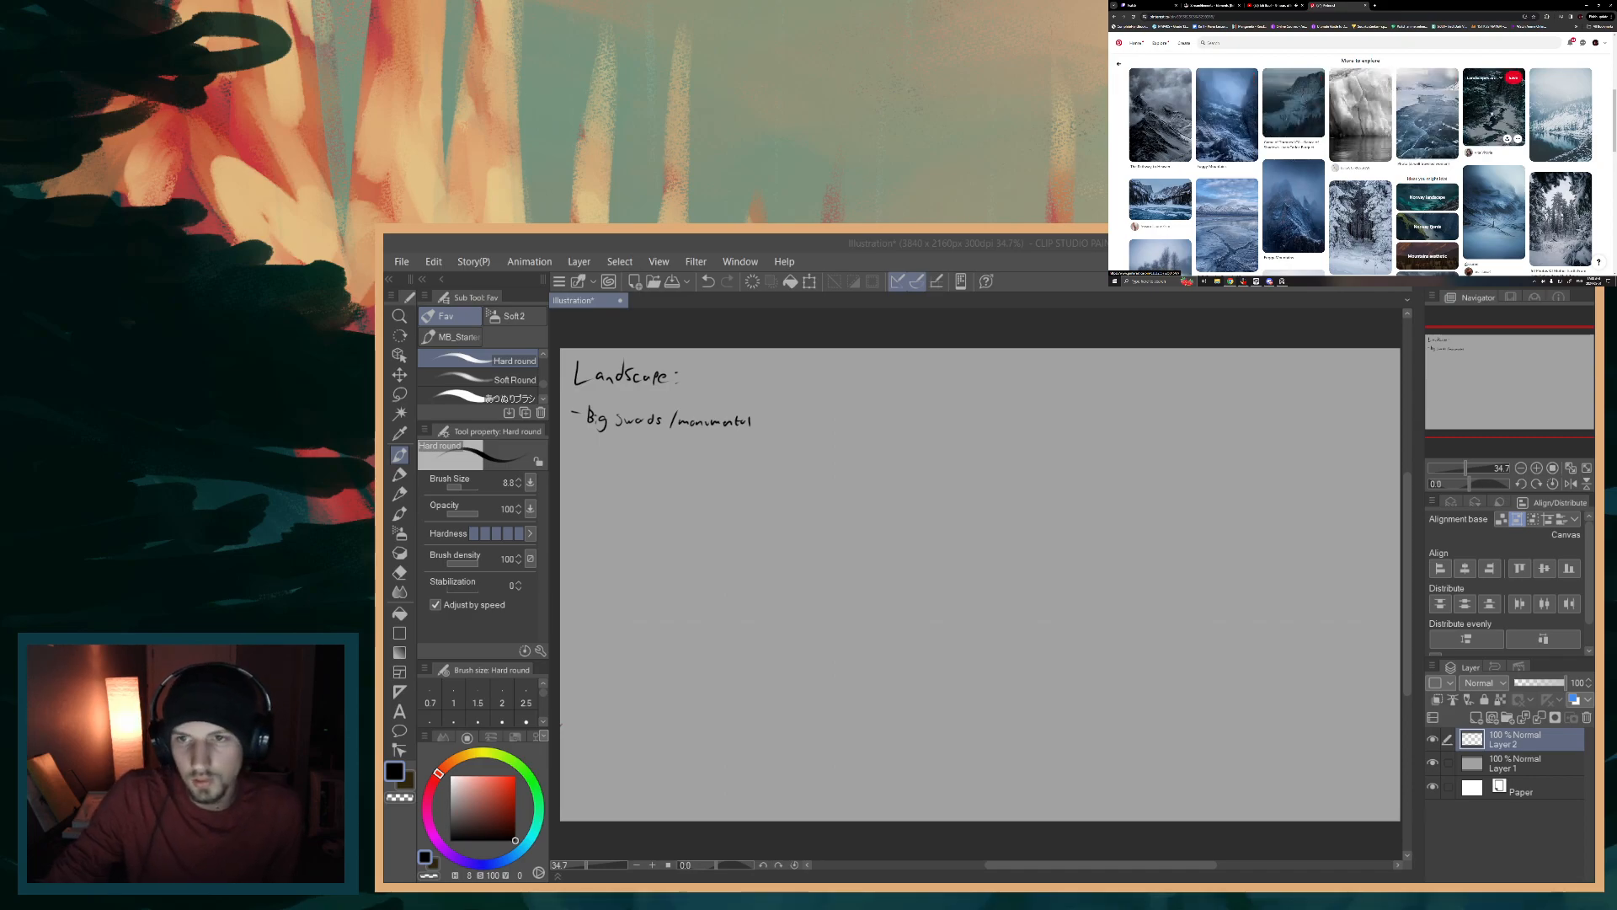
scroll(1541, 118, "down", 1)
scroll(1541, 117, "down", 1)
scroll(1540, 116, "up", 2)
scroll(1509, 116, "down", 1)
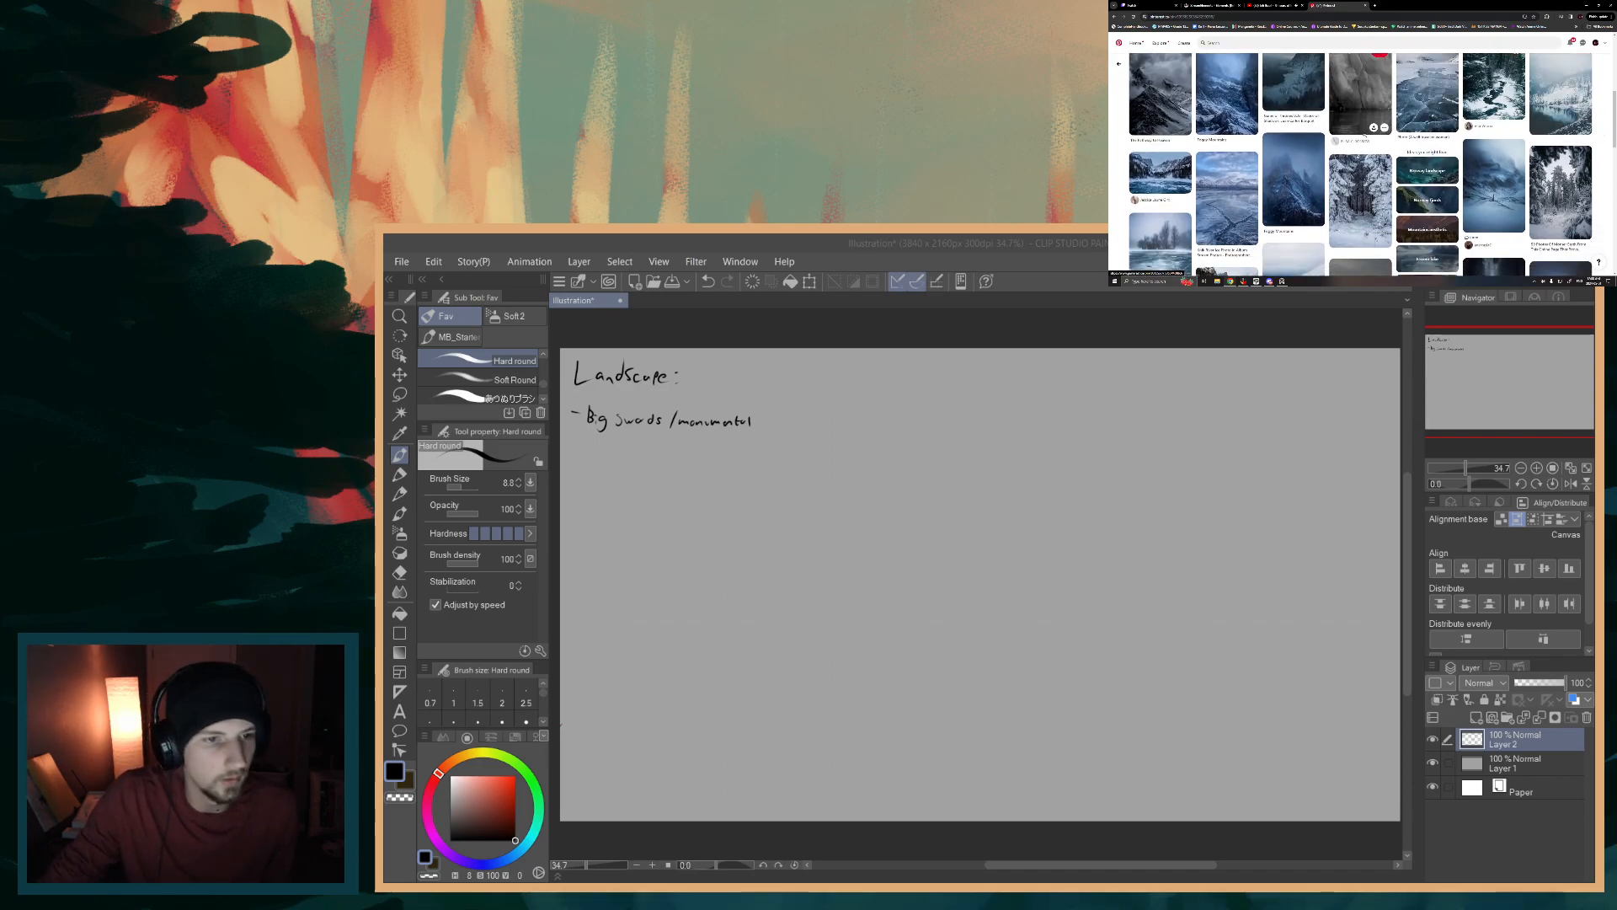
- Look further through the related photos for frozen lakes, misty forests and jagged peaks
scroll(1329, 139, "down", 2)
scroll(1328, 141, "down", 1)
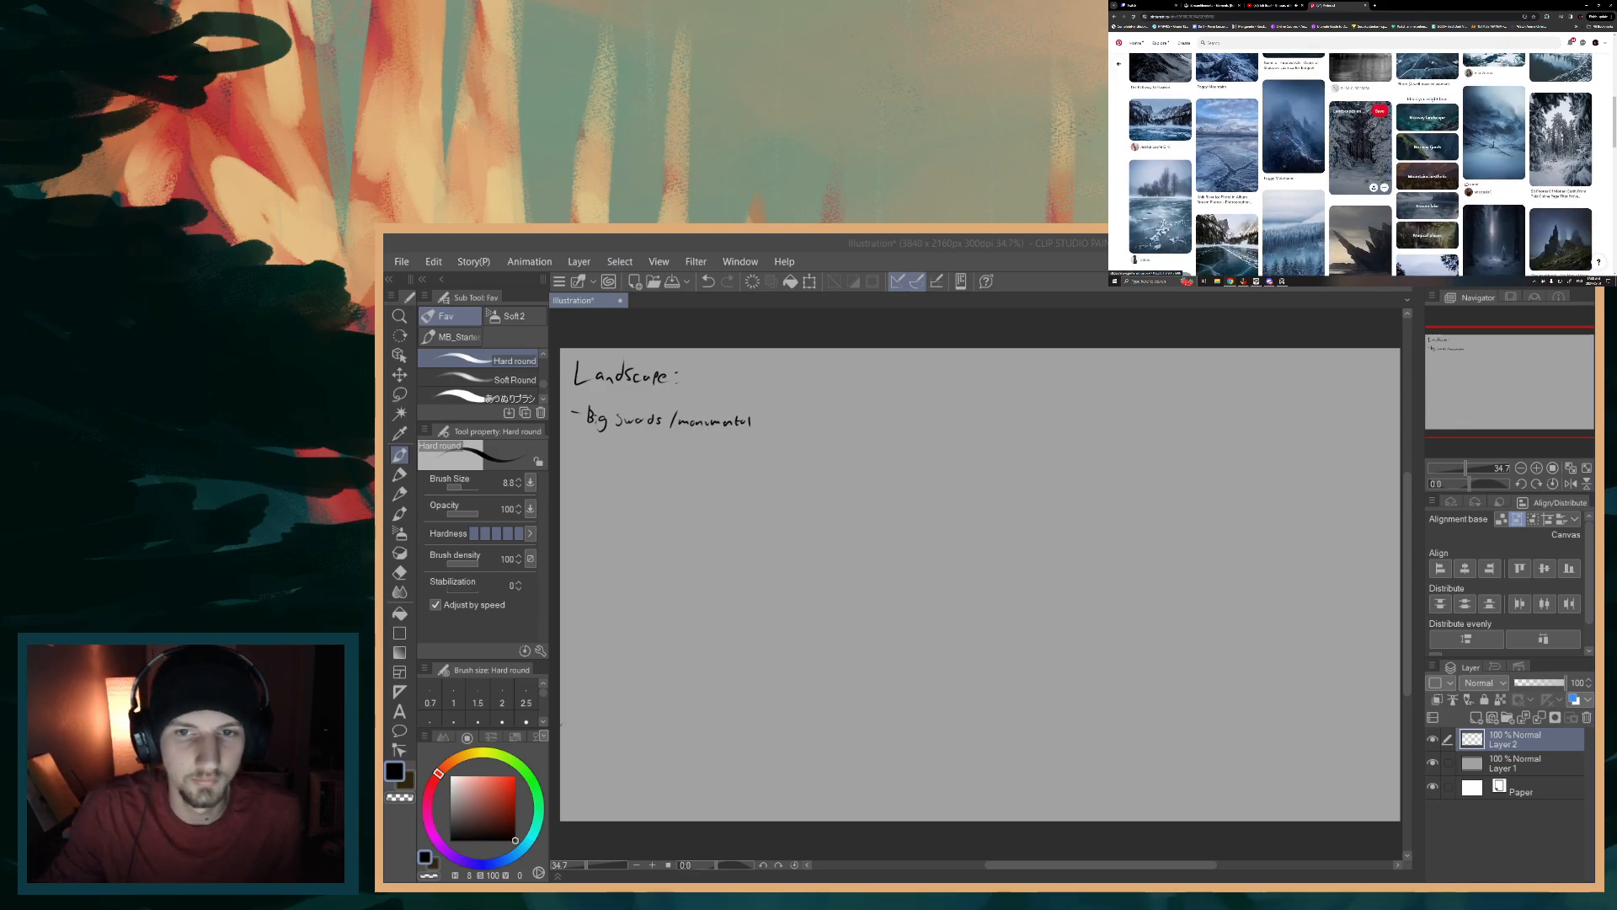
scroll(1398, 134, "down", 1)
scroll(1399, 133, "down", 3)
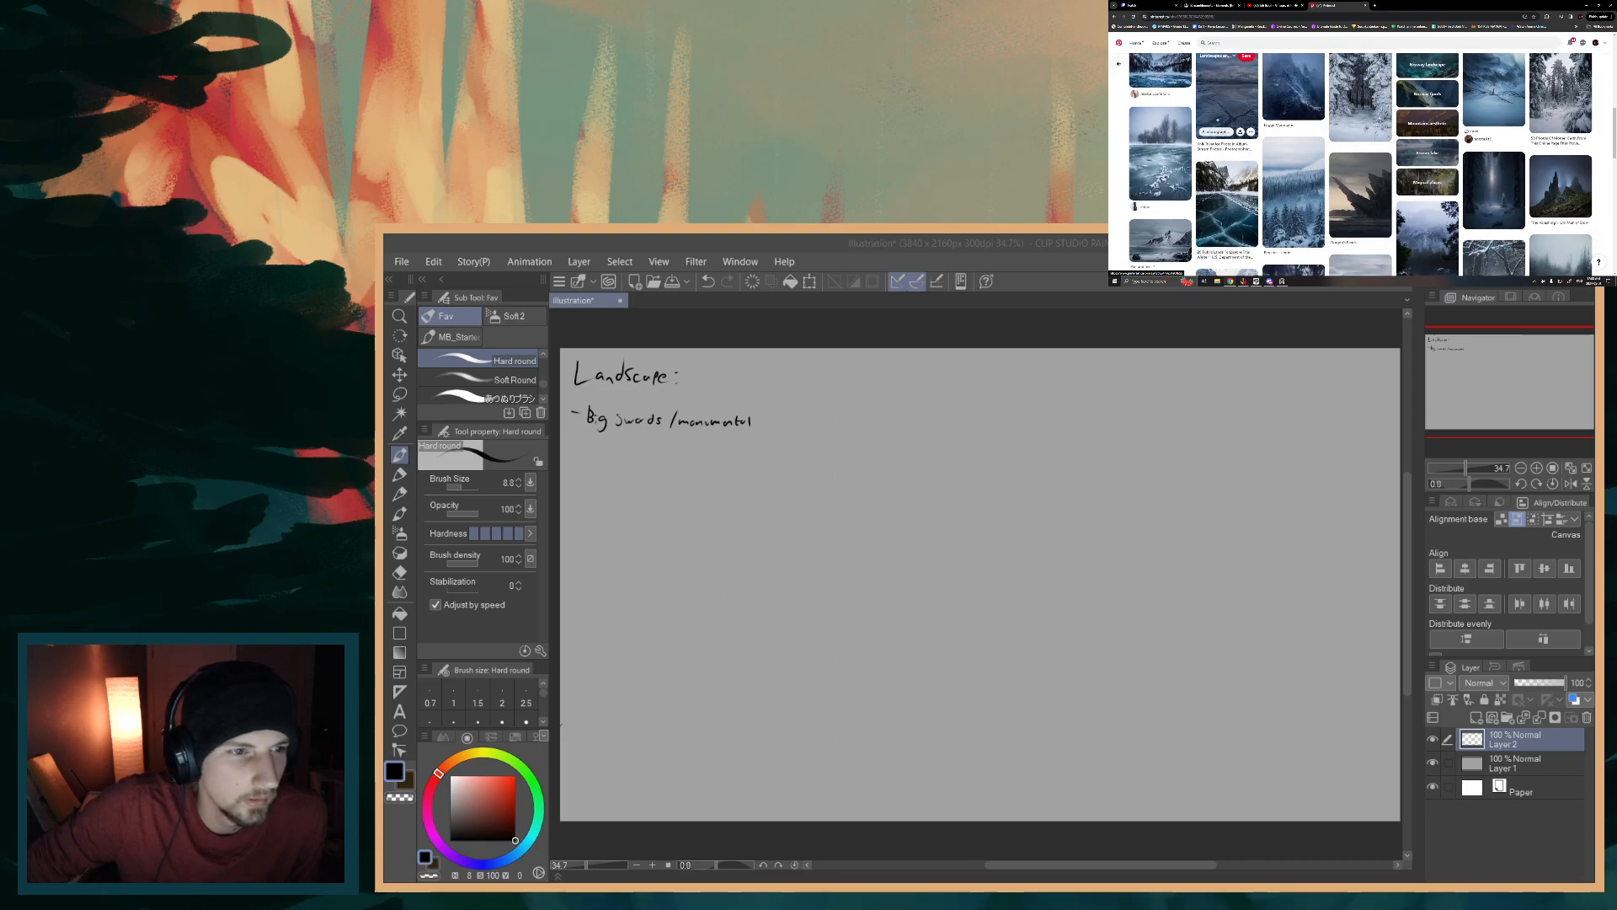
scroll(1283, 154, "down", 1)
scroll(1299, 154, "up", 2)
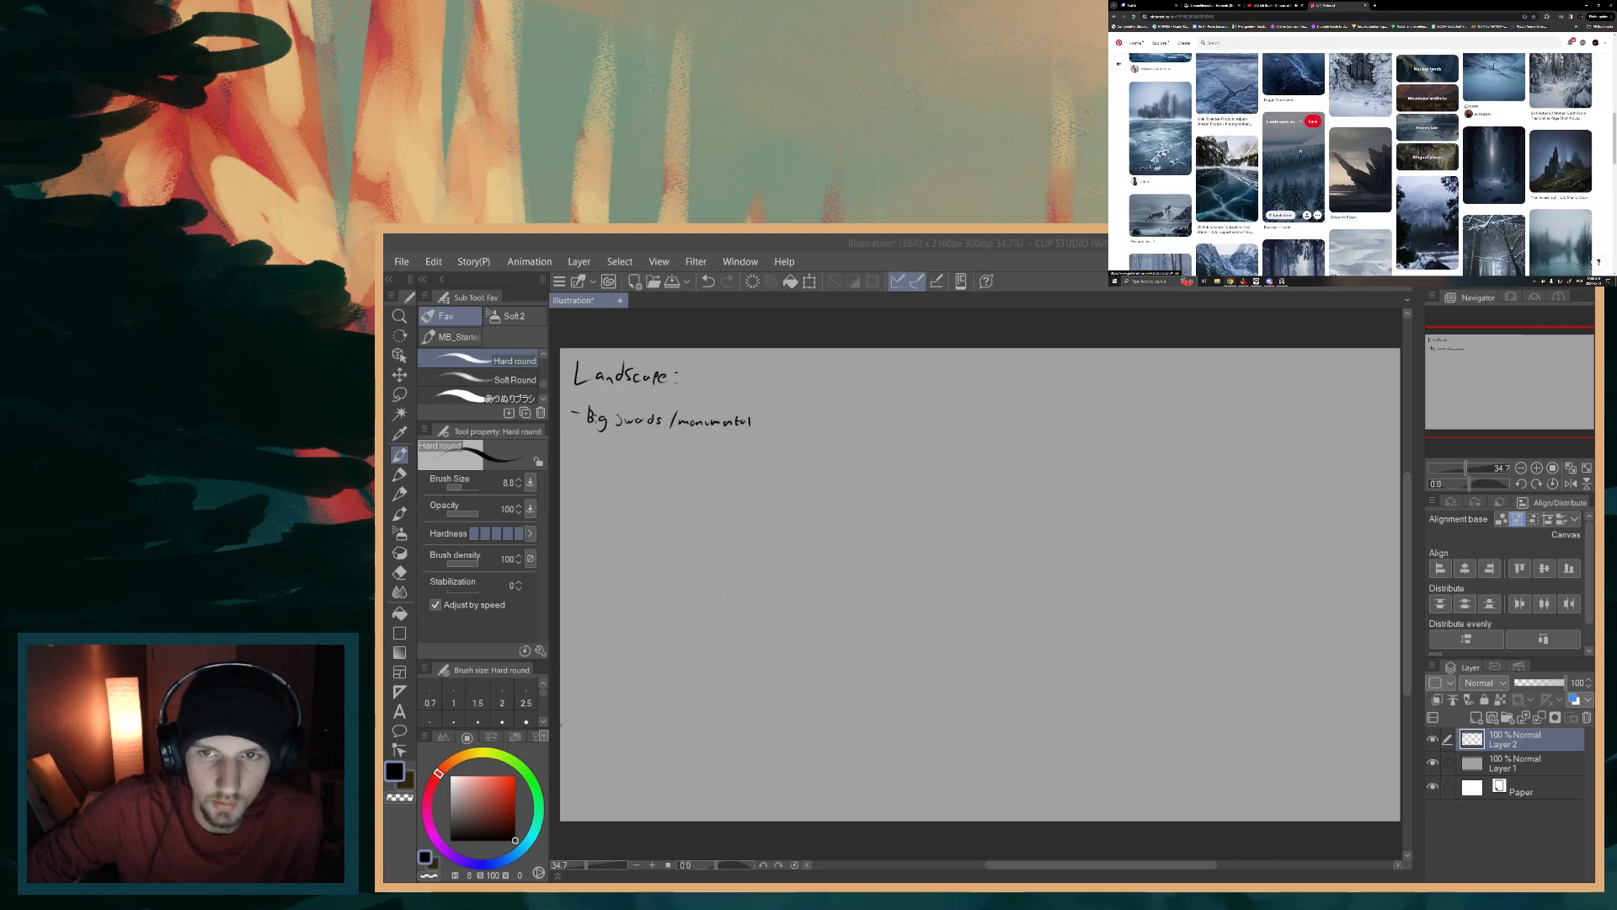
- Switch to Clip Studio Paint and handwrite the notes "- Foggy" and "- Peaking above the clouds" below the big swords note
left_click(1007, 387)
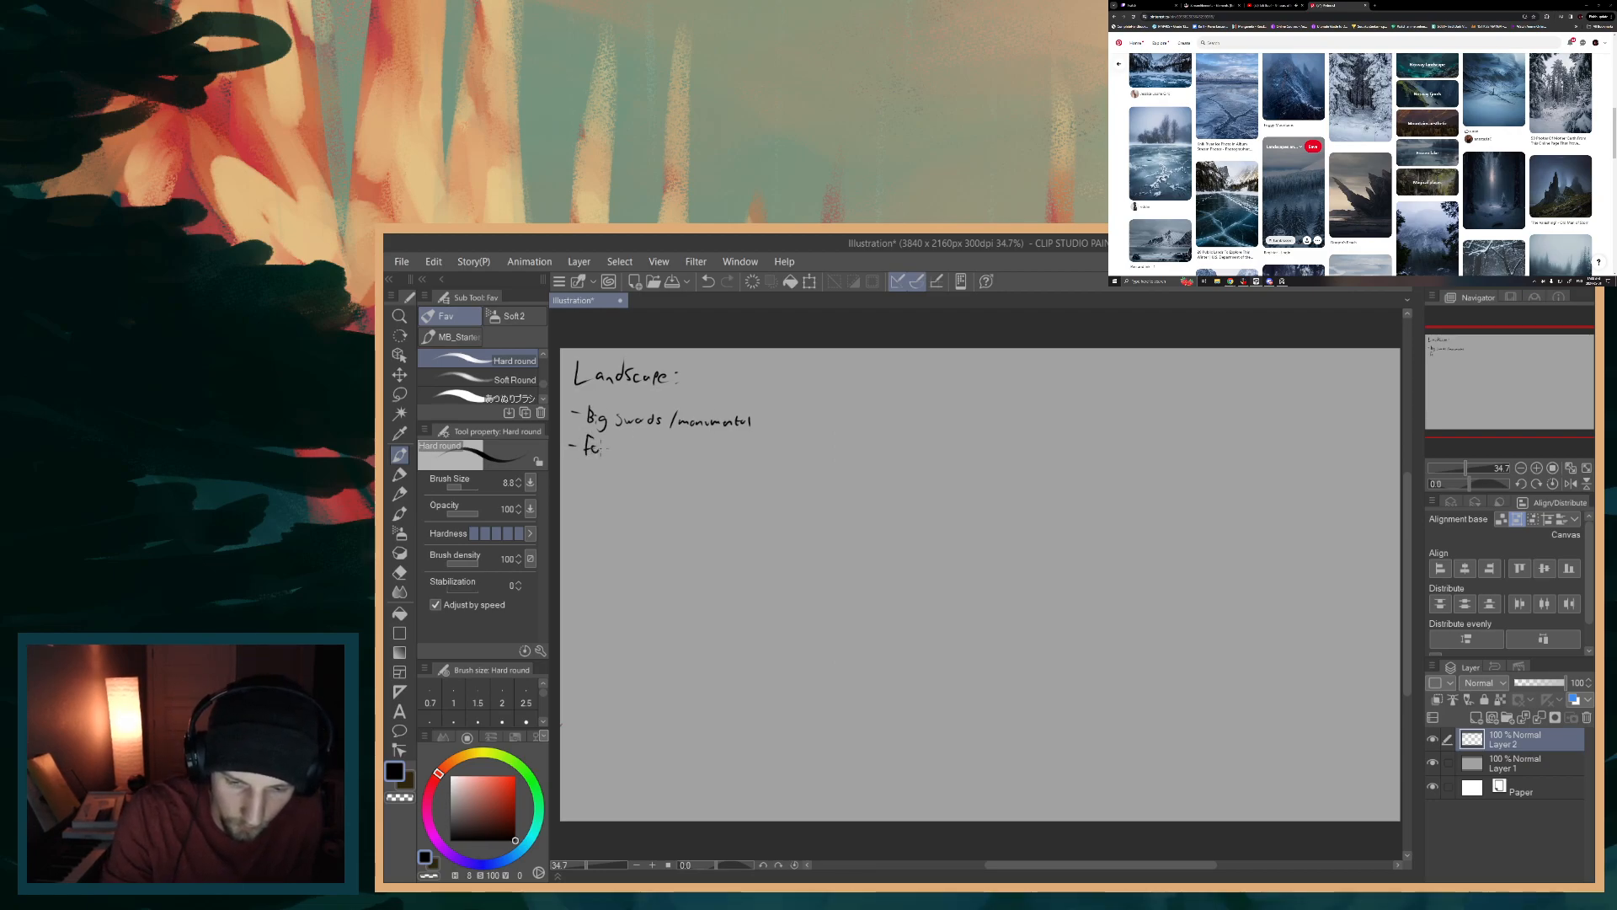
left_click_drag(610, 450, 630, 455)
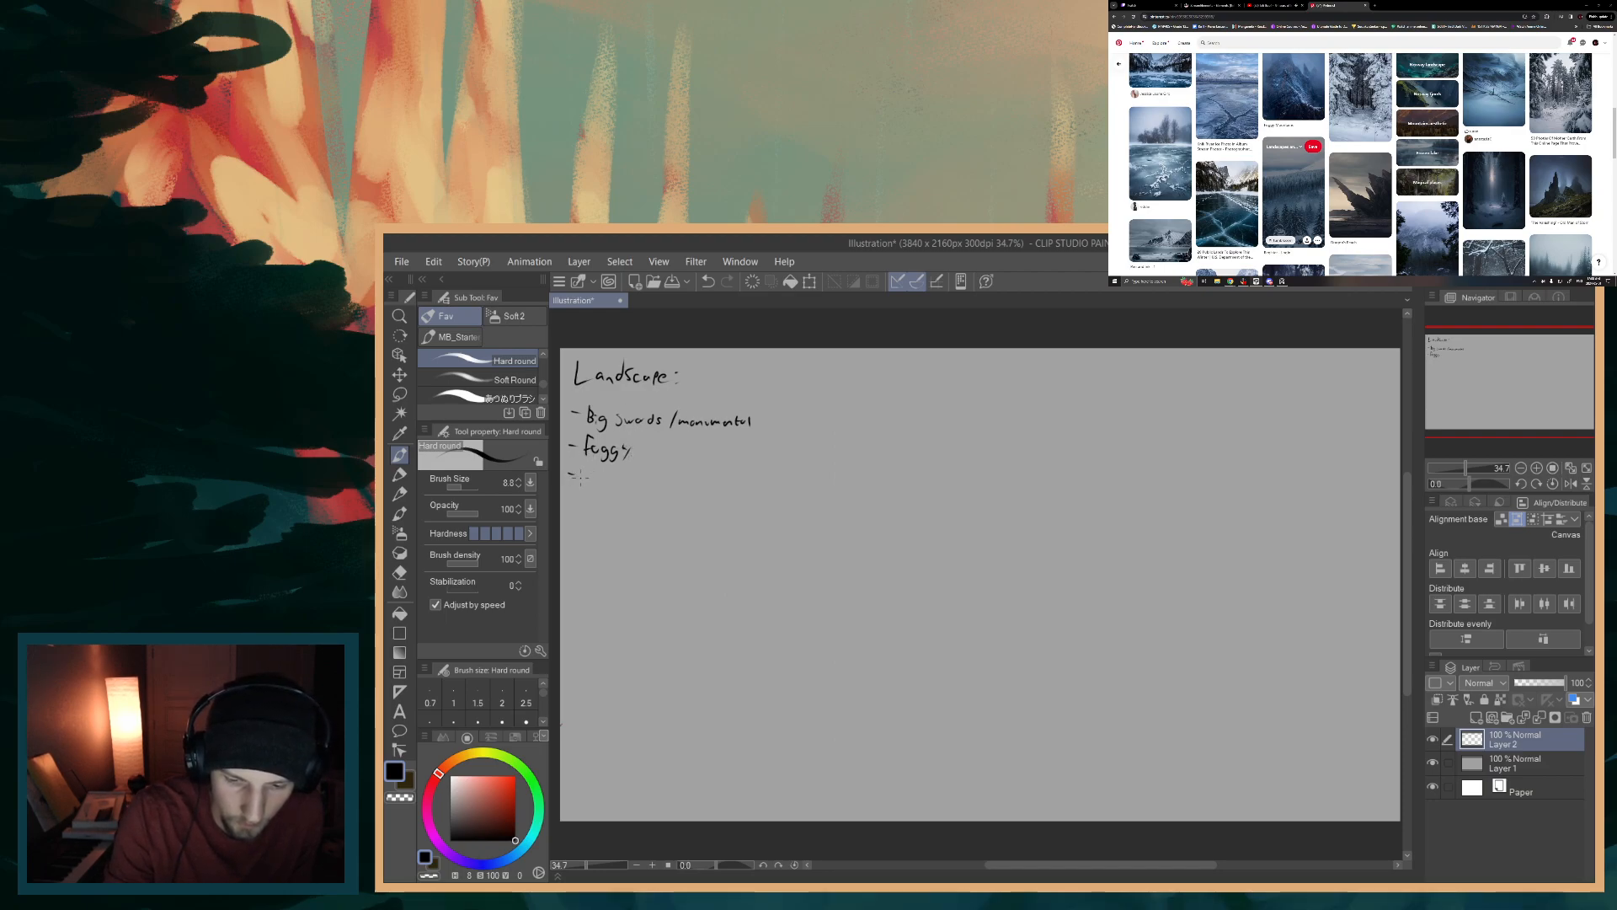
left_click_drag(581, 478, 587, 473)
left_click_drag(590, 474, 607, 481)
left_click_drag(617, 469, 620, 480)
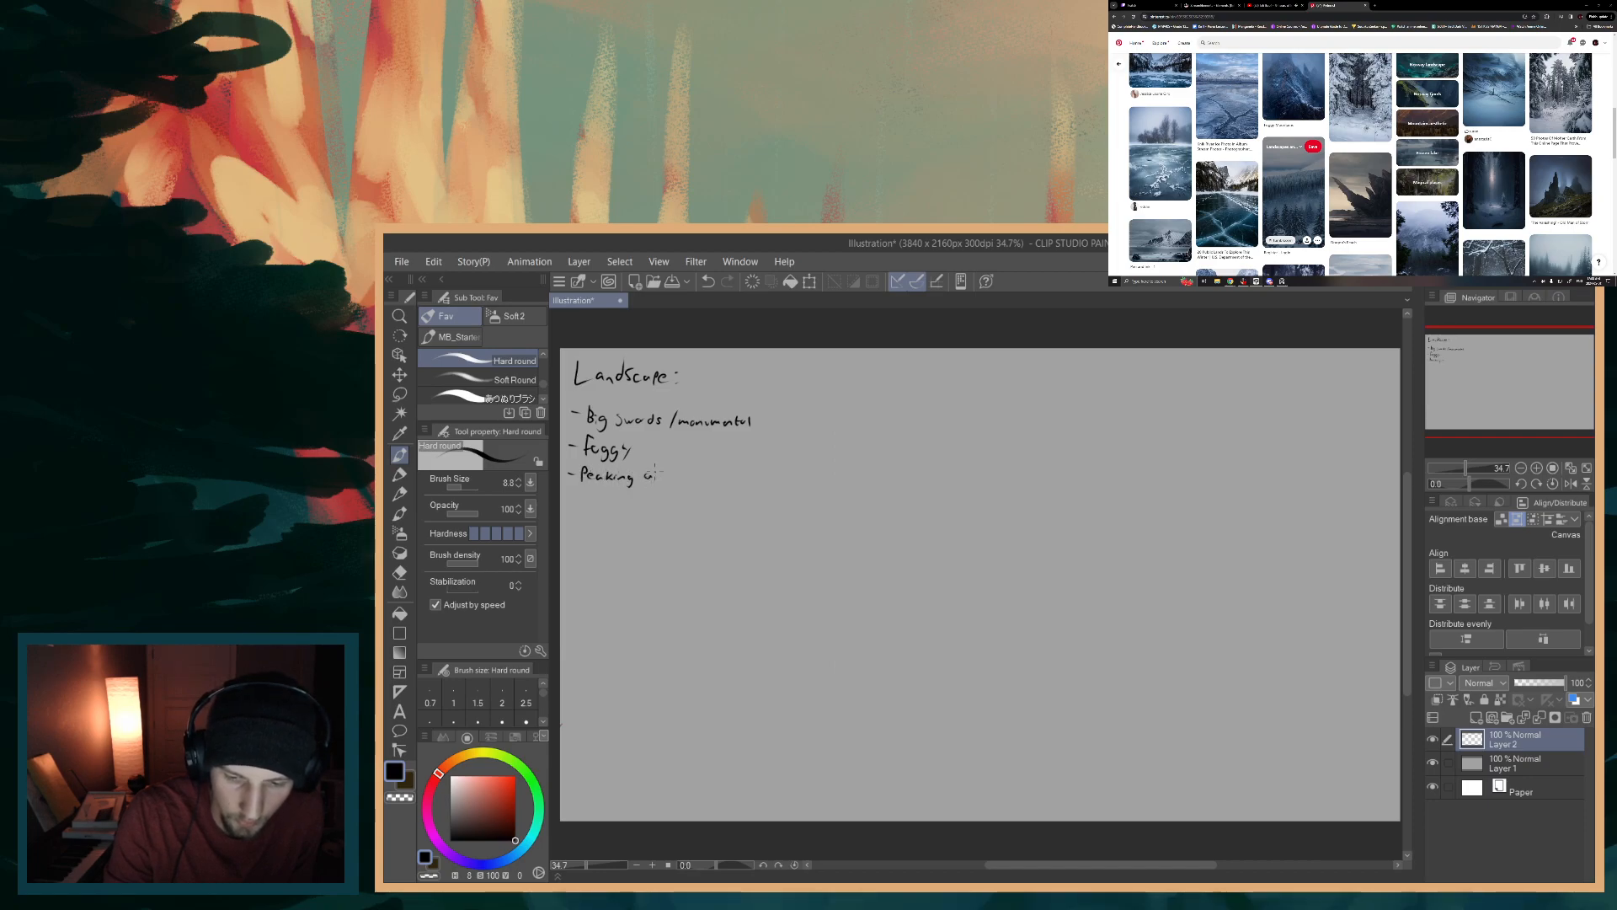
left_click_drag(652, 468, 654, 480)
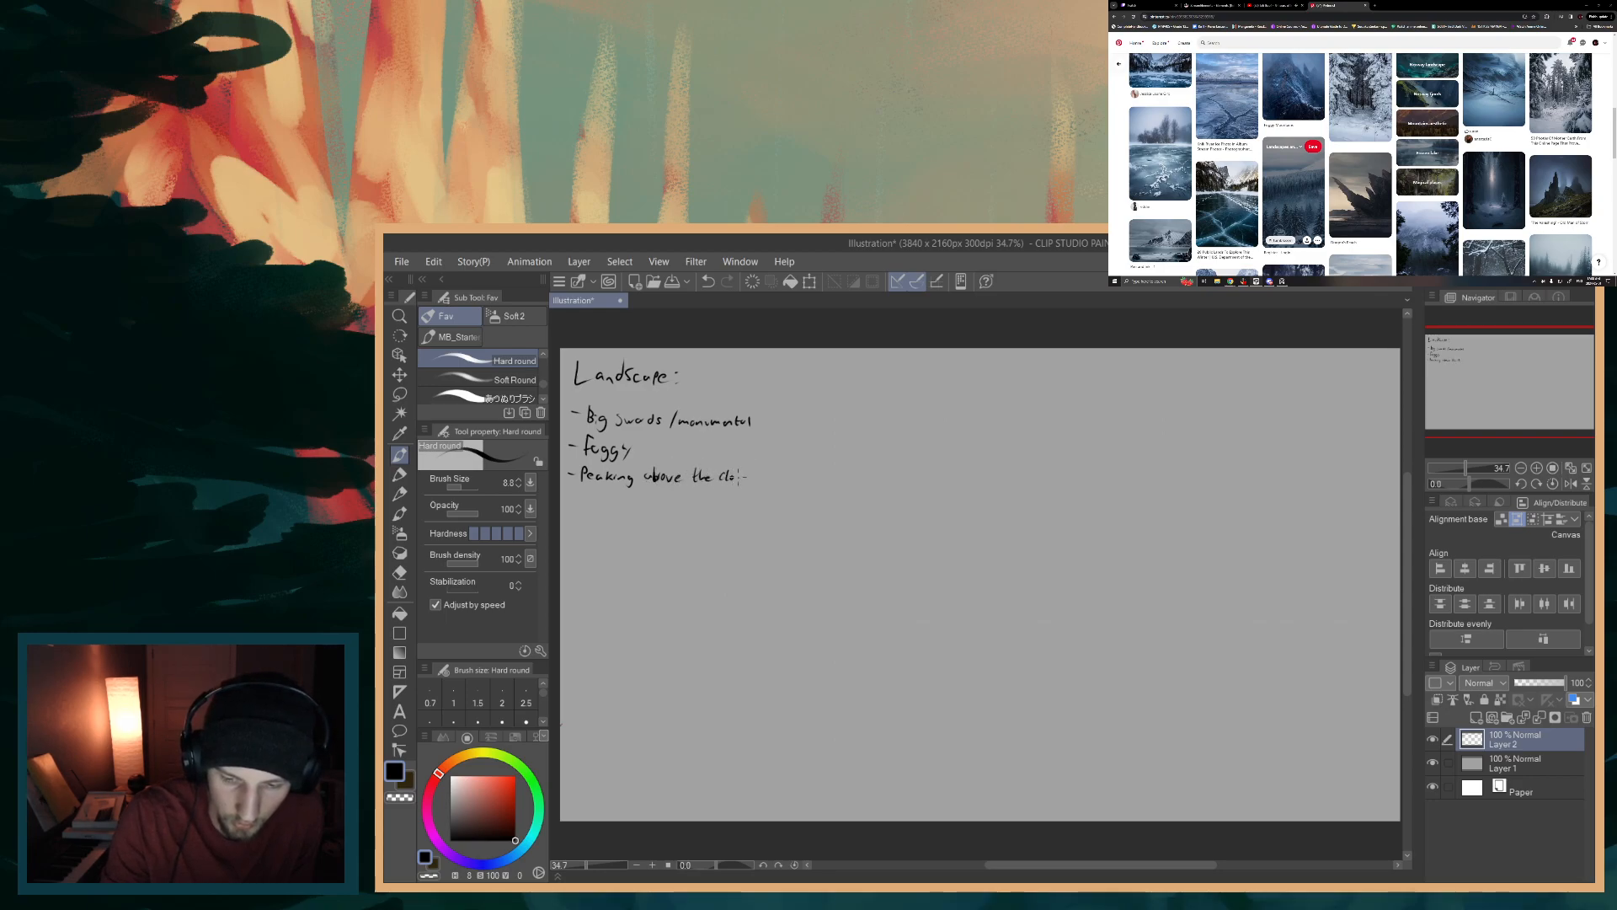
left_click_drag(740, 477, 752, 472)
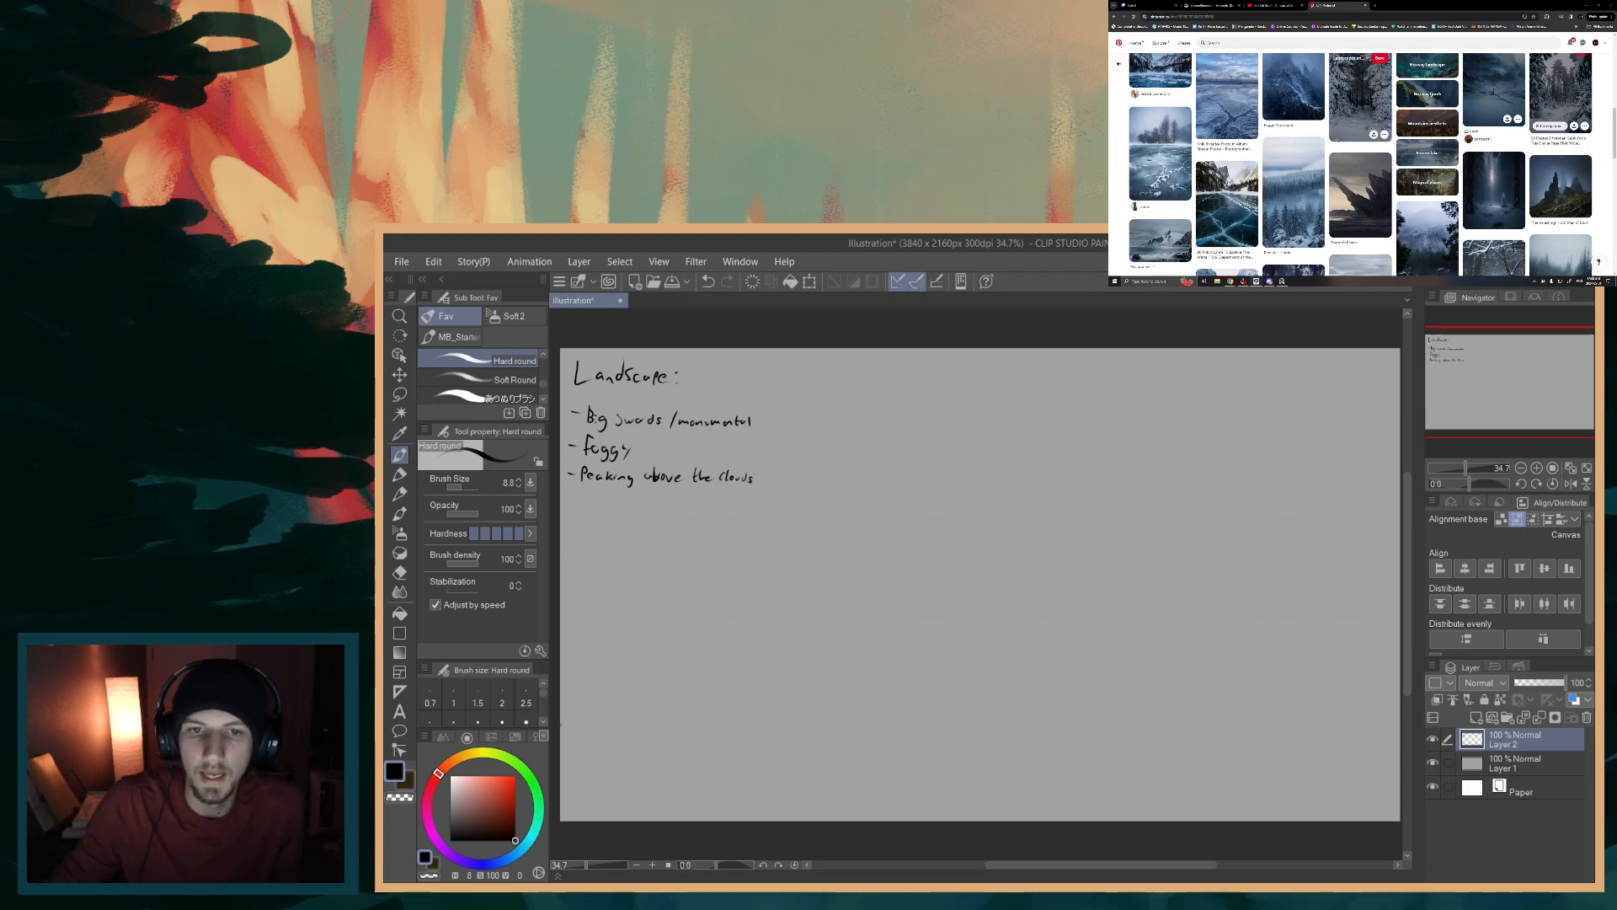
- Switch back to Pinterest and look over more related snowy mountain and dark forest photos
scroll(1360, 160, "down", 3)
scroll(1343, 143, "down", 2)
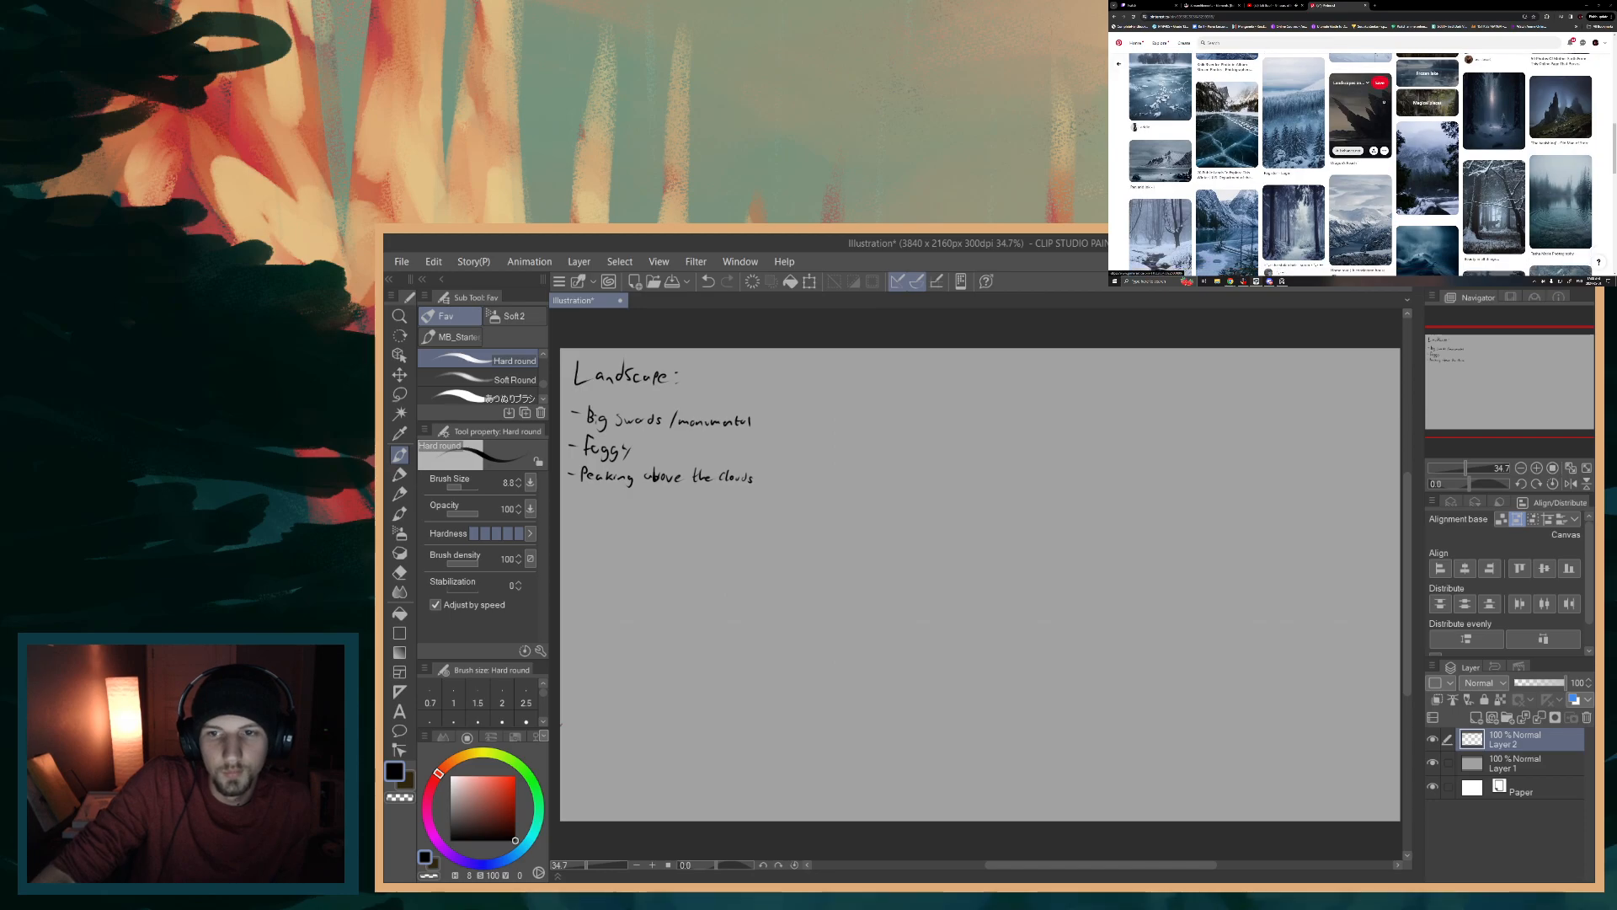
scroll(1344, 143, "down", 2)
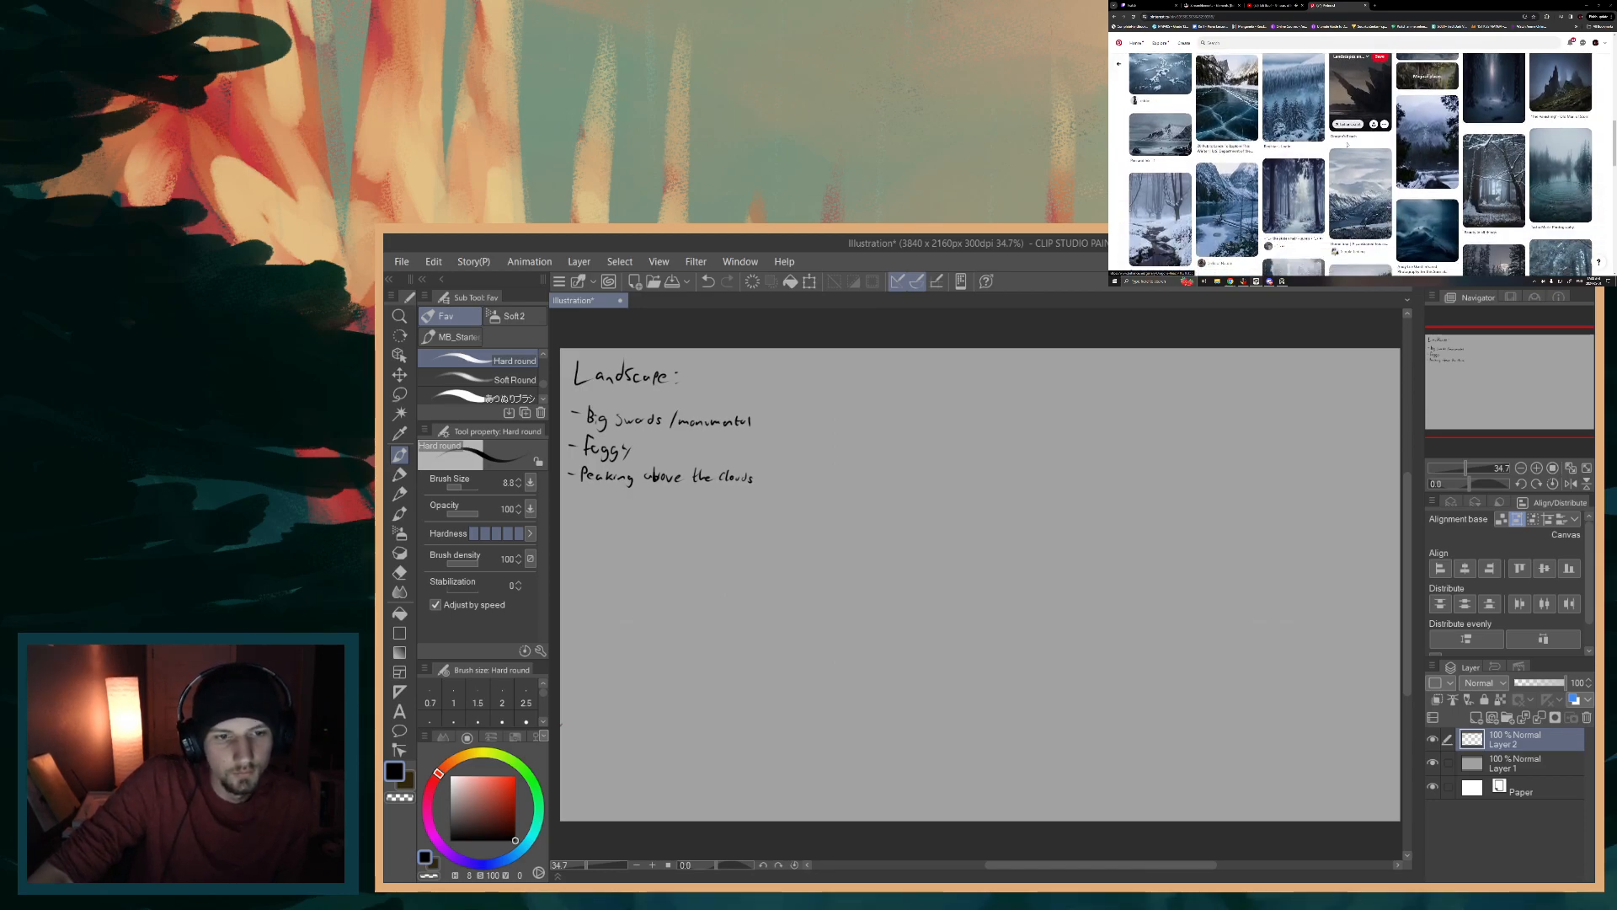
scroll(1348, 141, "down", 2)
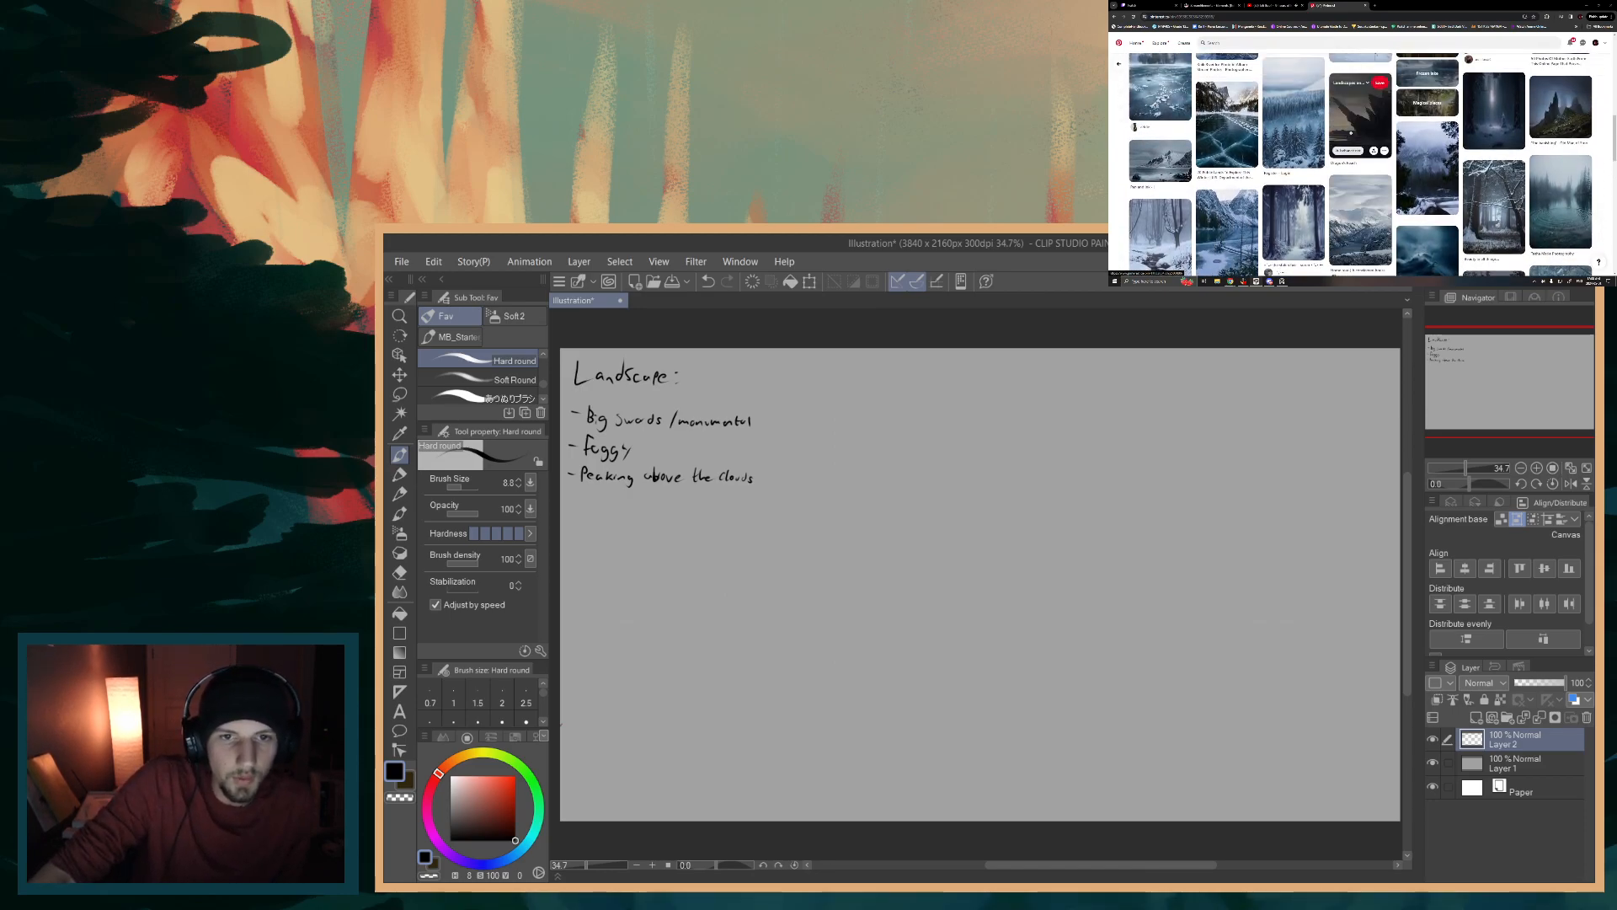
scroll(1357, 114, "down", 2)
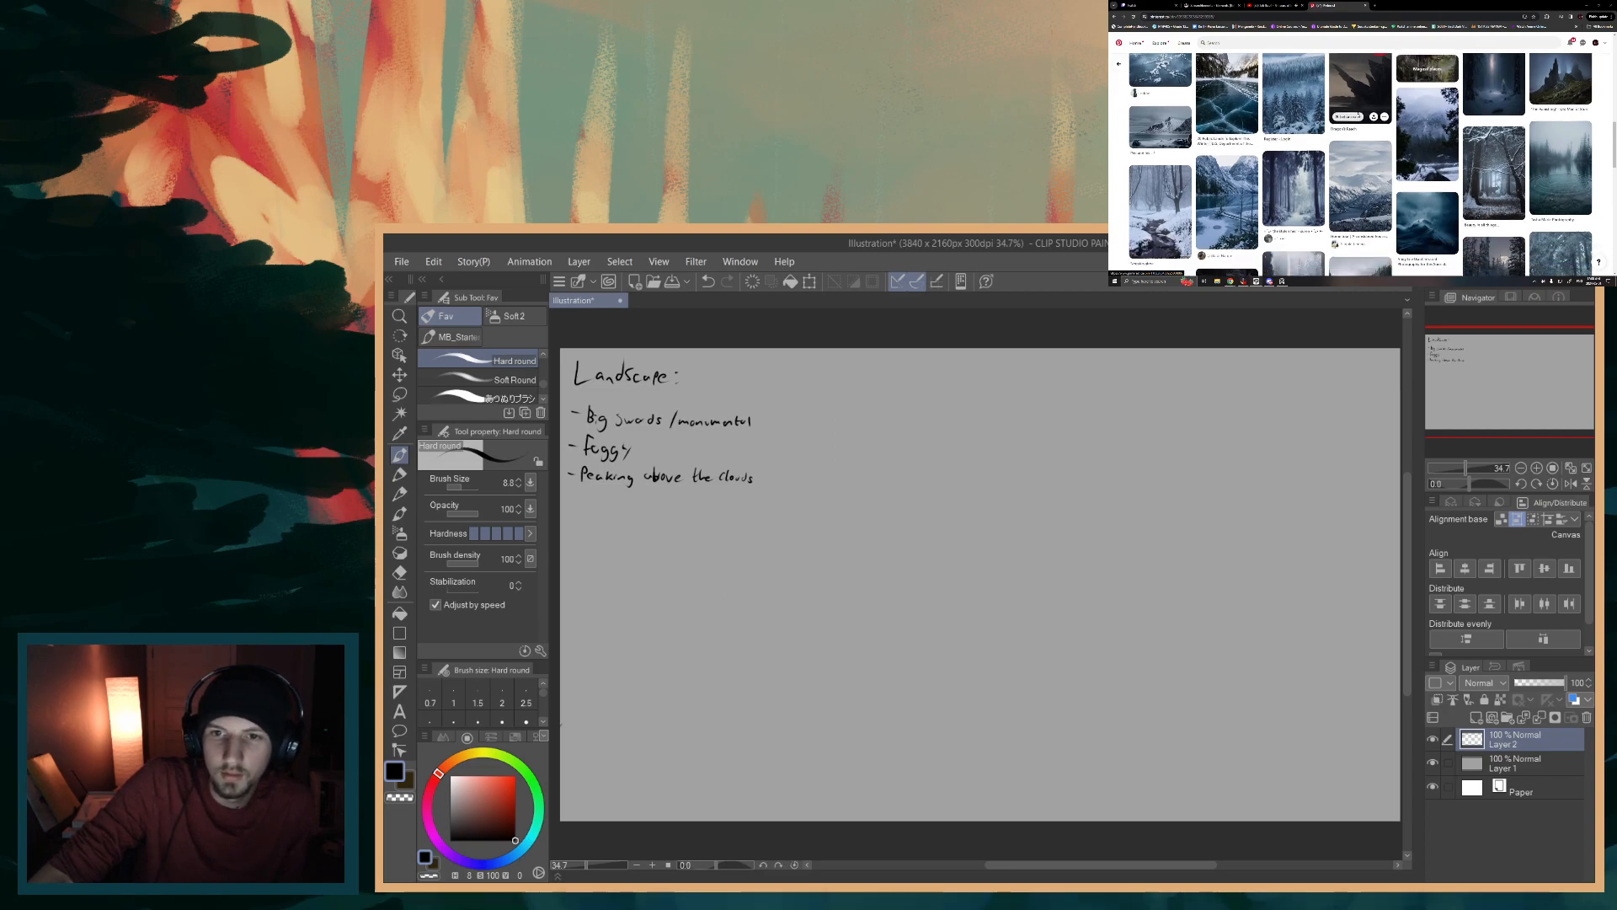
scroll(1358, 113, "down", 1)
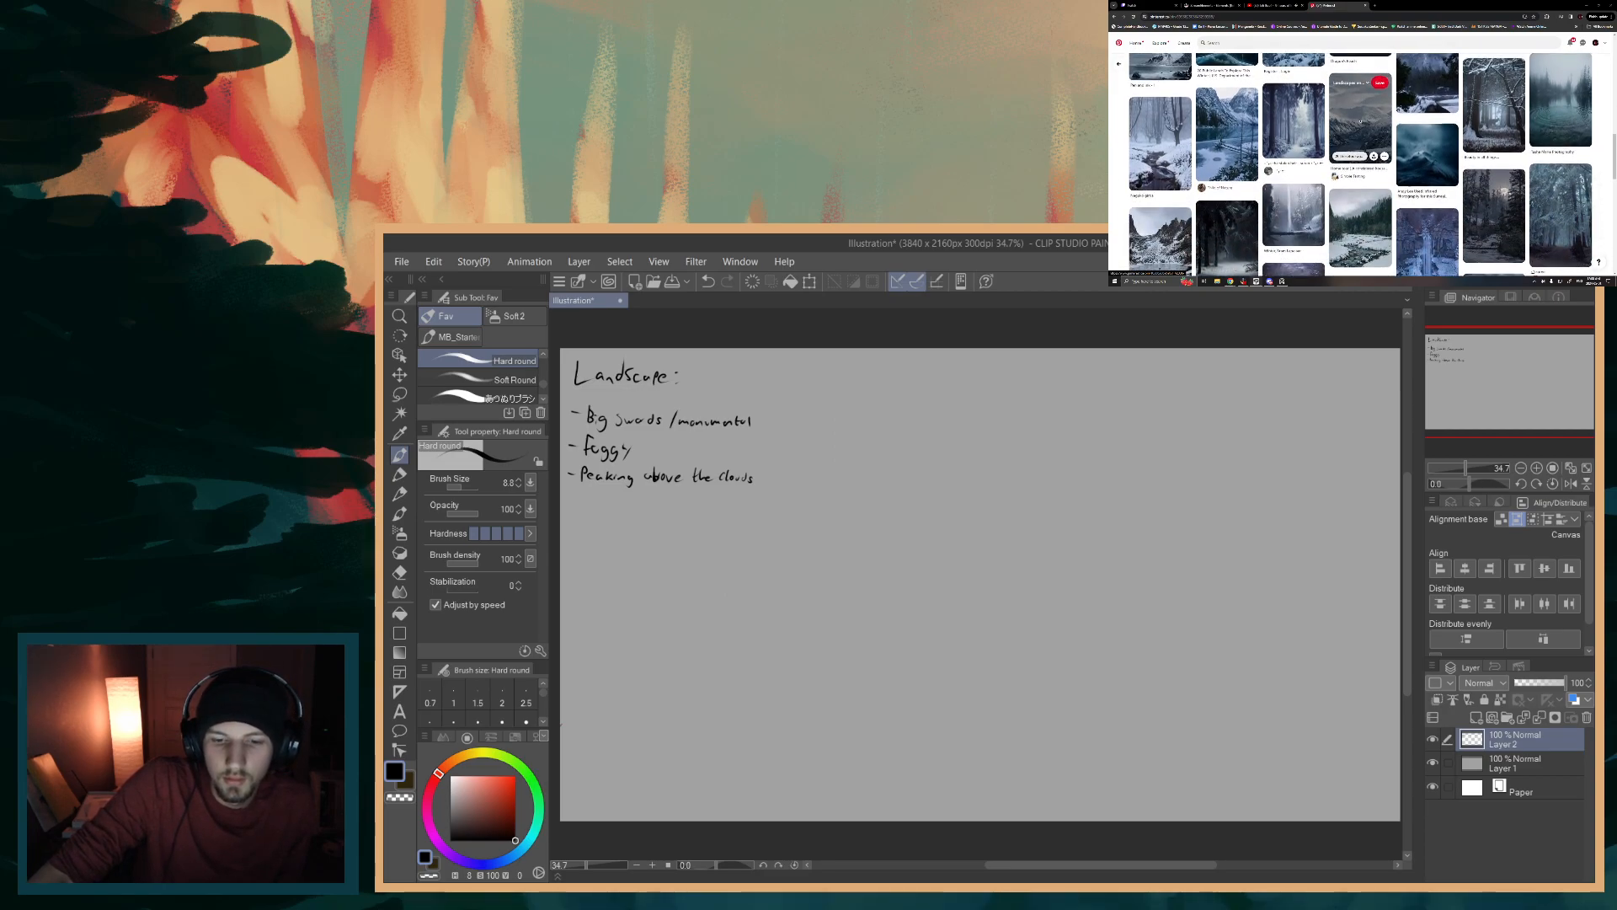
- Switch to Clip Studio Paint and handwrite the heading "Story:" beside the landscape notes, with "- giant's grave" beneath it
scroll(1360, 121, "down", 2)
scroll(1291, 125, "up", 3)
scroll(1291, 124, "up", 2)
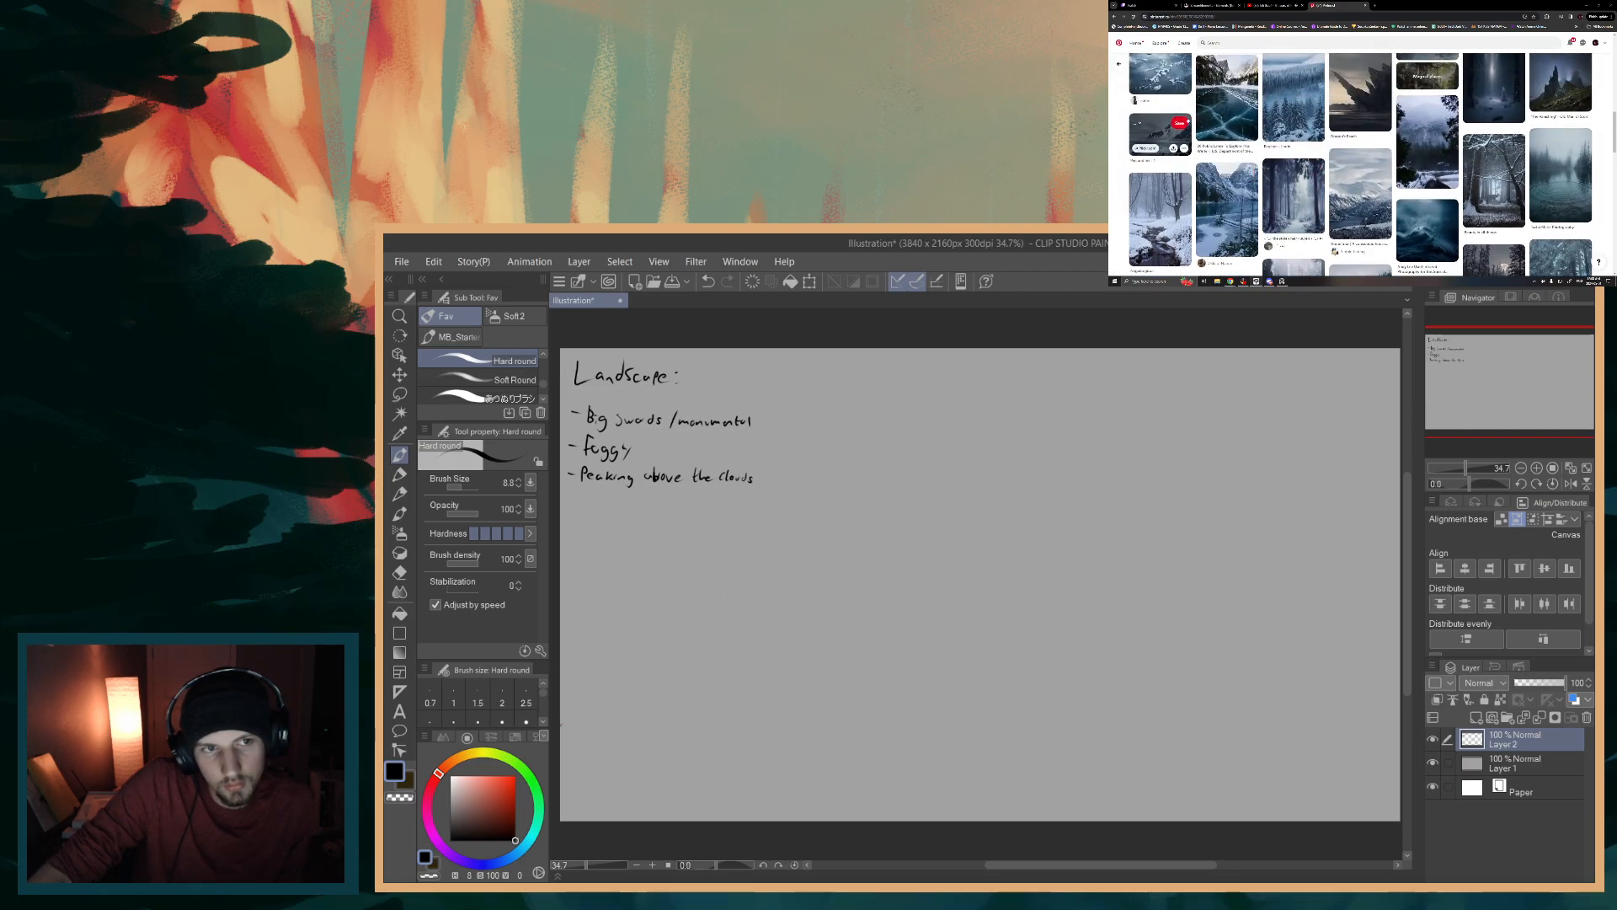
scroll(1226, 126, "up", 2)
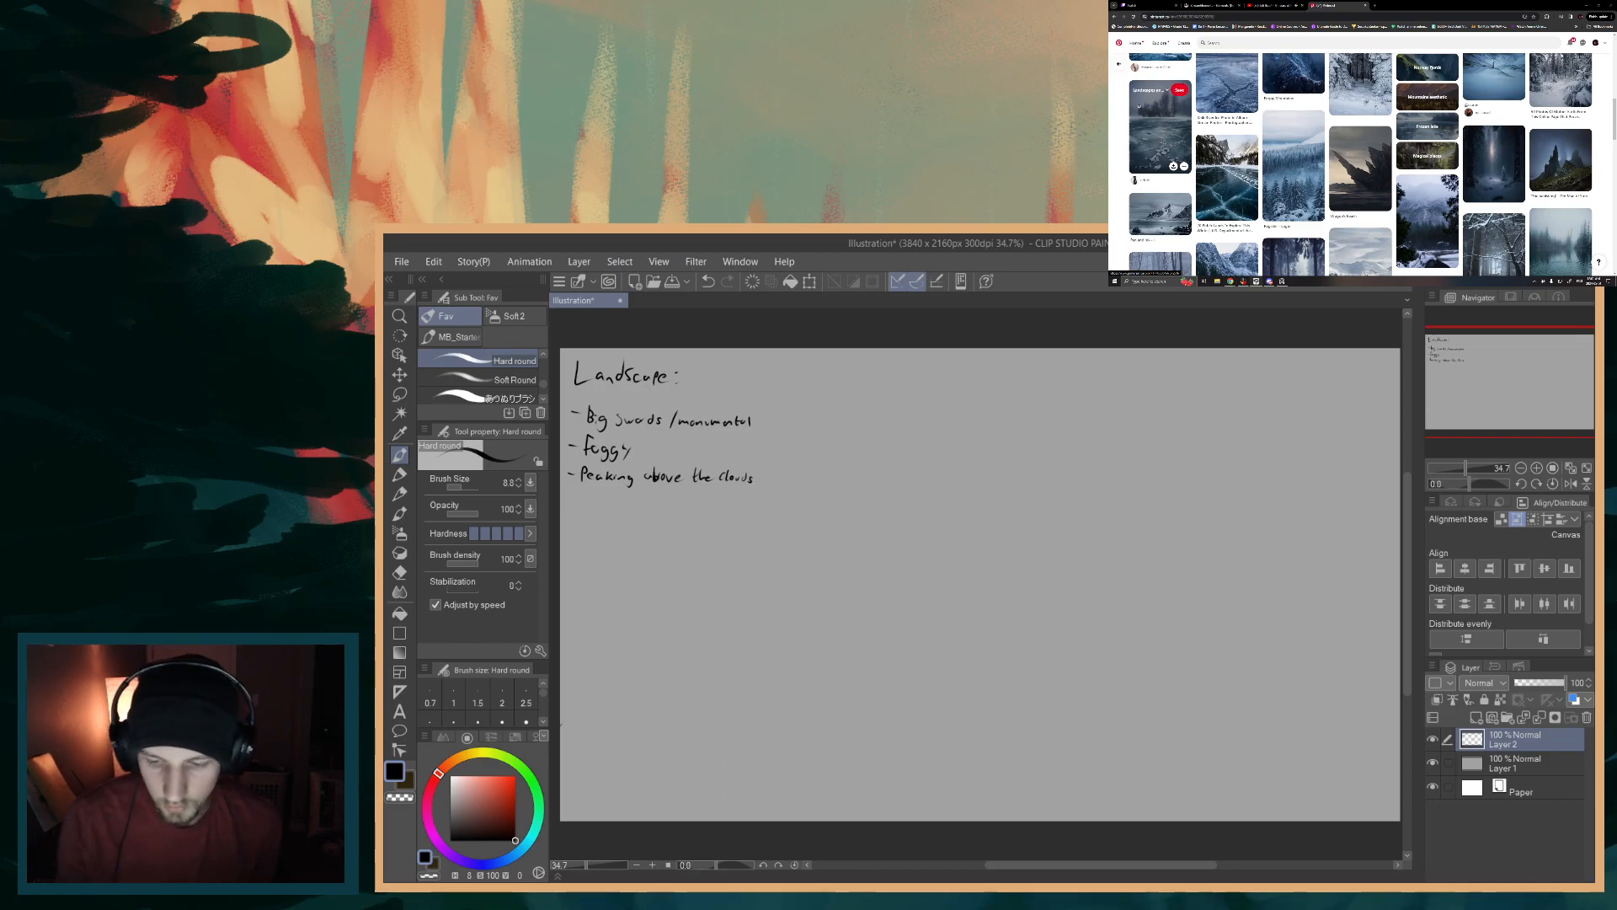
mouse_move(826, 364)
left_mouse_down()
mouse_move(818, 383)
mouse_move(857, 372)
left_mouse_up()
left_click_drag(859, 373, 864, 387)
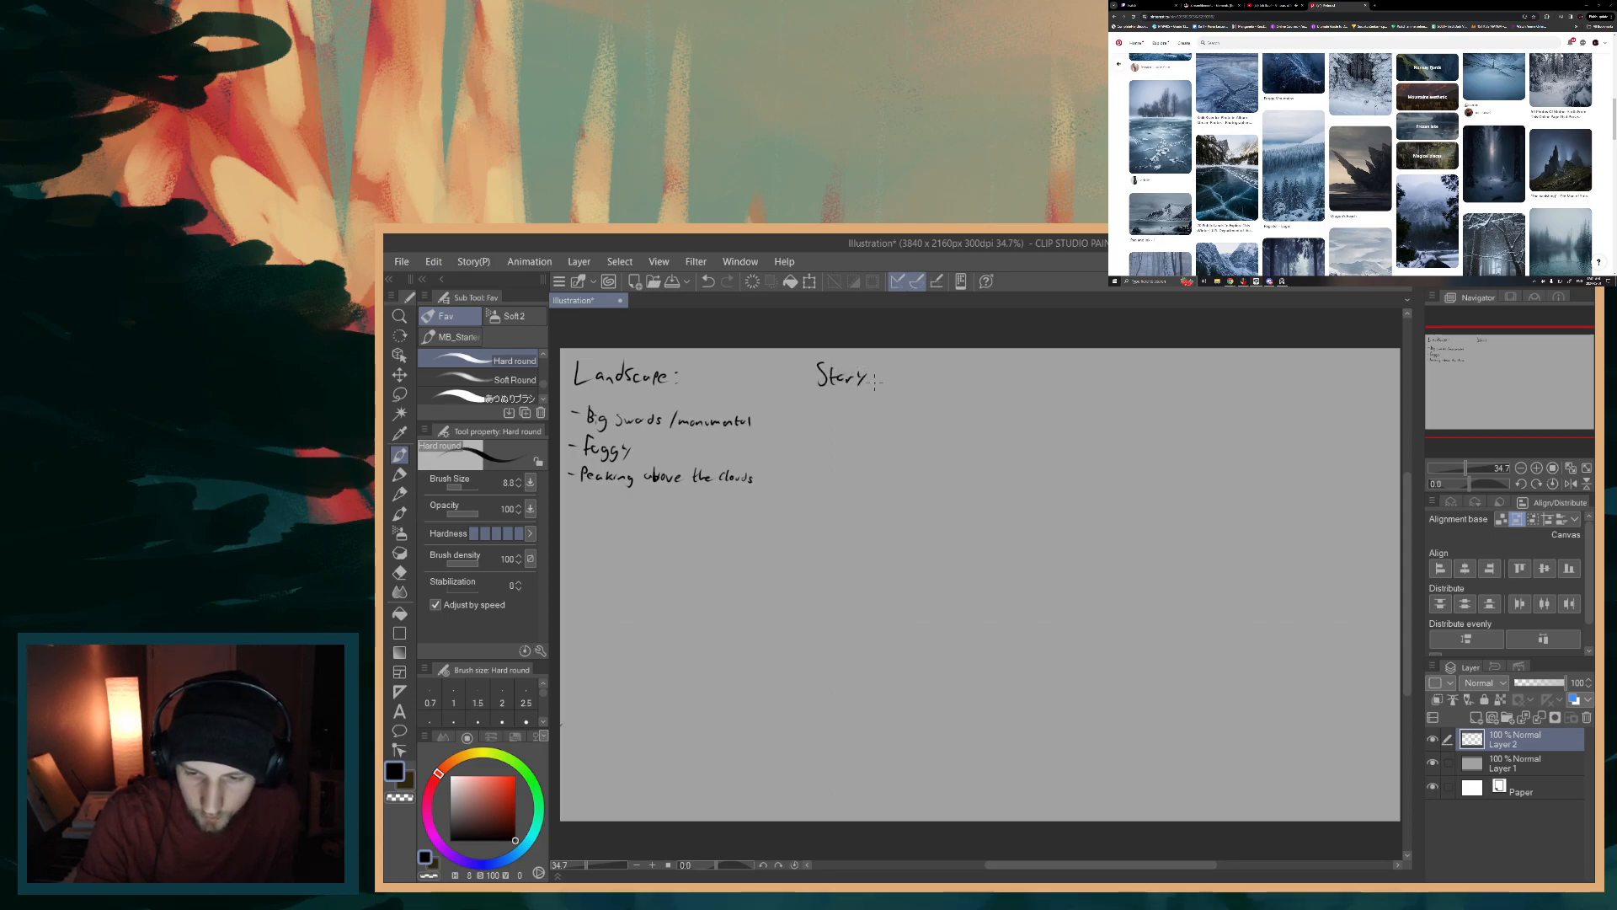
left_click_drag(842, 403, 833, 417)
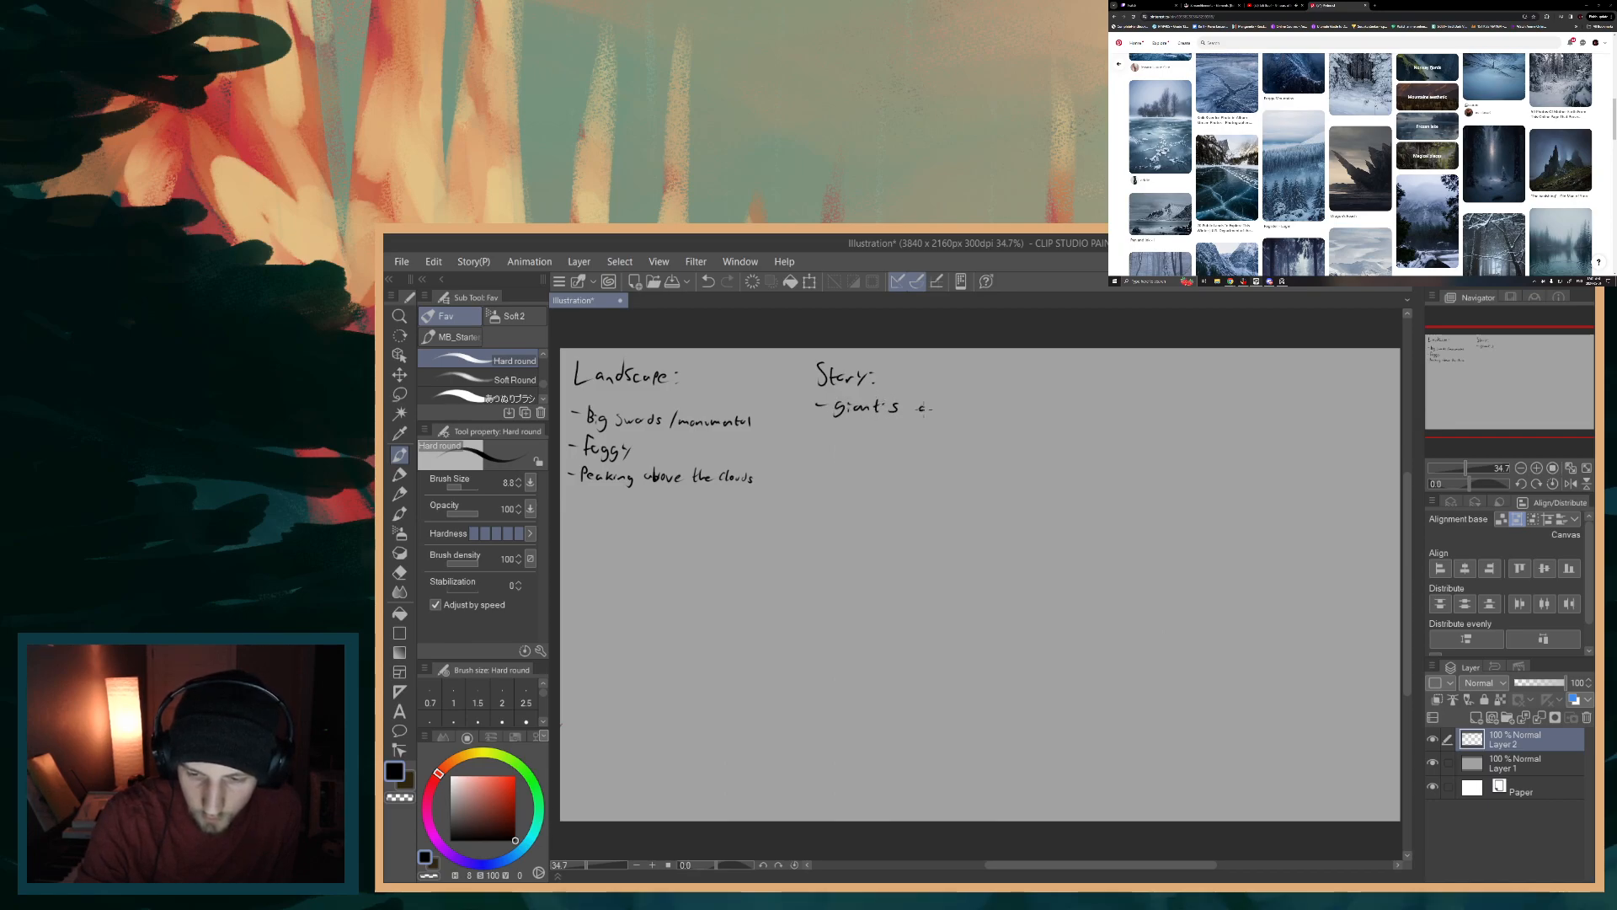
left_click_drag(941, 409, 950, 415)
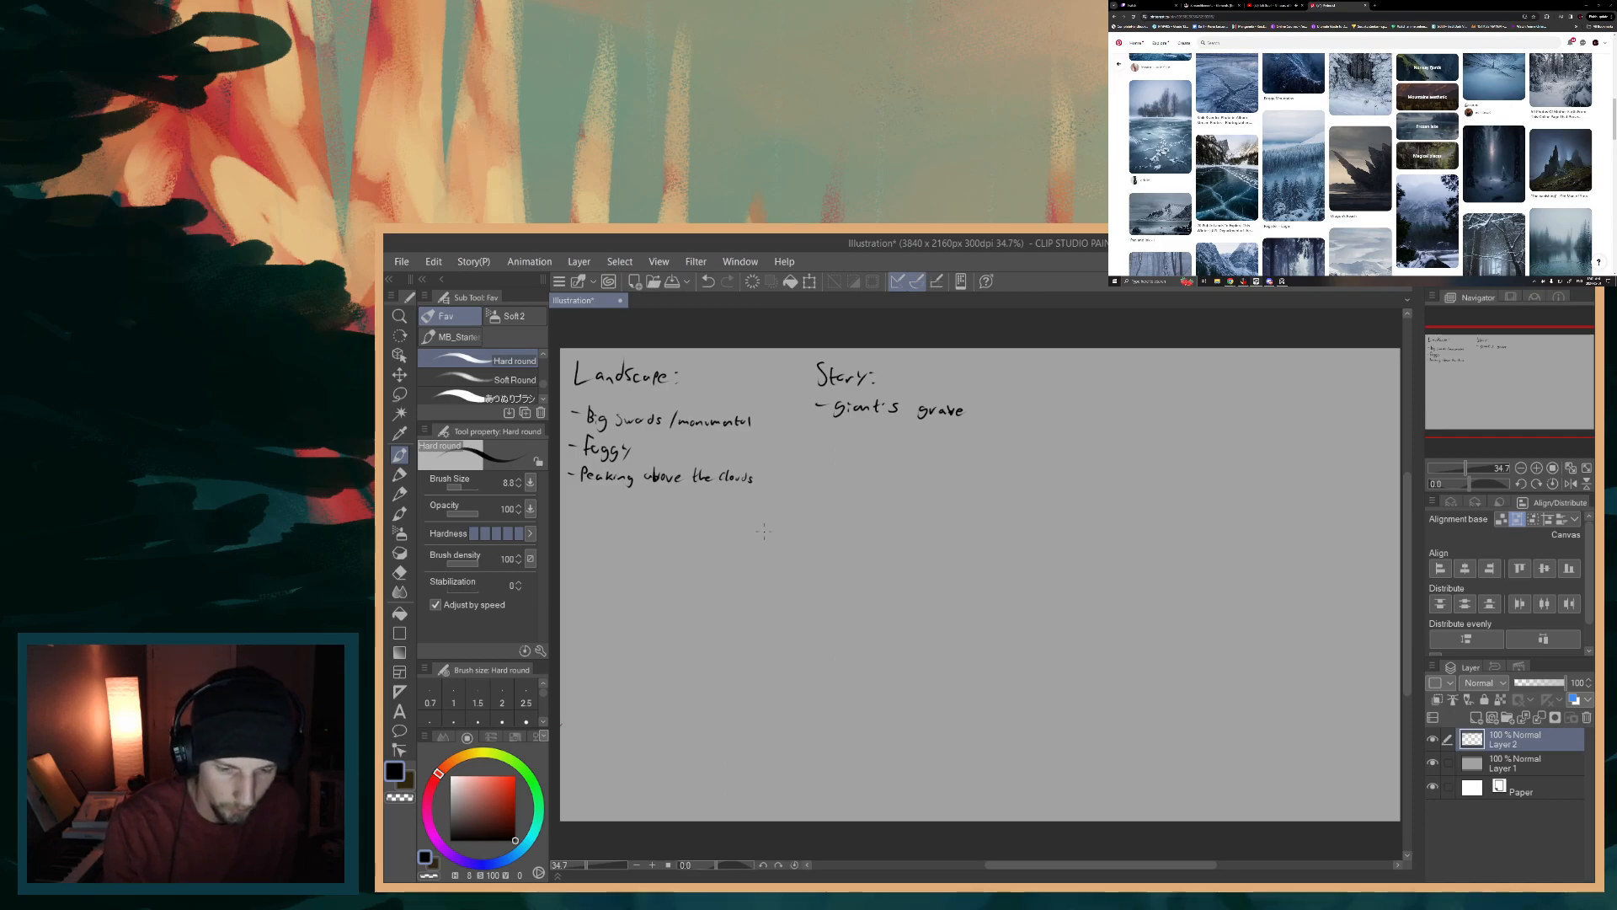
- Erase the word "grave" from the story note and handwrite "burial" in its place
left_click(399, 572)
mouse_move(950, 432)
left_mouse_down()
mouse_move(968, 408)
mouse_move(931, 407)
left_mouse_up()
left_click(400, 453)
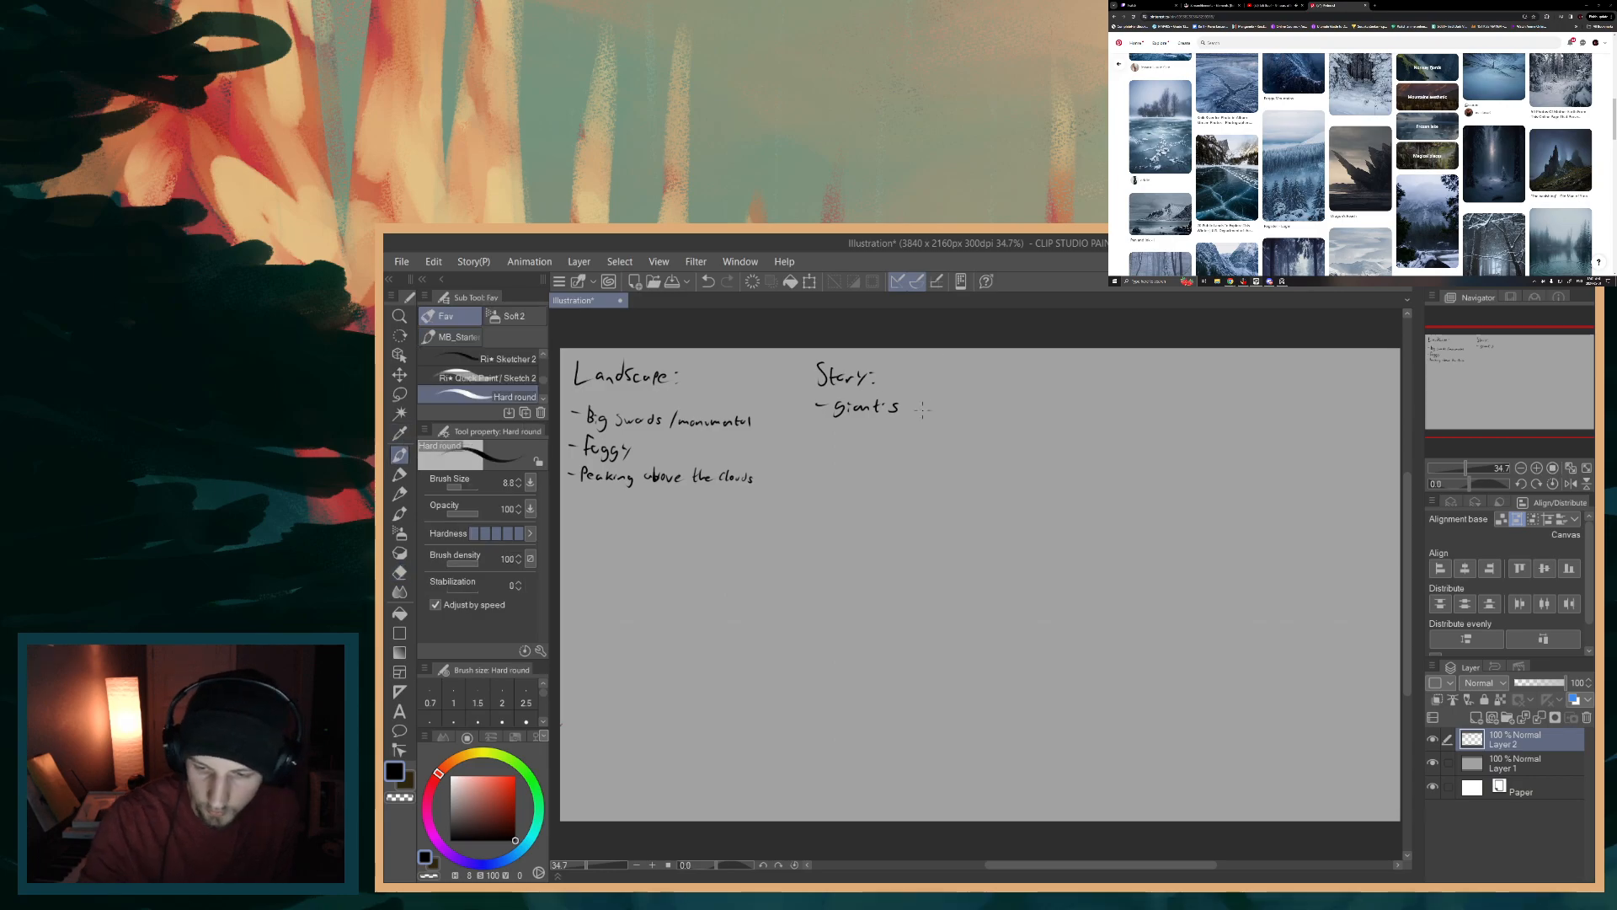
left_click_drag(943, 410, 958, 414)
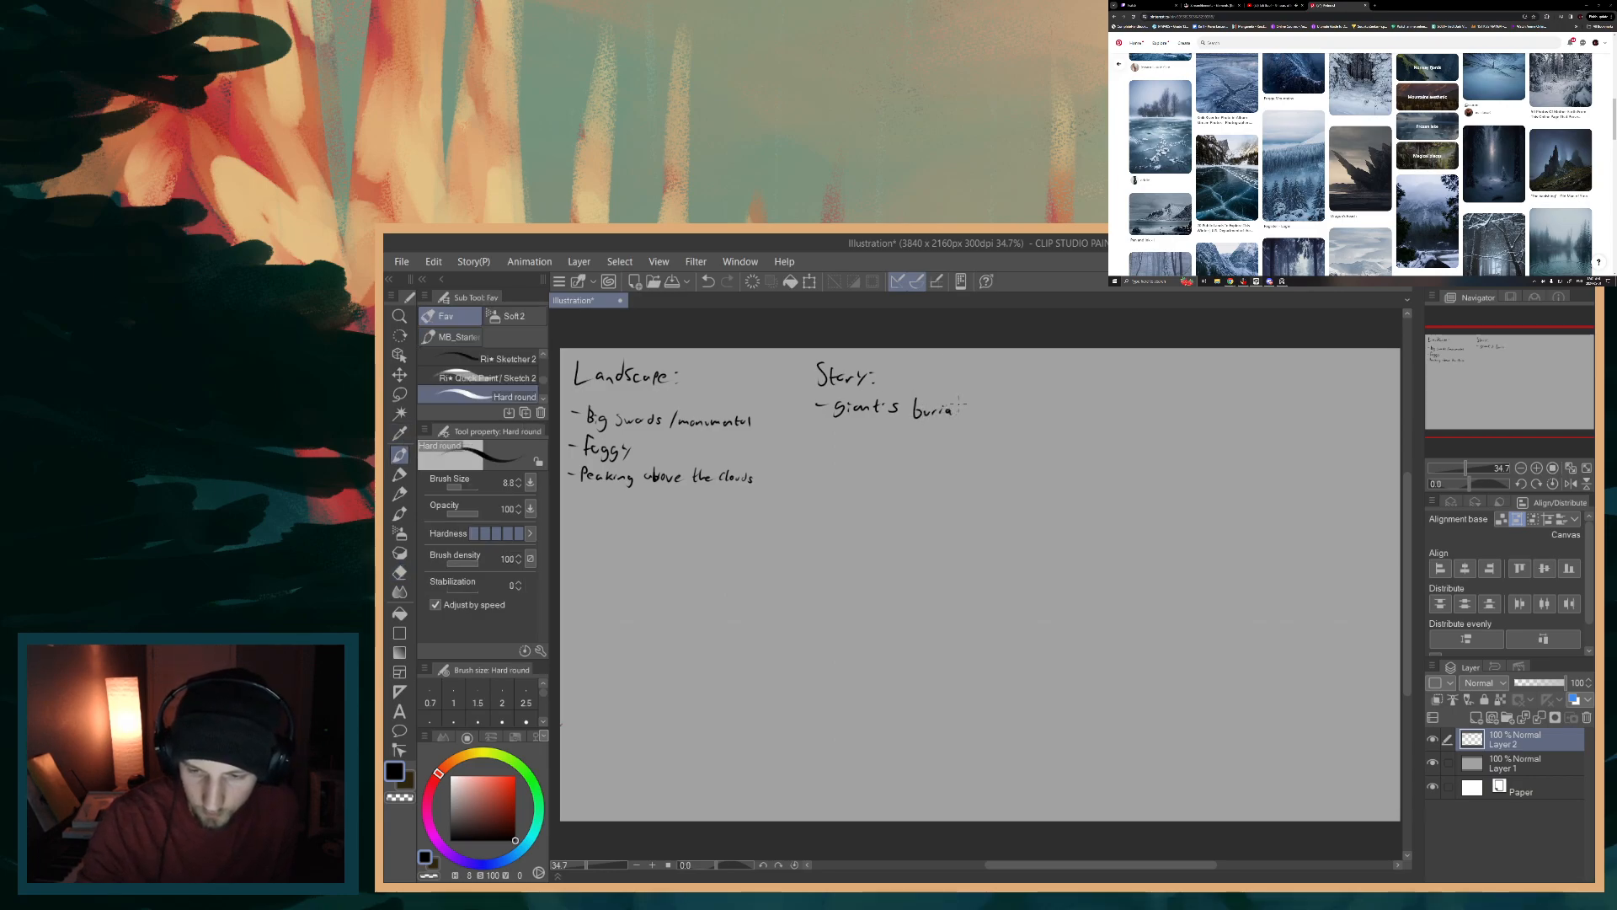
- Bracket the big swords and clouds notes, branching a short side note off the first and "monument" off the second
scroll(1419, 133, "down", 2)
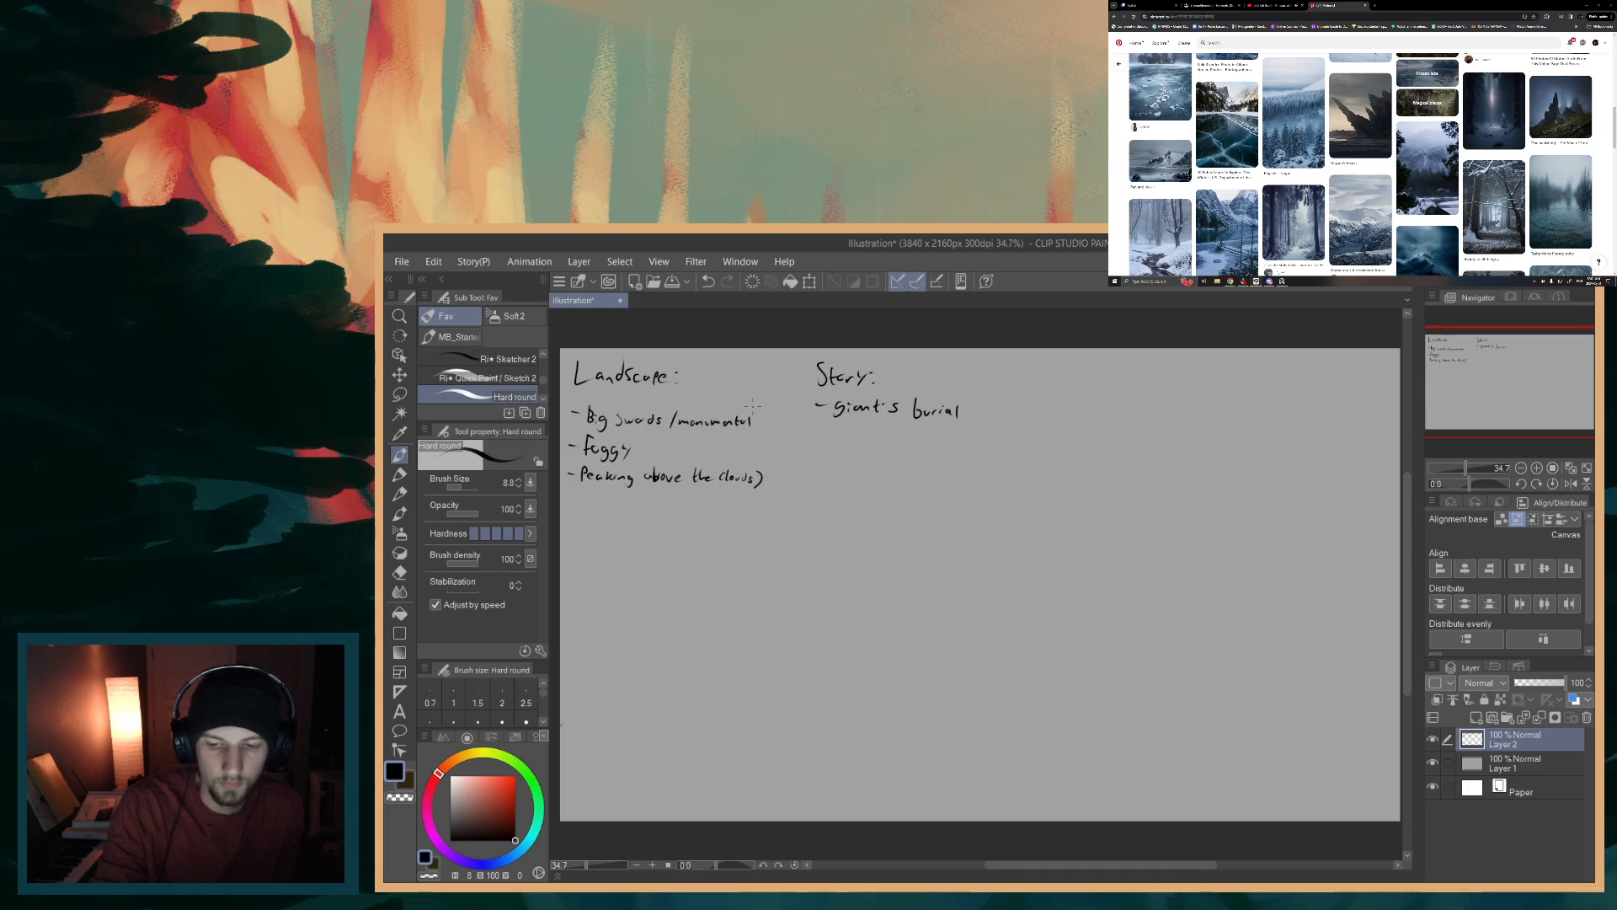
left_click_drag(766, 433, 786, 433)
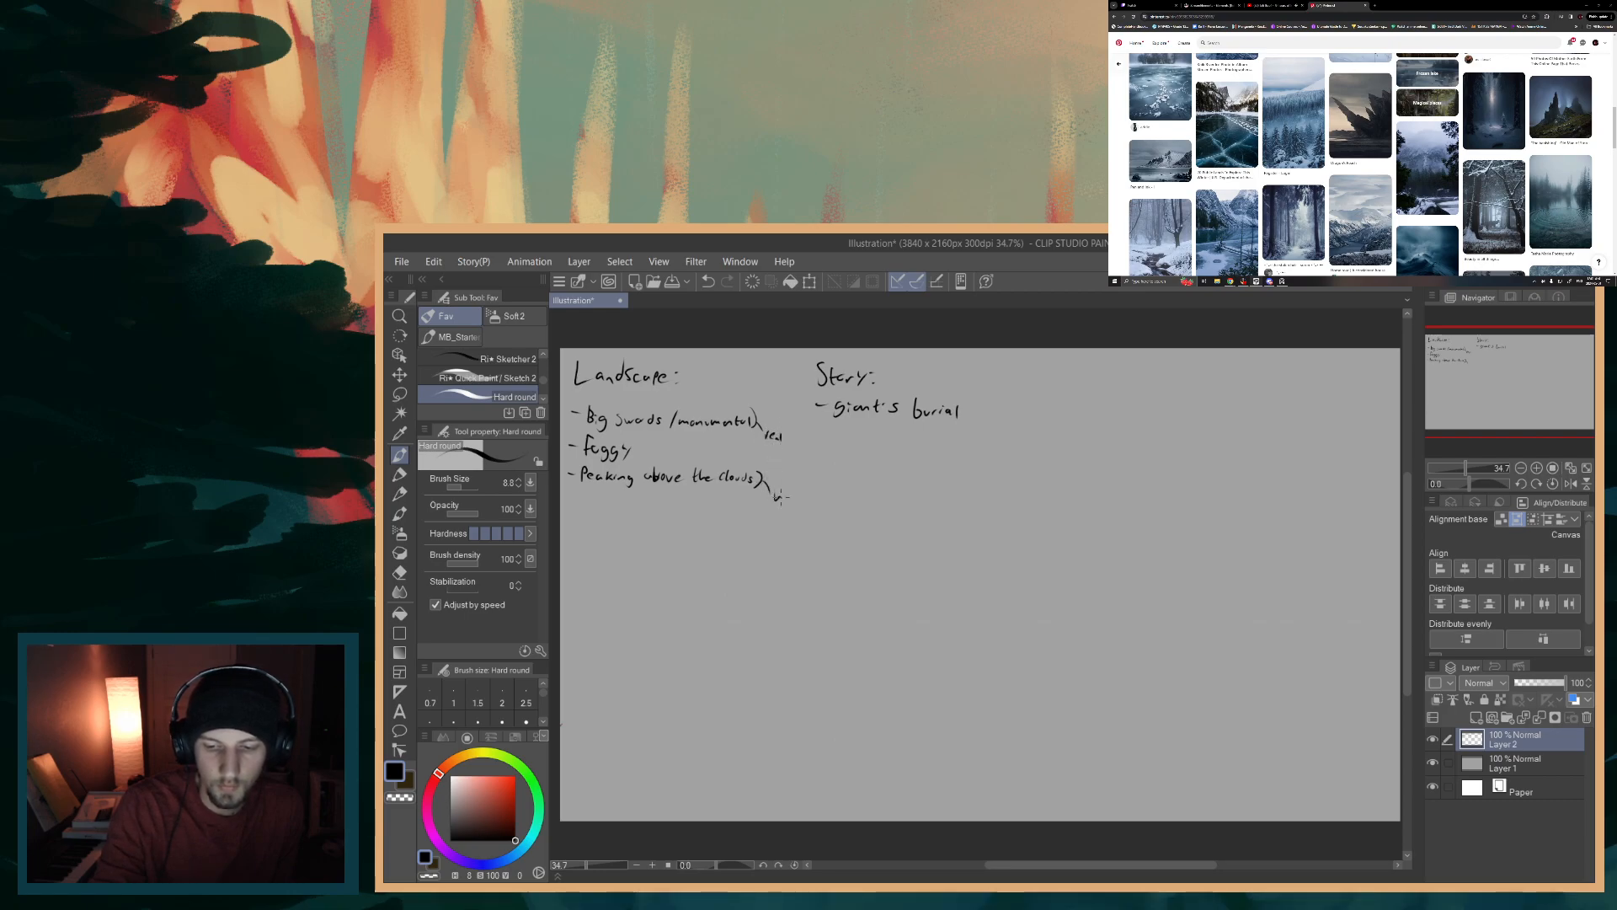
left_click_drag(789, 497, 800, 499)
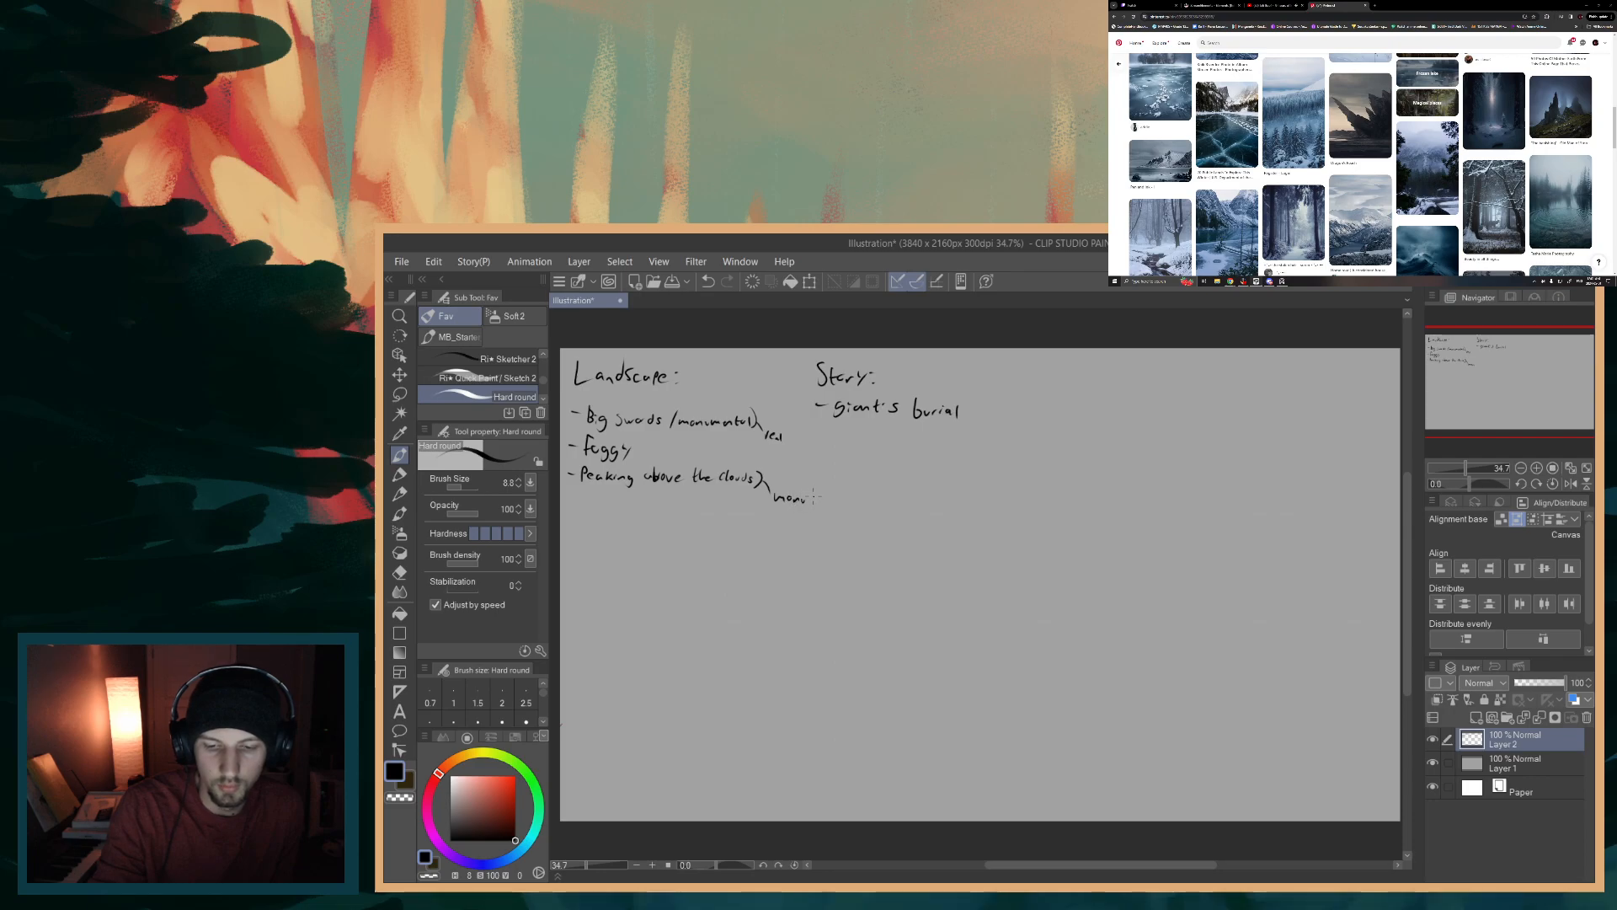
left_click_drag(836, 493, 847, 502)
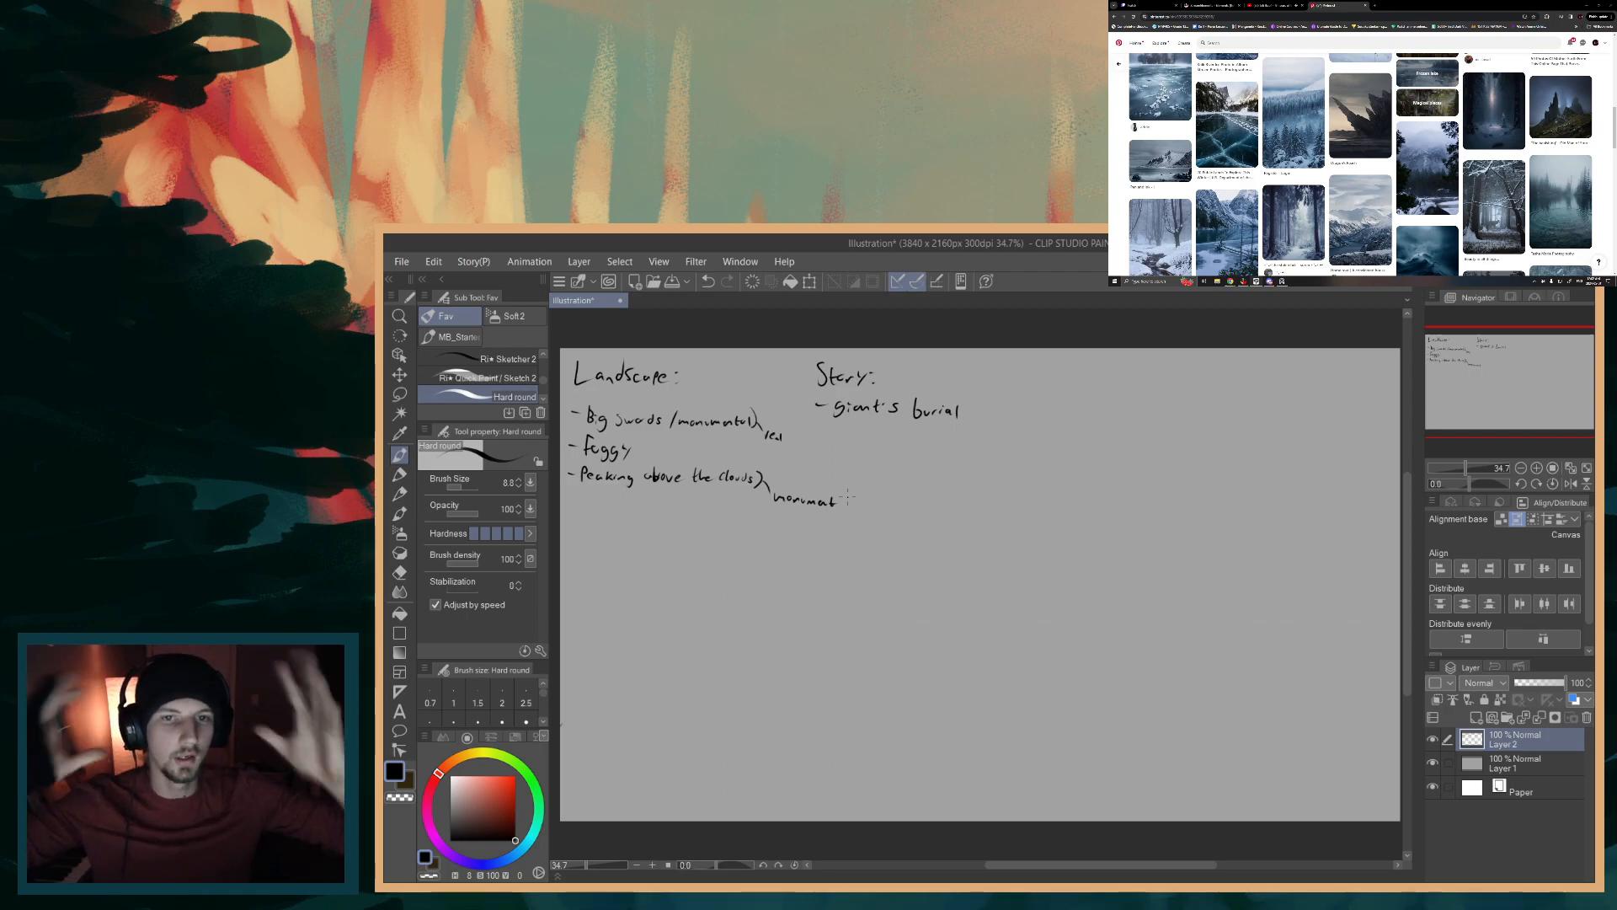
- Handwrite the note "- carved out of mountain" below the peaking above the clouds note
scroll(1357, 126, "down", 8)
scroll(1361, 123, "down", 5)
scroll(1345, 124, "up", 1)
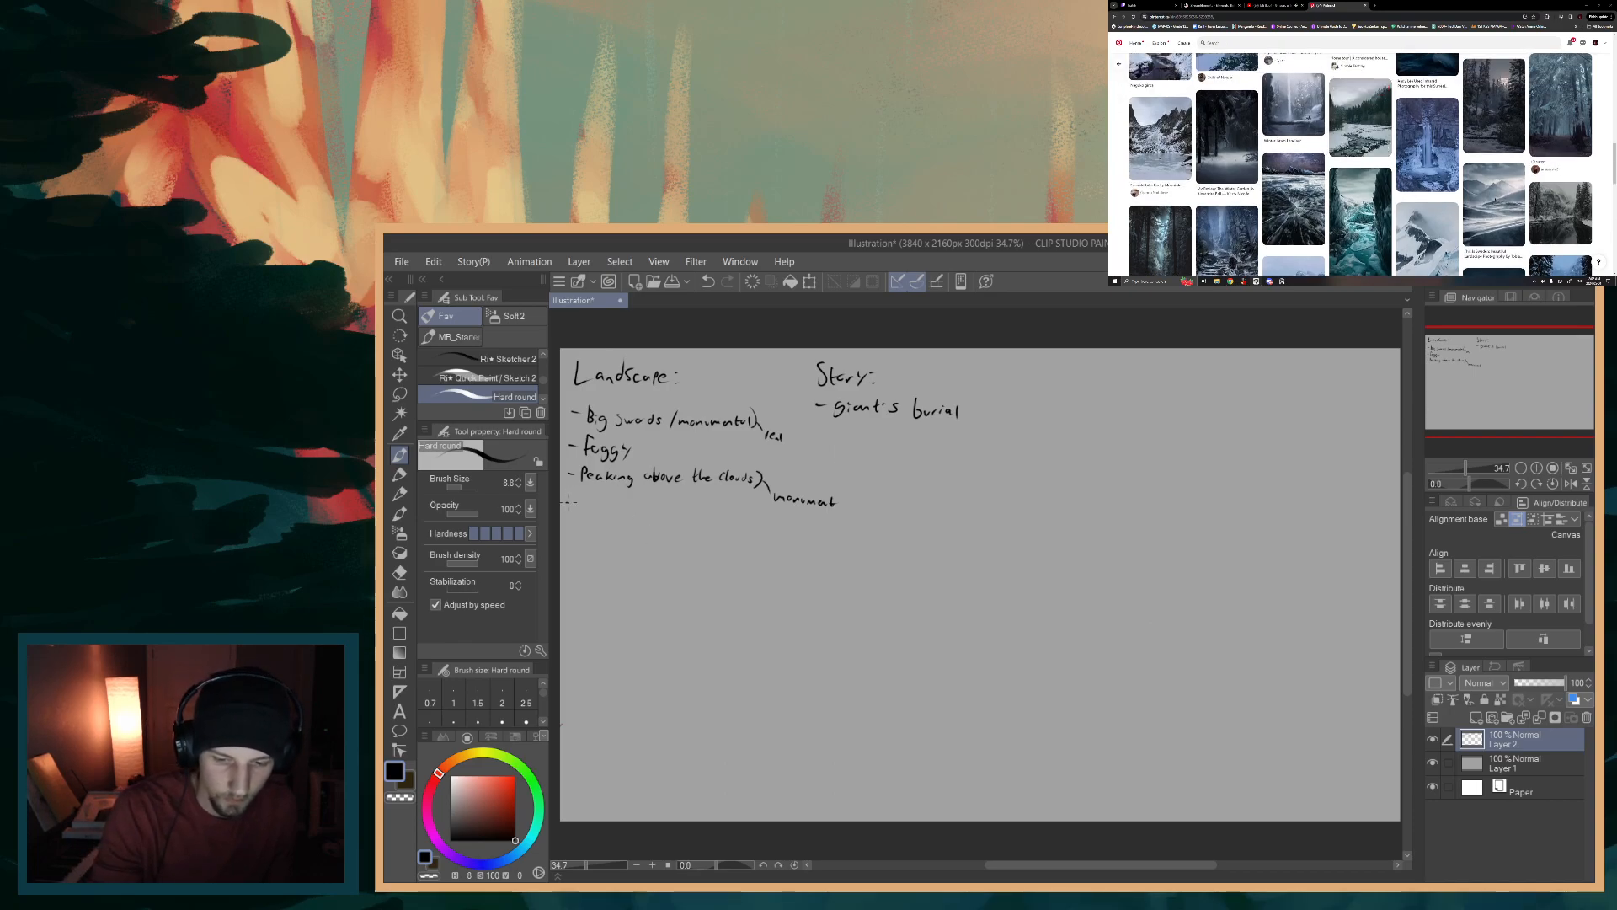
left_click_drag(590, 502, 600, 507)
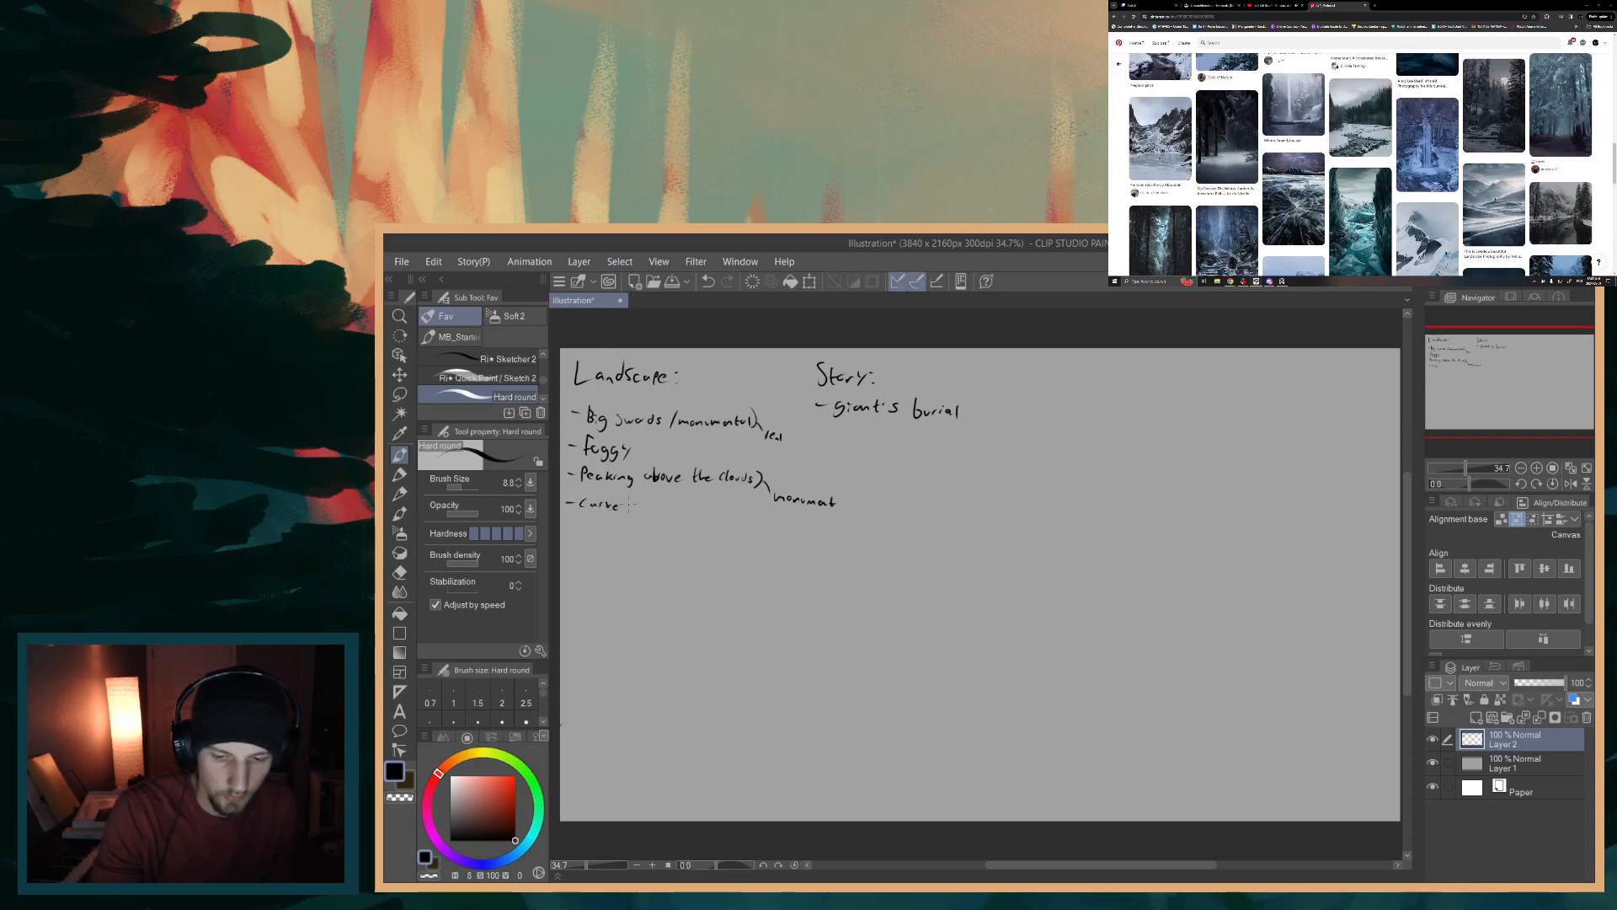
left_click_drag(665, 506, 682, 506)
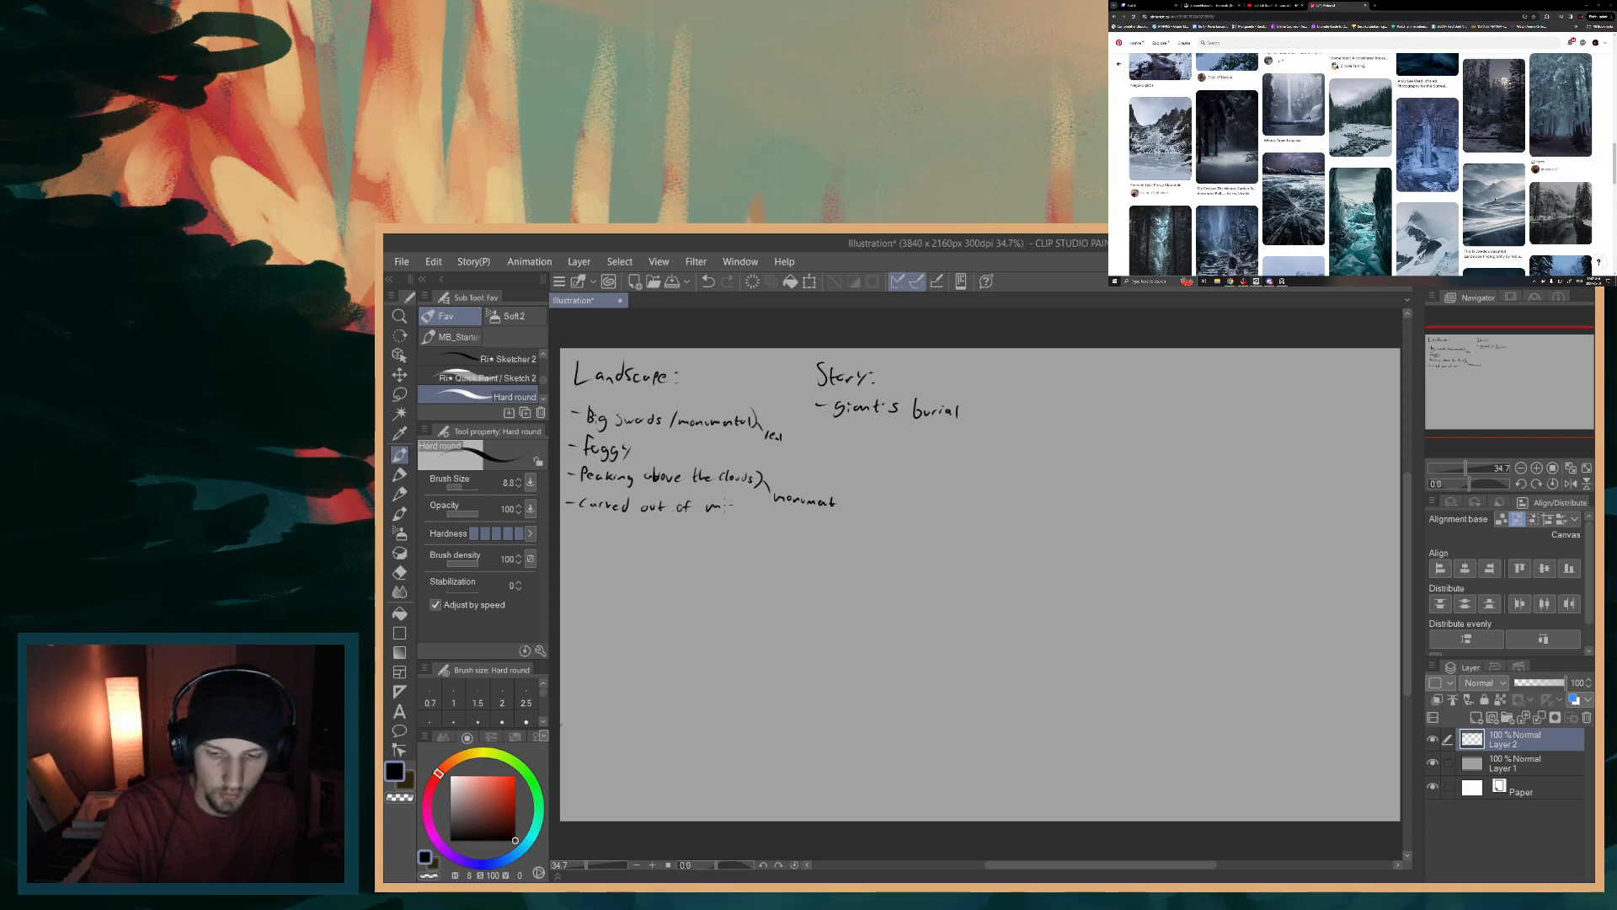
left_click_drag(752, 506, 754, 510)
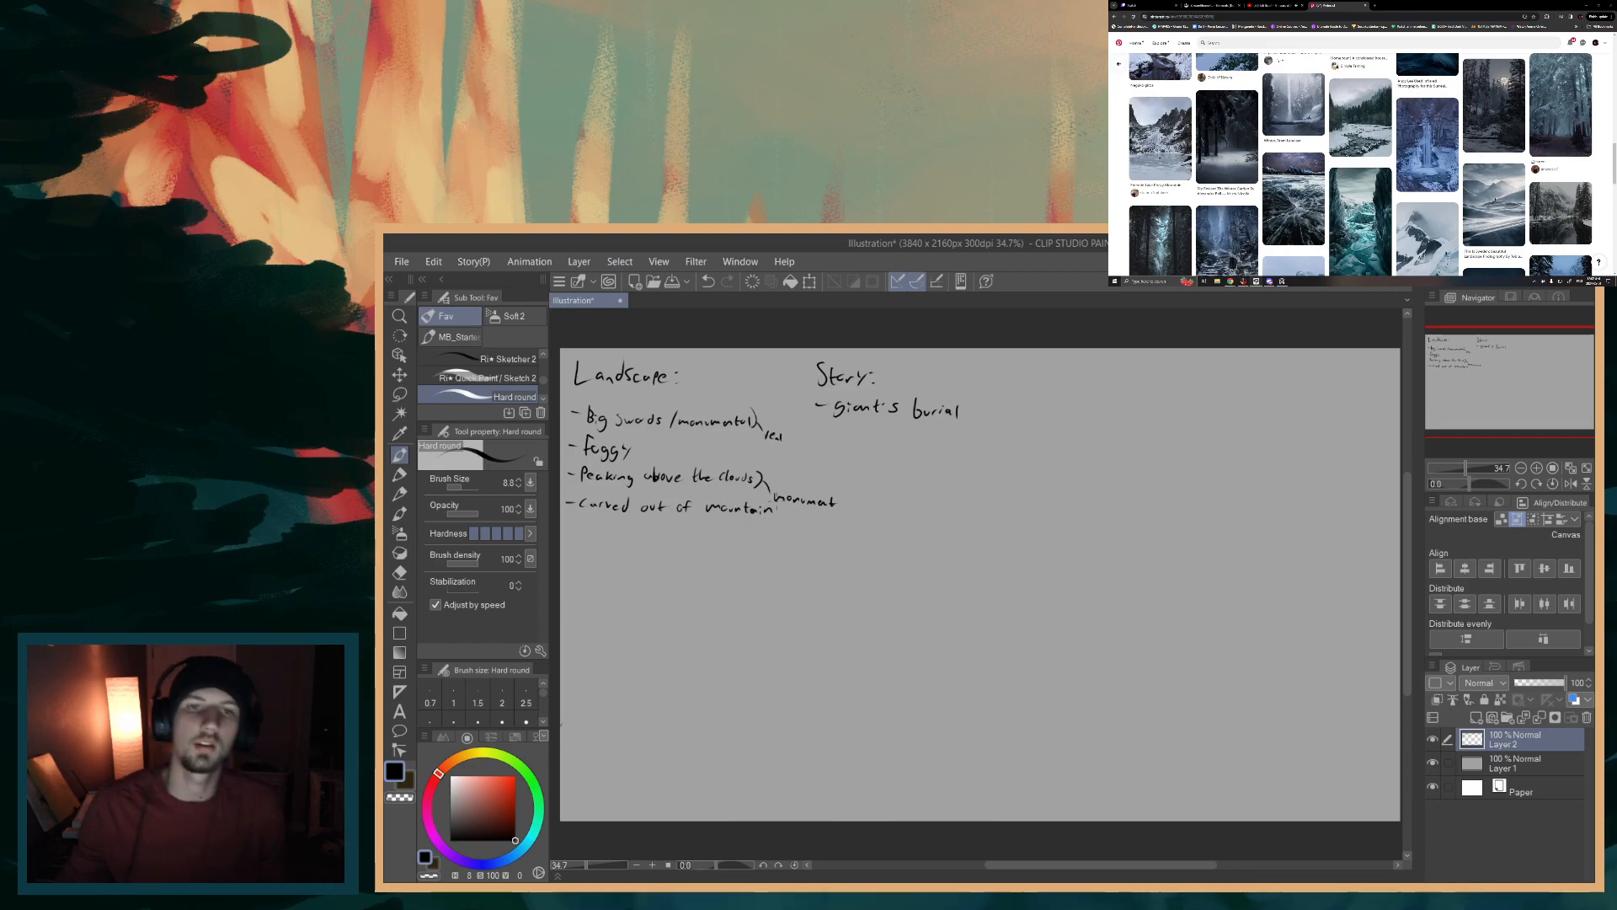
- Switch back to Pinterest and examine the related dark forests, icy rivers and snowy peaks
scroll(1560, 160, "down", 2)
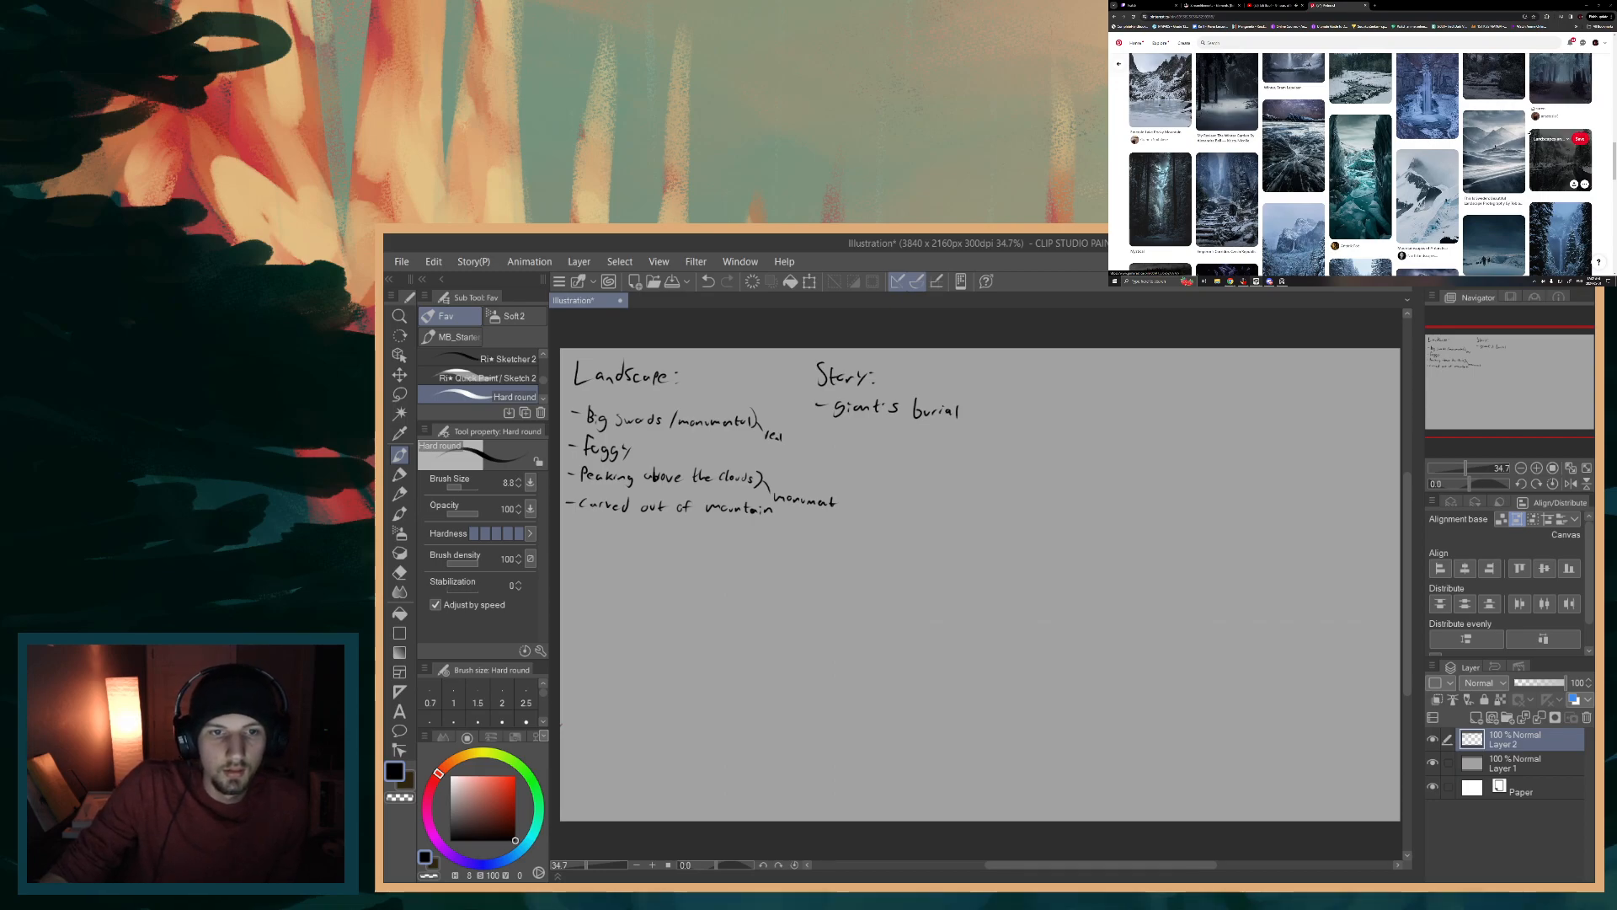
scroll(1559, 143, "down", 2)
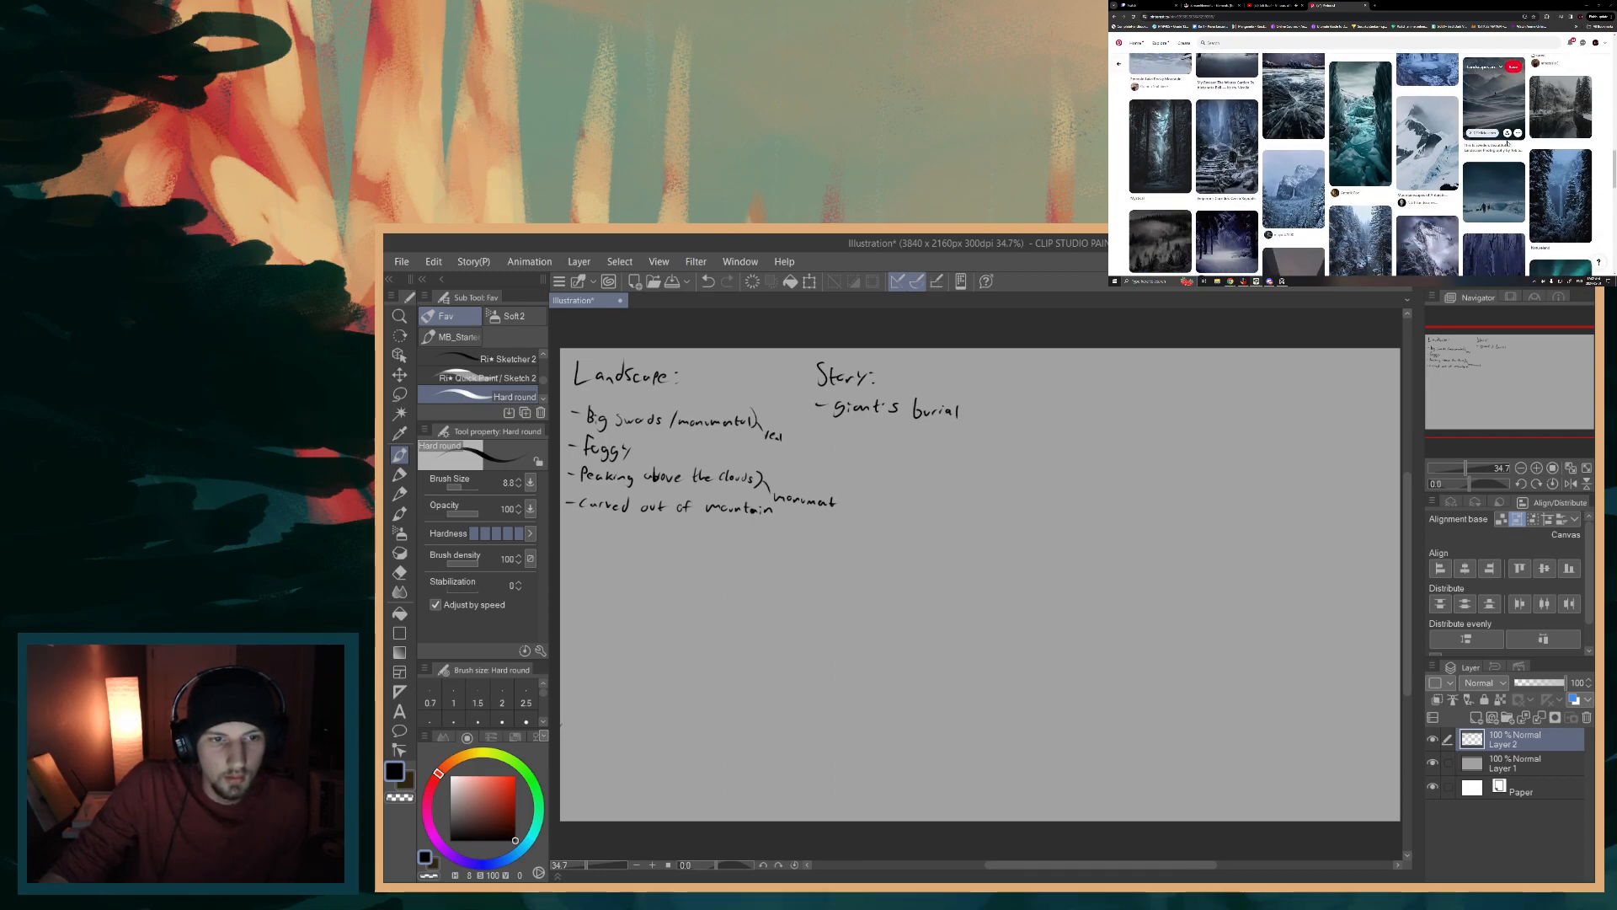
scroll(1508, 145, "up", 1)
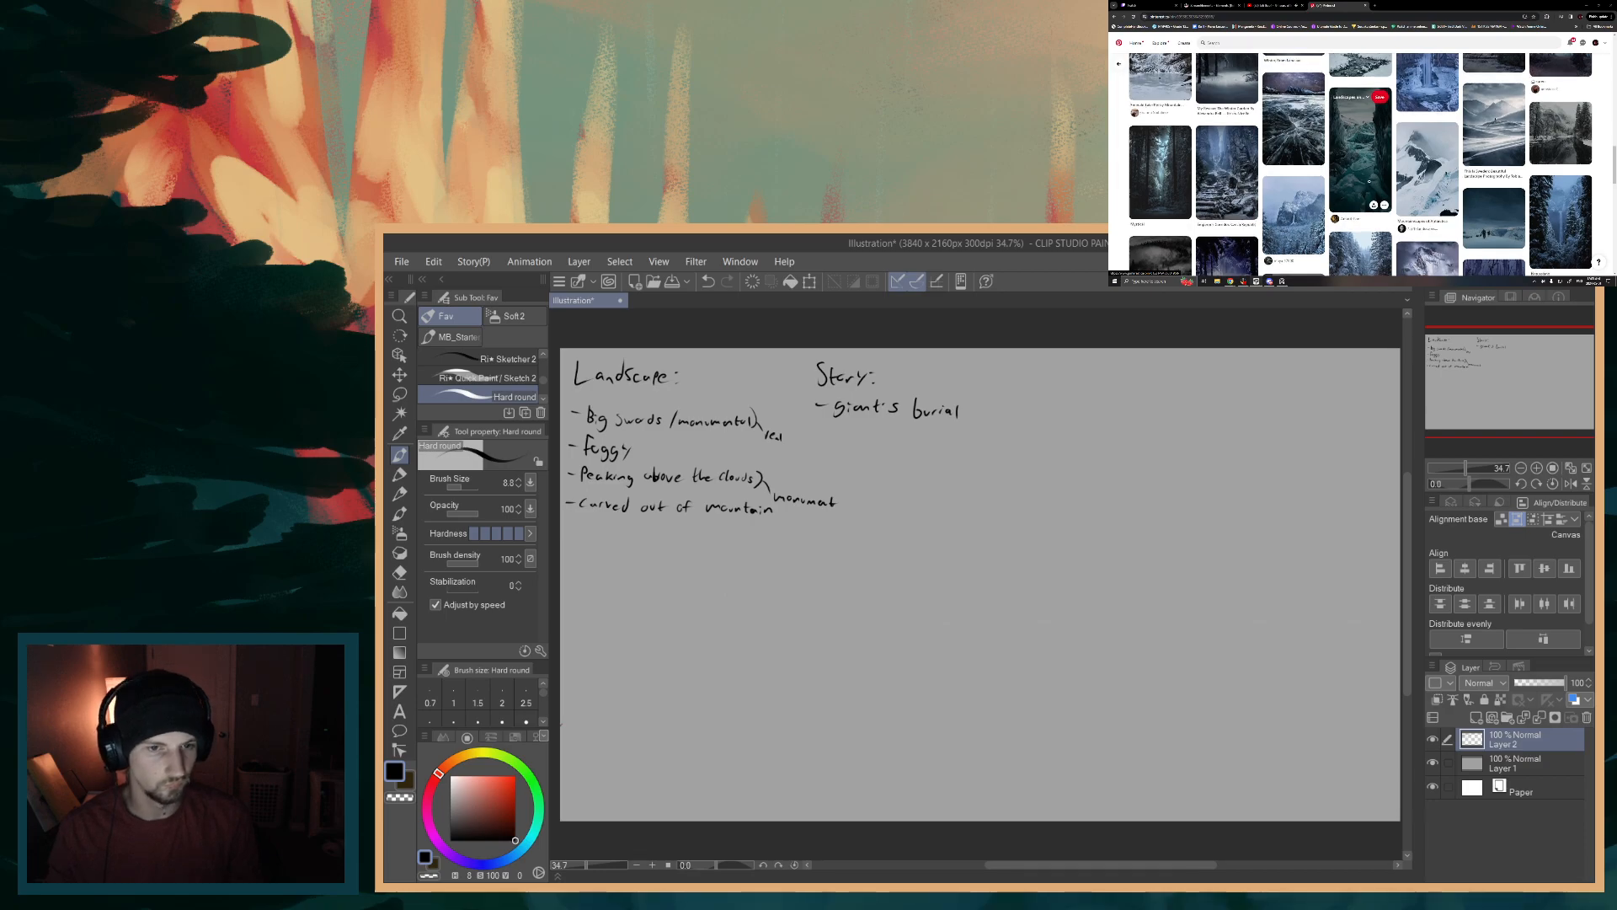
scroll(1374, 183, "down", 1)
scroll(1366, 165, "down", 1)
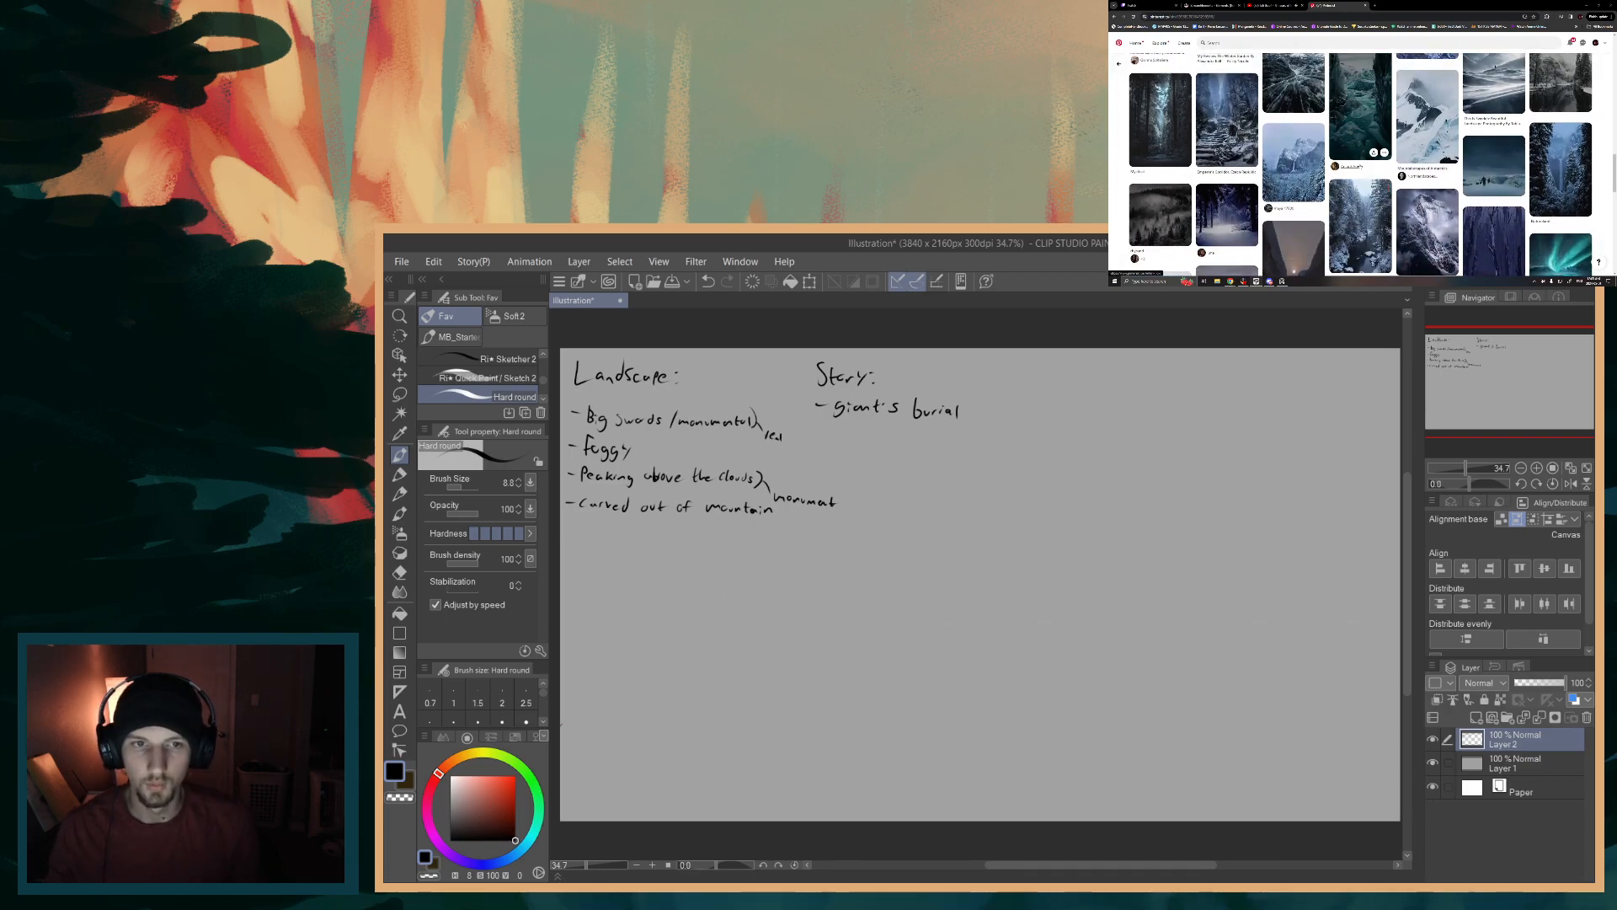
scroll(1364, 185, "up", 3)
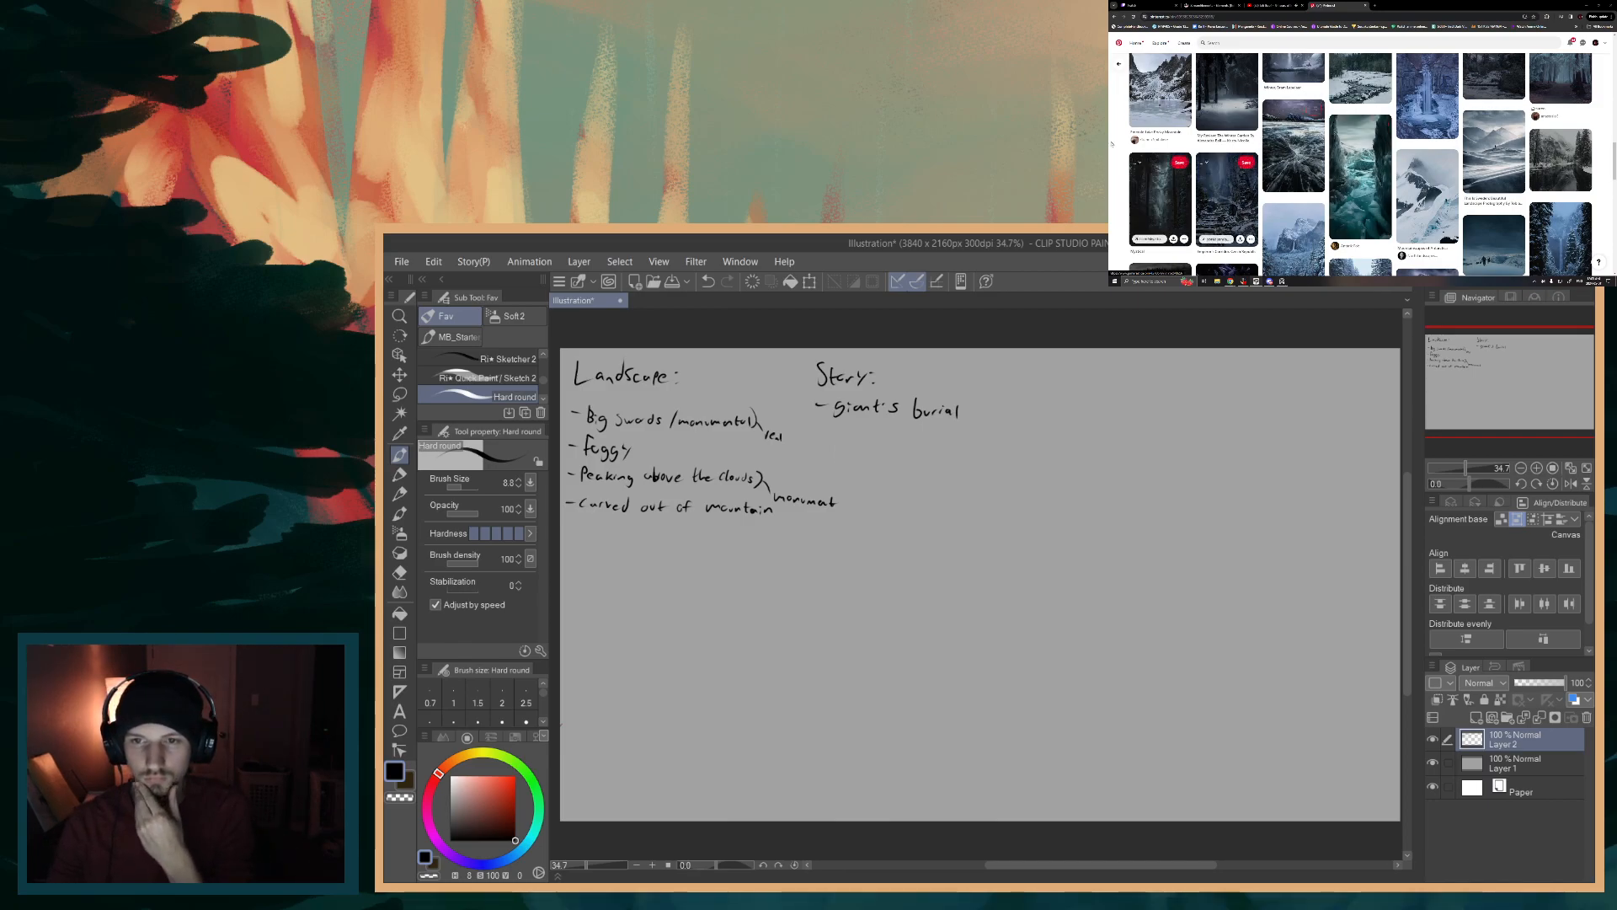
scroll(1365, 152, "down", 3)
scroll(1360, 160, "down", 2)
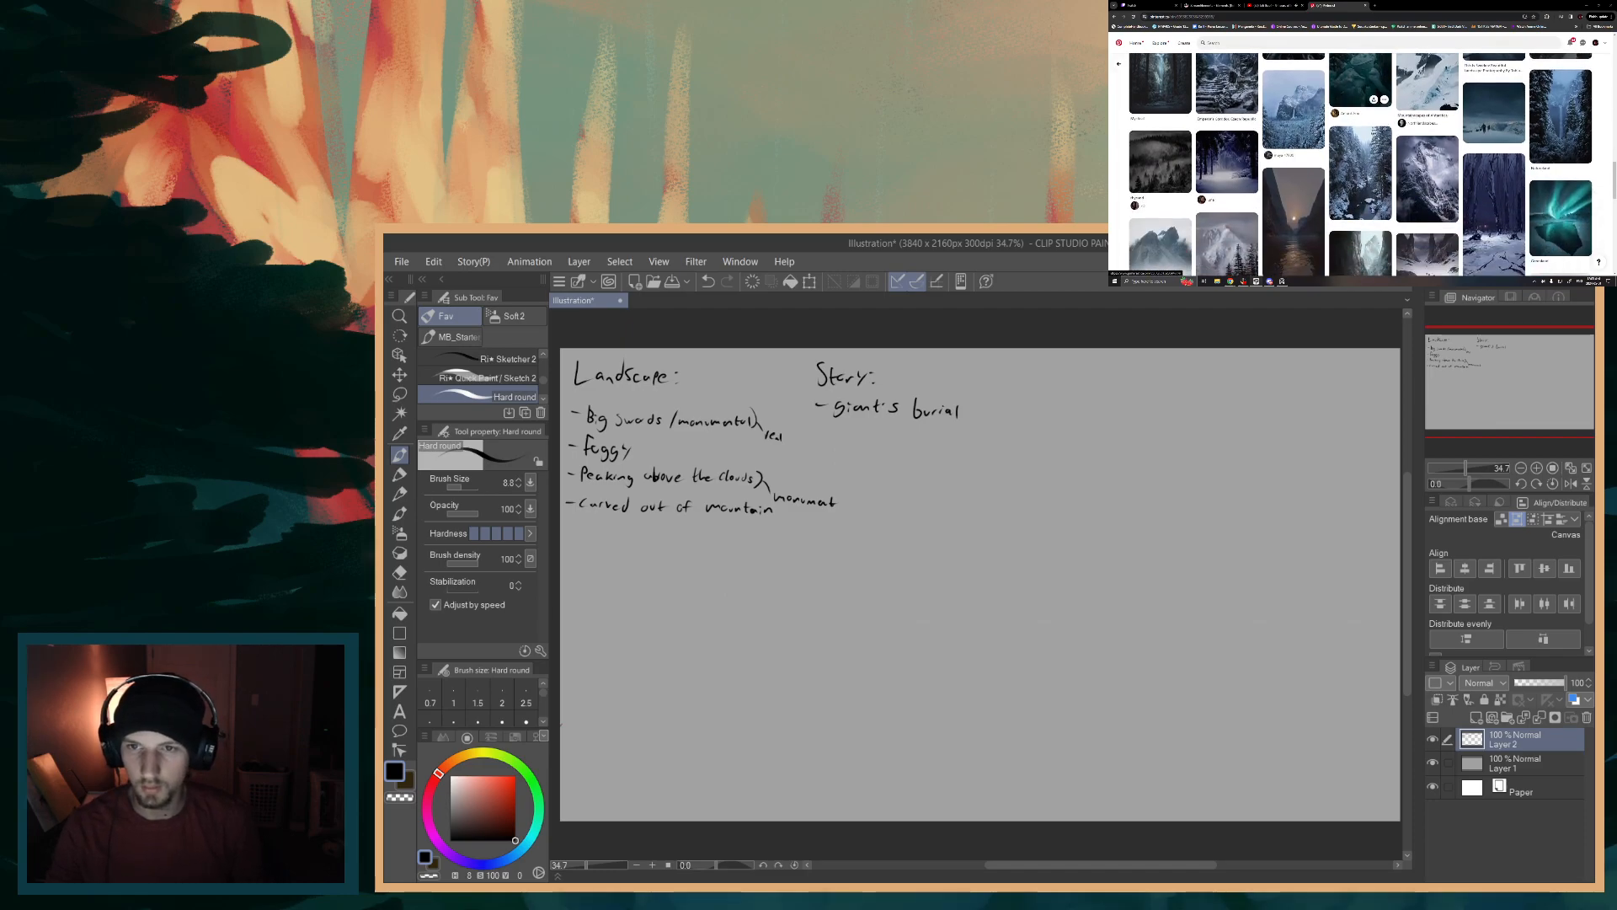
- Look further through the related pins for icebergs, frozen lakes and misty mountains
scroll(1382, 132, "down", 1)
scroll(1377, 131, "down", 2)
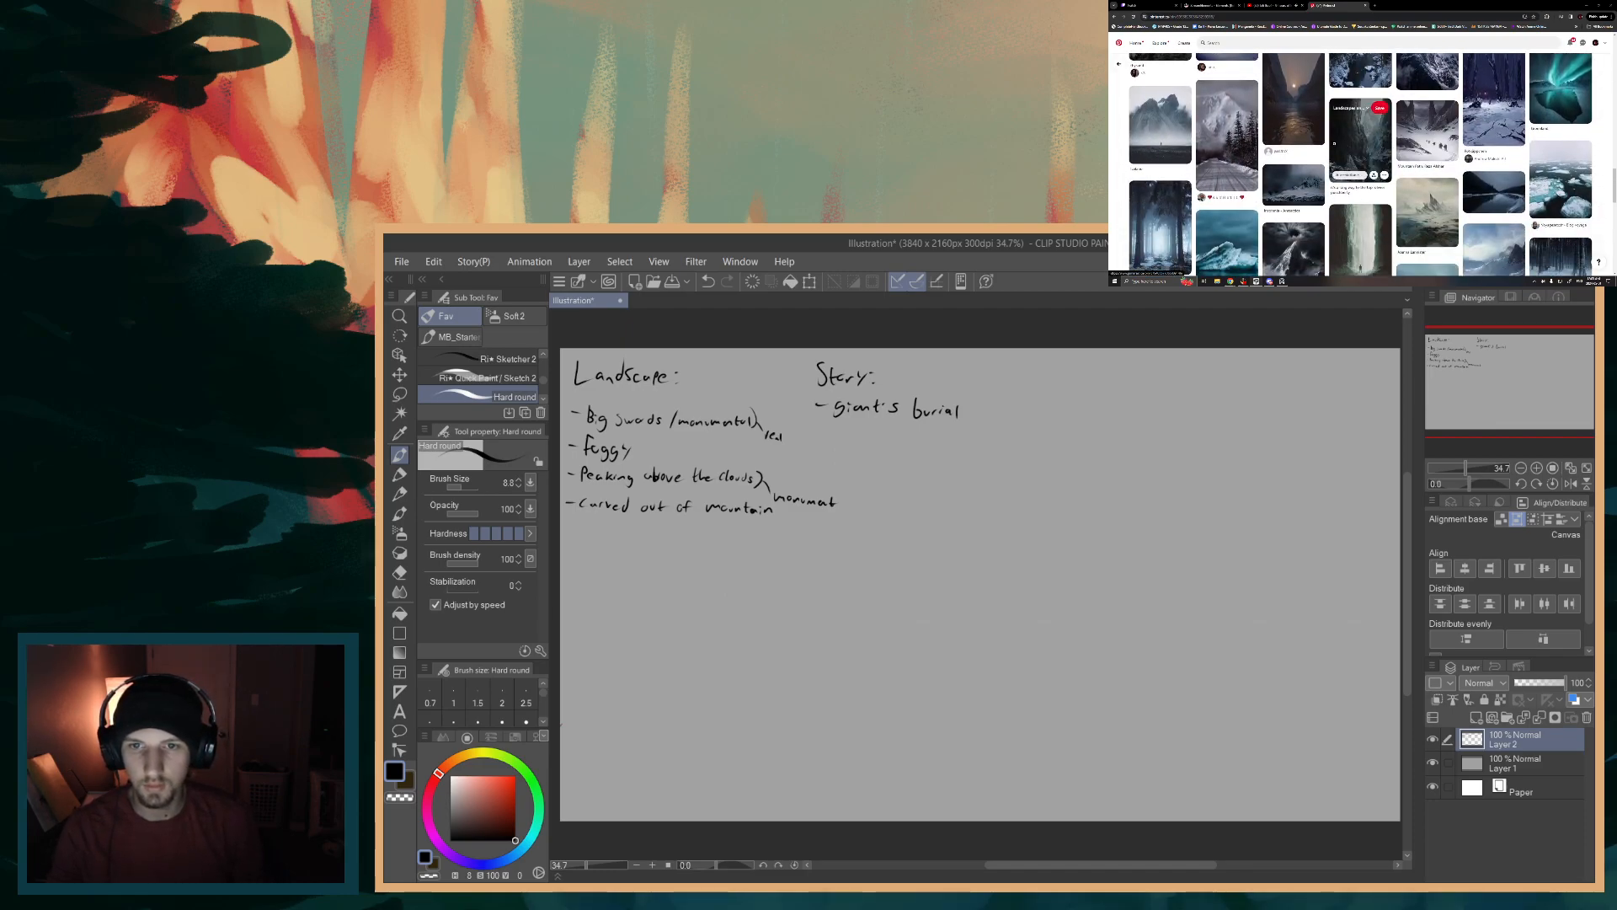
scroll(1334, 143, "down", 1)
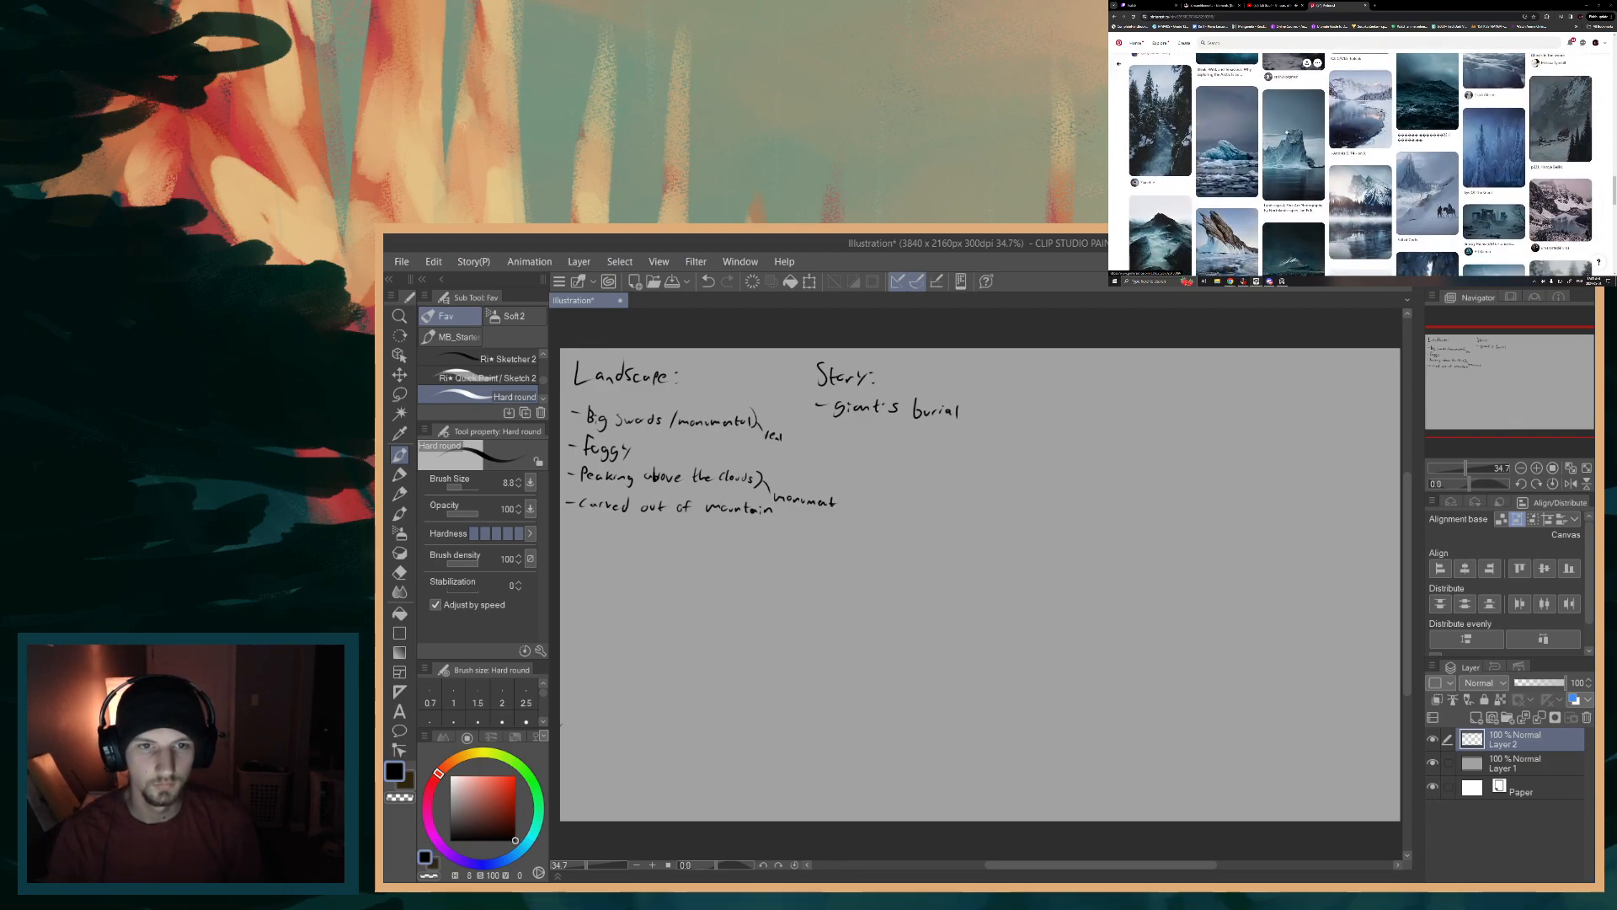
scroll(1287, 132, "down", 1)
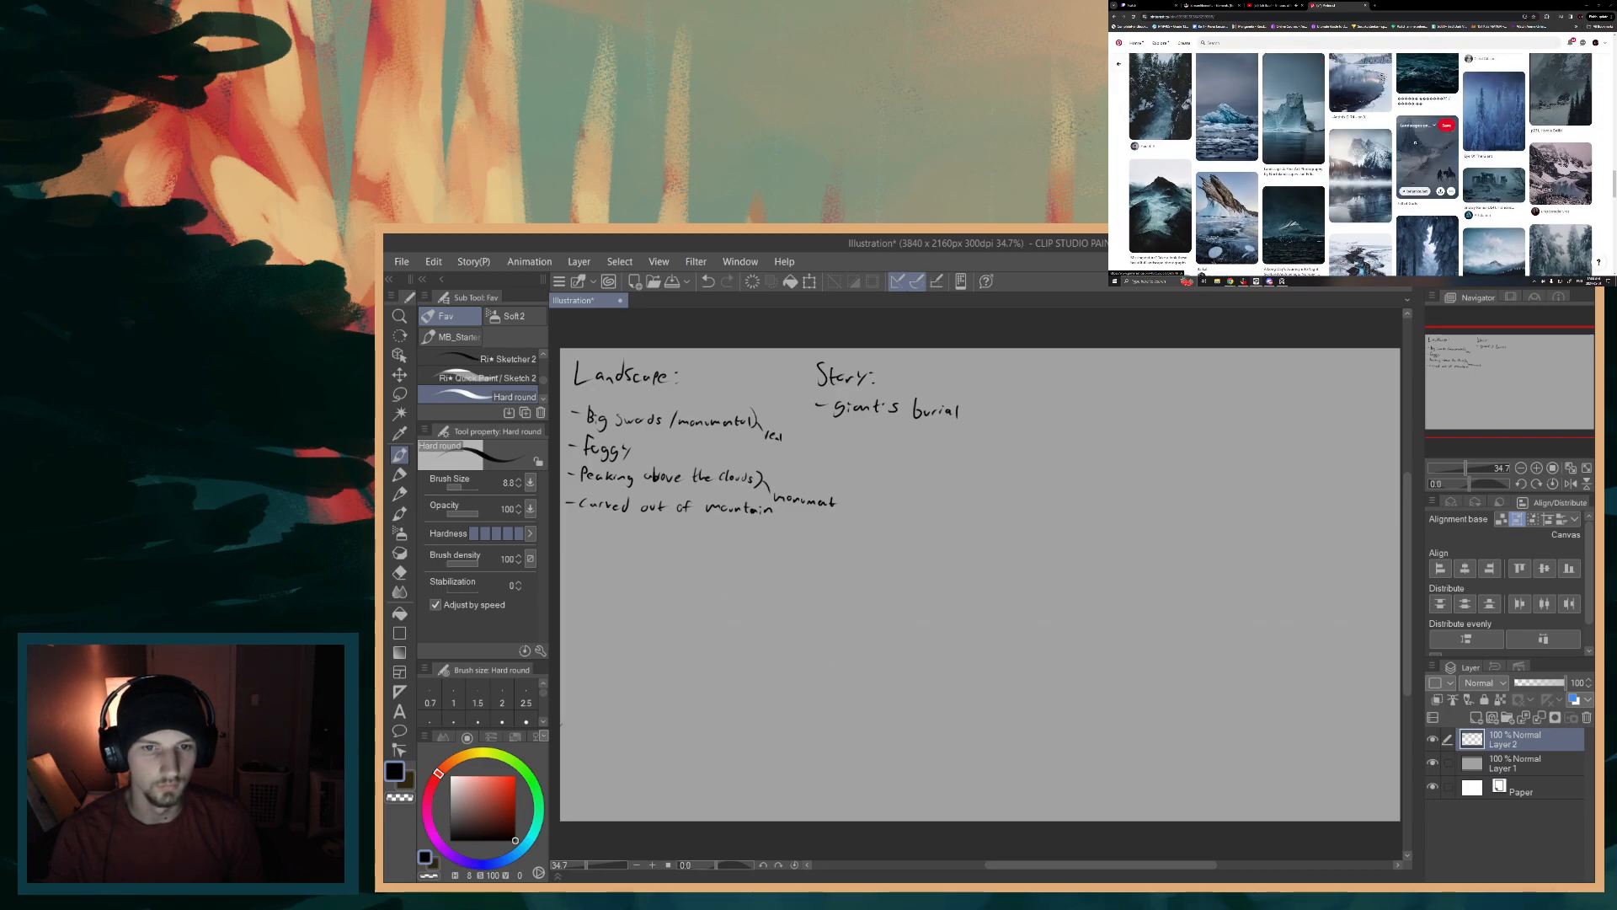
scroll(1417, 129, "down", 3)
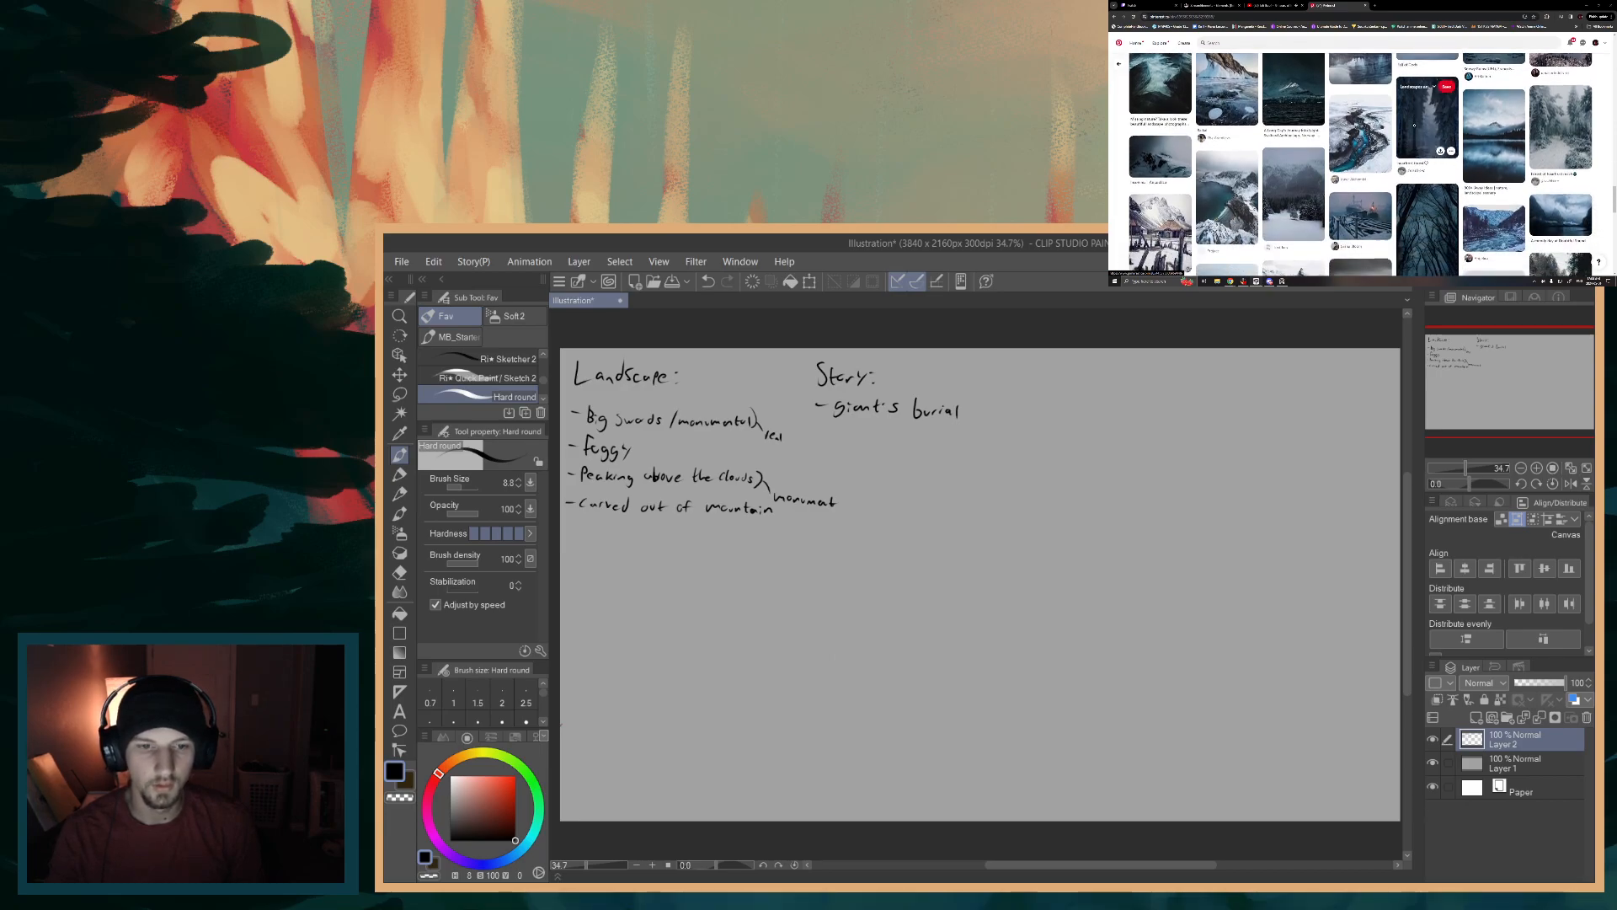
scroll(1412, 124, "down", 4)
scroll(1413, 125, "up", 5)
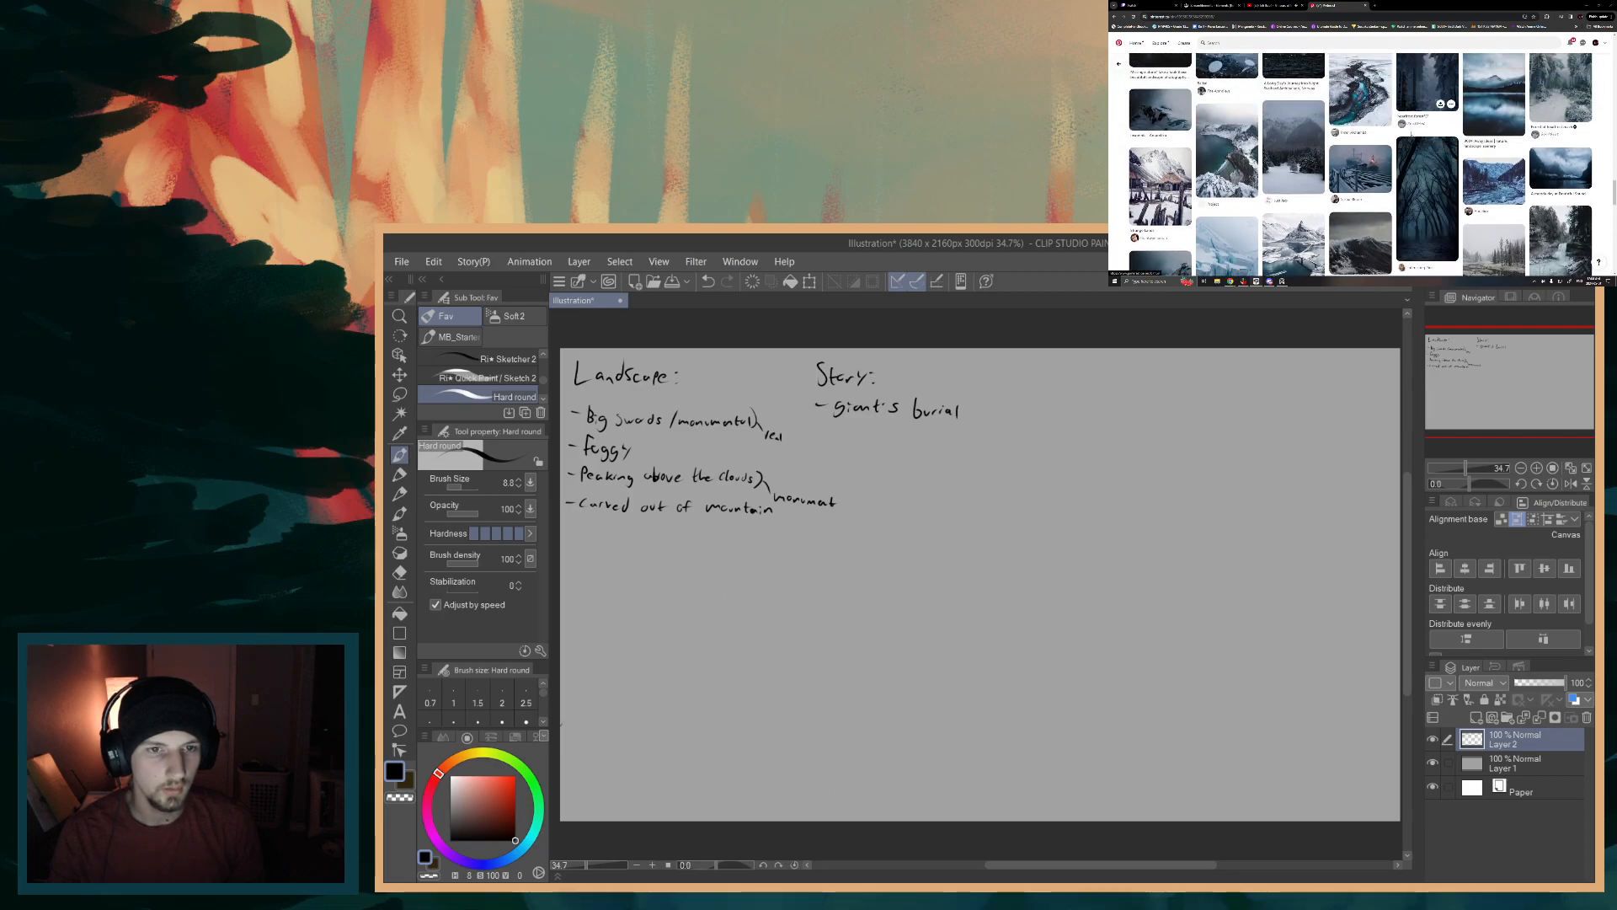
scroll(1408, 133, "down", 1)
scroll(1294, 166, "up", 5)
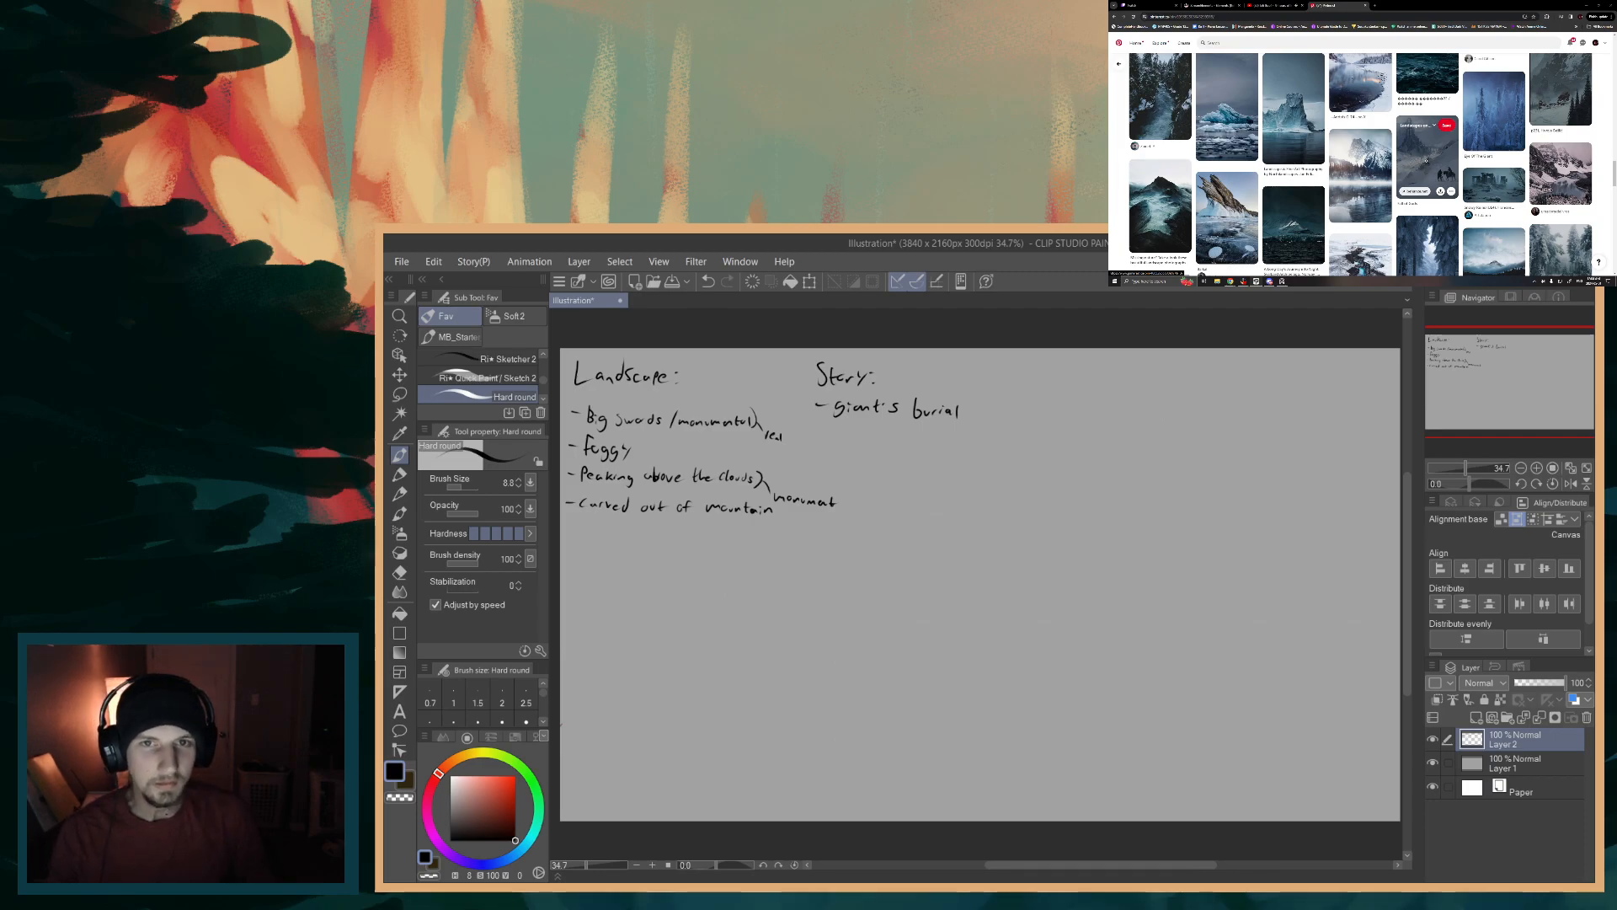
- Open the "Fall of Gods" pin with horse riders in the snow and look over its related fantasy landscape paintings
left_click(1426, 160)
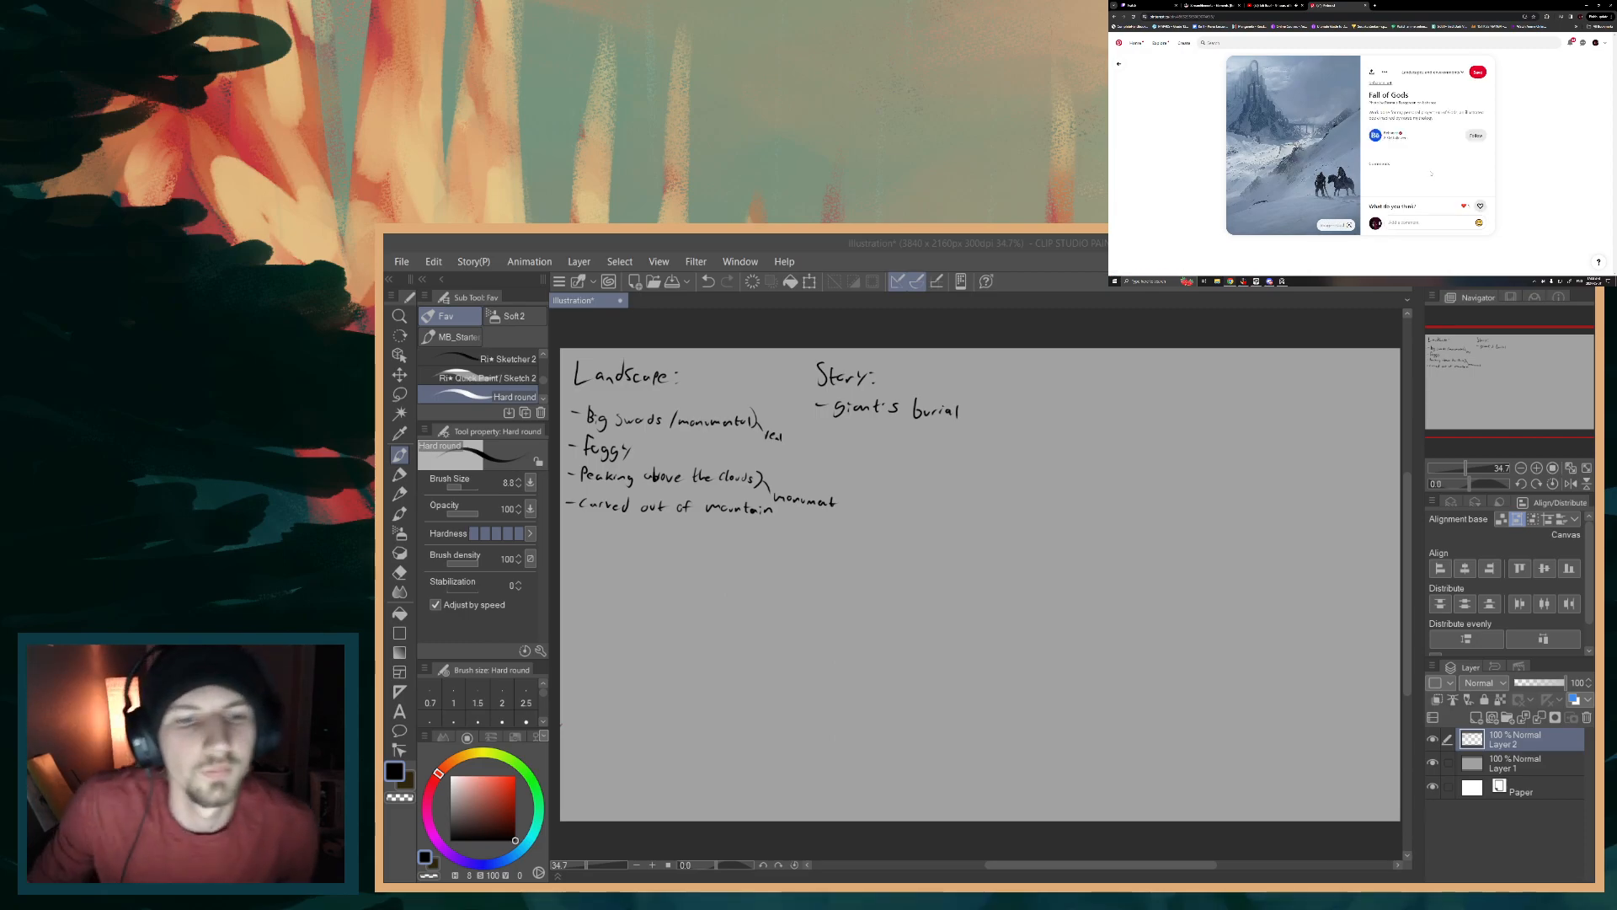
scroll(1321, 160, "down", 8)
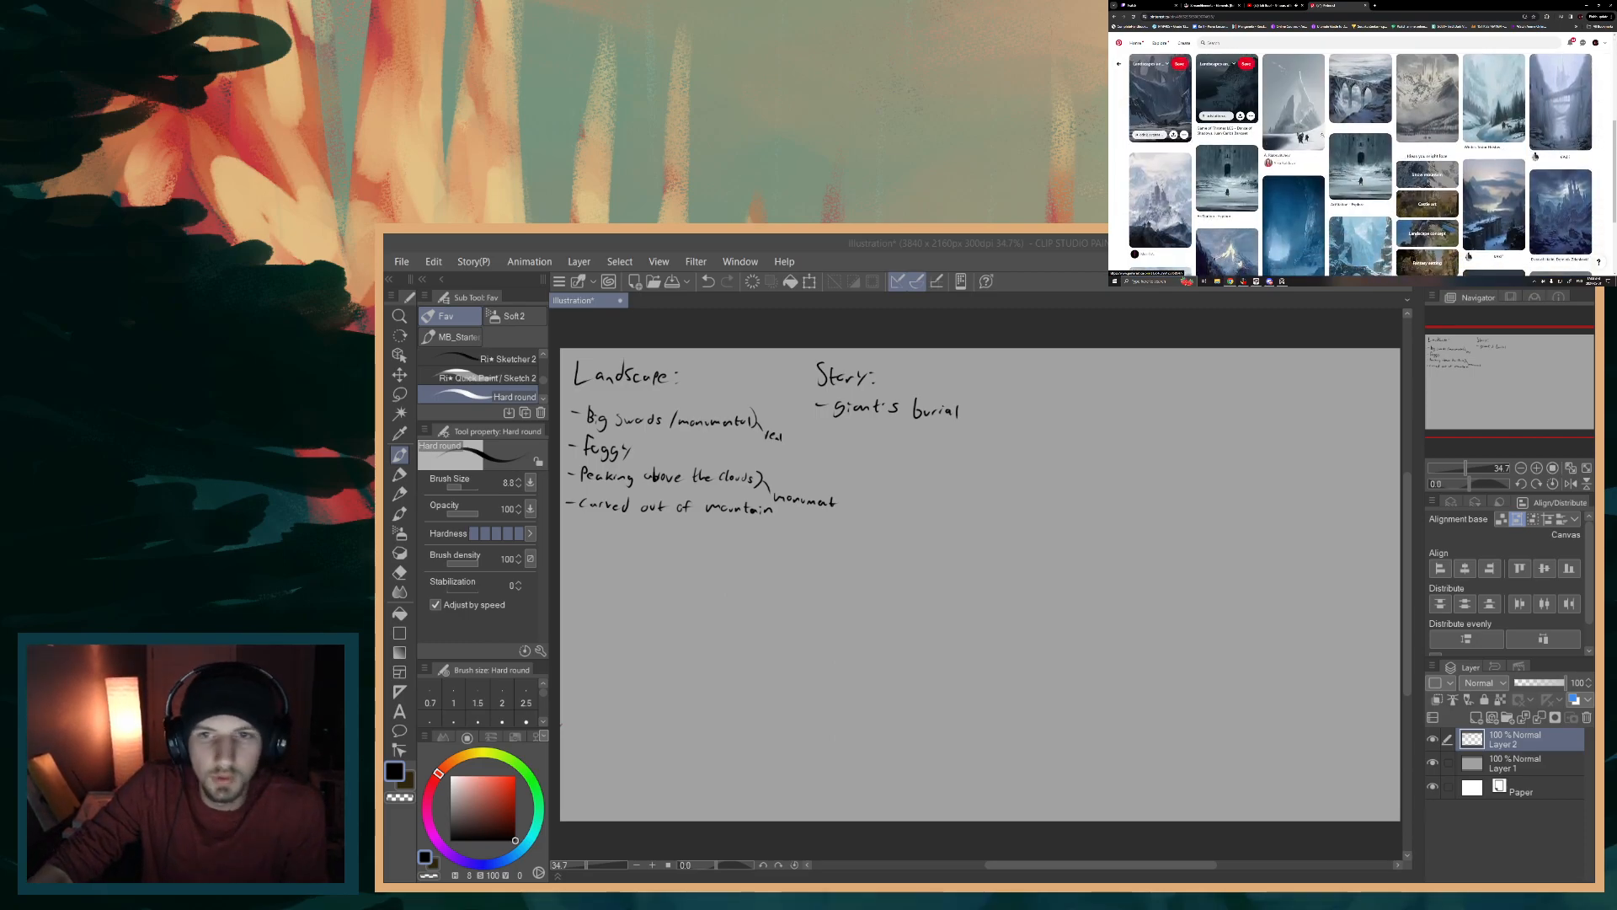
scroll(1360, 160, "down", 2)
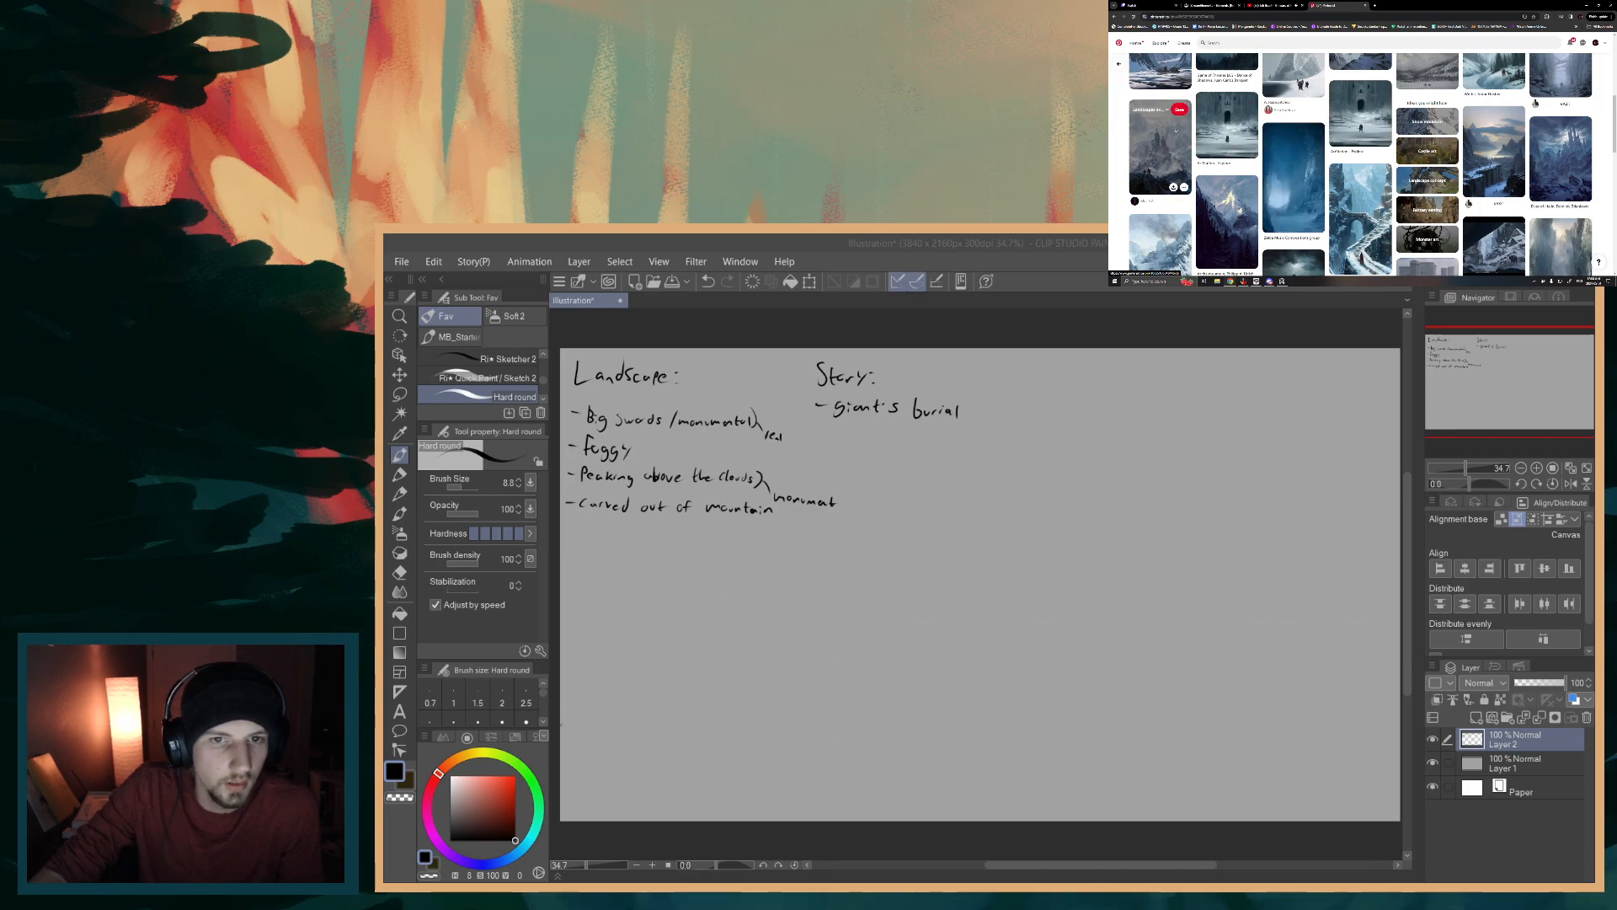
scroll(1227, 168, "down", 2)
scroll(1239, 132, "down", 2)
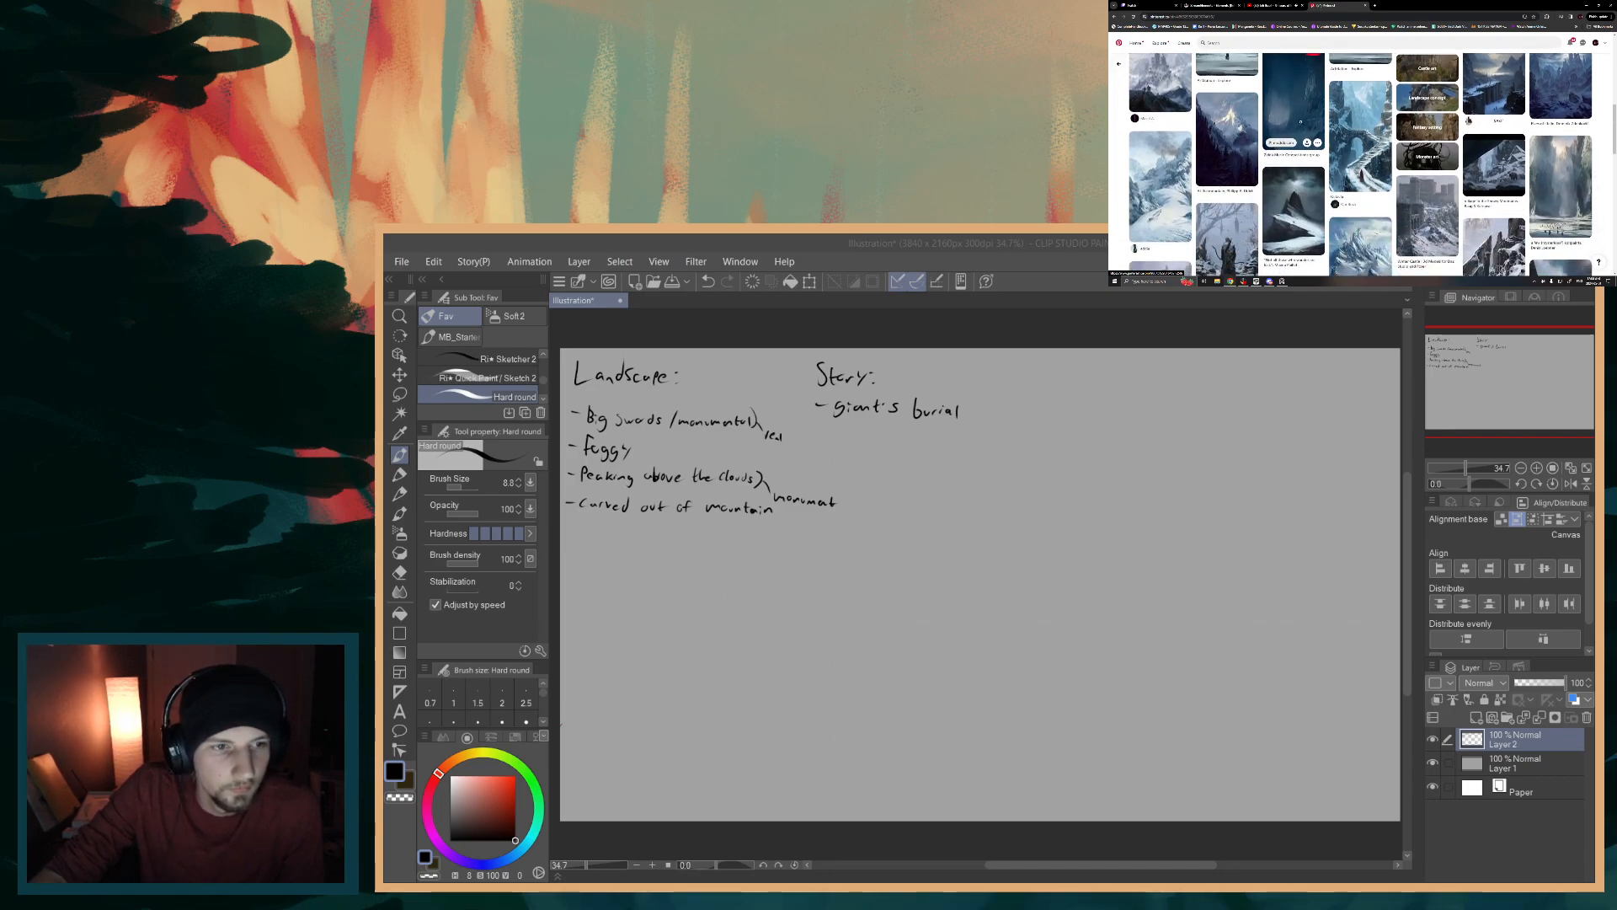
scroll(1238, 132, "down", 2)
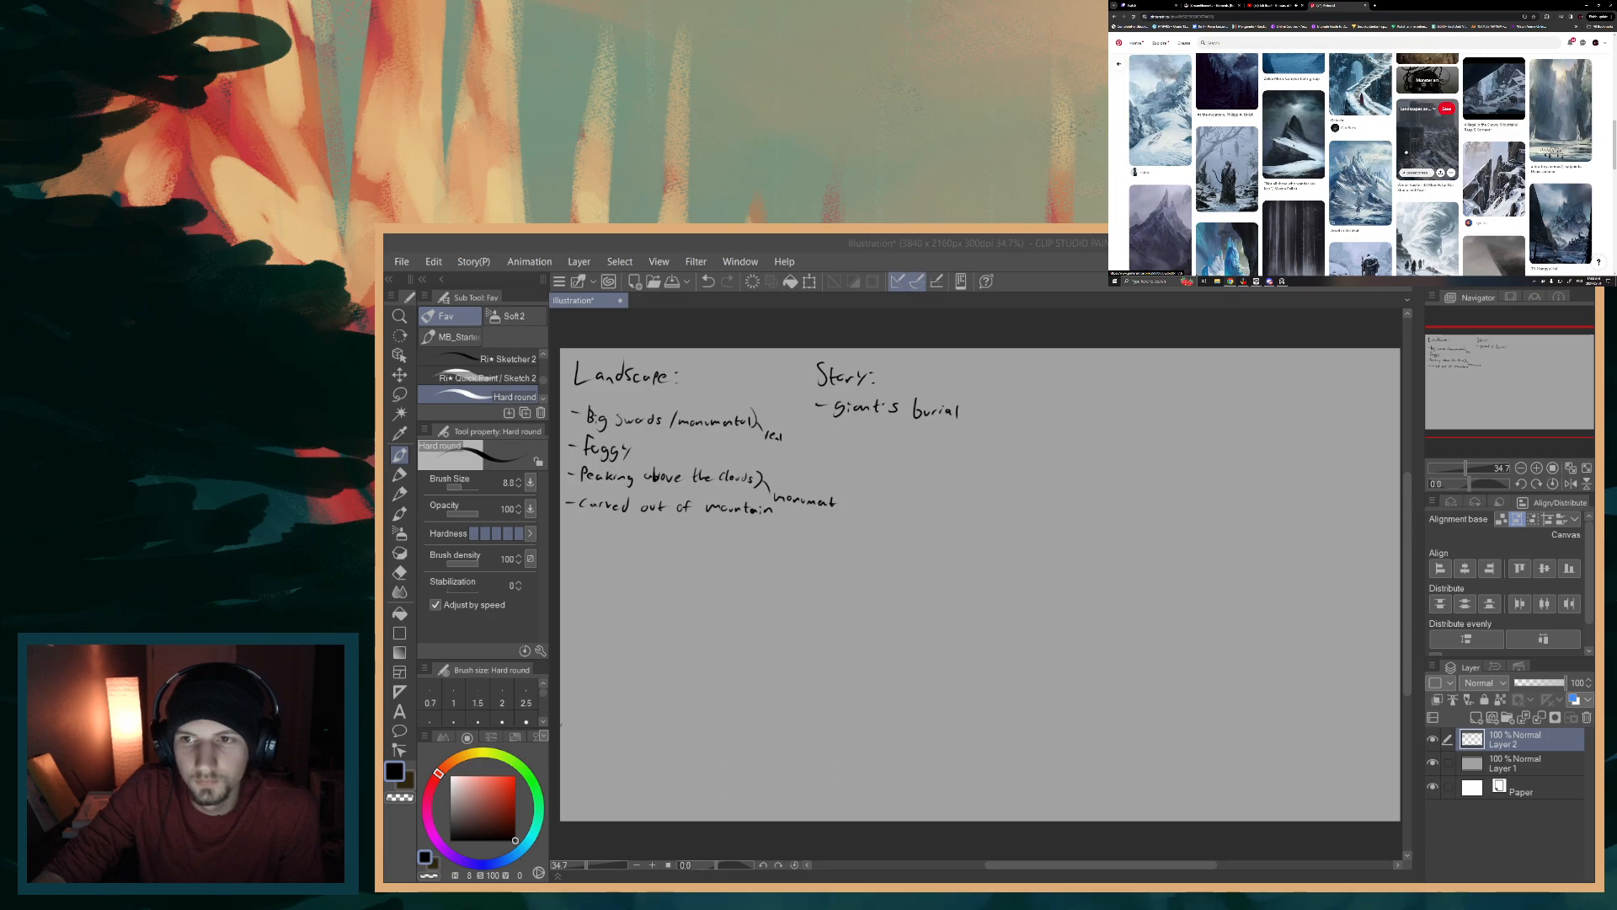
scroll(1407, 153, "down", 1)
scroll(1555, 135, "up", 2)
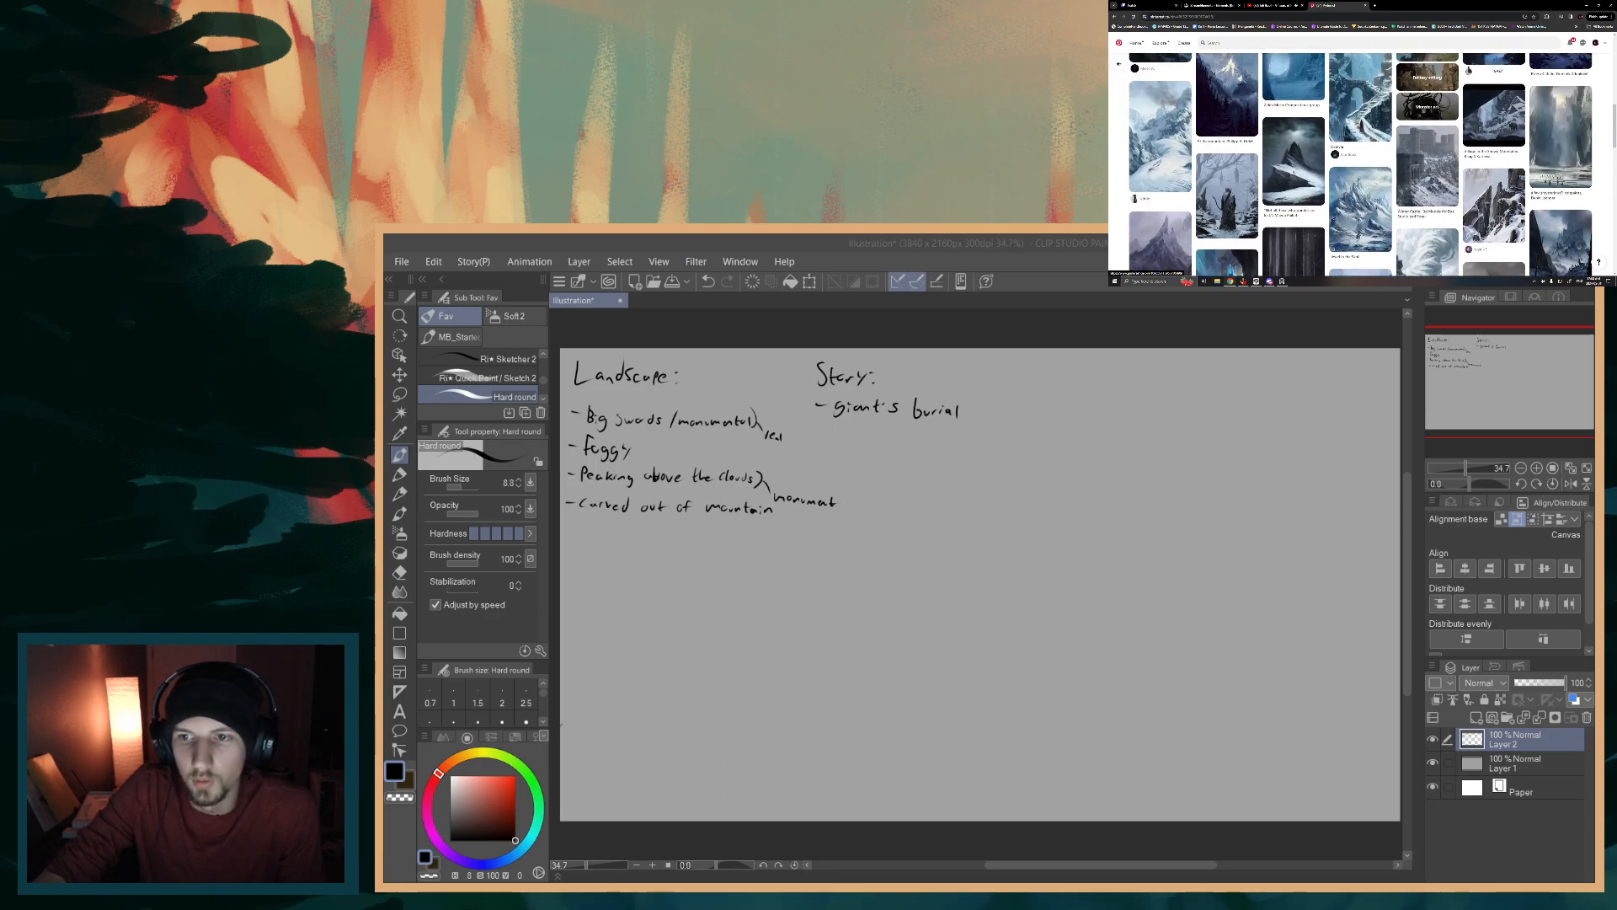
- Open the spitpaint pin of towering cliffs above tiny figures and examine the painting
left_click(1555, 137)
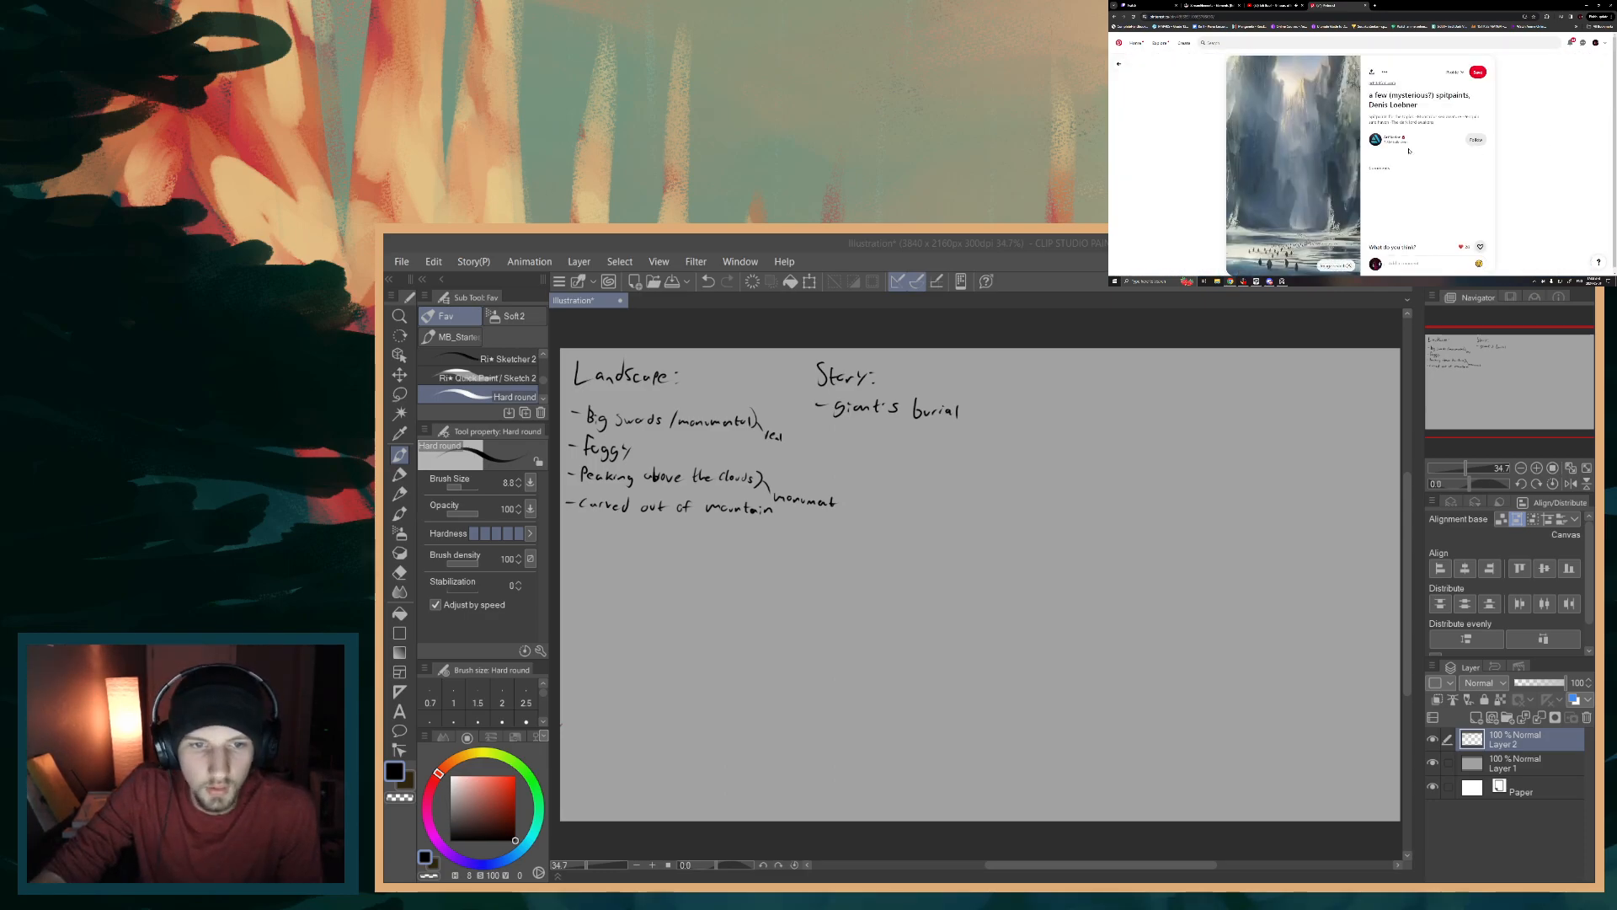
scroll(1319, 145, "down", 1)
scroll(1318, 145, "up", 1)
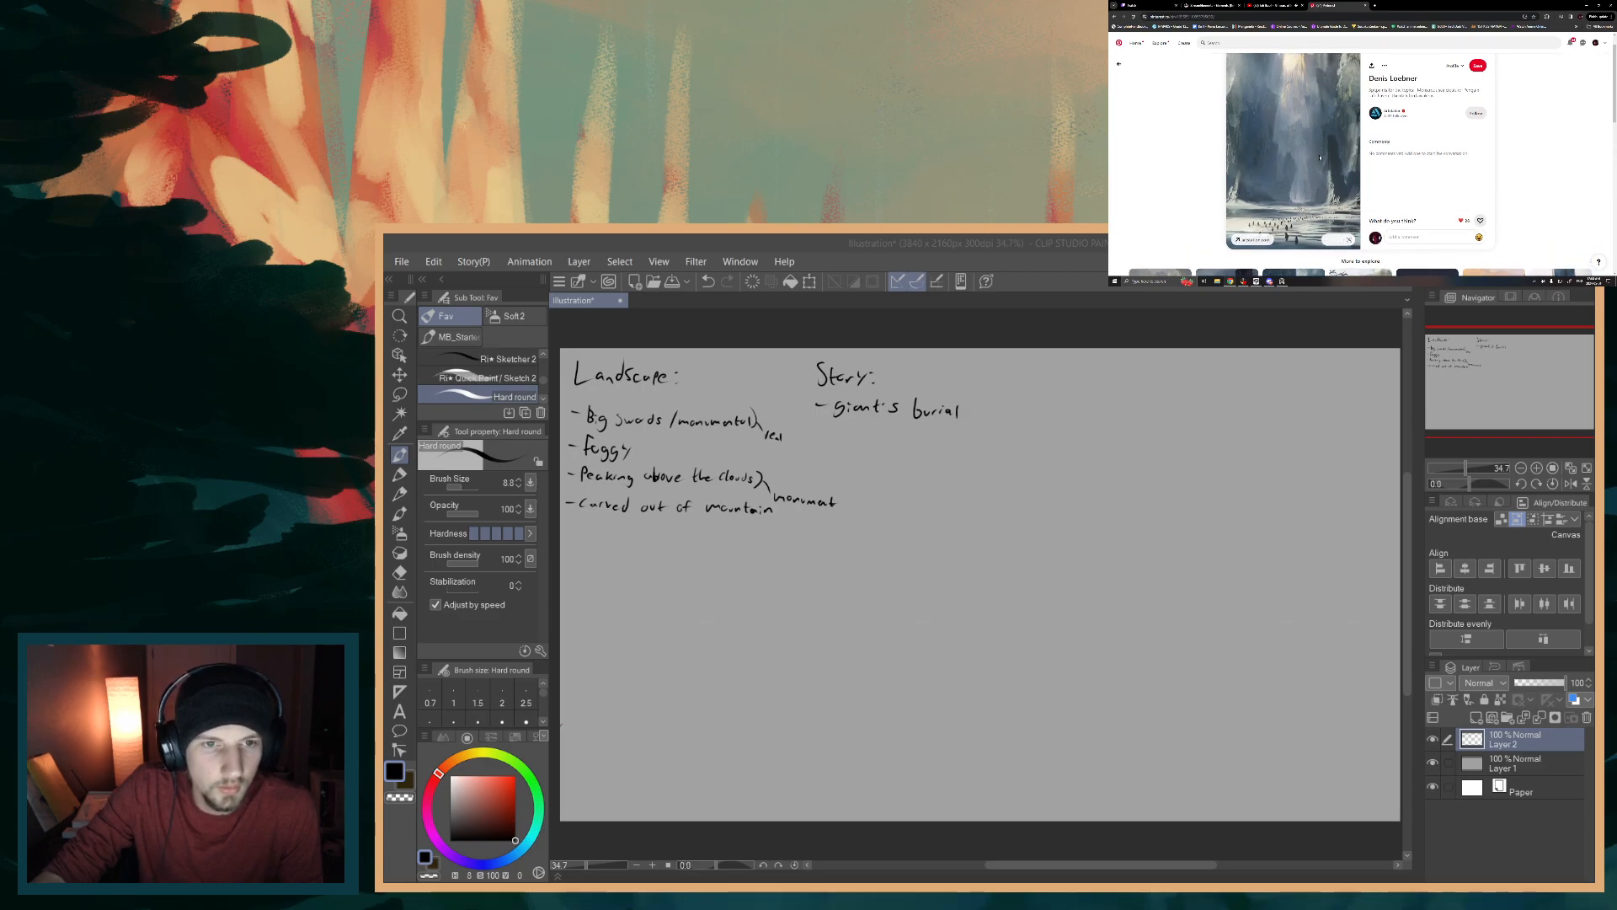
- Look over the pins related to the spitpaint of towering cliffs and re-examine the painting
scroll(1319, 157, "up", 1)
scroll(1312, 140, "down", 1)
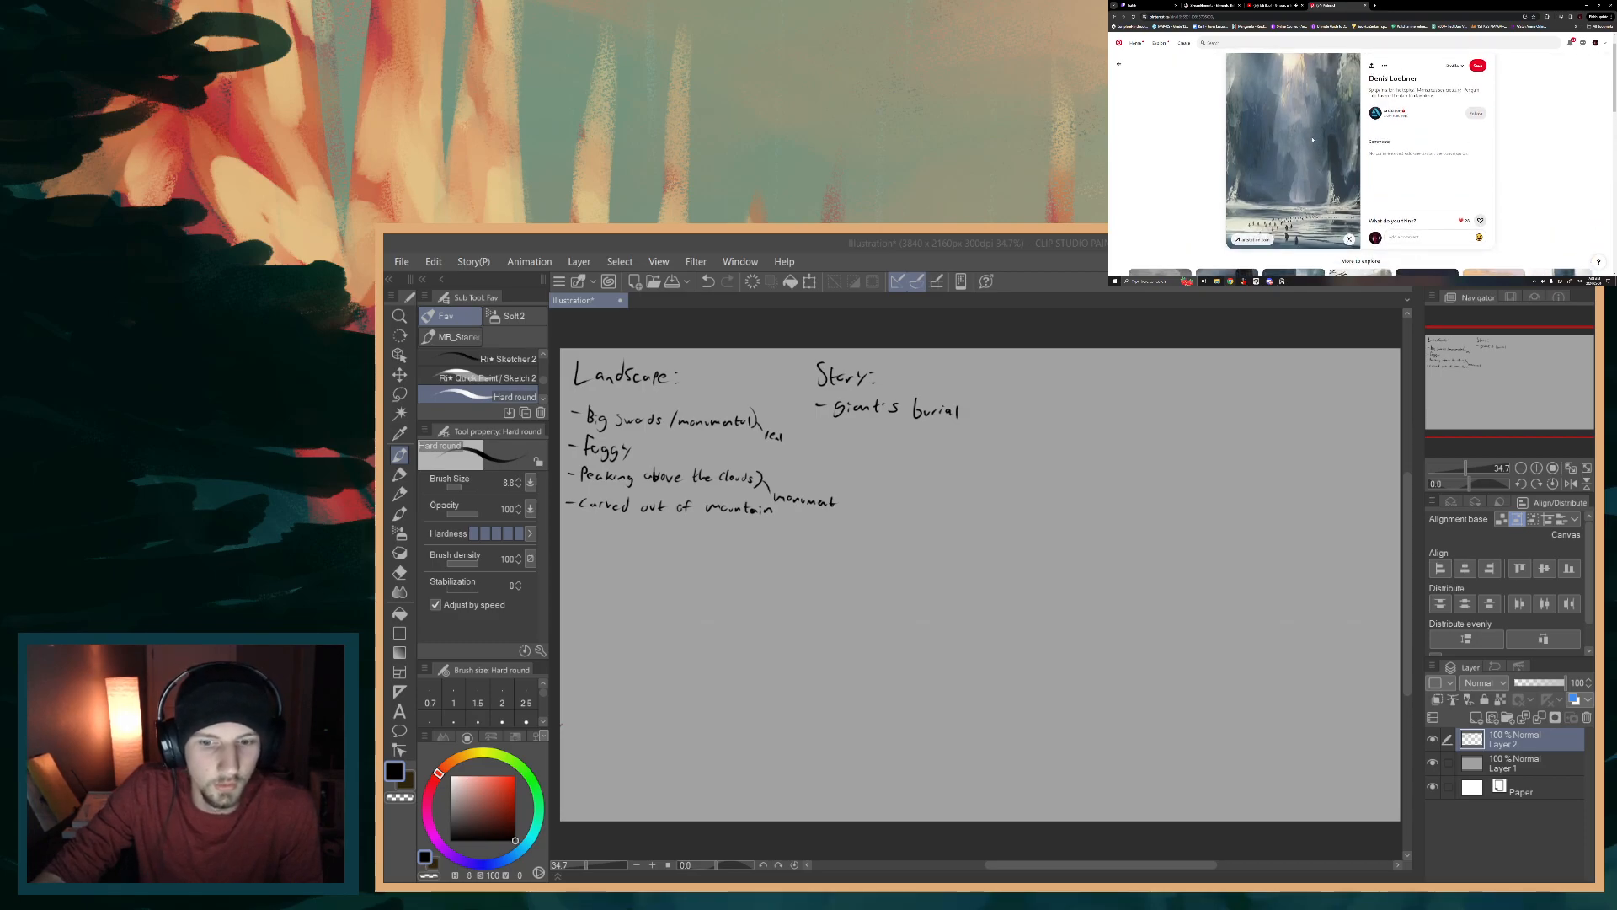
scroll(1312, 139, "down", 5)
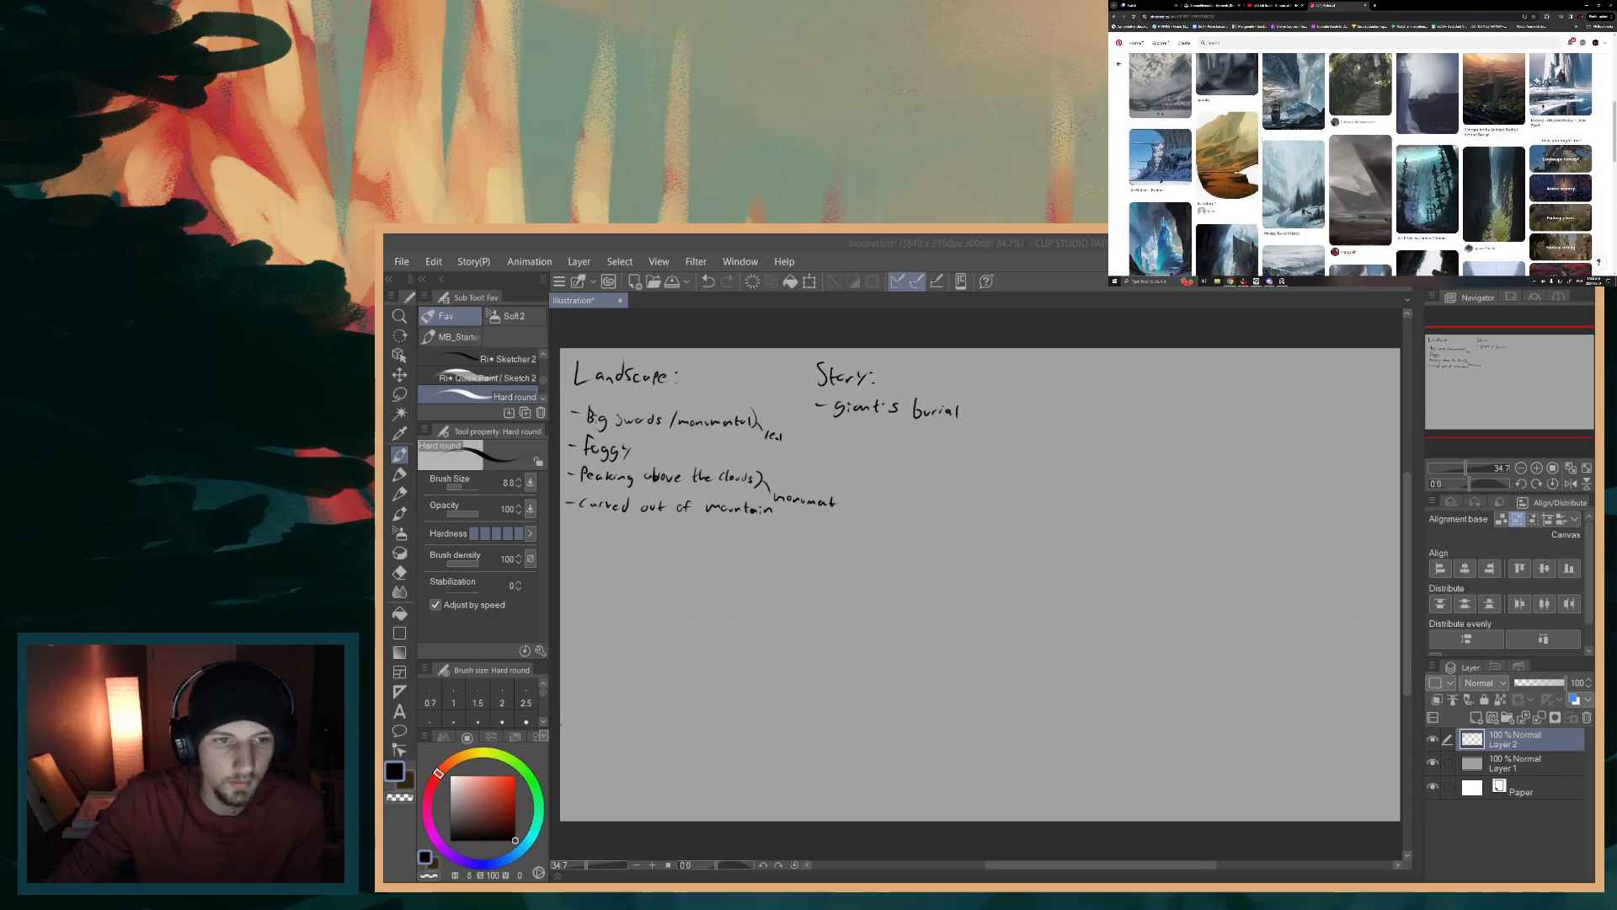
scroll(1268, 142, "up", 3)
scroll(1267, 141, "up", 3)
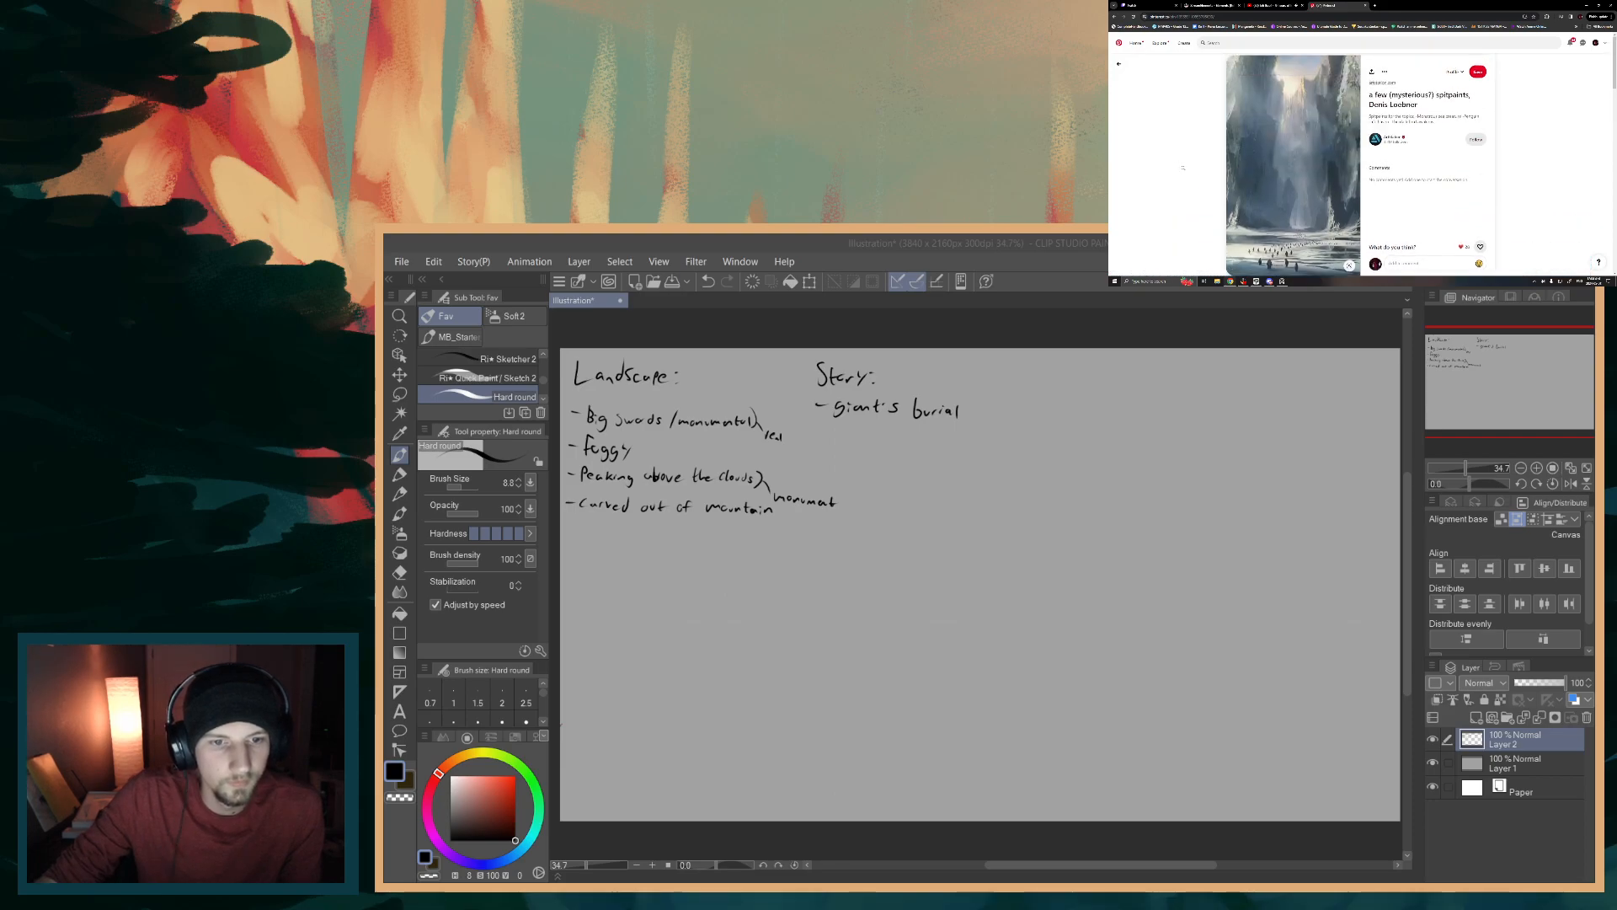
left_click_drag(1273, 154, 1555, 183)
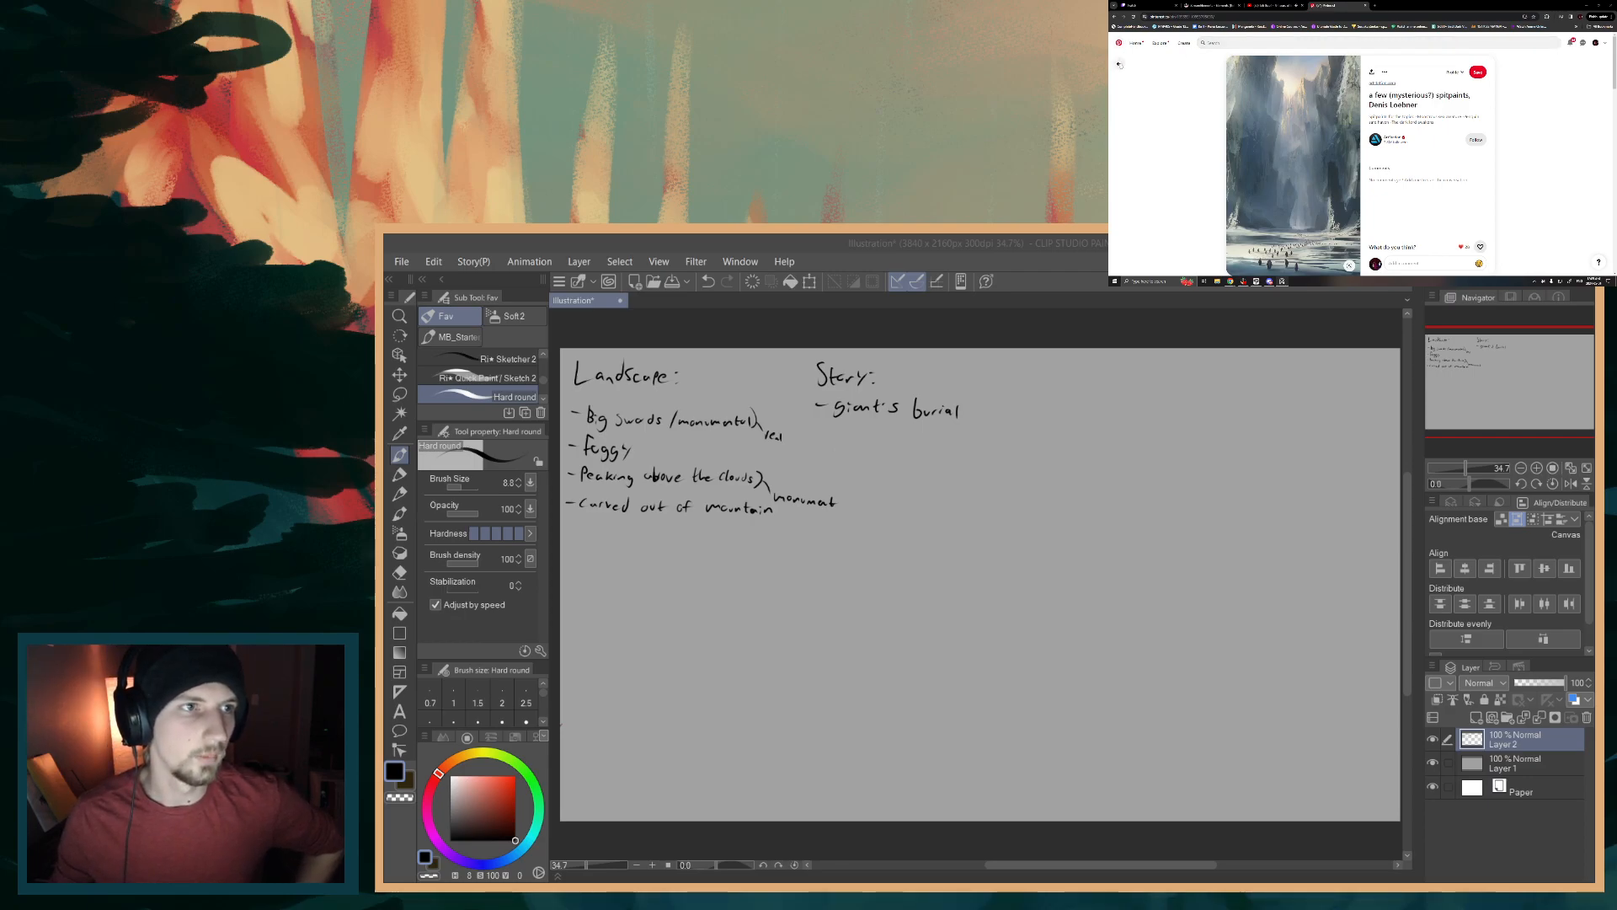
- Leave the cliff painting pin and search Pinterest for "snow"
left_click(1119, 64)
left_click(1232, 43)
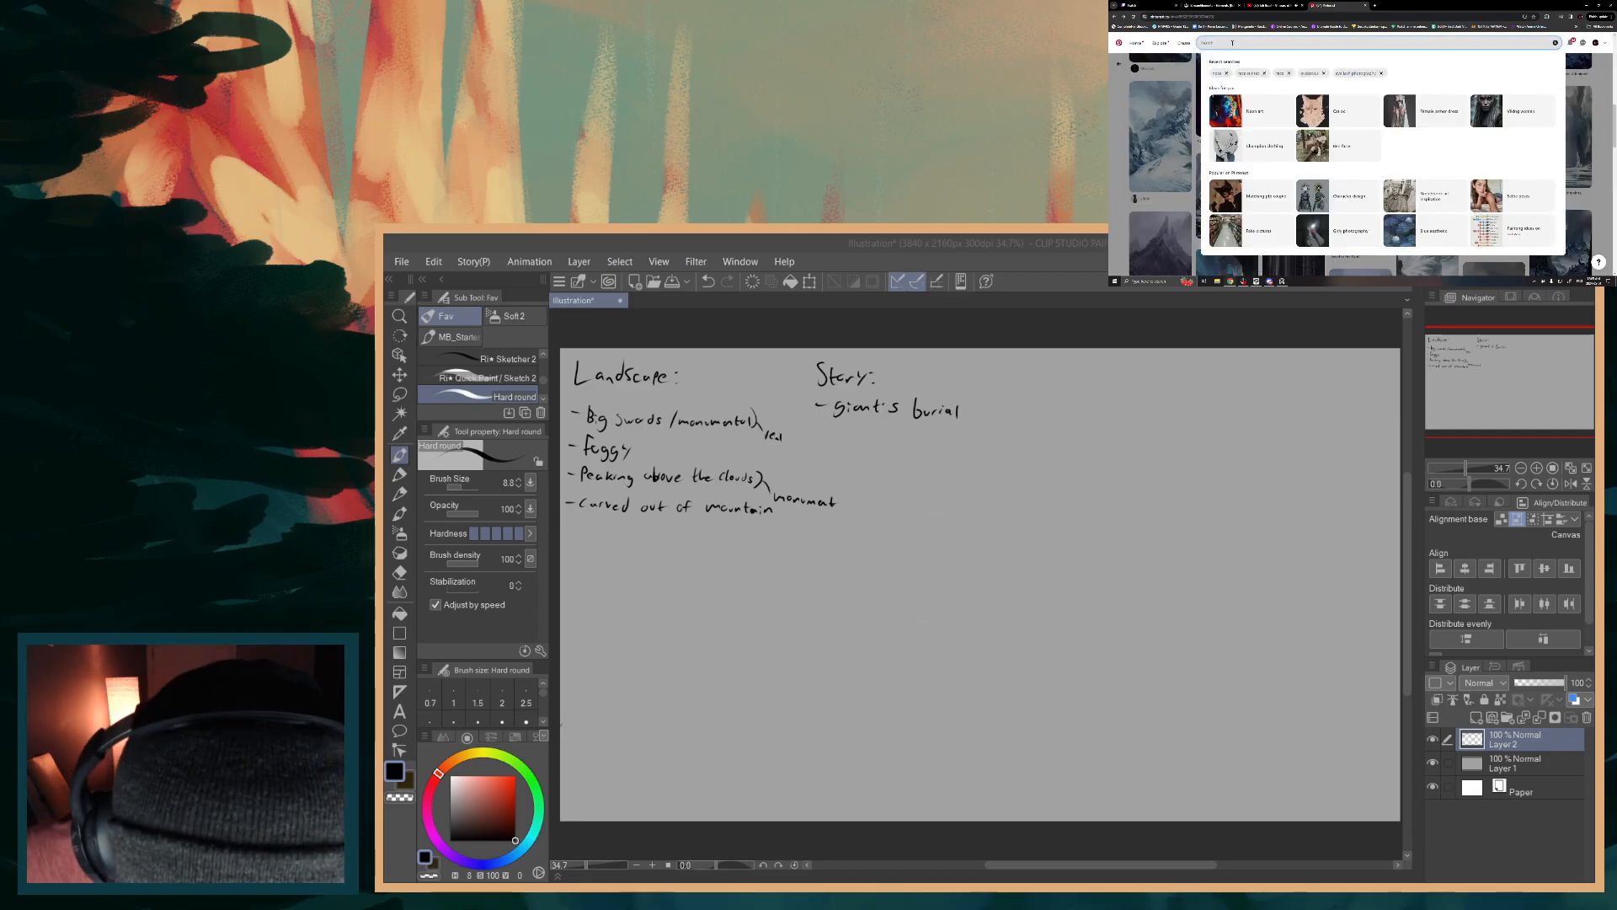
type("snow")
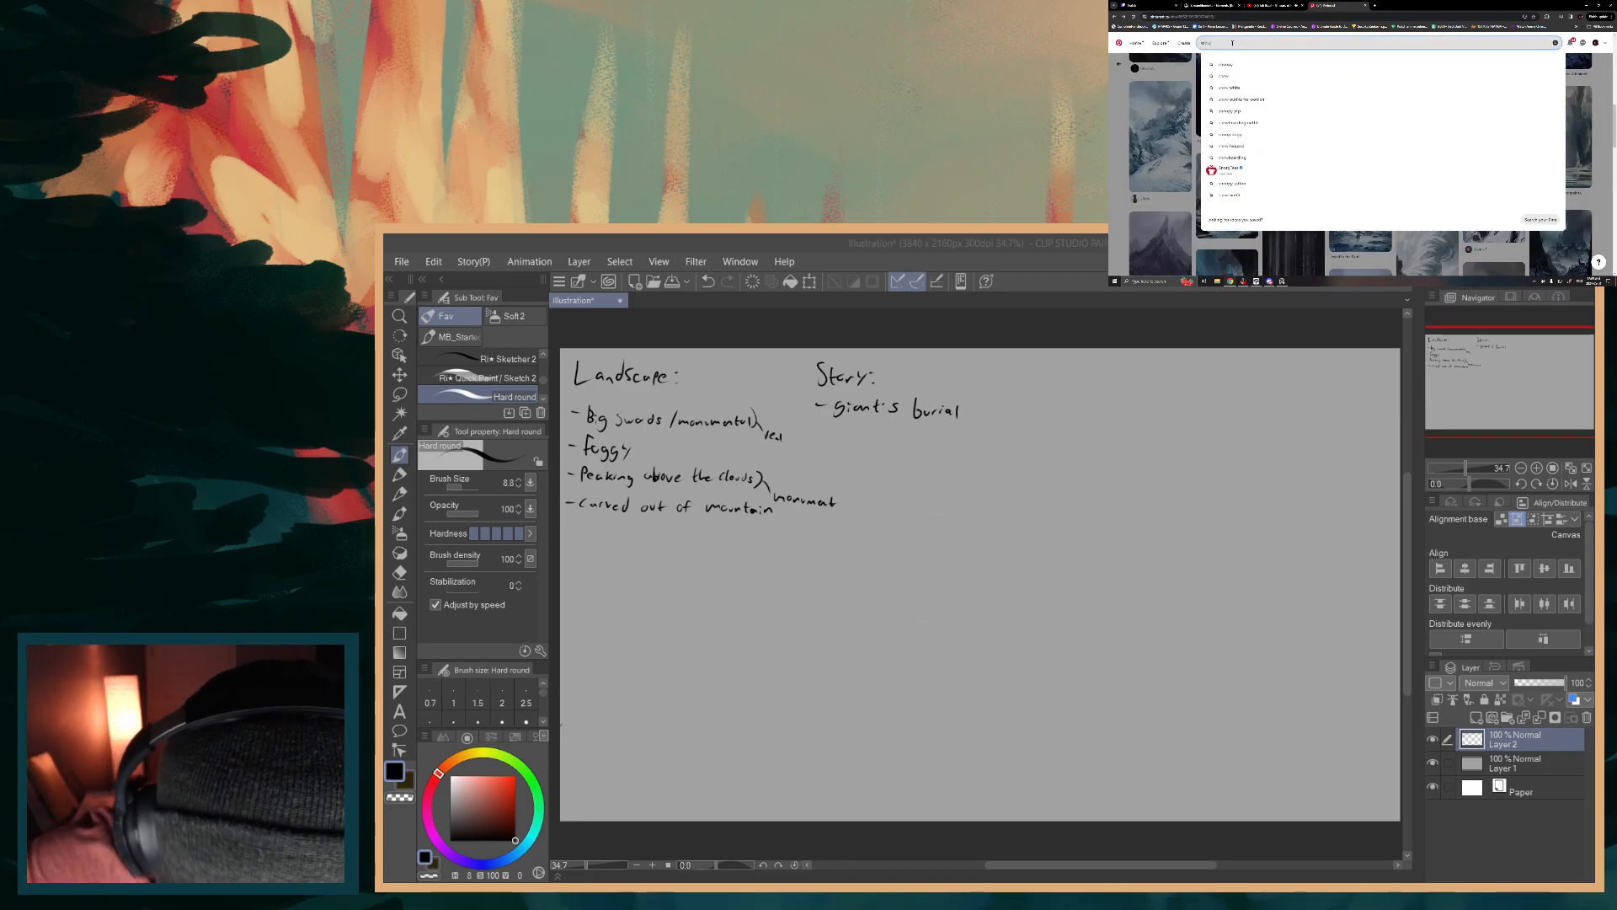
key("Return")
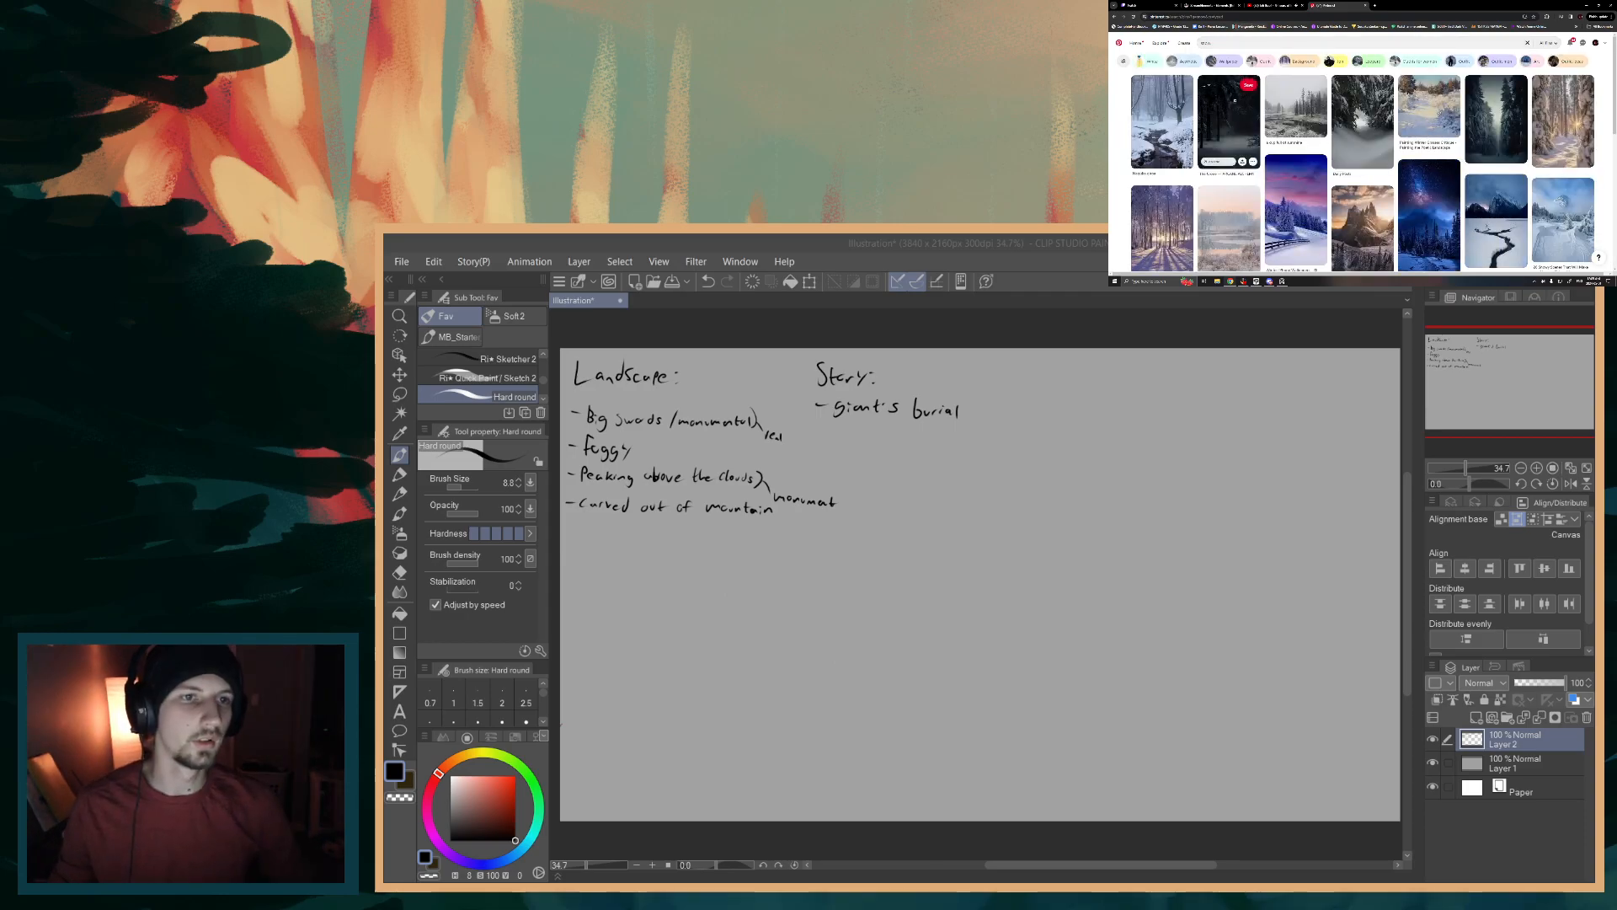
- Look through the snow results for open wintry landscapes and open the "Sun Dog" pin of a snowfield under a haloed sun
scroll(1523, 113, "down", 4)
scroll(1411, 135, "down", 2)
scroll(1291, 117, "down", 4)
scroll(1314, 135, "down", 3)
scroll(1376, 152, "down", 2)
scroll(1441, 145, "down", 5)
scroll(1458, 136, "down", 3)
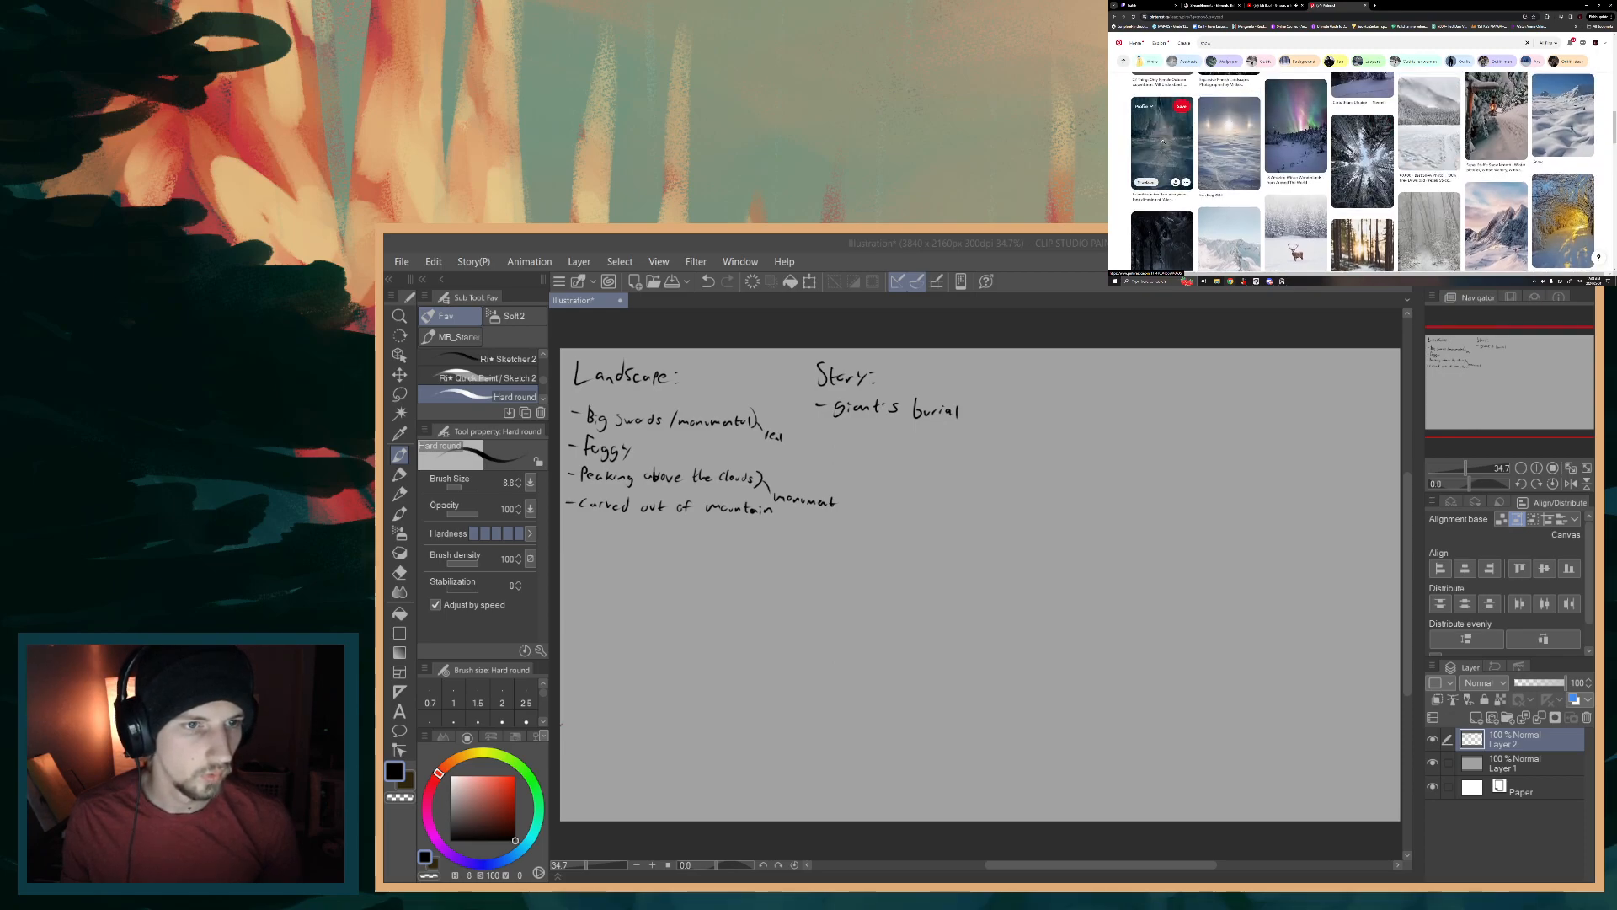
left_click(1228, 142)
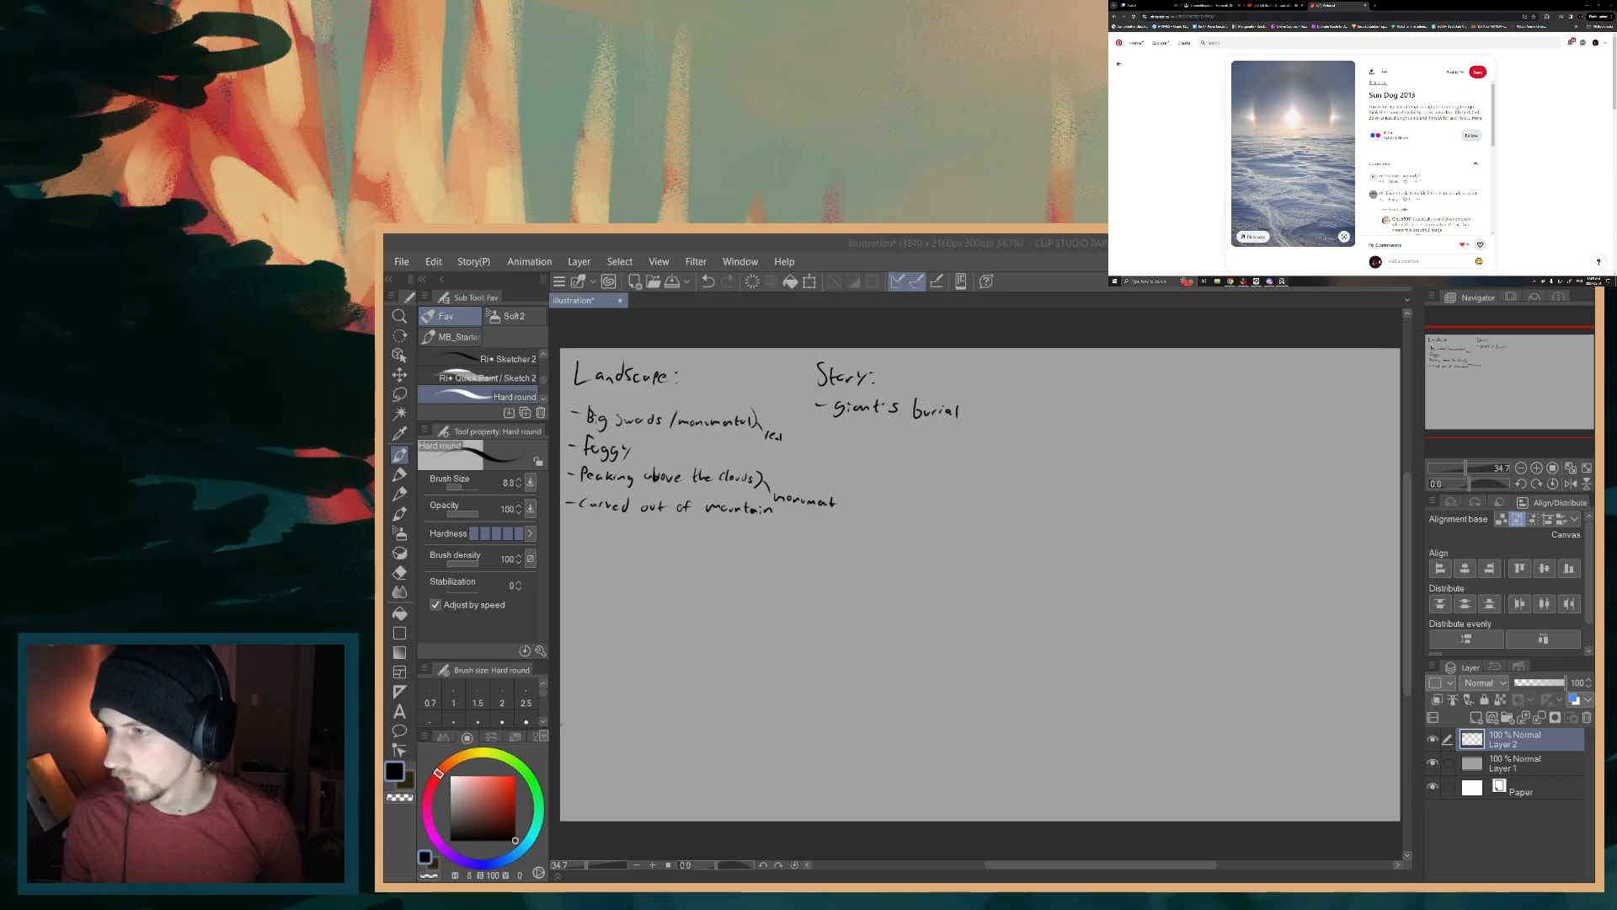
- Look over the related pins of sun halos and icy plains, and return to the Sun Dog photo
scroll(1253, 165, "down", 1)
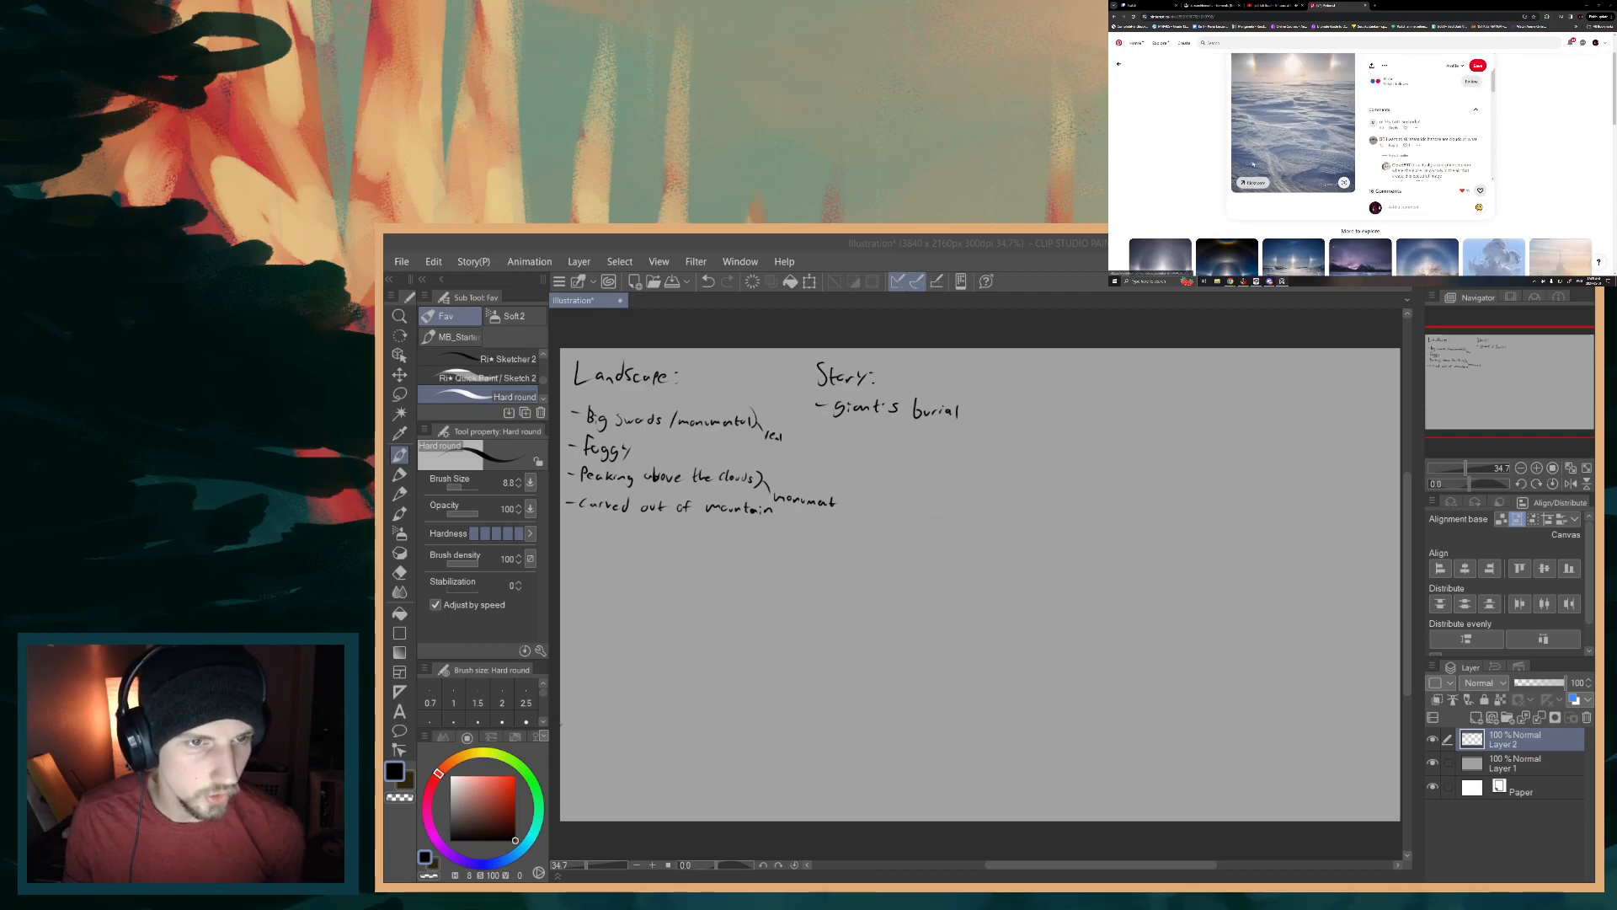
scroll(1210, 150, "down", 1)
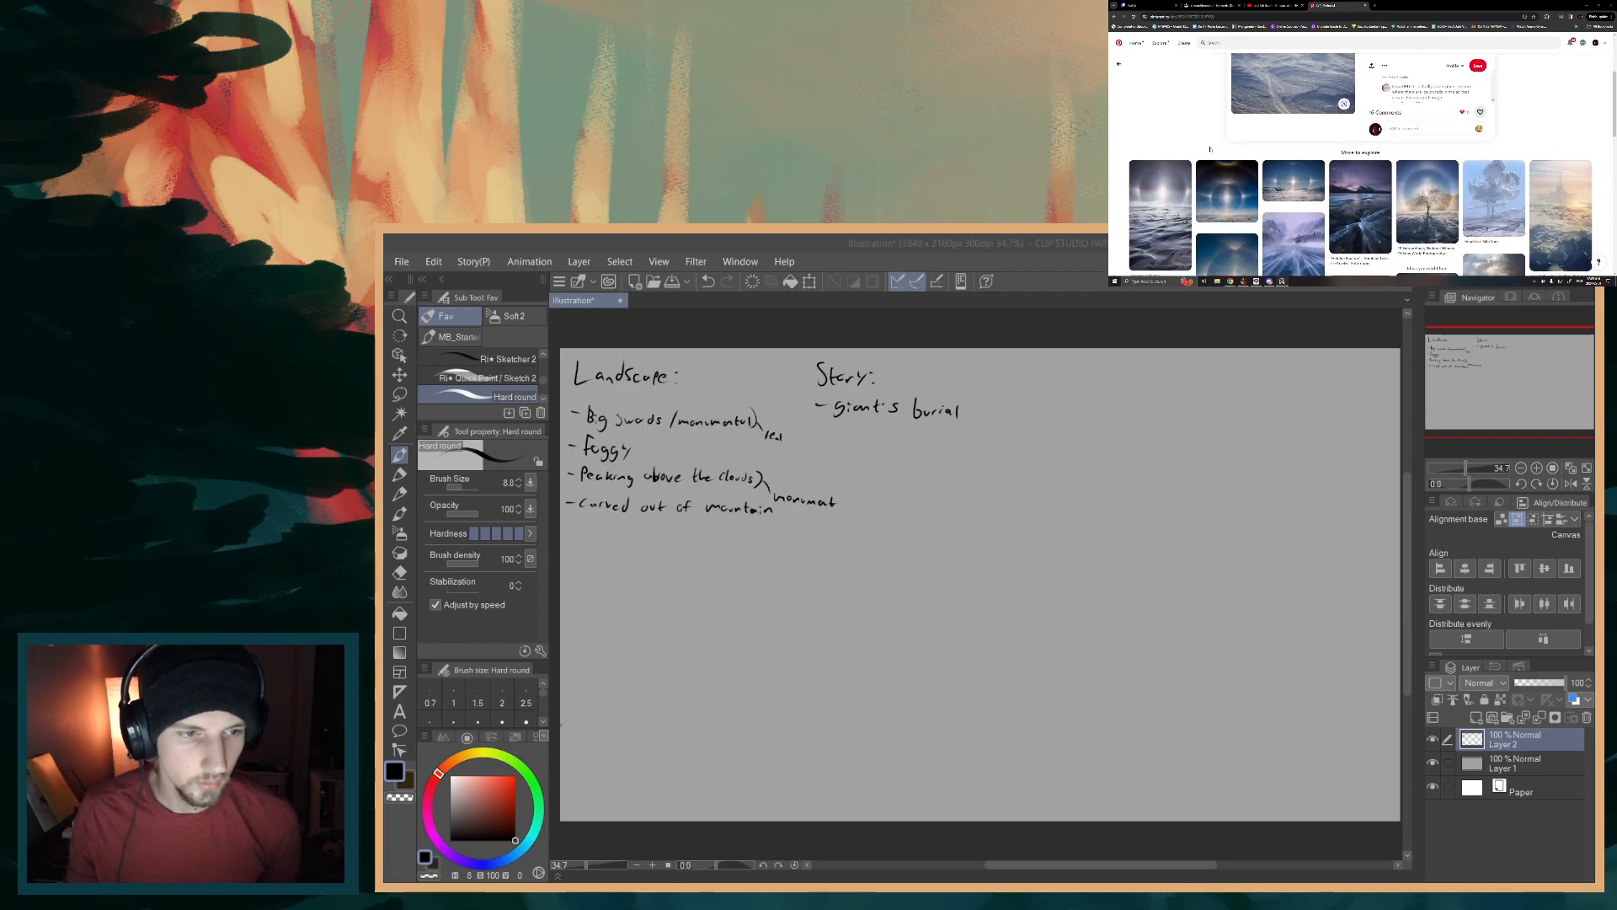
scroll(1210, 148, "down", 1)
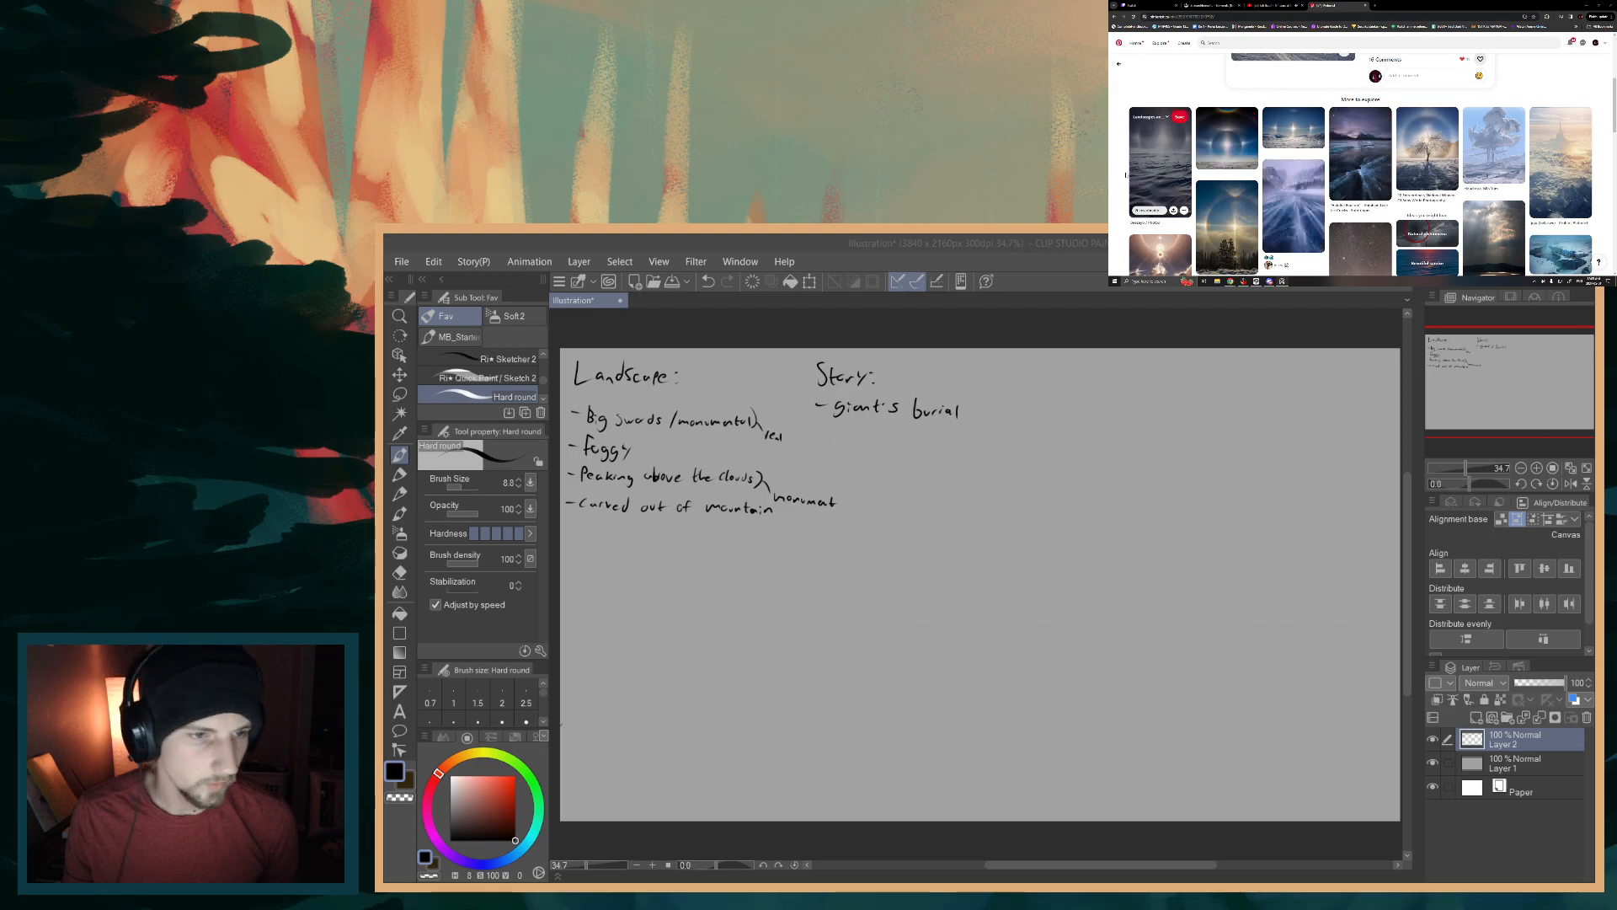
scroll(1145, 177, "up", 1)
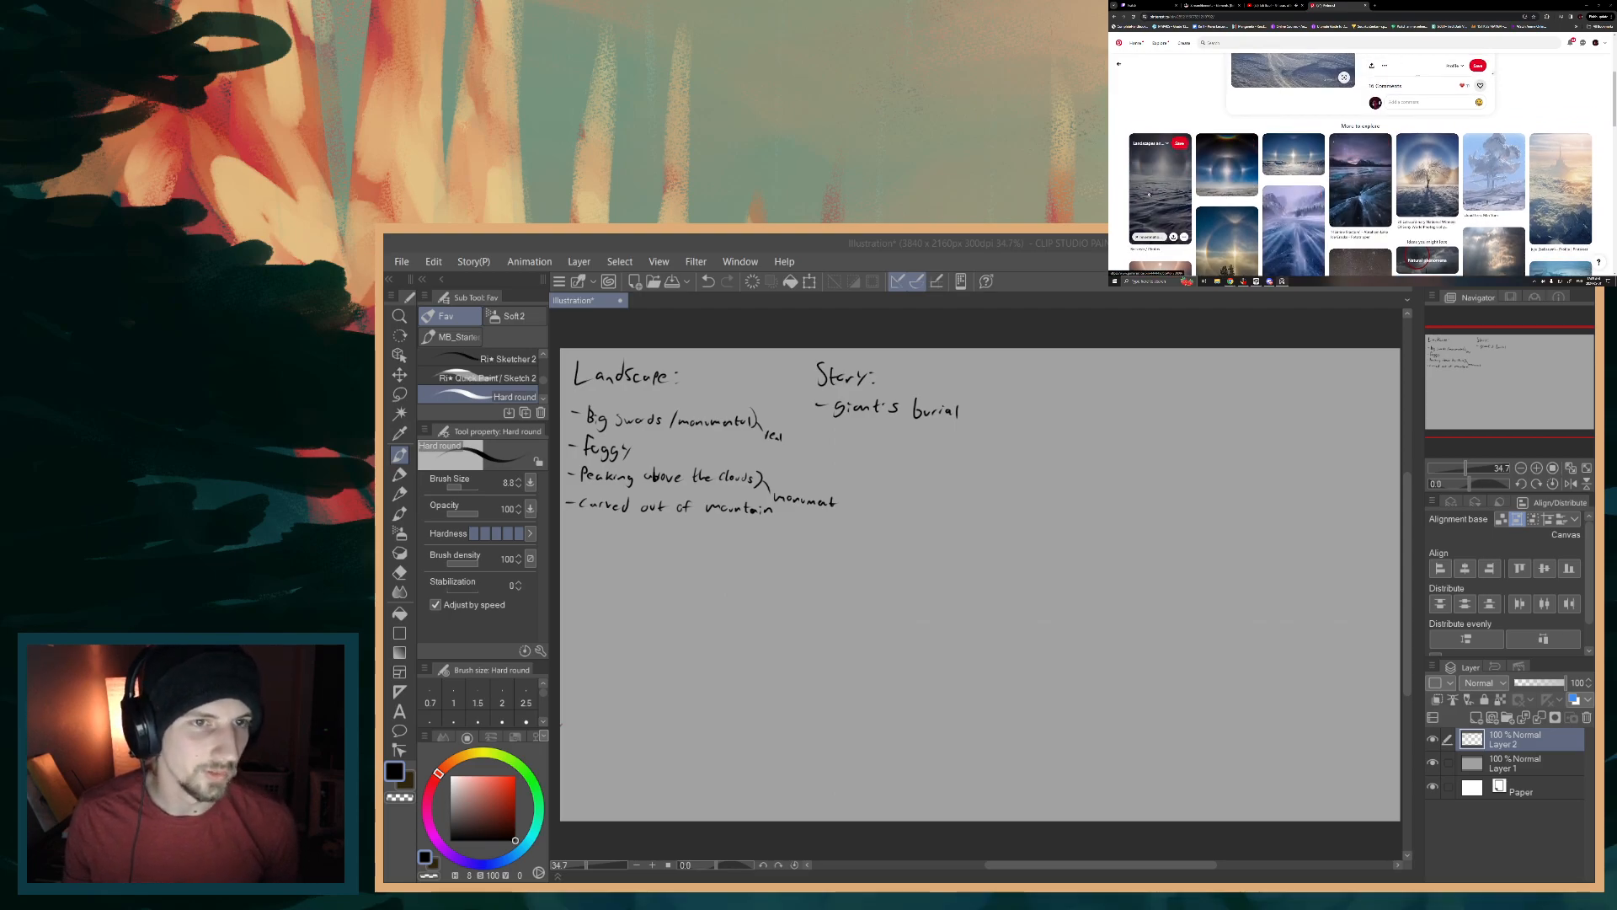
scroll(1258, 168, "up", 1)
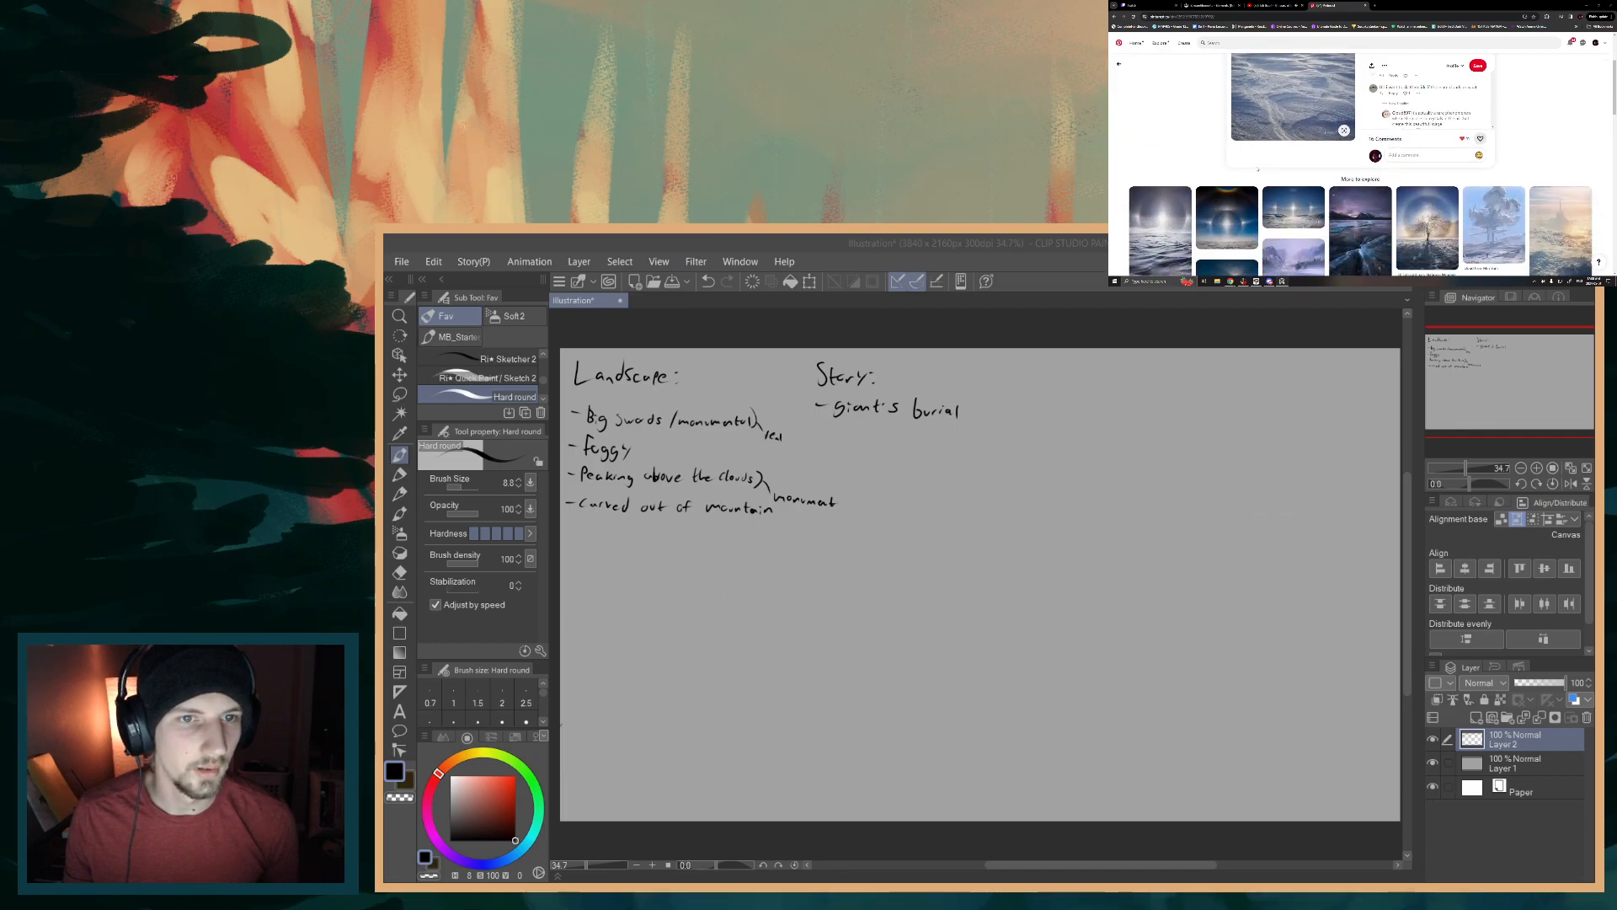
scroll(1257, 169, "down", 5)
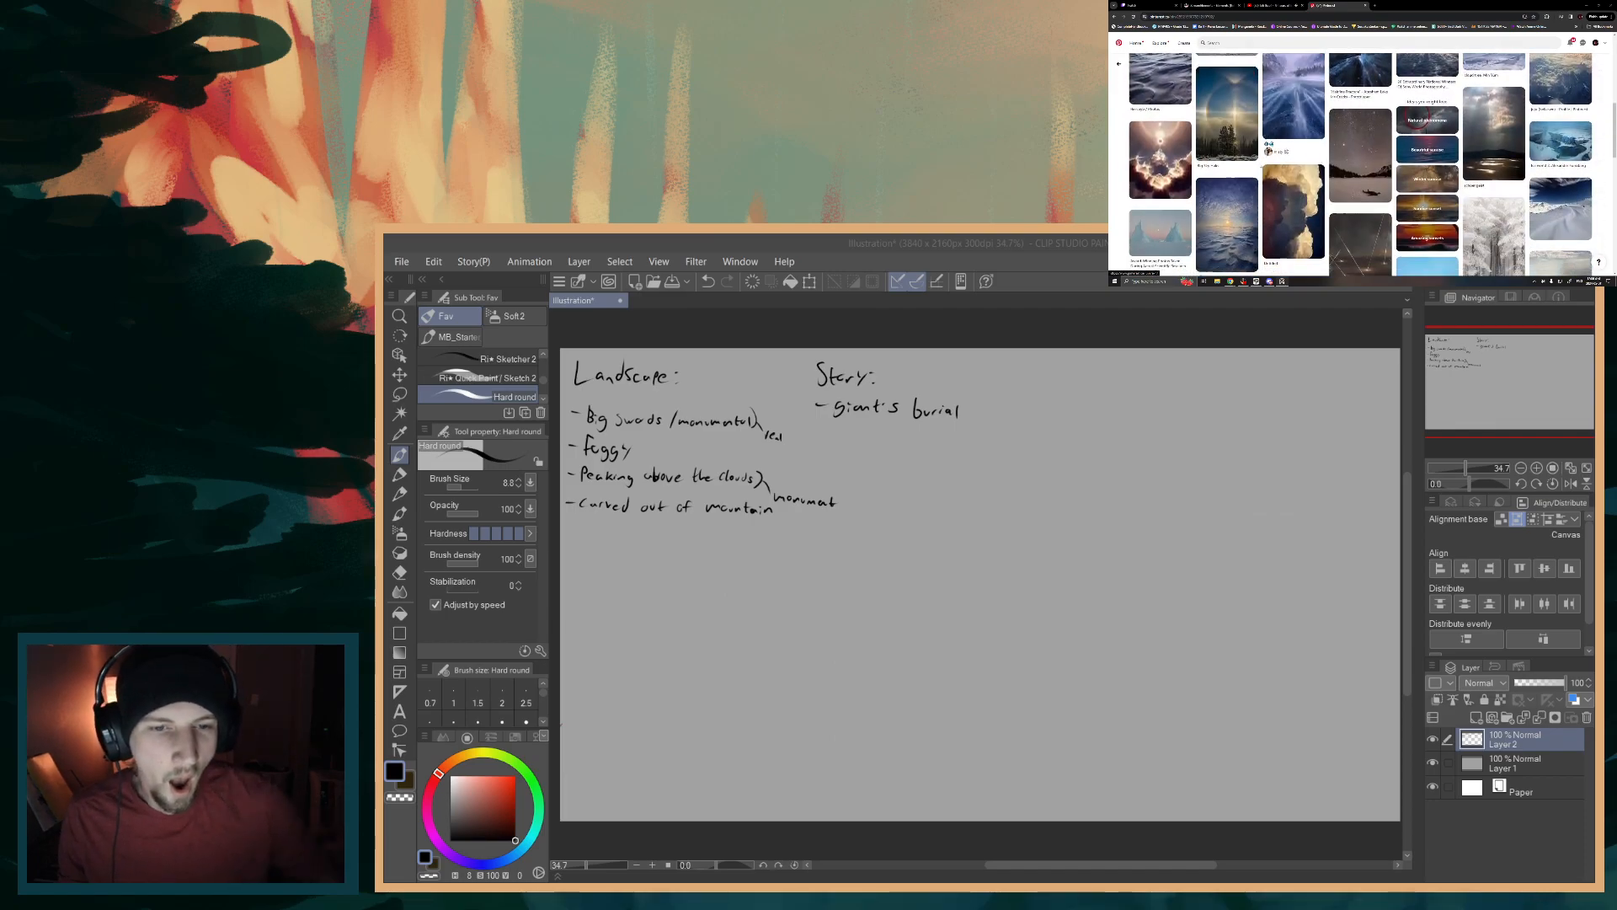
scroll(1258, 169, "down", 1)
scroll(1263, 162, "up", 6)
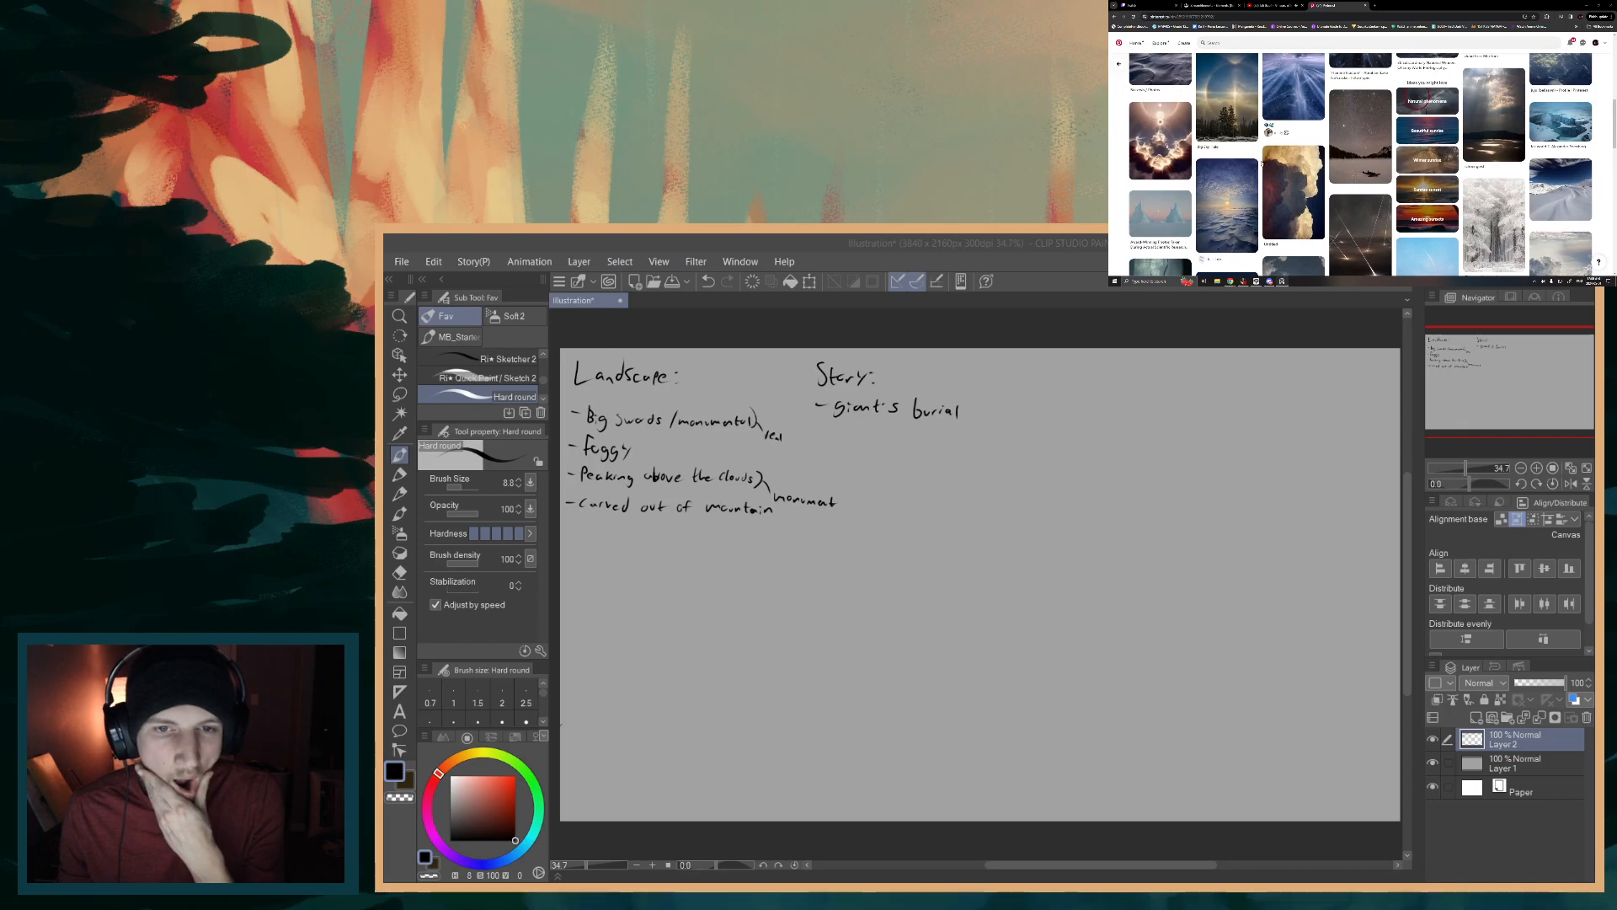
scroll(1267, 155, "up", 3)
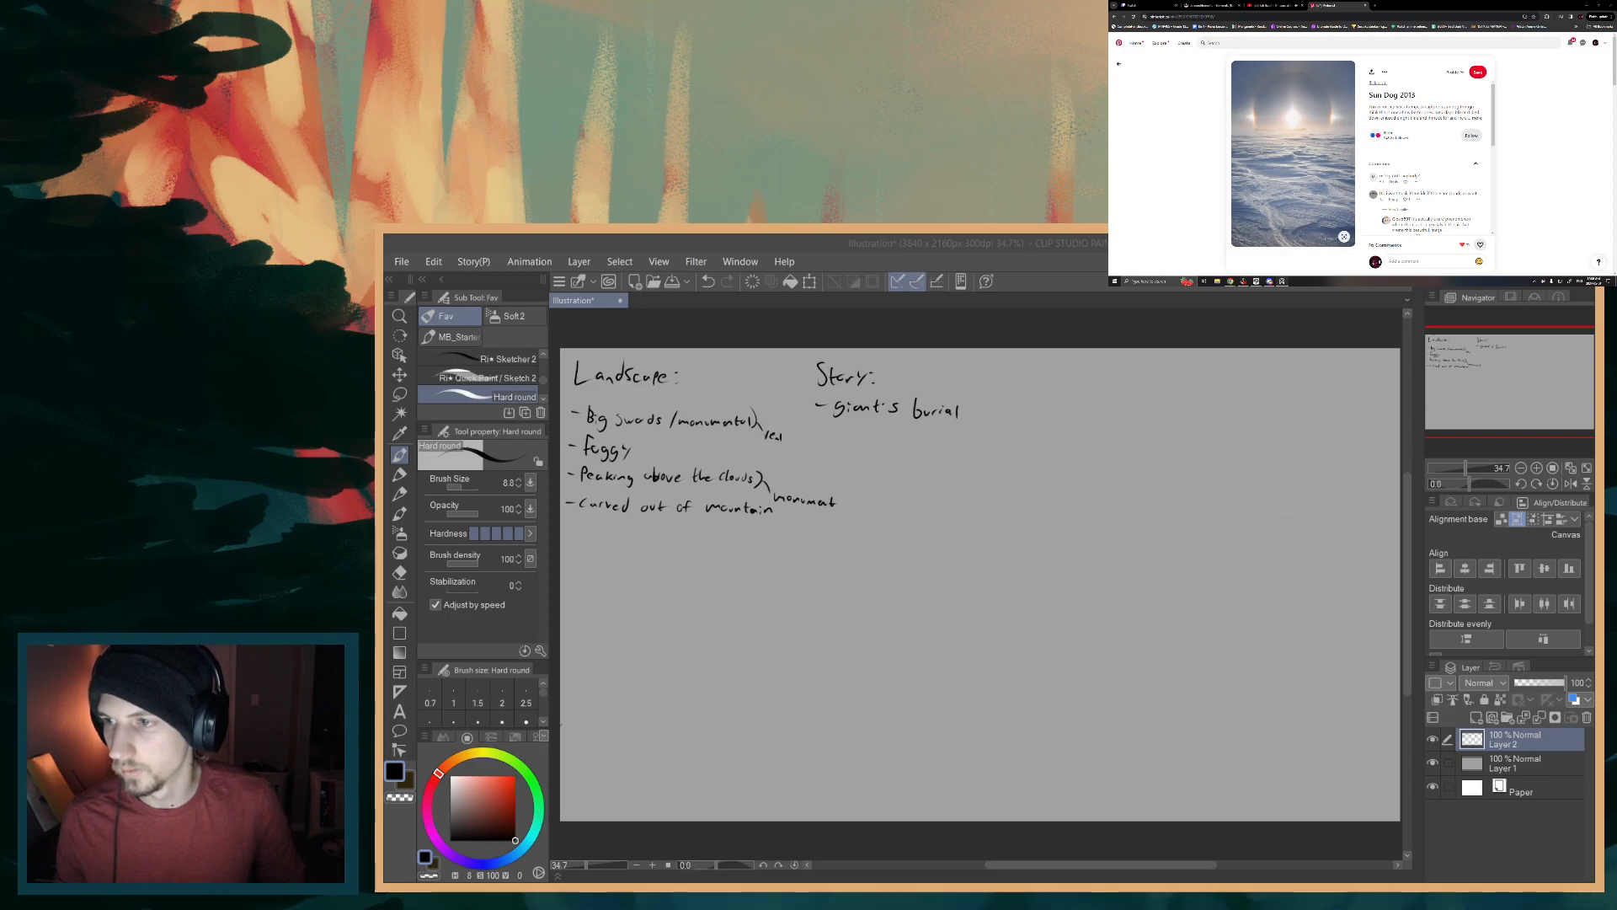
- Switch back to Clip Studio Paint and handwrite "Secluded in the open" and "harsh" as new bullets under Story
left_click_drag(1615, 181, 1469, 160)
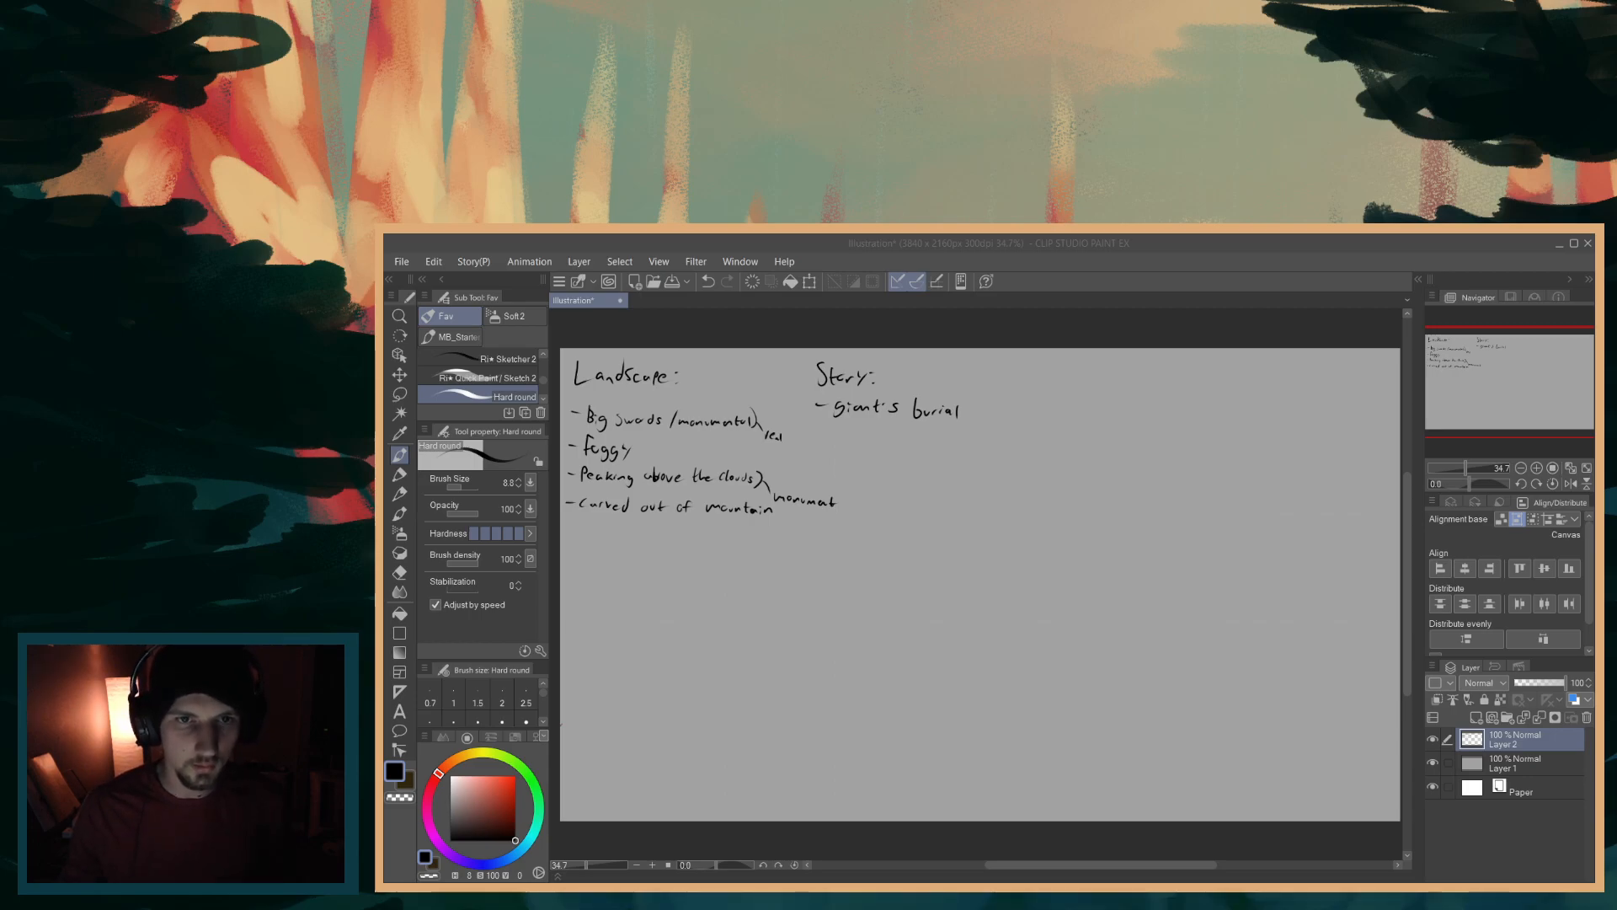
left_click(1003, 441)
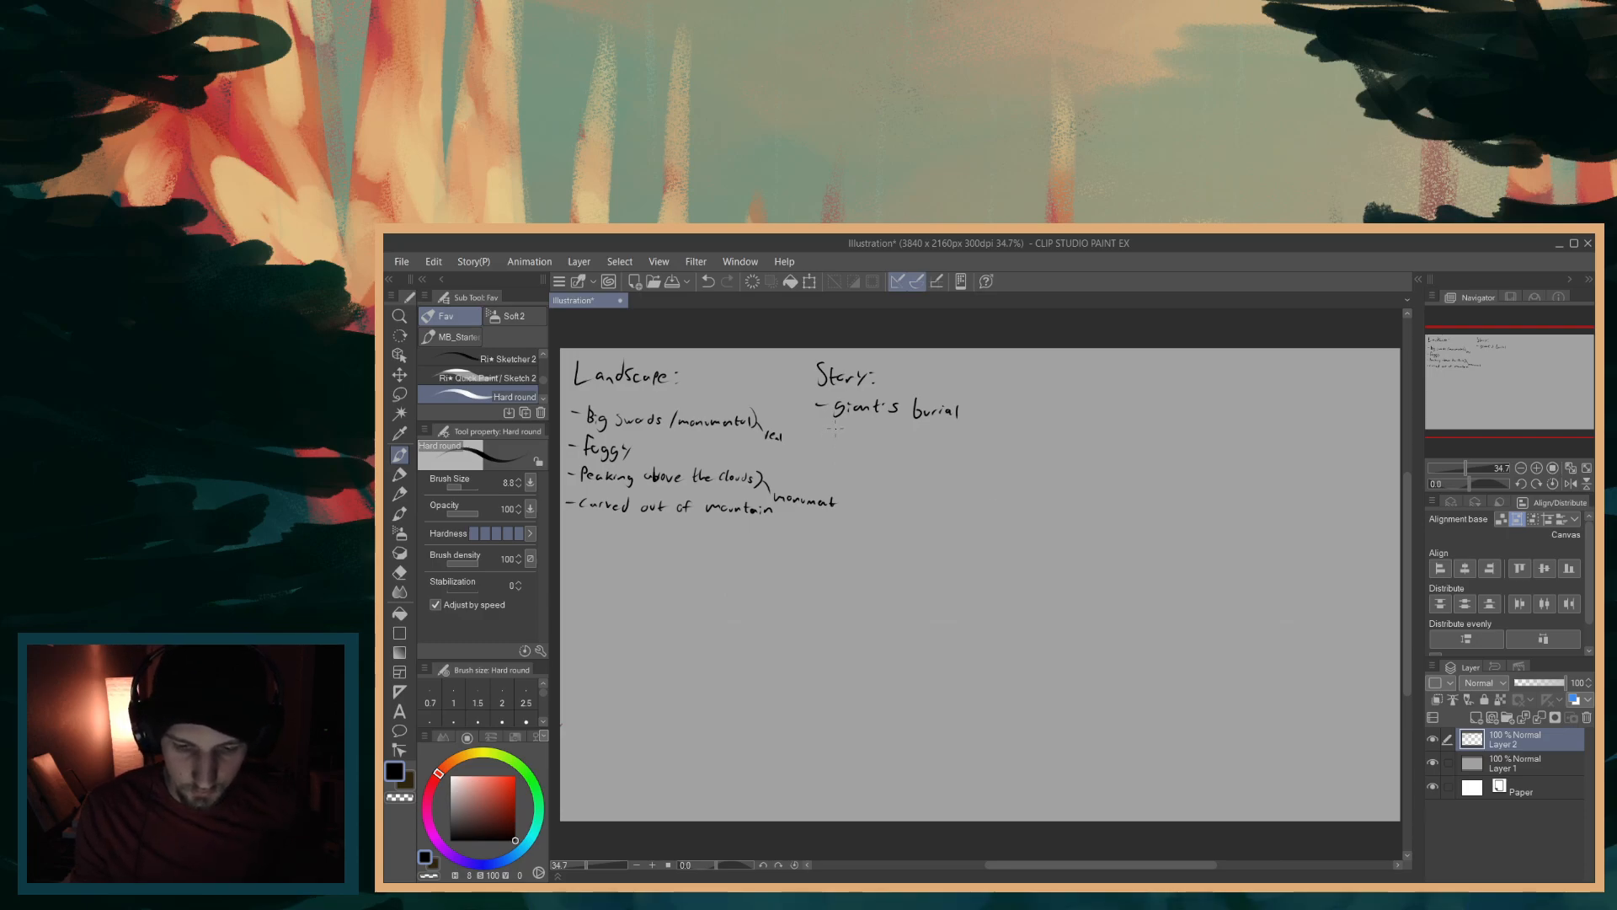
left_click_drag(814, 432, 847, 438)
left_click_drag(857, 432, 888, 441)
left_click_drag(896, 436, 898, 442)
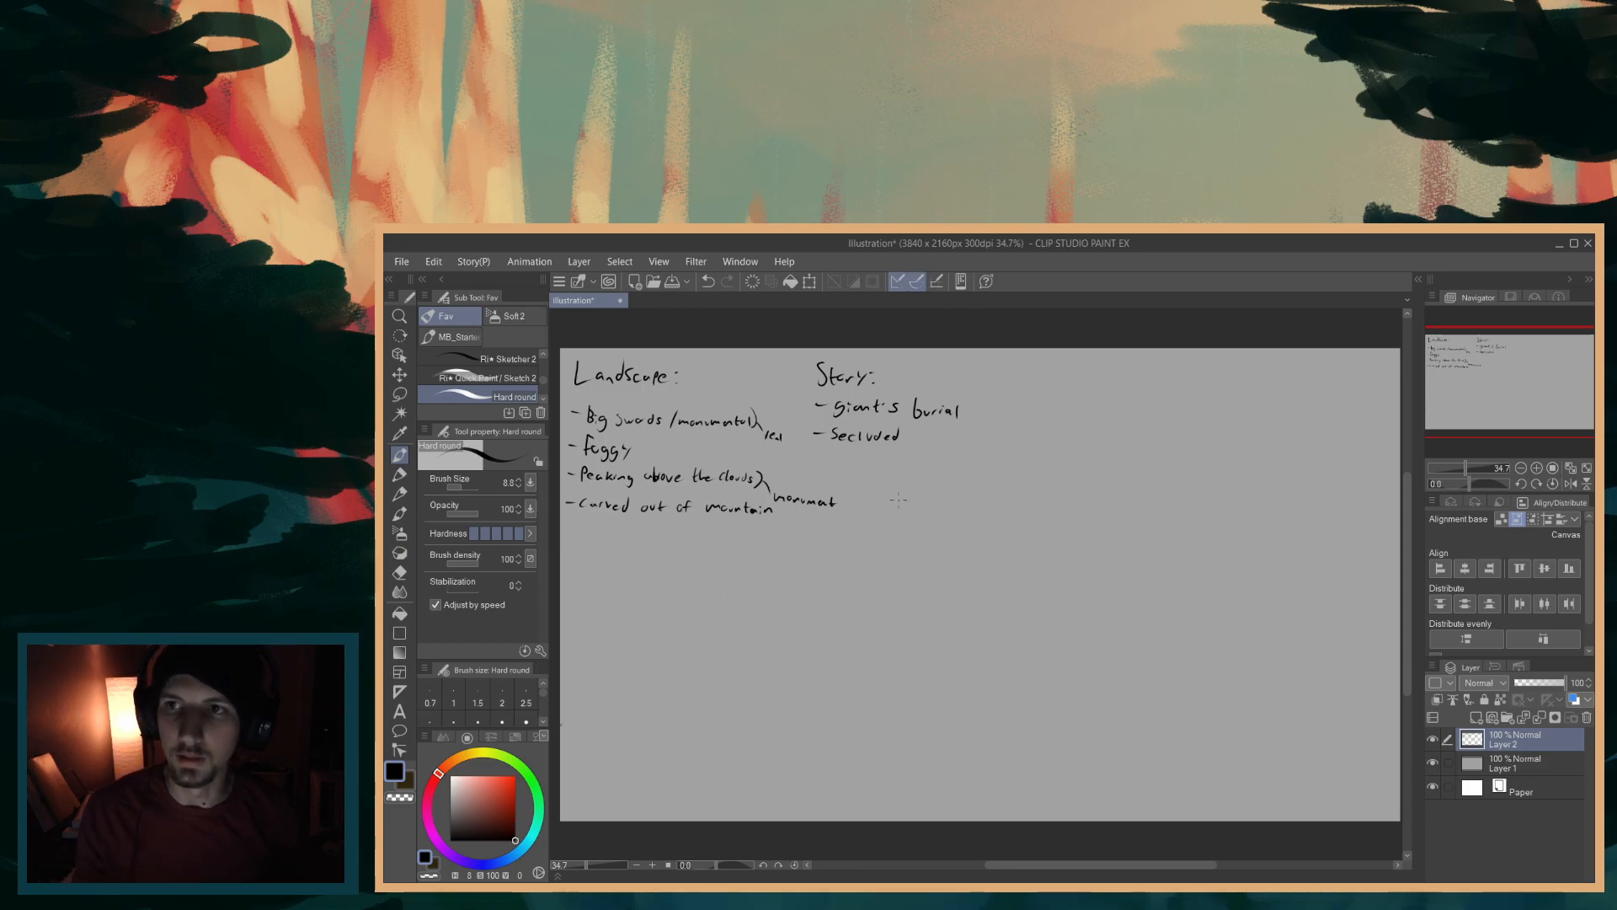
mouse_move(931, 427)
left_mouse_down()
mouse_move(933, 442)
mouse_move(993, 439)
left_mouse_up()
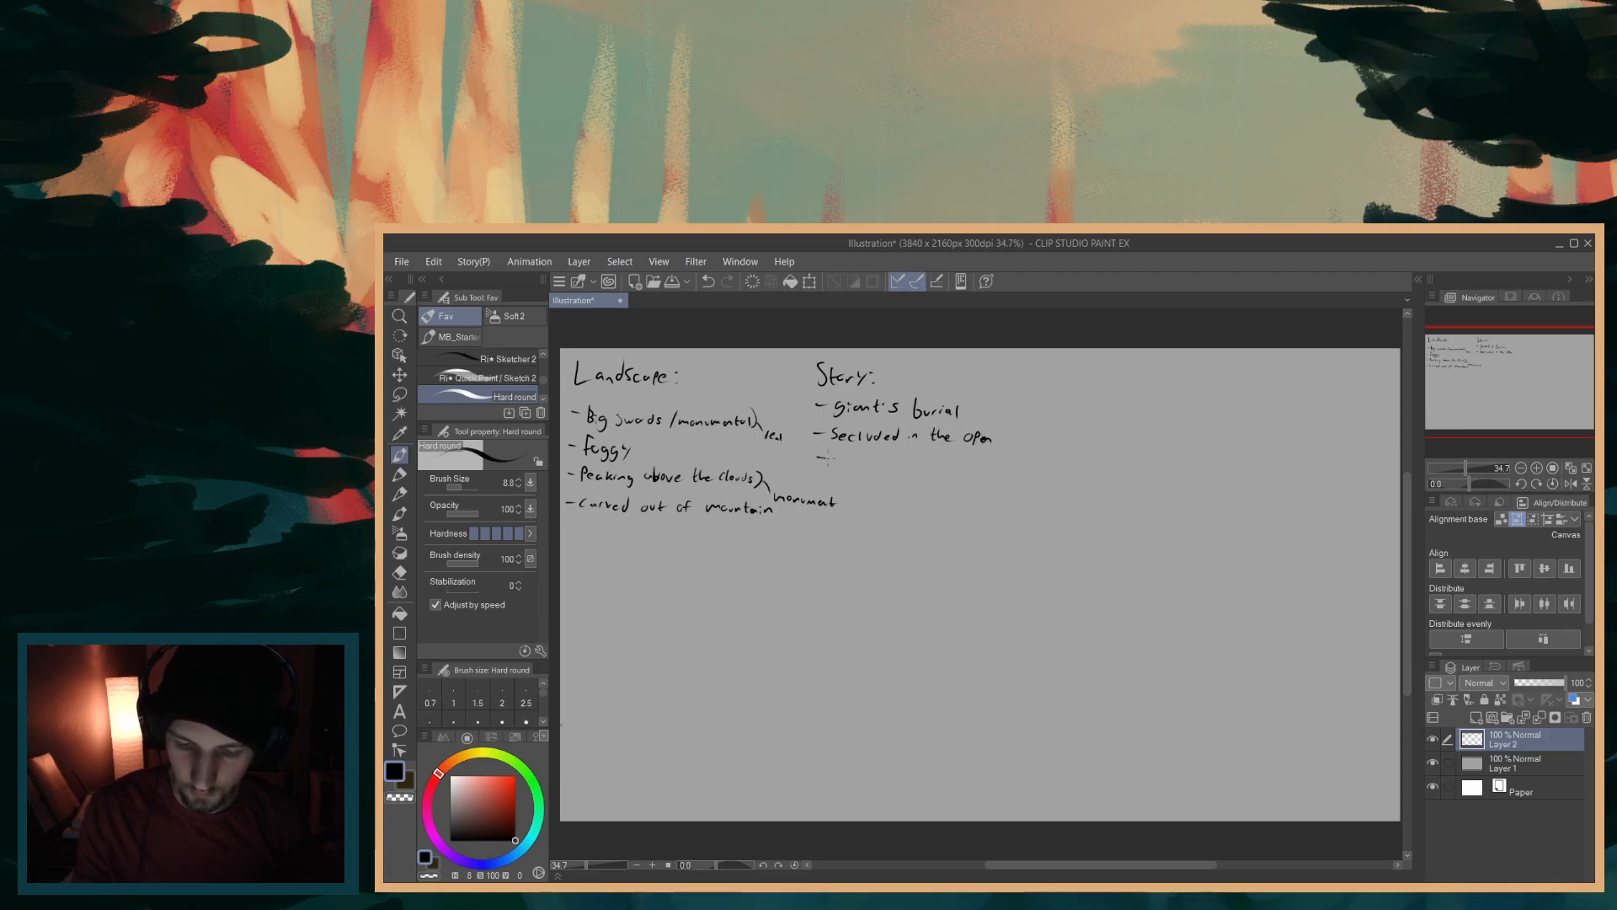
left_click_drag(854, 454, 877, 464)
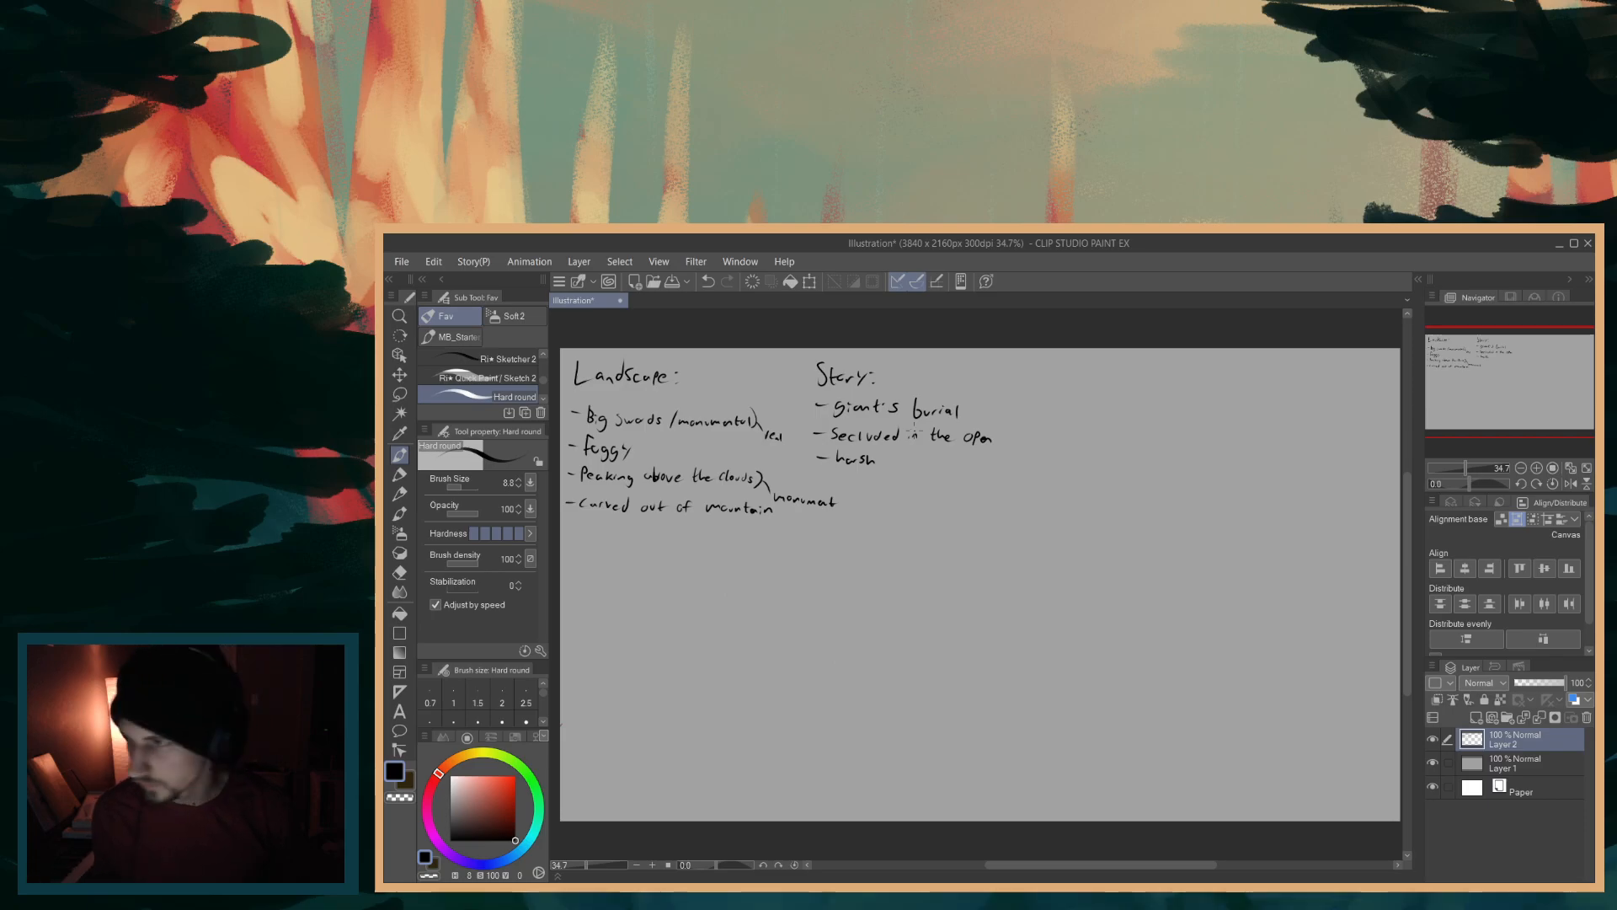
- Draw a small rectangular thumbnail frame beside the Story notes with the MB Cubebrush (Legendary) brush
scroll(914, 433, "down", 2)
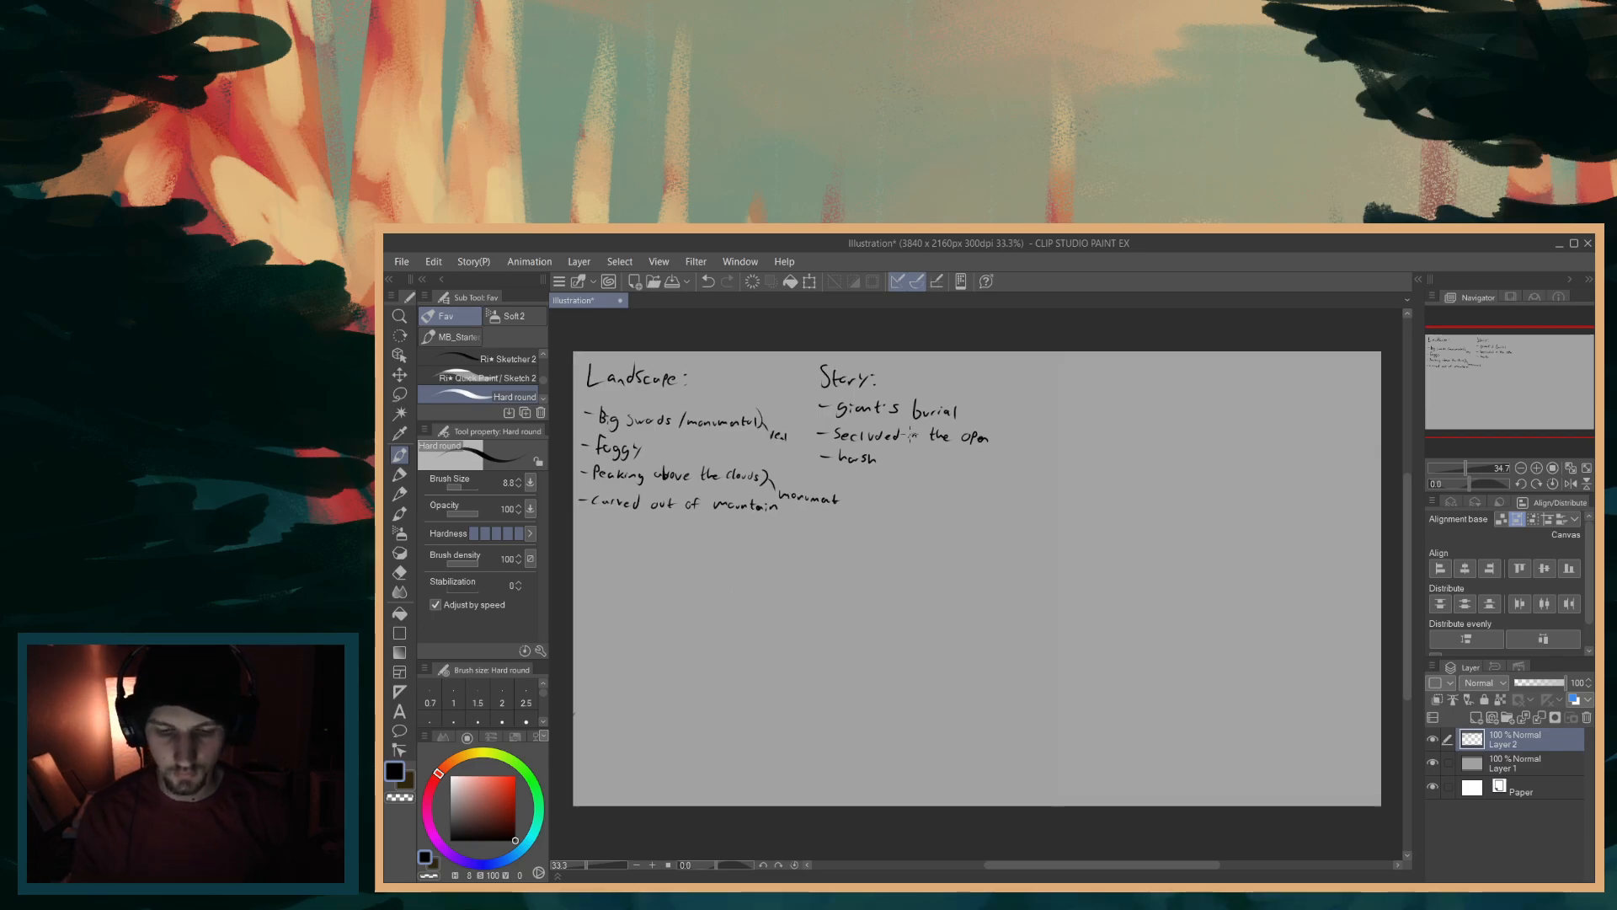
scroll(977, 461, "down", 1)
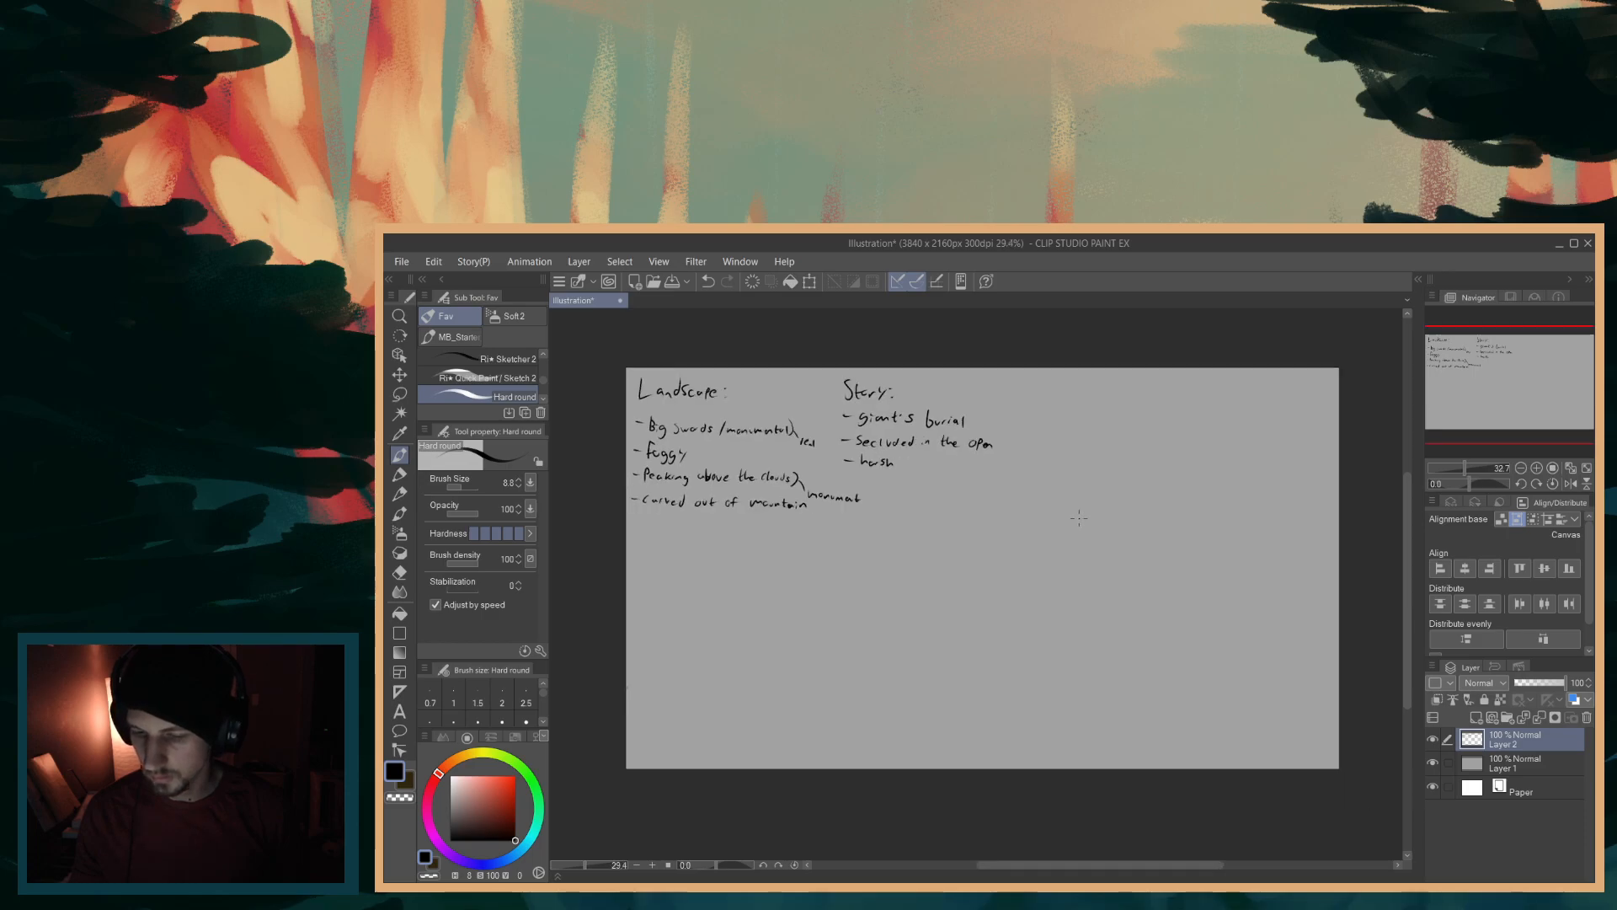
scroll(1126, 404, "up", 3)
scroll(1125, 404, "down", 2)
left_click(468, 337)
scroll(542, 384, "up", 2)
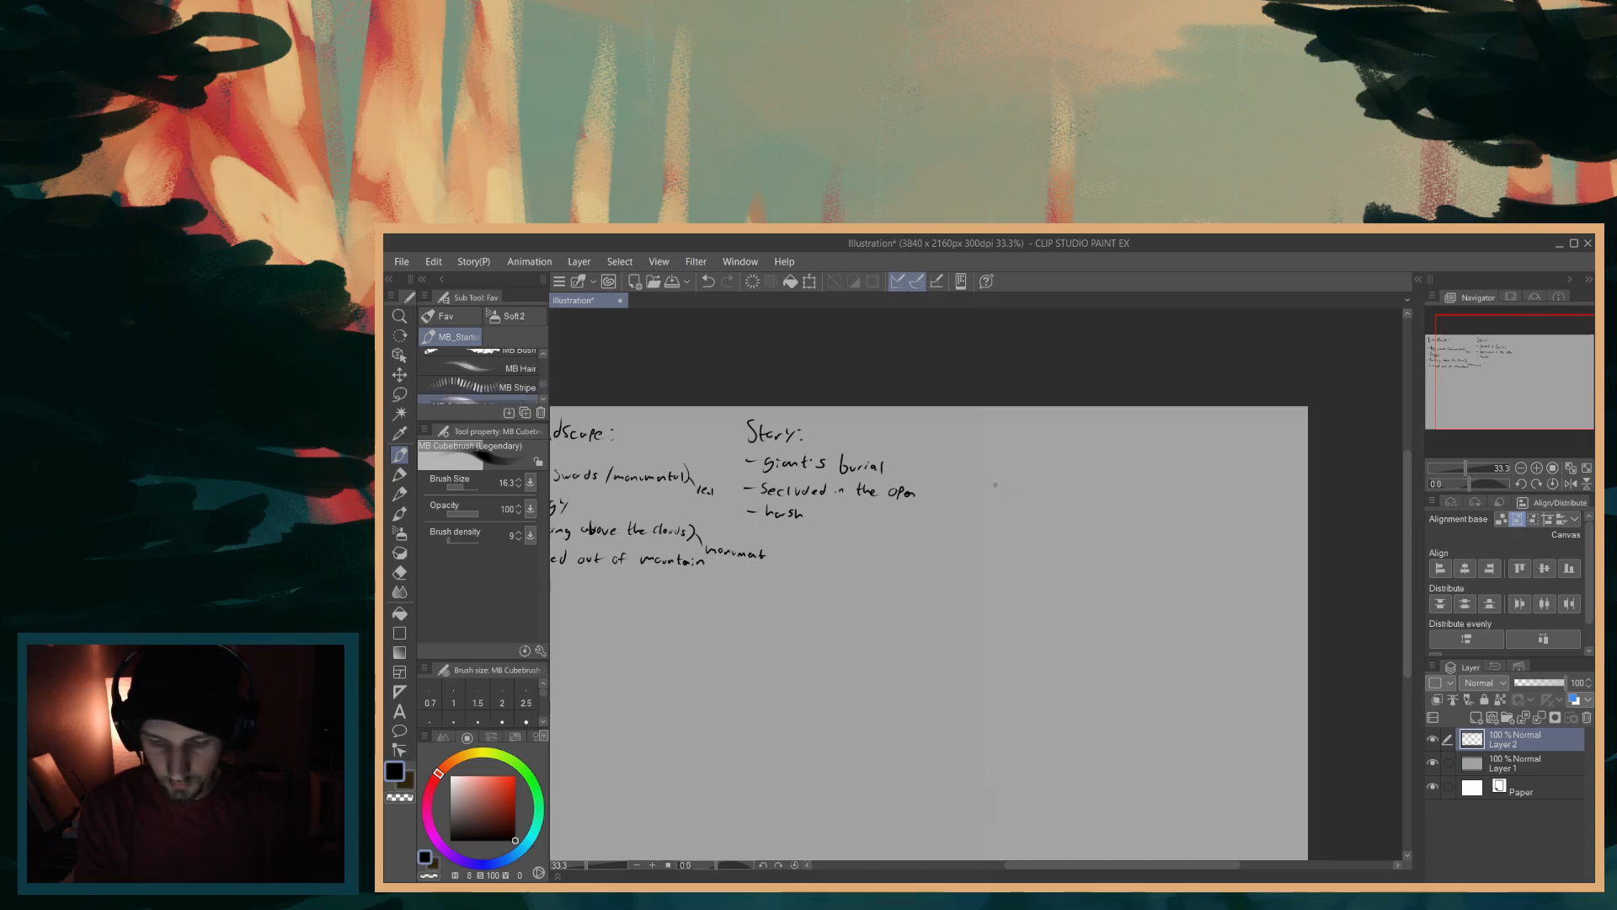
left_click_drag(1093, 868, 1071, 868)
left_click_drag(1031, 432, 1034, 522)
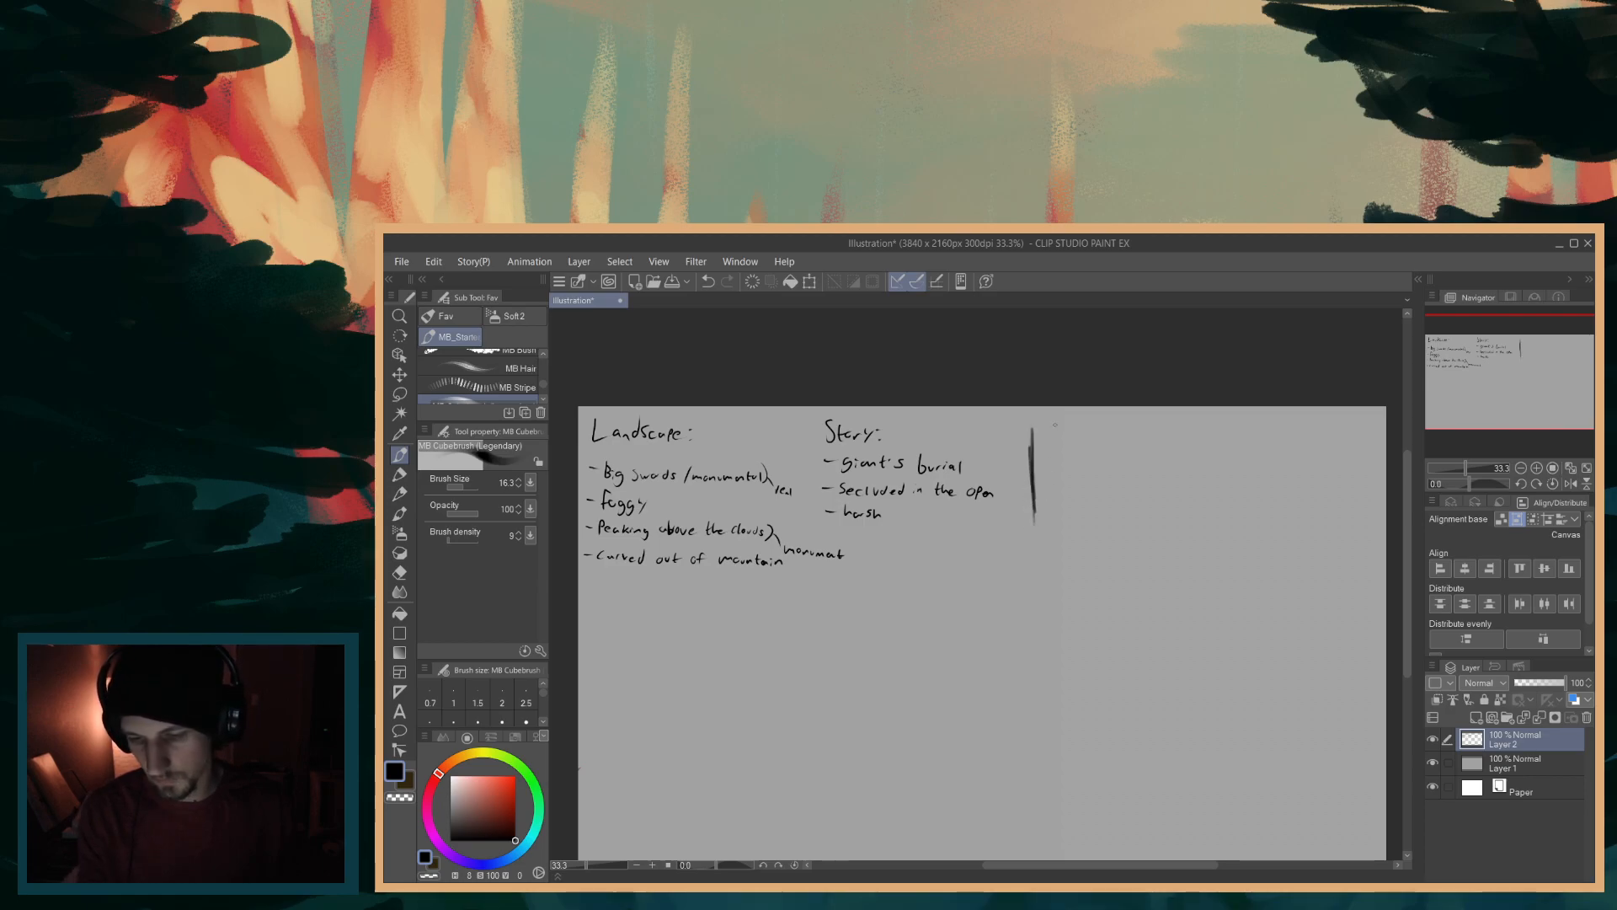
left_click_drag(1023, 426, 1150, 421)
key("ctrl+z")
left_click_drag(1025, 422, 1162, 429)
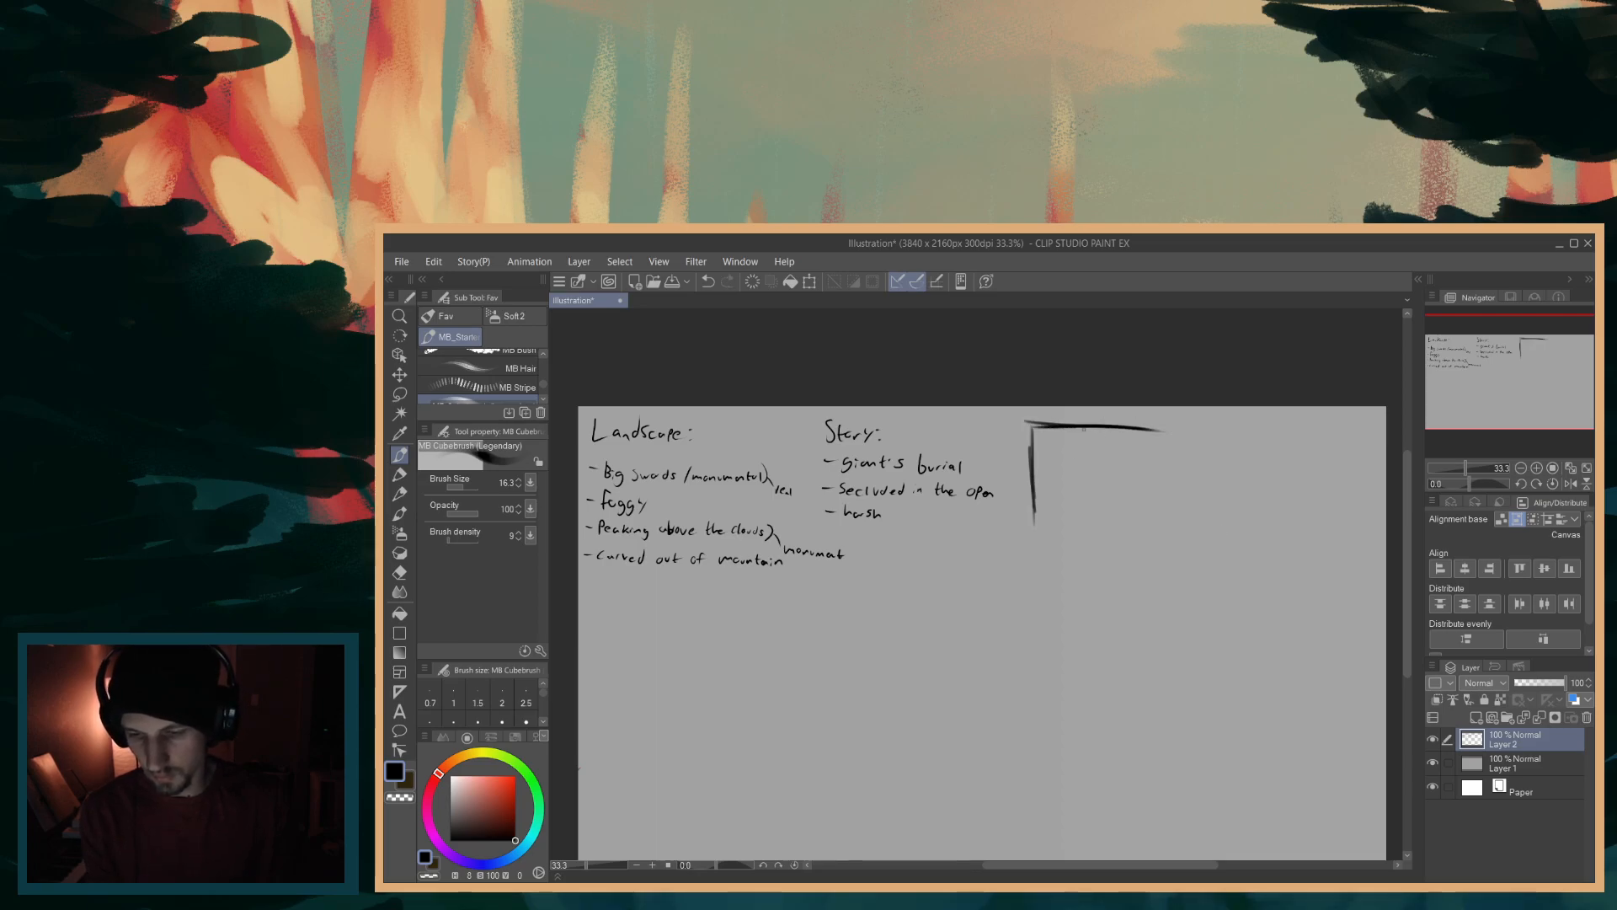
left_click_drag(1036, 509, 1187, 502)
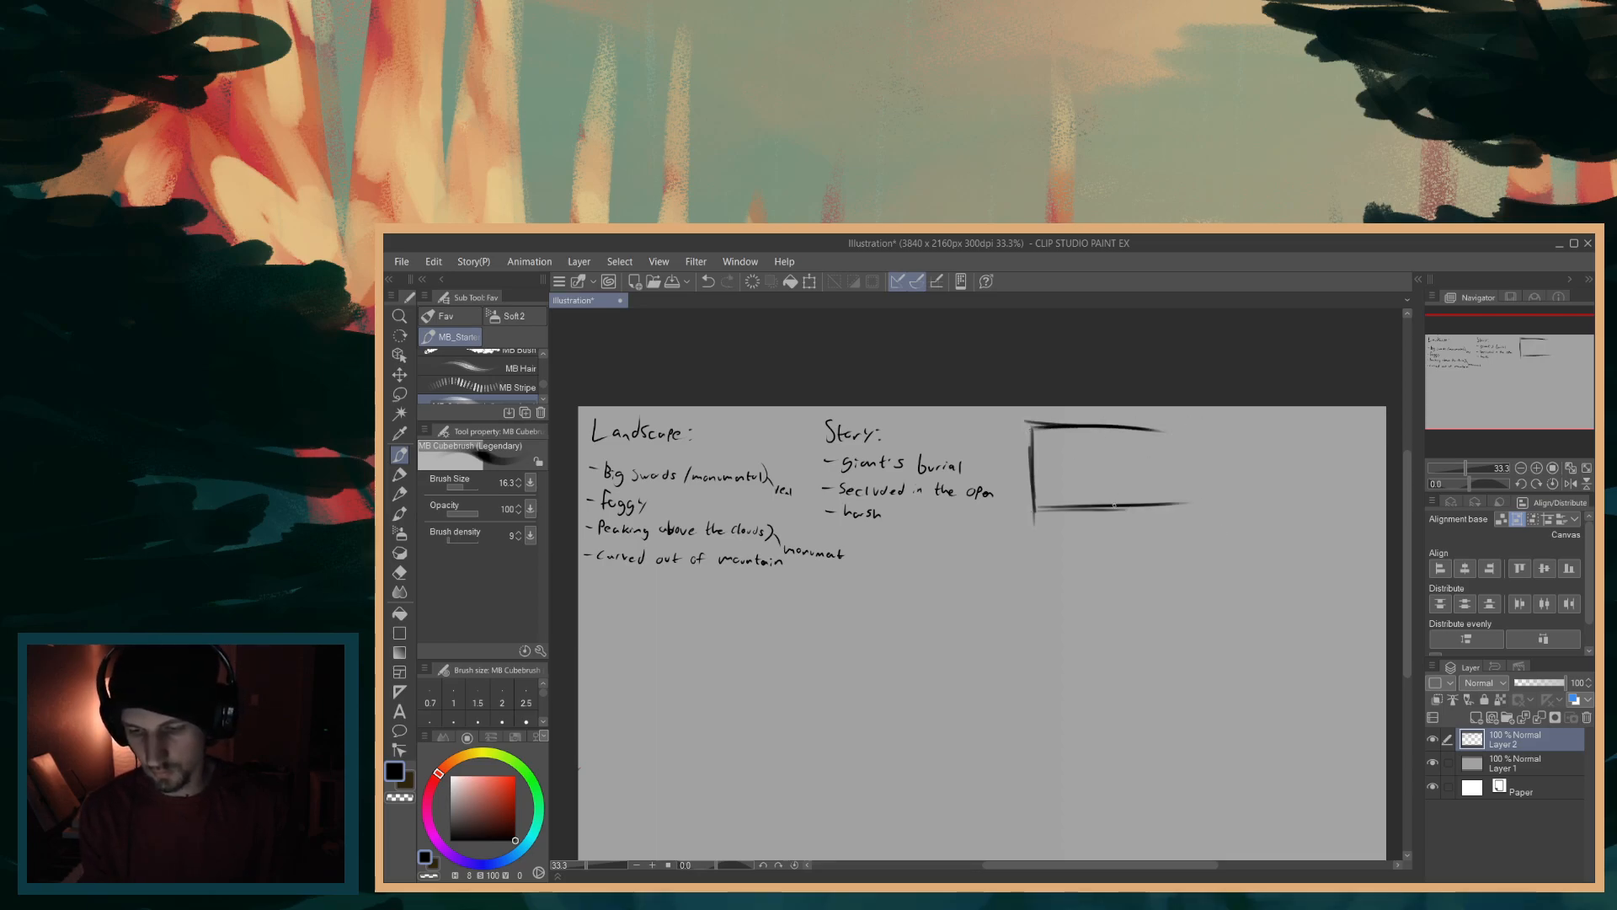
left_click_drag(1160, 429, 1158, 508)
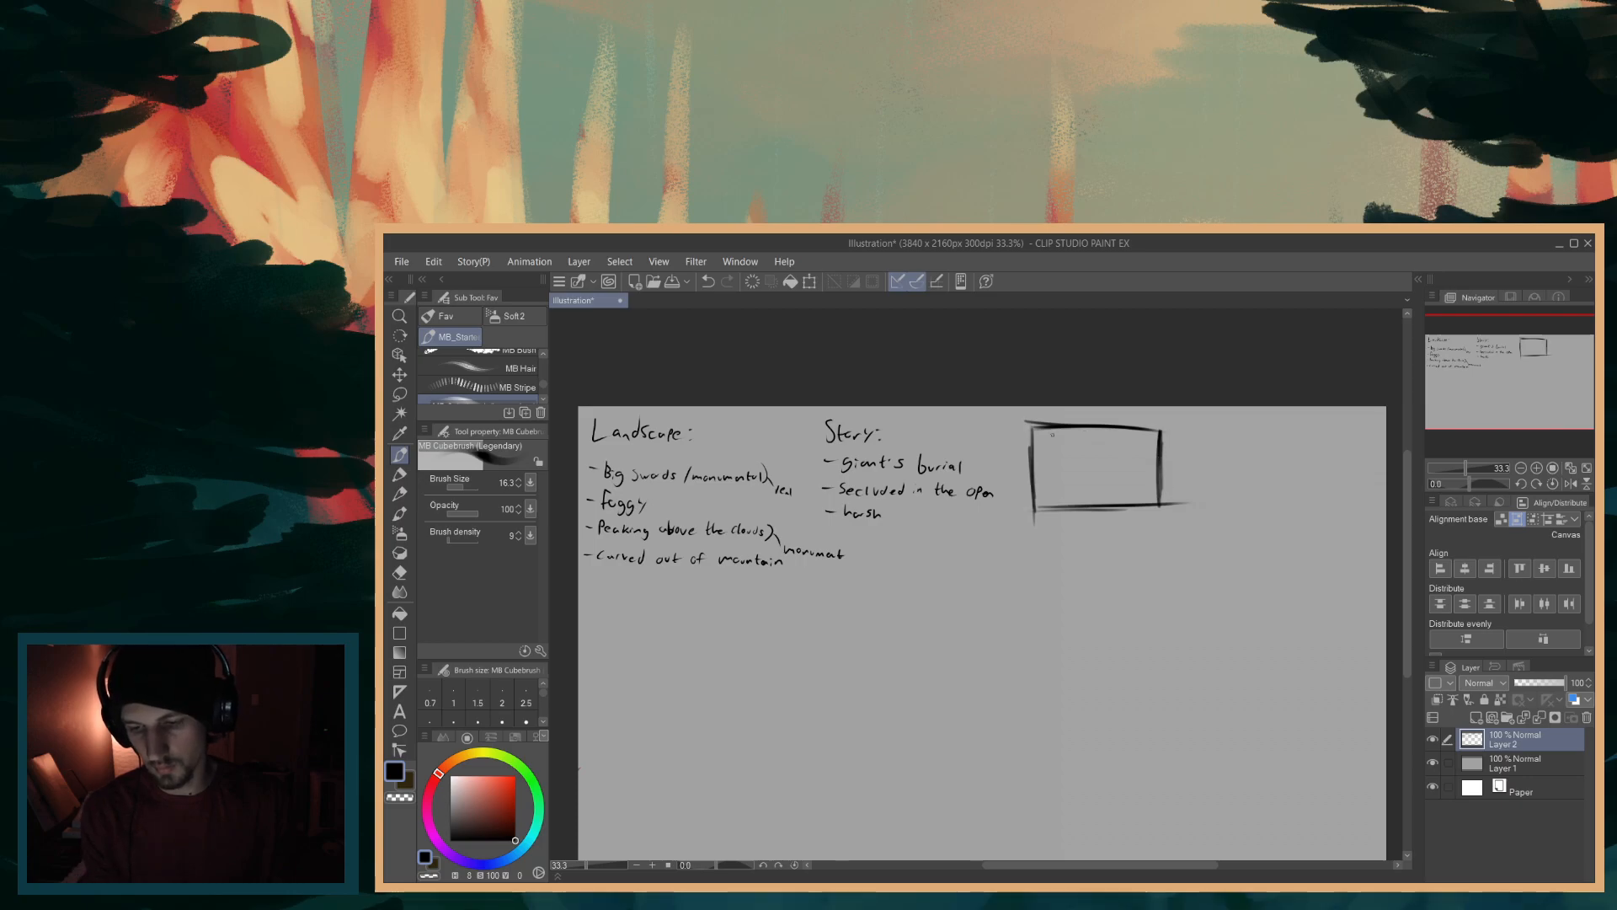
- Sketch a low horizon line, ground shading and a rocky slope on the left side of the thumbnail frame
mouse_move(1406, 559)
left_mouse_down()
mouse_move(1405, 591)
mouse_move(1404, 558)
left_mouse_up()
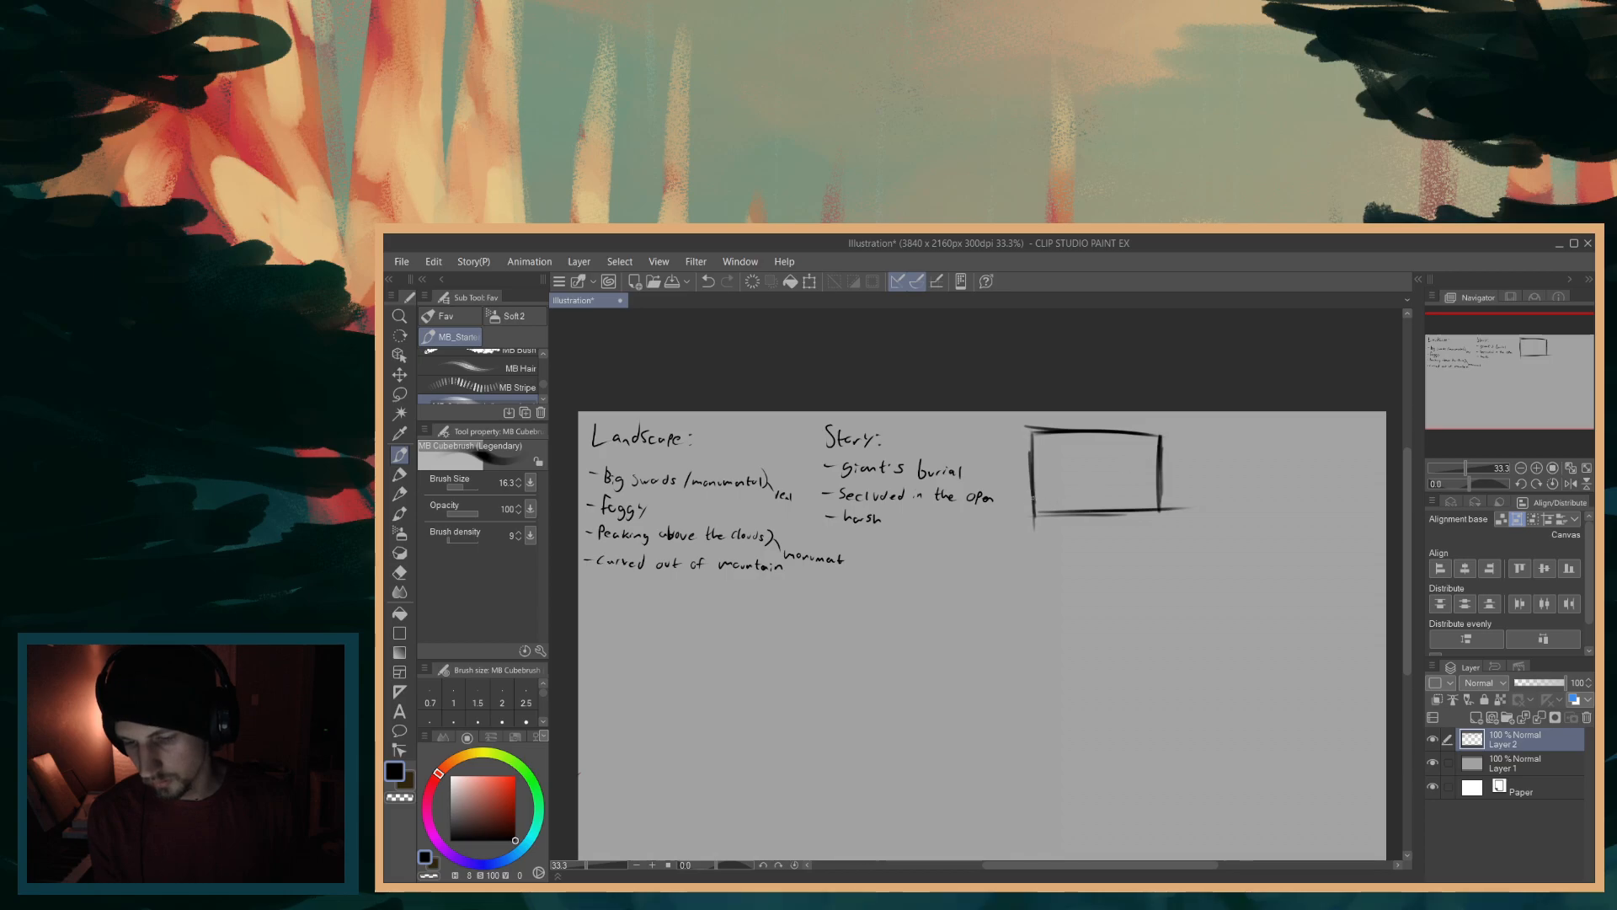
left_click_drag(1034, 495, 1160, 495)
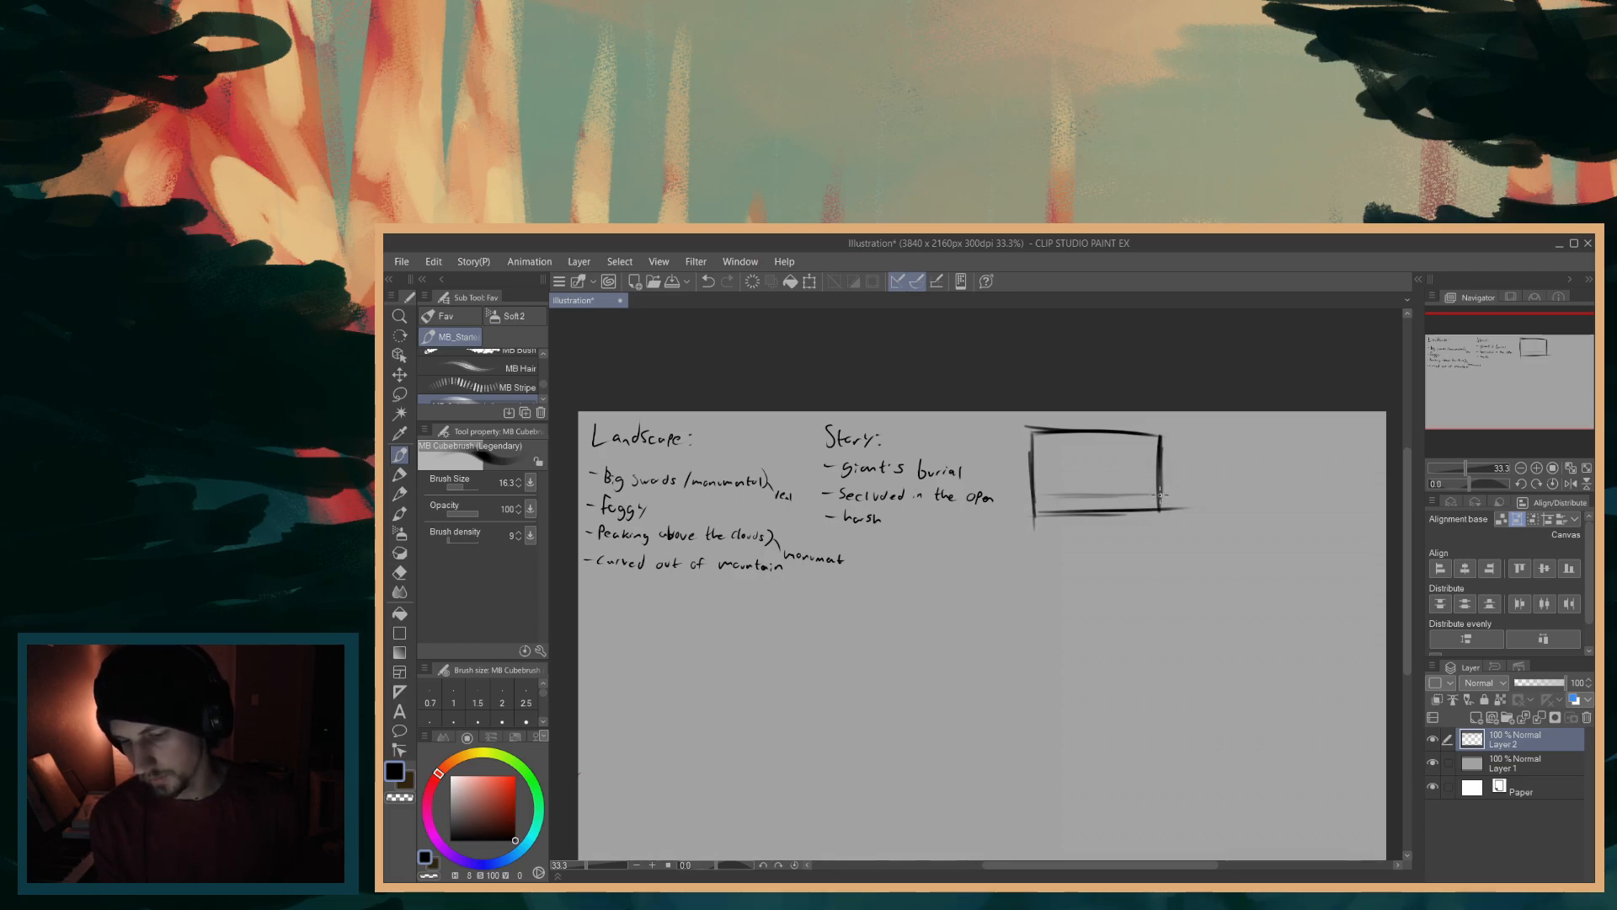
left_click_drag(1034, 497, 1089, 495)
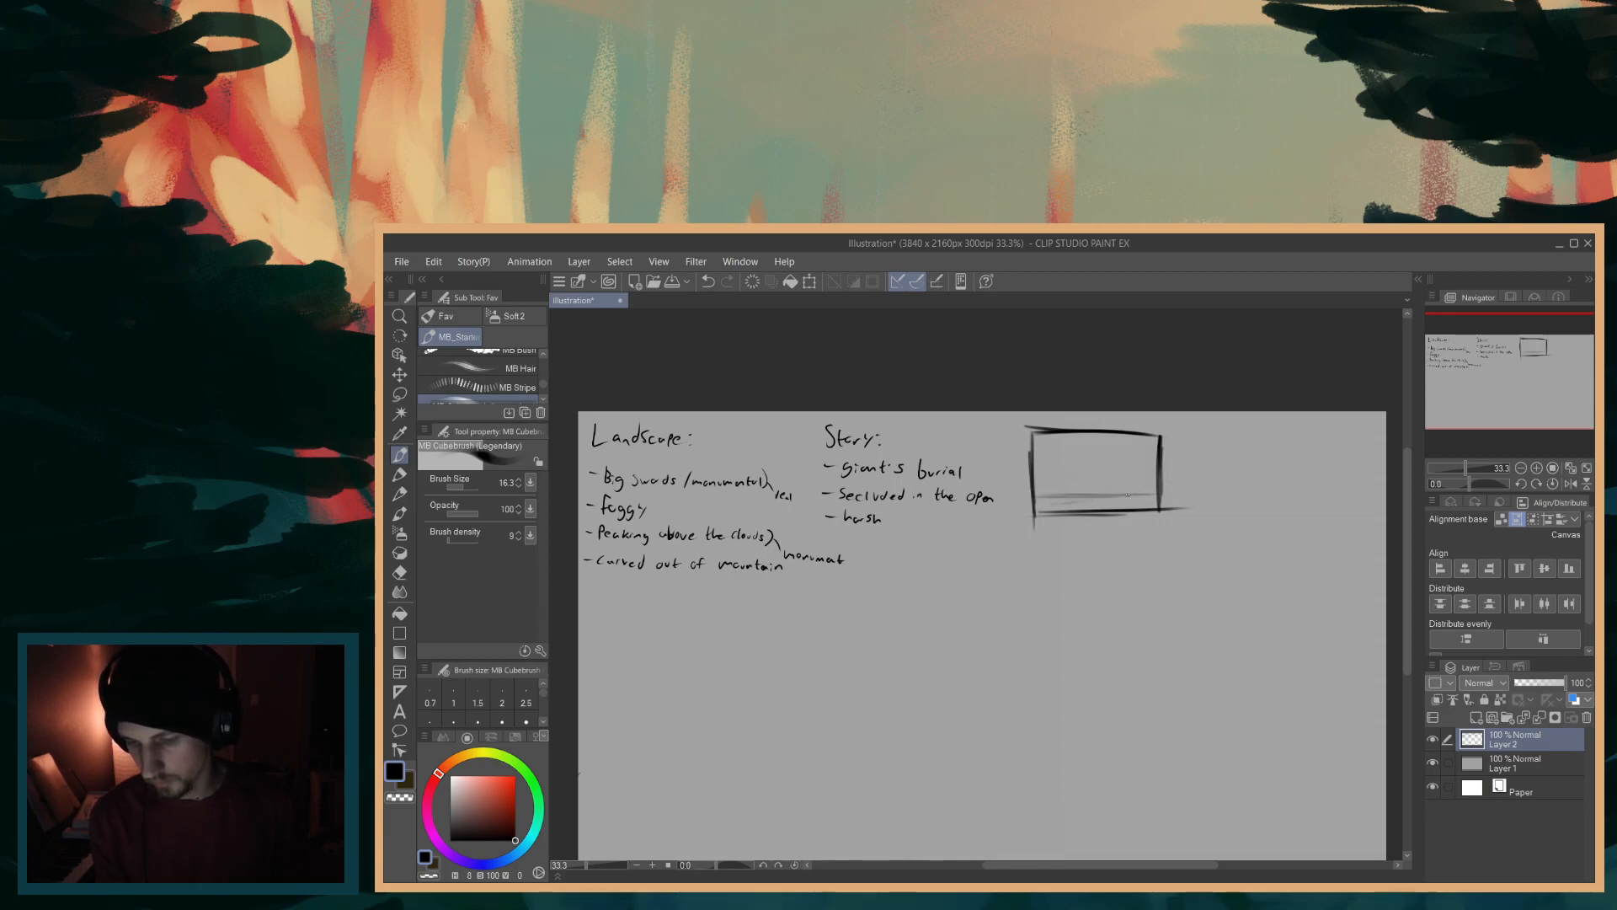
left_click_drag(1050, 507, 1082, 503)
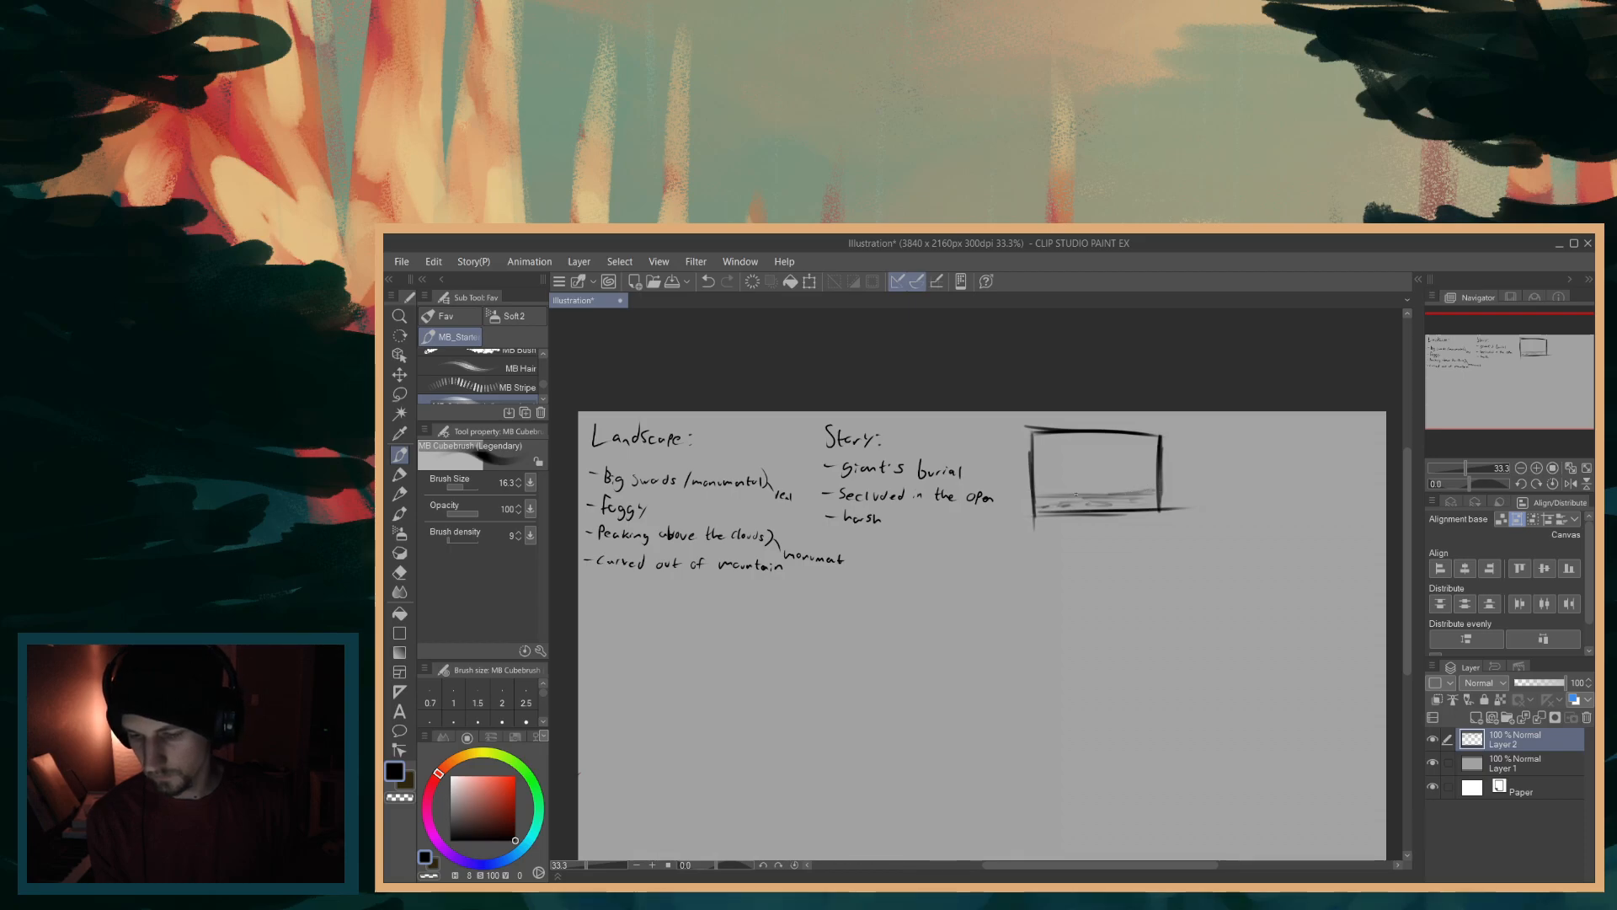
mouse_move(1041, 490)
left_mouse_down()
mouse_move(1083, 487)
mouse_move(1050, 489)
mouse_move(1090, 489)
mouse_move(1038, 483)
mouse_move(1089, 490)
mouse_move(1051, 494)
left_mouse_up()
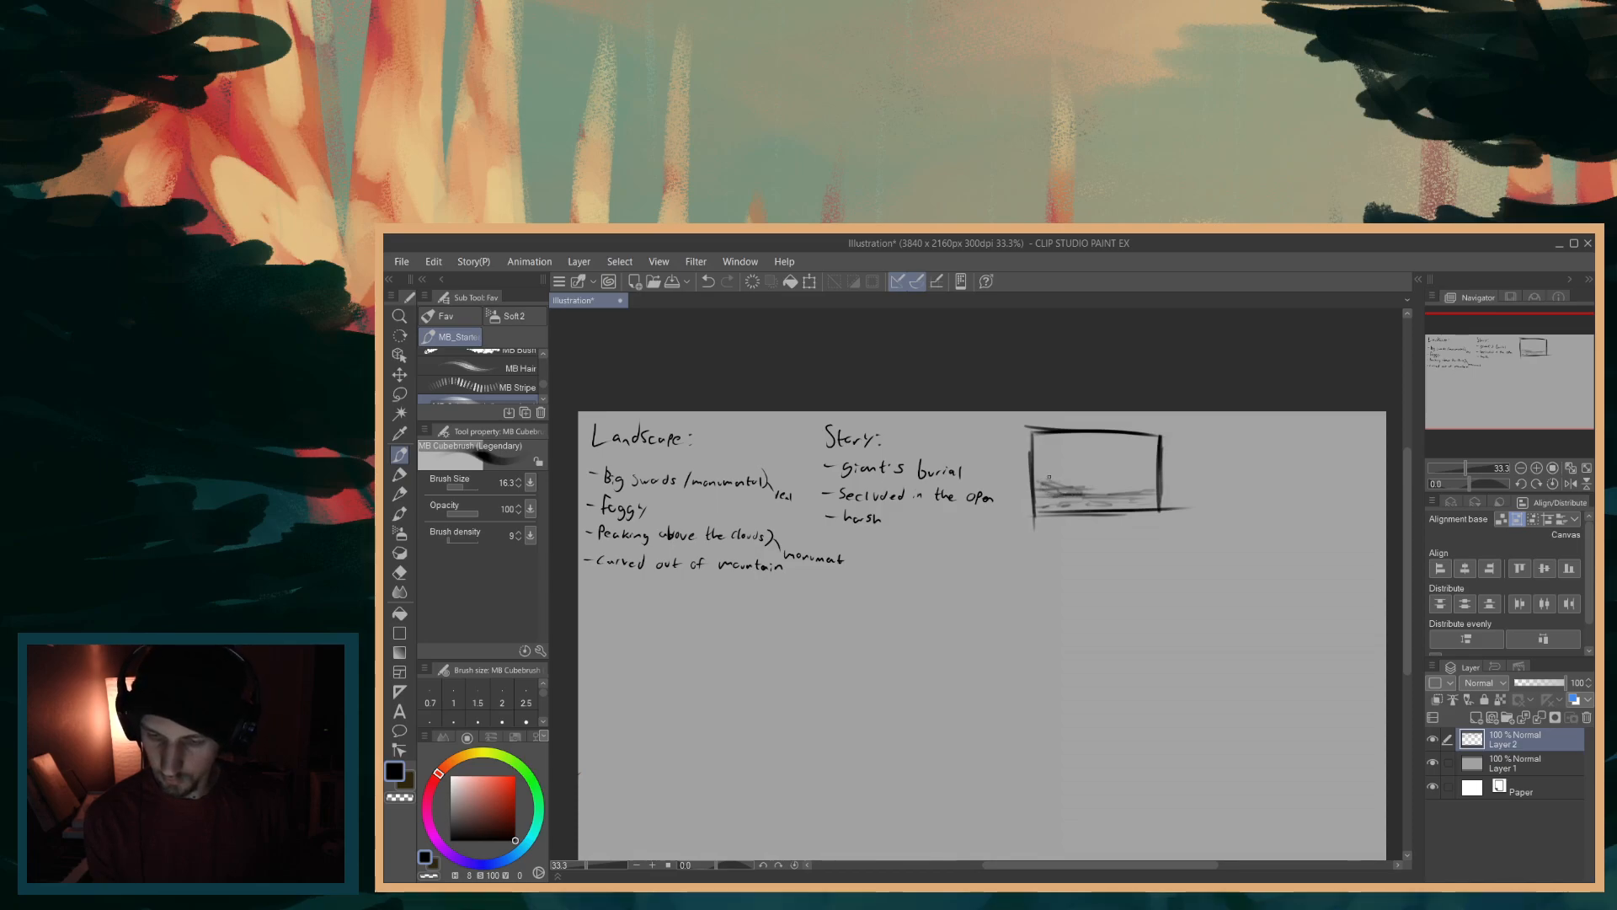
left_click_drag(1047, 482, 1051, 480)
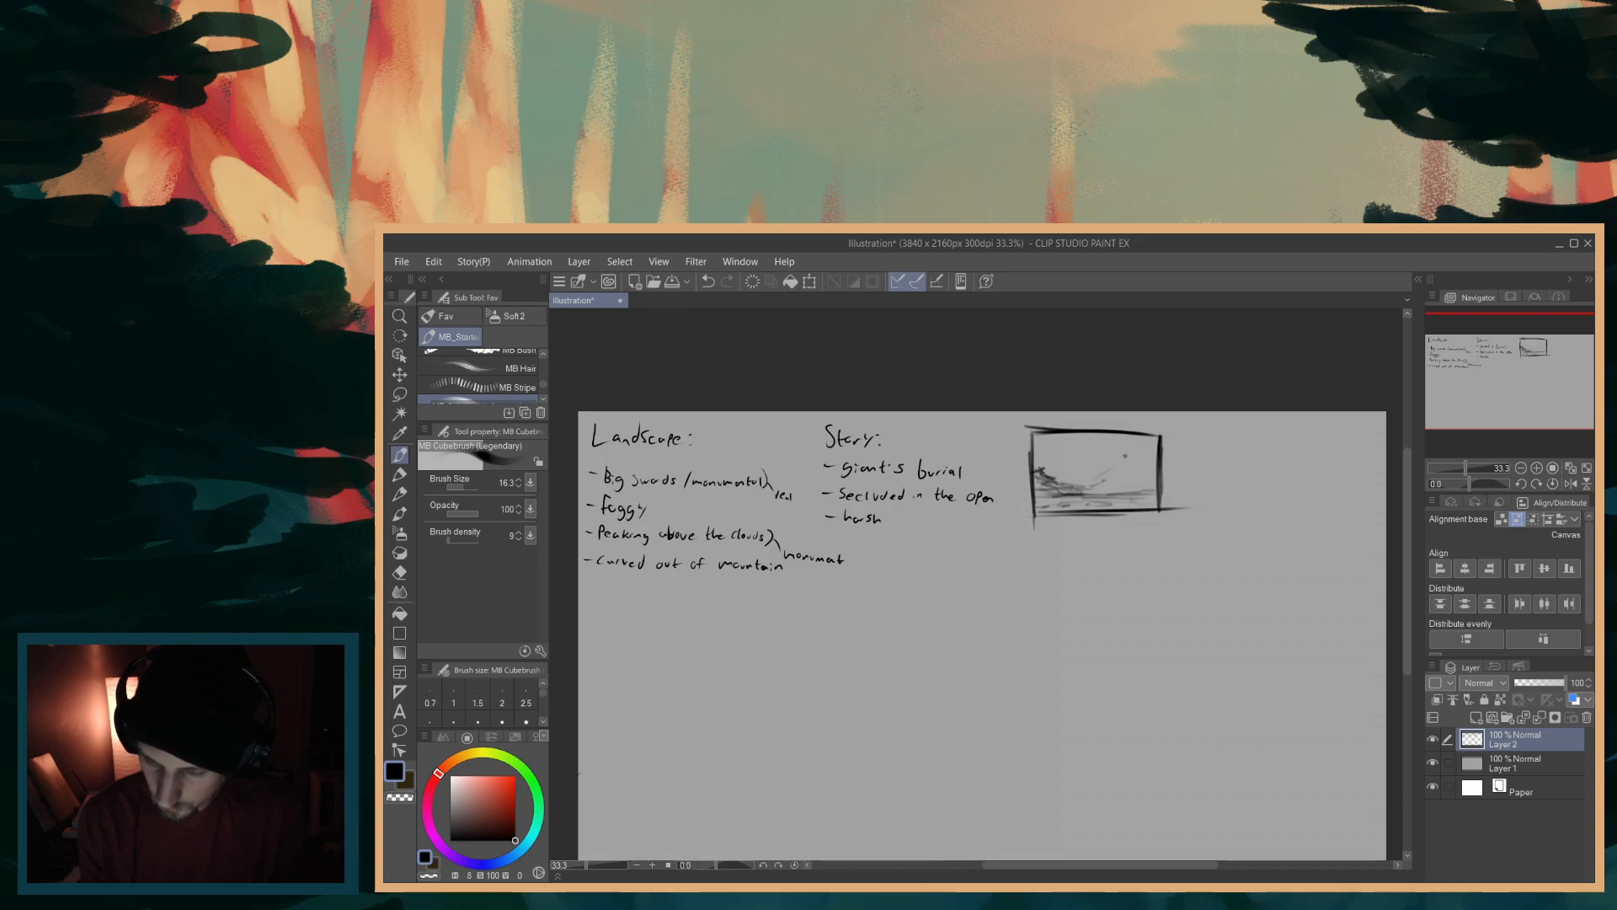
- Sketch a rising mountain slope with a dark, shaded figure-like peak on the right side of the first thumbnail
left_click_drag(1105, 477, 1135, 448)
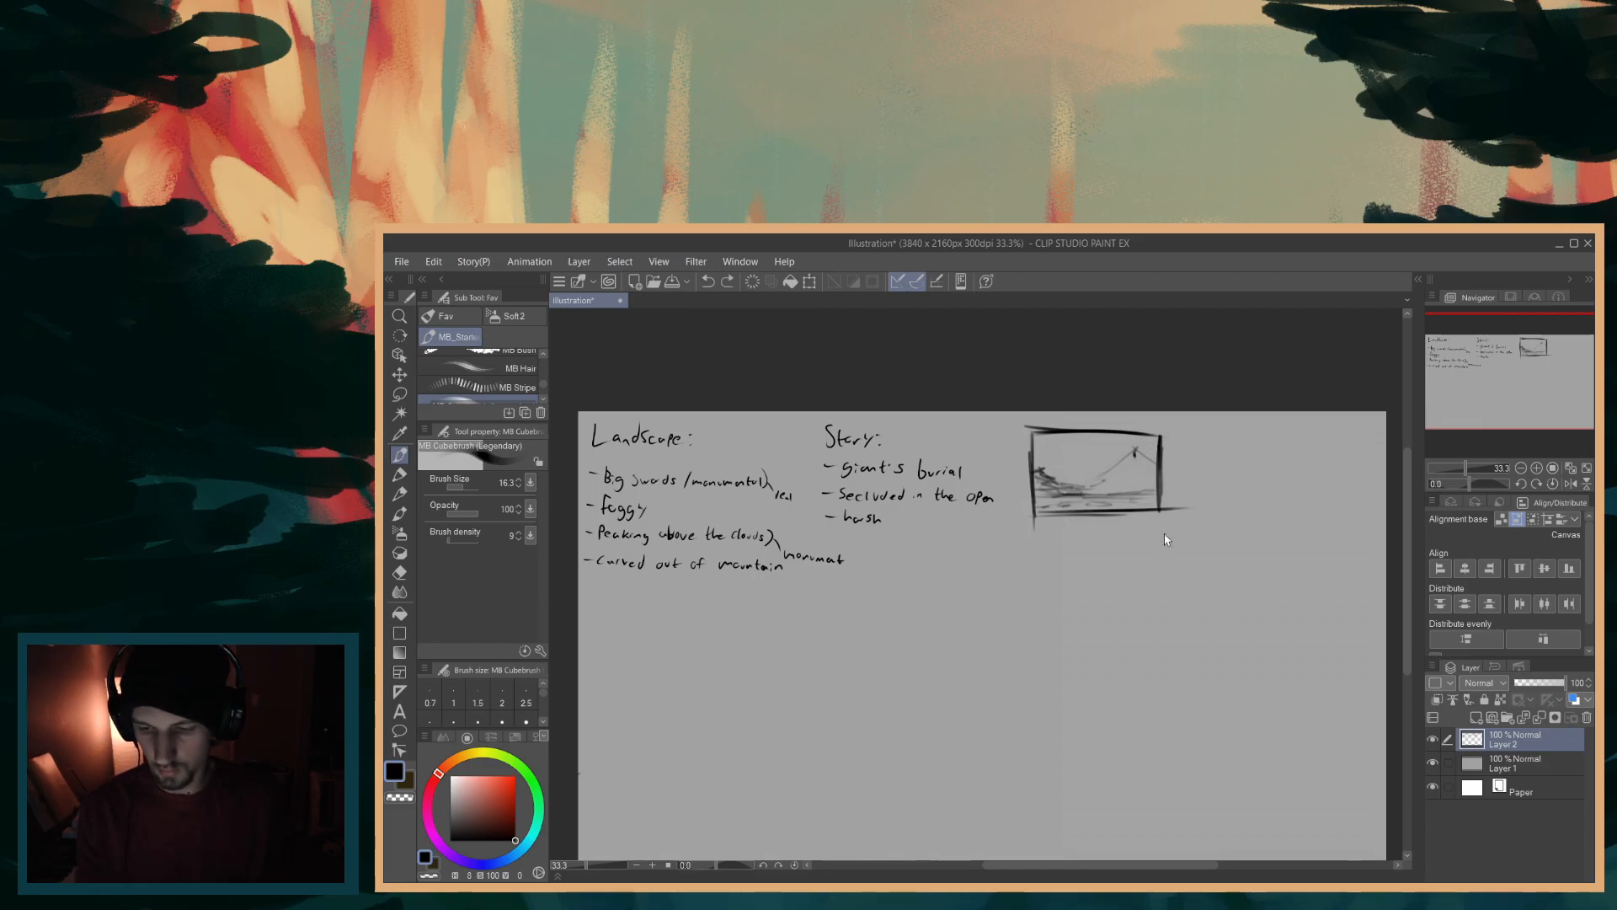
left_click_drag(1134, 448, 1136, 451)
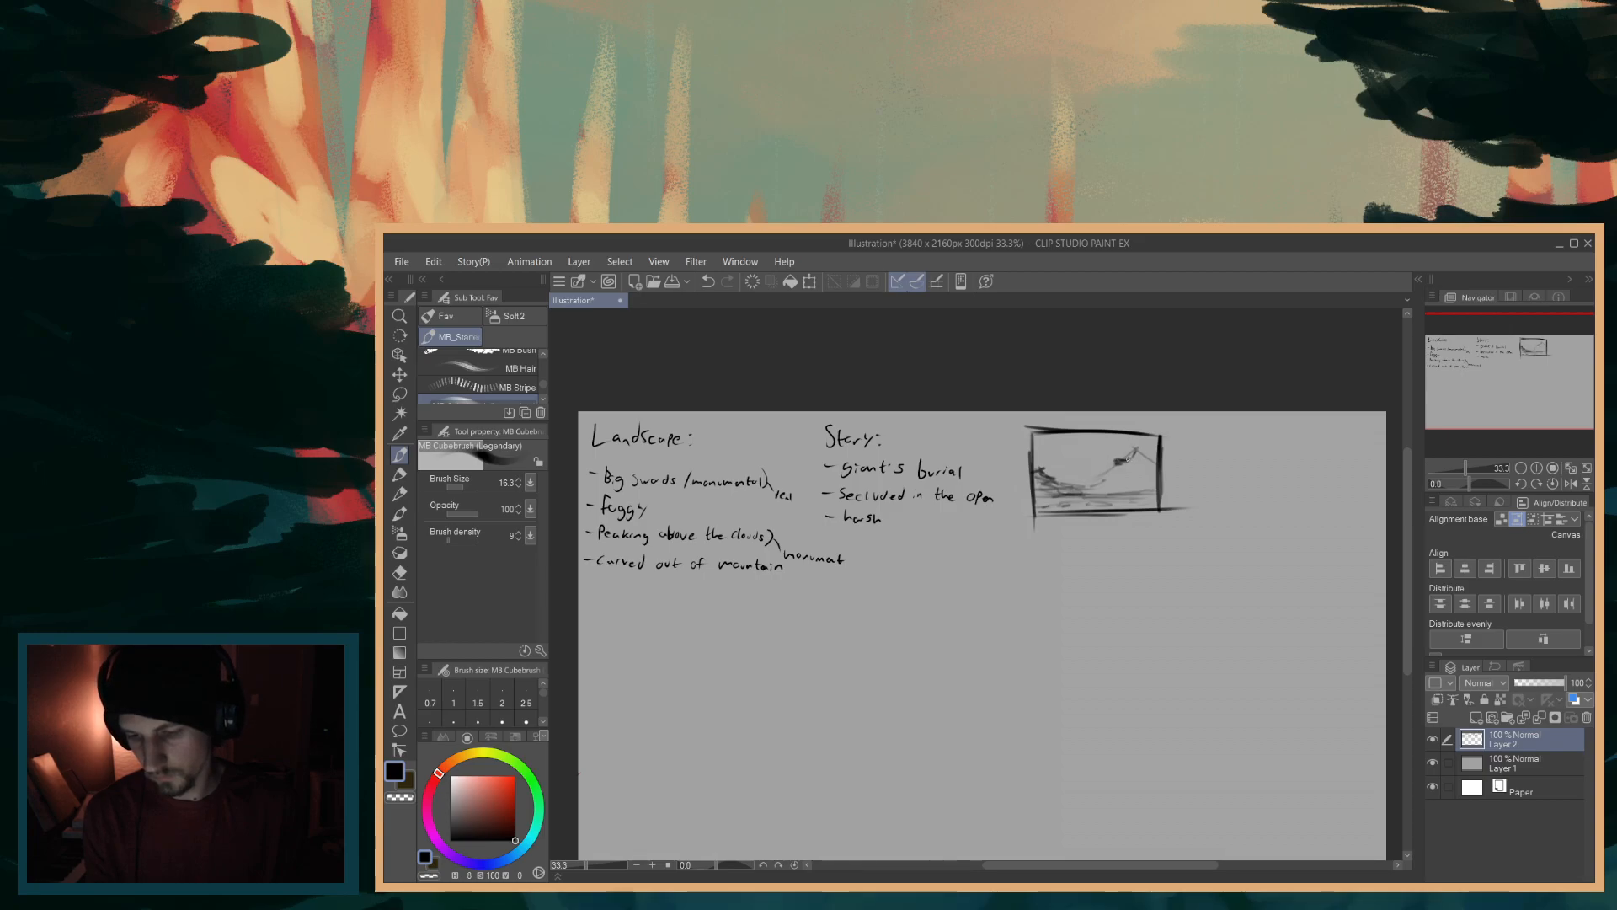
left_click_drag(1128, 460, 1137, 448)
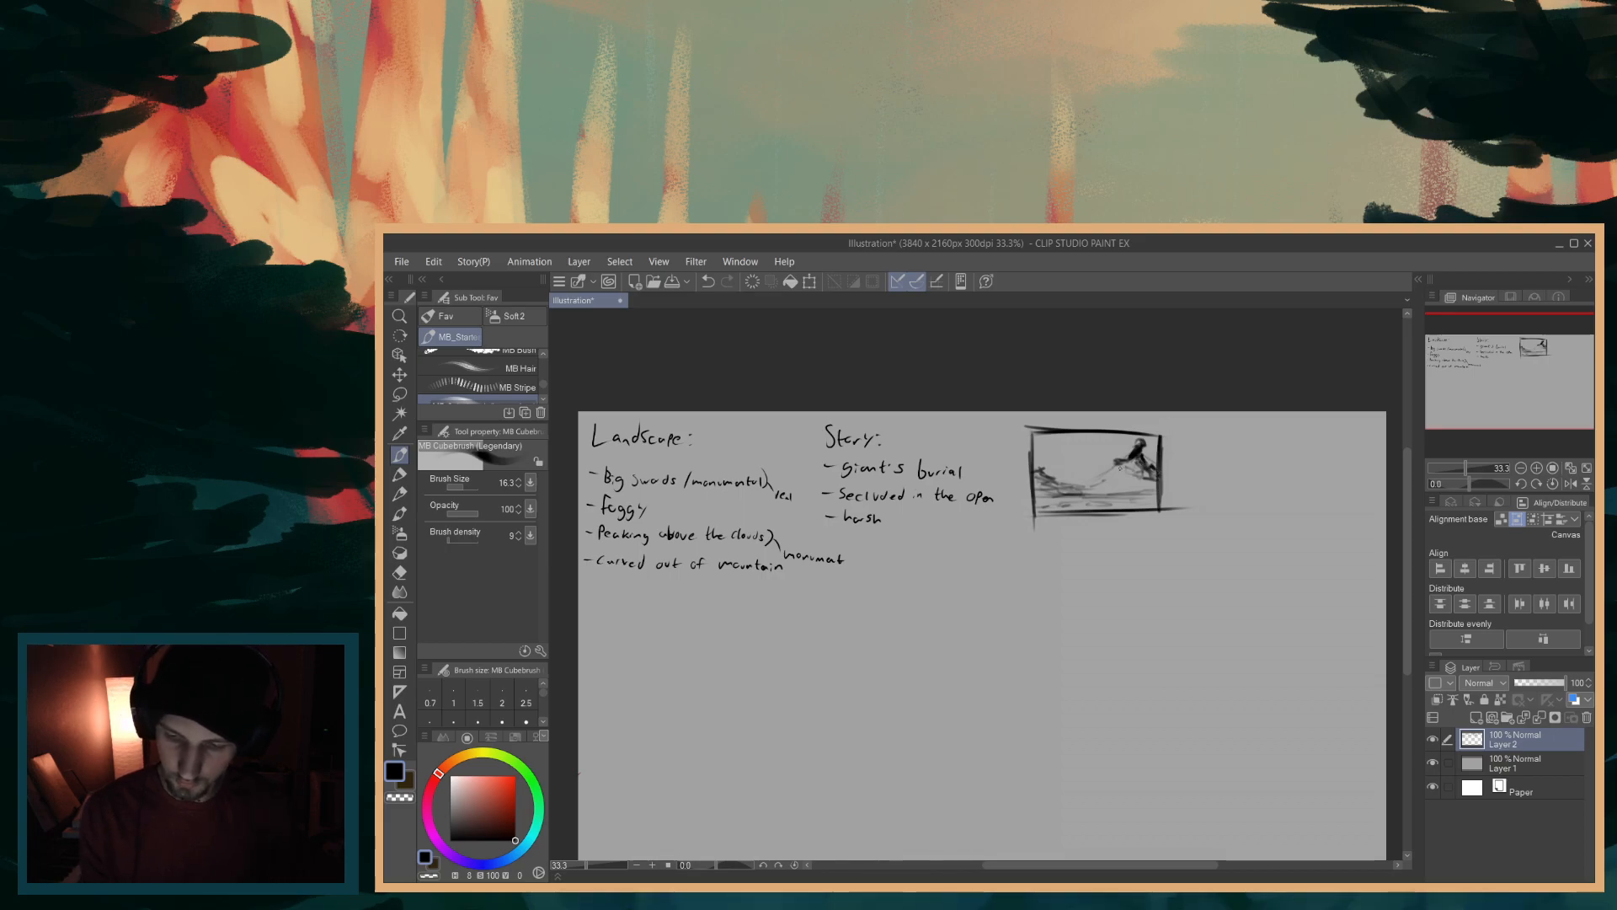
left_click_drag(1112, 470, 1097, 484)
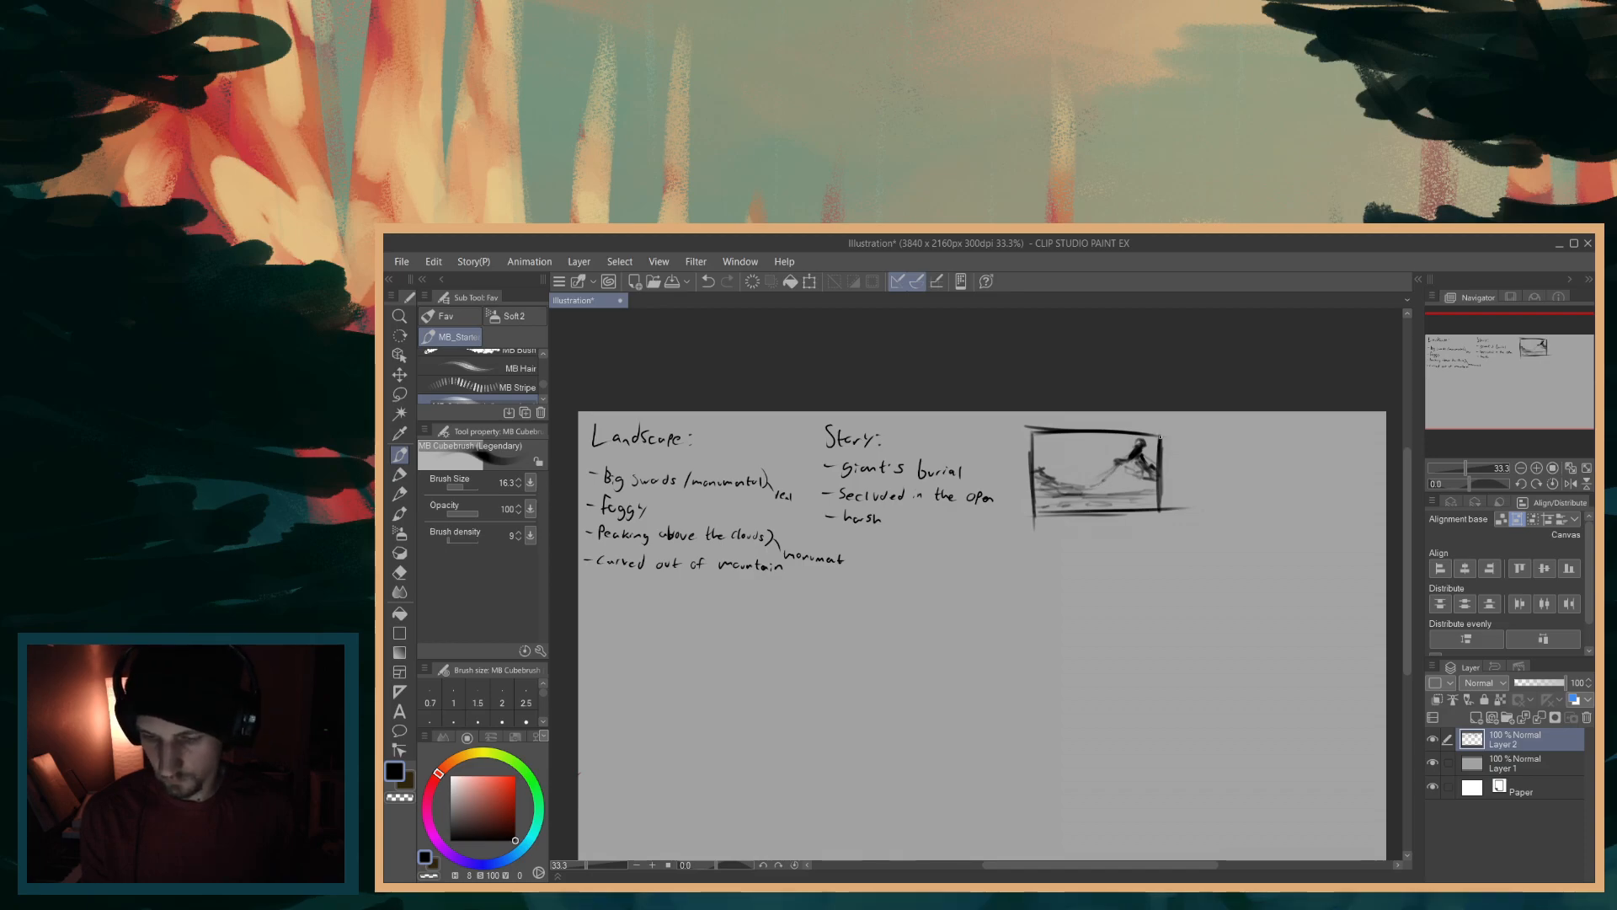
left_click_drag(1116, 465, 1095, 485)
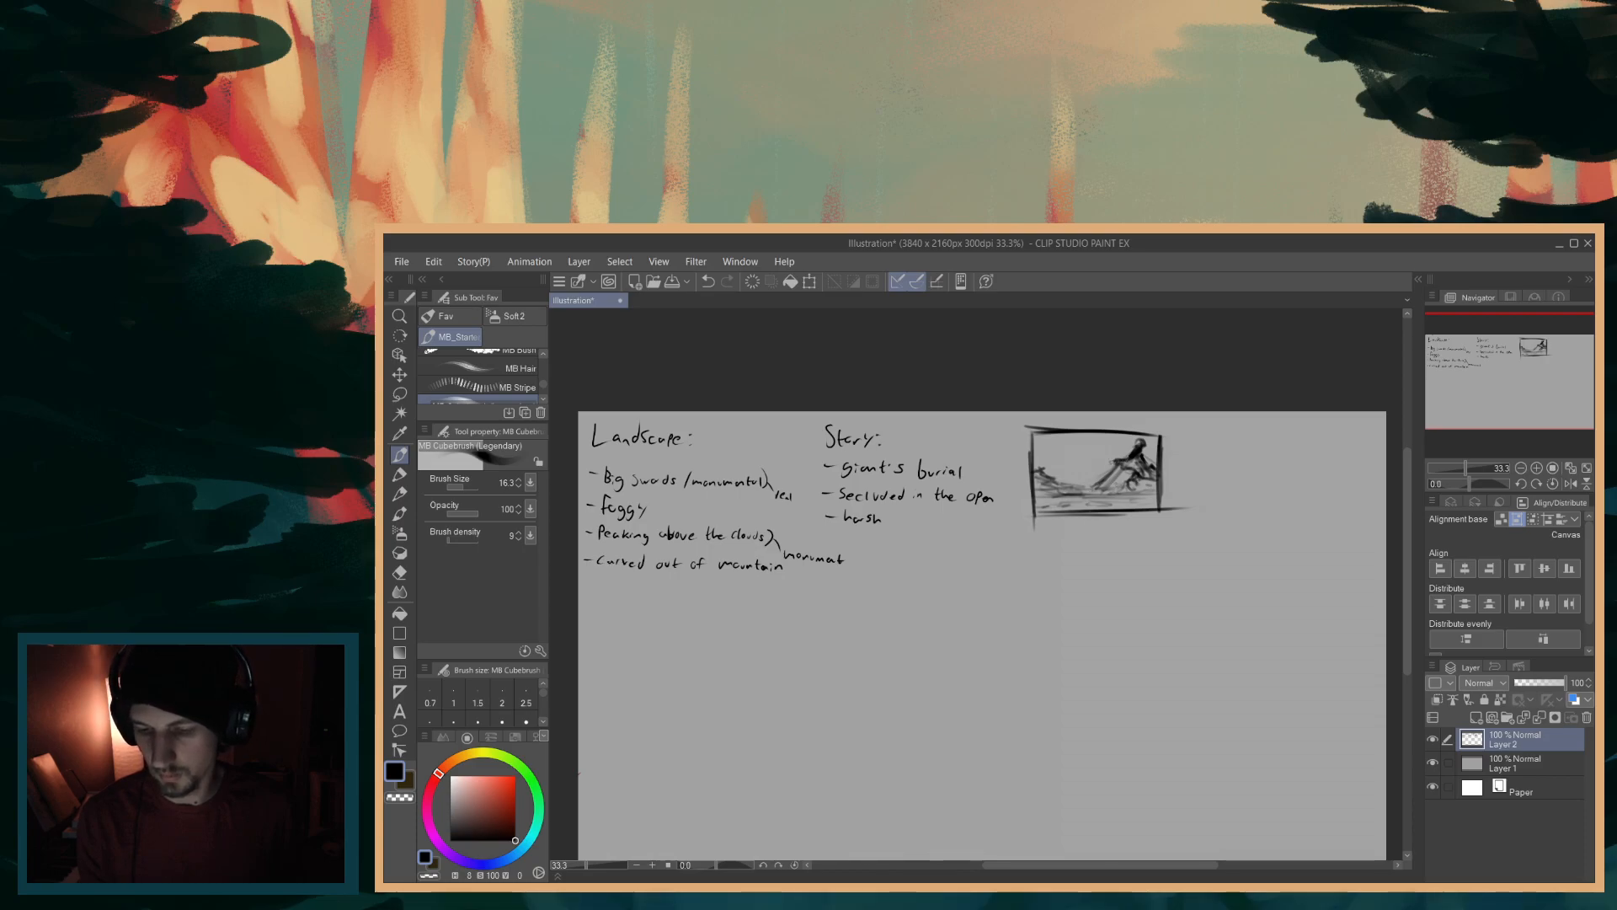
left_click_drag(1142, 459, 1157, 442)
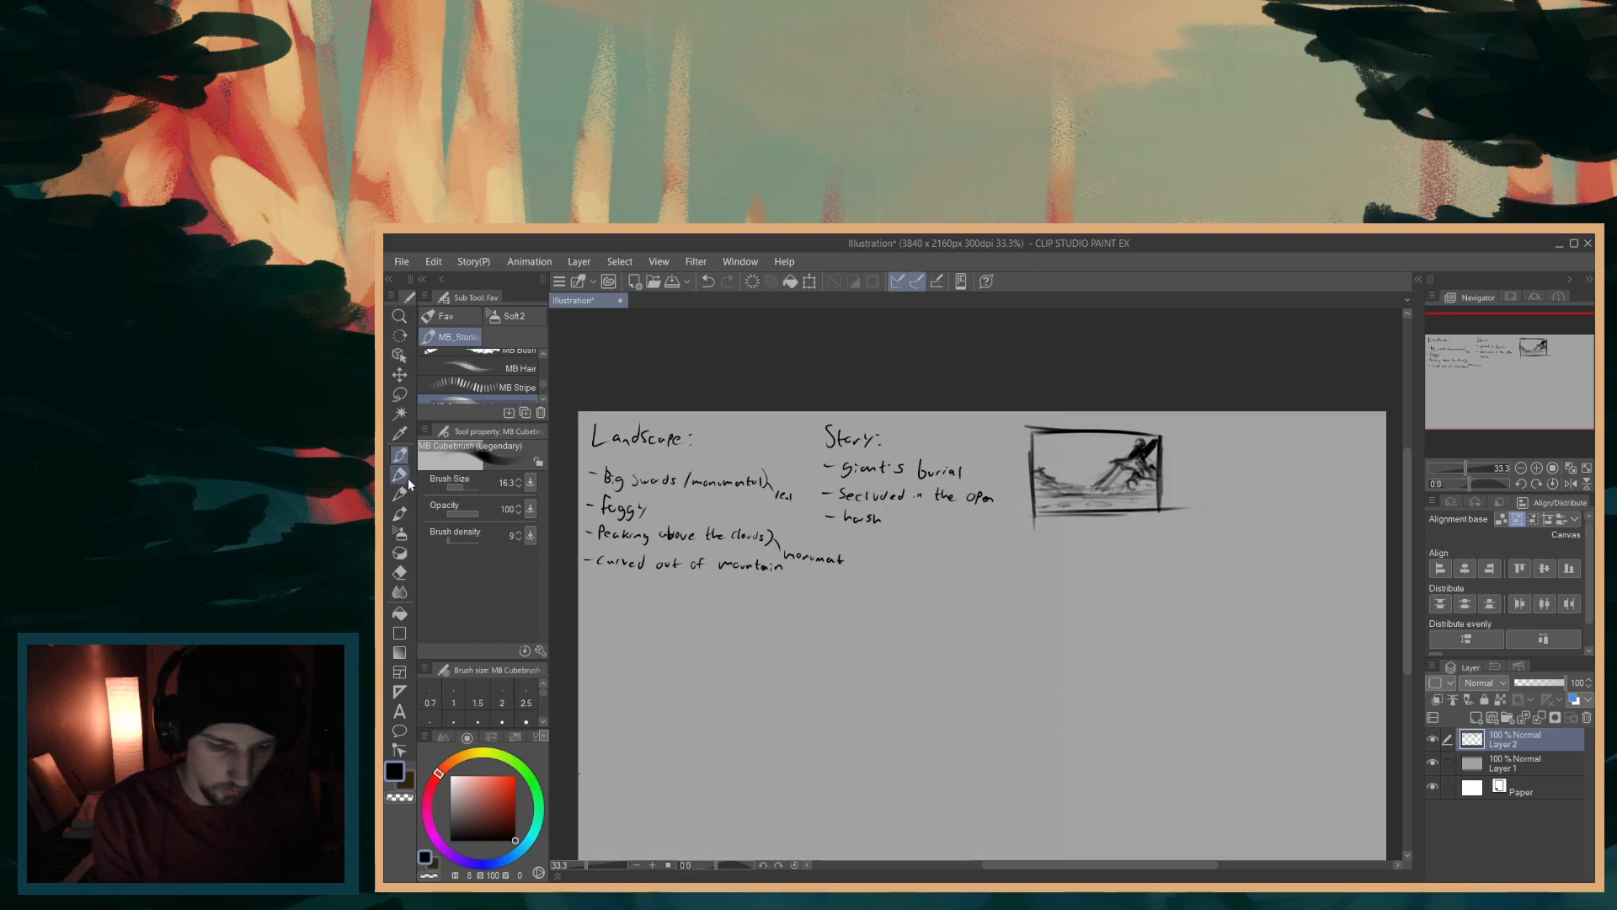
- Erase the upper part of the peak with the Hard eraser at size 30.5 and redraw it as a giant figure reclining on the slope
left_click(400, 572)
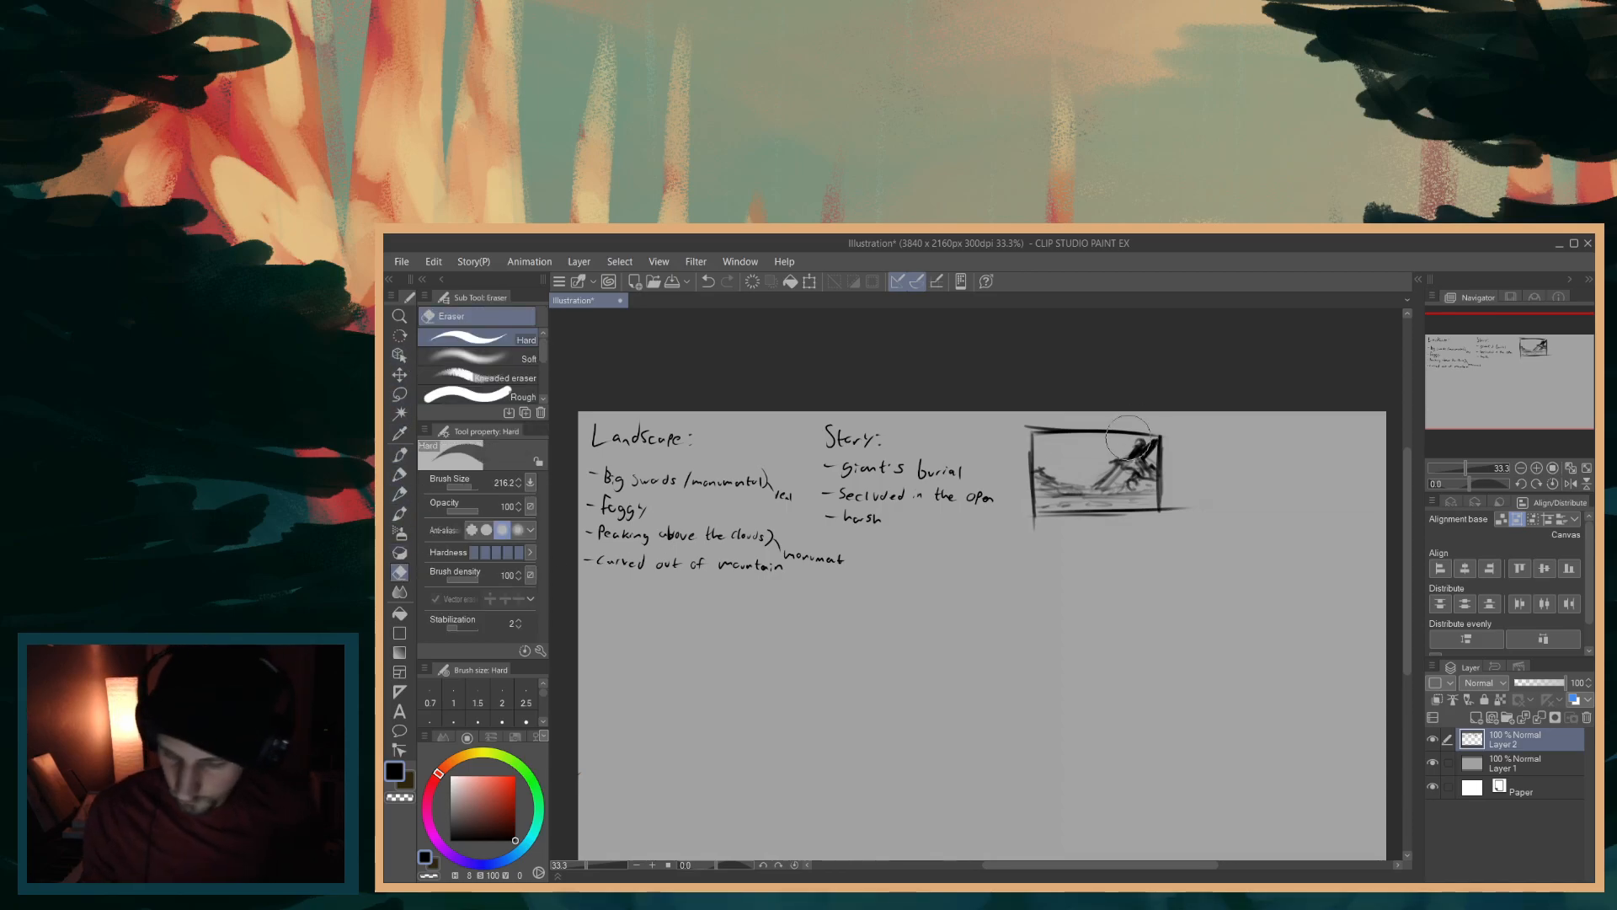
mouse_move(1141, 453)
left_mouse_down()
mouse_move(1123, 455)
mouse_move(1143, 443)
left_mouse_up()
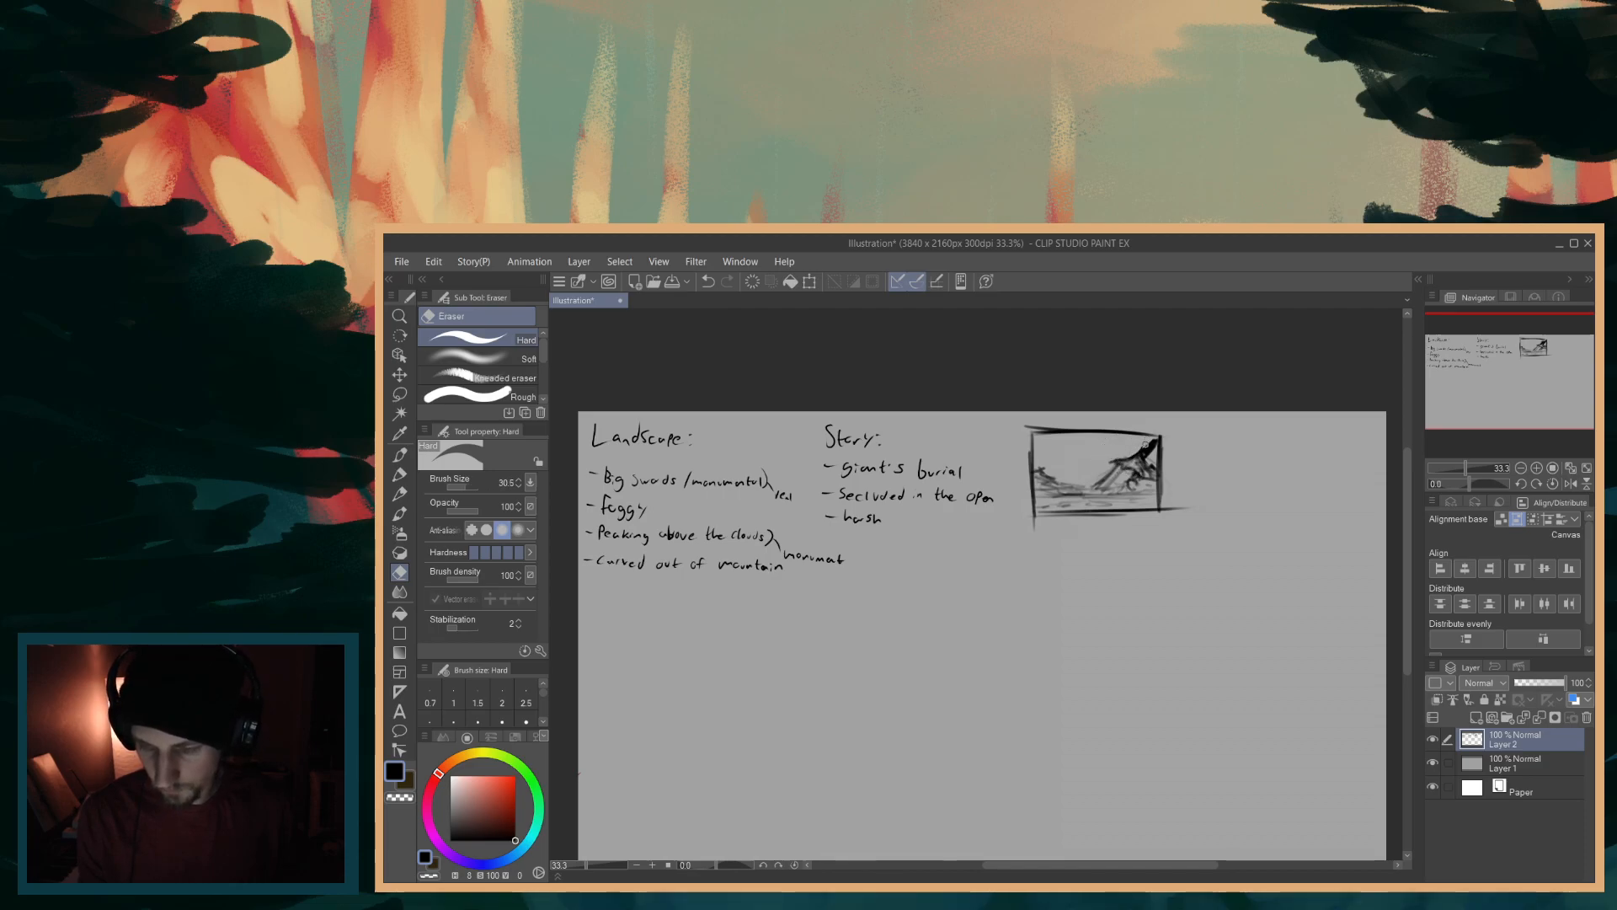
left_click(399, 455)
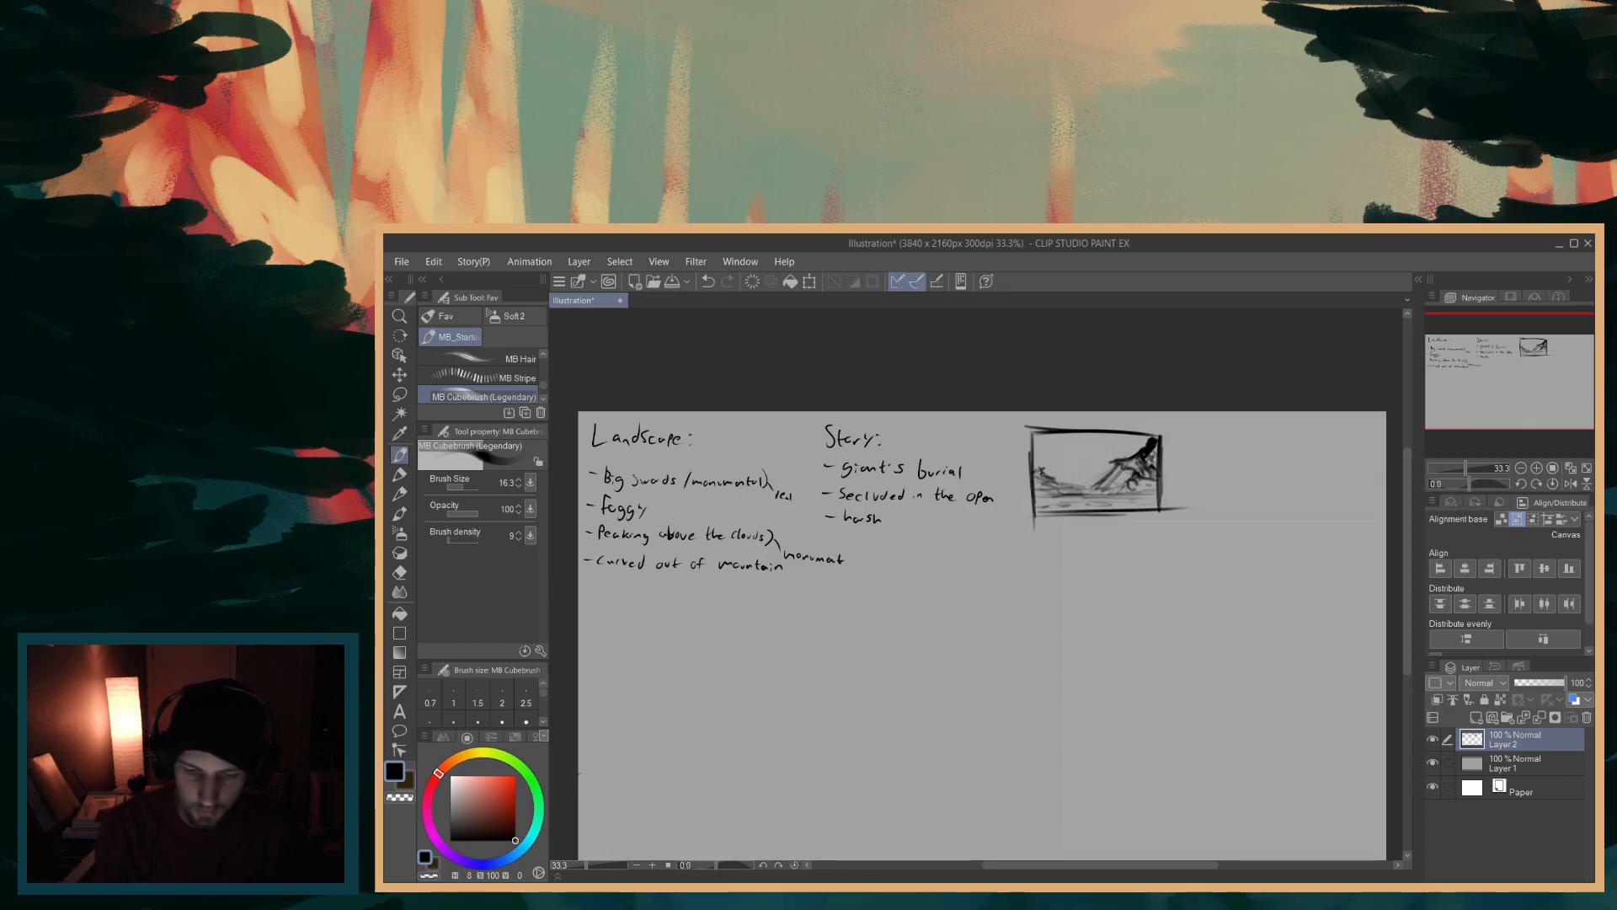
left_click(400, 572)
left_click_drag(1153, 450, 1096, 488)
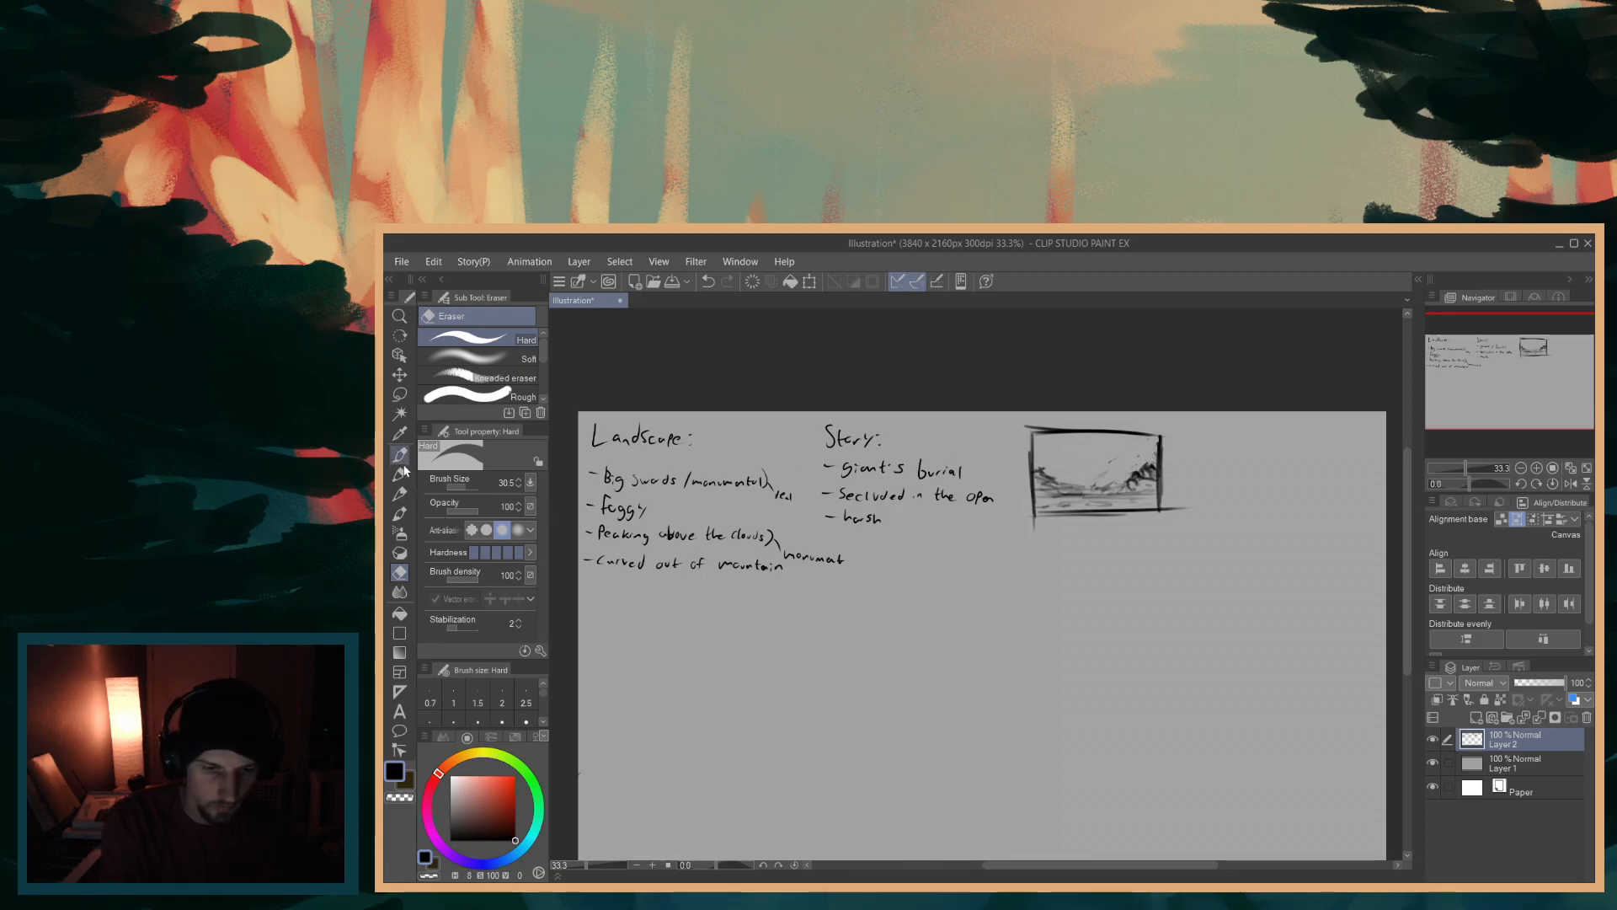
key("p")
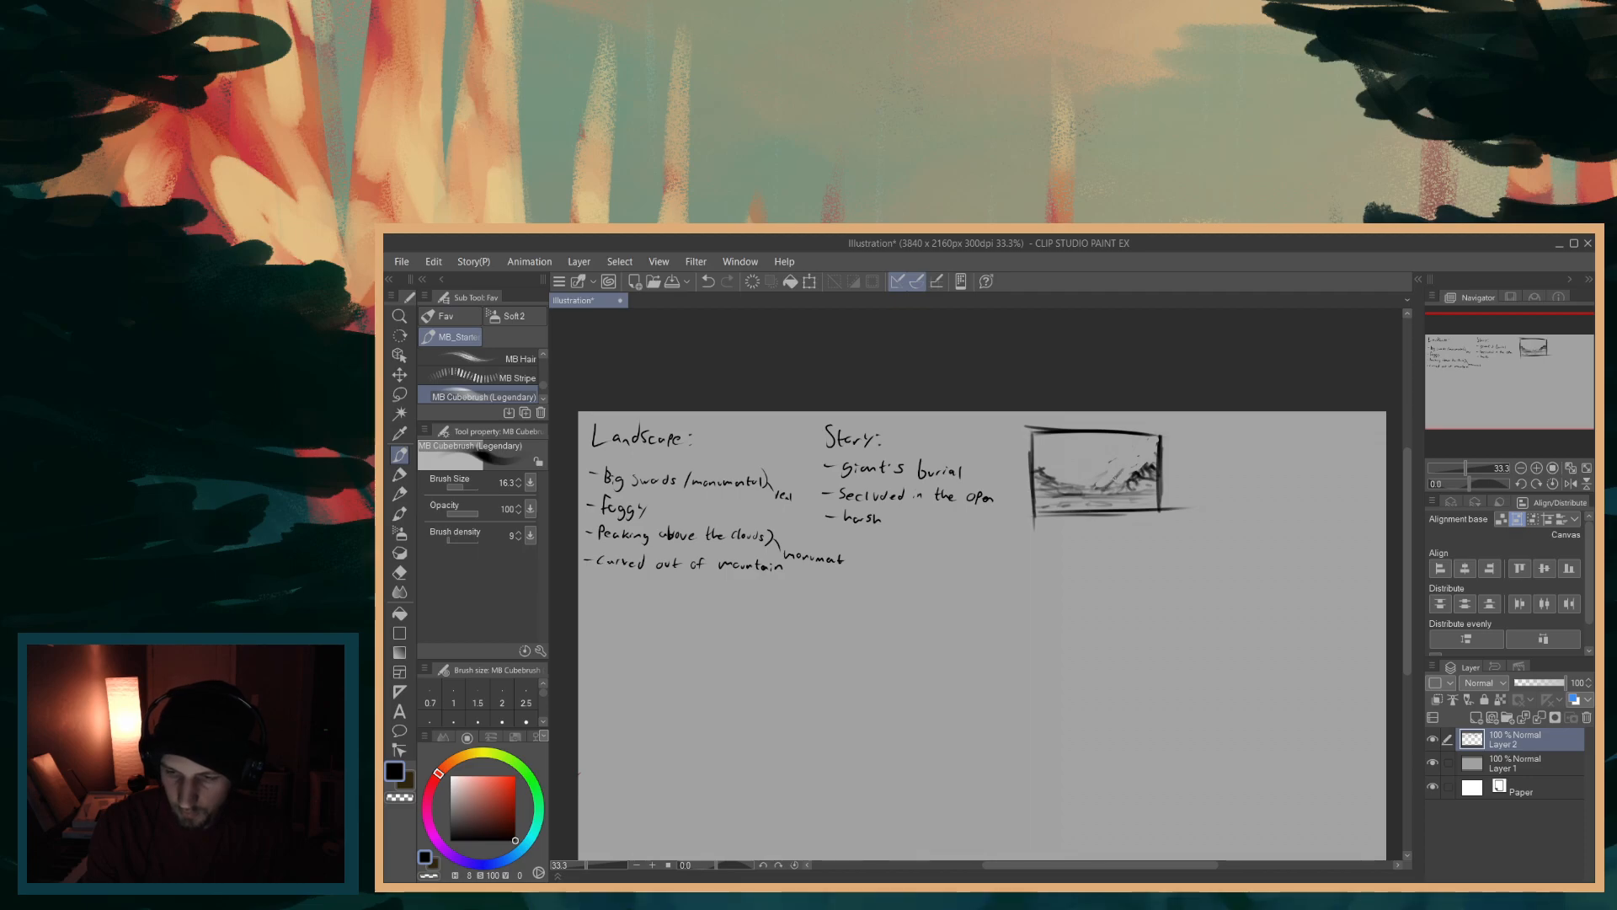
left_click_drag(1098, 487, 1114, 472)
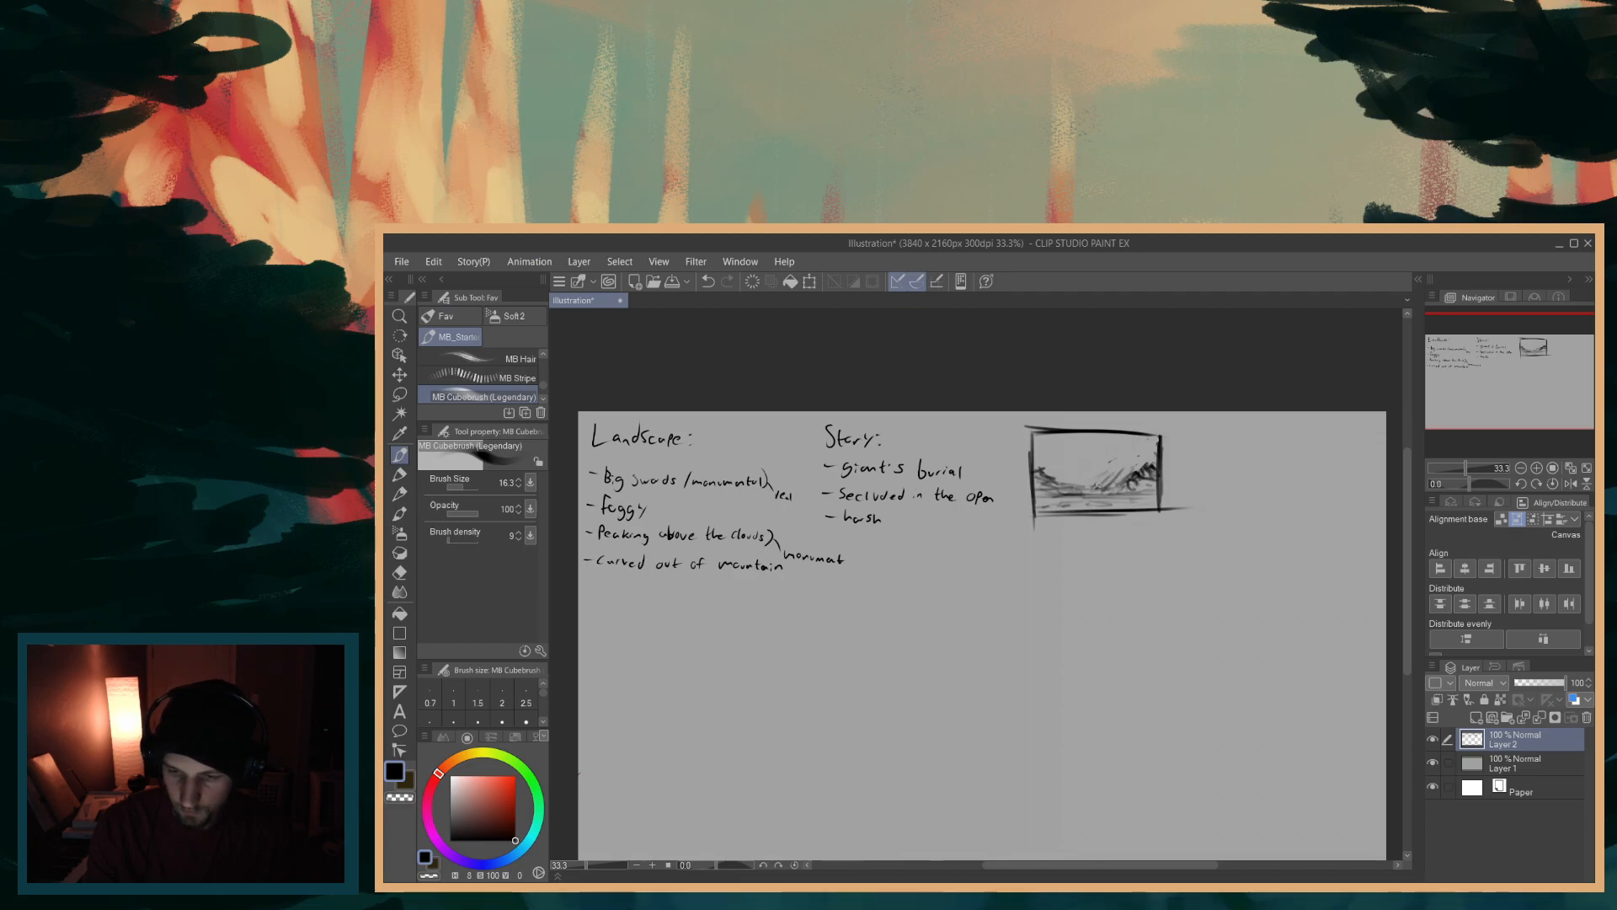
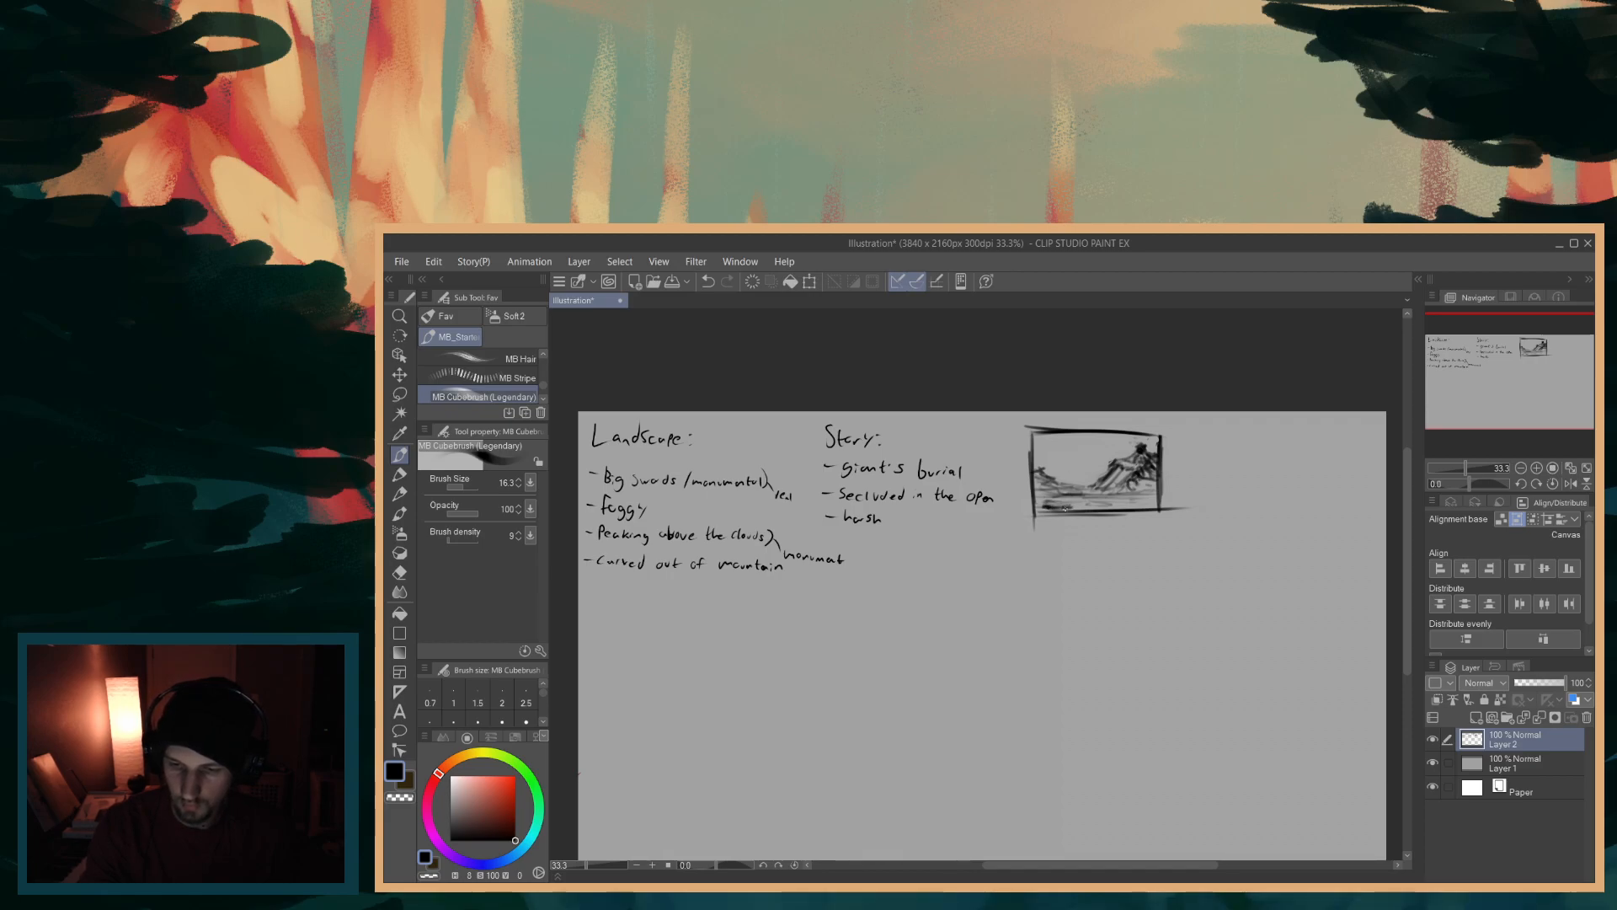
- Draw and shade a huge tilted blade along the thumbnail's left edge, and add small dark upright swords in the midground
left_click_drag(1063, 493, 1053, 434)
left_click_drag(1051, 510, 1040, 457)
left_click_drag(1057, 505, 1036, 426)
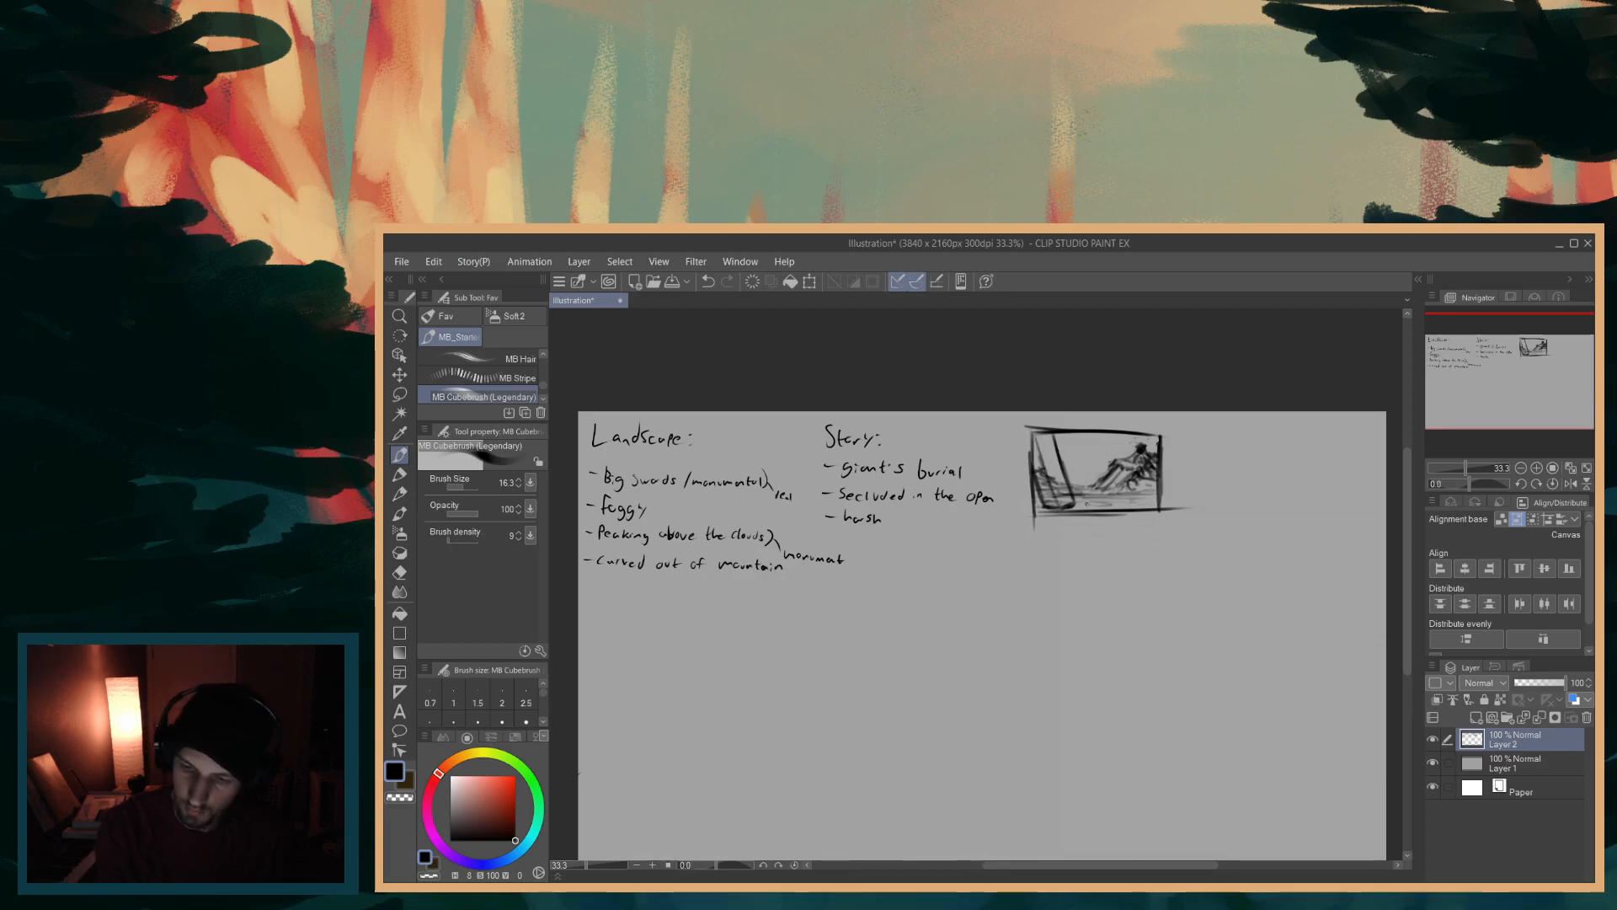
mouse_move(1040, 488)
left_mouse_down()
mouse_move(1042, 433)
mouse_move(1053, 501)
left_mouse_up()
left_click_drag(1057, 434, 1066, 509)
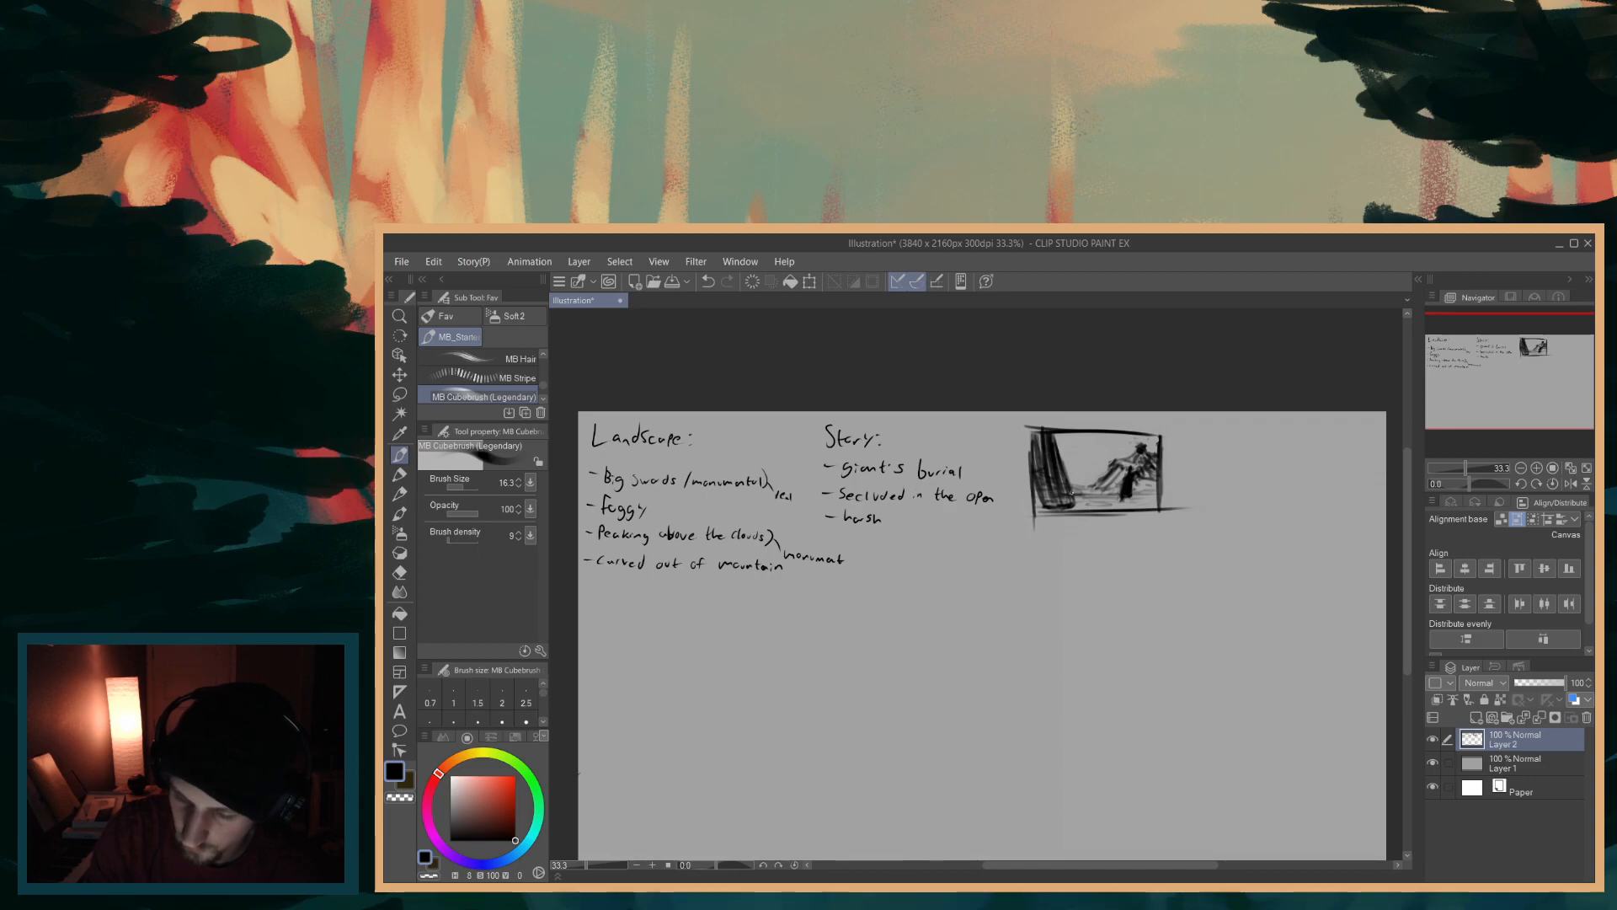
left_click_drag(1088, 500, 1087, 469)
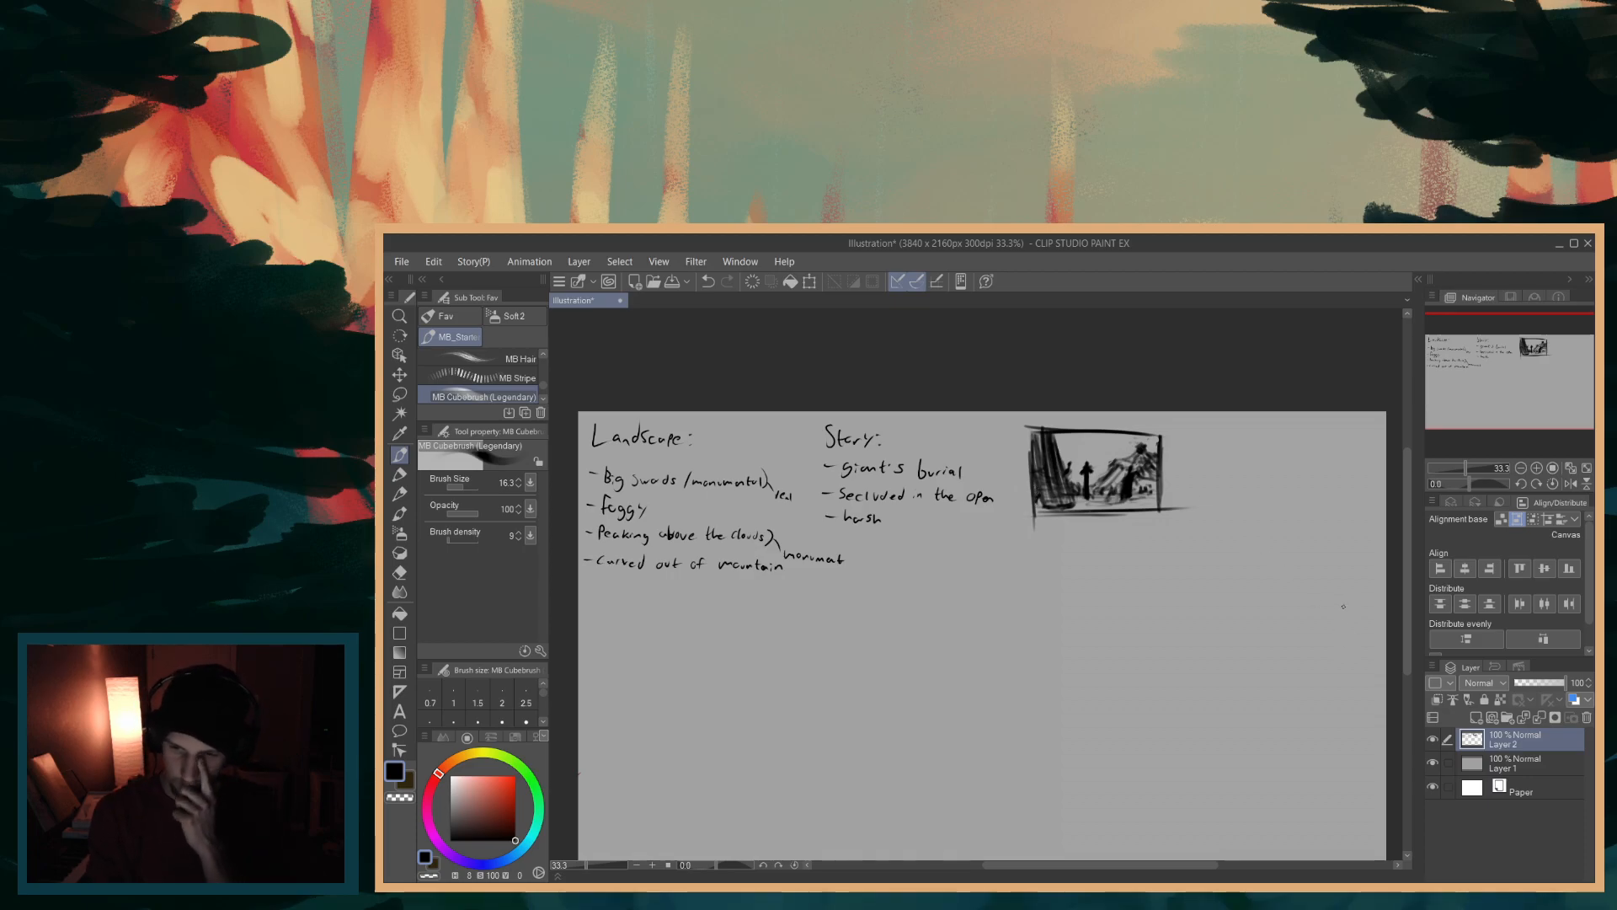
- Draw a second rectangular thumbnail frame of similar size to the right of the first one
left_click_drag(1110, 865, 1124, 865)
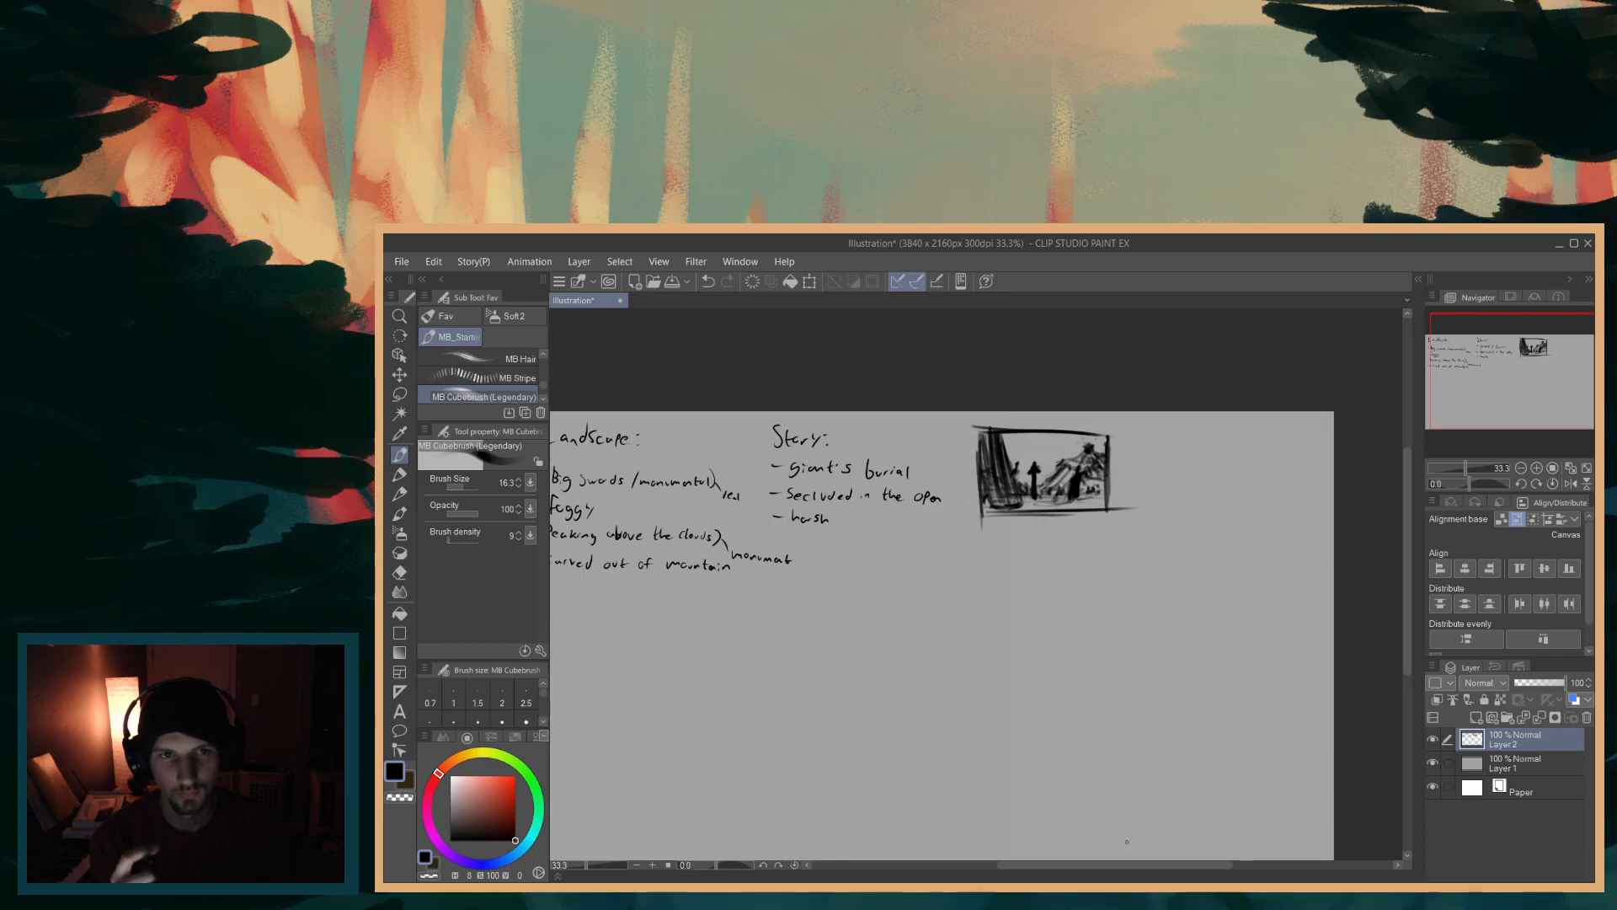
left_click_drag(1063, 864, 1088, 864)
mouse_move(1076, 438)
left_mouse_down()
mouse_move(1075, 511)
mouse_move(1208, 512)
left_mouse_up()
left_click_drag(1084, 512, 1215, 511)
mouse_move(1076, 433)
left_mouse_down()
mouse_move(1195, 432)
mouse_move(1207, 512)
left_mouse_up()
left_click_drag(1206, 434, 1208, 511)
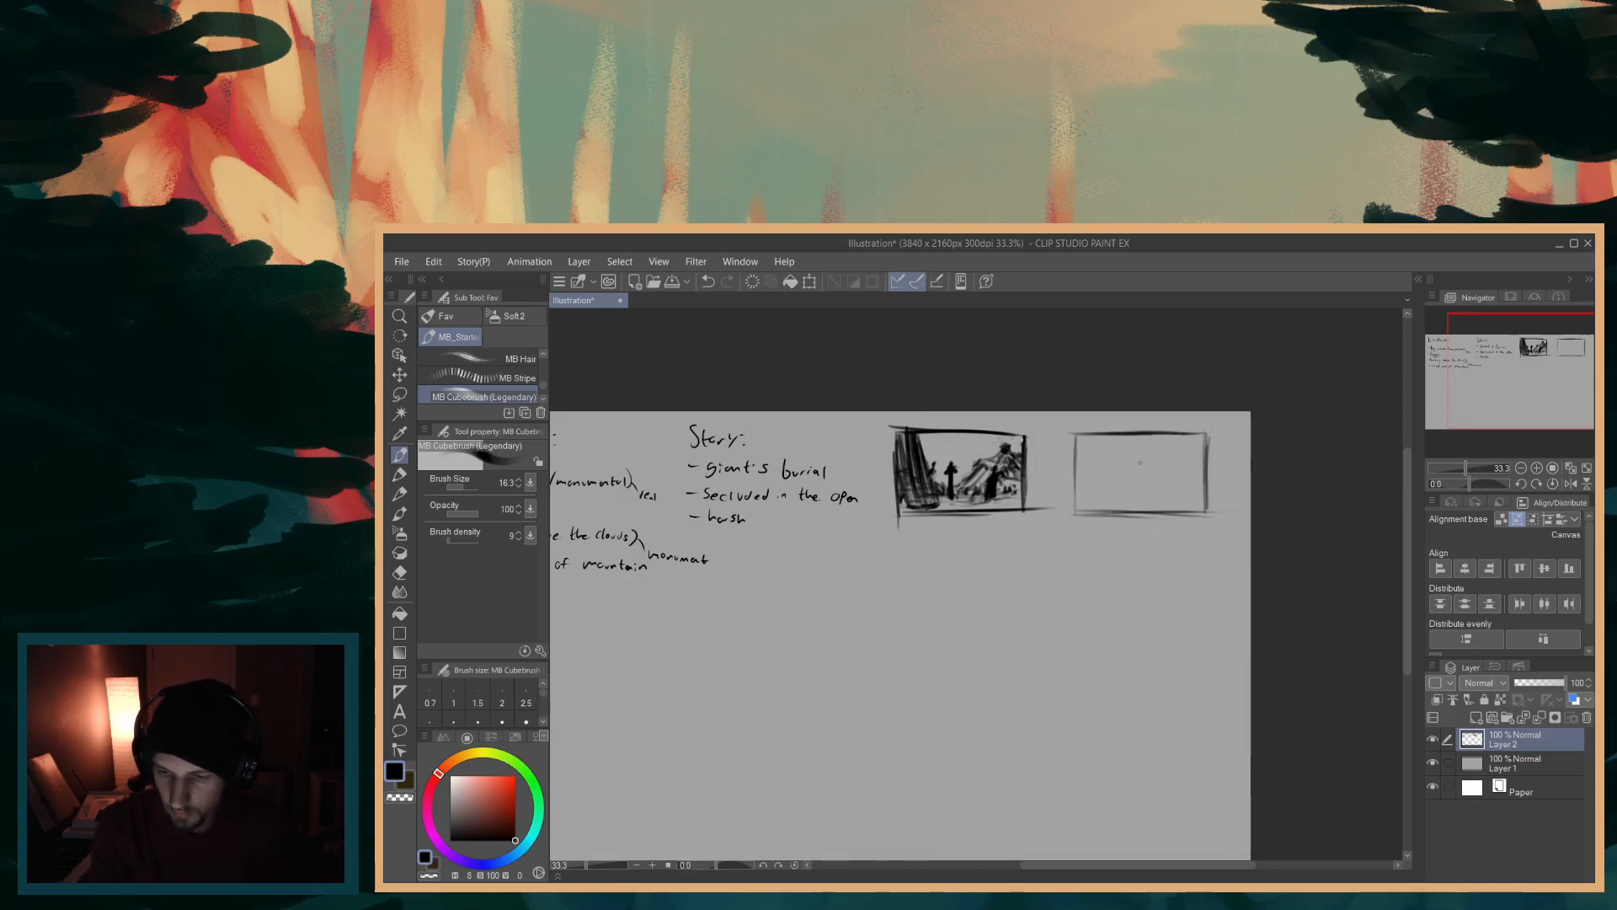
- Sketch a low horizon and a large upright sword with a curved crossguard right of centre in the second thumbnail, and shade its grip and blade
left_click_drag(1084, 496, 1202, 494)
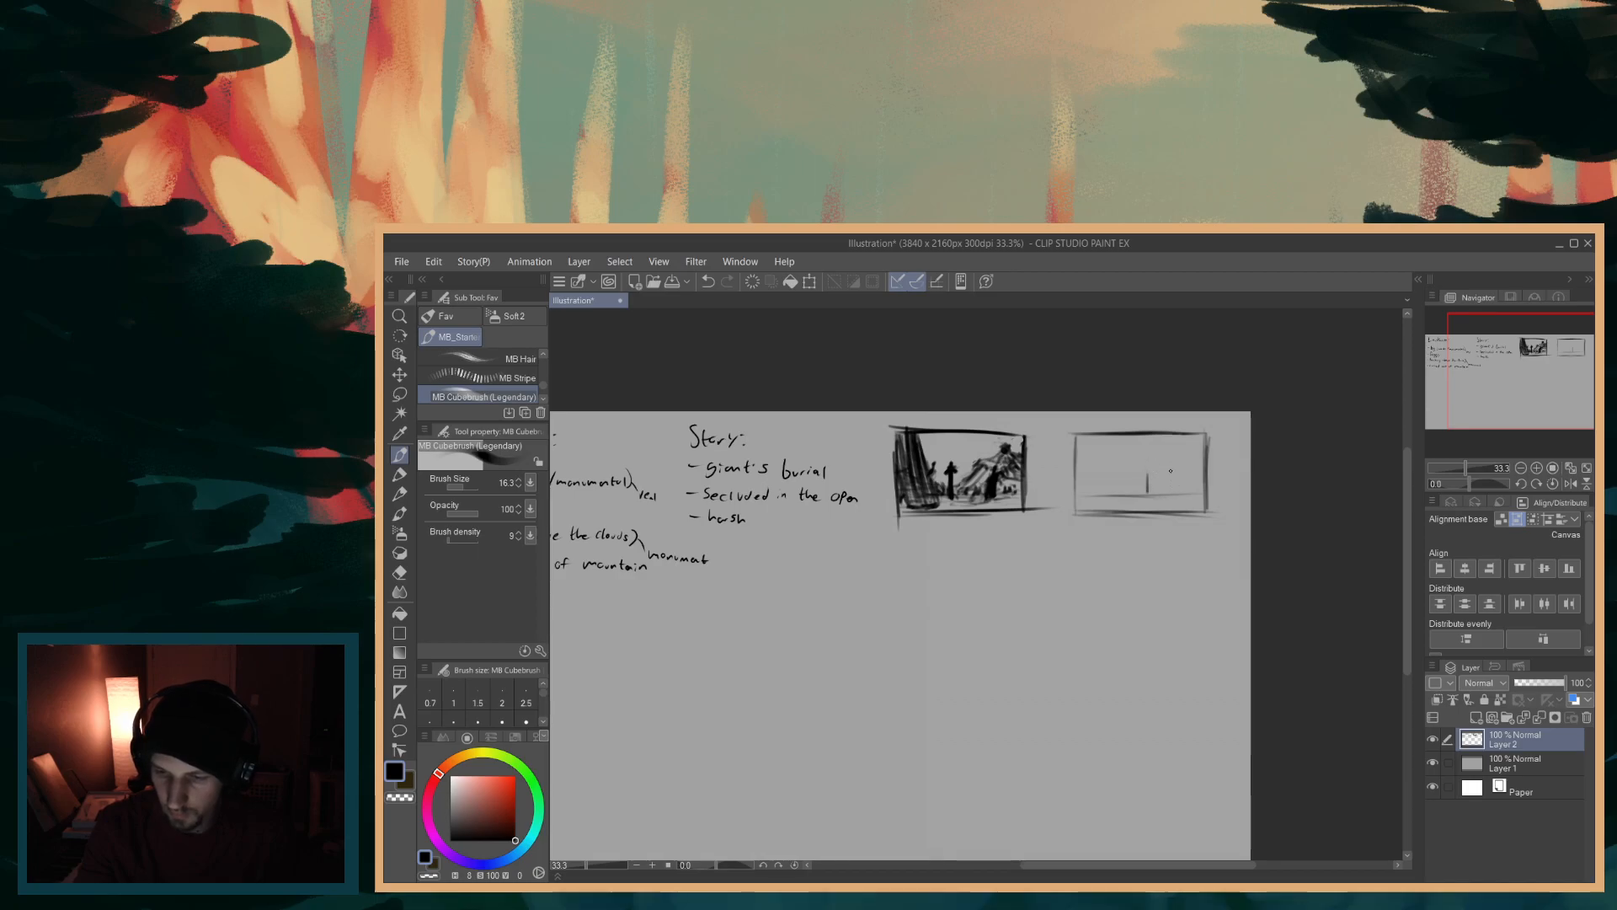
mouse_move(1175, 474)
left_mouse_down()
mouse_move(1161, 493)
mouse_move(1162, 472)
left_mouse_up()
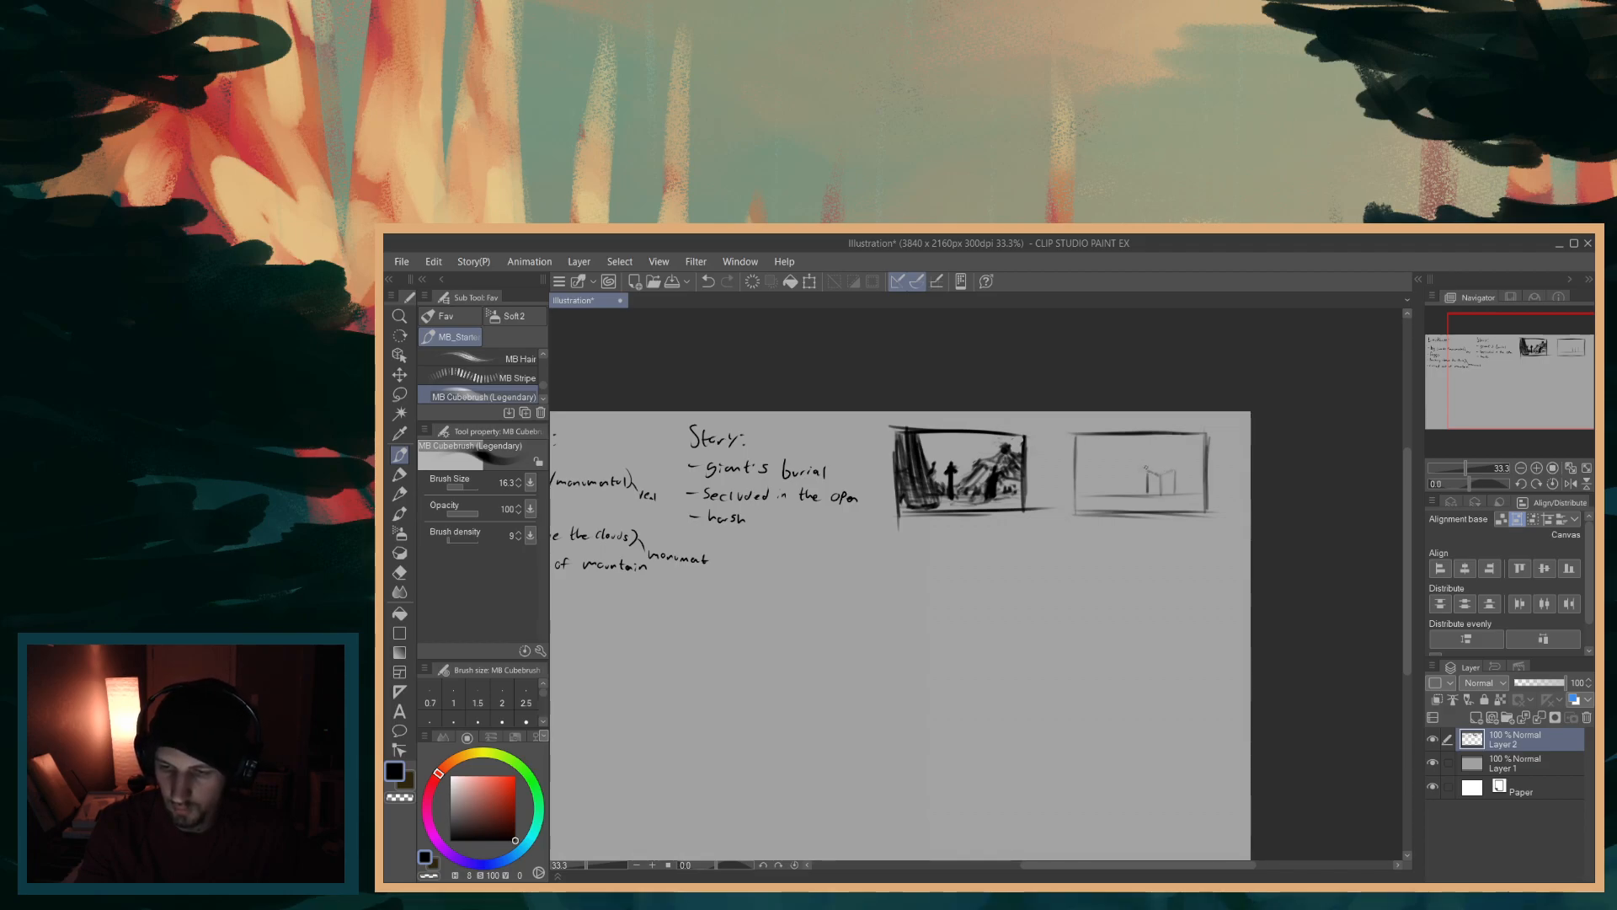
left_click_drag(1144, 469, 1152, 459)
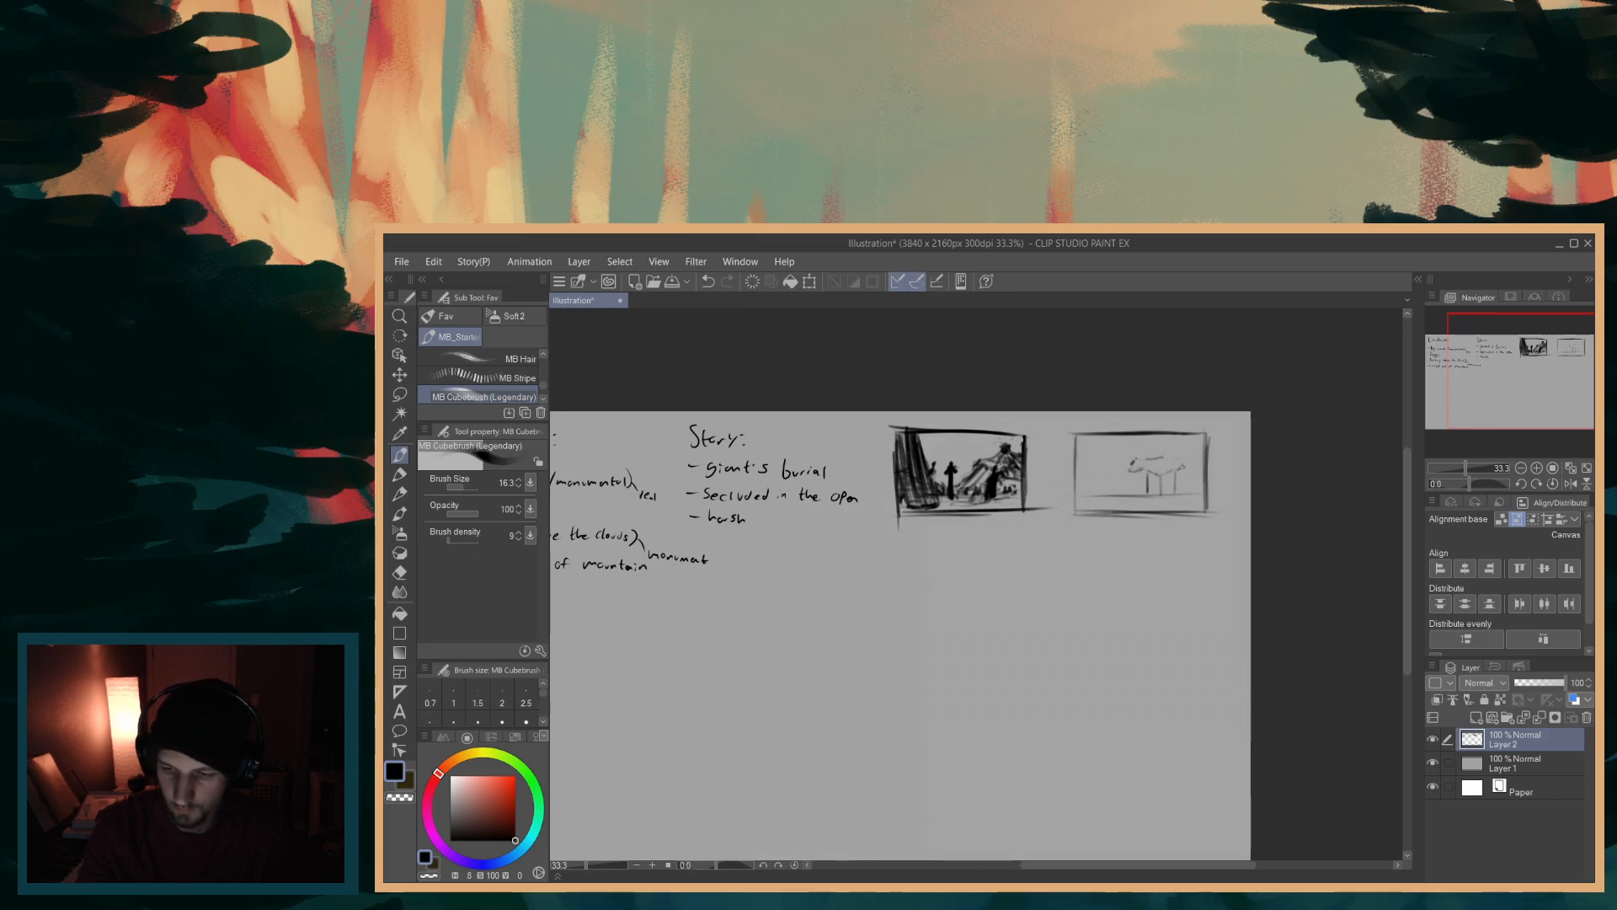
left_click_drag(1189, 463, 1184, 471)
left_click_drag(1152, 436, 1169, 455)
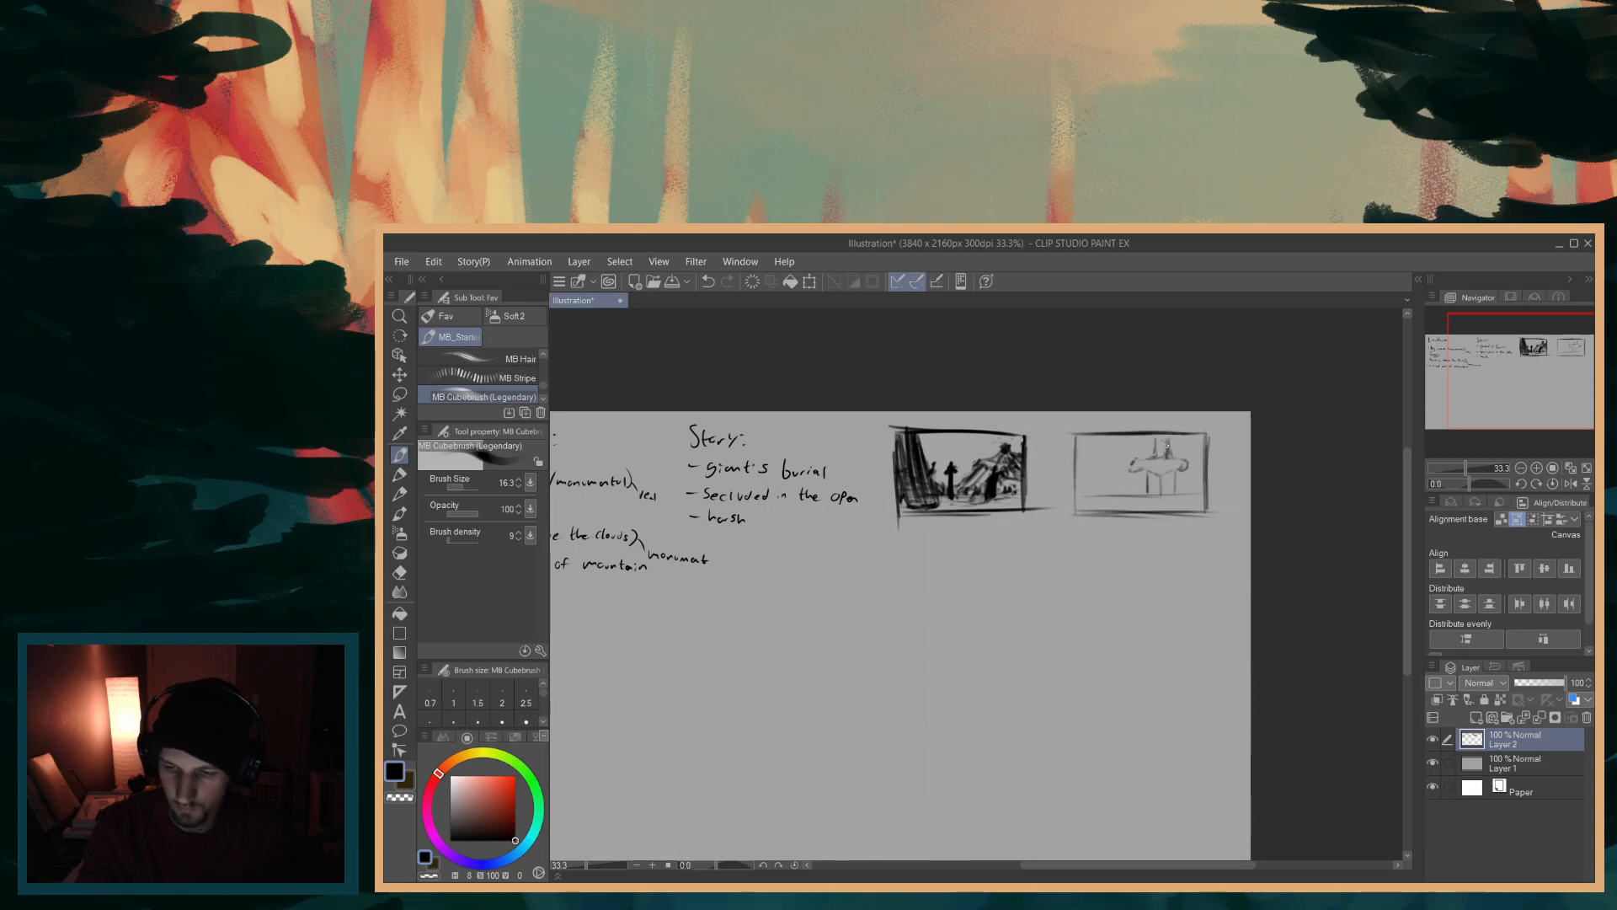
mouse_move(1156, 439)
left_mouse_down()
mouse_move(1152, 457)
mouse_move(1173, 457)
left_mouse_up()
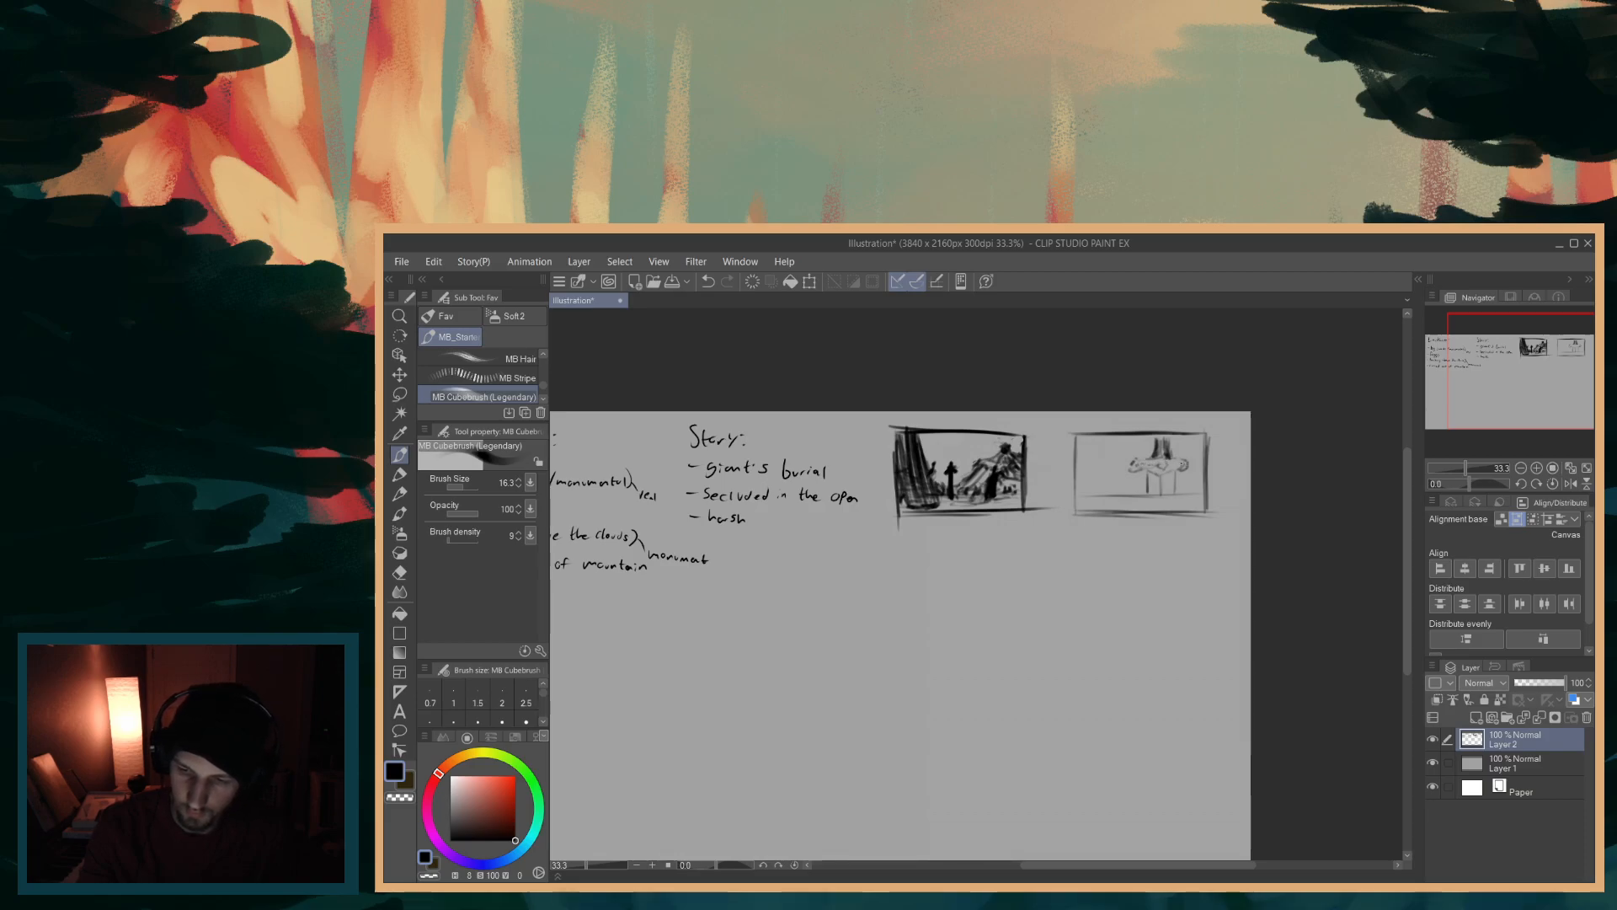
left_click_drag(1148, 474, 1171, 495)
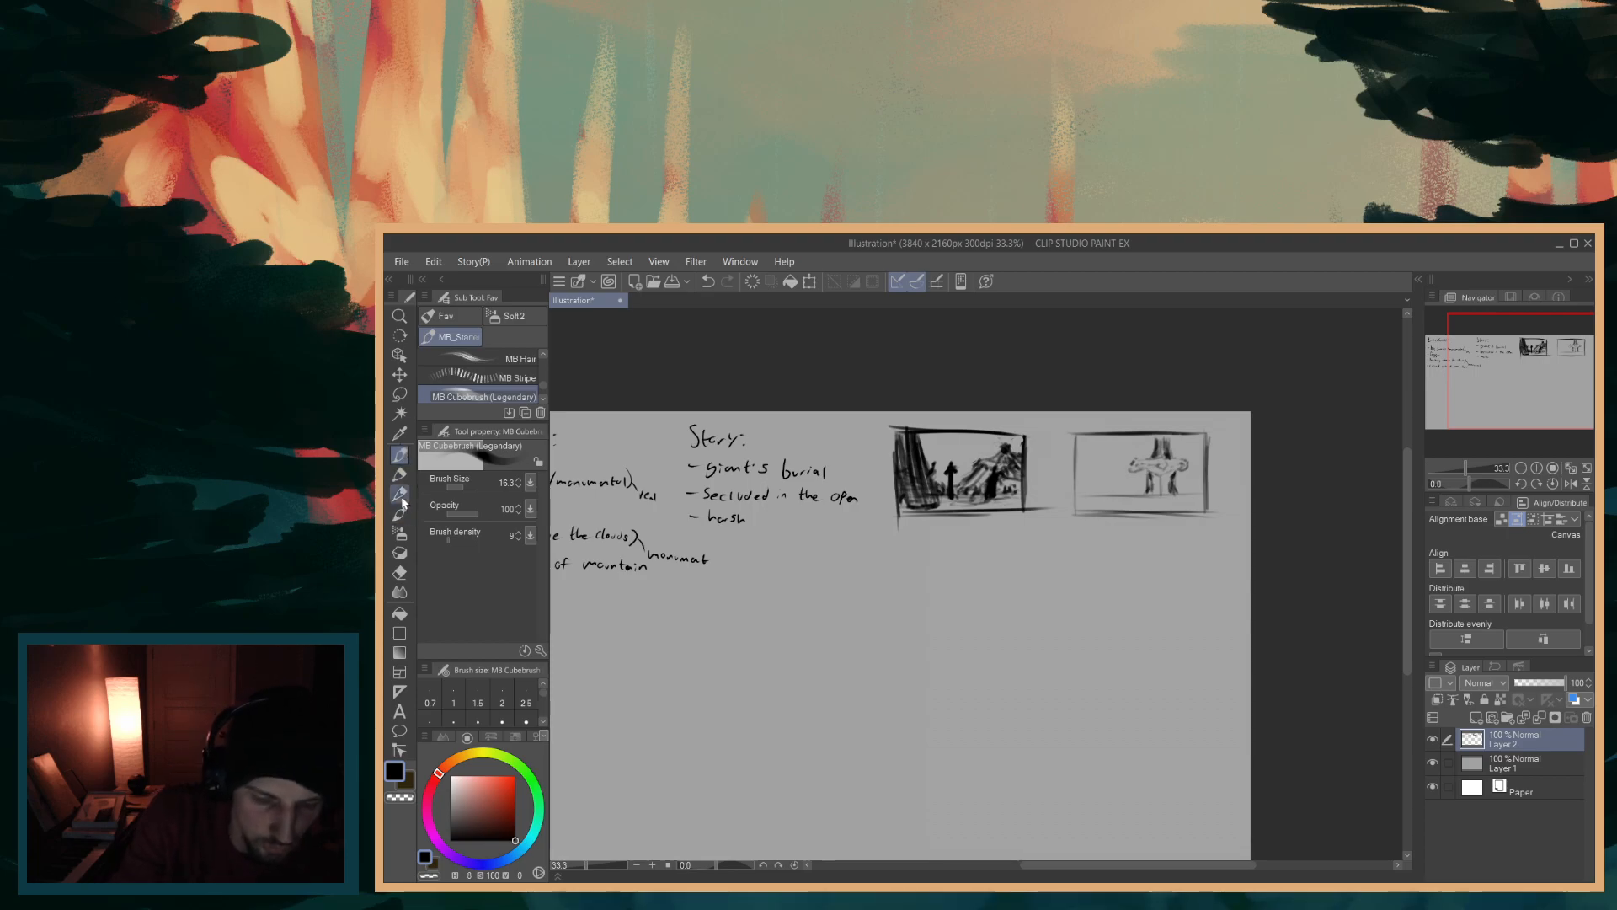
- Sketch low rolling hills left of the sword in the second thumbnail and clean up stray lines with the Hard eraser
key("e")
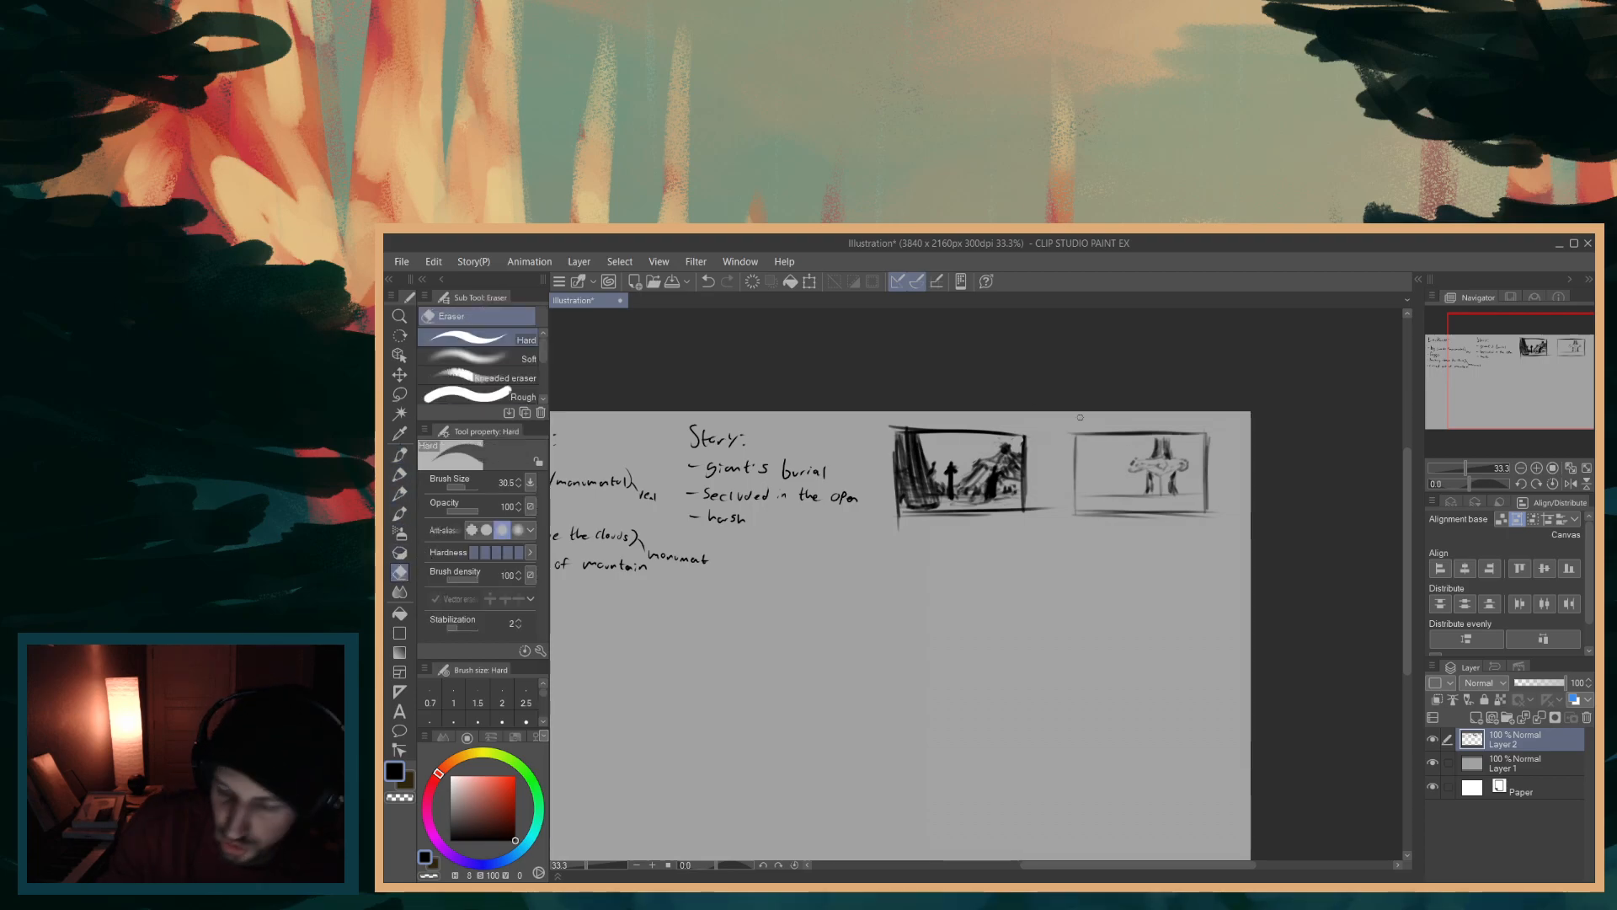
left_click(399, 454)
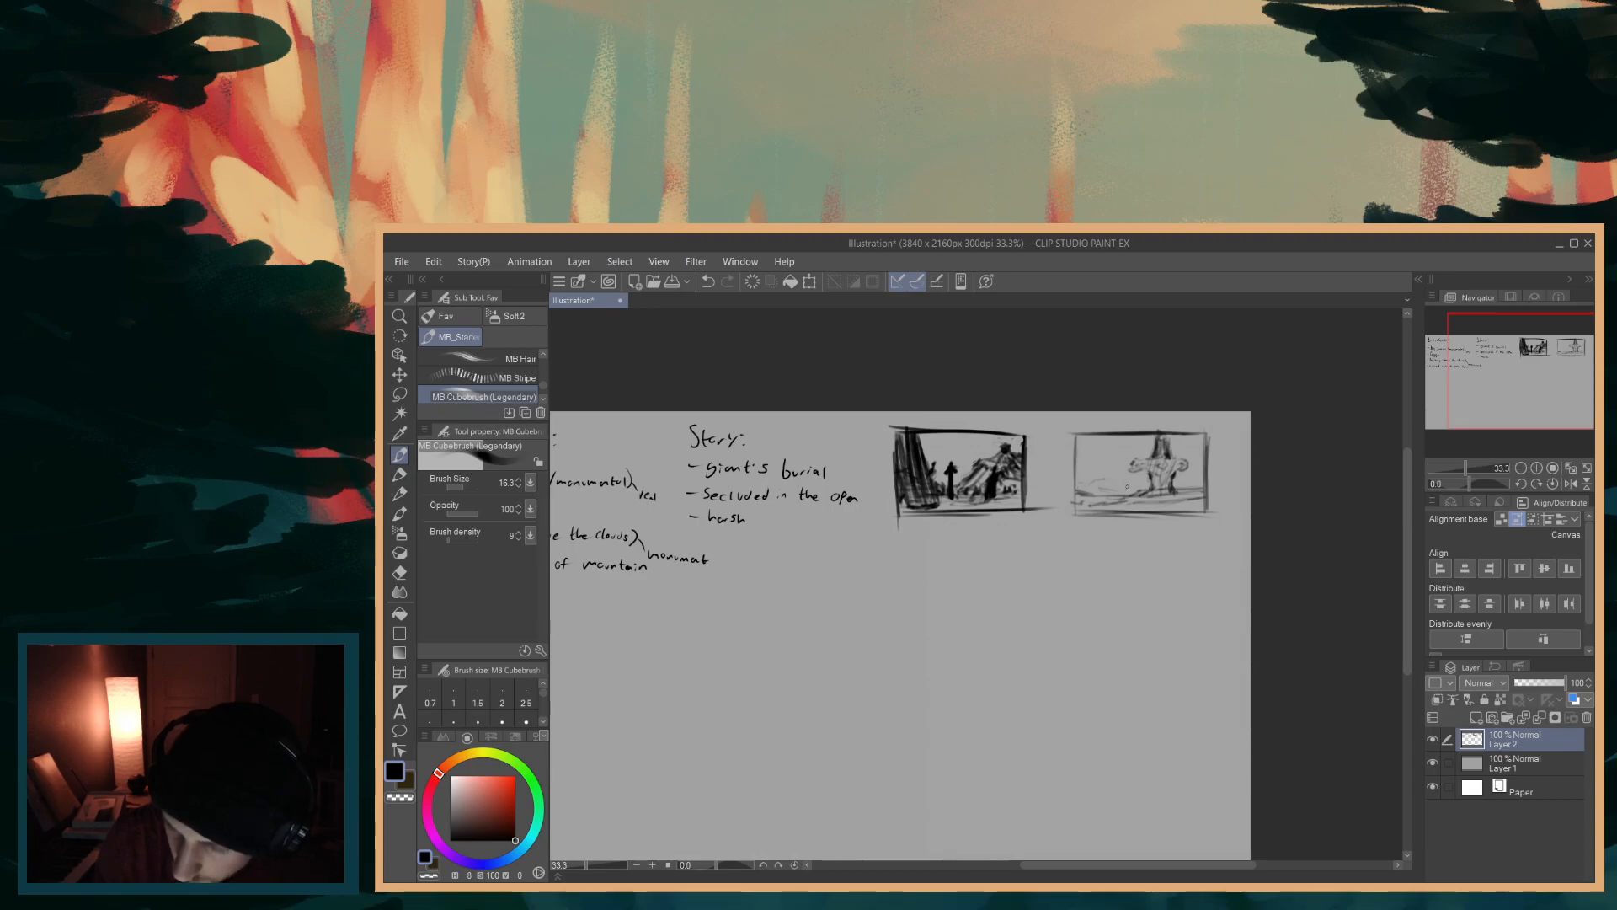
left_click_drag(1110, 489, 1126, 484)
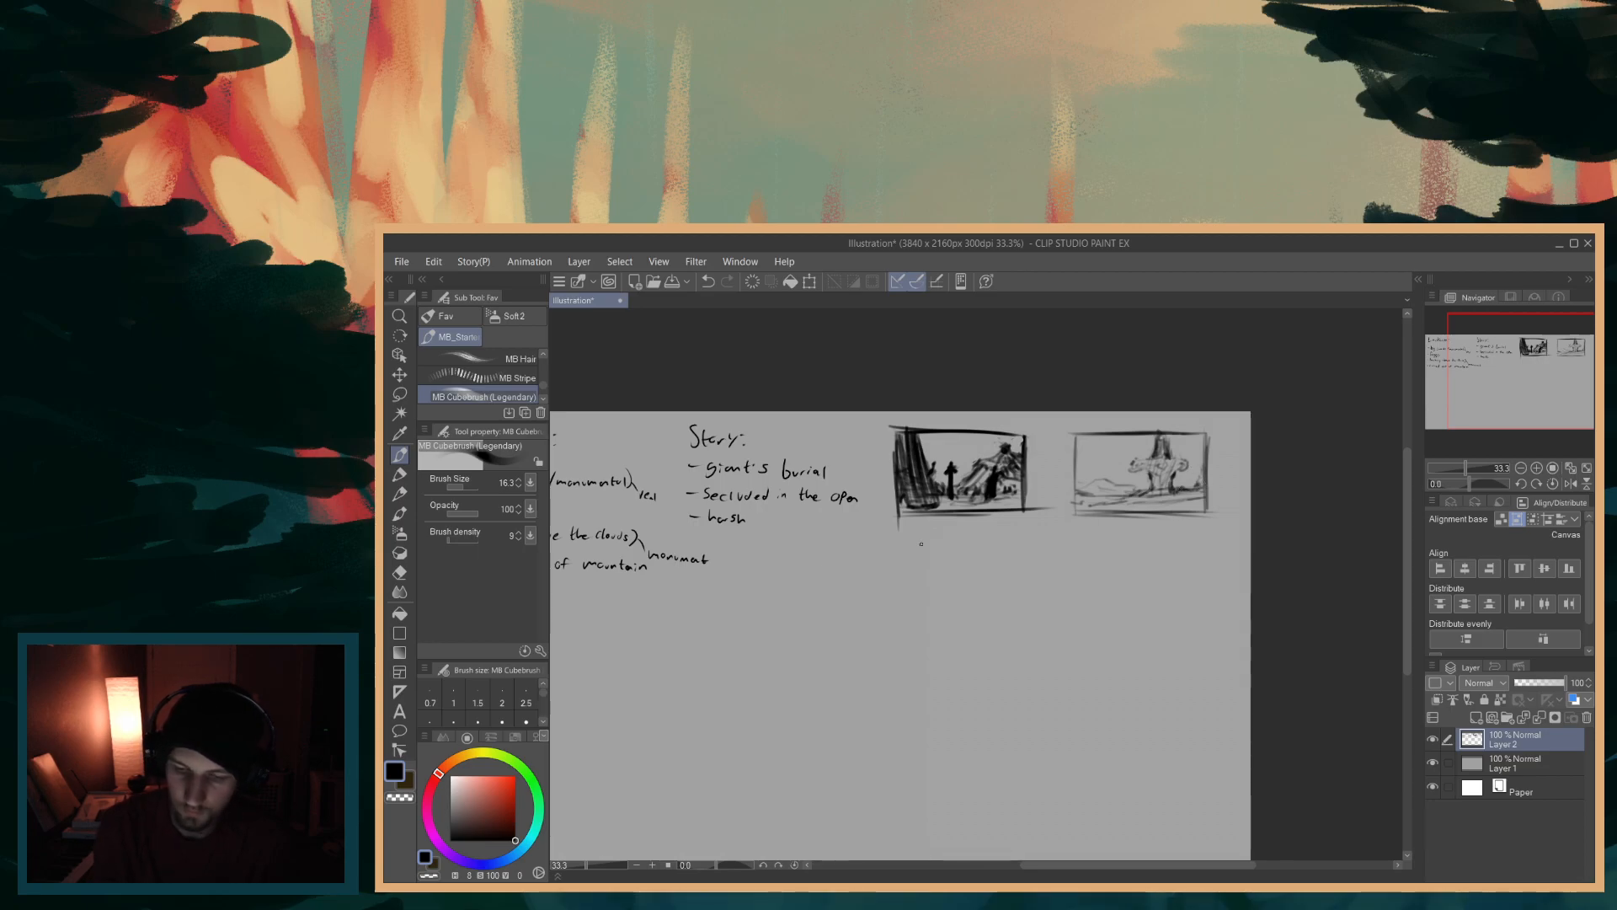
left_click(399, 572)
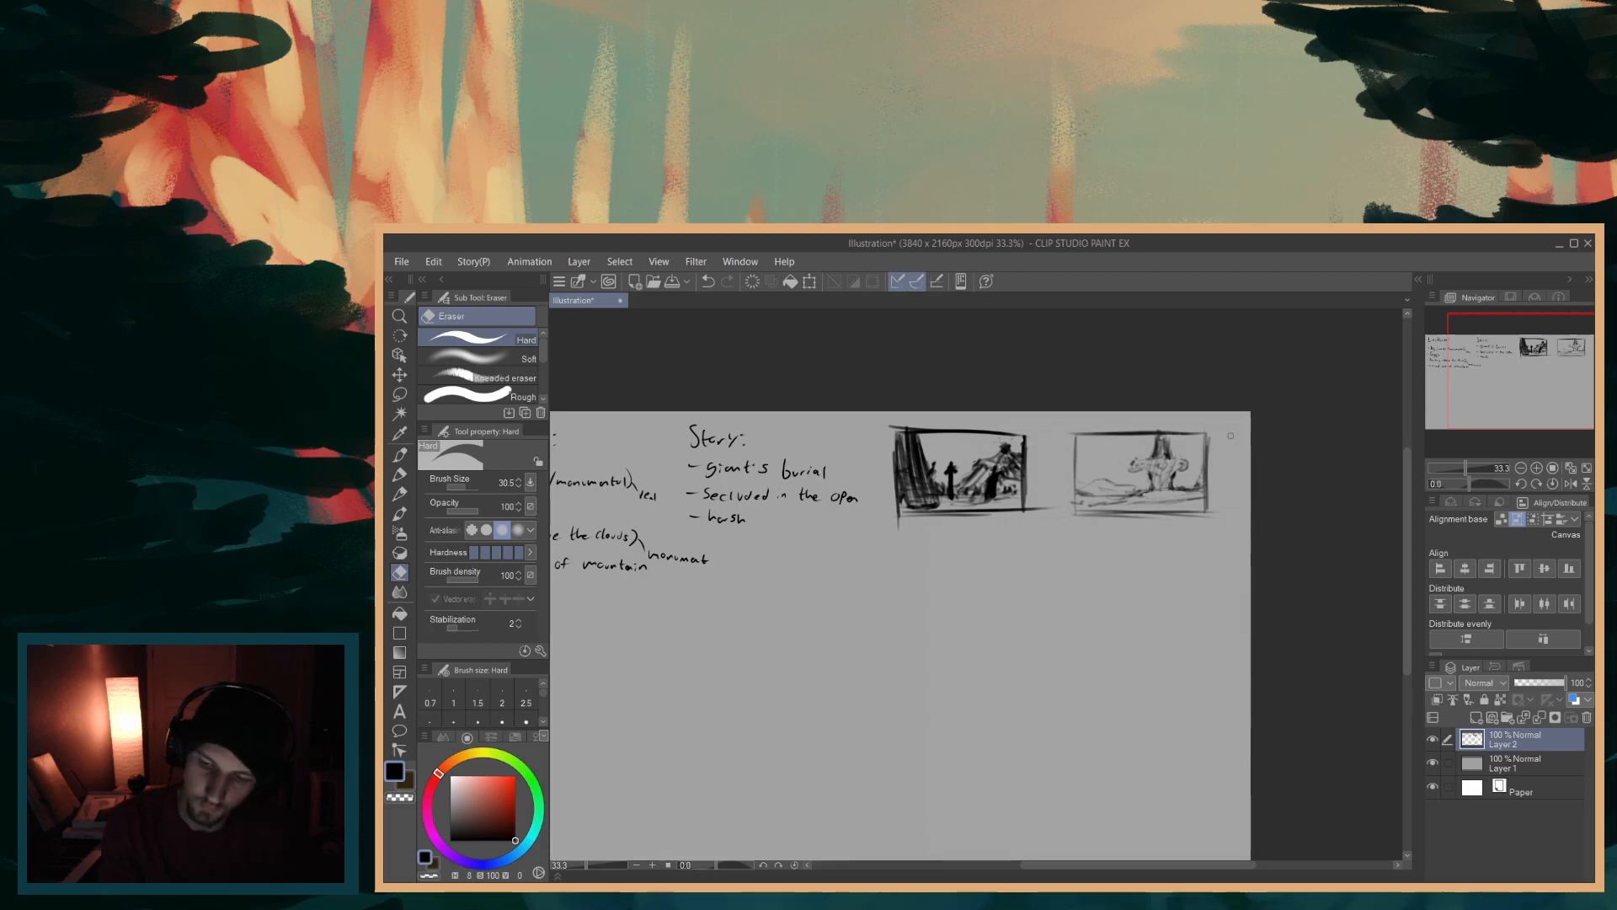
left_click(399, 455)
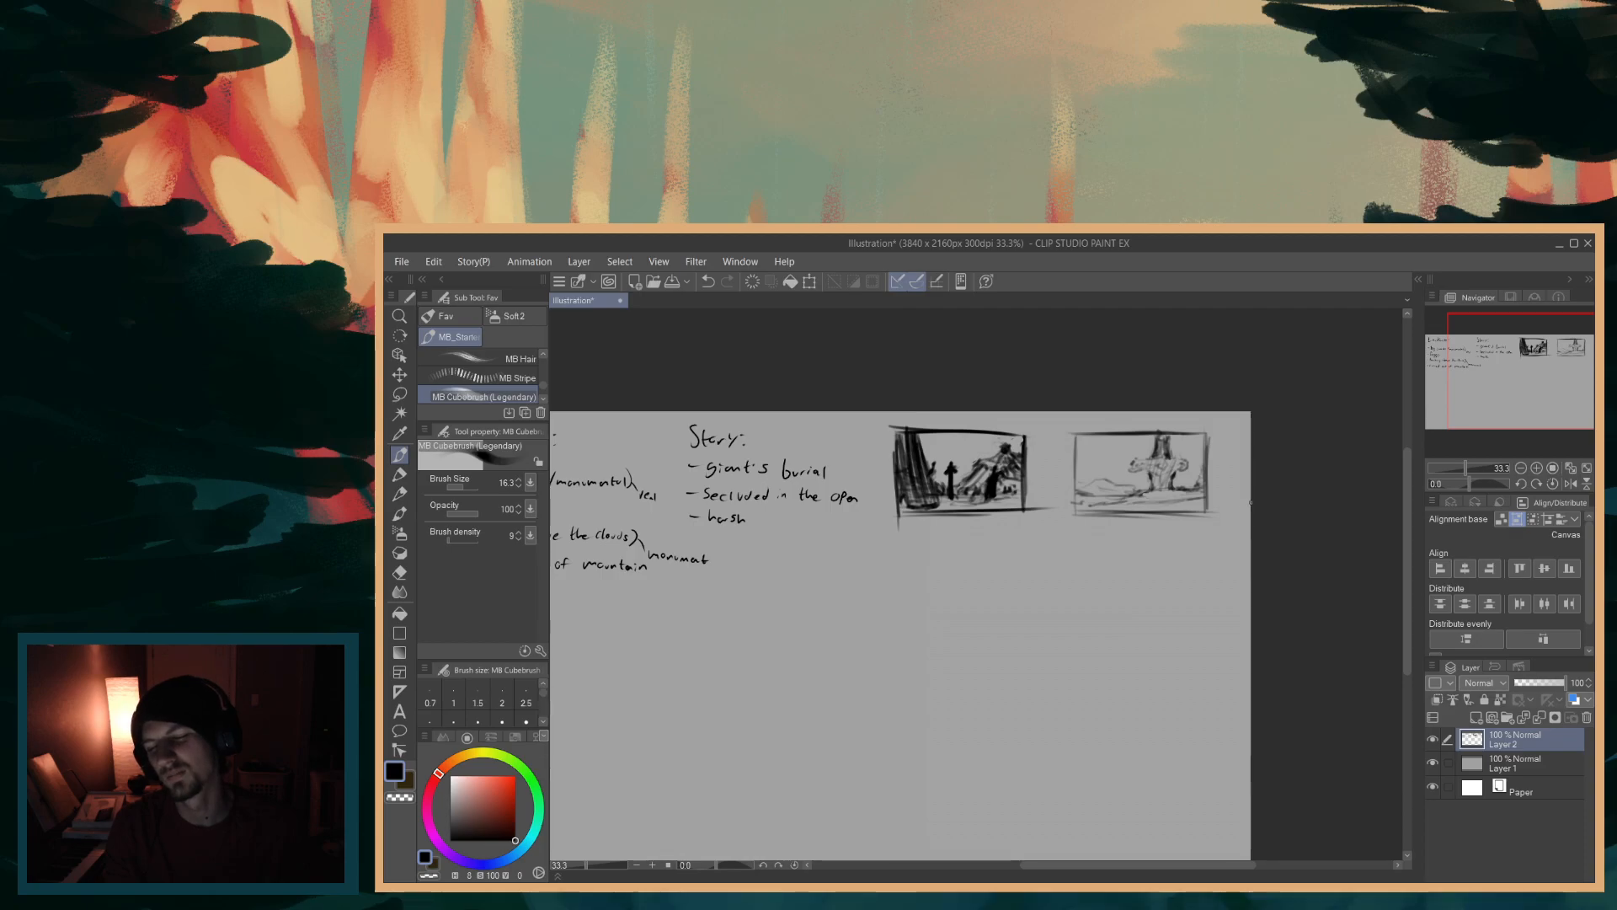
- Select the large sword in the second thumbnail, scale it to 71% width and 84% height, and apply the transformation
left_click(400, 393)
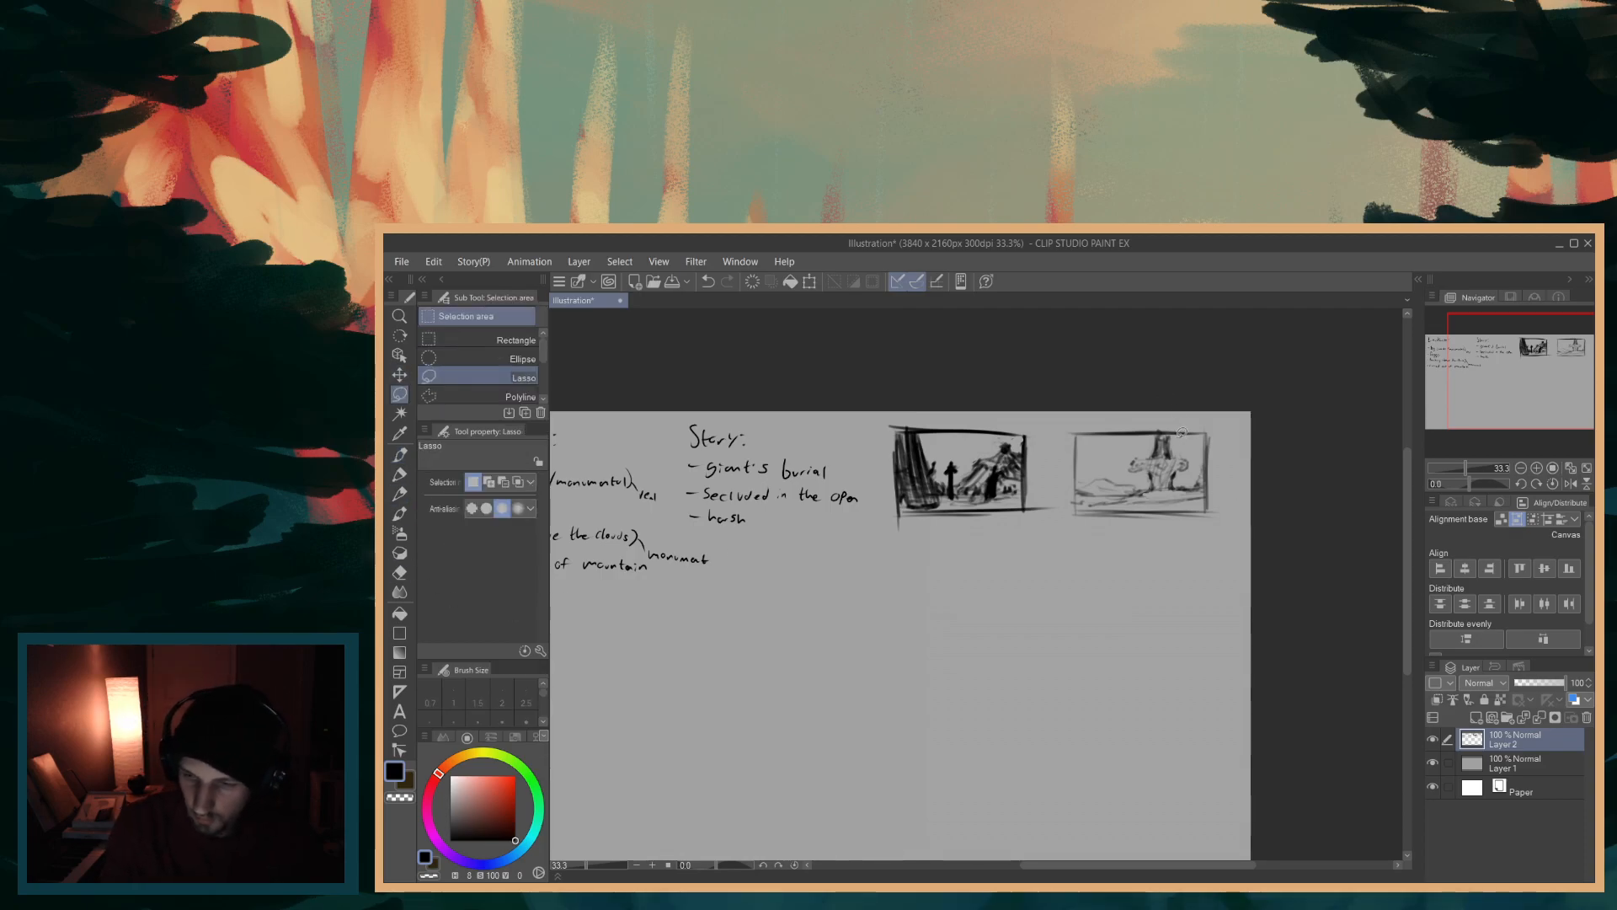
mouse_move(1139, 468)
left_mouse_down()
mouse_move(1179, 481)
mouse_move(1188, 447)
mouse_move(1172, 433)
left_mouse_up()
key("ctrl+t")
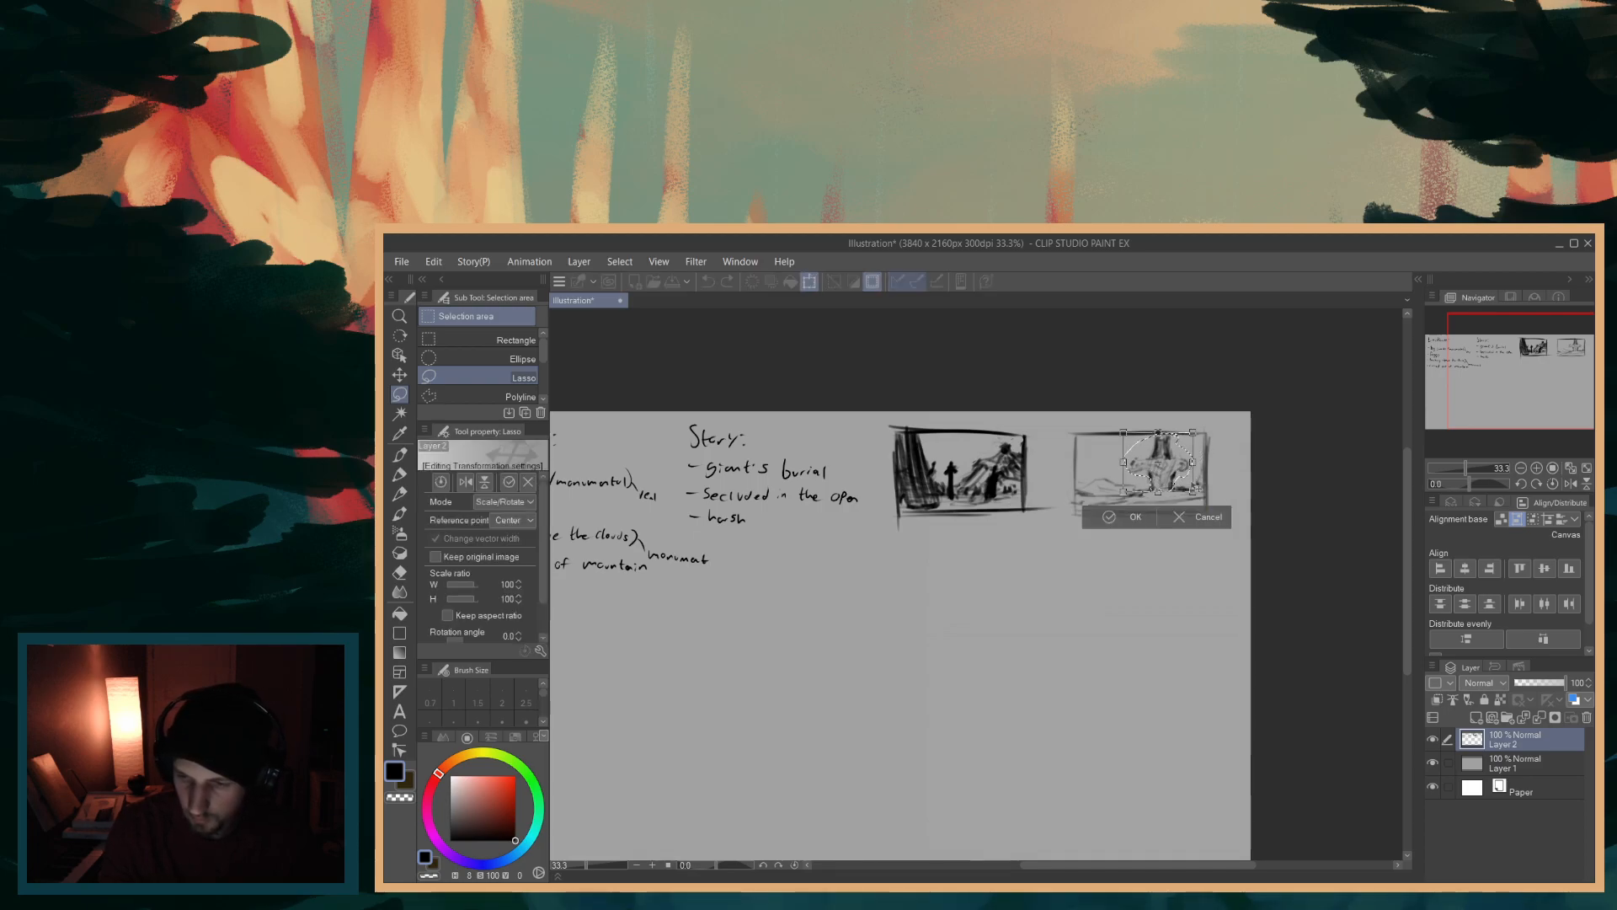
left_click_drag(1184, 484, 1178, 489)
left_click_drag(1173, 485, 1178, 485)
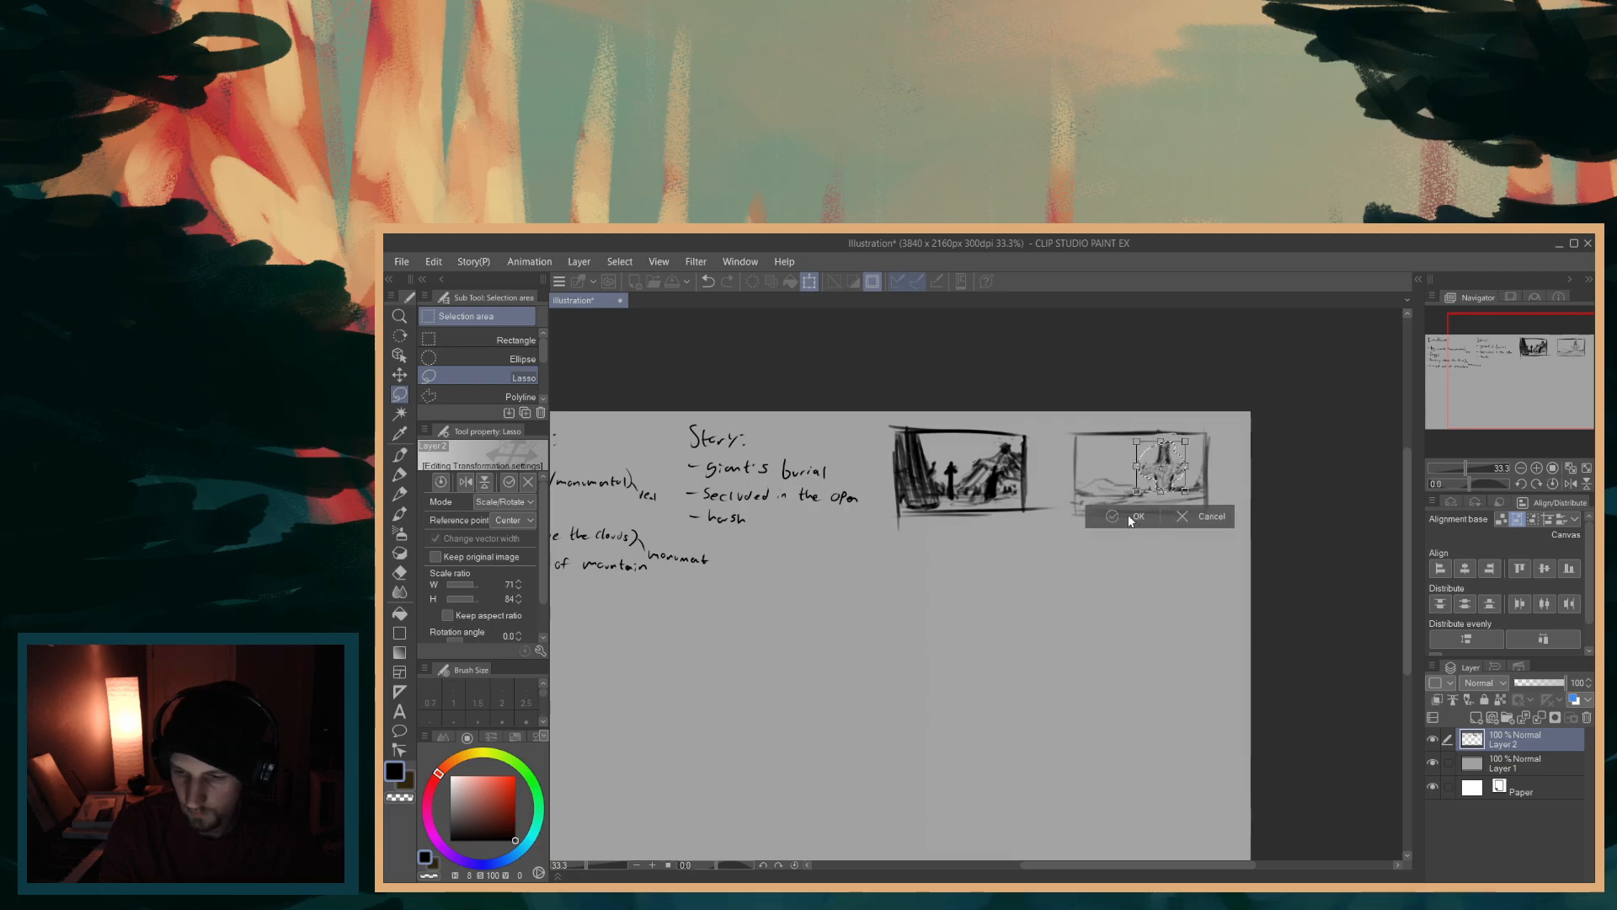
left_click(1129, 514)
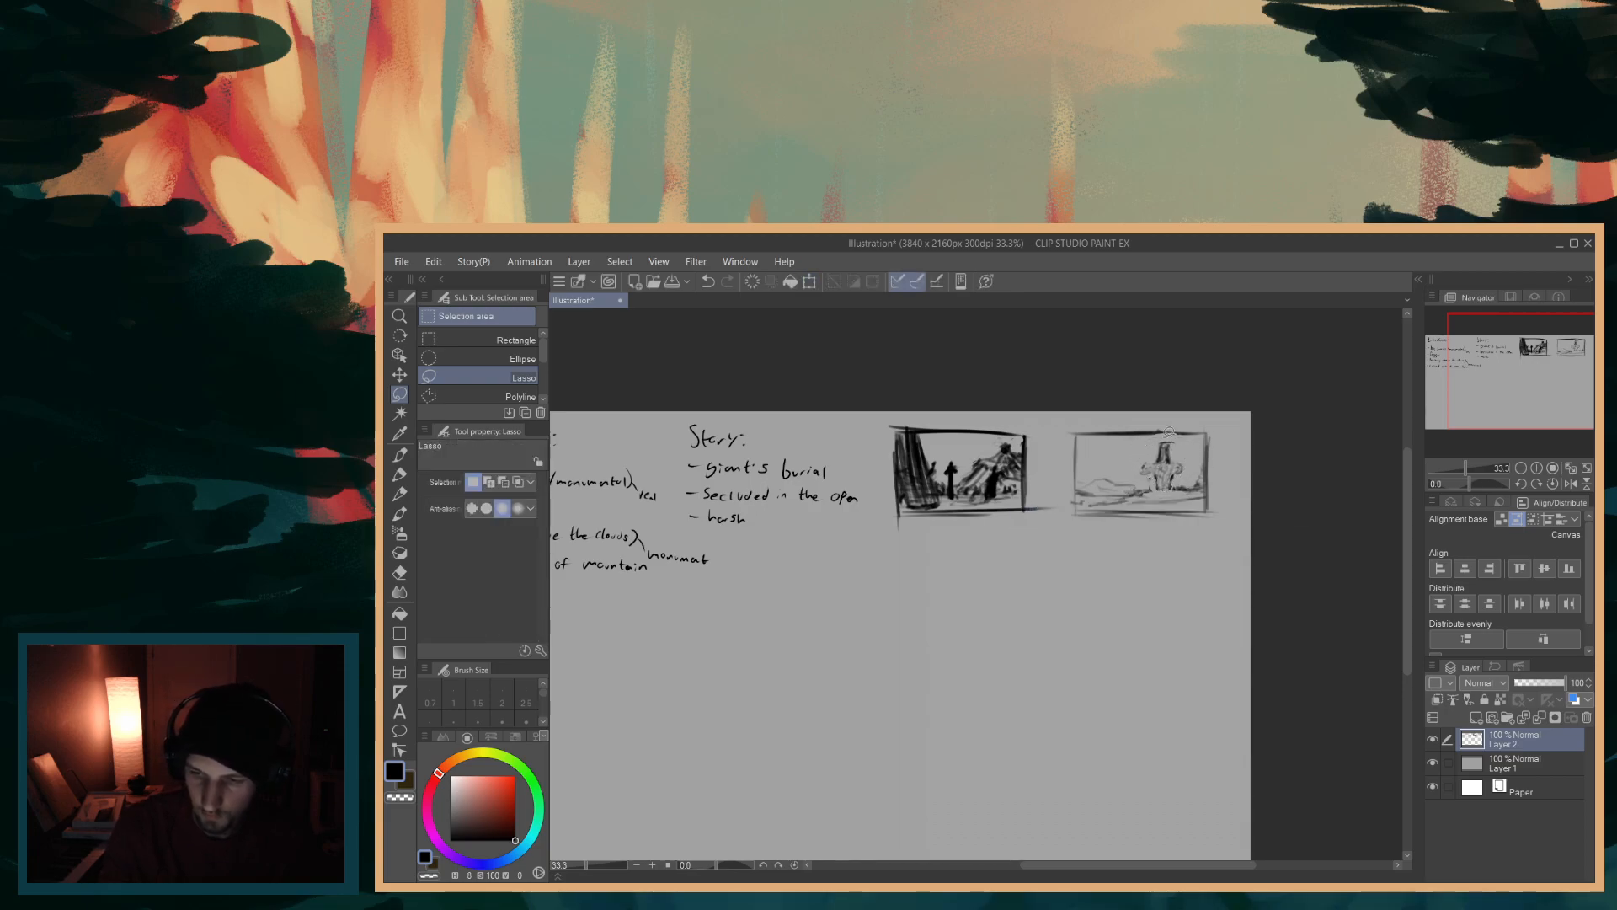
- Block in a tall dark vertical blade left of centre in the second thumbnail, and add small dark upright swords along its ground
key("p")
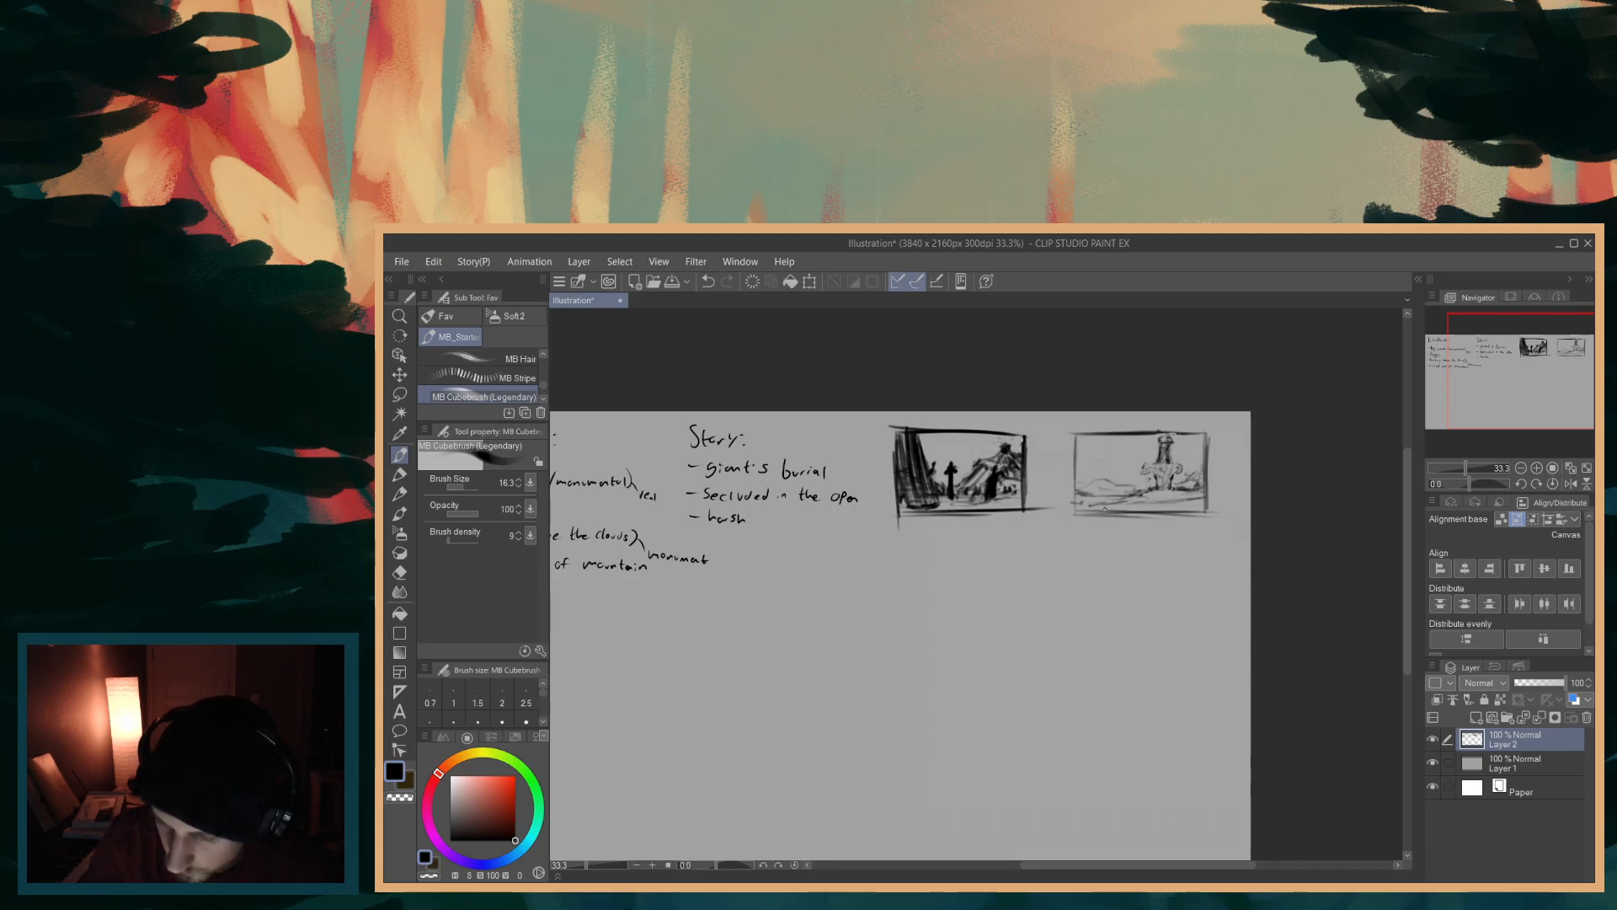
mouse_move(1098, 439)
left_mouse_down()
mouse_move(1098, 515)
mouse_move(1116, 448)
left_mouse_up()
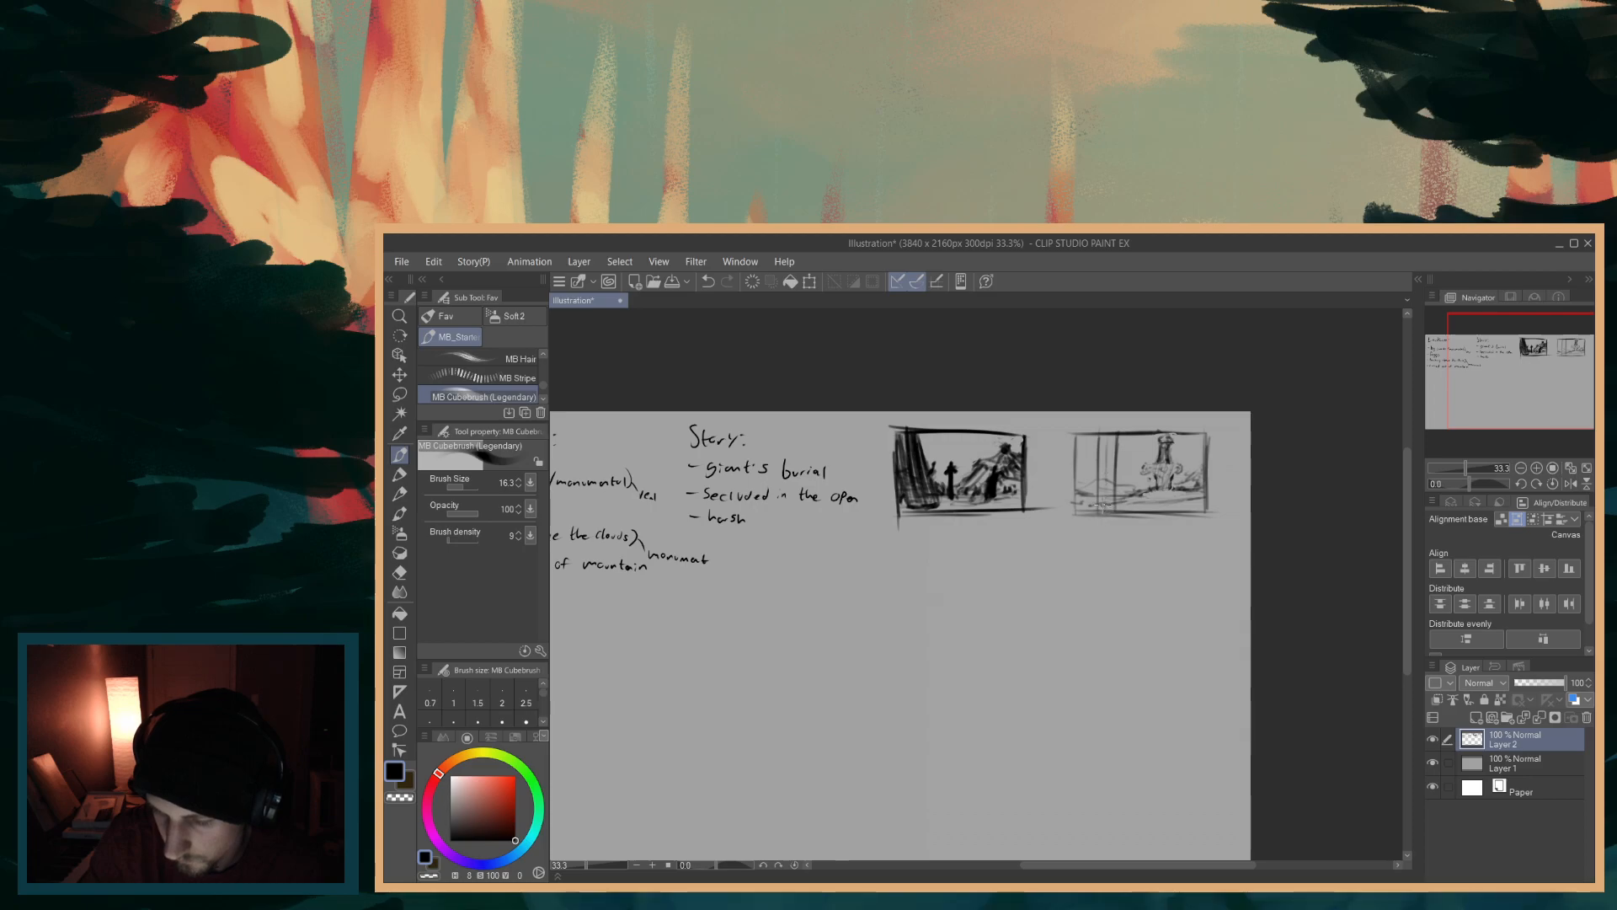
mouse_move(1100, 494)
left_mouse_down()
mouse_move(1102, 438)
mouse_move(1108, 509)
mouse_move(1109, 439)
left_mouse_up()
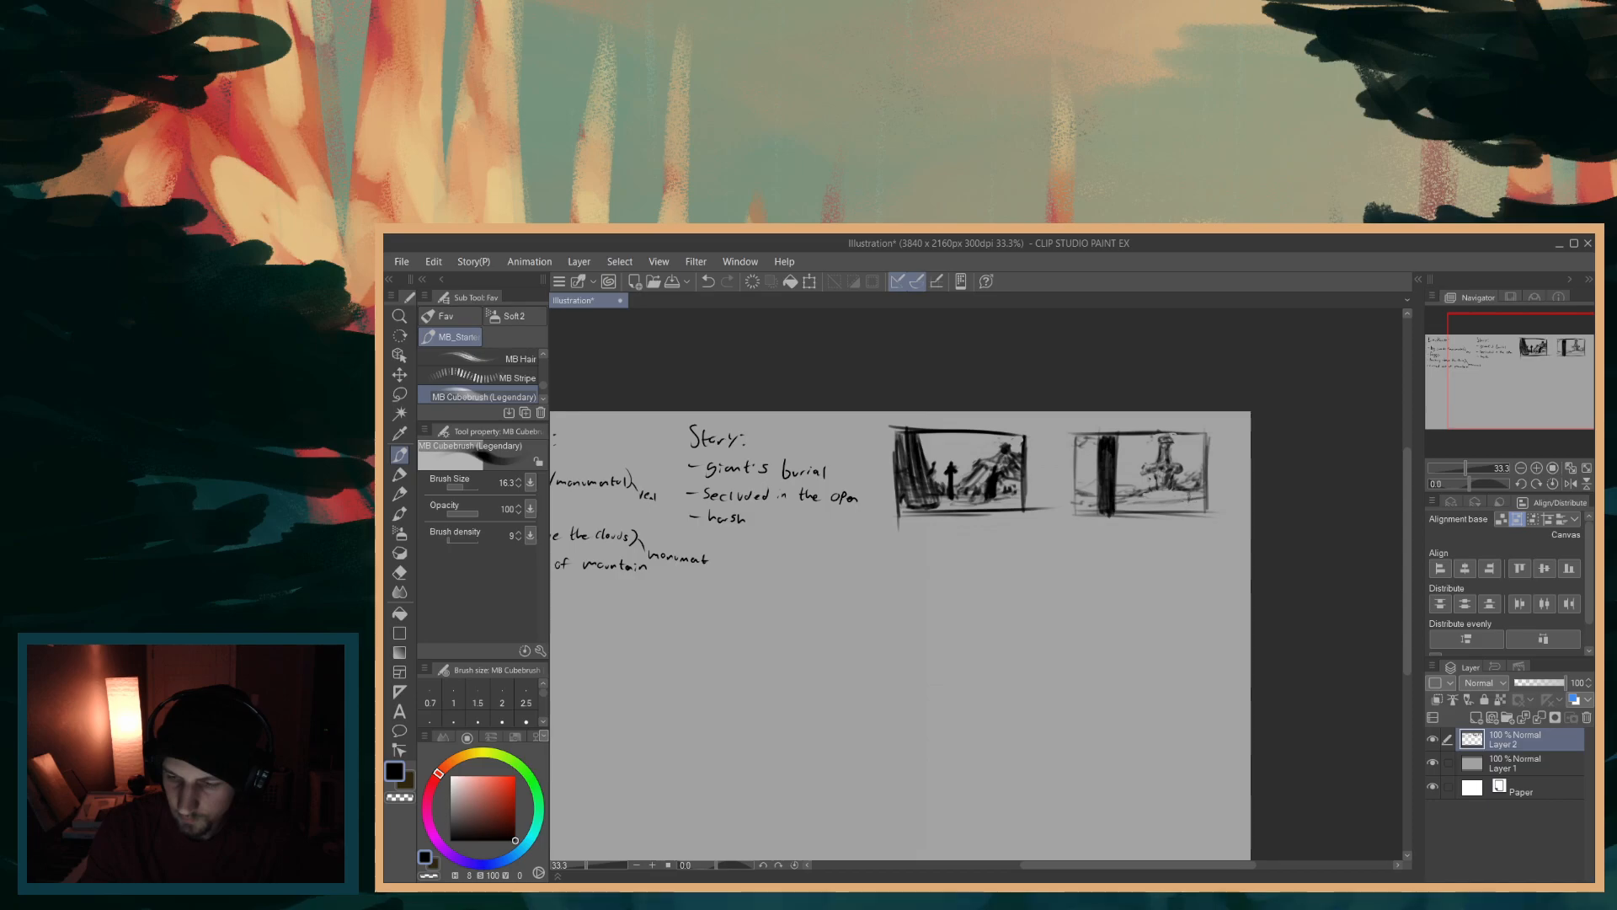
left_click_drag(1190, 505, 1191, 487)
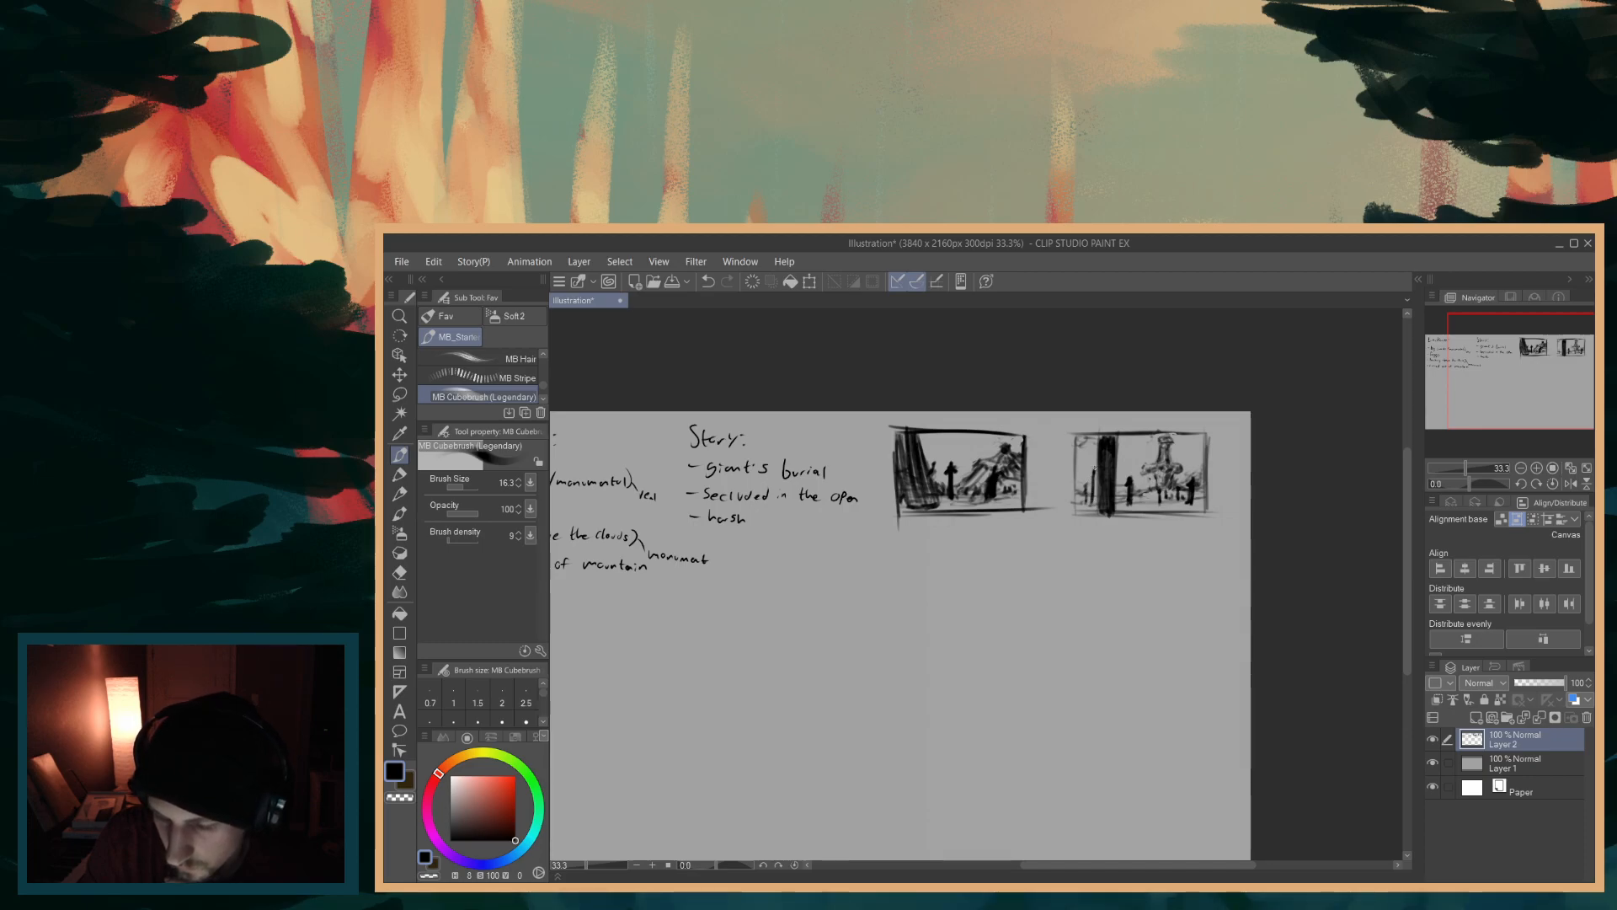
mouse_move(1094, 474)
left_mouse_down()
mouse_move(1094, 503)
mouse_move(1097, 477)
left_mouse_up()
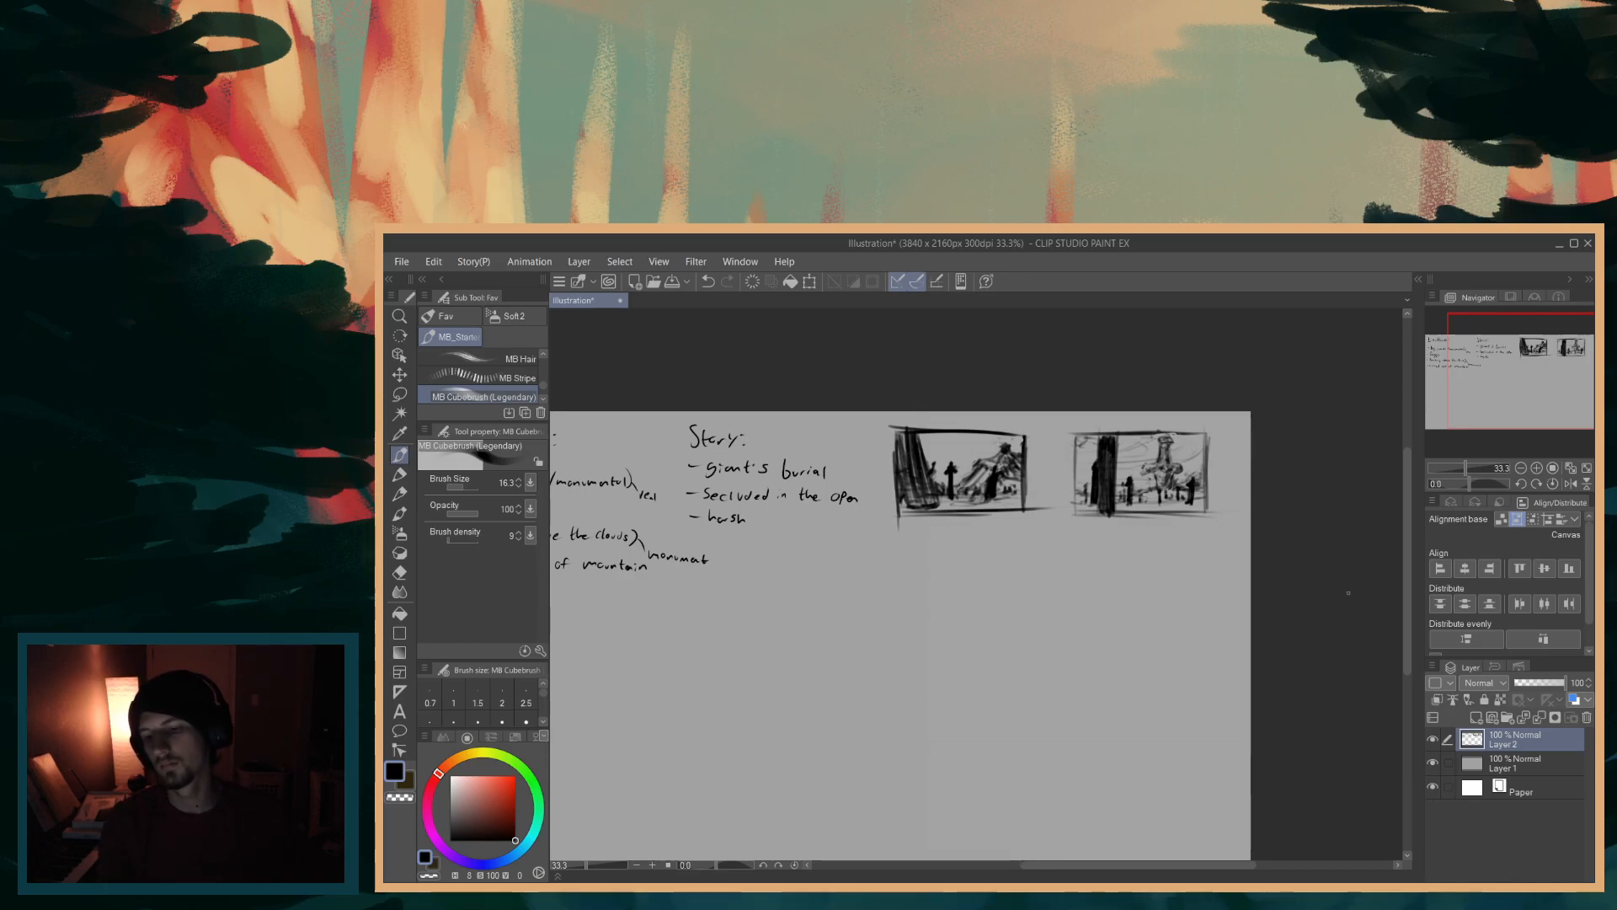
- Add a new raster layer above Layer 2, hide Layer 2, and make the new layer active with the whole canvas in view
left_click_drag(1050, 864, 1026, 864)
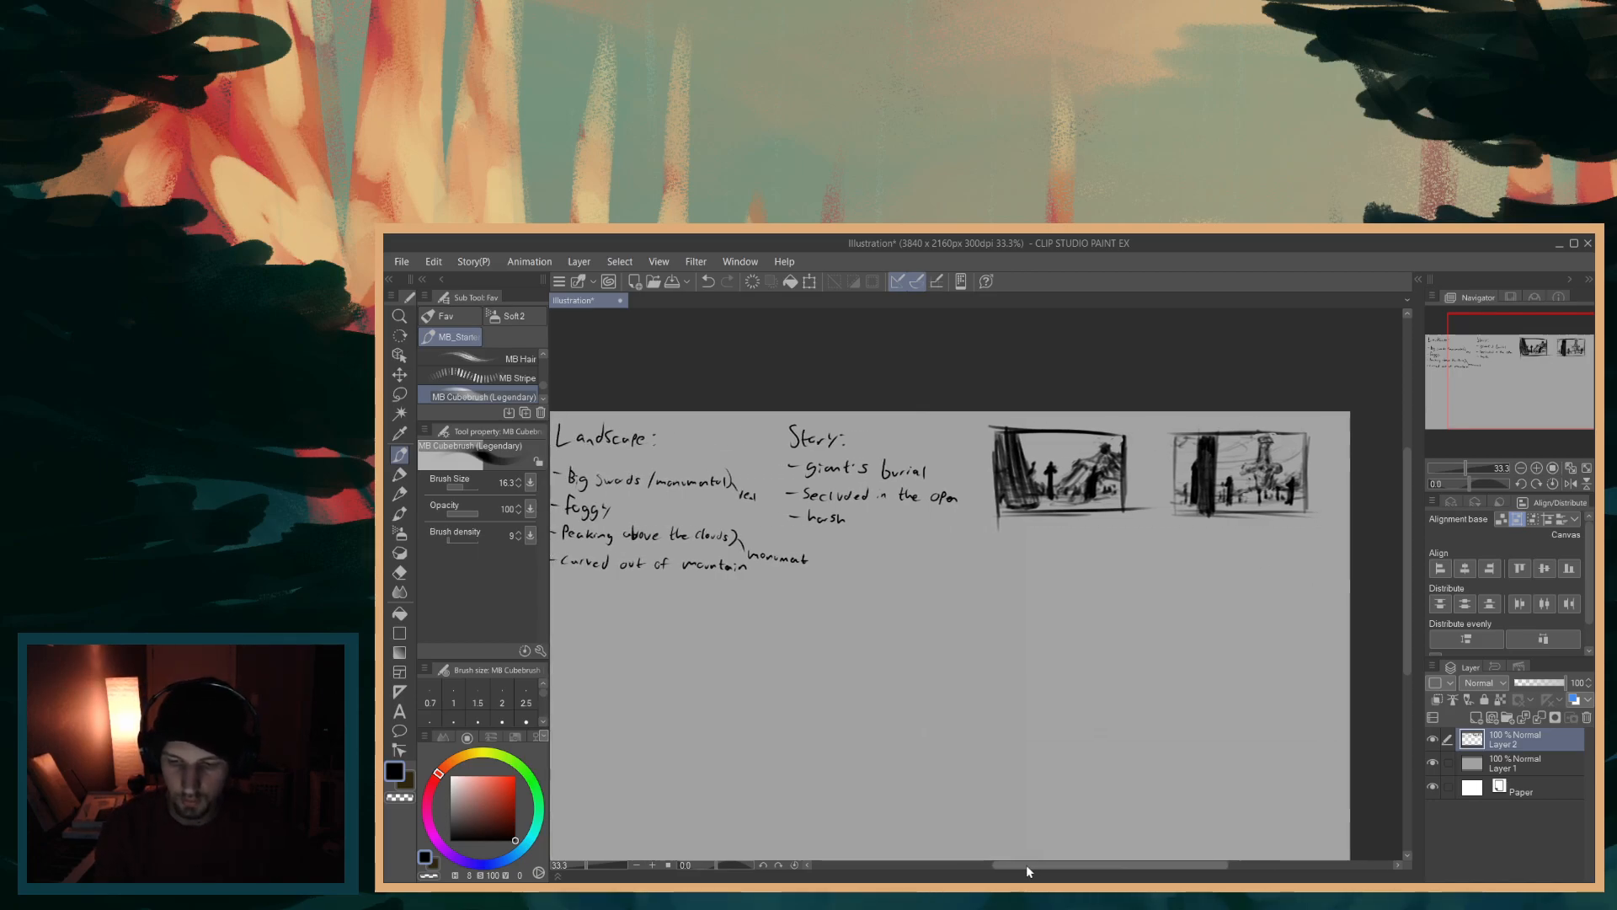
left_click(1476, 716)
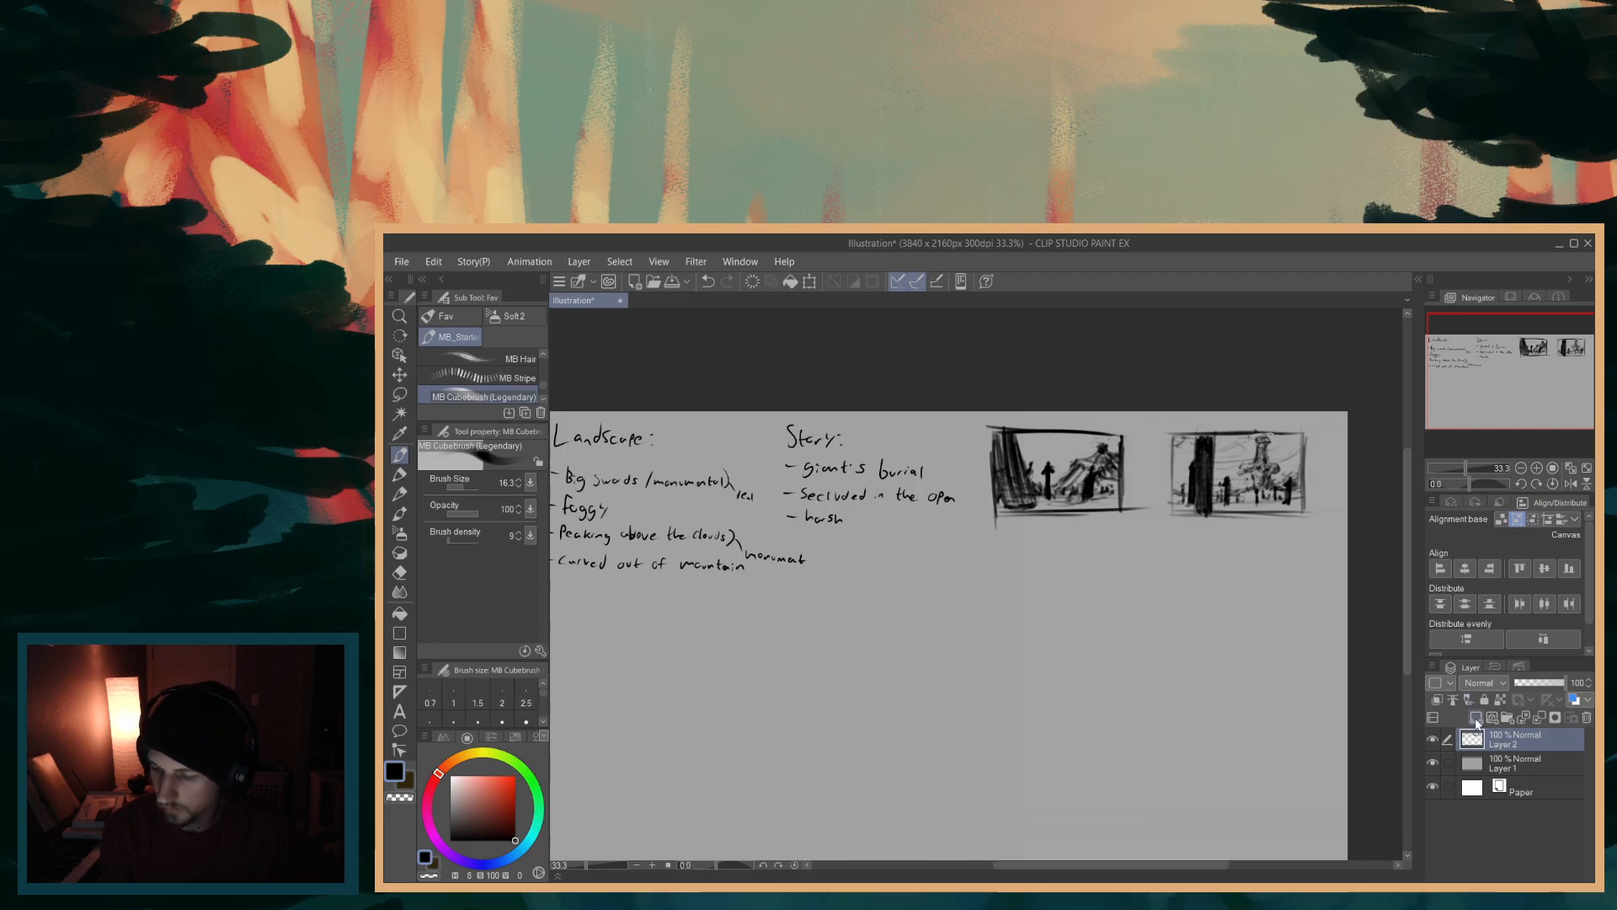
left_click(1494, 758)
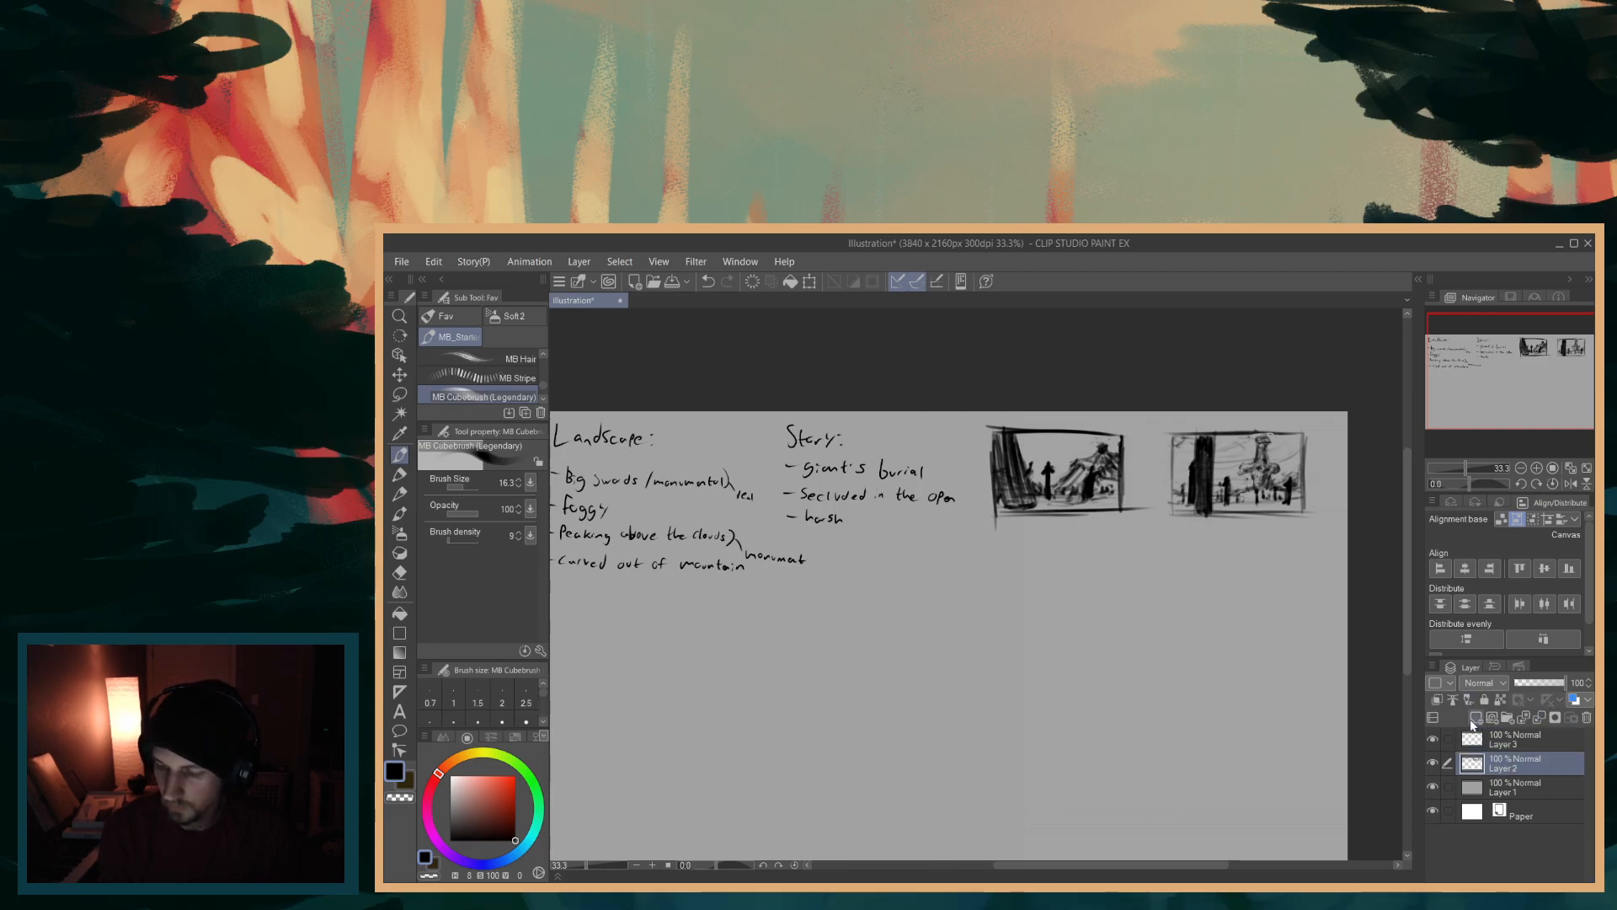
left_click(1432, 762)
left_click_drag(1411, 549, 1407, 594)
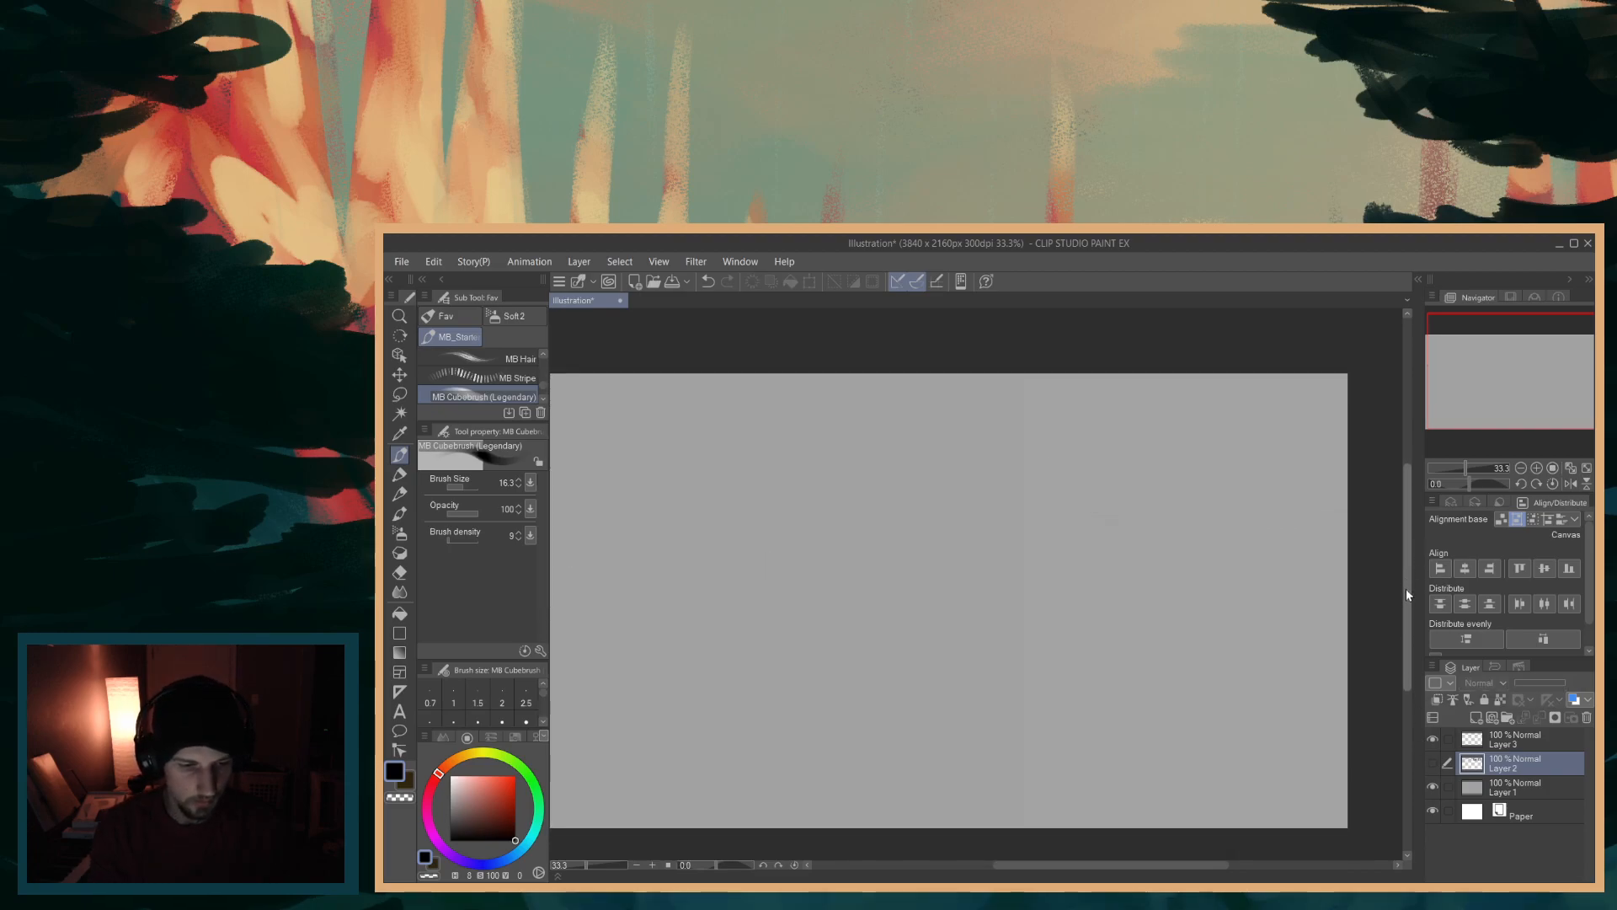
key("ctrl+minus")
left_click_drag(1110, 862, 1107, 866)
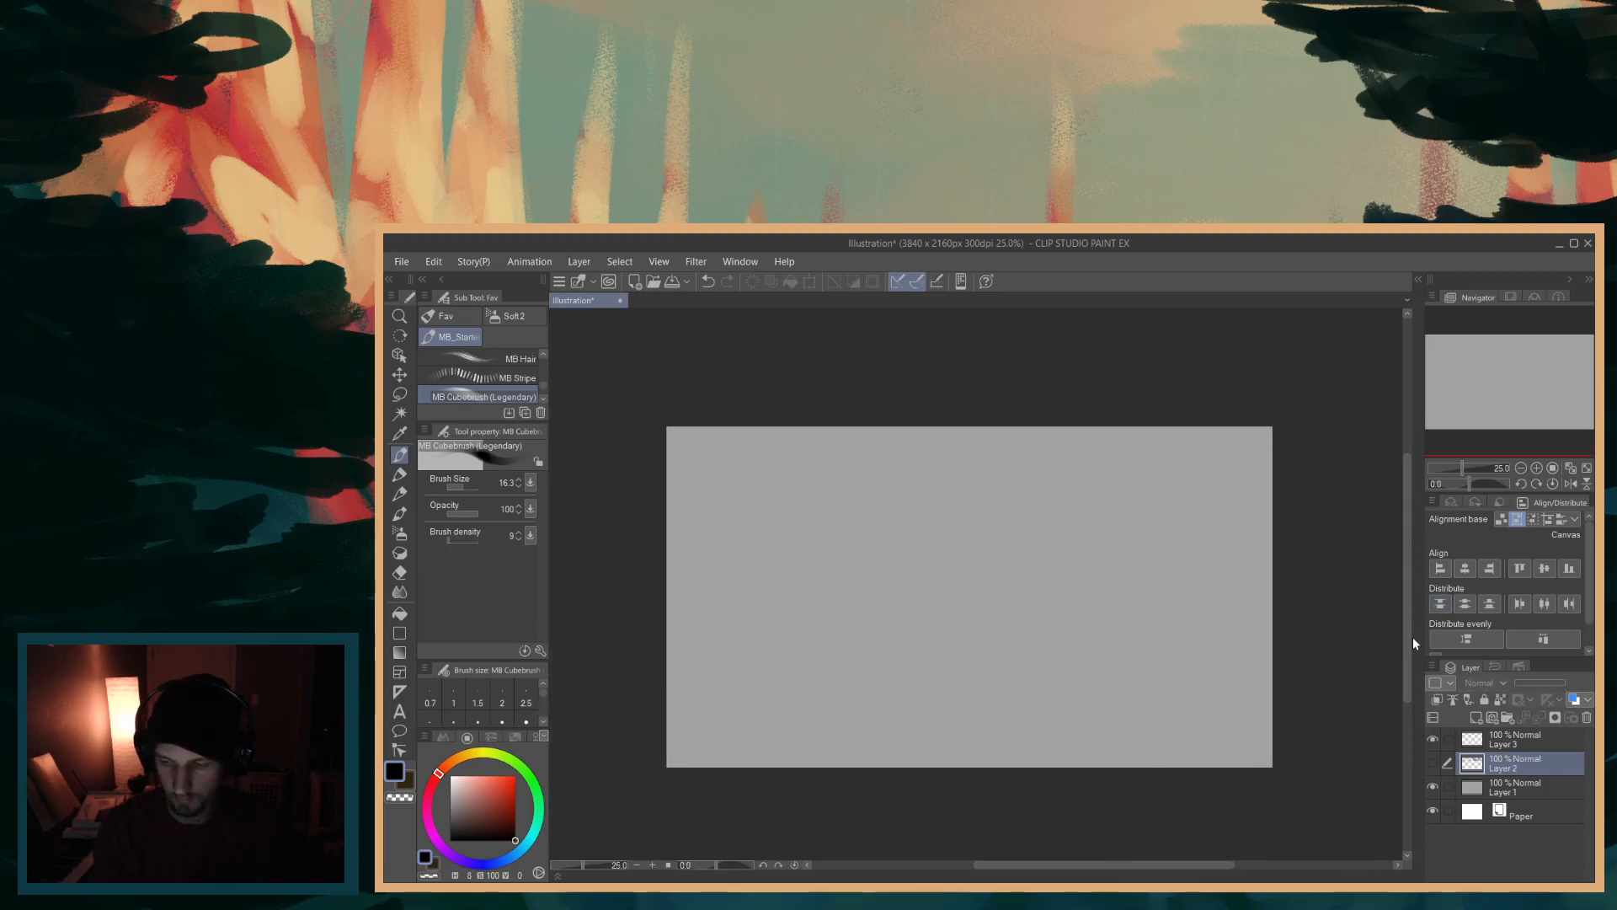
scroll(1410, 635, "up", 1)
left_click(1488, 736)
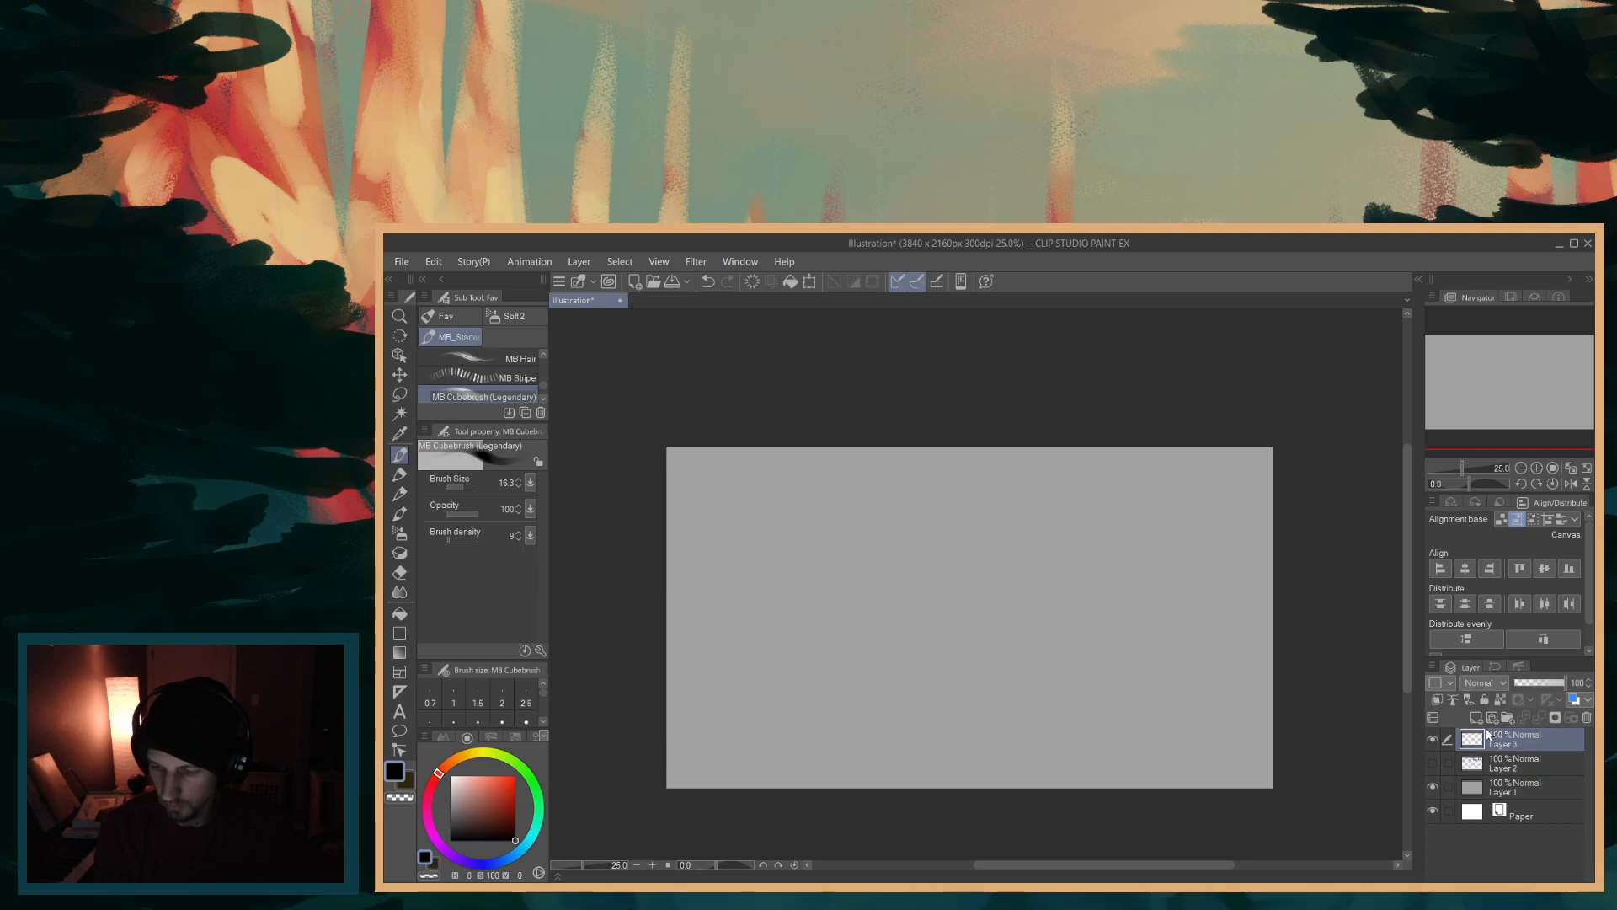
- Briefly show Layer 2 to review the notes and thumbnails, hide it again, and reselect Layer 3
left_click(1496, 764)
left_click(1433, 762)
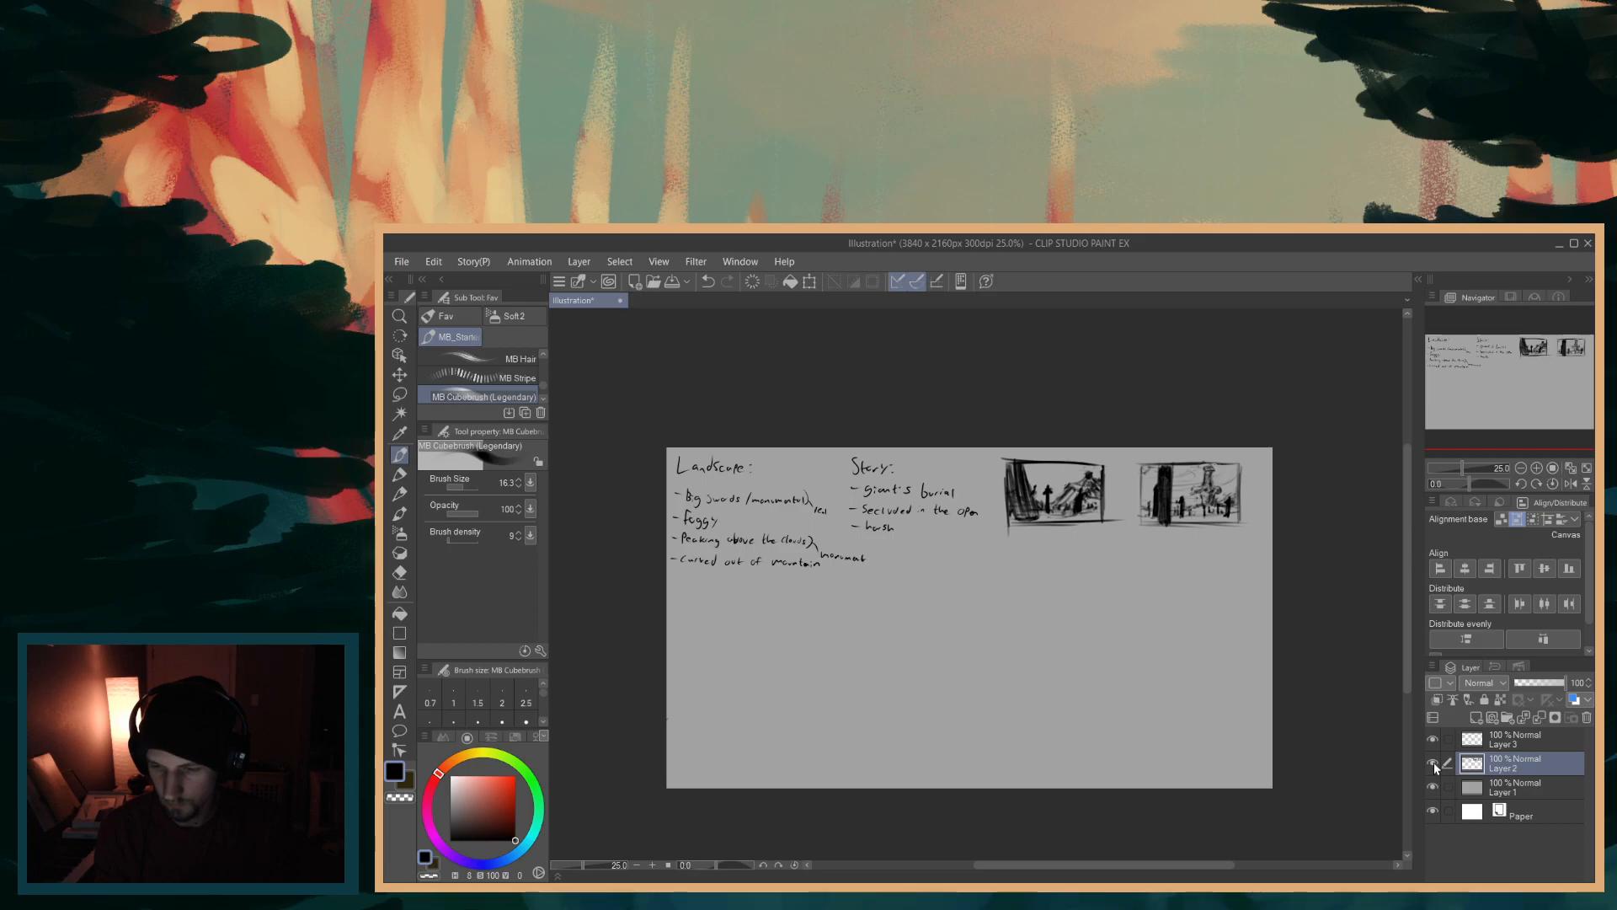
left_click(1434, 761)
left_click(1502, 735)
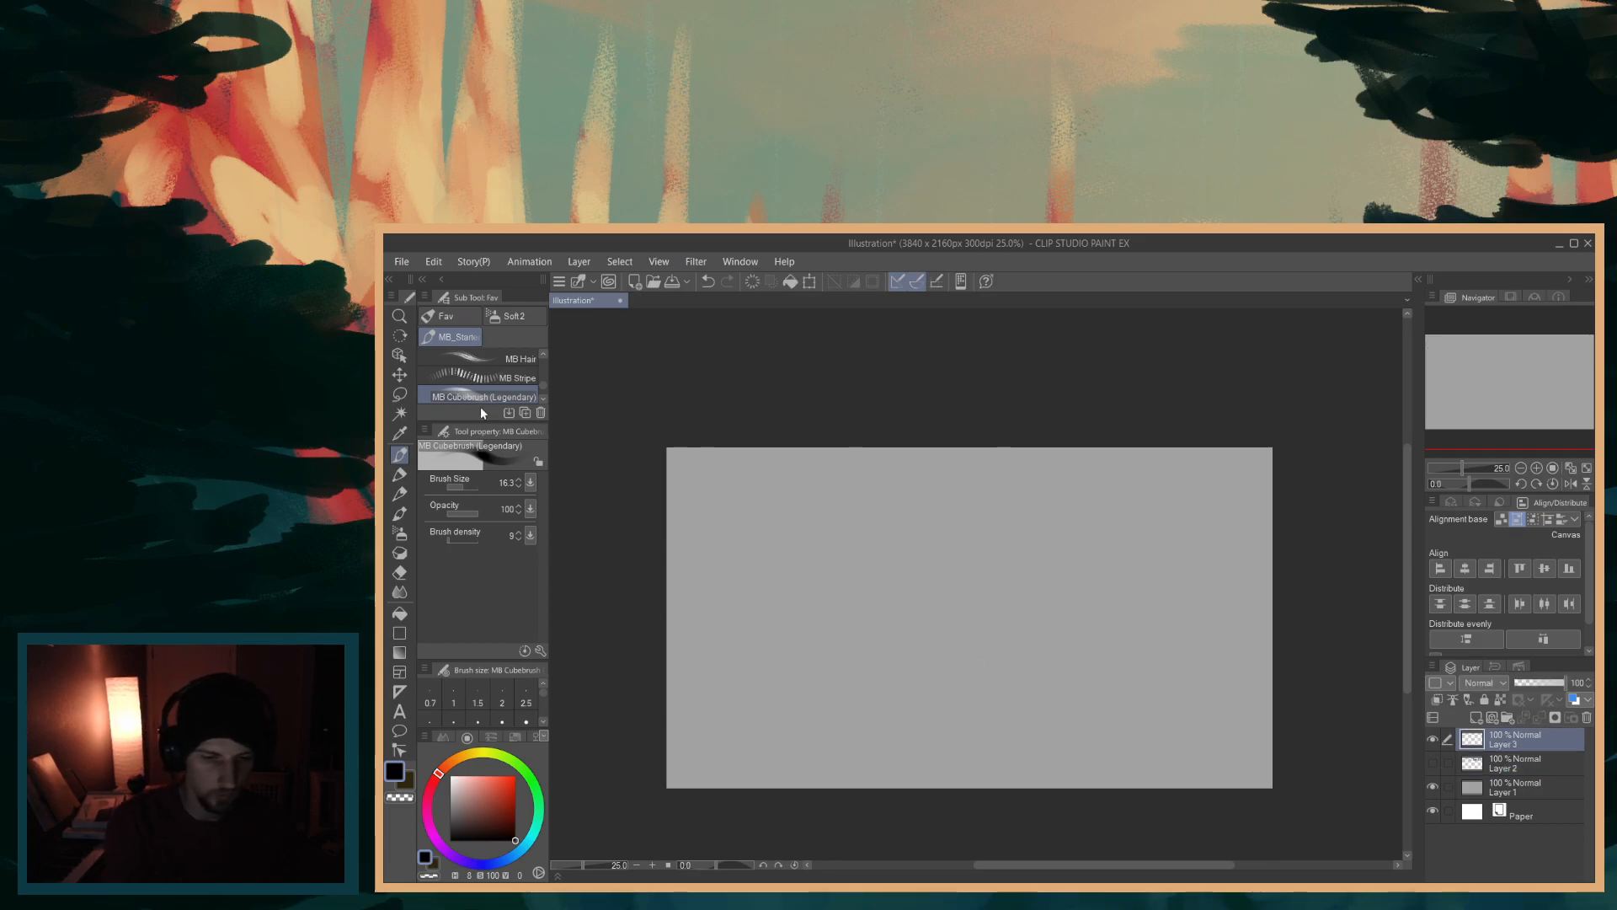
key("]")
key("]")
key("]")
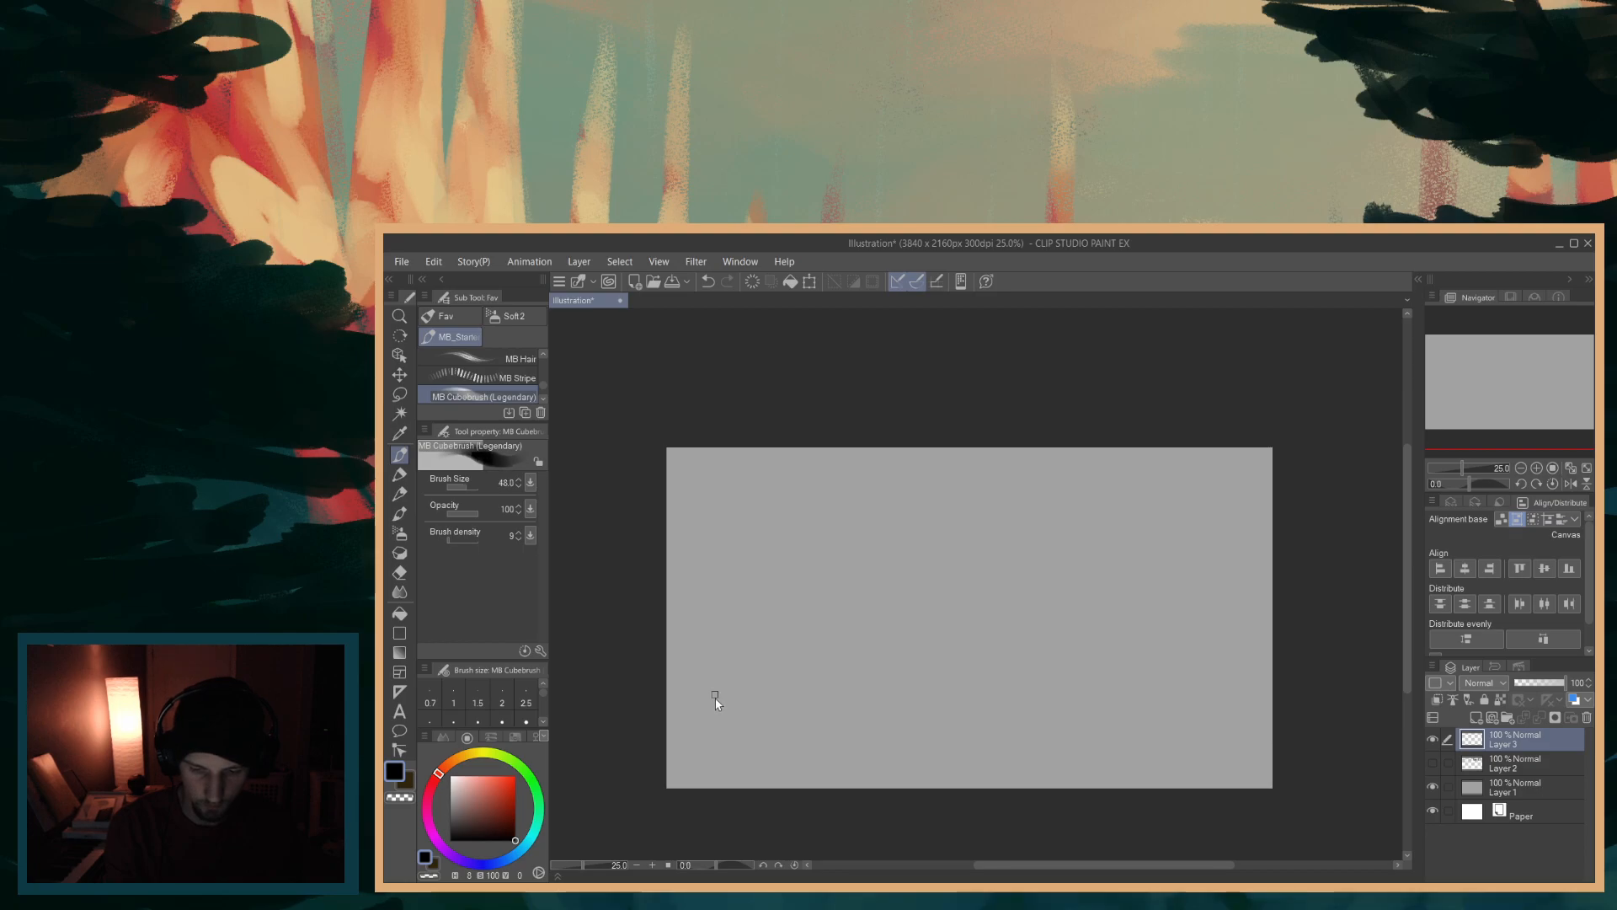
left_click_drag(626, 756, 1250, 724)
key("ctrl+z")
key("ctrl+y")
key("ctrl+z")
left_click_drag(640, 754, 1274, 739)
key("ctrl+z")
key("ctrl+y")
key("ctrl+z")
left_click_drag(656, 743, 1275, 726)
key("ctrl+z")
left_click_drag(657, 731, 1273, 722)
key("ctrl+z")
key("ctrl+z")
key("ctrl+z")
left_click_drag(653, 741, 1274, 710)
key("ctrl+z")
left_click_drag(661, 744, 1200, 741)
key("ctrl+z")
- Draw a thin, low, almost level horizon line across the full width of the canvas on Layer 3
left_click_drag(666, 741, 1268, 733)
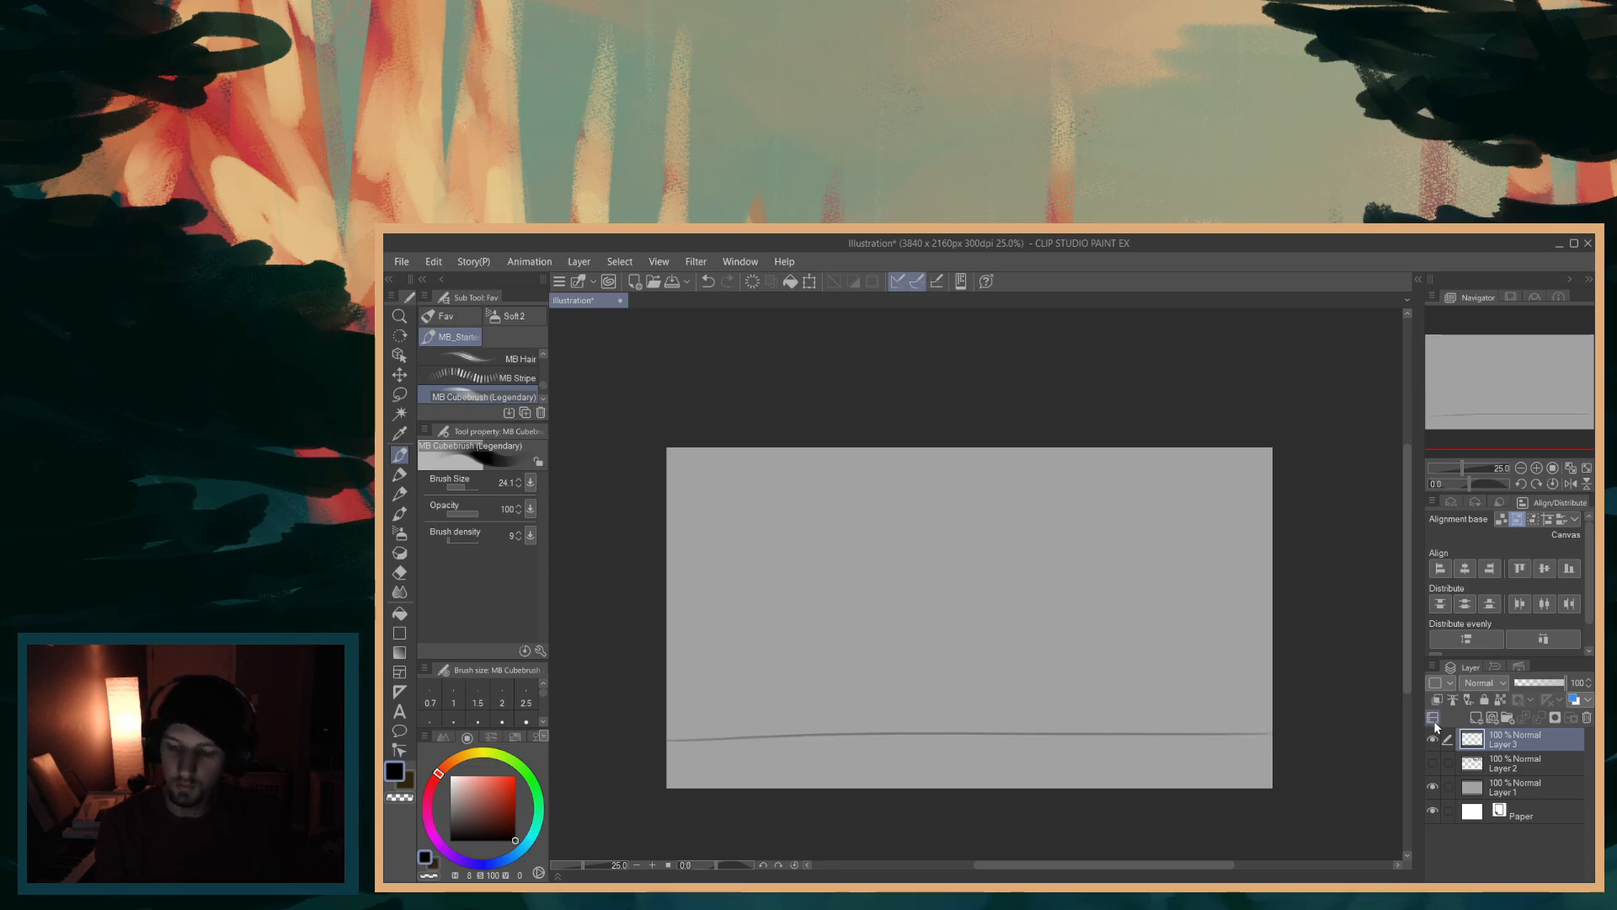
- Add a new layer above the horizon line, lower the horizon layer's opacity to 23%, and make the new layer active
left_click(1476, 717)
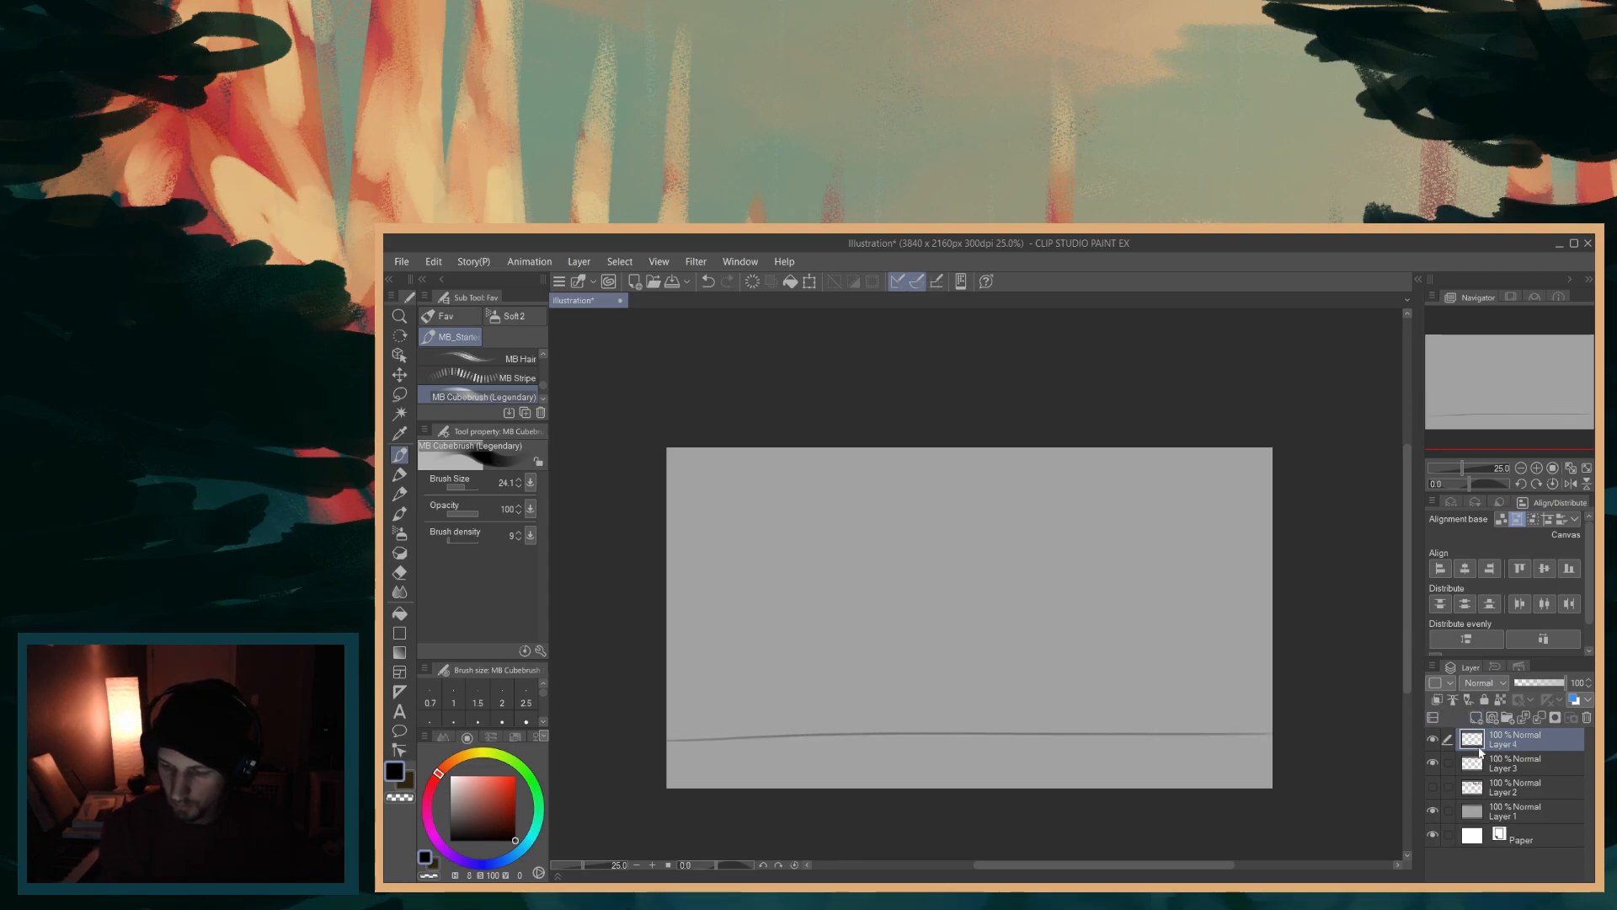
left_click(1488, 763)
left_click_drag(1563, 682, 1526, 693)
left_click(1503, 738)
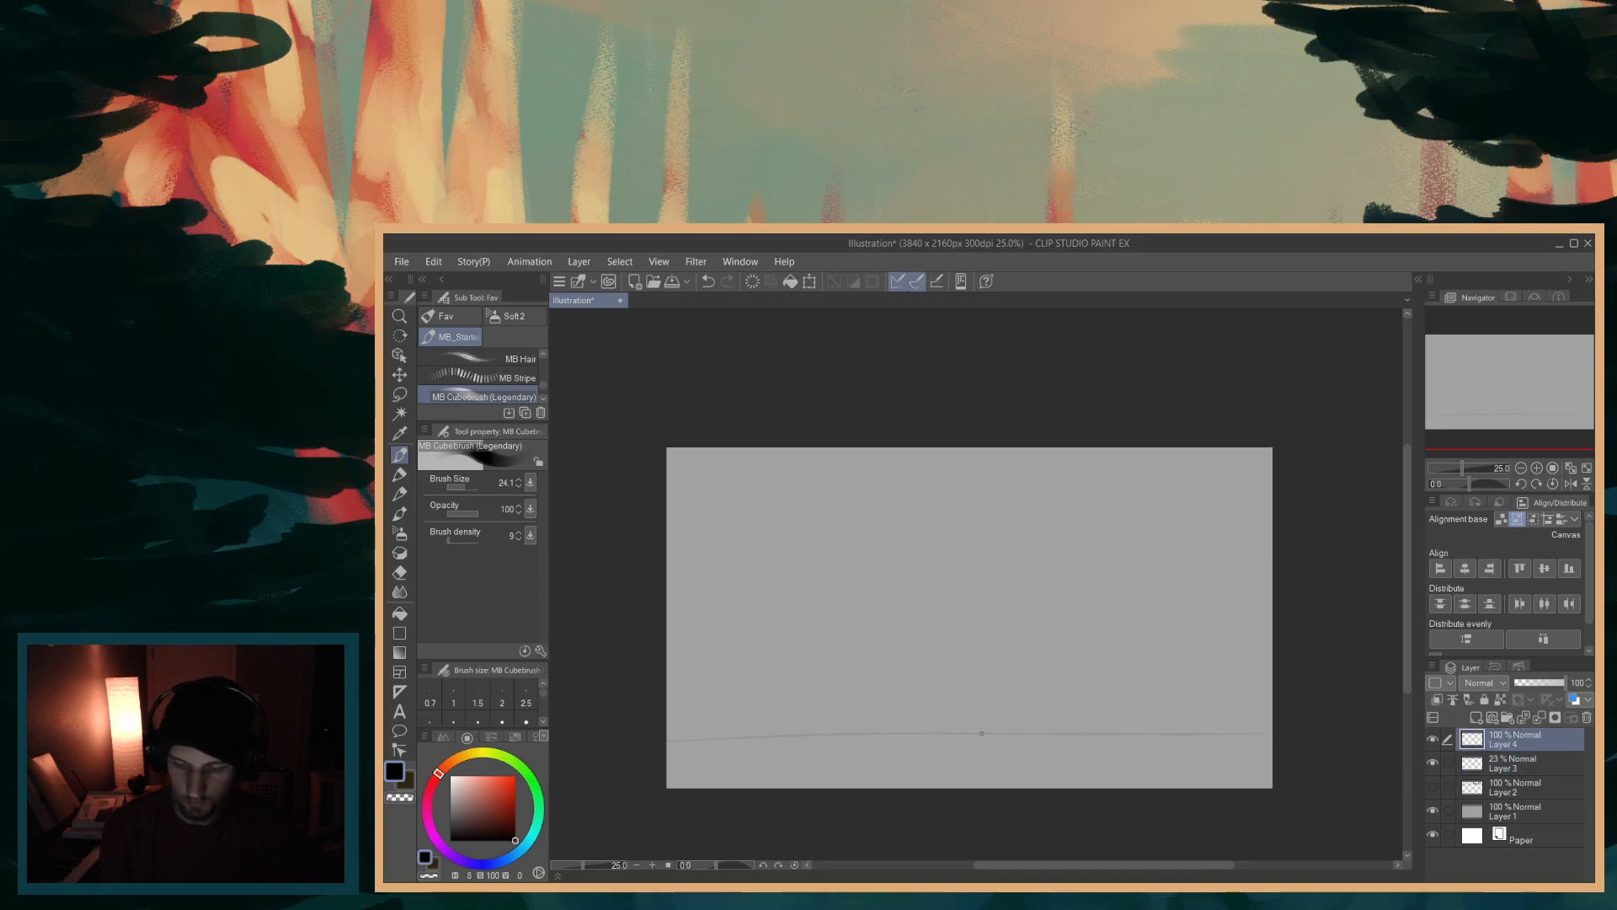
- Sketch a few sparse, short ground marks along the bottom of the canvas below the horizon line on Layer 4
left_click_drag(1066, 866, 1063, 866)
left_click_drag(1405, 617, 1405, 625)
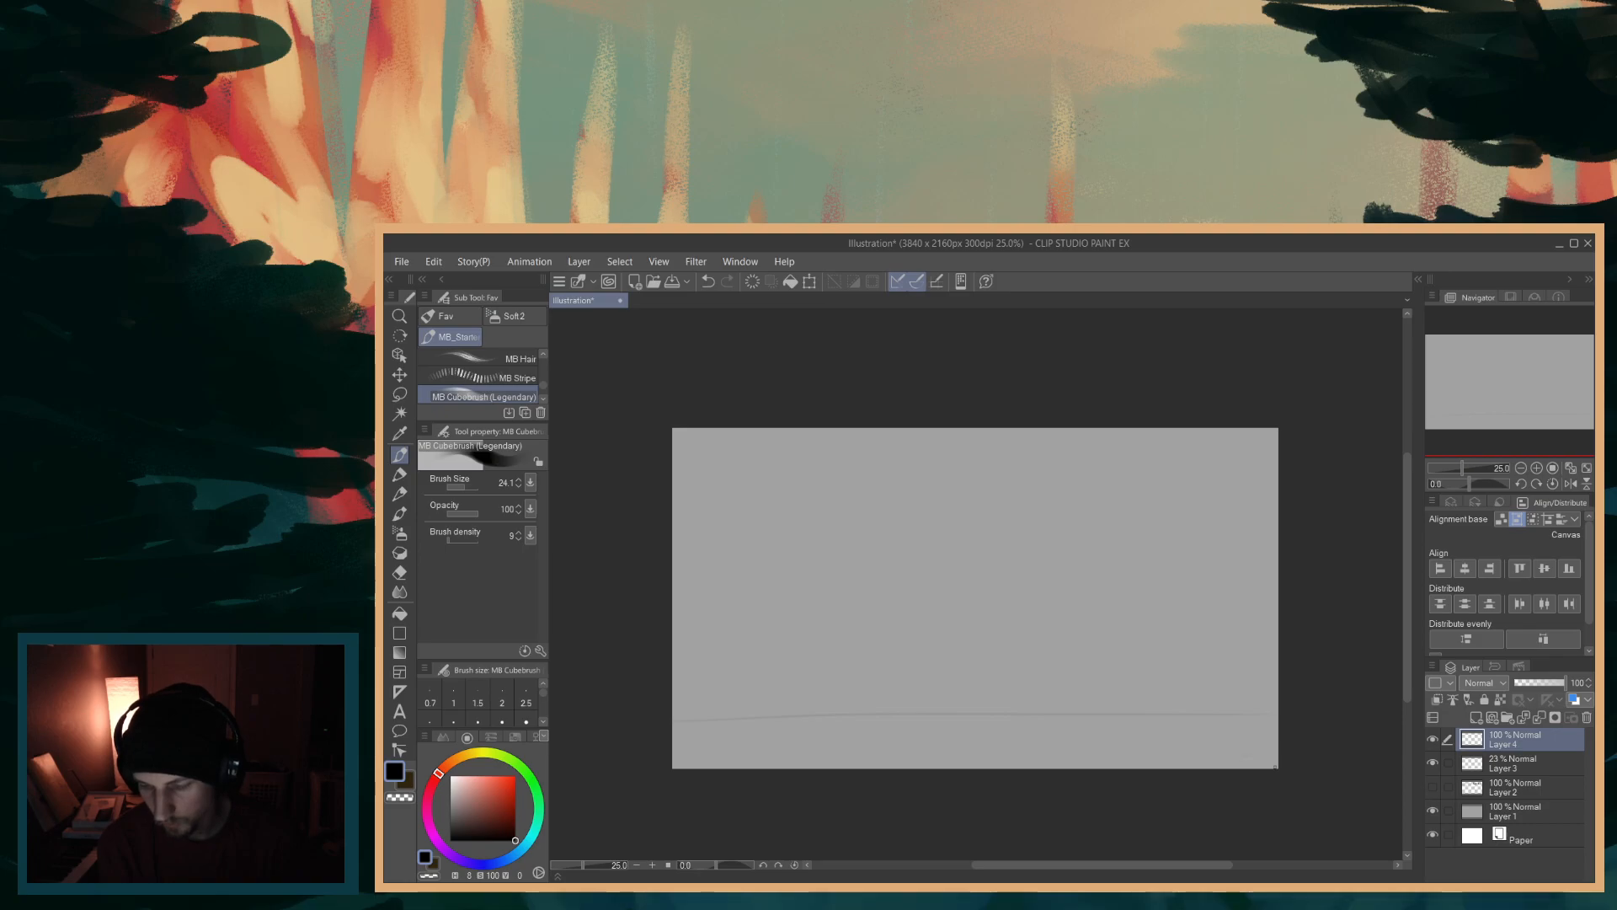
mouse_move(1247, 759)
left_mouse_down()
mouse_move(1294, 761)
mouse_move(672, 762)
mouse_move(727, 752)
left_mouse_up()
left_click_drag(845, 736, 824, 739)
left_click_drag(967, 731, 939, 736)
left_click_drag(1068, 737, 1052, 743)
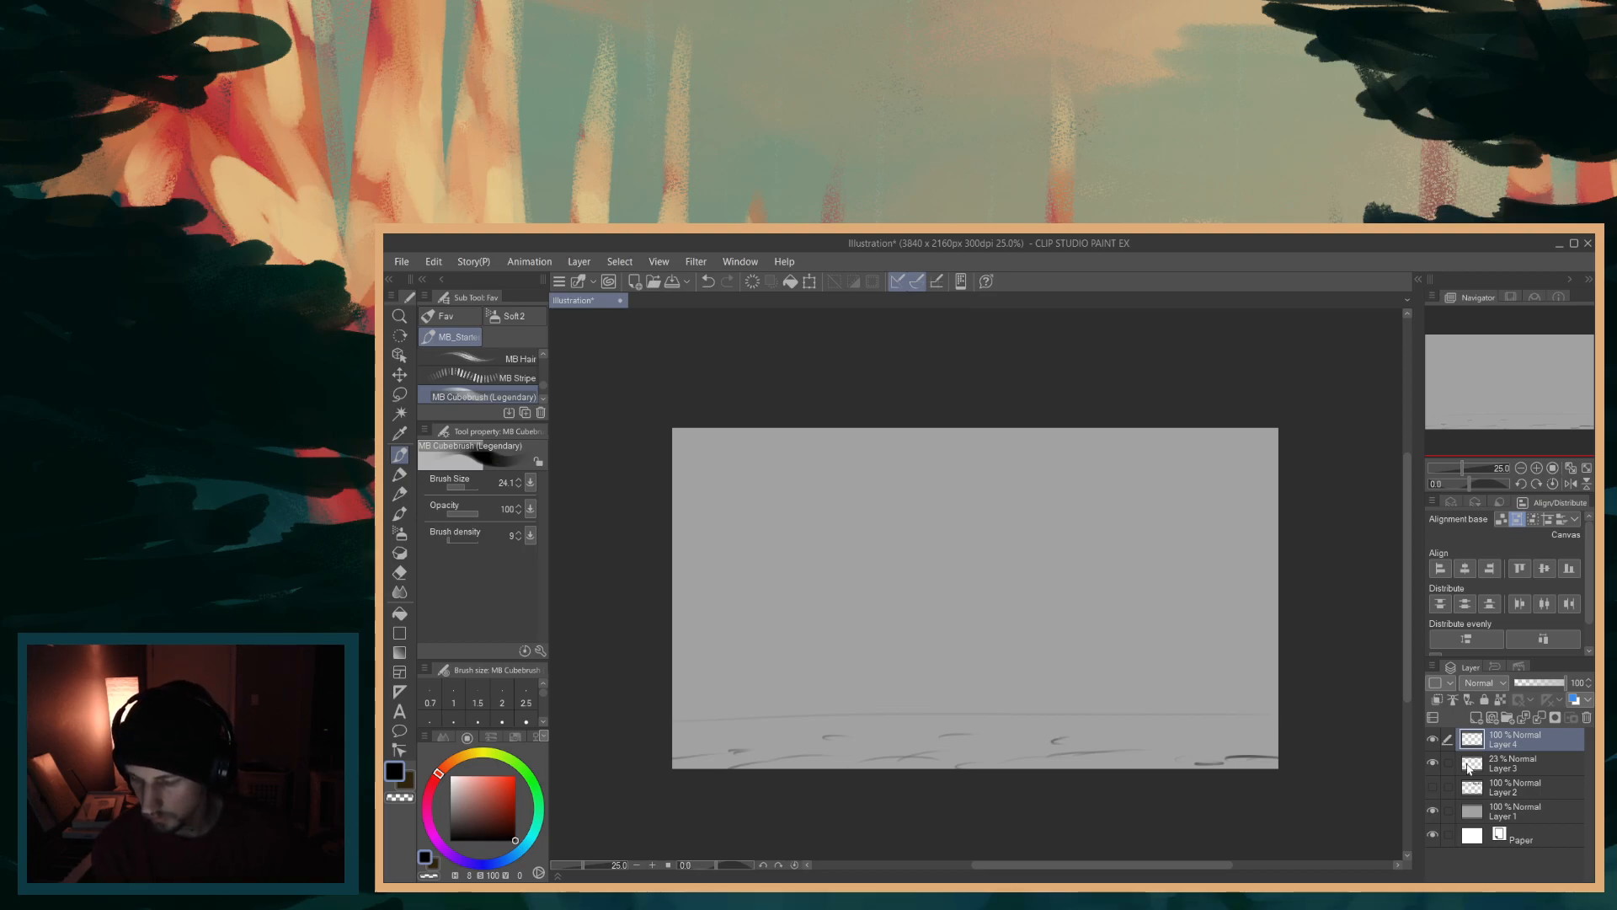
- Check the thumbnails on Layer 2, and sketch longer slanting snow contours from the right edge of the ground towards the middle
left_click(1433, 786)
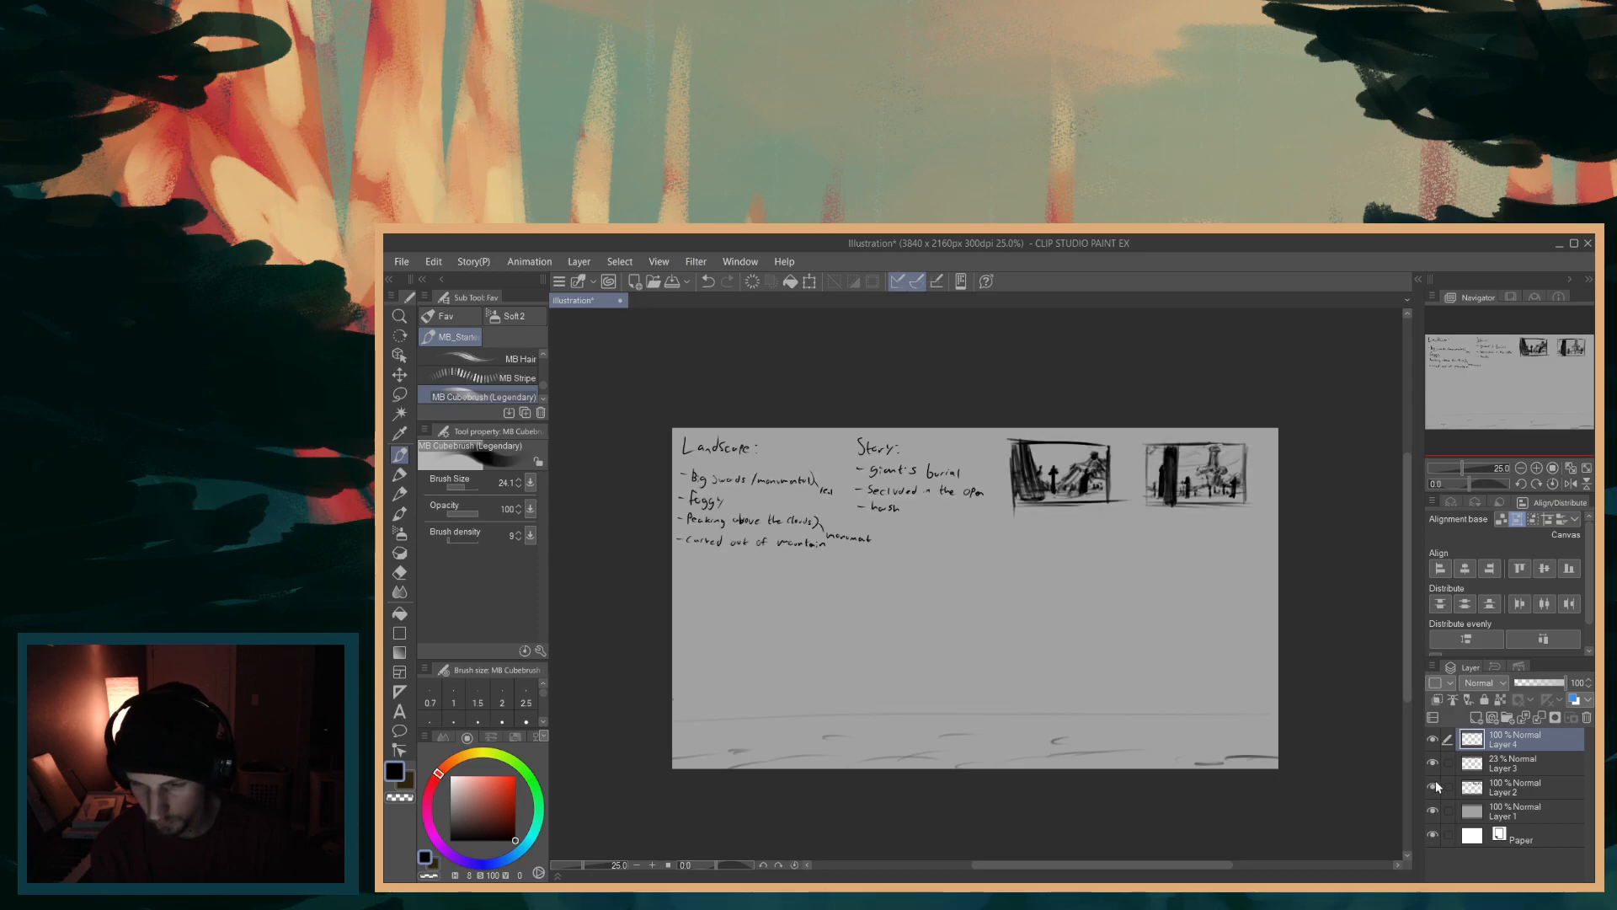
left_click(1434, 785)
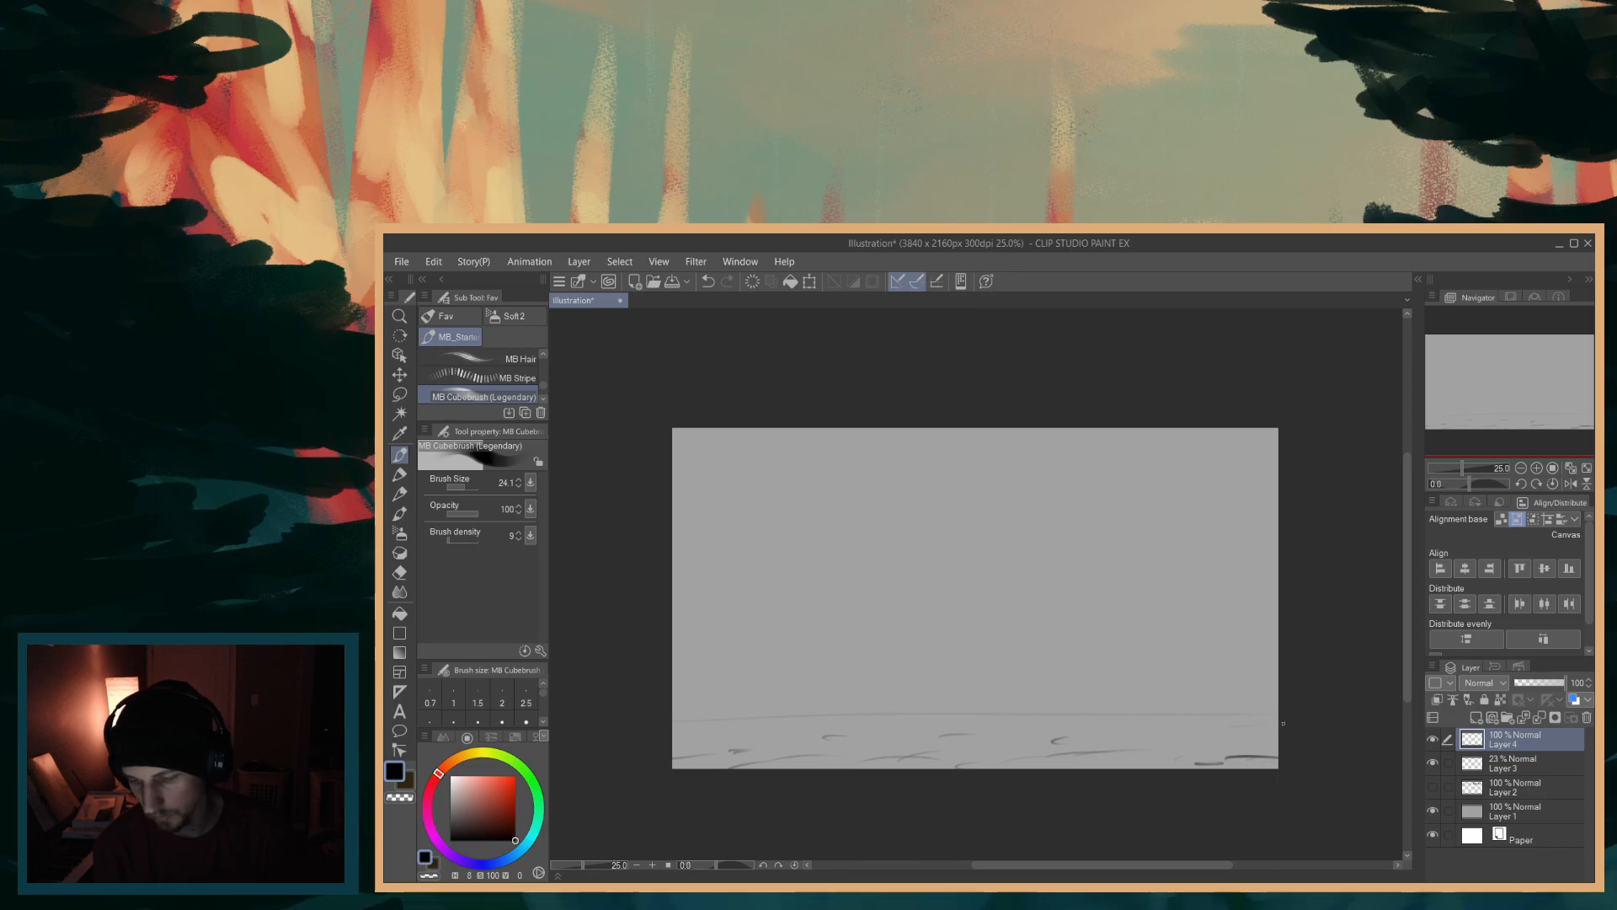
left_click_drag(1260, 723, 1195, 731)
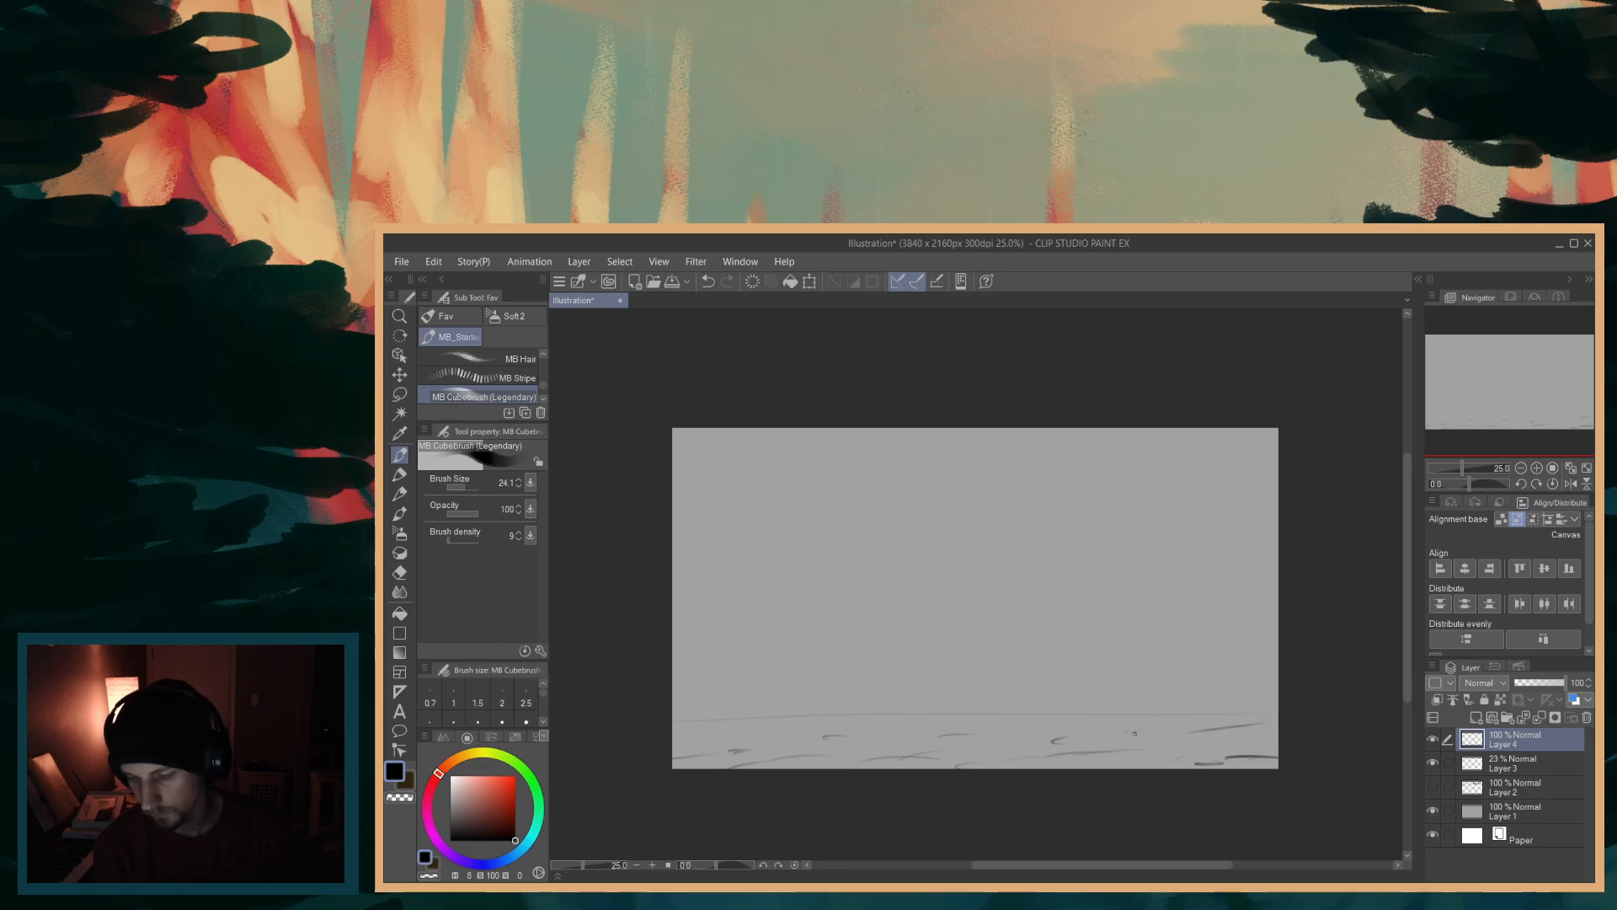
left_click_drag(1097, 738, 1112, 736)
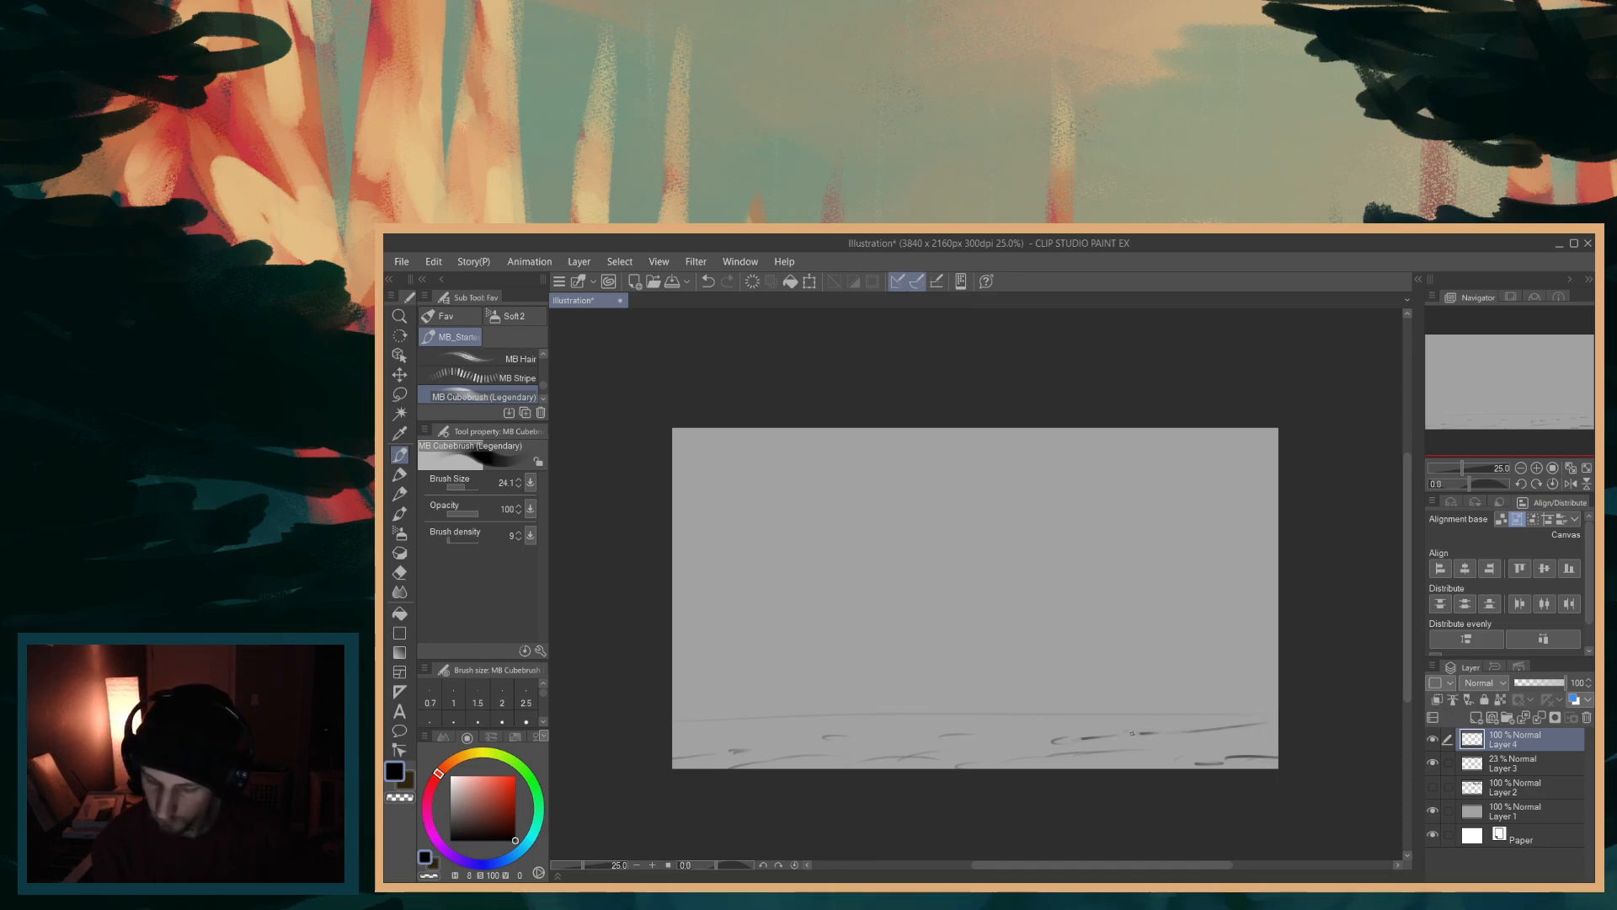
left_click_drag(957, 743, 1030, 740)
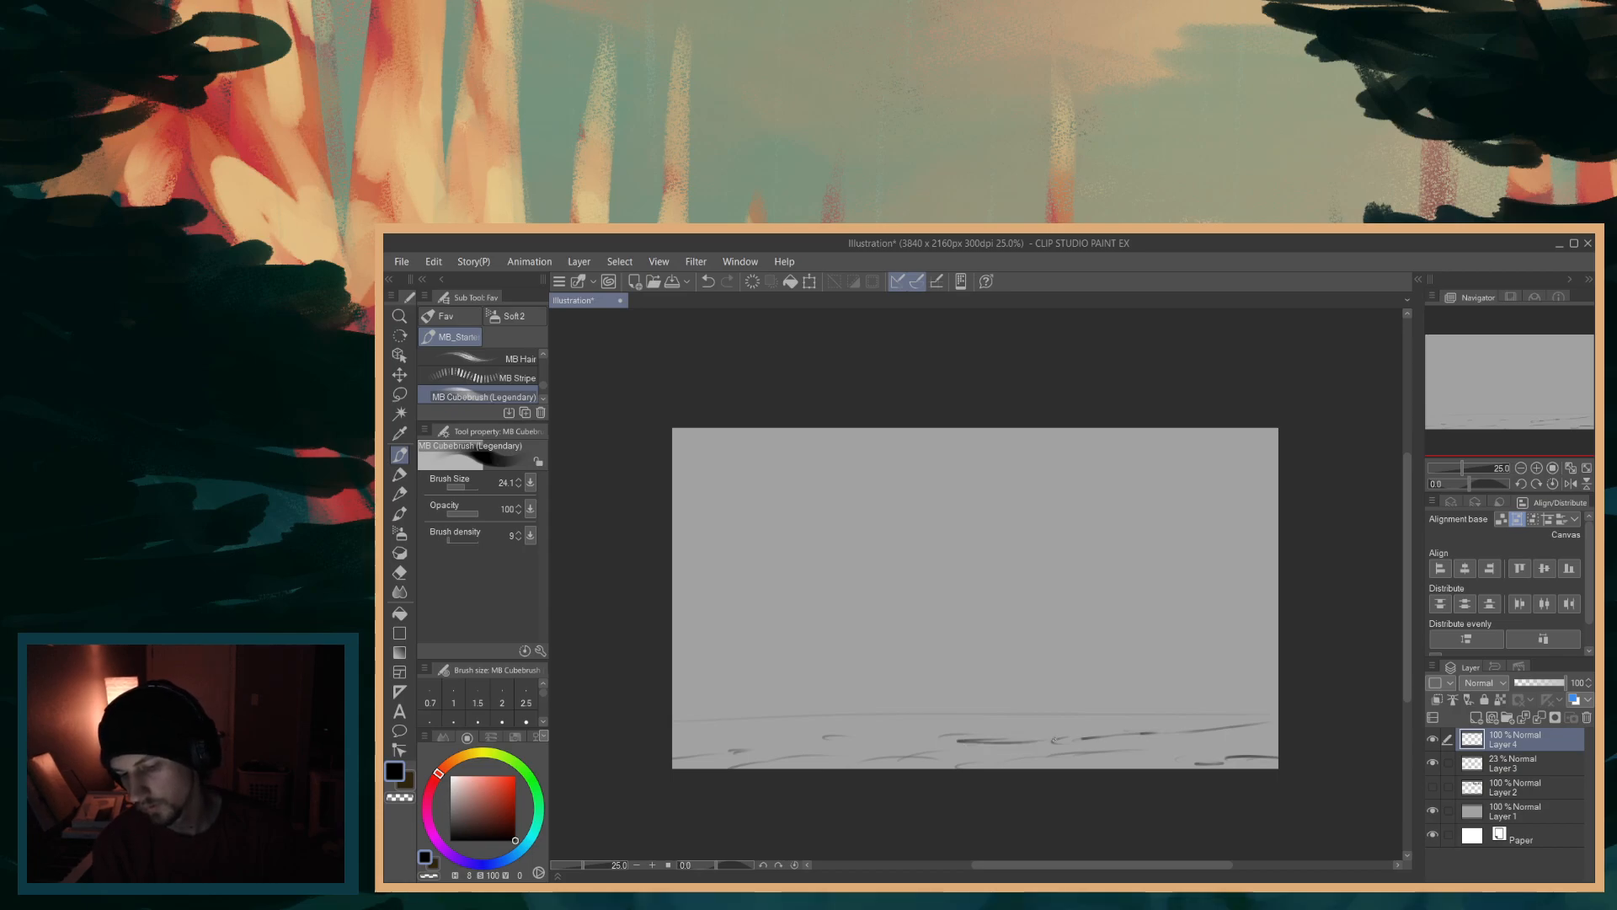
- Compare with the thumbnails on Layer 2, and extend long, shallow ground contours across the canvas just below the horizon
left_click(1433, 786)
left_click(1433, 786)
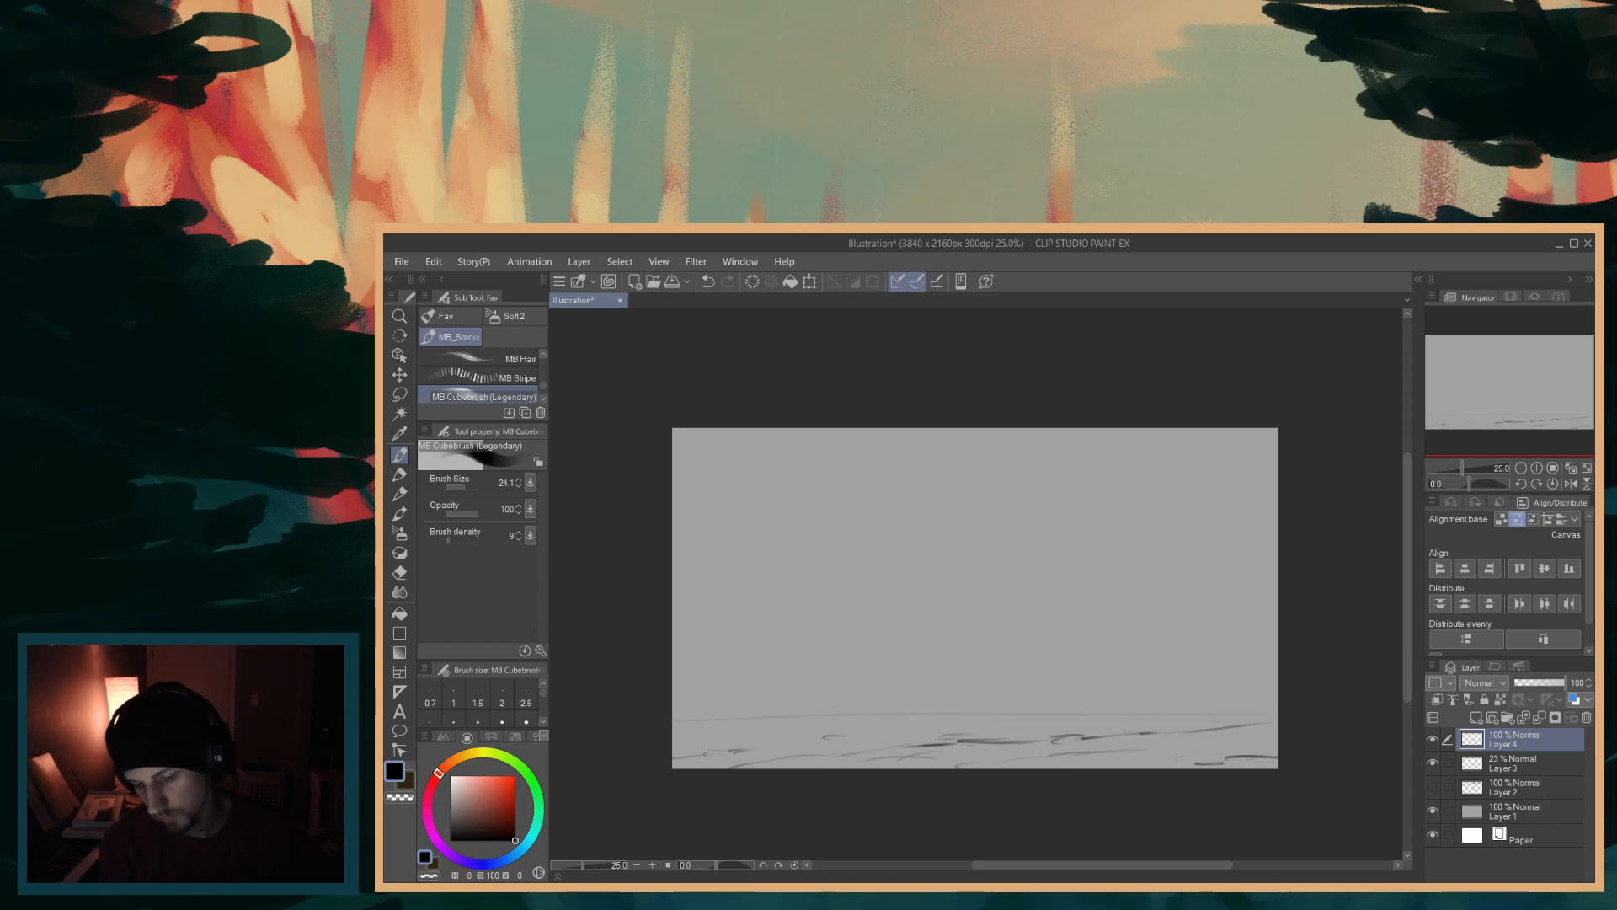
left_click(1433, 786)
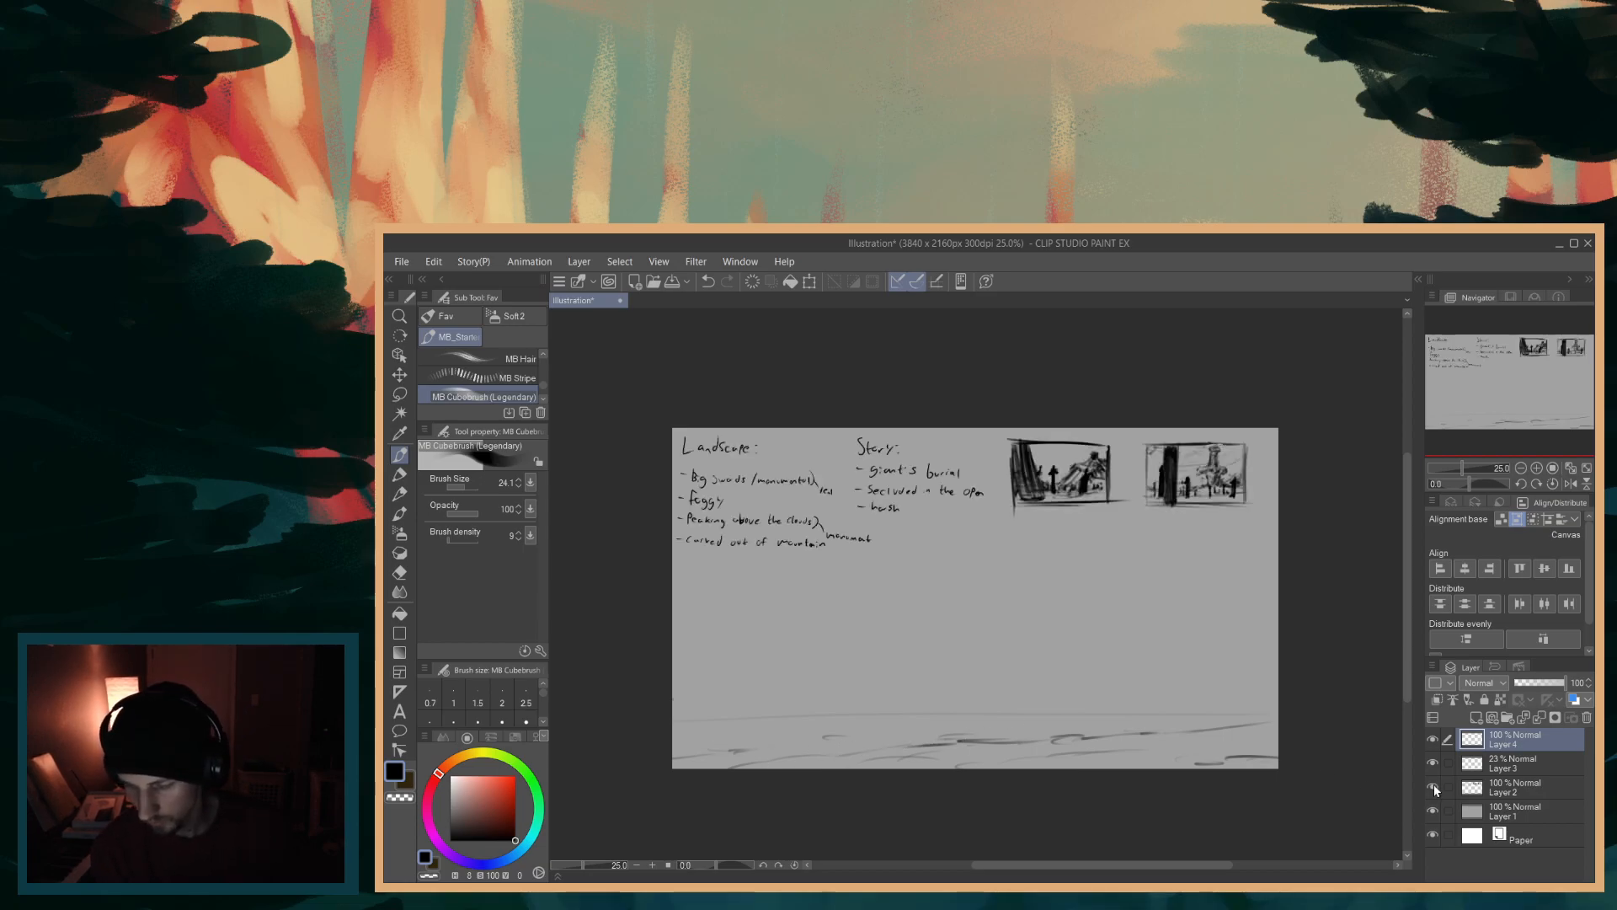
left_click(1434, 786)
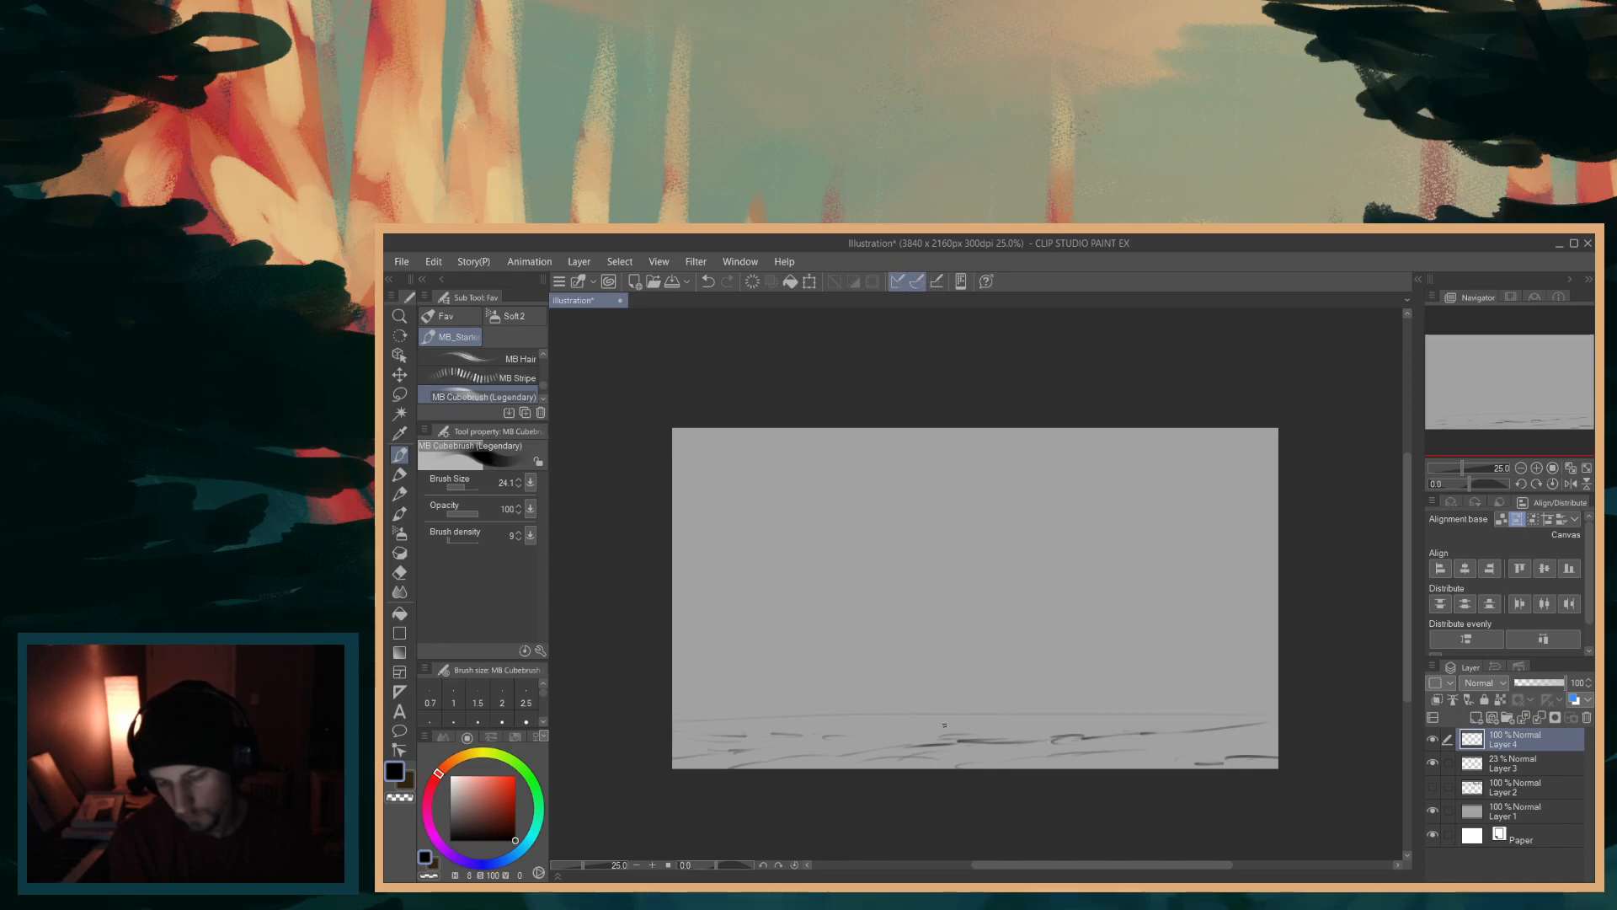
left_click_drag(674, 729, 796, 732)
left_click_drag(663, 744, 1277, 713)
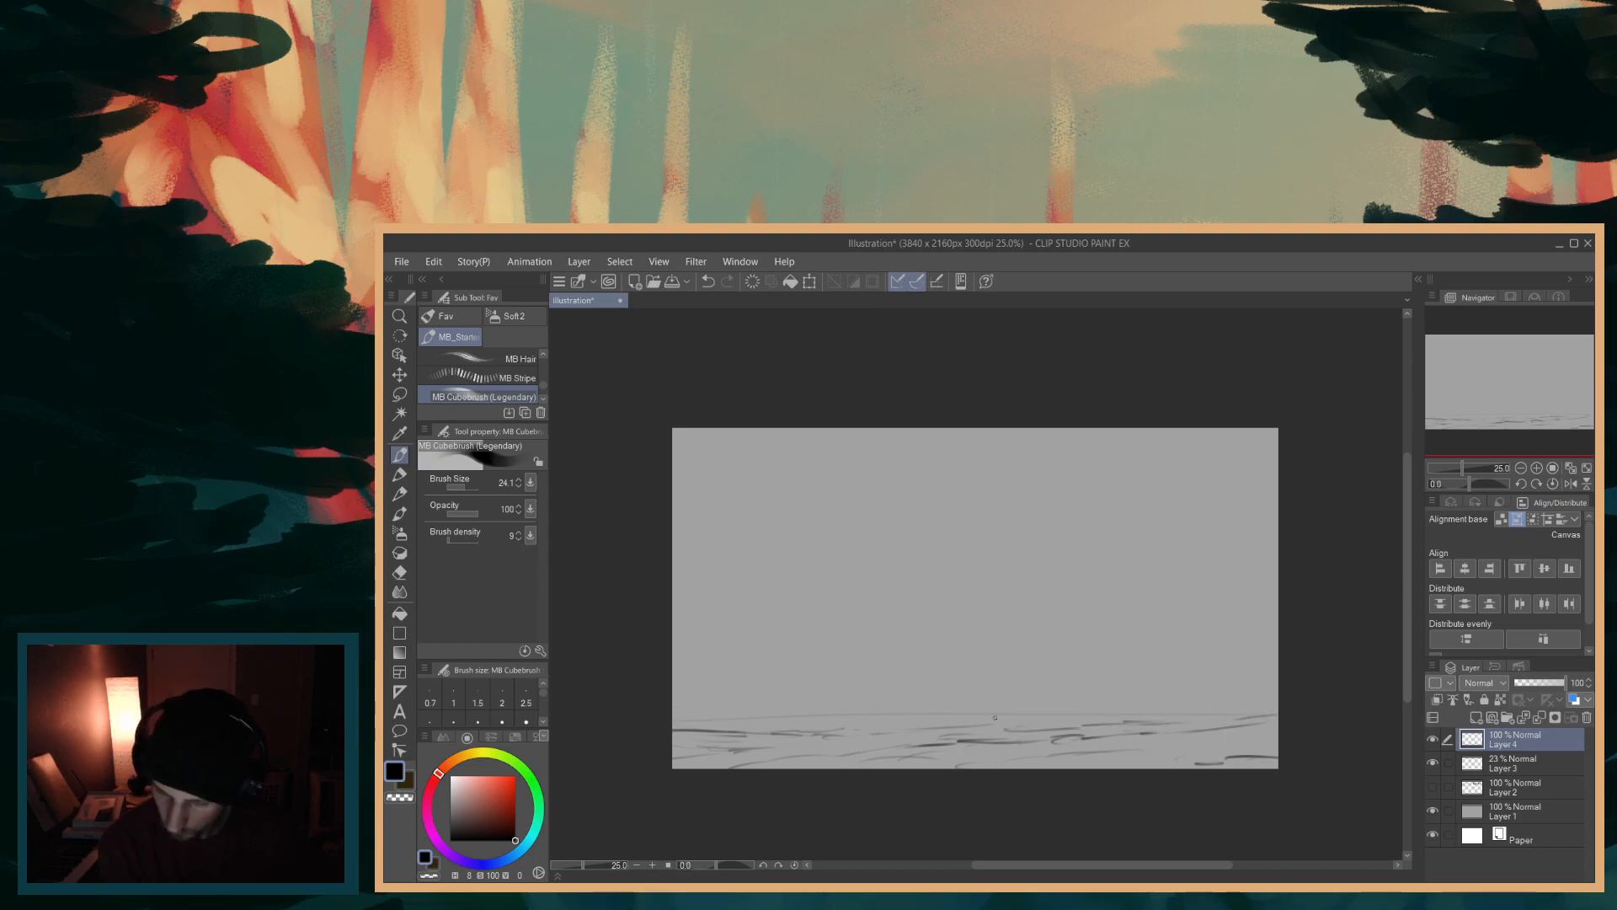
left_click_drag(666, 711, 843, 722)
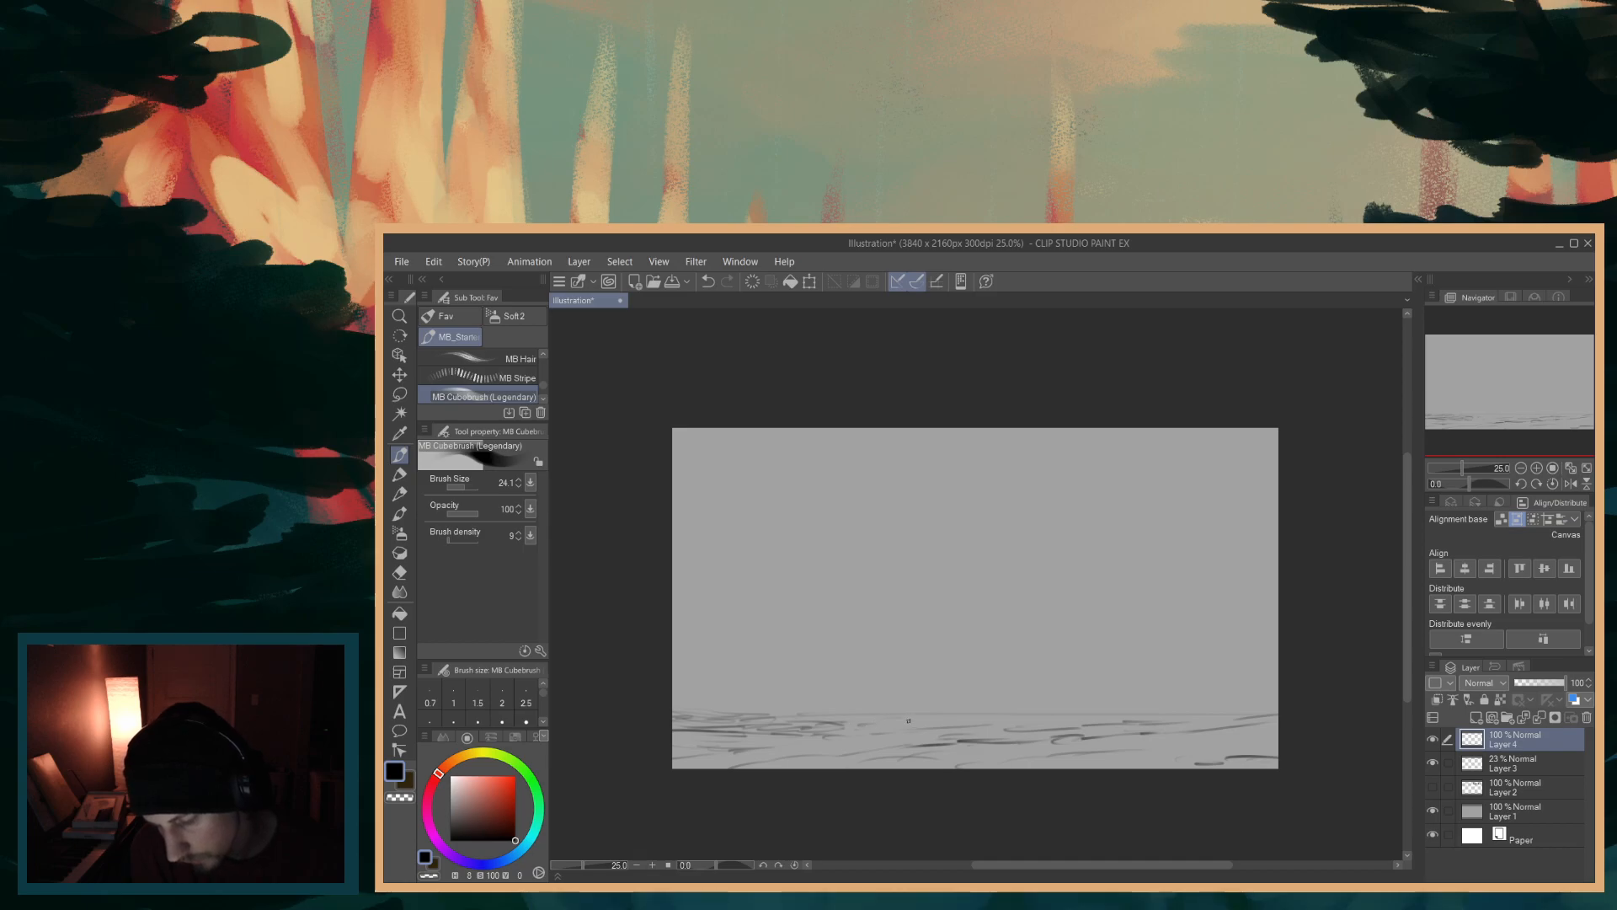
left_click_drag(887, 726, 1105, 719)
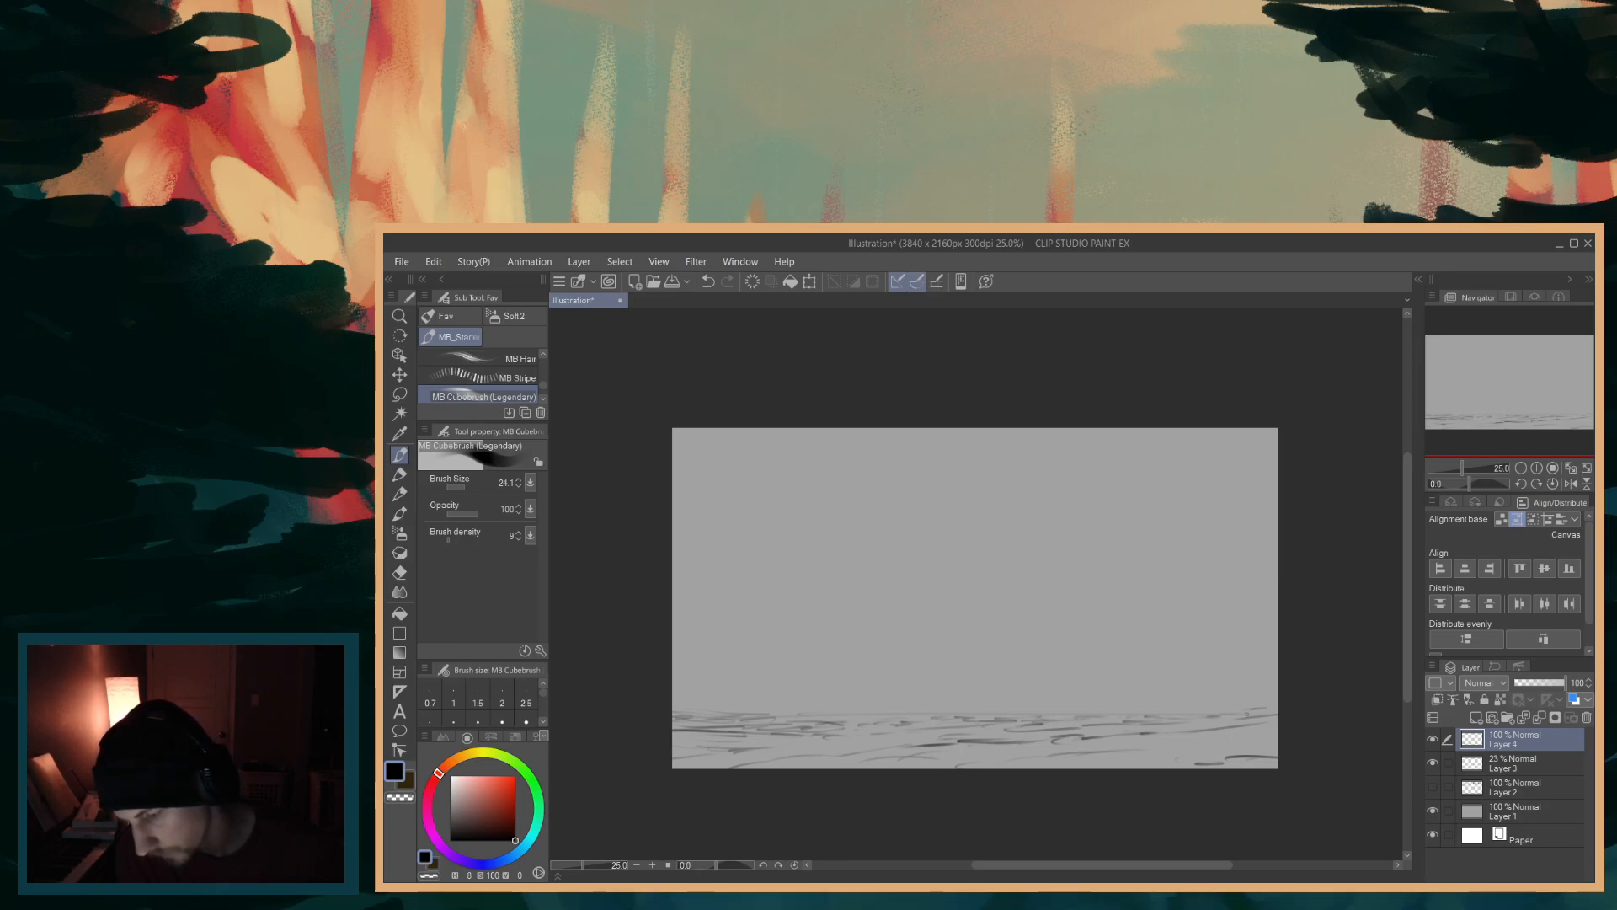
- Recheck the thumbnails on Layer 2, and thicken the ground texture near the horizon with more short strokes from right to left
left_click(1431, 787)
left_click(1433, 788)
mouse_move(1254, 710)
left_mouse_down()
mouse_move(1278, 706)
mouse_move(1101, 721)
left_mouse_up()
left_click_drag(1052, 726, 1099, 724)
mouse_move(990, 727)
left_mouse_down()
mouse_move(1029, 722)
mouse_move(1003, 723)
left_mouse_up()
mouse_move(887, 722)
left_mouse_down()
mouse_move(955, 720)
mouse_move(697, 733)
left_mouse_up()
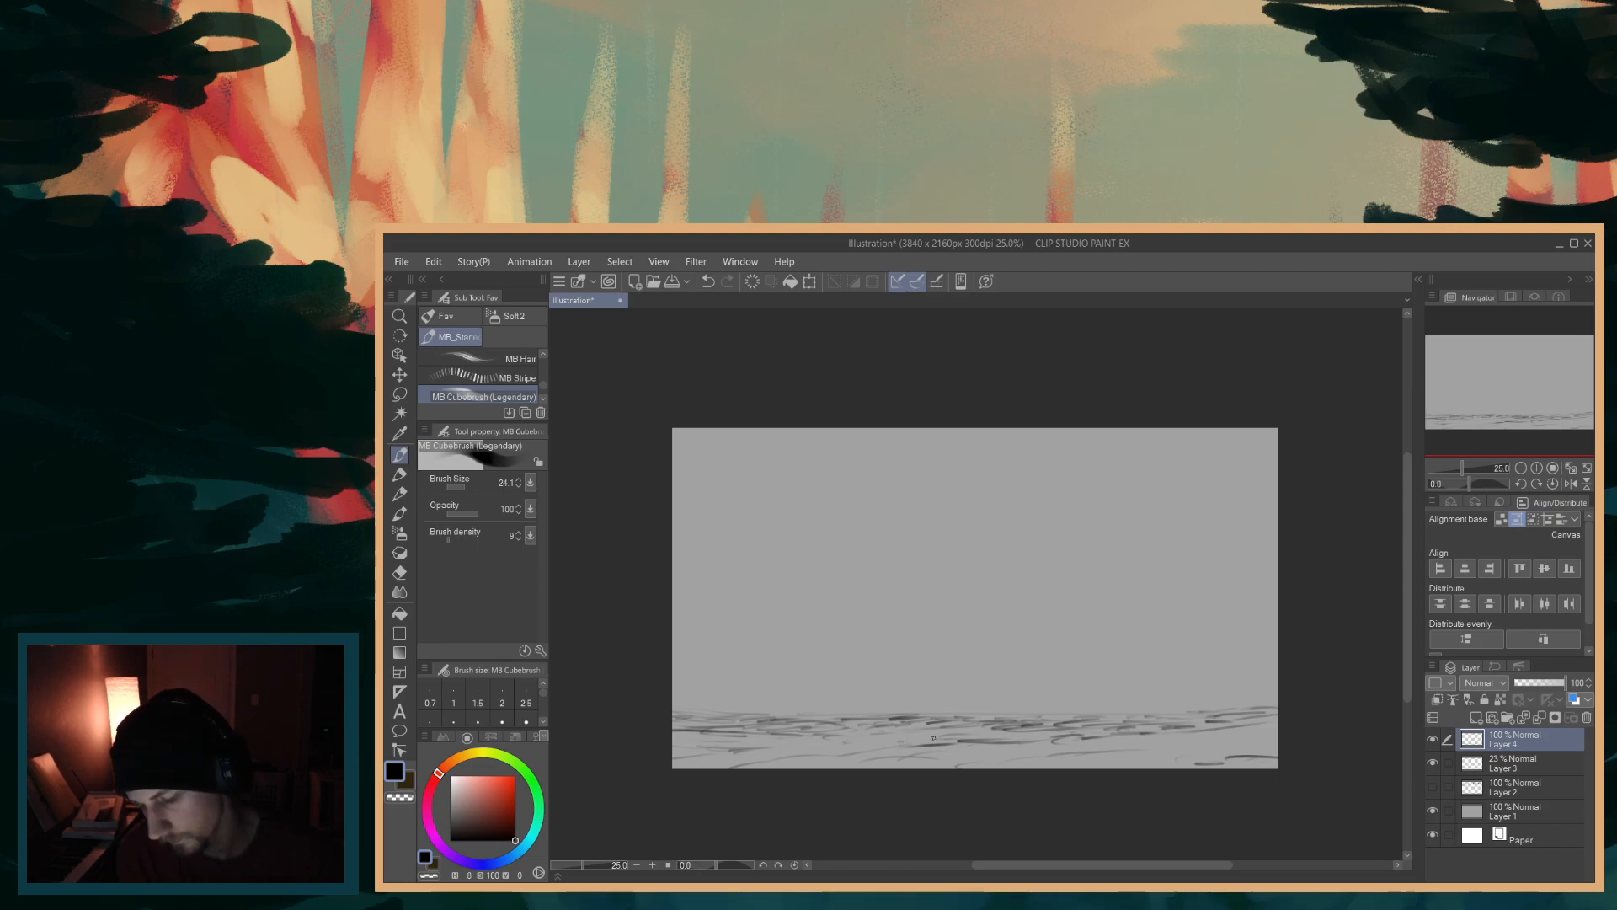
- Fill the foreground snow on Layer 4 with slanted, curved contour strokes from the right edge towards the bottom middle
left_click_drag(910, 730, 933, 728)
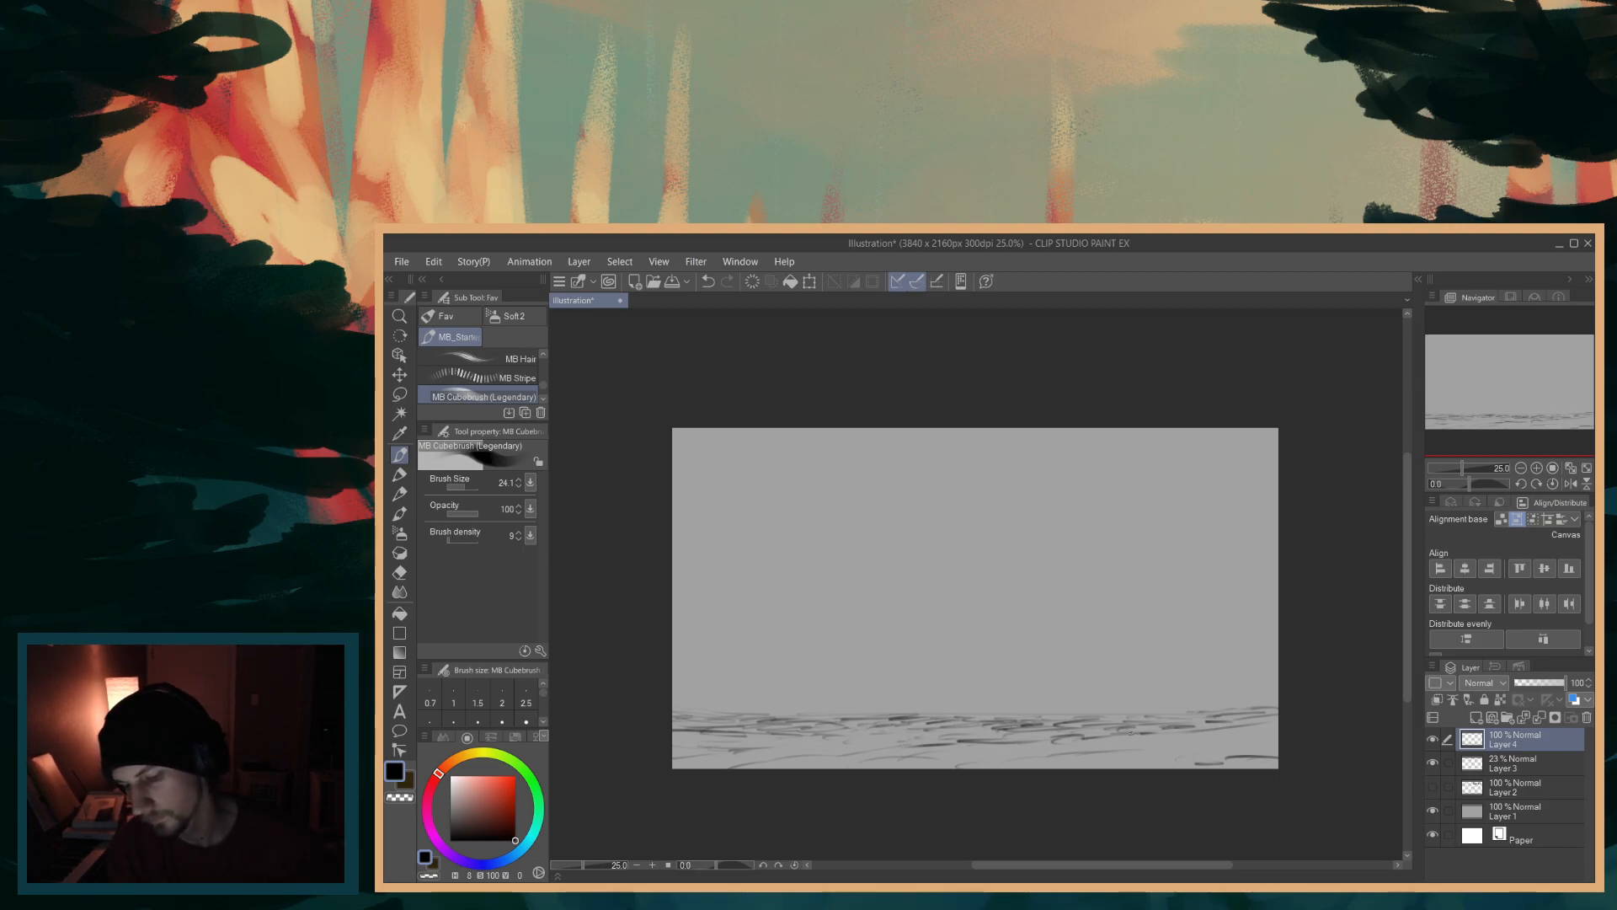
mouse_move(1250, 746)
left_mouse_down()
mouse_move(1137, 766)
mouse_move(756, 766)
mouse_move(829, 767)
left_mouse_up()
left_click_drag(1031, 749, 993, 762)
left_click_drag(1158, 747, 1061, 760)
left_click_drag(1230, 726, 1134, 732)
left_click_drag(1278, 731, 1175, 739)
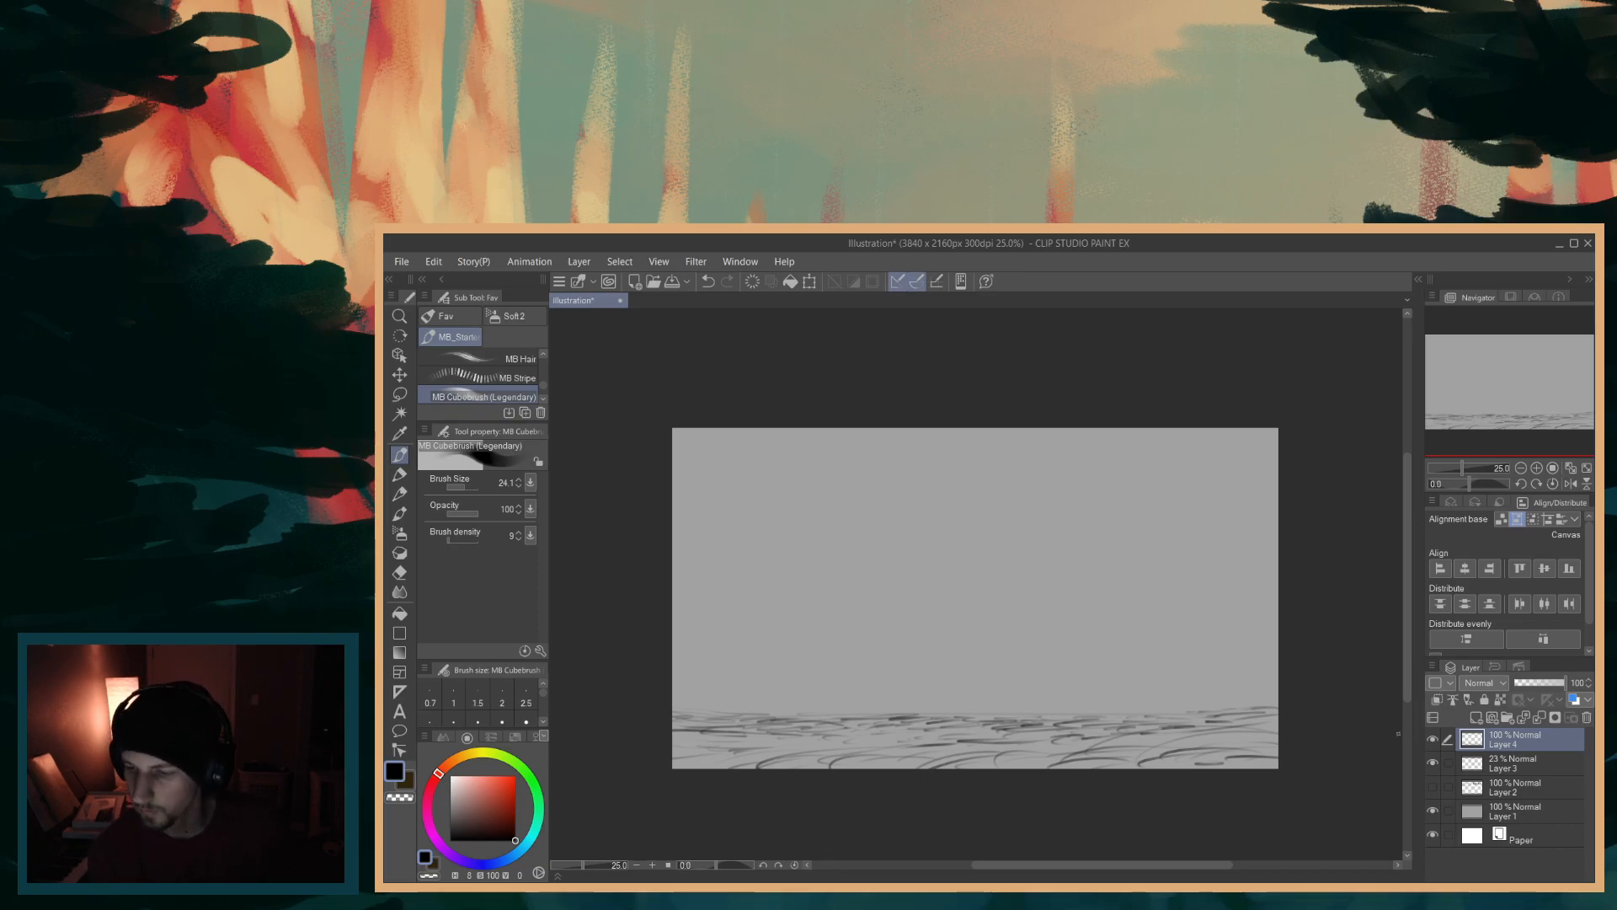
- Check the thumbnails on Layer 2, and sketch a gentle slope descending from the left edge to the horizon
left_click(1433, 787)
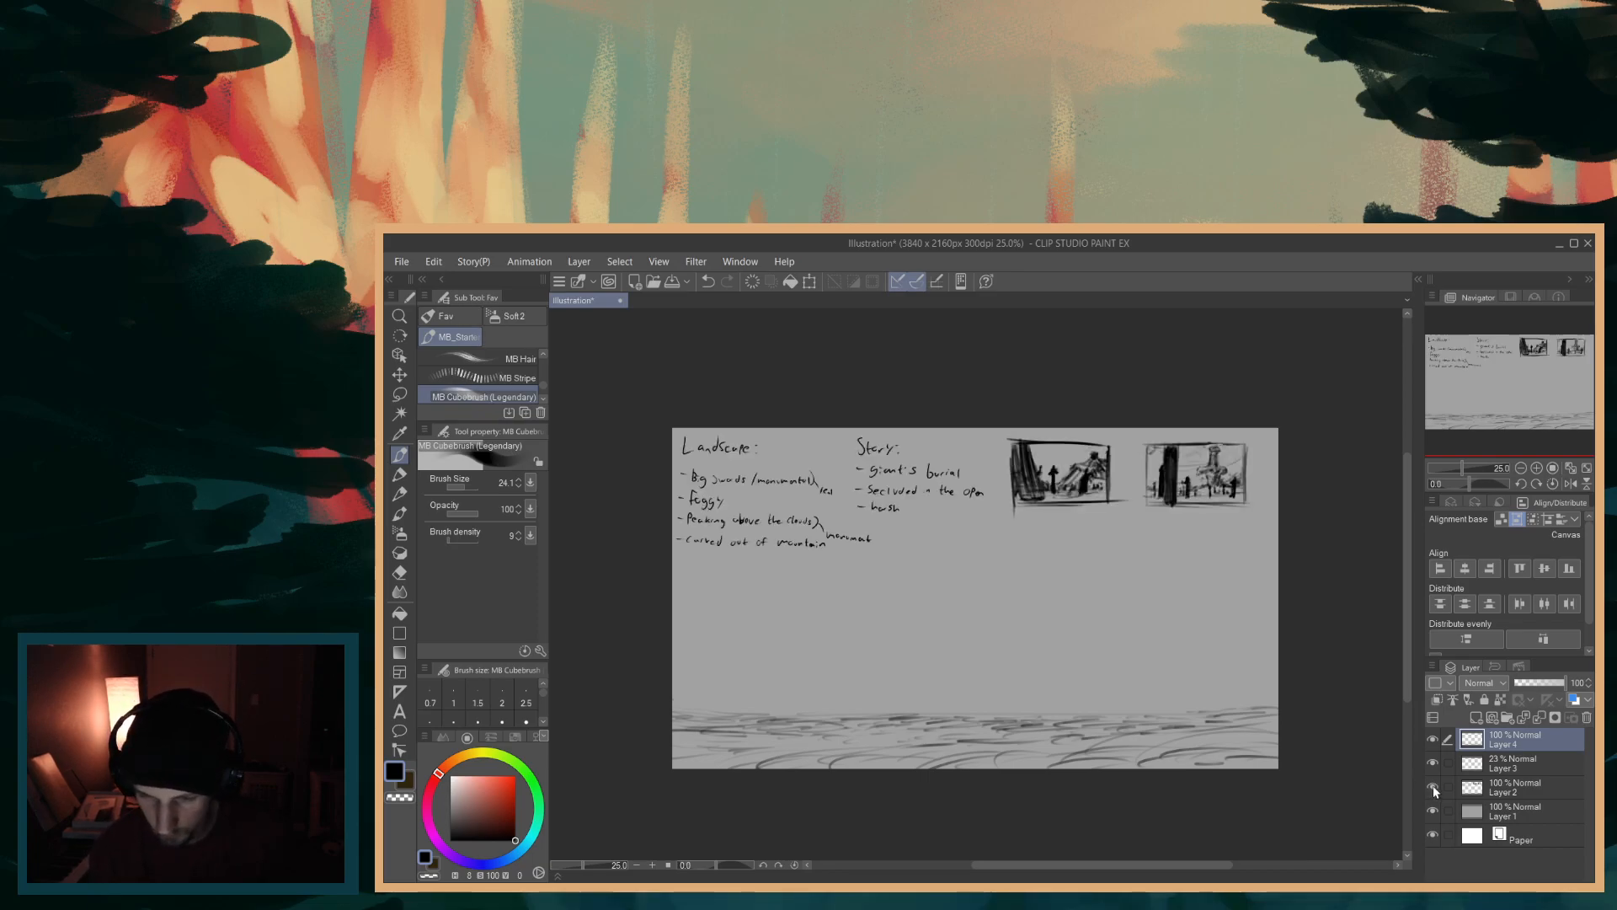
left_click(1433, 786)
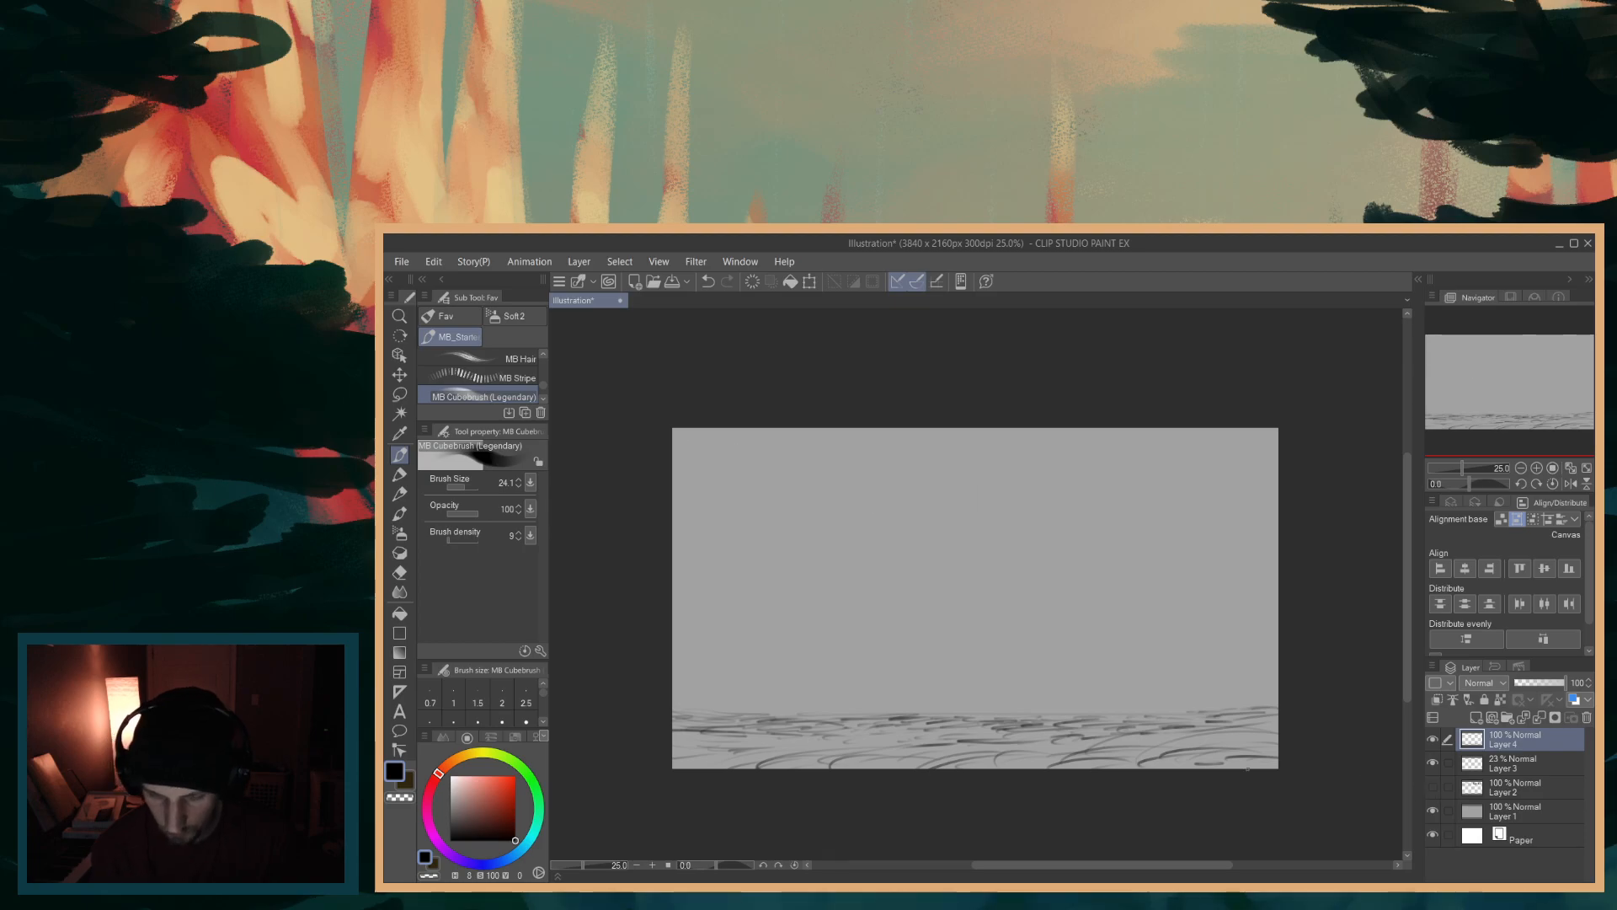
left_click_drag(830, 710, 682, 684)
left_click_drag(781, 698, 857, 705)
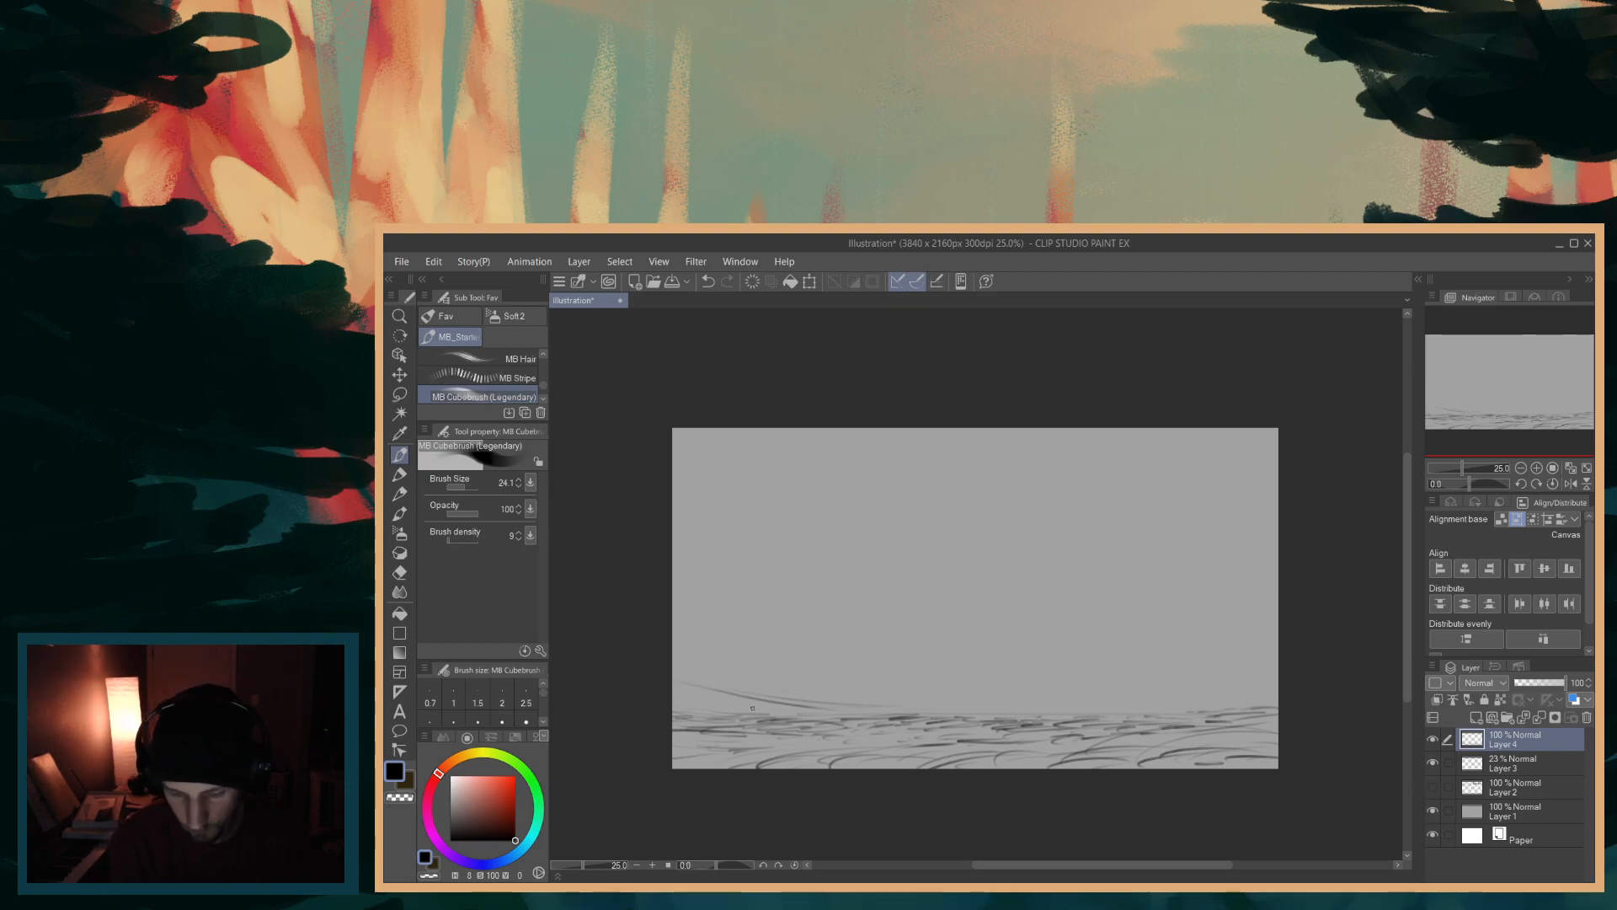
- Compare with the thumbnails on Layer 2, and sketch a low mound rising above the horizon right of the middle
left_click(1432, 787)
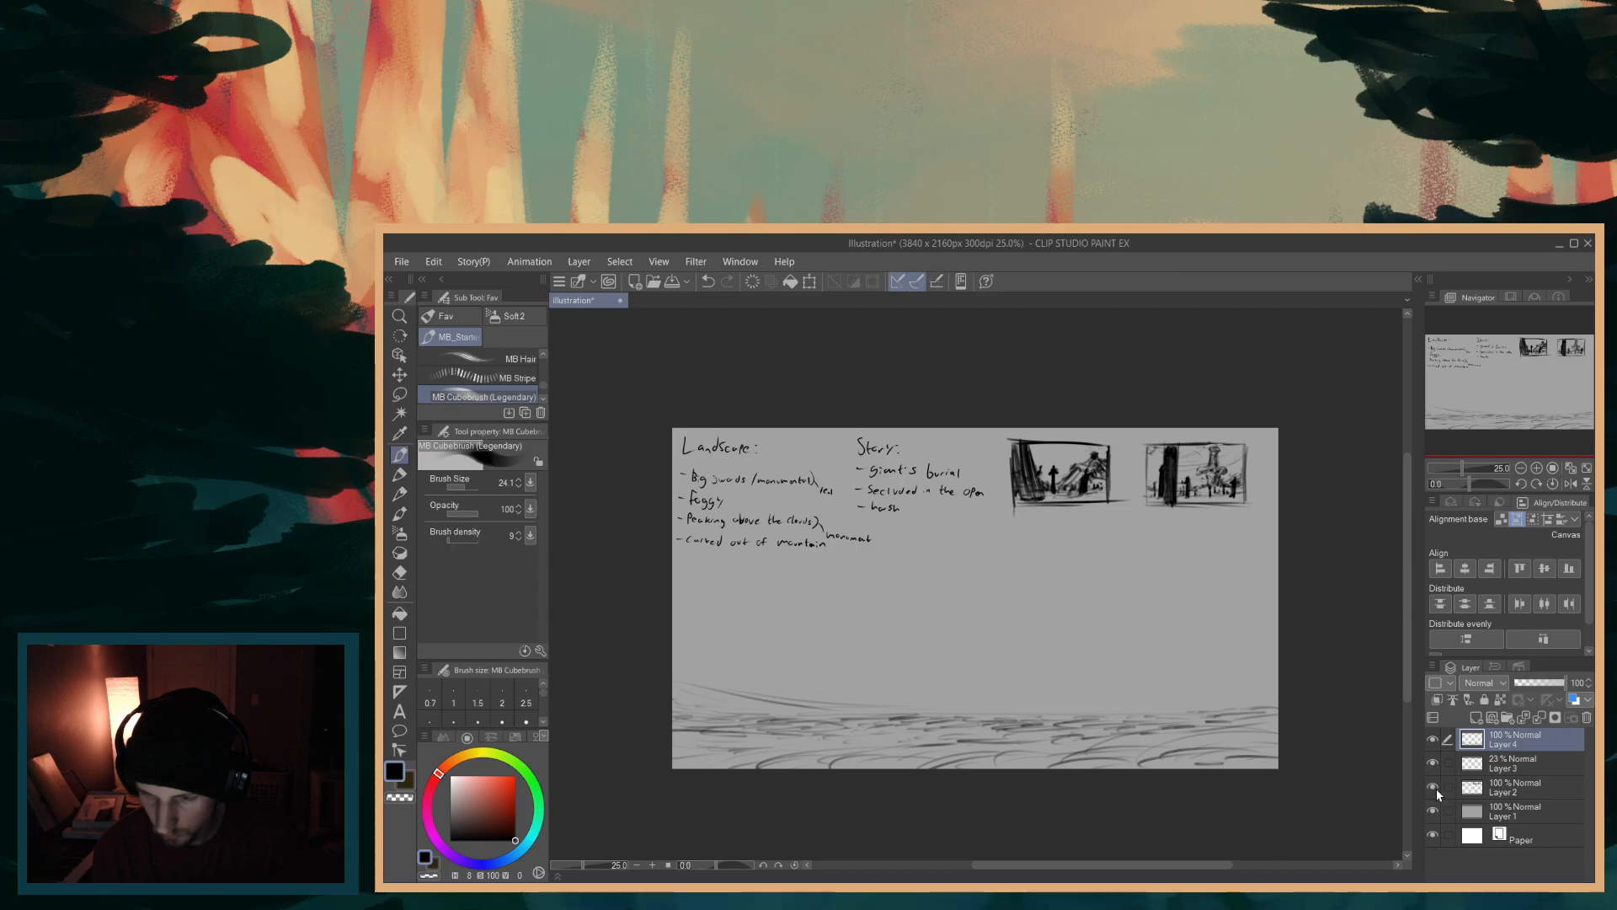
left_click(1432, 786)
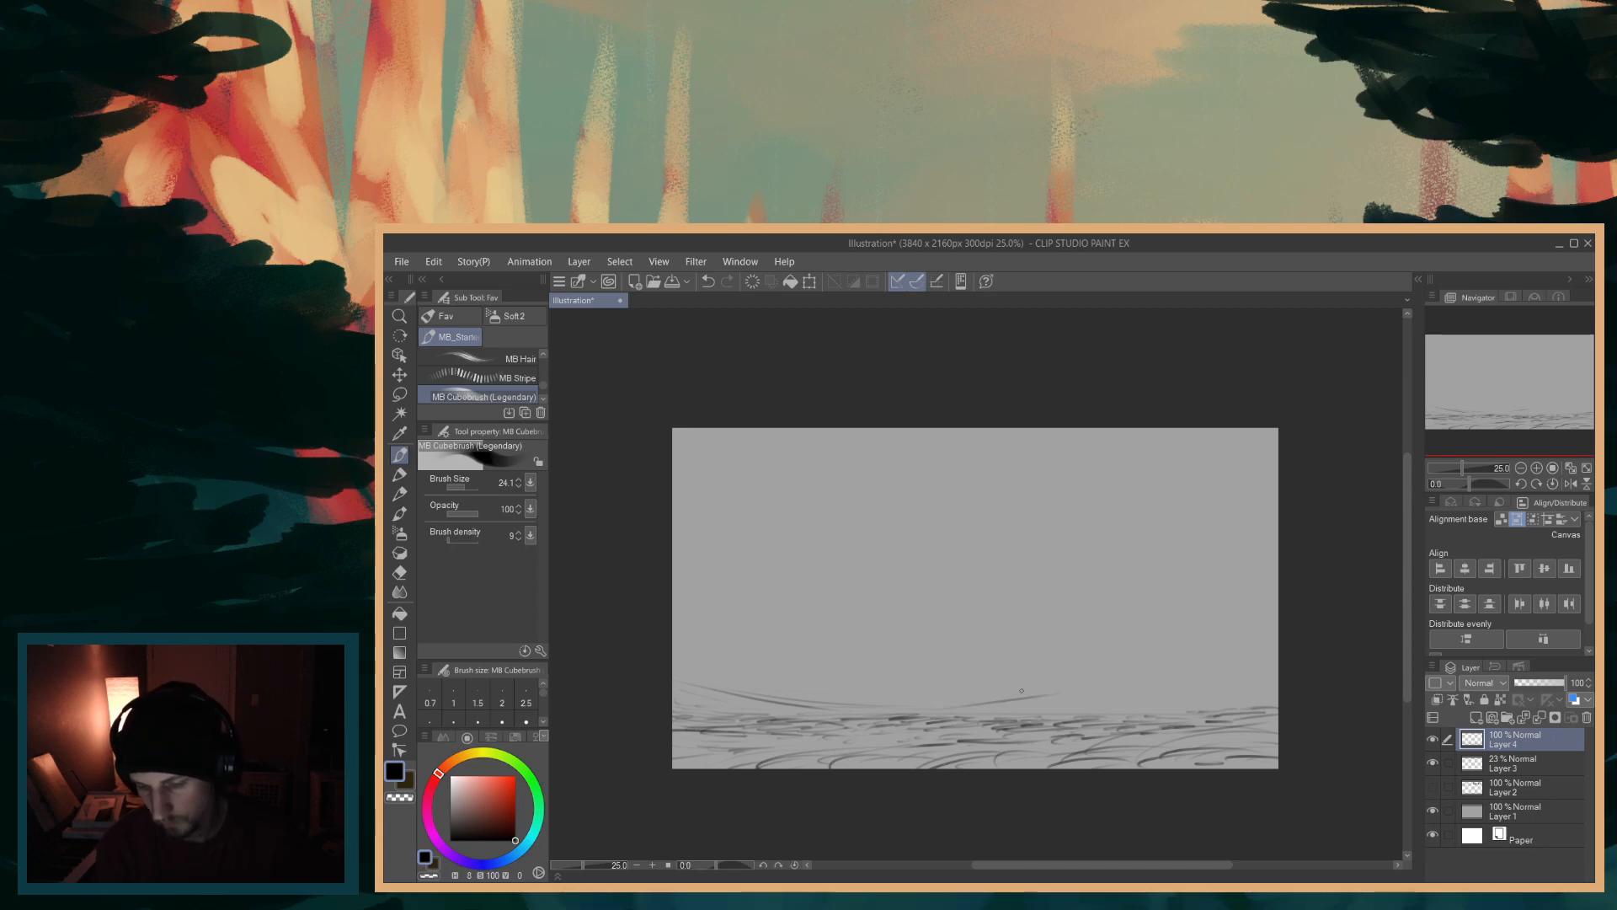
left_click(1434, 787)
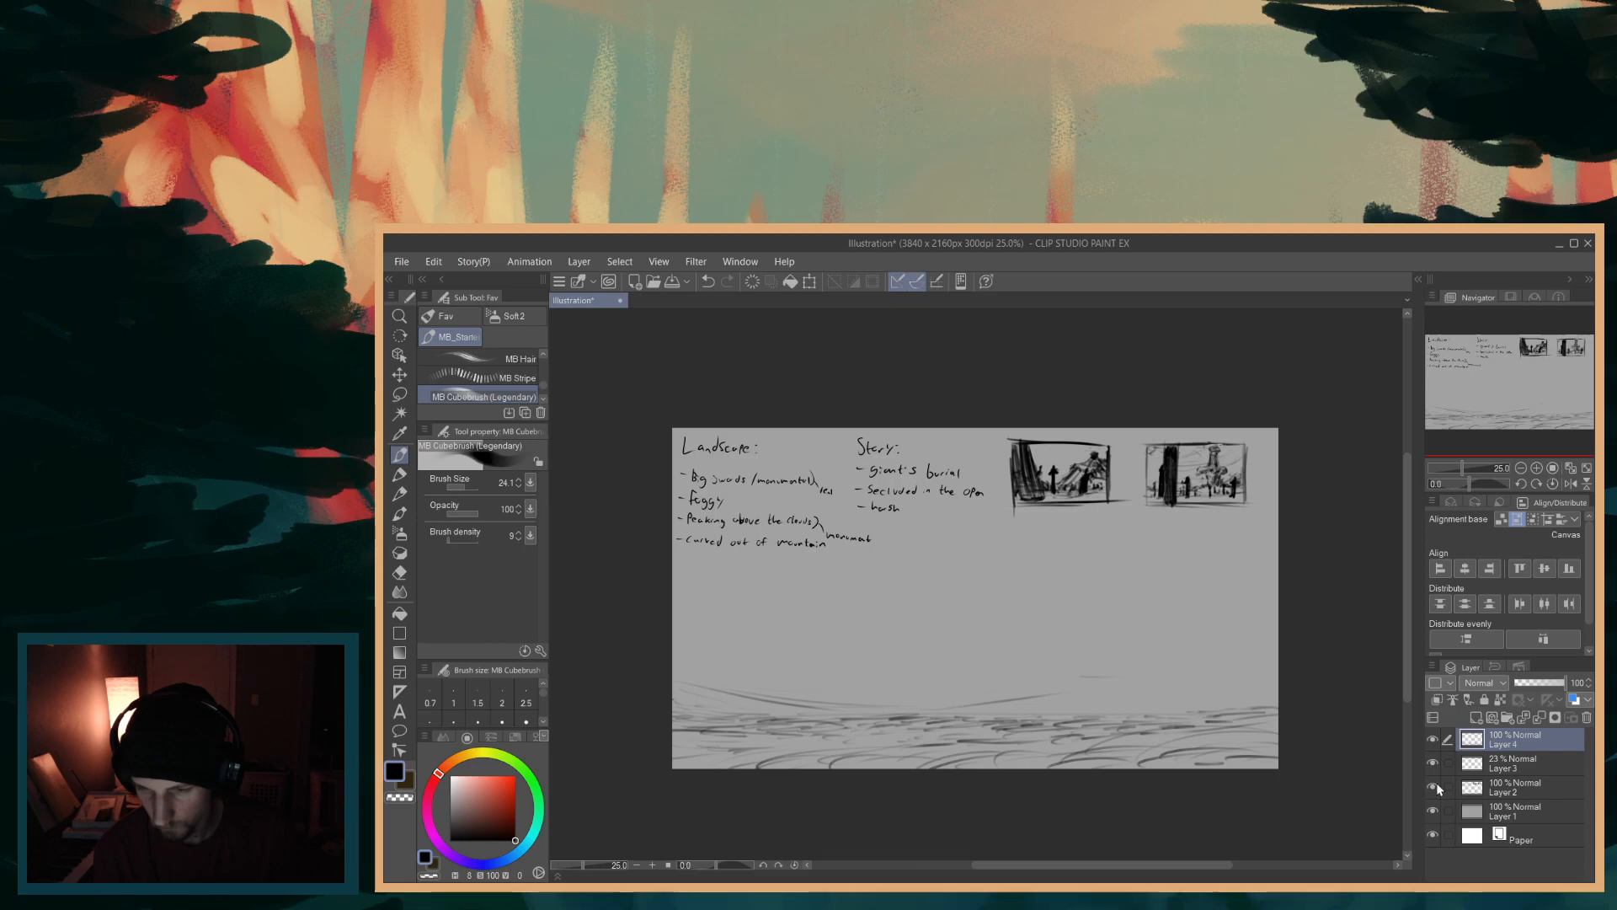
left_click(1433, 787)
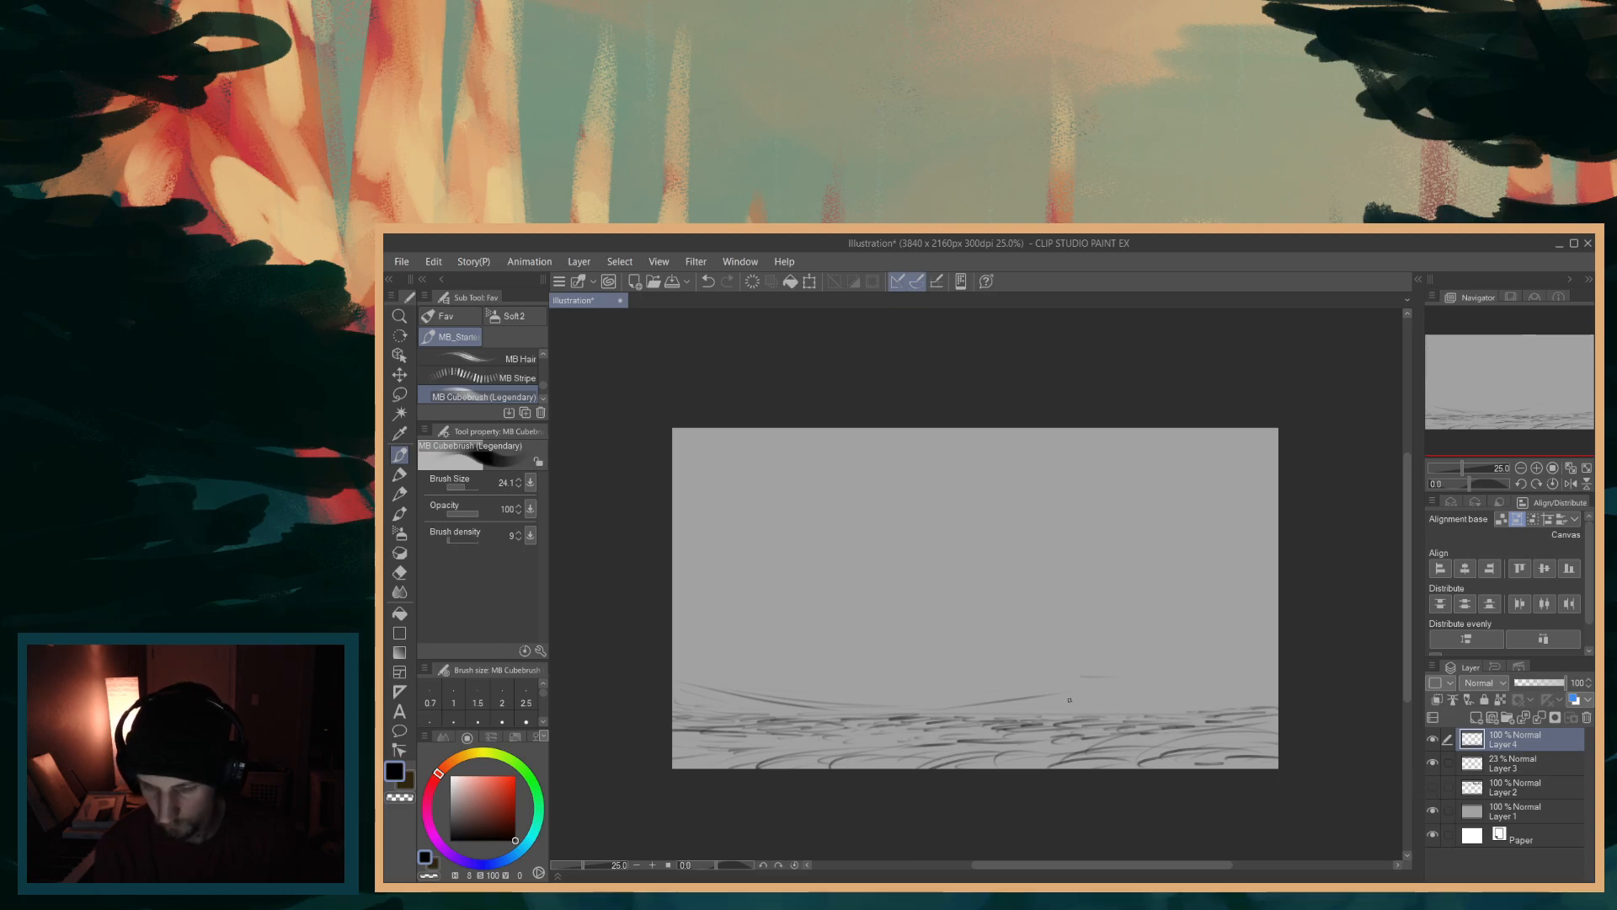
mouse_move(1000, 703)
left_mouse_down()
mouse_move(1044, 684)
mouse_move(1179, 697)
left_mouse_up()
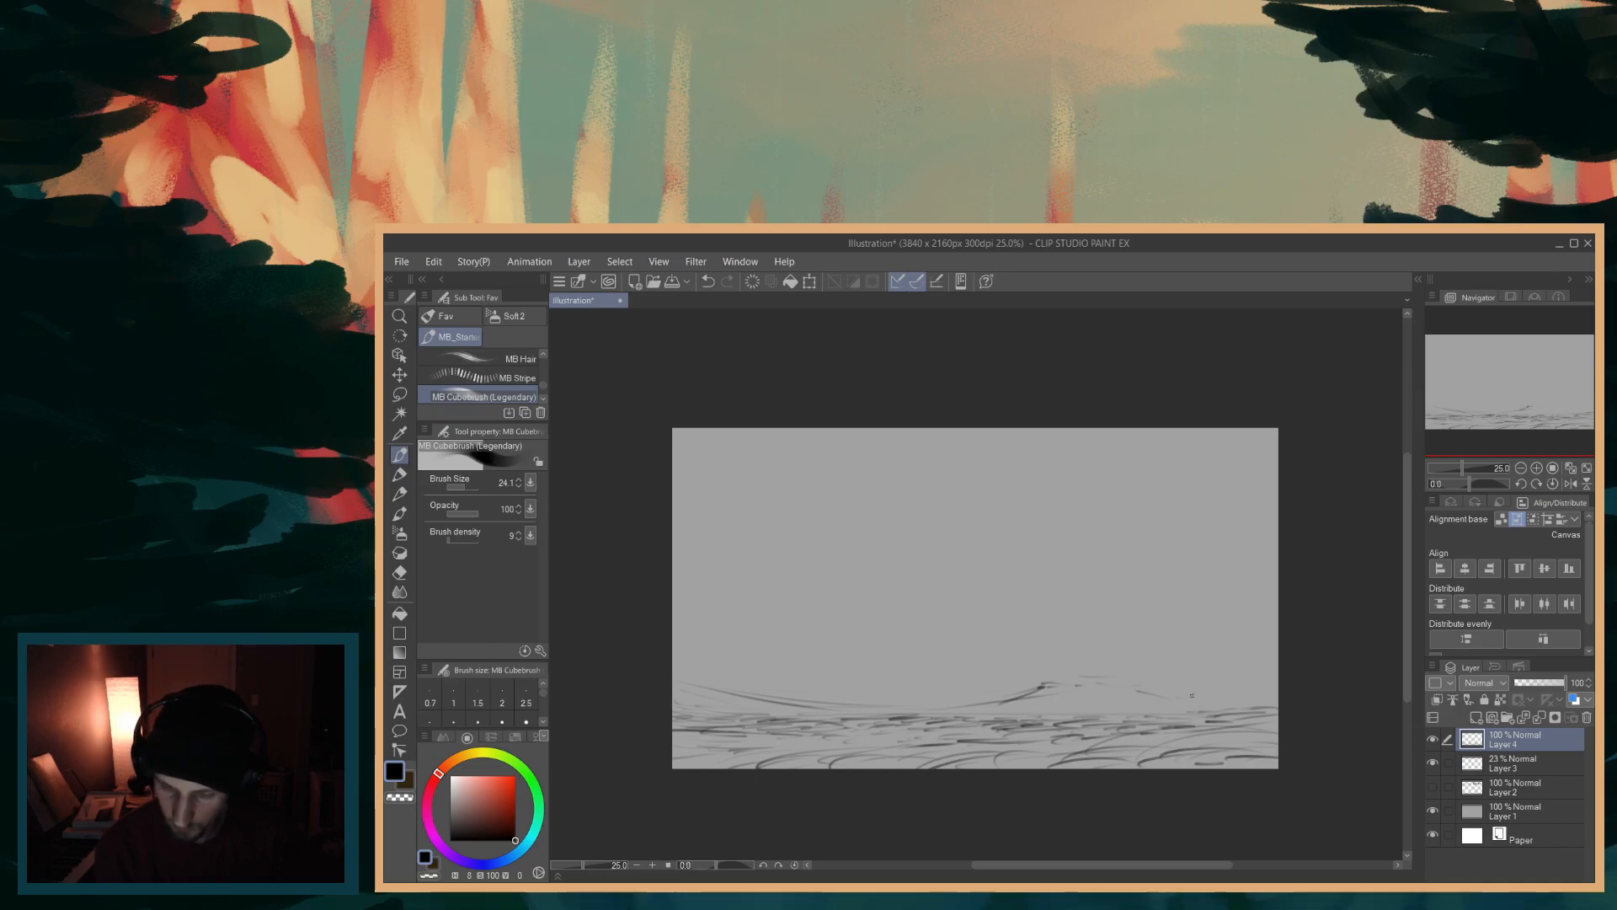
- Recheck the thumbnails on Layer 2, and sketch a steep, jagged mountain slope climbing from the mound to the canvas's right edge
left_click(1433, 786)
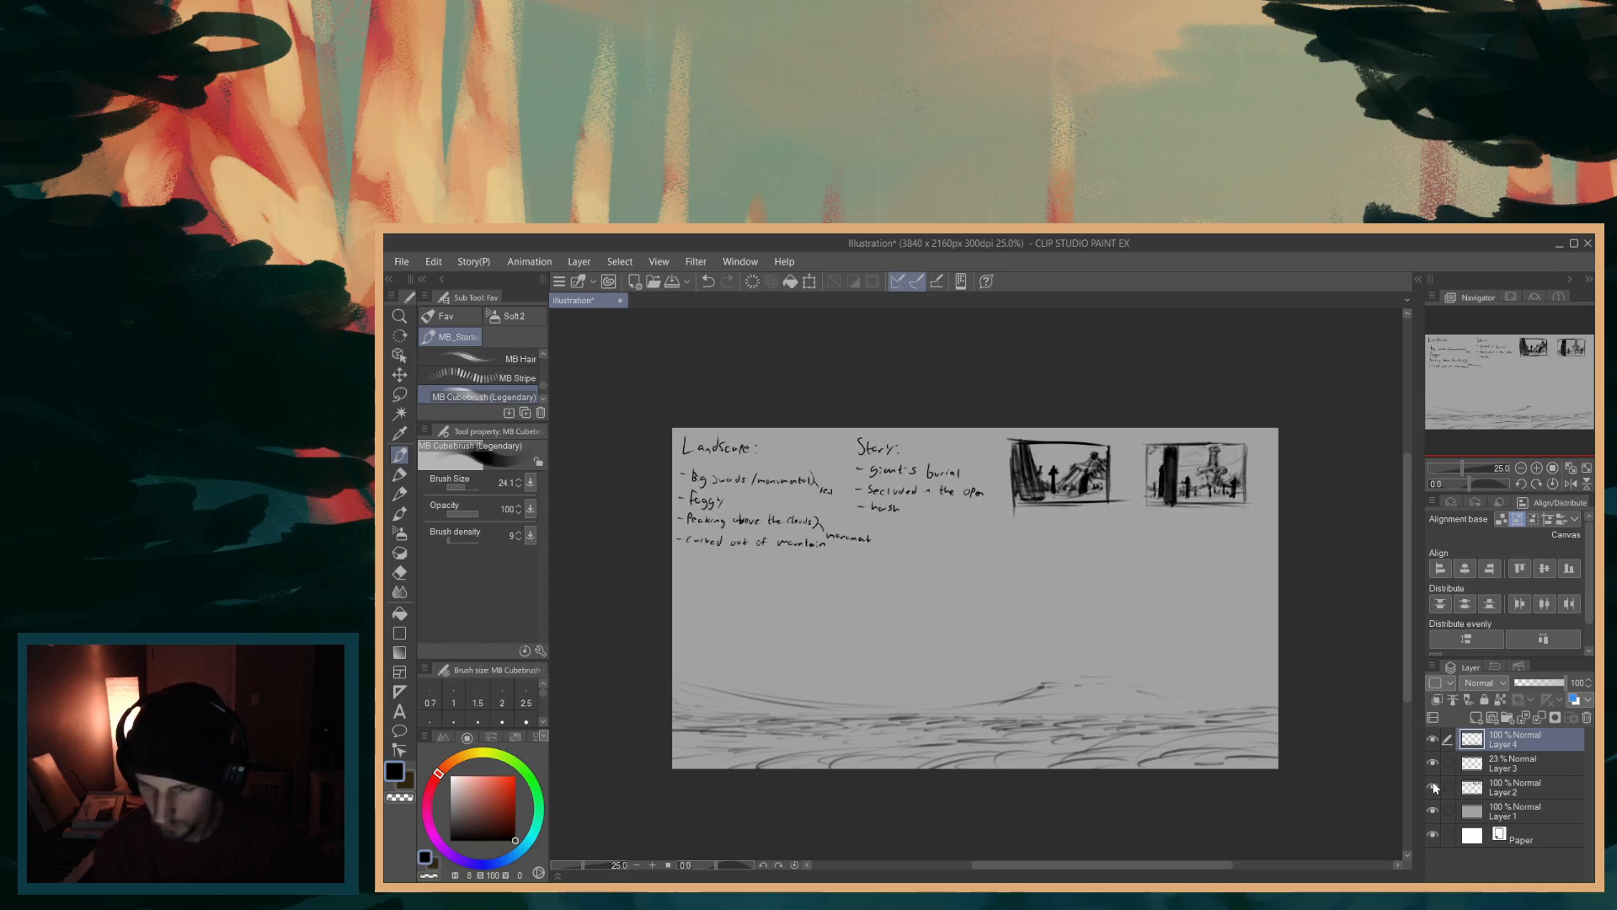
left_click(1432, 786)
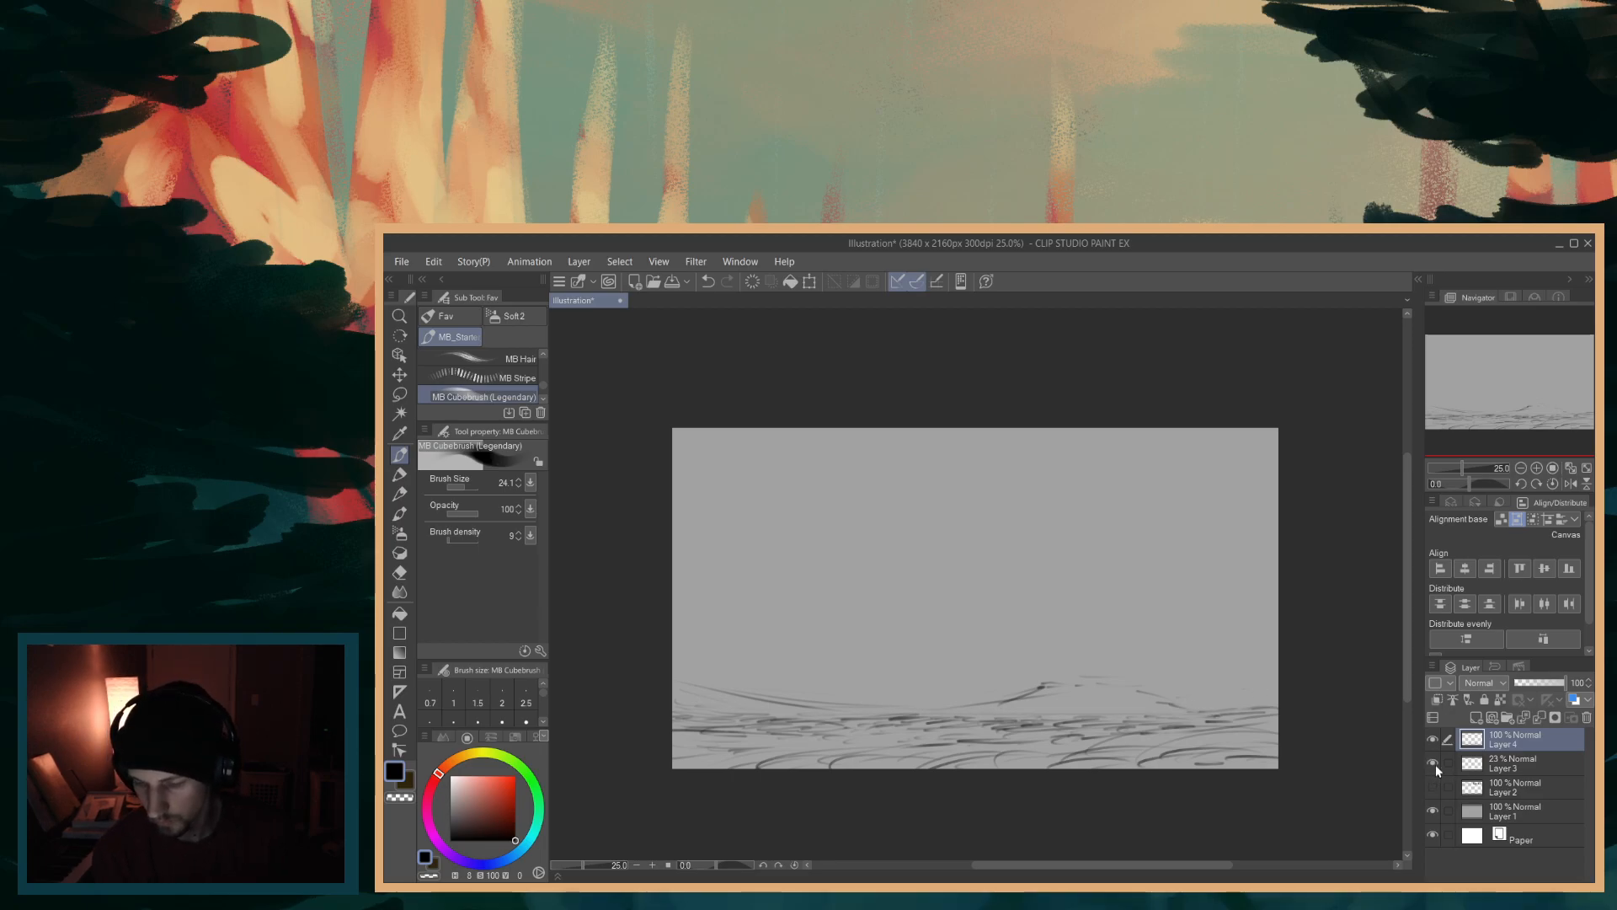
left_click(1433, 785)
left_click(1434, 787)
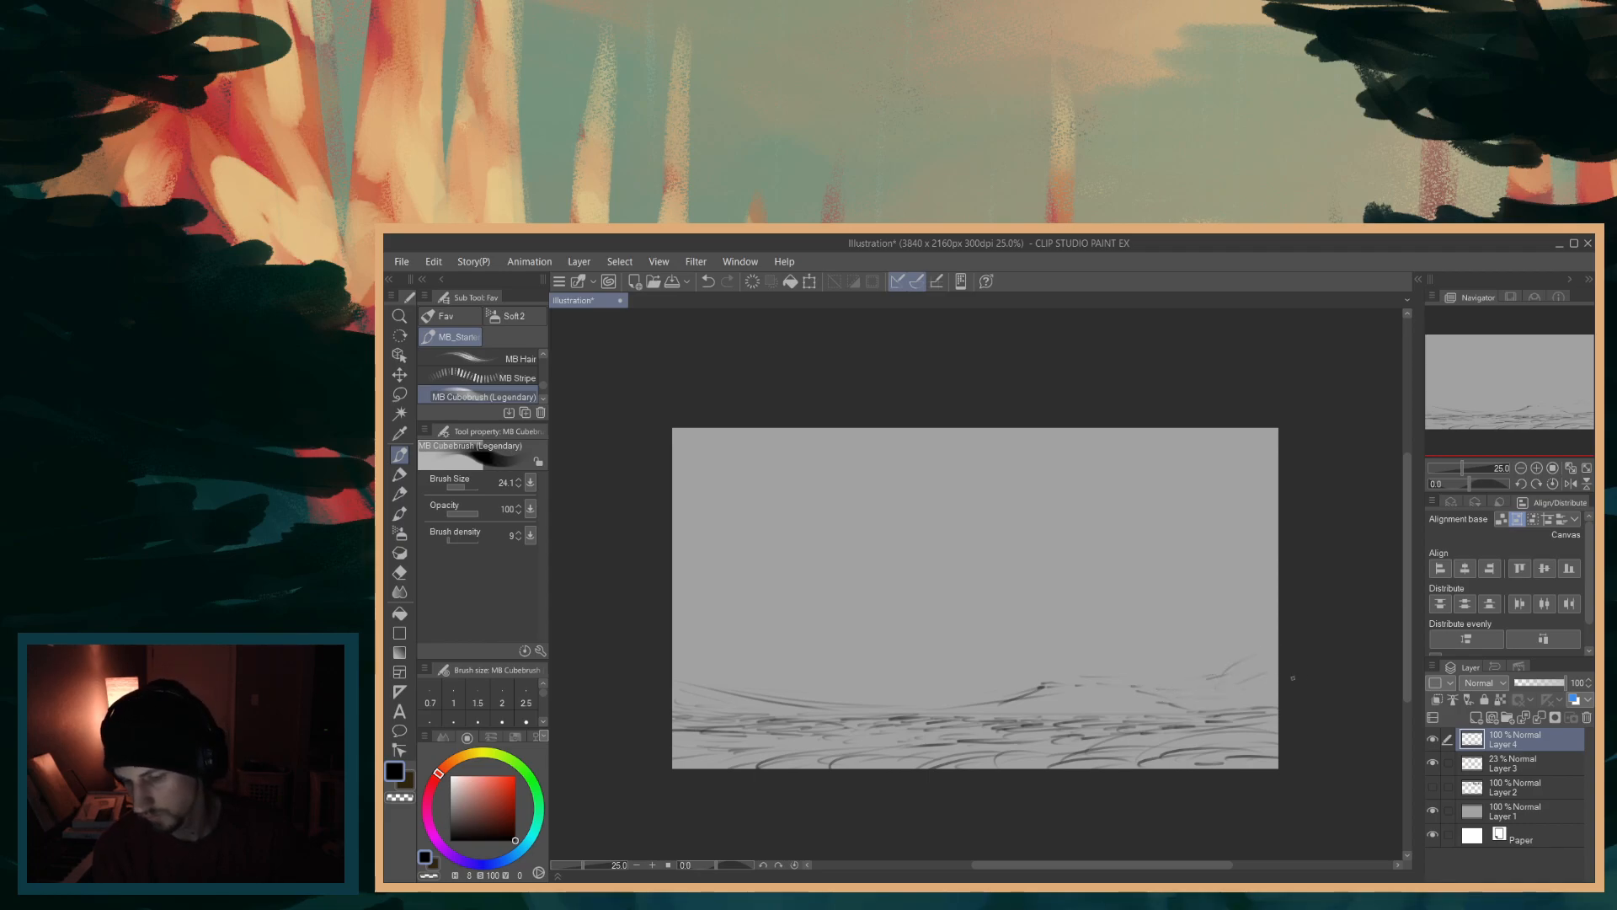
left_click(1433, 785)
left_click(1434, 786)
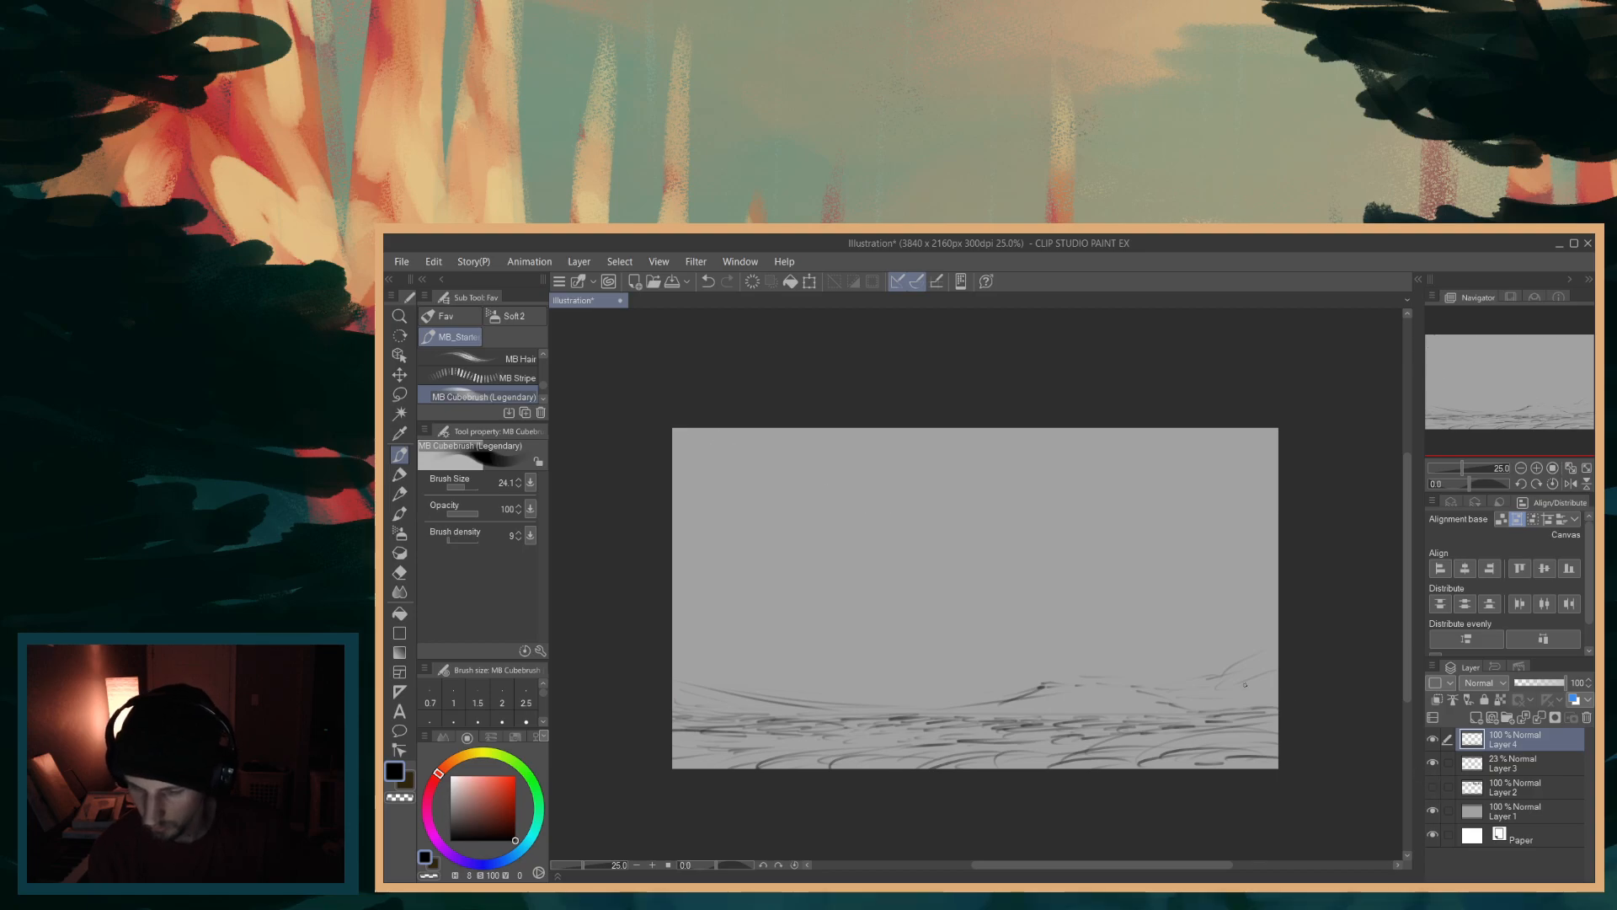
mouse_move(1243, 644)
left_mouse_down()
mouse_move(1220, 664)
mouse_move(1258, 628)
left_mouse_up()
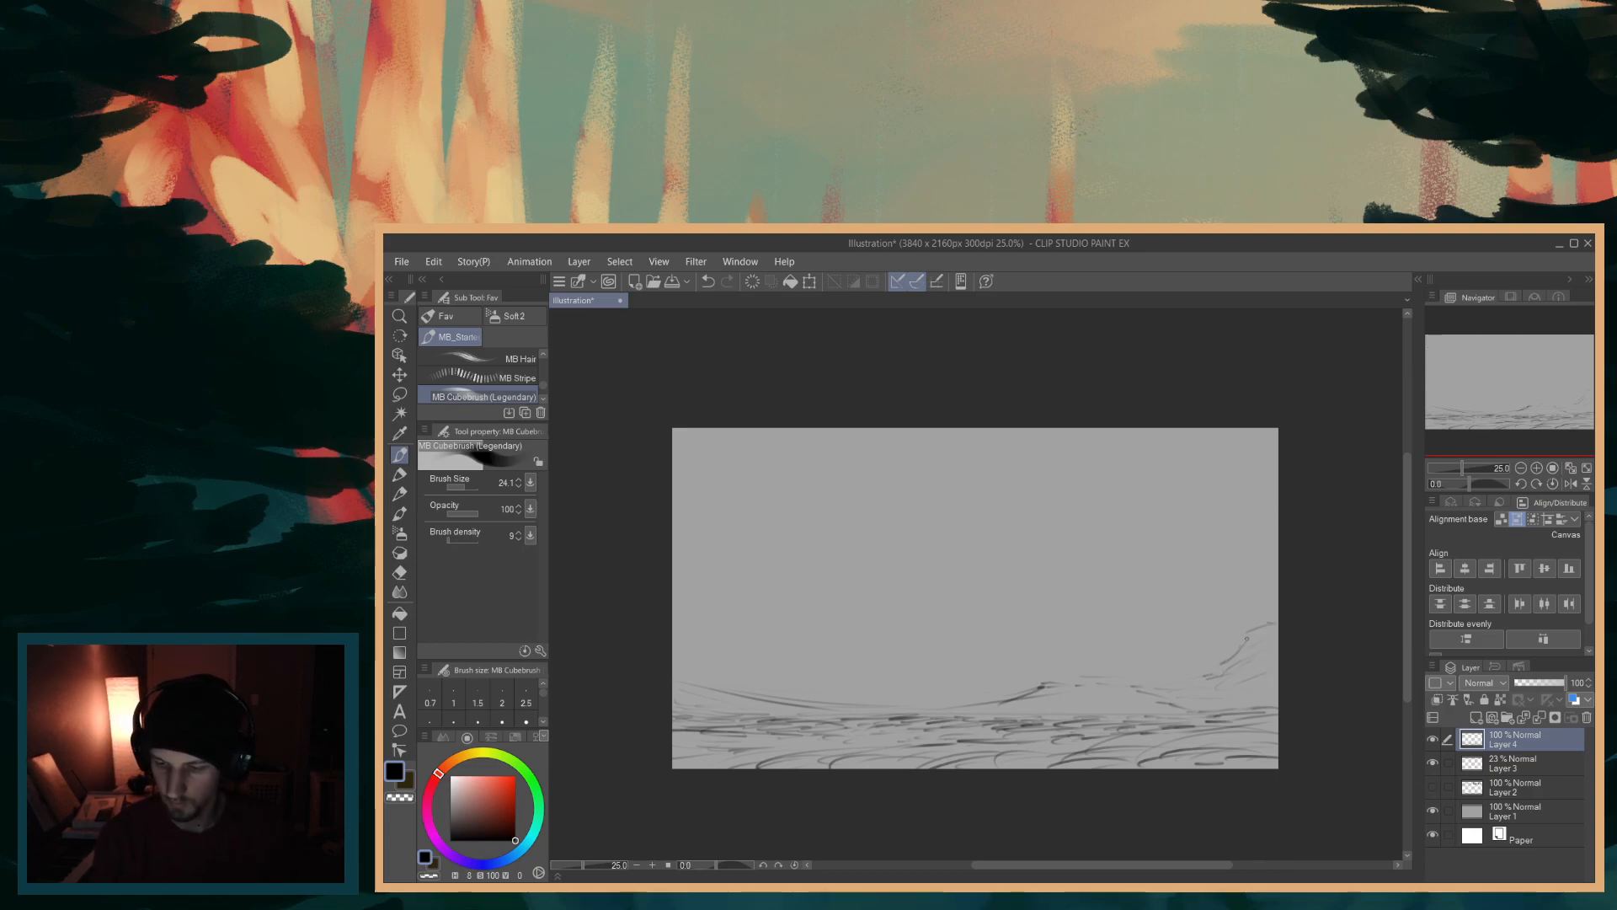
mouse_move(1277, 613)
left_mouse_down()
mouse_move(1239, 647)
mouse_move(1279, 604)
mouse_move(1198, 659)
mouse_move(1230, 657)
mouse_move(1190, 673)
mouse_move(1225, 656)
mouse_move(1193, 672)
mouse_move(1222, 677)
mouse_move(1234, 647)
mouse_move(1178, 681)
left_mouse_up()
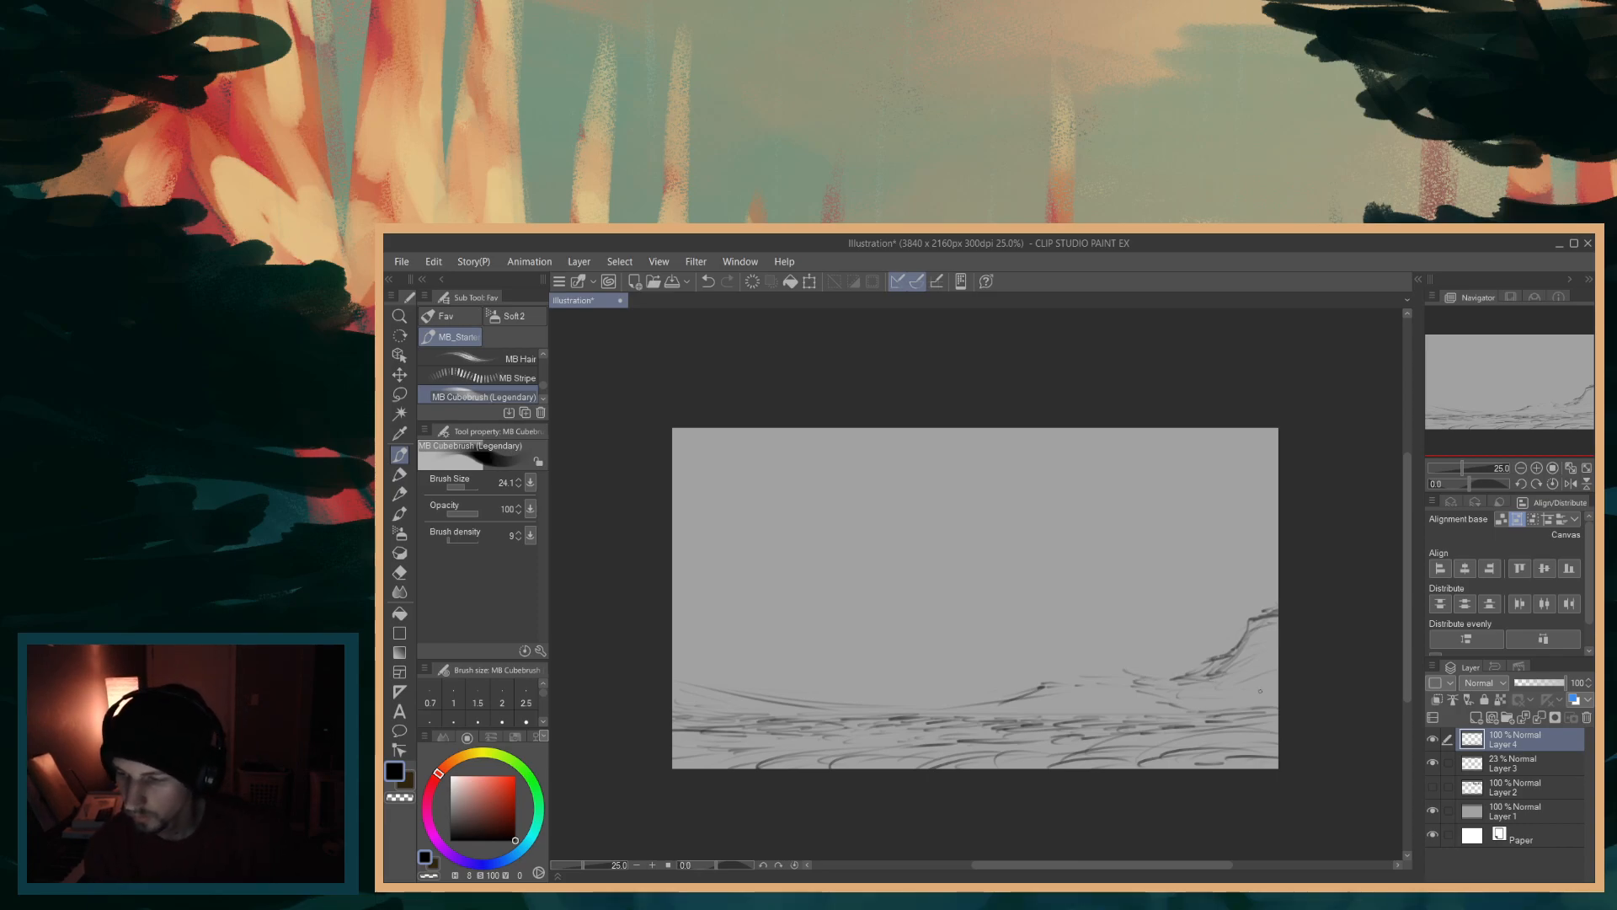
- Review the notes and thumbnails on Layer 2, and sketch four small sword pommel studies in a row at the canvas's upper left
left_click(1433, 785)
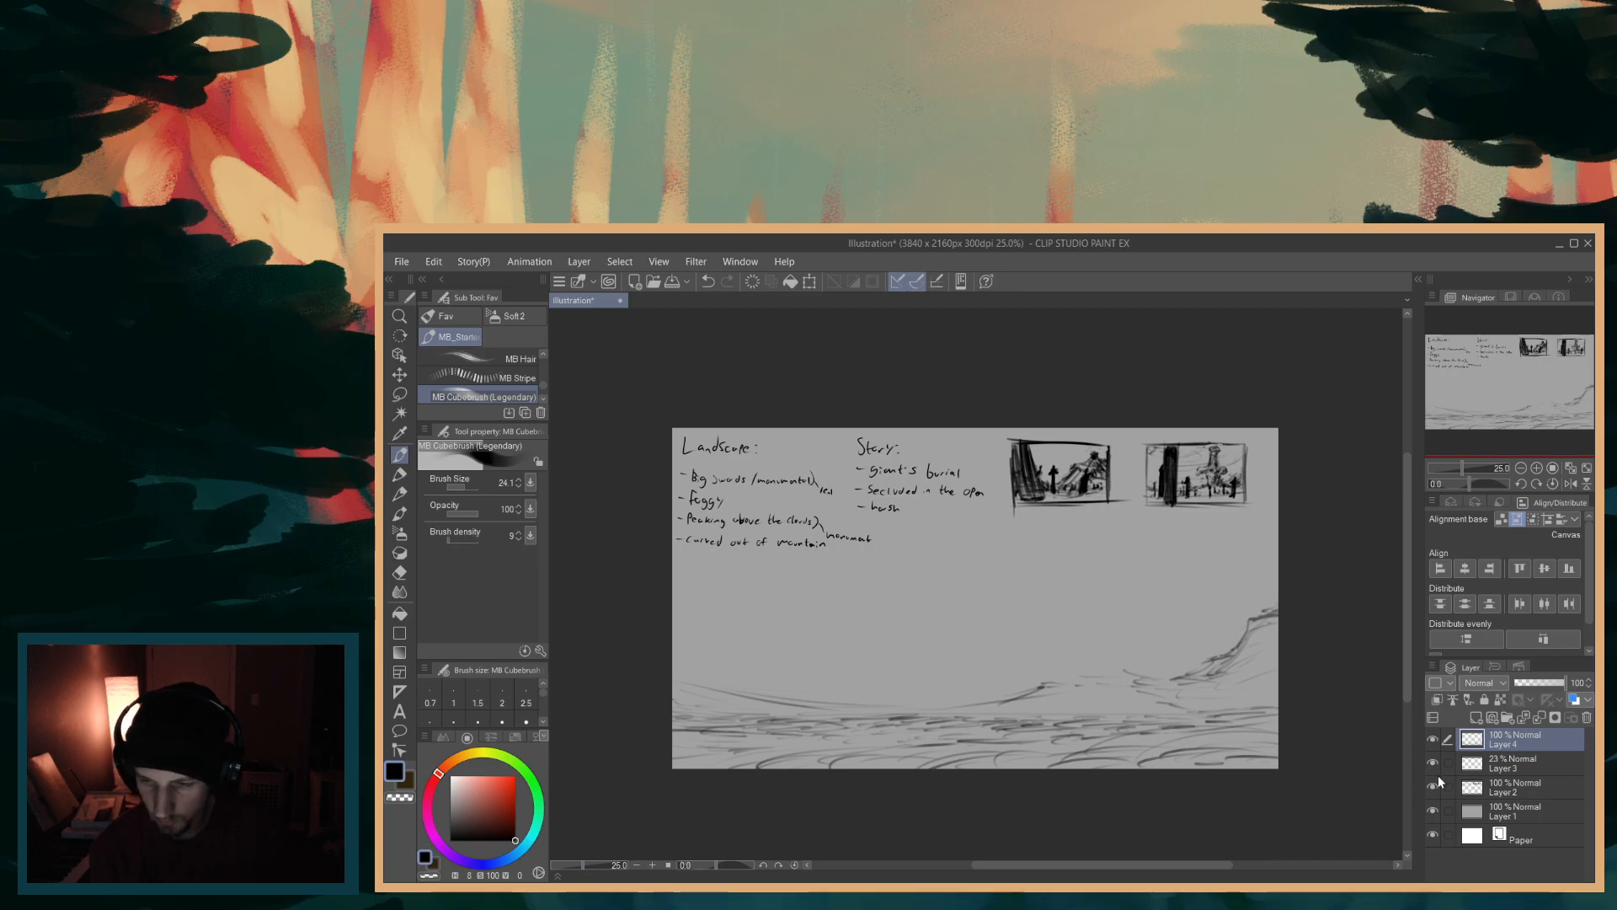
left_click(1434, 783)
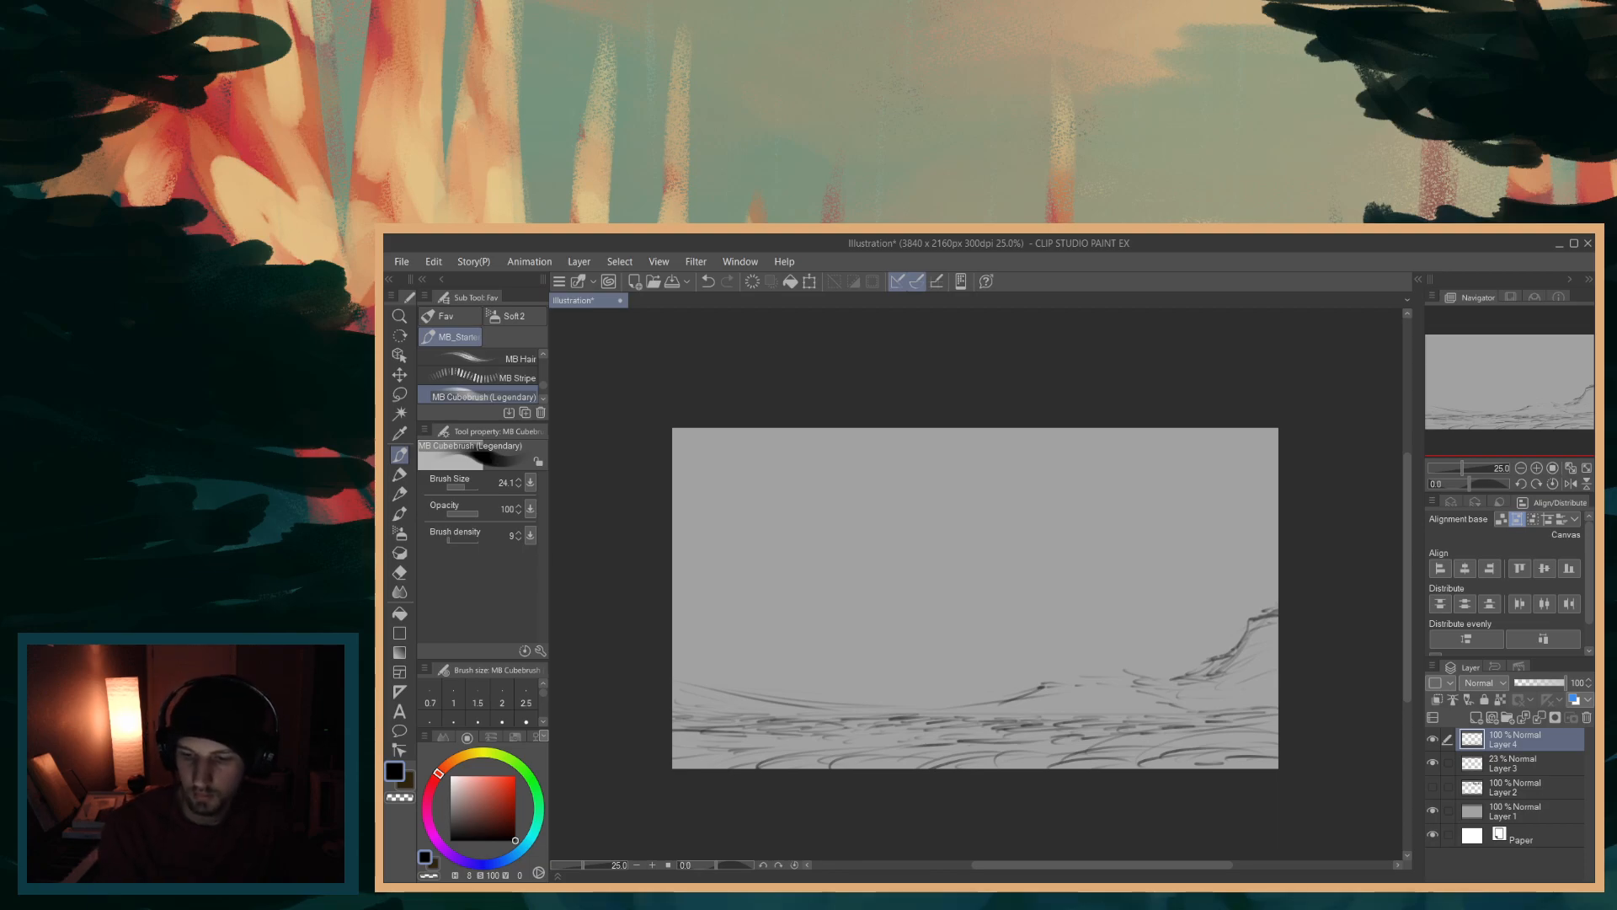
left_click(1432, 787)
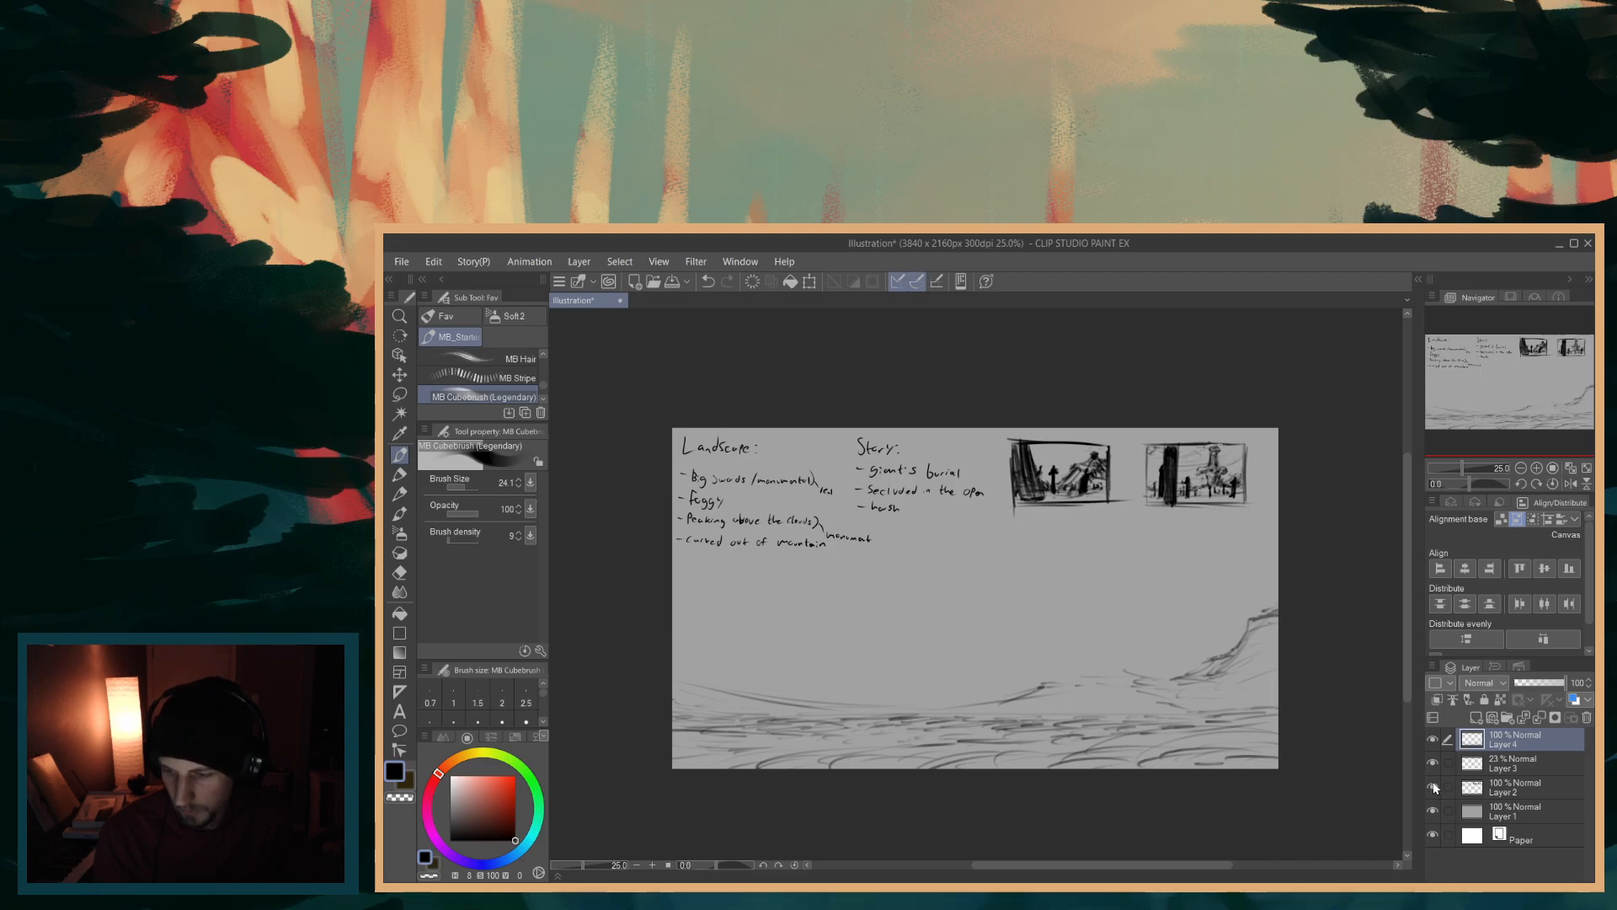
left_click(1433, 787)
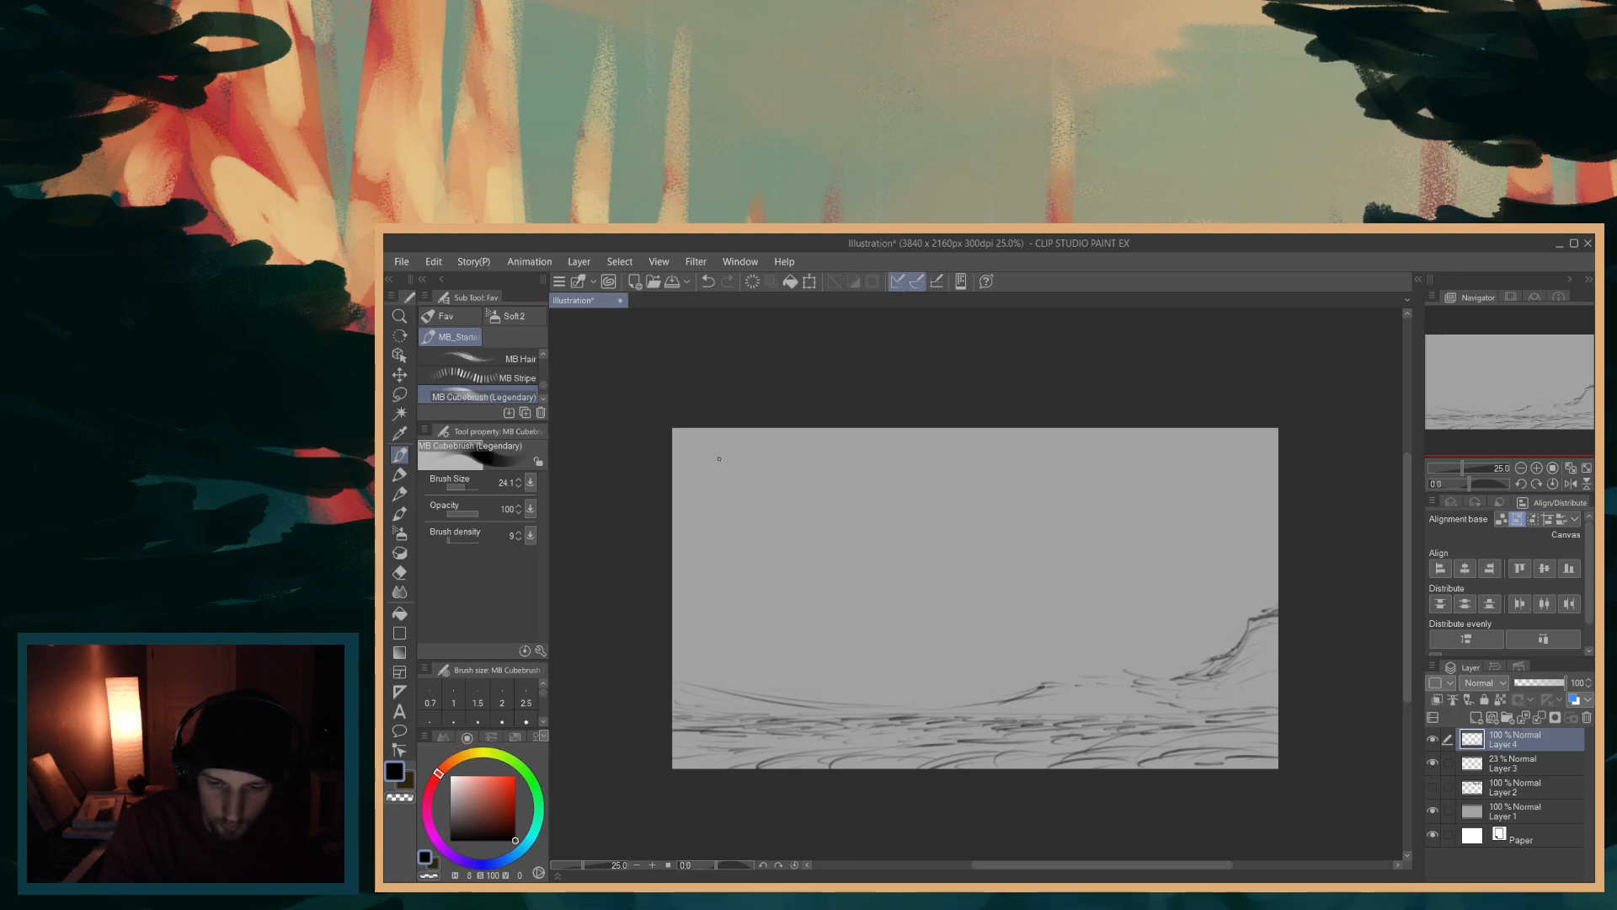
mouse_move(709, 468)
left_mouse_down()
mouse_move(707, 488)
mouse_move(746, 444)
left_mouse_up()
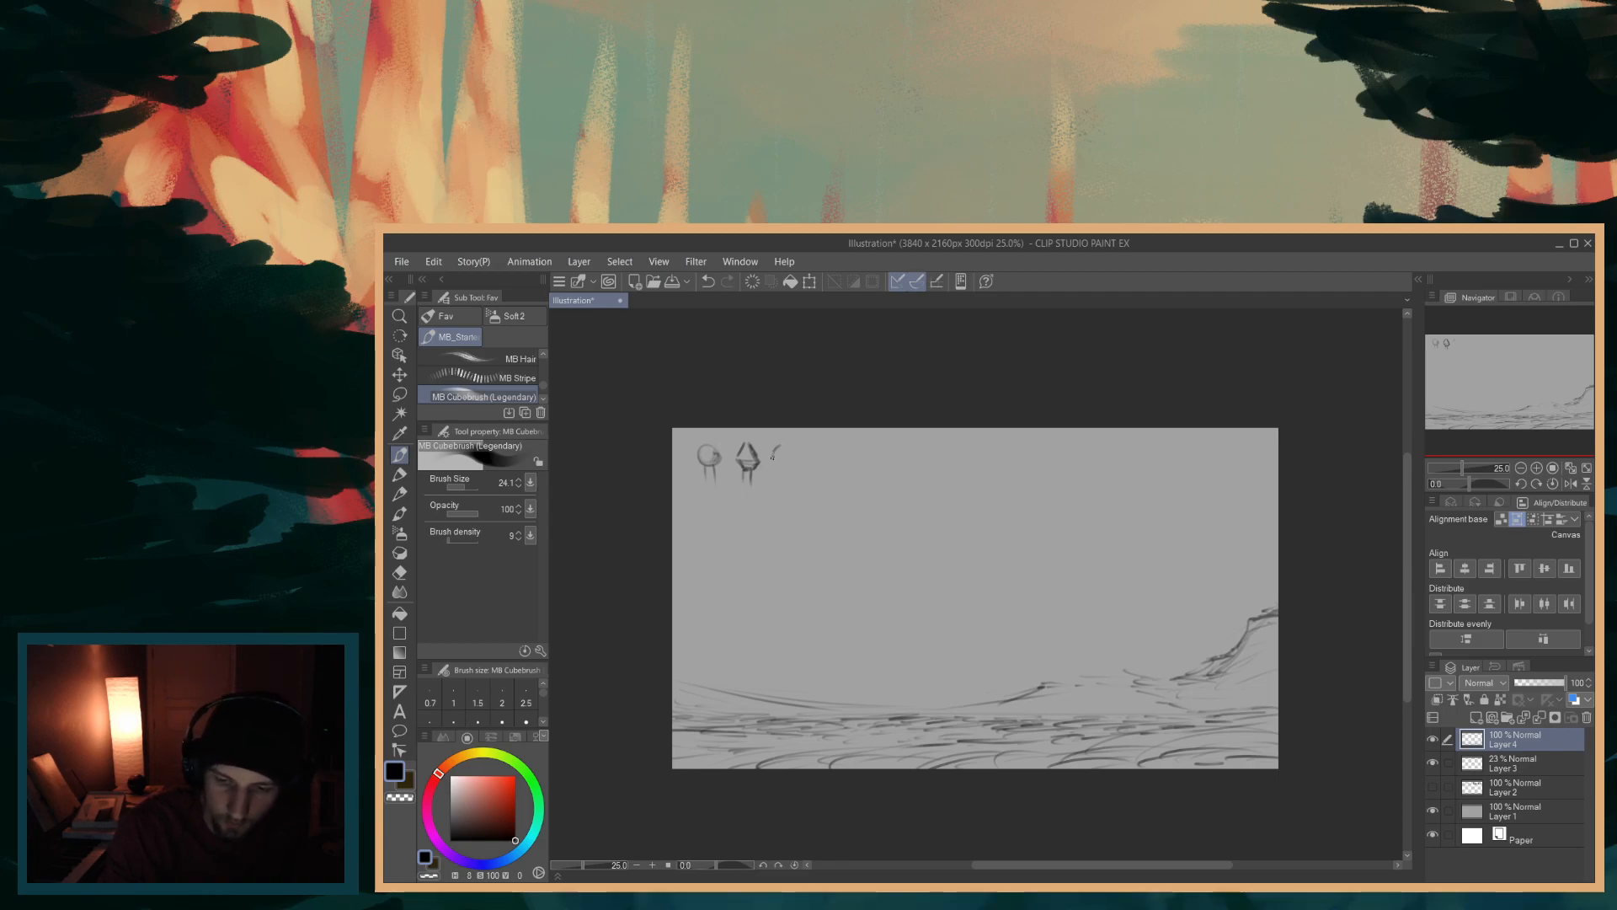
mouse_move(792, 467)
left_mouse_down()
mouse_move(792, 450)
mouse_move(793, 489)
left_mouse_up()
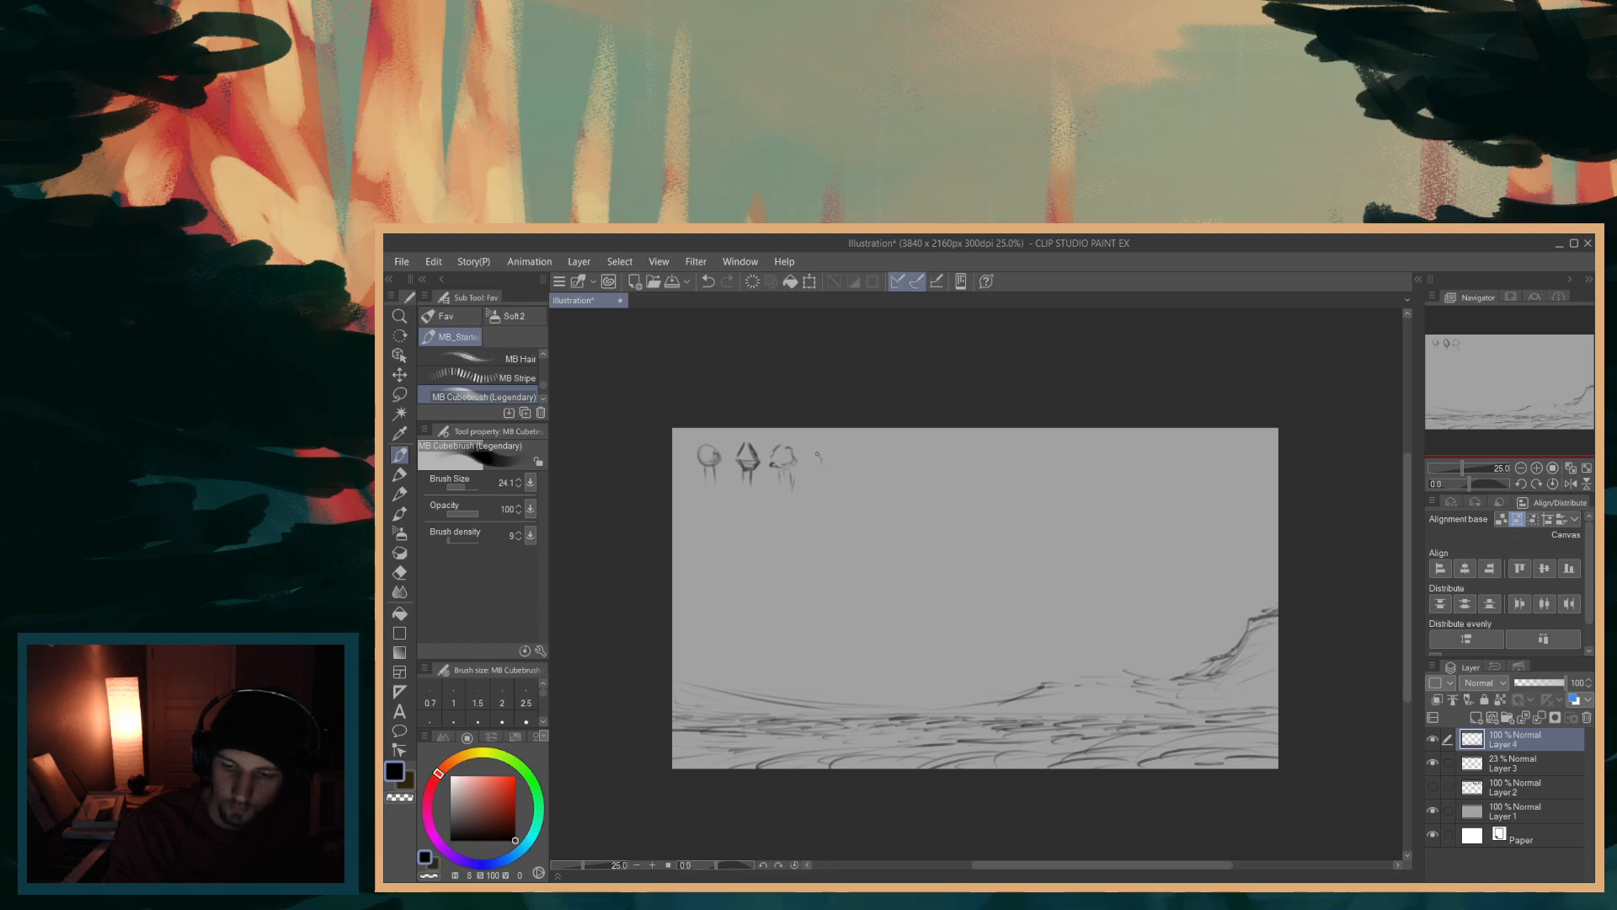
mouse_move(819, 460)
left_mouse_down()
mouse_move(829, 444)
mouse_move(839, 455)
left_mouse_up()
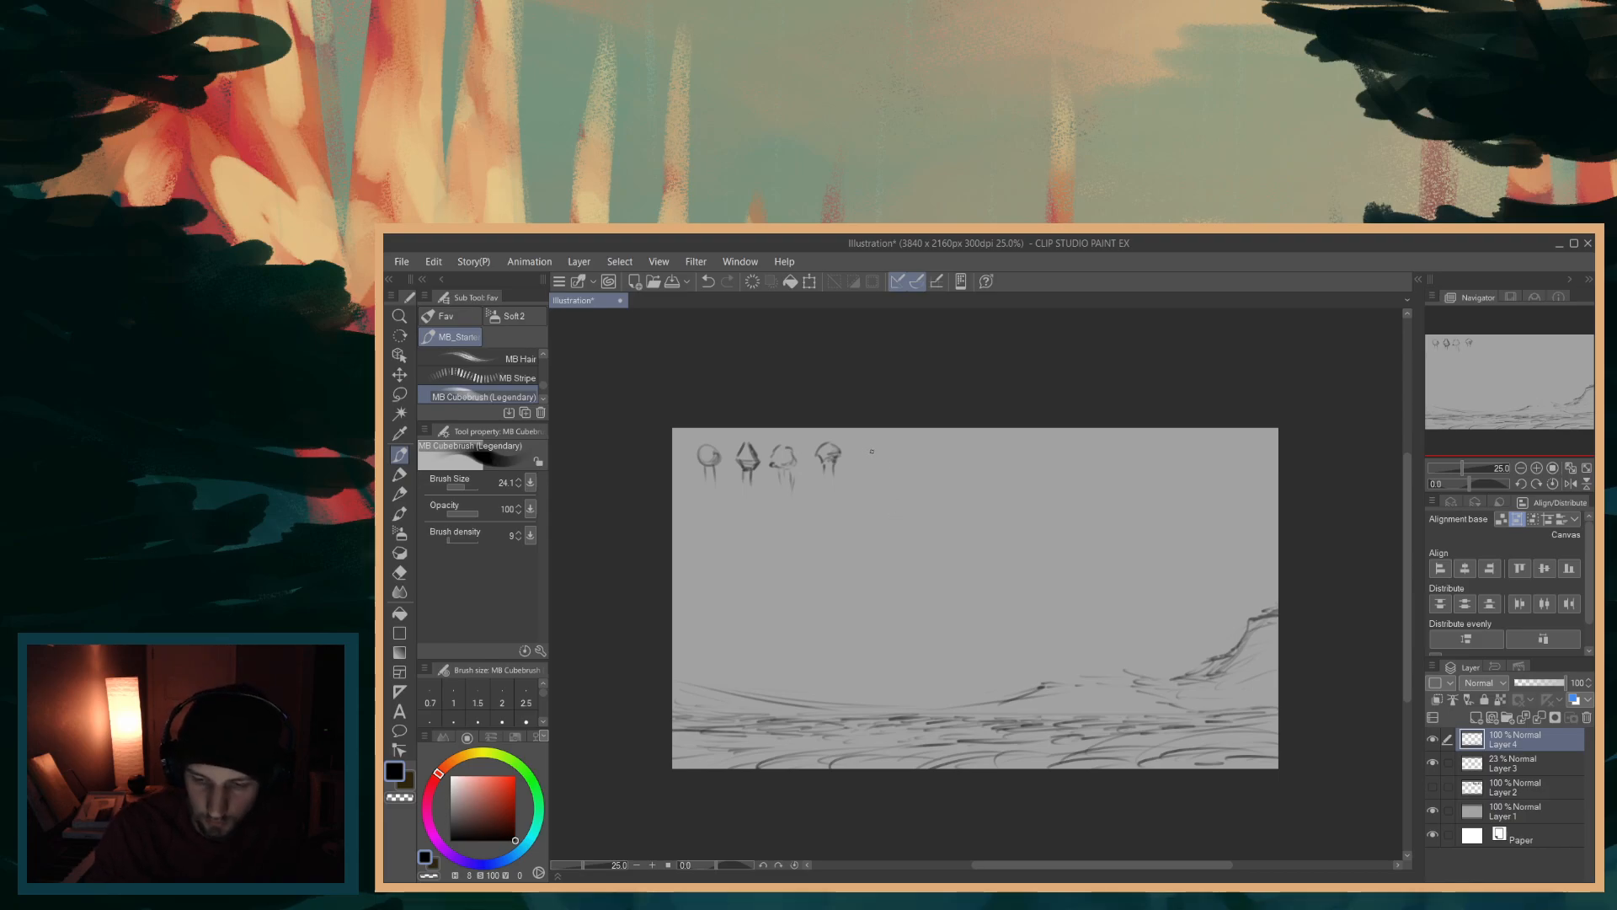
- Sketch a fifth, darker pommel study with a pointed frame, a ring in its centre and a short grip below
left_click_drag(876, 445, 867, 460)
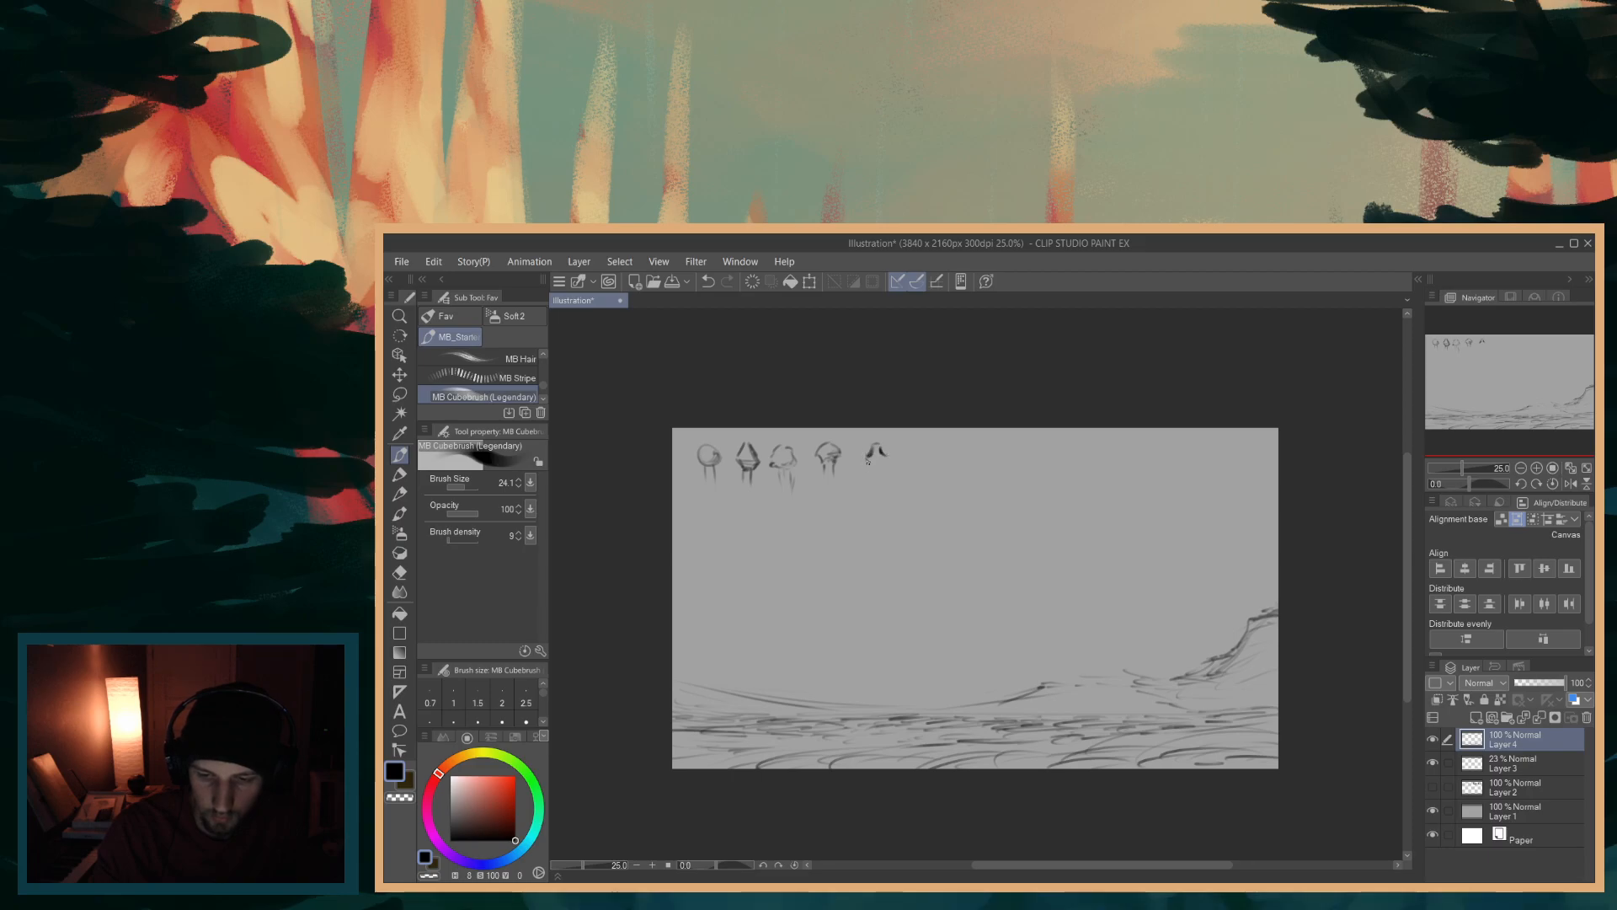
left_click_drag(870, 460, 870, 457)
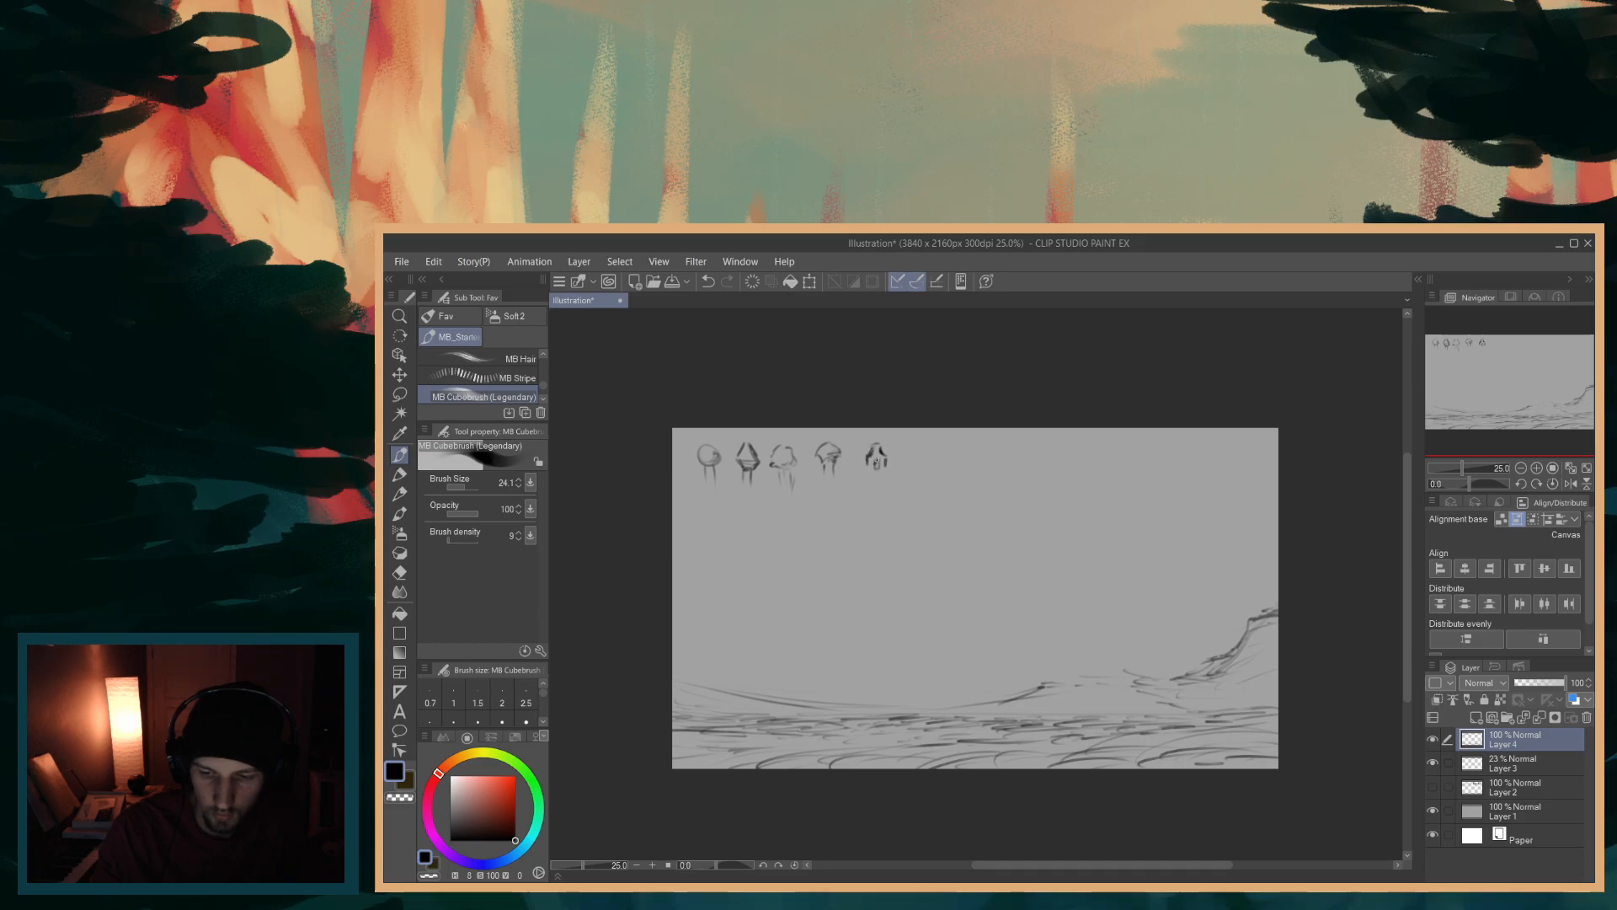
left_click_drag(875, 461, 875, 470)
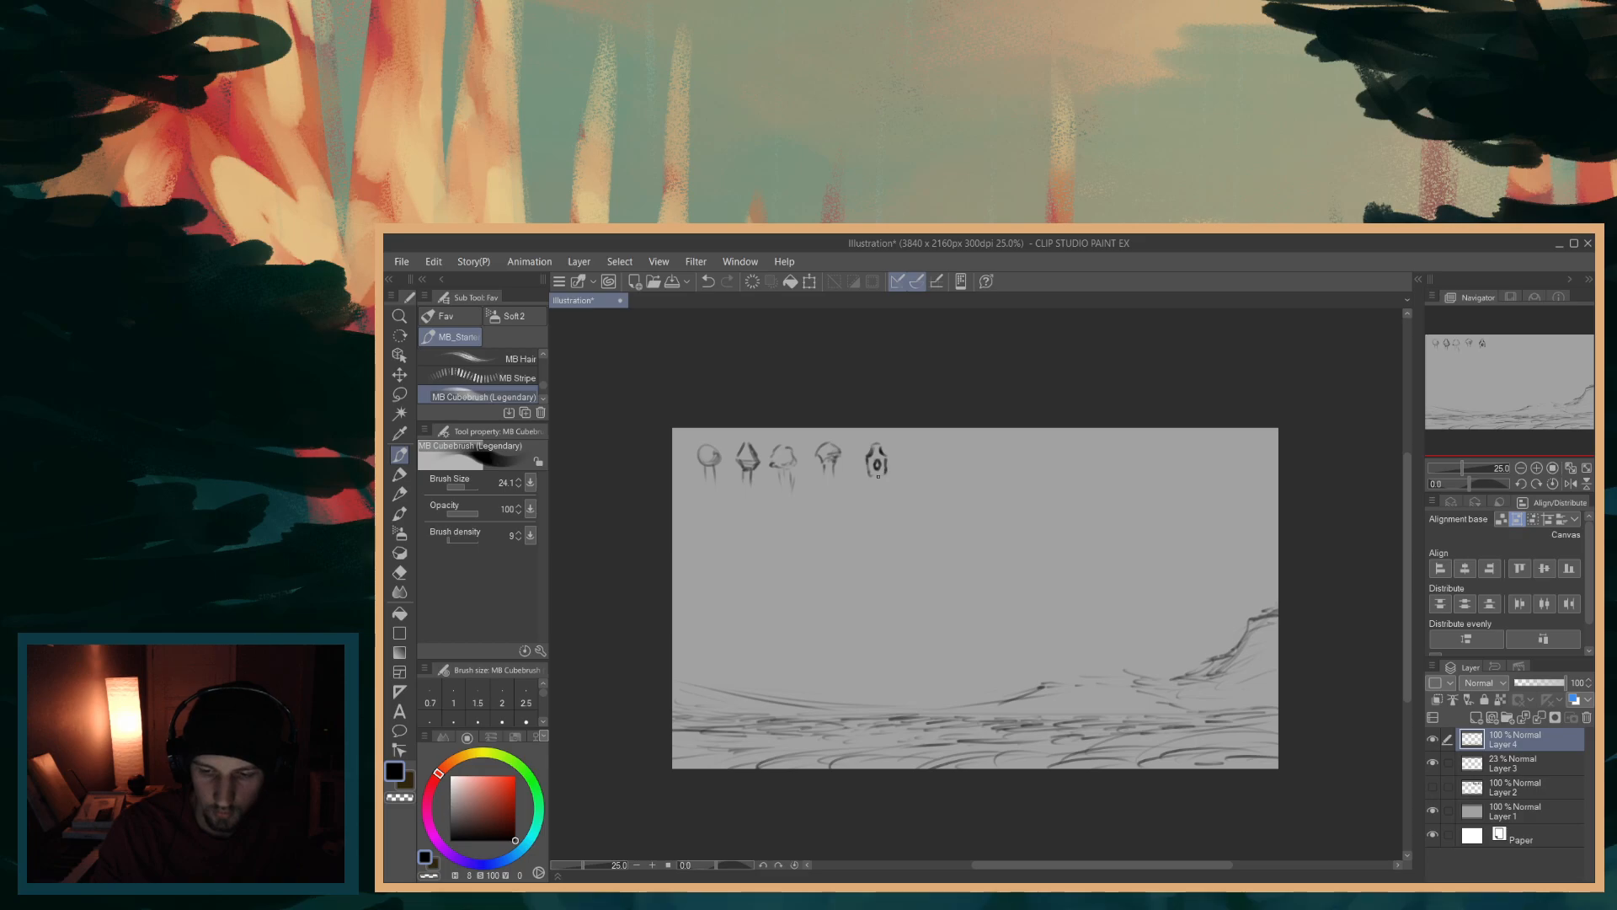
left_click_drag(874, 478, 874, 491)
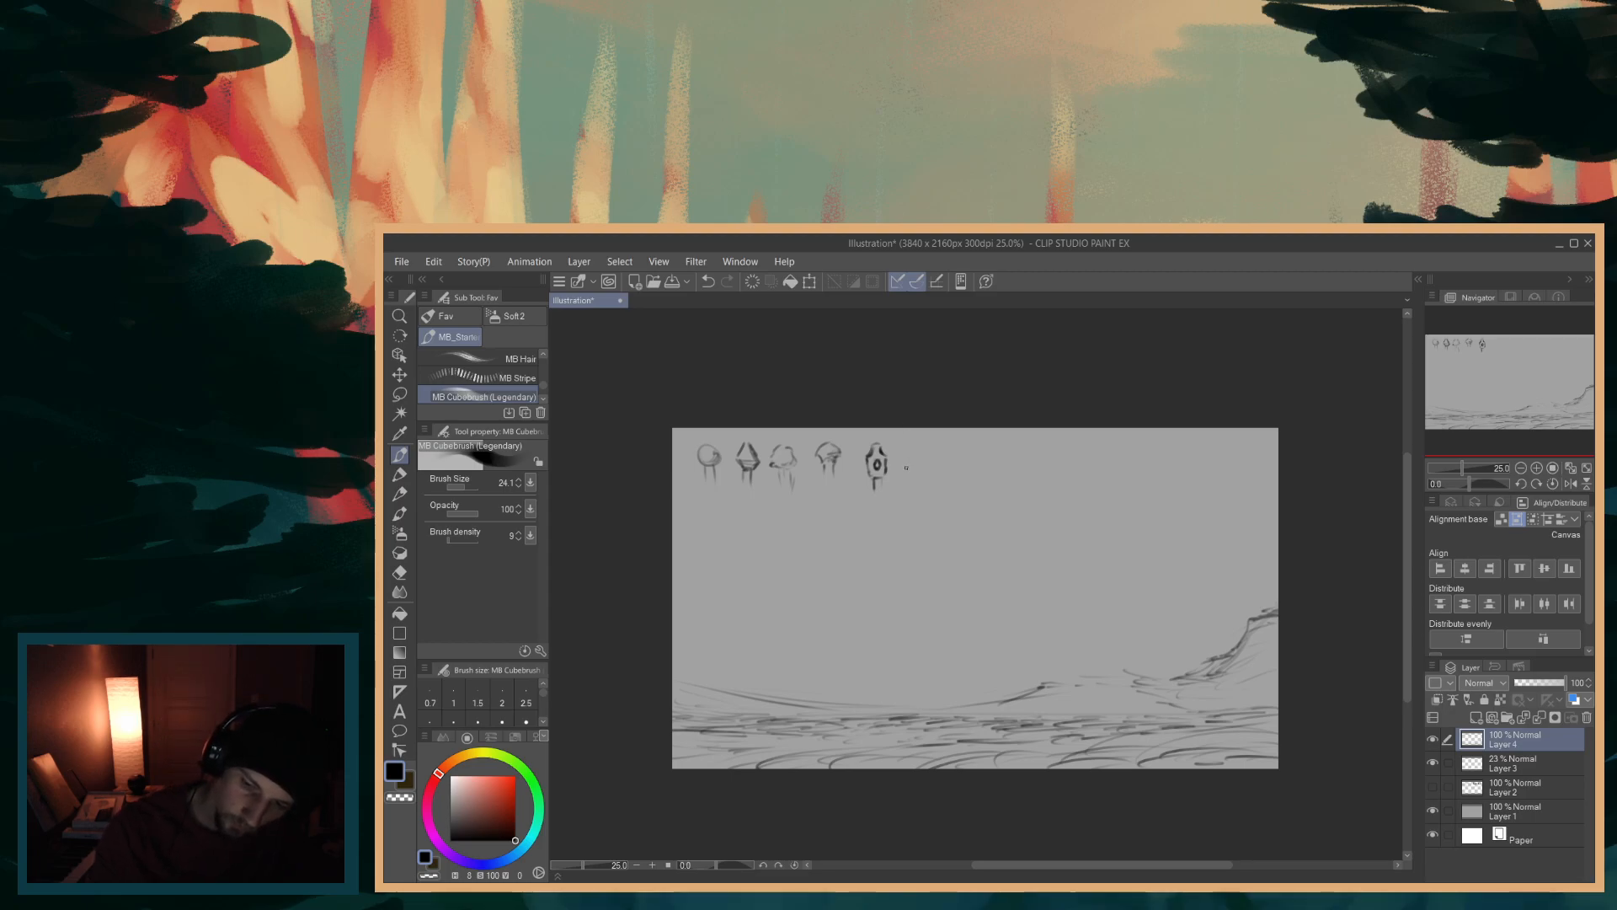
- Continue the row with a shaded round pommel and a diamond-shaped one with long curved strokes trailing to the right
left_click_drag(915, 453, 912, 459)
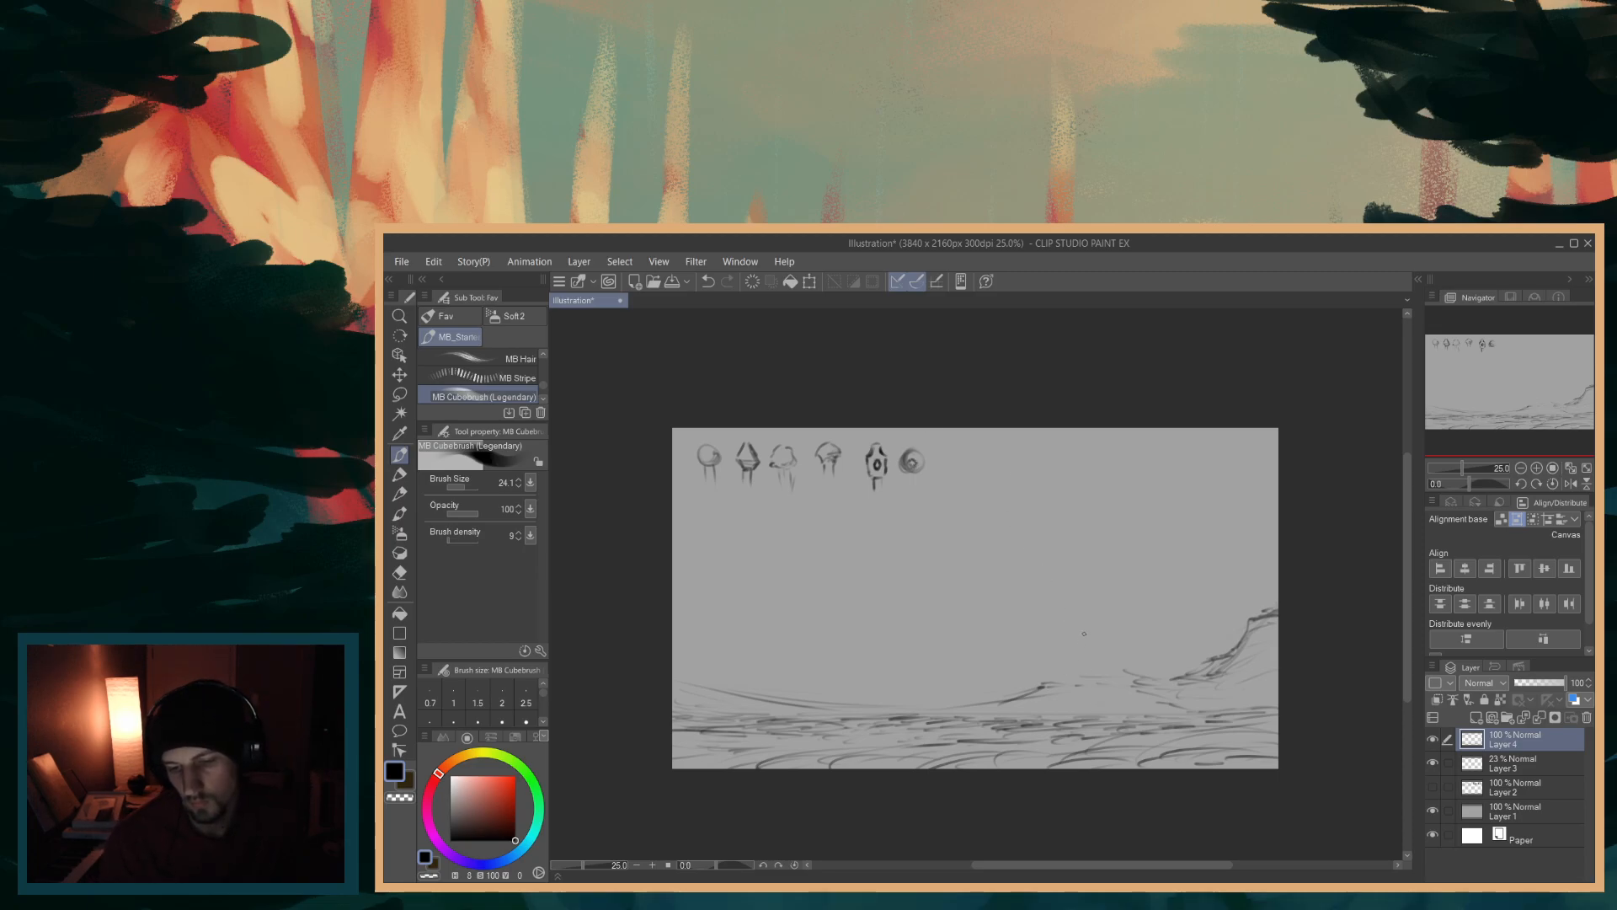
mouse_move(948, 452)
left_mouse_down()
mouse_move(944, 467)
mouse_move(960, 462)
left_mouse_up()
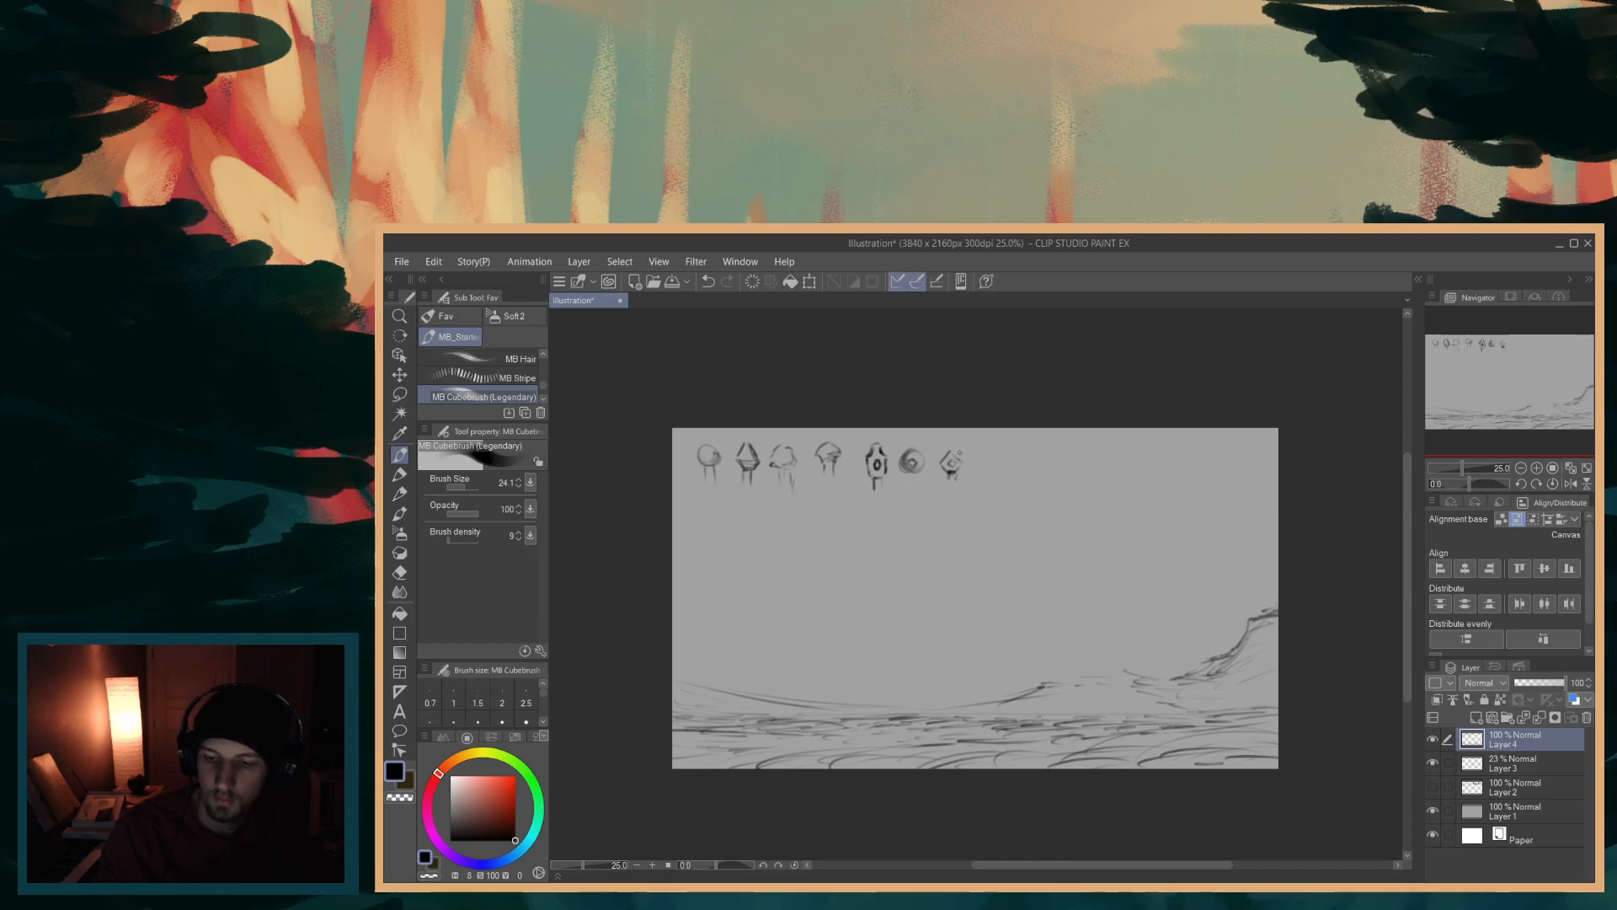
mouse_move(951, 463)
left_mouse_down()
mouse_move(1014, 485)
mouse_move(984, 447)
mouse_move(975, 461)
mouse_move(992, 452)
mouse_move(1015, 476)
left_mouse_up()
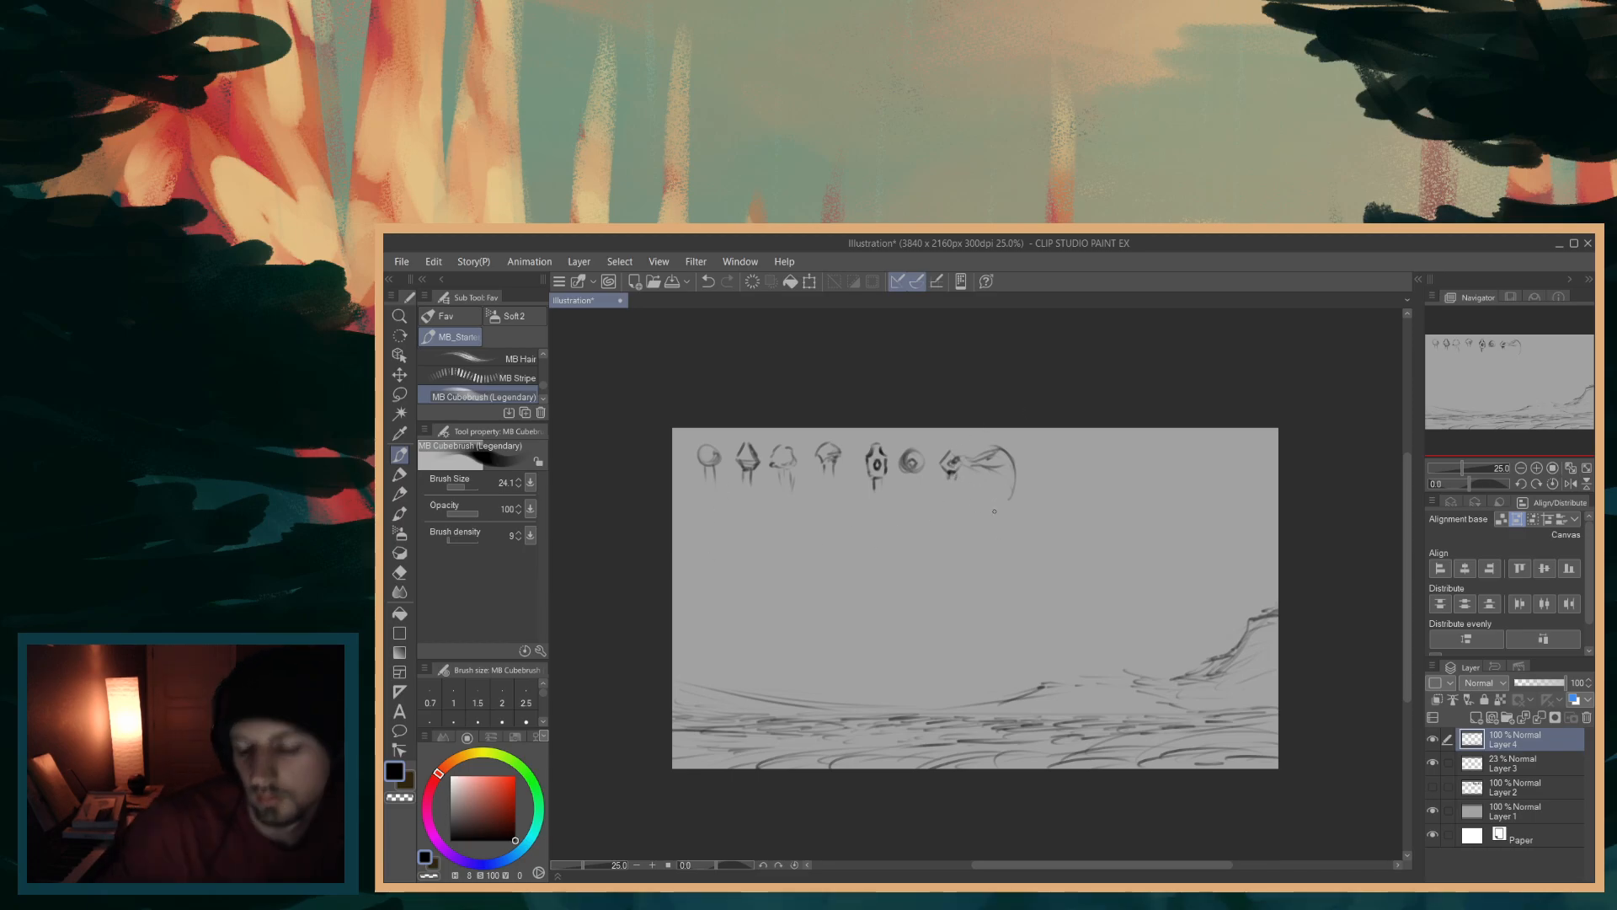
- Check the thumbnails on Layer 2, and start a second row of studies with a faceted ring and a pointed teardrop shape
left_click(1431, 786)
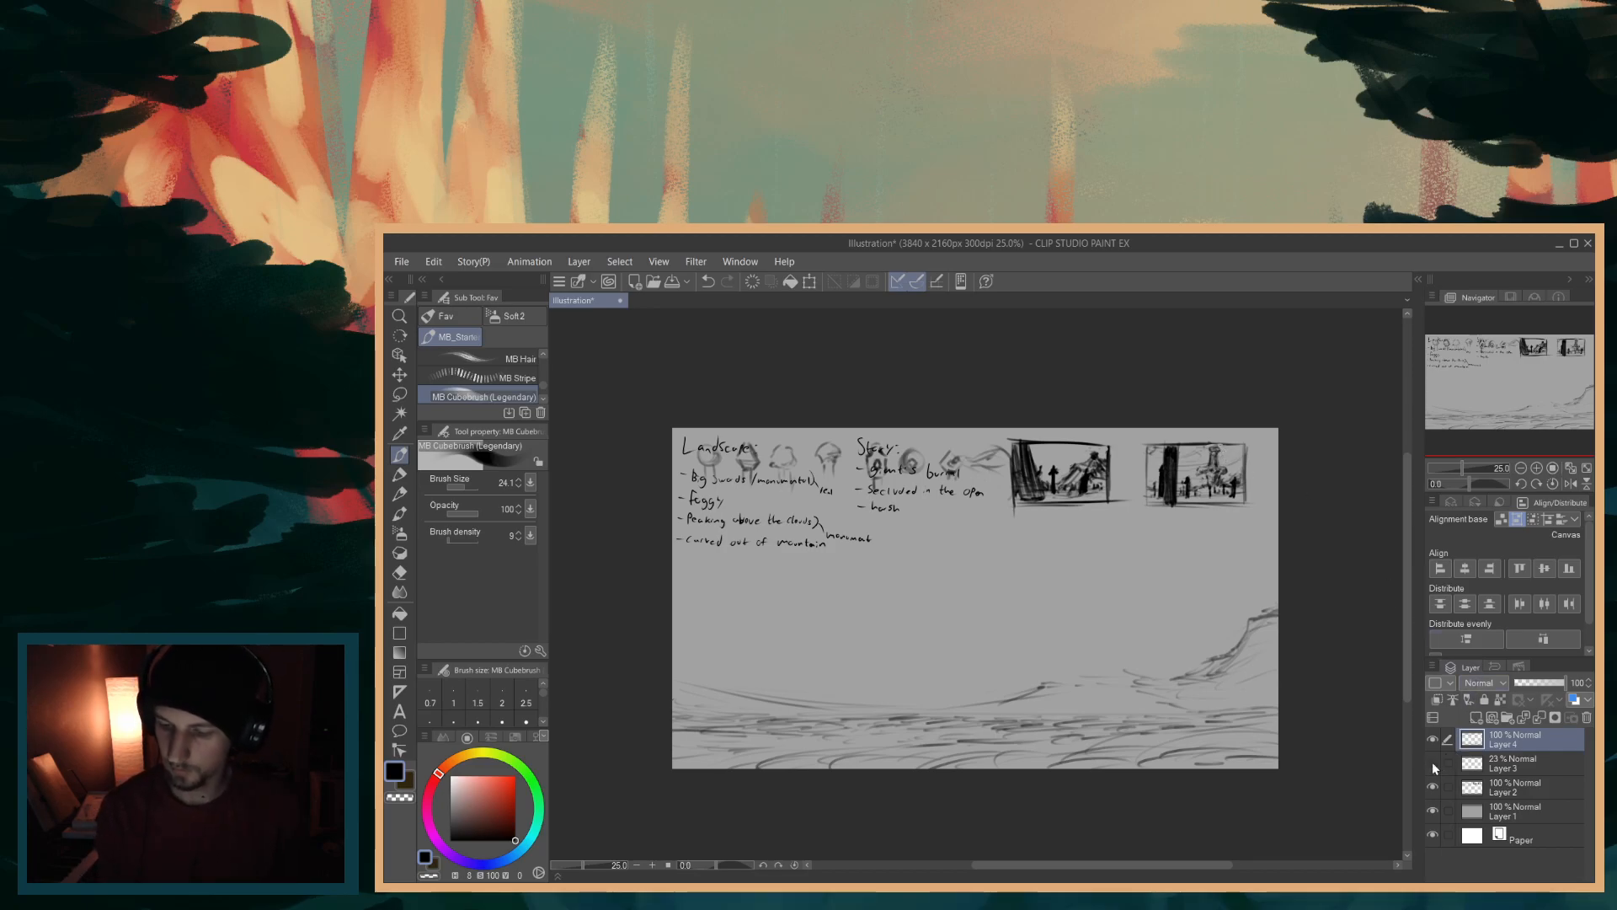
left_click(1432, 786)
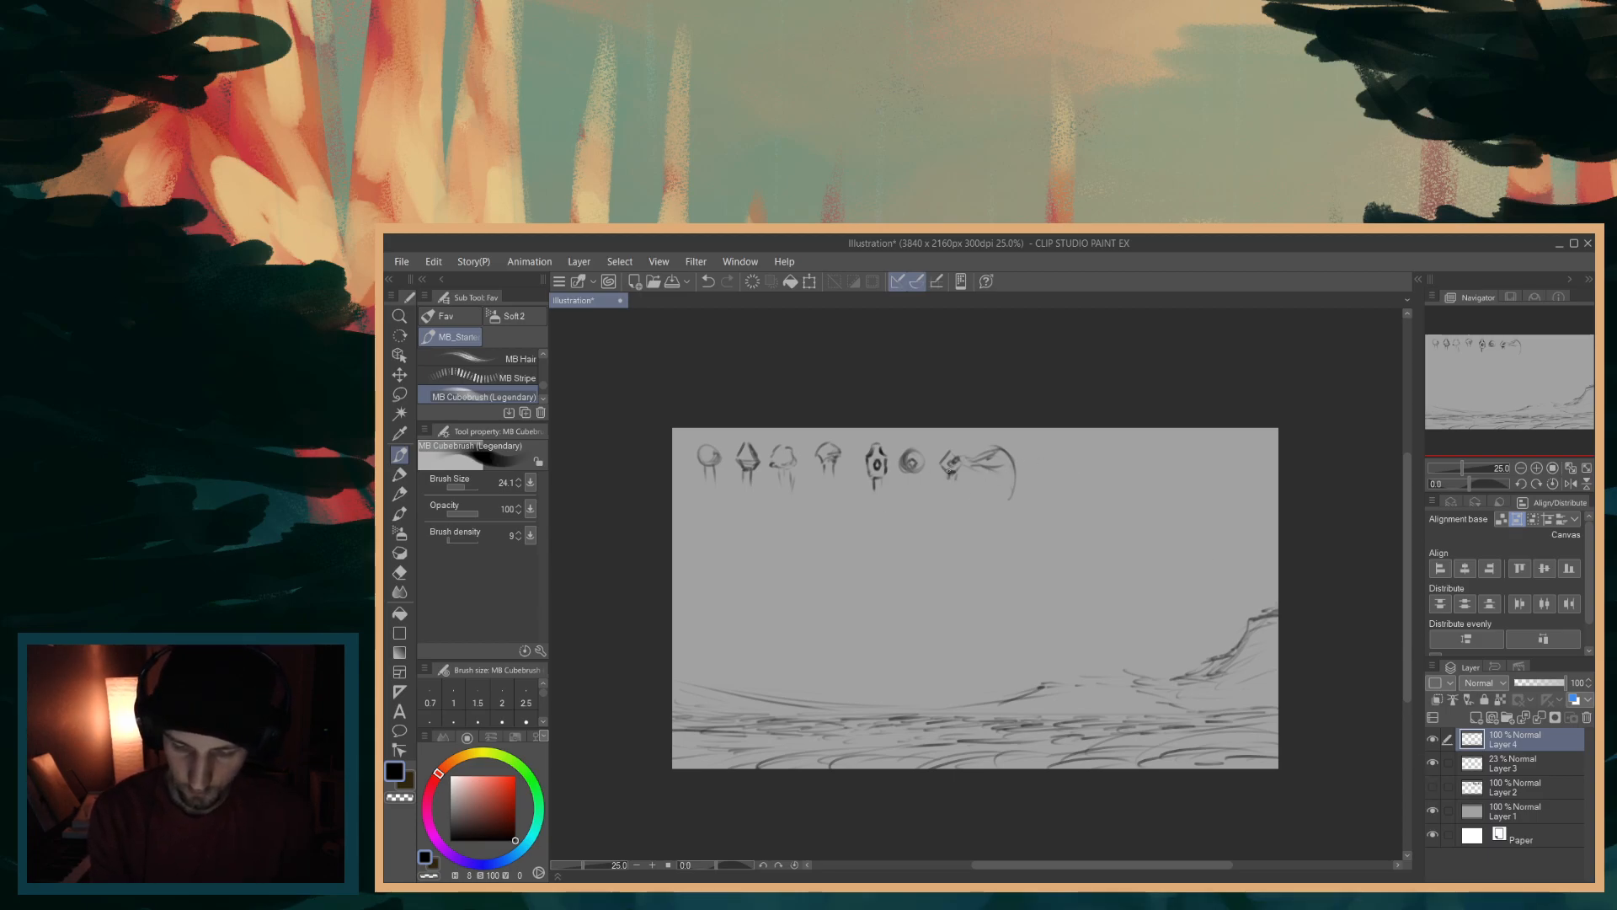
left_click_drag(922, 500, 916, 507)
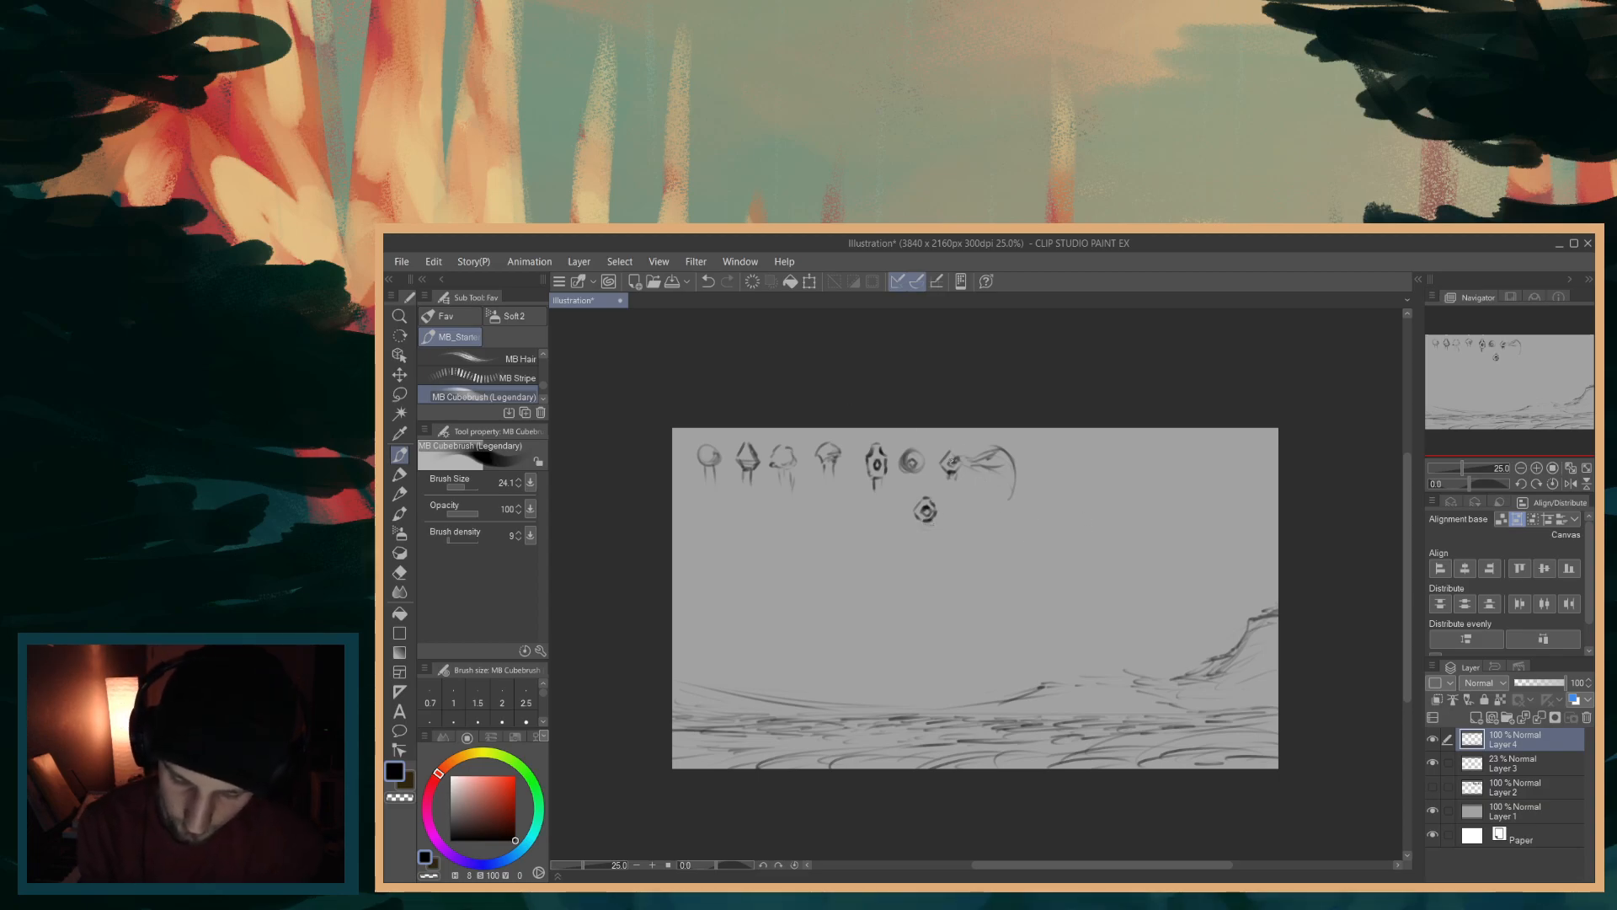
left_click_drag(845, 502, 835, 524)
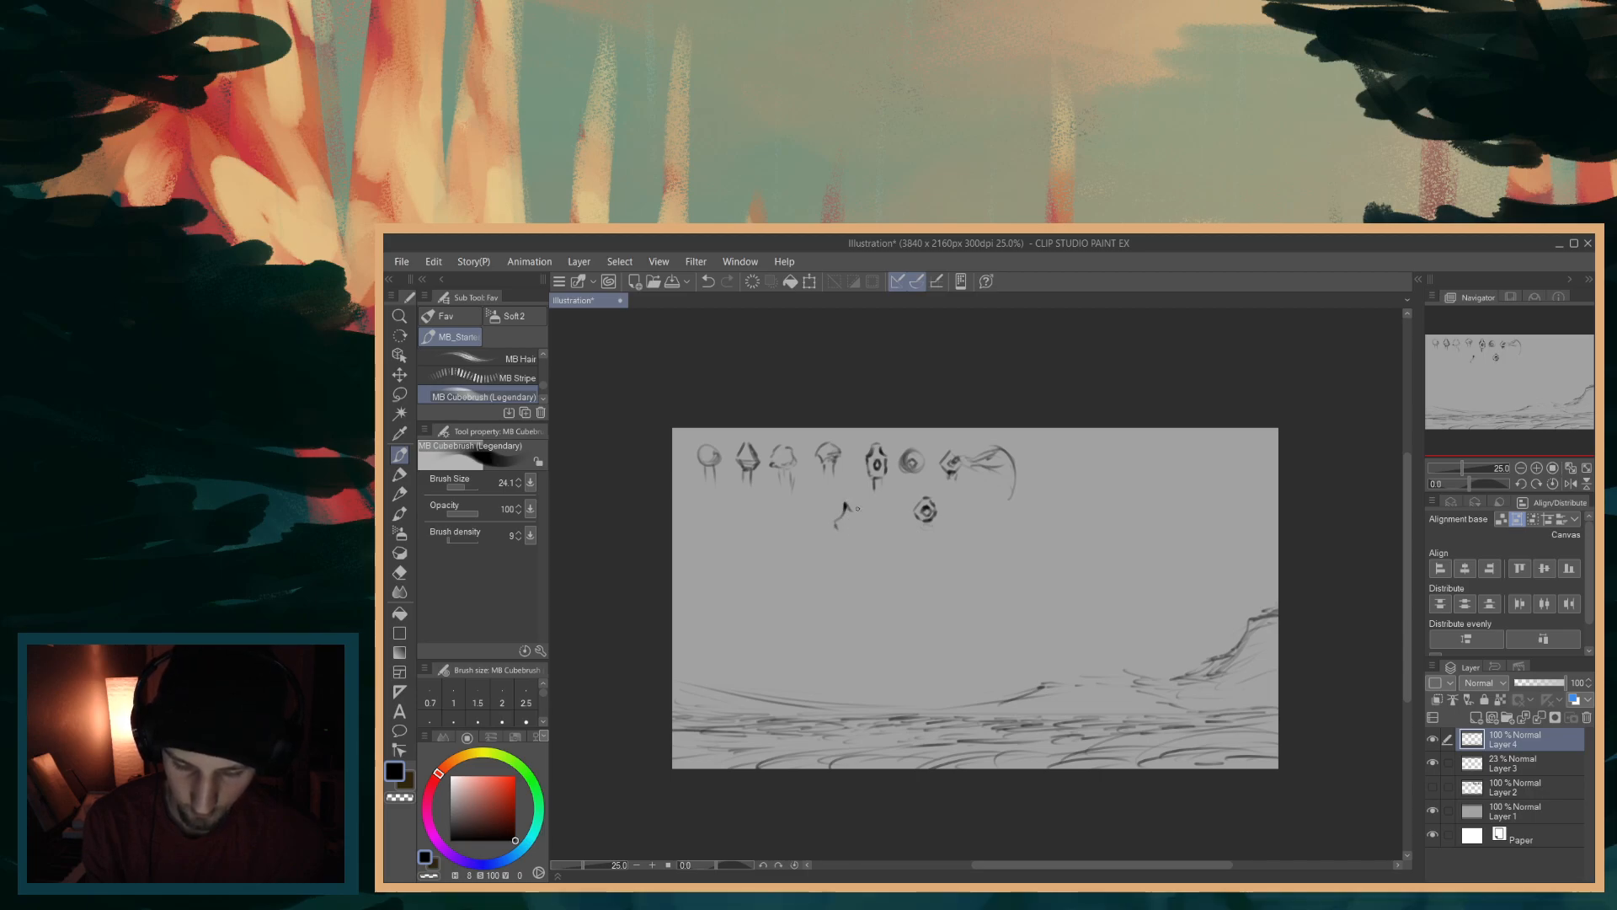
left_click_drag(845, 503, 854, 521)
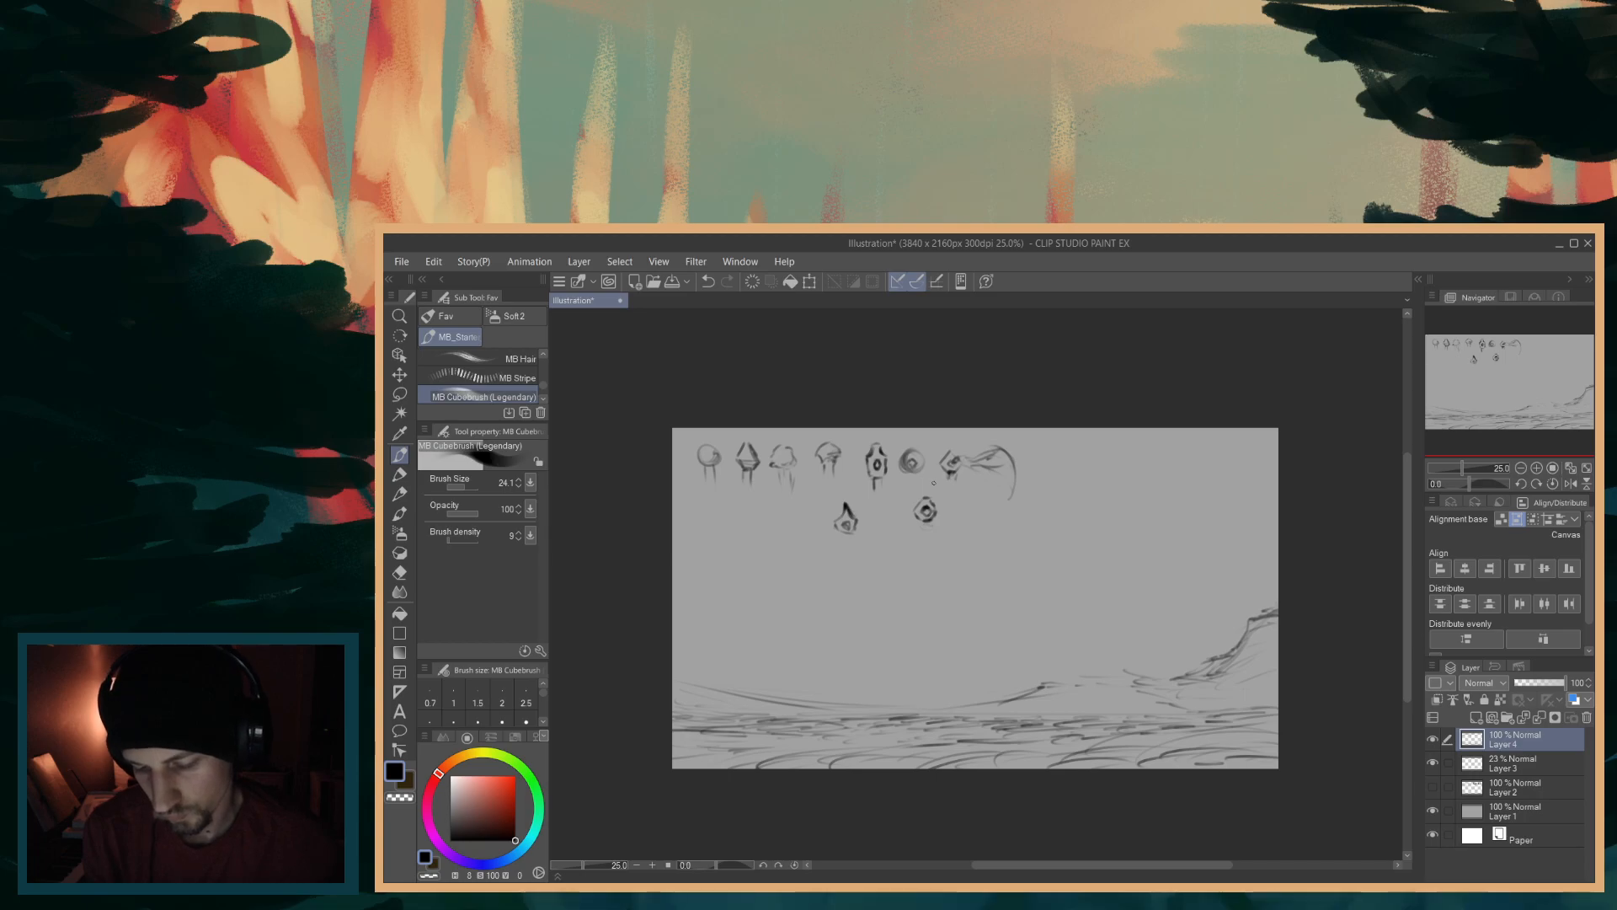
- Extend the second row of pommel studies to its left with a square-framed design and a dark house-shaped one on short legs
left_click_drag(753, 516, 789, 525)
key("ctrl+z")
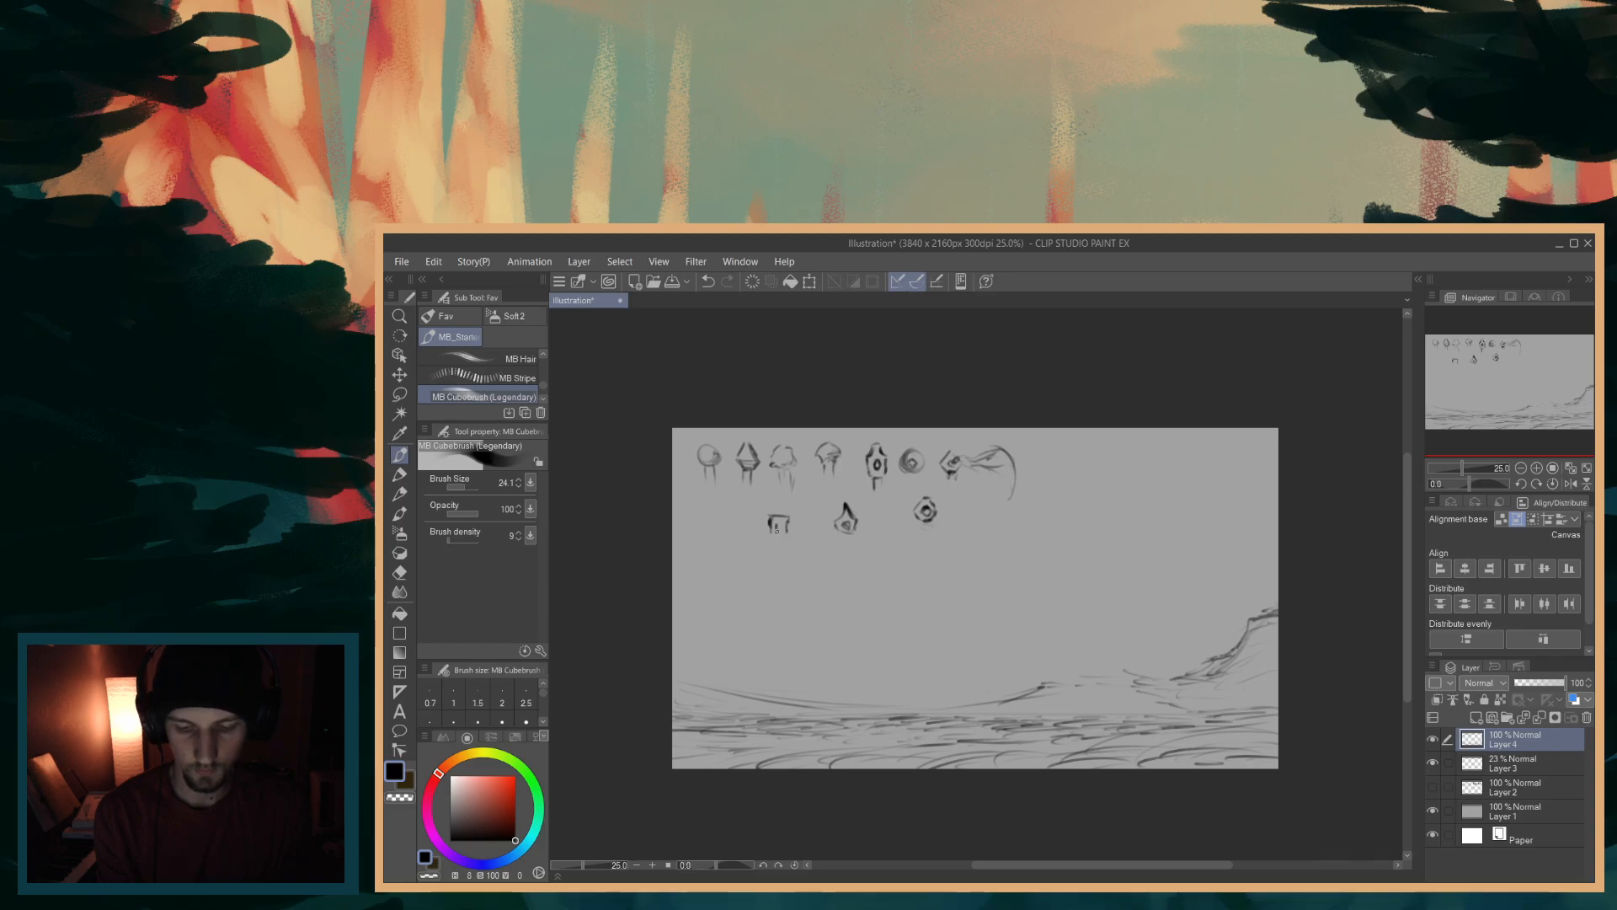
left_click_drag(774, 521, 782, 528)
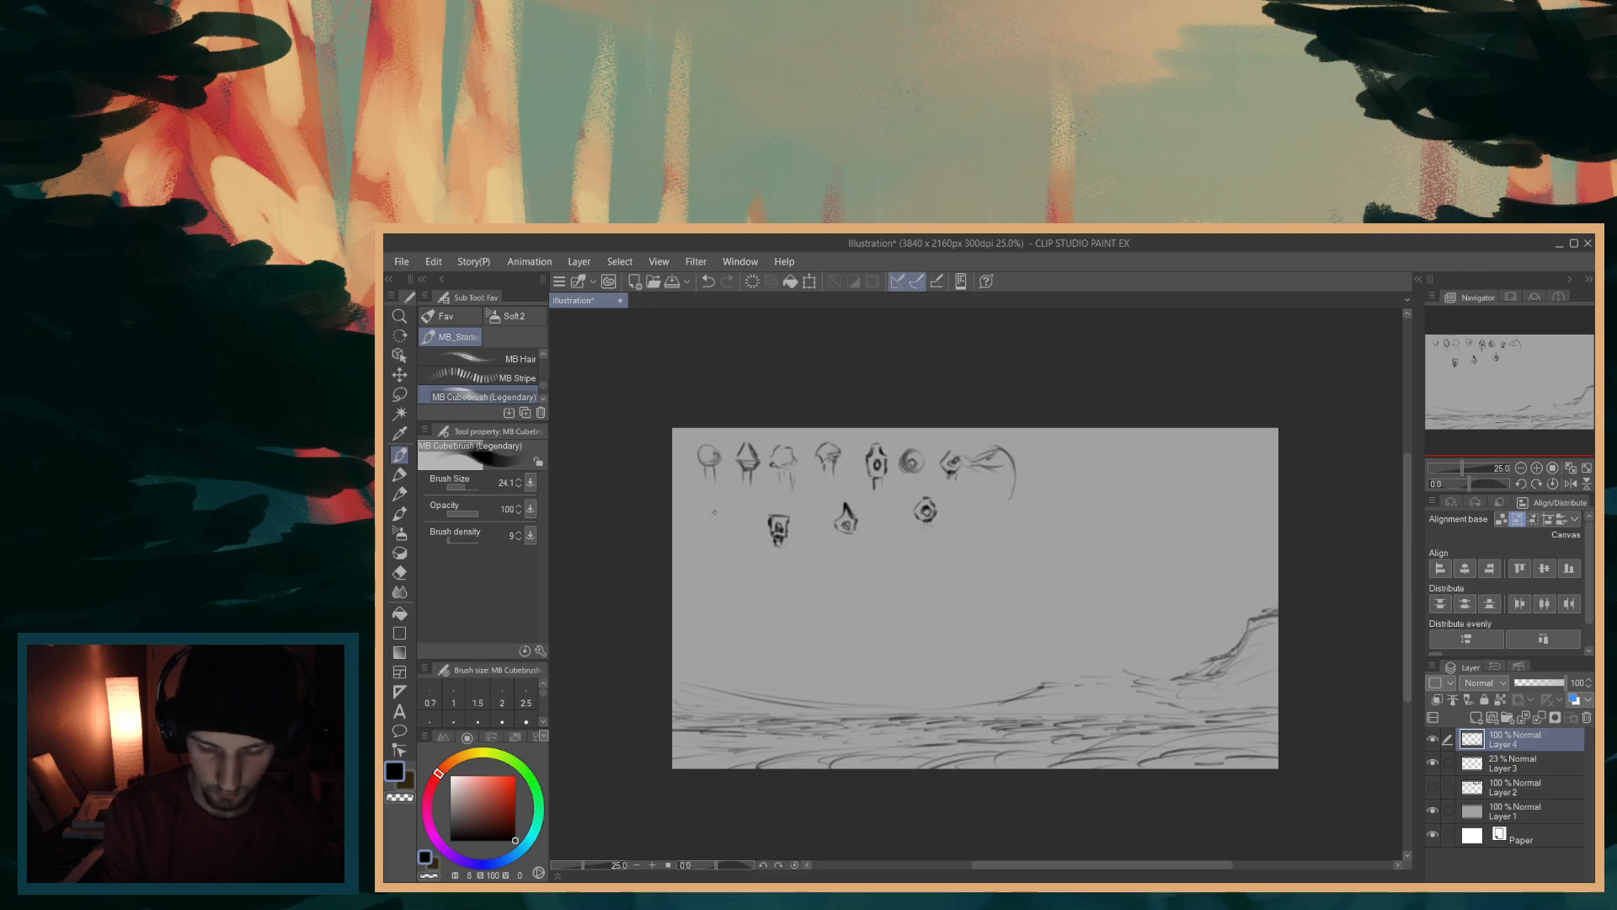
left_click_drag(721, 515, 723, 517)
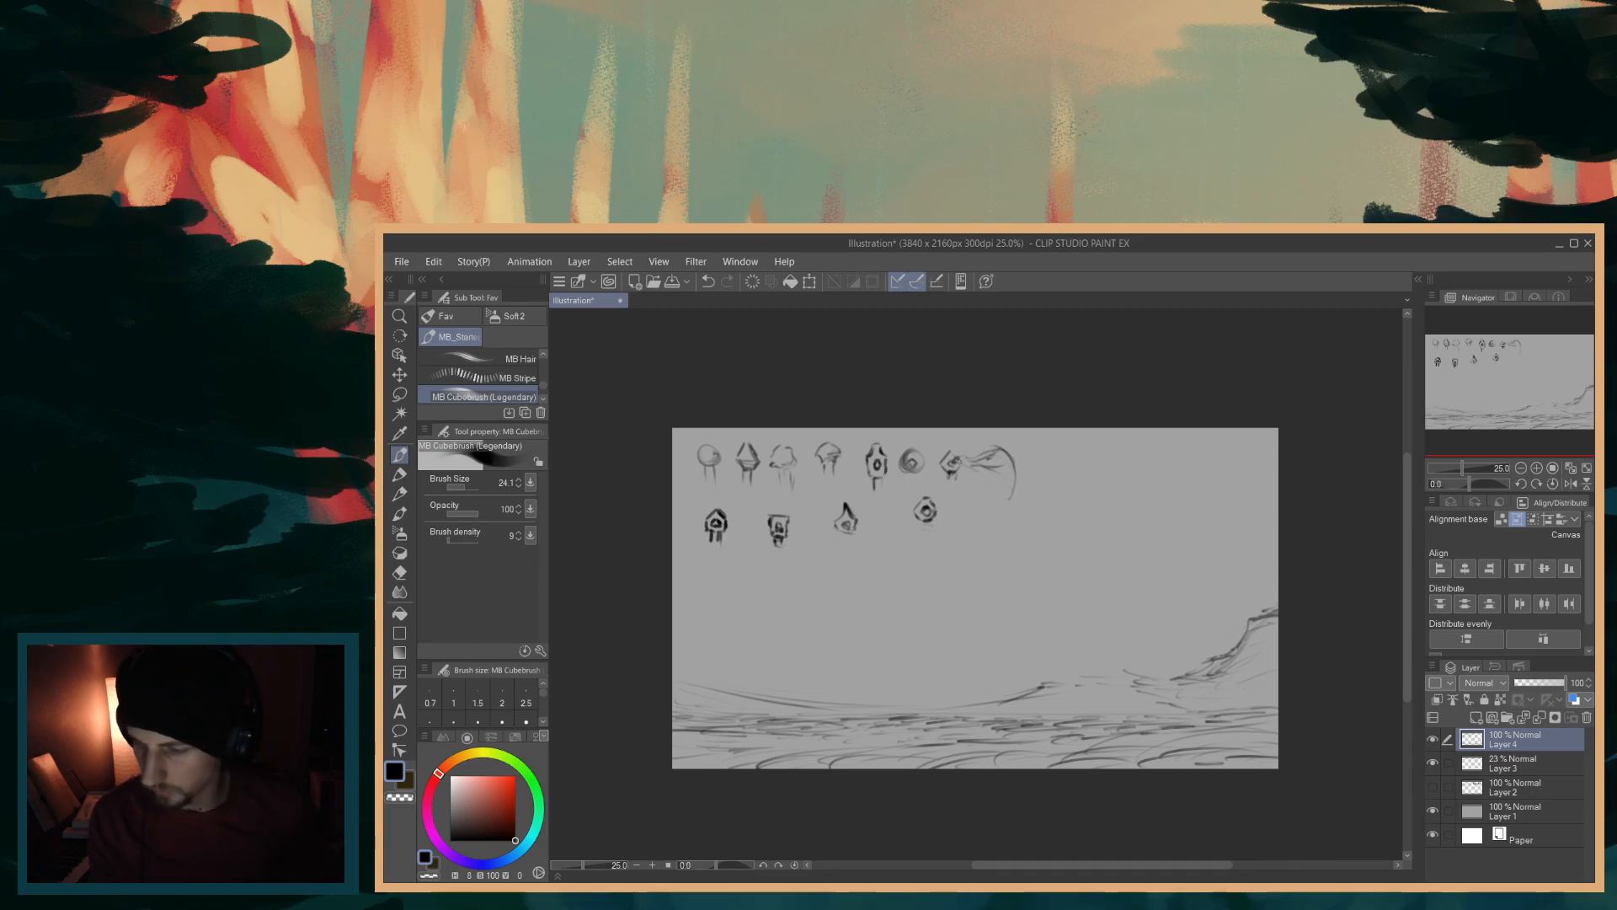
- Check the thumbnails on Layer 2, and sketch a domed pommel study between the teardrop and faceted ring, scribbling loose strokes over it
left_click(1432, 787)
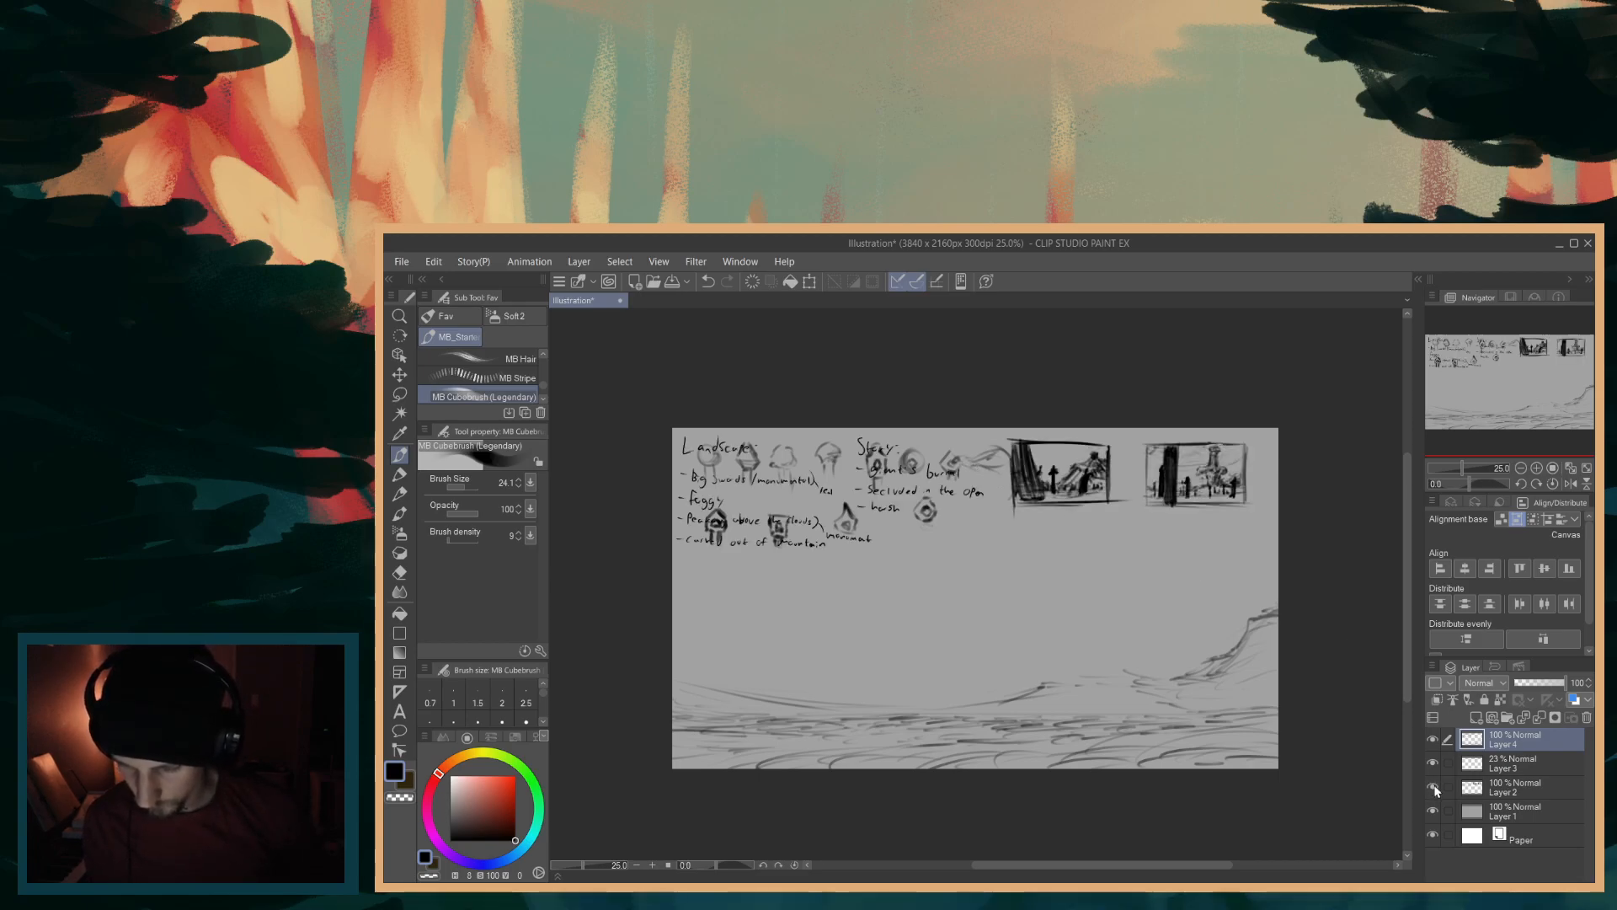
left_click(1433, 786)
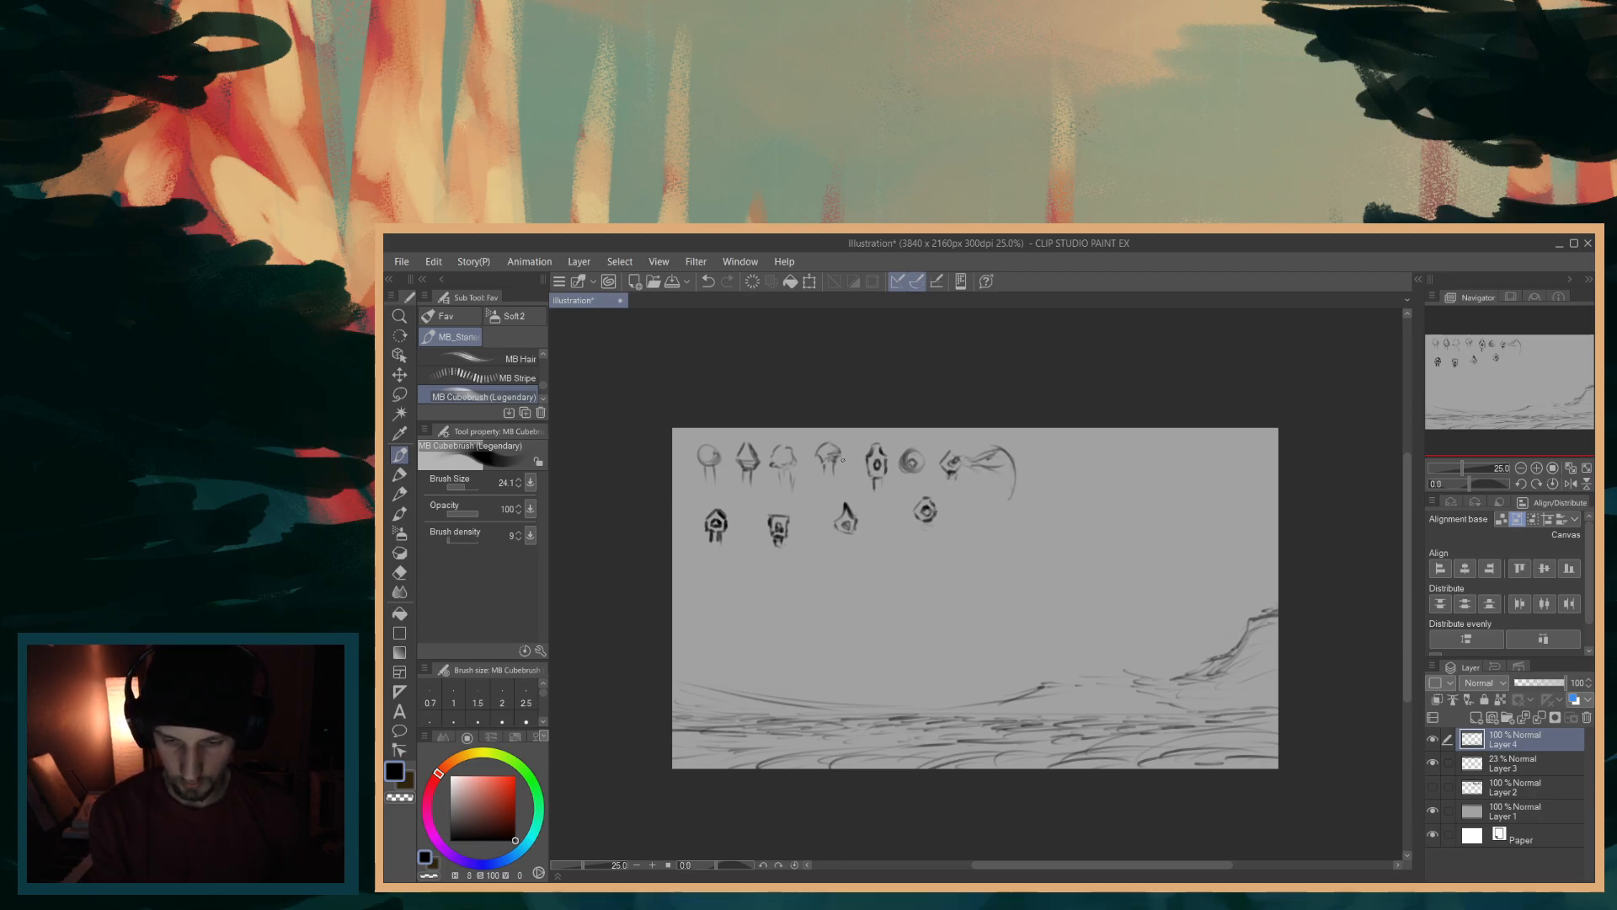
left_click_drag(884, 520, 898, 528)
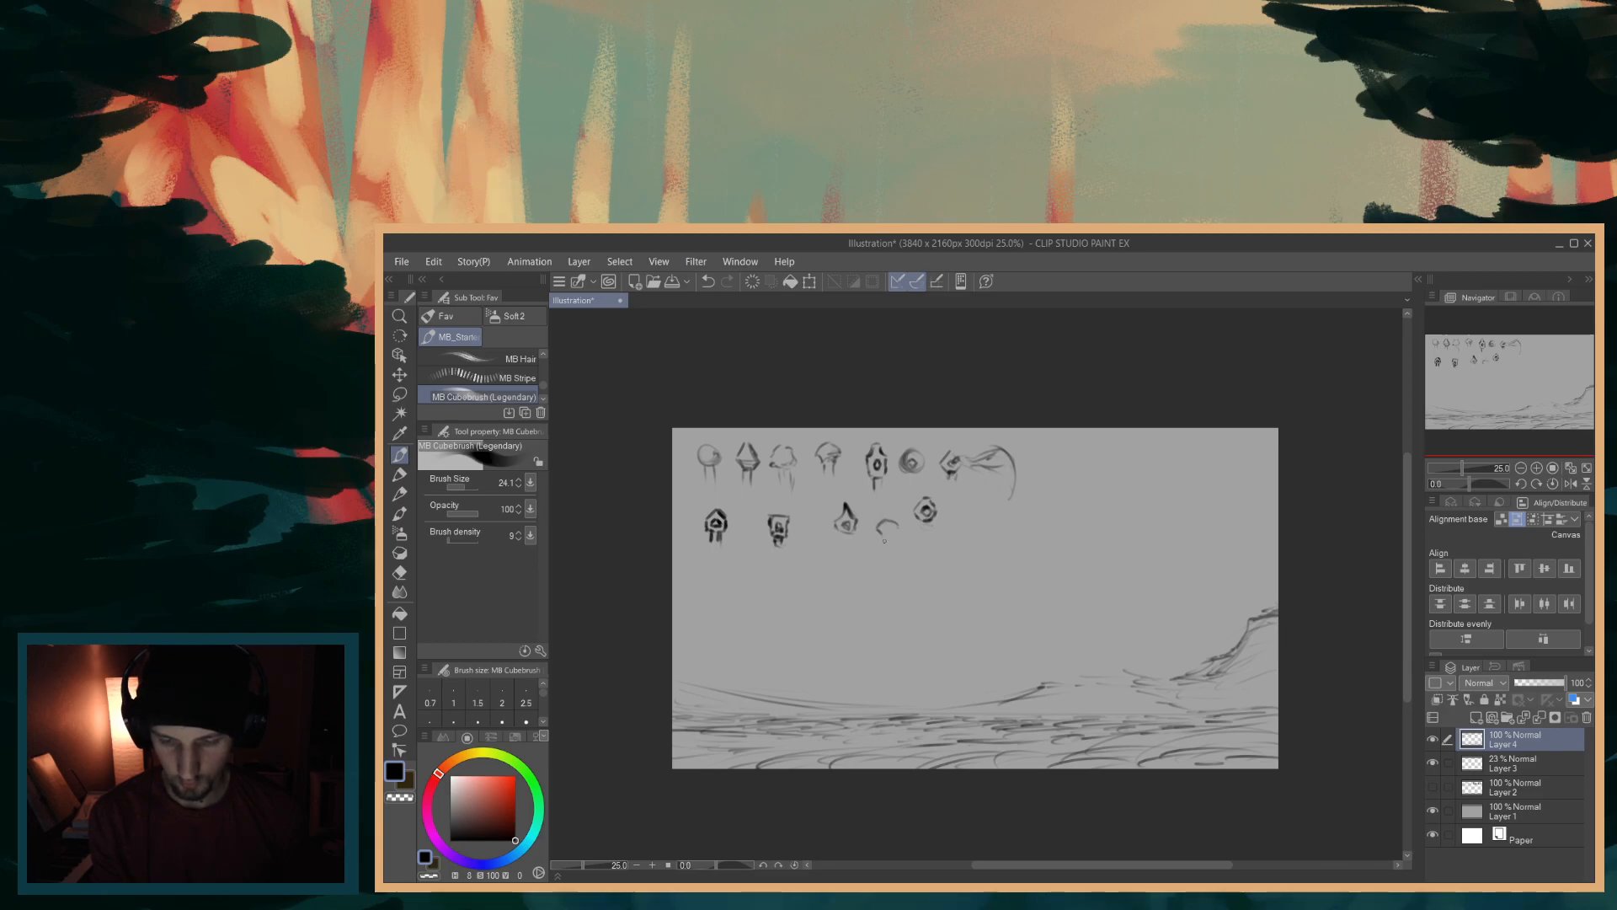
left_click_drag(880, 531, 895, 533)
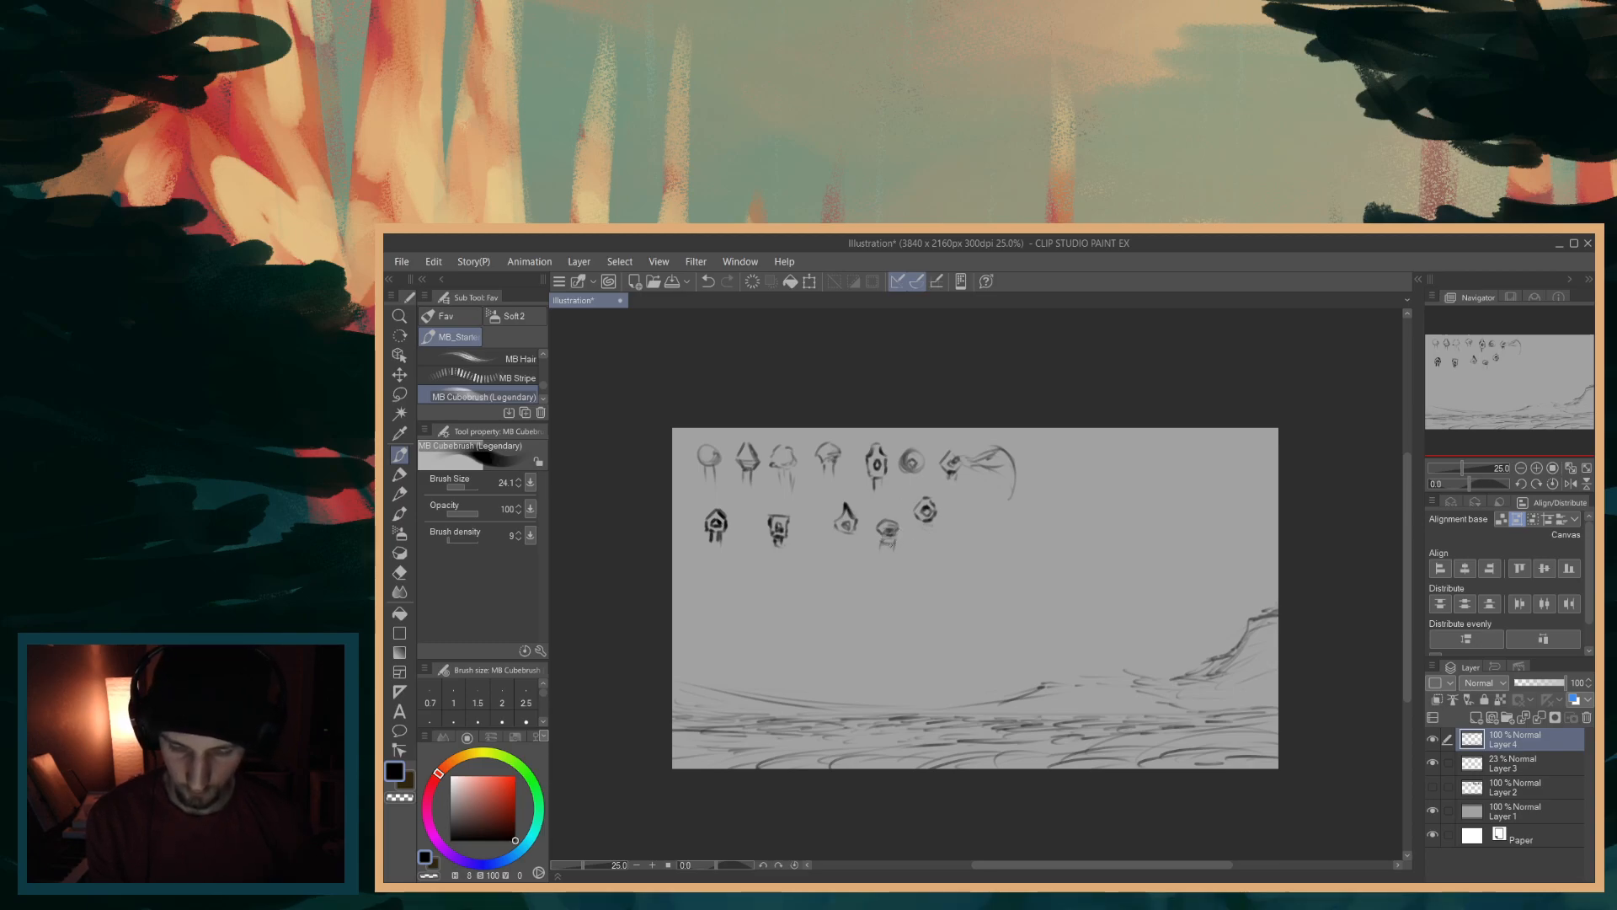
mouse_move(884, 539)
left_mouse_down()
mouse_move(923, 549)
mouse_move(898, 537)
mouse_move(892, 554)
mouse_move(874, 519)
left_mouse_up()
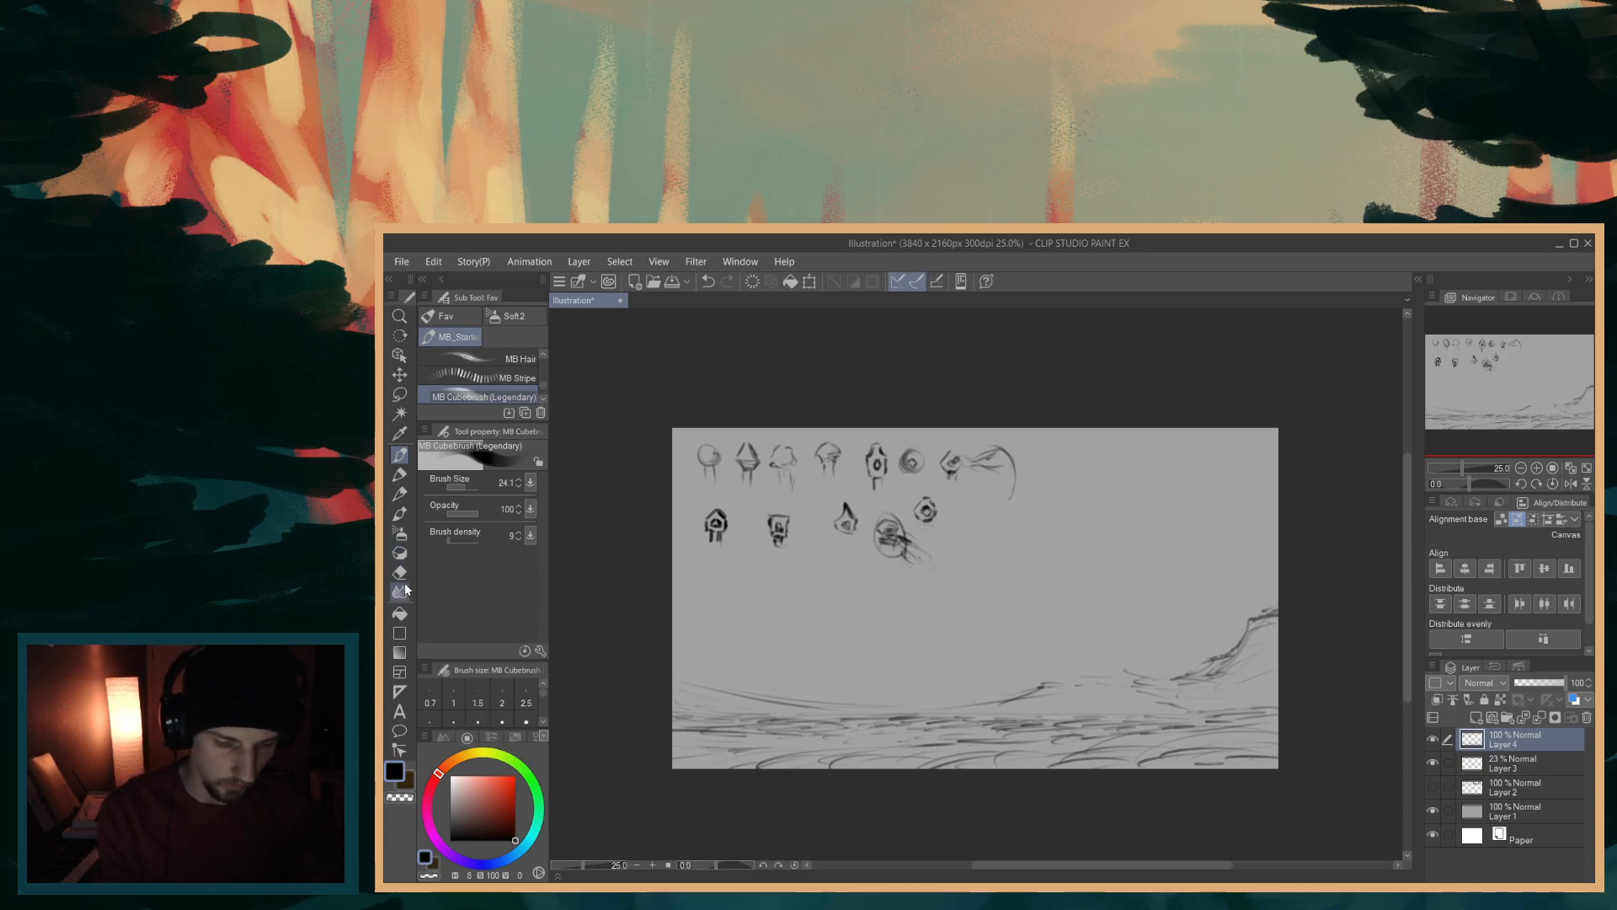
- Erase all the pommel studies from Layer 4 using the Hard eraser at a brush size of 191.3
key("e")
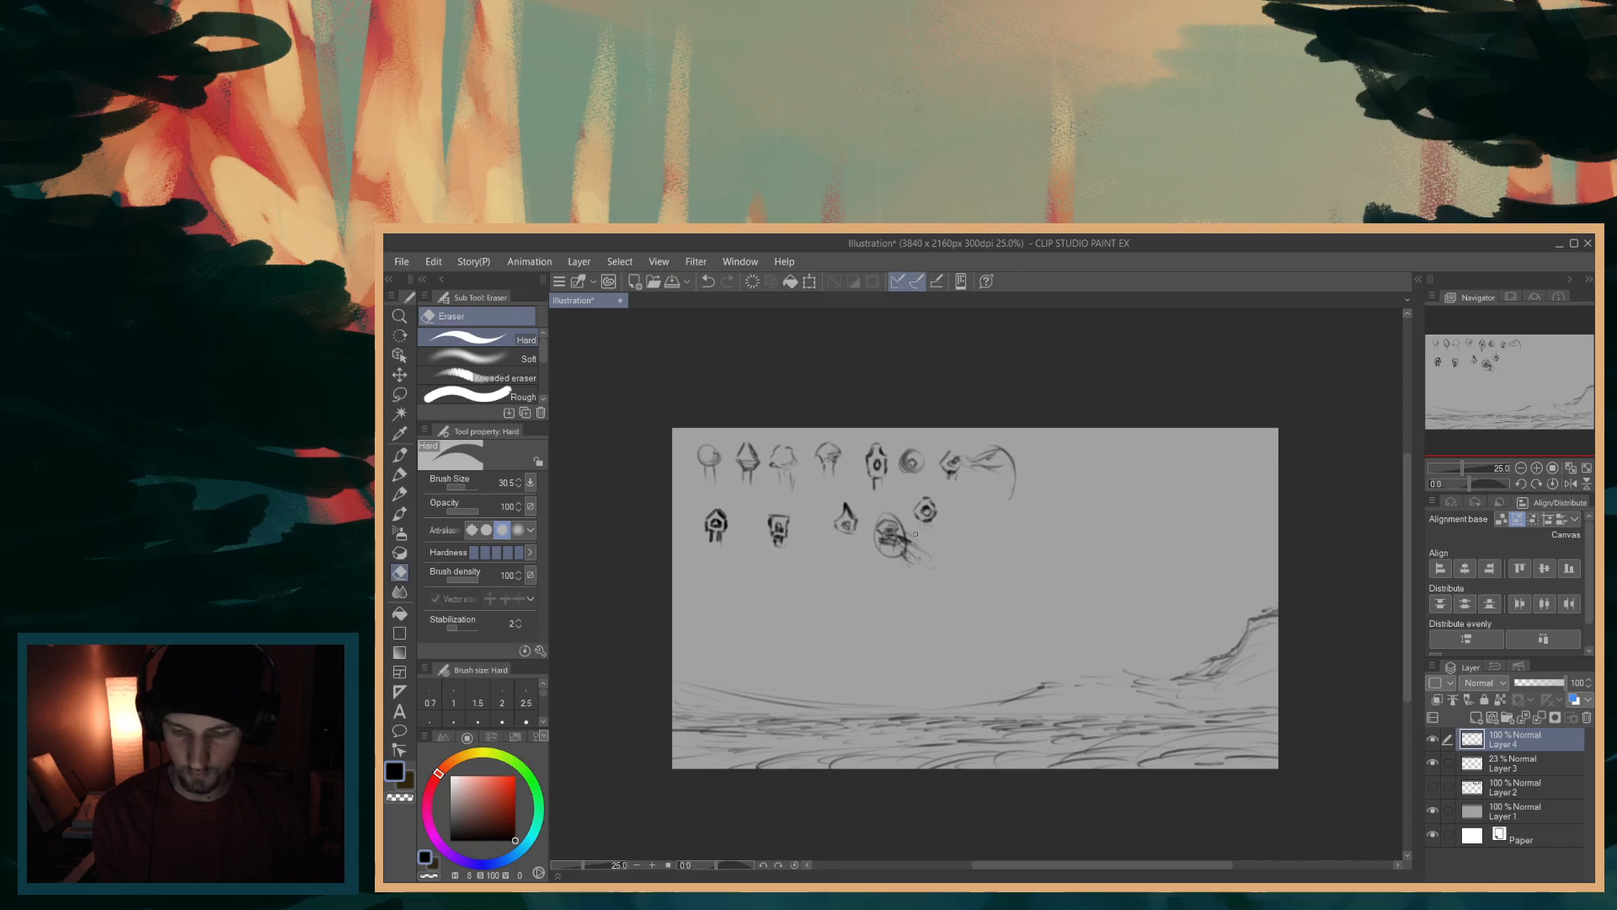
left_click_drag(901, 546, 1039, 447)
mouse_move(986, 514)
left_mouse_down()
mouse_move(831, 513)
mouse_move(746, 575)
mouse_move(804, 586)
mouse_move(797, 522)
mouse_move(861, 445)
mouse_move(818, 409)
mouse_move(698, 523)
left_mouse_up()
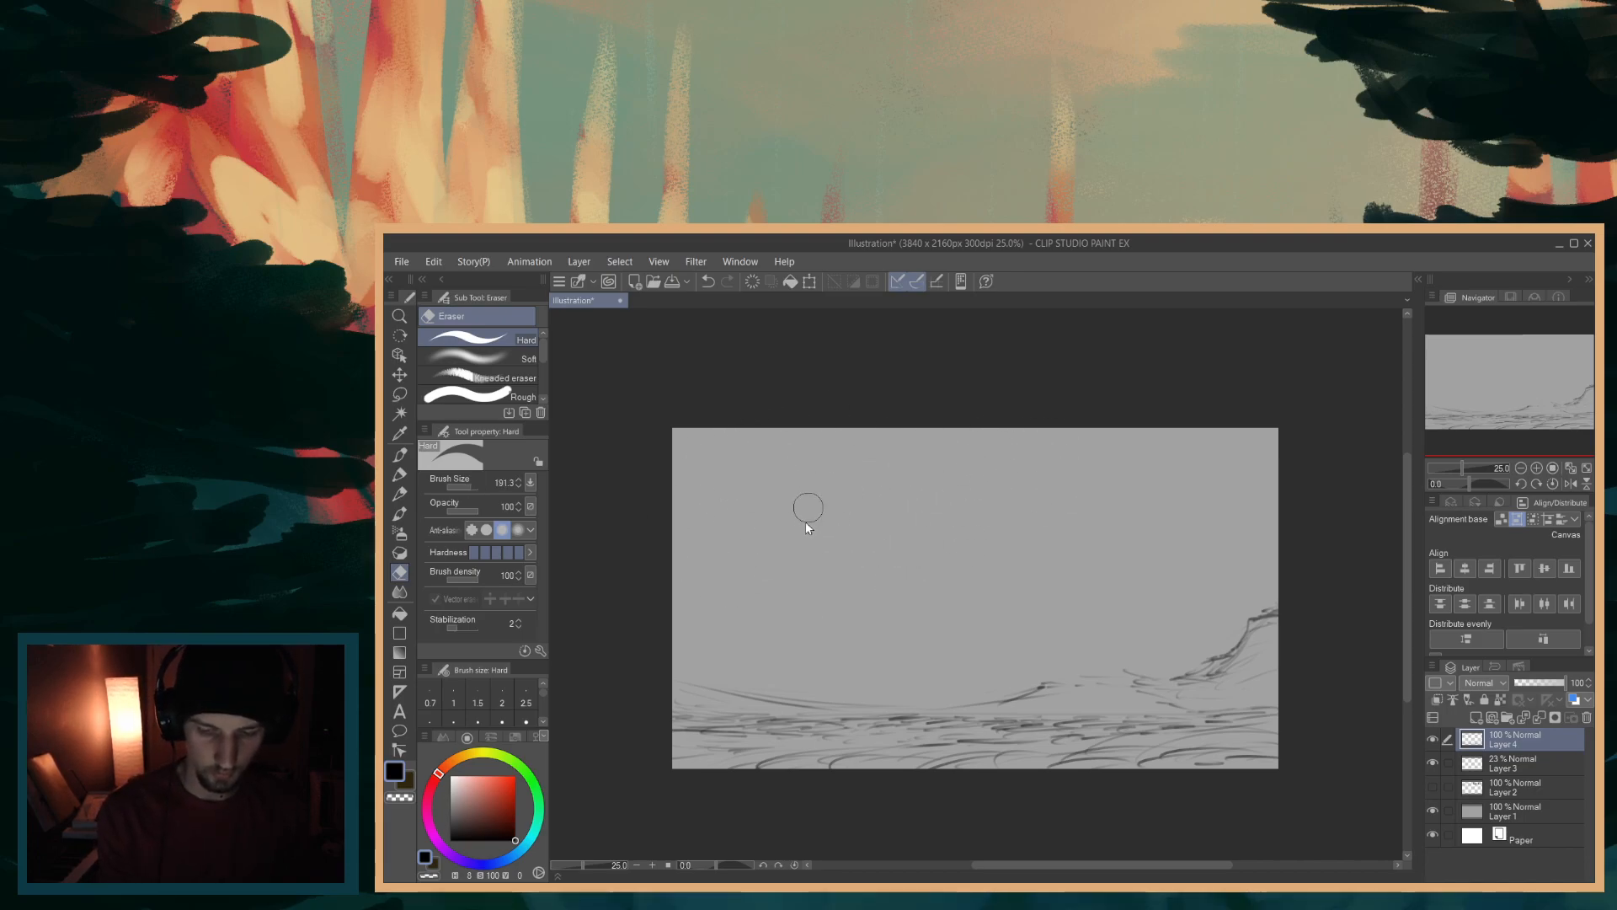
- Sketch a small domed sword pommel at the canvas's upper right with the MB Cubebrush, undoing the rejected attempts
key("p")
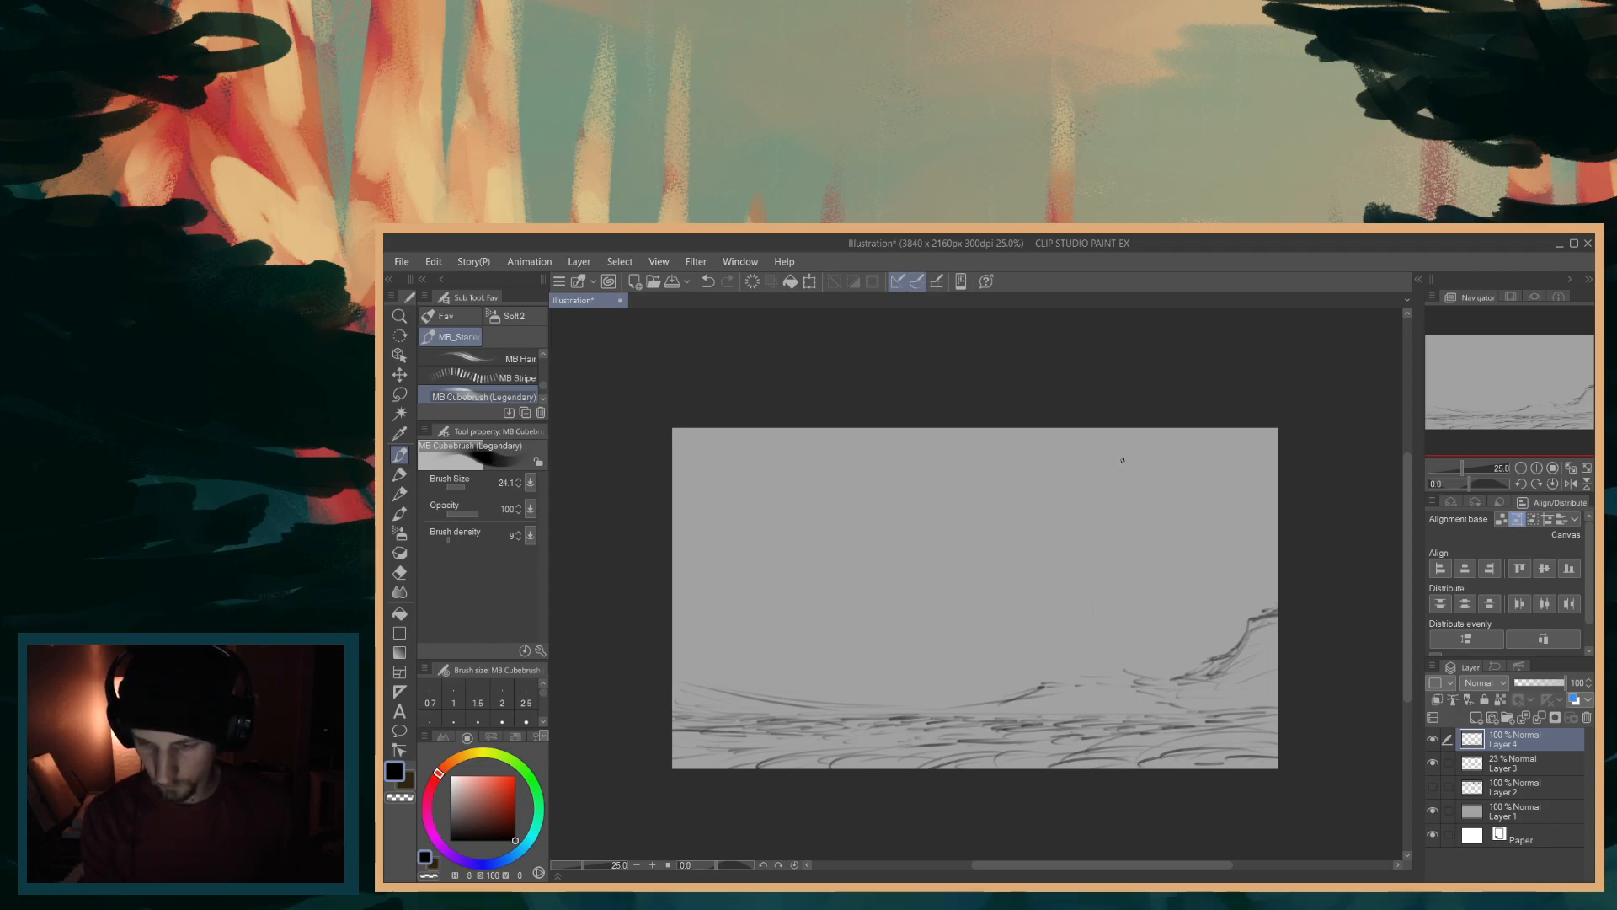
left_click_drag(1086, 462, 1100, 474)
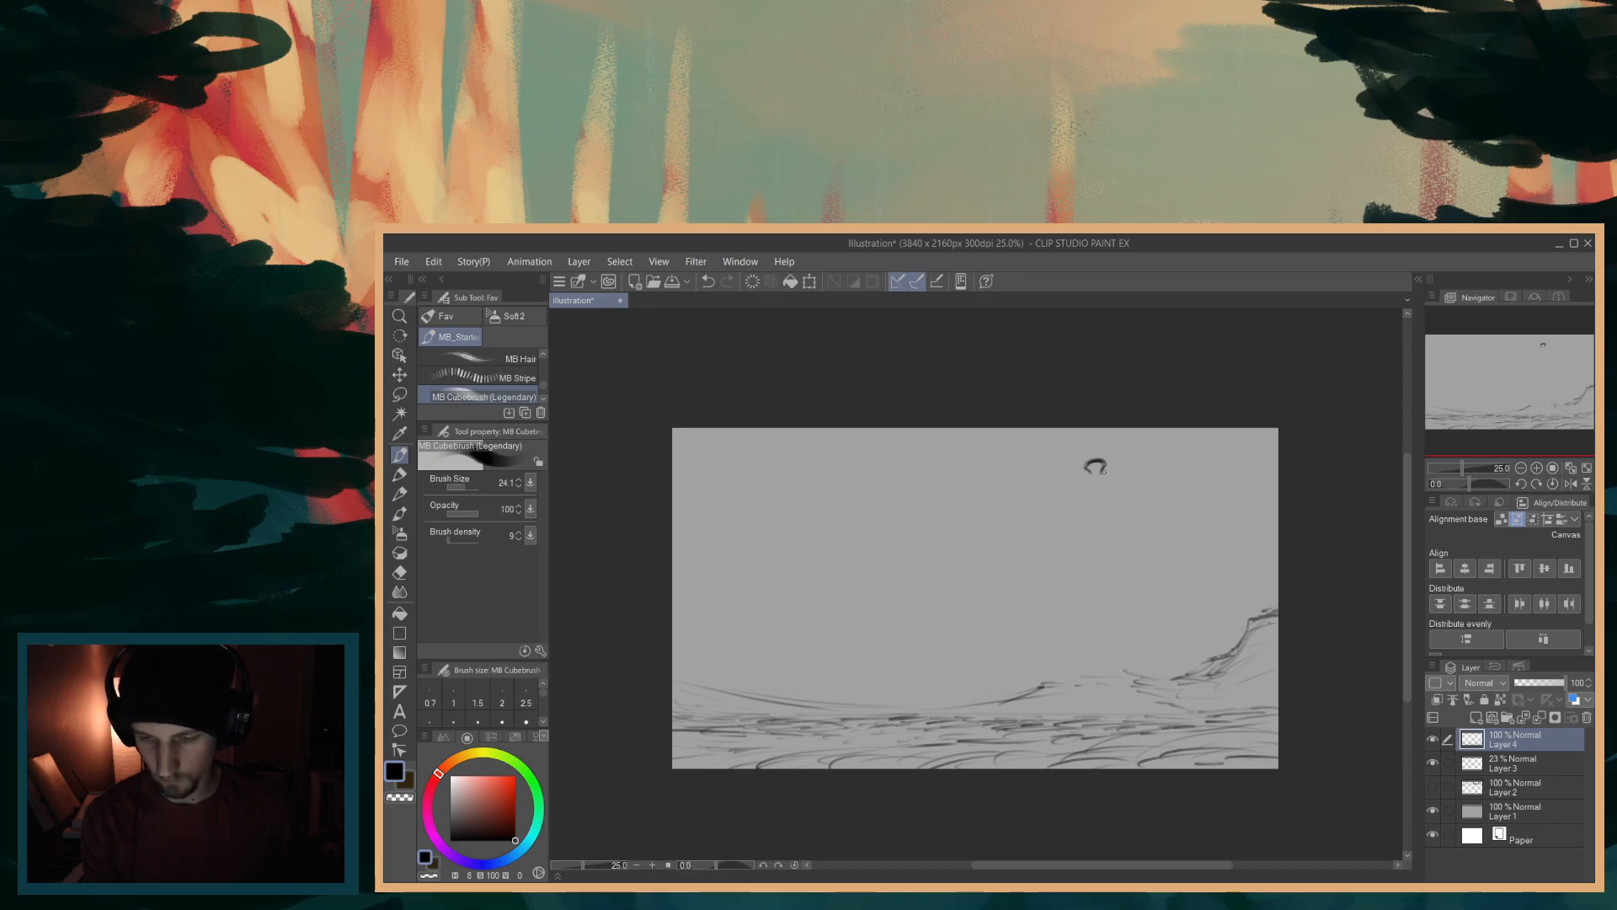
key("ctrl+z")
key("ctrl+z")
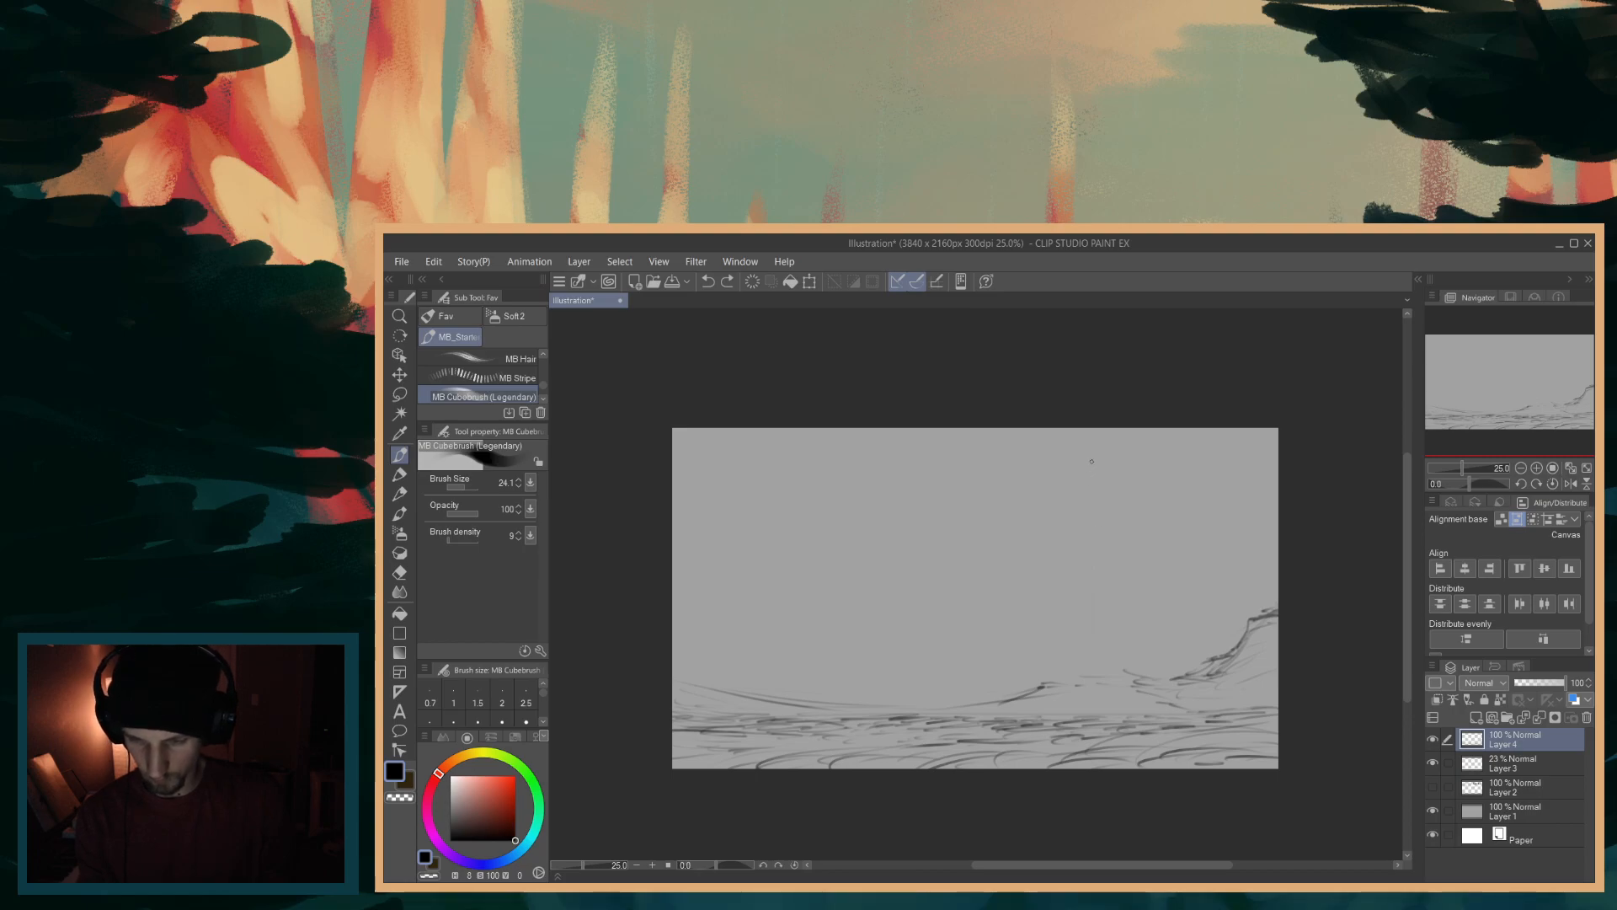
left_click_drag(1075, 458, 1103, 462)
key("ctrl+z")
key("ctrl+z")
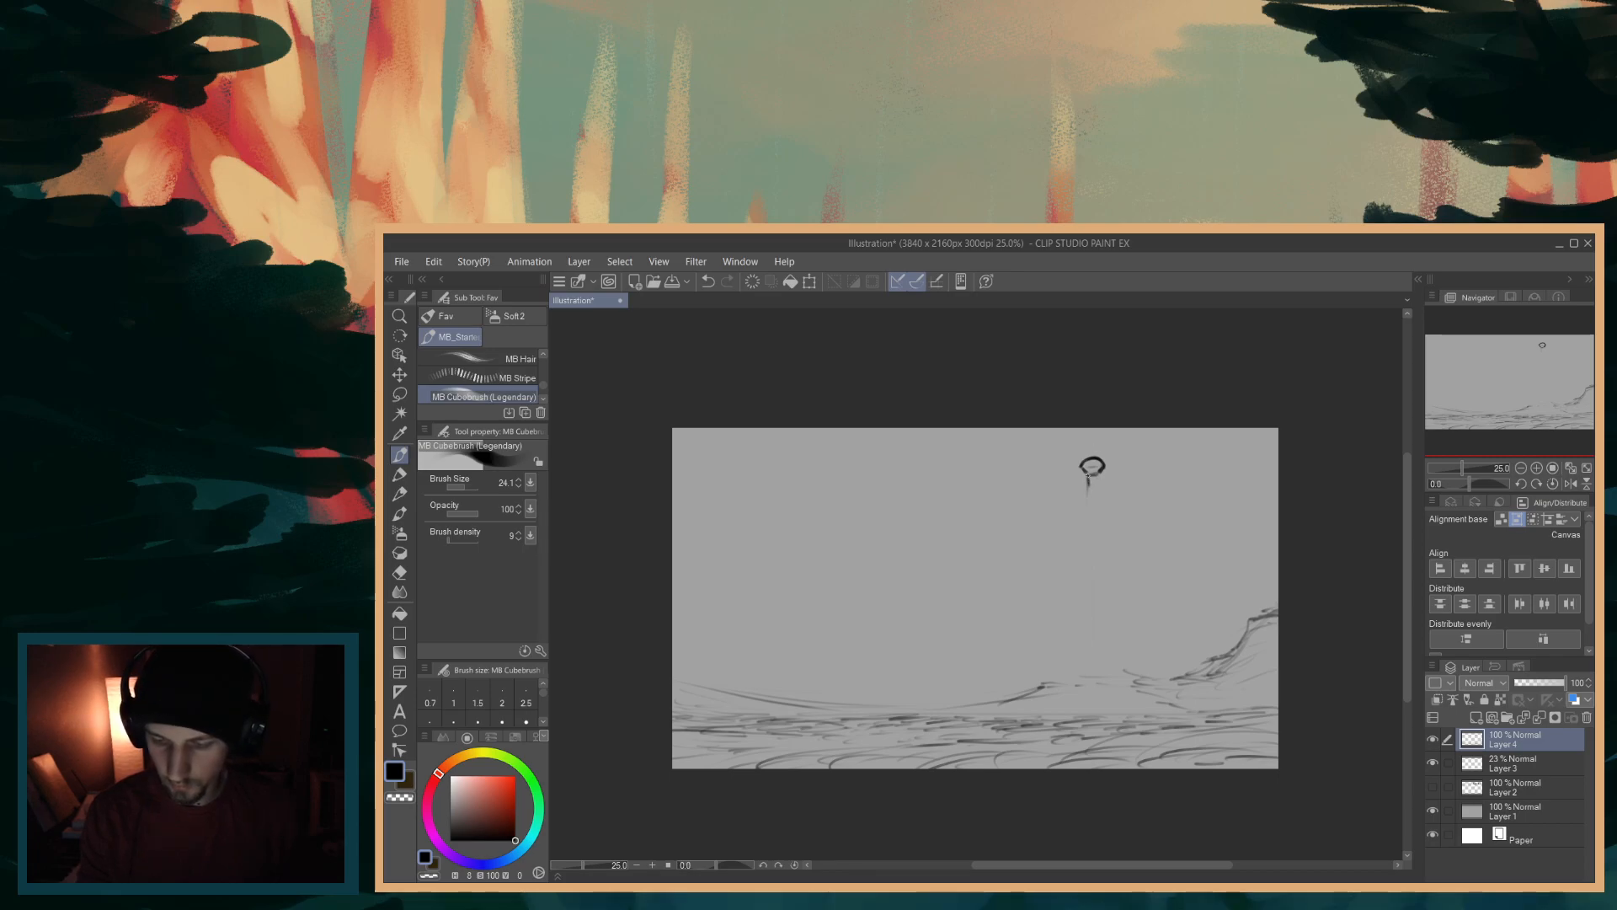
- Draw a long, slightly flaring grip below the domed pommel and close it with a base line
left_click_drag(1098, 476, 1087, 519)
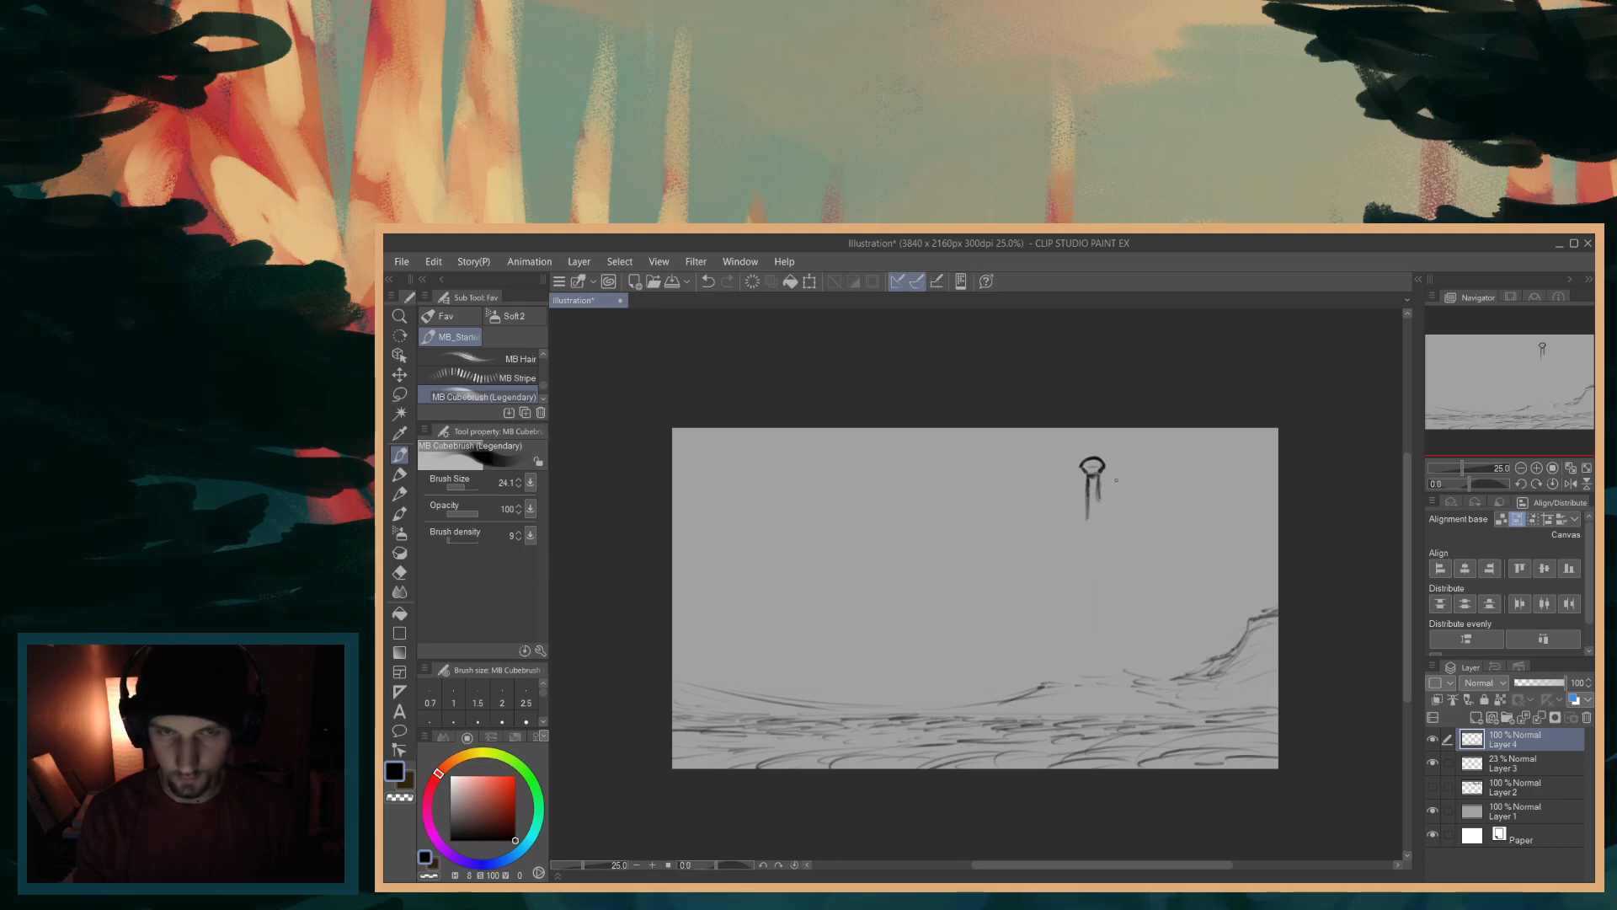
mouse_move(1098, 487)
left_mouse_down()
mouse_move(1087, 514)
mouse_move(1102, 522)
left_mouse_up()
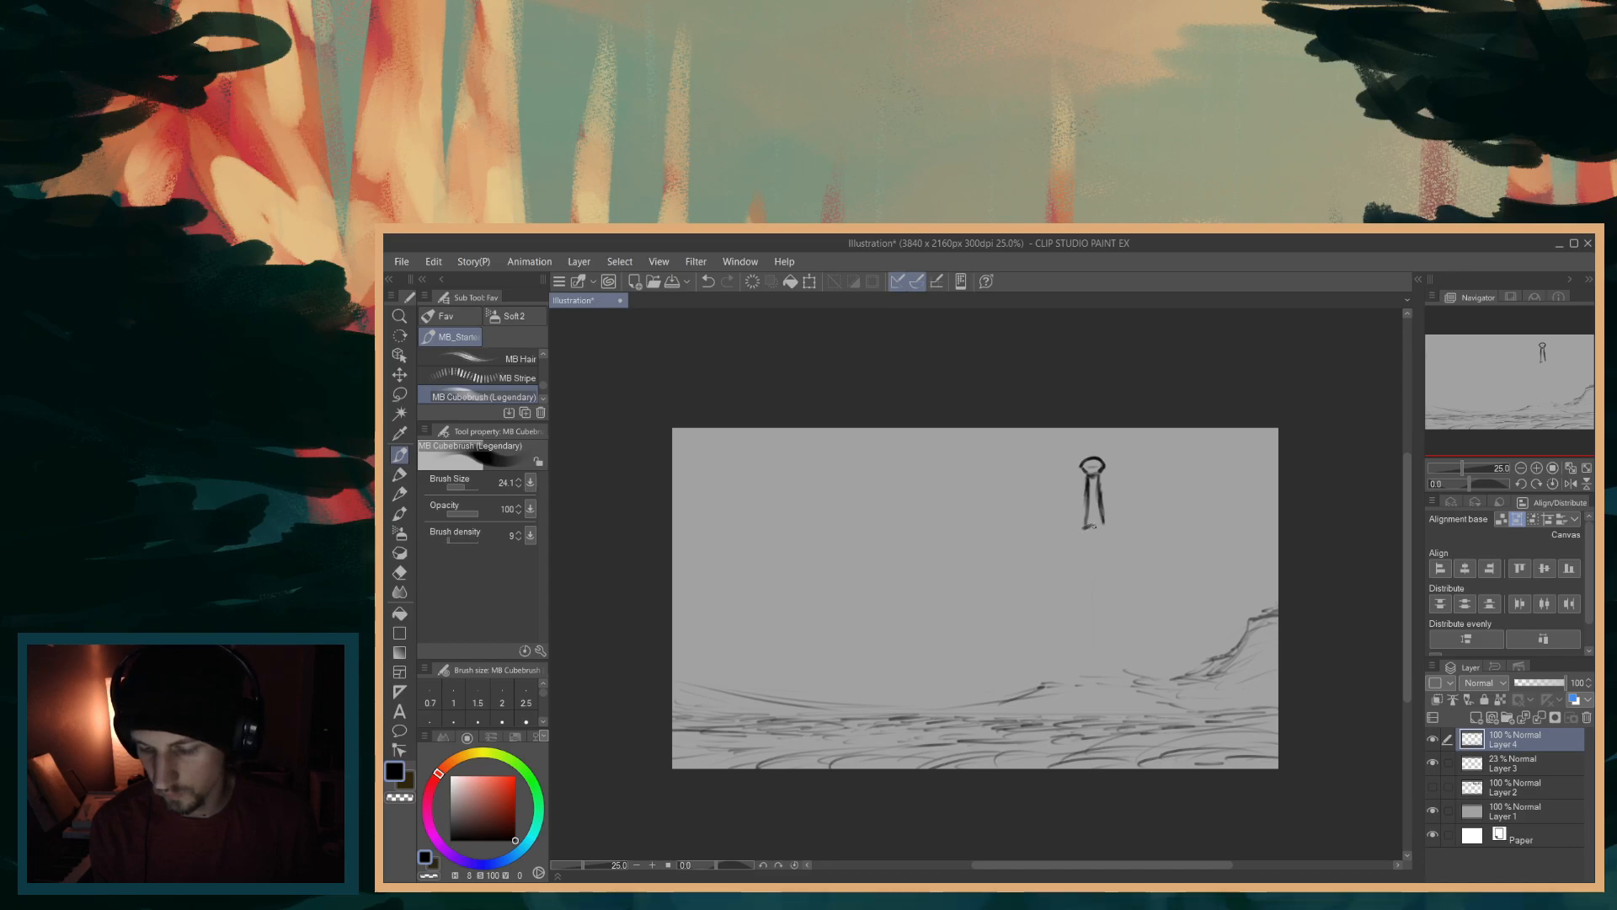
left_click_drag(1083, 526, 1106, 524)
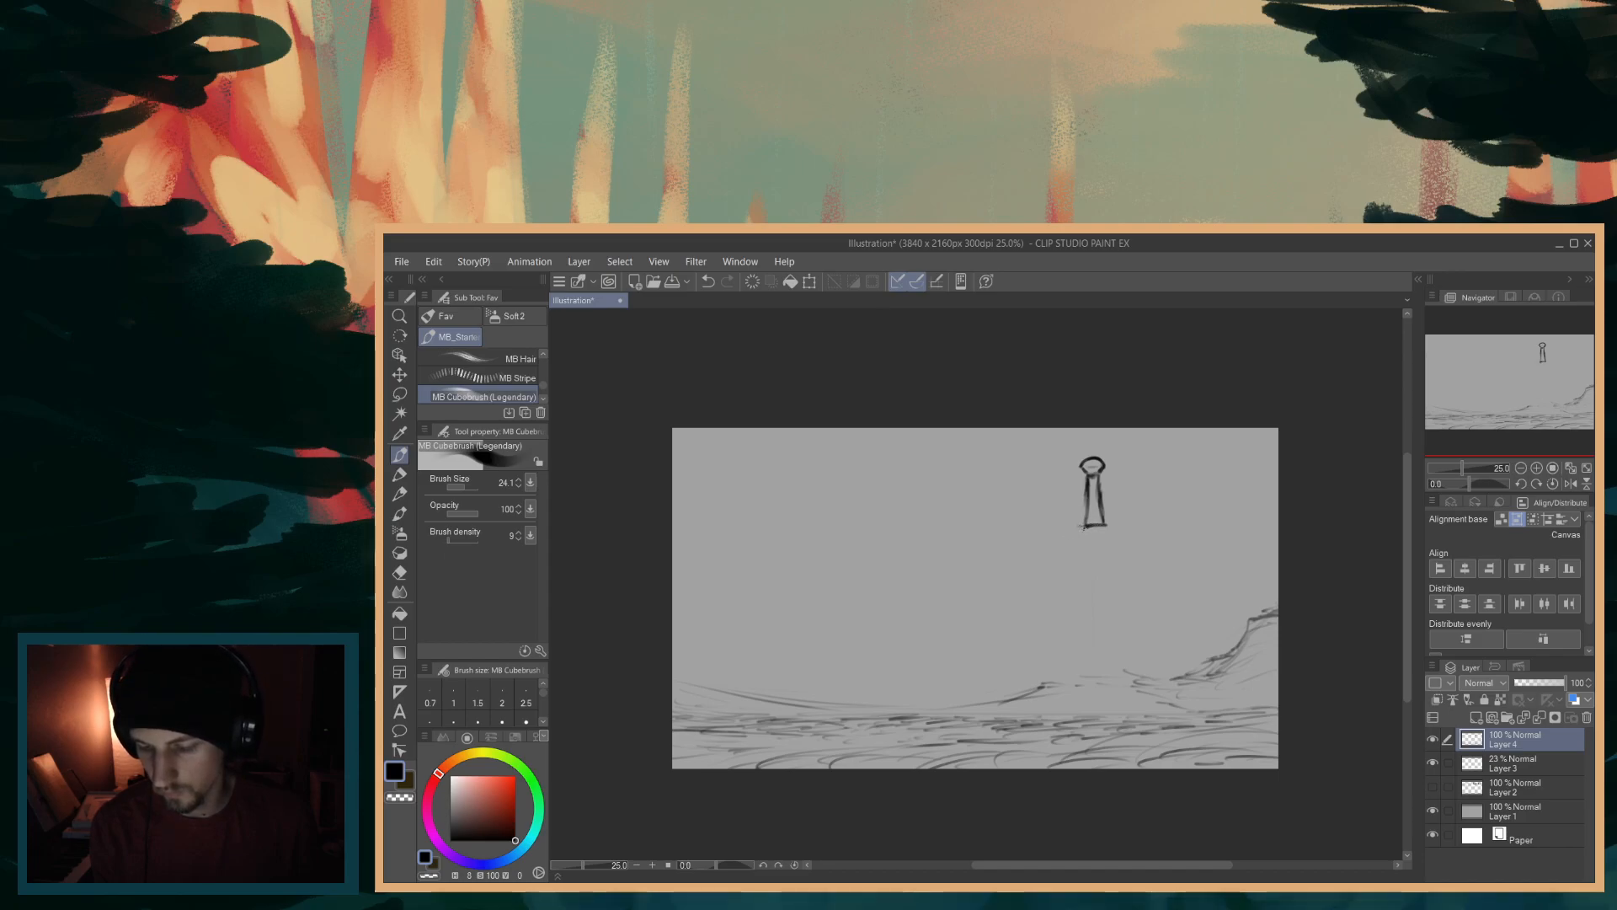
- Check the thumbnails on Layer 2, and redo the grip's base line, trying out short flared ends
left_click(1432, 787)
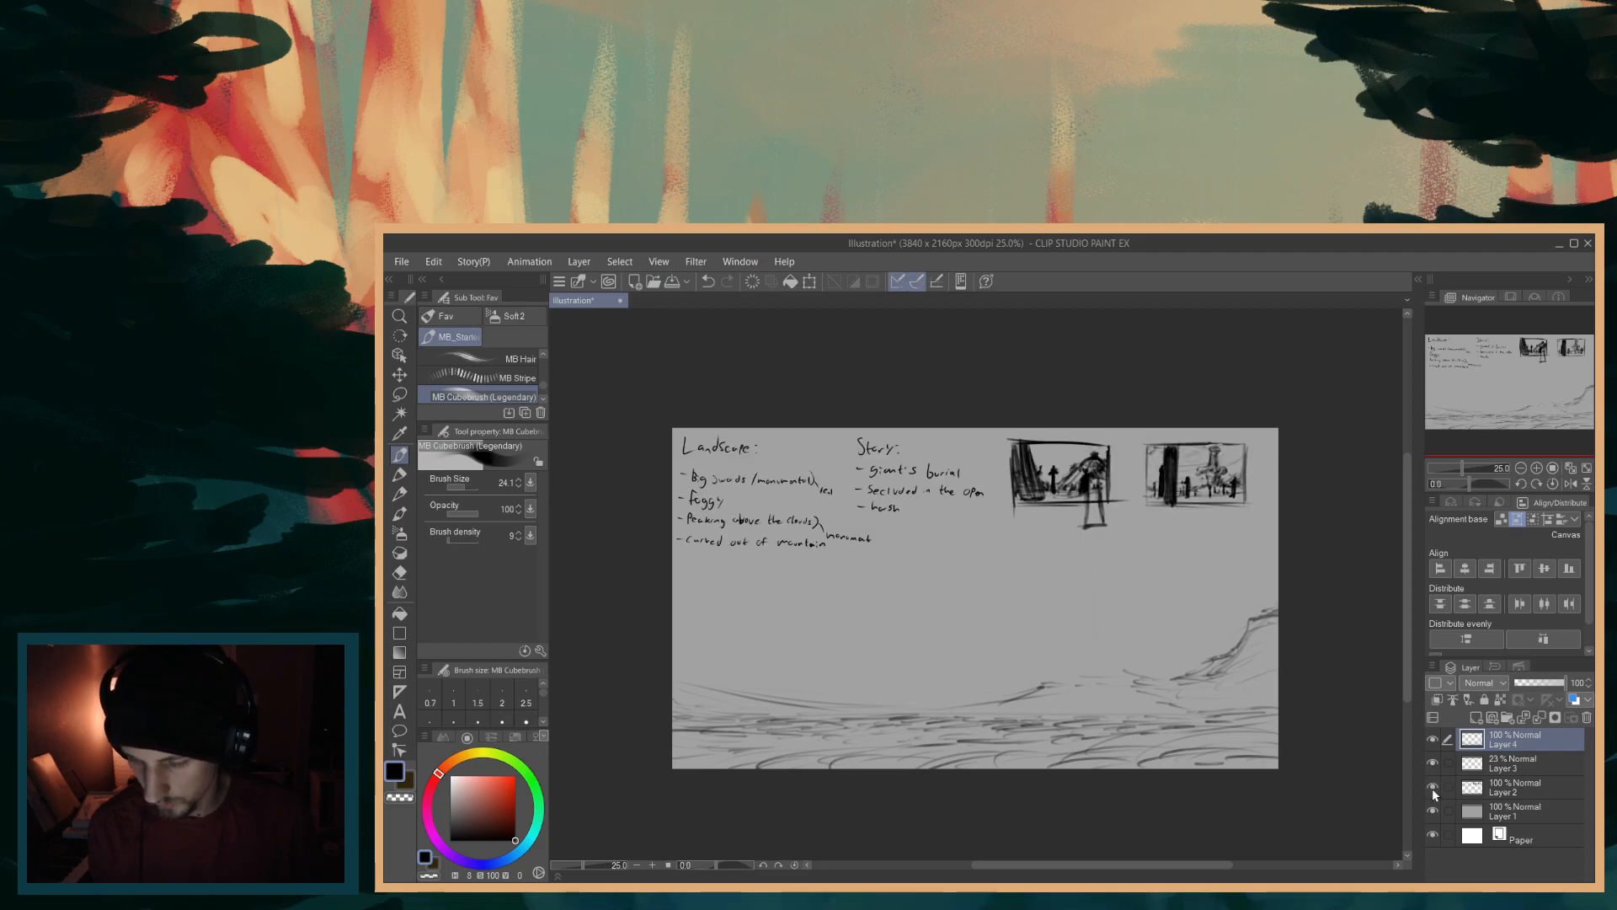
left_click(1433, 788)
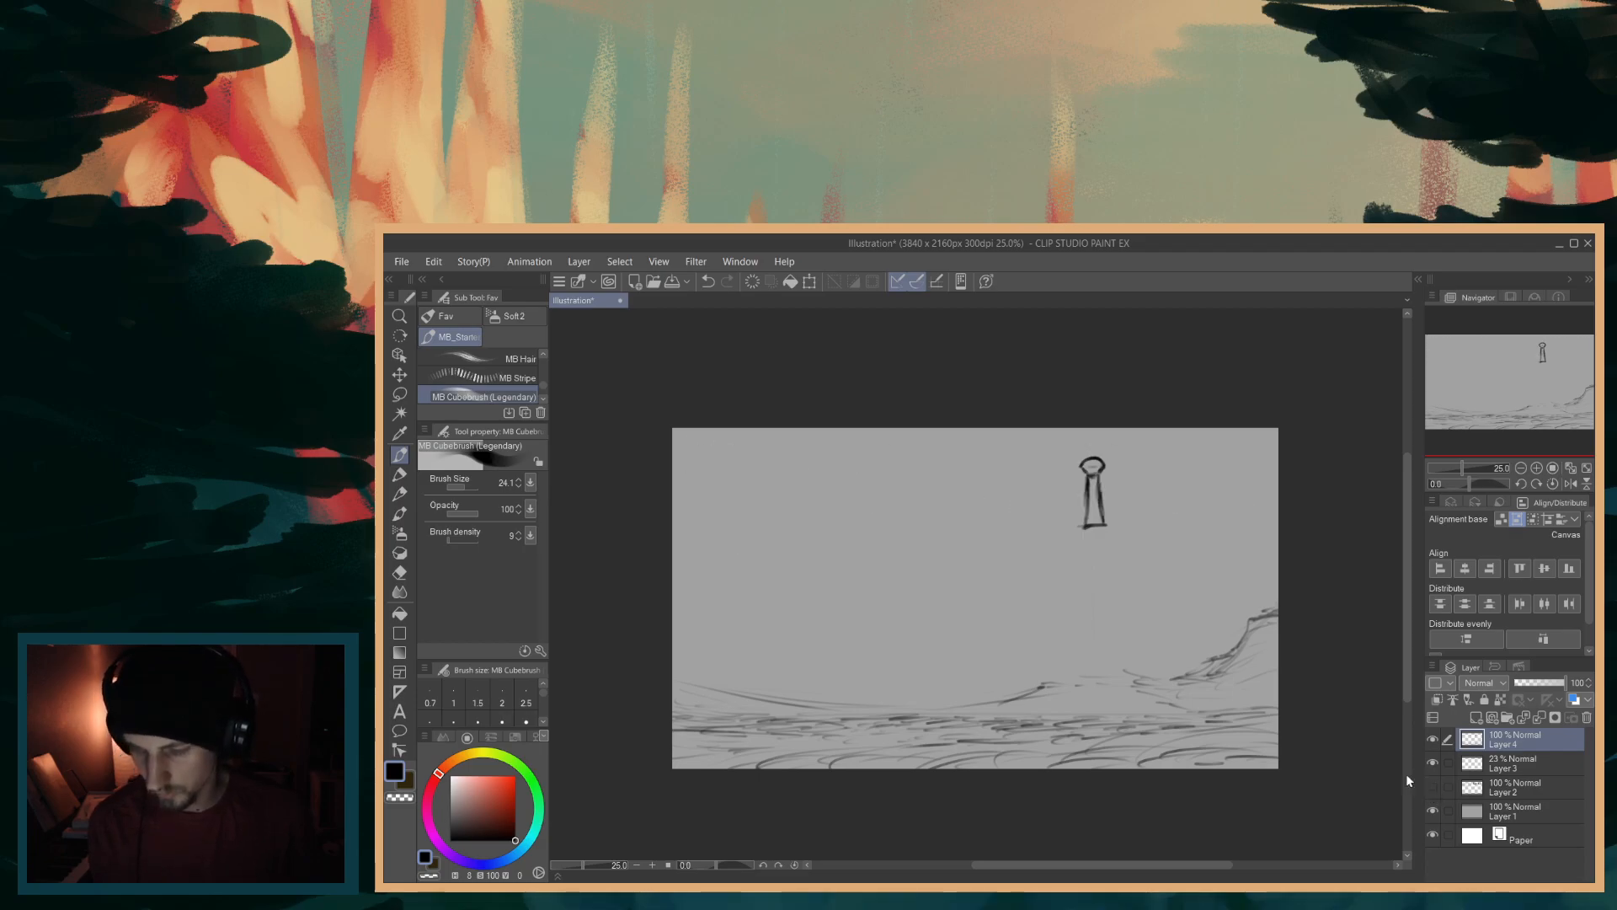
key("ctrl+z")
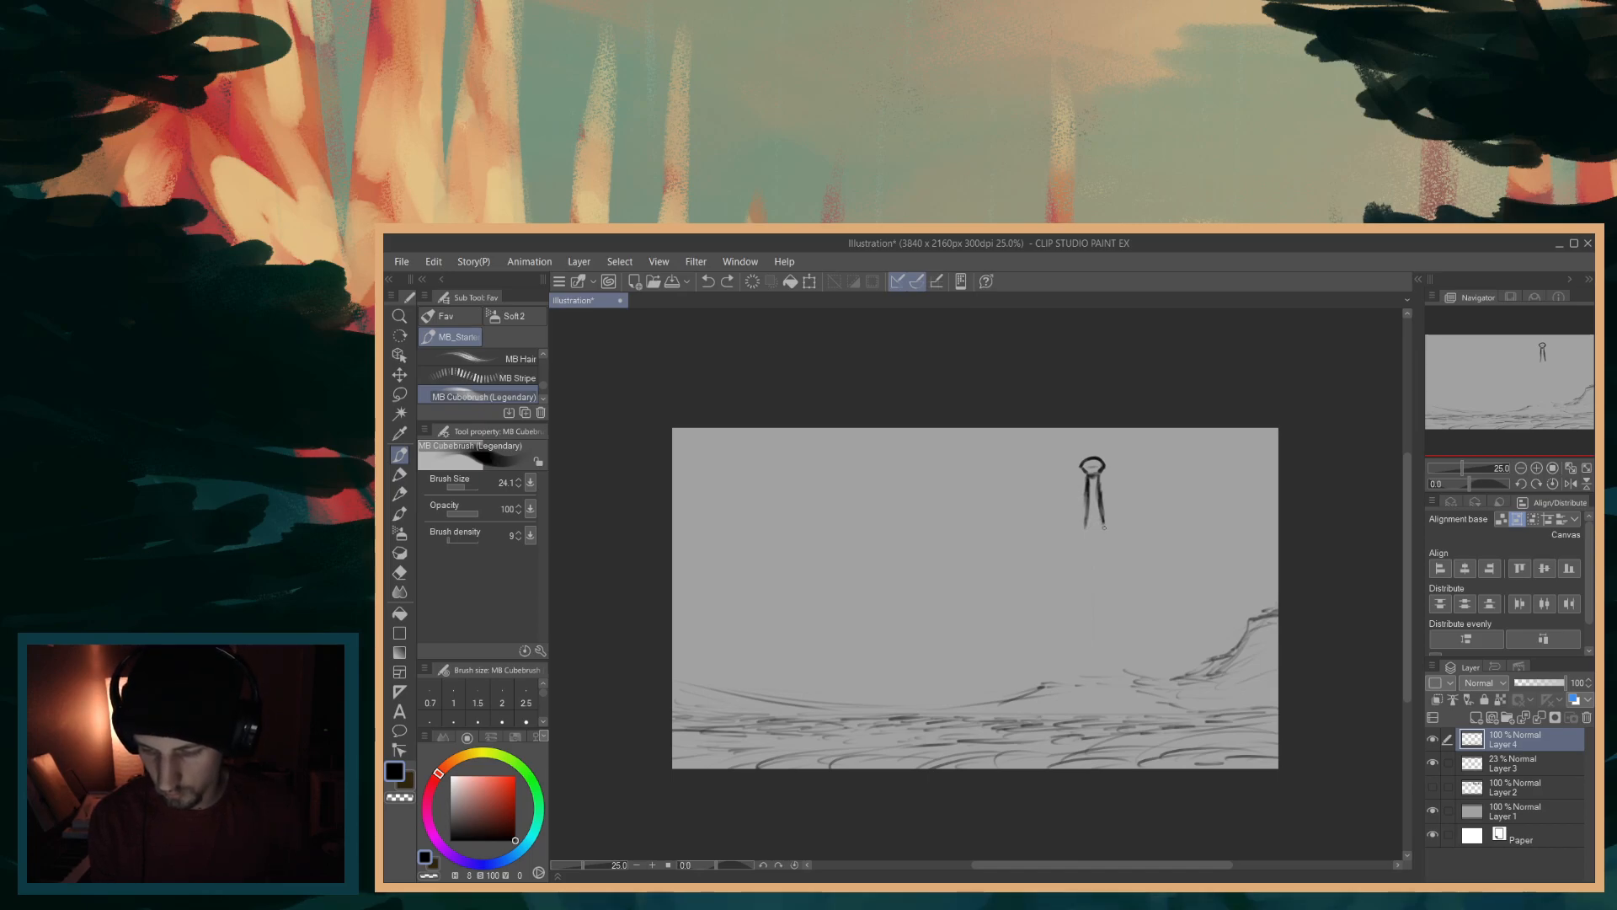
left_click_drag(1103, 527, 1101, 505)
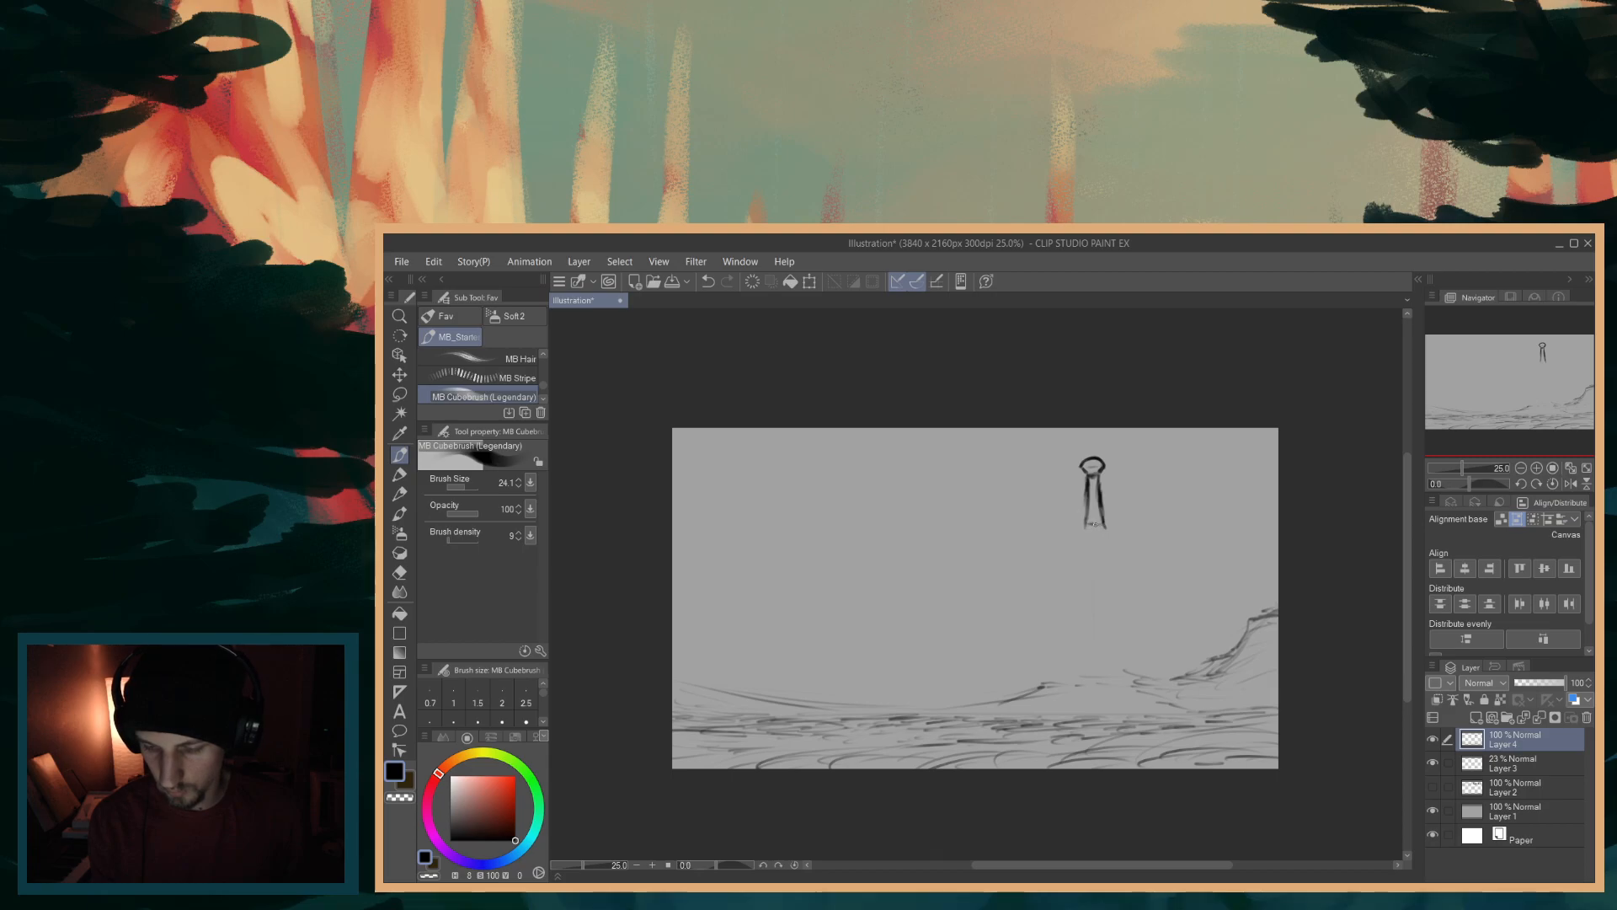
left_click_drag(1097, 524, 1114, 530)
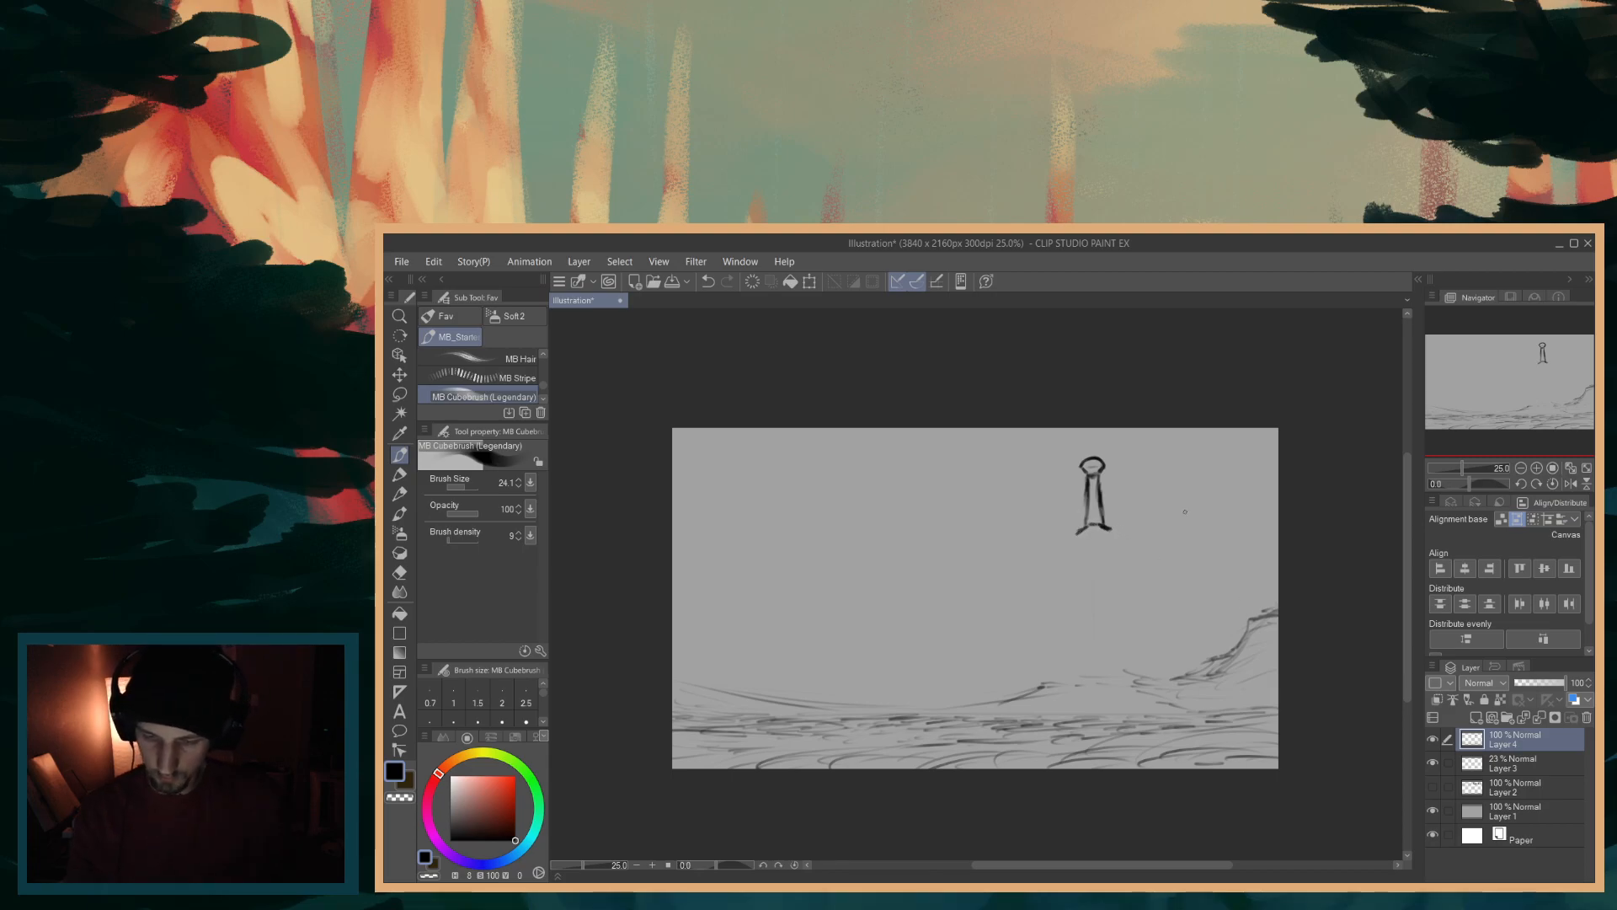
key("ctrl+z")
key("ctrl+z")
- Recheck Layer 2, and draw the crossguard's upper edge as two lines sloping outward and down from the grip's base
left_click(1433, 786)
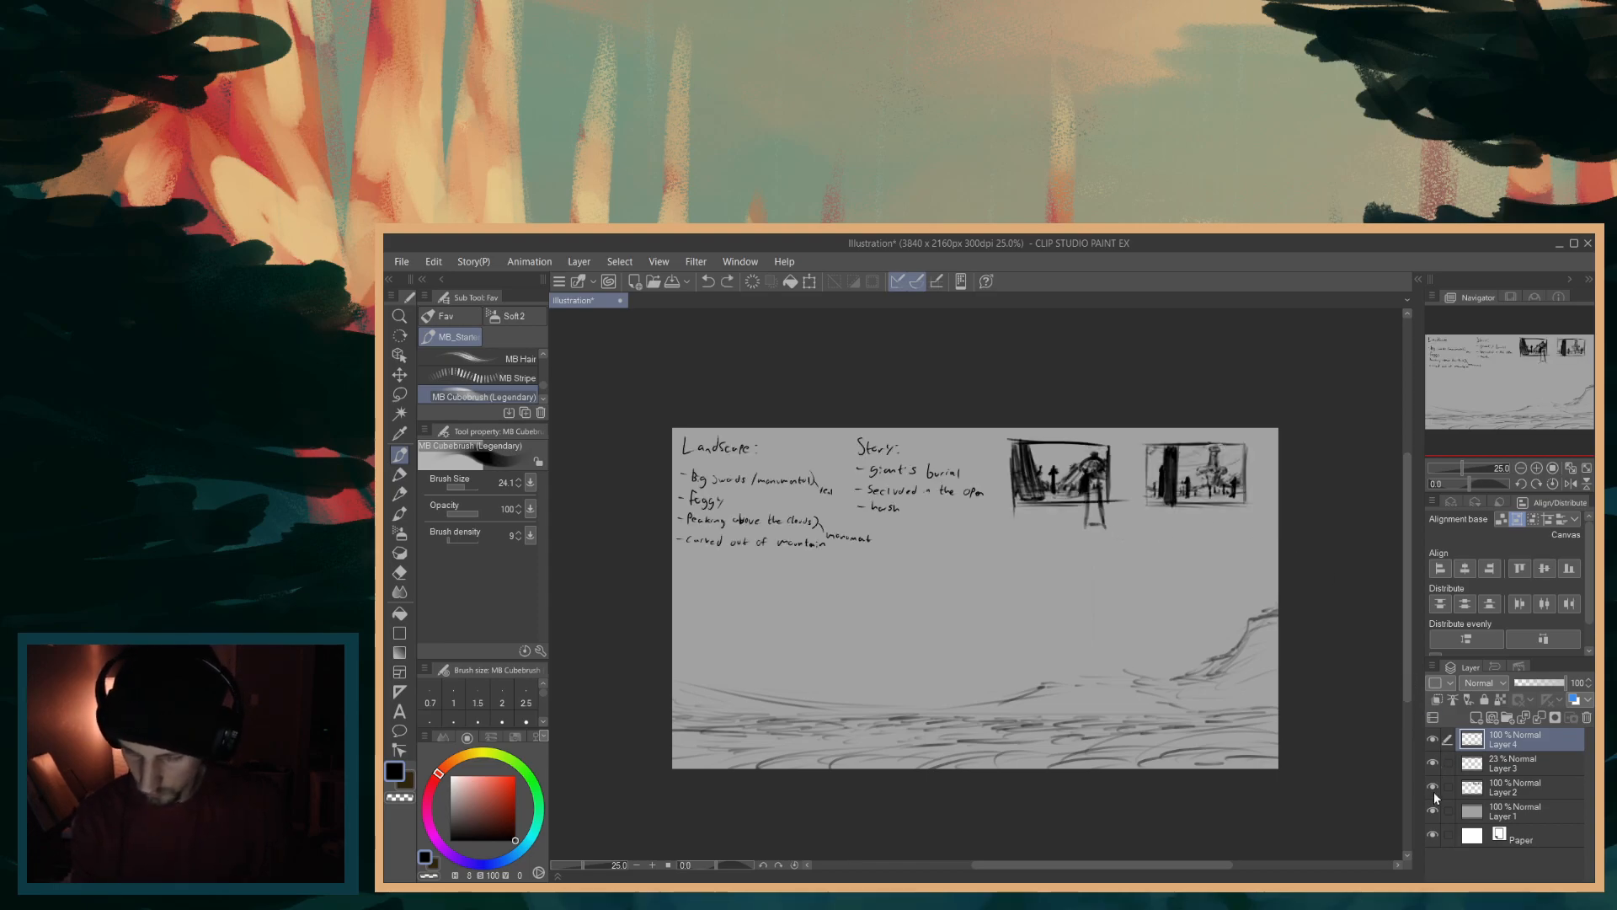
left_click(1434, 788)
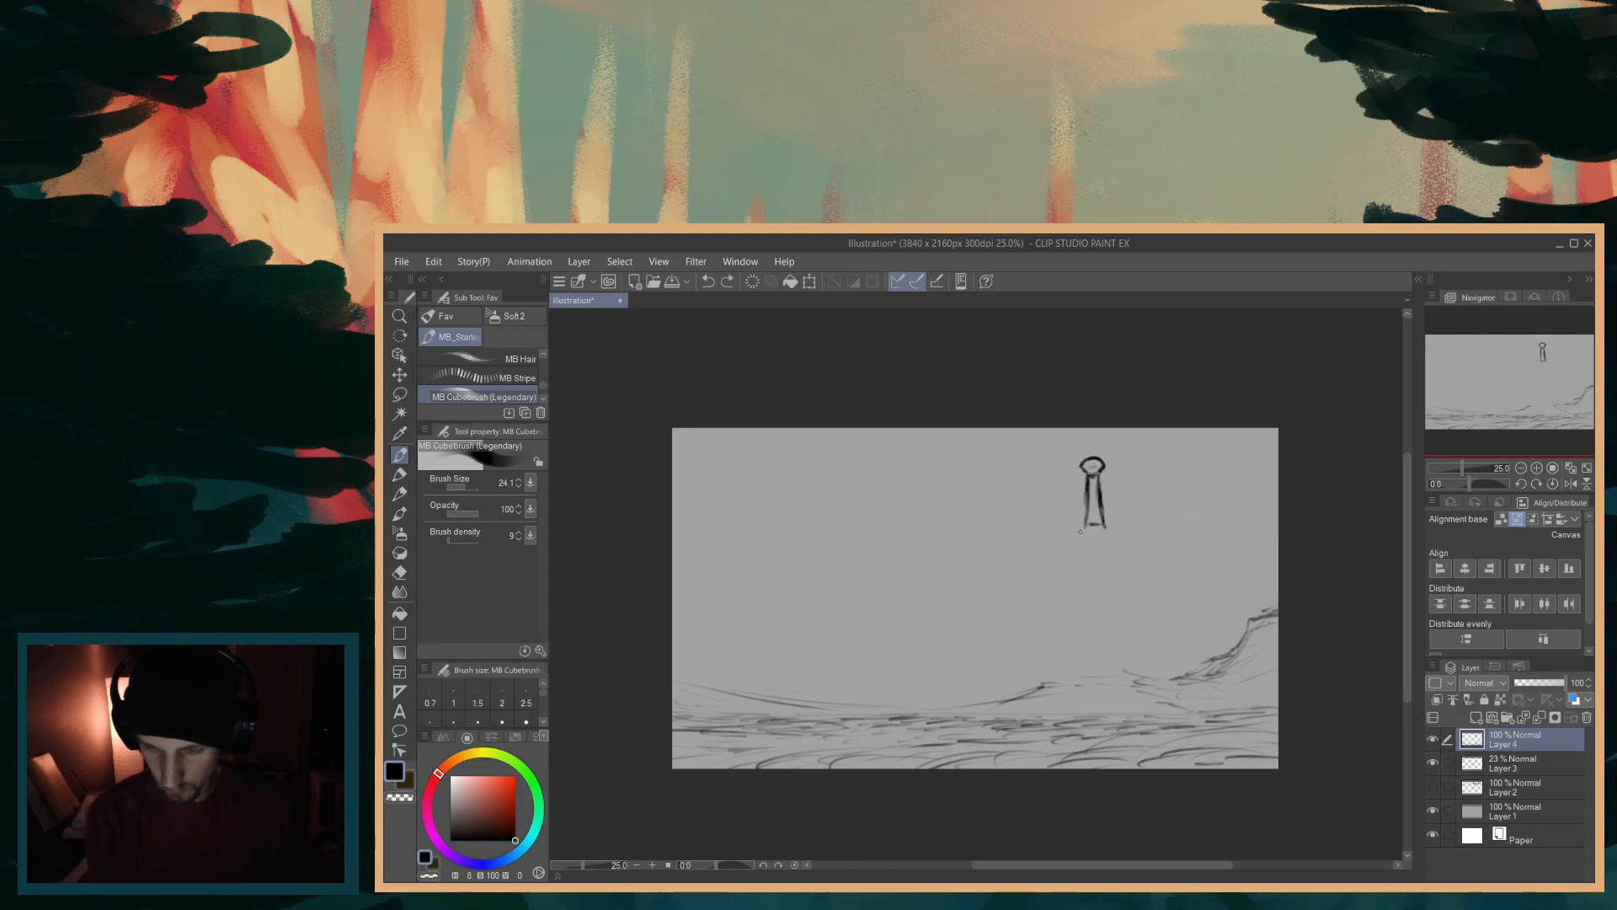
left_click_drag(1093, 527, 1064, 536)
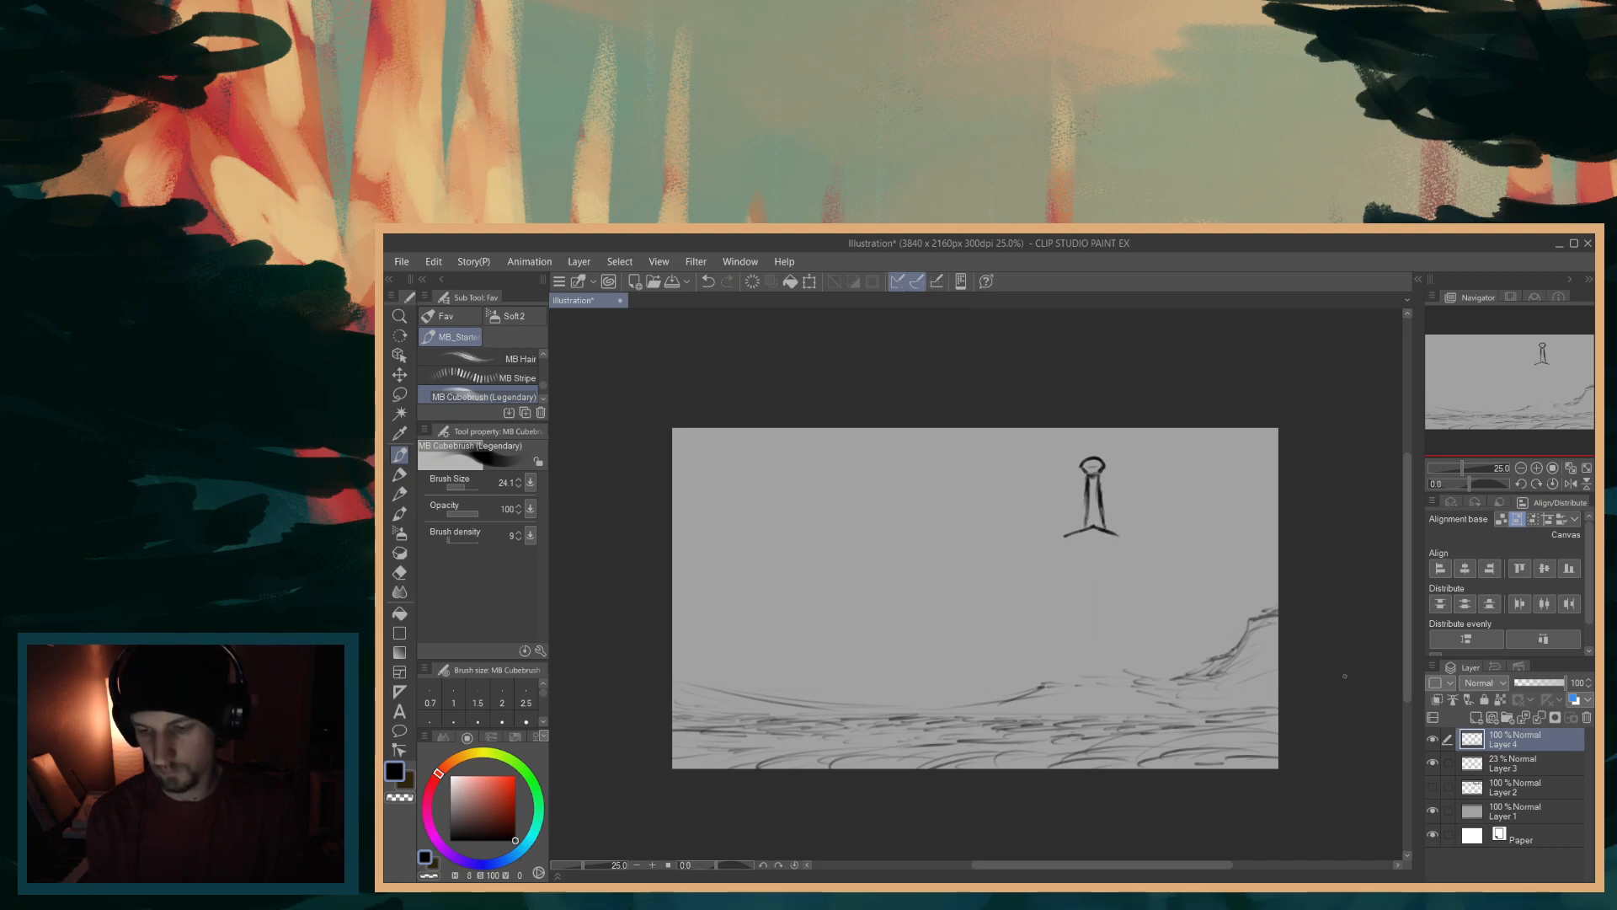
key("ctrl+z")
left_click_drag(1095, 526, 1127, 537)
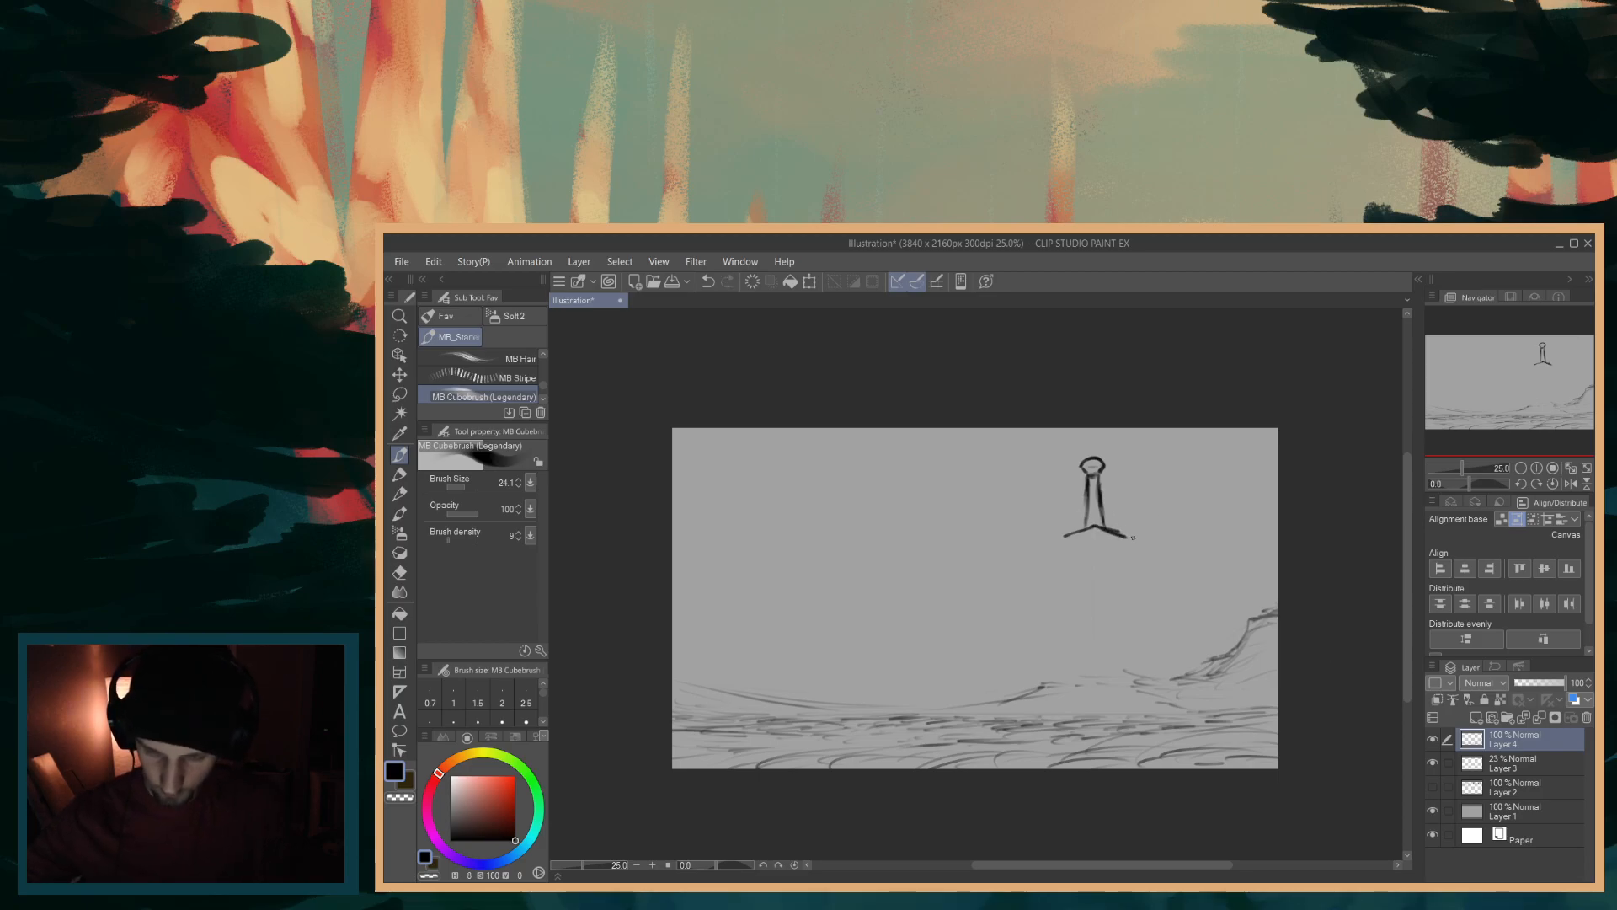
- Compare with Layer 2's thumbnails, and give the crossguard small raised tips with ends curving downward on both sides
left_click(1432, 786)
left_click(1432, 788)
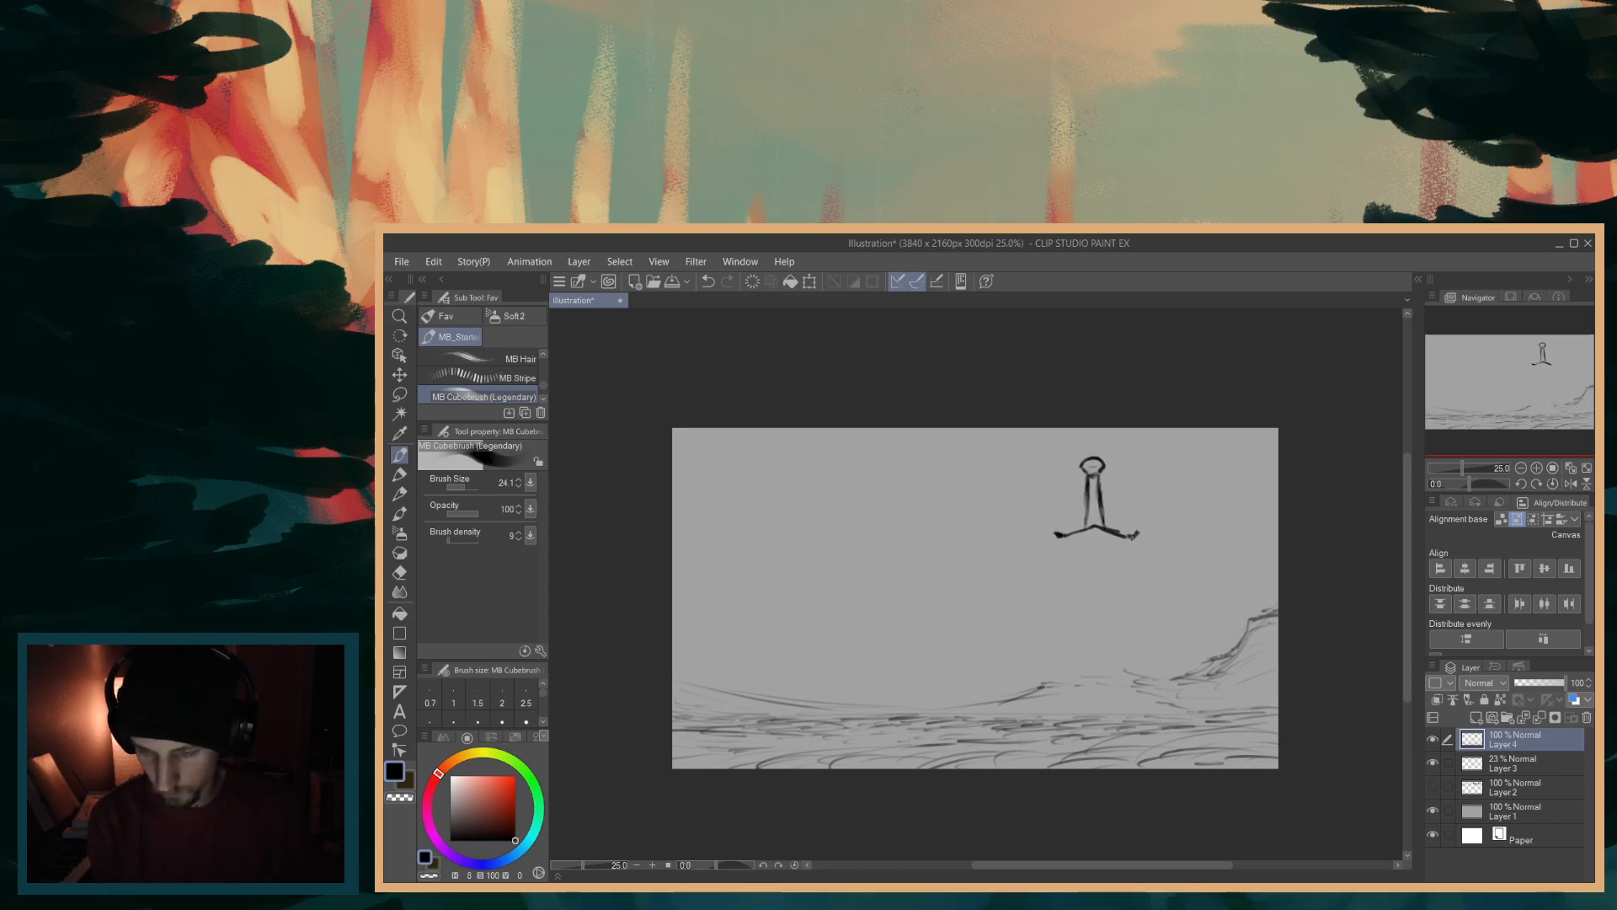
left_click(1433, 786)
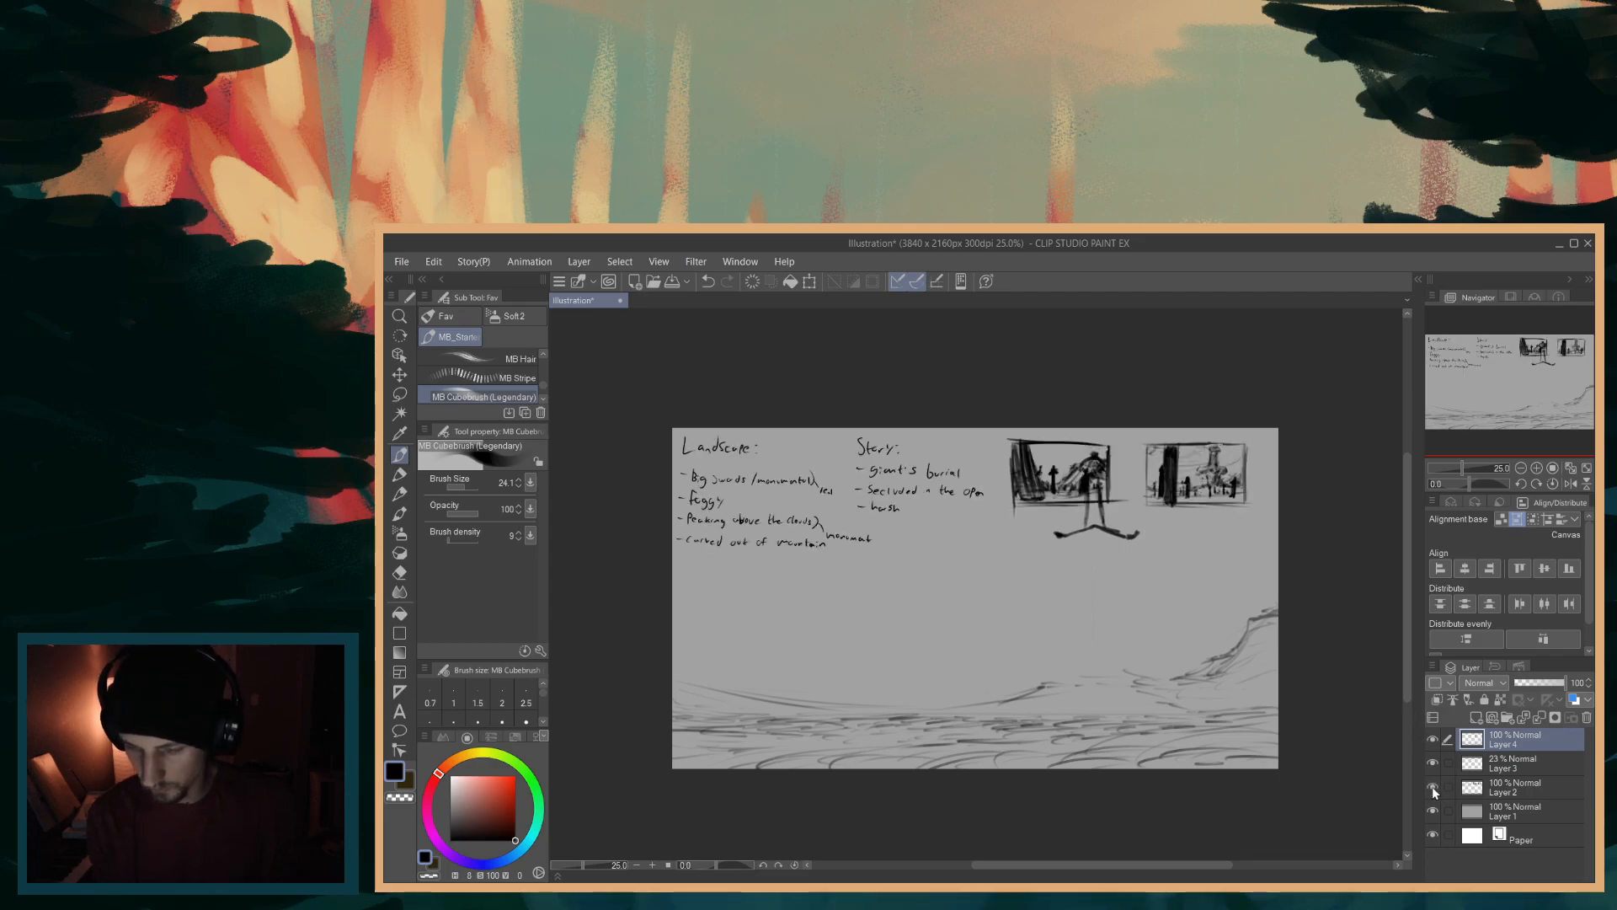
left_click(1432, 786)
left_click_drag(1055, 534, 1045, 551)
left_click_drag(1140, 533, 1150, 551)
- Review Layer 2 again, and lengthen both downward-curving ends of the crossguard into short points
left_click(1432, 789)
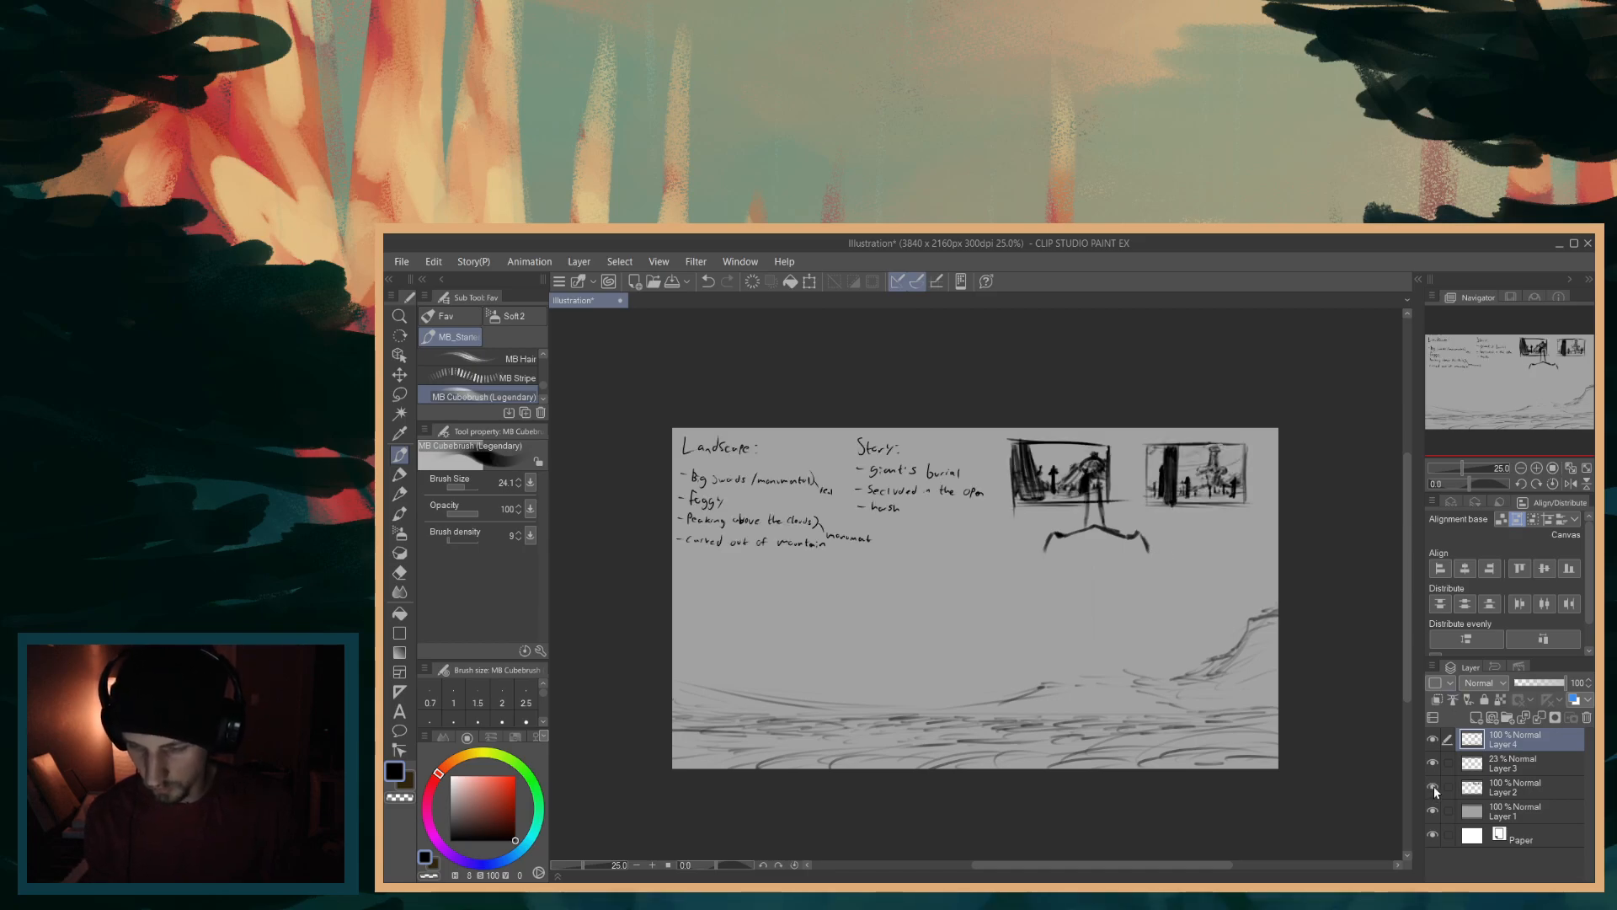
left_click(1432, 789)
left_click_drag(1045, 549, 1046, 560)
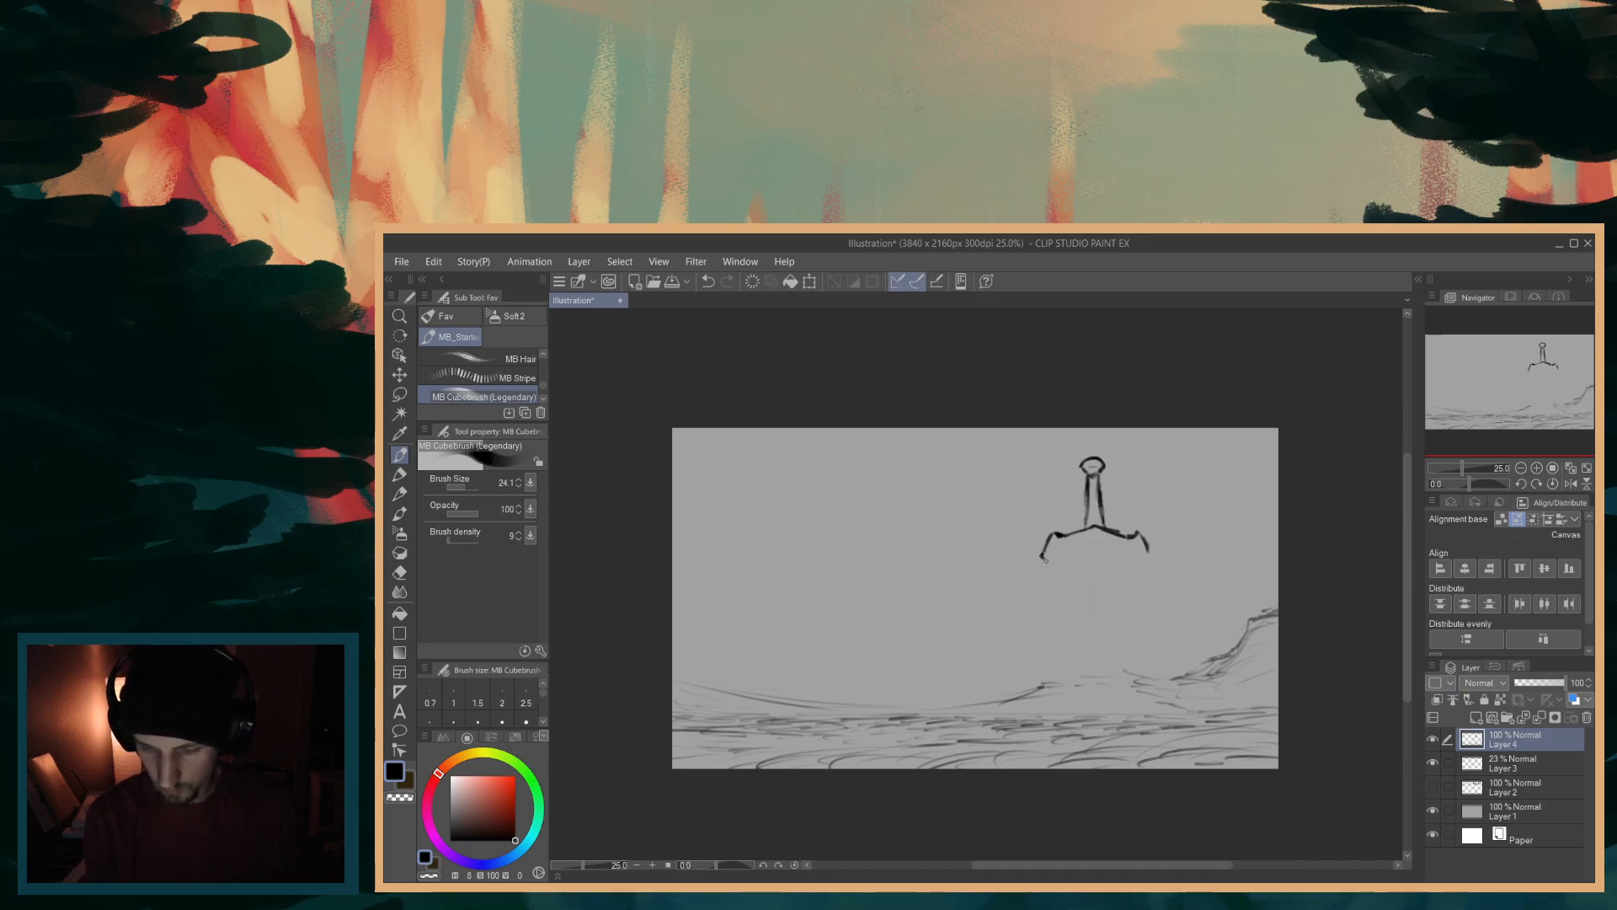
left_click_drag(1146, 550, 1152, 560)
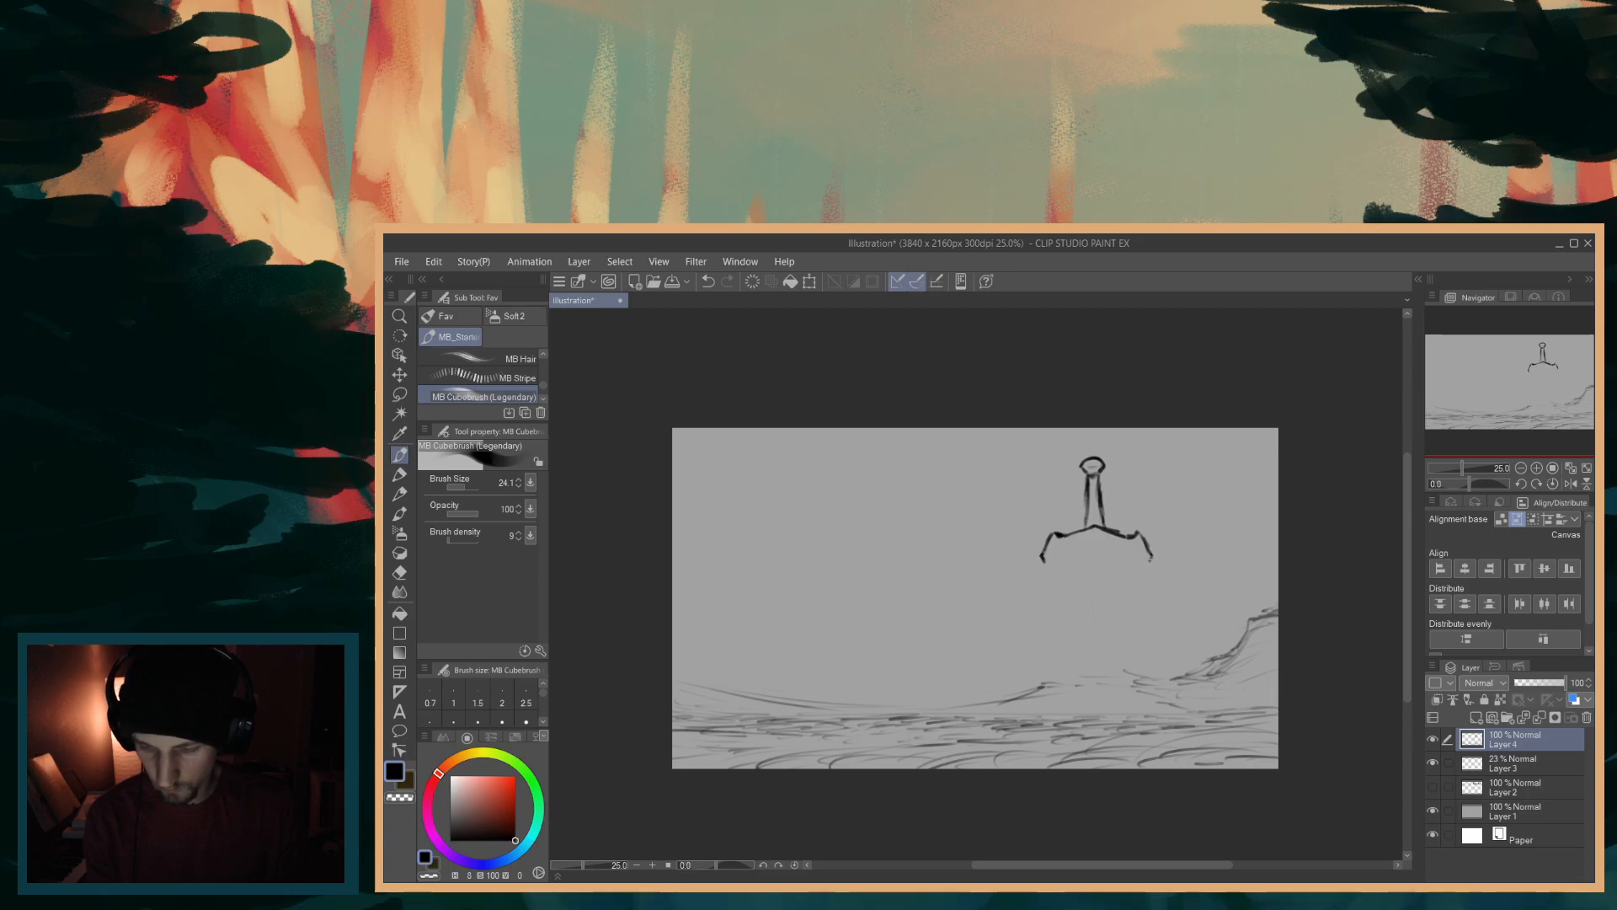
- Check Layer 2, and close the crossguard with an arched lower edge that dips to a point in the middle
left_click(1433, 789)
left_click(1432, 788)
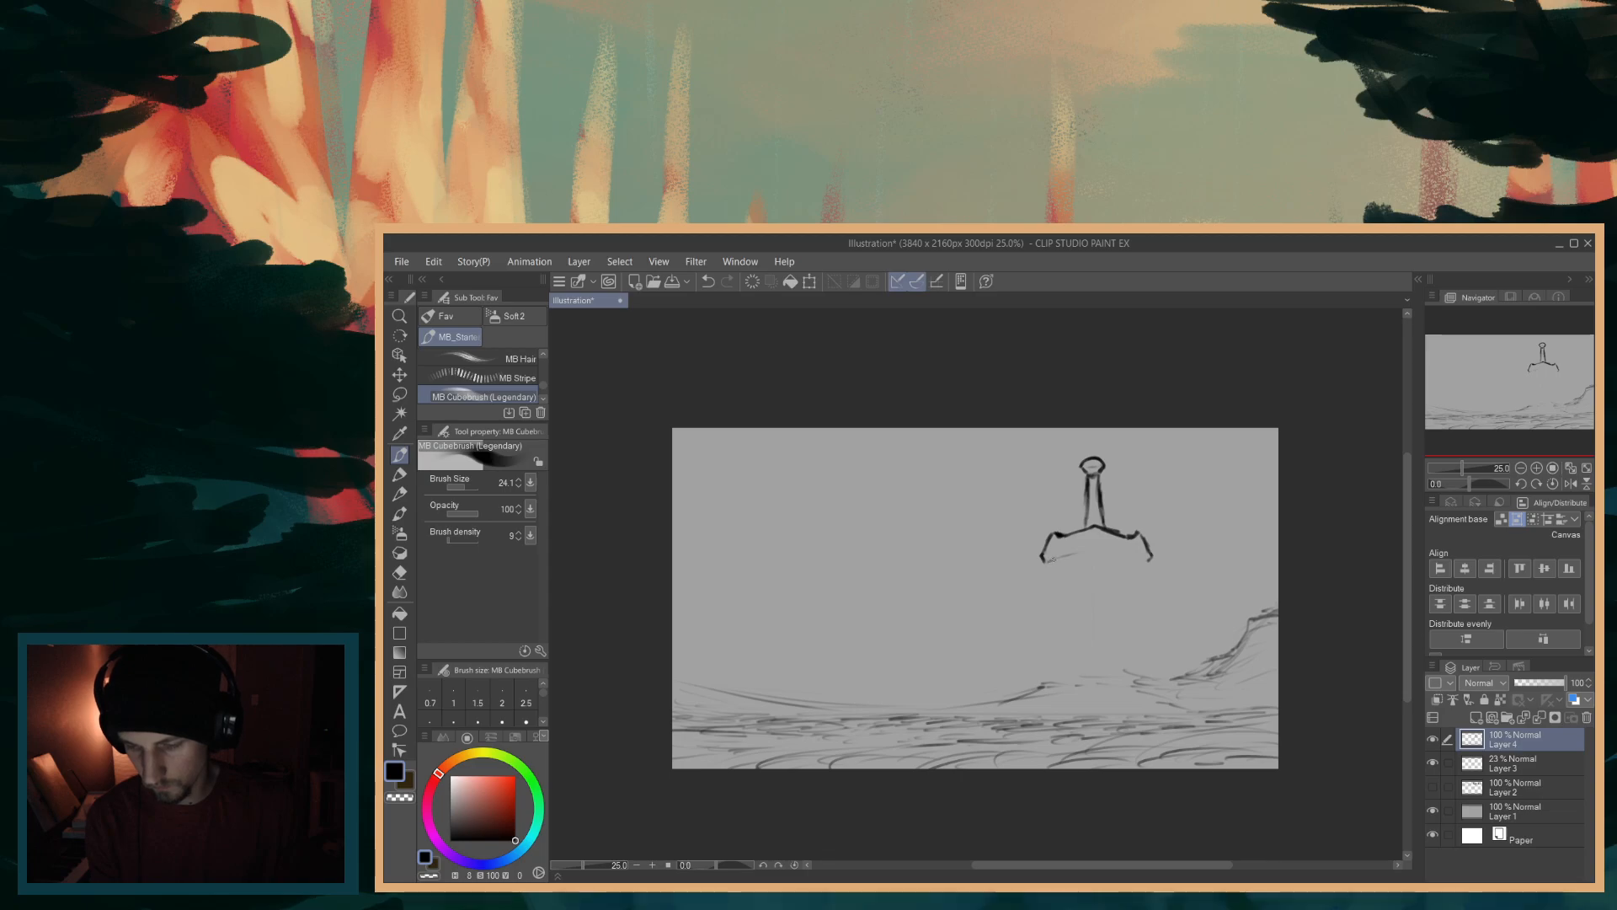
left_click(1432, 786)
left_click(1433, 787)
mouse_move(1150, 561)
left_mouse_down()
mouse_move(1092, 559)
mouse_move(1104, 556)
left_mouse_up()
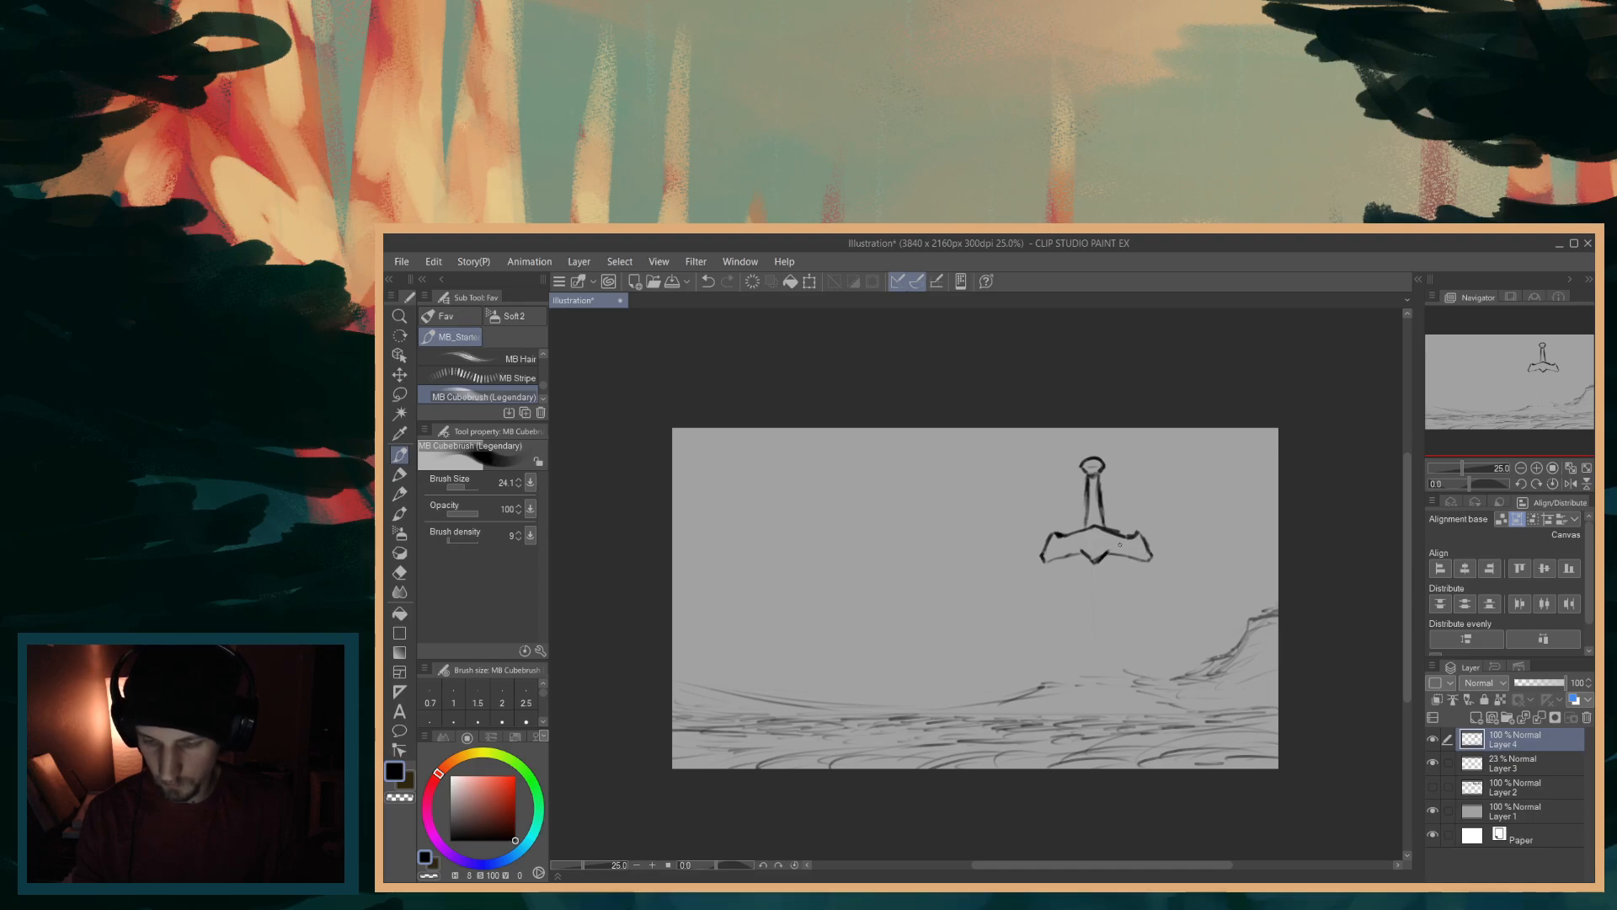
- Glance at Layer 2, and draw a diamond ornament with a smaller inner diamond at the crossguard's centre
left_click(1432, 786)
left_click(1433, 786)
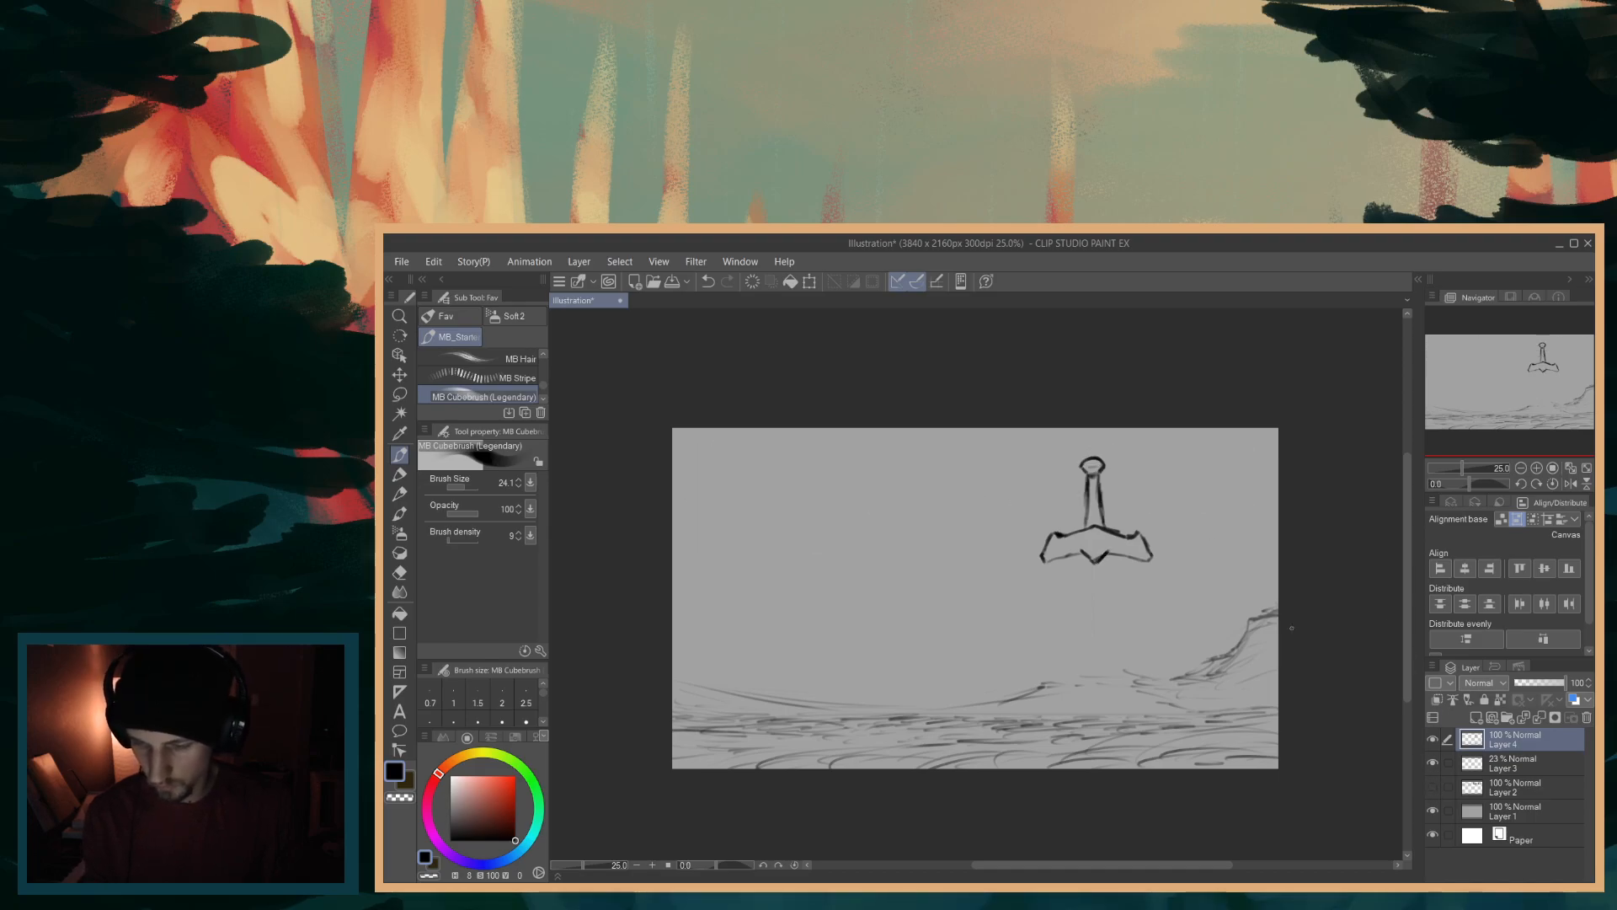
mouse_move(1094, 532)
left_mouse_down()
mouse_move(1080, 552)
mouse_move(1109, 551)
mouse_move(1089, 550)
left_mouse_up()
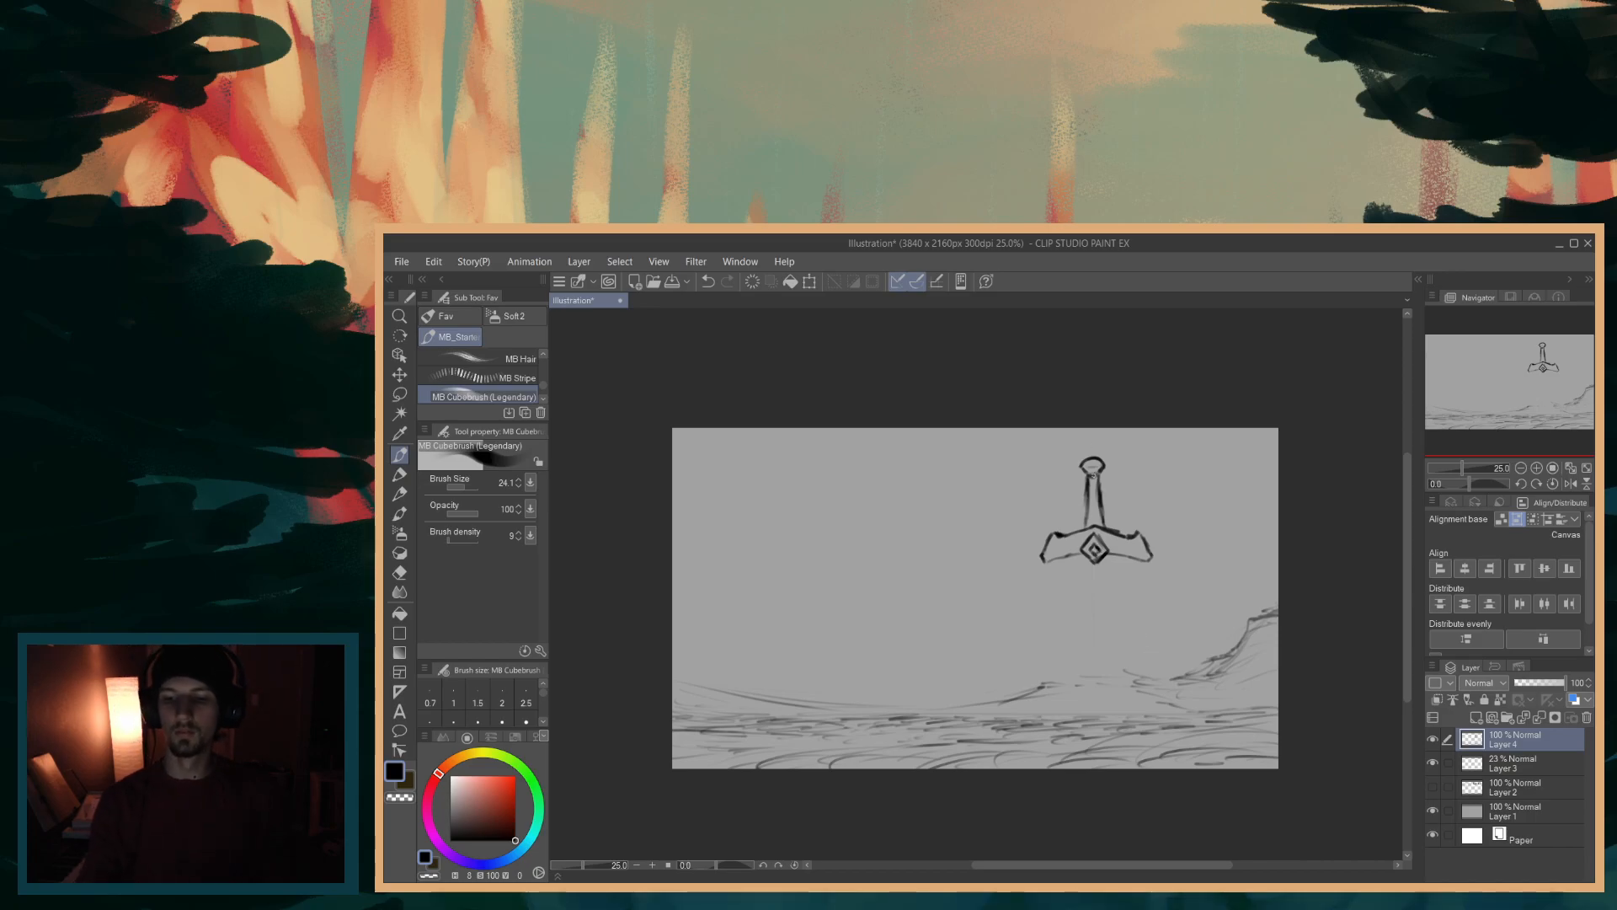
- Glance at Layer 2's thumbnails, and undo the diamond ornament at the crossguard's centre
left_click(1432, 787)
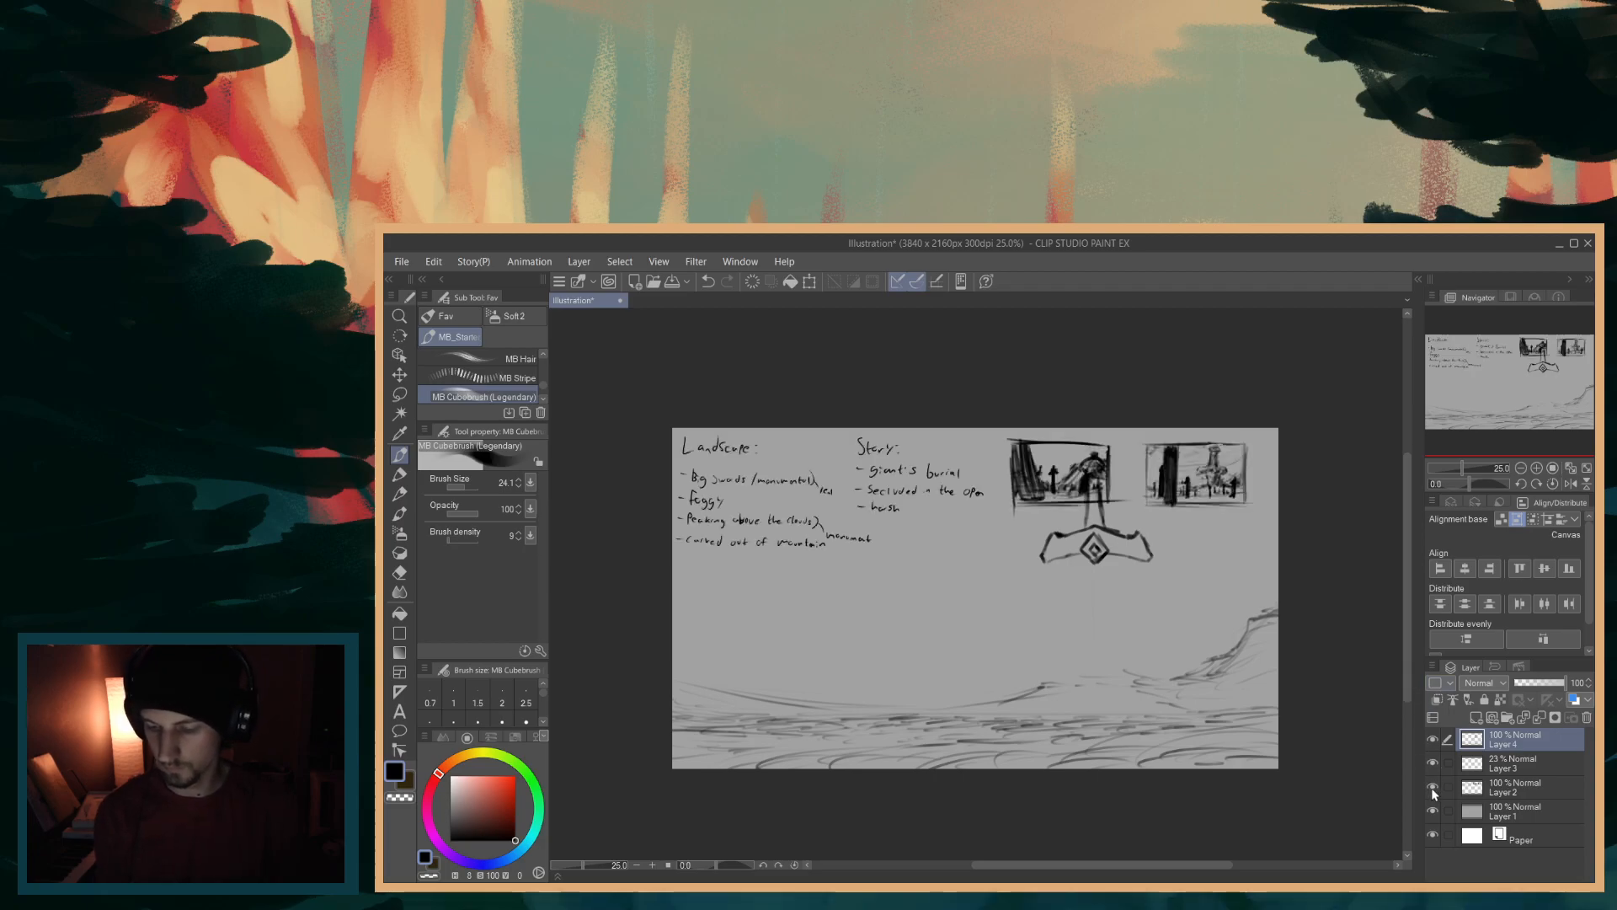
left_click(1432, 787)
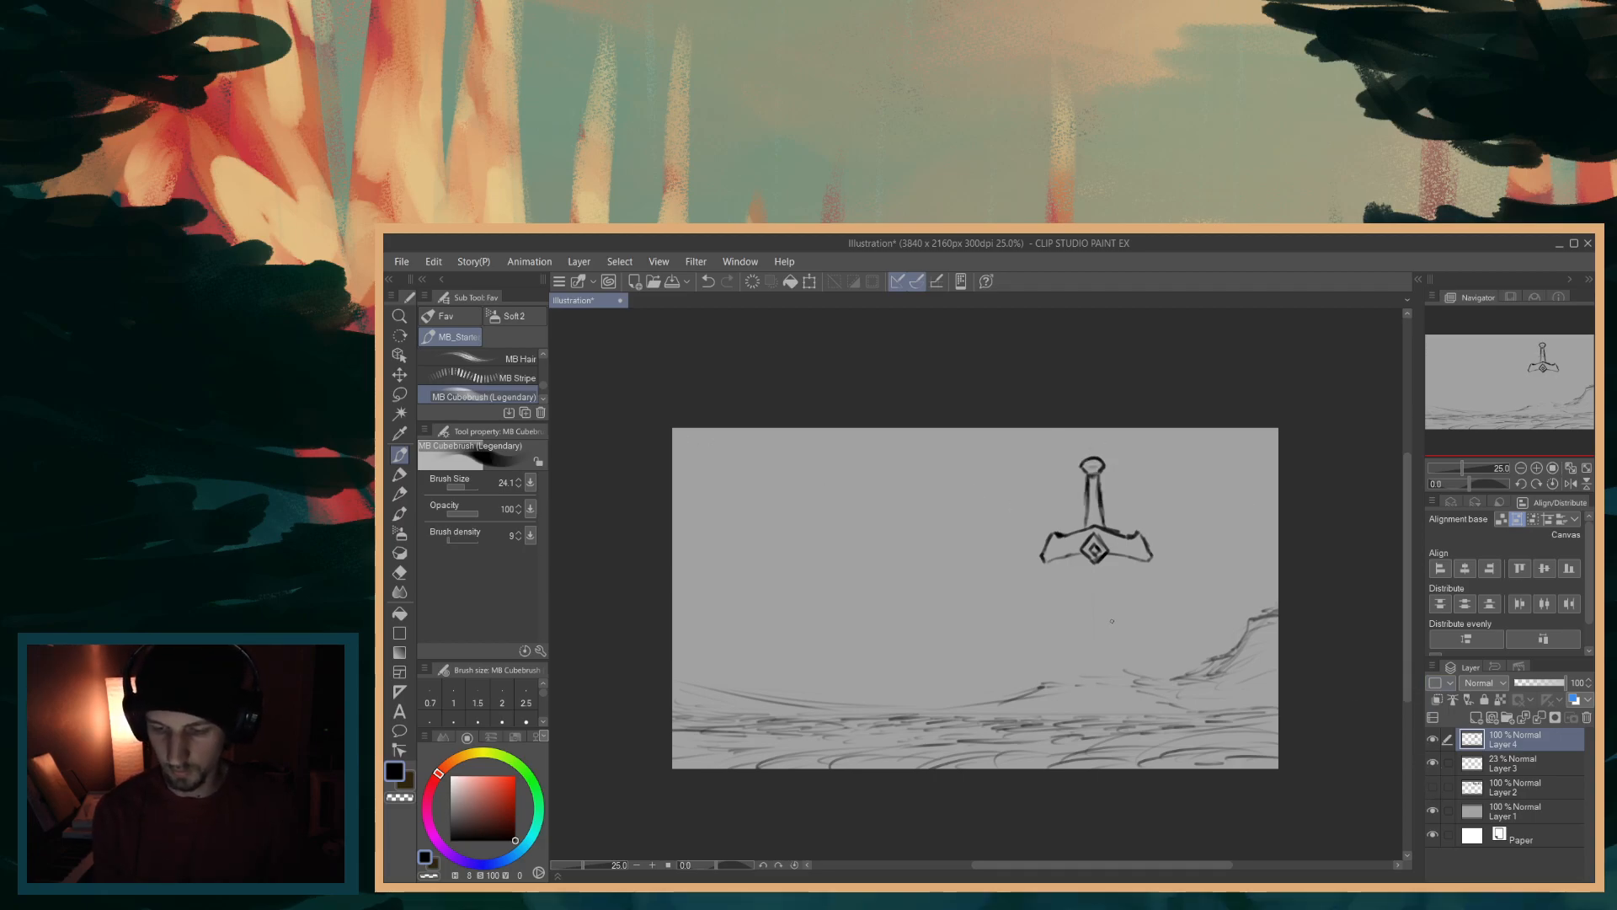
key("ctrl+z")
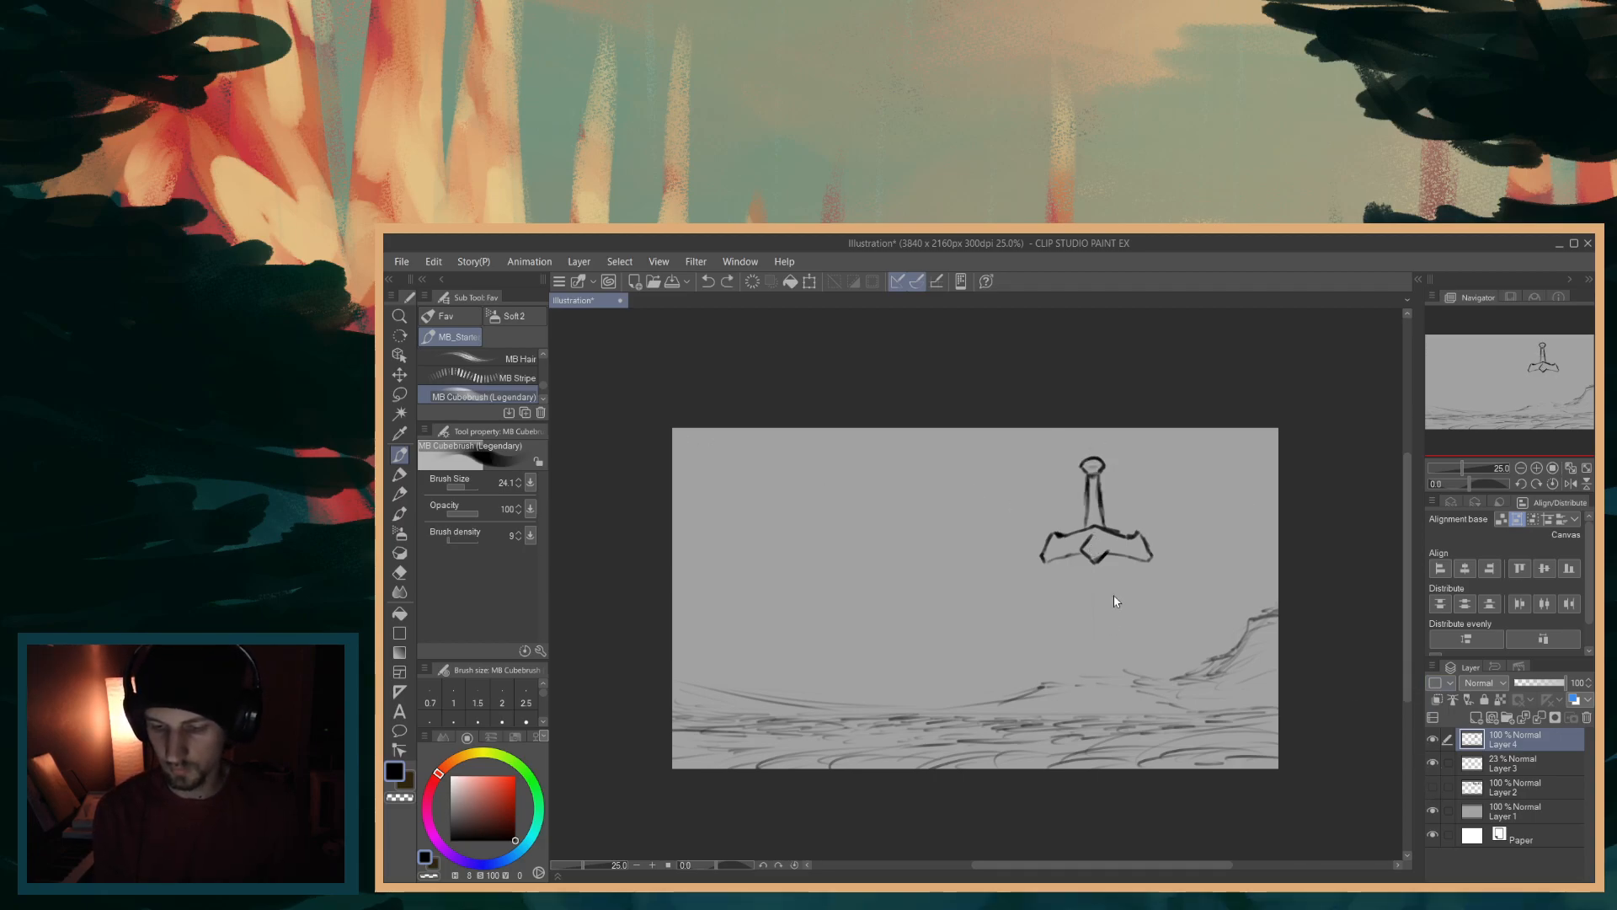
key("ctrl+z")
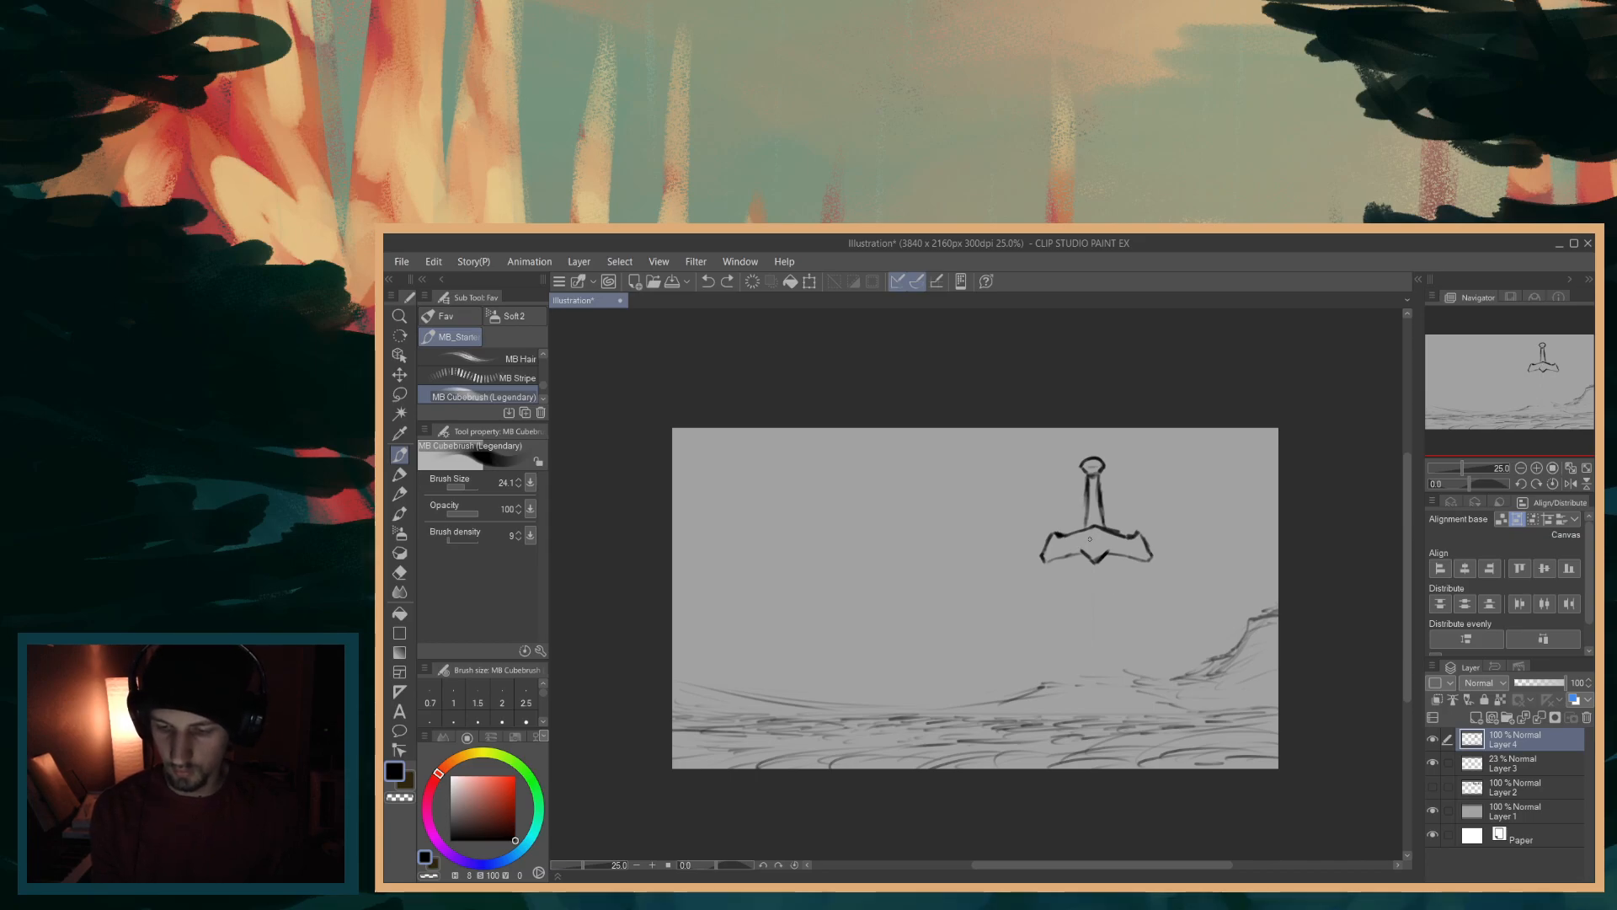
- Redraw a smaller, cleaner diamond at the crossguard's centre, and add inner contour lines along both arms
left_click_drag(1092, 538, 1105, 544)
key("ctrl+z")
key("ctrl+z")
key("ctrl+z")
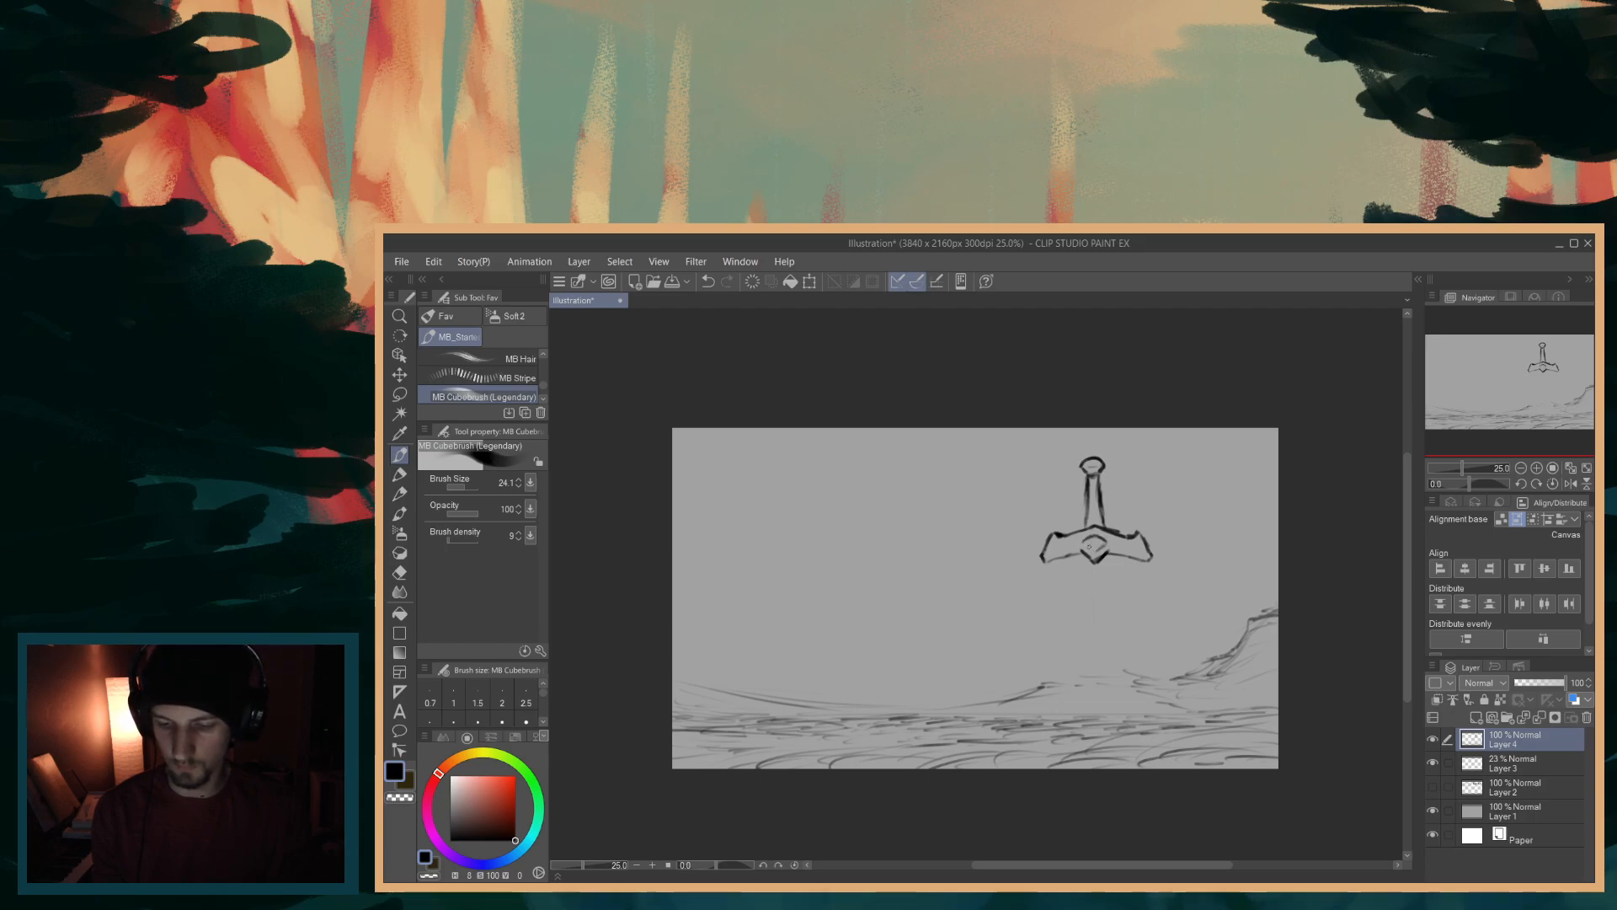
left_click_drag(1083, 551, 1105, 548)
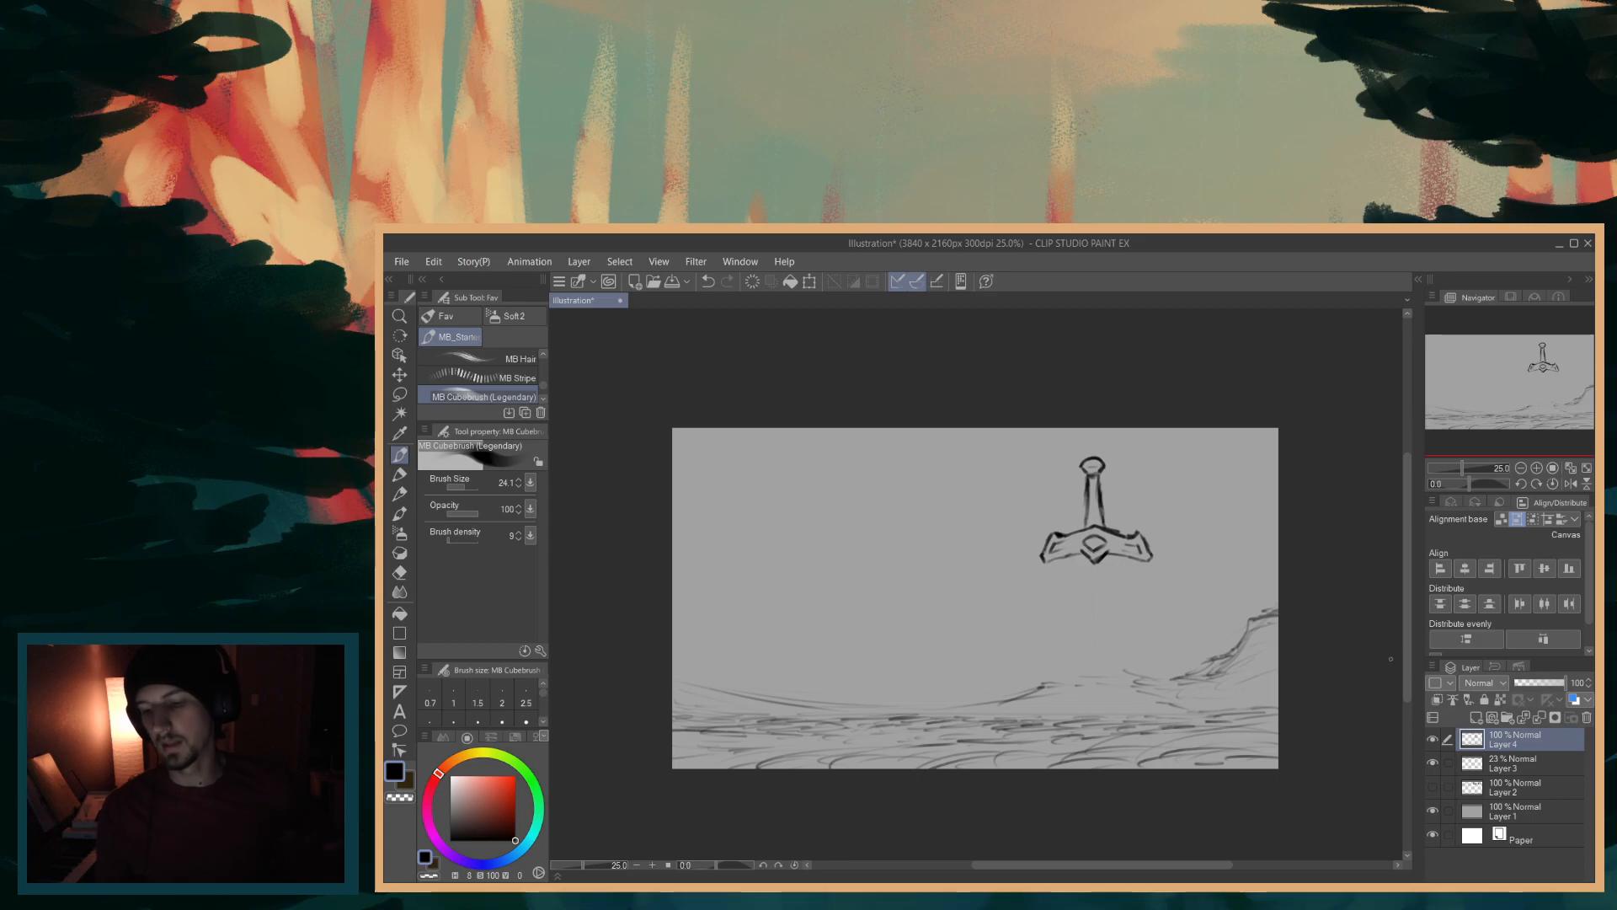
- Compare with Layer 2, and draw a narrow V-shaped spike pointing down from the middle of the crossguard
left_click(1431, 787)
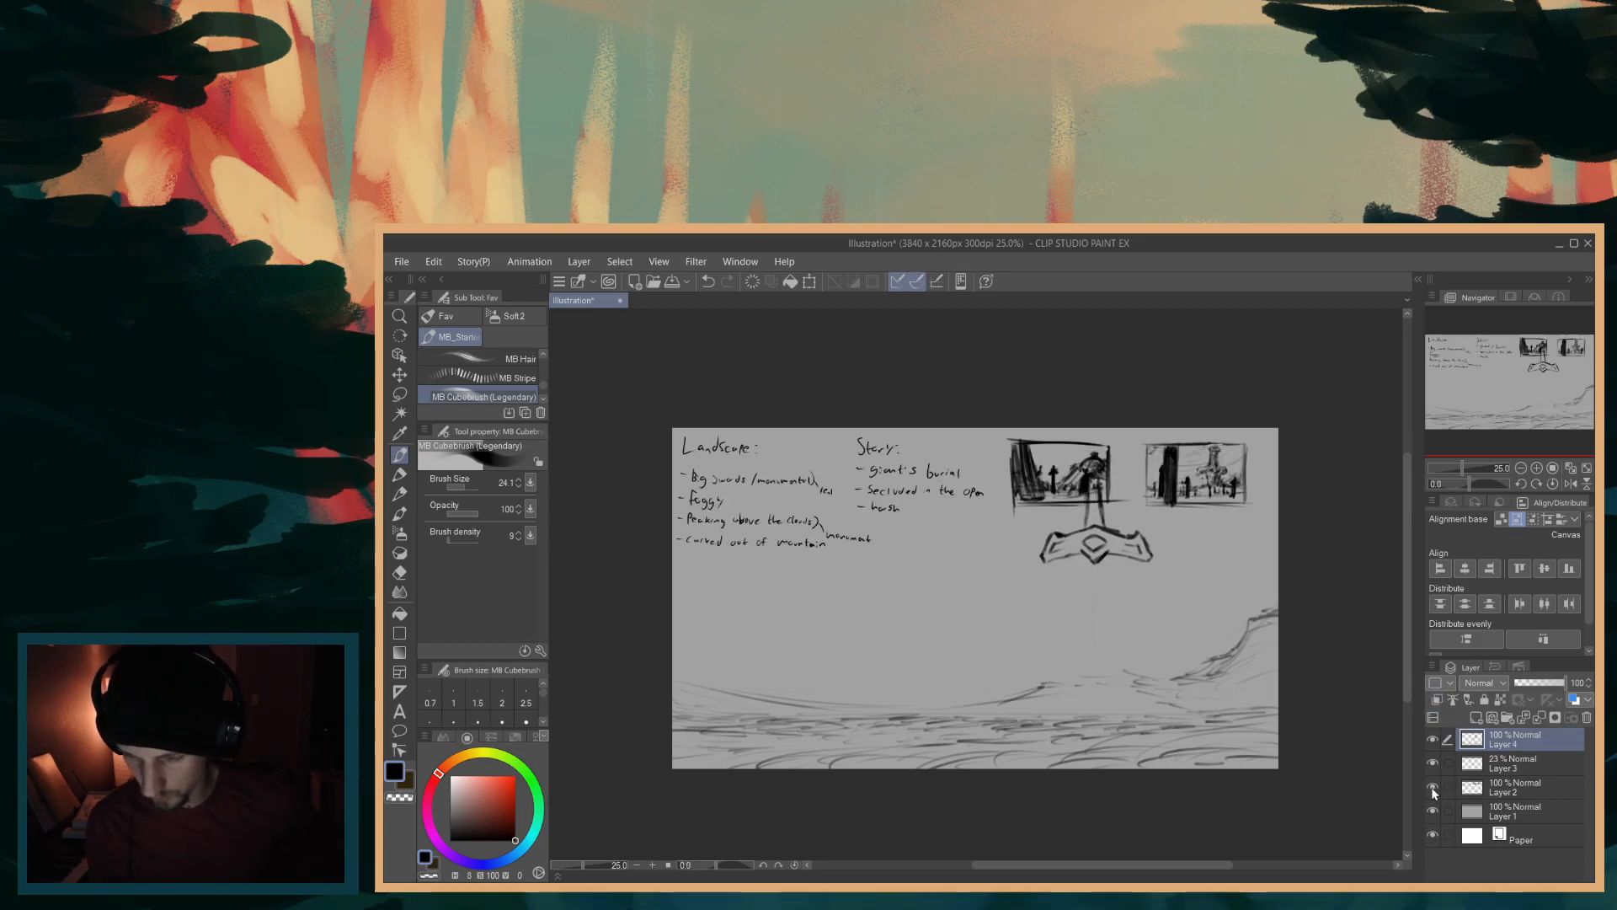
left_click(1431, 787)
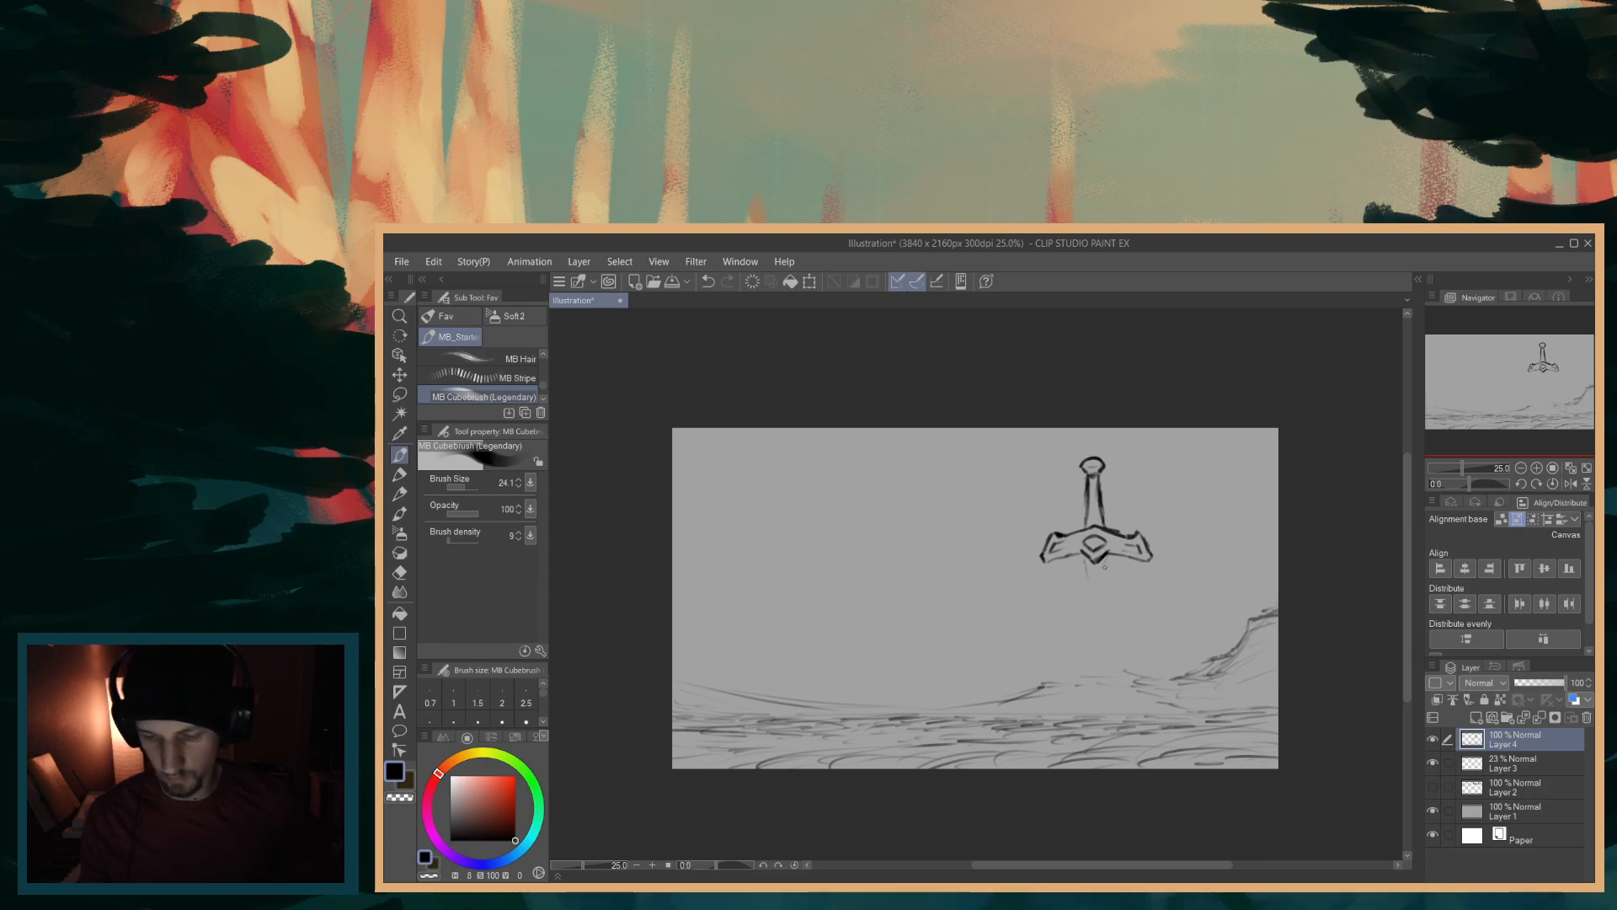
left_click_drag(1103, 559, 1093, 604)
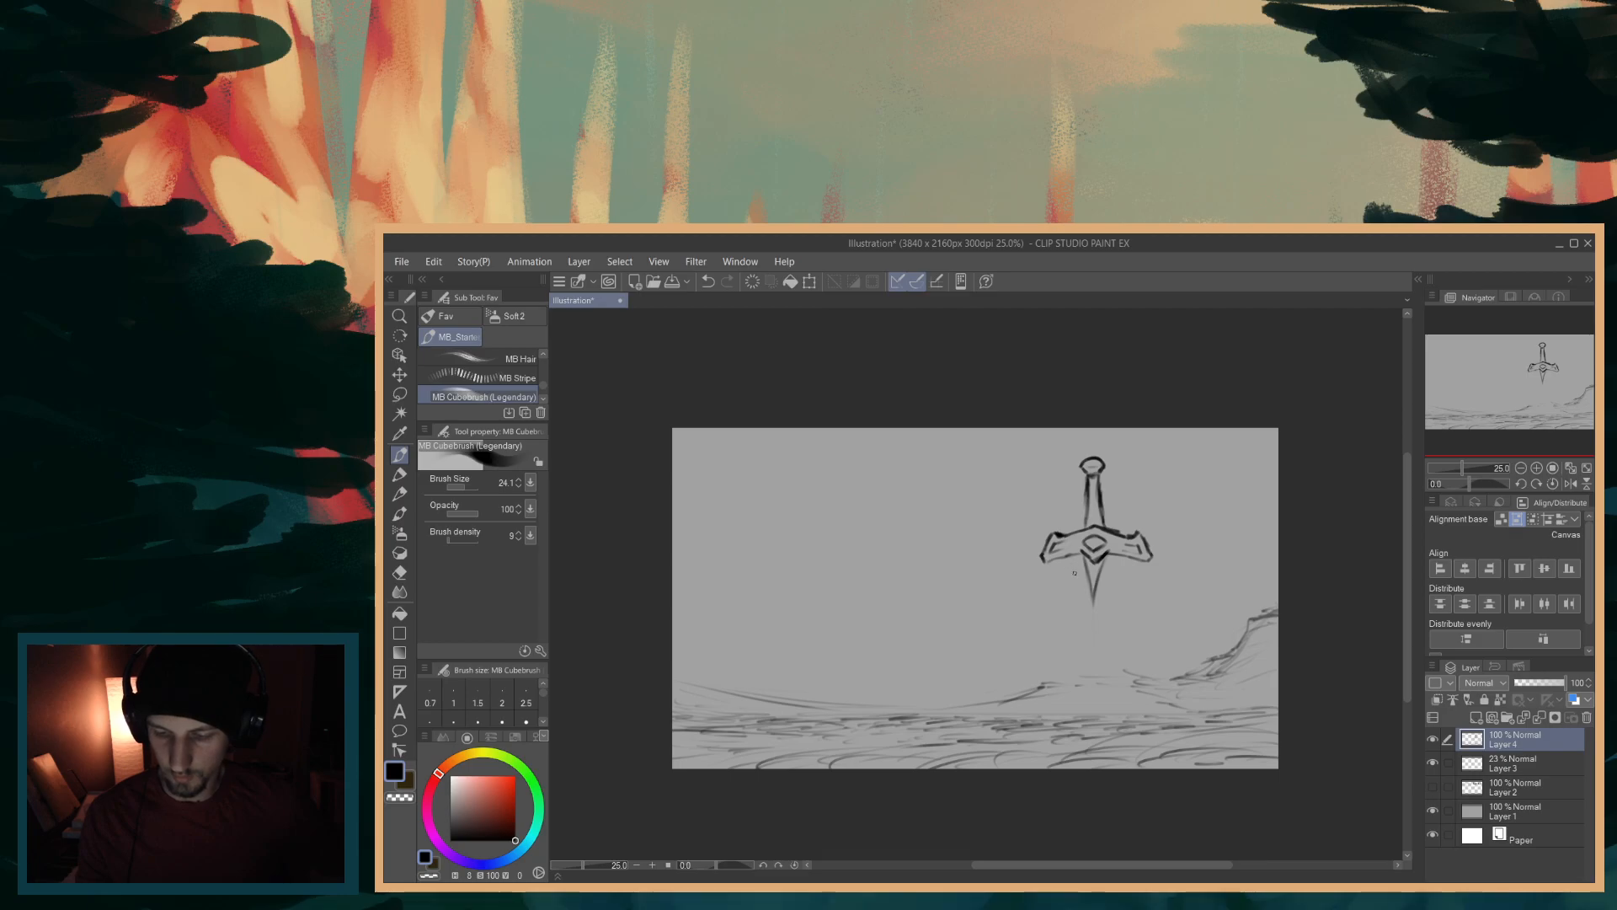
- Check Layer 2, and try a narrow blade with two edges tapering inward from the crossguard to the ground
left_click(1431, 788)
left_click(1432, 787)
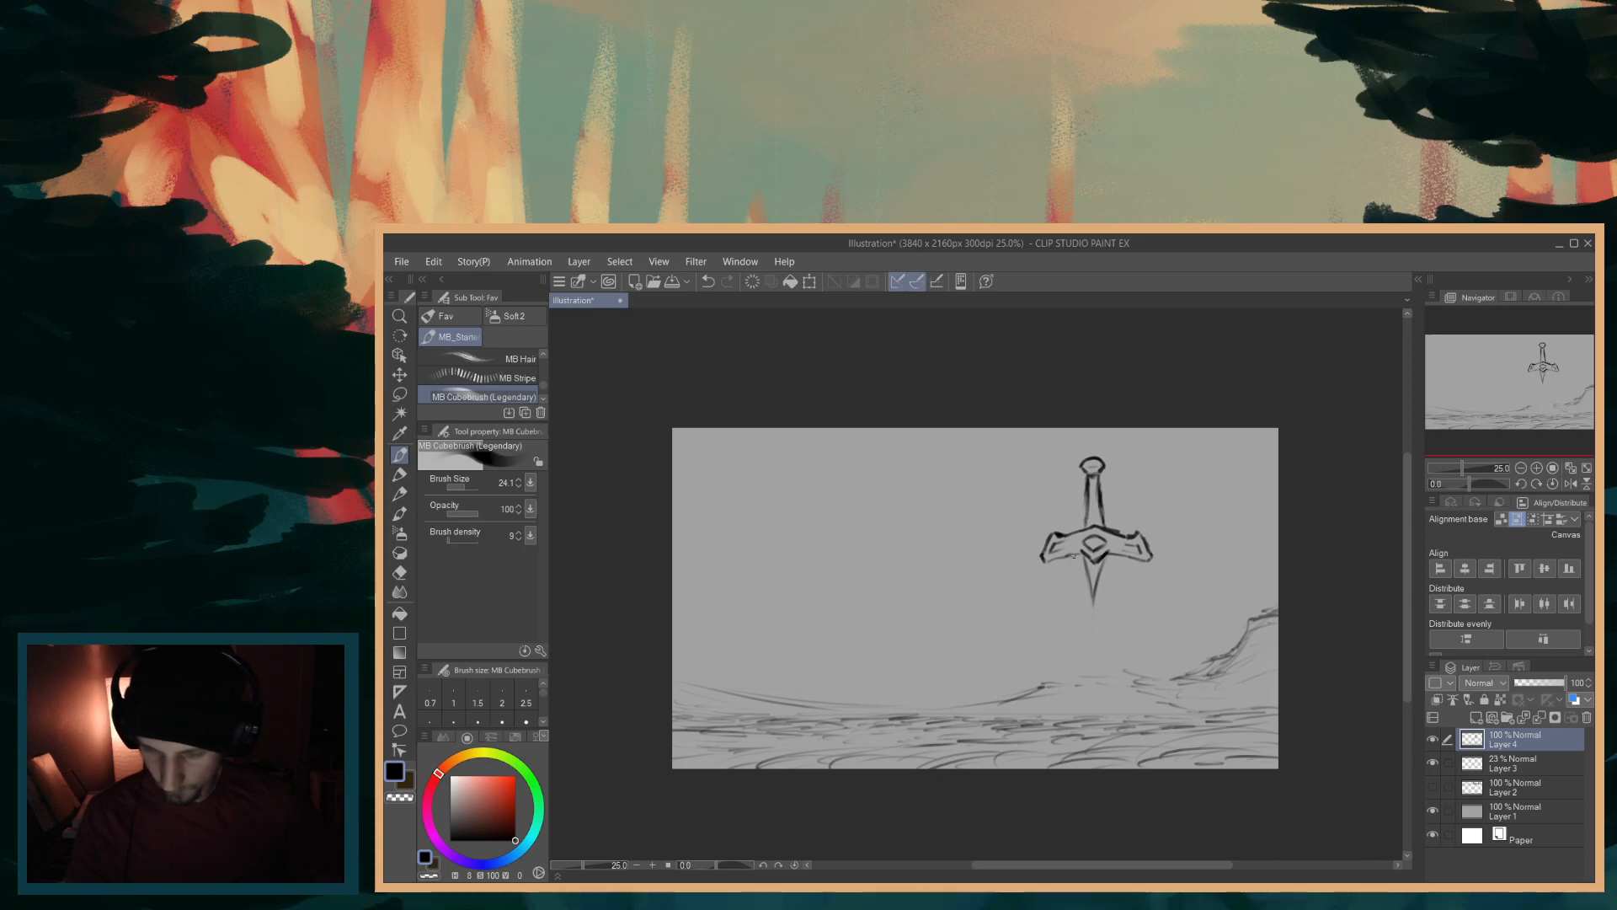
left_click_drag(1068, 558, 1081, 671)
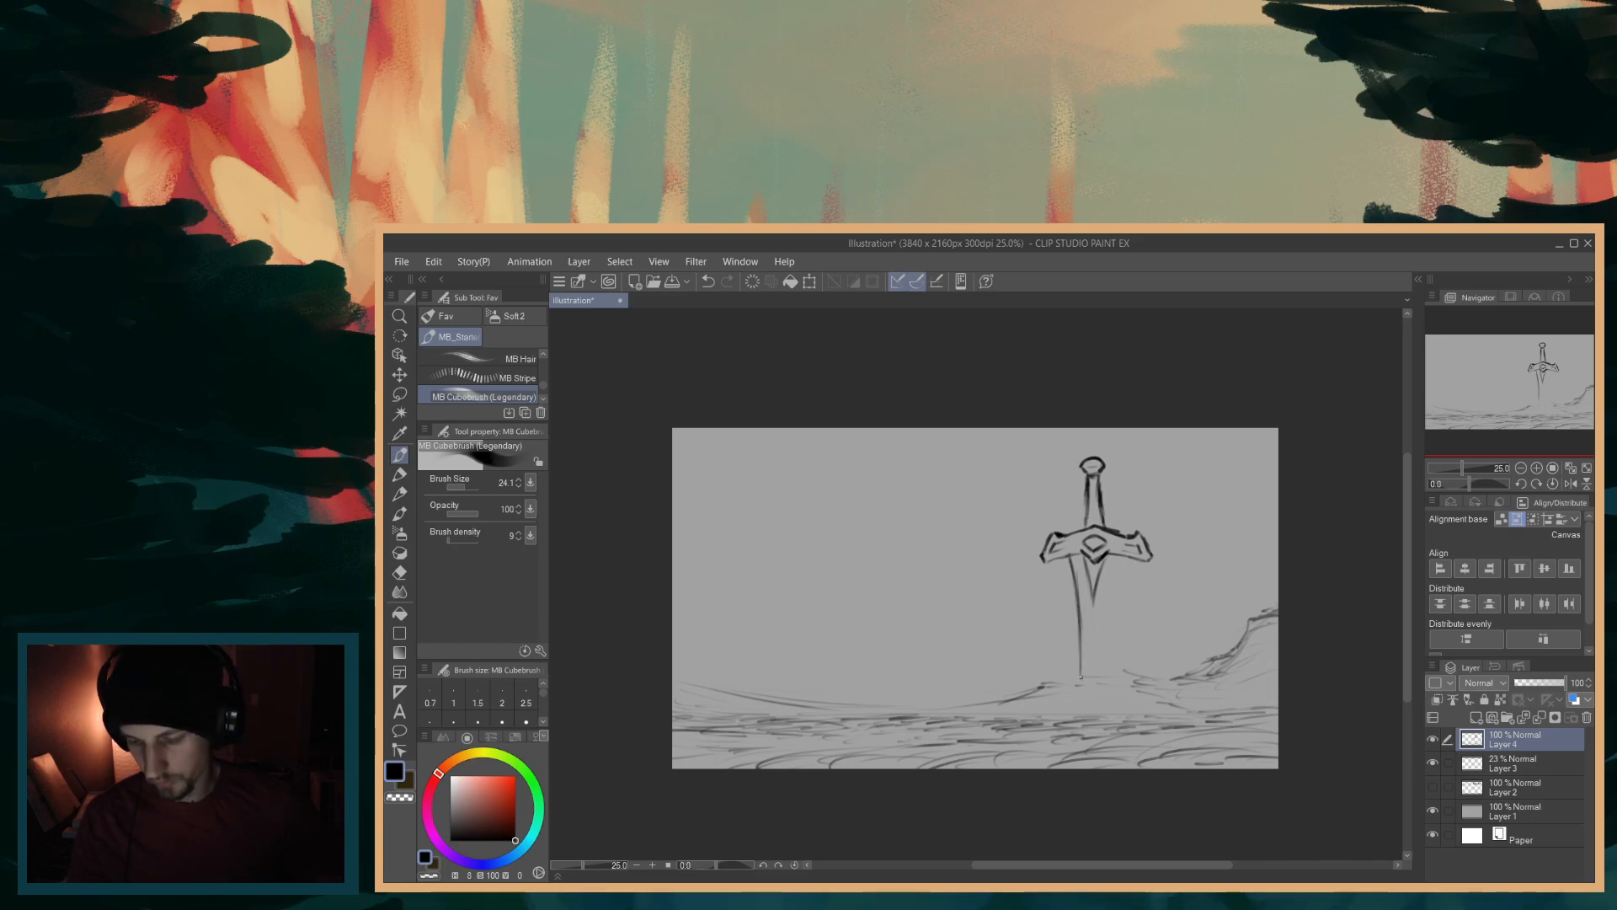
left_click_drag(1119, 552, 1103, 657)
left_click_drag(1110, 595, 1106, 679)
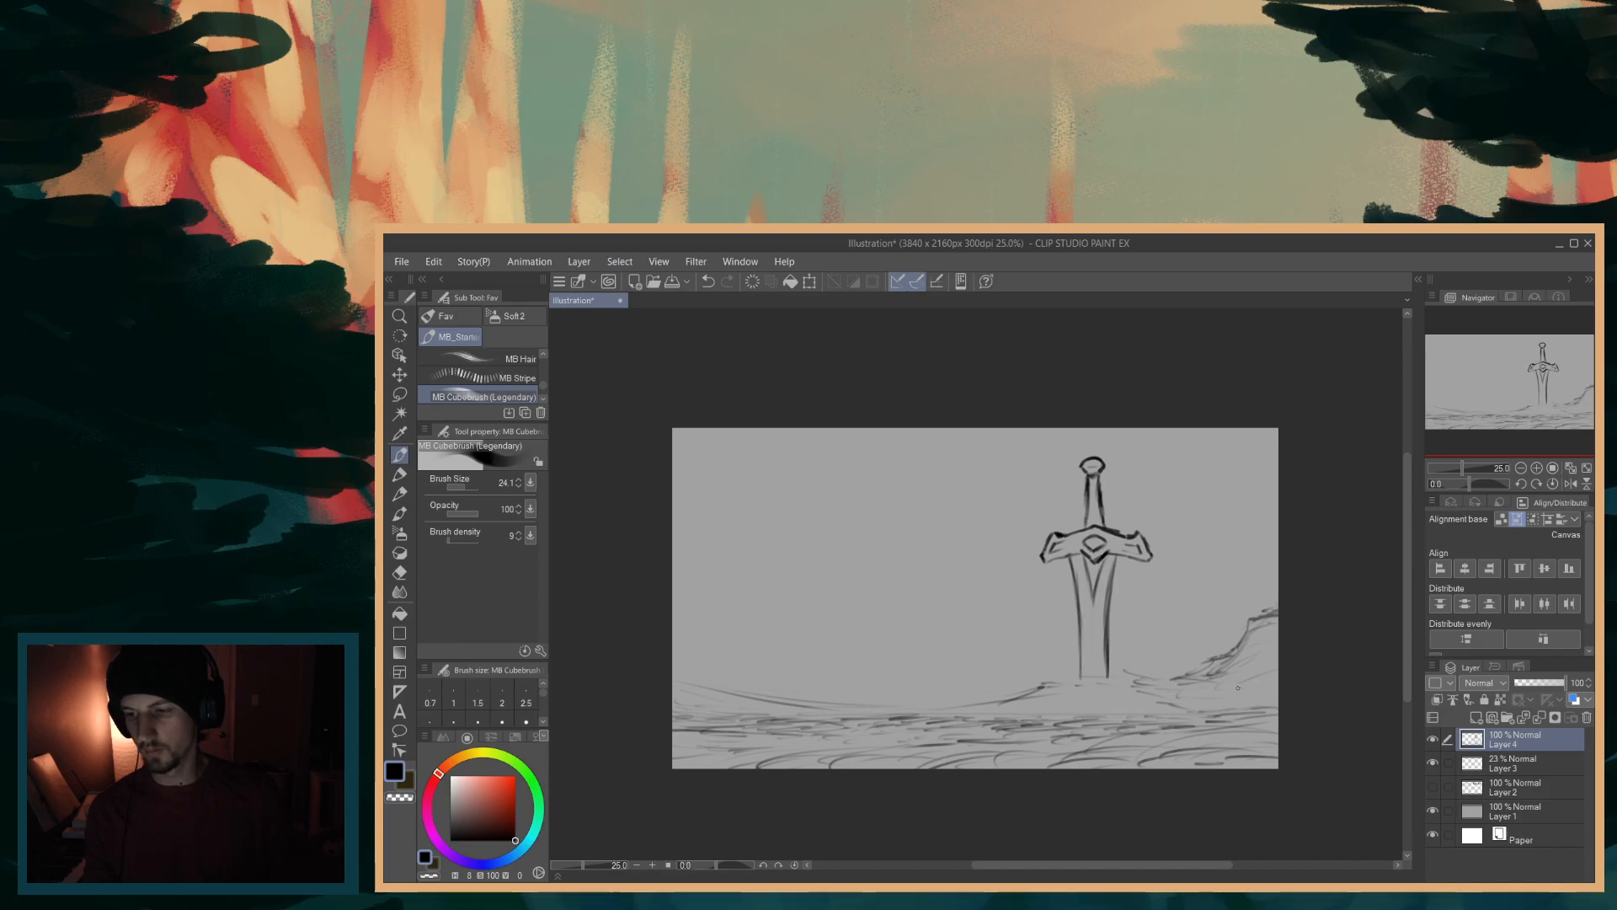
- Undo both tapering blade edges, keeping the V-shaped spike under the crossguard
key("ctrl+z")
key("ctrl+z")
key("ctrl+z")
key("ctrl+z")
key("ctrl+z")
key("ctrl+z")
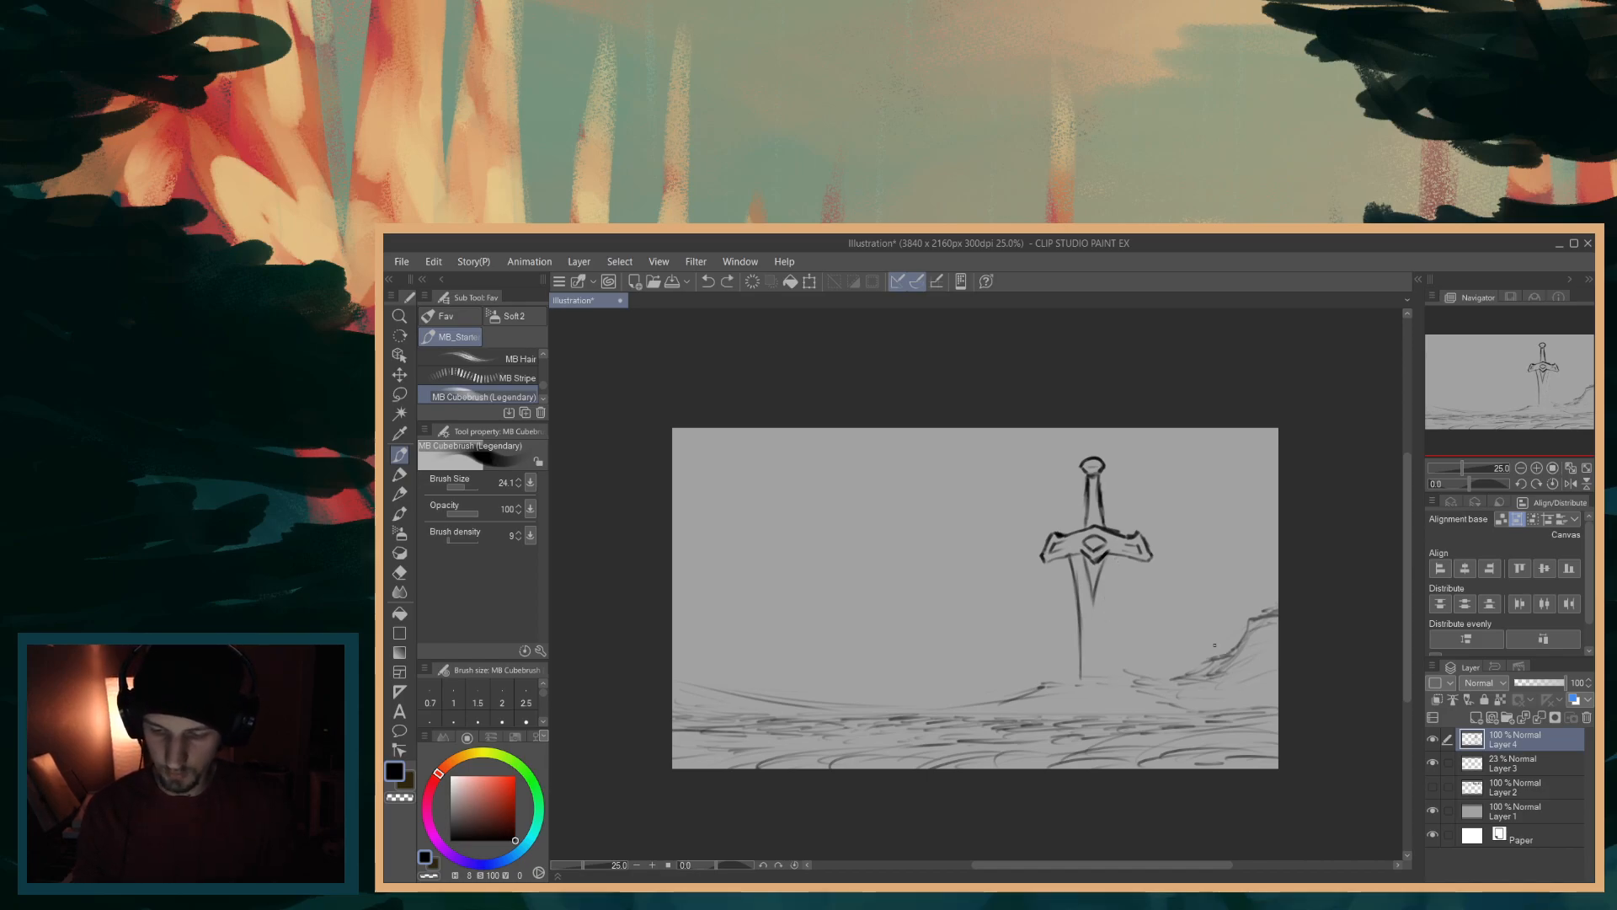
key("ctrl+z")
key("ctrl+z")
key("ctrl+z")
key("ctrl+z")
key("ctrl+z")
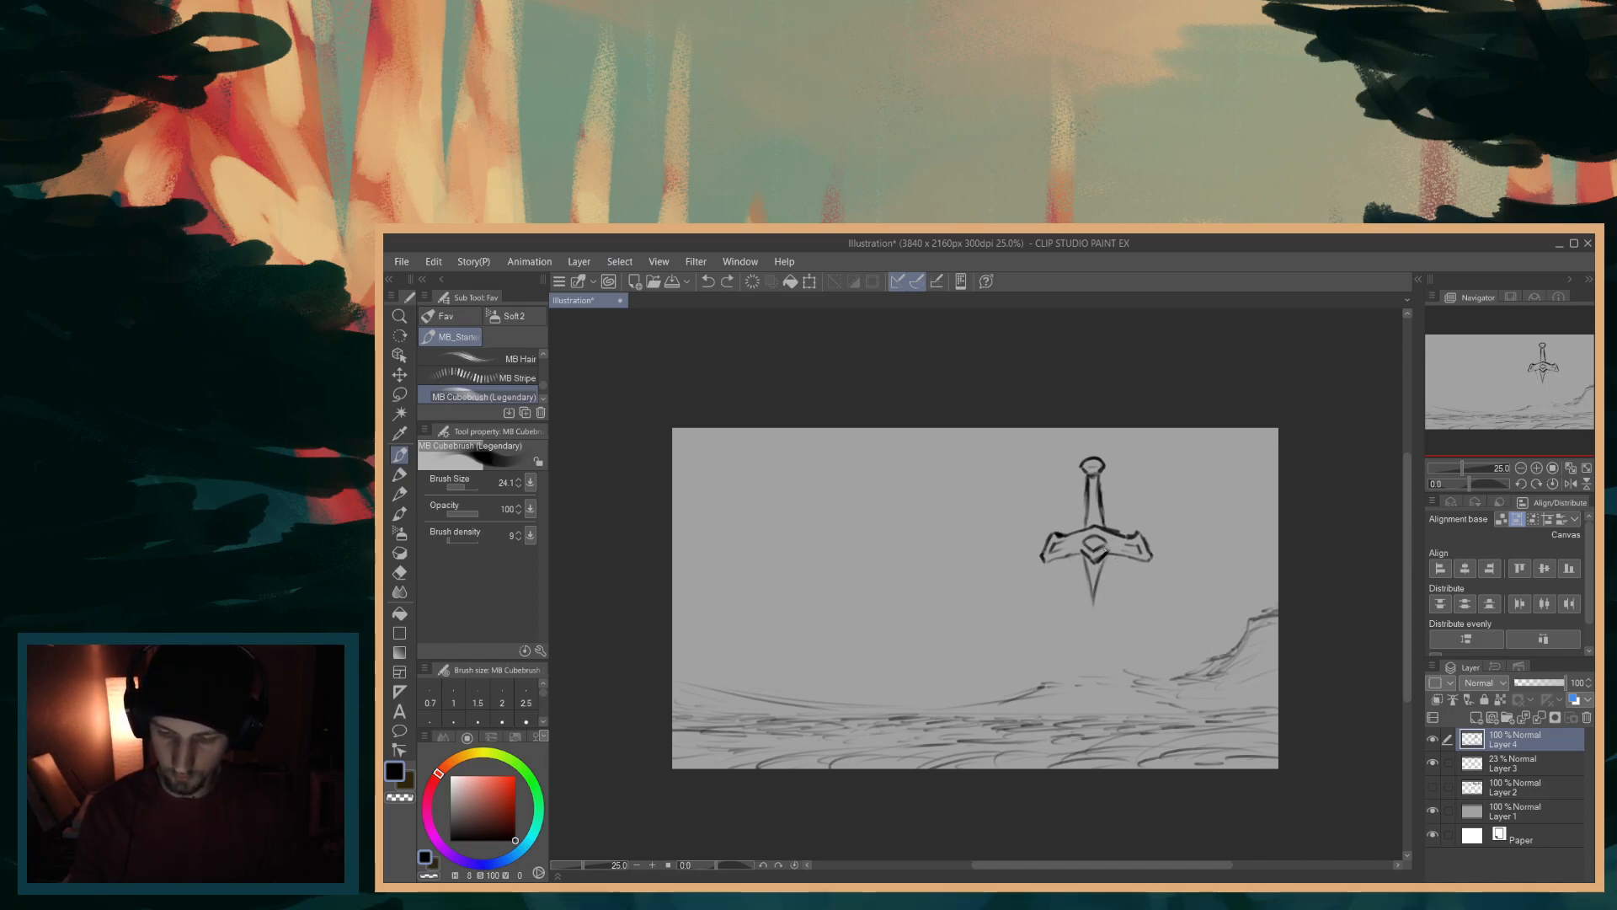
- Draw a wider blade with nearly parallel edges running from the crossguard down to the ground, darkening the right edge
left_click_drag(1064, 556, 1072, 687)
left_click_drag(1124, 556, 1121, 609)
left_click_drag(1123, 555, 1117, 667)
mouse_move(1119, 606)
left_mouse_down()
mouse_move(1117, 678)
mouse_move(1119, 561)
mouse_move(1118, 665)
left_mouse_up()
left_click_drag(1124, 550, 1117, 624)
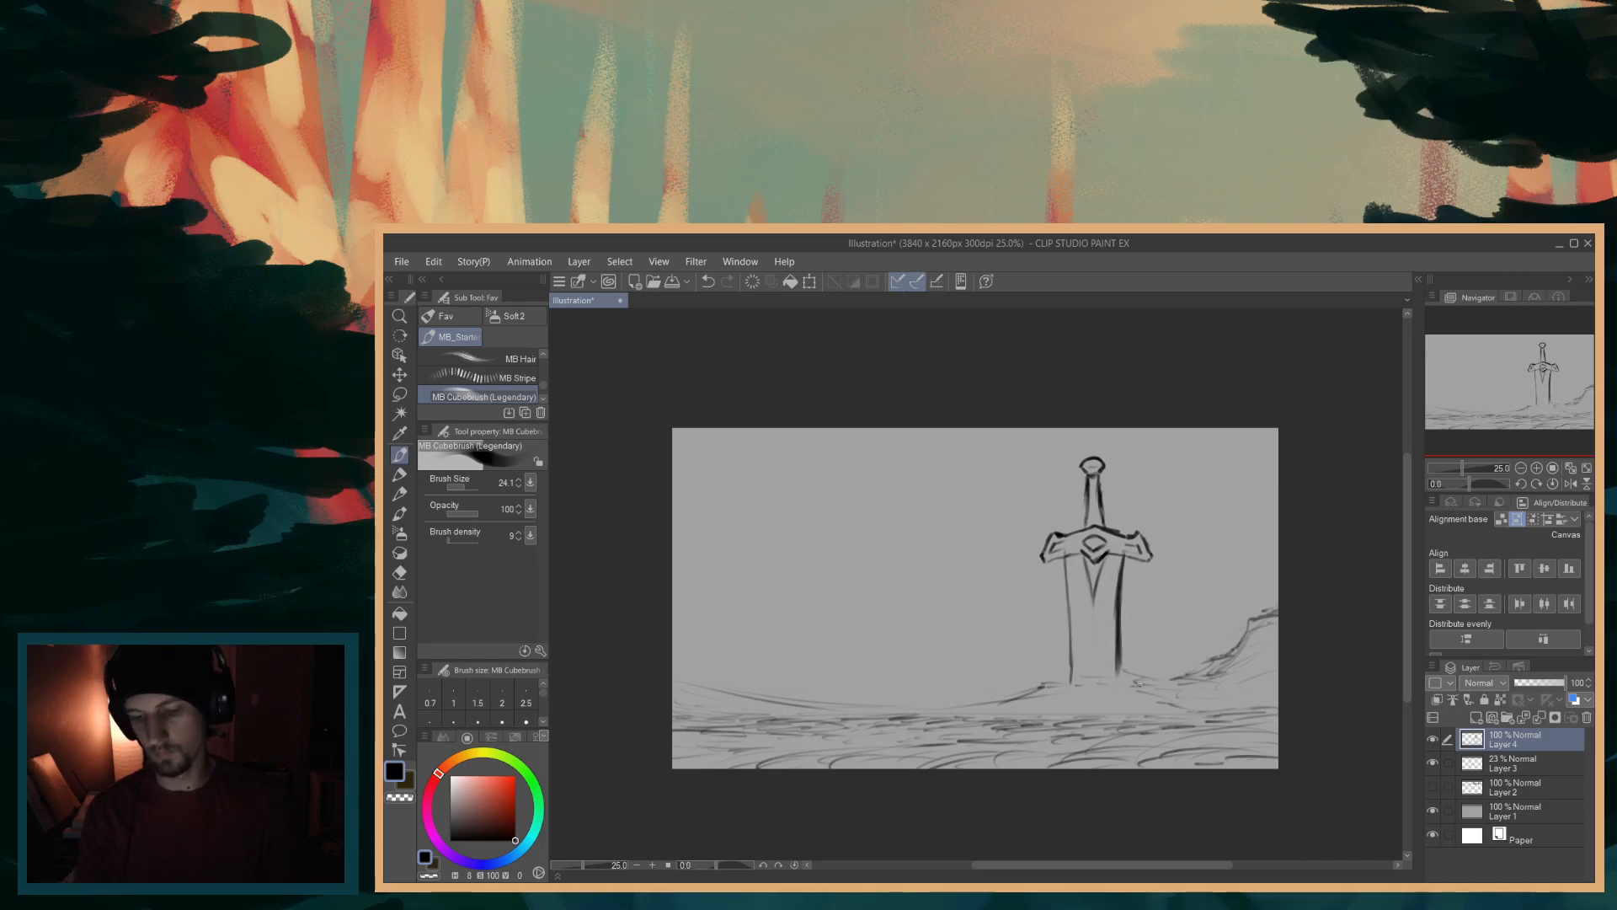
- Undo the blade's right edge, and redraw it slightly farther out as a thinner, nearly vertical line
key("ctrl+z")
key("ctrl+z")
key("ctrl+z")
key("ctrl+z")
key("ctrl+z")
key("ctrl+z")
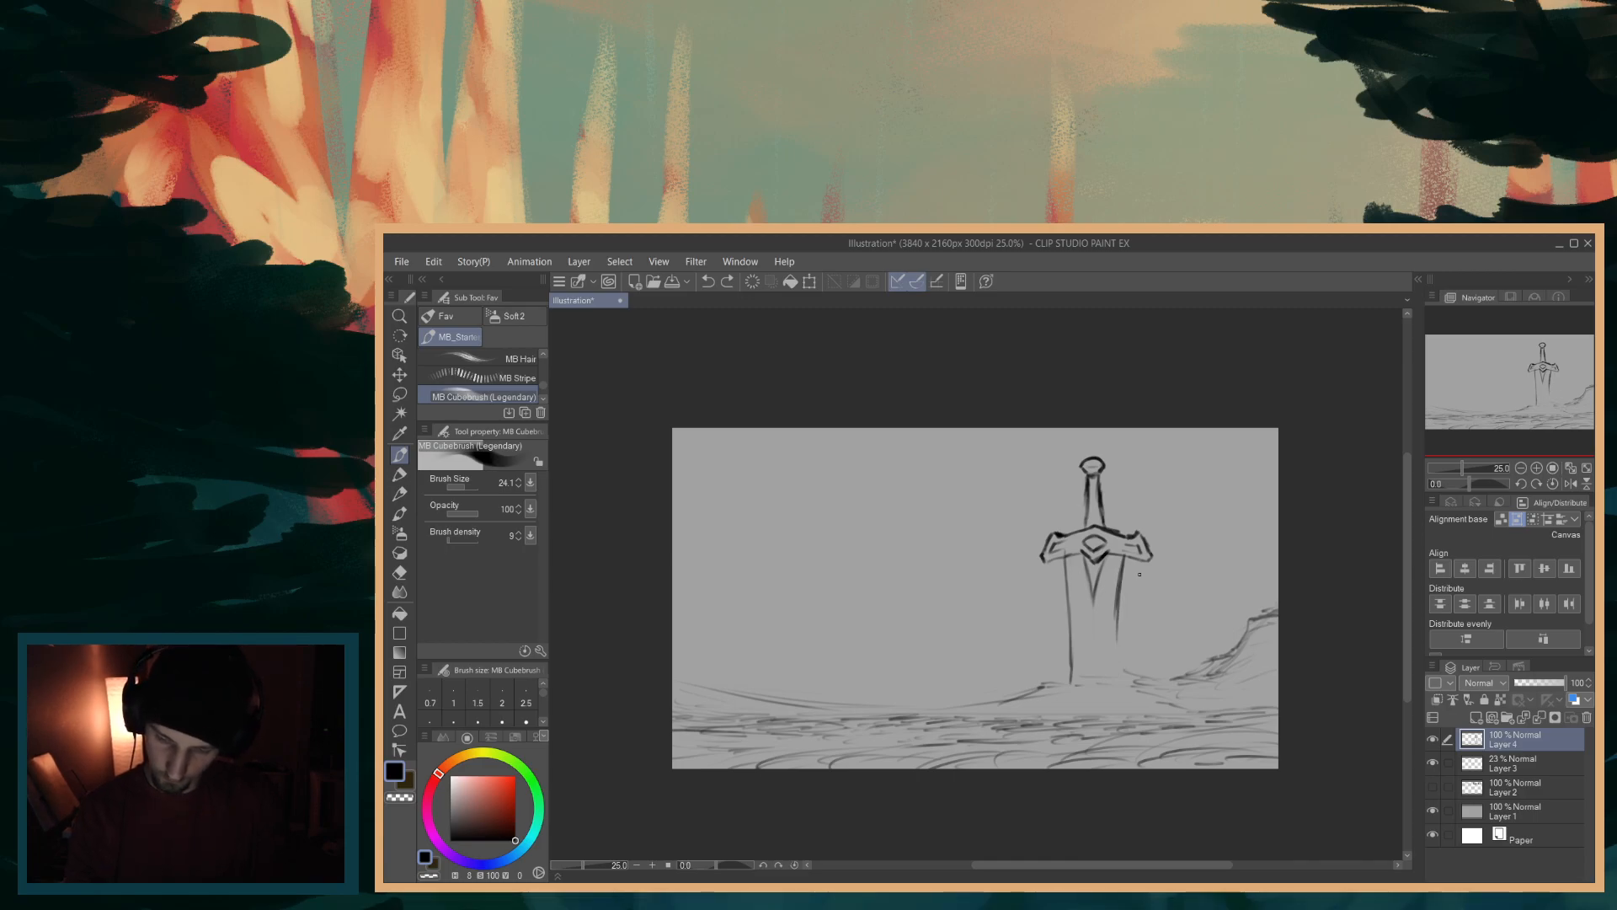
key("ctrl+z")
left_click_drag(1127, 555, 1124, 669)
left_click_drag(1126, 554, 1123, 607)
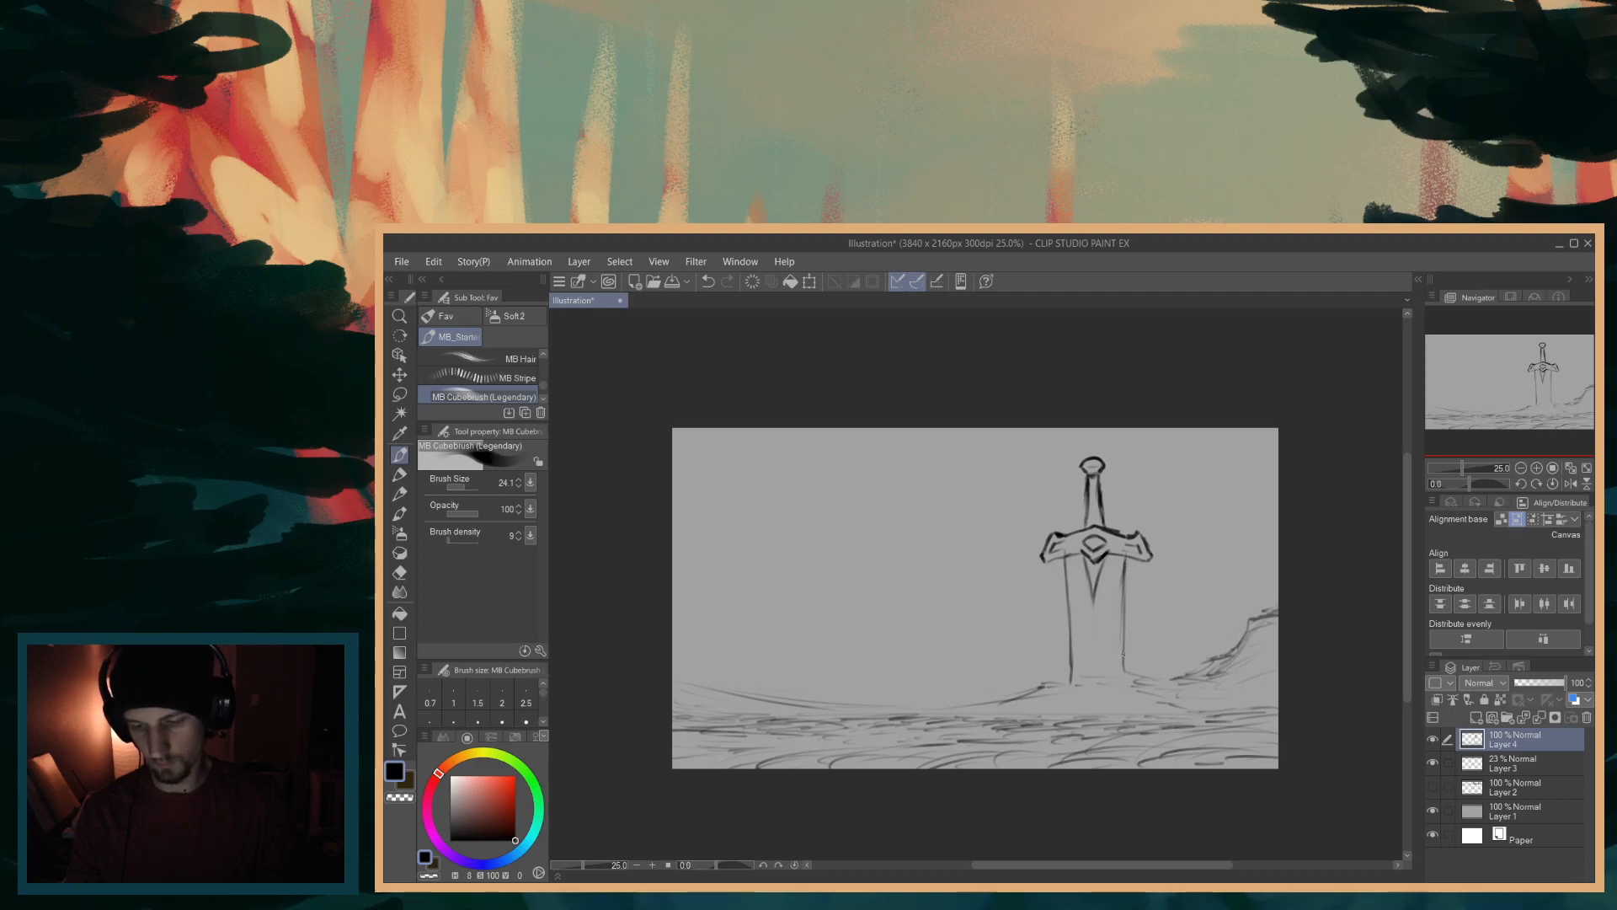
- Try widening the sword's grip with heavier strokes on both sides between the crossguard and the pommel
mouse_move(1084, 536)
left_mouse_down()
mouse_move(1078, 530)
mouse_move(1091, 483)
mouse_move(1107, 525)
mouse_move(1102, 468)
left_mouse_up()
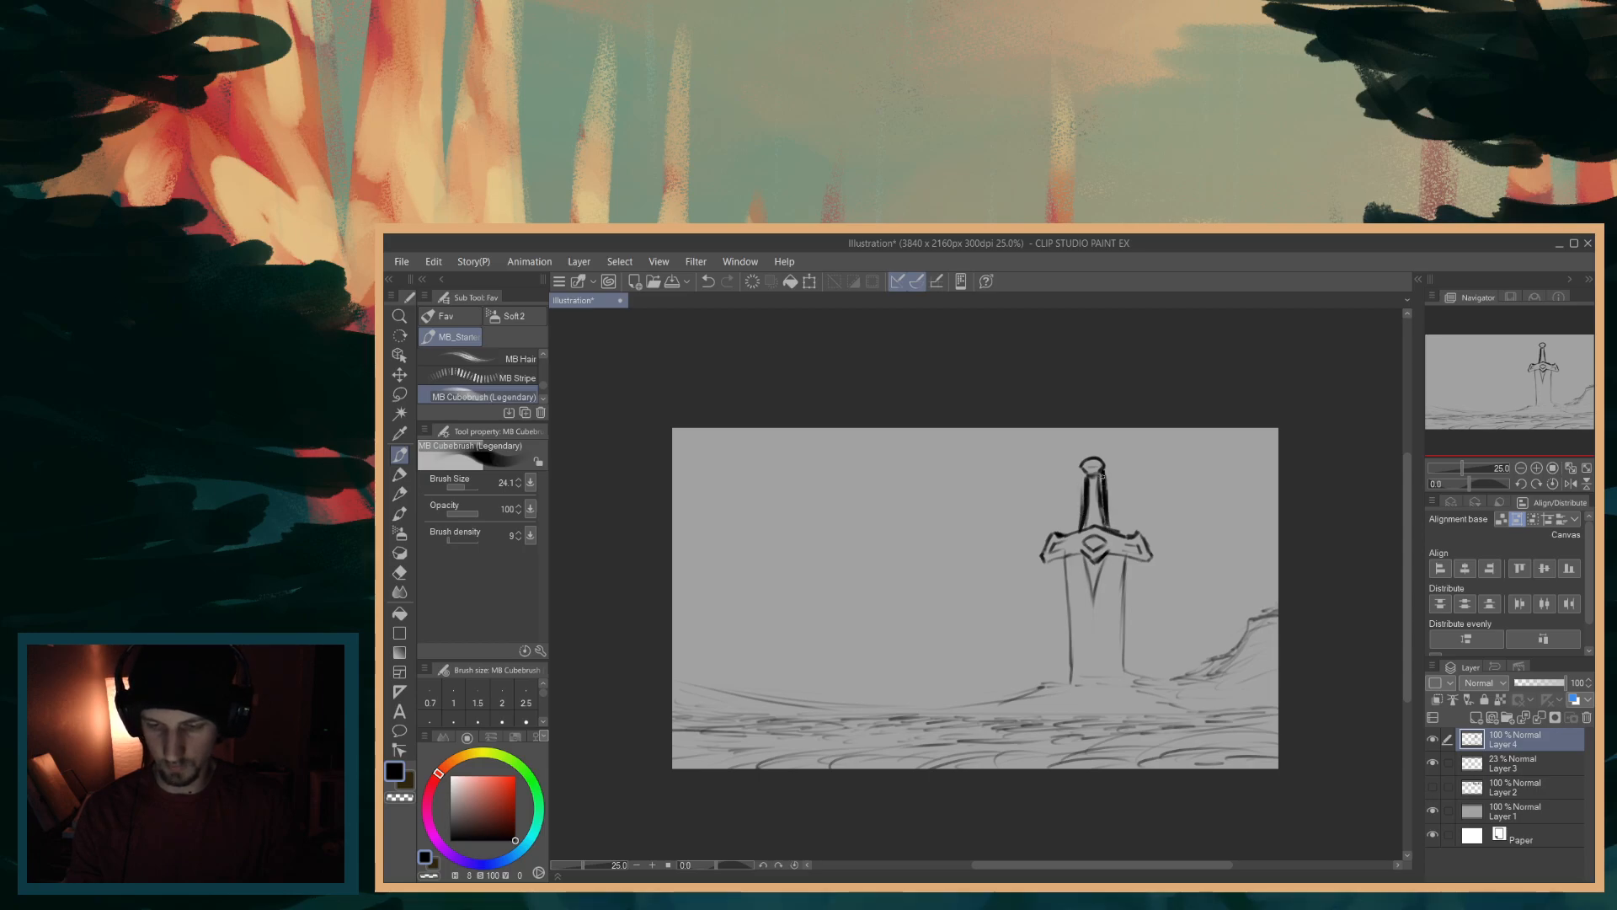
key("ctrl+z")
key("ctrl+z")
key("ctrl+z")
key("ctrl+z")
key("ctrl+z")
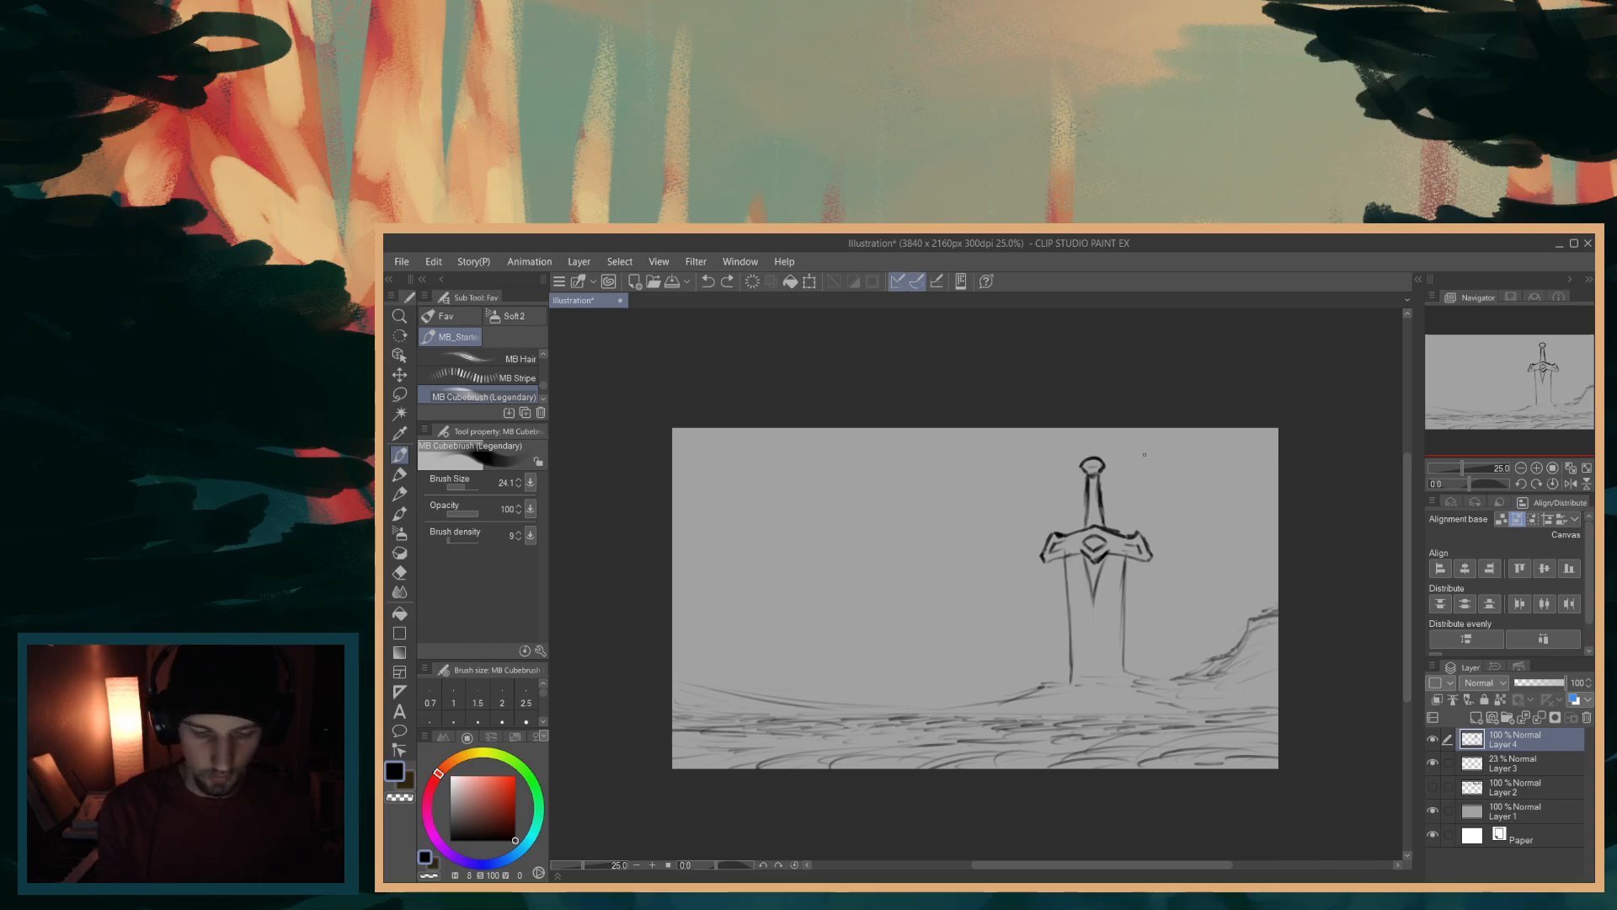
- Lasso the pommel and grip, and scale them to 125% width and 95% height
left_click(399, 394)
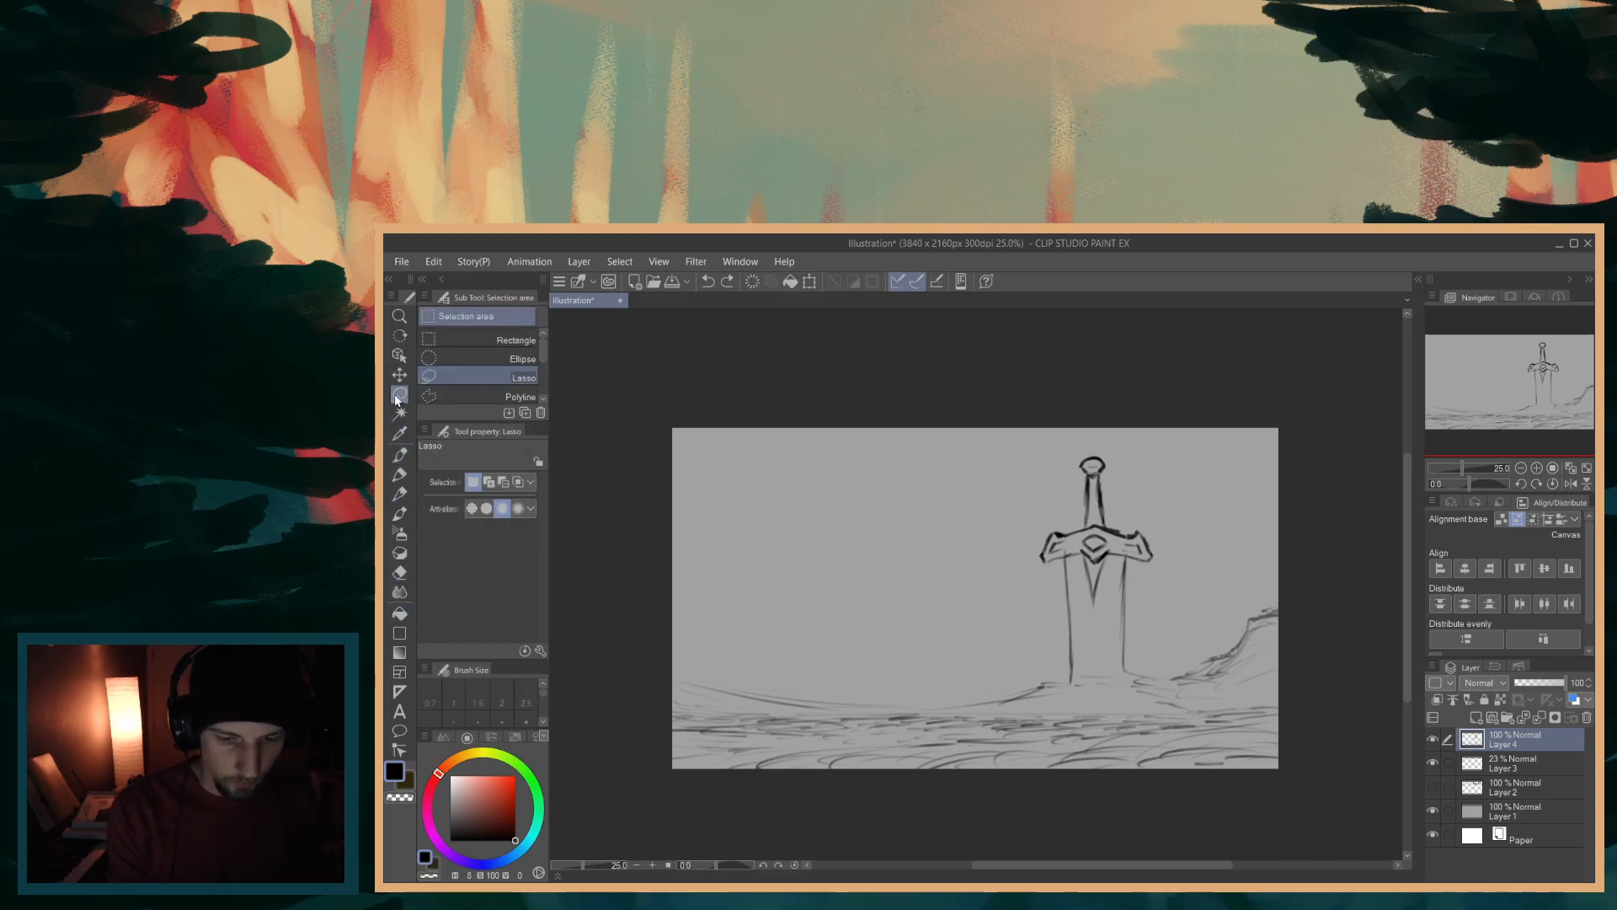
mouse_move(1106, 452)
left_mouse_down()
mouse_move(1068, 489)
mouse_move(1087, 522)
mouse_move(1116, 487)
mouse_move(1105, 452)
mouse_move(1133, 490)
mouse_move(1104, 517)
left_mouse_up()
left_click(1152, 556)
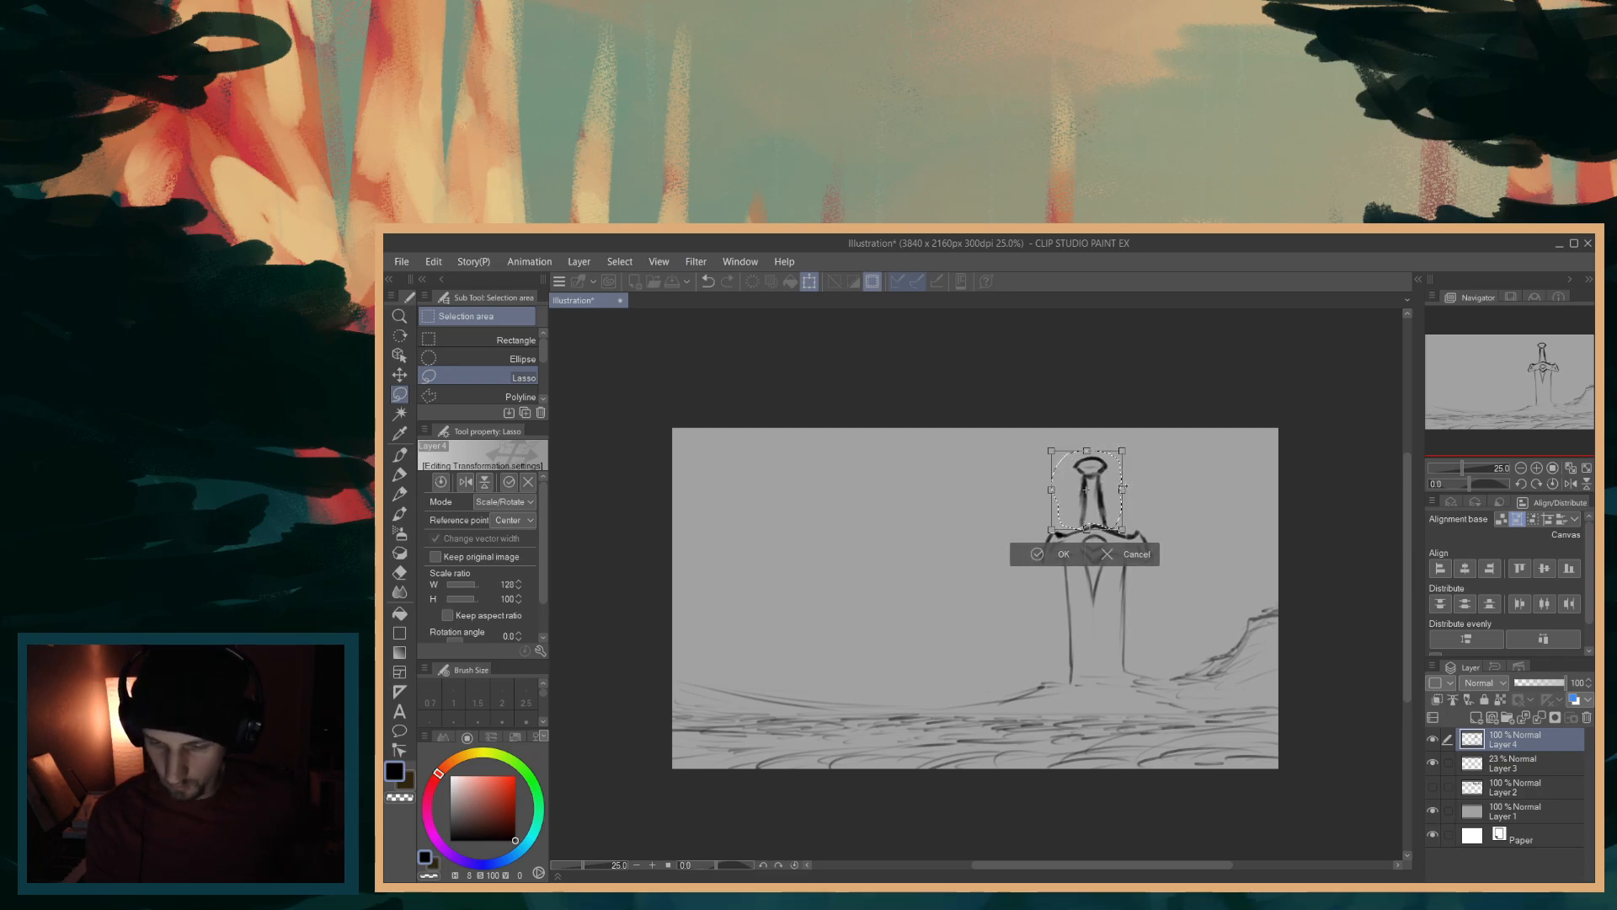
left_click_drag(1122, 433, 1123, 433)
left_click_drag(1109, 502, 1090, 455)
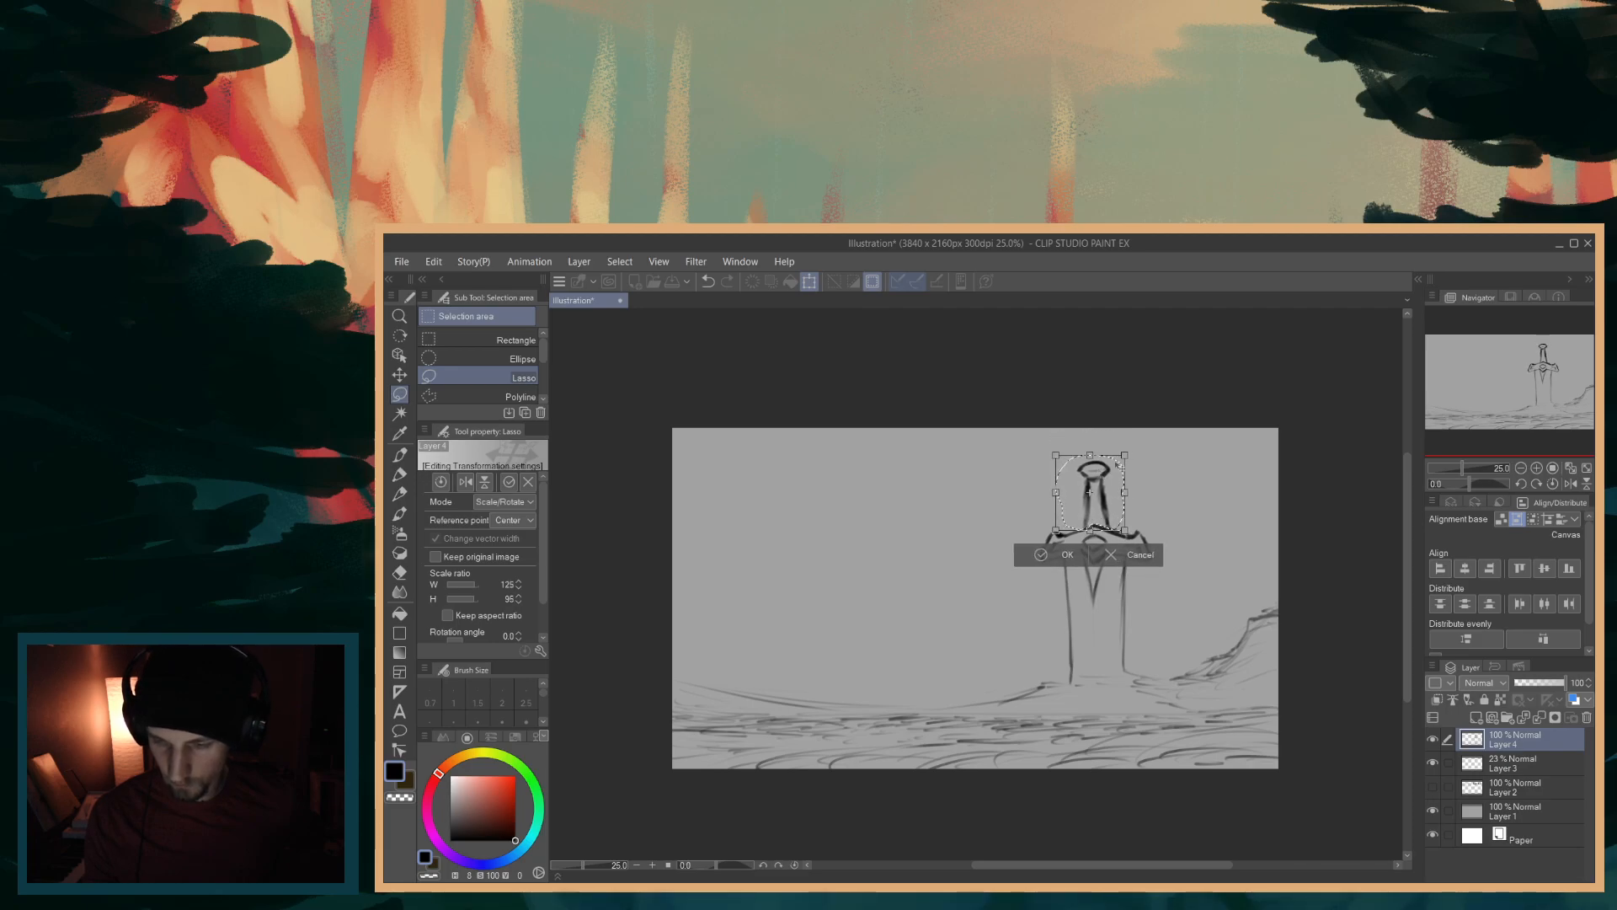
- Rotate the pommel and grip to 1.9°, seat them on the crossguard, apply the transformation, deselect and return to the brush
left_click_drag(1144, 466, 1147, 472)
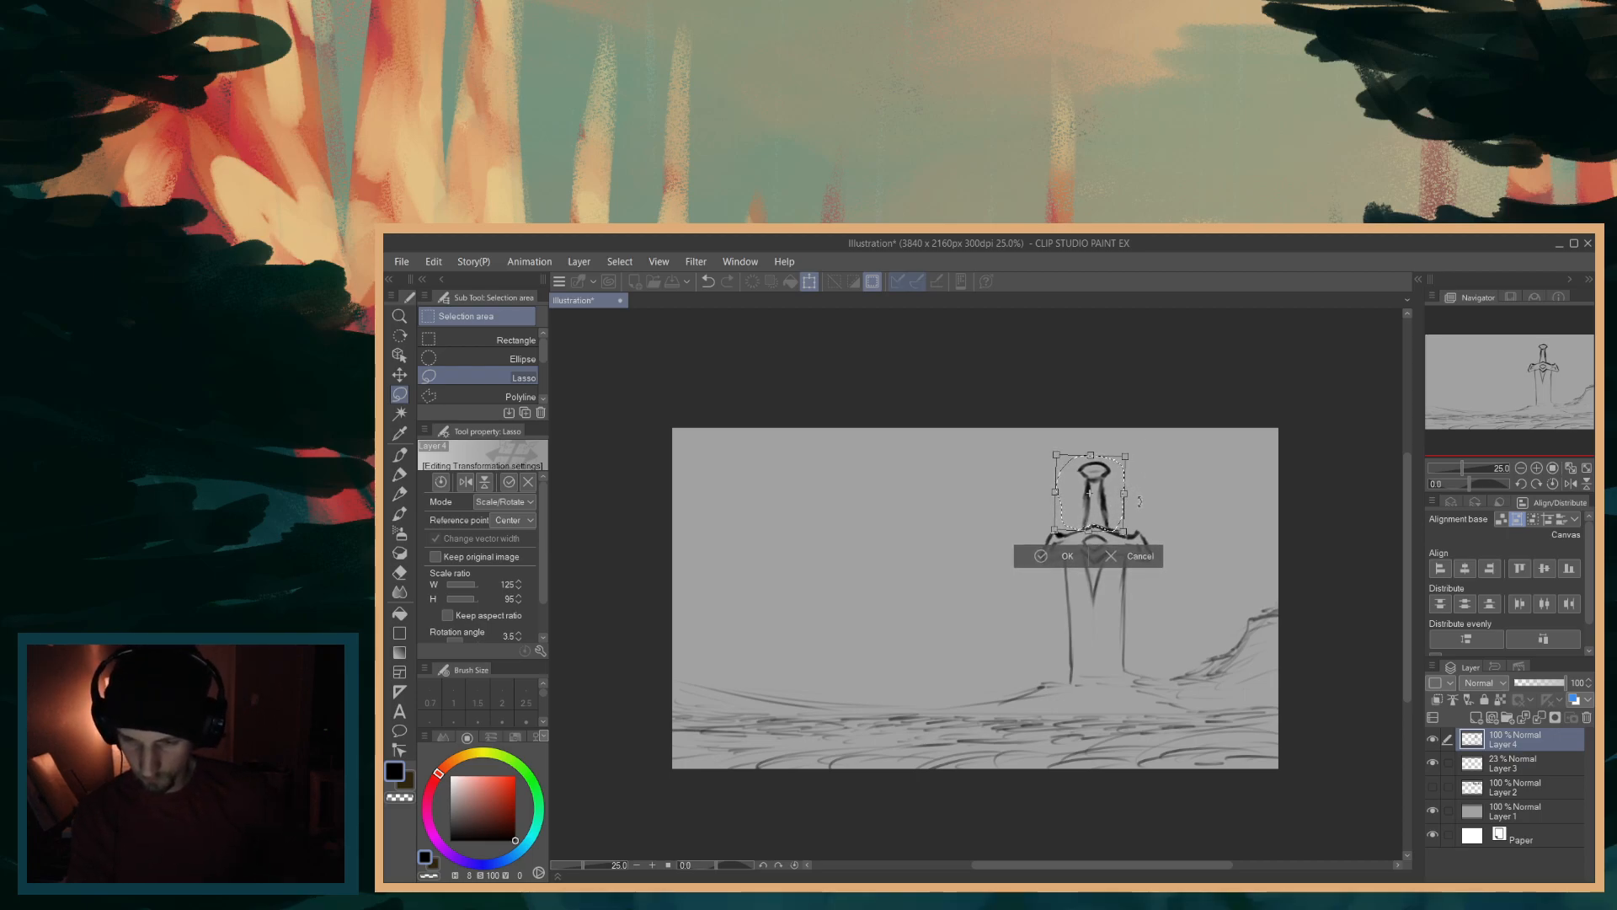
left_click_drag(1109, 511, 1111, 513)
left_click_drag(1180, 495, 1109, 513)
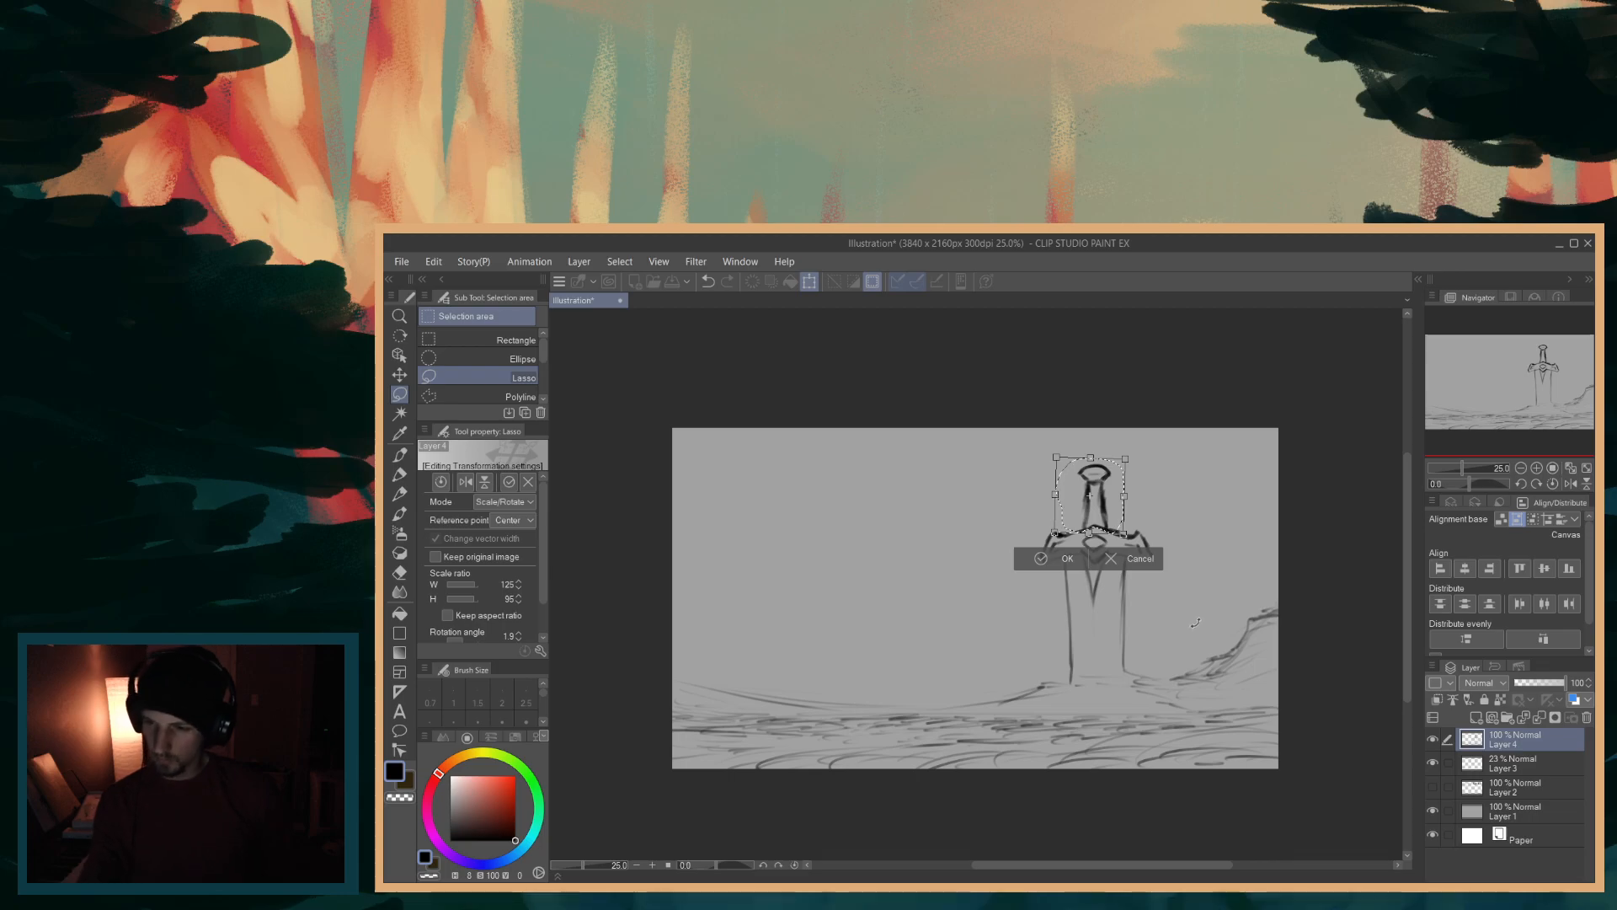
left_click(1067, 556)
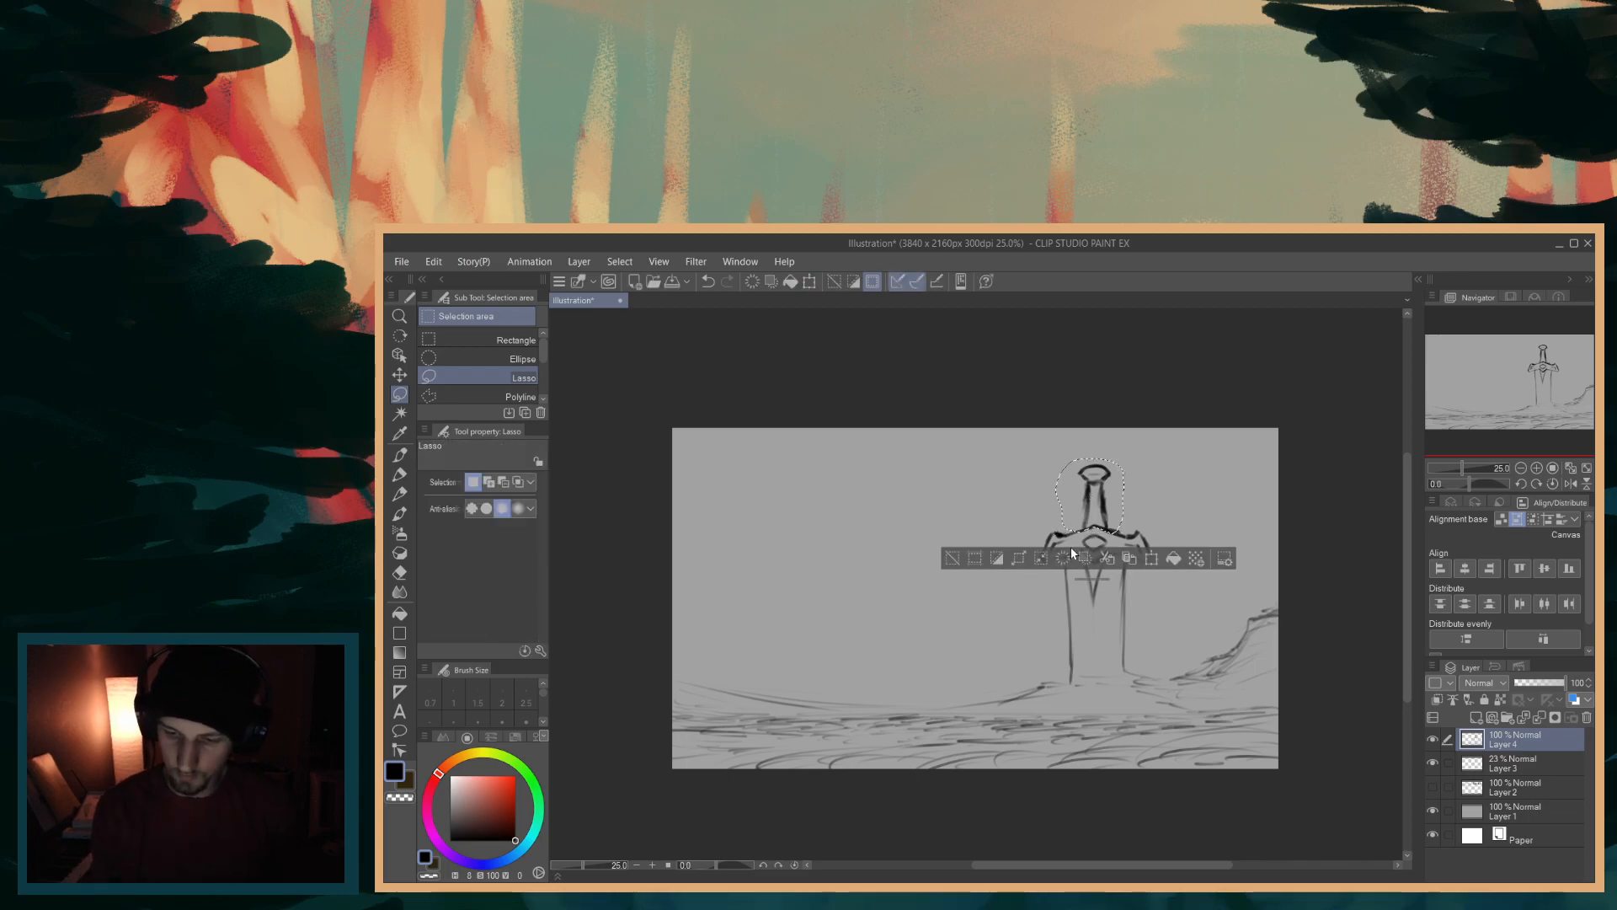
left_click(976, 553)
key("p")
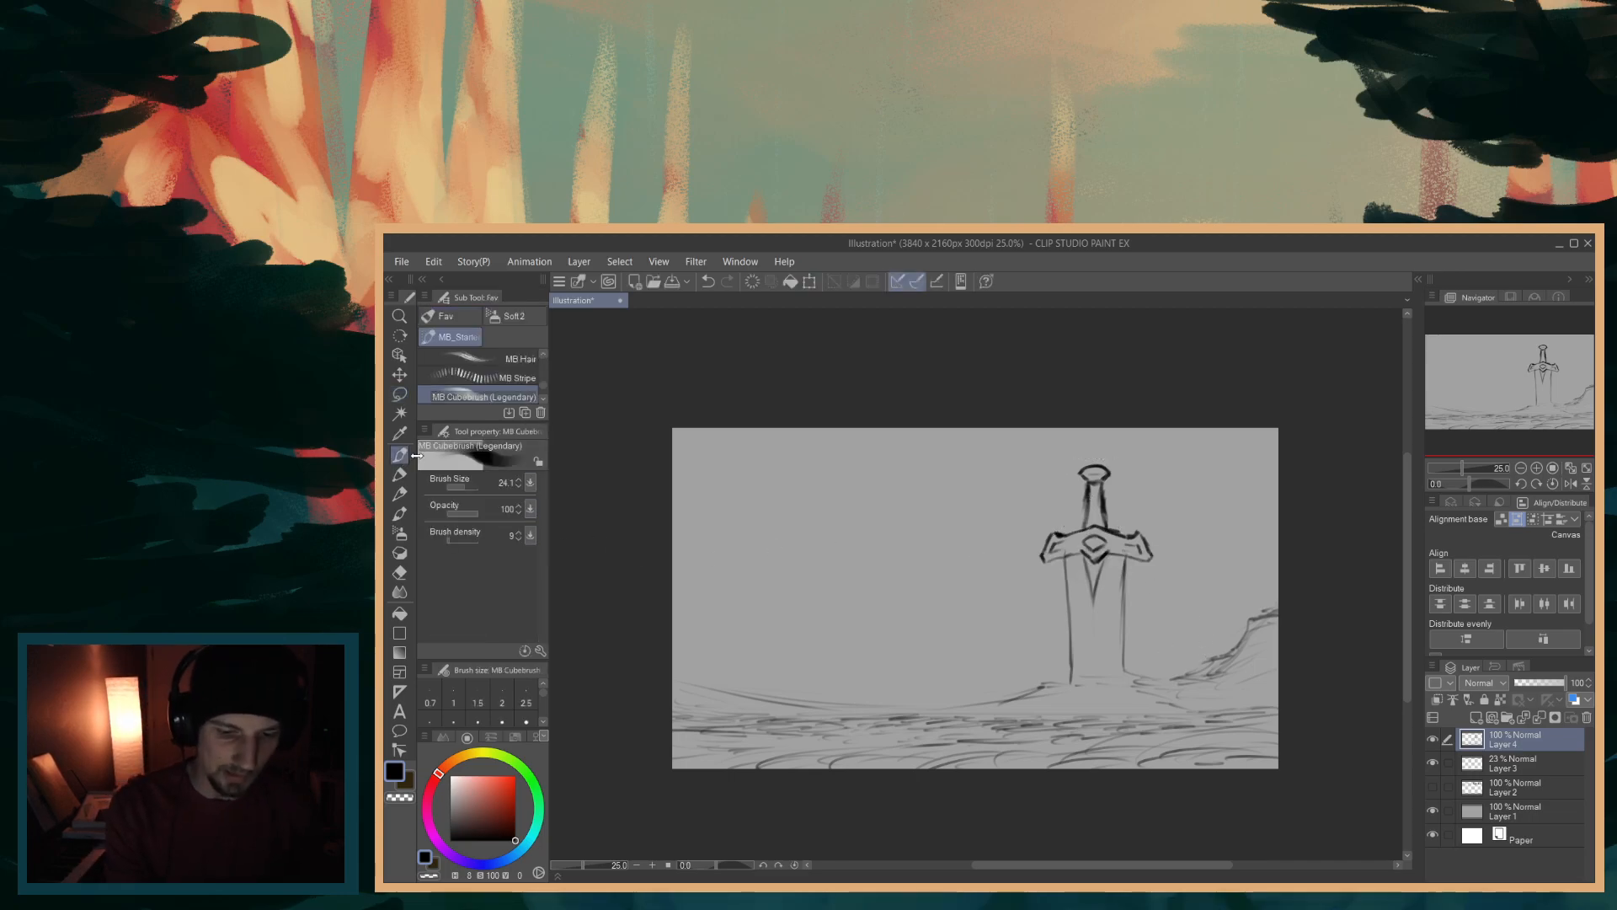
- Darken the V-shaped spike below the crossguard, and extend its tip as a centre line down the blade
left_click_drag(1095, 584, 1097, 625)
left_click_drag(1108, 553, 1095, 600)
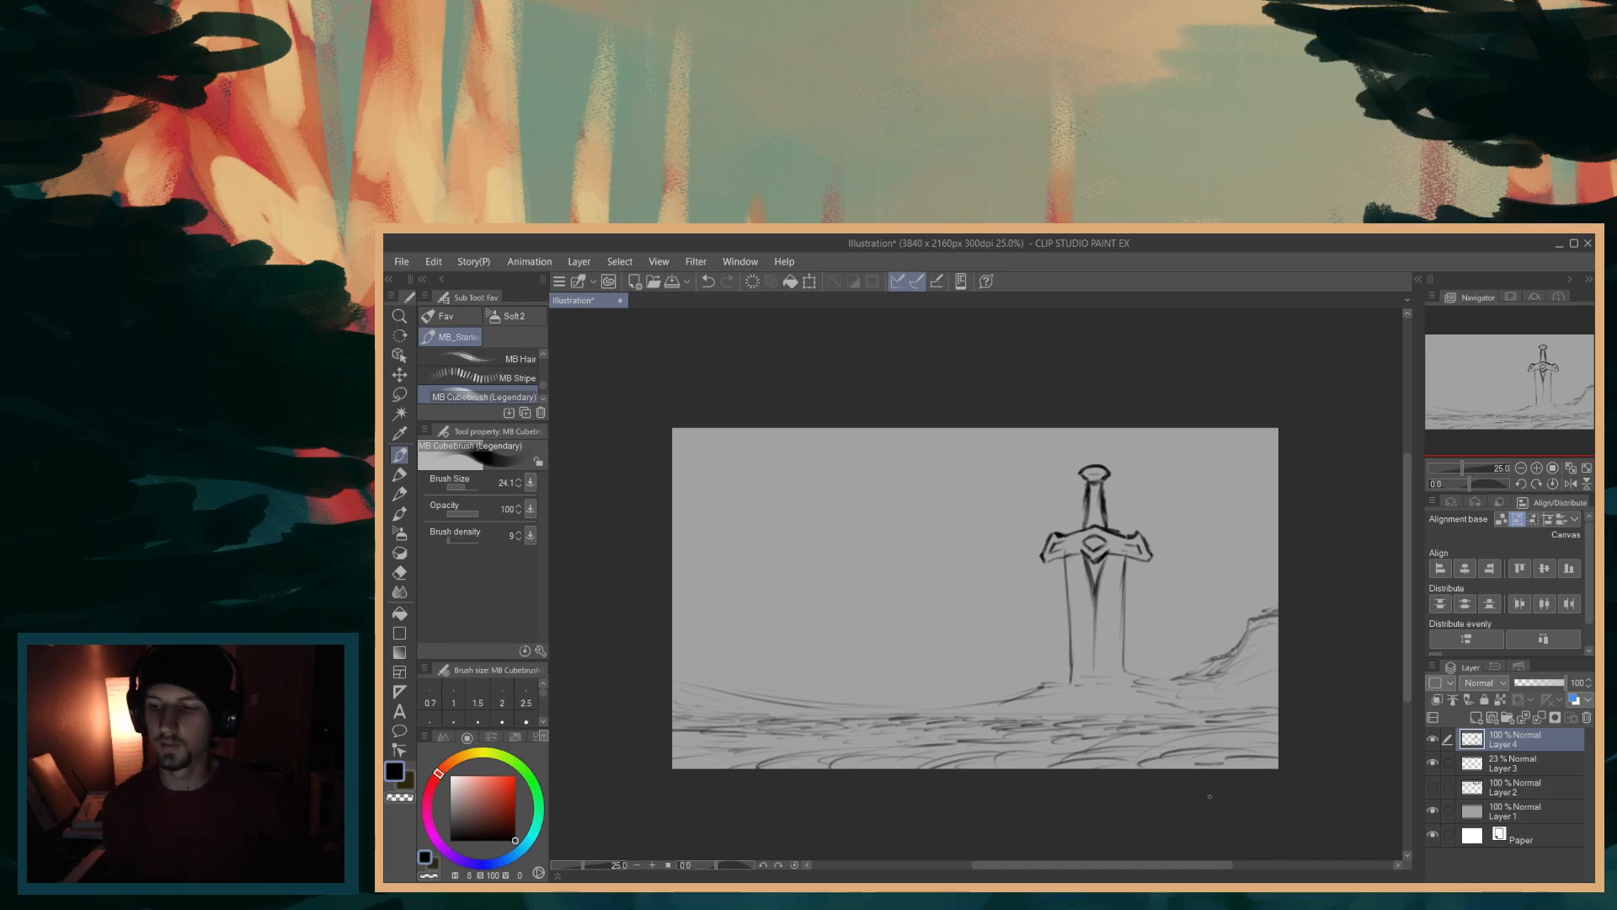
left_click_drag(1095, 591, 1099, 682)
- Check Layer 2, and sketch rough piled-up ground around both sides of the blade's foot
left_click(1433, 786)
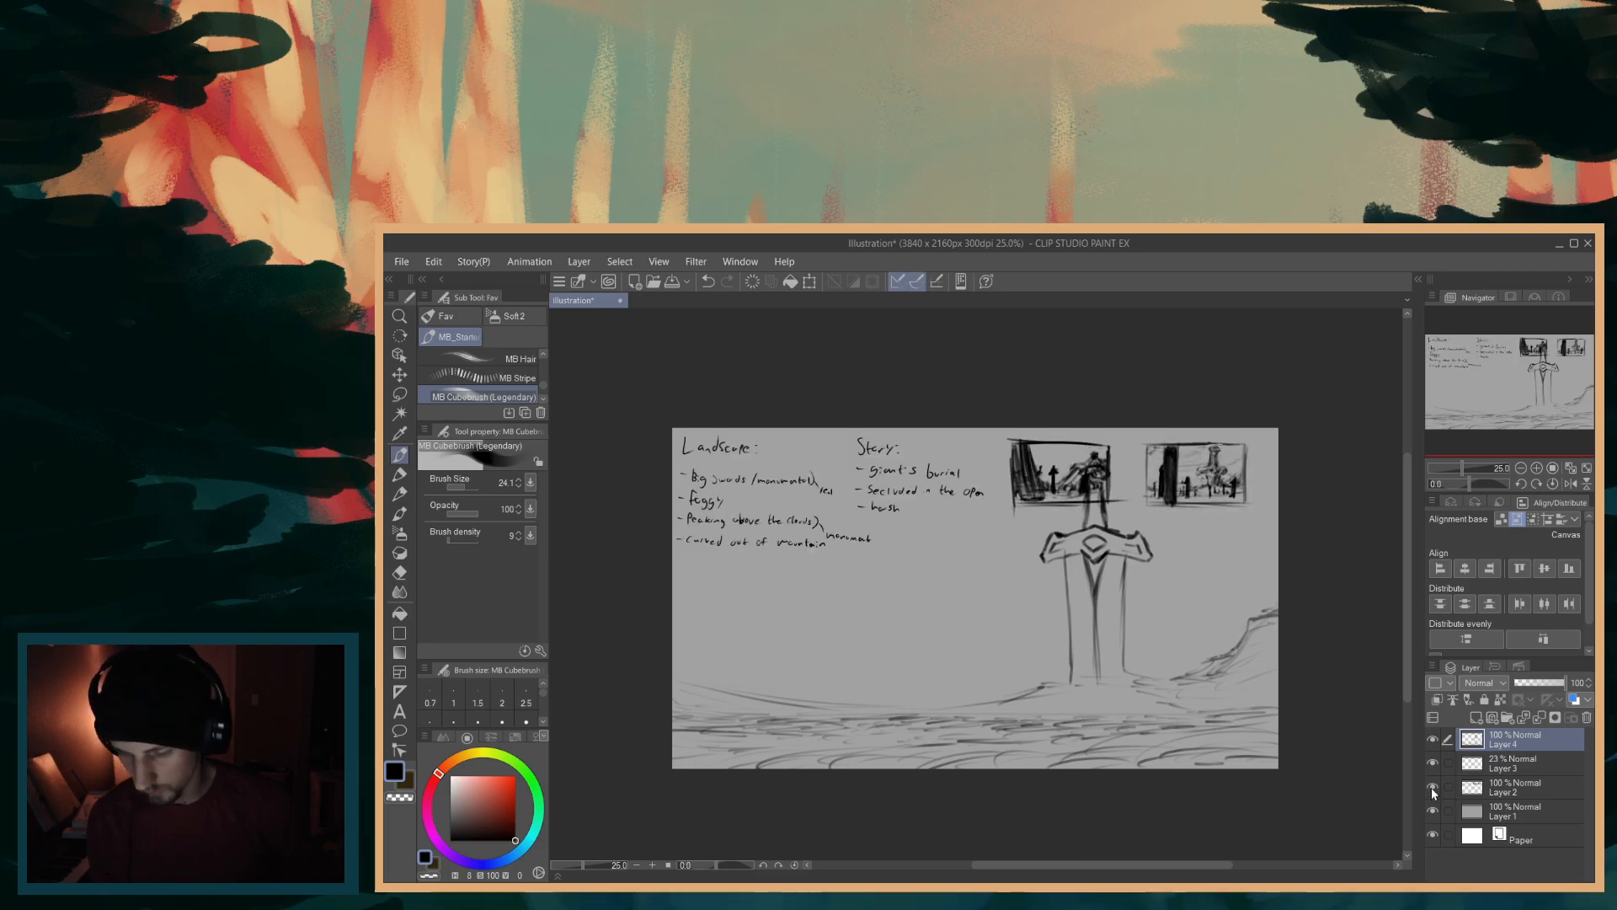
left_click(1433, 786)
mouse_move(1057, 677)
left_mouse_down()
mouse_move(1088, 663)
mouse_move(1067, 669)
mouse_move(1072, 650)
mouse_move(1064, 674)
mouse_move(1071, 642)
mouse_move(1061, 670)
mouse_move(1122, 646)
left_mouse_up()
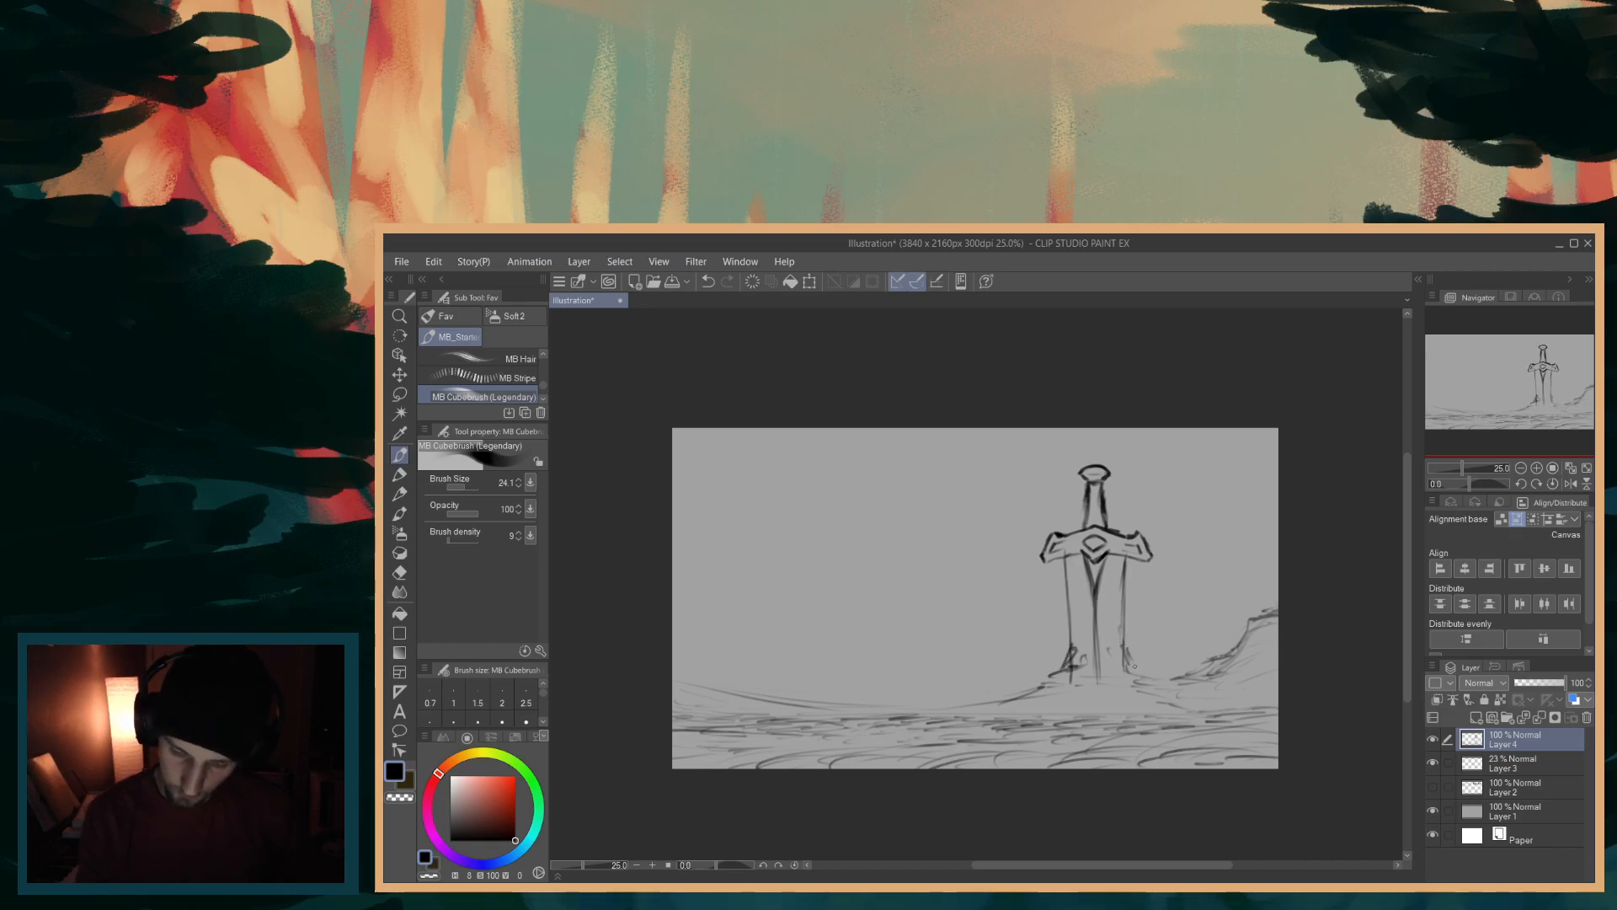
- Review Layer 2, and sketch a sloping ground line from the blade's right foot across to the rising cliff
left_click(1431, 789)
left_click(1432, 788)
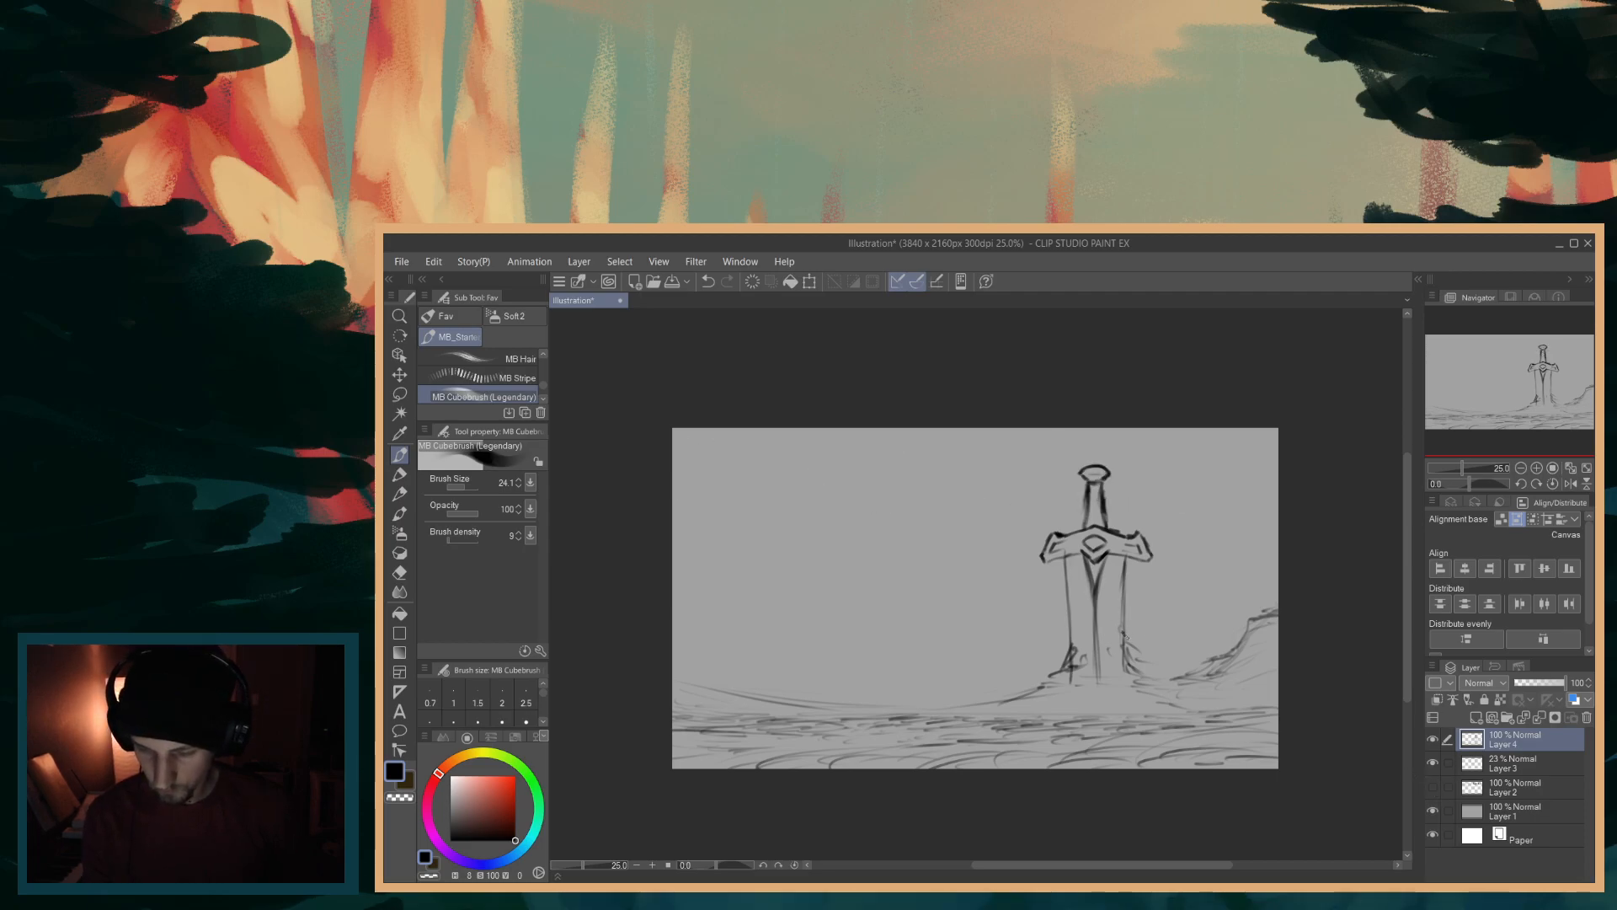
mouse_move(1165, 655)
left_mouse_down()
mouse_move(1174, 682)
mouse_move(1199, 659)
left_mouse_up()
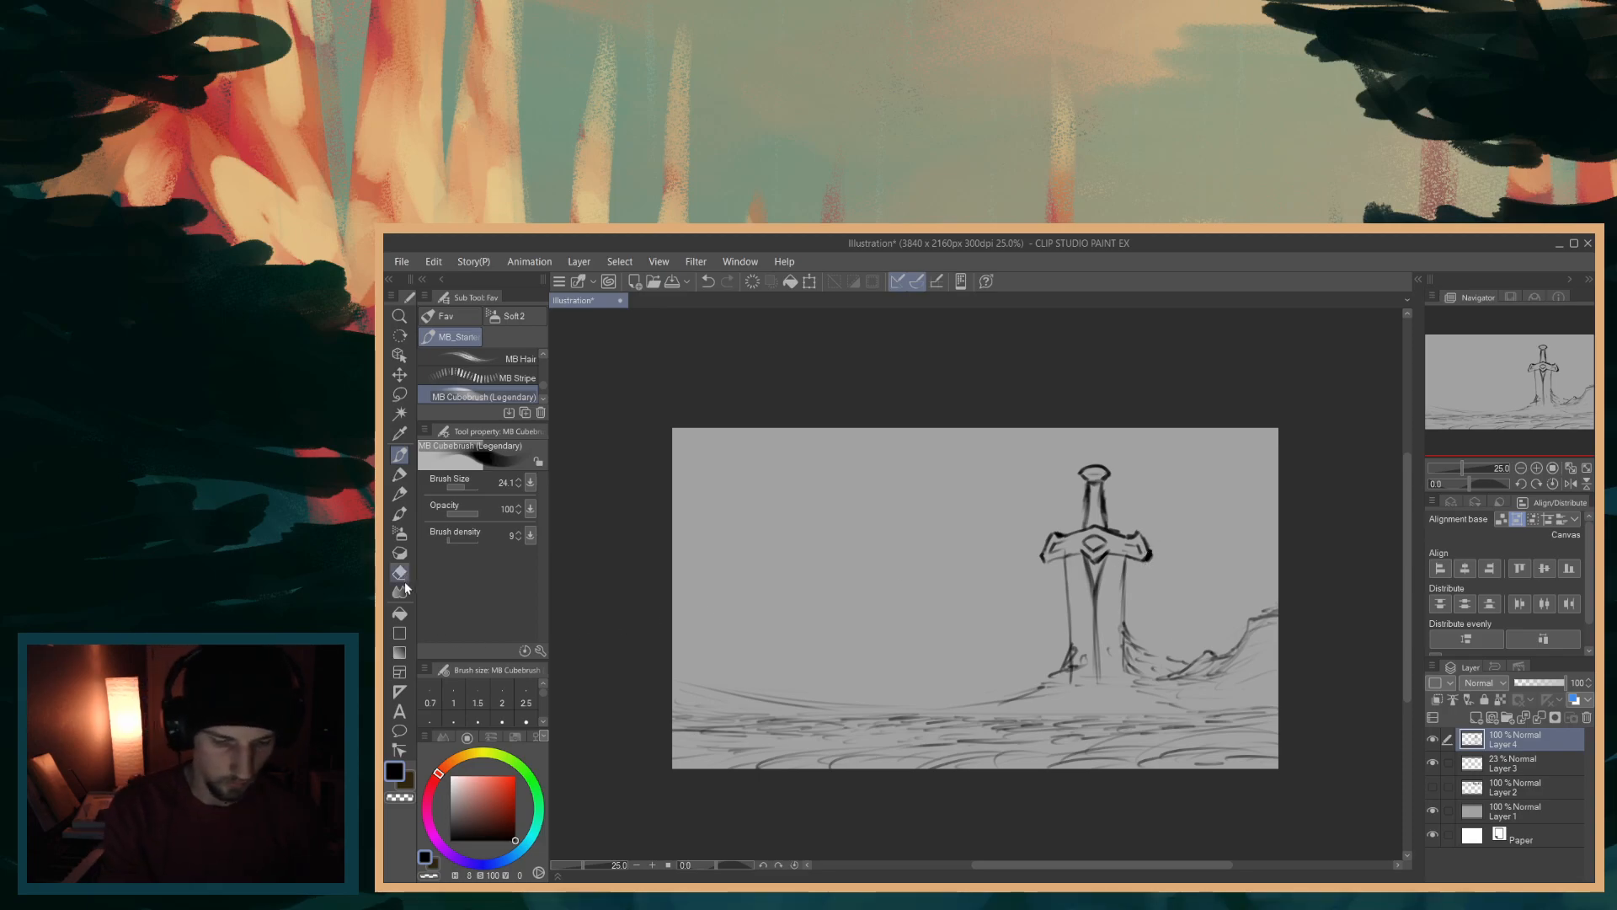
- Trim the crossguard's right tip with the Hard eraser, return to the brush, and compare with Layer 2's thumbnails
key("e")
left_click_drag(1154, 562, 1158, 541)
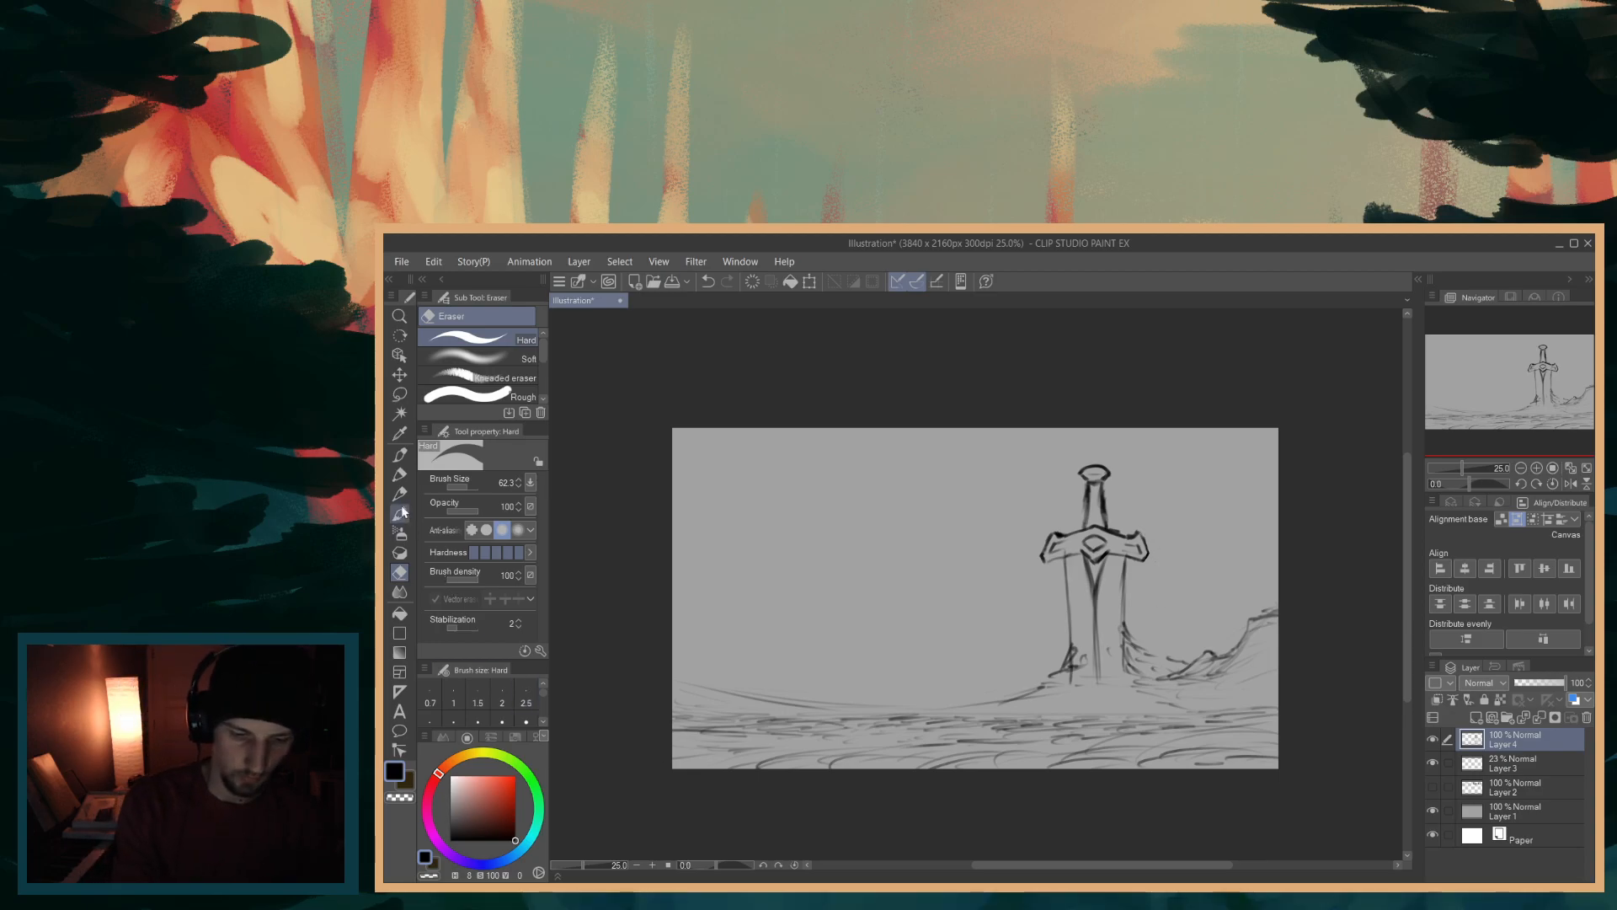
left_click(399, 454)
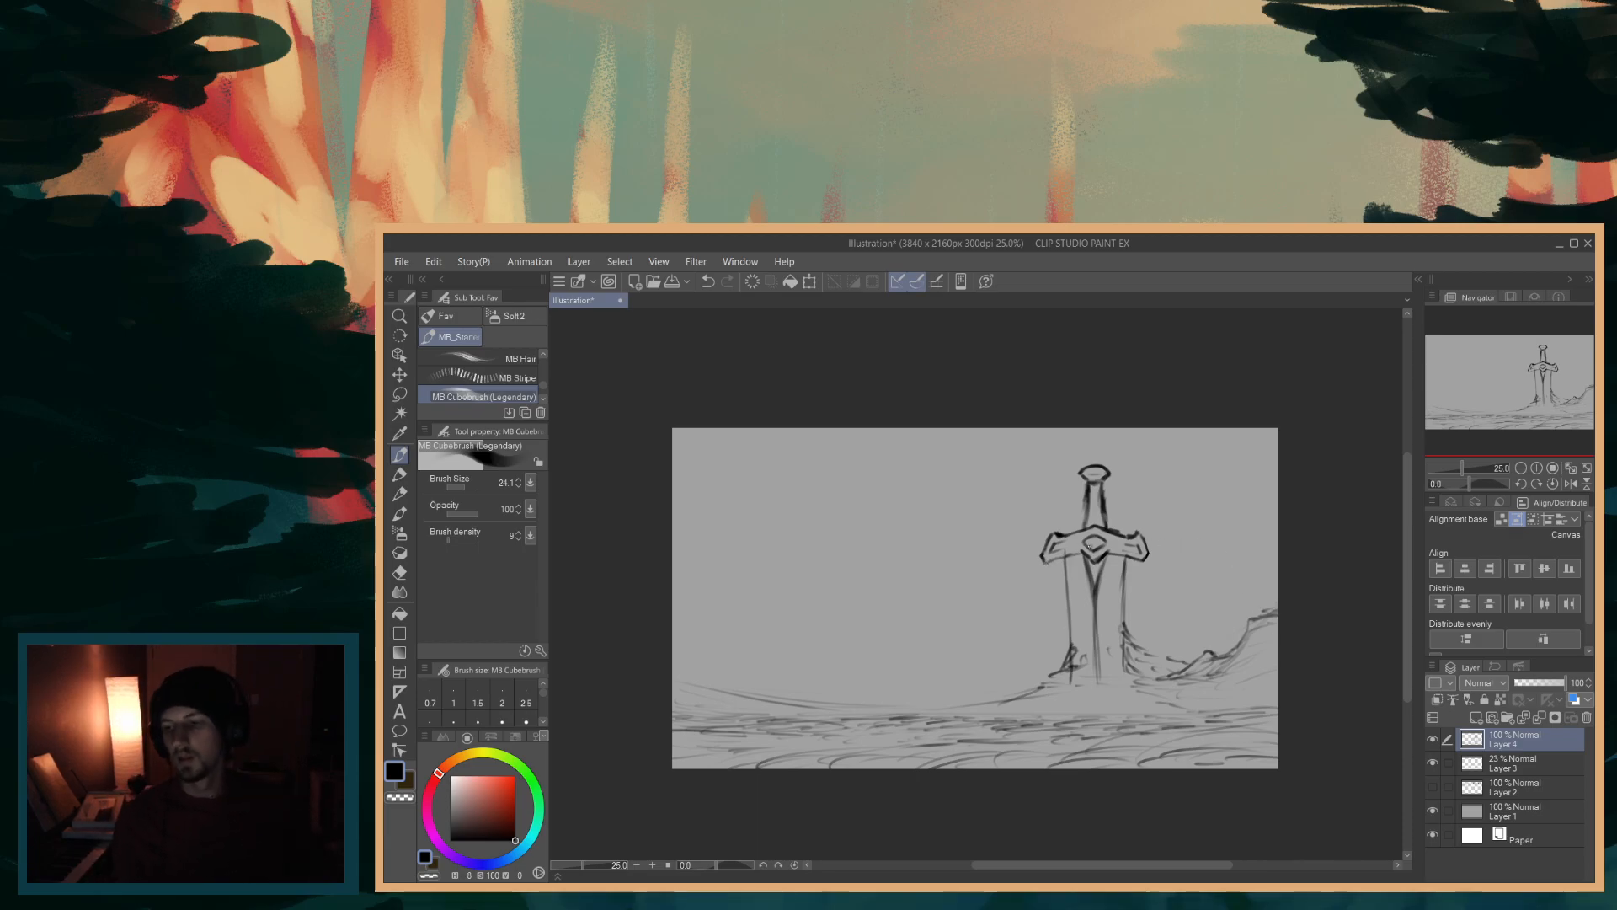
left_click(1433, 787)
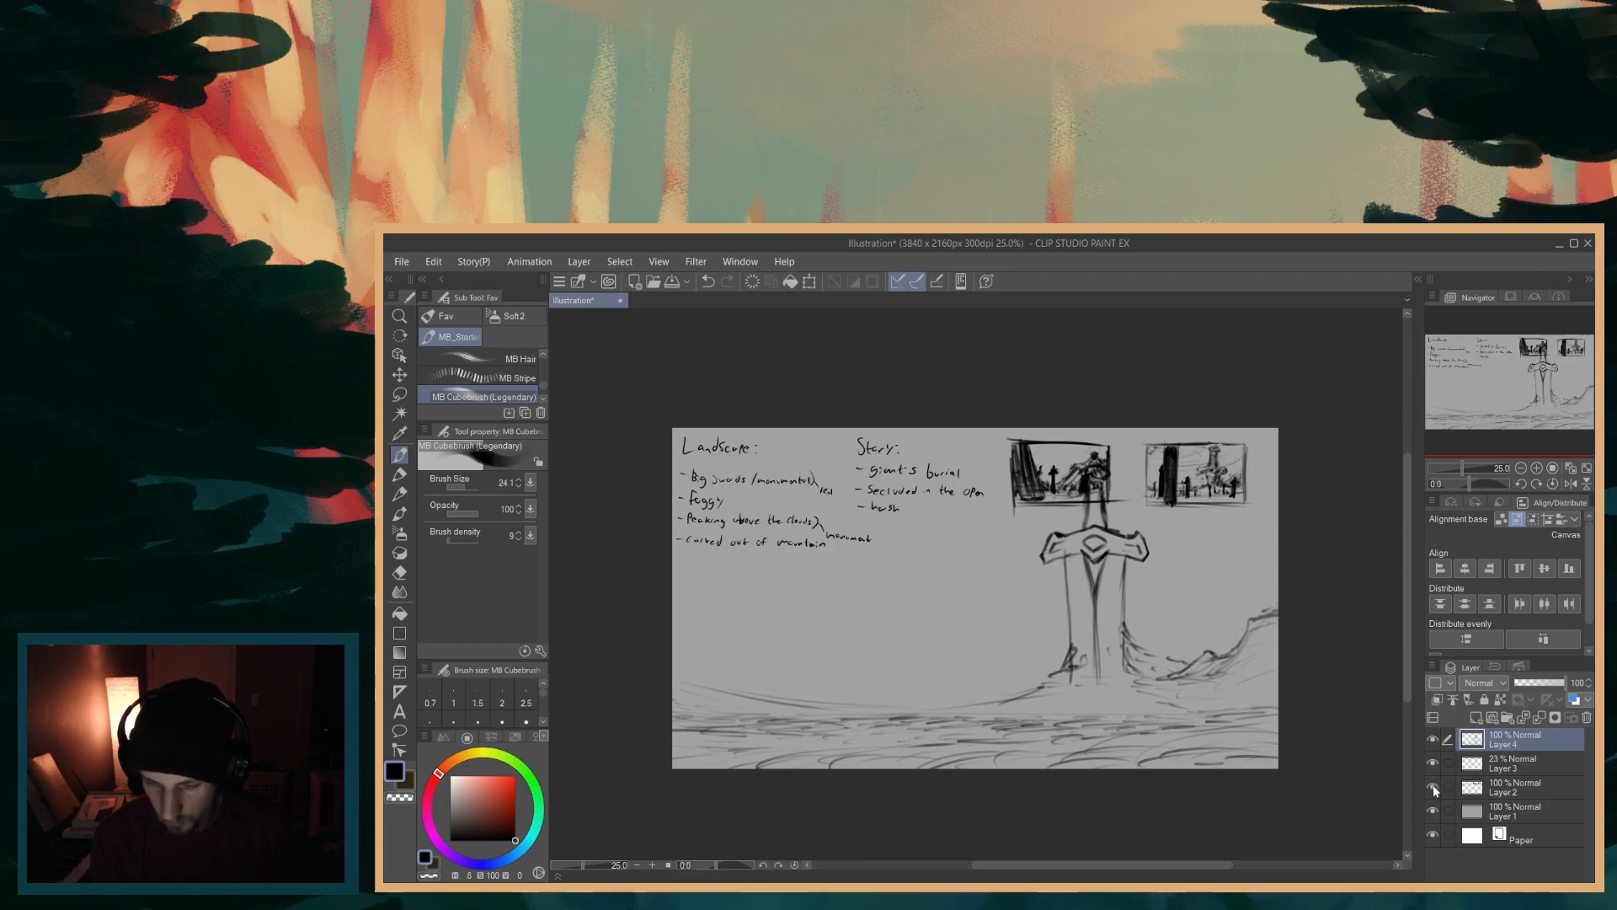
left_click(1434, 787)
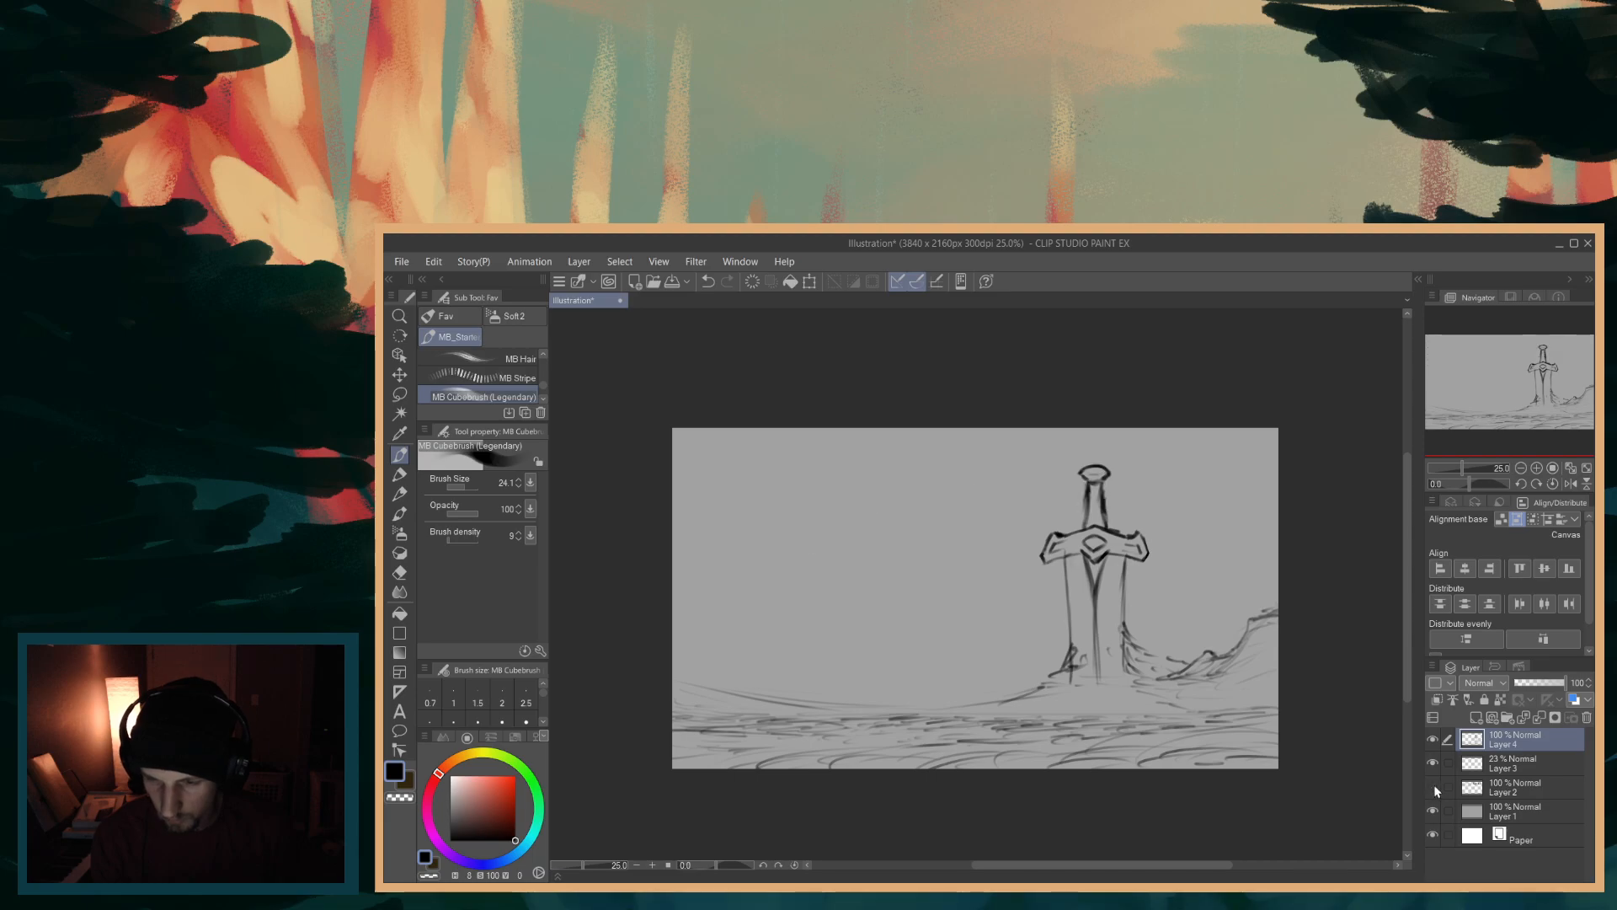
- Check Layer 2, and sketch low rolling hills along the horizon between the left slope and the sword's foot
left_click(1434, 785)
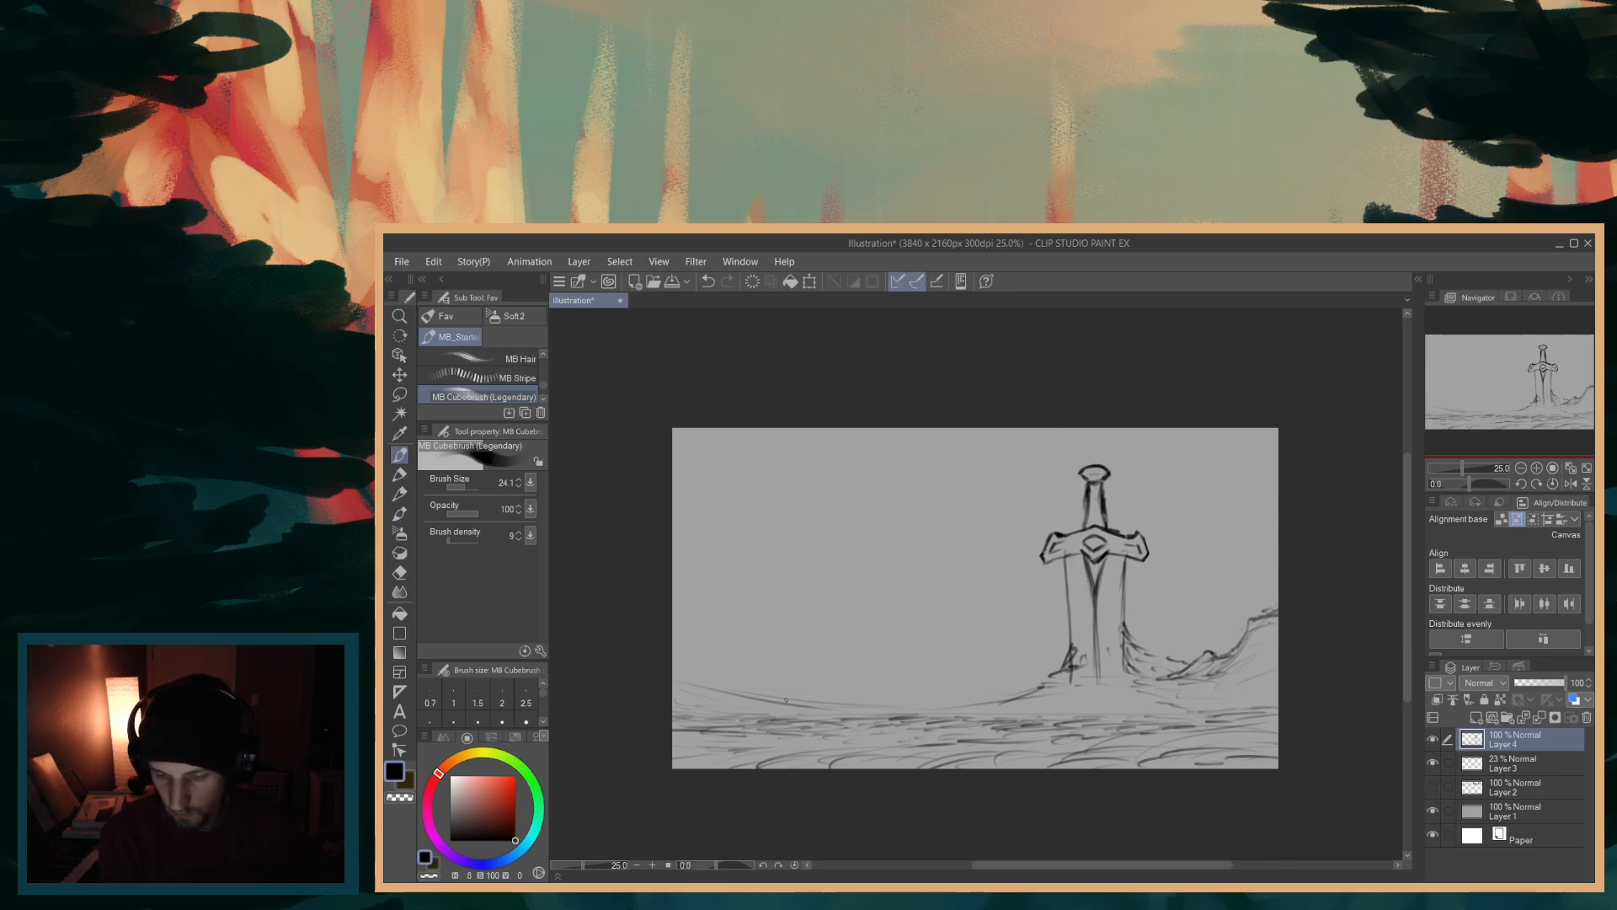
mouse_move(765, 701)
left_mouse_down()
mouse_move(869, 662)
mouse_move(1014, 695)
left_mouse_up()
left_click_drag(979, 689, 925, 680)
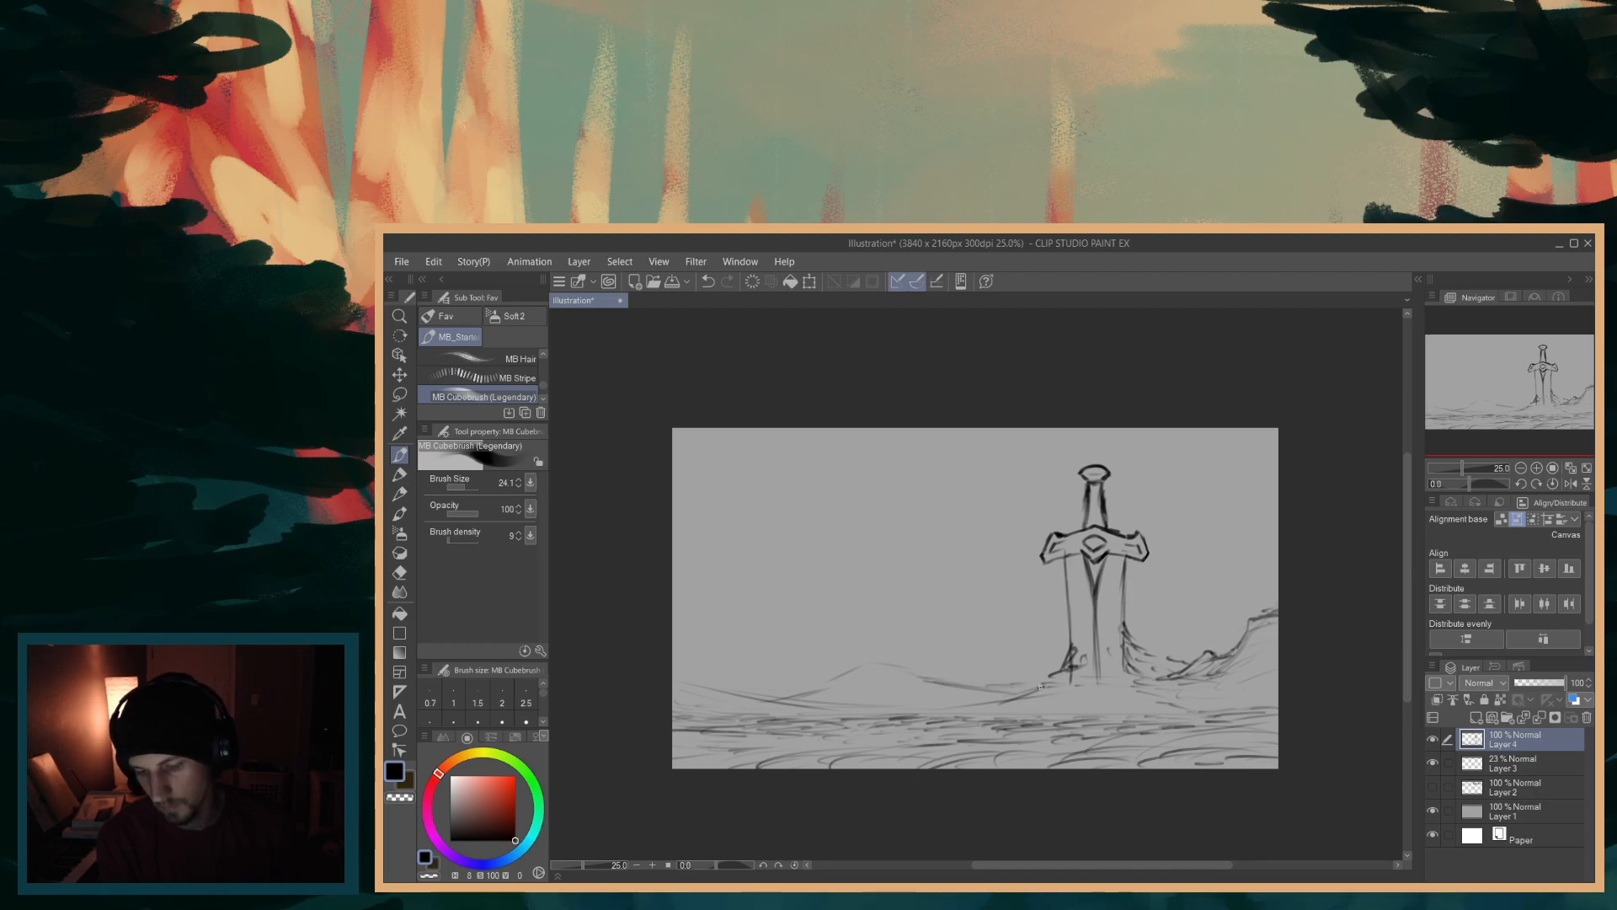
left_click_drag(1015, 678, 1043, 686)
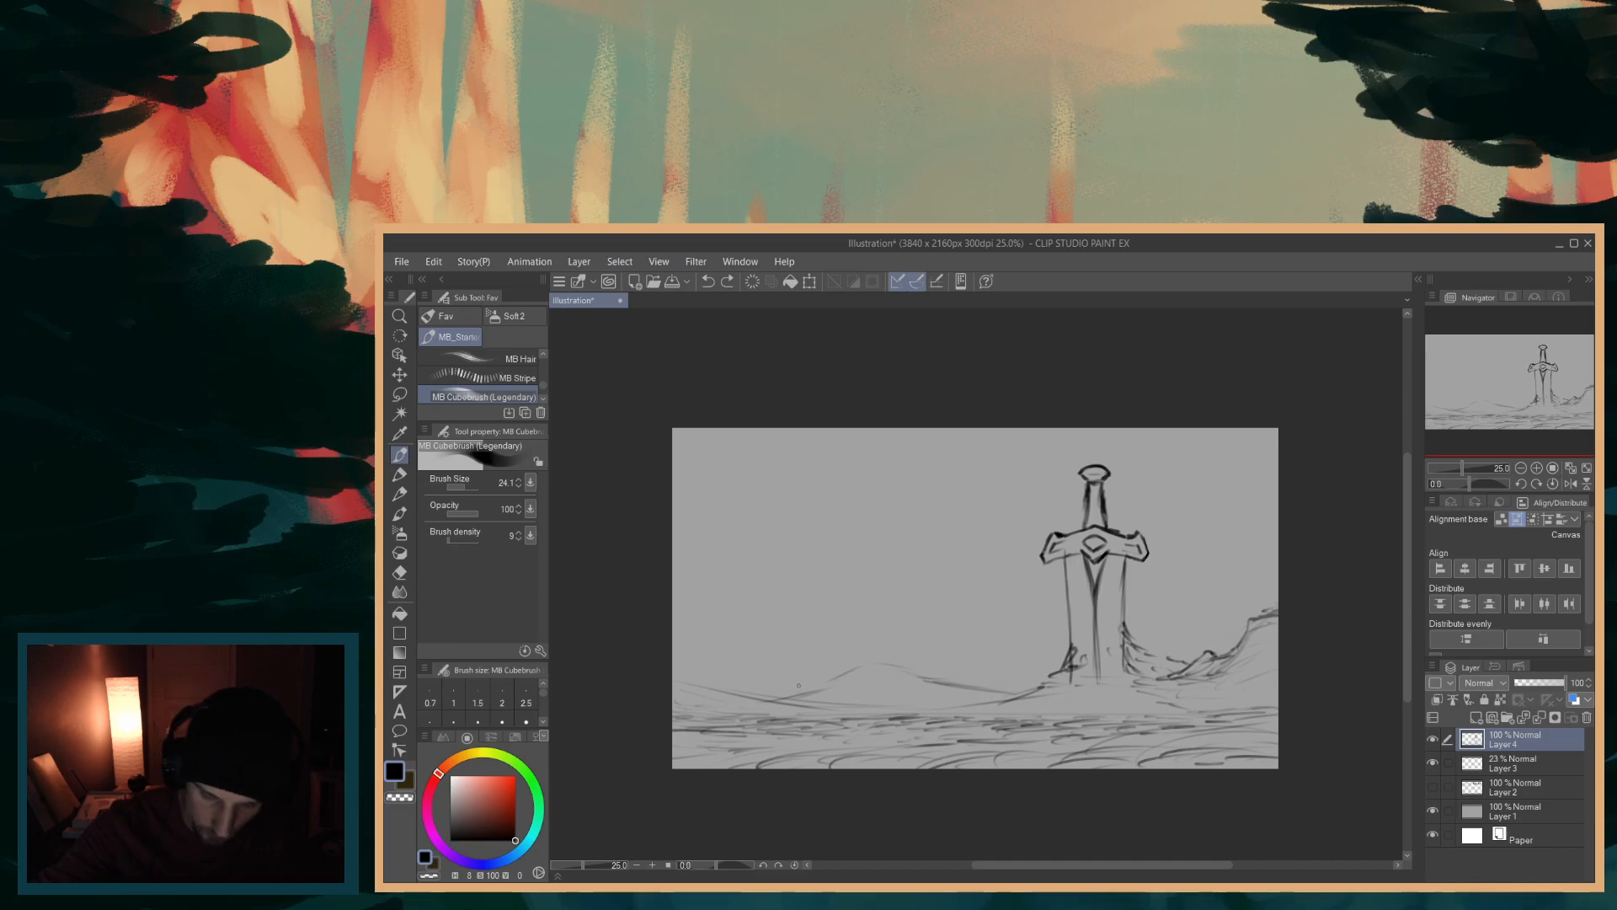
- Trim the distant hill's left end with the Hard eraser, and sketch a higher slope descending from the canvas's left edge
left_click_drag(768, 679, 729, 662)
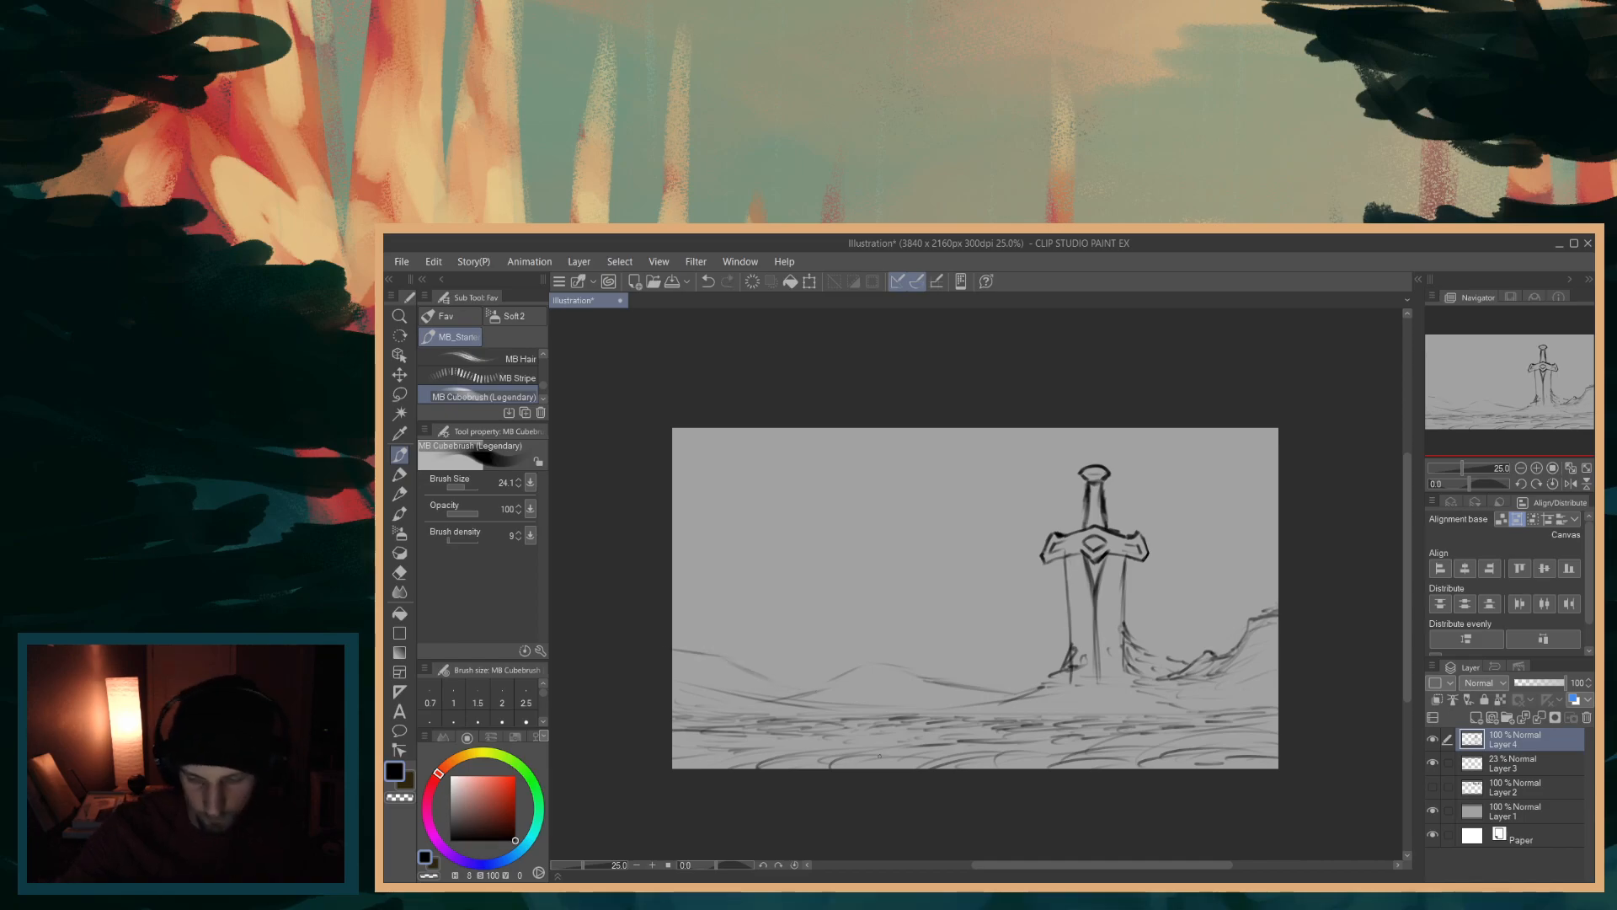
key("ctrl+z")
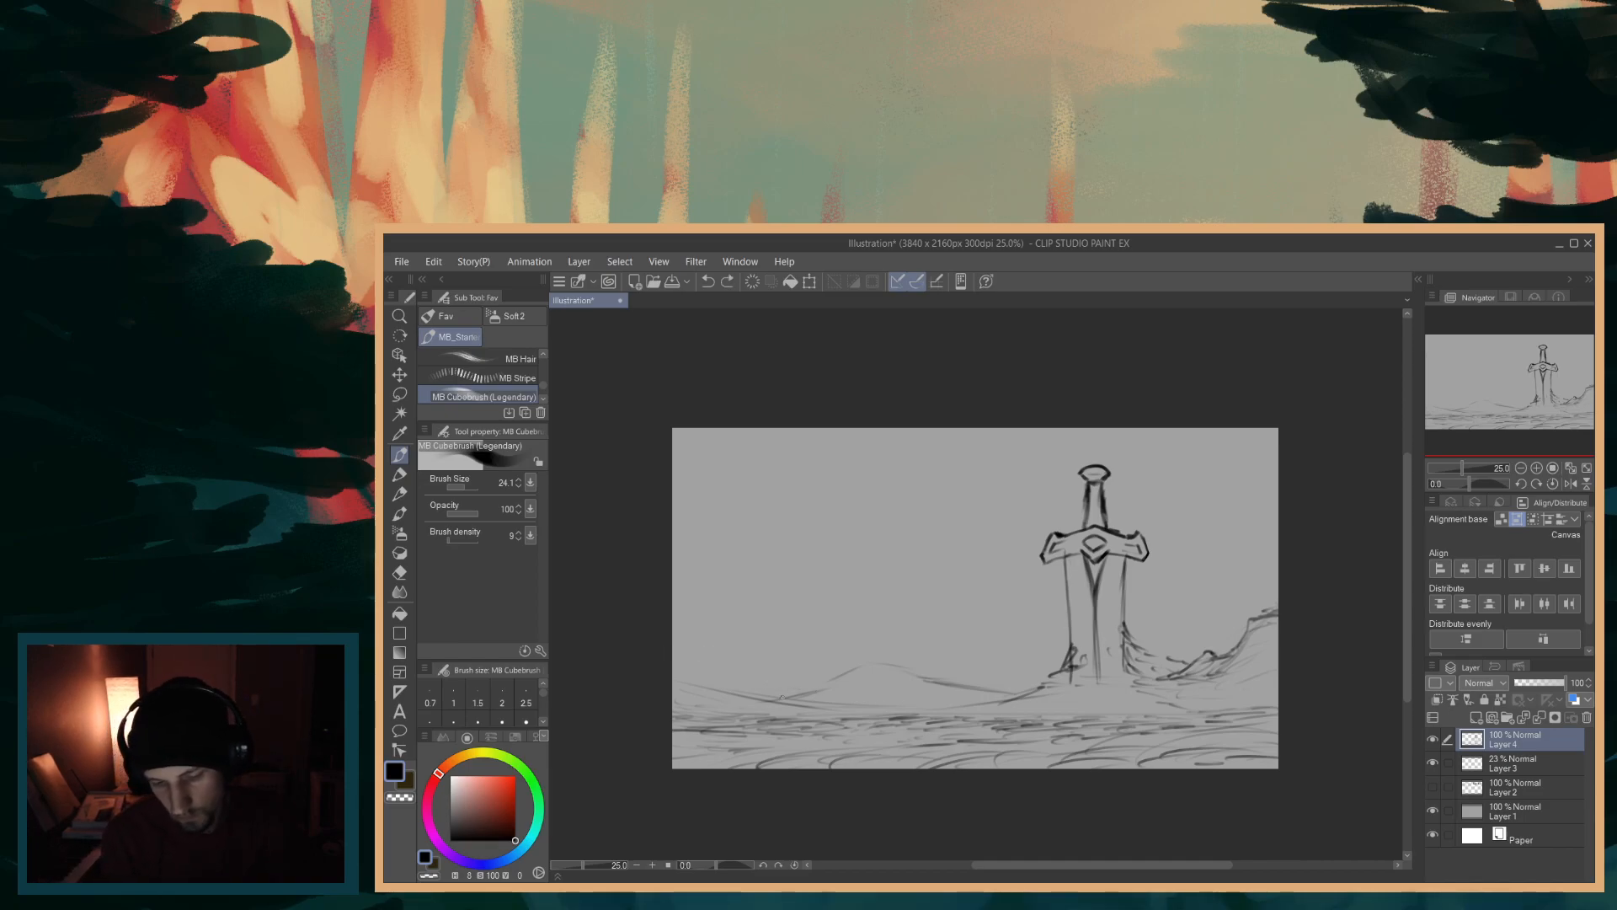
left_click(401, 573)
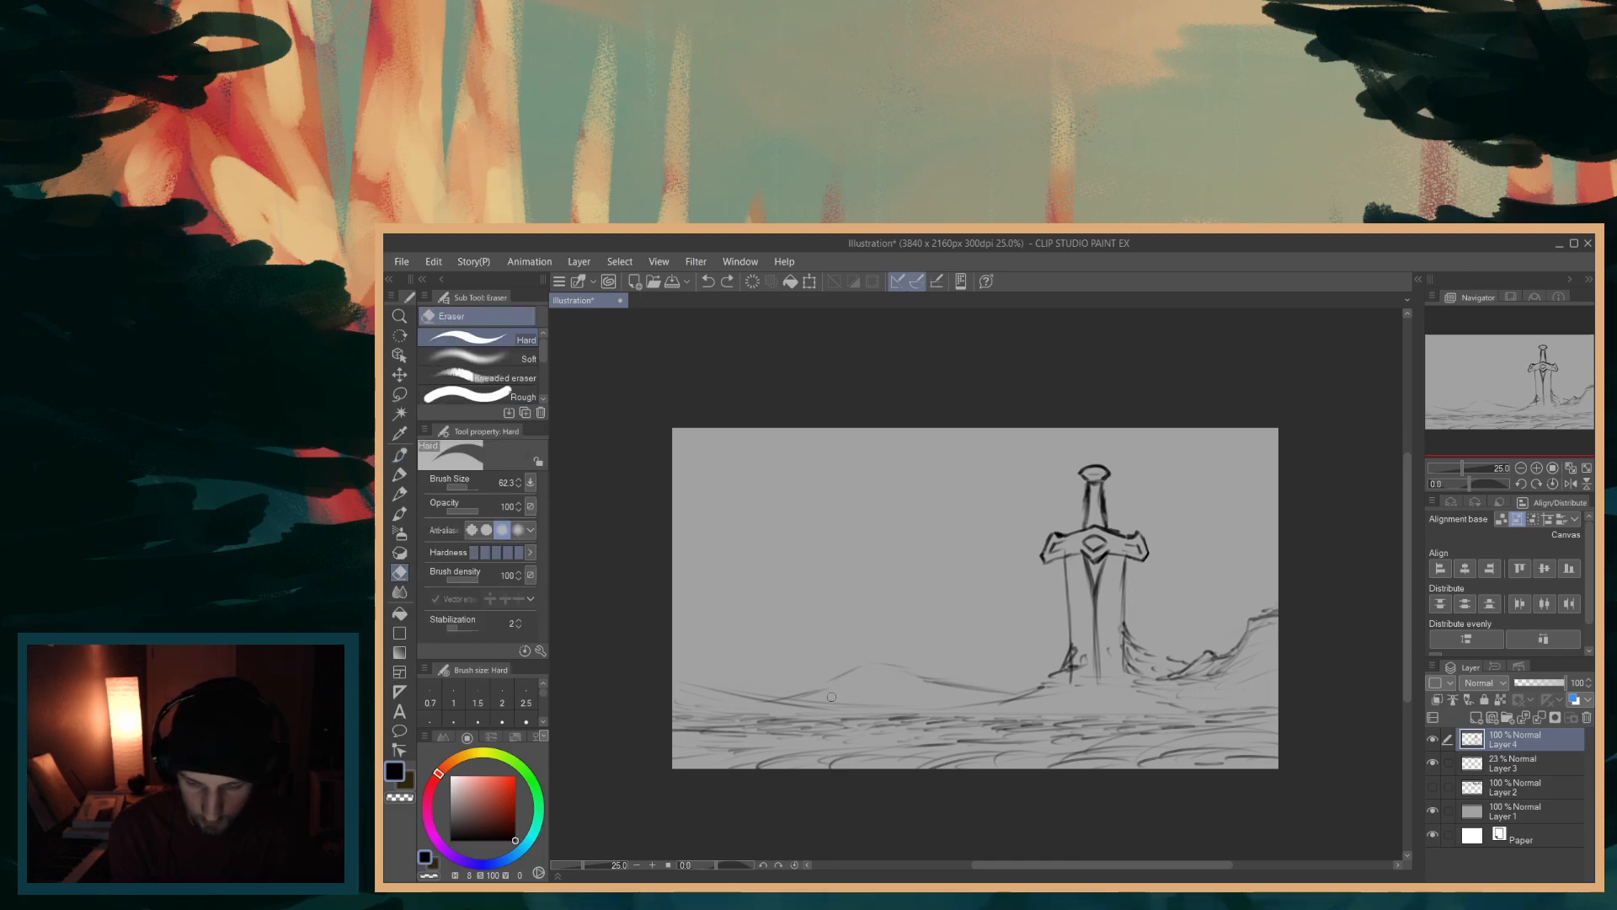
left_click(400, 455)
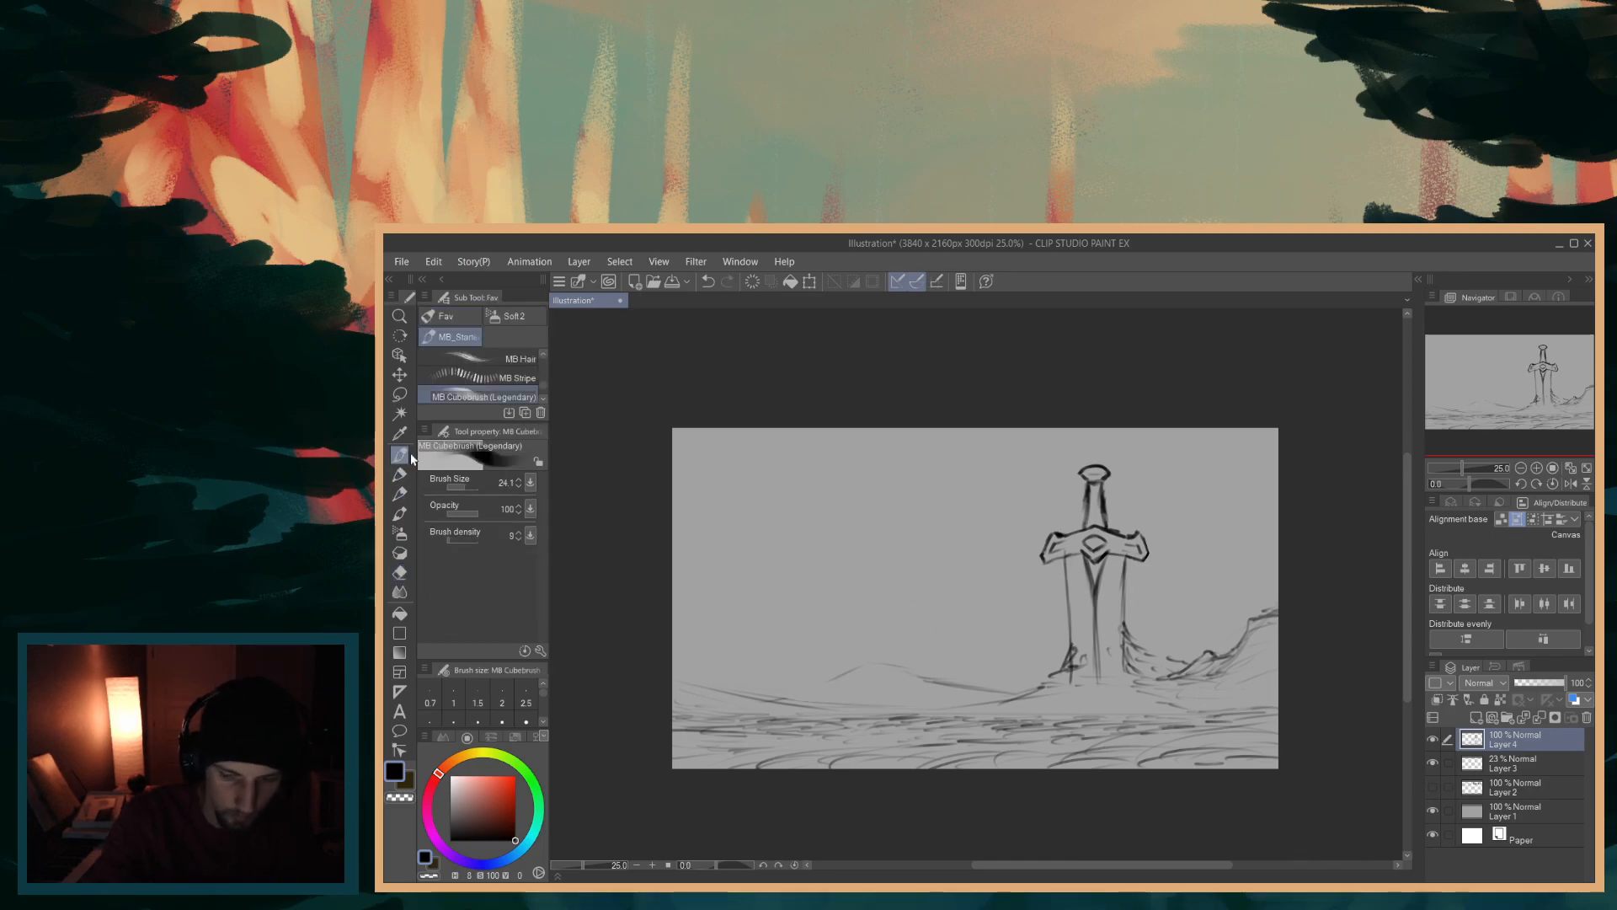
mouse_move(799, 678)
left_mouse_down()
mouse_move(853, 698)
mouse_move(757, 657)
mouse_move(857, 701)
left_mouse_up()
left_click_drag(763, 657, 722, 654)
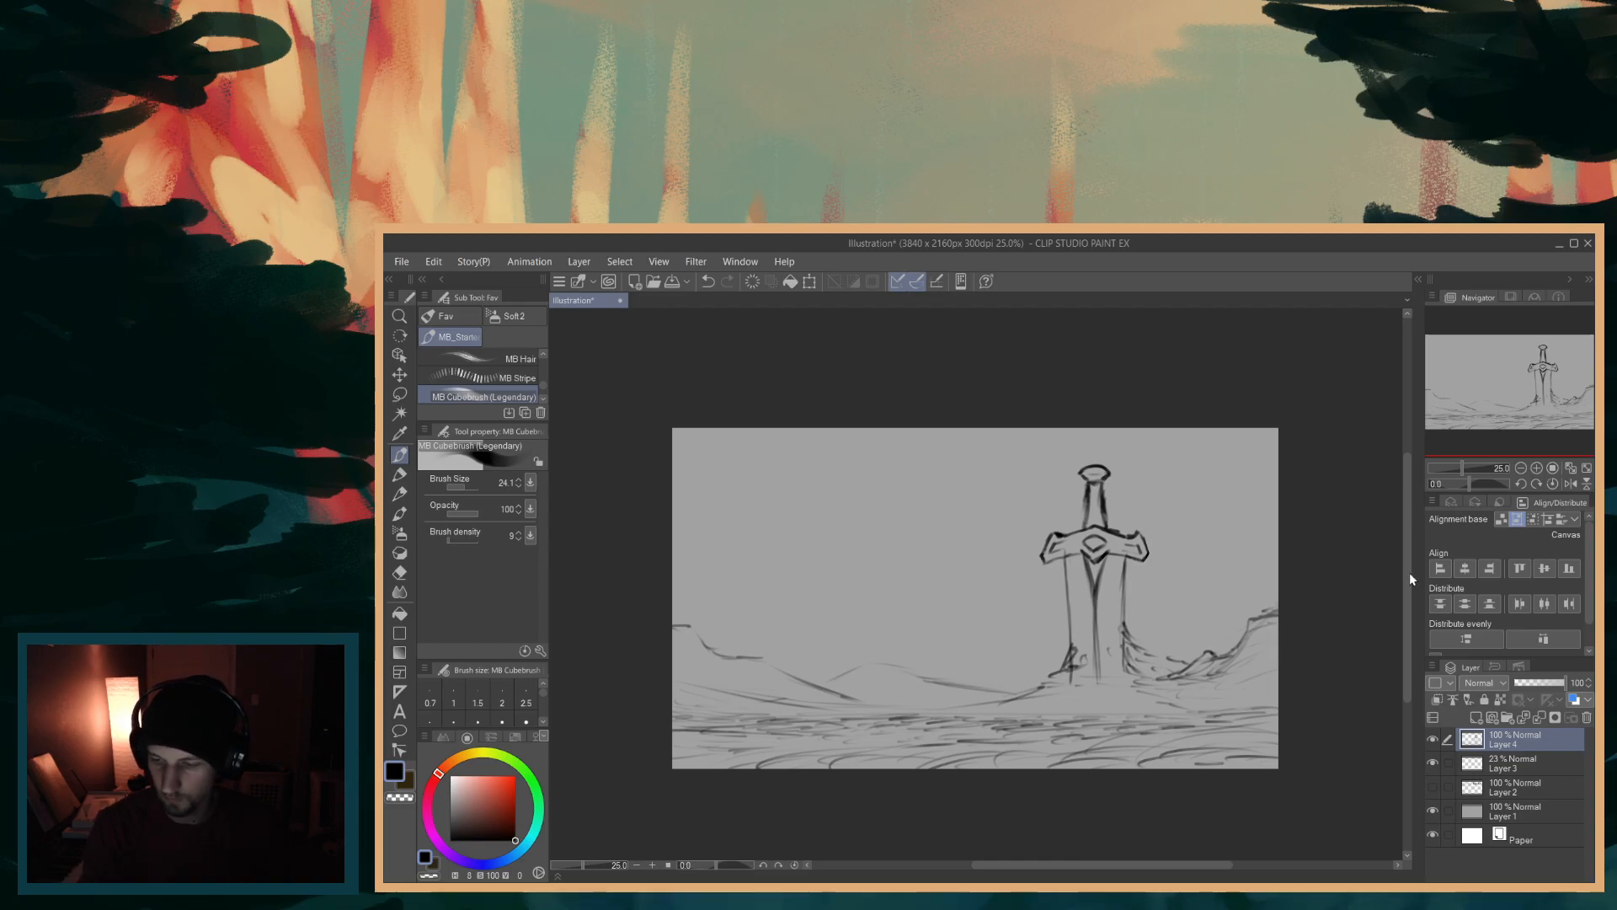
- Review Layer 2's thumbnails, and try a full-height black foreground column left of the sword with brush size 364.4
left_click(1432, 787)
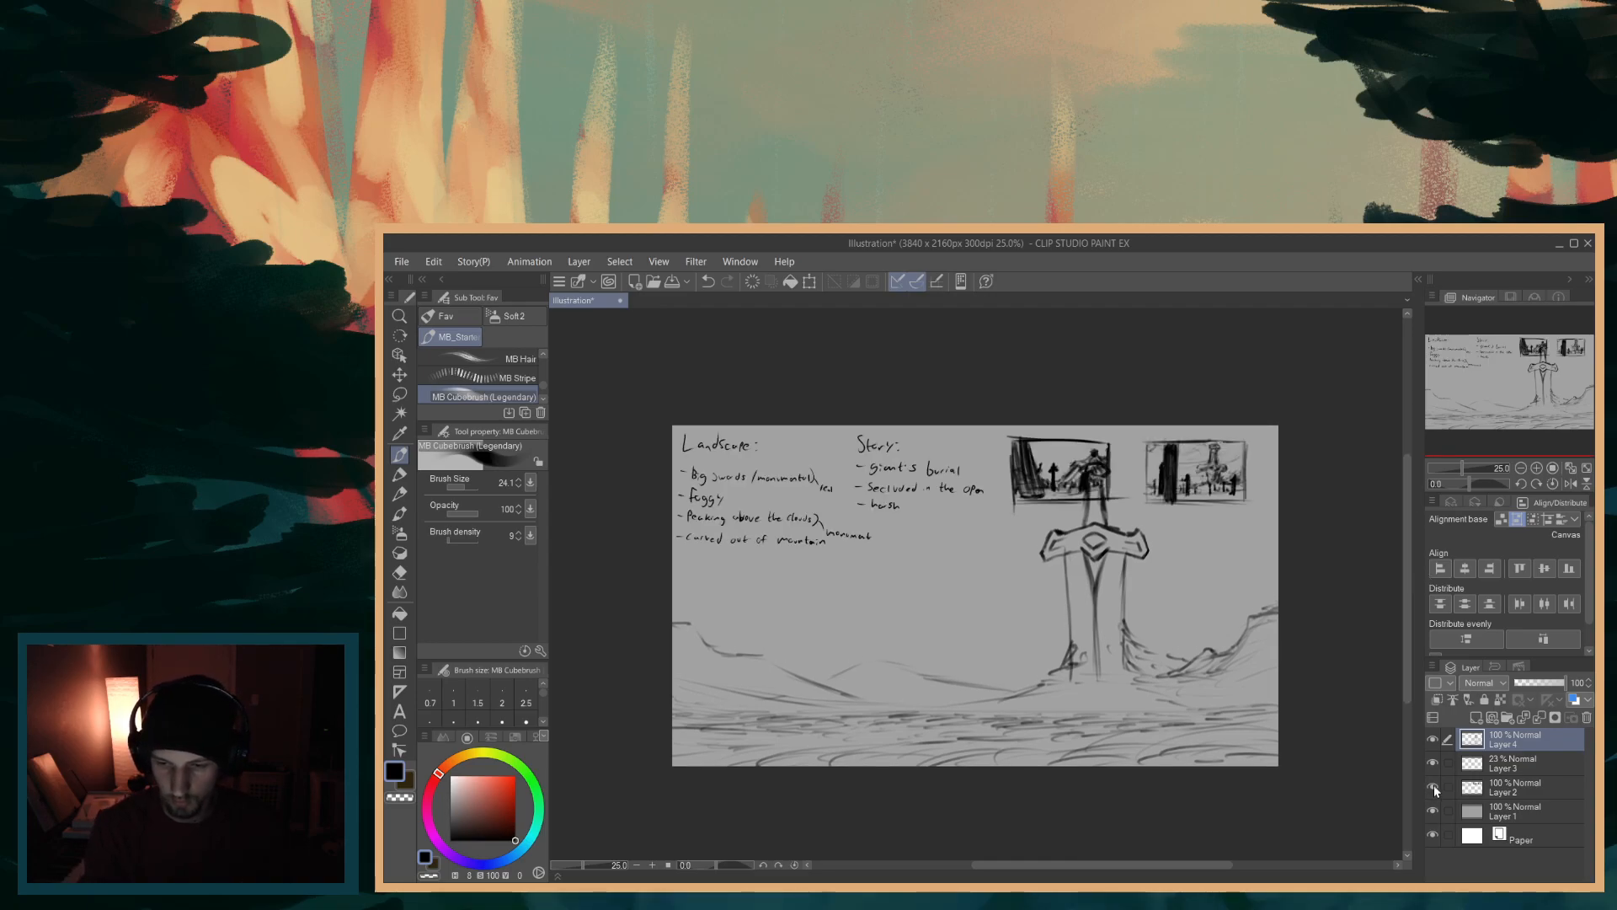
left_click(1433, 785)
left_click_drag(757, 427, 757, 767)
key("ctrl+z")
left_click_drag(823, 552, 833, 578)
left_click_drag(764, 412, 767, 765)
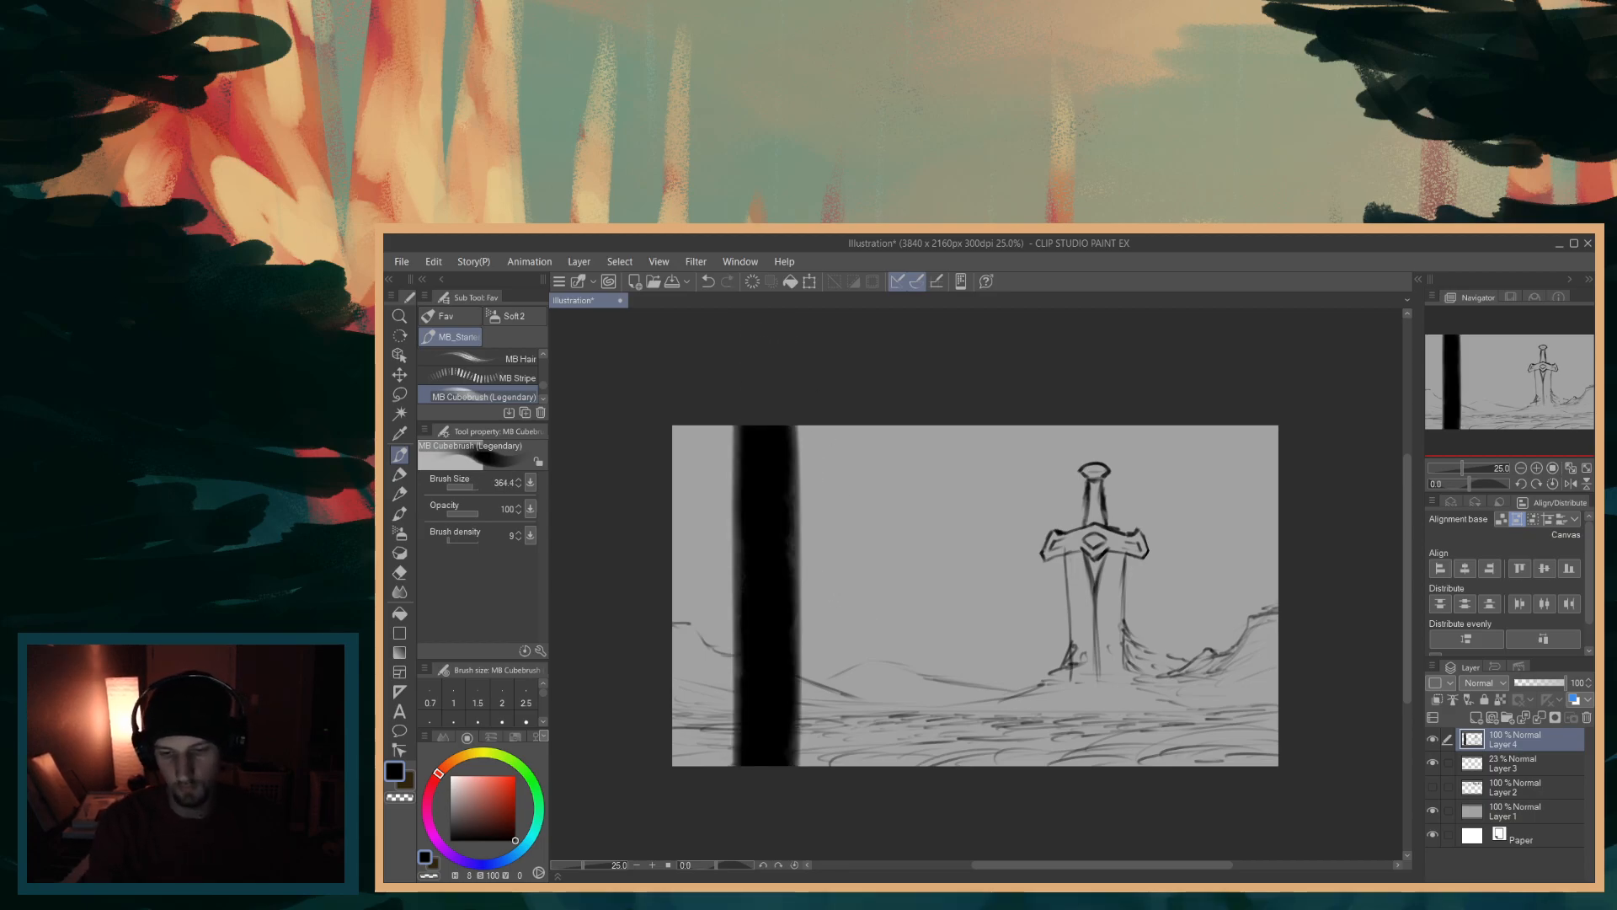
key("ctrl+z")
left_click_drag(776, 390, 792, 699)
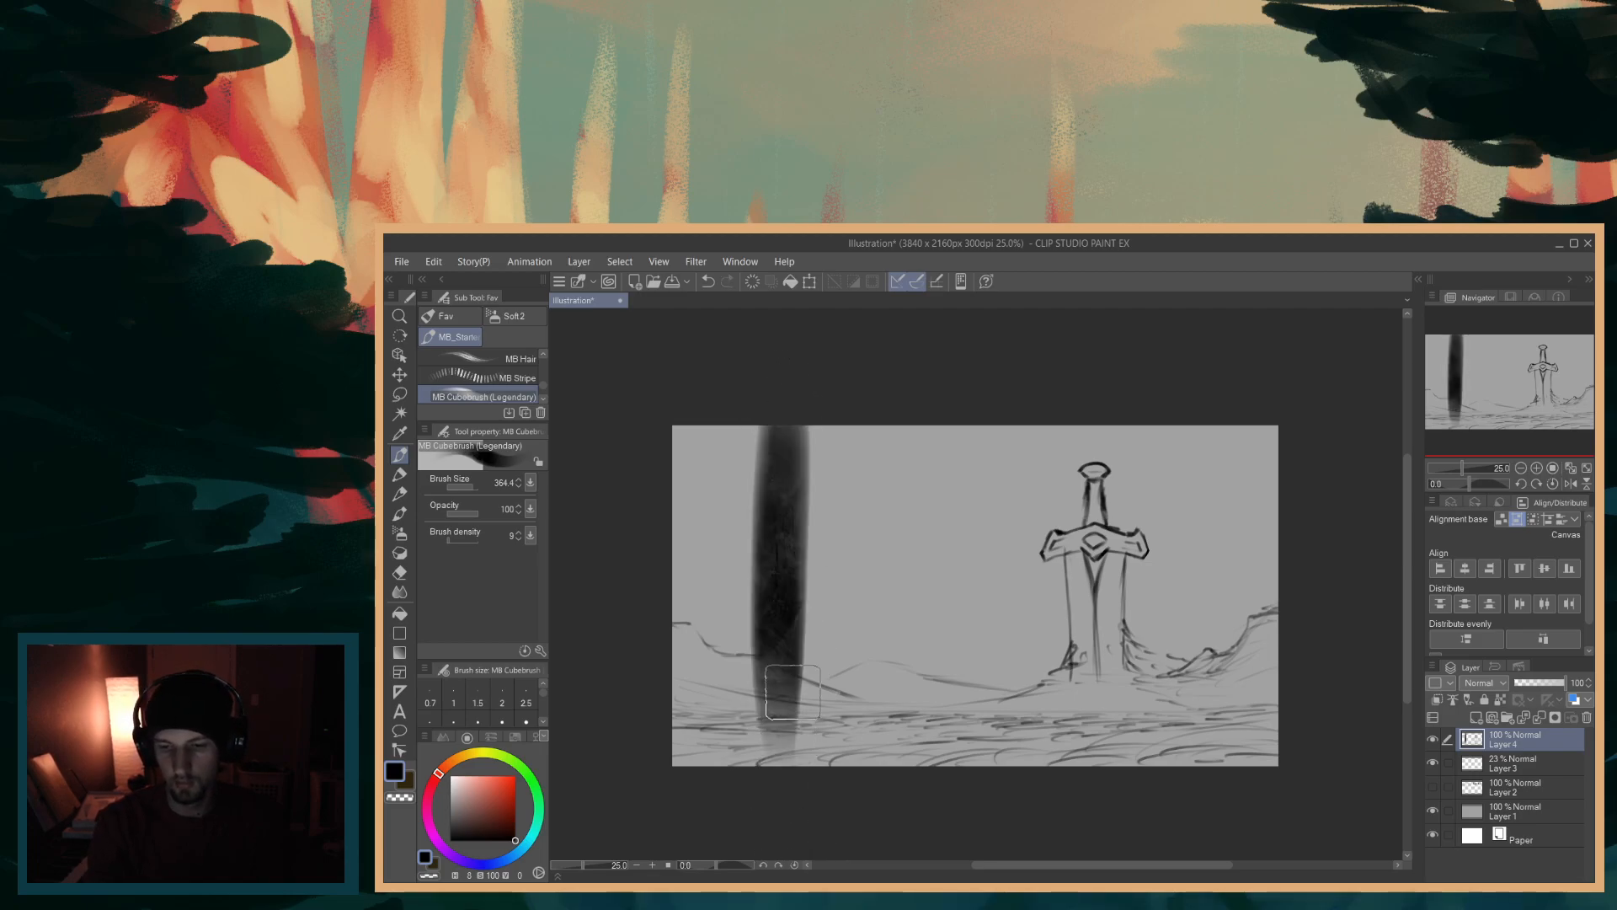
key("ctrl+z")
- Enlarge the brush to 730.6, and retry the placement of a wide, full-height black foreground column between the left edge and the sword
left_click_drag(817, 580, 830, 613)
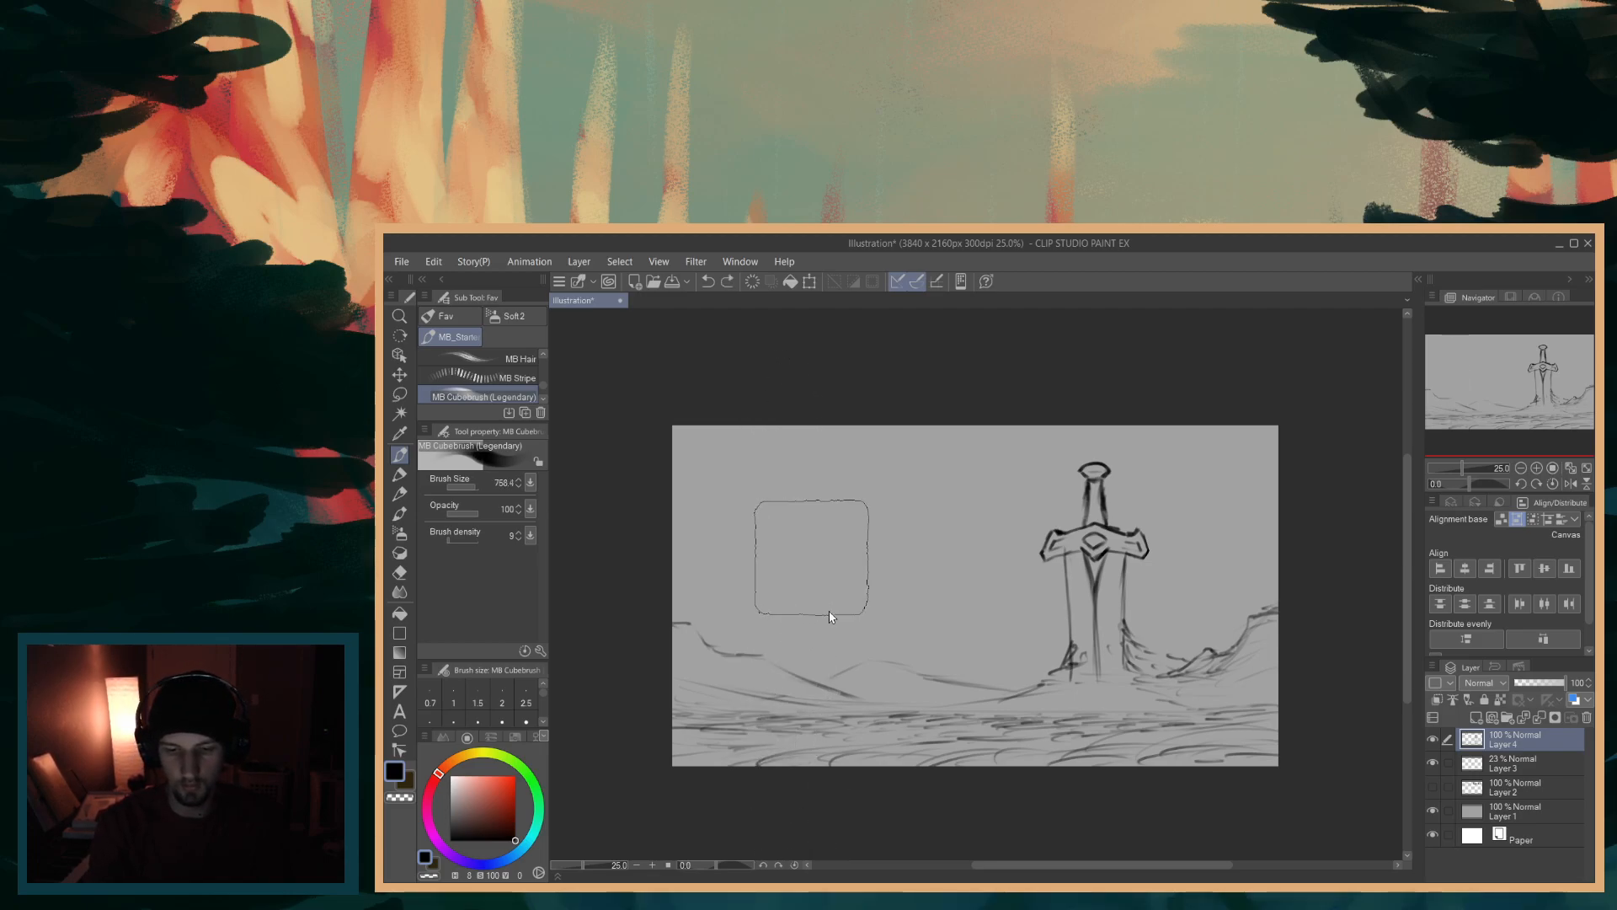
left_click_drag(794, 360, 841, 880)
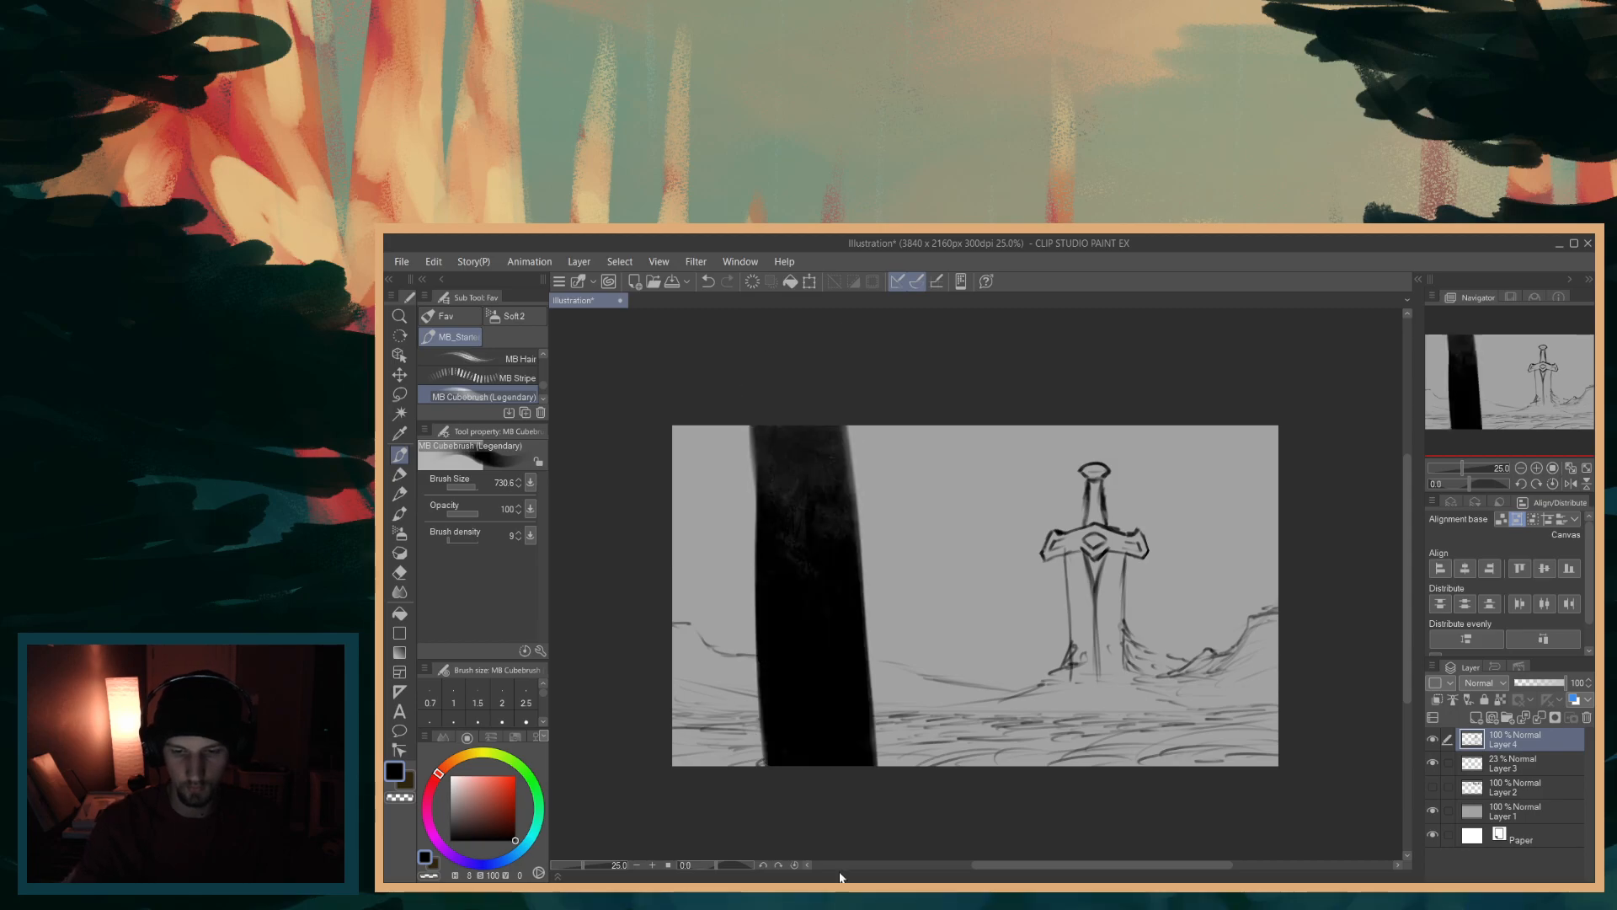
key("ctrl+z")
left_click_drag(775, 360, 779, 842)
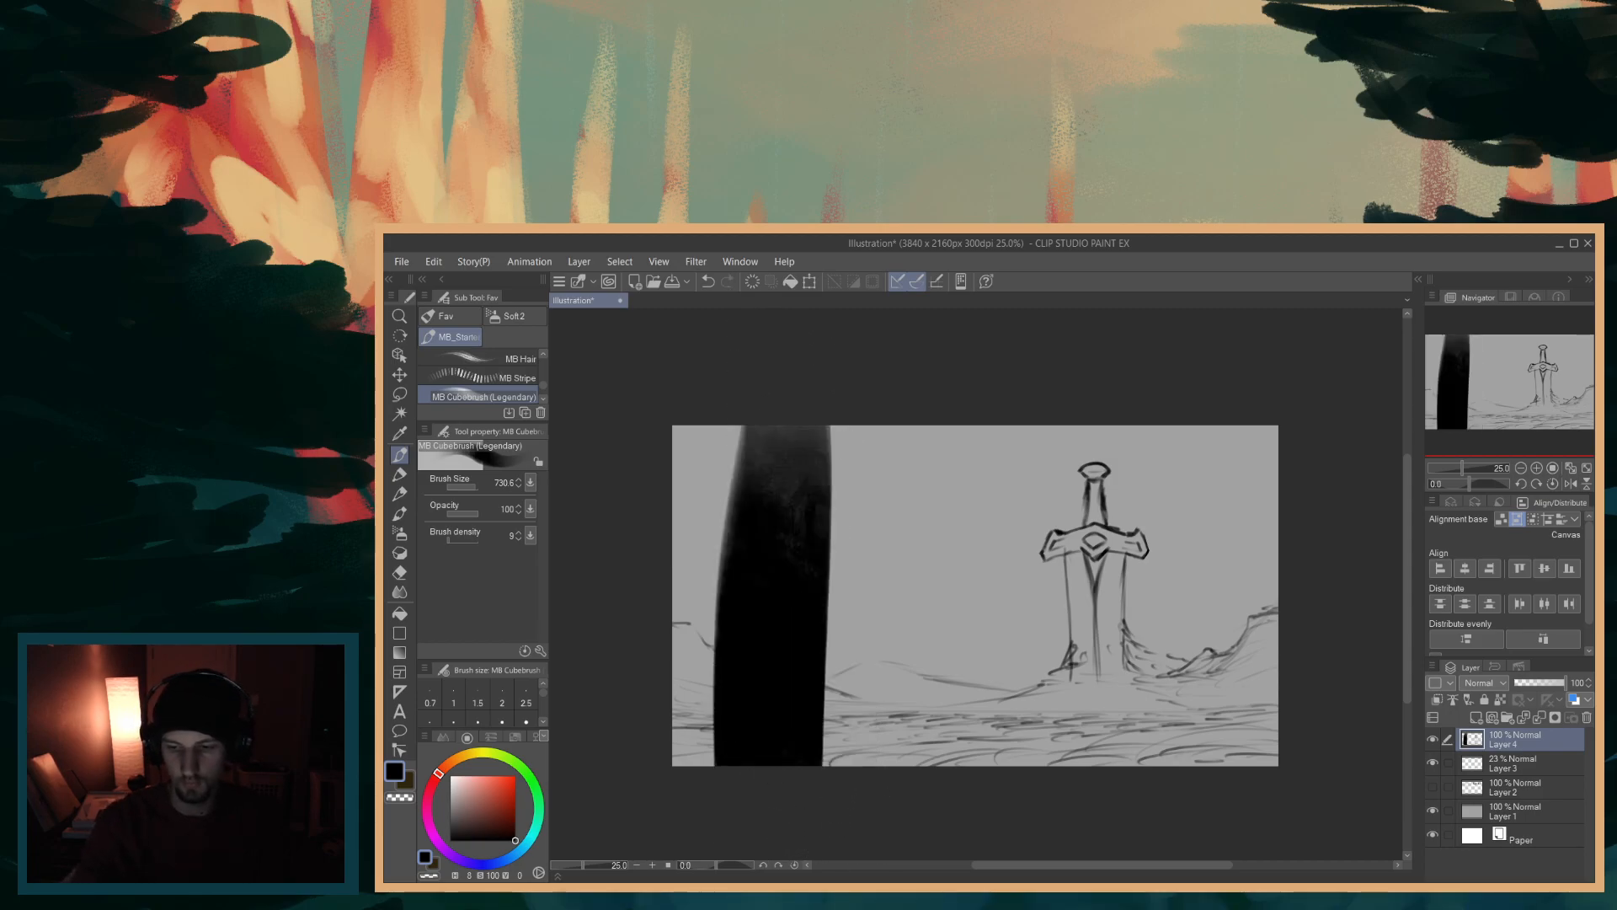
key("ctrl+z")
left_click_drag(769, 386, 801, 704)
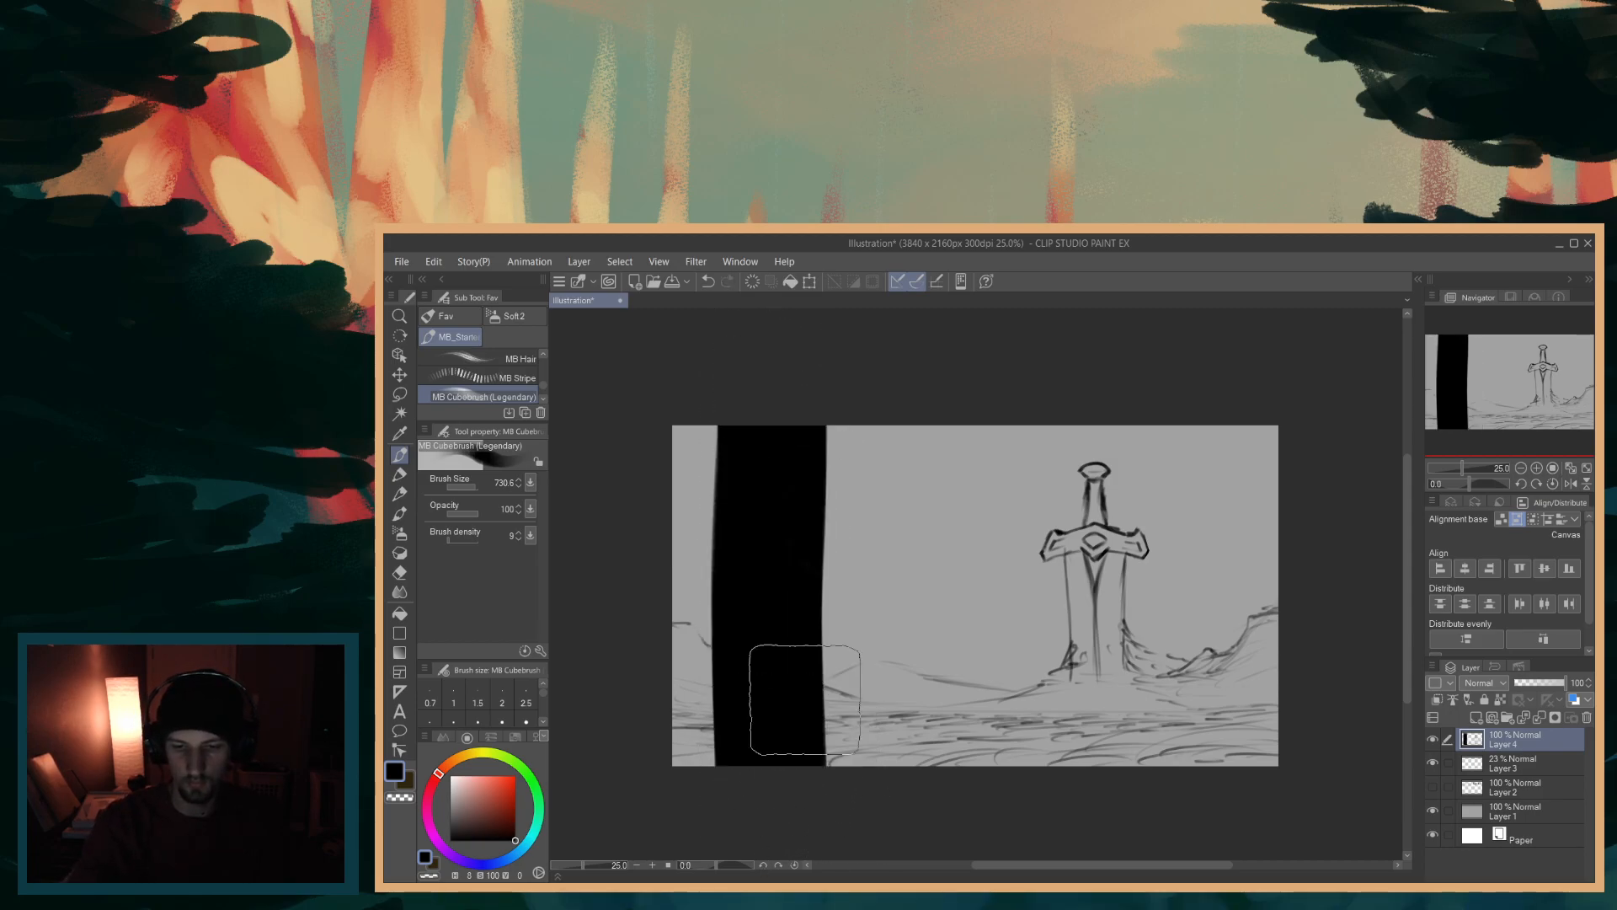
left_click_drag(822, 407, 804, 842)
key("ctrl+z")
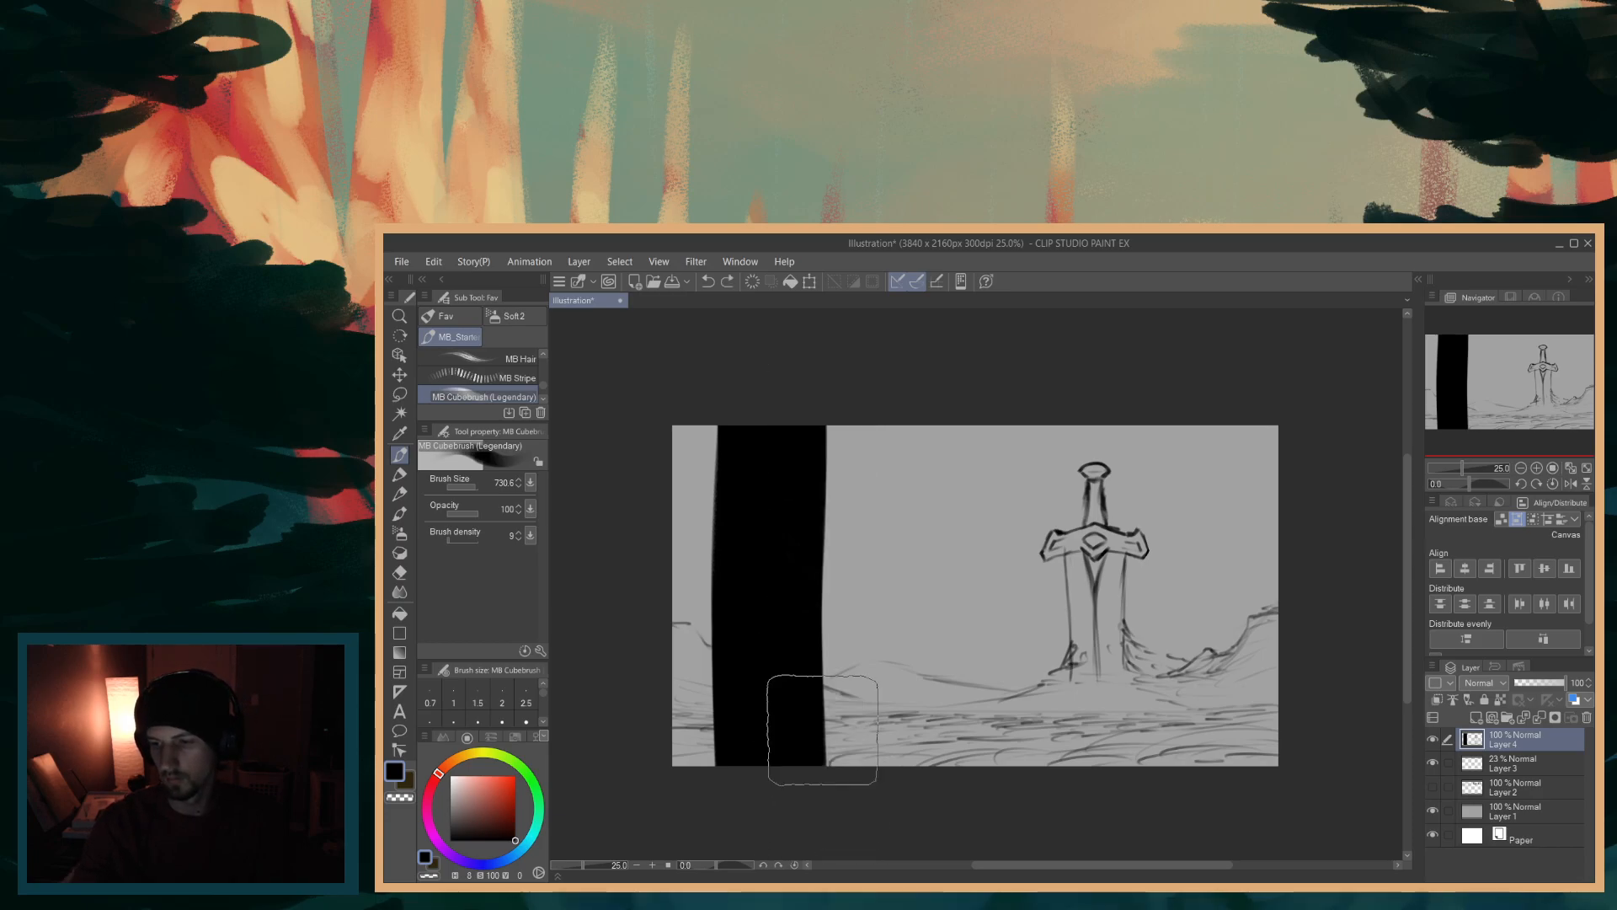
key("ctrl+z")
left_click_drag(807, 383, 814, 876)
key("ctrl+z")
left_click_drag(832, 395, 829, 875)
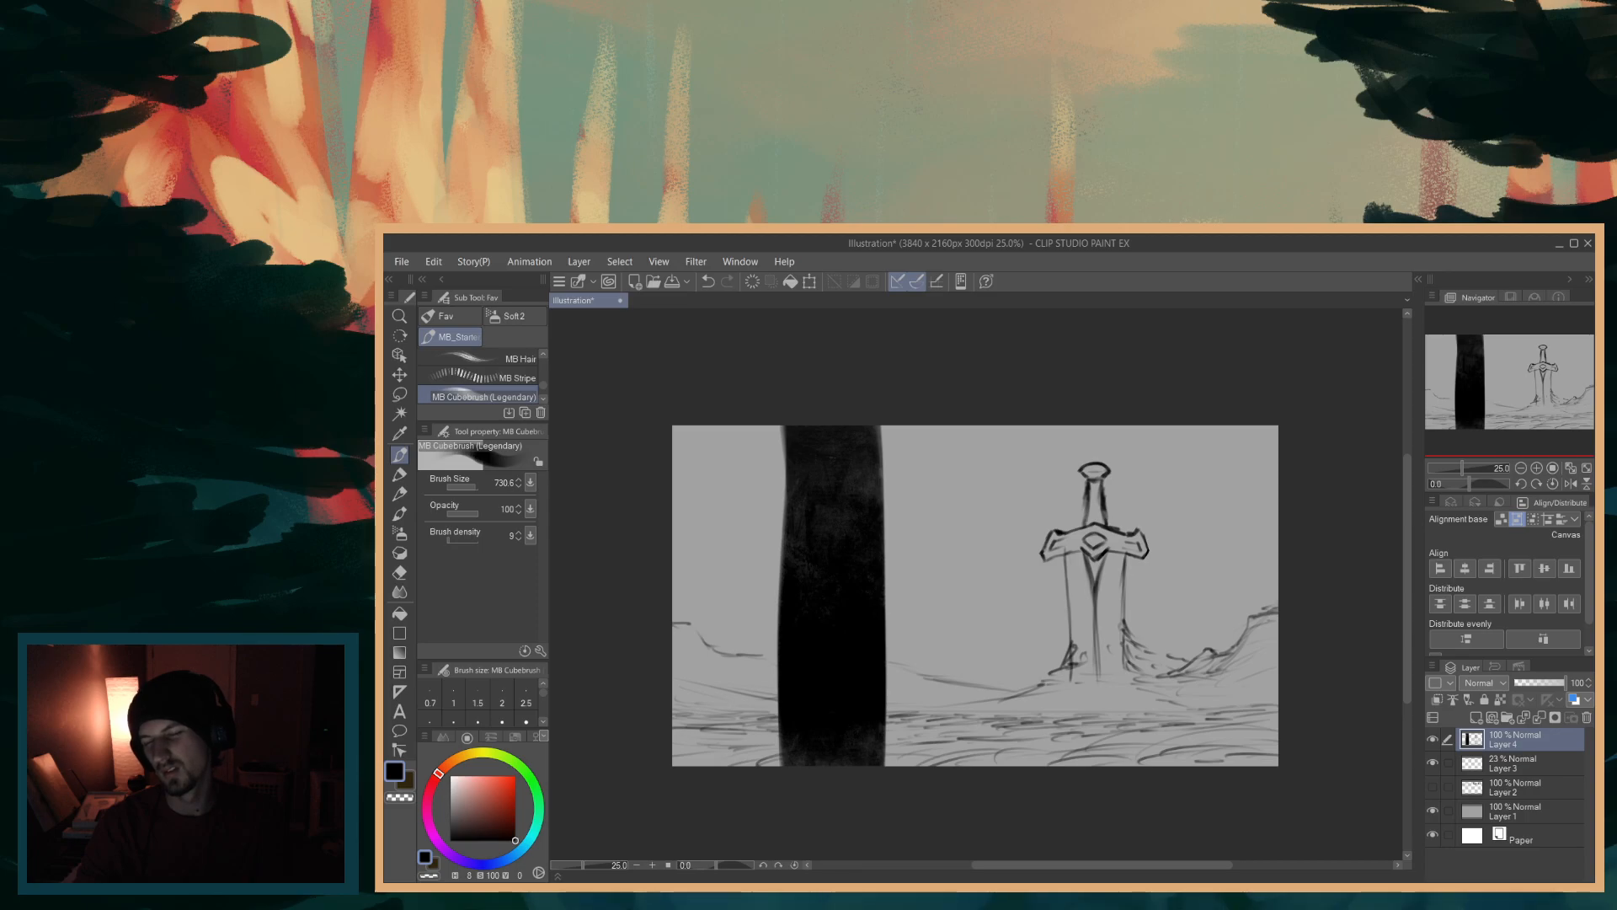
- Undo the solid black pillar strokes beside the sword and reduce the brush size to 40.5
key("ctrl+z")
left_click_drag(809, 353, 814, 842)
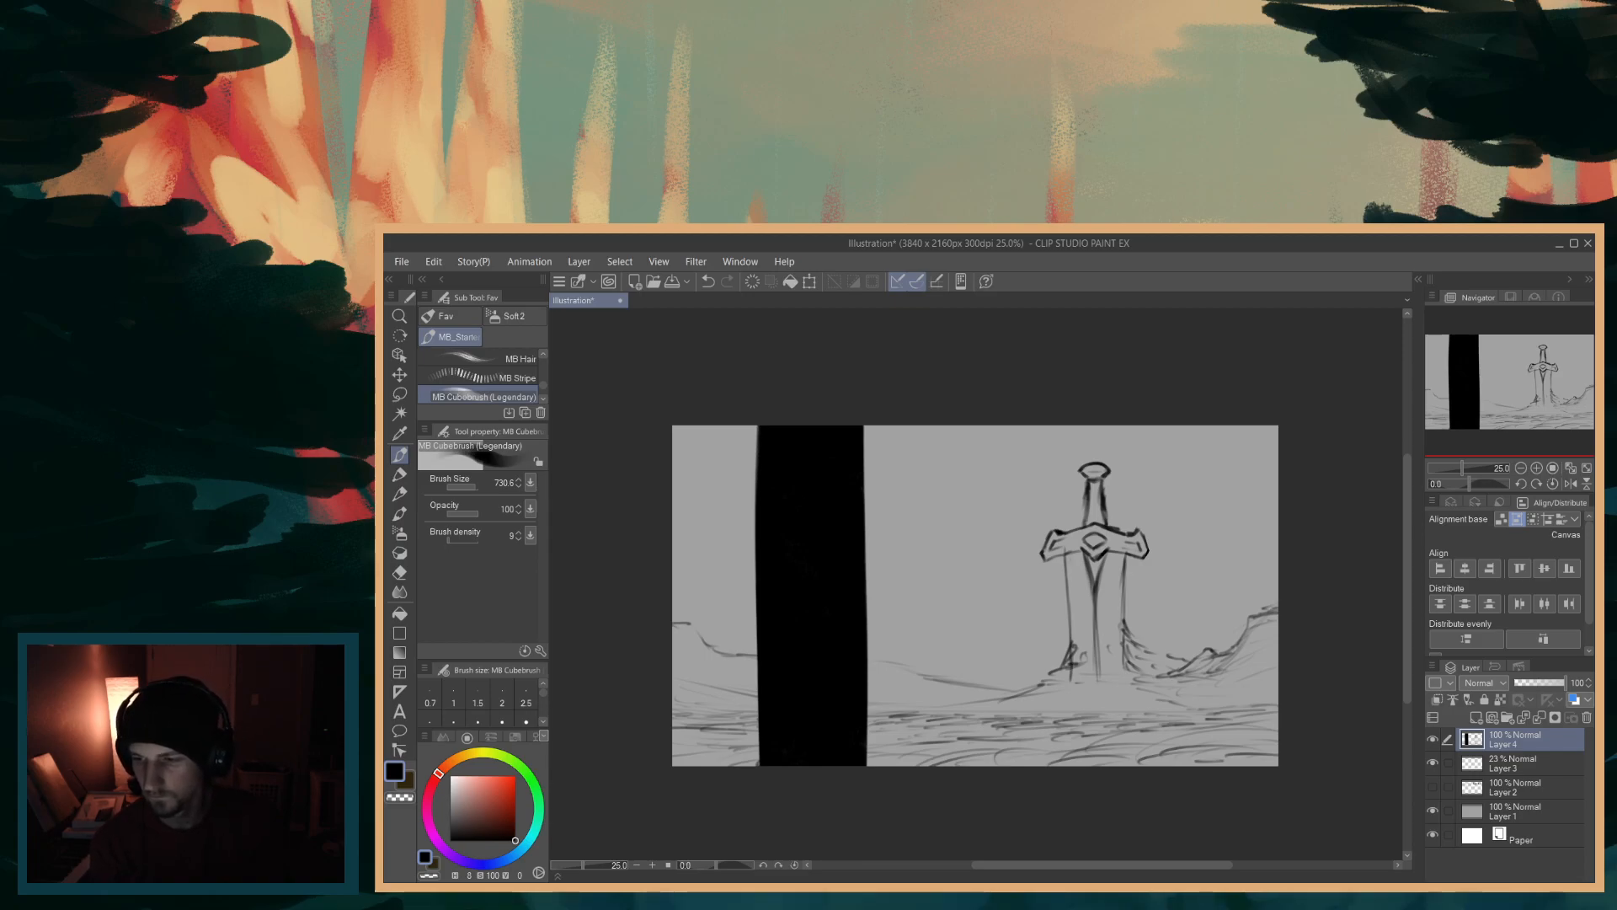
key("ctrl+z")
mouse_move(845, 607)
left_mouse_down()
mouse_move(823, 539)
mouse_move(827, 560)
left_mouse_up()
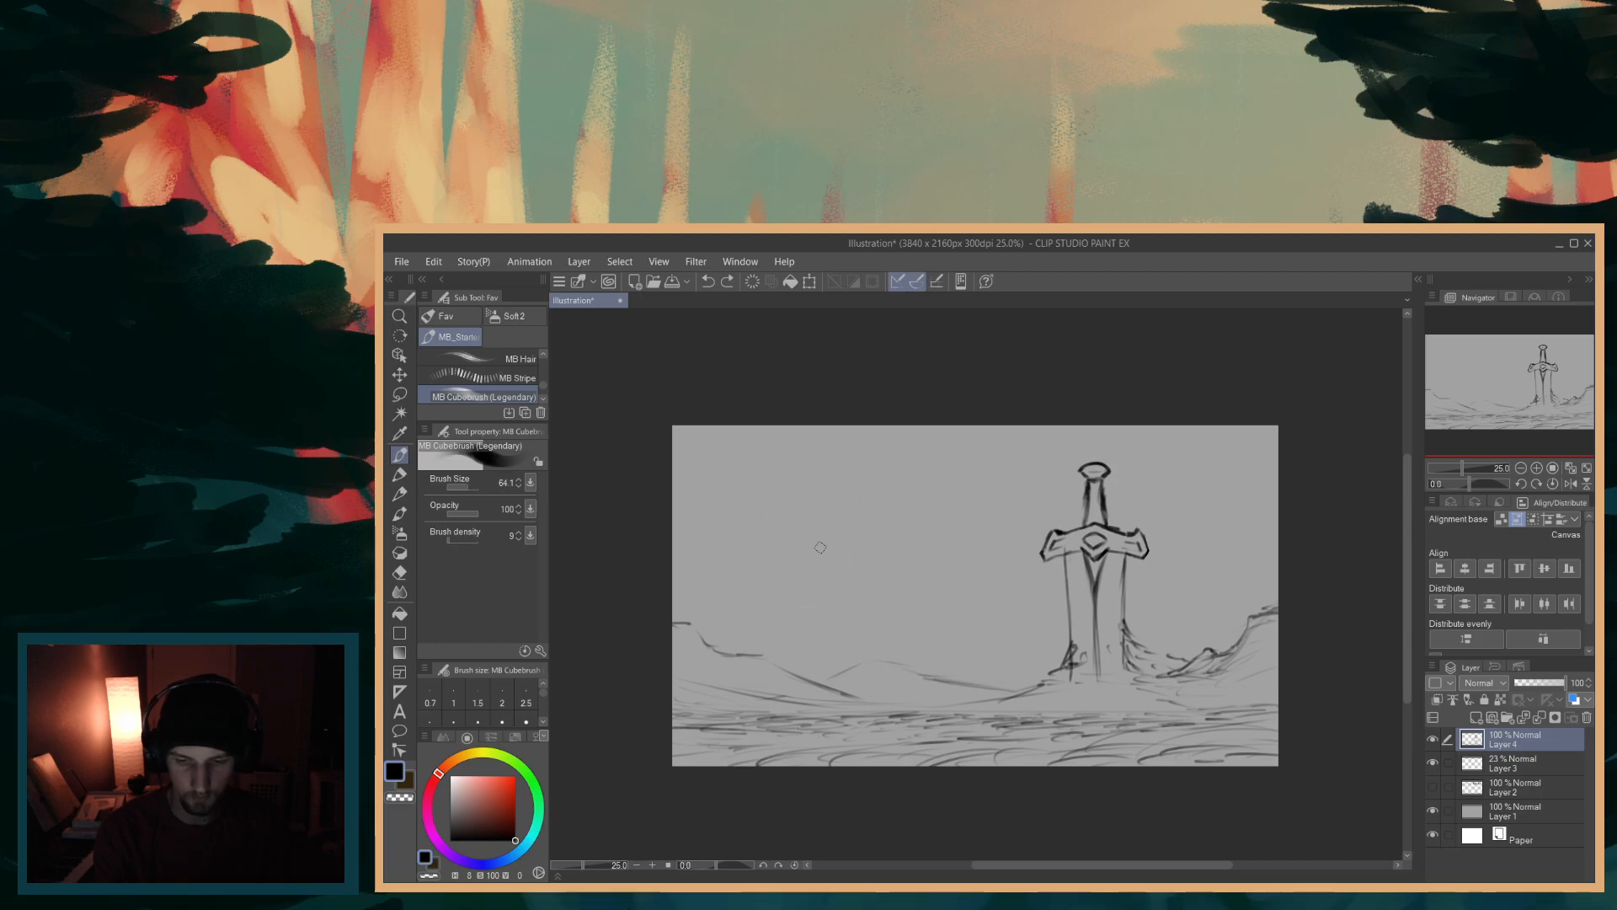
left_click_drag(791, 472, 791, 463)
- Try sketching a pillar with two thin full-height edges left of the sword, checking it against the thumbnails on Layer 2
left_click_drag(770, 396, 772, 796)
left_click_drag(852, 413, 870, 787)
key("ctrl+z")
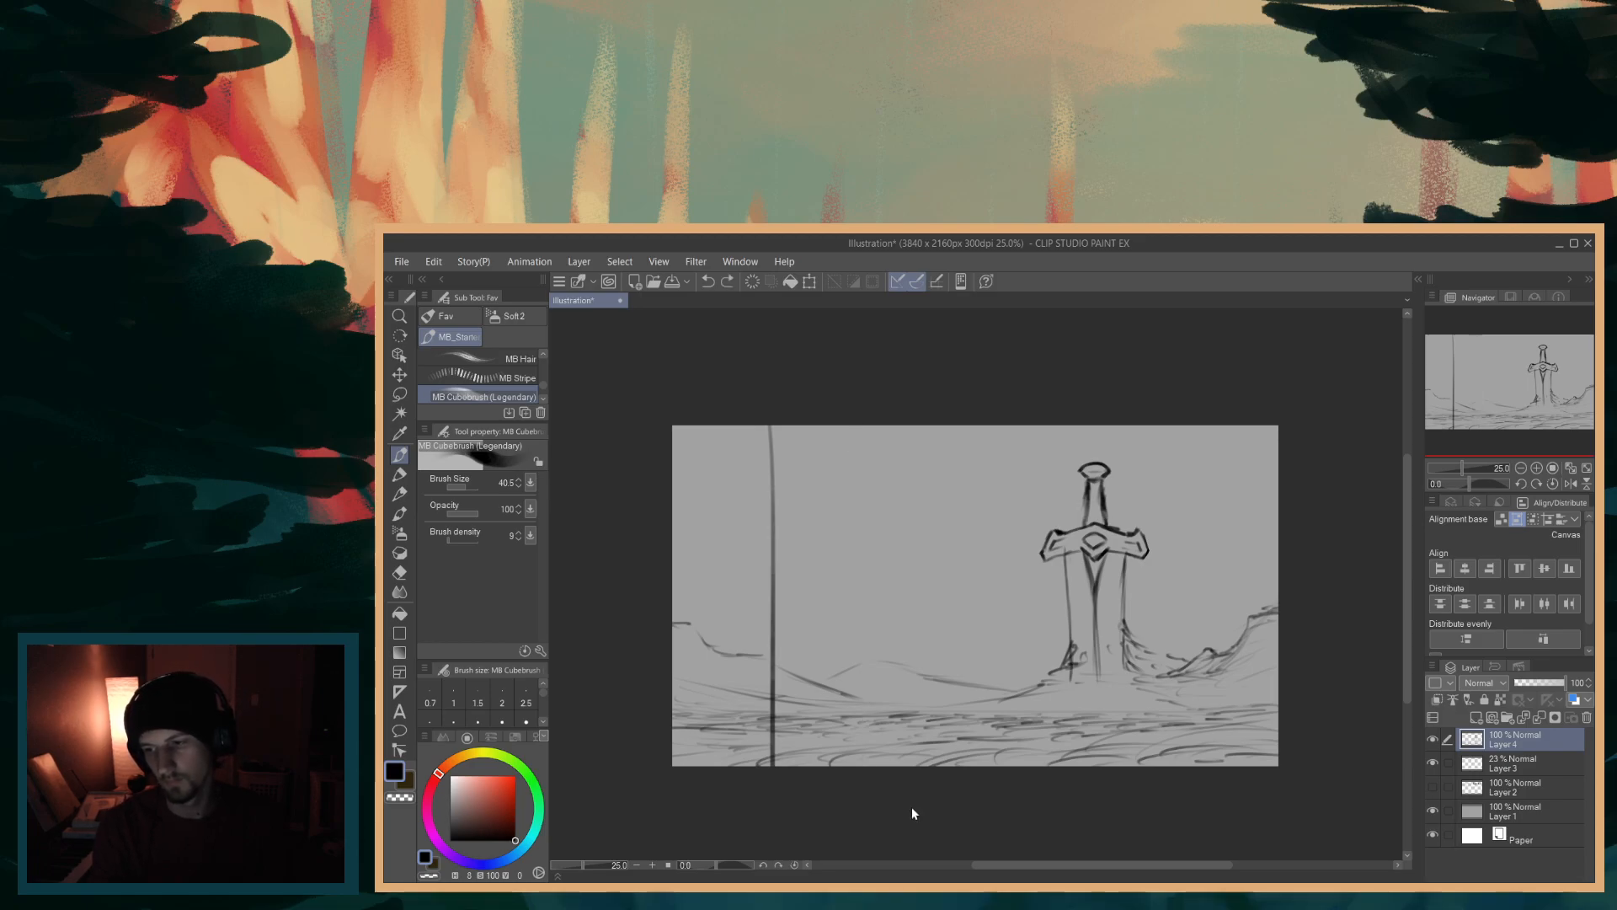
key("ctrl+z")
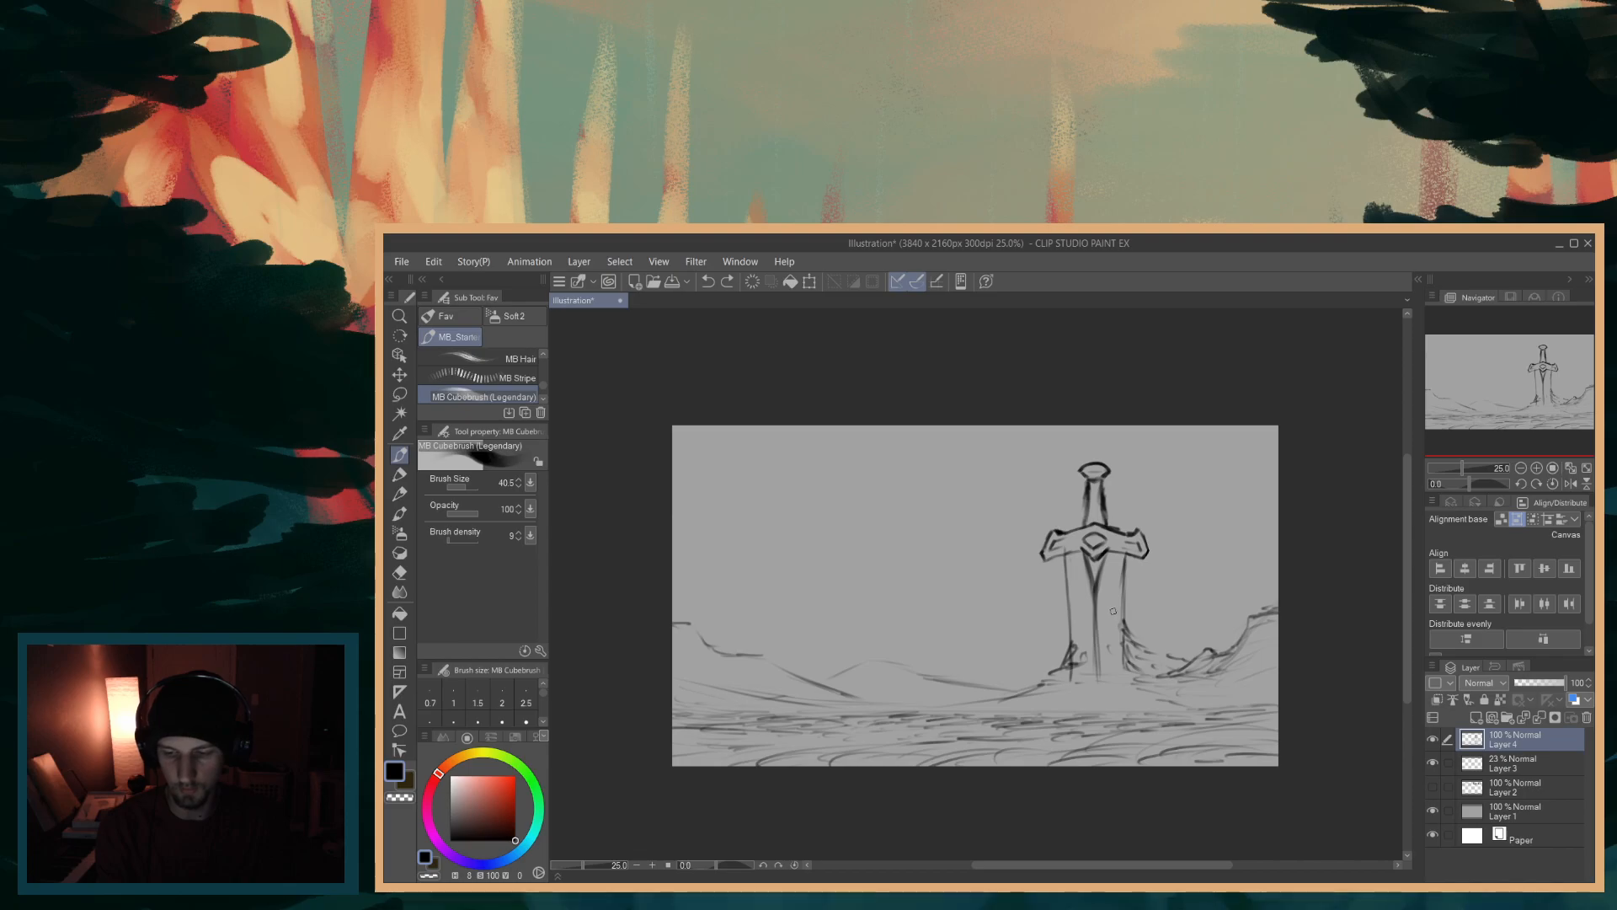
left_click_drag(733, 423, 742, 767)
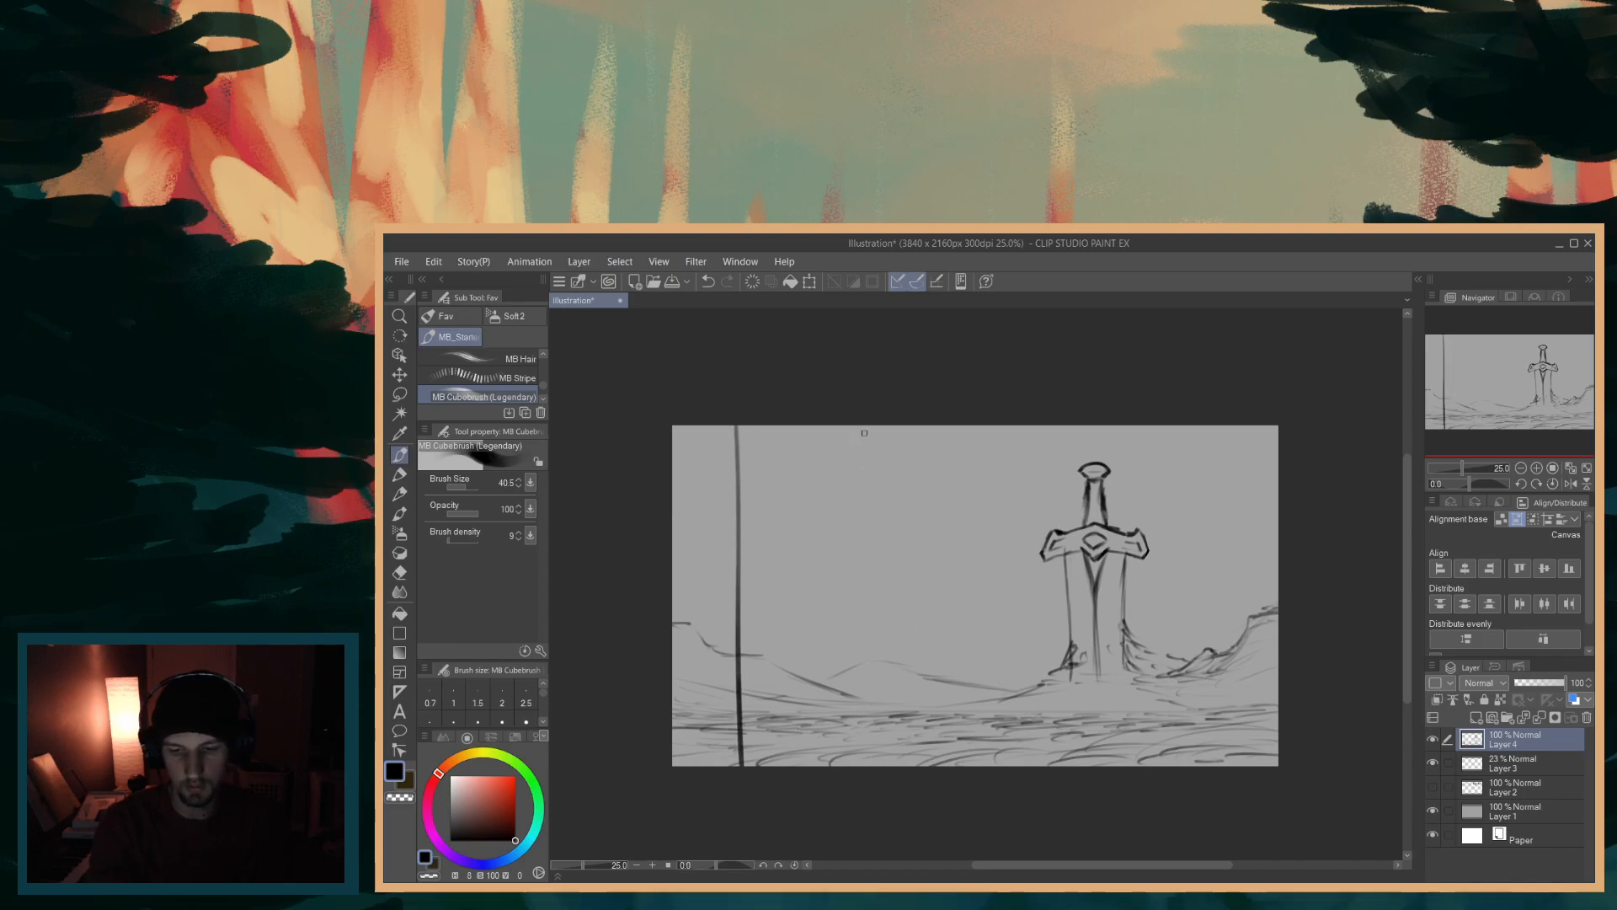
left_click_drag(849, 428, 858, 766)
key("ctrl+z")
left_click_drag(845, 426, 836, 765)
key("ctrl+z")
left_click_drag(862, 426, 849, 766)
key("ctrl+z")
left_click(1432, 786)
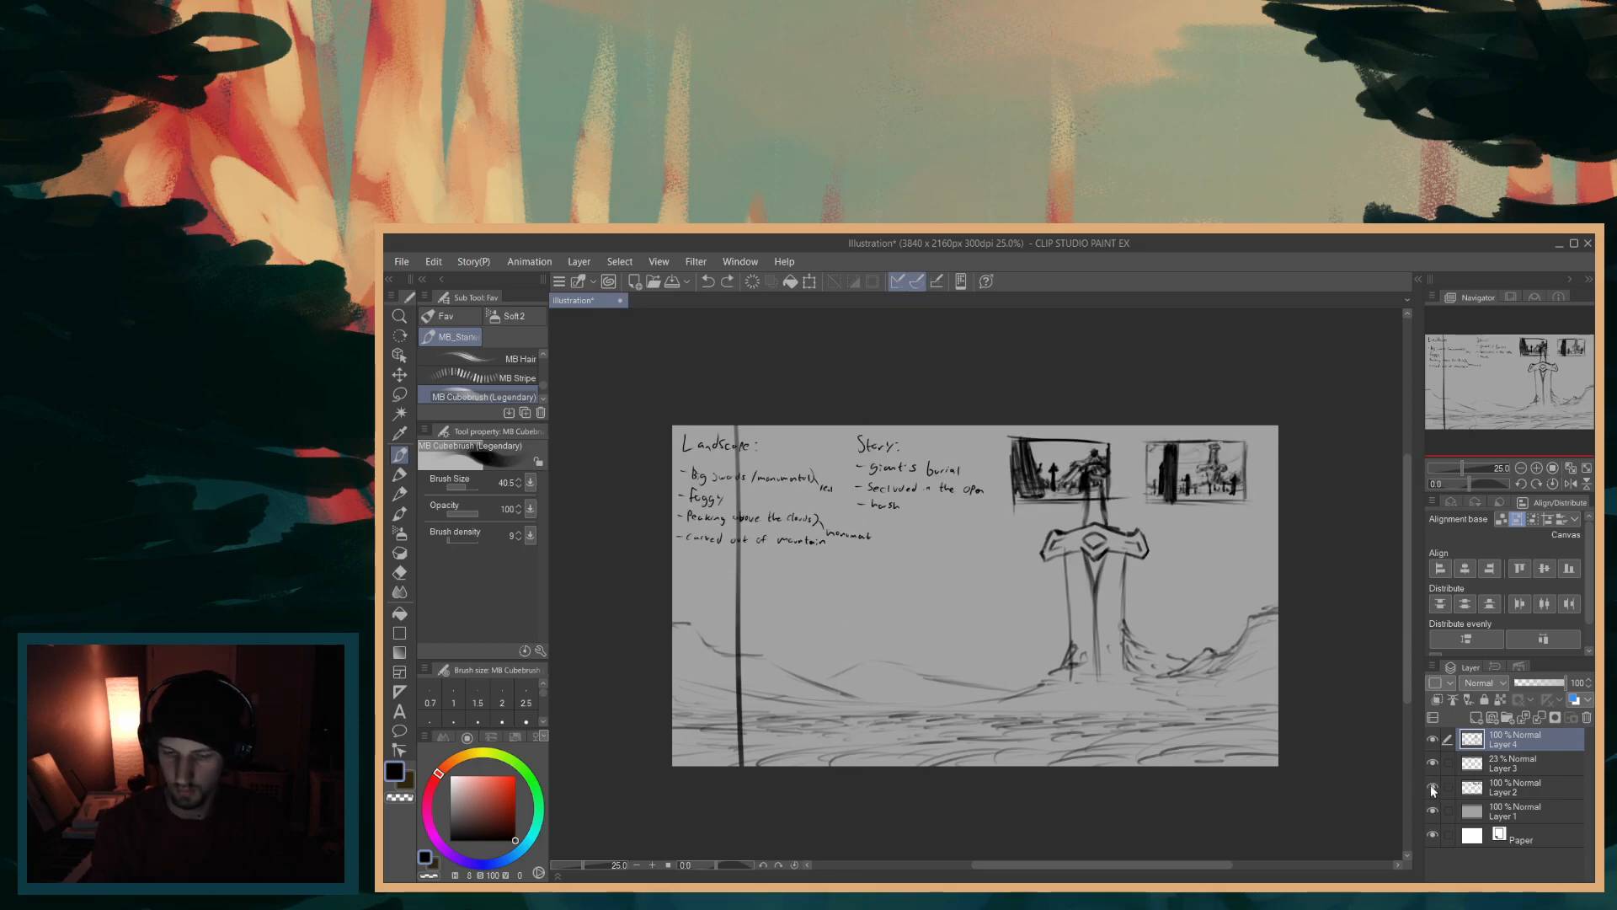
left_click(1433, 787)
key("ctrl+z")
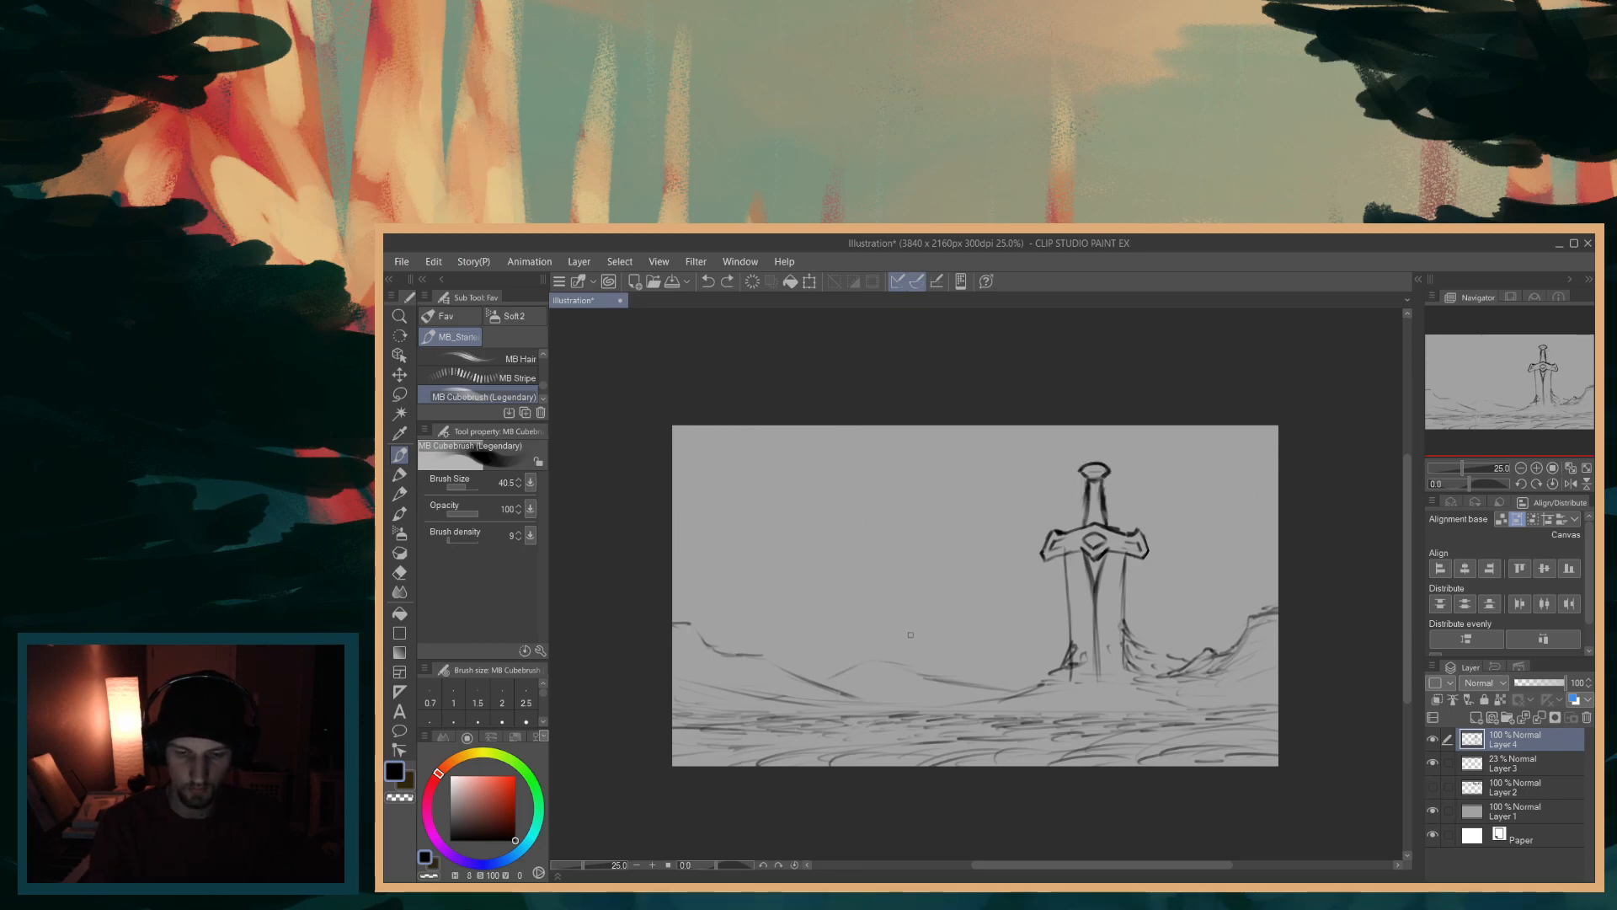
- Try placing the pillar's vertical edges closer to the canvas's left border
left_click_drag(769, 425, 760, 831)
key("ctrl+z")
key("ctrl+y")
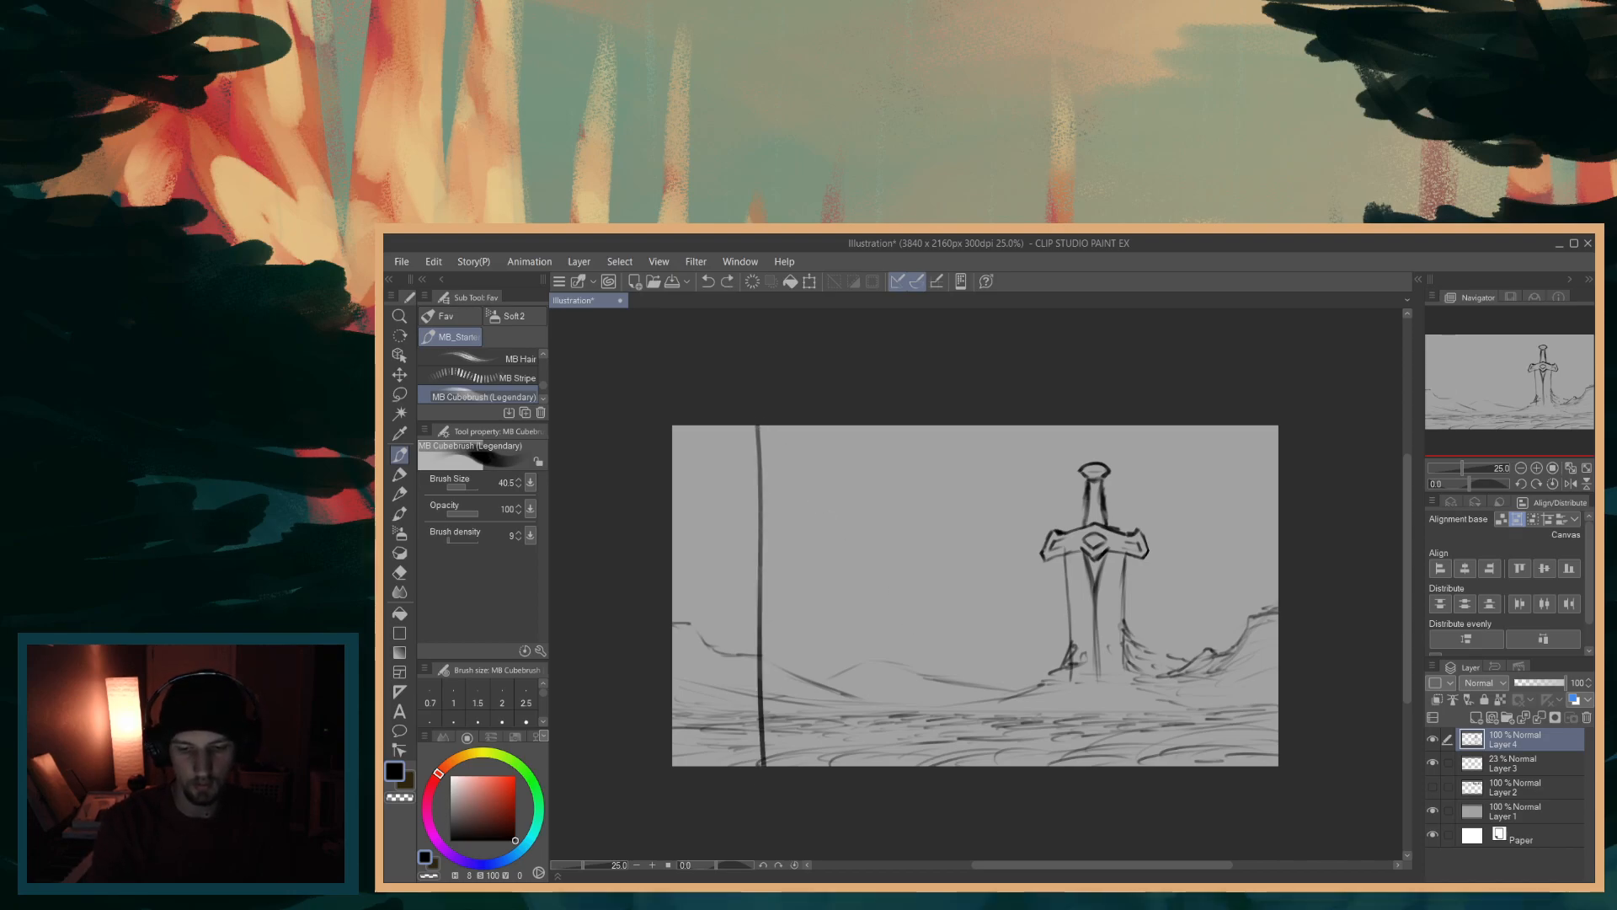
key("ctrl+z")
left_click_drag(740, 411, 745, 779)
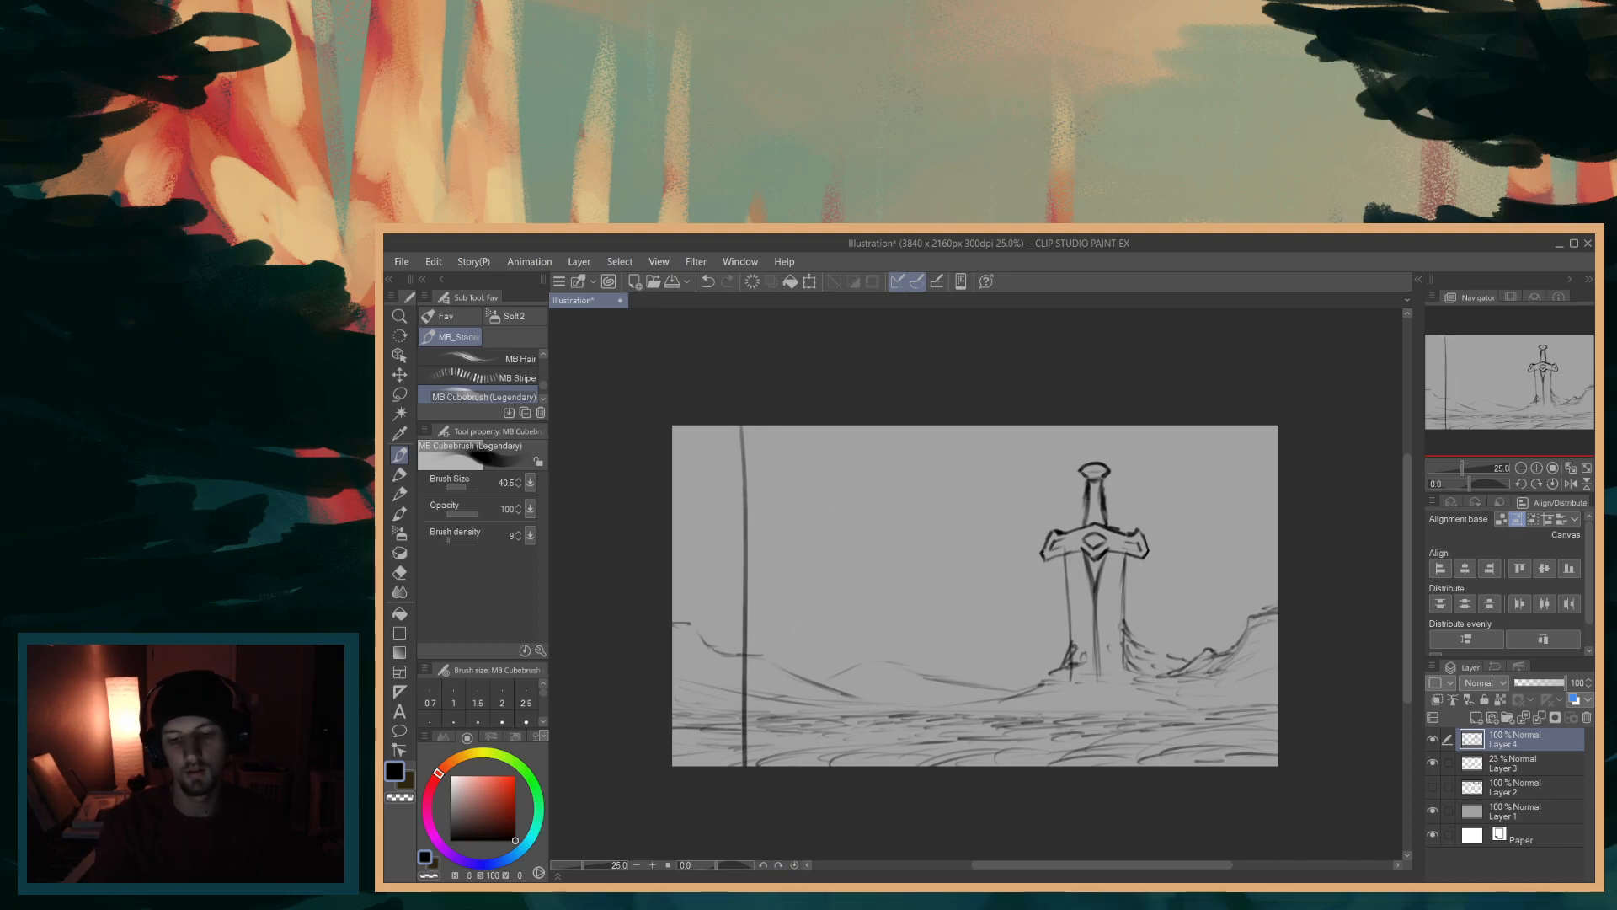
left_click_drag(834, 399, 839, 777)
key("ctrl+z")
key("ctrl+z")
- Sketch the tall pillar between the left border and the sword, outlining its sides with thin full-height vertical lines
left_click_drag(785, 414, 798, 865)
key("ctrl+z")
left_click_drag(785, 421, 792, 728)
key("ctrl+z")
left_click_drag(785, 421, 797, 779)
key("ctrl+z")
left_click_drag(785, 432, 793, 768)
key("ctrl+z")
left_click_drag(785, 426, 788, 843)
key("ctrl+z")
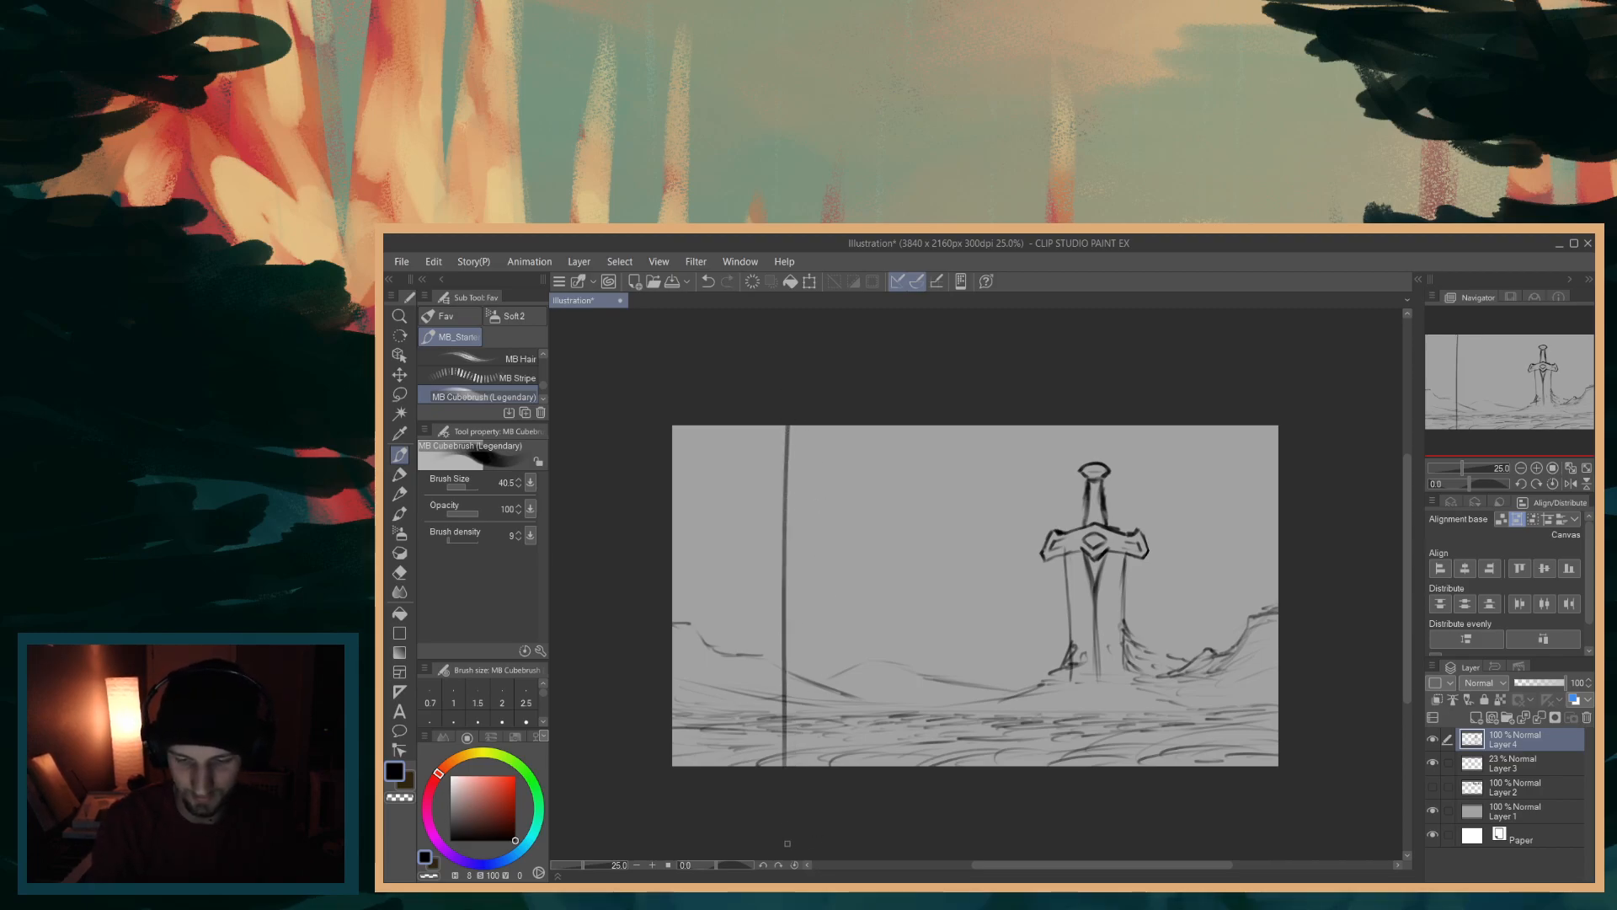
left_click_drag(876, 414, 881, 880)
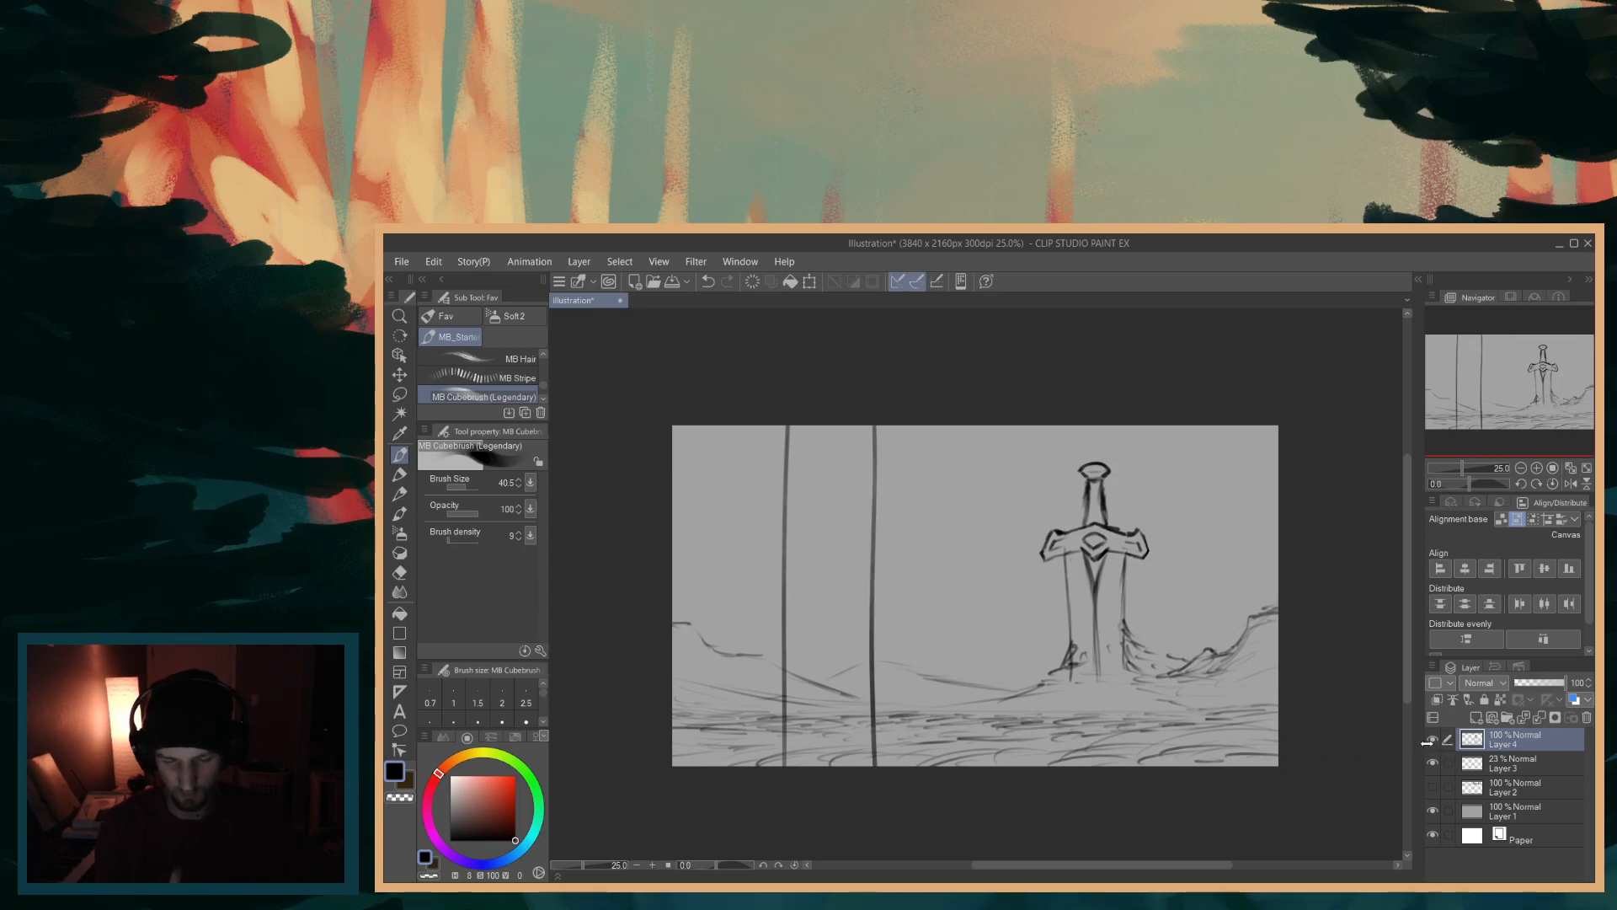
key("ctrl+z")
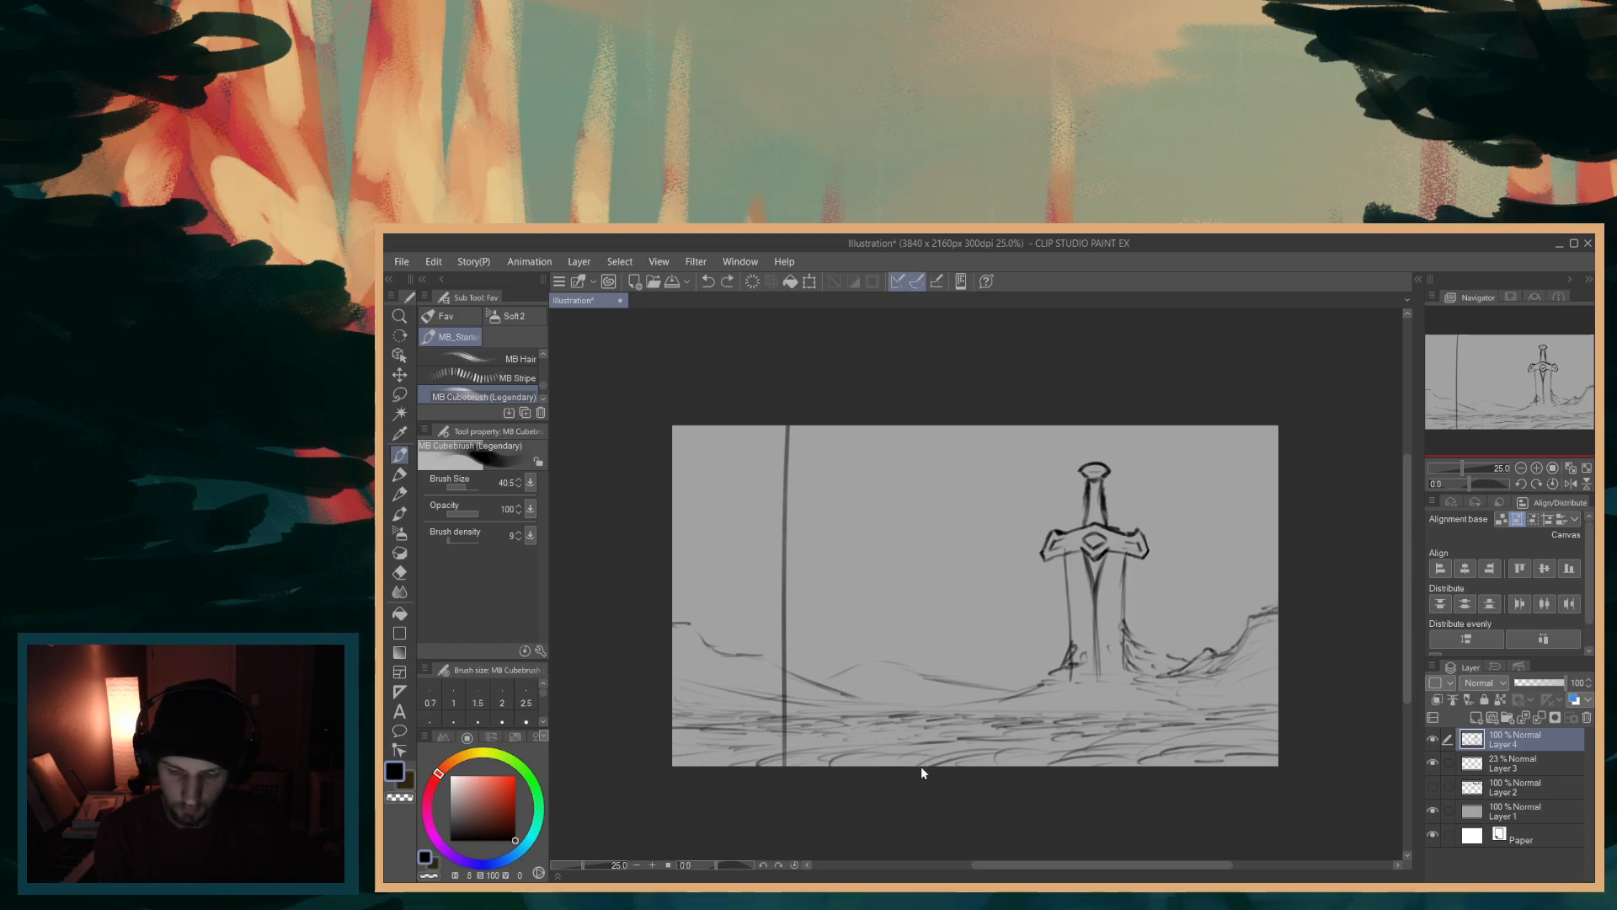
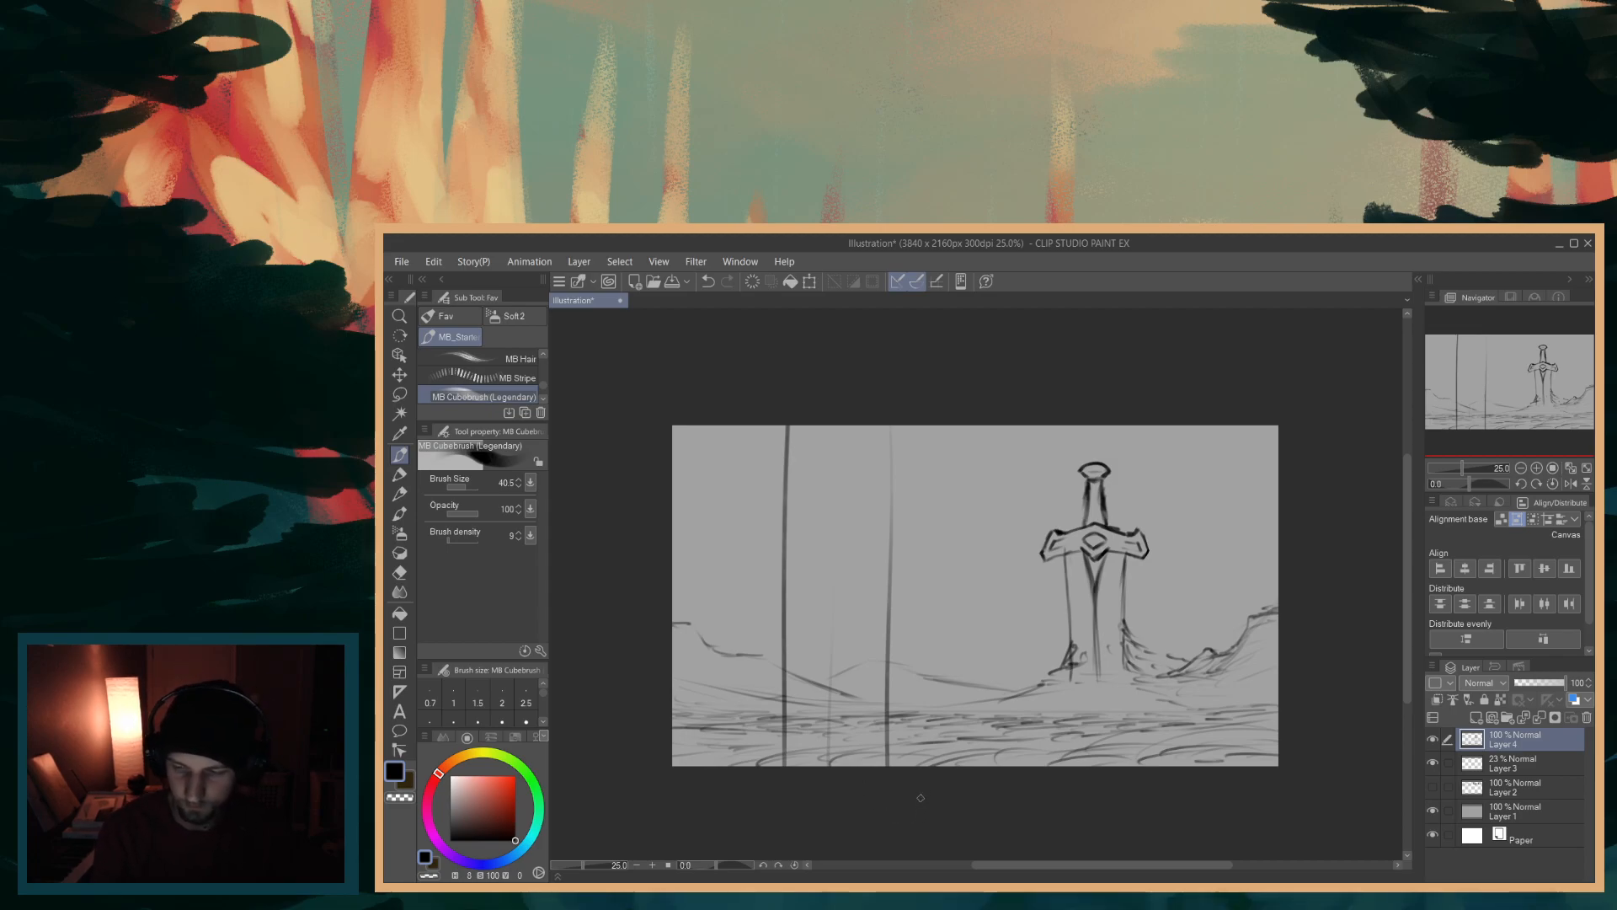
- Erase the hill and ground lines that run through the pillar's interior using the Hard eraser
left_click(399, 572)
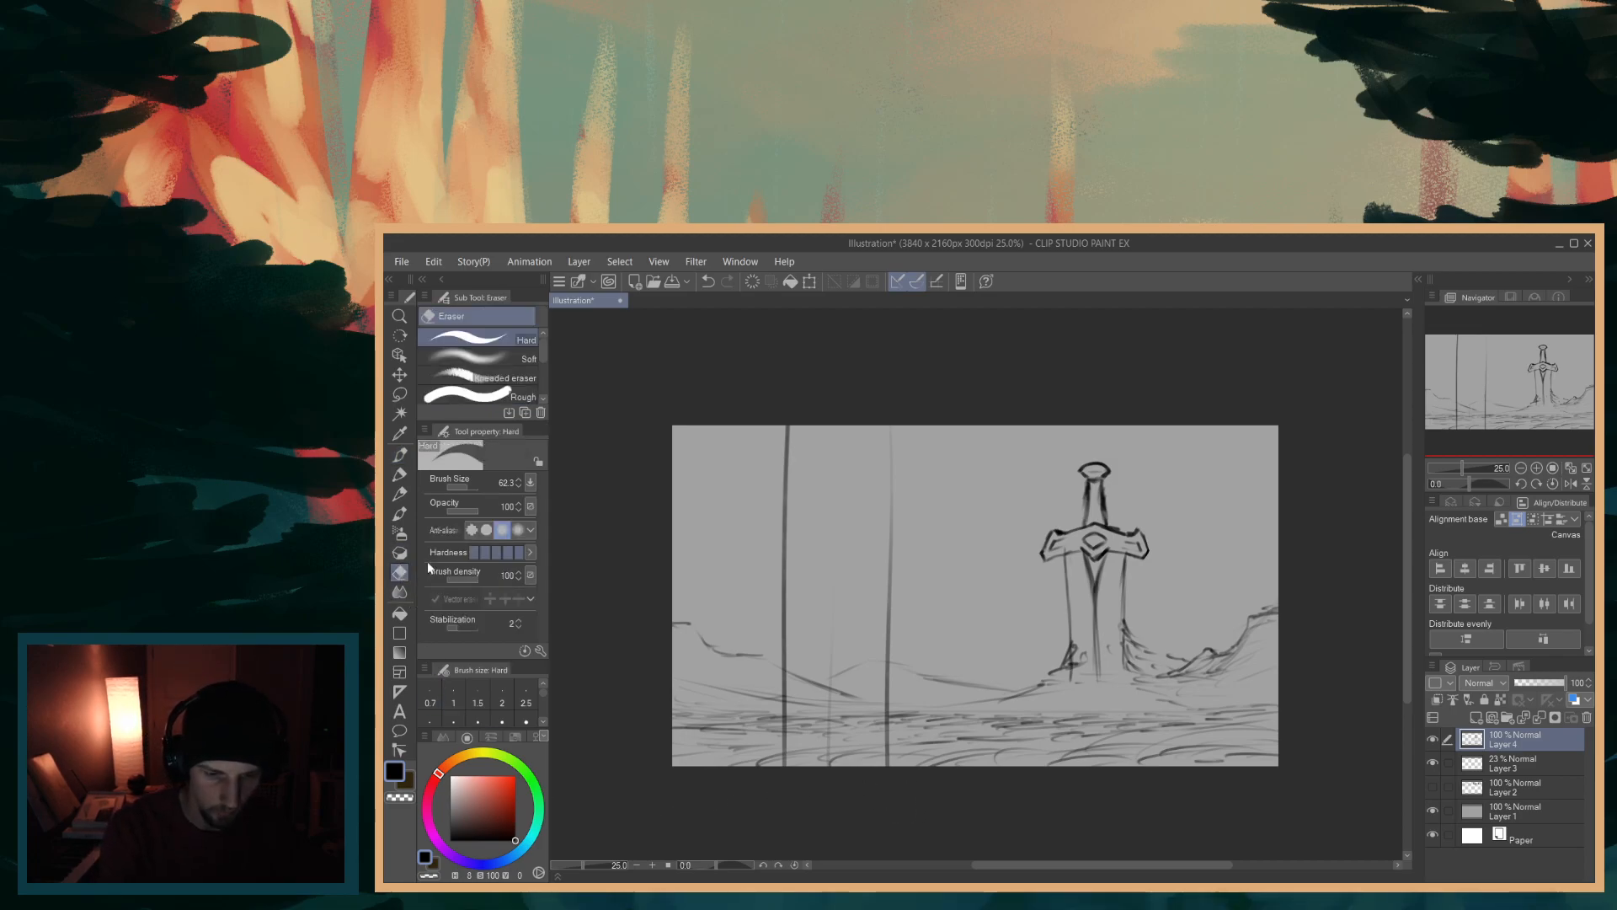
mouse_move(800, 751)
left_mouse_down()
mouse_move(796, 778)
mouse_move(827, 692)
left_mouse_up()
left_click_drag(790, 769, 839, 690)
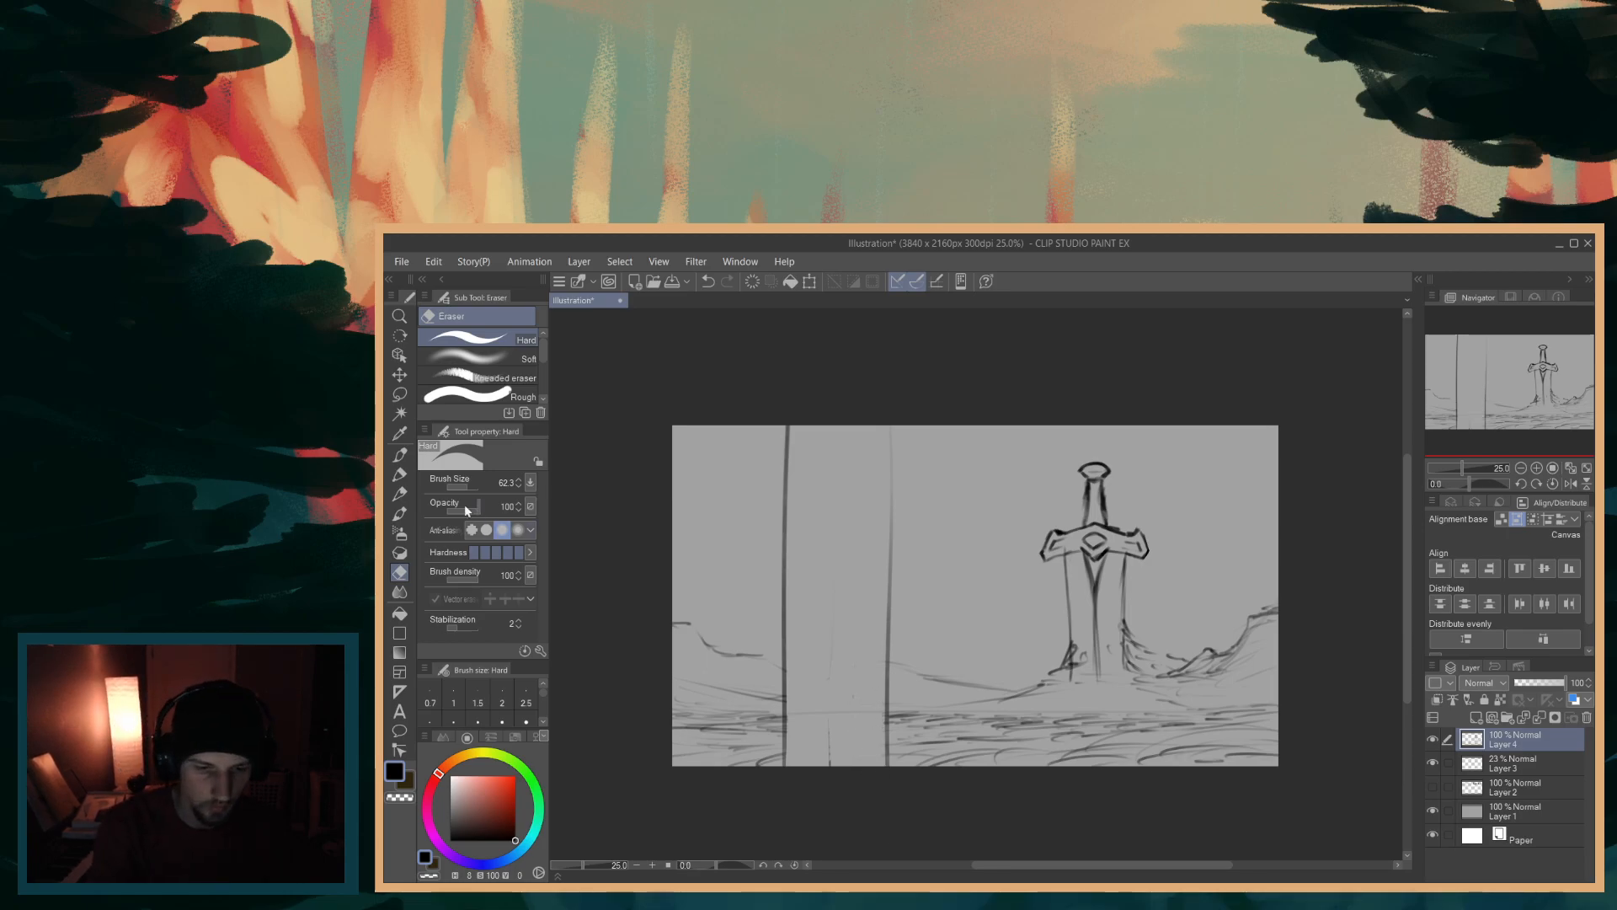
- Sketch a sloping mountain ridge left of the pillar and add short ground strokes on both sides of it
left_click(399, 455)
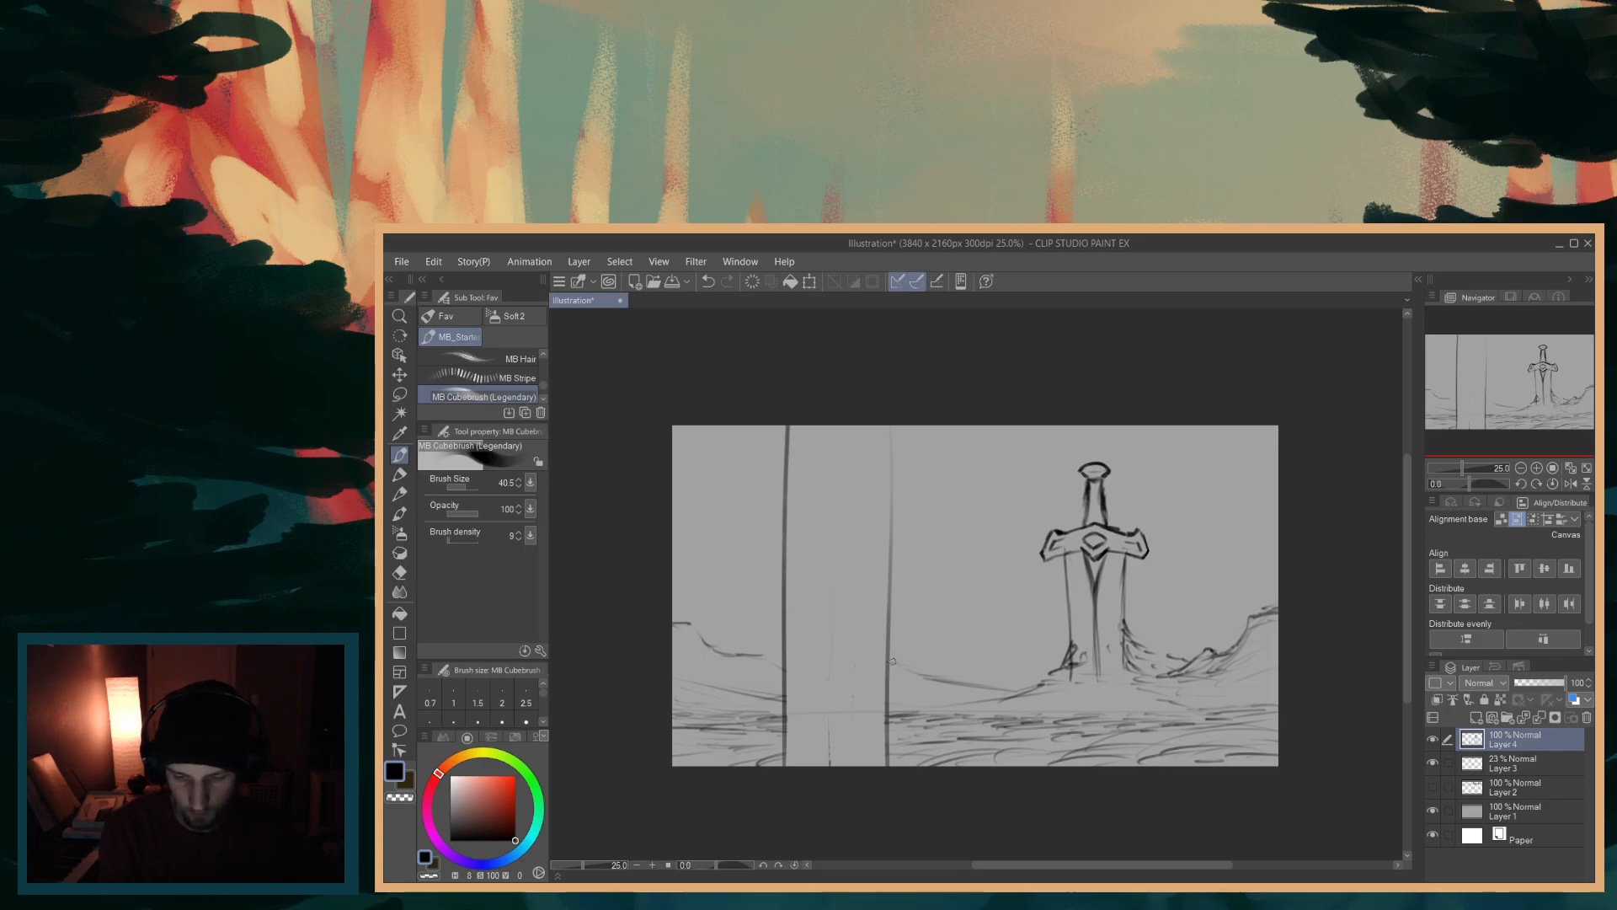
left_click_drag(726, 653, 763, 632)
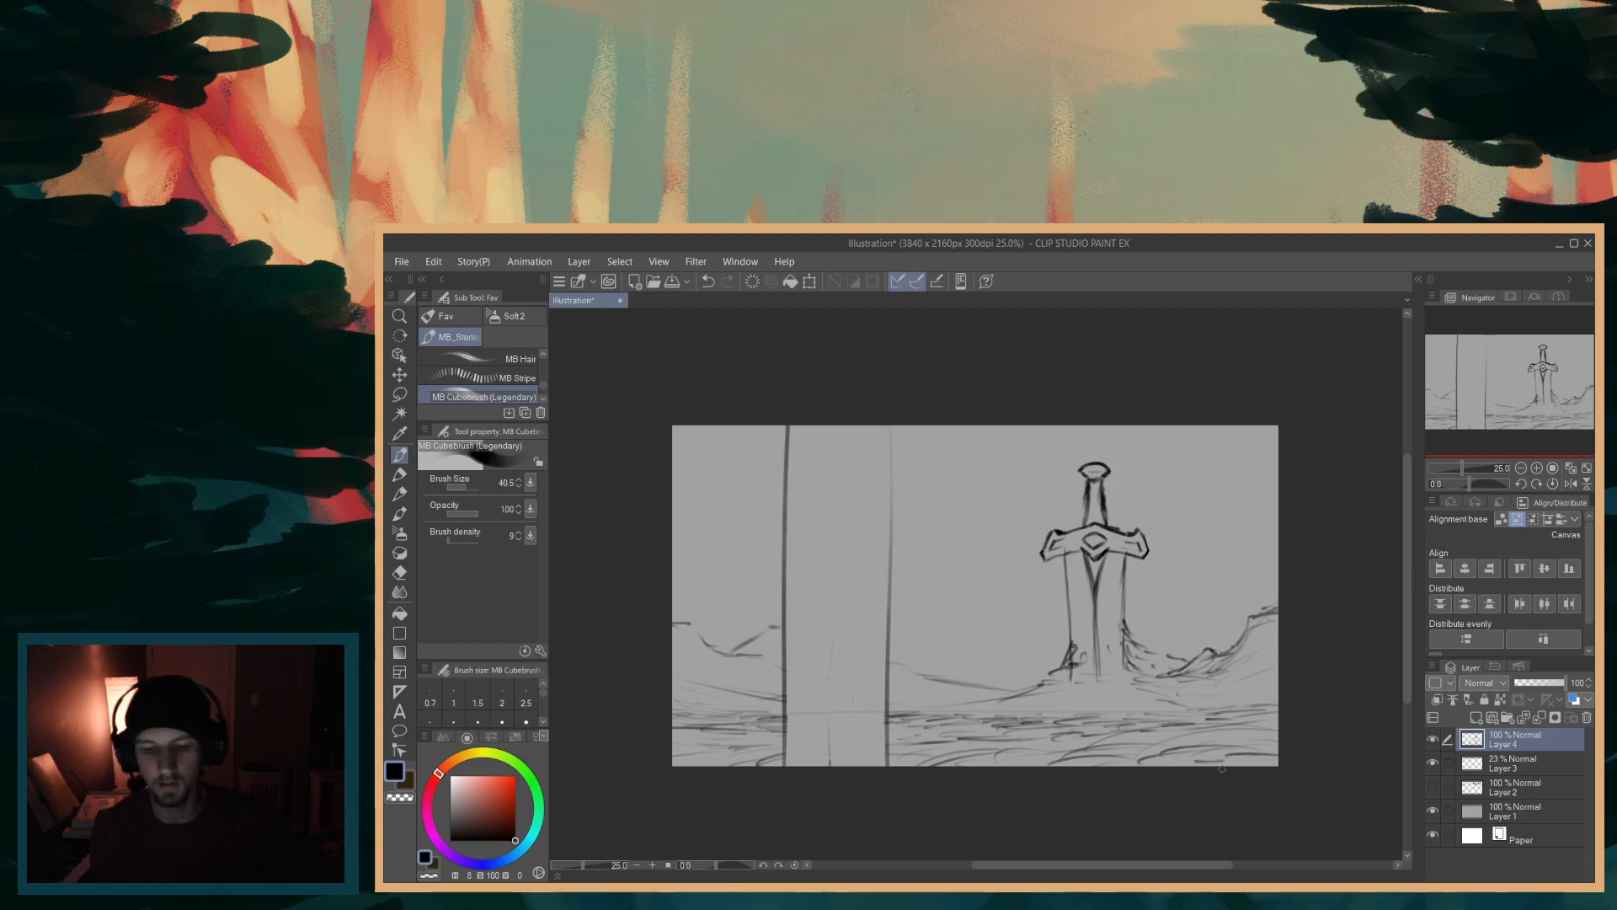
left_click_drag(760, 654, 787, 673)
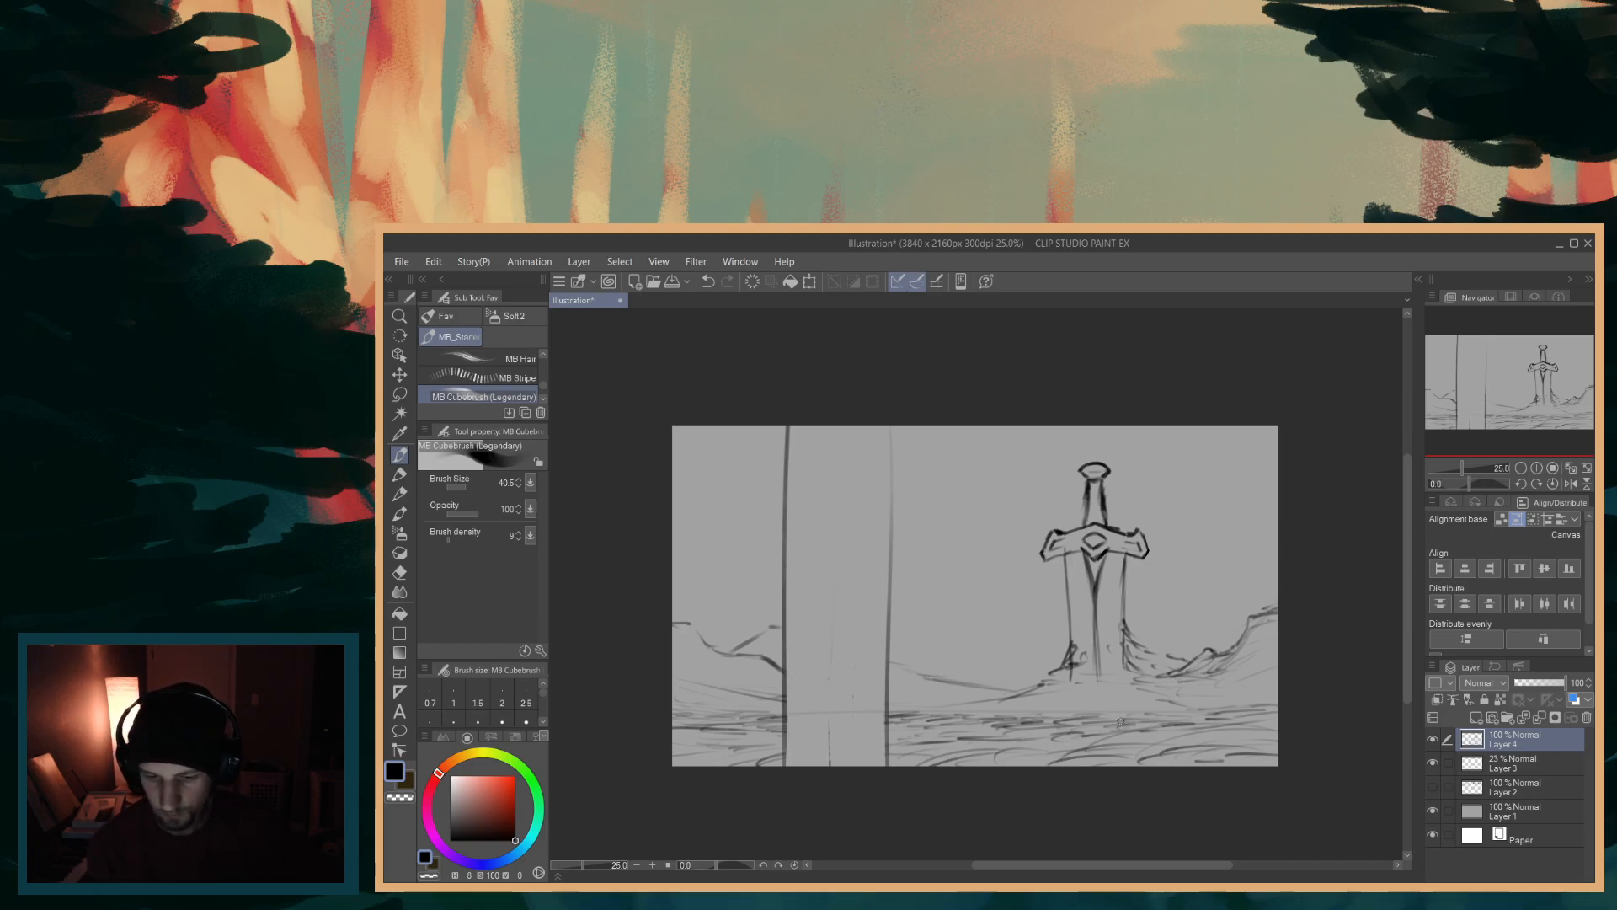
left_click_drag(888, 699, 918, 706)
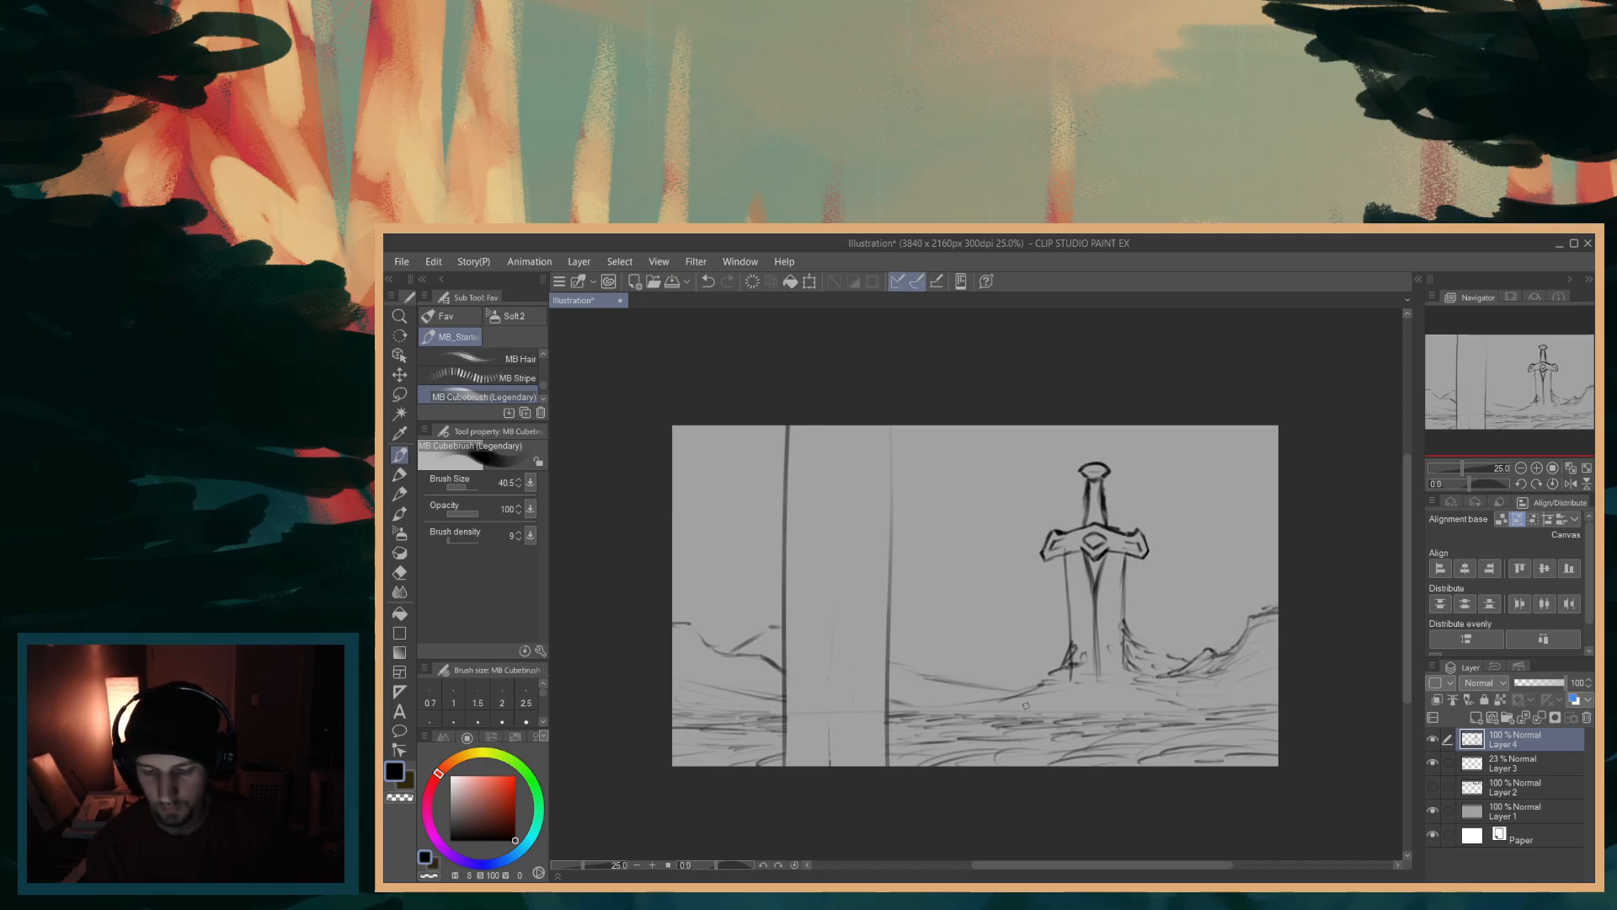
left_click_drag(665, 706, 763, 717)
left_click_drag(665, 704, 750, 714)
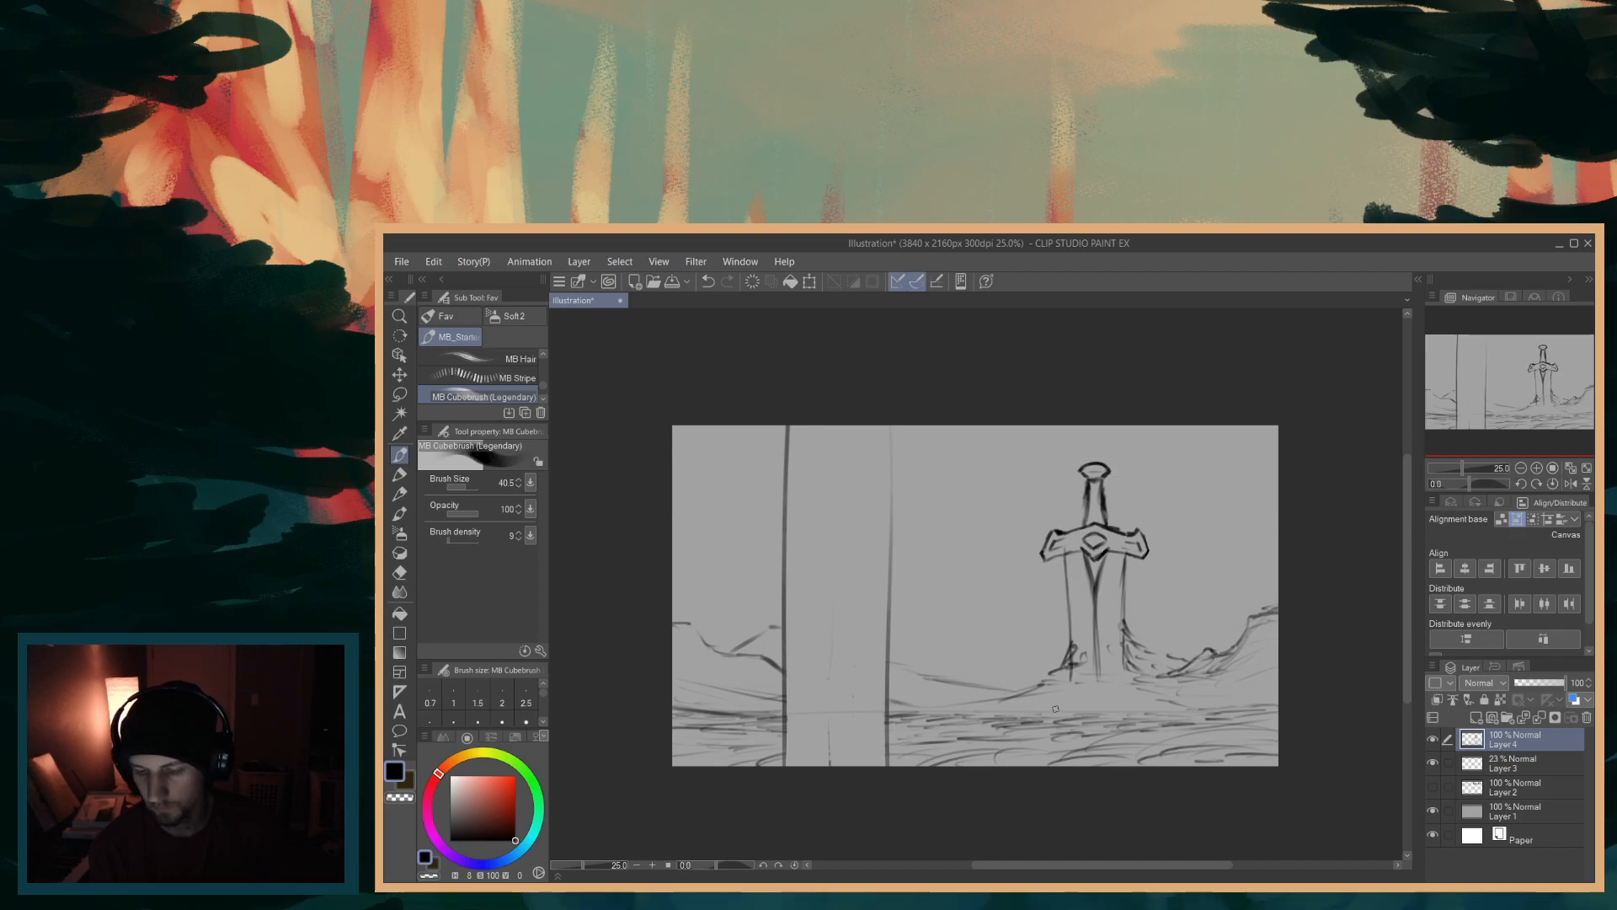
- Compare the composition with the notes and thumbnails on Layer 2, hide that layer again, and reduce the brush size to 24
left_click(1434, 787)
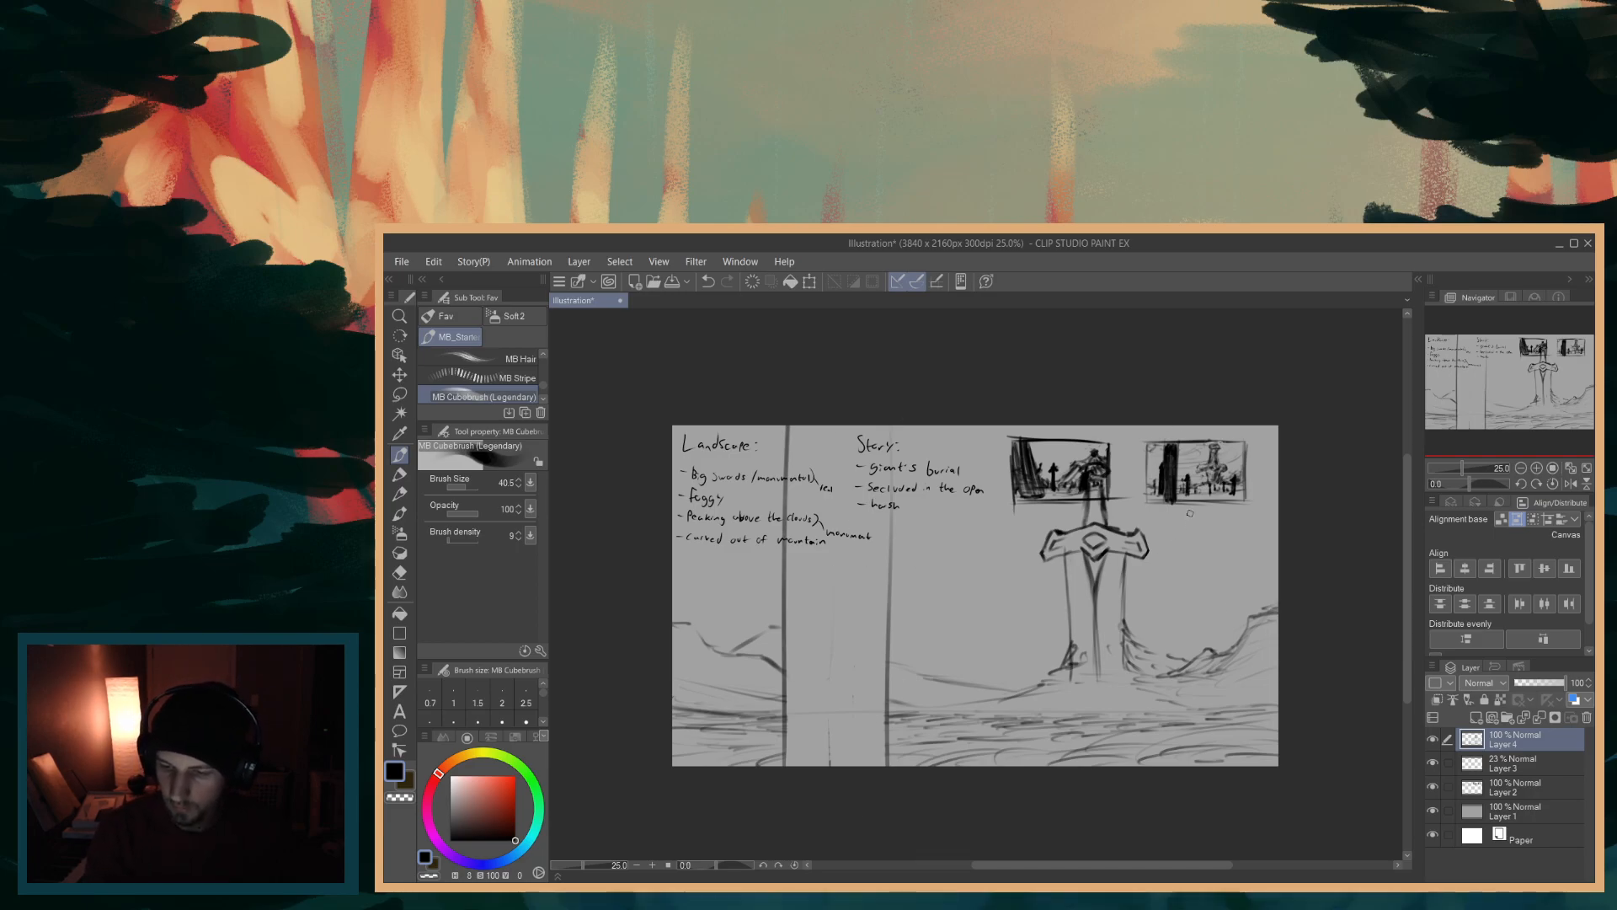
left_click(1433, 786)
left_click(1433, 788)
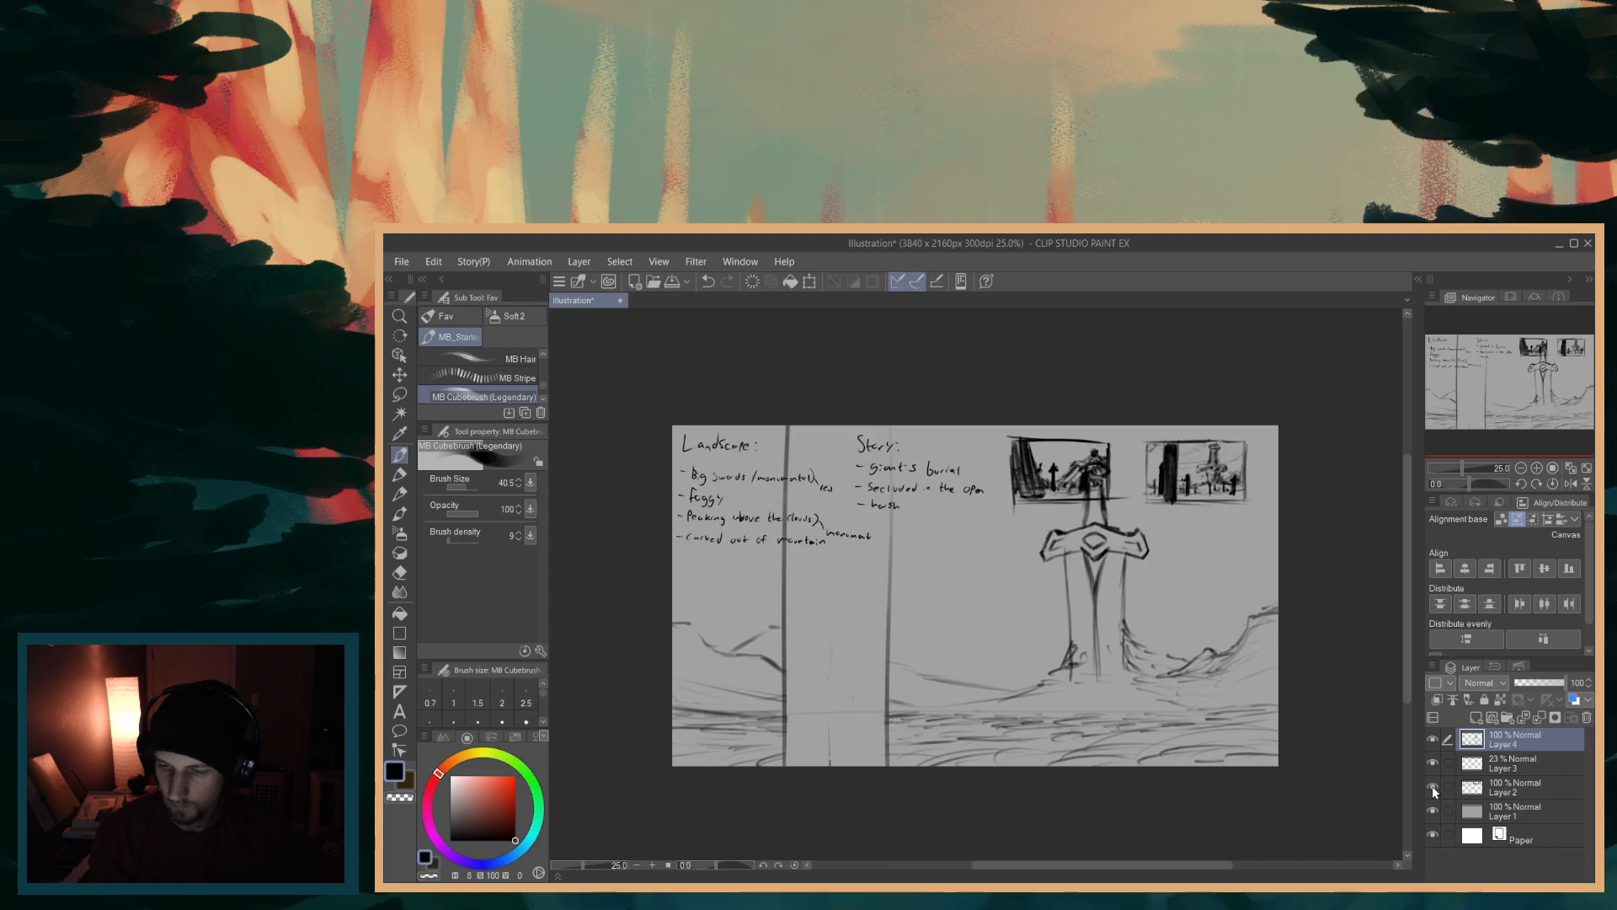
left_click(1434, 788)
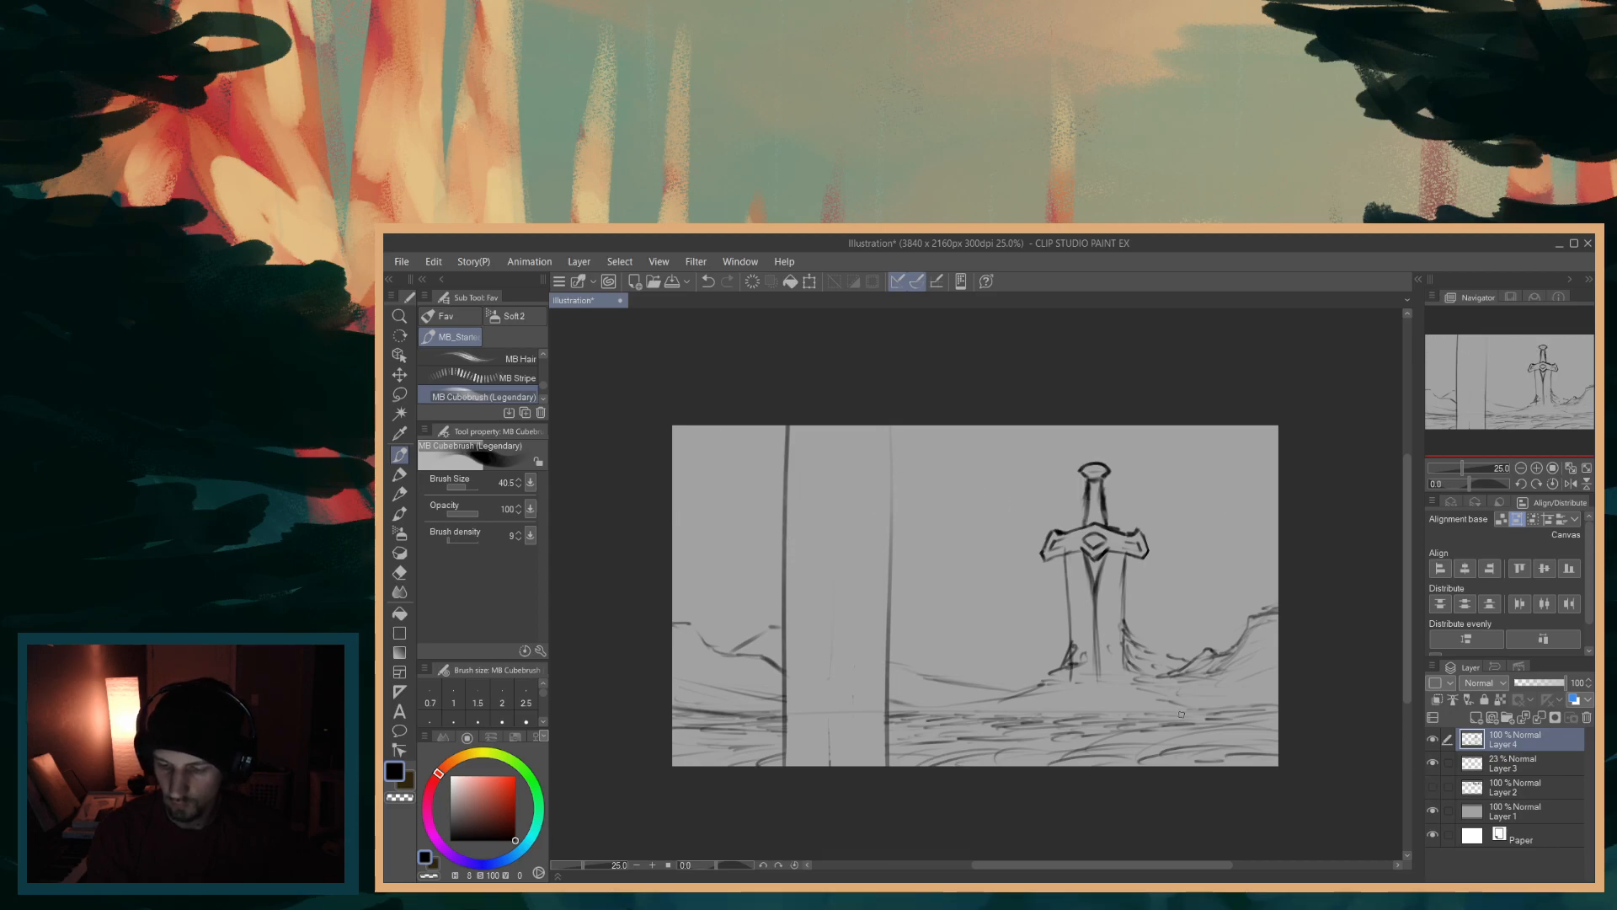
left_click_drag(1187, 724, 1182, 716)
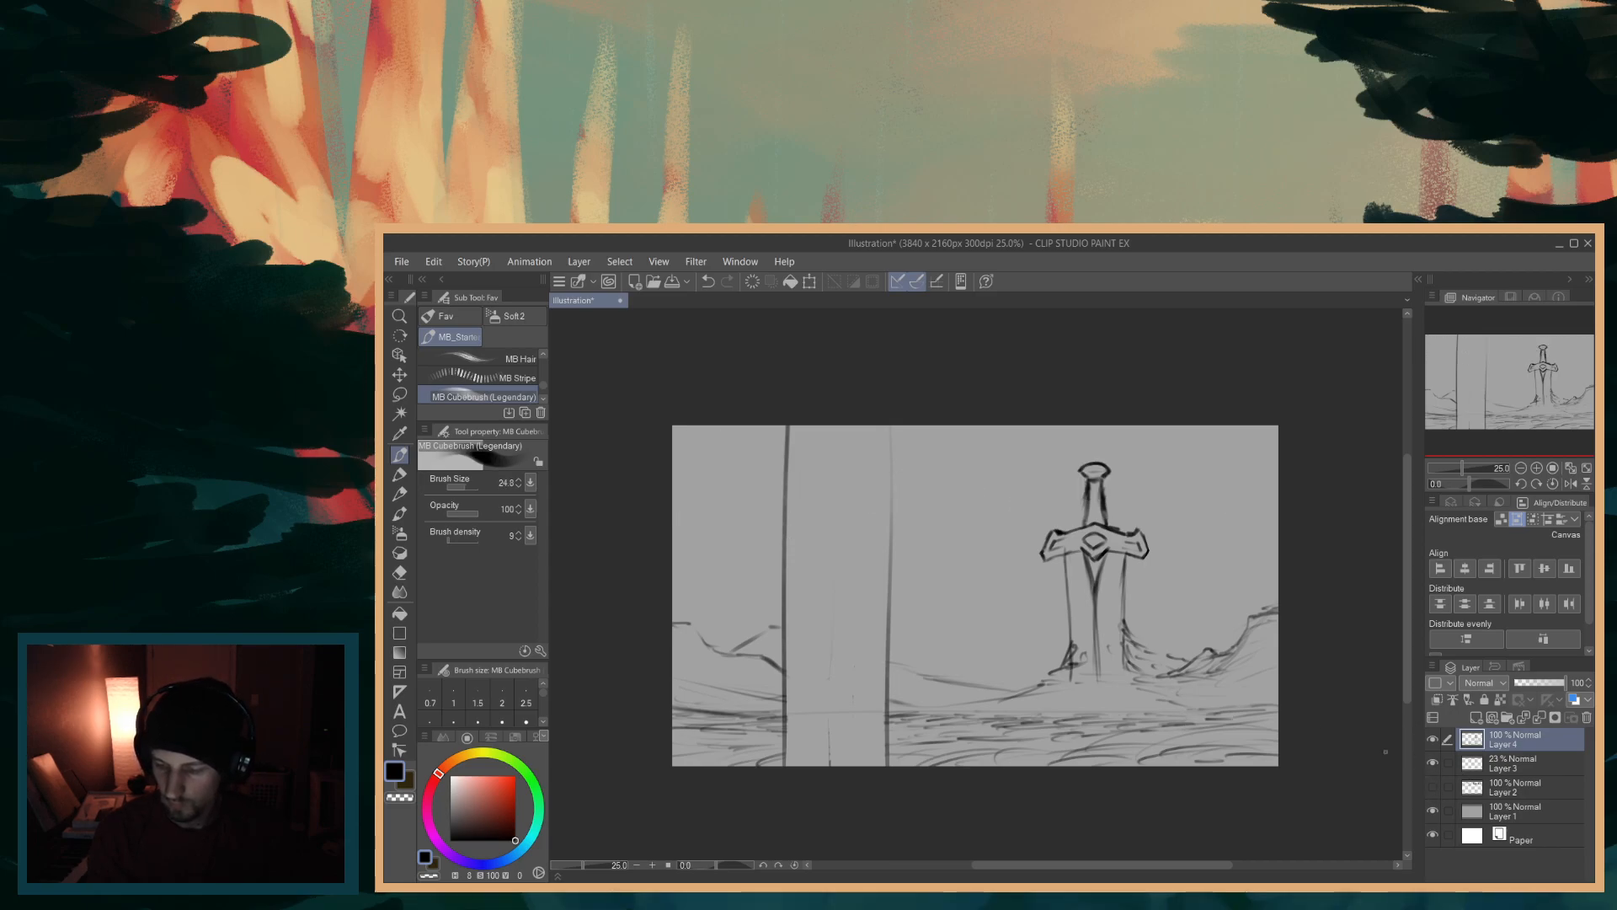
left_click(1433, 788)
left_click(1433, 788)
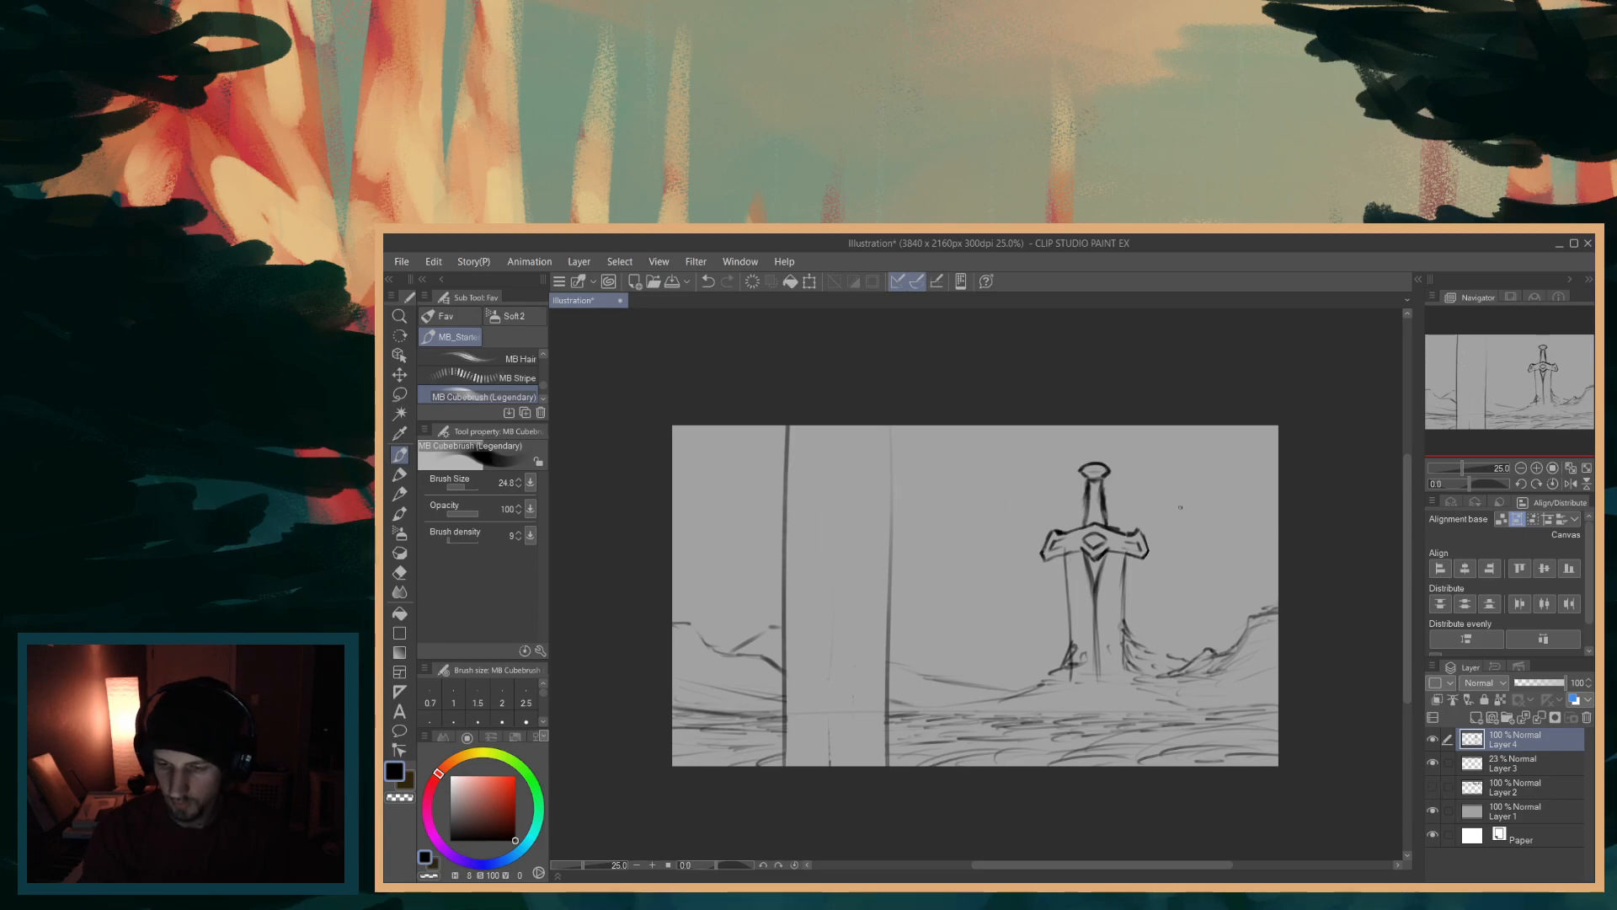
- Sketch a small sword with a slanted crossguard, round pommel and blade centre line right of the large sword
left_click_drag(1182, 531, 1182, 579)
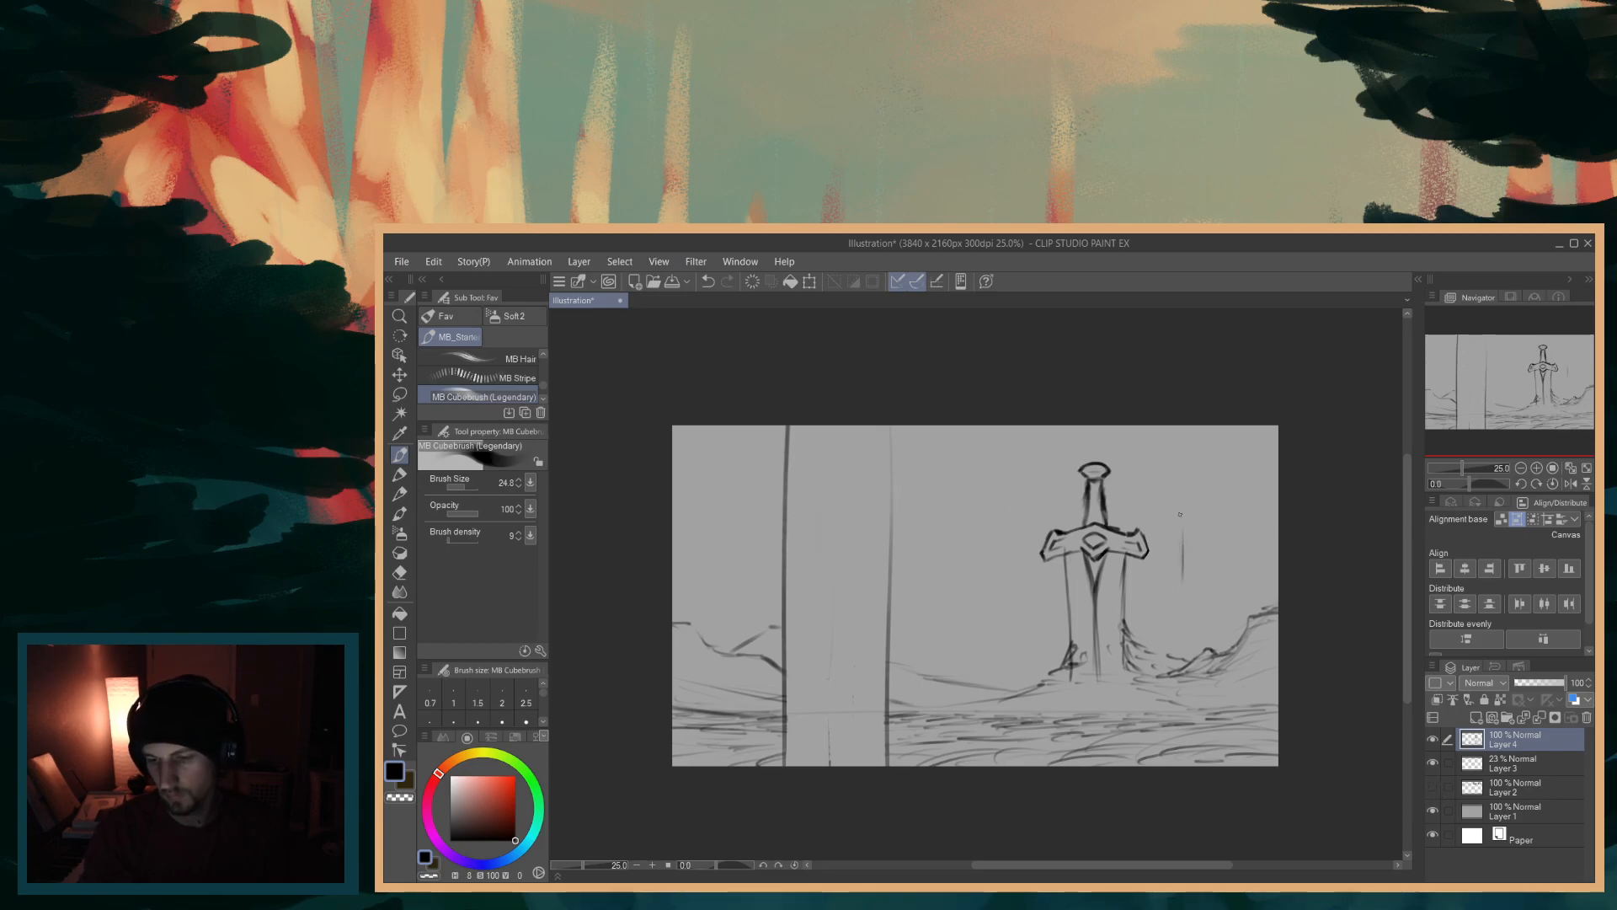
key("ctrl+z")
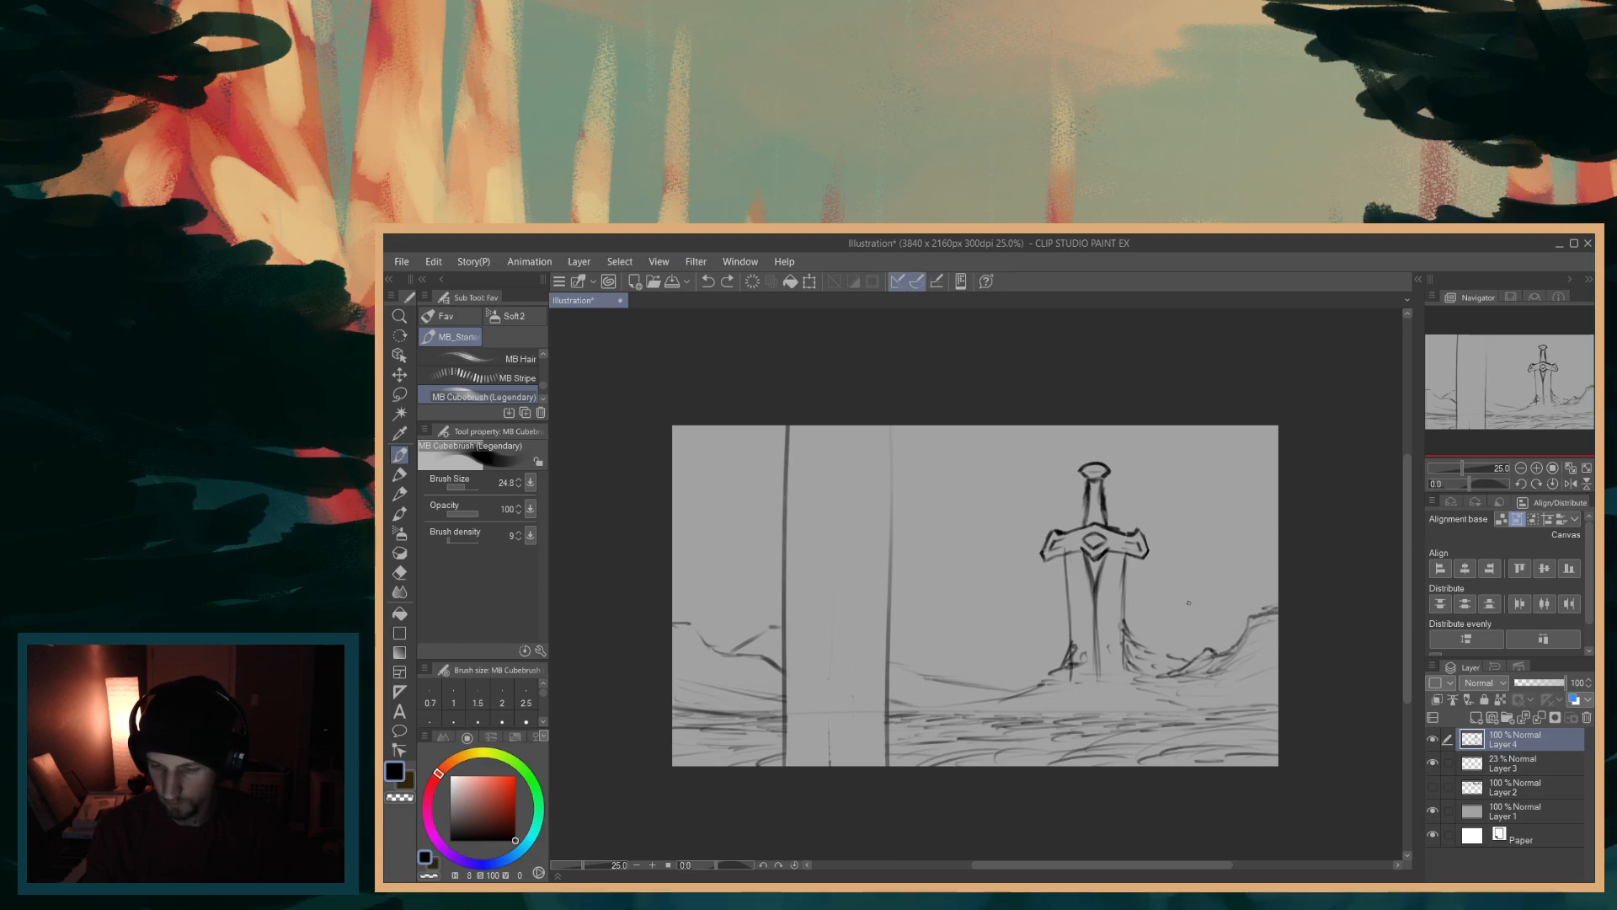
left_click_drag(1189, 588, 1193, 520)
left_click_drag(1188, 584, 1192, 517)
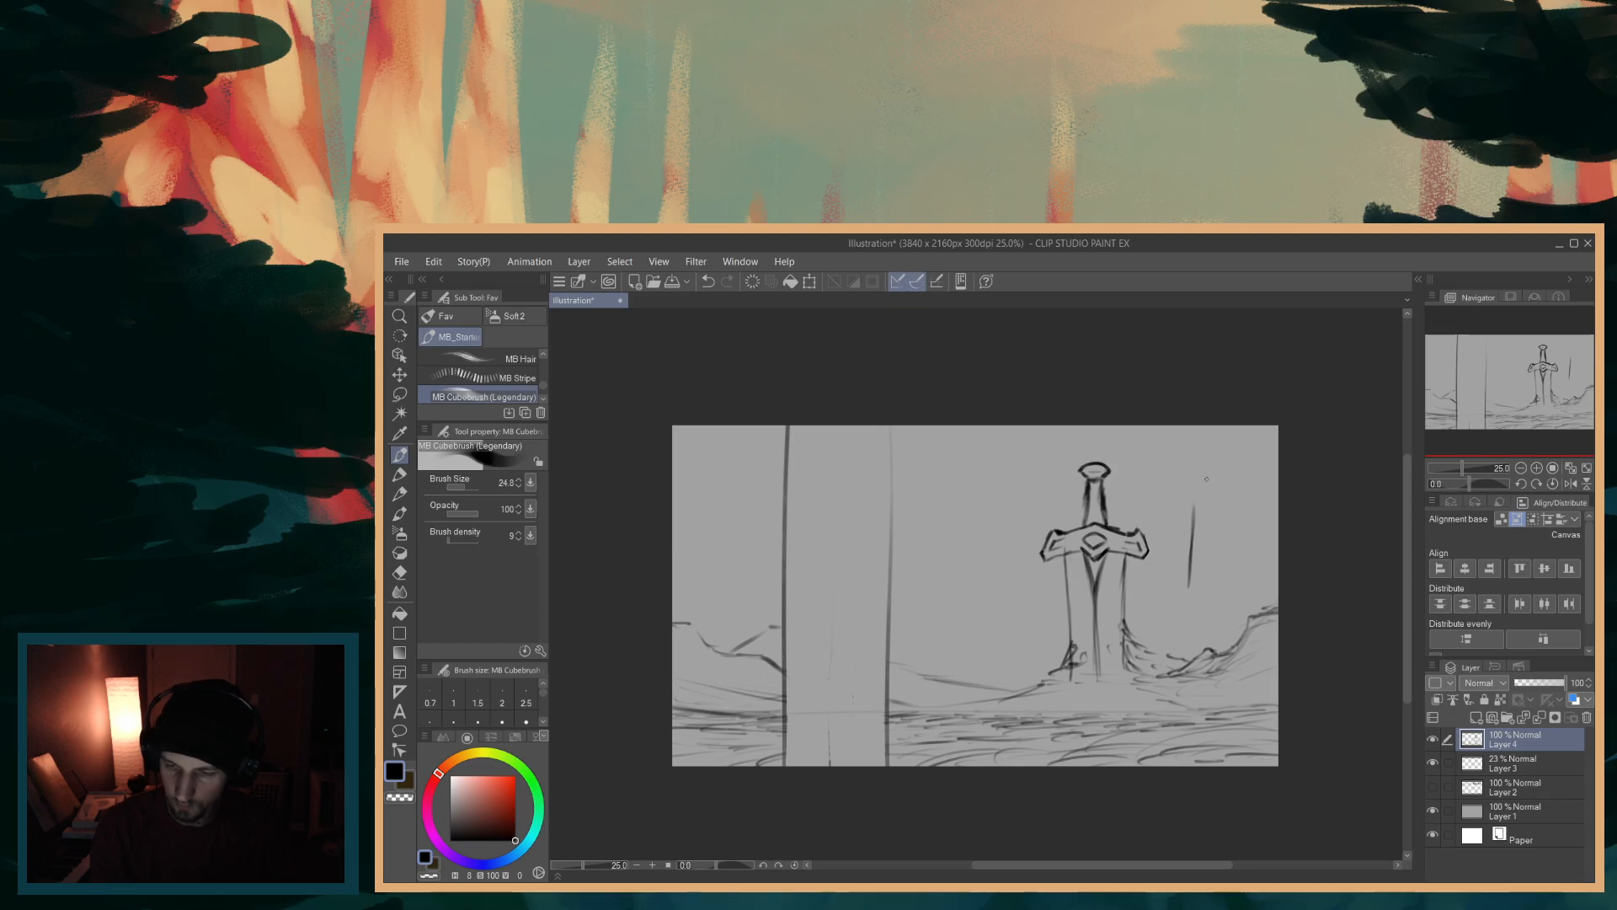
left_click_drag(1188, 506, 1211, 493)
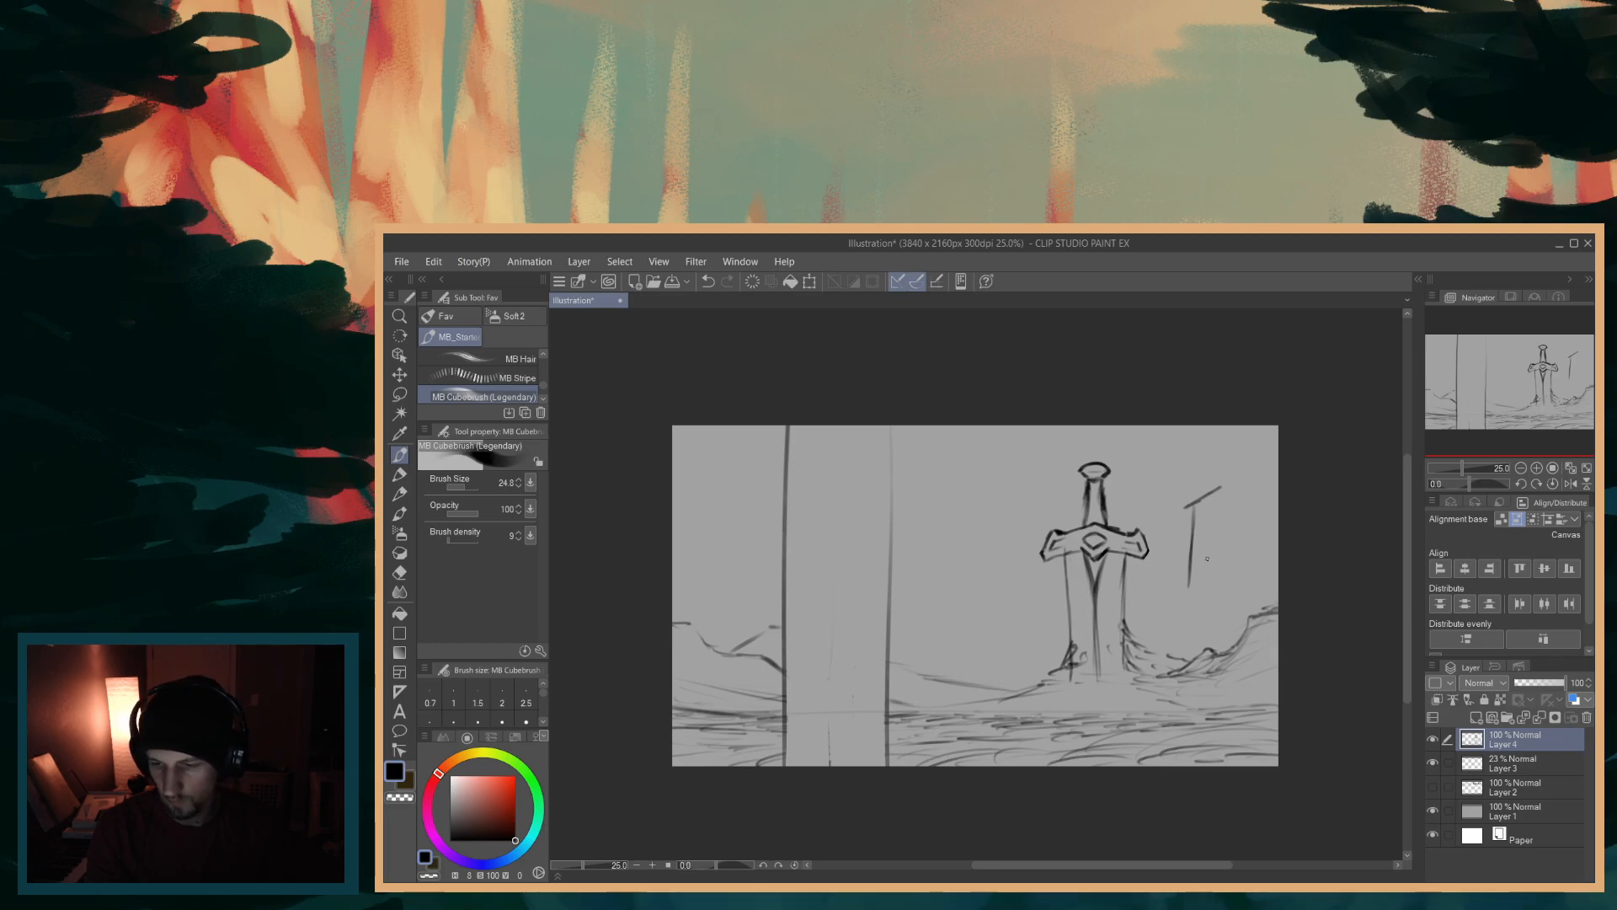
left_click_drag(1211, 510, 1206, 587)
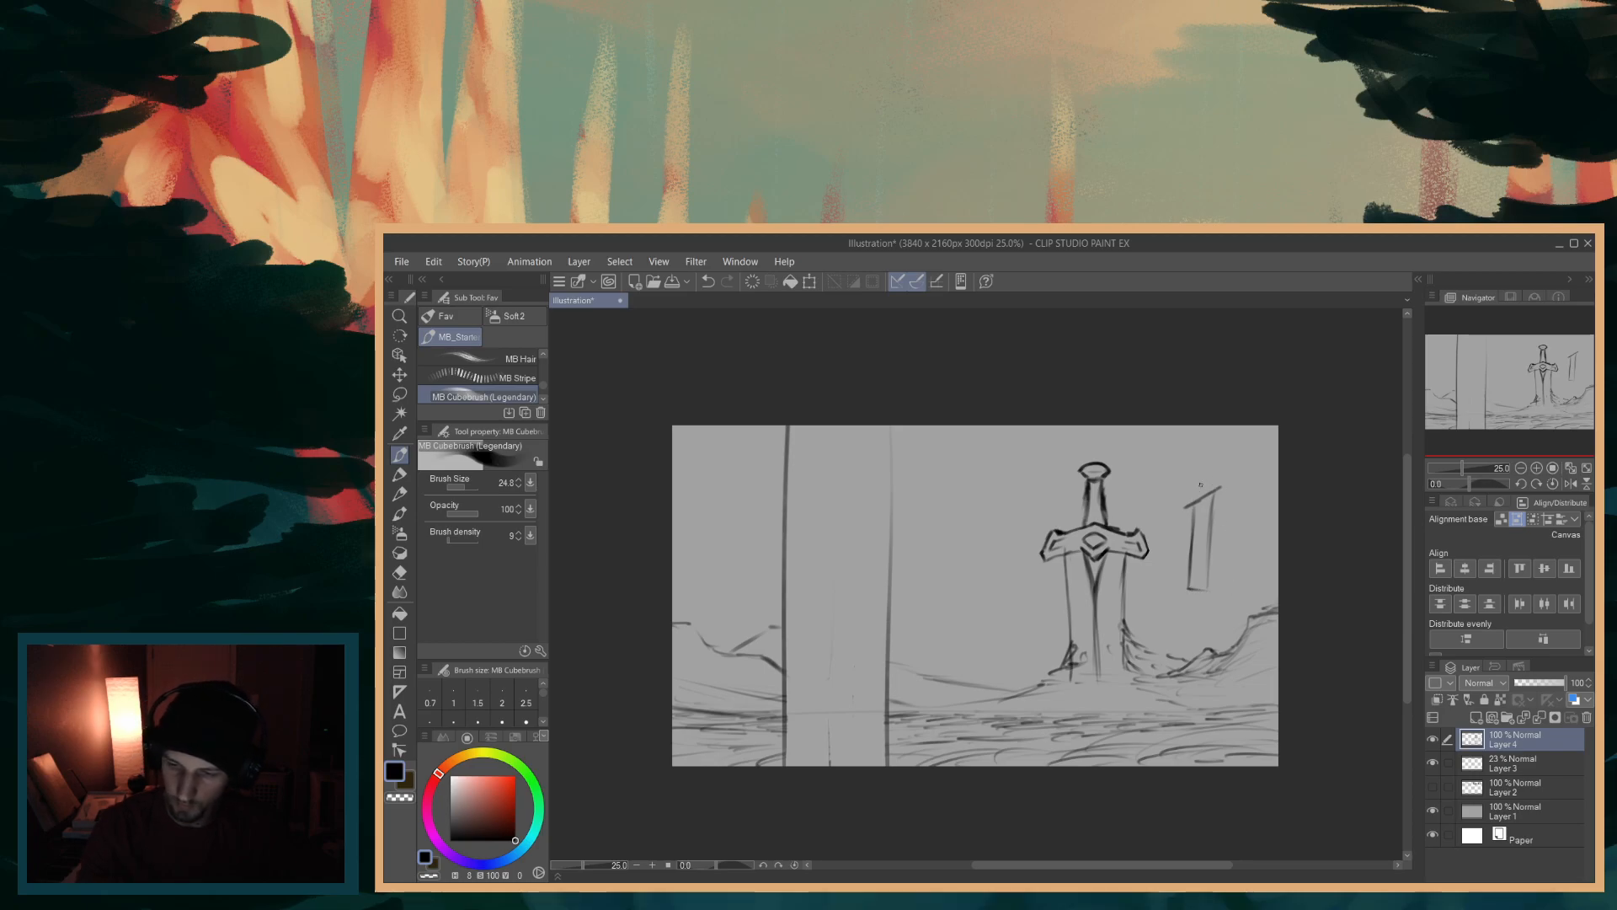
mouse_move(1202, 484)
left_mouse_down()
mouse_move(1202, 497)
mouse_move(1203, 470)
left_mouse_up()
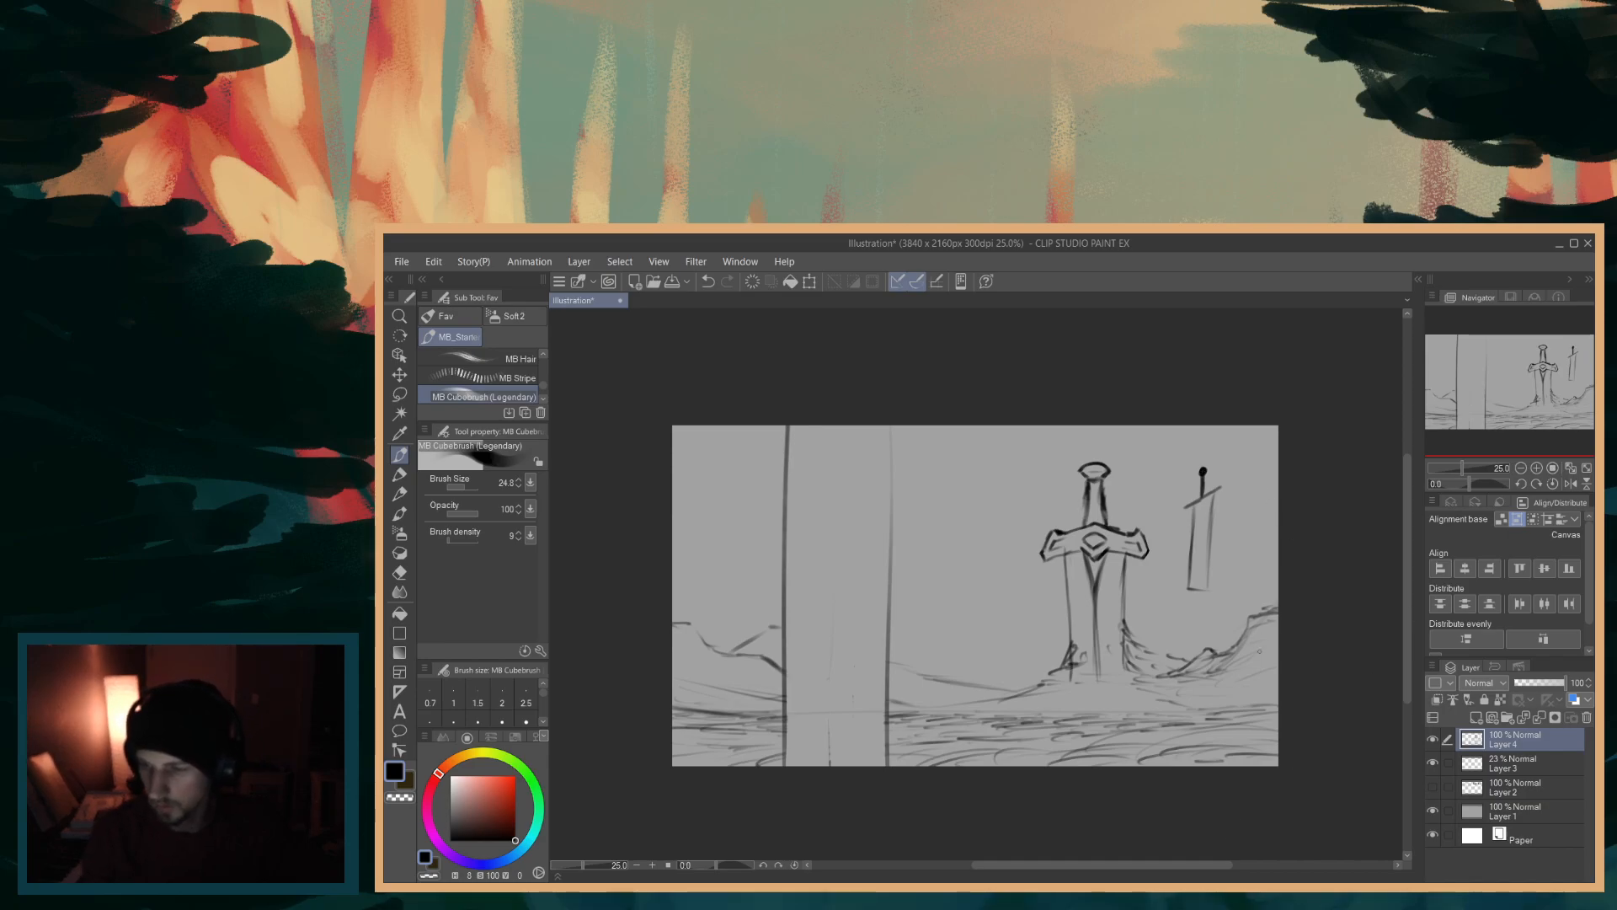
left_click_drag(1200, 501, 1199, 546)
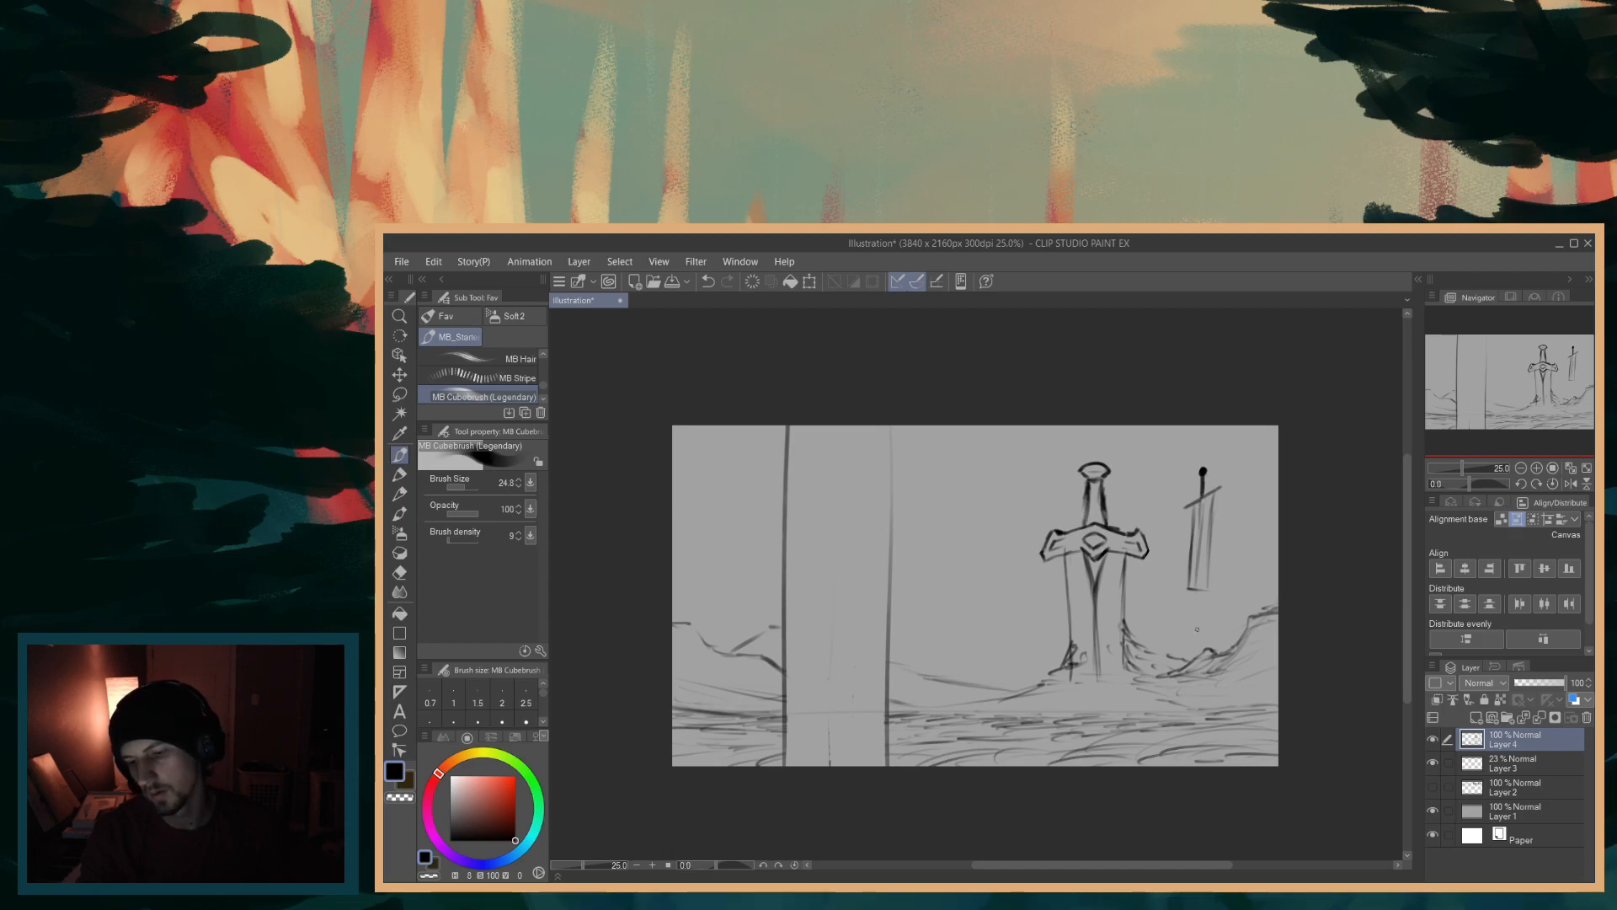
- Lasso the small sword and transform it, moving it down to the ground at the canvas's right edge
key("m")
mouse_move(1201, 464)
left_mouse_down()
mouse_move(1171, 522)
mouse_move(1226, 581)
mouse_move(1206, 459)
left_mouse_up()
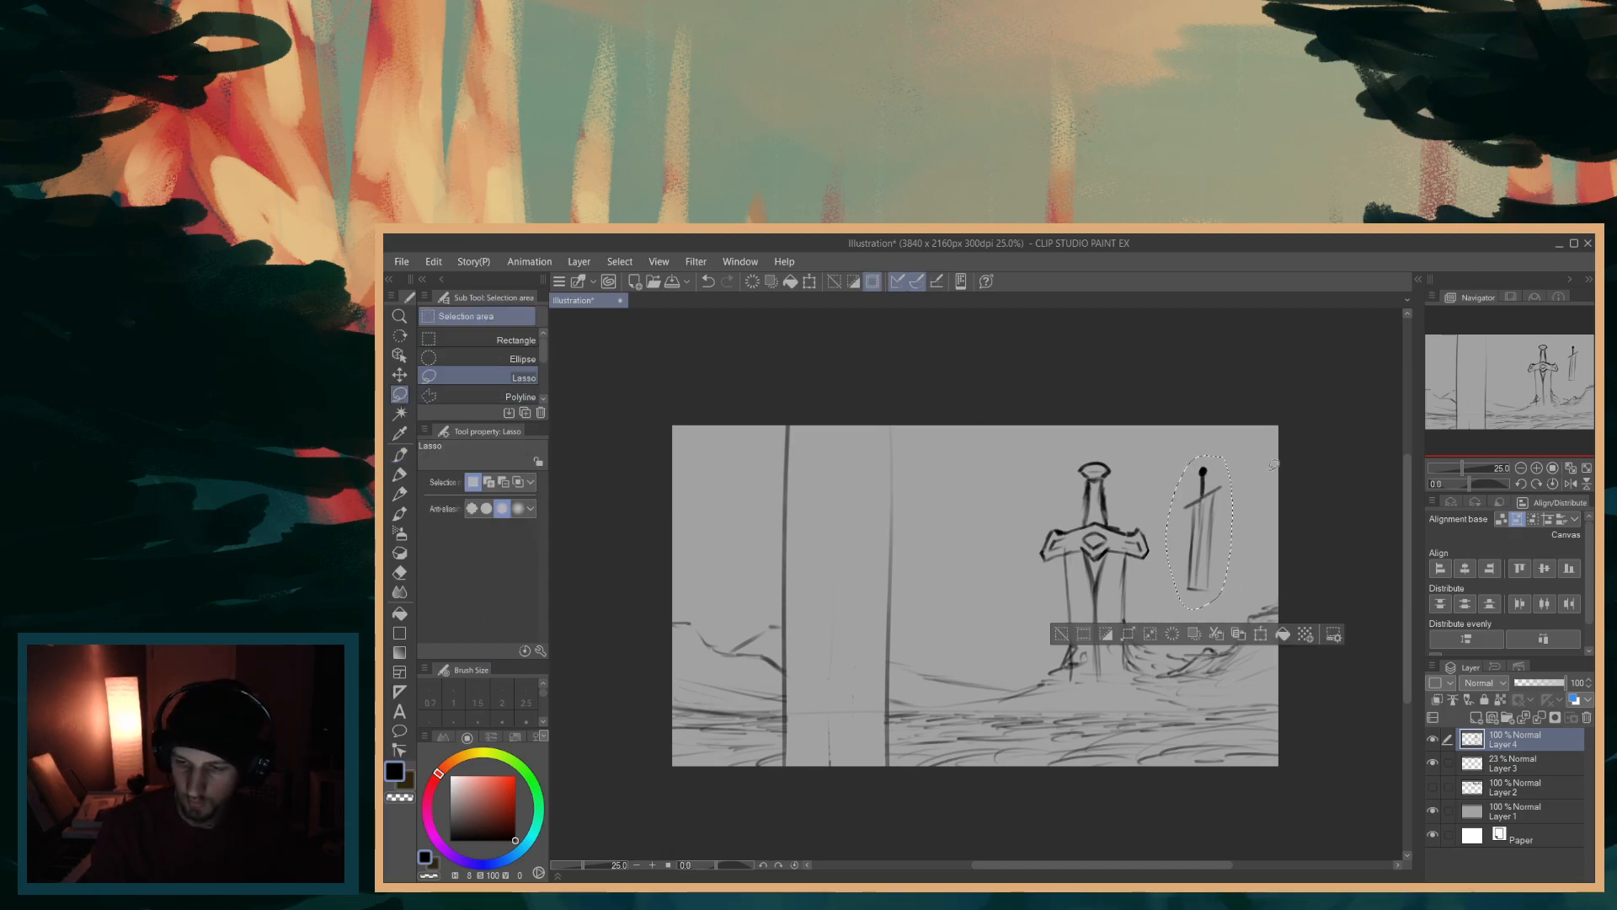
left_click(1261, 634)
left_click_drag(1223, 553, 1276, 710)
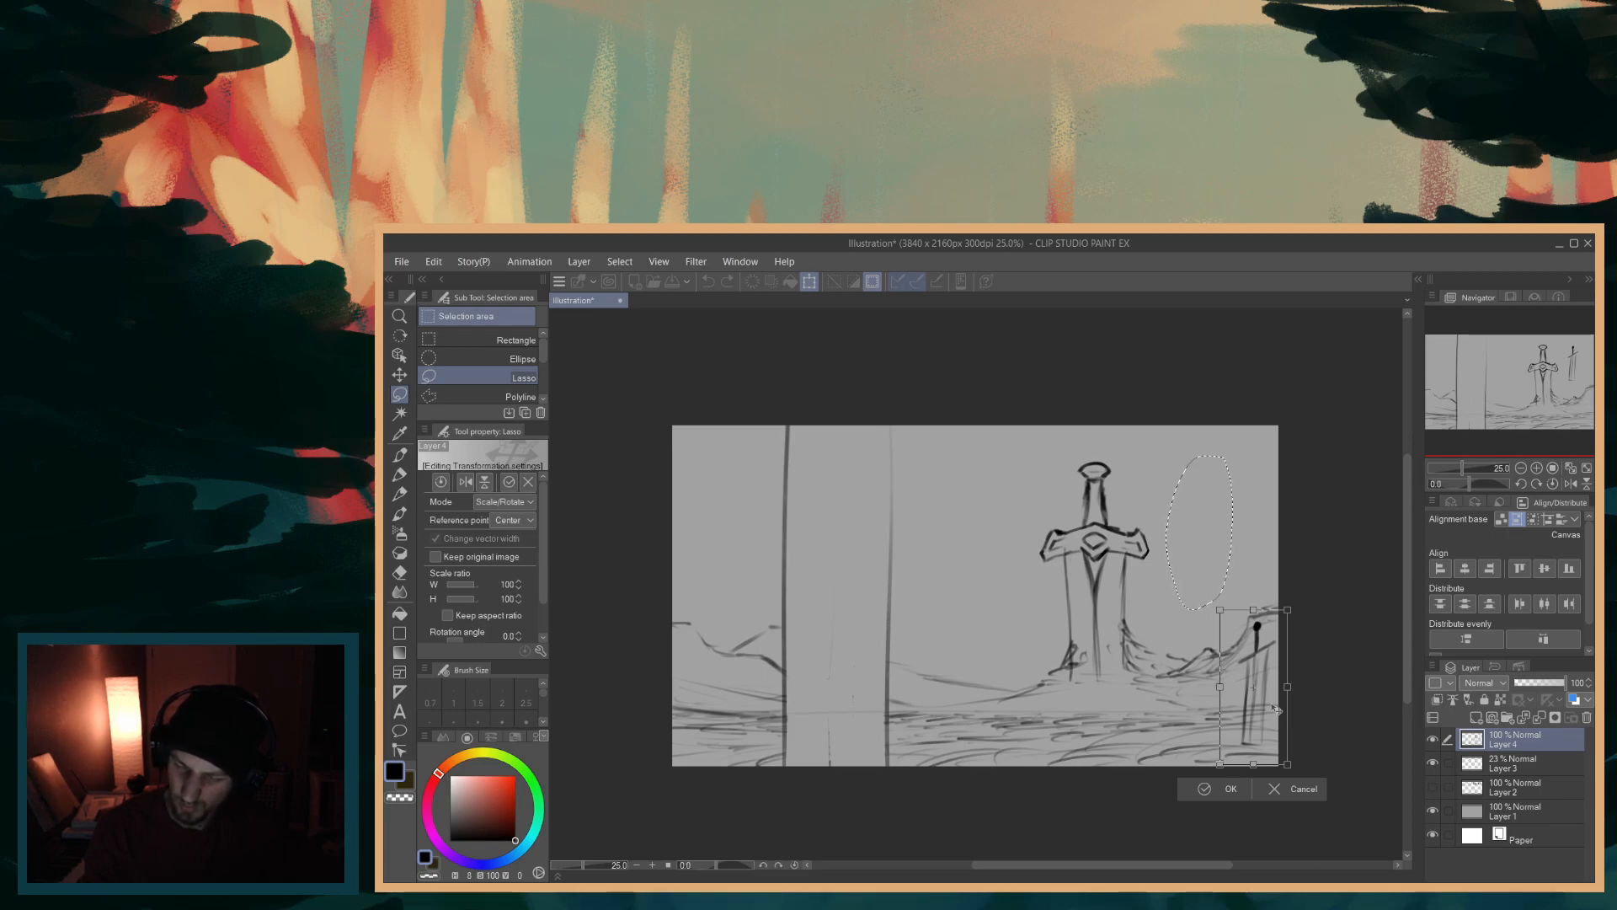
left_click_drag(1276, 710, 1277, 709)
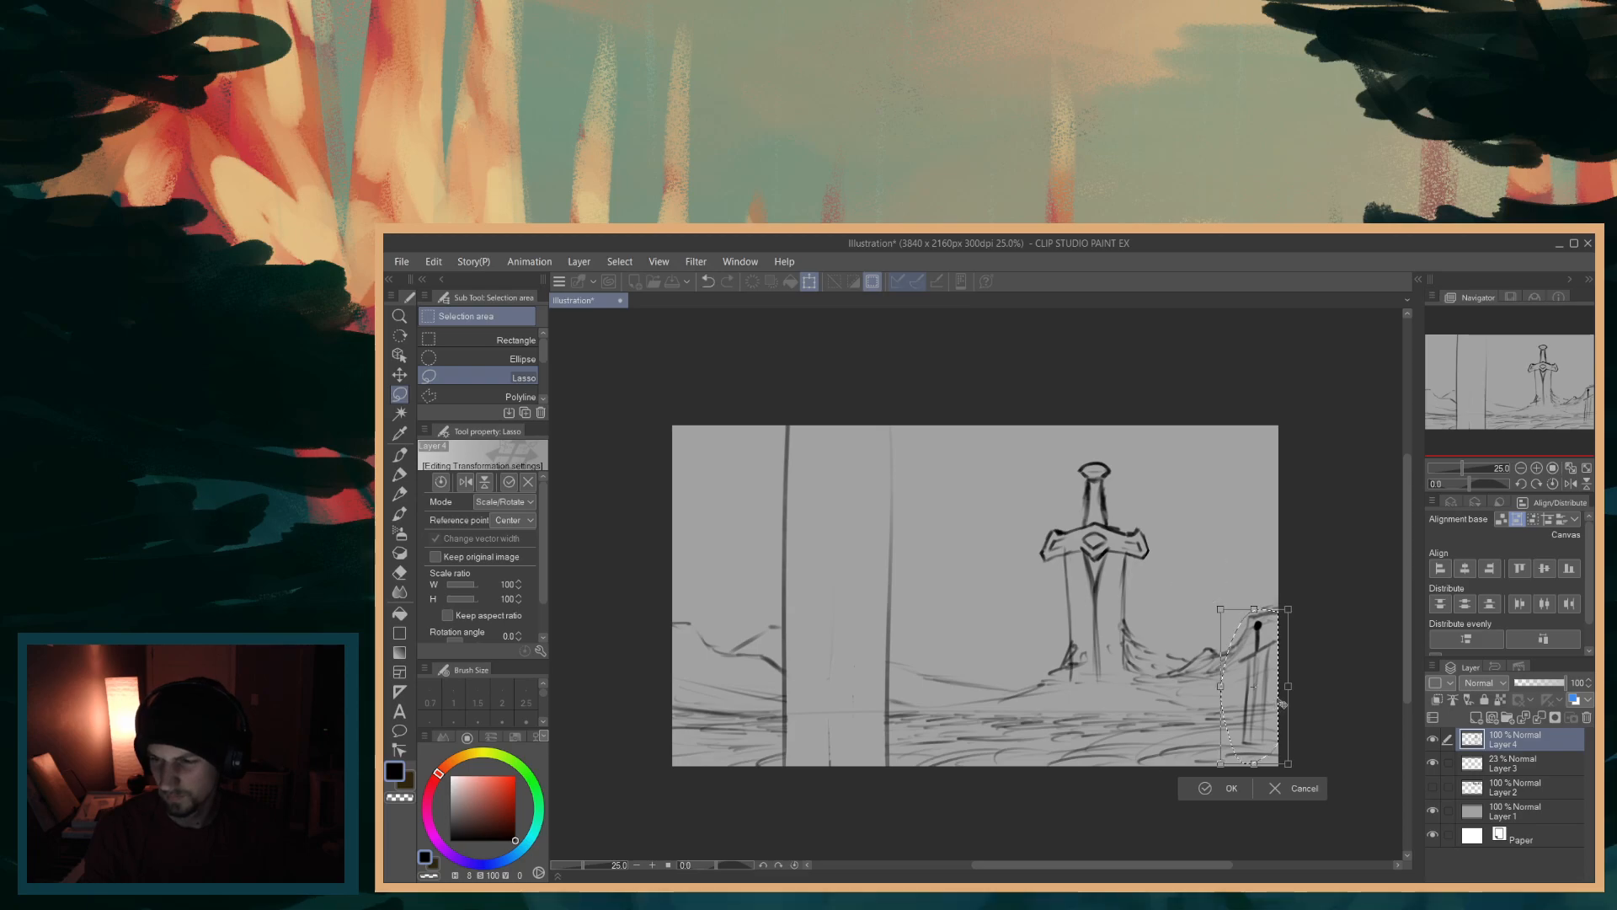
left_click(1433, 787)
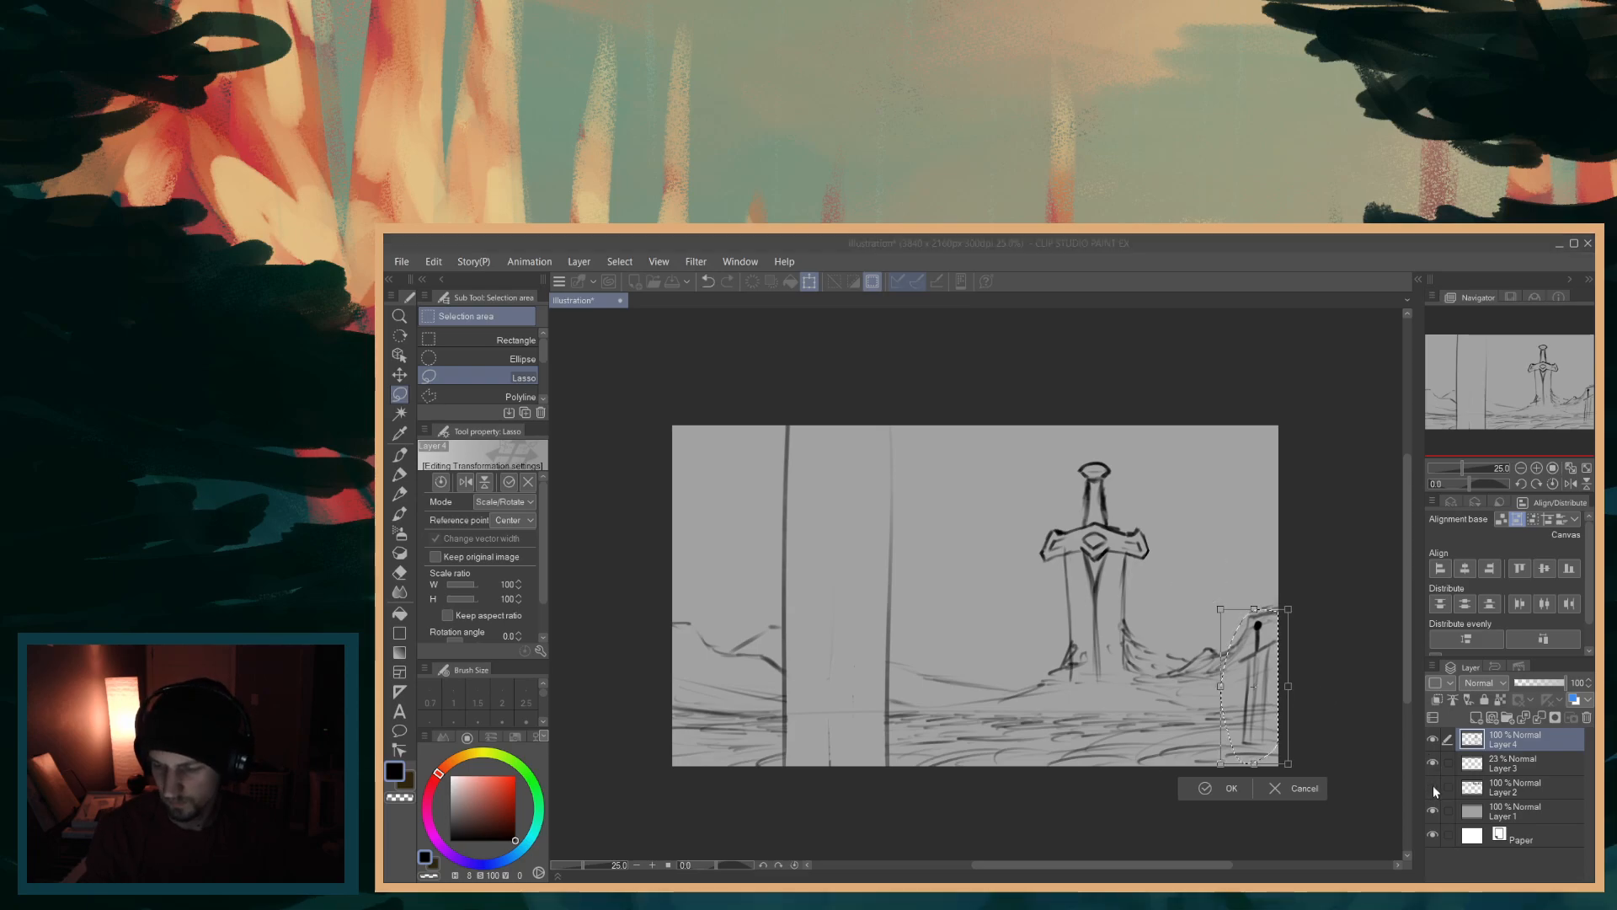
left_click(1115, 503)
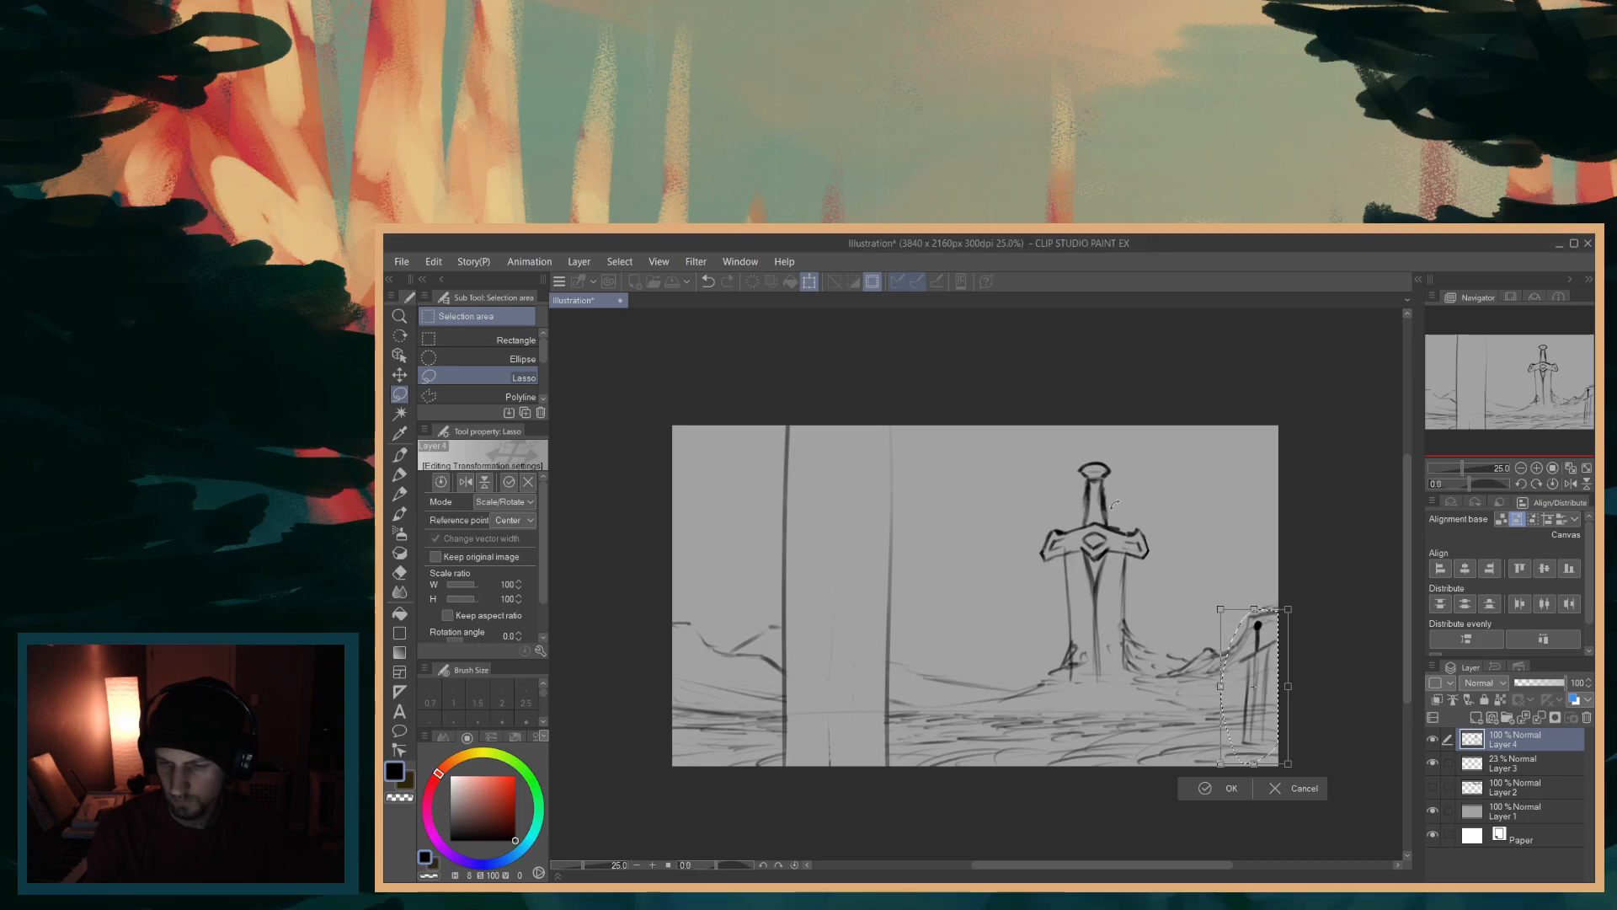
- Place the small sword beside the large sword's base, scale it to about 120% wide and 110% high, apply and deselect
mouse_move(1267, 731)
left_mouse_down()
mouse_move(1191, 724)
mouse_move(1205, 721)
left_mouse_up()
left_click_drag(1225, 599, 1239, 584)
left_click_drag(1202, 700, 1191, 705)
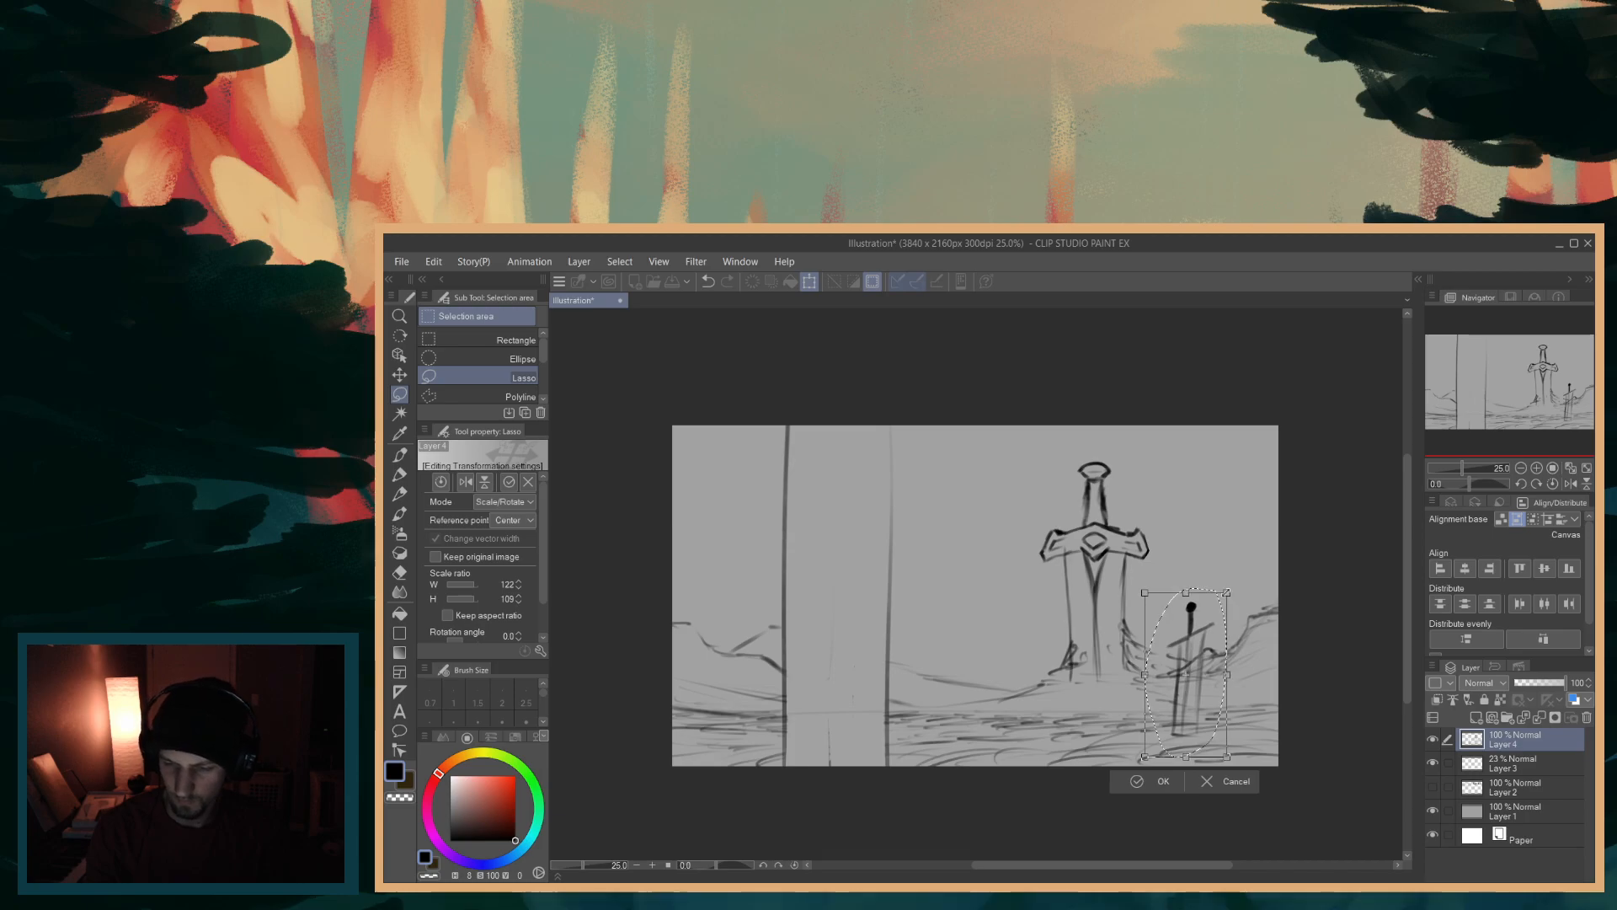
left_click_drag(1226, 590, 1223, 591)
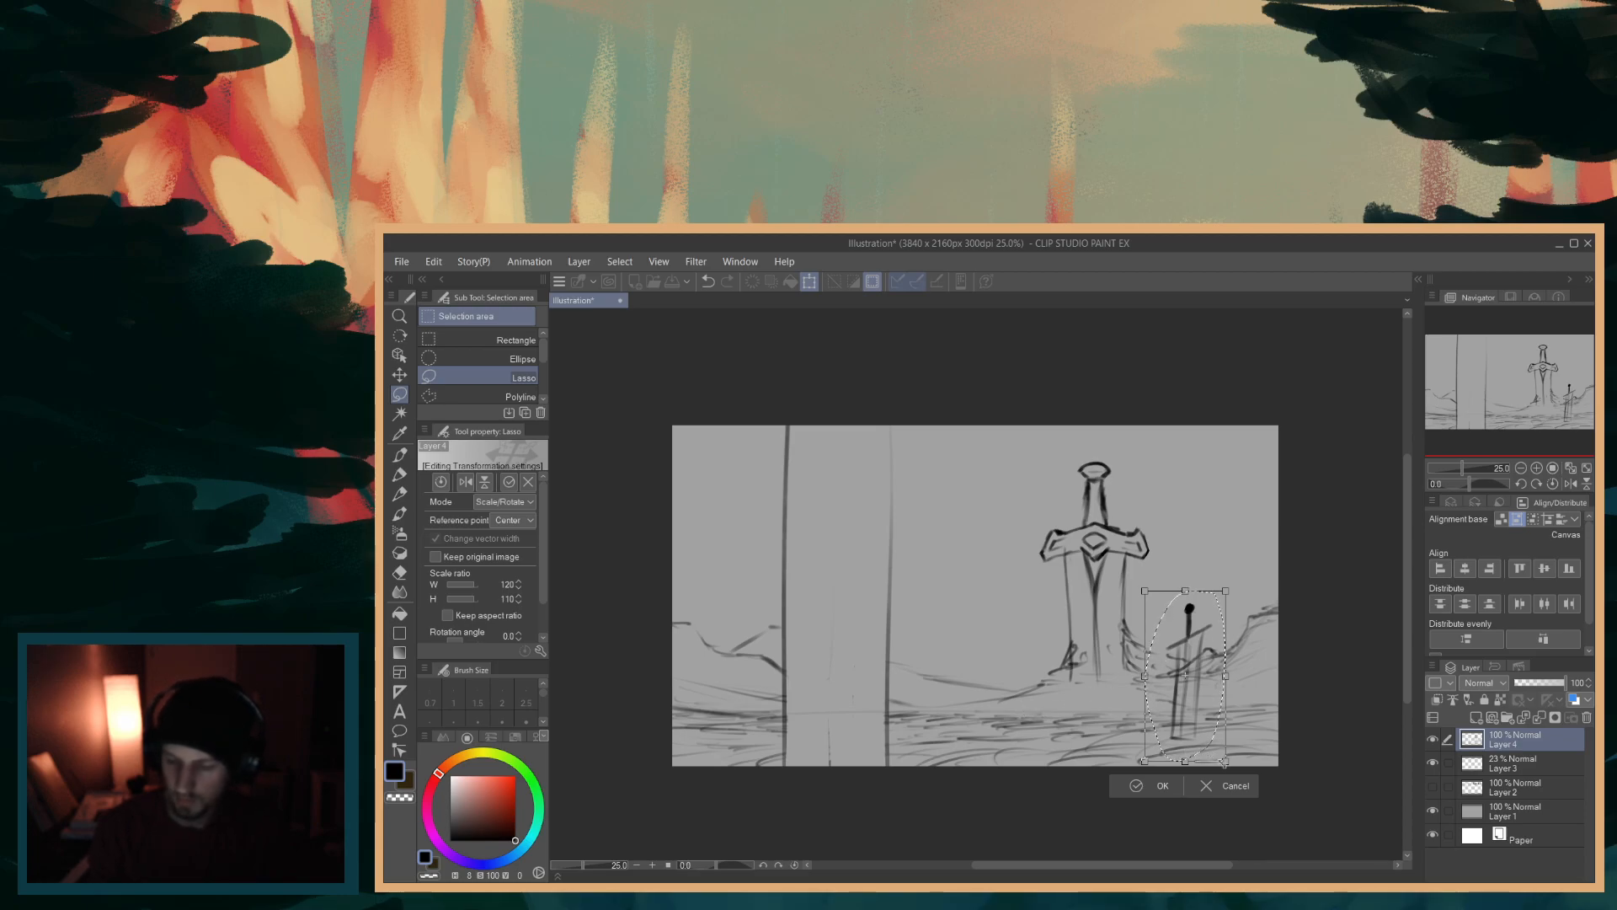
key("Return")
left_click(1050, 785)
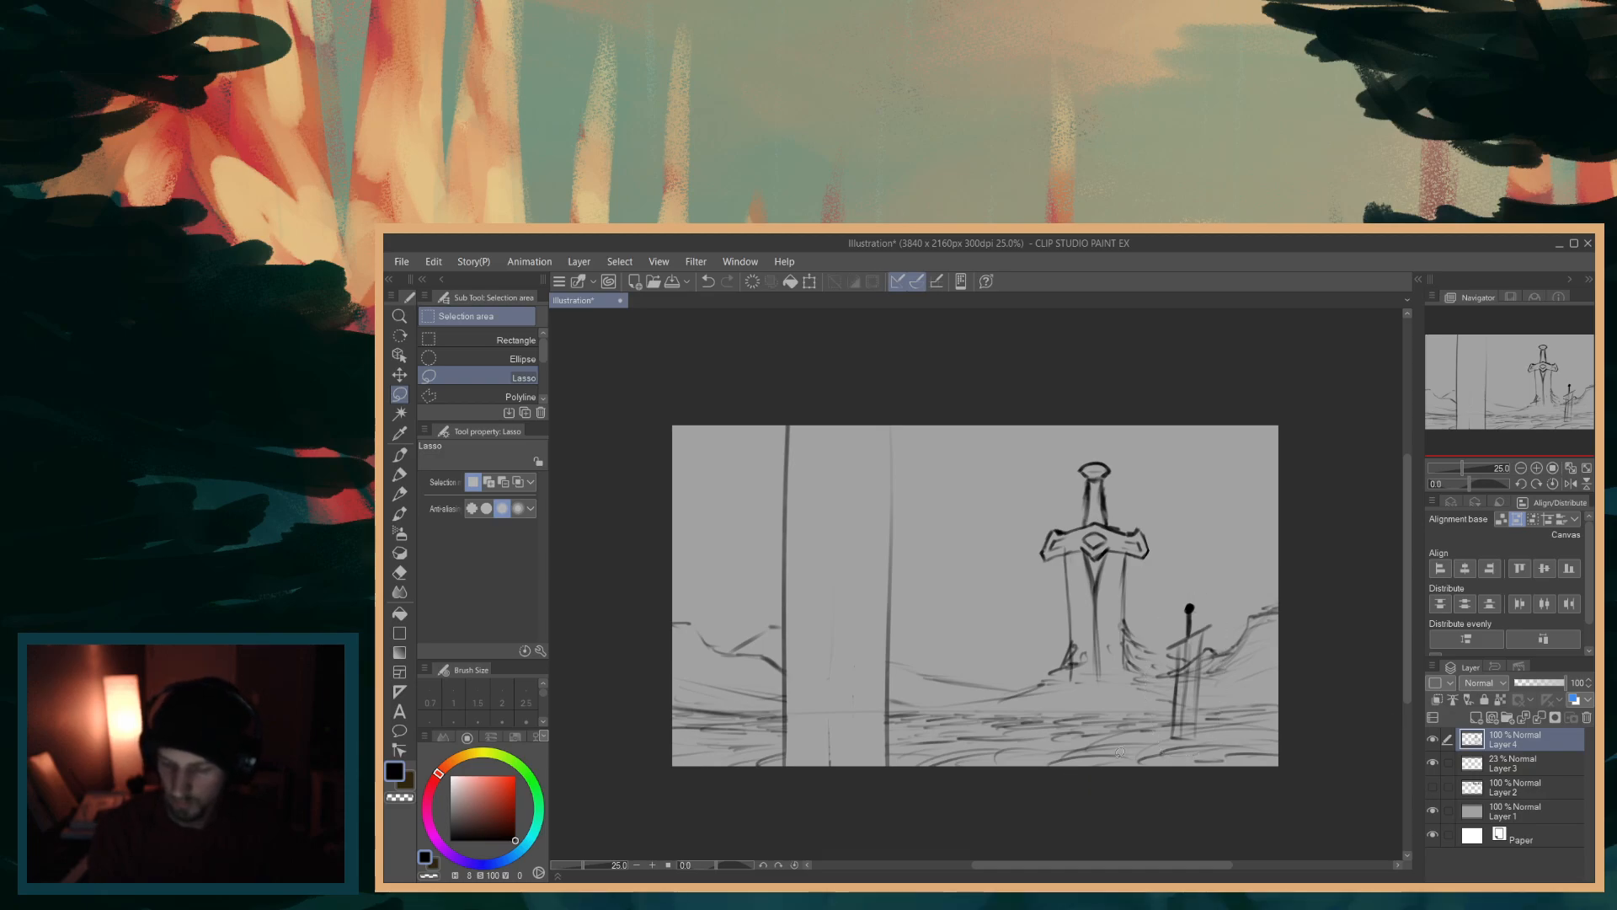
- Erase the ground lines inside the small sword's blade with the Hard eraser and compare the result with Layer 2's thumbnails
key("e")
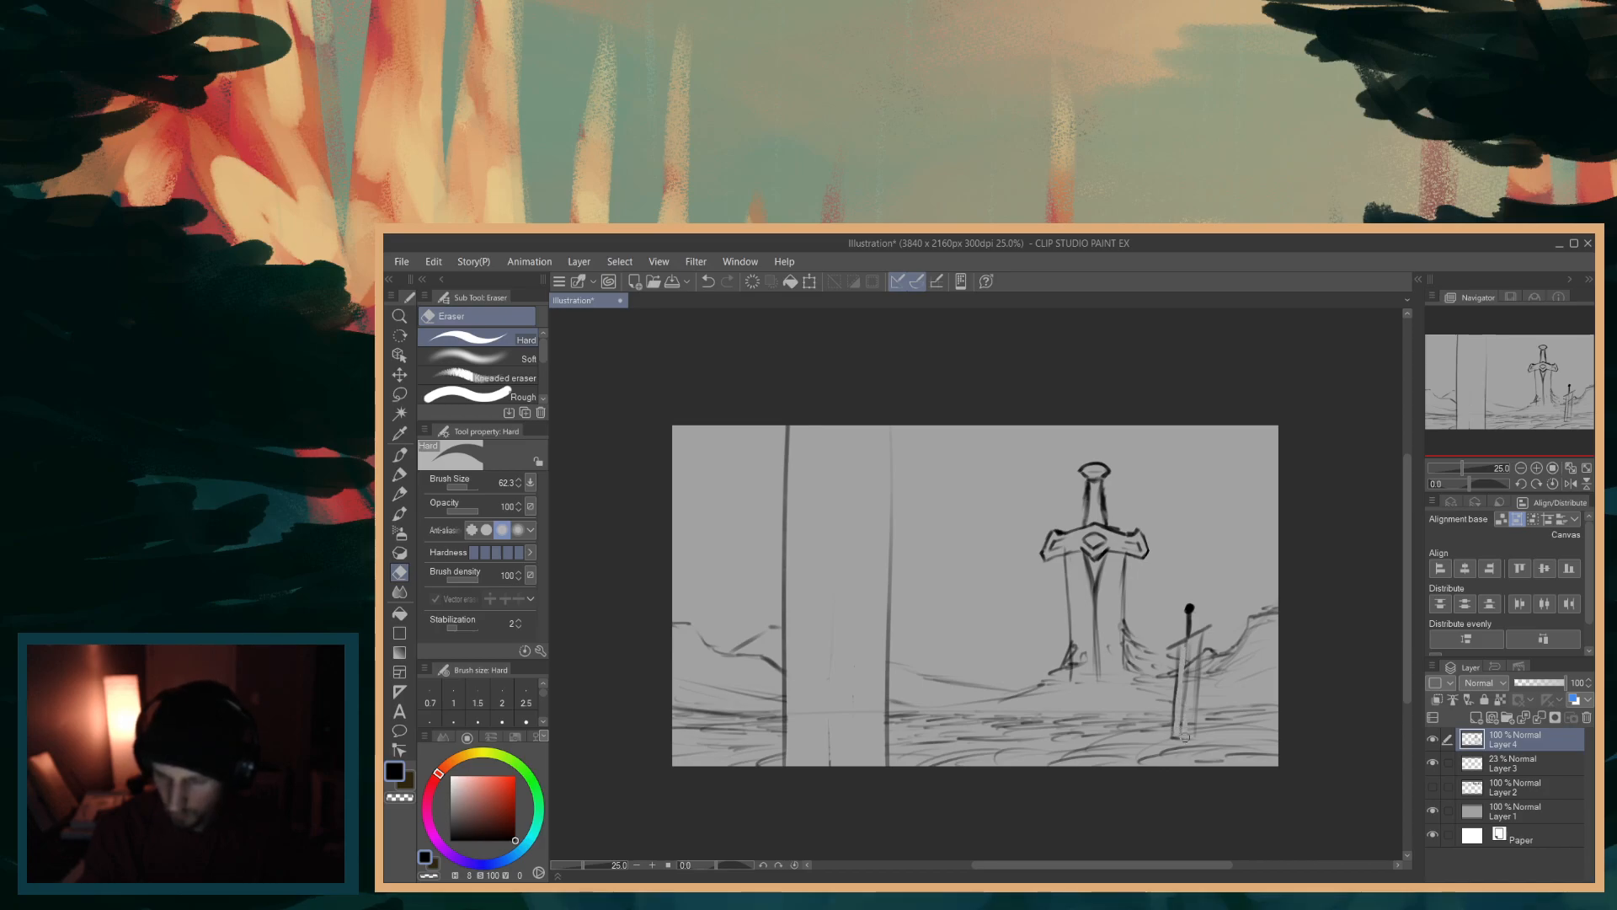
left_click_drag(1190, 732, 1186, 708)
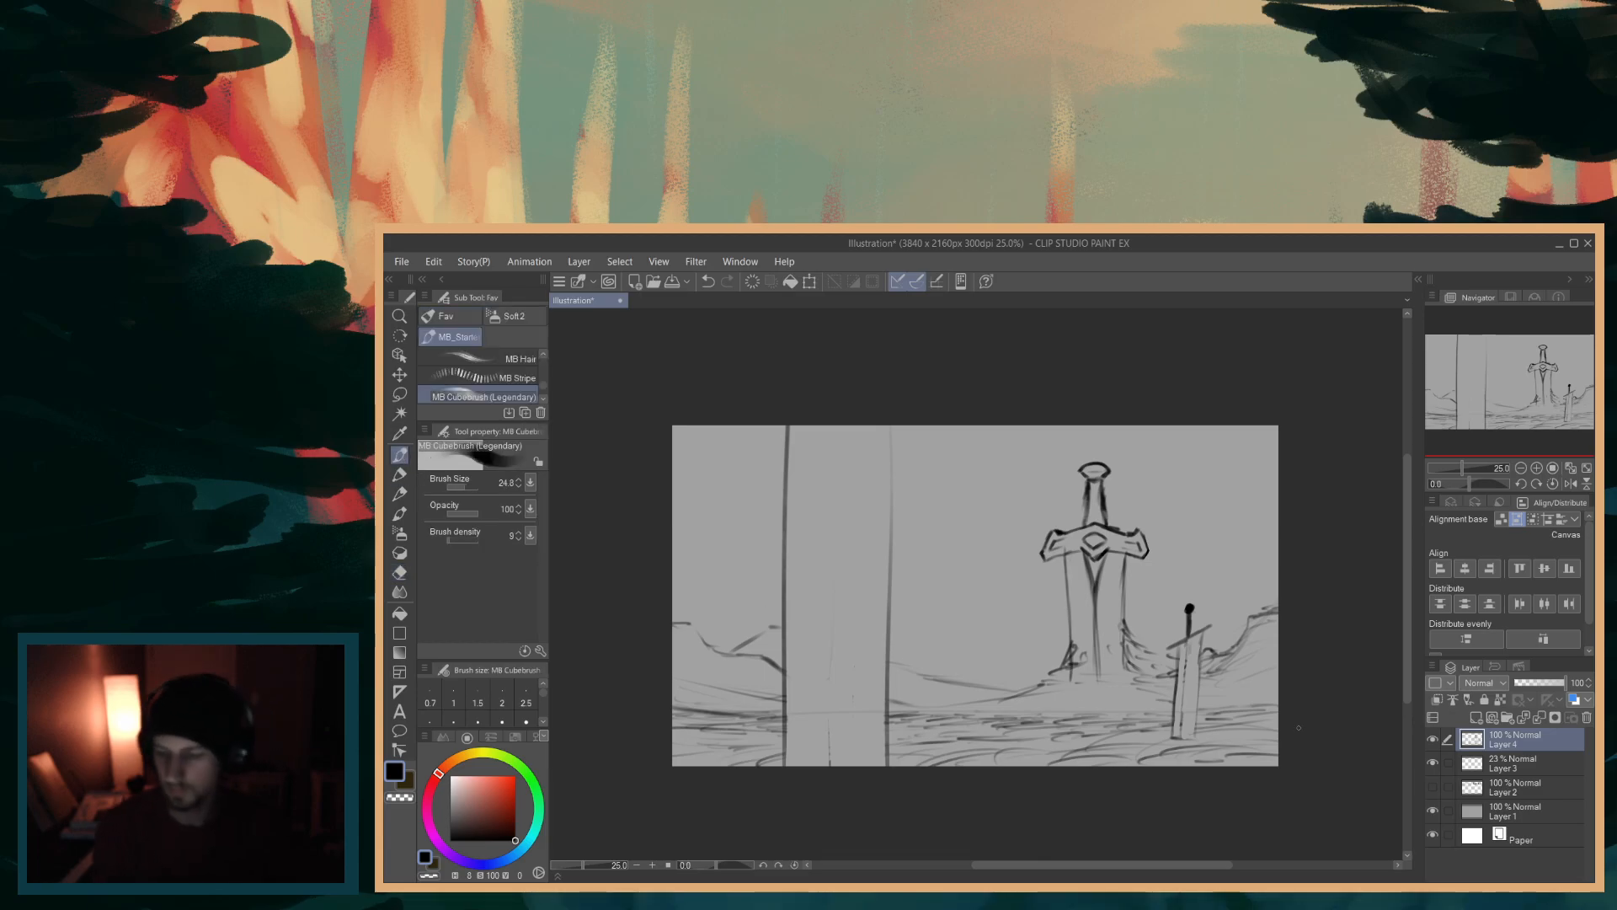
left_click(1434, 788)
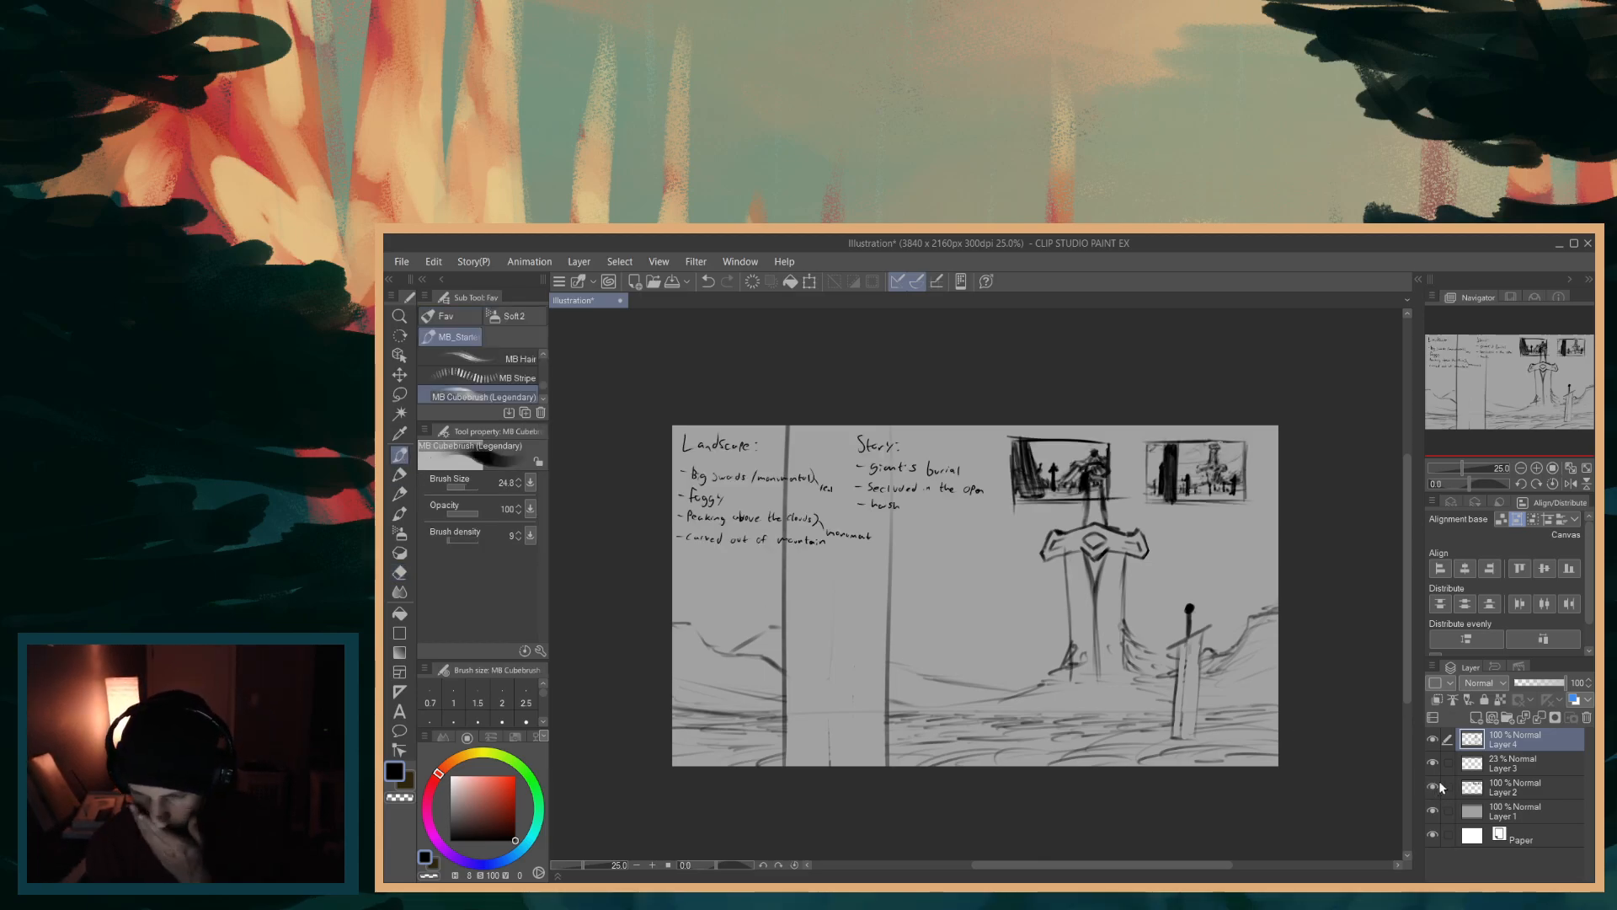
left_click(1433, 788)
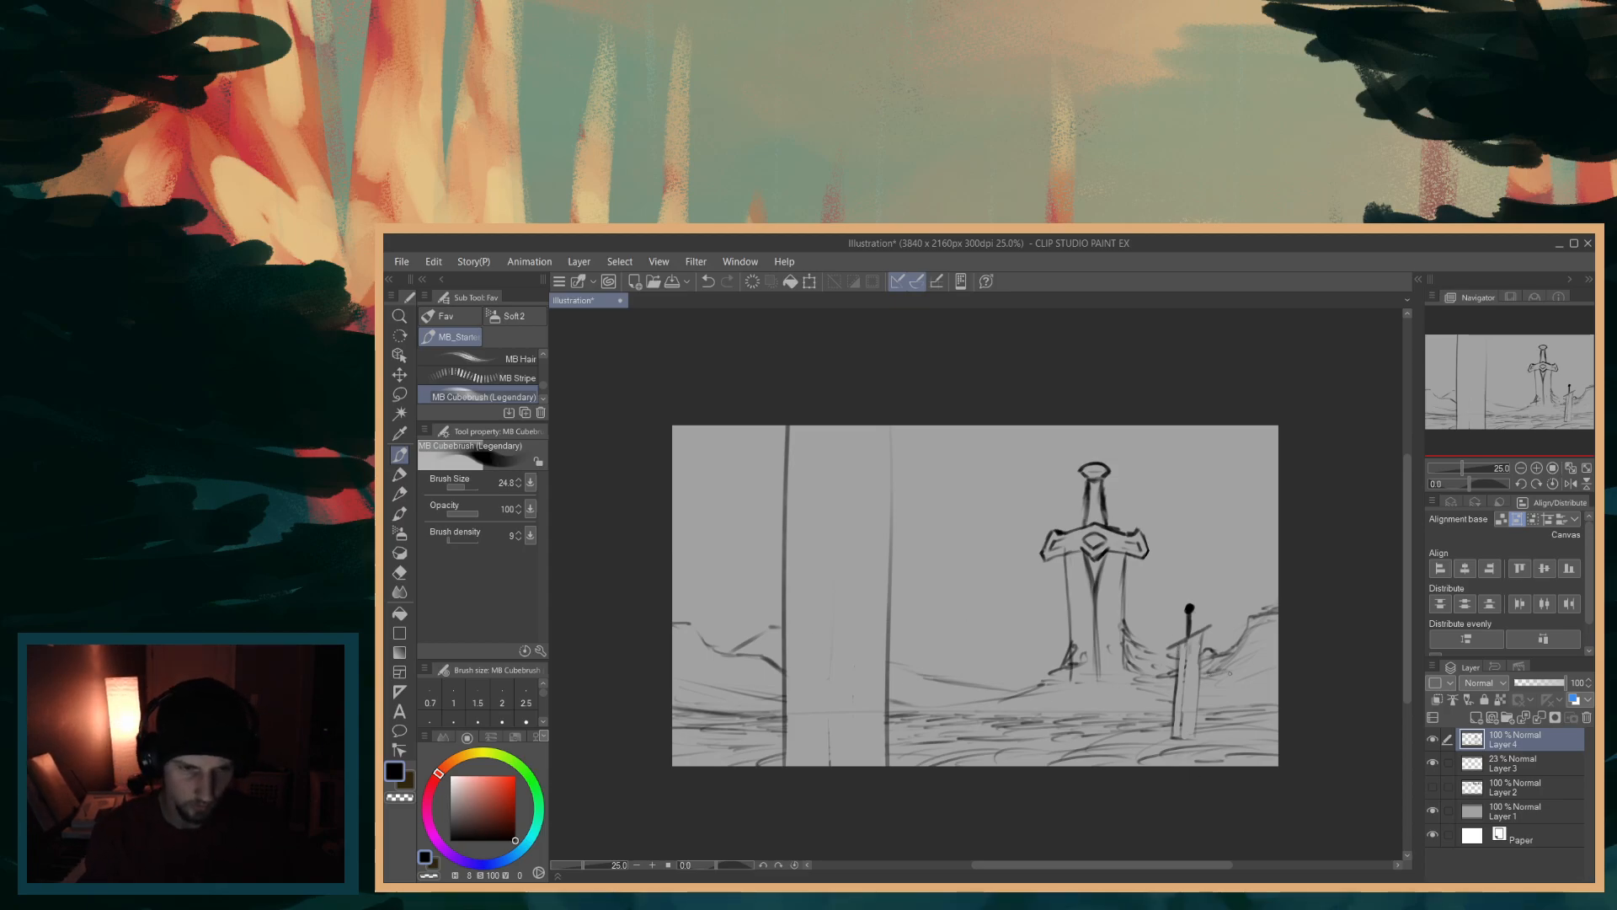
- Undo the erasing and the repositioning of the small sword, back to its lasso selection
left_click_drag(1197, 654, 1186, 727)
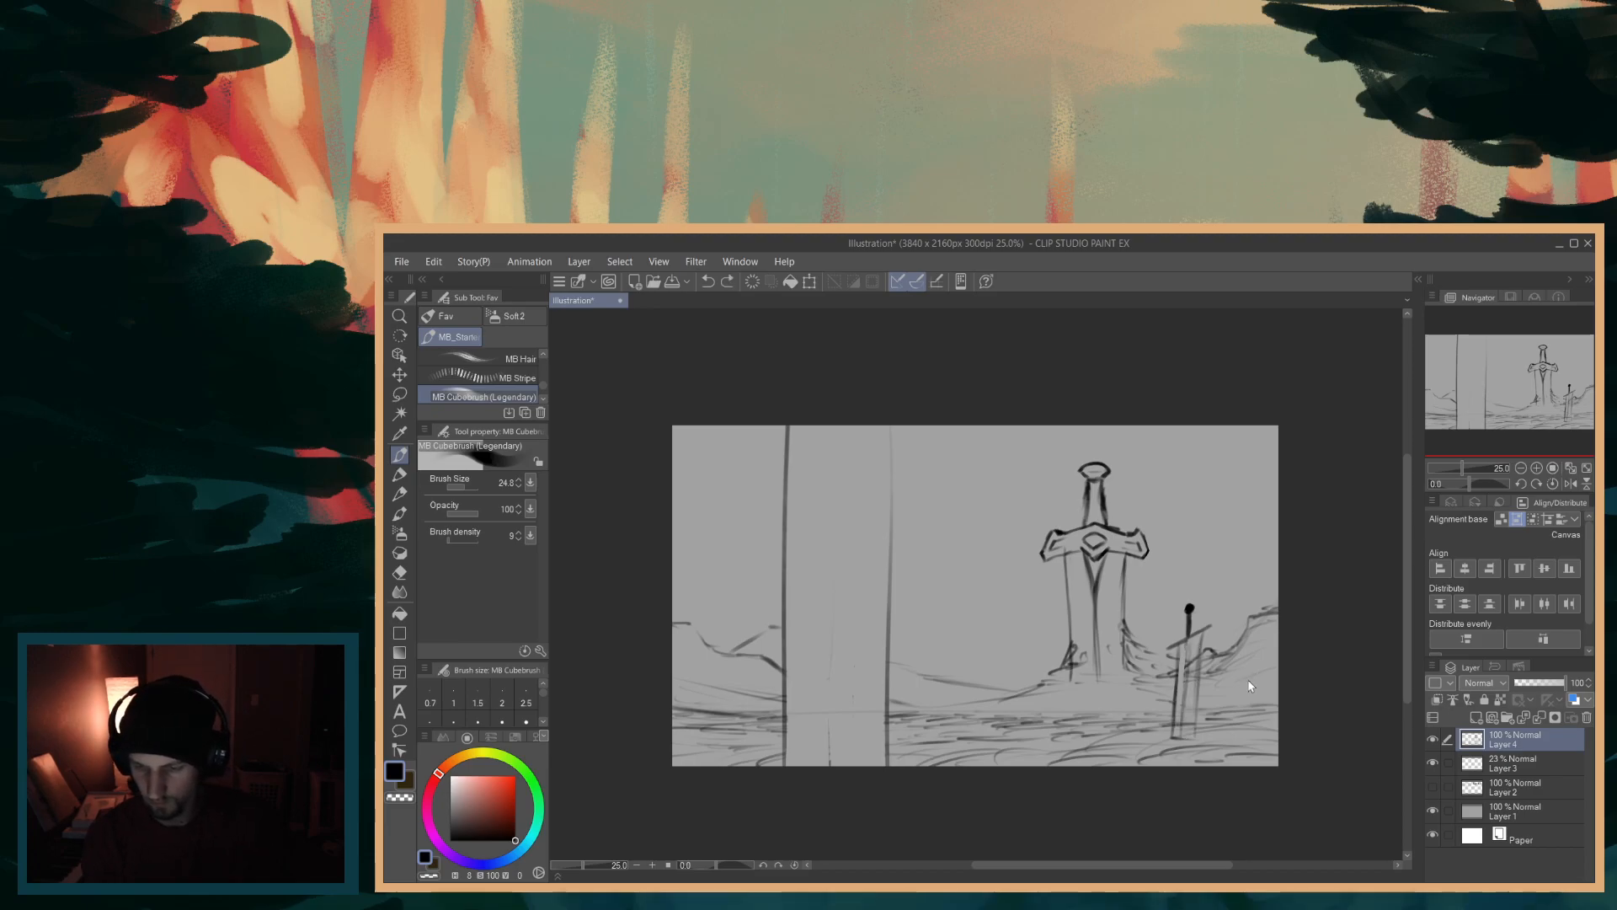
left_click_drag(1205, 591, 1206, 593)
left_click_drag(1244, 712, 1231, 575)
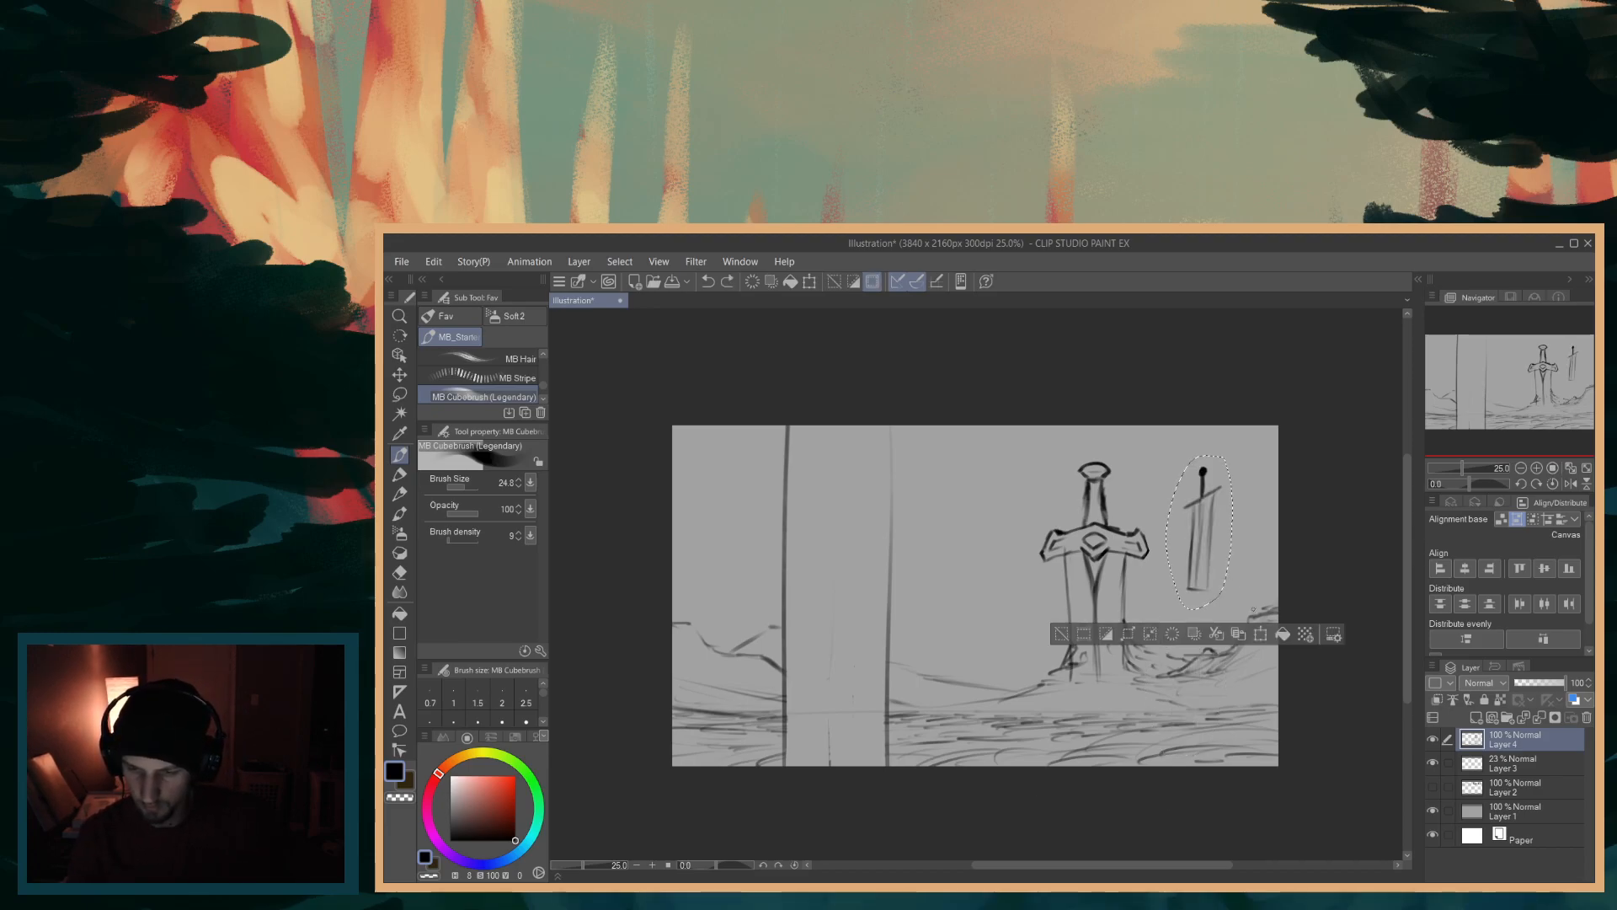
key("ctrl+t")
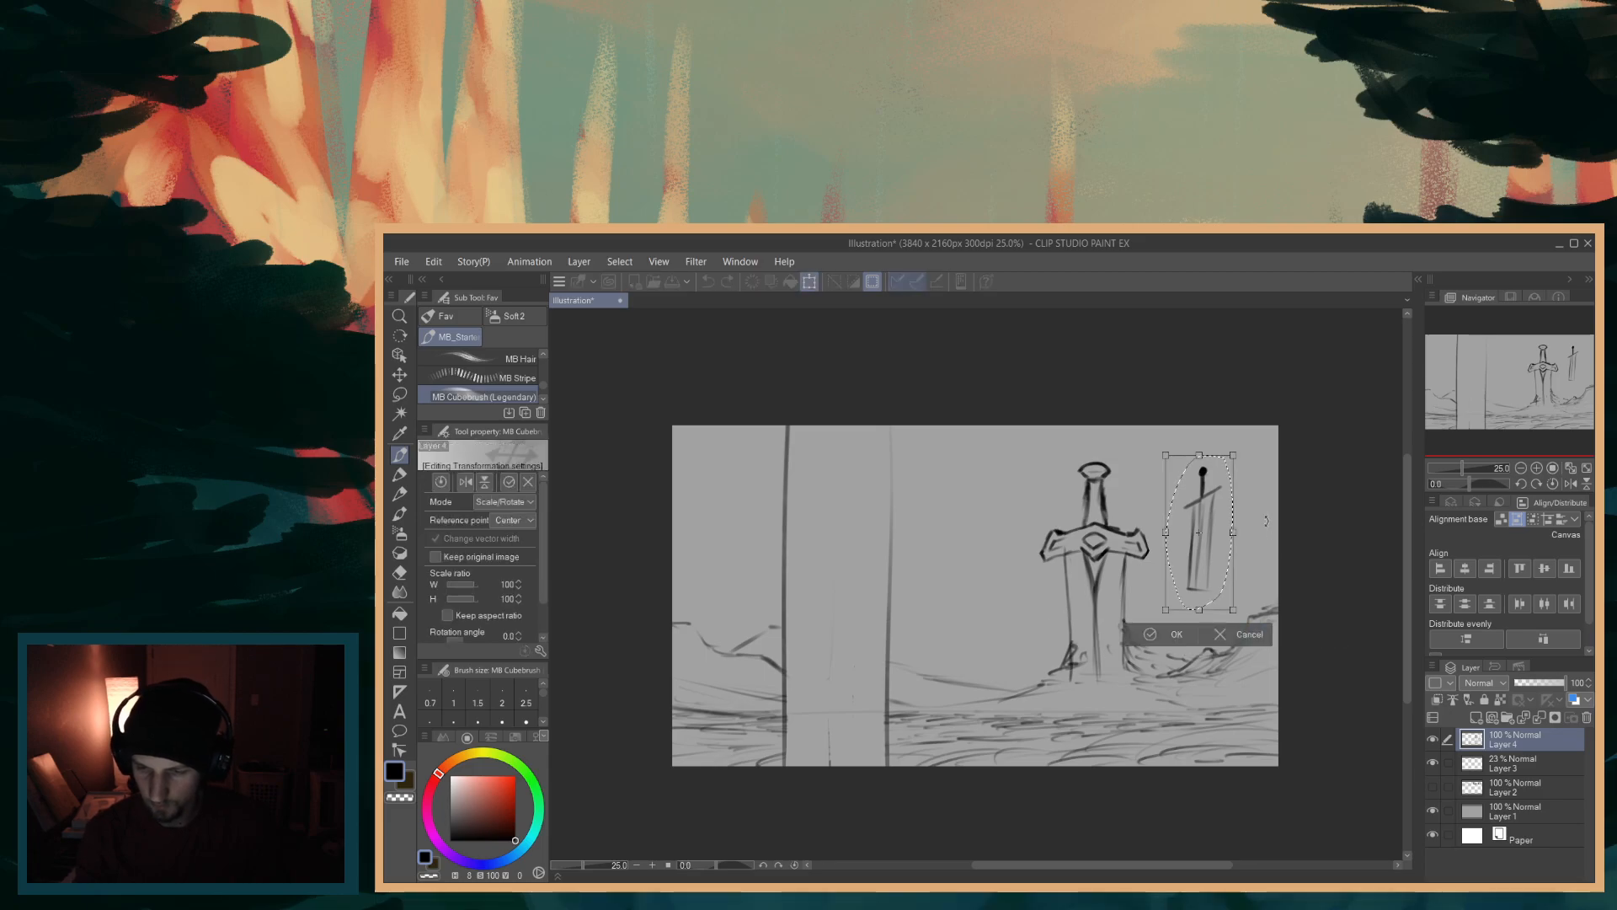
mouse_move(1270, 529)
left_mouse_down()
mouse_move(1208, 636)
mouse_move(1198, 701)
left_mouse_up()
mouse_move(1213, 596)
left_mouse_down()
mouse_move(1219, 584)
mouse_move(1206, 639)
mouse_move(1213, 620)
left_mouse_up()
left_click(1433, 785)
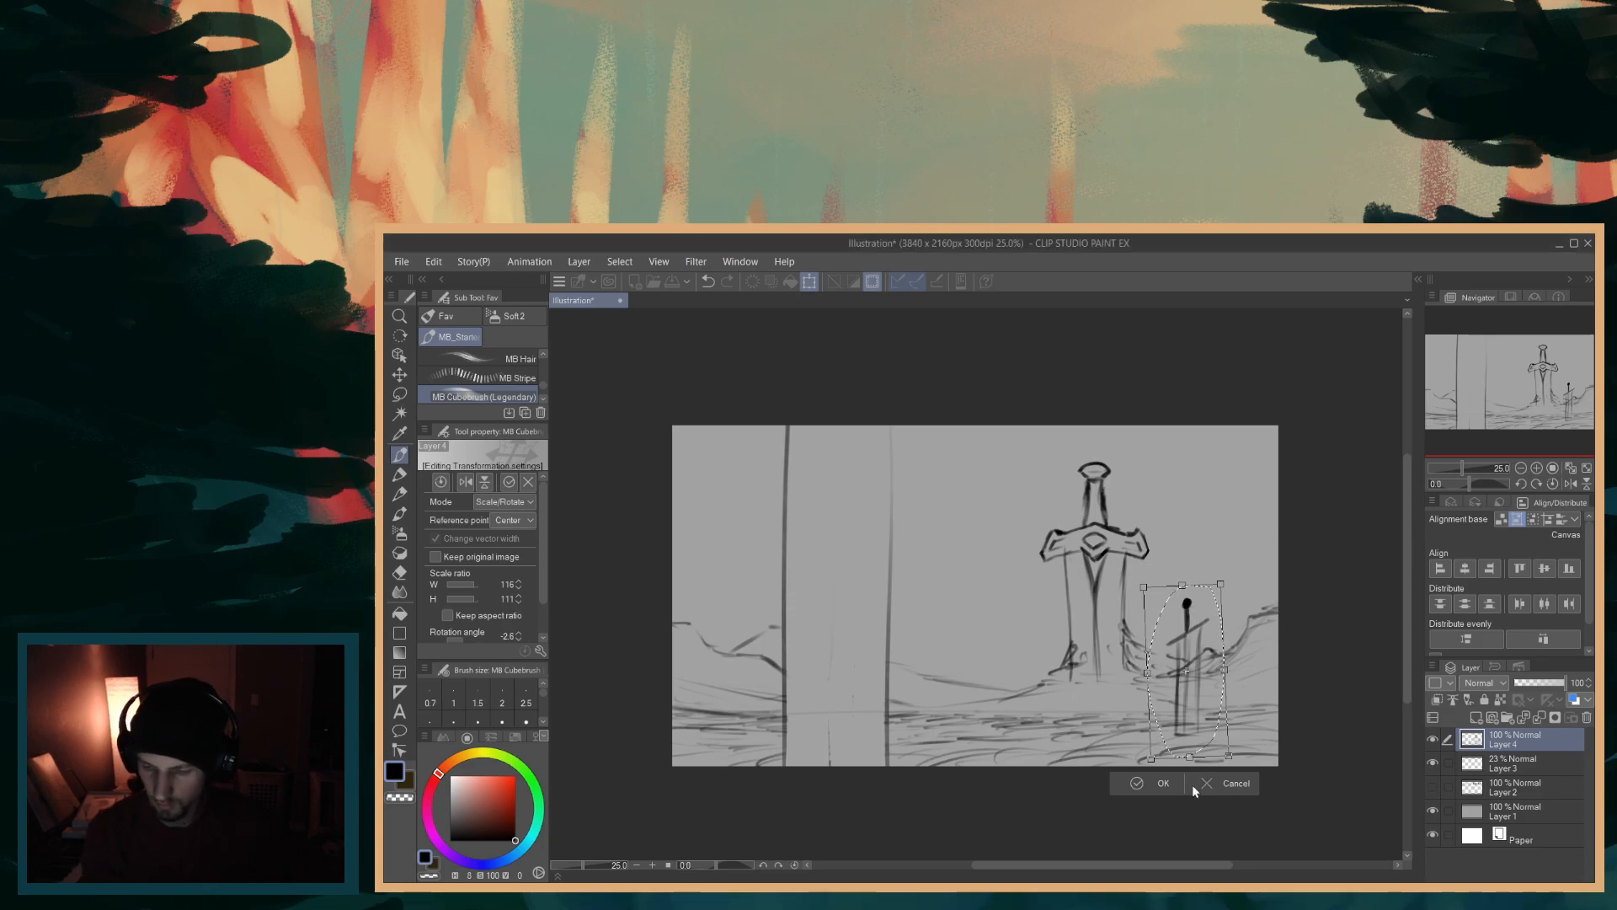
left_click(1227, 783)
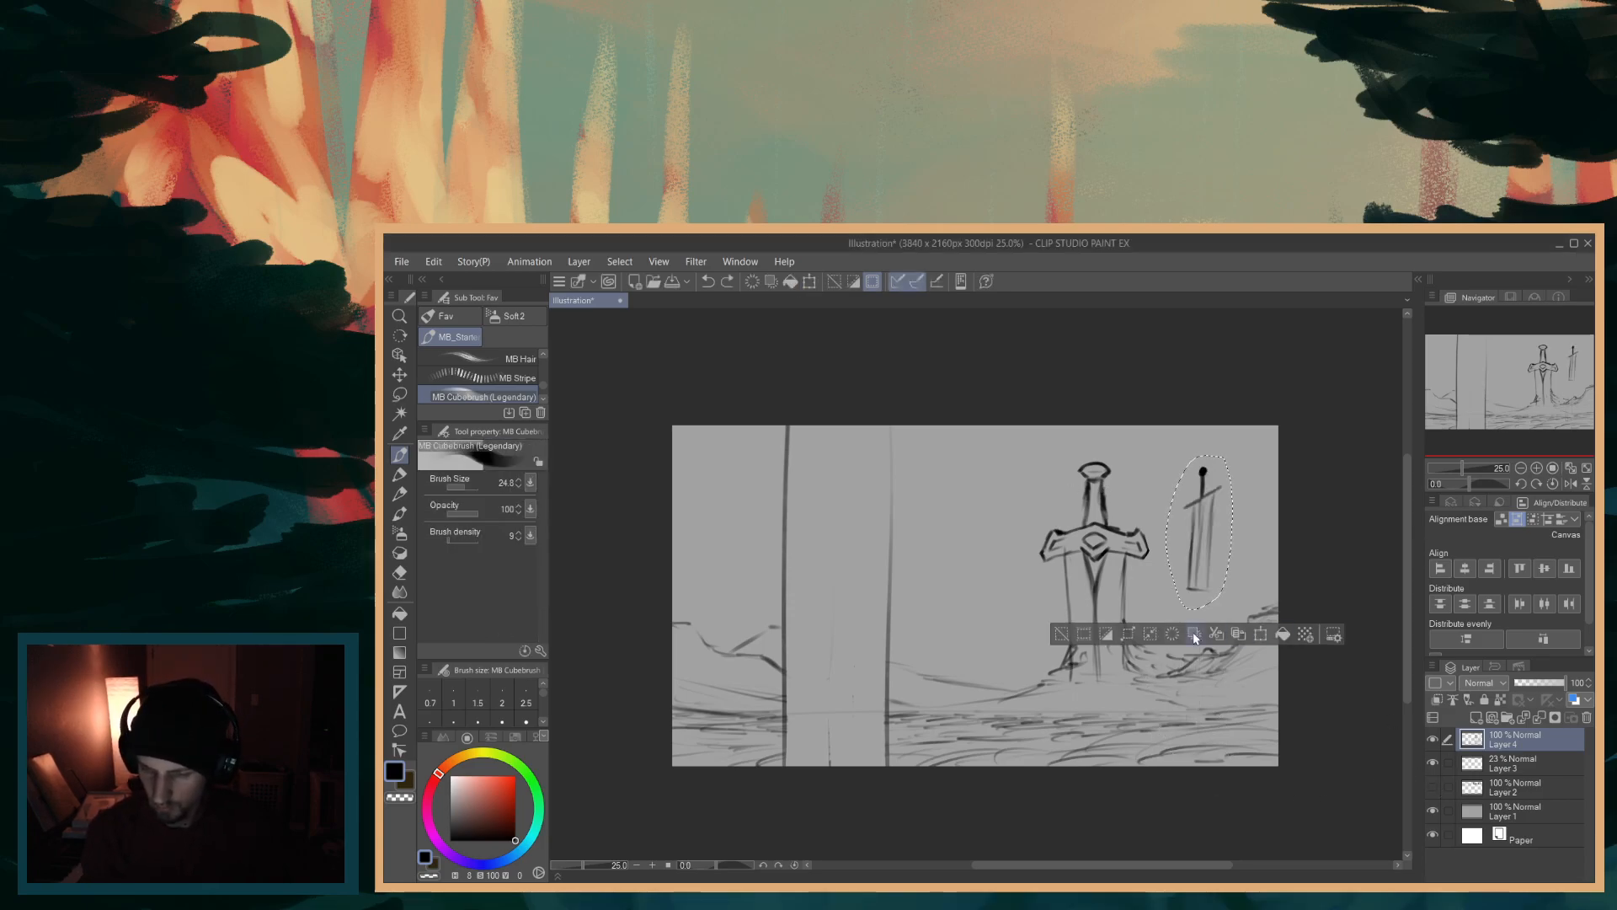
- Check the thumbnails on Layer 2, hide that layer again, and erase the small slanted sword with the Hard eraser
left_click(1433, 785)
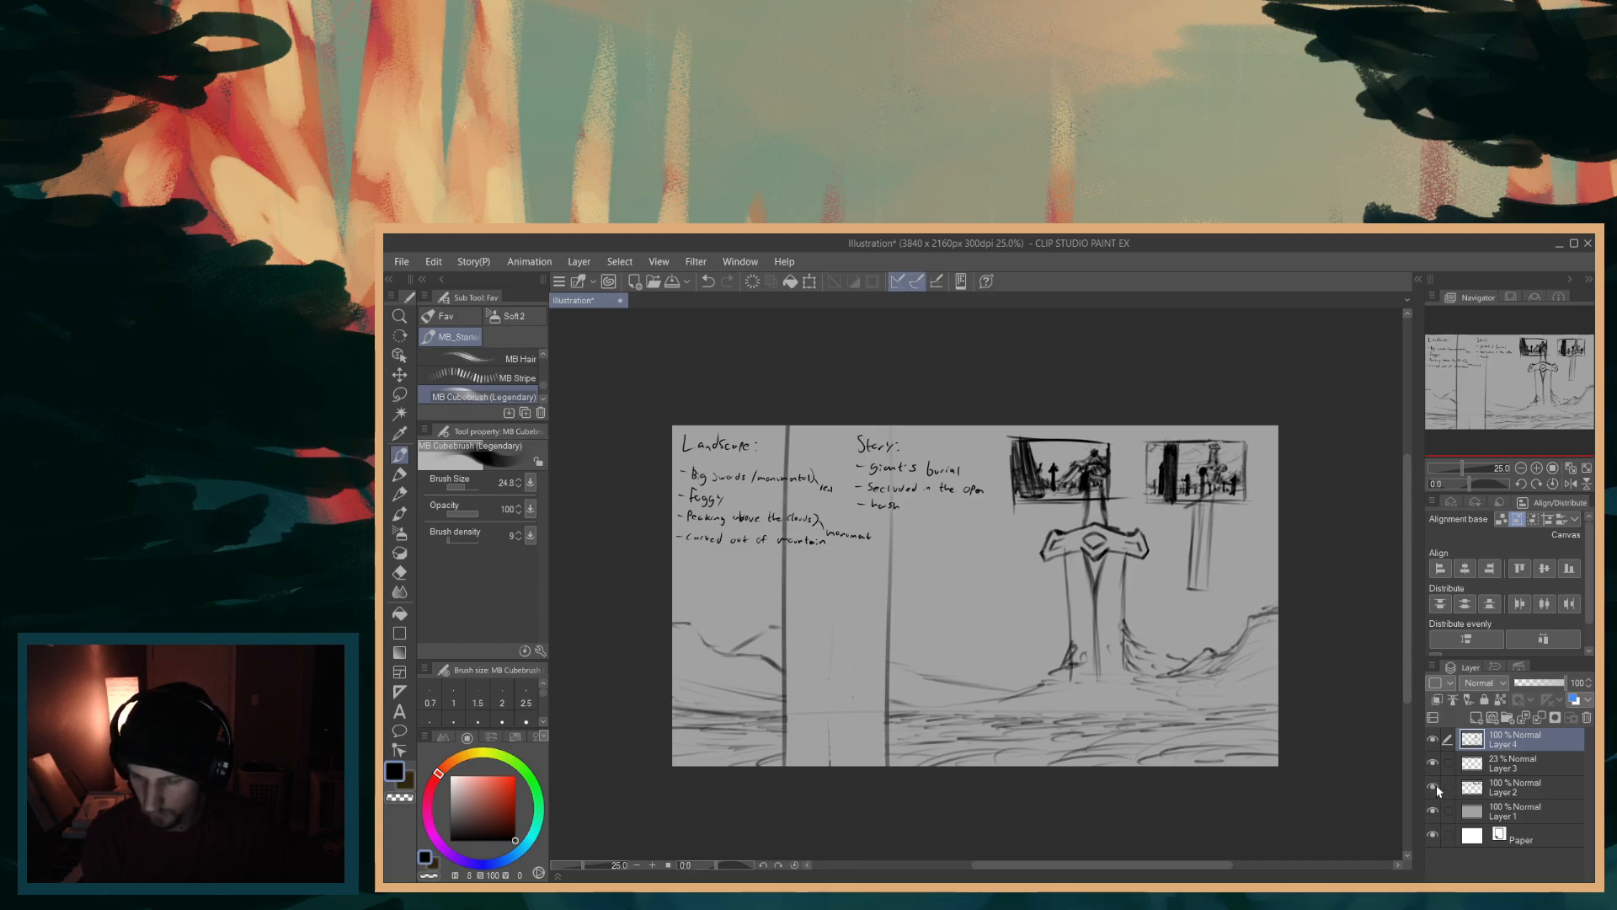
left_click(1433, 785)
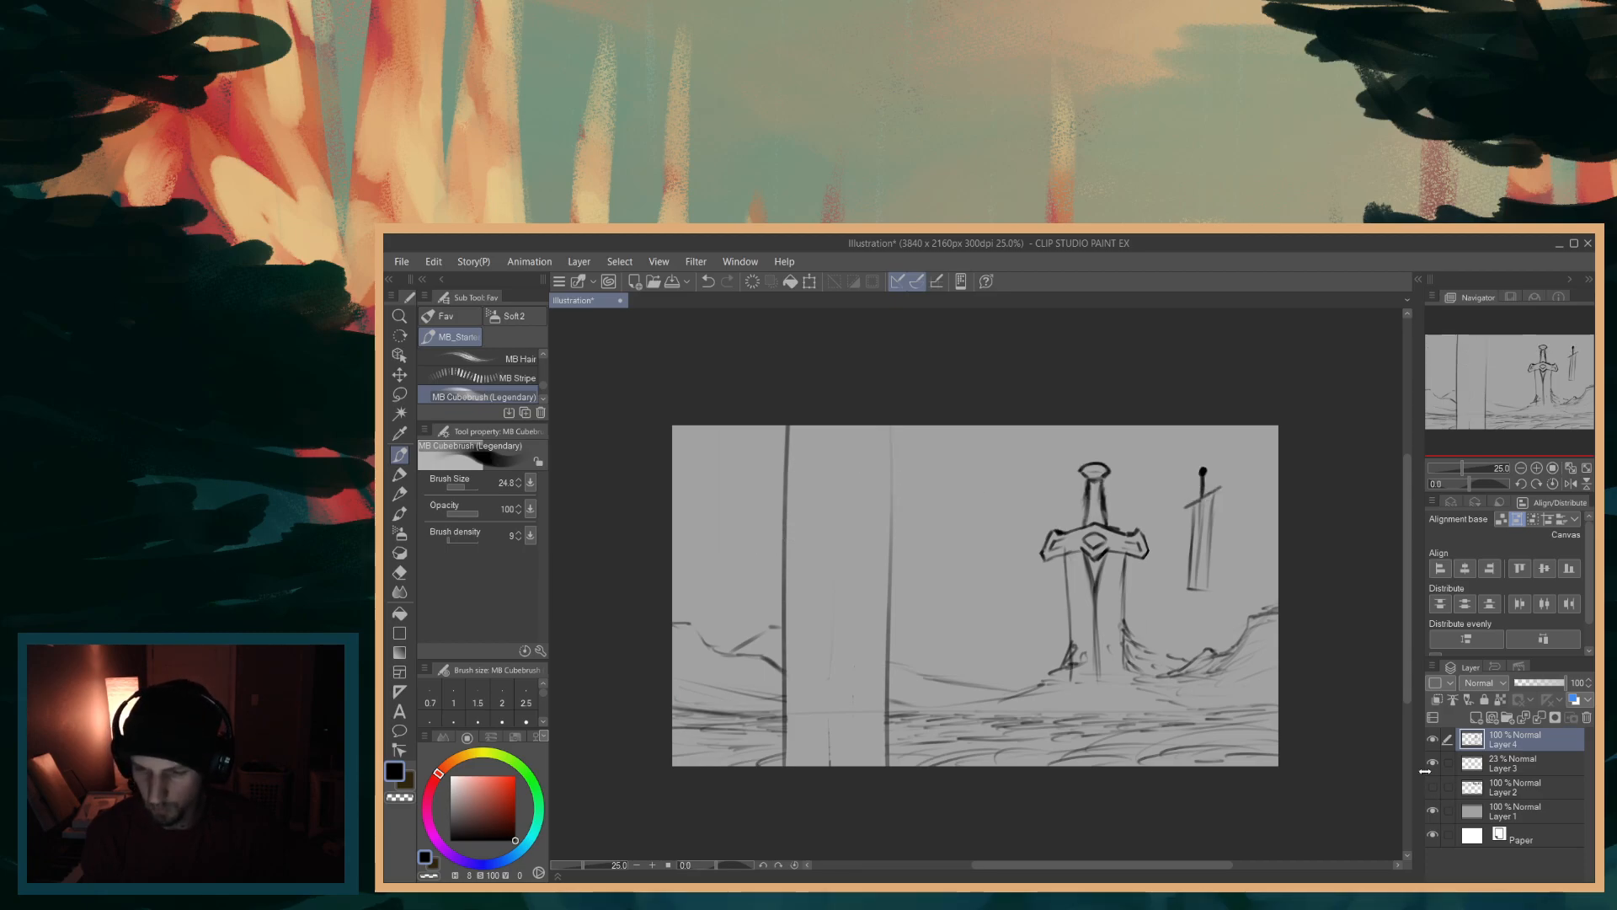
left_click(400, 573)
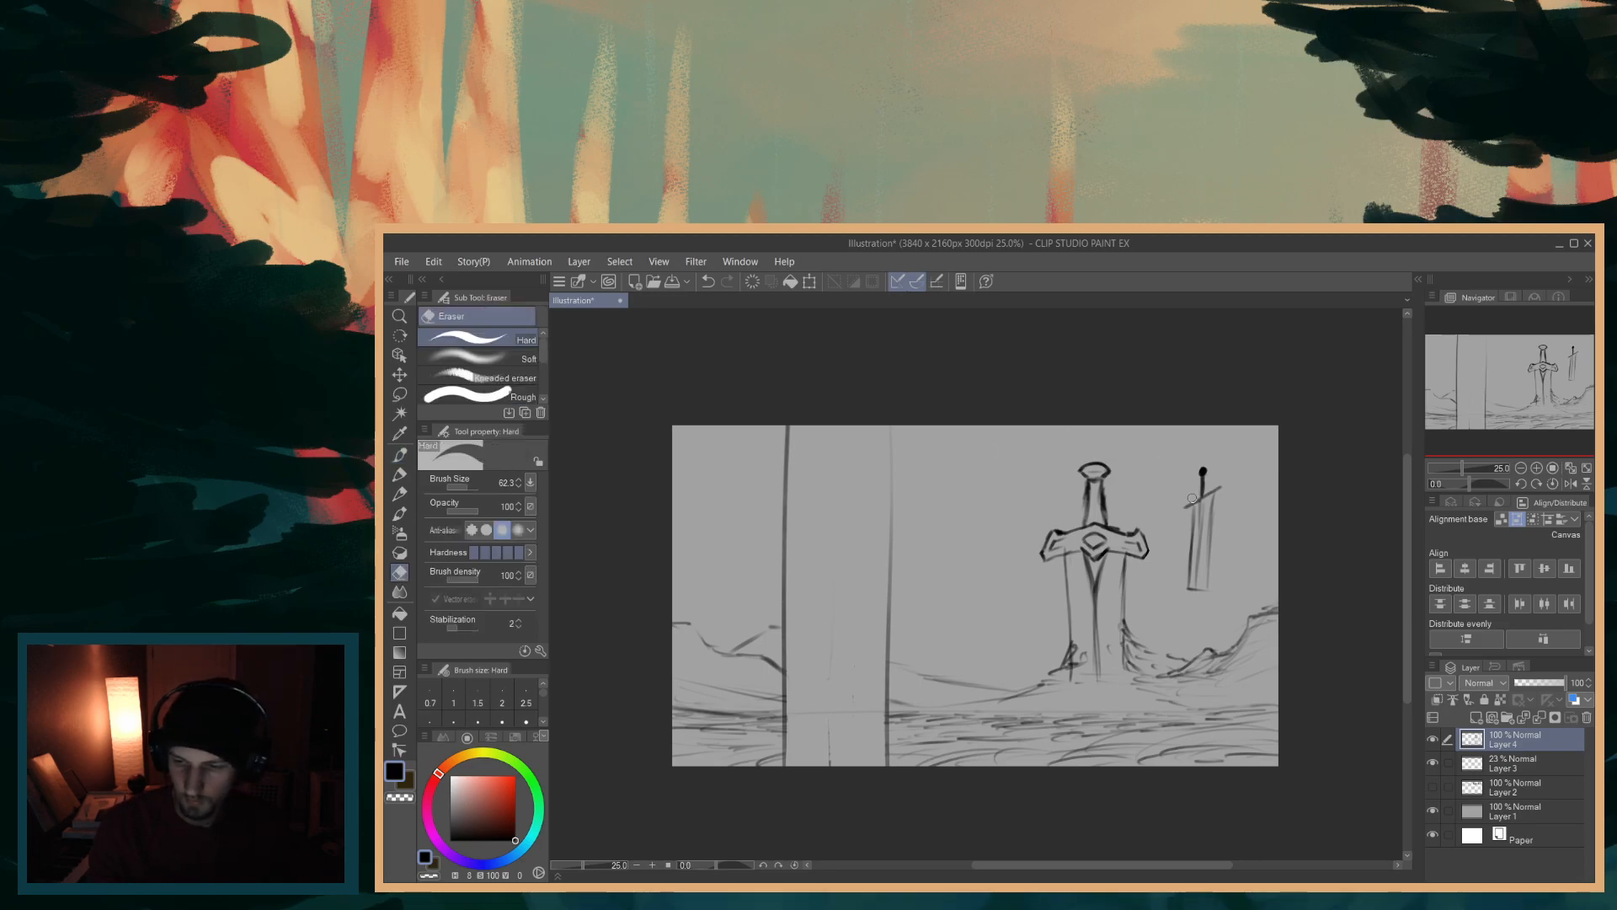
left_click_drag(1203, 471, 1200, 594)
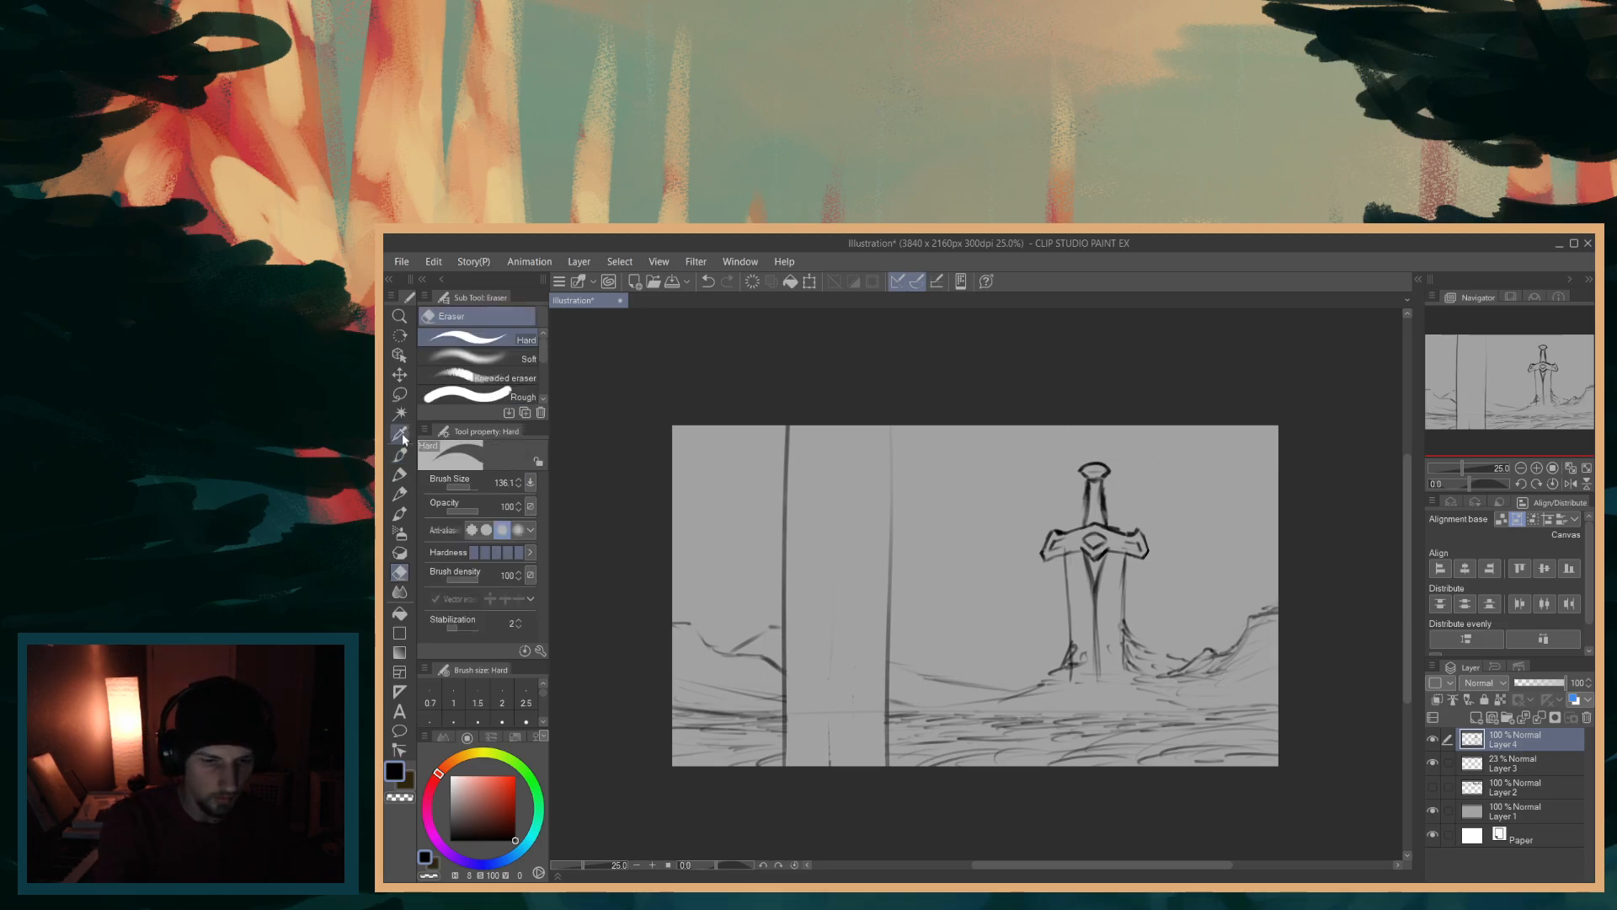
- Sketch an upright small sword with a straight crossguard and round pommel in the sky right of the large sword
left_click(400, 455)
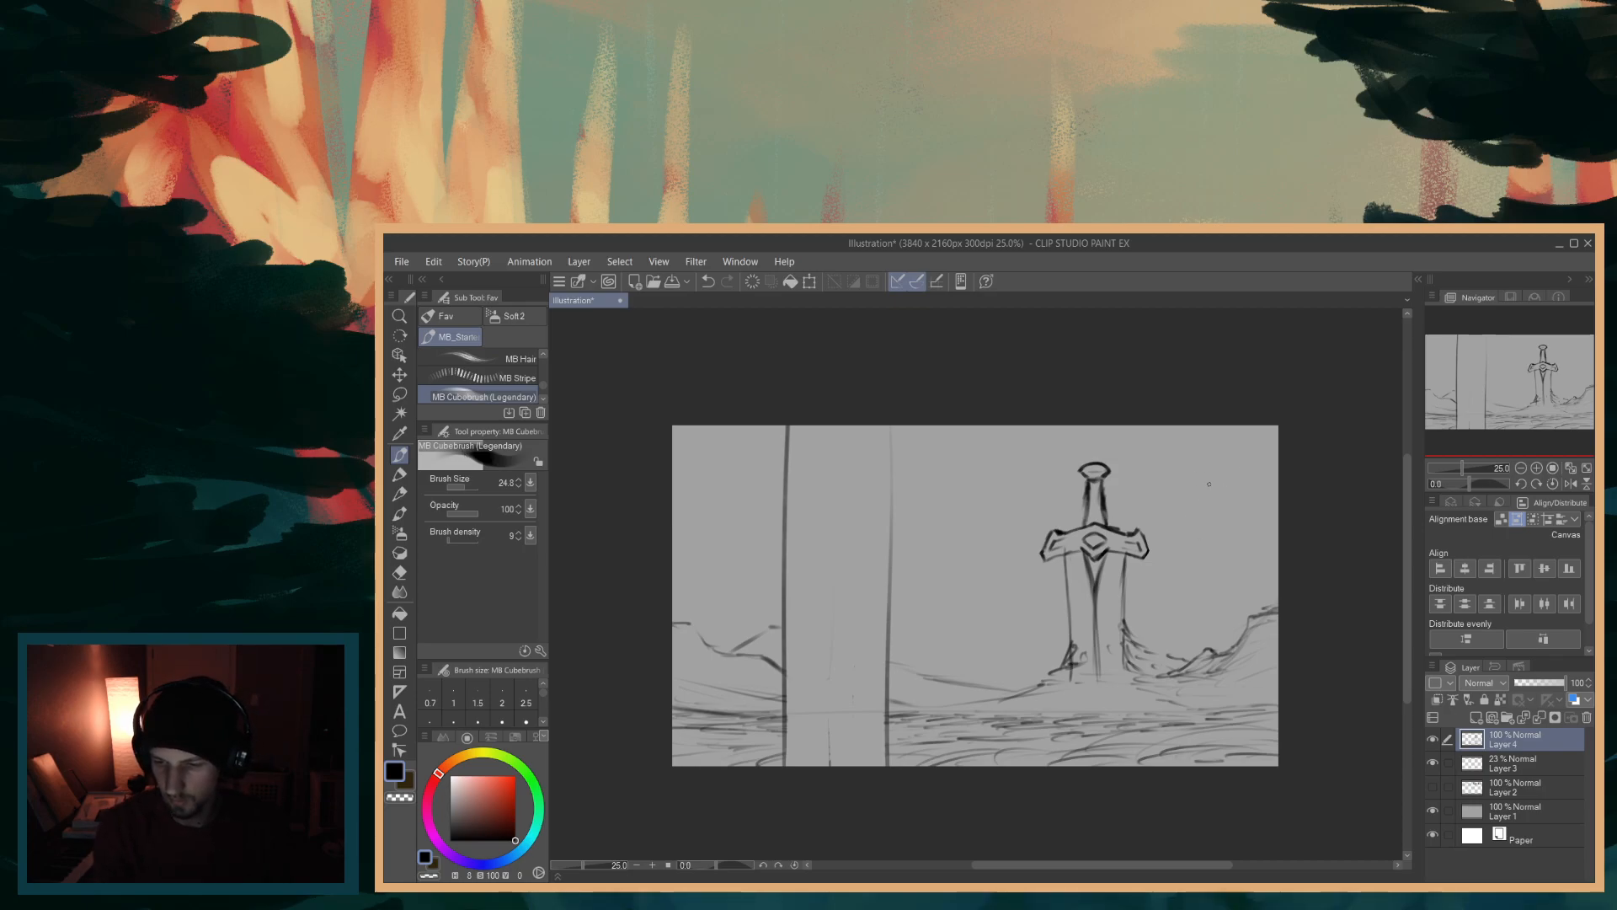
left_click_drag(1210, 486, 1229, 546)
left_click_drag(1210, 481, 1212, 571)
left_click_drag(1231, 482, 1230, 536)
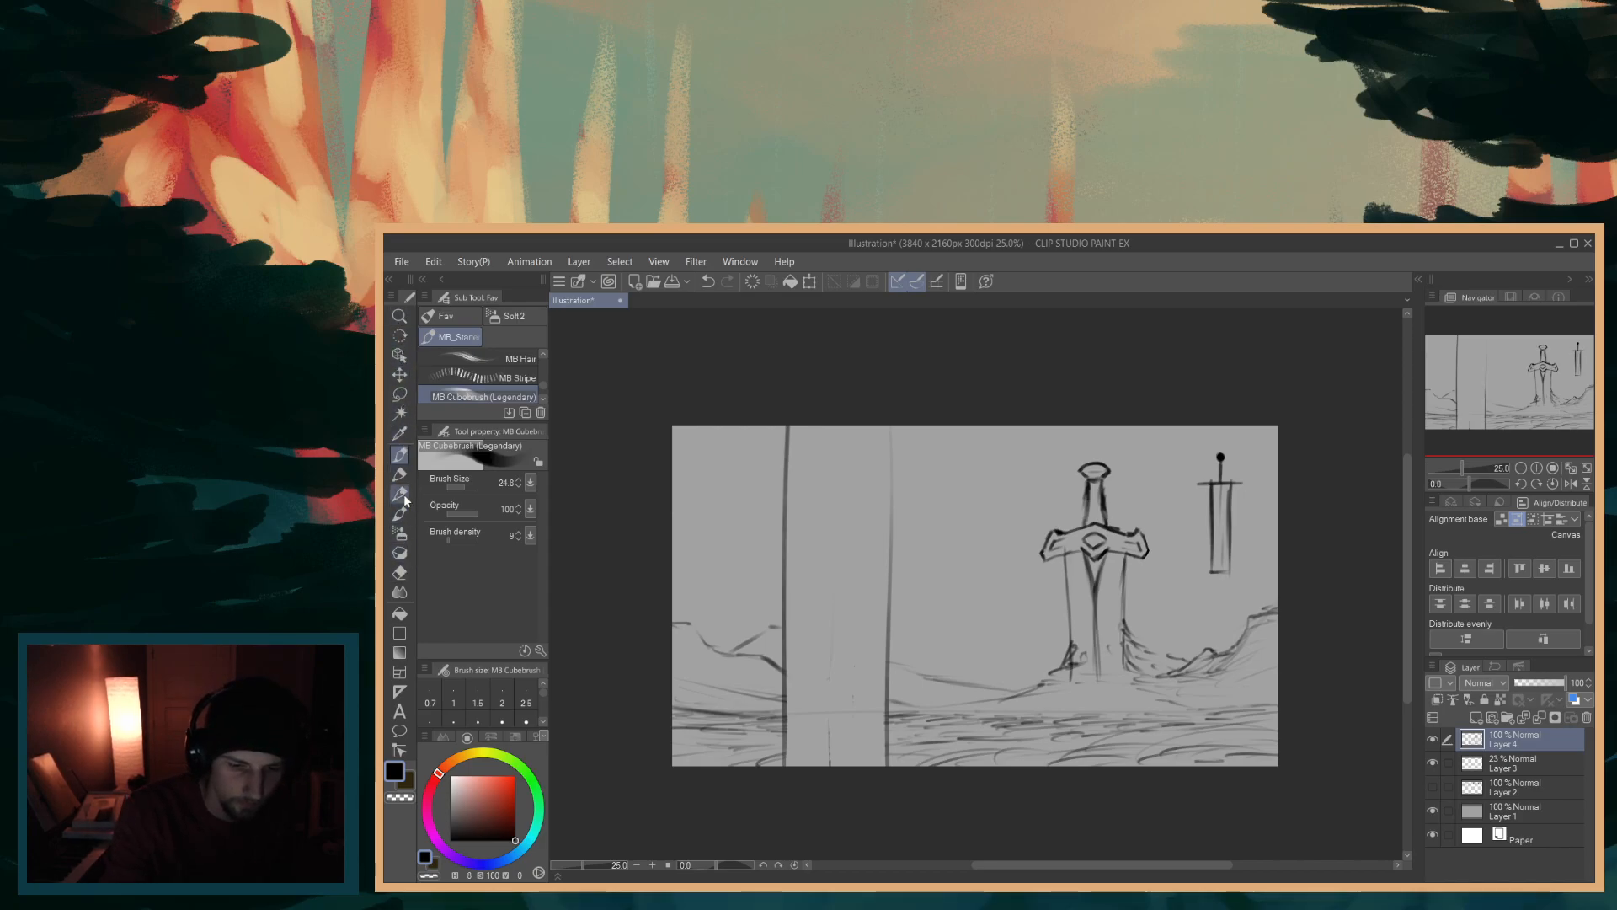
- Lasso the new small sword and duplicate it onto its own layer
left_click(407, 394)
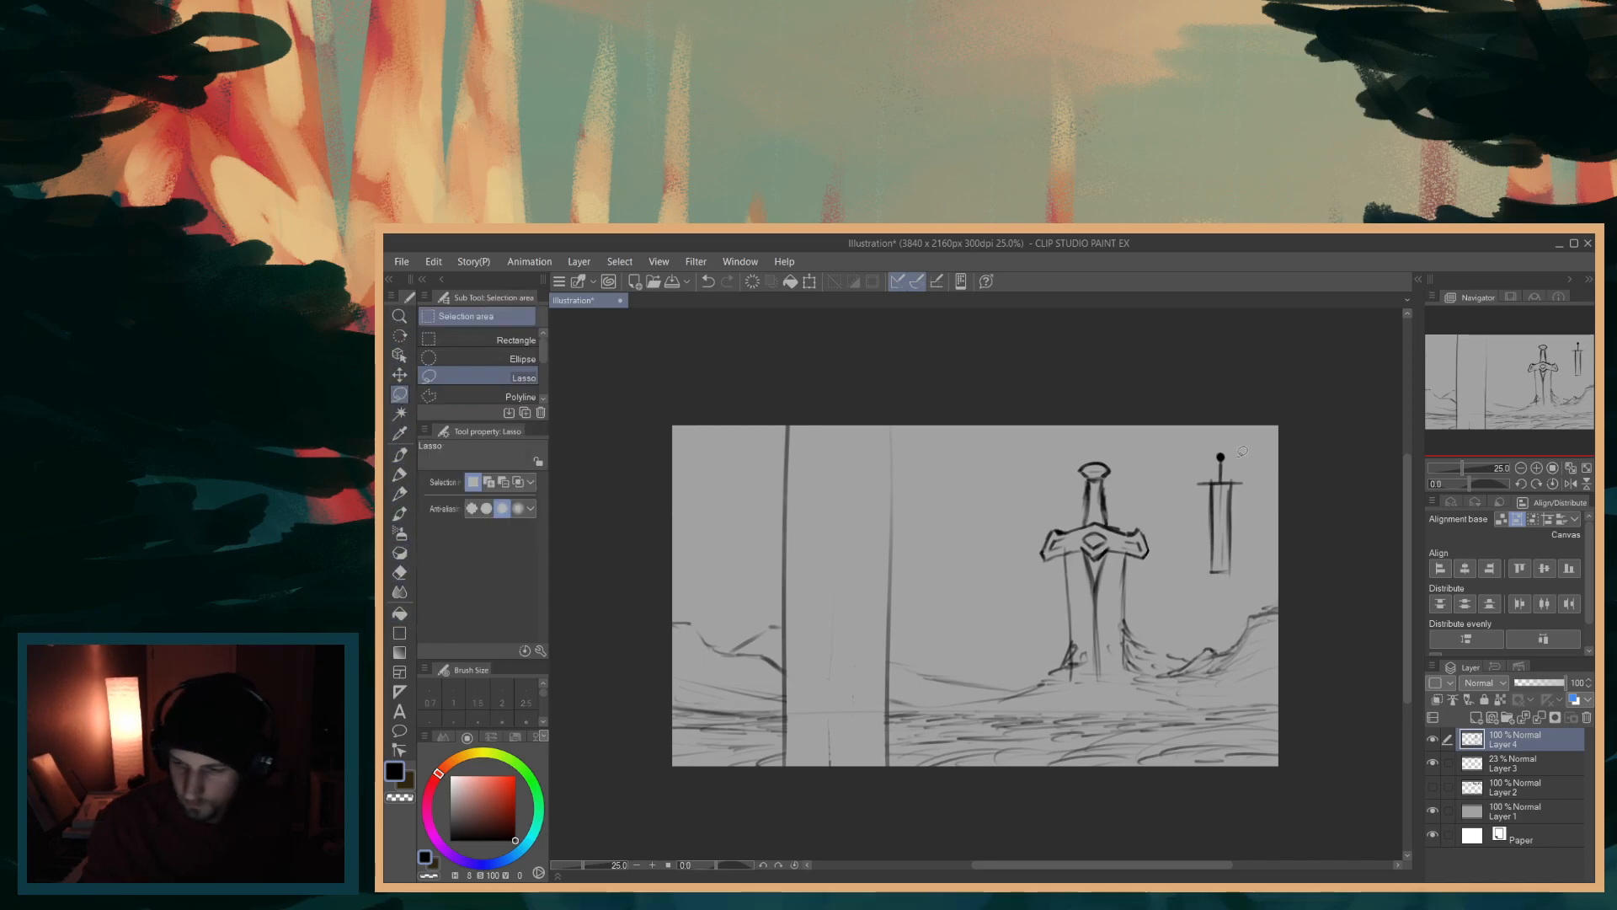
mouse_move(1243, 448)
left_mouse_down()
mouse_move(1189, 486)
mouse_move(1203, 571)
mouse_move(1253, 553)
mouse_move(1250, 459)
left_mouse_up()
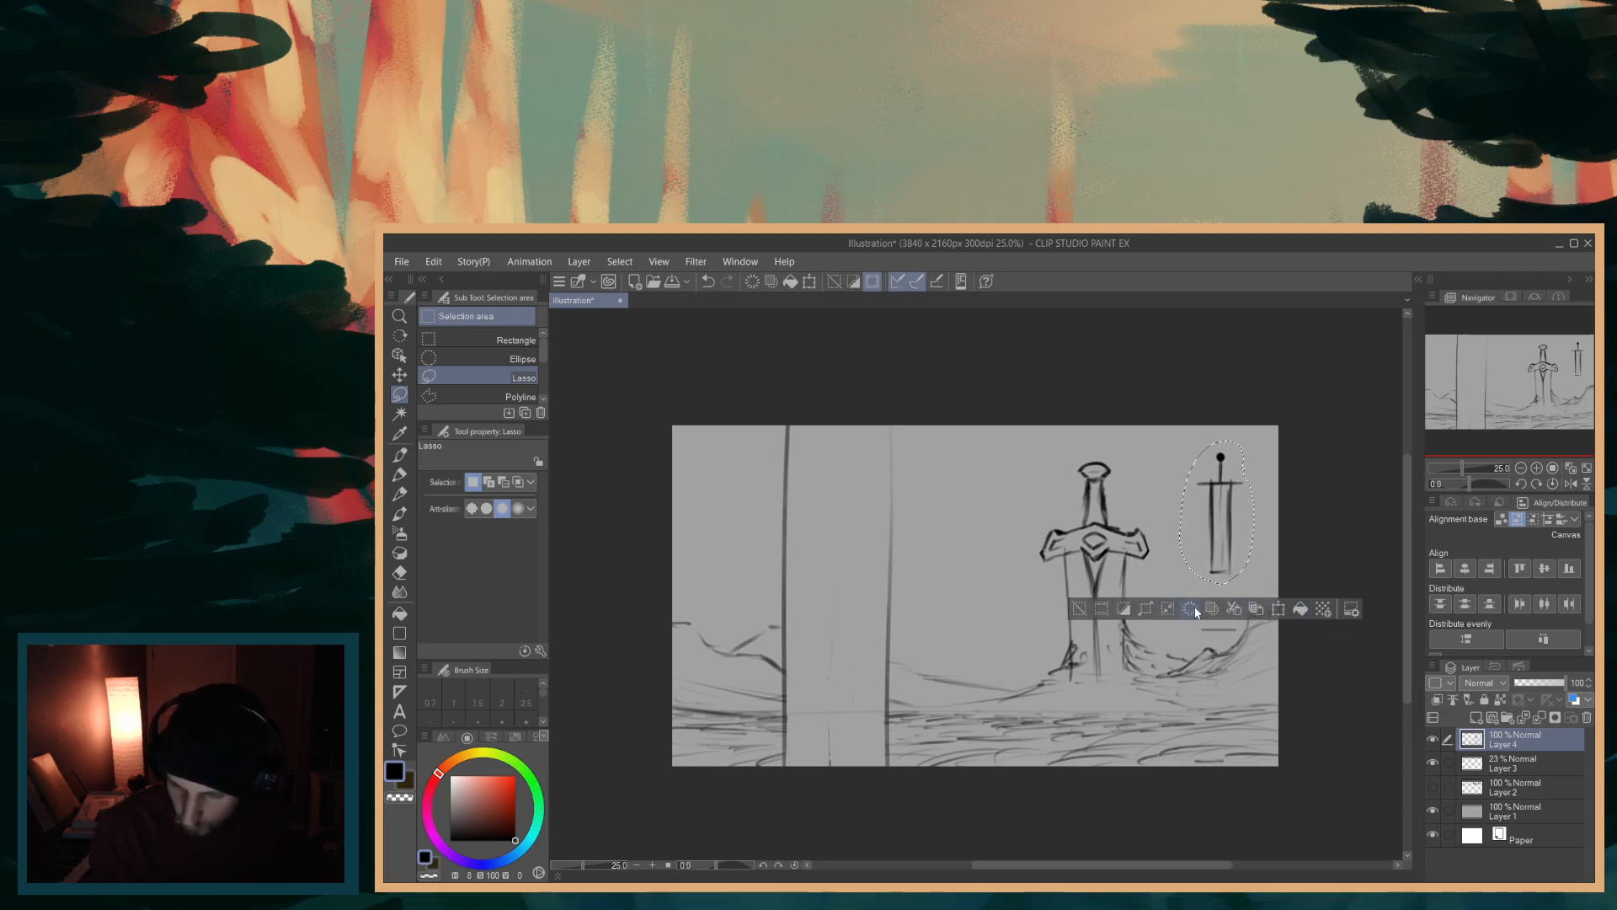
left_click(1257, 610)
left_click_drag(1228, 549, 1233, 550)
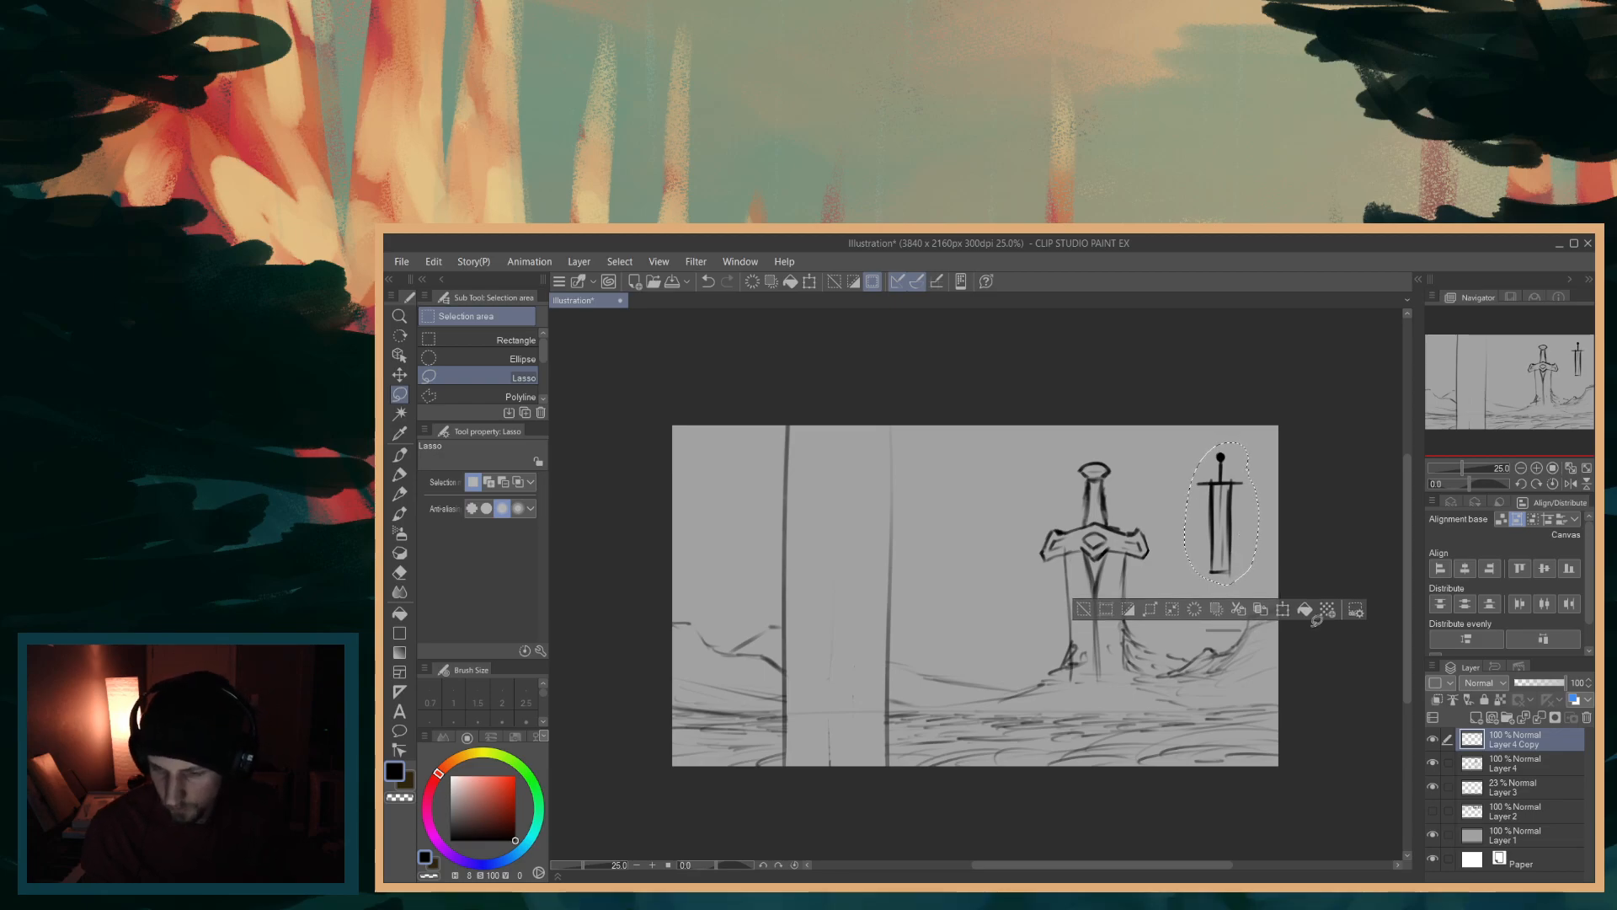
- Transform the copied sword to about 115% wide and 107% high and place it on the ground beside the large sword's base
left_click(1283, 609)
left_click_drag(1232, 554, 1199, 713)
left_click_drag(1223, 608, 1226, 593)
mouse_move(1208, 680)
left_mouse_down()
mouse_move(1194, 661)
mouse_move(1217, 692)
left_mouse_up()
left_click(1432, 811)
left_click_drag(1208, 702, 1206, 712)
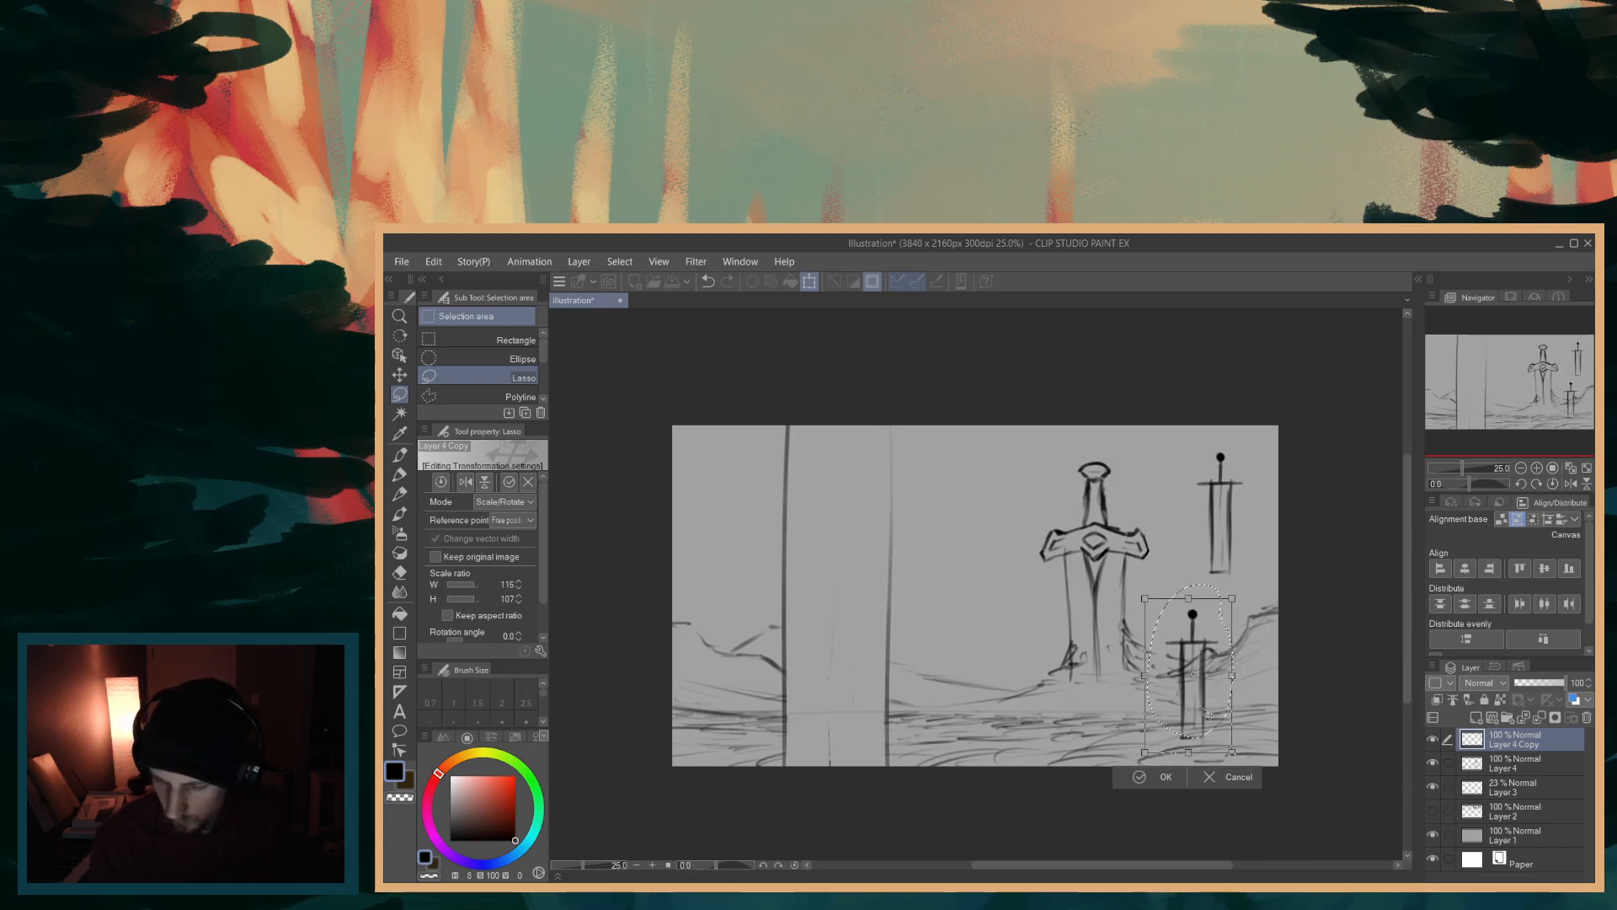
- Stretch the copied sword to about 113% wide and 149% high, adjust its position beside the large sword, and apply the transformation
left_click_drag(1233, 598, 1254, 561)
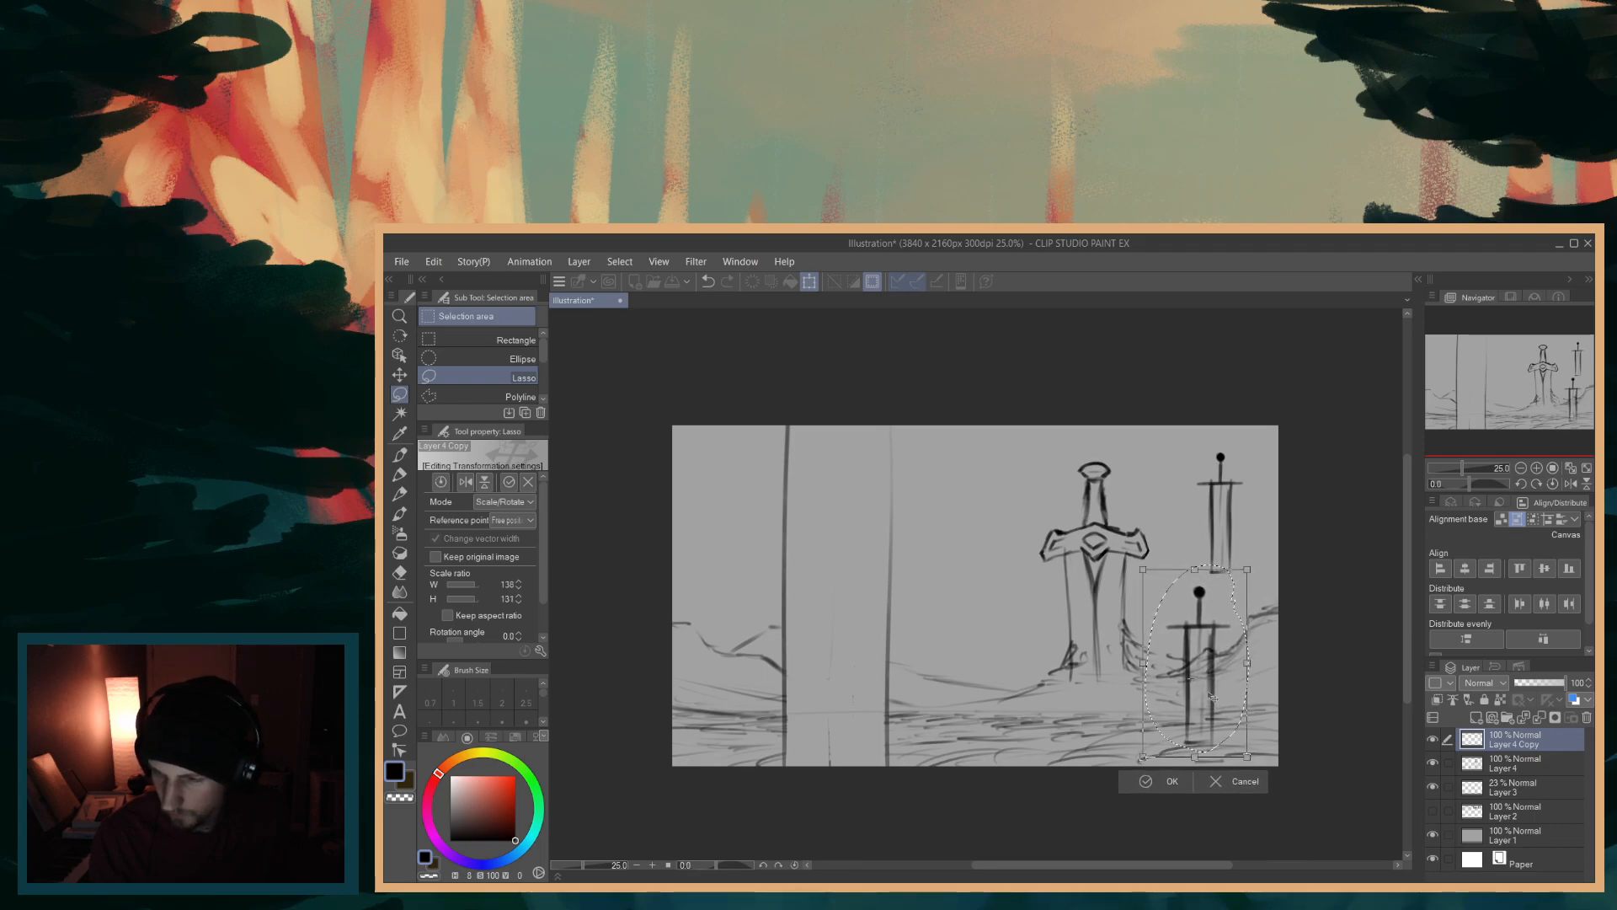
left_click_drag(1222, 695, 1223, 691)
left_click_drag(1249, 566, 1263, 553)
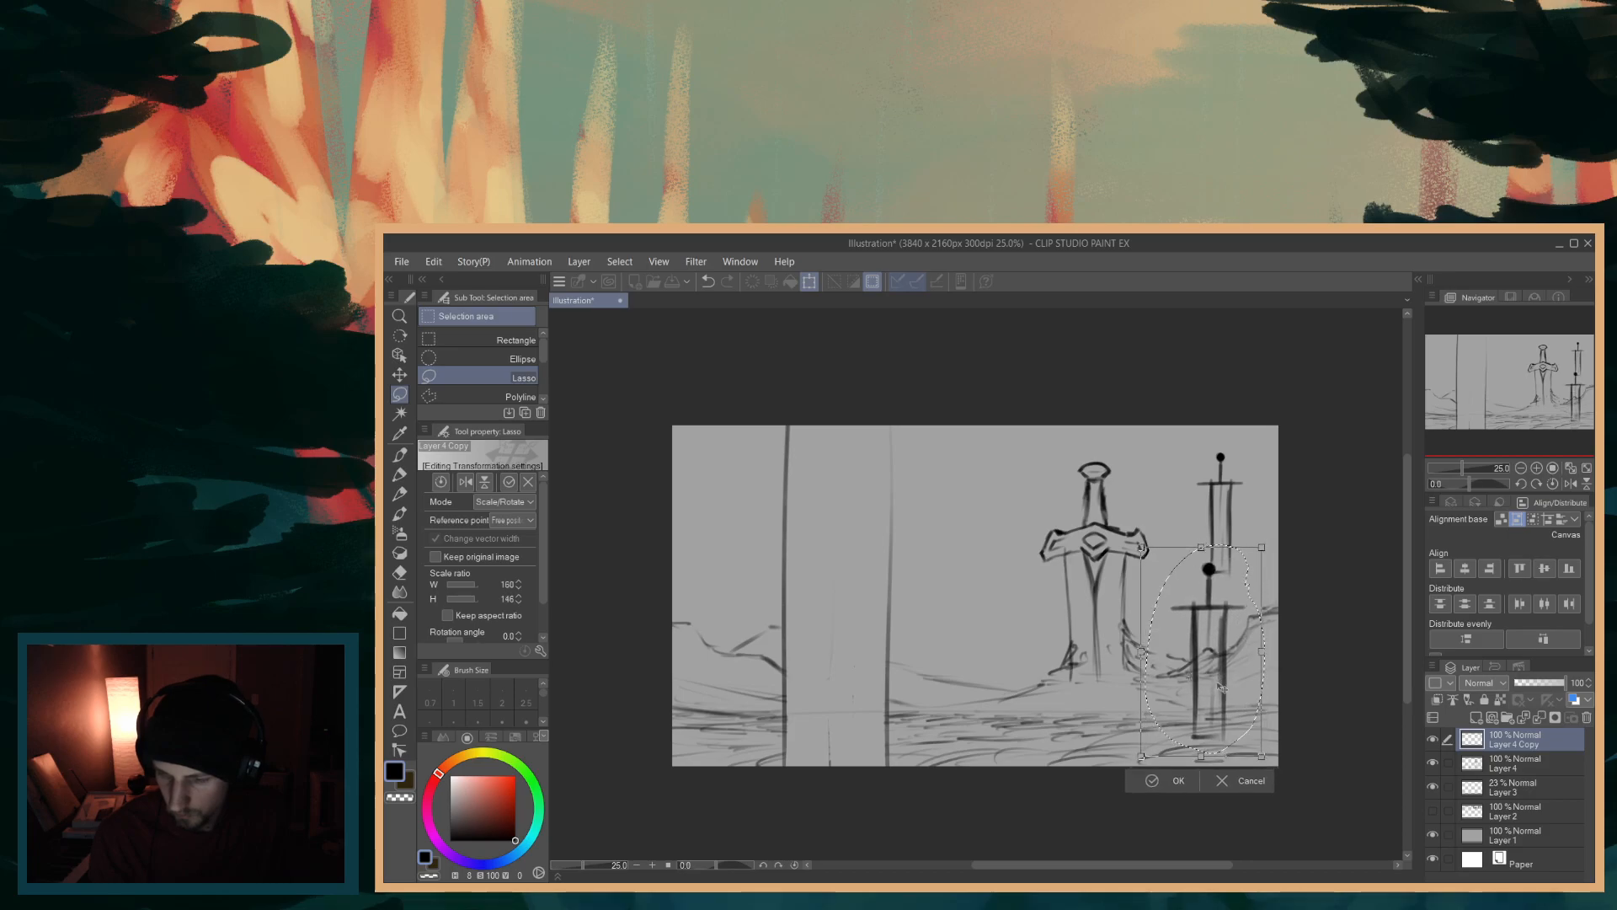
left_click_drag(1219, 689, 1218, 687)
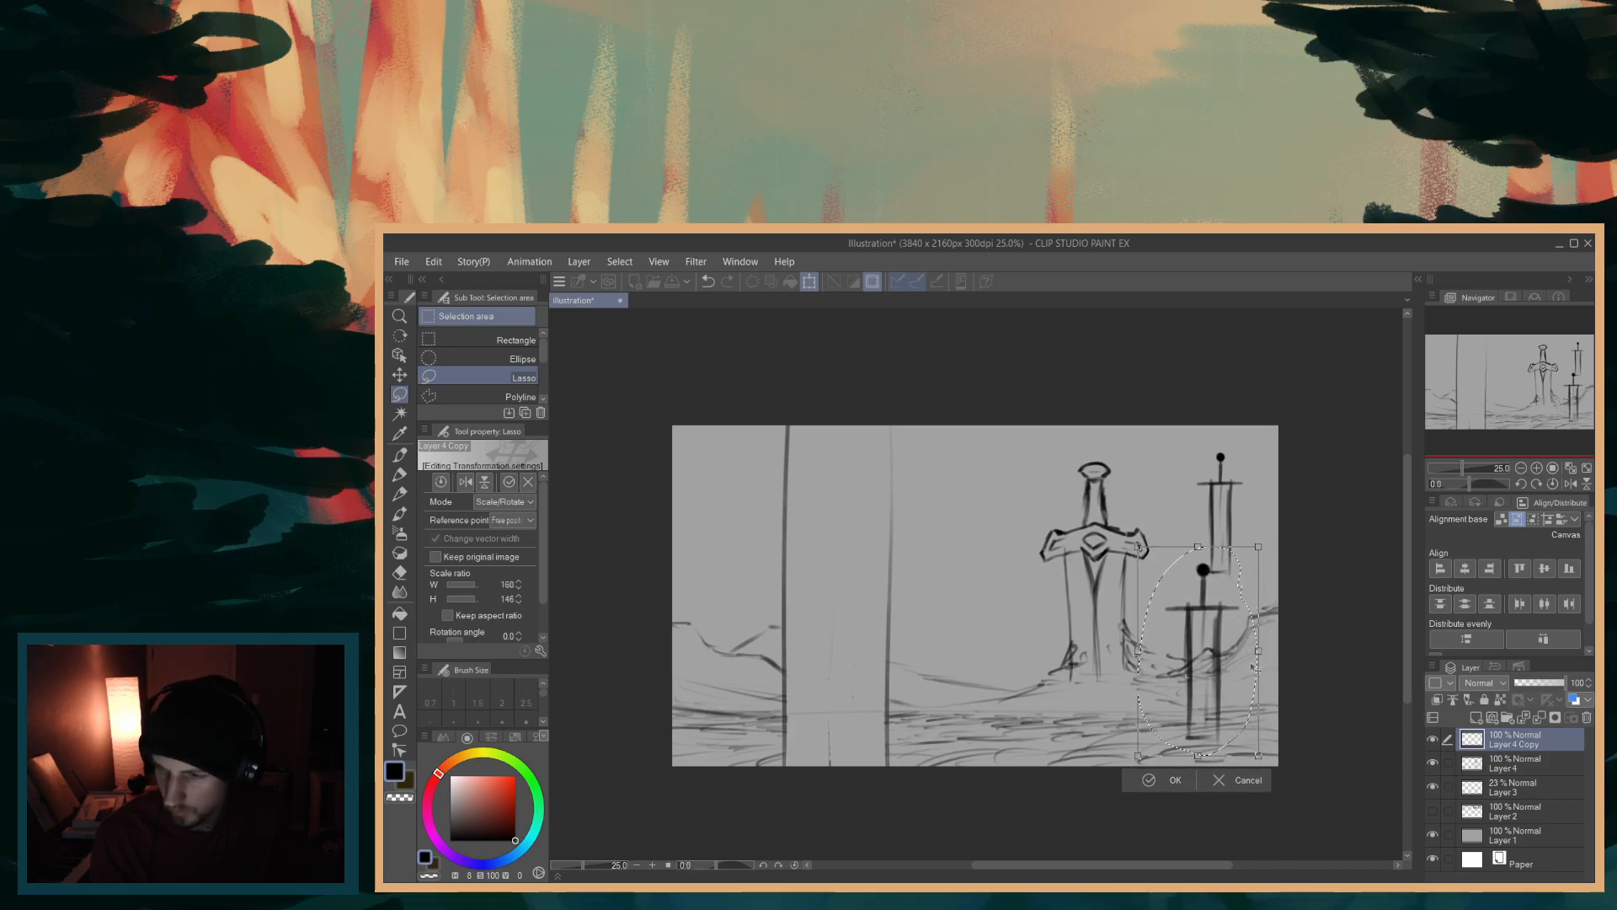
left_click_drag(1254, 553, 1227, 559)
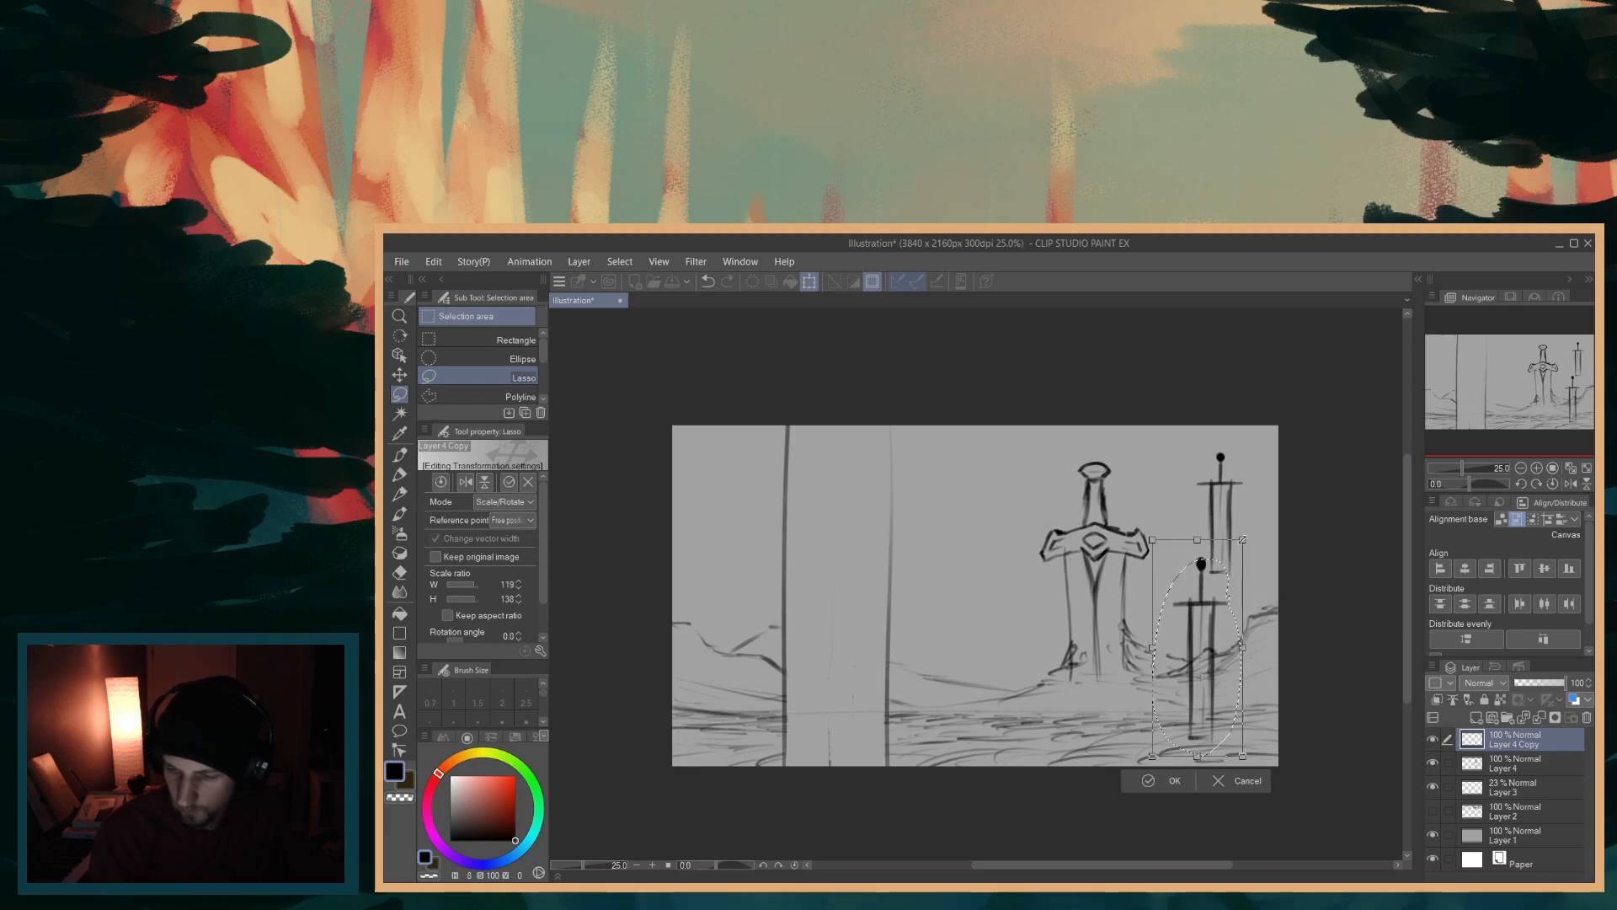
left_click_drag(1237, 542, 1202, 645)
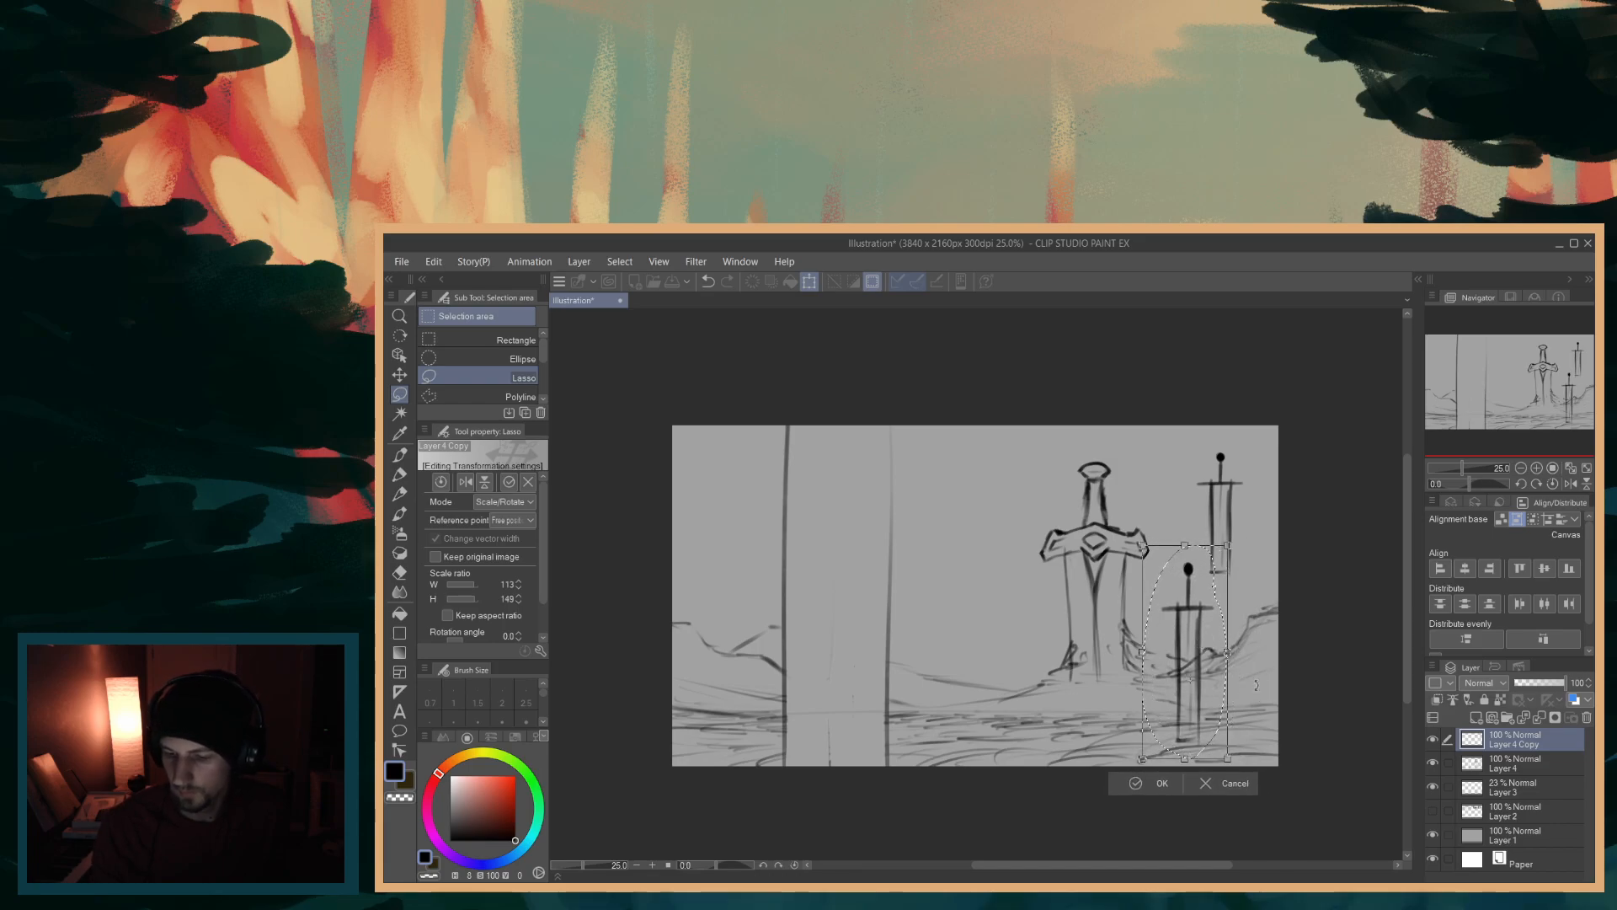
left_click(1166, 781)
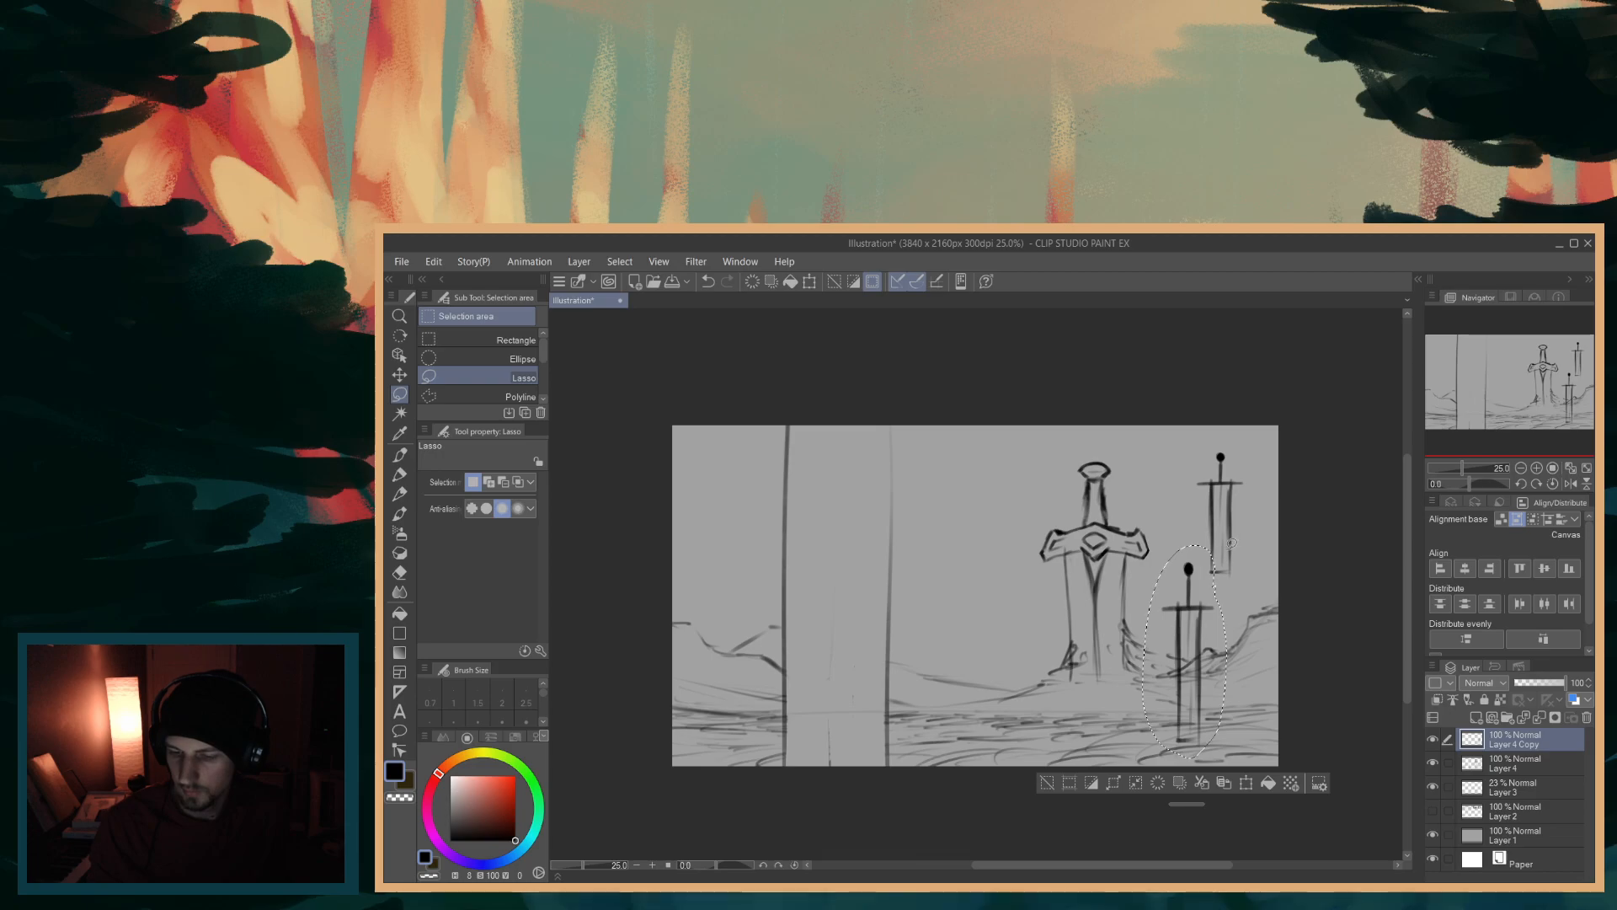
- Lasso the small sword in the sky and make Layer 4 the active layer, checking which layer holds the original sword
mouse_move(1248, 456)
left_mouse_down()
mouse_move(1203, 451)
mouse_move(1193, 514)
mouse_move(1228, 574)
mouse_move(1252, 522)
left_mouse_up()
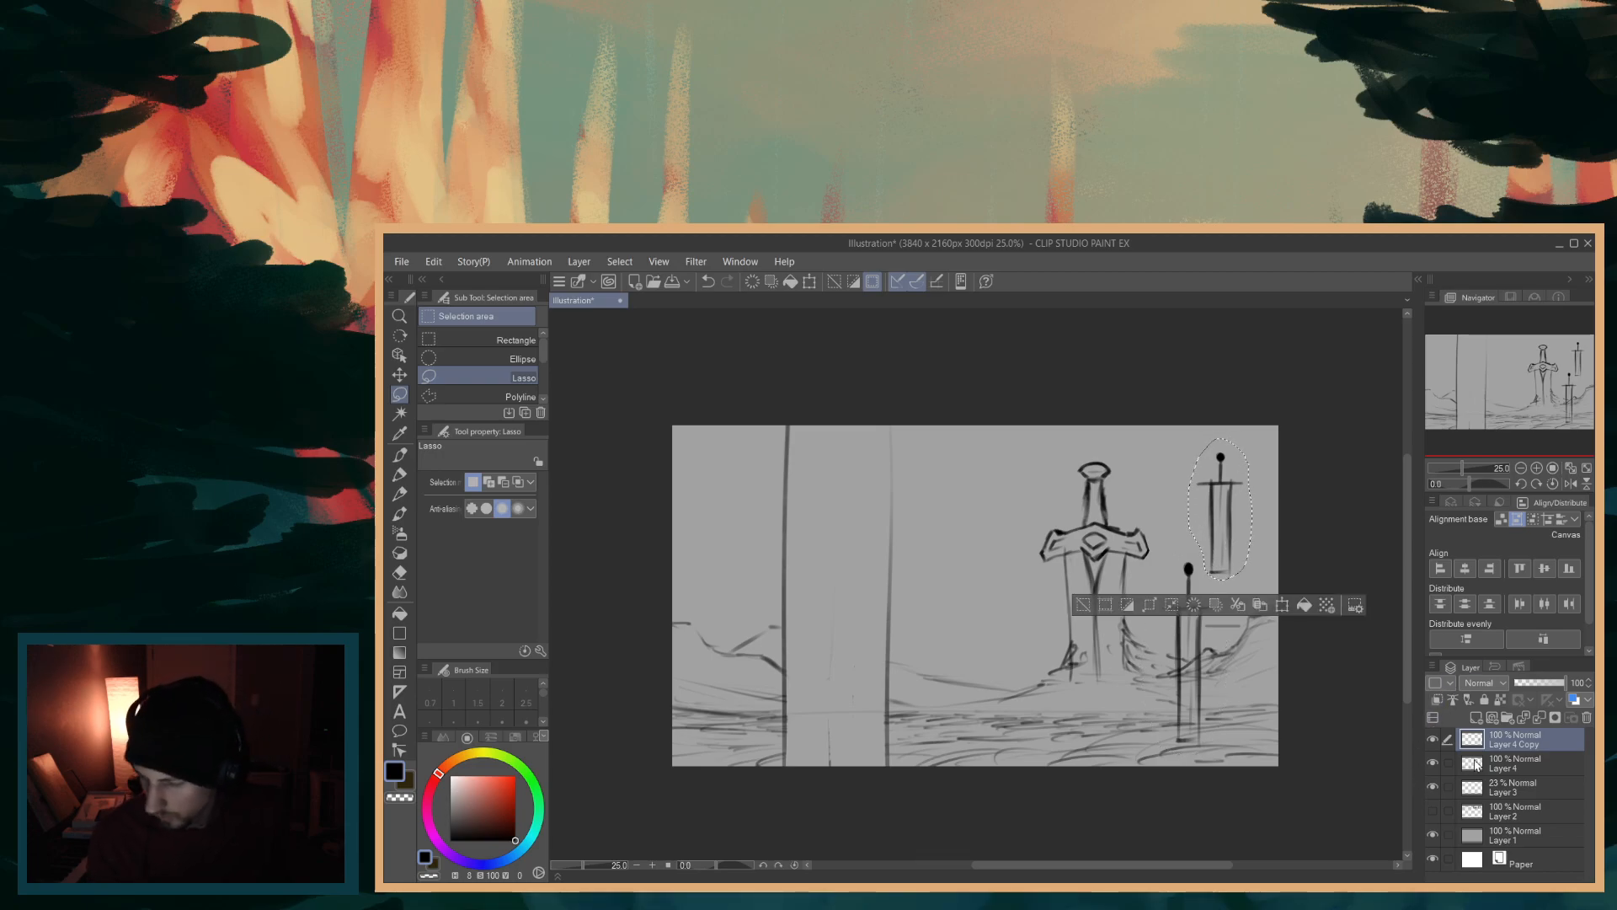
left_click(1433, 739)
left_click(1433, 739)
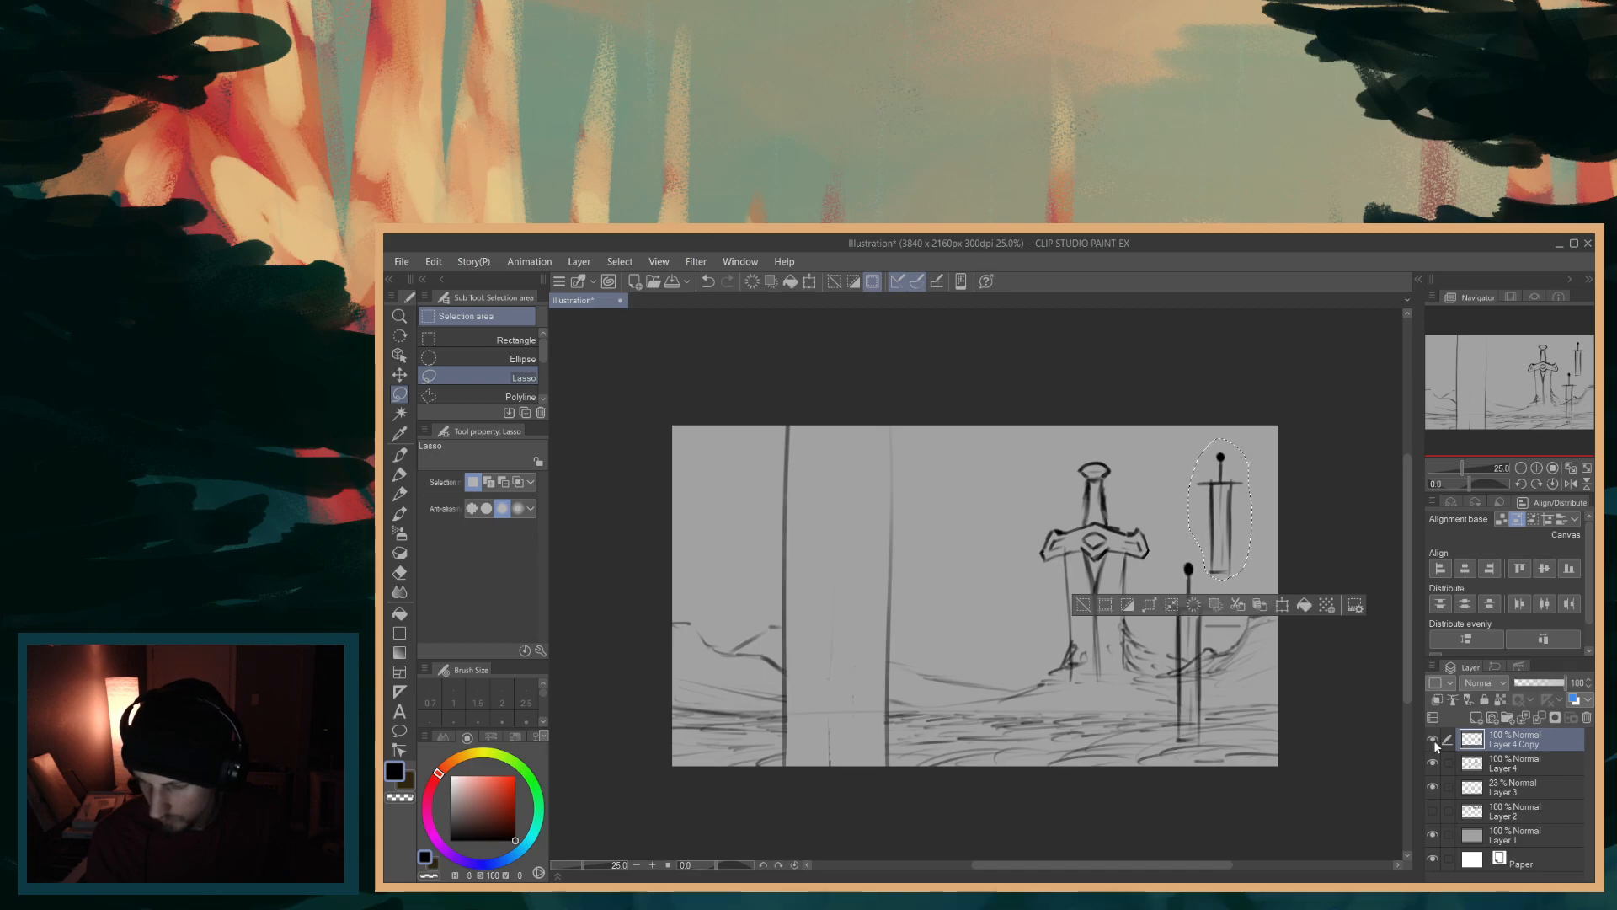
left_click(1433, 763)
left_click(1433, 763)
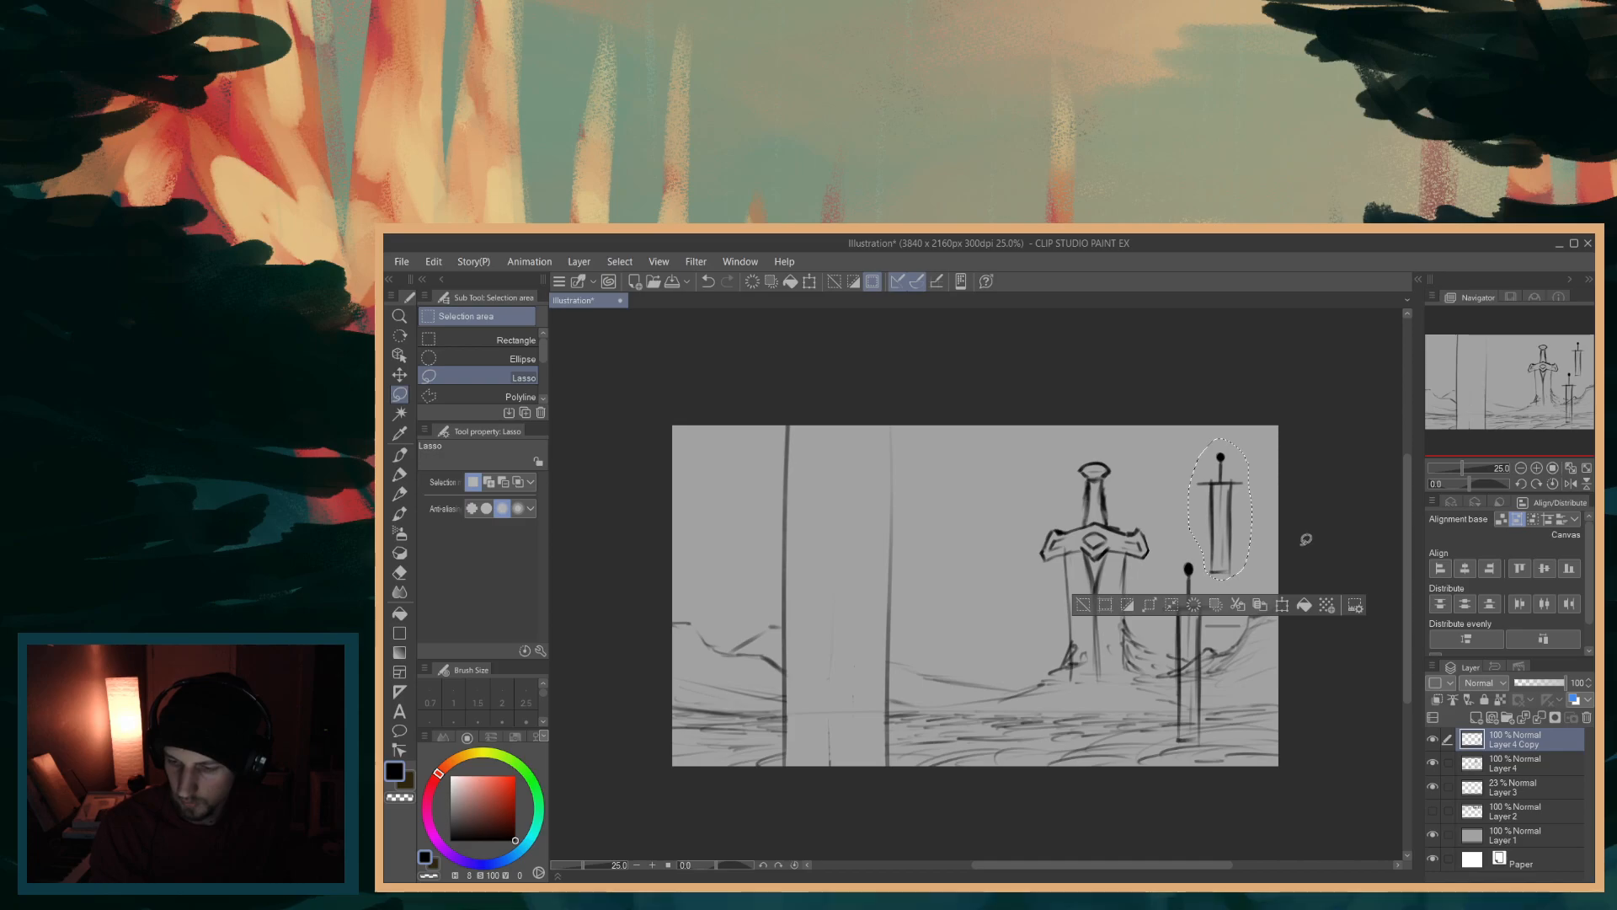
left_click(1282, 606)
left_click(1060, 494)
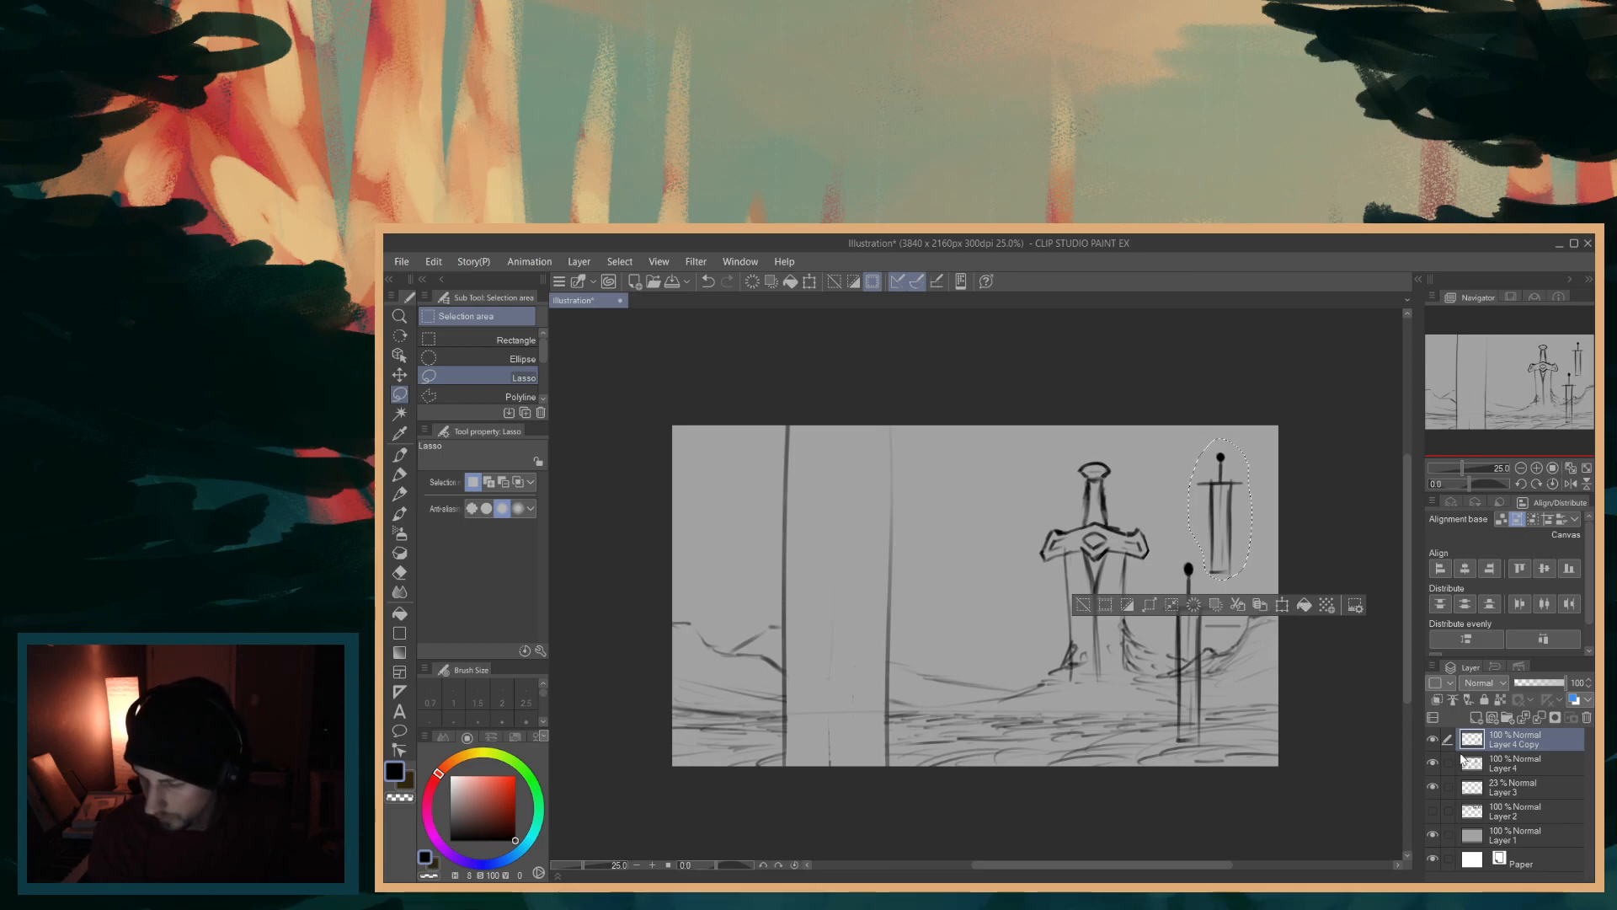
left_click(1432, 739)
left_click(1432, 739)
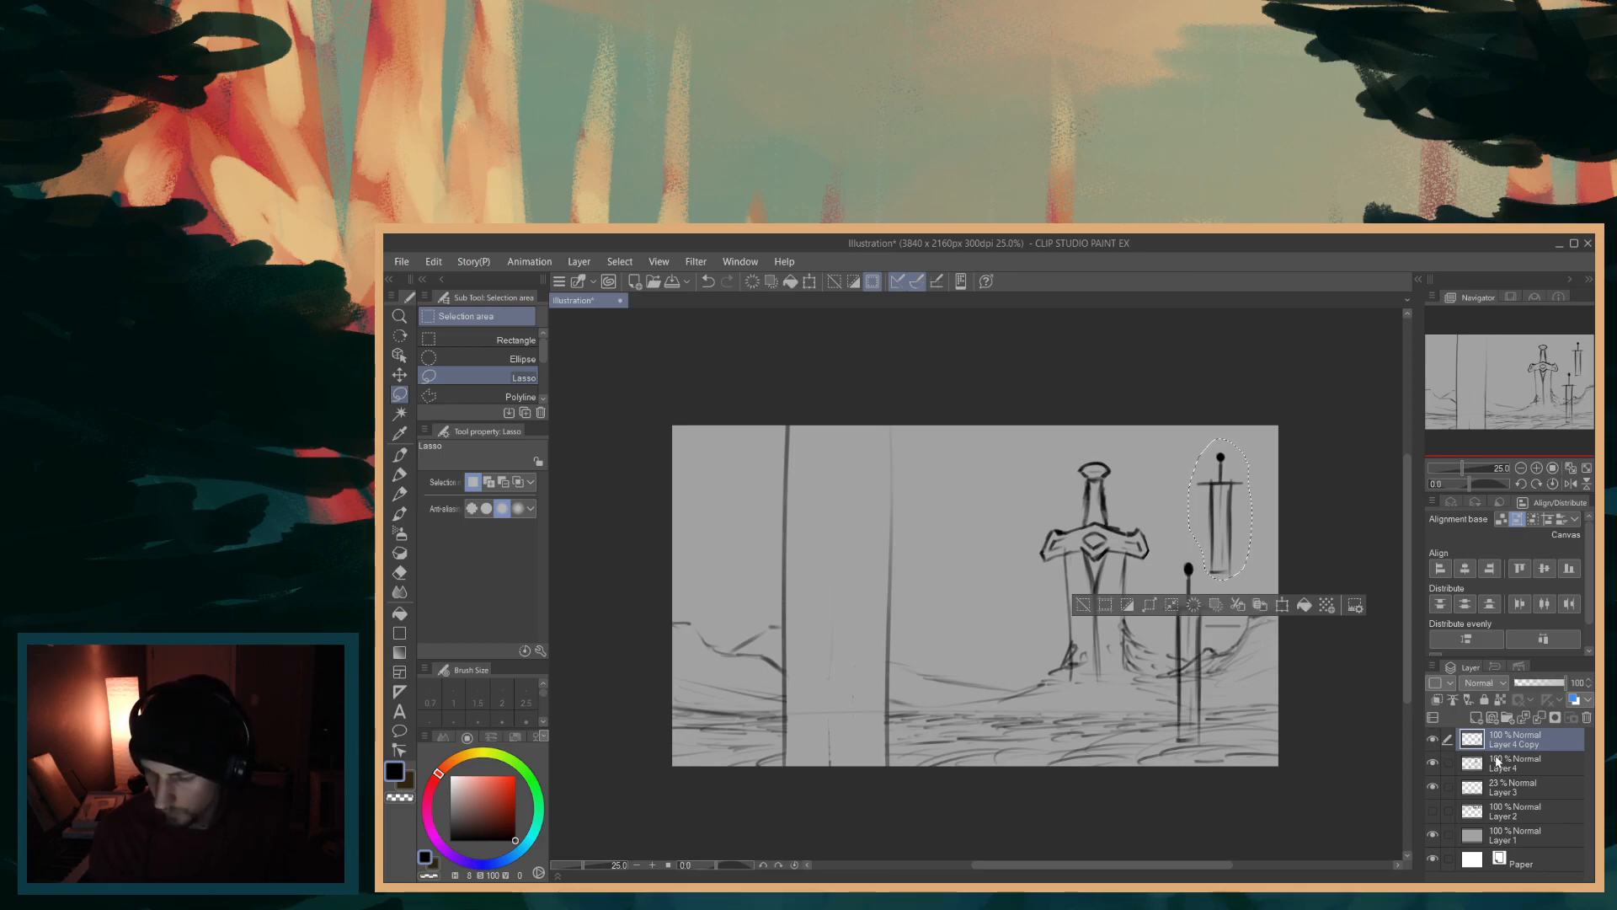
left_click(1502, 769)
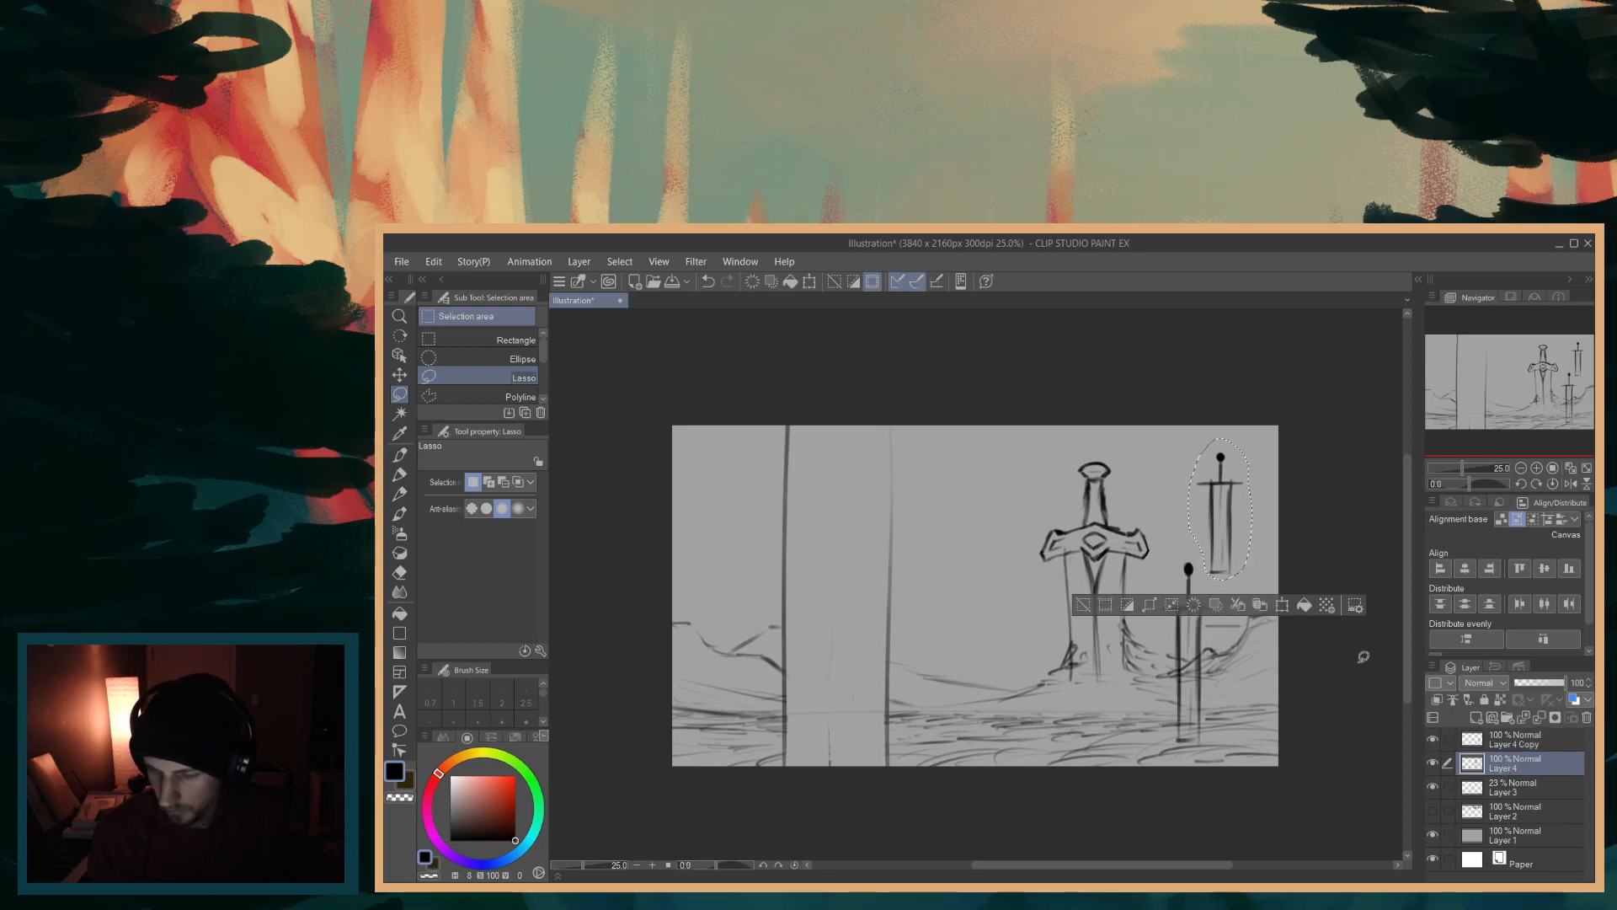
- Duplicate the selected sword onto its own layer, place it by the pillar's left edge and enlarge it to about 138% wide and 144% high
left_click(1260, 605)
left_click(1282, 604)
left_click_drag(1232, 536, 763, 710)
left_click_drag(781, 609, 807, 546)
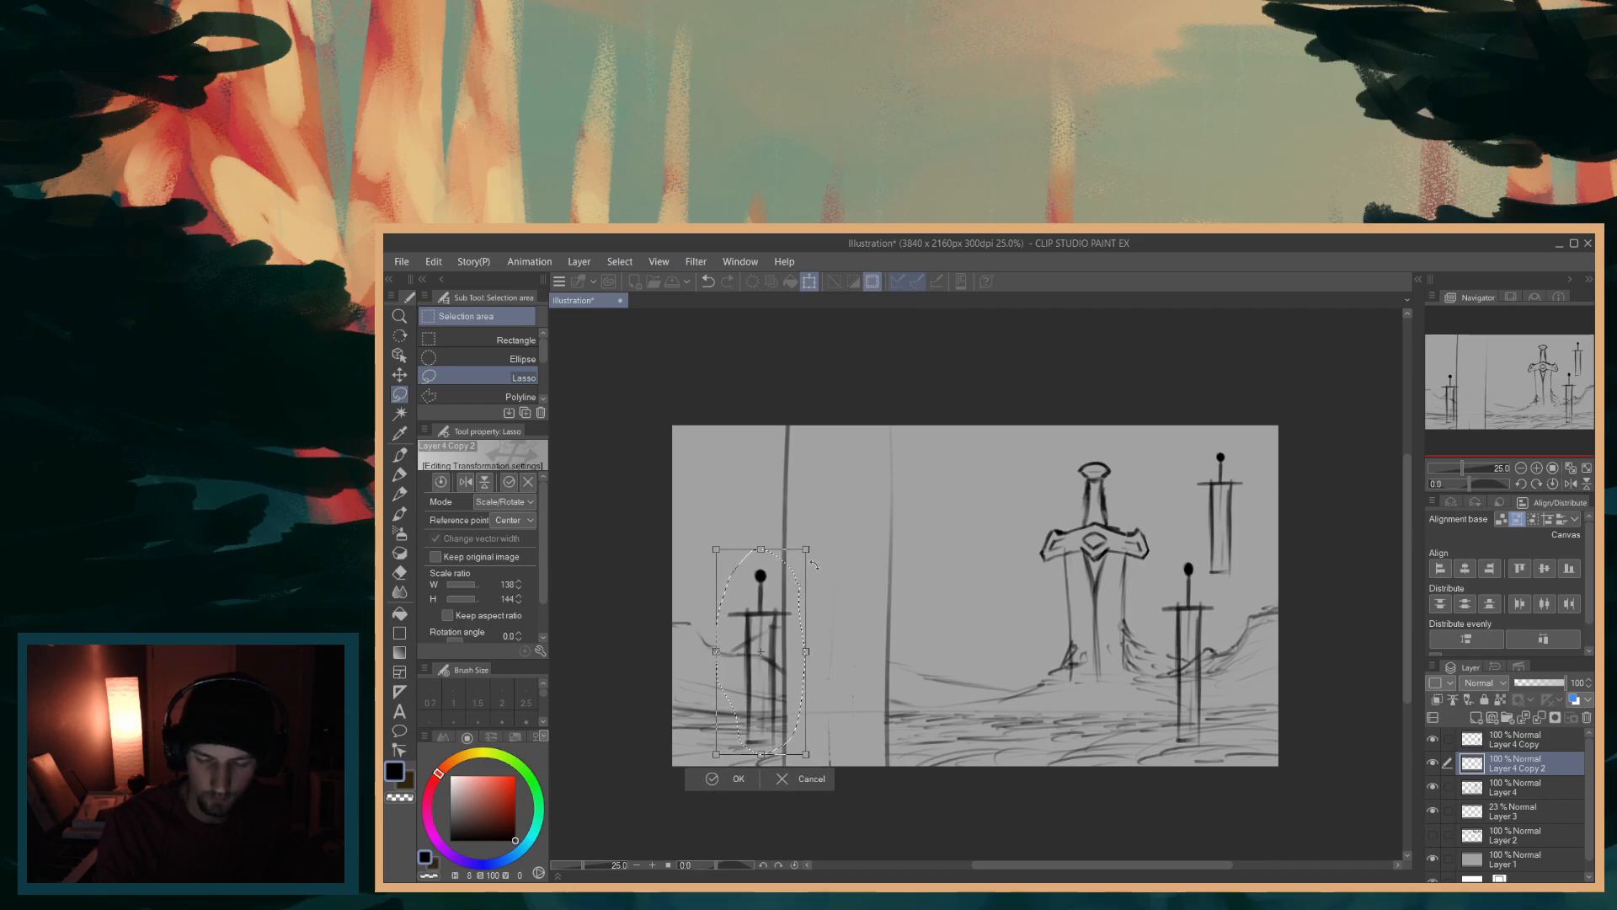
- Enlarge the sword by the pillar to about 203% wide and 193% high, settle it on the foreground ground, and apply the transformation
mouse_move(807, 536)
left_mouse_down()
mouse_move(801, 549)
mouse_move(812, 527)
mouse_move(836, 528)
left_mouse_up()
left_click_drag(797, 657, 789, 650)
left_click_drag(822, 531, 834, 481)
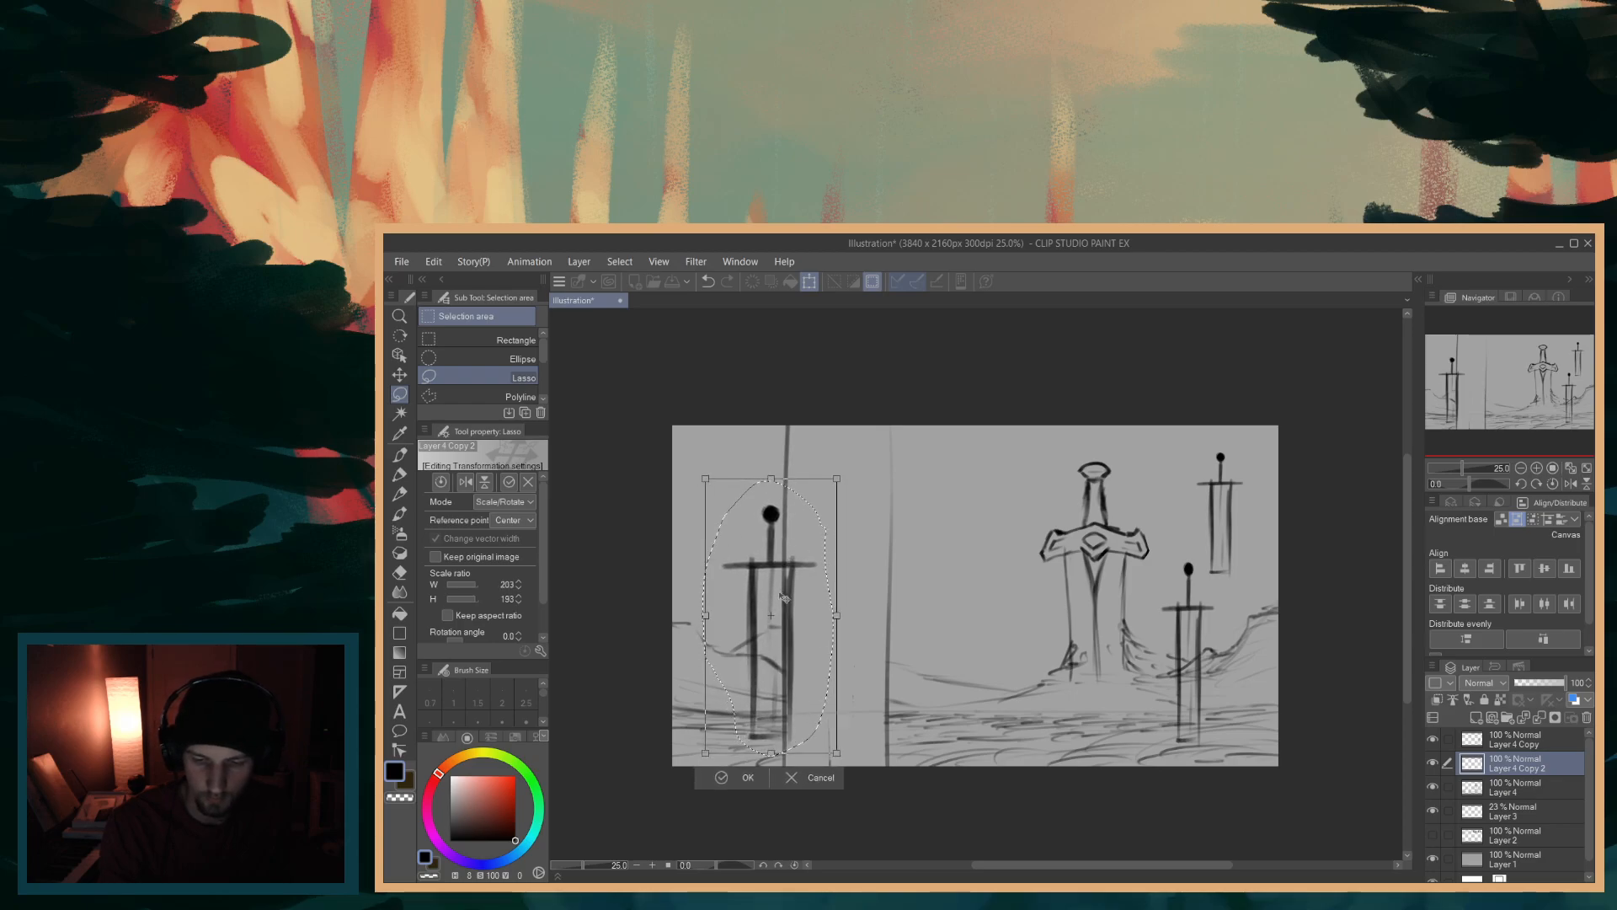
left_click_drag(773, 598, 780, 588)
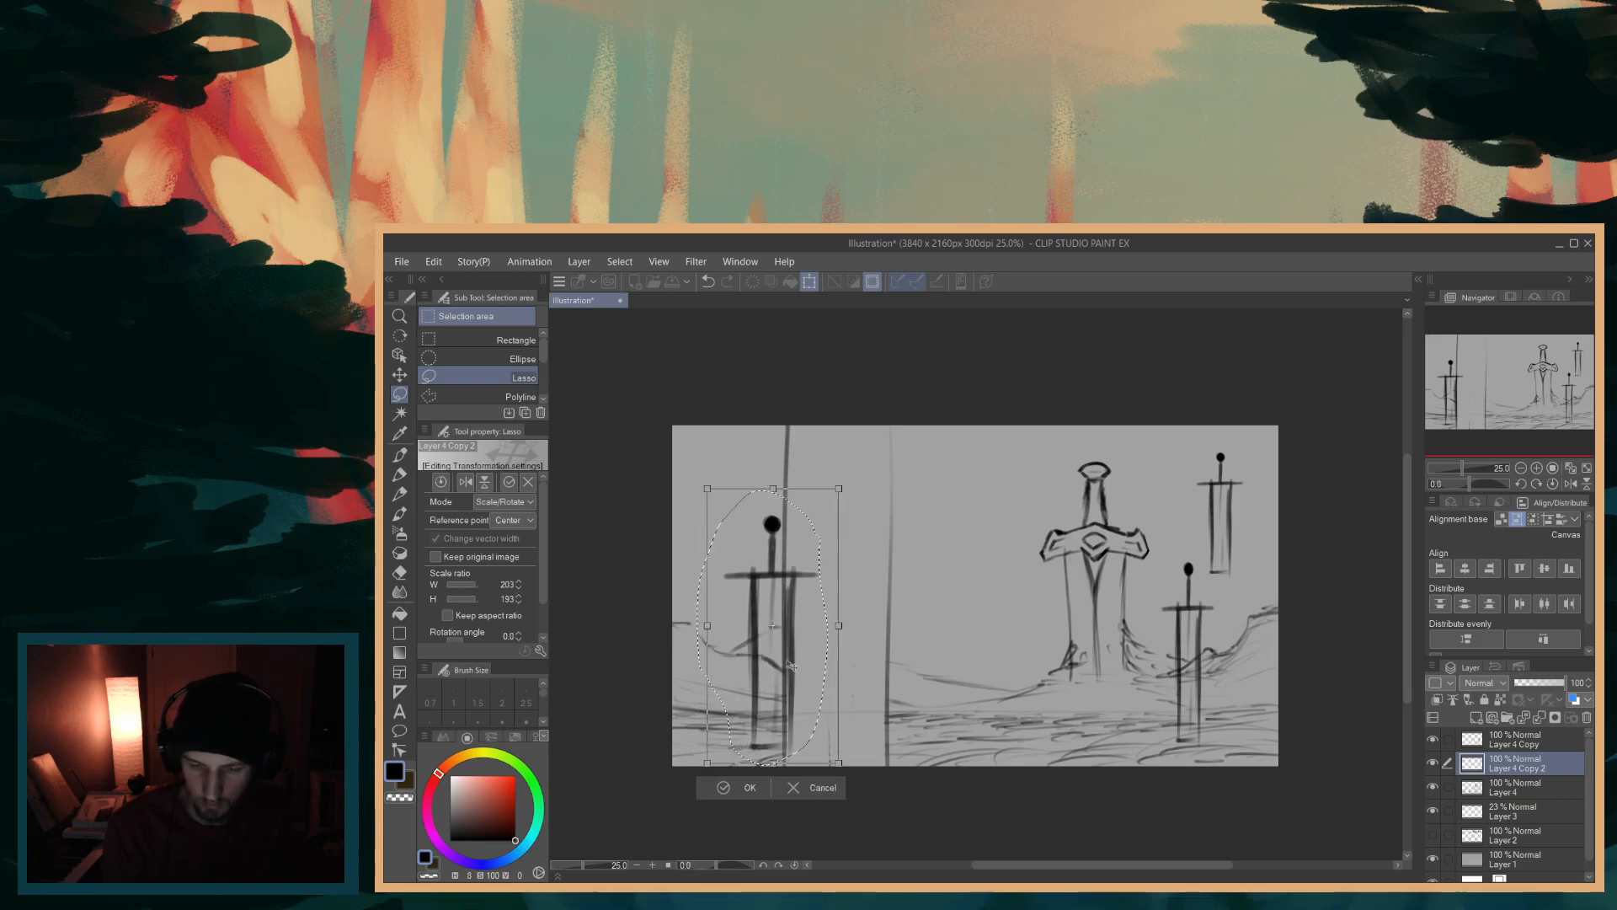
left_click_drag(790, 667, 790, 666)
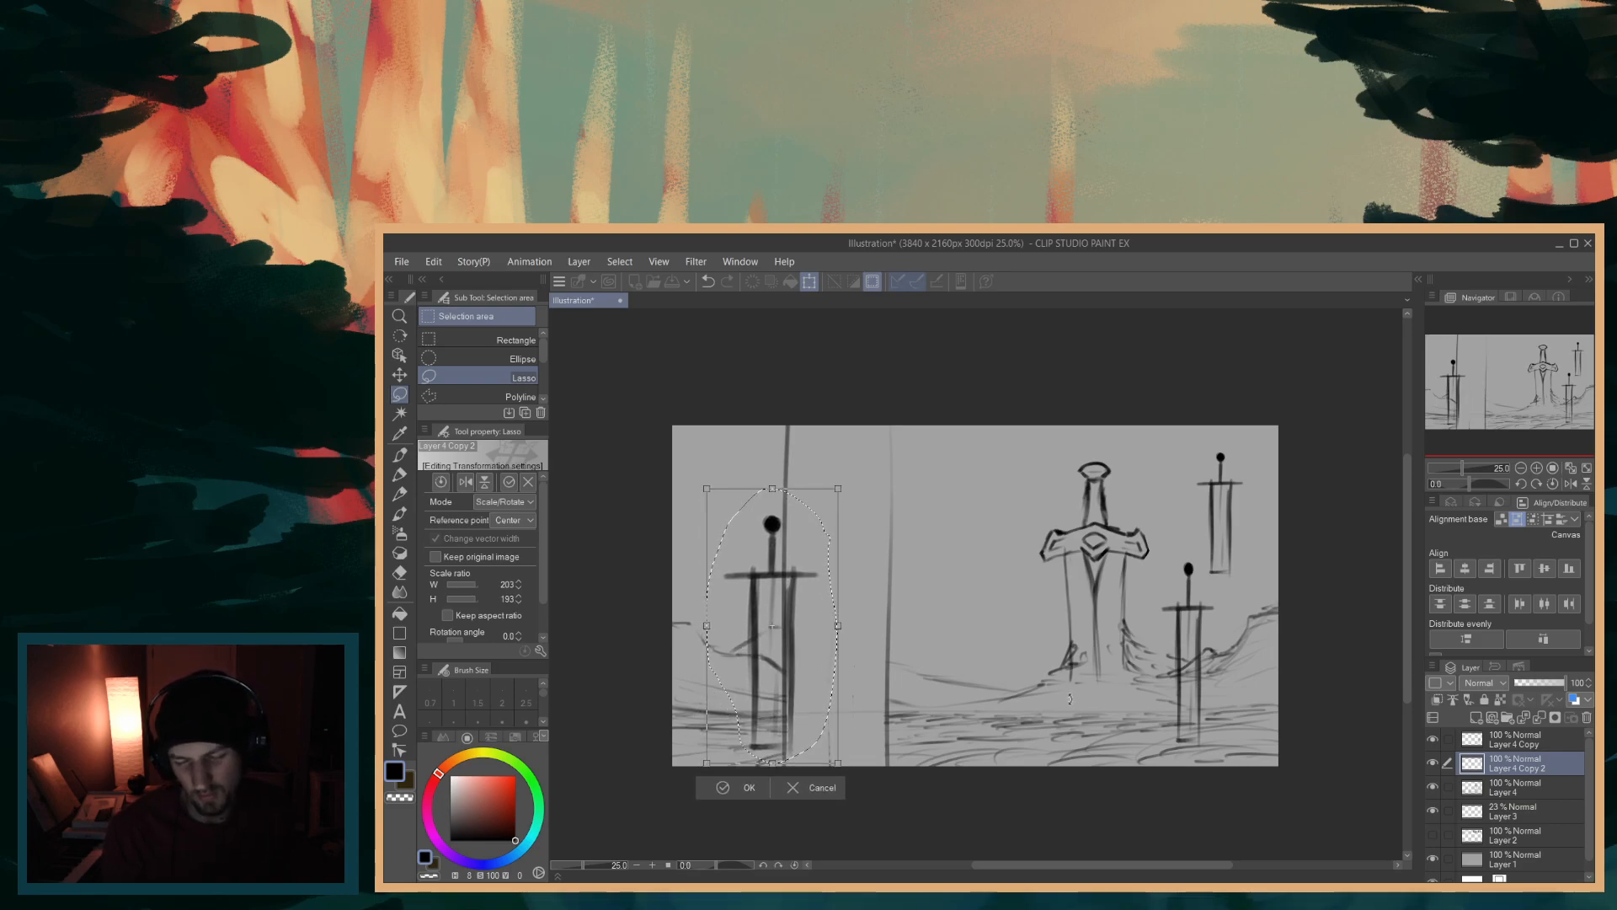
left_click(736, 789)
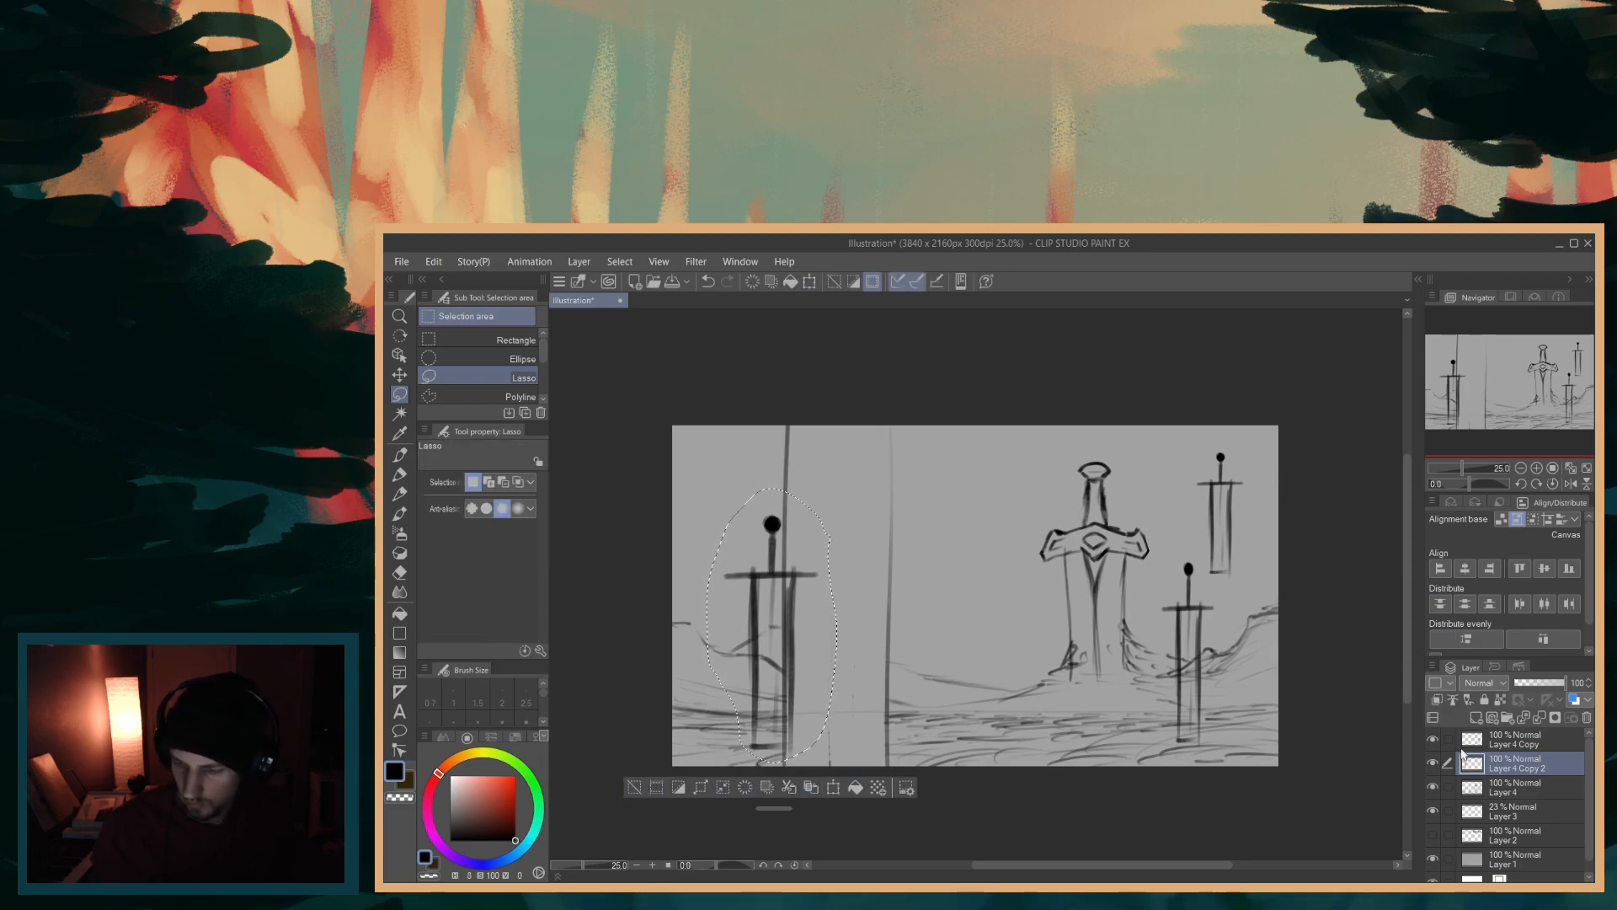
- Lasso the sky sword on Layer 4 again and duplicate it onto a new layer
left_click(1489, 784)
mouse_move(1216, 441)
left_mouse_down()
mouse_move(1195, 474)
mouse_move(1215, 573)
left_mouse_up()
left_click_drag(1255, 457, 1256, 460)
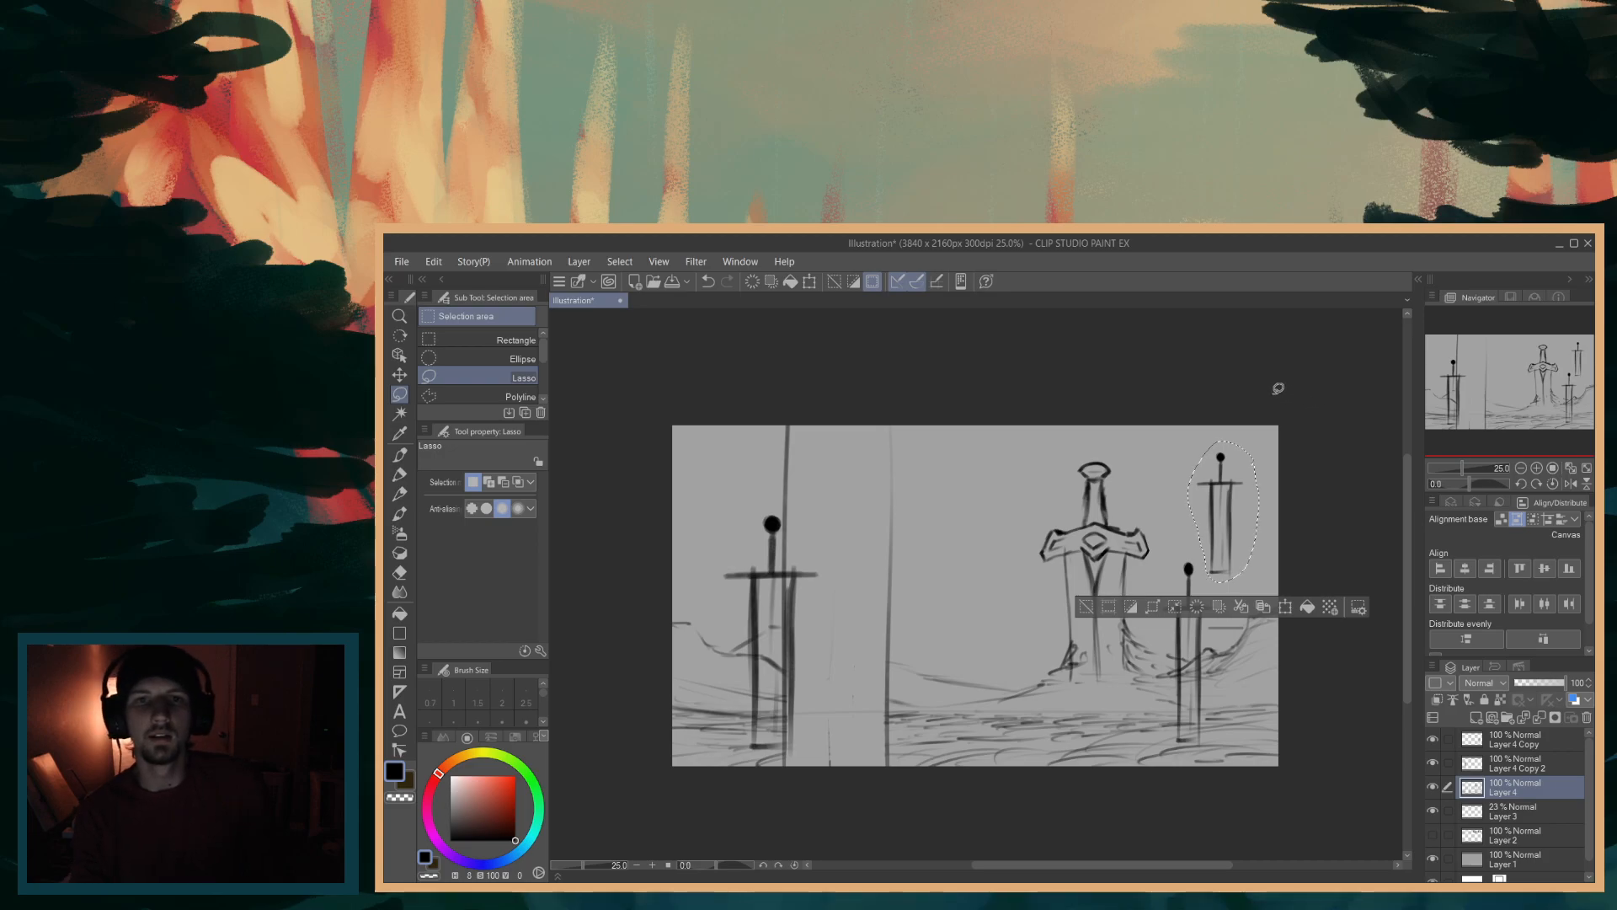
left_click(1263, 607)
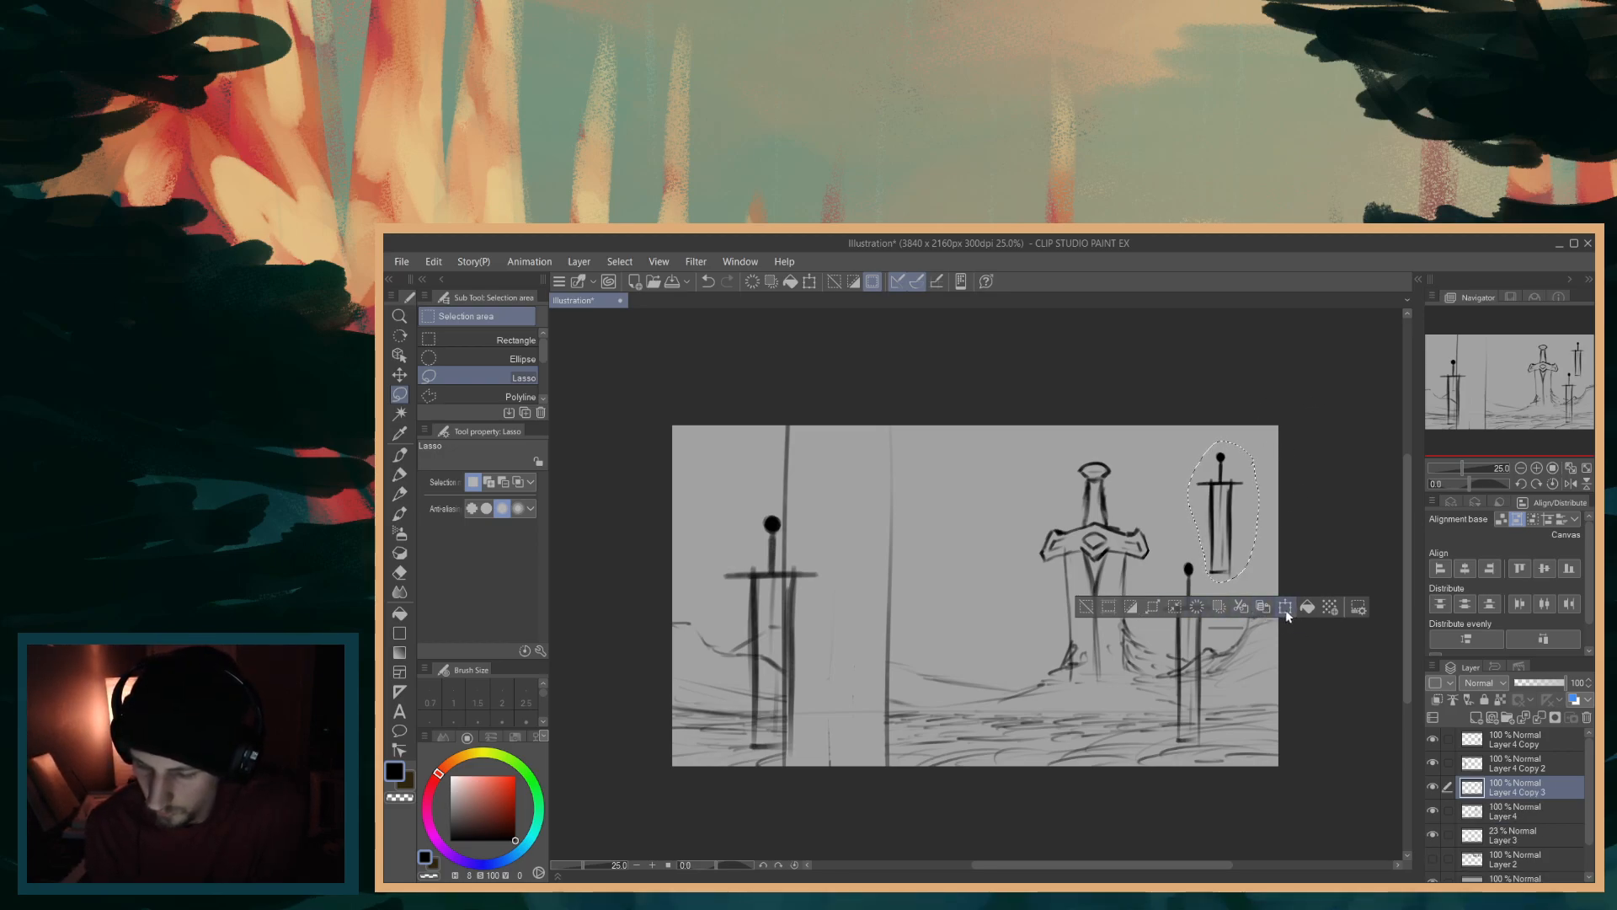
- Shrink the copied sword to about 57% wide and 70% high, place it at the canvas's far left edge, and apply the transformation
left_click(1285, 606)
left_click_drag(1232, 543, 747, 686)
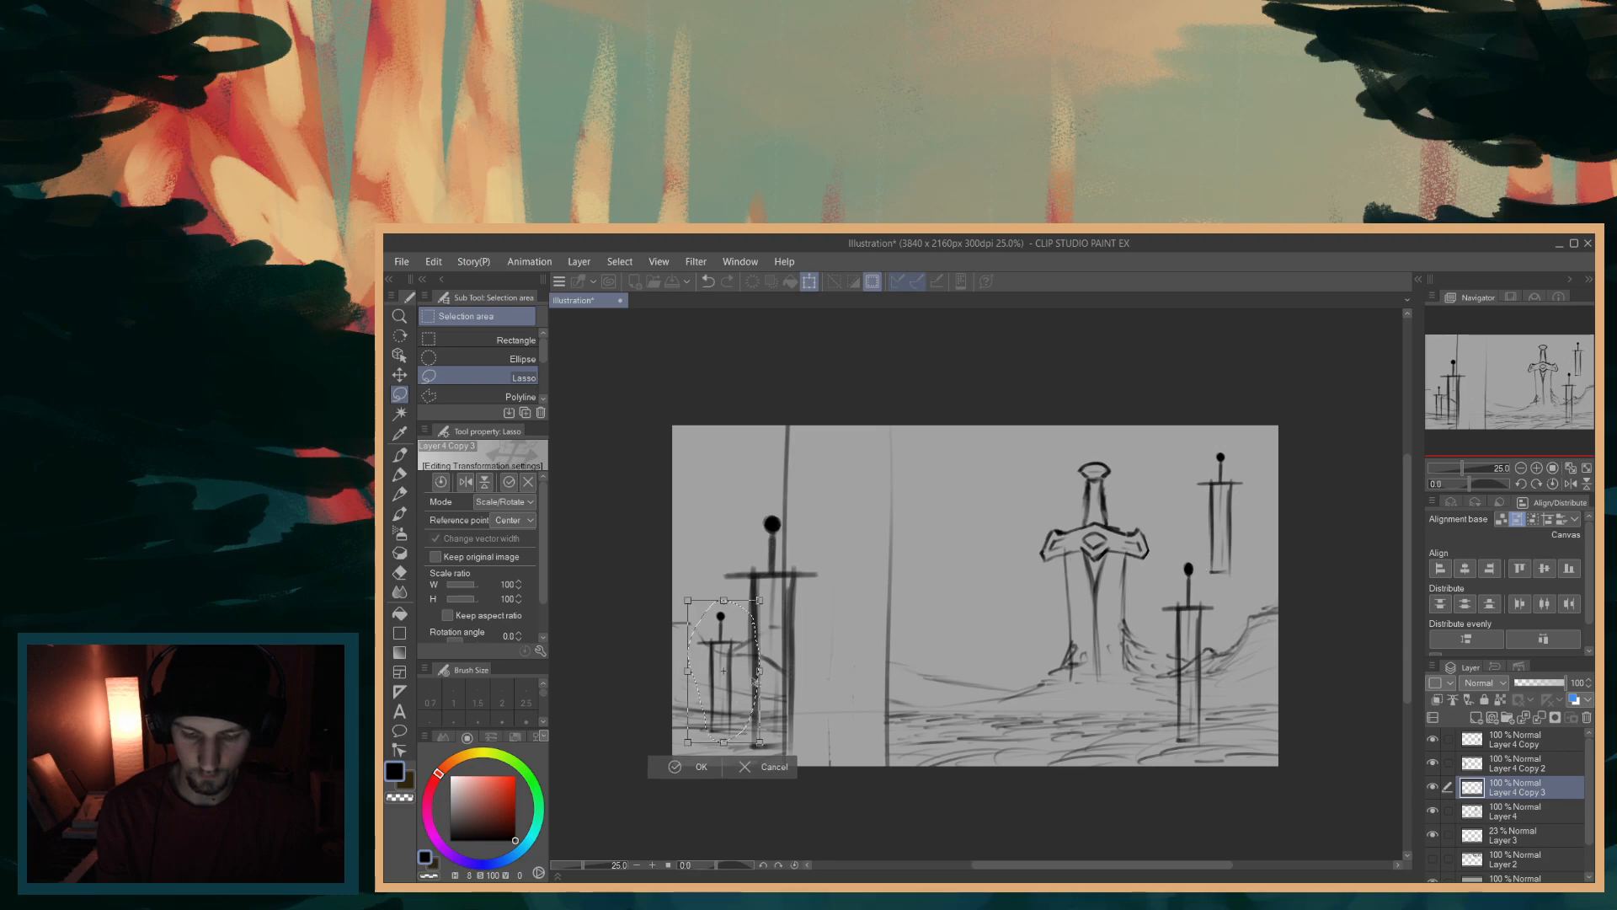
left_click_drag(761, 600, 747, 629)
left_click_drag(729, 692, 708, 655)
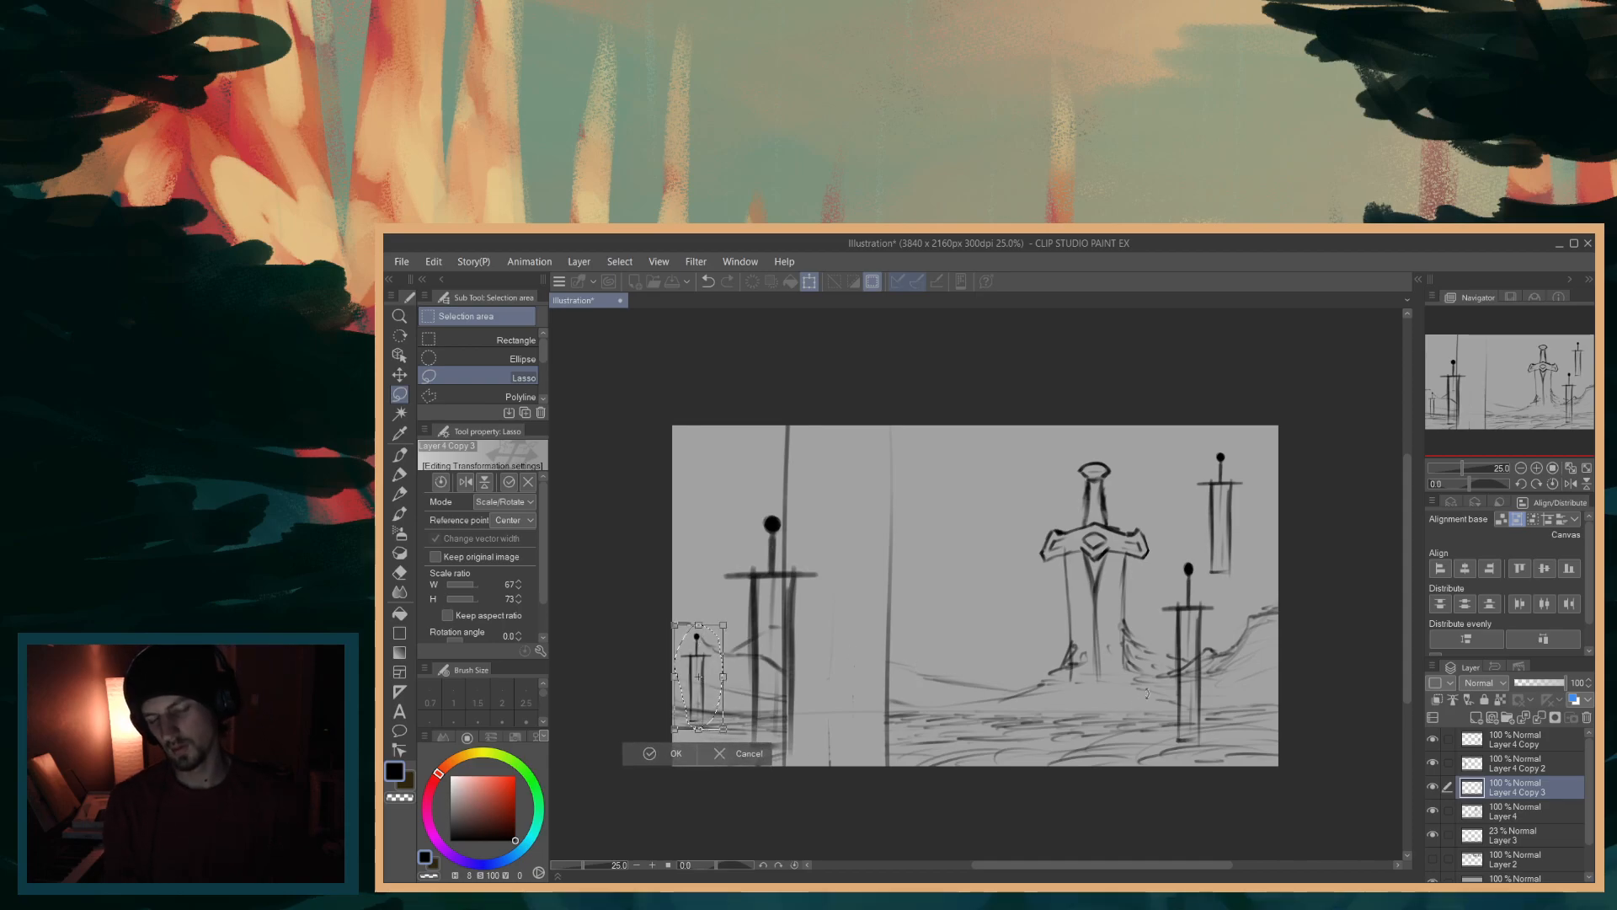
mouse_move(698, 676)
left_mouse_down()
mouse_move(715, 630)
mouse_move(702, 659)
left_mouse_up()
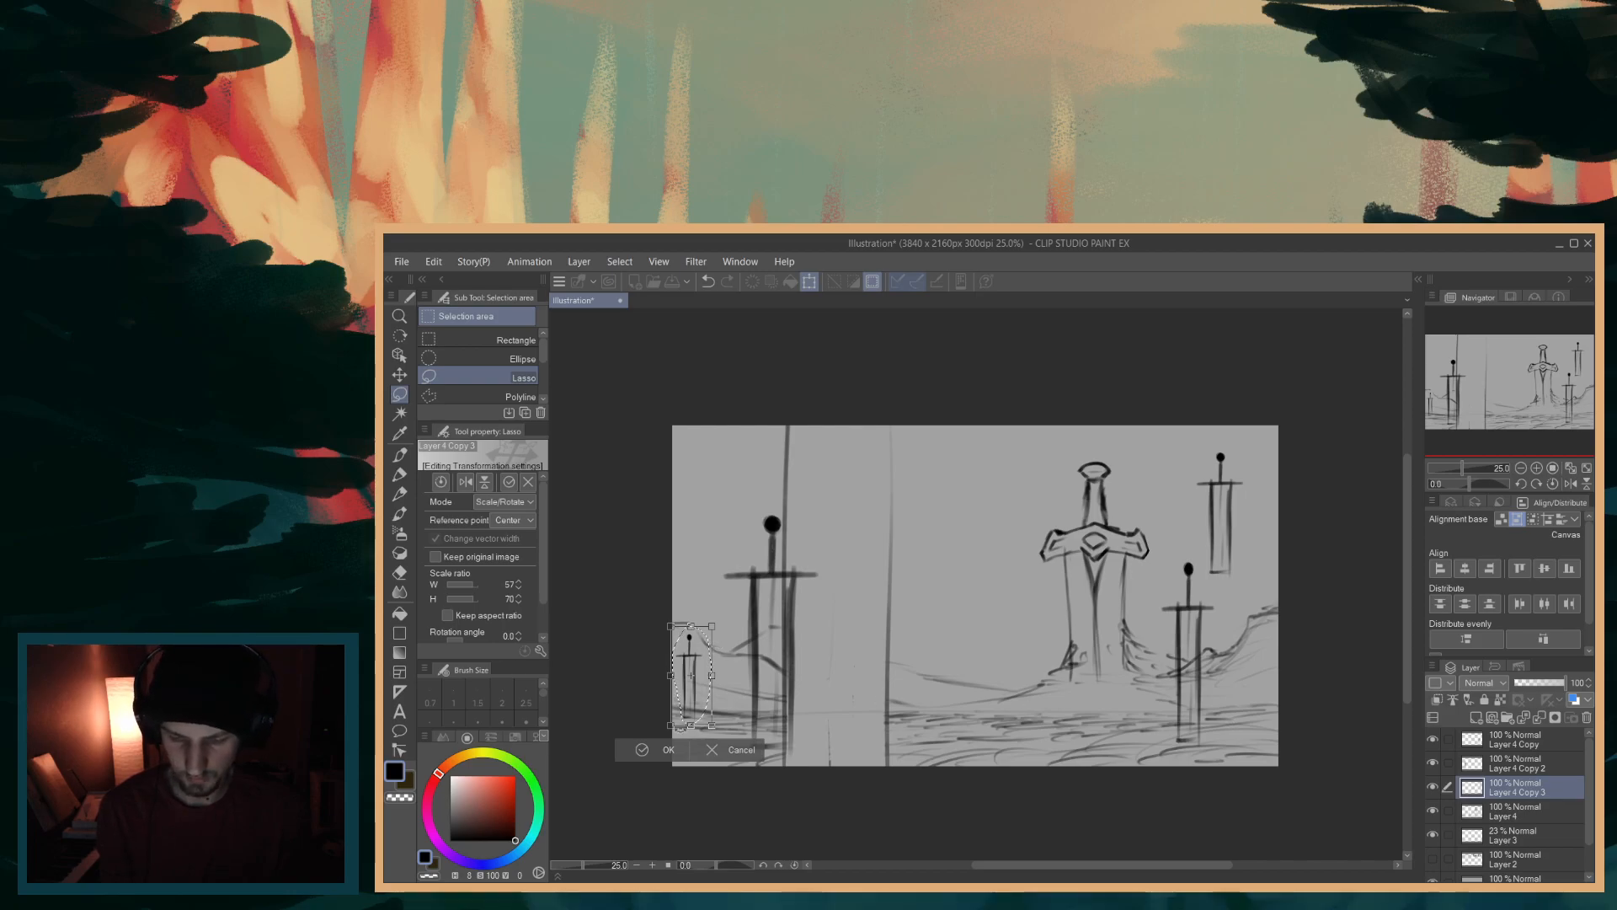
left_click(648, 751)
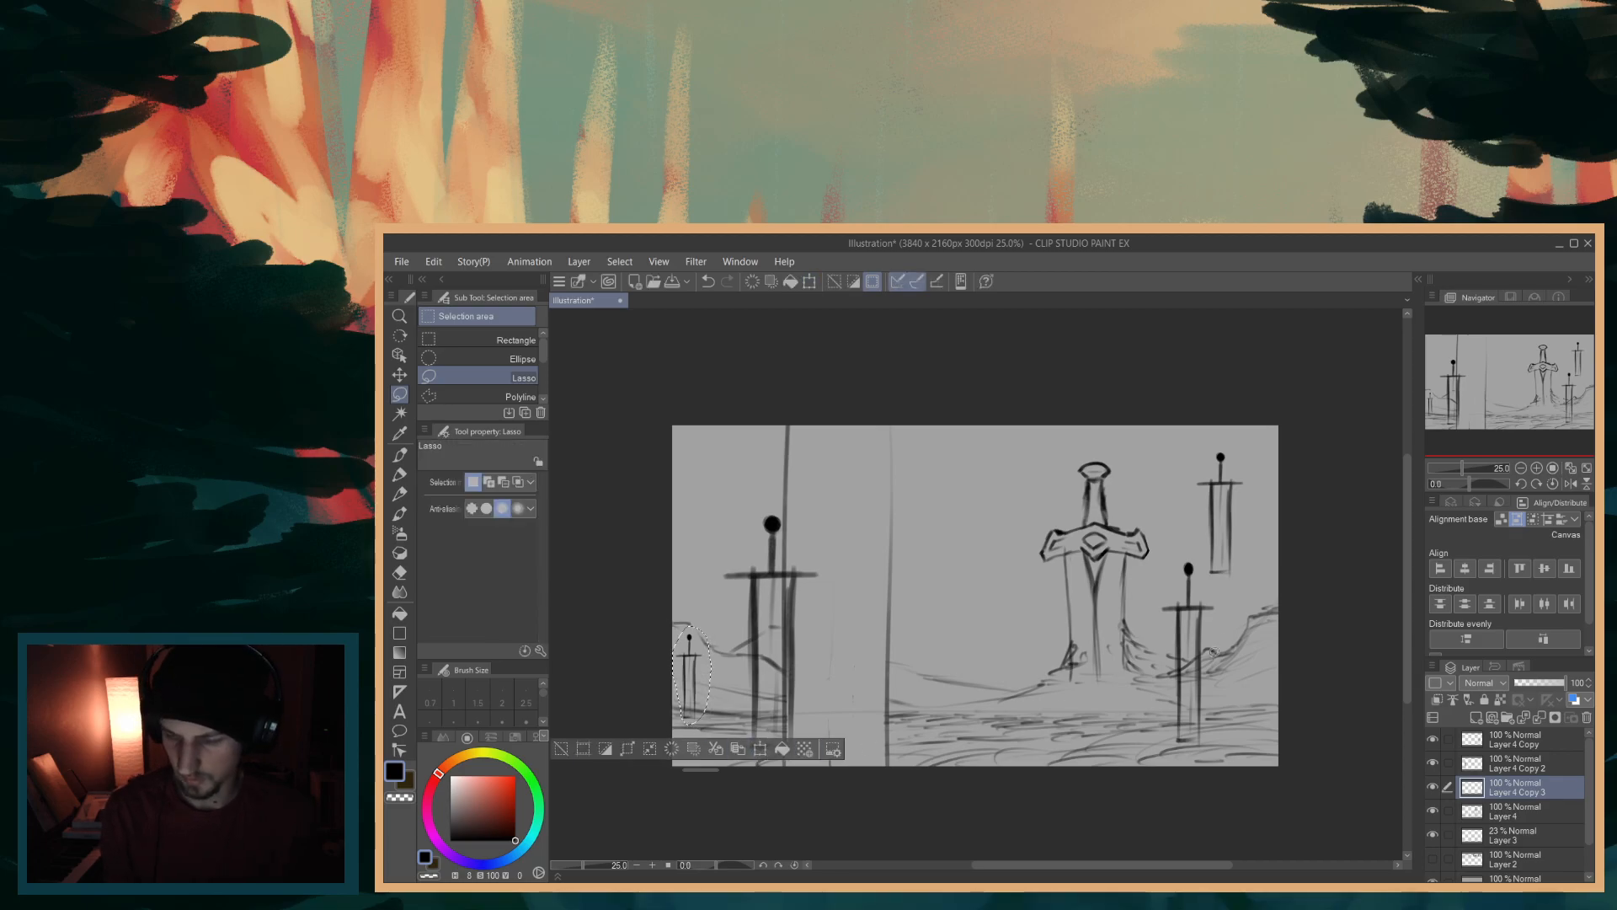
- Lasso the sky sword on Layer 4, duplicate it, and move the copy to the ground just right of the pillar
mouse_move(1258, 464)
left_mouse_down()
mouse_move(1191, 479)
mouse_move(1208, 566)
mouse_move(1236, 571)
mouse_move(1266, 469)
left_mouse_up()
left_click(1514, 811)
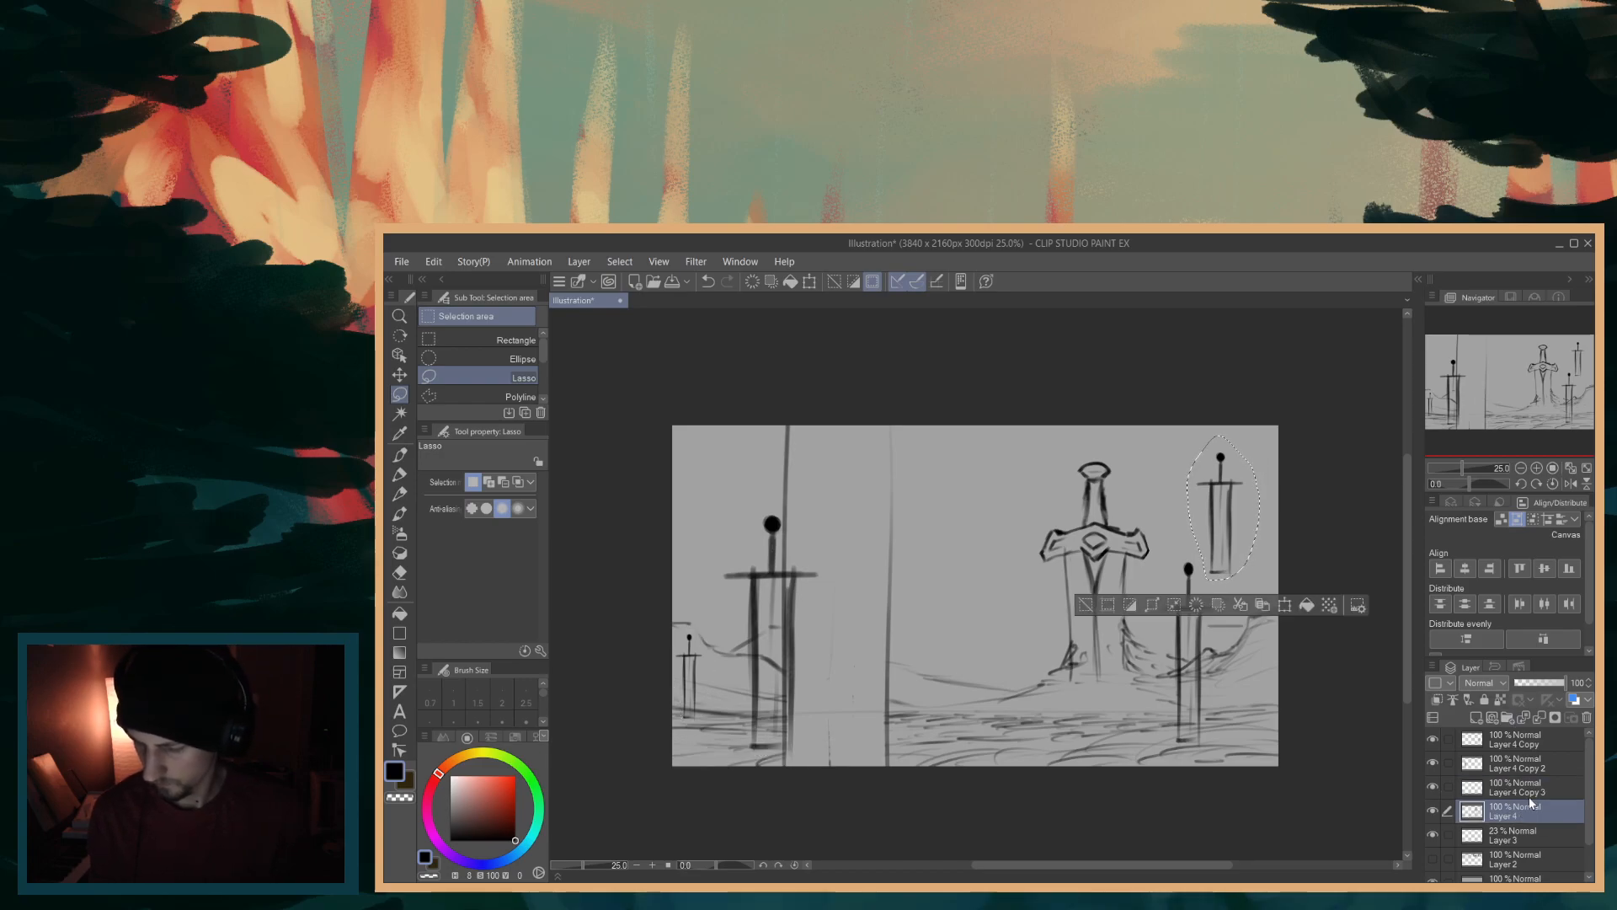
left_click(1270, 610)
left_click(1288, 607)
left_click_drag(1236, 554, 958, 712)
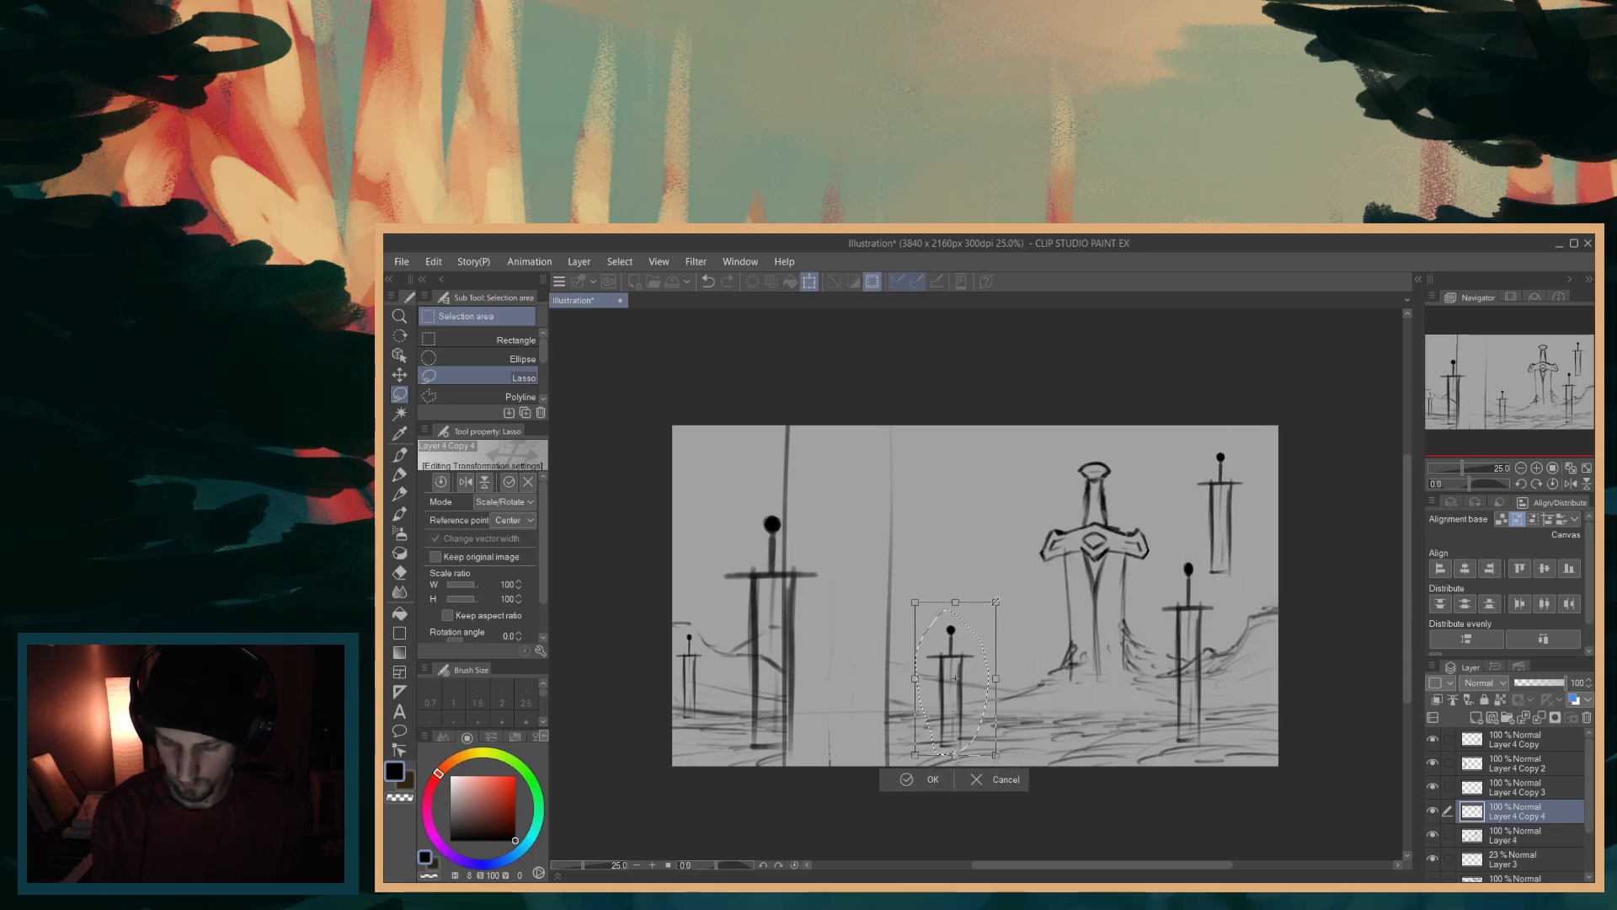
- Stretch the sword right of the pillar to about 193% wide and 97% high, adjust its position, and apply the transformation
left_click_drag(997, 594, 1011, 590)
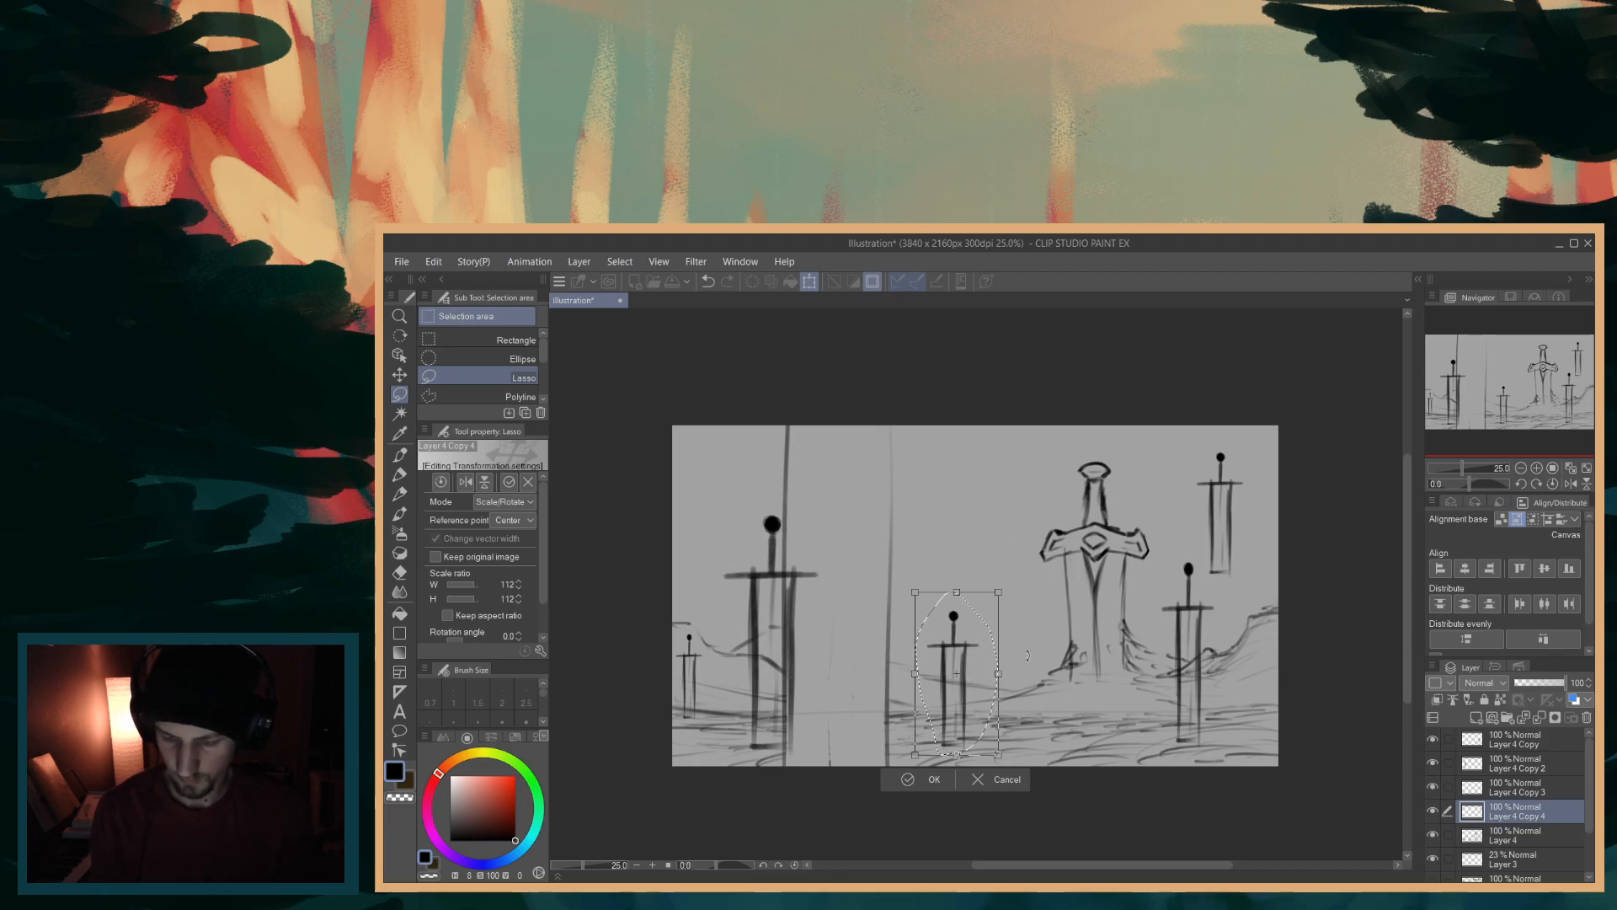
left_click_drag(963, 721, 964, 720)
left_click_drag(998, 583, 1029, 583)
left_click_drag(975, 673, 975, 672)
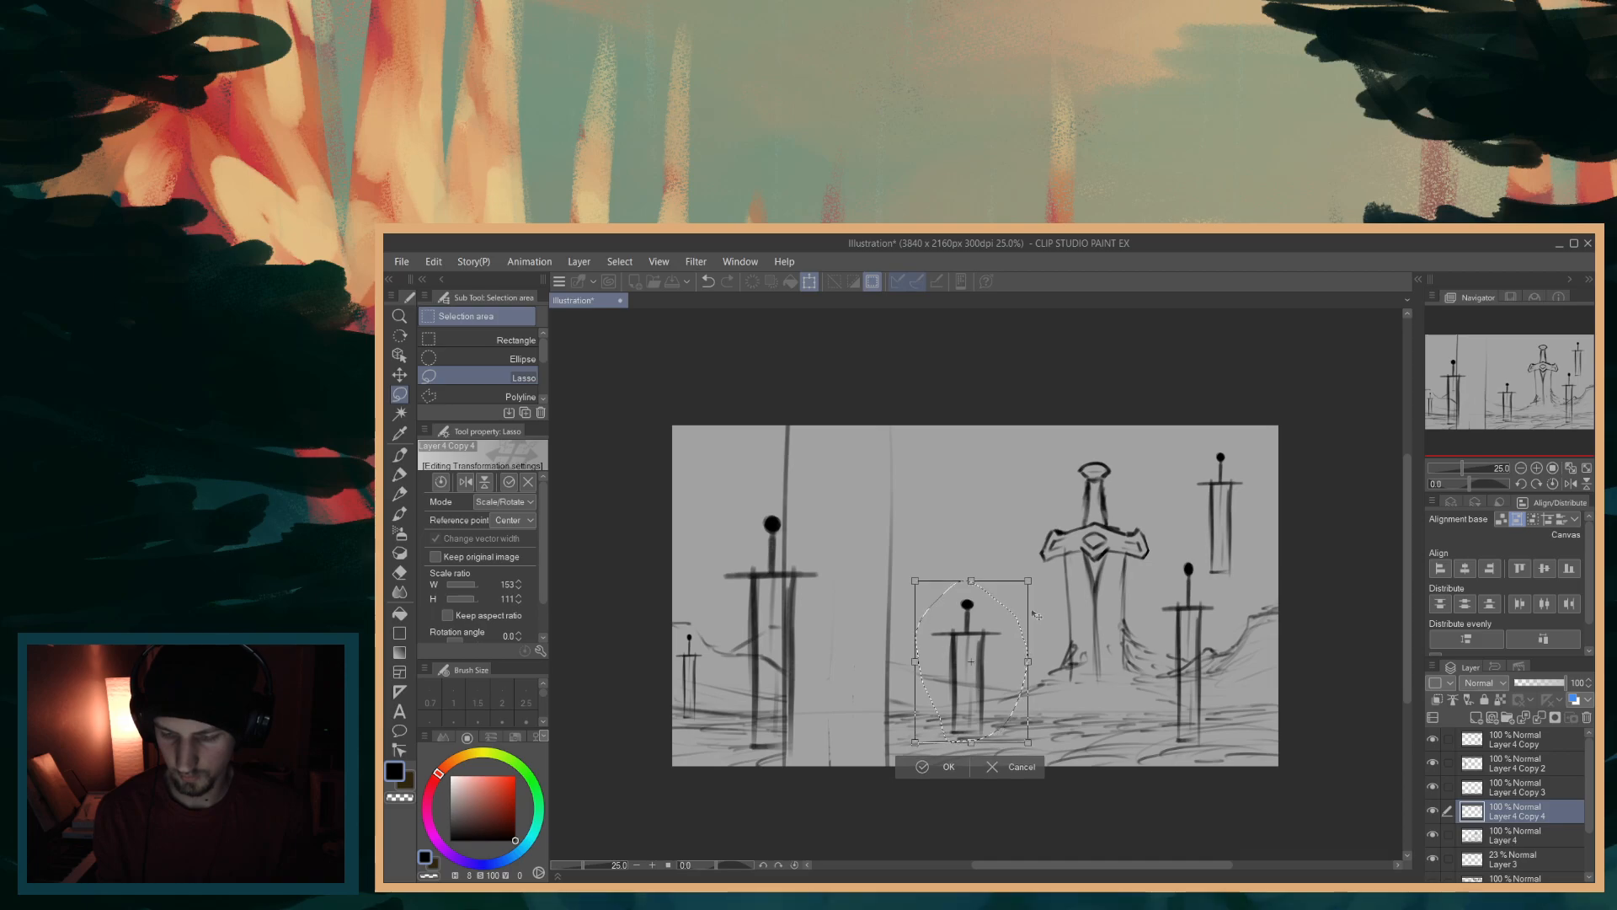
left_click_drag(1027, 584, 1064, 584)
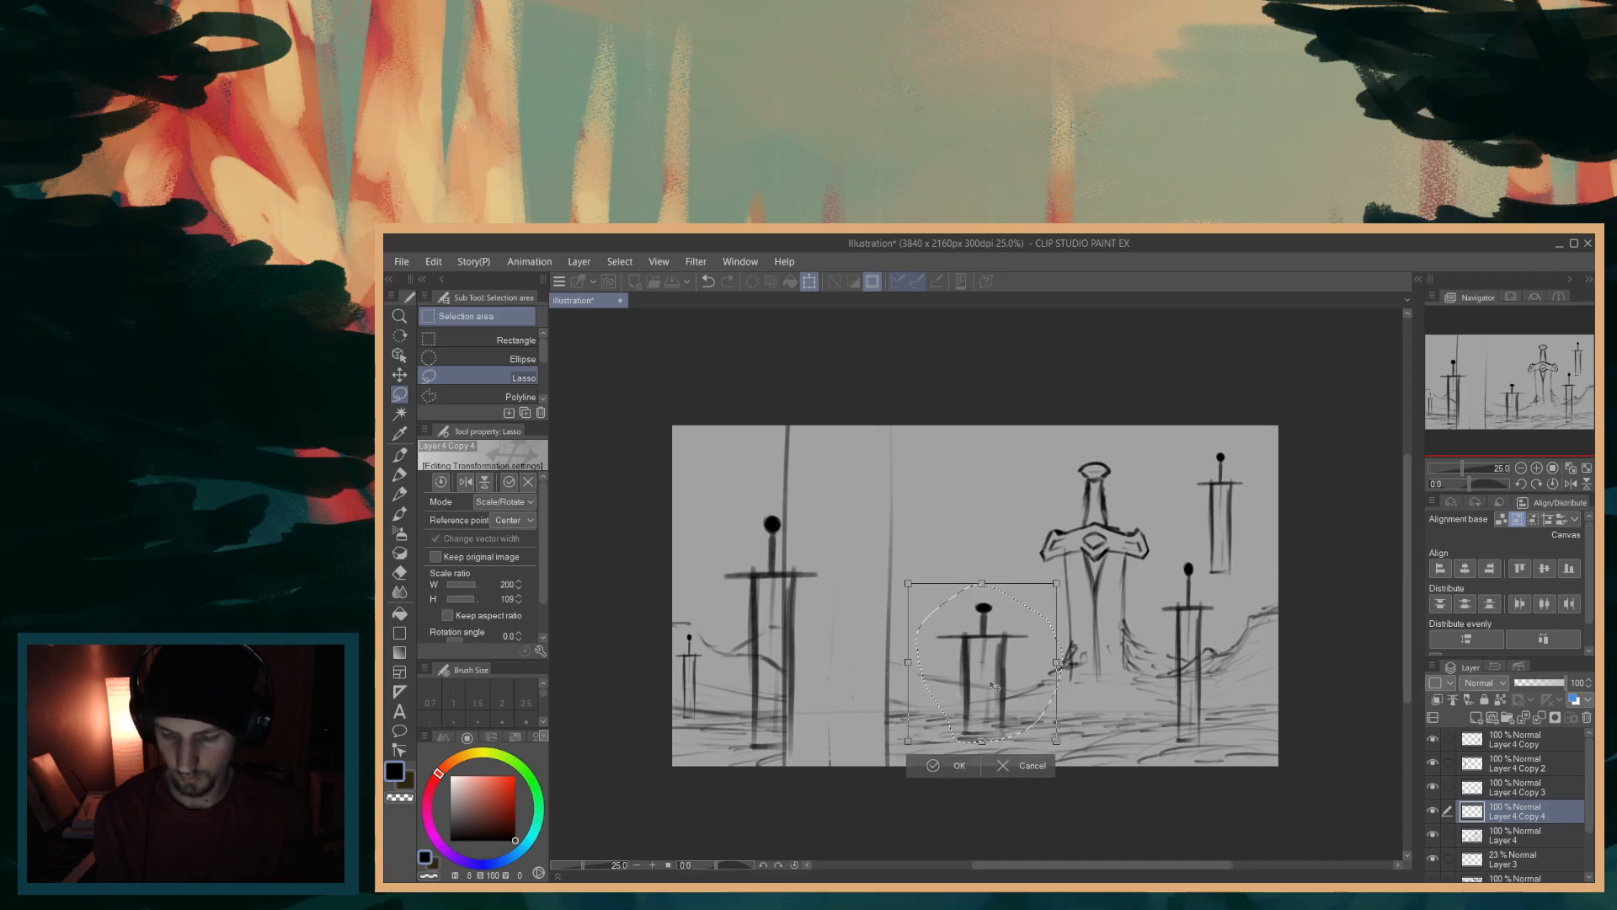
left_click_drag(983, 682, 981, 694)
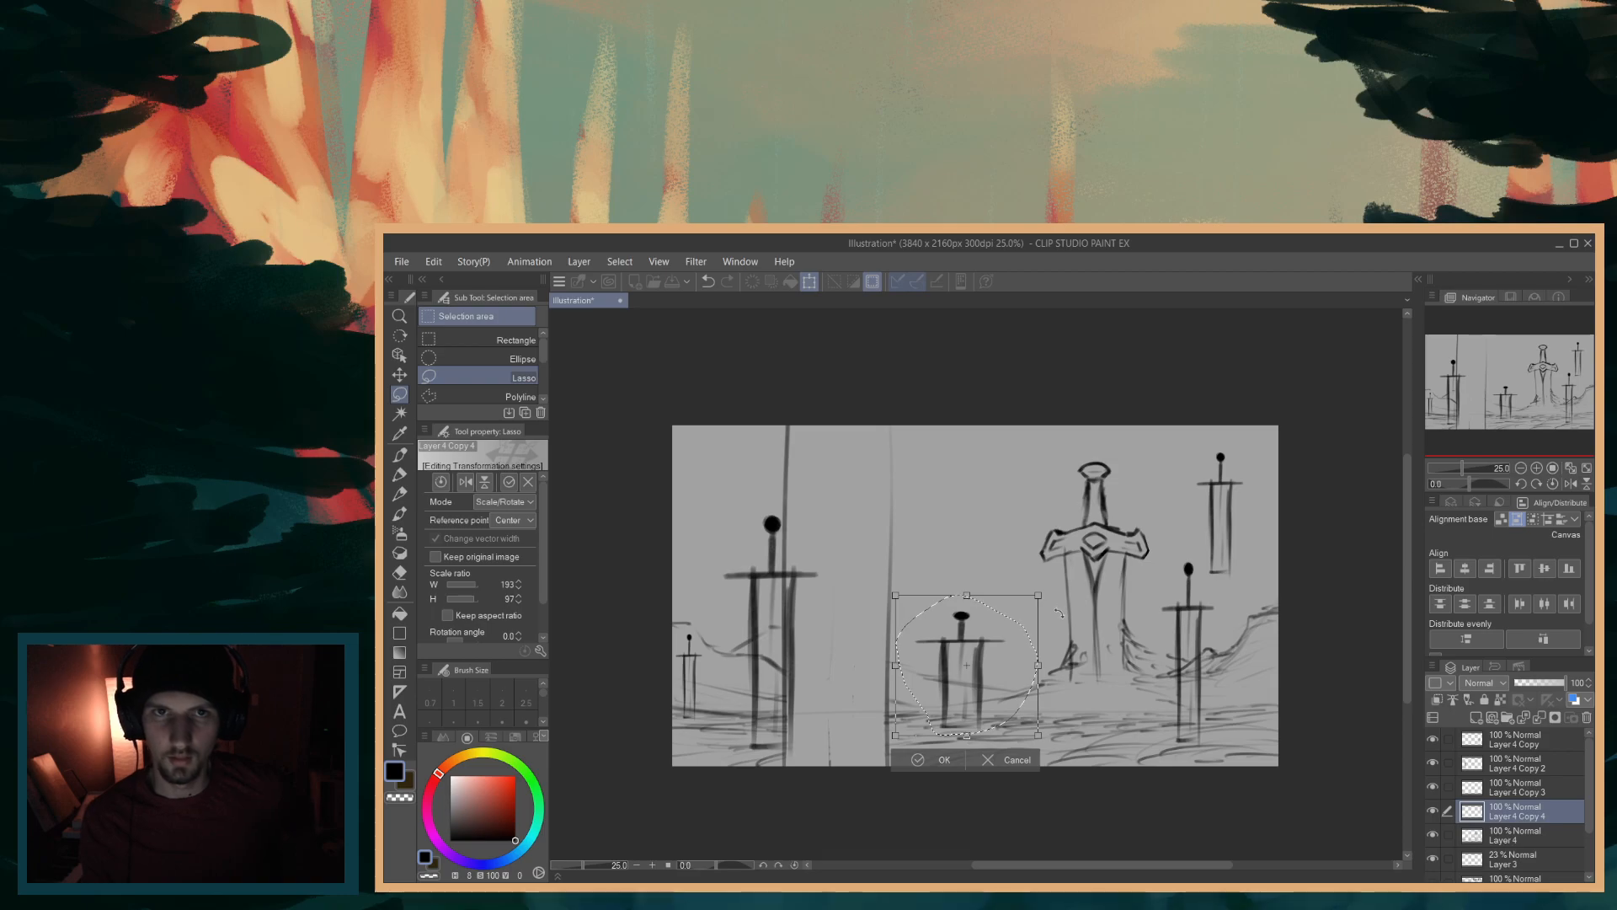
left_click_drag(982, 690, 990, 685)
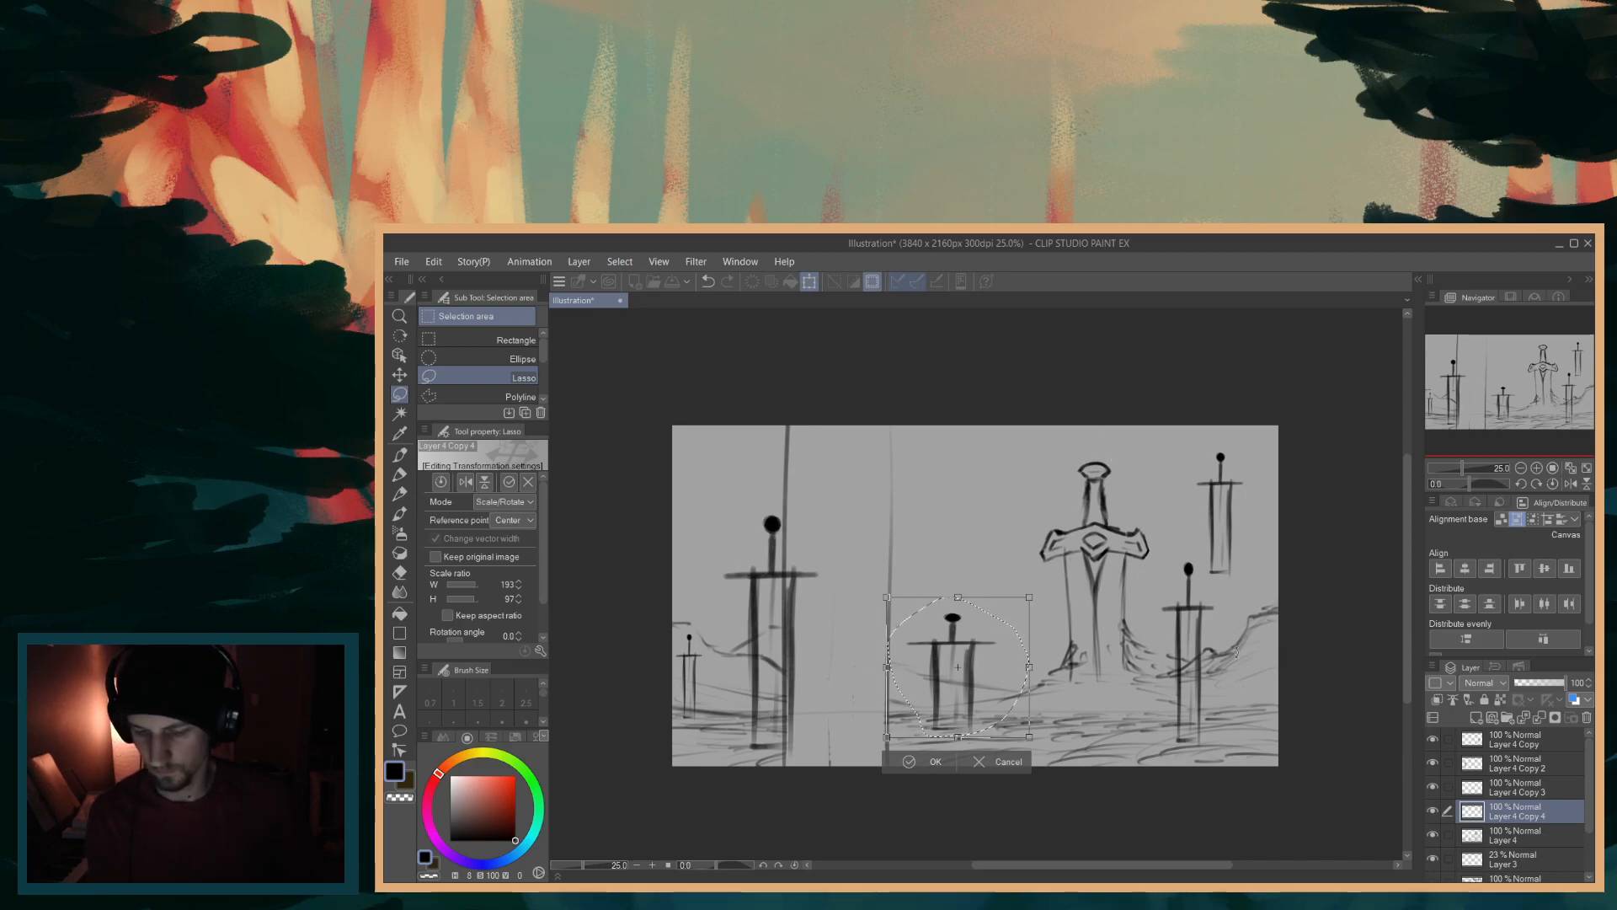
left_click(916, 762)
- Lasso the original sky sword on Layer 4 and copy it onto another new layer
mouse_move(1252, 474)
left_mouse_down()
mouse_move(1215, 440)
mouse_move(1192, 498)
mouse_move(1210, 563)
mouse_move(1248, 571)
mouse_move(1255, 493)
left_mouse_up()
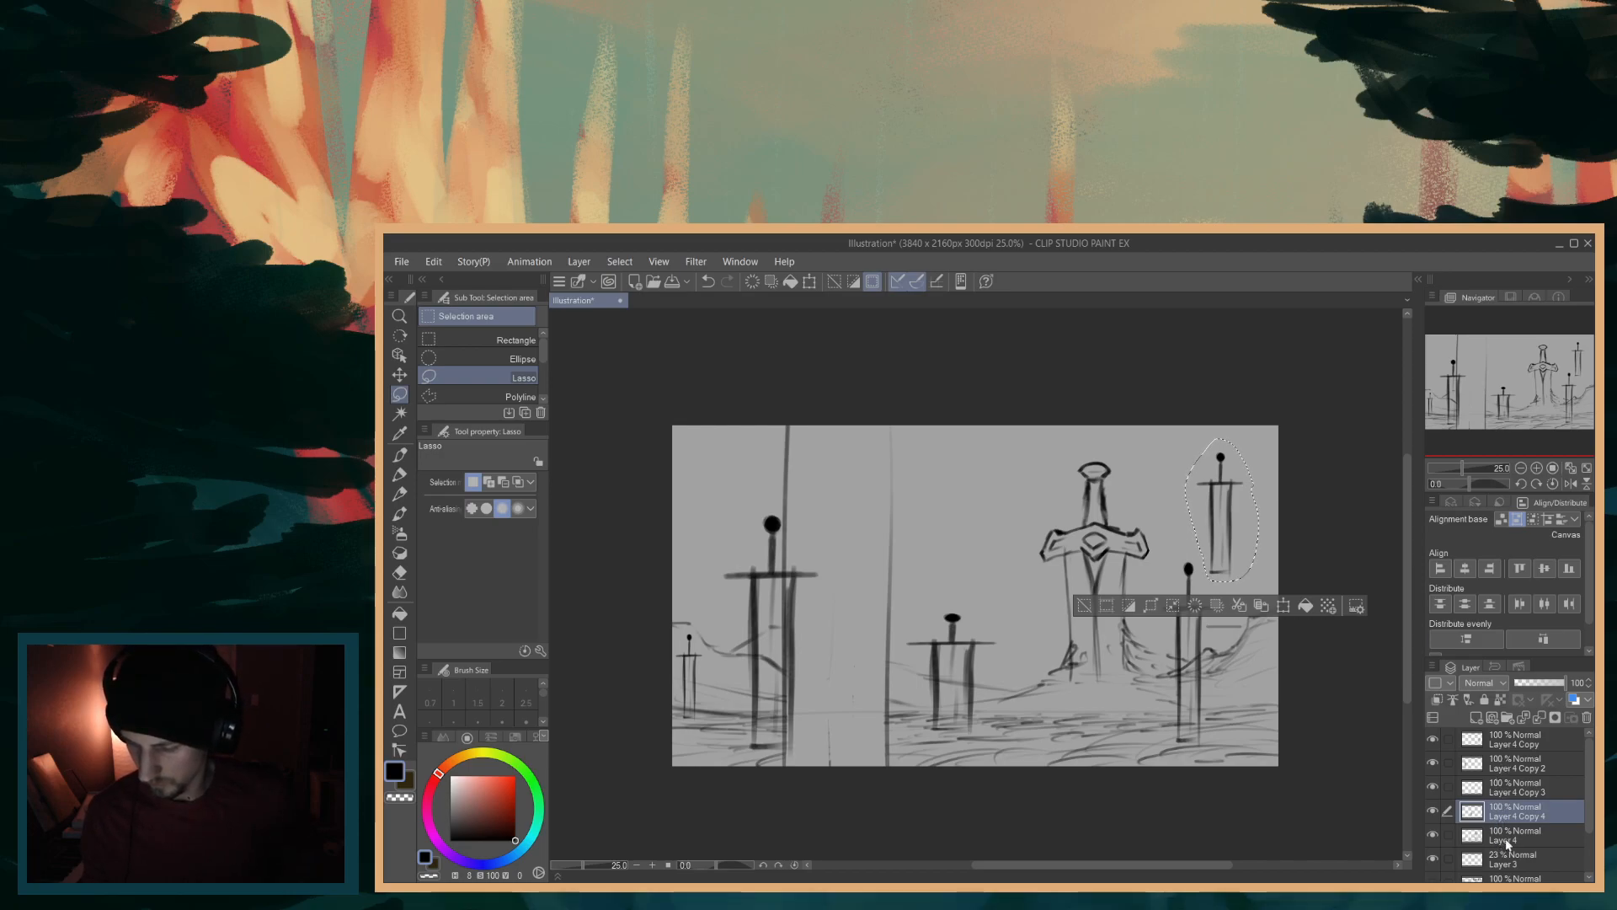
key("ctrl+c")
key("ctrl+v")
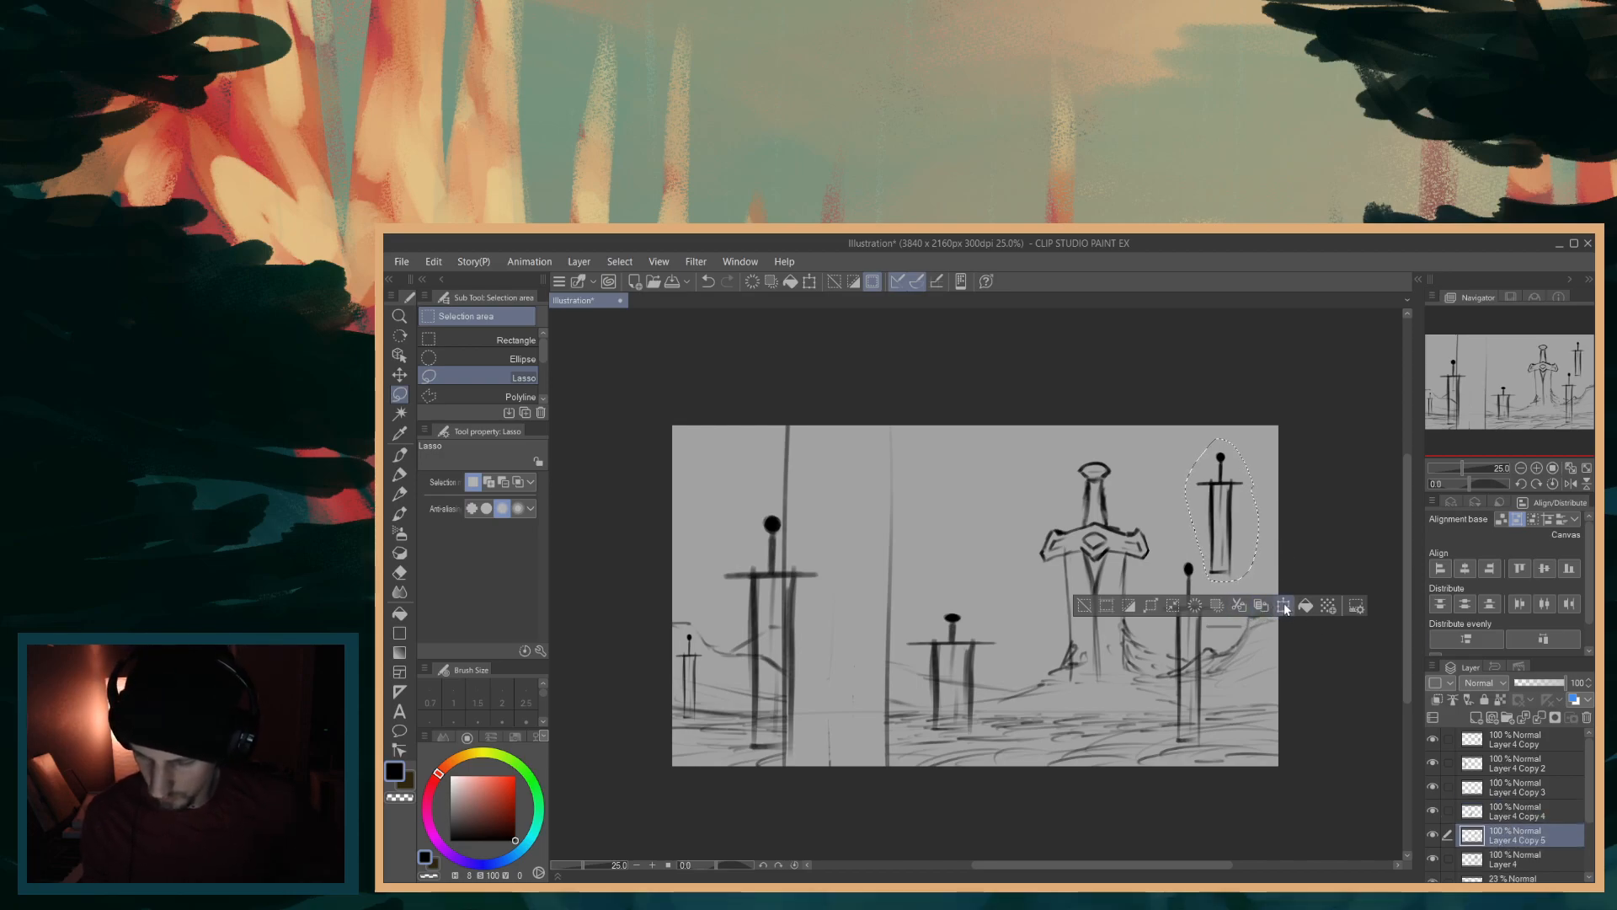
- Shrink the new copy to about 54% wide and 56% high, place it at the large sword's base, and apply the transformation
left_click(1285, 605)
left_click_drag(1234, 536, 1041, 696)
left_click_drag(1059, 609, 1049, 631)
mouse_move(1044, 651)
left_mouse_down()
mouse_move(1048, 628)
mouse_move(1041, 676)
mouse_move(1139, 674)
mouse_move(1125, 679)
left_mouse_up()
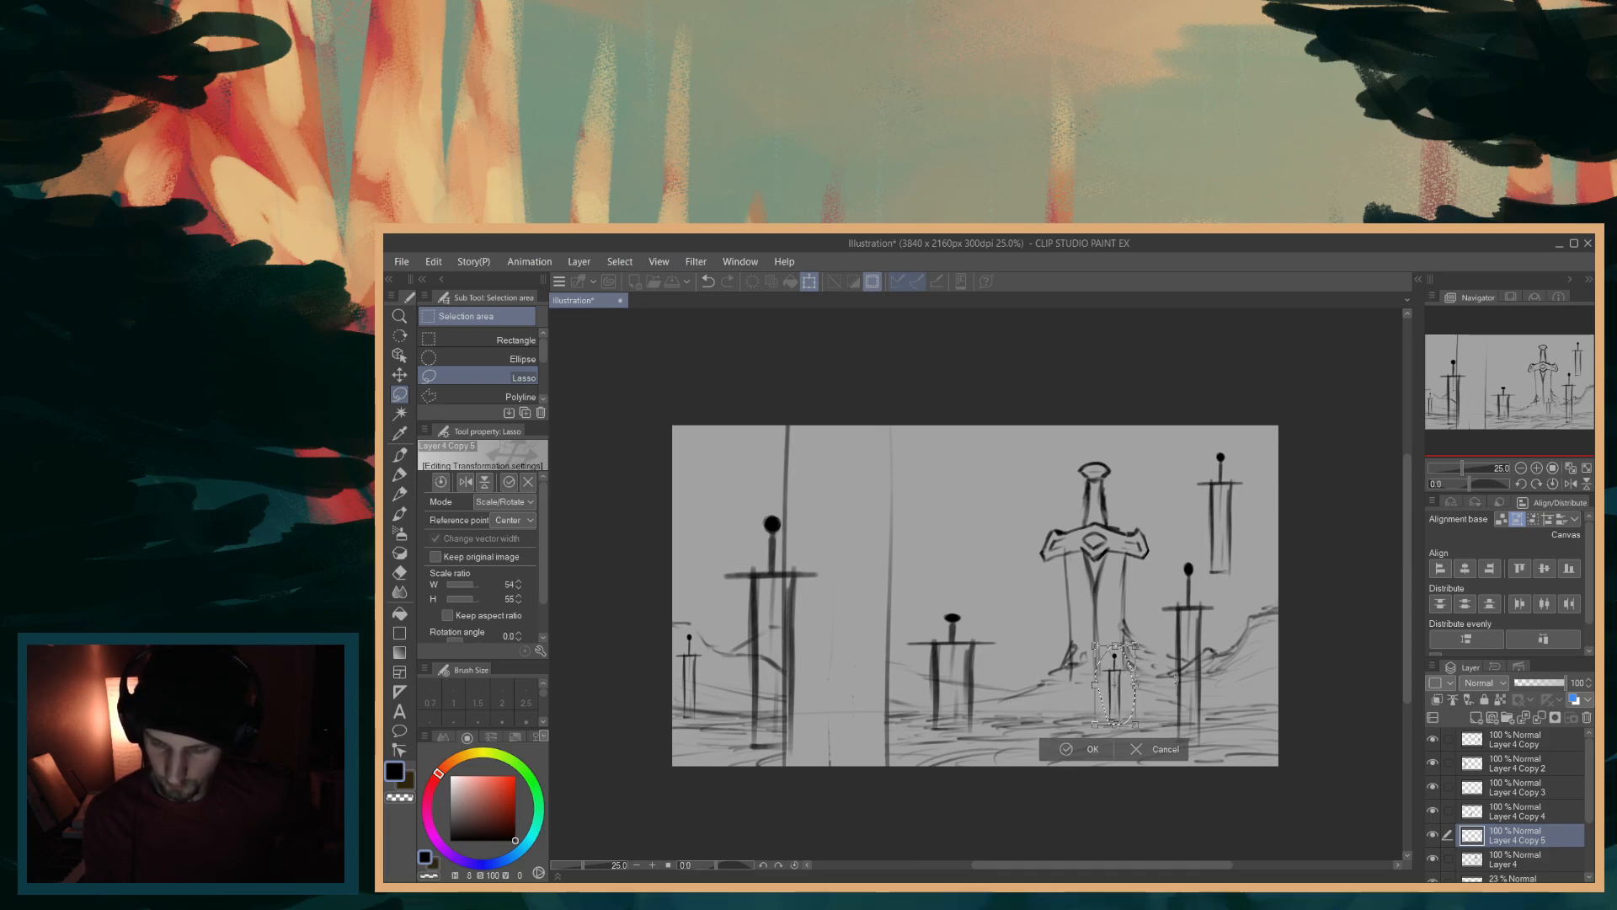
left_click(1076, 748)
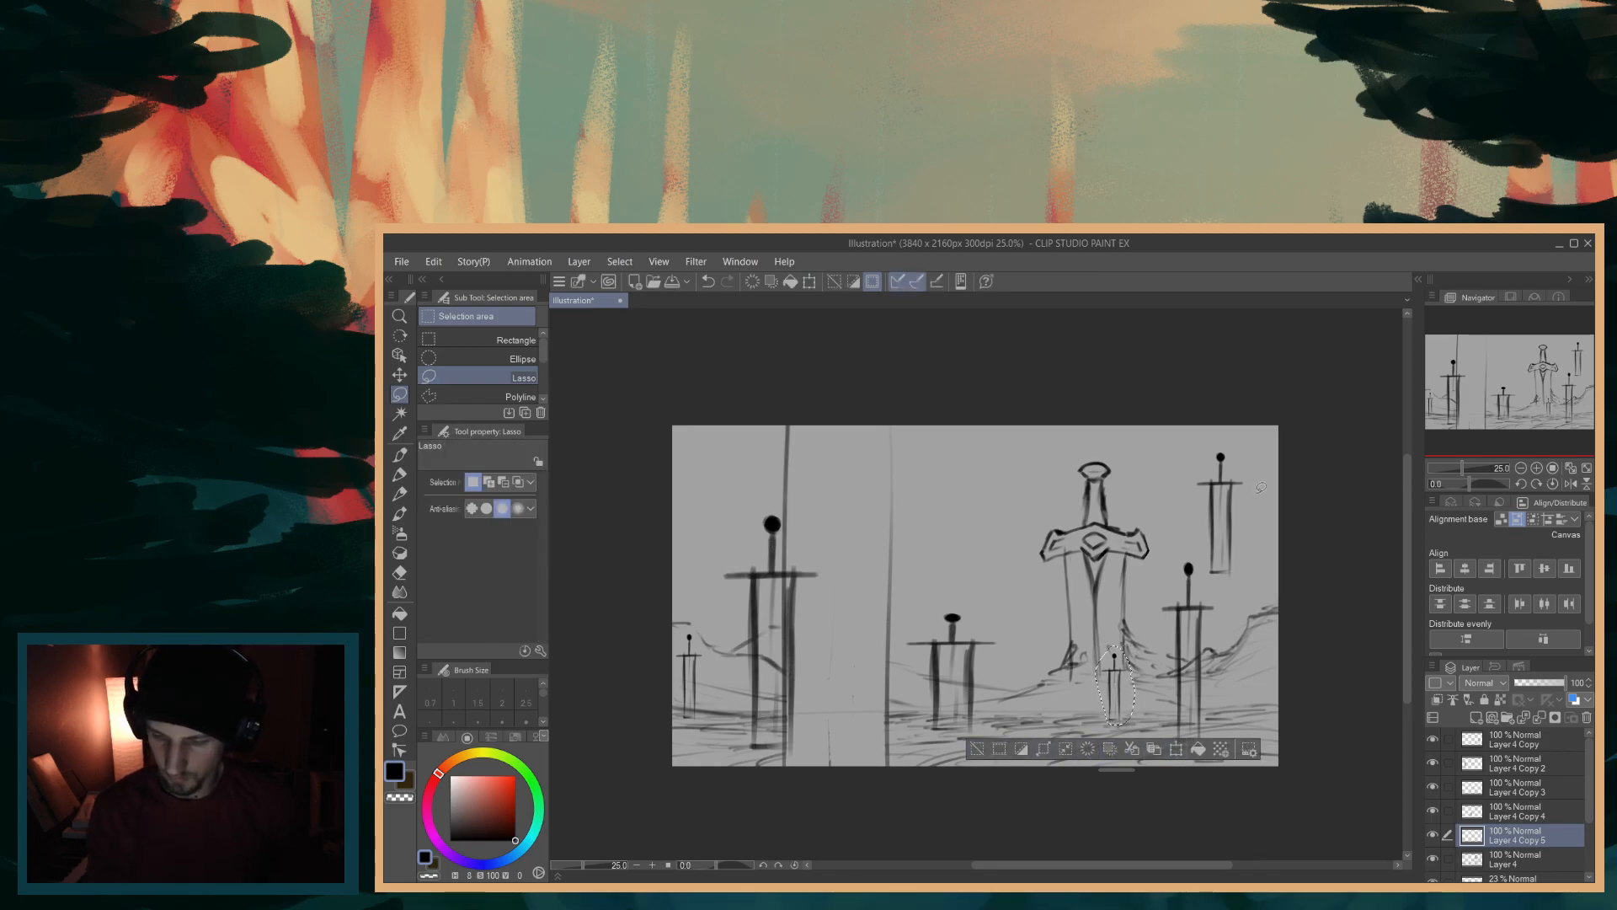
- Lasso the sky sword once more and duplicate it from Layer 4 as a further small sword
mouse_move(1252, 455)
left_mouse_down()
mouse_move(1185, 511)
mouse_move(1213, 575)
mouse_move(1246, 556)
mouse_move(1264, 479)
left_mouse_up()
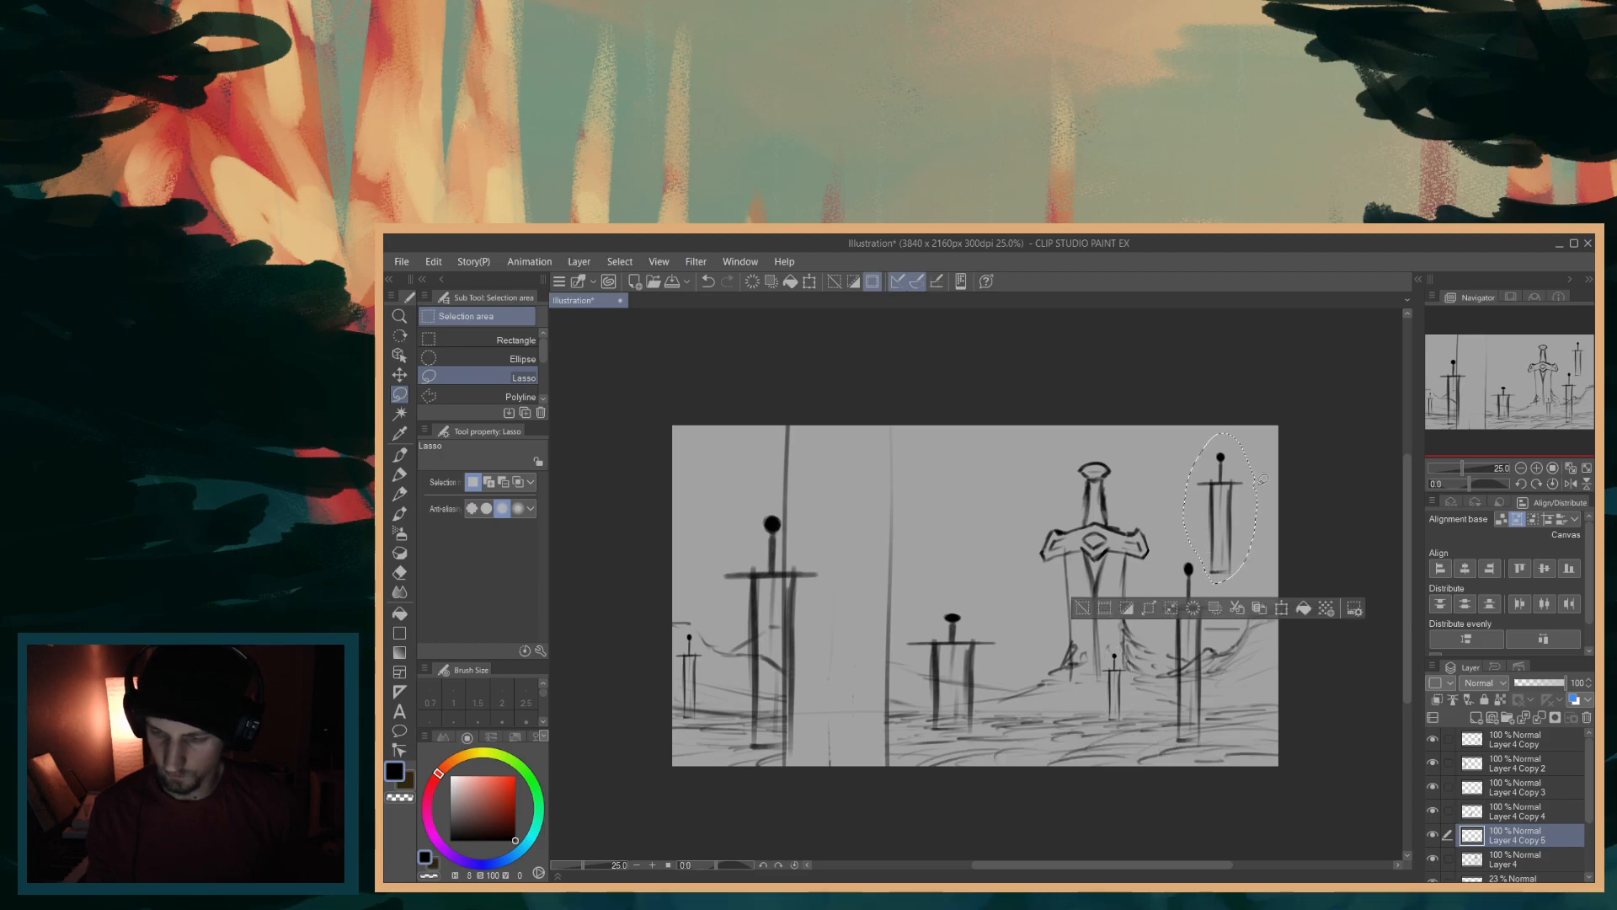
left_click(1516, 859)
left_click(1281, 608)
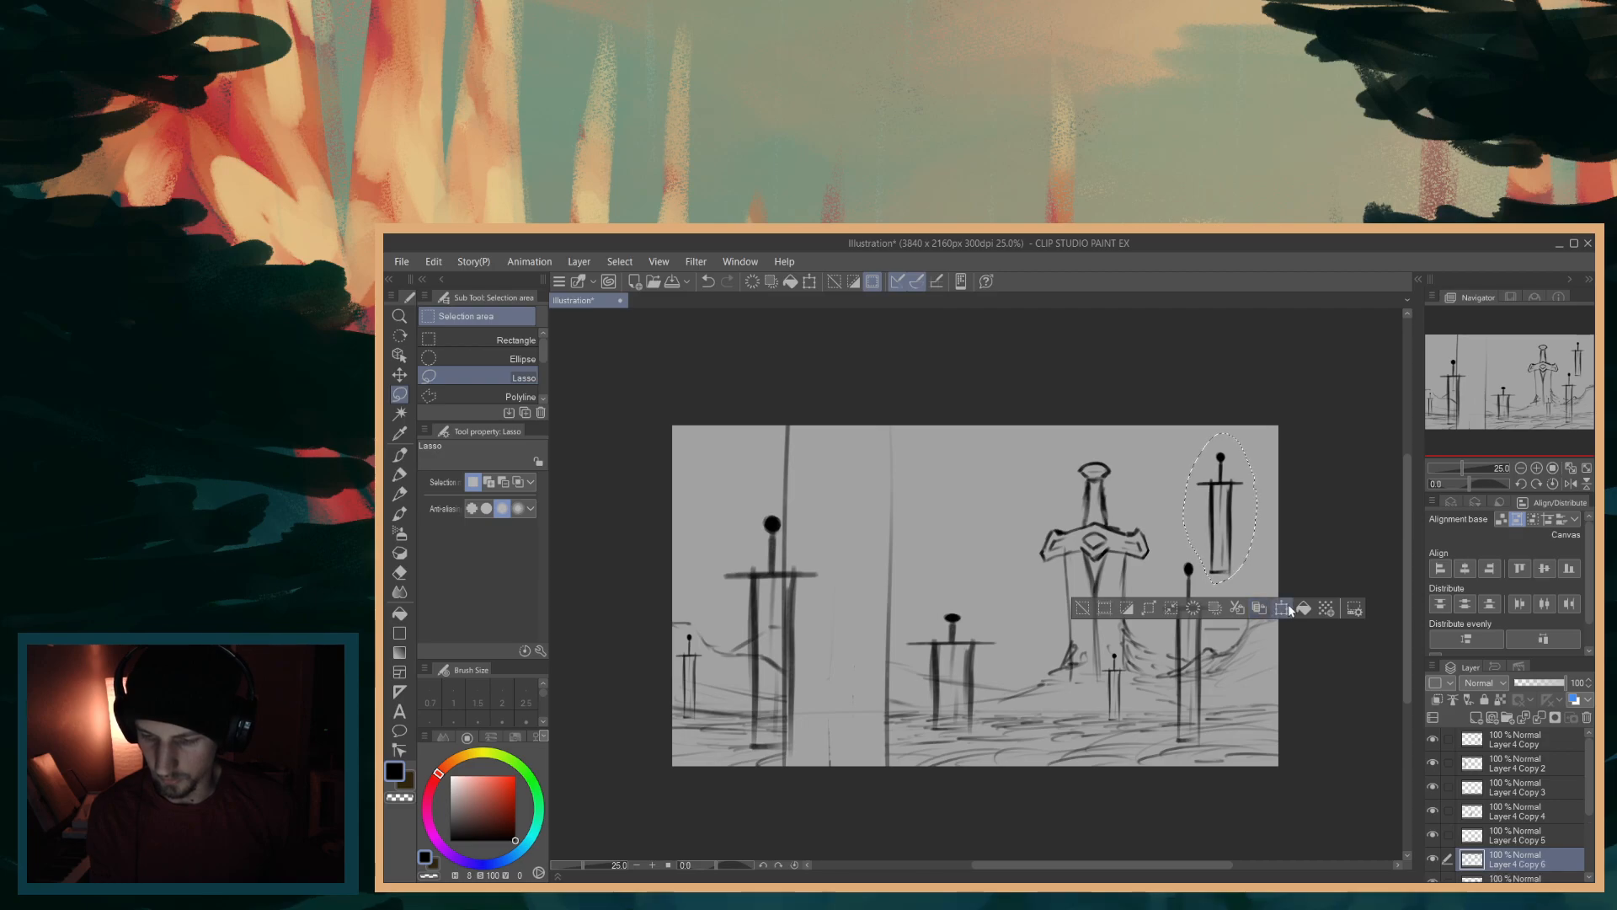
- Shrink the new sword copy to about 25% wide and 30% high, place it on the ground near the canvas's right edge, and apply the transformation
left_click(1281, 608)
left_click_drag(1221, 506, 1242, 653)
left_click_drag(1281, 580, 1262, 657)
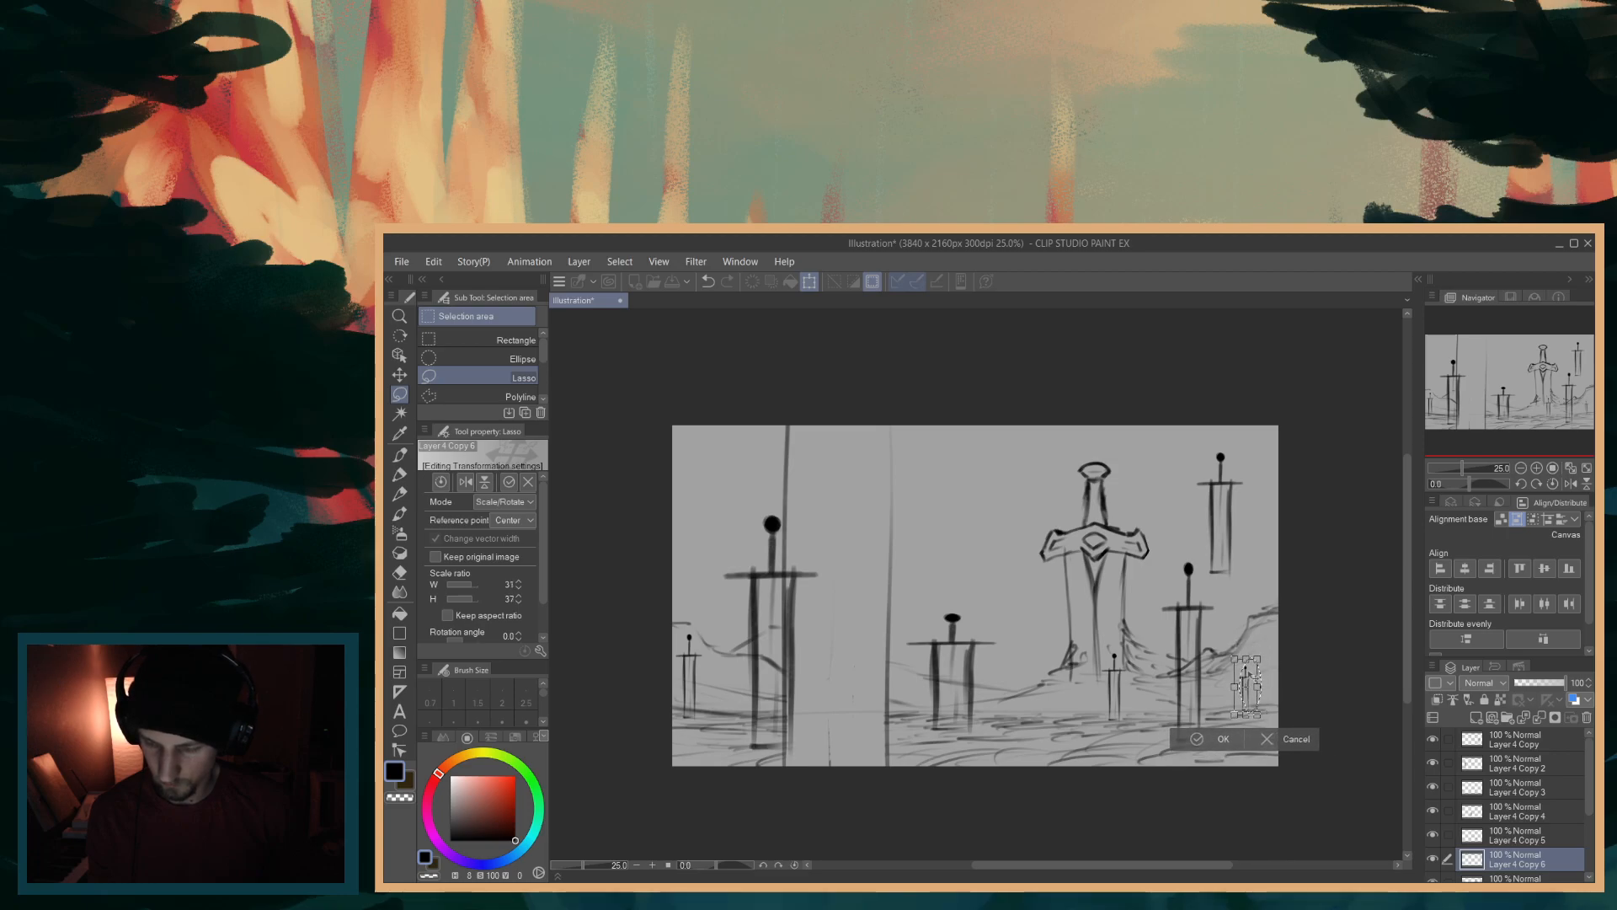
left_click_drag(1242, 676, 1239, 676)
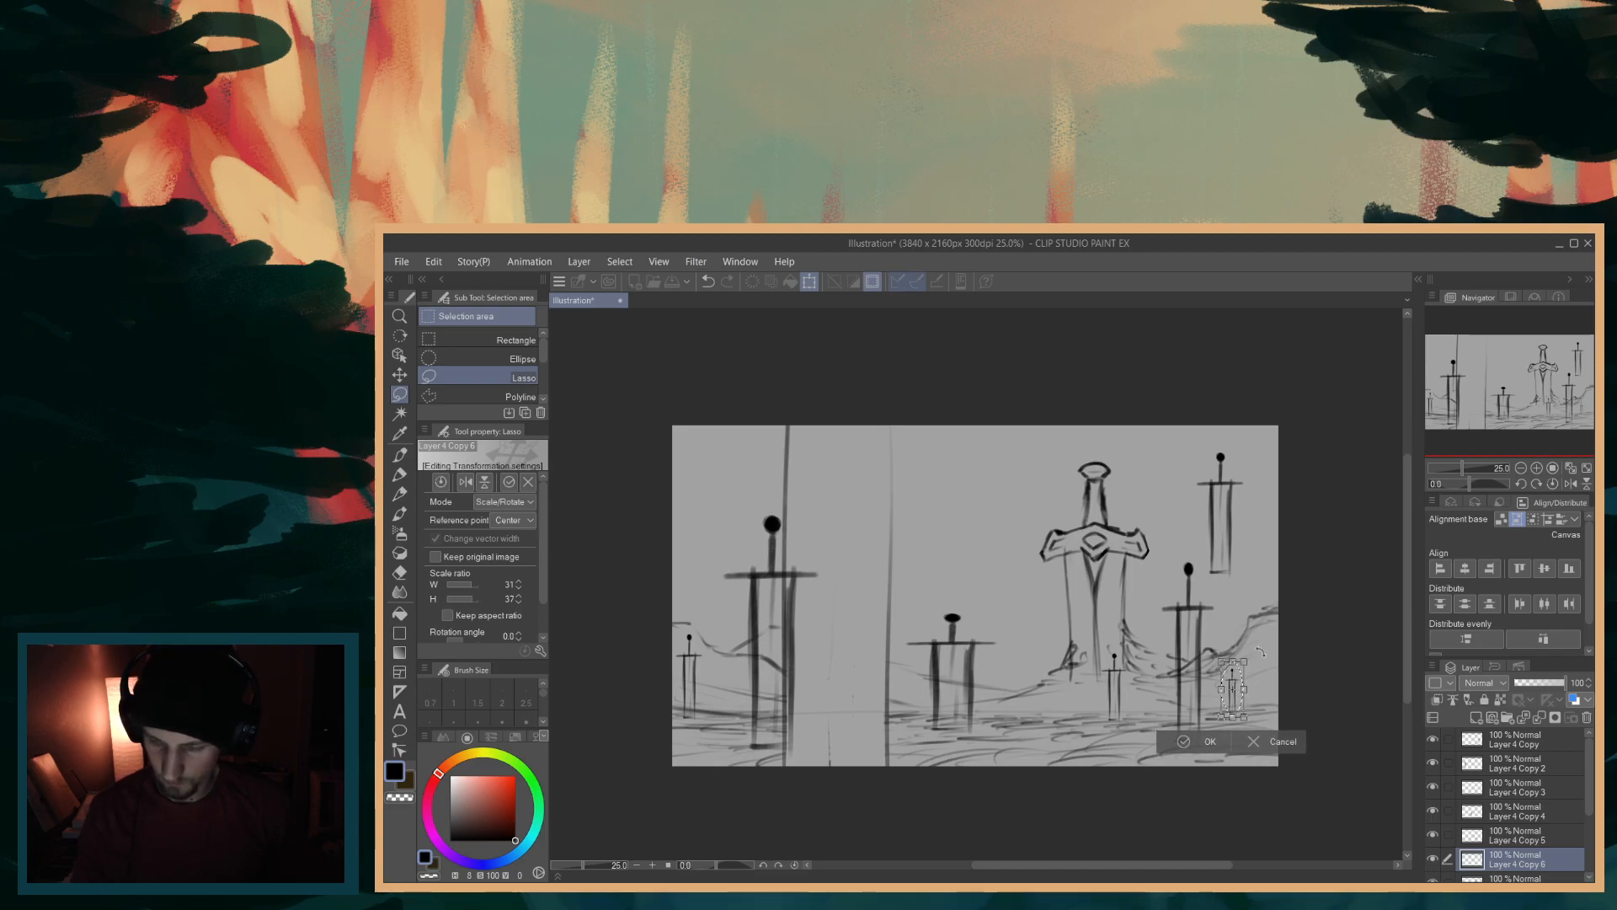
left_click_drag(1232, 685, 1235, 688)
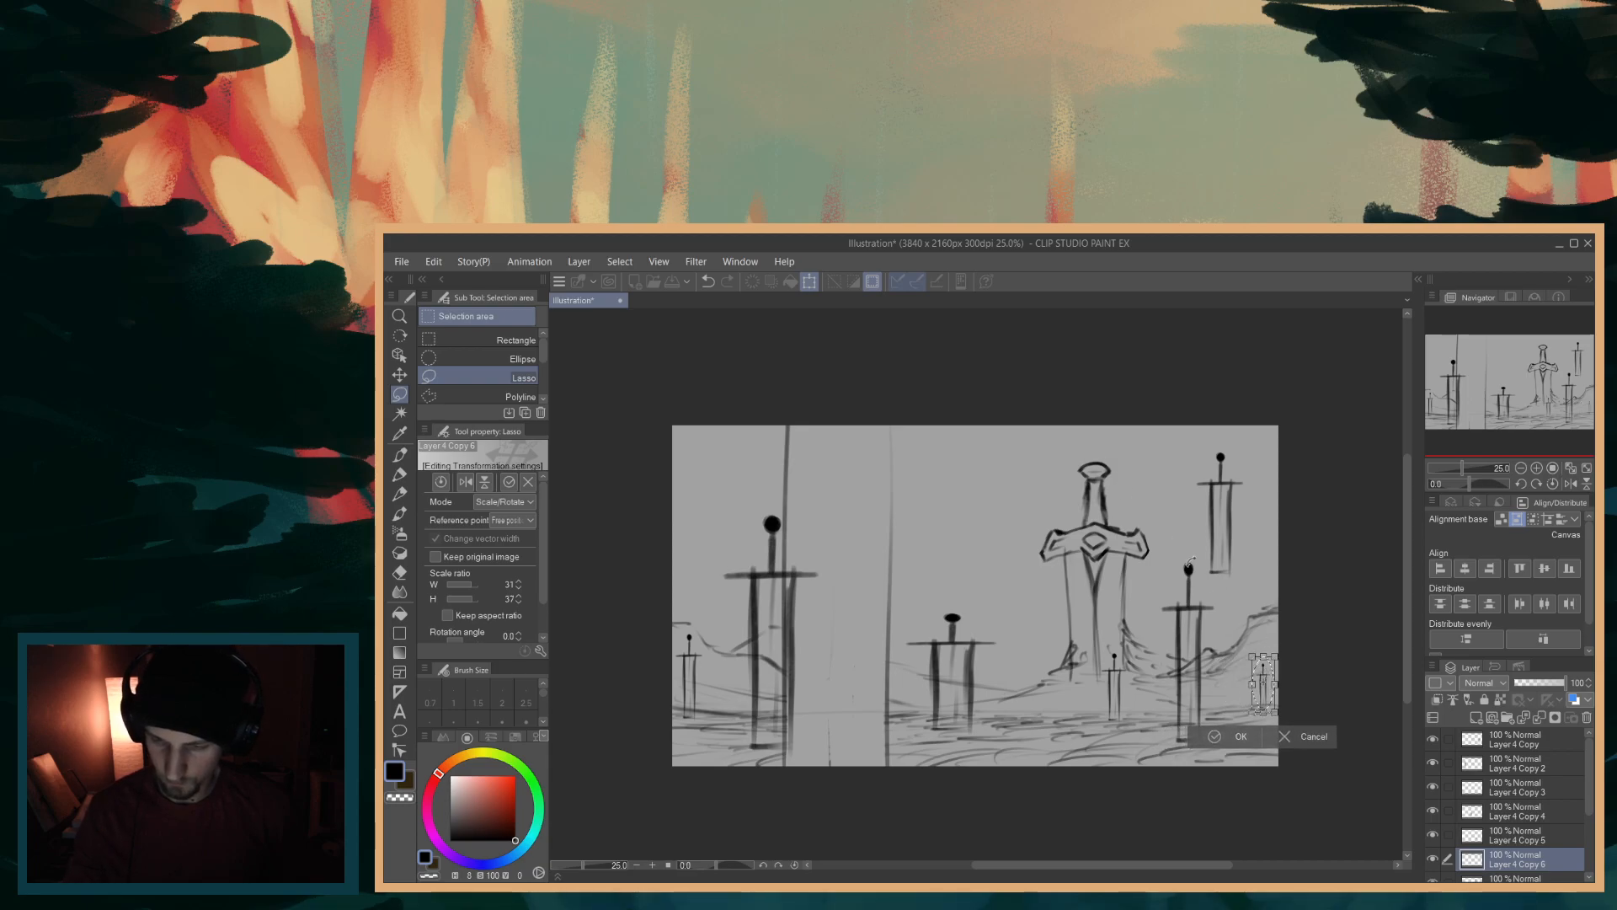
left_click_drag(1267, 676, 1272, 677)
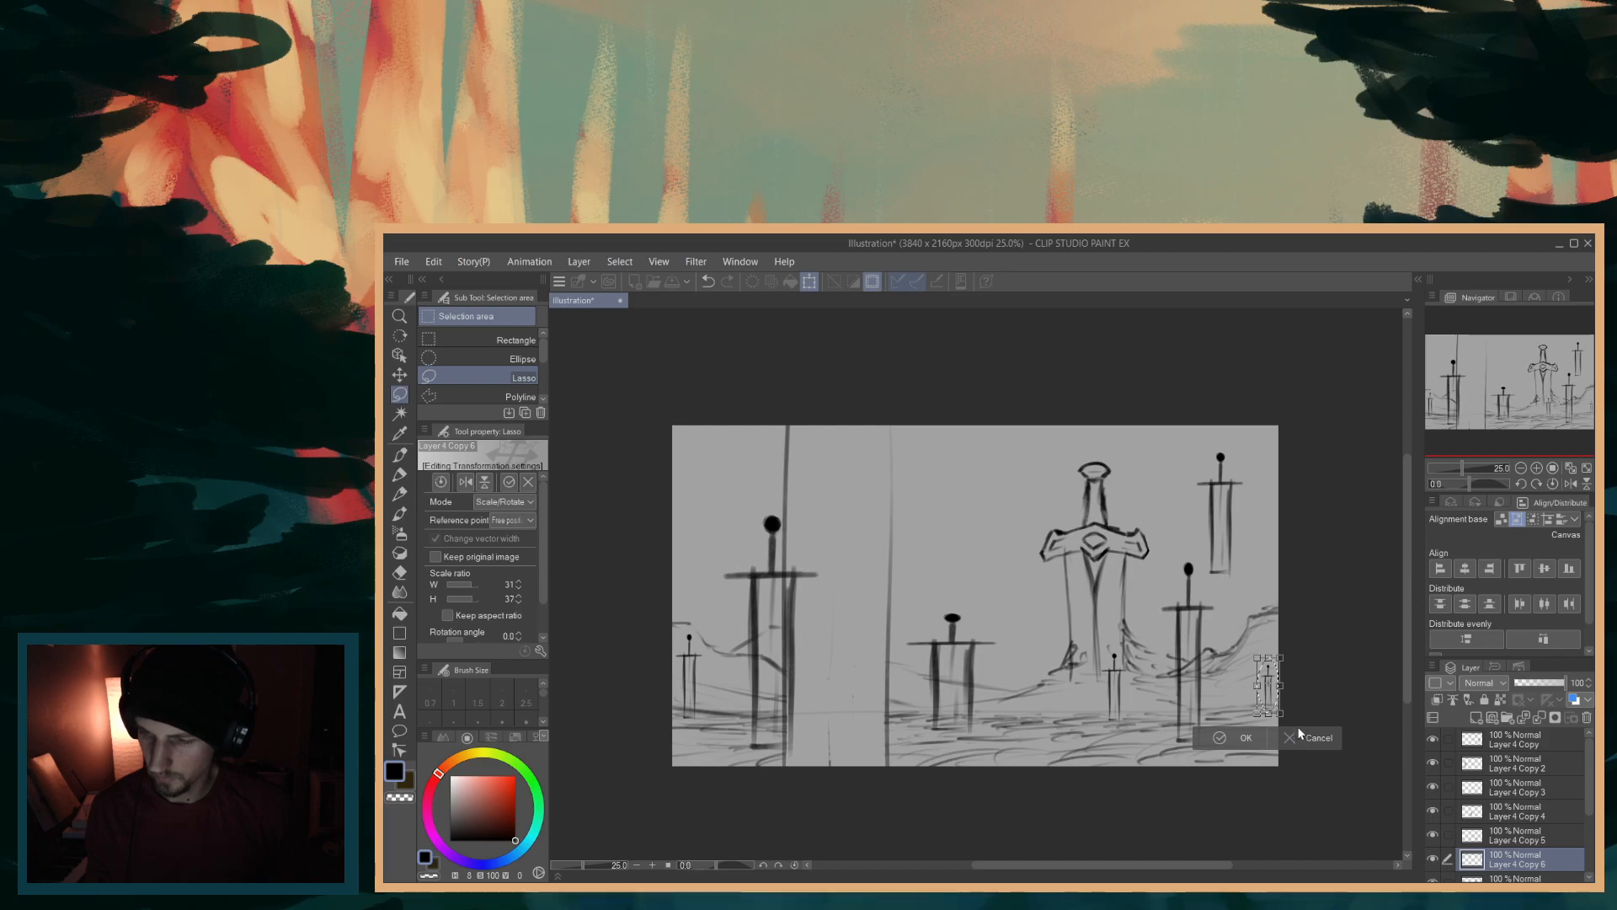
left_click_drag(1274, 699, 1226, 711)
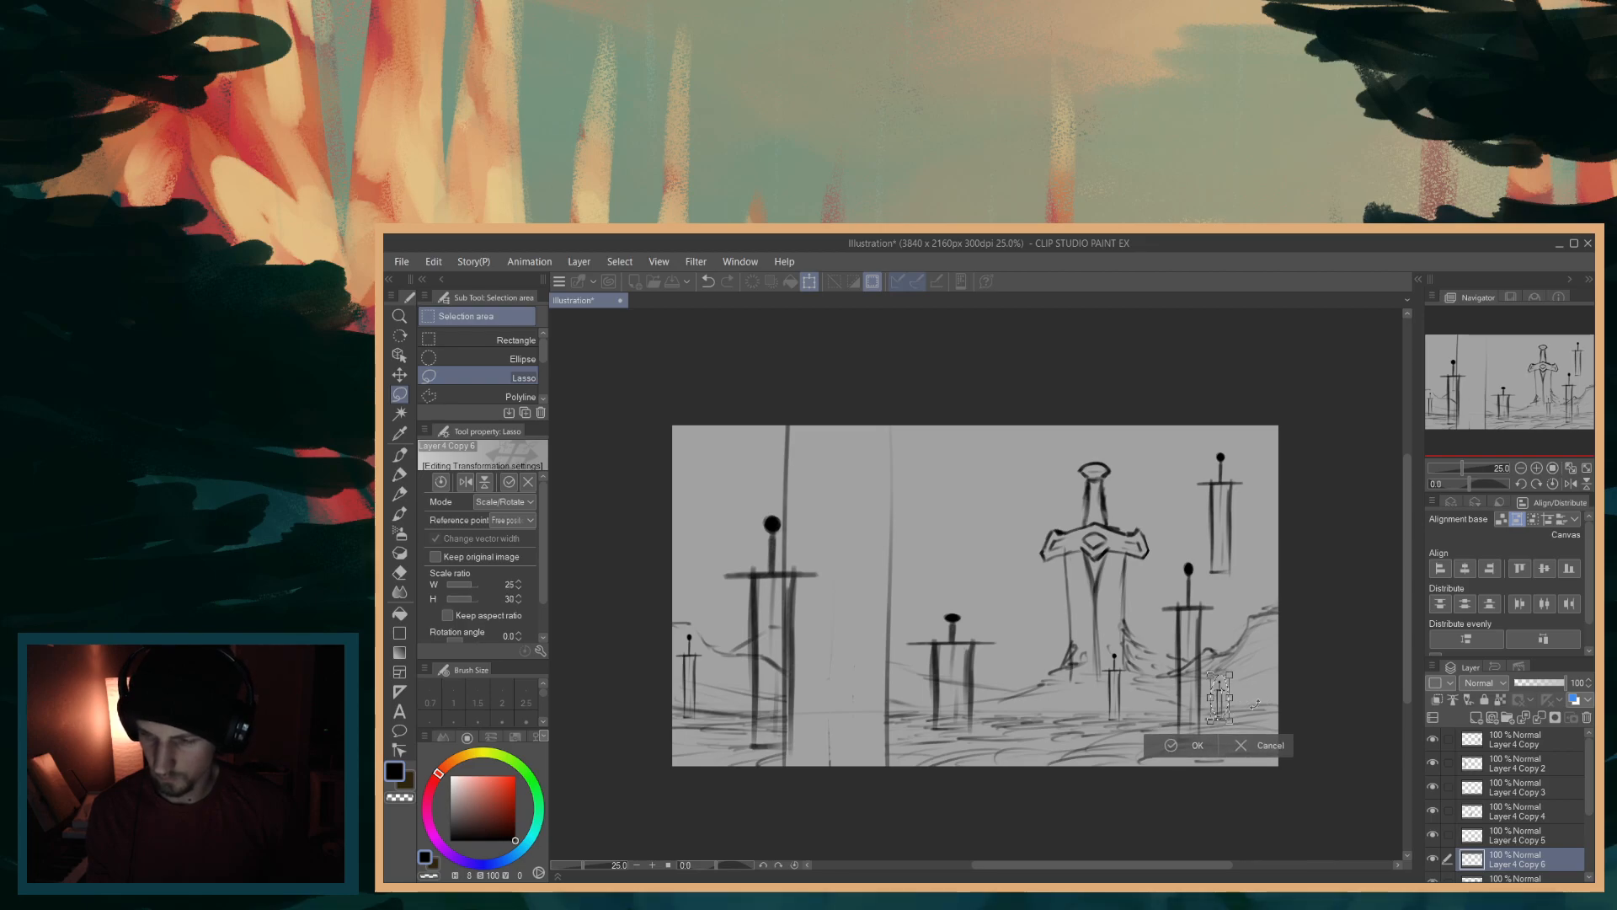
left_click_drag(1219, 707, 1220, 701)
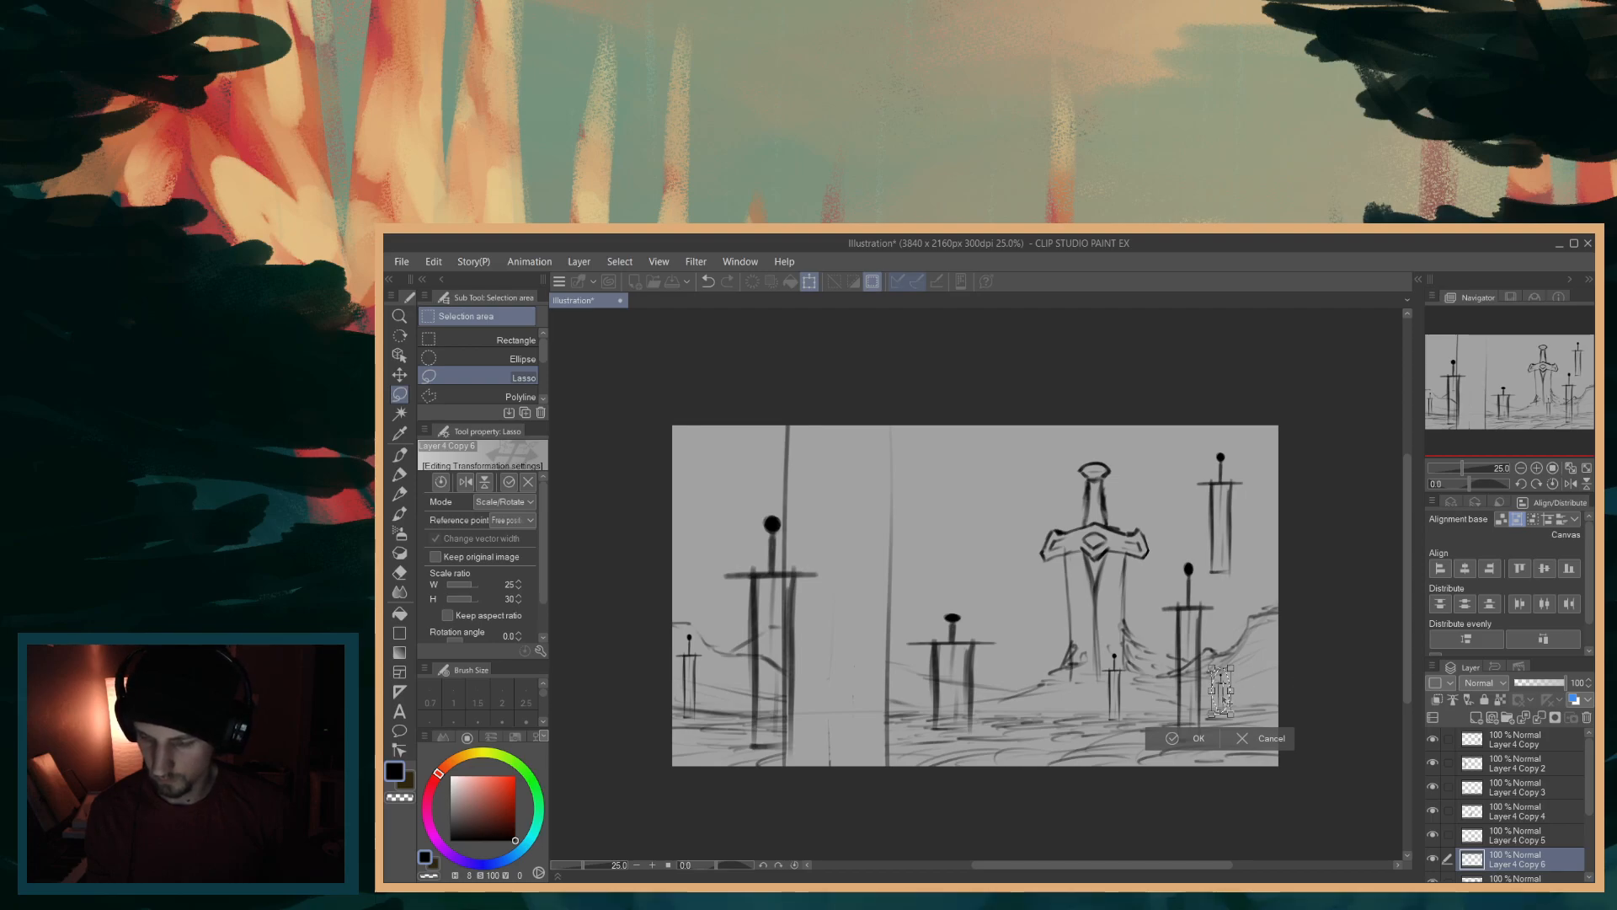
left_click(1187, 738)
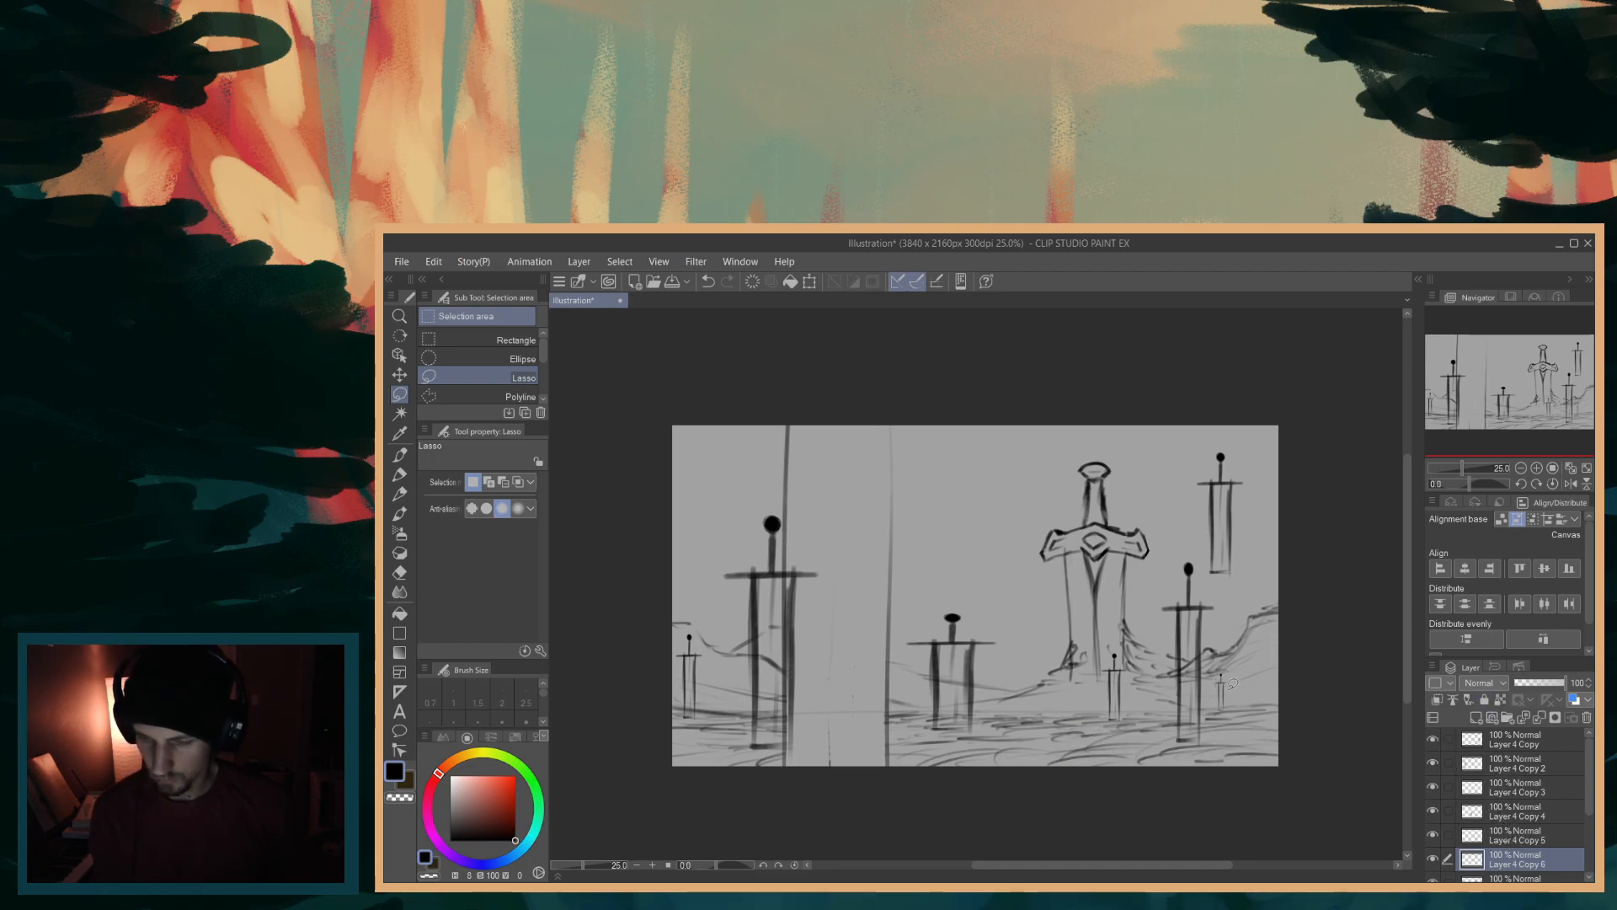
- Erase the original sky sword from Layer 4 with the Hard eraser
left_click(399, 571)
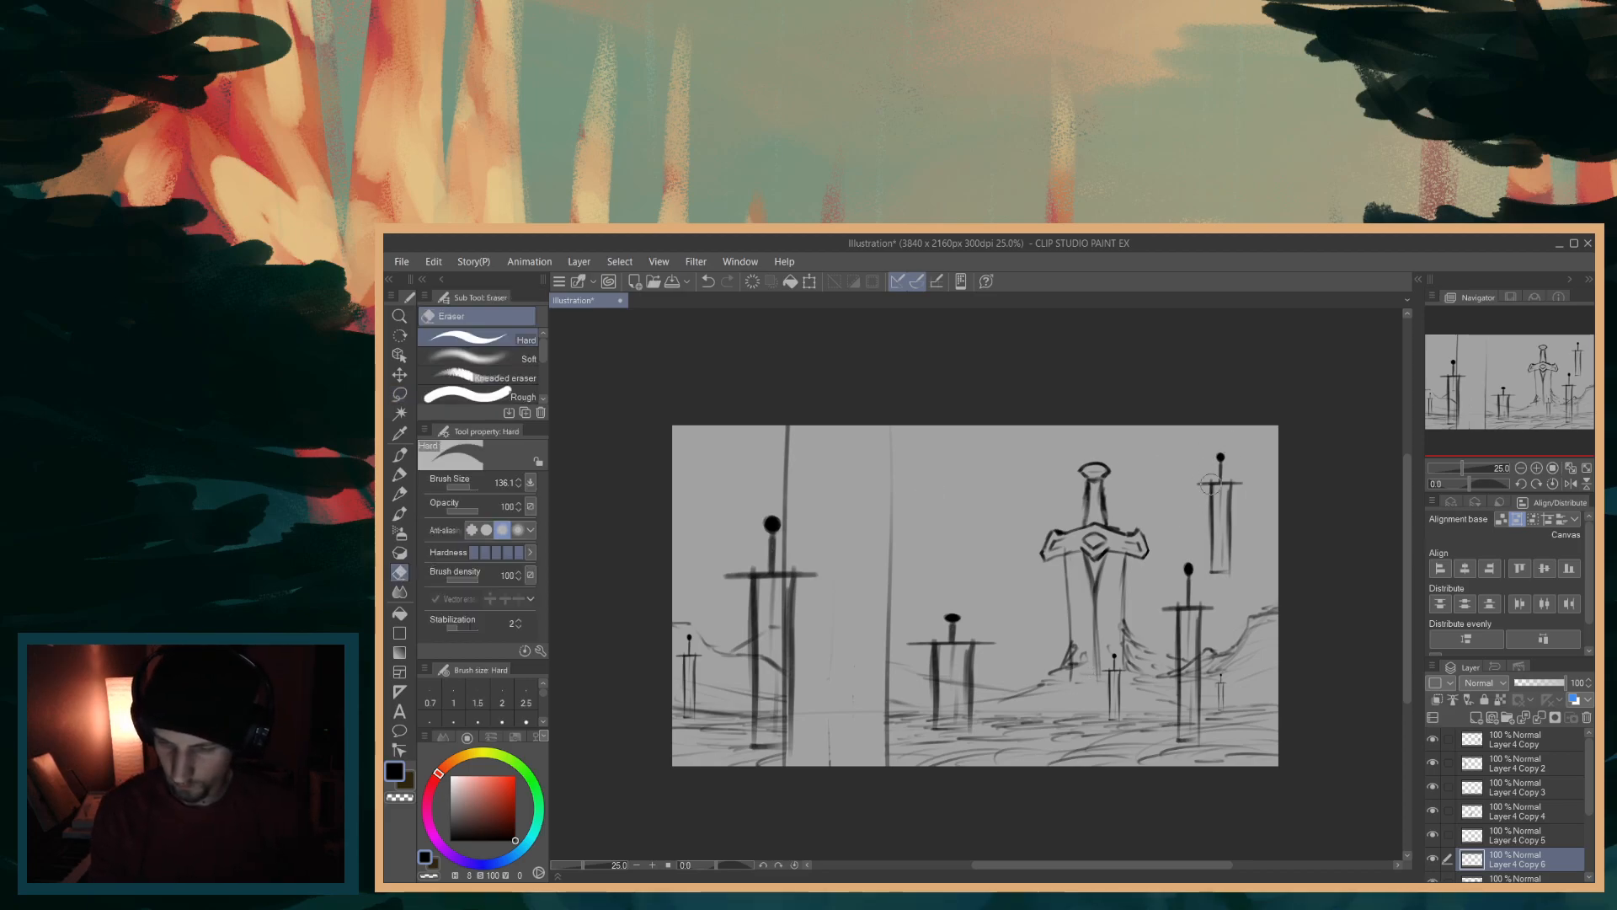
key("alt+bracketleft")
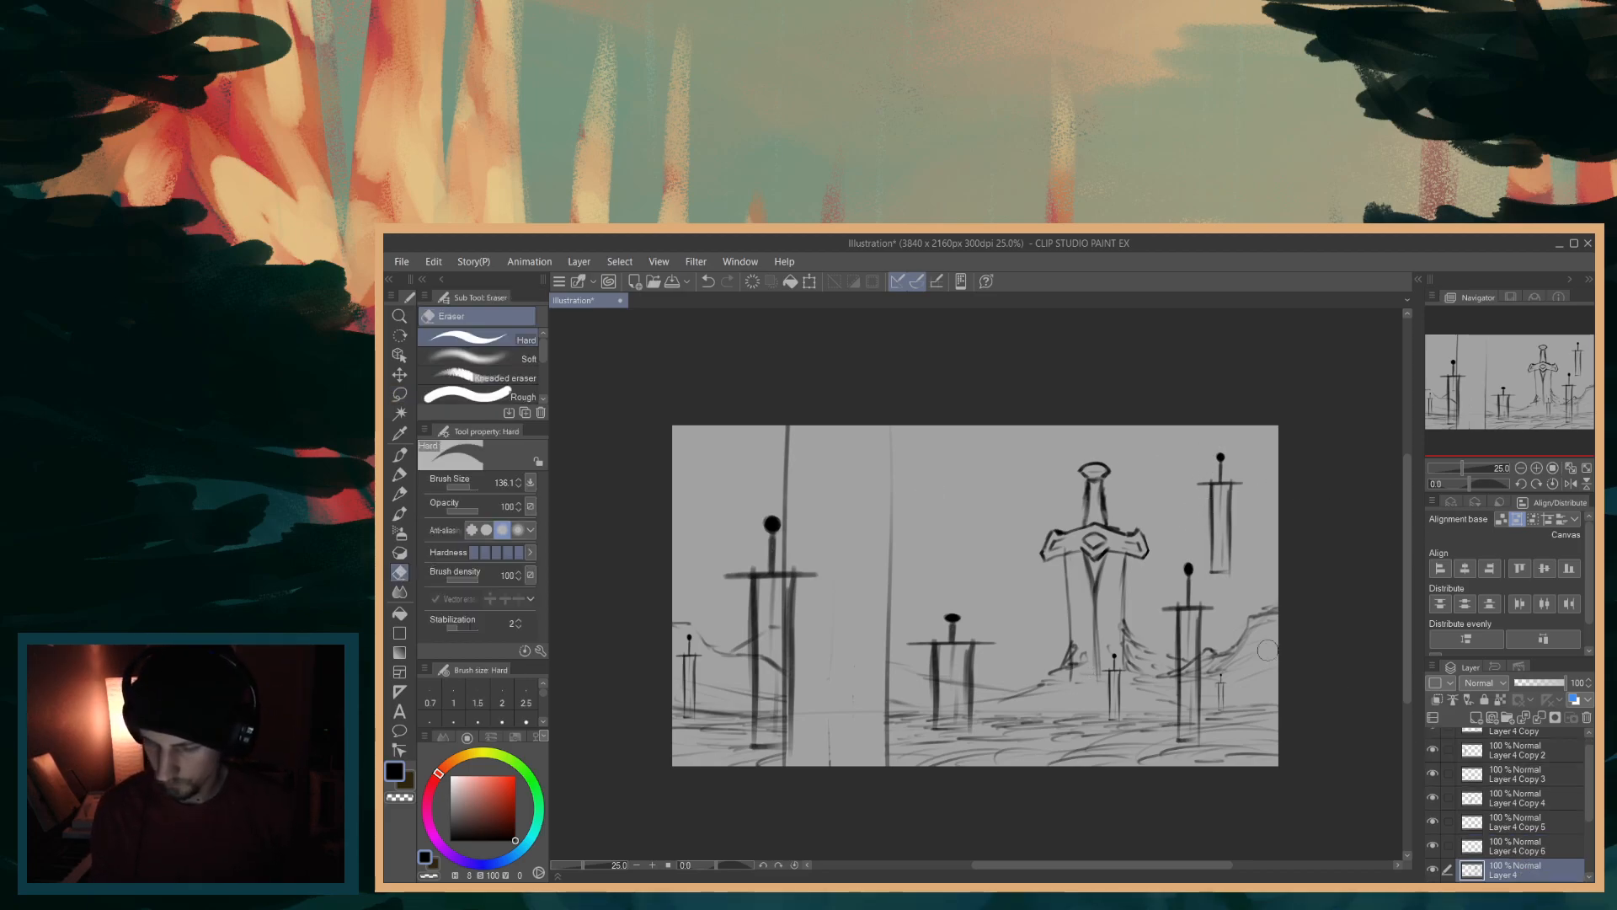
left_click_drag(1210, 452, 1215, 523)
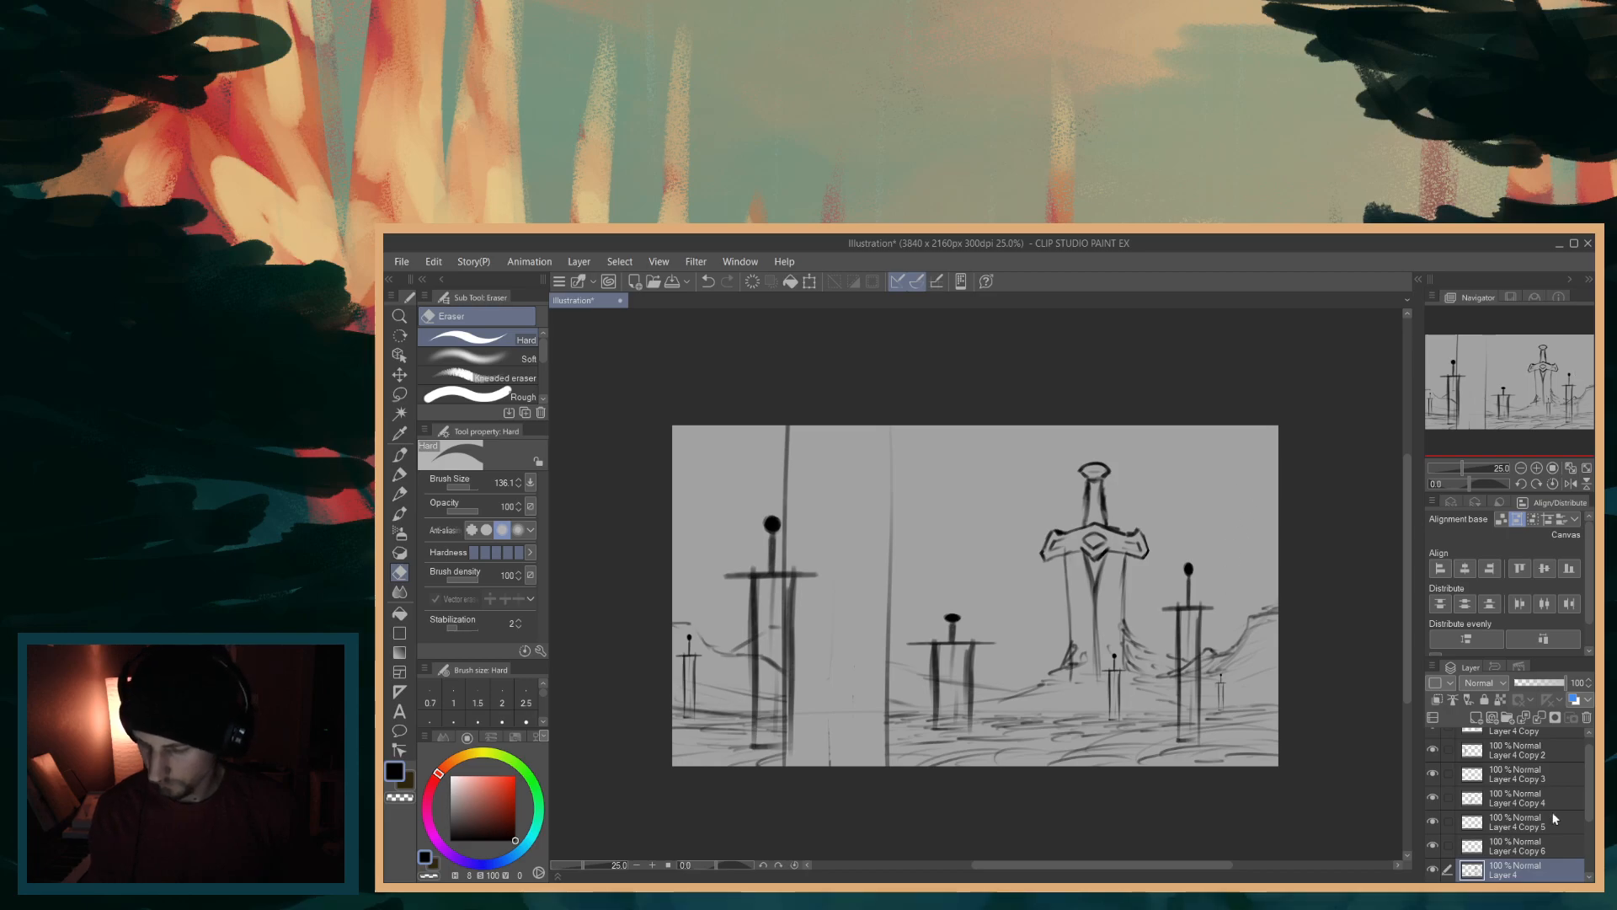
- Merge all the Layer 4 sword copies into the single layer Layer 4 Copy 6
scroll(1565, 745, "up", 1)
left_click(1542, 736)
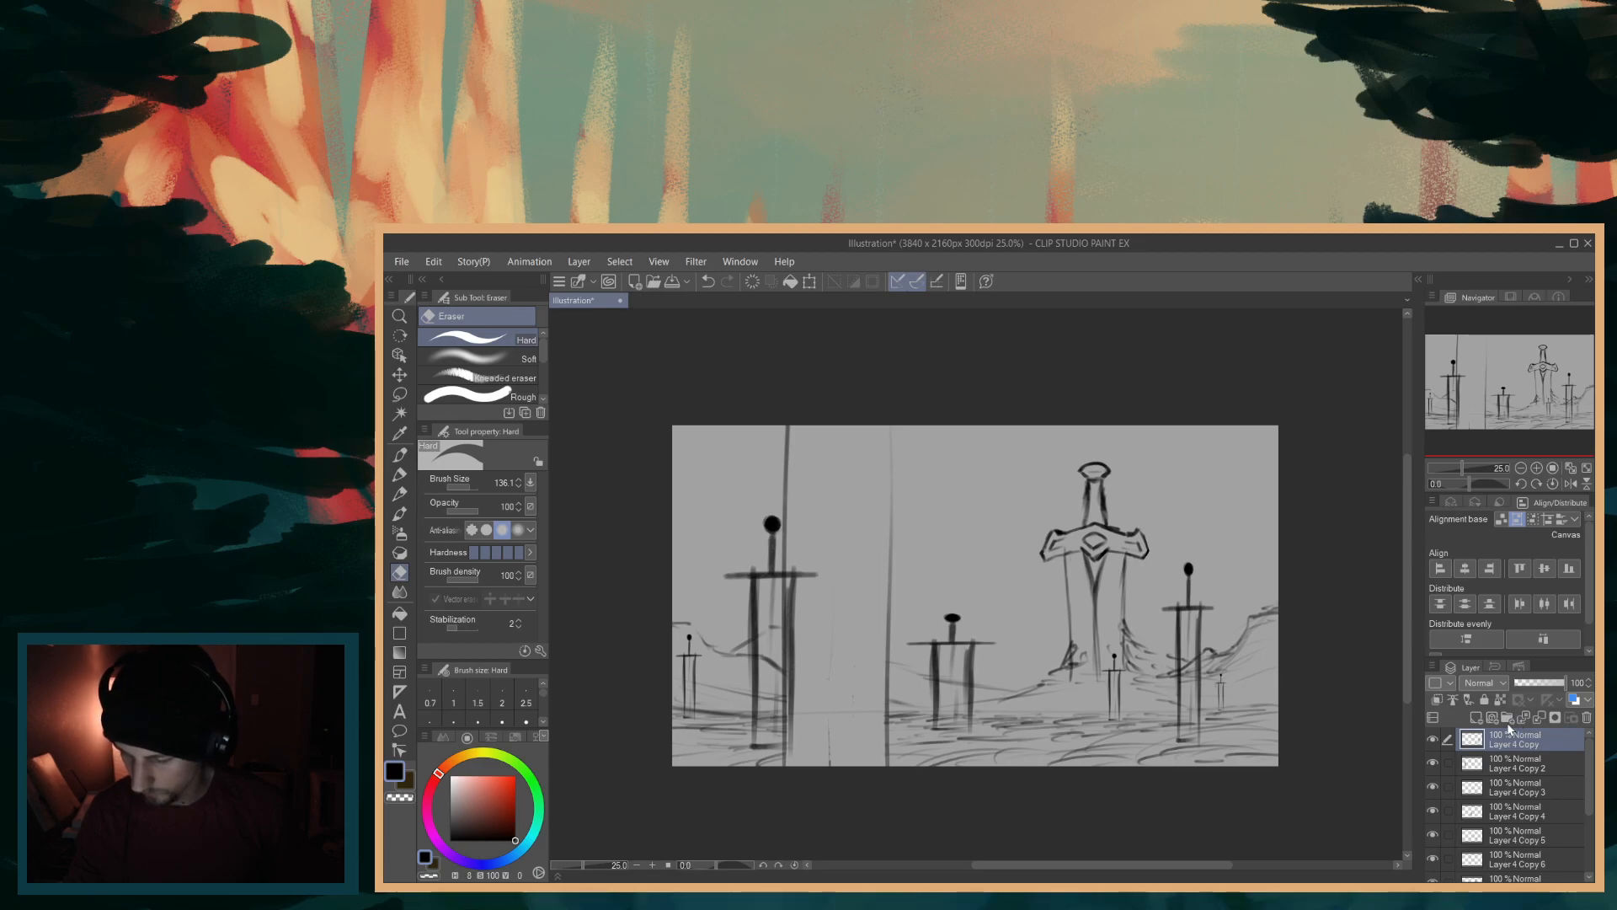
key("ctrl+e")
key("ctrl+e")
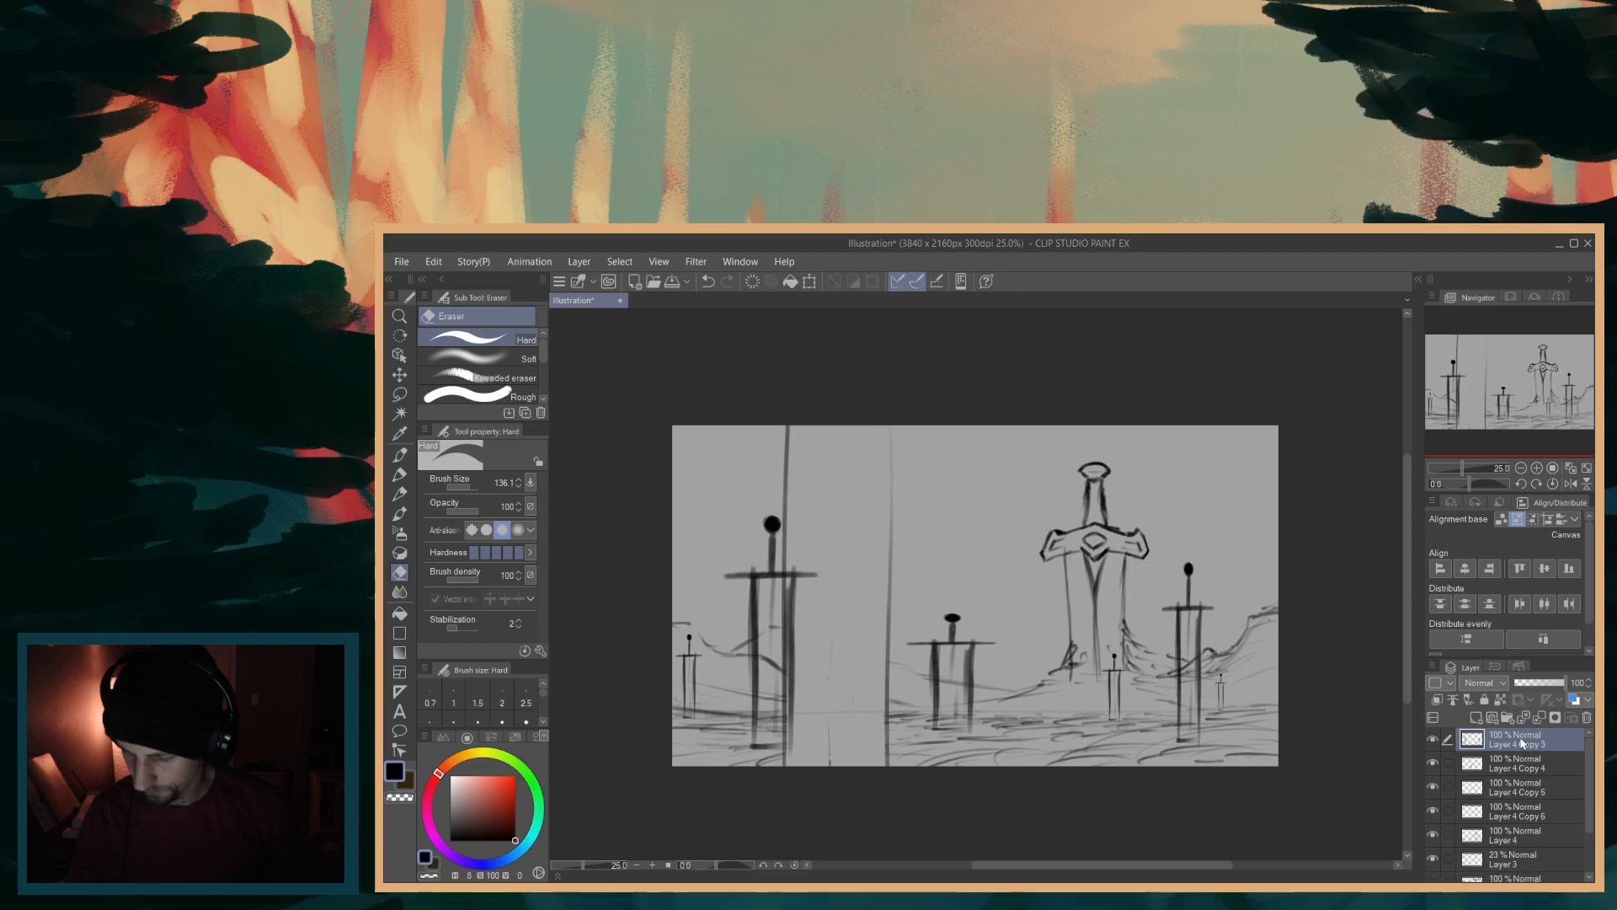
key("ctrl+e")
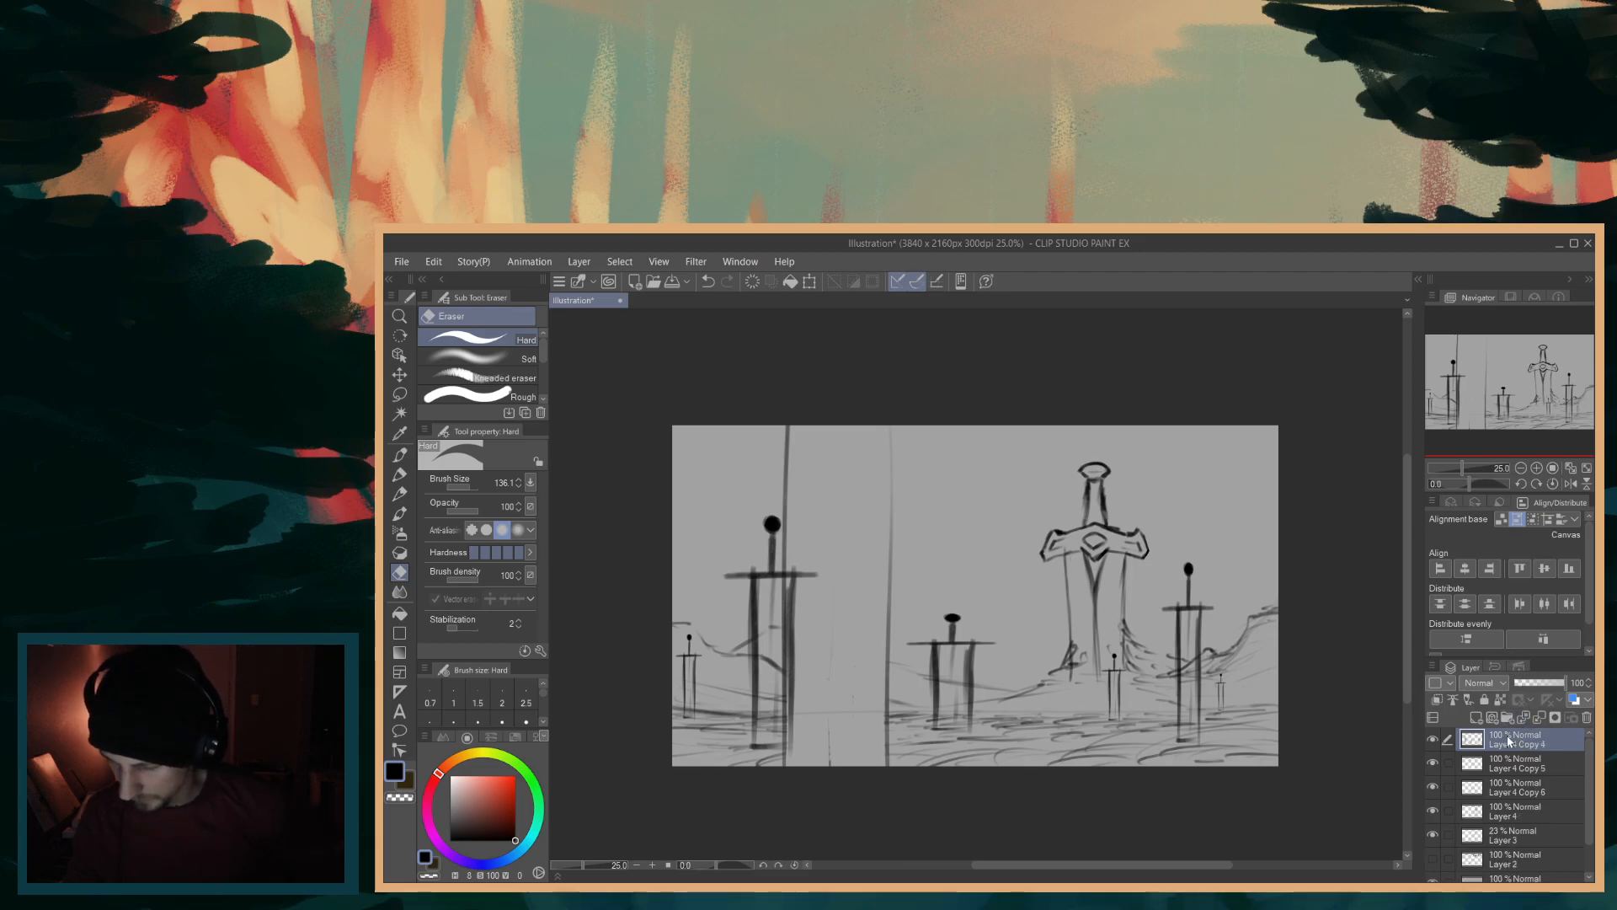
key("ctrl+e")
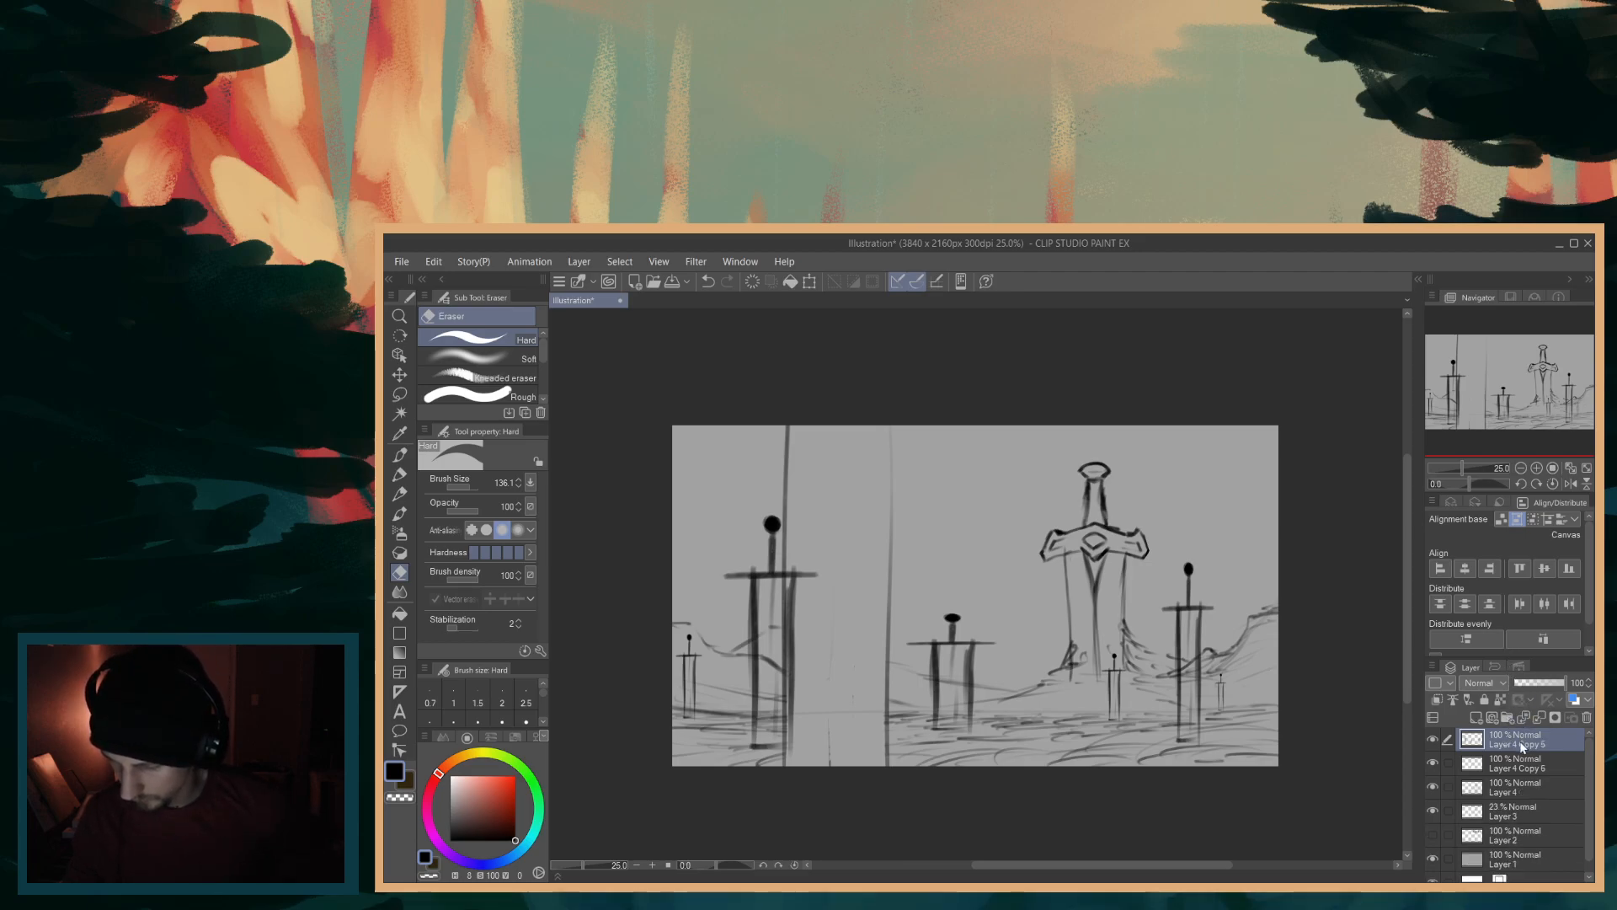
key("ctrl+e")
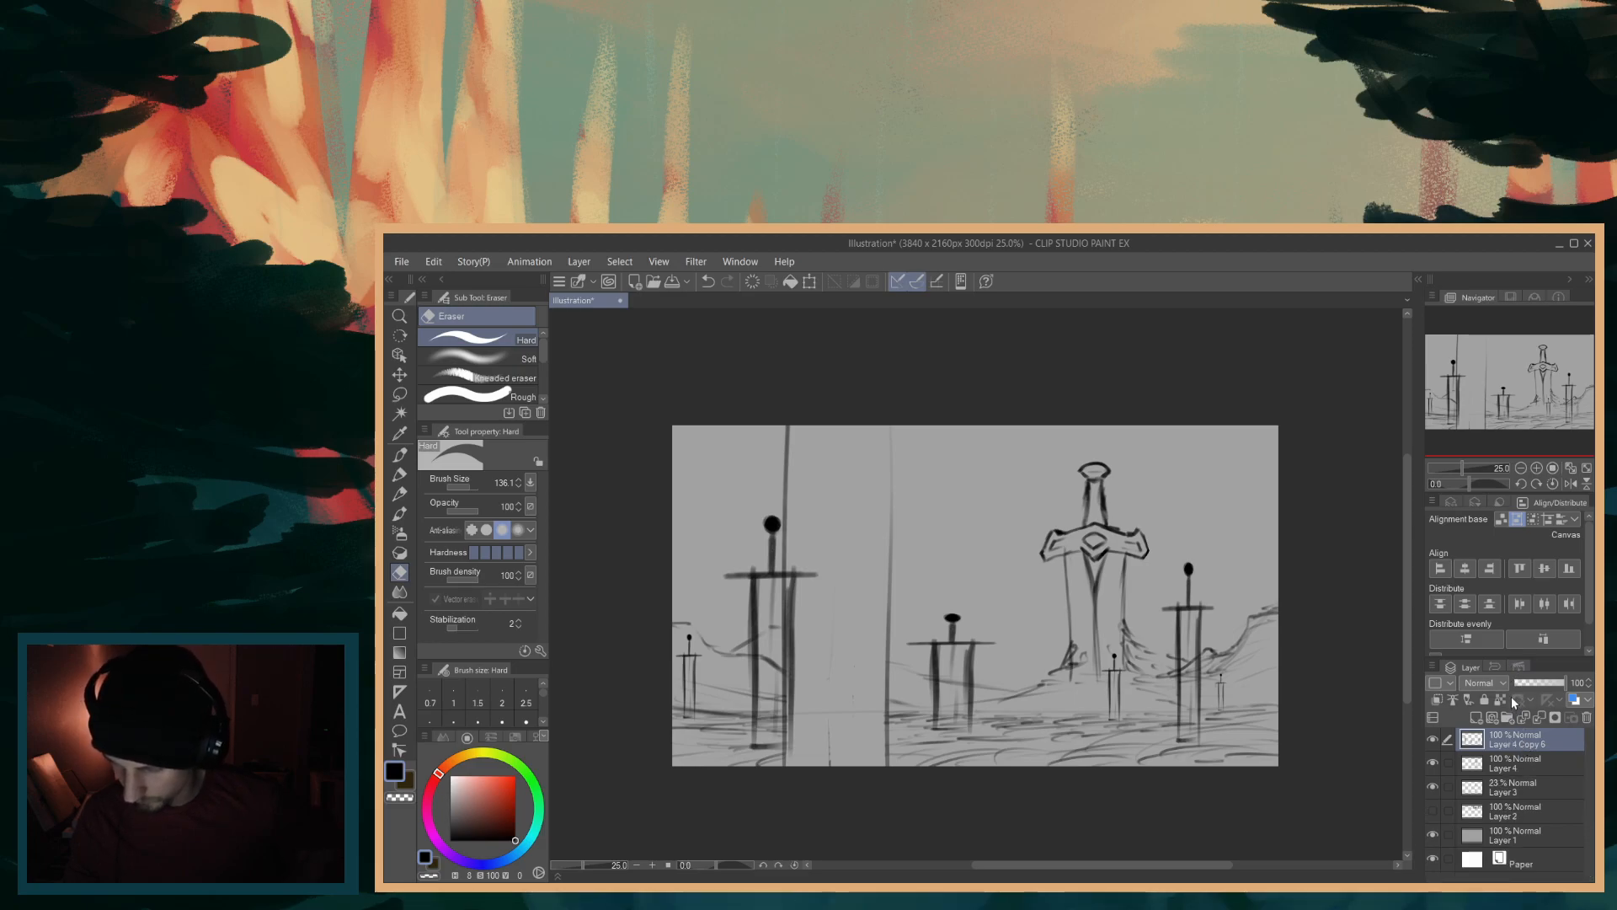
- Check the merged swords against the rest of the sketch by toggling the visibility of Layer 4 Copy 6
left_click(1433, 739)
left_click(1433, 739)
left_click(1433, 739)
left_click(1434, 740)
left_click(1434, 740)
left_click(1434, 739)
left_click(1434, 739)
left_click(1434, 739)
left_click(1434, 740)
left_click(1434, 739)
left_click(1435, 739)
left_click(1434, 740)
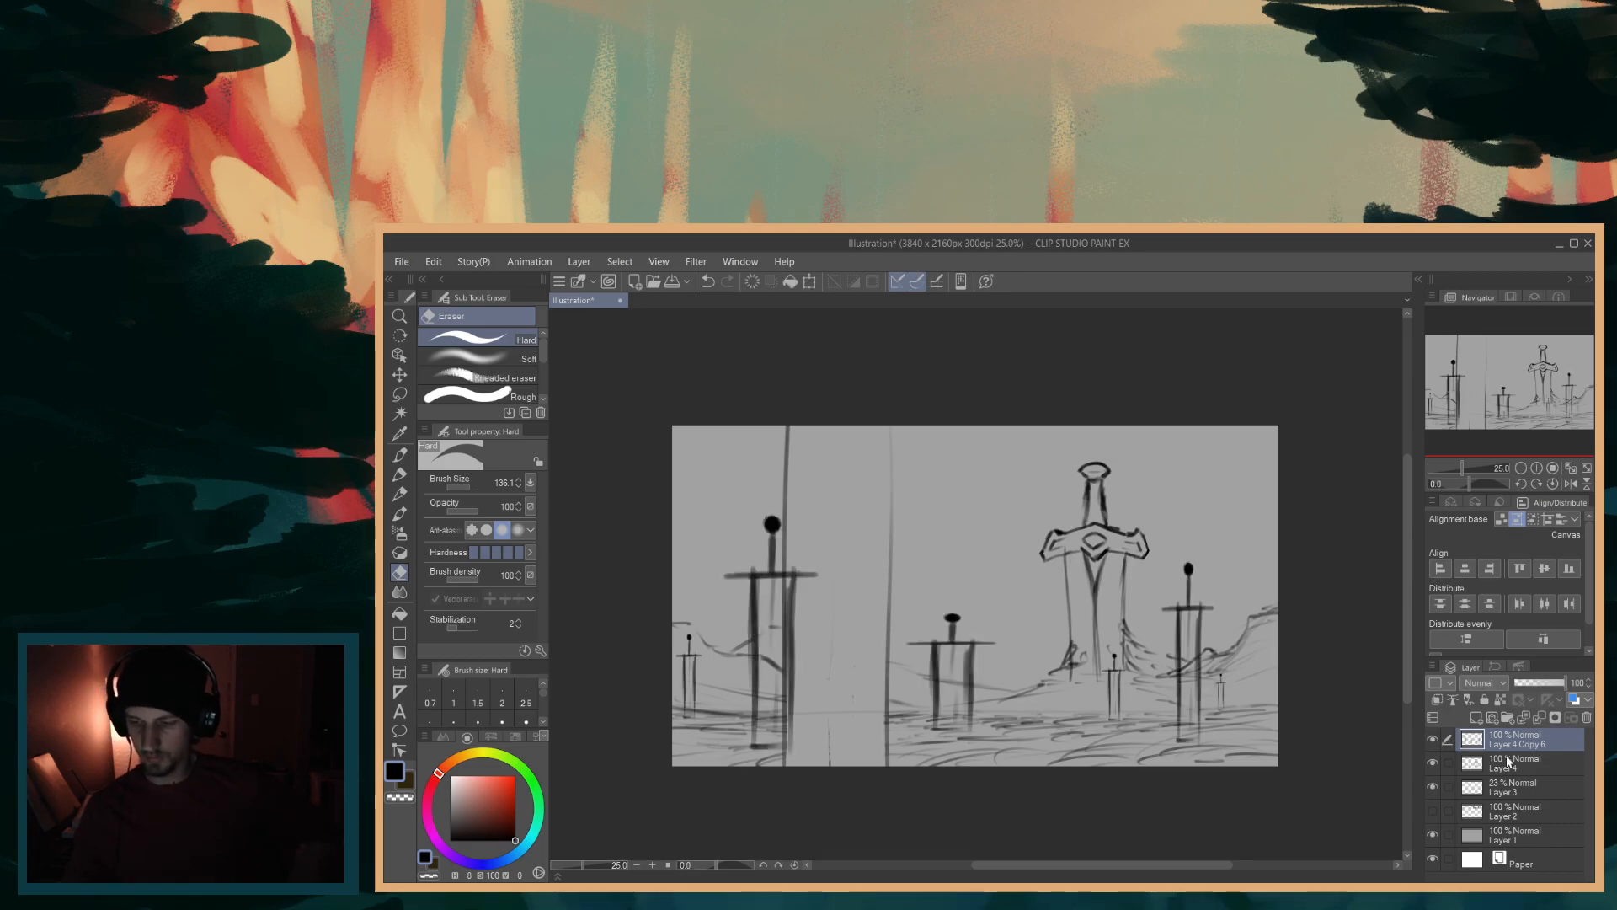
- Sketch a partly cropped dark sword at the canvas's right edge with the MB Cubebrush at size 24
left_click(402, 457)
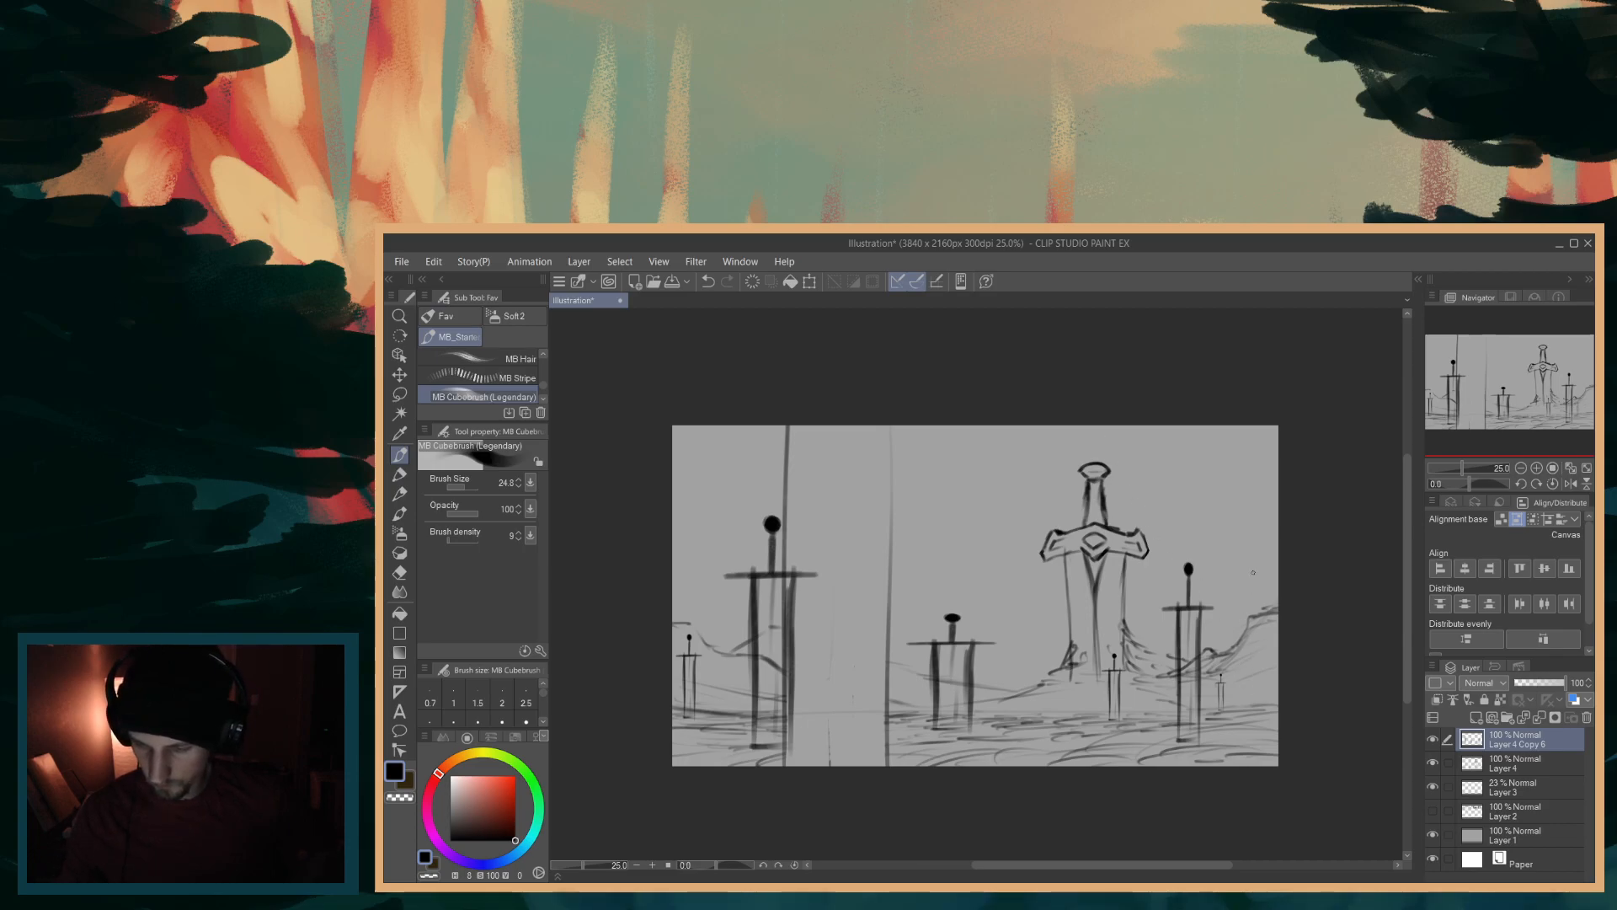
mouse_move(1263, 698)
left_mouse_down()
mouse_move(1262, 645)
mouse_move(1264, 710)
mouse_move(1257, 646)
mouse_move(1279, 641)
mouse_move(1275, 661)
mouse_move(1269, 624)
left_mouse_up()
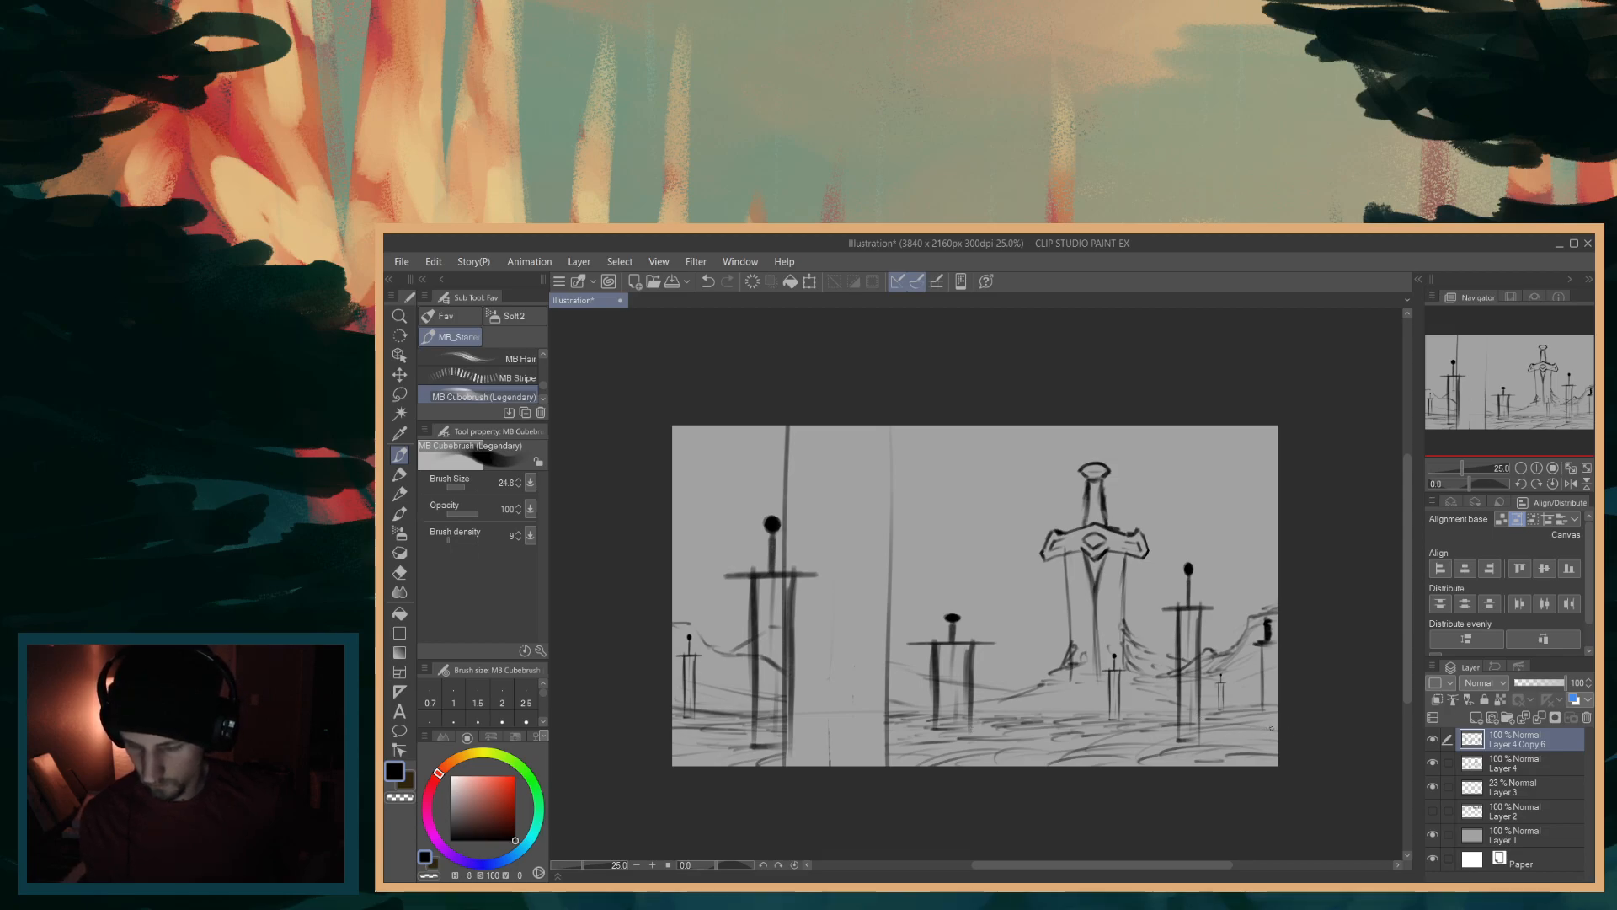
left_click_drag(1263, 706, 1277, 726)
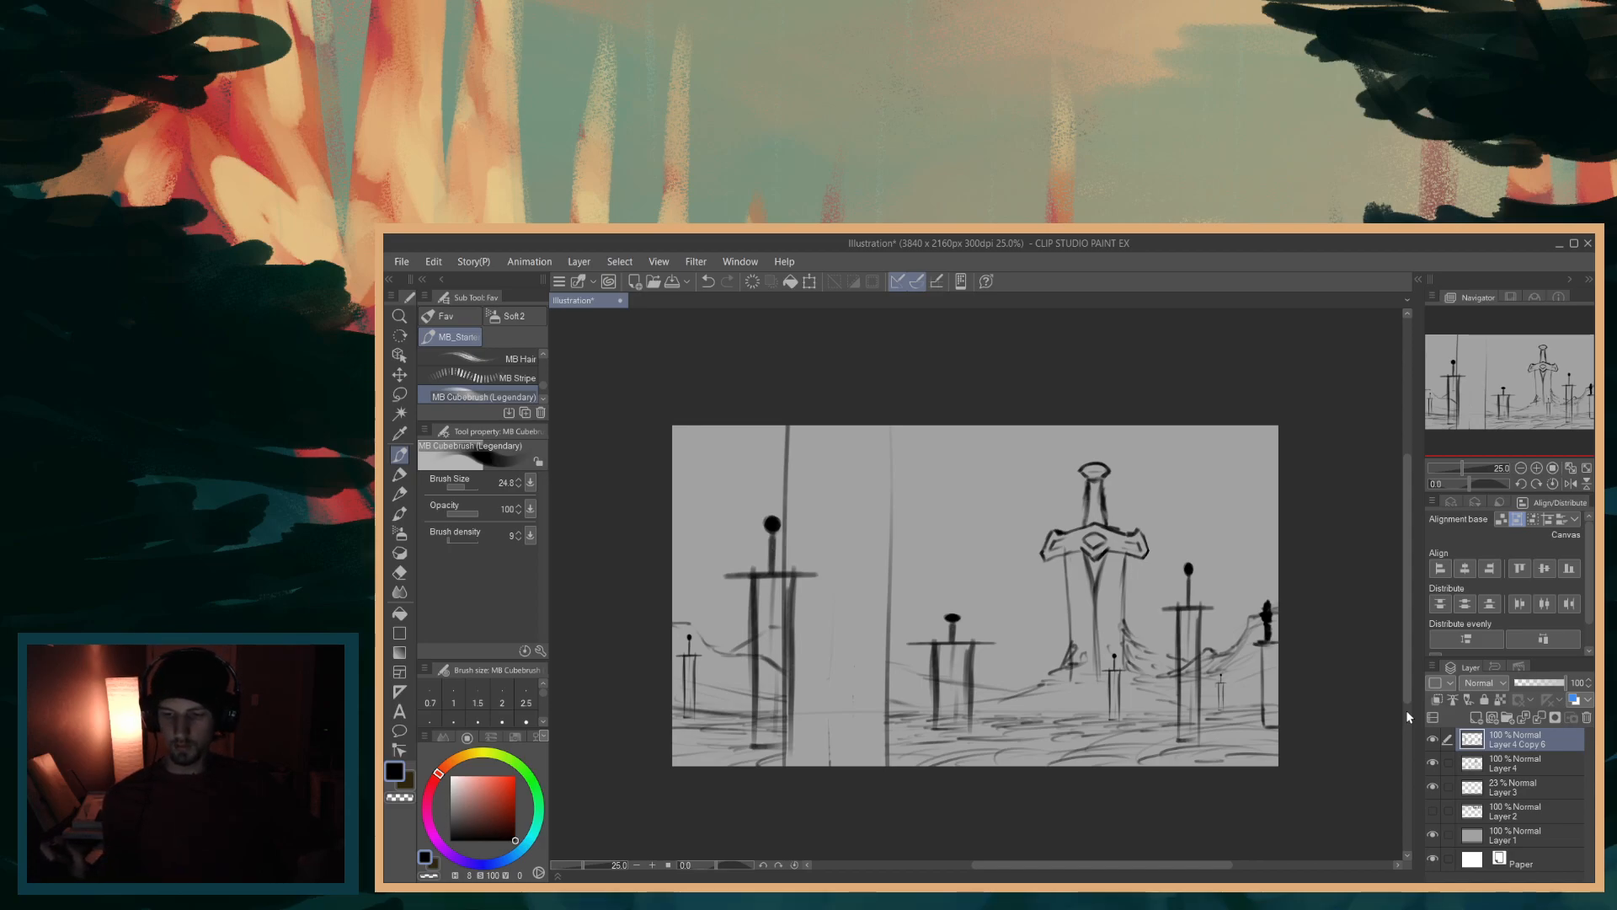
left_click_drag(1259, 646, 1262, 717)
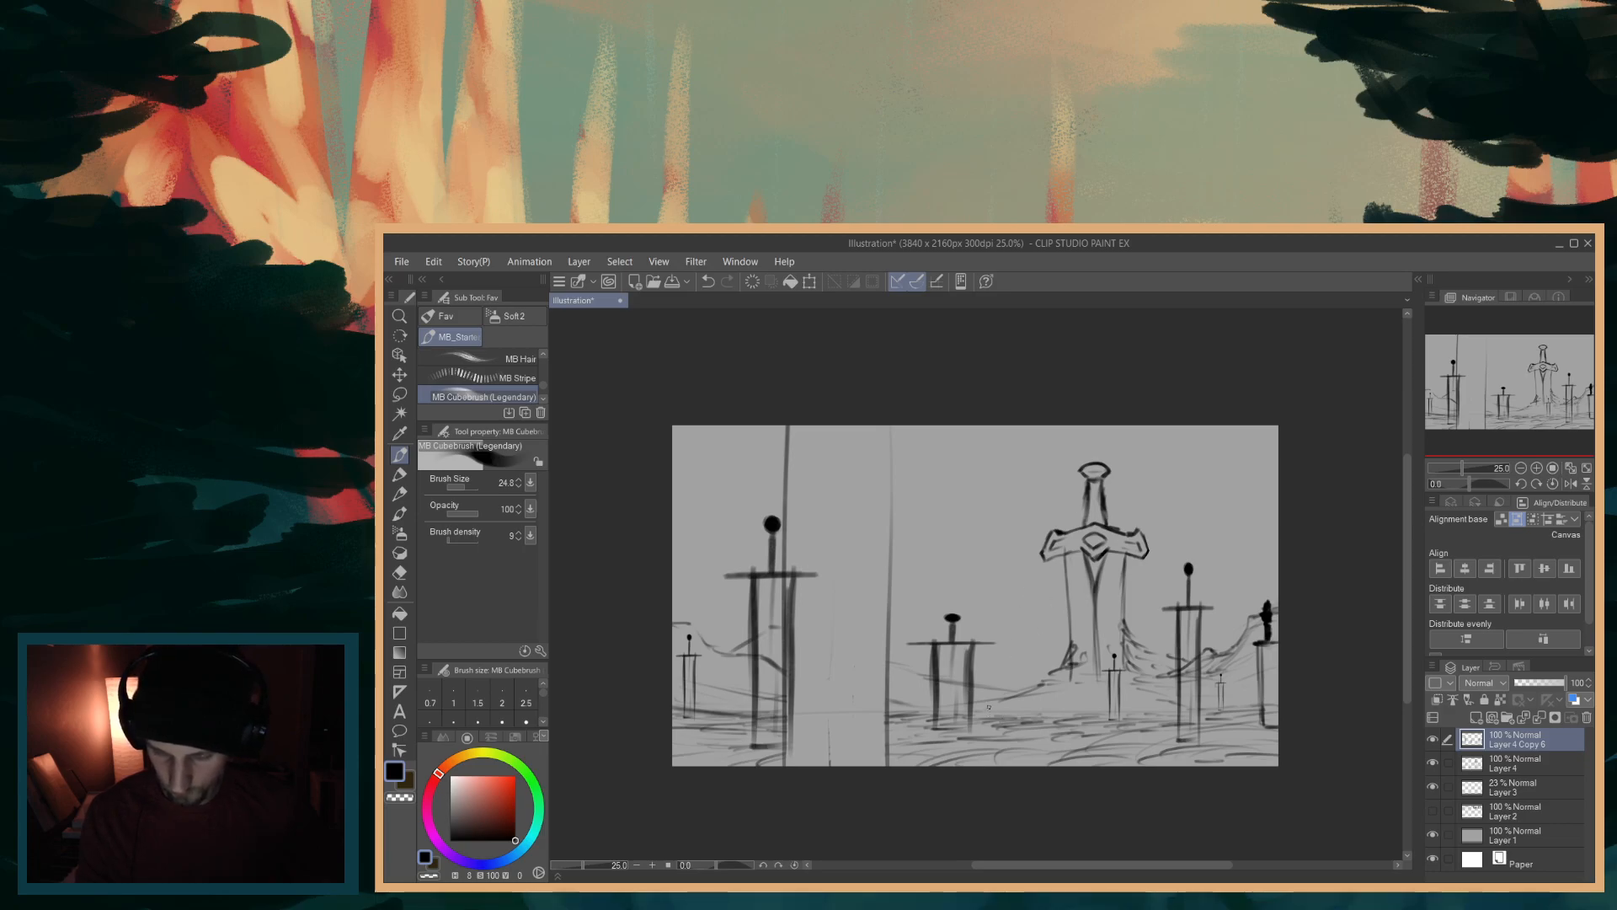
- Sketch tiny distant sword marks around the giant sword's base, beside the mid-ground sword, and on the ground left of the pillar
left_click_drag(989, 693, 991, 679)
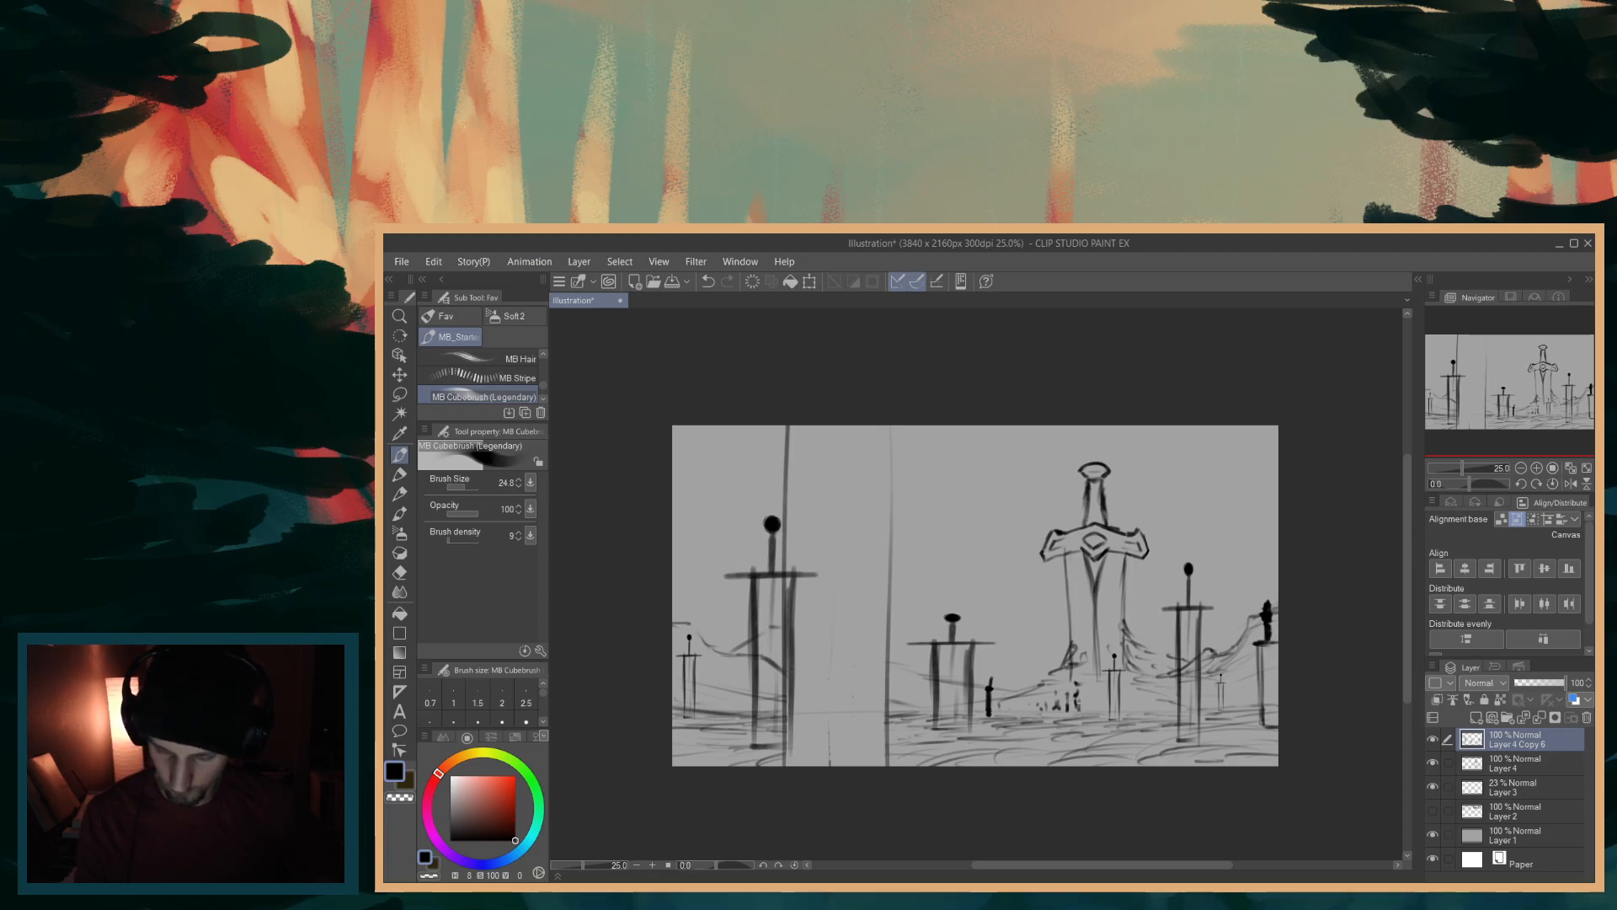
left_click_drag(1086, 703, 1086, 676)
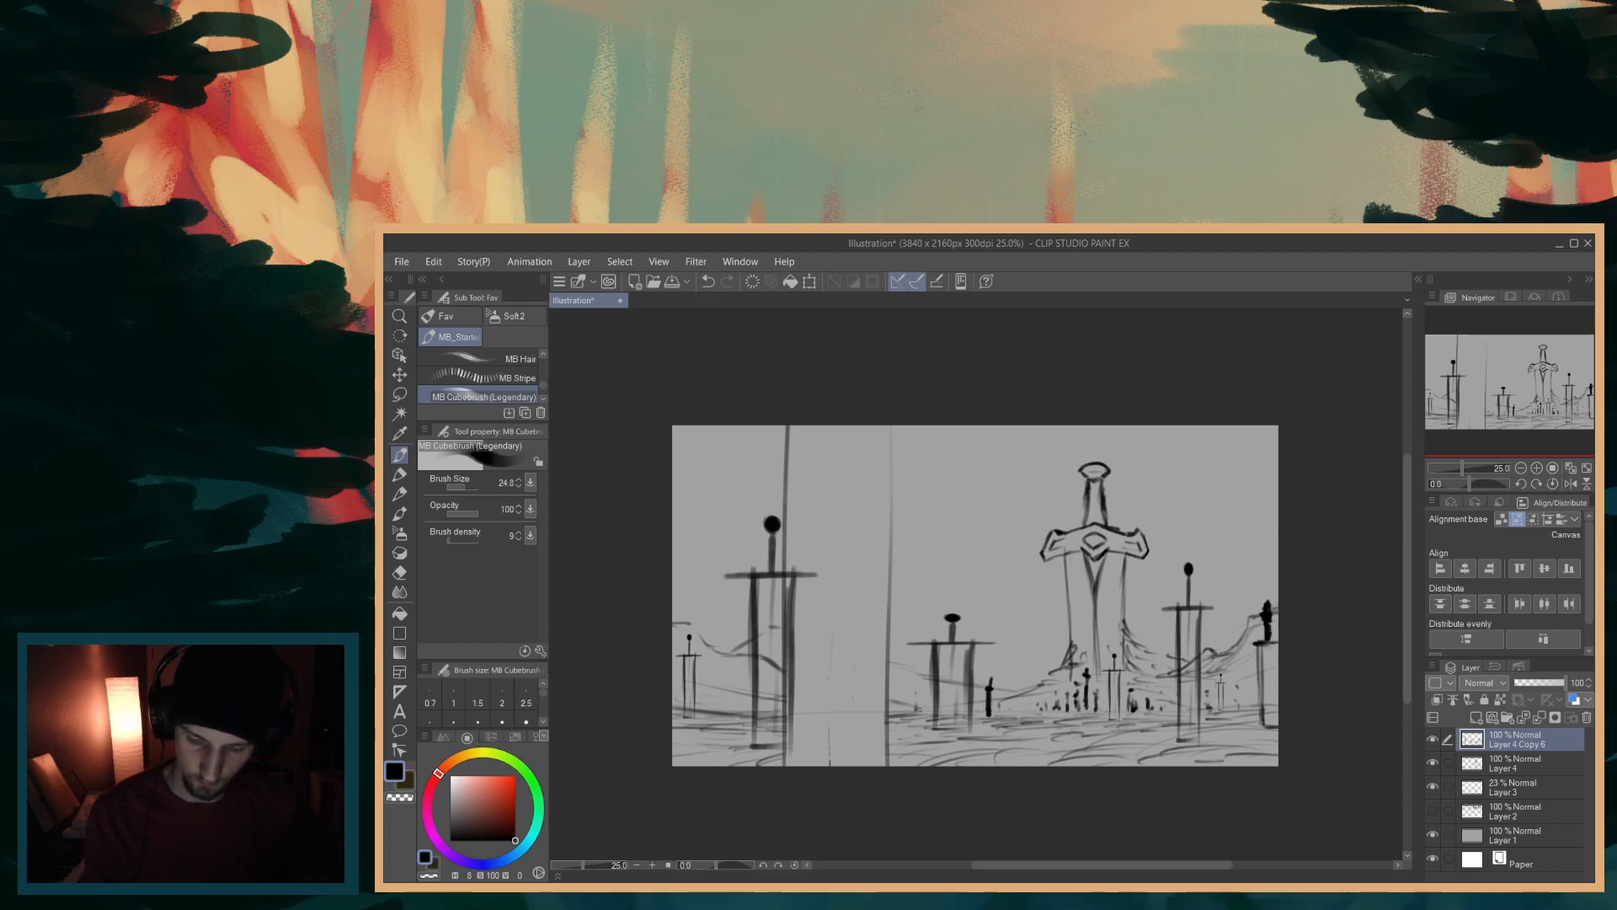
left_click_drag(916, 677, 917, 692)
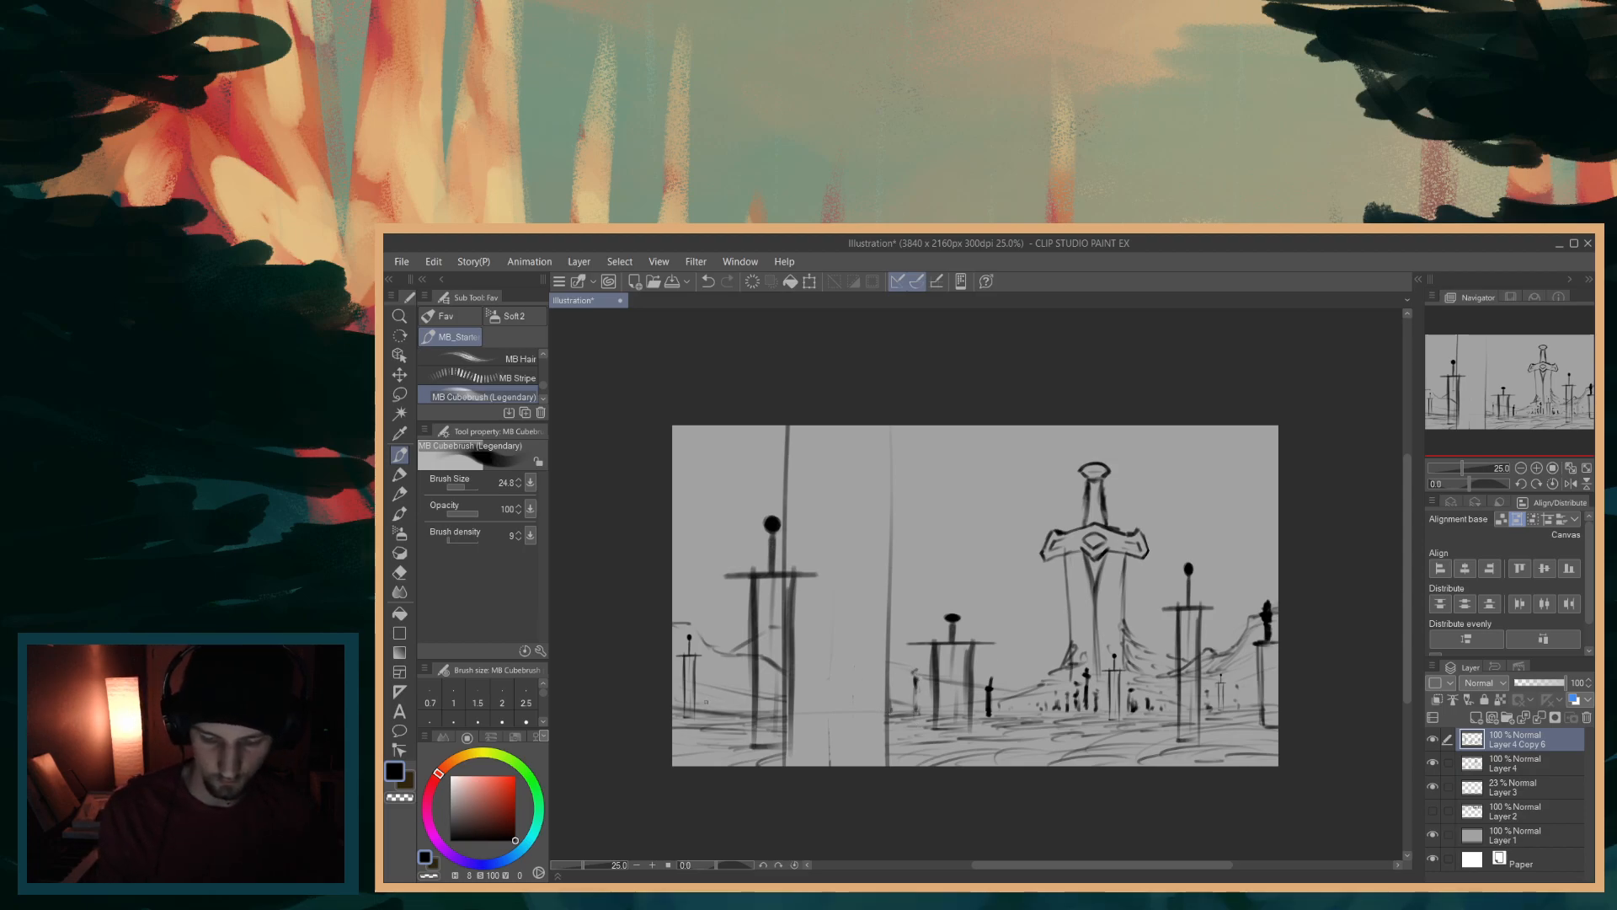
left_click_drag(706, 693, 708, 704)
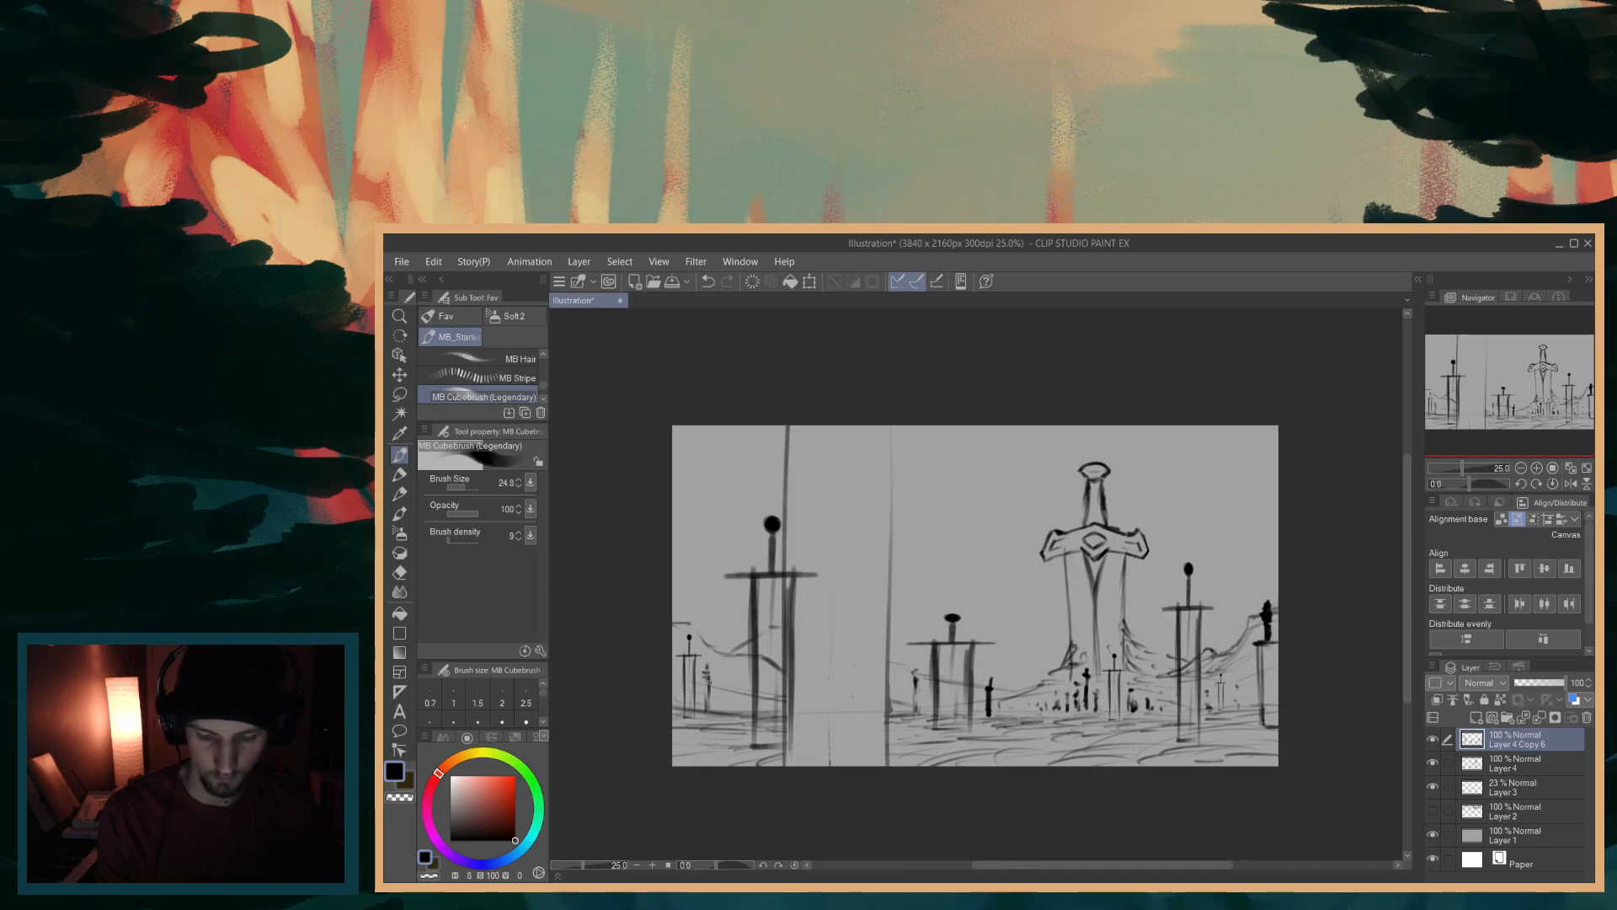
left_click_drag(704, 678, 704, 702)
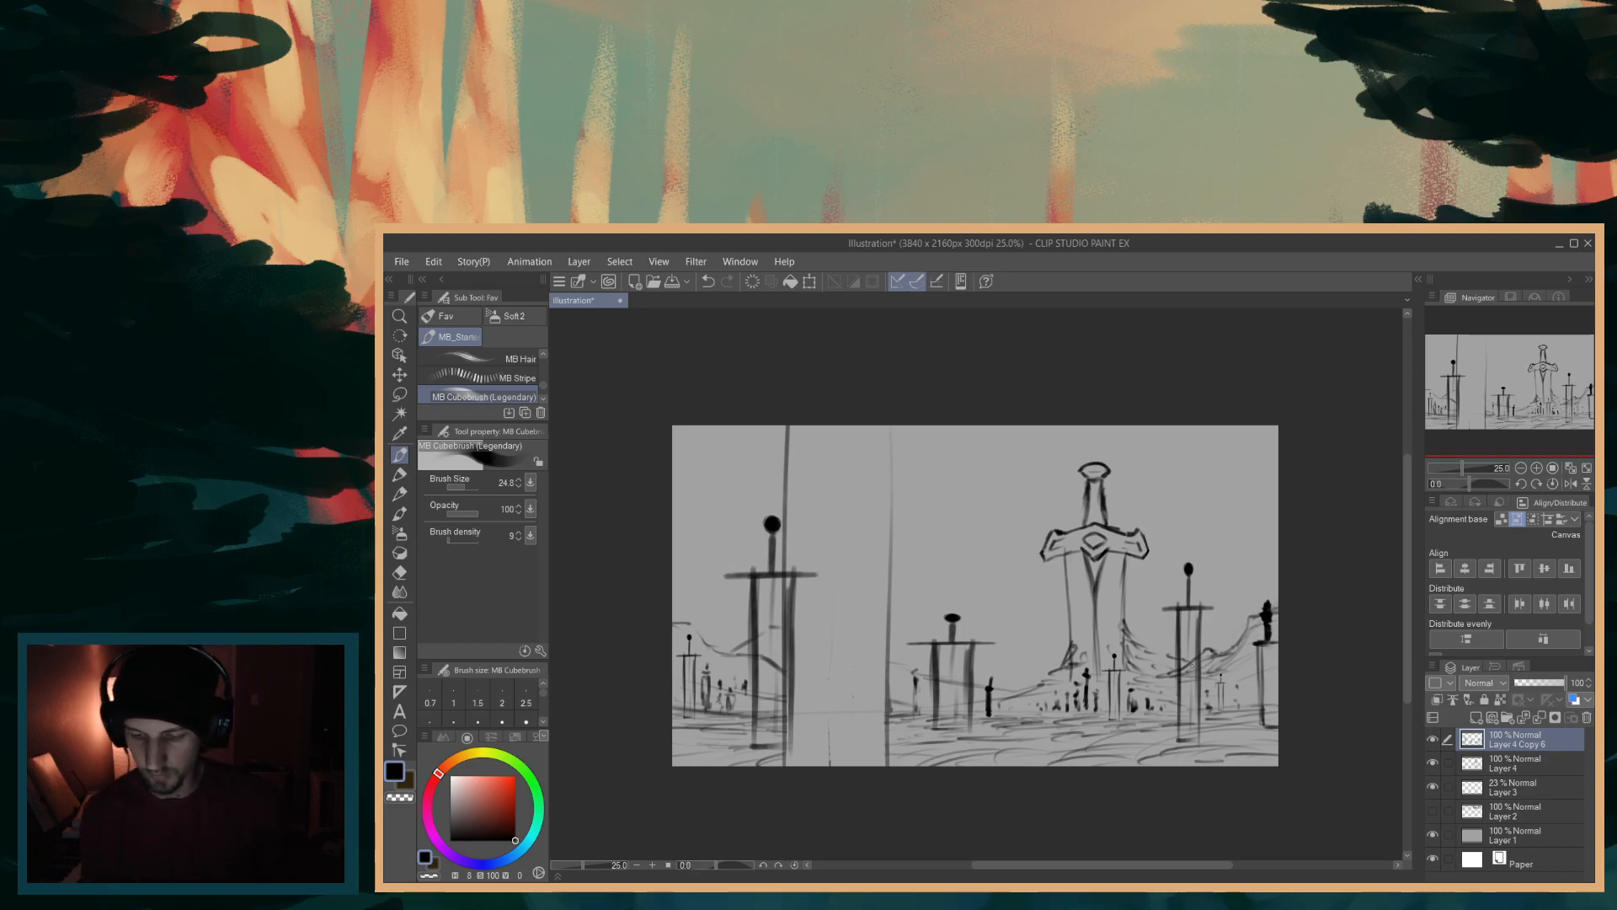
- Enlarge the MB Cubebrush to size 106.5
key("e")
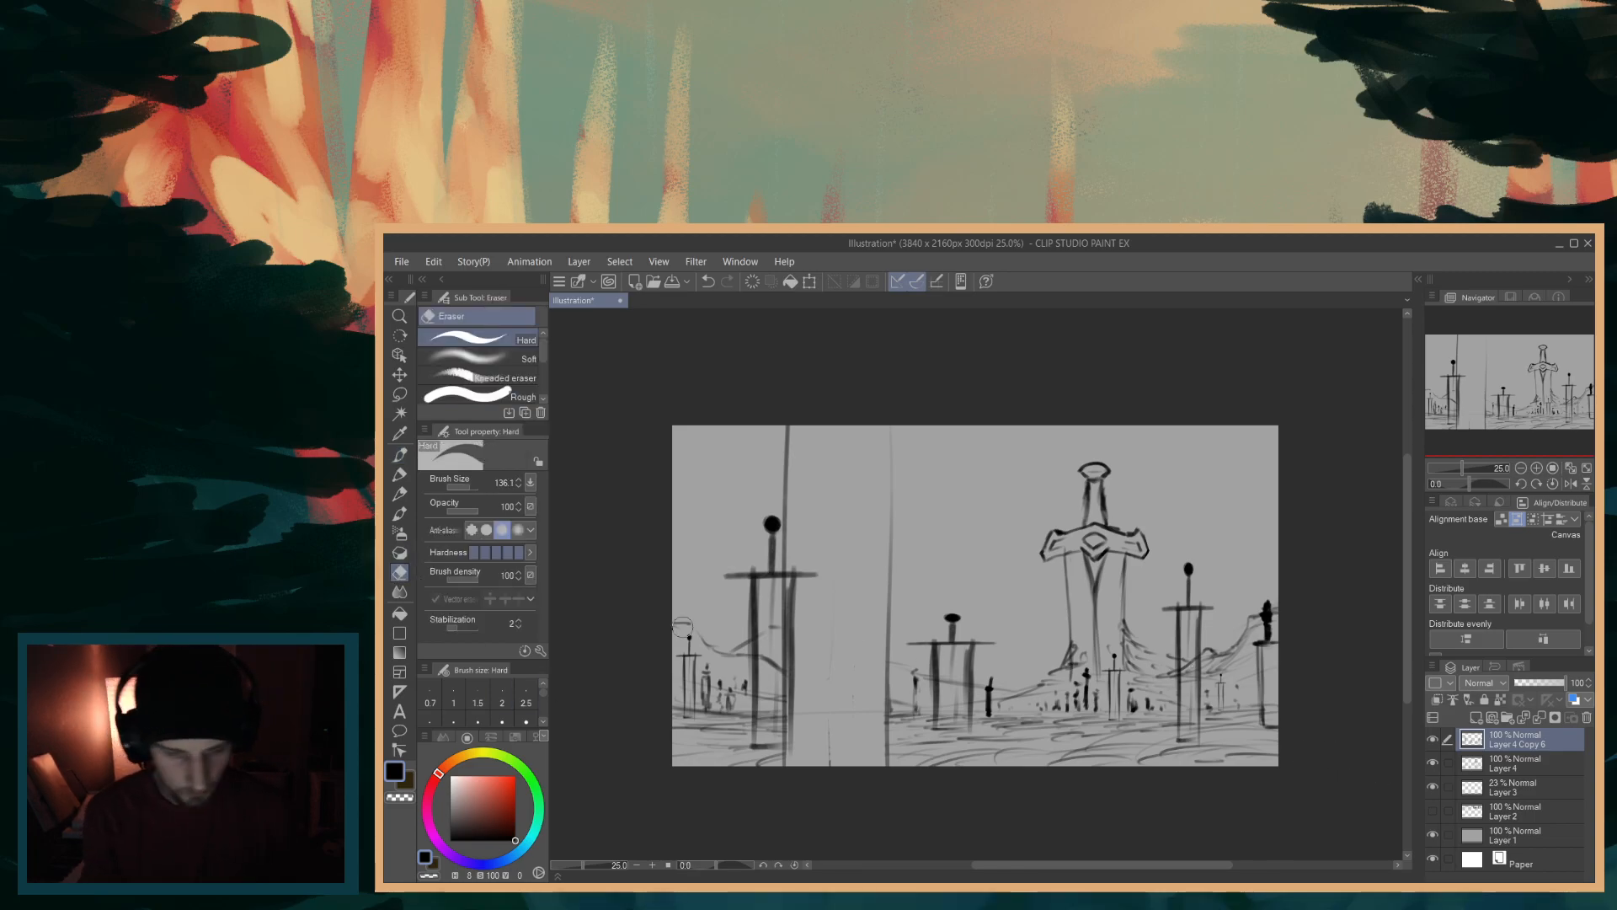
left_click(401, 456)
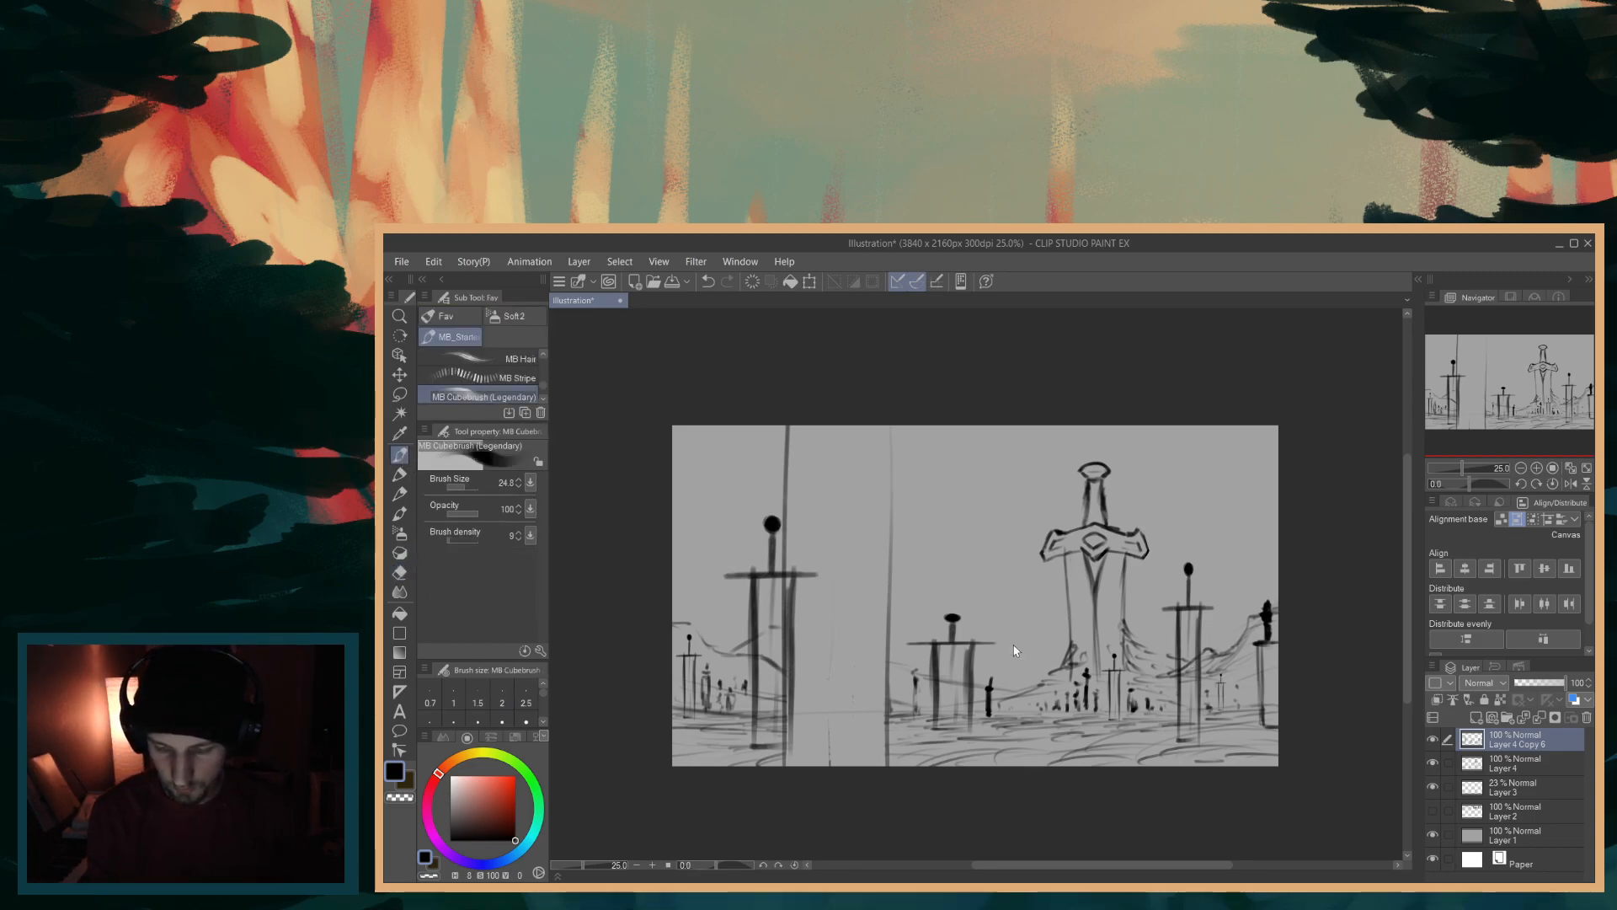
left_click_drag(1014, 647, 1021, 653)
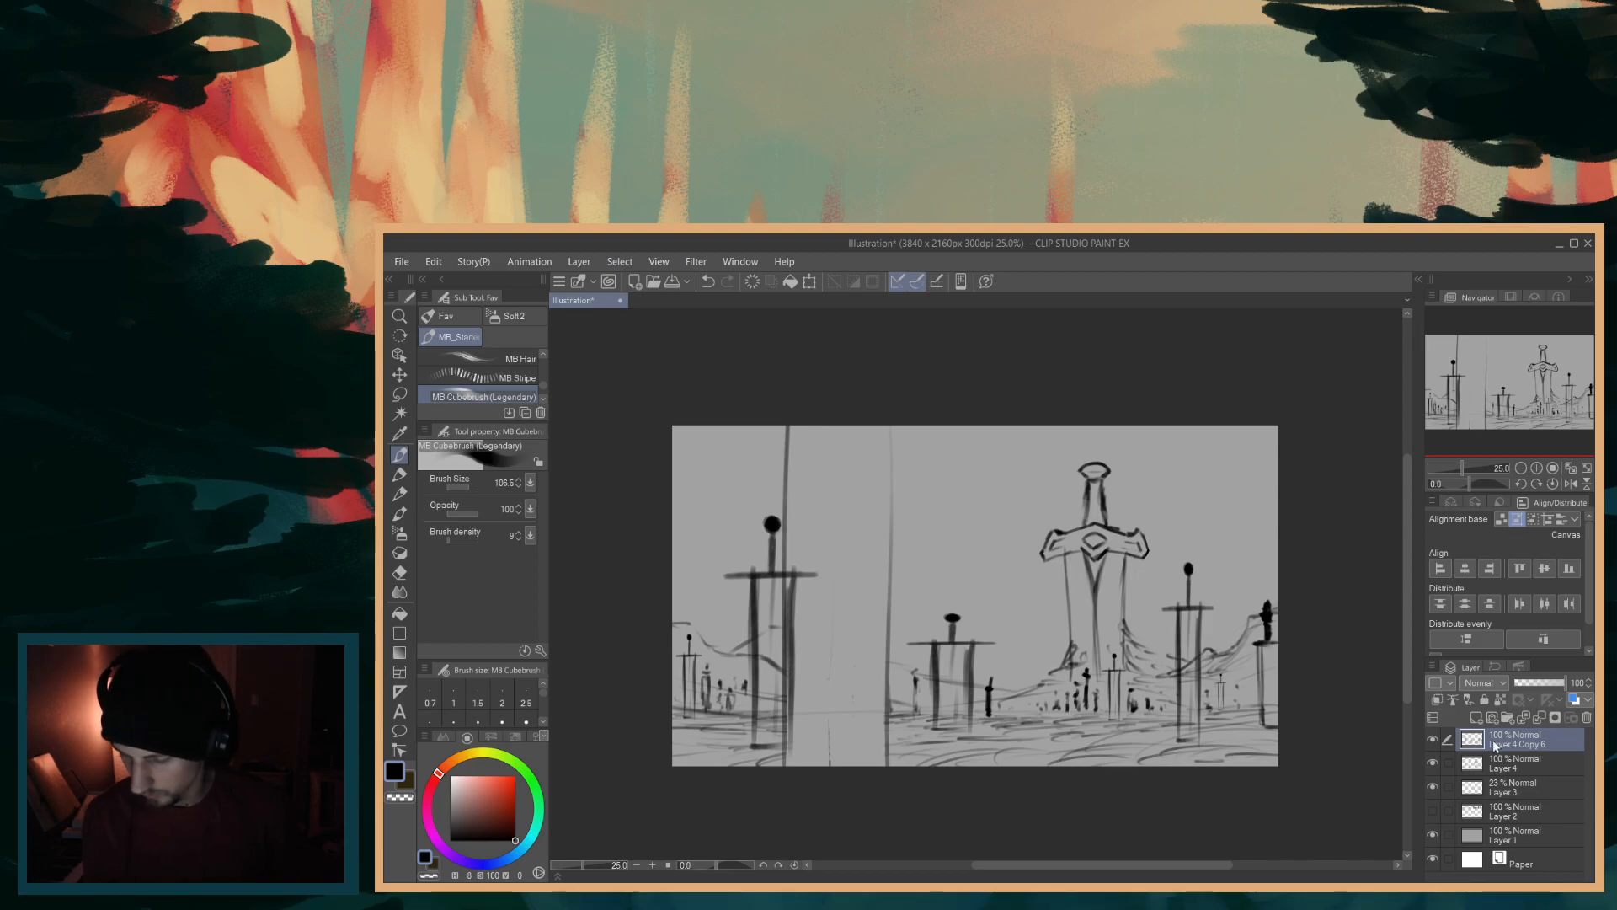
- Examine what Layer 3, Layer 4 and Layer 4 Copy 6 each contain by toggling their visibility
left_click(1501, 792)
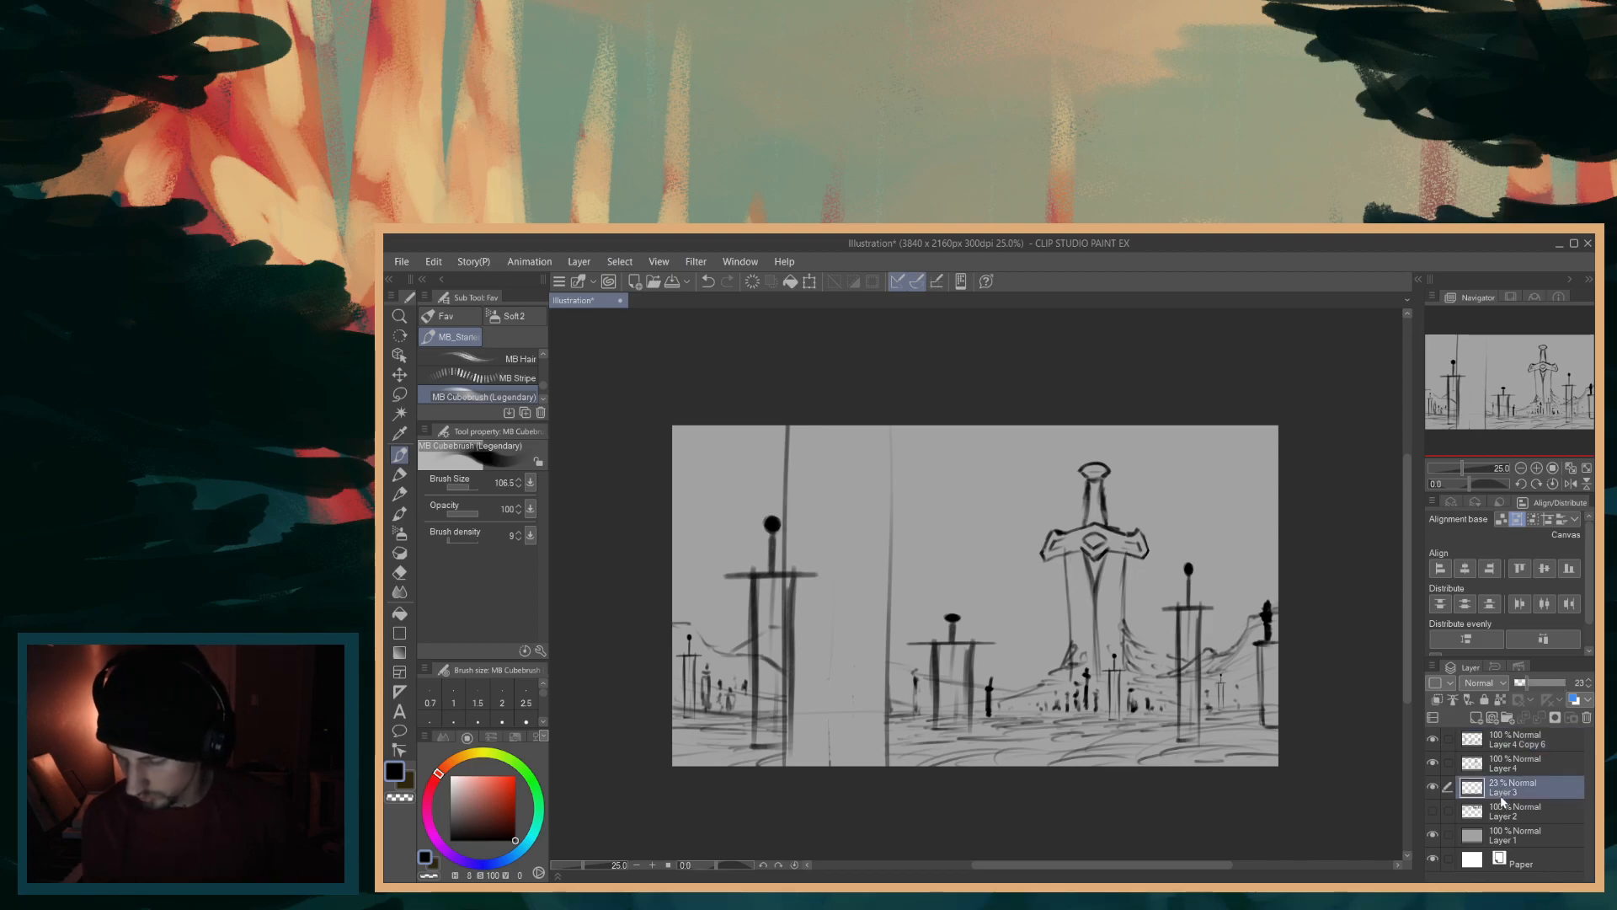
left_click(1431, 785)
left_click(1431, 785)
left_click(1433, 760)
left_click(1433, 760)
left_click(1432, 738)
left_click(1432, 738)
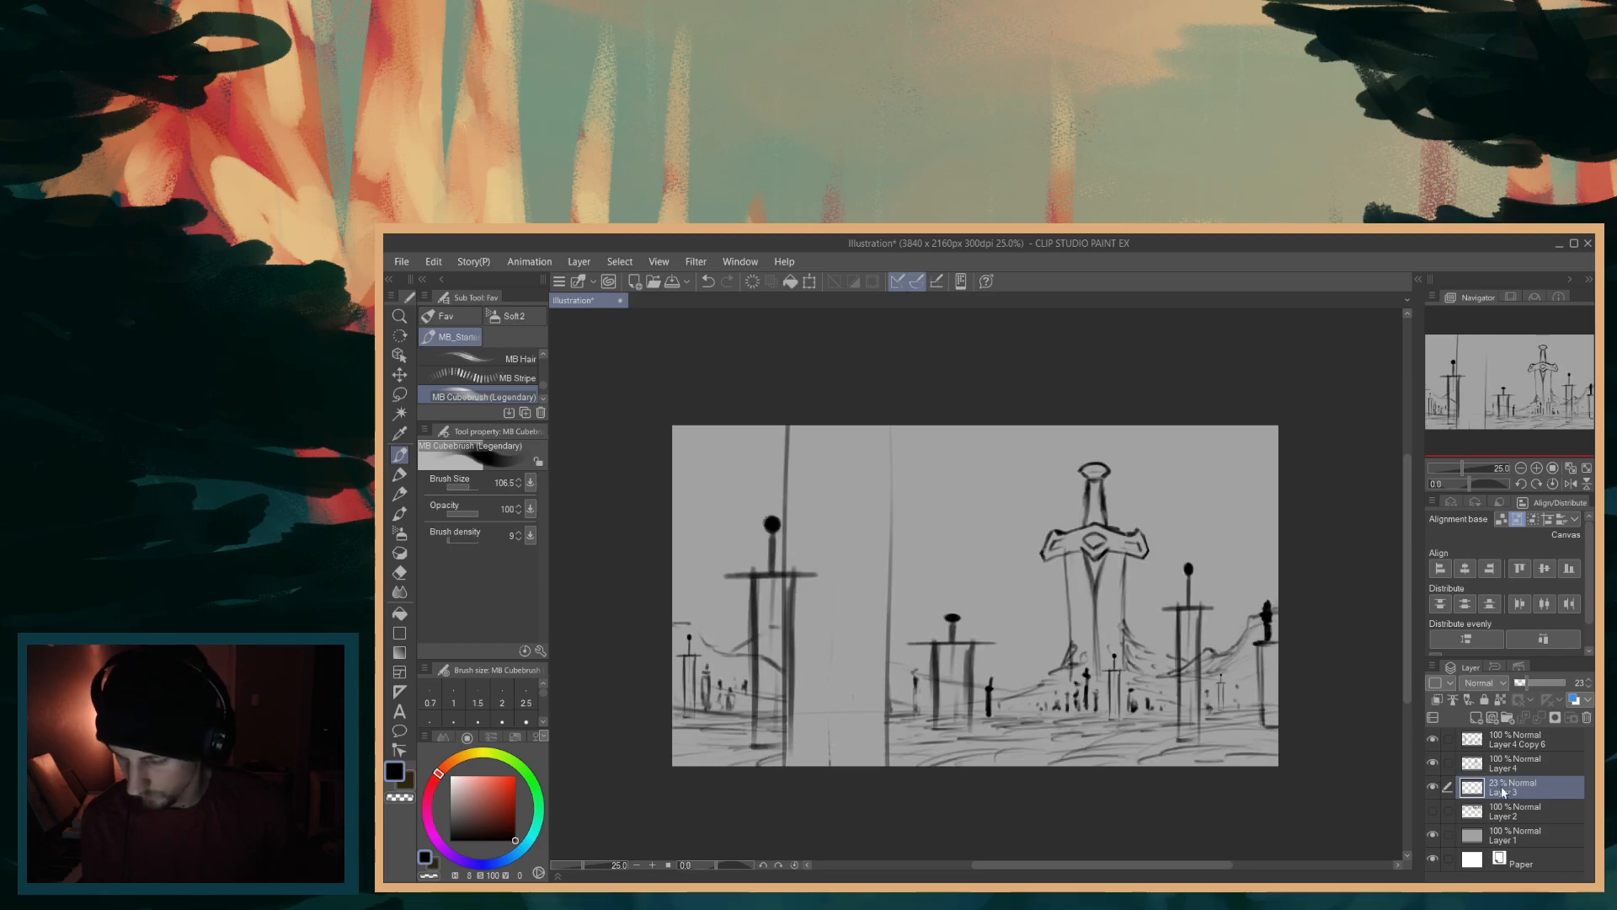
- Add a new layer above Layer 2 and set the brush to size 194.4 with a lighter grey based on the sampled background colour
left_click(1496, 814)
key("ctrl+shift+n")
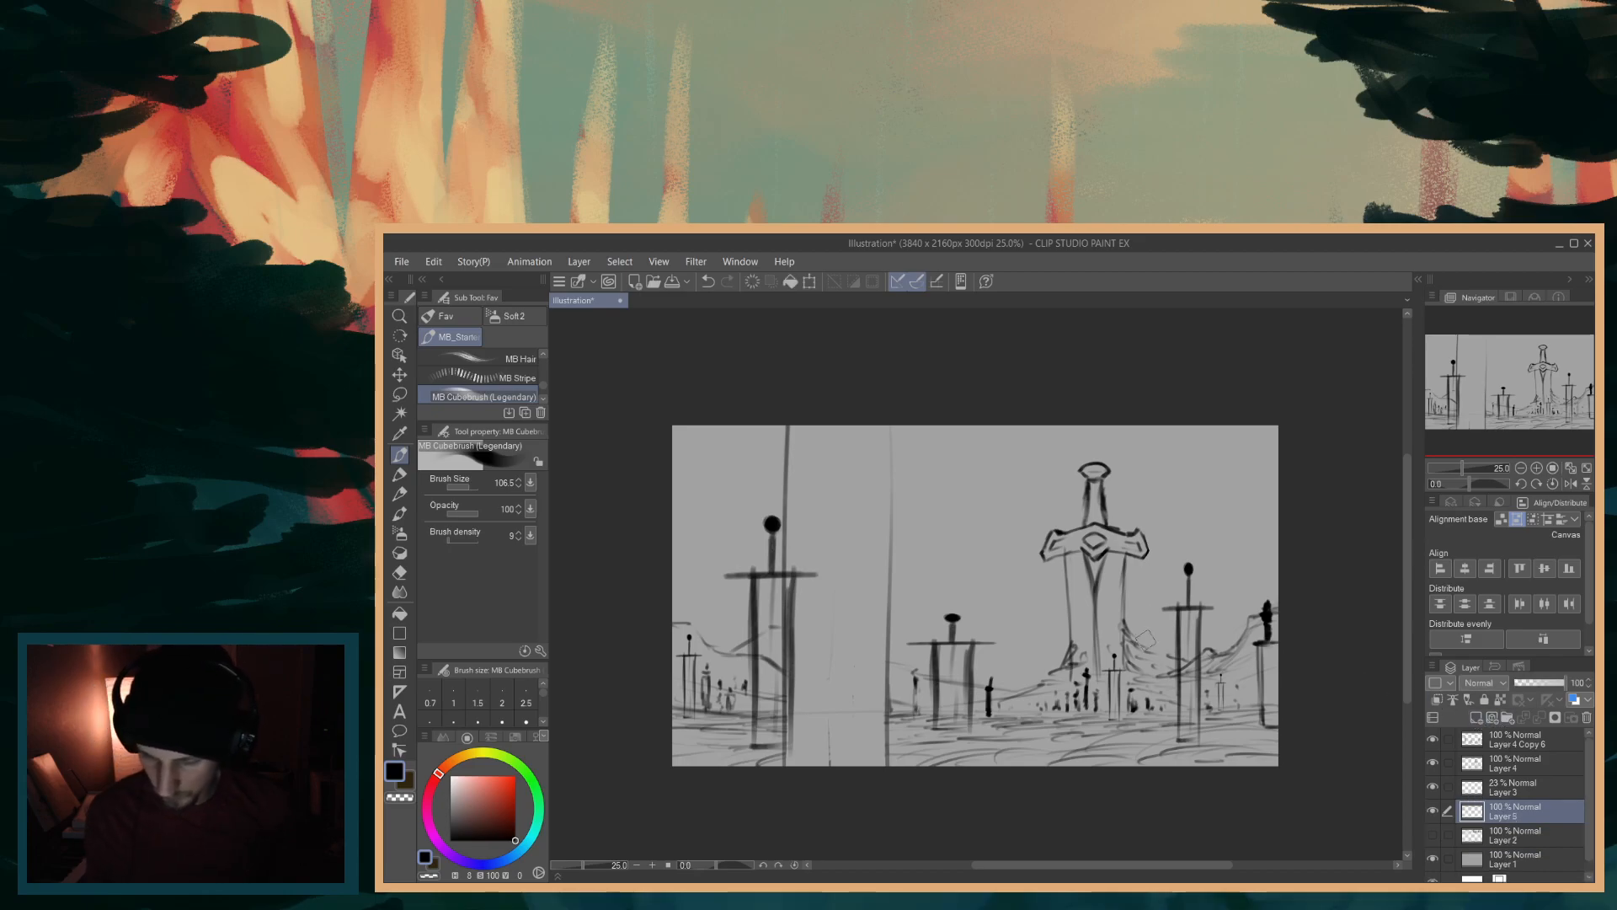
left_click(1013, 546, "alt")
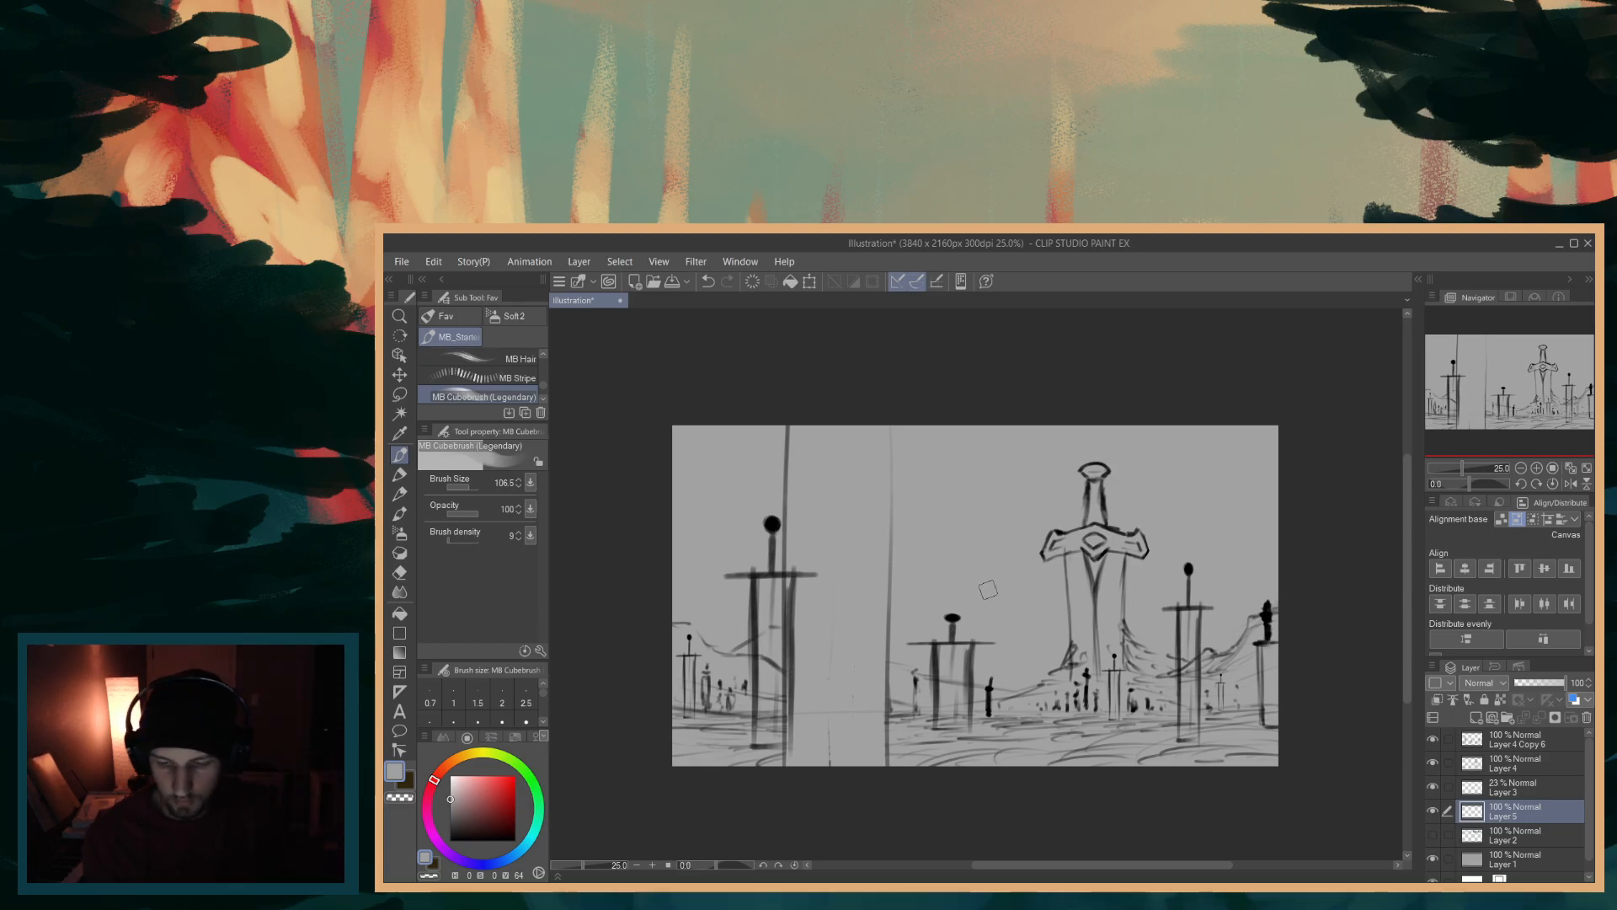
left_click_drag(986, 592, 992, 599)
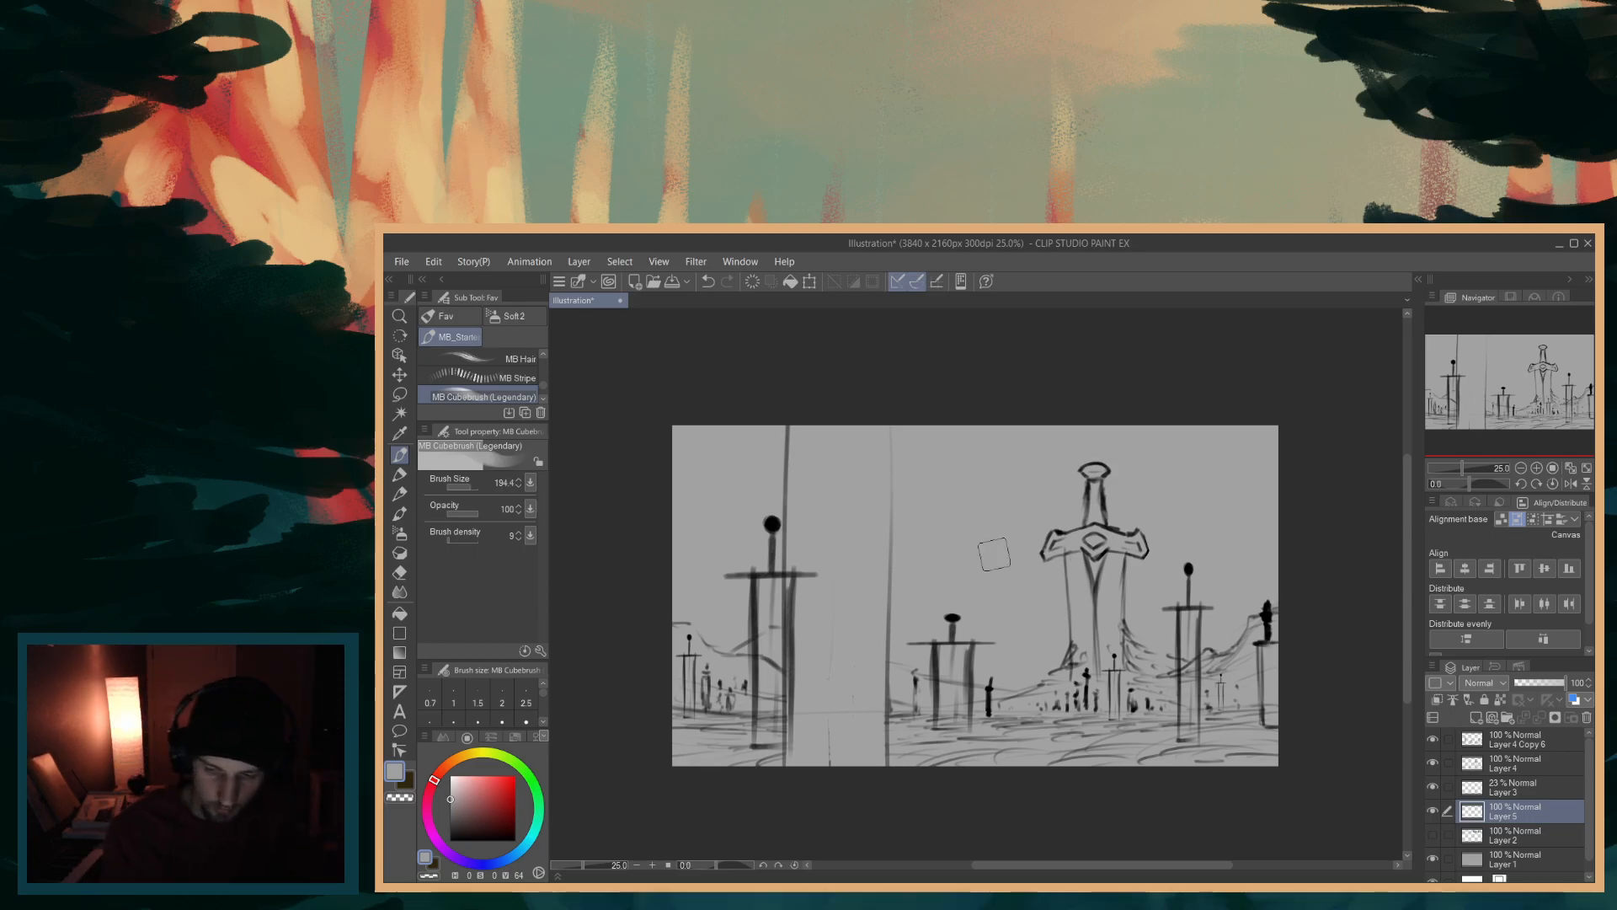
left_click_drag(455, 796, 446, 785)
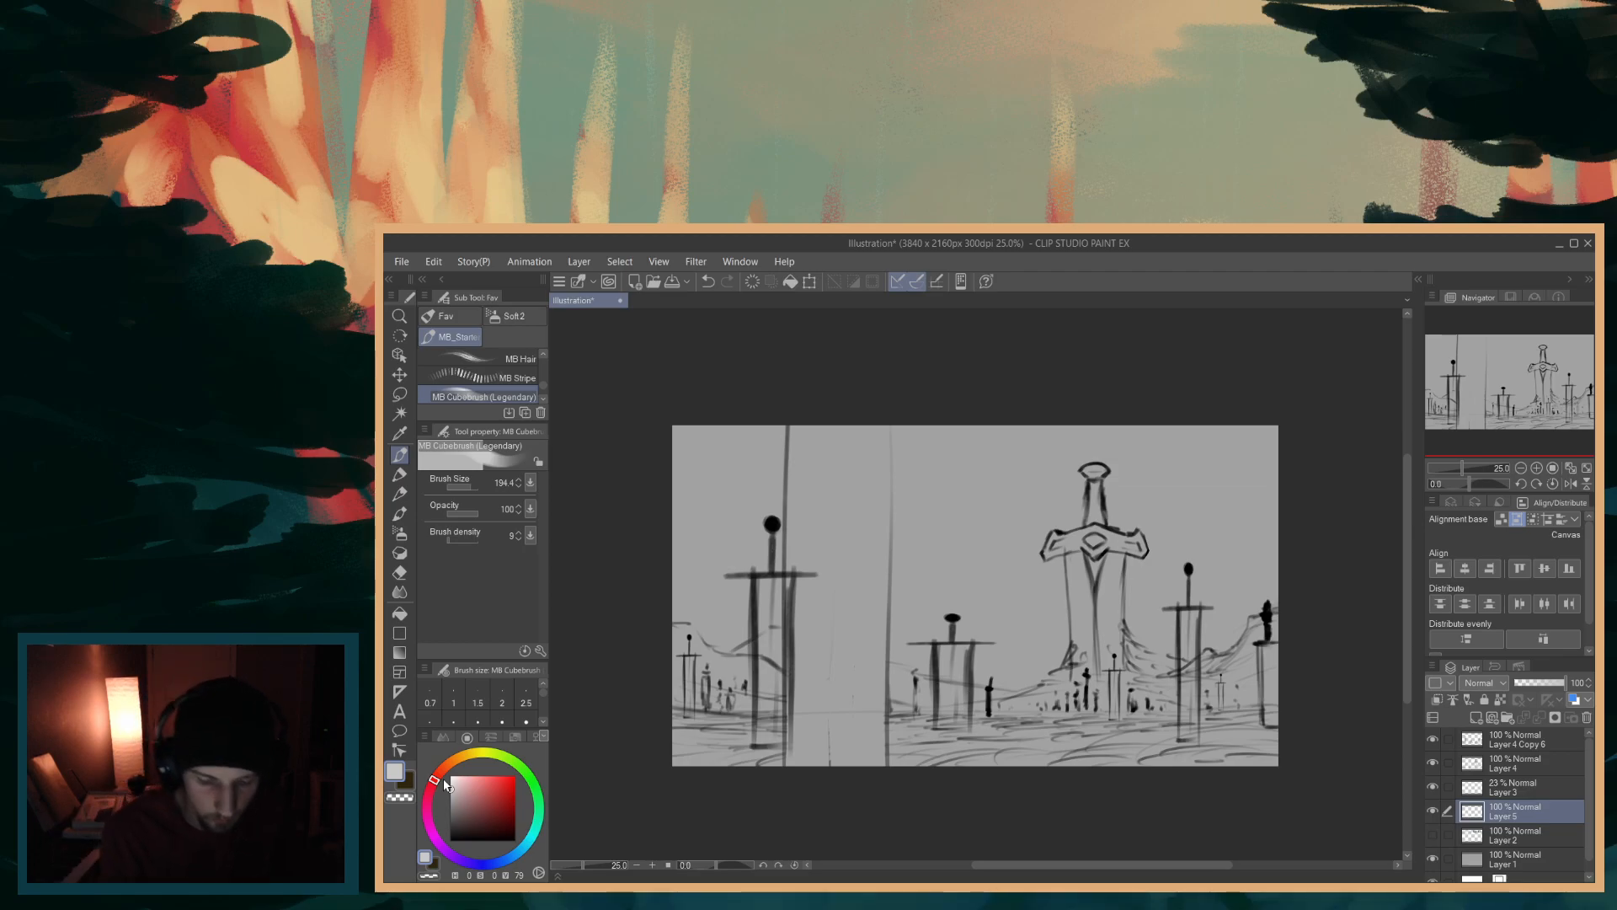
left_click(452, 783)
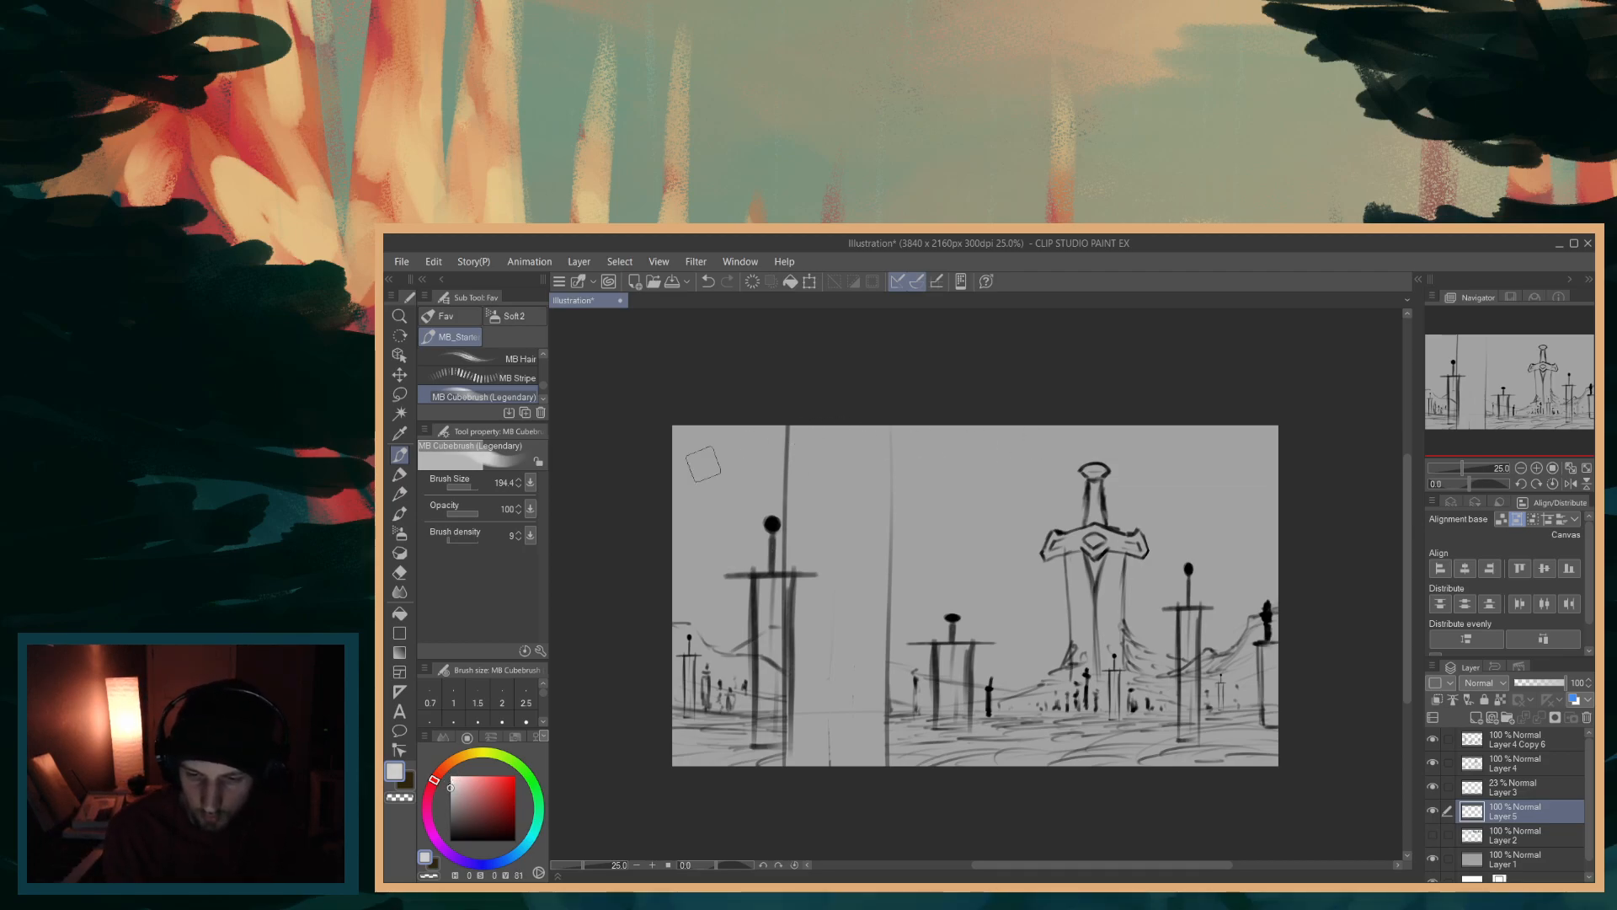
- Paint the whole sky behind the swords and mountains light grey with the brush at size 248.4
left_click_drag(621, 440, 815, 458)
left_click_drag(923, 537, 925, 559)
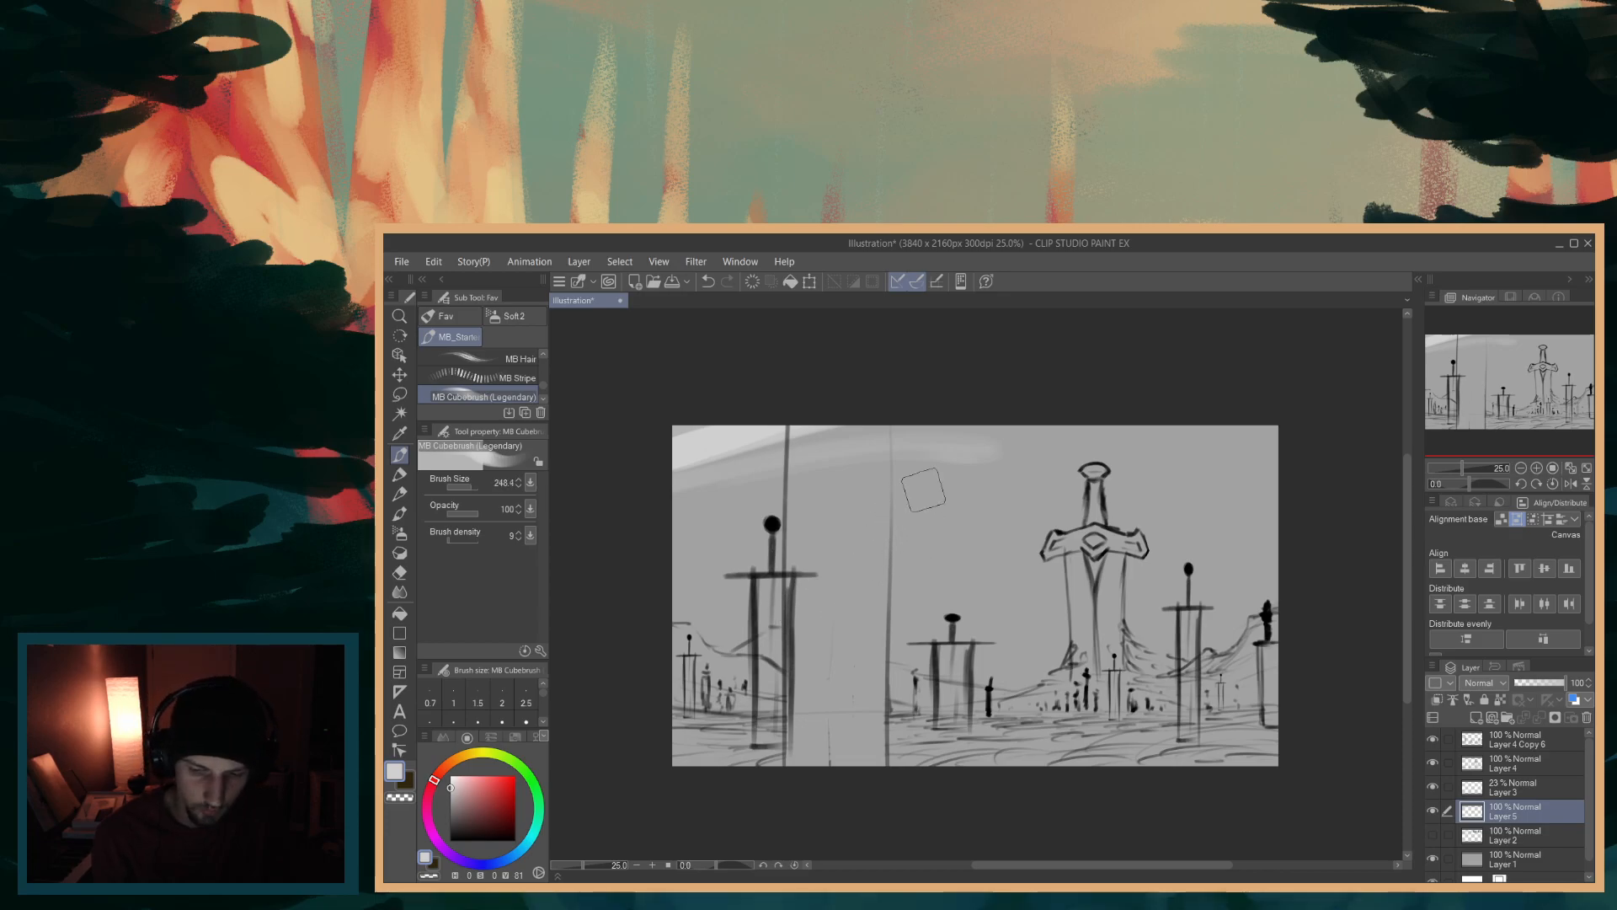
left_click(452, 797)
left_click(451, 792)
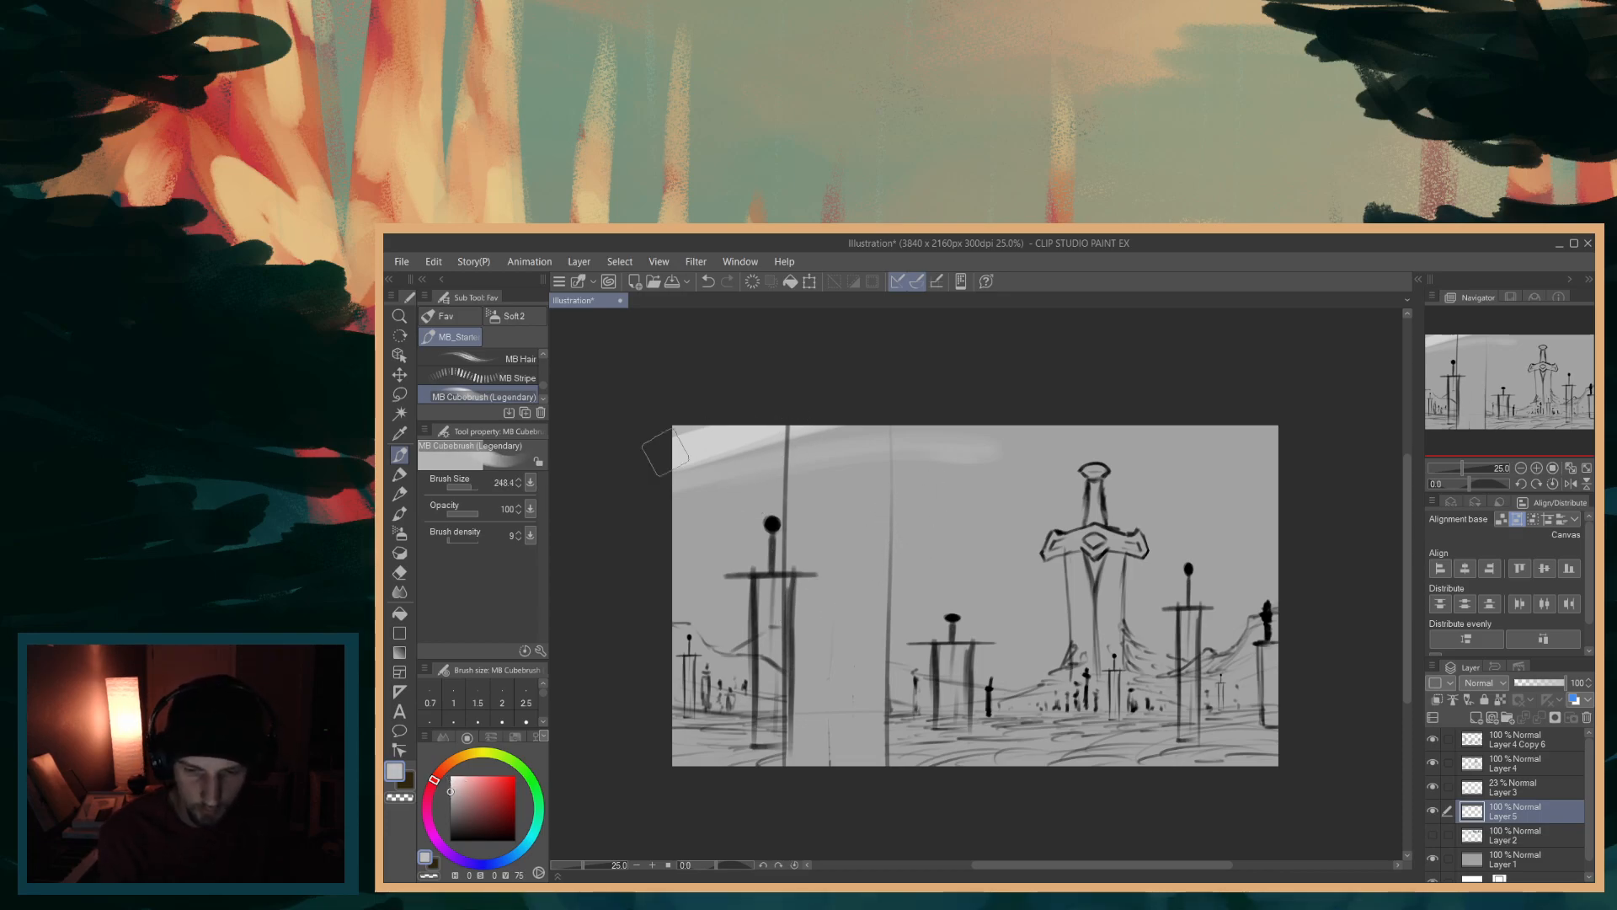
mouse_move(682, 431)
left_mouse_down()
mouse_move(723, 473)
mouse_move(890, 446)
mouse_move(707, 491)
mouse_move(686, 524)
mouse_move(782, 545)
mouse_move(800, 480)
mouse_move(712, 528)
mouse_move(682, 582)
mouse_move(690, 601)
mouse_move(716, 599)
mouse_move(720, 626)
mouse_move(699, 621)
mouse_move(732, 626)
mouse_move(791, 582)
mouse_move(823, 585)
mouse_move(811, 544)
mouse_move(848, 507)
mouse_move(749, 587)
mouse_move(886, 498)
mouse_move(919, 513)
mouse_move(908, 497)
mouse_move(950, 451)
mouse_move(1123, 426)
mouse_move(1257, 447)
mouse_move(1236, 449)
mouse_move(1271, 475)
mouse_move(997, 500)
mouse_move(994, 477)
mouse_move(884, 545)
mouse_move(862, 580)
mouse_move(889, 641)
mouse_move(1020, 666)
mouse_move(1065, 646)
mouse_move(1030, 601)
mouse_move(990, 629)
mouse_move(1024, 602)
mouse_move(1052, 539)
mouse_move(888, 561)
mouse_move(959, 546)
mouse_move(1021, 592)
mouse_move(1048, 587)
mouse_move(1040, 560)
mouse_move(1121, 505)
mouse_move(1169, 497)
mouse_move(1113, 494)
mouse_move(1179, 476)
mouse_move(1219, 497)
mouse_move(1113, 517)
mouse_move(1257, 525)
mouse_move(1145, 569)
mouse_move(1166, 622)
mouse_move(1150, 635)
mouse_move(1223, 618)
mouse_move(1207, 576)
mouse_move(1245, 547)
mouse_move(1223, 597)
mouse_move(1272, 589)
left_mouse_up()
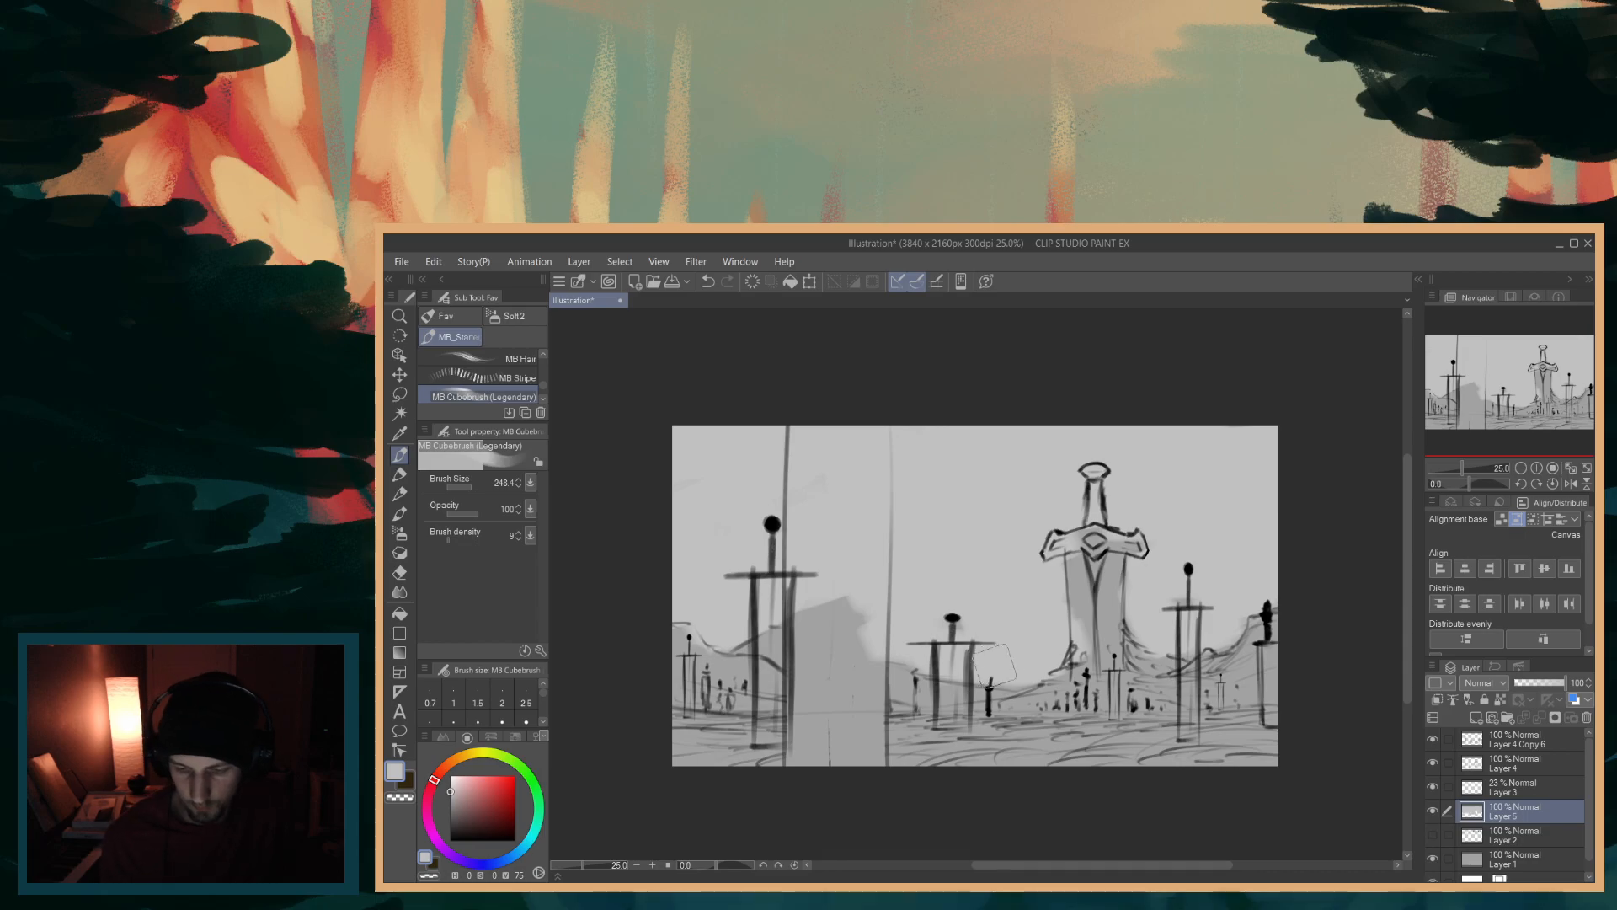
- Fill the giant sword's blade, guard and hilt with a slightly darker grey, reducing the brush to size 99.7
left_click(452, 797)
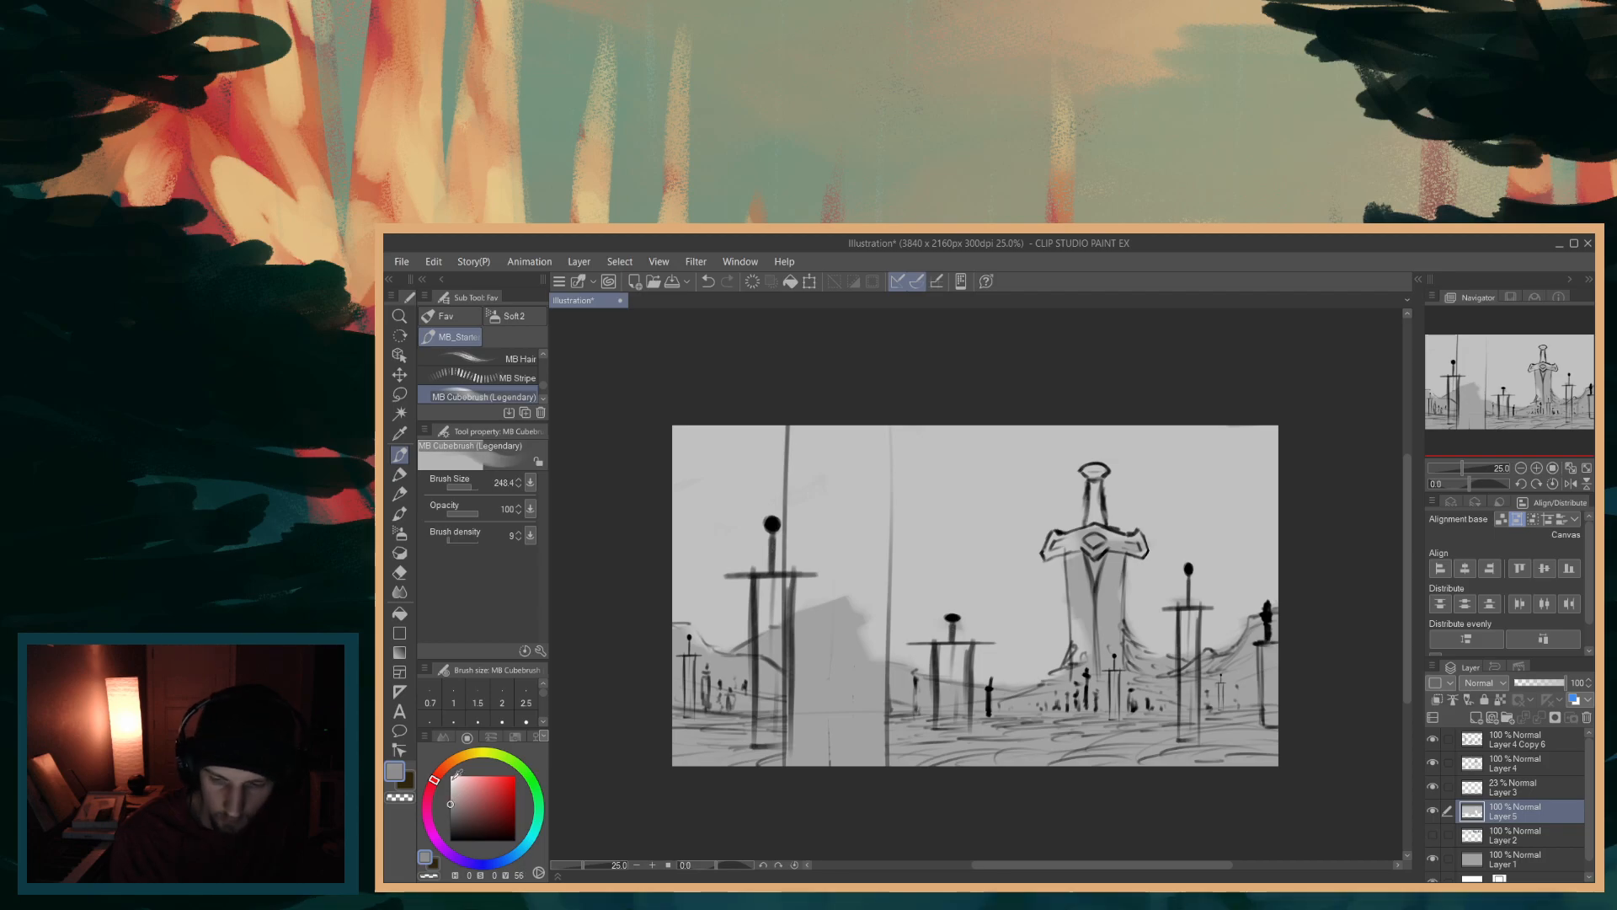
left_click(452, 796)
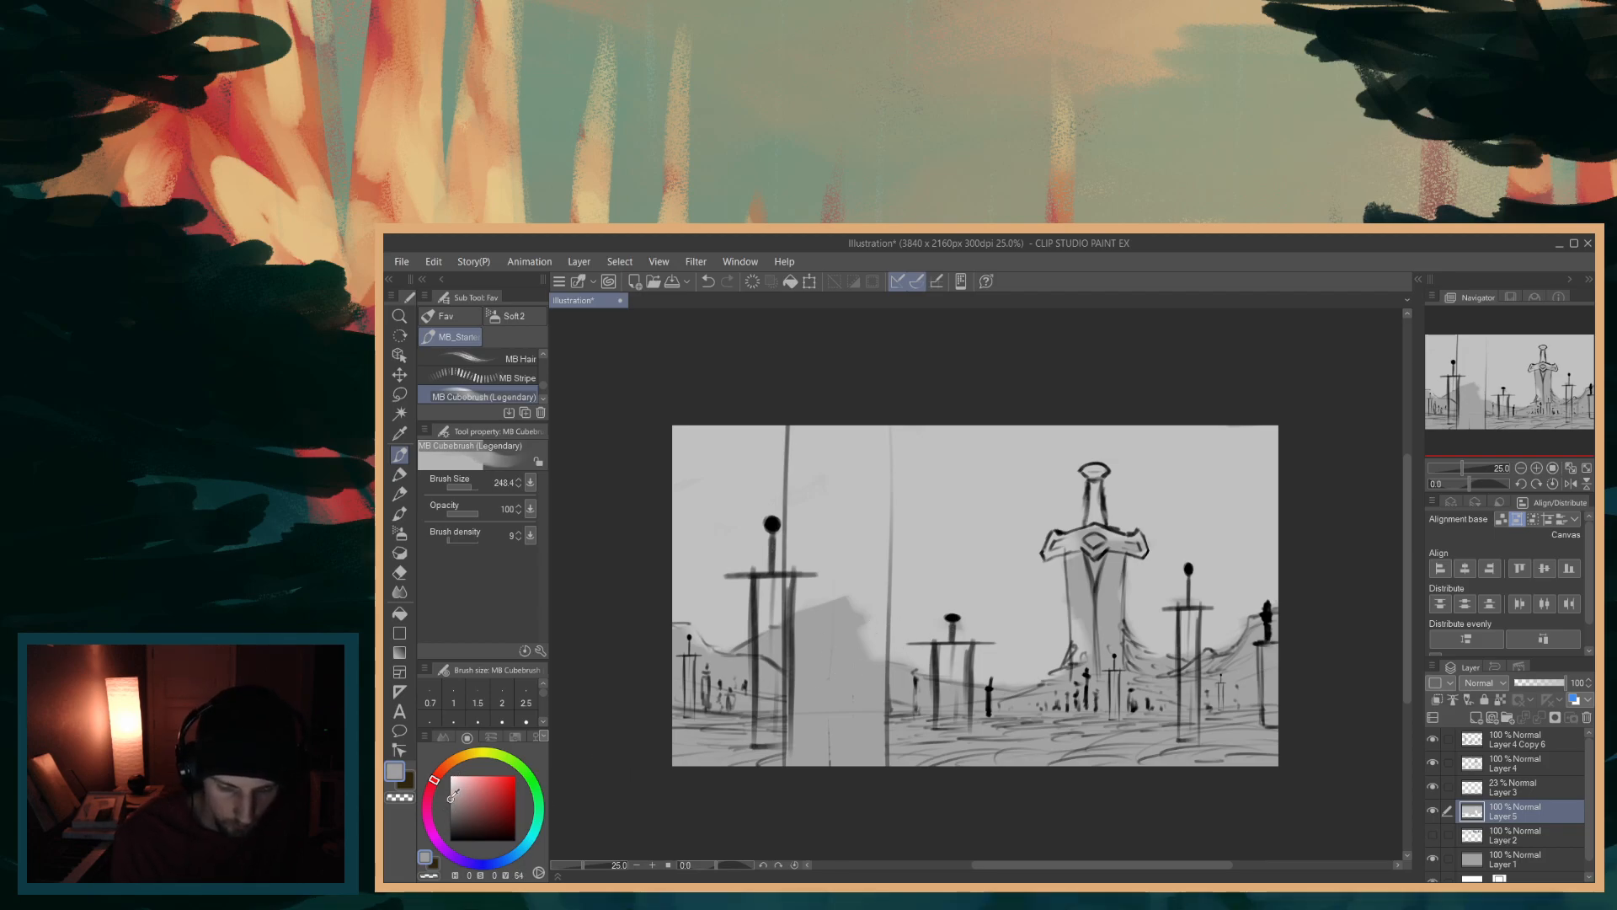
left_click(451, 803)
key("bracketleft")
key("bracketleft")
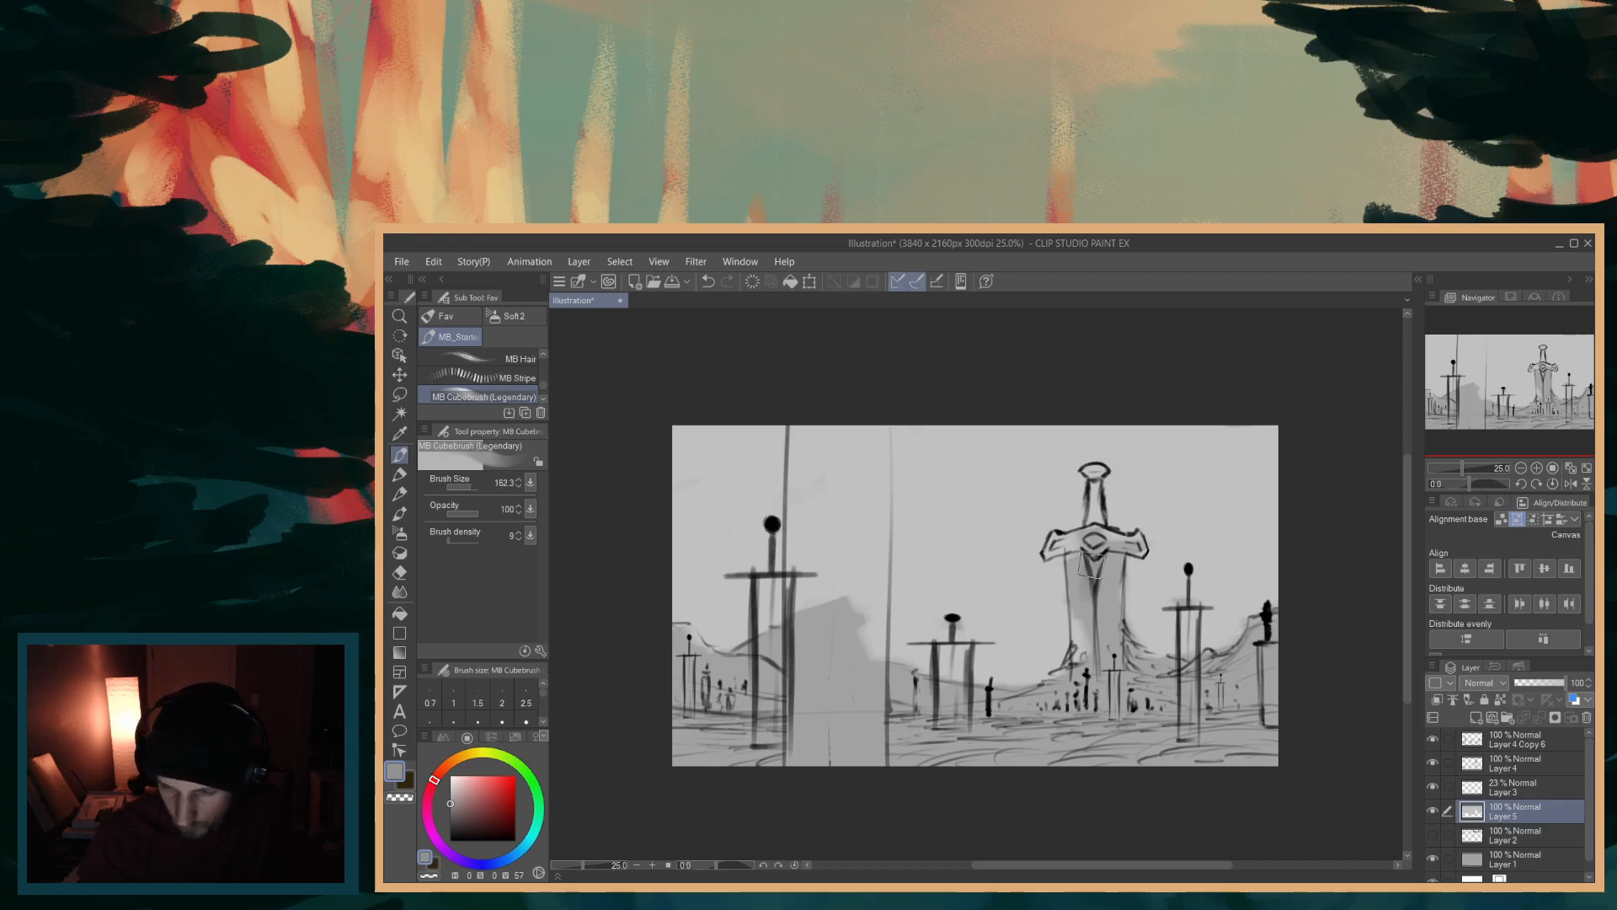
mouse_move(1090, 602)
left_mouse_down()
mouse_move(1098, 509)
mouse_move(1103, 556)
left_mouse_up()
key("bracketleft")
key("bracketleft")
key("bracketleft")
left_click(1122, 630, "alt")
left_click_drag(1095, 552, 1089, 603)
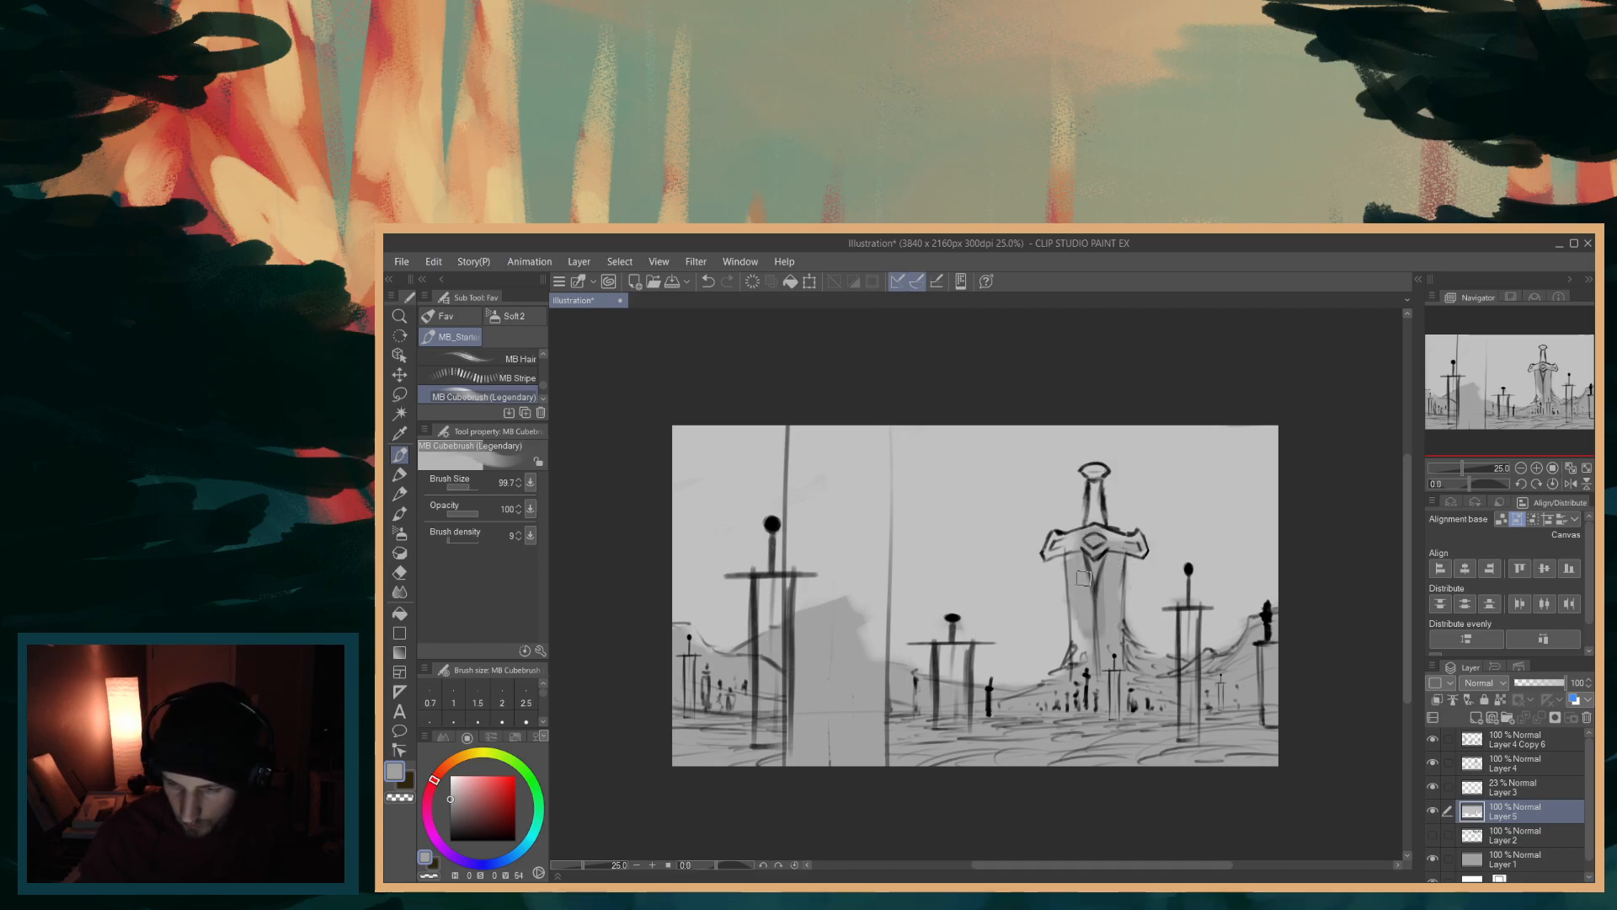
left_click_drag(1092, 529, 1095, 500)
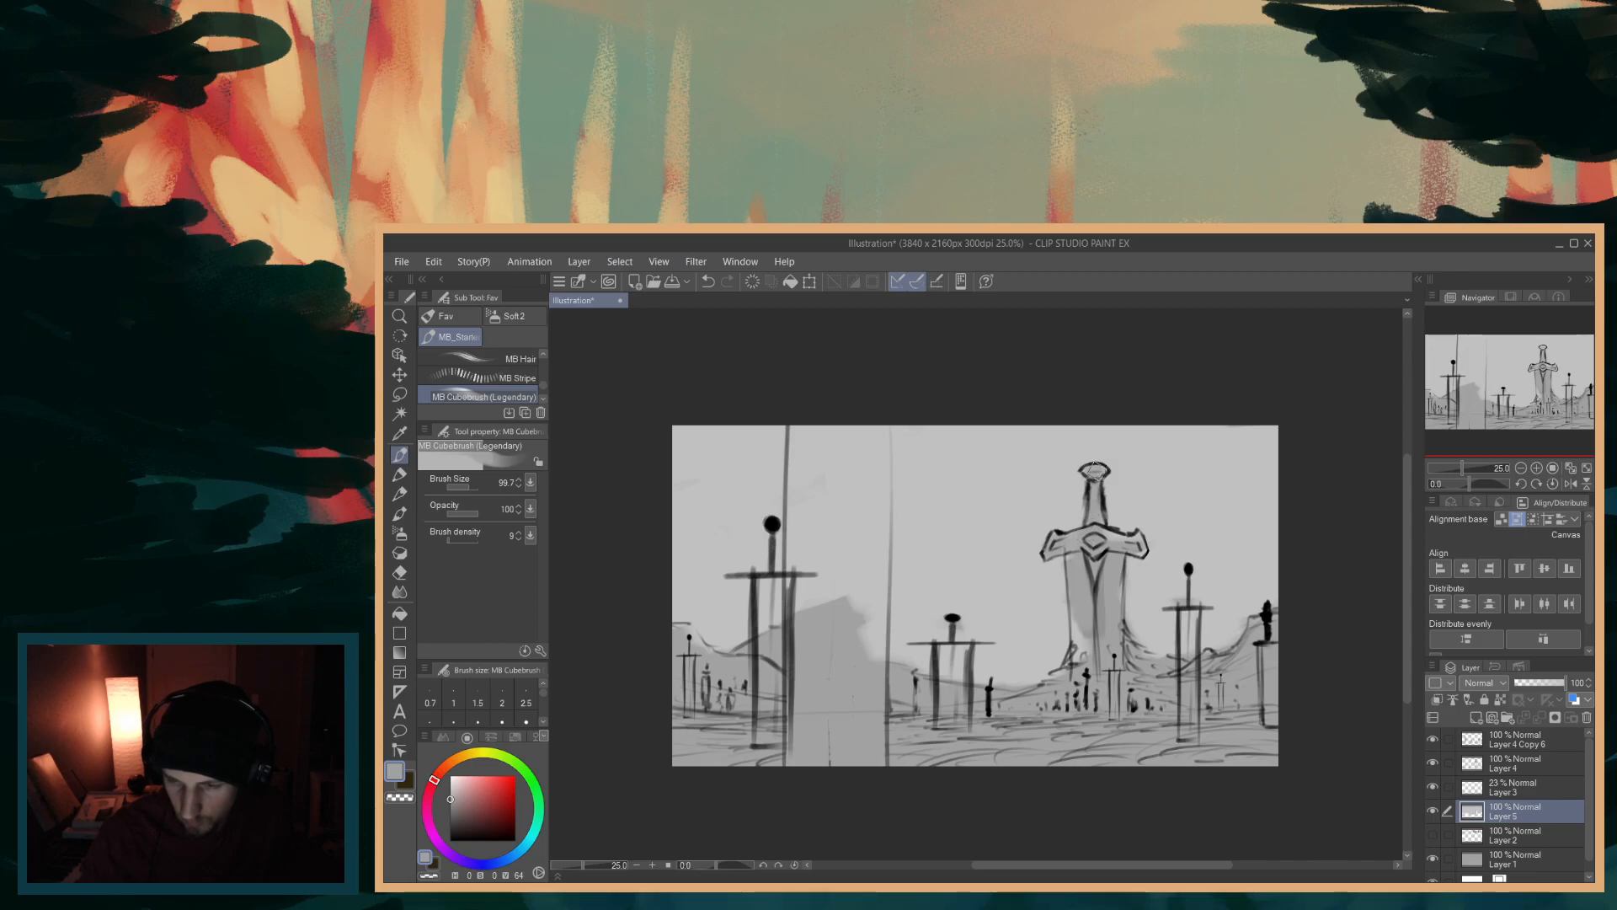
left_click_drag(1085, 602, 1079, 651)
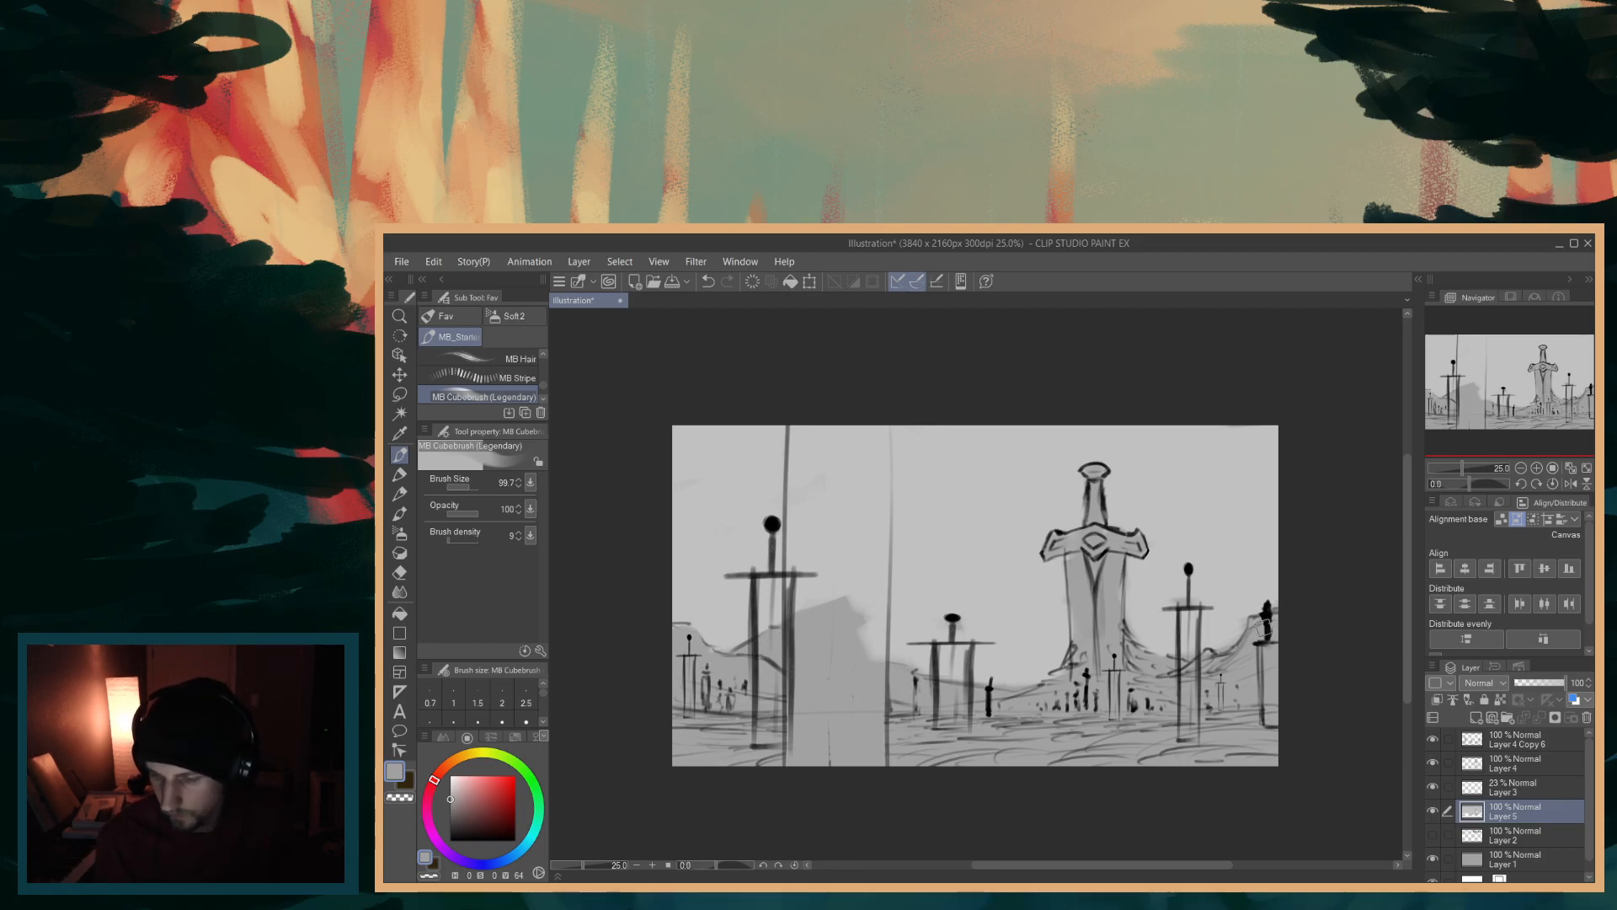
- Pick a darker mid grey and block in the ground plane across the full width below the horizon
left_click_drag(447, 802, 451, 807)
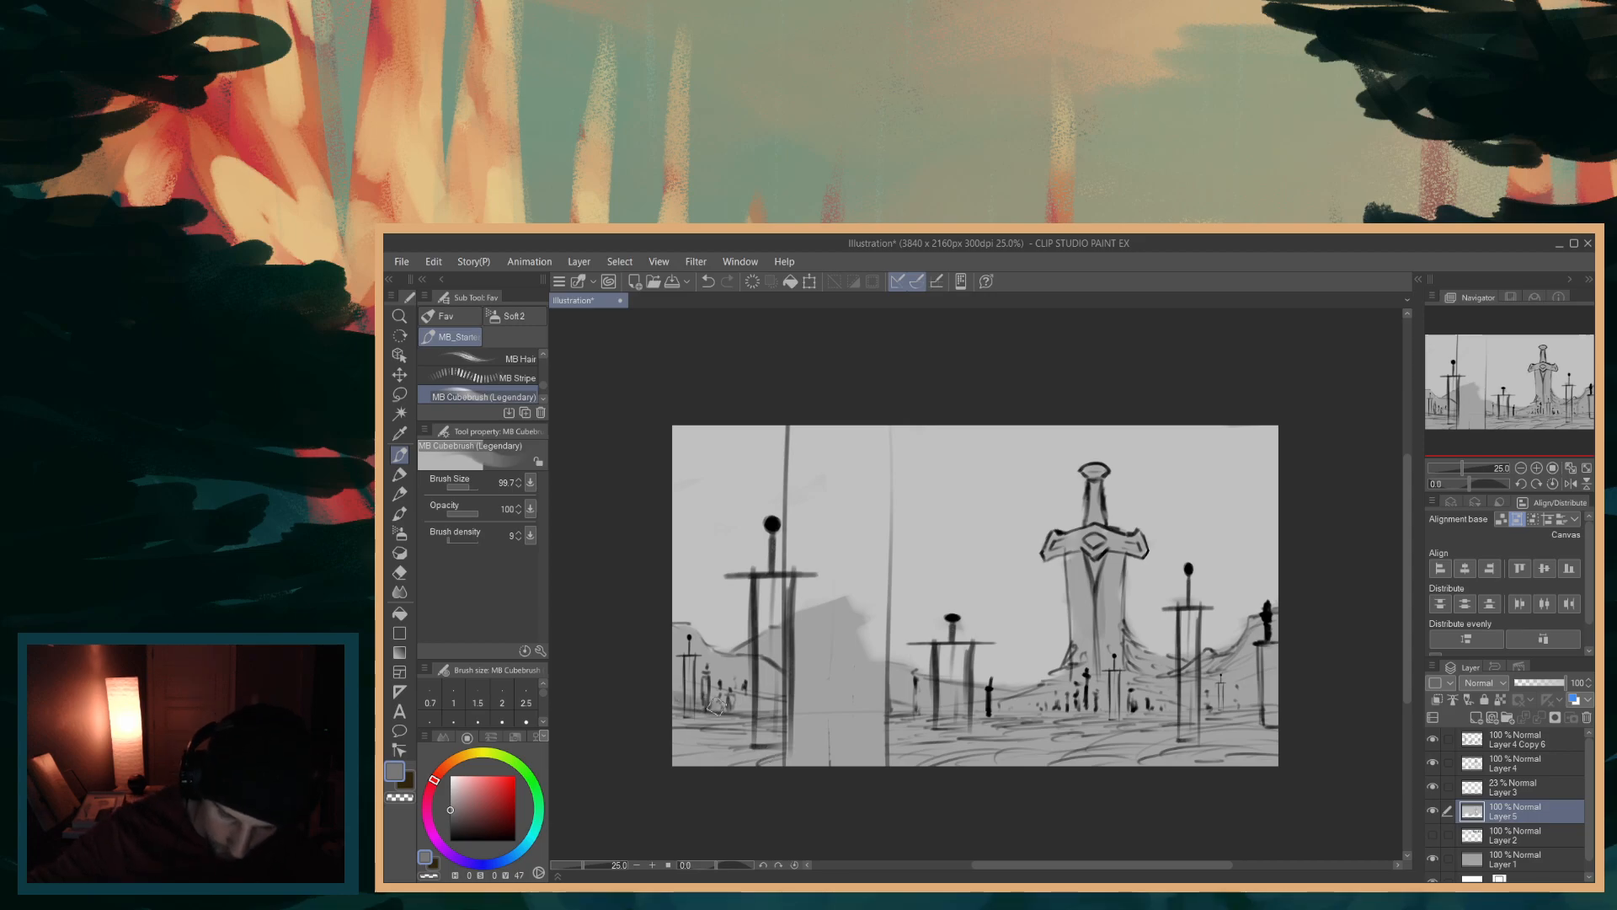
mouse_move(738, 701)
left_mouse_down()
mouse_move(657, 717)
mouse_move(751, 771)
mouse_move(691, 754)
mouse_move(730, 727)
mouse_move(821, 759)
mouse_move(835, 748)
mouse_move(724, 721)
mouse_move(999, 727)
mouse_move(771, 728)
mouse_move(868, 728)
mouse_move(794, 767)
mouse_move(939, 744)
mouse_move(1139, 750)
mouse_move(1116, 753)
mouse_move(1233, 754)
mouse_move(1197, 766)
mouse_move(1255, 781)
mouse_move(1239, 725)
mouse_move(1295, 713)
mouse_move(1044, 719)
left_mouse_up()
mouse_move(1195, 729)
left_mouse_down()
mouse_move(1230, 726)
mouse_move(1190, 750)
mouse_move(1270, 735)
left_mouse_up()
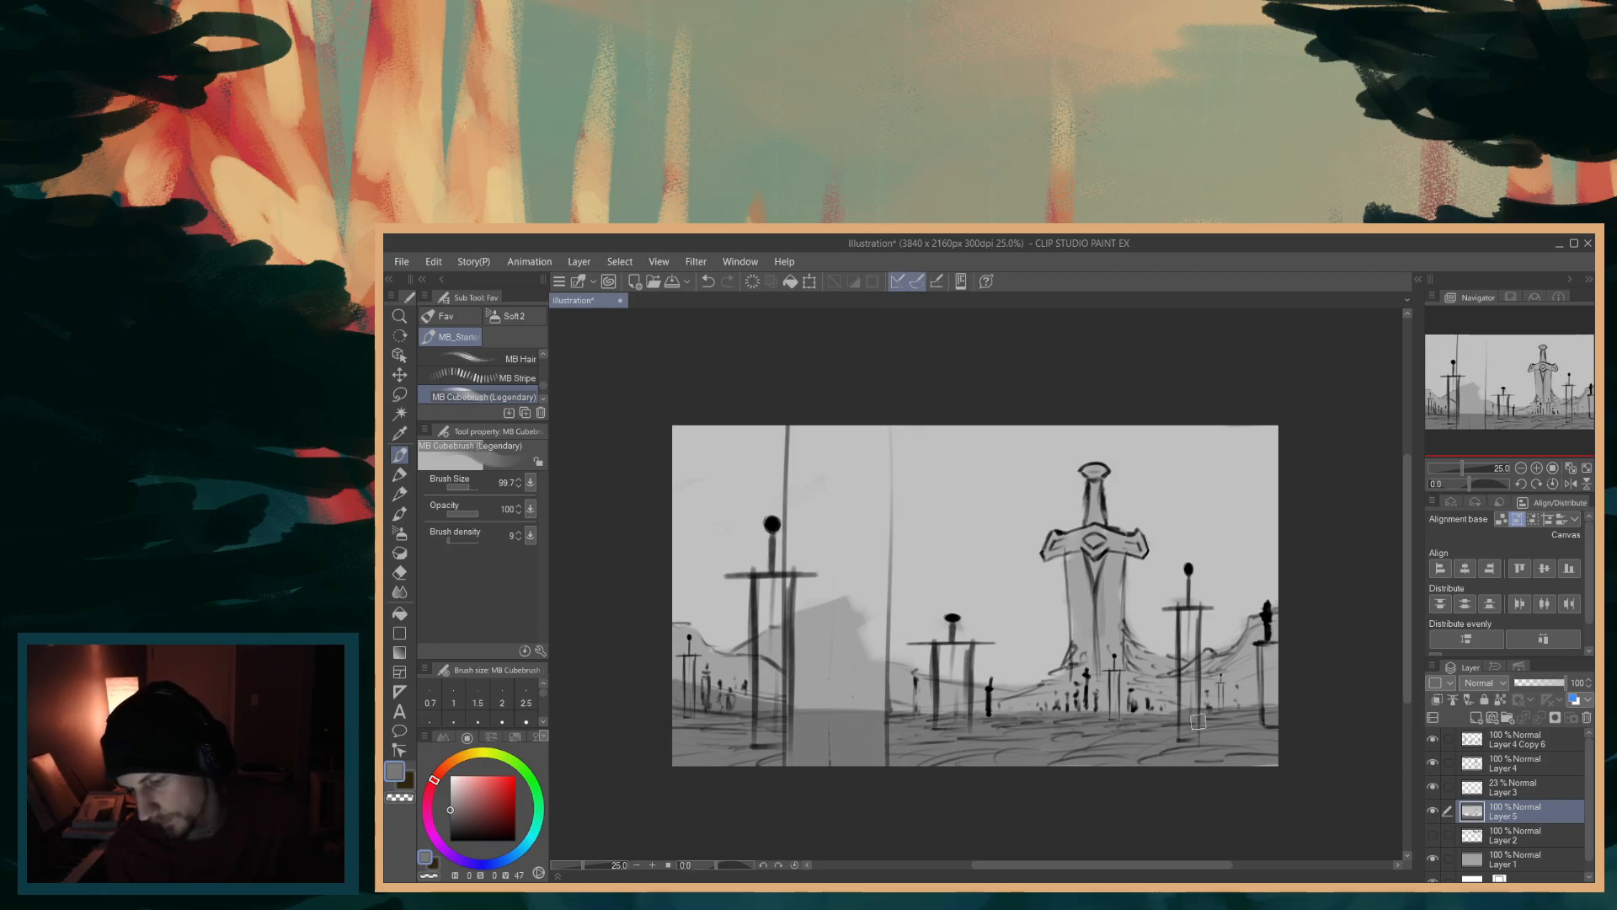
left_click_drag(1114, 717, 1180, 718)
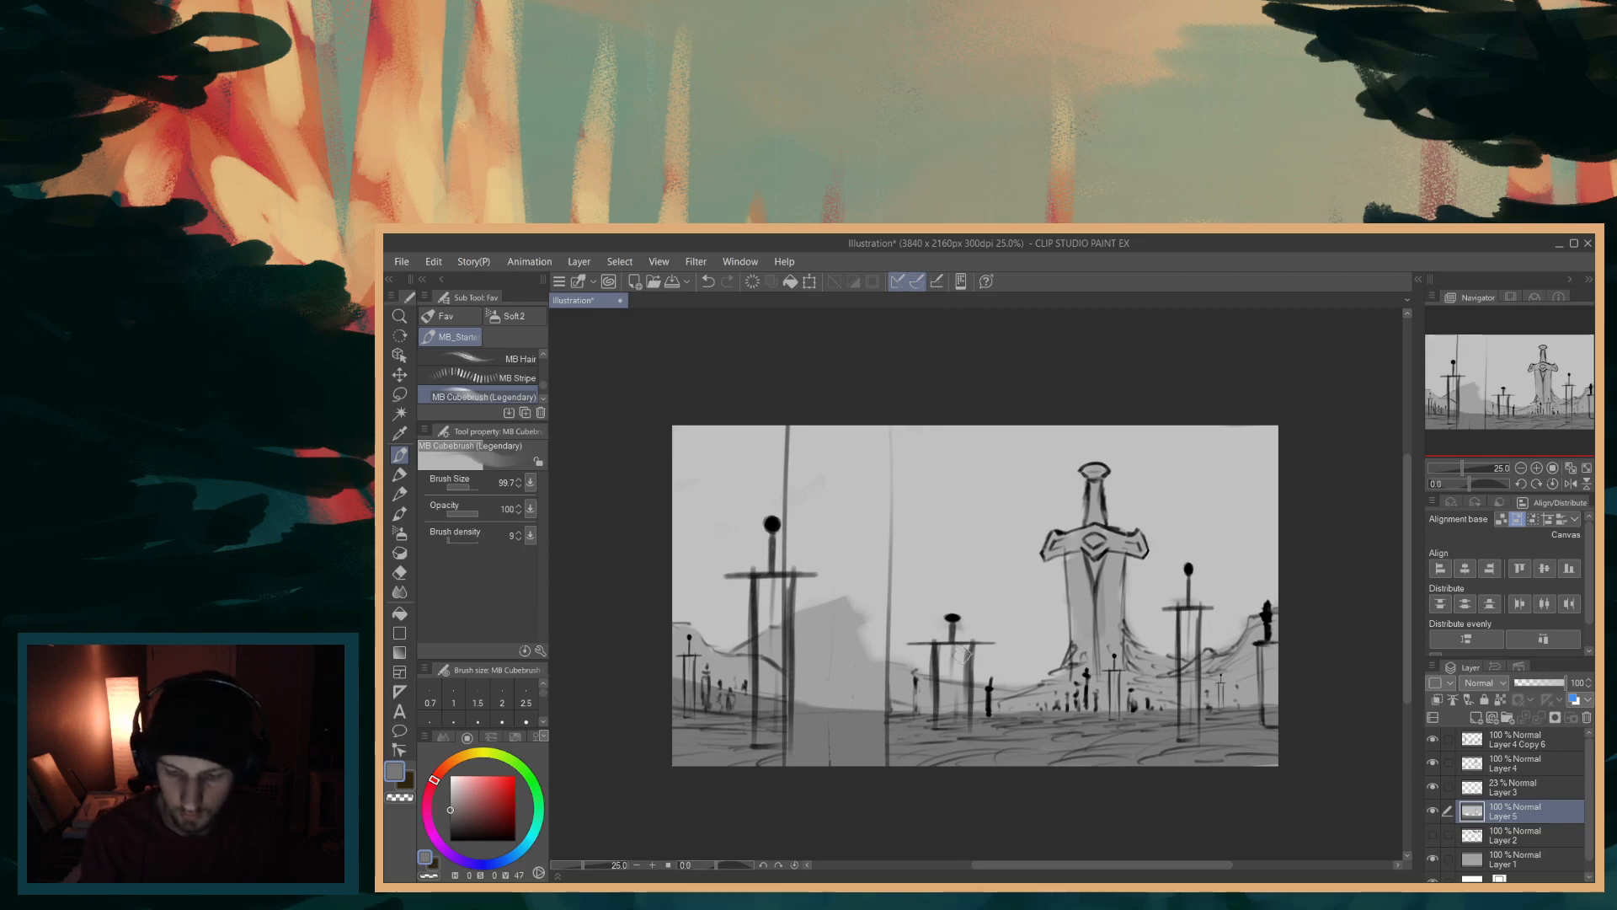
- Fill the foreground pillar with the ground's mid grey and start on the adjacent sword's blade at brush size 169.2
key("bracketright")
key("bracketright")
mouse_move(874, 724)
left_mouse_down()
mouse_move(795, 695)
mouse_move(807, 611)
mouse_move(803, 786)
mouse_move(799, 542)
mouse_move(827, 726)
mouse_move(863, 756)
mouse_move(844, 629)
mouse_move(870, 727)
mouse_move(853, 612)
mouse_move(869, 636)
mouse_move(869, 408)
mouse_move(878, 638)
mouse_move(886, 377)
mouse_move(849, 499)
mouse_move(802, 452)
mouse_move(818, 591)
mouse_move(800, 475)
mouse_move(851, 529)
mouse_move(870, 497)
left_mouse_up()
key("[")
mouse_move(783, 687)
left_mouse_down()
mouse_move(766, 703)
mouse_move(768, 598)
left_mouse_up()
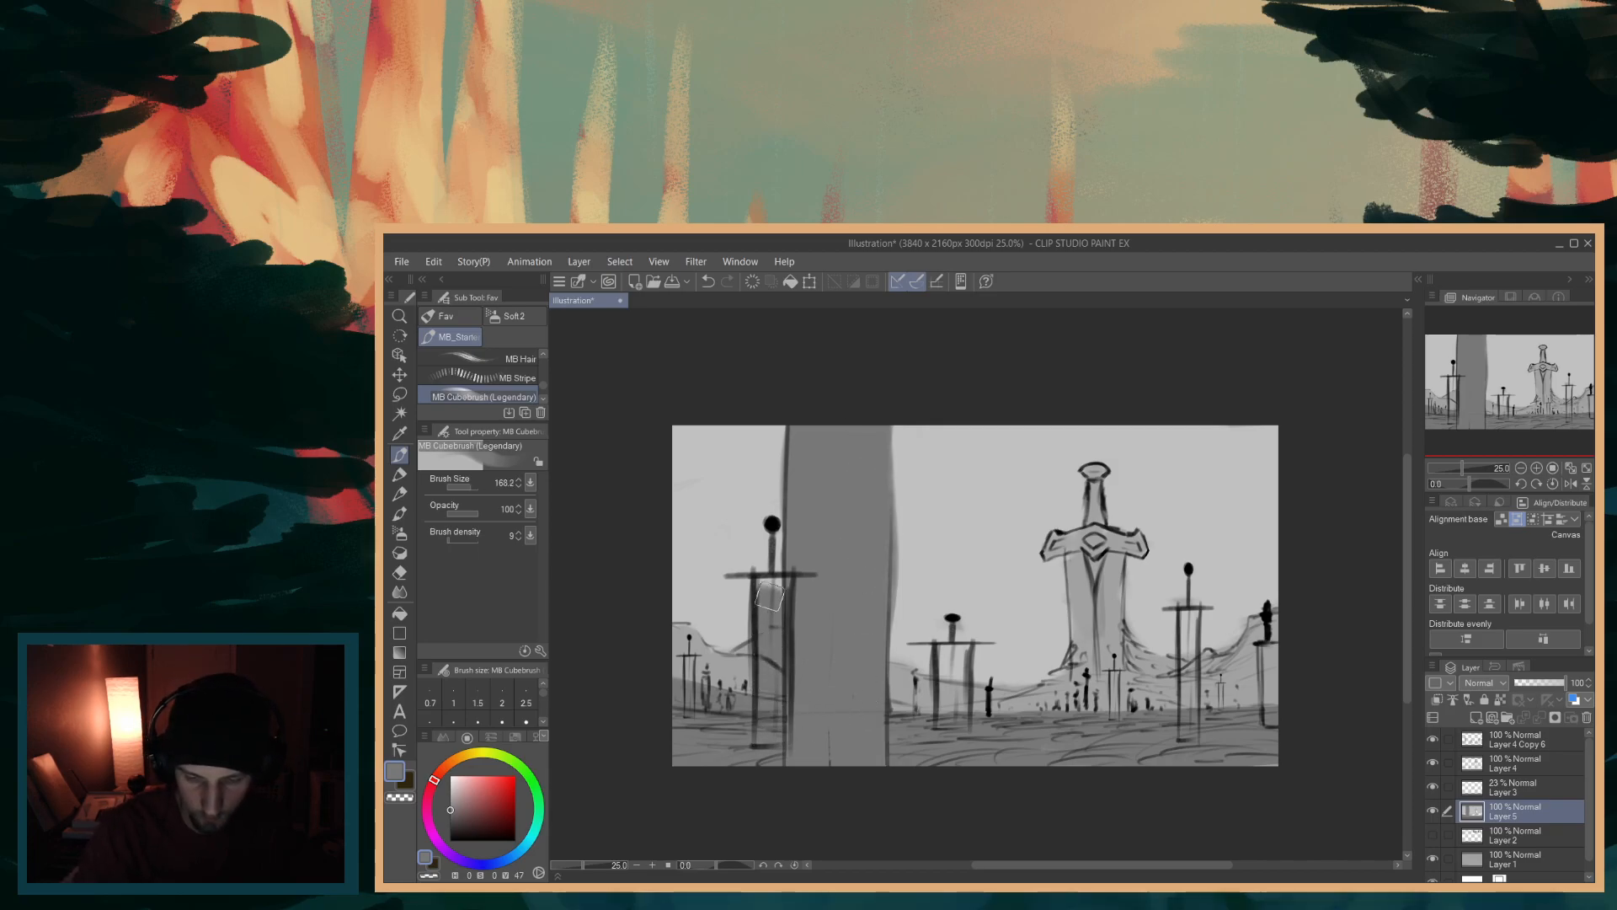
- Fill the blades of the smaller planted swords on both sides of the giant sword with mid grey using a much smaller brush
key("[")
key("[")
key("[")
key("[")
key("[")
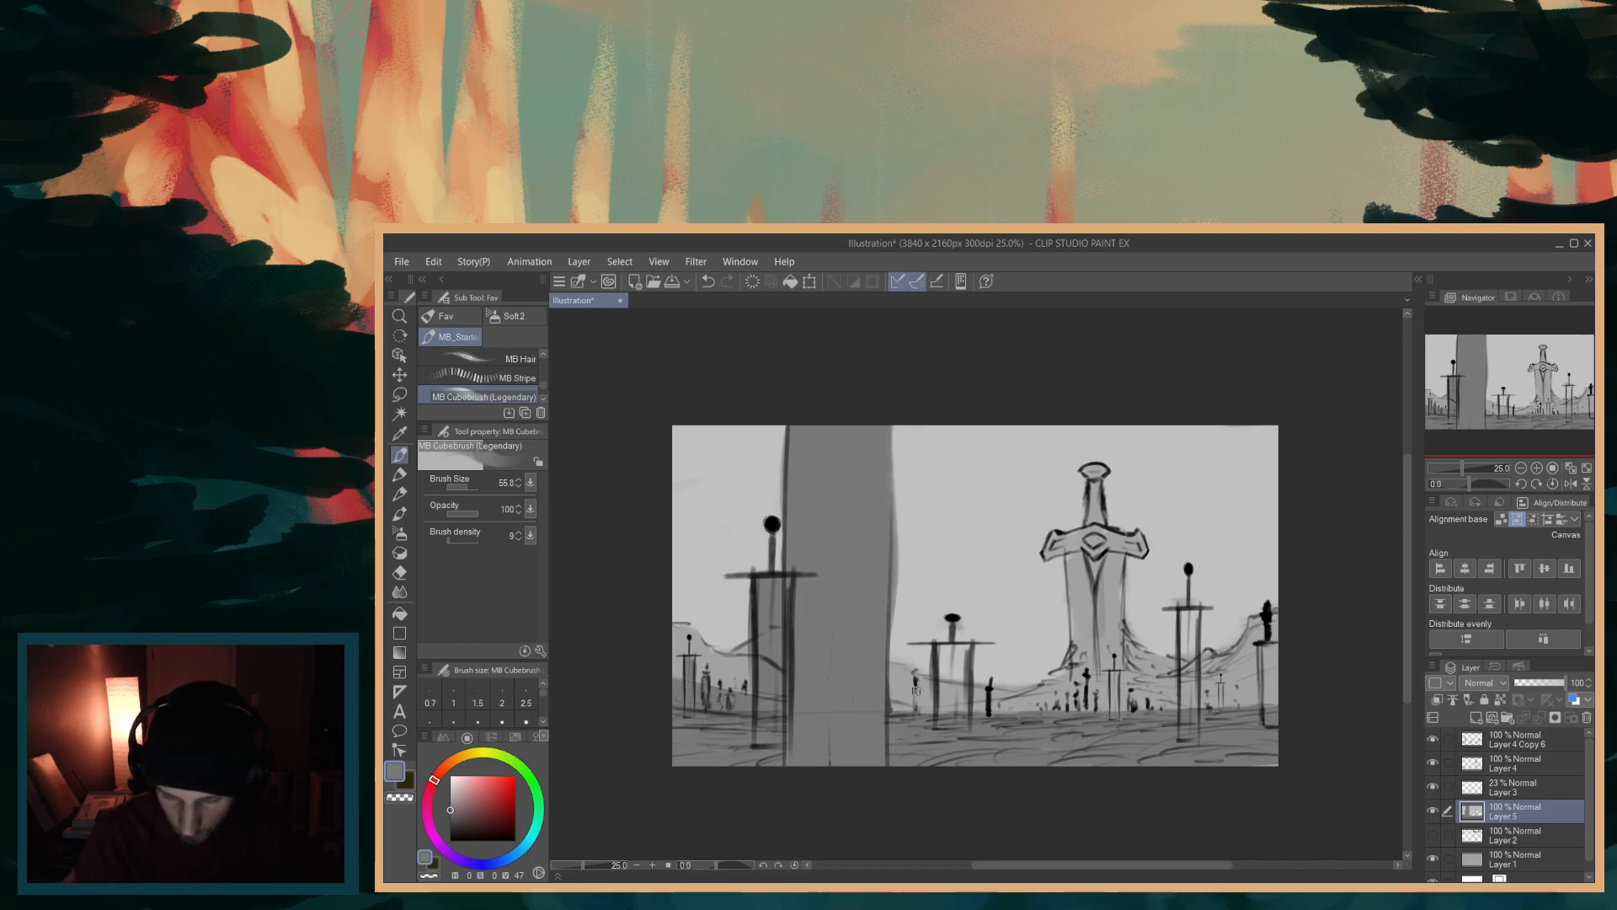
mouse_move(942, 714)
left_mouse_down()
mouse_move(943, 647)
mouse_move(967, 654)
mouse_move(953, 652)
left_mouse_up()
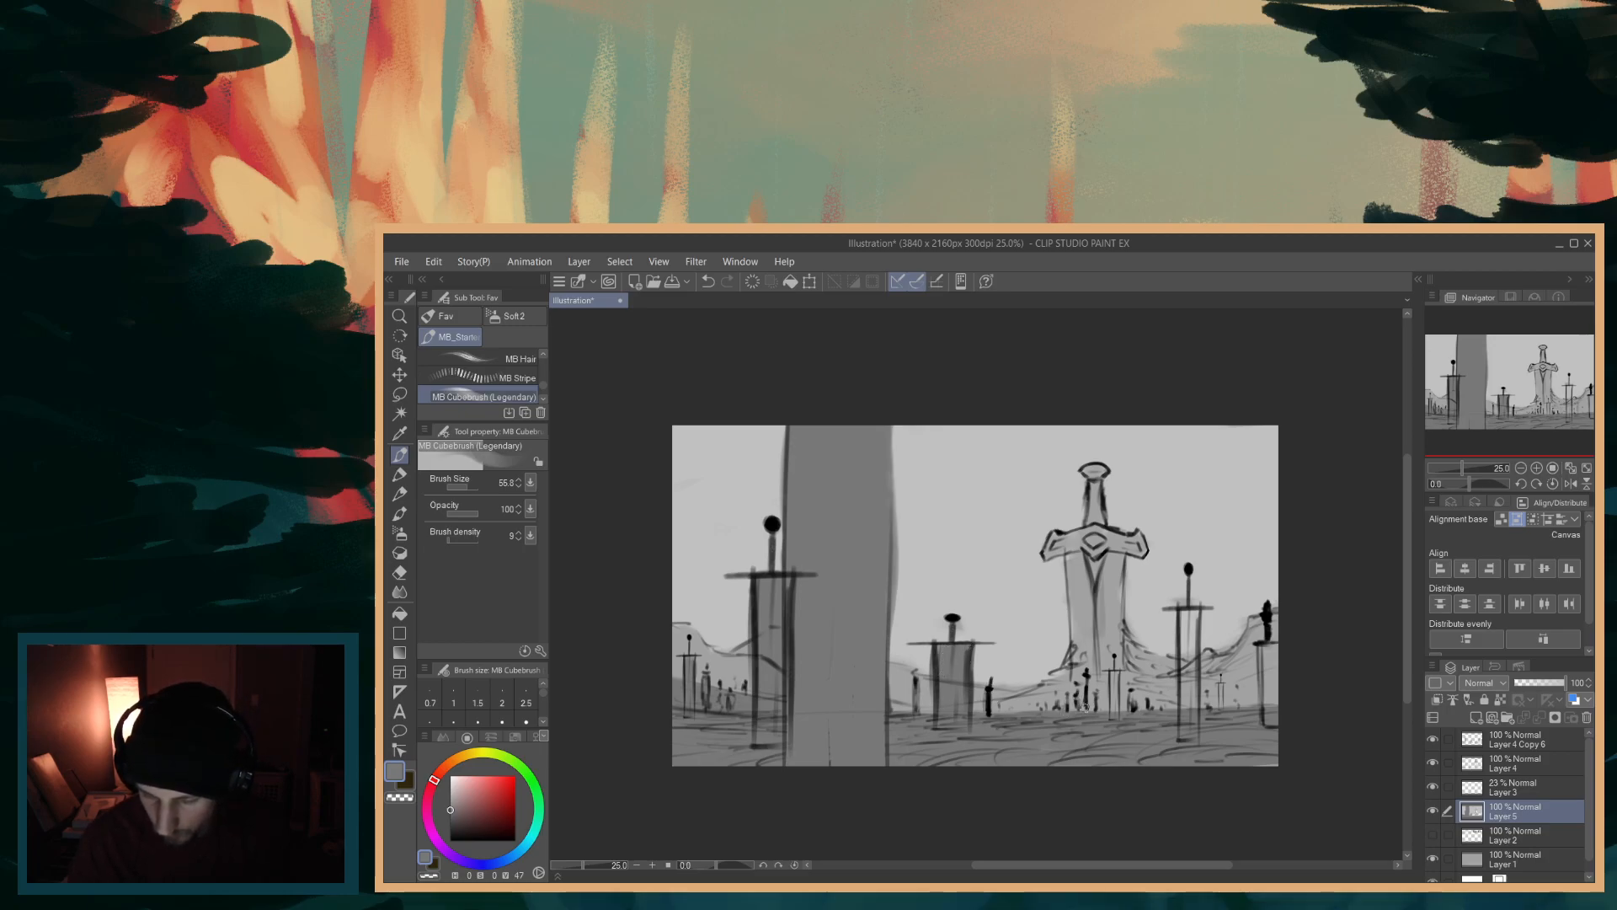
mouse_move(1114, 729)
left_mouse_down()
mouse_move(1117, 677)
mouse_move(1158, 744)
mouse_move(1181, 699)
mouse_move(1185, 715)
mouse_move(1185, 610)
left_mouse_up()
left_click_drag(1194, 666, 1192, 608)
left_click_drag(1194, 706, 1200, 610)
mouse_move(1220, 710)
left_mouse_down()
mouse_move(1220, 686)
mouse_move(1266, 674)
mouse_move(1264, 655)
left_mouse_up()
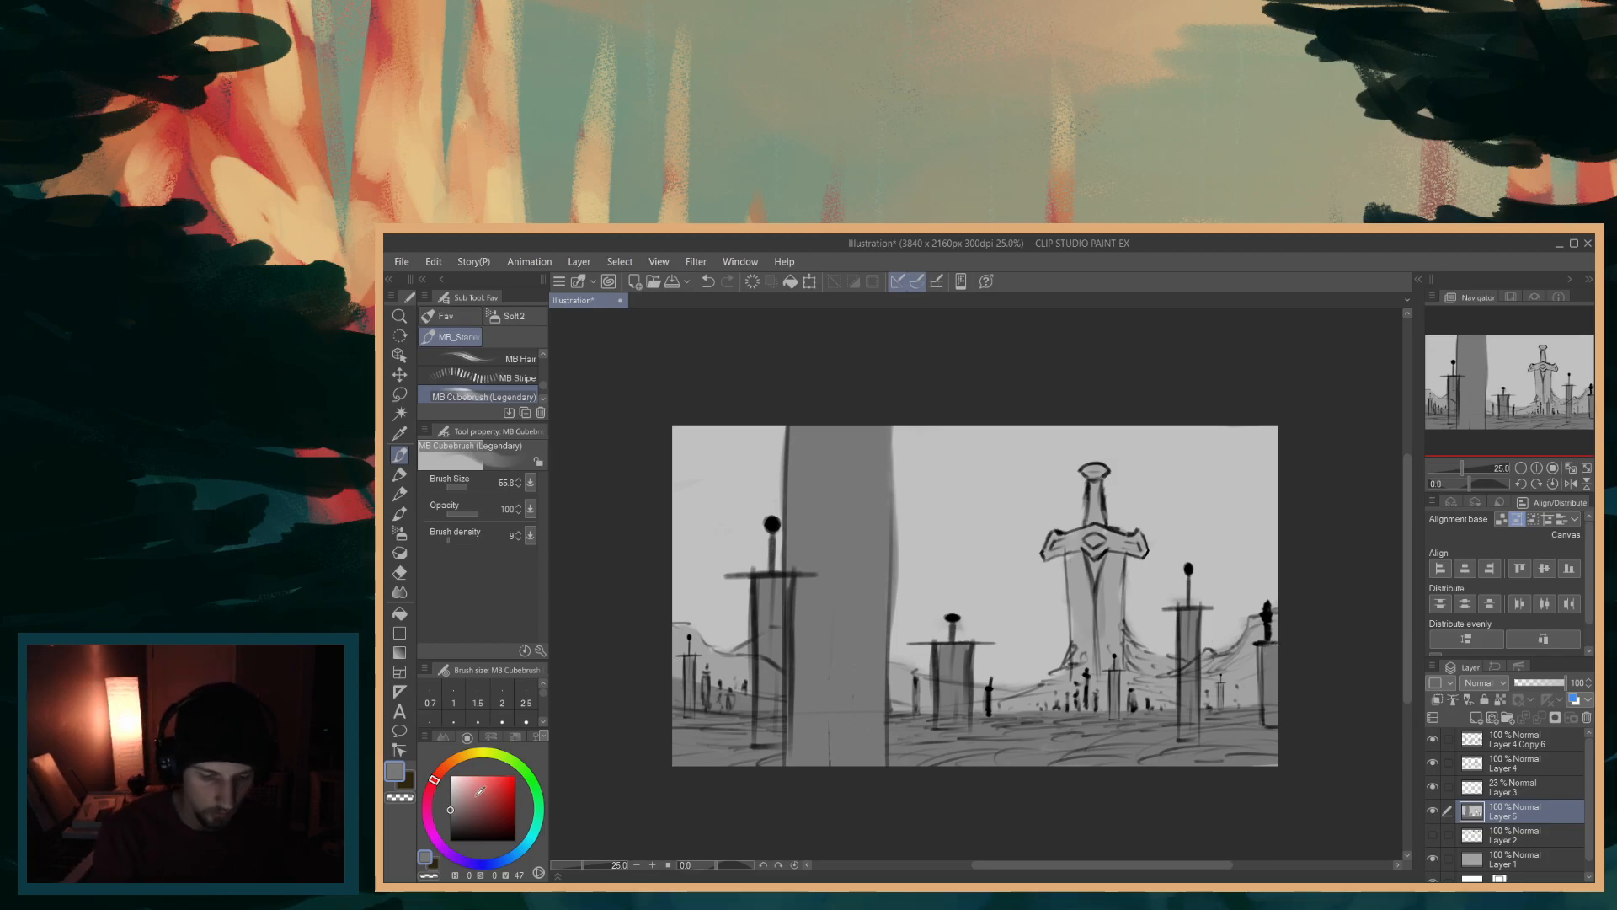
- Pick a darker grey and repaint the foreground pillar from base to top at brush size 200.2
left_click_drag(452, 809, 452, 819)
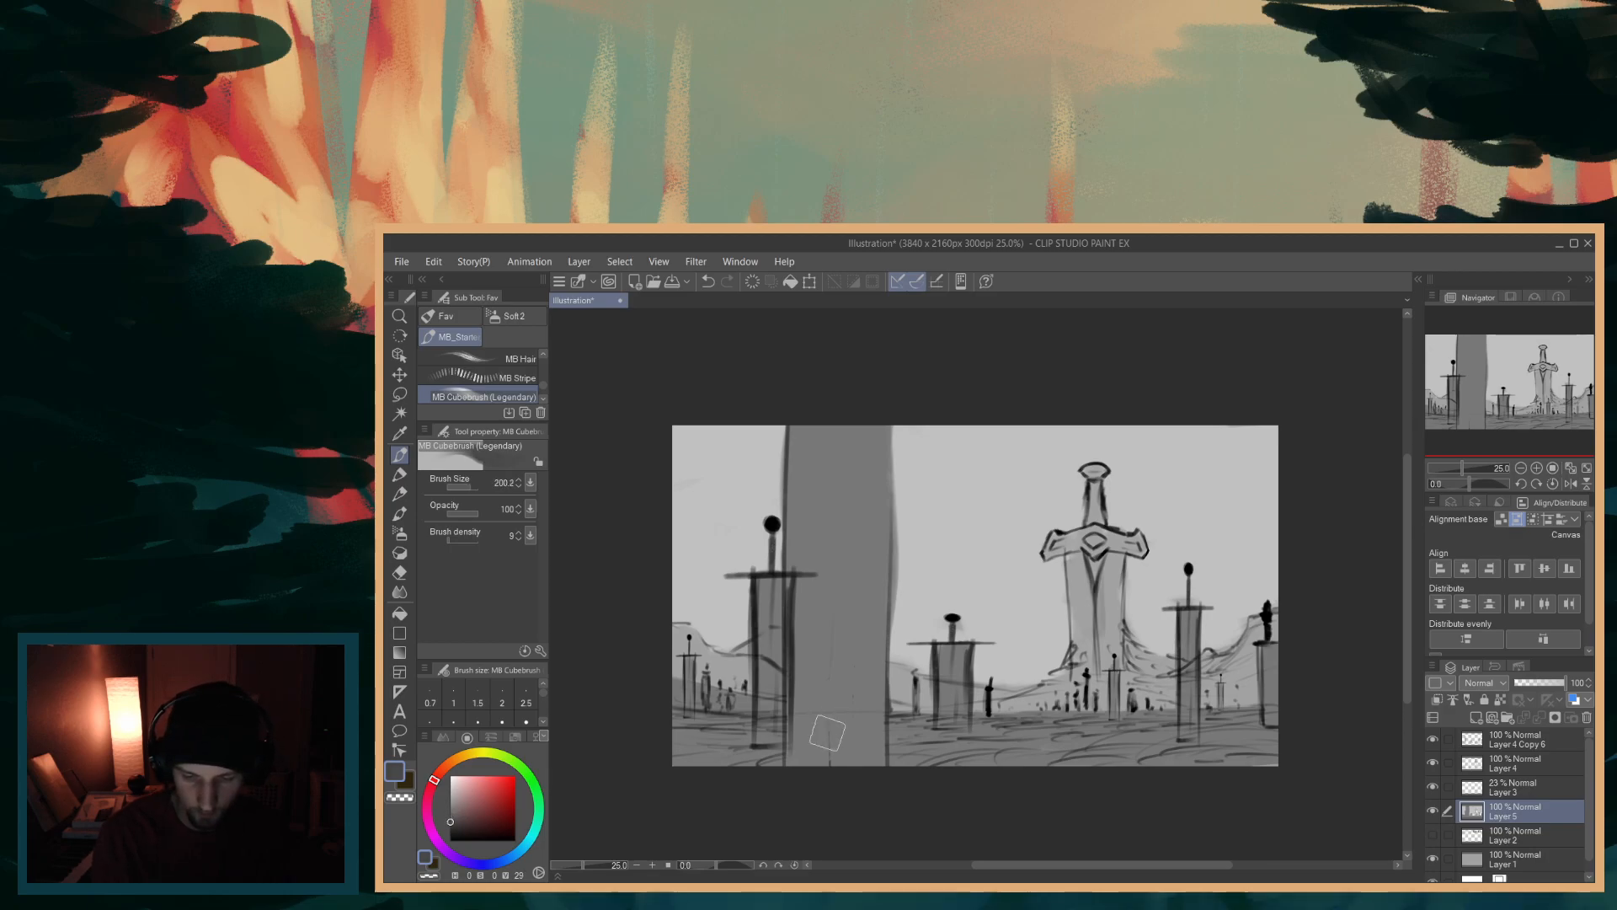
mouse_move(812, 792)
left_mouse_down()
mouse_move(805, 739)
mouse_move(800, 767)
mouse_move(821, 748)
mouse_move(848, 795)
mouse_move(869, 754)
mouse_move(876, 783)
mouse_move(844, 418)
mouse_move(818, 609)
mouse_move(805, 428)
mouse_move(809, 696)
left_mouse_up()
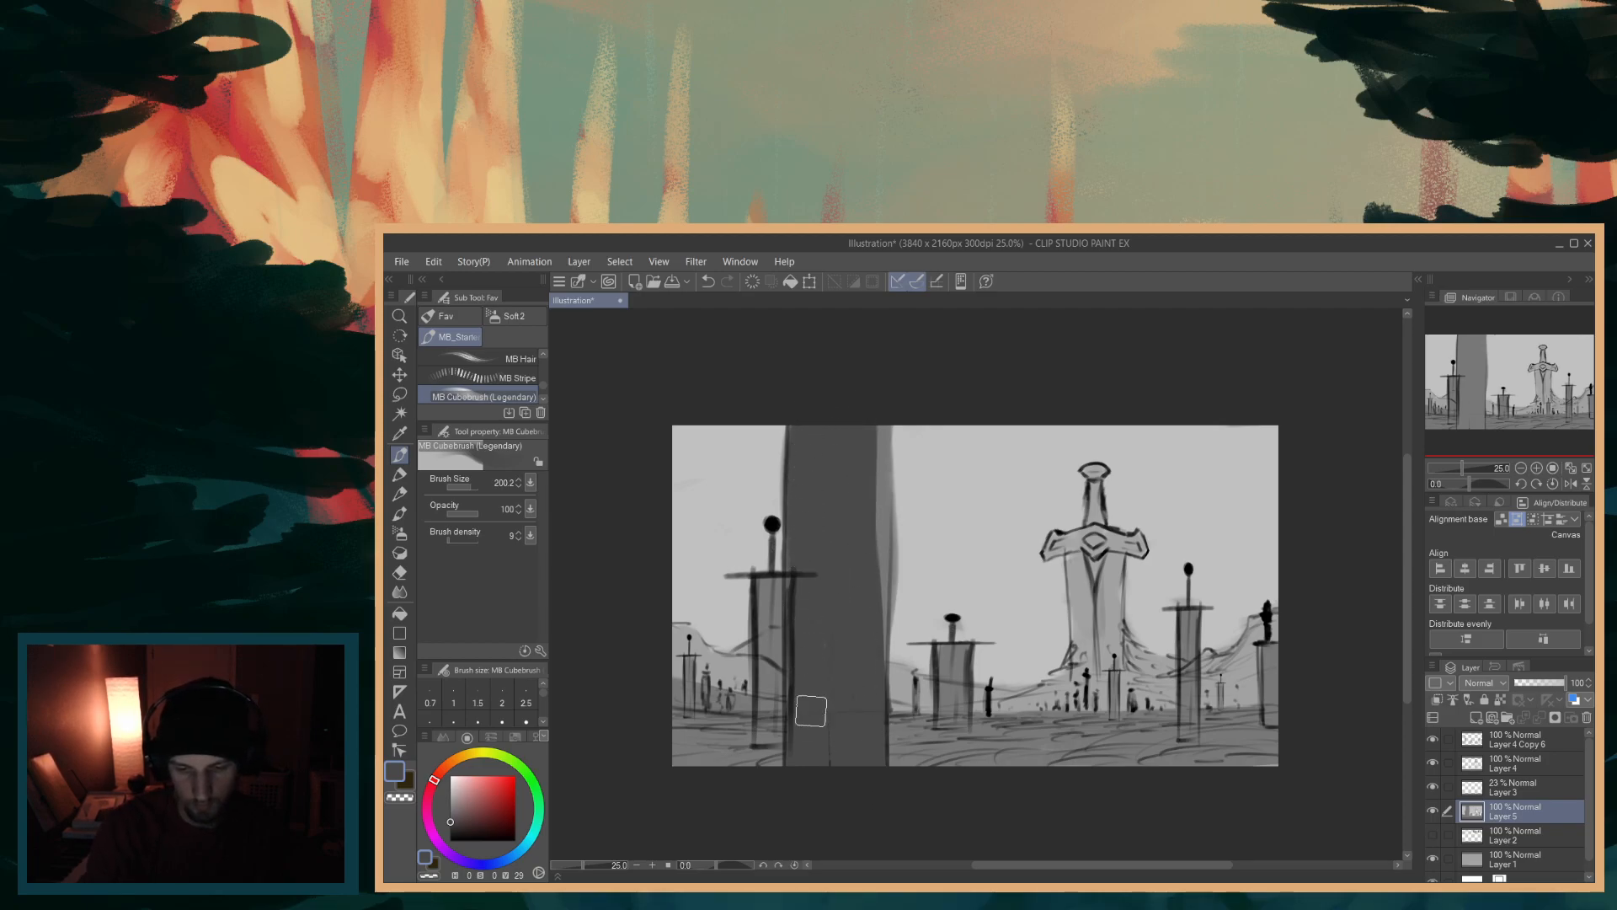
mouse_move(862, 417)
left_mouse_down()
mouse_move(868, 468)
mouse_move(877, 395)
mouse_move(873, 584)
left_mouse_up()
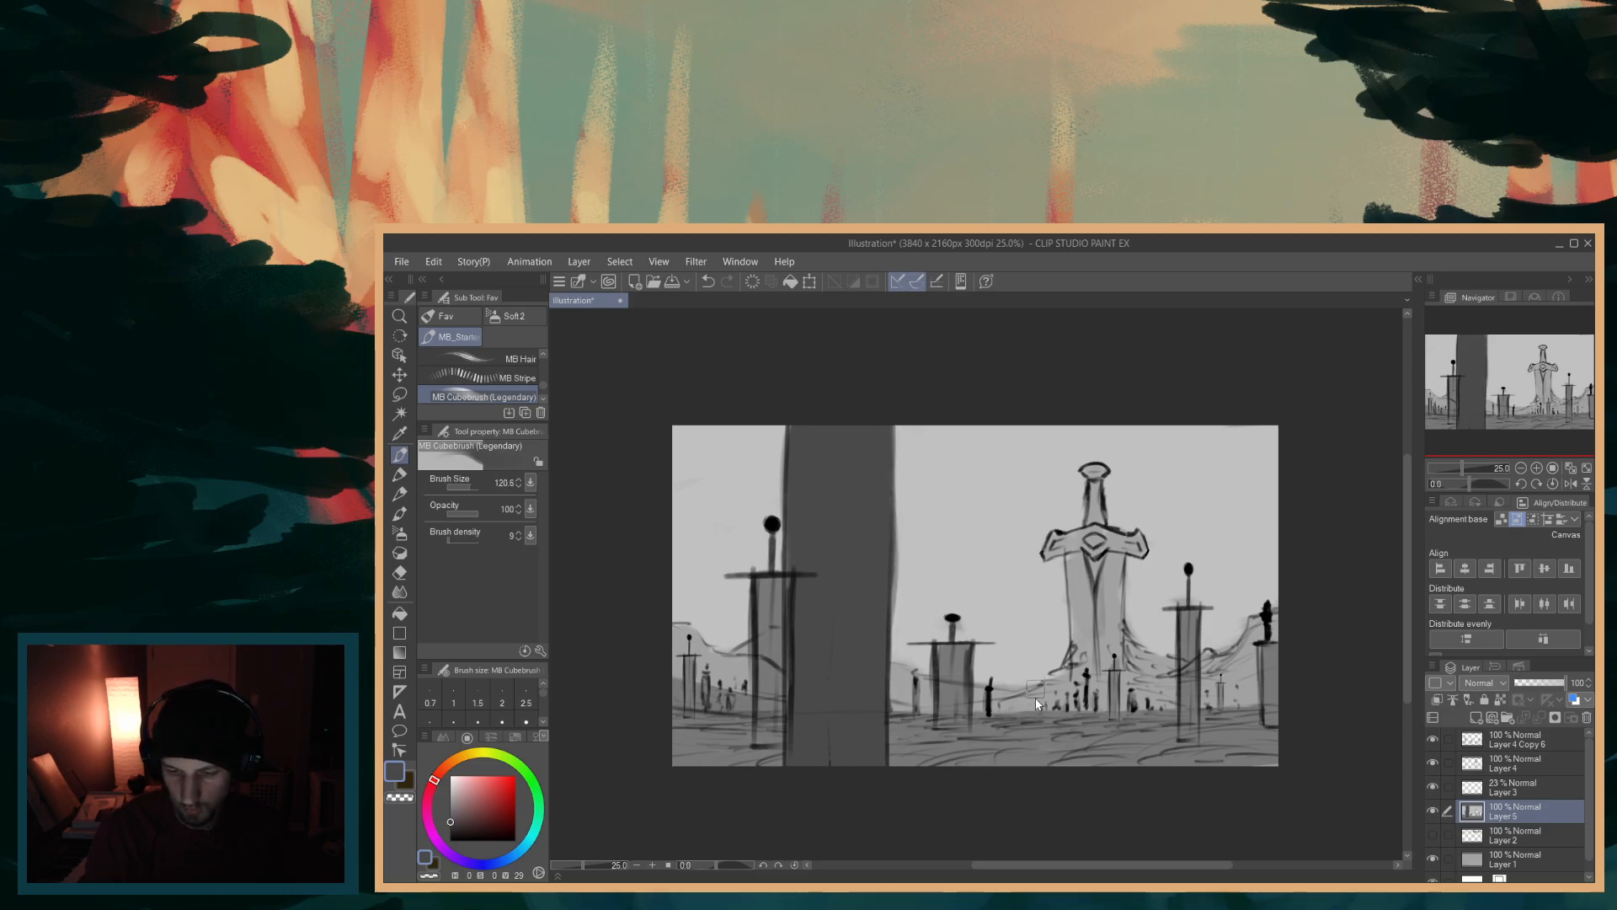
- Darken the blades of the four larger planted swords with the pillar's grey at brush size 128.6
left_click_drag(1035, 699, 1037, 699)
left_click_drag(1223, 710, 1224, 709)
mouse_move(772, 582)
left_mouse_down()
mouse_move(783, 676)
mouse_move(765, 733)
mouse_move(779, 688)
left_mouse_up()
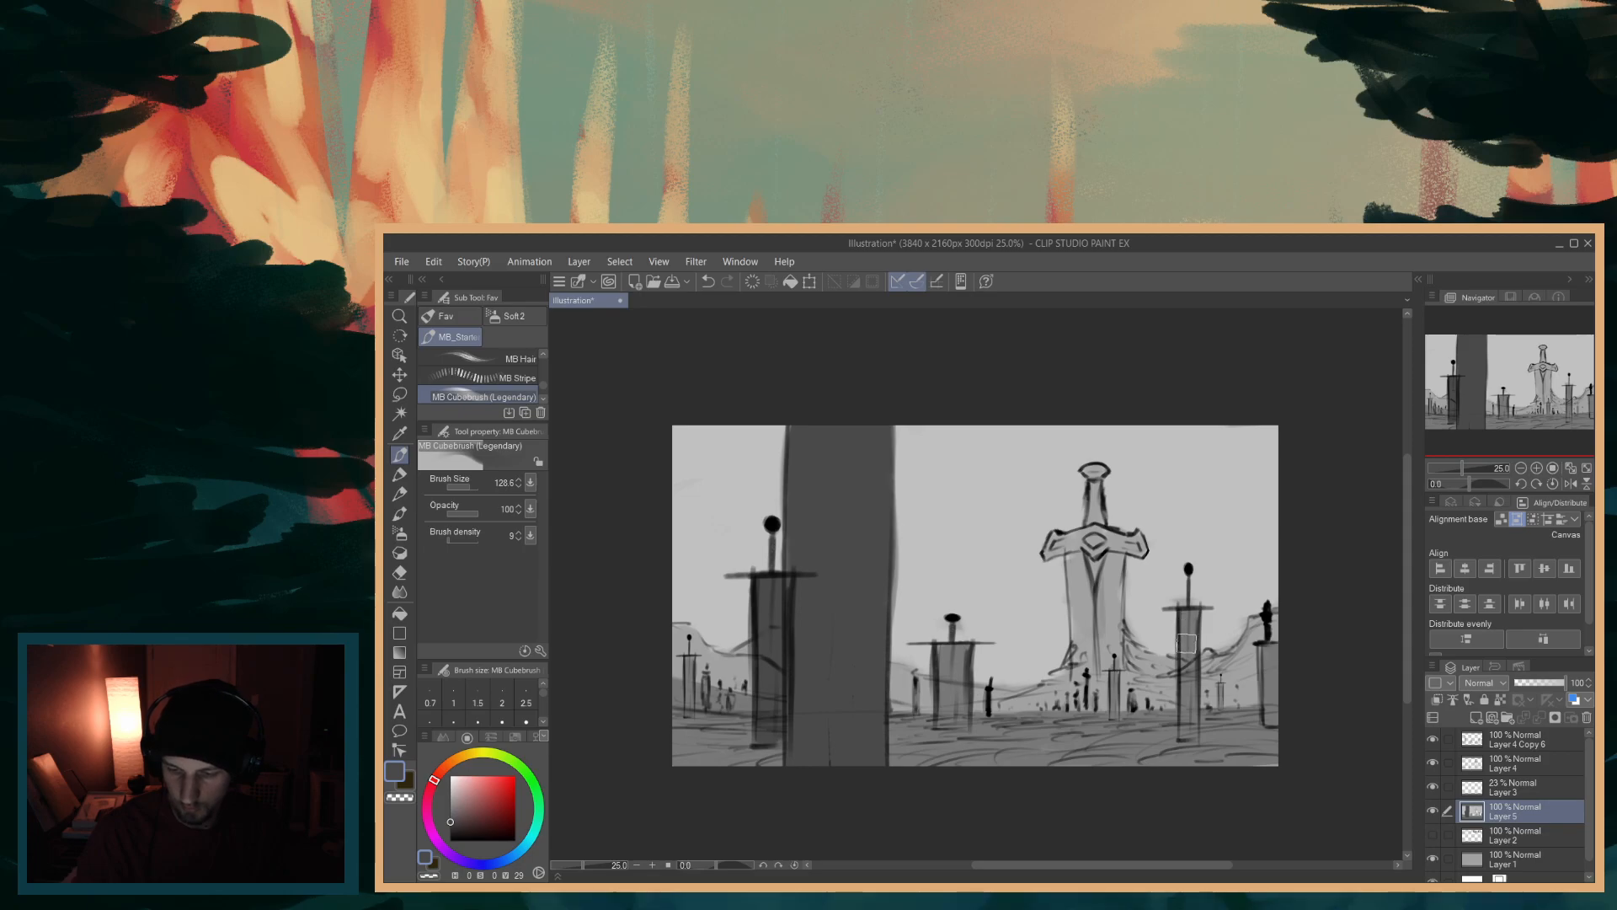
mouse_move(1186, 733)
left_mouse_down()
mouse_move(1187, 621)
mouse_move(1189, 644)
left_mouse_up()
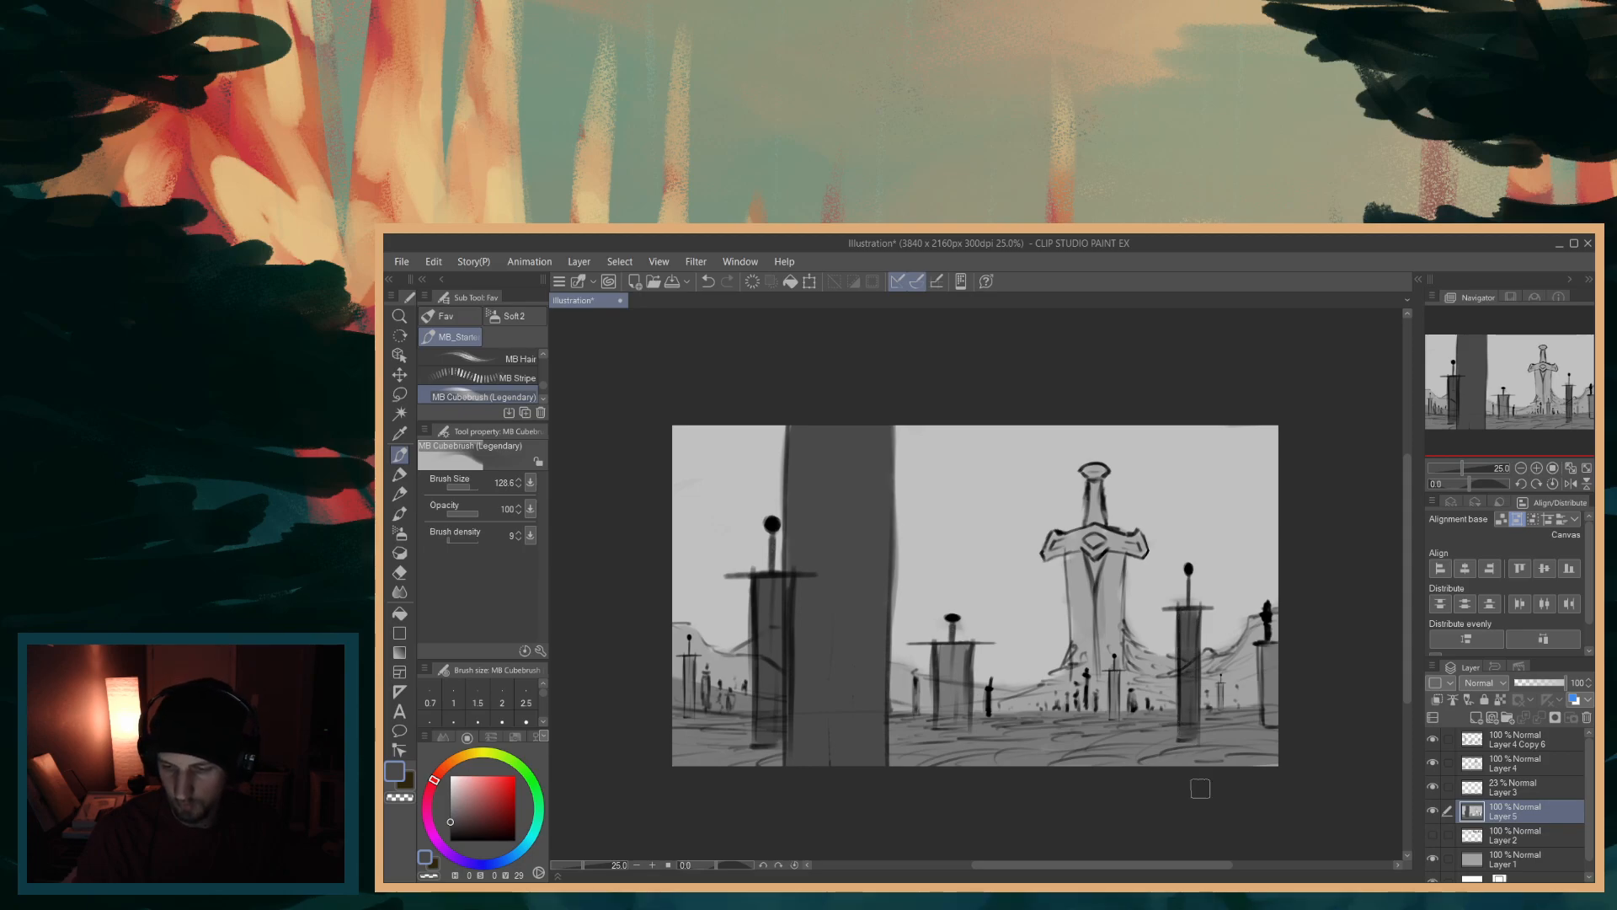
mouse_move(944, 705)
left_mouse_down()
mouse_move(945, 654)
mouse_move(952, 721)
mouse_move(960, 666)
left_mouse_up()
left_click_drag(1273, 722, 1273, 644)
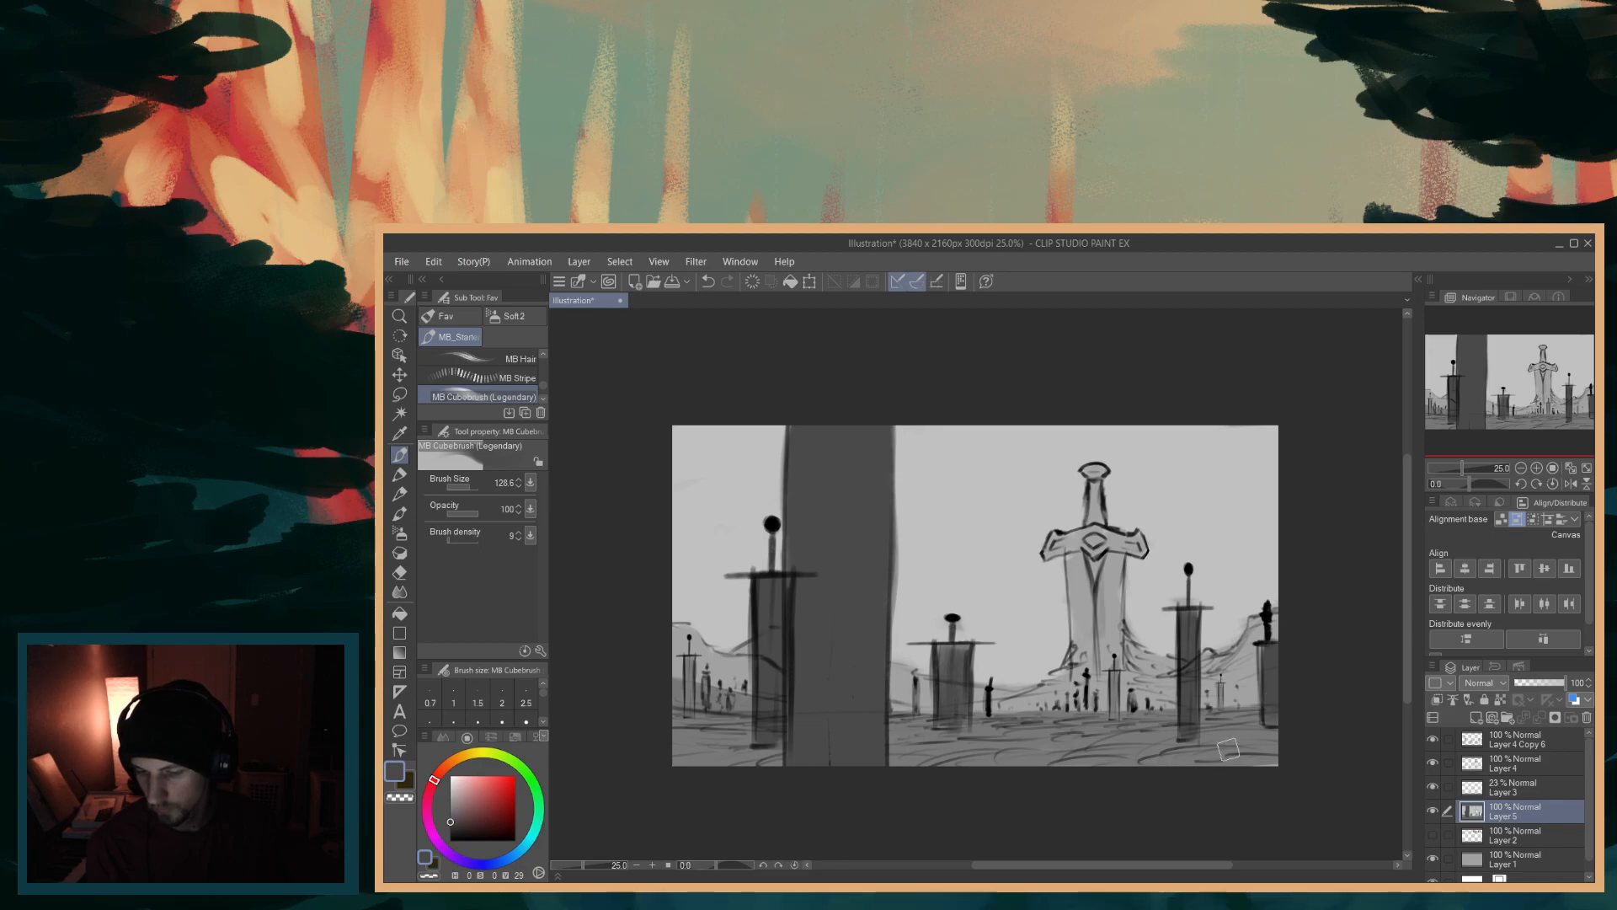
- Darken the nearest strip of ground, and clean up around the sword beside the pillar with the sampled ground grey
mouse_move(1249, 757)
left_mouse_down()
mouse_move(1180, 755)
mouse_move(1286, 750)
mouse_move(1213, 741)
mouse_move(1248, 733)
mouse_move(1132, 751)
mouse_move(1282, 735)
mouse_move(1186, 752)
mouse_move(1274, 754)
mouse_move(1266, 733)
mouse_move(1129, 749)
mouse_move(1274, 752)
mouse_move(1107, 754)
mouse_move(1203, 742)
mouse_move(966, 774)
mouse_move(1301, 714)
mouse_move(1094, 758)
mouse_move(1270, 759)
mouse_move(1192, 764)
left_mouse_up()
mouse_move(999, 766)
left_mouse_down()
mouse_move(648, 745)
mouse_move(832, 760)
mouse_move(728, 752)
mouse_move(1179, 748)
left_mouse_up()
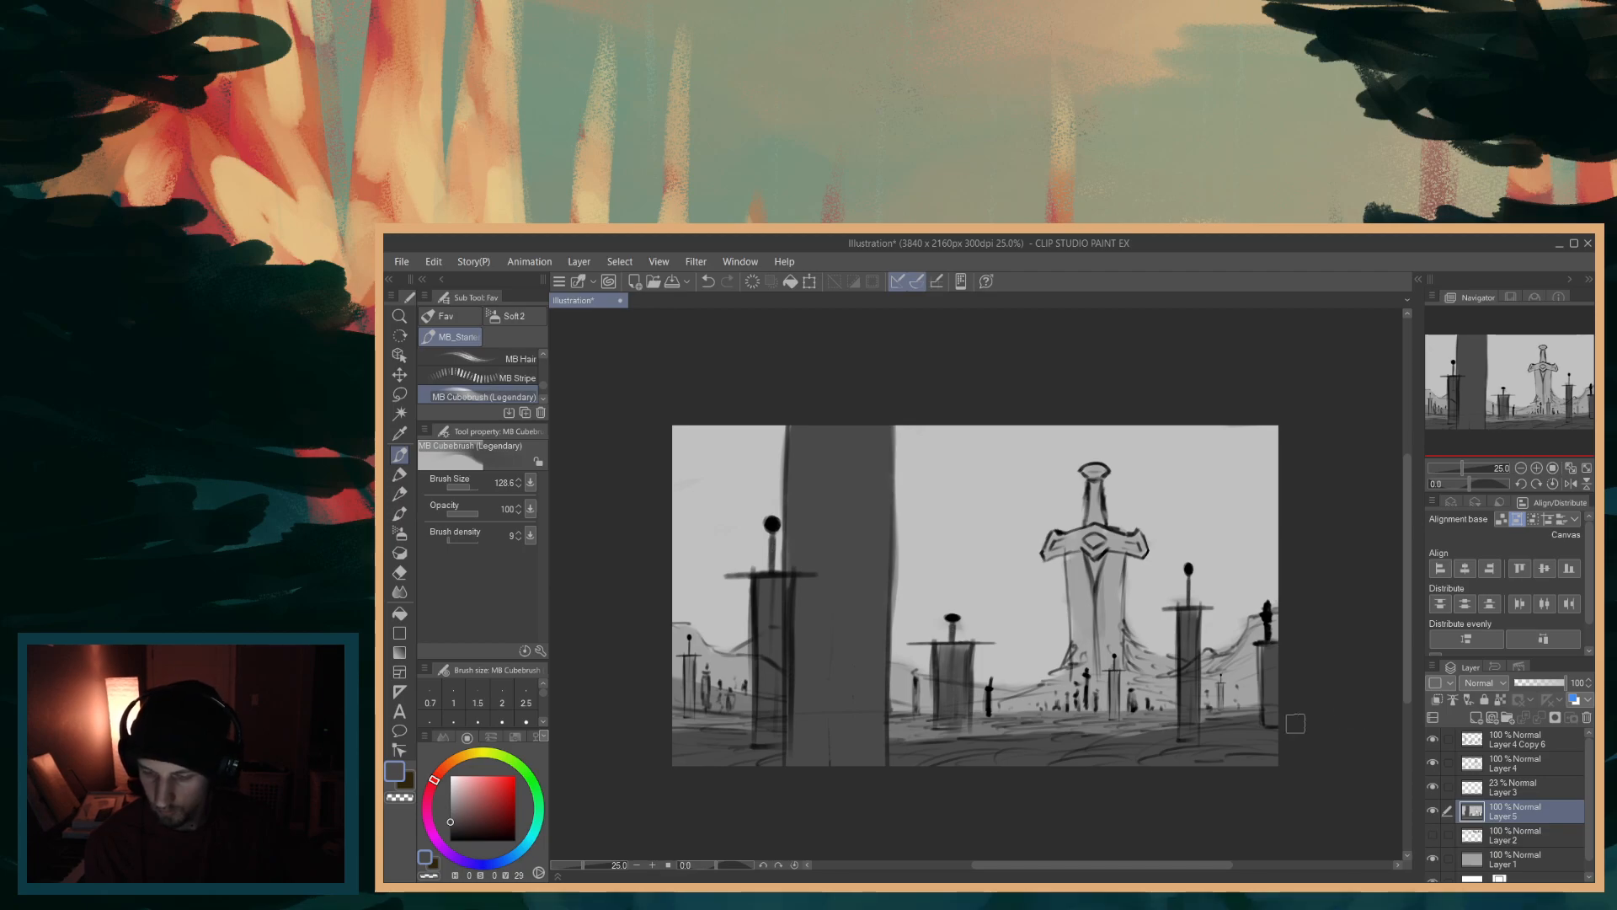
left_click(909, 727, "alt")
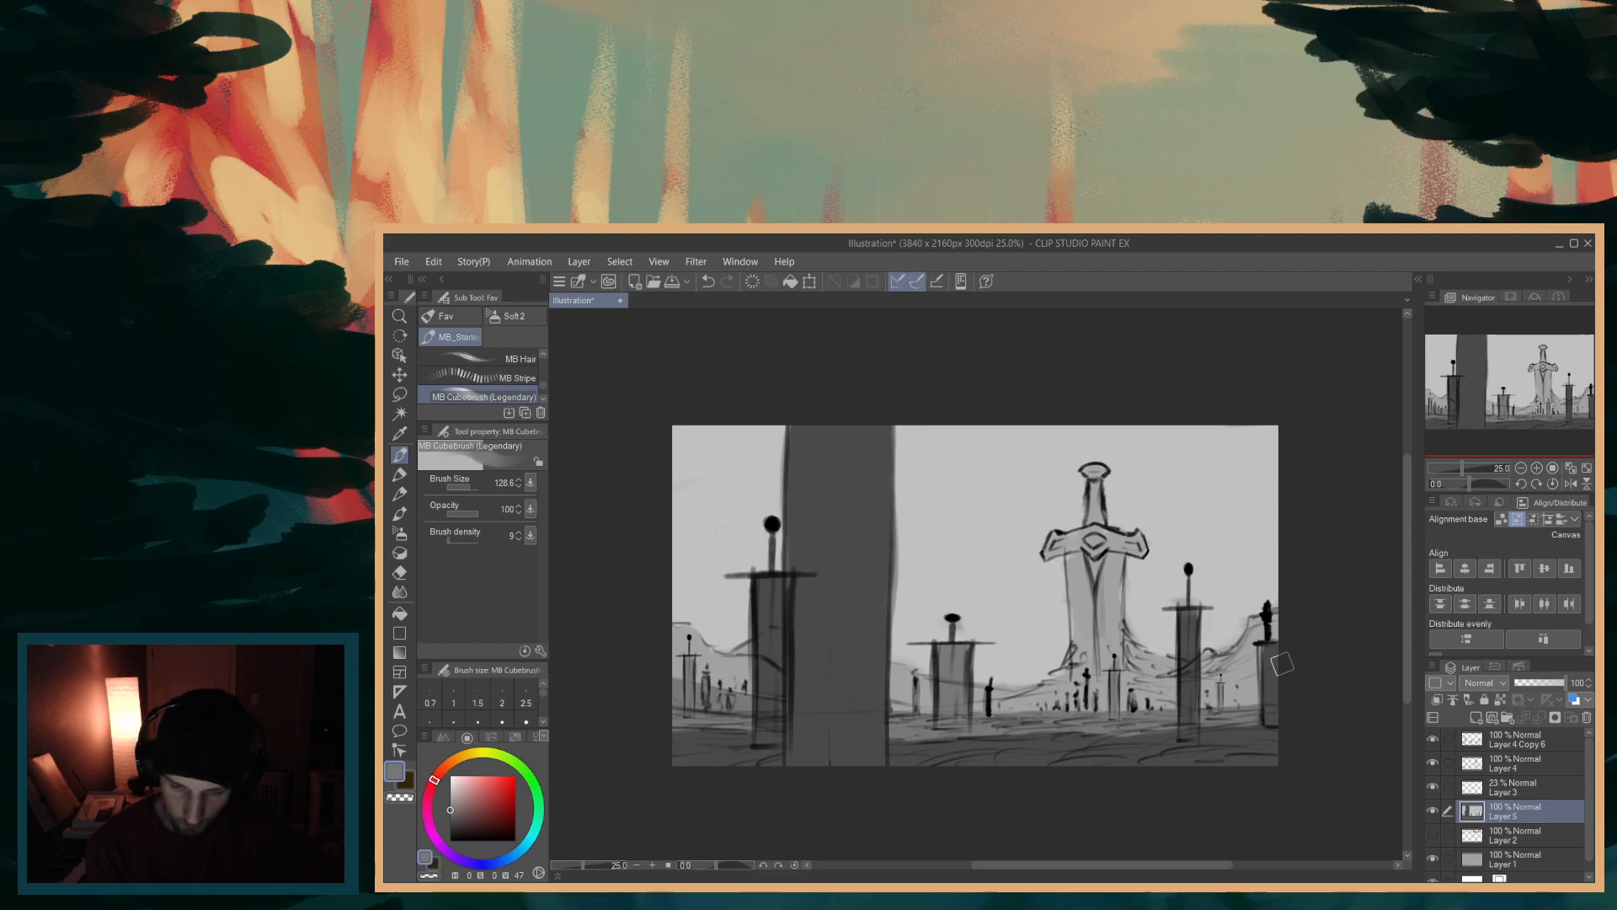
- Repaint the foreground pillar in a near-black grey mixed from the colour sampled on the adjacent sword's blade
left_click(778, 675, "alt")
left_click_drag(452, 816, 449, 826)
mouse_move(799, 698)
left_mouse_down()
mouse_move(842, 614)
mouse_move(848, 721)
mouse_move(867, 747)
mouse_move(872, 638)
mouse_move(878, 743)
mouse_move(866, 423)
mouse_move(875, 583)
mouse_move(879, 429)
mouse_move(881, 445)
mouse_move(863, 613)
mouse_move(840, 547)
left_mouse_up()
mouse_move(822, 646)
left_mouse_down()
mouse_move(805, 665)
mouse_move(805, 438)
mouse_move(823, 458)
mouse_move(796, 539)
left_mouse_up()
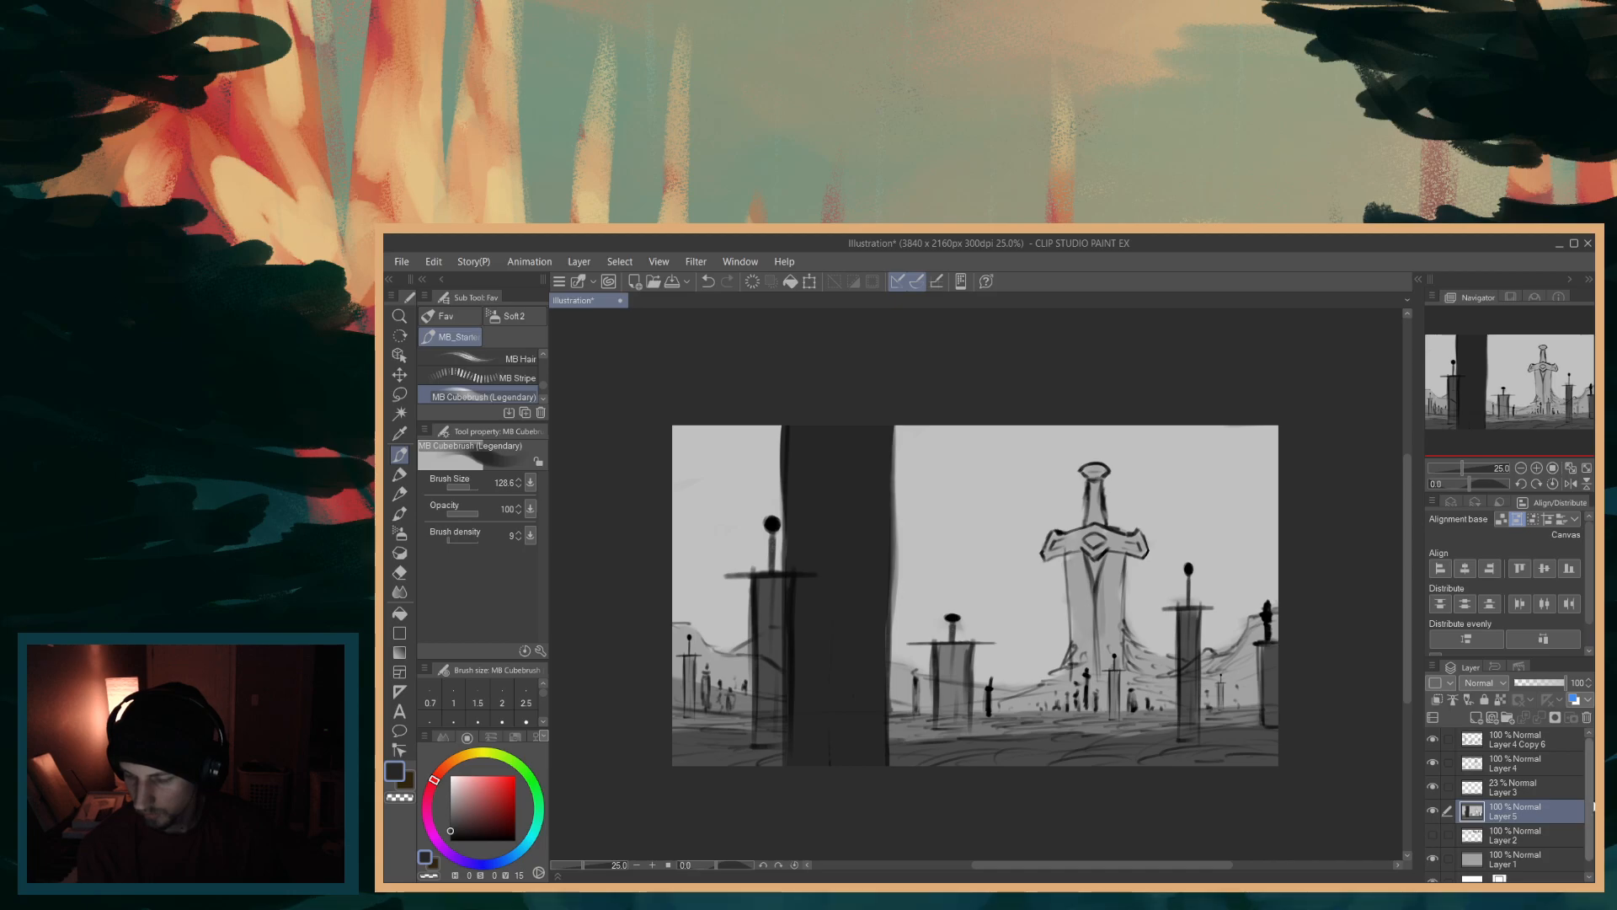
- Add a new layer above Layer 4 Copy 6 and move the grey value layer, Layer 5, to the top of the stack
left_click(1527, 737)
left_click(1475, 718)
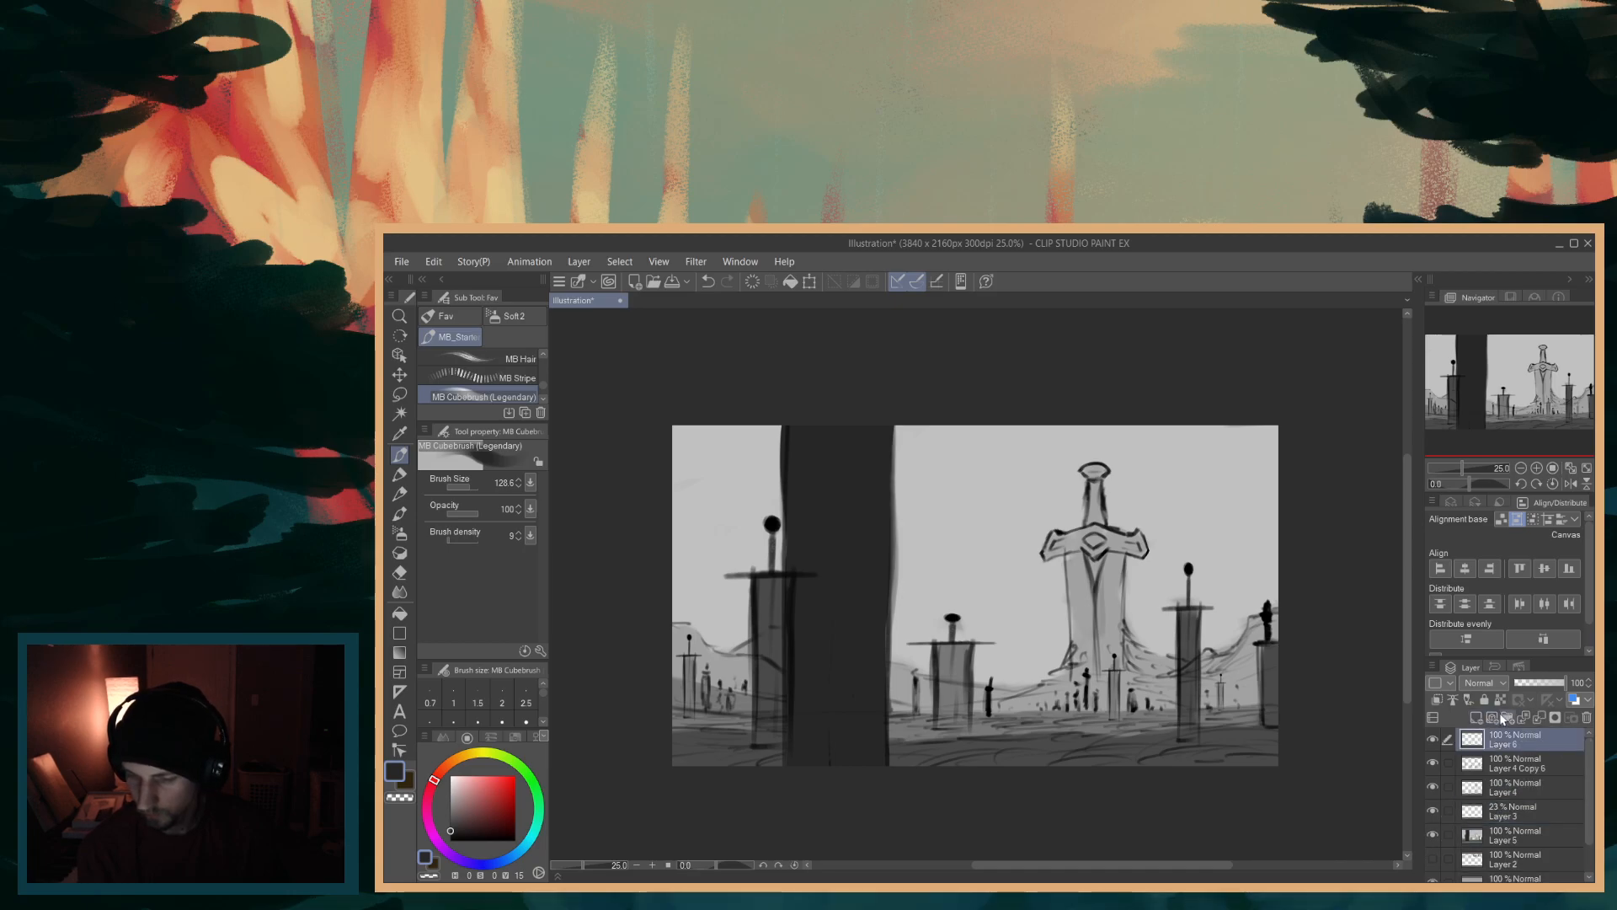
left_click(1433, 835)
left_click(1433, 835)
left_click(1433, 835)
left_click(1433, 834)
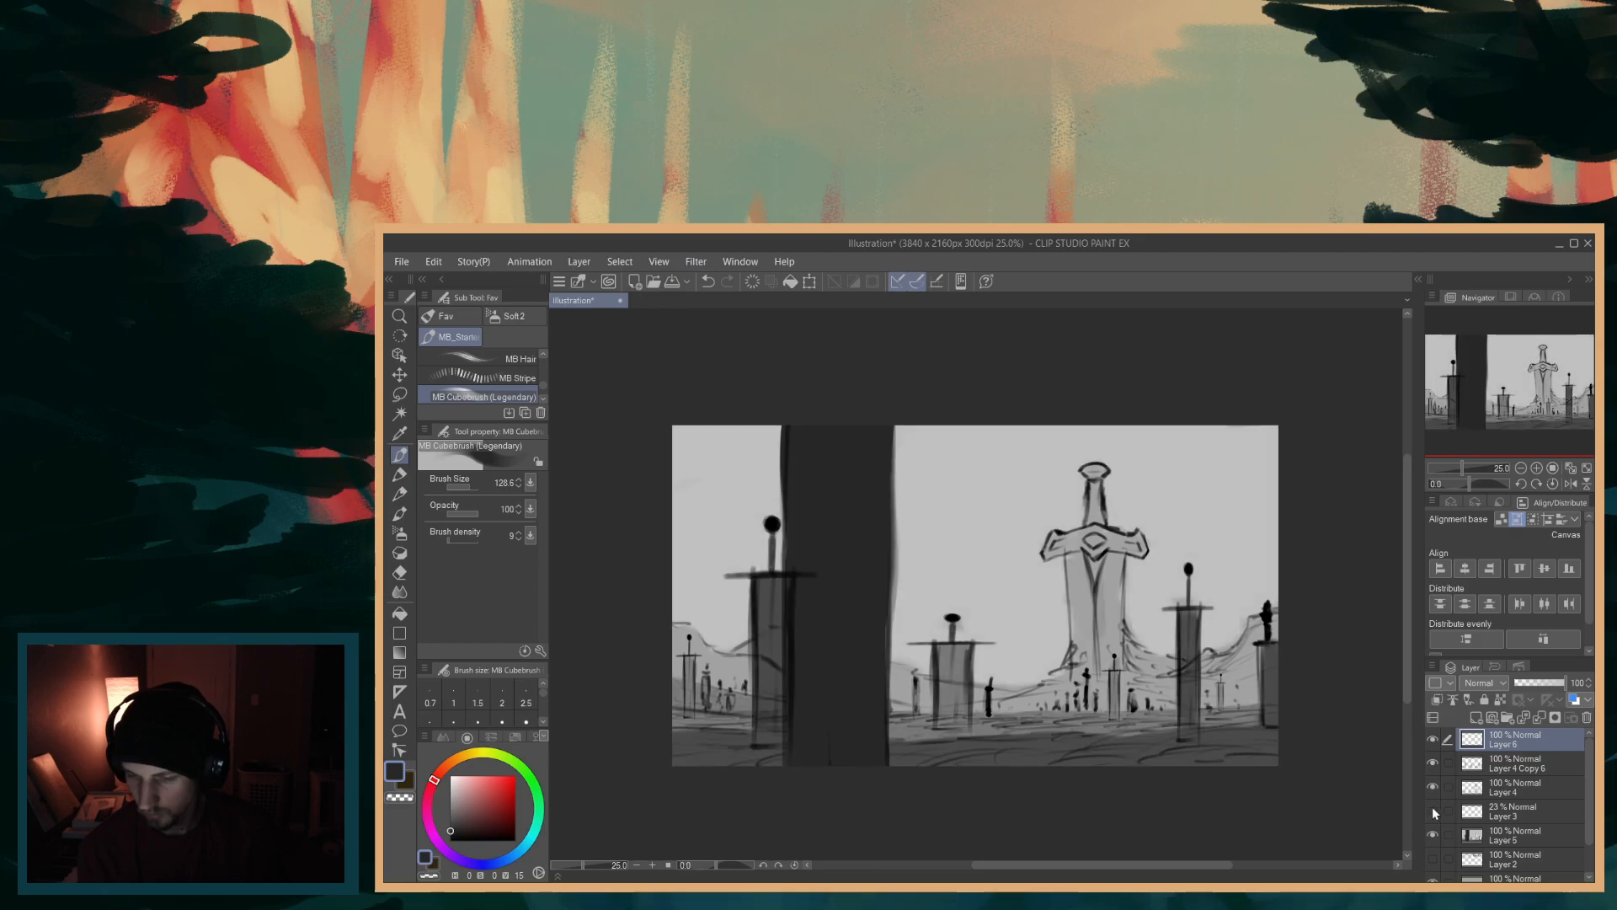
left_click(1432, 832)
left_click(1432, 832)
left_click(1510, 835)
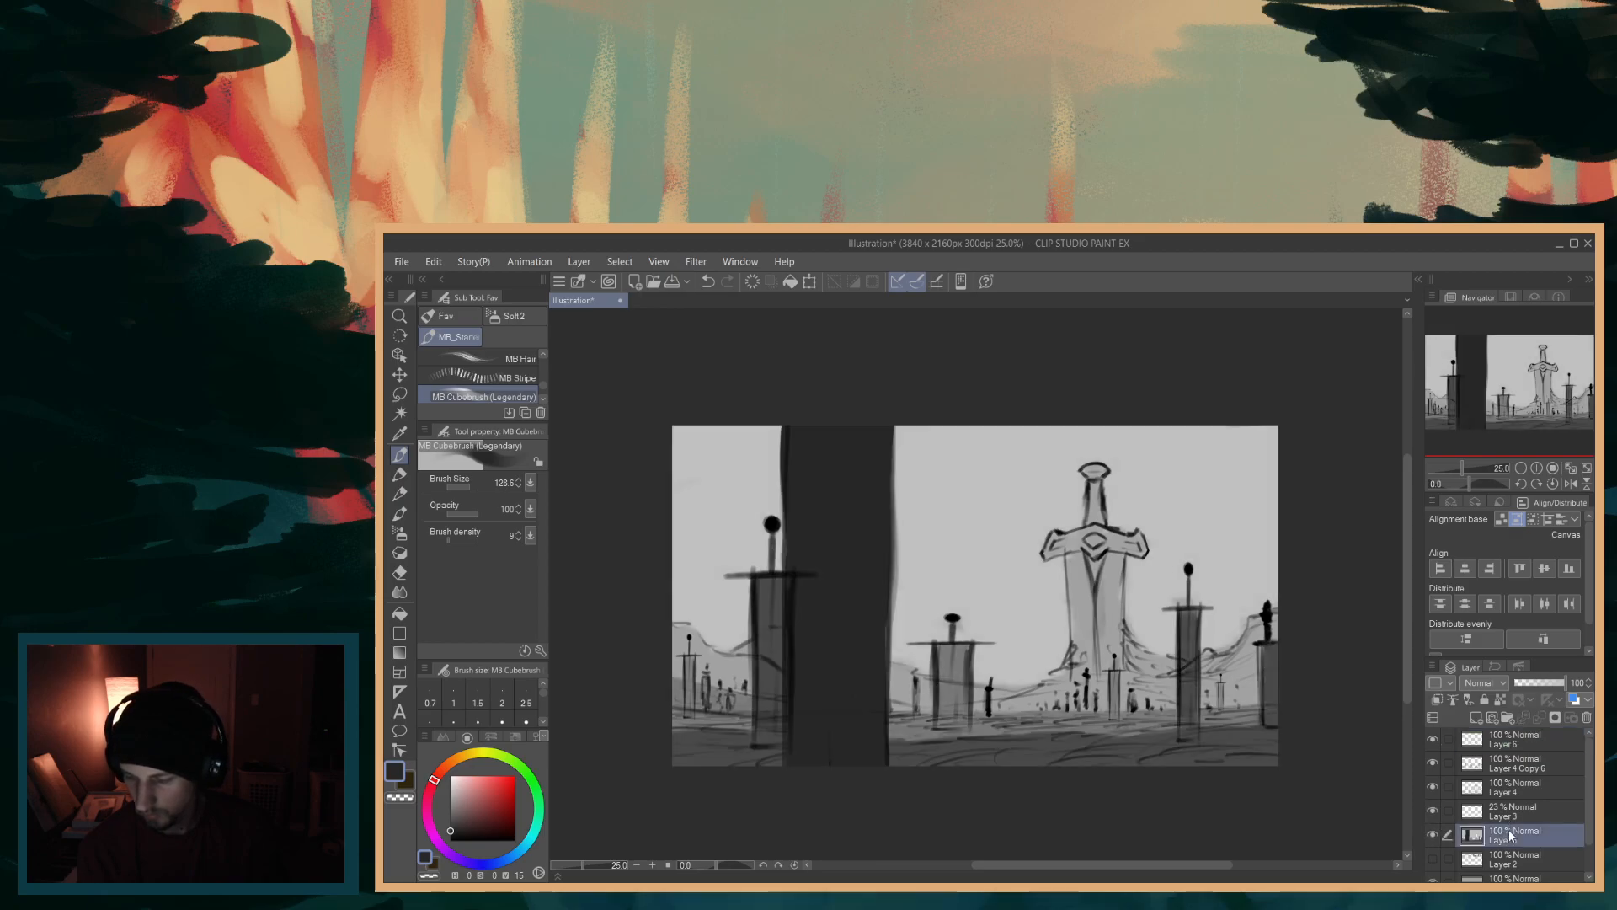
left_click_drag(1508, 739, 1509, 733)
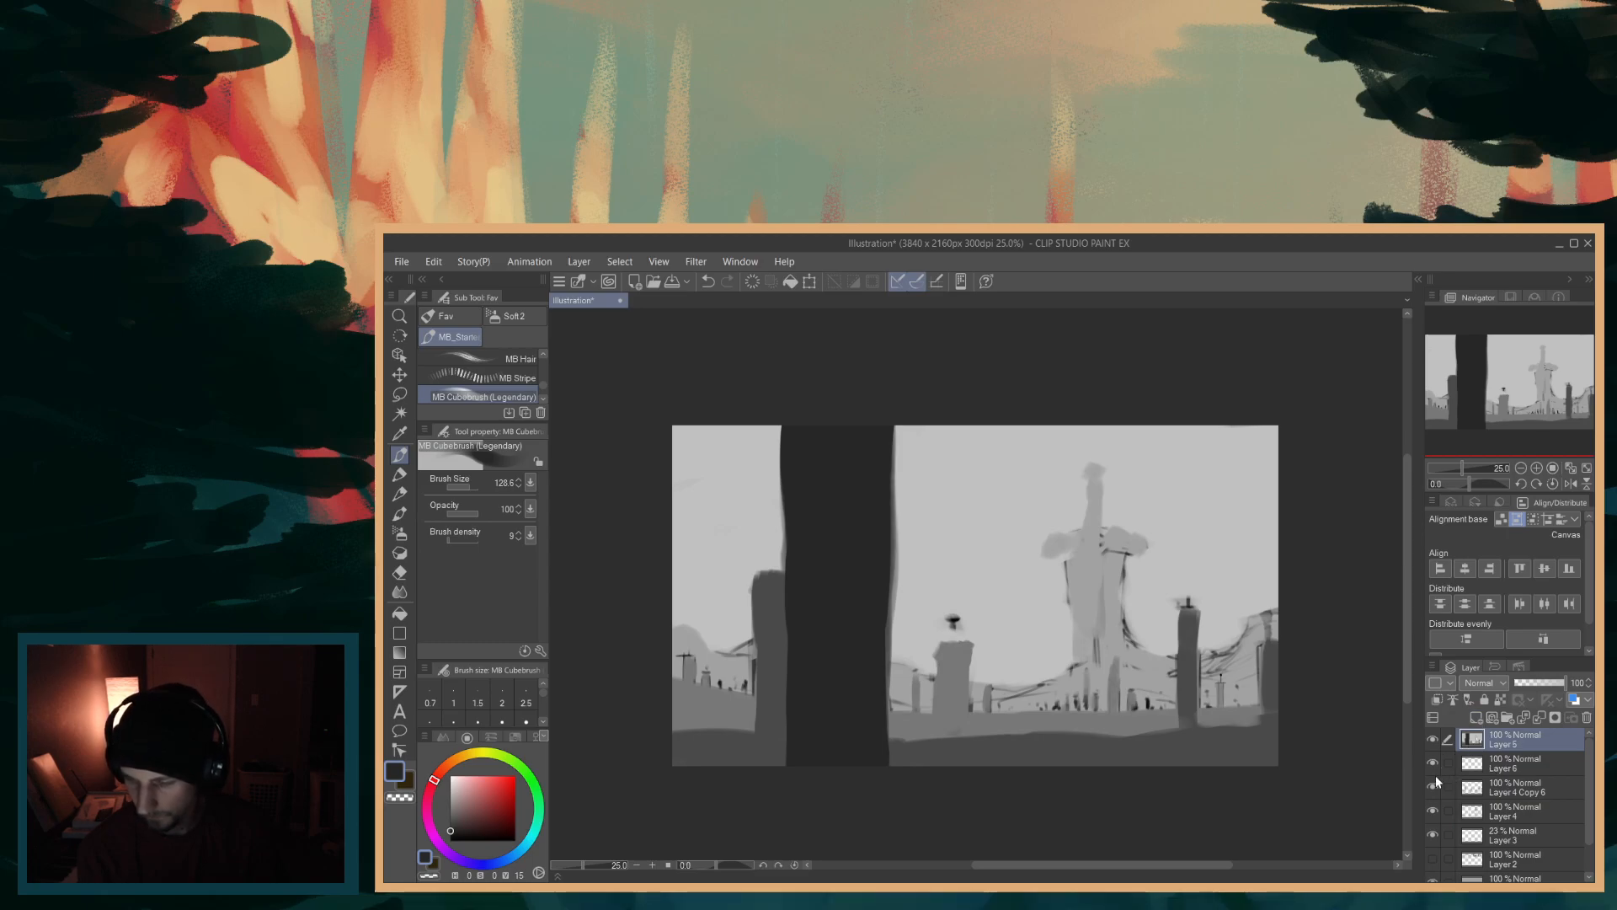
- Check the line-art layers by toggling their visibility and merge Layer 4 Copy 6 down into Layer 4
left_click(1430, 791)
left_click(1433, 790)
left_click(1432, 805)
left_click(1433, 801)
left_click(1432, 788)
left_click(1432, 786)
left_click(1507, 787)
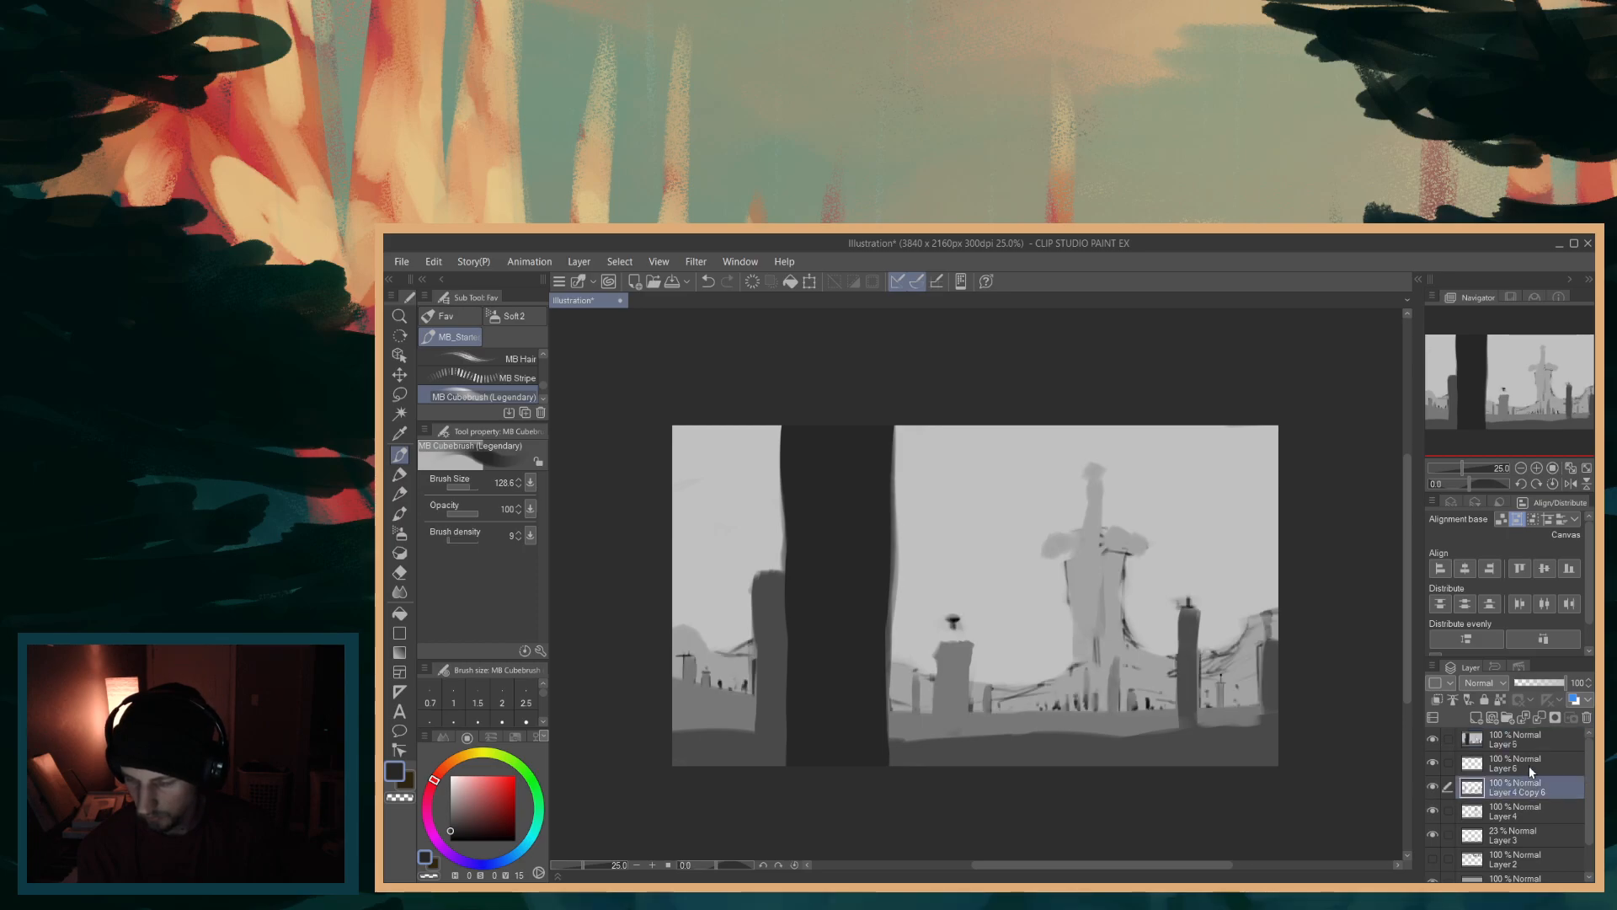
left_click(1498, 722)
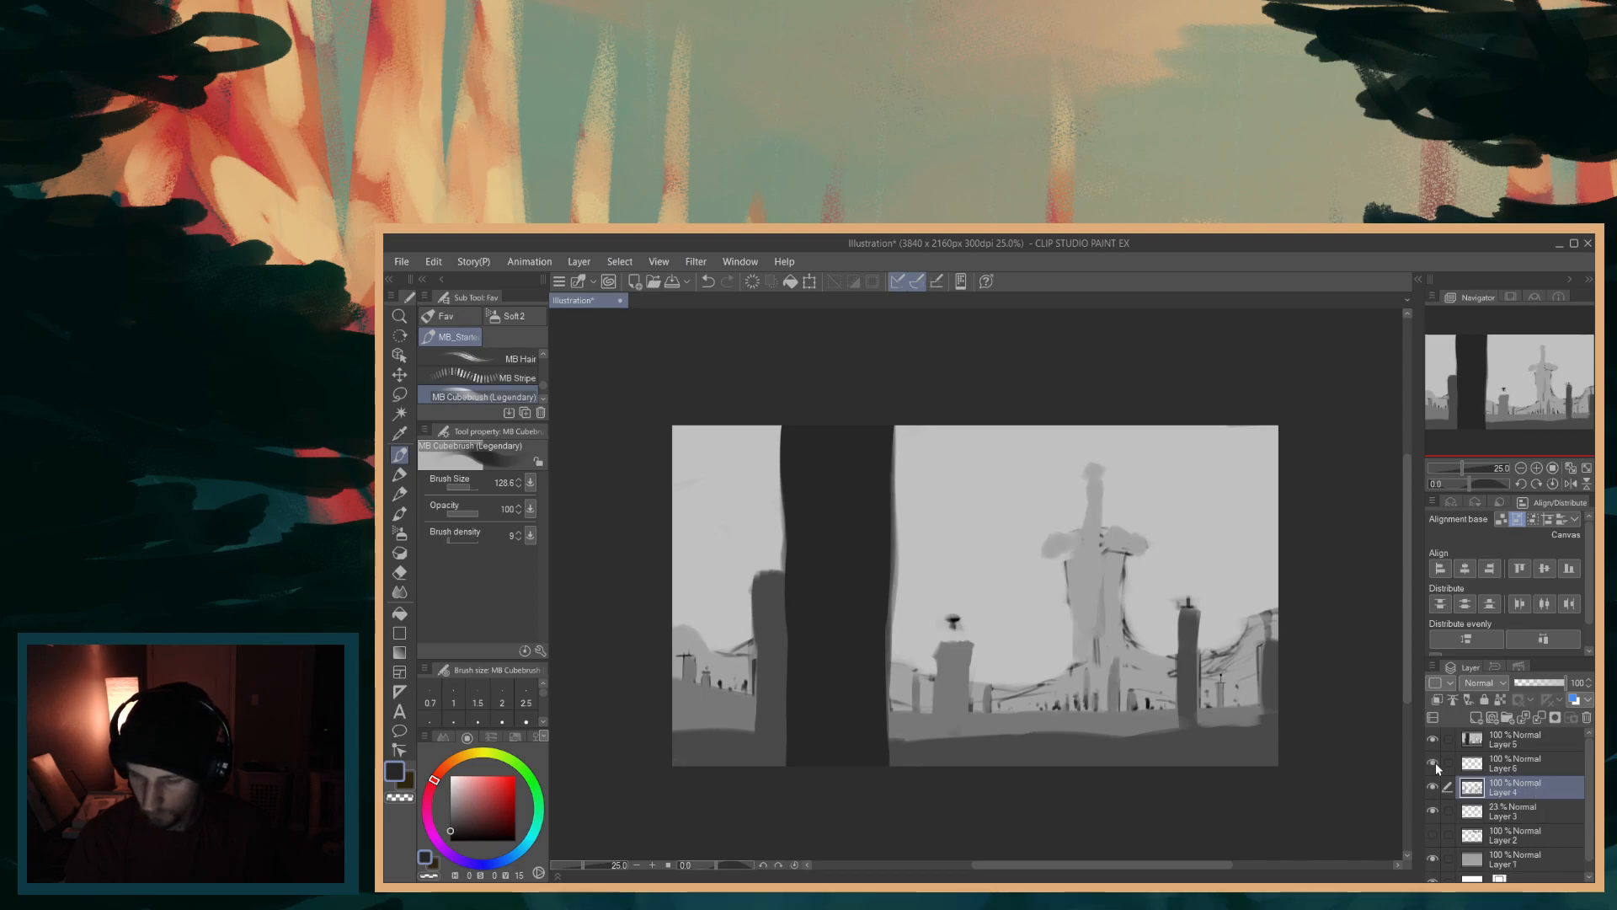
- Hide Layer 5 and reorder the stack so Layer 6 is on top and Layer 4 sits above Layer 5
left_click(1433, 739)
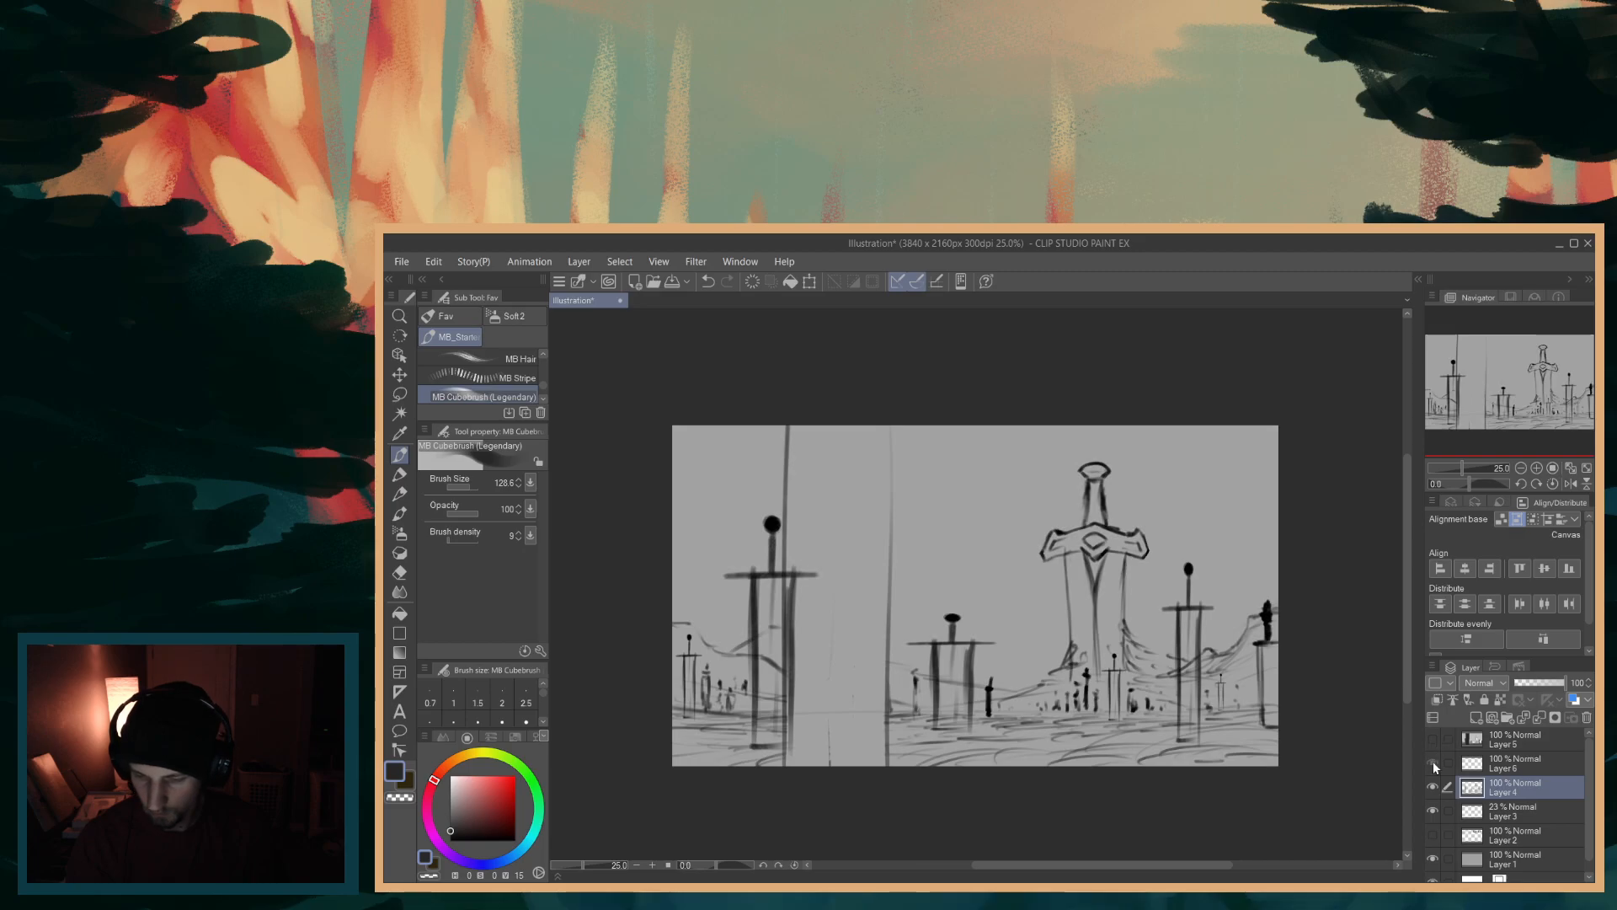
left_click(1512, 767)
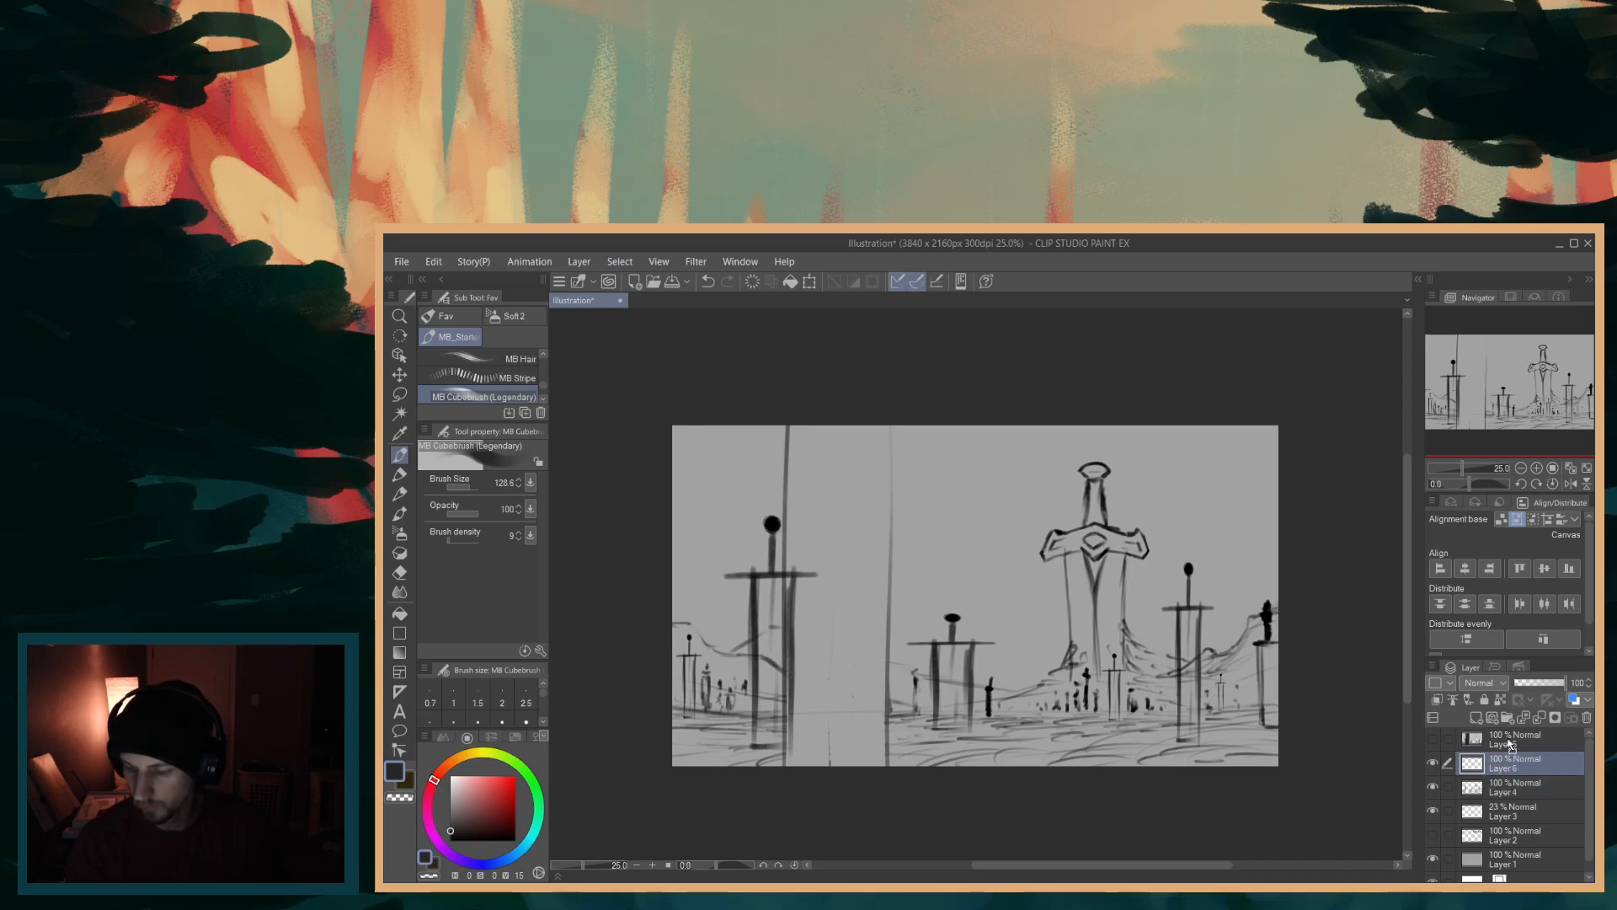
left_click_drag(1509, 745, 1509, 744)
left_click(1433, 764)
left_click(1432, 766)
left_click(1429, 784)
left_click(1429, 784)
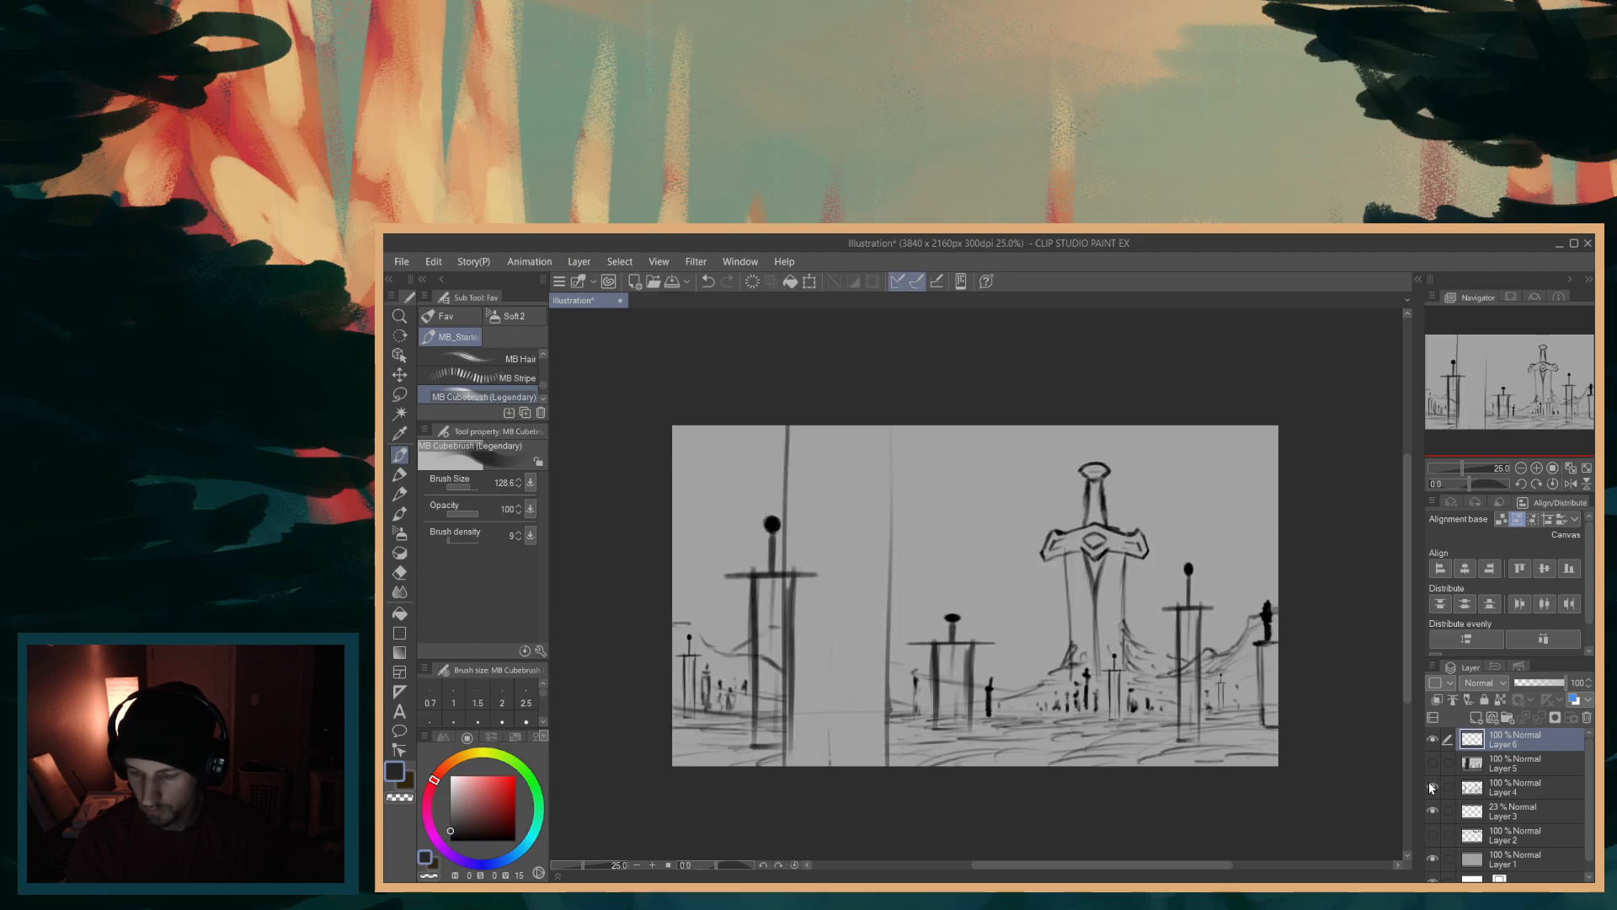
left_click_drag(1497, 785, 1497, 758)
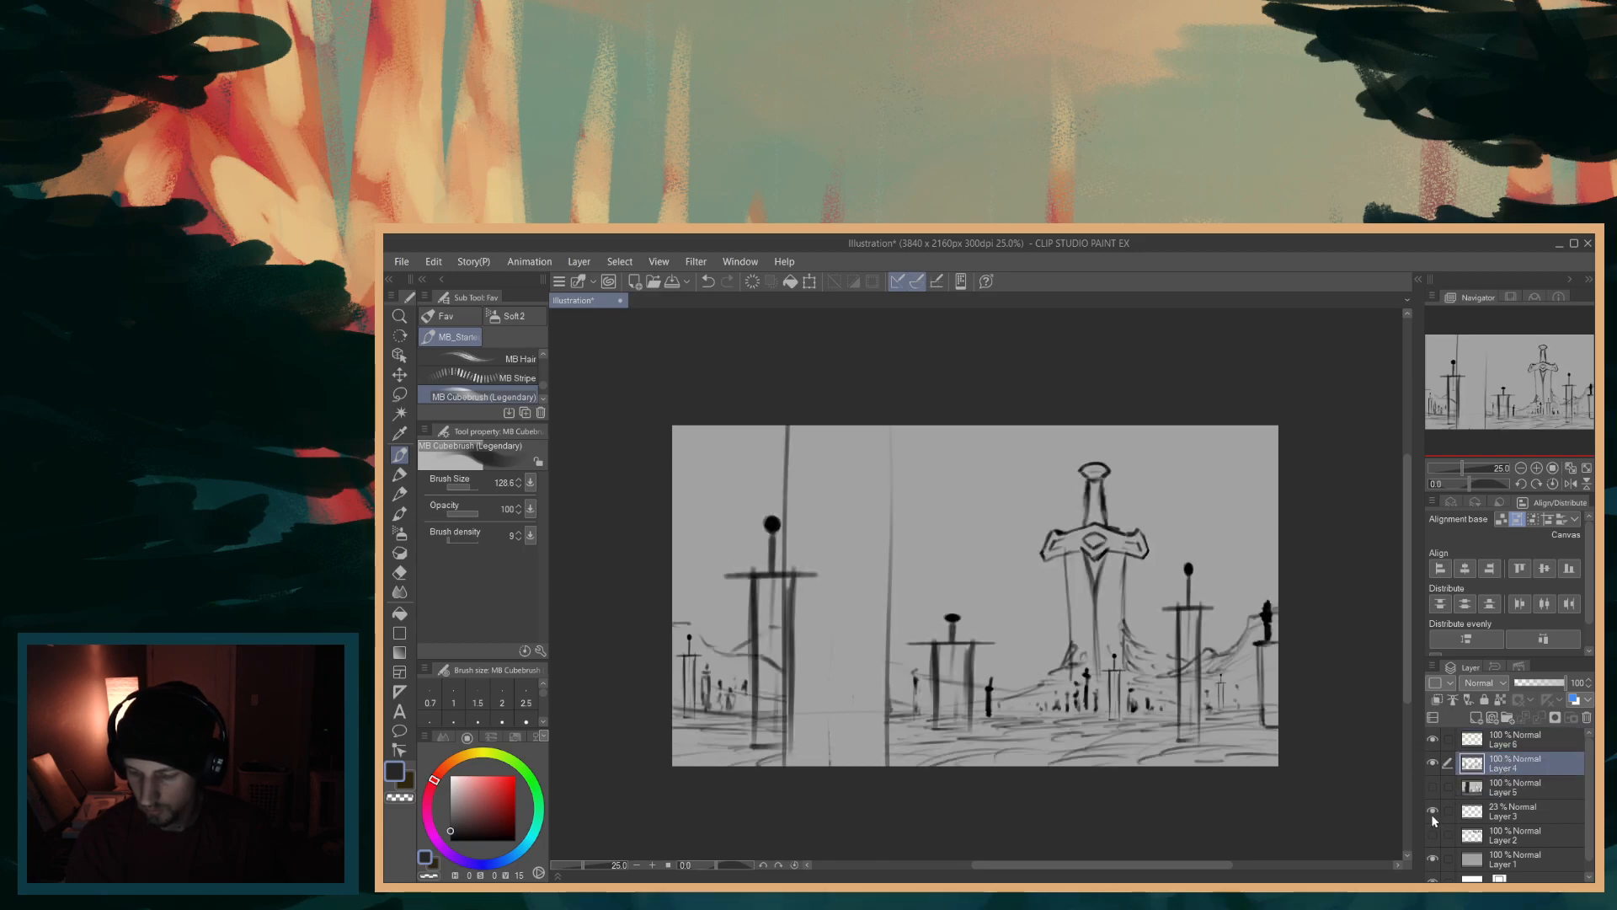
- Check the line art and value layers by switching Layer 4 and Layer 5 on and off, and hide Layer 3
left_click(1434, 787)
left_click(1433, 788)
left_click(1434, 788)
left_click(1435, 786)
left_click(1431, 766)
left_click(1432, 766)
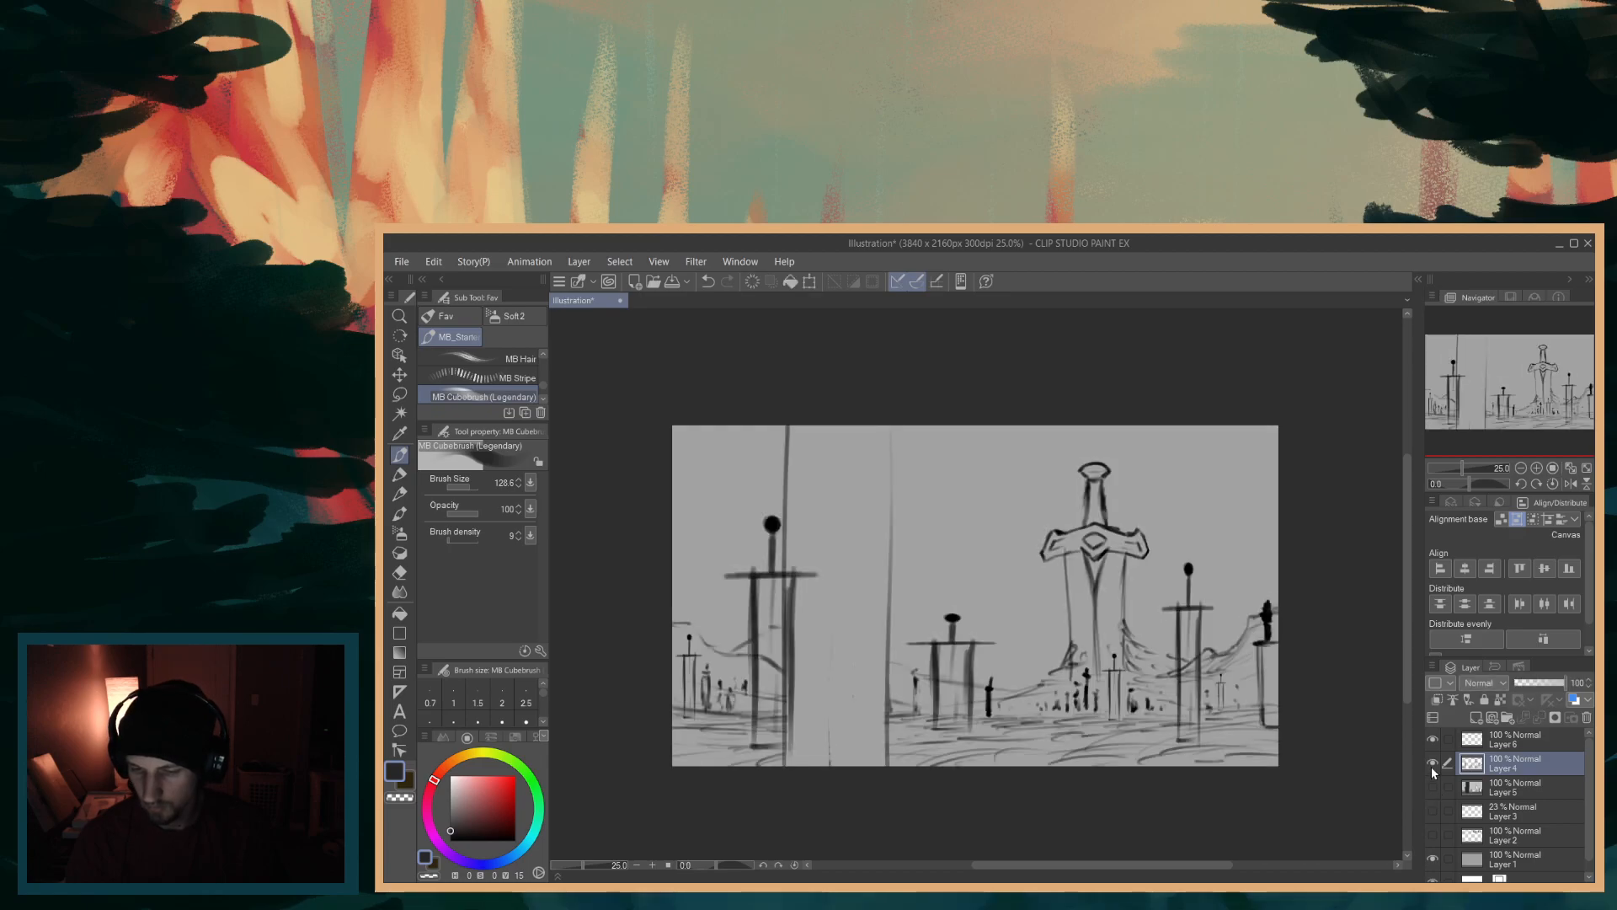
left_click(1432, 766)
left_click(1432, 766)
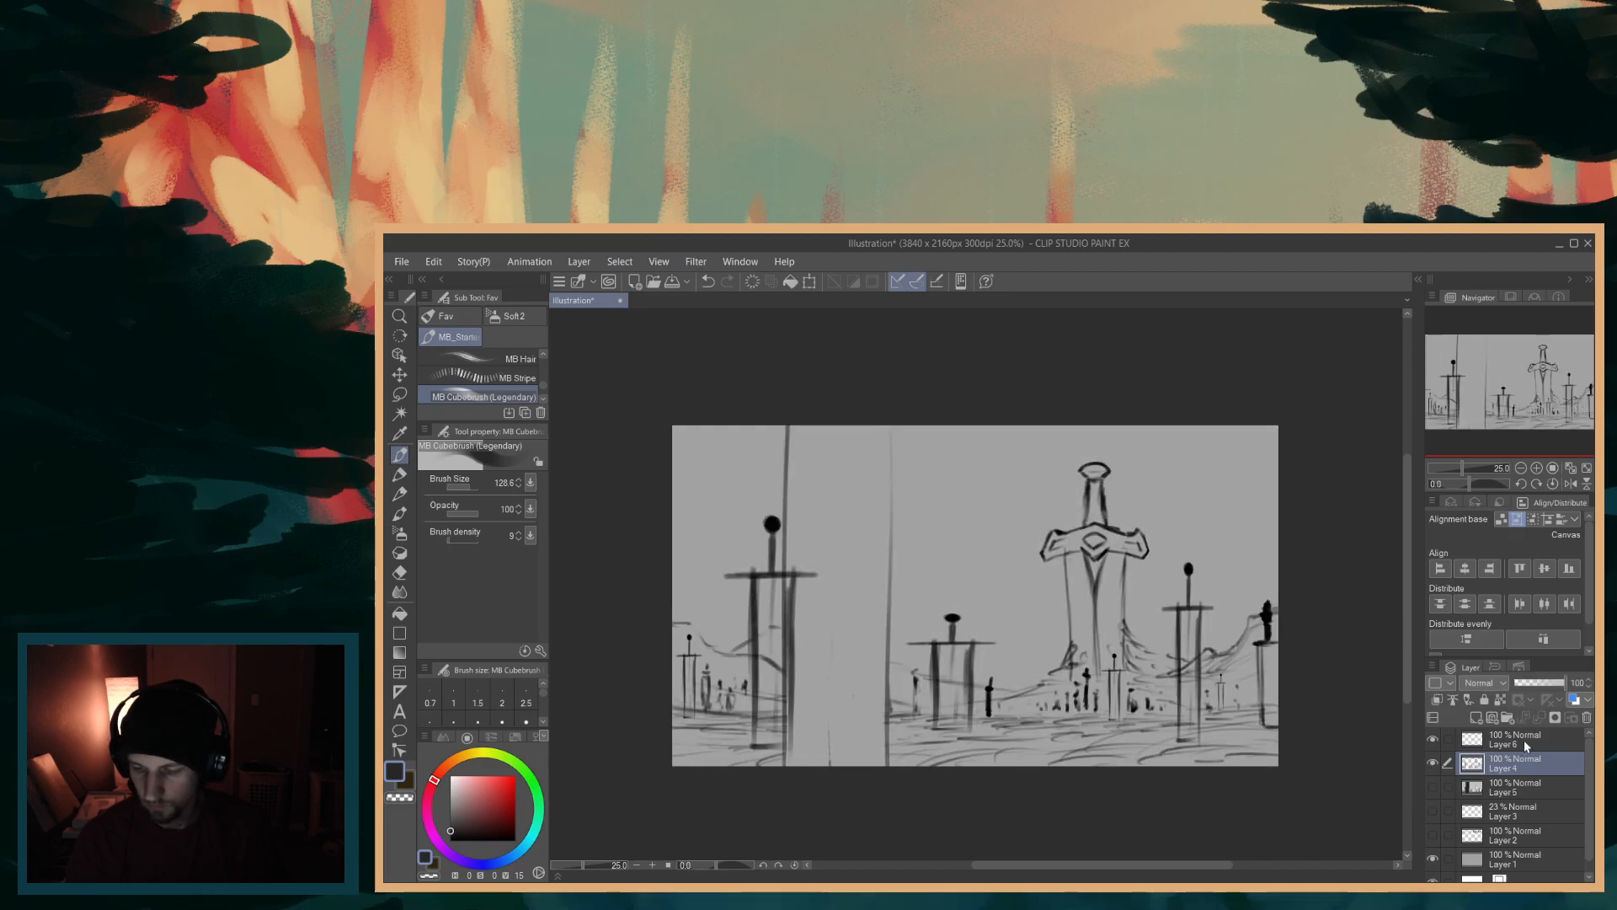
- Activate Layer 6 and mix a light blue from the light grey sampled in the sky of Layer 5, leaving Layer 5 hidden
left_click(1524, 740)
left_click(1433, 786)
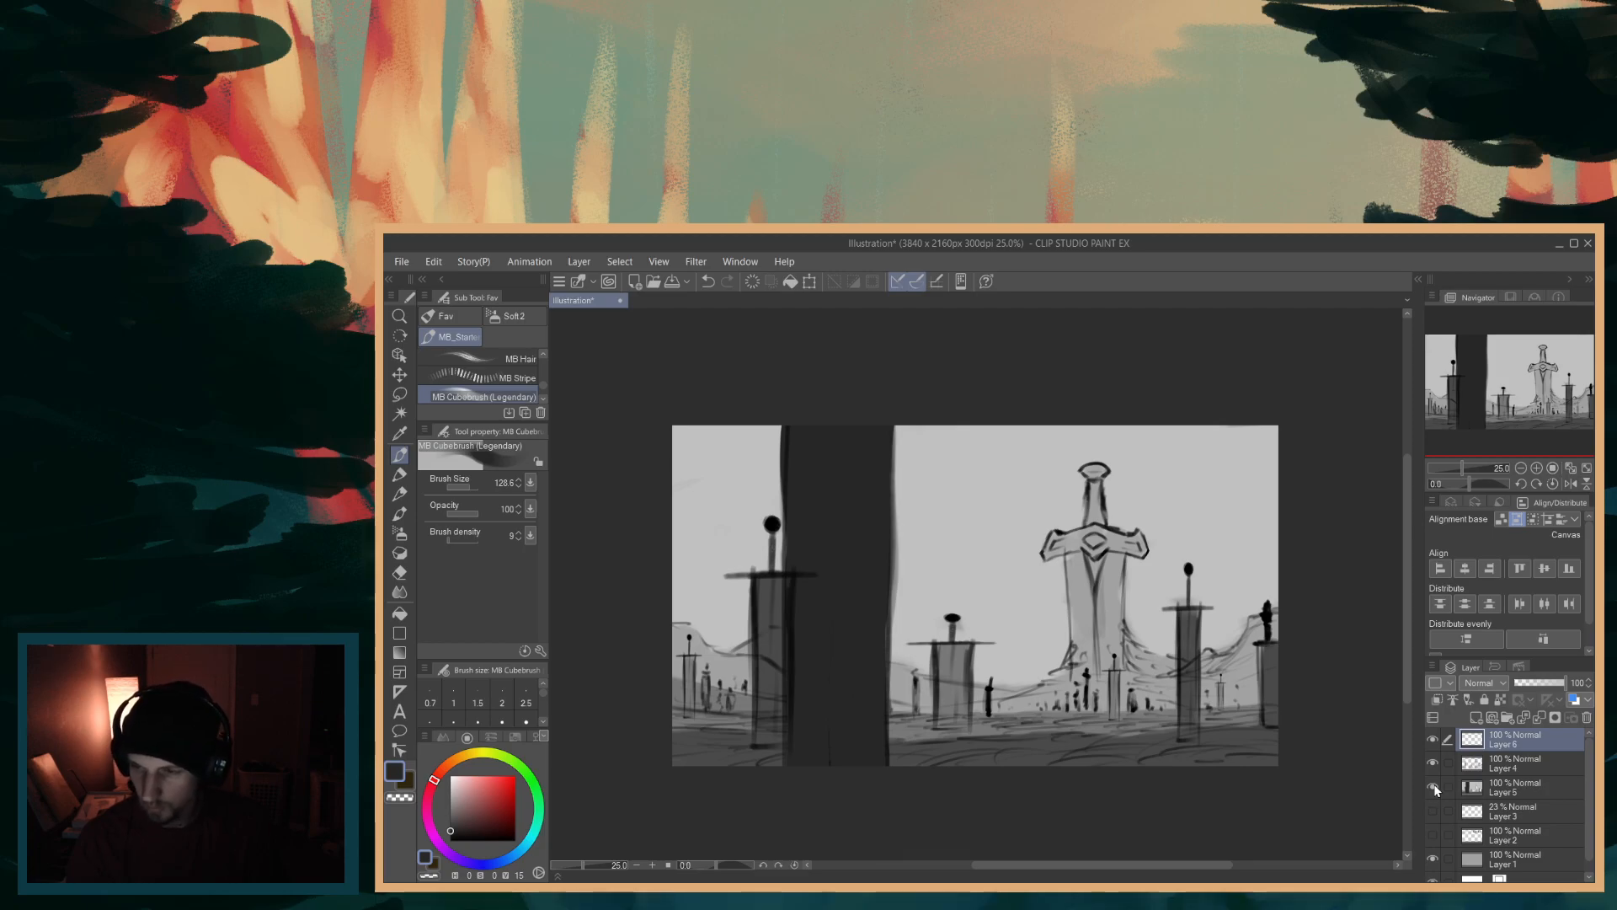
left_click(933, 578, "alt")
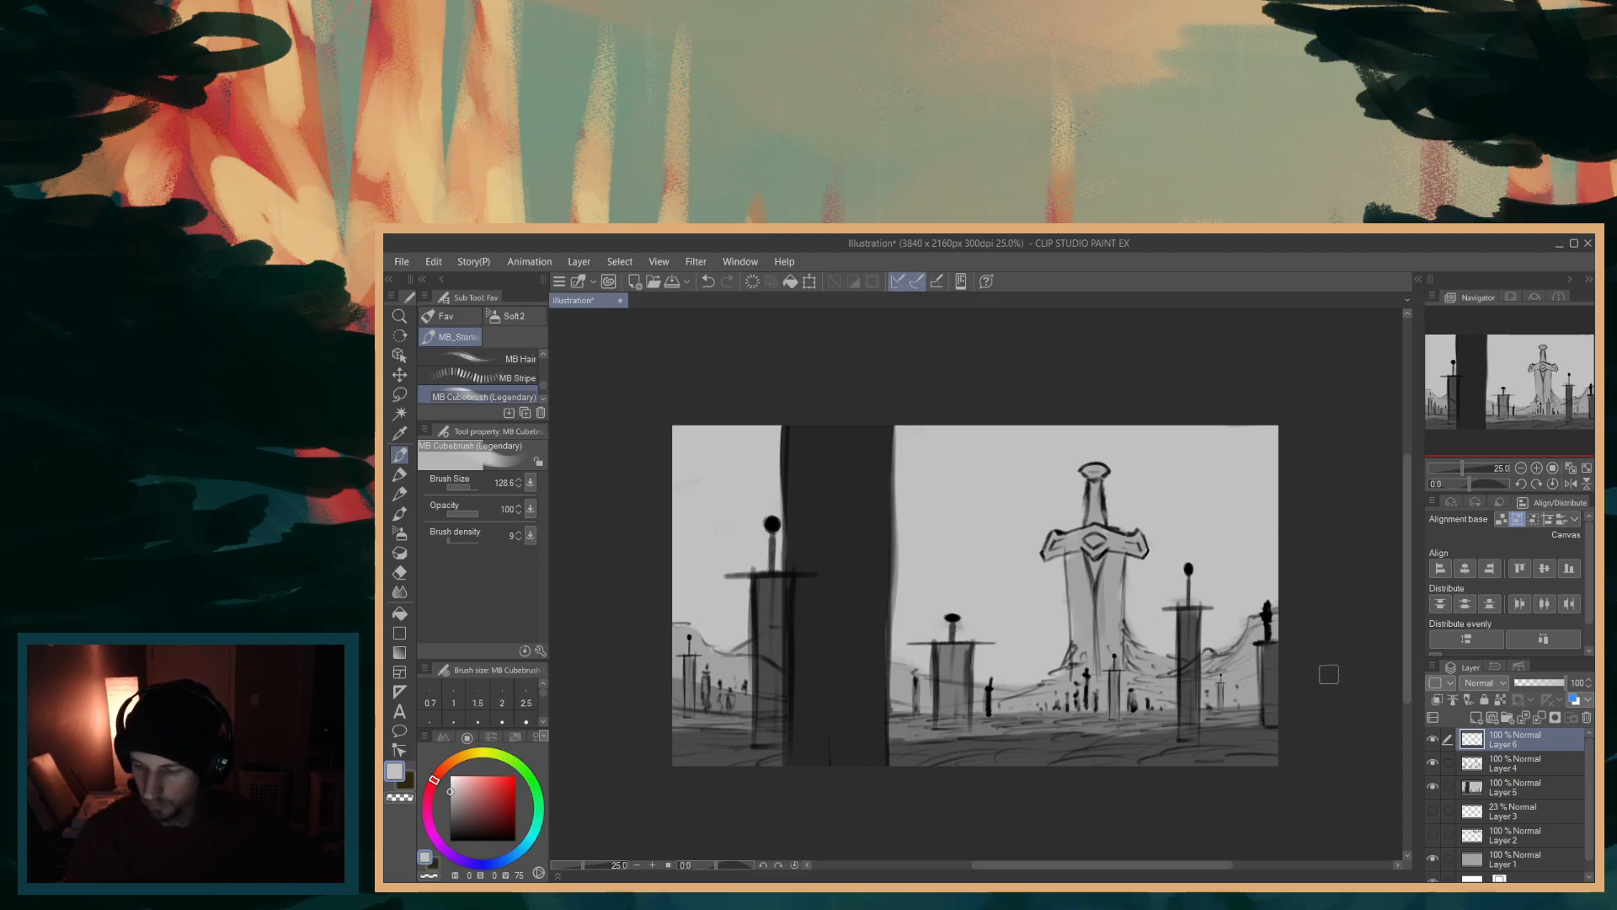
left_click(1433, 787)
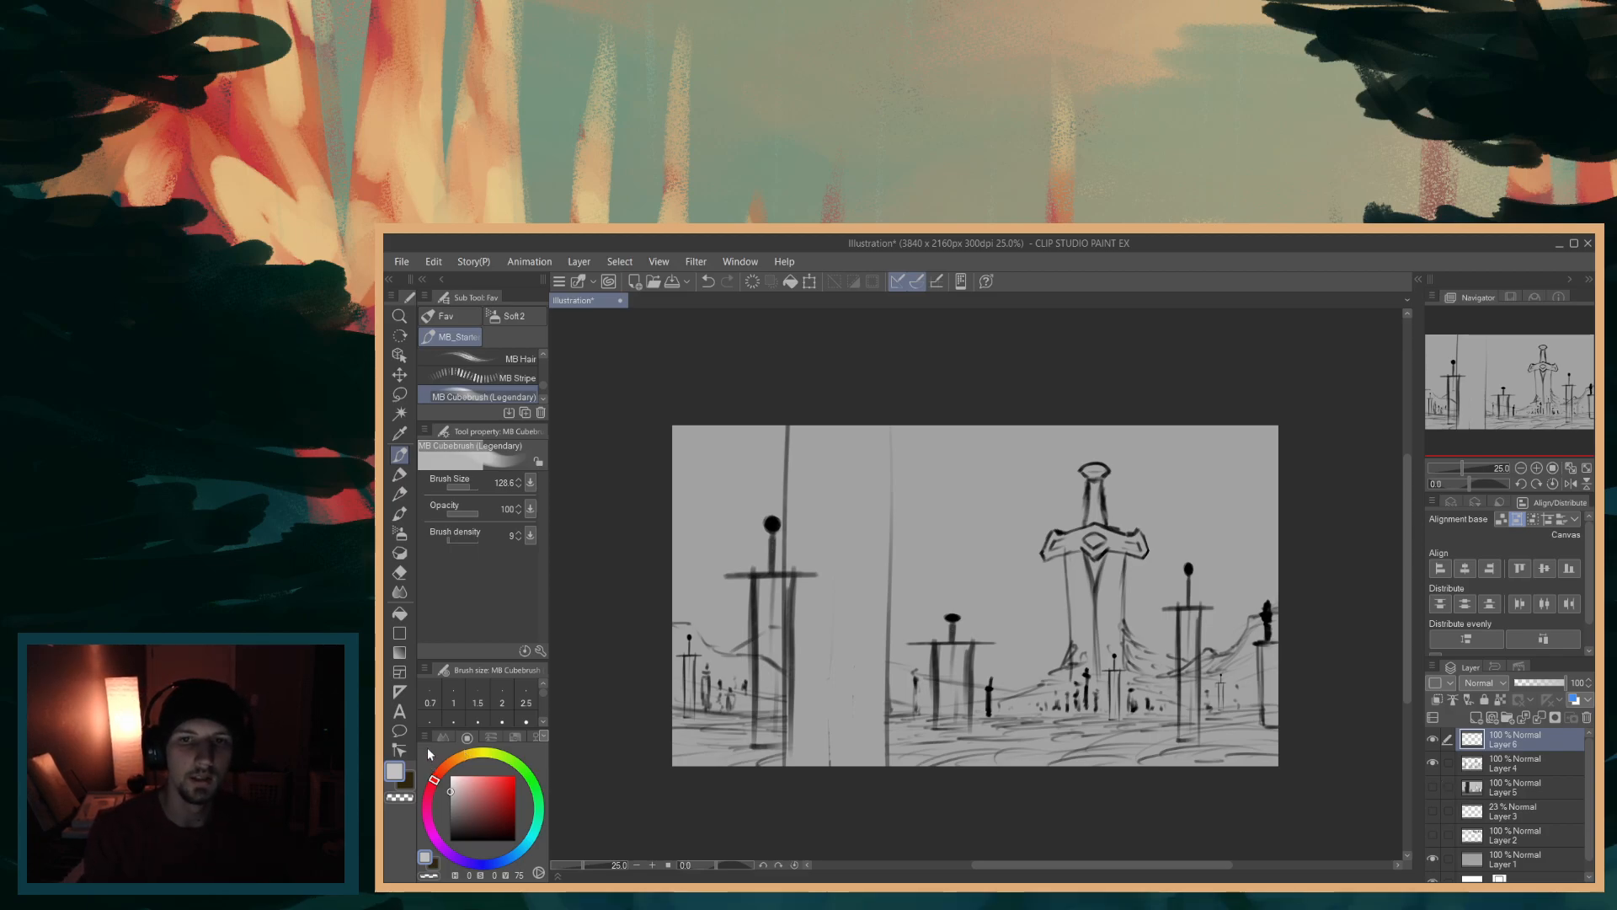
left_click(530, 841)
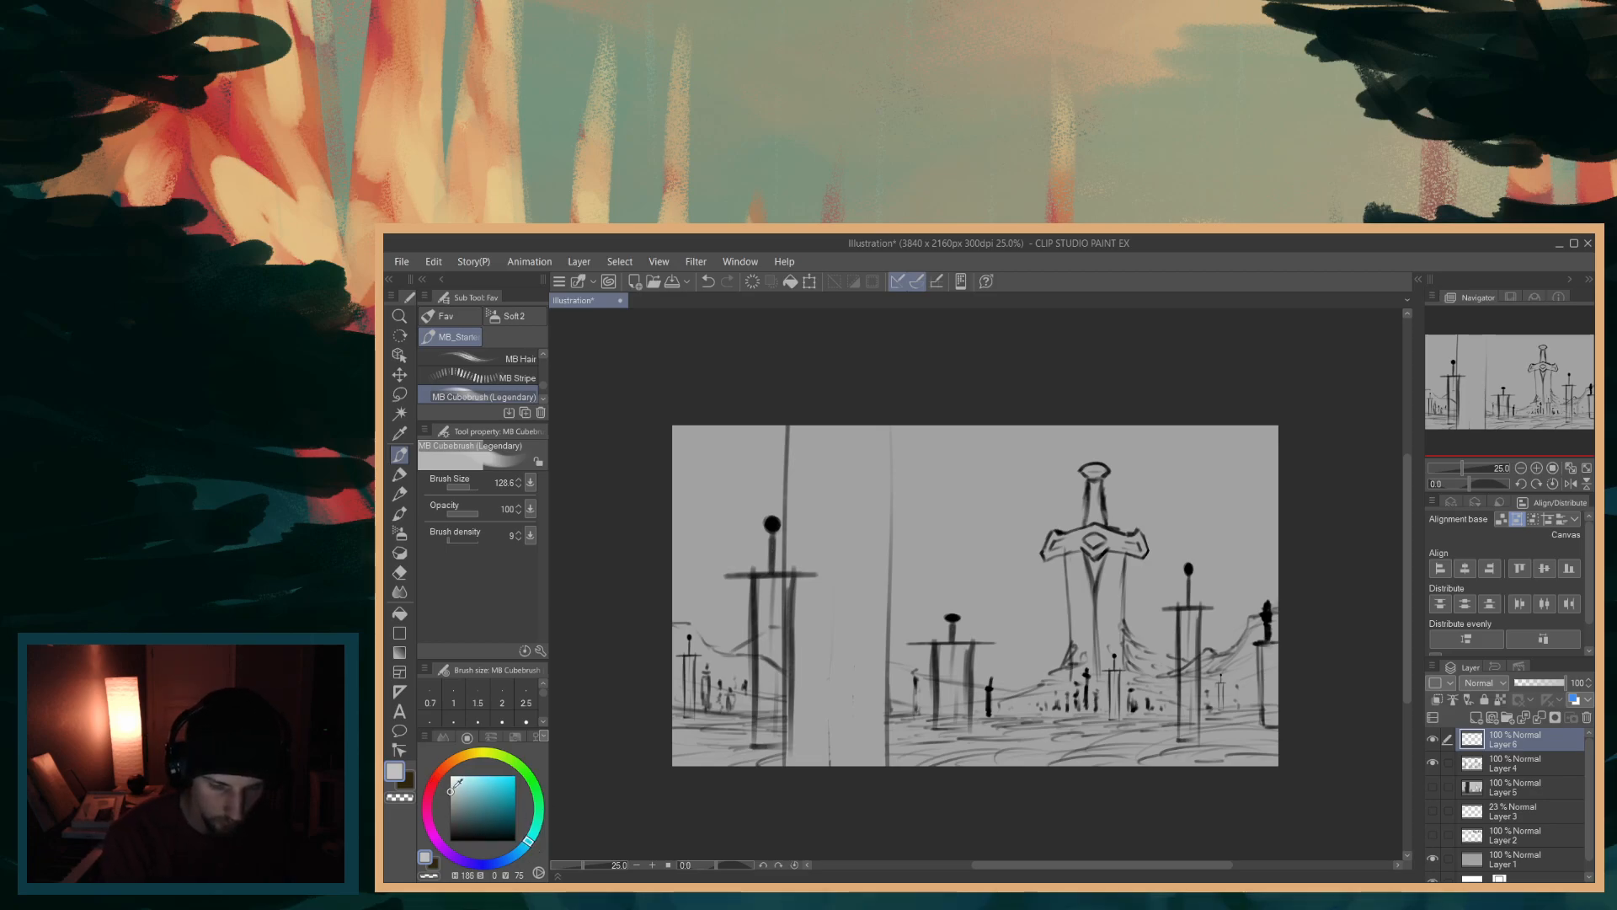
left_click_drag(462, 786, 459, 787)
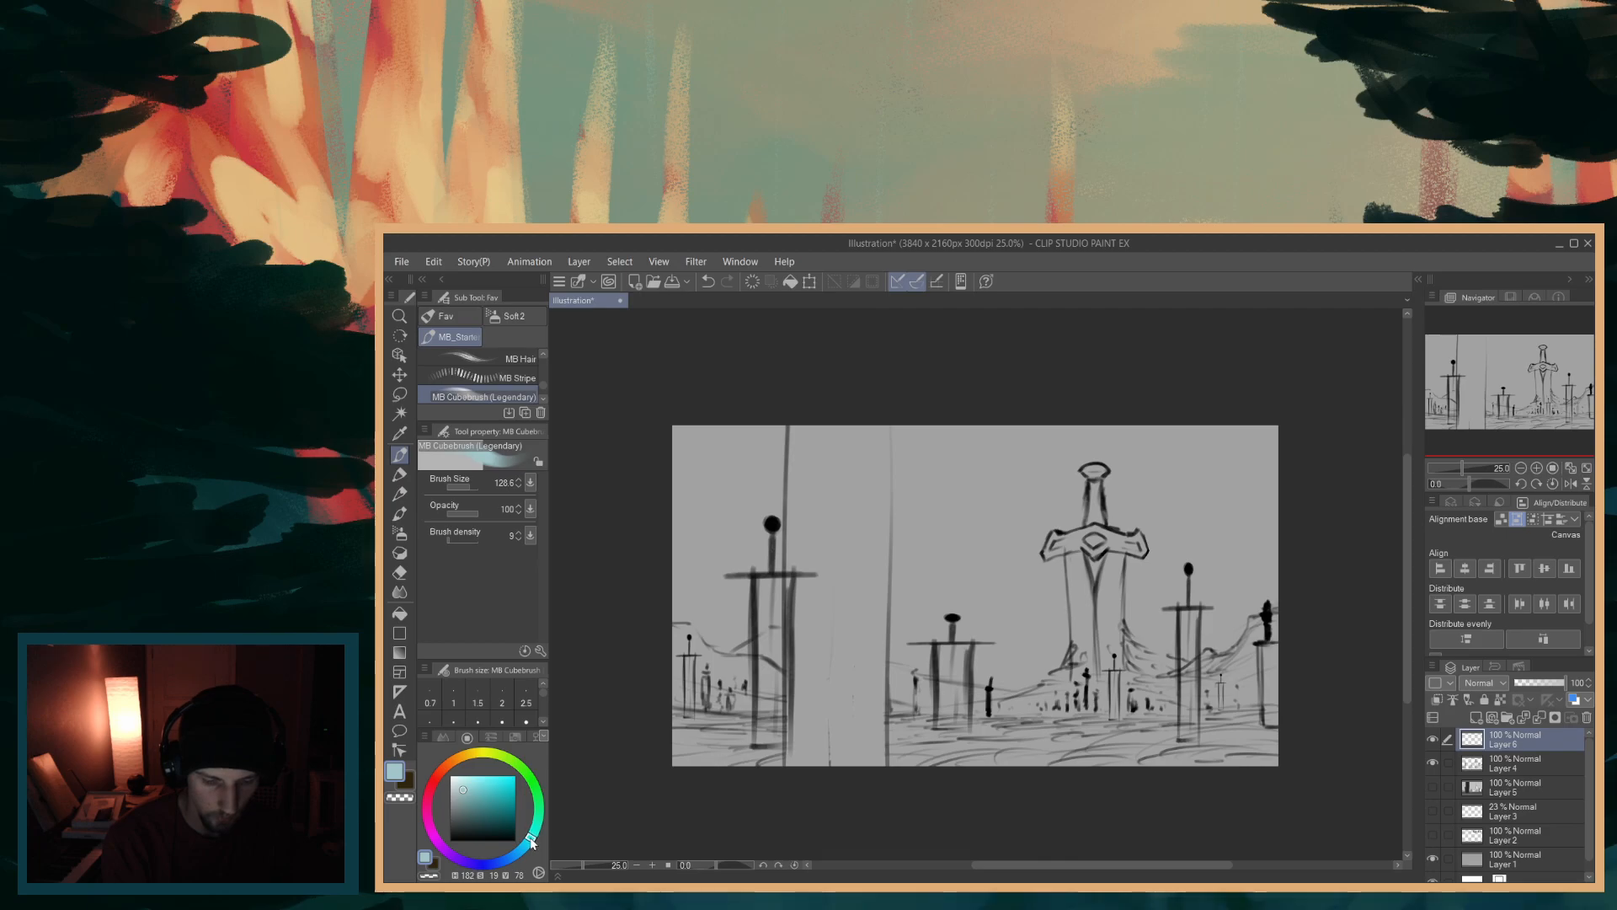
left_click(532, 843)
left_click_drag(531, 842, 518, 856)
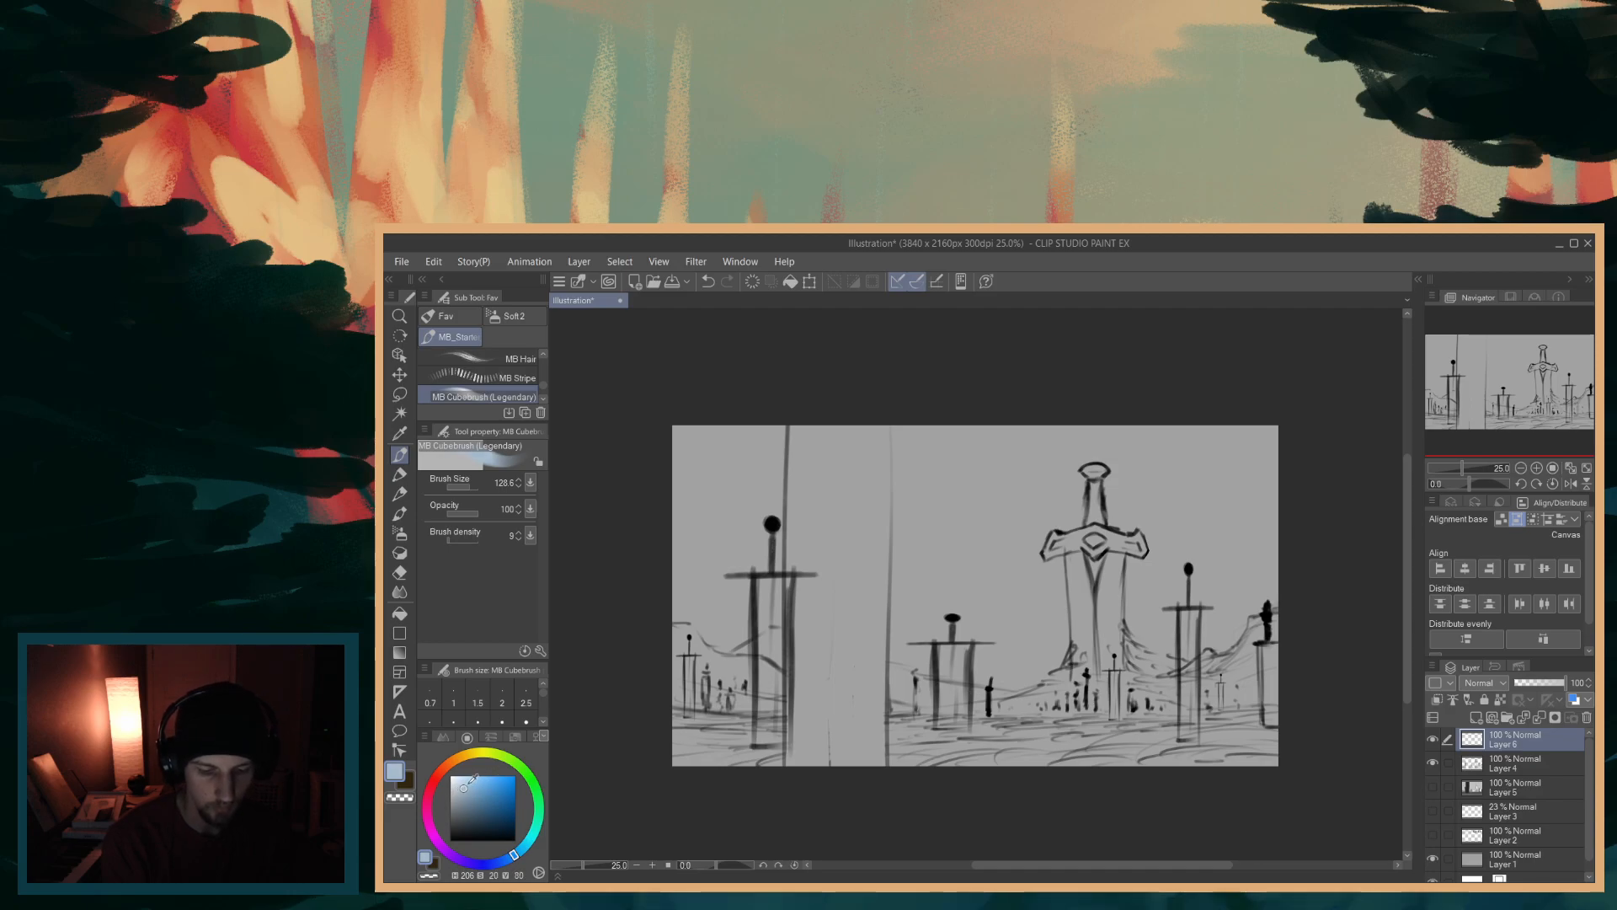
left_click(466, 784)
- Enlarge the brush to about 508 and cover the whole canvas on Layer 6 with light blue
mouse_move(1036, 618)
left_mouse_down()
mouse_move(970, 649)
mouse_move(1215, 611)
mouse_move(1131, 545)
mouse_move(1226, 504)
mouse_move(1217, 579)
mouse_move(1109, 603)
mouse_move(1232, 516)
mouse_move(1245, 574)
mouse_move(1139, 586)
mouse_move(1216, 539)
mouse_move(1008, 613)
mouse_move(1191, 620)
left_mouse_up()
key("Delete")
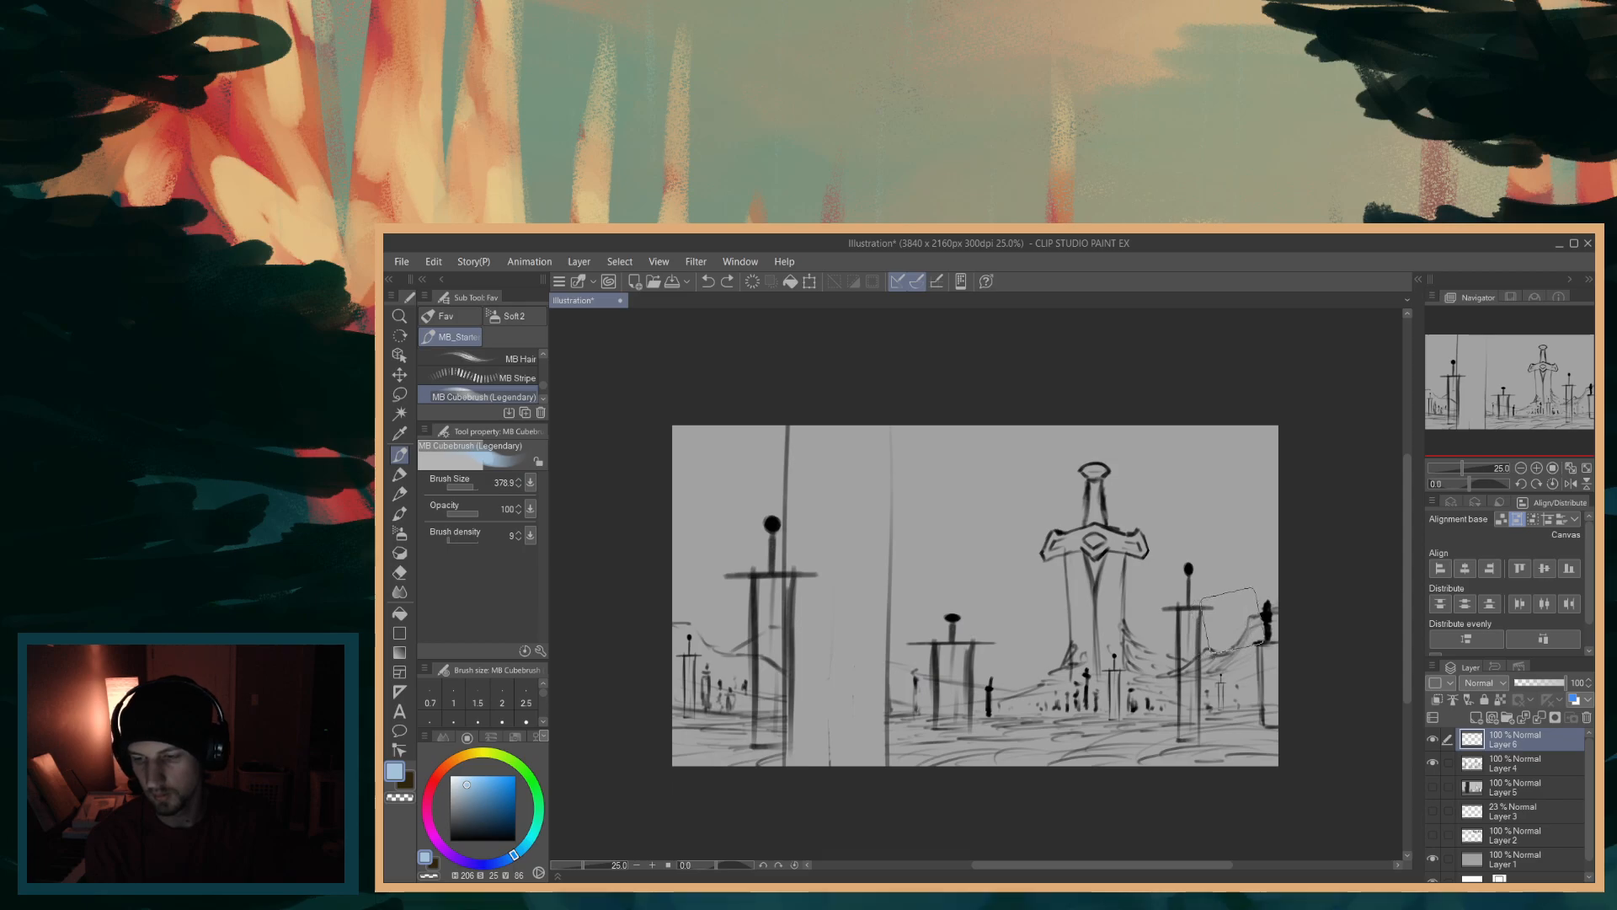
key("[")
left_click_drag(690, 442, 905, 402)
left_click_drag(1247, 425, 1014, 417)
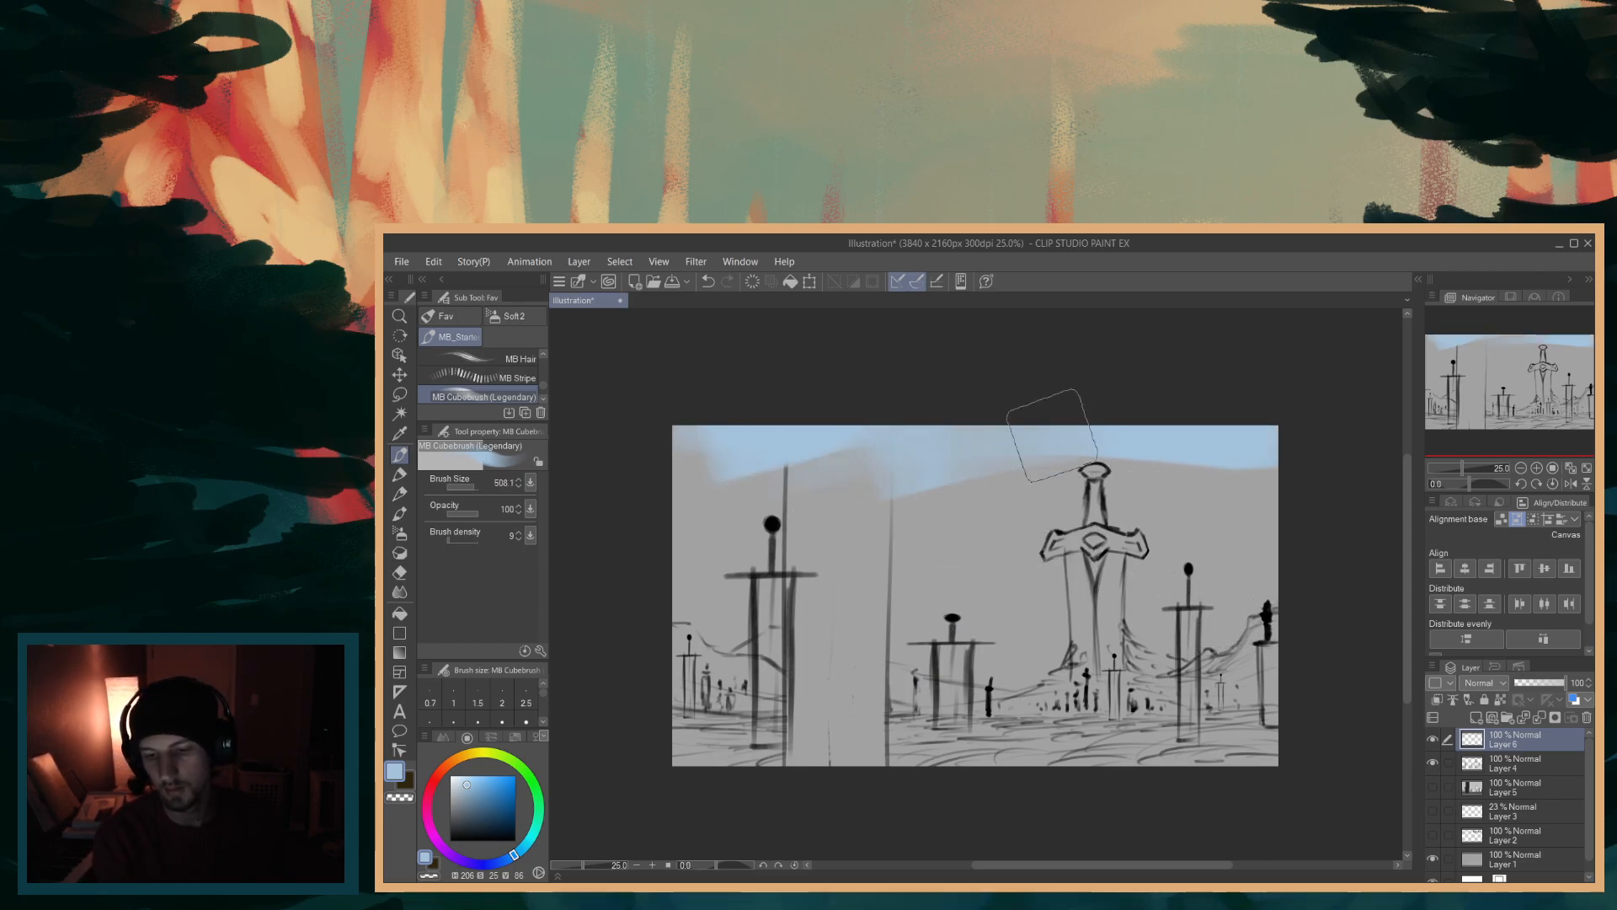
mouse_move(699, 463)
left_mouse_down()
mouse_move(800, 400)
mouse_move(1155, 433)
mouse_move(926, 495)
mouse_move(856, 476)
mouse_move(1227, 505)
mouse_move(741, 561)
mouse_move(1164, 547)
mouse_move(1014, 523)
mouse_move(704, 578)
mouse_move(1173, 585)
mouse_move(750, 649)
mouse_move(1322, 643)
mouse_move(946, 657)
mouse_move(878, 692)
mouse_move(1322, 678)
mouse_move(787, 728)
mouse_move(1038, 734)
mouse_move(1044, 749)
mouse_move(1292, 660)
mouse_move(1249, 578)
mouse_move(1317, 444)
left_mouse_up()
- Move line-art Layer 4 above Layer 6, lower its opacity to 21%, and make Layer 6 active again
left_click(1505, 763)
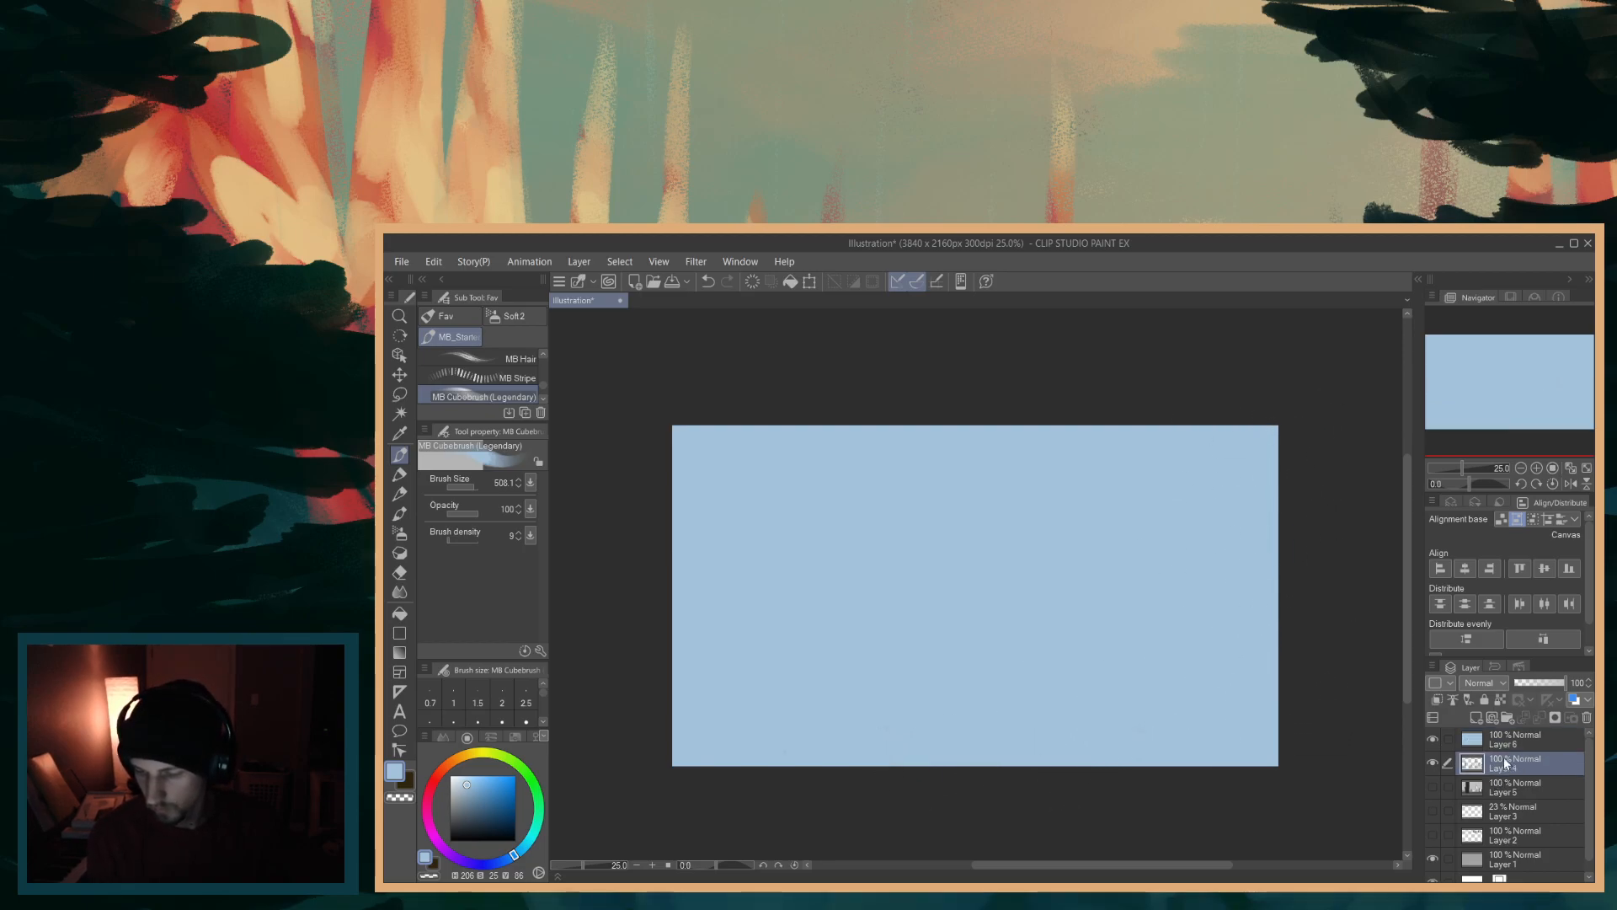
left_click_drag(1505, 738, 1505, 731)
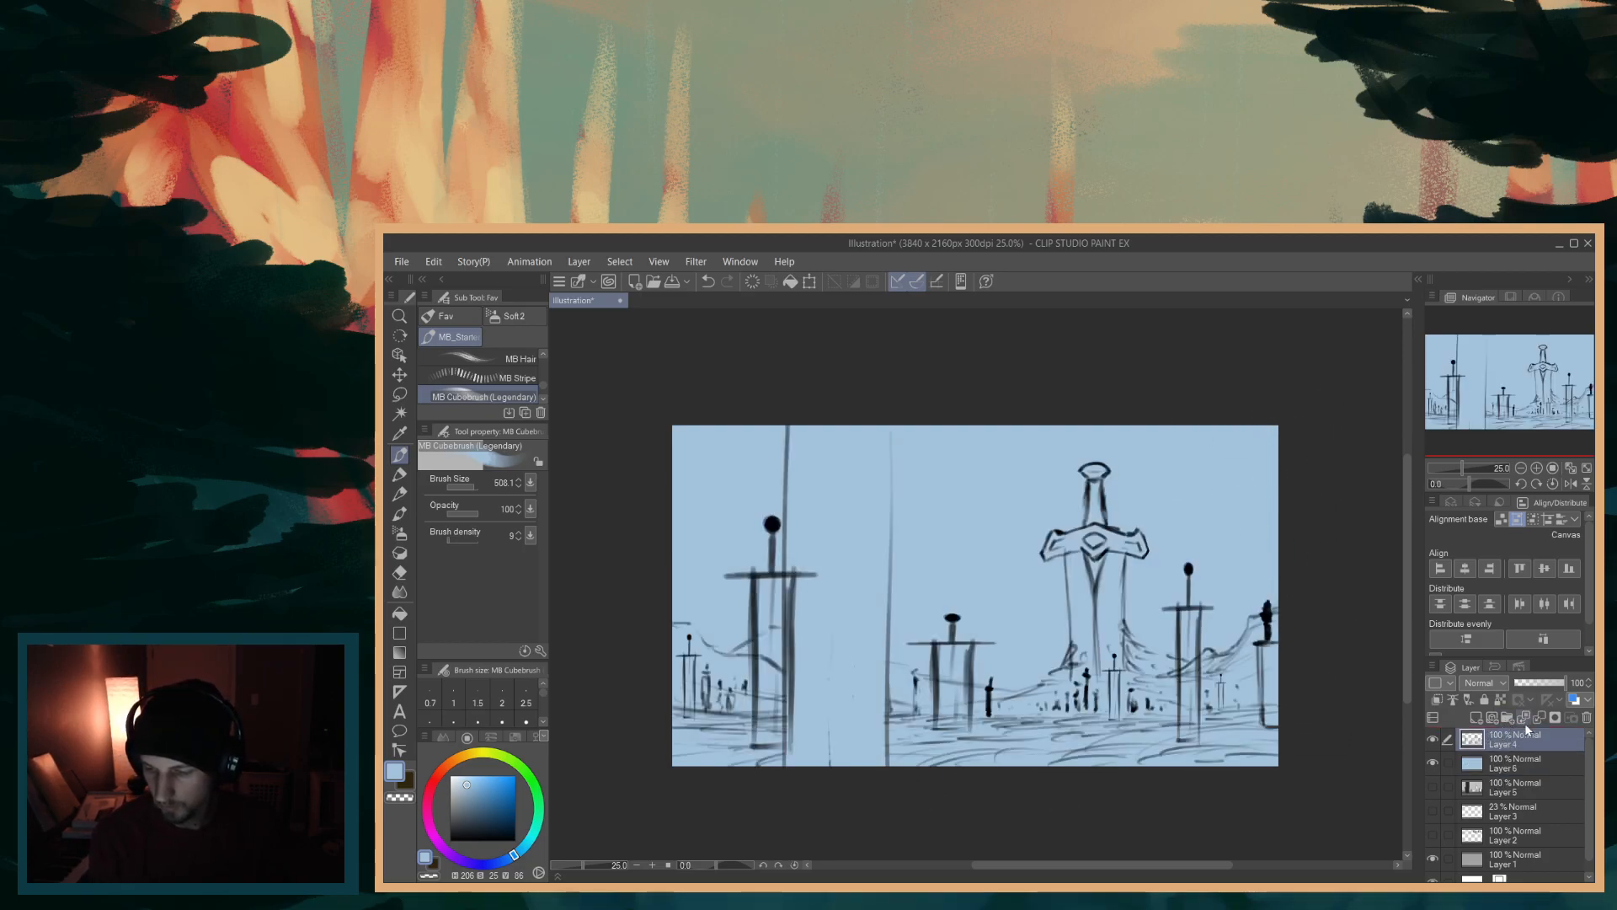
left_click_drag(1564, 685, 1528, 685)
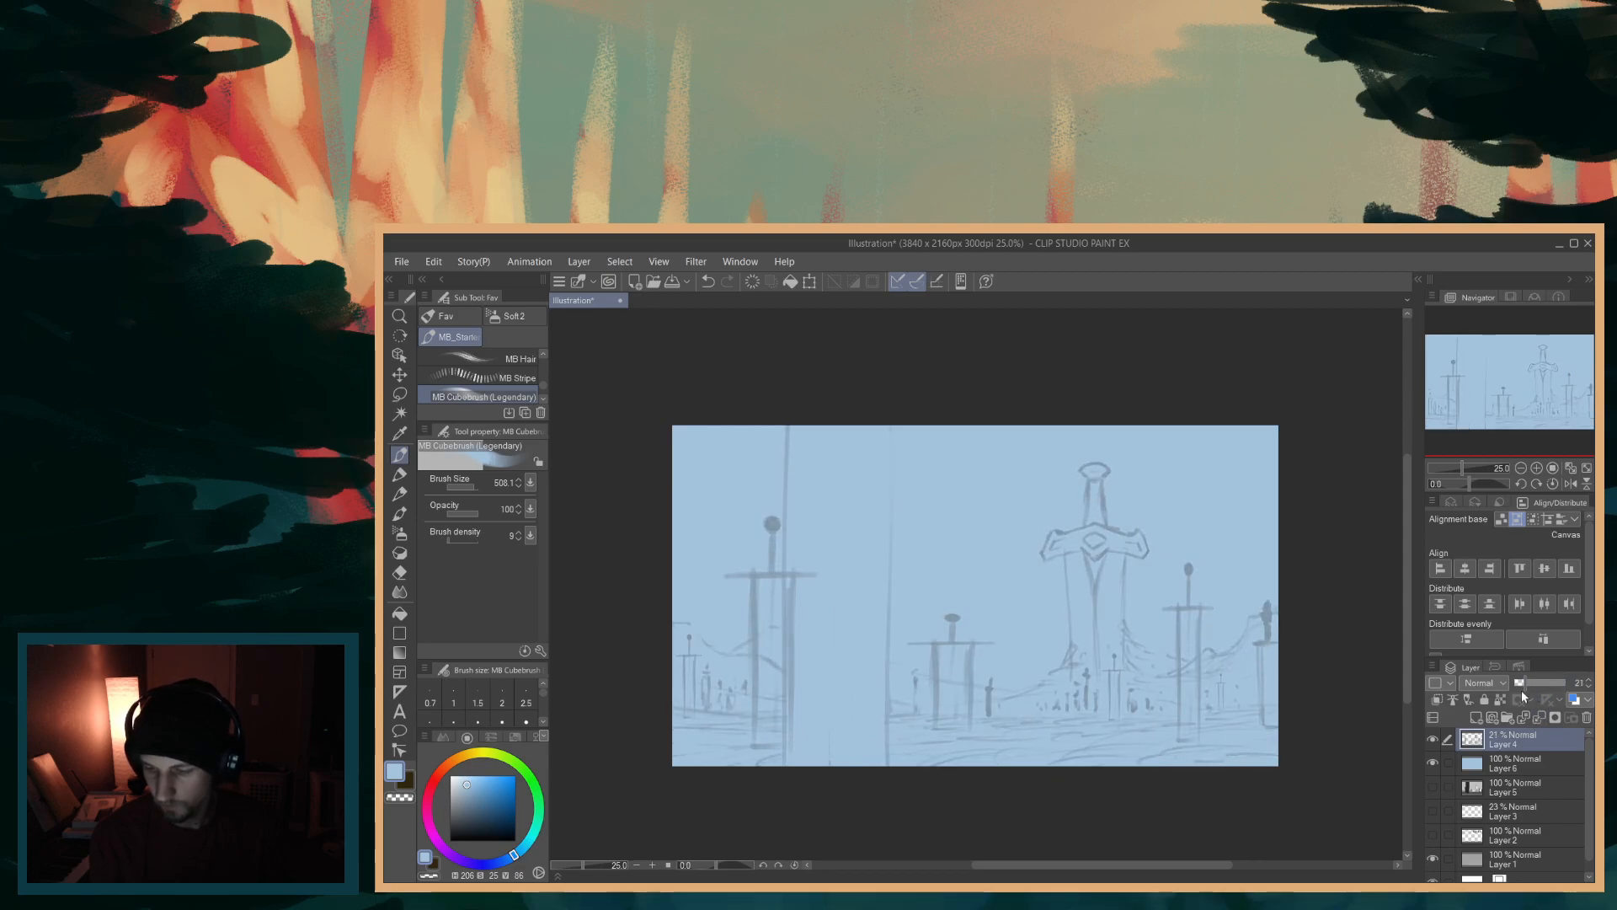
left_click(1503, 763)
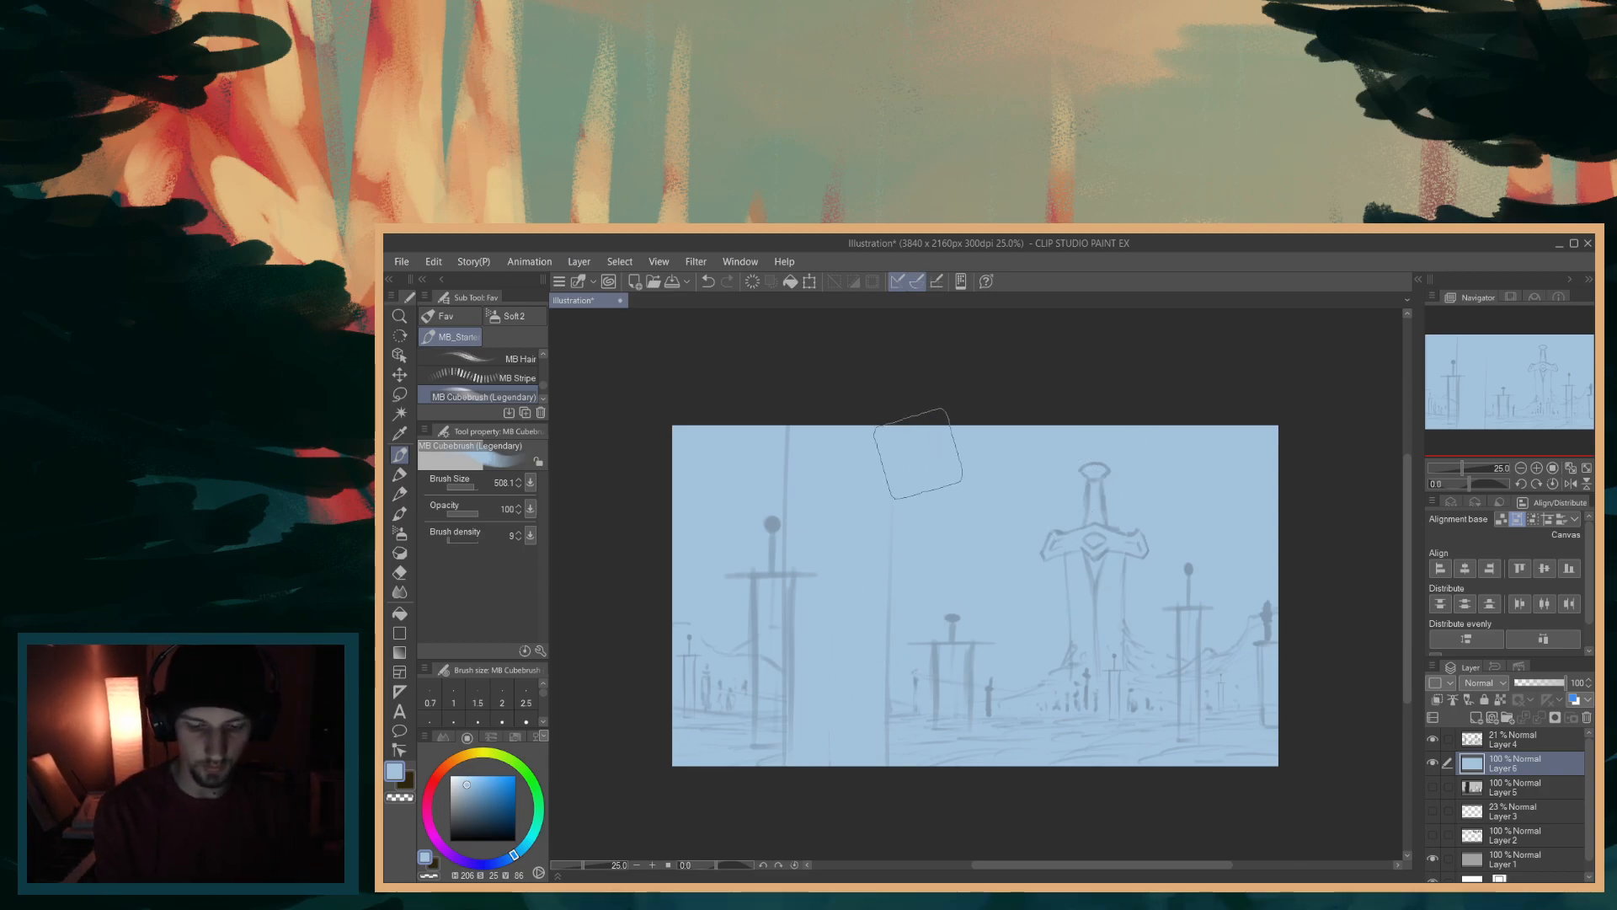
left_click(509, 859)
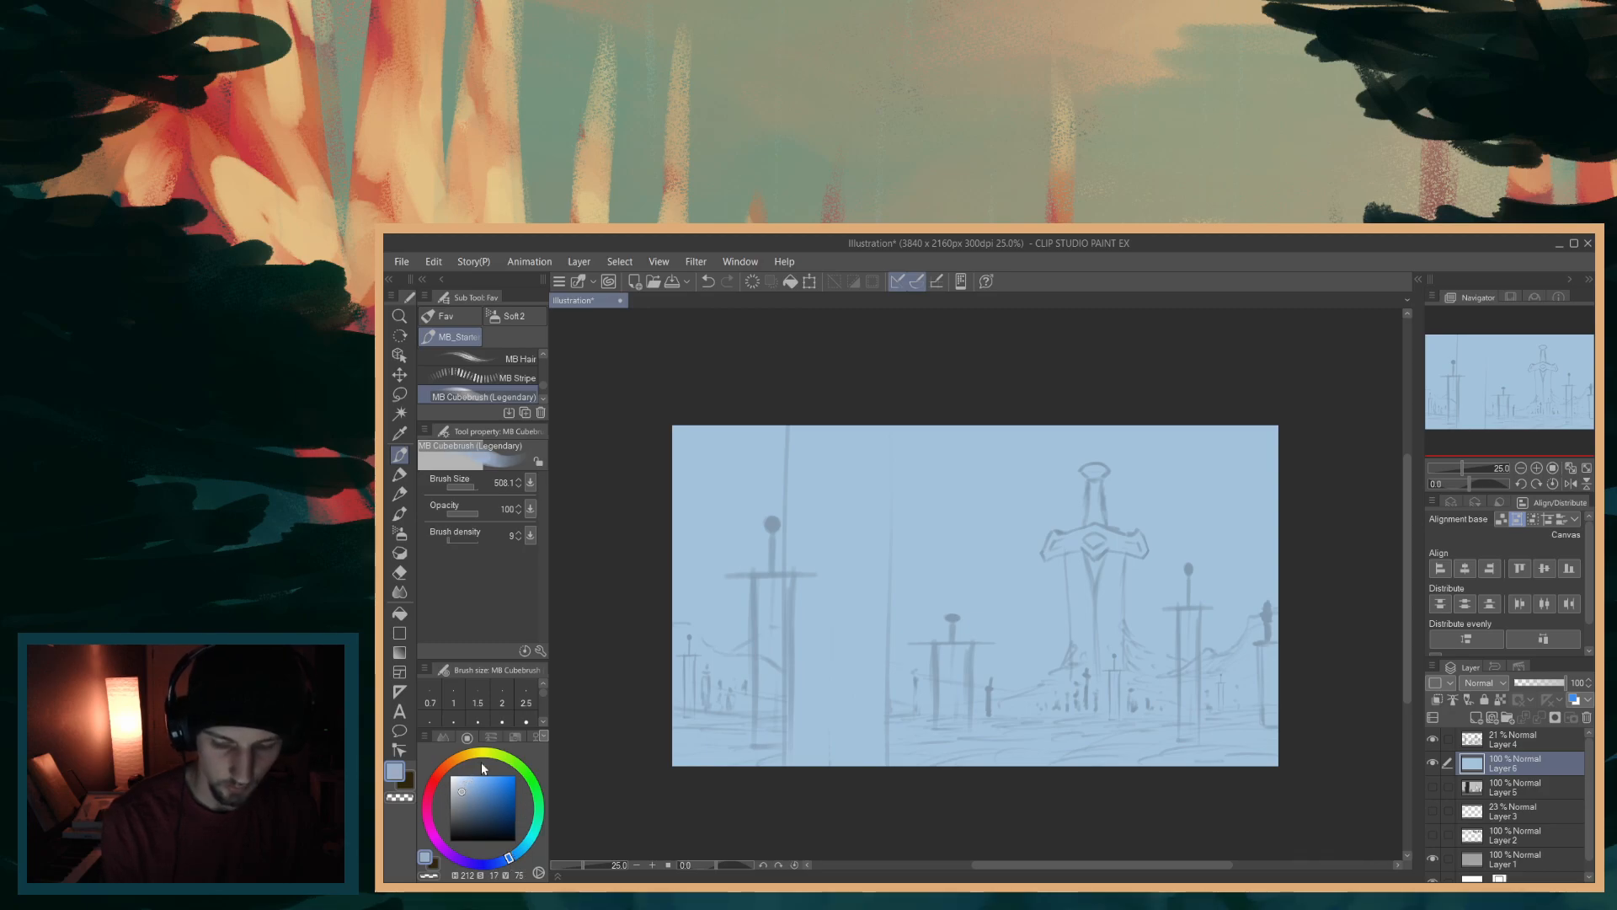
mouse_move(733, 627)
left_mouse_down()
mouse_move(998, 623)
mouse_move(1263, 589)
left_mouse_up()
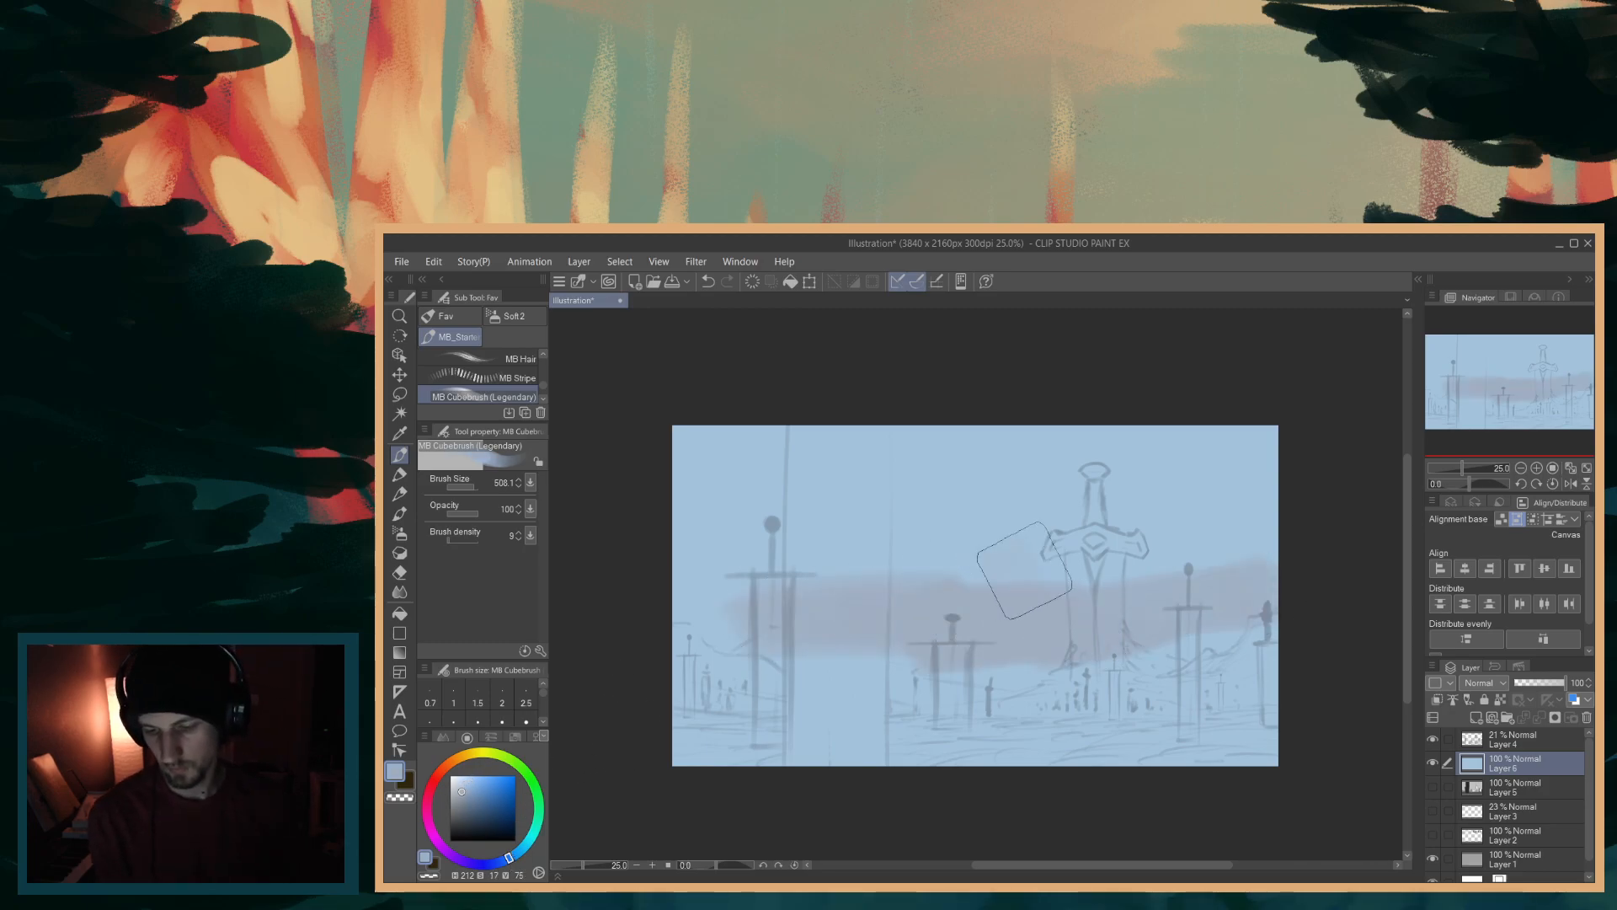
key("ctrl+z")
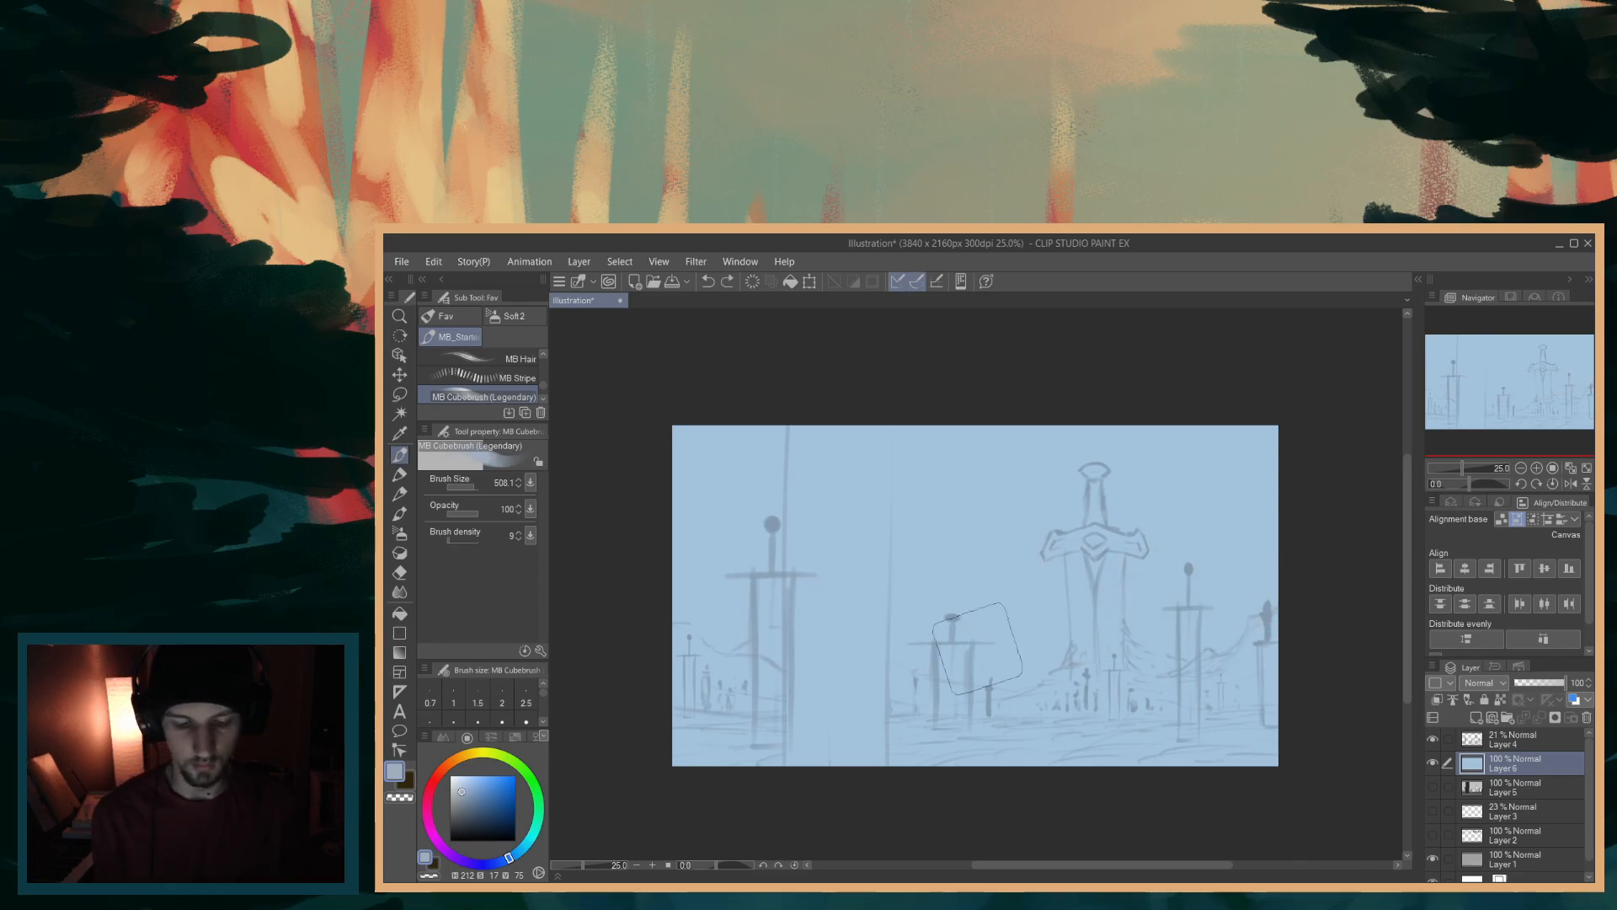
- Paint a darker muted-blue cloud mass across the horizon and around the giant sword on Layer 6
left_click(470, 791)
mouse_move(767, 630)
left_mouse_down()
mouse_move(1083, 627)
mouse_move(928, 677)
mouse_move(856, 666)
mouse_move(1223, 651)
mouse_move(1317, 622)
mouse_move(1291, 598)
mouse_move(1121, 630)
mouse_move(1275, 594)
mouse_move(1276, 577)
mouse_move(1017, 637)
mouse_move(1151, 619)
mouse_move(834, 600)
mouse_move(955, 588)
mouse_move(695, 600)
mouse_move(759, 646)
mouse_move(781, 646)
mouse_move(686, 547)
mouse_move(873, 577)
mouse_move(750, 560)
left_mouse_up()
mouse_move(1052, 556)
left_mouse_down()
mouse_move(1098, 583)
mouse_move(1289, 521)
mouse_move(1213, 526)
left_mouse_up()
mouse_move(1217, 462)
left_mouse_down()
mouse_move(1160, 430)
mouse_move(1312, 482)
mouse_move(1186, 513)
mouse_move(1179, 459)
mouse_move(1265, 483)
mouse_move(1170, 578)
mouse_move(1253, 506)
mouse_move(1218, 565)
mouse_move(1004, 616)
mouse_move(1129, 561)
mouse_move(1241, 469)
left_mouse_up()
mouse_move(1263, 531)
left_mouse_down()
mouse_move(1043, 640)
mouse_move(758, 640)
mouse_move(1296, 625)
mouse_move(1188, 700)
left_mouse_up()
- Blend the cloud mass into the light sky with blues sampled from the bright and dark areas of the canvas
left_click(924, 501, "alt")
mouse_move(742, 503)
left_mouse_down()
mouse_move(726, 534)
mouse_move(869, 541)
mouse_move(1057, 462)
mouse_move(888, 500)
mouse_move(926, 551)
mouse_move(1038, 499)
left_mouse_up()
mouse_move(689, 606)
left_mouse_down()
mouse_move(995, 566)
mouse_move(1156, 428)
mouse_move(1035, 584)
left_mouse_up()
left_click_drag(813, 604, 967, 564)
left_click(1239, 556, "alt")
mouse_move(1236, 548)
left_mouse_down()
mouse_move(1248, 460)
mouse_move(1155, 430)
mouse_move(1218, 469)
mouse_move(1246, 558)
left_mouse_up()
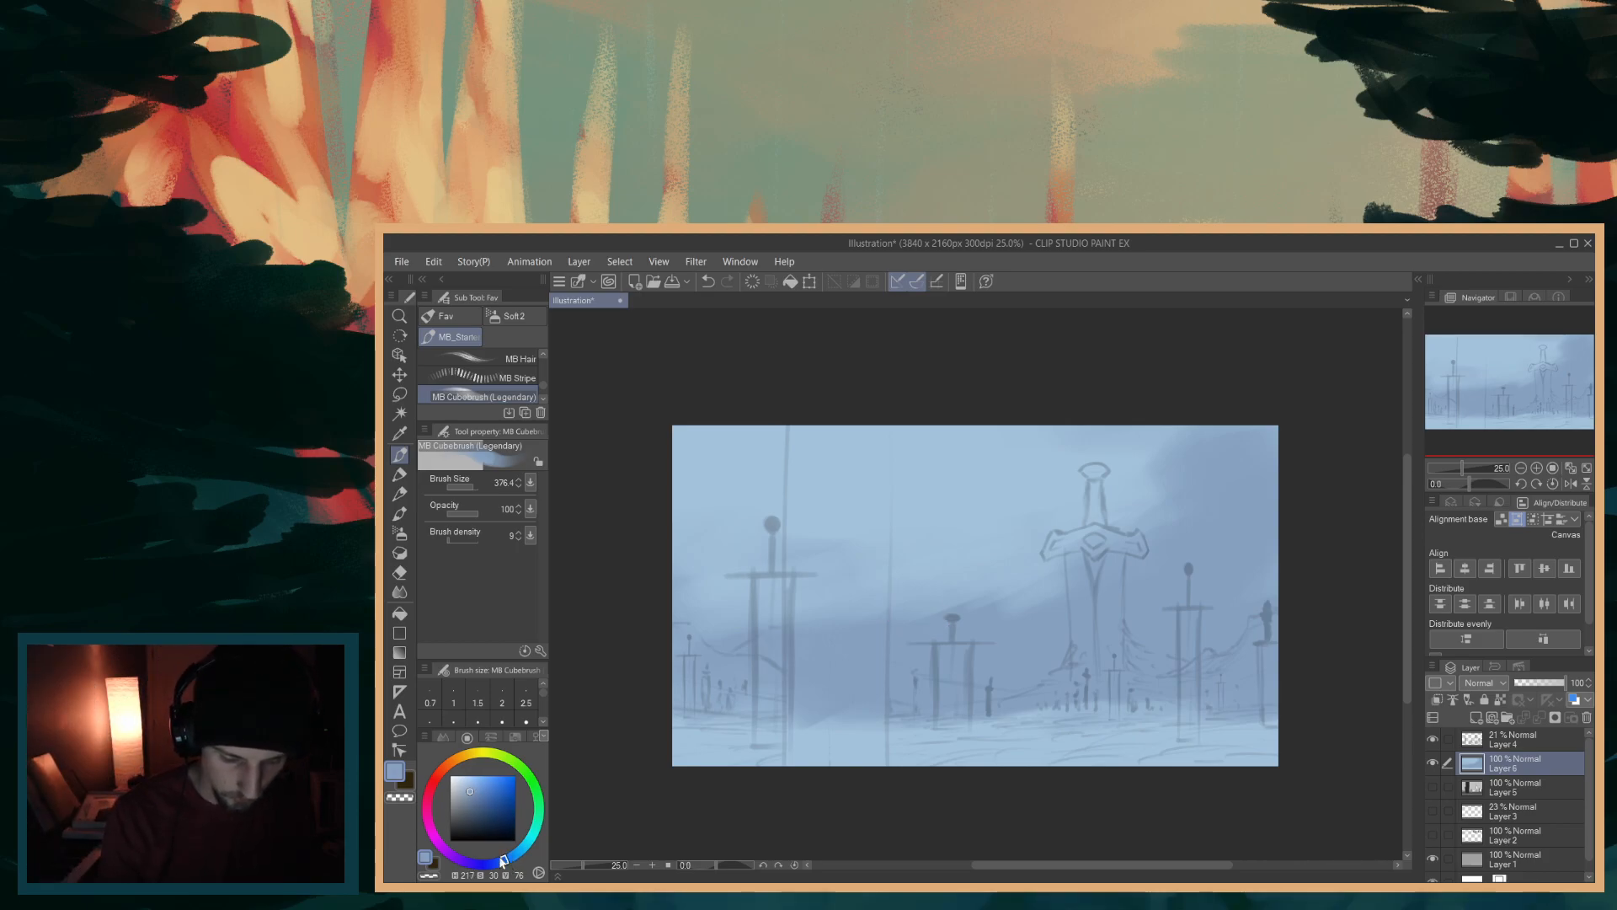
left_click_drag(470, 790, 477, 795)
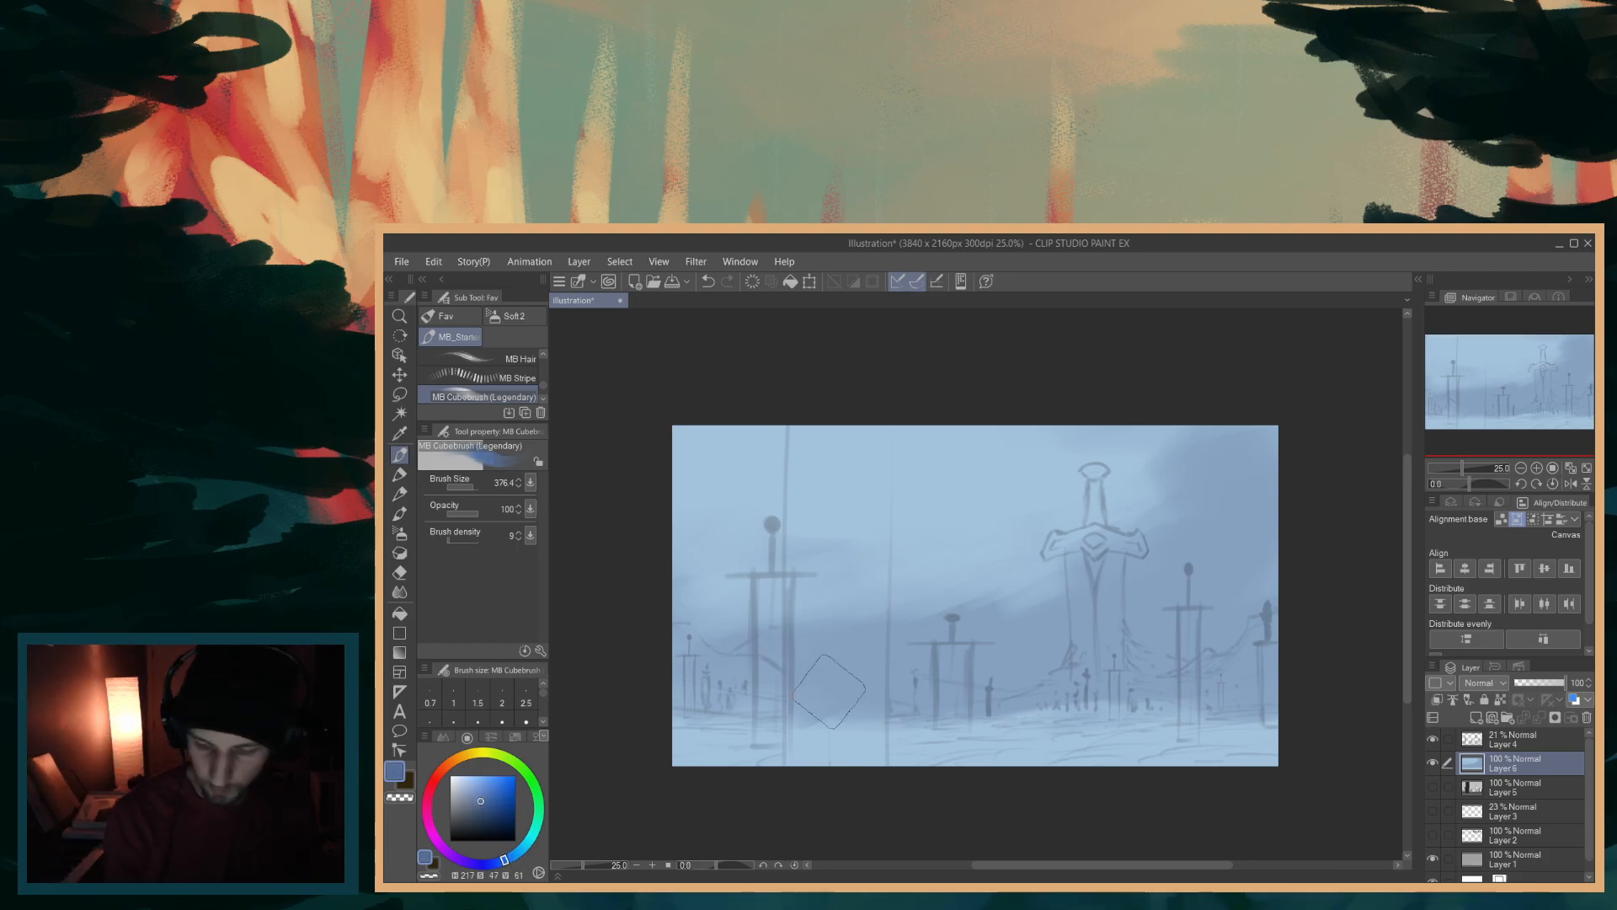
mouse_move(1251, 638)
left_mouse_down()
mouse_move(1181, 664)
mouse_move(1295, 584)
mouse_move(1159, 671)
mouse_move(1281, 595)
mouse_move(1201, 645)
mouse_move(1229, 611)
mouse_move(1248, 630)
mouse_move(1228, 661)
mouse_move(1212, 647)
mouse_move(1309, 549)
mouse_move(1180, 633)
mouse_move(1123, 641)
mouse_move(1251, 567)
mouse_move(1114, 636)
mouse_move(1278, 542)
mouse_move(1247, 580)
mouse_move(1171, 616)
mouse_move(1220, 576)
left_mouse_up()
mouse_move(1214, 615)
left_mouse_down()
mouse_move(1158, 607)
mouse_move(1250, 649)
left_mouse_up()
key("ctrl+z")
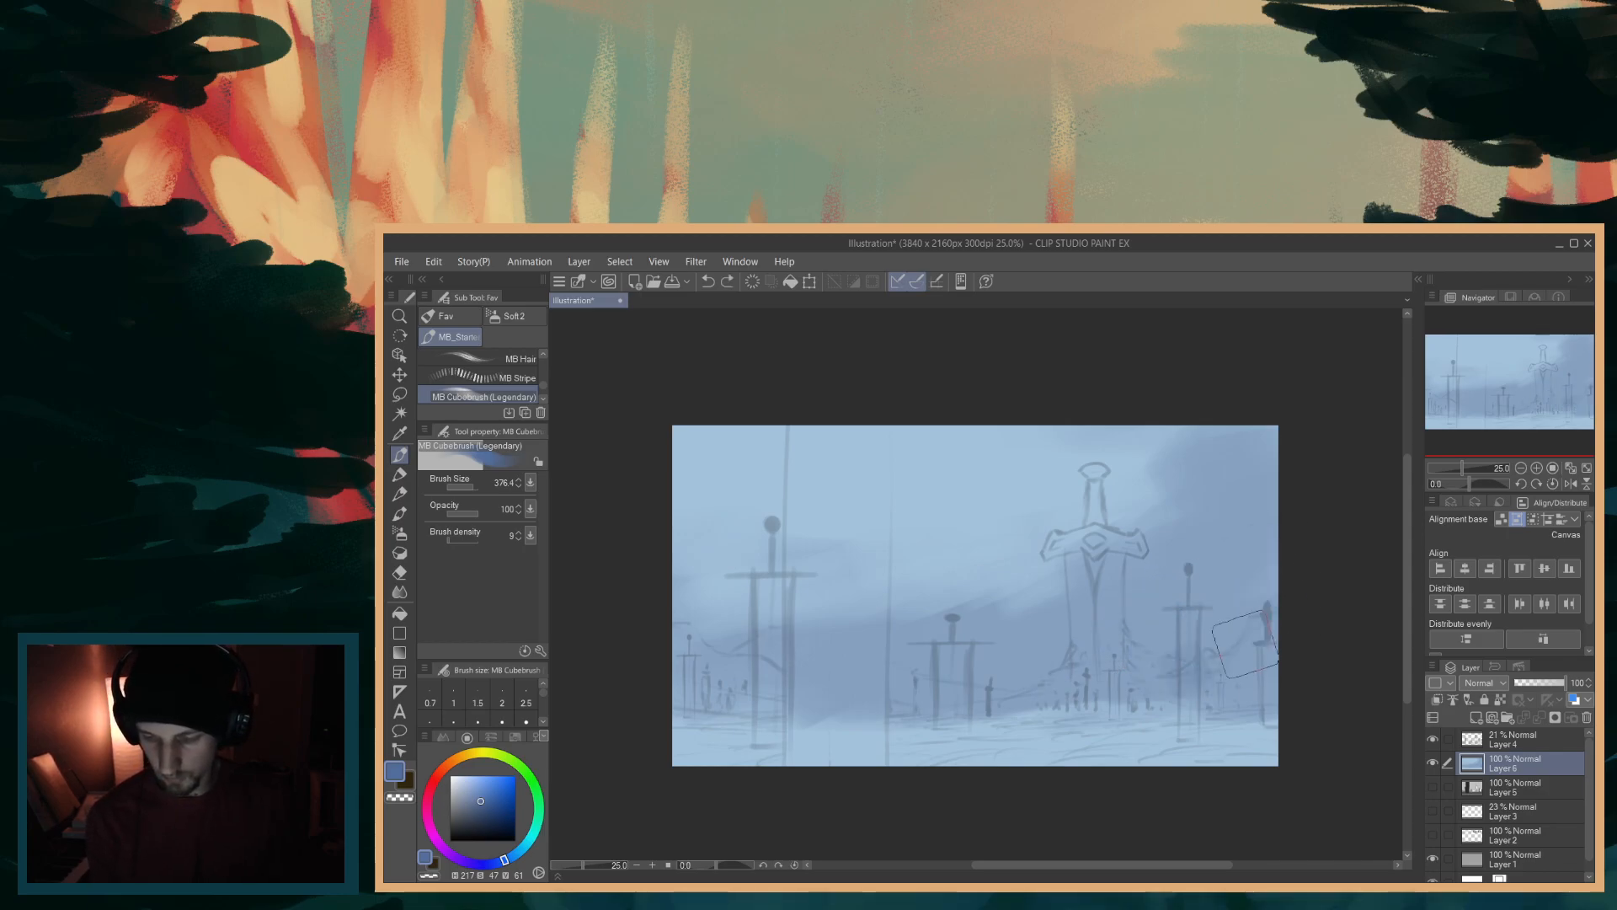
- Mix a more saturated violet-blue from the sampled cloud colour and paint it low in the sky around and beyond the giant sword
left_click(1170, 581, "alt")
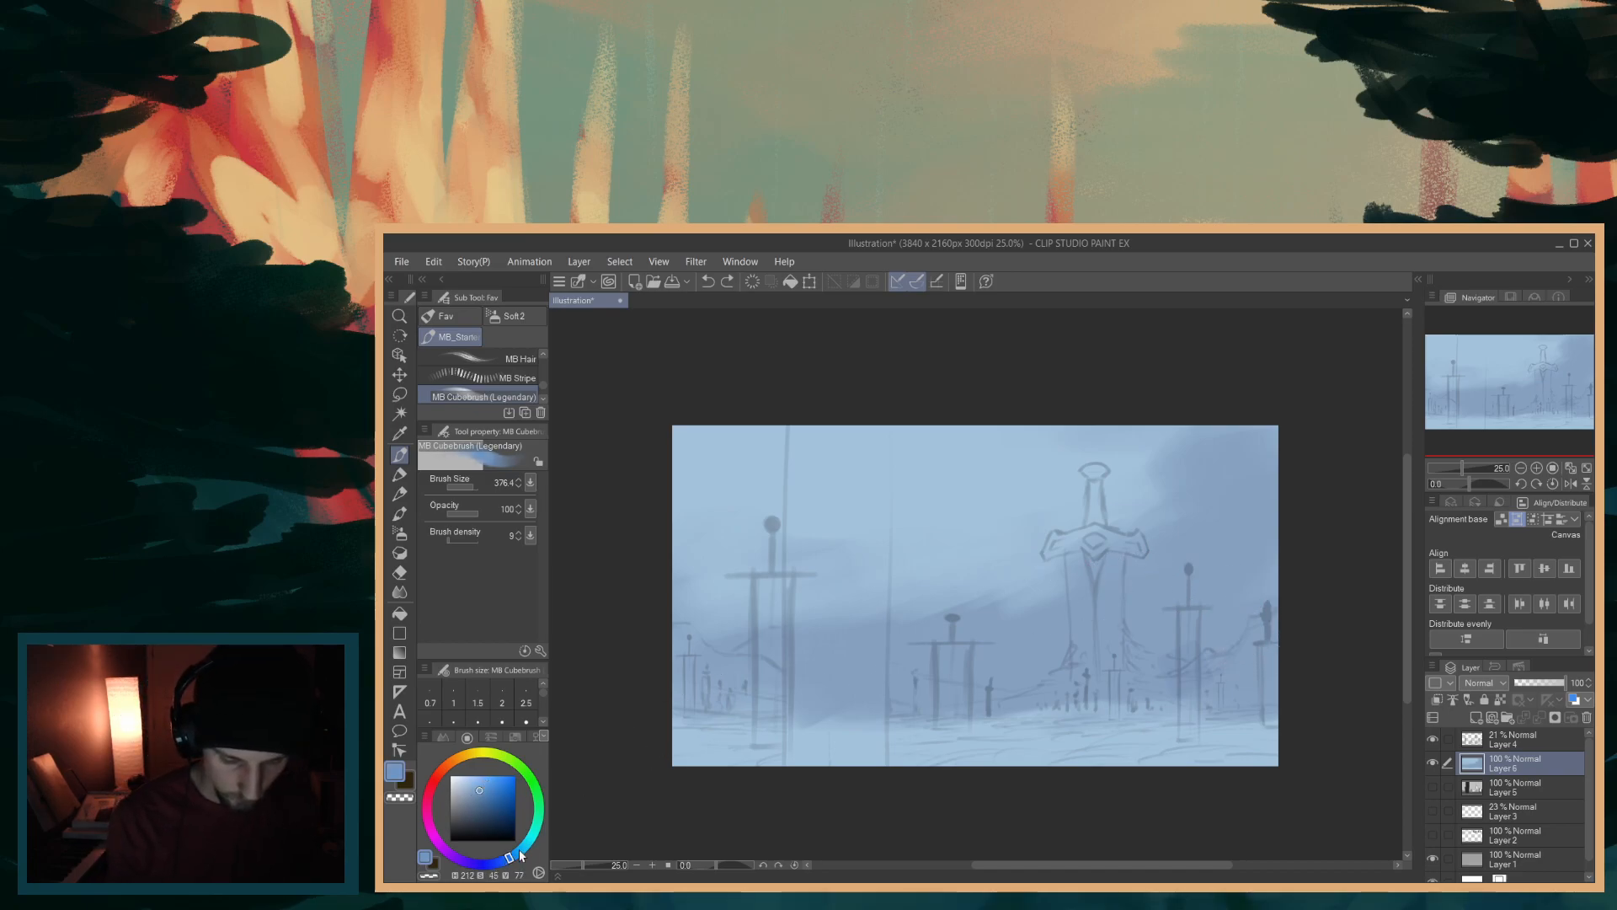
left_click_drag(509, 859, 503, 858)
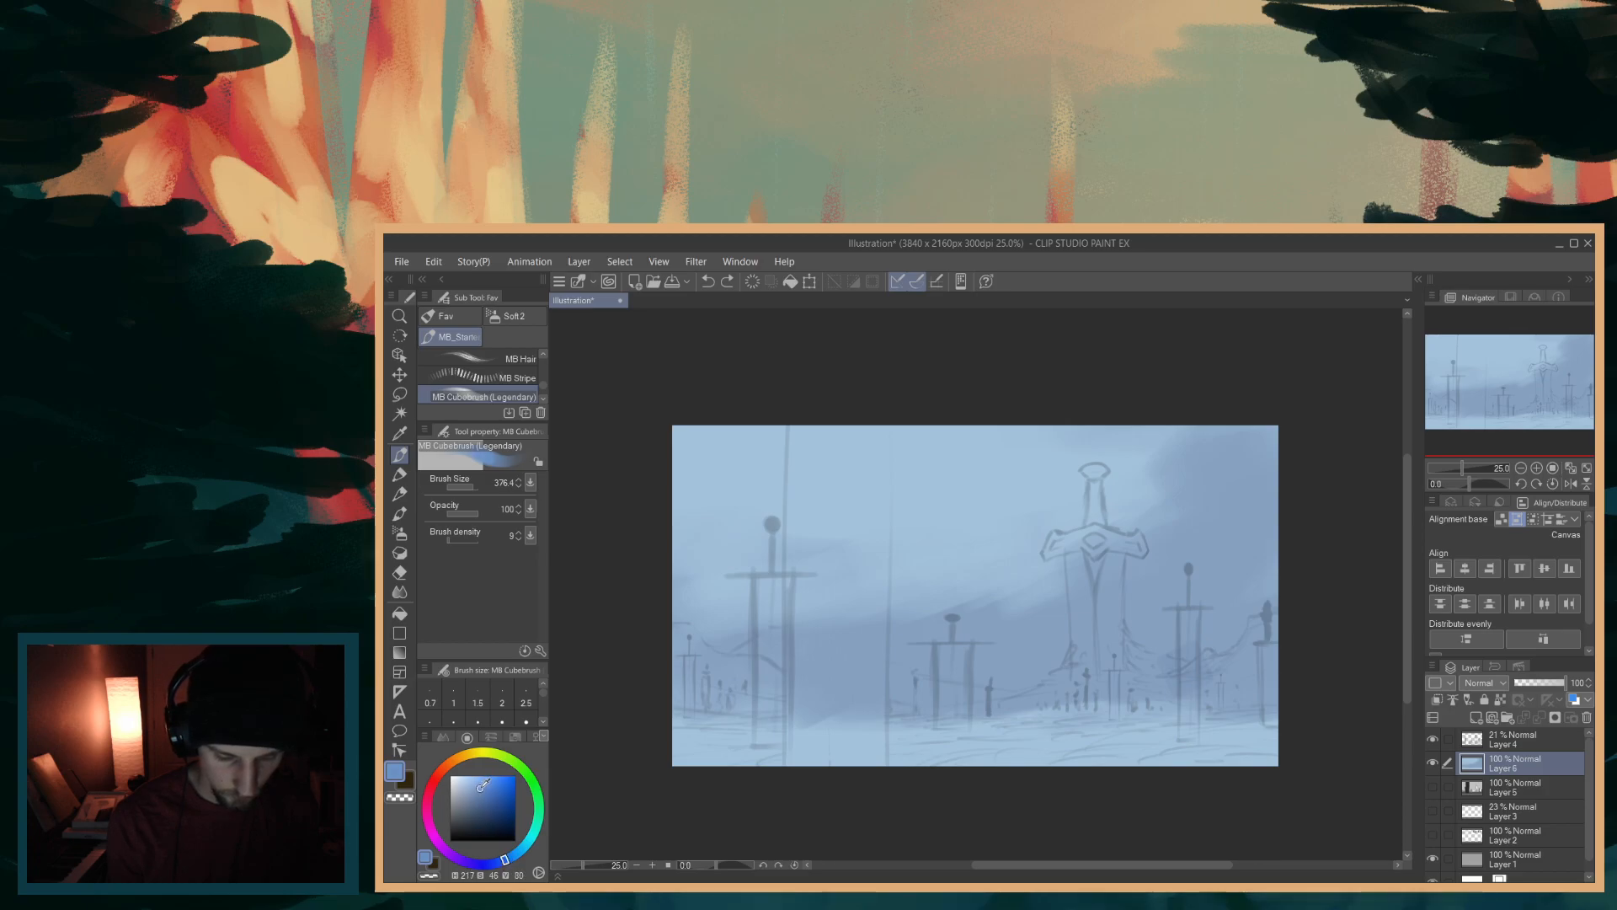
mouse_move(1196, 582)
left_mouse_down()
mouse_move(1291, 600)
mouse_move(1132, 653)
mouse_move(1263, 530)
left_mouse_up()
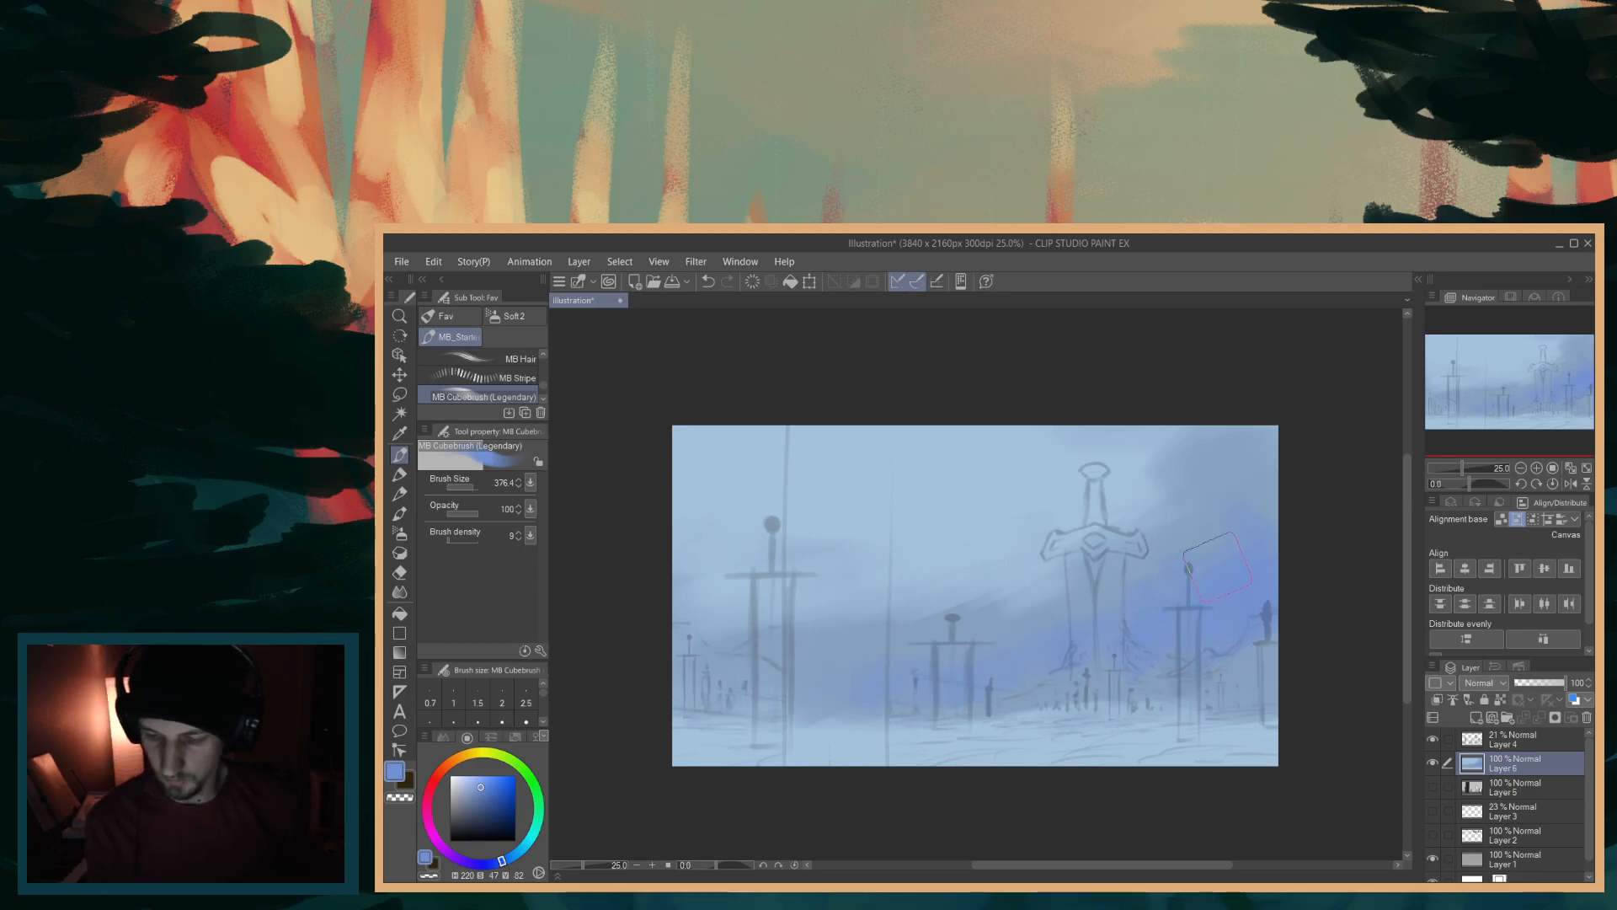
- Soften the violet-blue area and brush subtle cloud streaks along the canvas's upper edge with blues sampled from the sky
left_click(1246, 649, "alt")
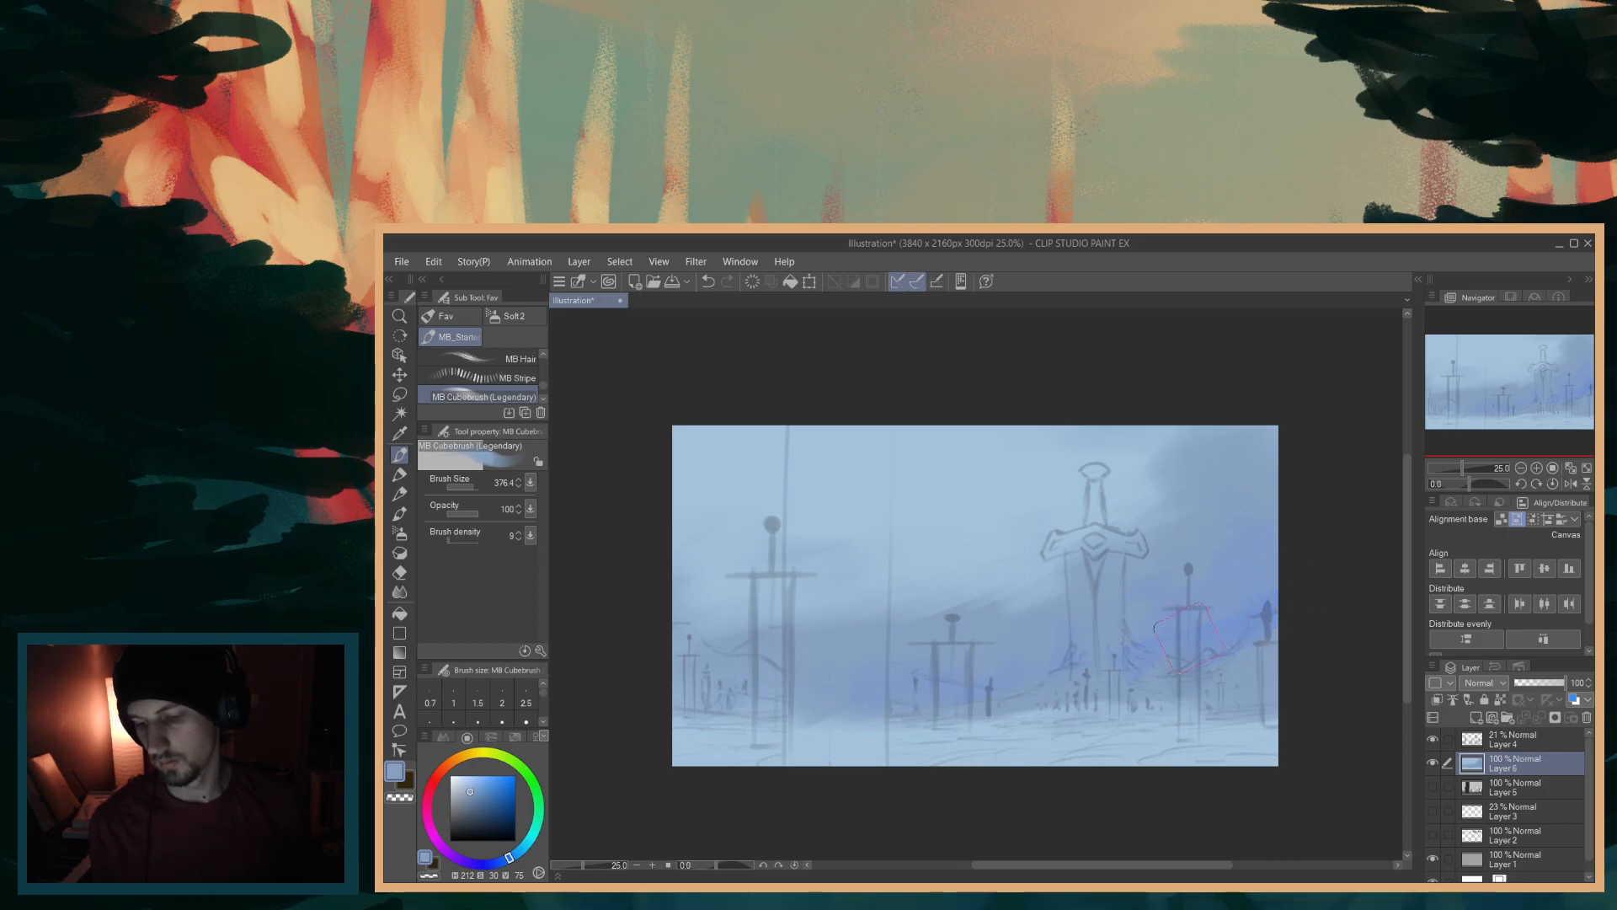
left_click(922, 495, "alt")
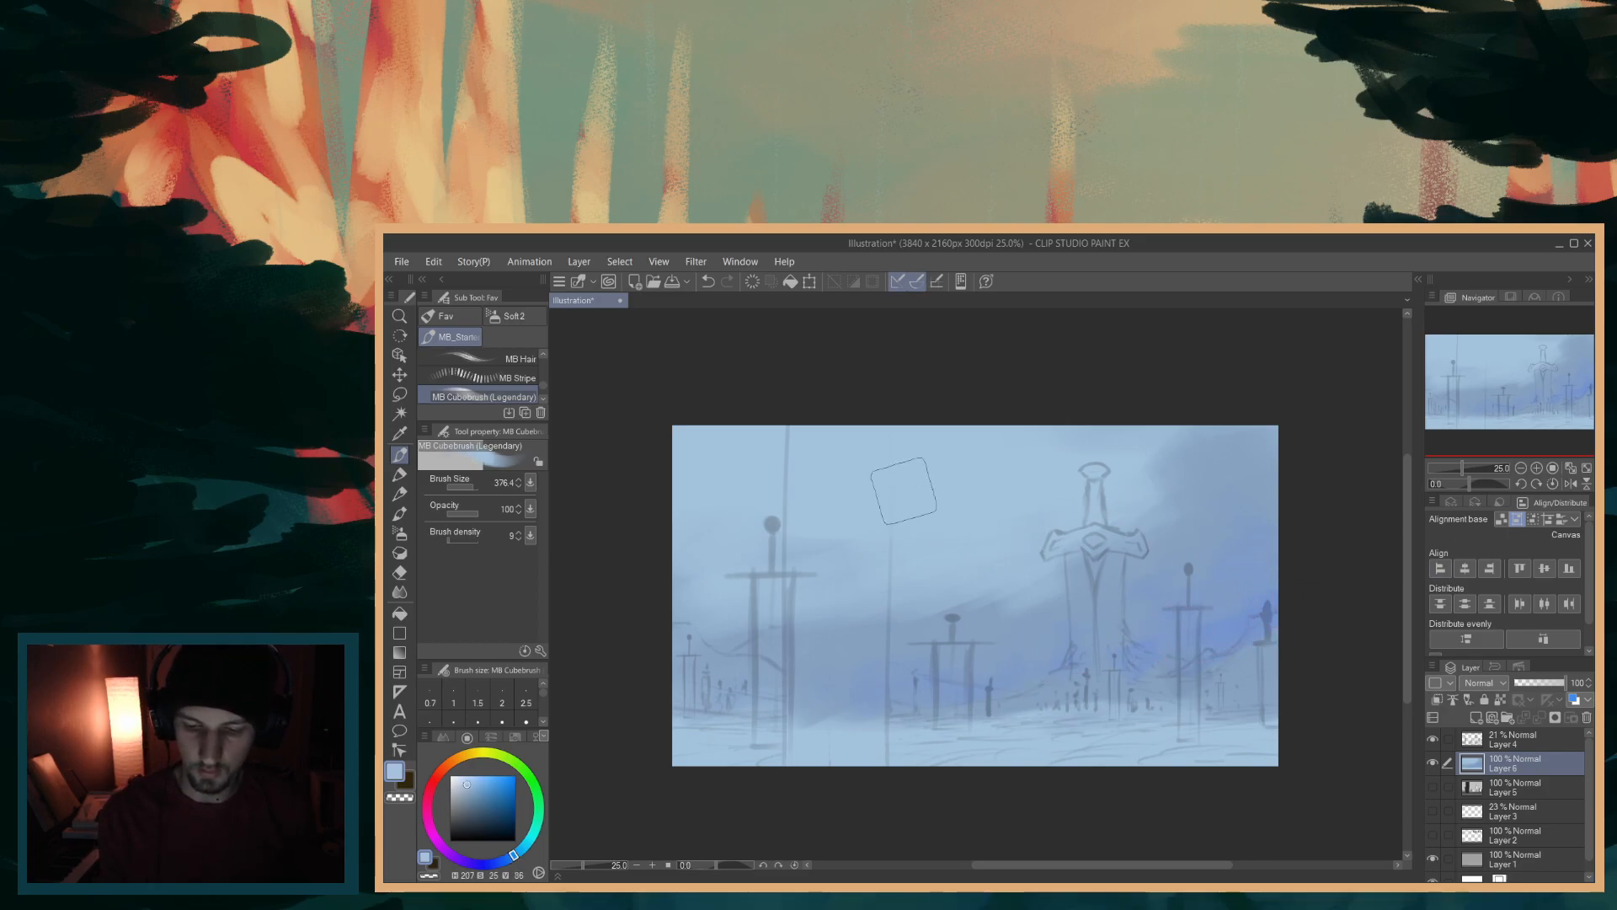
left_click(1172, 472, "alt")
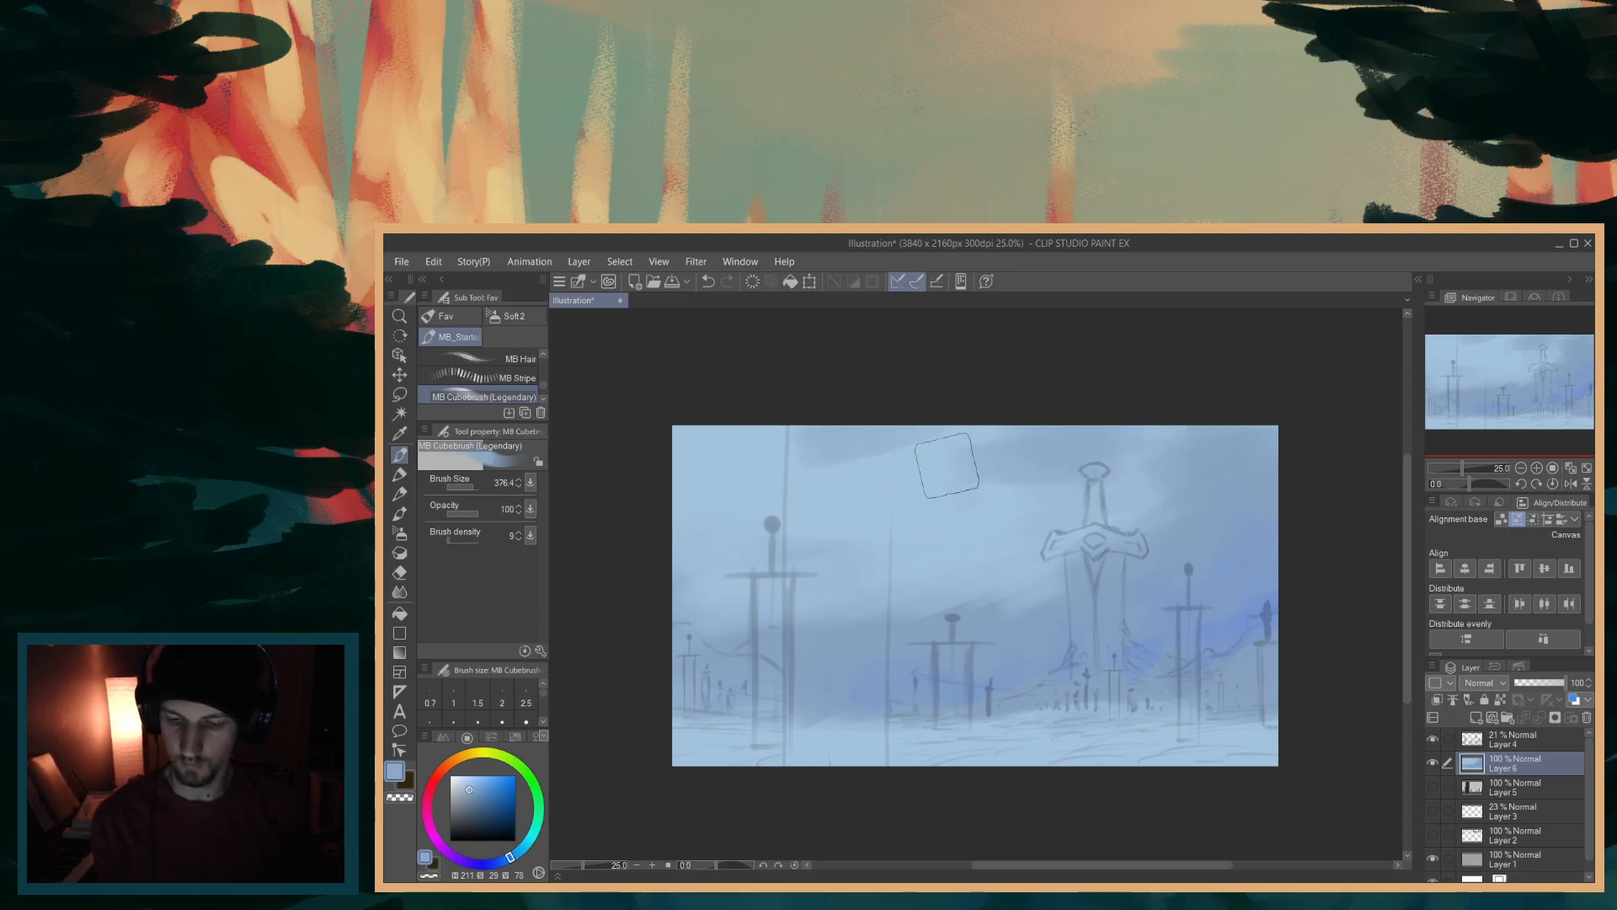
left_click(817, 495, "alt")
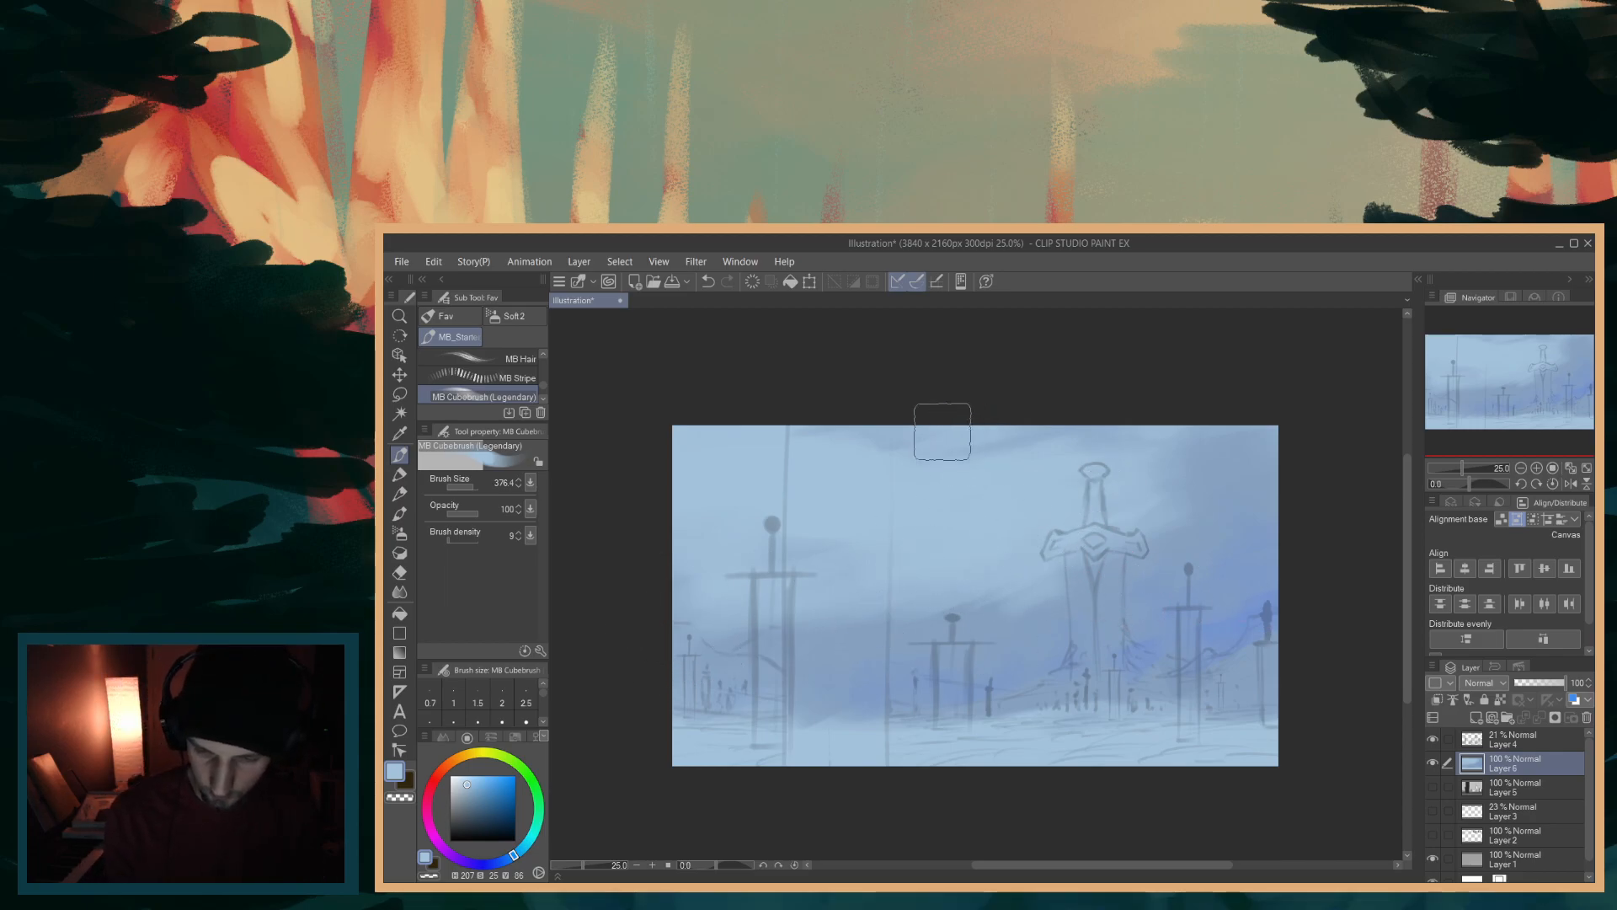
left_click(998, 437, "alt")
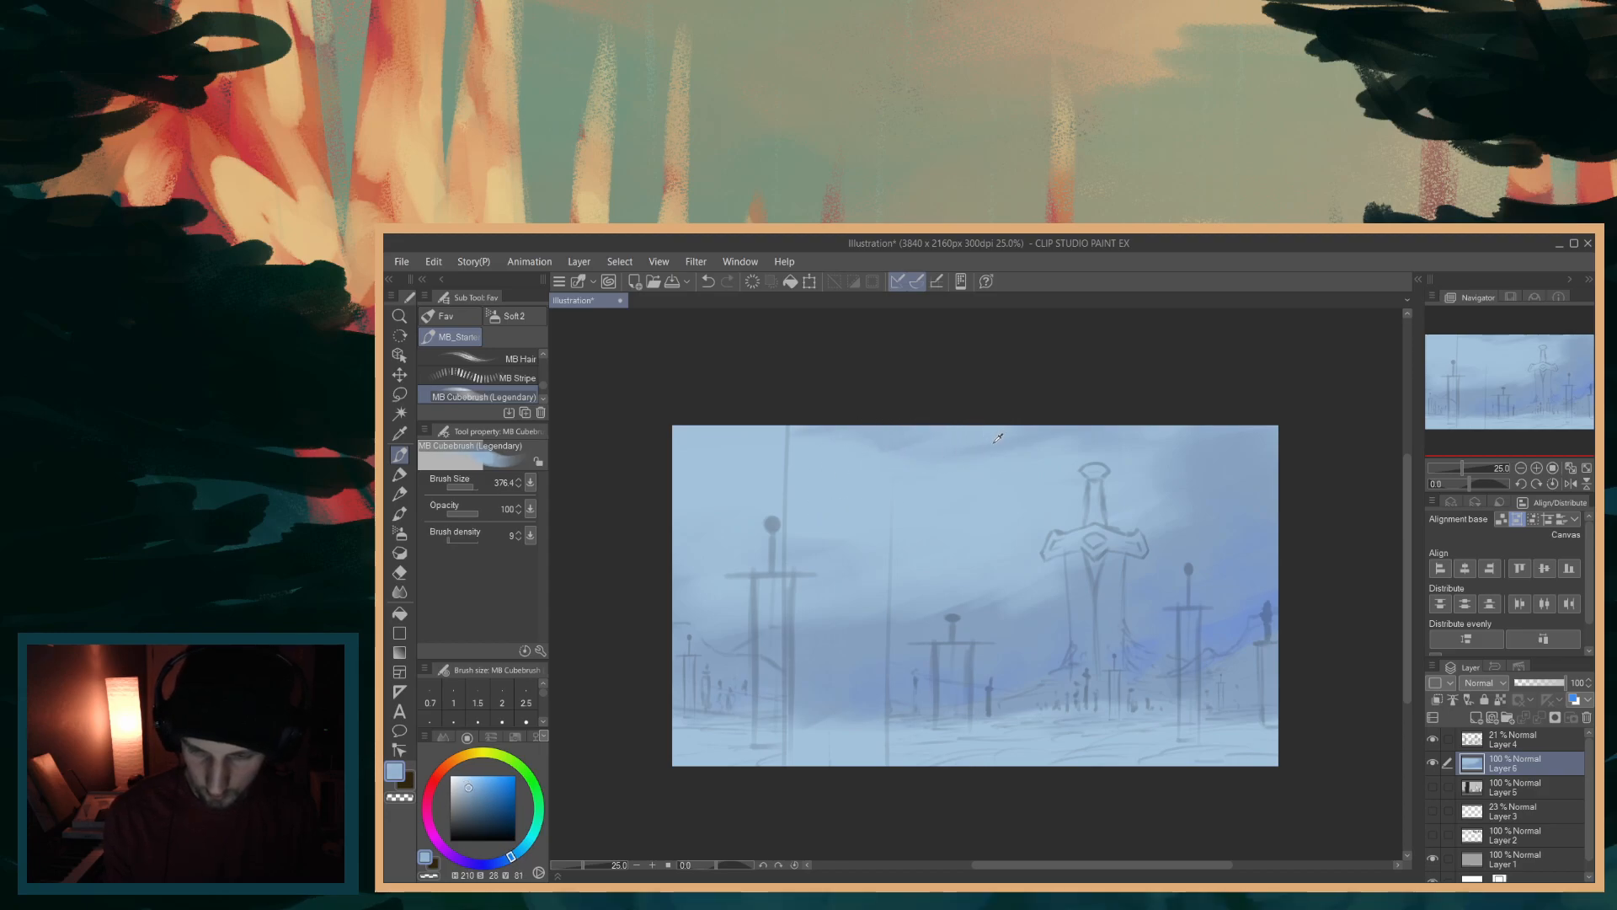
- Mix a pale greyish yellow and paint cloud highlights beside the giant sword's hilt and along the upper sky, reducing the brush to about 240
left_click(1174, 503, "alt")
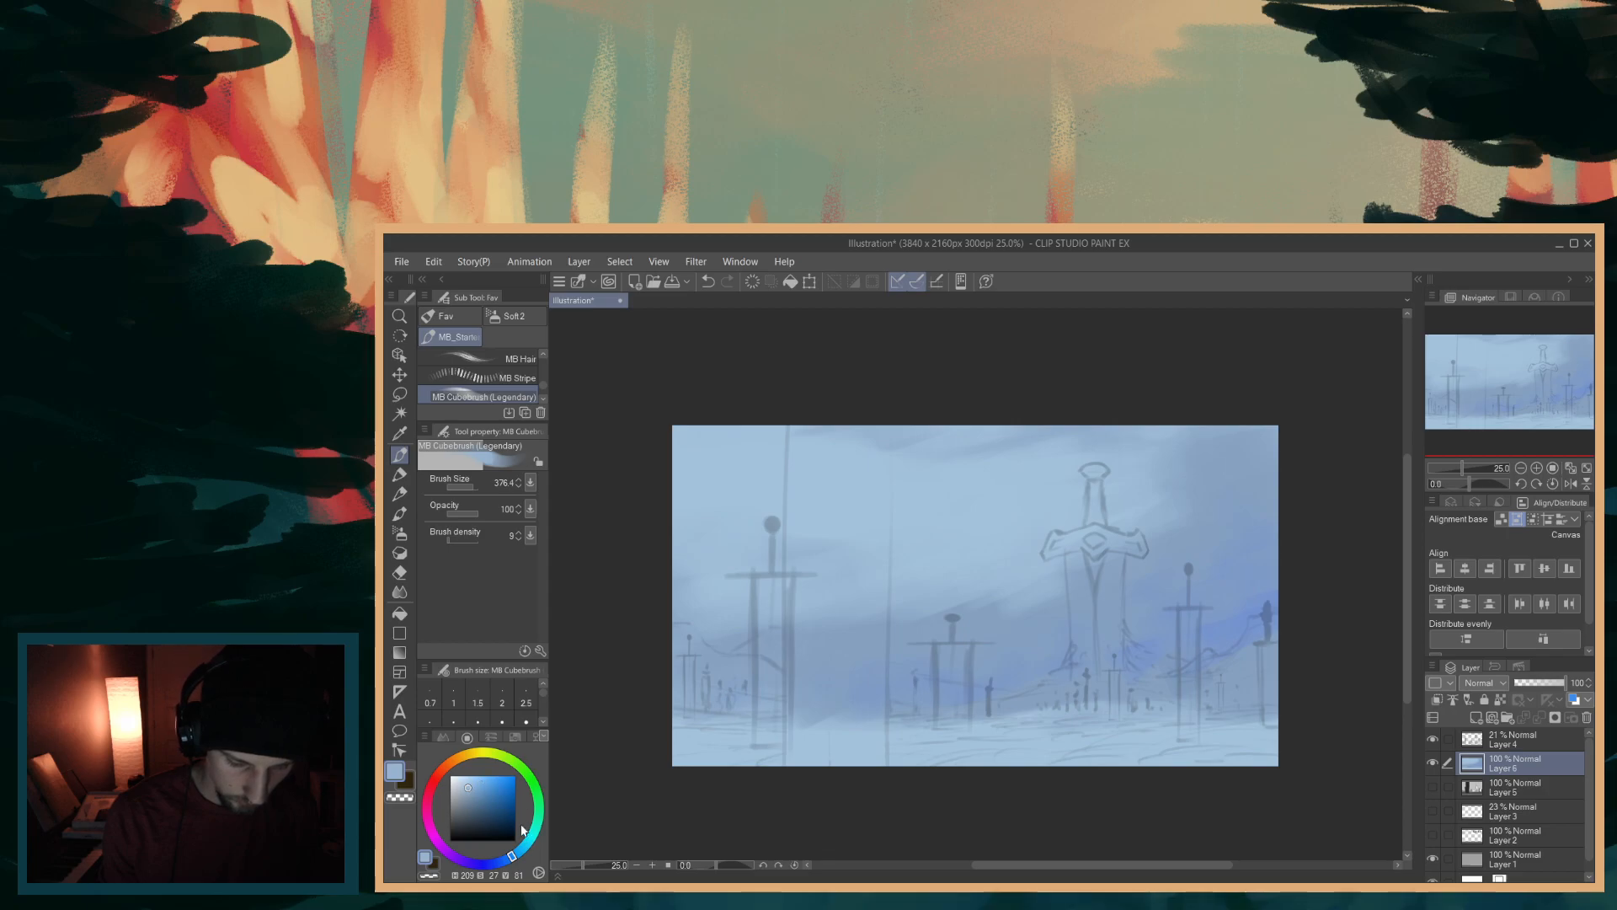
left_click_drag(516, 859, 537, 827)
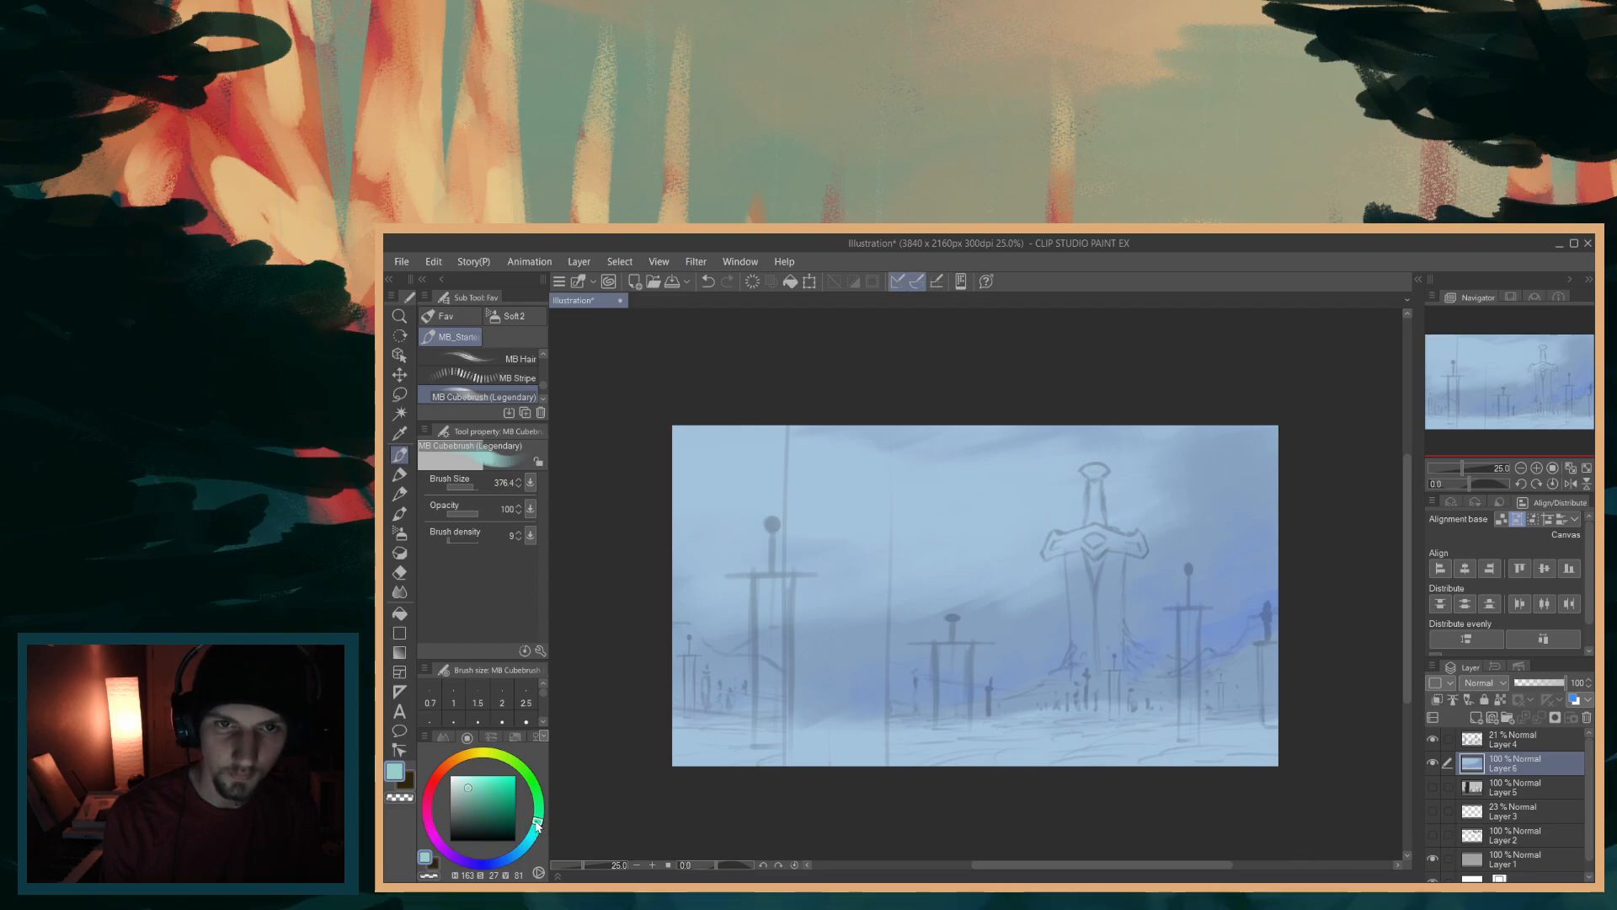
left_click_drag(537, 760, 486, 775)
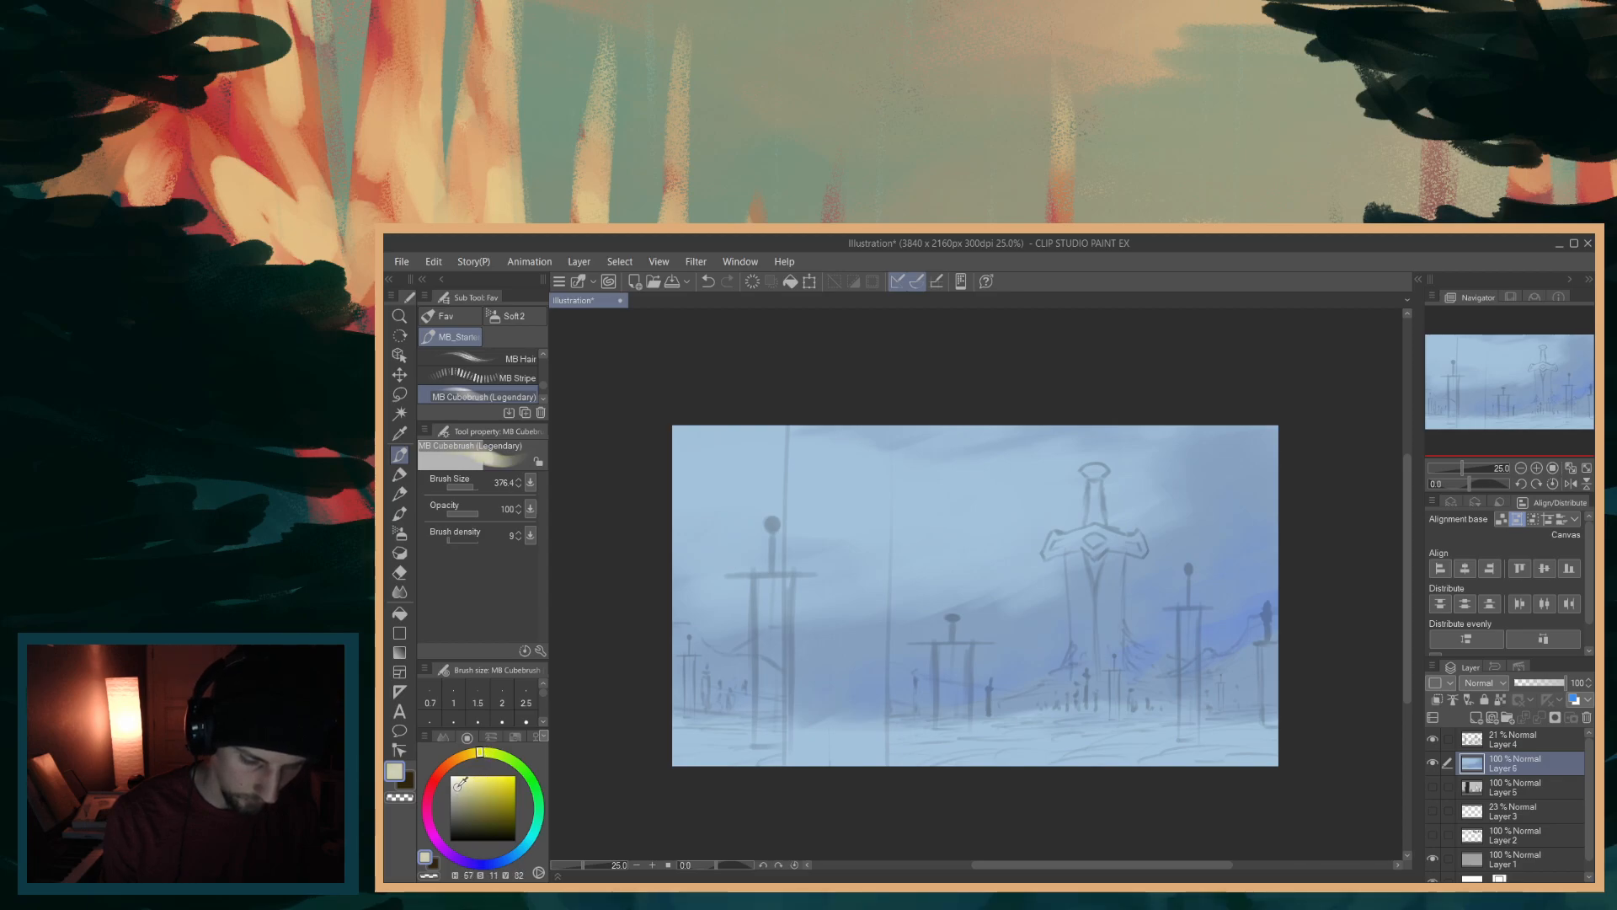
left_click_drag(457, 793, 457, 791)
mouse_move(1050, 509)
left_mouse_down()
mouse_move(1099, 516)
mouse_move(1182, 468)
mouse_move(1068, 598)
left_mouse_up()
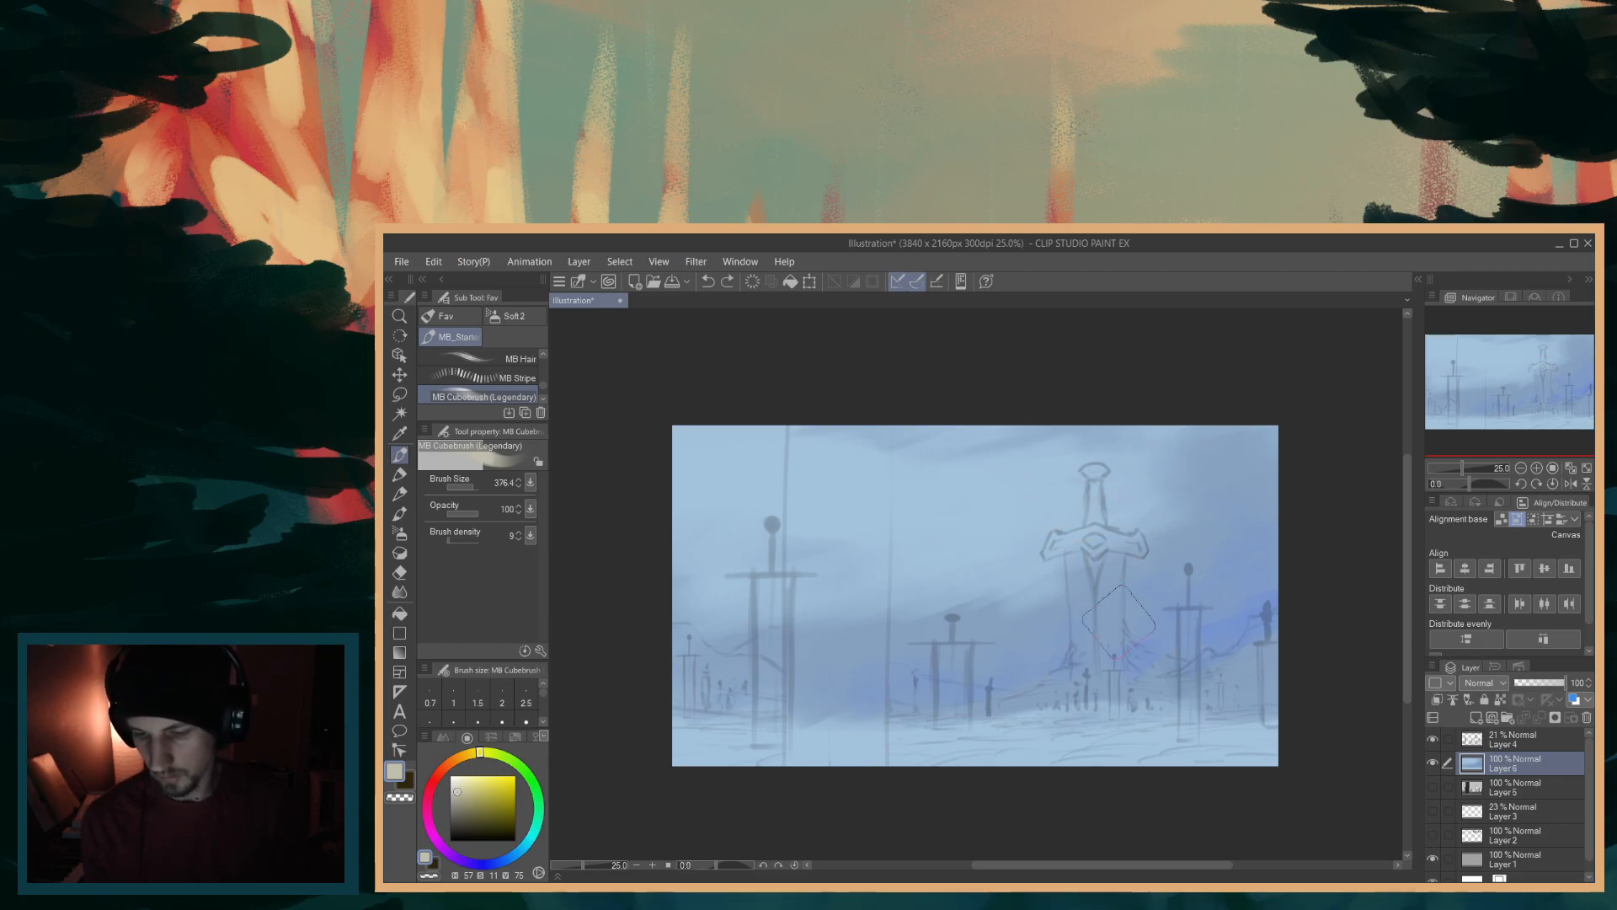
mouse_move(1120, 532)
left_mouse_down()
mouse_move(1159, 490)
mouse_move(1217, 506)
mouse_move(1151, 565)
mouse_move(1169, 518)
mouse_move(1103, 544)
mouse_move(1147, 502)
left_mouse_up()
key("bracketleft")
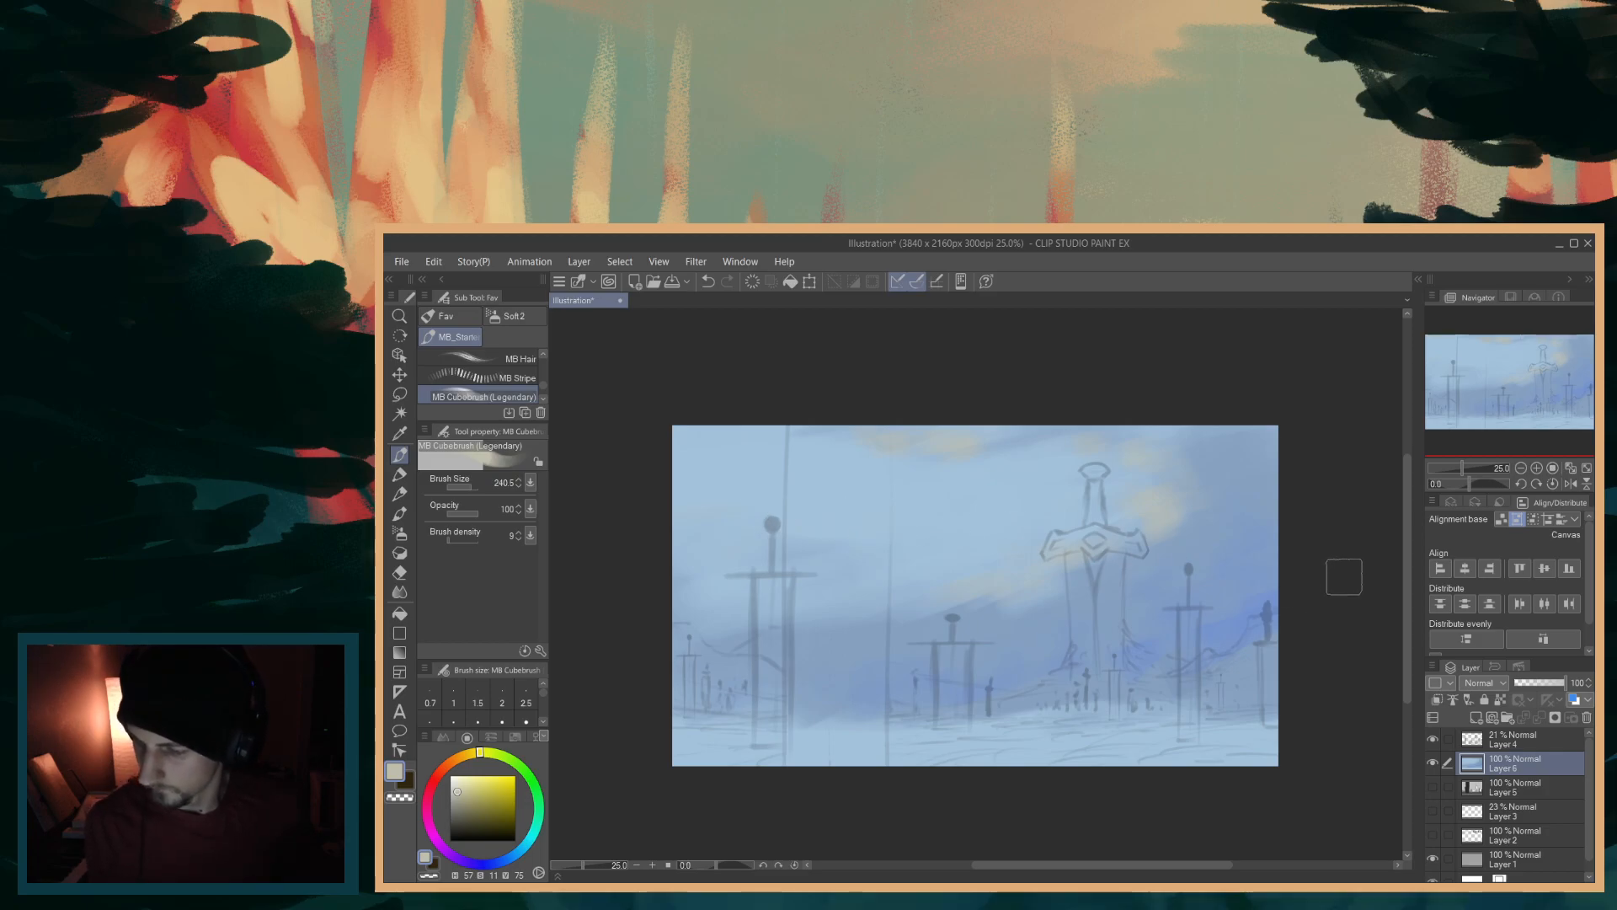
- Soften the yellow cloud highlights beside the giant sword's hilt with blues sampled from the surrounding sky
left_click(1198, 523, "alt")
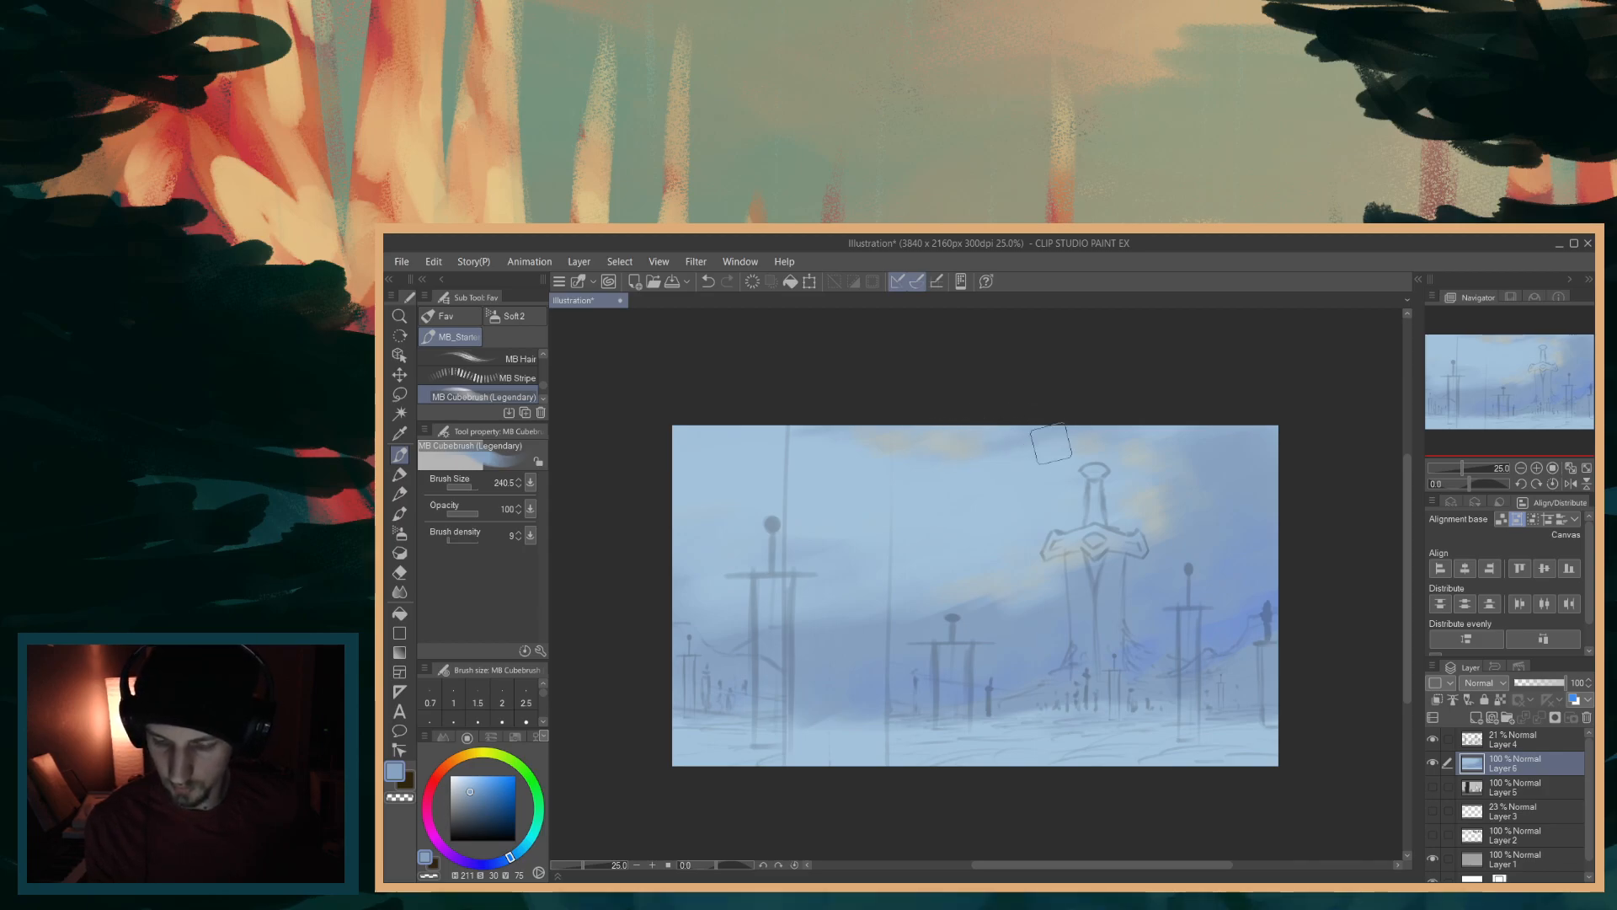
left_click(1158, 510, "alt")
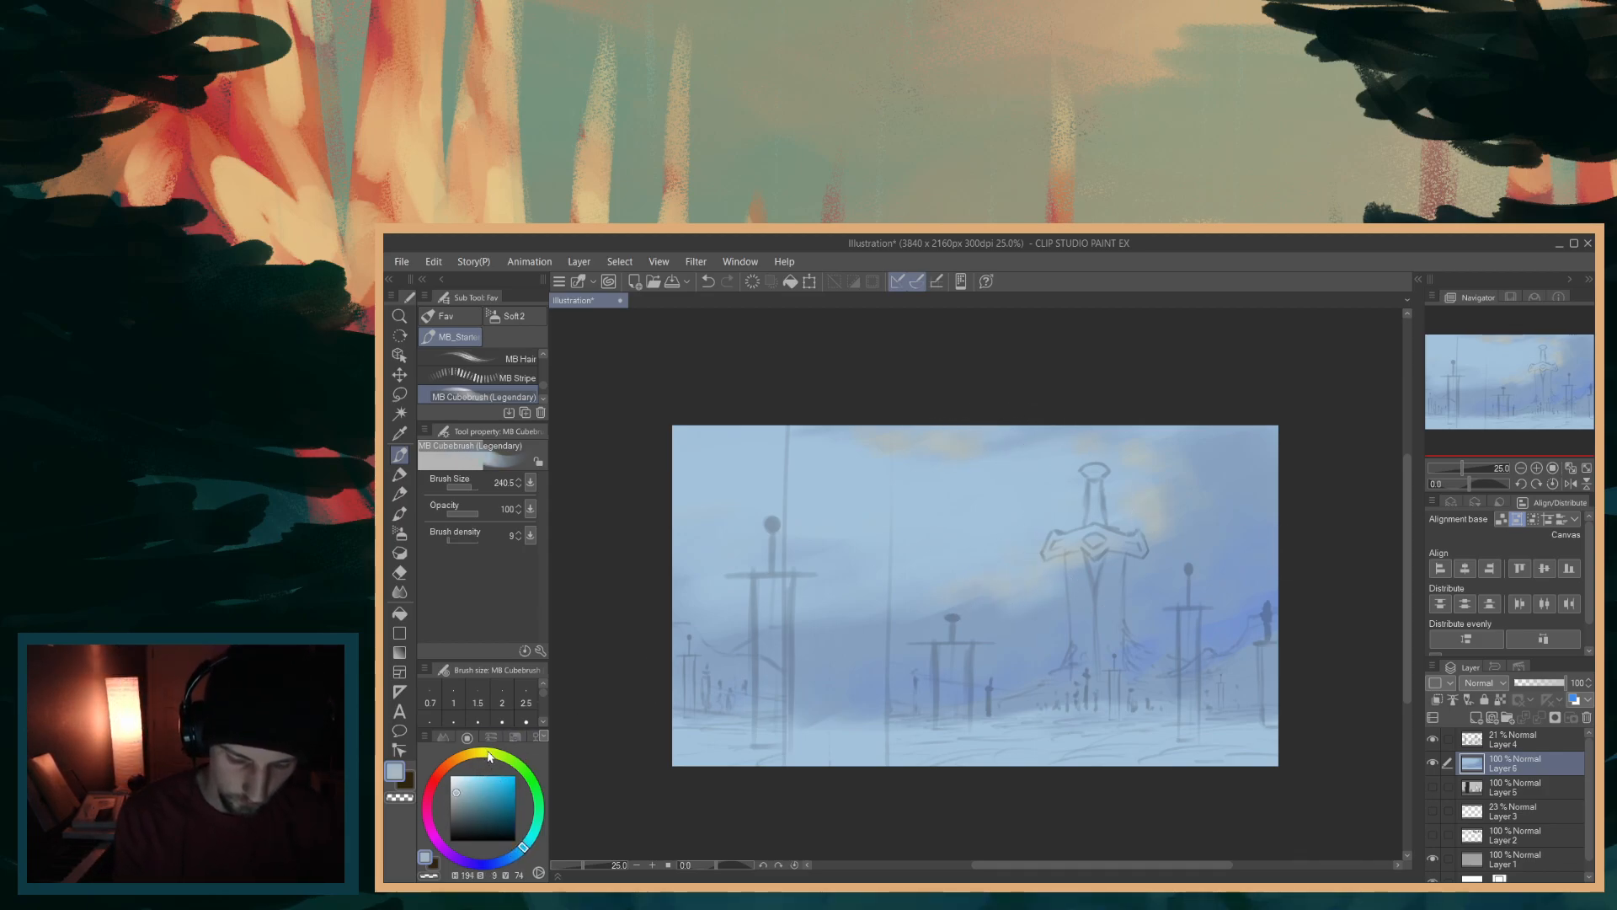
left_click(913, 434, "alt")
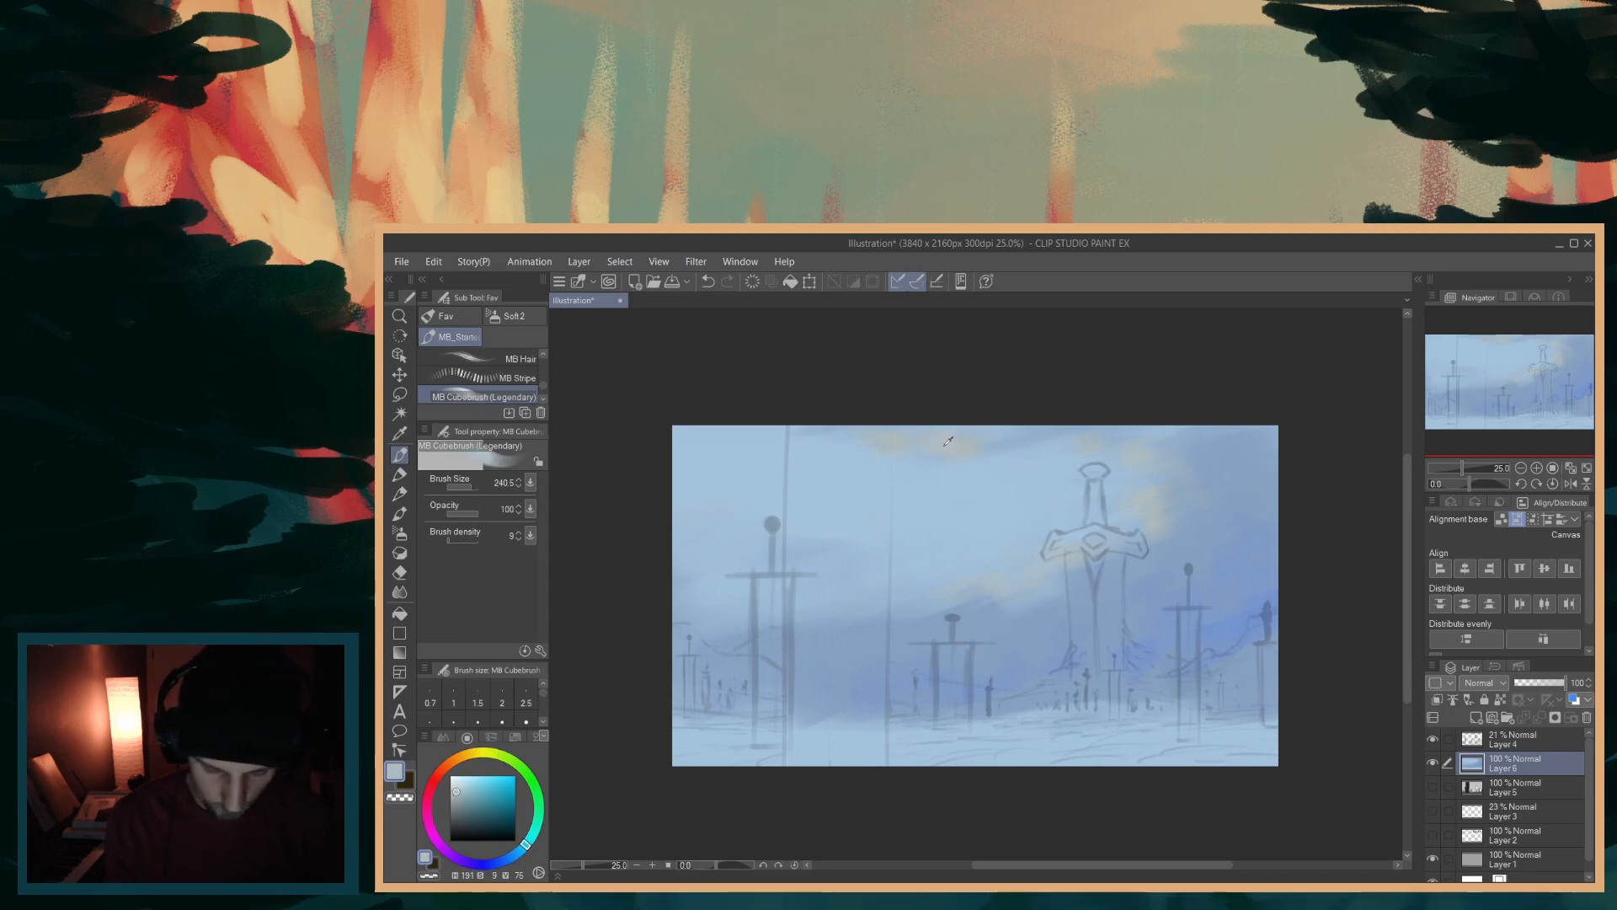
- Mix a lighter pale yellow and paint brighter cloud highlights around the giant sword's hilt and along the upper sky, varying the brush between about 105 and 200
left_click(523, 842)
left_click_drag(536, 760, 490, 749)
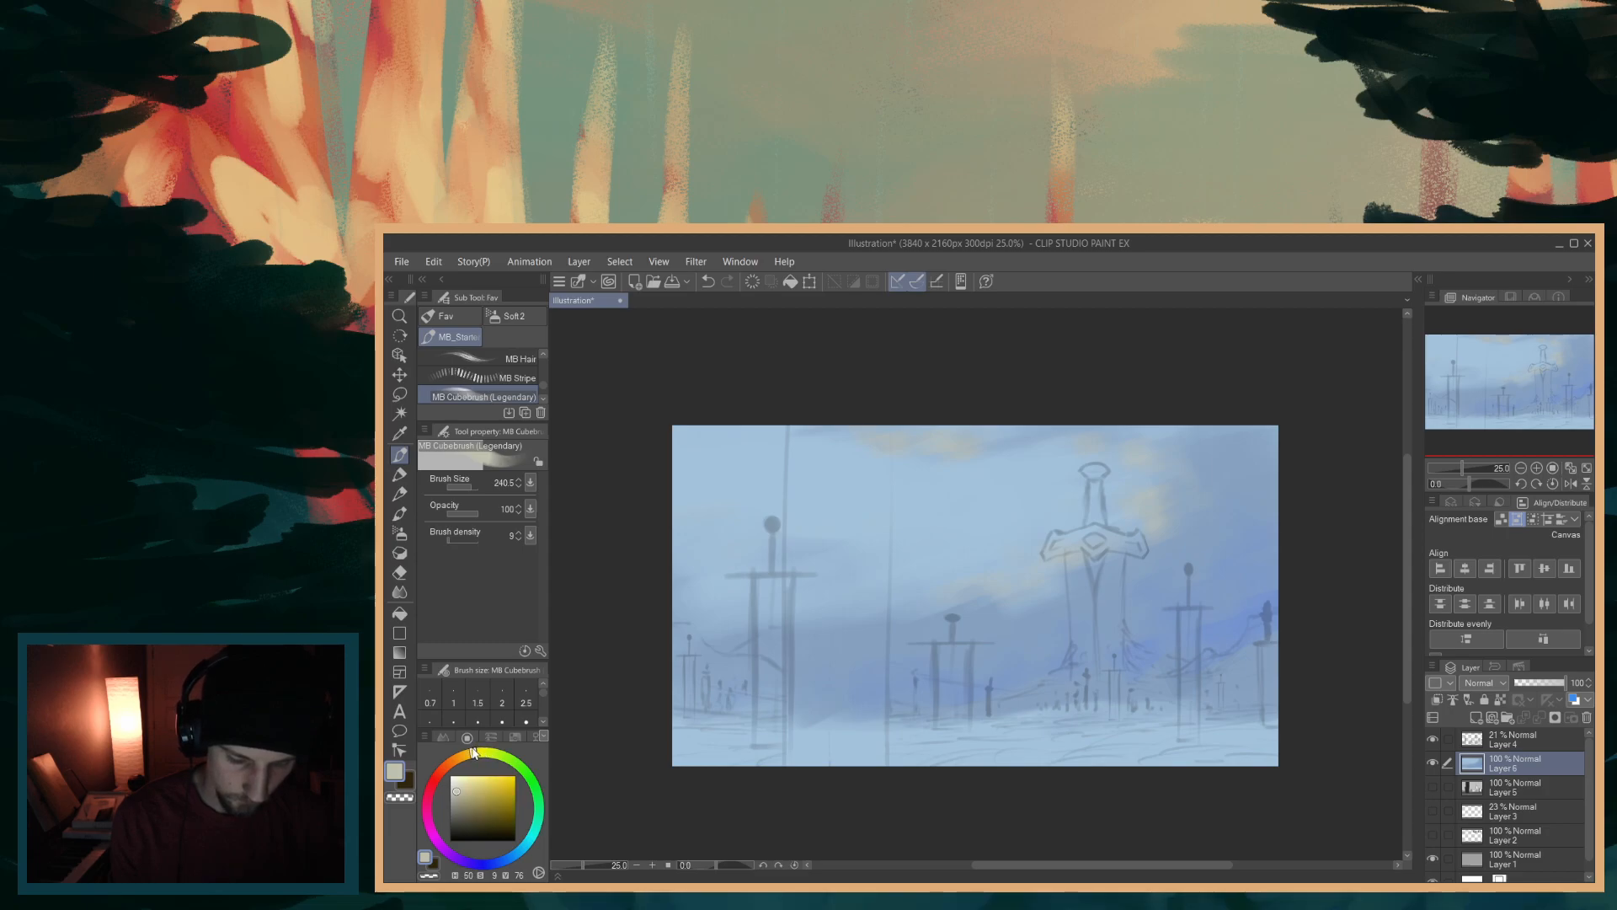
left_click_drag(486, 756, 459, 783)
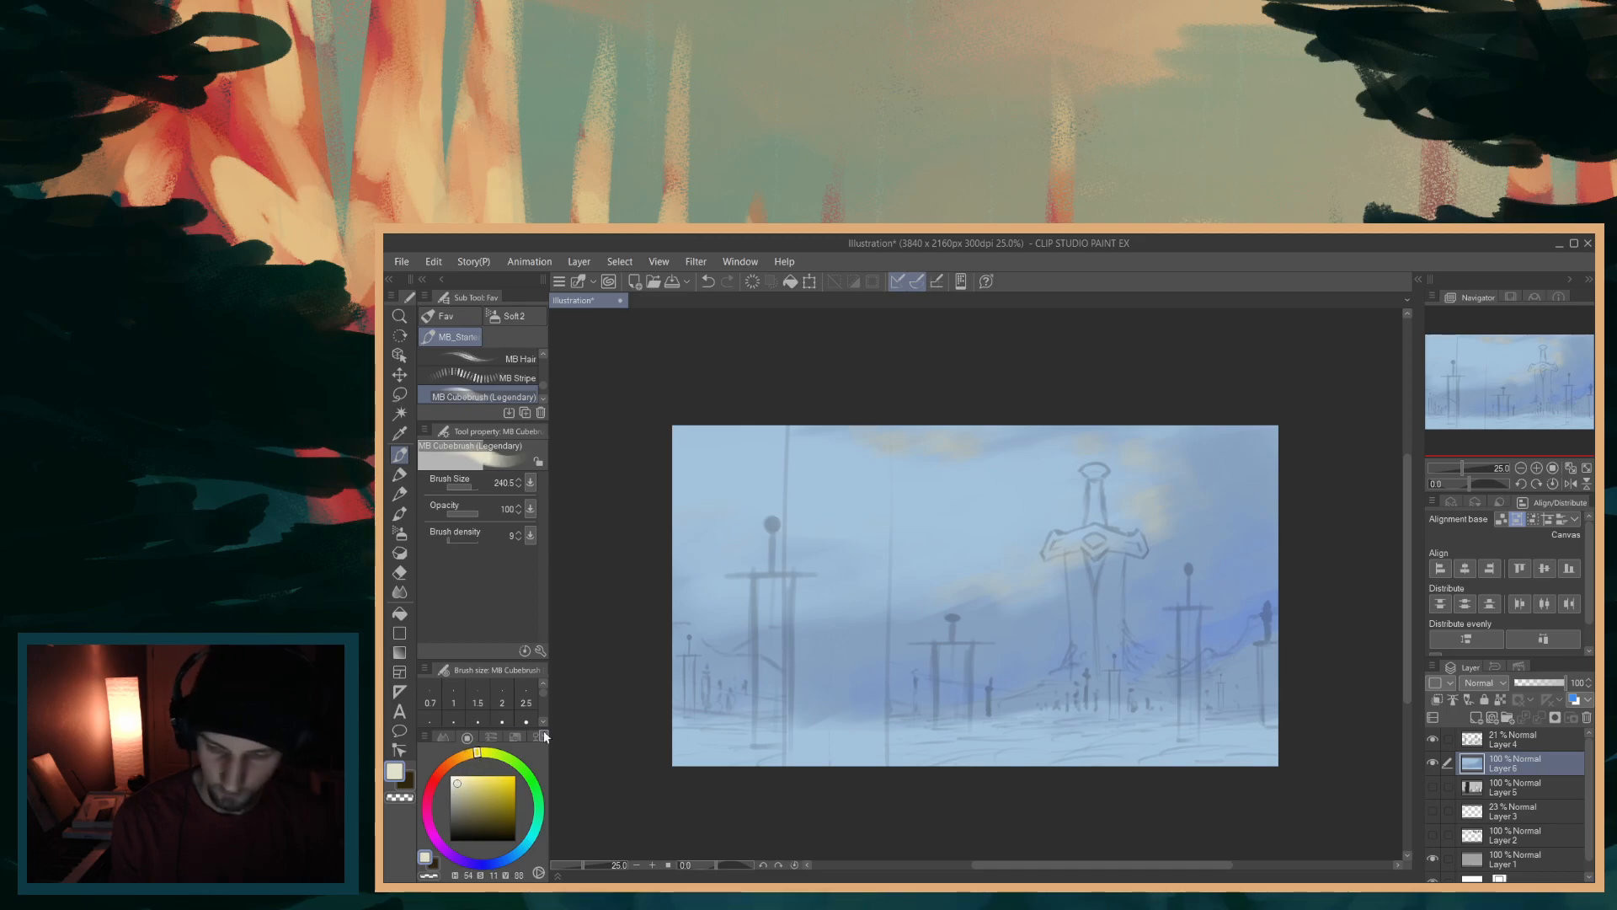
left_click_drag(1140, 505, 1126, 502)
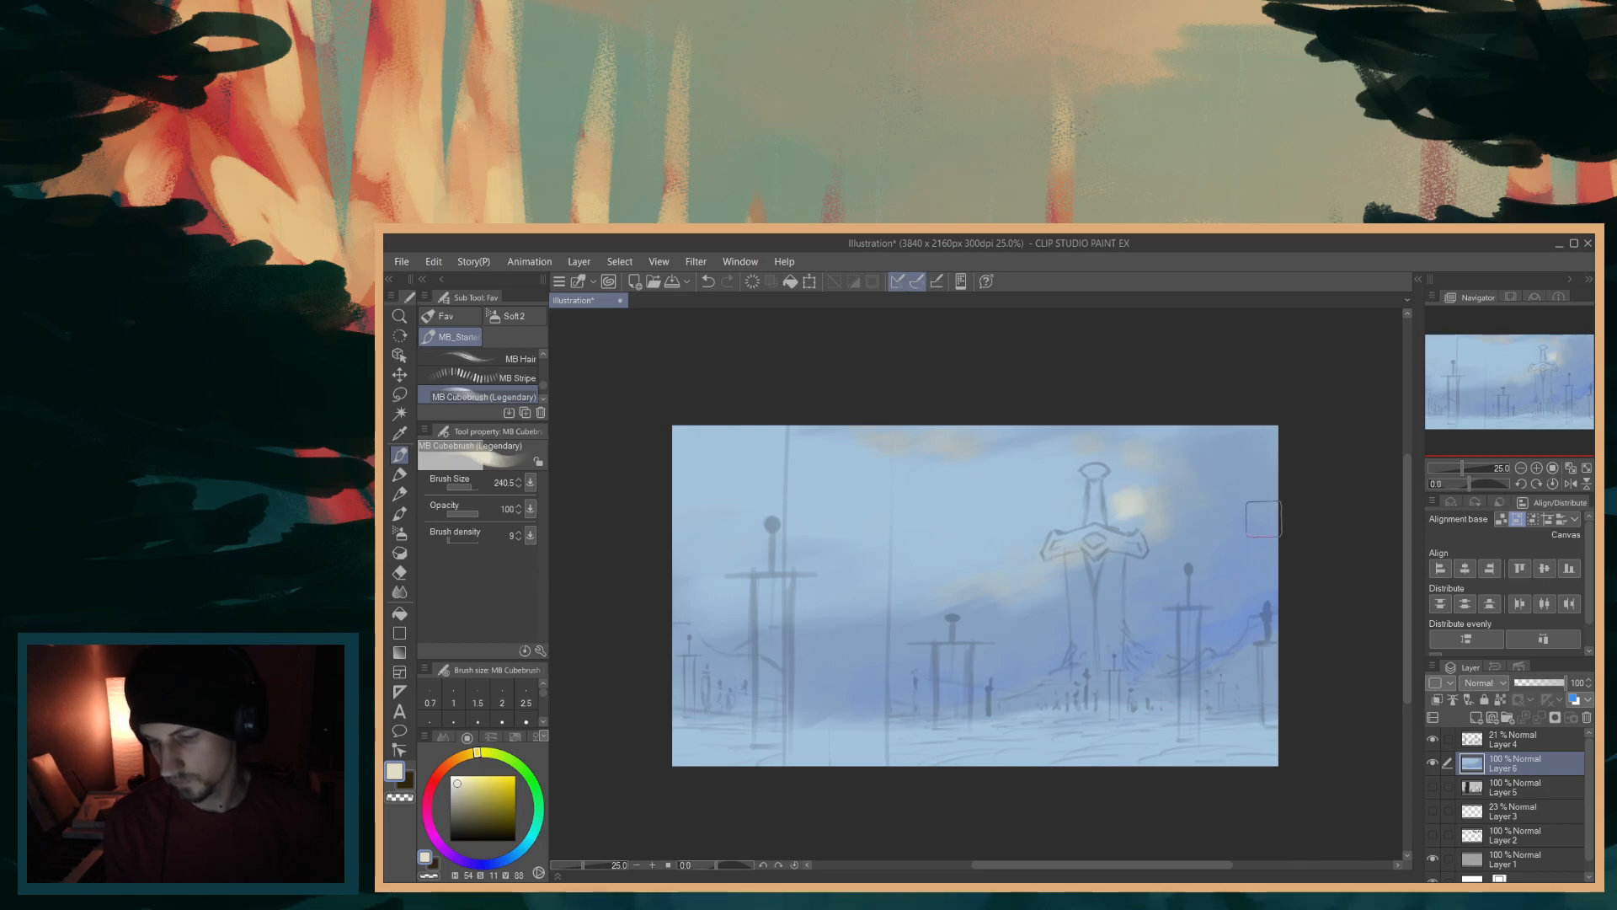
left_click_drag(1151, 512, 1153, 491)
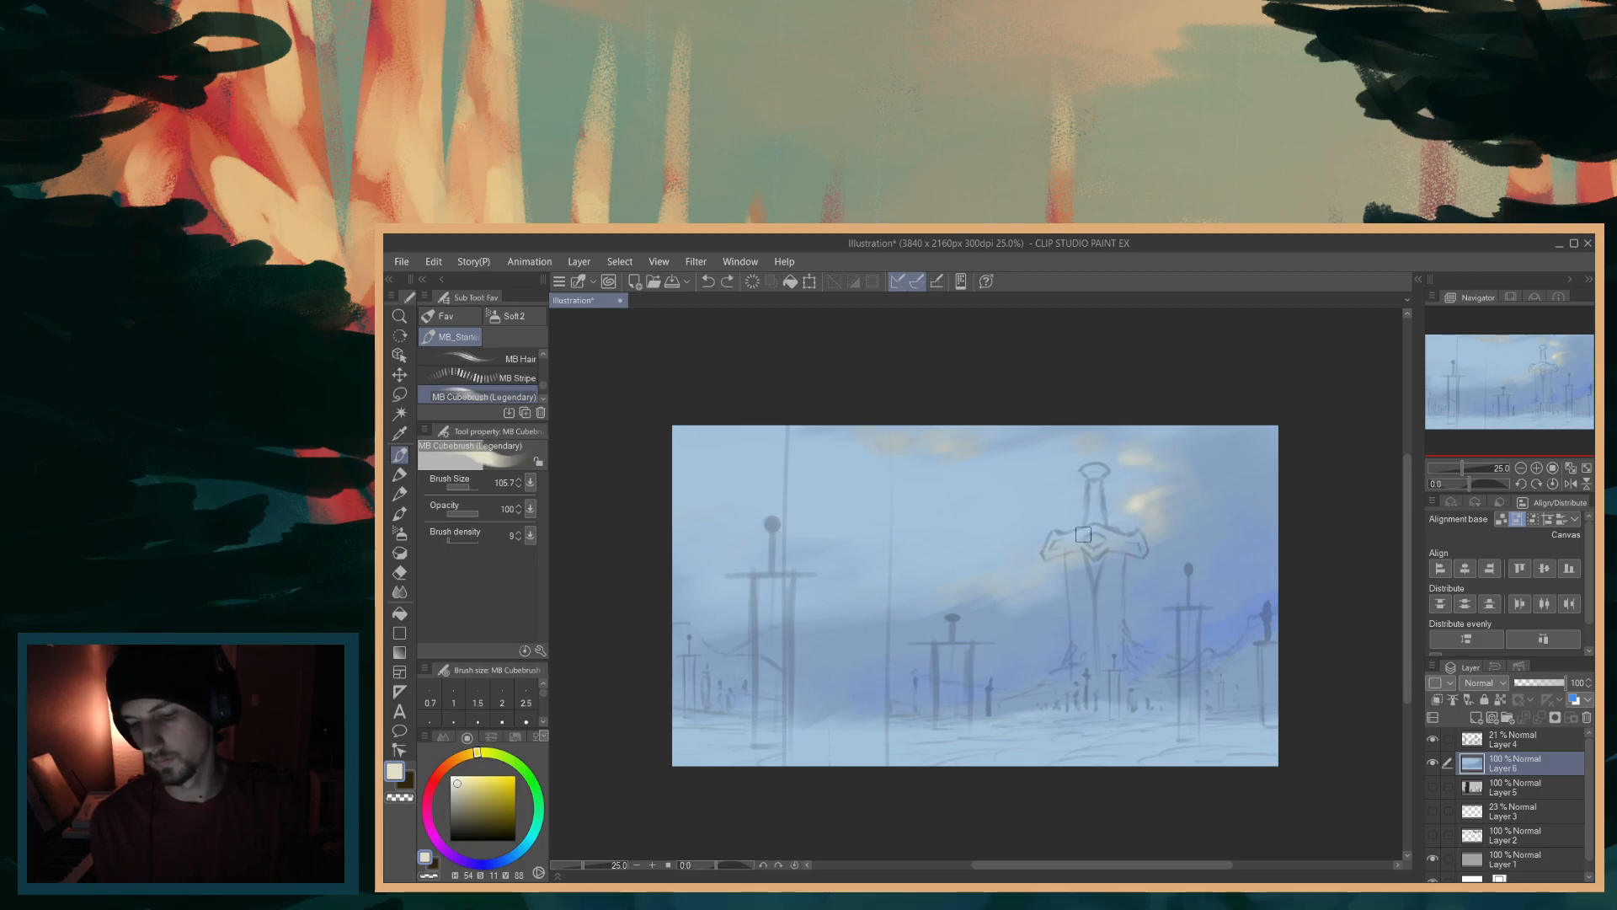
left_click_drag(870, 455, 924, 435)
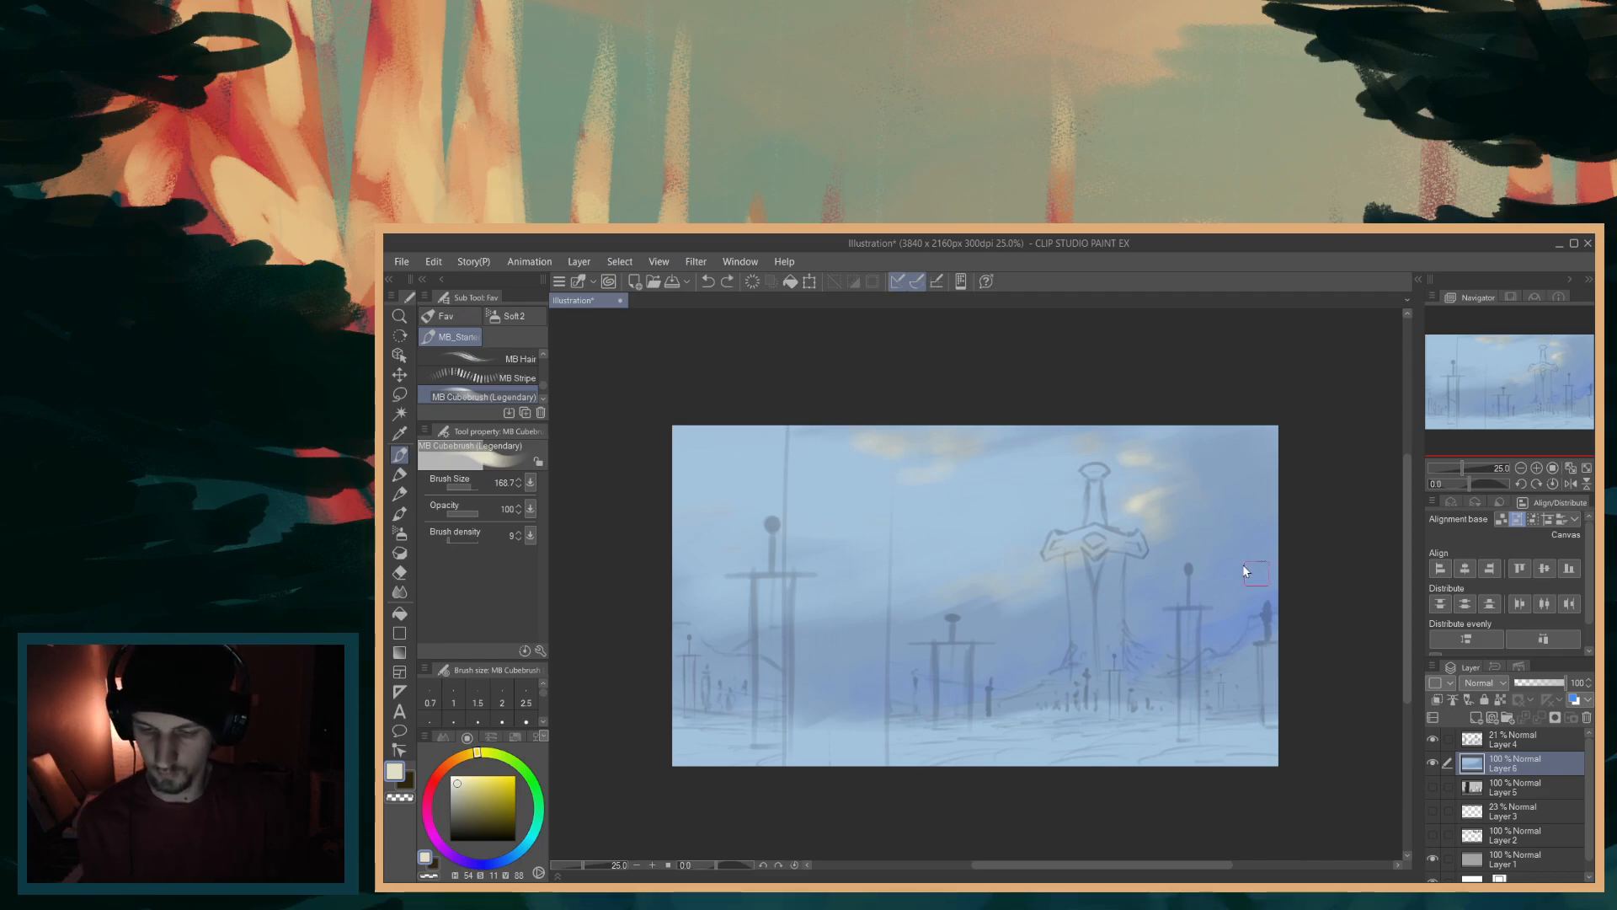
key("bracketright")
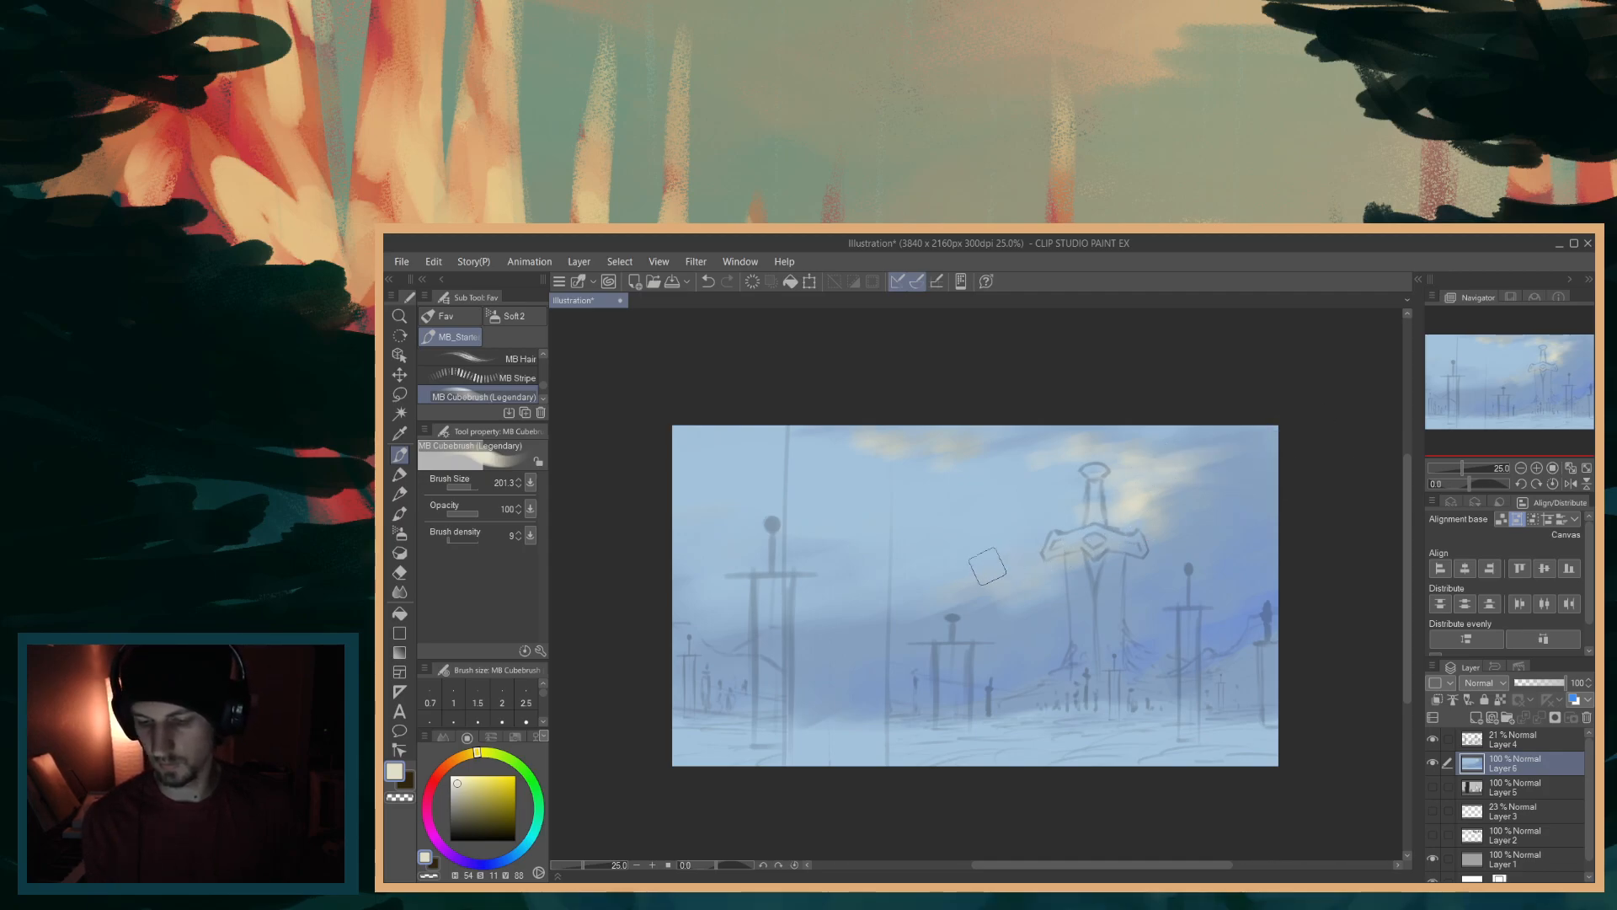
- Blend the lower cloud mass between the mid-ground swords and beyond the giant sword with blues sampled from the sky
left_click(904, 626, "alt")
left_click(912, 608, "alt")
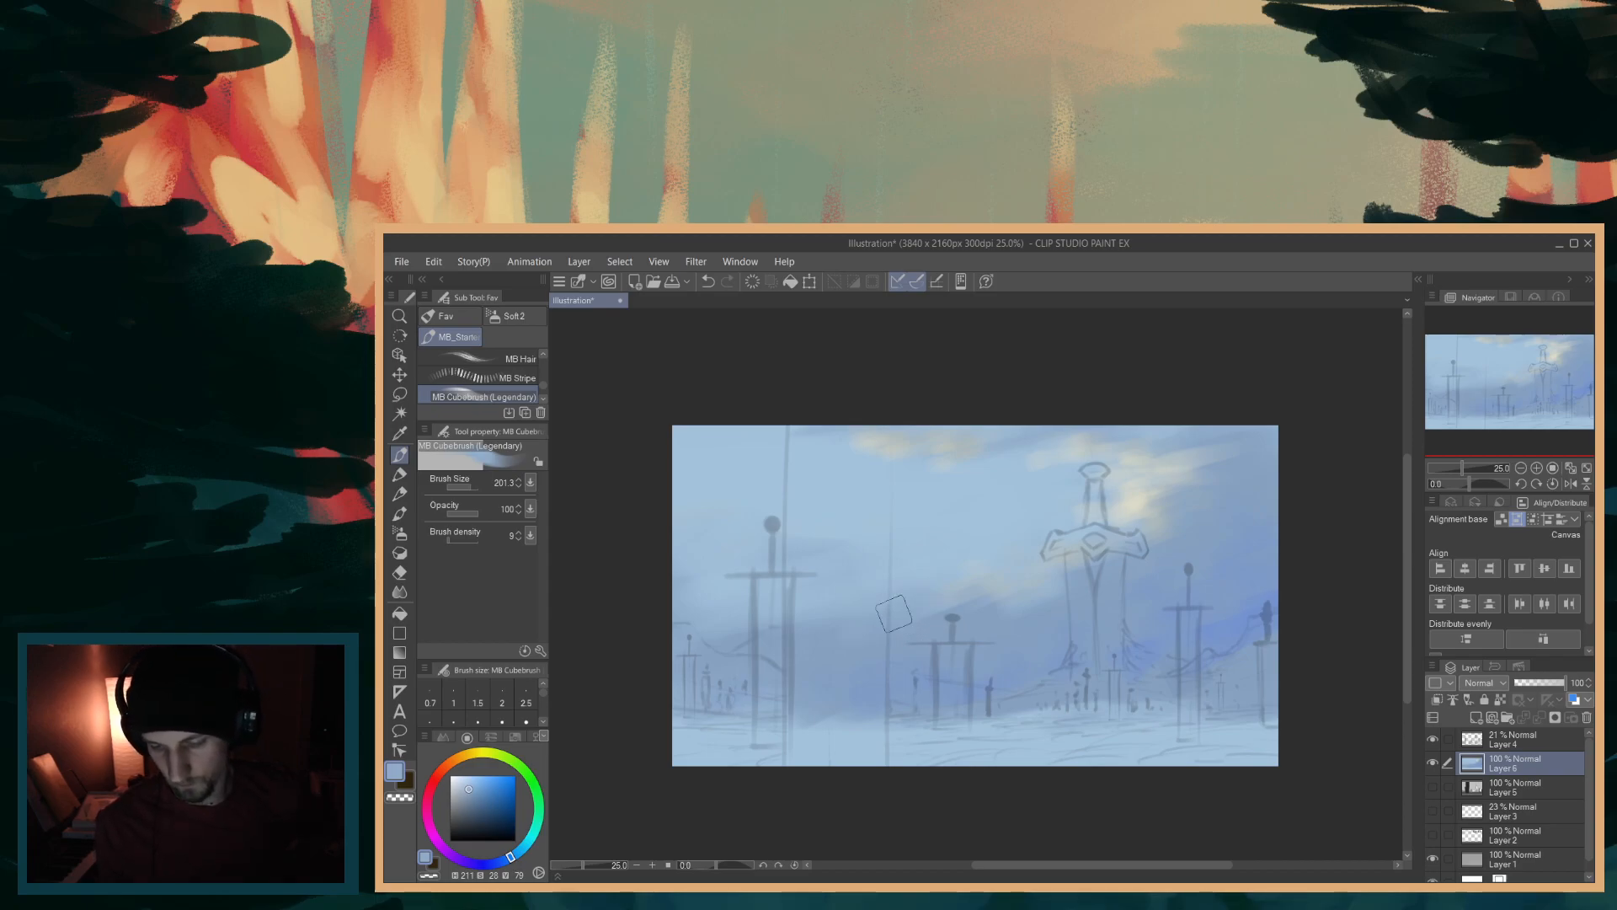
left_click(920, 581, "alt")
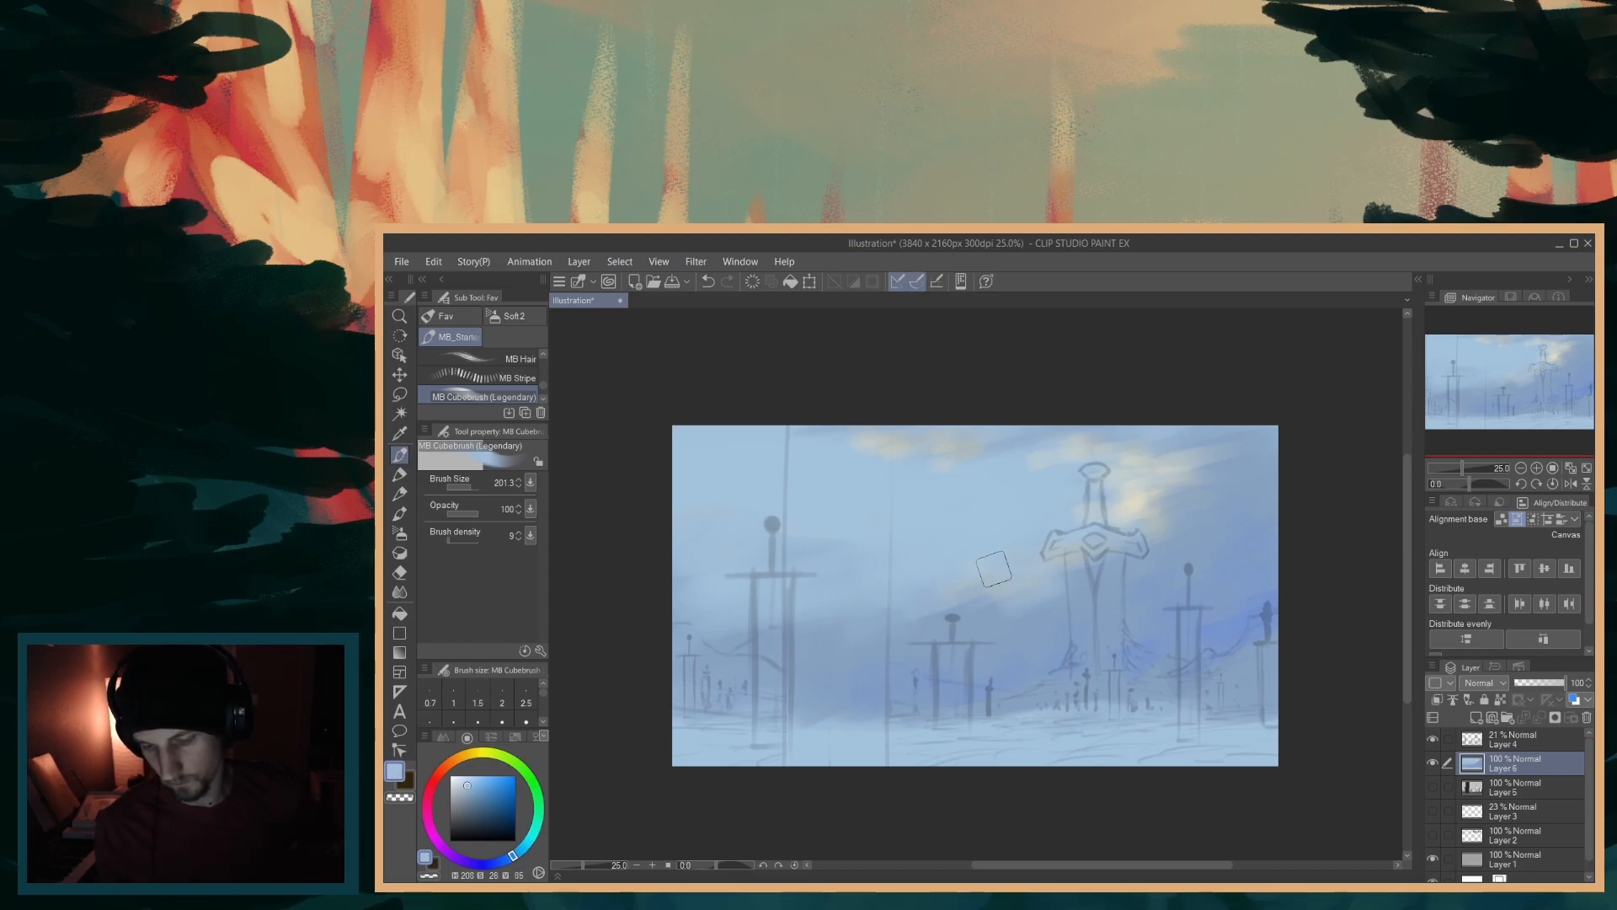
left_click(832, 554, "alt")
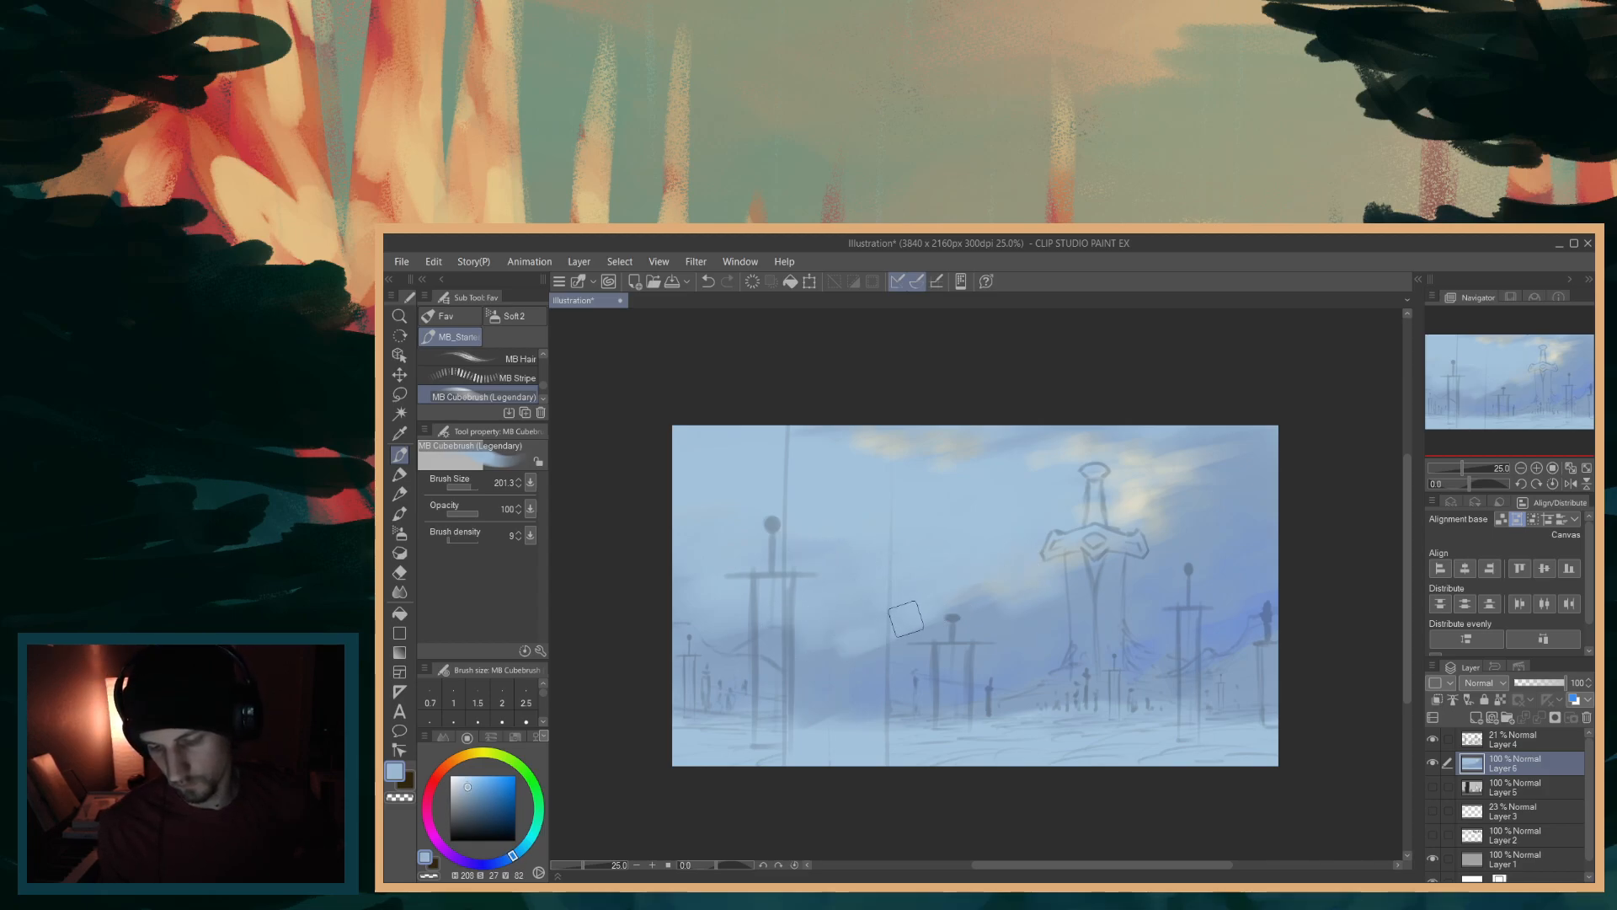
left_click(842, 672, "alt")
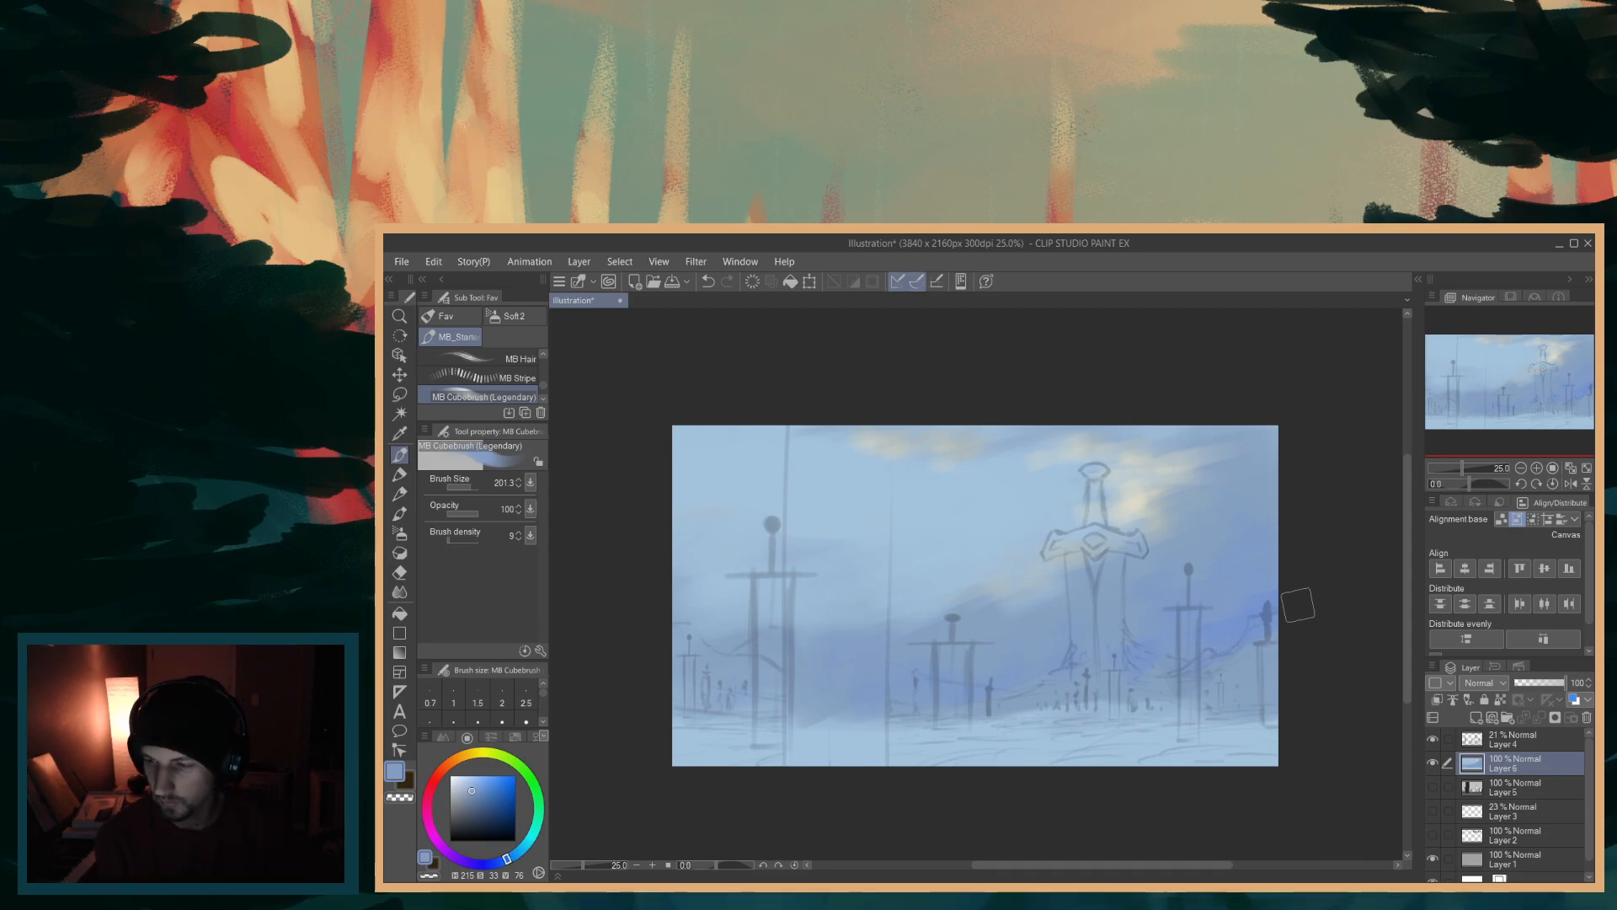
left_click(1229, 623, "alt")
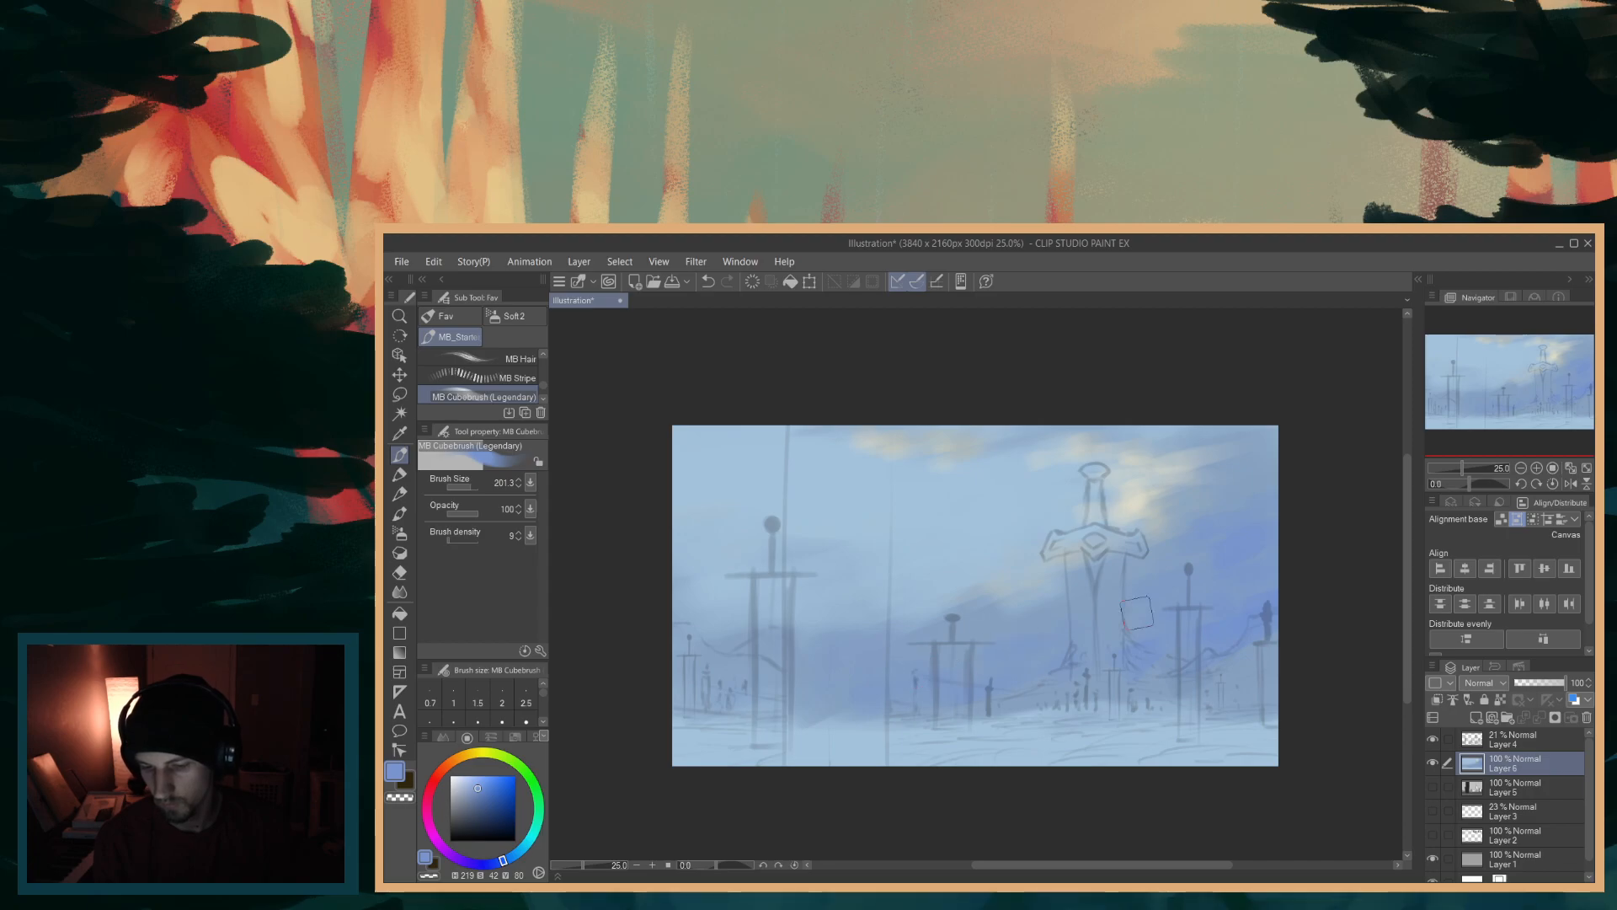
left_click(989, 625, "alt")
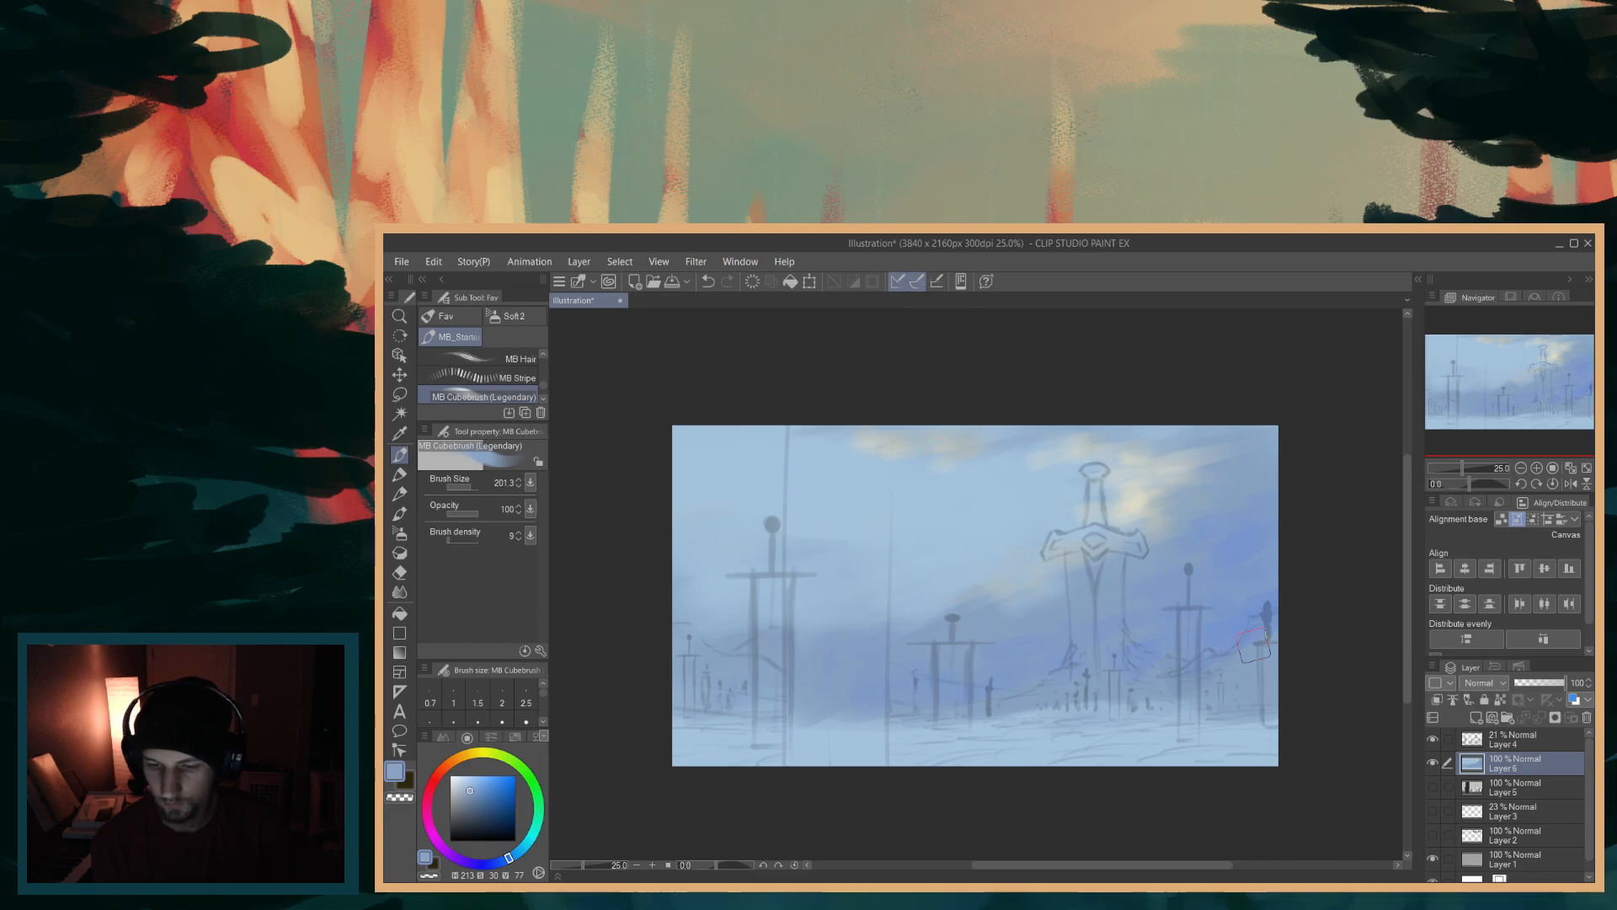
- Shift a sampled sky blue towards a lighter cyan and brush it into the canvas's upper-left sky, enlarging the brush to about 274
left_click(850, 496, "alt")
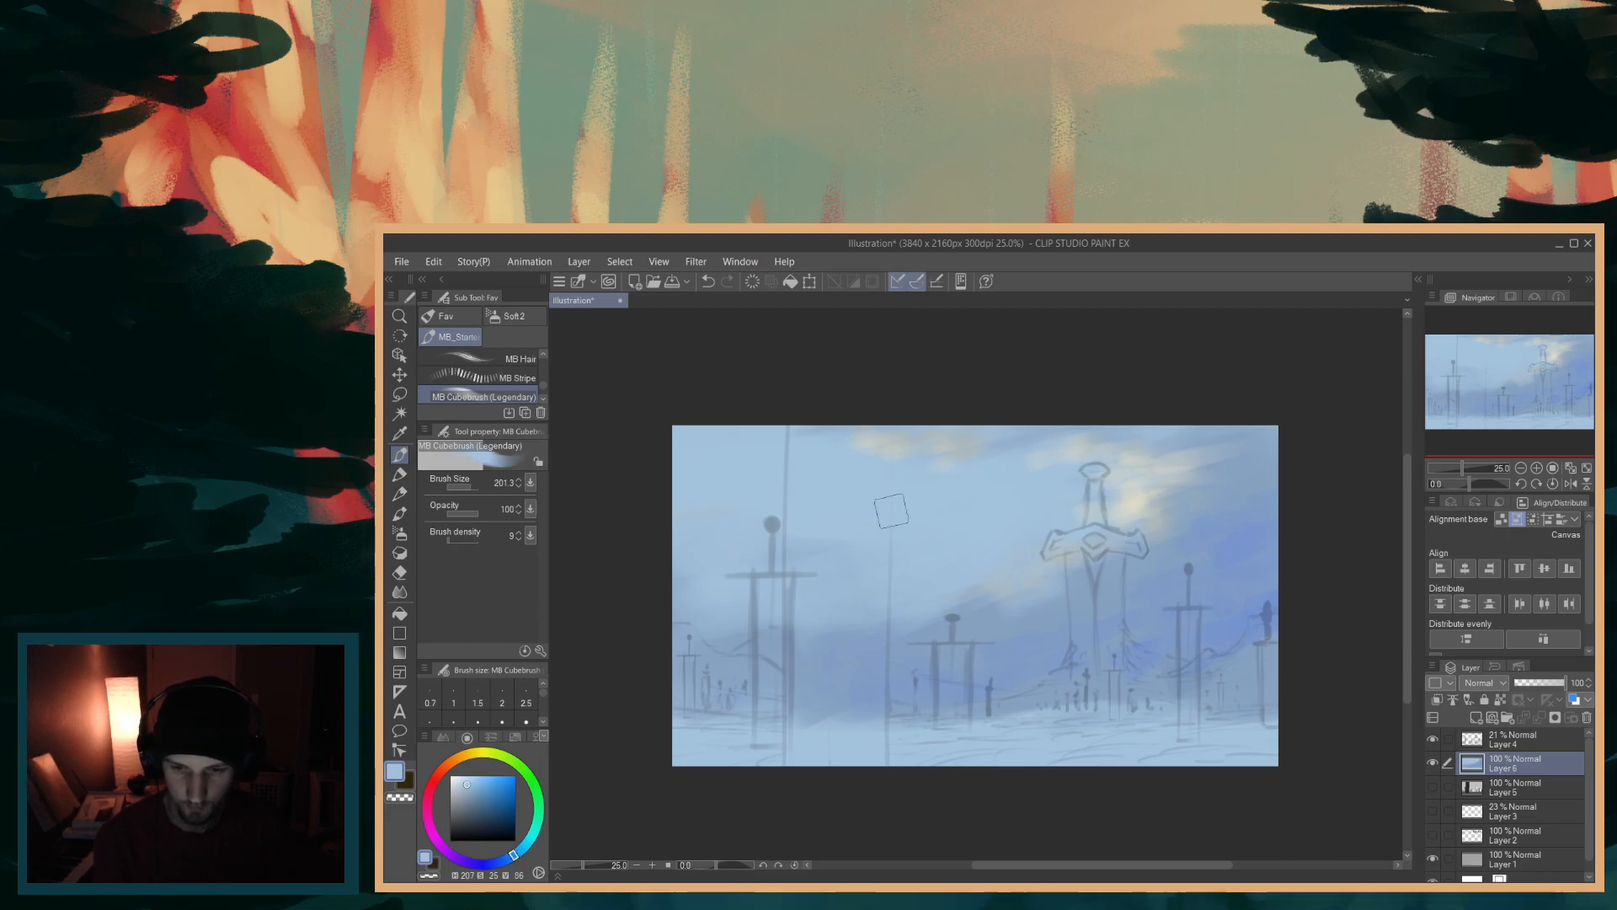
left_click_drag(523, 855, 526, 845)
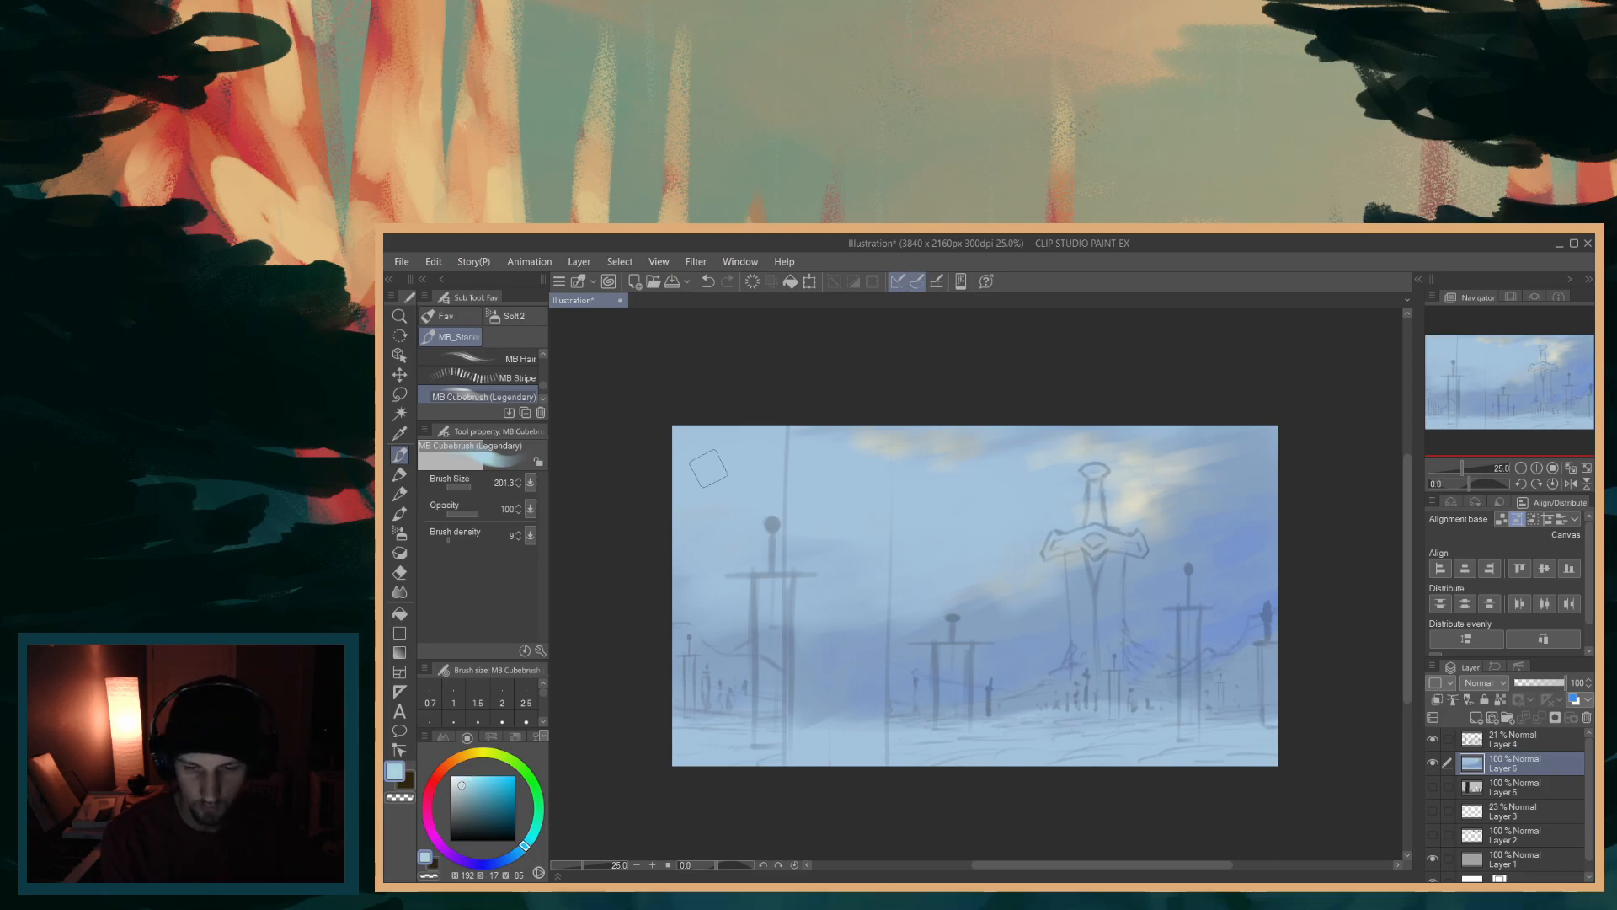
mouse_move(704, 465)
left_mouse_down()
mouse_move(699, 488)
mouse_move(655, 465)
left_mouse_up()
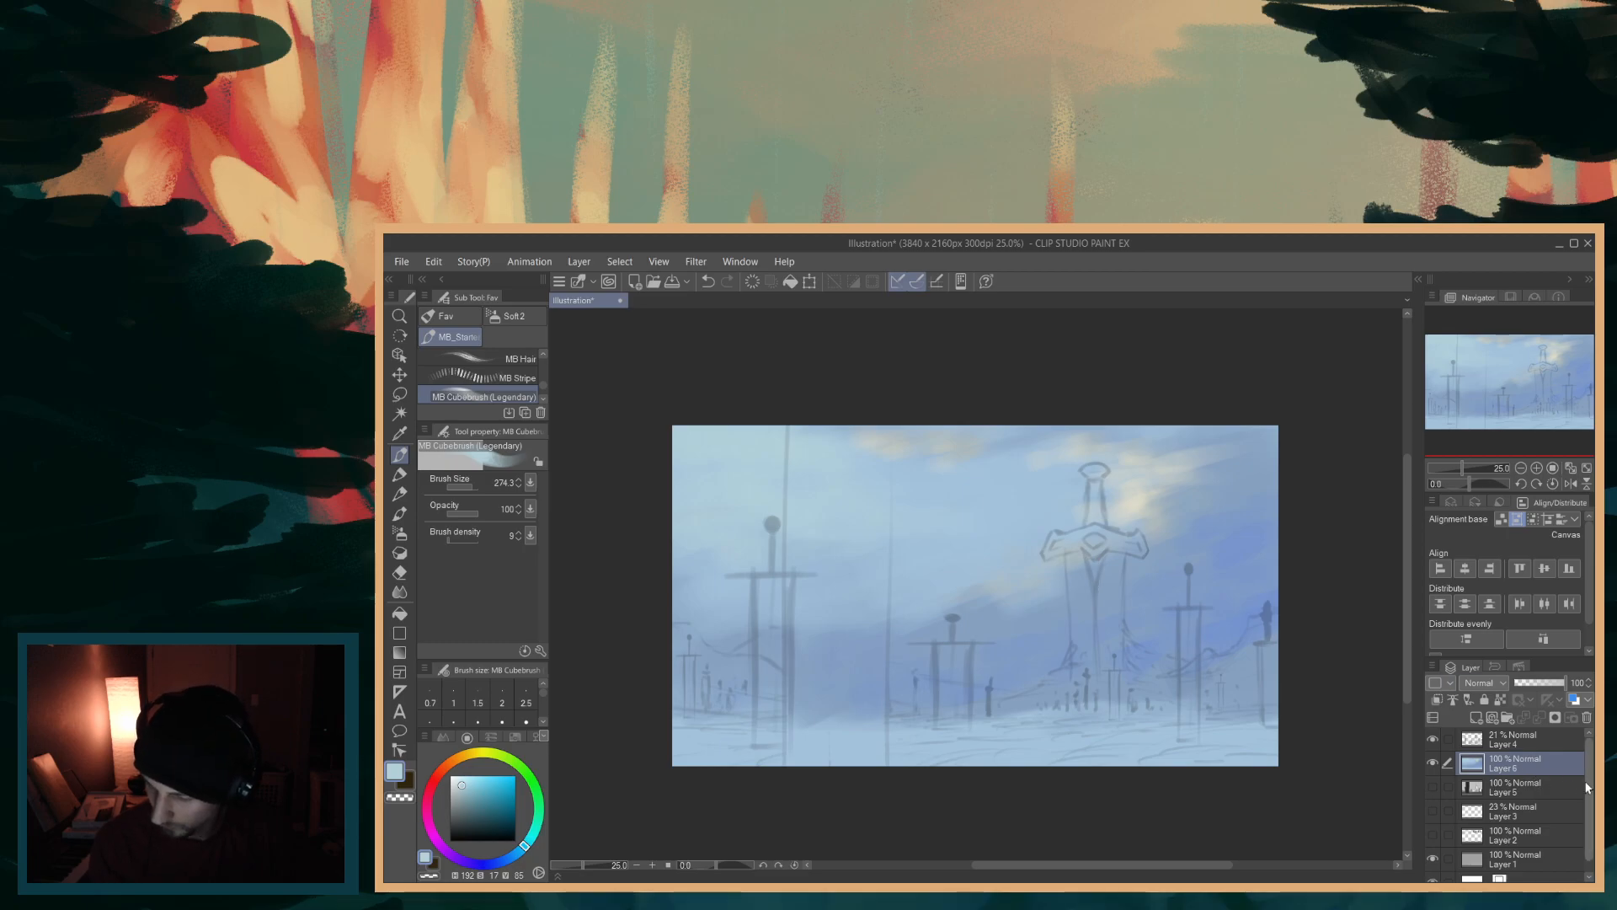
- Compare the painted sky on Layer 6 with the grey value sketch on Layer 5 by alternating their visibility
left_click(1433, 762)
left_click(1432, 785)
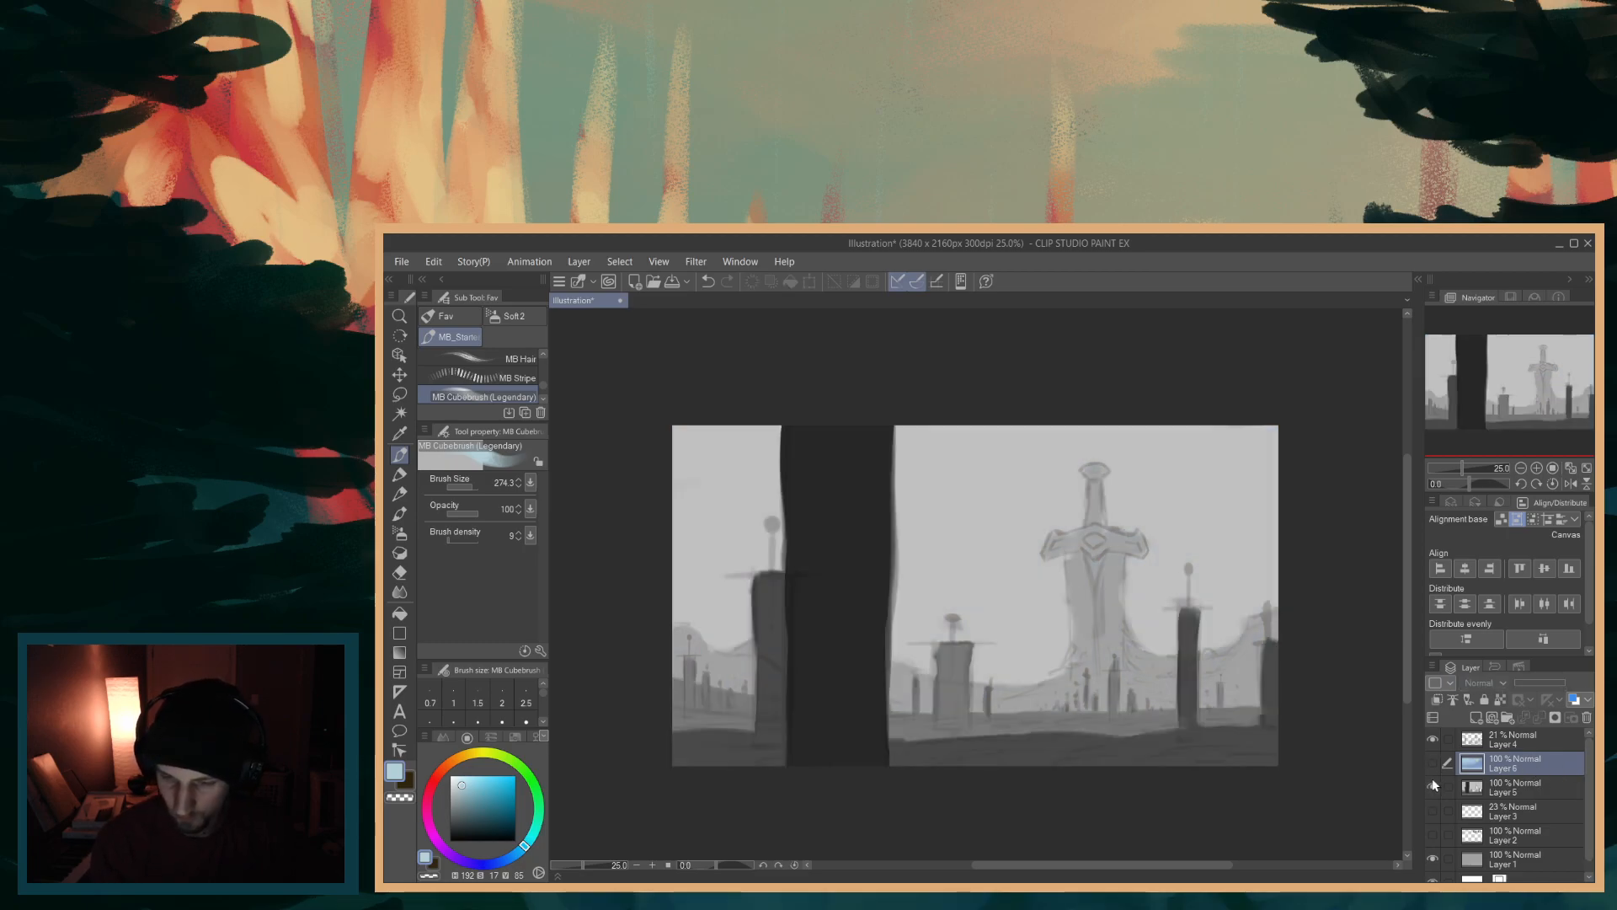
left_click(1432, 785)
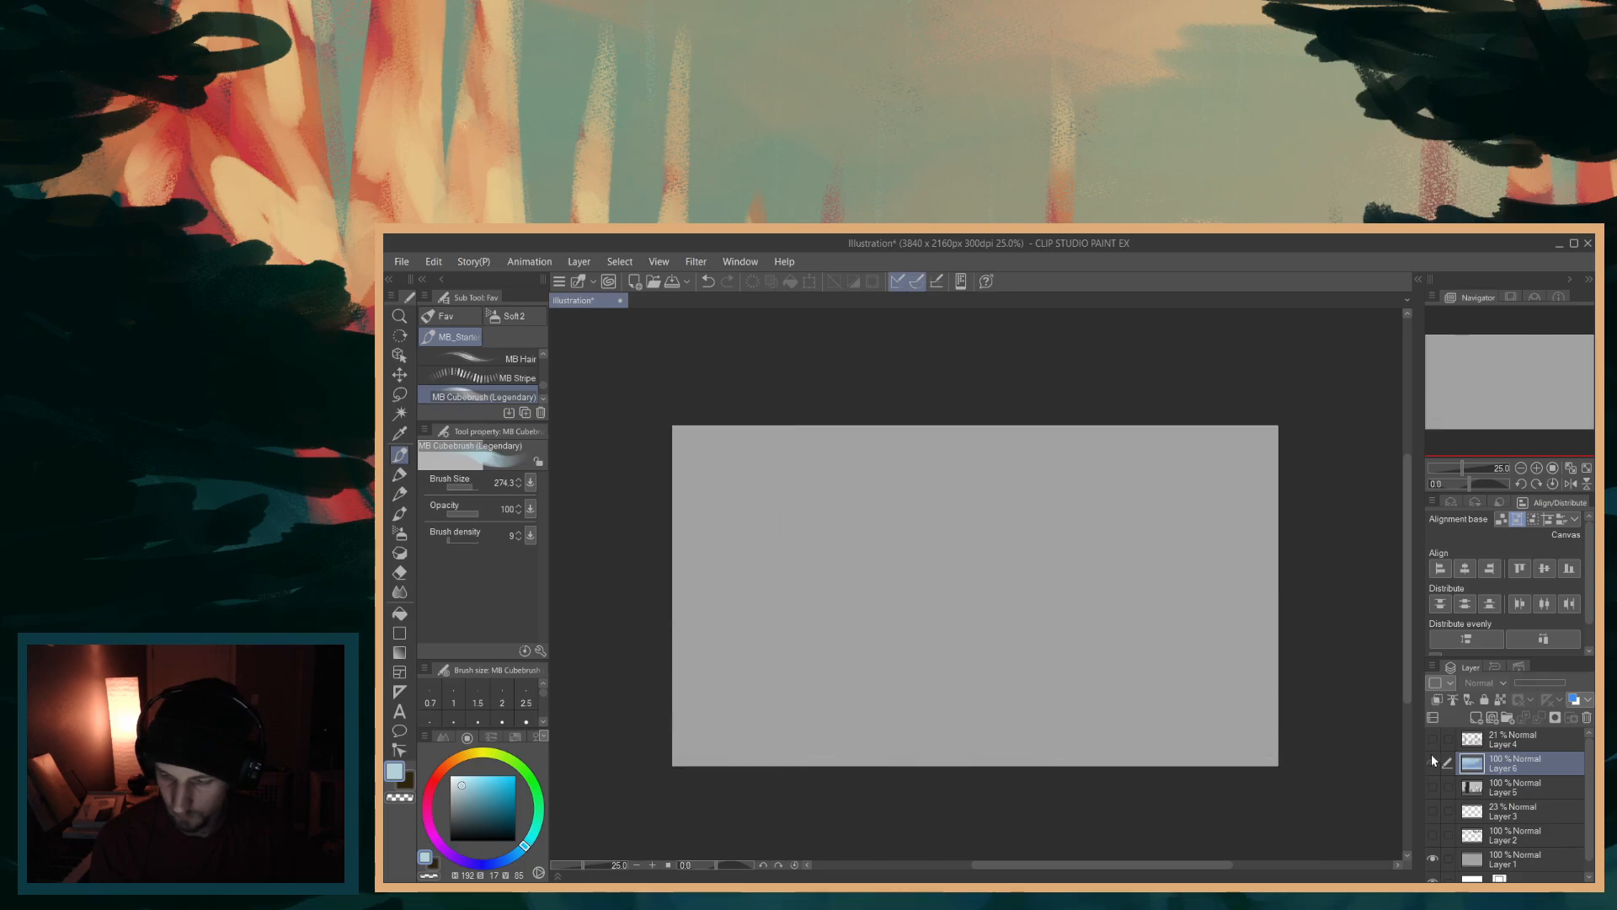
left_click(1432, 760)
left_click(1432, 761)
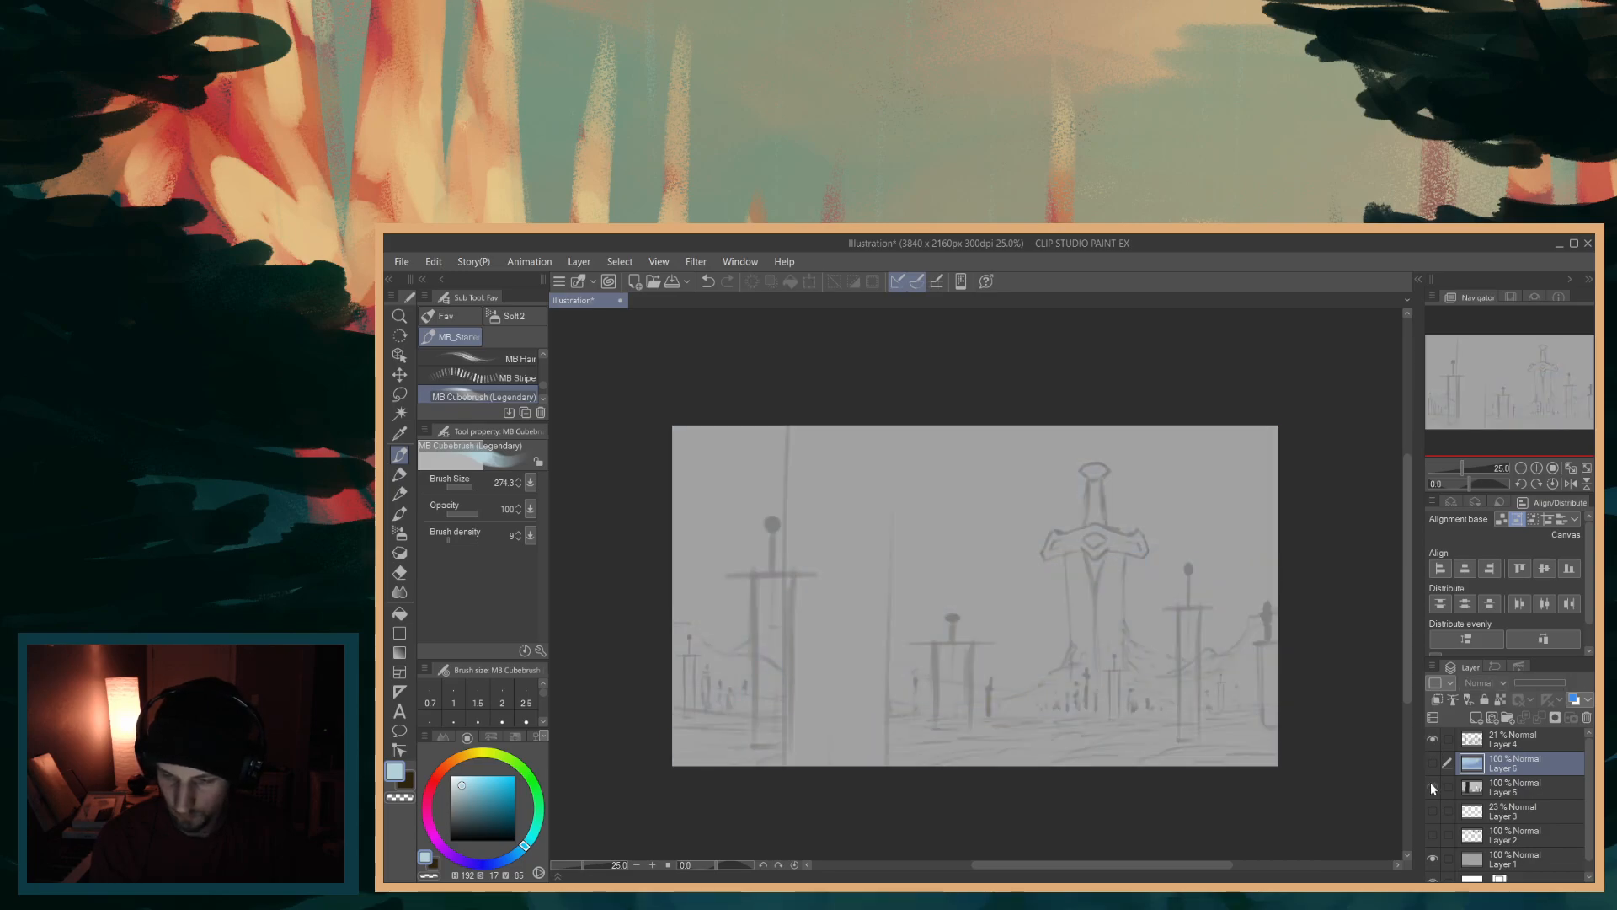
left_click(1431, 785)
left_click(1432, 761)
left_click(1432, 762)
left_click(1432, 761)
left_click(1433, 760)
left_click(1433, 760)
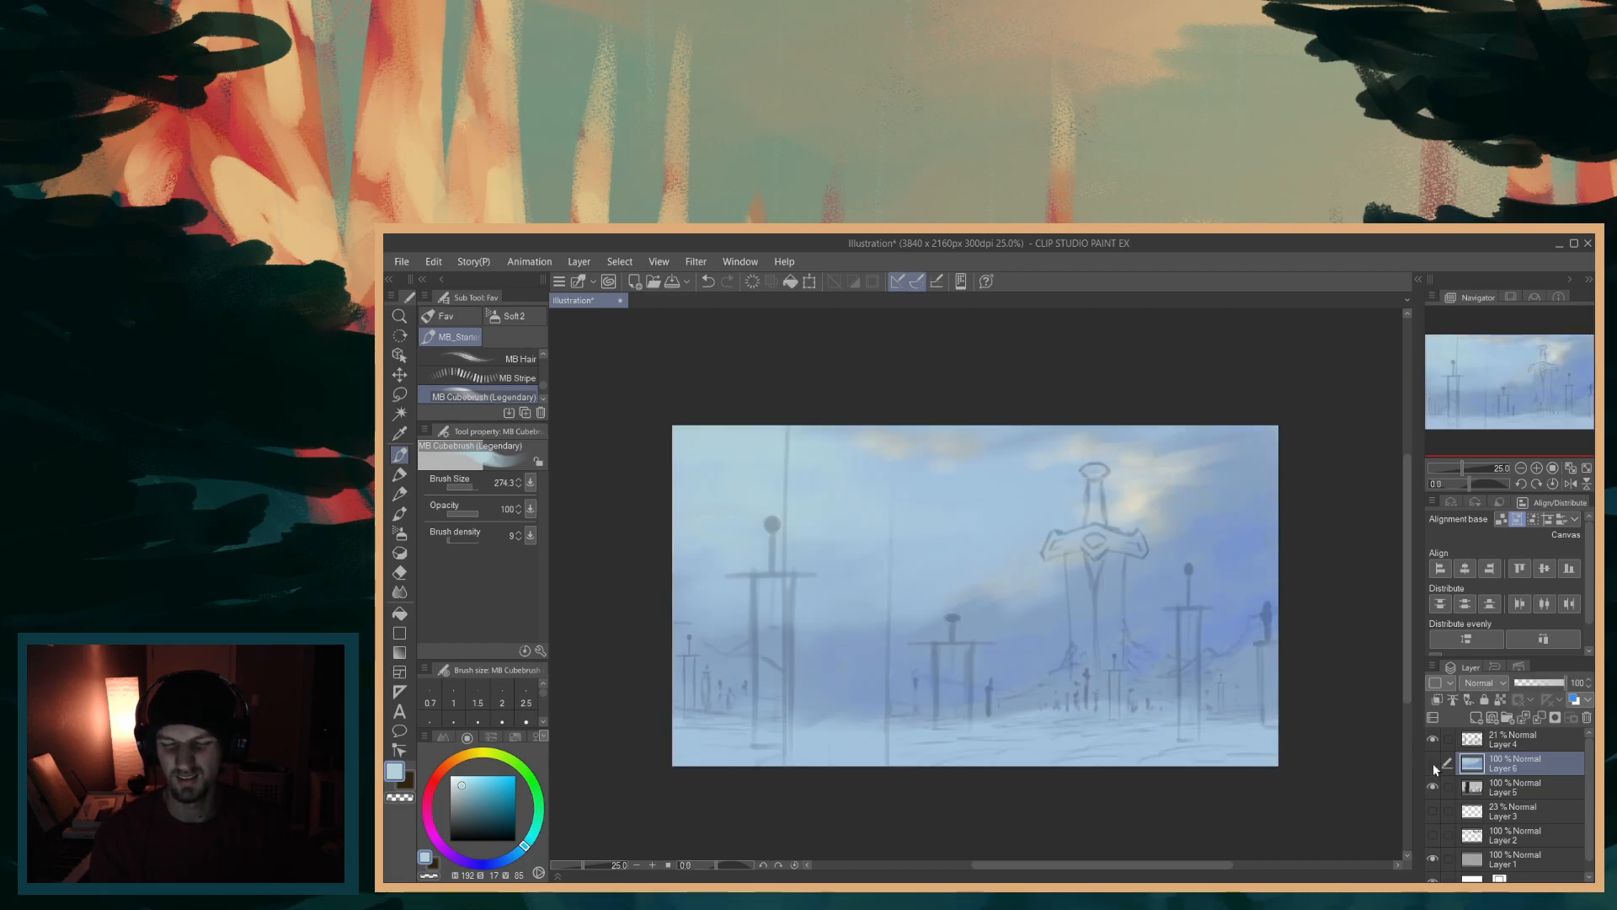
left_click(1432, 763)
left_click(1432, 763)
left_click(1432, 761)
left_click(1431, 762)
left_click(1433, 761)
left_click(1434, 762)
left_click(1434, 763)
left_click(1433, 763)
left_click(1434, 763)
left_click(1434, 763)
left_click(1433, 765)
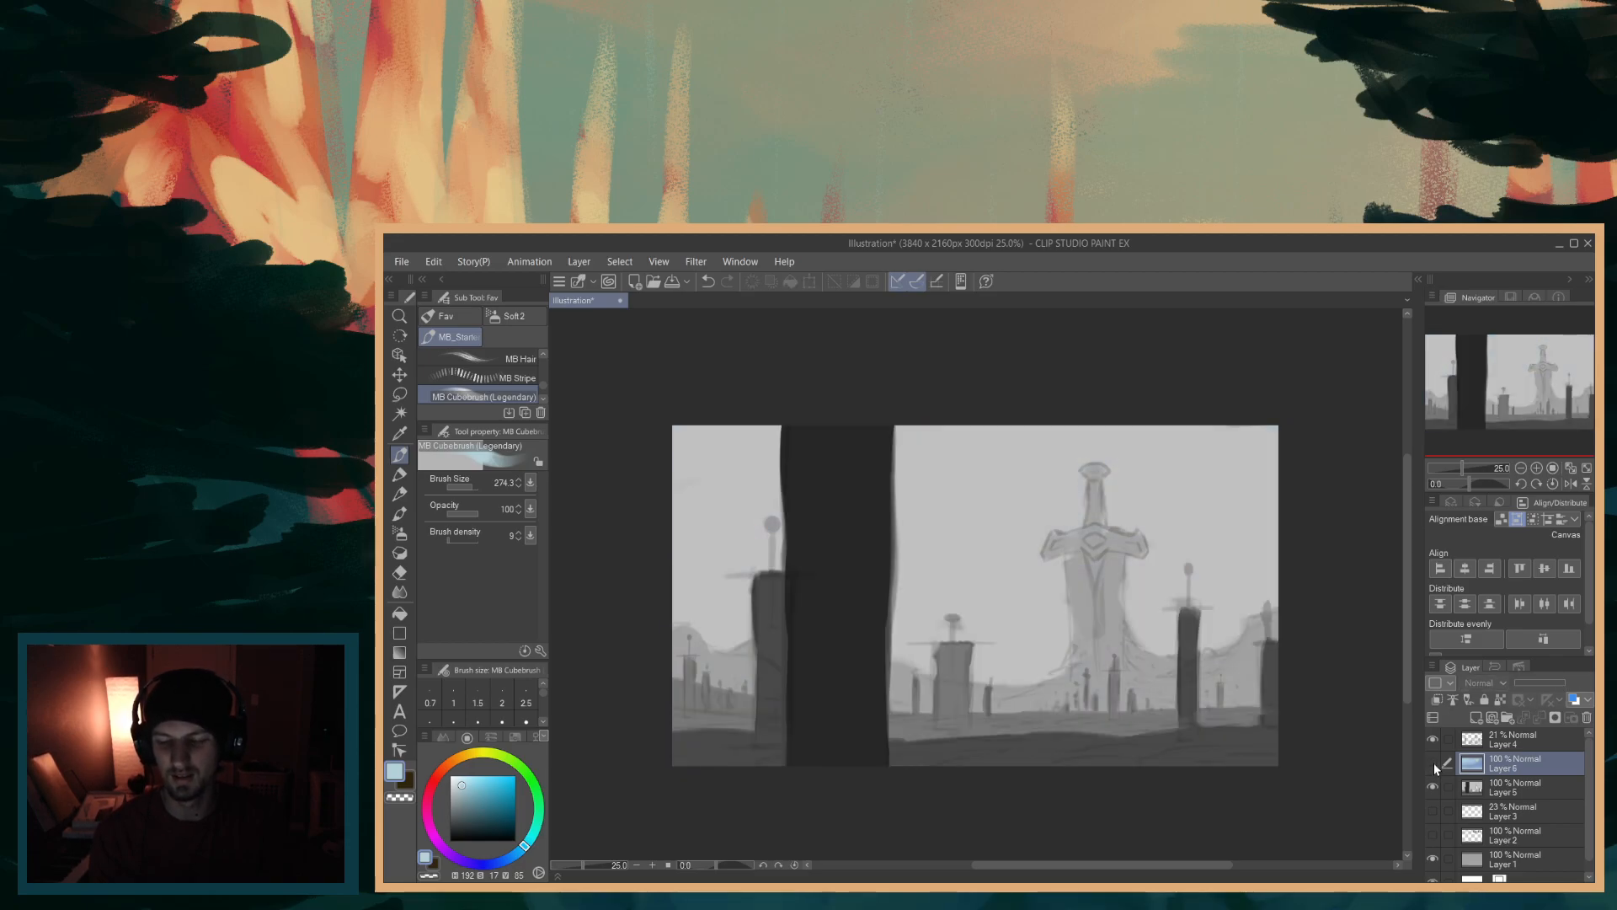
- Try the grey sampled from the value sketch's giant sword as strokes over the sky on Layer 6
left_click(1079, 587, "alt")
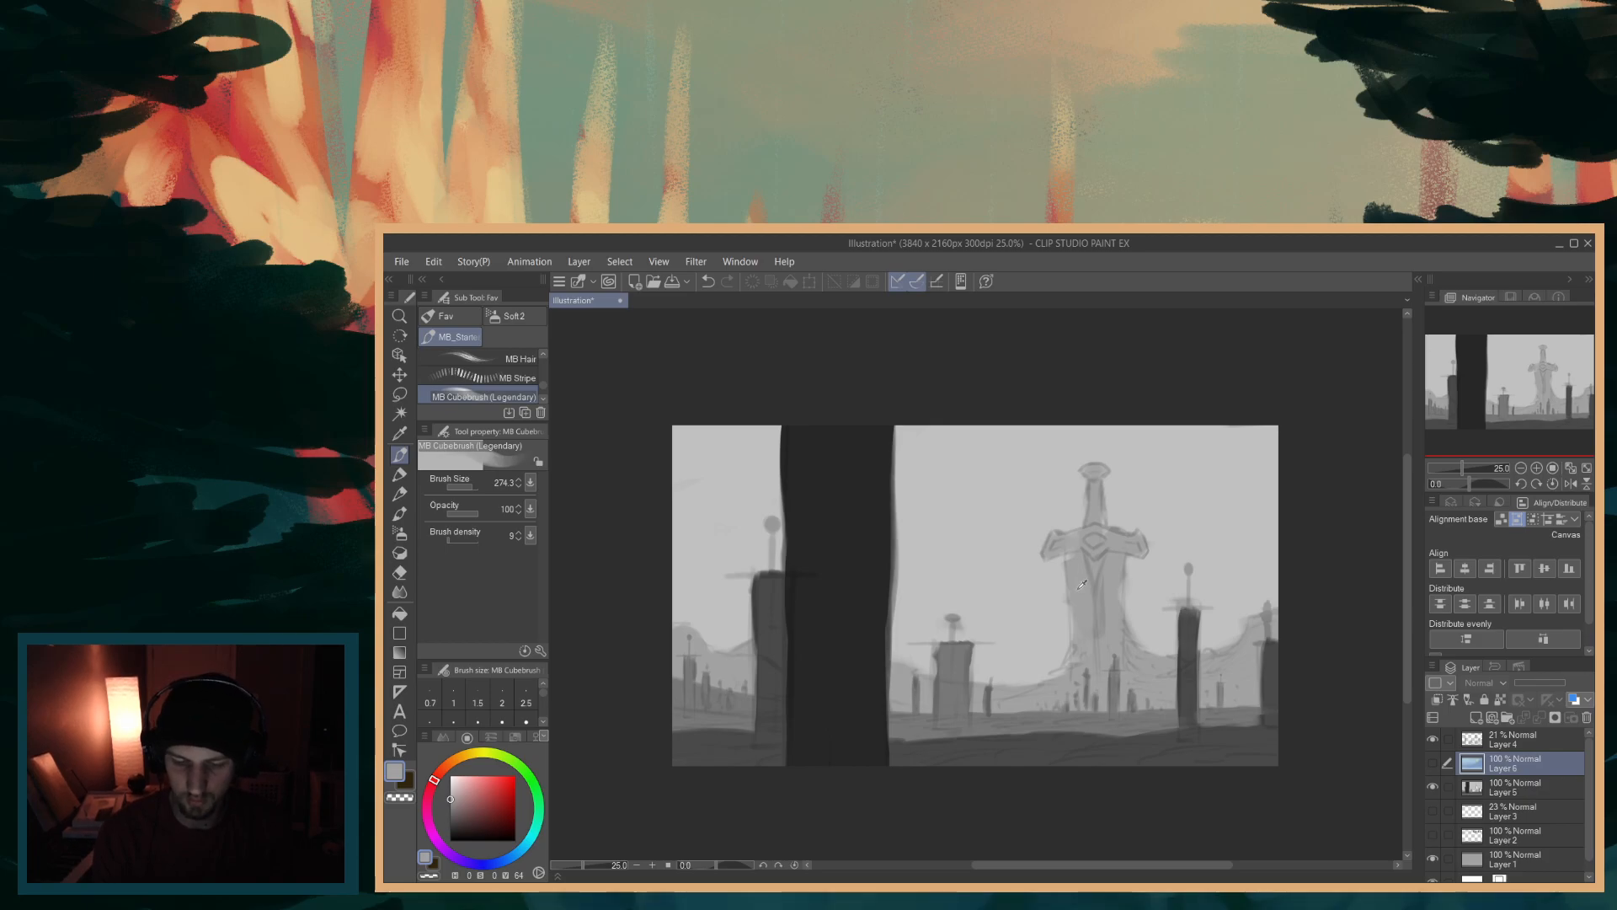
left_click(1433, 763)
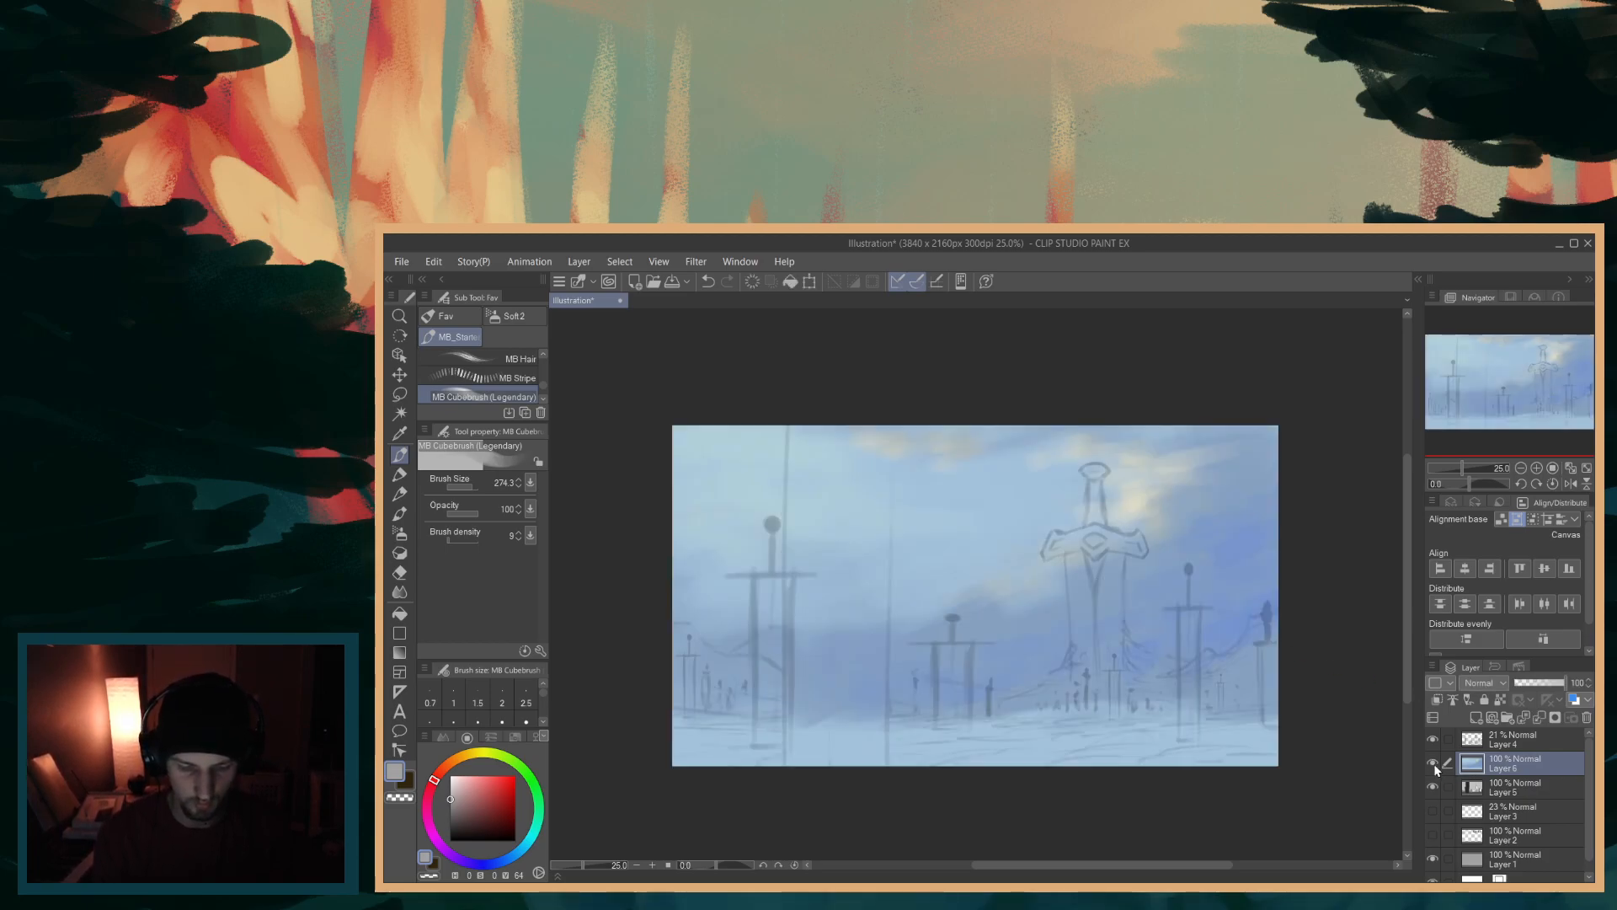
mouse_move(945, 567)
left_mouse_down()
mouse_move(1003, 556)
mouse_move(969, 589)
mouse_move(1076, 606)
mouse_move(1099, 607)
mouse_move(1107, 586)
mouse_move(1095, 623)
left_mouse_up()
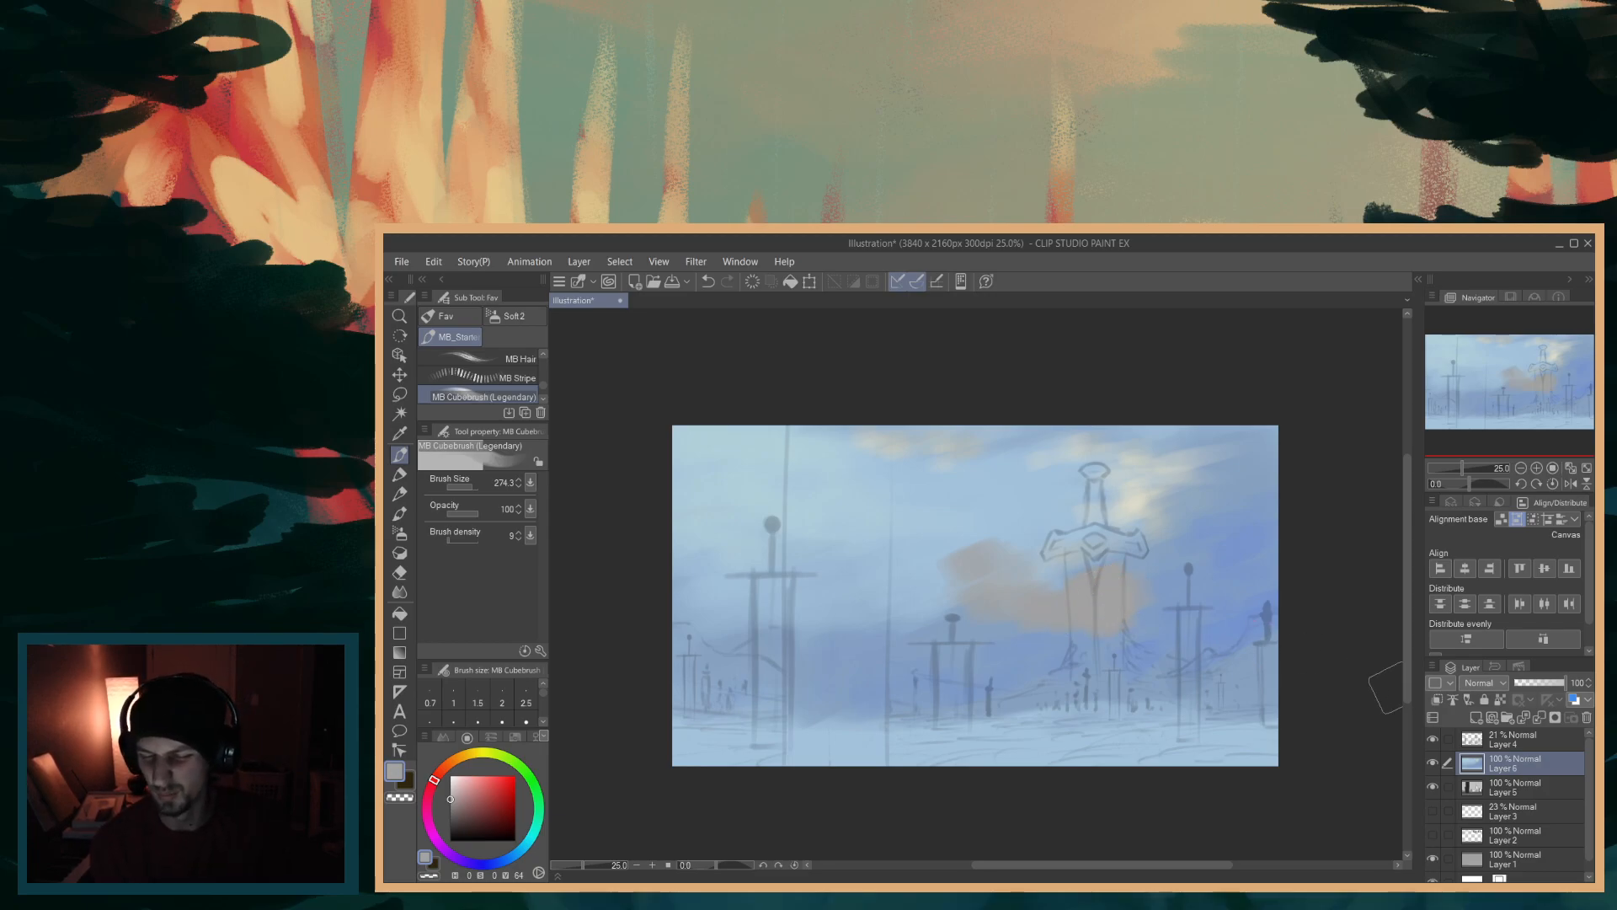
key("ctrl+z")
left_click(1098, 615)
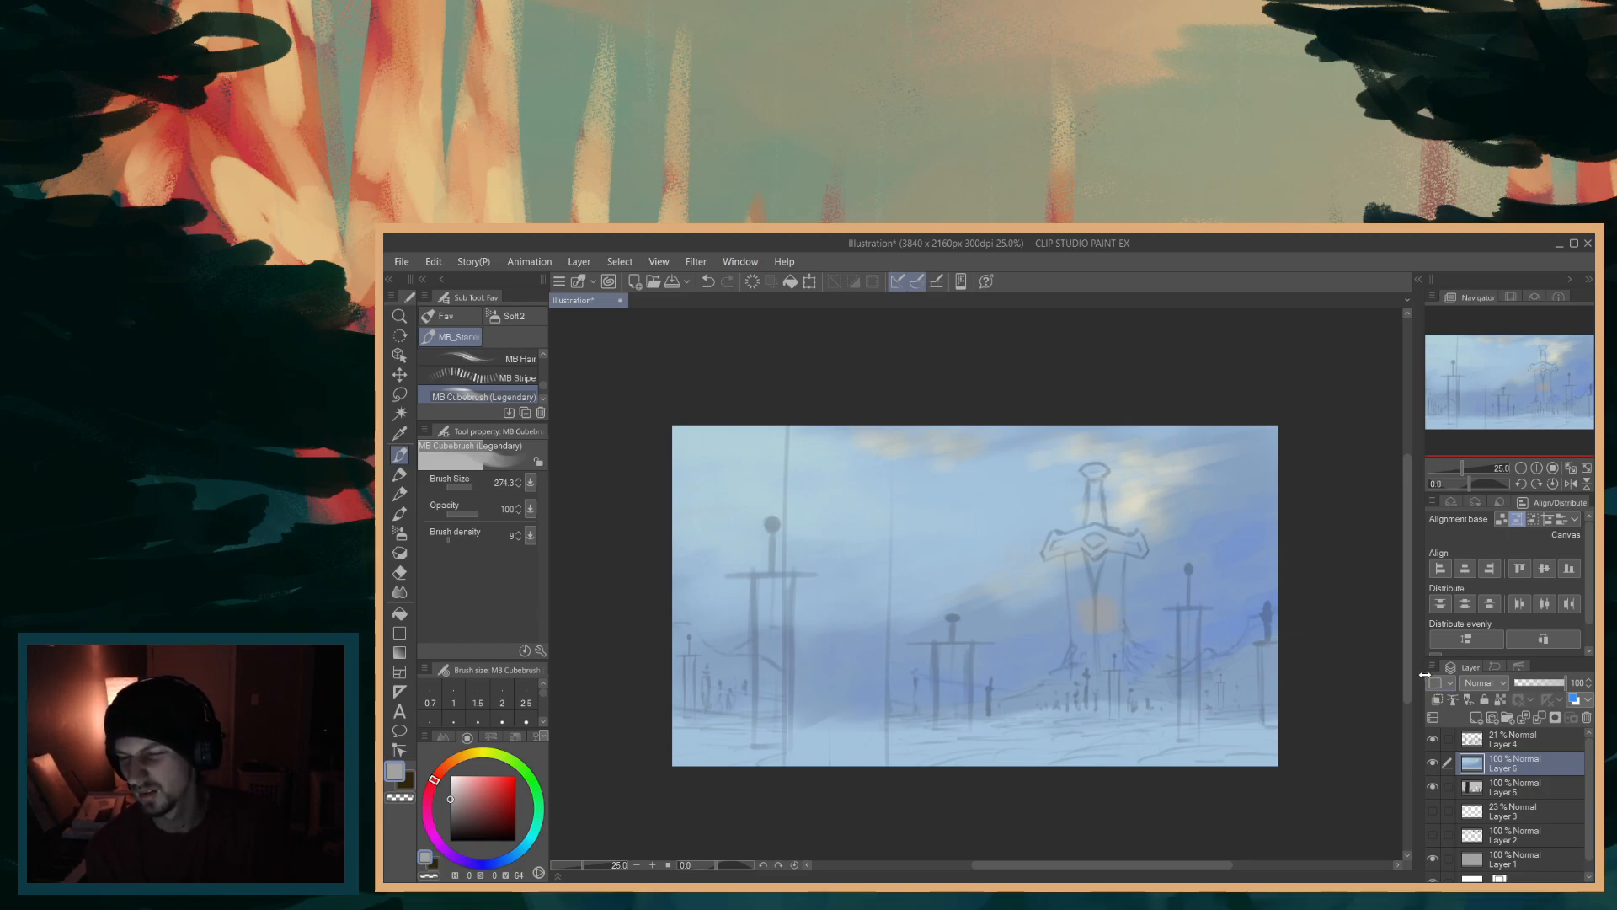
- Try a blue sampled from the sky over the value sketch on Layer 5, and return to Layer 6
left_click(1152, 593, "alt")
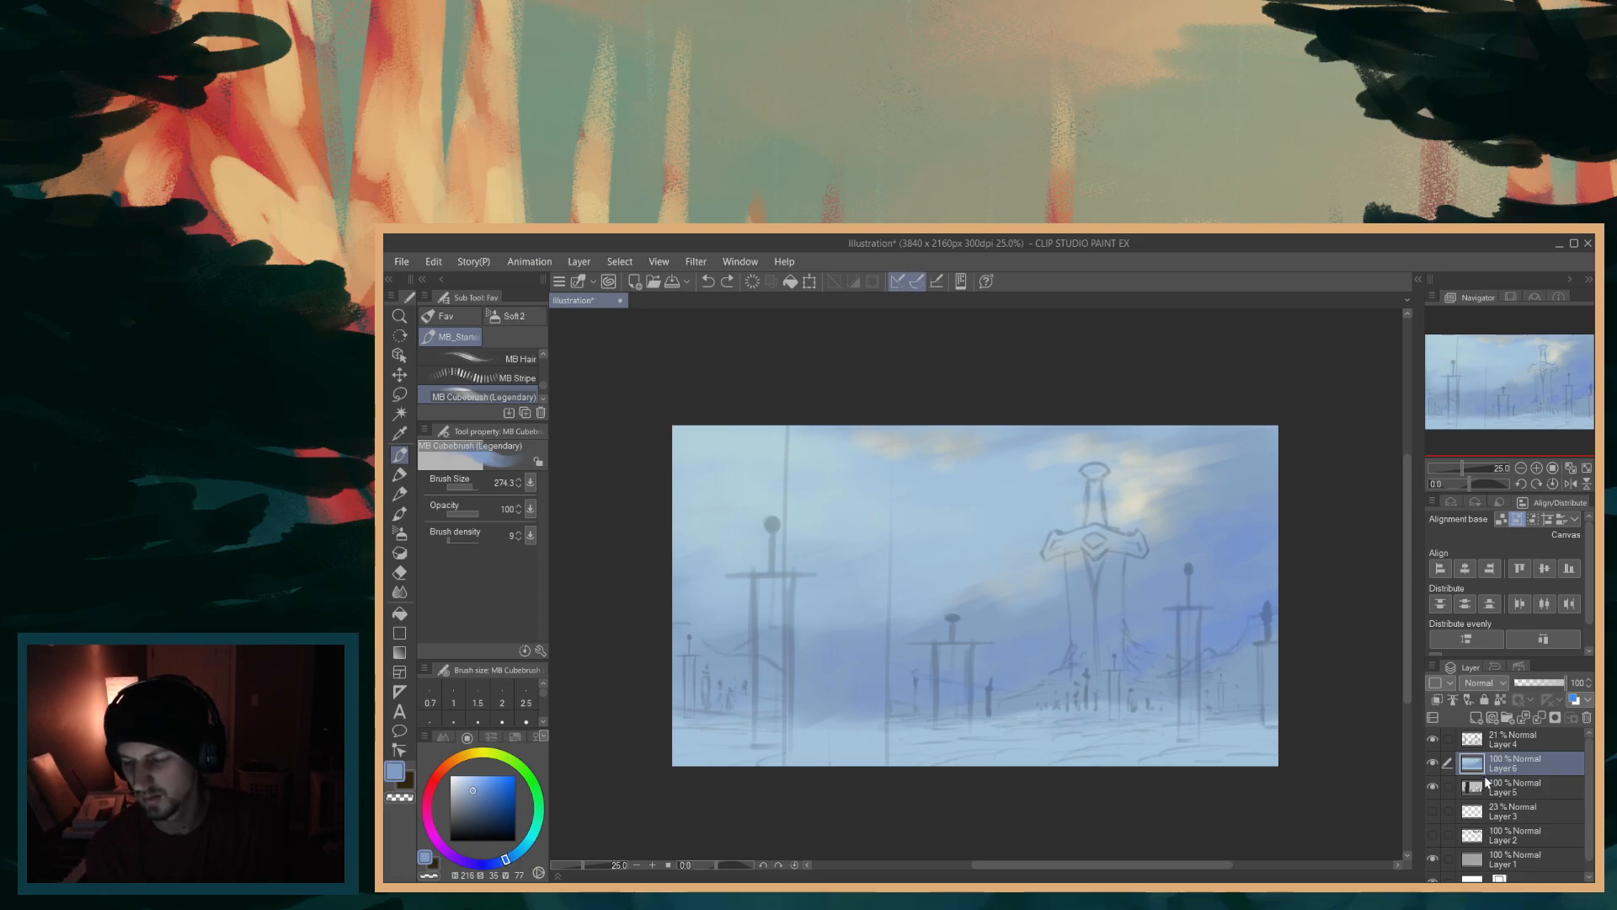
left_click(1432, 763)
left_click(1503, 786)
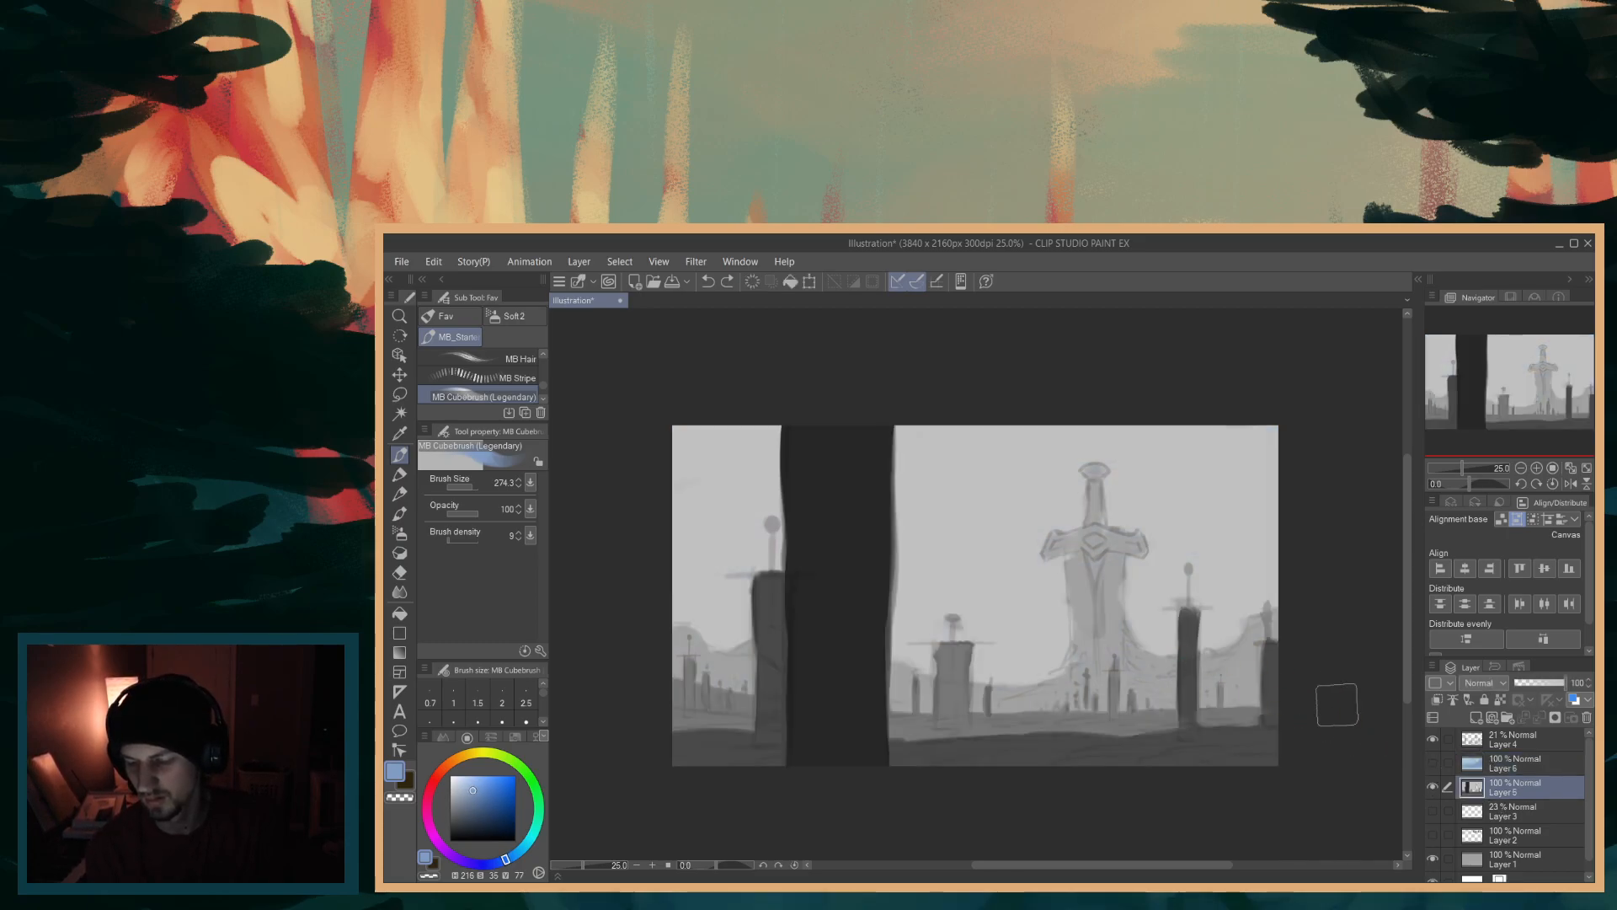
left_click_drag(1183, 533, 1245, 522)
key("ctrl+z")
mouse_move(1078, 594)
left_mouse_down()
mouse_move(1107, 577)
mouse_move(1091, 602)
left_mouse_up()
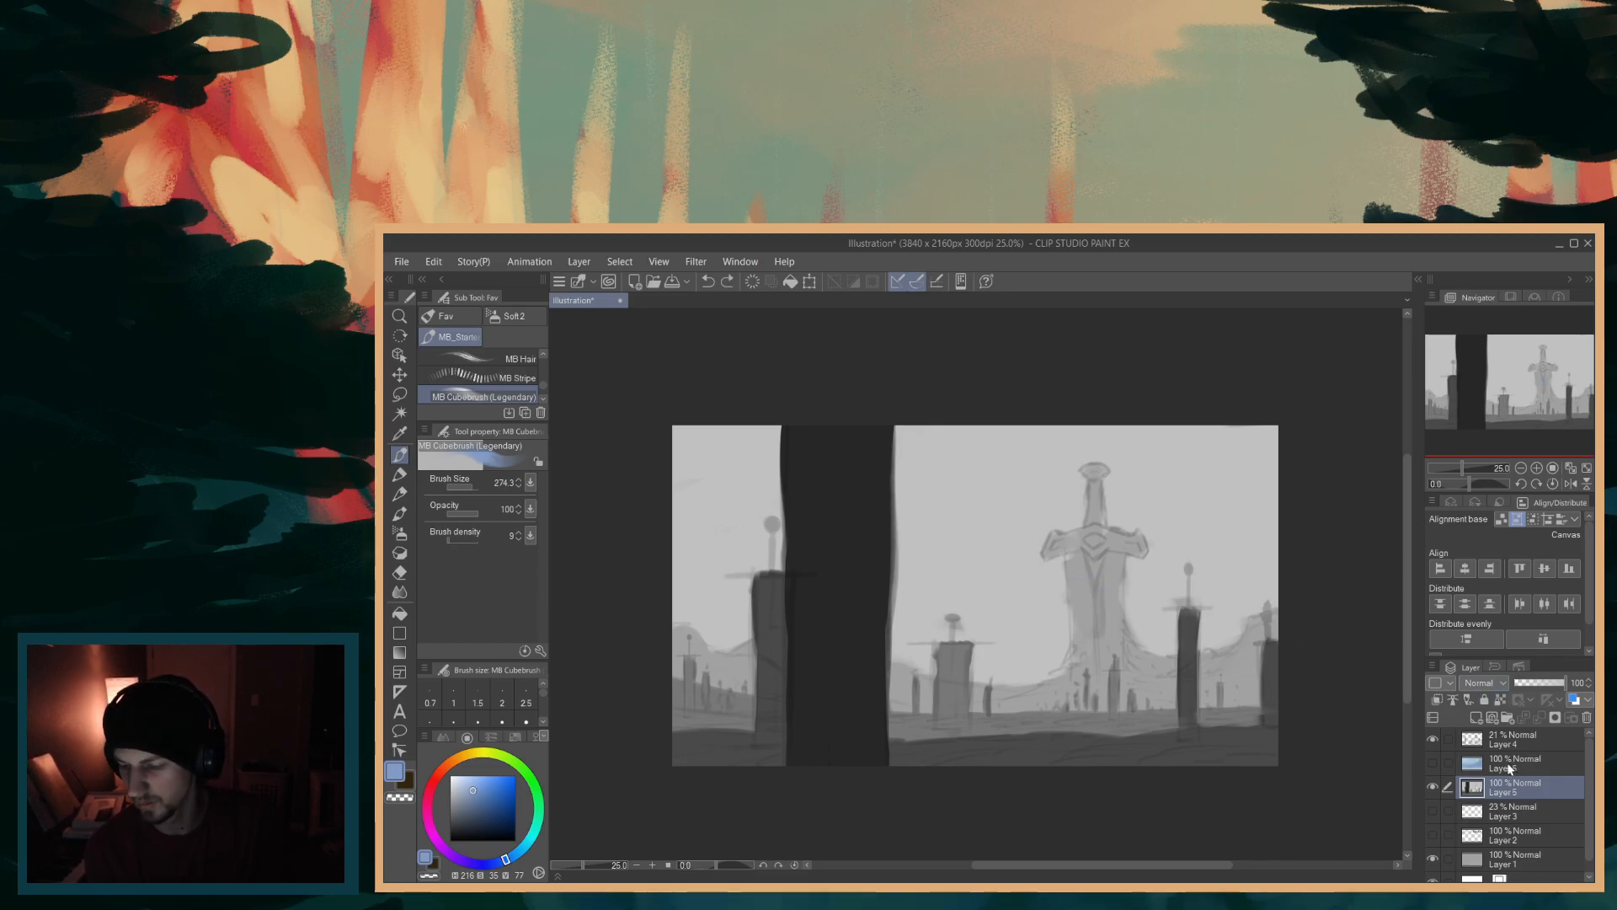
left_click(1432, 762)
left_click(1507, 763)
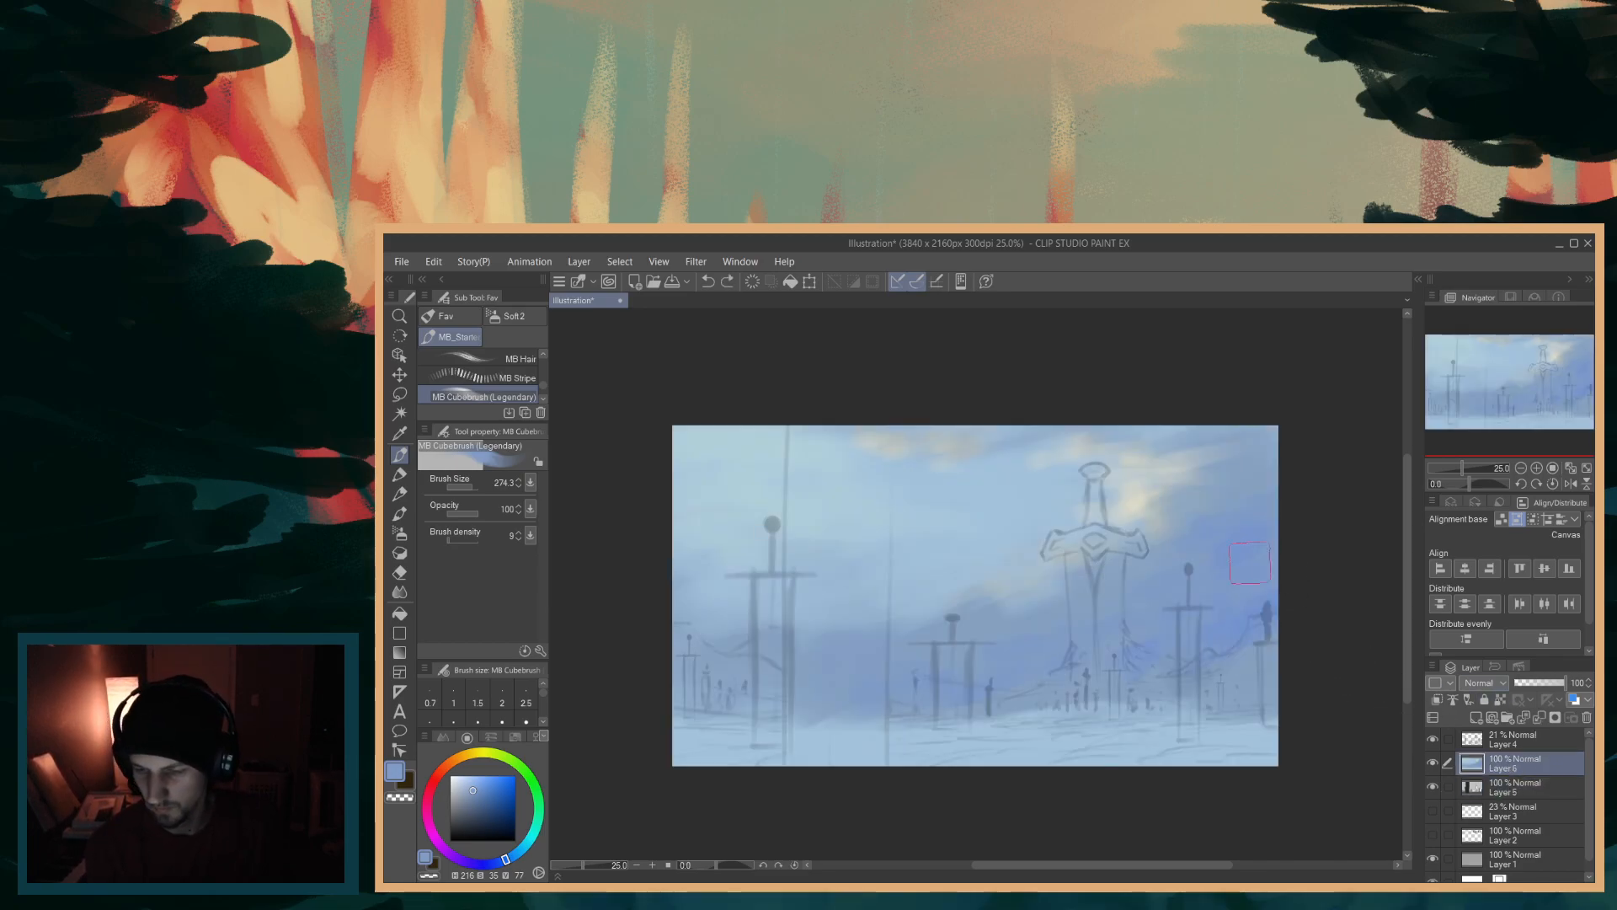
- Brush the adjusted blue and further blues sampled from the sky around the giant sword into the sky on Layer 6
left_click(477, 781)
left_click(474, 784)
left_click_drag(1219, 620, 1231, 613)
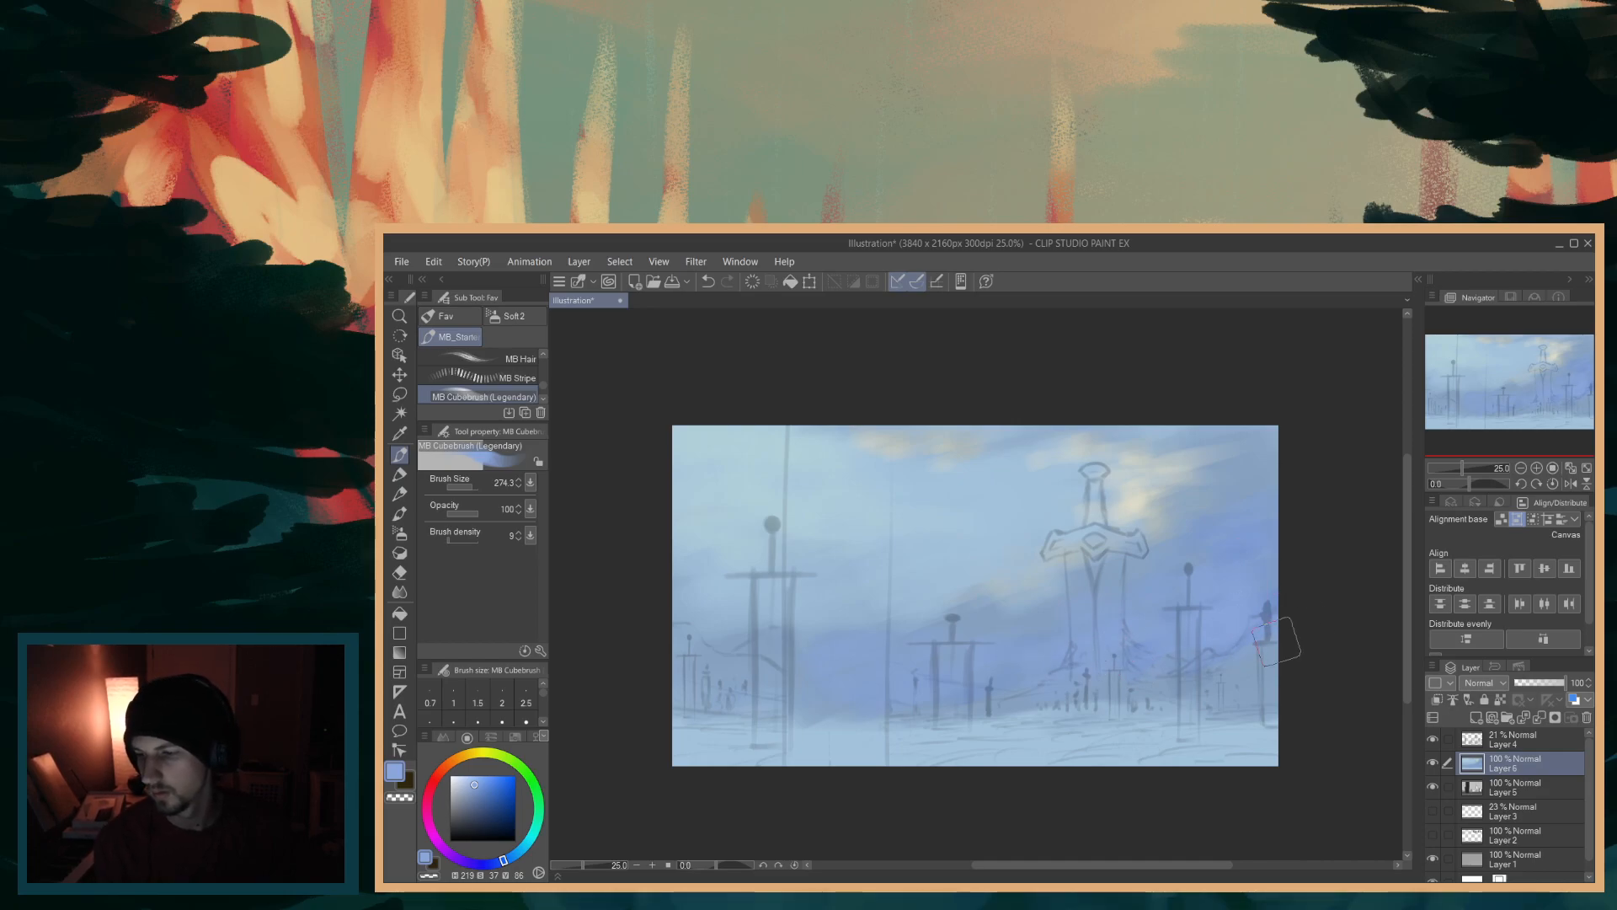
left_click(1007, 607, "alt")
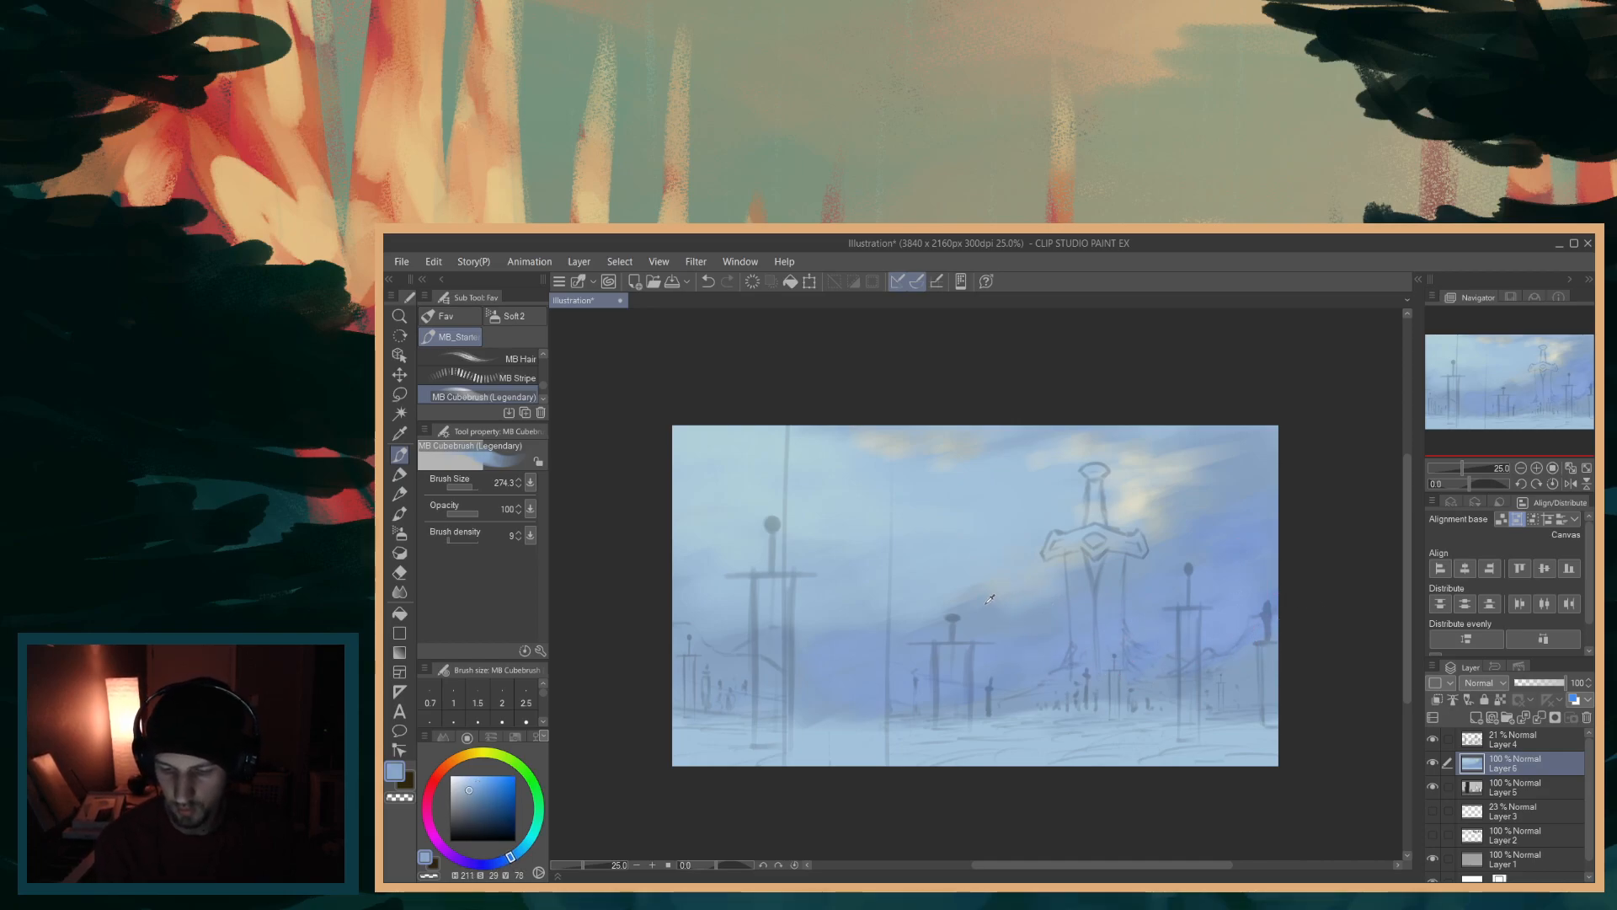
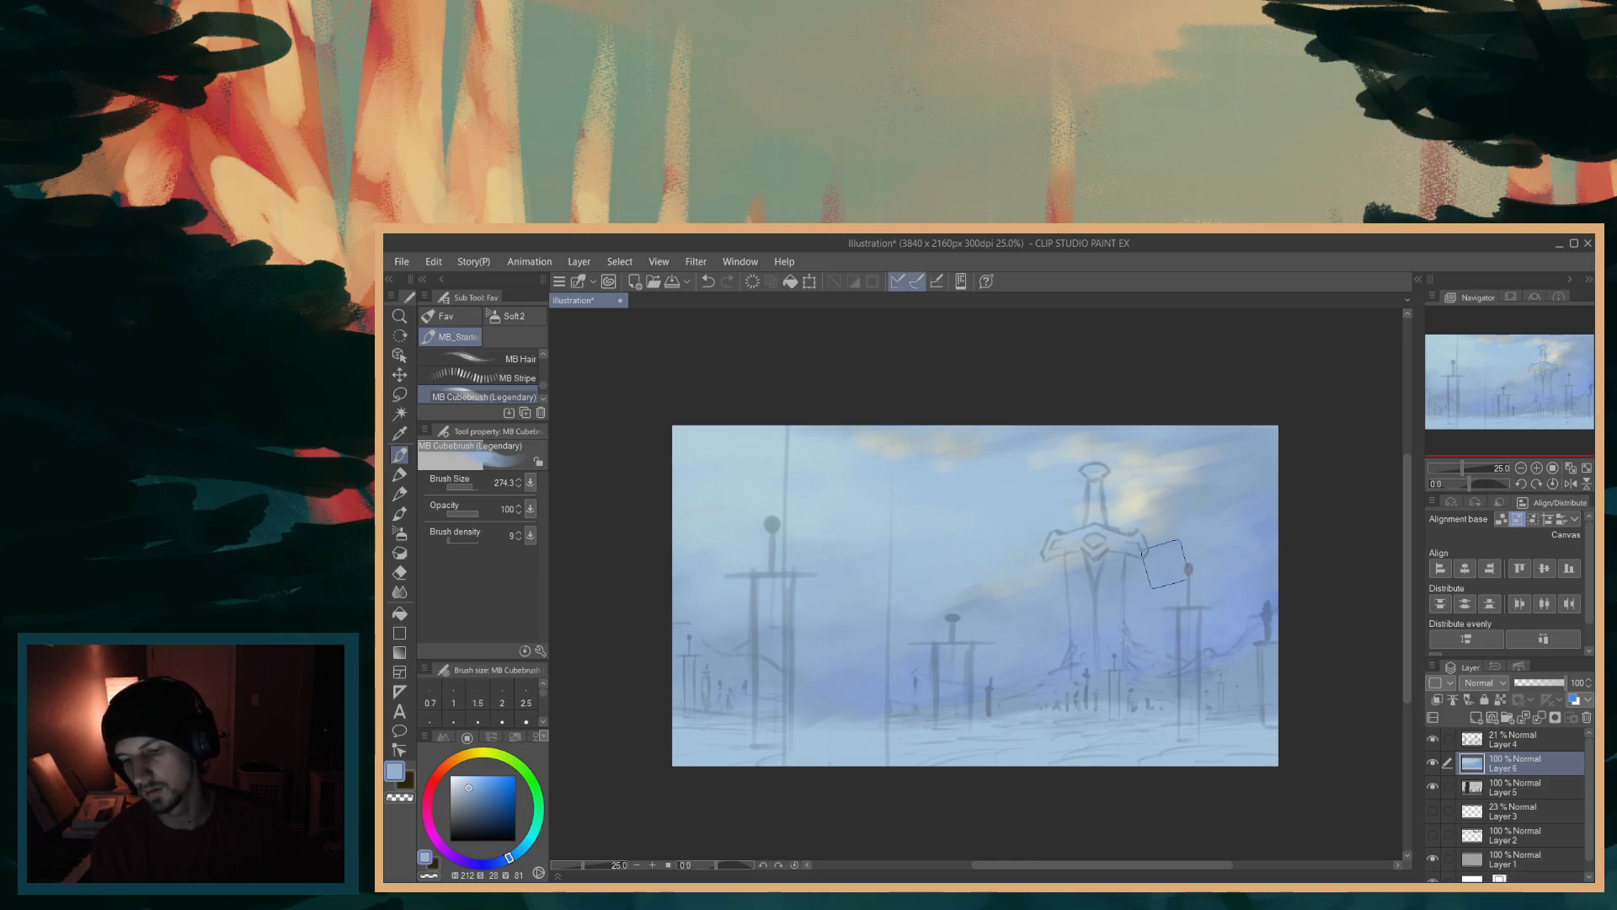
left_click(1042, 659, "alt")
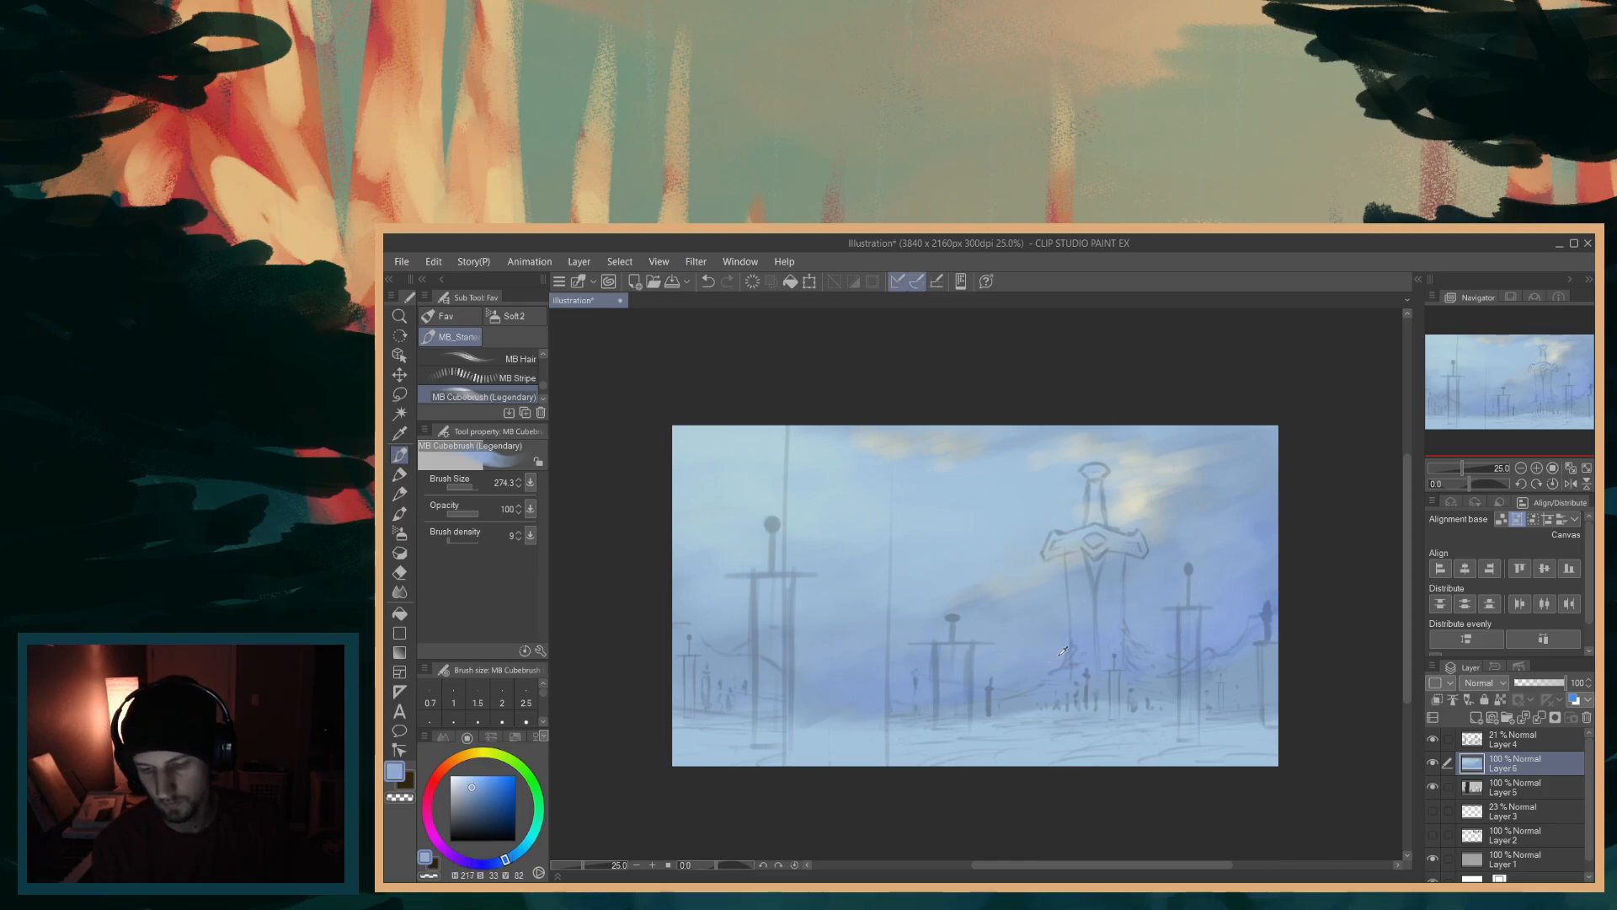
left_click(1091, 636, "alt")
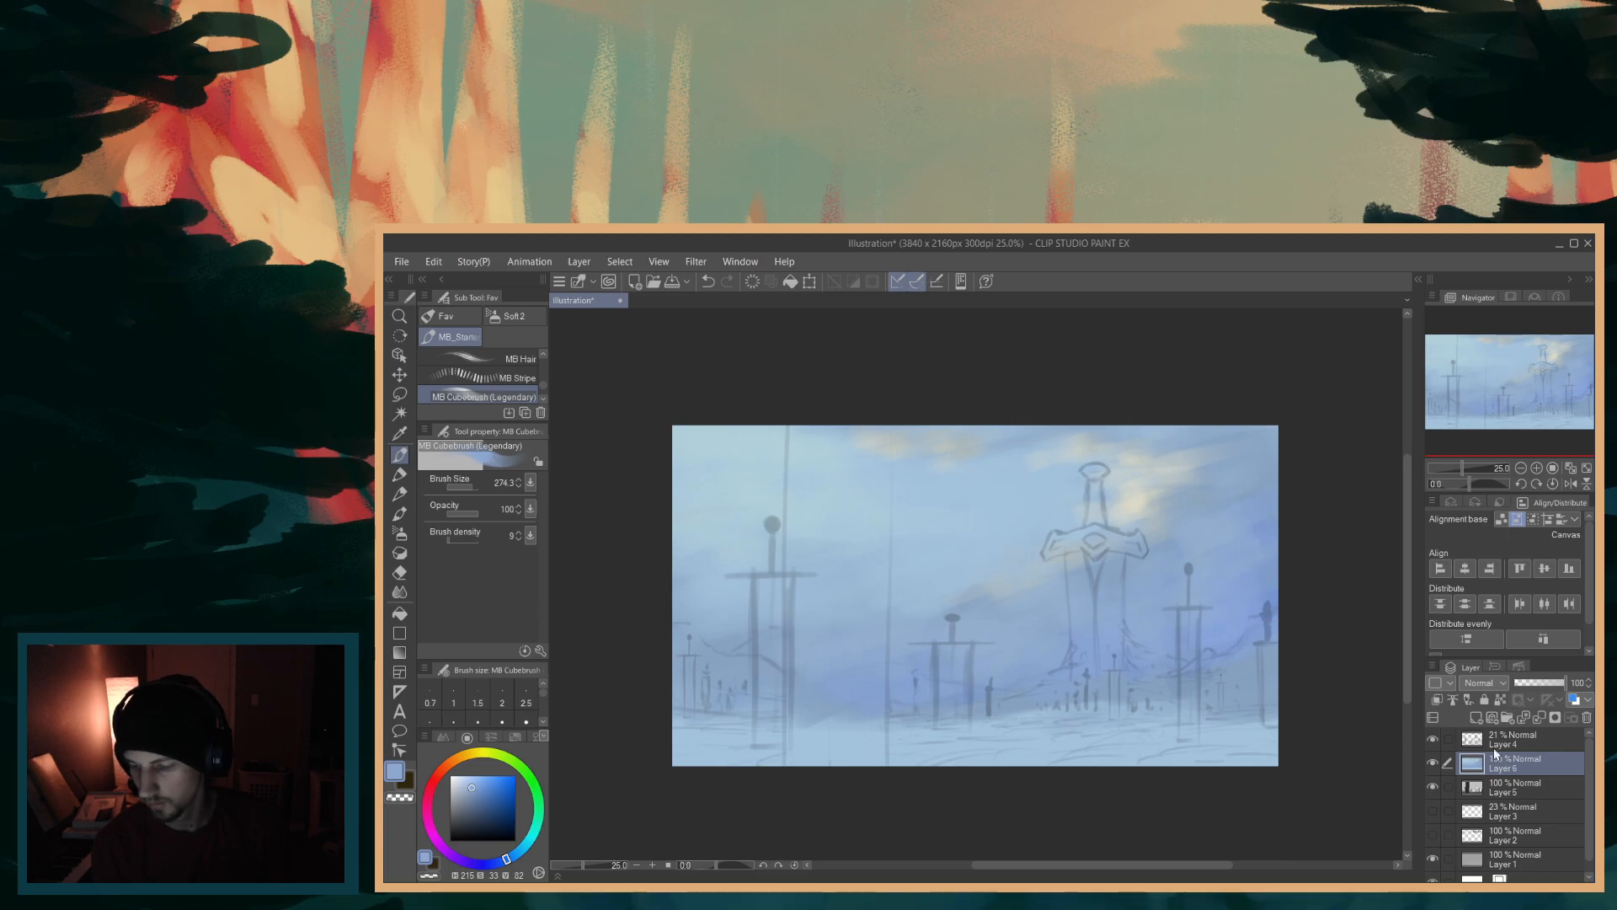
- Try the sampled sky blue over the value sketch's sky and giant sword on Layer 5, and undo the strokes
left_click(1434, 766)
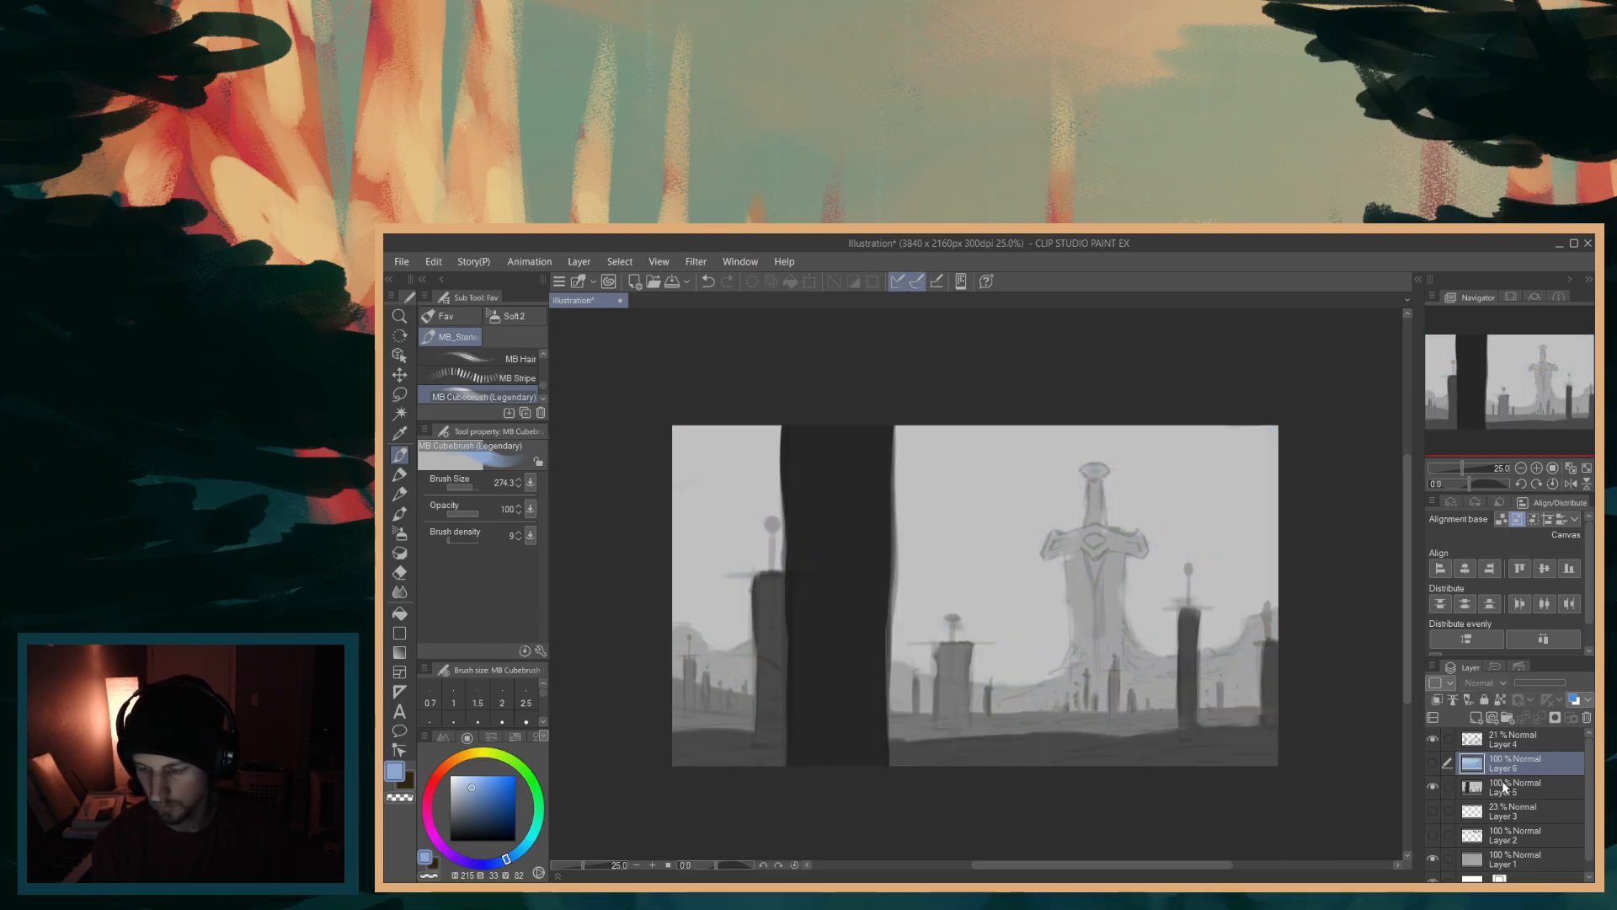
left_click(1502, 788)
left_click_drag(1184, 516, 1194, 503)
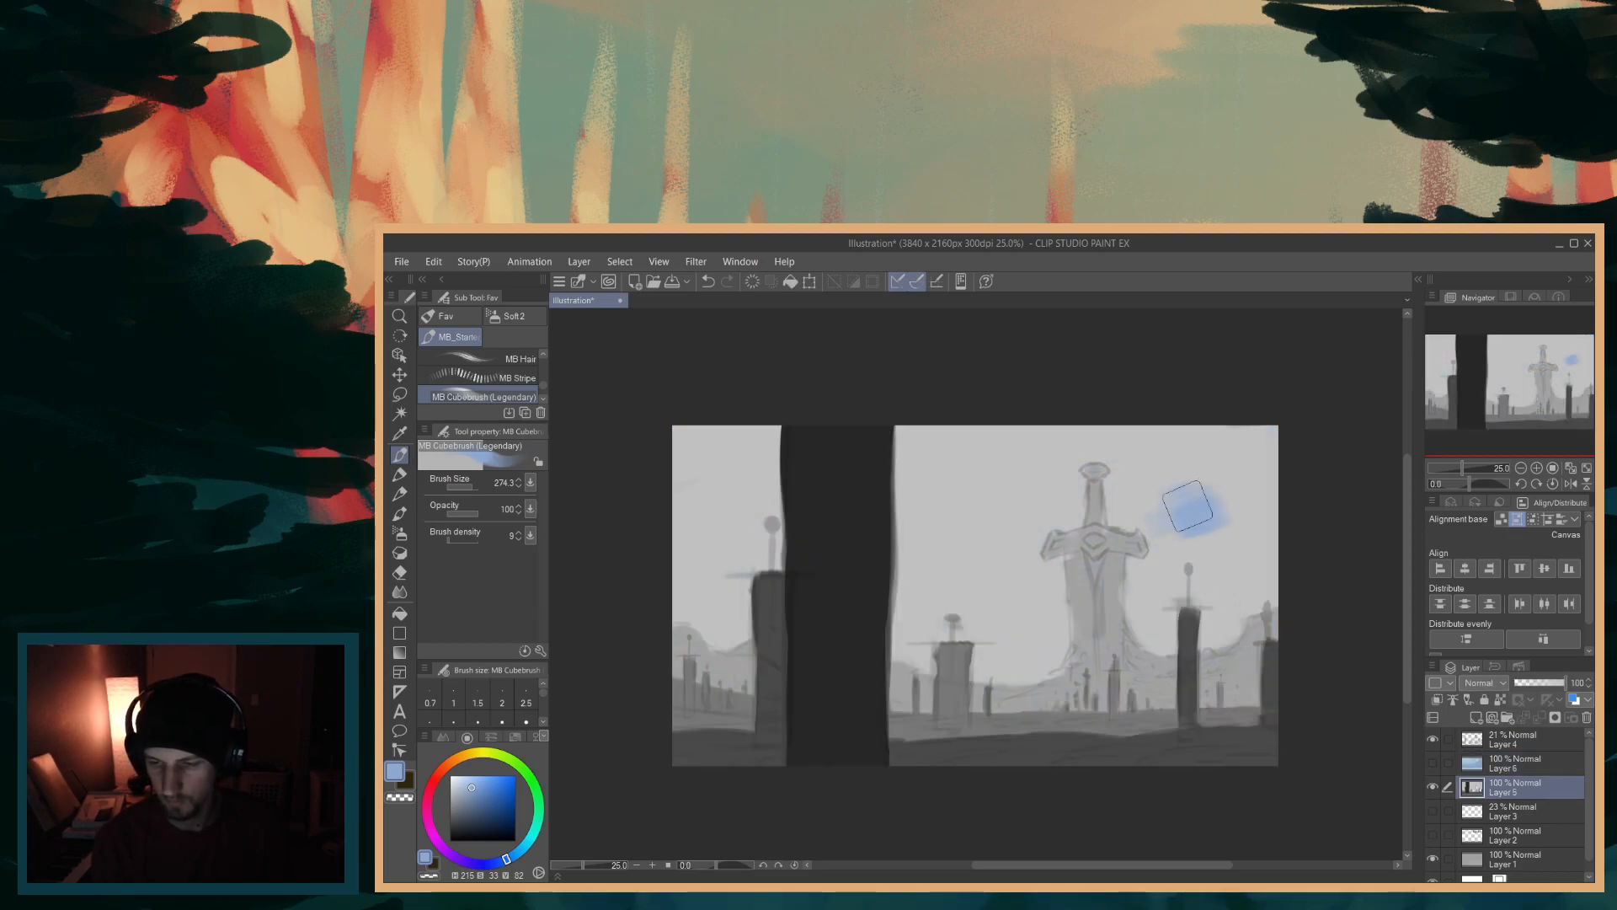
left_click_drag(1095, 599, 1103, 583)
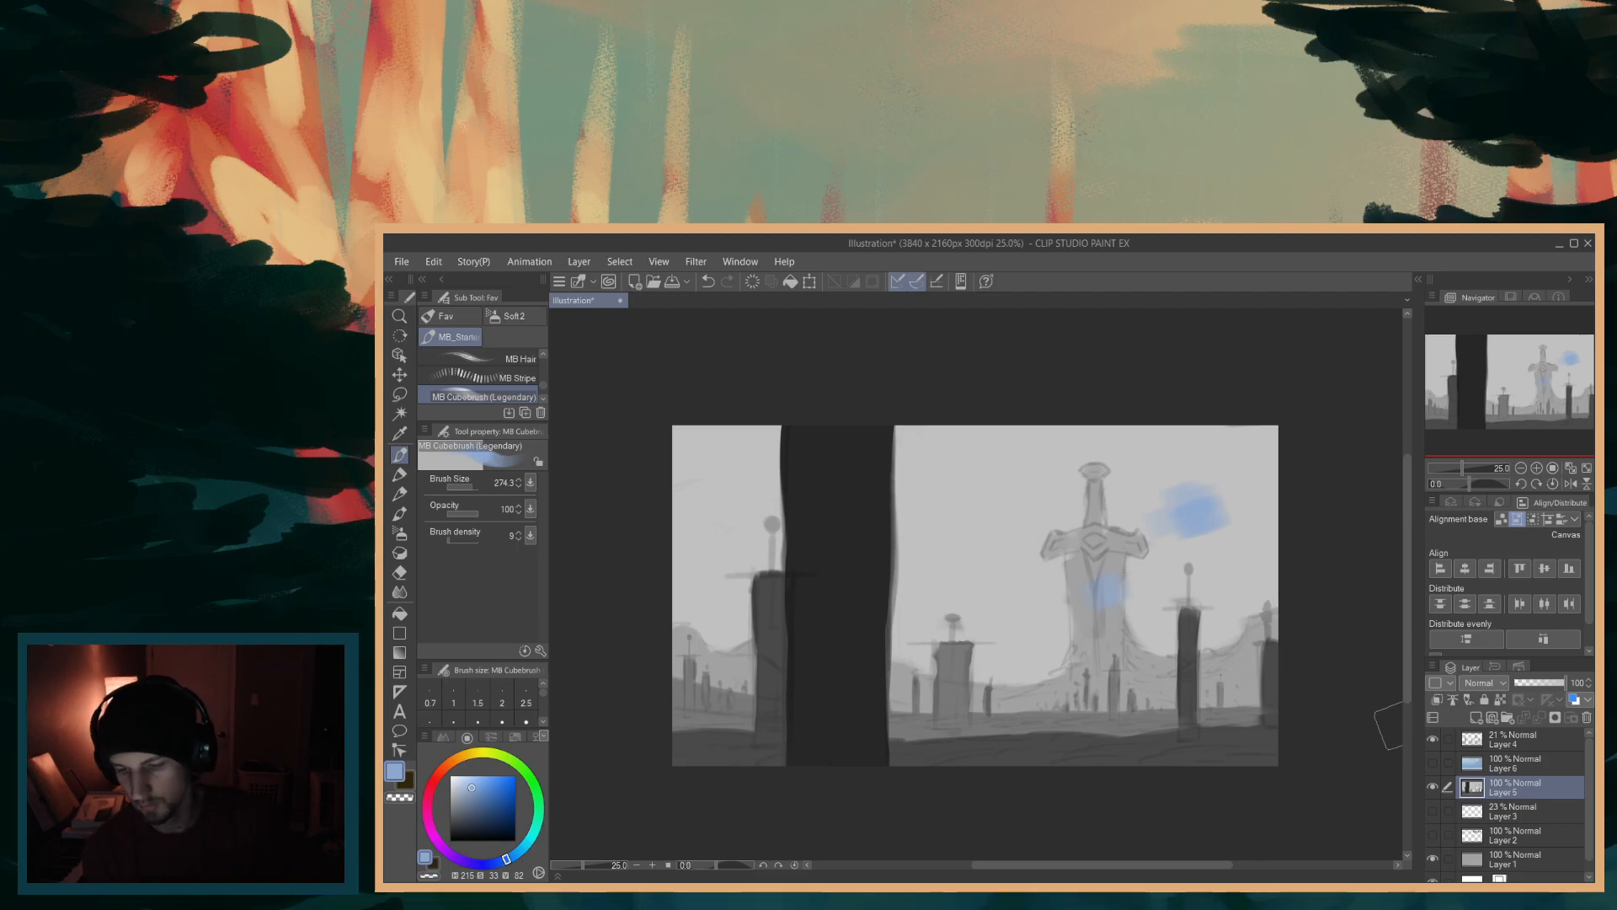
key("ctrl+z")
key("ctrl+z")
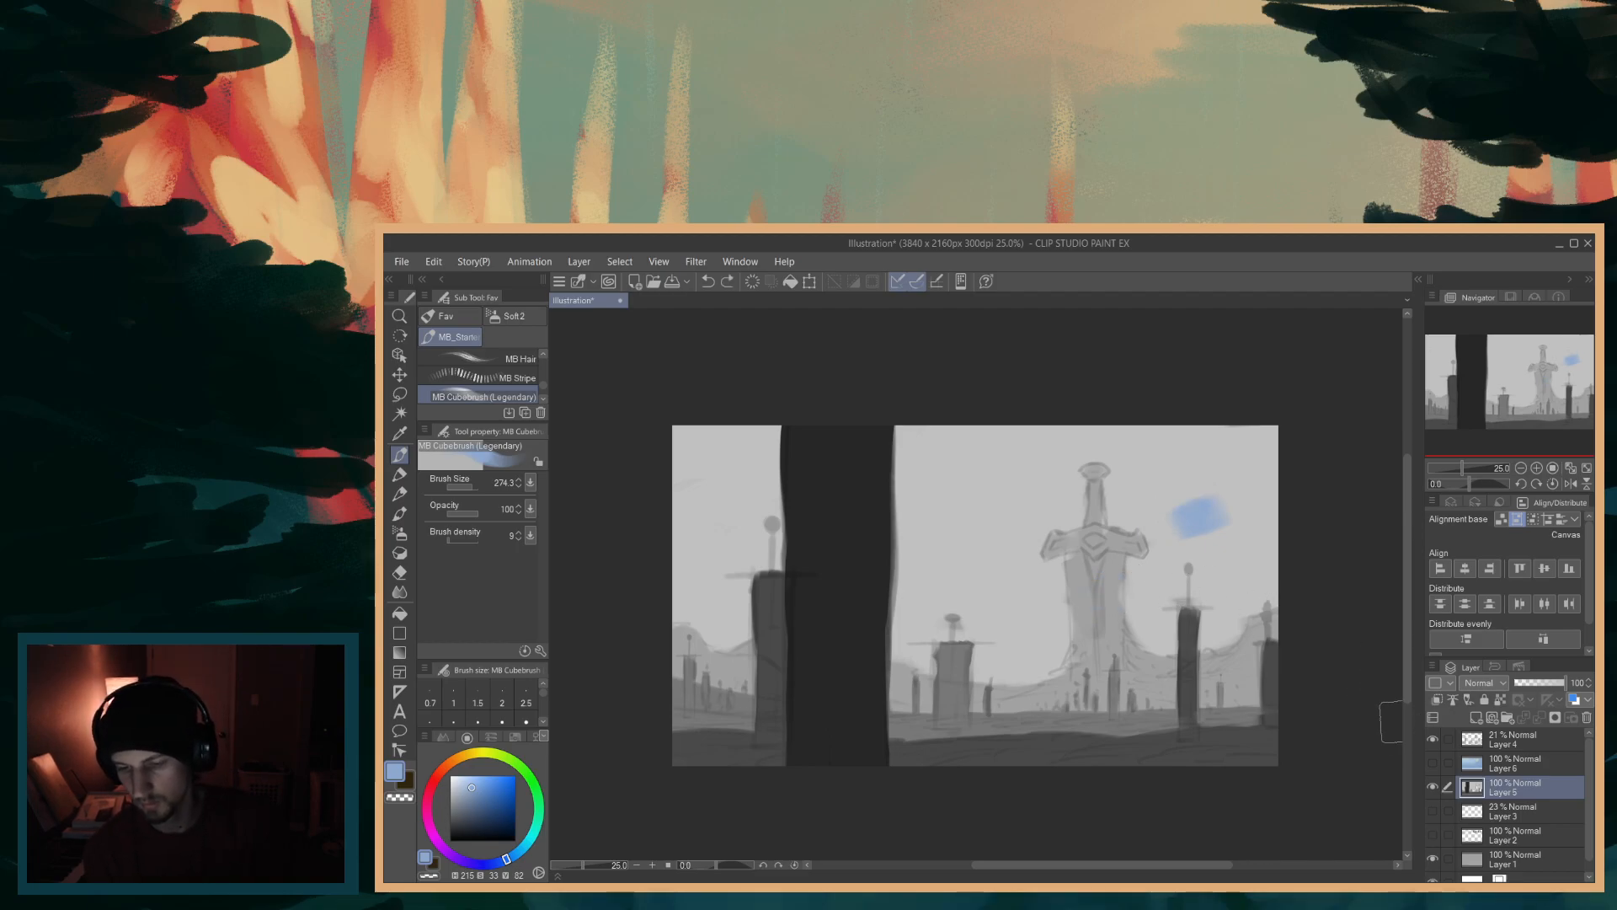
key("ctrl+z")
- Compare the painted sky with the grey value sketch by alternating the visibility of Layer 6
left_click(1432, 762)
left_click(1433, 761)
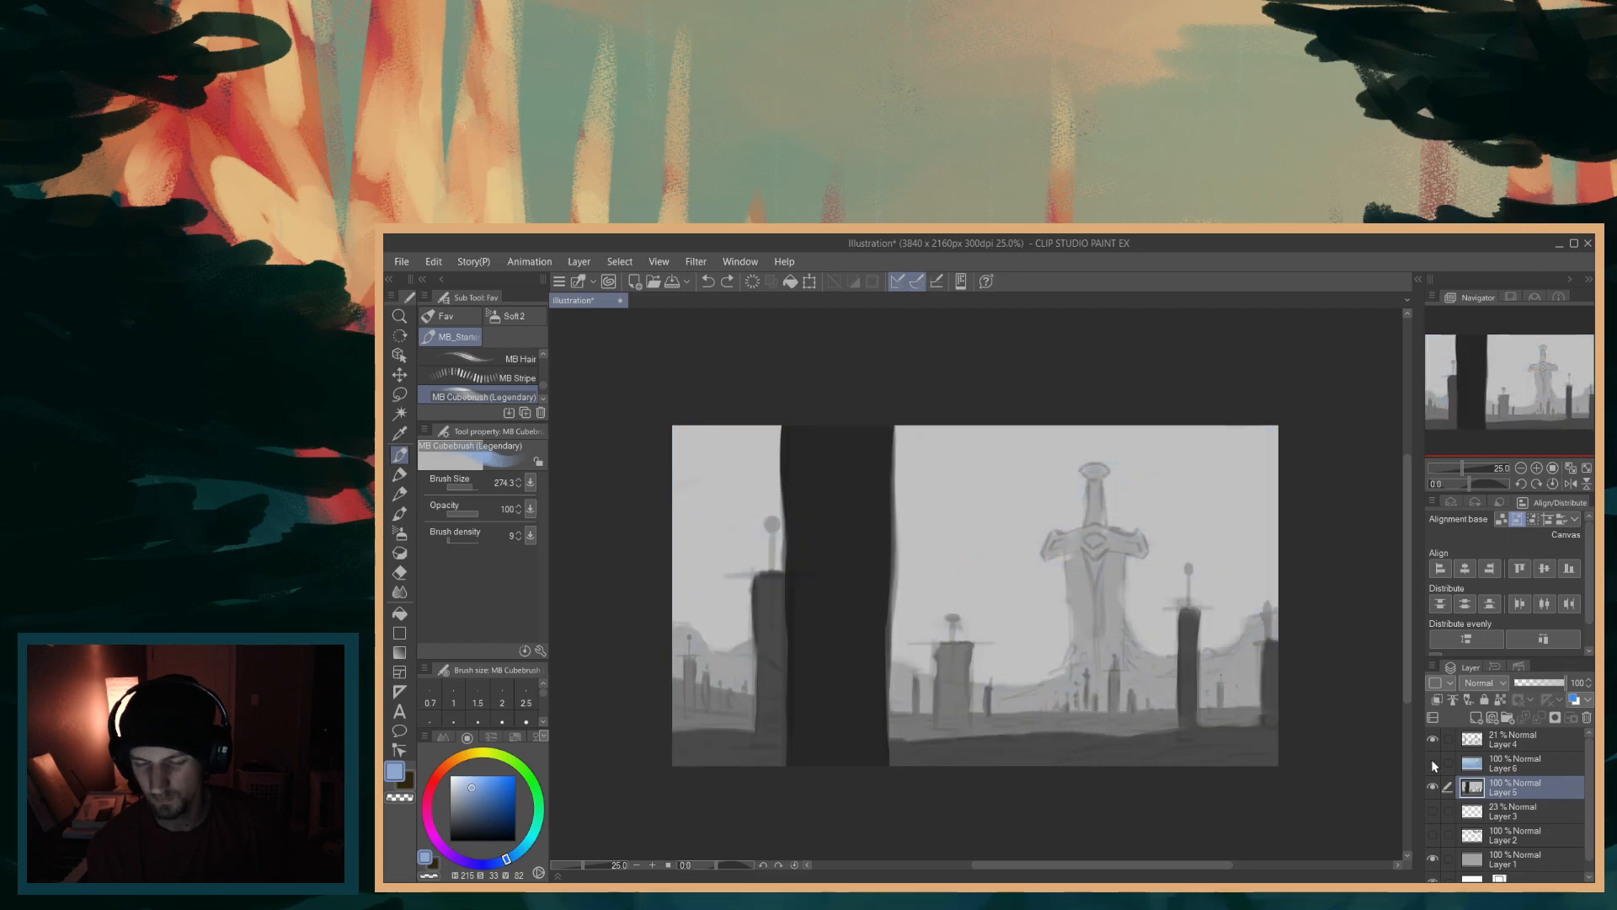
left_click(1432, 761)
left_click(1433, 762)
left_click(1433, 762)
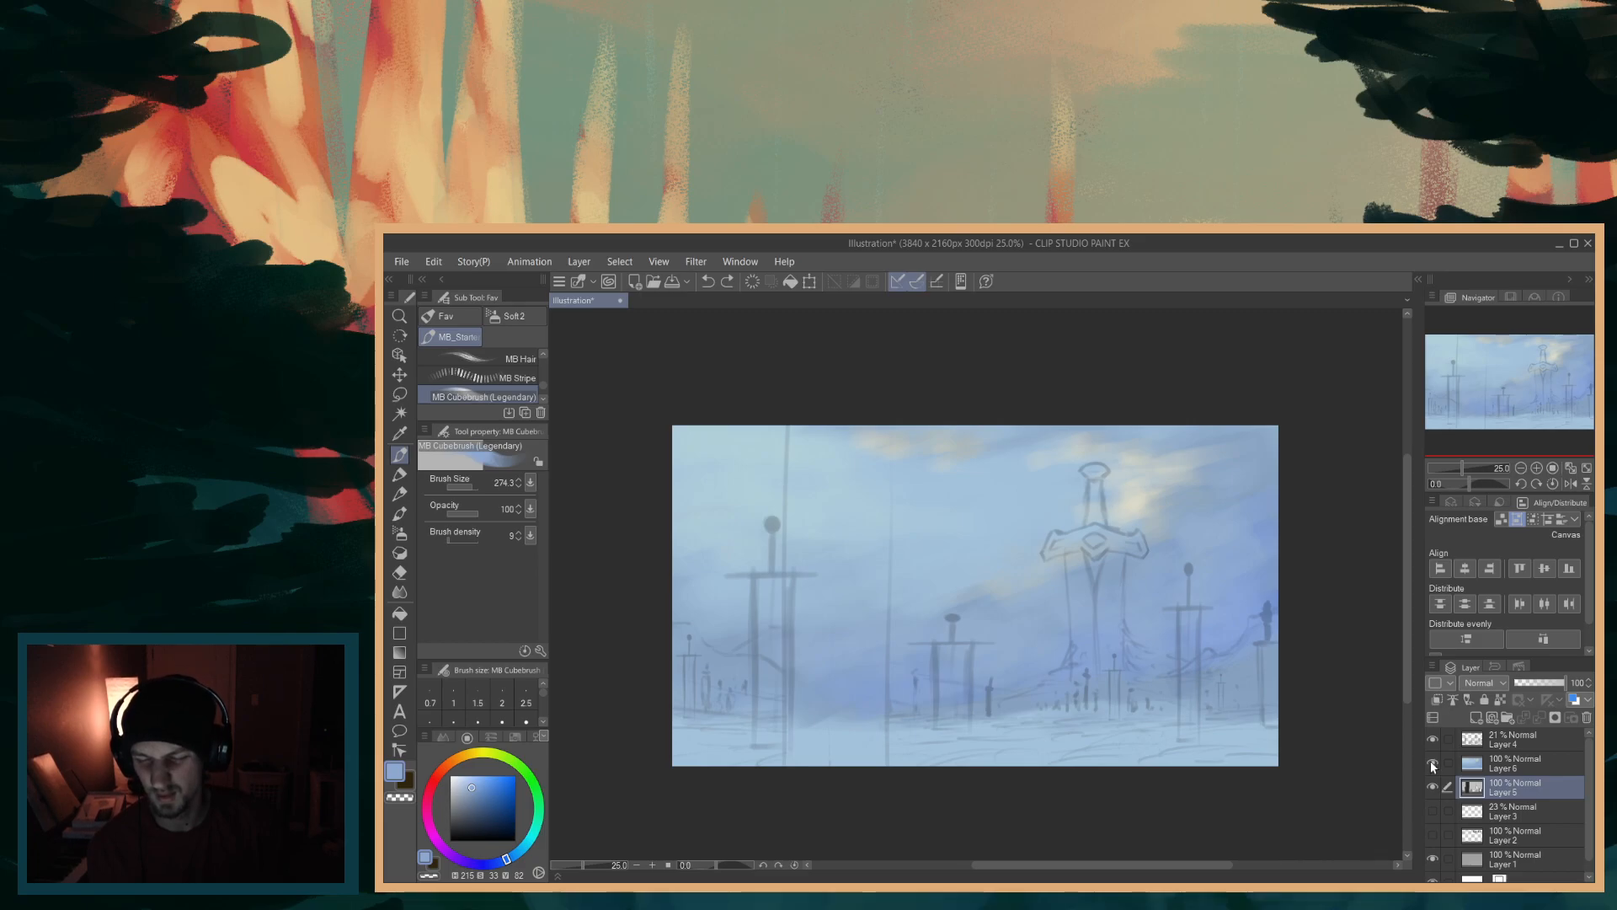
left_click(1433, 763)
left_click(1434, 763)
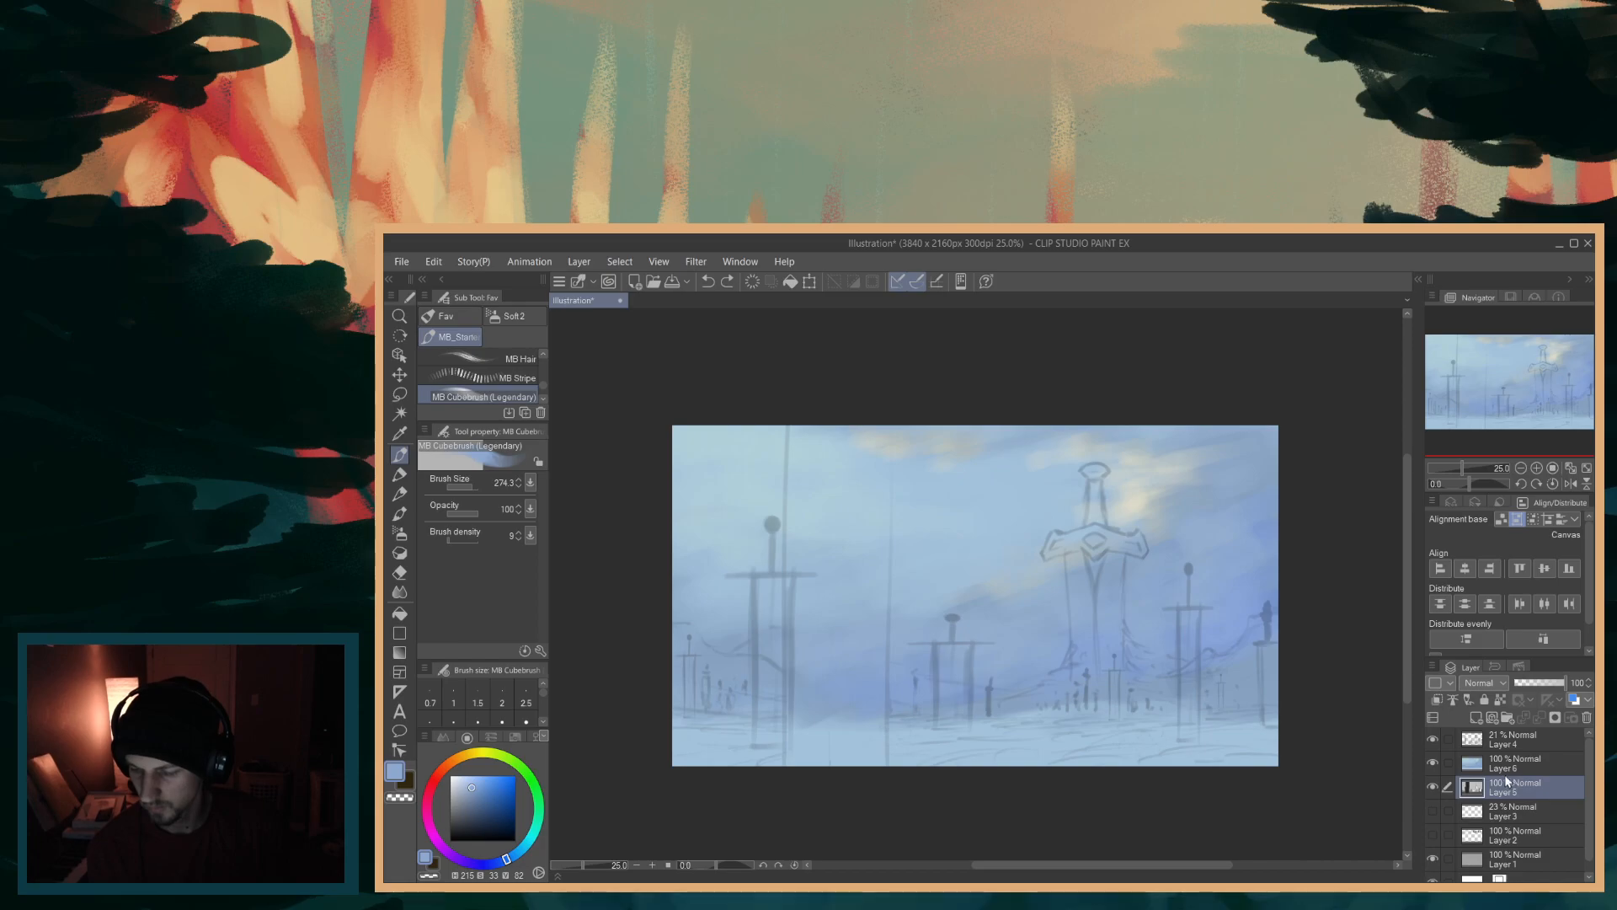
- Add a new raster layer above Layer 6 and move the line-art Layer 4 beneath it
left_click(1502, 763)
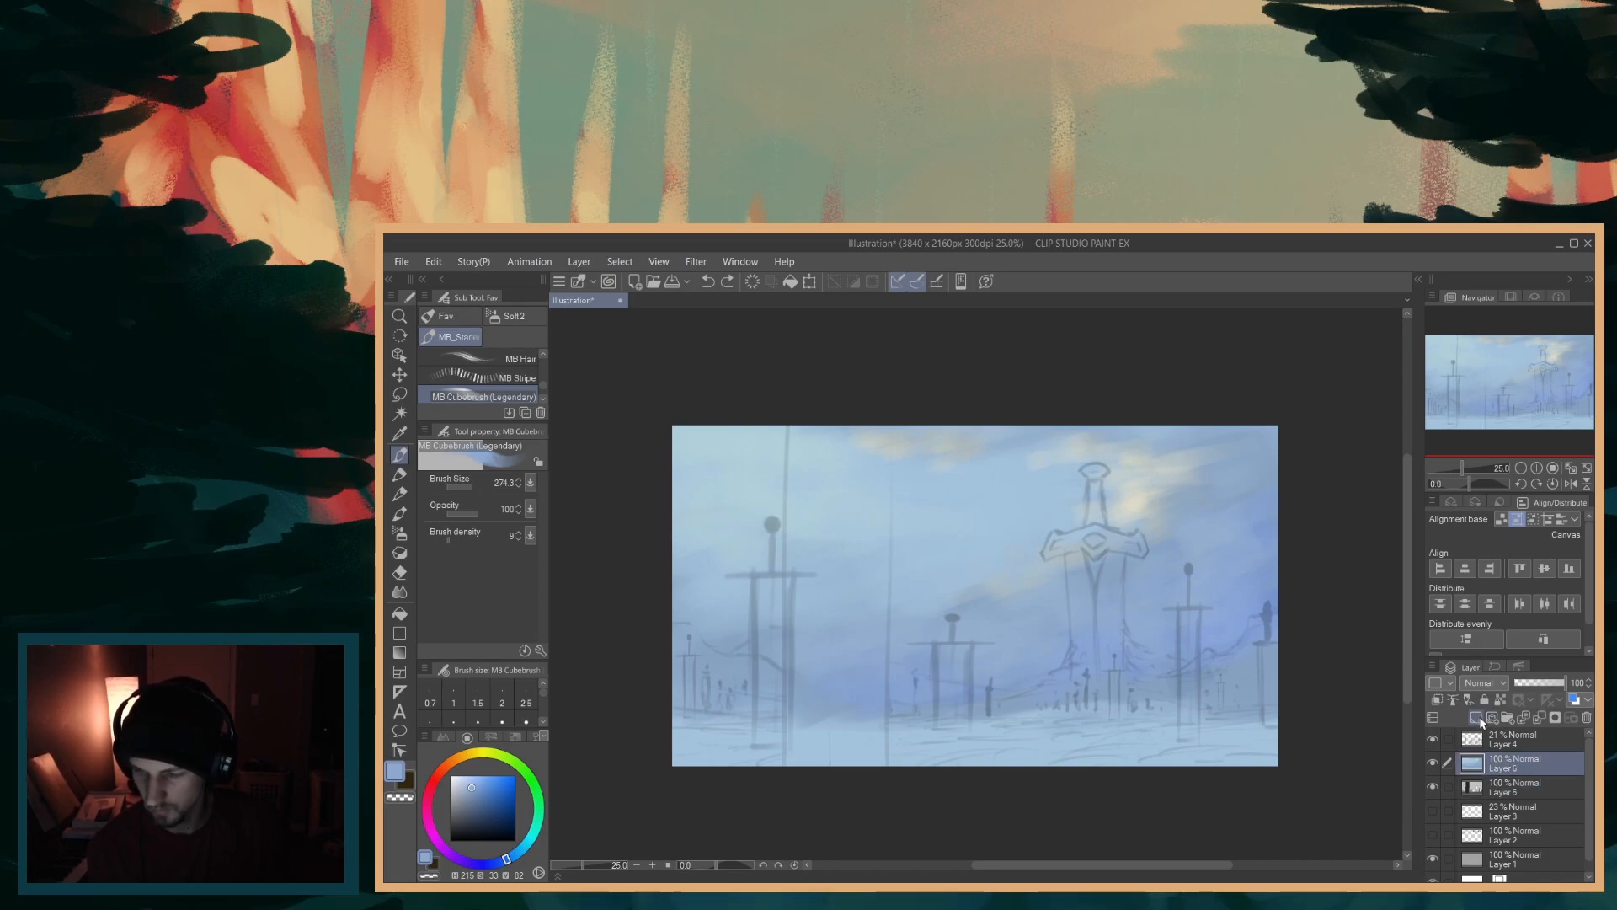
left_click(1478, 718)
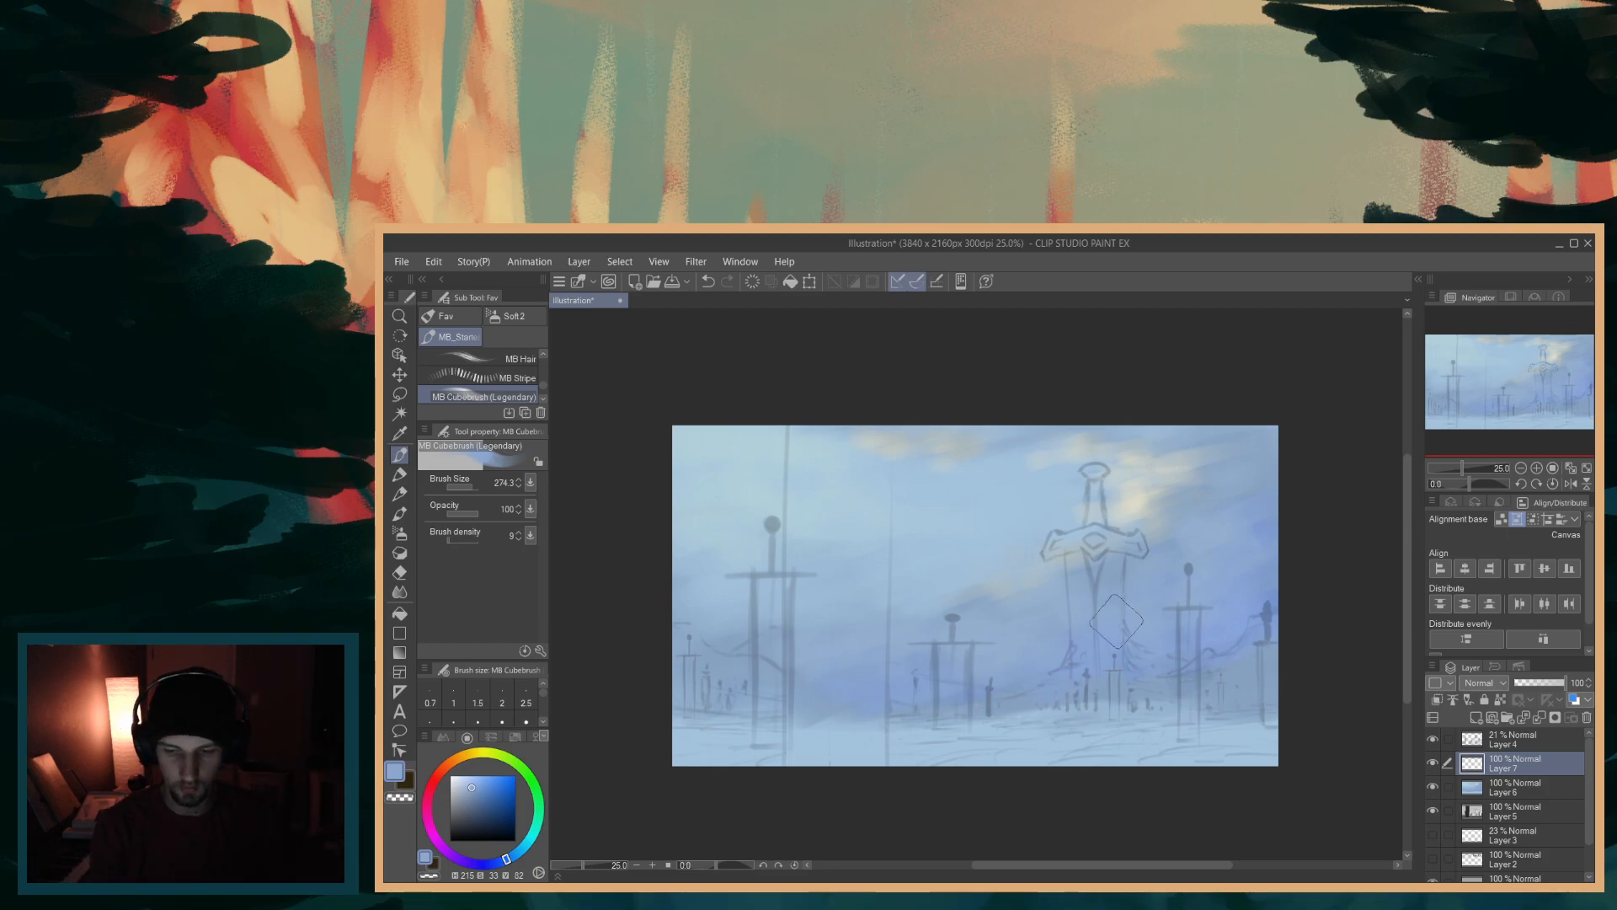
left_click_drag(1406, 639, 1410, 631)
key("ctrl+plus")
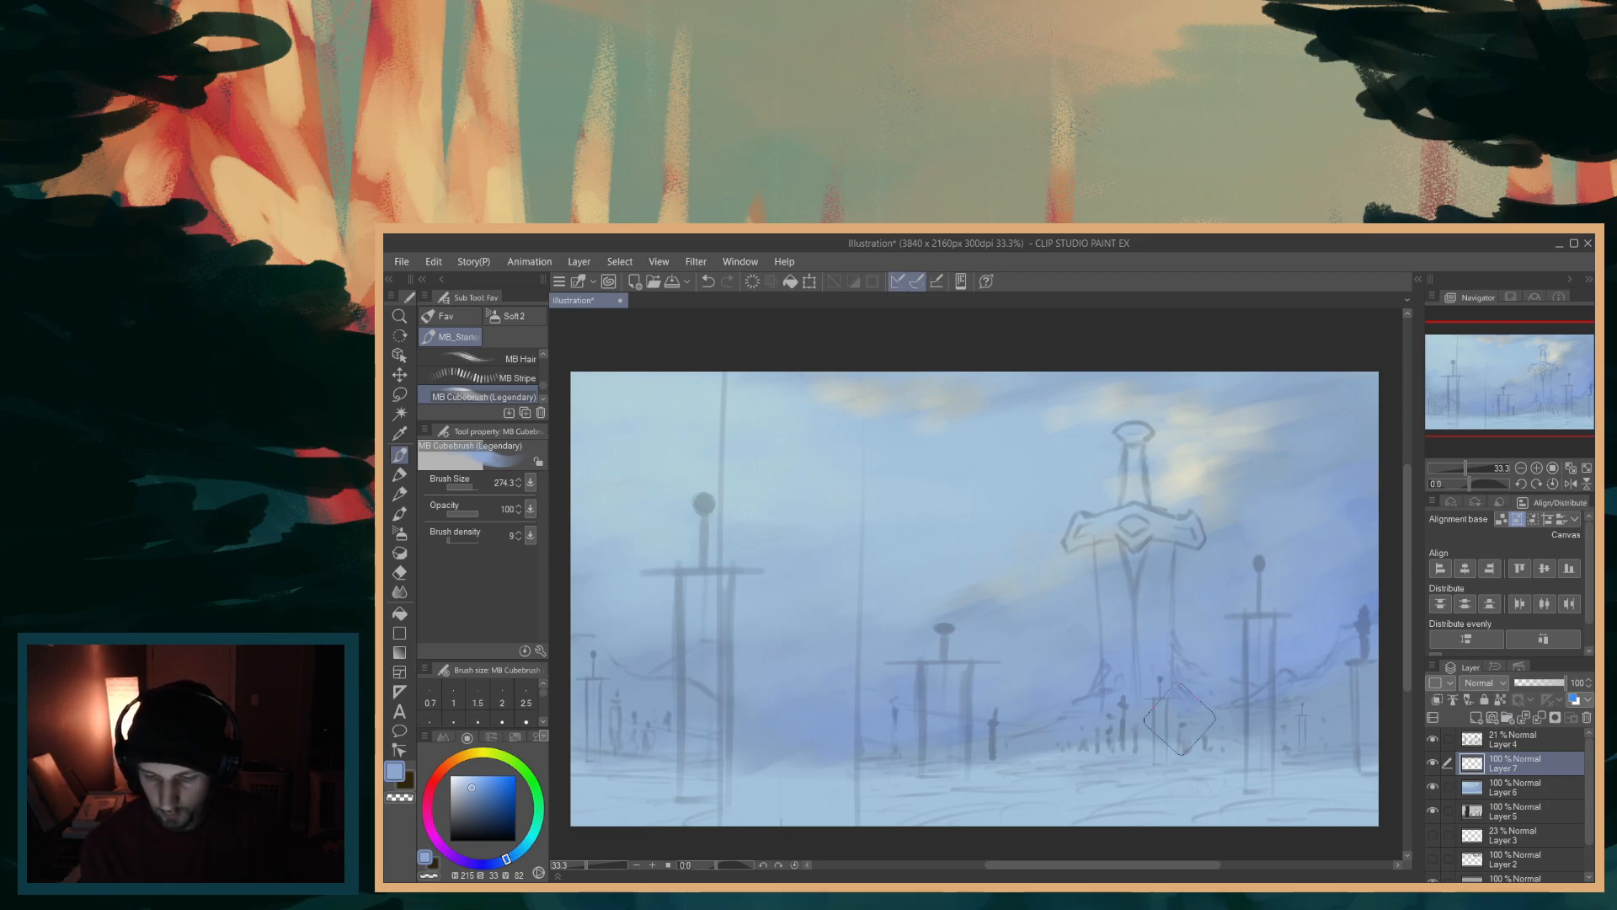
left_click_drag(1403, 667, 1406, 674)
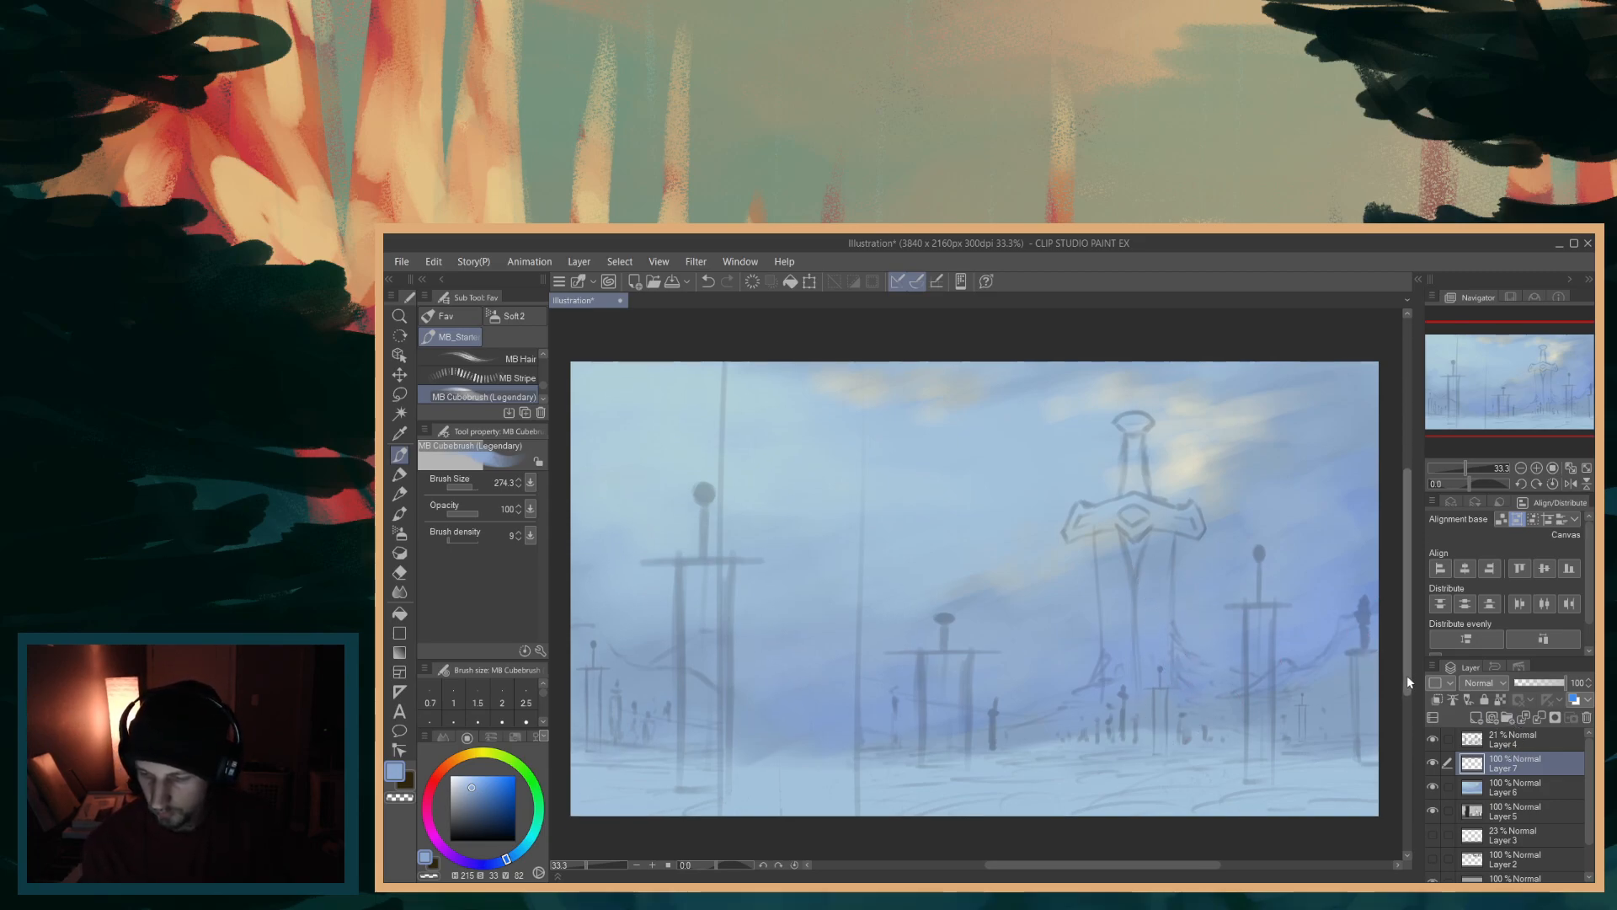
left_click(1494, 740)
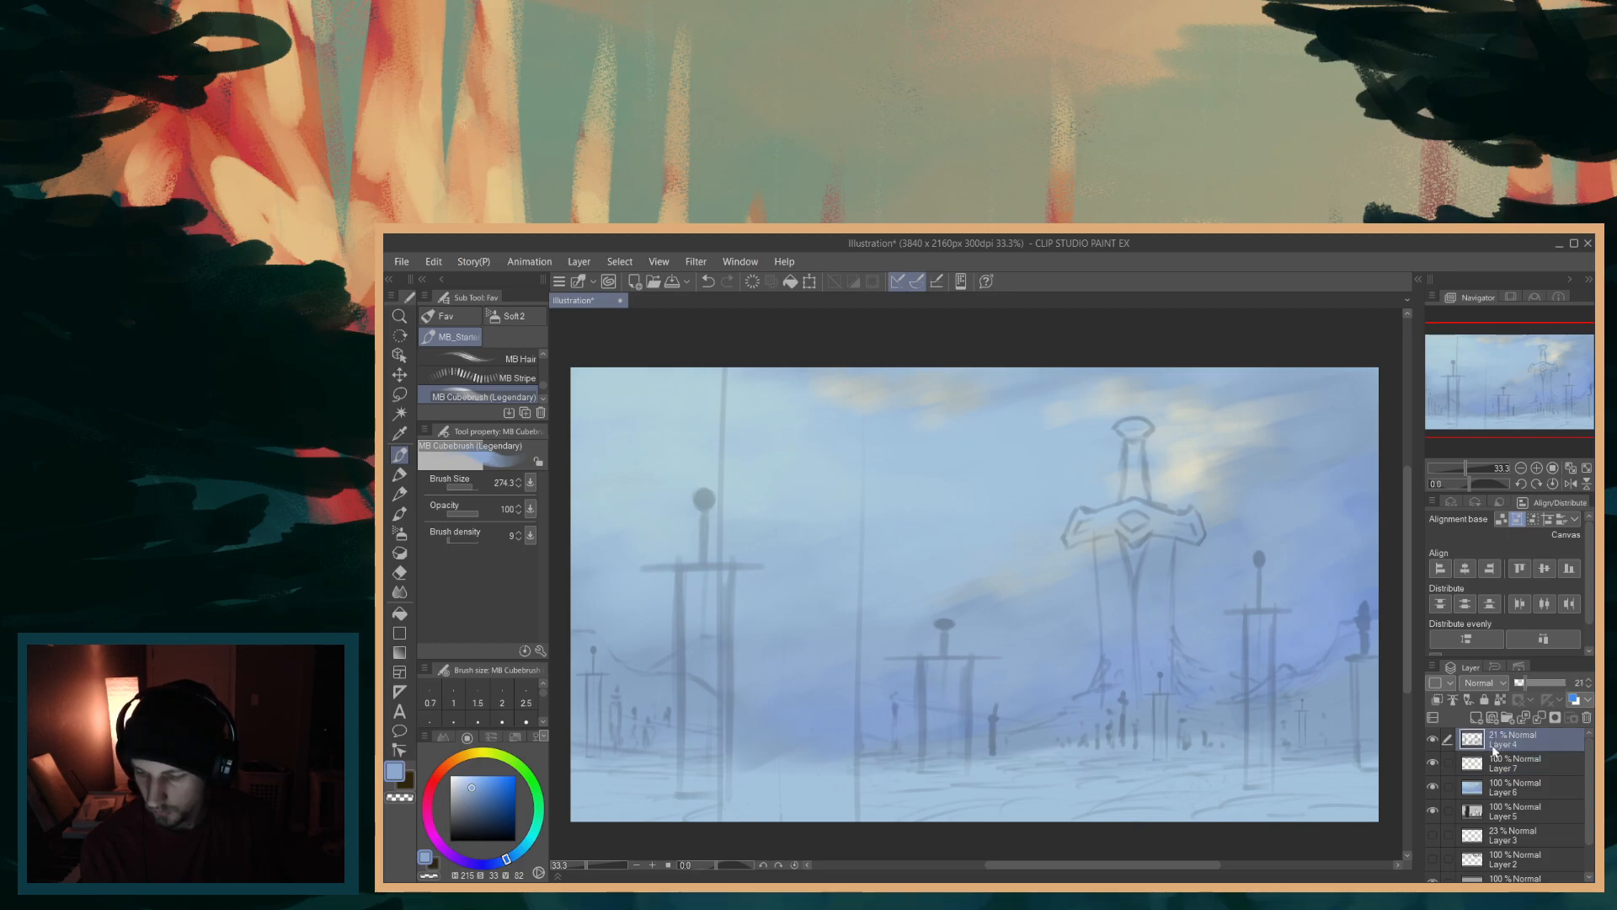
left_click_drag(1483, 773, 1483, 768)
left_click_drag(1407, 674, 1407, 669)
- Reduce the brush size to about 184 and sample the giant sword's grey from the value sketch beneath Layer 6
left_click_drag(1146, 615, 1142, 654)
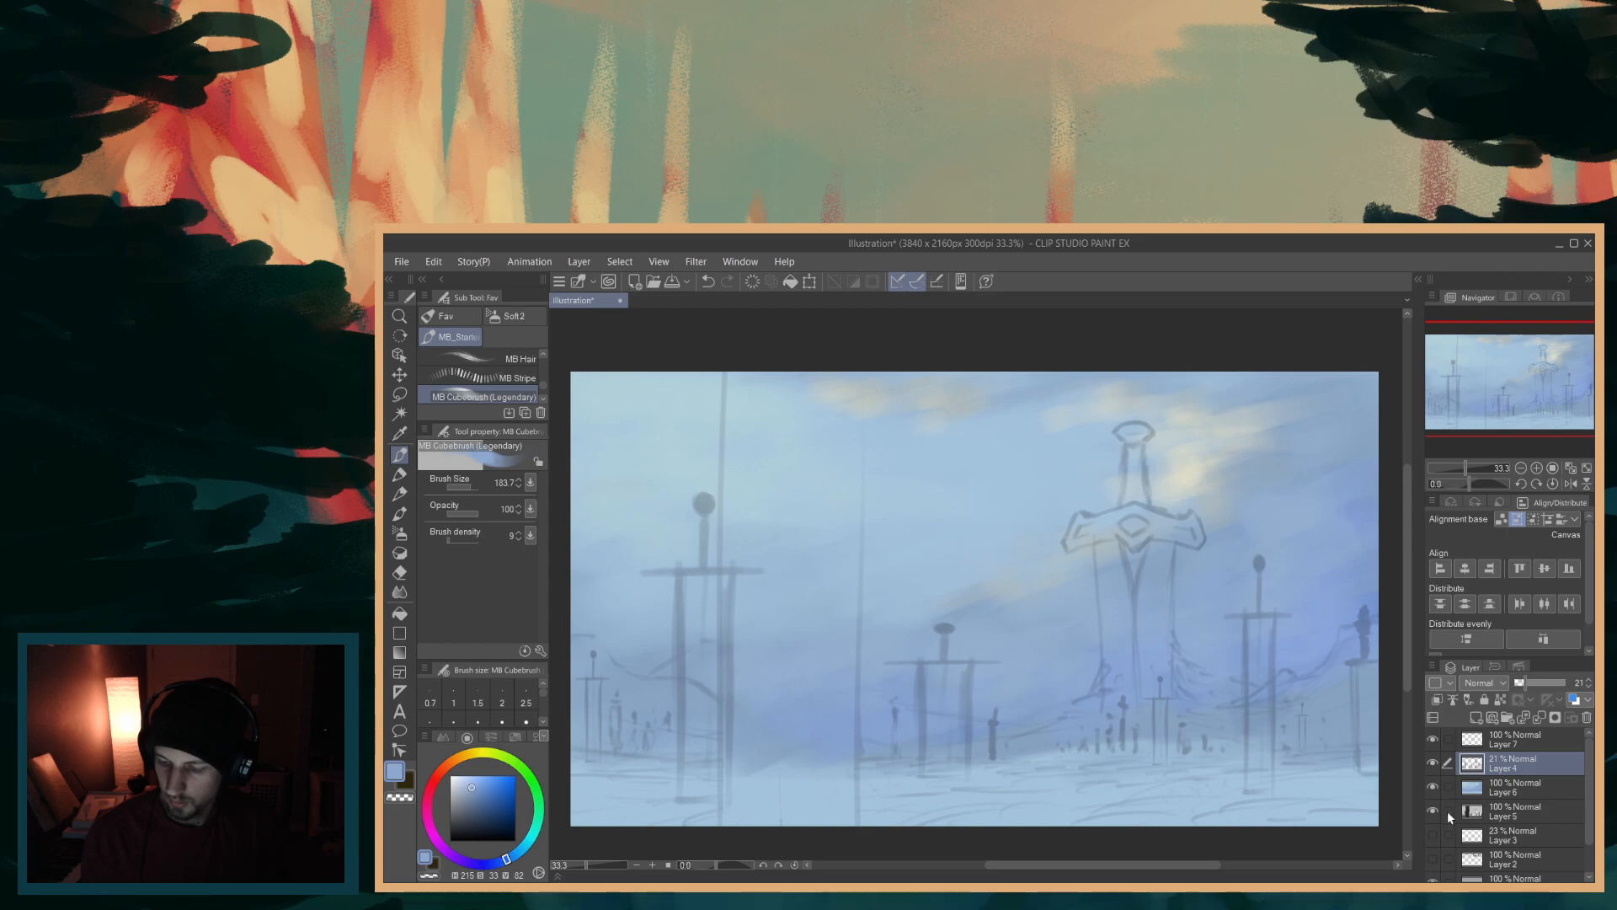
left_click(1432, 787)
left_click(1118, 579, "alt")
left_click(1432, 786)
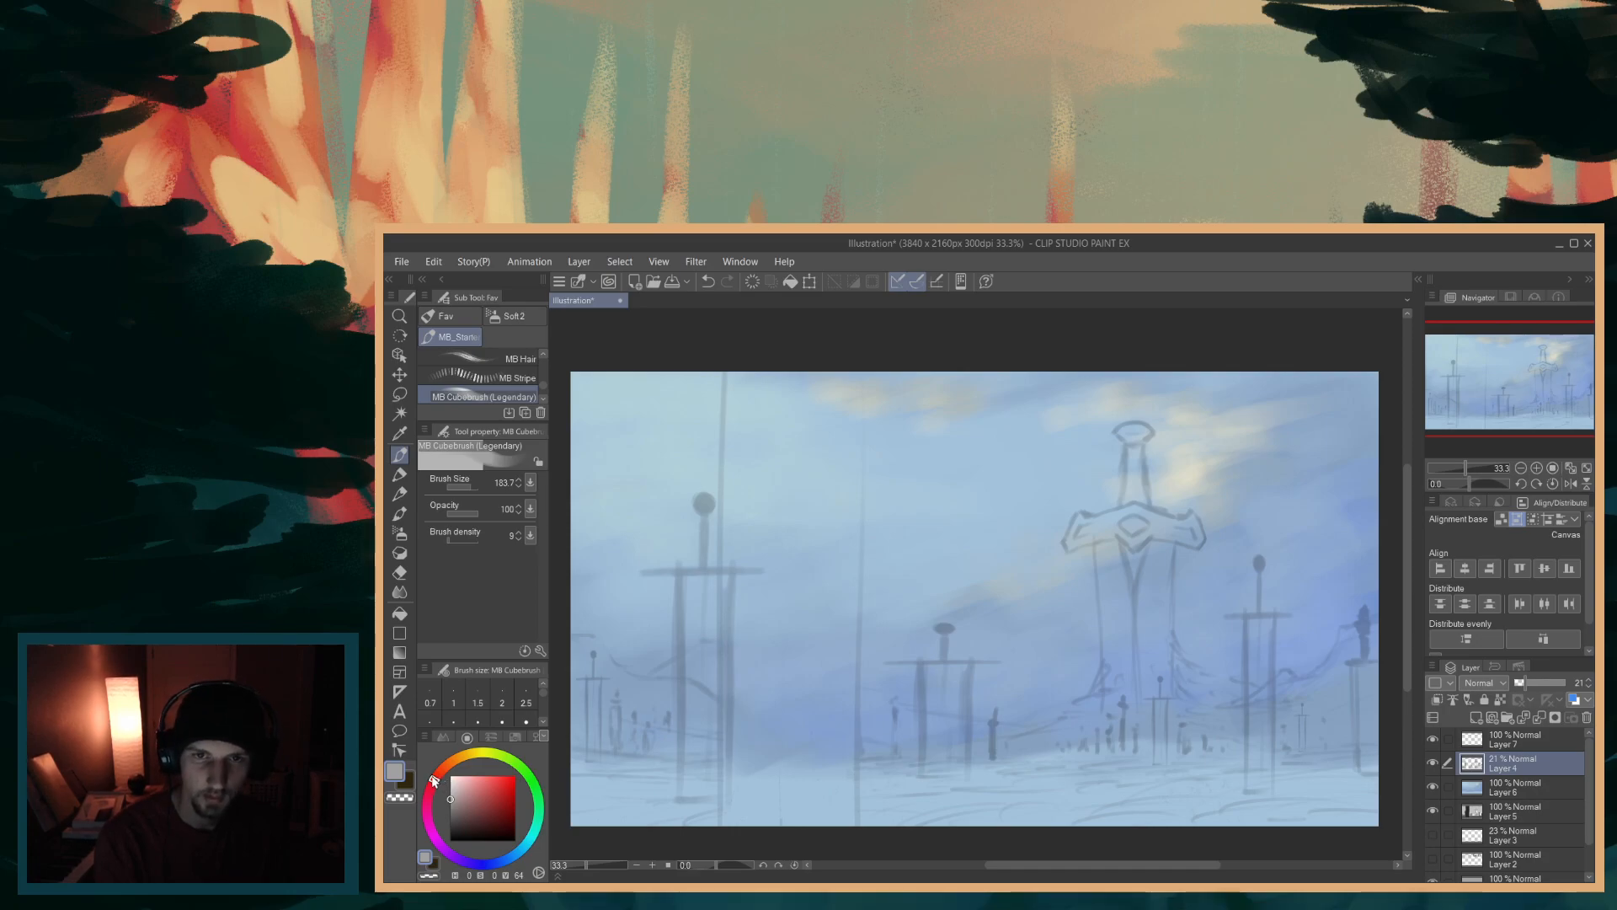
- Try muted green tints of the sampled grey over the giant sword's blade on Layer 4, and undo the strokes
mouse_move(456, 759)
left_mouse_down()
mouse_move(531, 781)
mouse_move(537, 835)
left_mouse_up()
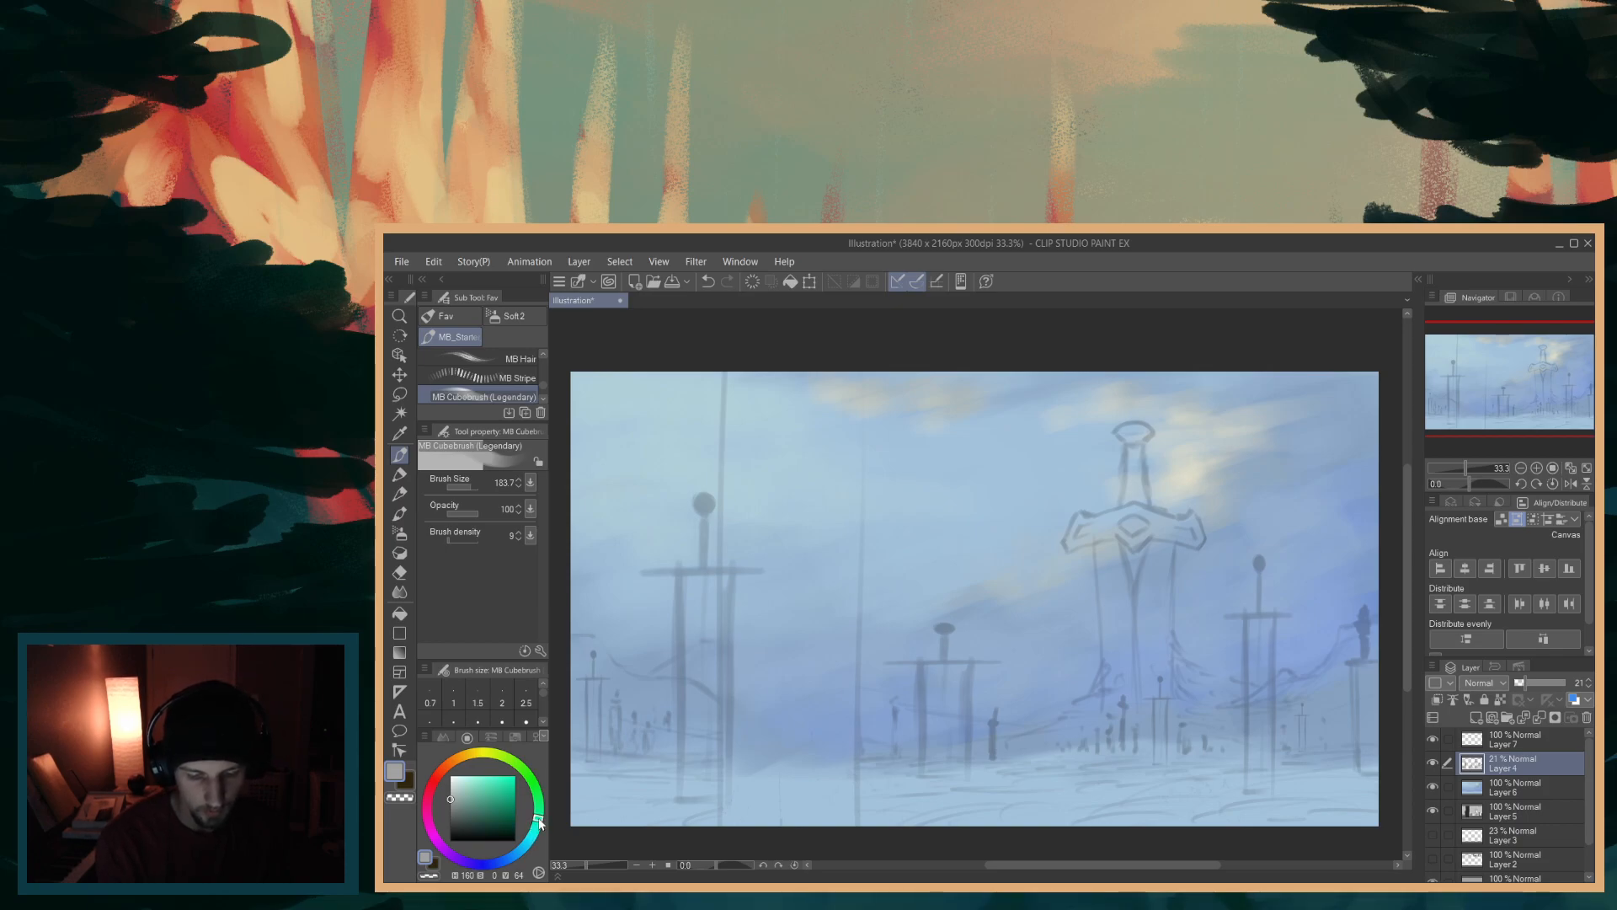
left_click_drag(538, 805, 459, 793)
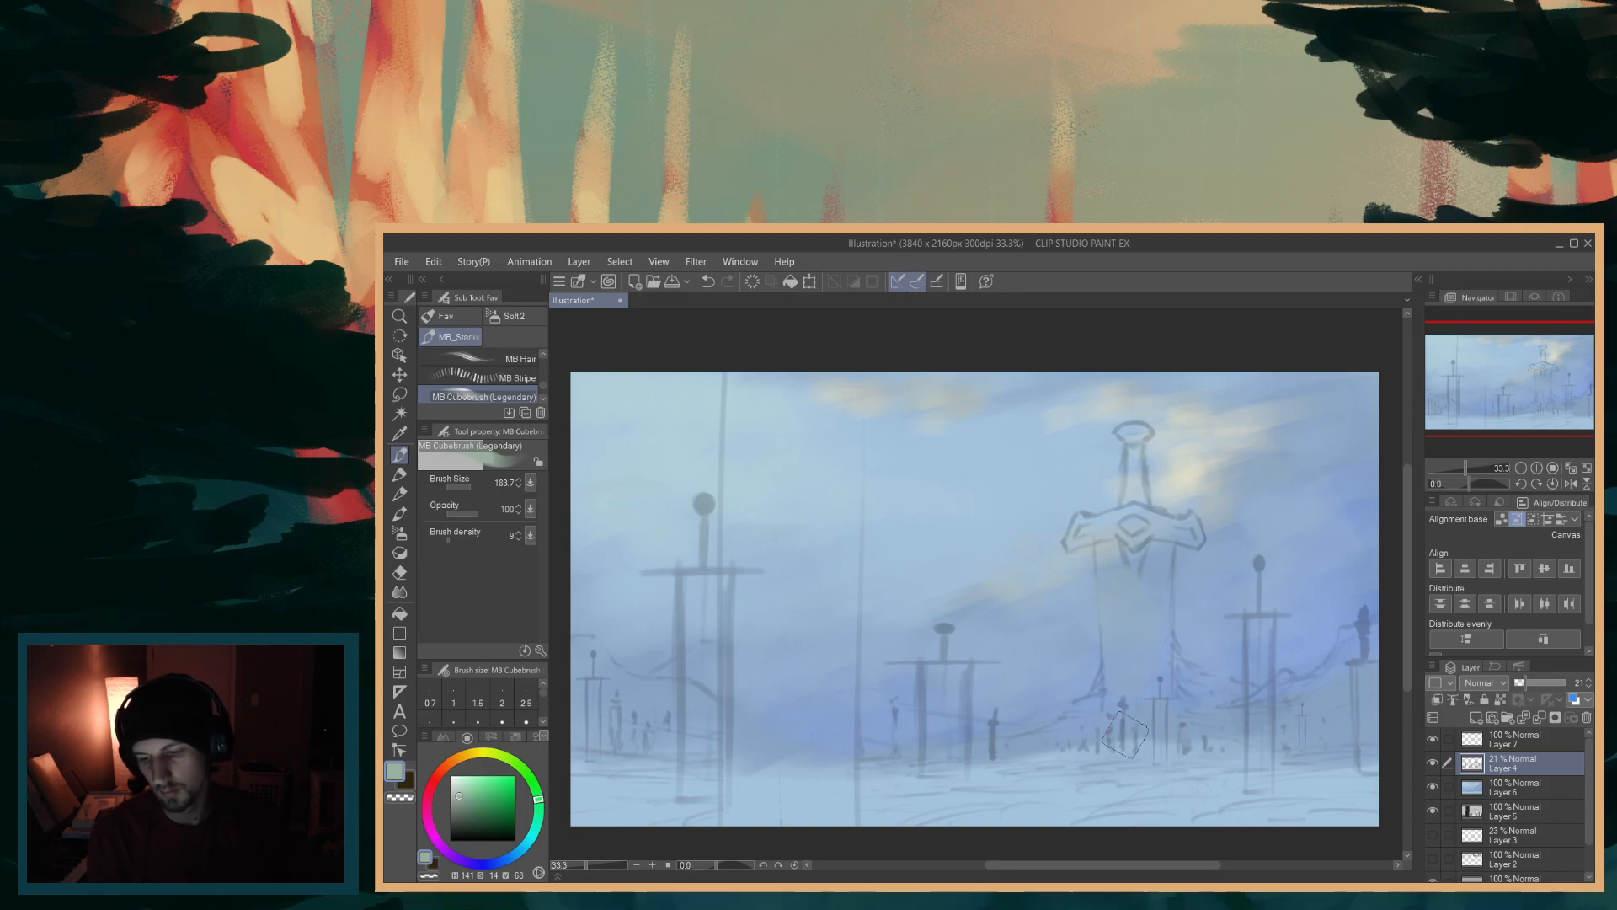
left_click(534, 791)
left_click(518, 763)
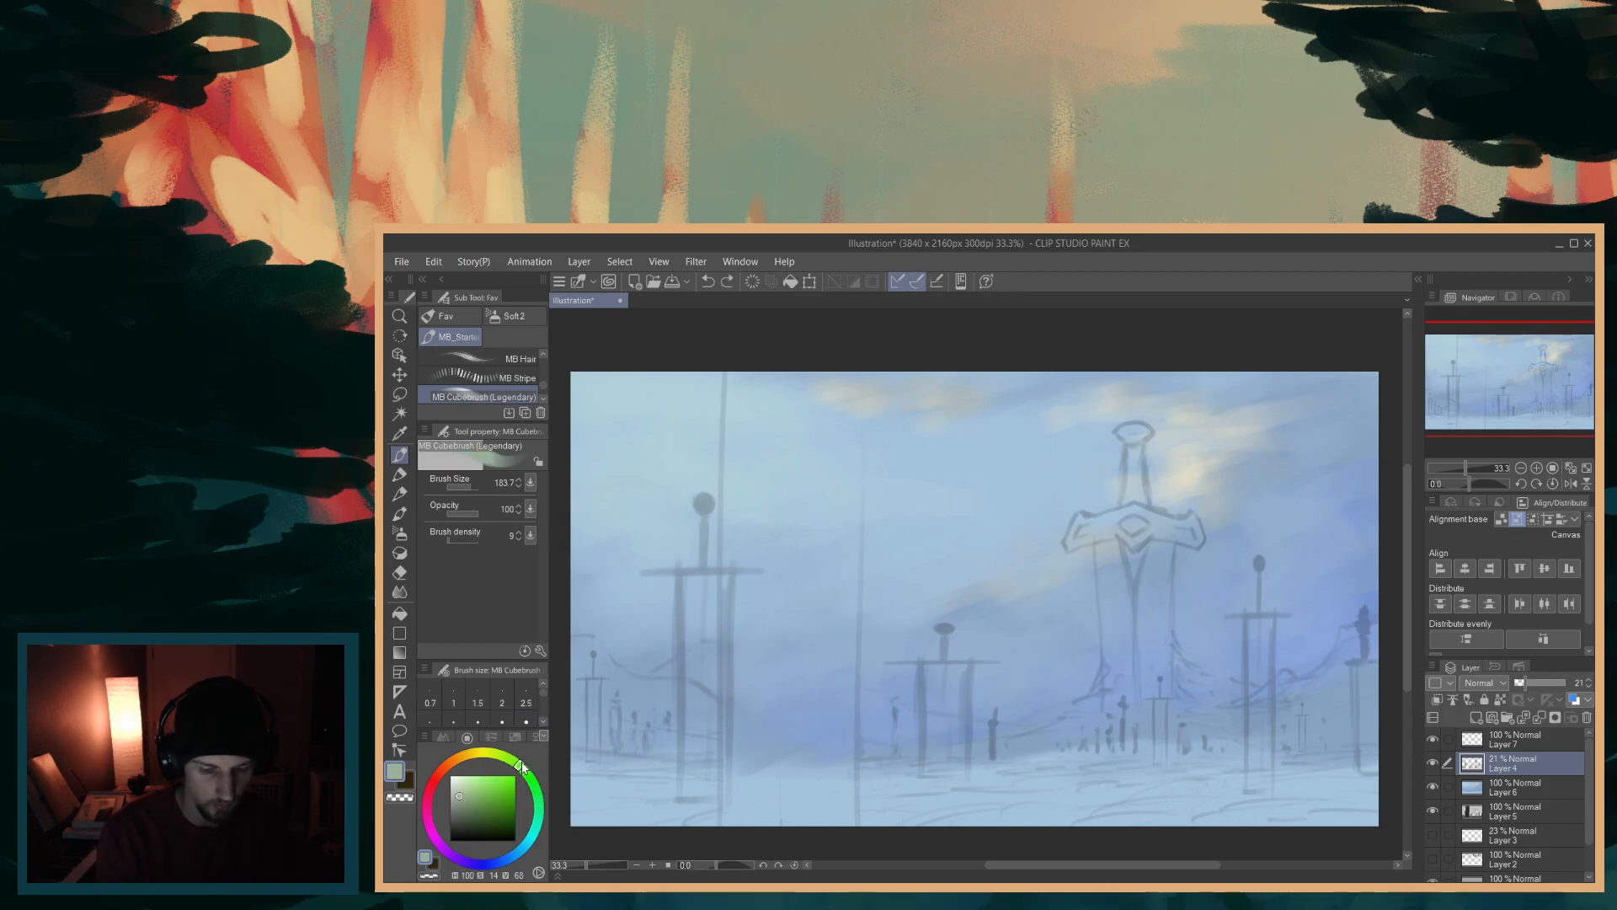
mouse_move(1137, 596)
left_mouse_down()
mouse_move(1119, 649)
mouse_move(1151, 613)
mouse_move(1146, 692)
left_mouse_up()
key("ctrl+z")
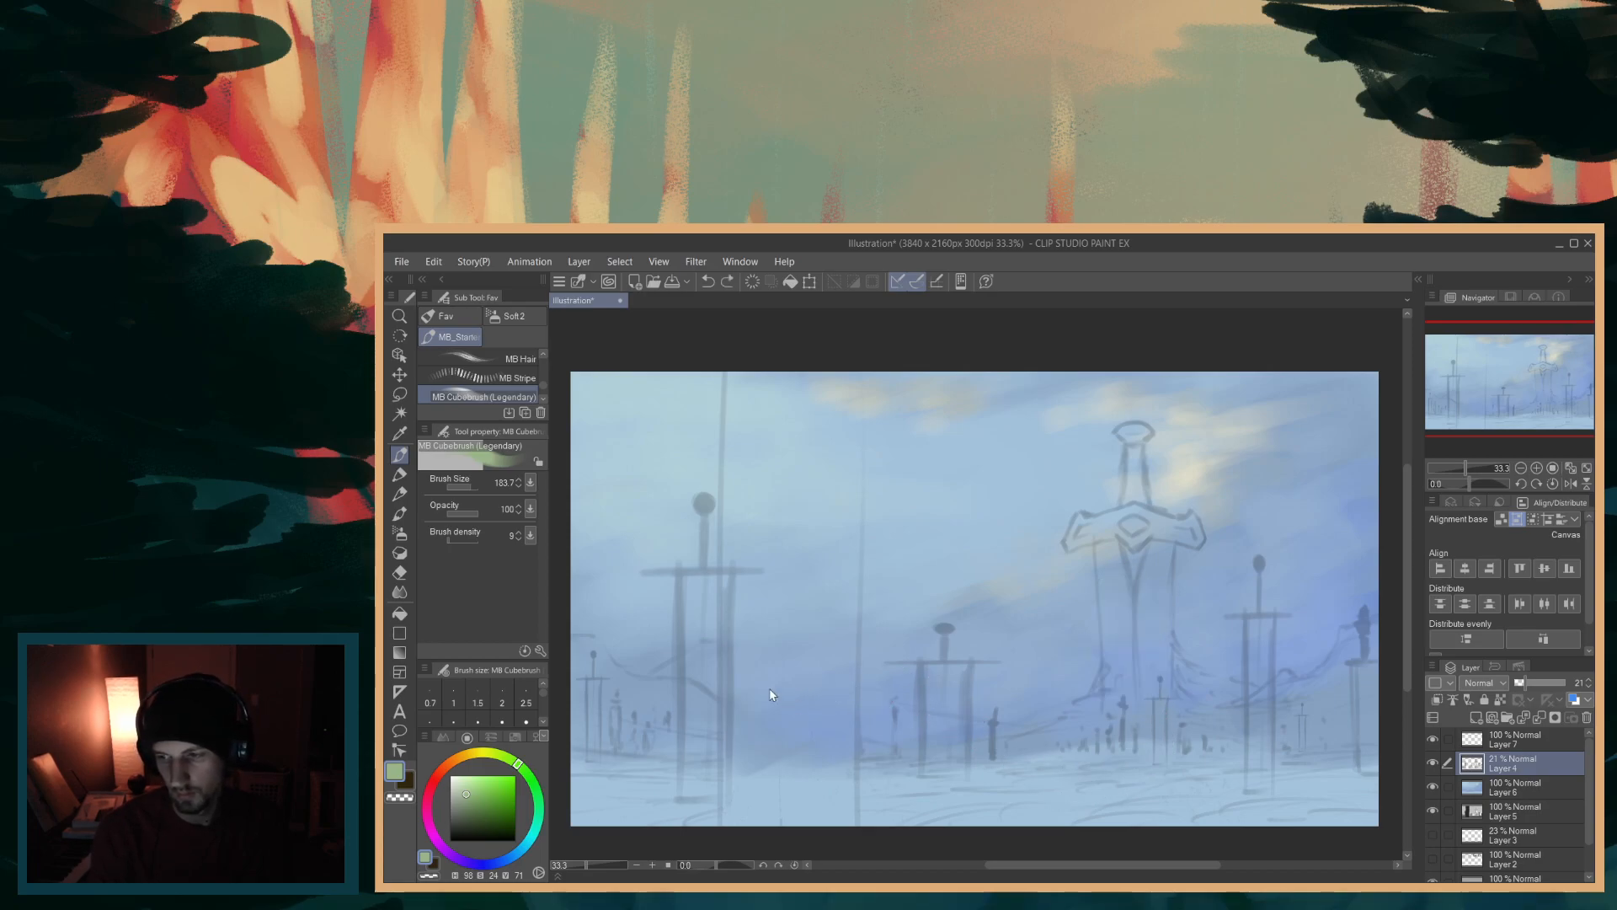
- Try a muted yellow with a hue of 66 and a darker version of it on the giant sword's blade
left_click_drag(499, 757, 489, 753)
left_click_drag(1130, 593, 1131, 676)
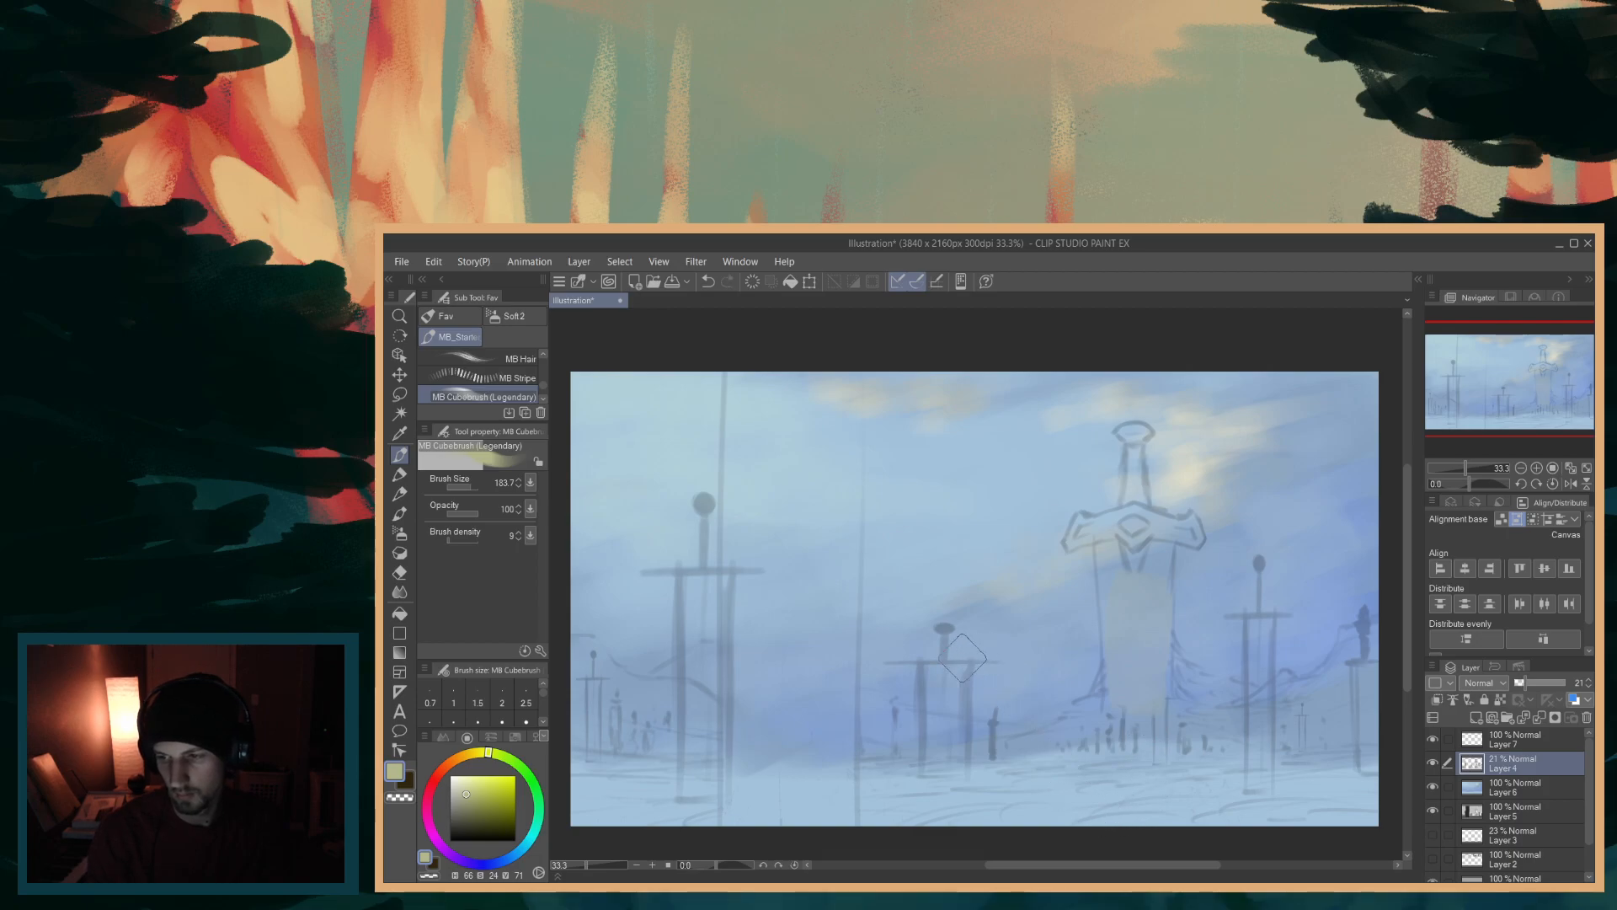
key("ctrl+z")
left_click(469, 794)
left_click_drag(469, 799, 468, 802)
mouse_move(1120, 598)
left_mouse_down()
mouse_move(1130, 680)
mouse_move(1154, 612)
mouse_move(1146, 687)
left_mouse_up()
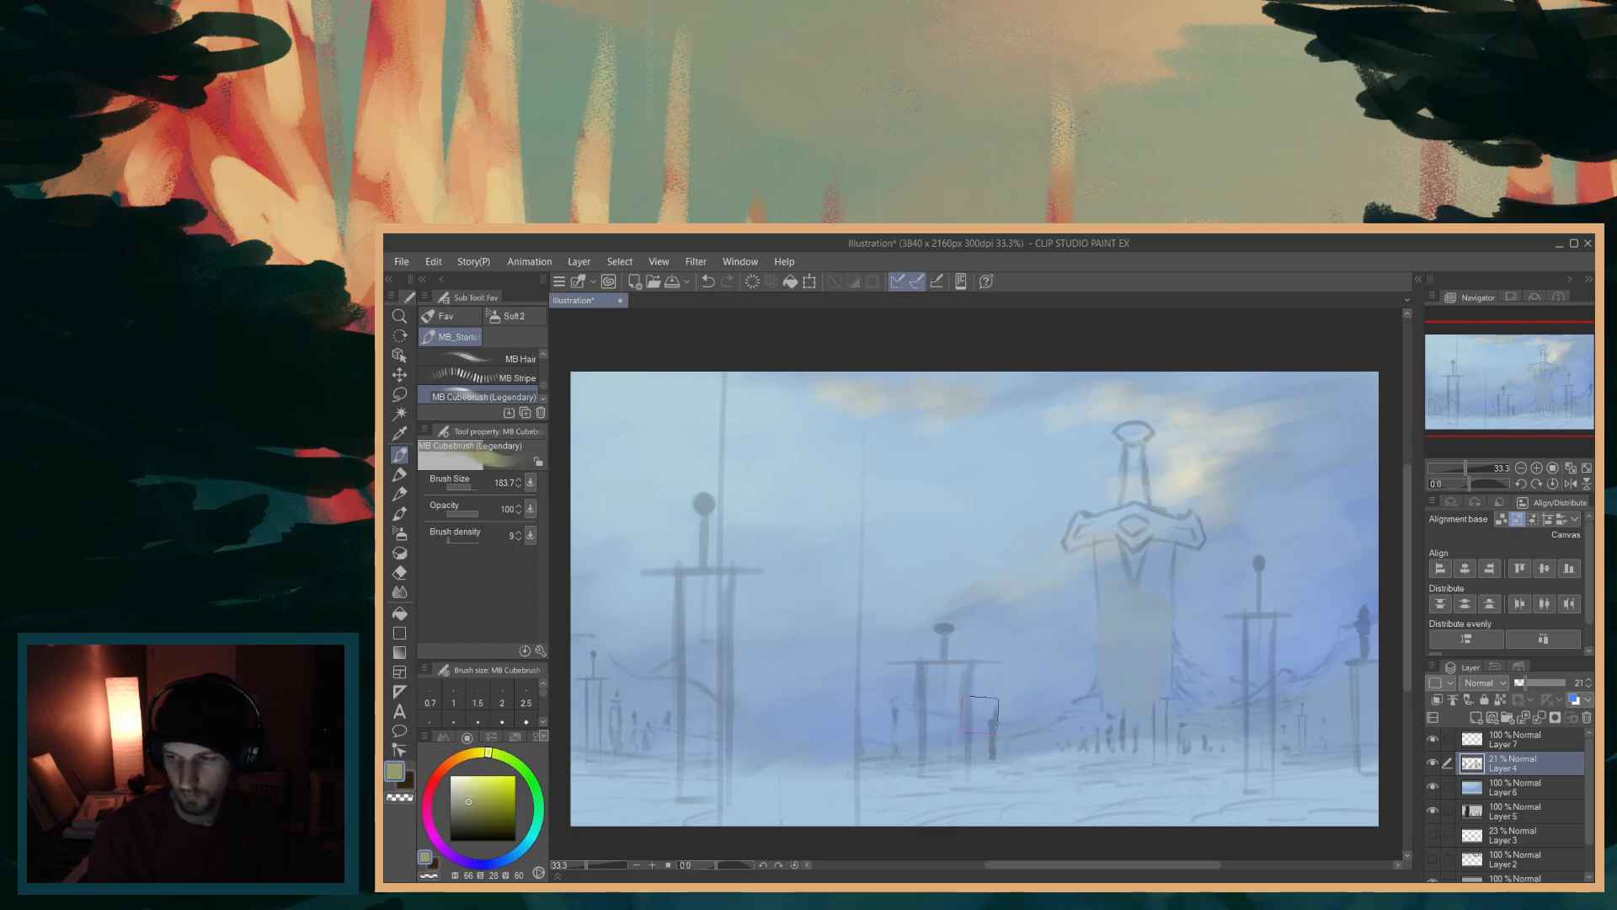
- Try golden yellows with a hue of 48 and increasing saturation on the giant sword's blade, undoing the strokes
left_click(469, 757)
left_click(472, 757)
mouse_move(1096, 624)
left_mouse_down()
mouse_move(1126, 663)
mouse_move(1141, 624)
left_mouse_up()
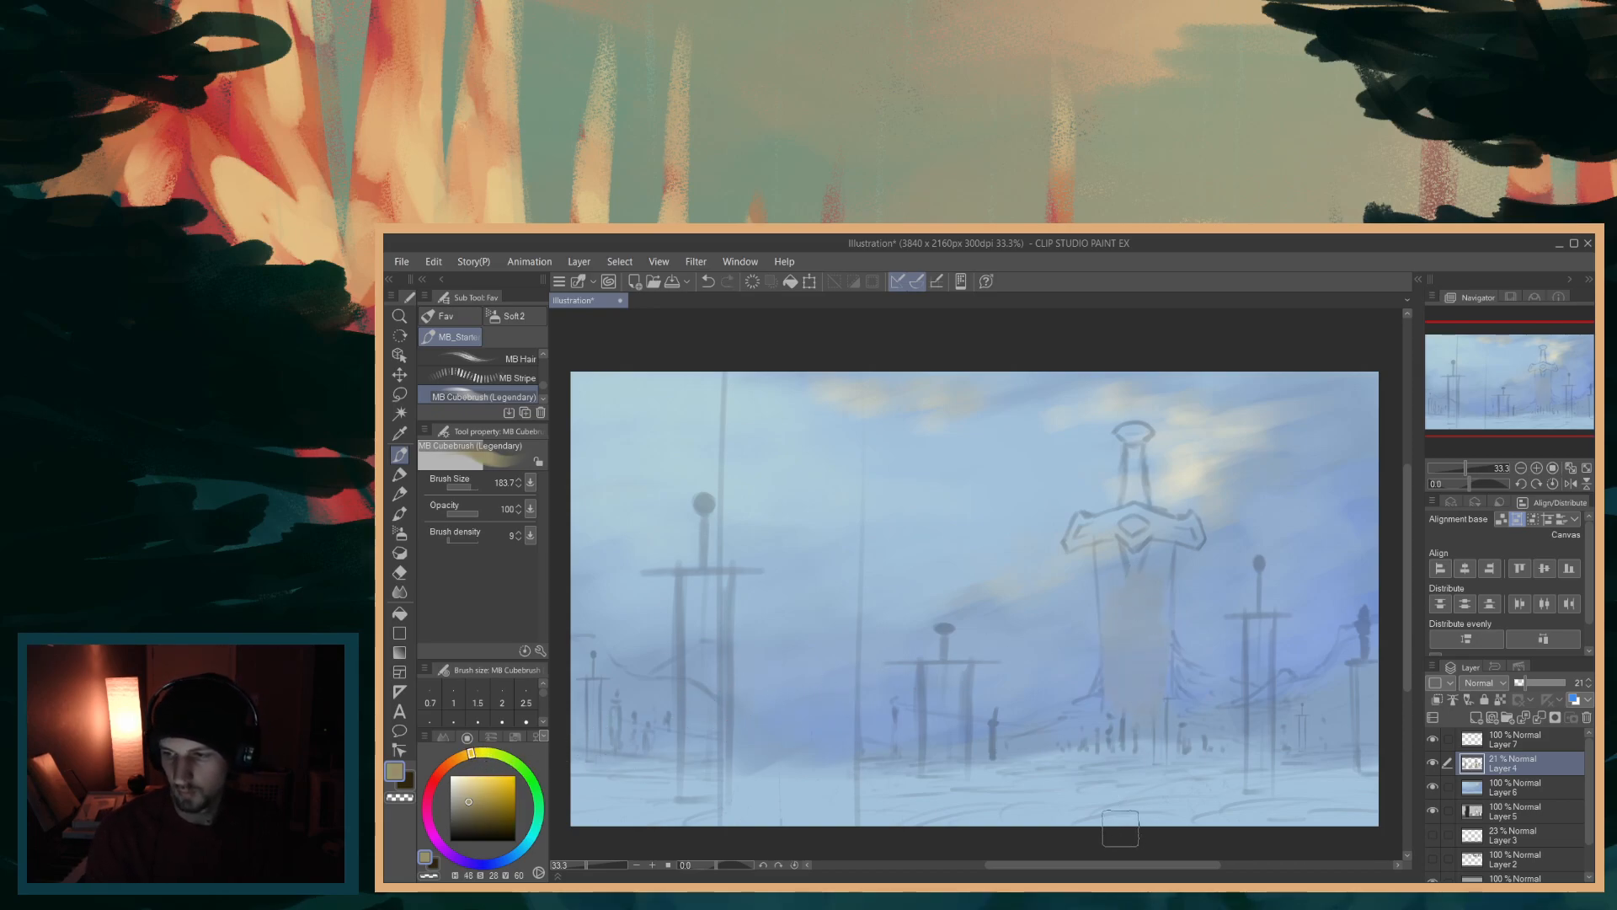
key("ctrl+z")
left_click(477, 796)
mouse_move(1116, 624)
left_mouse_down()
mouse_move(1140, 589)
mouse_move(1145, 703)
left_mouse_up()
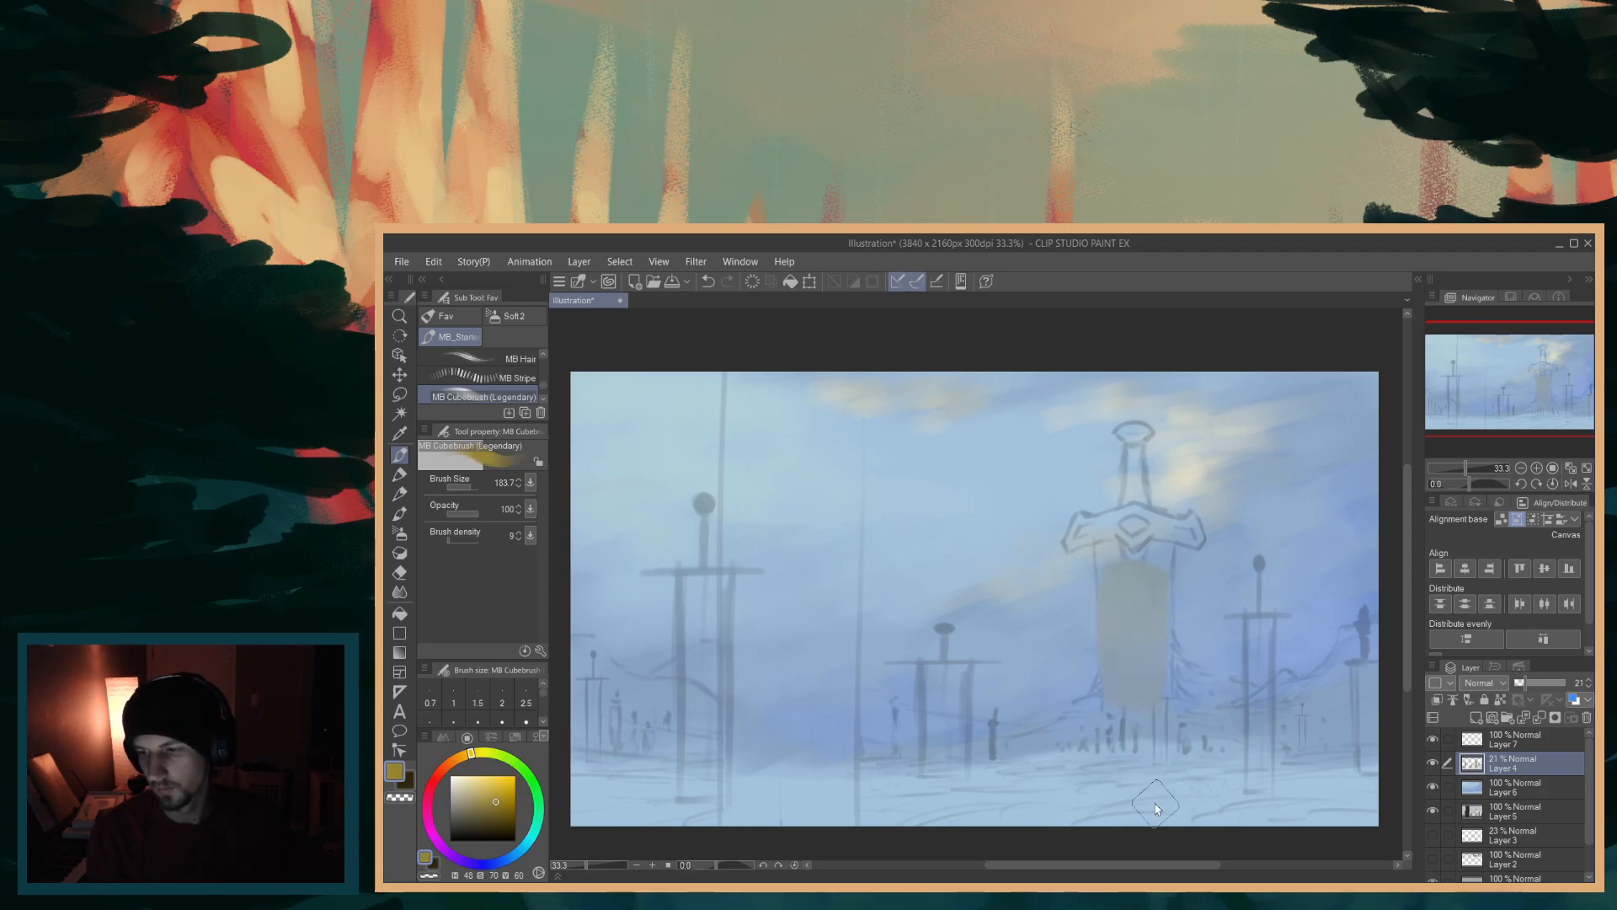
key("ctrl+z")
left_click(519, 796)
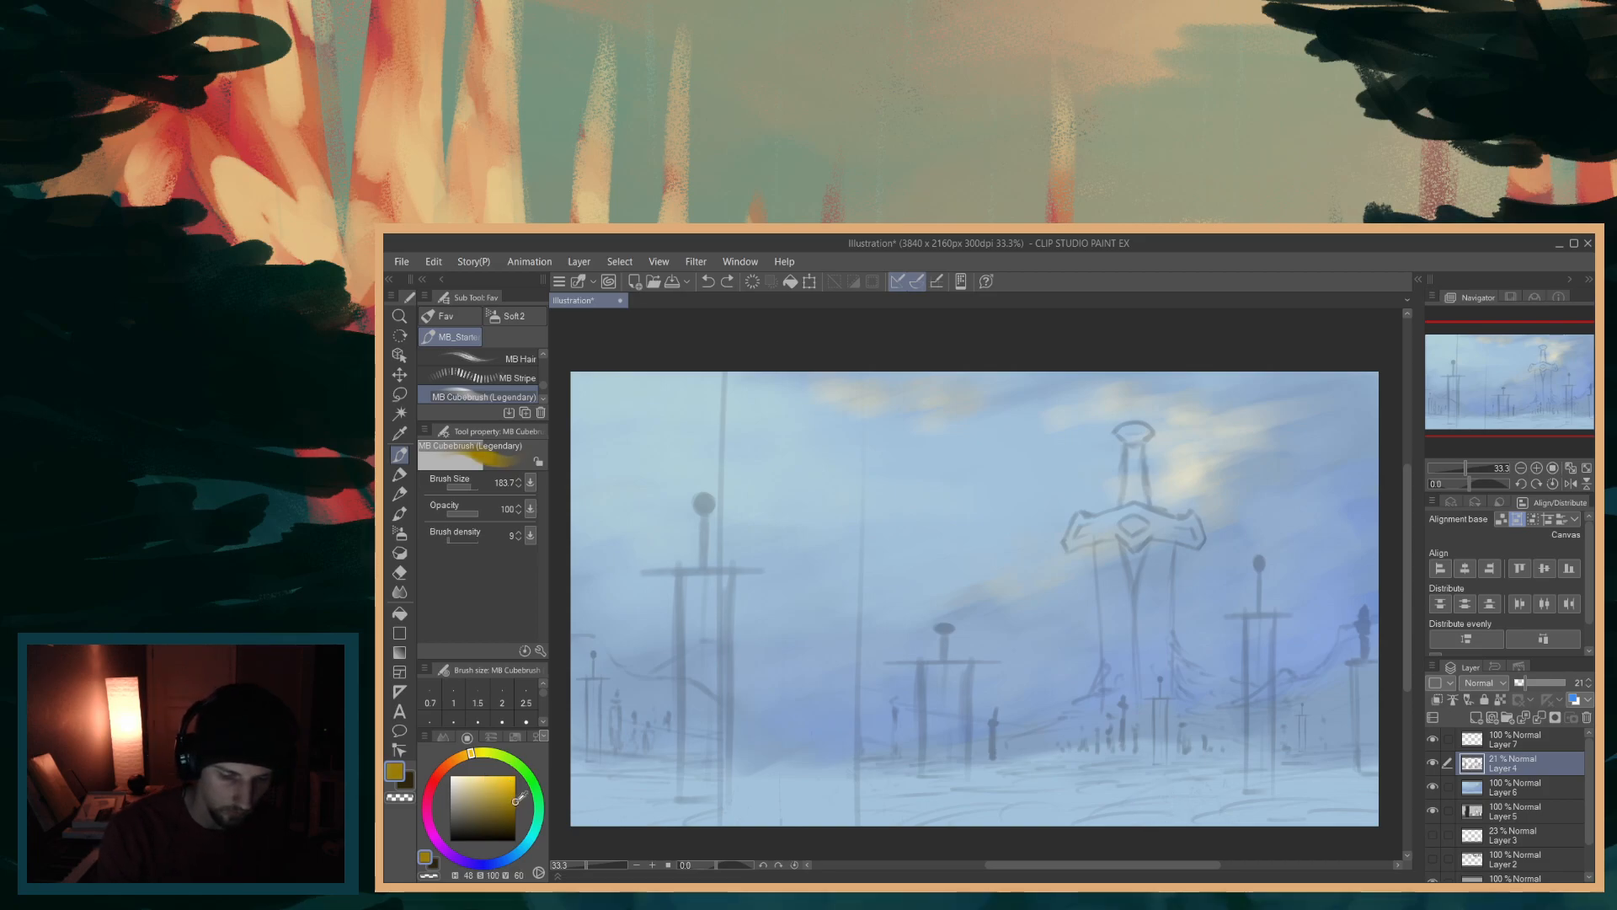
mouse_move(1129, 661)
left_mouse_down()
mouse_move(1133, 589)
mouse_move(1146, 700)
mouse_move(1150, 644)
left_mouse_up()
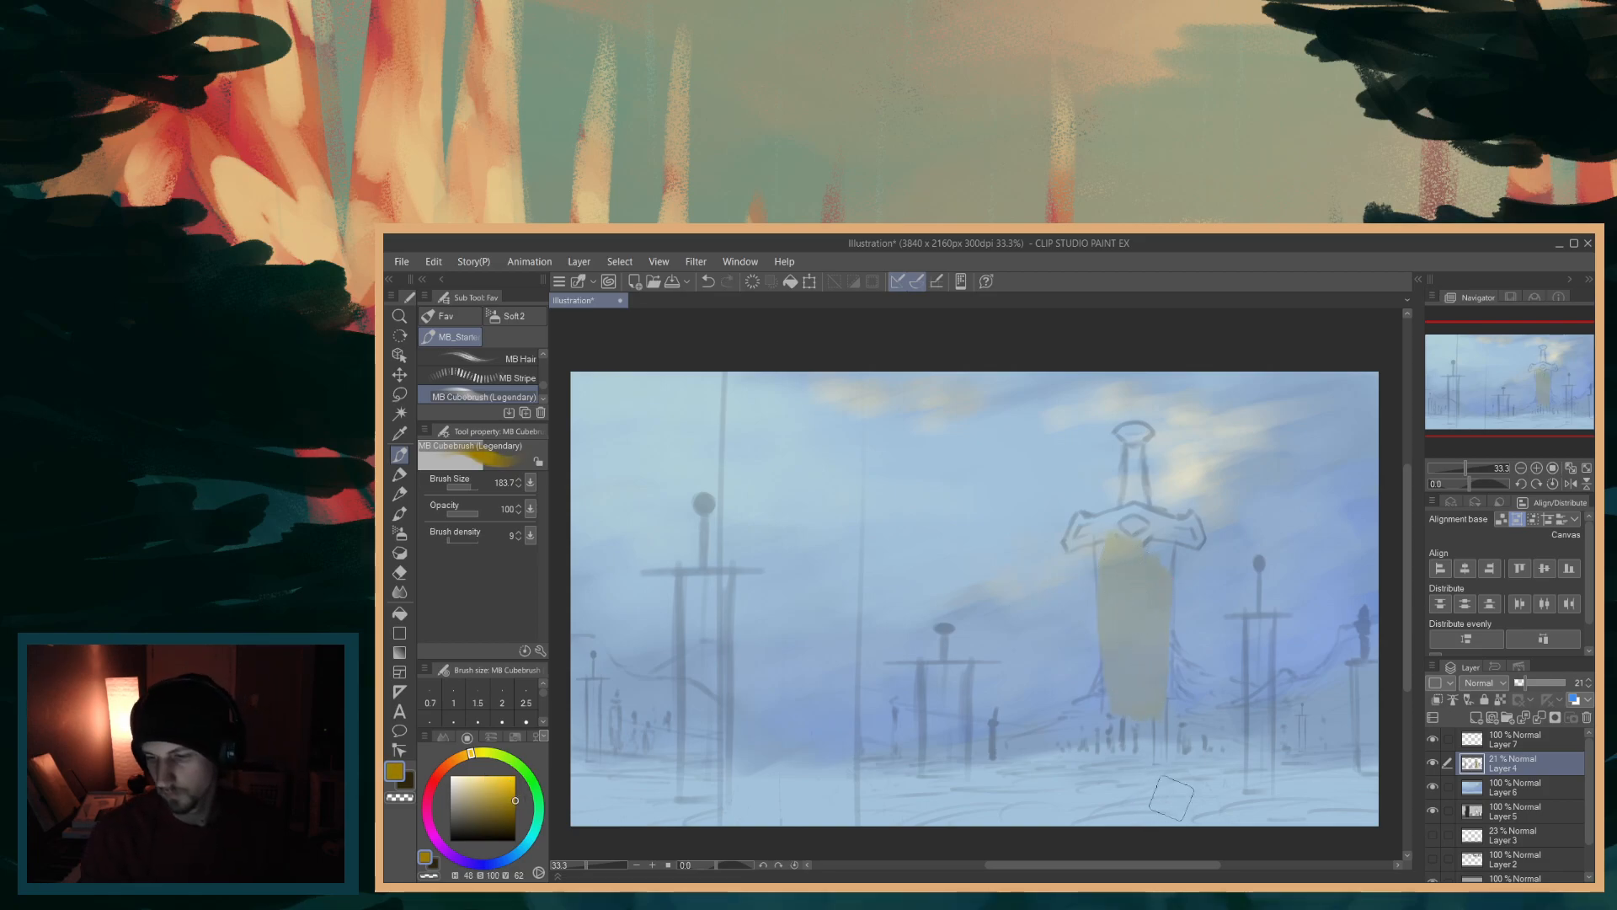
key("ctrl+z")
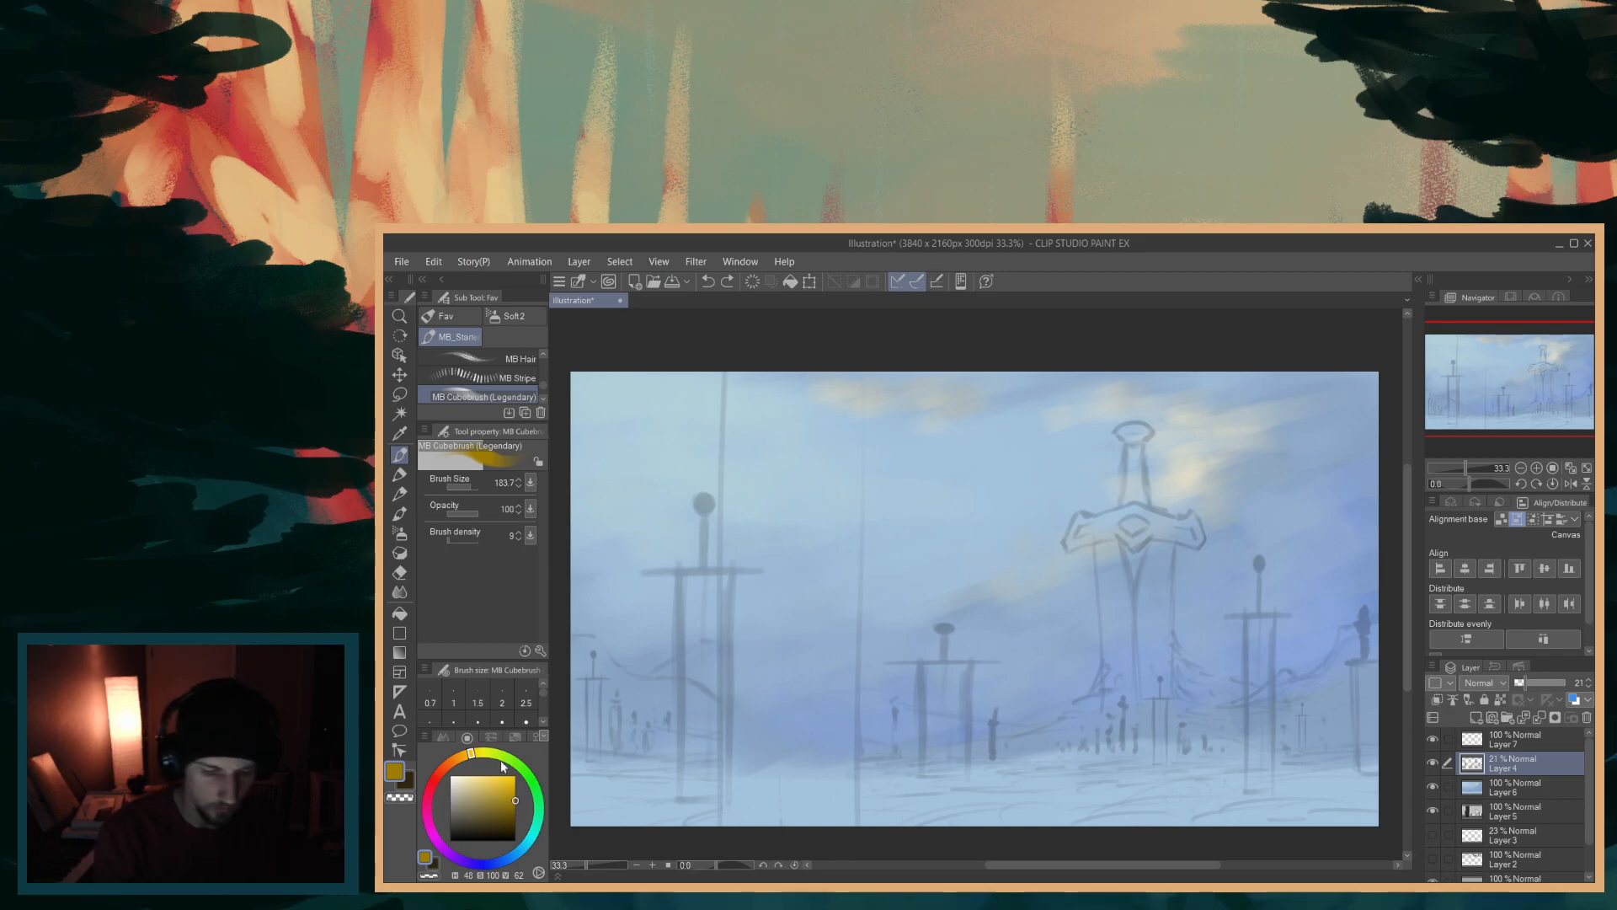
- Shift the colour to a saturated orange-brown with a hue of 32 and try it over the giant sword's blade
left_click_drag(469, 757, 462, 766)
mouse_move(1109, 672)
left_mouse_down()
mouse_move(1112, 596)
mouse_move(1133, 706)
mouse_move(1149, 582)
left_mouse_up()
key("ctrl+z")
left_click(516, 801)
mouse_move(1126, 632)
left_mouse_down()
mouse_move(1104, 707)
mouse_move(1167, 560)
mouse_move(1175, 640)
left_mouse_up()
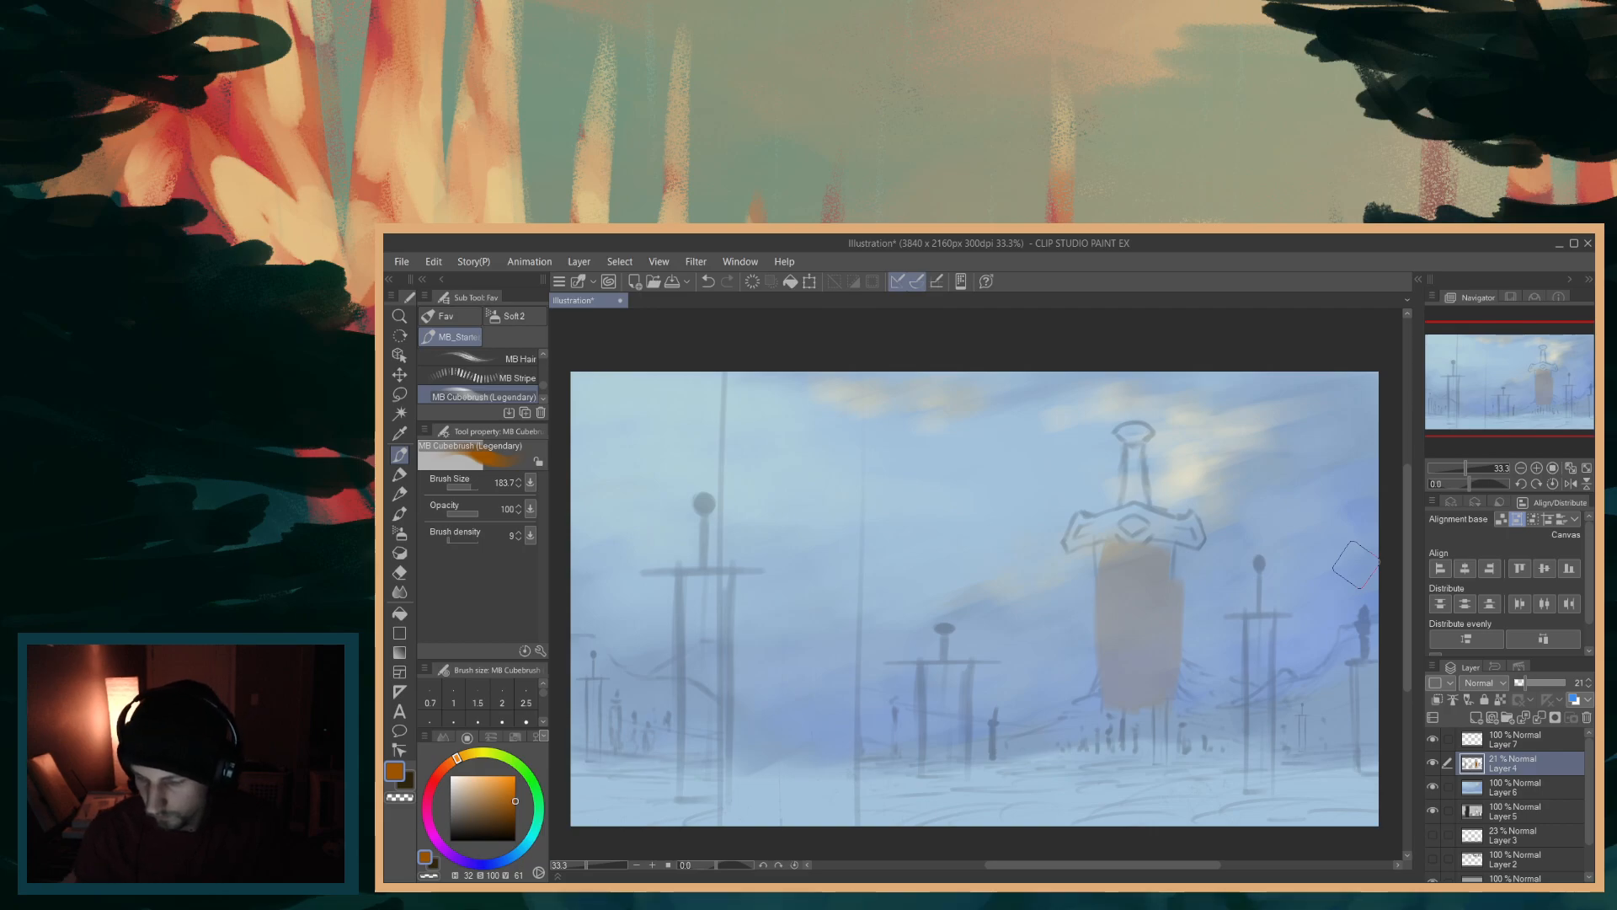
- Compare the brown blade against the grey value sketch and the painted sky by alternating the visibility of Layer 6
left_click(1432, 786)
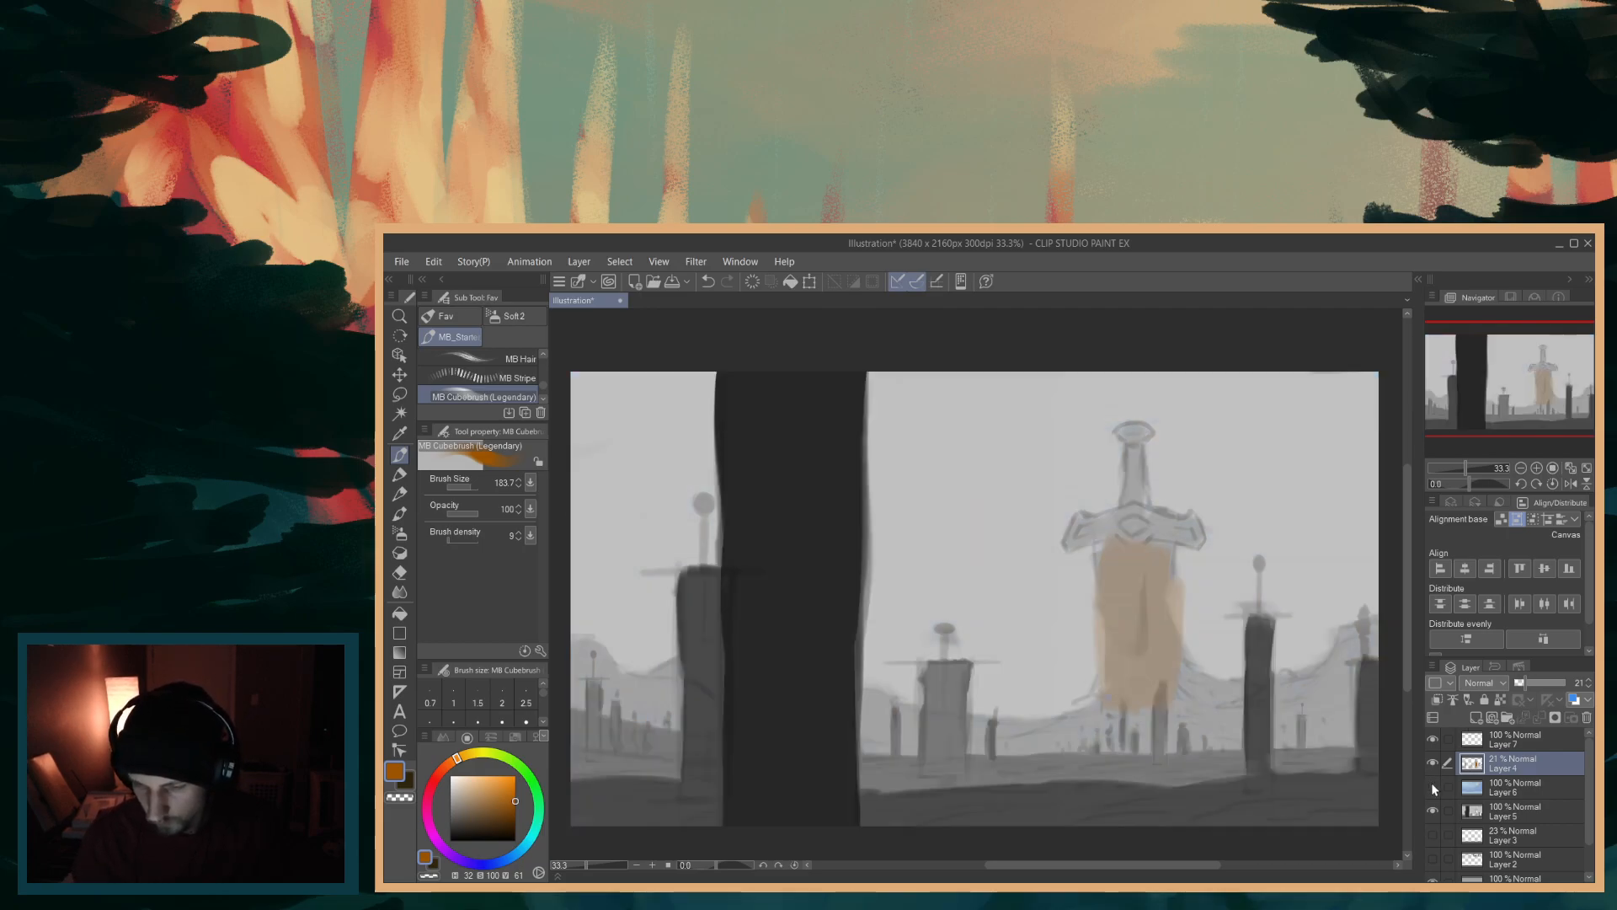
left_click(1432, 787)
left_click(1433, 787)
left_click(1433, 786)
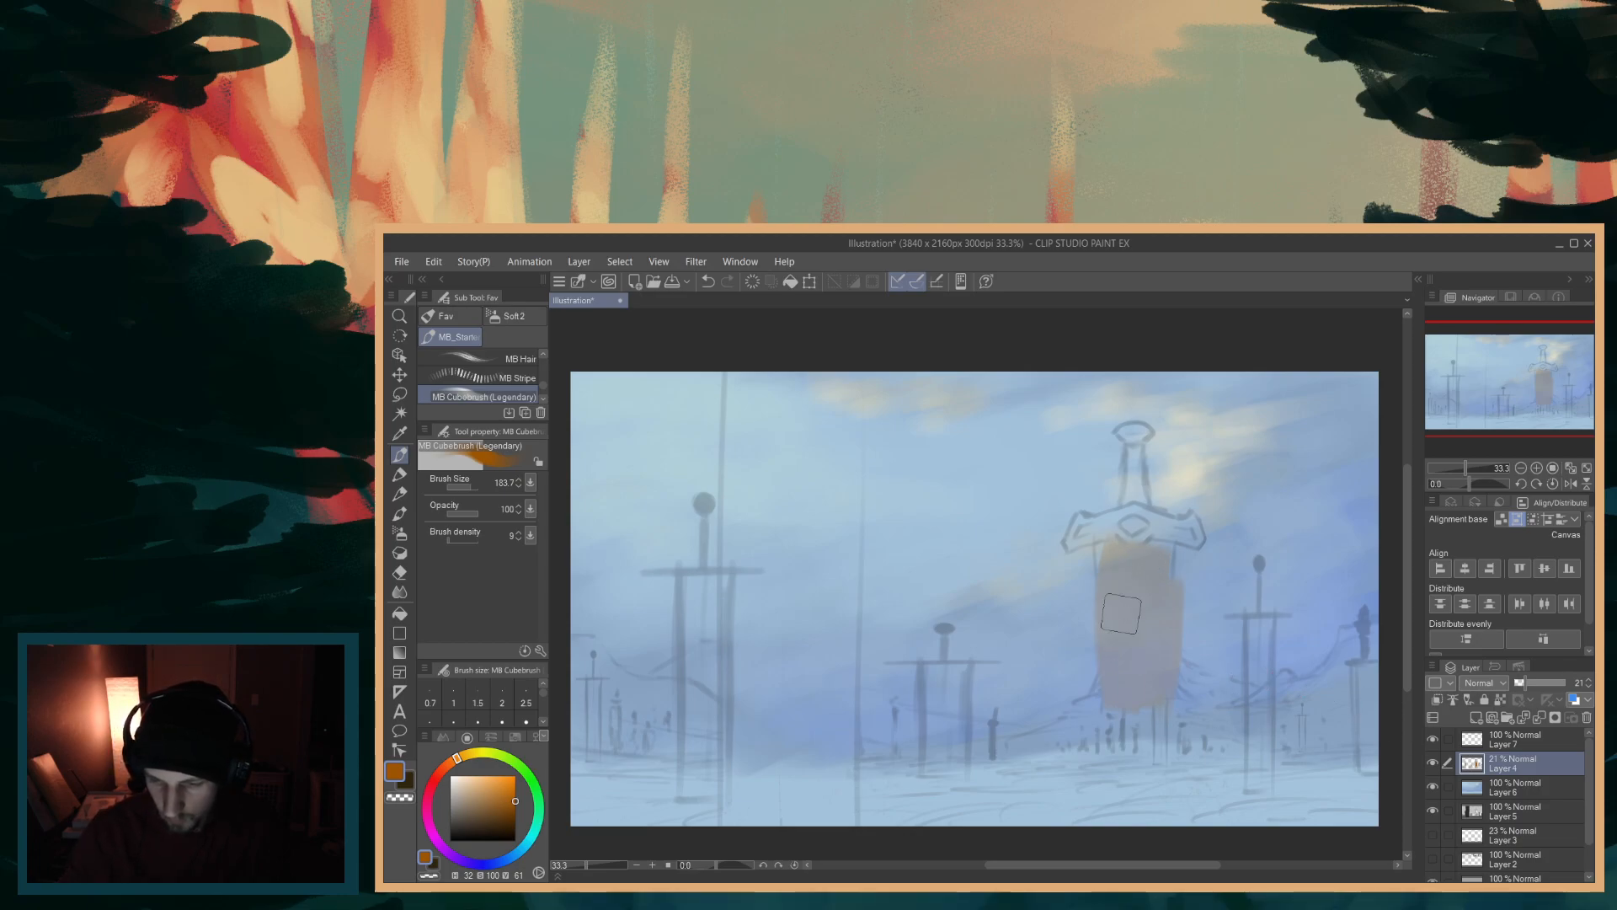
- Try the orange-brown around the hilt and across the sky, undo all brown strokes, and check Layer 4 by alternating its visibility
left_click_drag(1137, 531, 948, 628)
mouse_move(918, 571)
left_mouse_down()
mouse_move(1069, 464)
mouse_move(1129, 505)
mouse_move(1234, 484)
left_mouse_up()
key("ctrl+z")
key("ctrl+z")
key("ctrl+z")
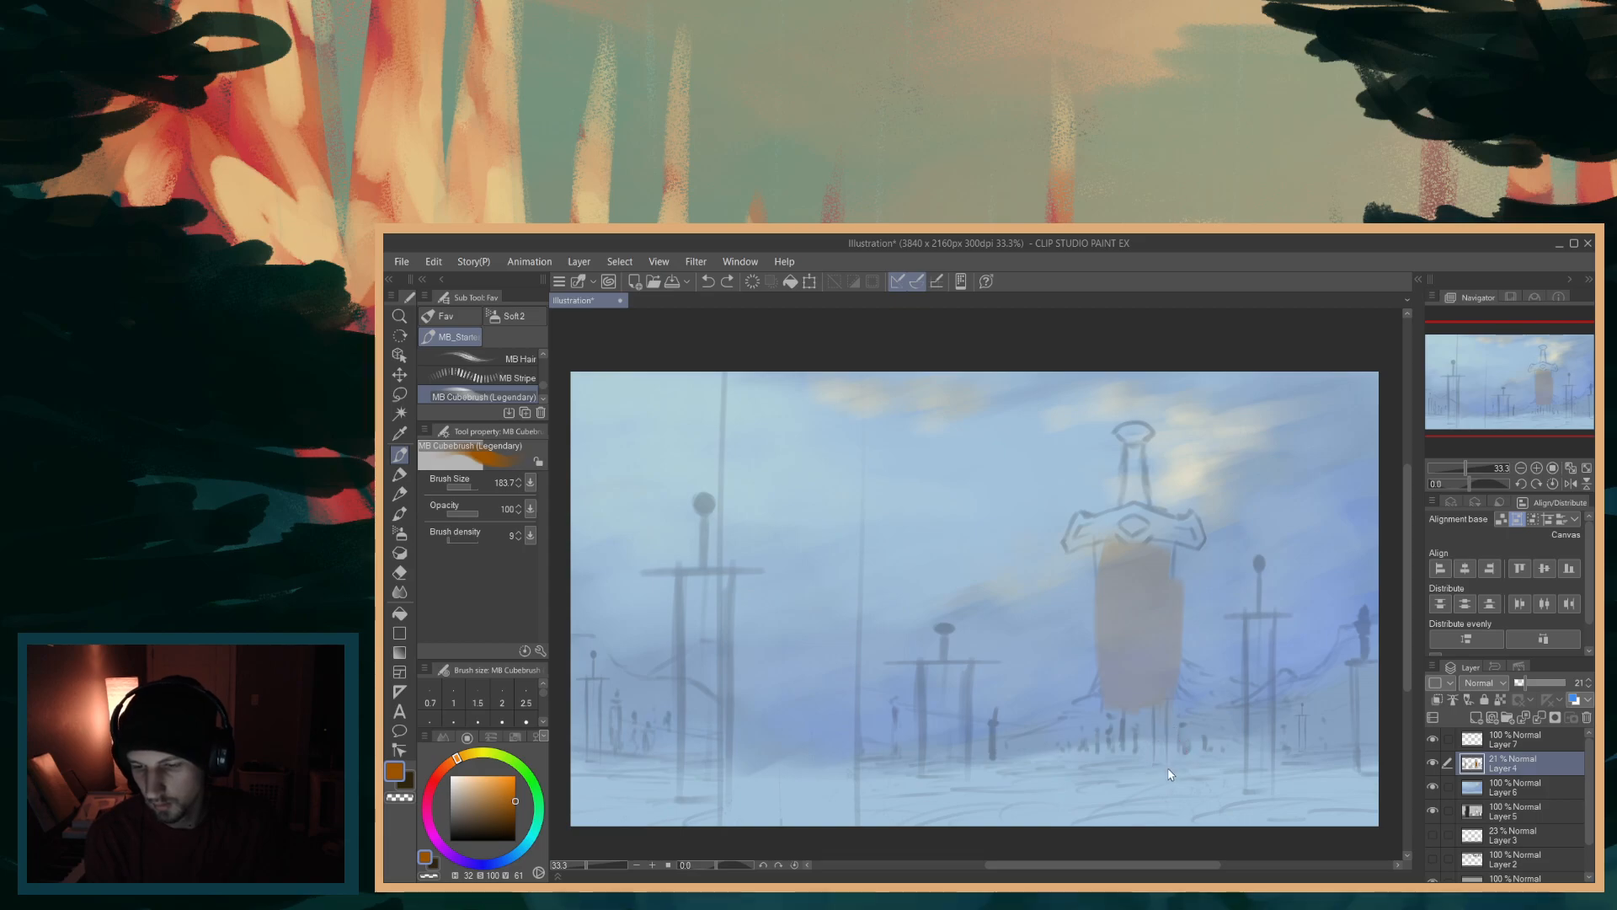
key("ctrl+z")
left_click(1433, 765)
left_click(1433, 766)
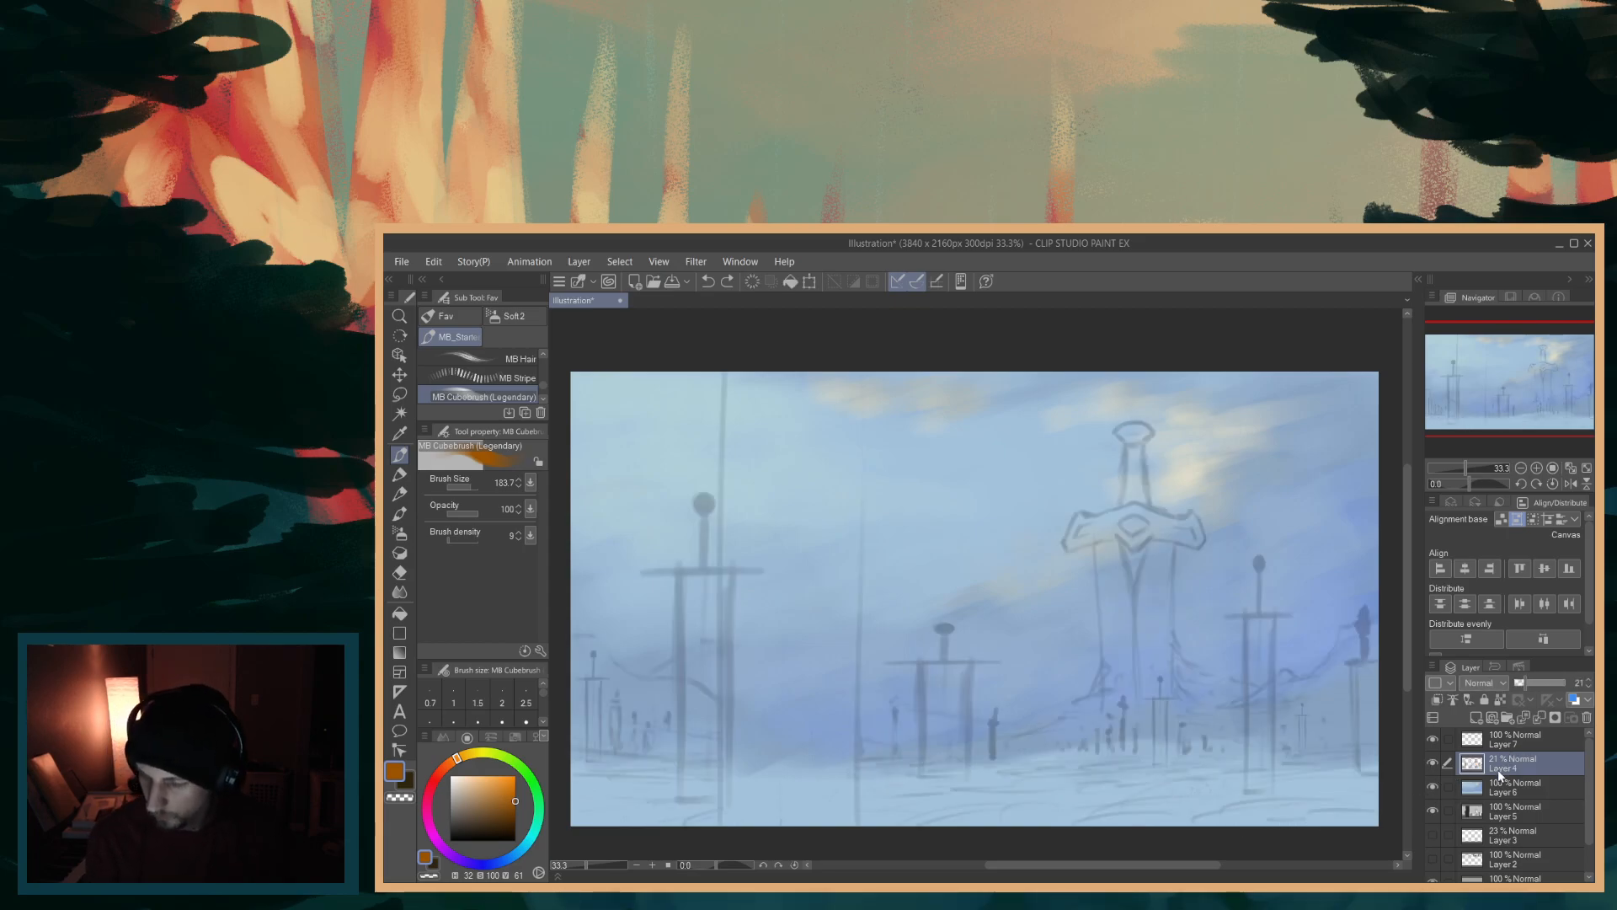
- Try the orange-brown over the giant sword's blade on Layer 7 and undo the stroke
left_click(1504, 739)
mouse_move(1124, 543)
left_mouse_down()
mouse_move(1130, 692)
mouse_move(1149, 724)
left_mouse_up()
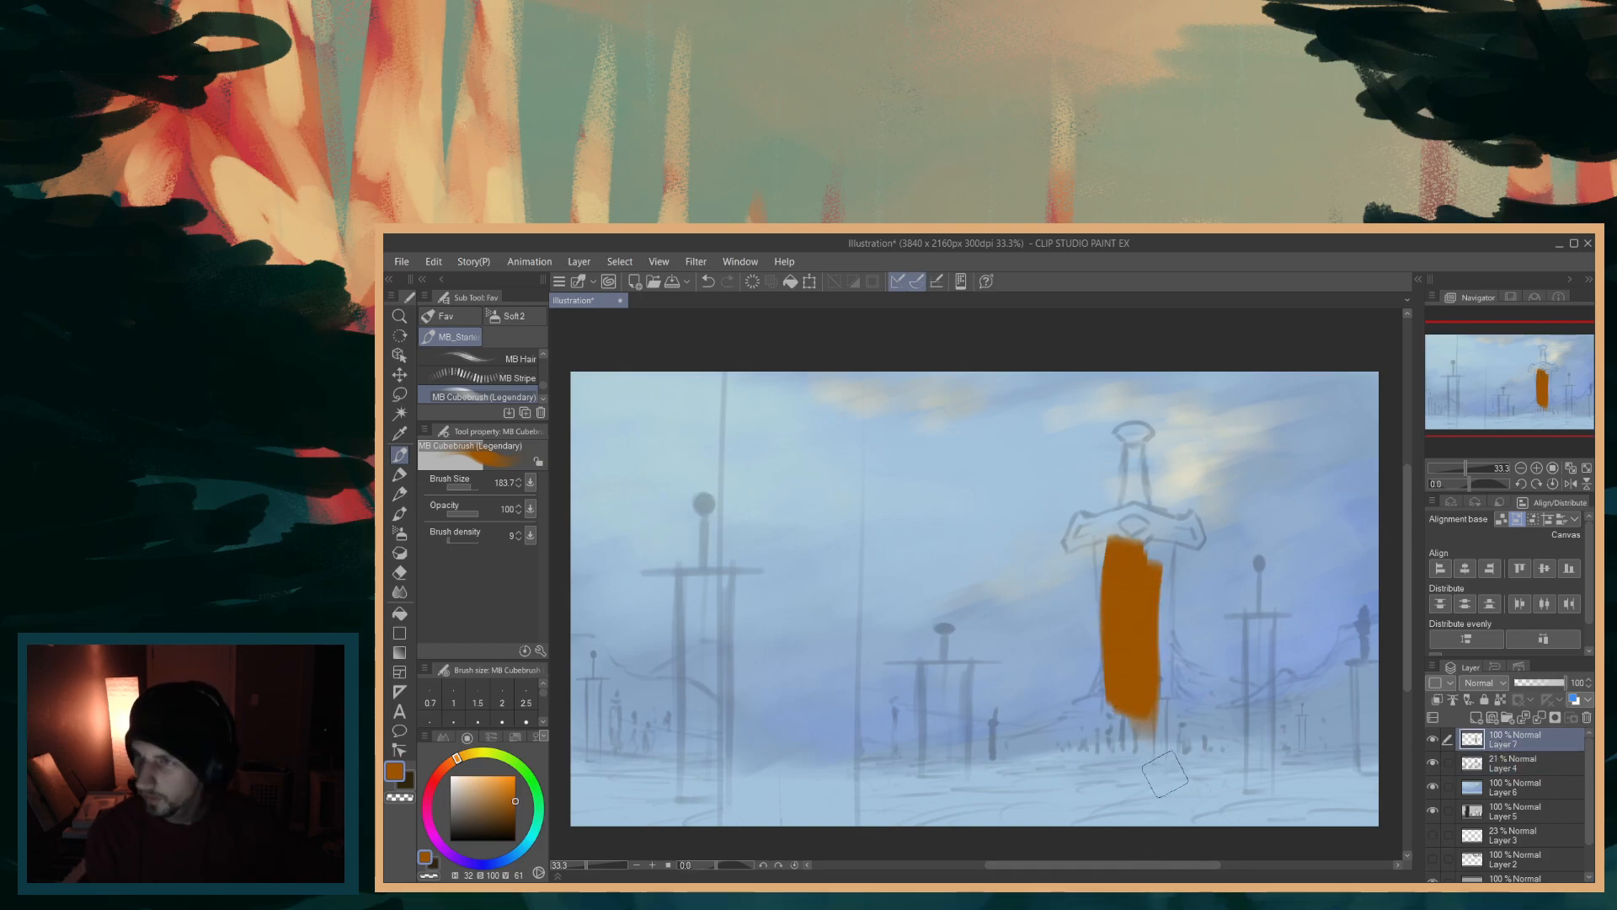
key("ctrl+z")
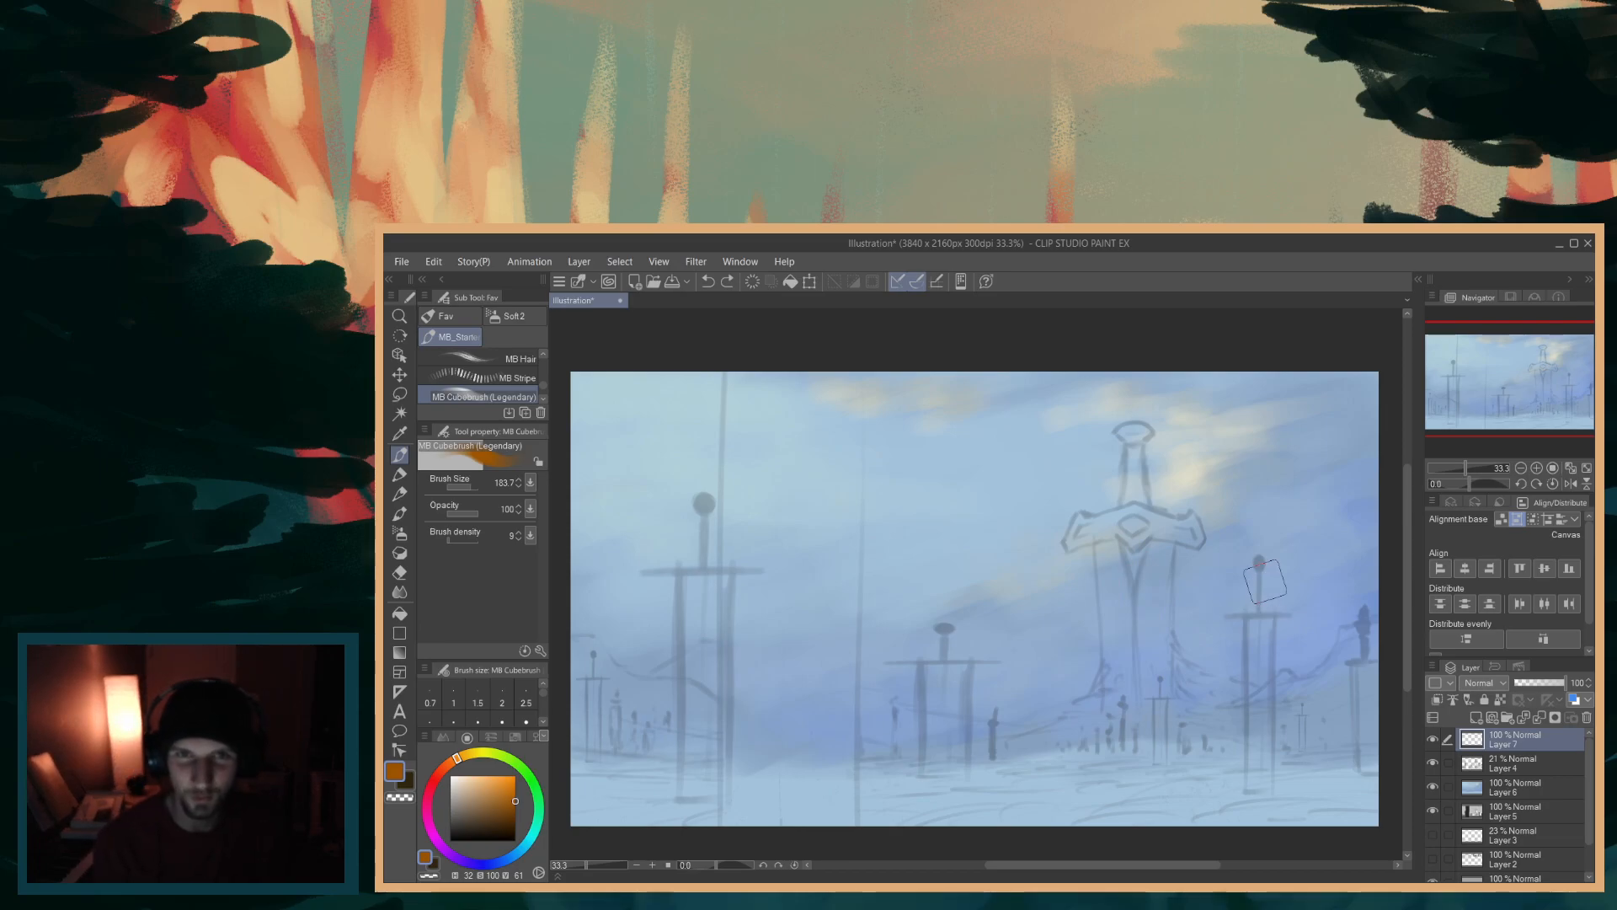
- Sample the giant sword's grey from the value sketch by temporarily hiding Layer 6
left_click(464, 796)
left_click(1432, 762)
left_click(1432, 762)
left_click(1433, 786)
left_click(1041, 623, "alt")
left_click(1123, 612, "alt")
left_click(1431, 785)
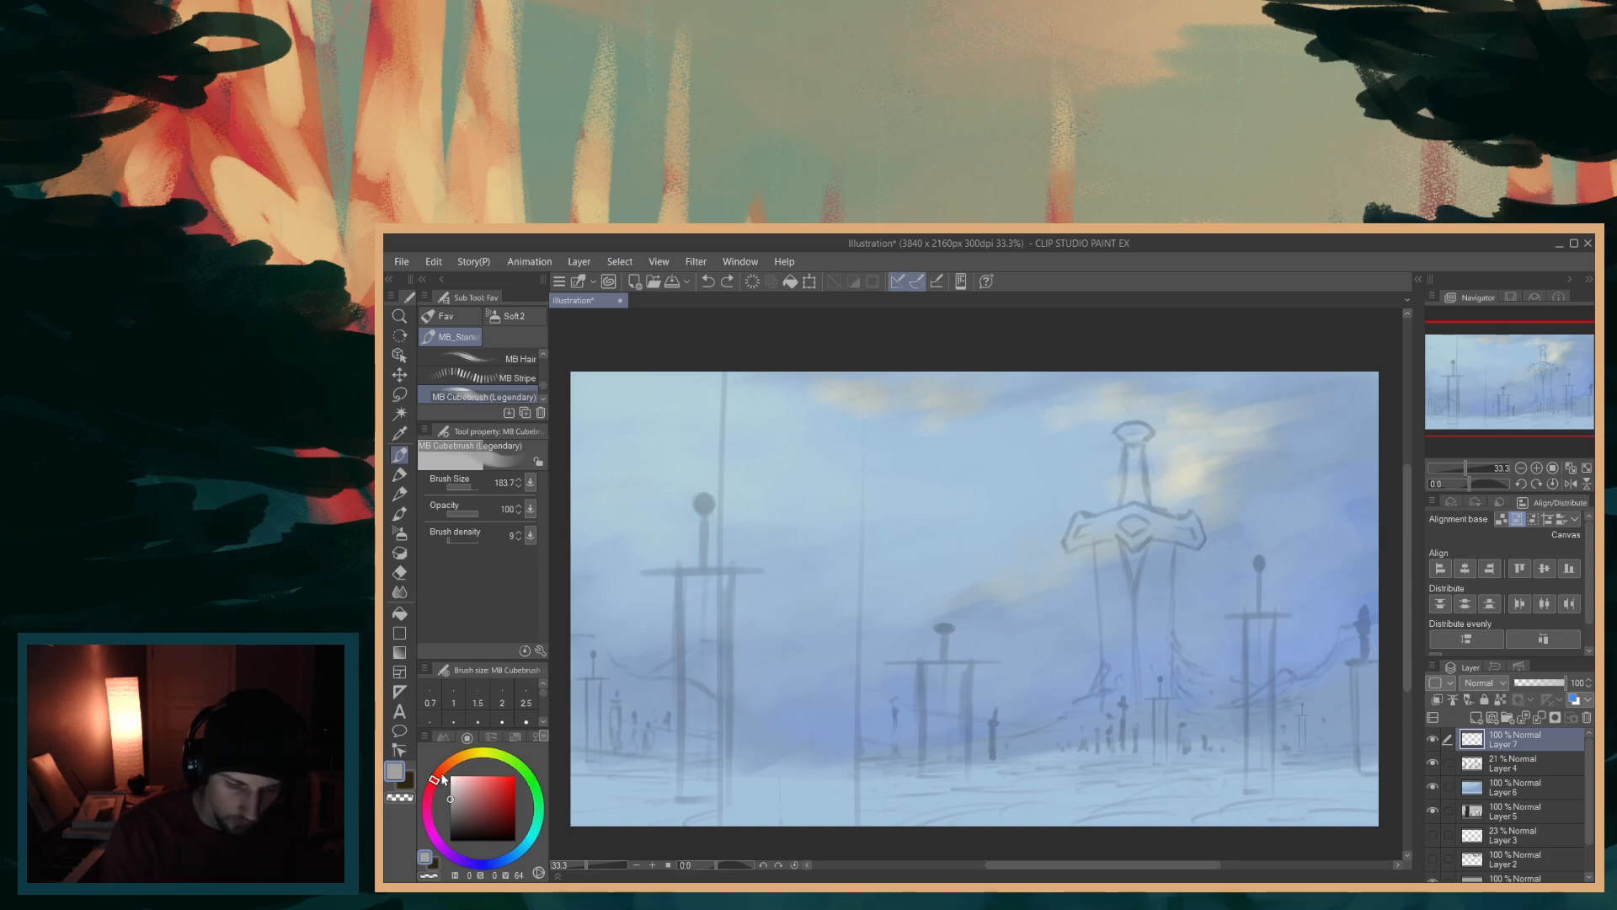
- Try muted greens with hues of 159 and 132 at 20 saturation on the giant sword's blade, undoing each stroke
left_click_drag(453, 767, 543, 831)
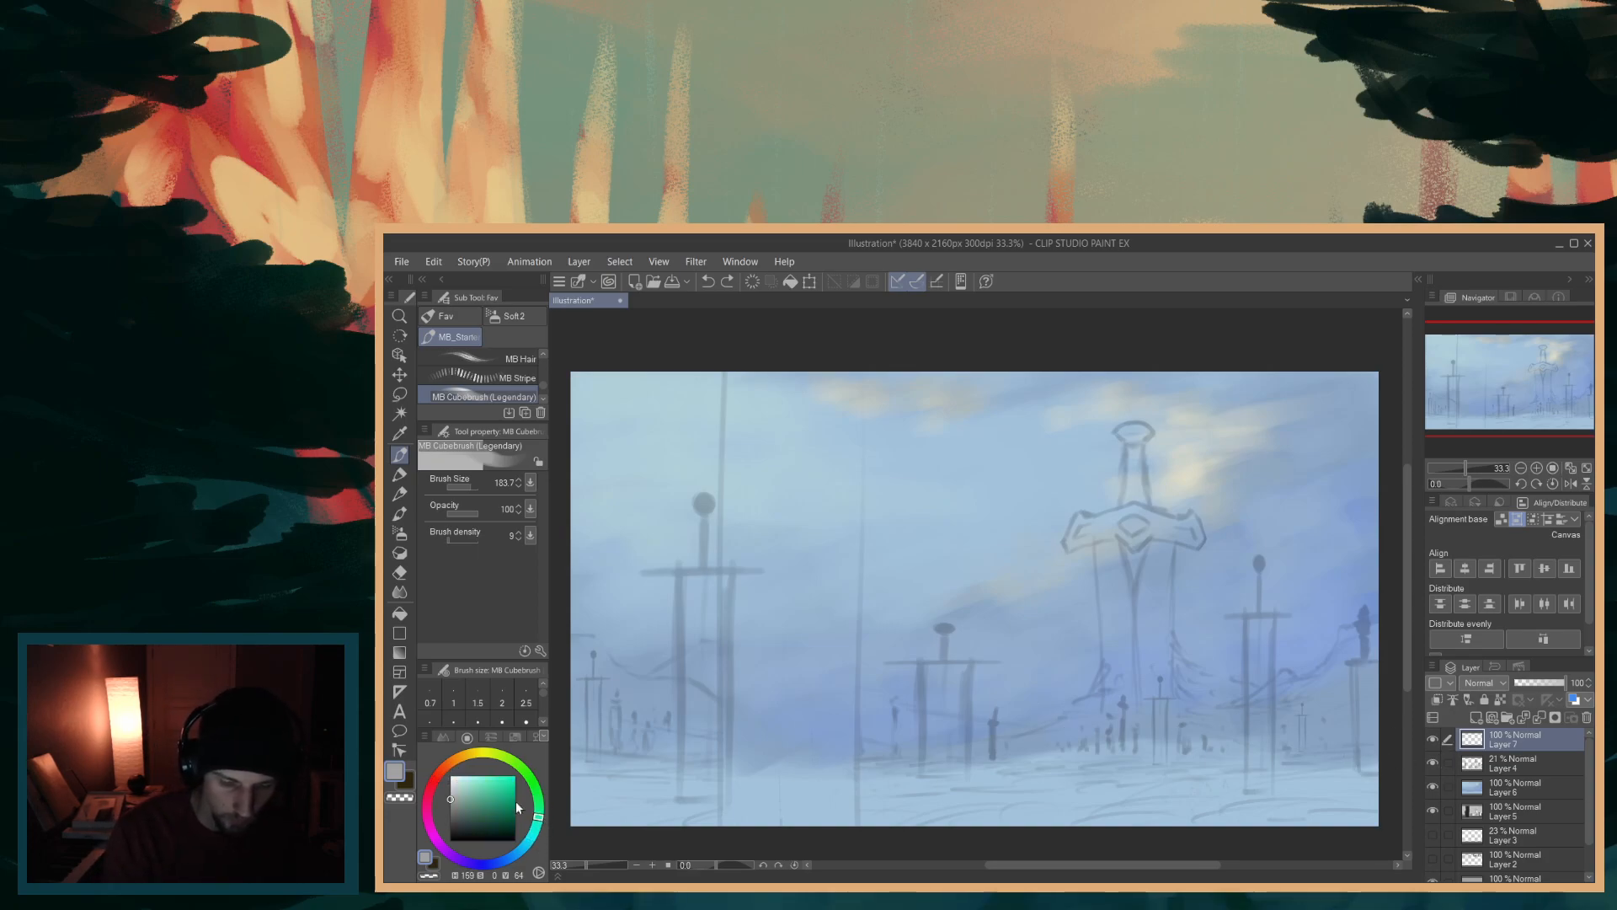
left_click(463, 798)
mouse_move(1128, 683)
left_mouse_down()
mouse_move(1119, 564)
mouse_move(1130, 663)
mouse_move(1151, 603)
left_mouse_up()
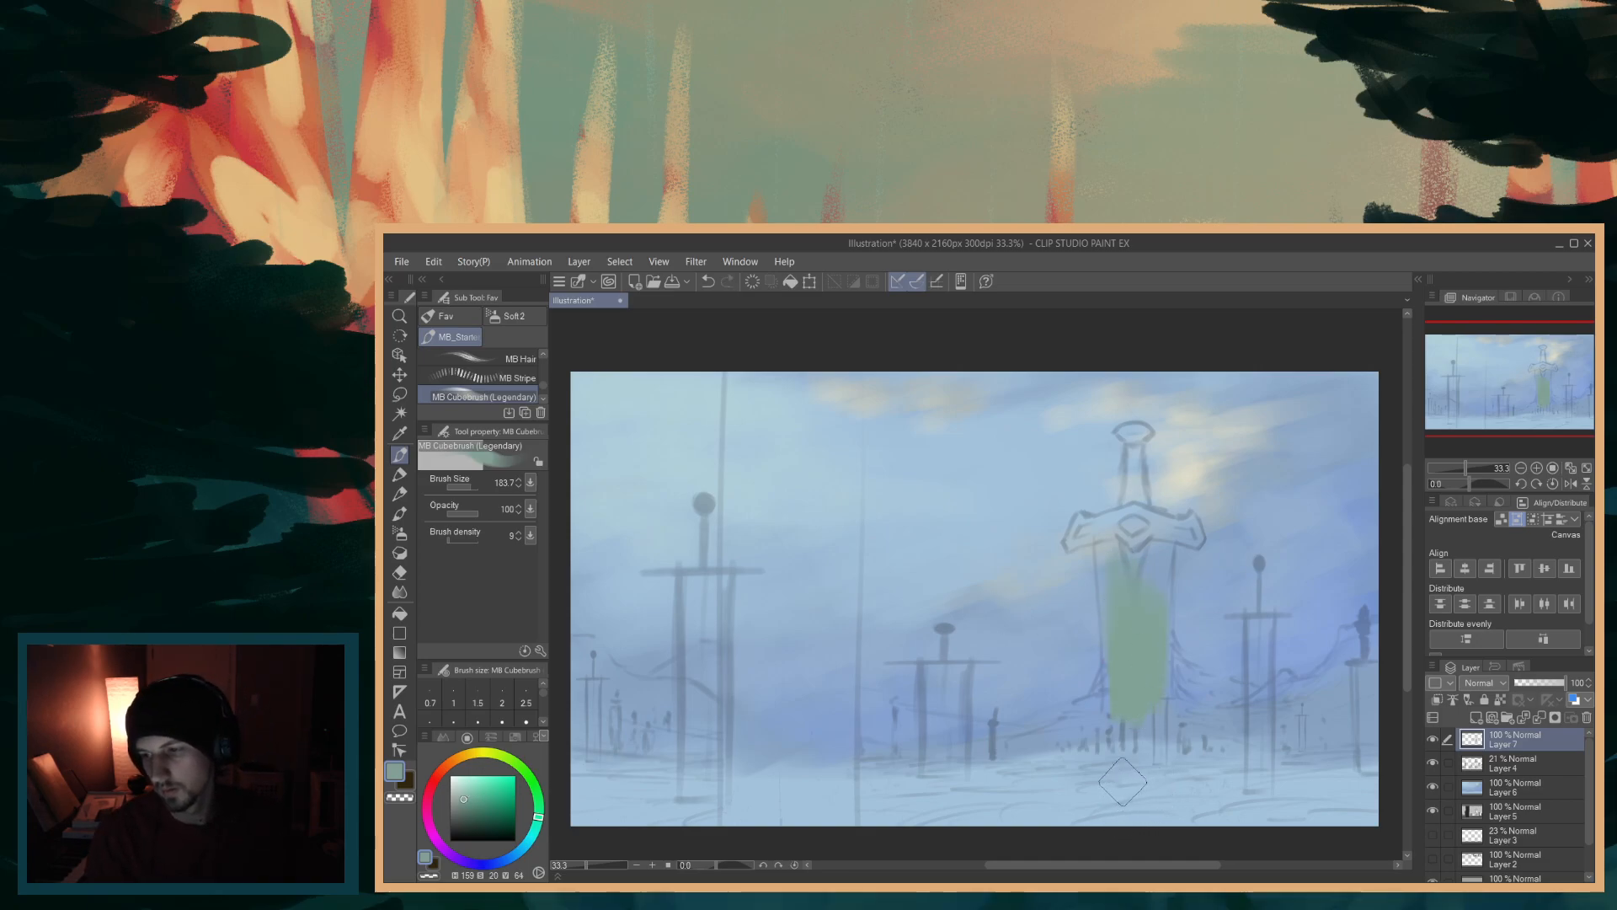
key("ctrl+z")
mouse_move(1132, 666)
left_mouse_down()
mouse_move(1120, 556)
mouse_move(1162, 682)
mouse_move(1116, 551)
mouse_move(1150, 695)
left_mouse_up()
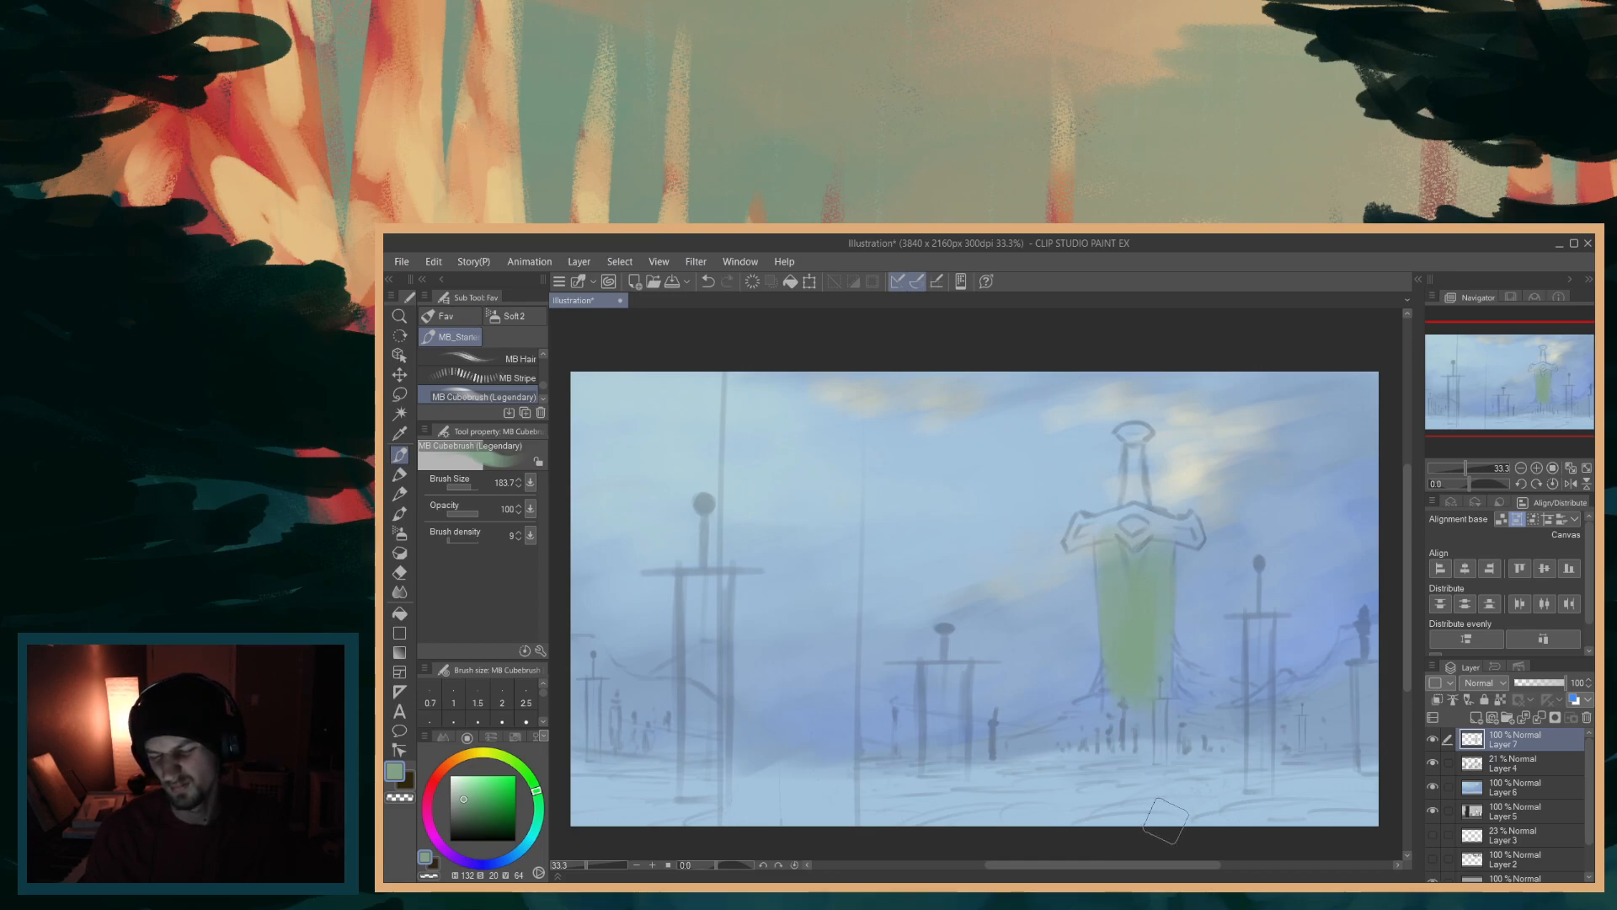
key("ctrl+z")
- Try warmer hues up to a muted yellow with a hue of 55 on the blade, undoing each attempt
left_click(503, 754)
mouse_move(1113, 611)
left_mouse_down()
mouse_move(1138, 707)
mouse_move(1159, 580)
left_mouse_up()
key("ctrl+z")
left_click(478, 757)
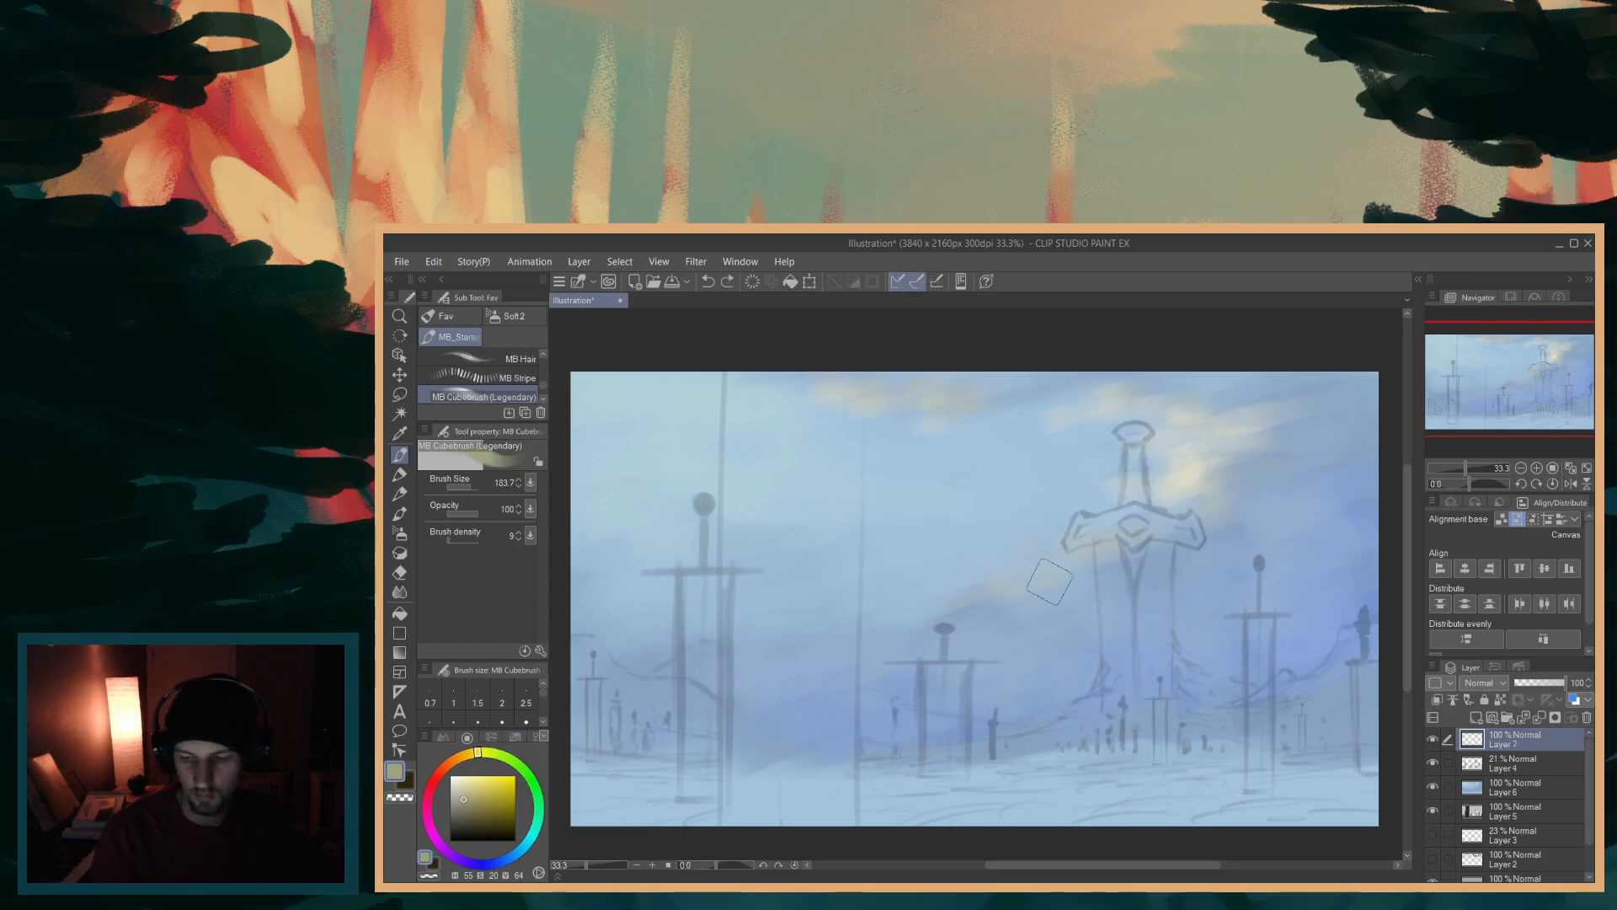
left_click_drag(1109, 573, 1150, 614)
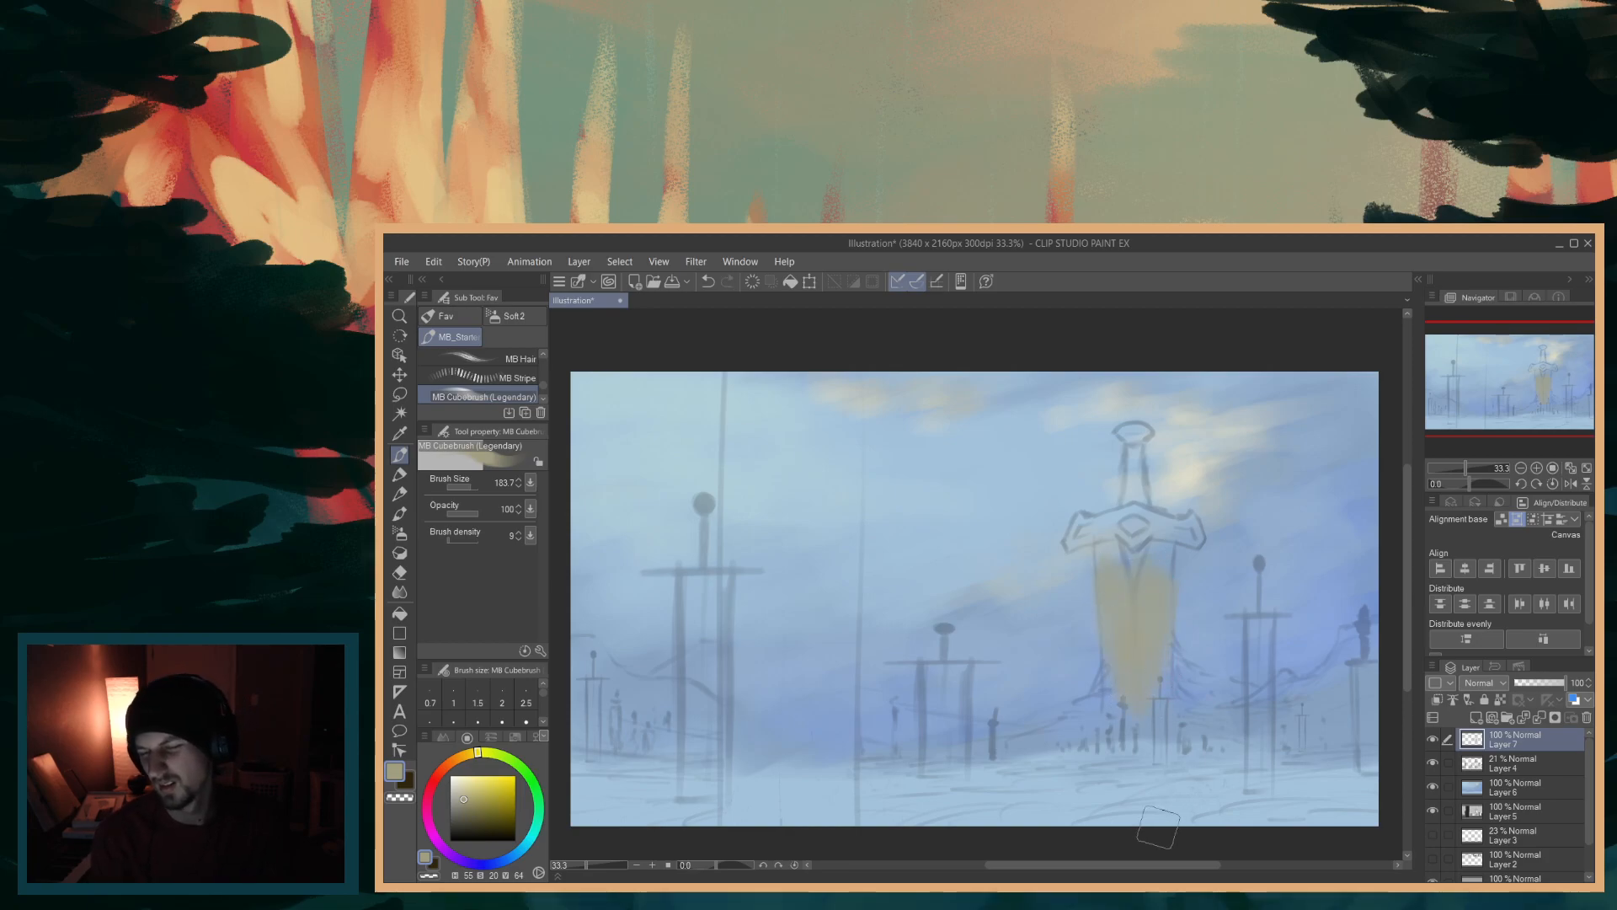
key("ctrl+z")
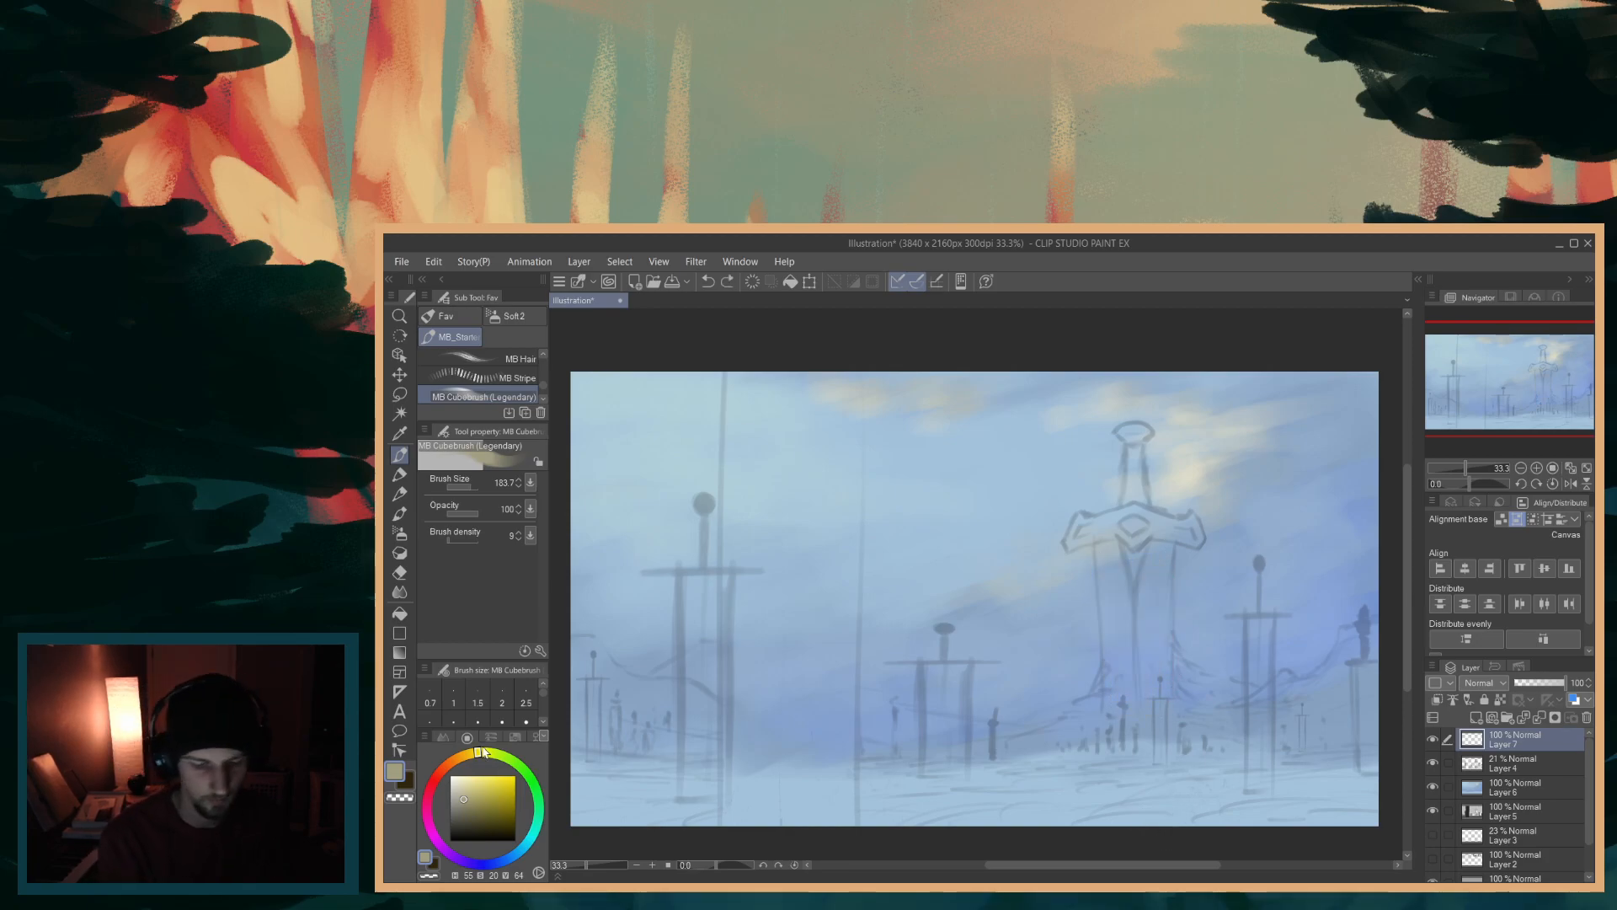
- Try a muted orange with a hue of 38 on the blade at varying saturations, including 20, 42 and 15
left_click(461, 758)
mouse_move(1141, 593)
left_mouse_down()
mouse_move(1131, 697)
mouse_move(1145, 564)
left_mouse_up()
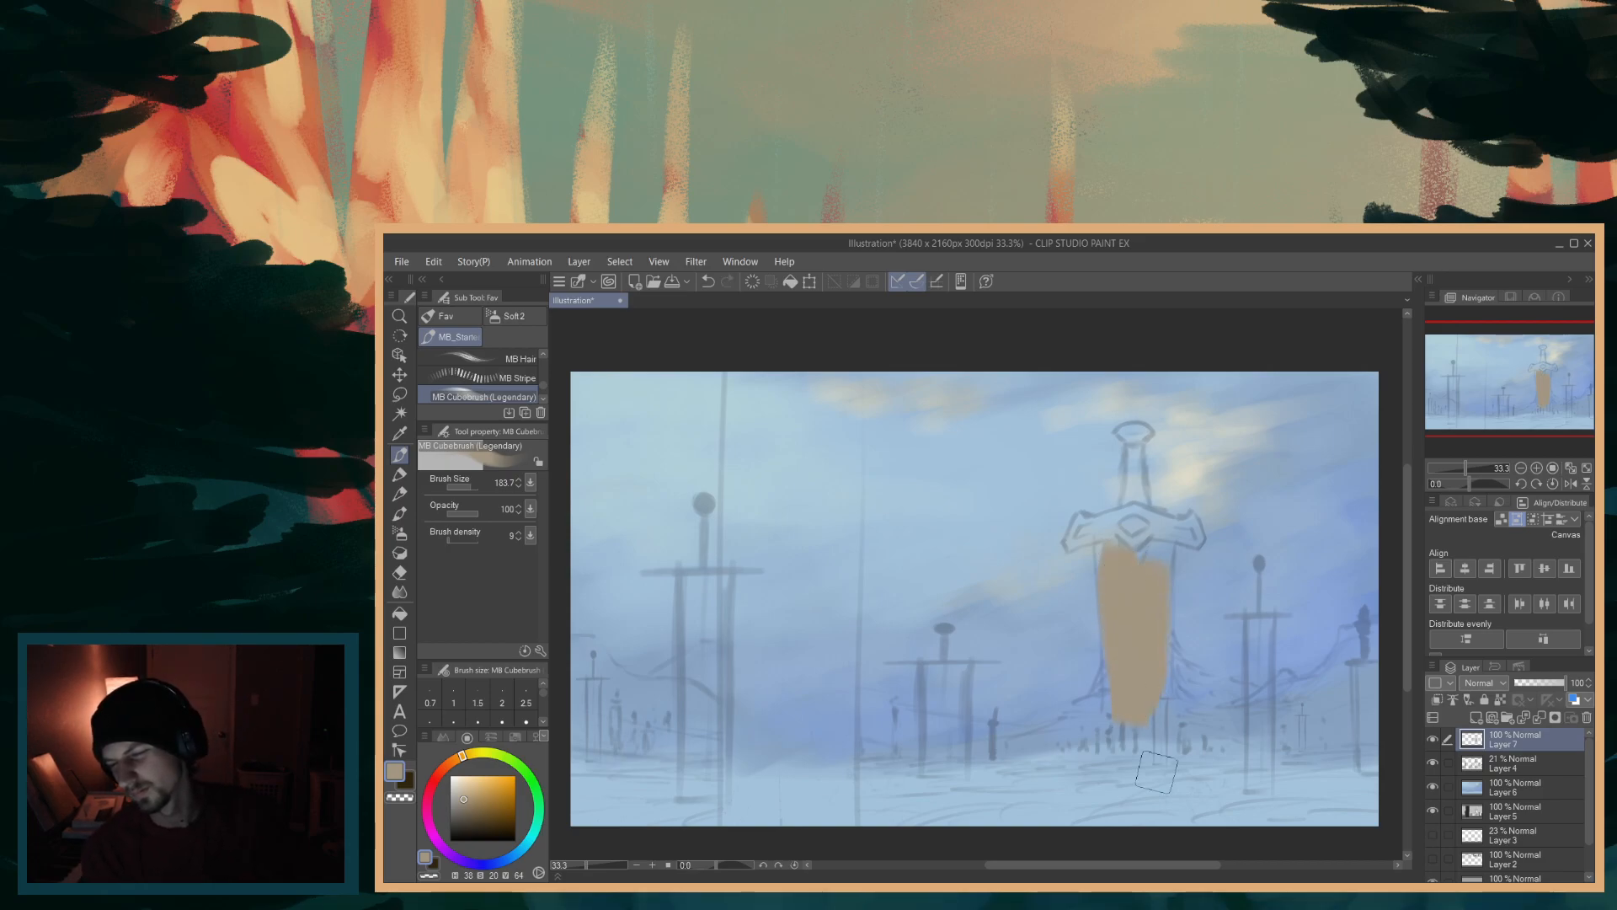
key("ctrl+z")
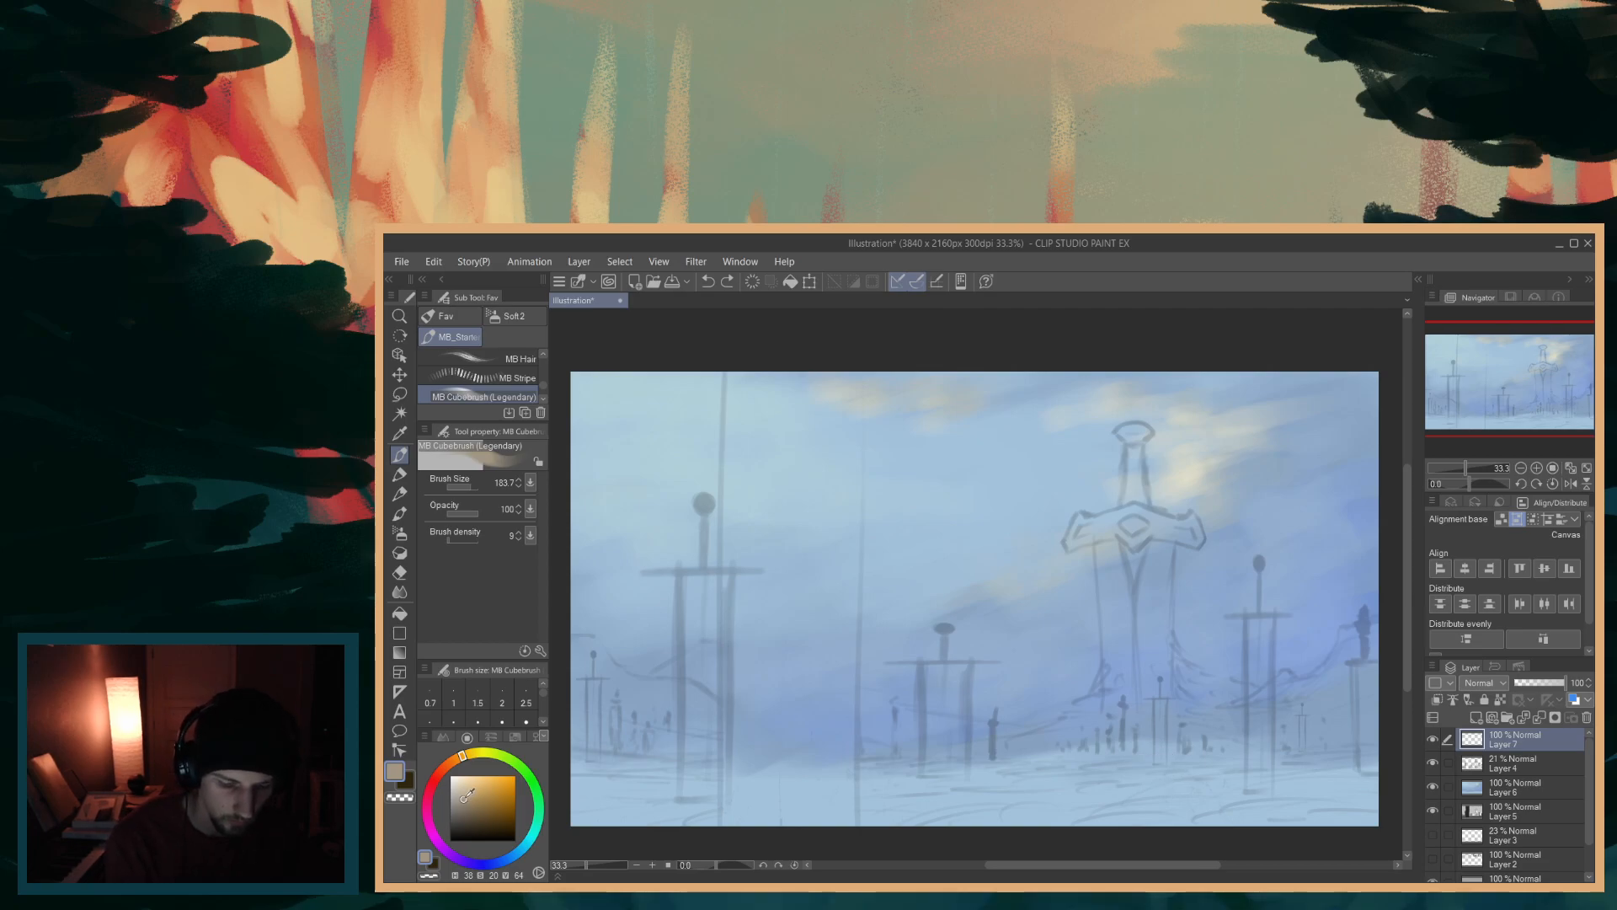
mouse_move(1104, 548)
left_mouse_down()
mouse_move(1124, 661)
mouse_move(1146, 645)
mouse_move(1150, 686)
mouse_move(1166, 648)
mouse_move(1129, 589)
mouse_move(1154, 624)
mouse_move(1154, 686)
left_mouse_up()
left_click_drag(497, 795, 485, 794)
mouse_move(1128, 632)
left_mouse_down()
mouse_move(1111, 568)
mouse_move(1122, 675)
mouse_move(1124, 570)
mouse_move(1127, 669)
mouse_move(1114, 581)
left_mouse_up()
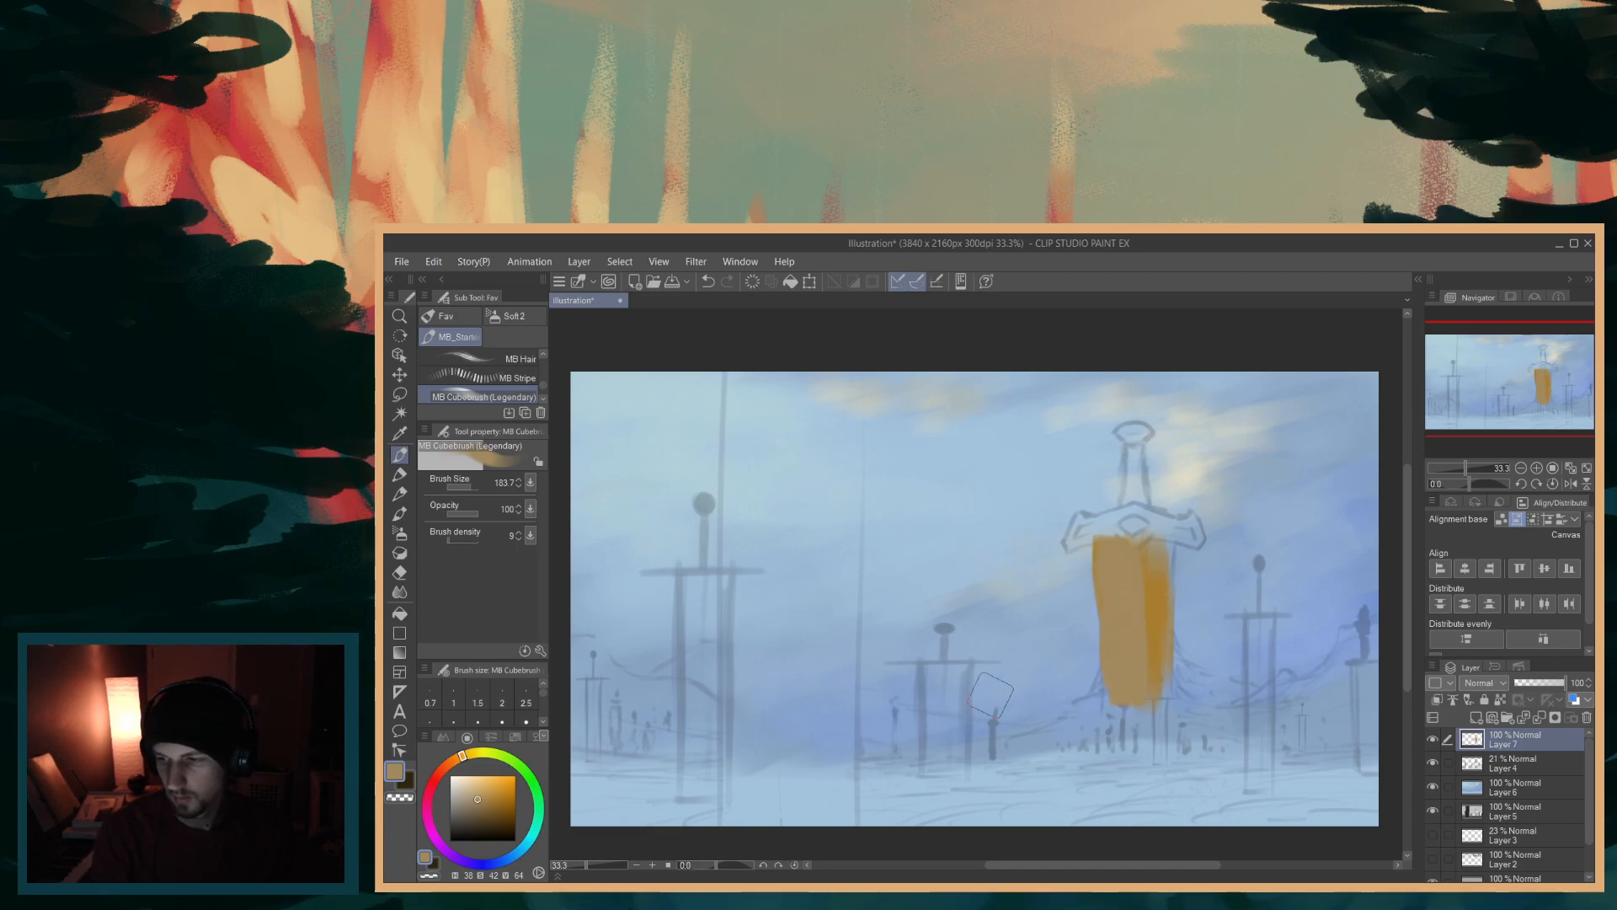
mouse_move(1132, 556)
left_mouse_down()
mouse_move(1162, 598)
mouse_move(1120, 644)
mouse_move(1108, 541)
mouse_move(1129, 705)
left_mouse_up()
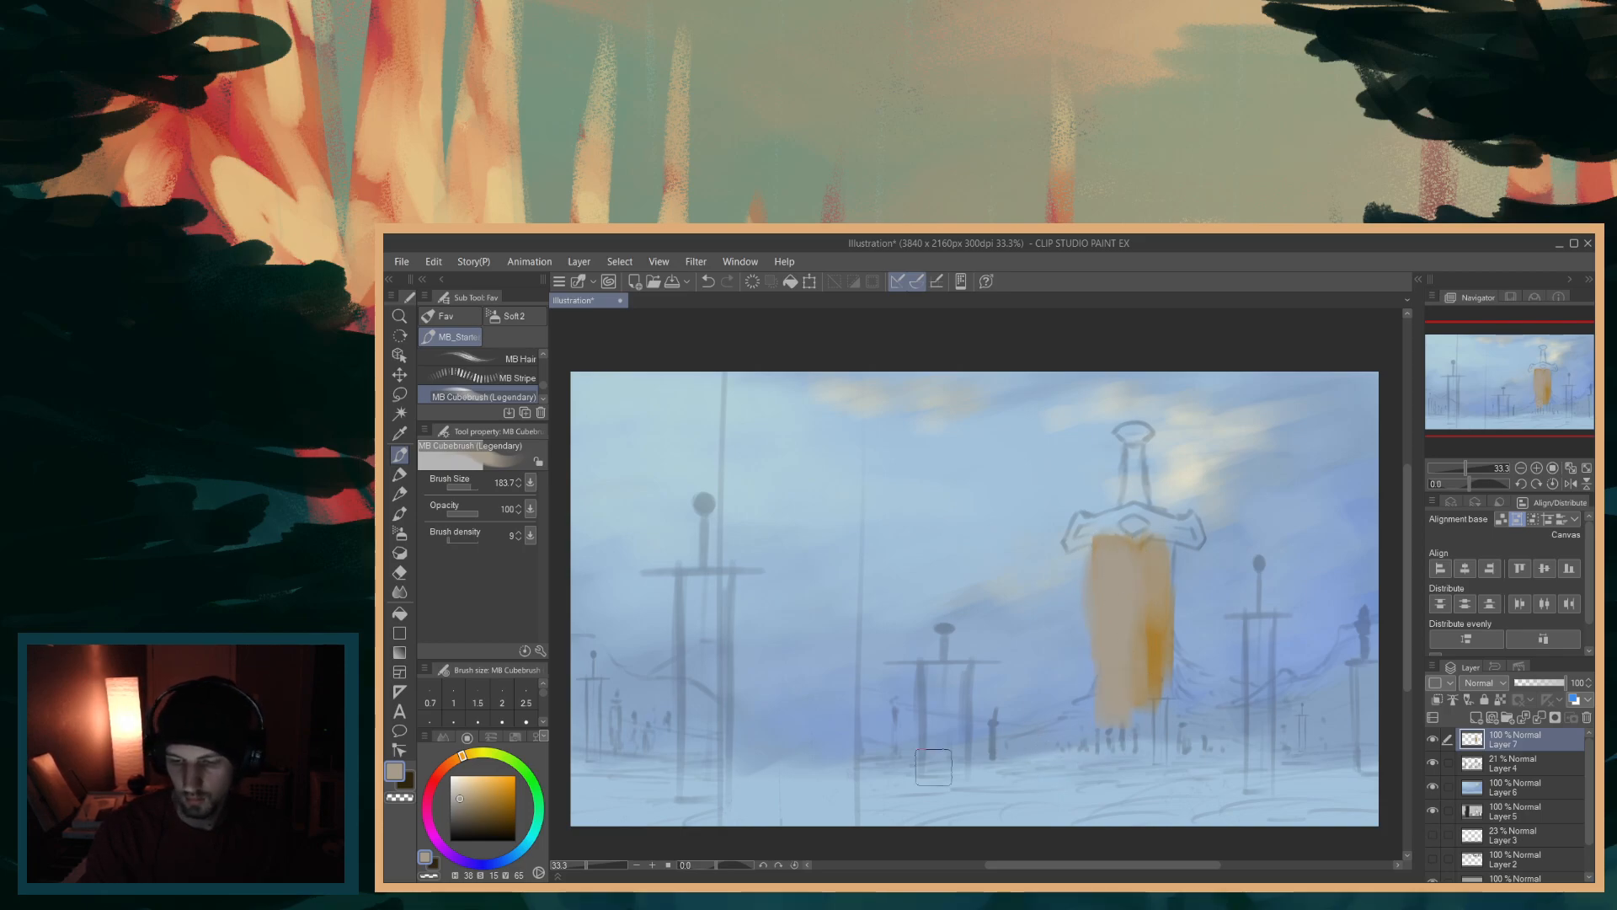
- Try a muted yellow-green down the blade's shaded side and undo all the test strokes on the sword
left_click(491, 754)
mouse_move(1157, 576)
left_mouse_down()
mouse_move(1161, 682)
mouse_move(1147, 548)
mouse_move(1149, 701)
left_mouse_up()
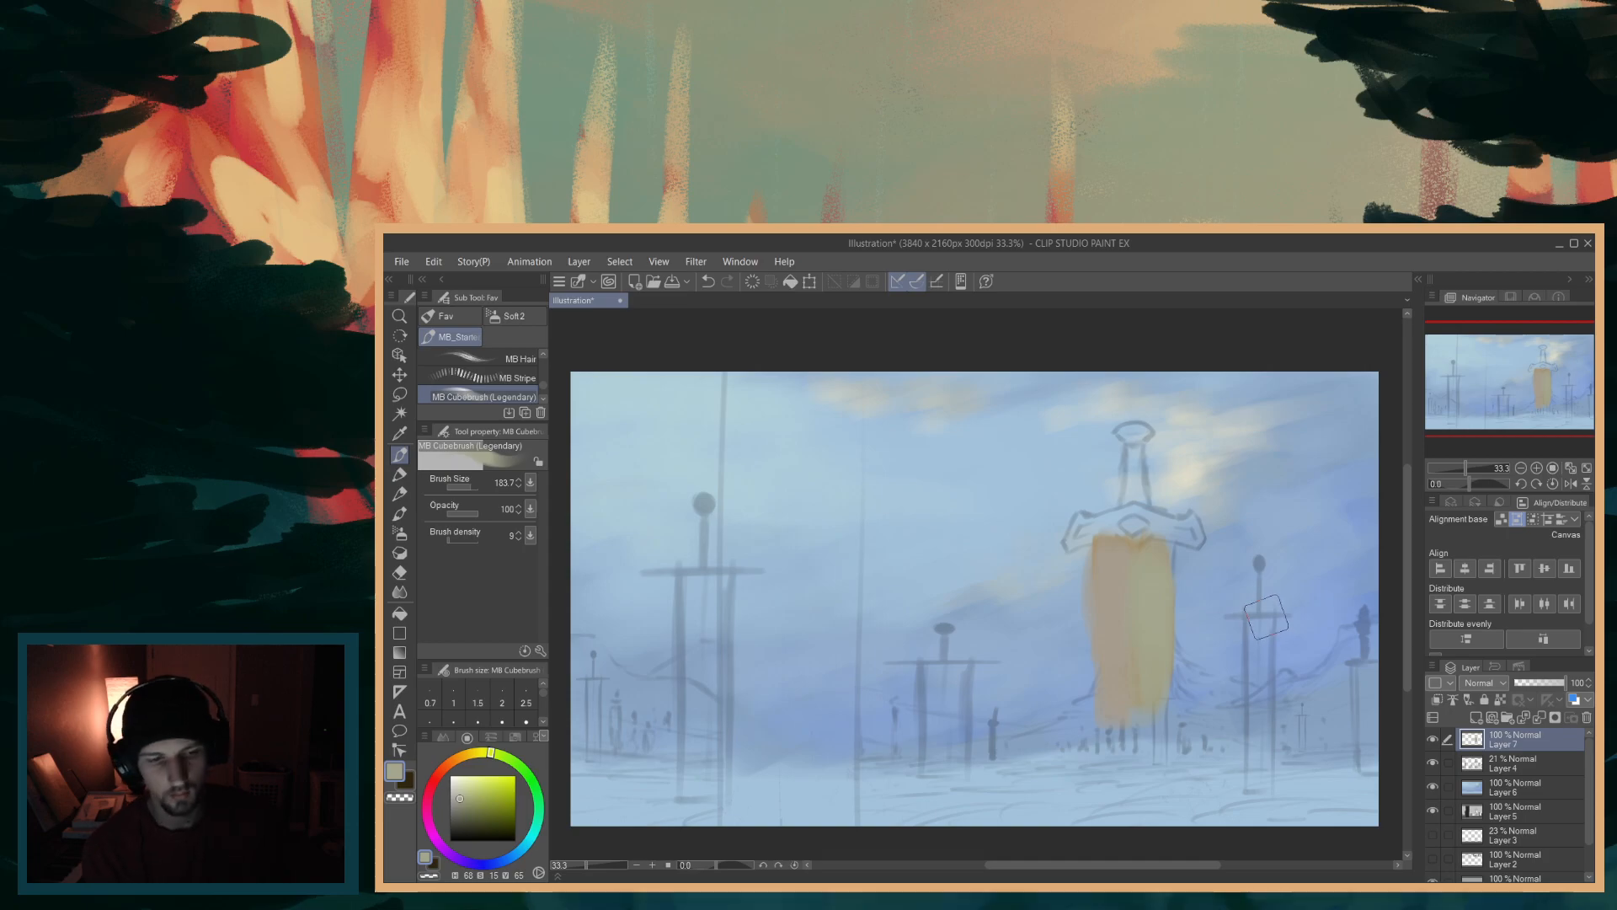
key("ctrl+z")
key("ctrl+z")
key("ctrl+z")
key("ctrl+z")
key("ctrl+z")
key("ctrl+z")
key("ctrl+z")
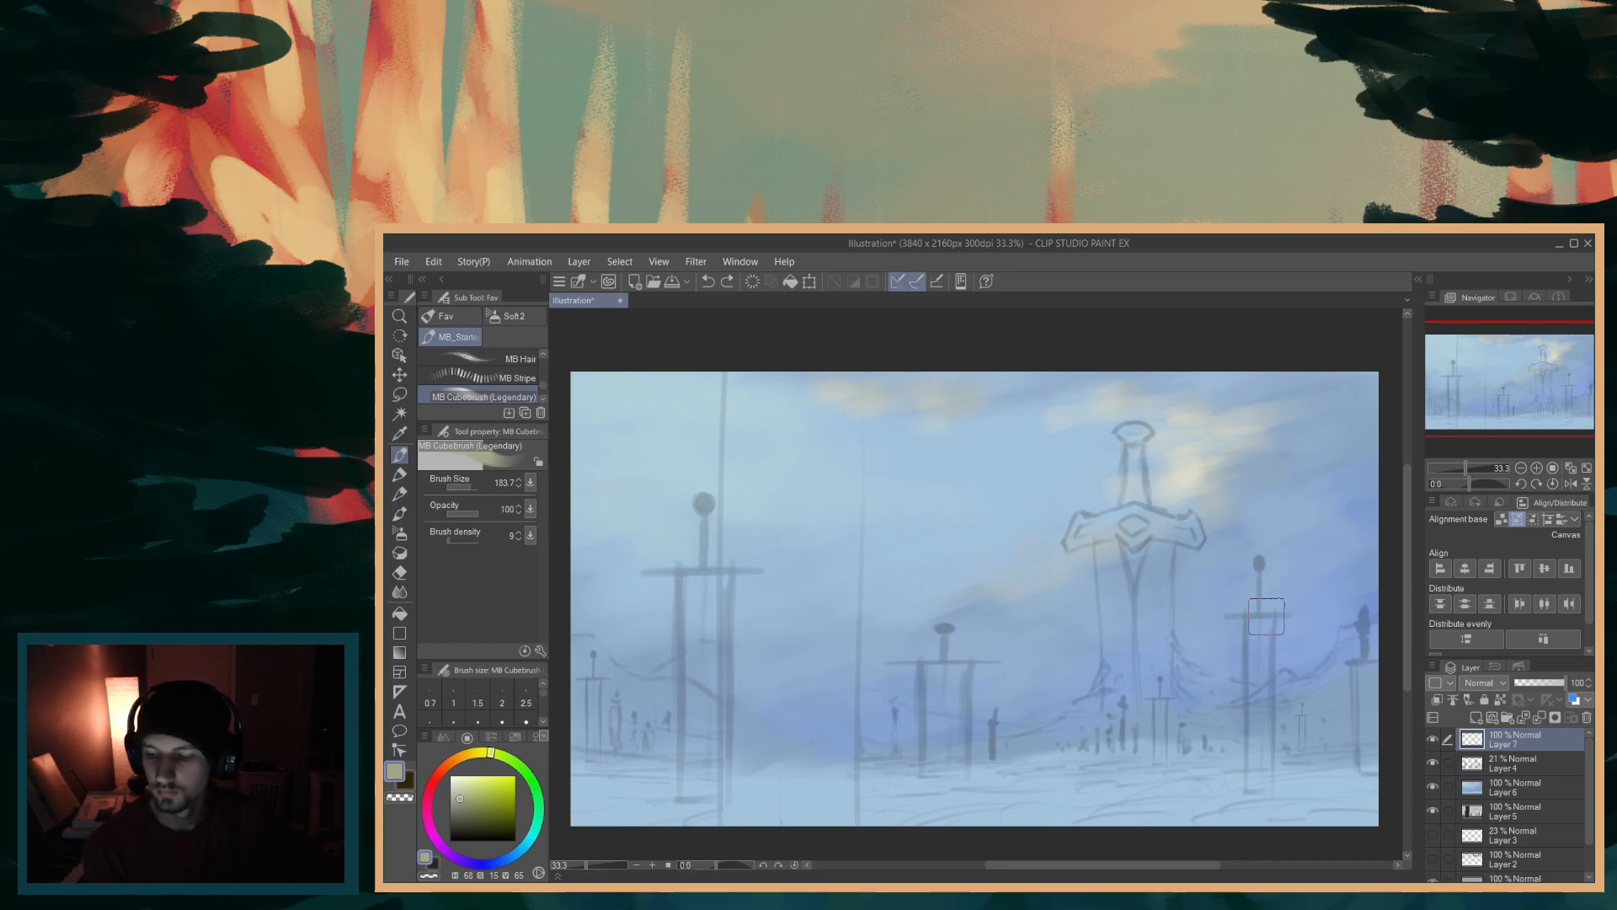
- Paint a solid dark-brown ball with a hue of 35 on a new layer beside the large left-hand sword, and reduce the brush size to 136.5
key("ctrl+shift+n")
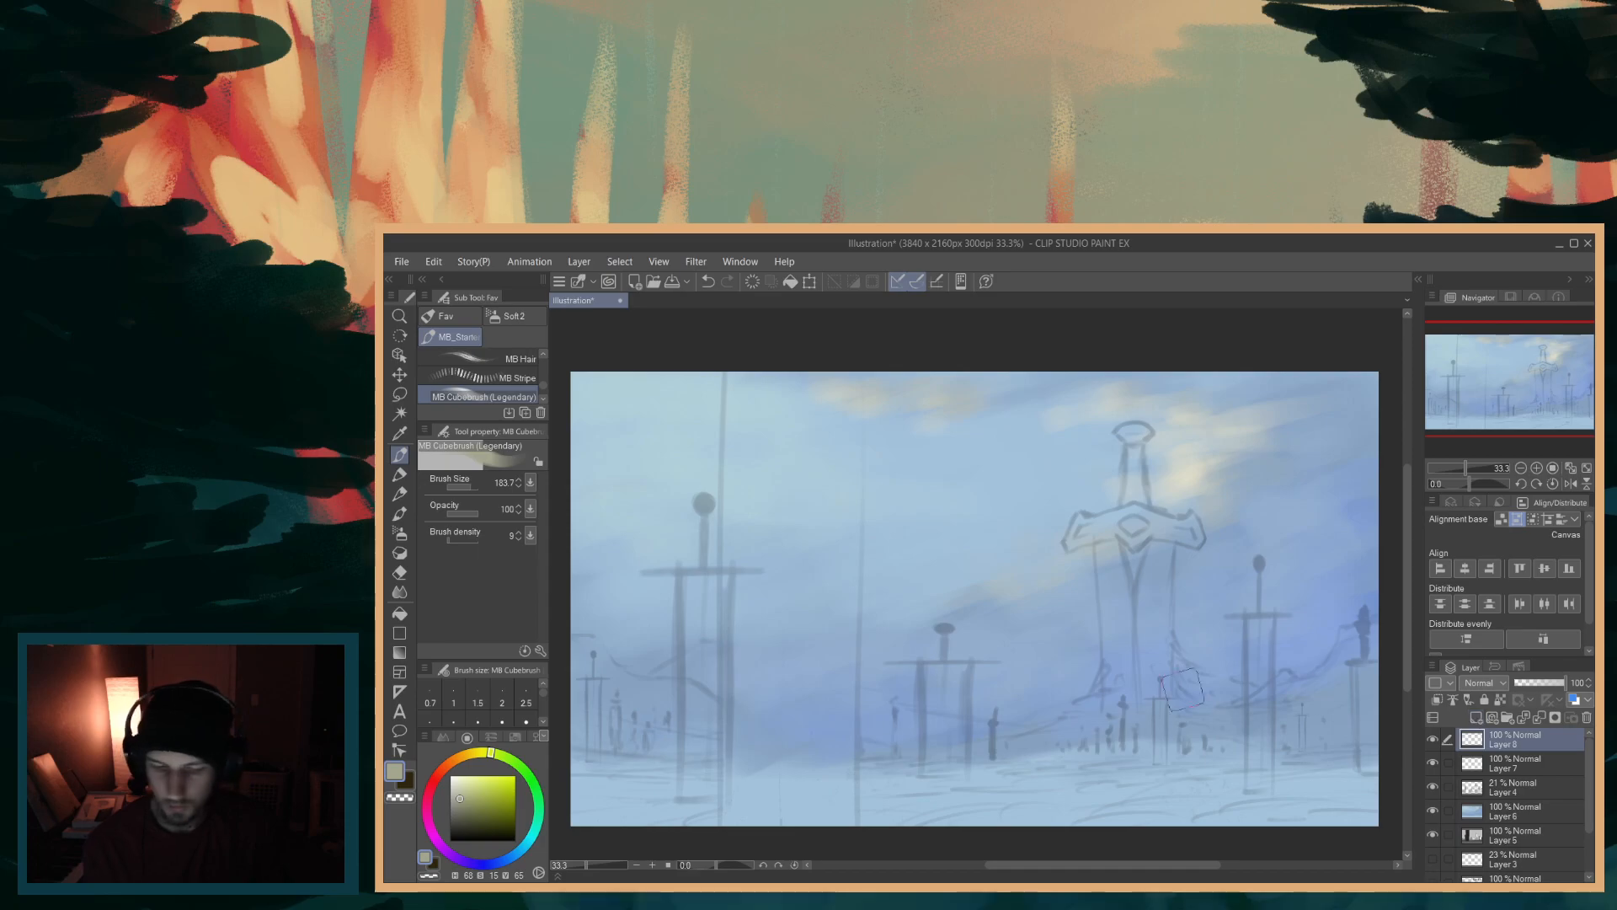
left_click(476, 756)
left_click(478, 757)
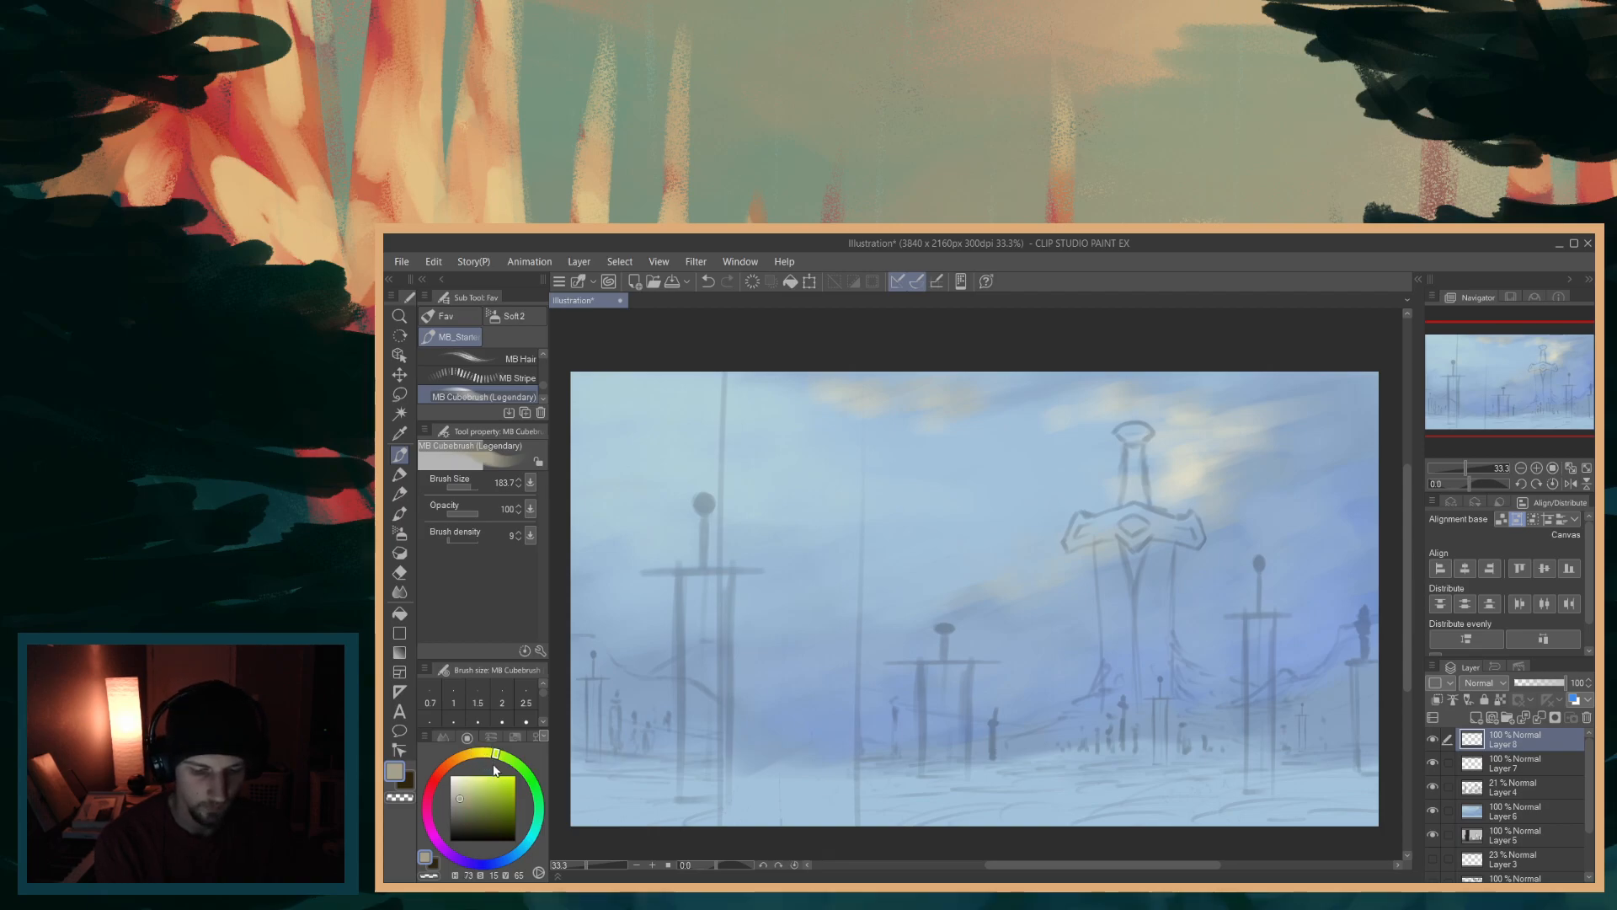
left_click_drag(480, 757, 469, 779)
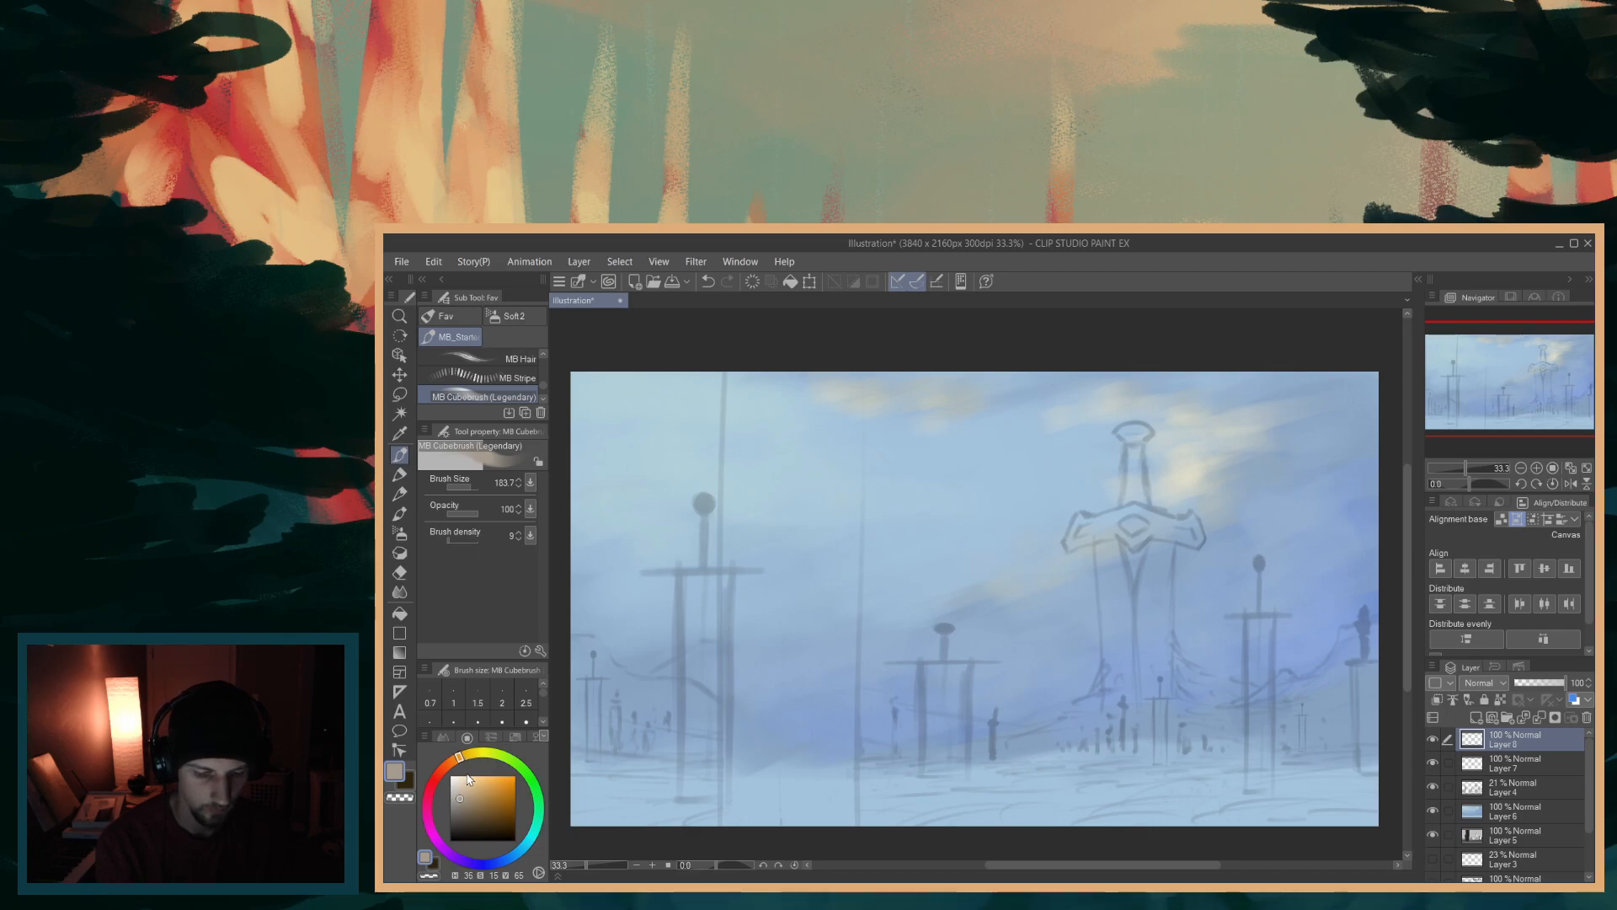
left_click(490, 799)
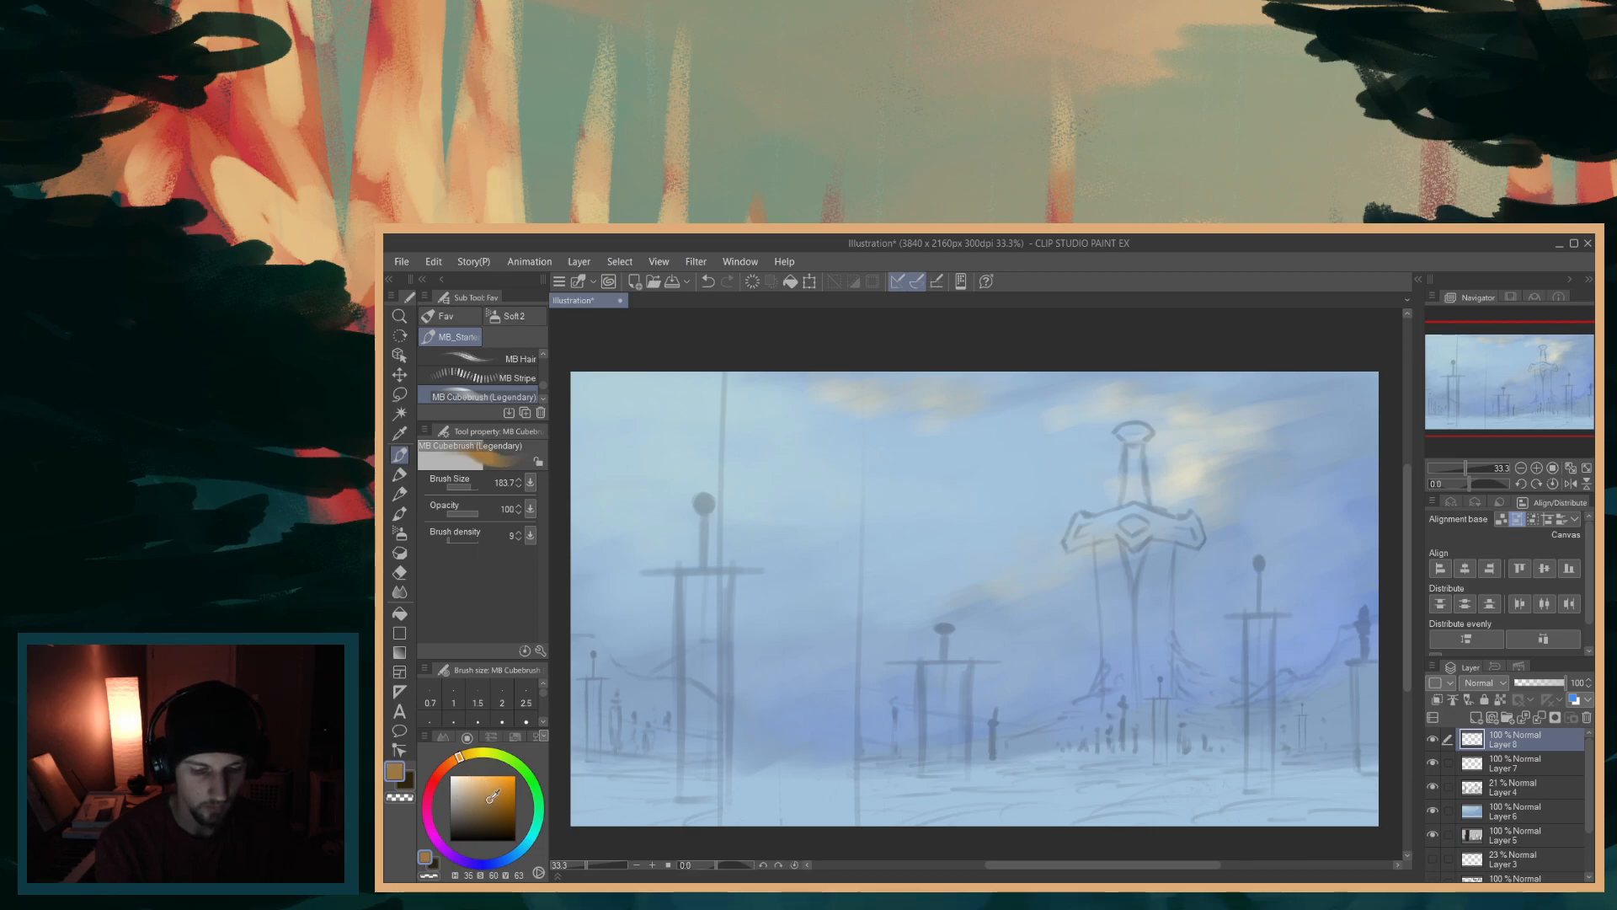
left_click_drag(492, 796, 487, 809)
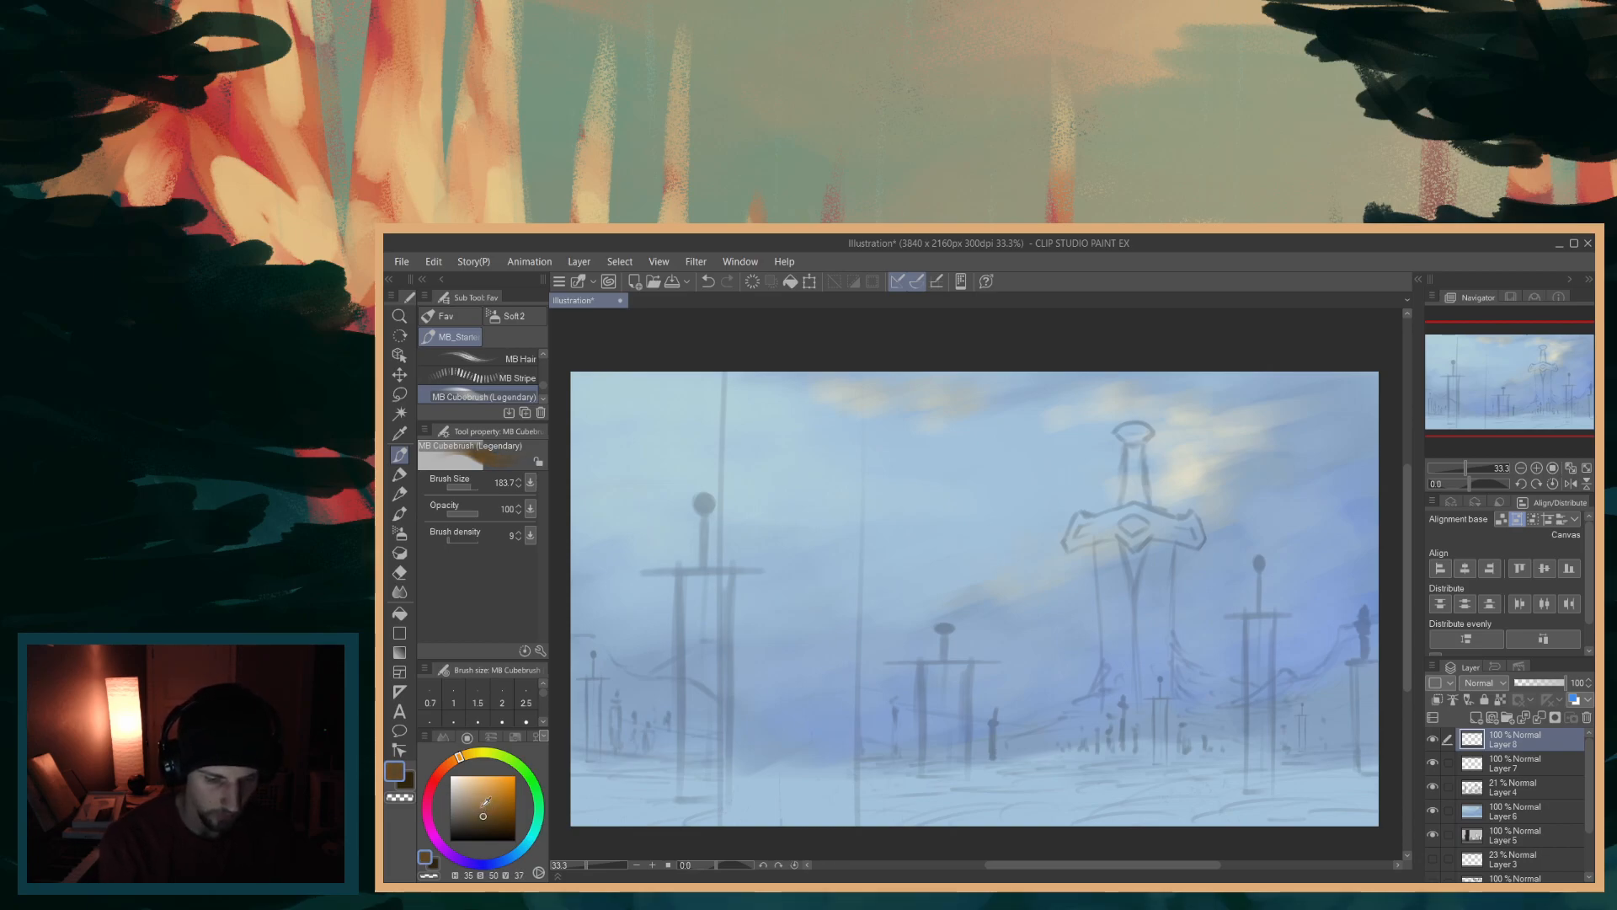
left_click_drag(482, 812, 495, 812)
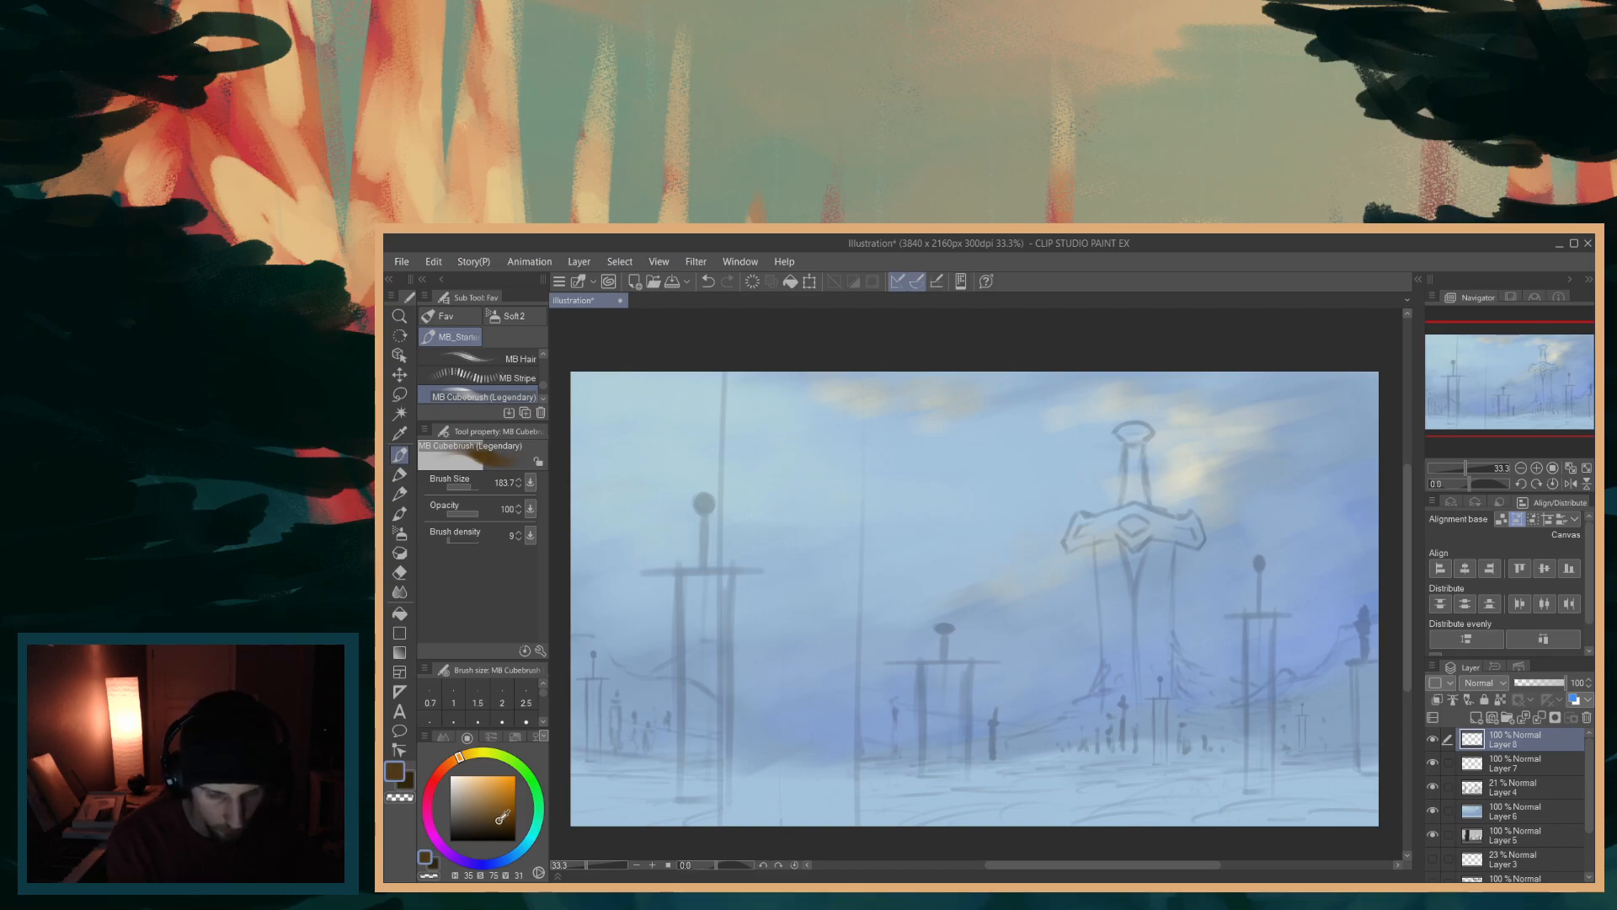
mouse_move(837, 523)
left_mouse_down()
mouse_move(782, 554)
mouse_move(807, 590)
mouse_move(777, 567)
mouse_move(780, 581)
mouse_move(818, 583)
mouse_move(840, 547)
left_mouse_up()
key("[")
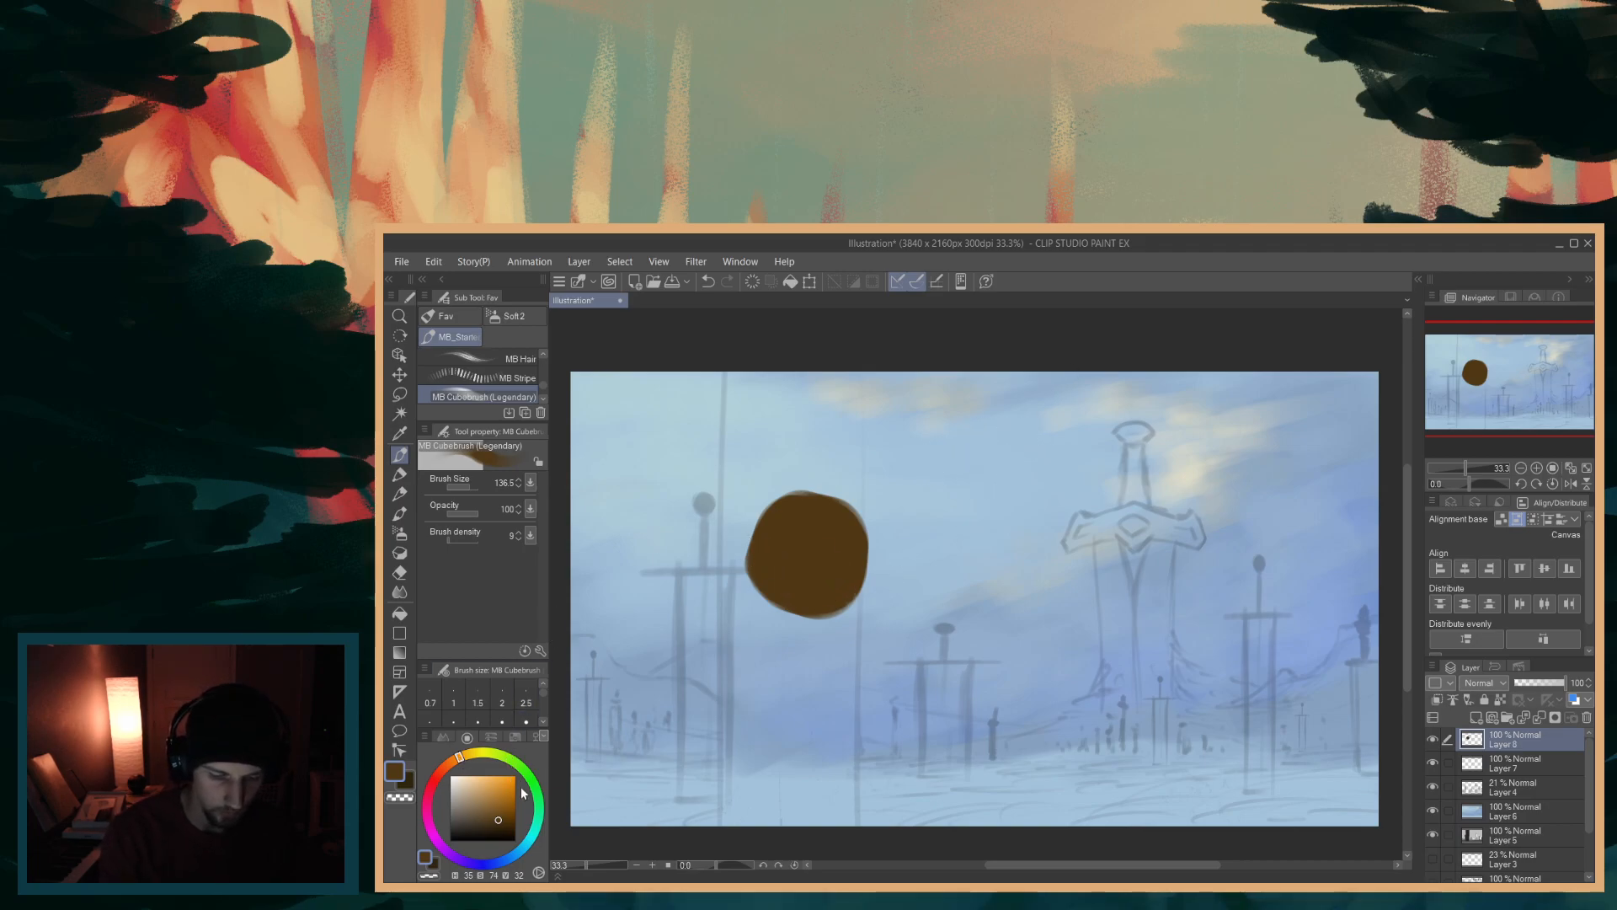
- Try an olive light with a hue of 62 on the upper-left side of the brown ball, undoing unwanted strokes
left_click_drag(470, 759, 486, 761)
left_click_drag(498, 818, 484, 806)
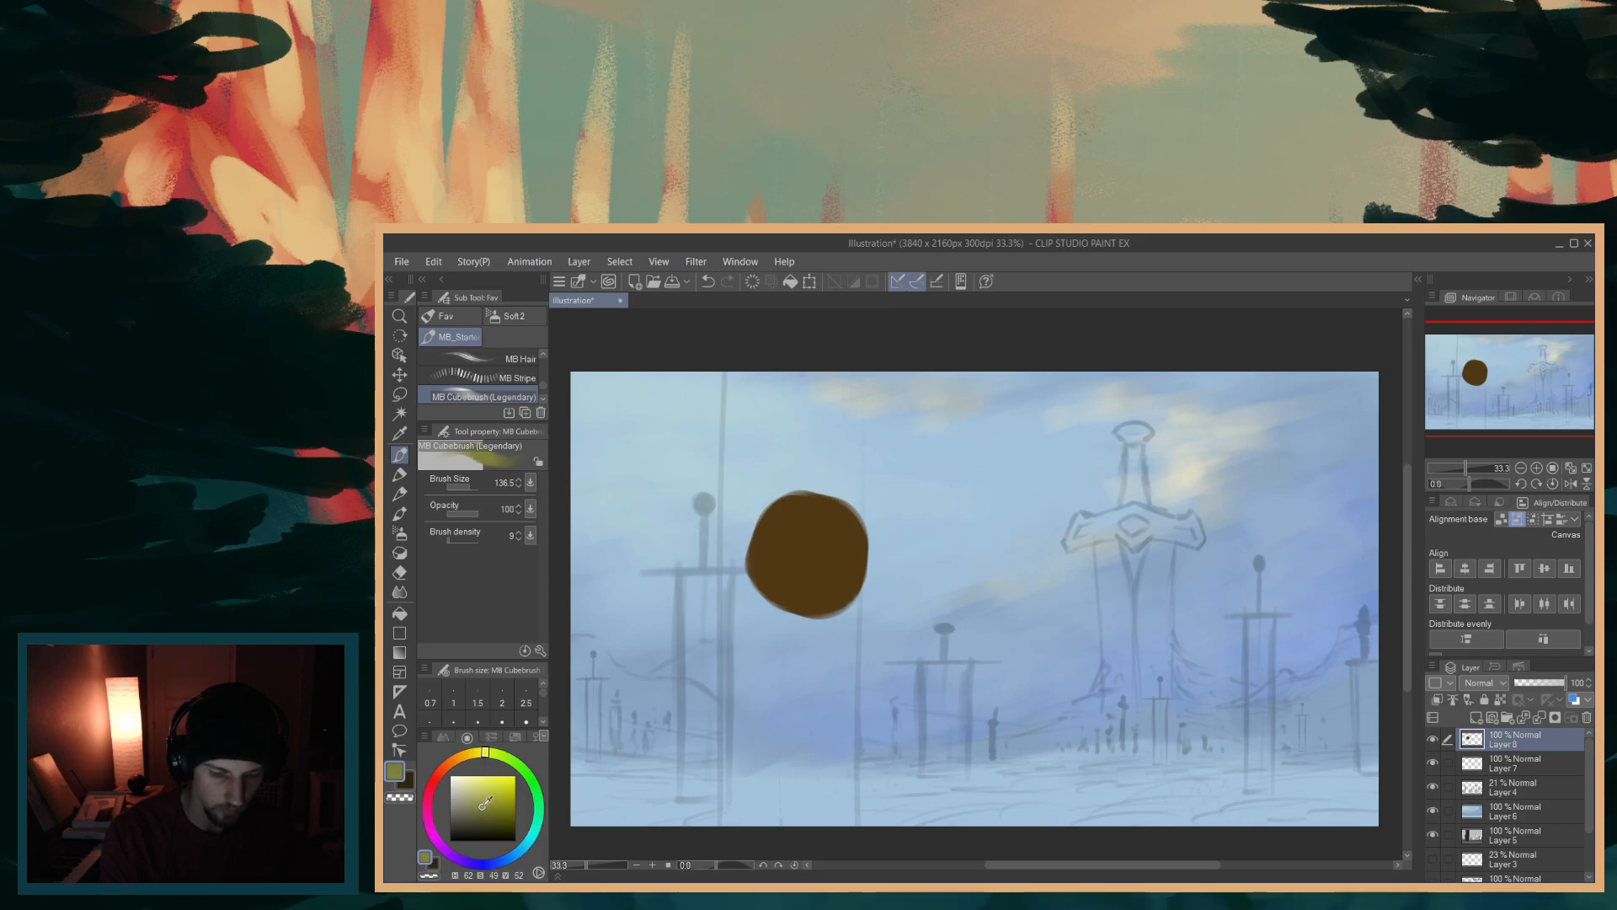
mouse_move(821, 516)
left_mouse_down()
mouse_move(844, 546)
mouse_move(829, 516)
mouse_move(827, 551)
mouse_move(812, 510)
mouse_move(802, 529)
mouse_move(843, 560)
mouse_move(840, 520)
mouse_move(829, 513)
mouse_move(844, 547)
mouse_move(805, 509)
mouse_move(846, 564)
mouse_move(805, 514)
mouse_move(784, 523)
mouse_move(818, 557)
mouse_move(793, 510)
mouse_move(766, 566)
mouse_move(796, 508)
mouse_move(774, 551)
mouse_move(793, 518)
mouse_move(772, 525)
mouse_move(764, 564)
mouse_move(807, 553)
mouse_move(815, 521)
mouse_move(807, 555)
mouse_move(822, 534)
mouse_move(782, 574)
mouse_move(837, 539)
mouse_move(769, 564)
mouse_move(799, 512)
mouse_move(780, 545)
mouse_move(807, 533)
mouse_move(777, 547)
mouse_move(803, 509)
mouse_move(773, 560)
mouse_move(831, 508)
mouse_move(801, 508)
mouse_move(832, 523)
mouse_move(810, 560)
mouse_move(785, 557)
mouse_move(791, 573)
mouse_move(778, 555)
mouse_move(818, 539)
mouse_move(786, 528)
mouse_move(848, 529)
left_mouse_up()
key("ctrl+z")
key("ctrl+z")
key("ctrl+z")
key("ctrl+z")
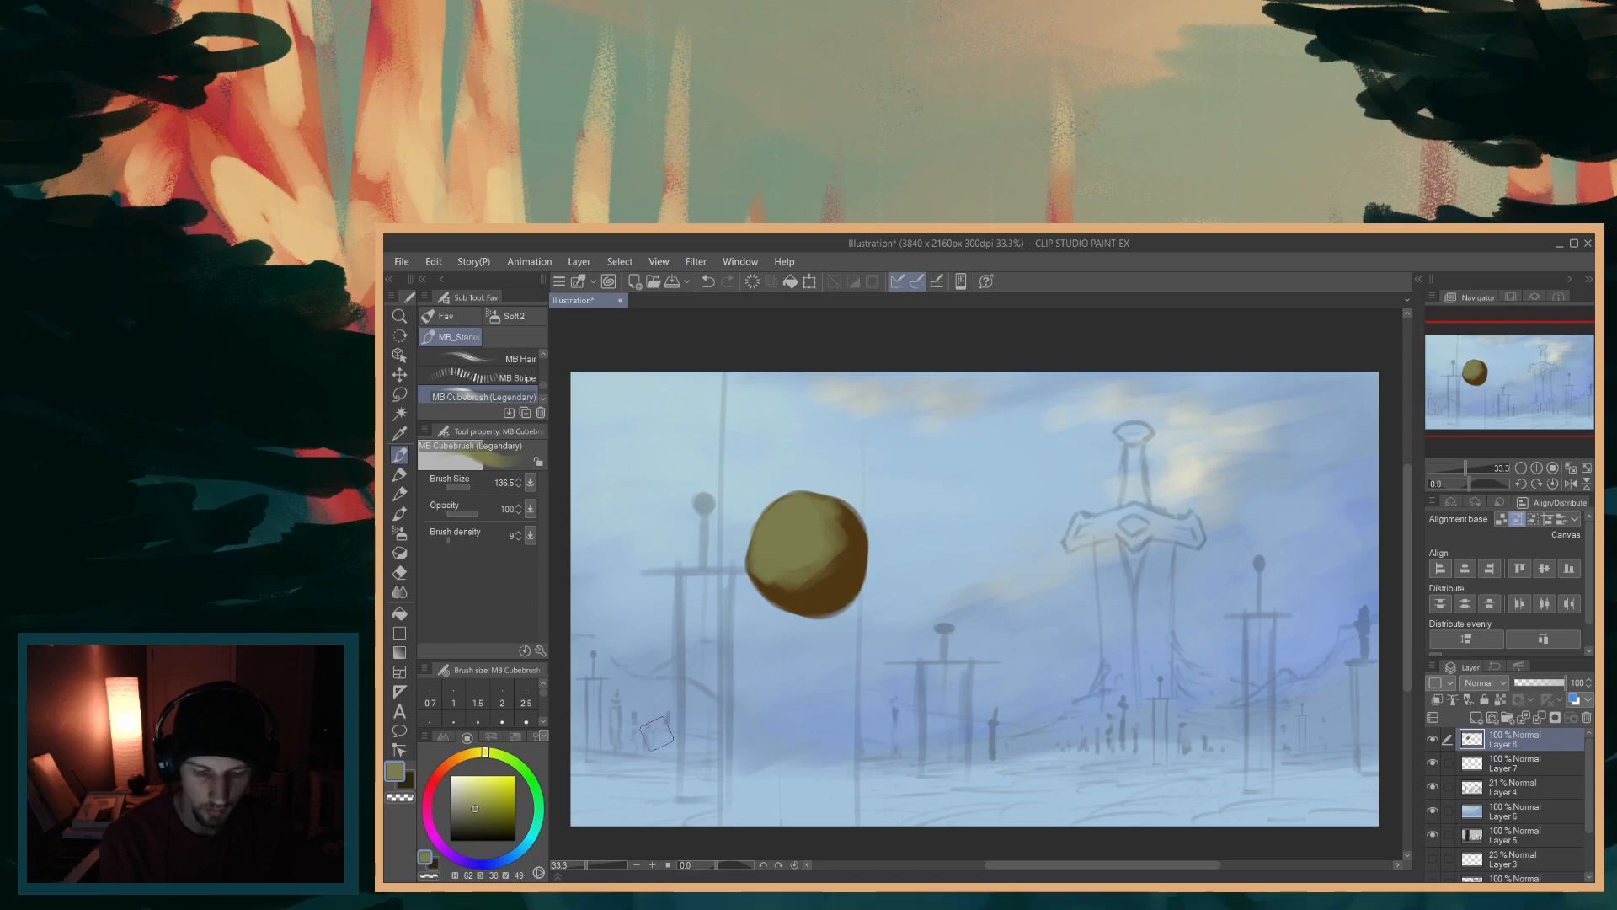
- Shift the ball's light to a greener hue of 78, spread it over the ball, and undo all the light strokes
left_click(500, 755)
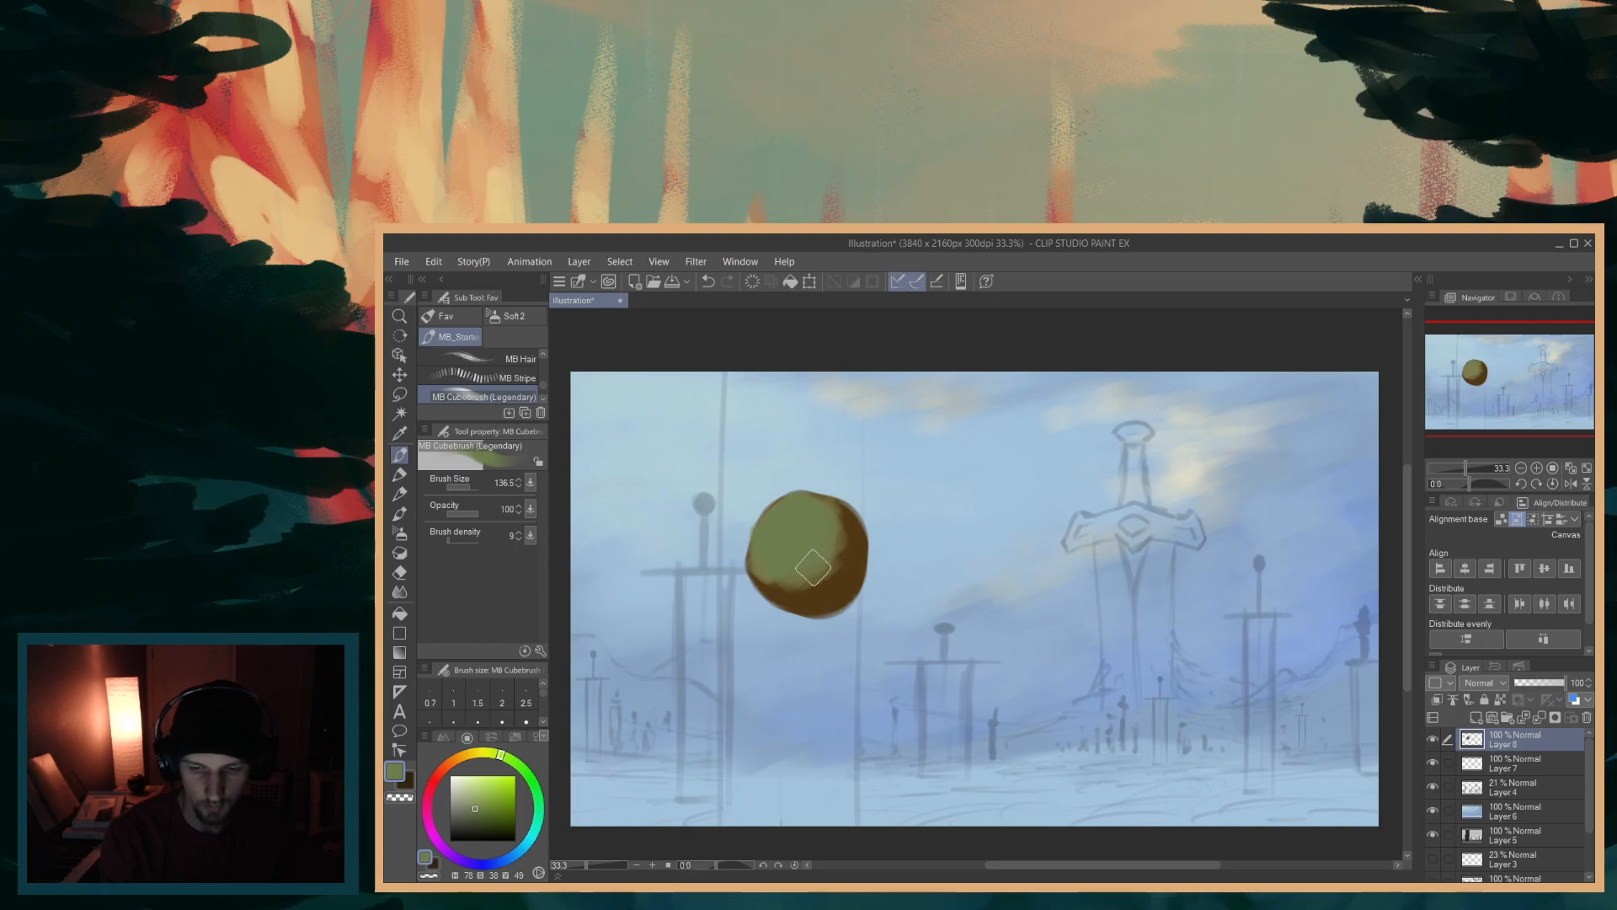
left_click_drag(797, 581, 846, 529)
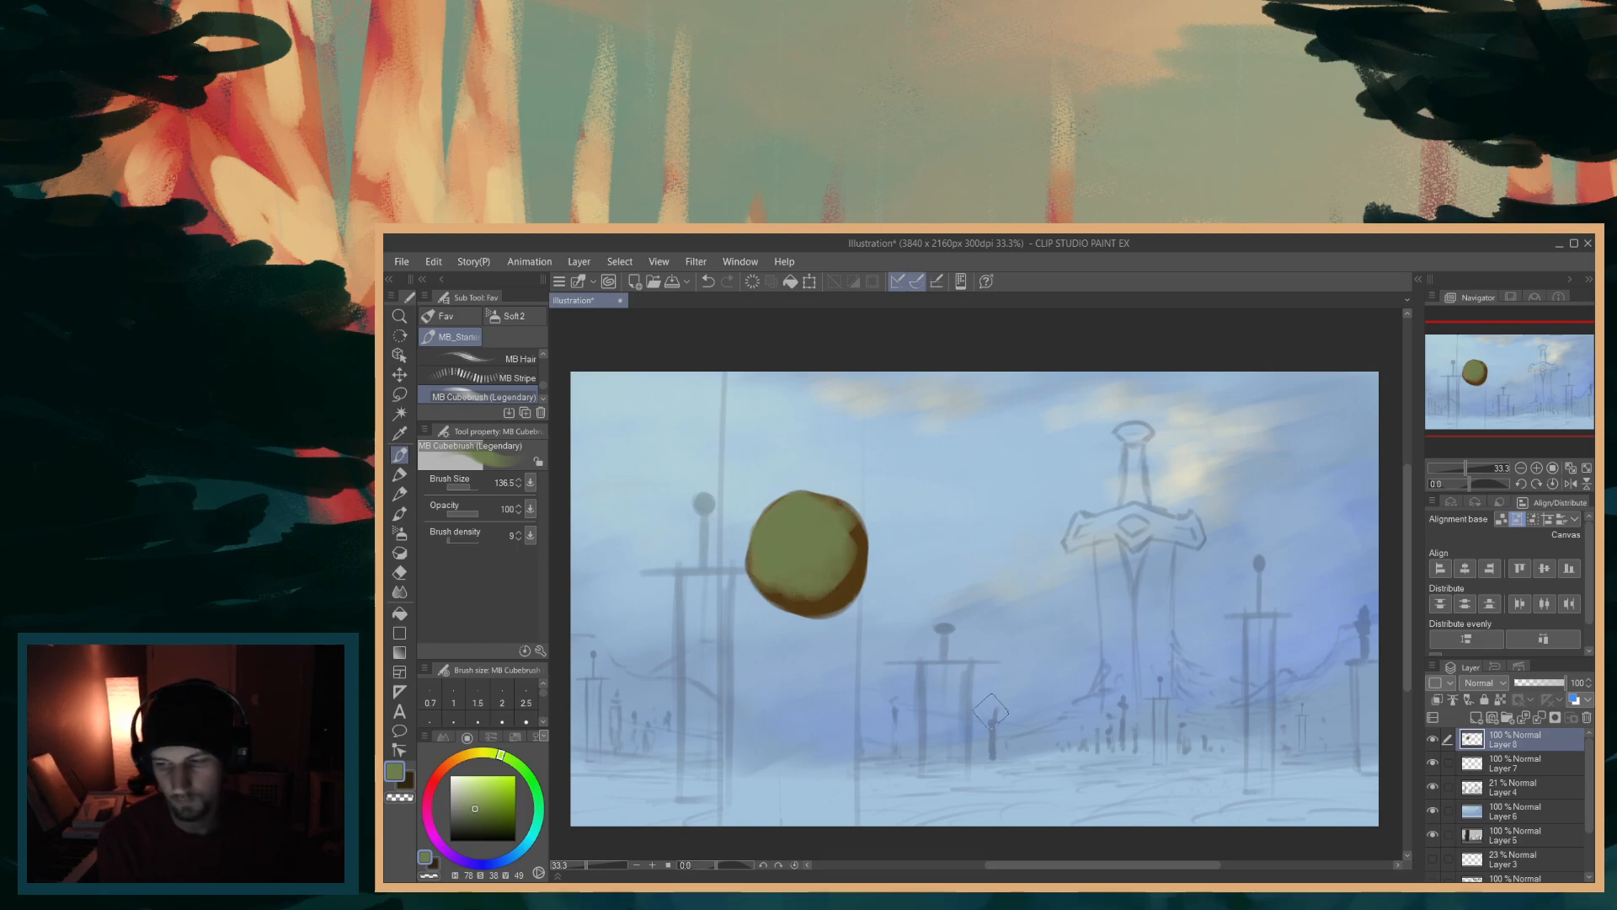
key("ctrl+z")
key("ctrl+z")
key("ctrl+z")
key("ctrl+z")
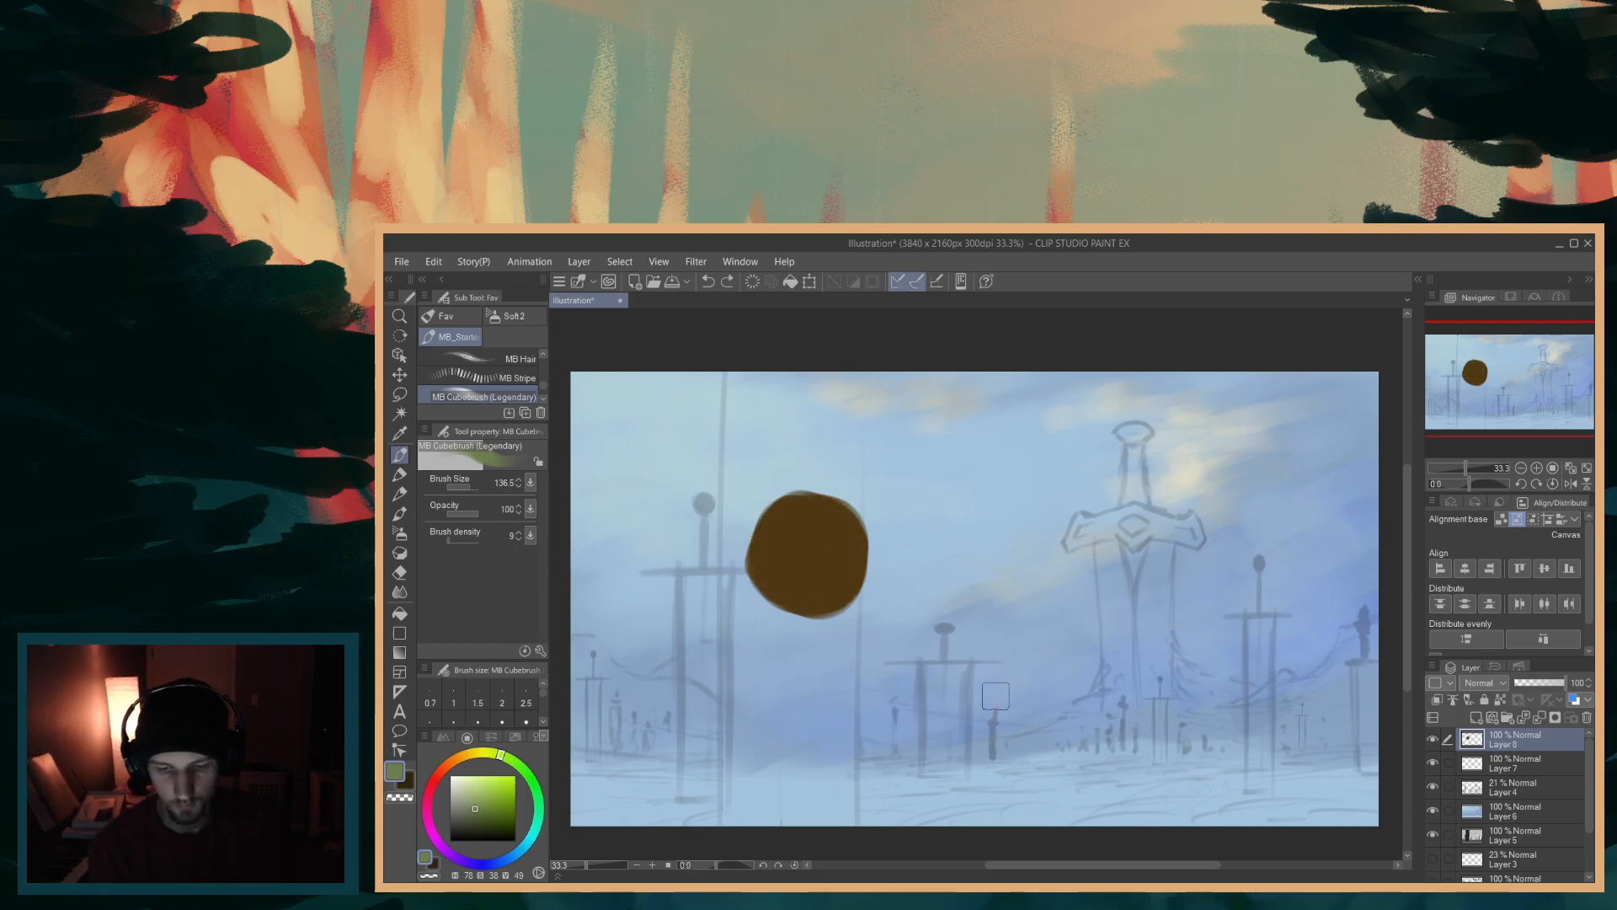
- Try smaller green light patches with hues of 78 and 71 on the ball's upper-left side and undo them
mouse_move(782, 515)
left_mouse_down()
mouse_move(785, 531)
mouse_move(806, 519)
mouse_move(785, 560)
left_mouse_up()
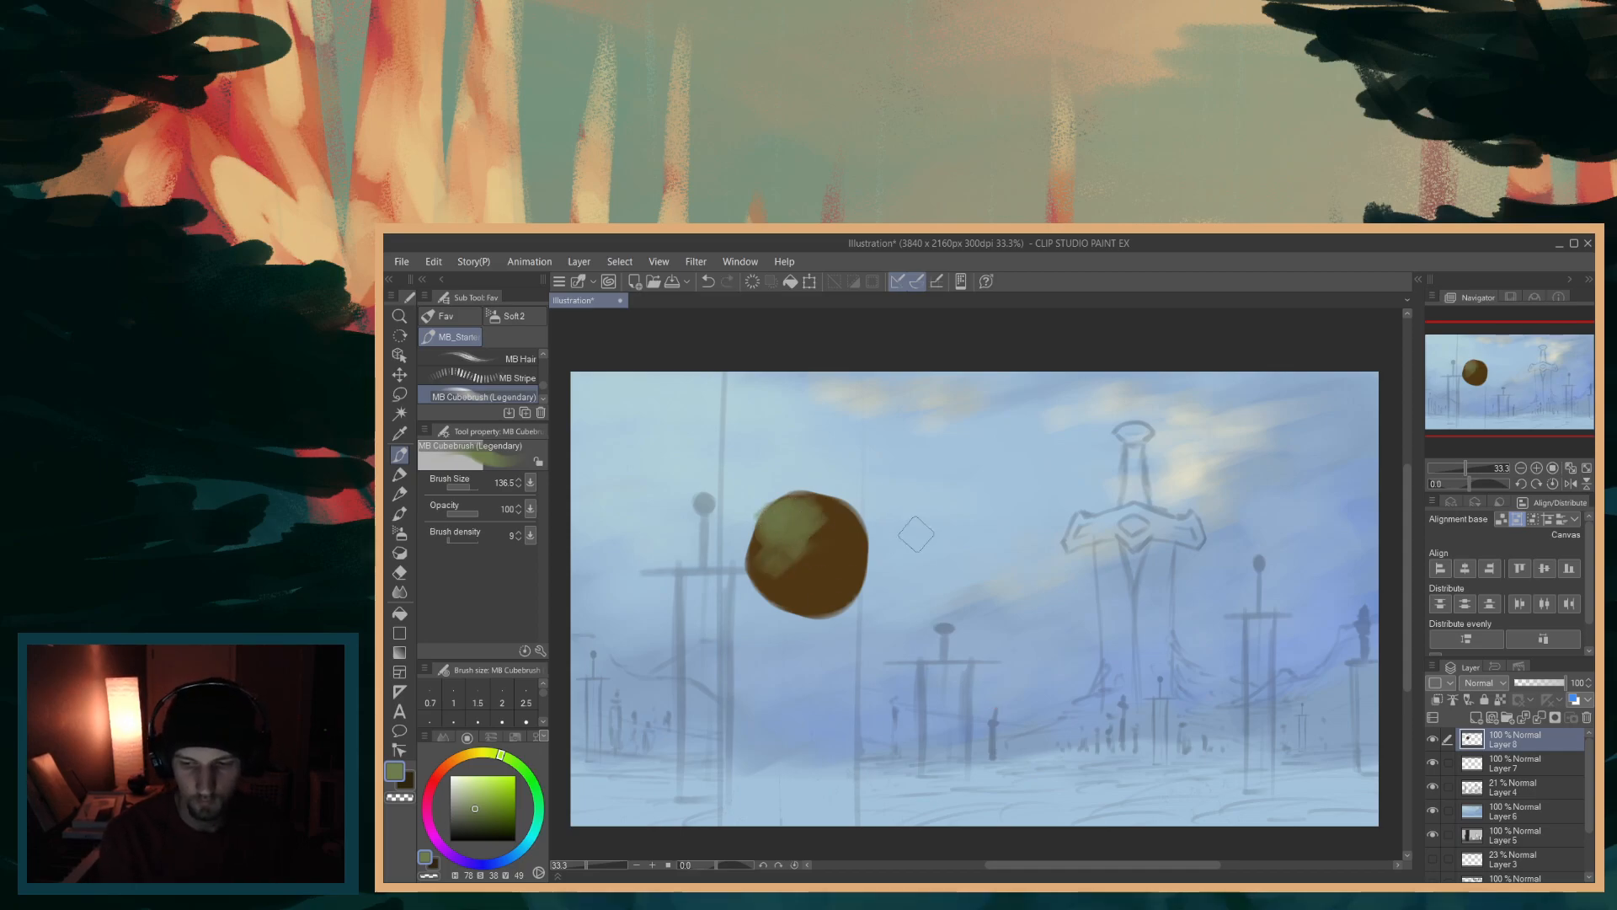
key("ctrl+z")
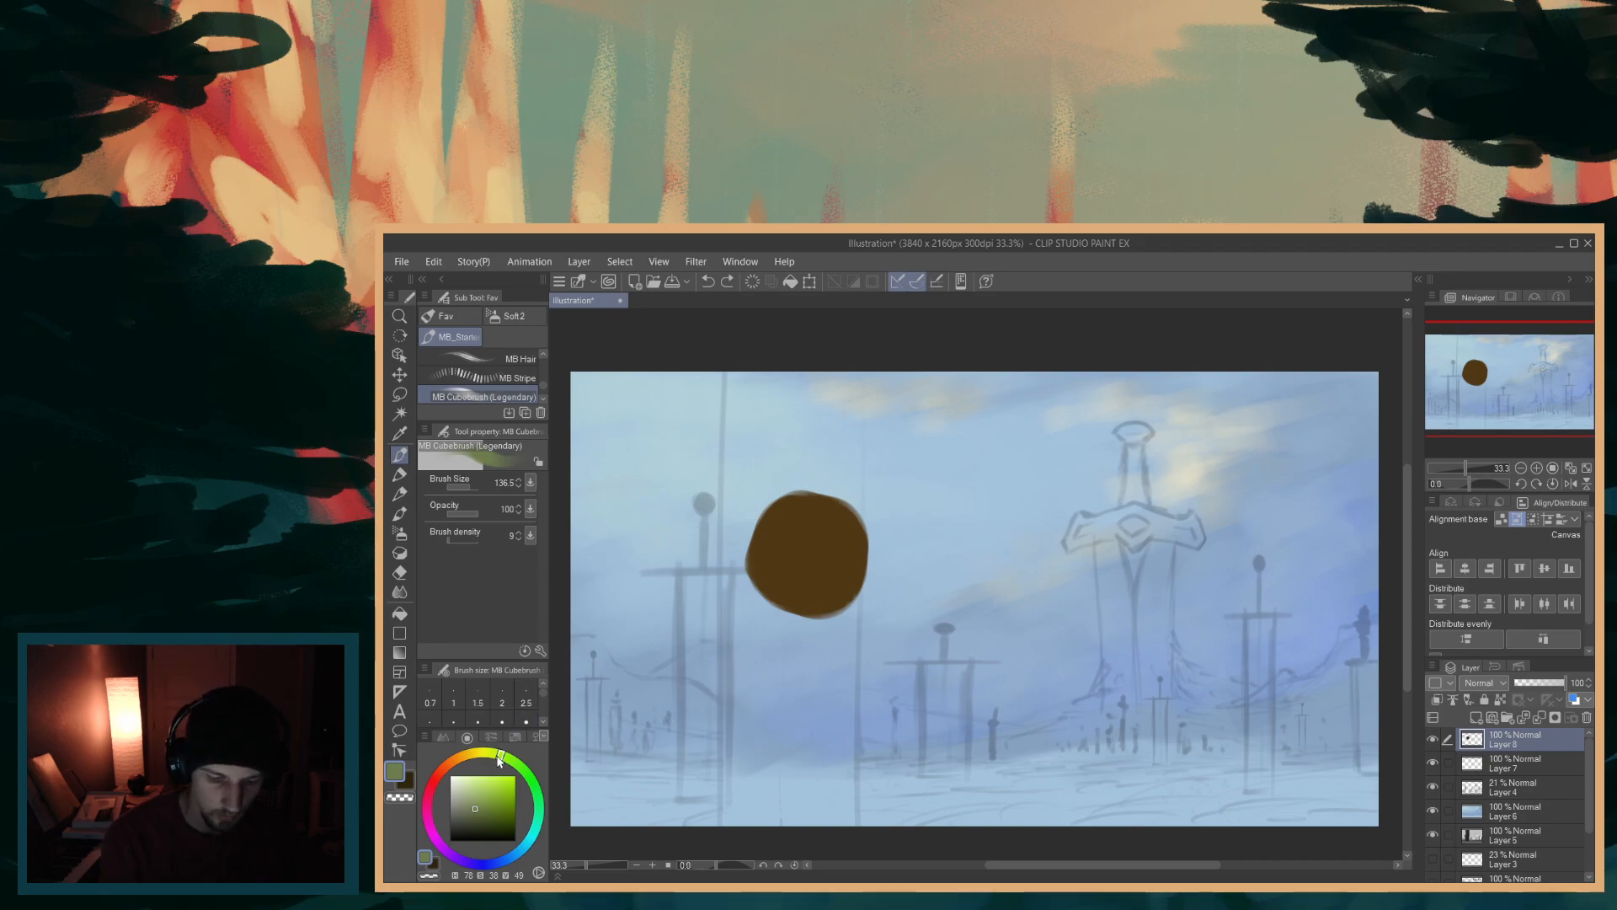
mouse_move(775, 531)
left_mouse_down()
mouse_move(796, 543)
mouse_move(796, 522)
mouse_move(762, 551)
mouse_move(812, 518)
mouse_move(804, 548)
left_mouse_up()
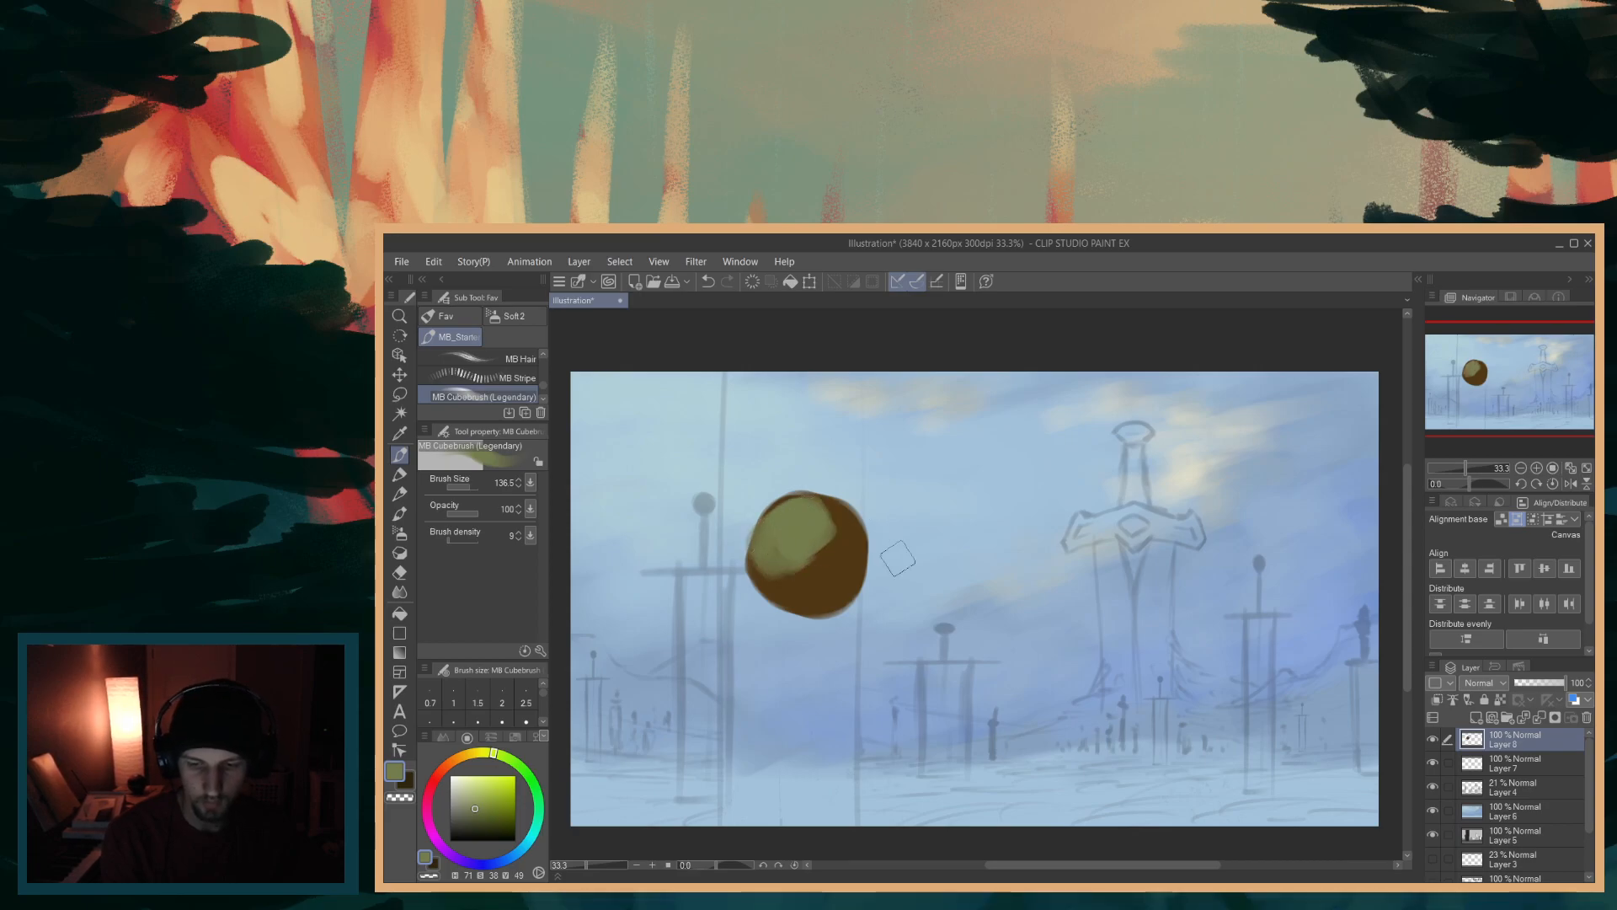
key("ctrl+z")
key("ctrl+z")
key("ctrl+z")
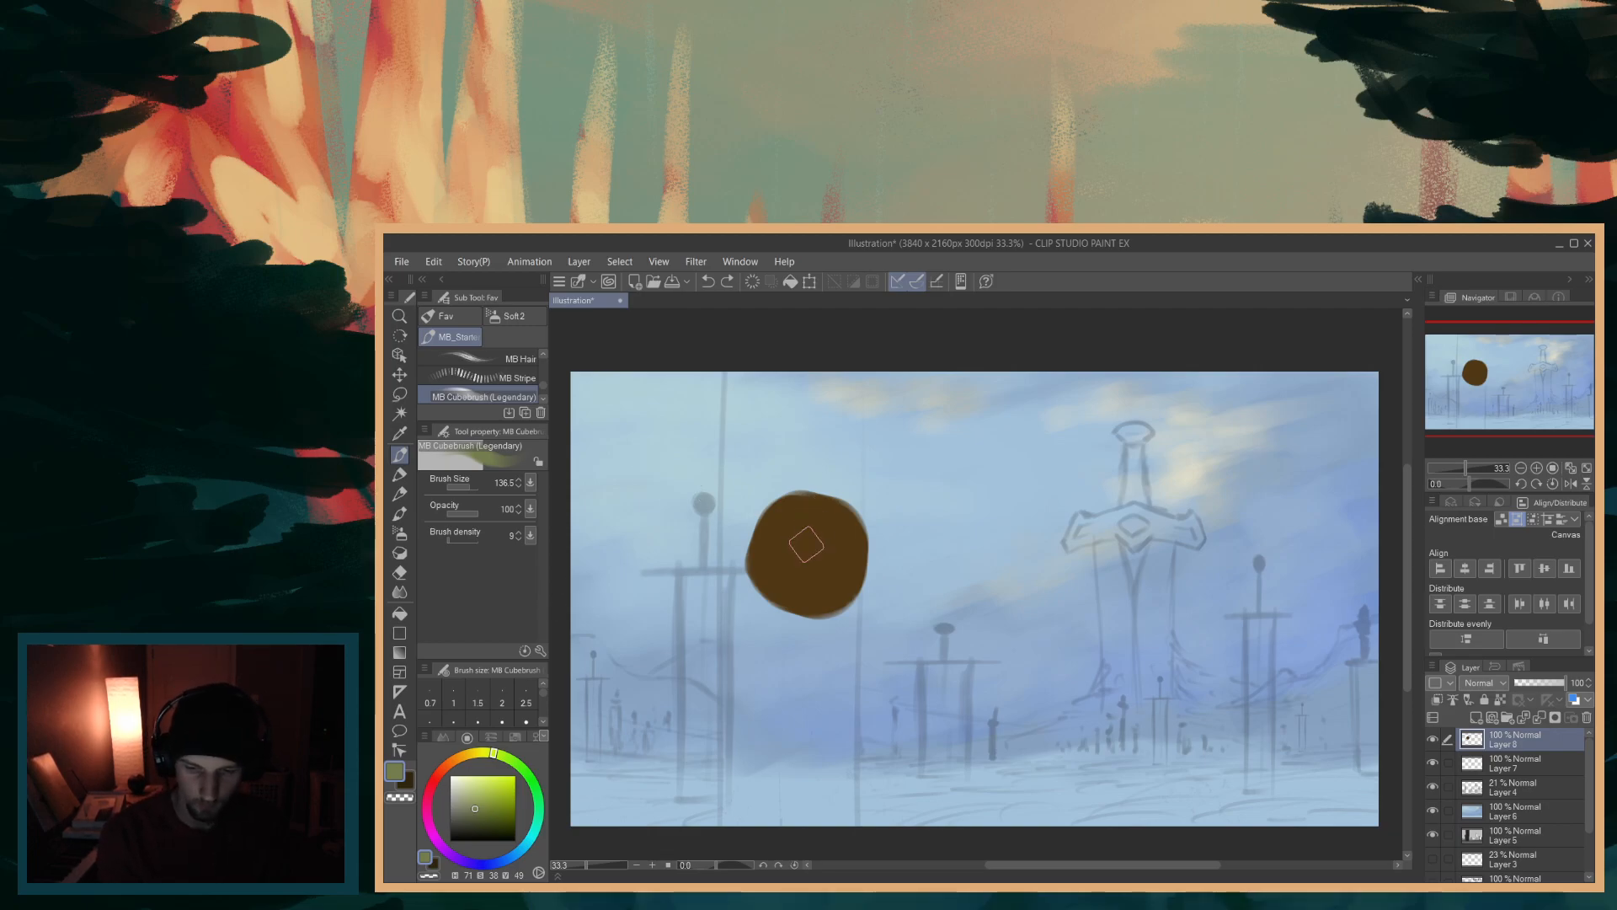
- Sample the ball's brown and adjust its hue, and resample the giant sword's grey from the value sketch with Layer 6 briefly hidden
left_click(806, 545, "alt")
left_click_drag(470, 760, 463, 759)
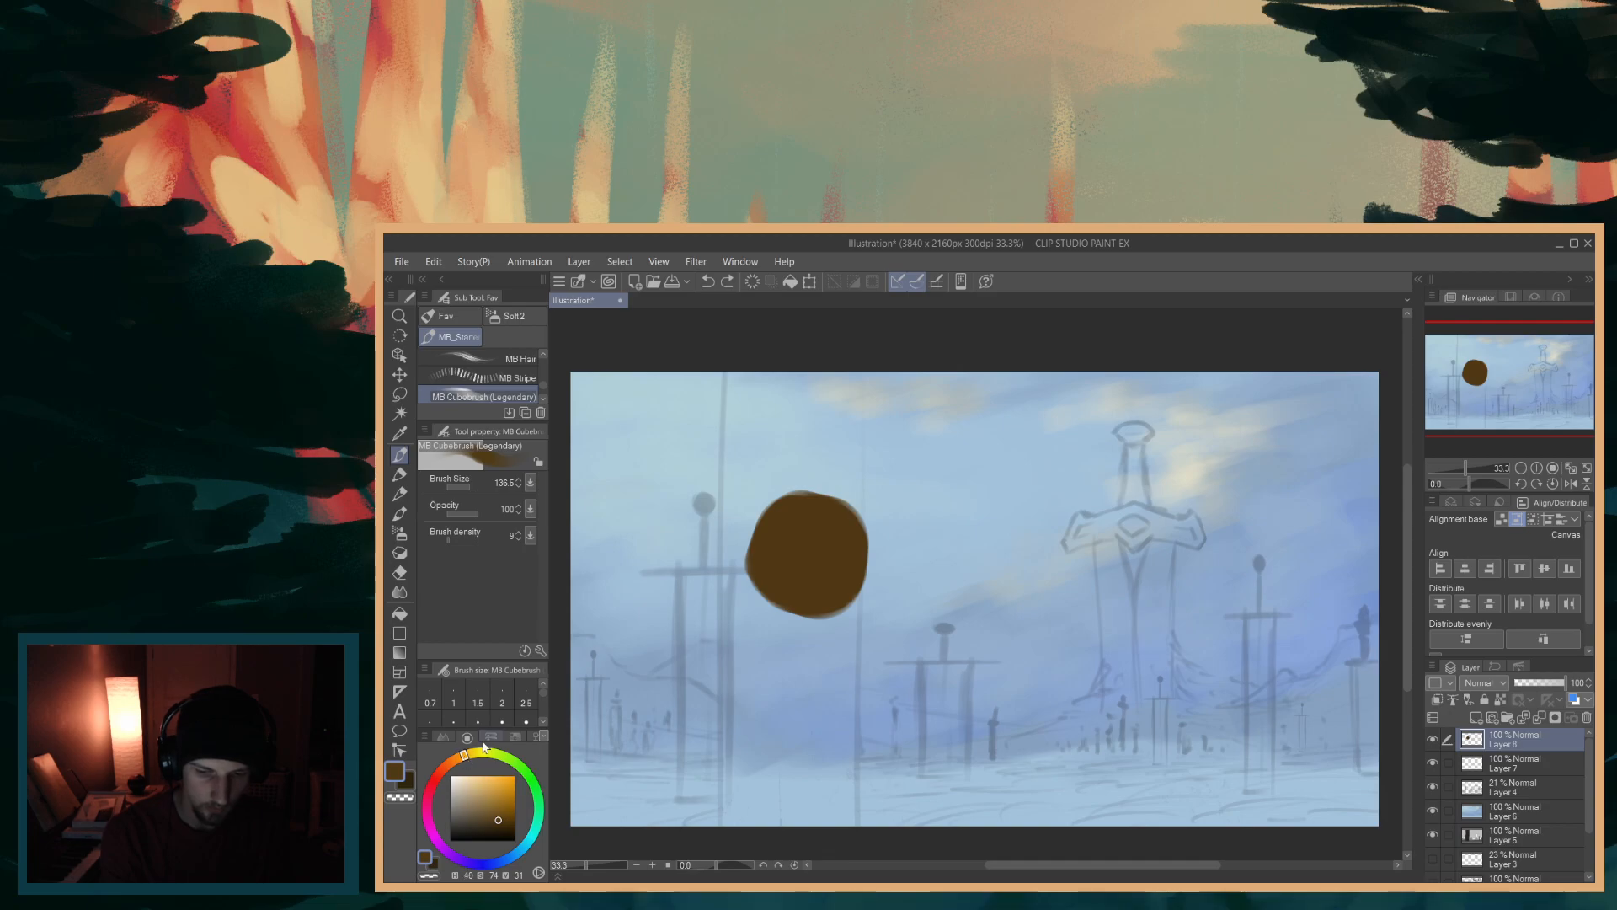
left_click(1431, 786)
left_click(1431, 786)
left_click(1432, 811)
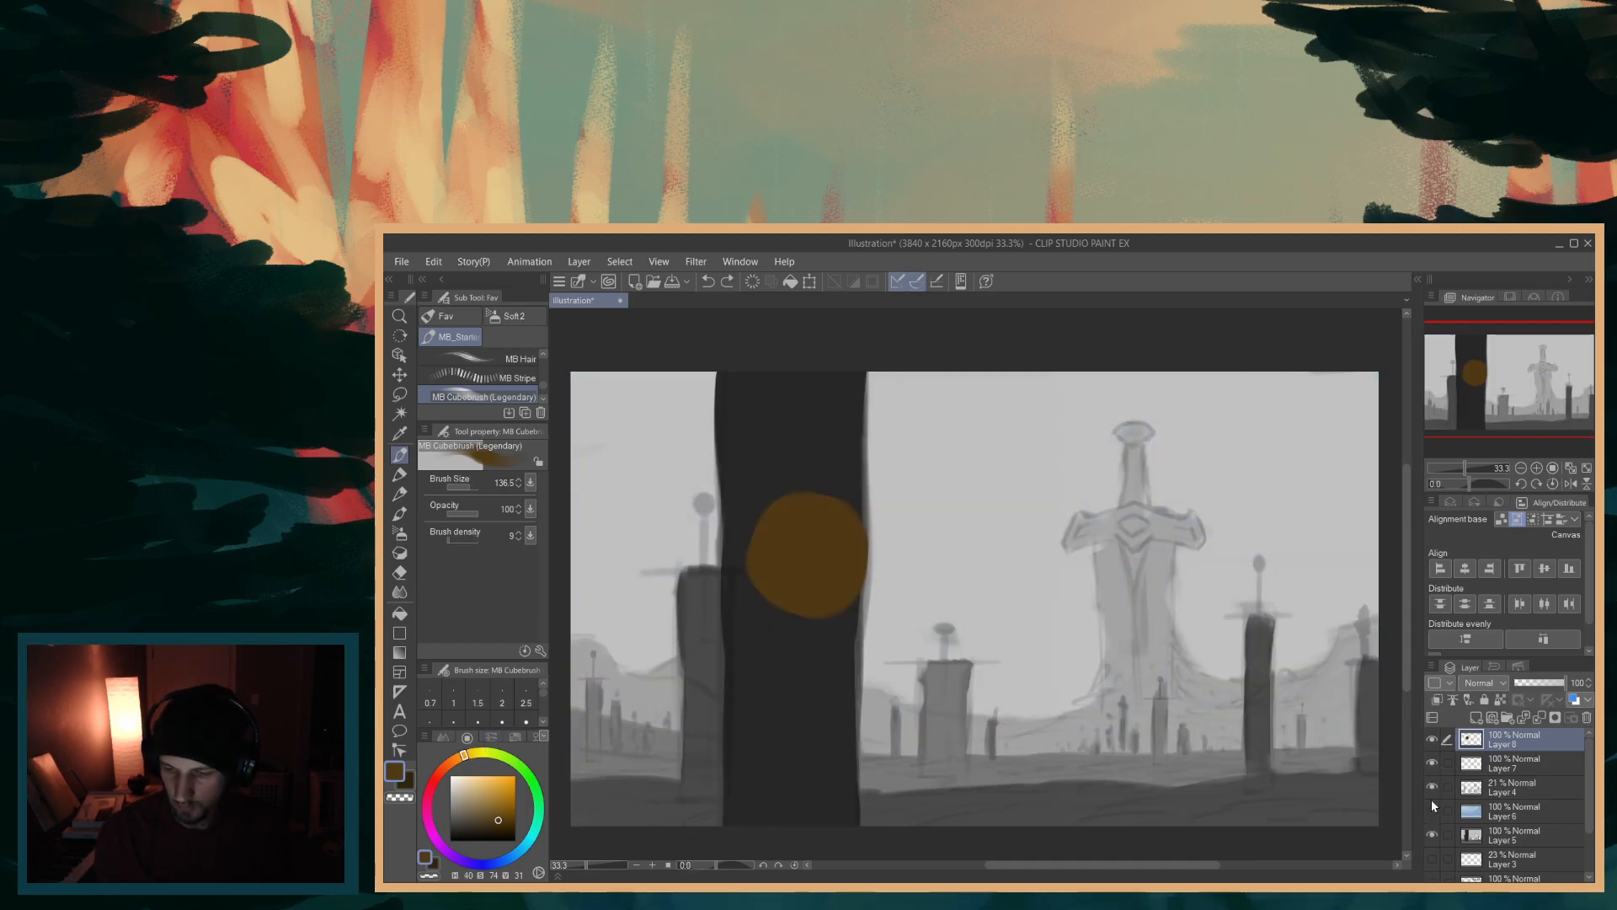
left_click(1119, 595, "alt")
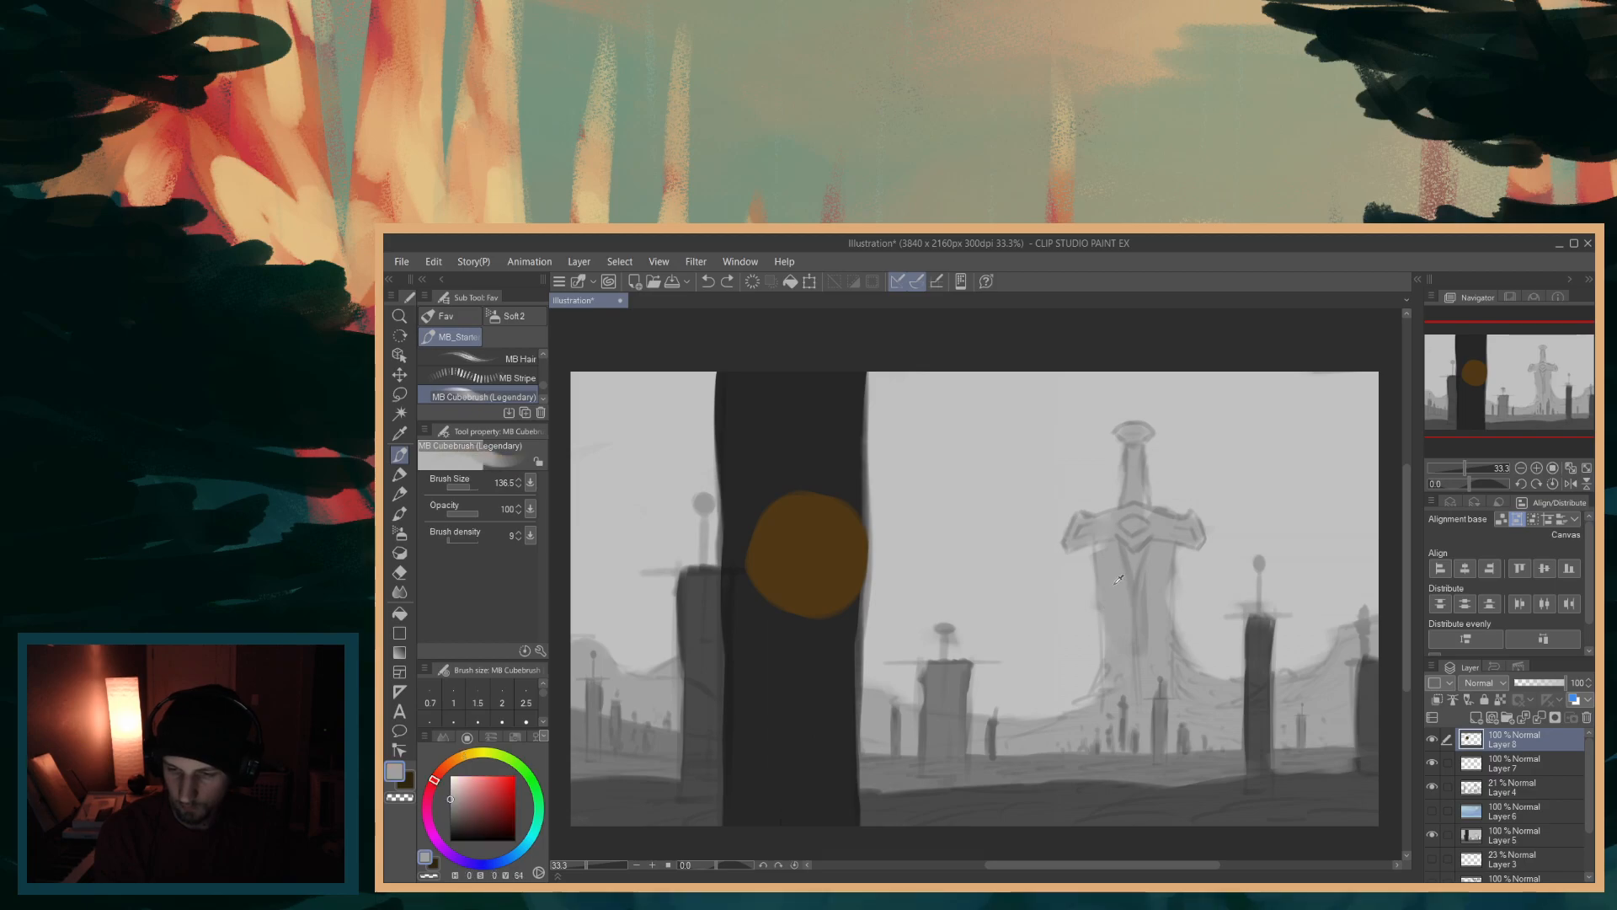
left_click(1432, 810)
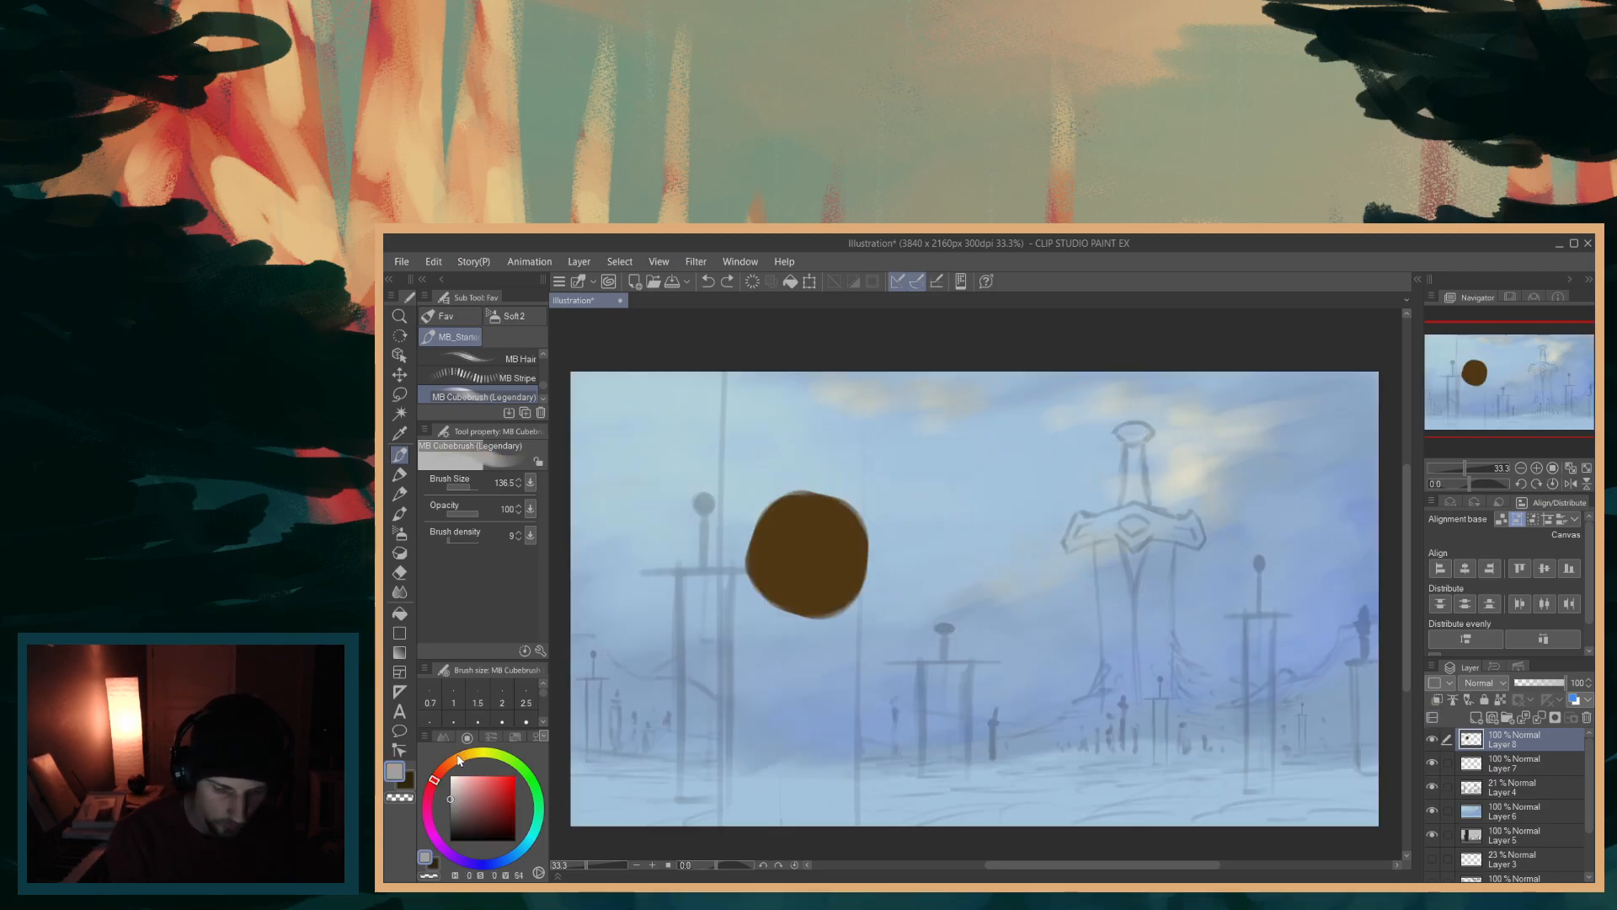
- Mix a muted tan brush colour with hue 42, saturation 15 and brightness 62
left_click(459, 757)
left_click_drag(466, 760, 469, 764)
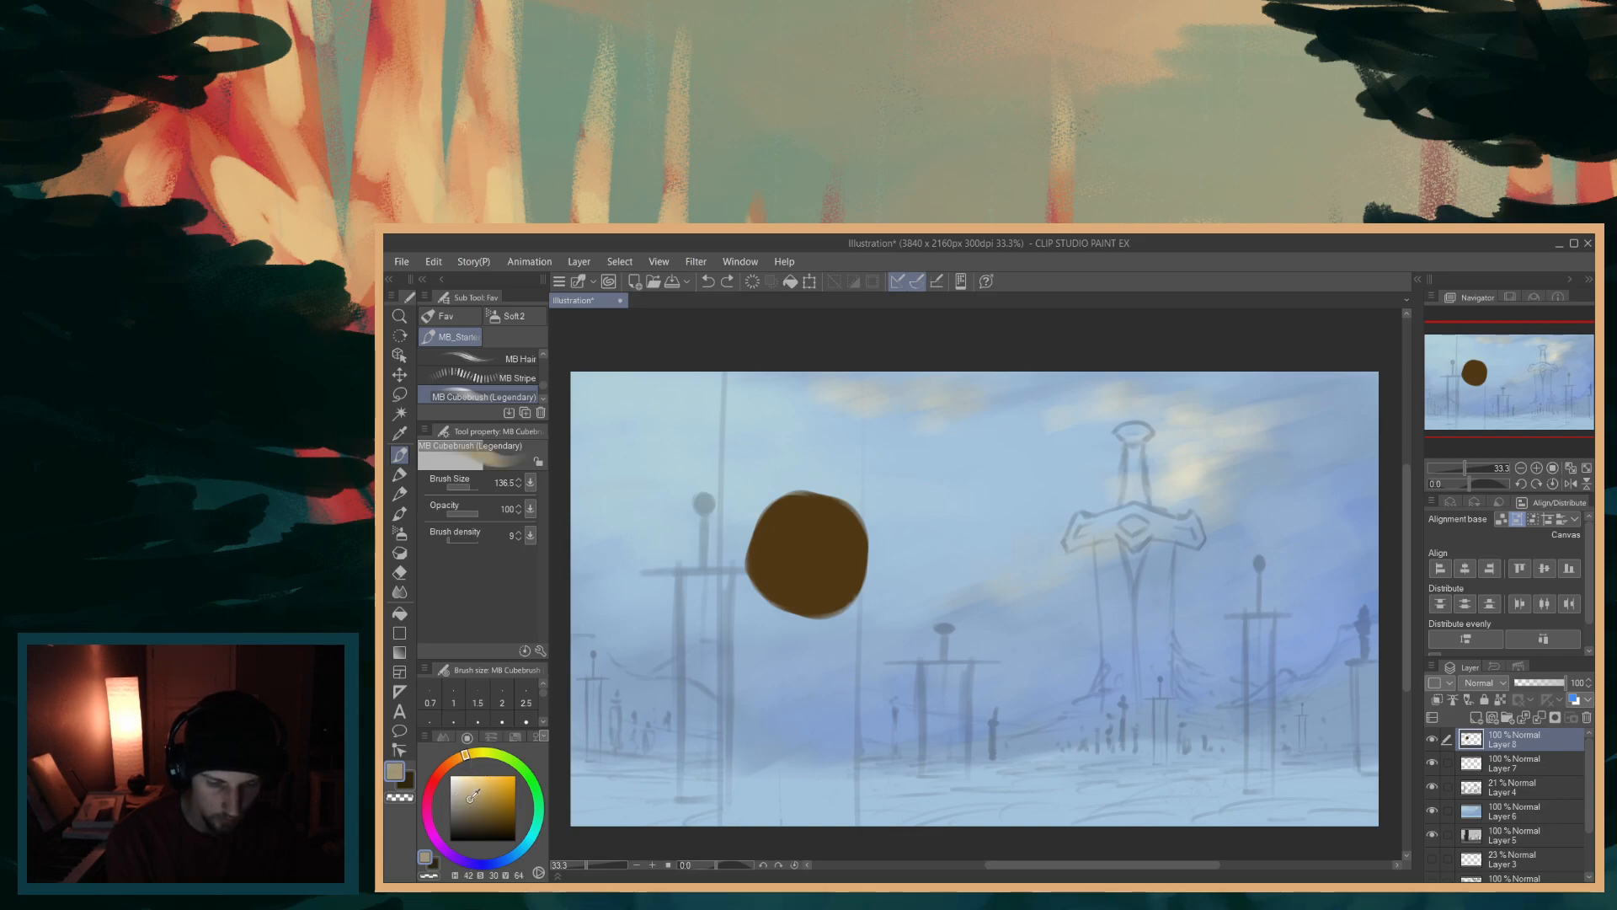
left_click(472, 796)
left_click(469, 799)
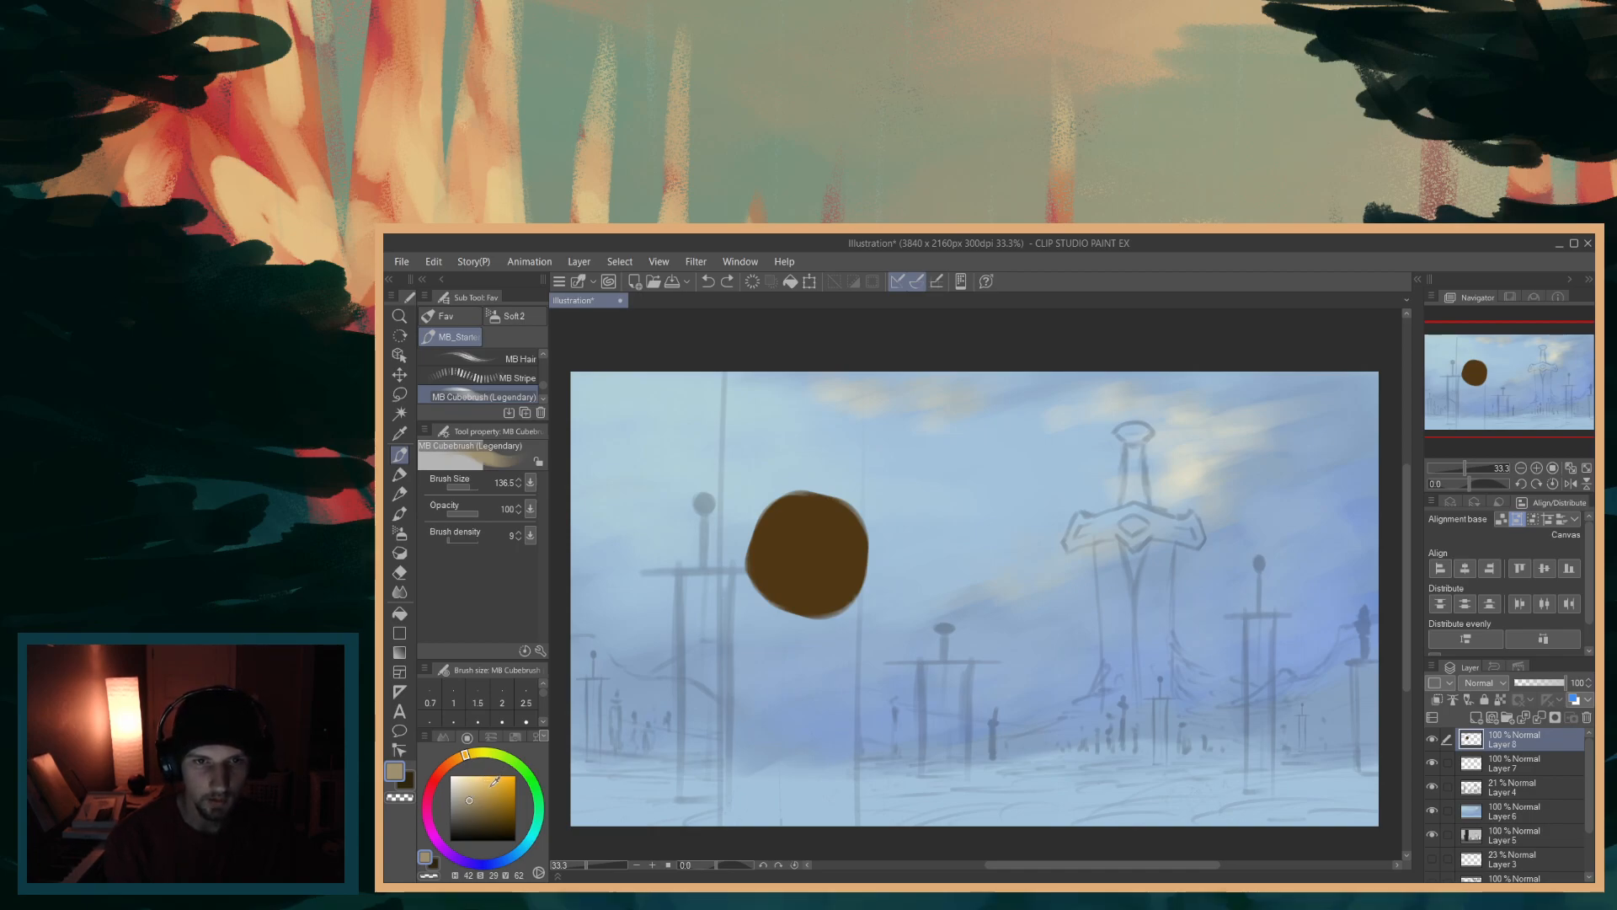
left_click(462, 801)
- Paint two tan balls side by side, covering the brown one, and lock the layer's transparent pixels
mouse_move(783, 522)
left_mouse_down()
mouse_move(793, 570)
mouse_move(829, 547)
mouse_move(783, 531)
mouse_move(823, 598)
mouse_move(809, 581)
mouse_move(800, 600)
mouse_move(781, 592)
left_mouse_up()
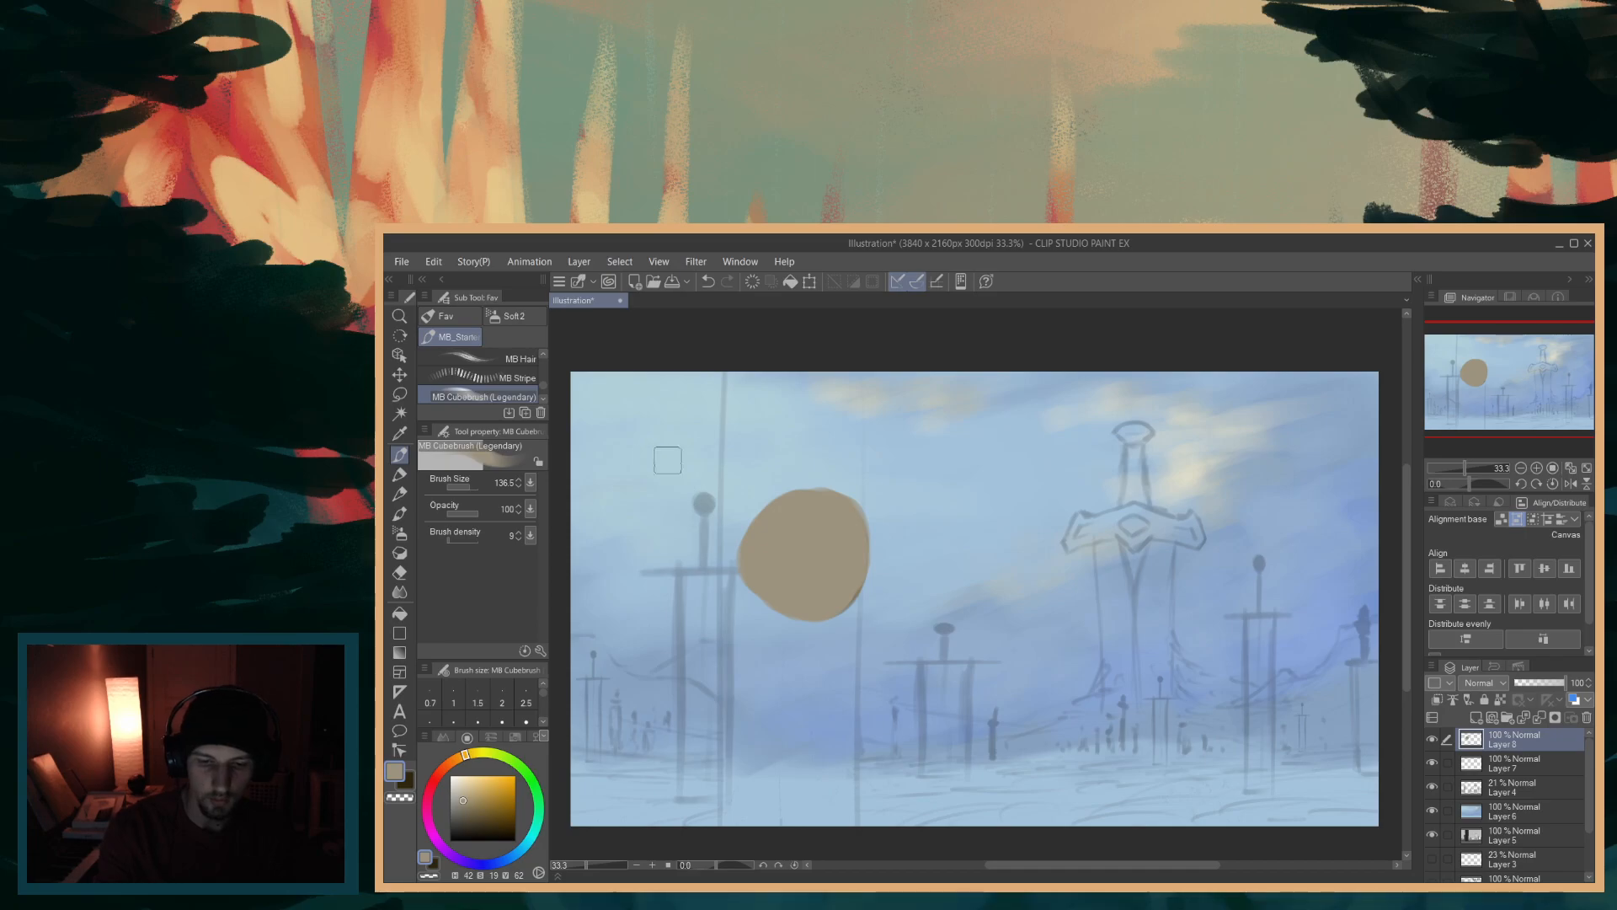
mouse_move(665, 569)
left_mouse_down()
mouse_move(648, 523)
mouse_move(636, 560)
mouse_move(678, 548)
left_mouse_up()
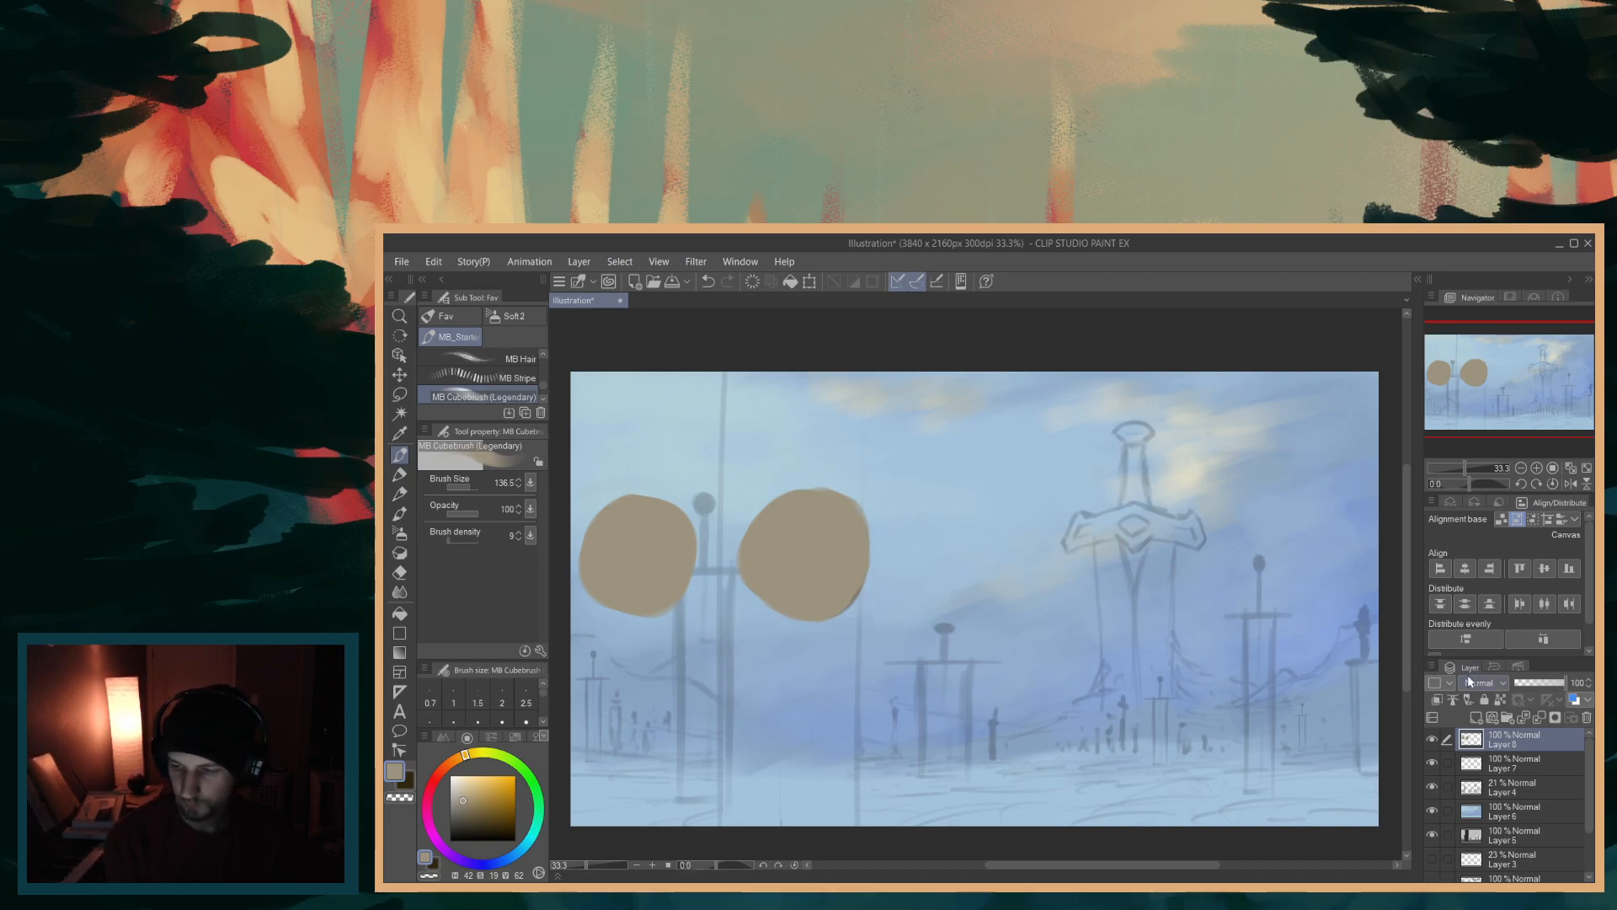
left_click(1501, 699)
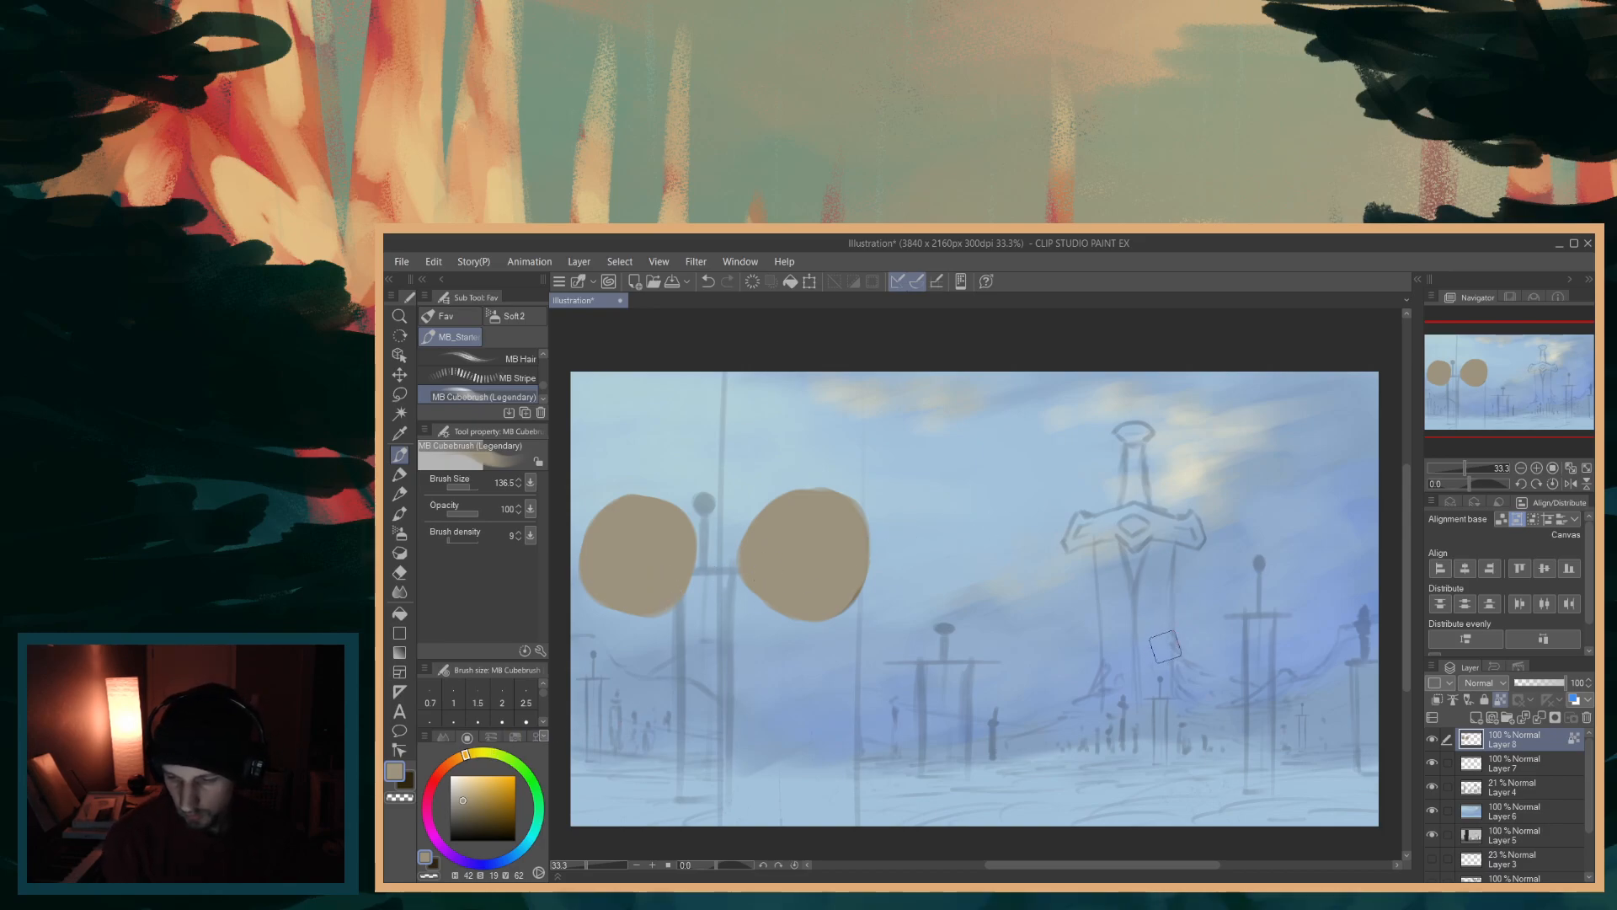
- Try a saturated olive shadow with hue 66 on the left ball's lower-right side and undo it
left_click(476, 758)
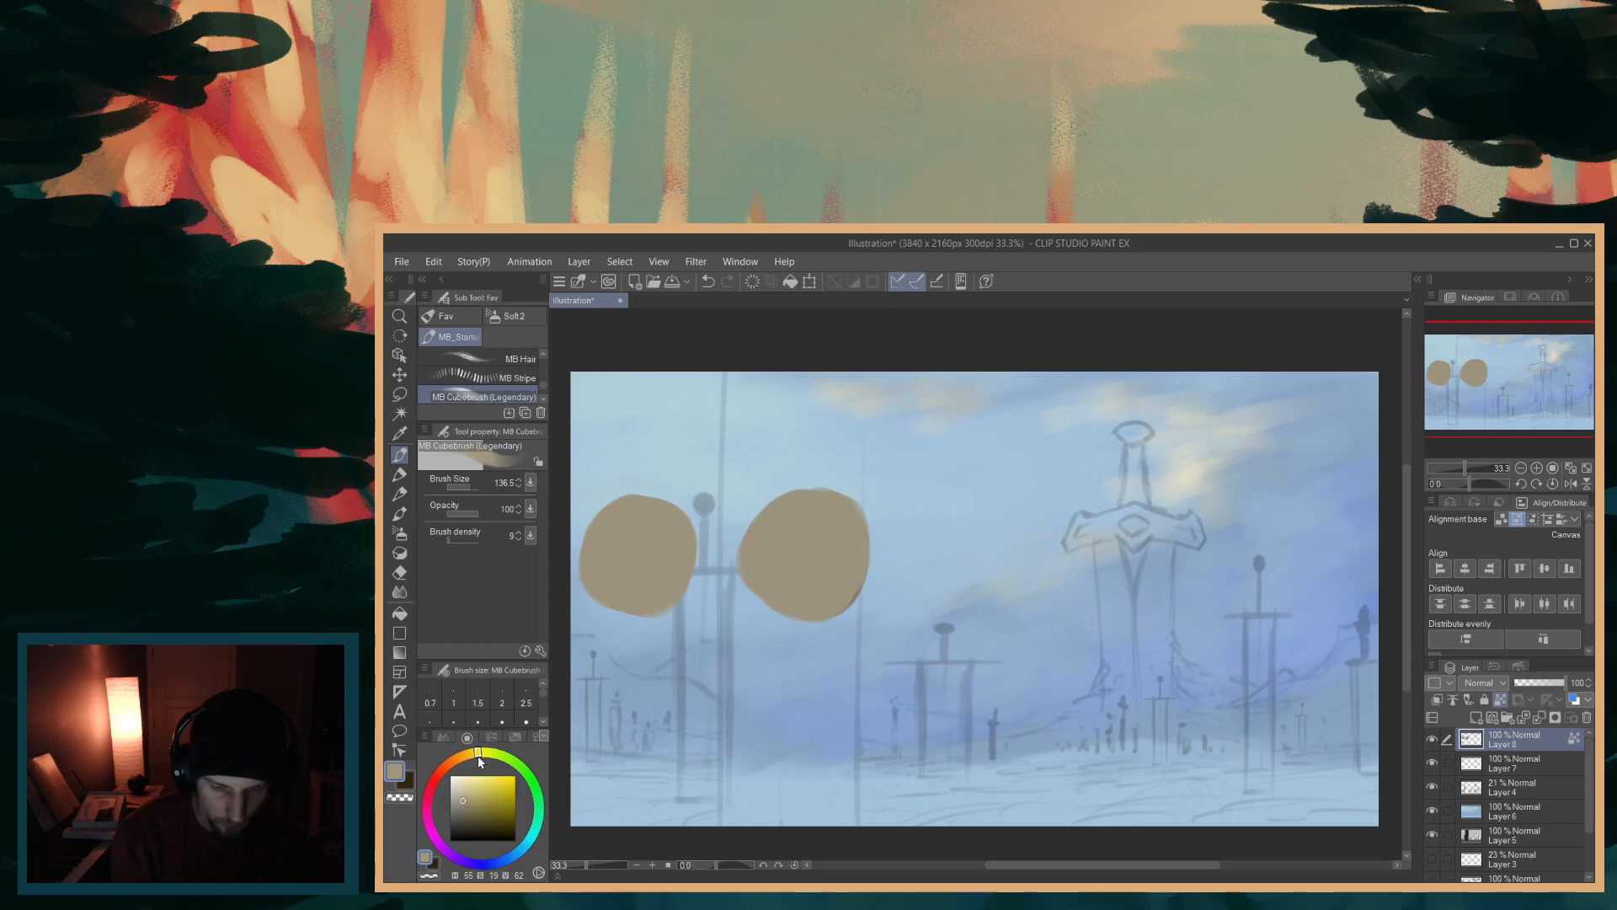
left_click(479, 810)
left_click(481, 757)
left_click(487, 758)
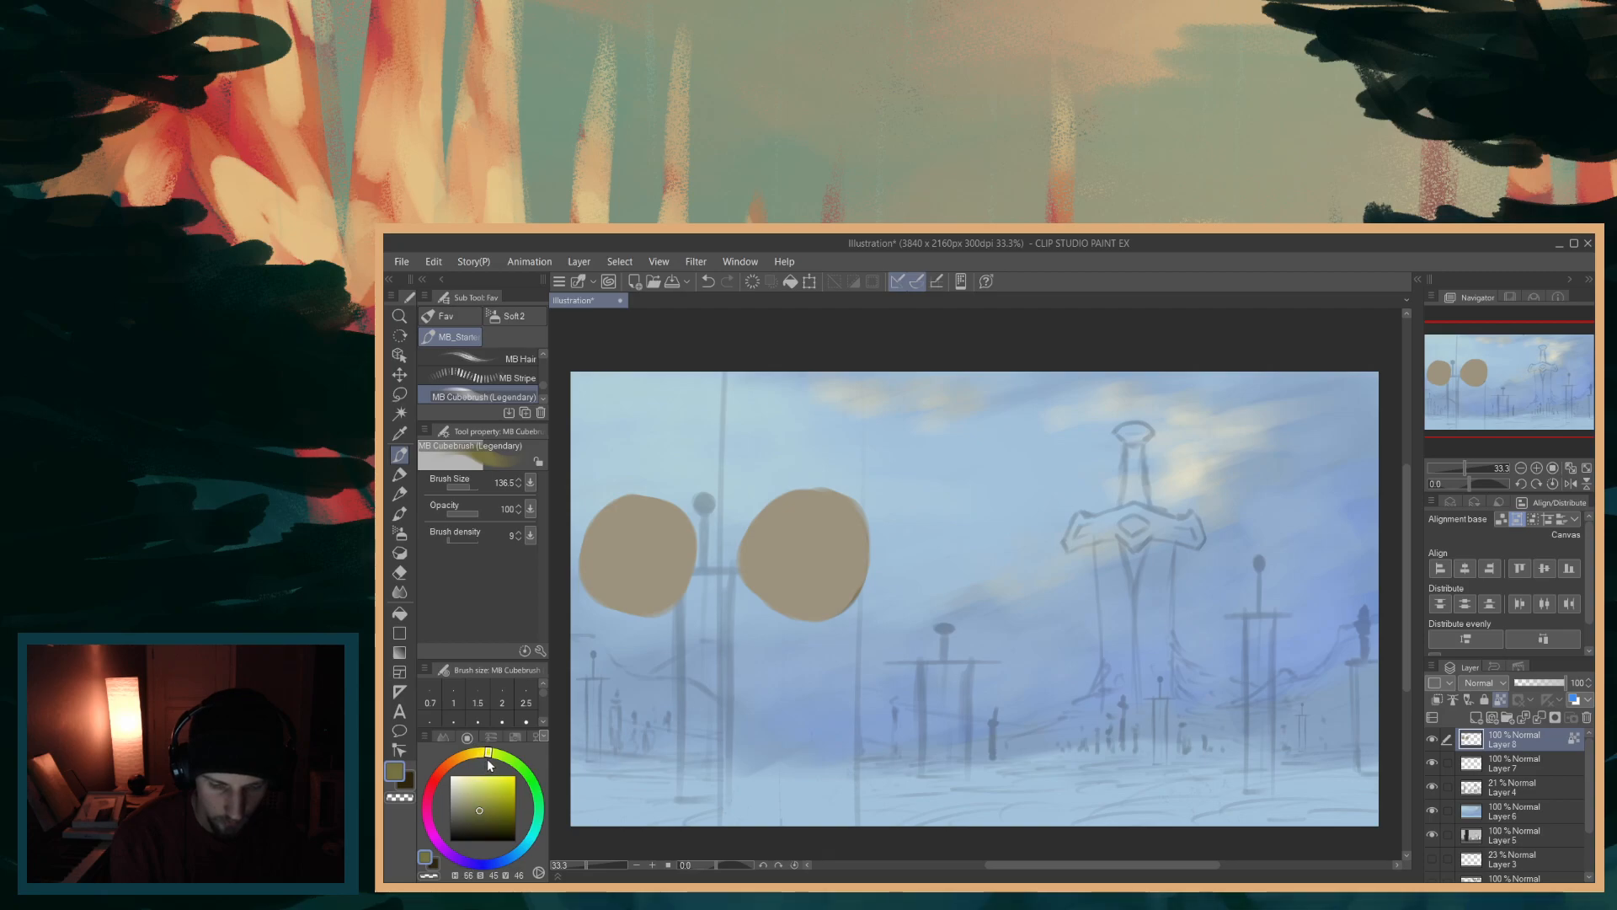
left_click(482, 812)
left_click(487, 804)
left_click_drag(613, 613, 668, 580)
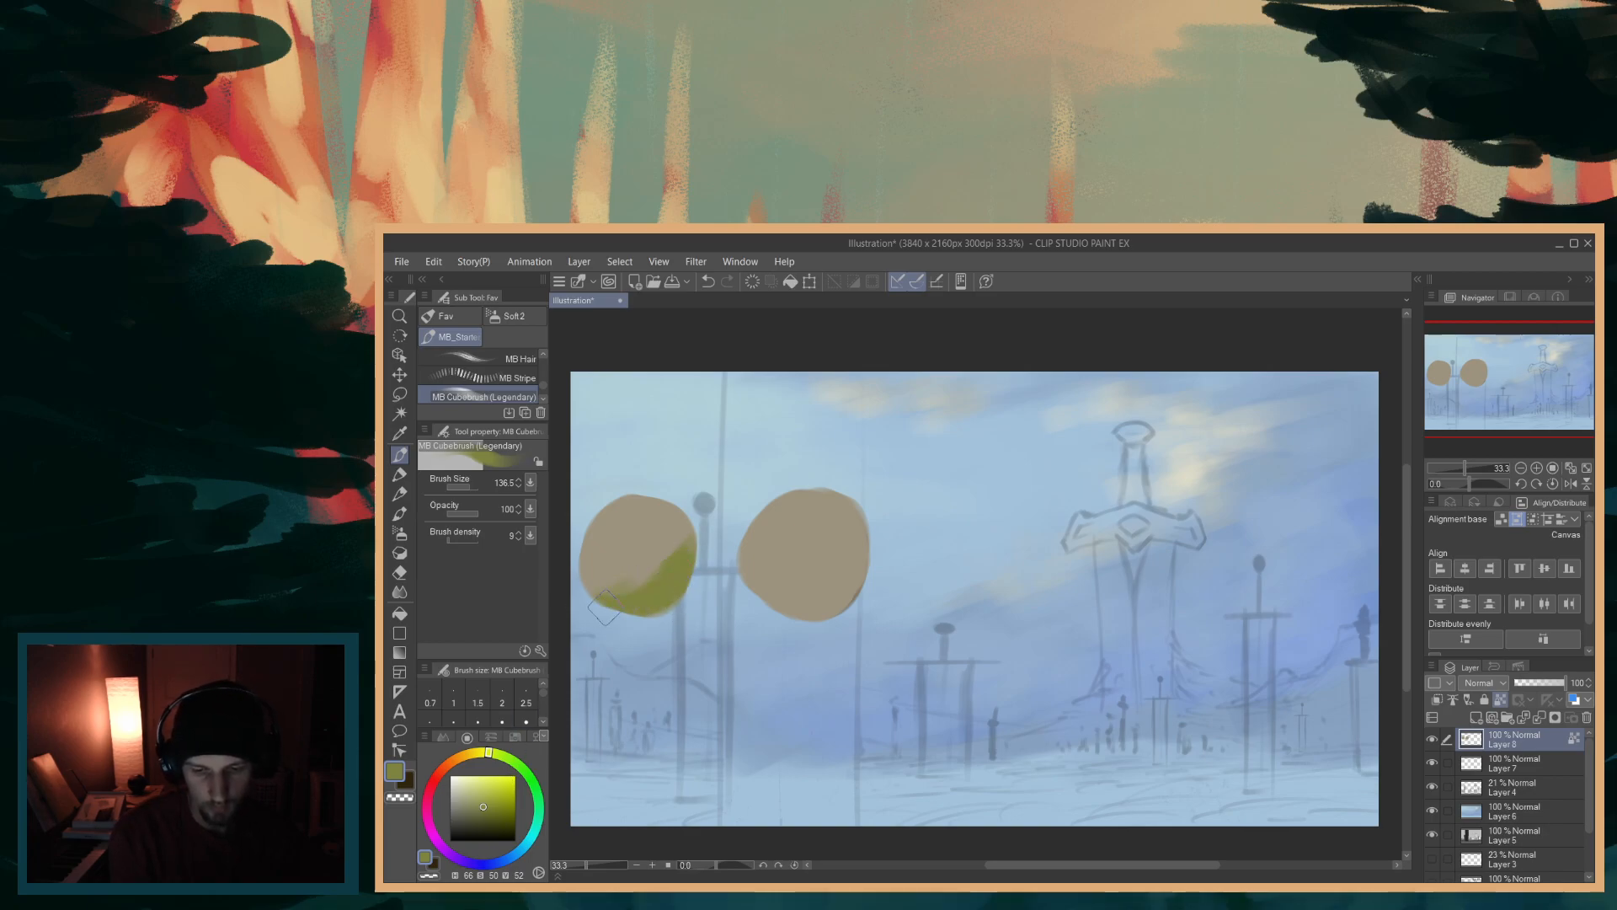
key("ctrl+z")
- Try a darker yellow-brown shadow with hue 51 on the left ball's lower-right side and undo it
left_click(643, 548, "alt")
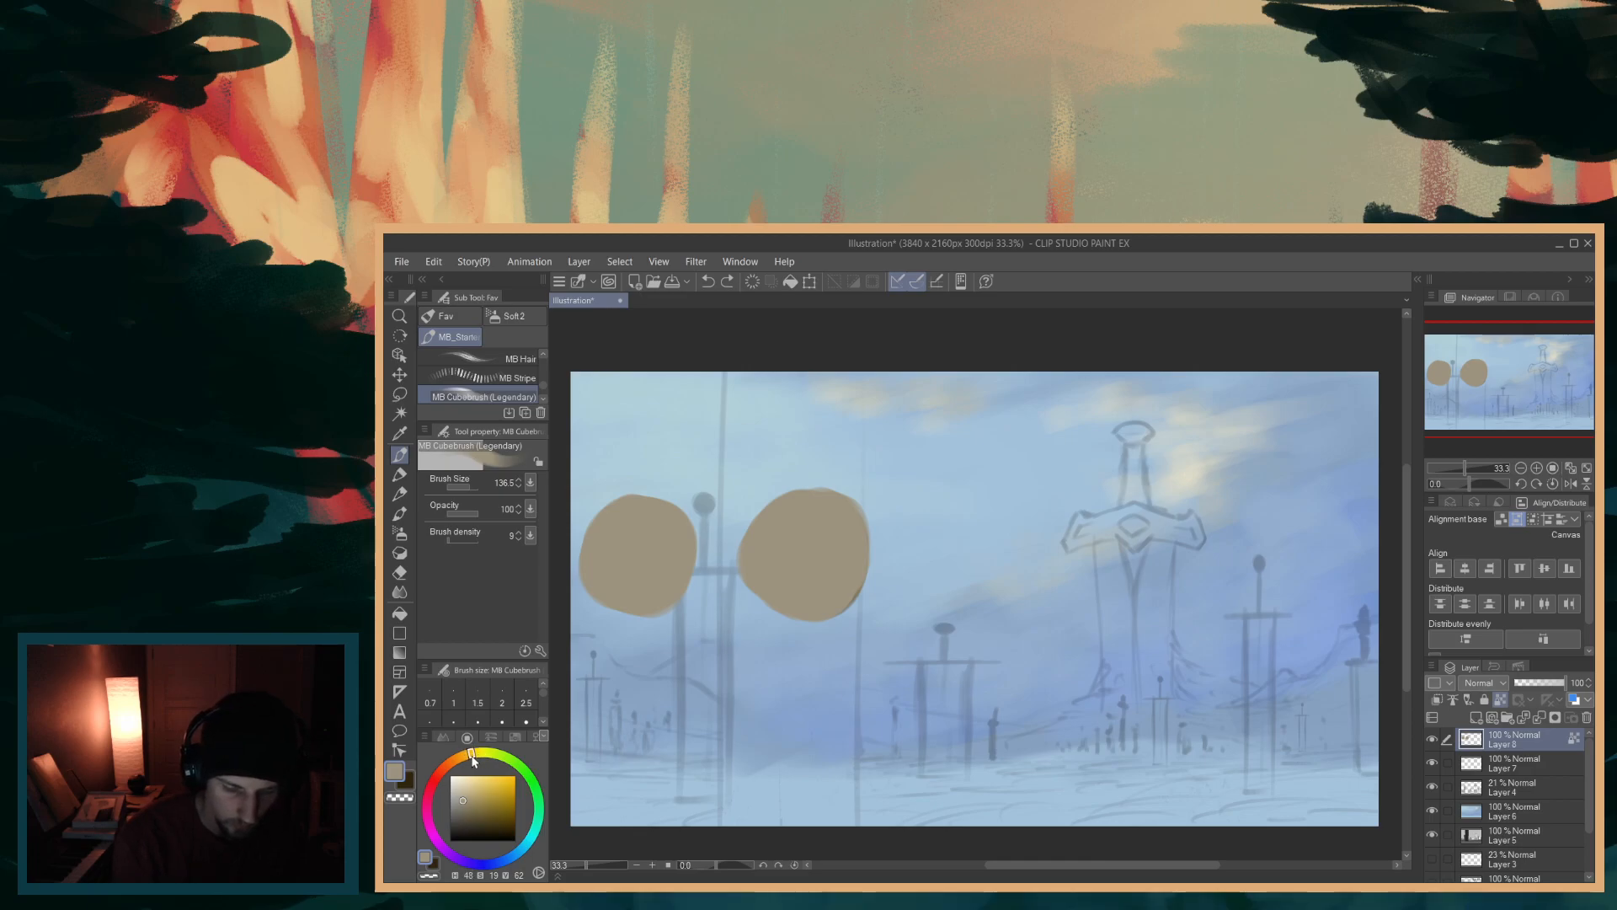
left_click_drag(468, 796, 475, 810)
mouse_move(611, 623)
left_mouse_down()
mouse_move(680, 587)
mouse_move(680, 559)
mouse_move(601, 604)
mouse_move(689, 561)
mouse_move(688, 545)
mouse_move(634, 595)
mouse_move(669, 584)
mouse_move(684, 553)
mouse_move(654, 612)
mouse_move(696, 531)
mouse_move(585, 589)
mouse_move(677, 553)
mouse_move(681, 526)
mouse_move(609, 596)
mouse_move(670, 546)
left_mouse_up()
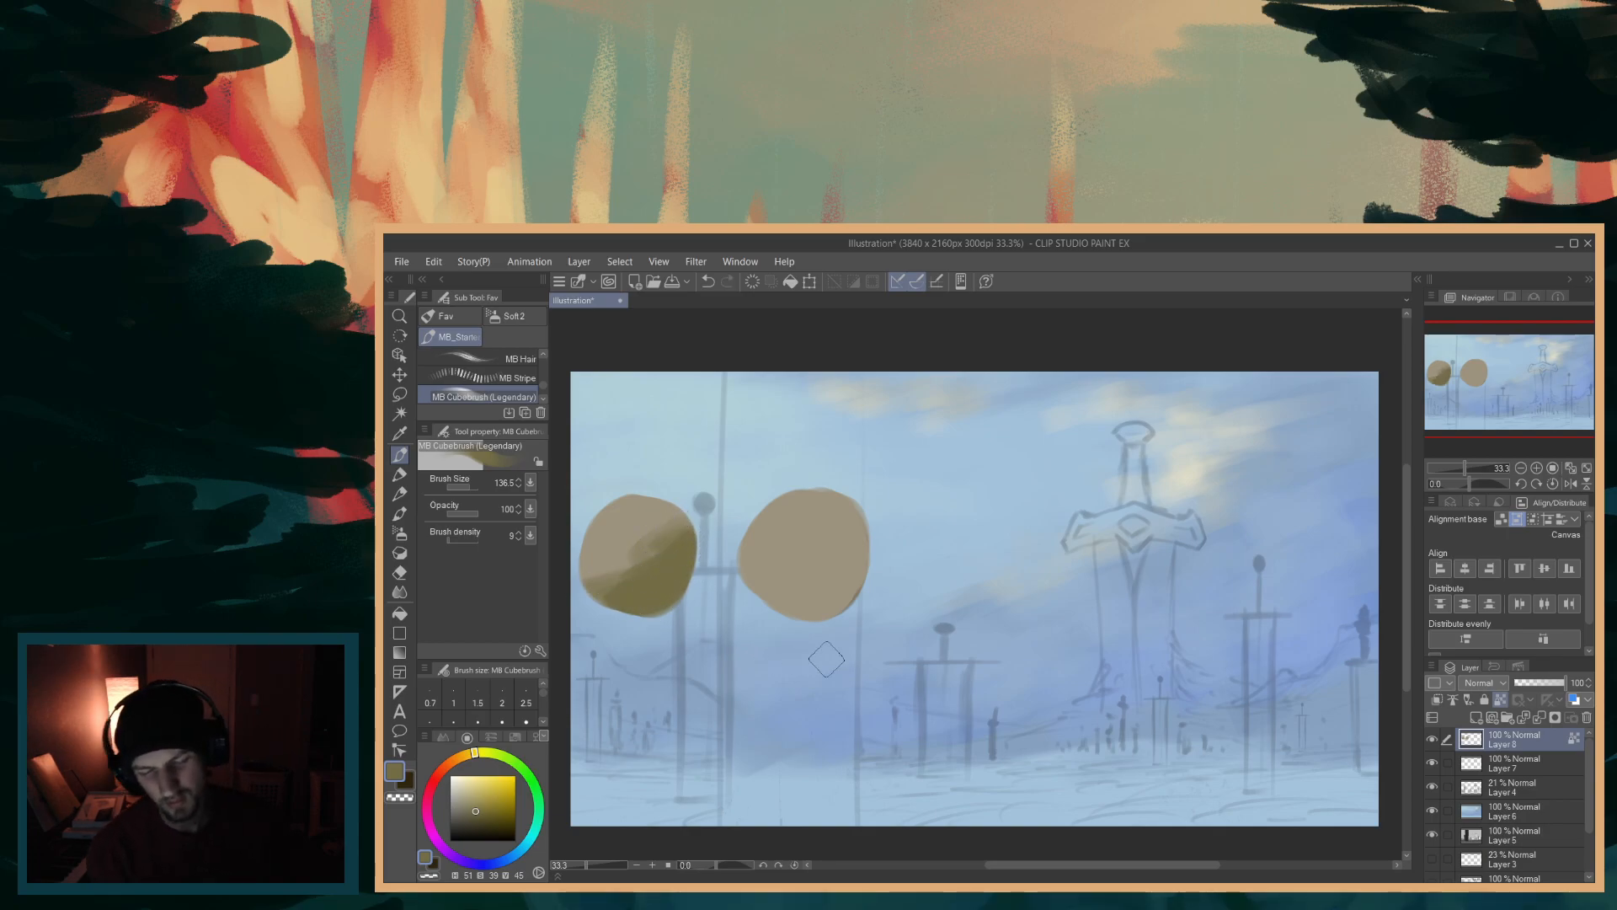
key("ctrl+z")
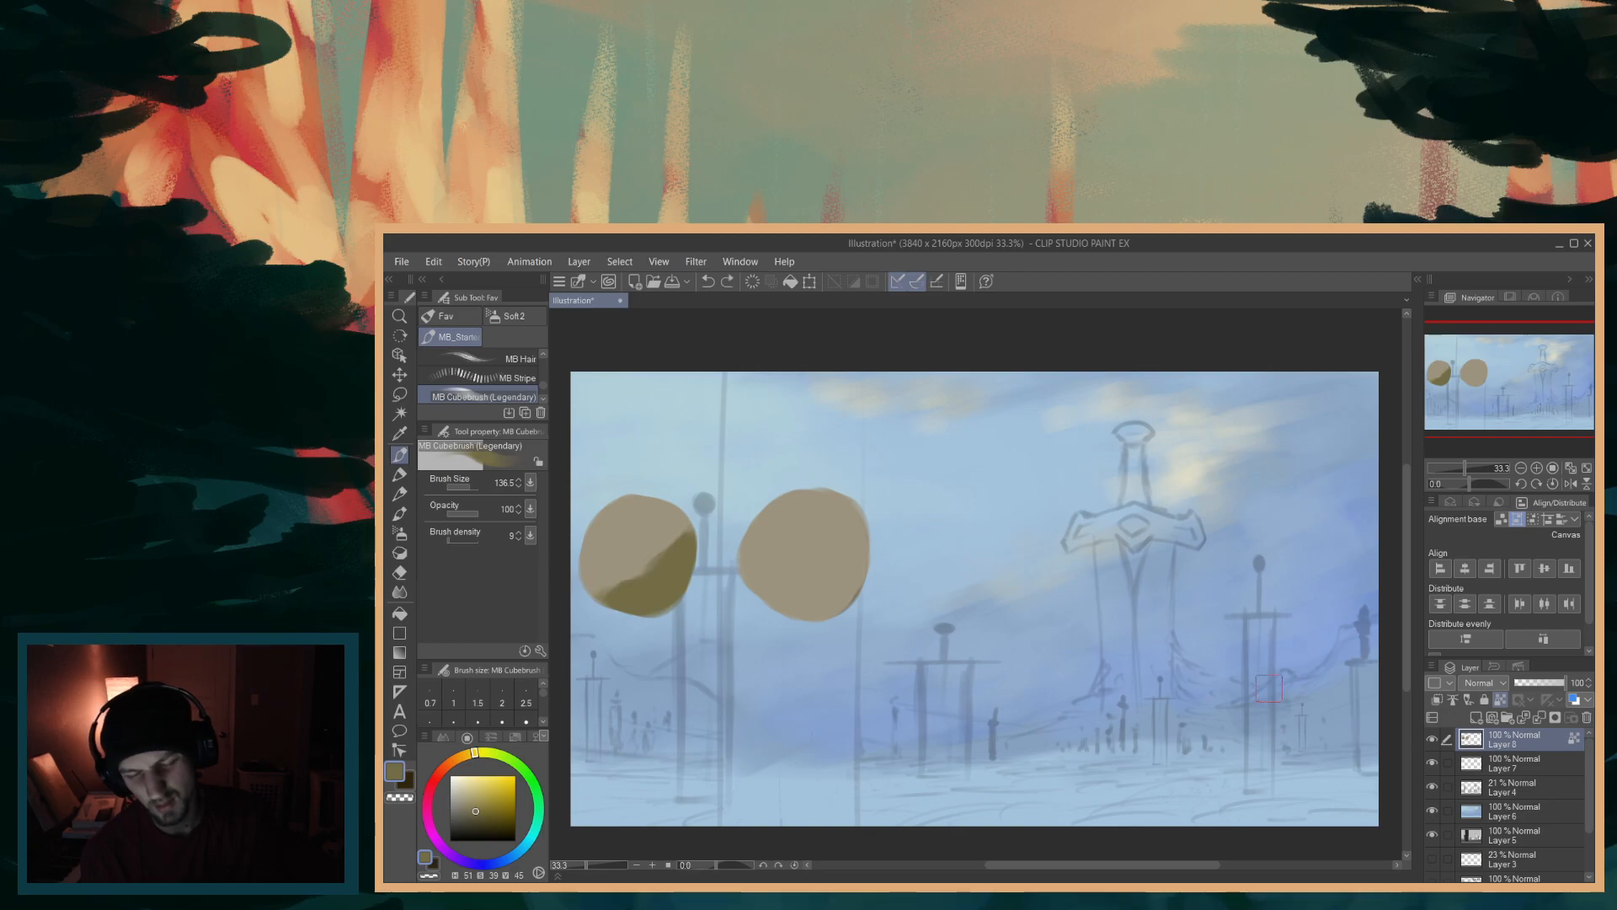
key("ctrl+z")
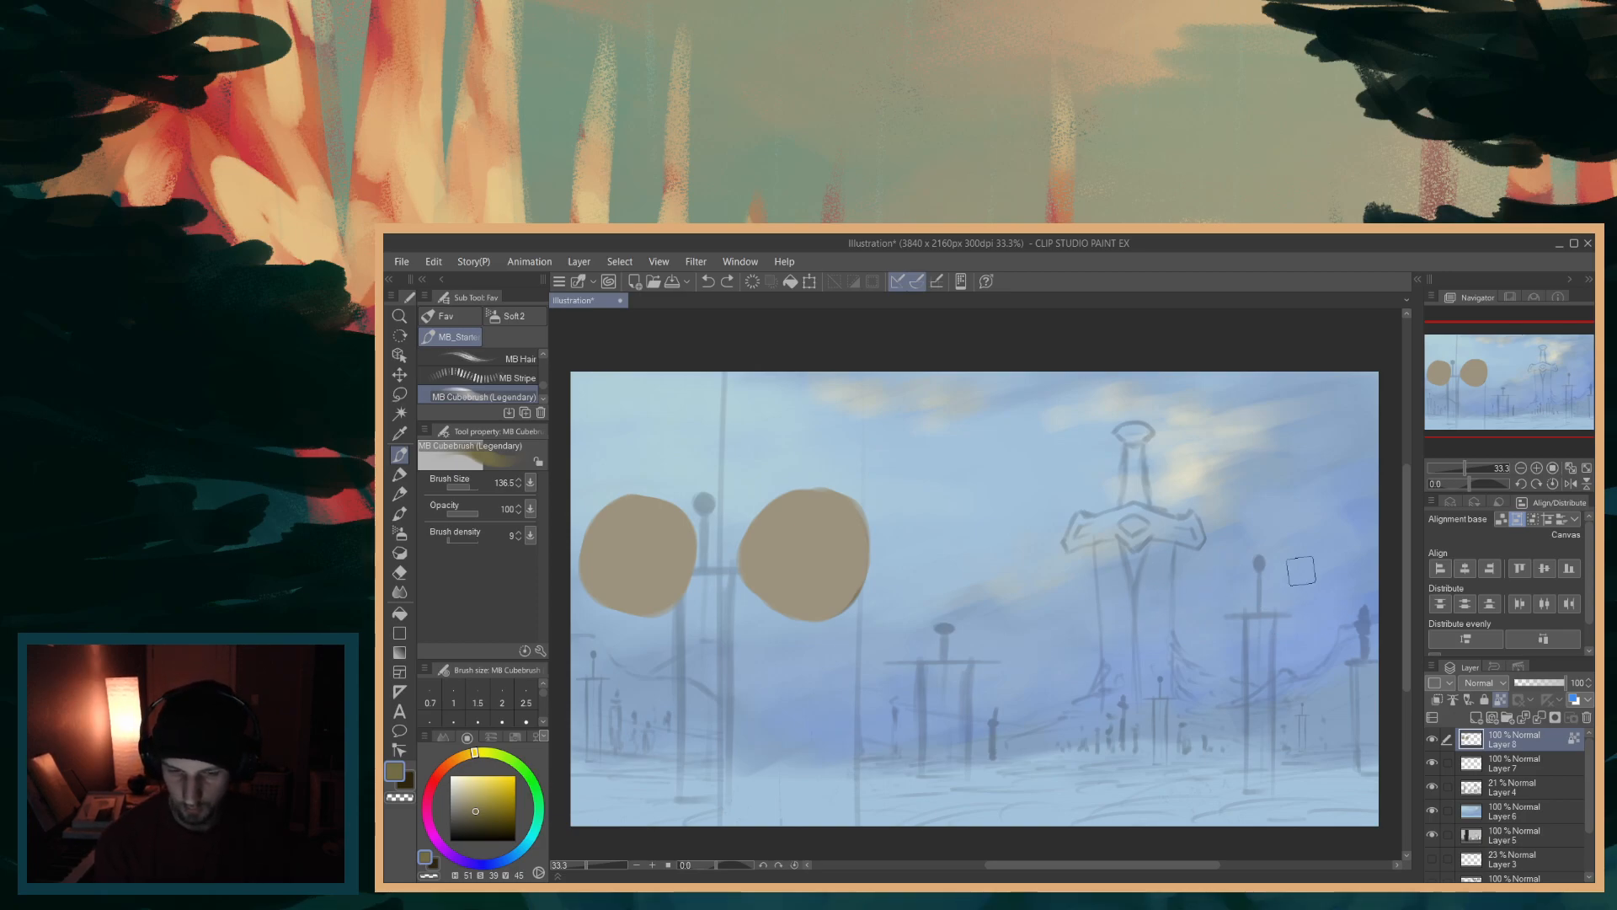
- Paint a muted green shadow with hue 99, saturation 9 and brightness 46 over the left ball's lower-right side
left_click(645, 583, "alt")
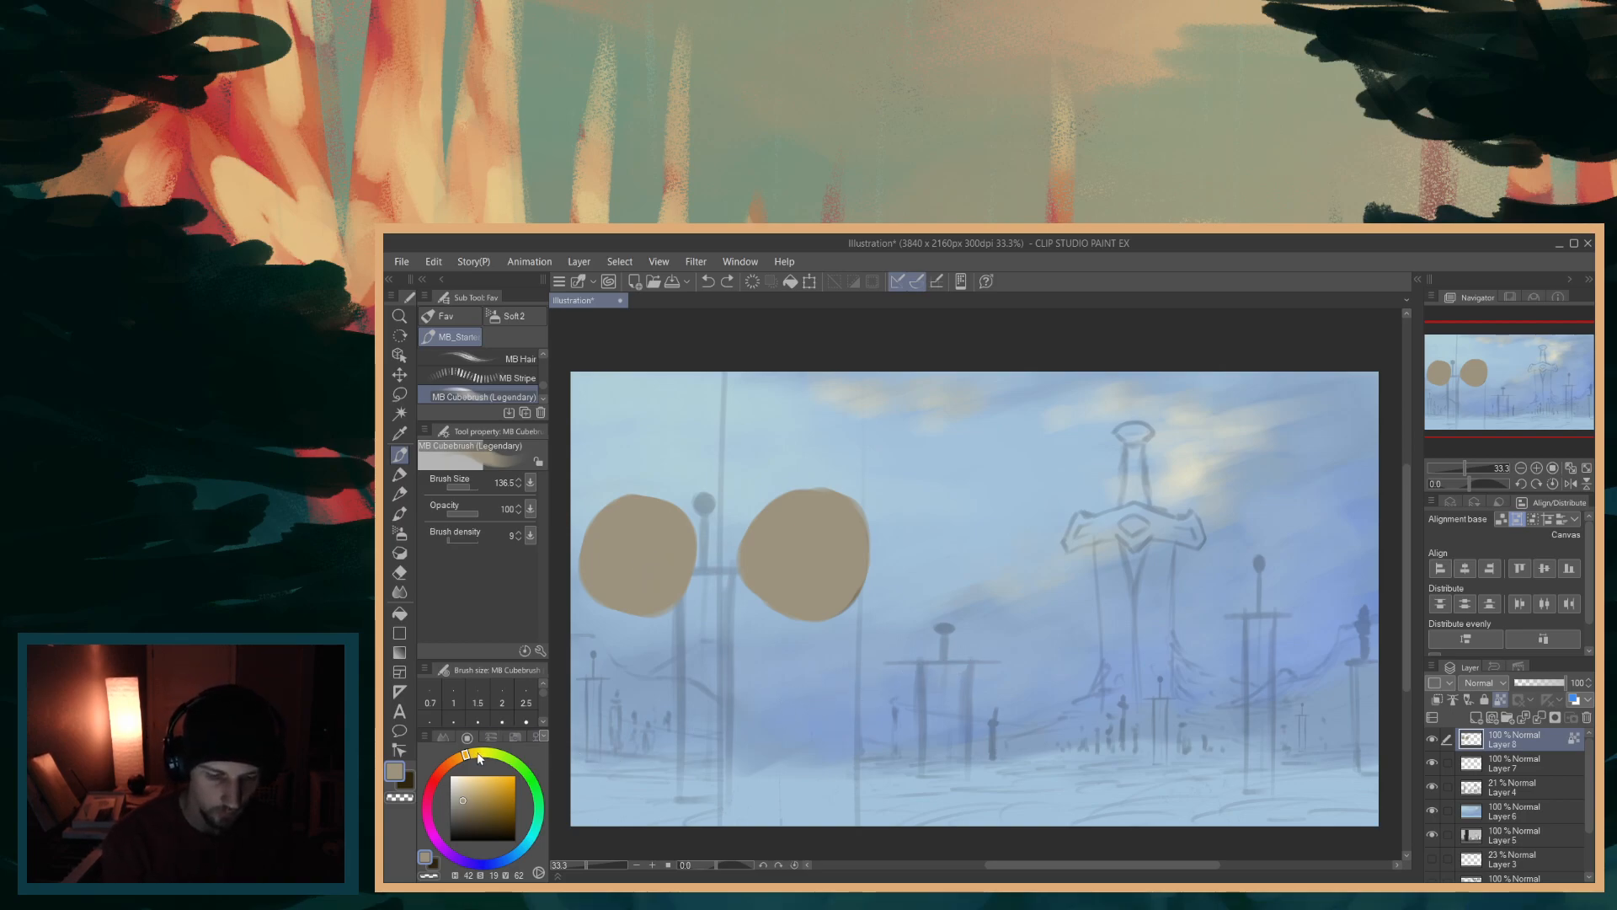
left_click_drag(468, 758, 520, 765)
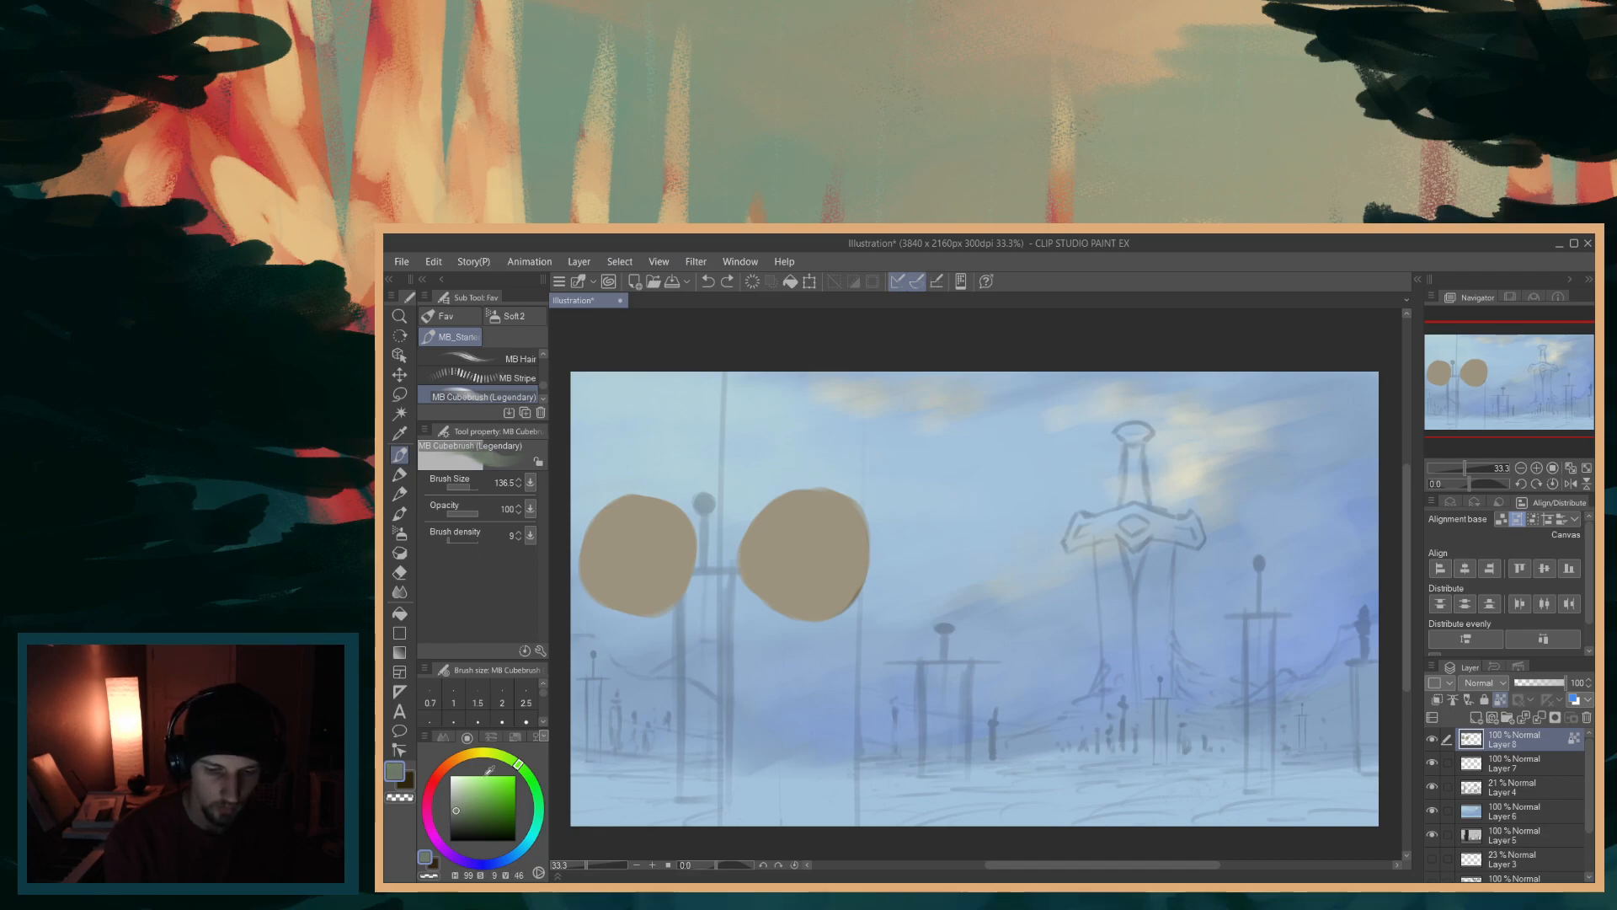
mouse_move(640, 603)
left_mouse_down()
mouse_move(695, 552)
mouse_move(657, 606)
mouse_move(681, 539)
mouse_move(593, 595)
left_mouse_up()
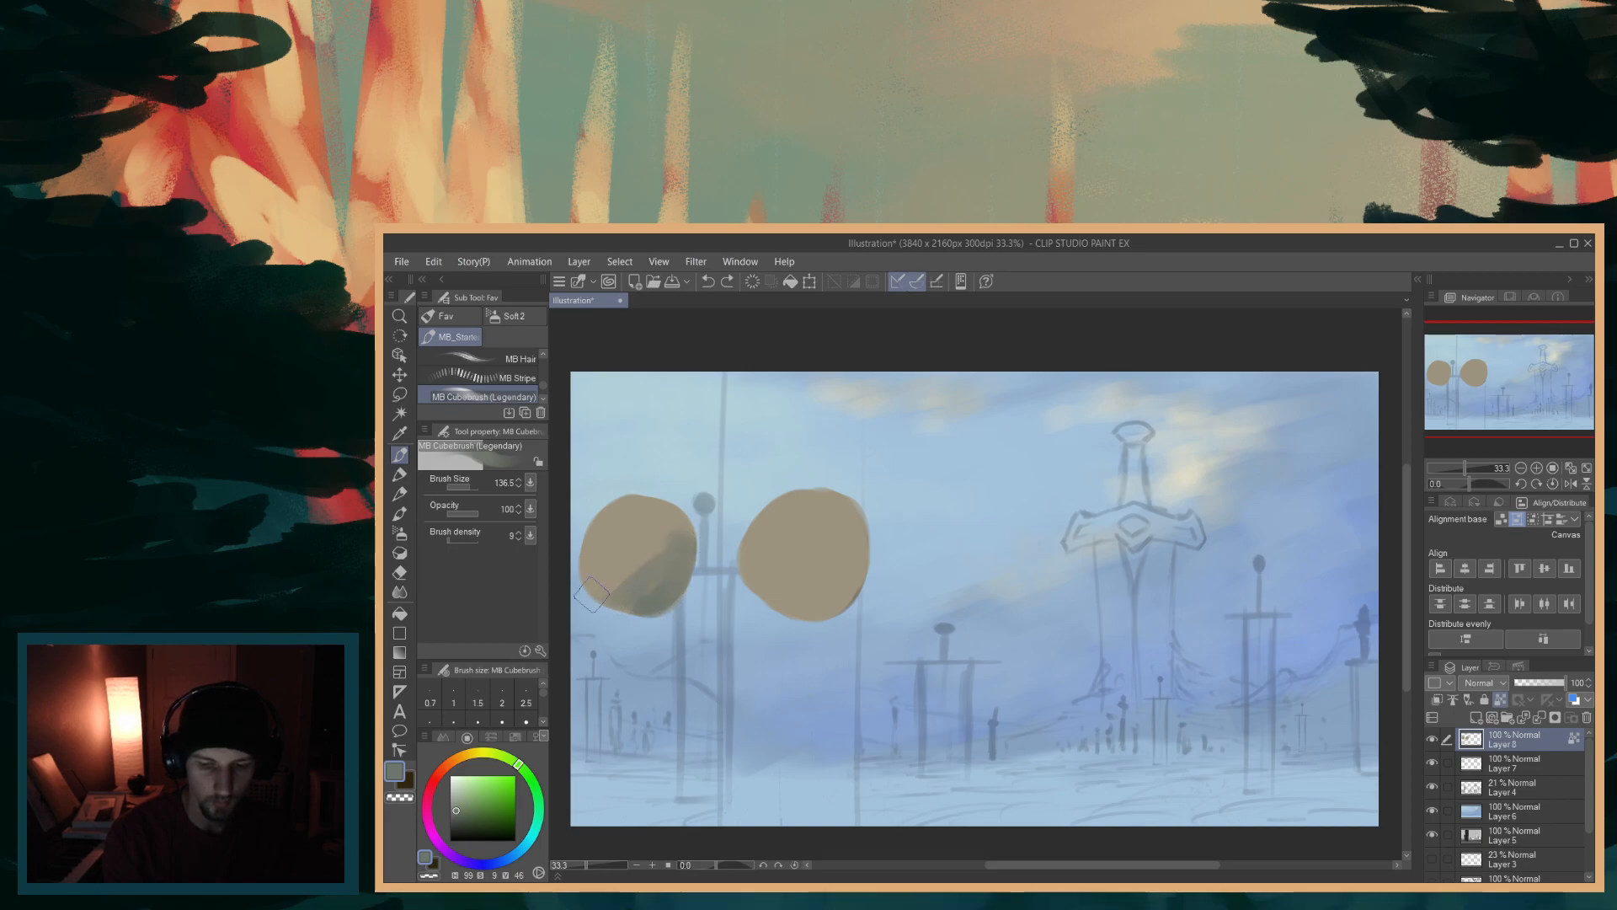
mouse_move(685, 546)
left_mouse_down()
mouse_move(619, 599)
mouse_move(685, 583)
mouse_move(696, 512)
mouse_move(631, 630)
mouse_move(684, 544)
mouse_move(670, 562)
mouse_move(671, 521)
mouse_move(622, 611)
left_mouse_up()
mouse_move(675, 505)
left_mouse_down()
mouse_move(682, 568)
mouse_move(684, 539)
mouse_move(653, 609)
mouse_move(688, 549)
left_mouse_up()
mouse_move(609, 609)
left_mouse_down()
mouse_move(665, 549)
mouse_move(667, 507)
left_mouse_up()
mouse_move(657, 596)
left_mouse_down()
mouse_move(677, 523)
mouse_move(637, 601)
left_mouse_up()
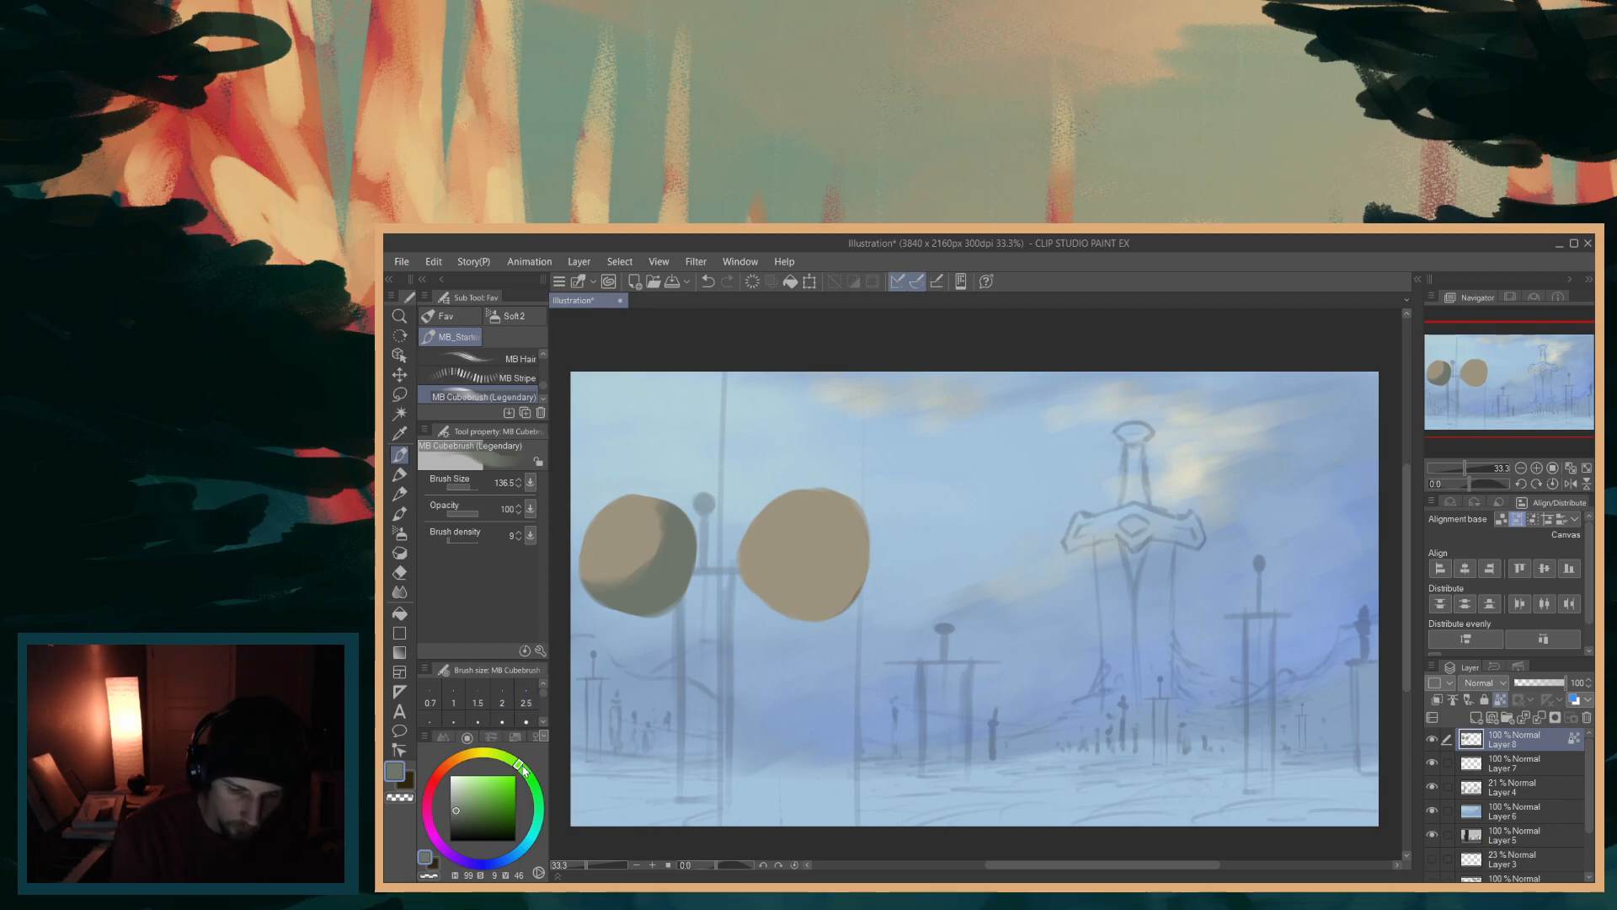
- Blend cooler reflected light into the left ball's shadow edge, using hue 138 and hue 174 greys
left_click_drag(521, 768, 539, 804)
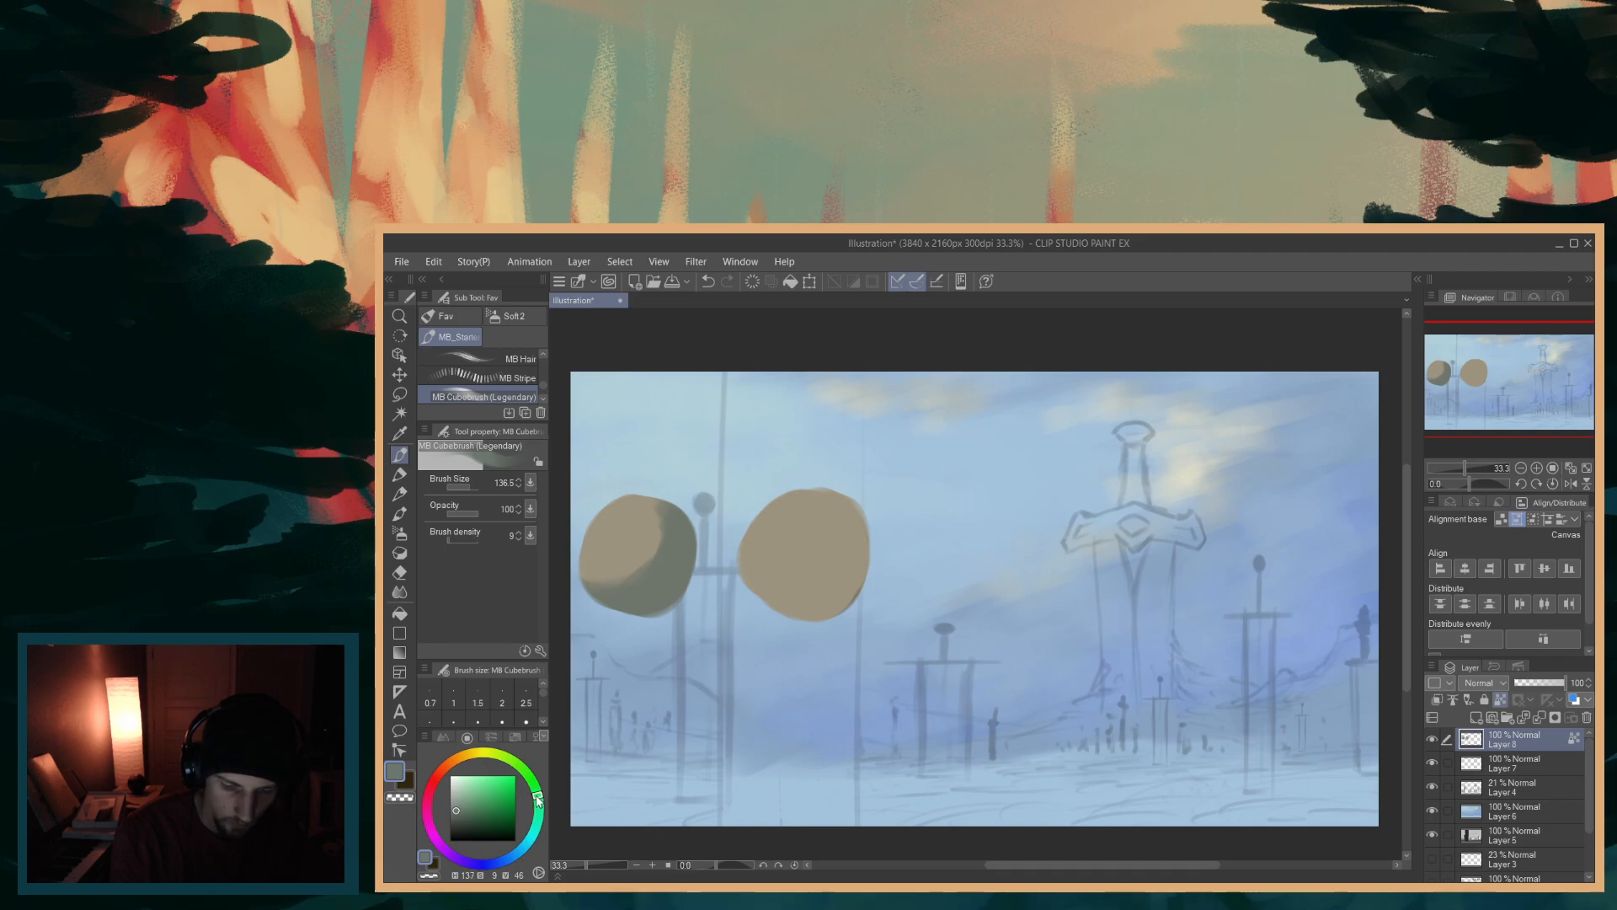
left_click_drag(463, 809, 460, 804)
mouse_move(639, 573)
left_mouse_down()
mouse_move(690, 526)
mouse_move(699, 539)
mouse_move(685, 512)
mouse_move(692, 554)
mouse_move(673, 522)
mouse_move(675, 566)
mouse_move(678, 510)
mouse_move(689, 551)
left_mouse_up()
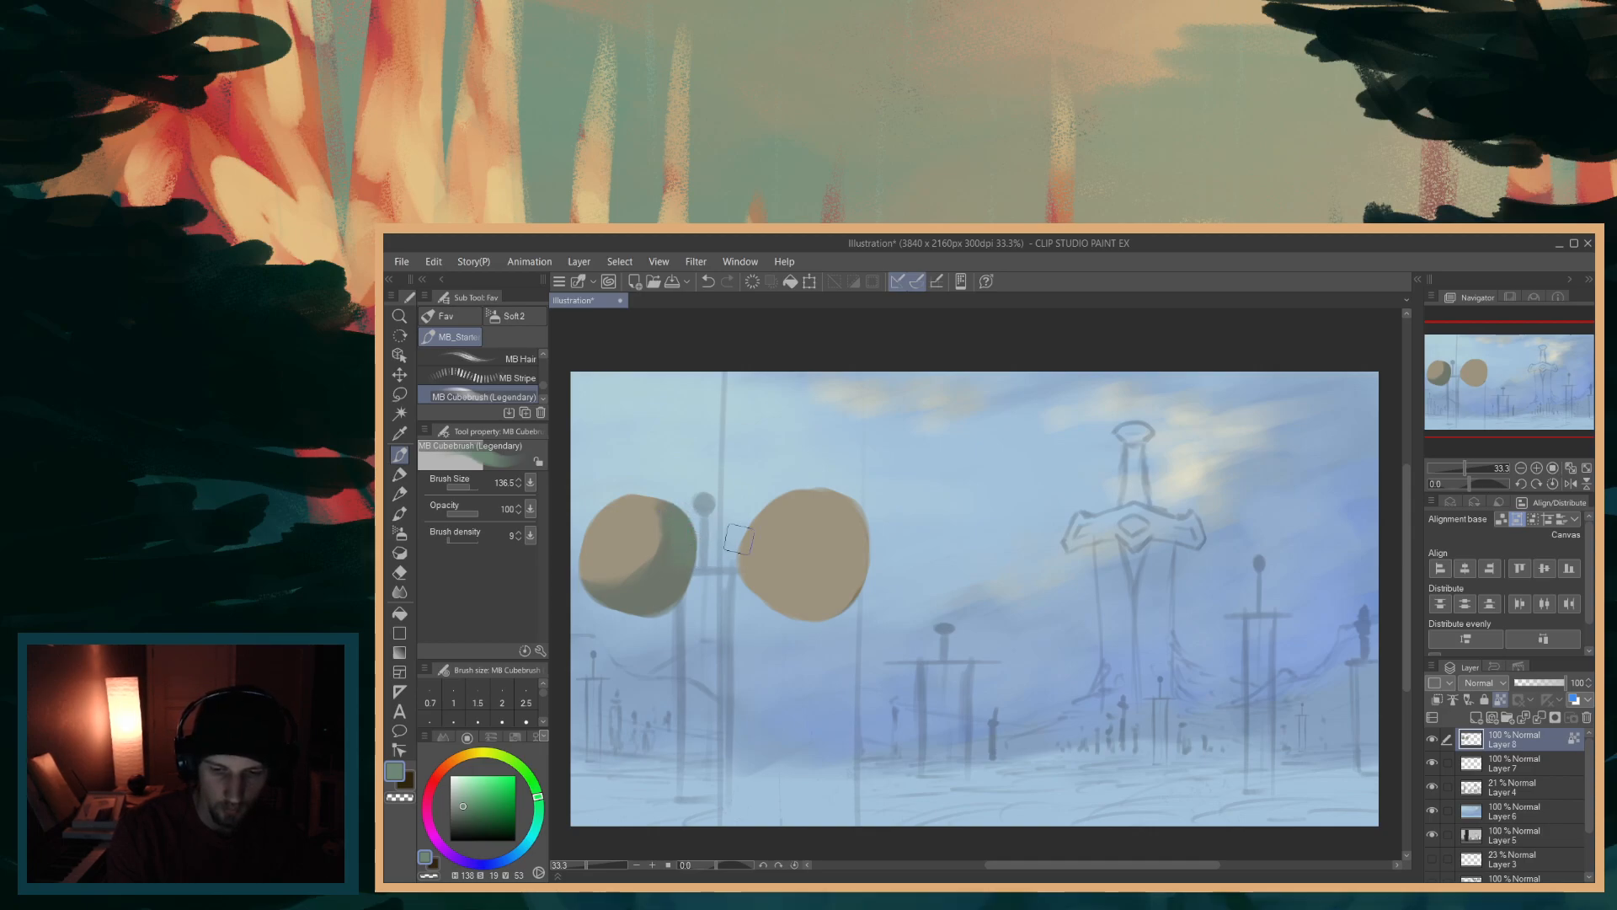
left_click_drag(537, 810, 534, 830)
mouse_move(689, 530)
left_mouse_down()
mouse_move(685, 570)
mouse_move(671, 537)
left_mouse_up()
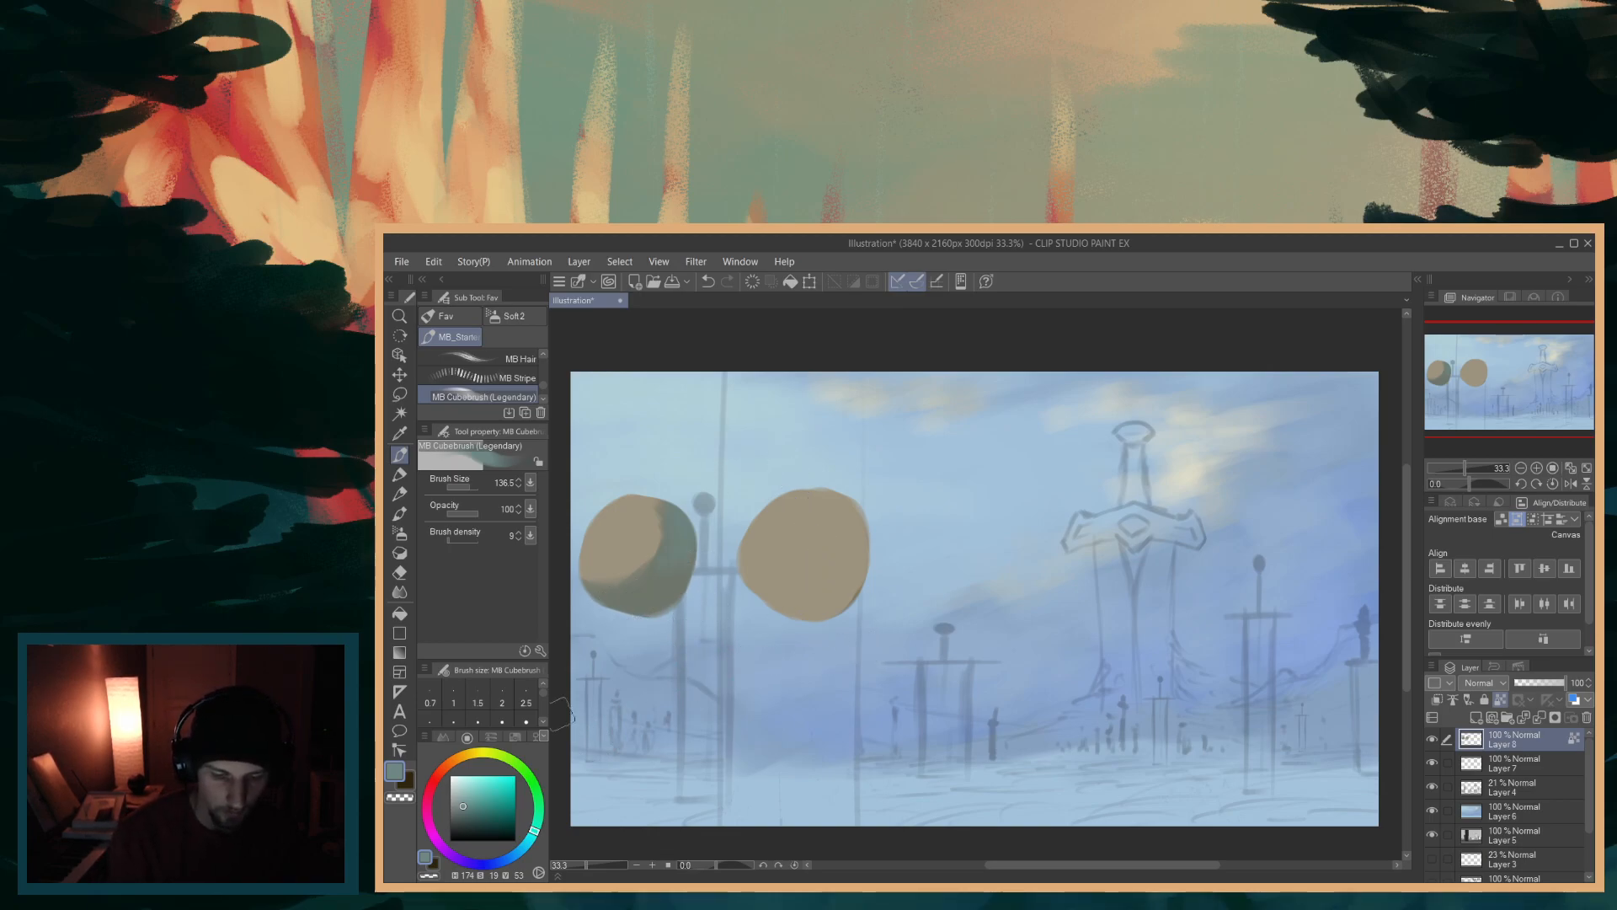
left_click(461, 801)
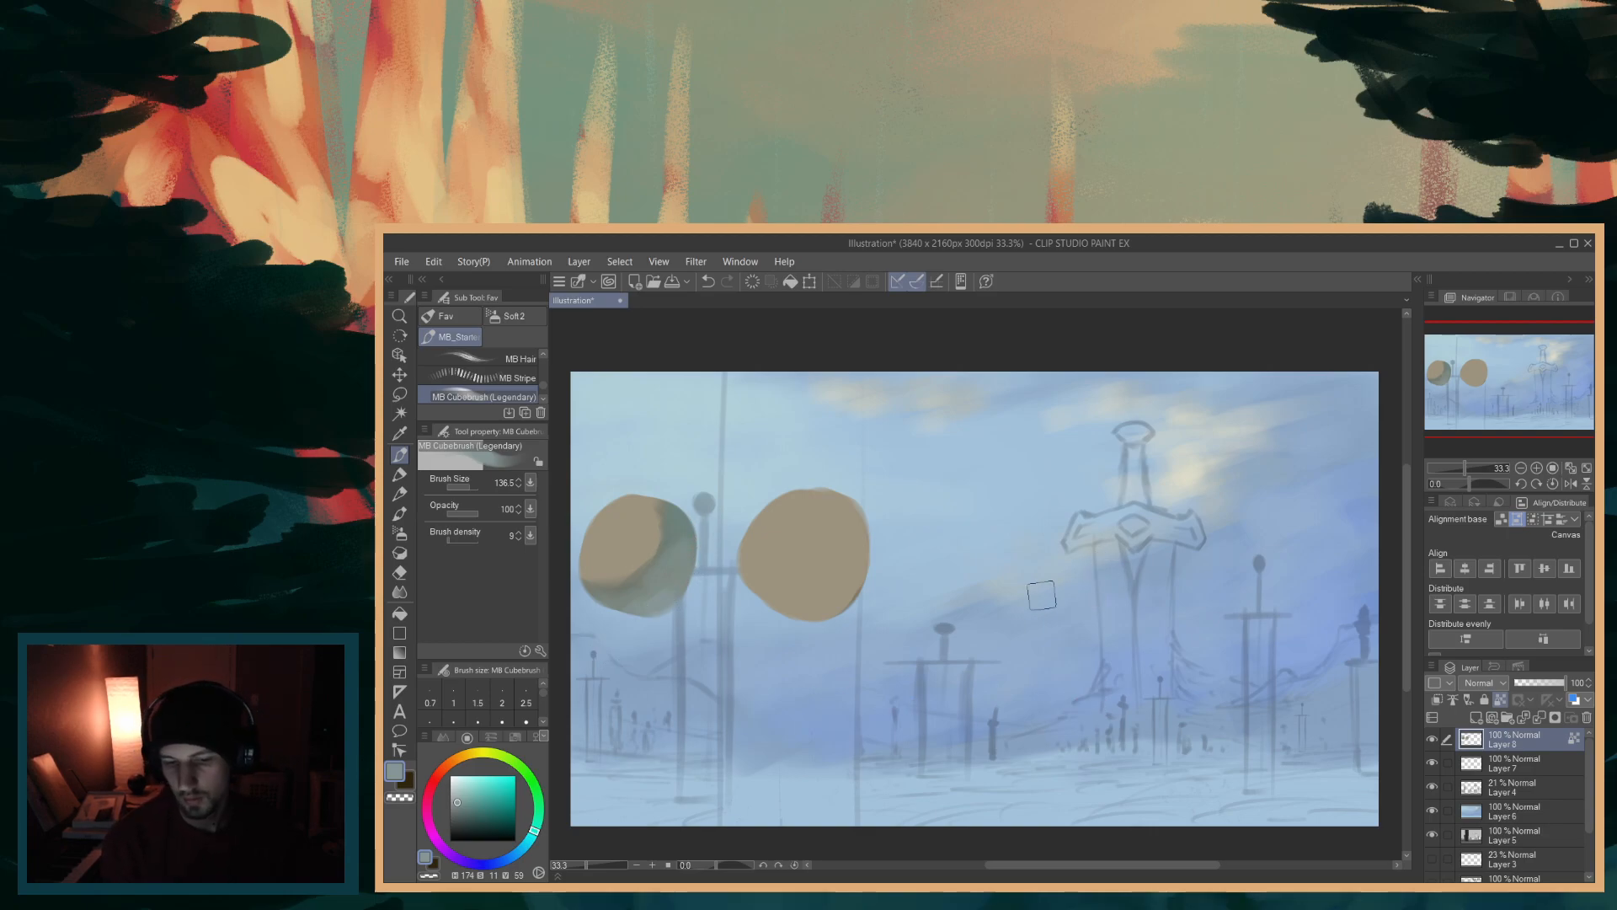
- Lighten the left ball's upper-left side with progressively paler tones based on its sampled tan at hue 48
left_click(628, 538, "alt")
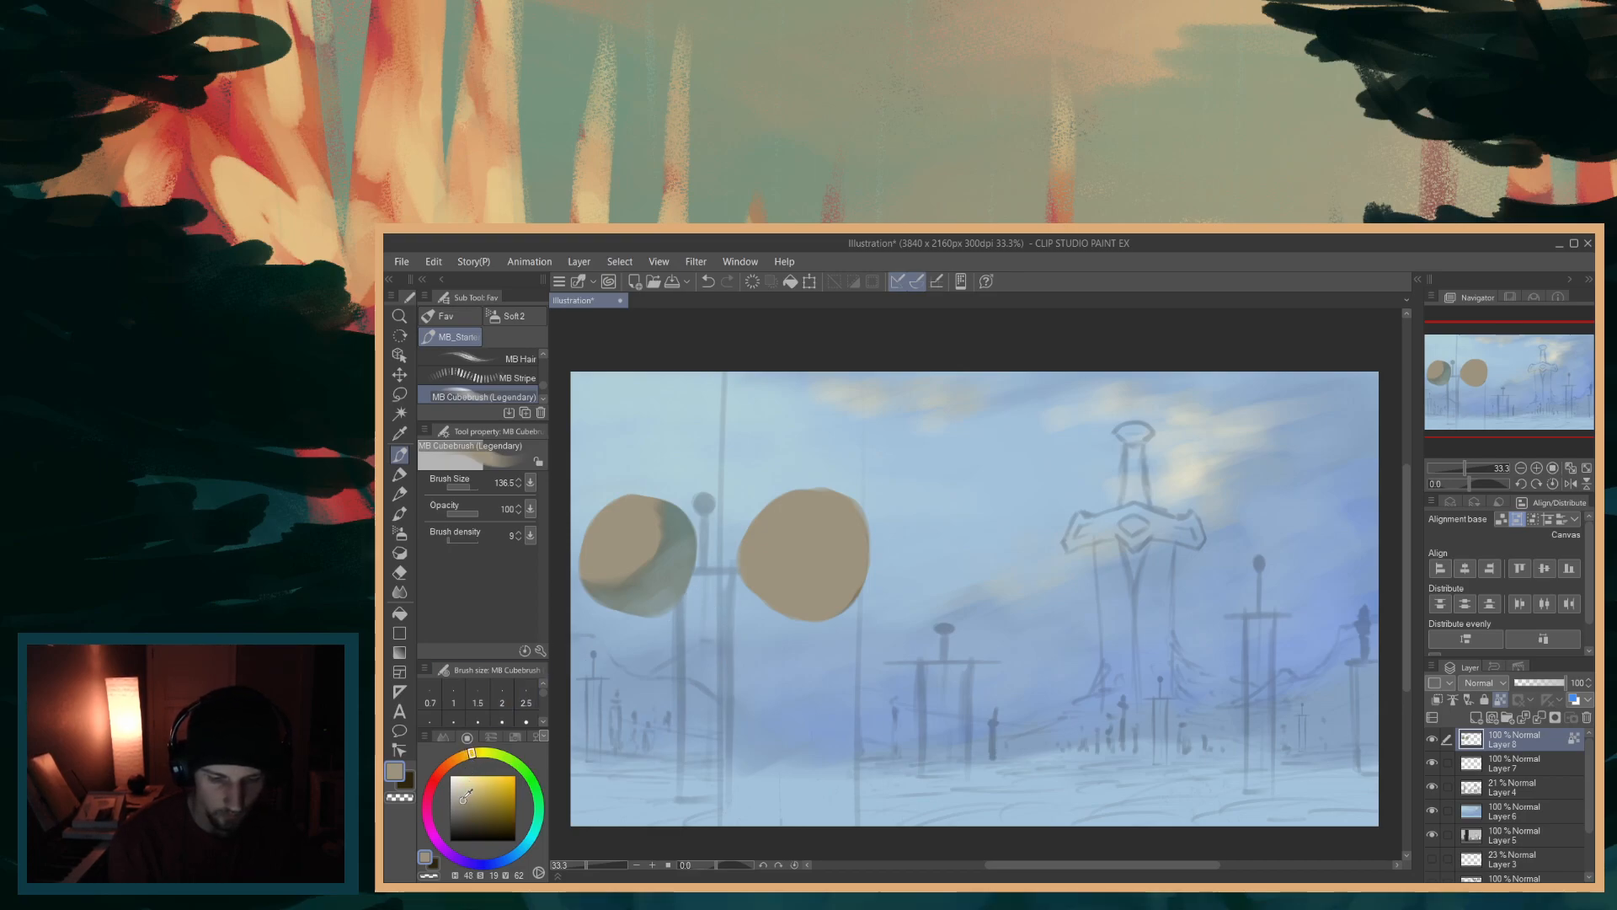
left_click_drag(463, 797, 465, 794)
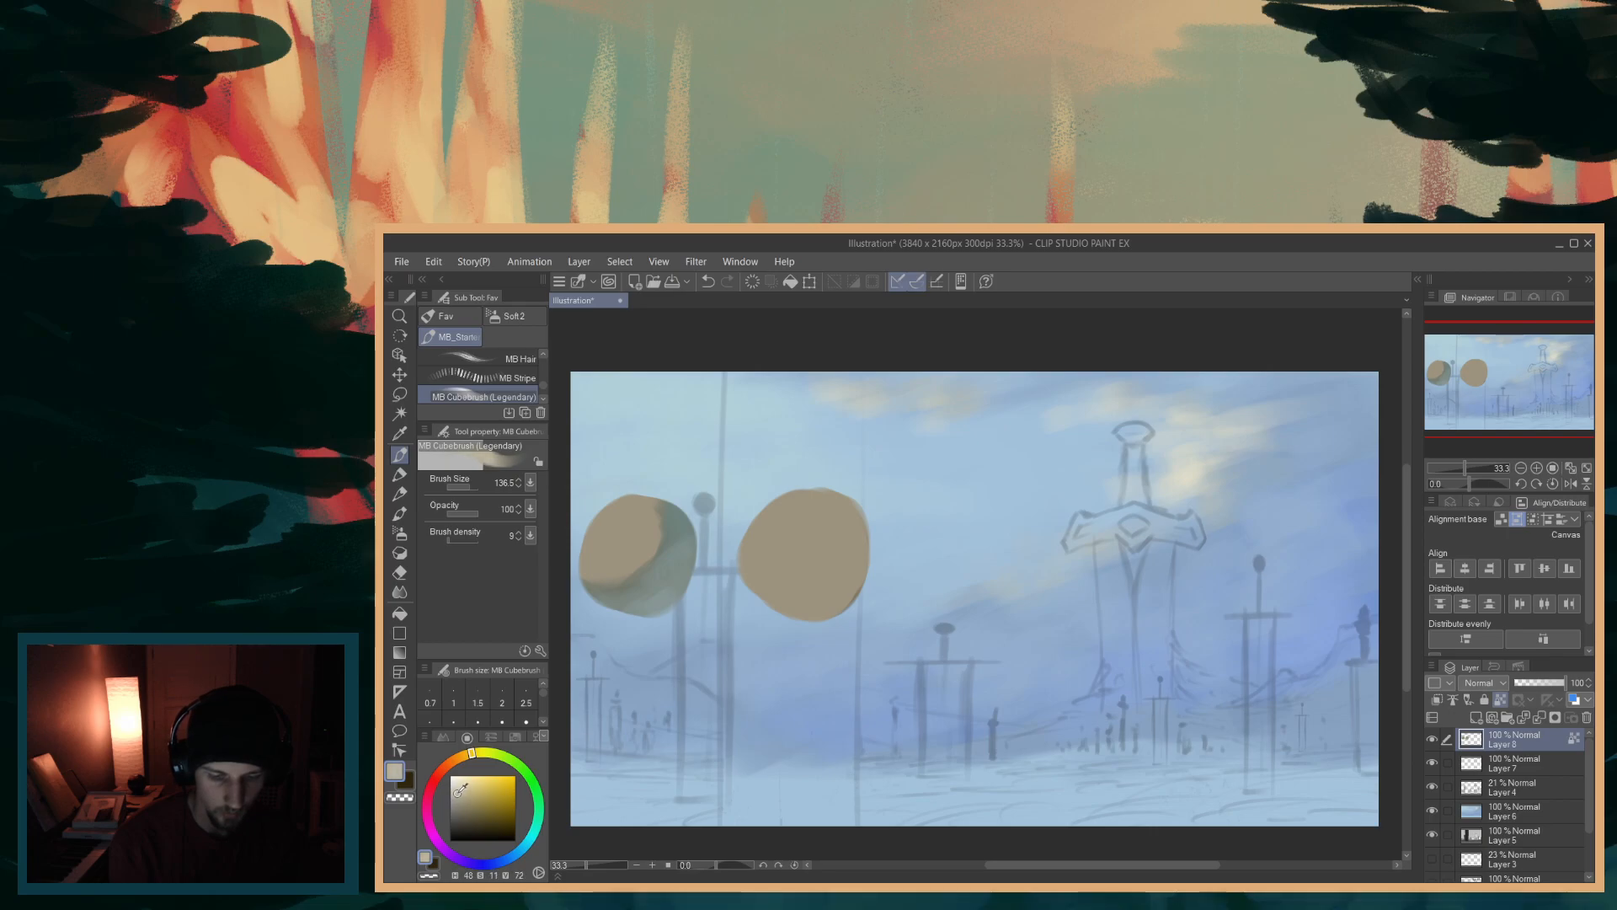
mouse_move(617, 510)
left_mouse_down()
mouse_move(613, 553)
mouse_move(630, 513)
mouse_move(588, 541)
mouse_move(605, 553)
mouse_move(630, 511)
mouse_move(638, 531)
mouse_move(598, 555)
mouse_move(641, 502)
mouse_move(611, 565)
mouse_move(590, 551)
mouse_move(618, 516)
left_mouse_up()
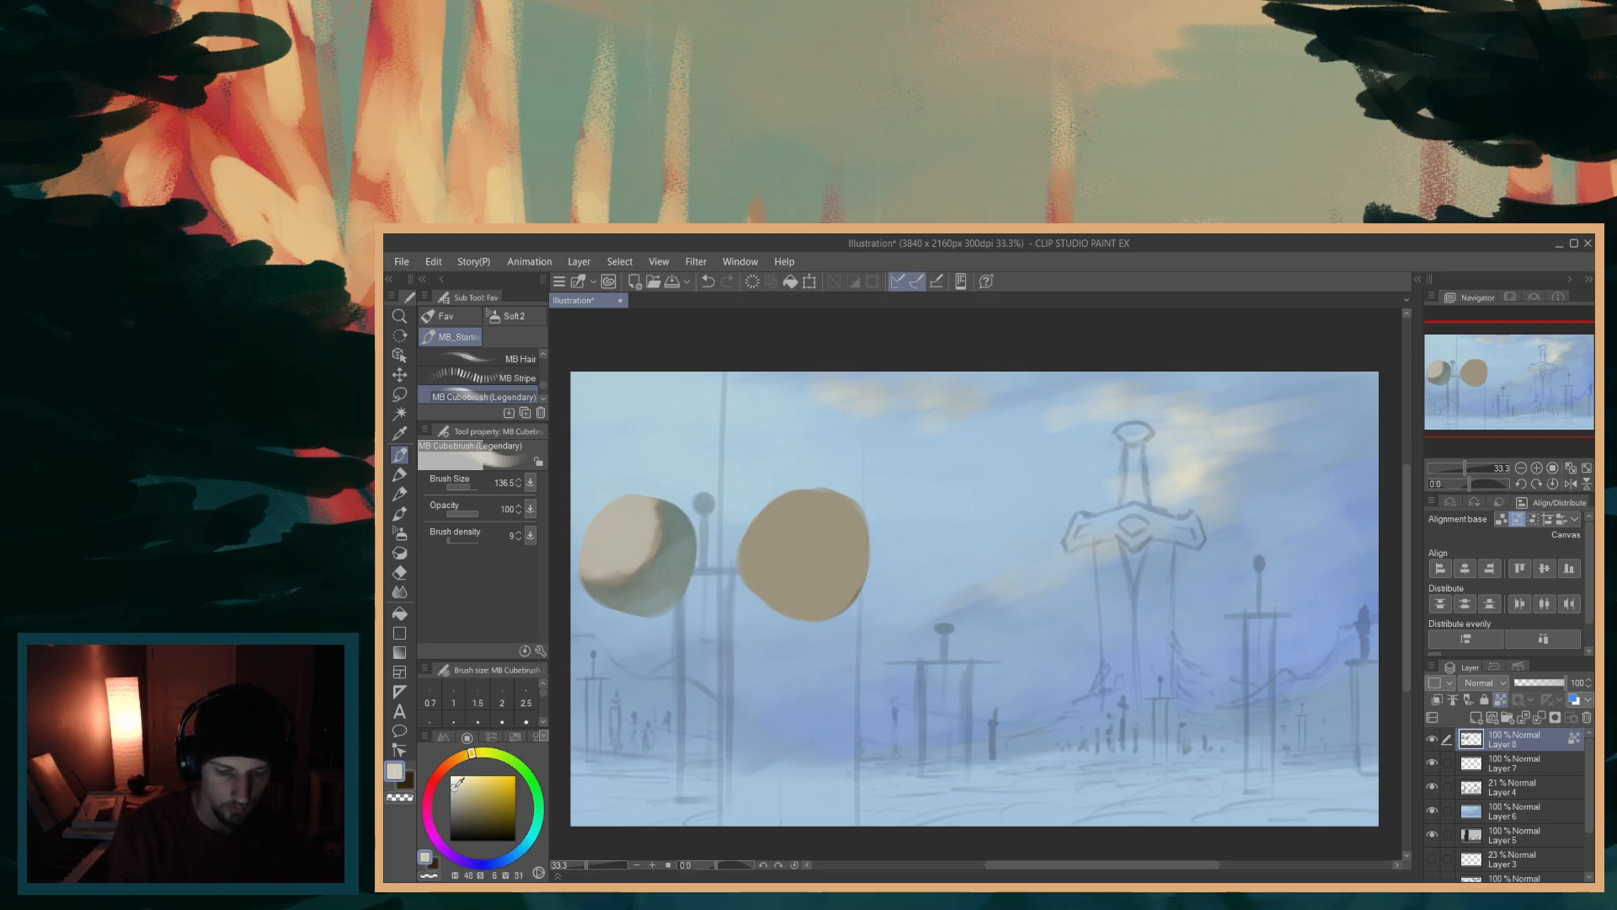
mouse_move(619, 523)
left_mouse_down()
mouse_move(593, 544)
mouse_move(620, 527)
left_mouse_up()
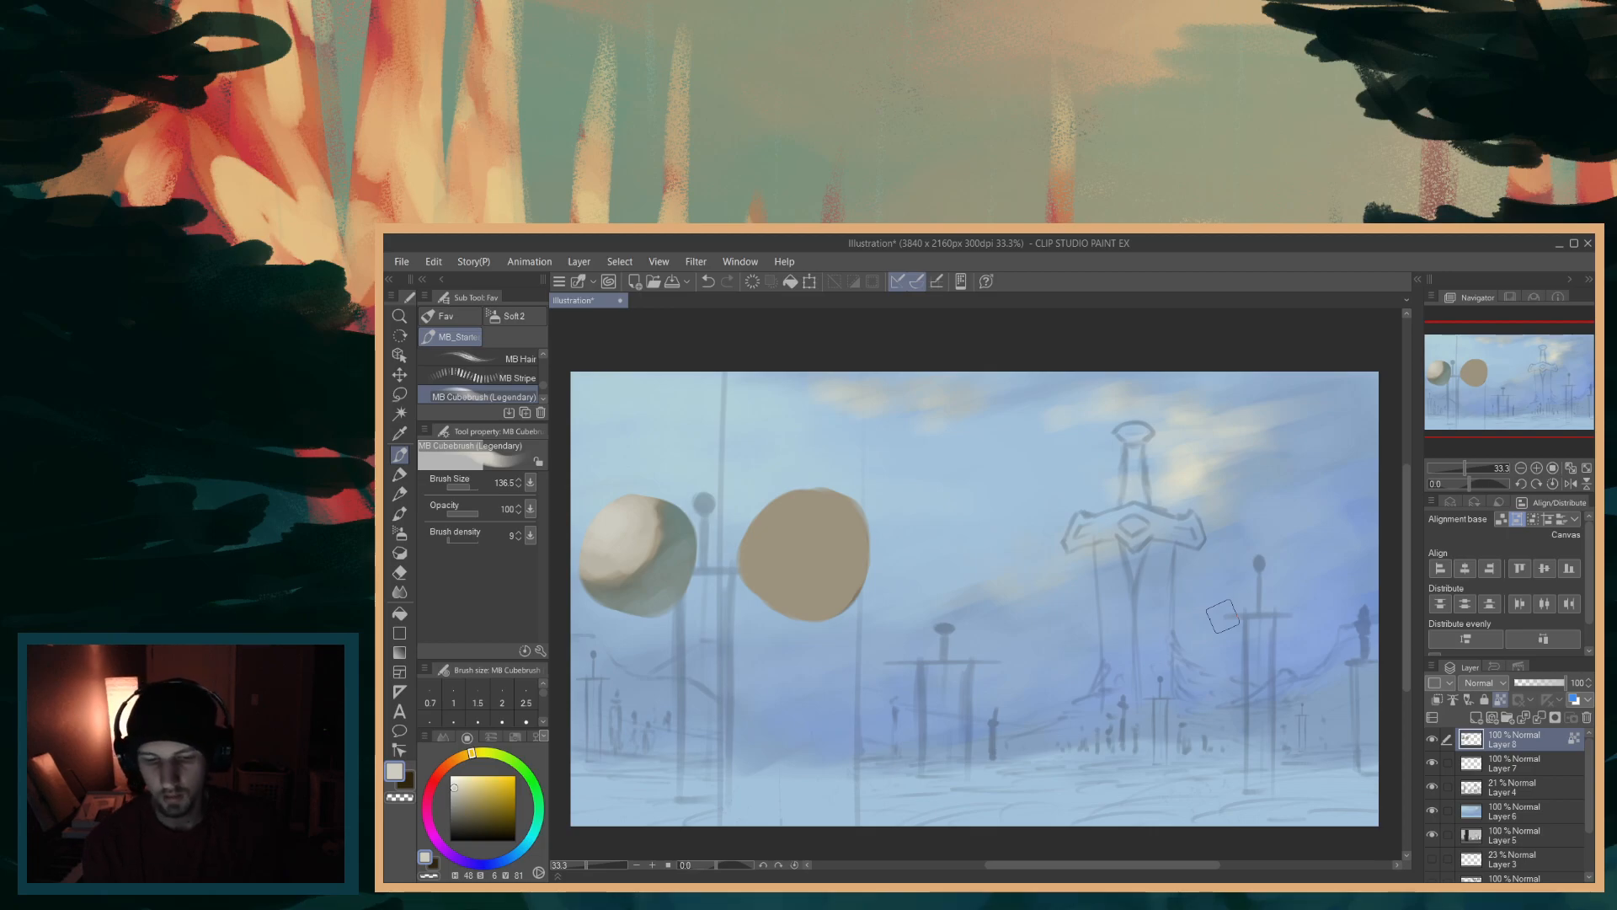
- Enlarge the brush to 192 and shade the right ball's lower part with the left ball's sampled green-grey shadow
left_click(796, 549, "alt")
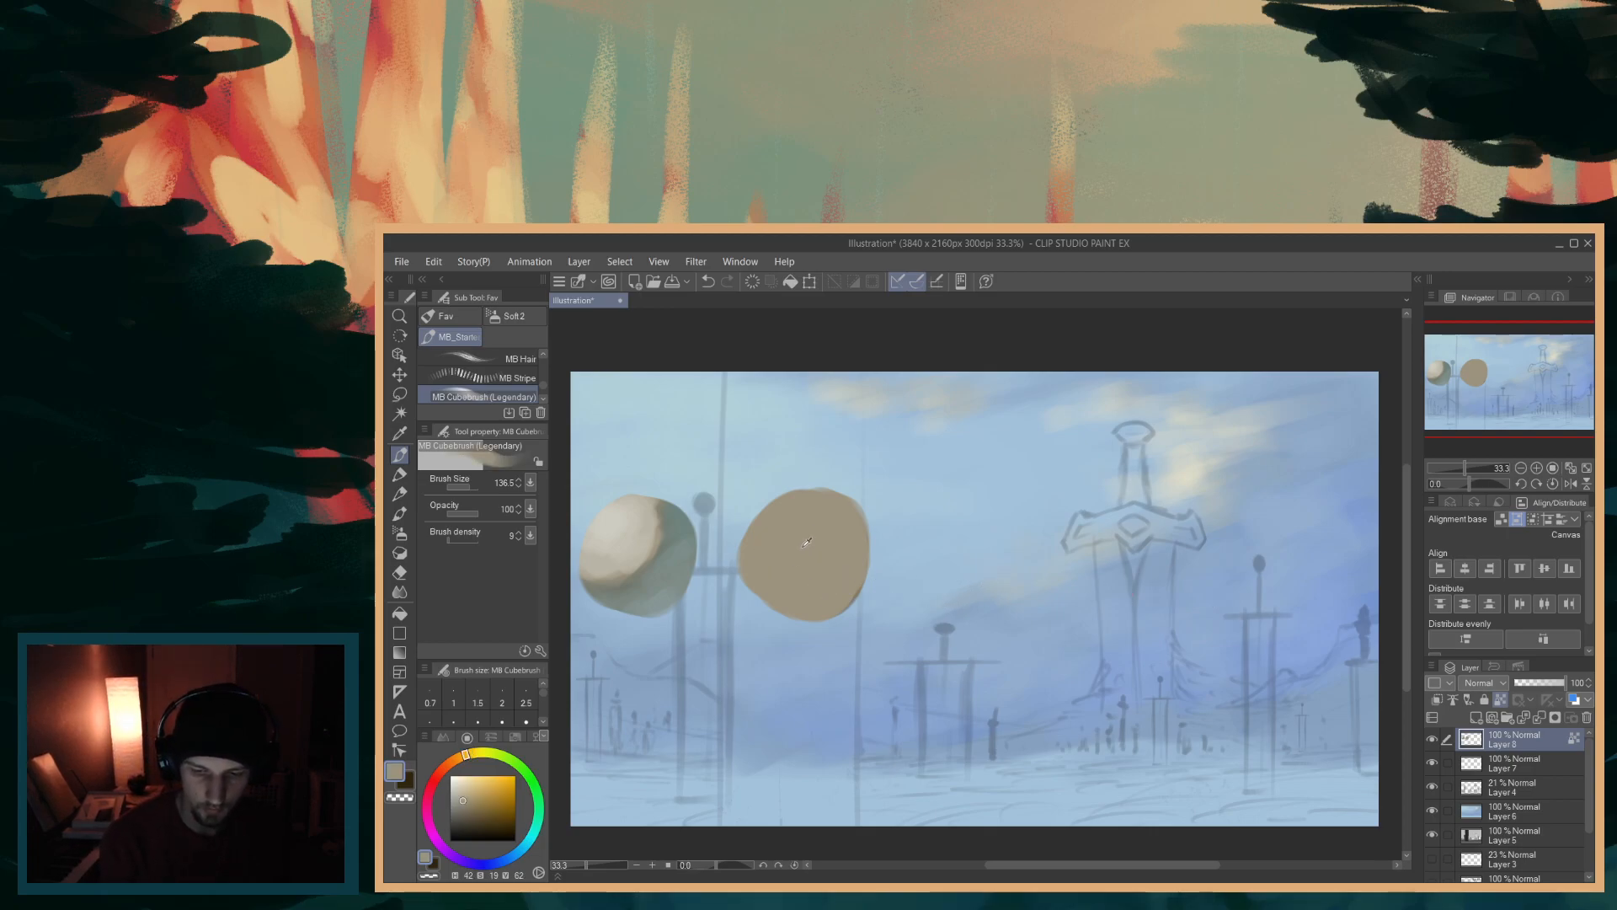
left_click(661, 586, "alt")
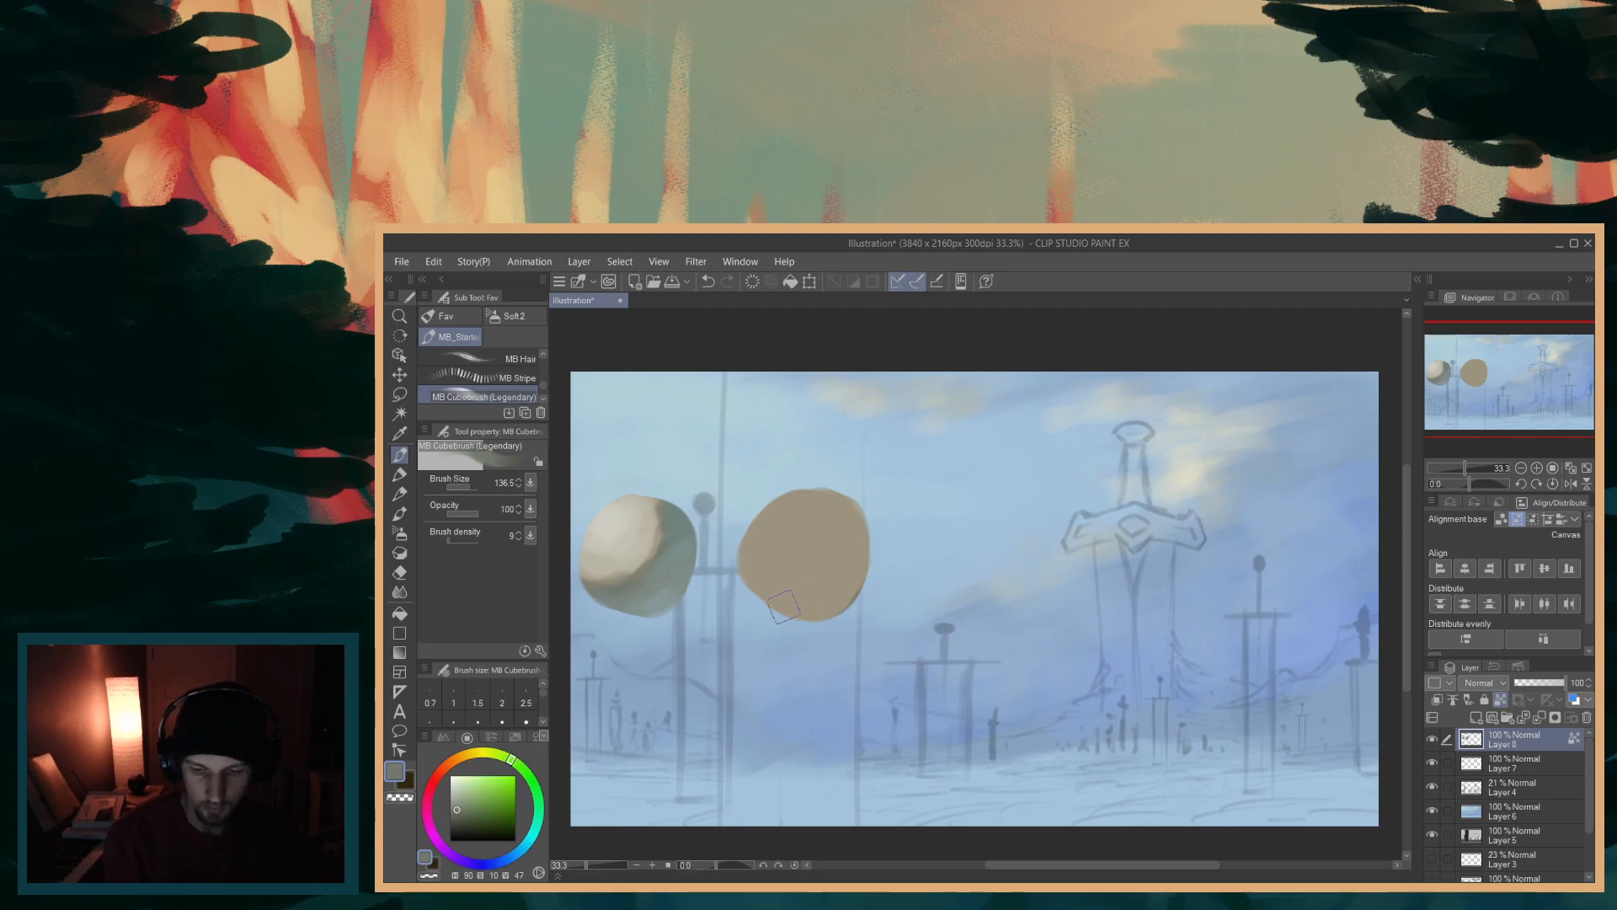
left_click_drag(819, 621, 826, 627)
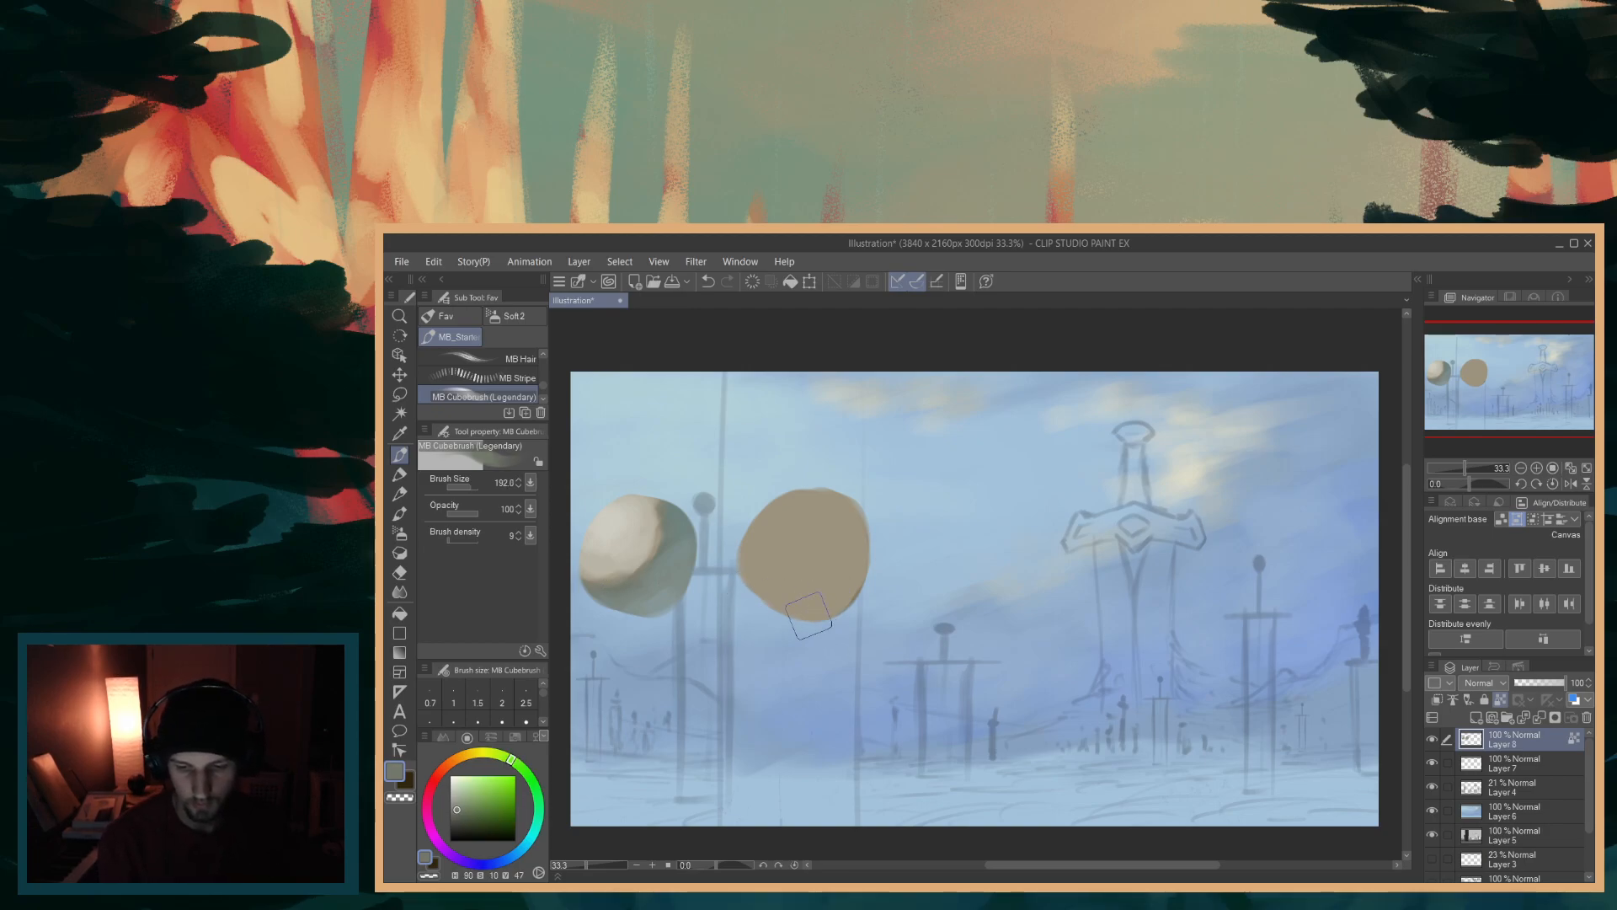
mouse_move(763, 562)
left_mouse_down()
mouse_move(917, 571)
mouse_move(735, 591)
mouse_move(885, 596)
mouse_move(762, 609)
mouse_move(857, 584)
mouse_move(741, 589)
mouse_move(875, 549)
mouse_move(733, 576)
mouse_move(874, 572)
mouse_move(741, 572)
mouse_move(891, 522)
mouse_move(766, 577)
mouse_move(758, 563)
mouse_move(893, 536)
mouse_move(740, 544)
mouse_move(899, 549)
mouse_move(770, 570)
mouse_move(914, 531)
mouse_move(736, 559)
mouse_move(872, 523)
mouse_move(730, 546)
mouse_move(830, 579)
mouse_move(757, 578)
mouse_move(816, 579)
mouse_move(791, 599)
mouse_move(735, 574)
mouse_move(914, 590)
mouse_move(751, 620)
mouse_move(876, 585)
left_mouse_up()
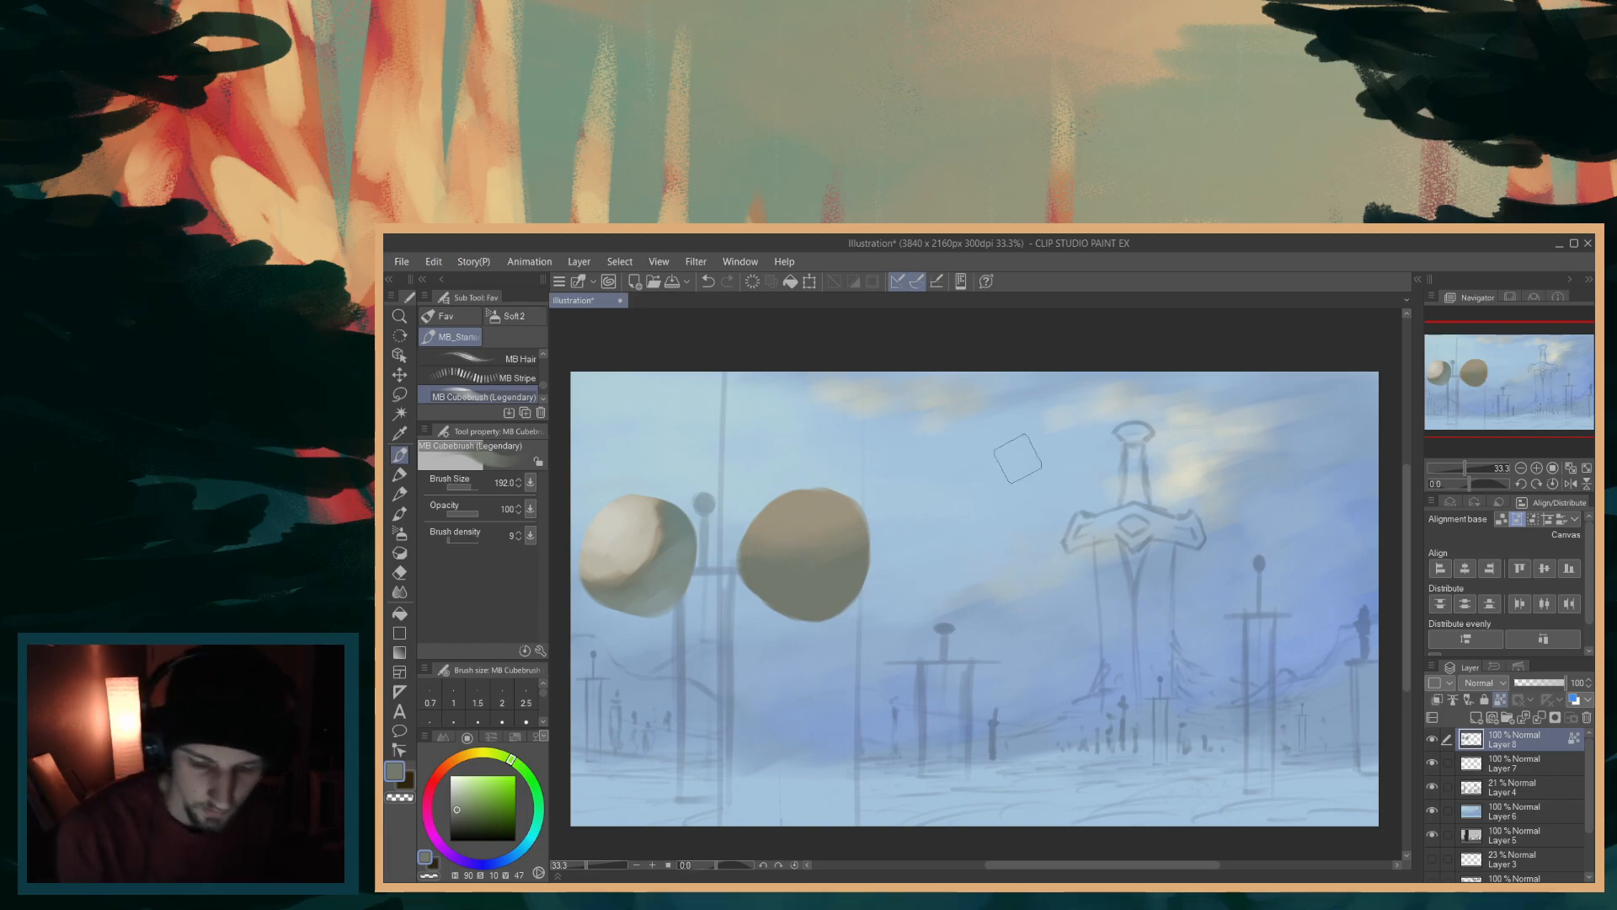
- Blend the right ball's shading using cool shadow tones from the left ball and intermediate tones sampled from the right ball
left_click(679, 507, "alt")
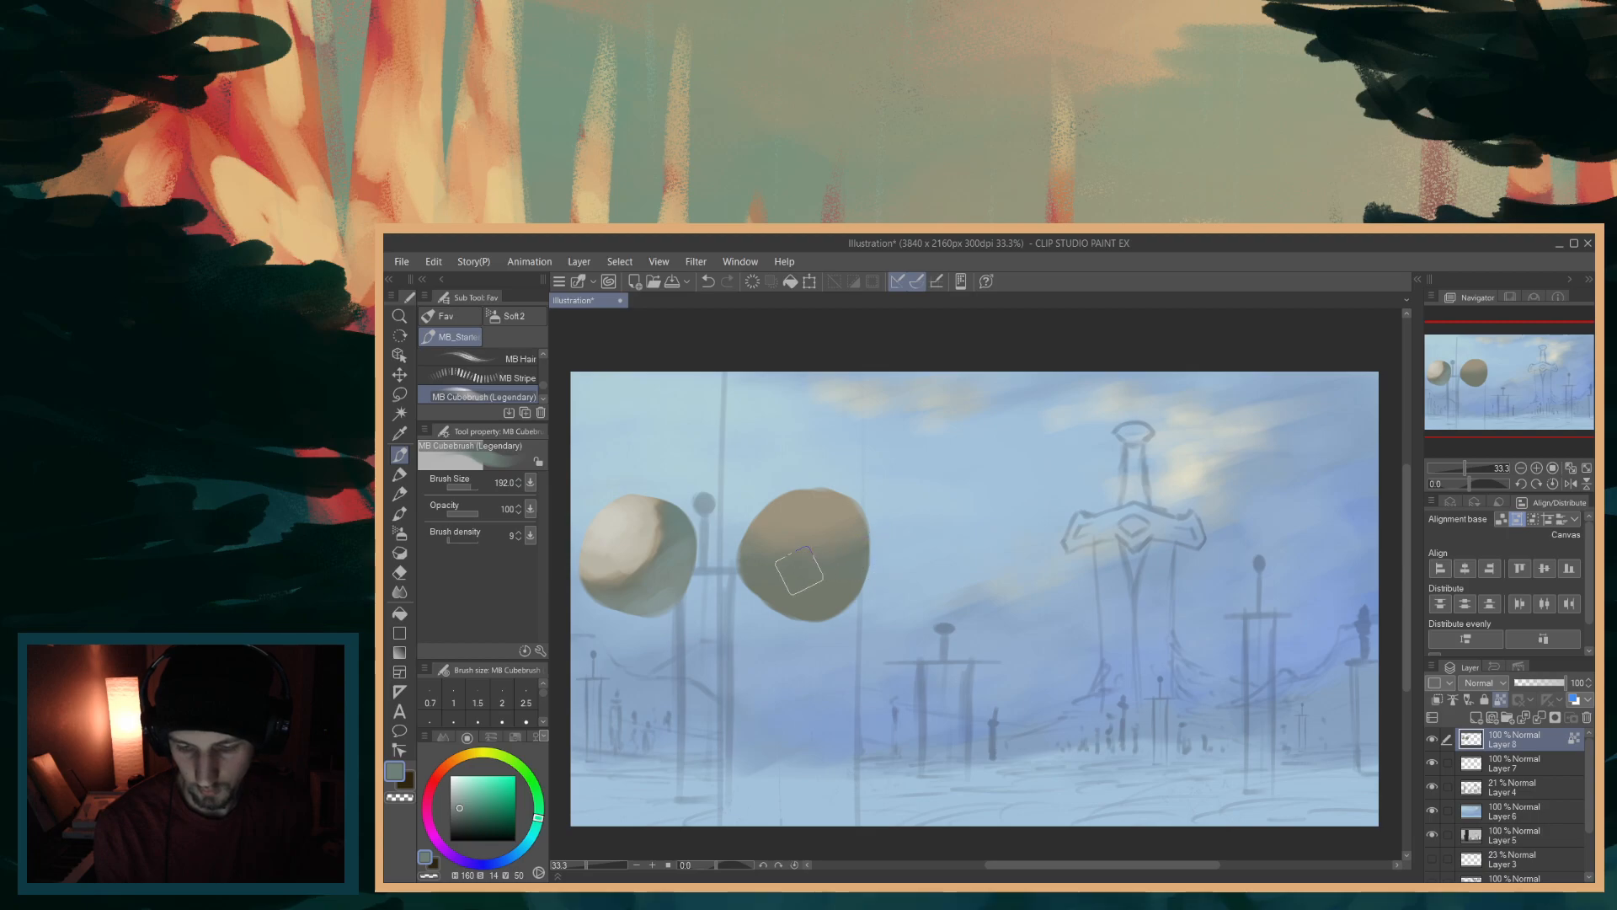
left_click(682, 593, "alt")
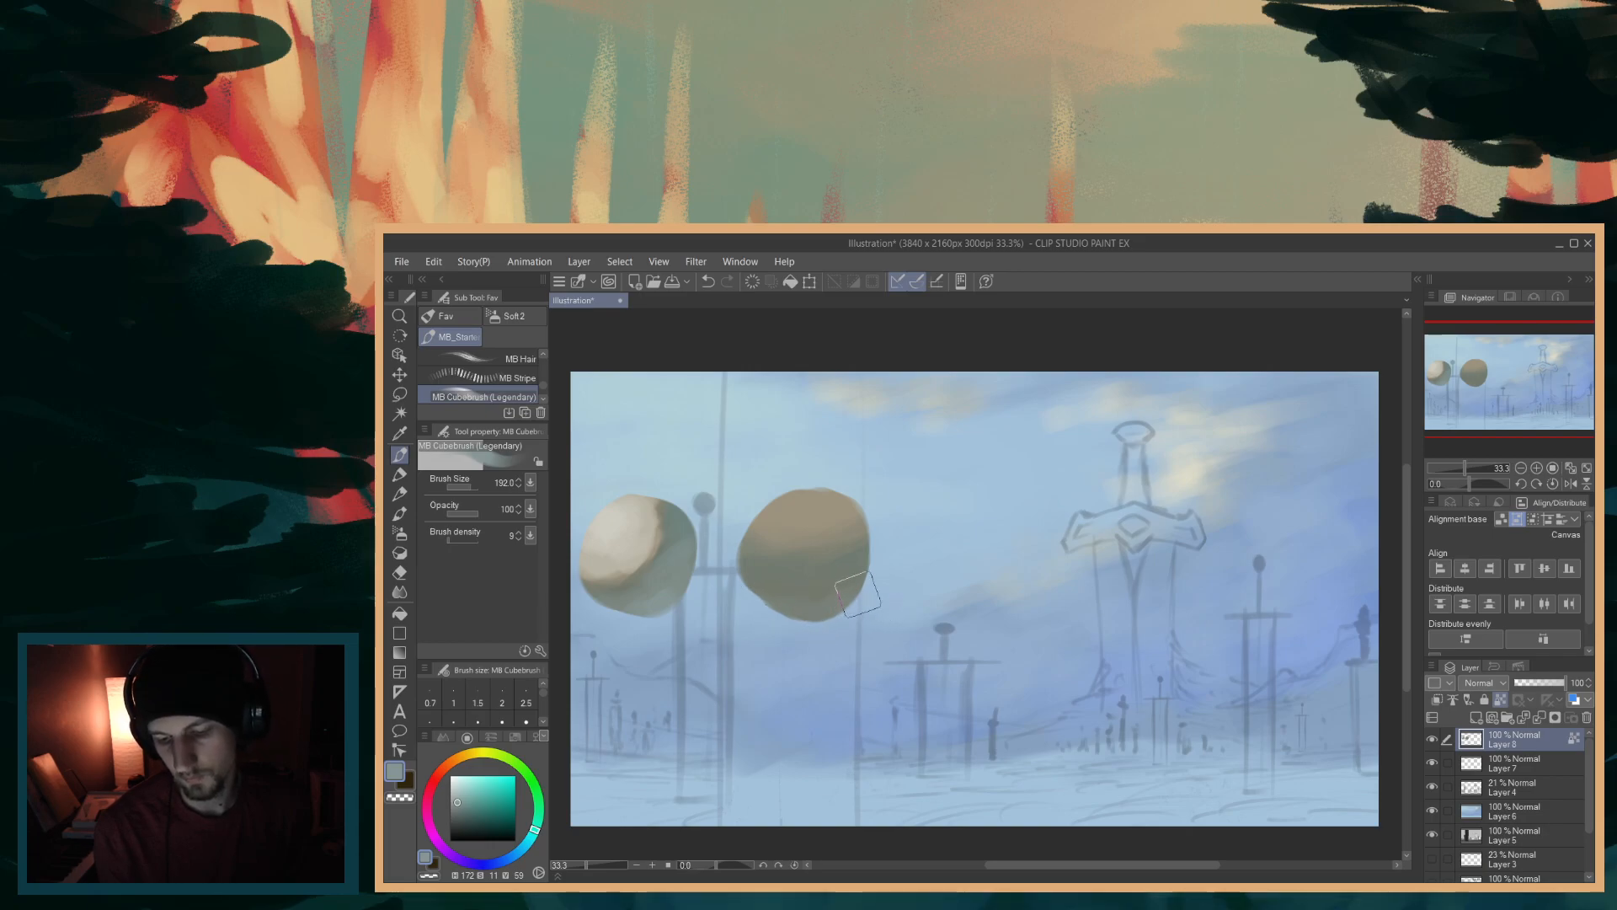
left_click(784, 583, "alt")
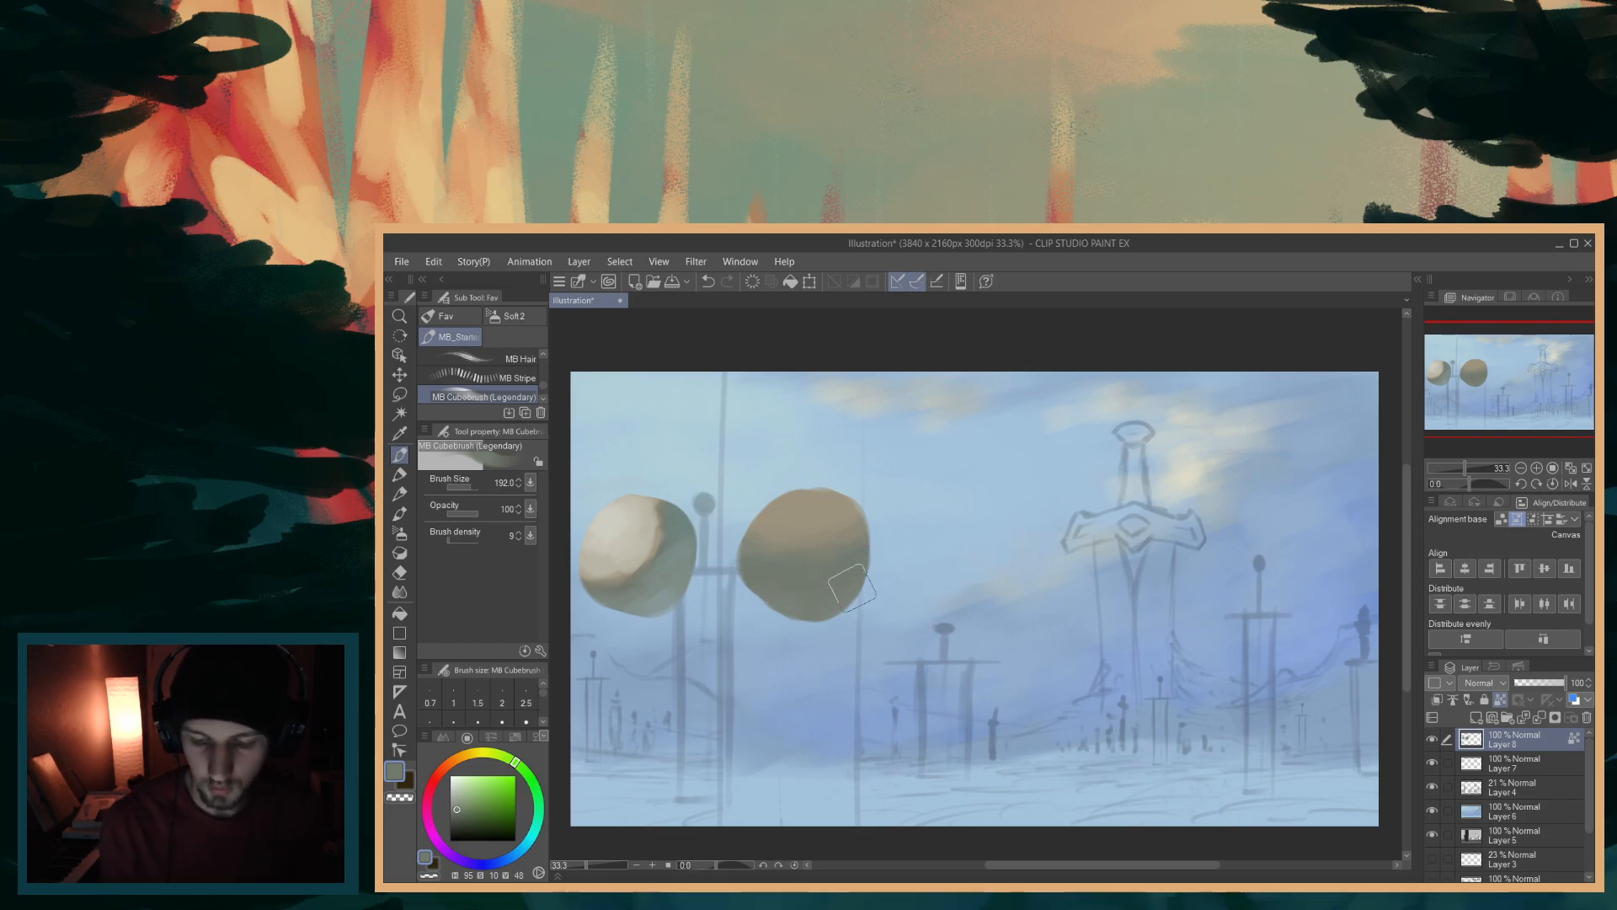
left_click(813, 510, "alt")
left_click(777, 526, "alt")
left_click(790, 559, "alt")
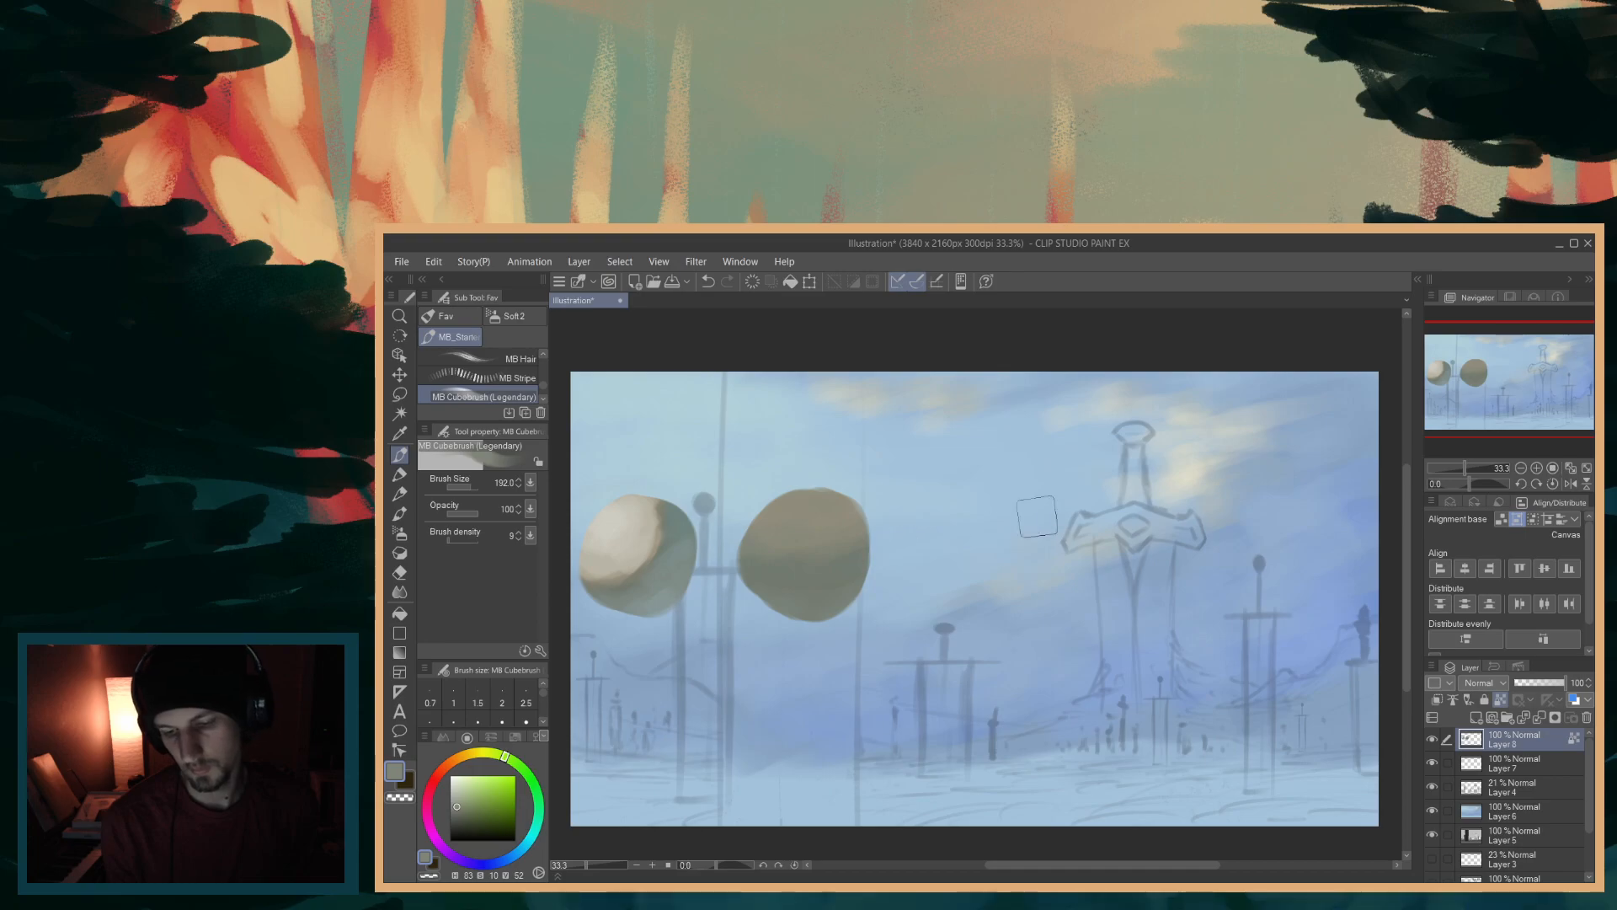
- Lighten the right ball's top with pale yellow-grey at hue 54, brightness 76, and sample the left ball's warm transition tone
left_click(819, 520, "alt")
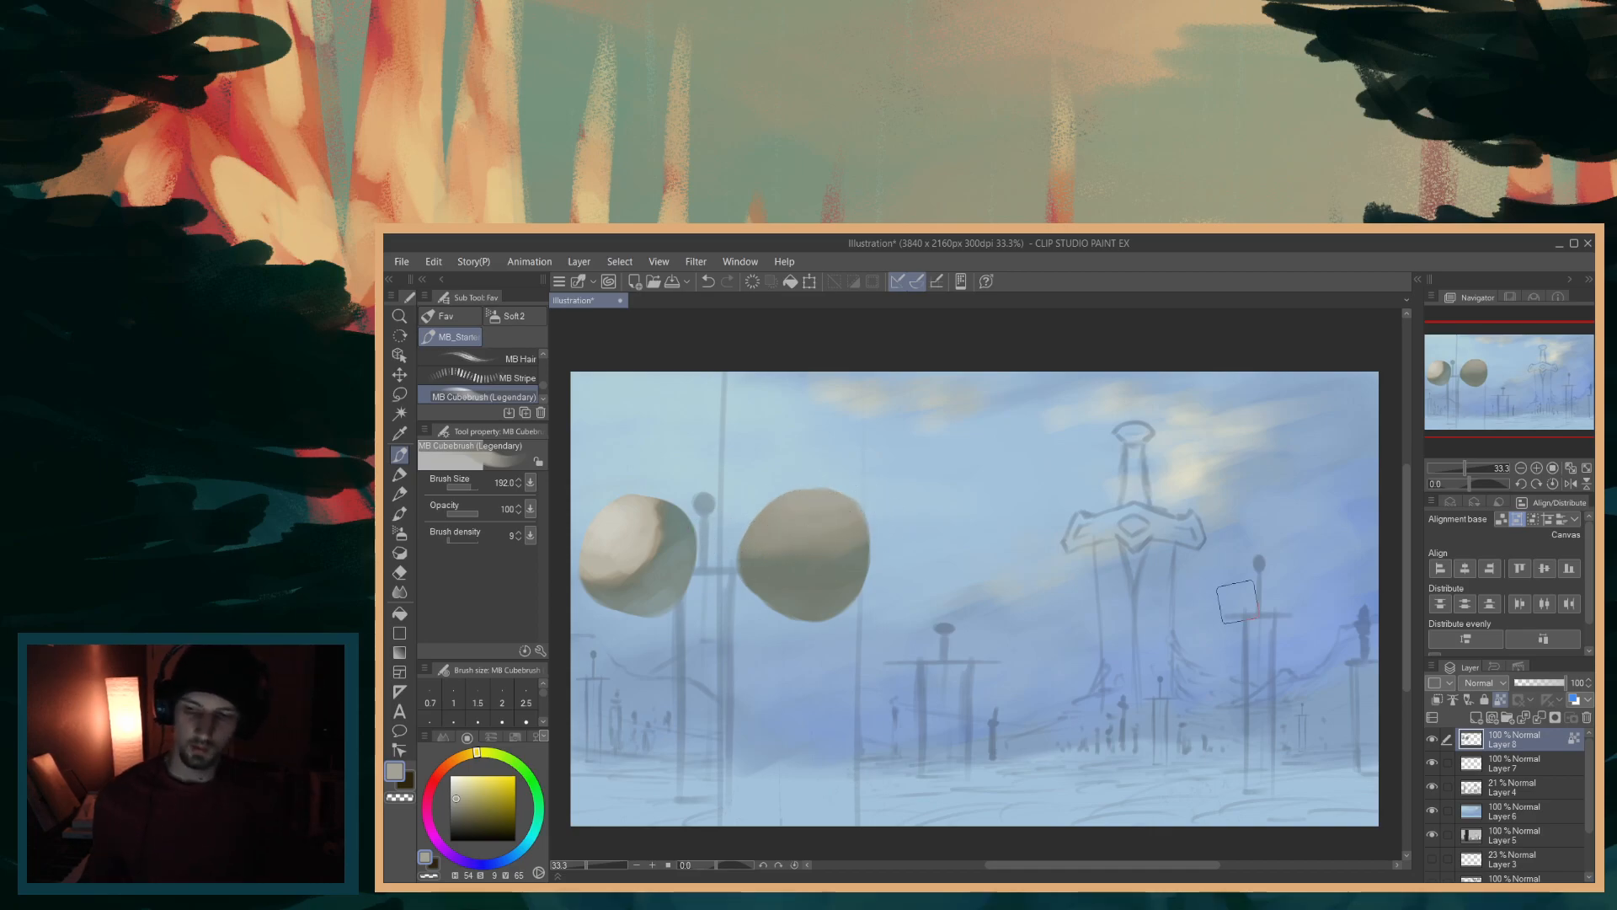
left_click(456, 792)
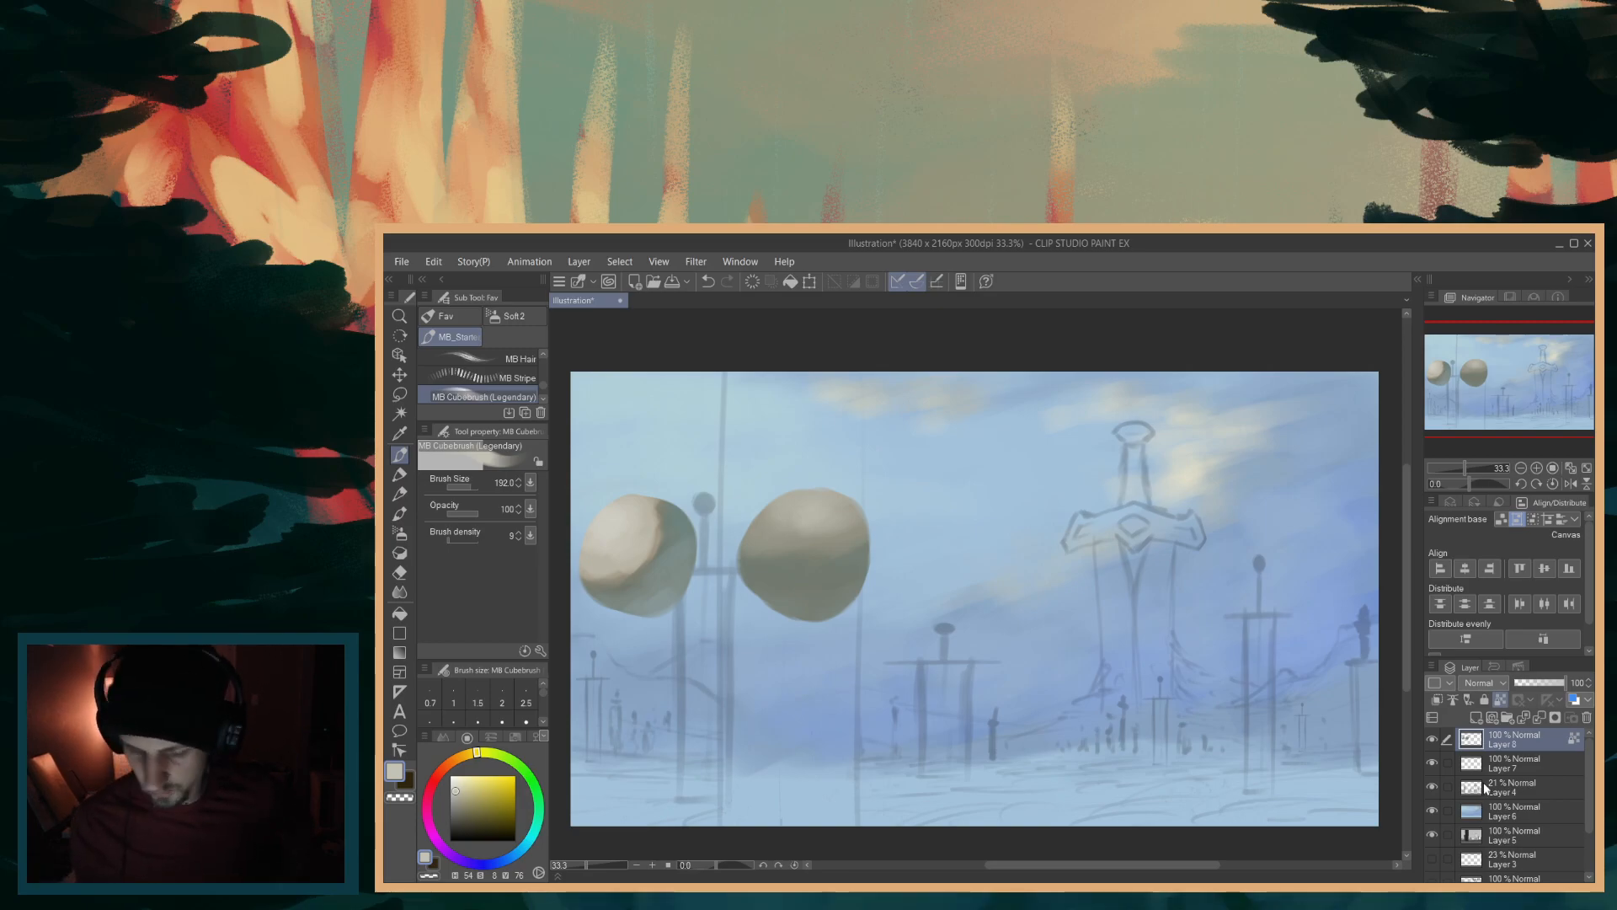
left_click(648, 543, "alt")
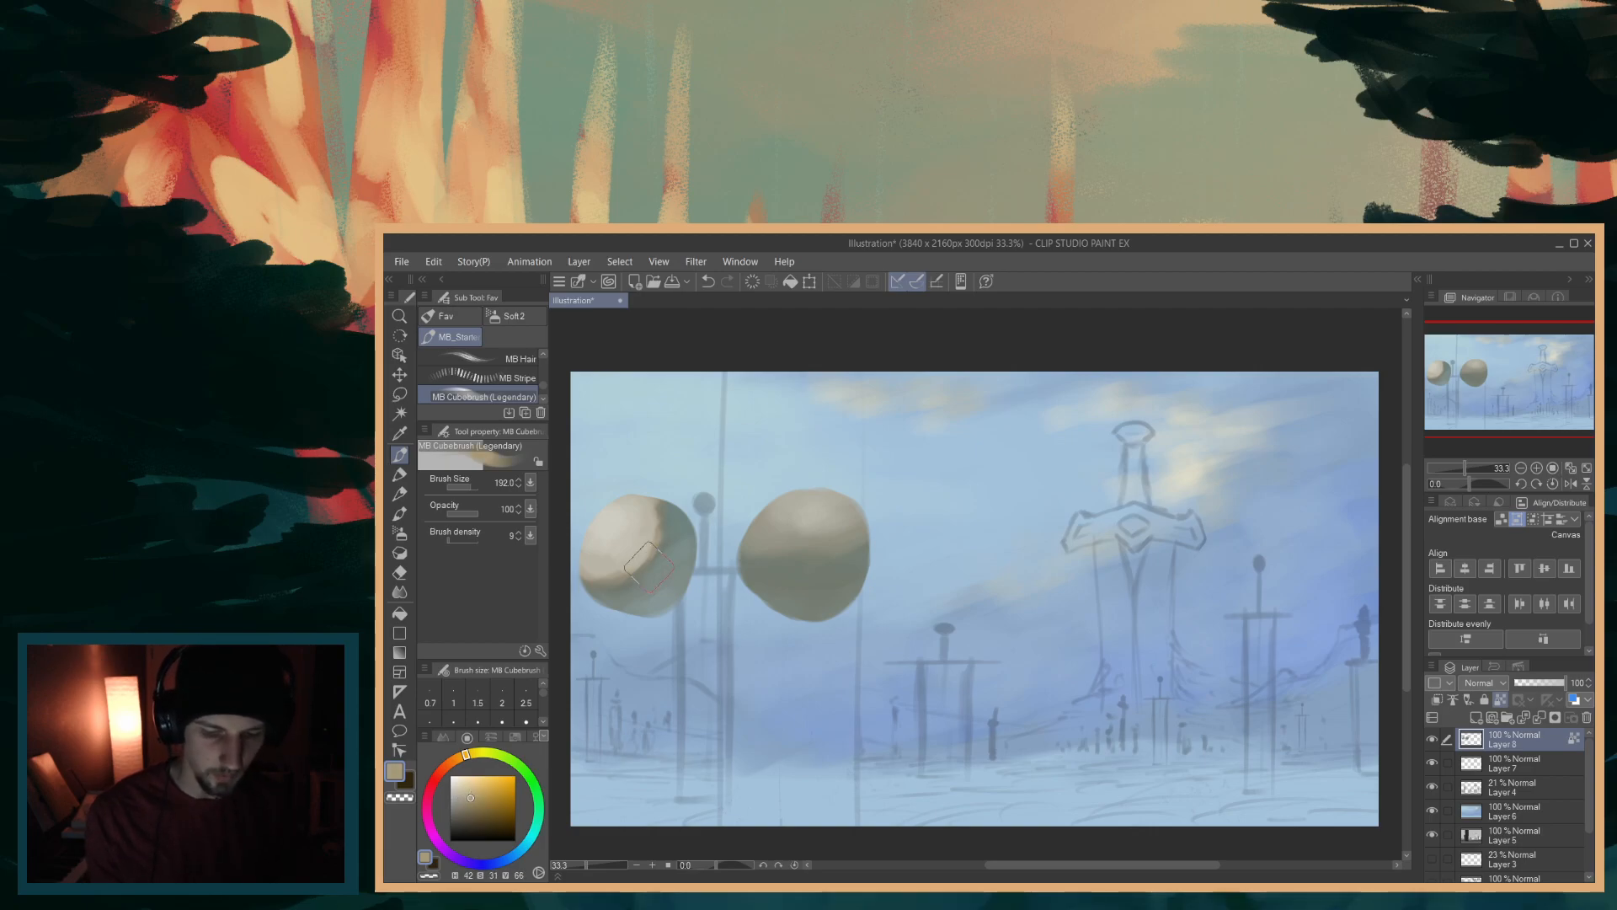
- Accent the left ball's light-shadow edge with the warm hue 42 tone and retouch the right ball's shading with sampled greys
left_click_drag(658, 568, 654, 514)
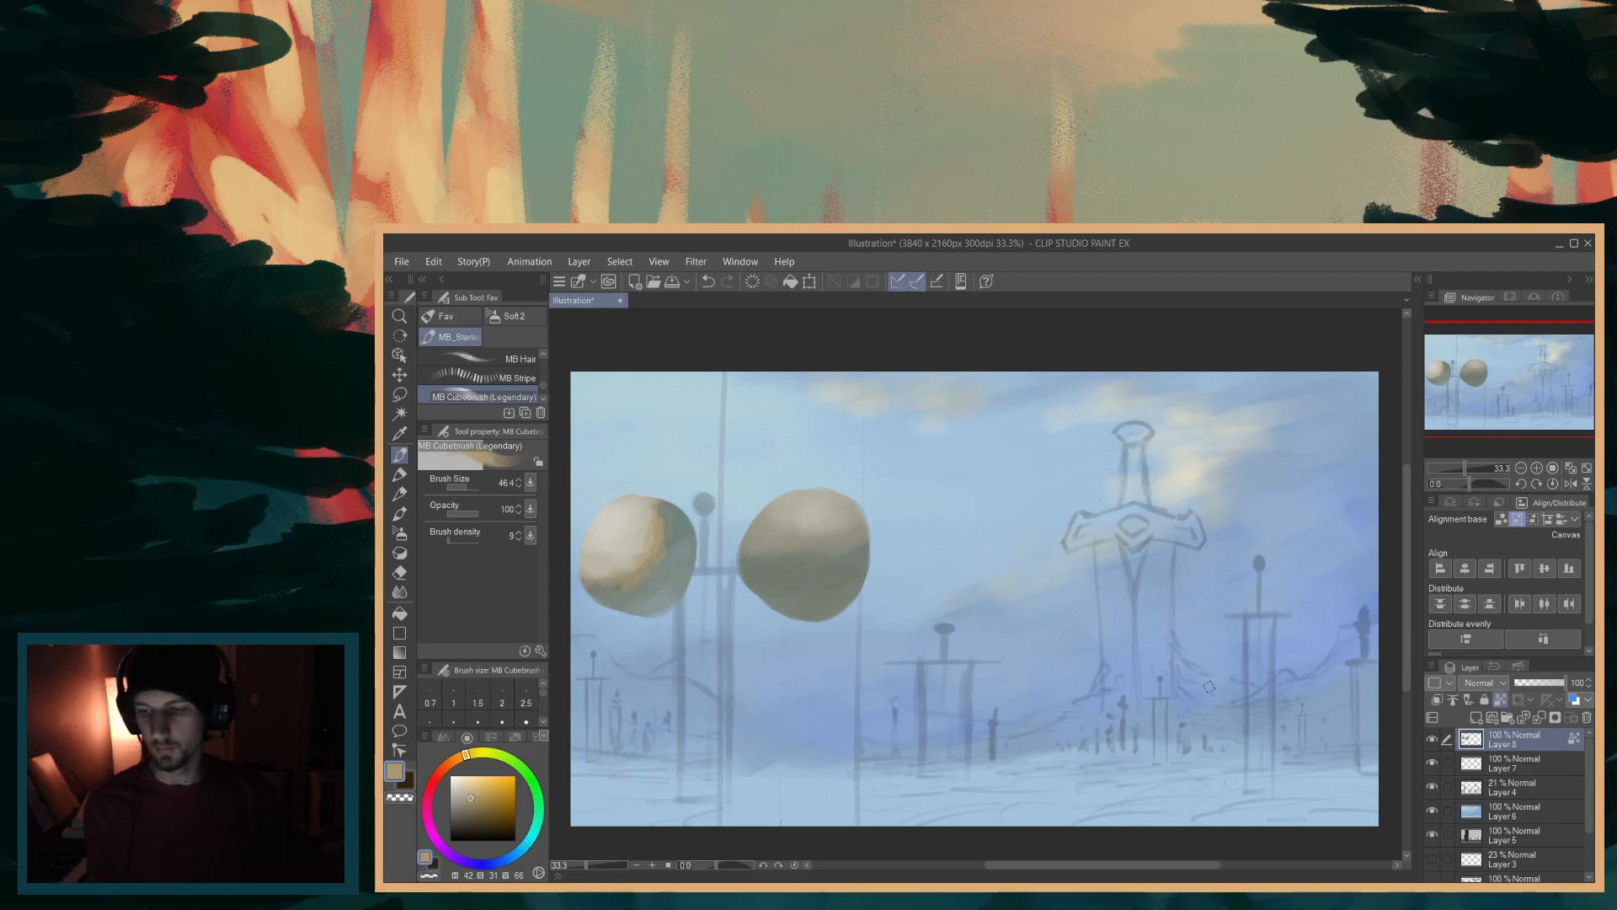
left_click_drag(1045, 546, 1075, 577)
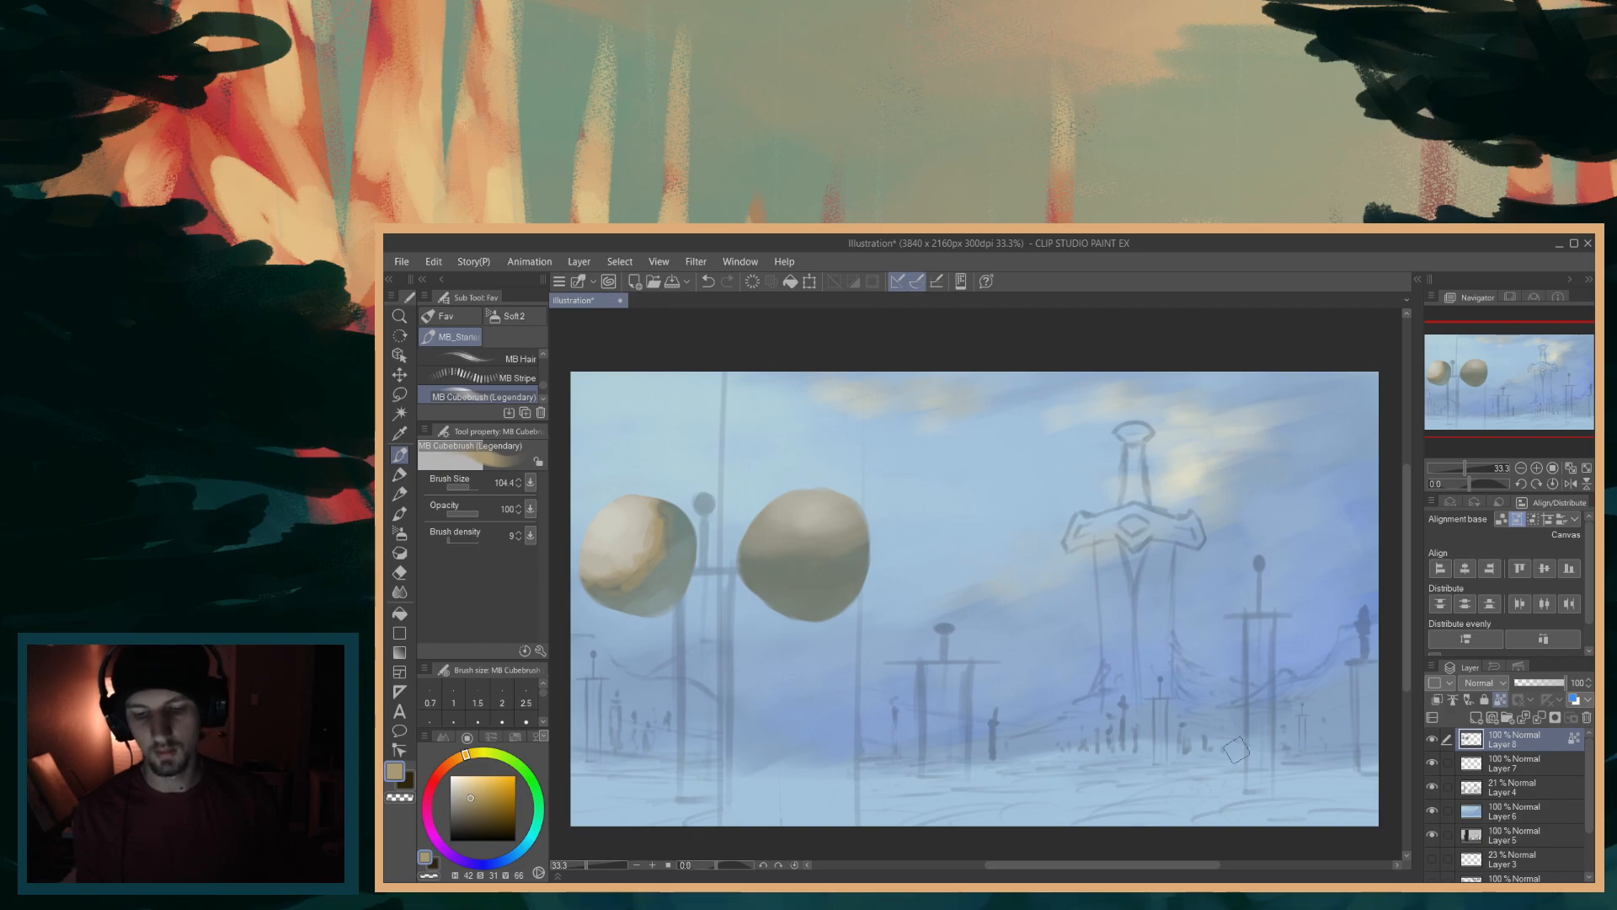
left_click(756, 559, "alt")
left_click(685, 539, "alt")
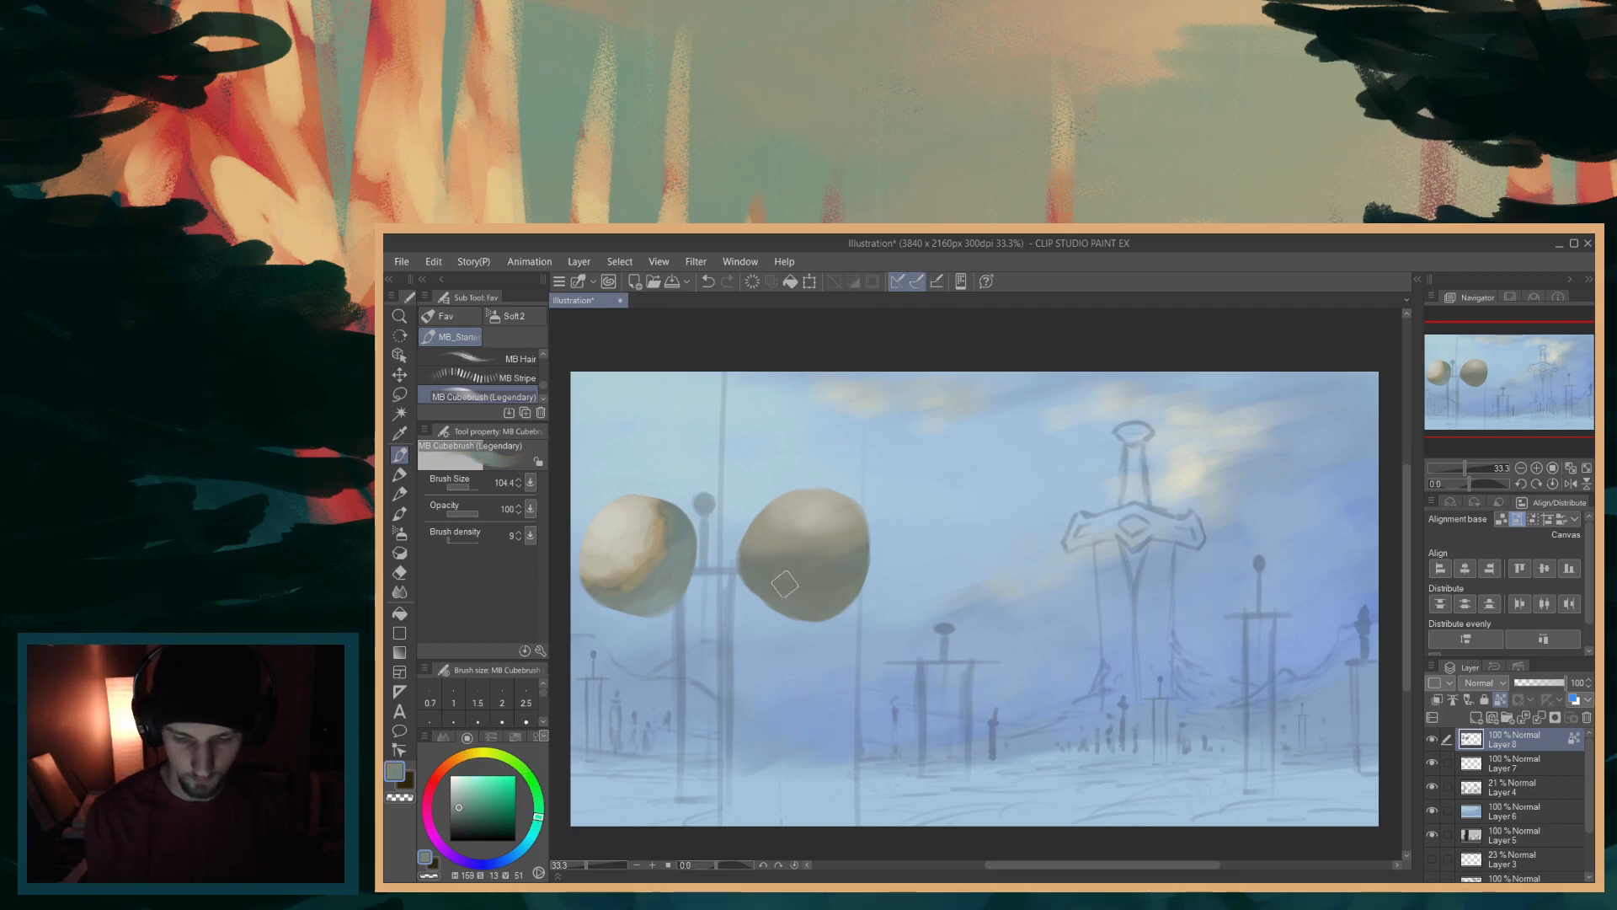
left_click(744, 588, "alt")
left_click(458, 811)
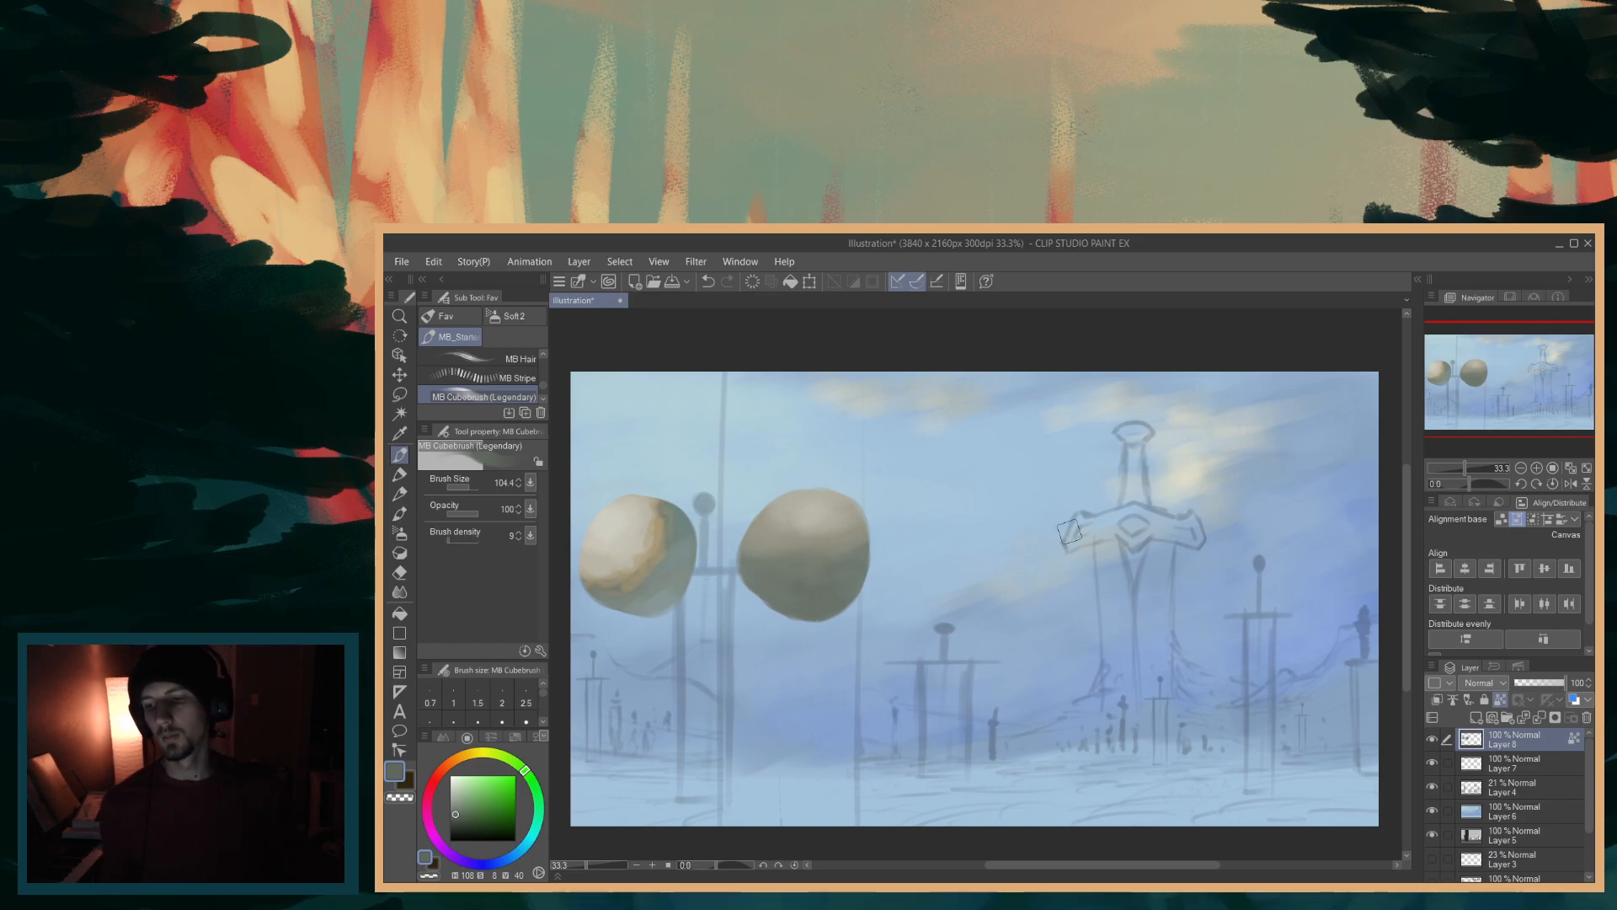
- Compare the painting with and without the two test balls, and delete their layer
left_click(1432, 741)
left_click(1432, 741)
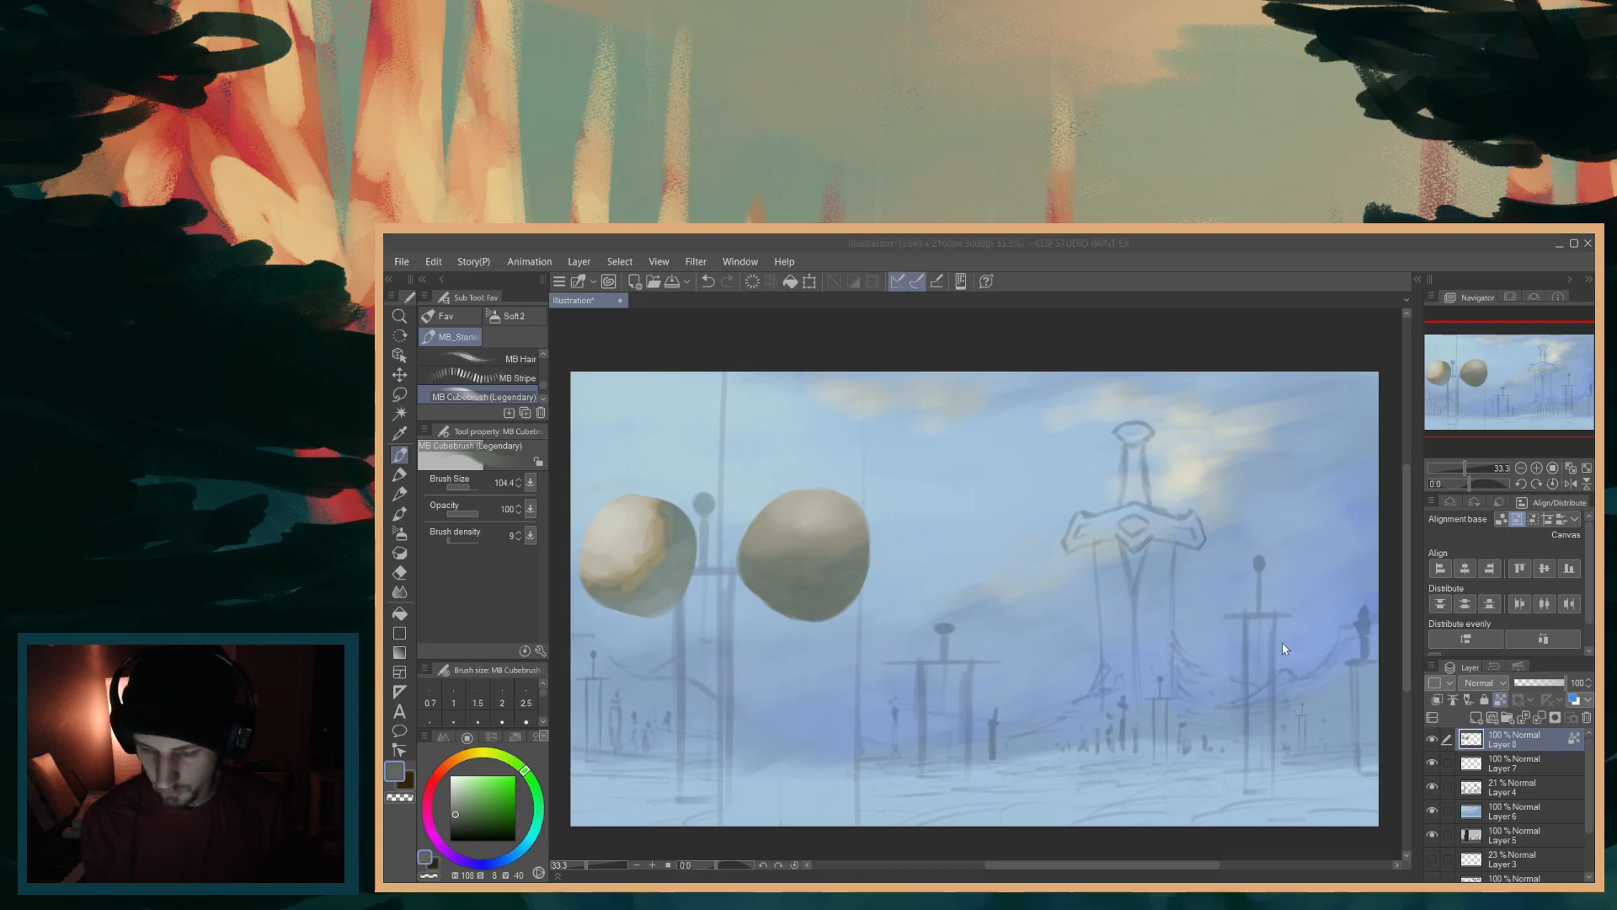
left_click(1004, 495)
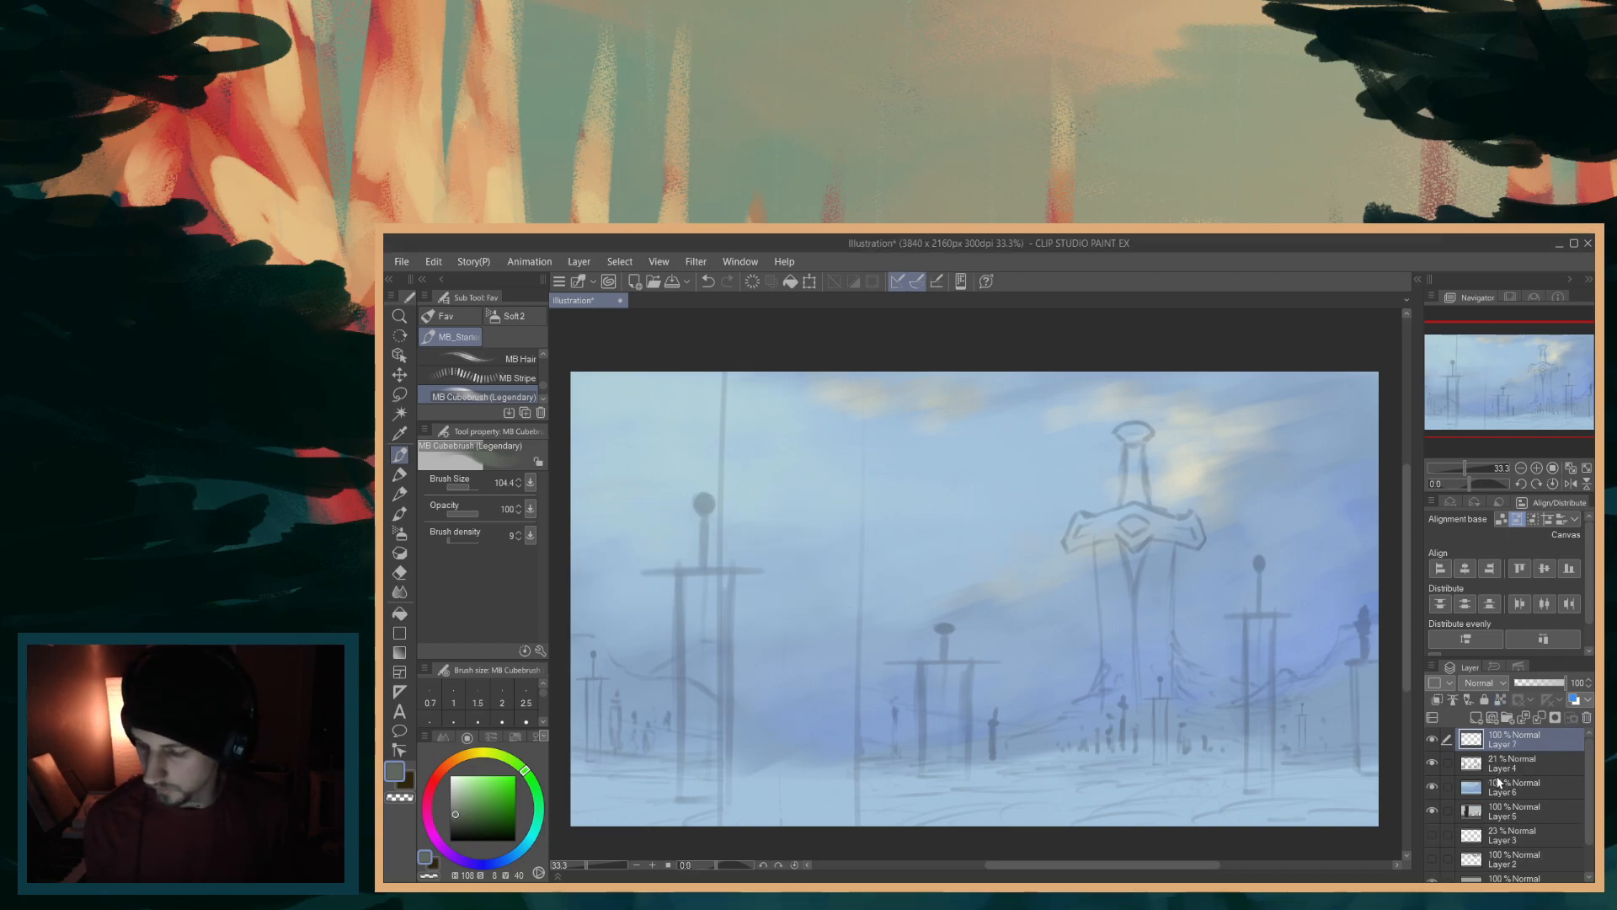
left_click(1434, 741)
left_click(1433, 741)
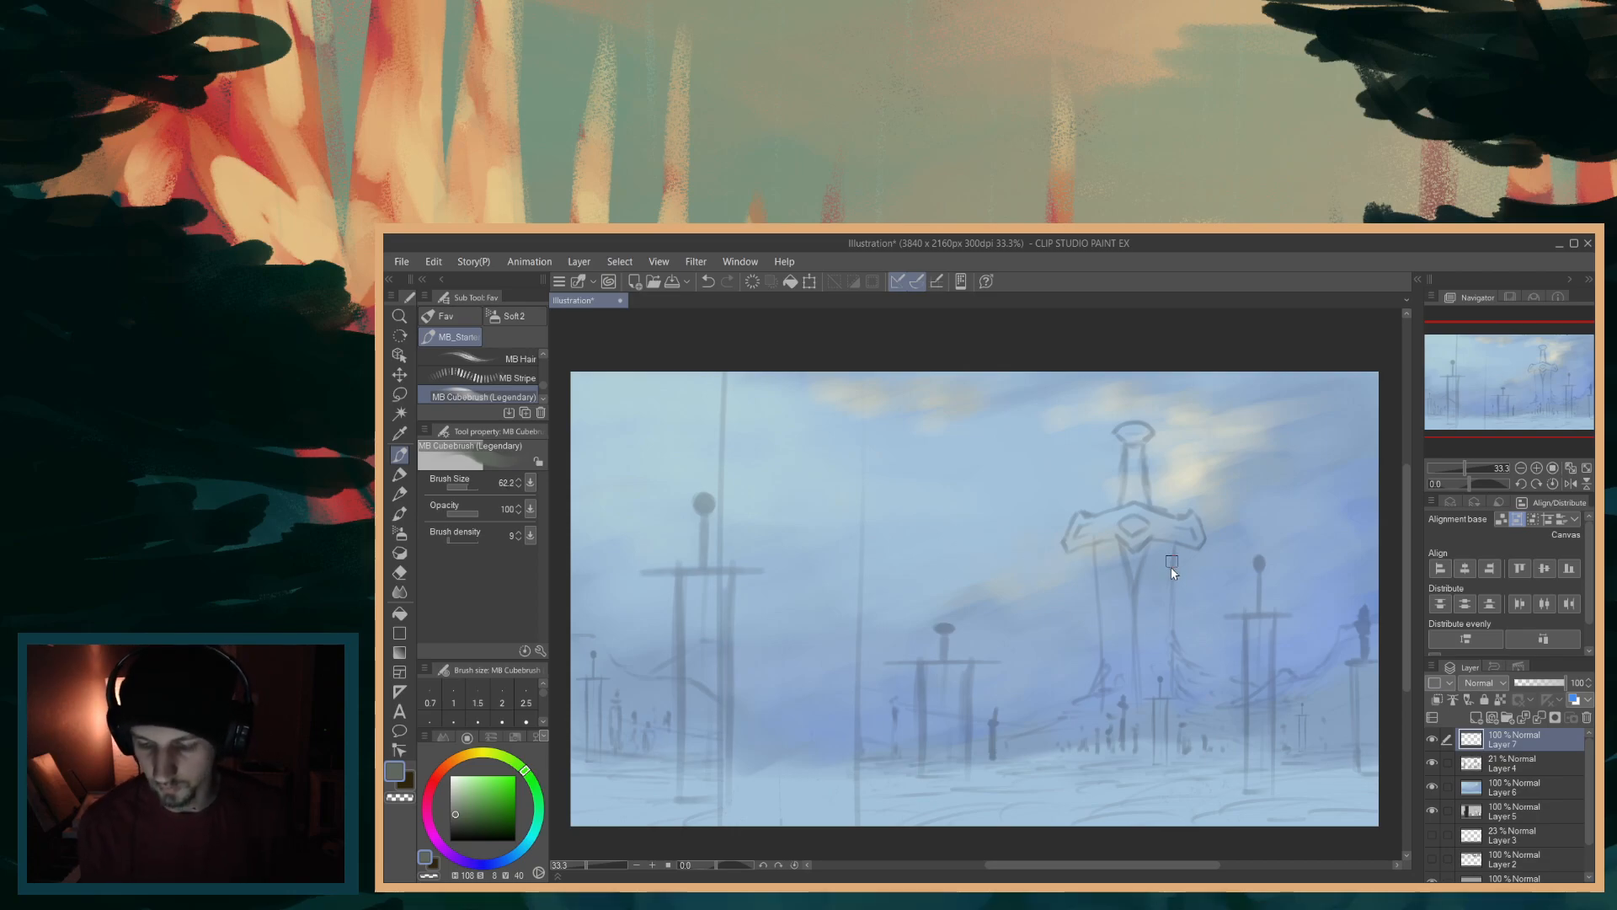
- Enlarge the brush to 177.2 and sample the giant sword's blade grey from the value sketch, temporarily hiding the sky layer
left_click_drag(1186, 588, 1189, 595)
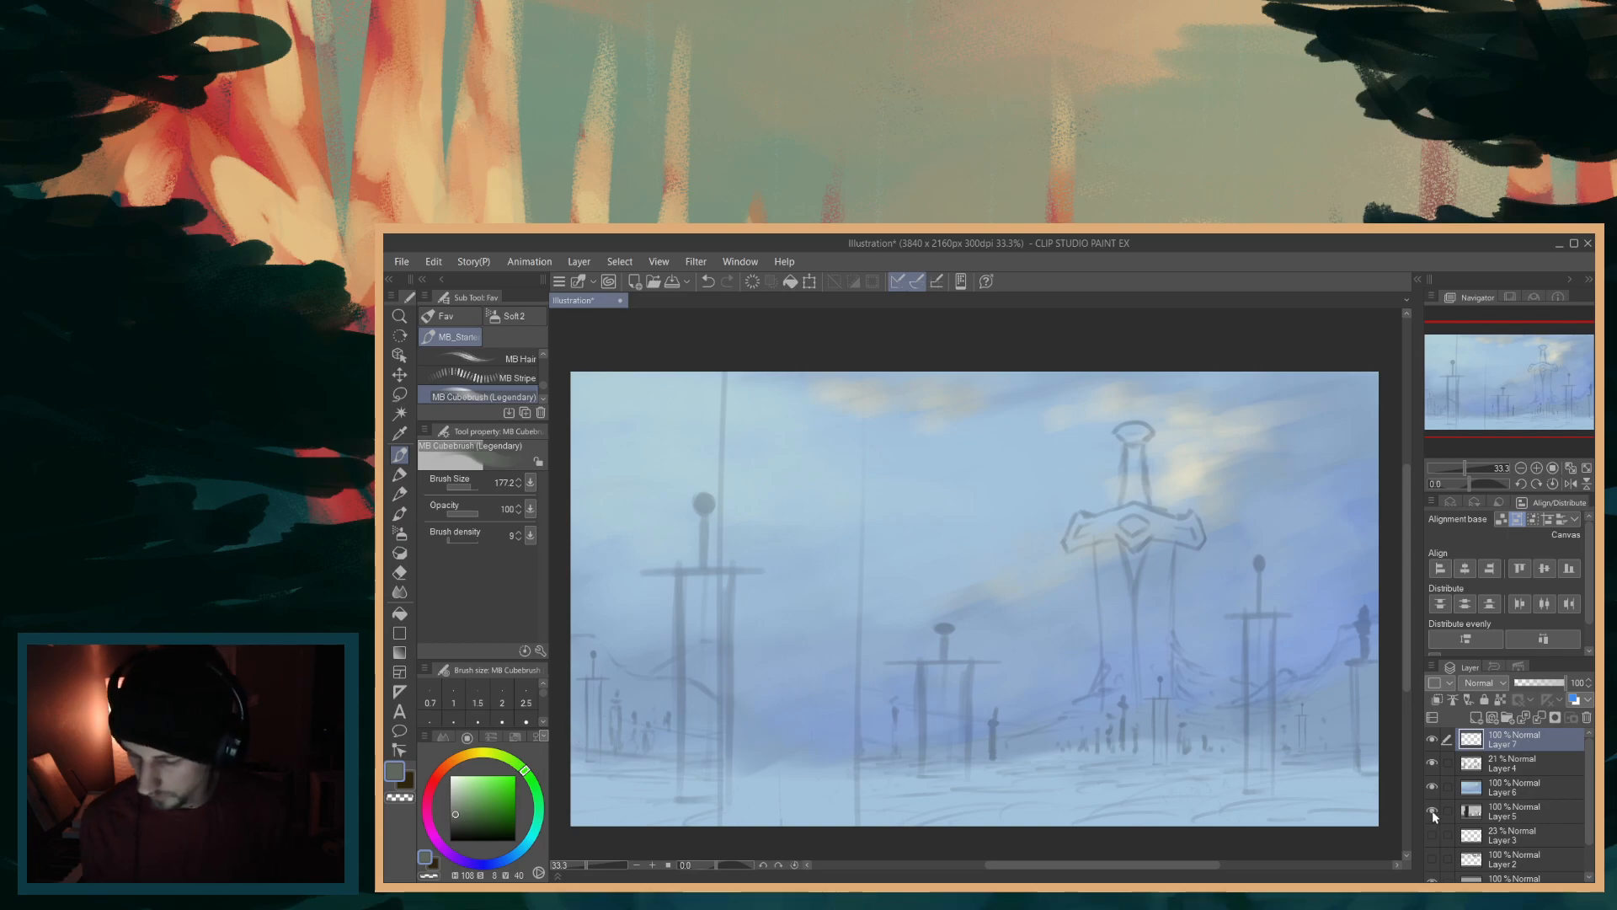
left_click(1433, 787)
left_click(1121, 592, "alt")
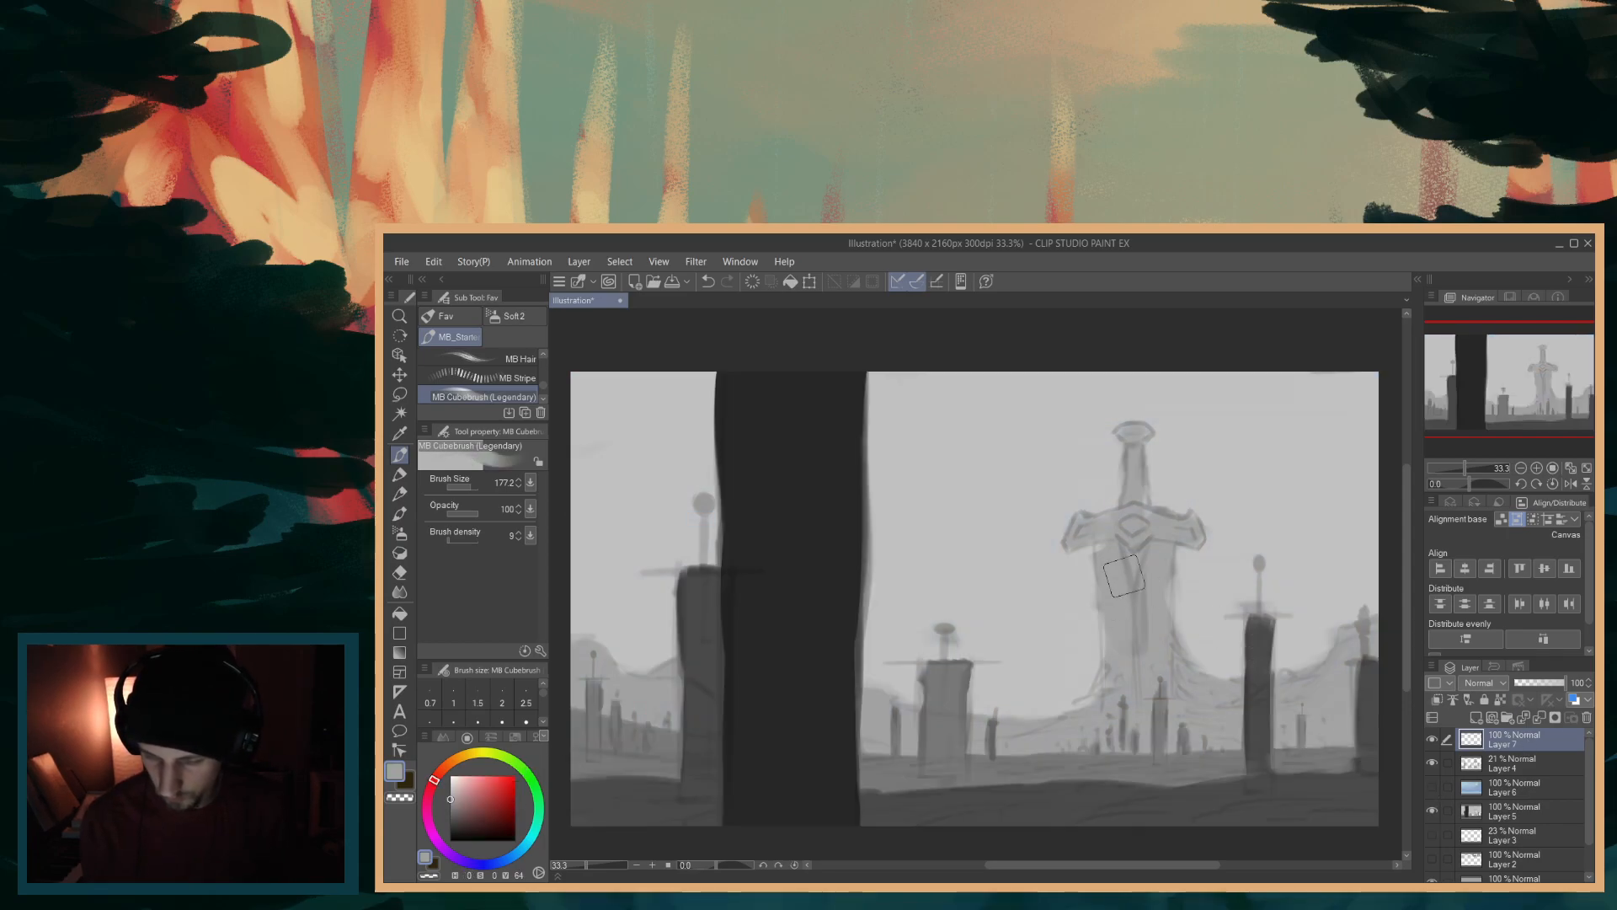
left_click(1433, 787)
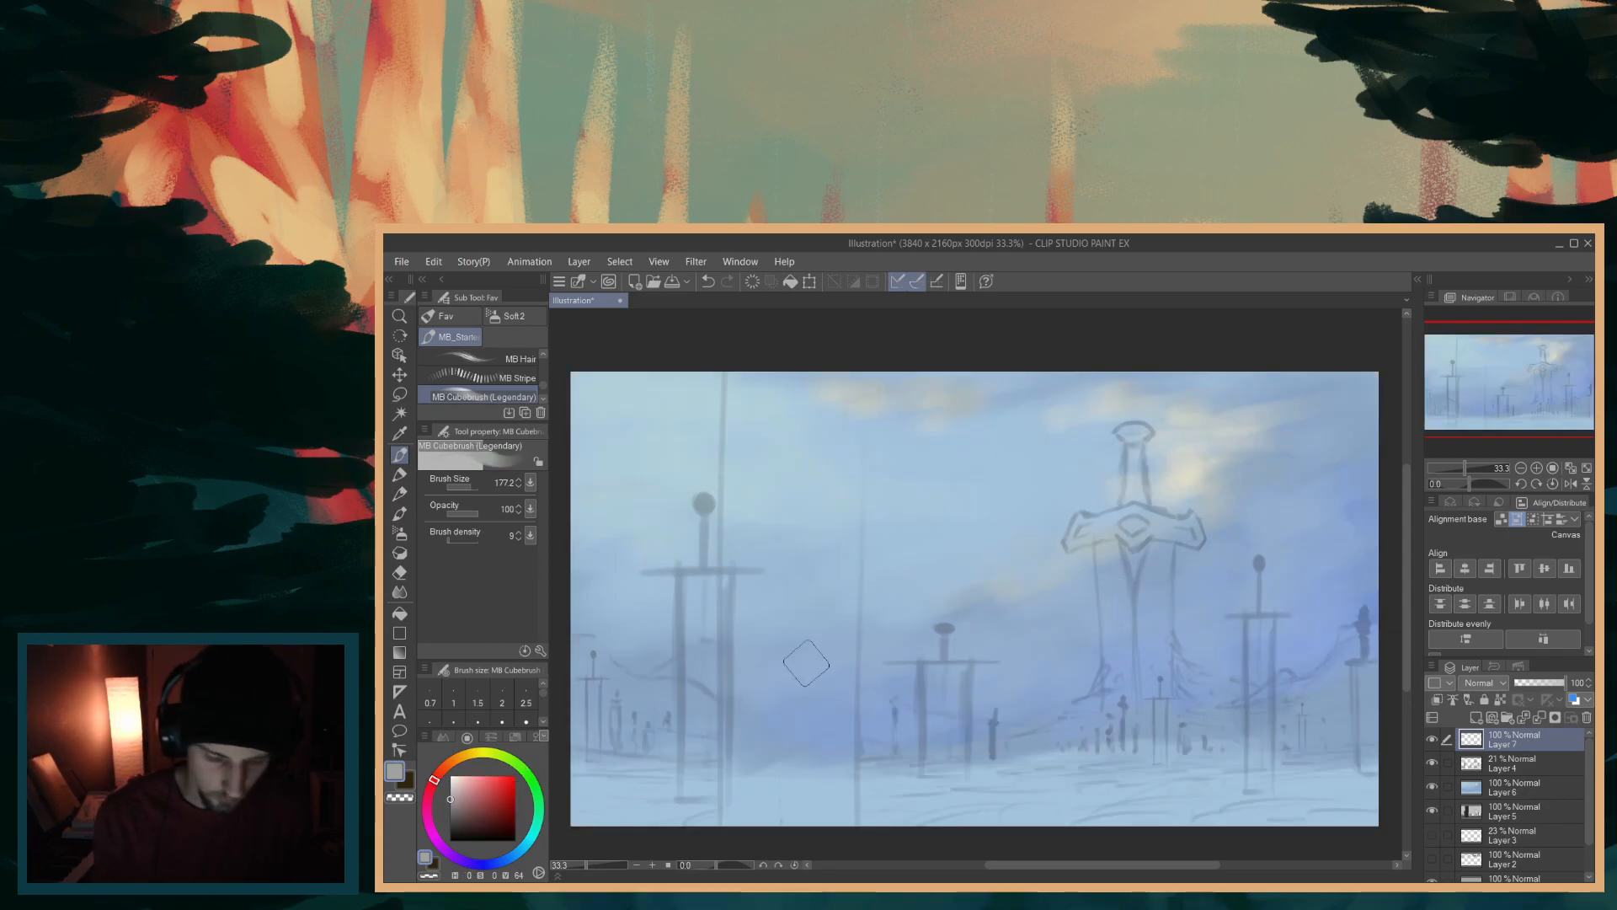
- Try warm greys at hue 38 and hue 52 on the giant sword's blade, undoing each test
left_click_drag(436, 779, 462, 758)
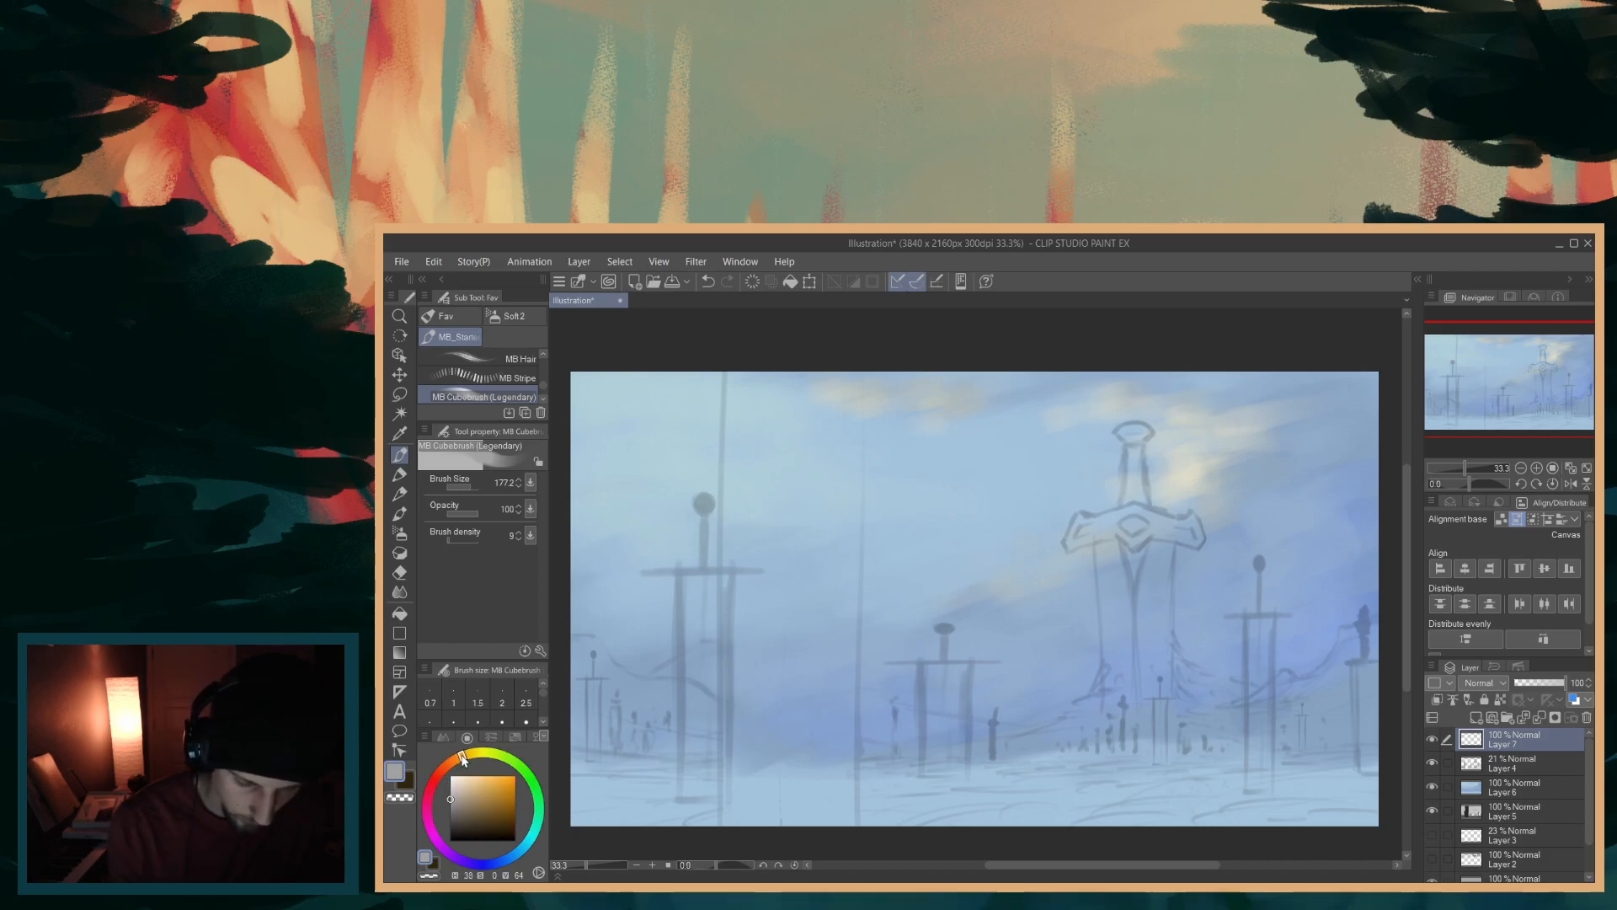
left_click_drag(458, 798, 462, 797)
left_click(463, 798)
mouse_move(1103, 653)
left_mouse_down()
mouse_move(1132, 587)
mouse_move(1154, 699)
left_mouse_up()
key("ctrl+z")
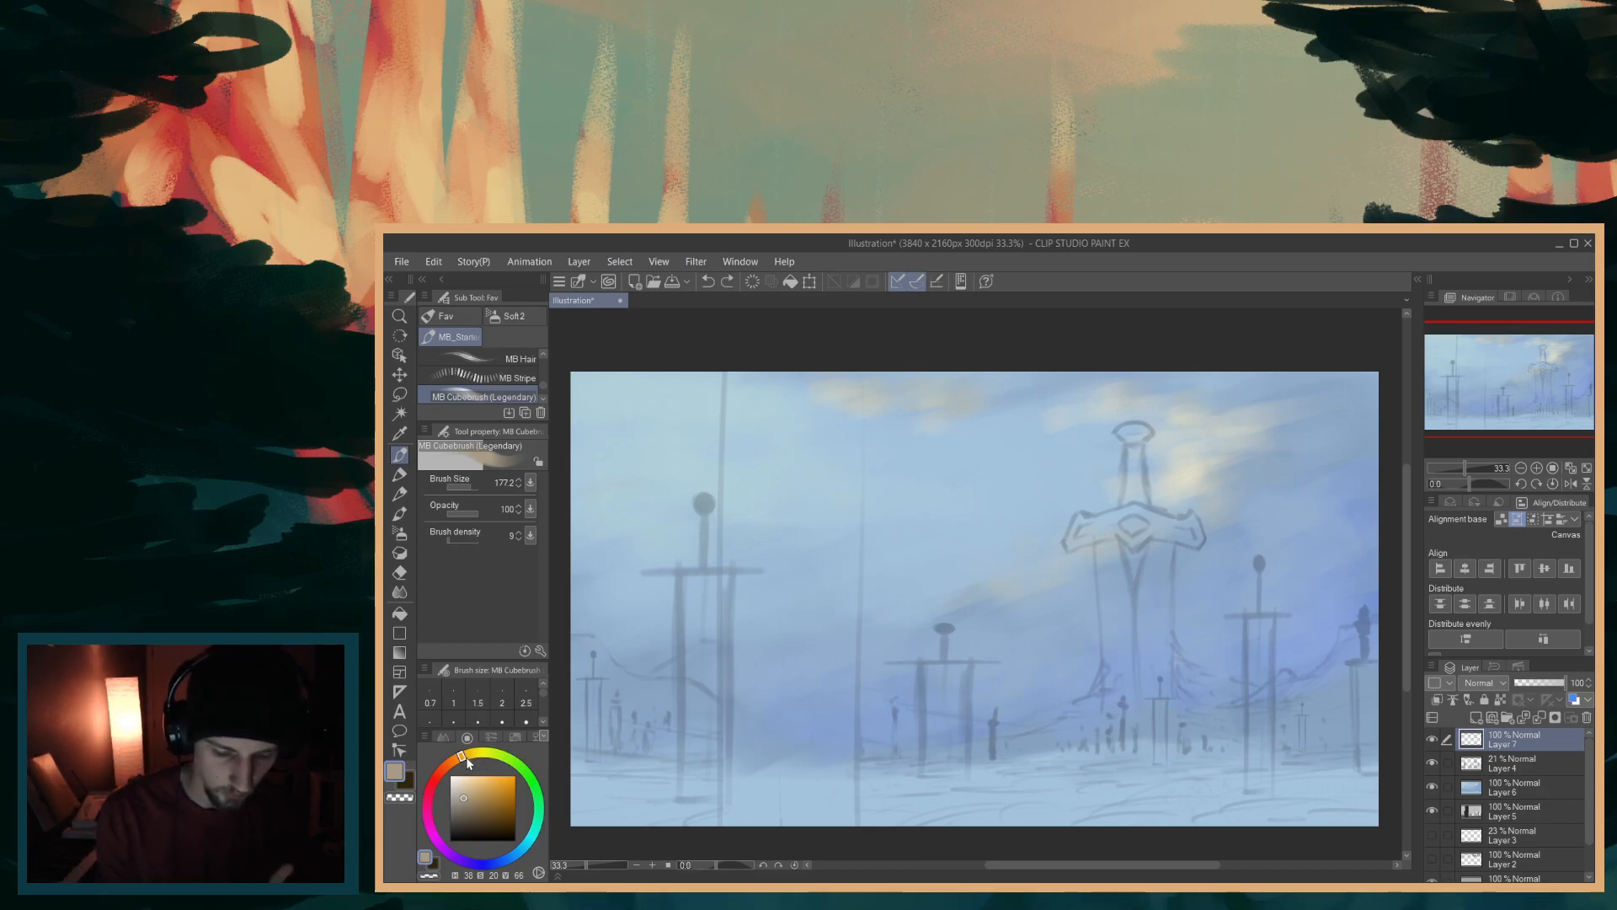
left_click_drag(468, 760, 475, 755)
left_click(462, 796)
mouse_move(1124, 539)
left_mouse_down()
mouse_move(1117, 614)
mouse_move(1151, 665)
left_mouse_up()
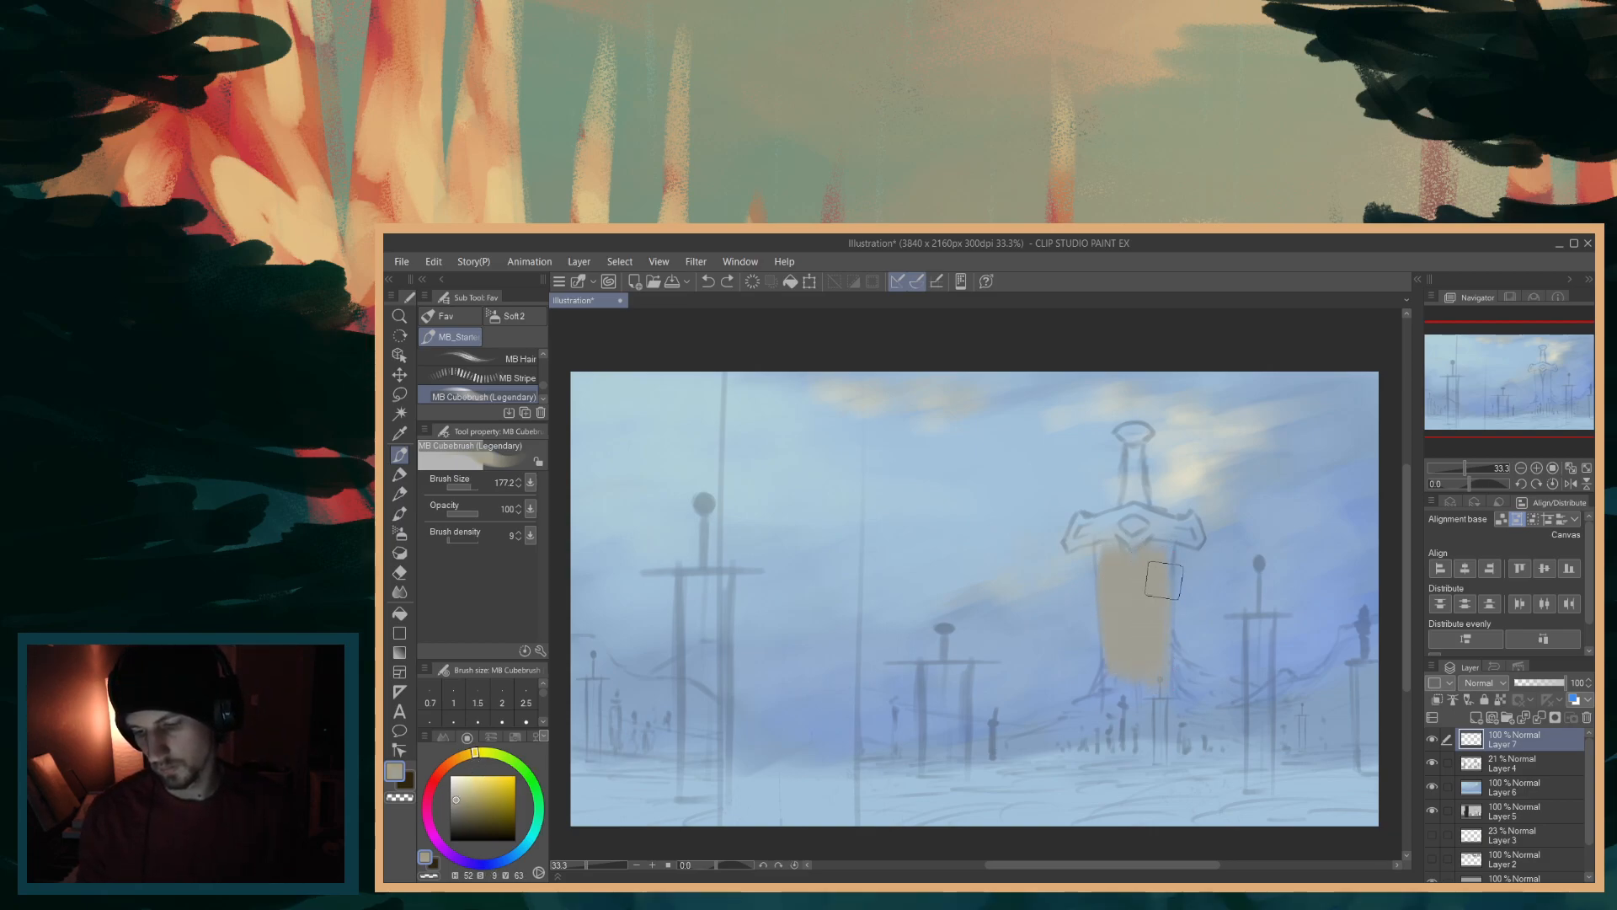
key("ctrl+z")
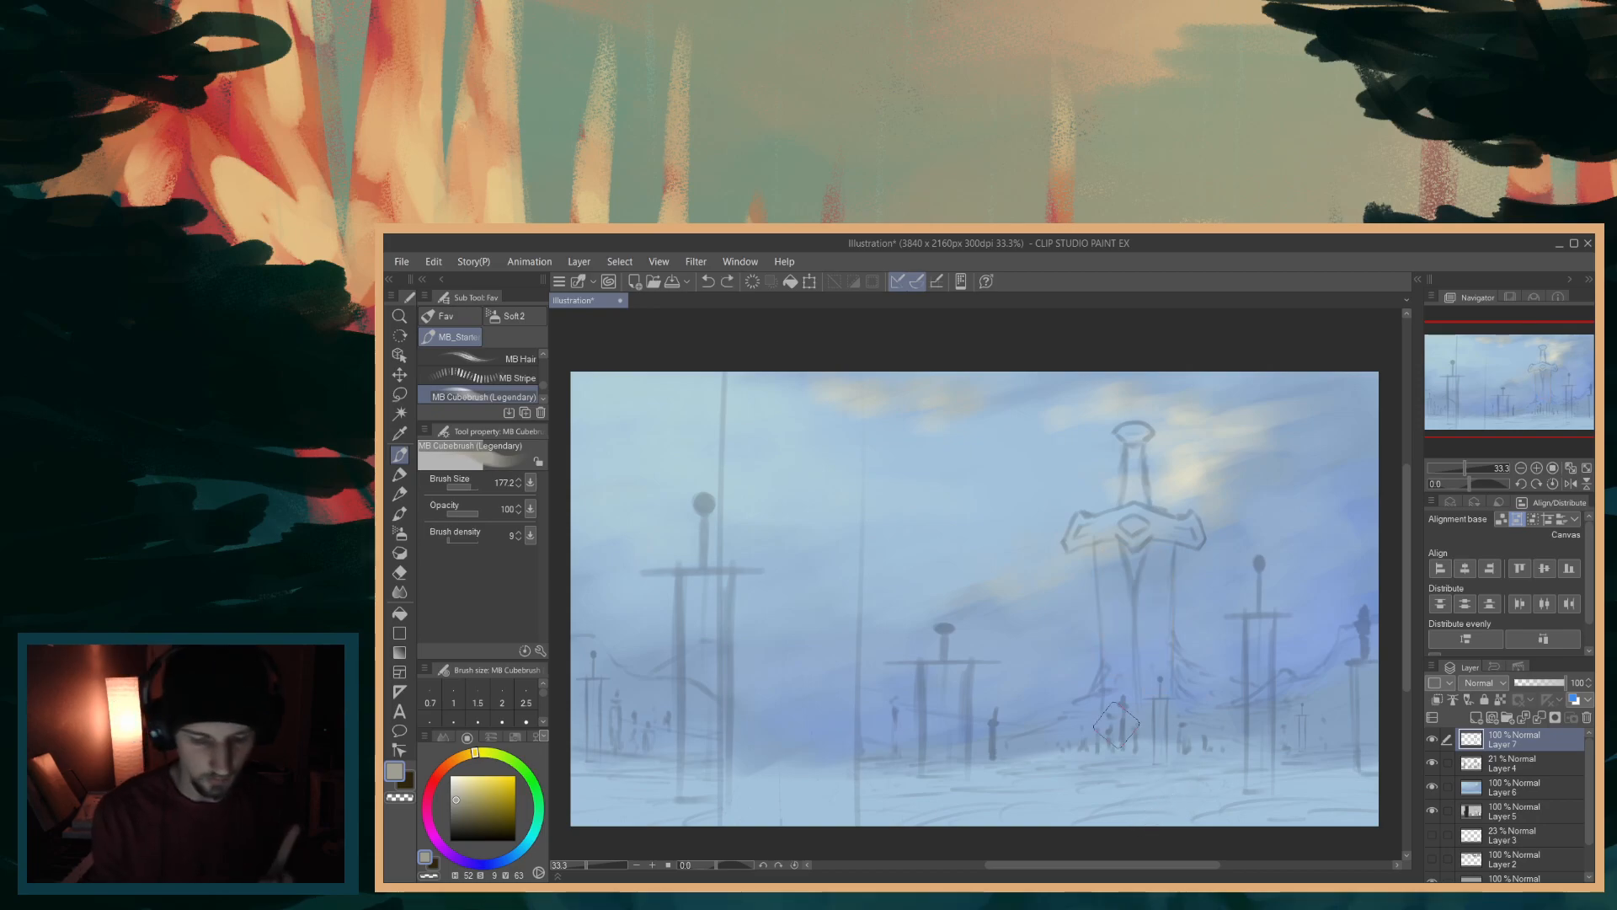
- Try a yellow-green grey at hue 75 on the giant sword's blade and undo it
left_click(487, 753)
left_click_drag(494, 755, 497, 755)
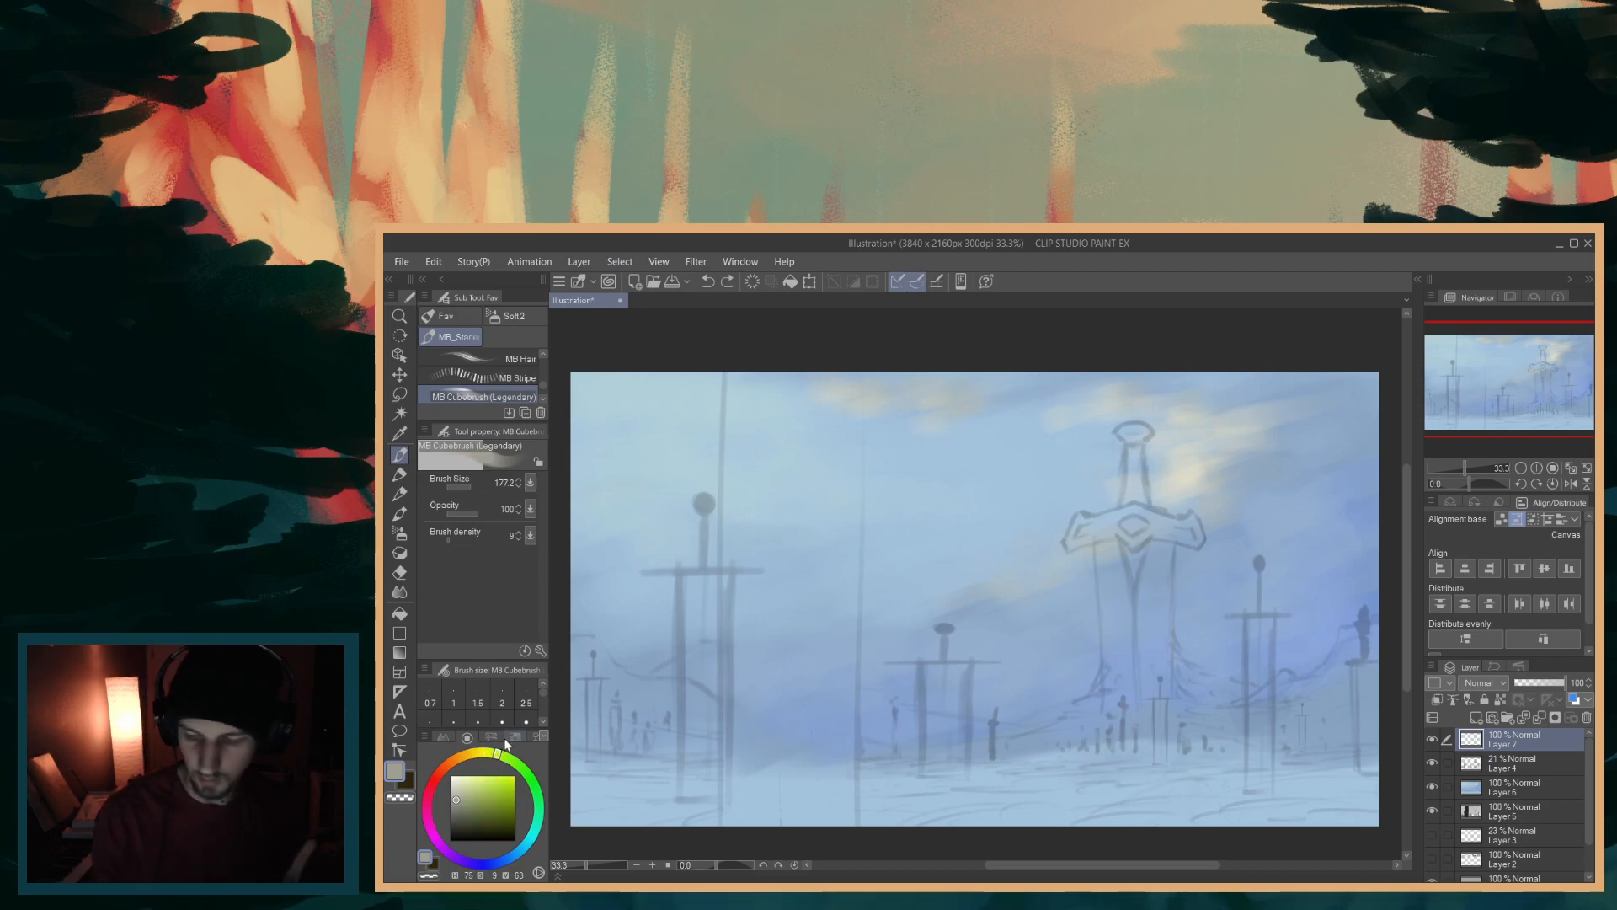
mouse_move(1121, 556)
left_mouse_down()
mouse_move(1125, 659)
mouse_move(1139, 578)
mouse_move(1130, 674)
left_mouse_up()
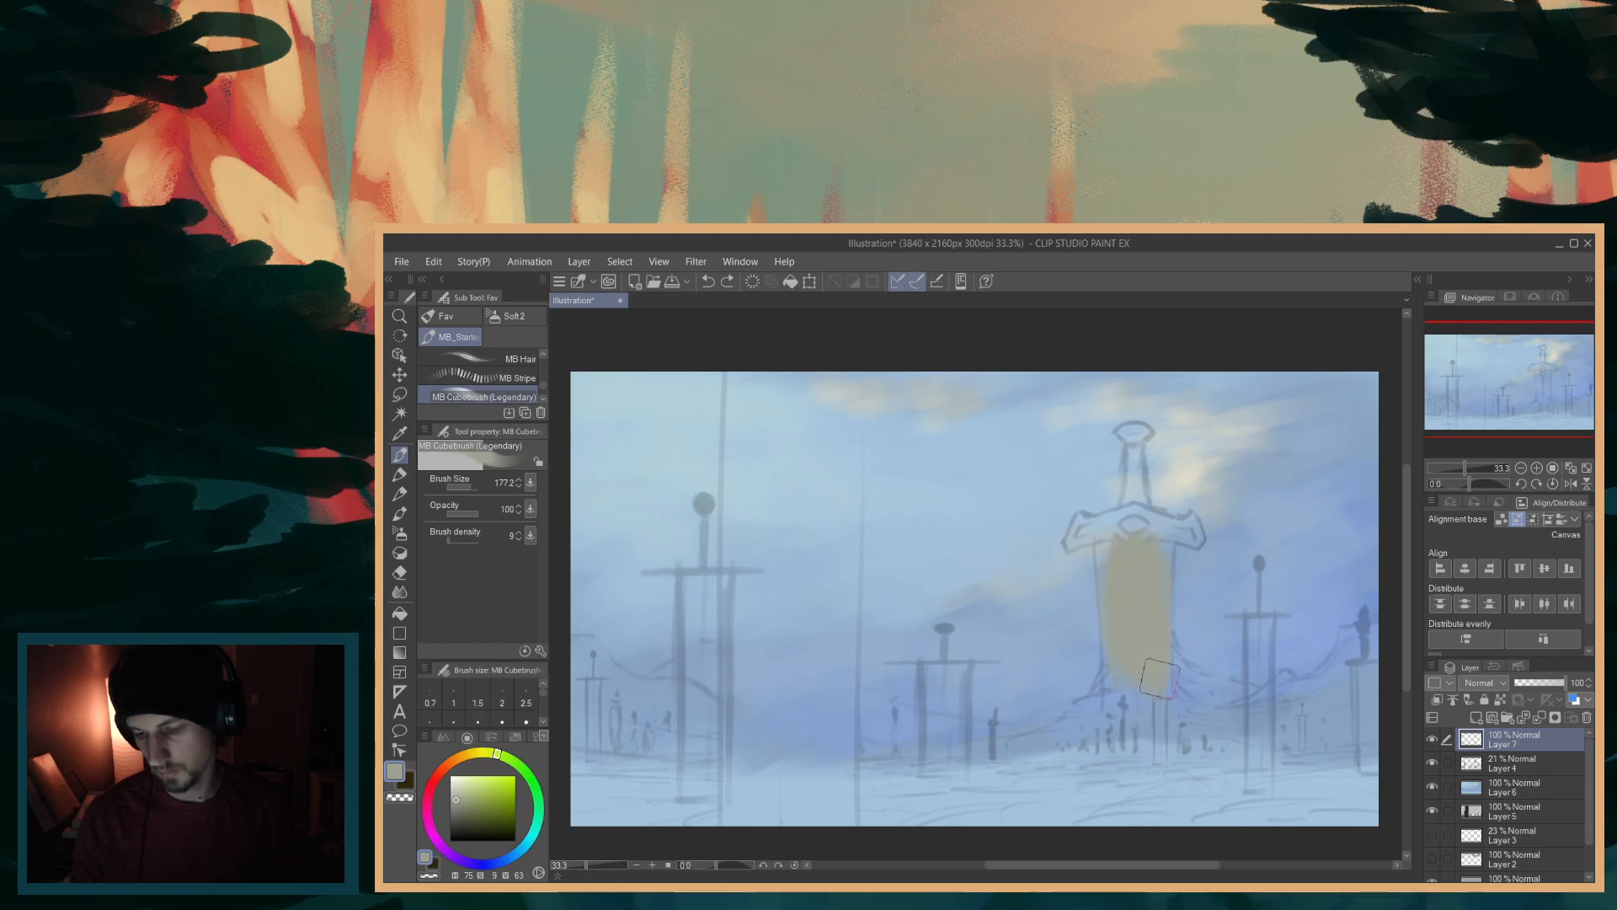
key("alt")
key("ctrl+z")
key("ctrl+z")
key("ctrl+z")
- Try green to teal greys at hue 152 and hue 170 on the giant sword's blade, undoing each test
left_click_drag(505, 762, 531, 812)
mouse_move(1073, 585)
left_mouse_down()
mouse_move(1118, 596)
mouse_move(1121, 695)
mouse_move(1154, 557)
mouse_move(1157, 636)
left_mouse_up()
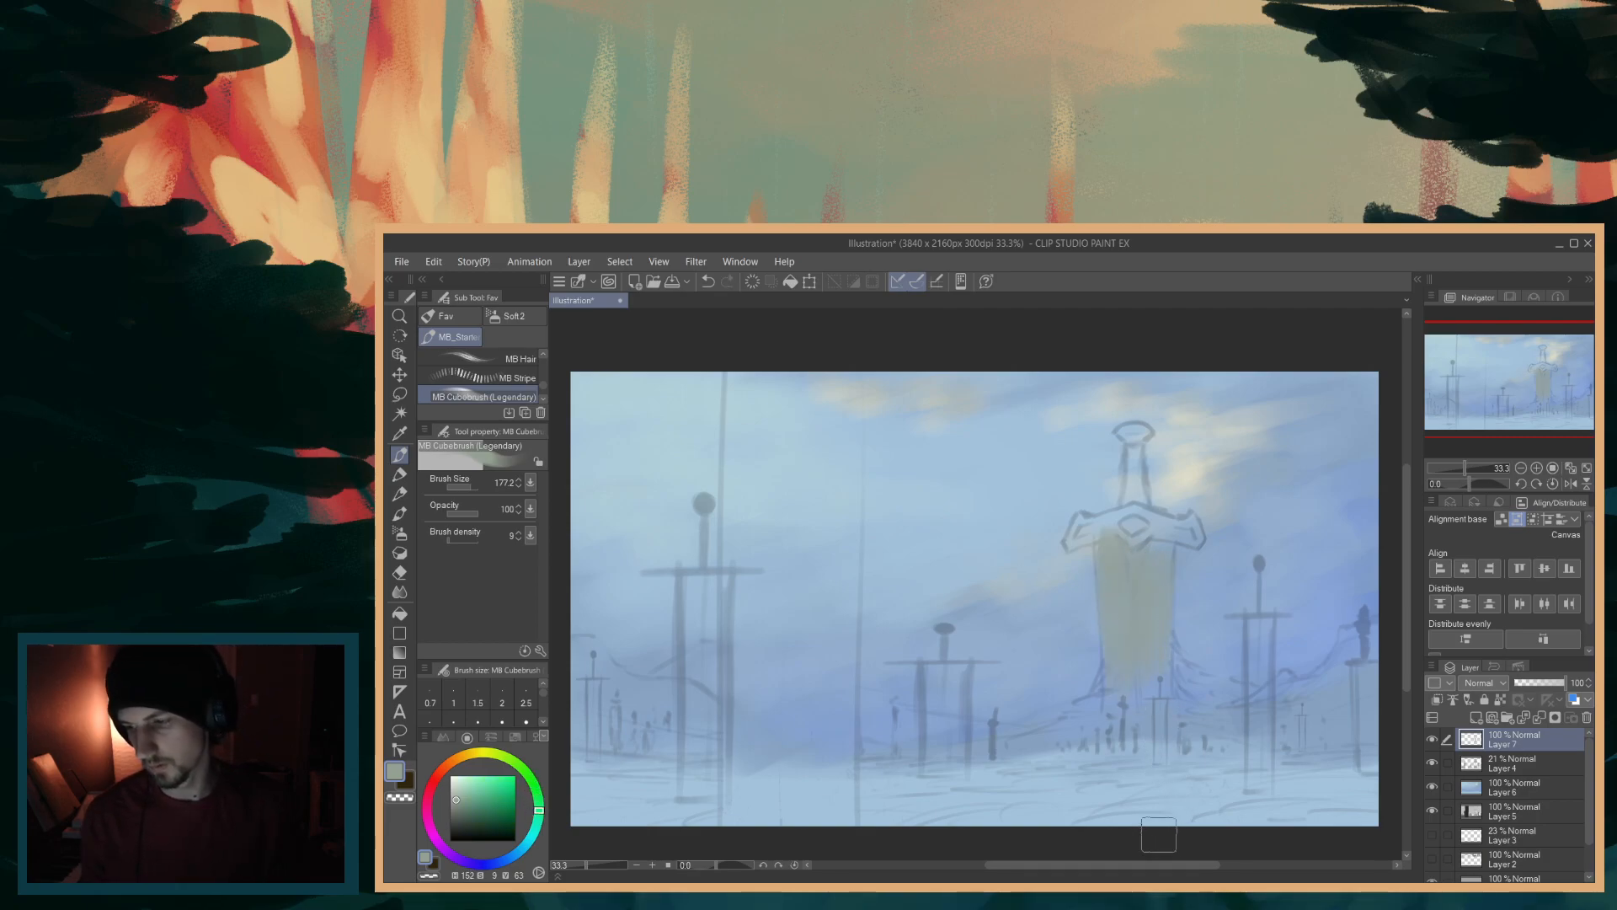
key("ctrl+z")
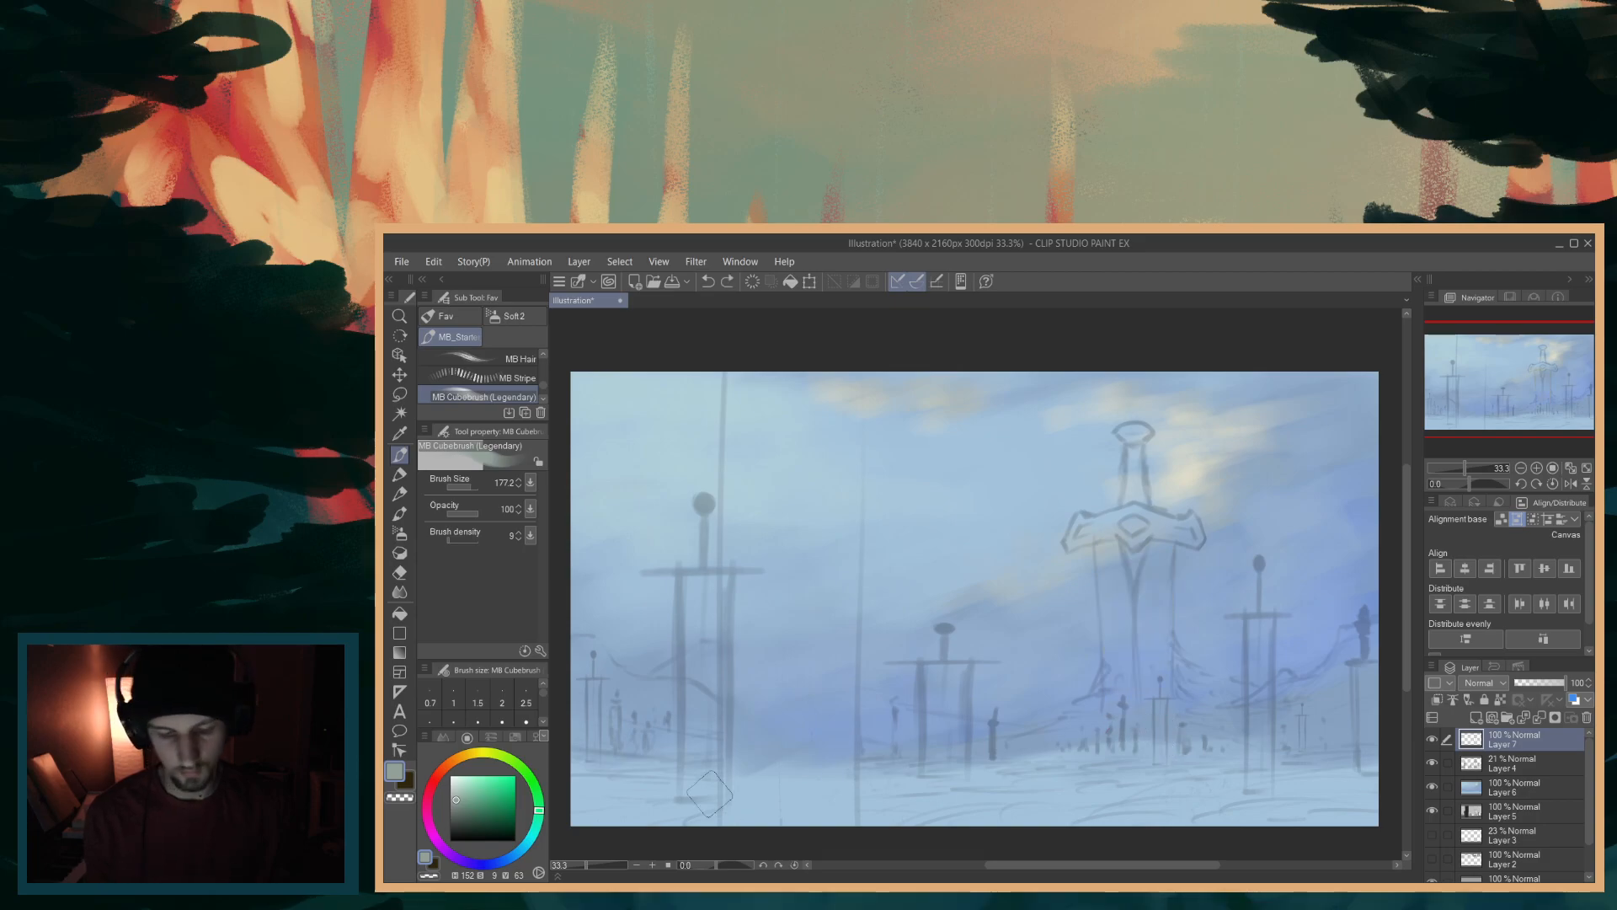
left_click_drag(542, 815, 536, 827)
left_click_drag(1120, 546, 1152, 667)
key("ctrl+z")
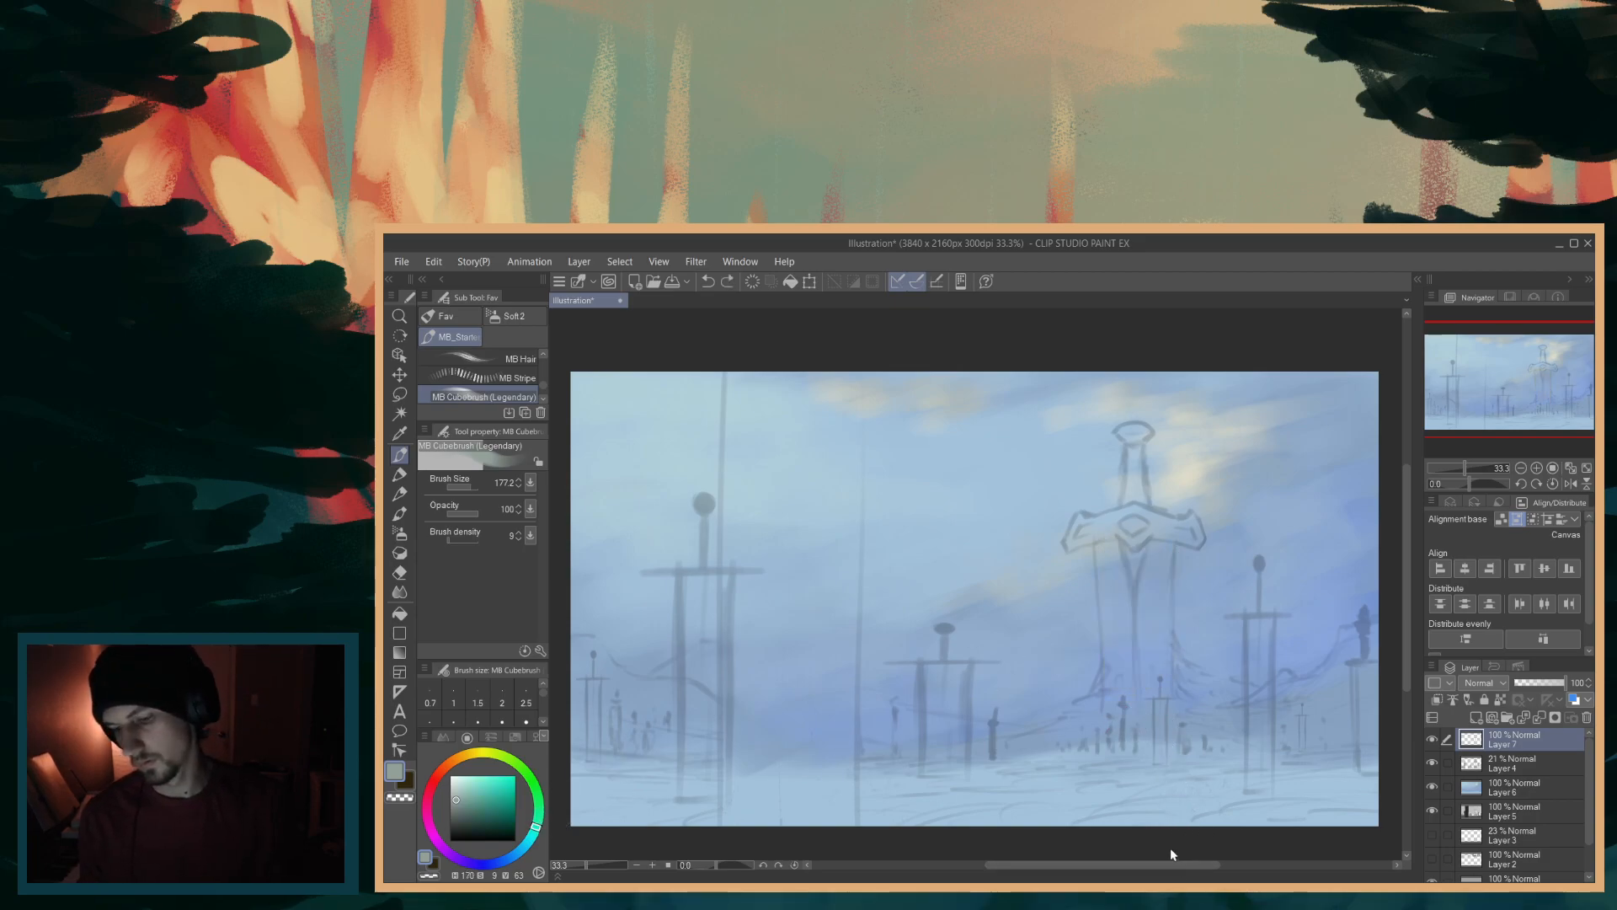
- Fill the giant sword's blade and flared base with hue 183, saturation 16, brightness 63, reducing the brush to 81.3 for the base
left_click_drag(538, 836, 532, 836)
mouse_move(1120, 549)
left_mouse_down()
mouse_move(1127, 696)
mouse_move(1161, 557)
mouse_move(1169, 596)
left_mouse_up()
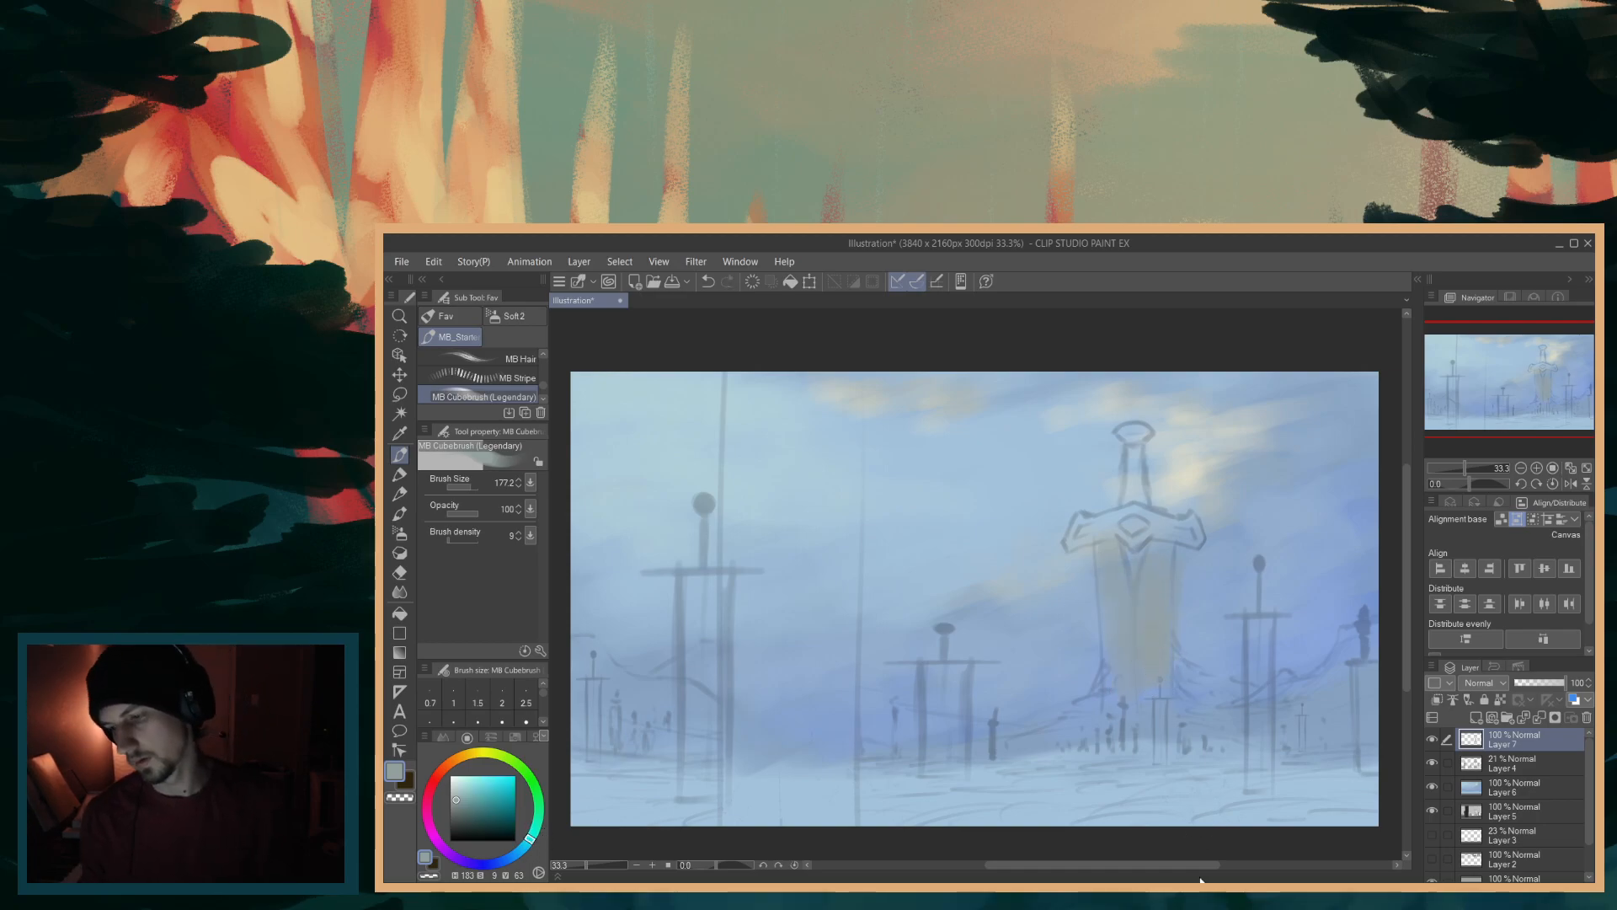
key("ctrl+z")
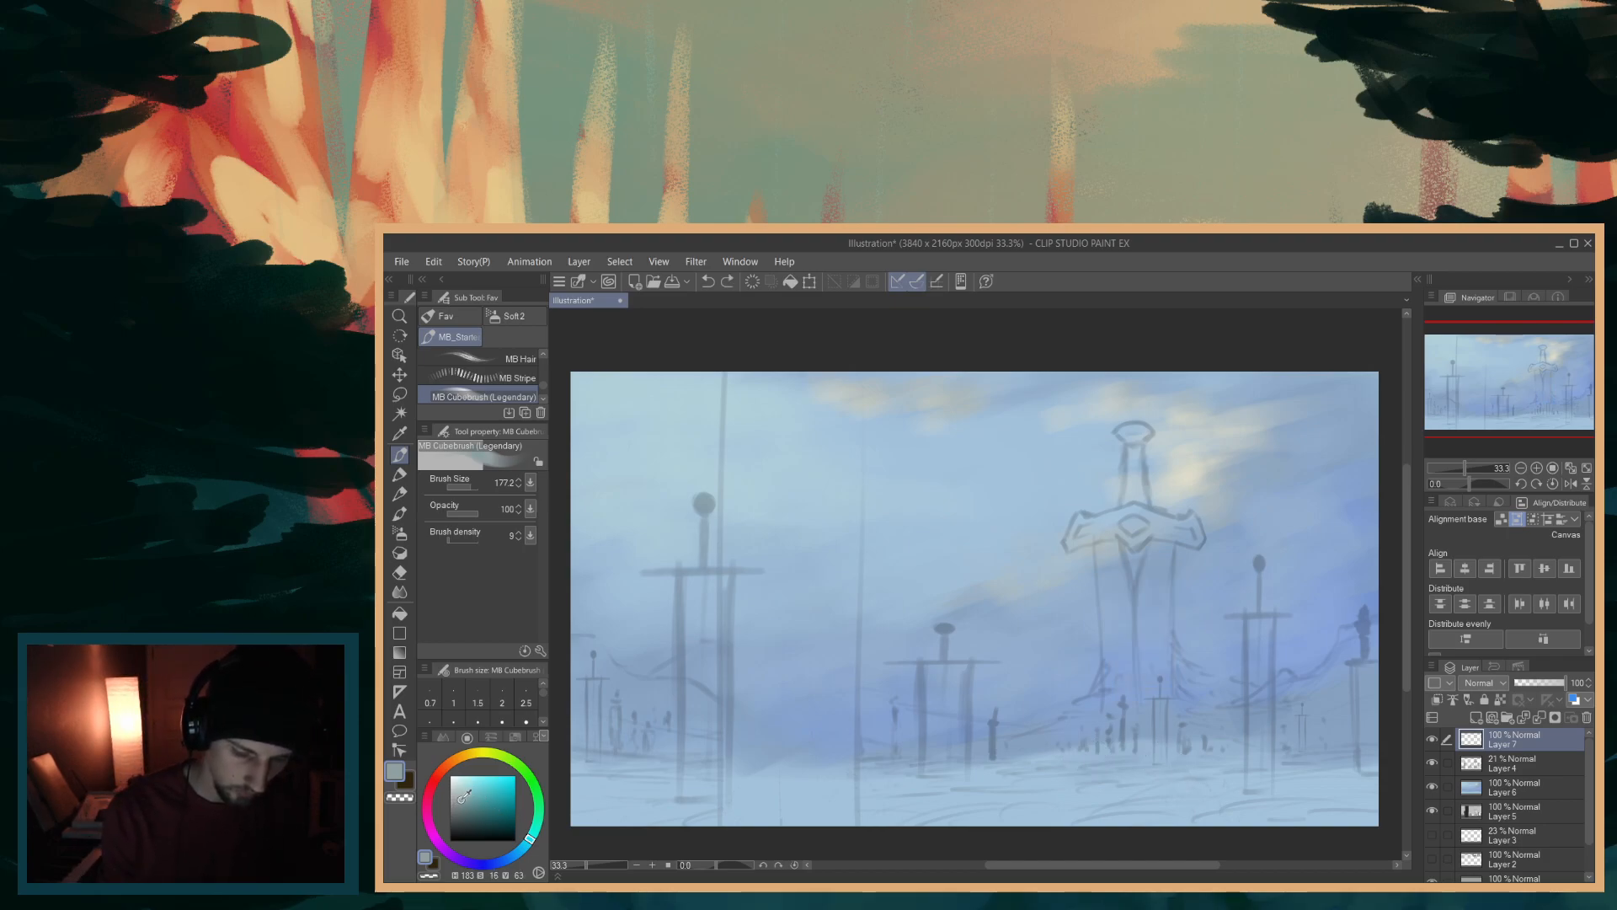
mouse_move(1105, 563)
left_mouse_down()
mouse_move(1115, 669)
mouse_move(1129, 671)
mouse_move(1133, 602)
mouse_move(1142, 683)
mouse_move(1148, 609)
mouse_move(1155, 688)
left_mouse_up()
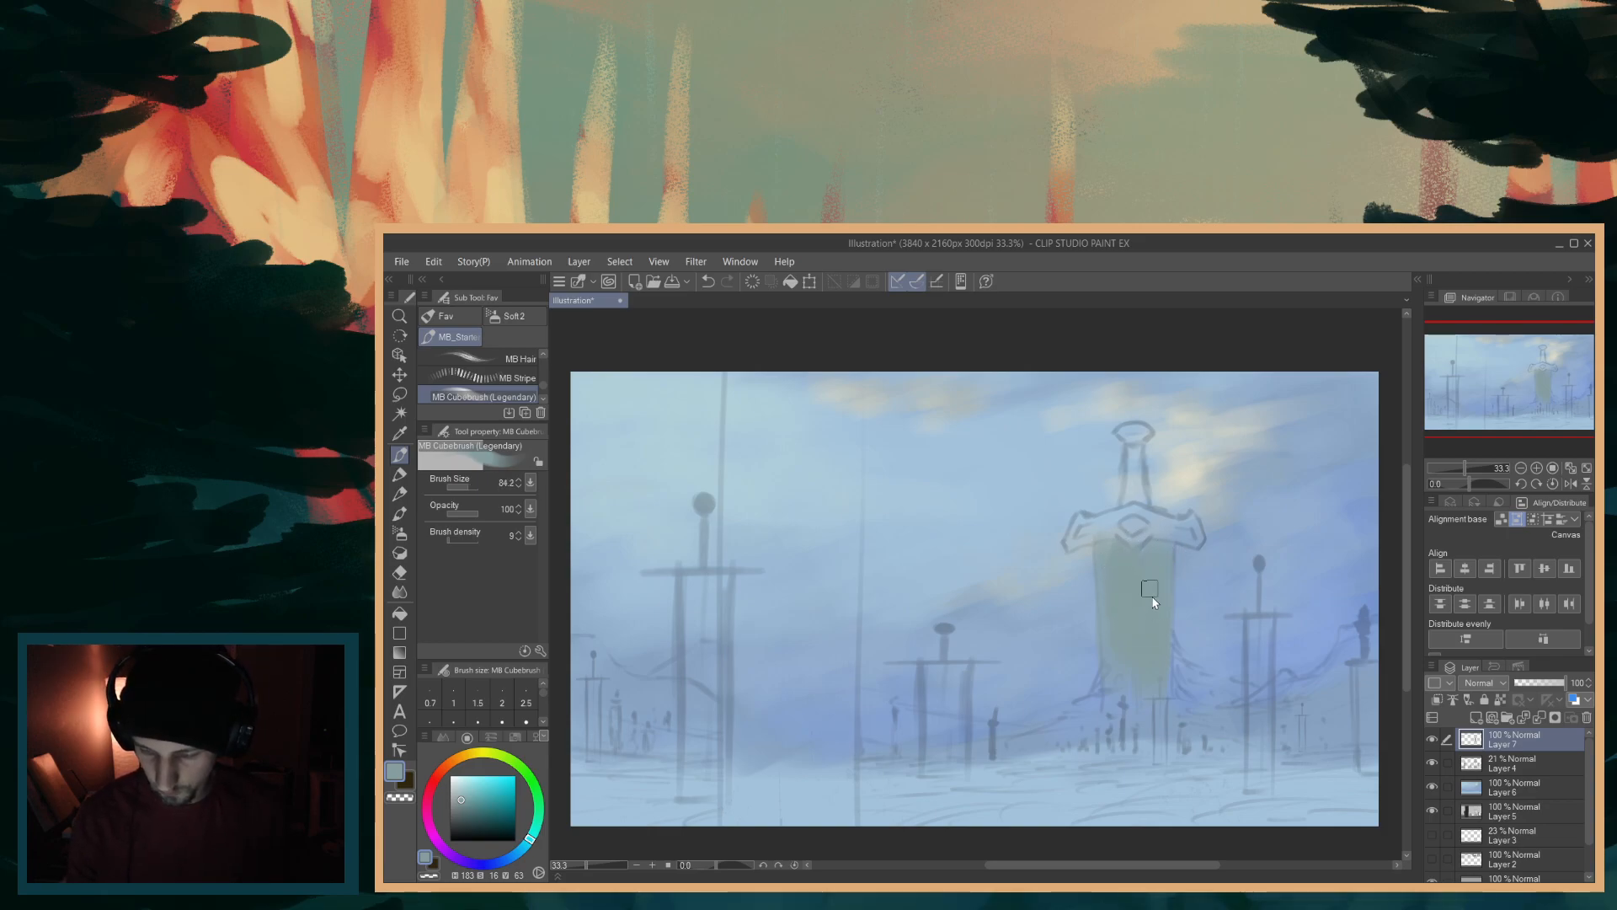
key("bracketleft")
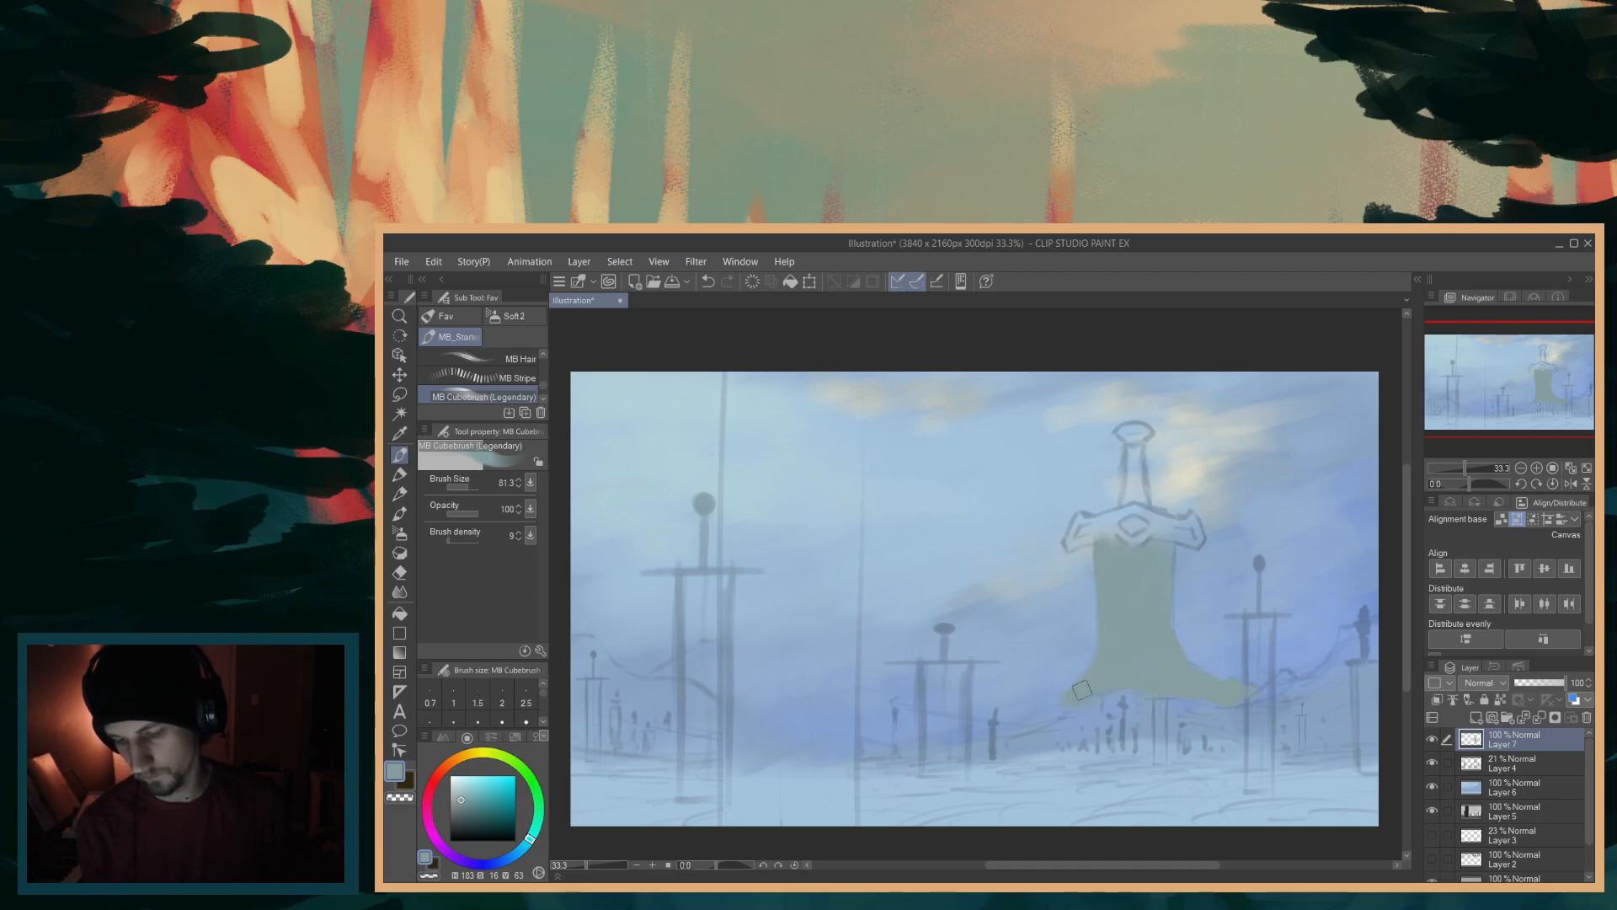
key("ctrl+z")
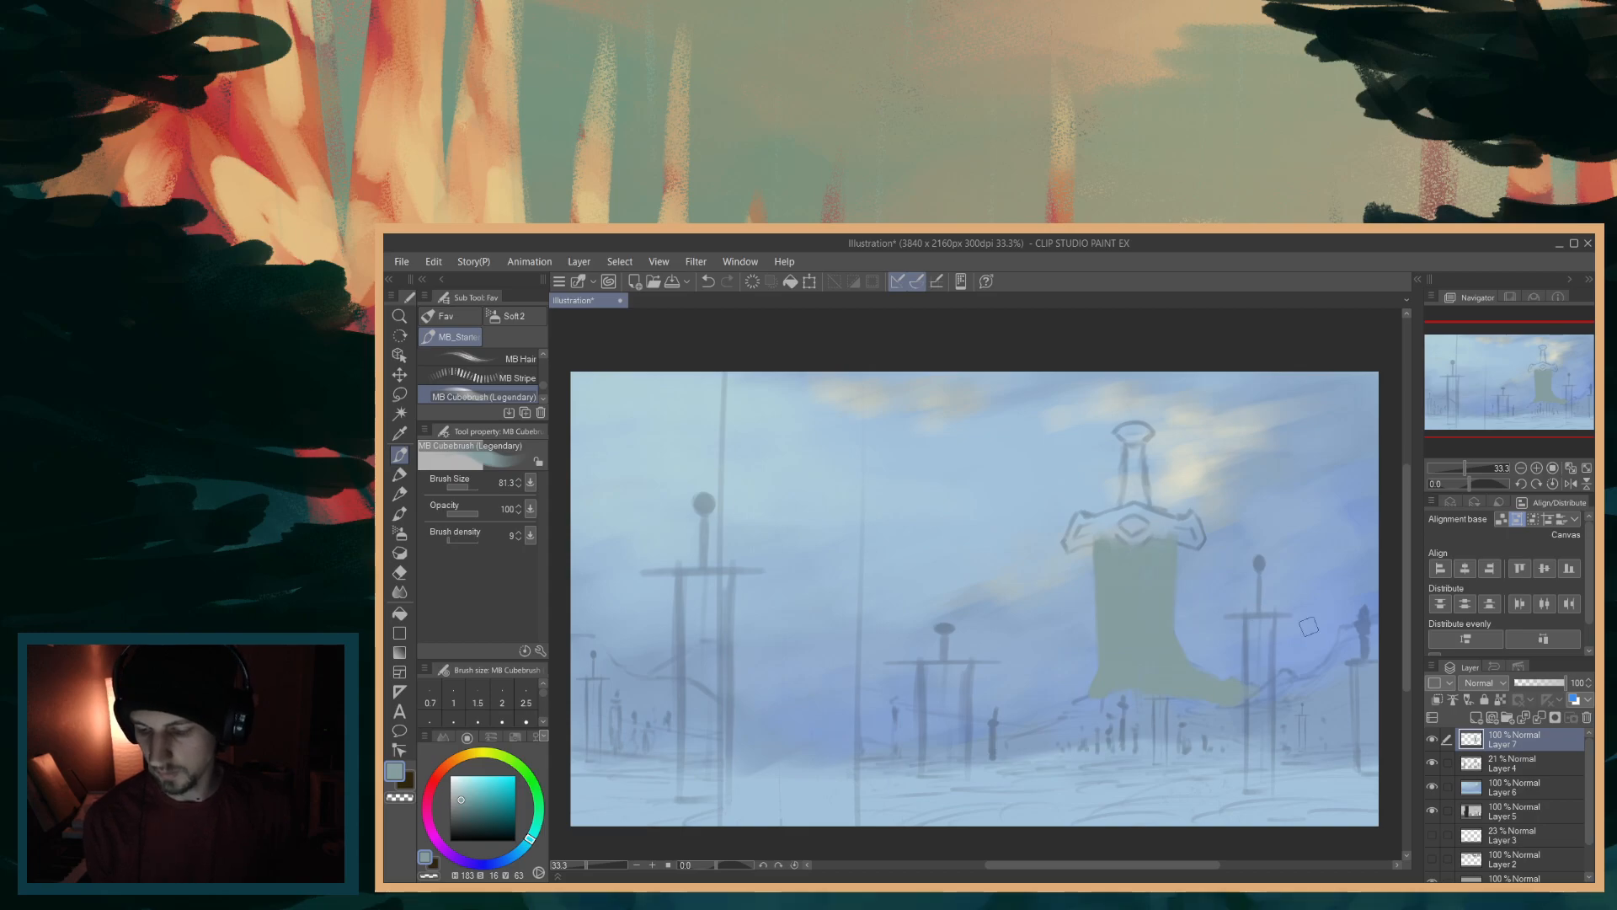
left_click(1497, 765)
mouse_move(1498, 766)
left_mouse_down()
mouse_move(1496, 730)
mouse_move(1486, 771)
left_mouse_up()
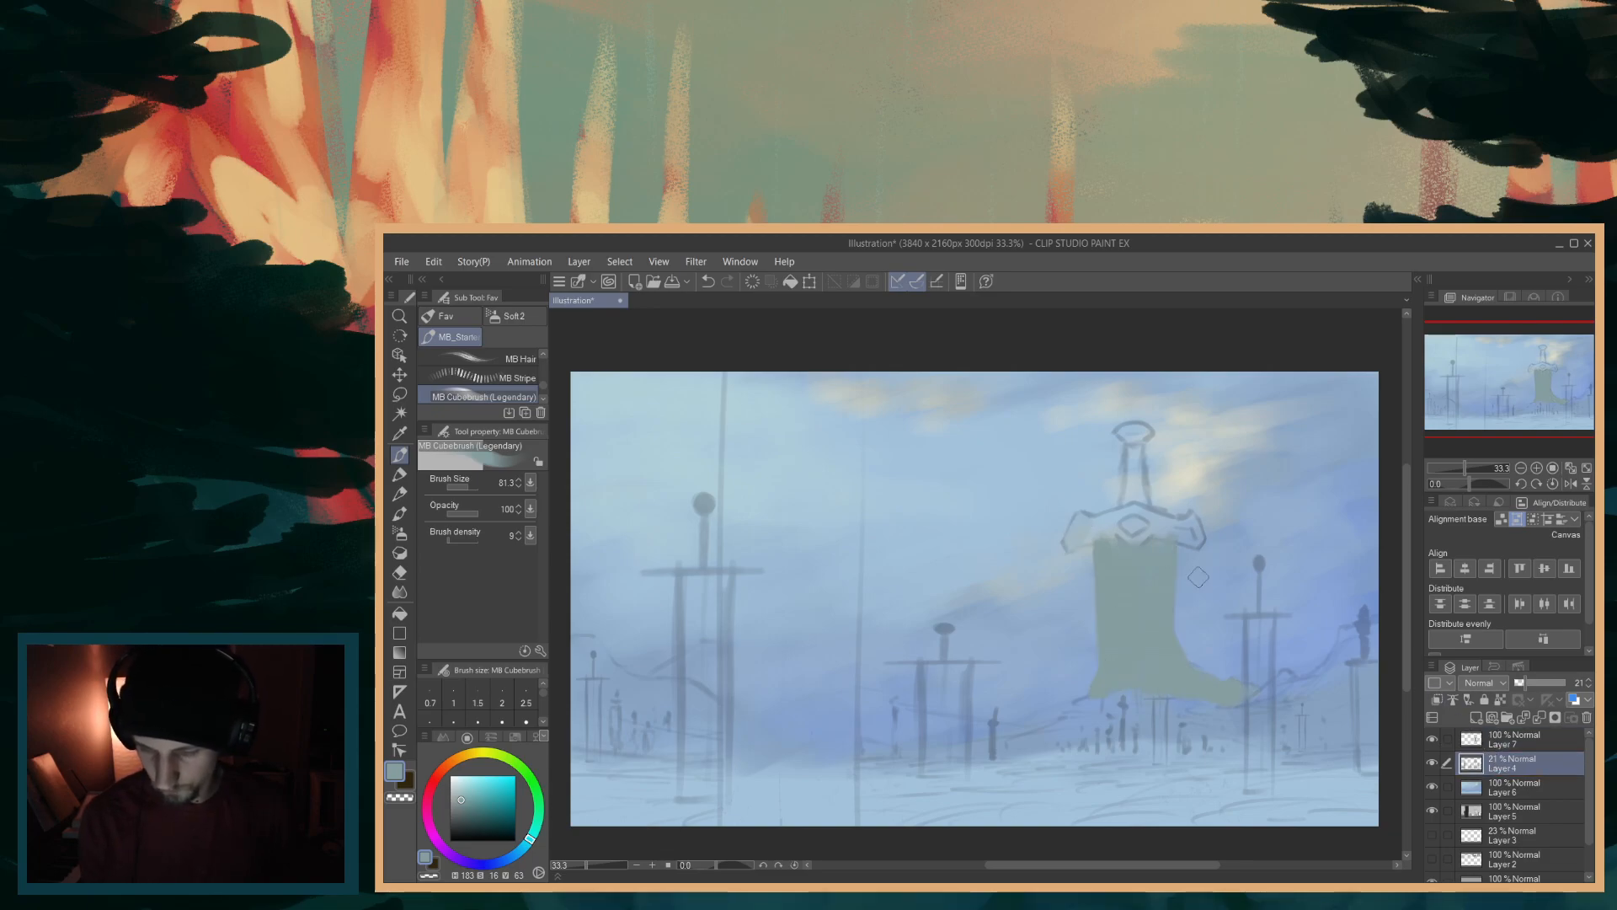
left_click(1500, 740)
- Reduce the brush to 60.9 and fill the giant sword's crossguard with the blade colour on Layer 7
scroll(1194, 556, "up", 1)
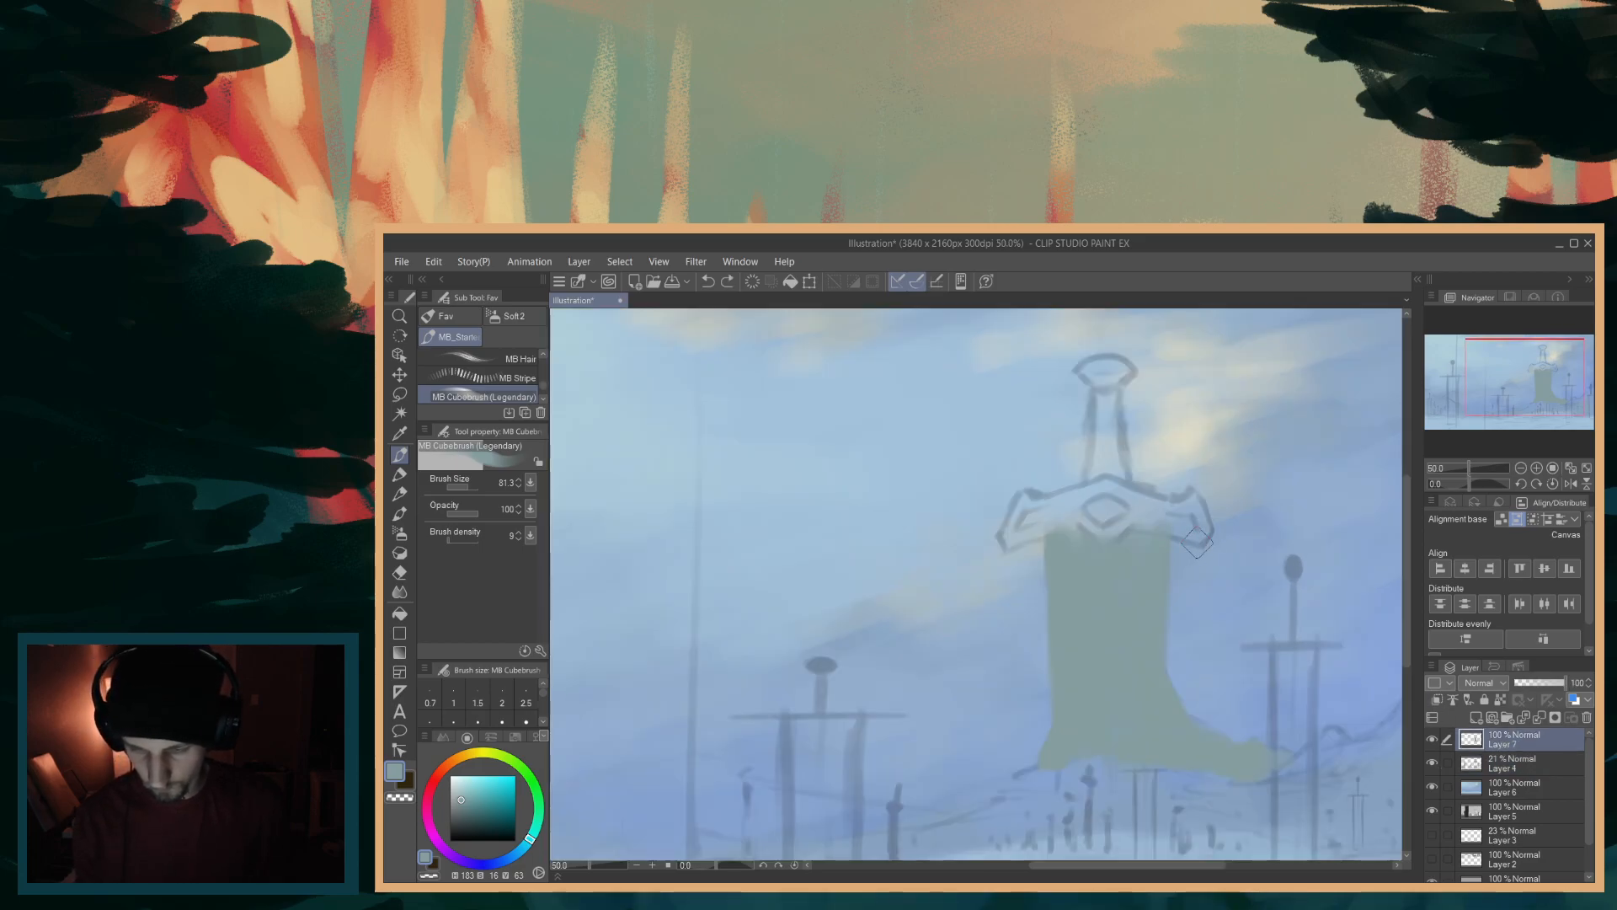
scroll(1412, 549, "up", 1)
key("[")
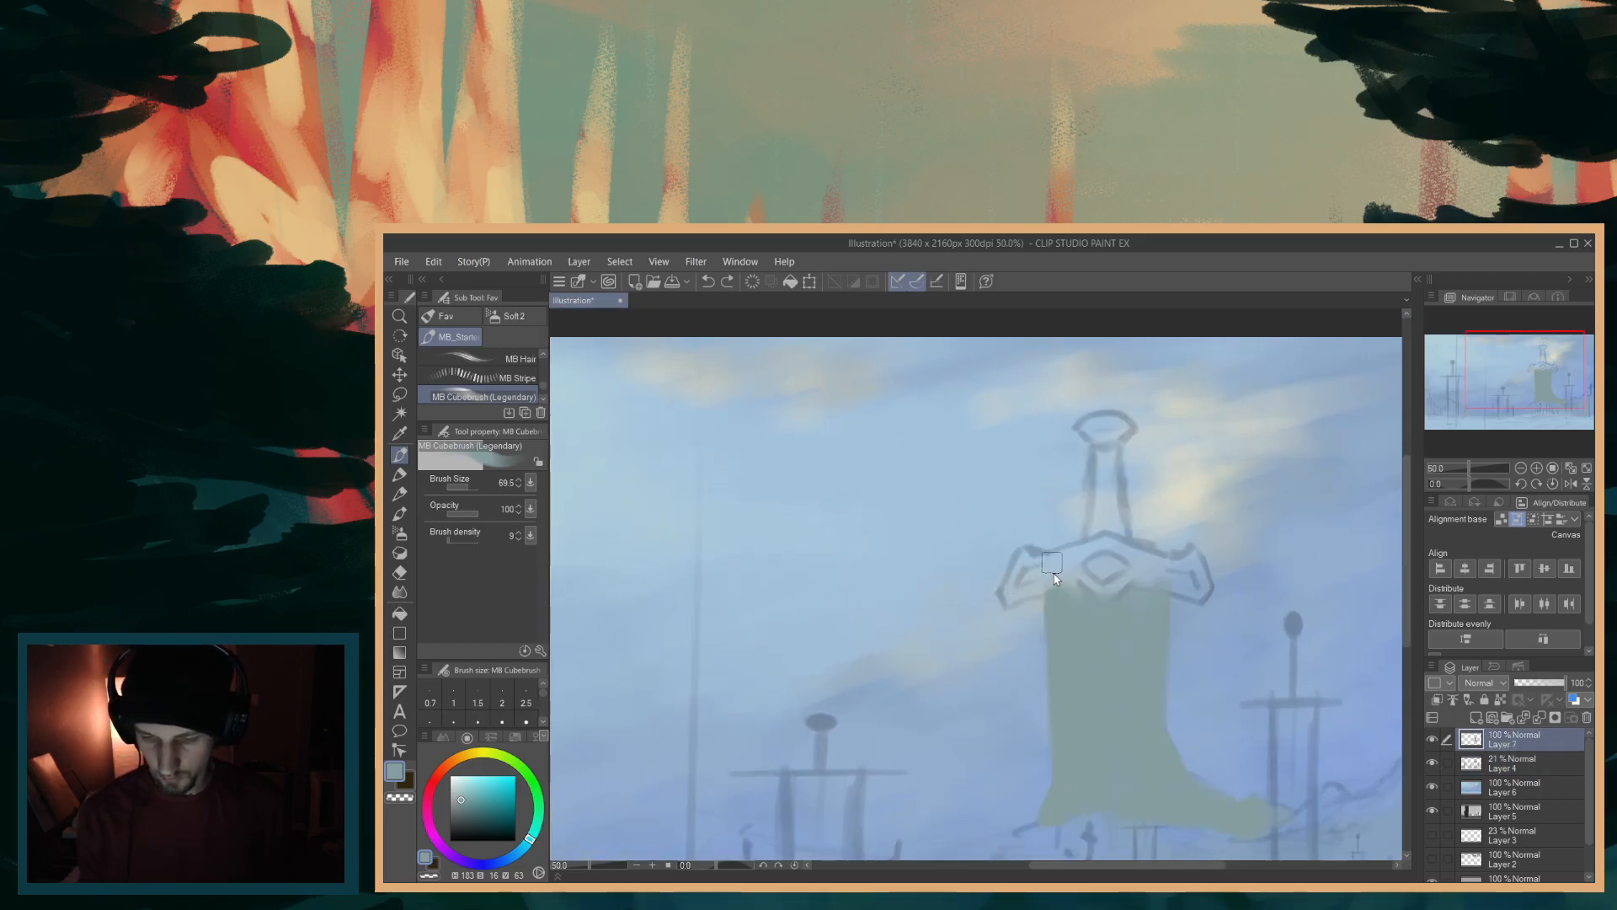
mouse_move(1021, 575)
left_mouse_down()
mouse_move(1010, 589)
mouse_move(1020, 574)
left_mouse_up()
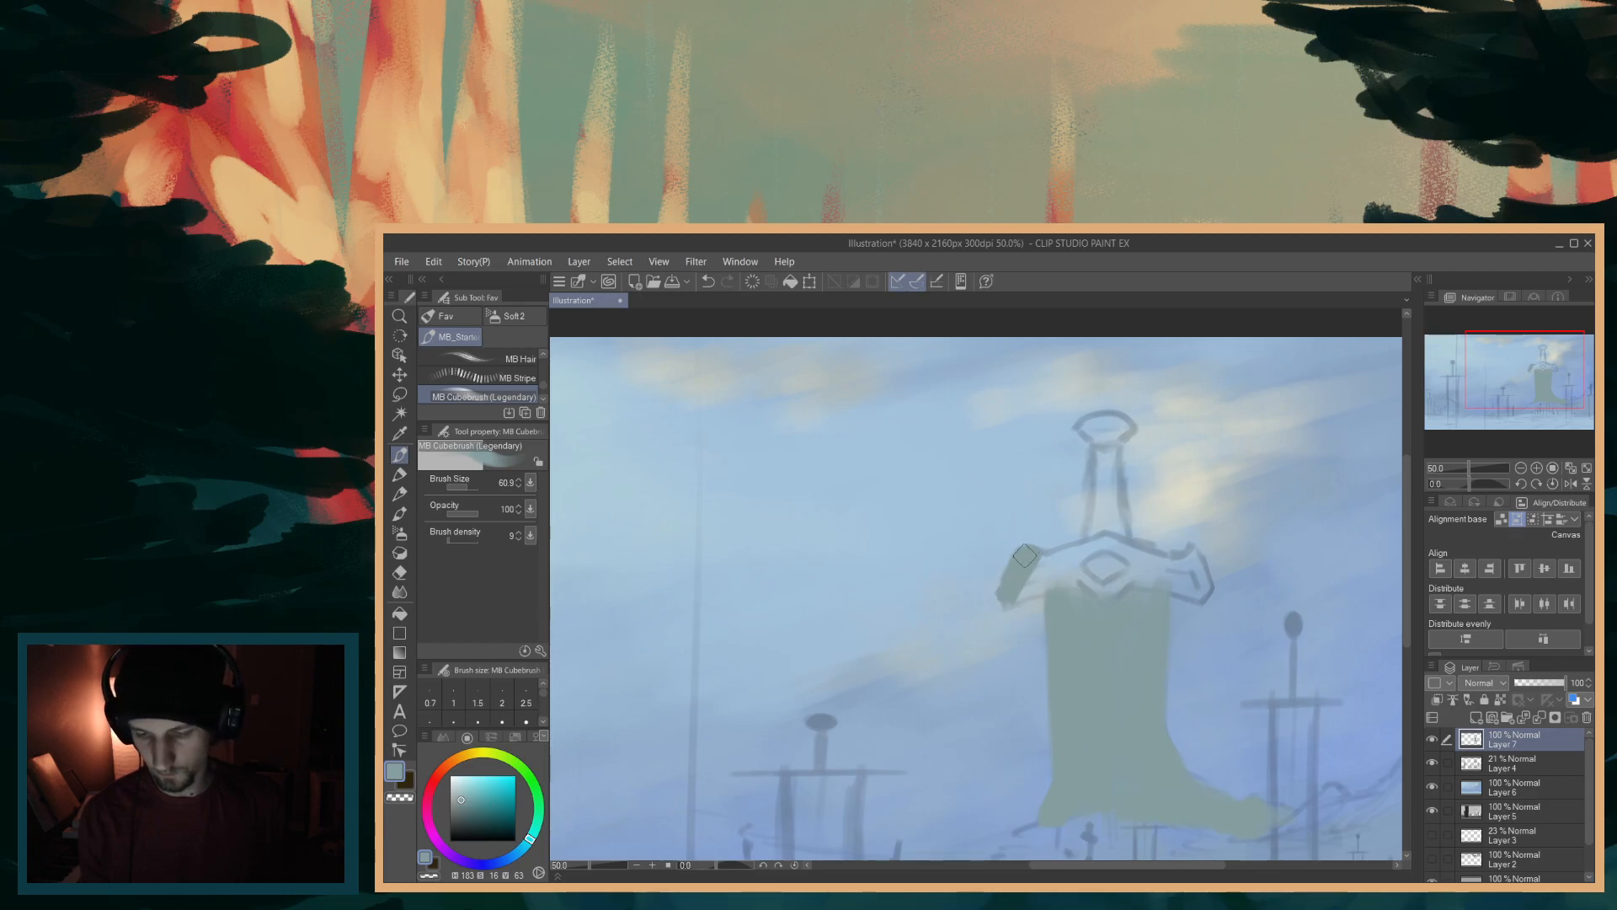
mouse_move(1004, 601)
left_mouse_down()
mouse_move(1106, 590)
mouse_move(1009, 593)
mouse_move(1097, 578)
mouse_move(1051, 581)
mouse_move(1122, 587)
mouse_move(1022, 572)
mouse_move(1046, 571)
mouse_move(1037, 559)
mouse_move(1078, 575)
mouse_move(1042, 568)
mouse_move(1103, 543)
mouse_move(1096, 555)
mouse_move(1180, 568)
mouse_move(1149, 606)
left_mouse_up()
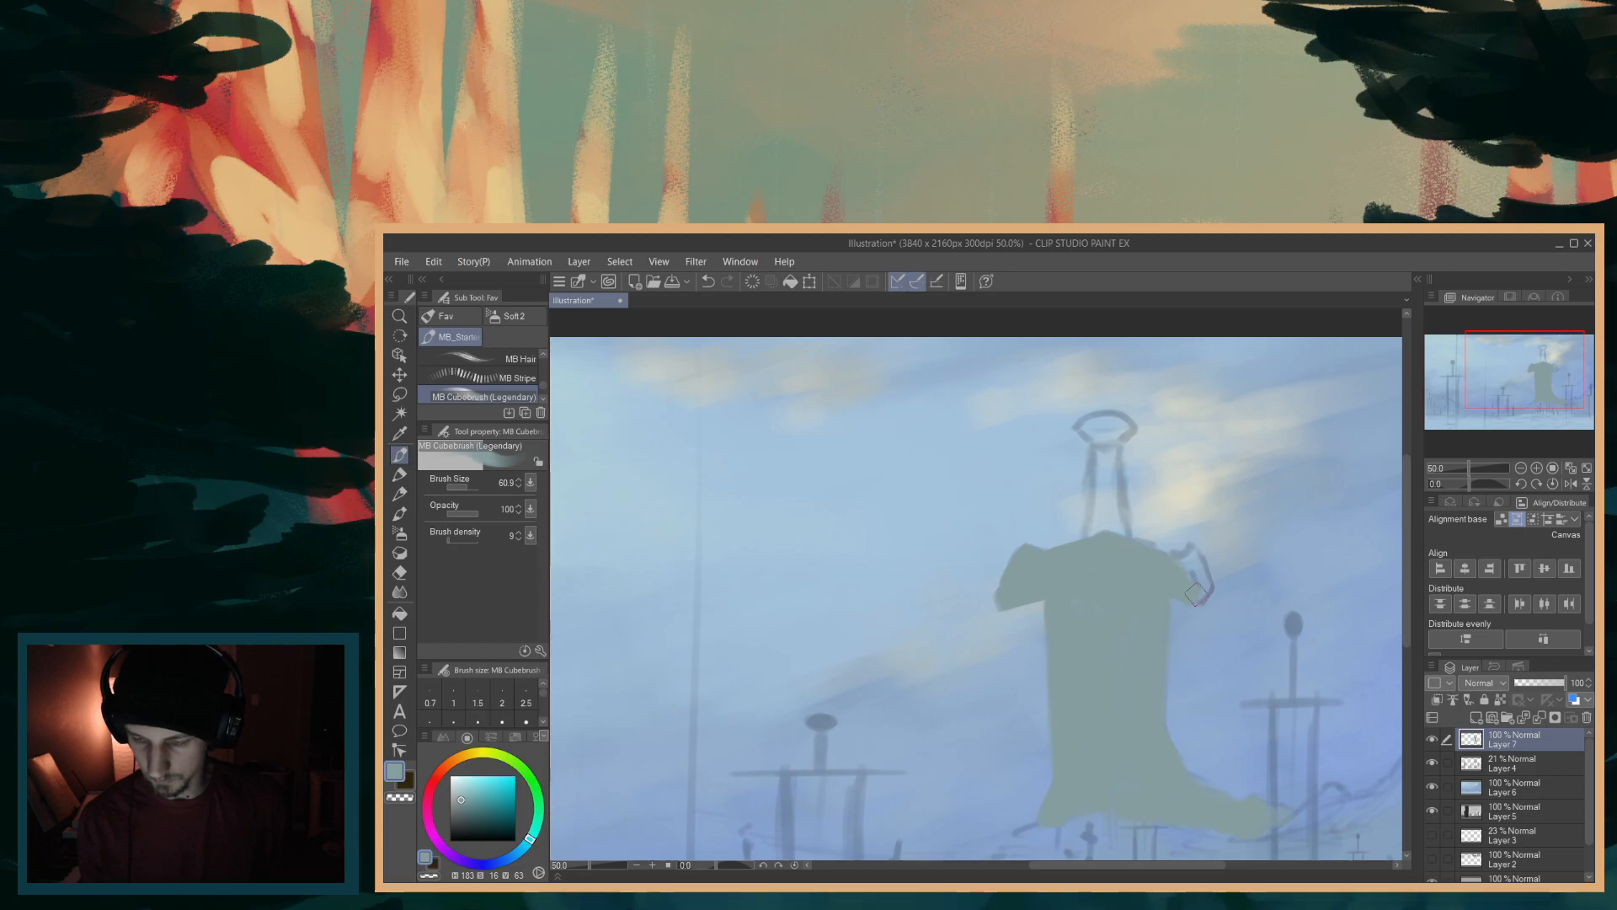
mouse_move(1200, 580)
left_mouse_down()
mouse_move(1170, 569)
mouse_move(1199, 574)
left_mouse_up()
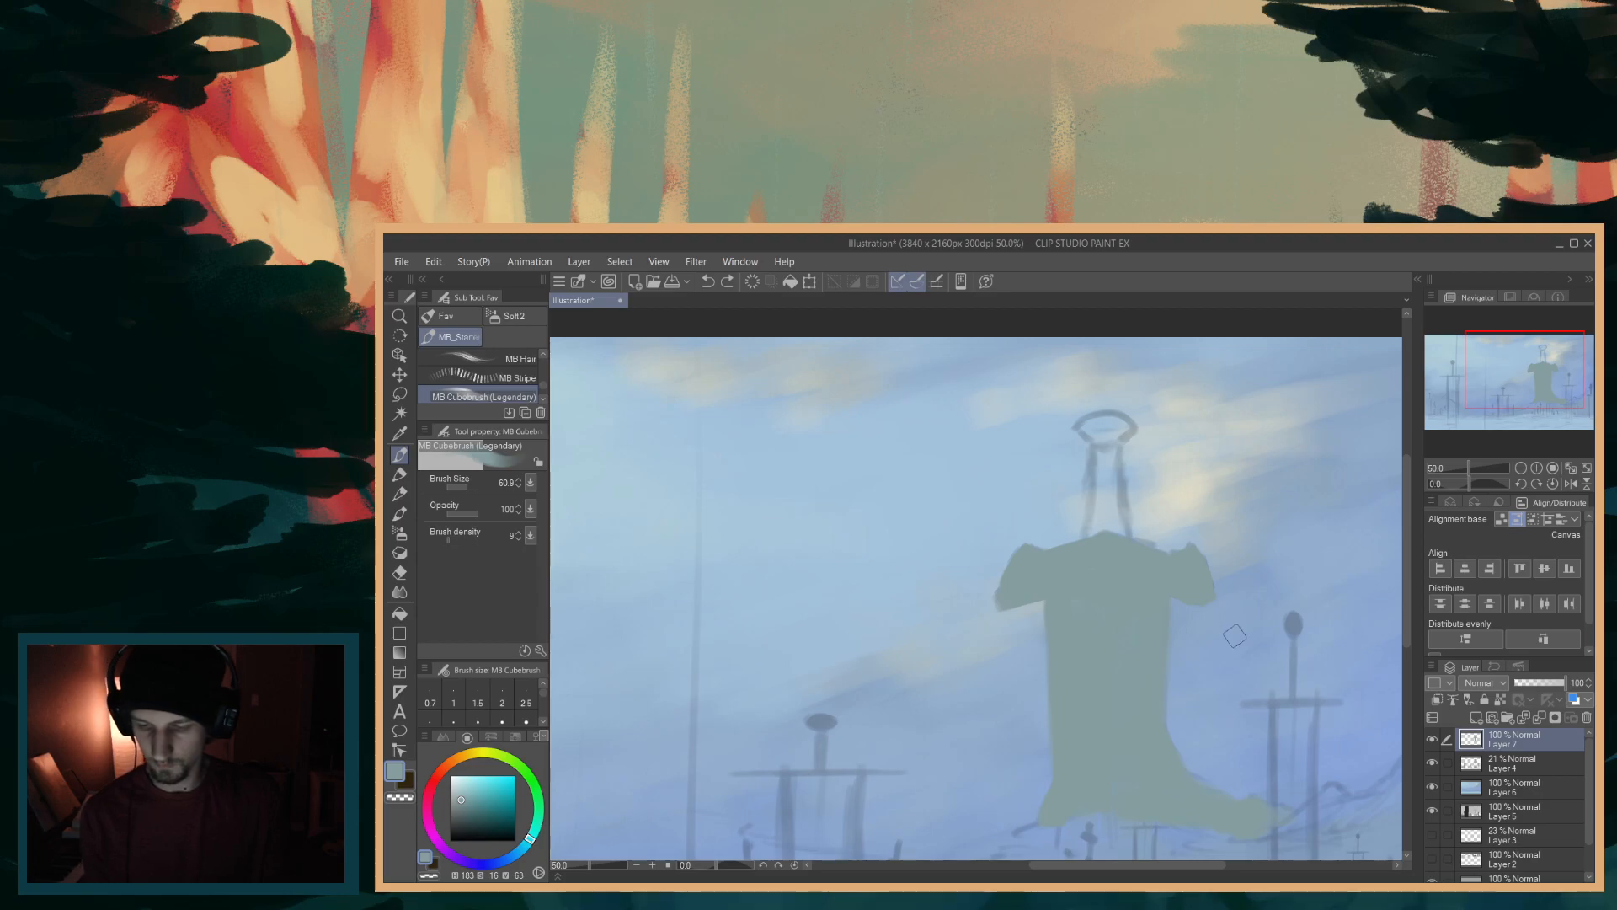
- Refine the crossguard's right arm with the Hard eraser, and fill the grip and pommel with the blade colour
left_click(399, 573)
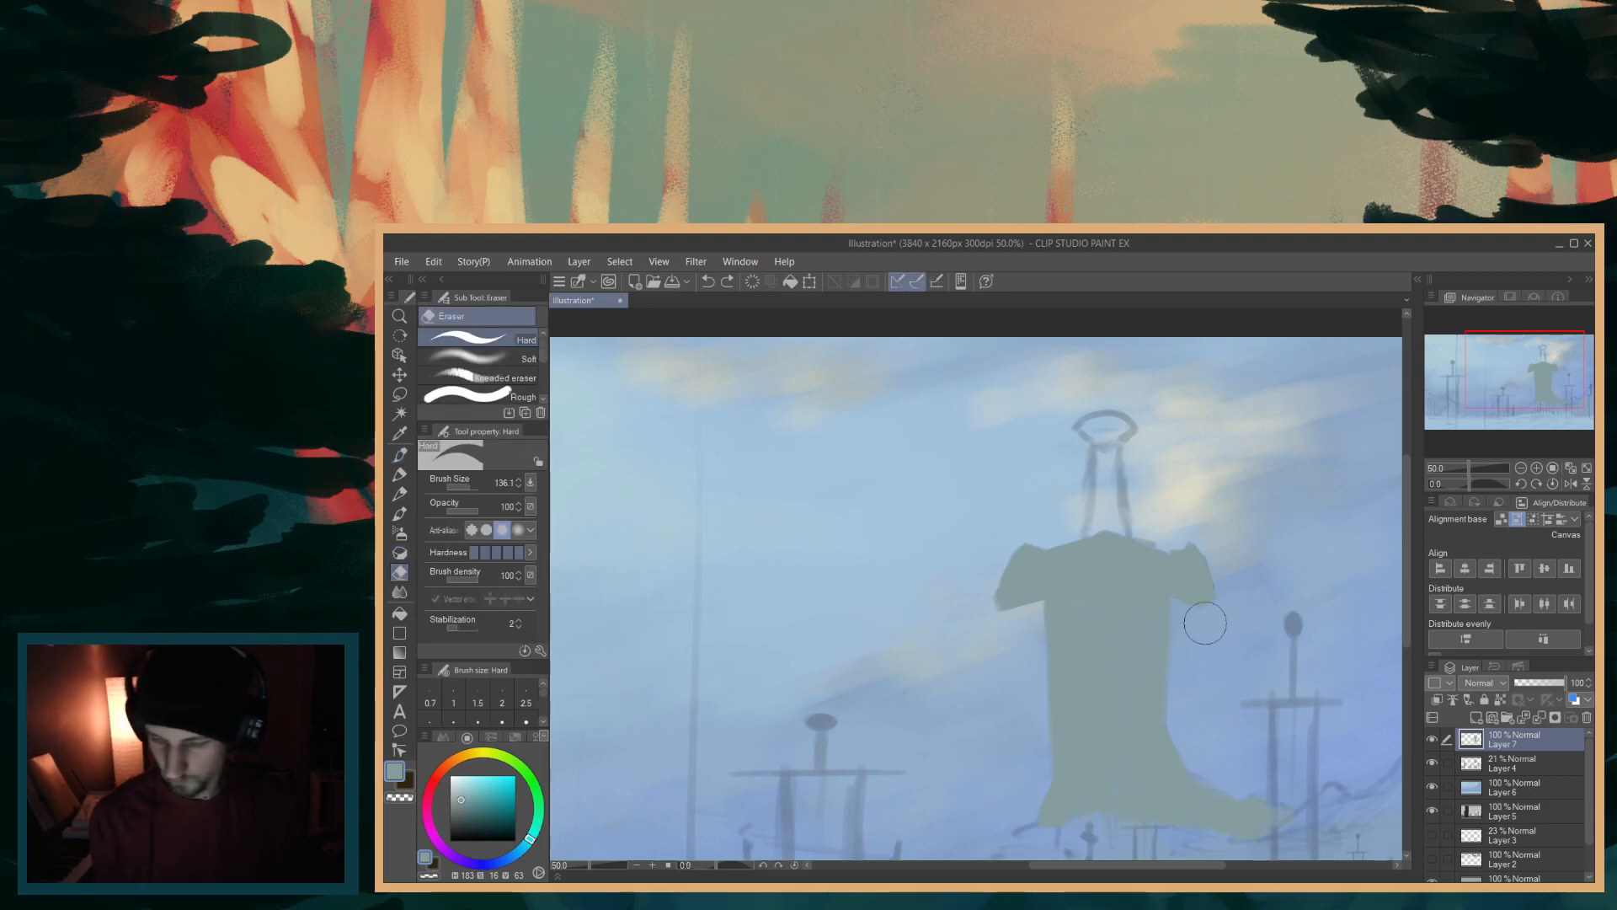
left_click(404, 456)
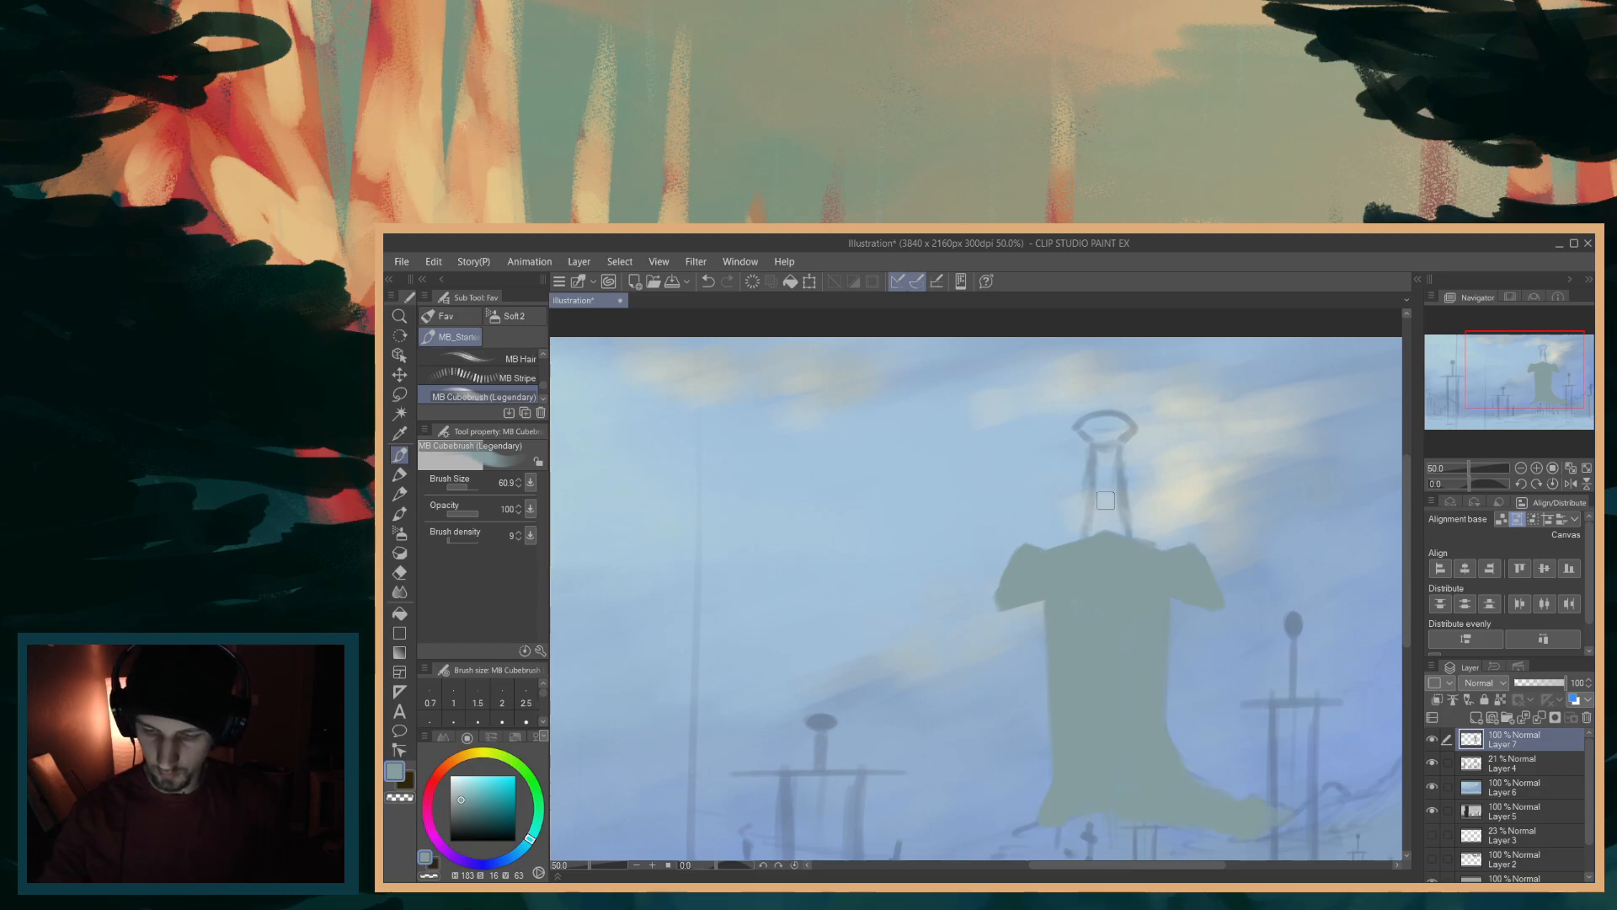
mouse_move(1098, 532)
left_mouse_down()
mouse_move(1107, 480)
mouse_move(1089, 551)
mouse_move(1100, 483)
mouse_move(1120, 538)
mouse_move(1116, 482)
mouse_move(1121, 534)
mouse_move(1119, 498)
mouse_move(1195, 537)
mouse_move(1214, 711)
mouse_move(1195, 700)
mouse_move(1121, 454)
mouse_move(1123, 492)
mouse_move(1100, 450)
mouse_move(1097, 518)
mouse_move(1114, 462)
mouse_move(1098, 422)
mouse_move(1111, 446)
mouse_move(1089, 433)
mouse_move(1094, 403)
mouse_move(1145, 427)
mouse_move(1090, 428)
left_mouse_up()
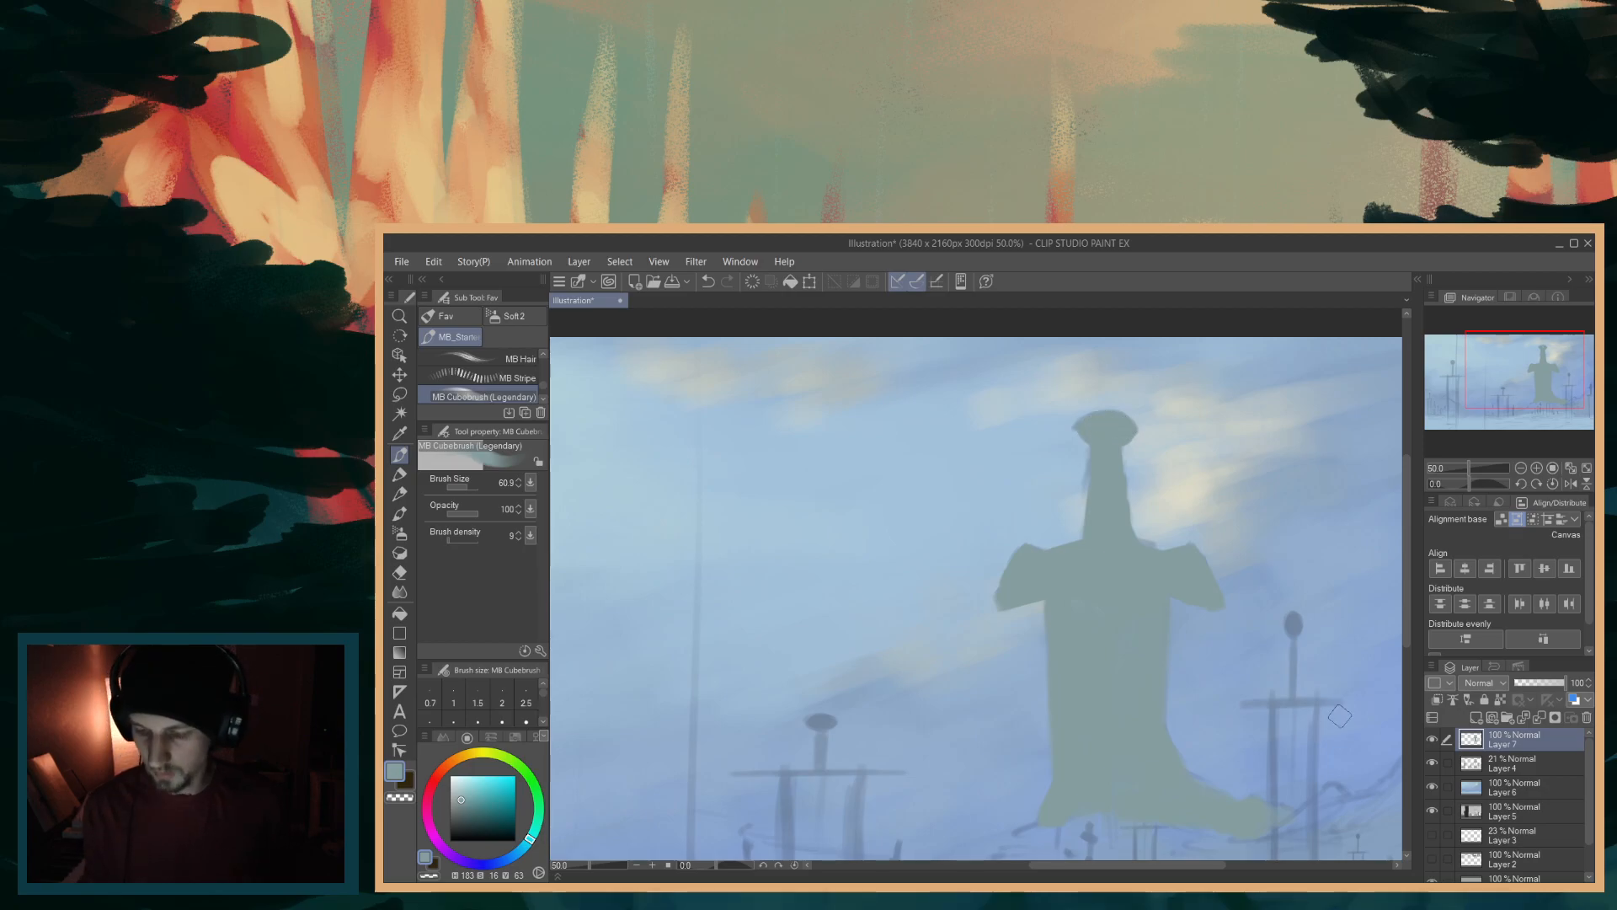
- Paint the distant ridge left of the giant sword in the blade's grey-green on Layer 7
left_click_drag(1403, 623, 1402, 680)
left_click_drag(1134, 864, 1069, 864)
scroll(1099, 821, "down", 1)
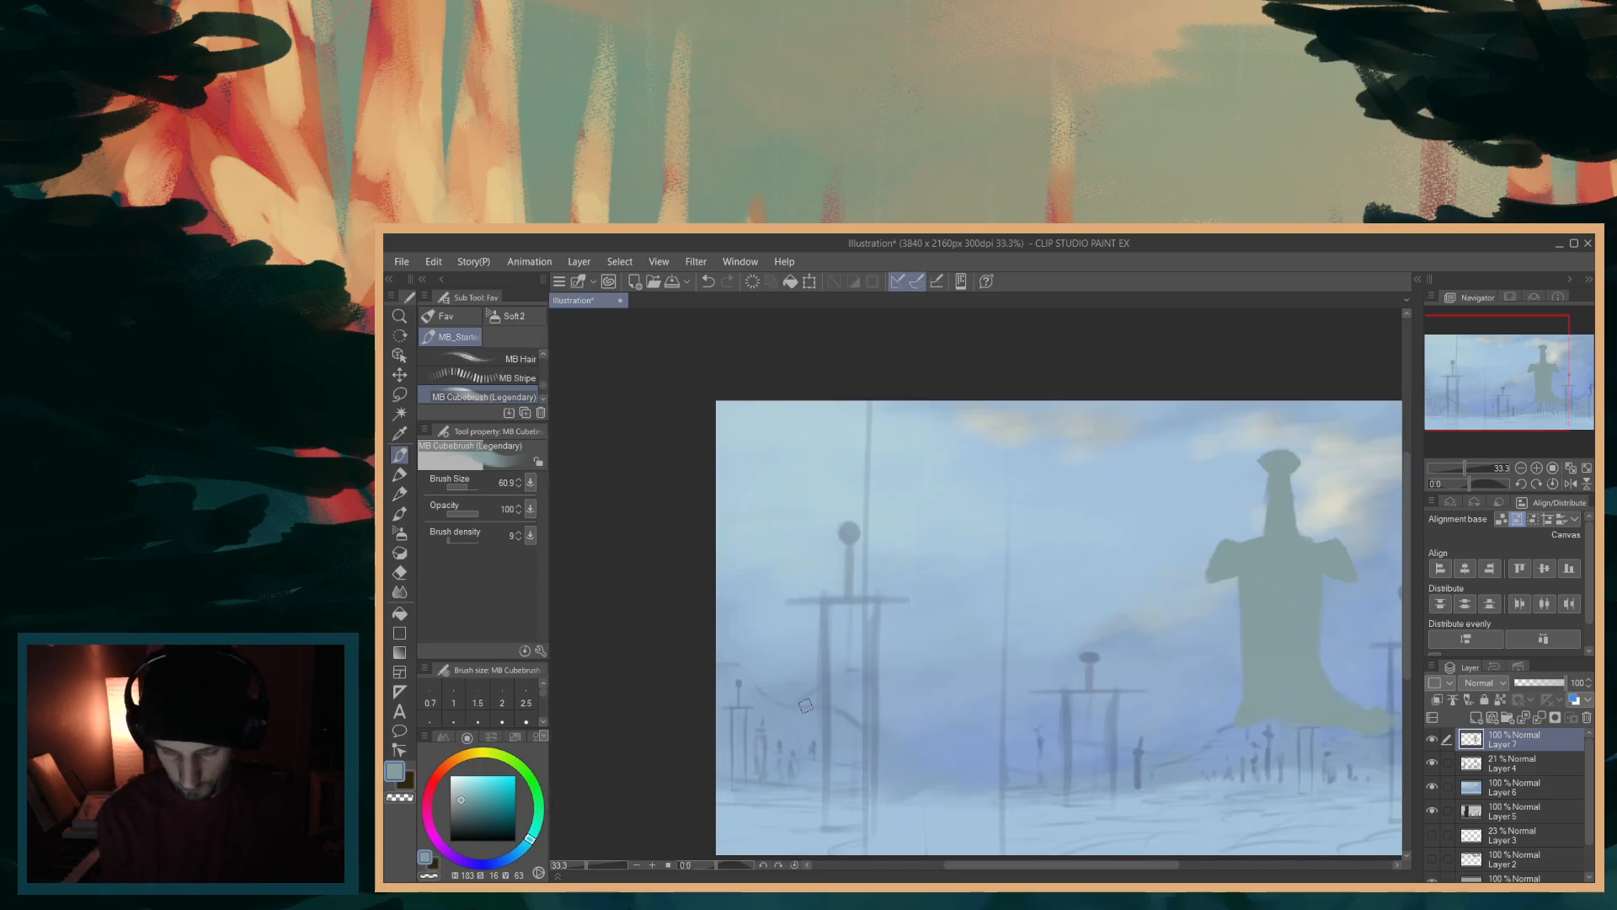
mouse_move(798, 706)
left_mouse_down()
mouse_move(853, 677)
mouse_move(872, 703)
mouse_move(846, 709)
mouse_move(866, 724)
mouse_move(944, 749)
mouse_move(862, 682)
mouse_move(889, 714)
mouse_move(1000, 757)
mouse_move(989, 766)
mouse_move(1042, 766)
left_mouse_up()
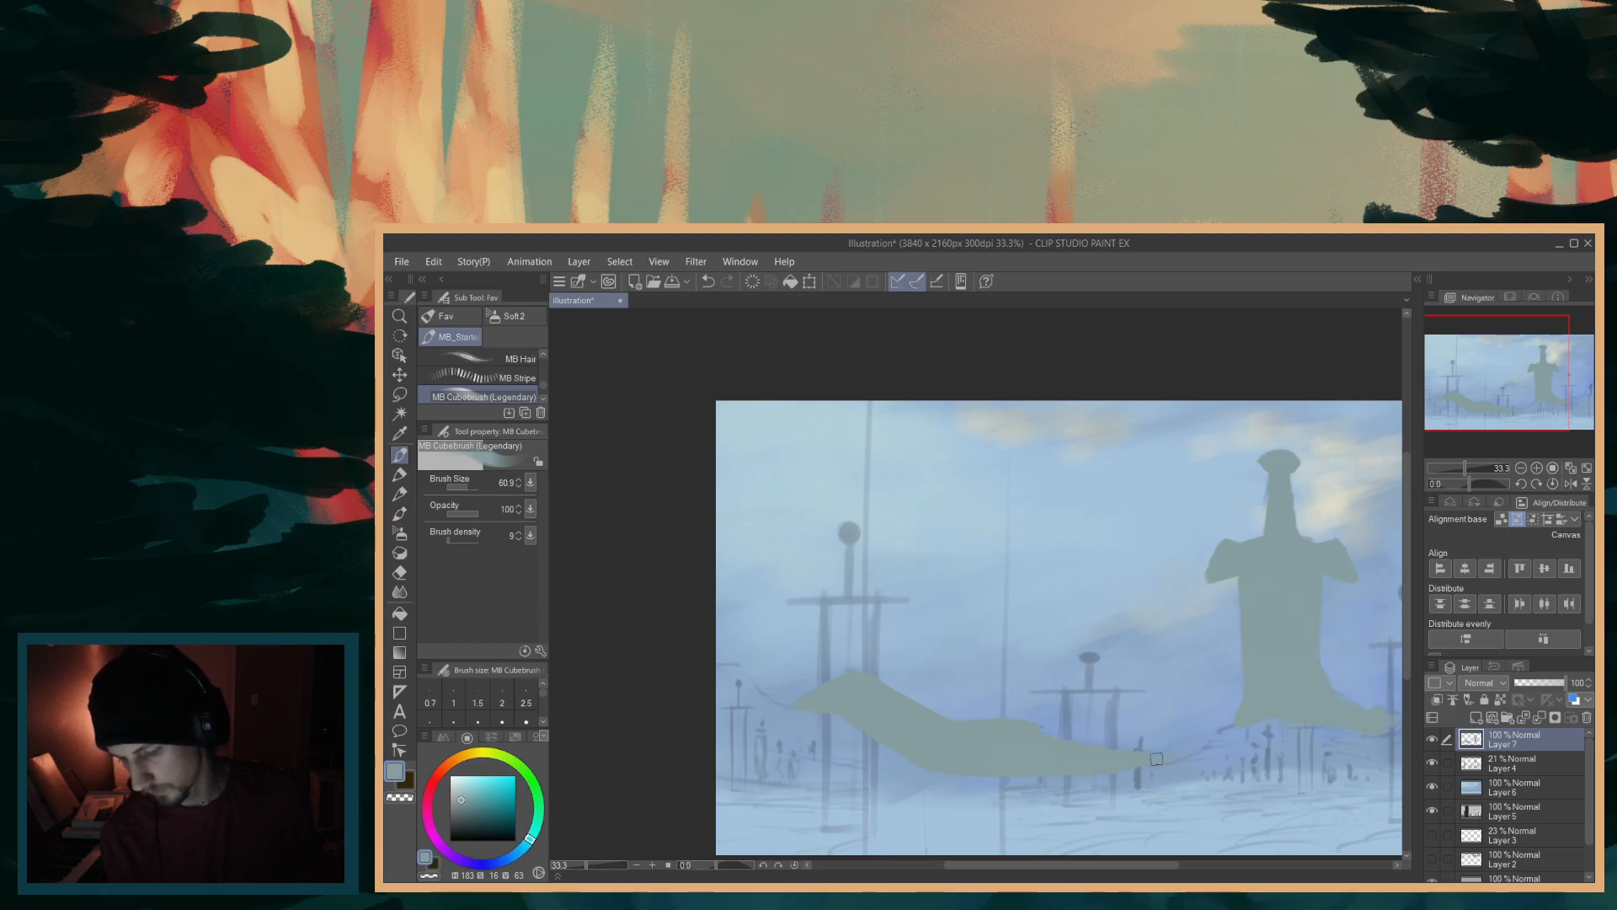
- Move the line-art Layer 4 above Layer 7 and toggle layer visibility to compare the sword with and without its lines
left_click_drag(1110, 861, 1185, 861)
scroll(1184, 849, "up", 1)
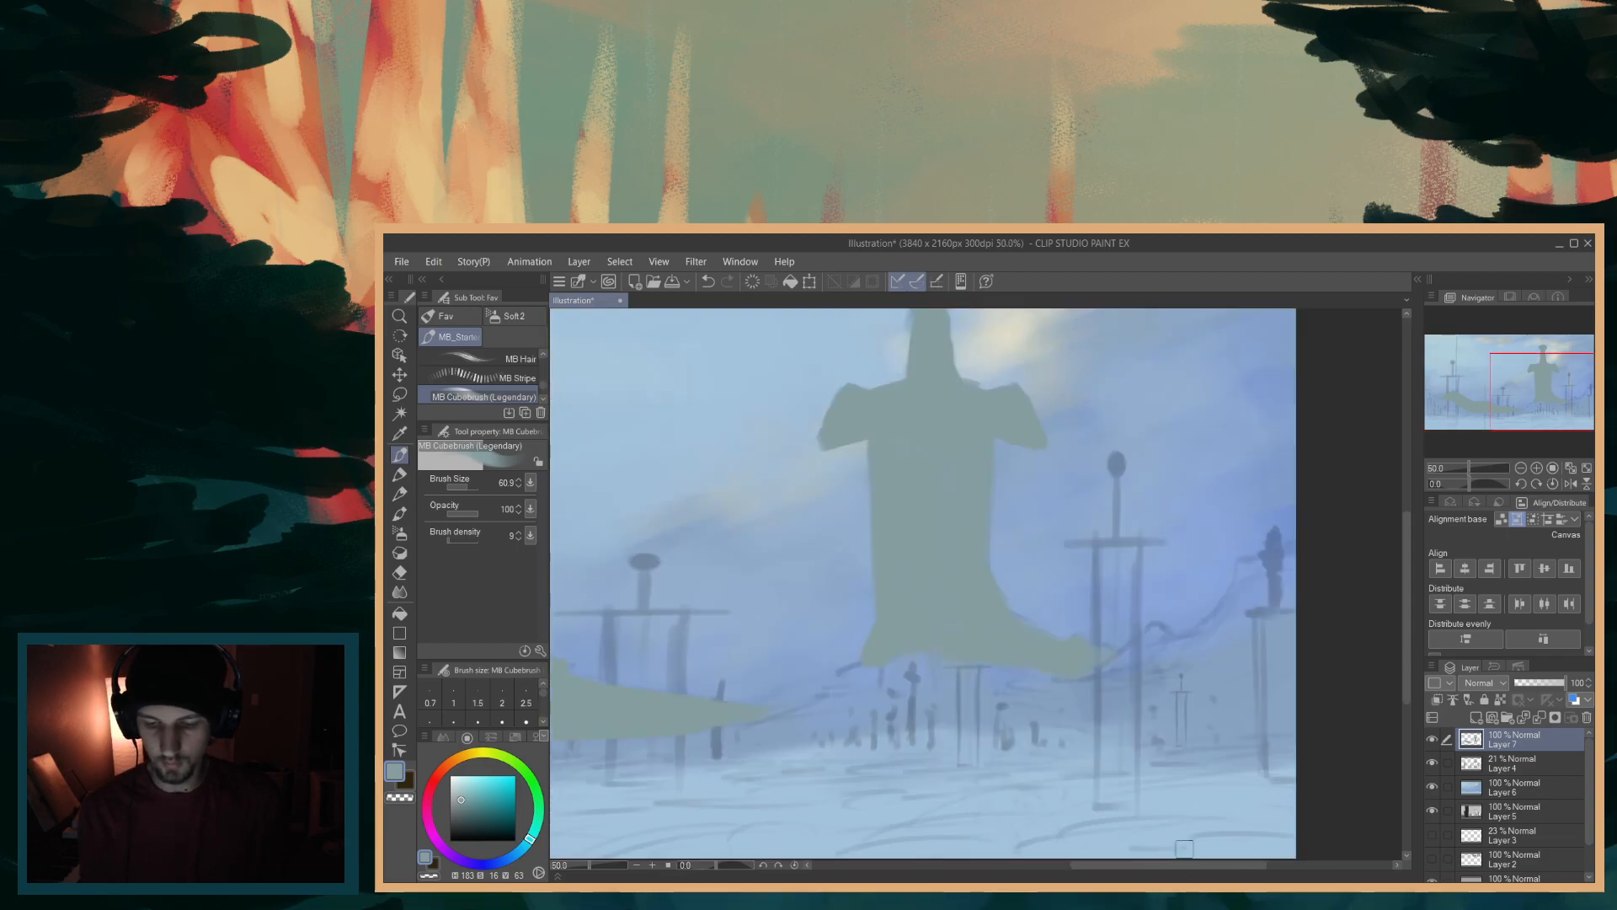
left_click_drag(1407, 649, 1403, 642)
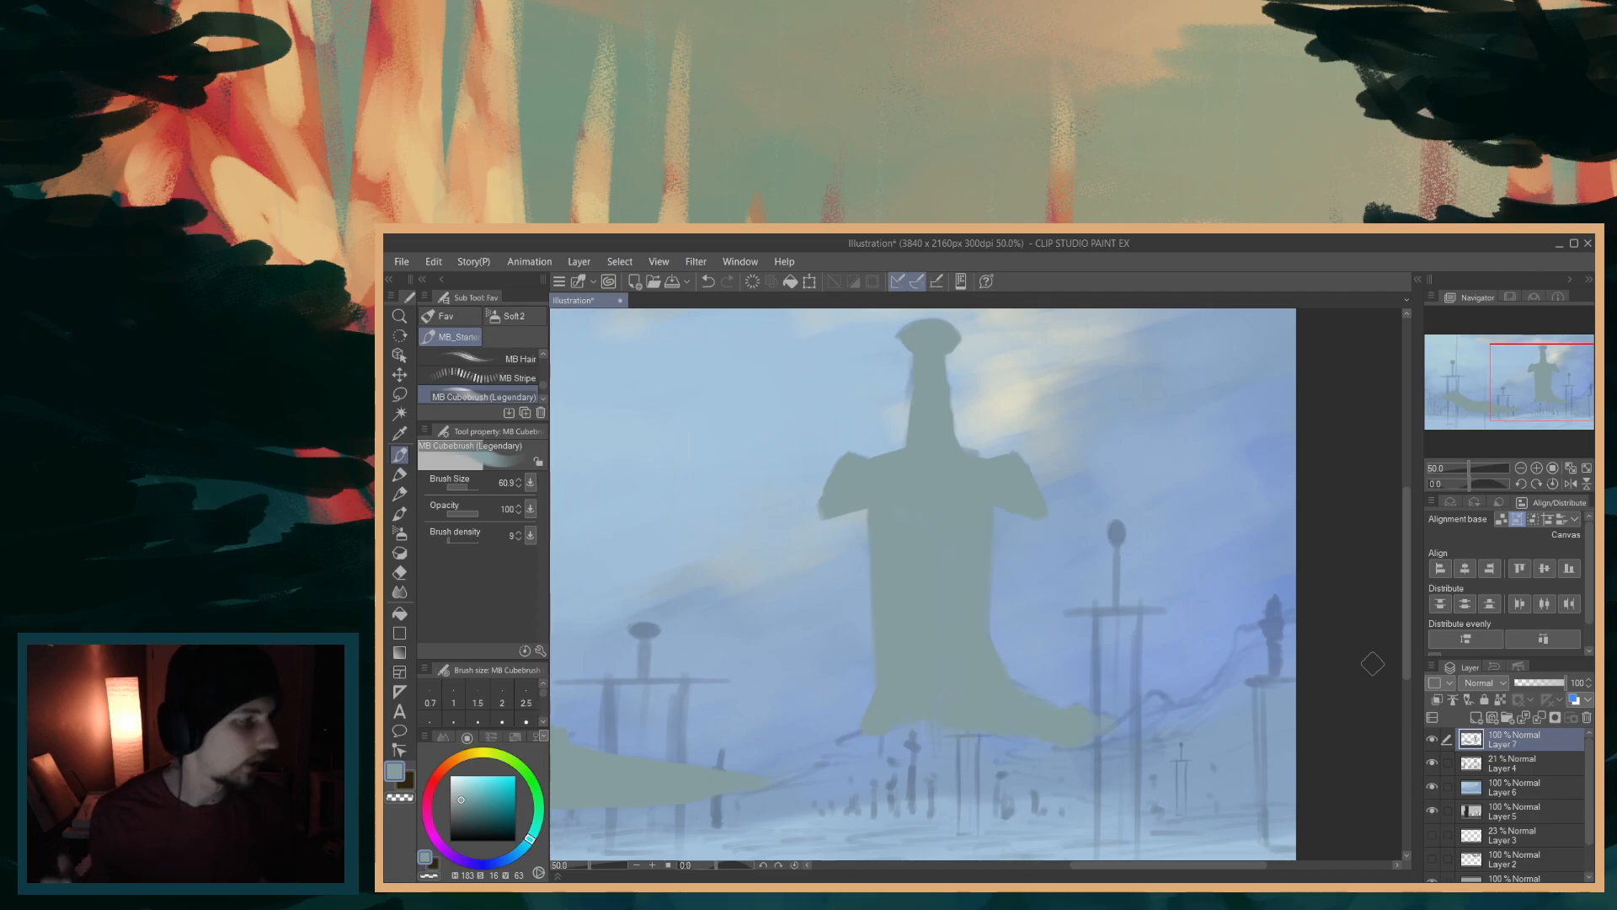
left_click_drag(1185, 864, 1165, 878)
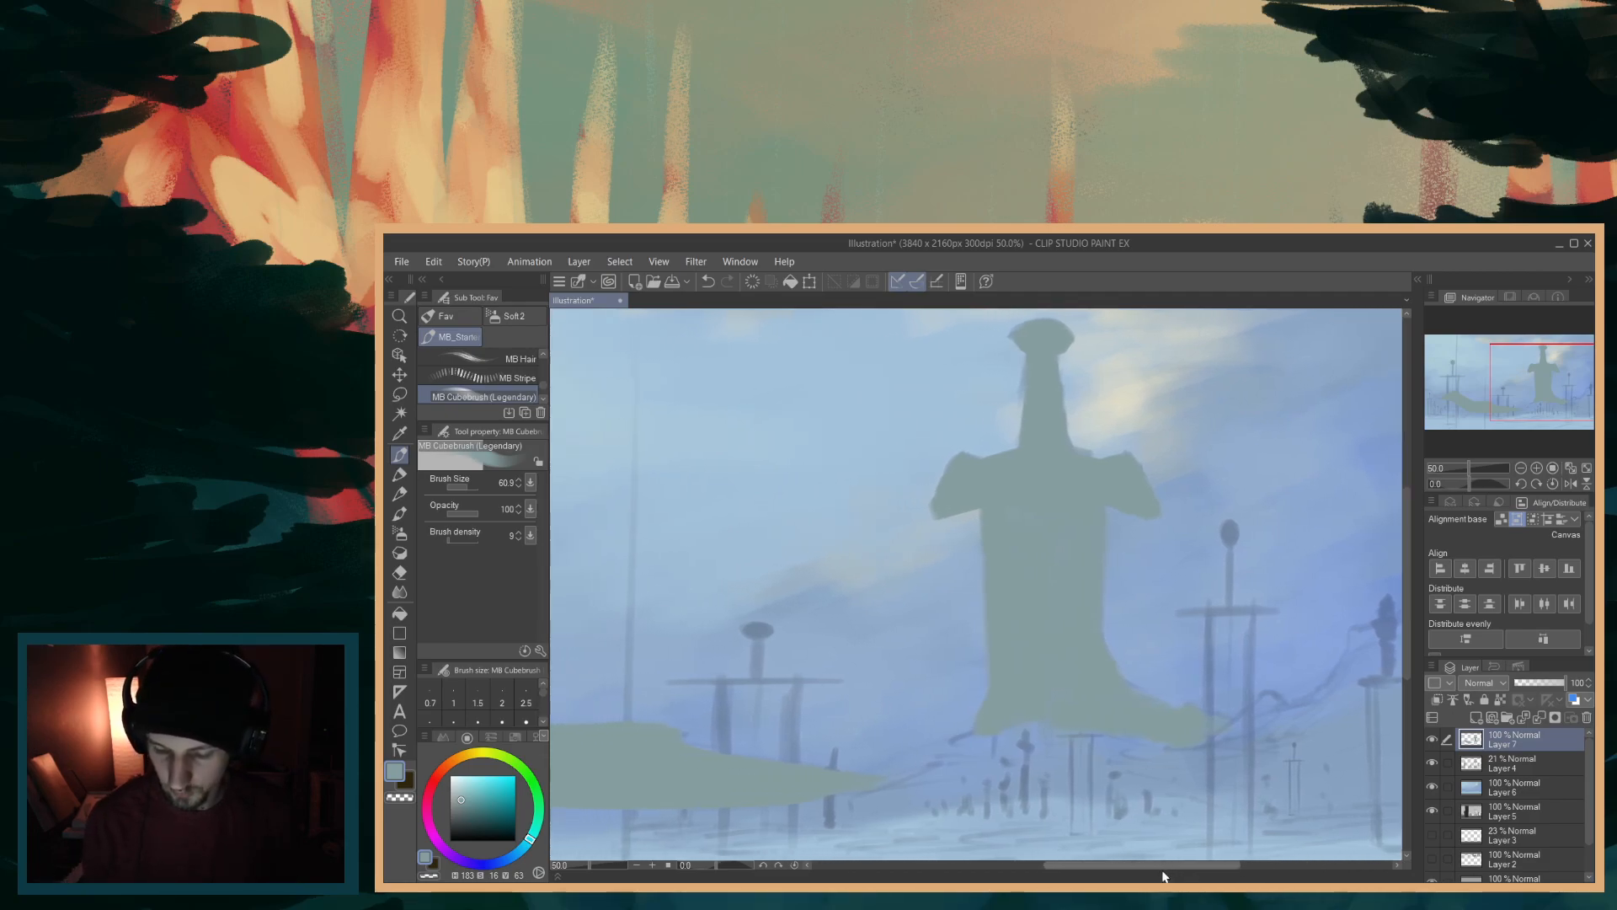
left_click_drag(1409, 651, 1404, 639)
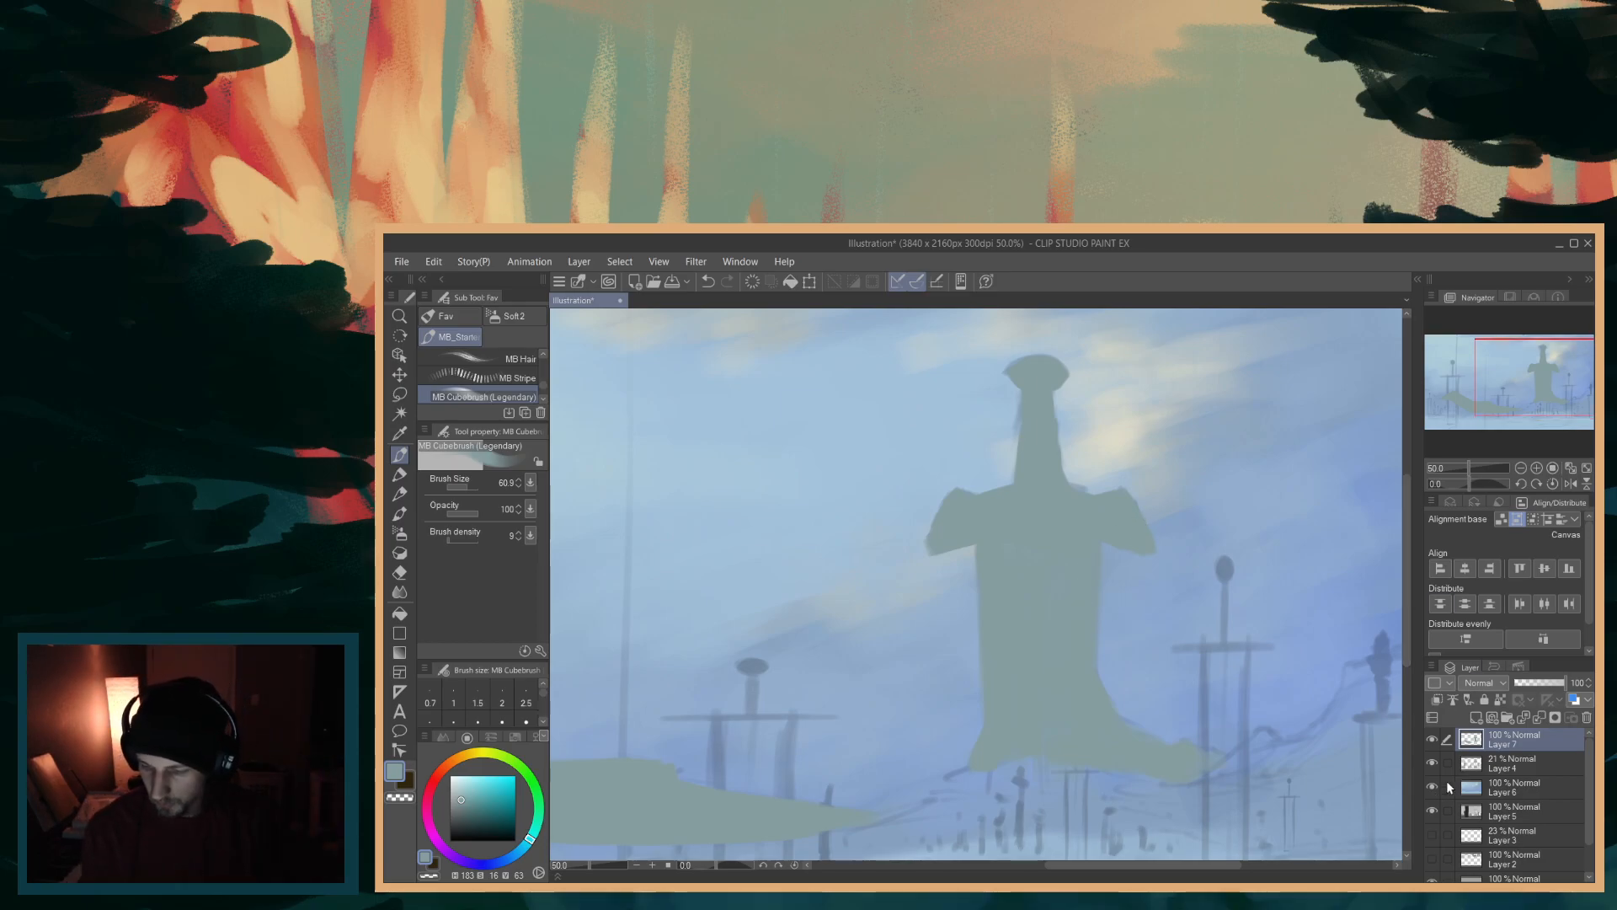
left_click(1494, 766)
left_click_drag(1498, 734, 1480, 741)
left_click(1432, 764)
left_click(1432, 764)
left_click(1432, 764)
left_click(1432, 764)
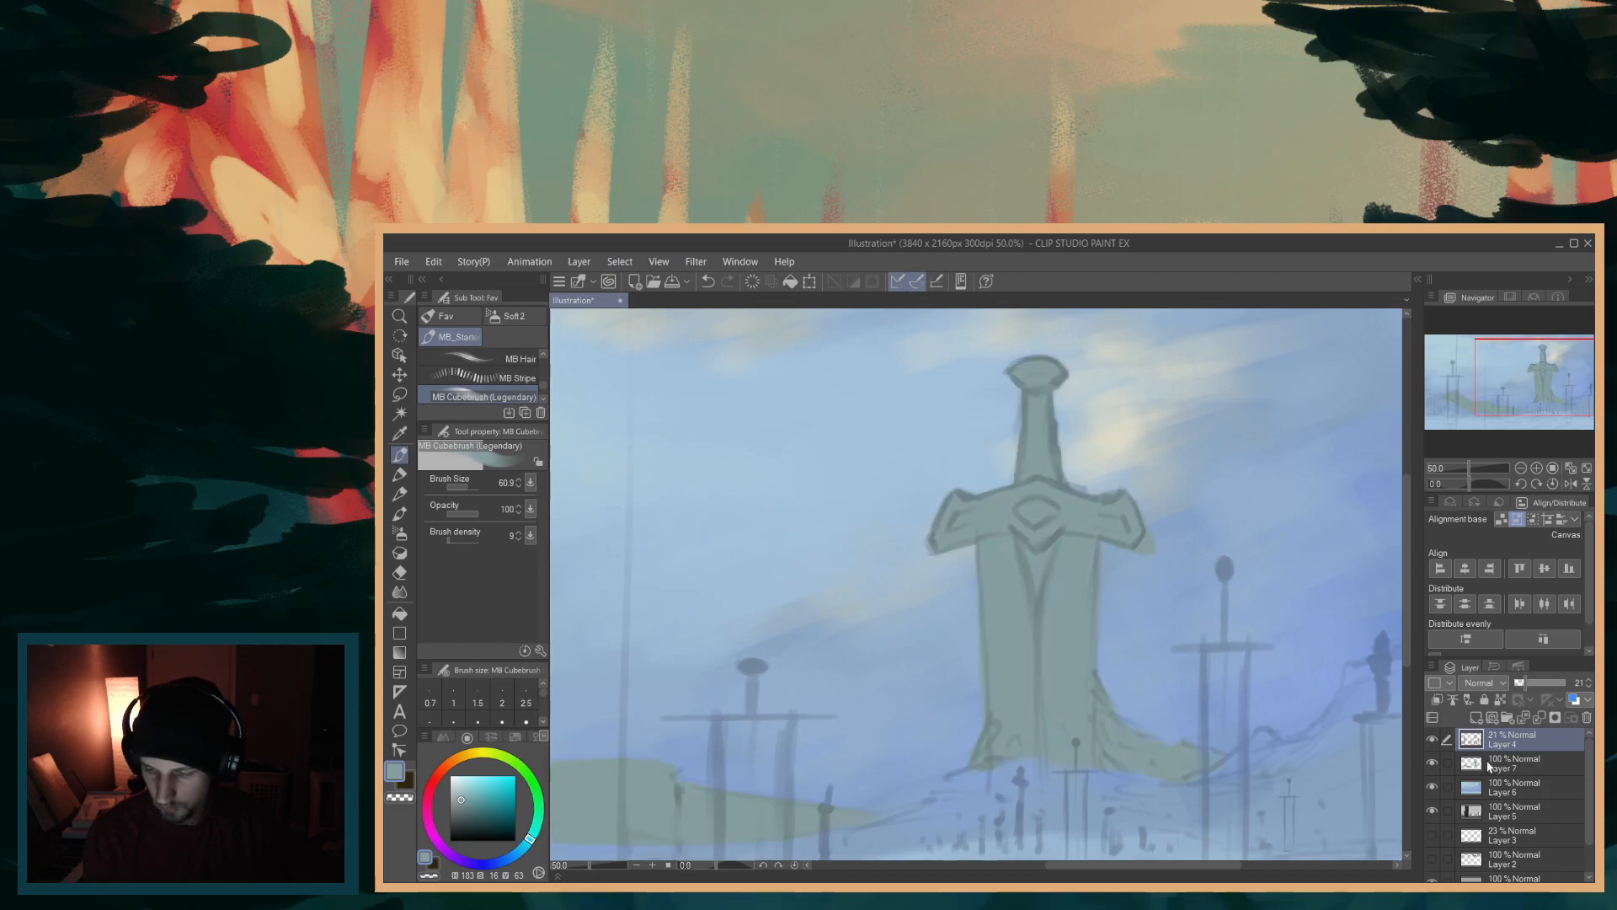
- Lower Layer 4's opacity to 7% and make Layer 7 the active layer
left_click(1487, 766)
left_click(1553, 682)
mouse_move(1544, 684)
left_mouse_down()
mouse_move(1568, 684)
mouse_move(1520, 686)
left_mouse_up()
left_click(1532, 733)
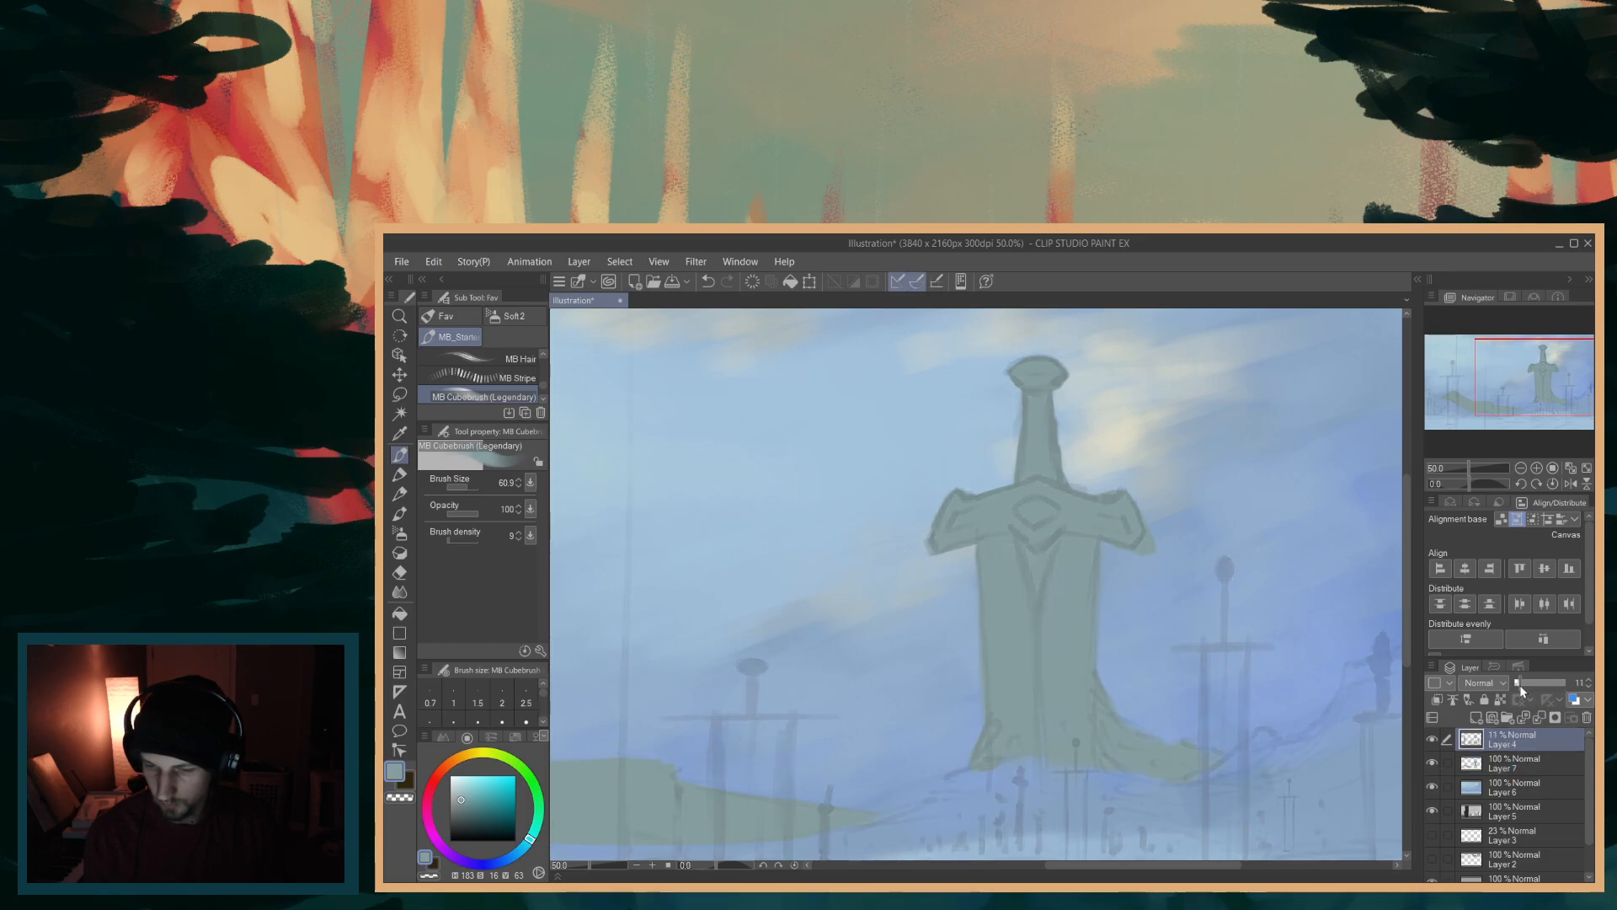
left_click(1503, 763)
- Test muted green to yellow-green colours on the giant sword's pommel, including hue 99 and hue 71 at saturation 17, brightness 63
scroll(1402, 636, "up", 3)
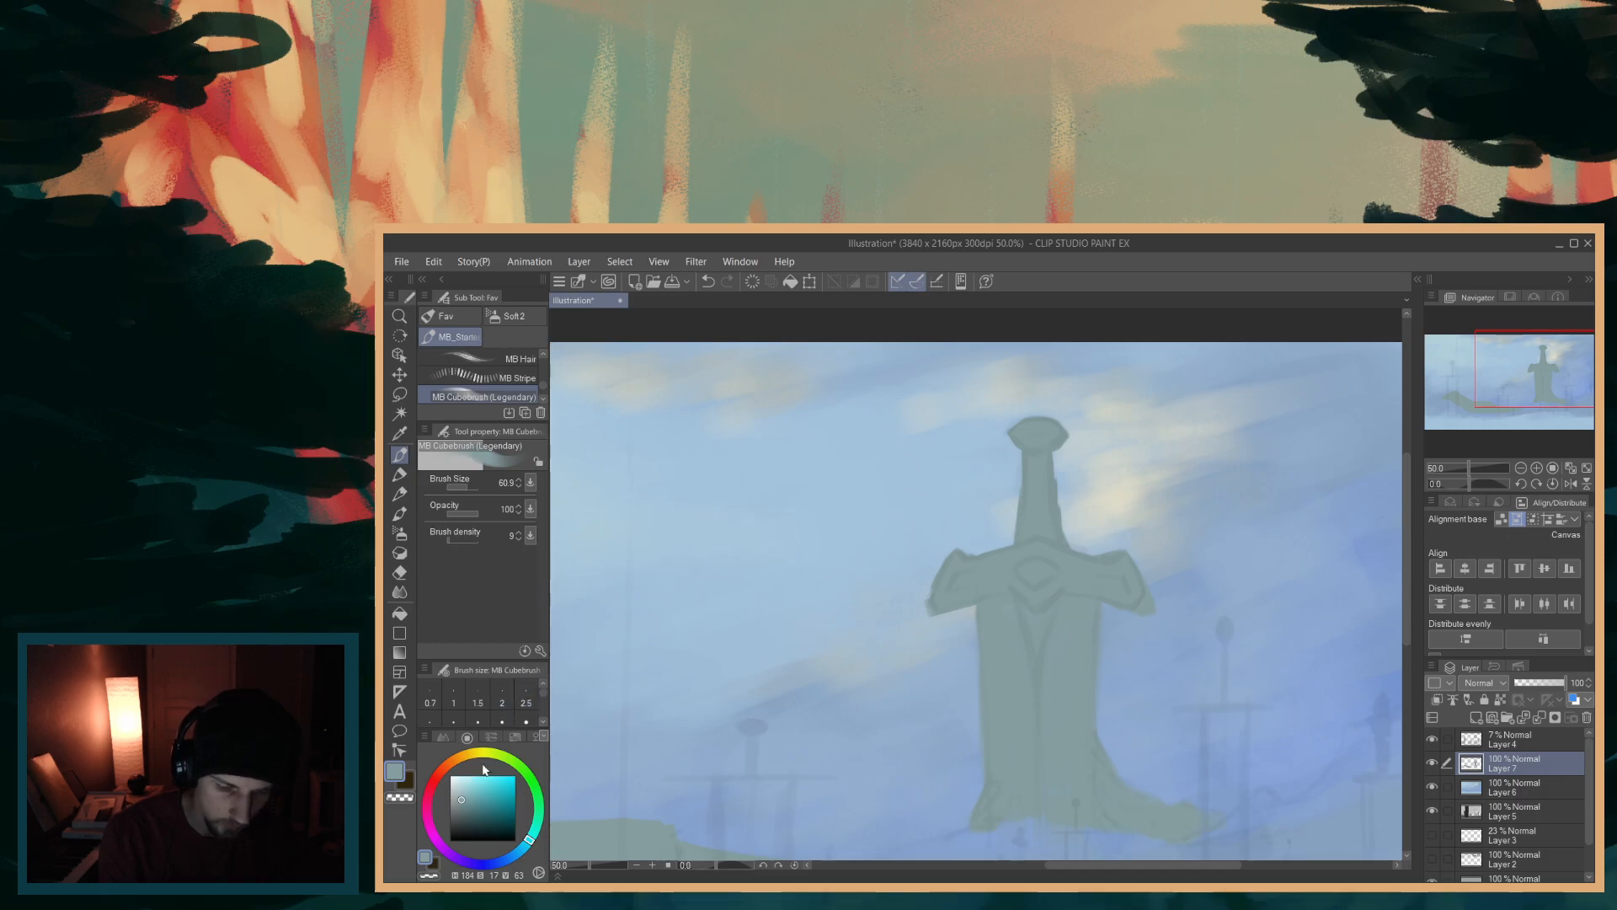
left_click_drag(534, 836, 540, 810)
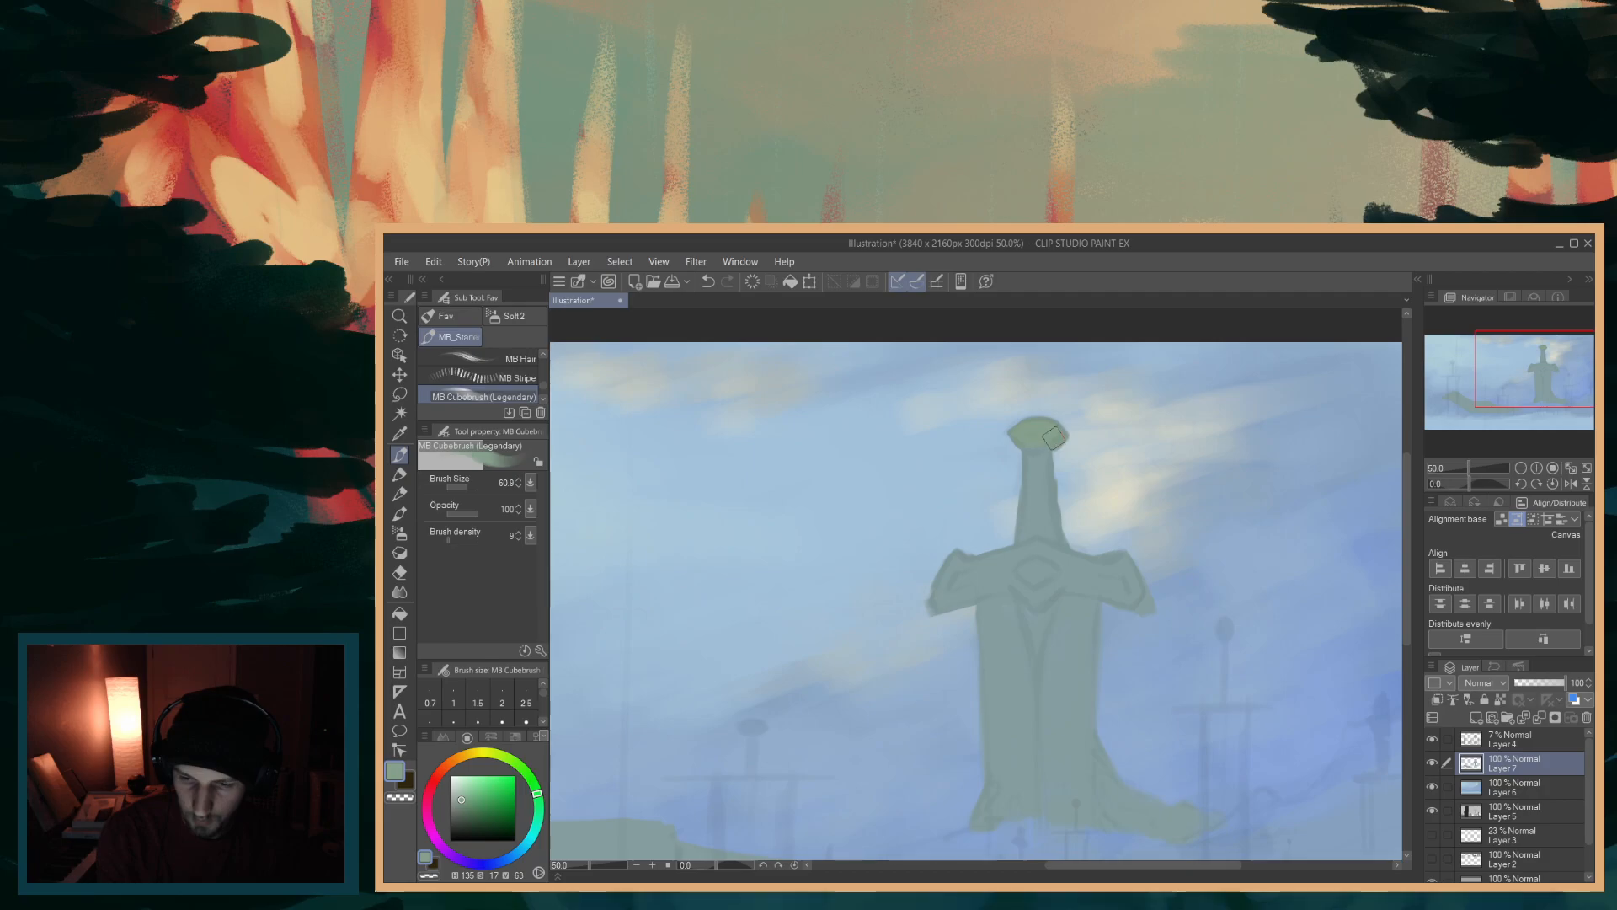
left_click(518, 763)
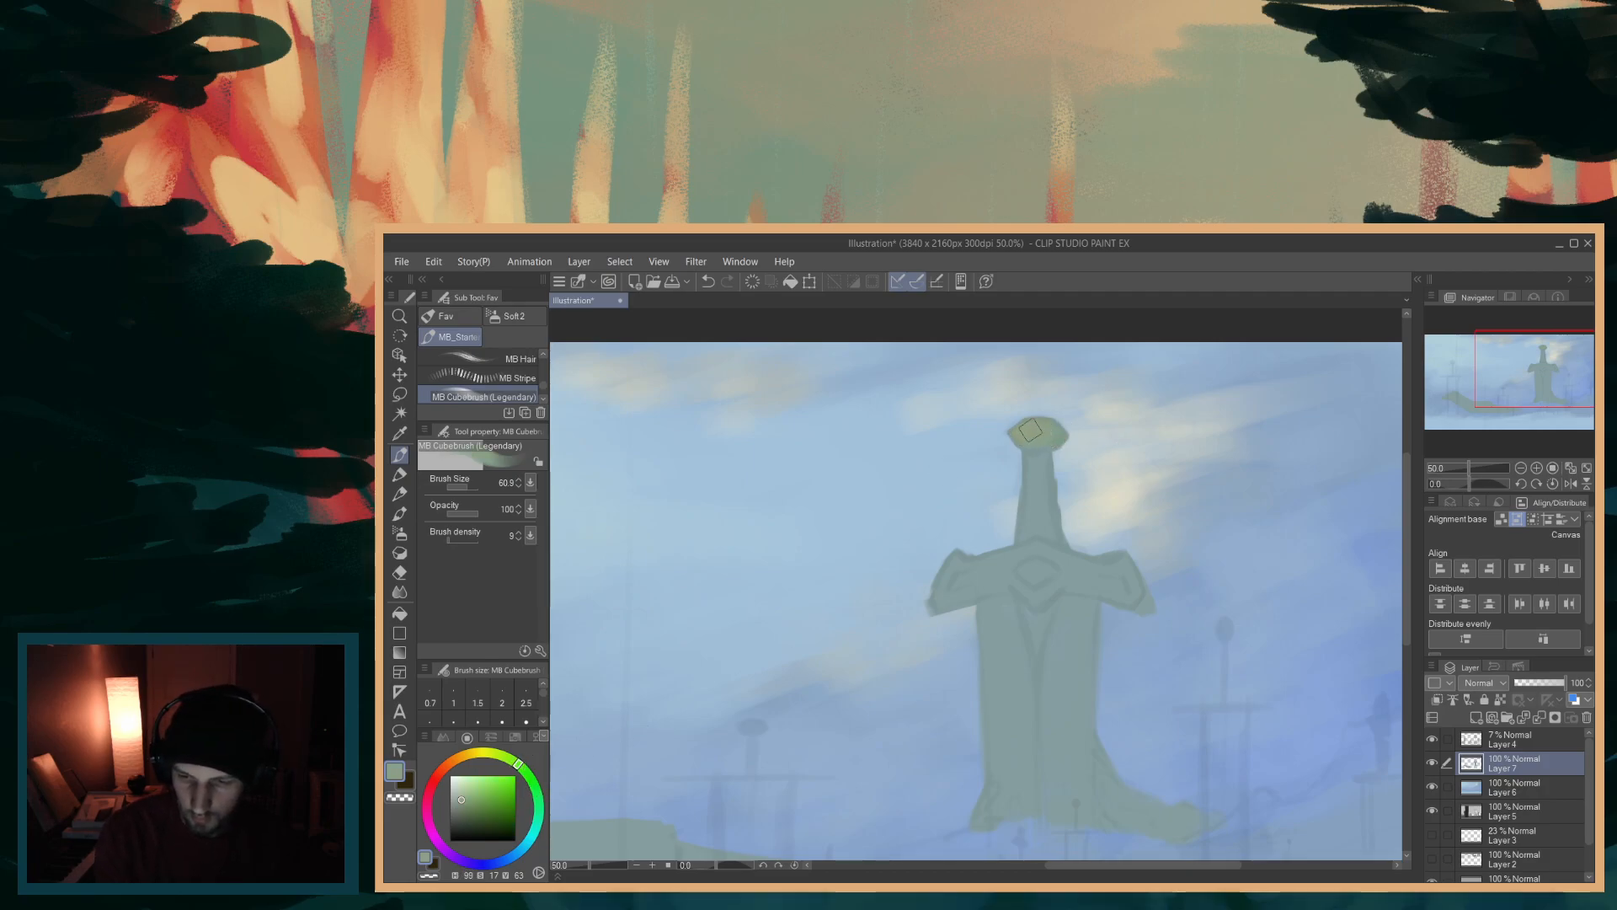
left_click_drag(1025, 438, 1054, 436)
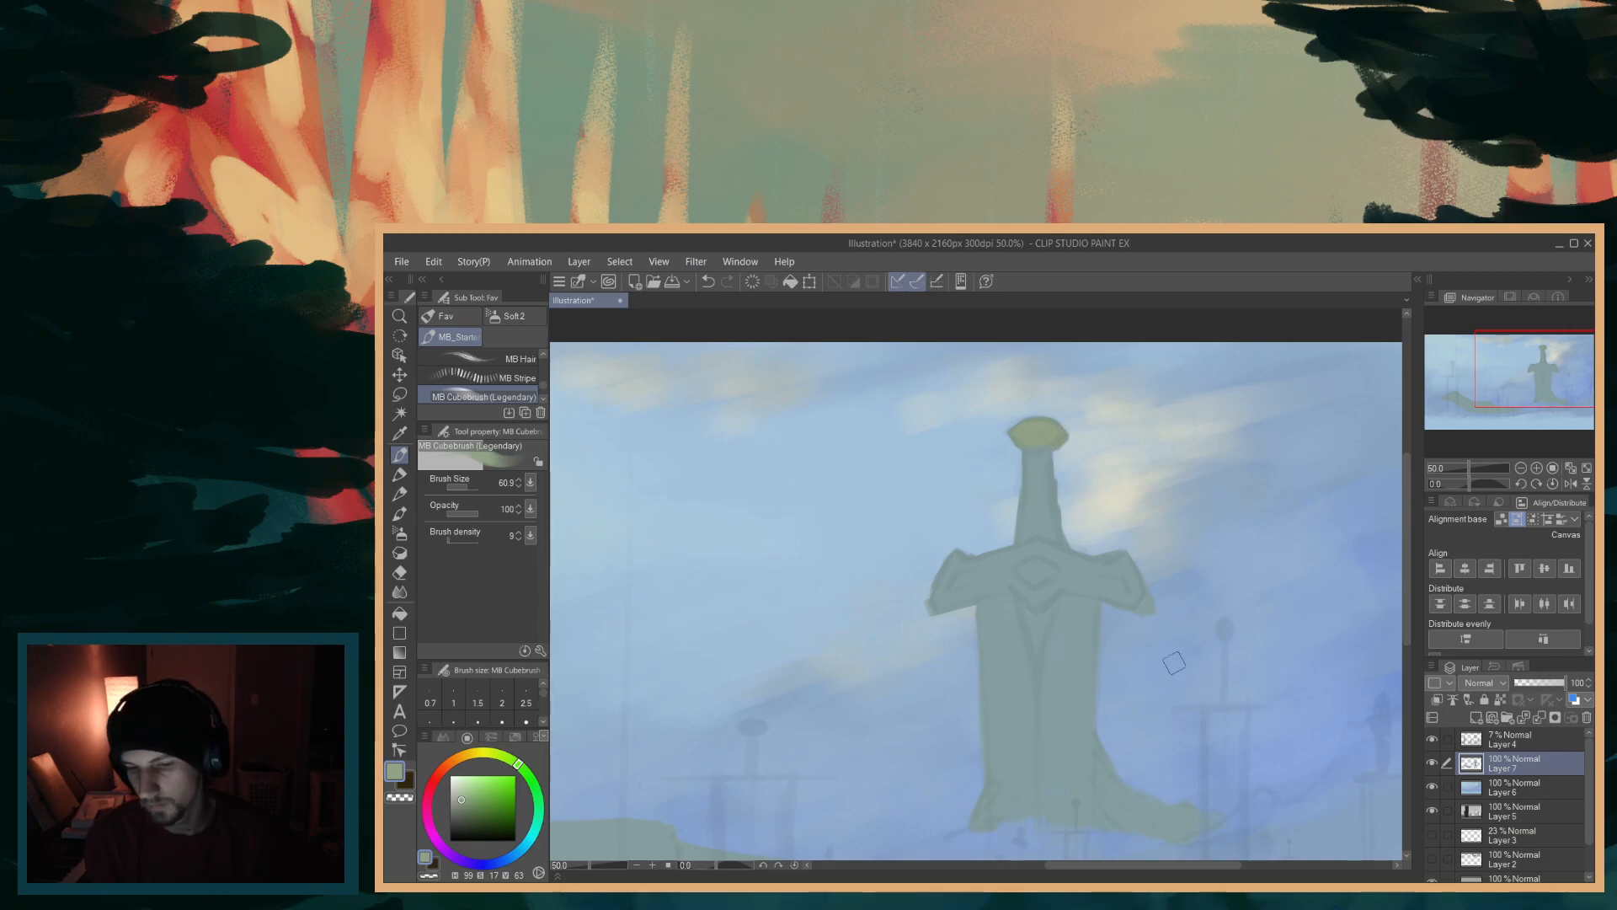
left_click_drag(516, 762, 495, 758)
left_click_drag(1038, 437, 1033, 436)
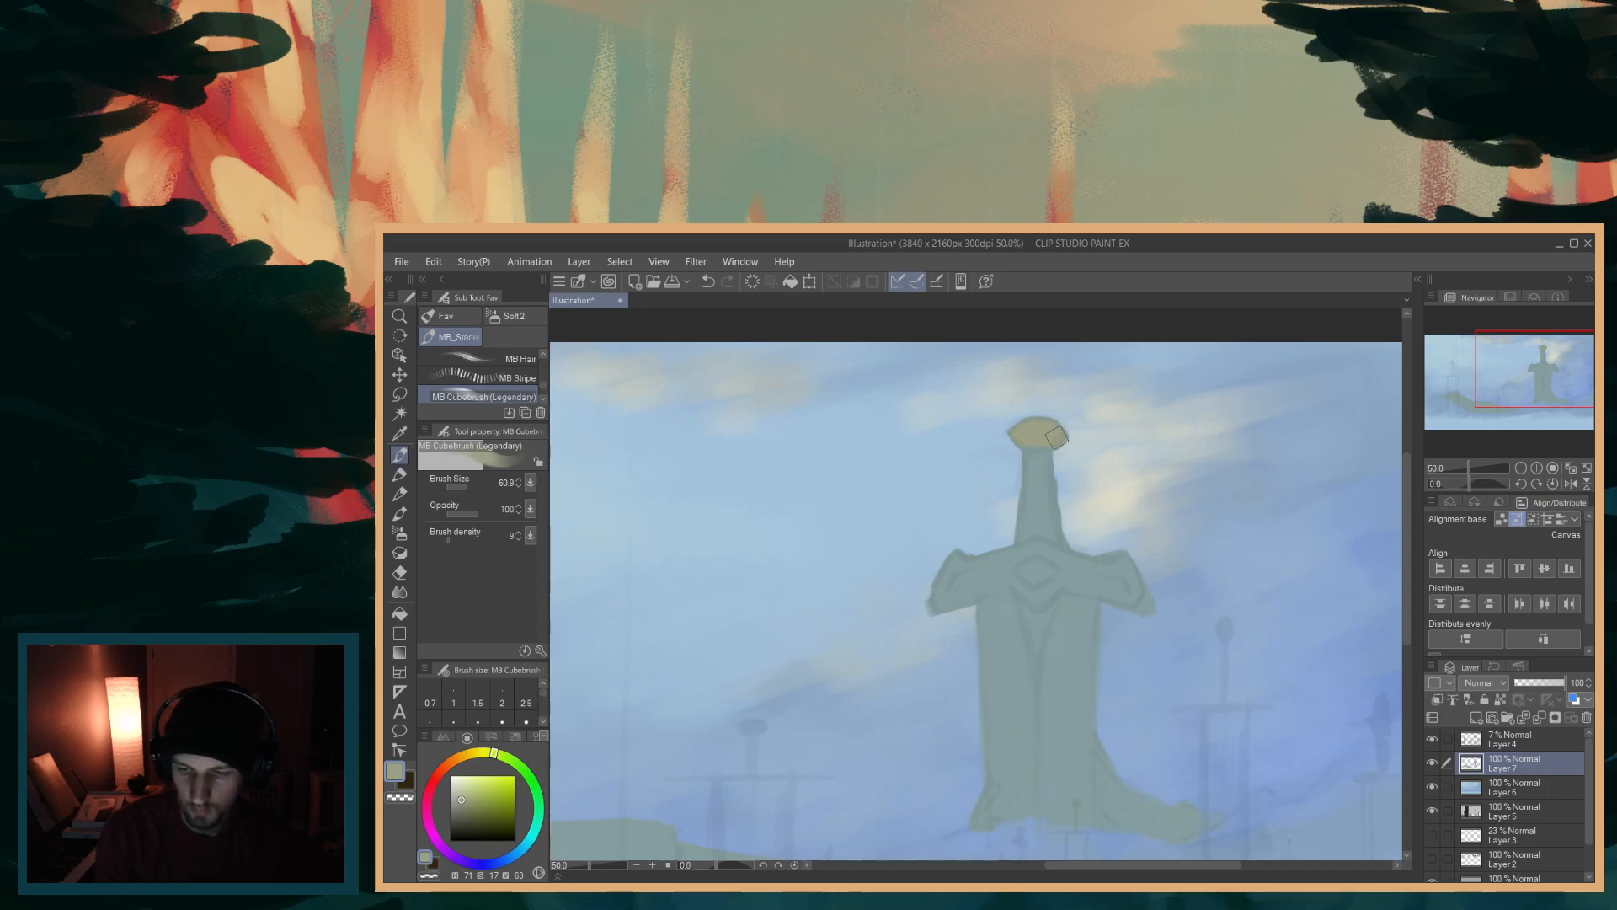
- Try muted oranges at hue 40 and hue 20 on the pommel, undoing the last hue 20 stroke
left_click_drag(495, 752, 464, 755)
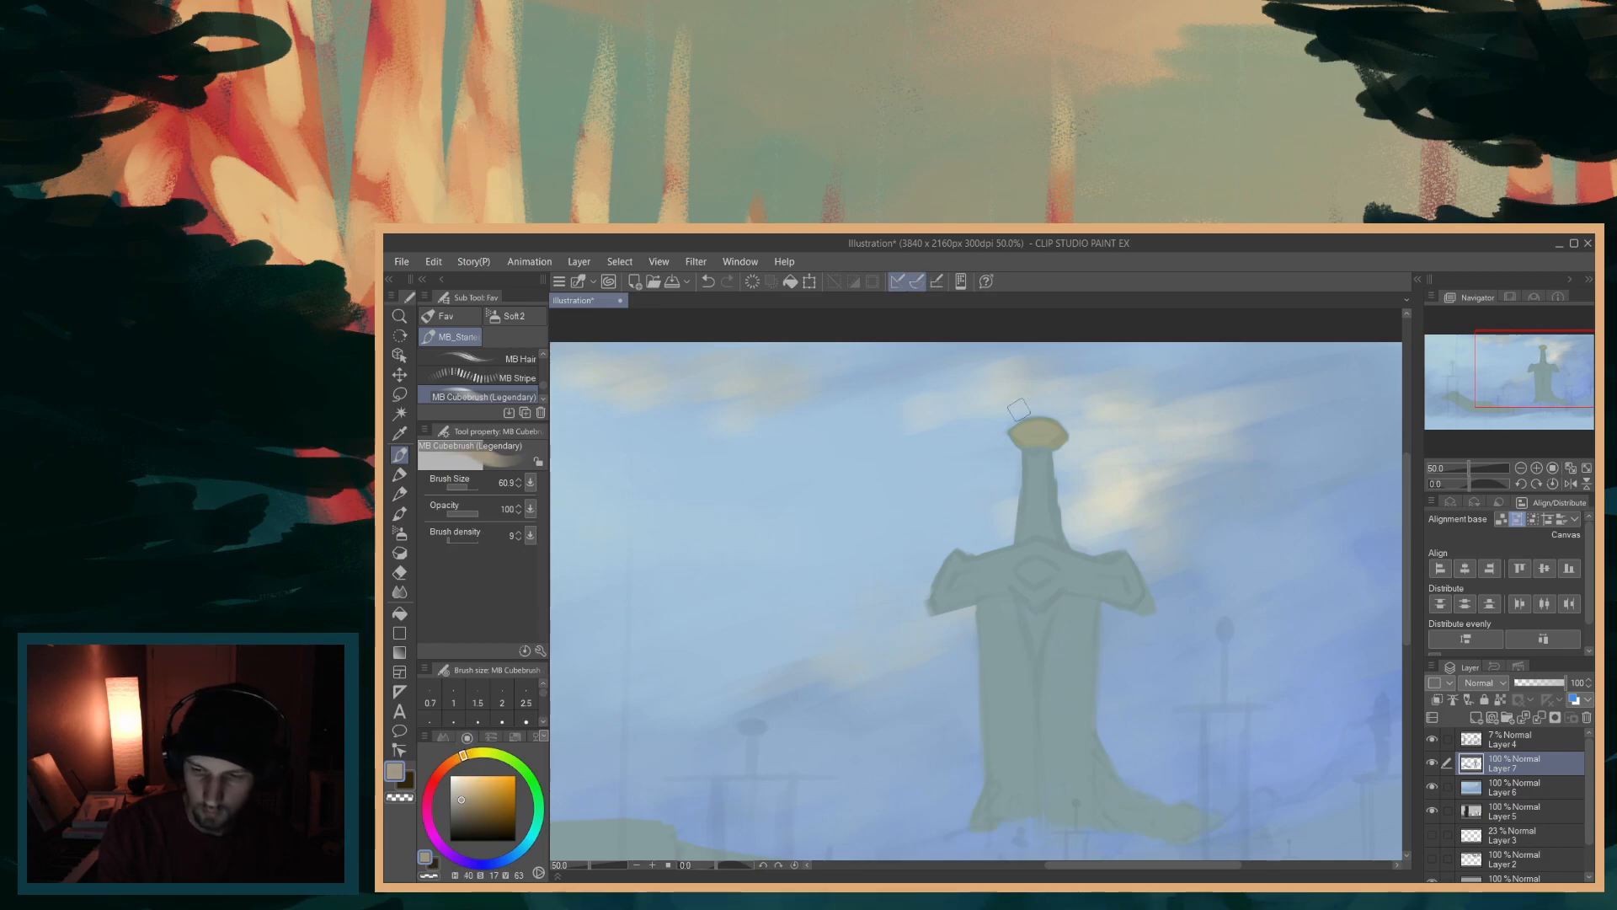
left_click_drag(1052, 437, 1059, 441)
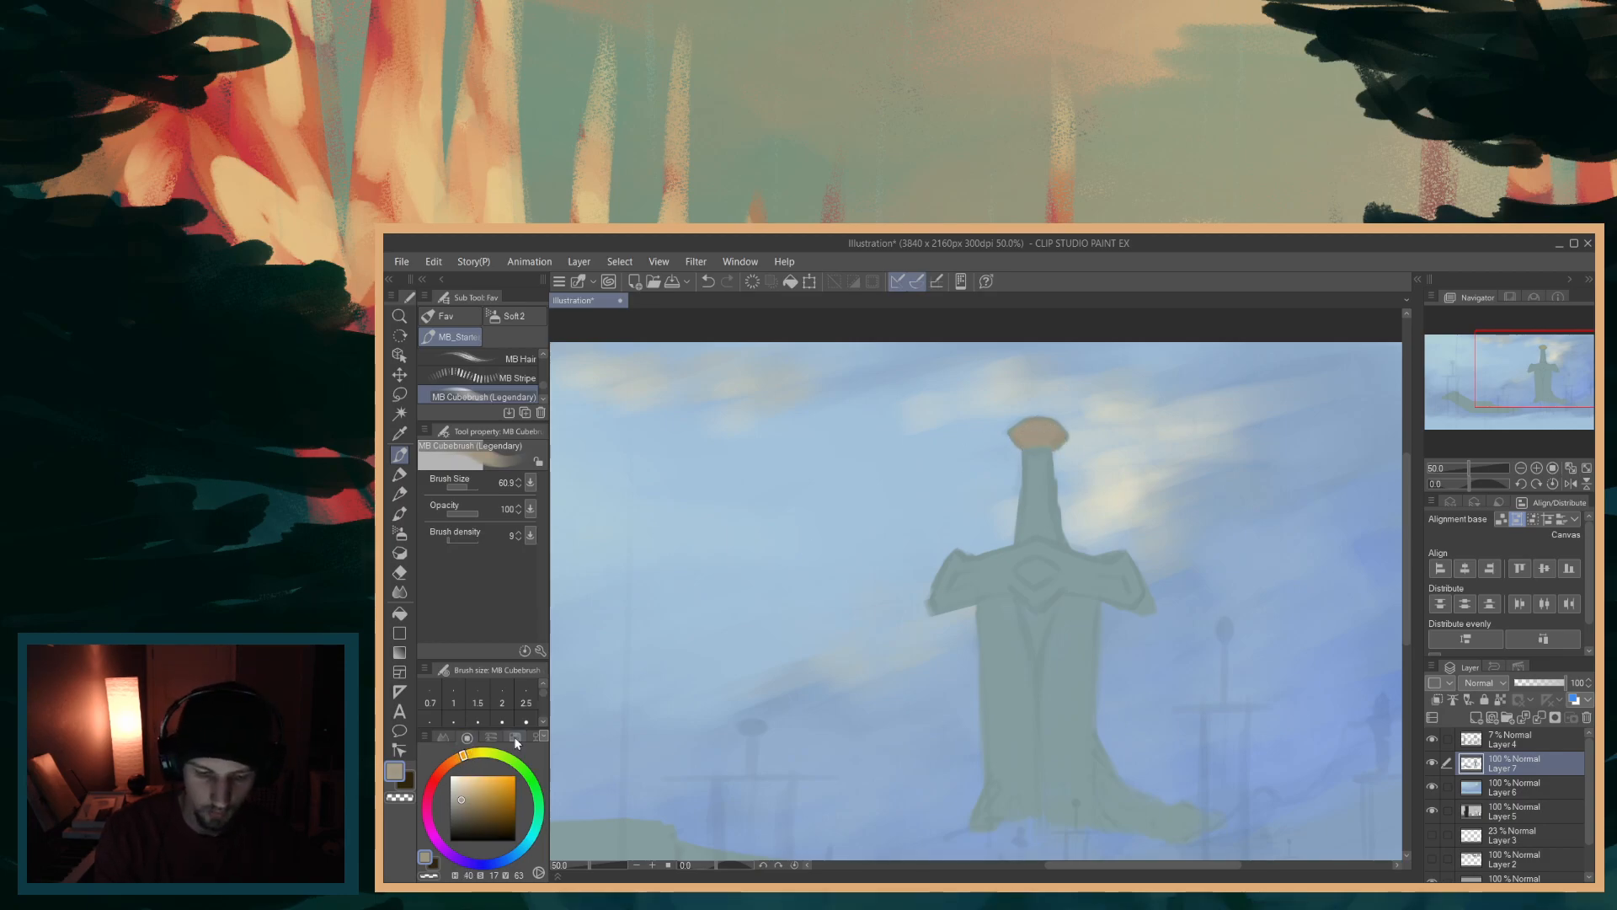
left_click_drag(464, 755, 447, 764)
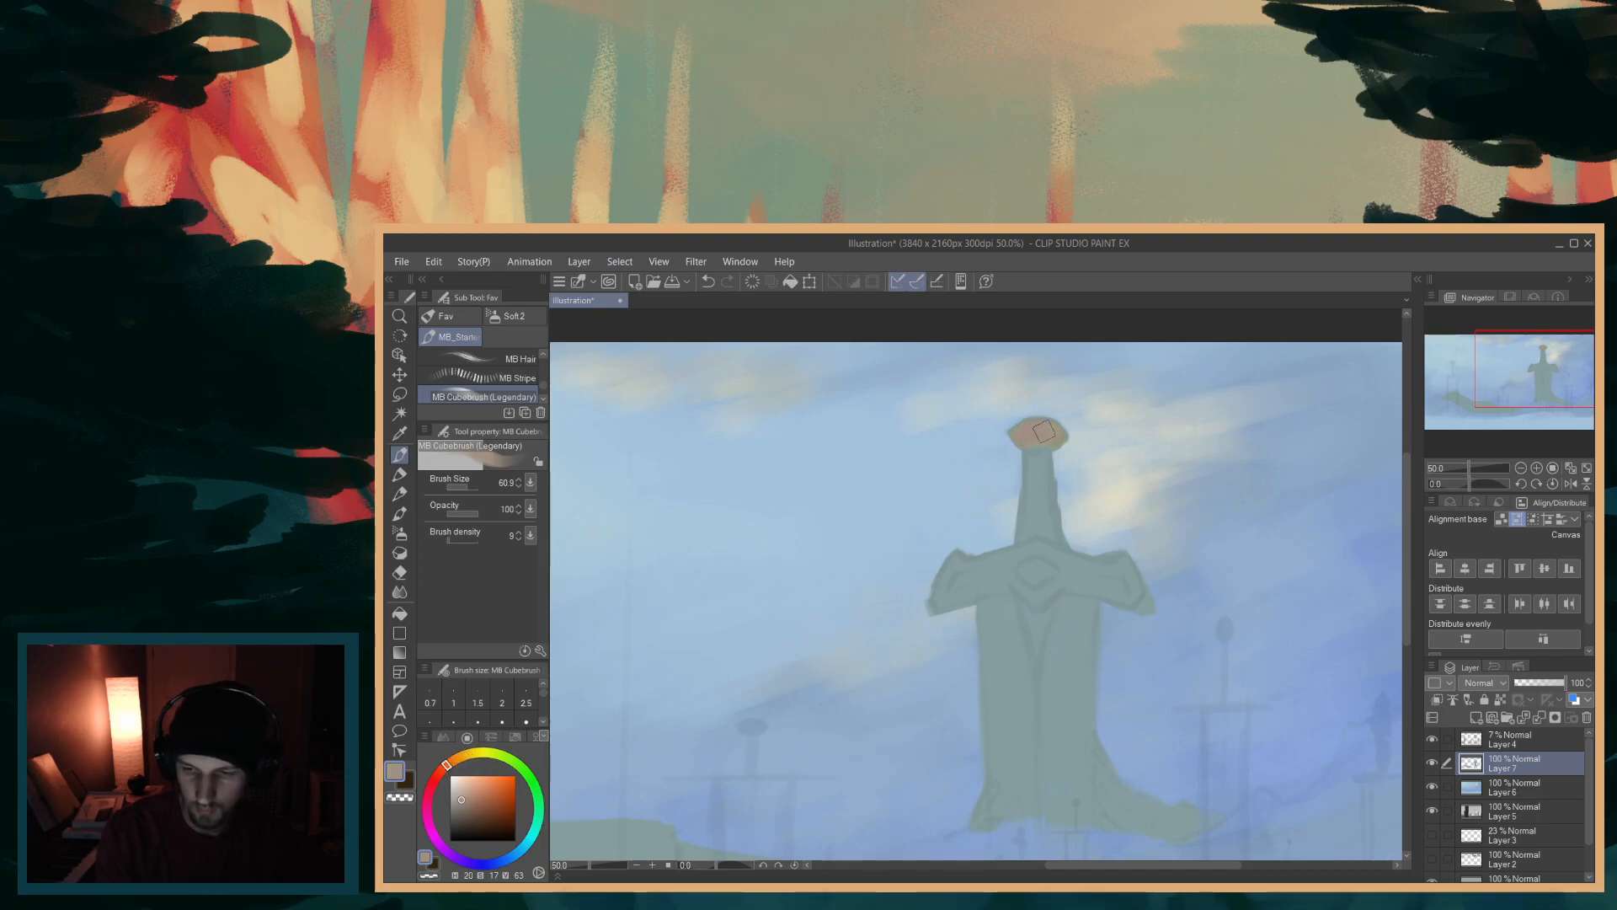
left_click_drag(1025, 437, 1062, 442)
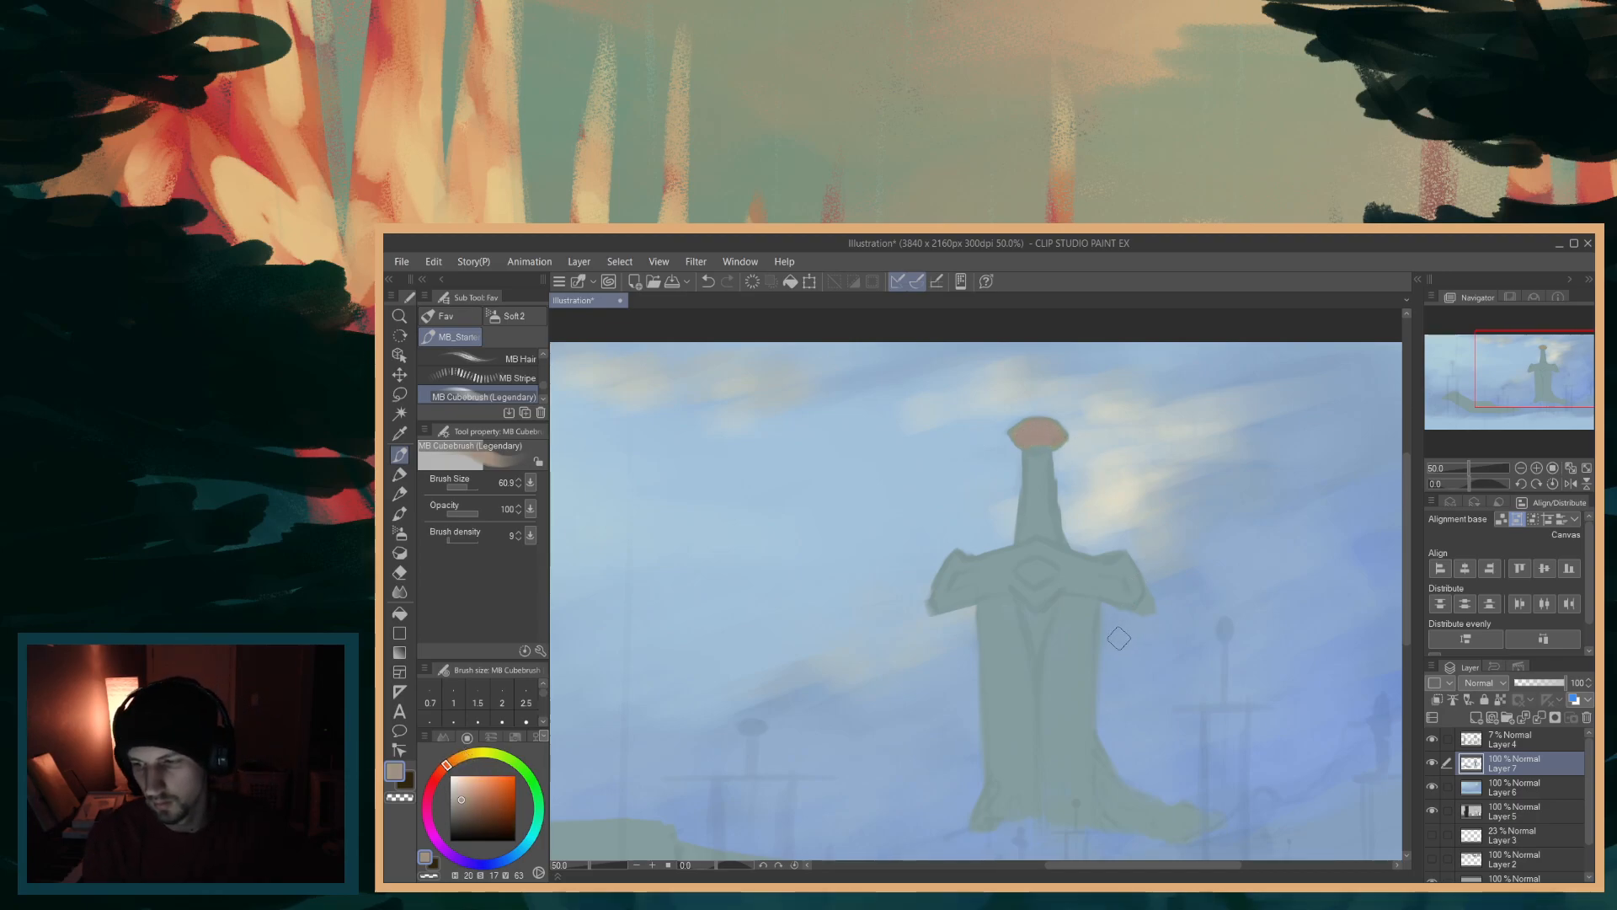
key("ctrl+z")
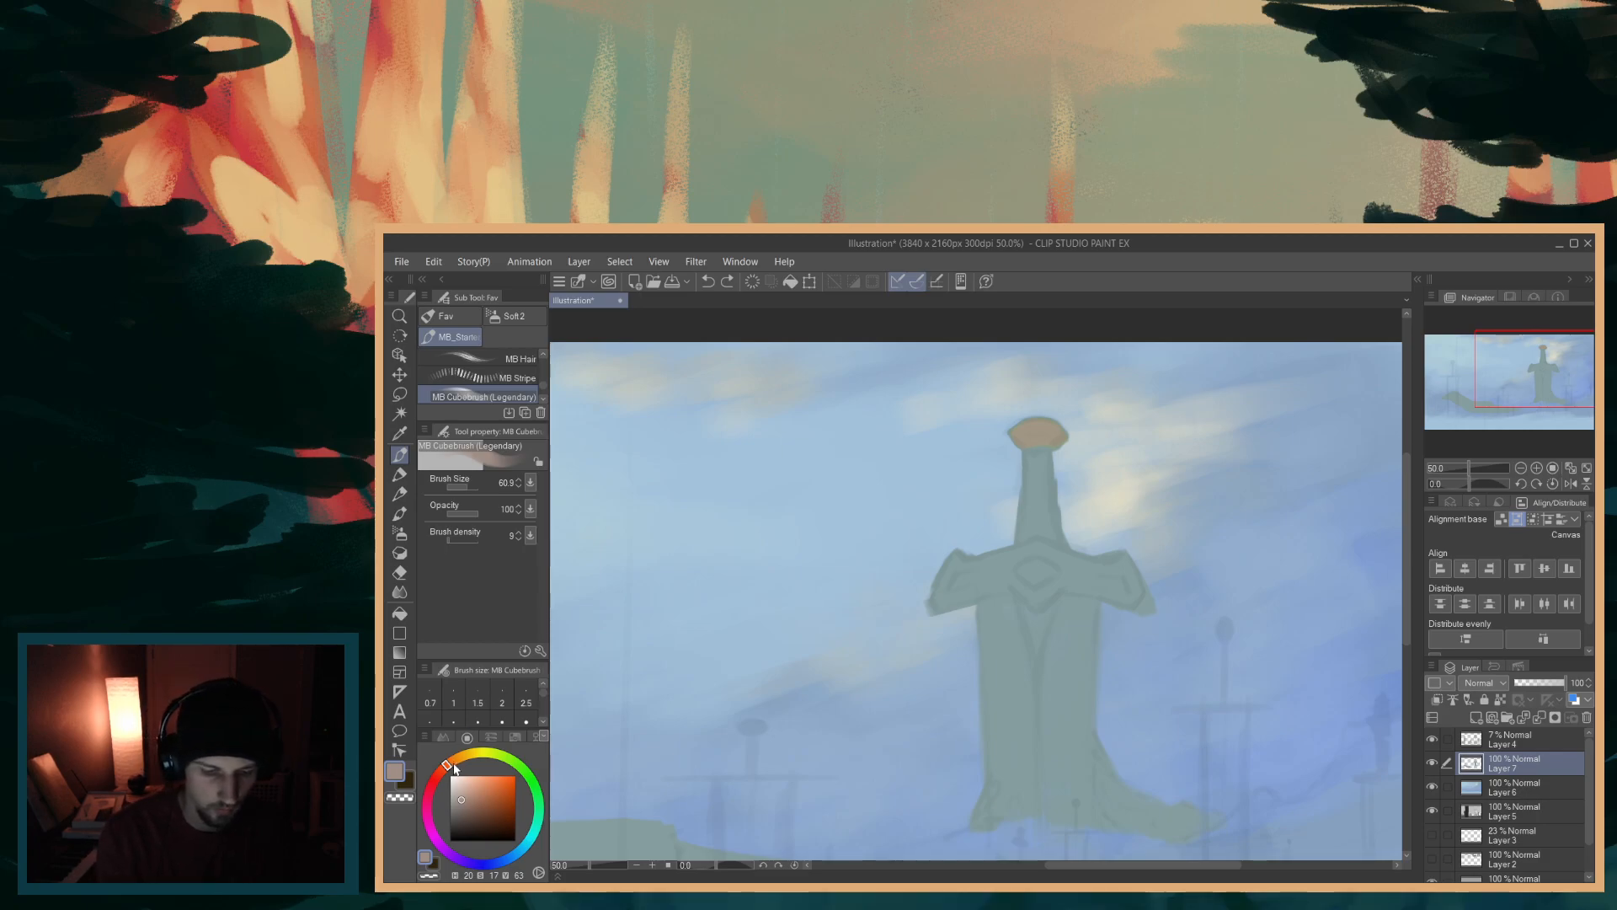
- Paint the pommel with muted orange at hue 34, and cover it with muted yellow at hue 56
left_click_drag(446, 763, 464, 750)
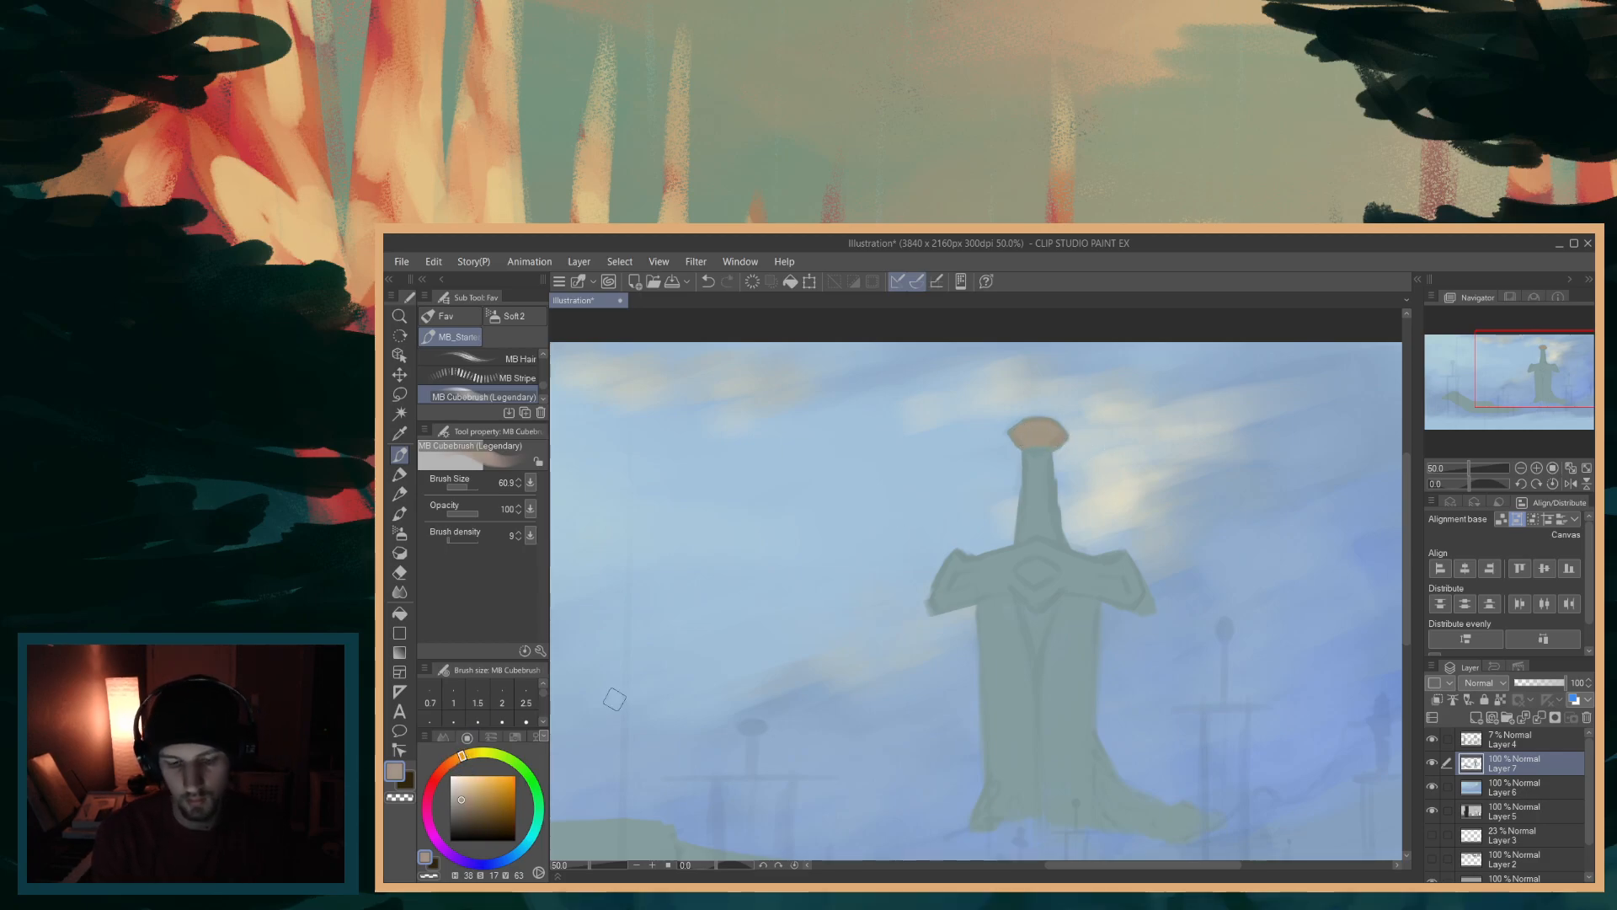
left_click_drag(462, 759, 459, 757)
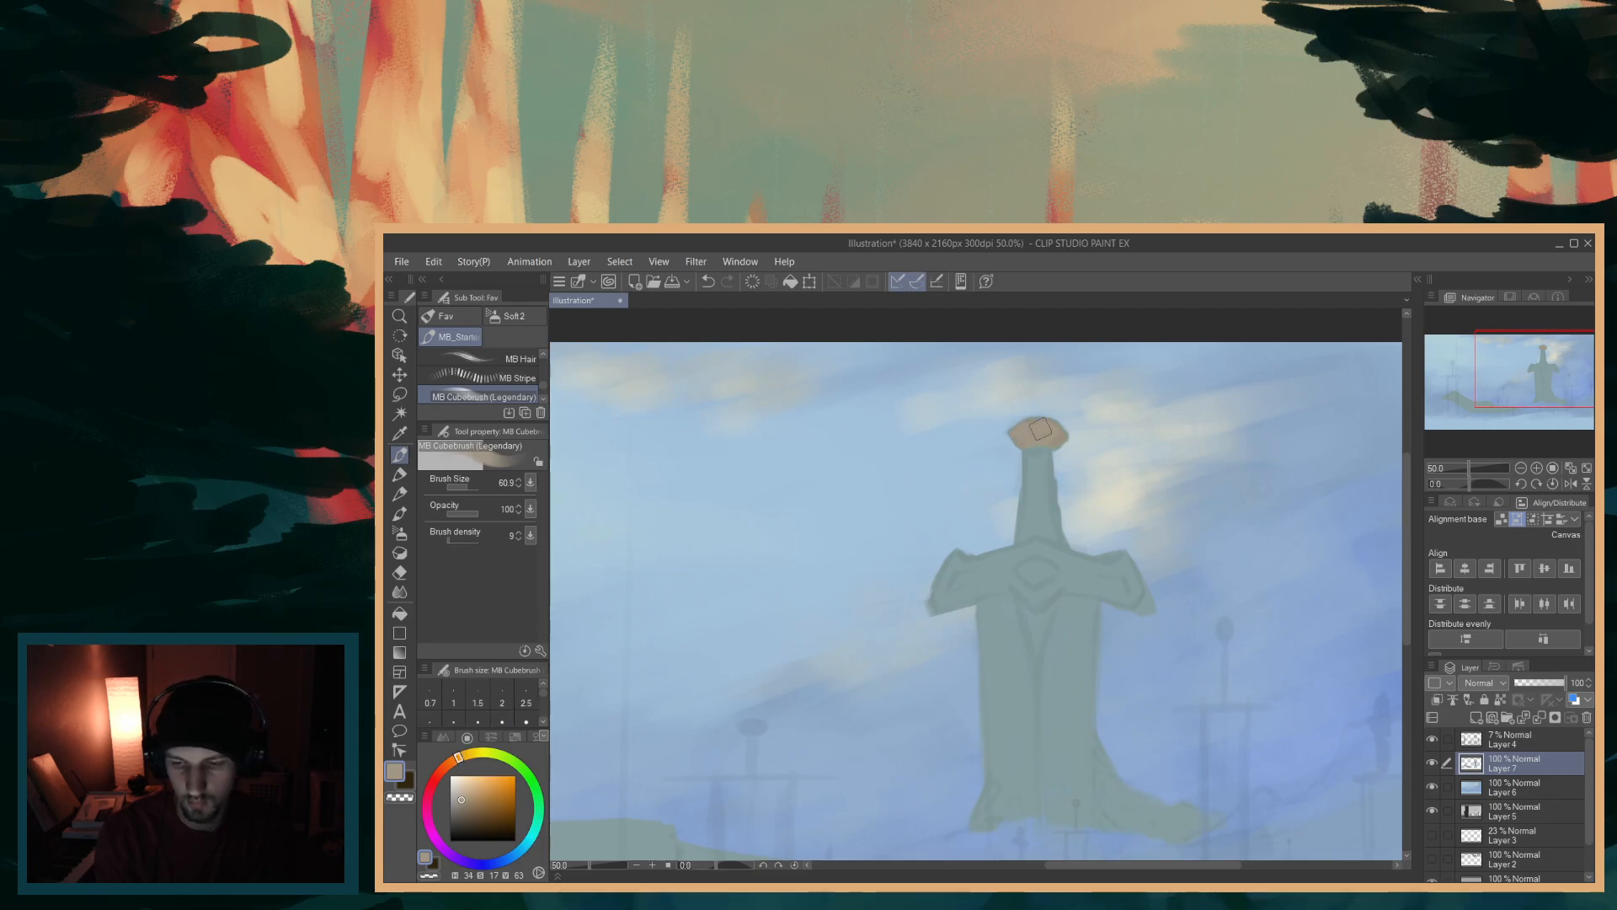
left_click_drag(1024, 433, 1065, 435)
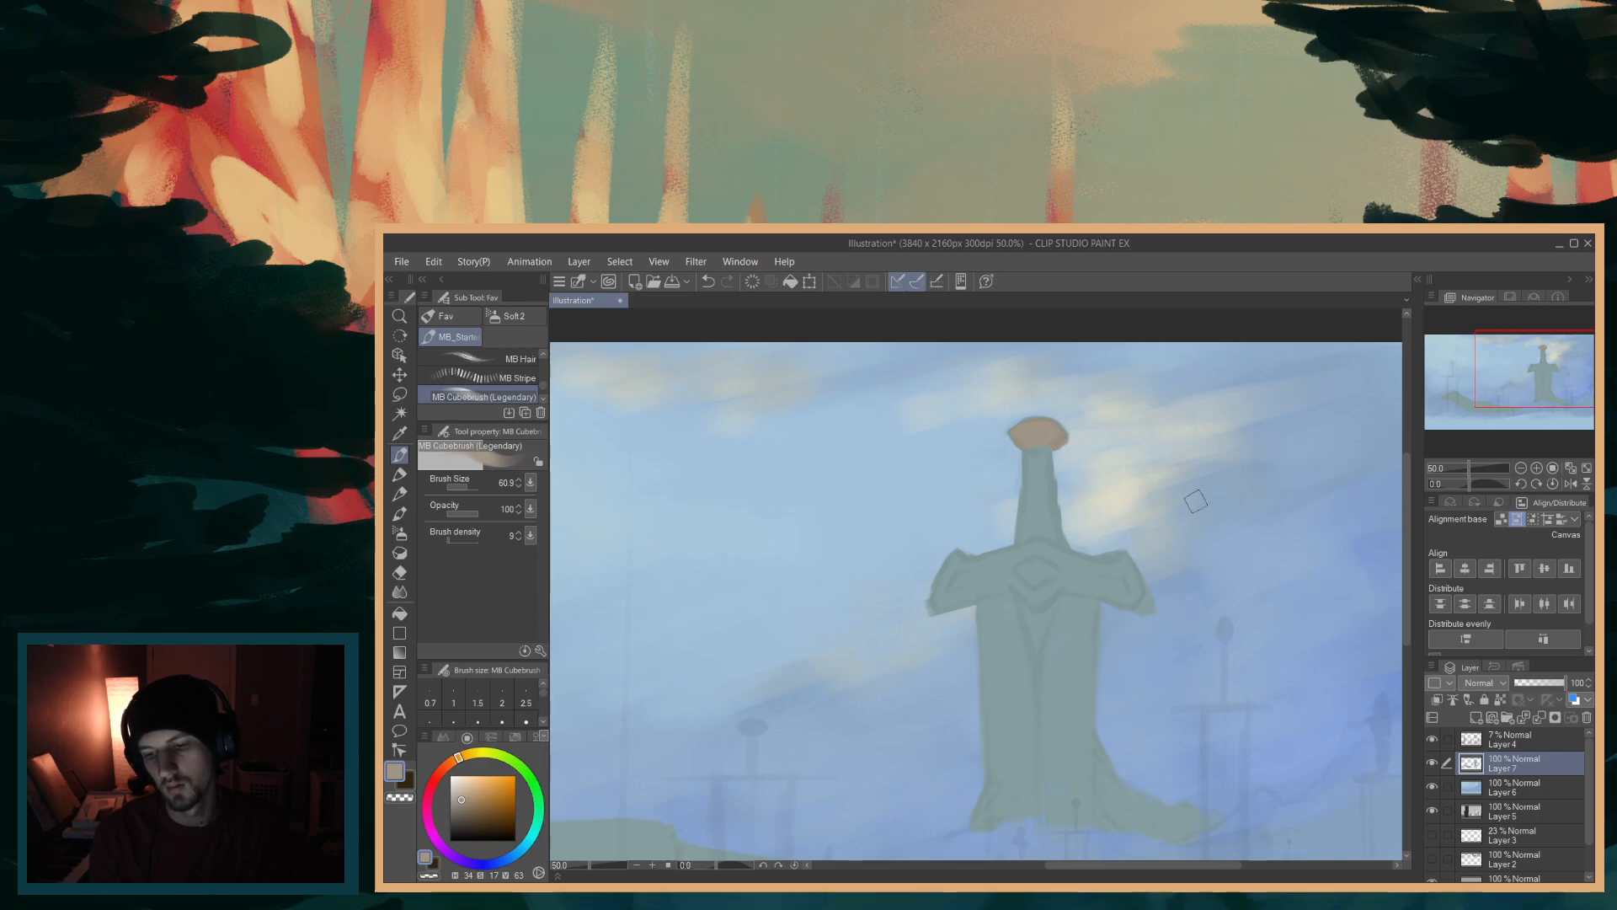
mouse_move(457, 760)
left_mouse_down()
mouse_move(434, 787)
mouse_move(482, 756)
left_mouse_up()
left_click_drag(1024, 434, 1051, 435)
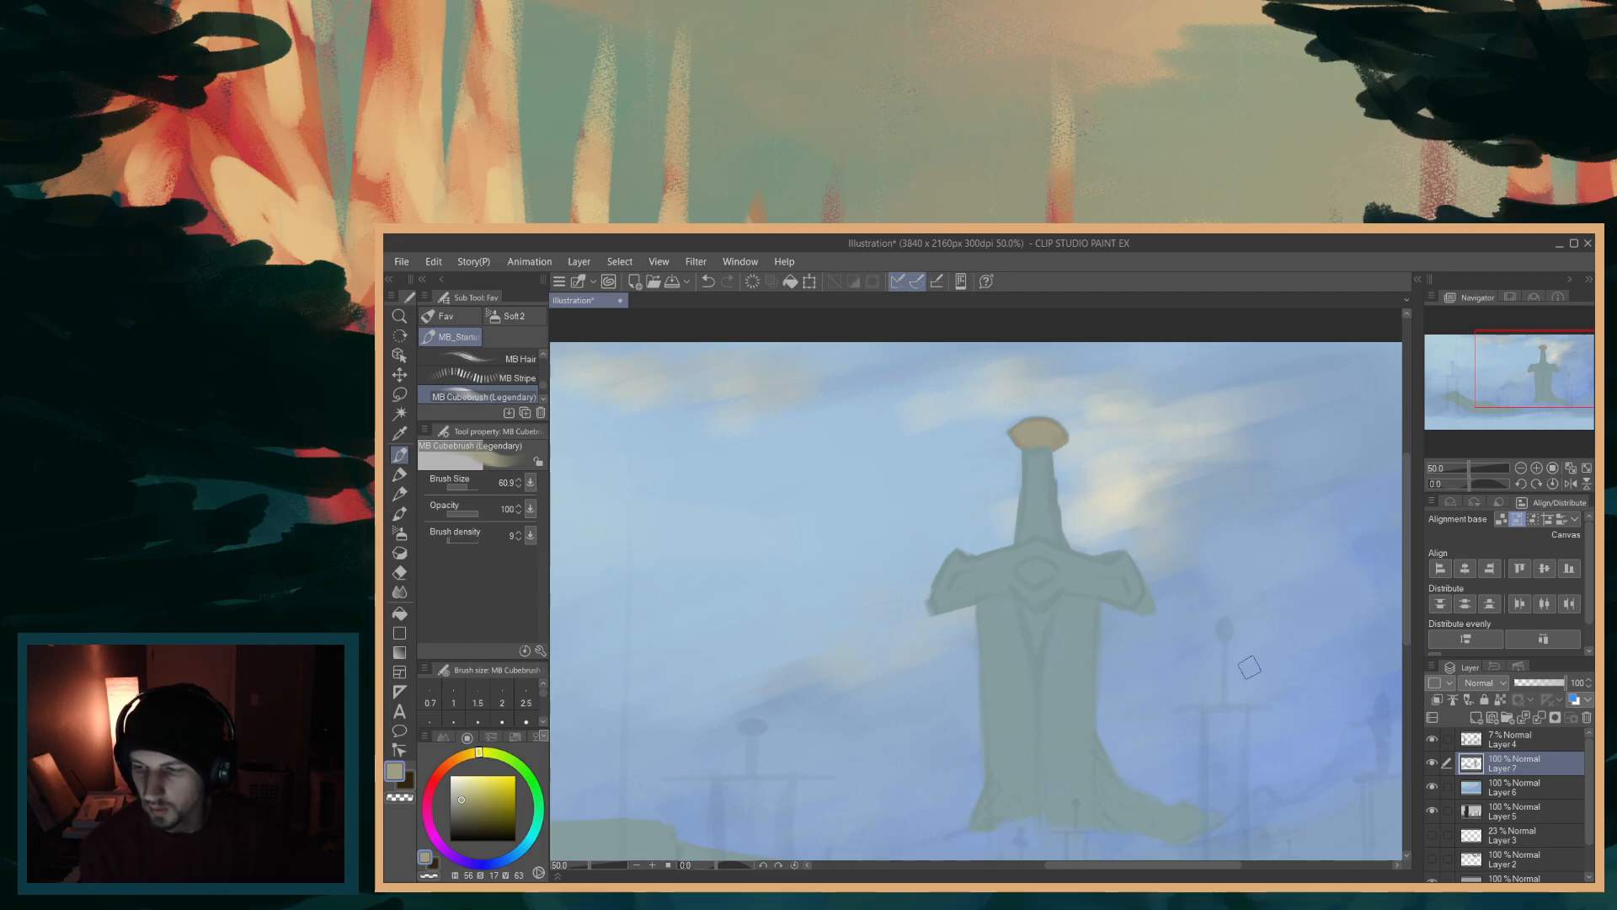
- Try shading the sword's grip with a darker blue-gray mixed from its own color at brush size 56.4, and undo the stroke
left_click(1045, 519, "alt")
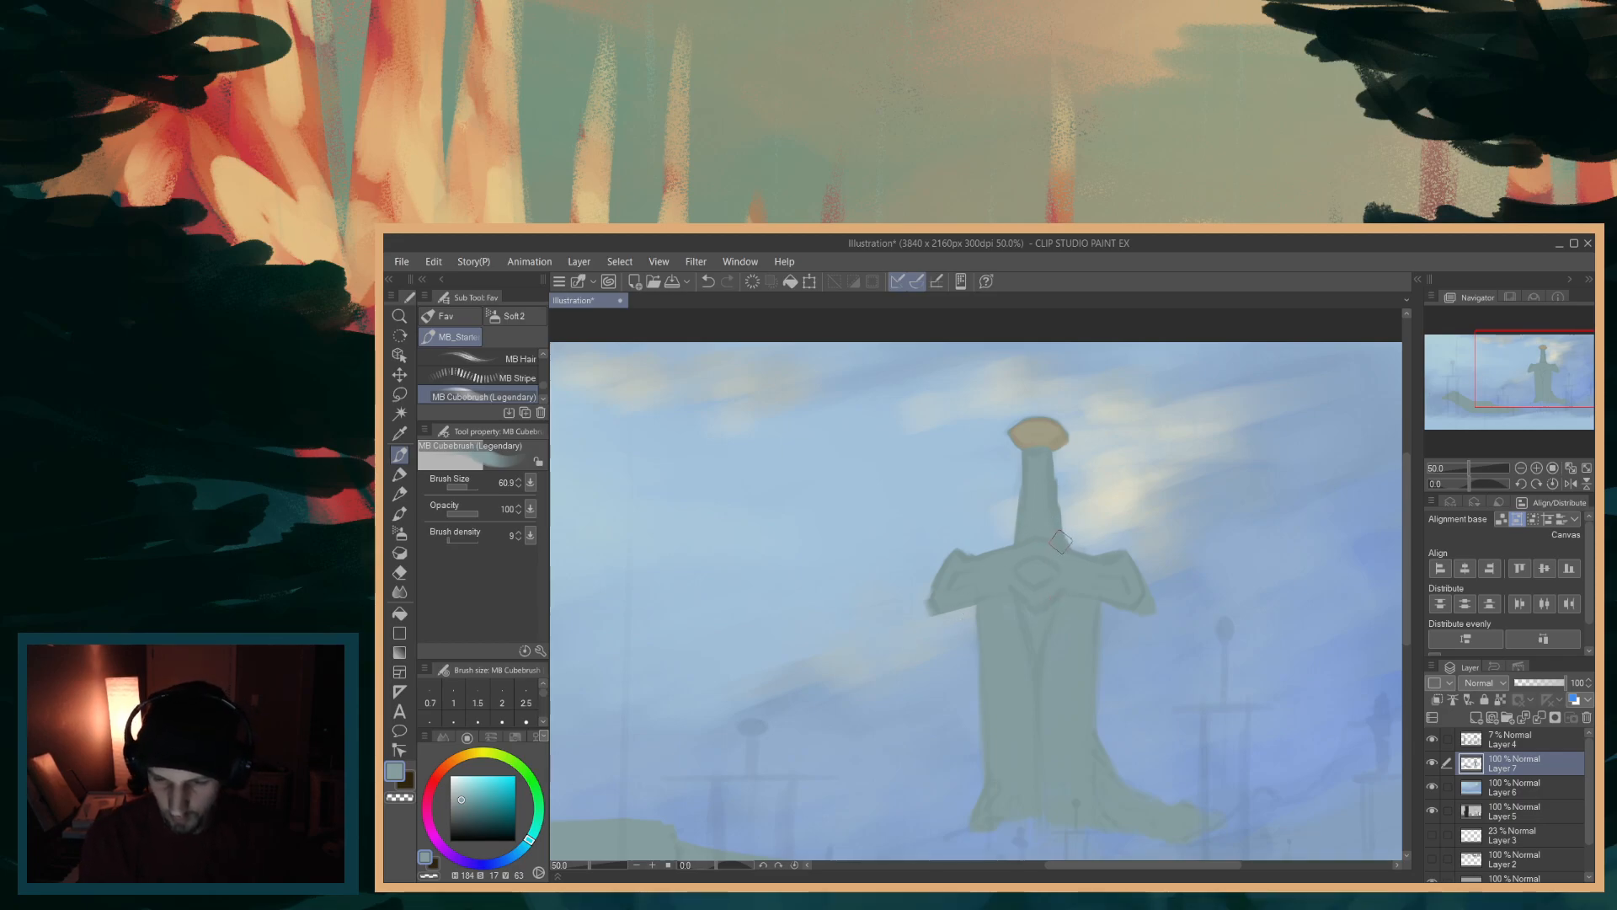
left_click_drag(1061, 546, 1059, 518)
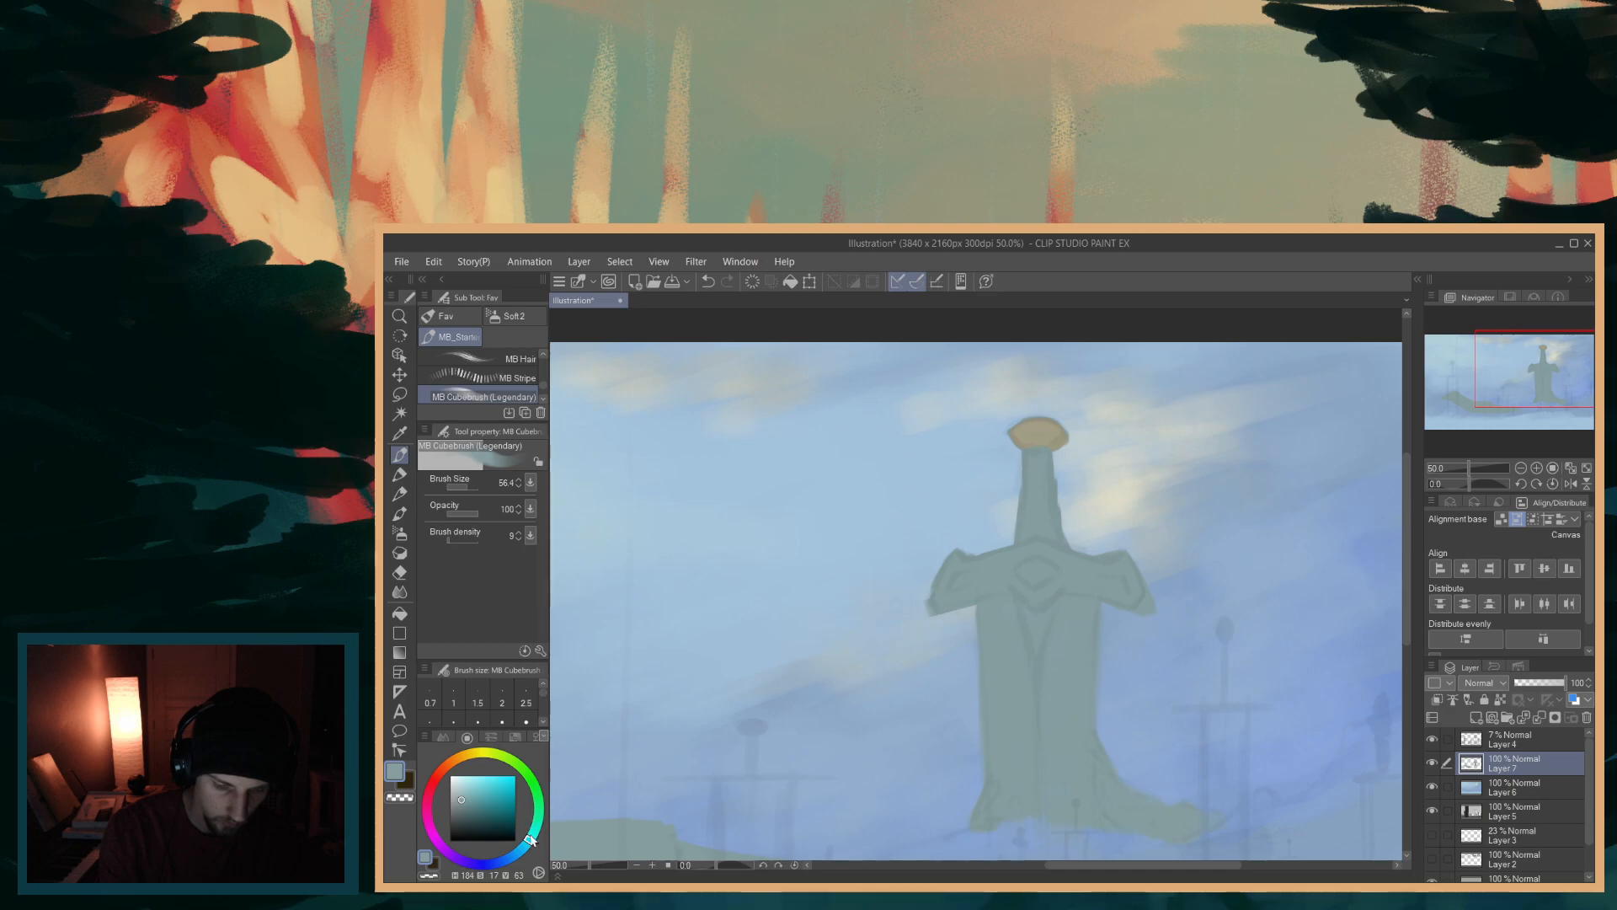
left_click_drag(528, 845, 524, 850)
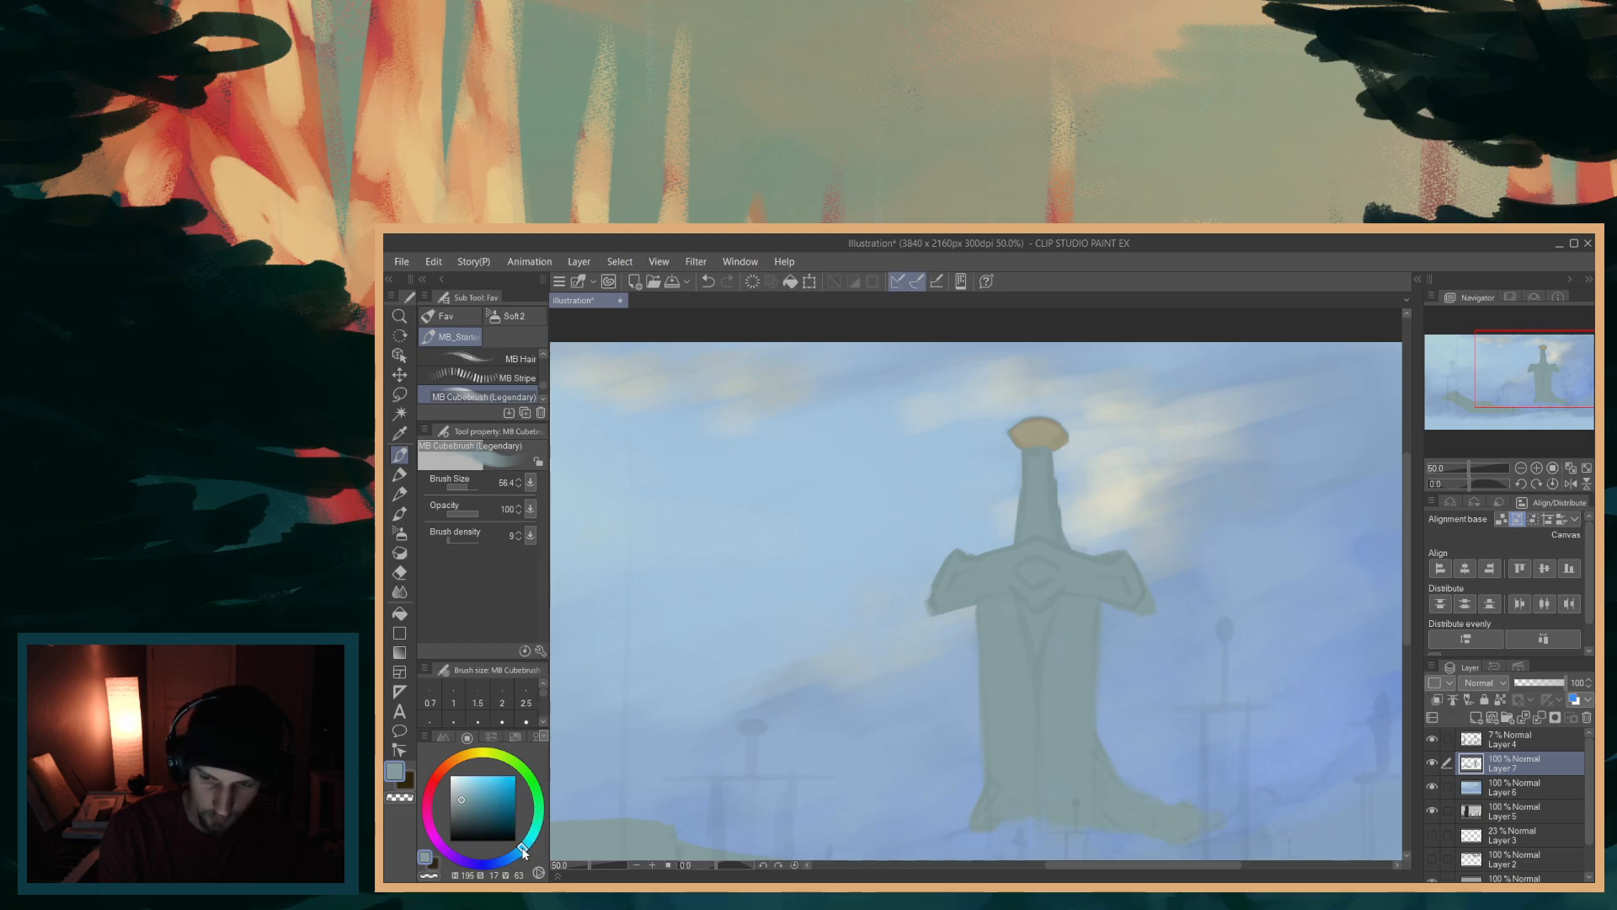
left_click(460, 806)
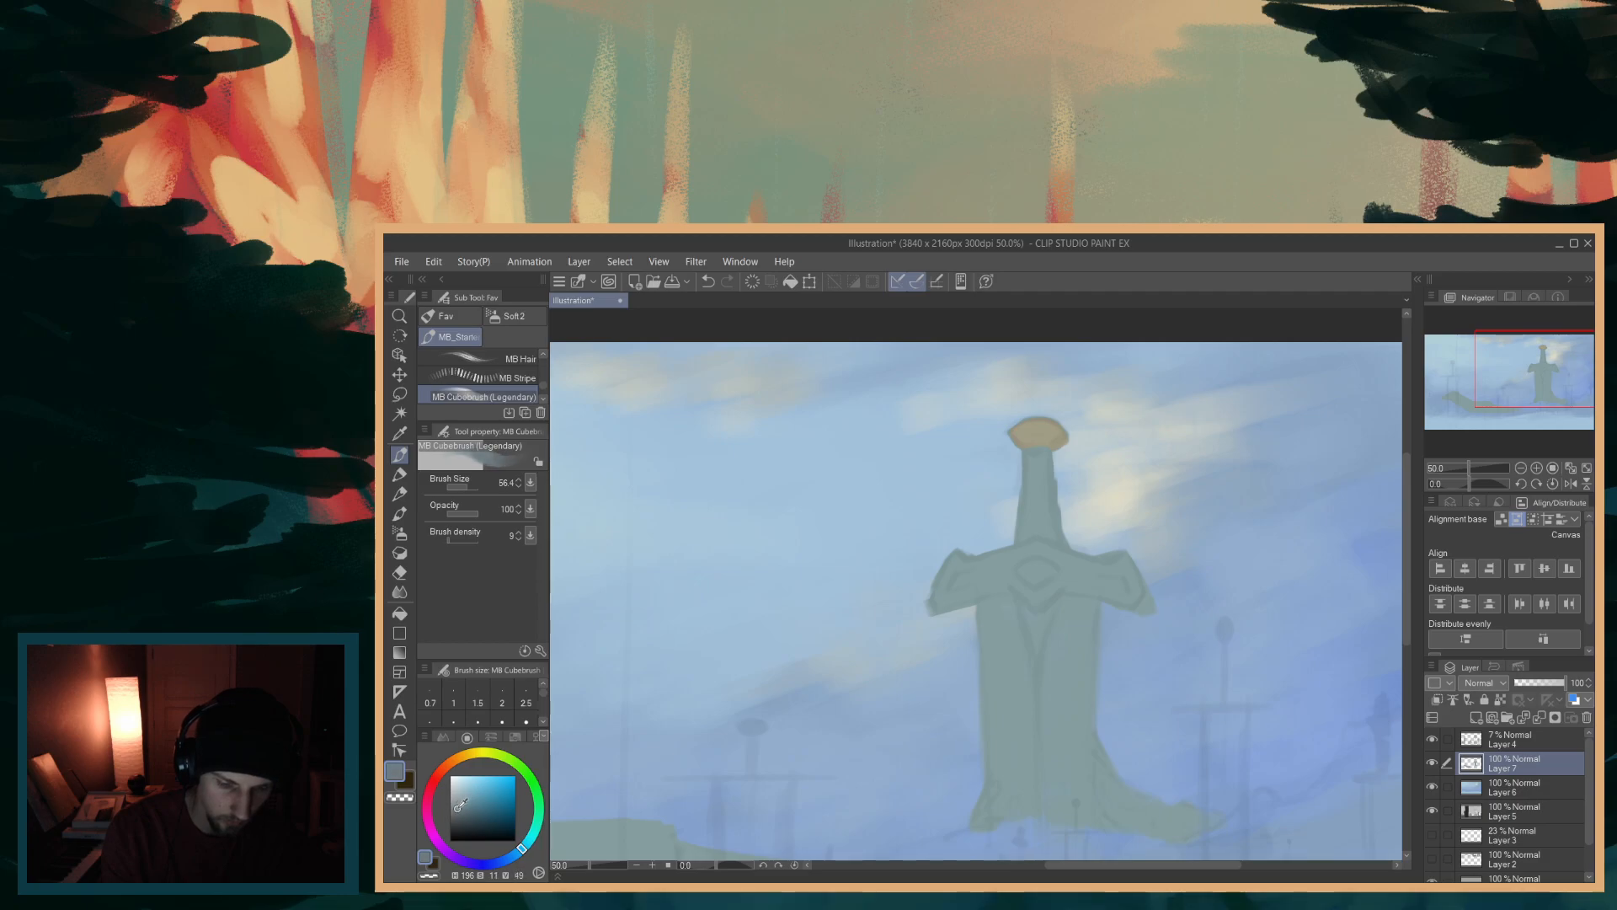
mouse_move(1048, 530)
left_mouse_down()
mouse_move(1044, 487)
mouse_move(1046, 528)
left_mouse_up()
key("ctrl+z")
- Mix a slightly darker, bluer shade of the sword's teal (hue 191, saturation 15, value 59), testing it on the grip
left_click(991, 546, "alt")
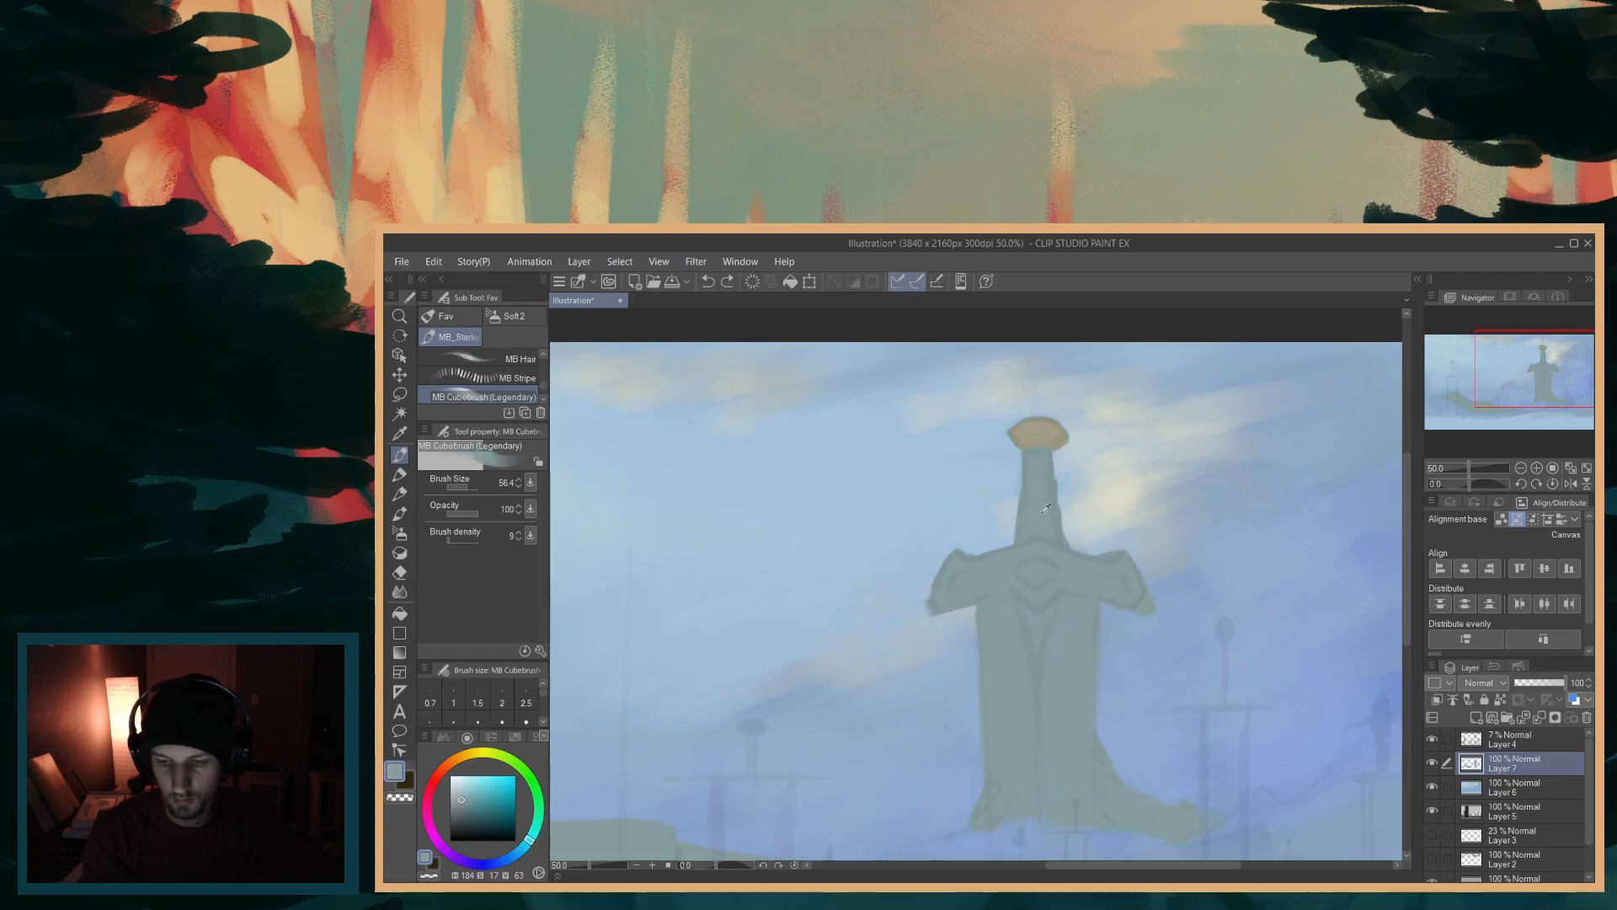
left_click_drag(530, 840, 526, 844)
left_click_drag(461, 800, 458, 804)
left_click_drag(1044, 490, 1044, 530)
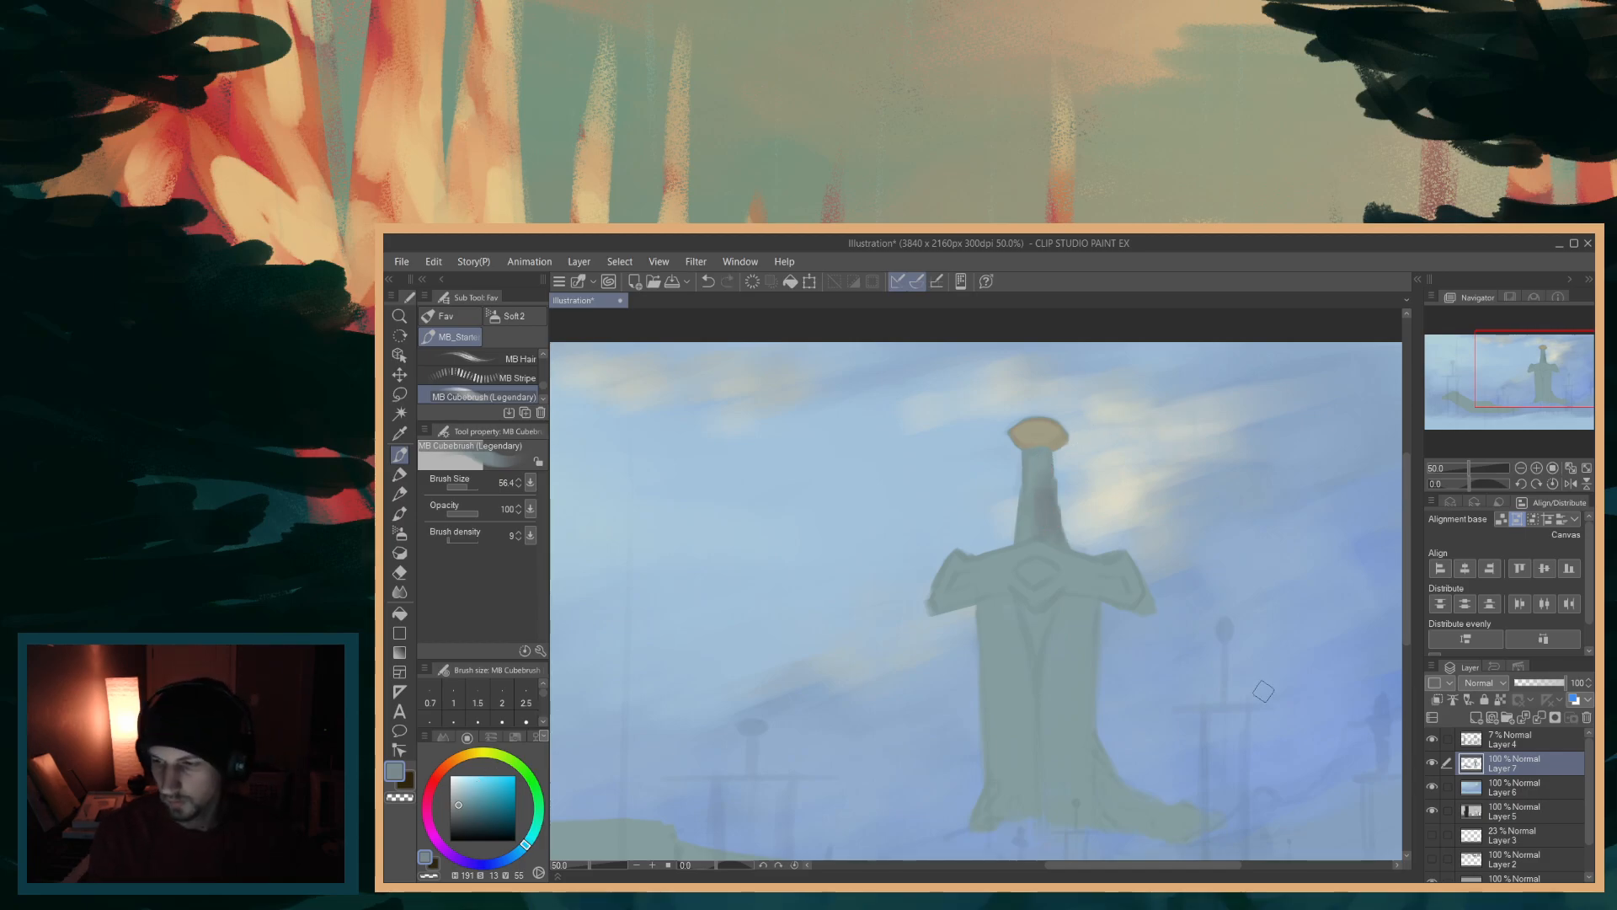
key("ctrl+z")
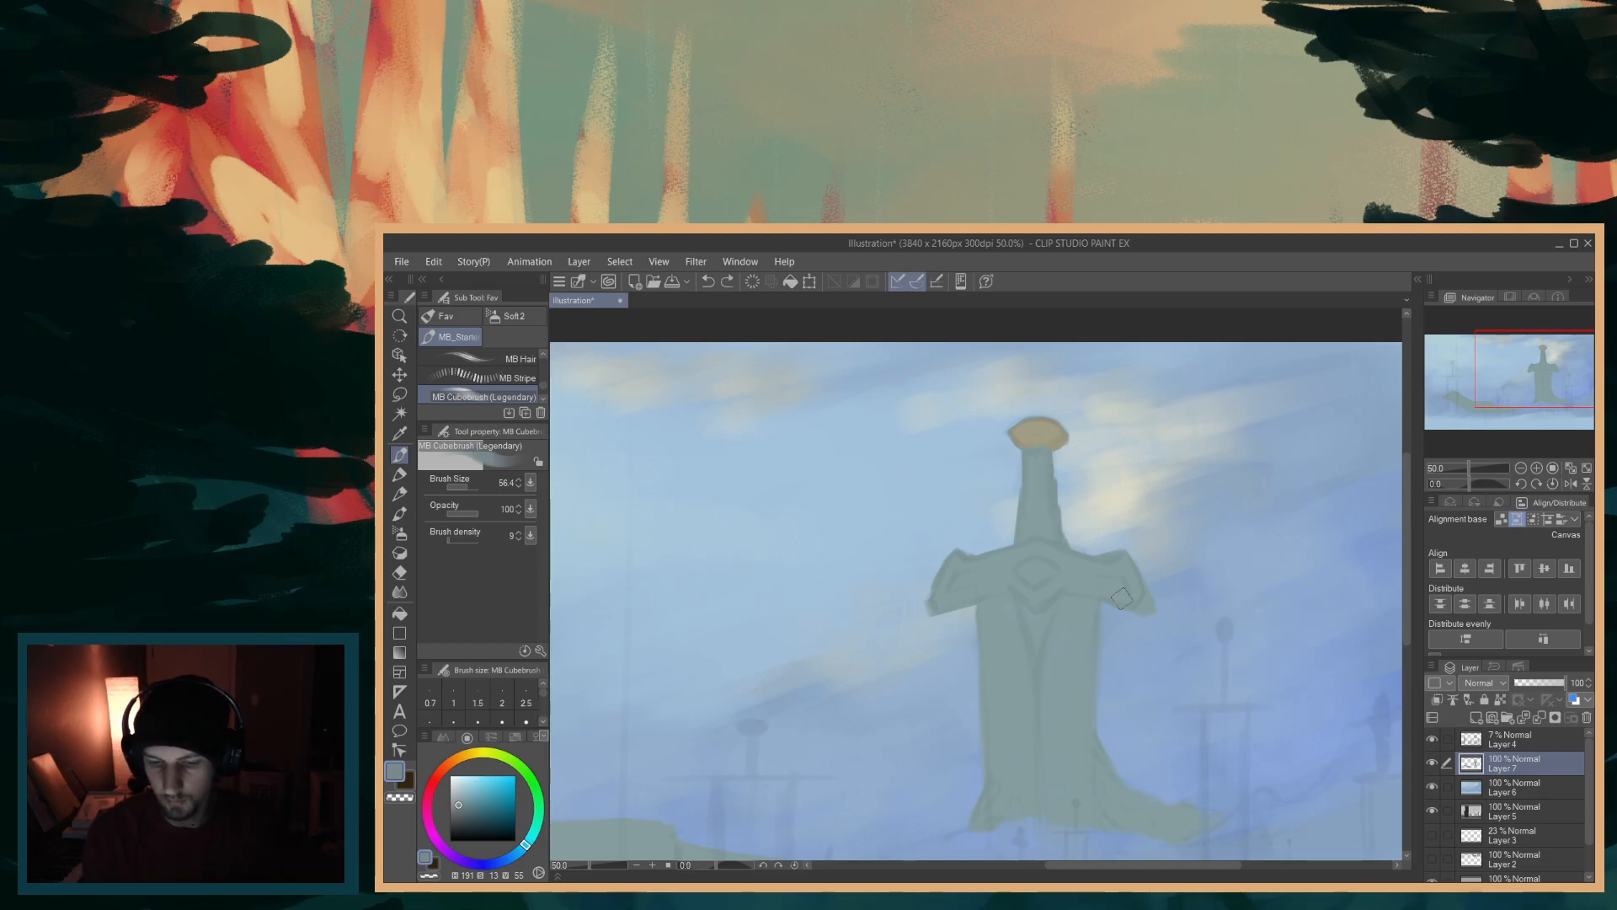
left_click(462, 798)
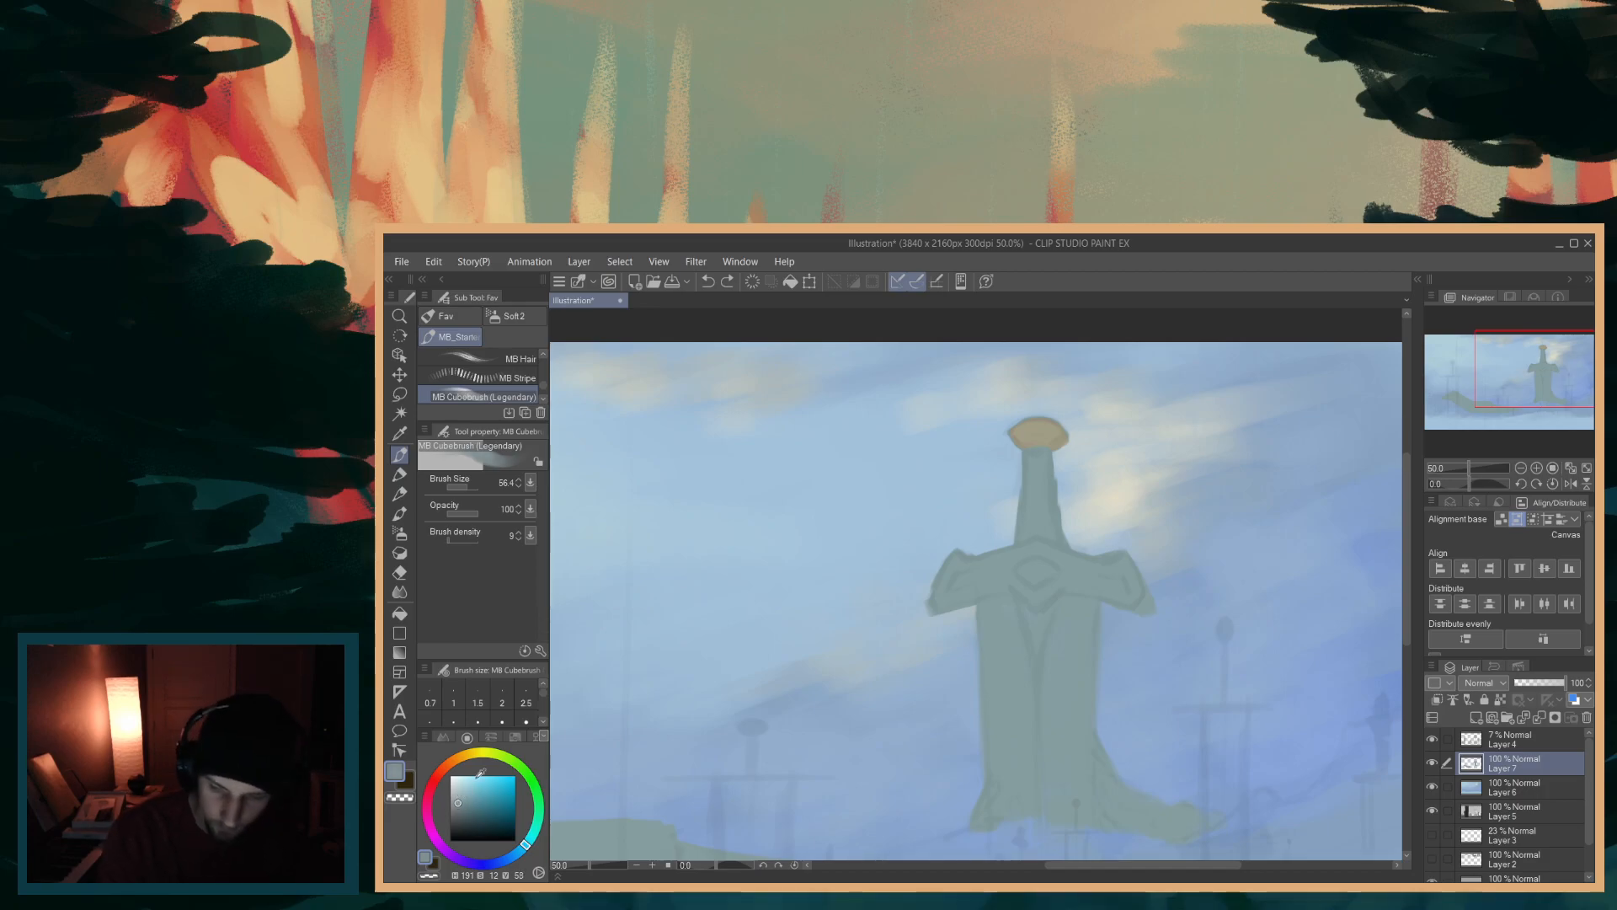
mouse_move(1042, 498)
left_mouse_down()
mouse_move(1040, 484)
mouse_move(1048, 522)
left_mouse_up()
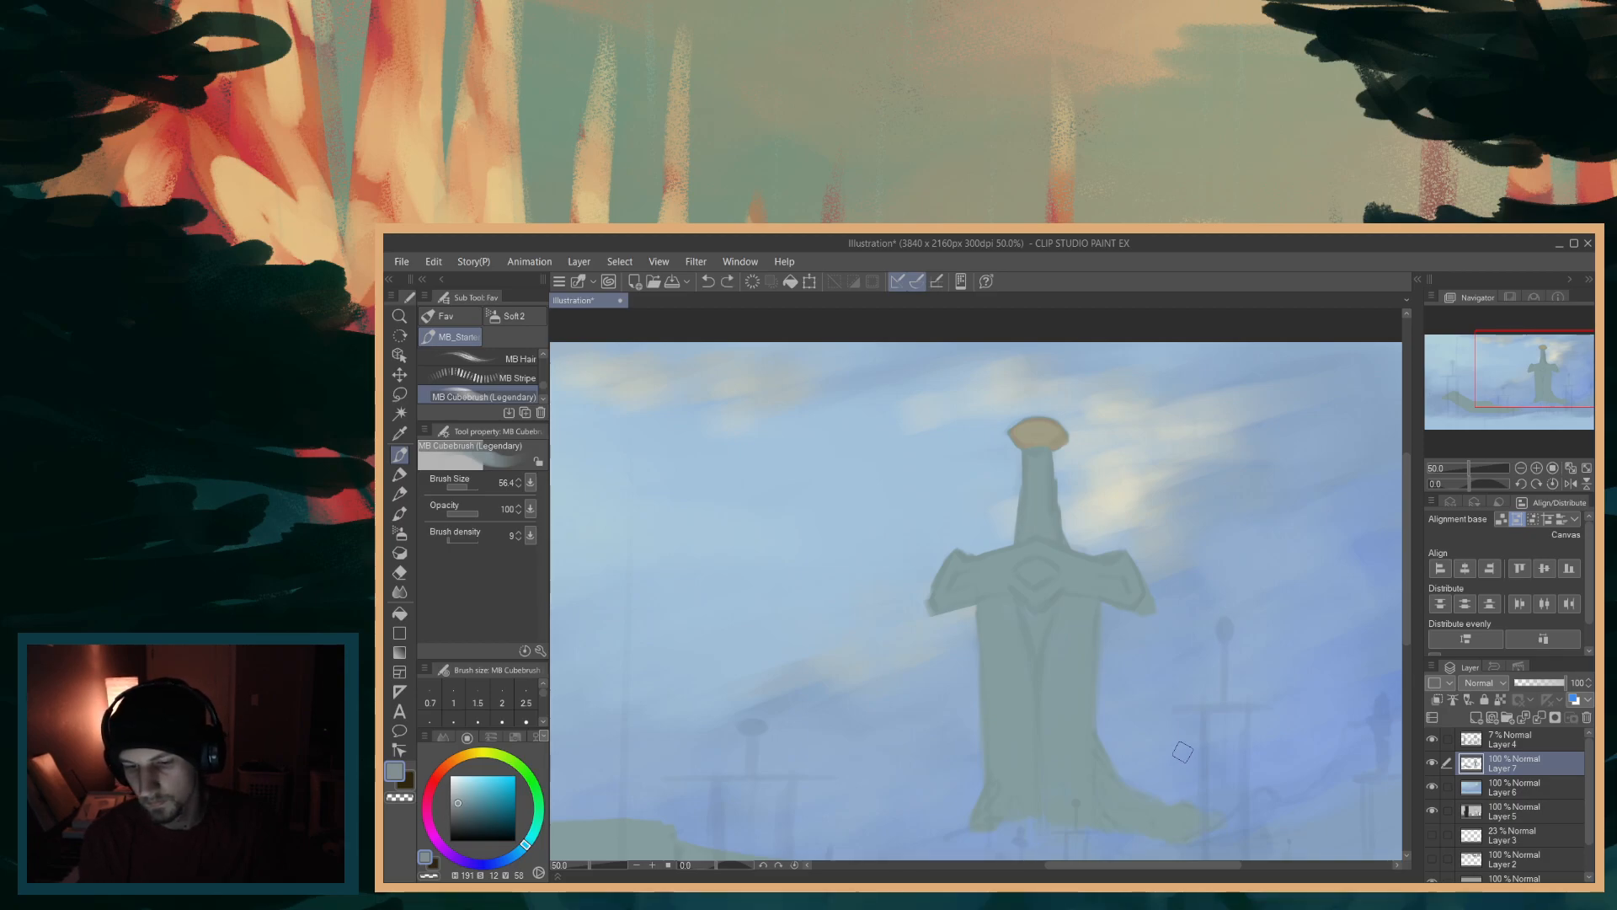
left_click(460, 799)
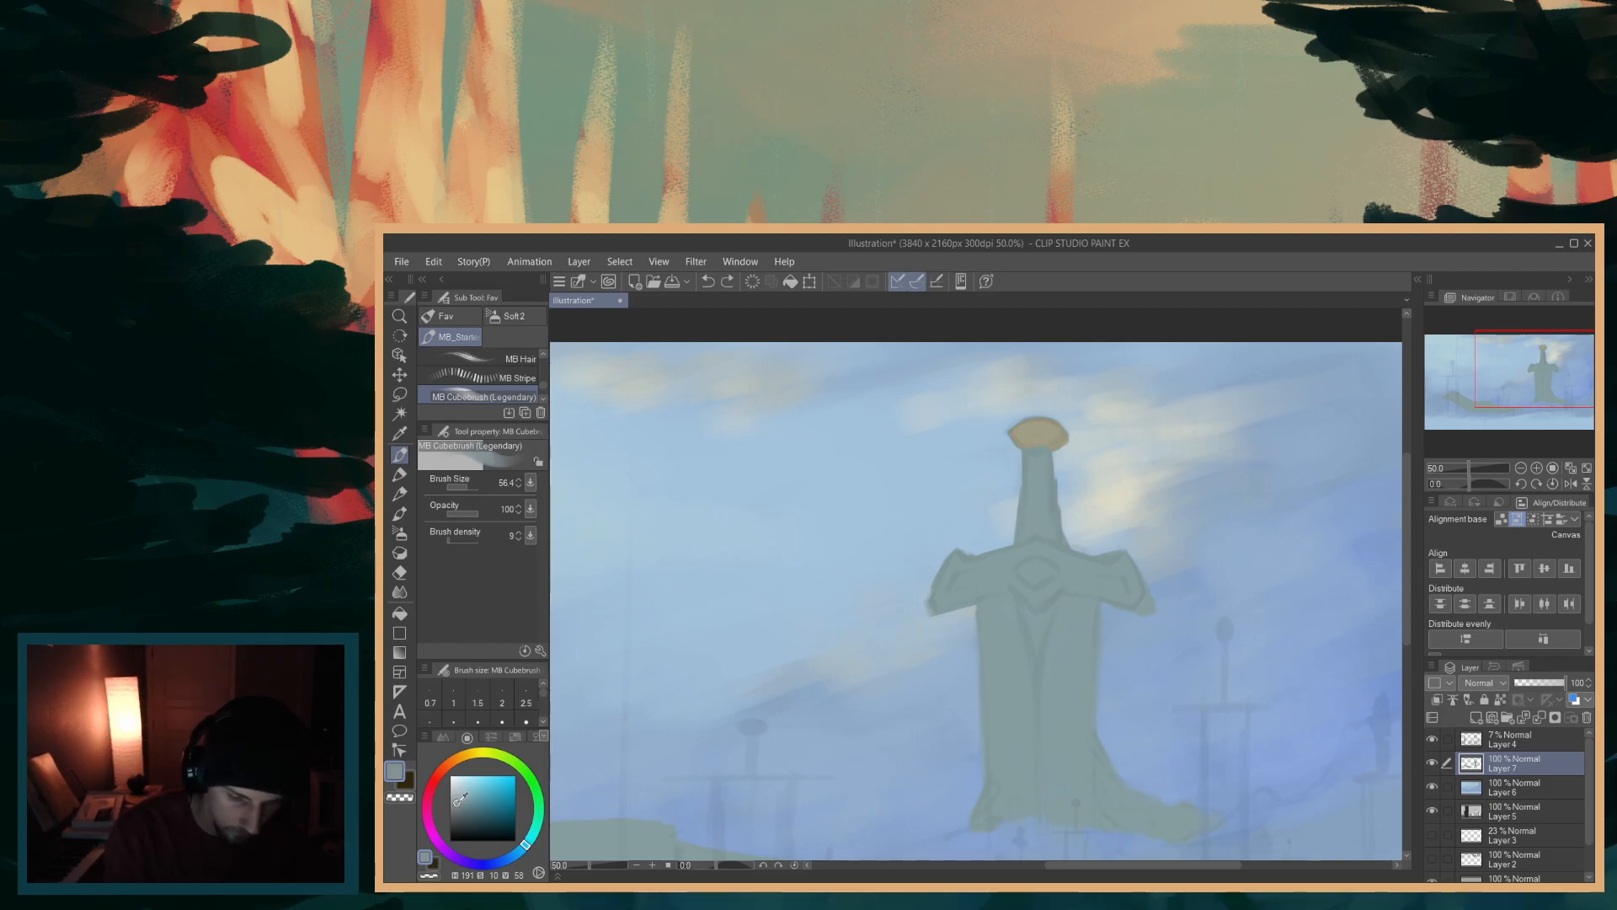
left_click(459, 801)
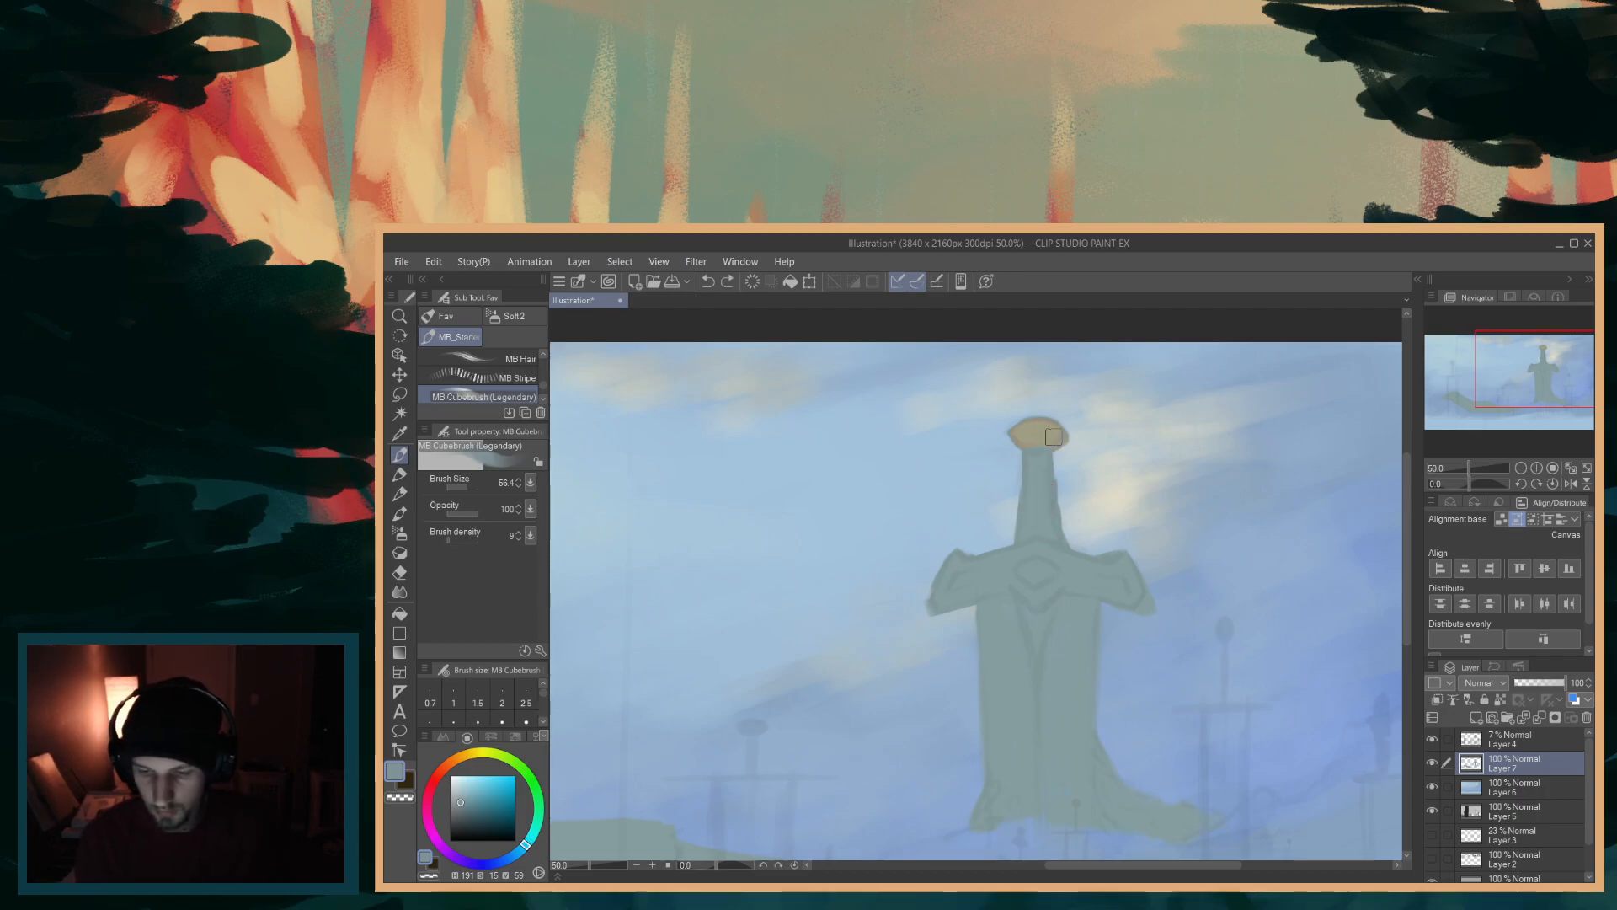
- Reduce the brush size to 44 and paint shadows on the grip and crossguard
left_click_drag(1407, 611, 1406, 596)
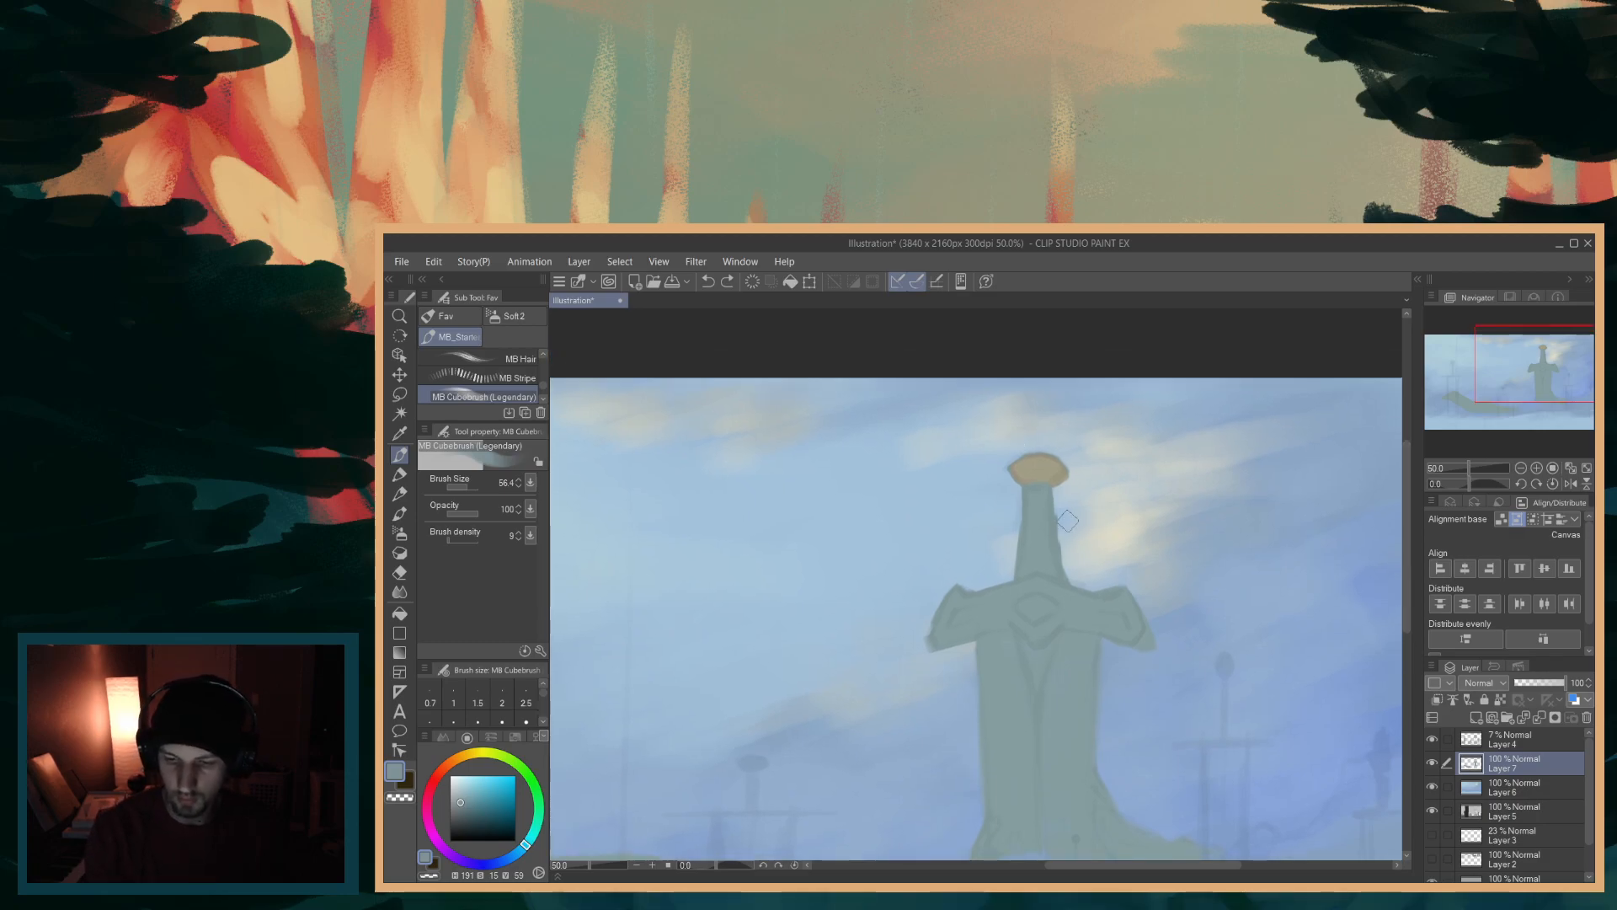
key("[")
key("[")
left_click_drag(1058, 516, 1059, 531)
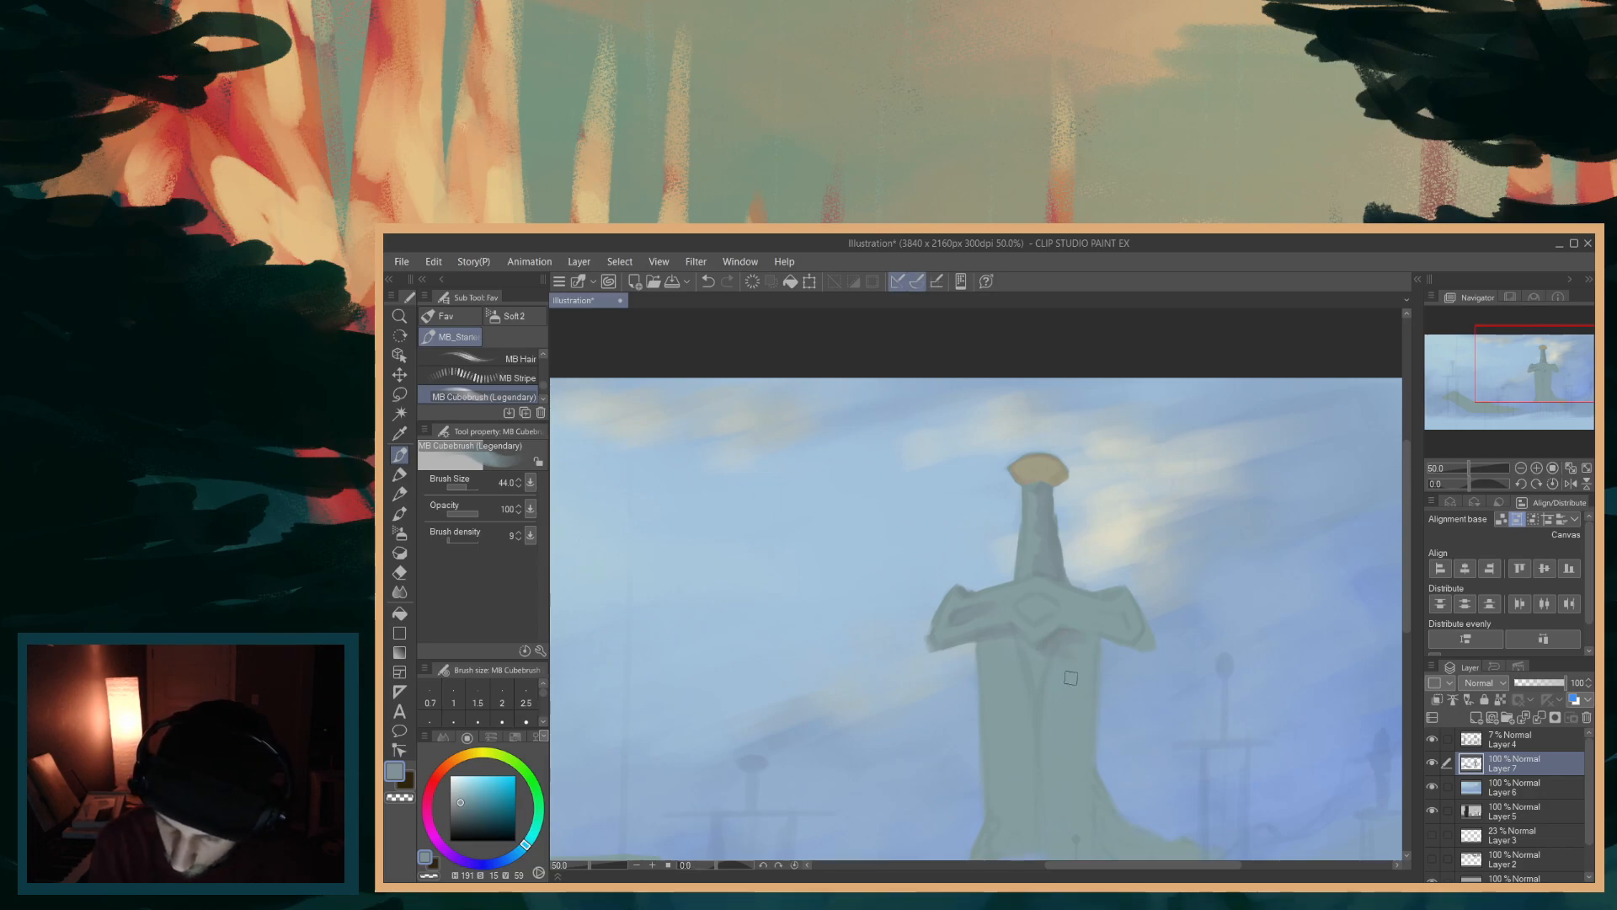
- Paint the shadow side down the right half of the blade and across its flared base, using tones sampled from the sword
mouse_move(1056, 685)
left_mouse_down()
mouse_move(1046, 763)
mouse_move(1053, 668)
mouse_move(1076, 646)
mouse_move(1088, 703)
mouse_move(1093, 640)
mouse_move(1074, 767)
left_mouse_up()
scroll(1398, 603, "down", 3)
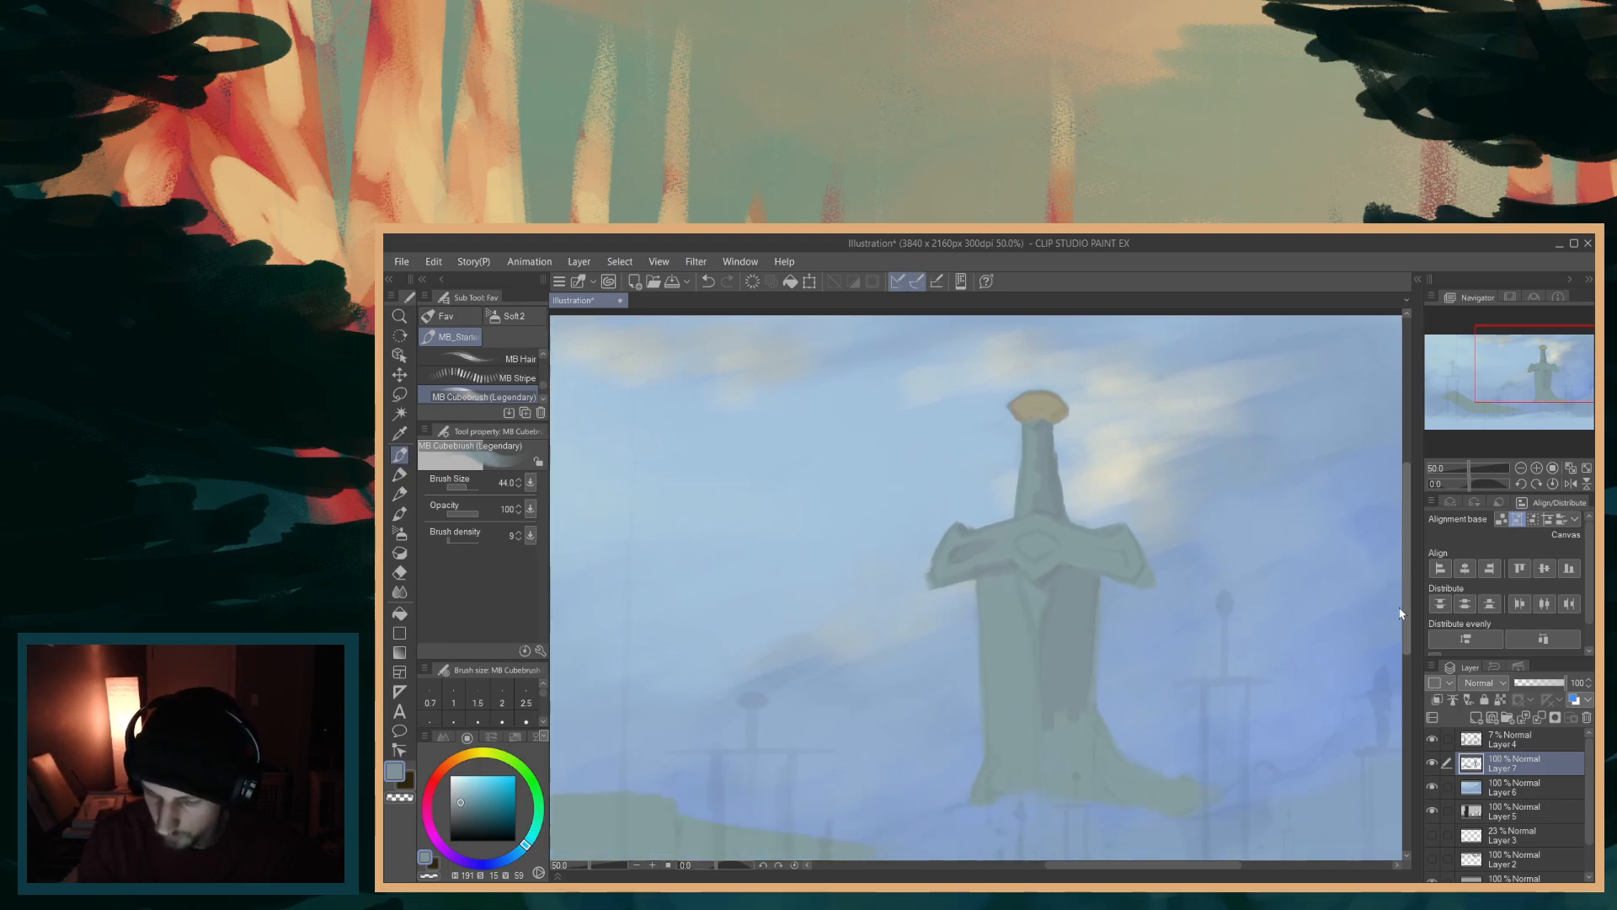
left_click_drag(1089, 639, 1086, 707)
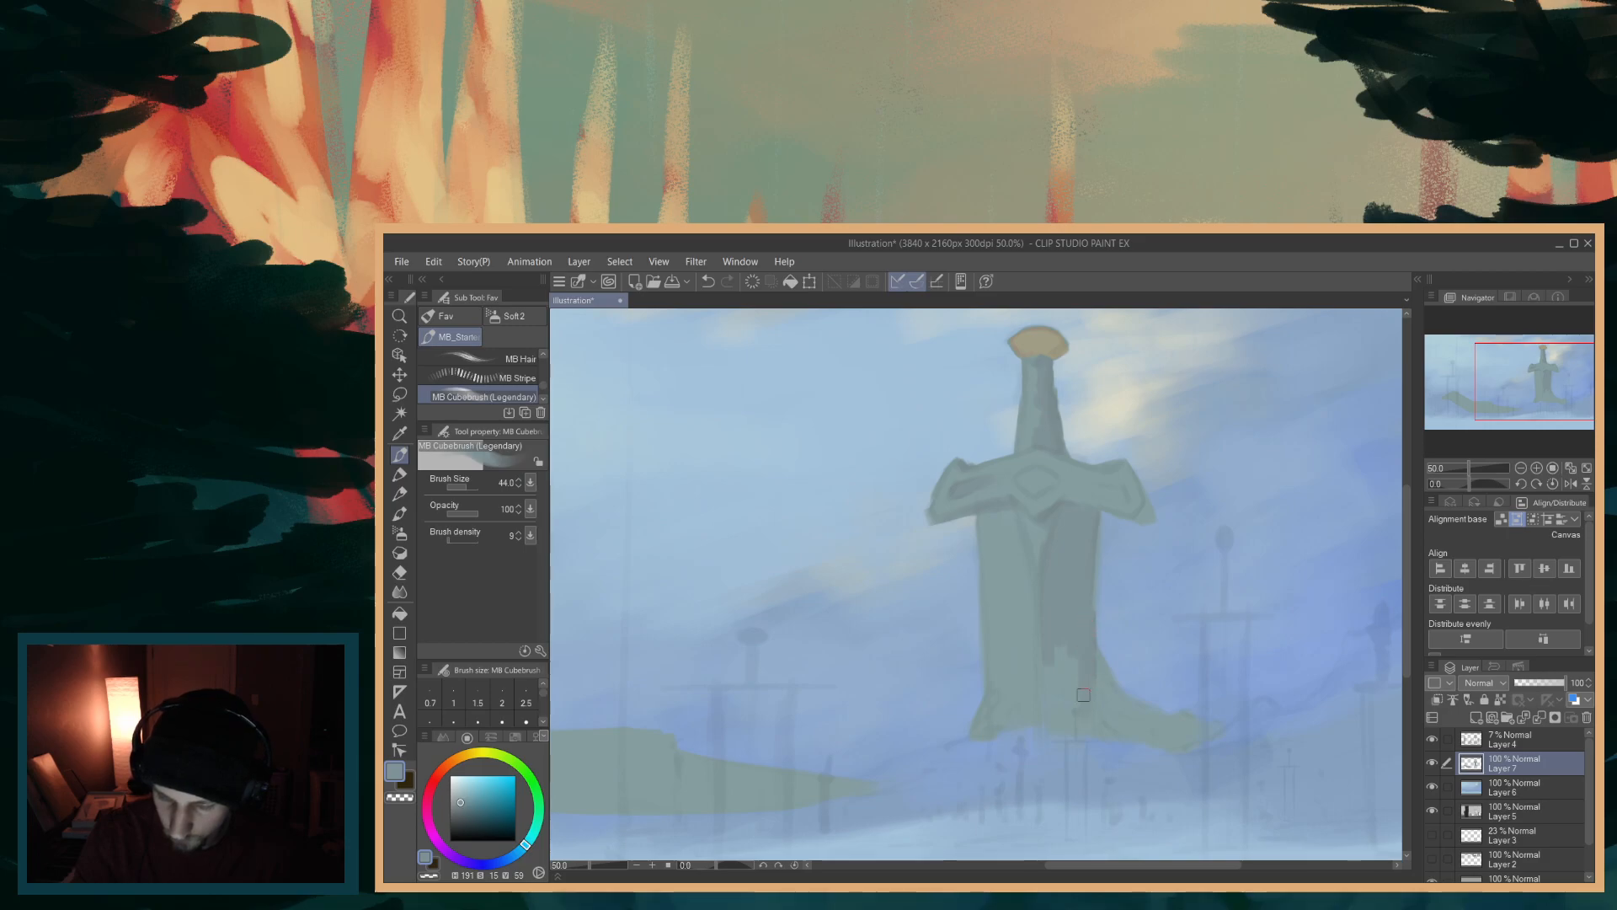
left_click_drag(1060, 650, 1059, 707)
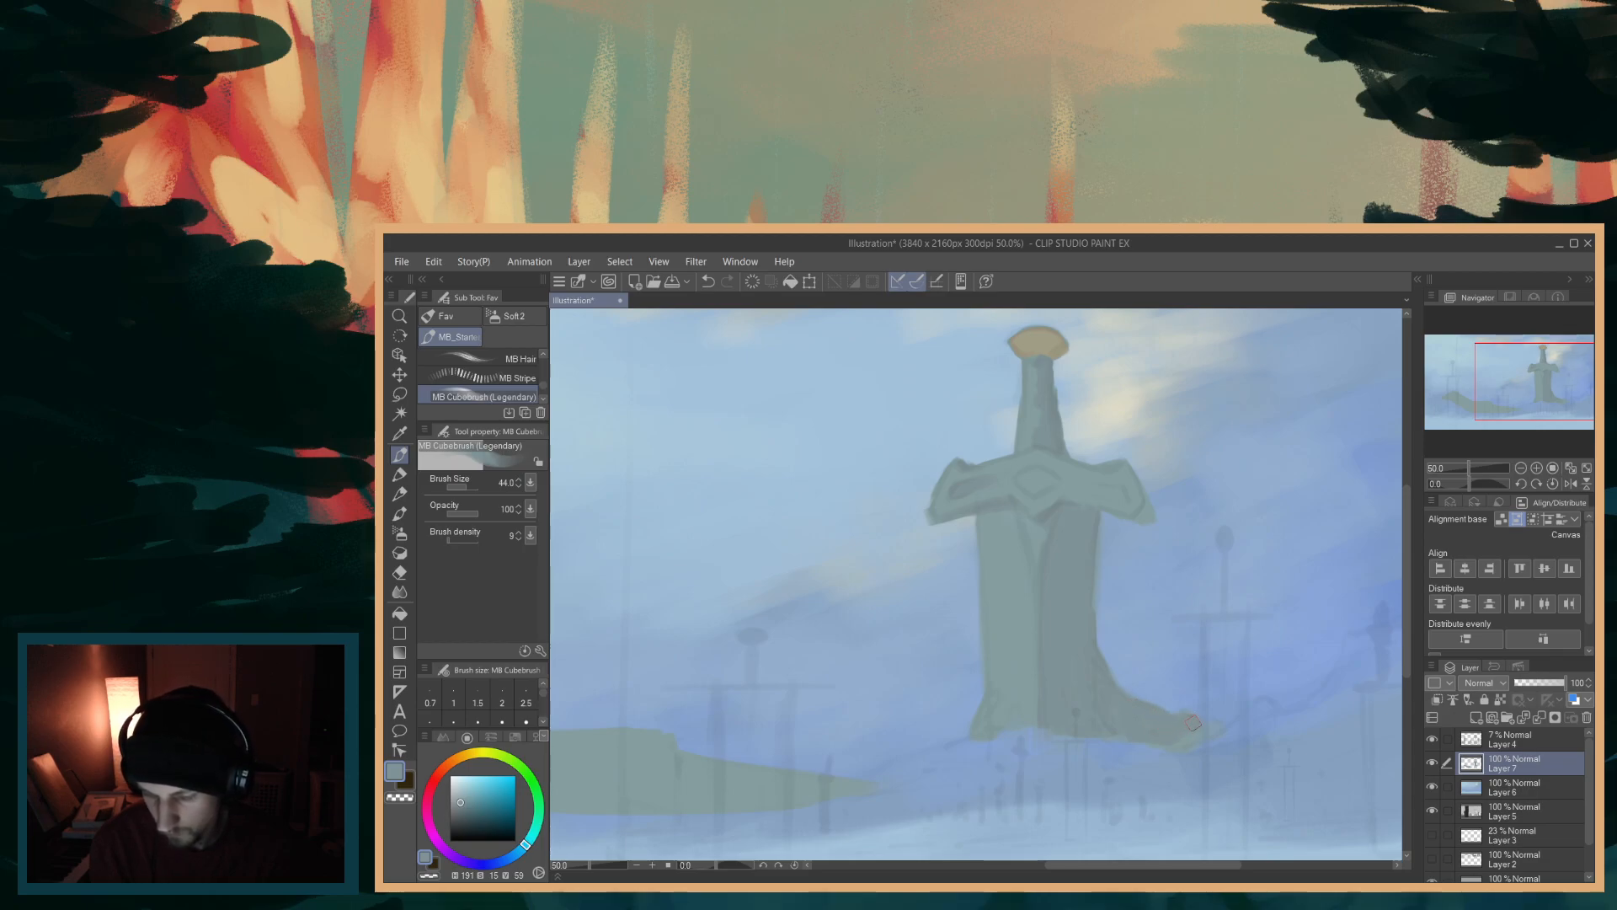
left_click_drag(1162, 750, 1206, 731)
left_click(1010, 600, "alt")
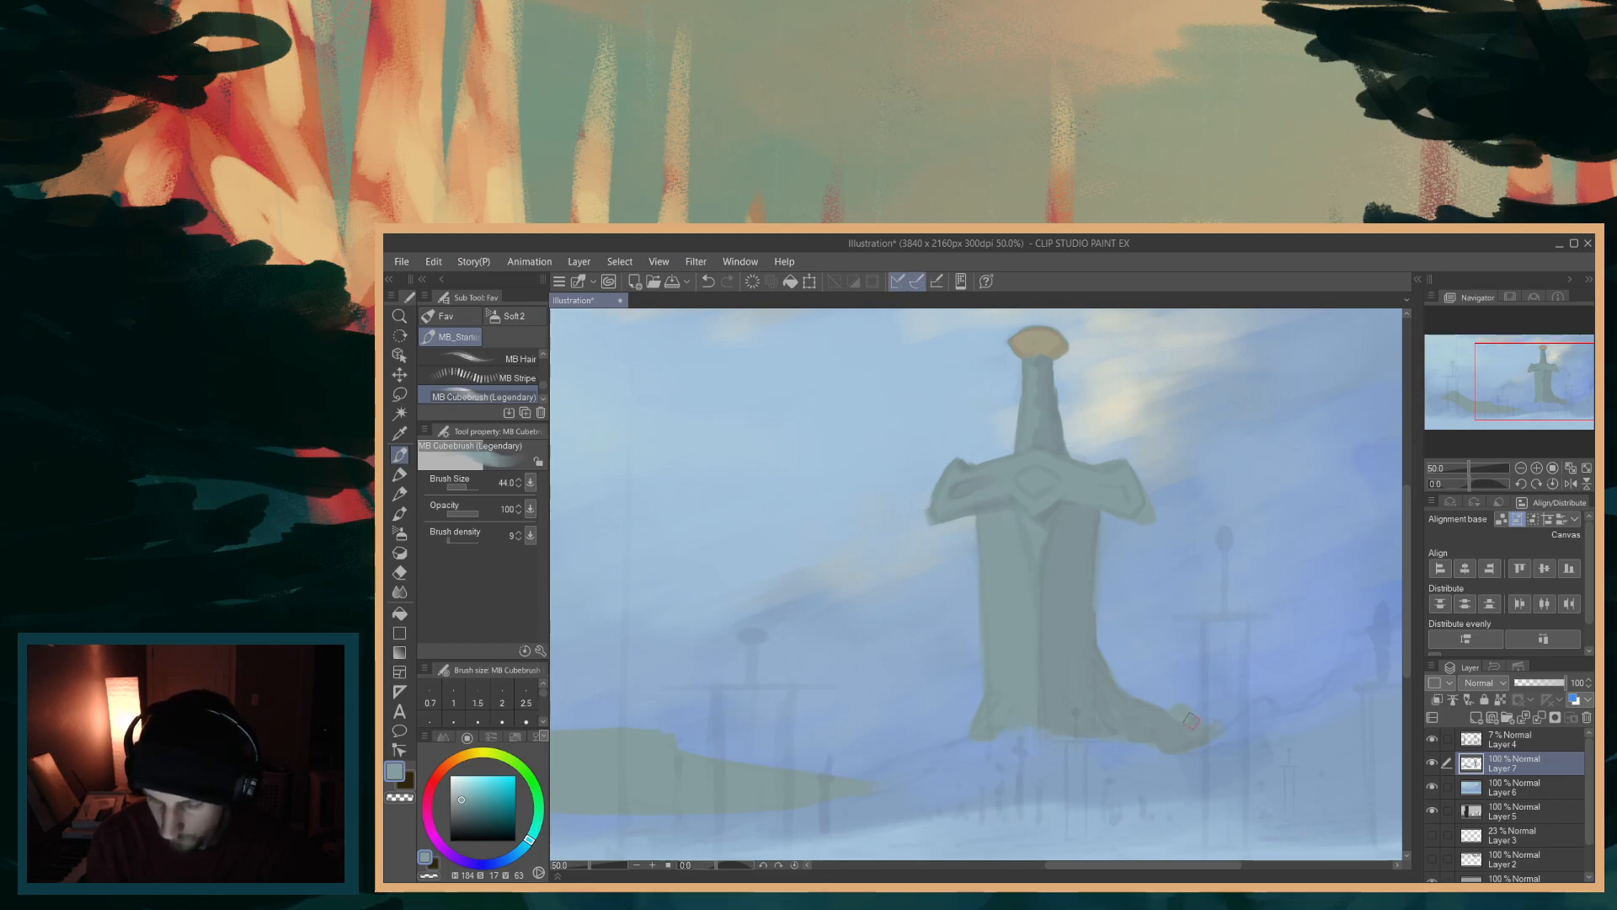
left_click(1188, 715, "alt")
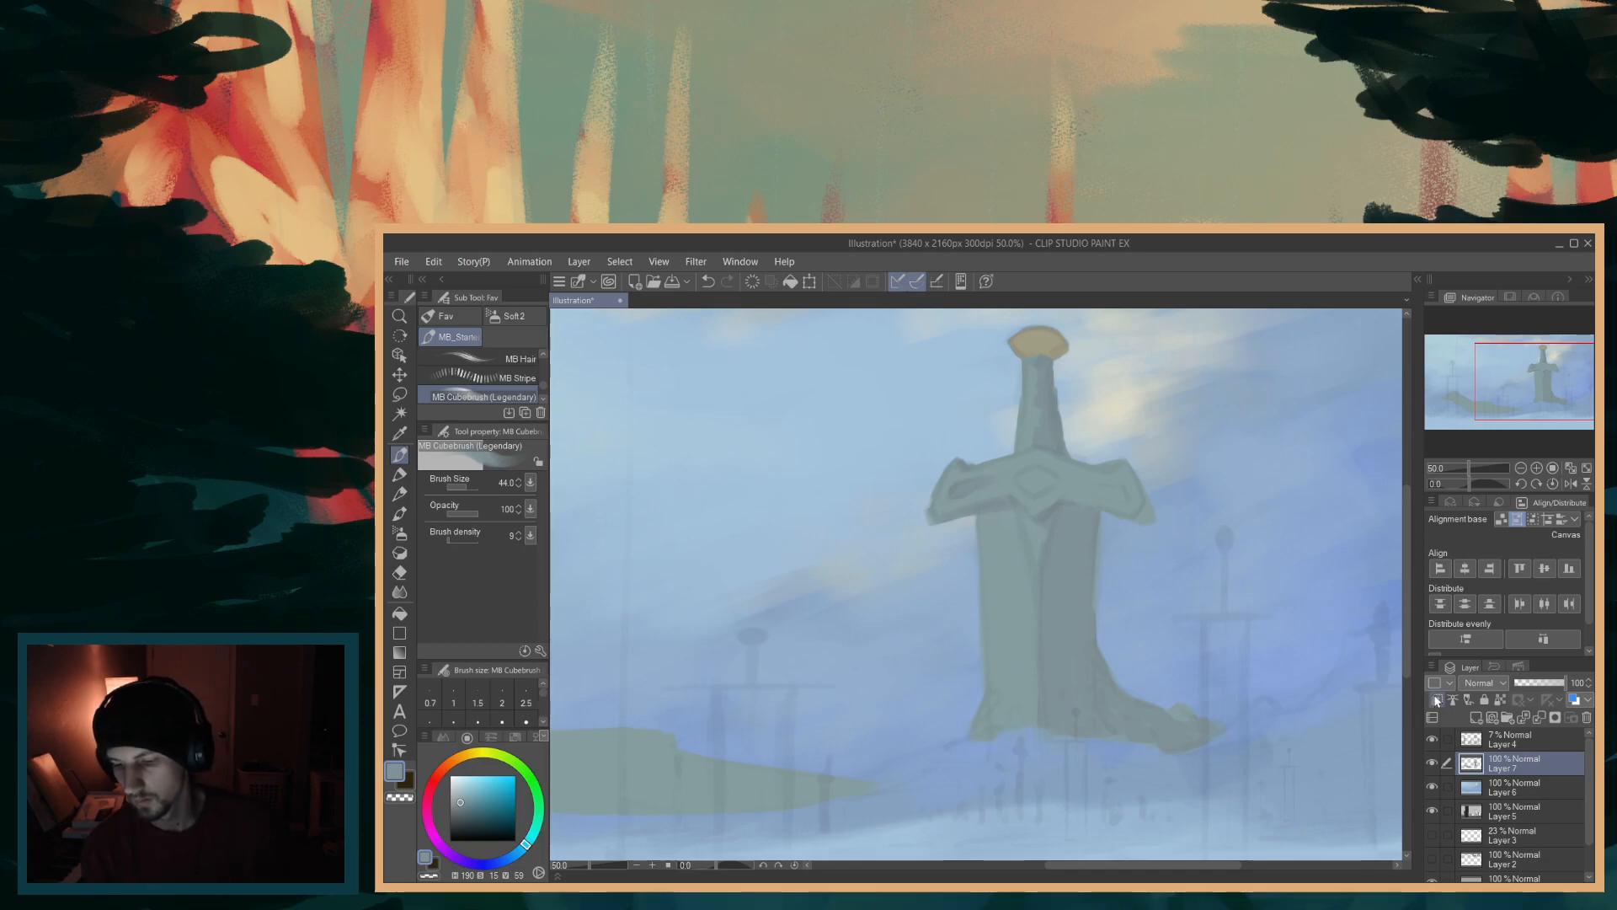
- Try a darkened sky blue as a deeper shadow along the blade's right edge, and undo the stroke
mouse_move(1209, 866)
left_mouse_down()
mouse_move(1244, 866)
mouse_move(1165, 868)
mouse_move(1187, 868)
left_mouse_up()
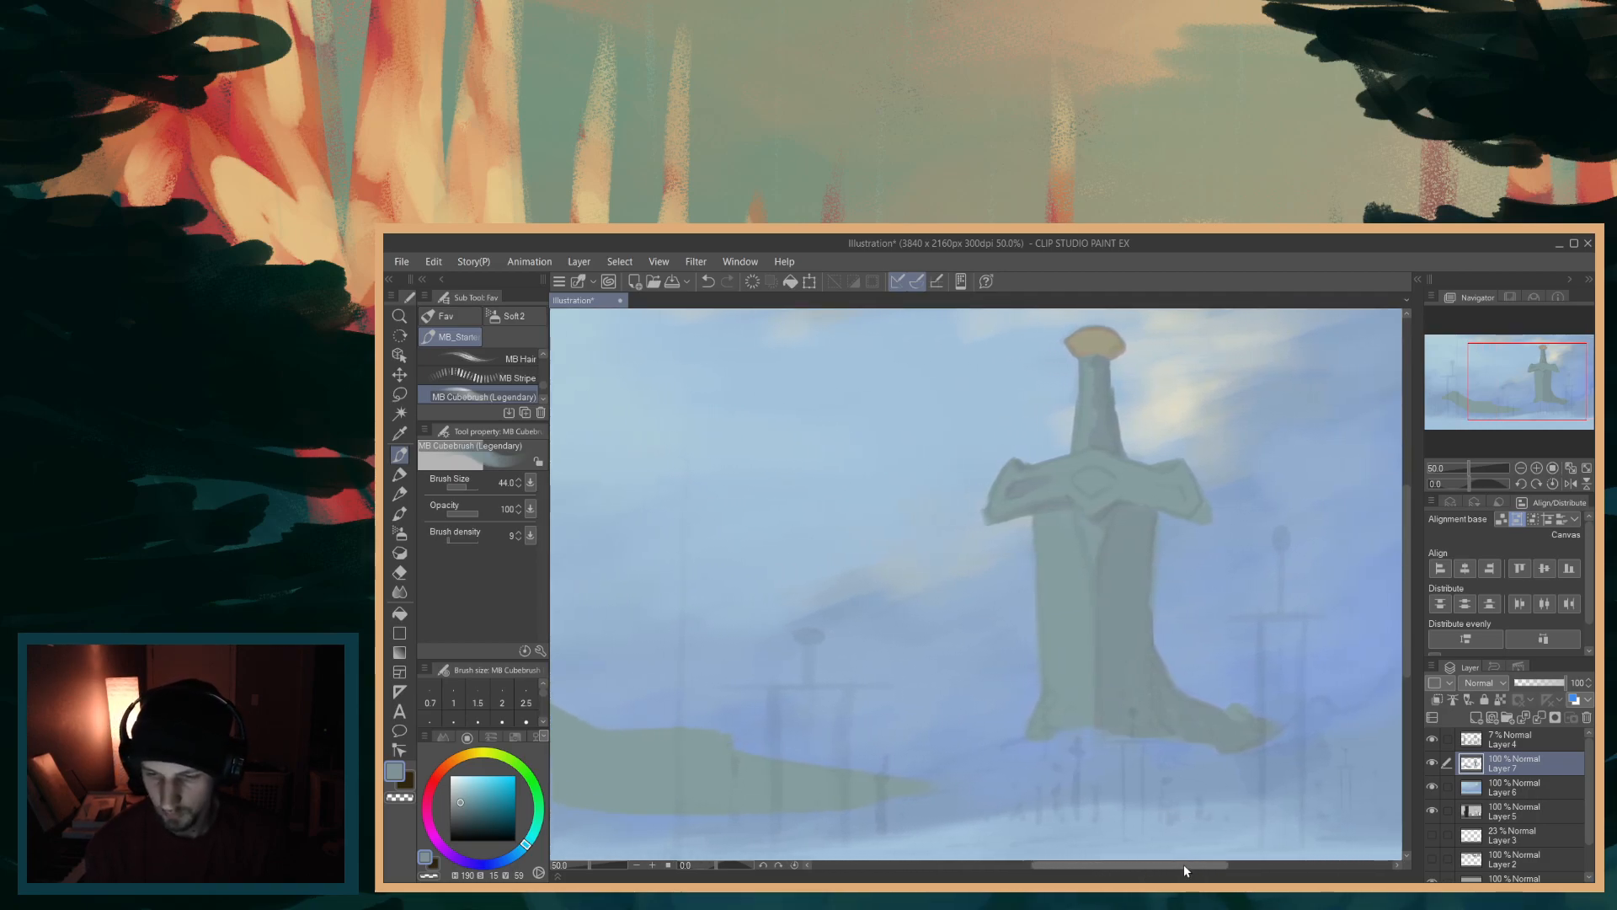
left_click_drag(1404, 648, 1404, 670)
mouse_move(1187, 865)
left_mouse_down()
mouse_move(960, 865)
mouse_move(1210, 863)
left_mouse_up()
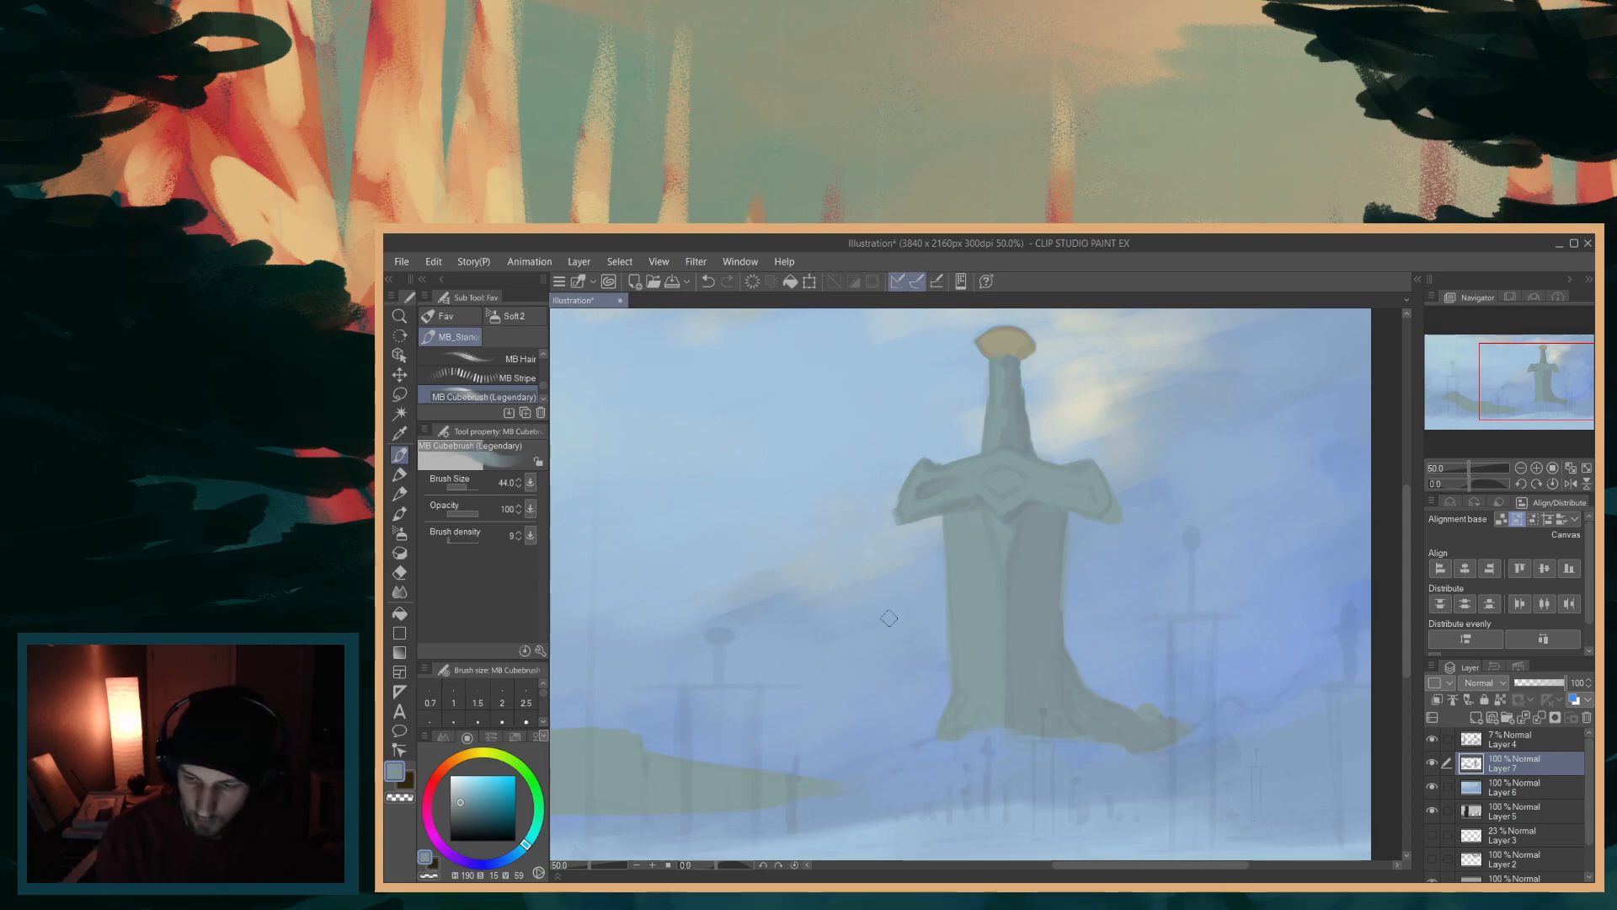
left_click(1106, 549, "alt")
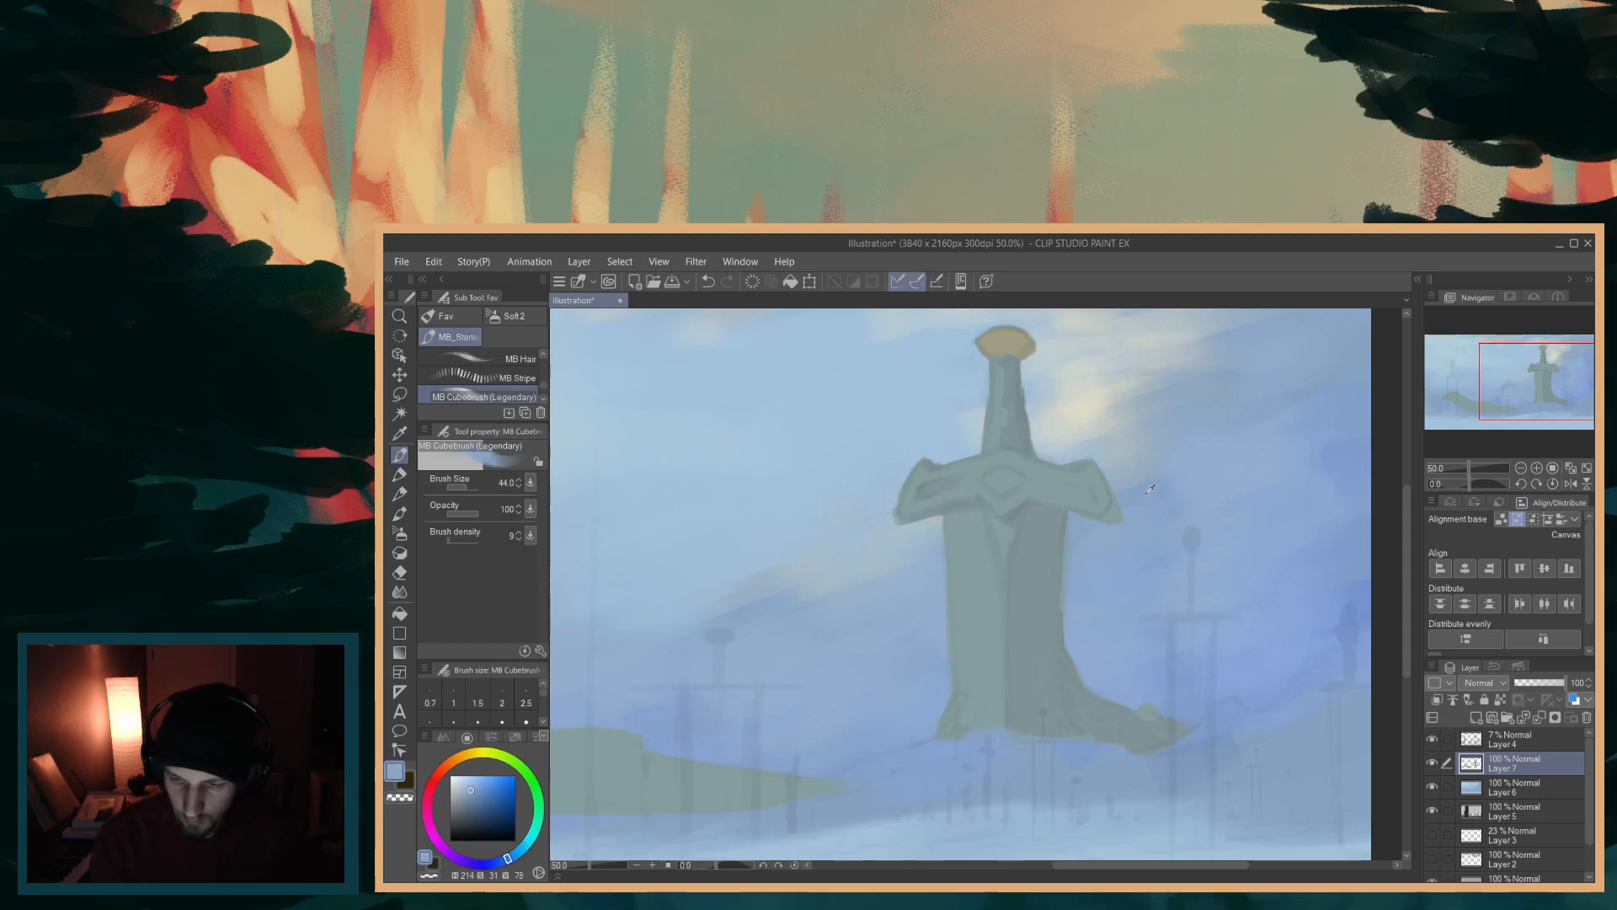
left_click_drag(472, 790, 468, 805)
left_click_drag(1049, 527, 1055, 640)
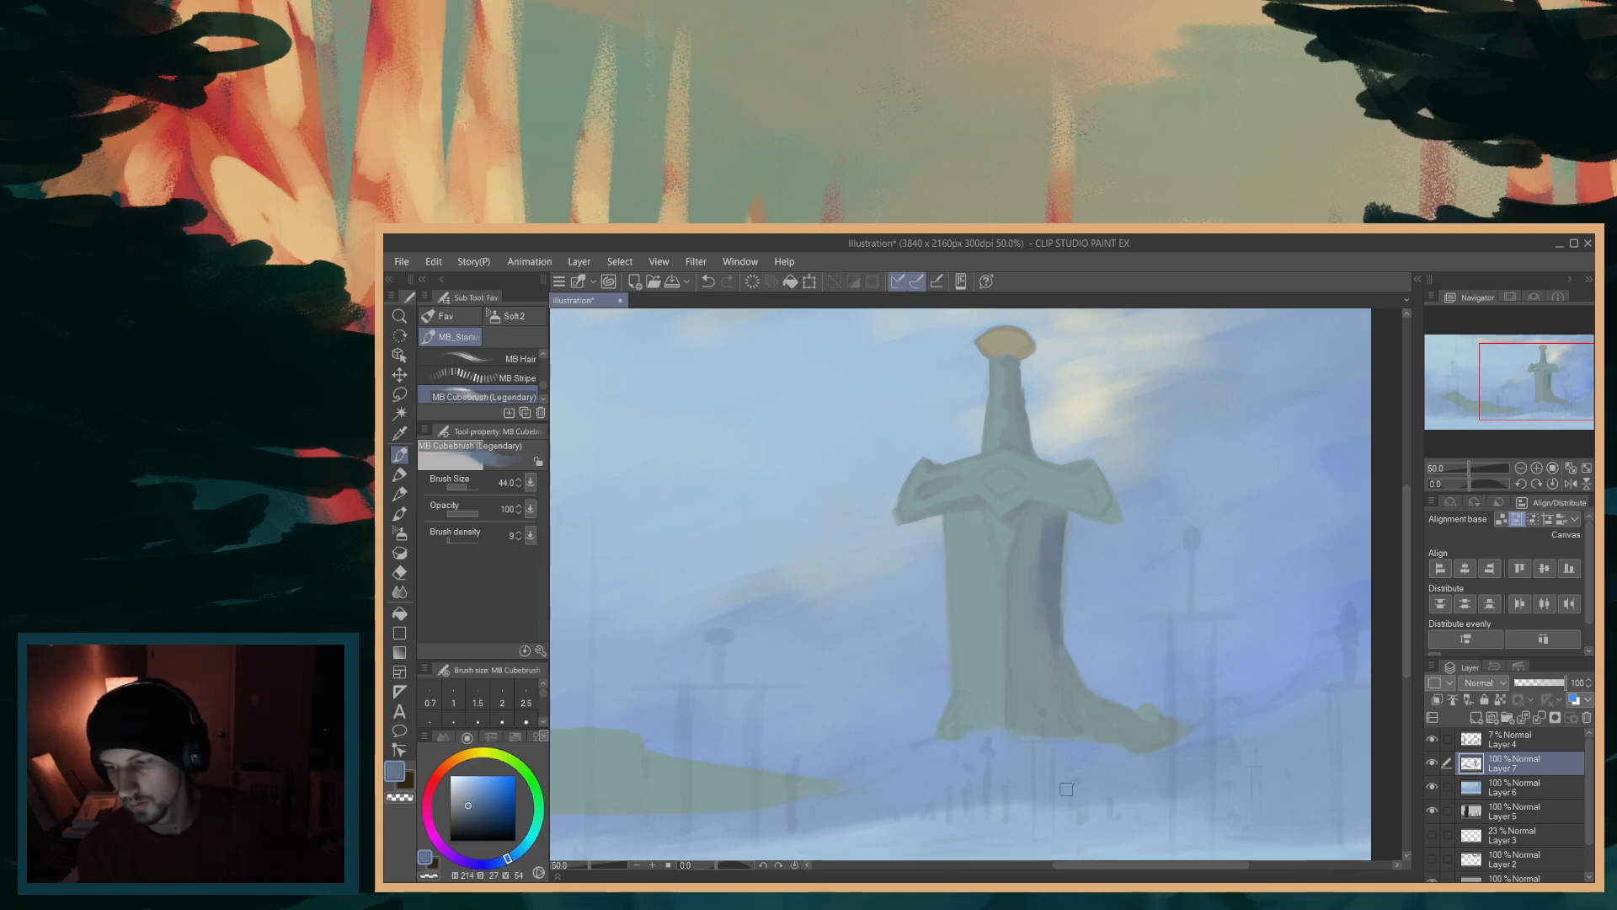
key("ctrl+z")
- Paint over the blade's shadow side with a more saturated blue-teal (hue 192, saturation 20, value 62)
left_click(461, 801)
left_click(528, 842)
left_click(526, 846)
left_click_drag(1405, 626, 1407, 609)
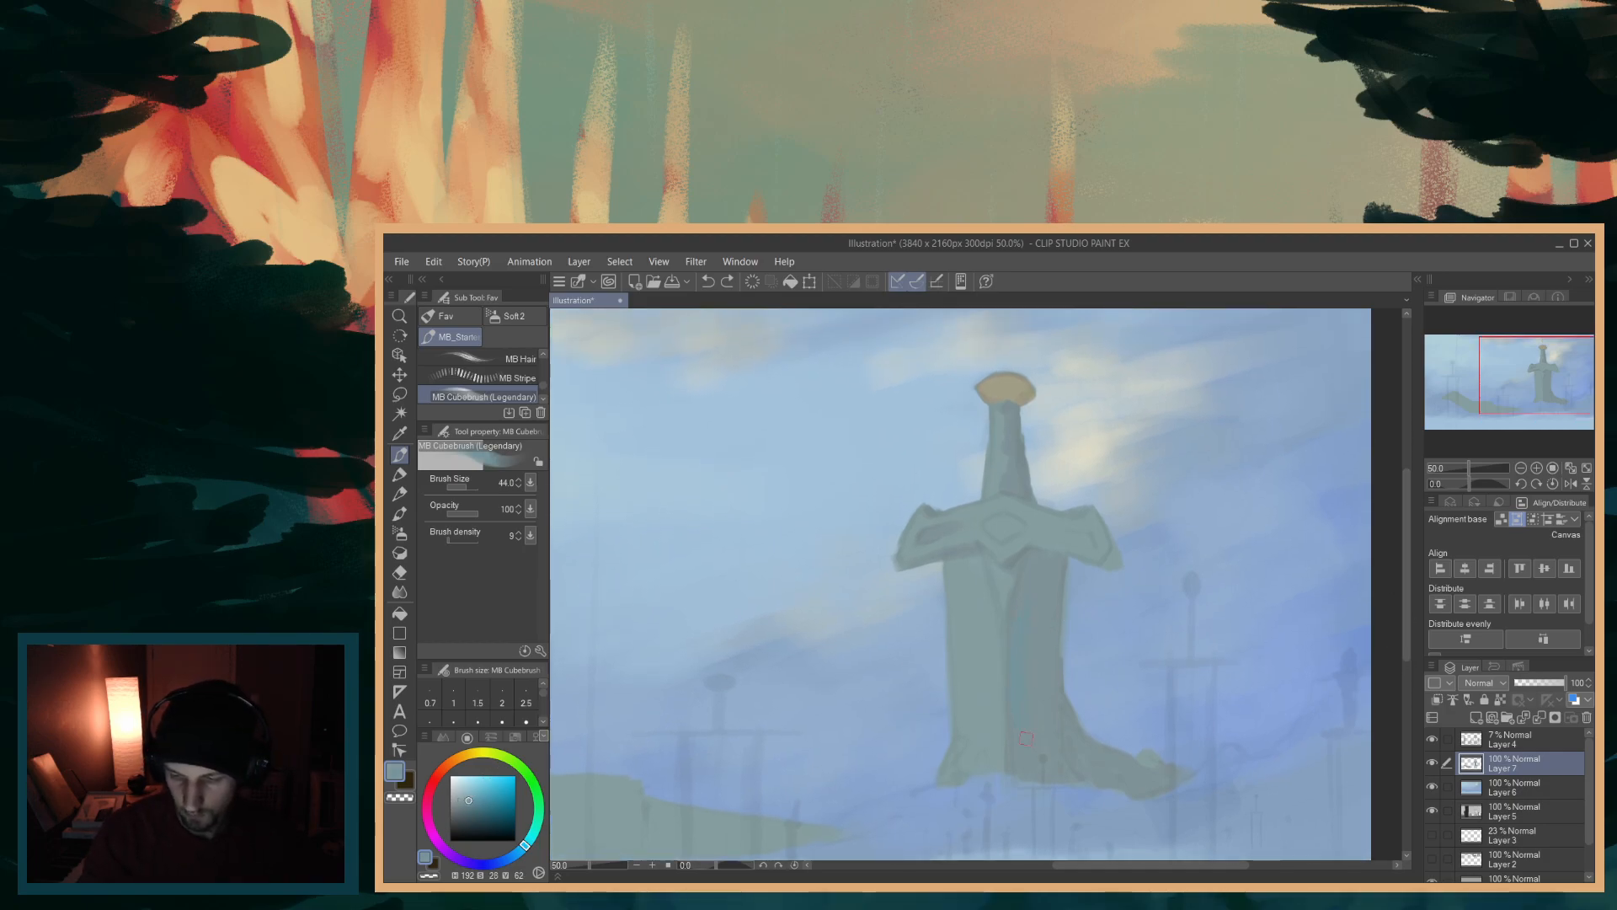
left_click_drag(1055, 668, 1059, 707)
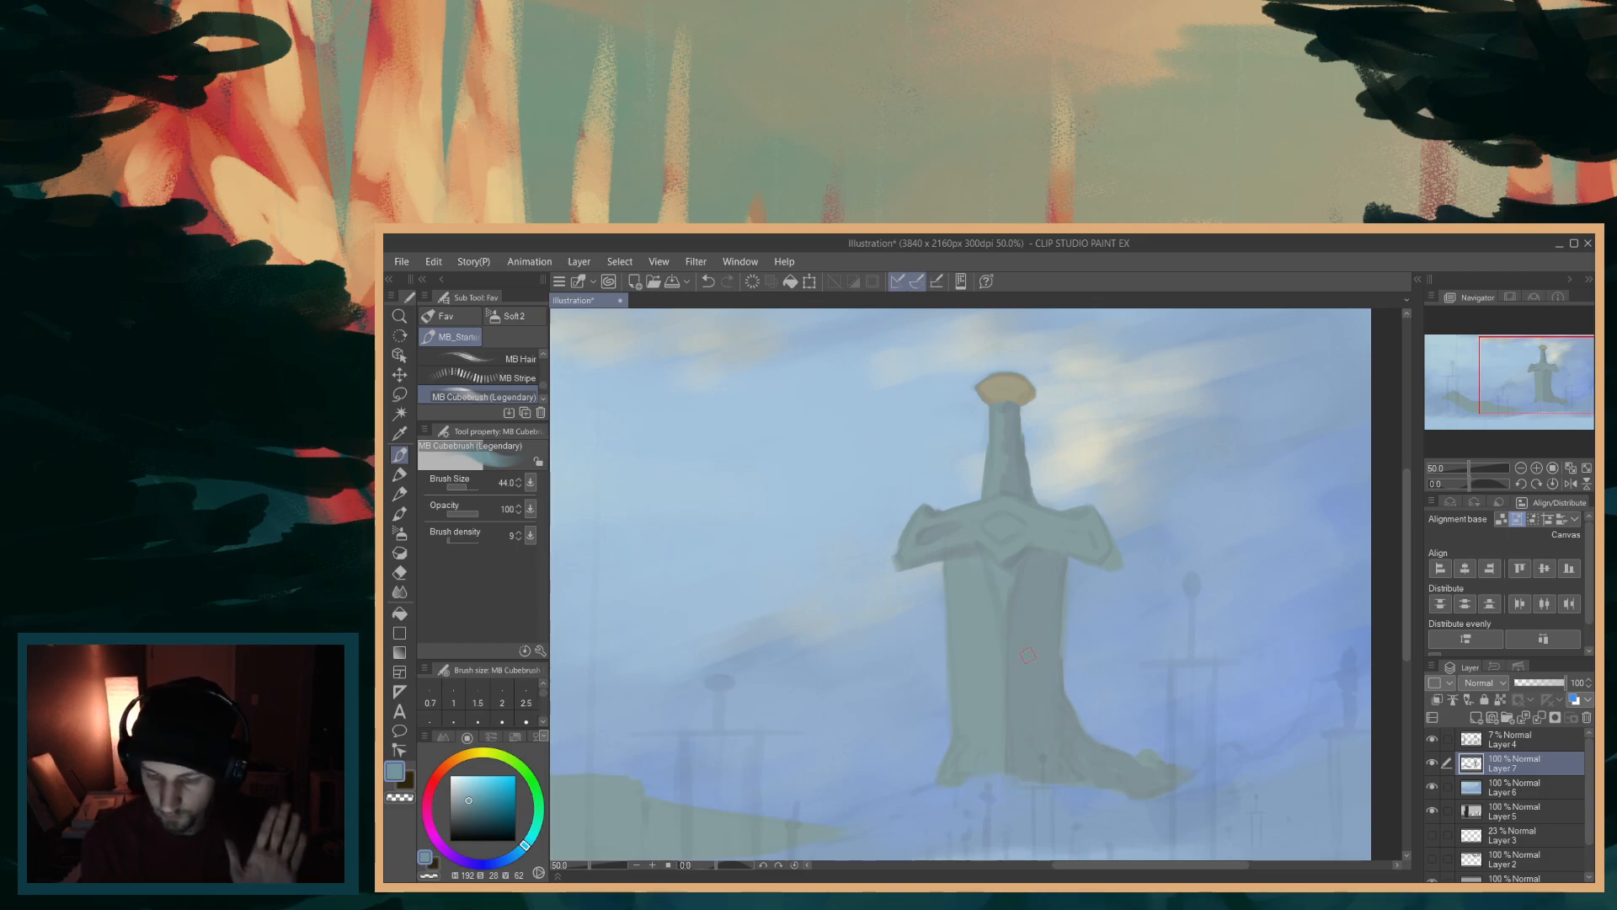
- Refine the shading of the crossguard and its central diamond with light and shadow tones sampled from the sword
left_click(1032, 648, "alt")
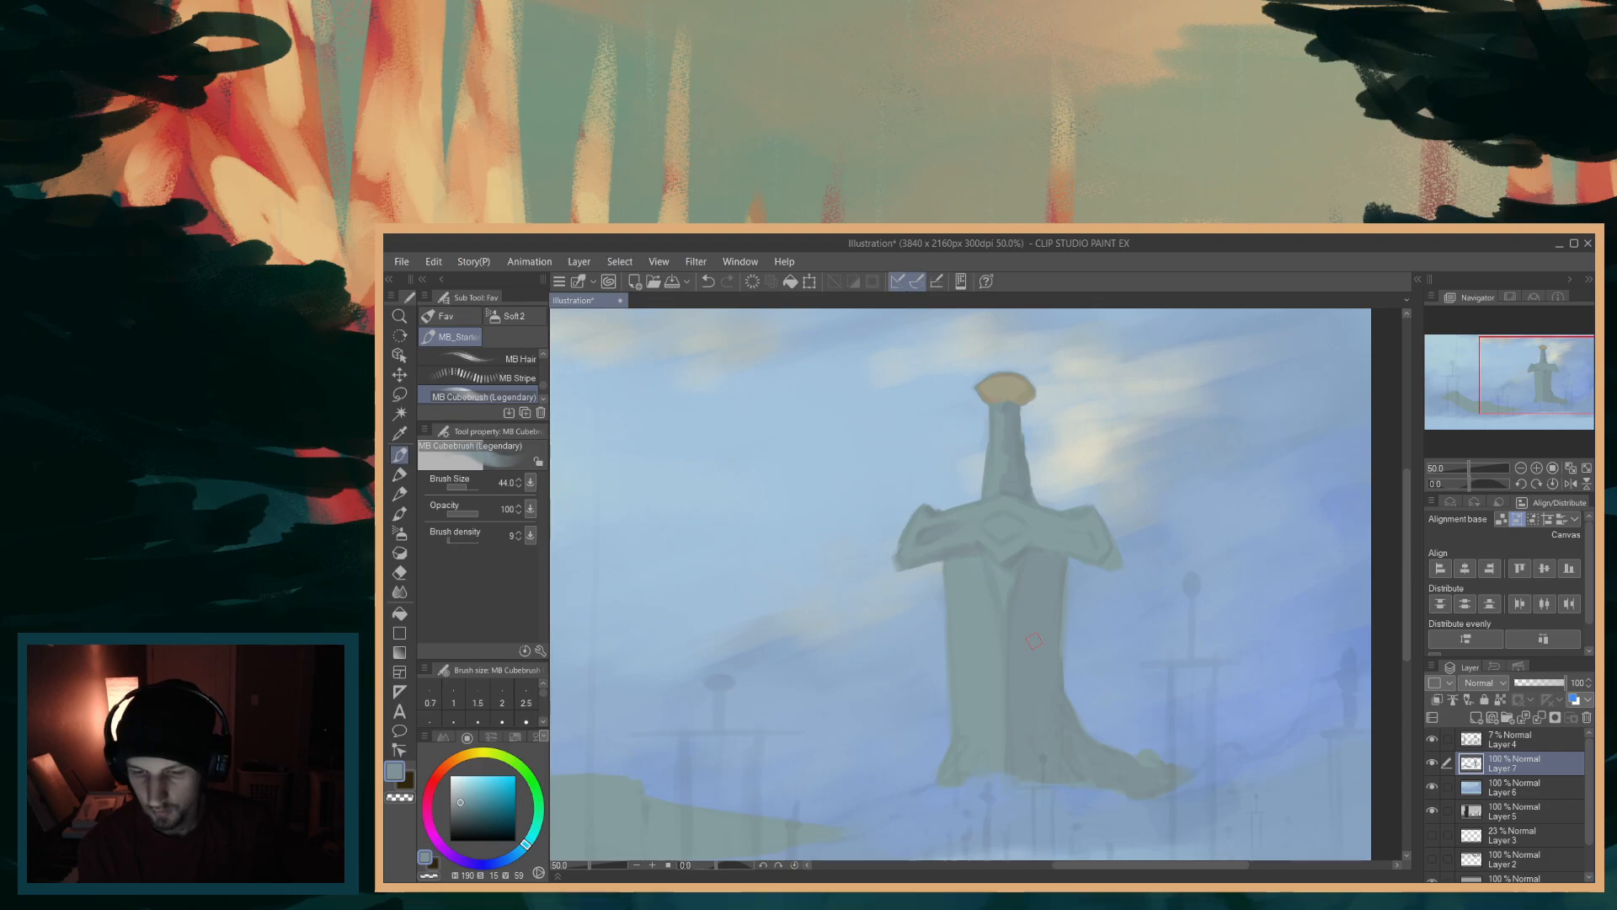
left_click_drag(1135, 864, 1105, 864)
left_click_drag(1405, 604, 1406, 586)
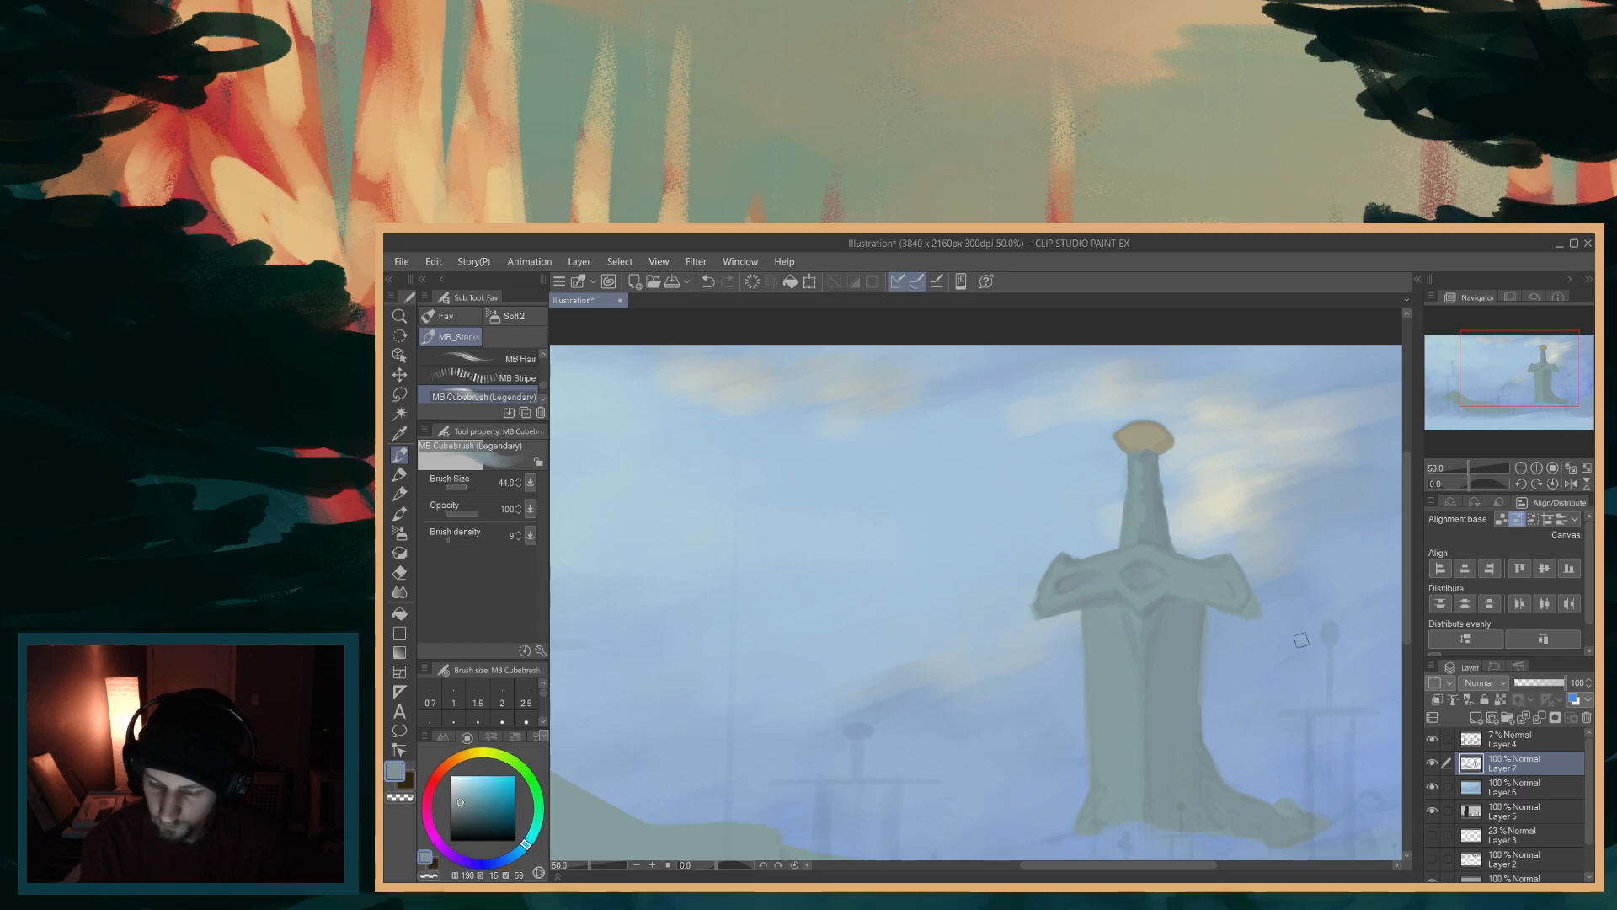
mouse_move(1187, 866)
left_mouse_down()
mouse_move(1100, 870)
mouse_move(1214, 867)
left_mouse_up()
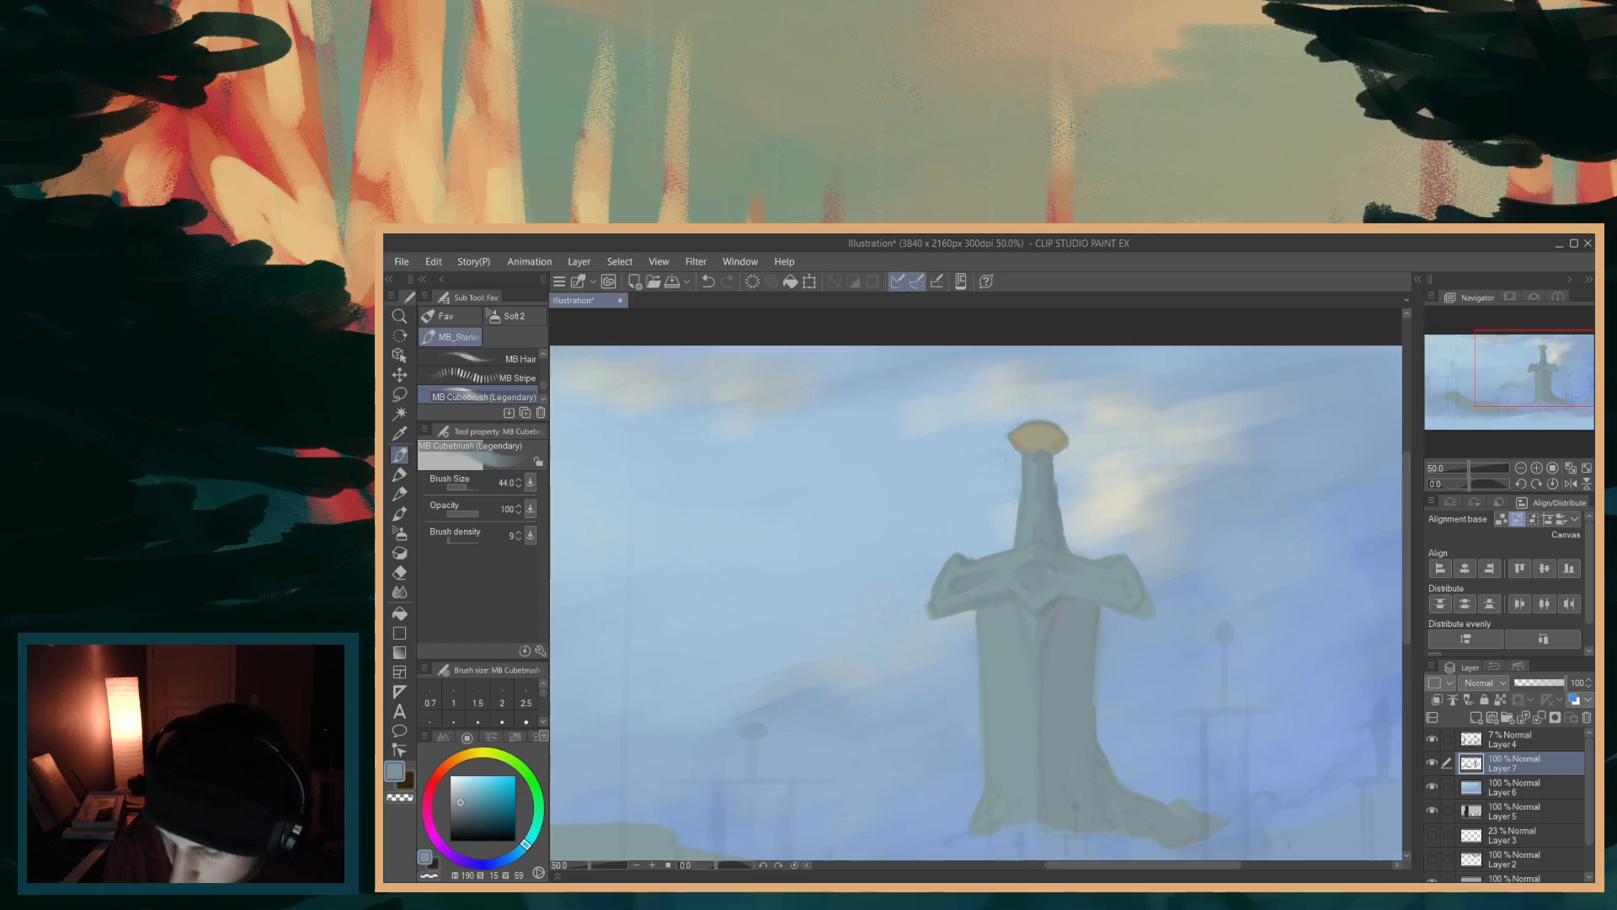
left_click(1068, 572, "alt")
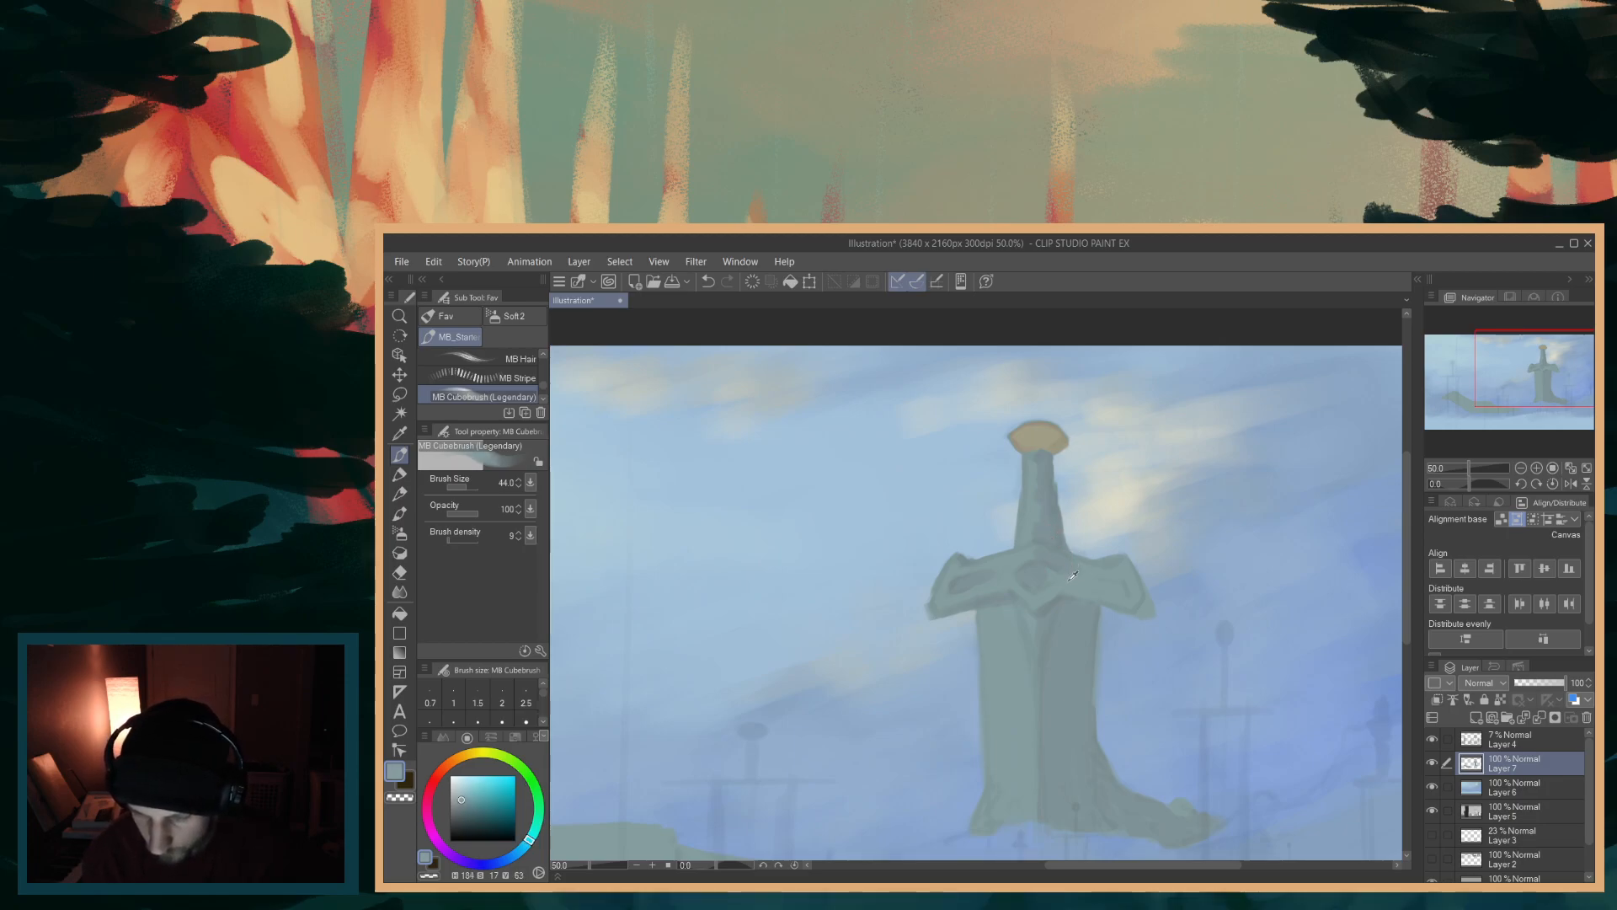
left_click(1028, 573, "alt")
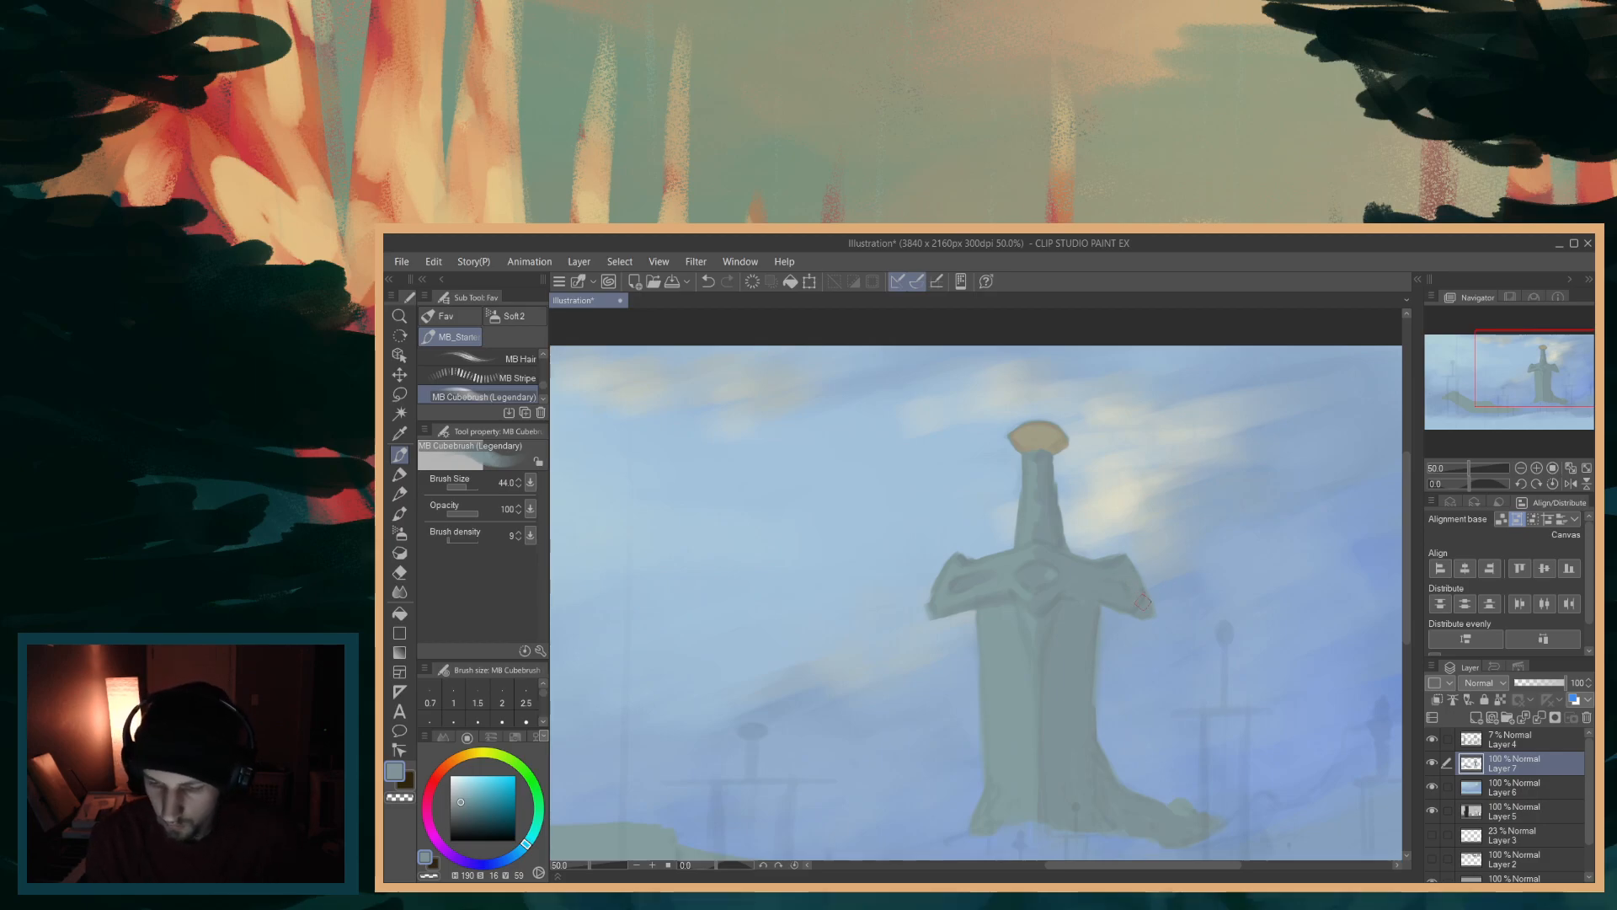
- Reduce the brush size to 17.6 and detail the crossguard and blade base with sampled light and shadow tones
left_click(1004, 643, "alt")
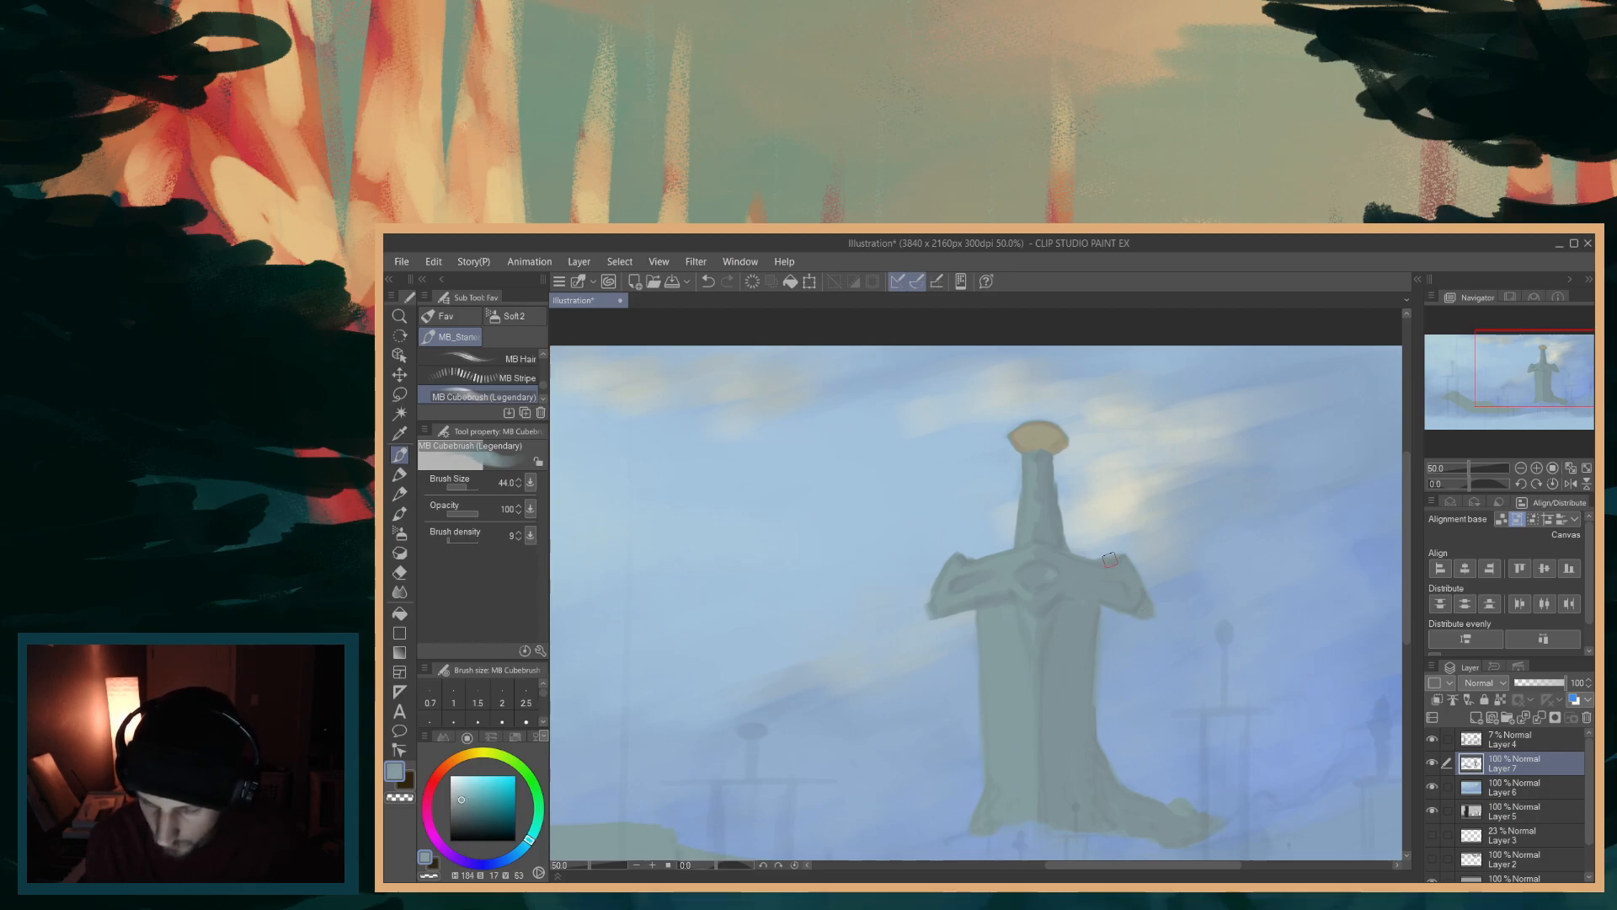
key("bracketleft")
key("bracketleft")
key("bracketleft")
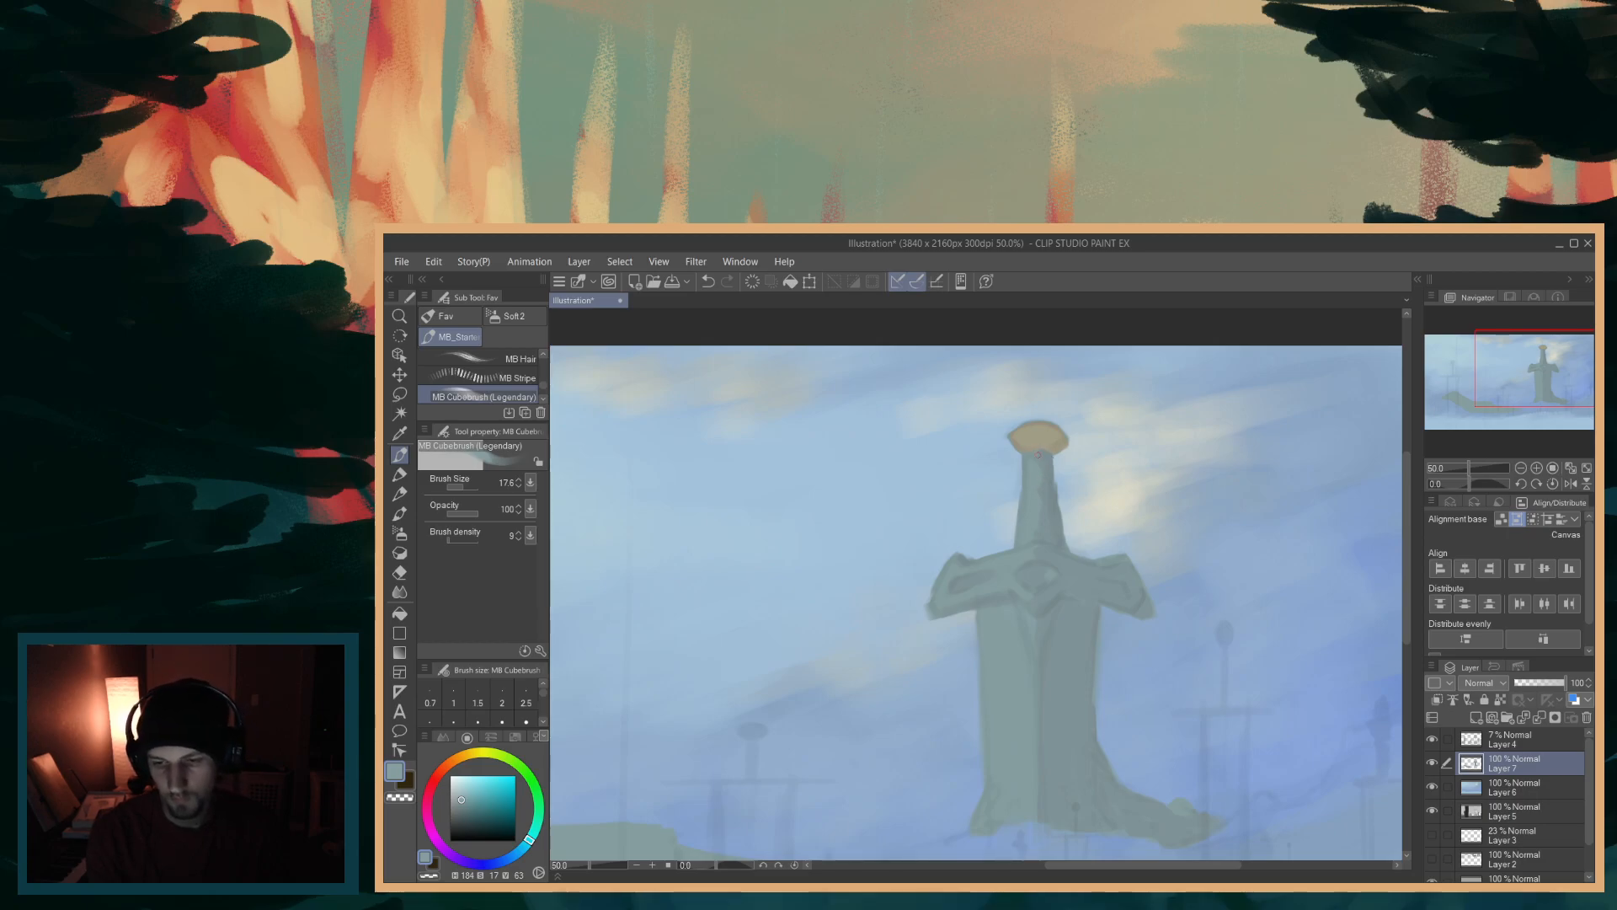
left_click_drag(1407, 627, 1401, 669)
left_click(1071, 633, "alt")
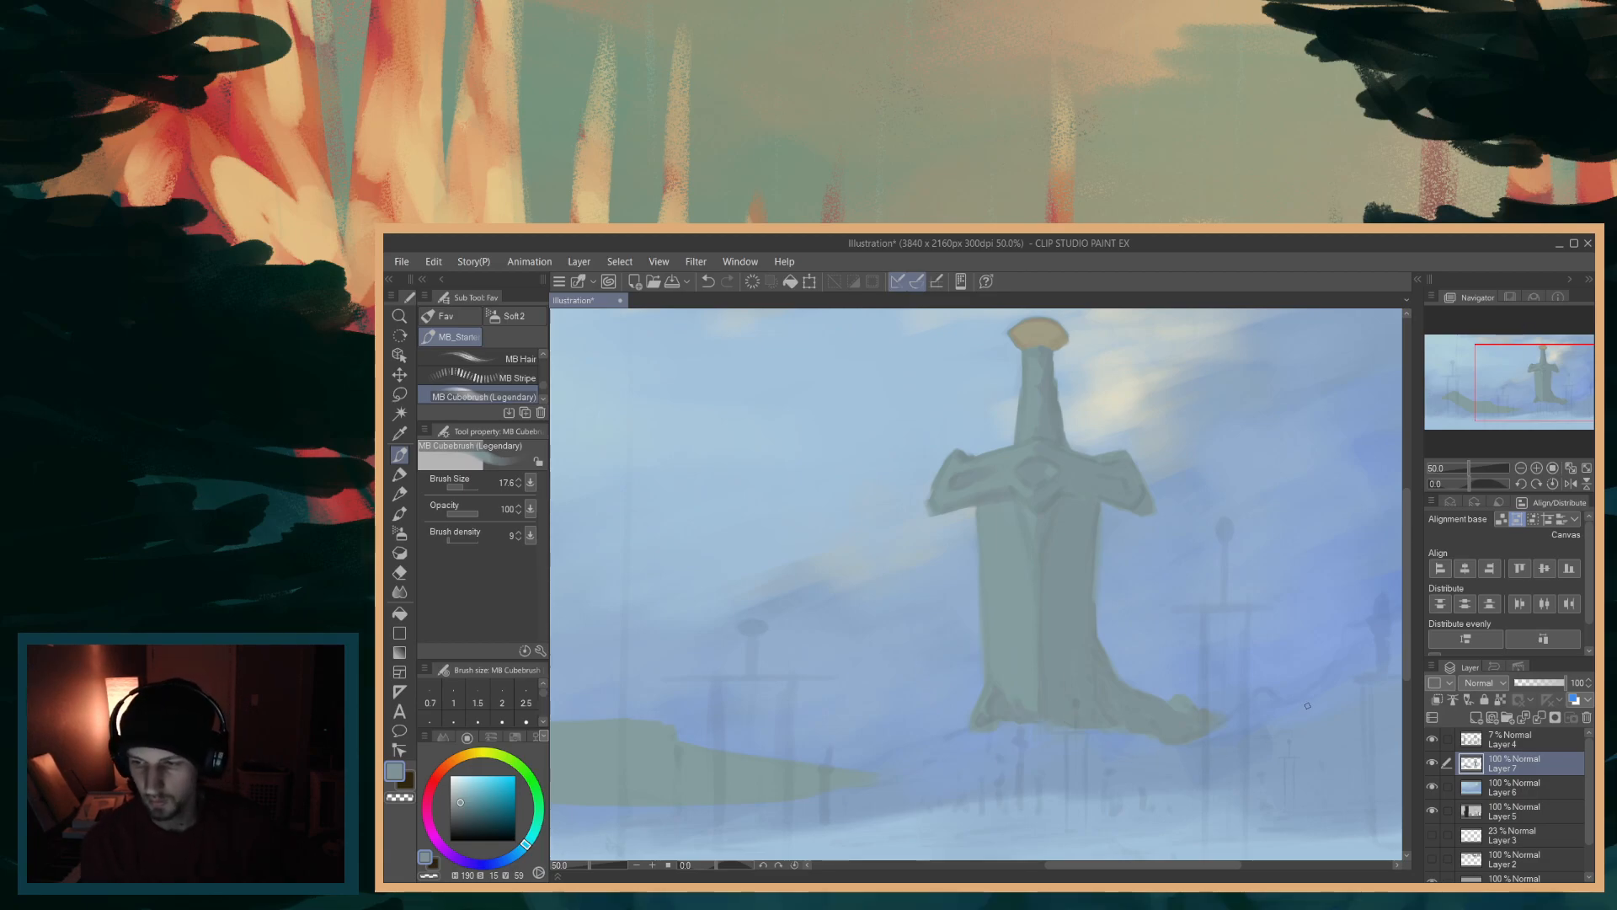
mouse_move(1148, 864)
left_mouse_down()
mouse_move(1102, 868)
mouse_move(1123, 865)
left_mouse_up()
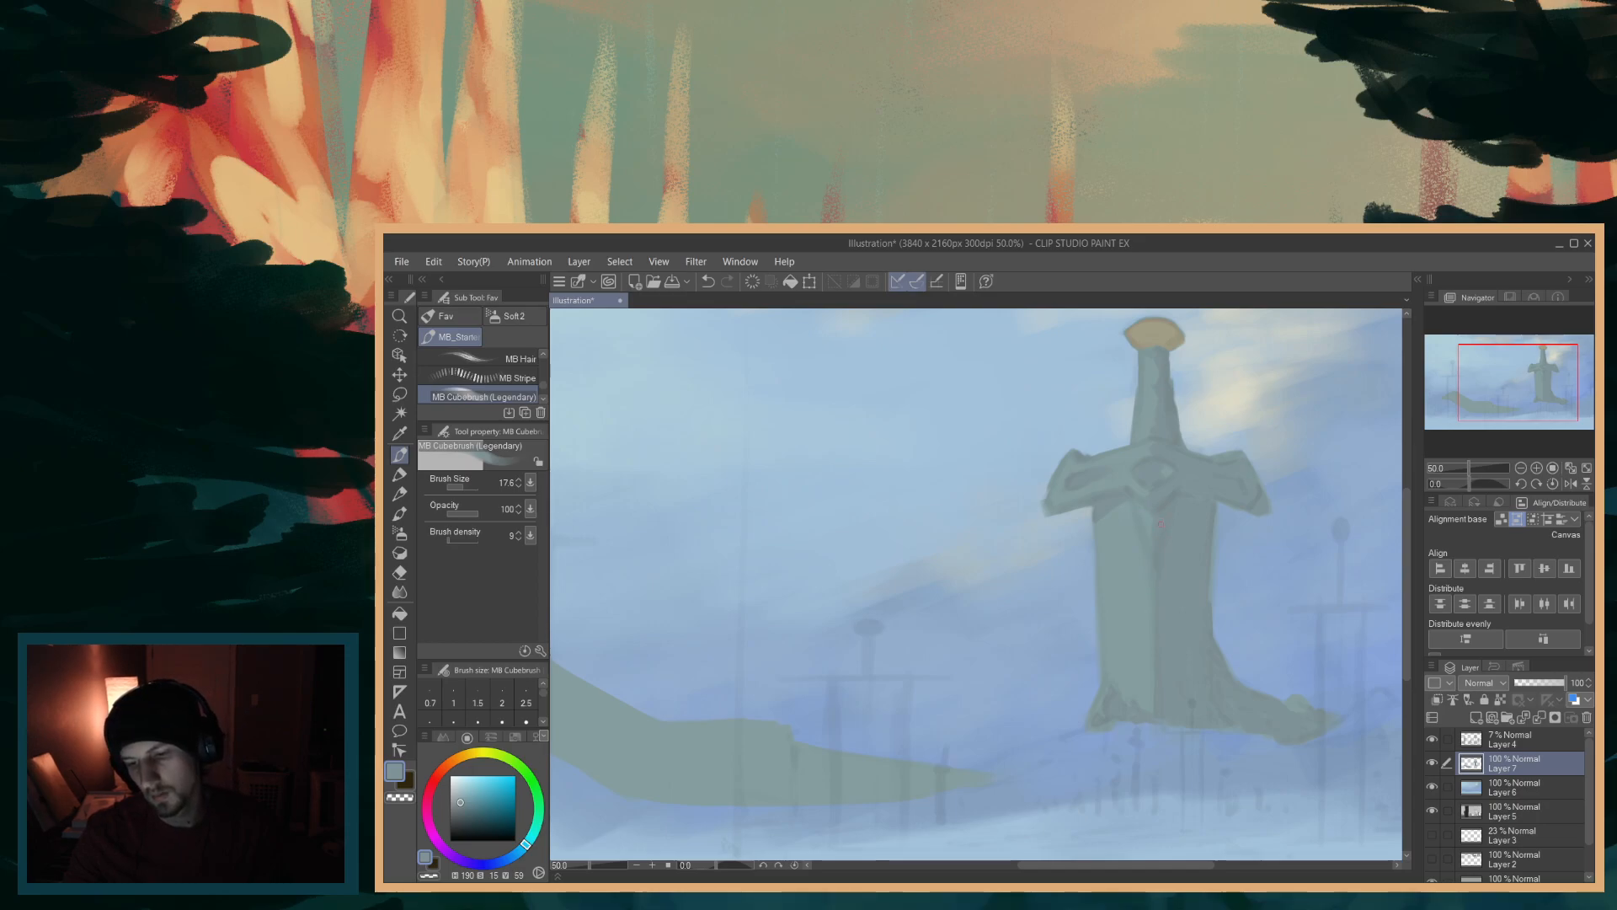
mouse_move(1143, 866)
left_mouse_down()
mouse_move(1094, 872)
mouse_move(1201, 878)
mouse_move(1133, 873)
mouse_move(1174, 859)
left_mouse_up()
left_click_drag(1136, 865, 1149, 866)
left_click_drag(1407, 668, 1402, 655)
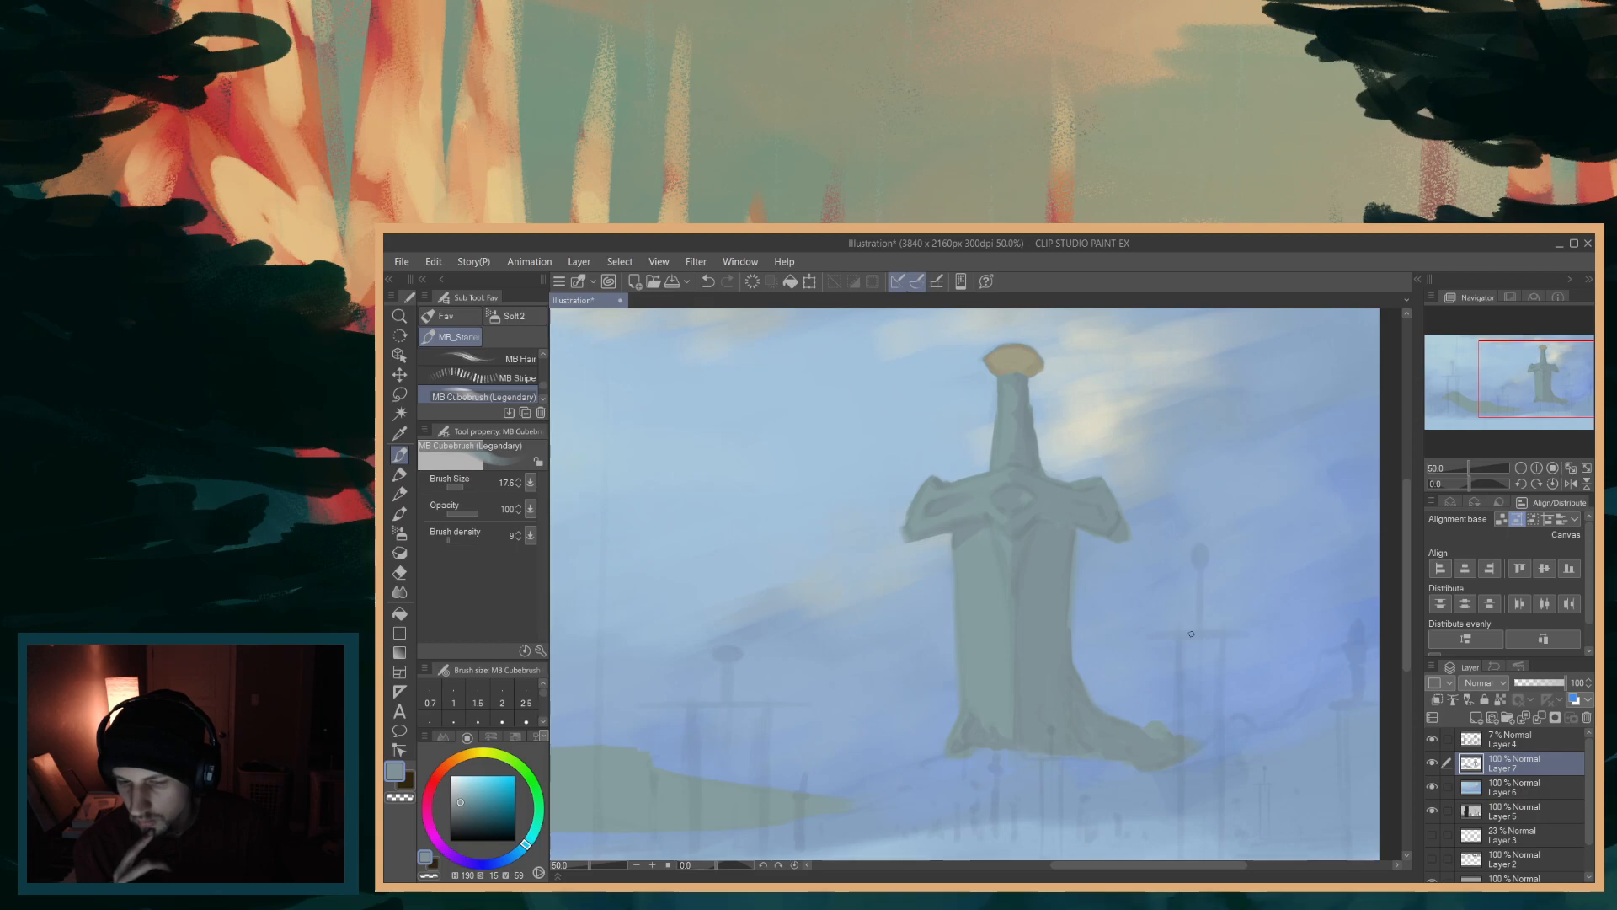
left_click(400, 572)
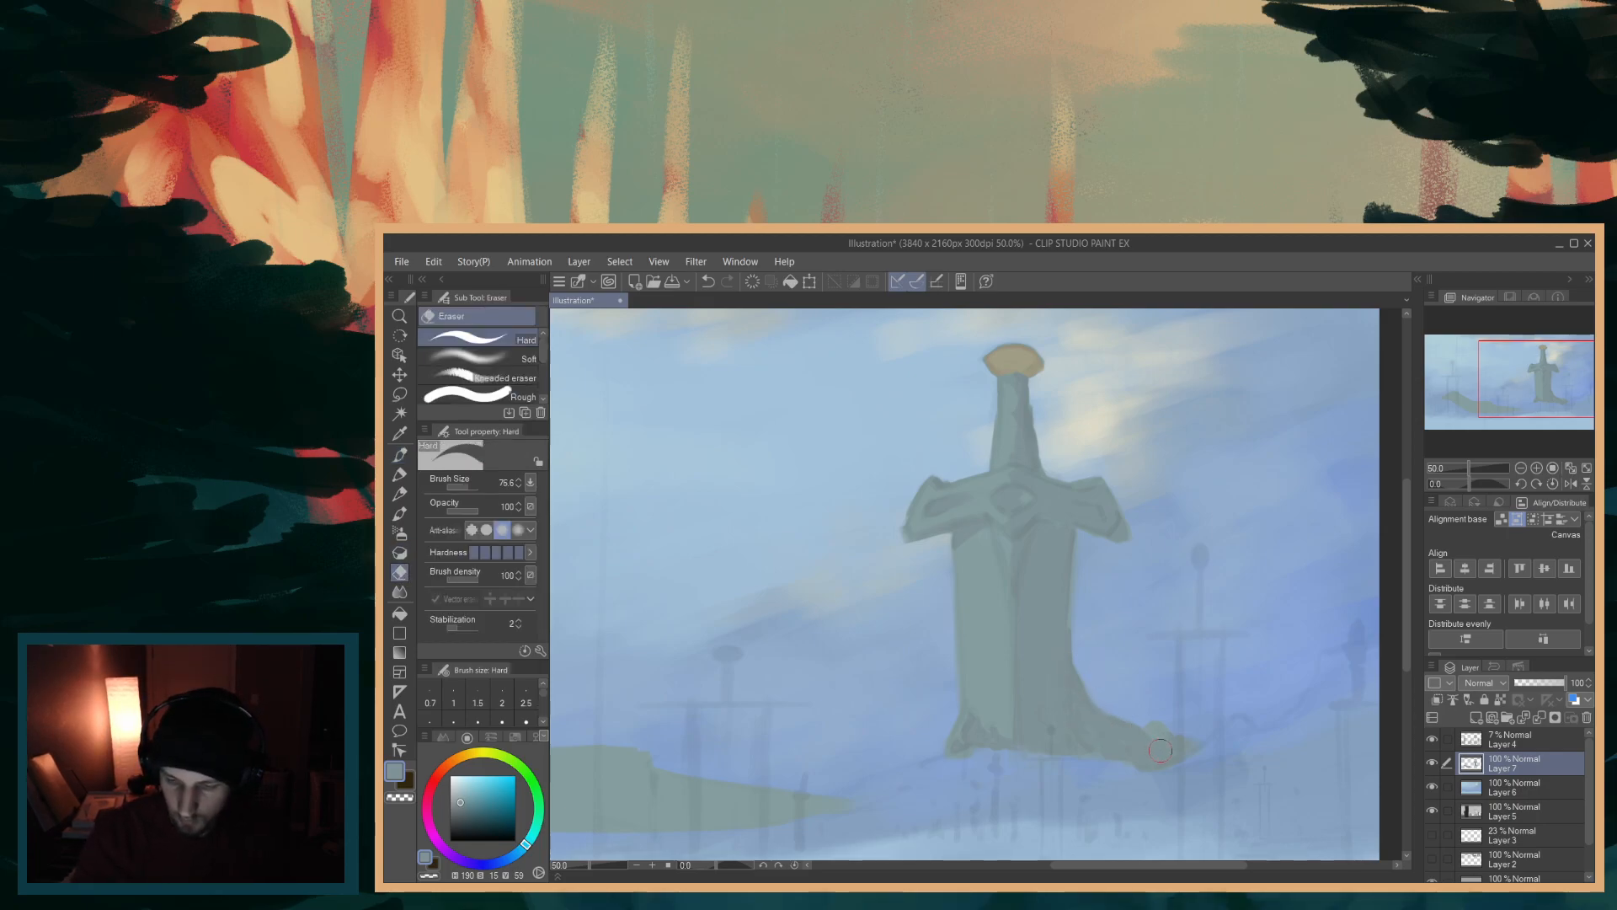
key("p")
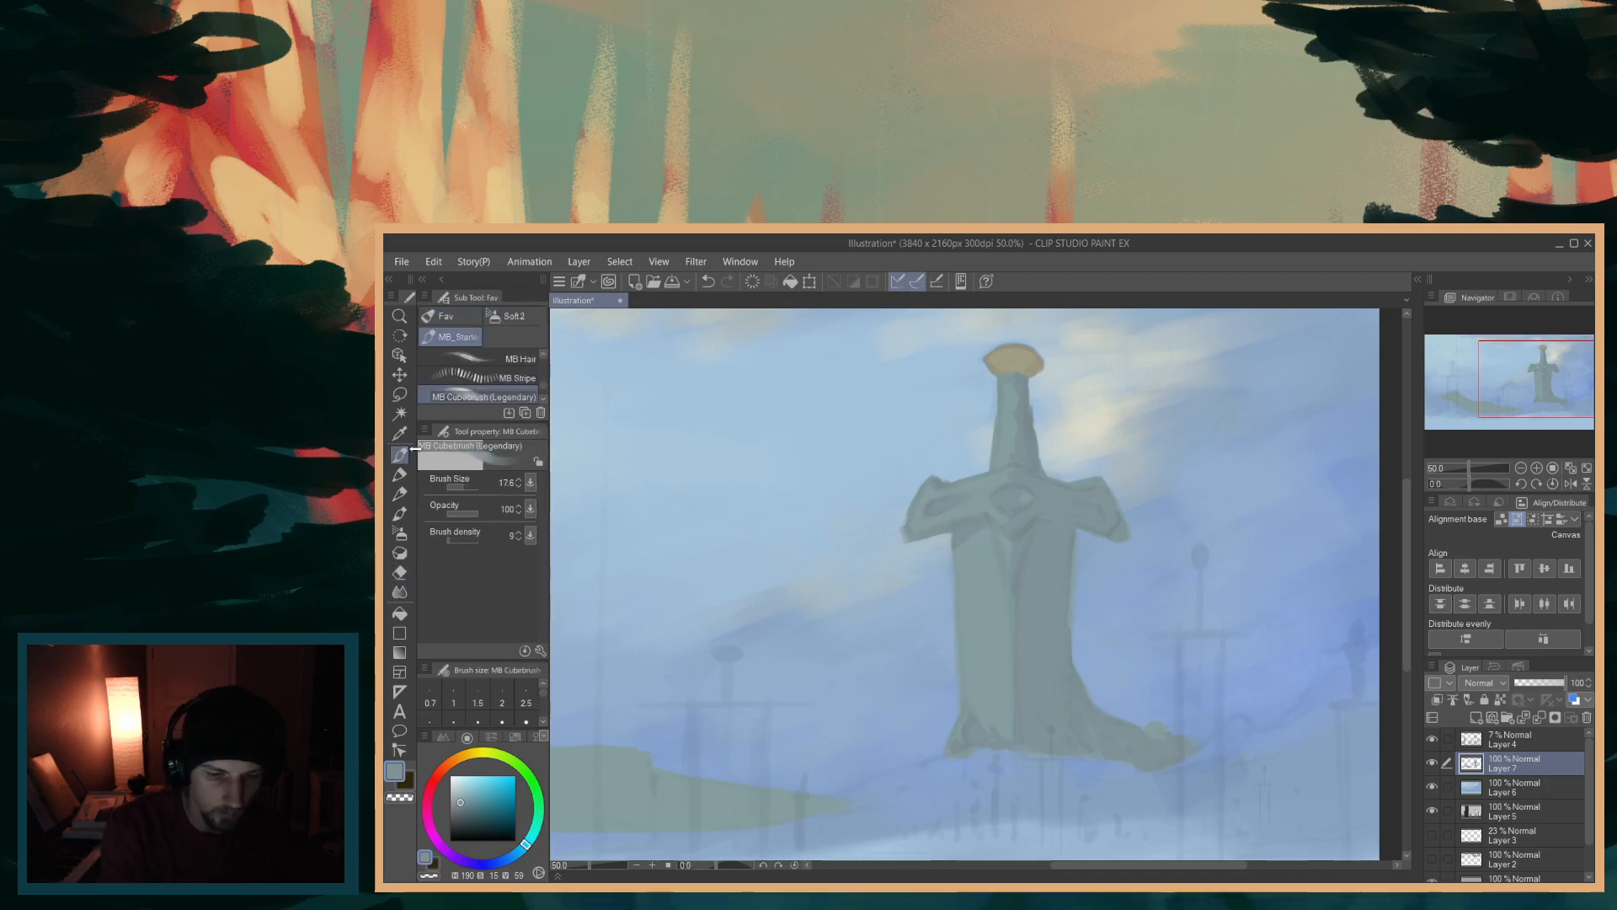
- Erase the flat green hill silhouette beside the sword with the hard eraser, then return to the MB Cubebrush
left_click_drag(1108, 870, 1073, 865)
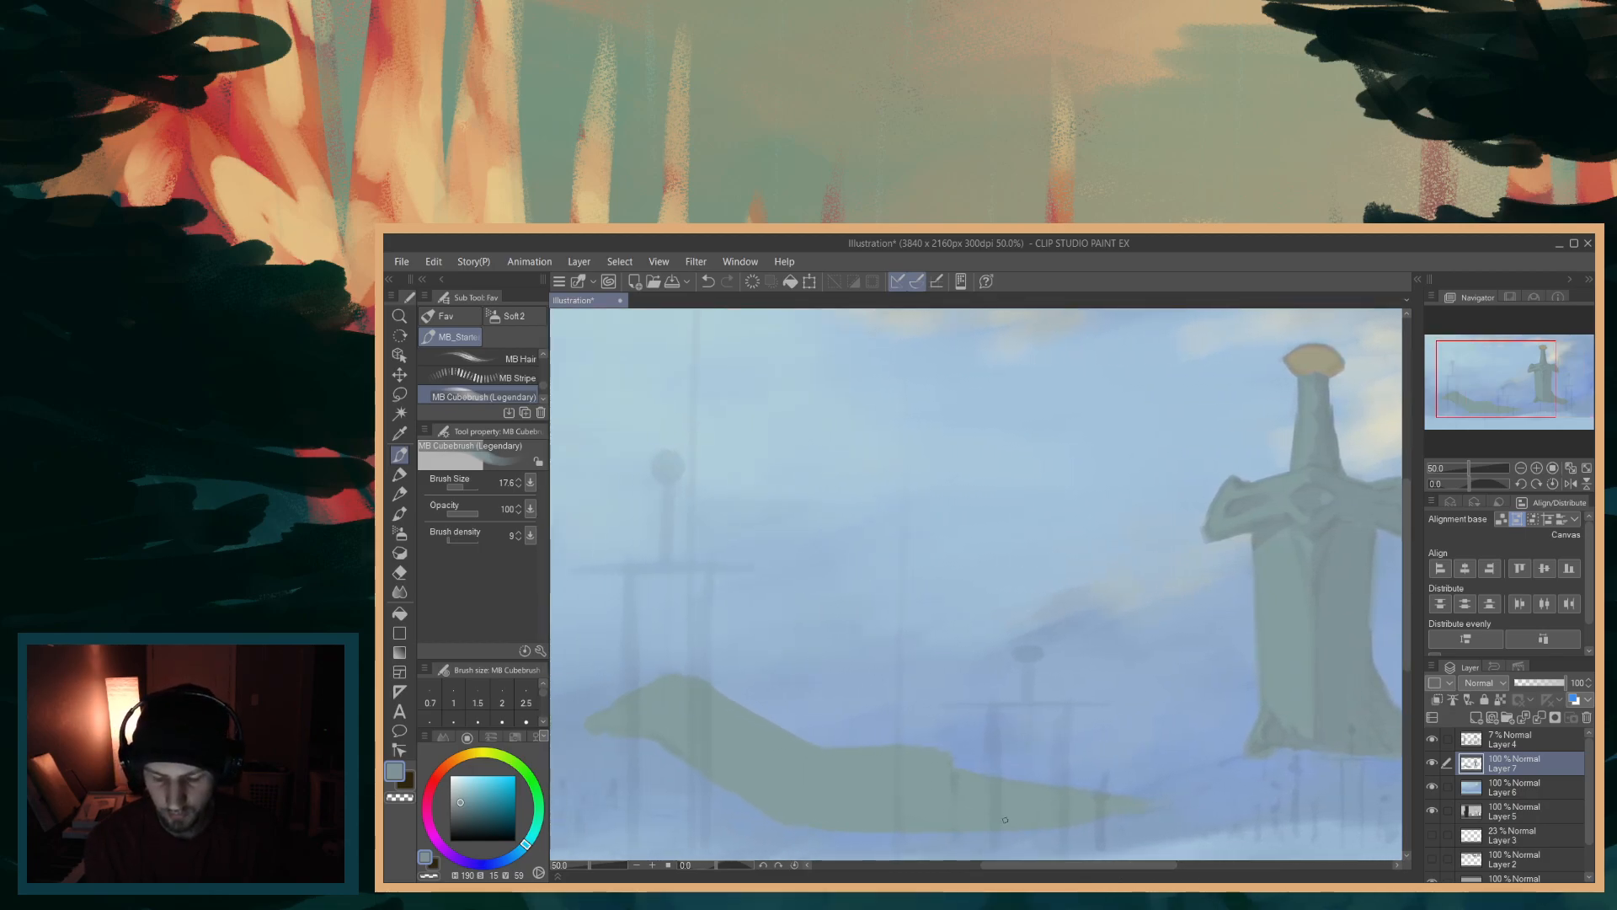
scroll(1129, 740, "down", 1)
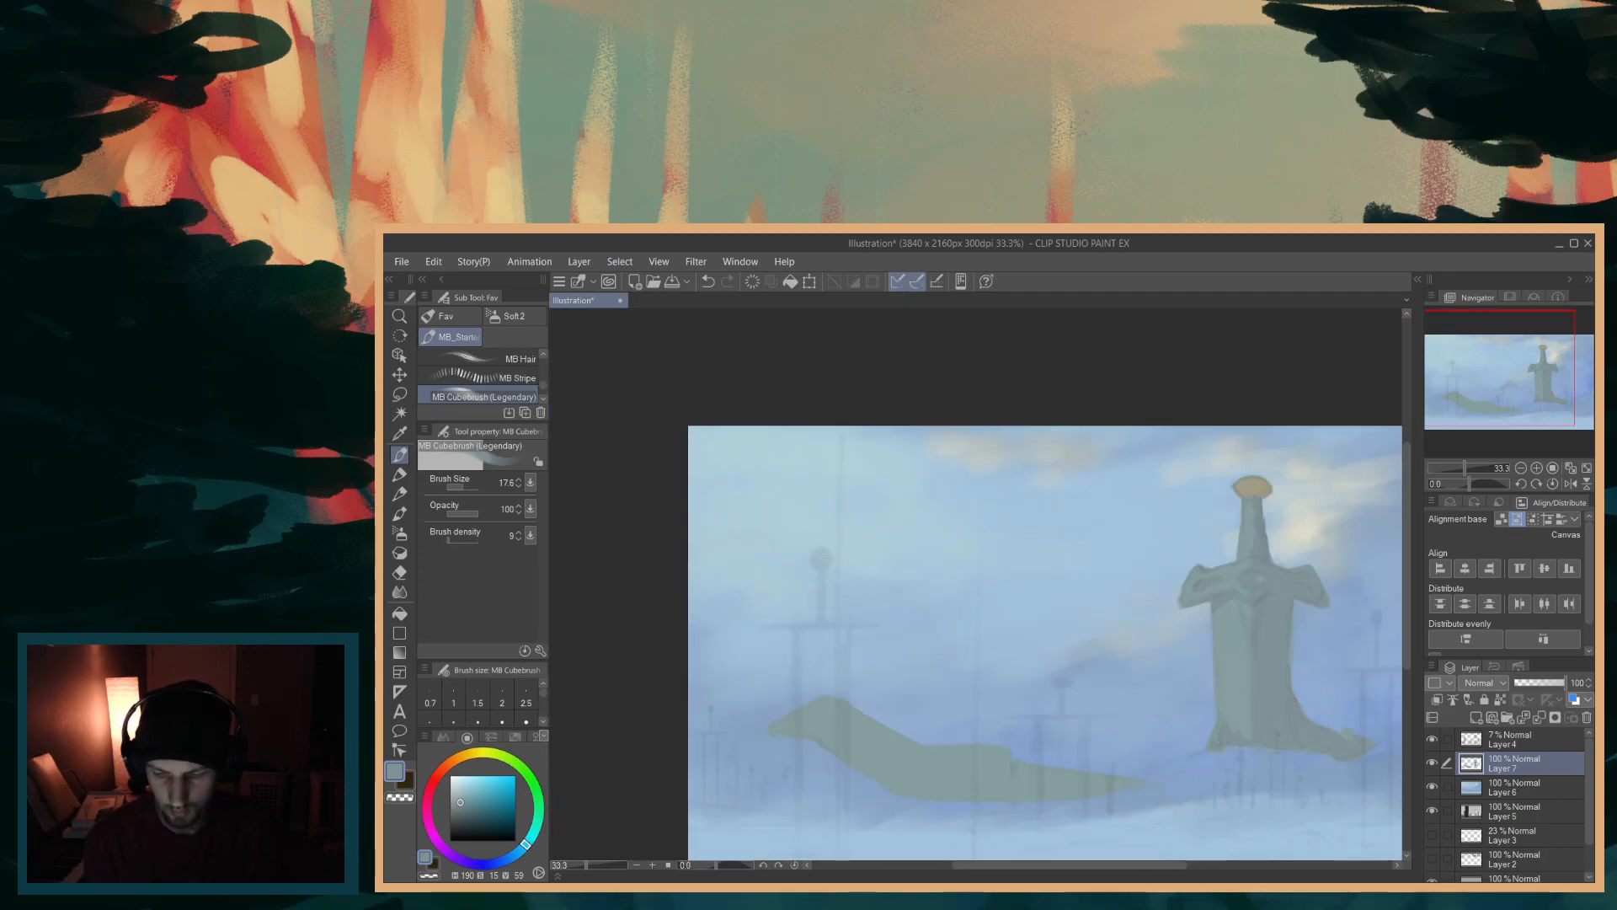
left_click_drag(1407, 660, 1408, 674)
left_click(397, 574)
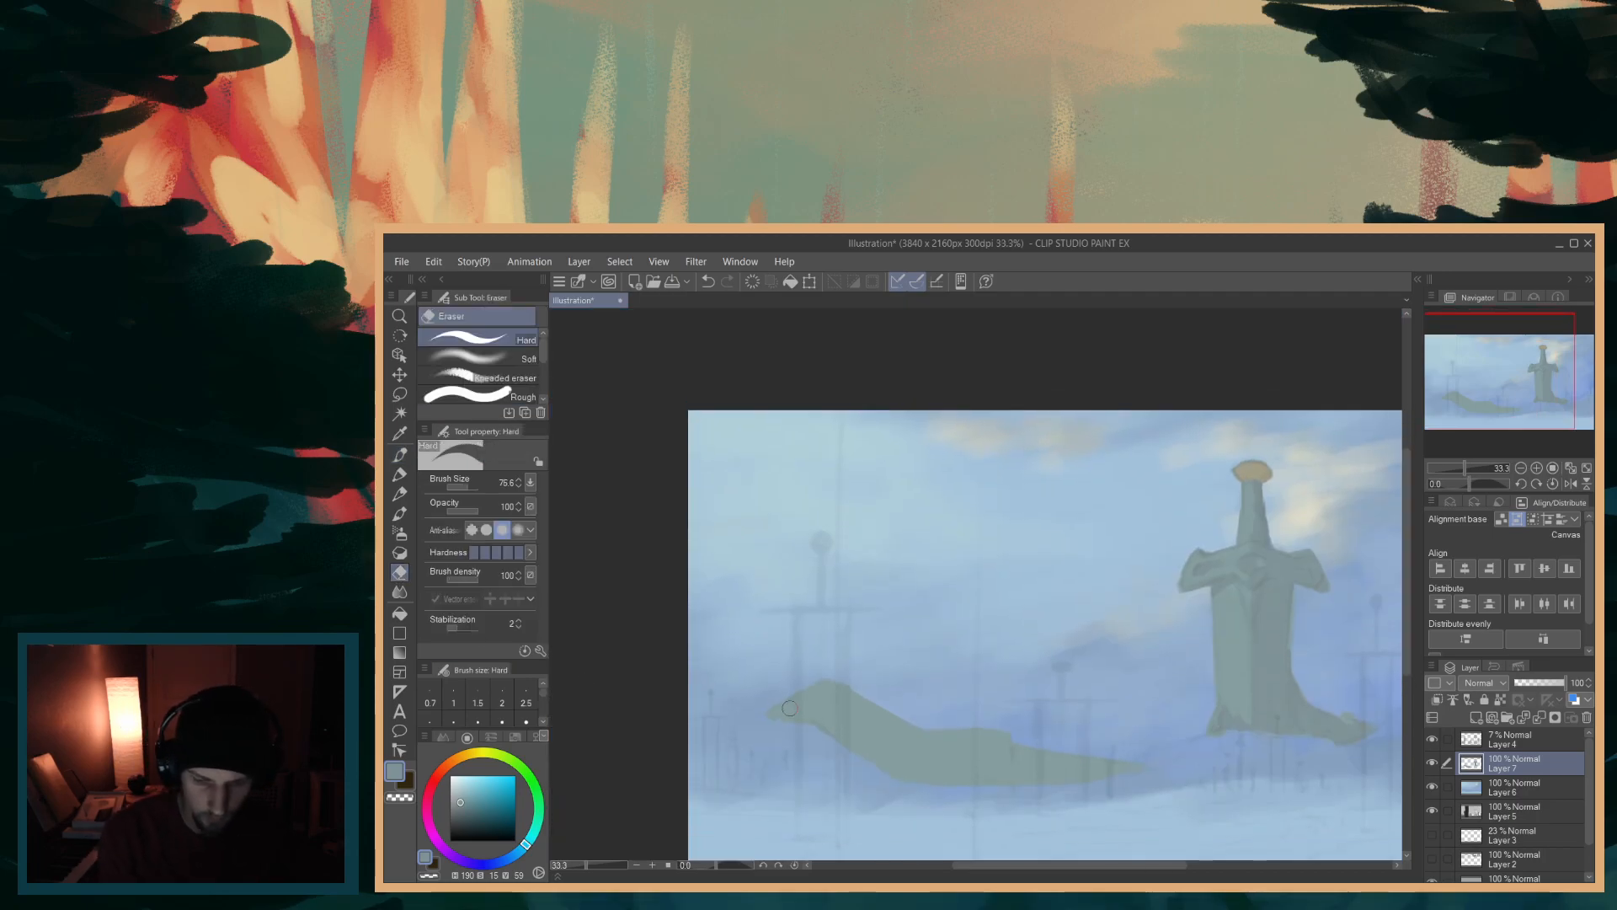
mouse_move(839, 684)
left_mouse_down()
mouse_move(1005, 725)
mouse_move(952, 725)
mouse_move(1047, 749)
mouse_move(834, 757)
mouse_move(1093, 758)
mouse_move(1049, 781)
left_mouse_up()
left_click(399, 456)
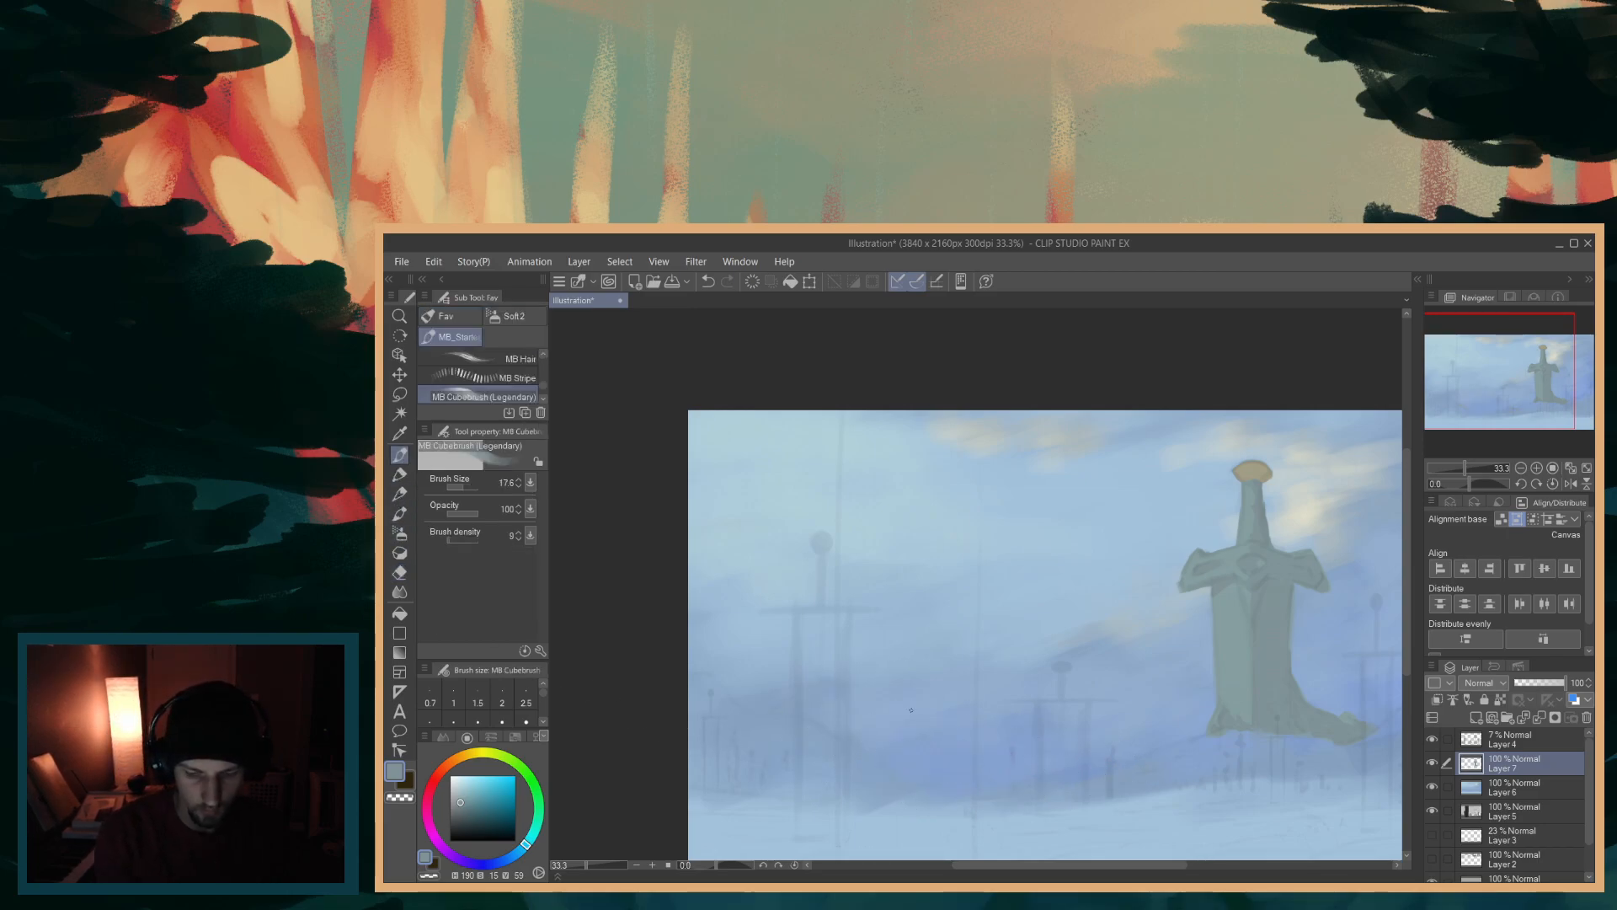
- Sample the light sky blue beside the sword's pommel and darken it into a shadow colour with hue 207 and saturation 24
left_click_drag(1024, 860, 1097, 861)
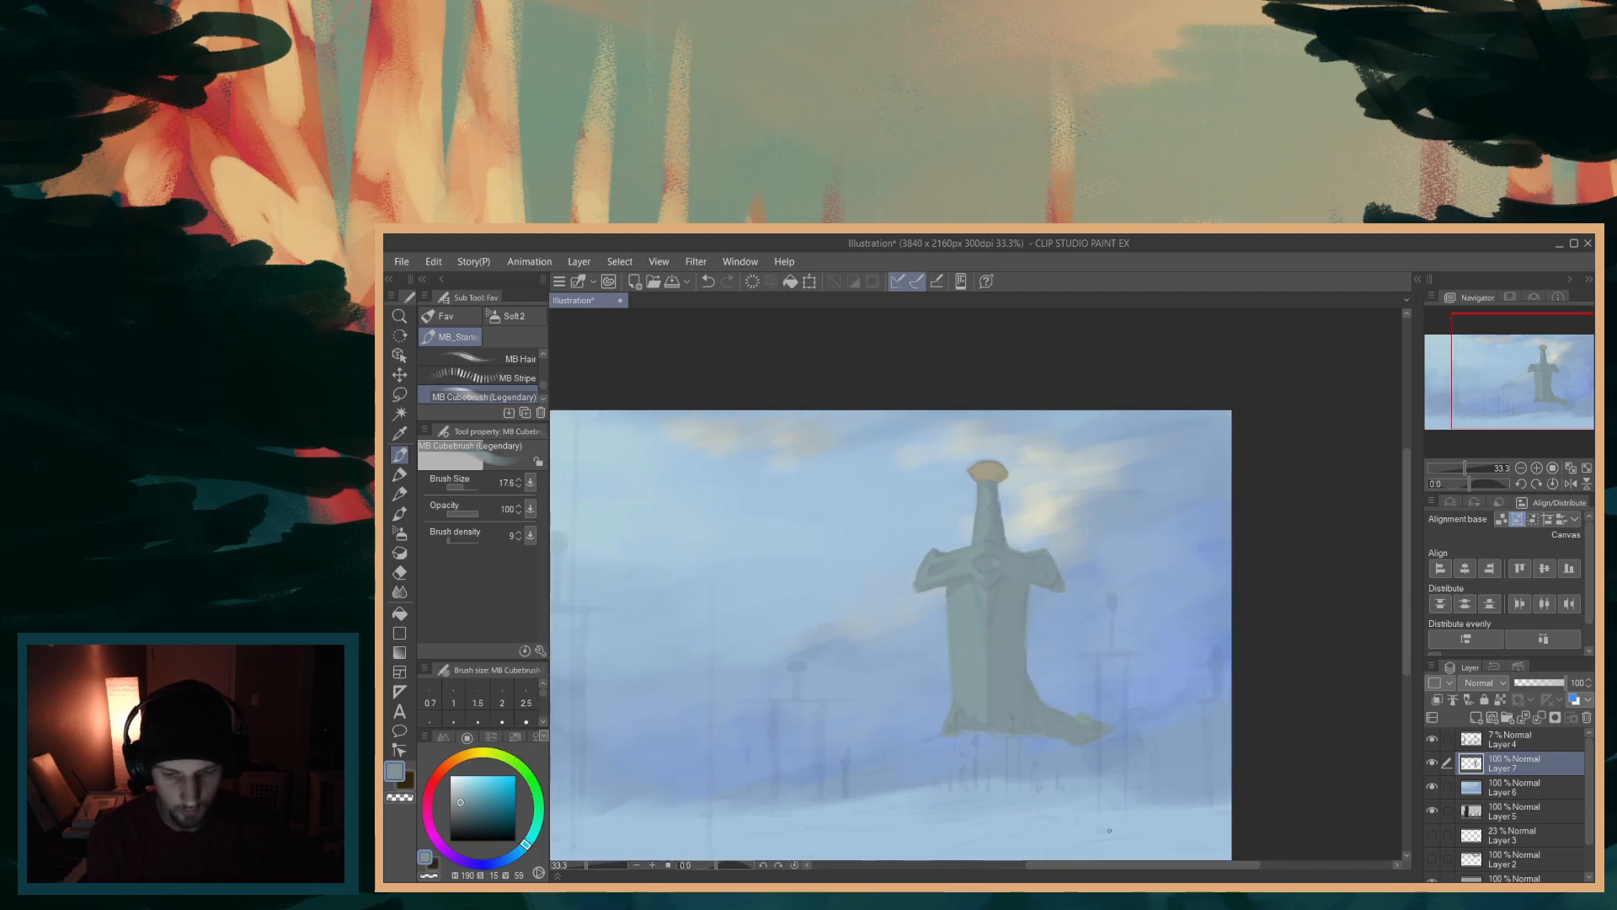
scroll(1109, 830, "up", 1)
left_click_drag(1403, 664, 1407, 618)
left_click_drag(1208, 864, 1175, 866)
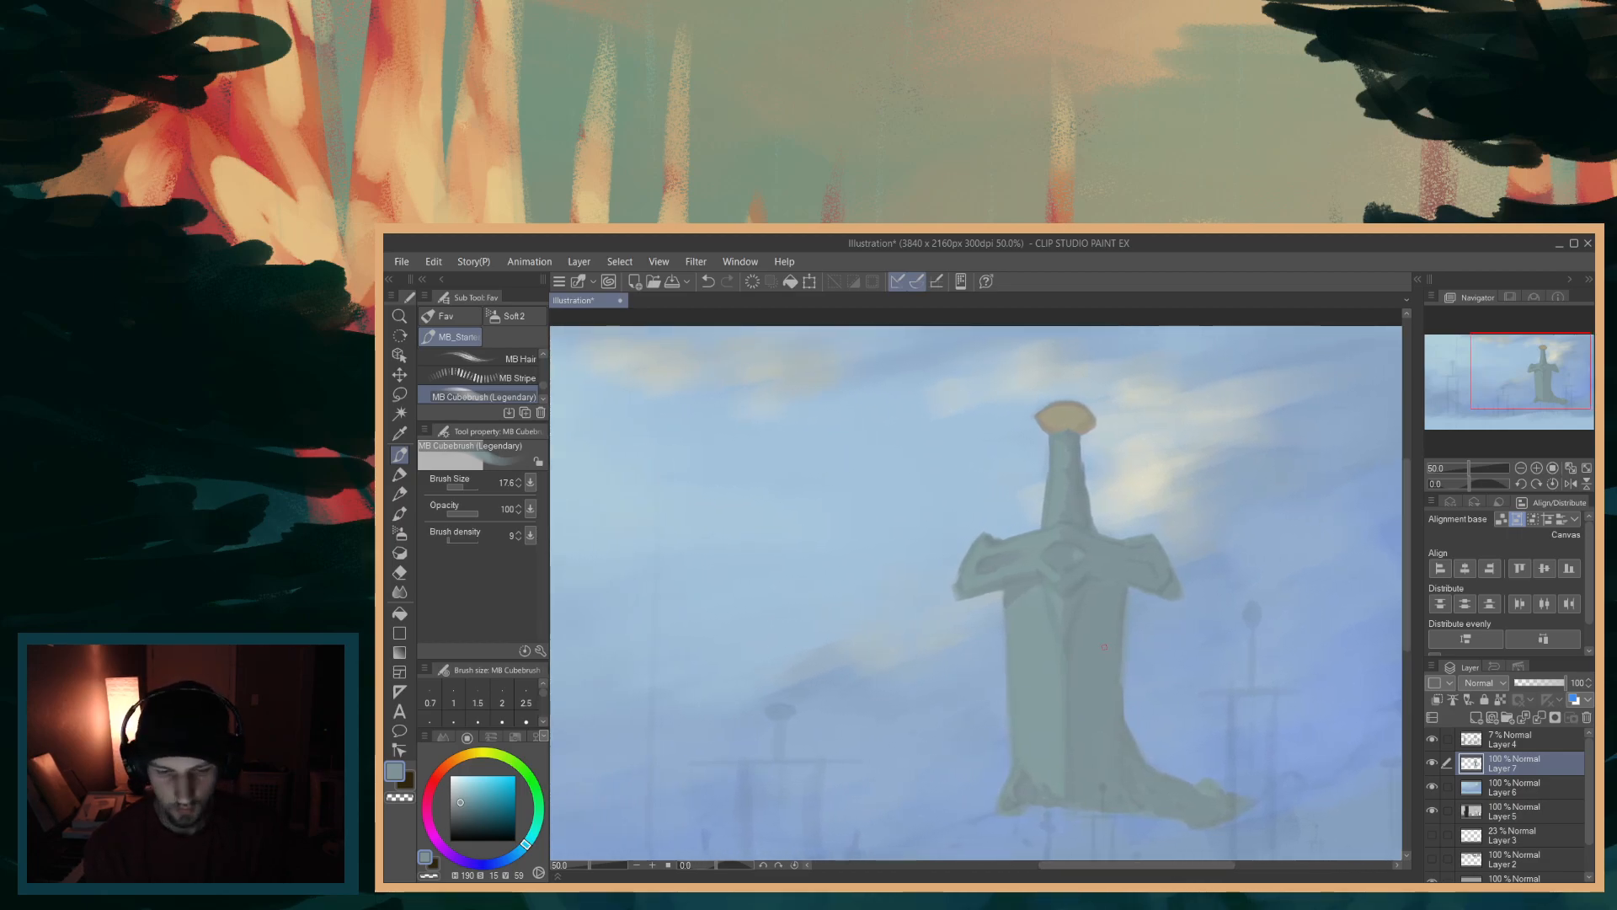
scroll(1100, 647, "down", 1)
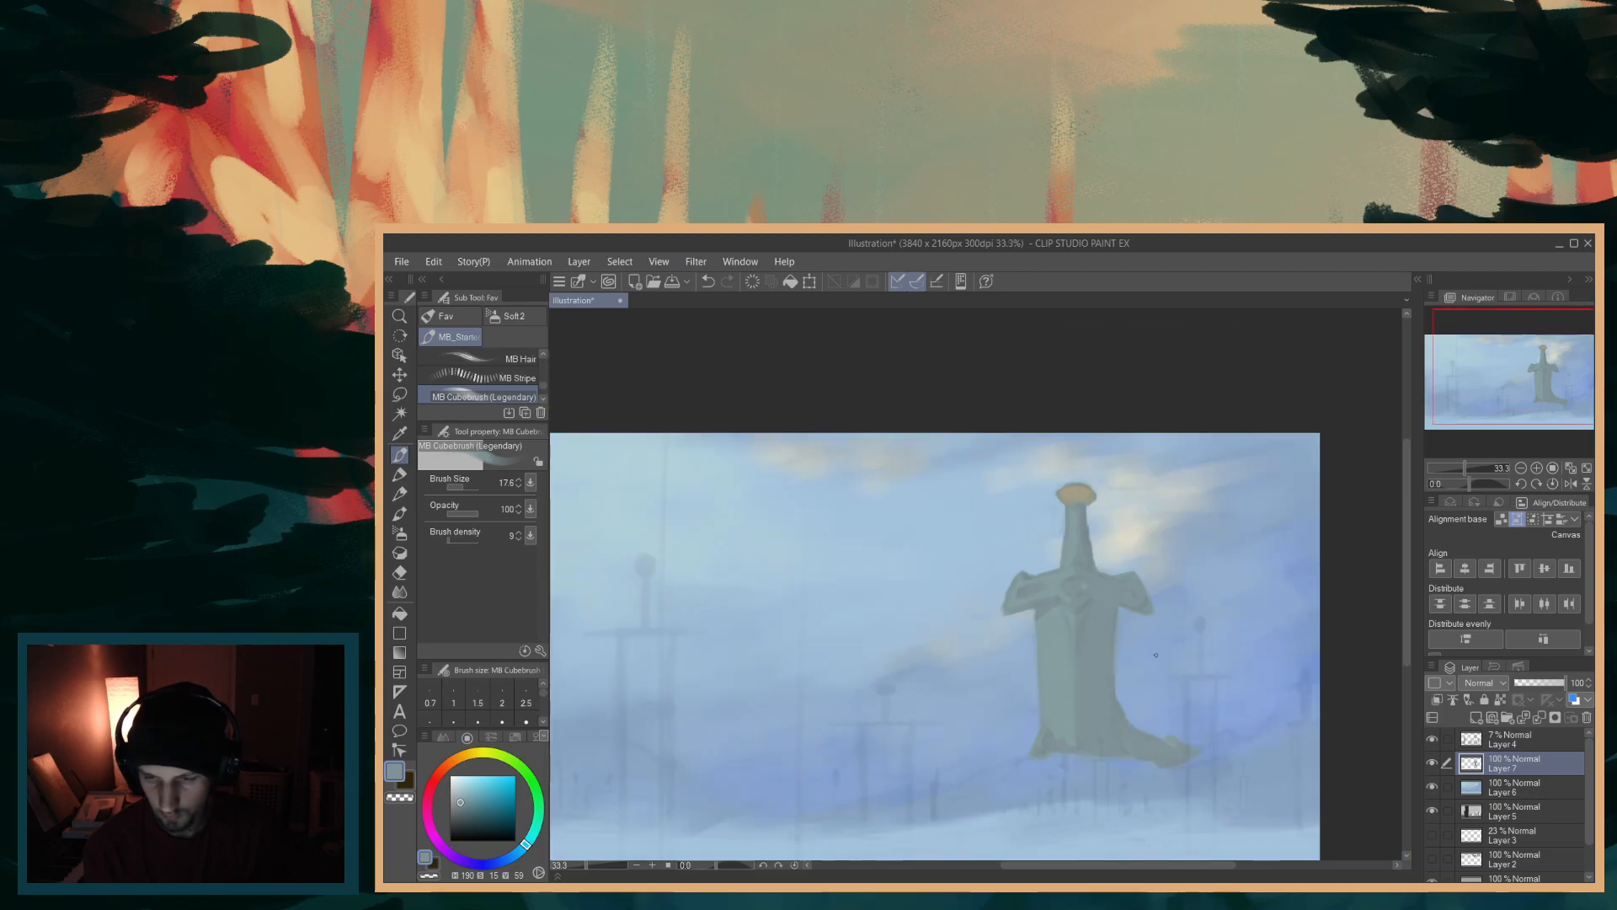
scroll(1157, 653, "up", 1)
scroll(1340, 653, "up", 1)
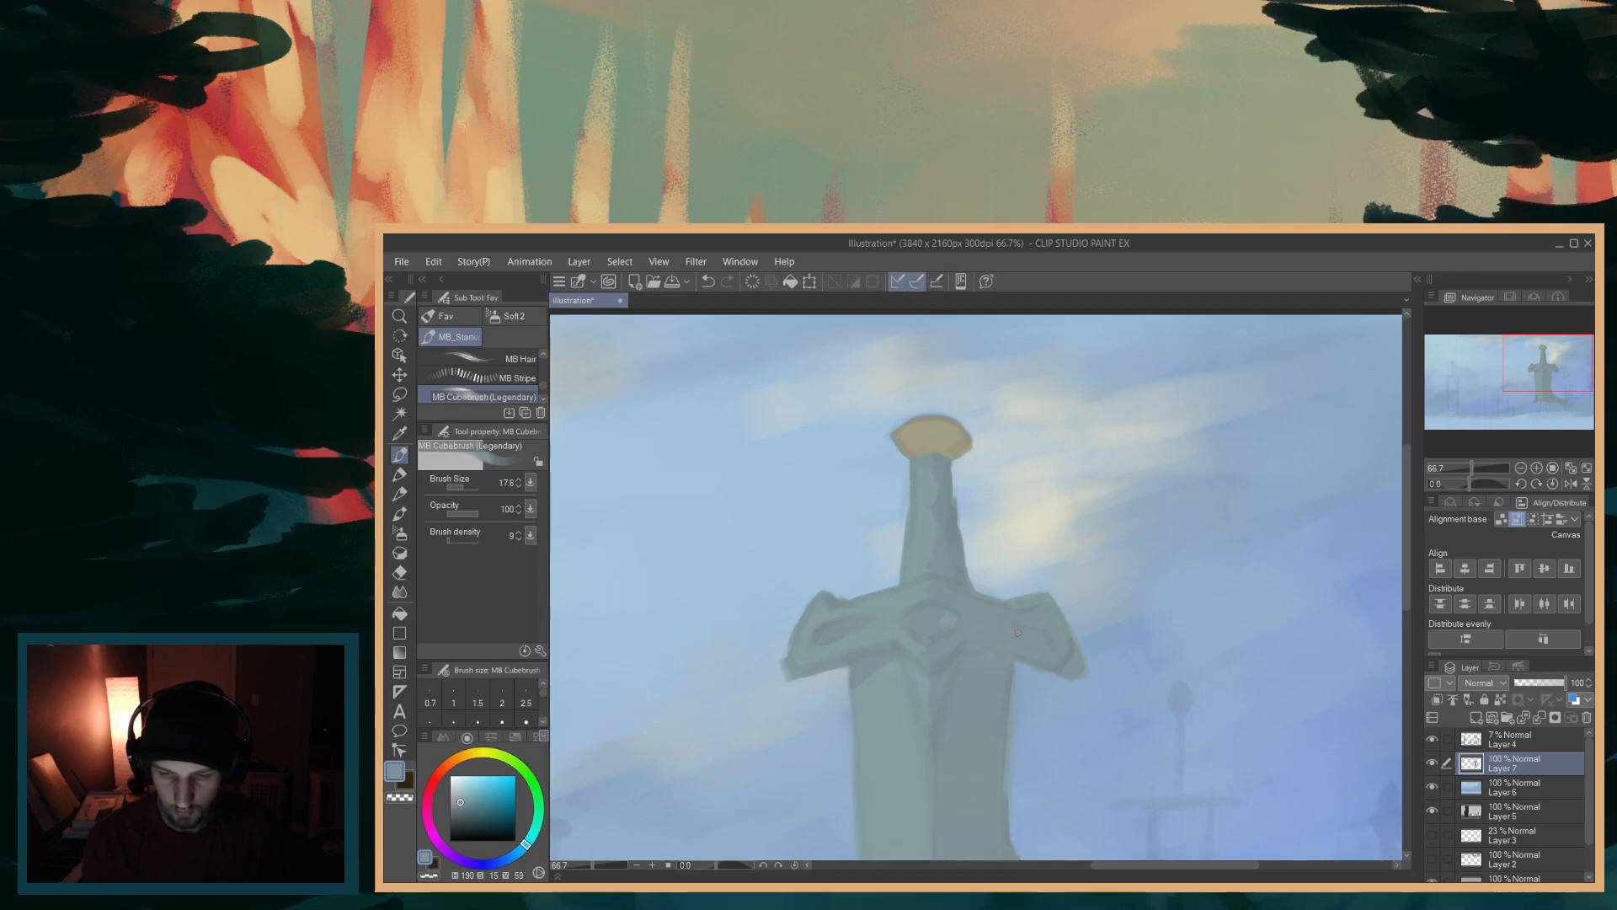
left_click(1148, 605, "alt")
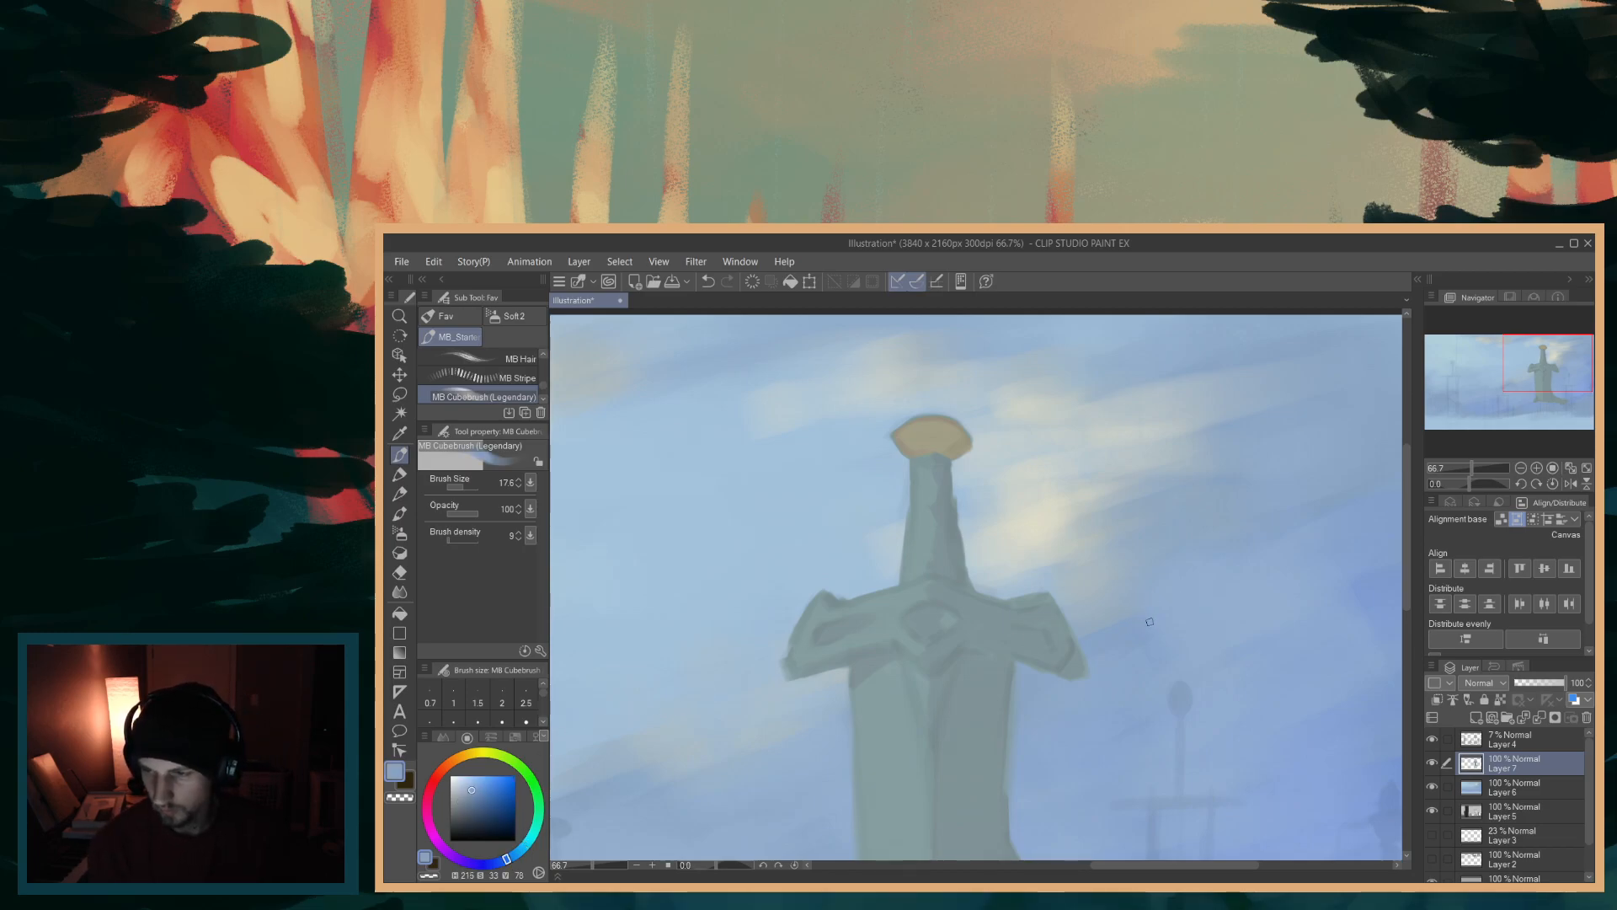
left_click(847, 440, "alt")
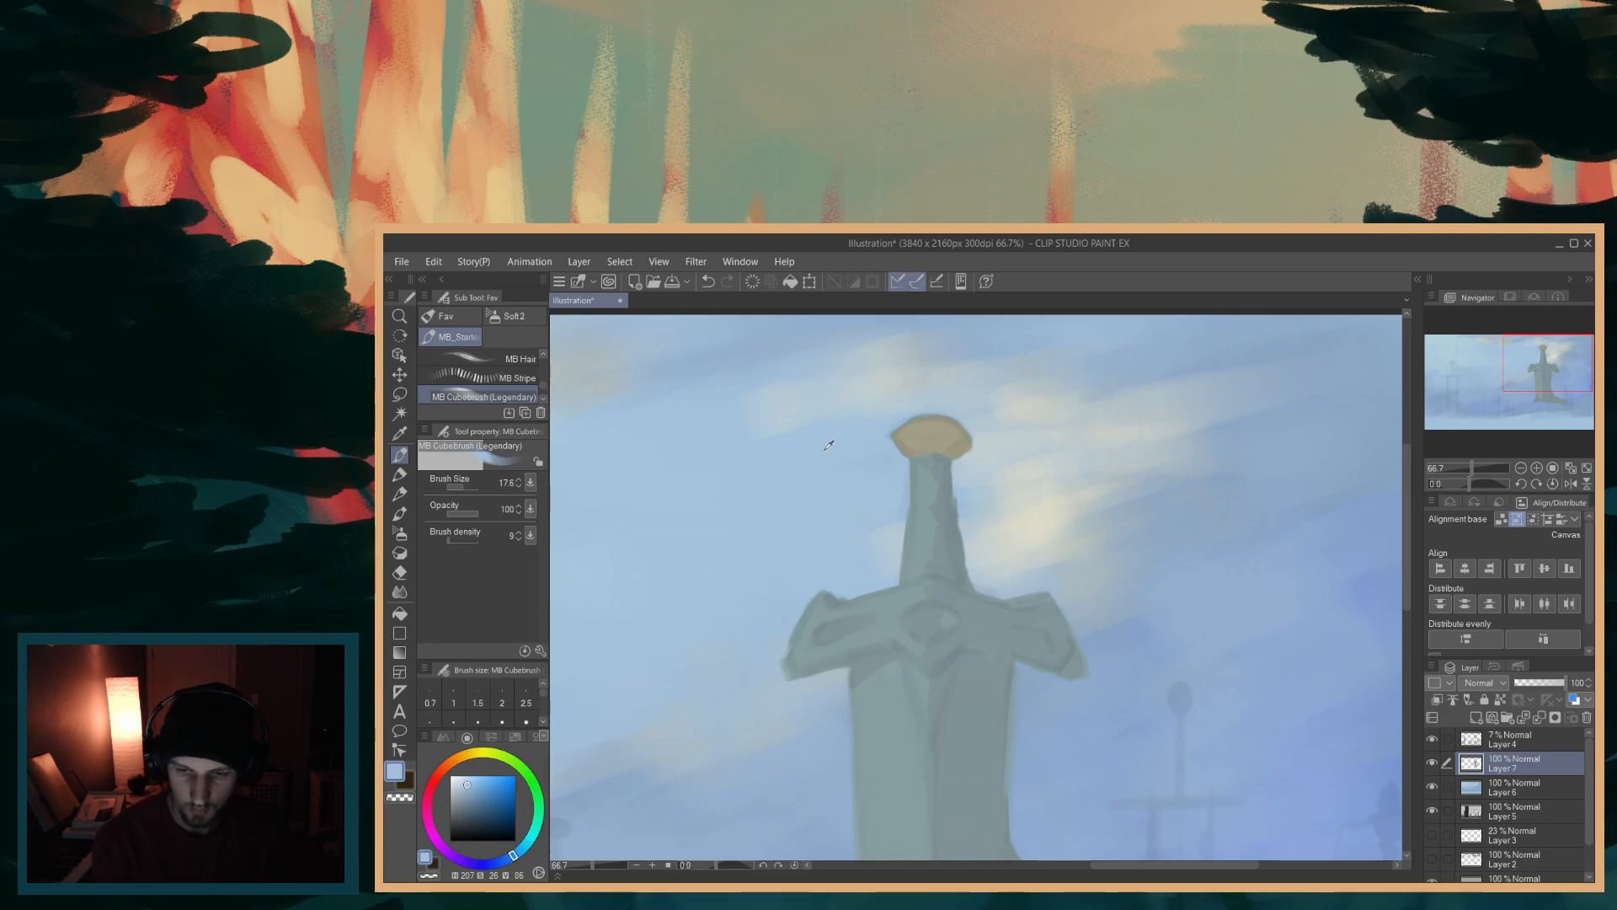
left_click(469, 787)
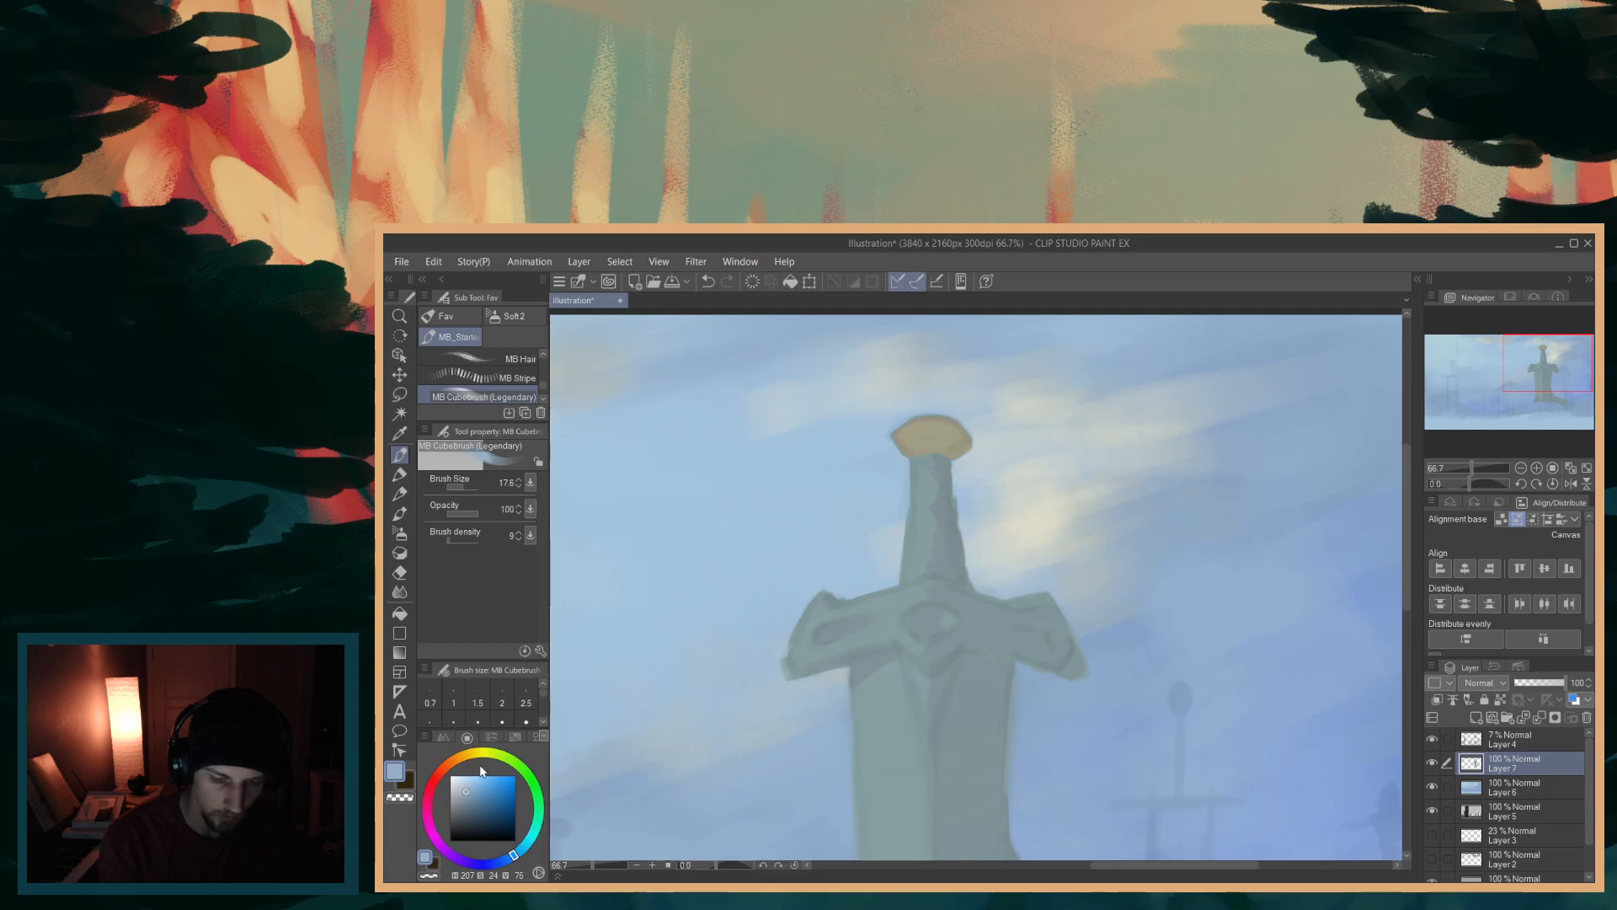
left_click(466, 792)
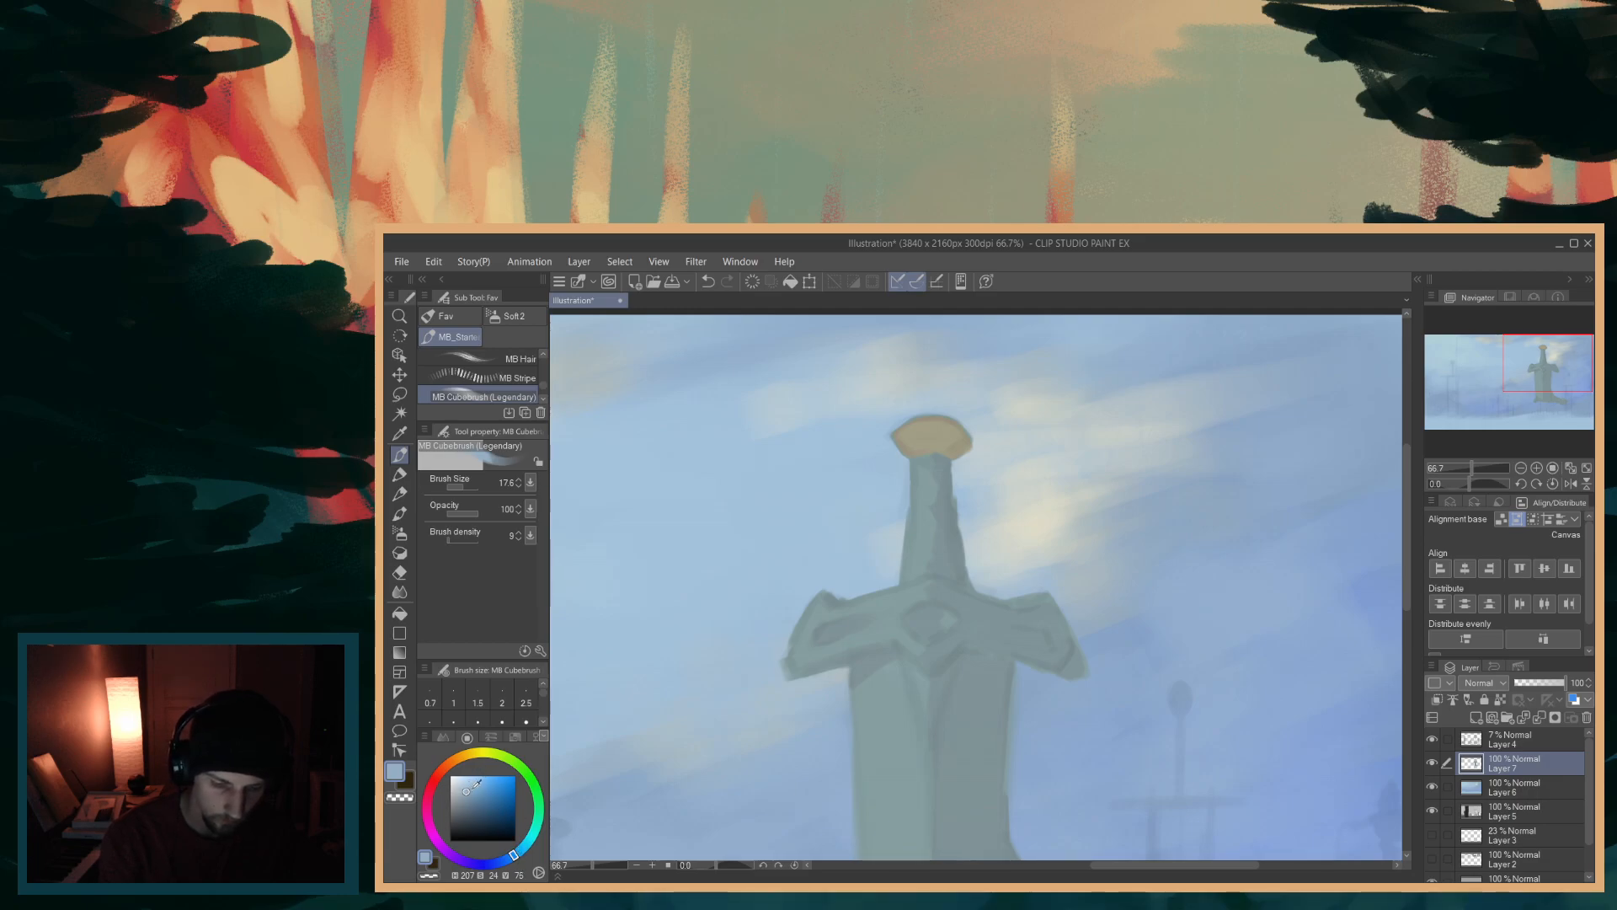
- Try darker sky-blue shadow tones (hue 207, saturation 24, values 61 and 67) on the upper blade, and undo the strokes
mouse_move(944, 704)
left_mouse_down()
mouse_move(972, 665)
mouse_move(958, 742)
left_mouse_up()
key("ctrl+z")
left_click(465, 799)
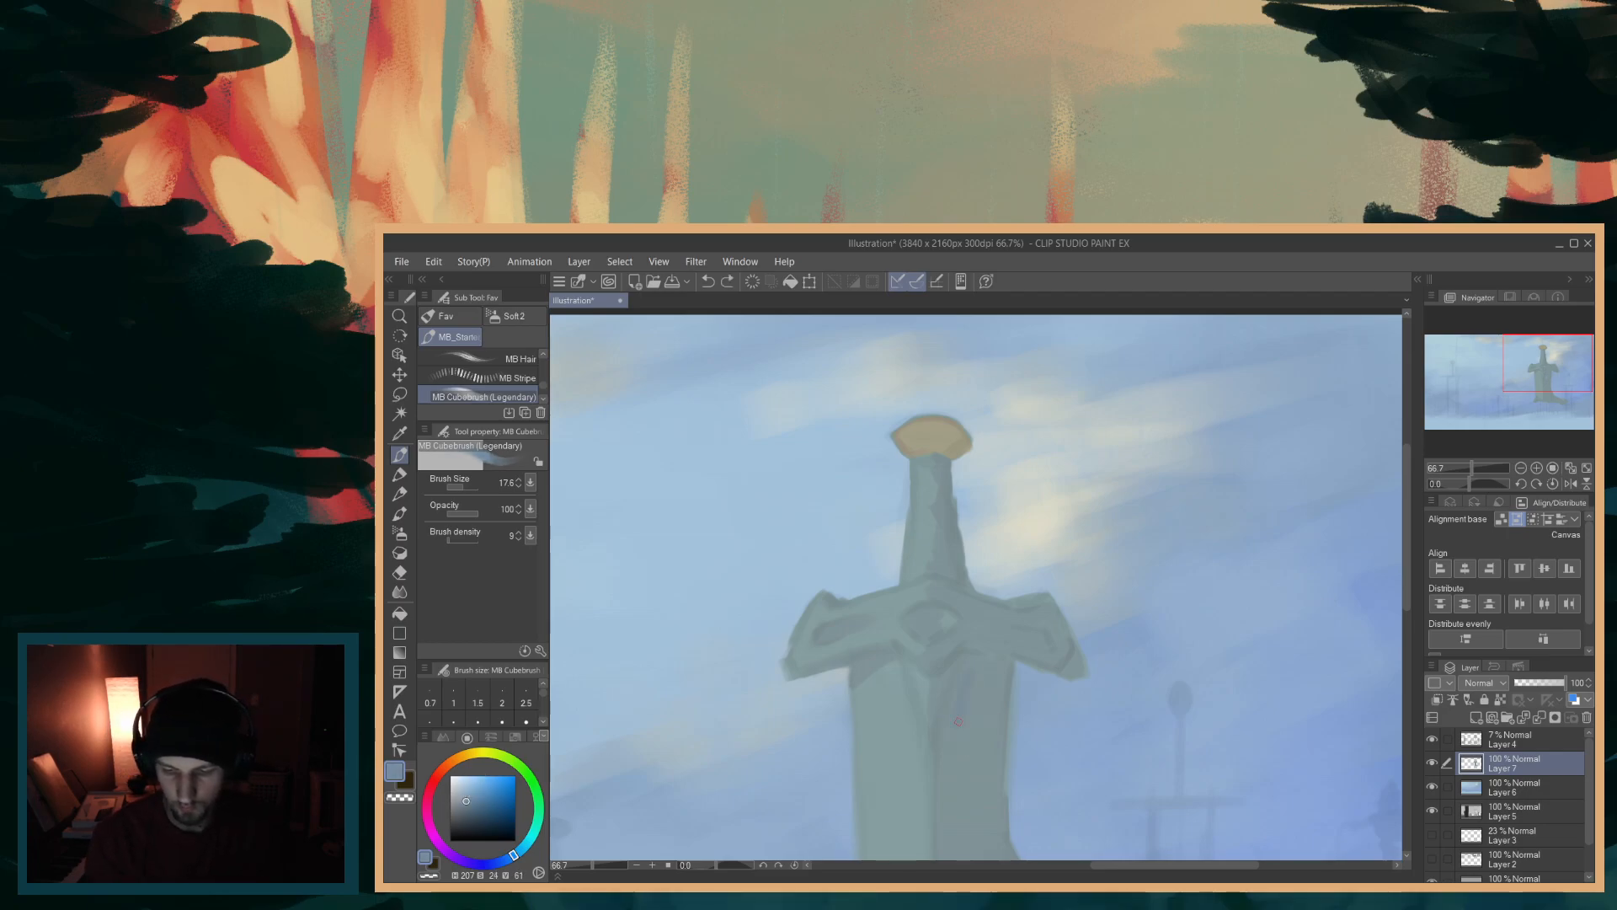
left_click_drag(993, 667, 995, 712)
key("ctrl+z")
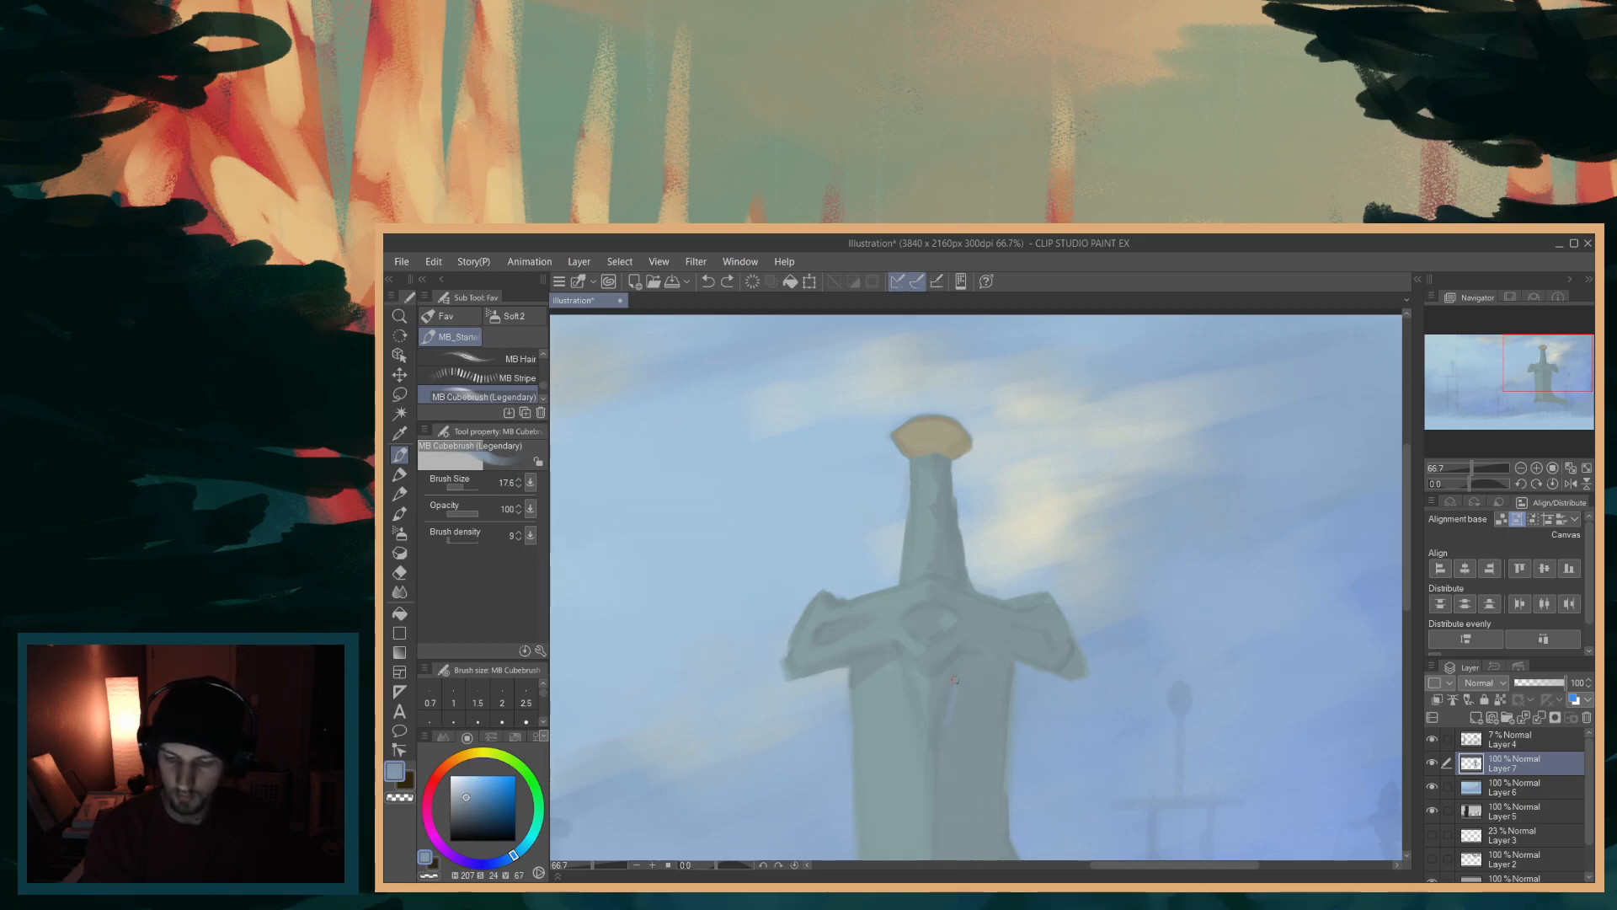
key("ctrl+z")
- Paint the shaded side of the grip and crossguard with a stronger blue (hue 207, saturation 30, value 64)
left_click(470, 799)
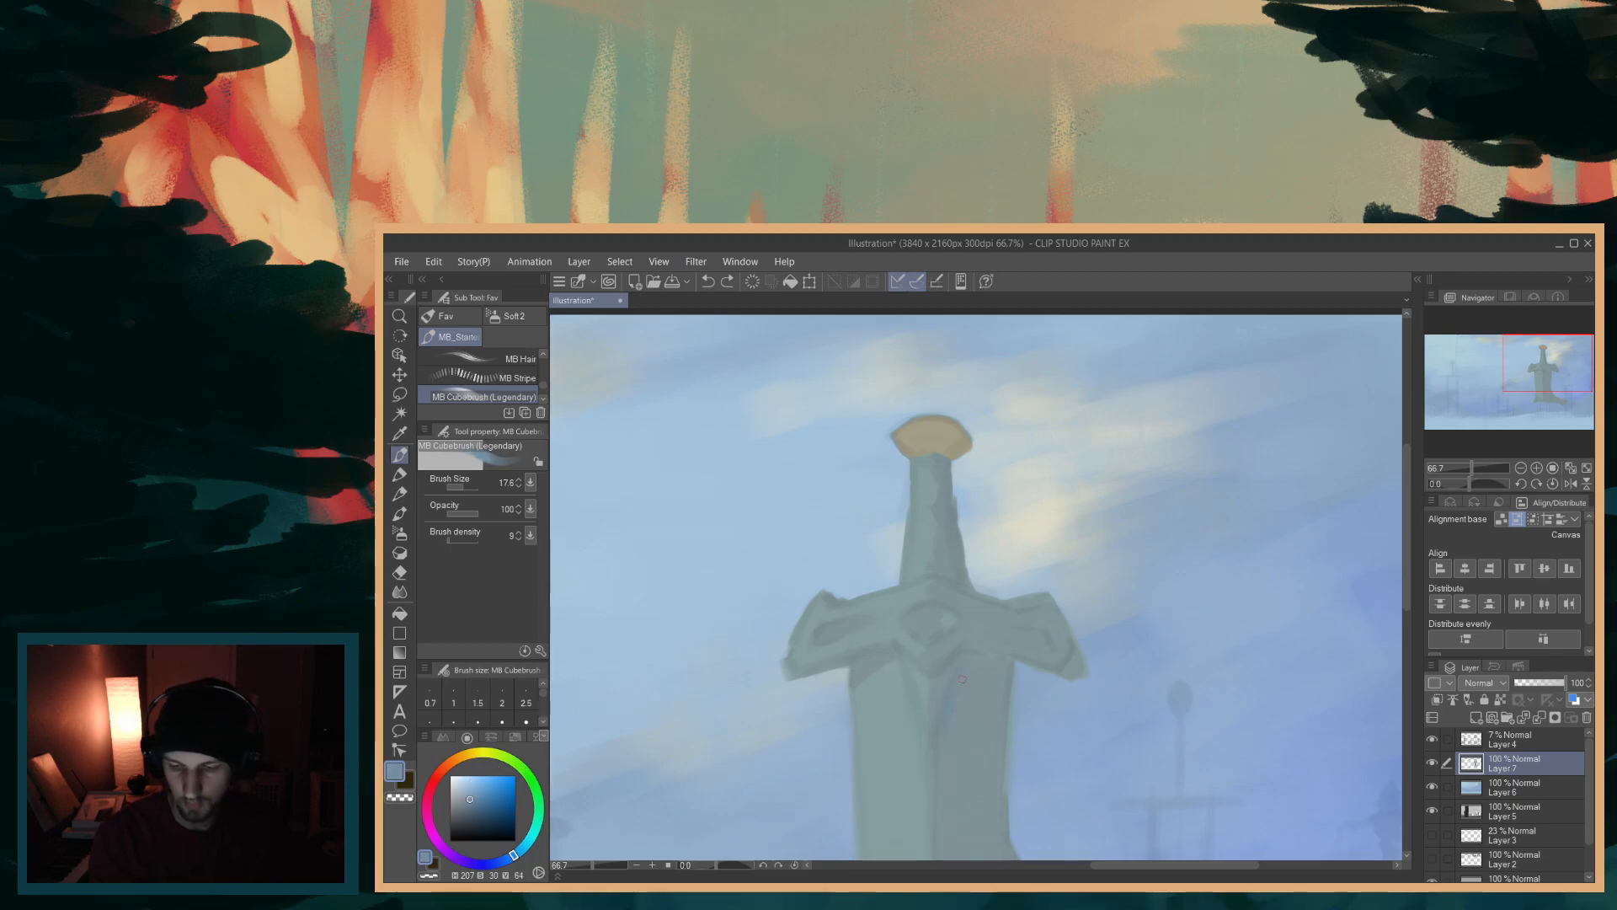
left_click_drag(989, 646, 993, 654)
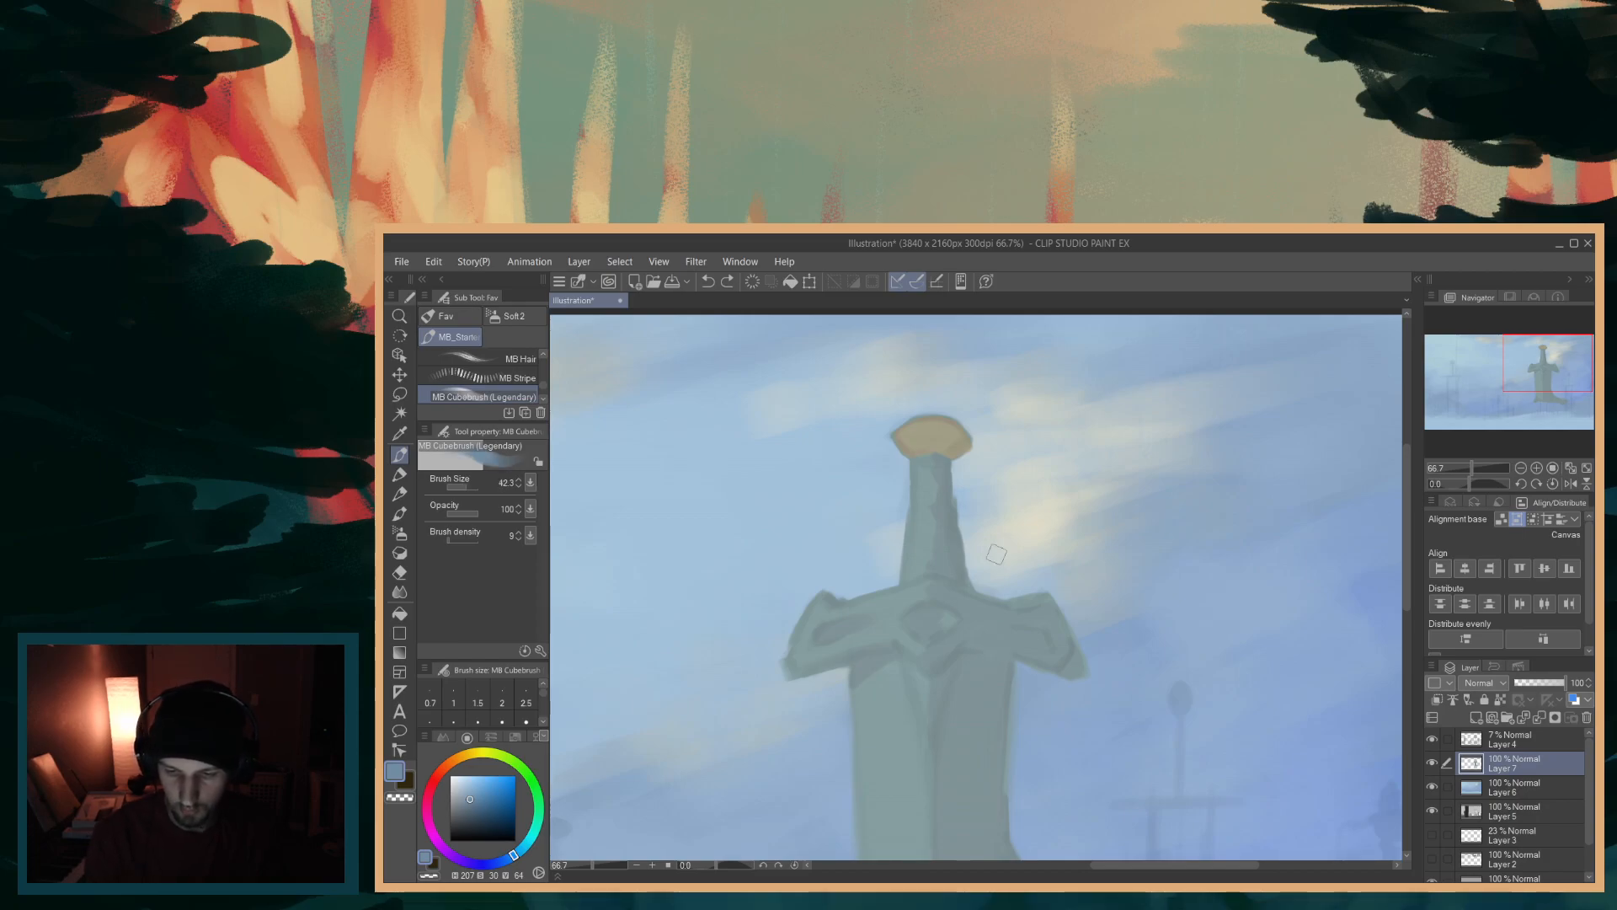
mouse_move(958, 512)
left_mouse_down()
mouse_move(945, 468)
mouse_move(945, 484)
left_mouse_up()
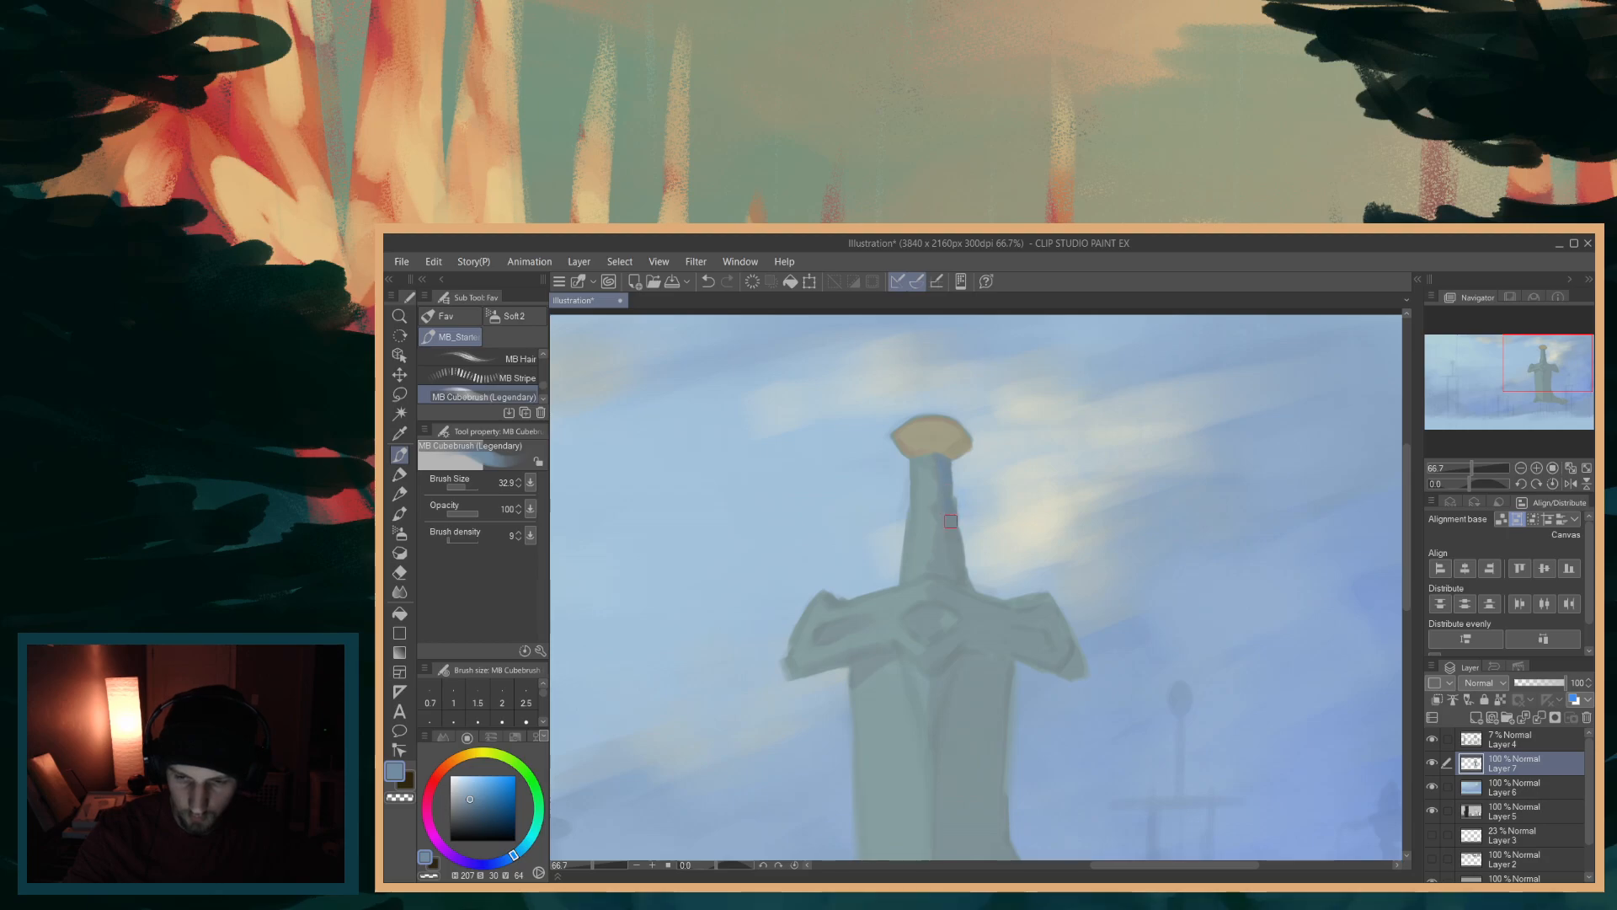
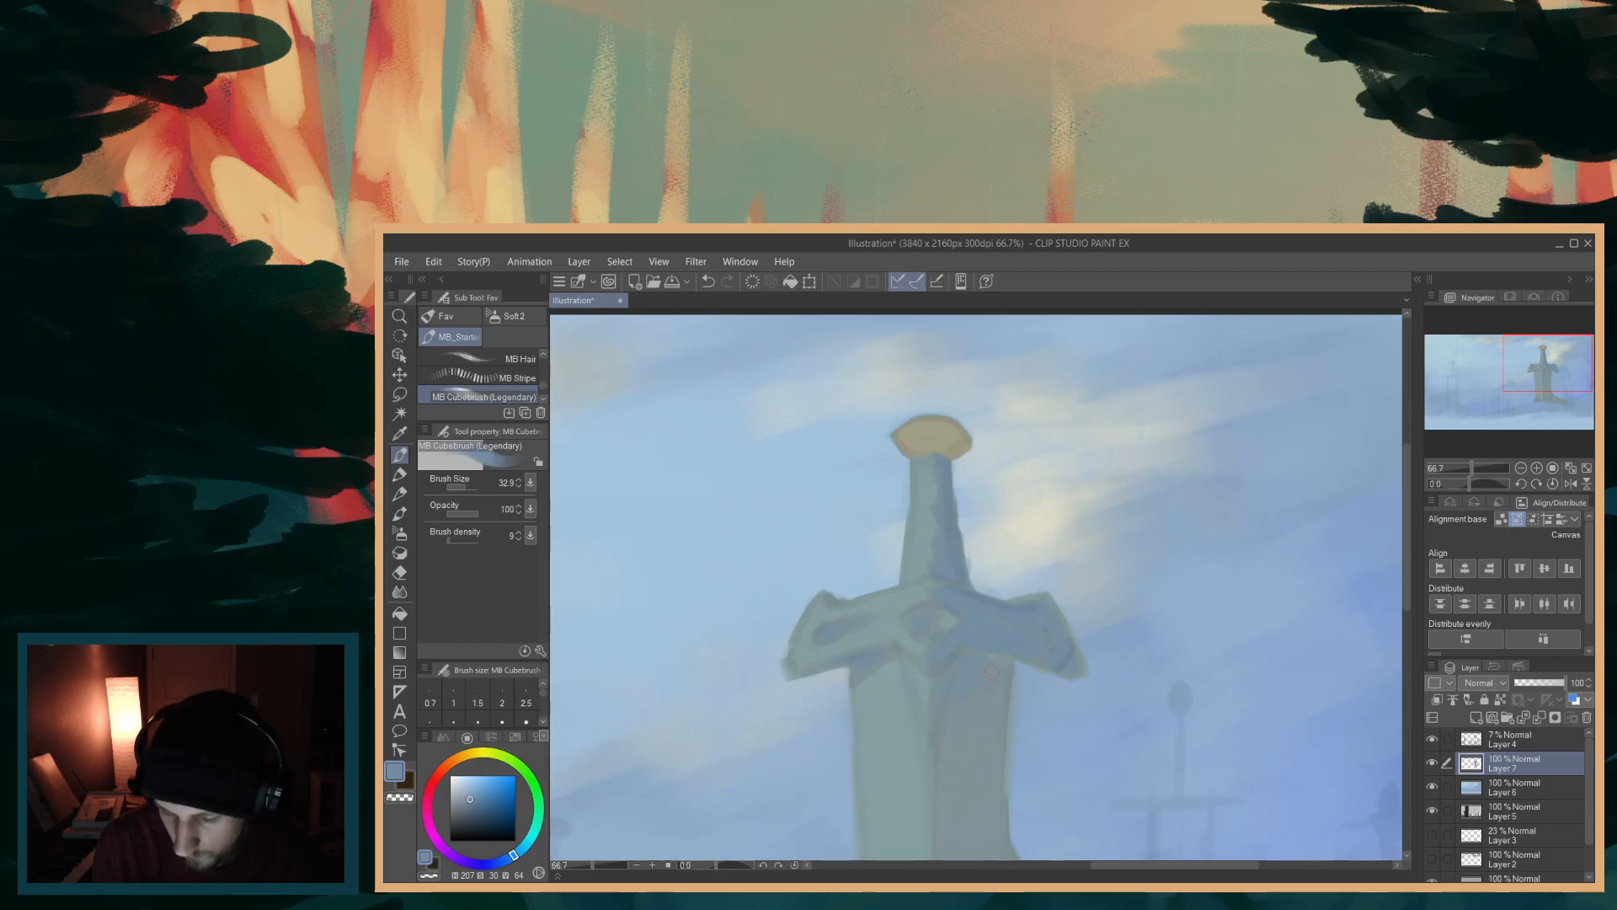
- Extend the blue shadow down the blade's shaded half with brush size 72.4, finishing the flared base at size 42.3
scroll(987, 674, "down", 3)
mouse_move(956, 591)
left_mouse_down()
mouse_move(952, 641)
mouse_move(1014, 652)
left_mouse_up()
left_click_drag(957, 698, 998, 572)
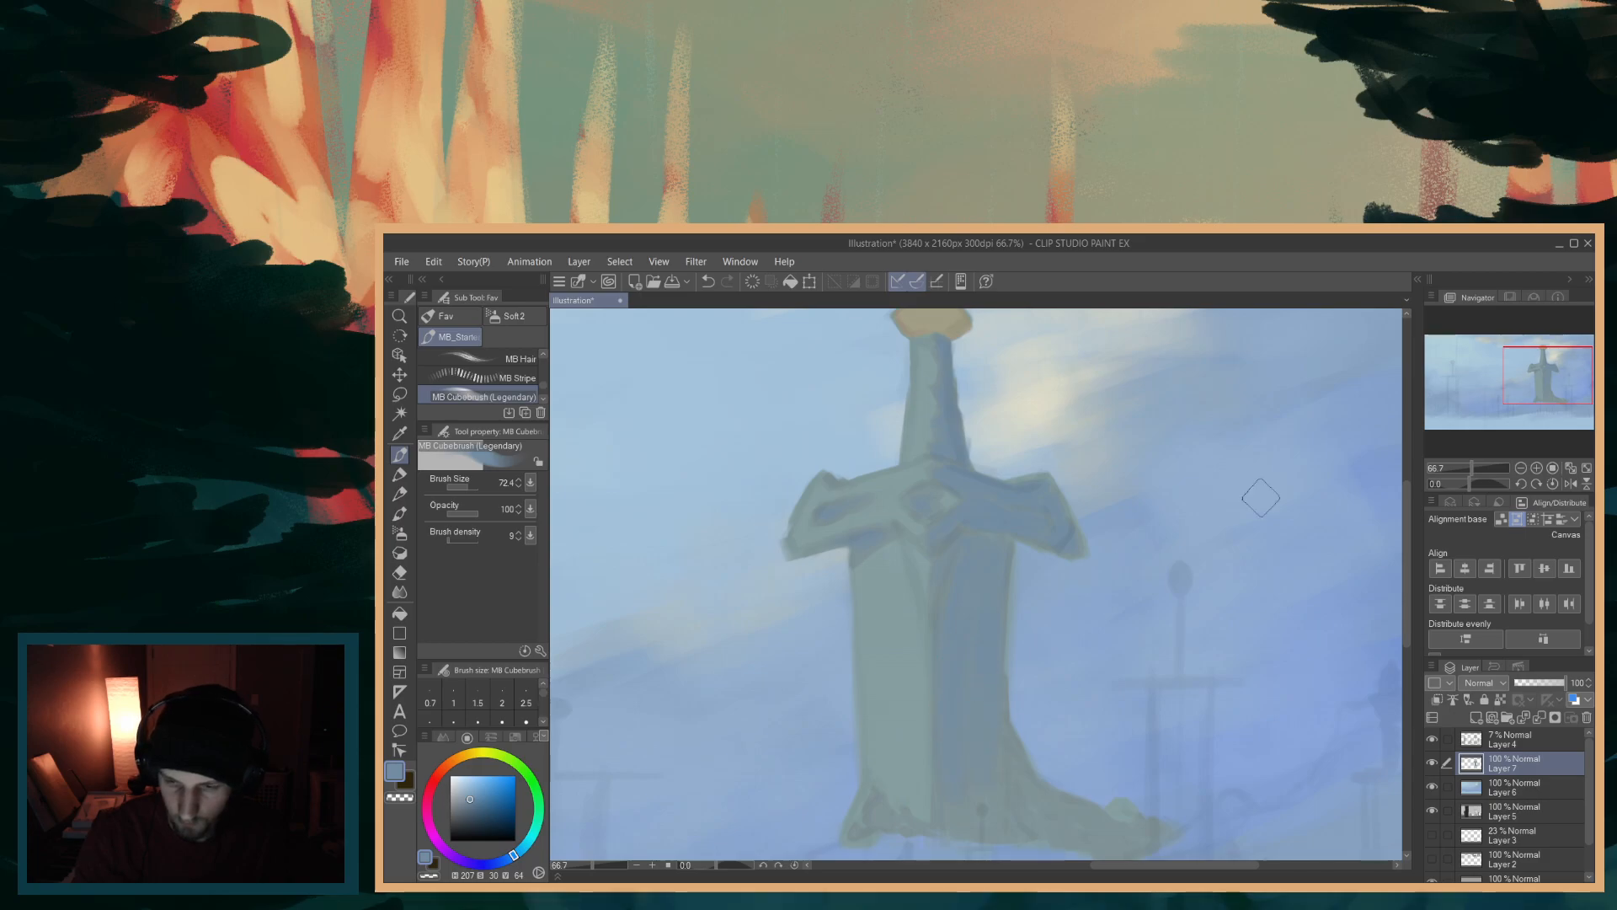
scroll(1403, 580, "down", 2)
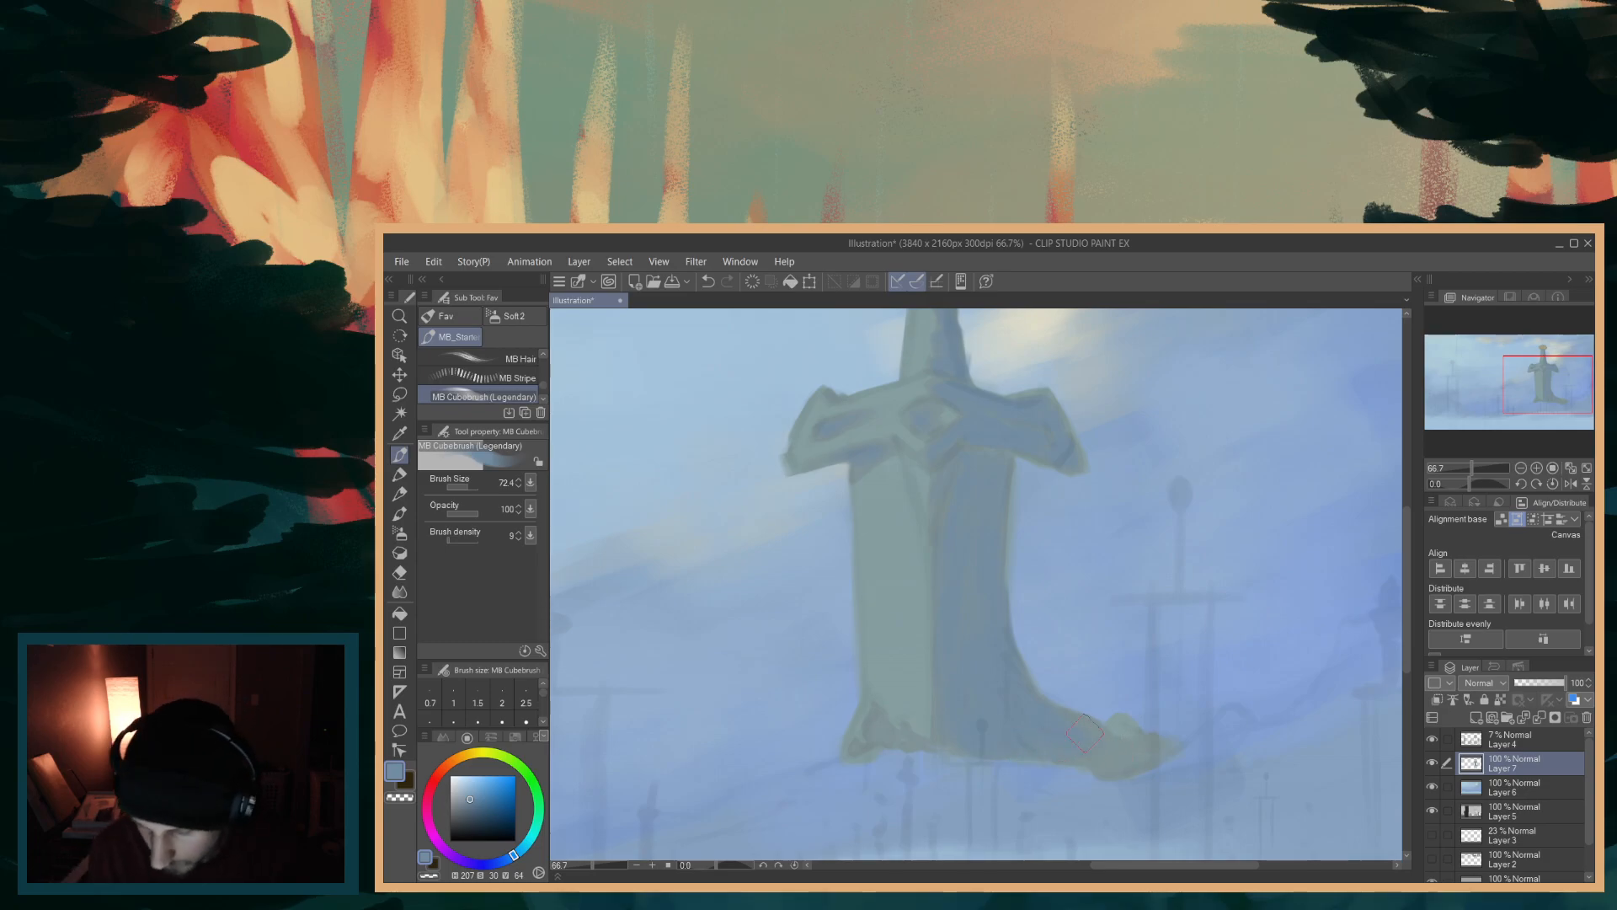
key("bracketleft")
left_click_drag(1131, 754, 1145, 750)
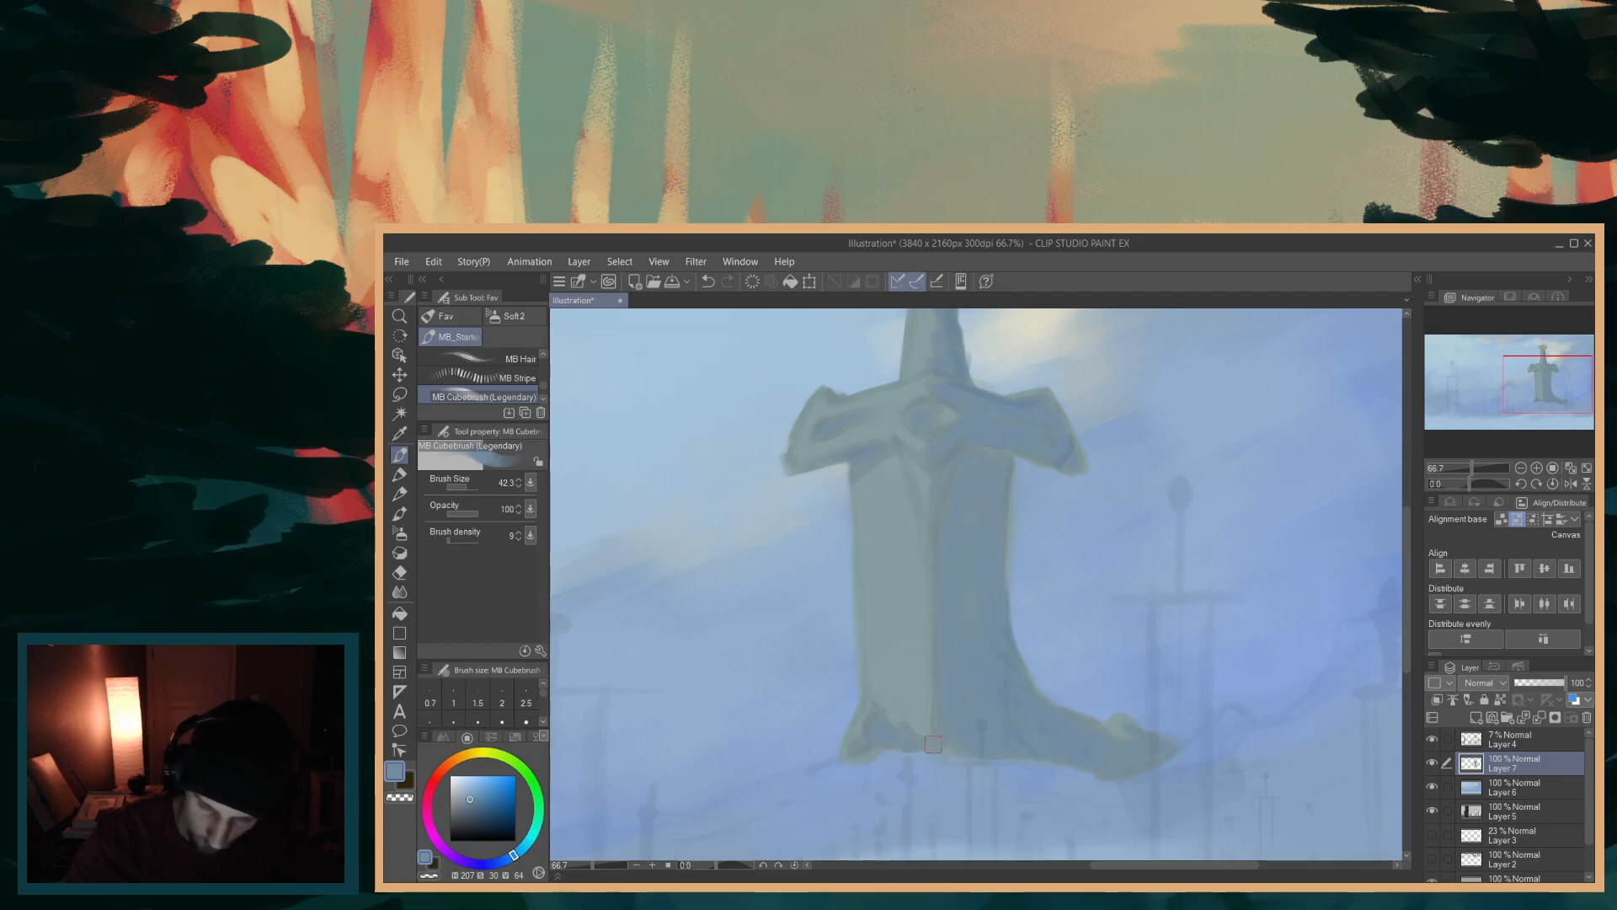
- Hide the 7% opacity sketch on Layer 4 to leave only the painted sword shapes
left_click_drag(1412, 667, 1411, 614)
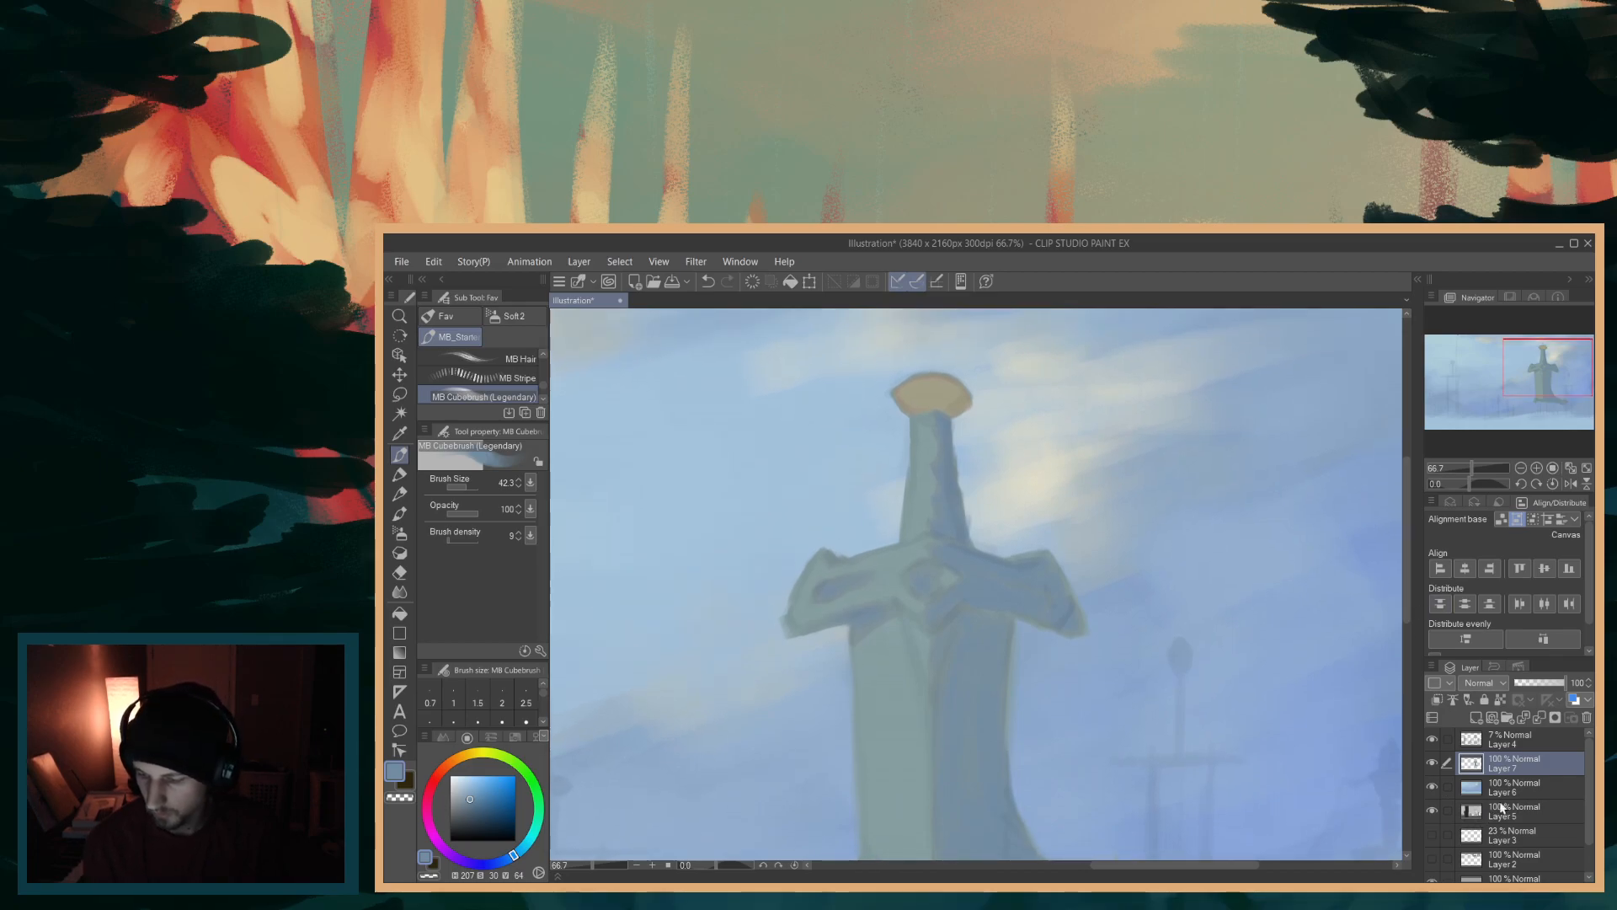
left_click(1432, 739)
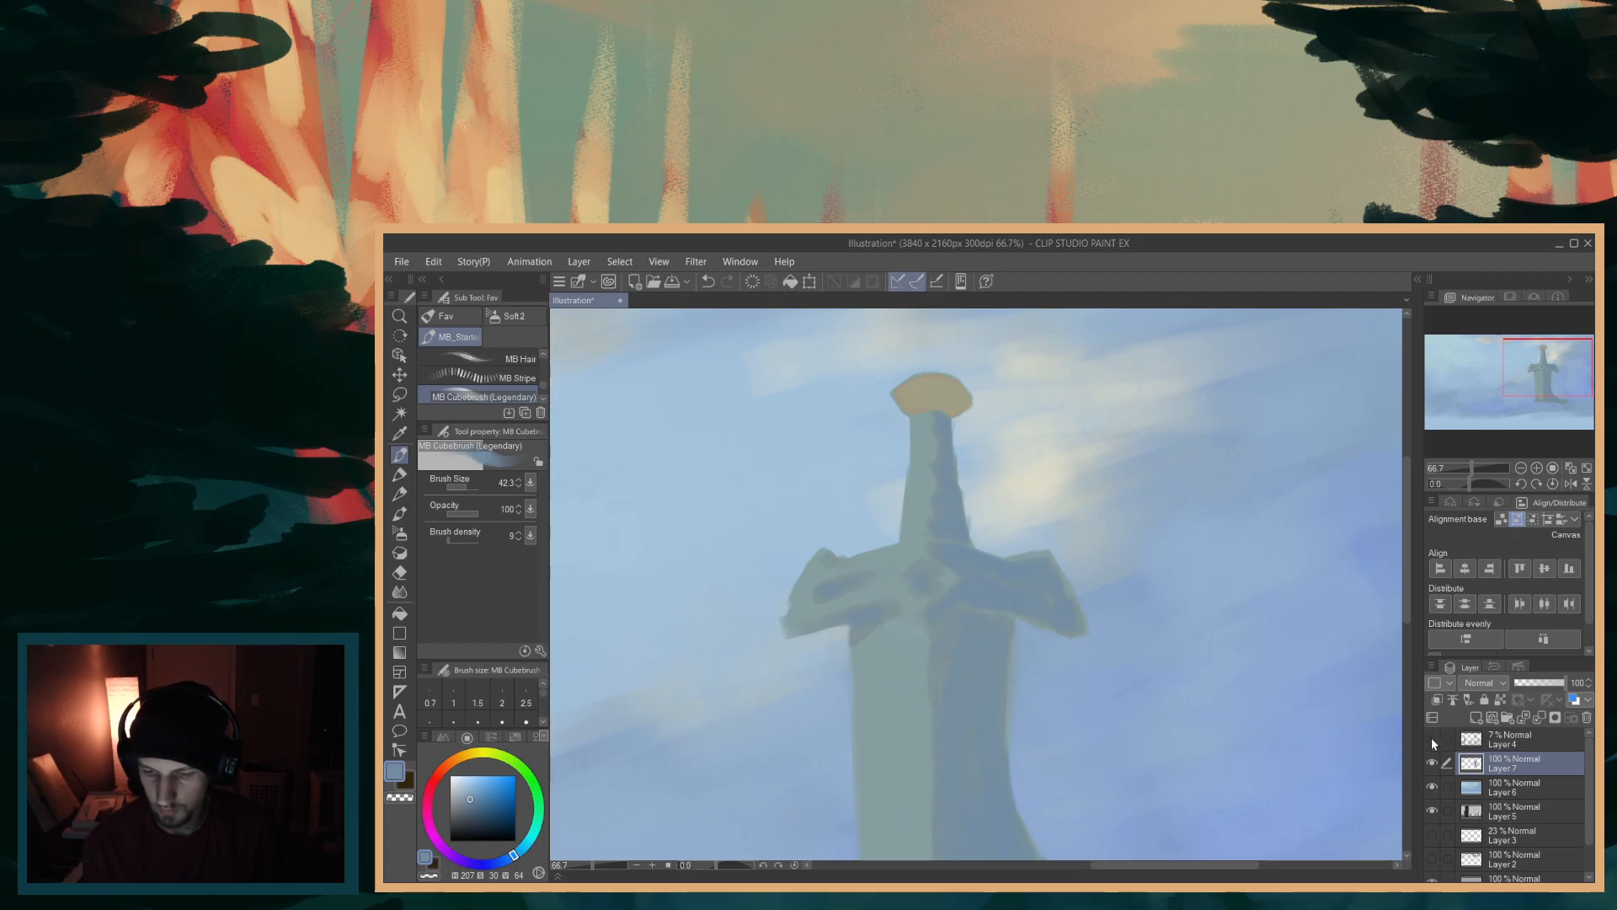
left_click(1432, 736)
left_click(1431, 736)
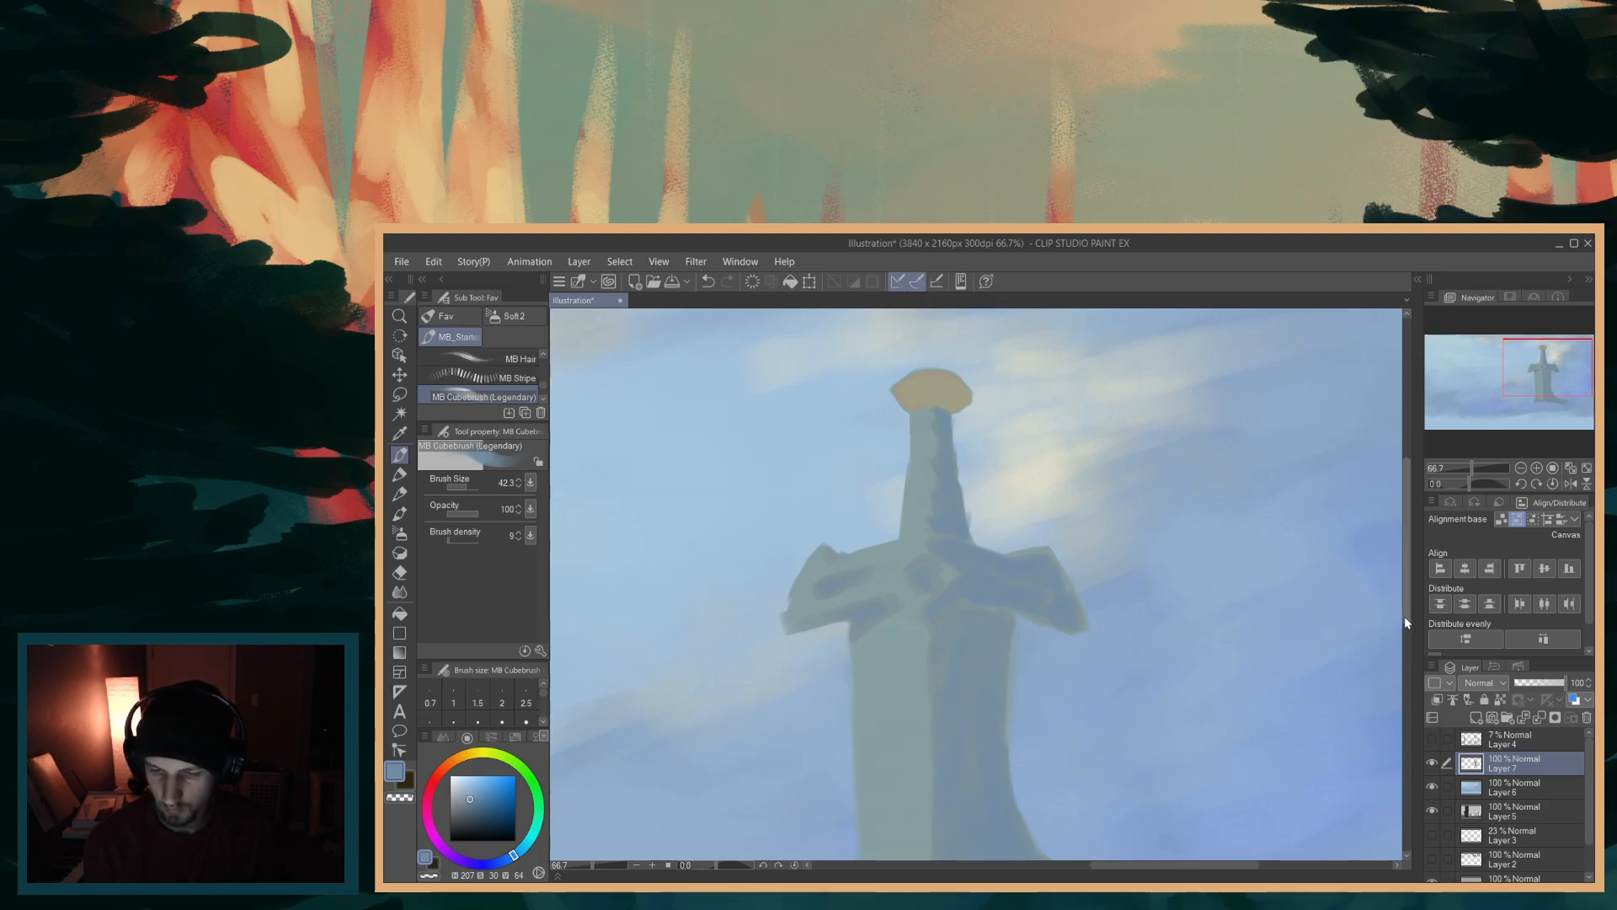
- Sample the blade's shadow blue (hue 203, saturation 26, value 62) and sharpen the edge between its lit and shaded halves
scroll(1381, 606, "down", 3)
left_click(944, 663, "alt")
left_click_drag(937, 556, 935, 653)
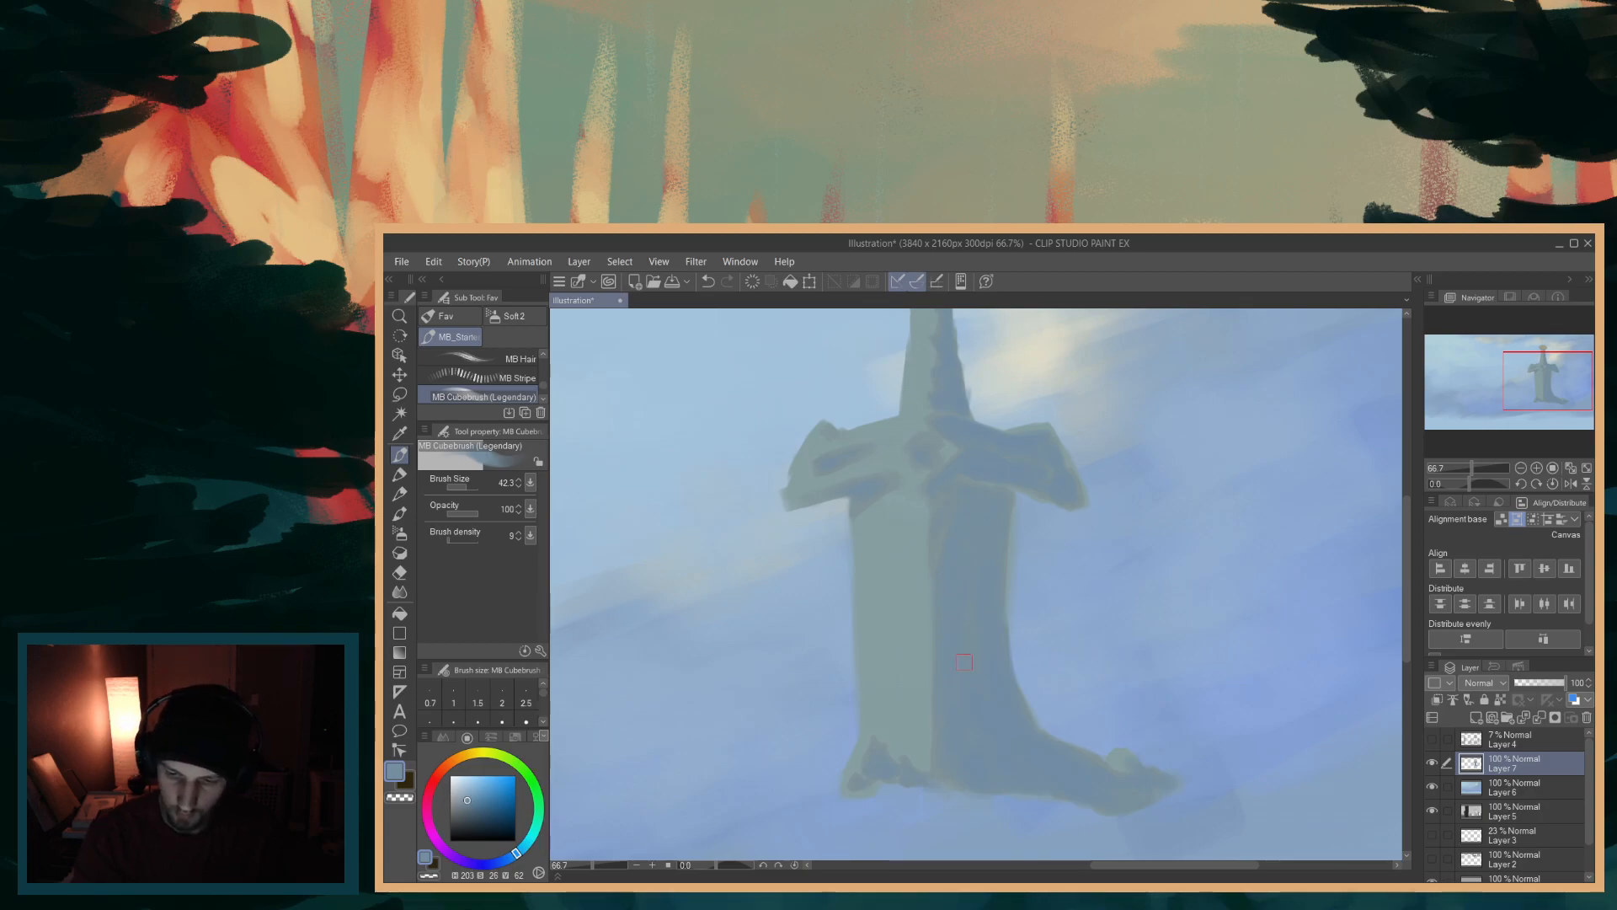
- Sample the lit stone's grey-green (hue 184, saturation 17, value 63) and touch up the crossguard's shaded wing with brush size 22.9
left_click_drag(1403, 569, 1411, 533)
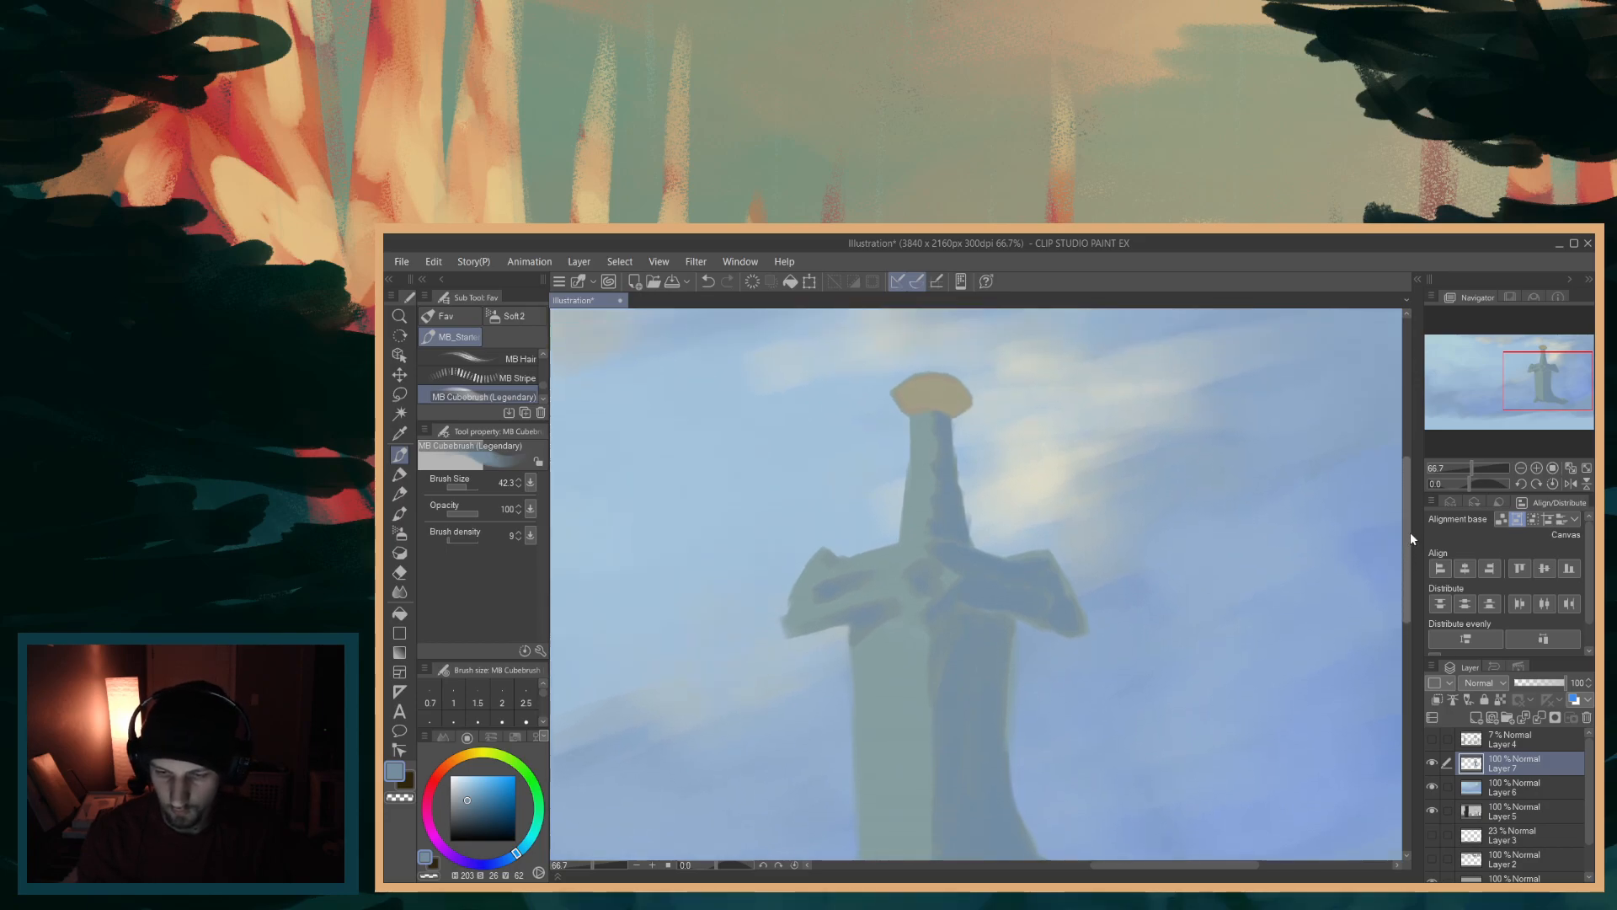
scroll(1100, 588, "up", 1)
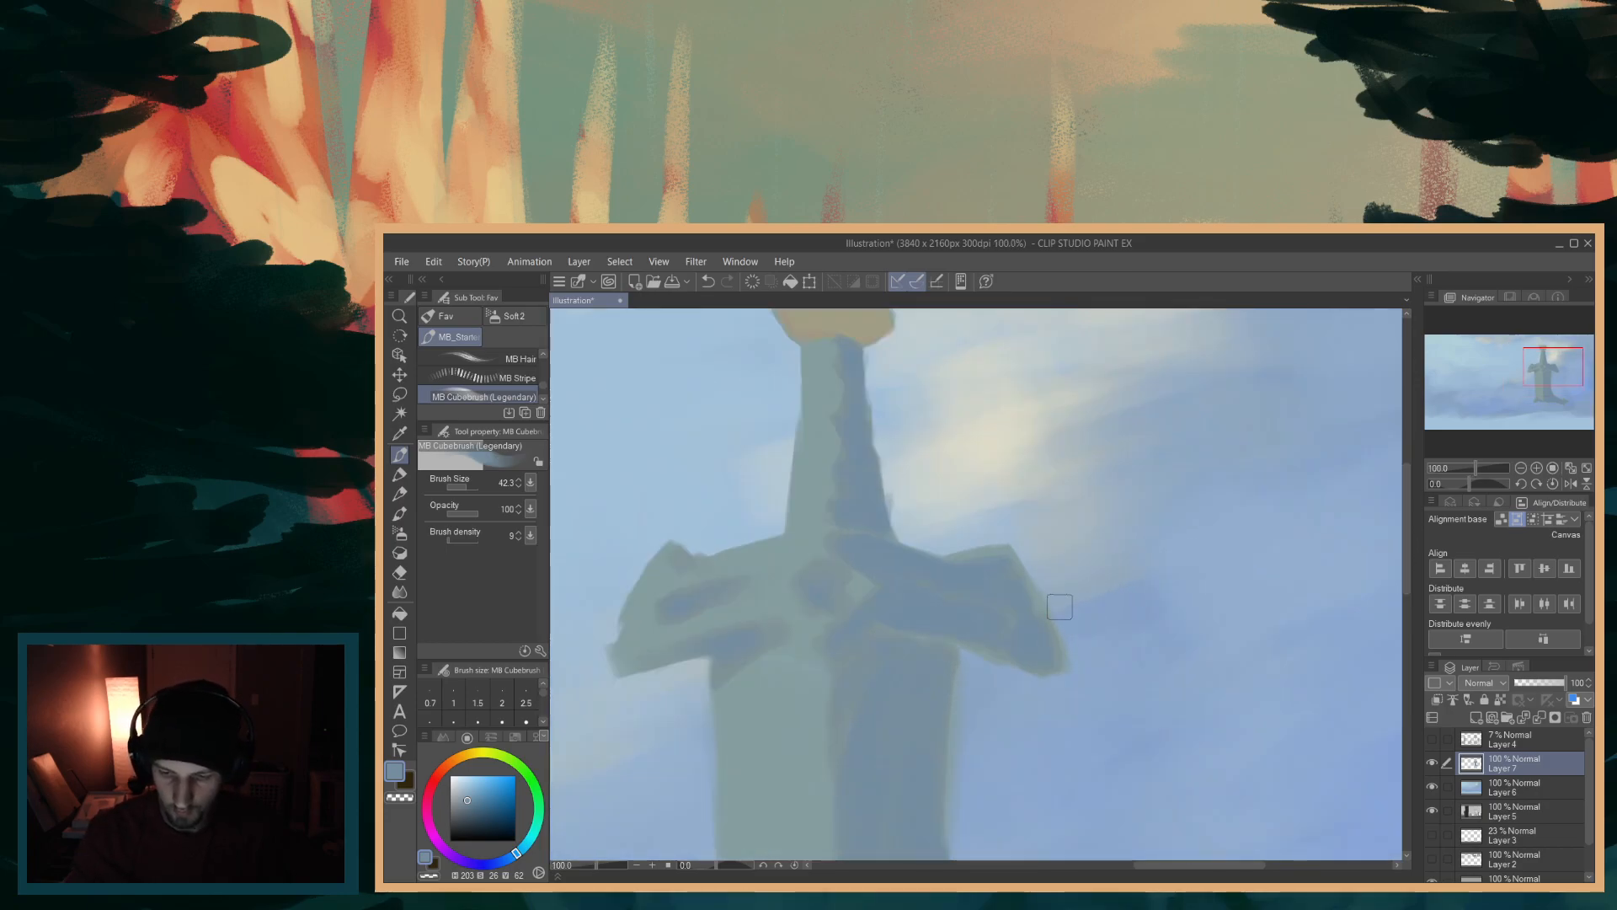
key("[")
key("]")
key("]")
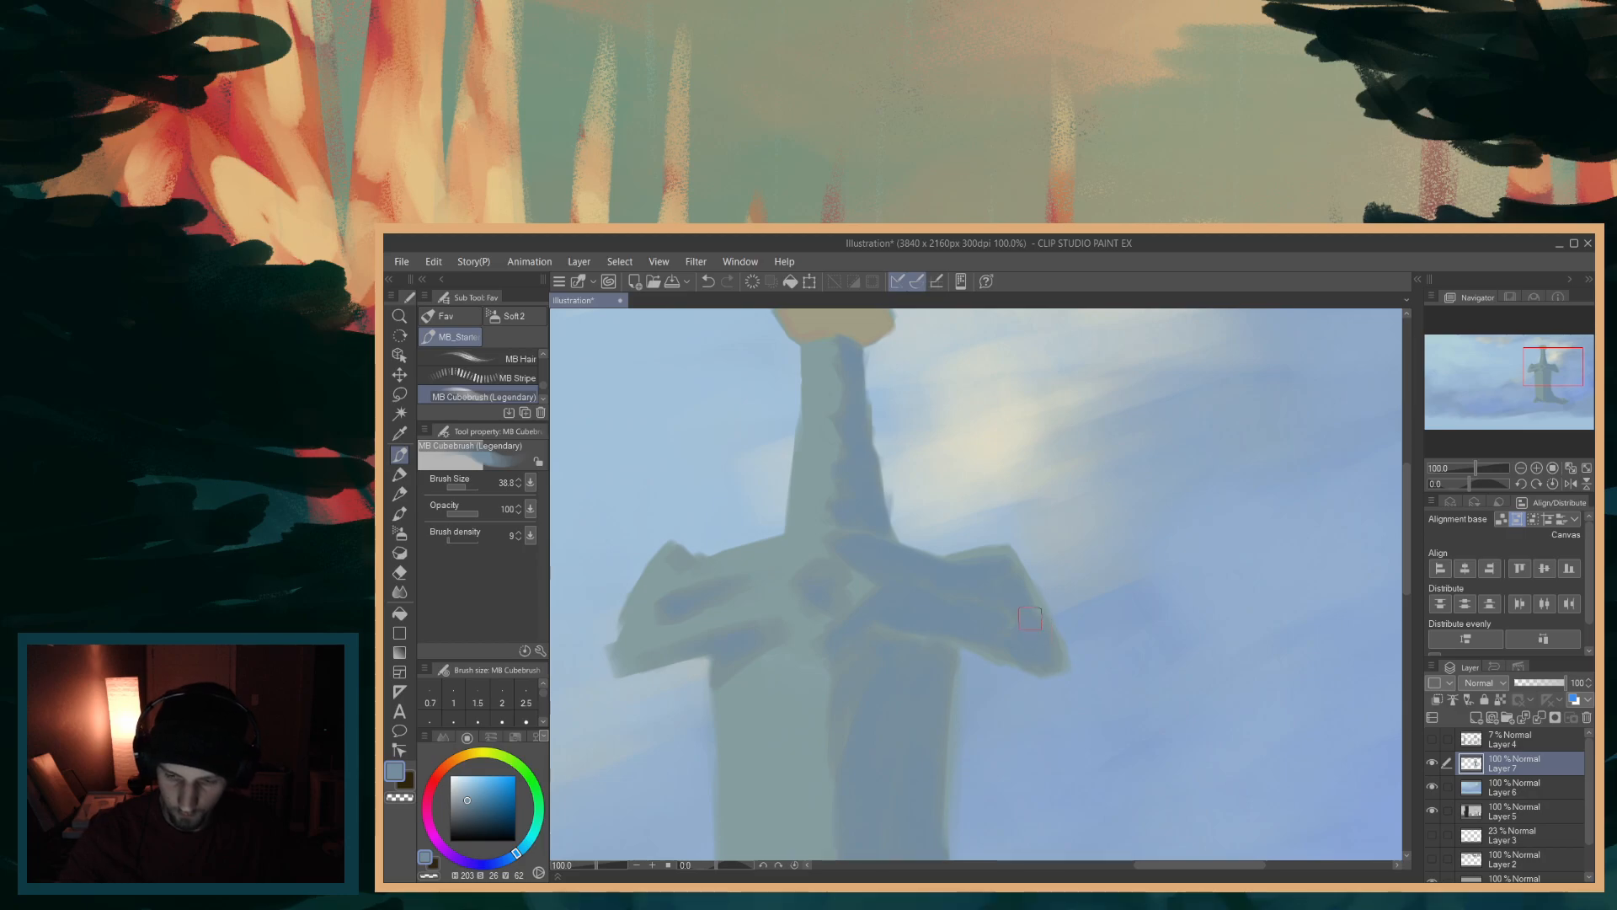
key("[")
key("[")
key("[")
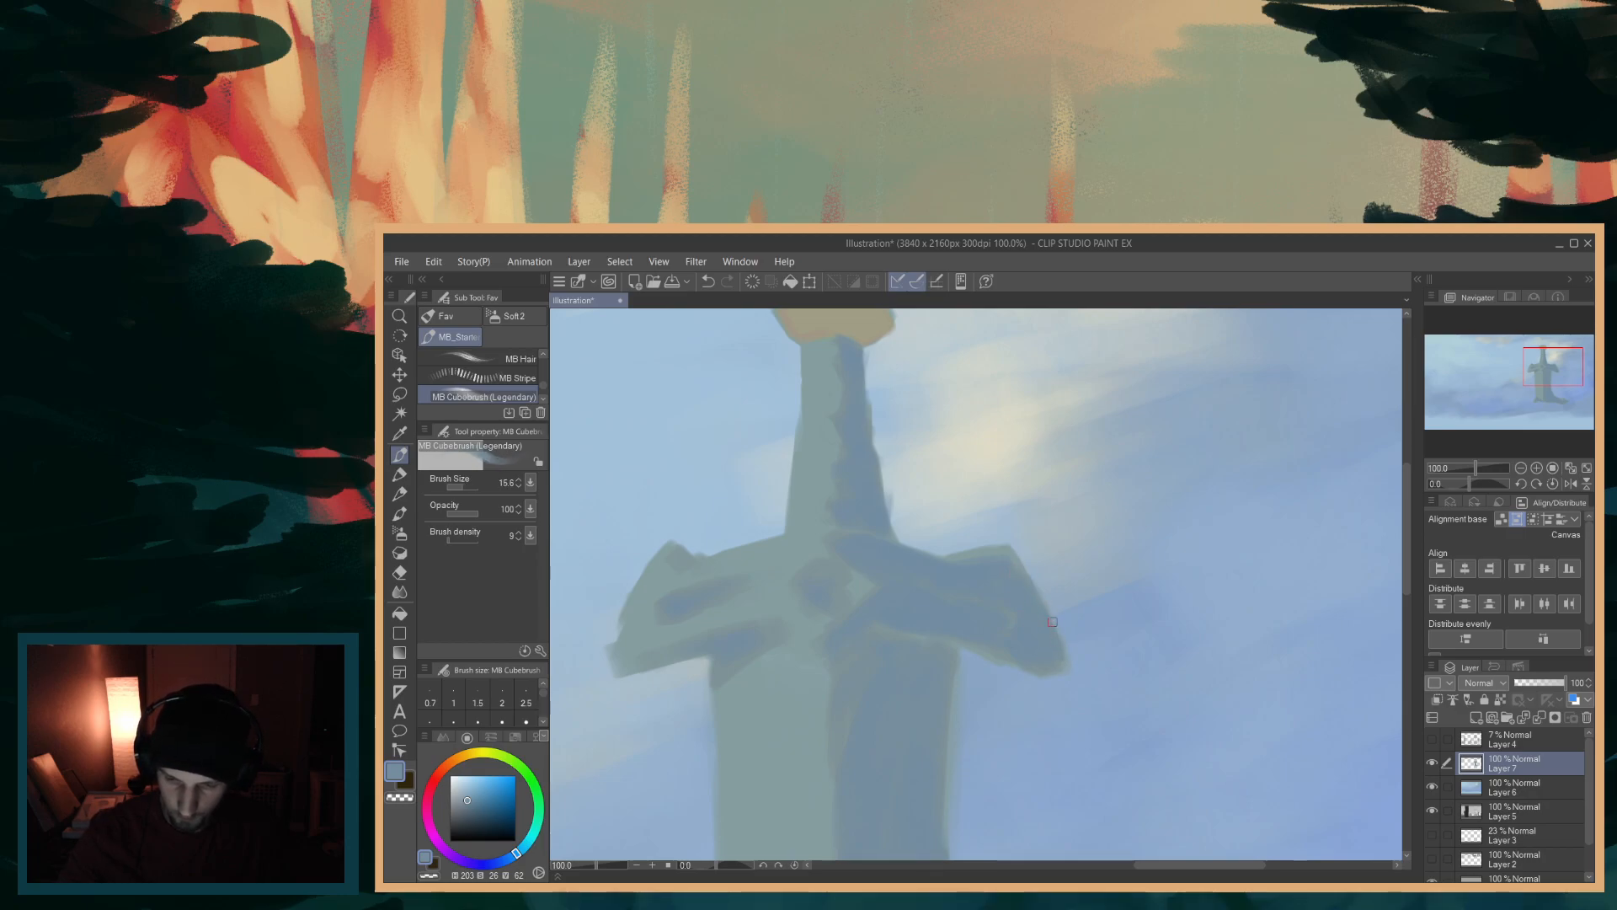
key("]")
key("]")
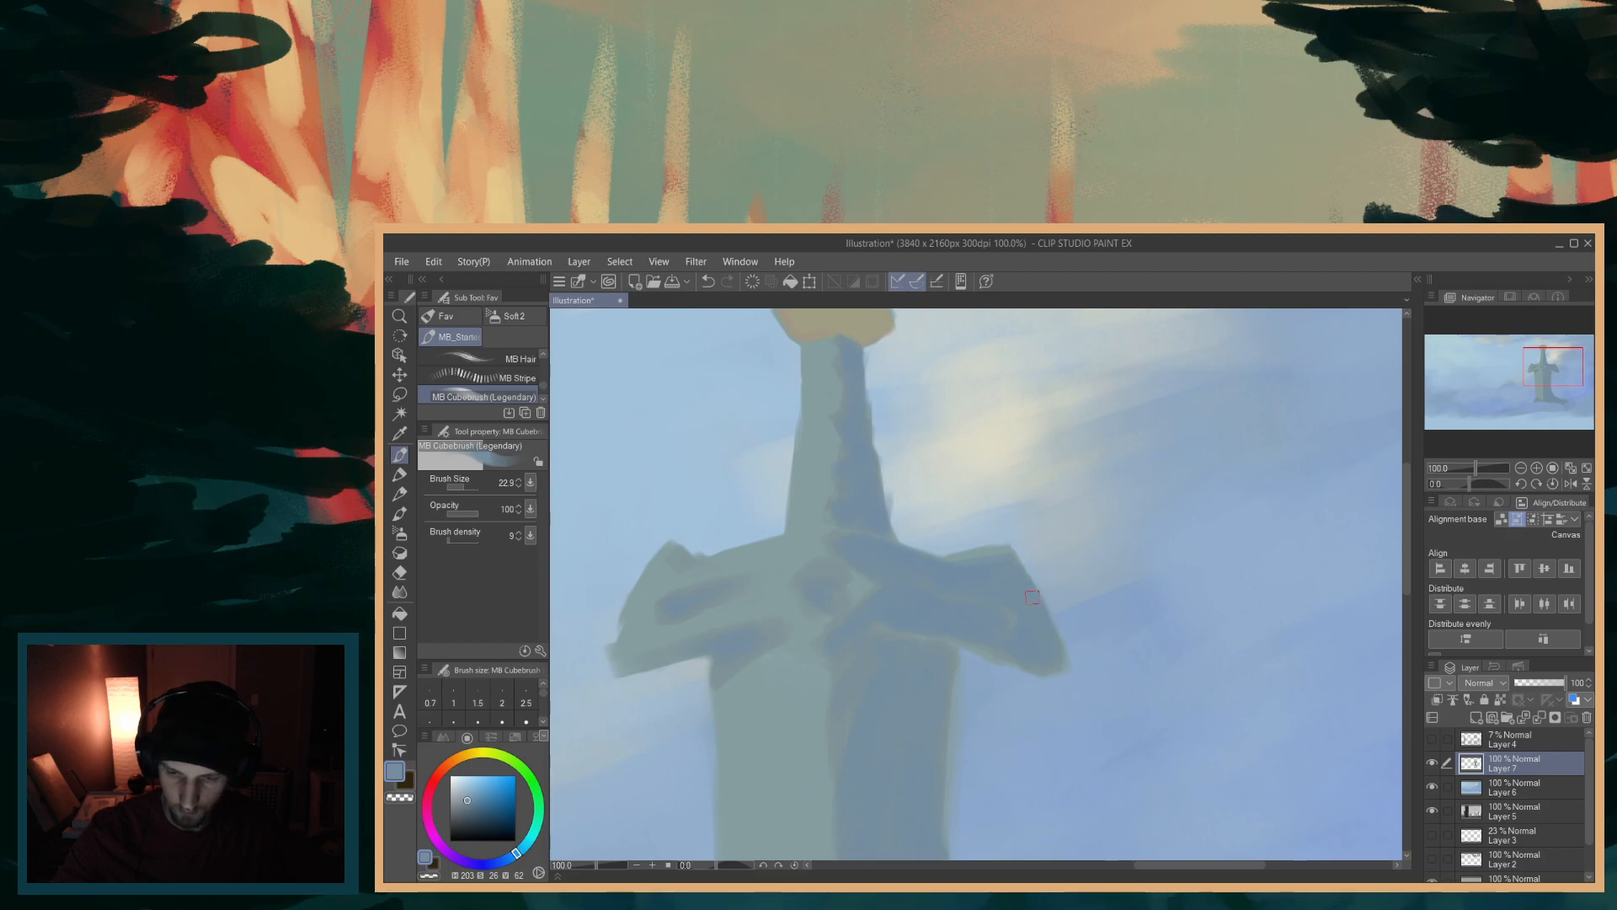
left_click(985, 555, "alt")
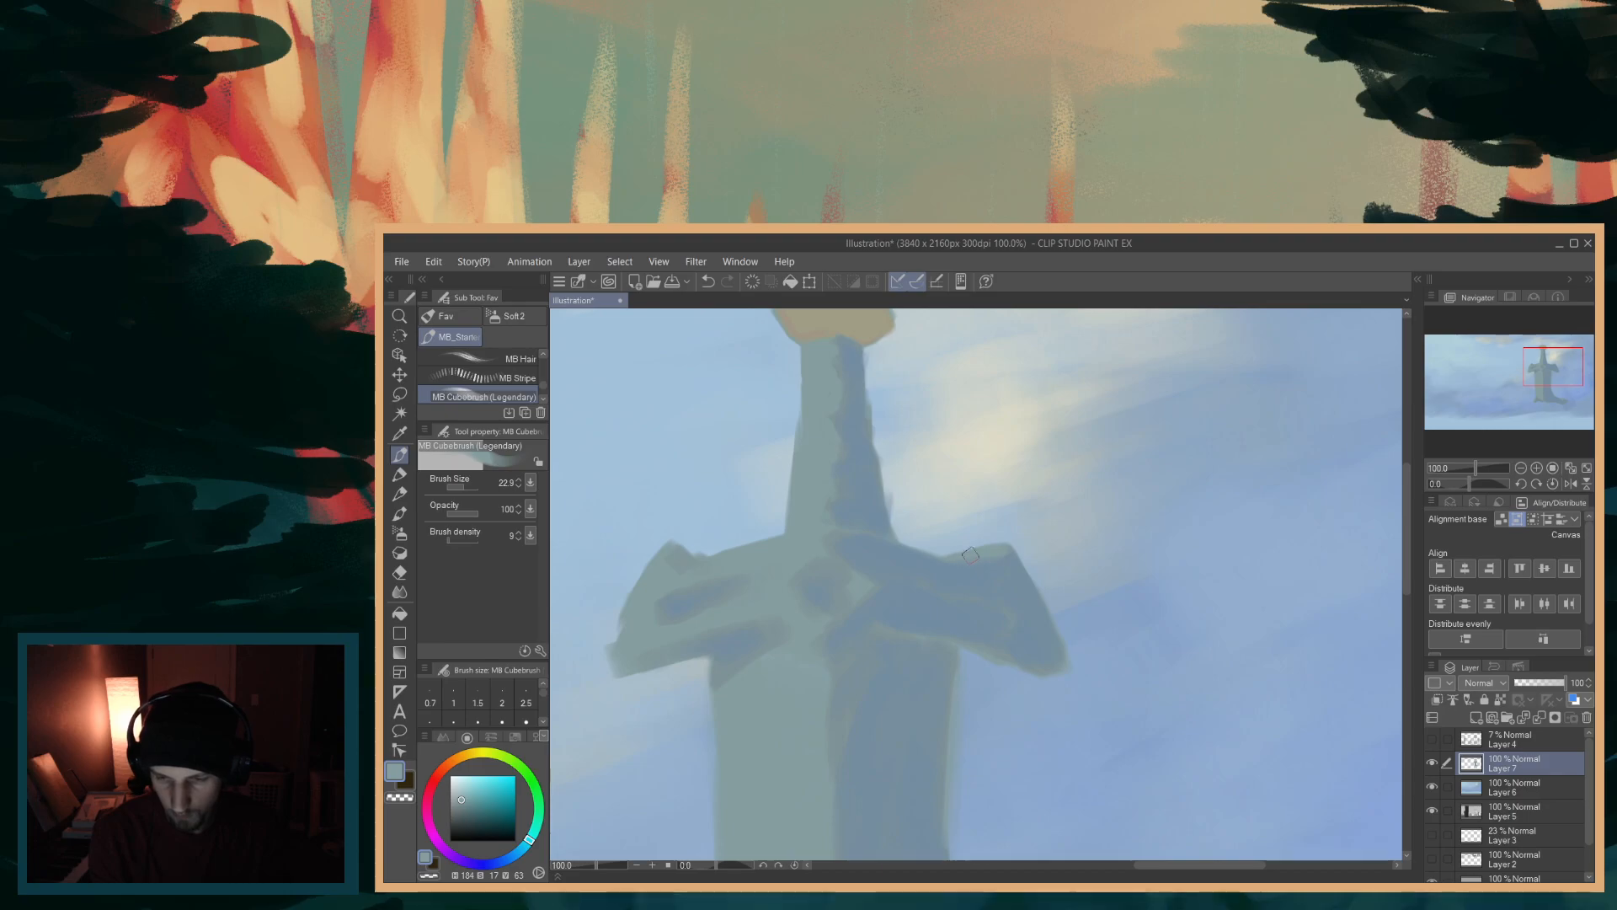
- Paint blue (hue 207, saturation 30, value 64) over the shaded half of the crossguard's centre and the top of the blade beneath it
left_click(968, 562, "alt")
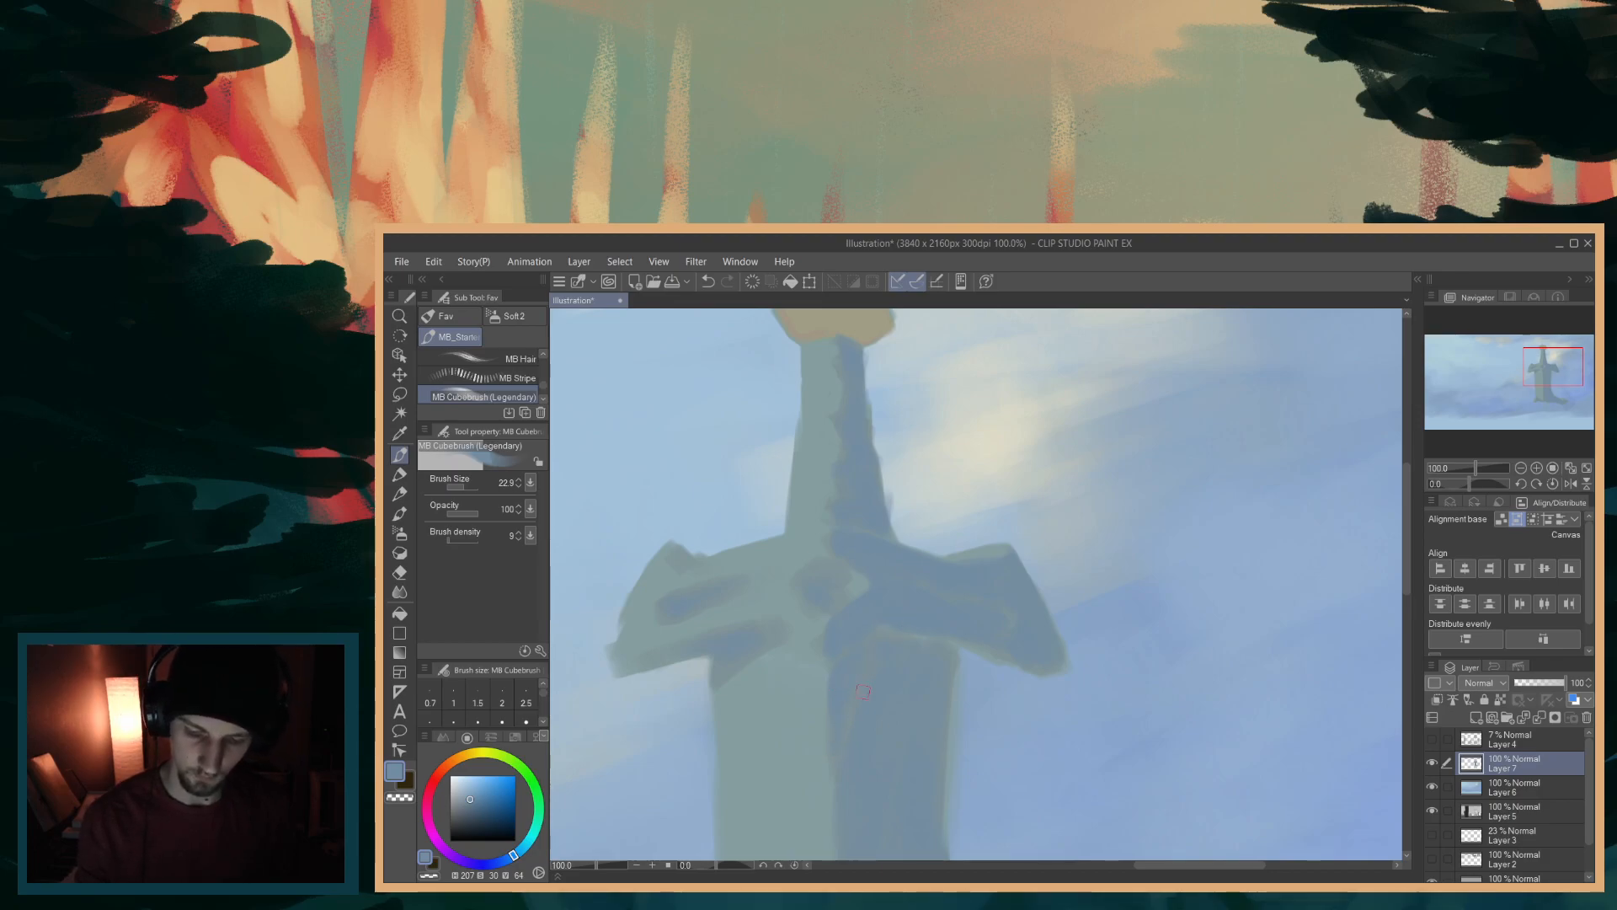
left_click_drag(1402, 577, 1398, 615)
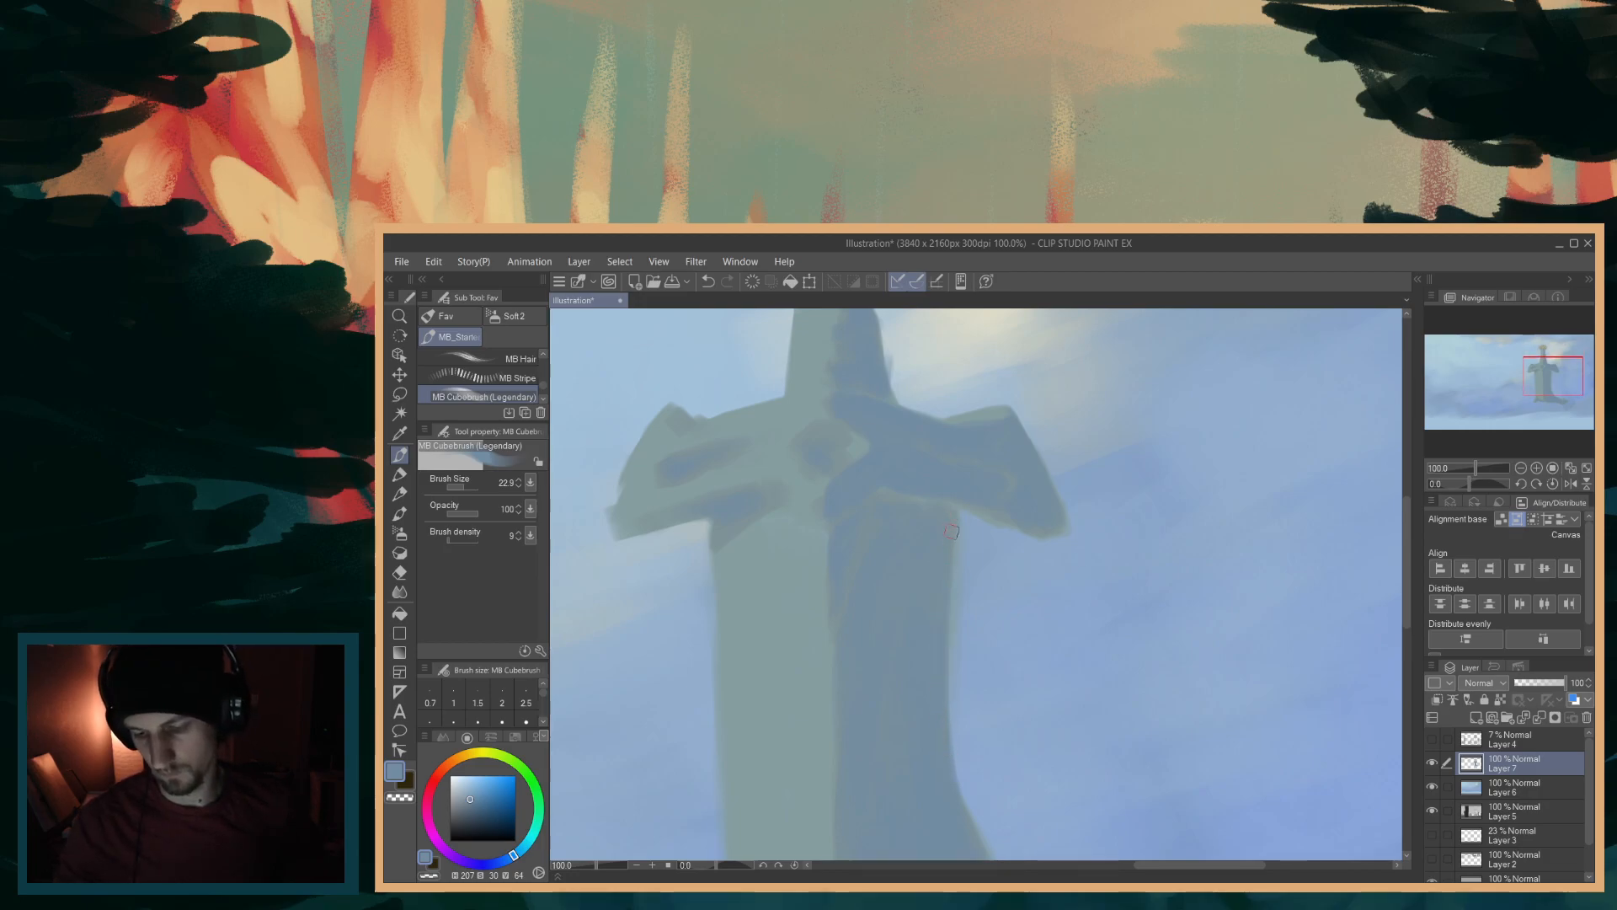
left_click_drag(1408, 593, 1407, 574)
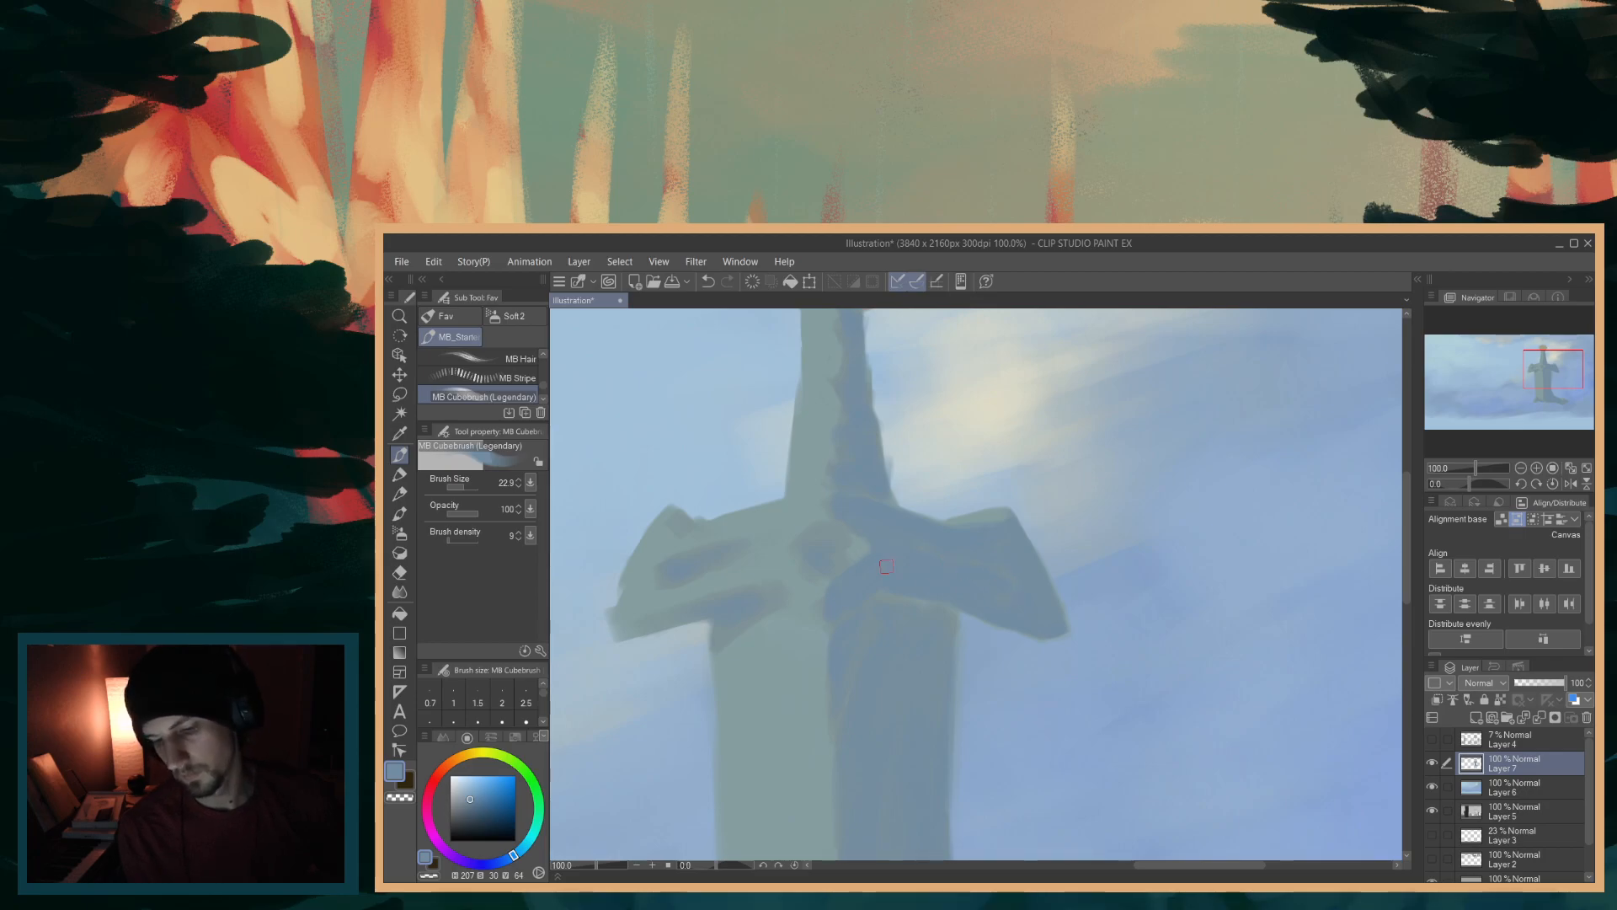
- Clean up the crossguard's lit wing in grey-green and shade beneath it and around the blade's base with blue (hue 206, saturation 26, value 62)
left_click(691, 575, "alt")
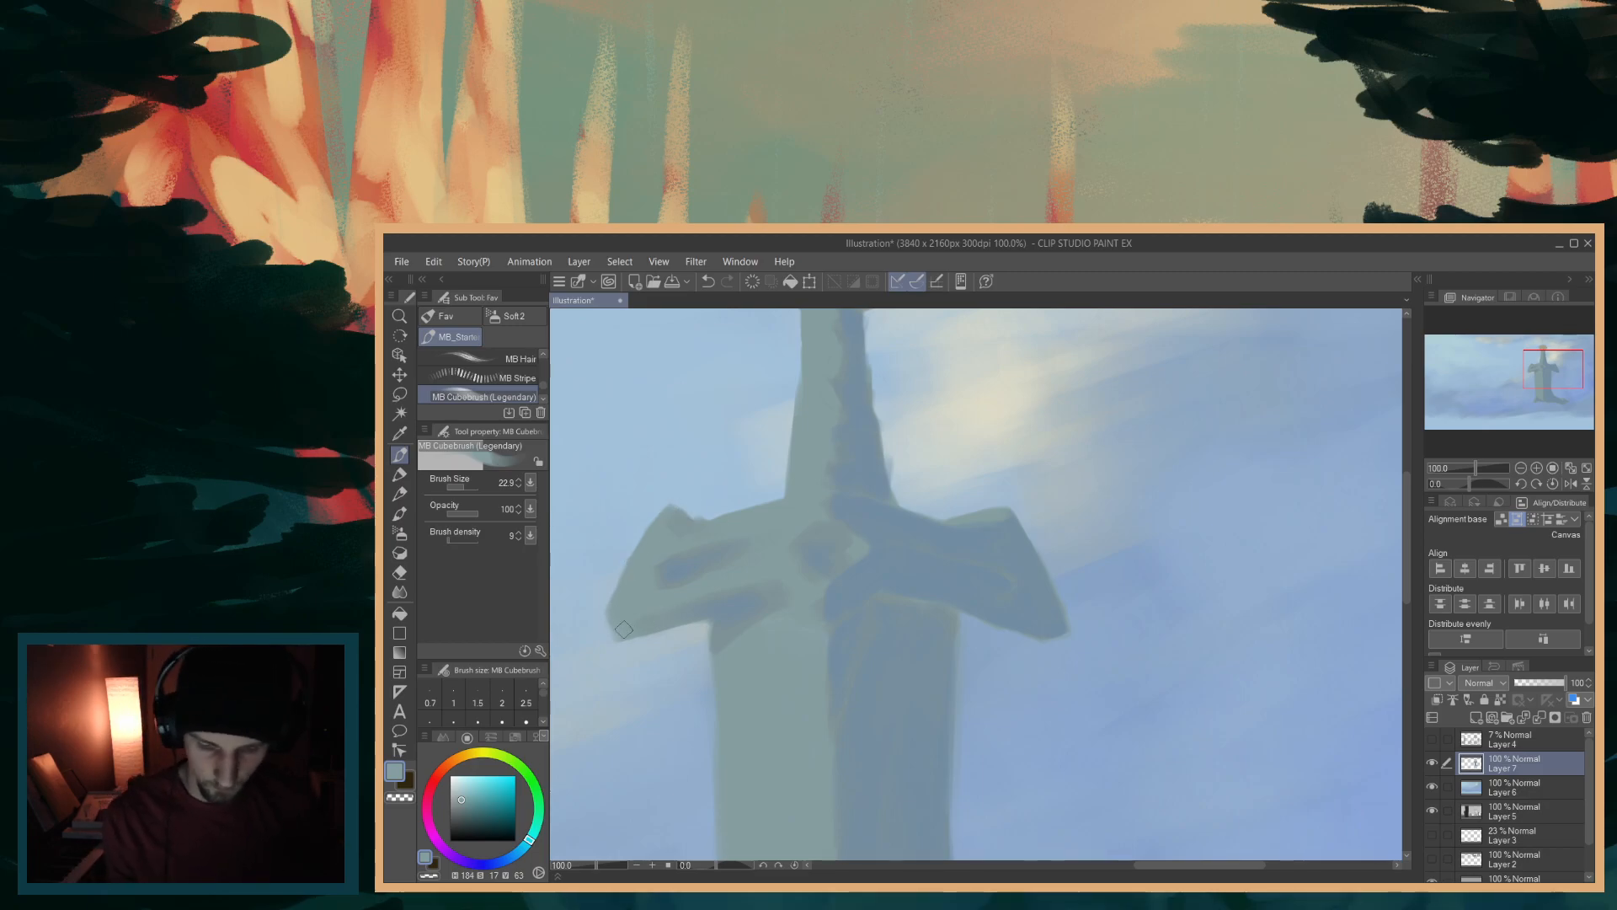
left_click(742, 605, "alt")
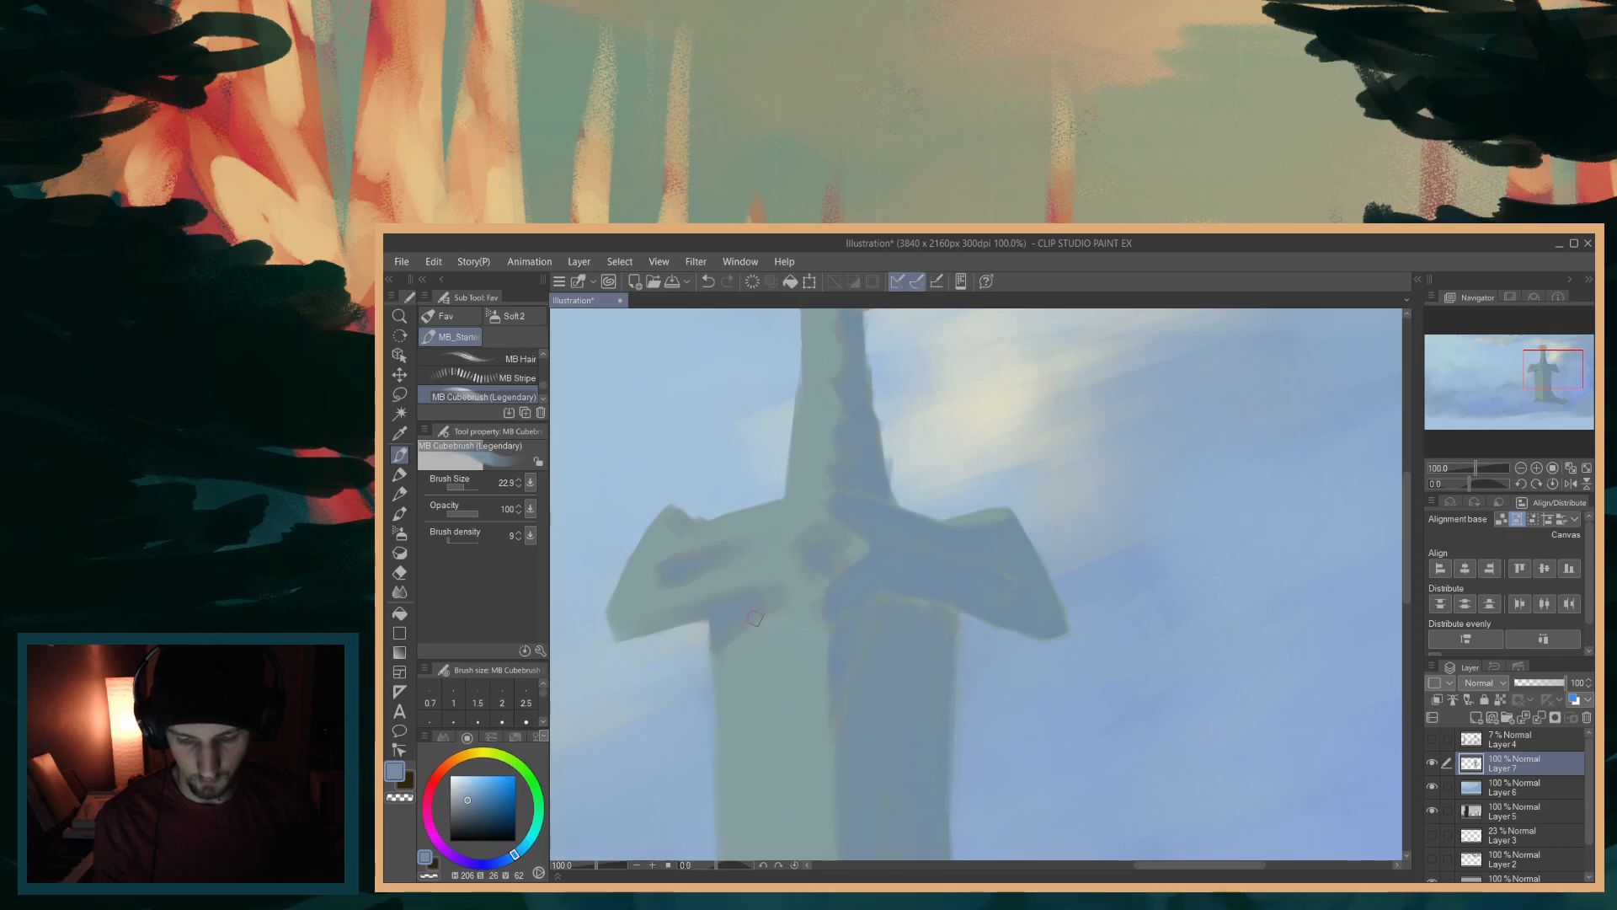
left_click_drag(1407, 591, 1391, 675)
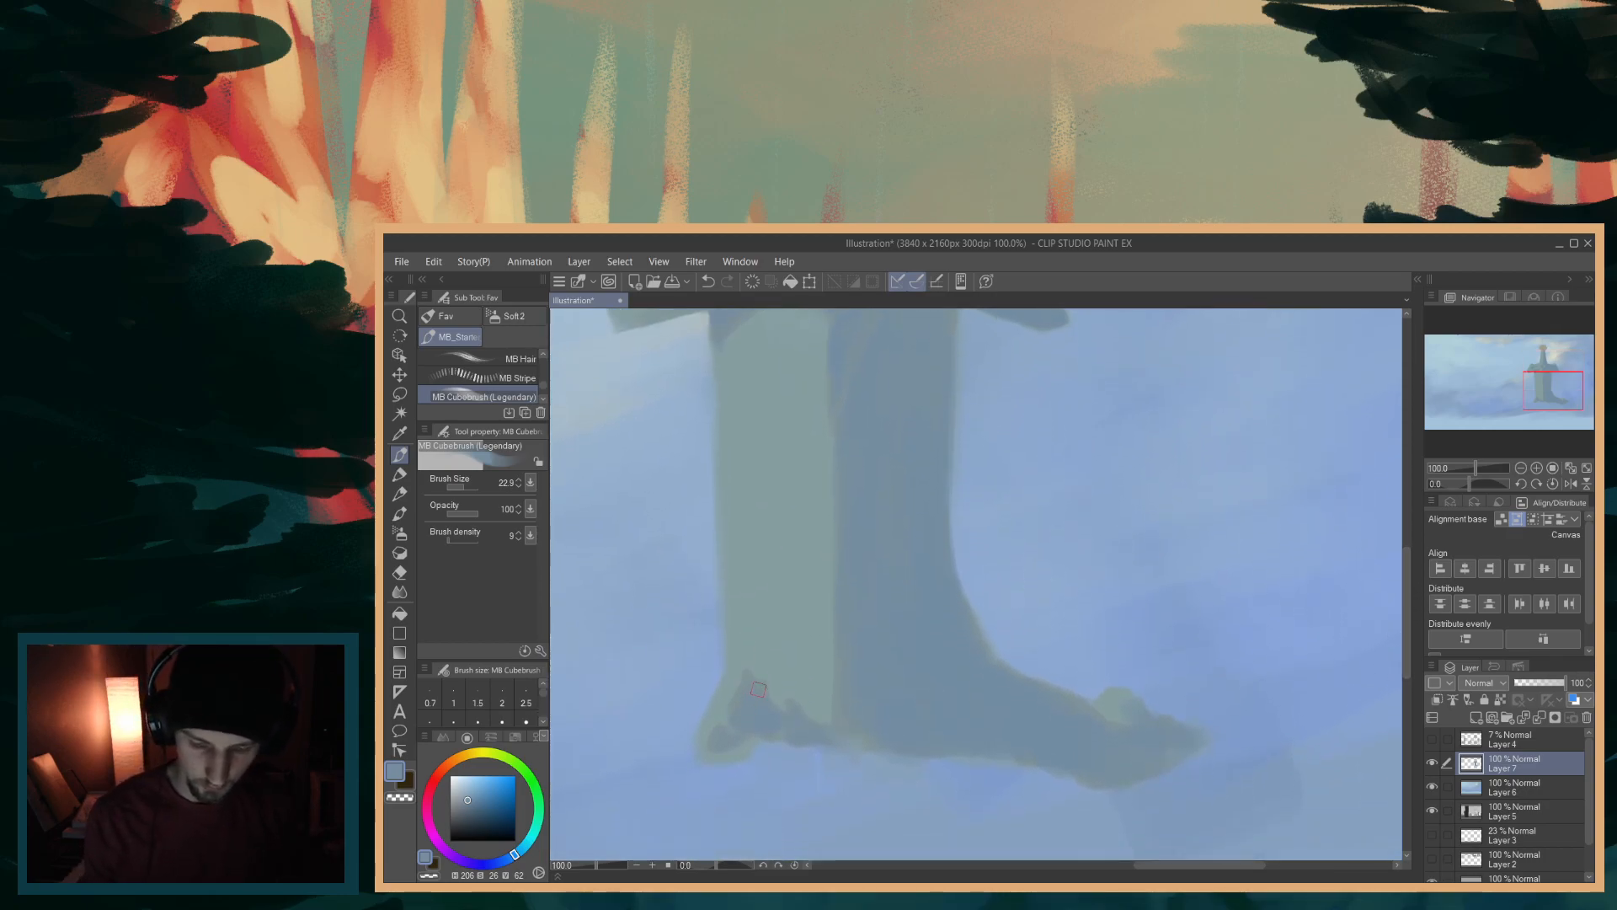
left_click_drag(1407, 595, 1437, 473)
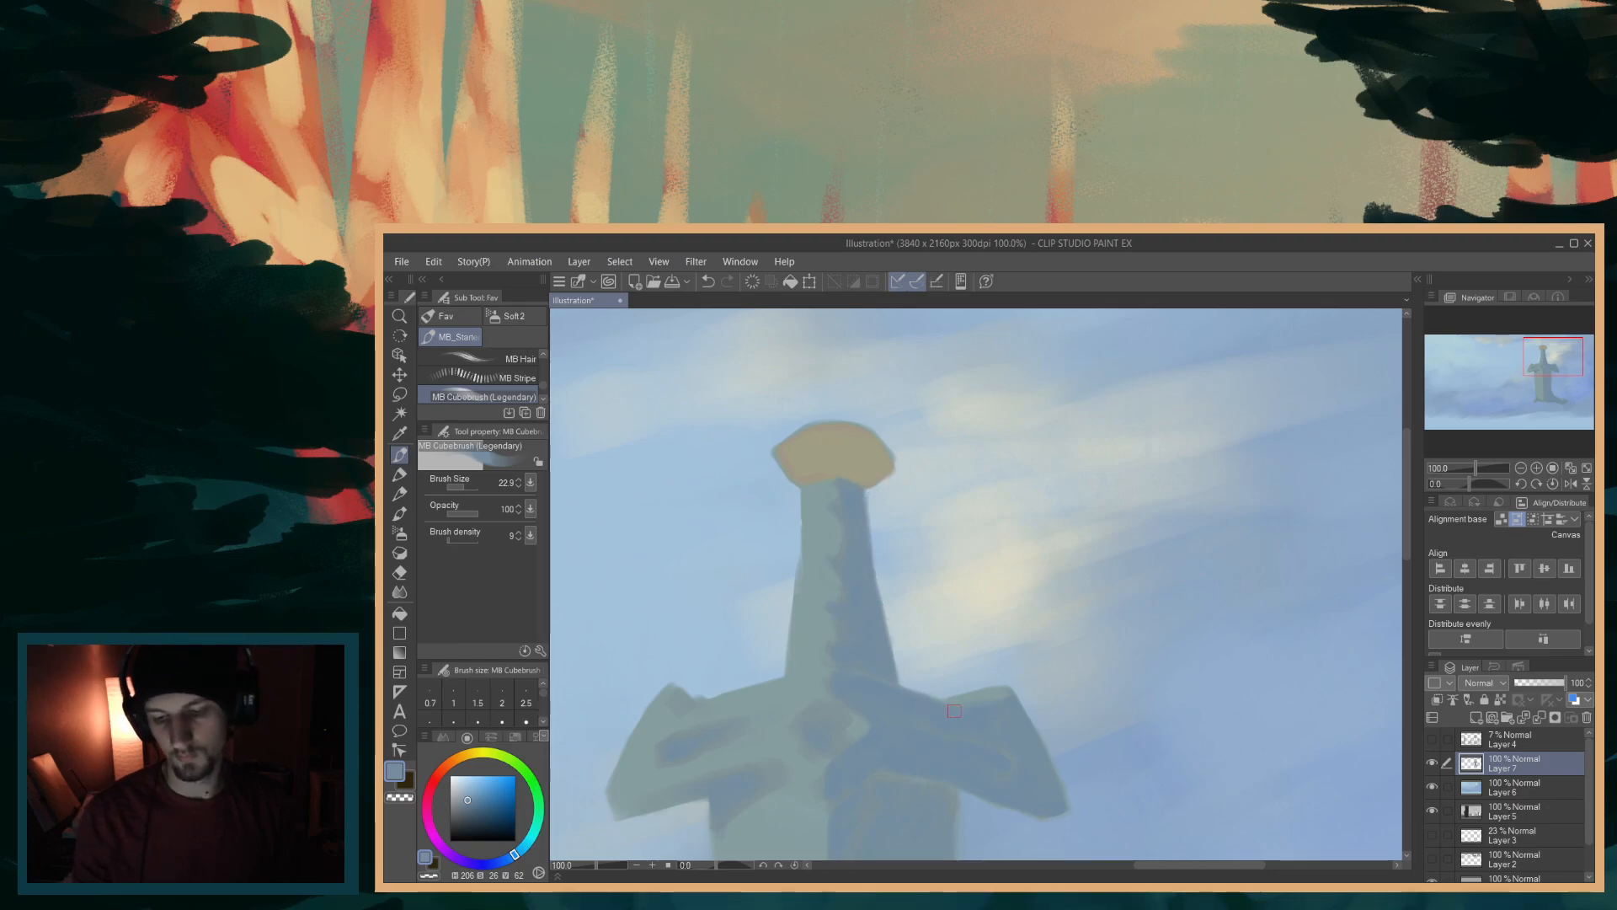
- Define the blade's central shadow edge below the crossguard in blue (hue 204, saturation 26, value 62), and sample the nearby grey-green
left_click_drag(1404, 544, 1368, 599)
mouse_move(1173, 864)
left_mouse_down()
mouse_move(1123, 864)
mouse_move(1164, 864)
mouse_move(1144, 863)
left_mouse_up()
mouse_move(1407, 589)
left_mouse_down()
mouse_move(1412, 562)
mouse_move(1392, 678)
mouse_move(1408, 517)
mouse_move(1405, 618)
left_mouse_up()
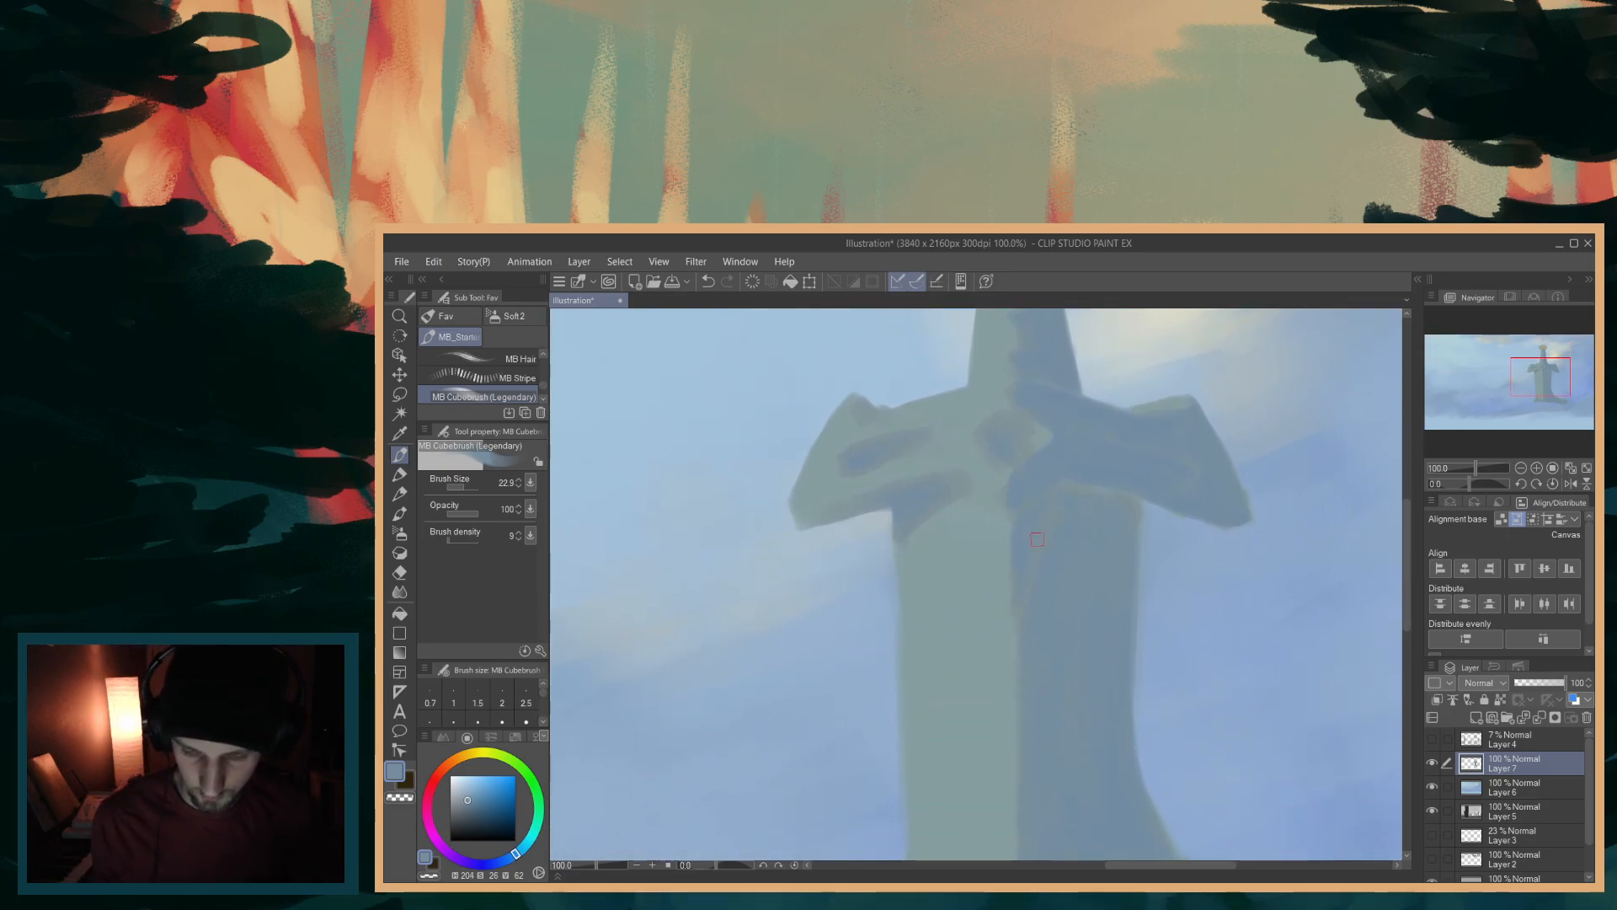
left_click(977, 524, "alt")
left_click(949, 493, "alt")
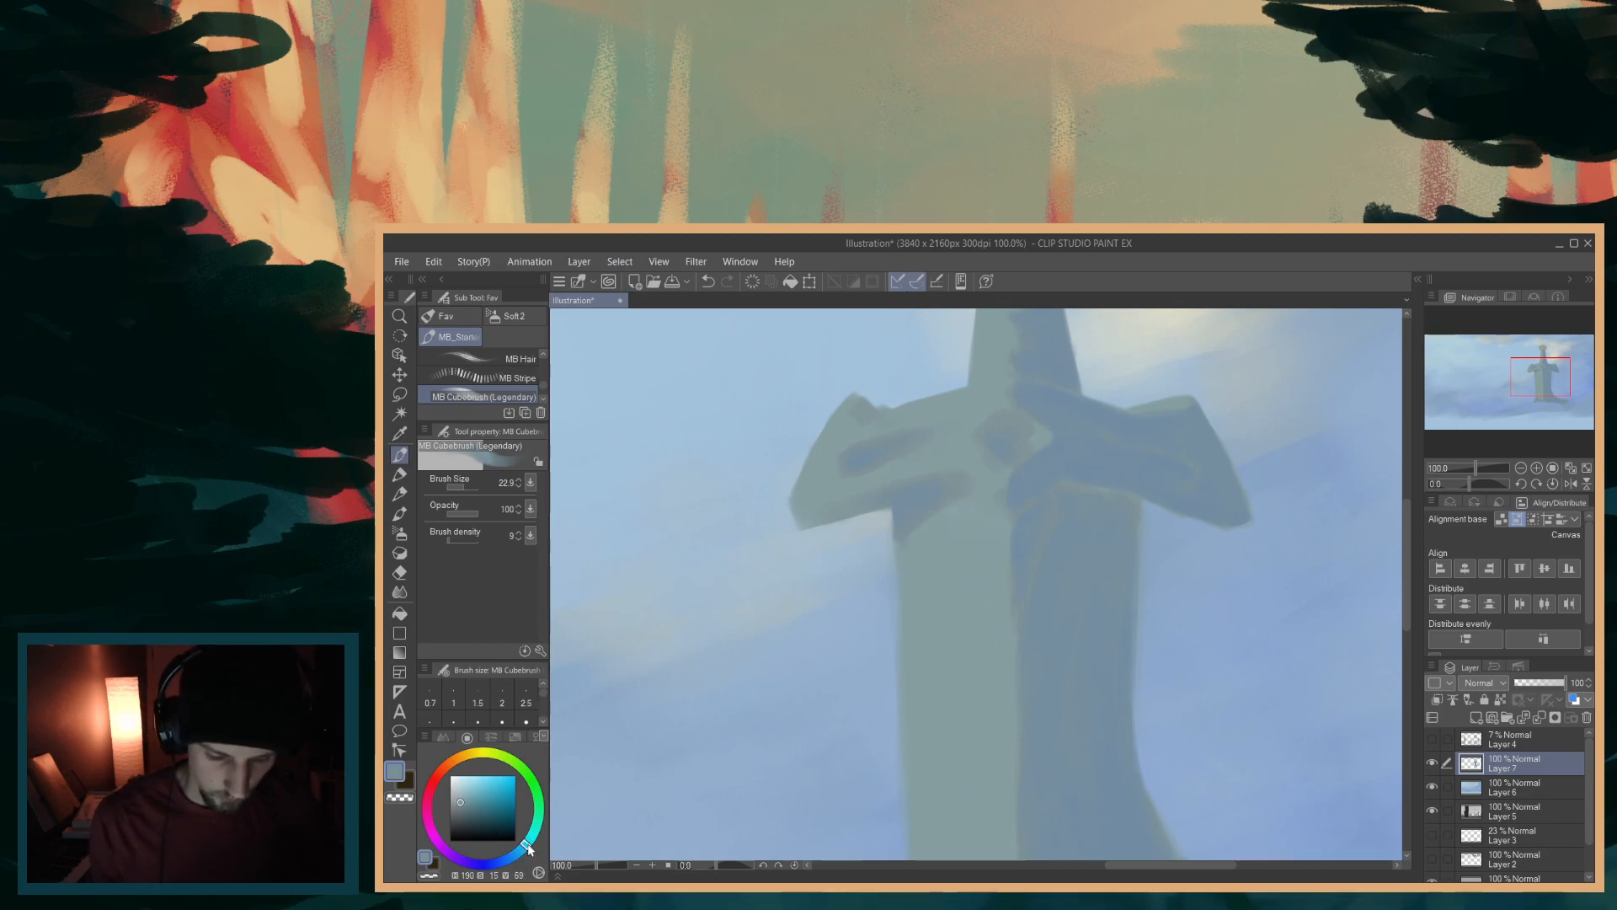
- Sample the sky blue beside the sword's base, undo the test stroke beneath the crossguard, and set the colour value to 77
left_click_drag(1406, 532, 1399, 620)
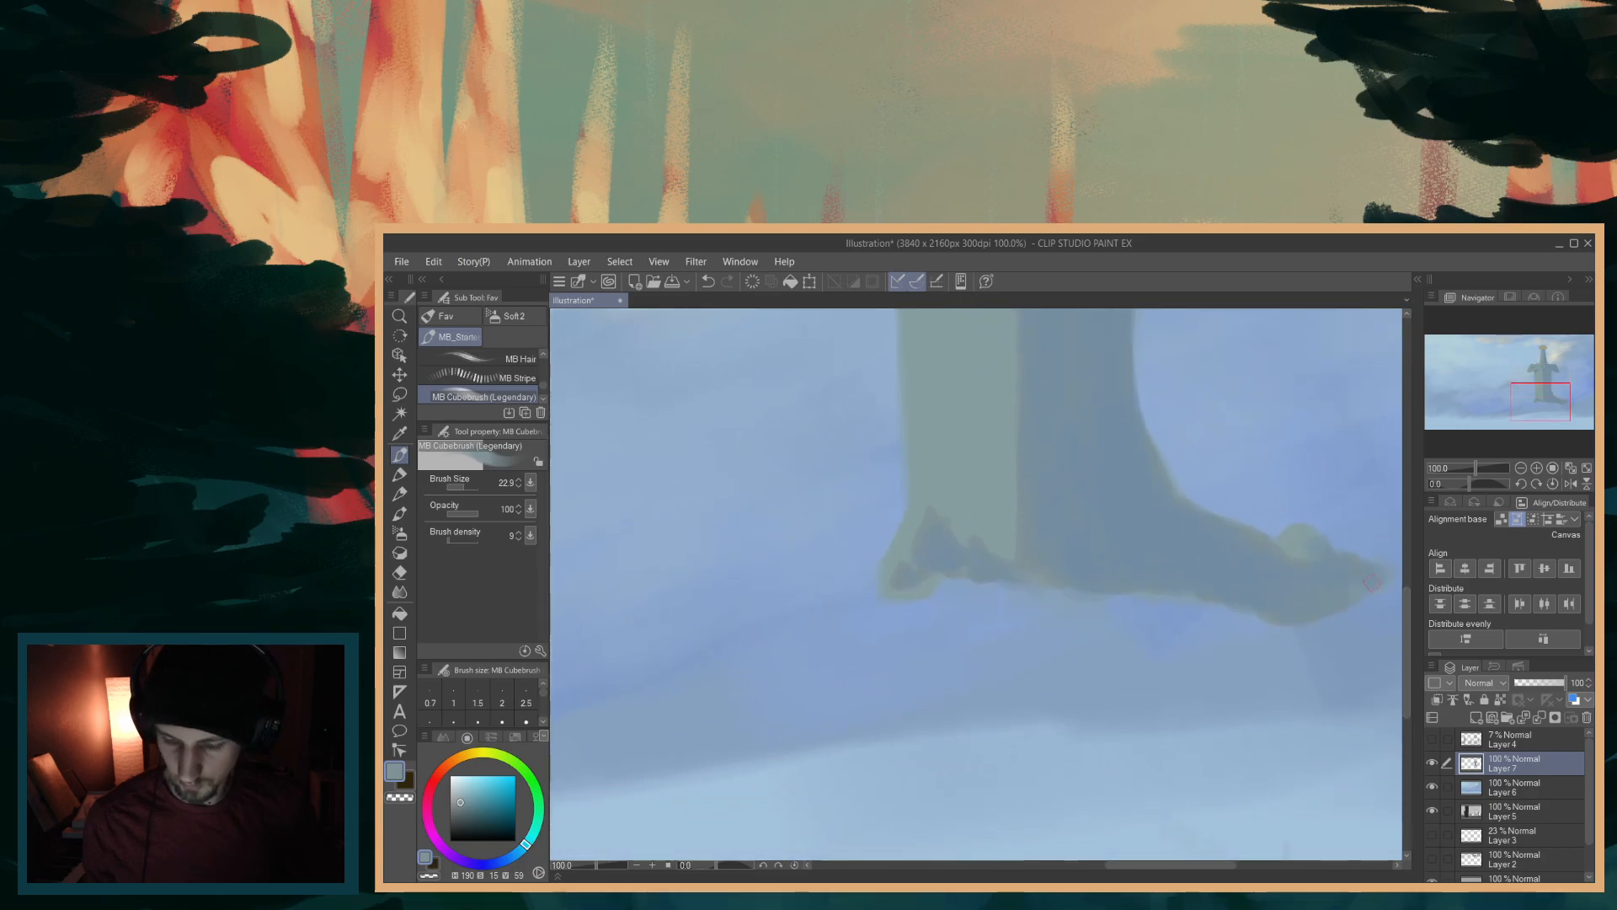
left_click(919, 655, "alt")
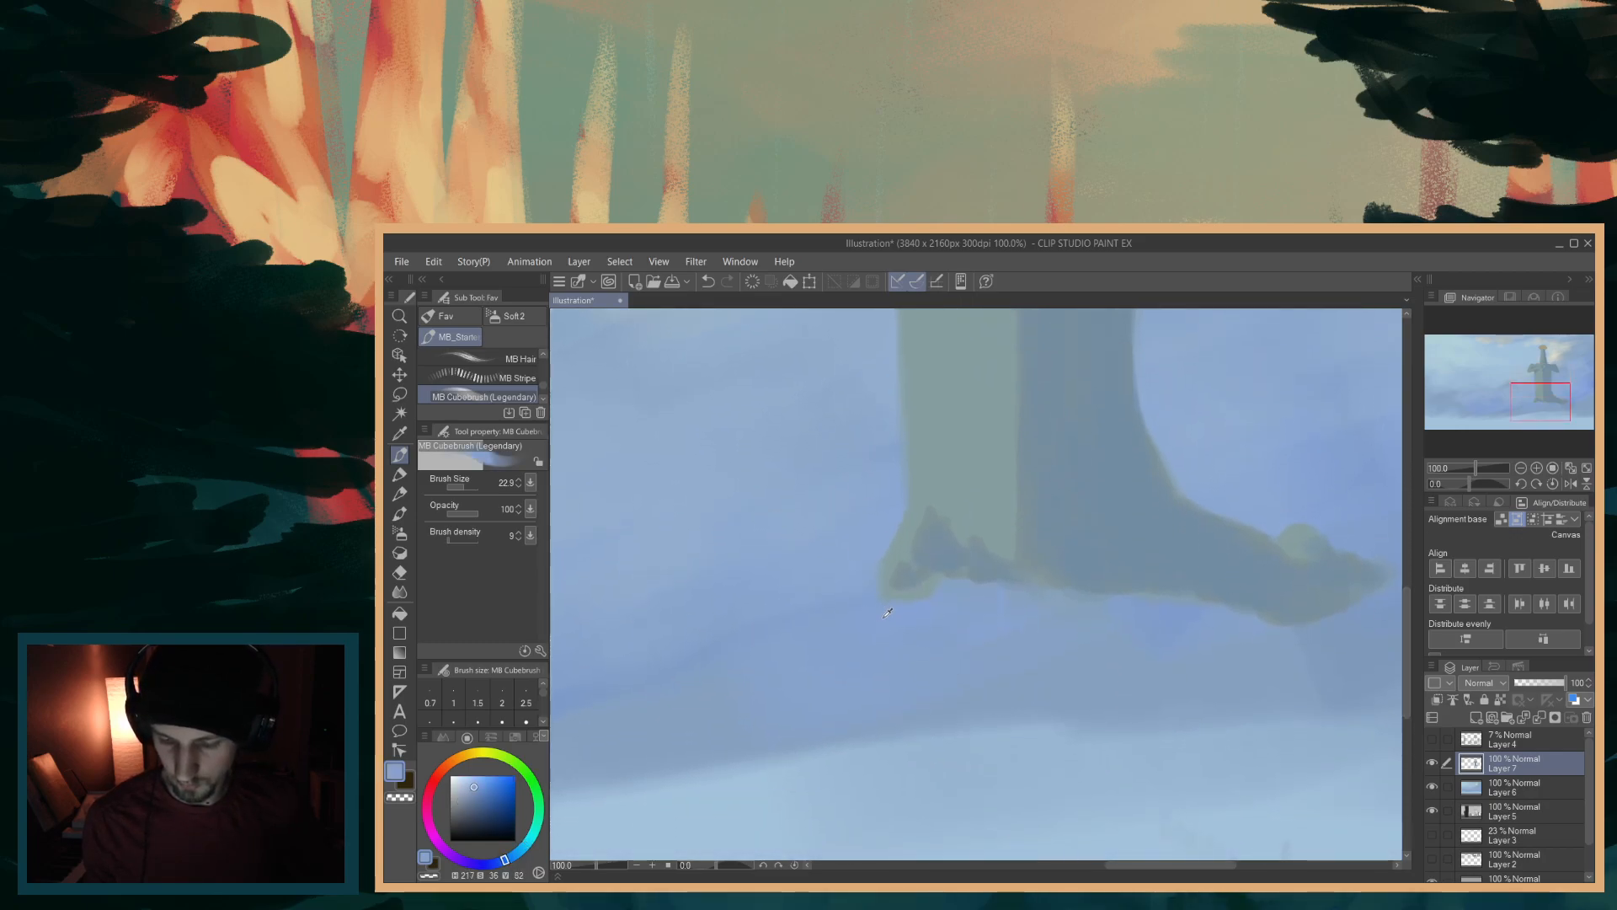
left_click_drag(1403, 608, 1426, 496)
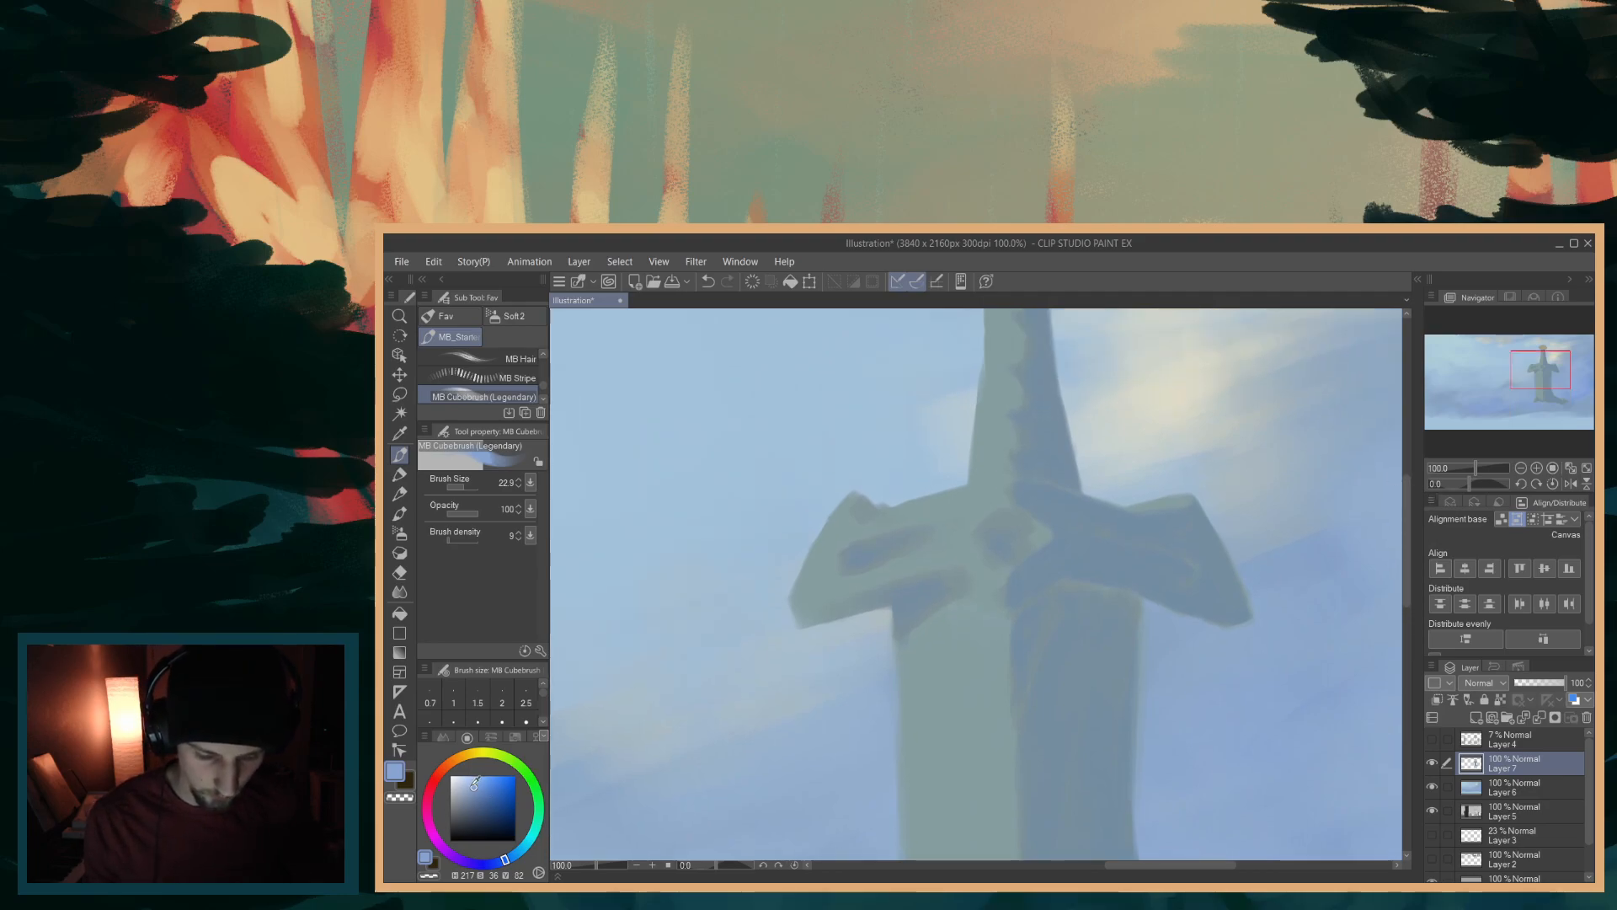
left_click_drag(475, 785, 474, 801)
left_click_drag(967, 645, 1072, 622)
key("ctrl+z")
left_click(474, 789)
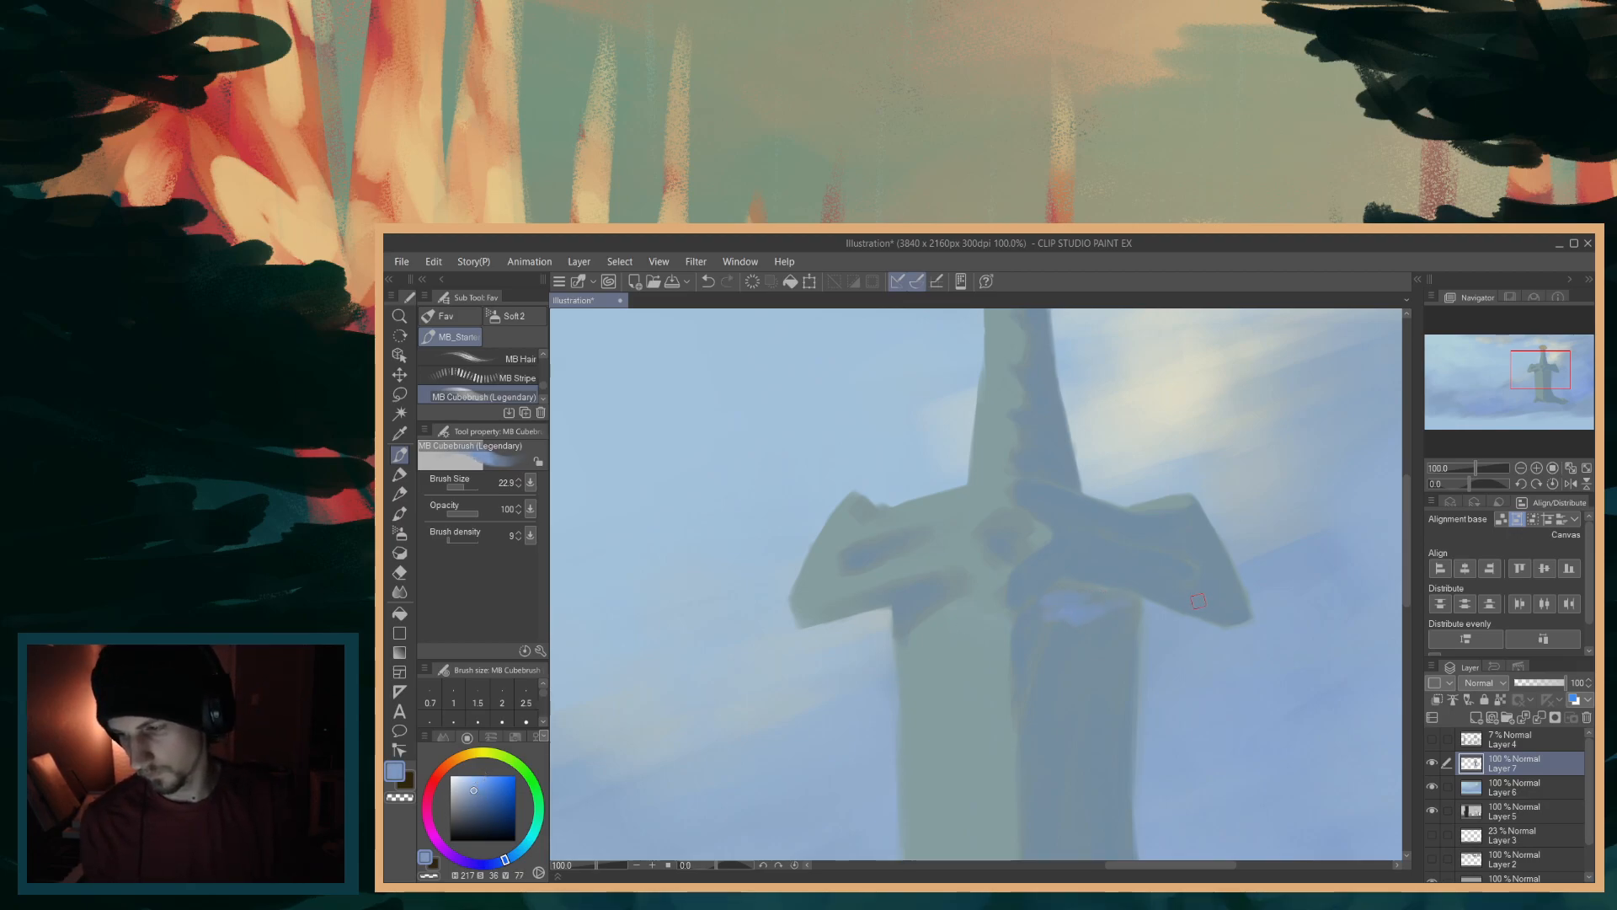
- Paint a more saturated blue (hue 217, saturation 38, value 73) under the crossguard and across its shaded wing
left_click(477, 790)
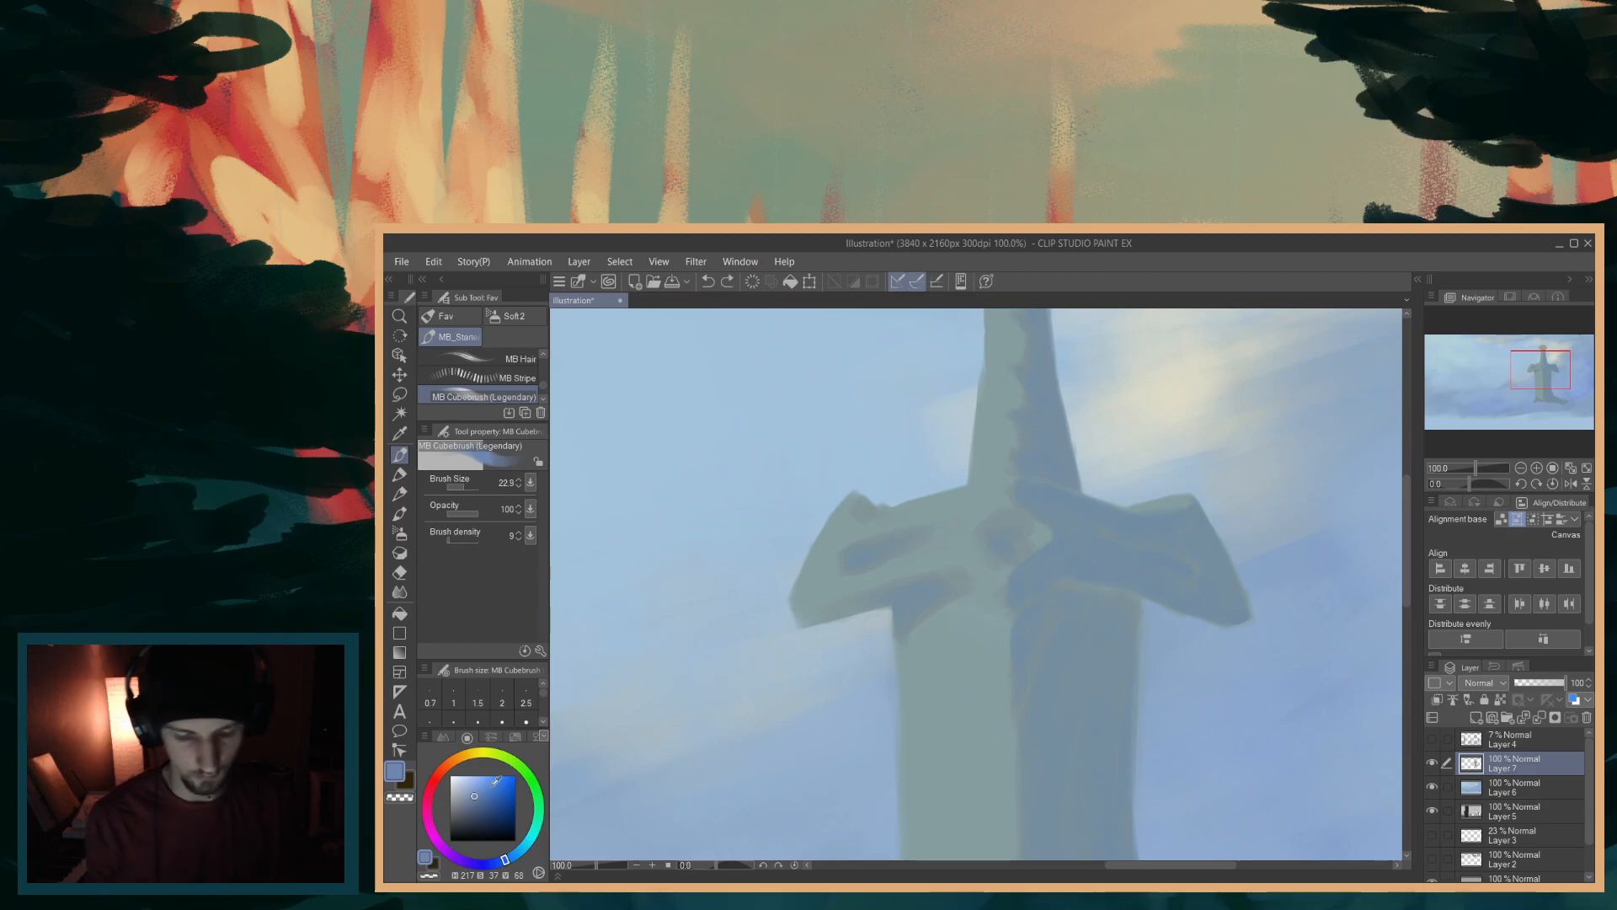
left_click(477, 792)
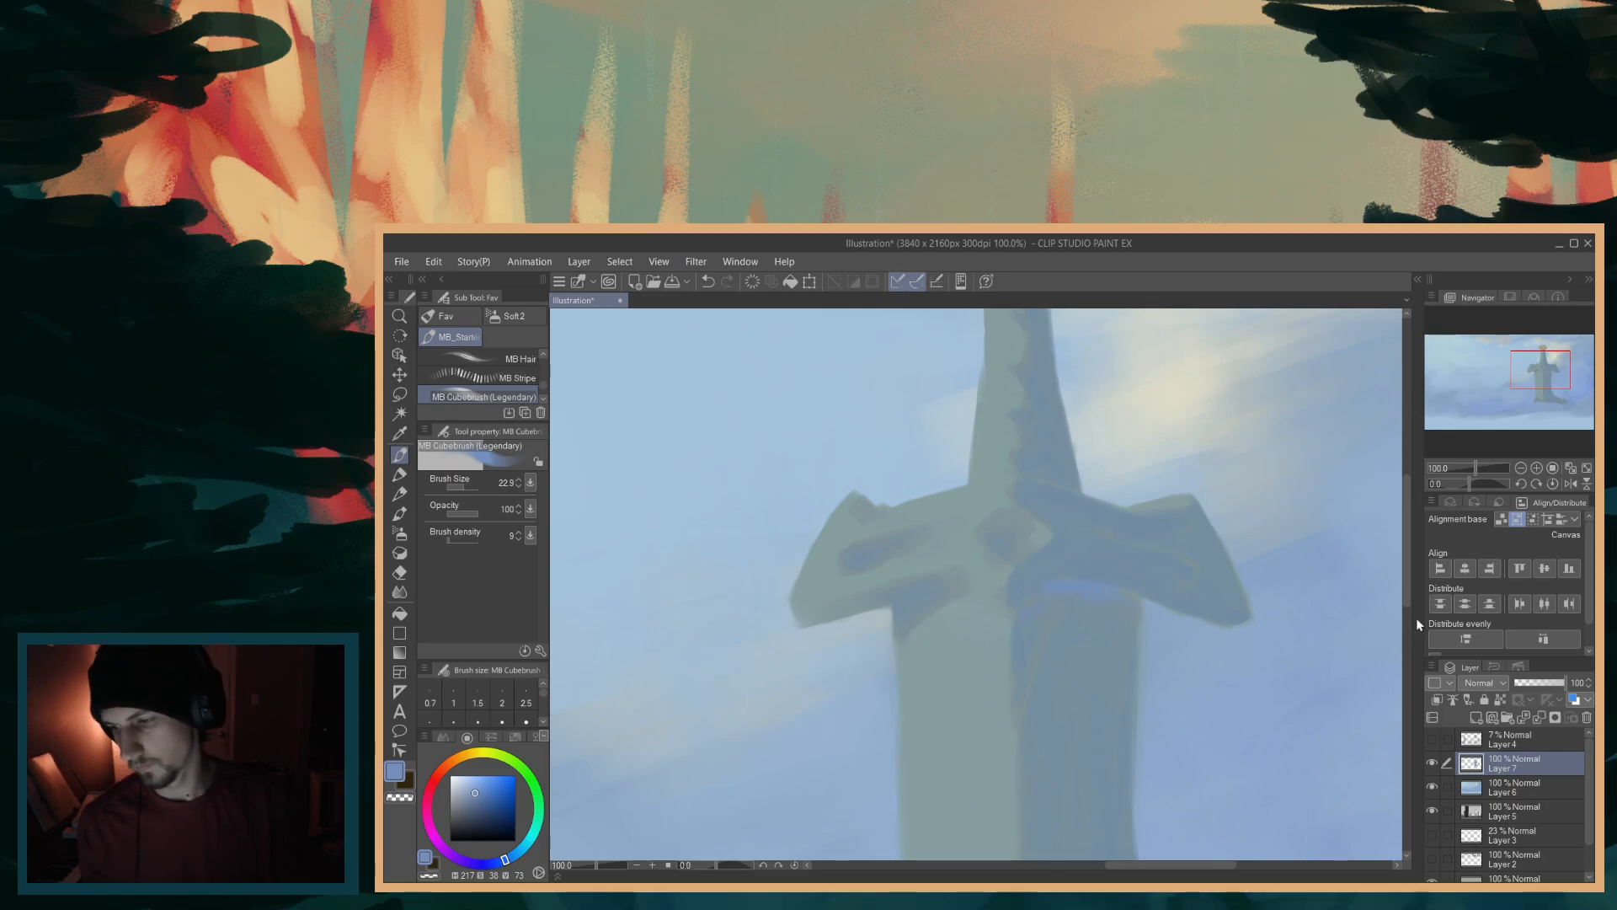
mouse_move(1403, 599)
left_mouse_down()
mouse_move(1406, 565)
mouse_move(1407, 593)
left_mouse_up()
left_click_drag(1124, 860, 1171, 863)
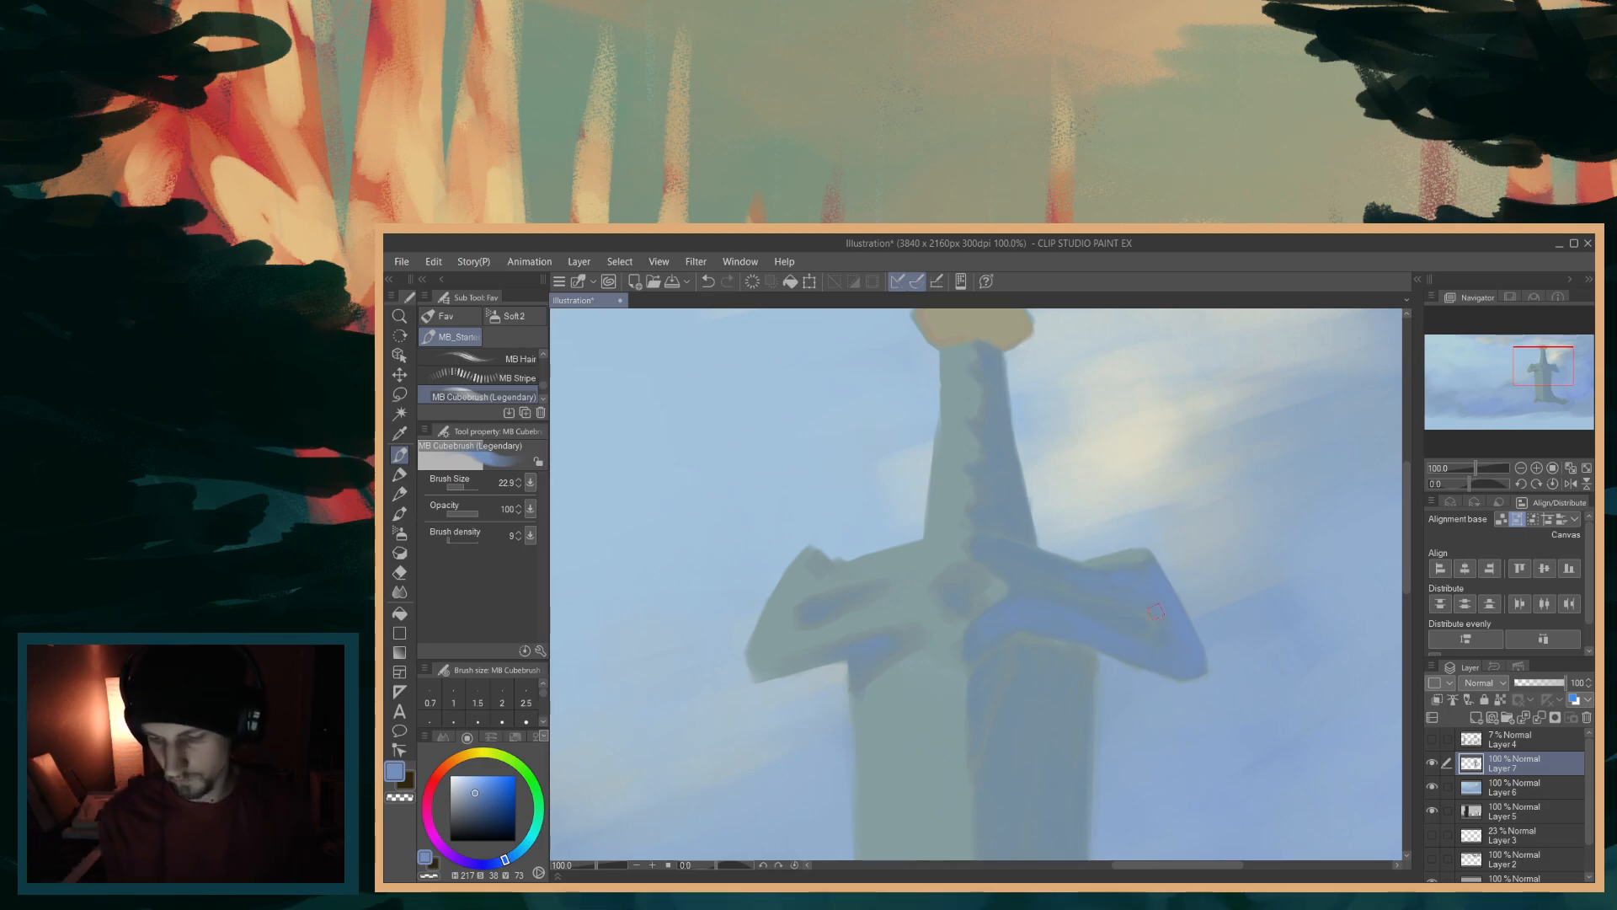
- Blend the crossguard's shaded wing with sampled blues, ending on hue 213, saturation 35, value 69 at brush size 15
left_click(1009, 565, "alt")
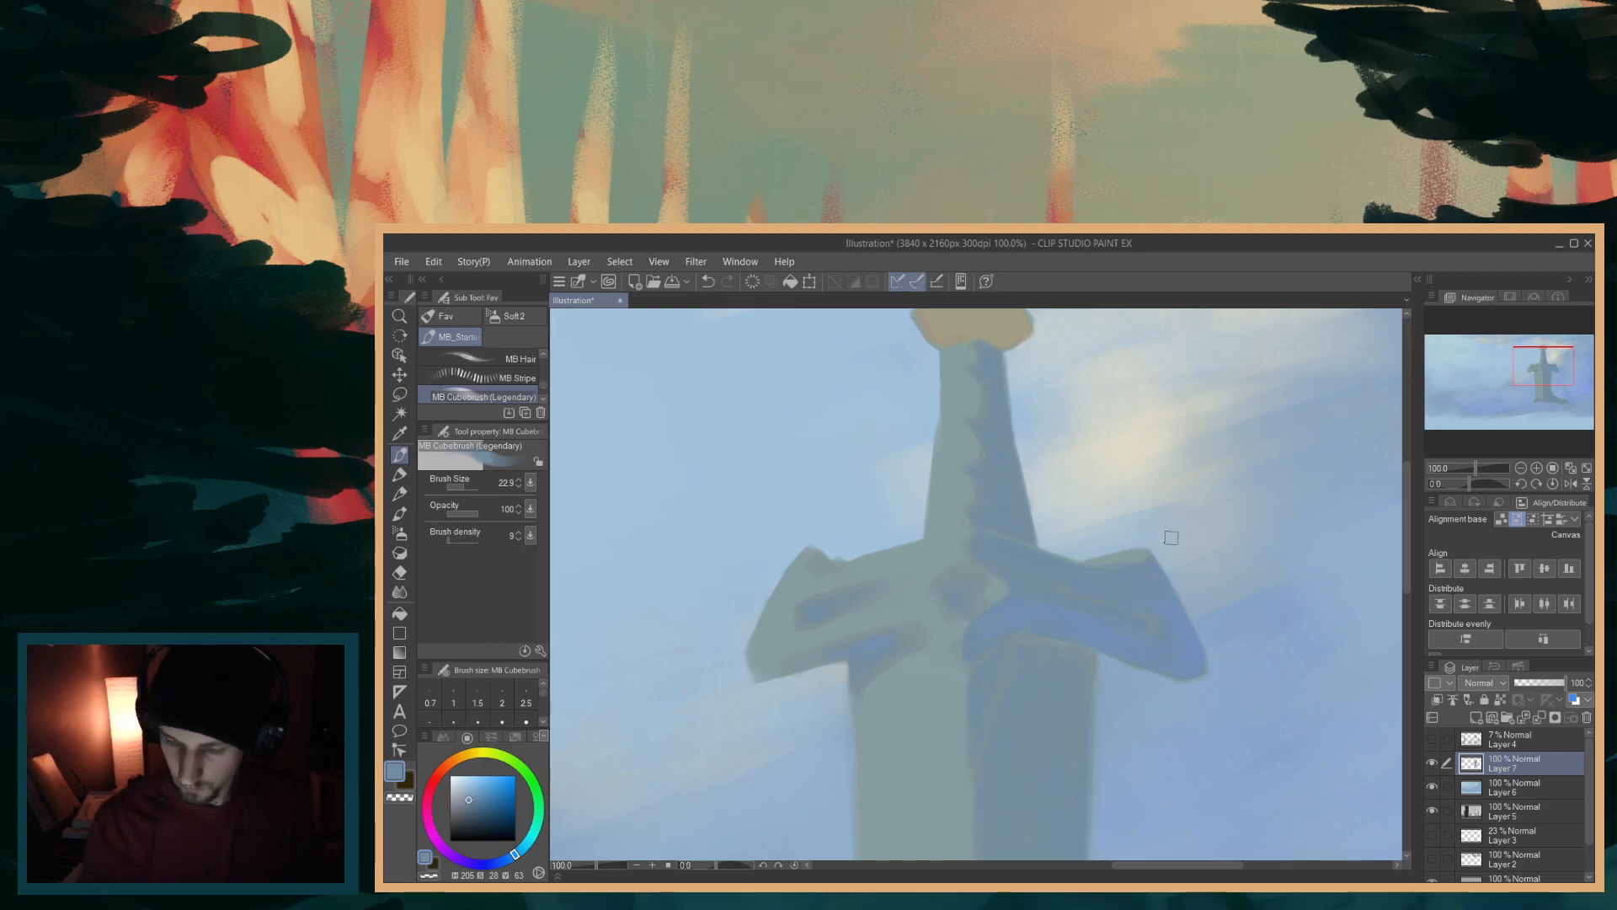
left_click(1125, 611, "alt")
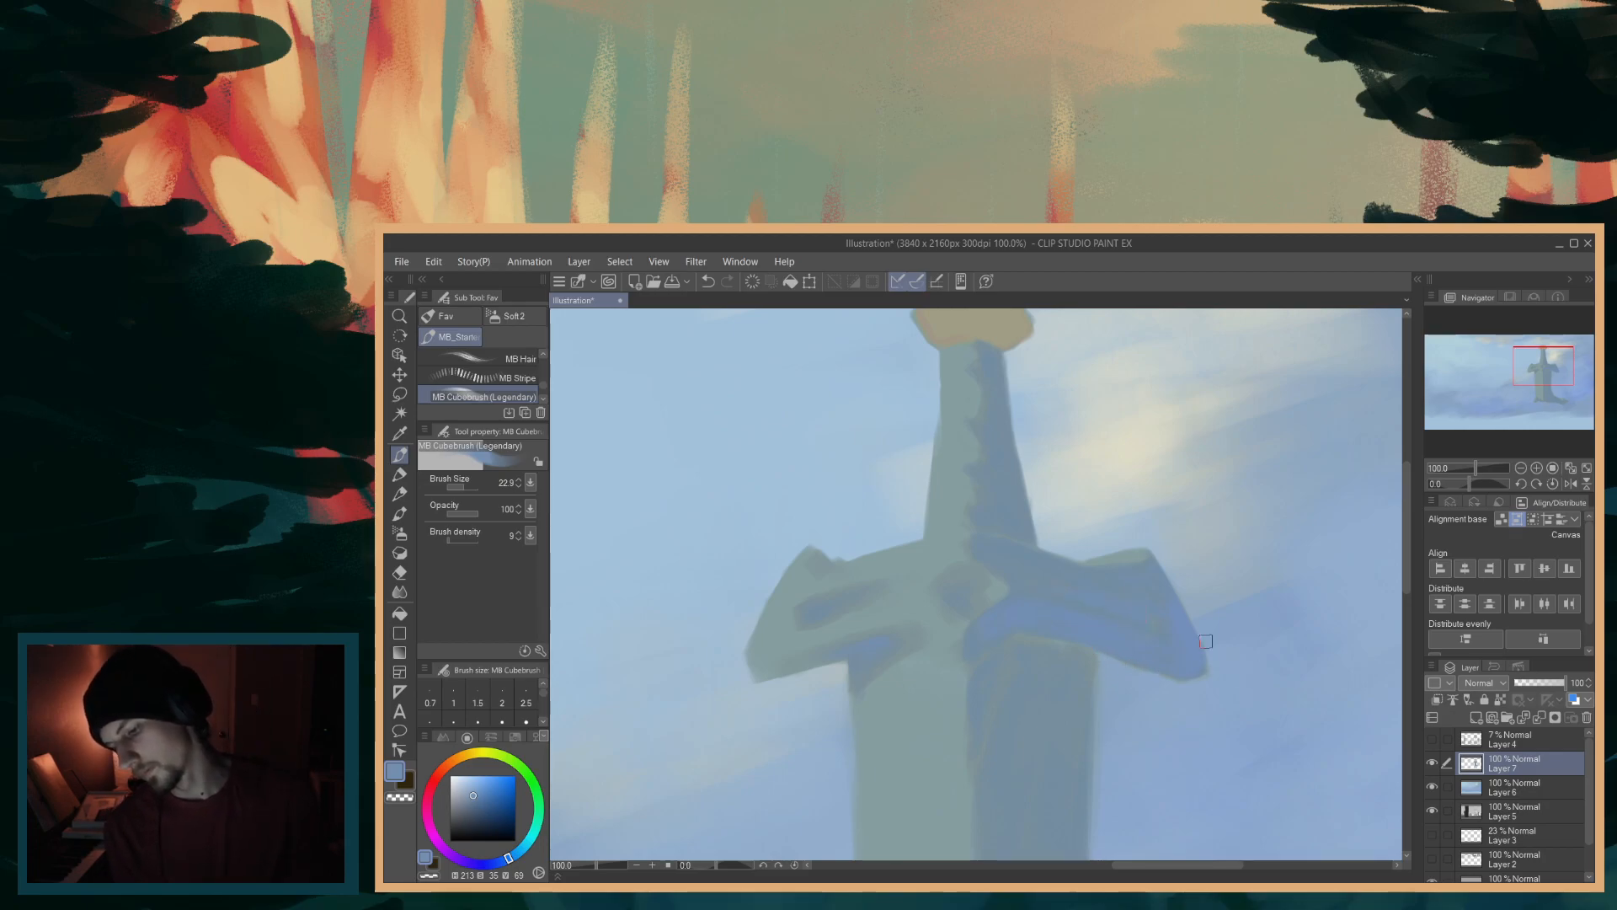
key("bracketleft")
key("bracketleft")
key("bracketleft")
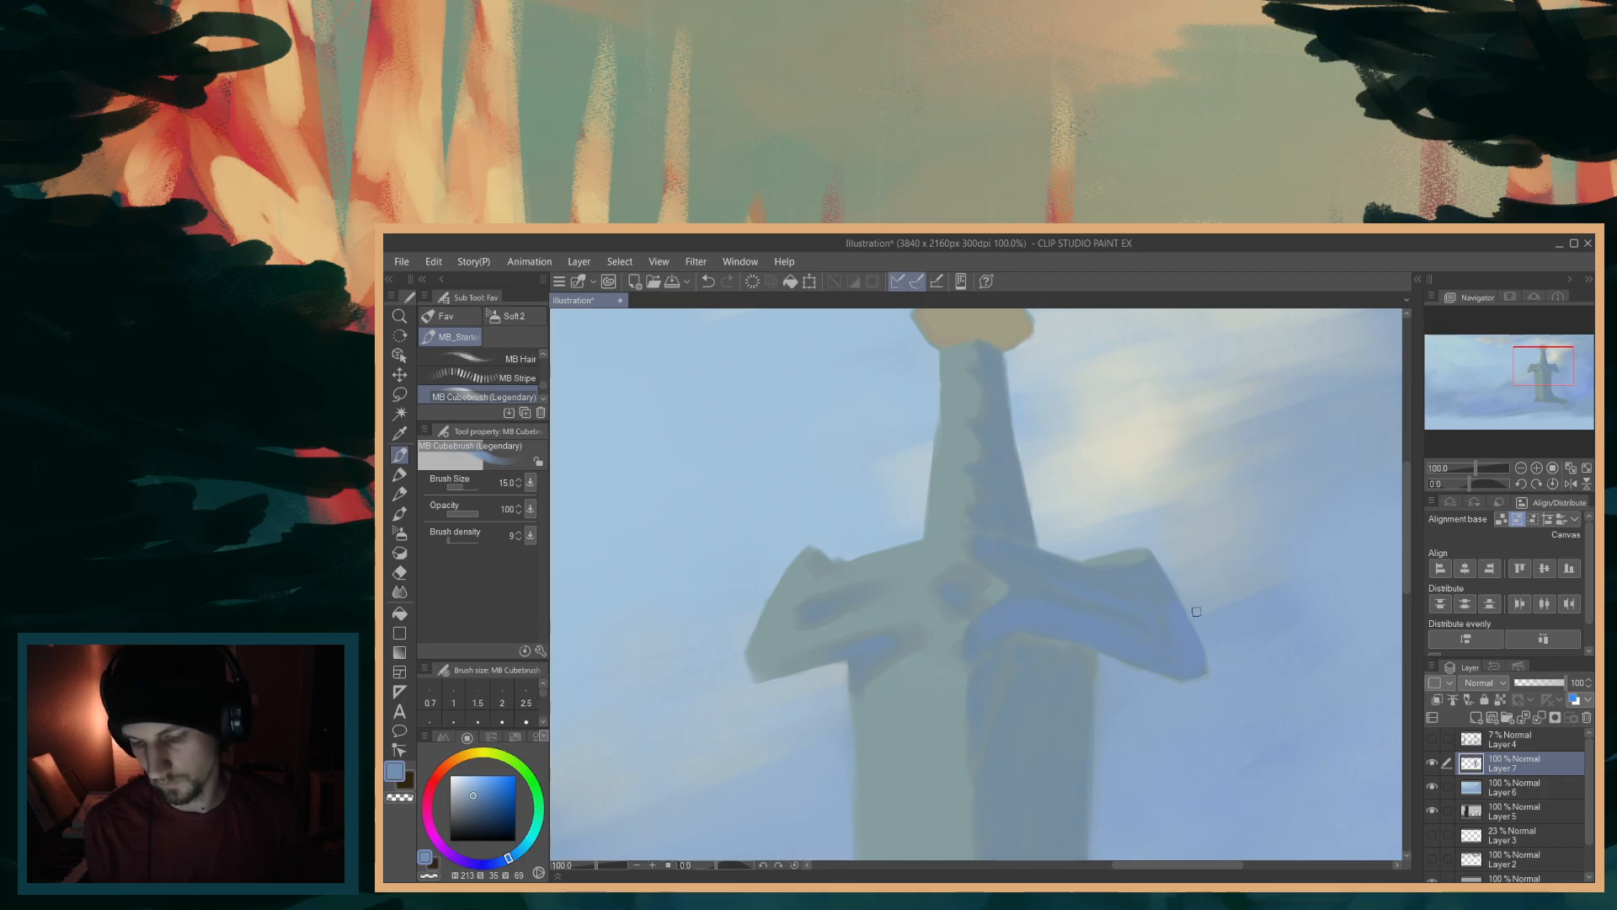
- Touch up the grip and crossguard in grey-green (hue 184, saturation 17, value 63) with brush size 54.1, ending at size 33.4
left_click_drag(1407, 577, 1413, 507)
left_click_drag(971, 563, 979, 579)
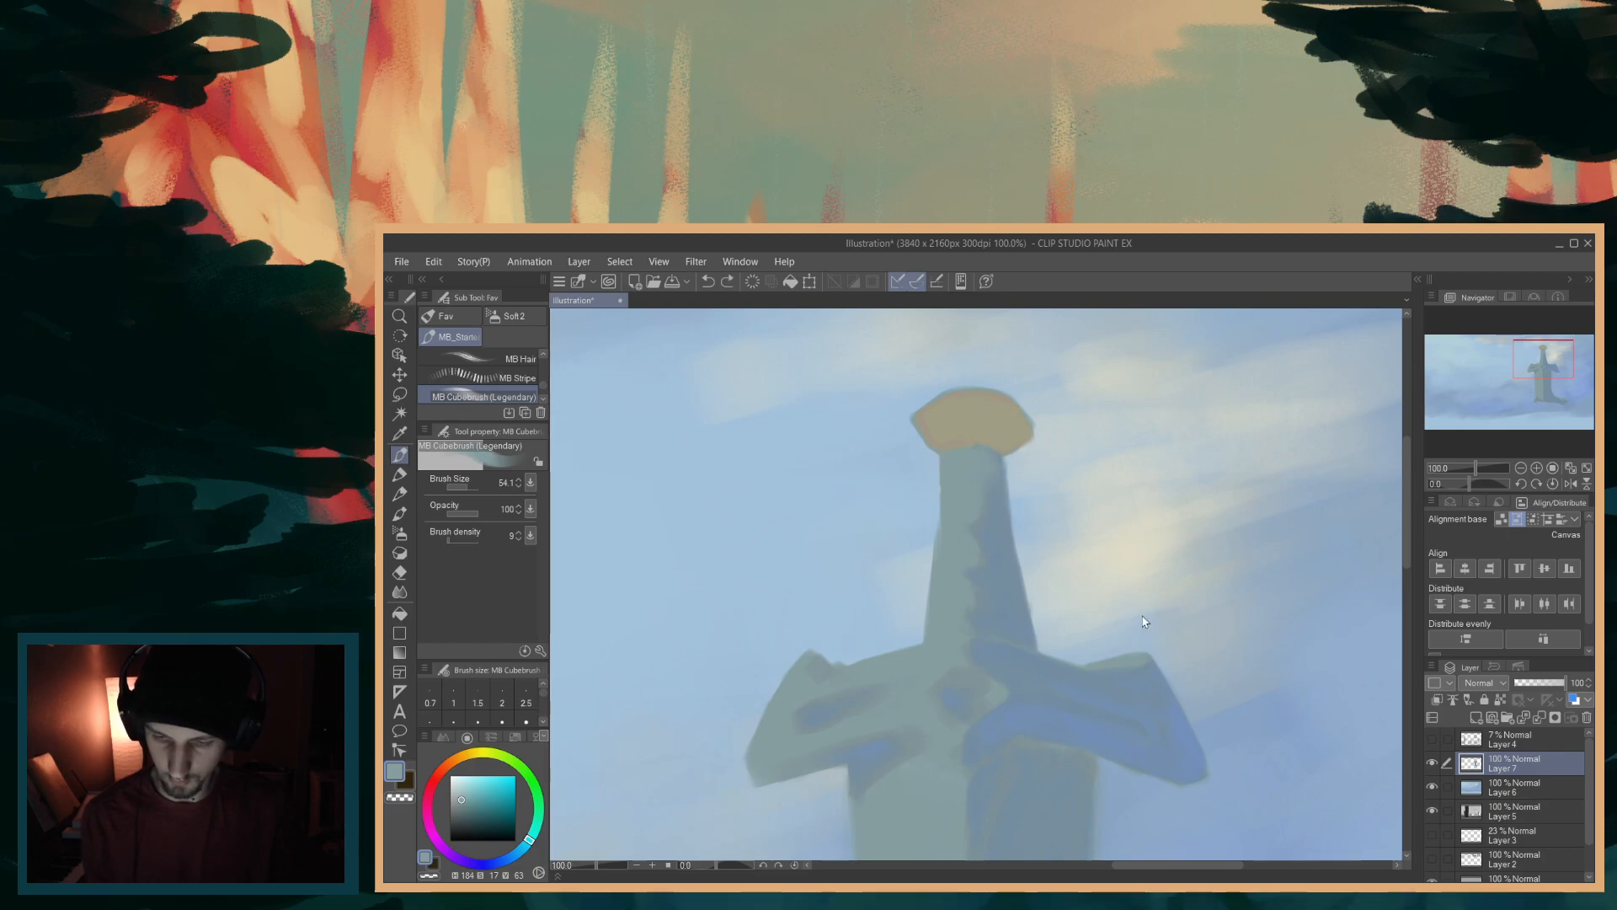
mouse_move(1406, 553)
left_mouse_down()
mouse_move(1410, 531)
mouse_move(1410, 544)
left_mouse_up()
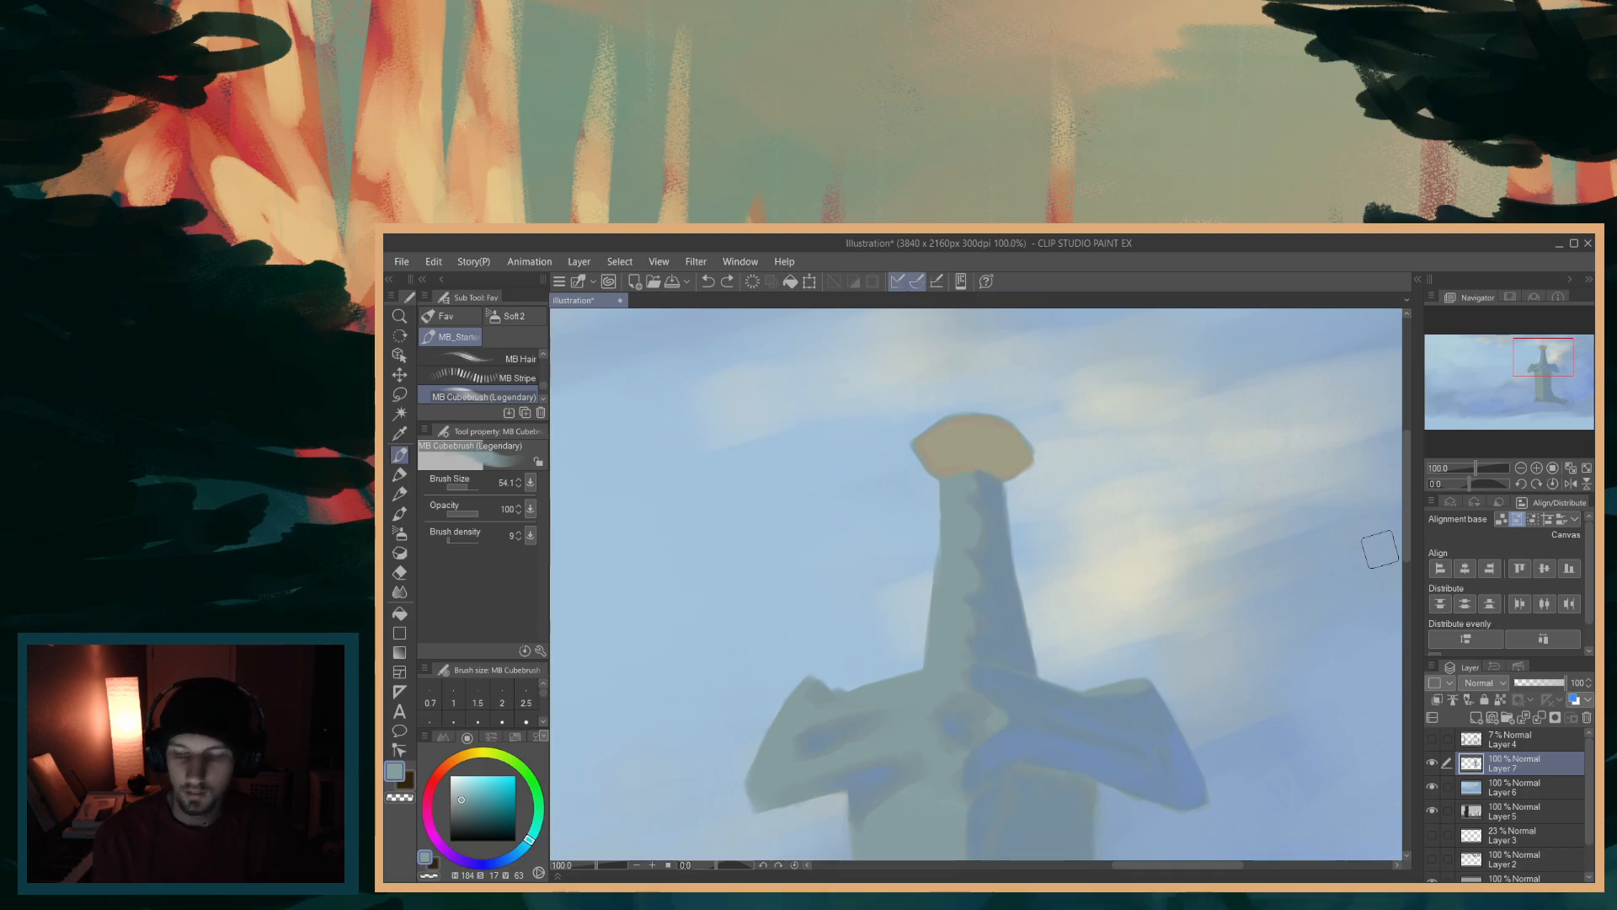
left_click_drag(1410, 554, 1361, 559)
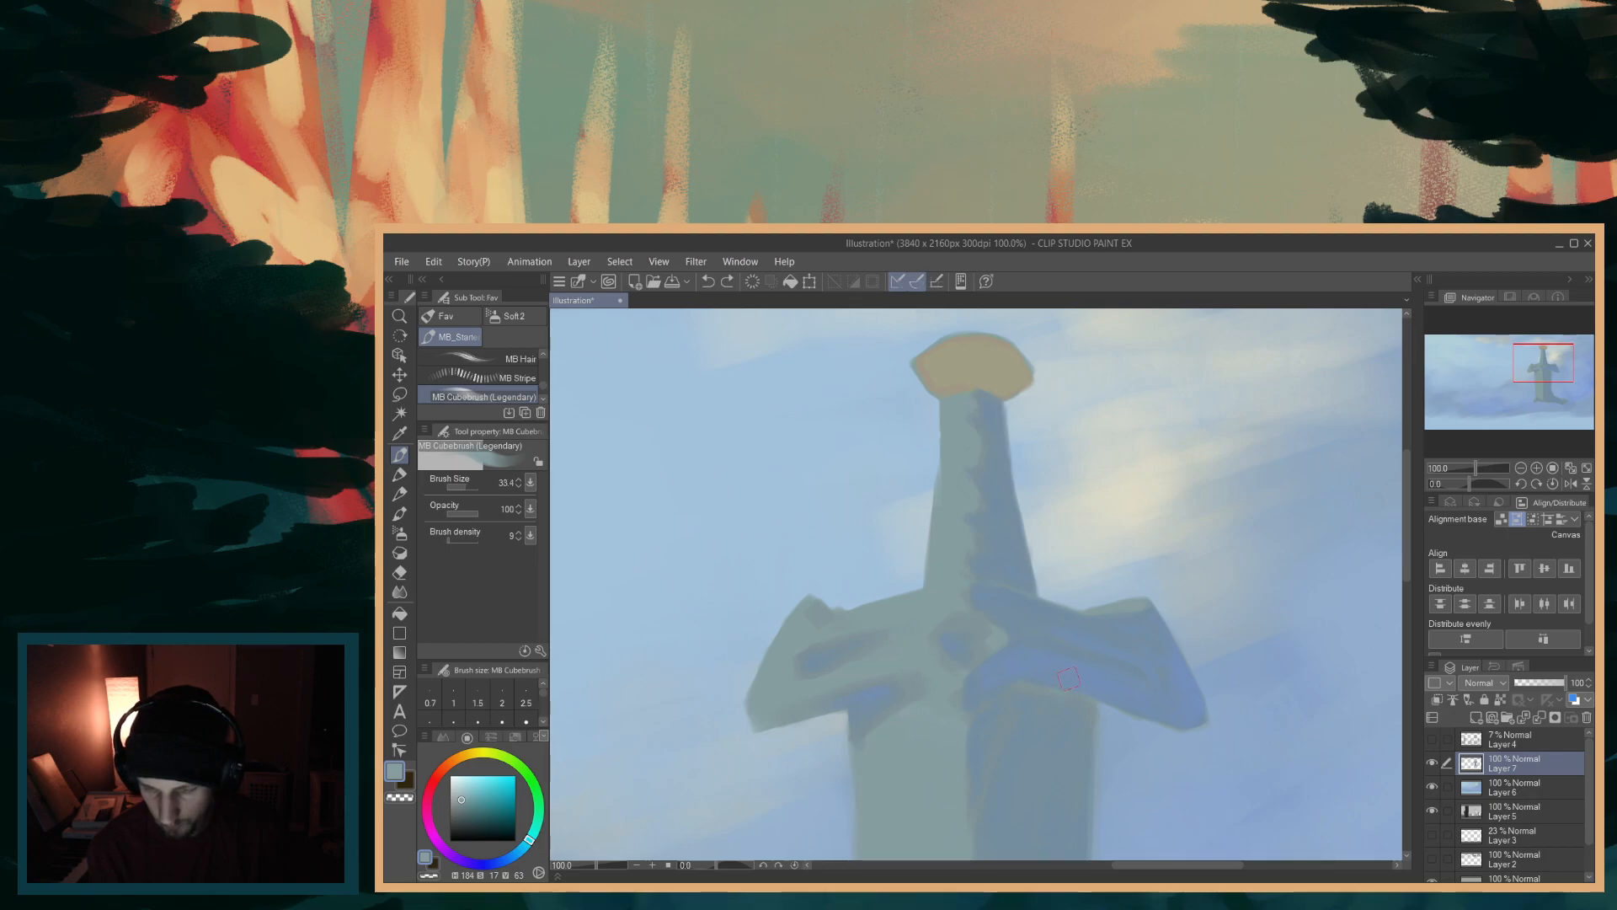
- Paint the upper blade's shaded half with the sampled blue (hue 213, saturation 35, value 70), enlarging the brush from 33.4 to 48.2
left_click_drag(1405, 558, 1407, 644)
left_click(925, 679, "alt")
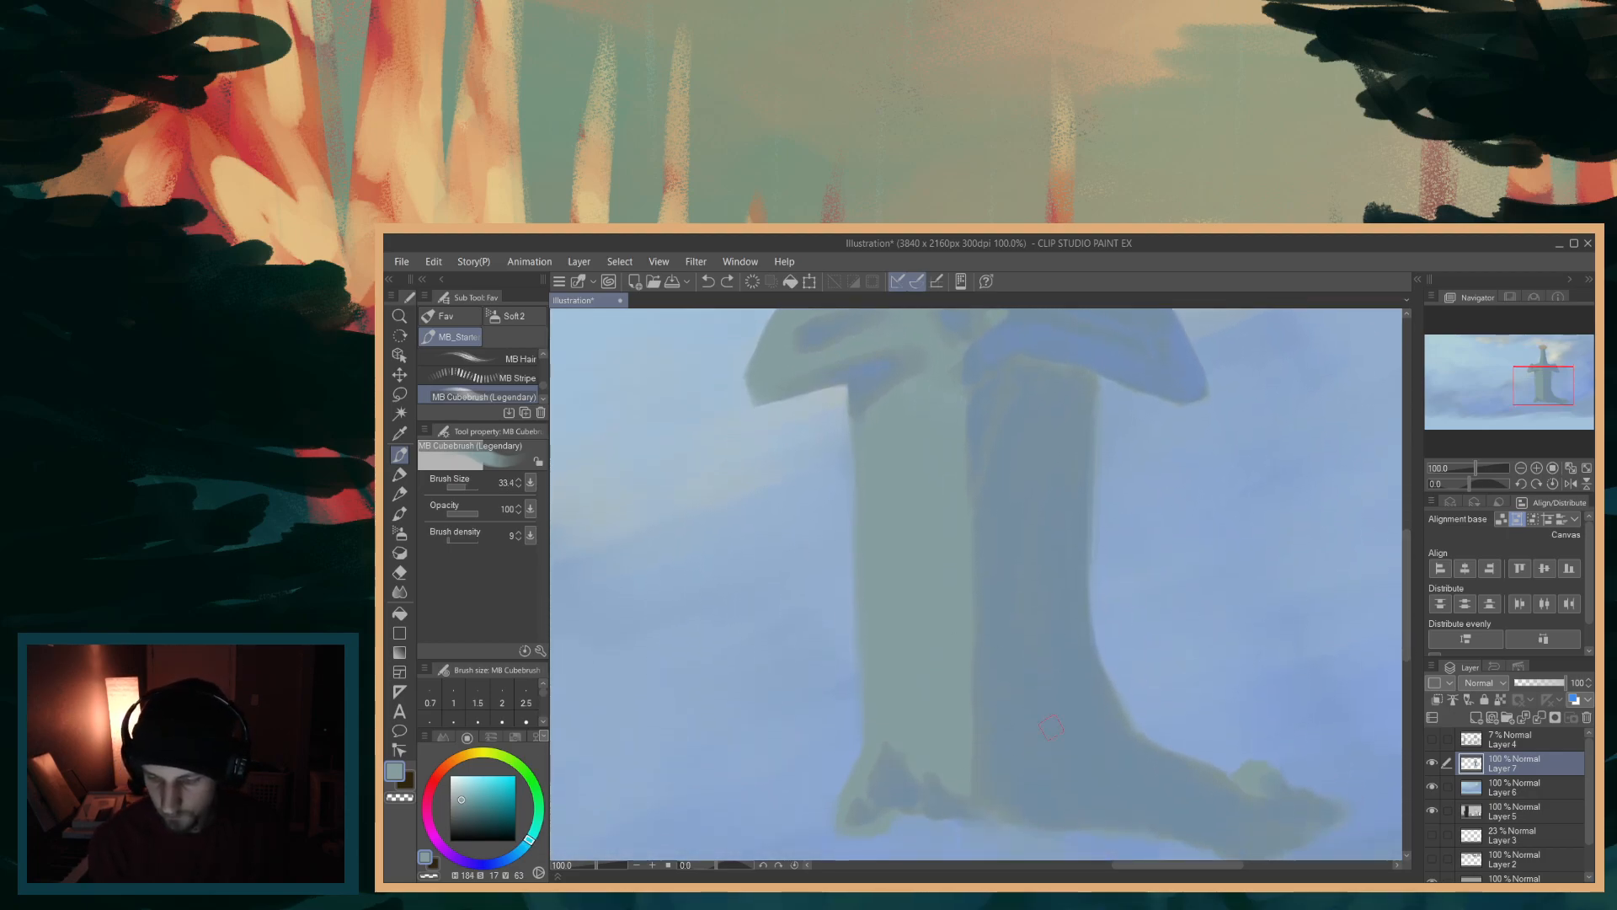
mouse_move(1409, 623)
left_mouse_down()
mouse_move(1406, 547)
mouse_move(1405, 654)
left_mouse_up()
left_click(1020, 575, "alt")
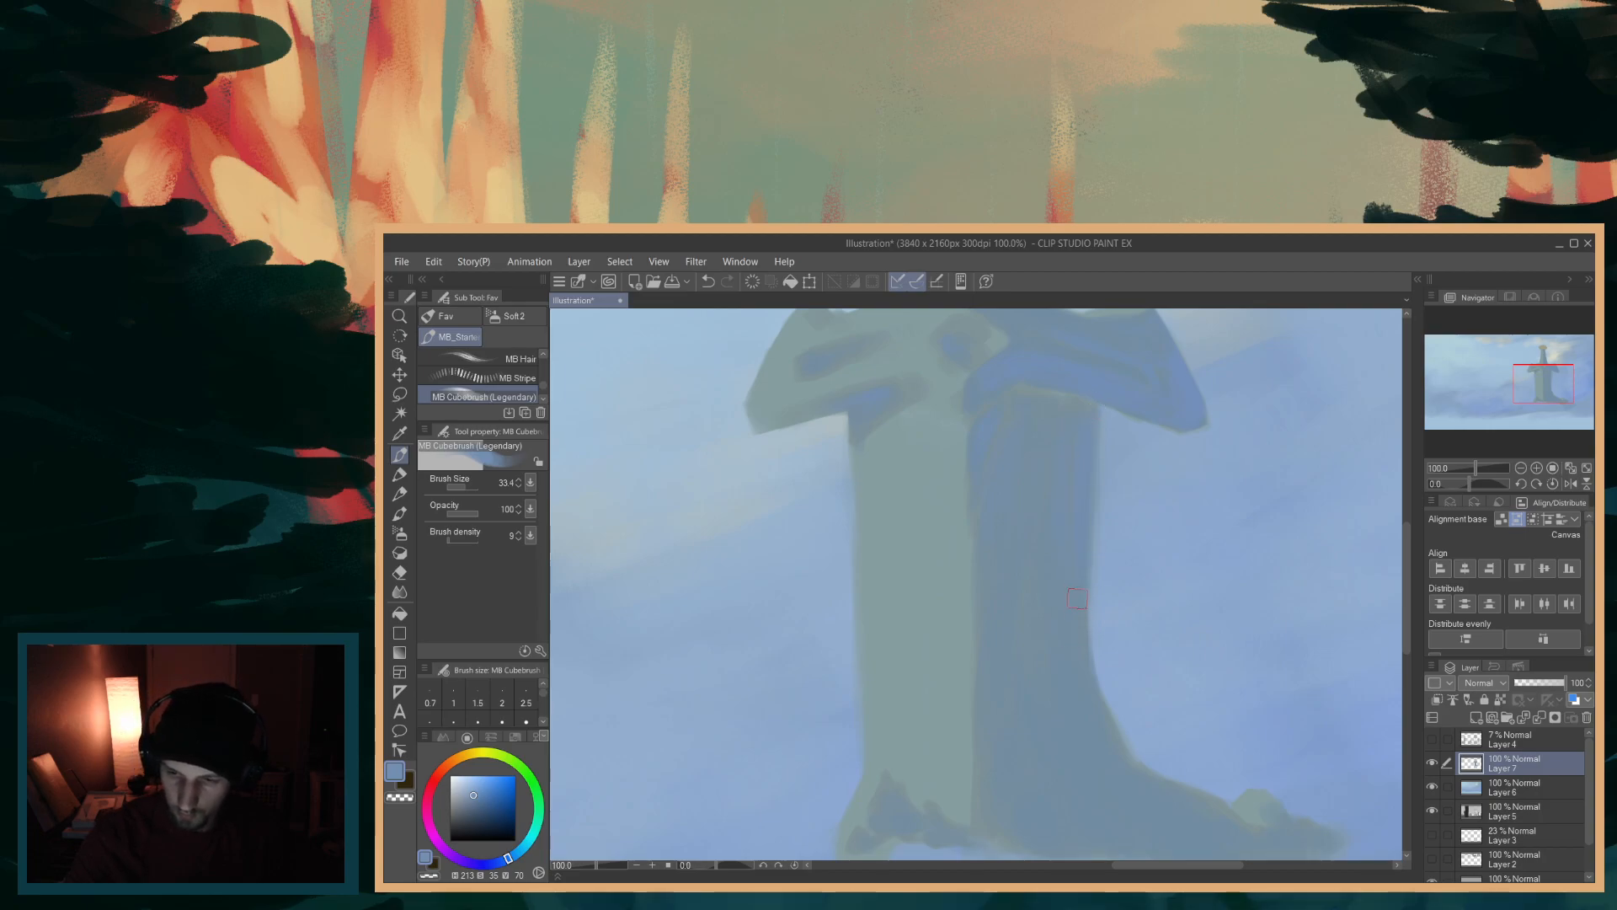
left_click_drag(1085, 536, 1096, 562)
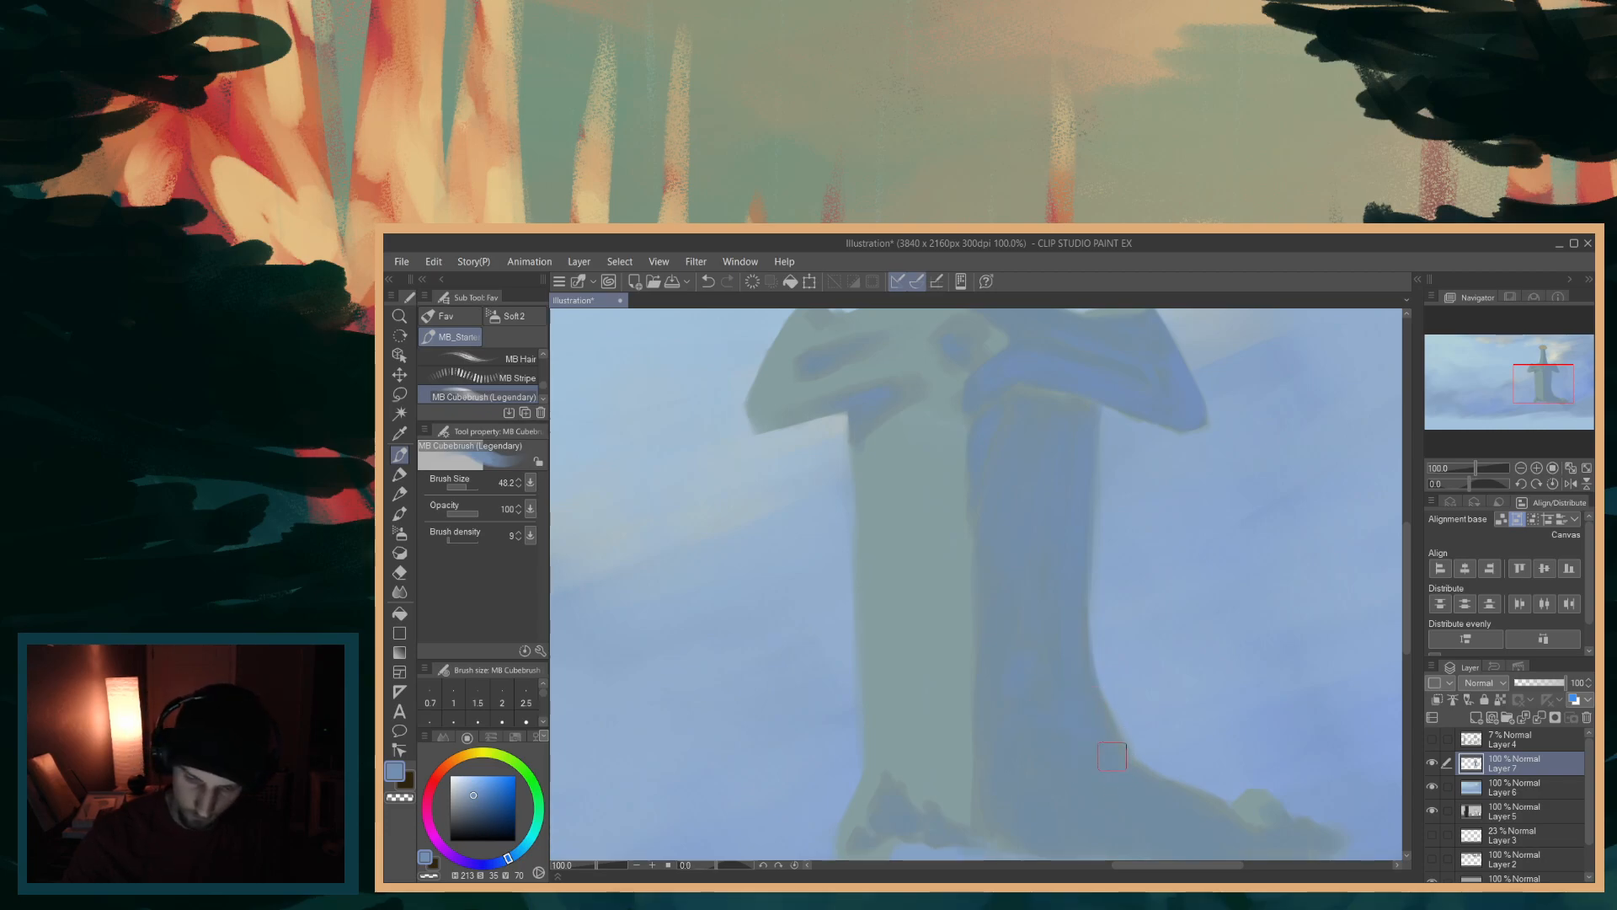
- Carry the blue shading down the blade's shaded half into the flared base with brush size 48.2
left_click_drag(1406, 579, 1401, 627)
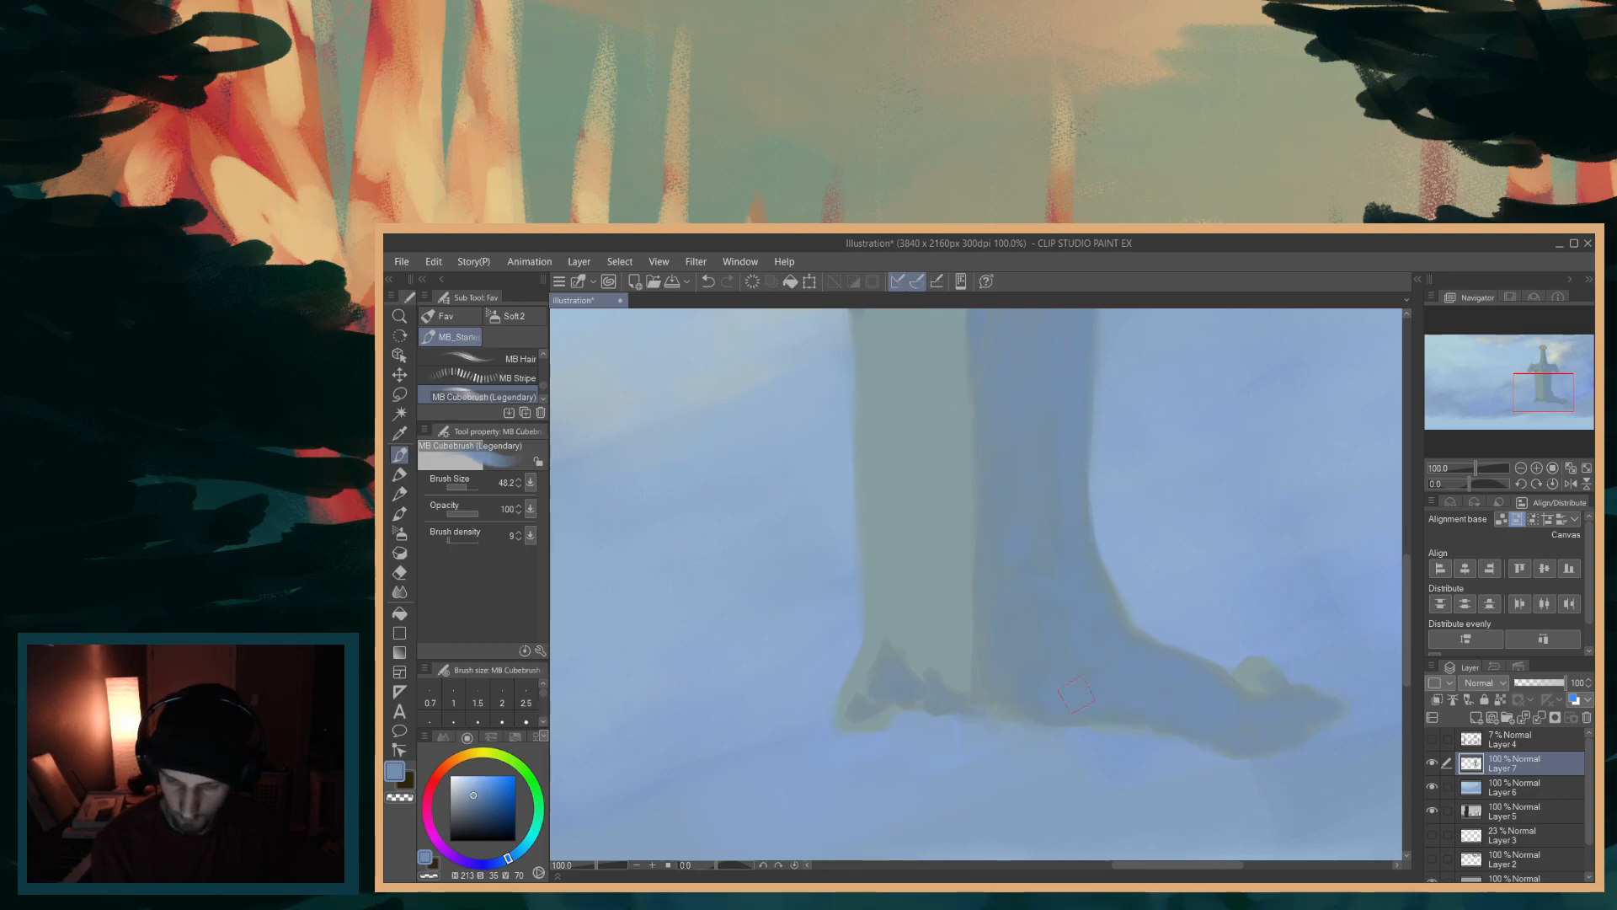
mouse_move(1406, 644)
left_mouse_down()
mouse_move(1422, 583)
mouse_move(1403, 634)
left_mouse_up()
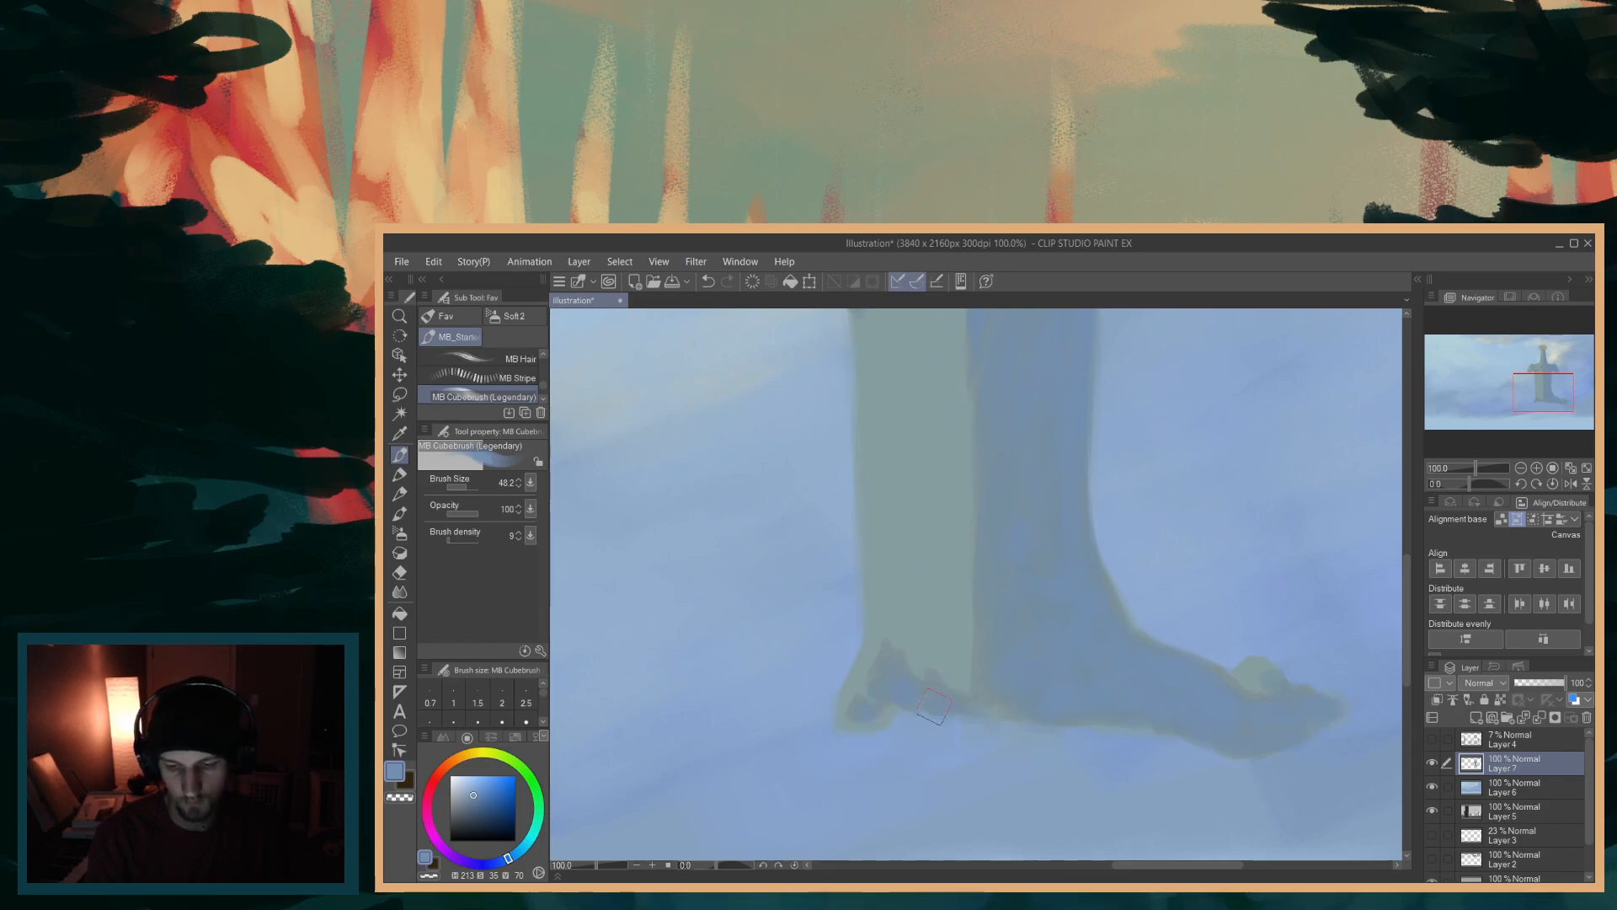
mouse_move(1407, 671)
left_mouse_down()
mouse_move(1412, 577)
mouse_move(1371, 643)
mouse_move(1384, 588)
mouse_move(1403, 605)
mouse_move(1402, 664)
left_mouse_up()
left_click(916, 678, "alt")
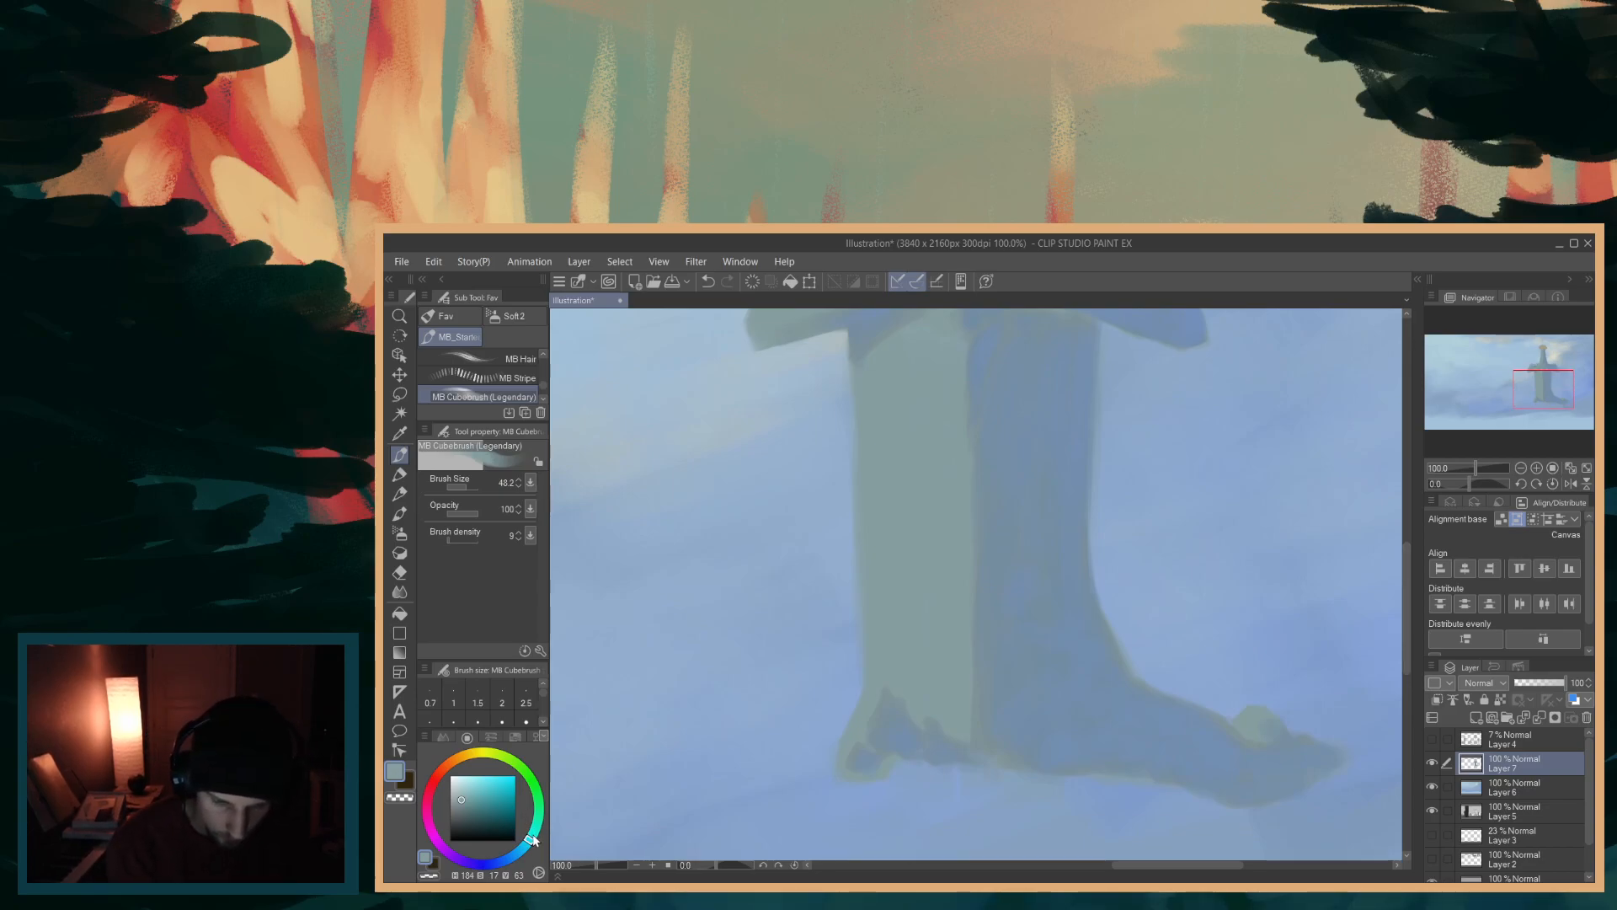
left_click_drag(533, 840, 536, 832)
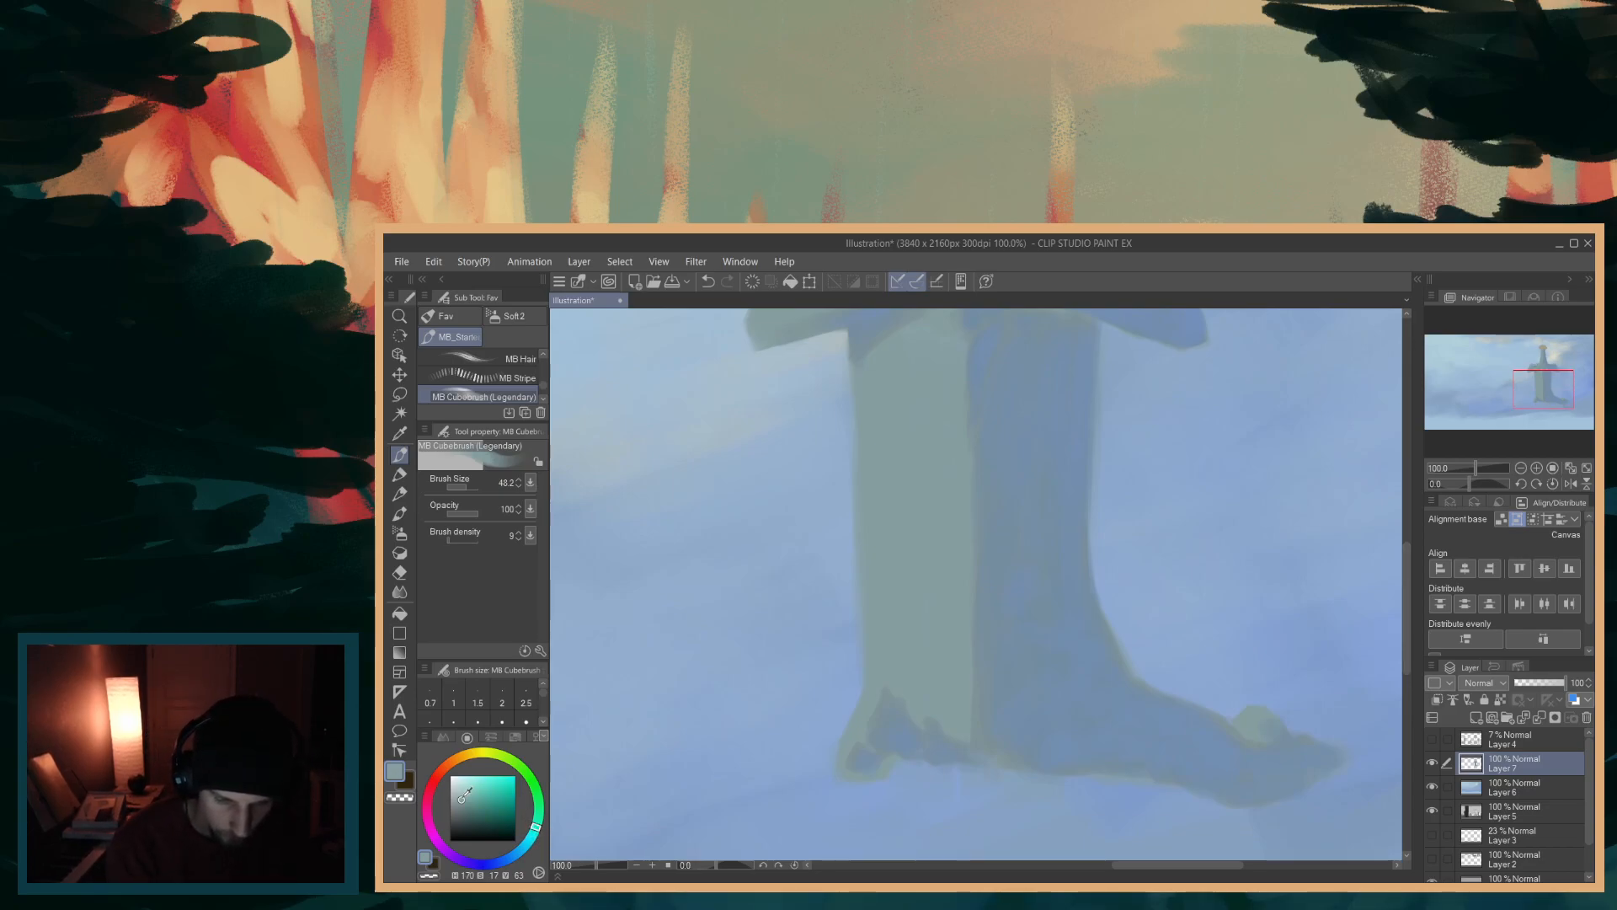
left_click(457, 793)
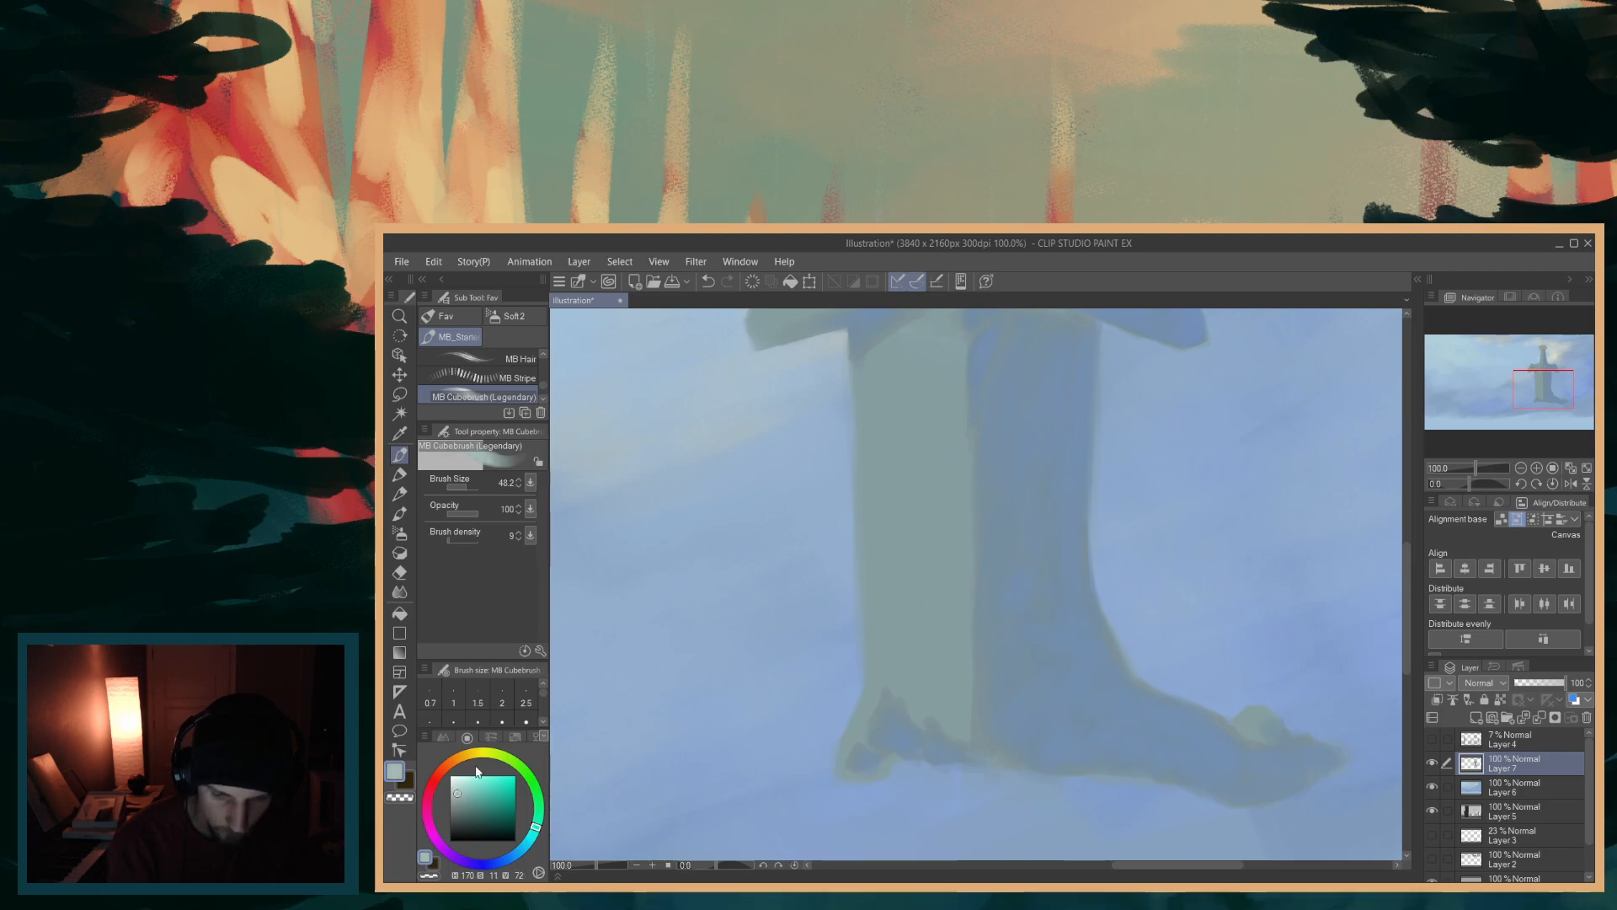
mouse_move(885, 624)
left_mouse_down()
mouse_move(917, 480)
mouse_move(905, 548)
mouse_move(862, 541)
mouse_move(950, 625)
mouse_move(949, 476)
left_mouse_up()
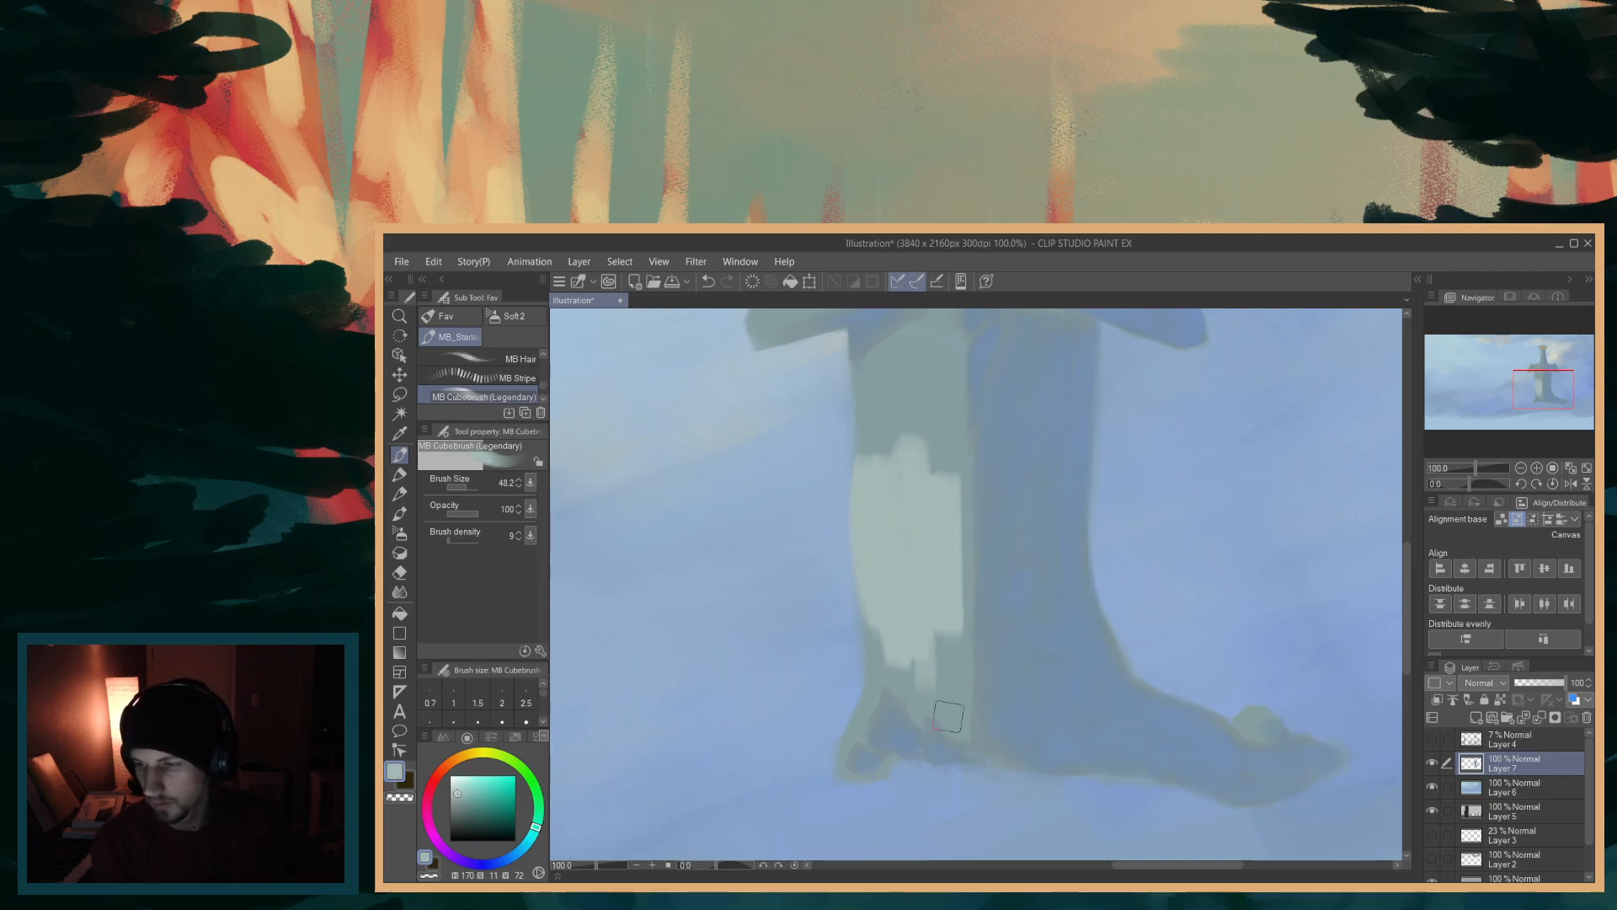
key("ctrl+z")
key("ctrl+z")
- Lighten the lit half of the upper blade with pale grey-green (hue 176, saturation 13, value 68) at brush size 43.7
left_click(918, 609, "alt")
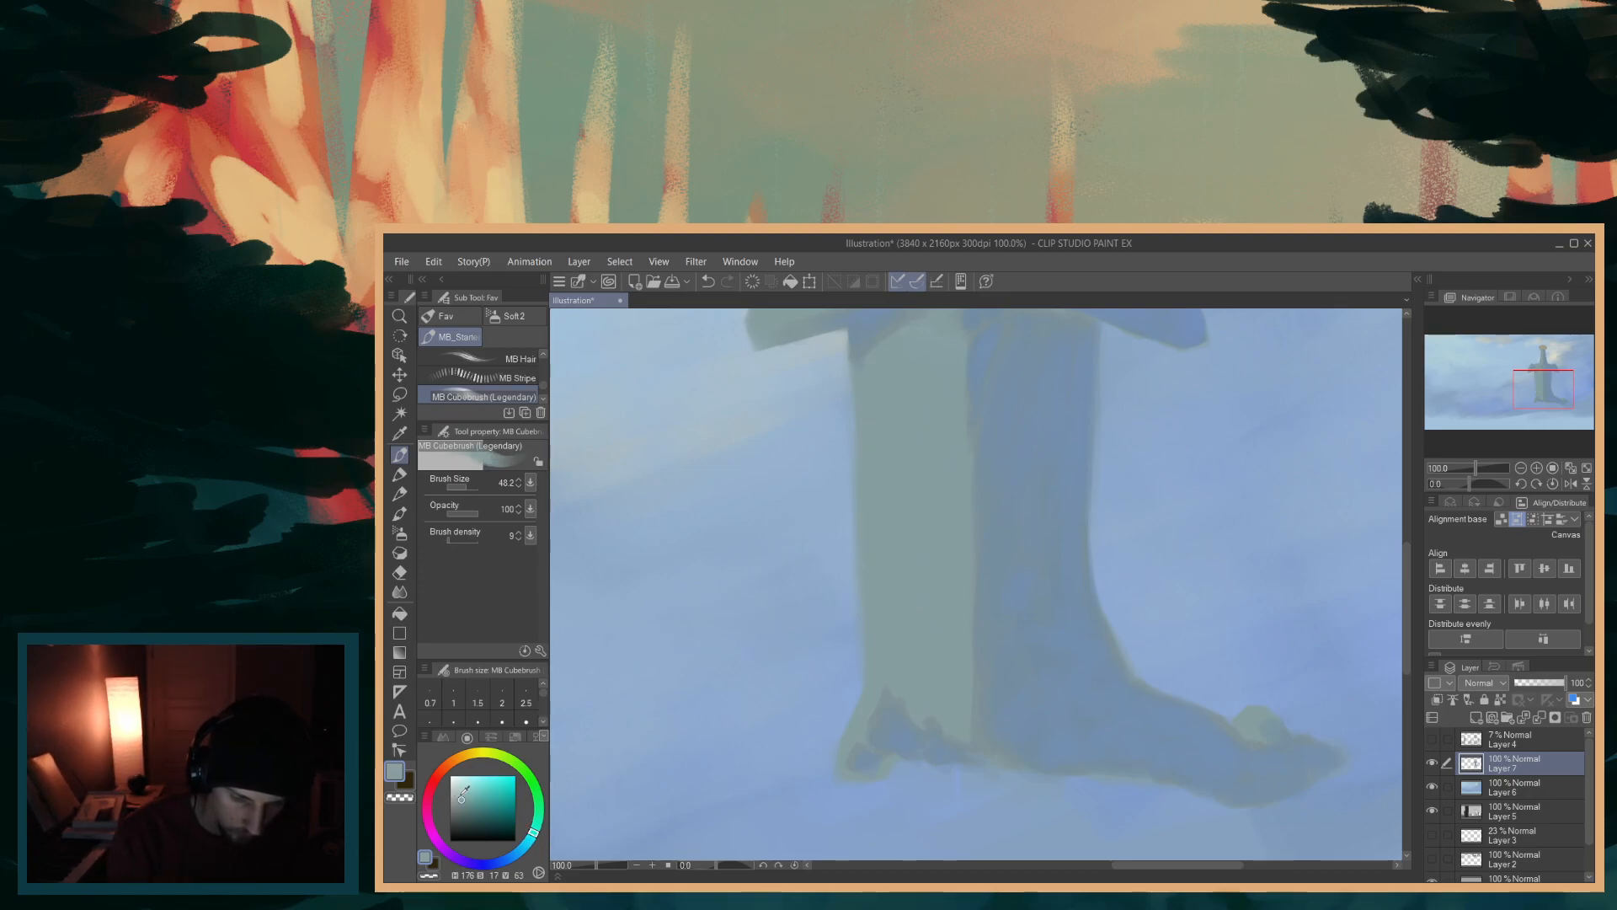
left_click_drag(460, 796, 458, 796)
mouse_move(885, 584)
left_mouse_down()
mouse_move(910, 454)
mouse_move(926, 452)
mouse_move(944, 520)
mouse_move(939, 433)
mouse_move(952, 732)
left_mouse_up()
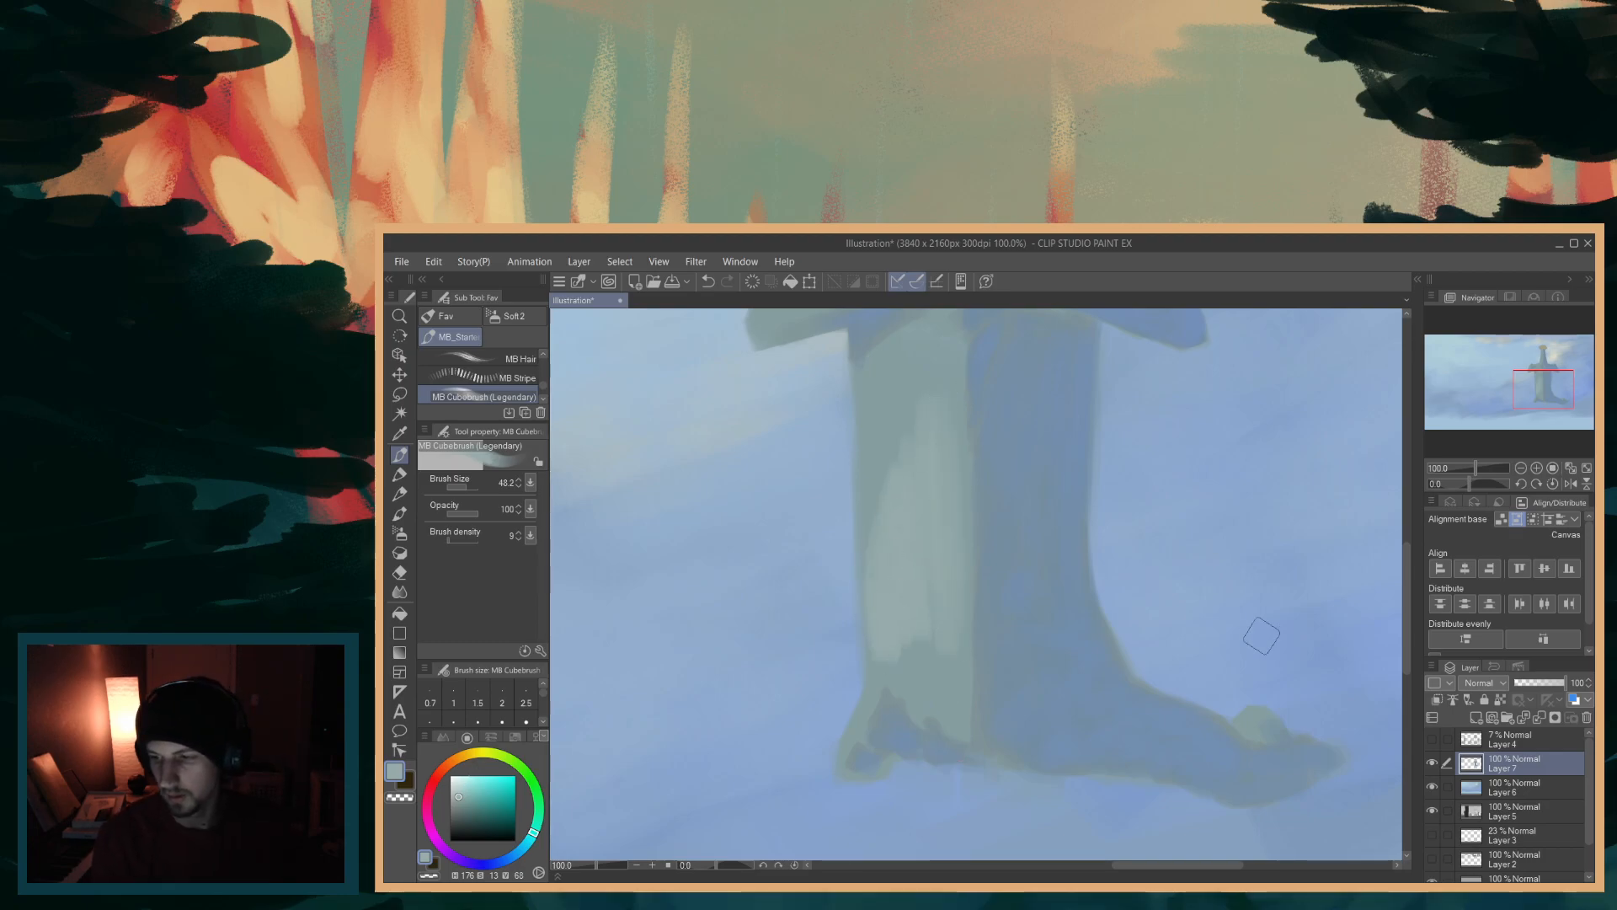
mouse_move(1407, 624)
left_mouse_down()
mouse_move(1414, 557)
mouse_move(1406, 605)
left_mouse_up()
key("ctrl+z")
key("ctrl+z")
key("bracketleft")
left_click_drag(866, 539, 919, 503)
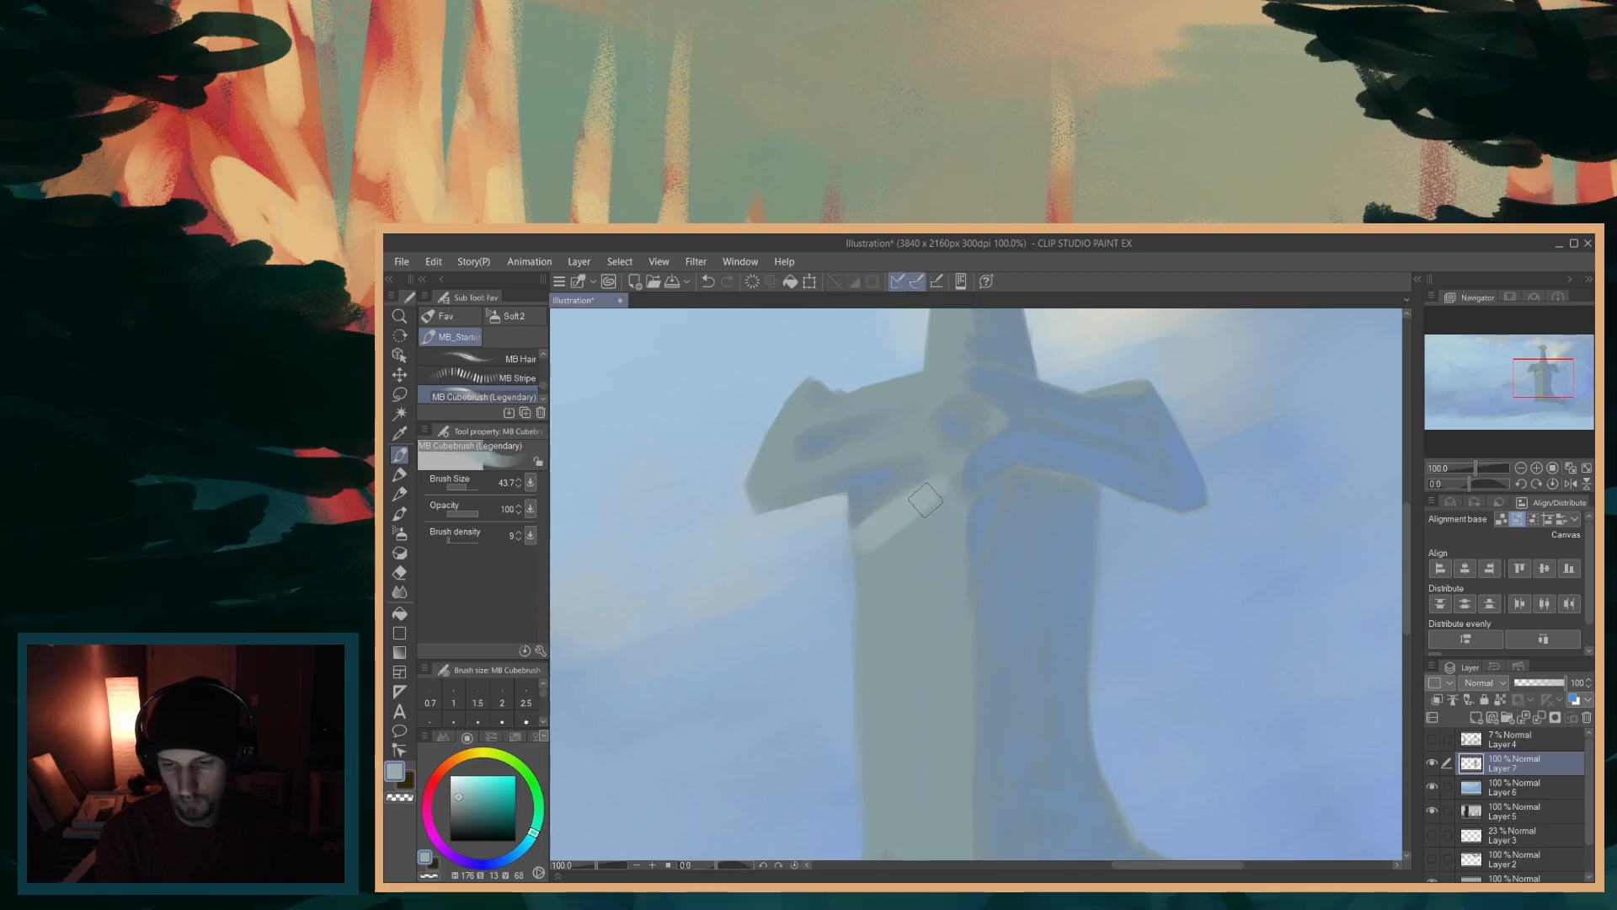
mouse_move(951, 488)
left_mouse_down()
mouse_move(956, 650)
mouse_move(954, 607)
mouse_move(980, 645)
mouse_move(942, 534)
mouse_move(892, 526)
mouse_move(923, 493)
left_mouse_up()
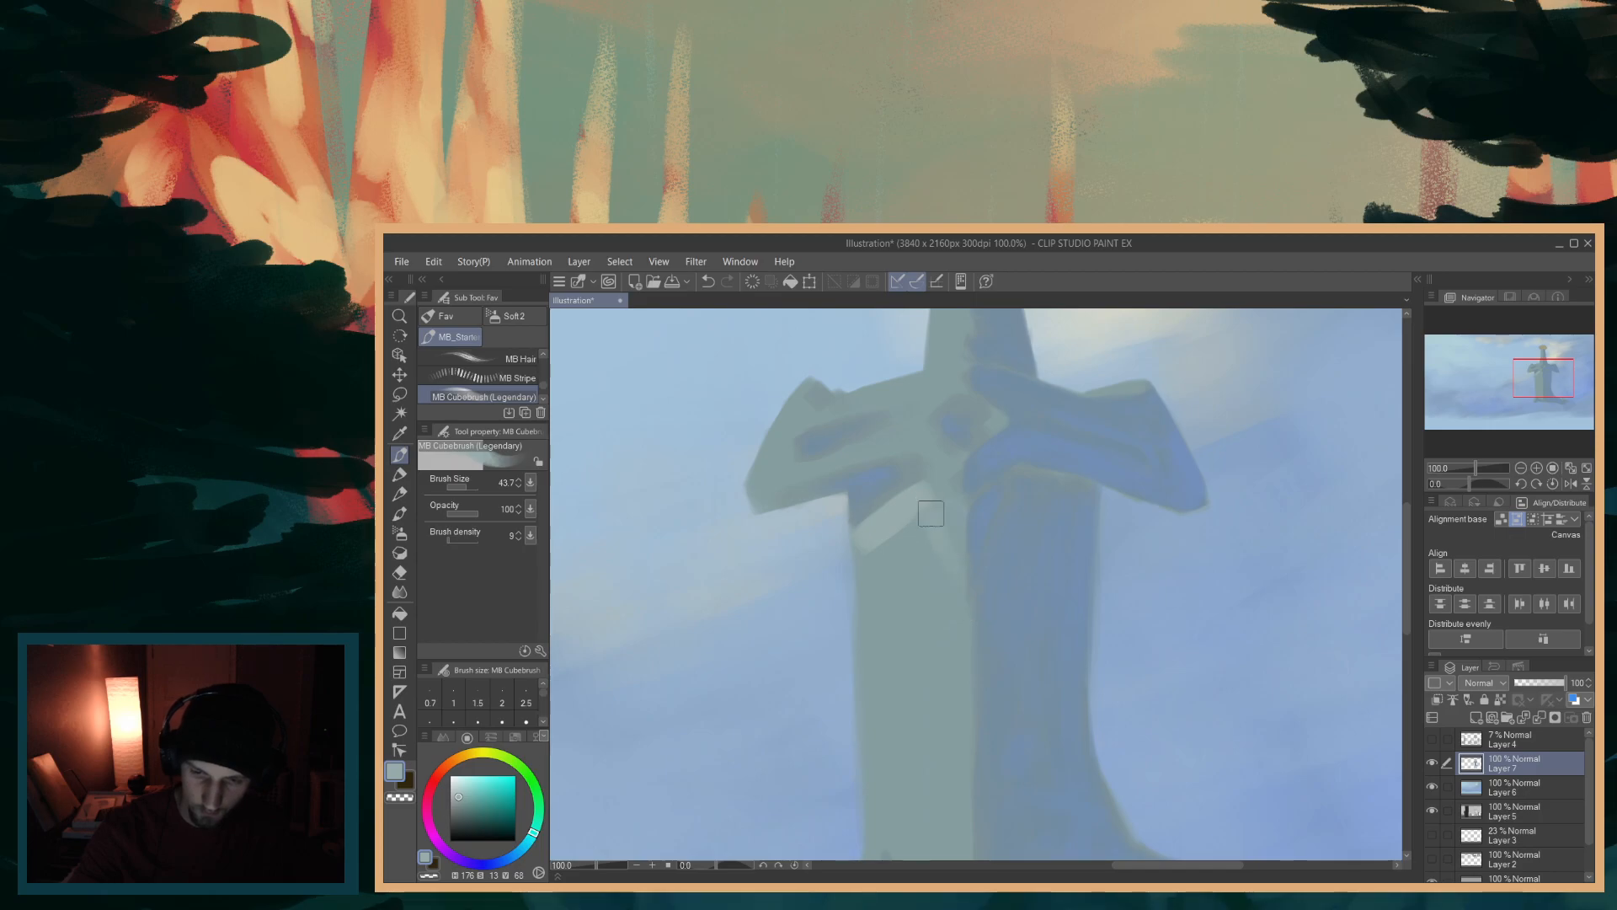
mouse_move(939, 536)
left_mouse_down()
mouse_move(964, 658)
mouse_move(906, 525)
mouse_move(879, 583)
mouse_move(868, 545)
mouse_move(879, 730)
left_mouse_up()
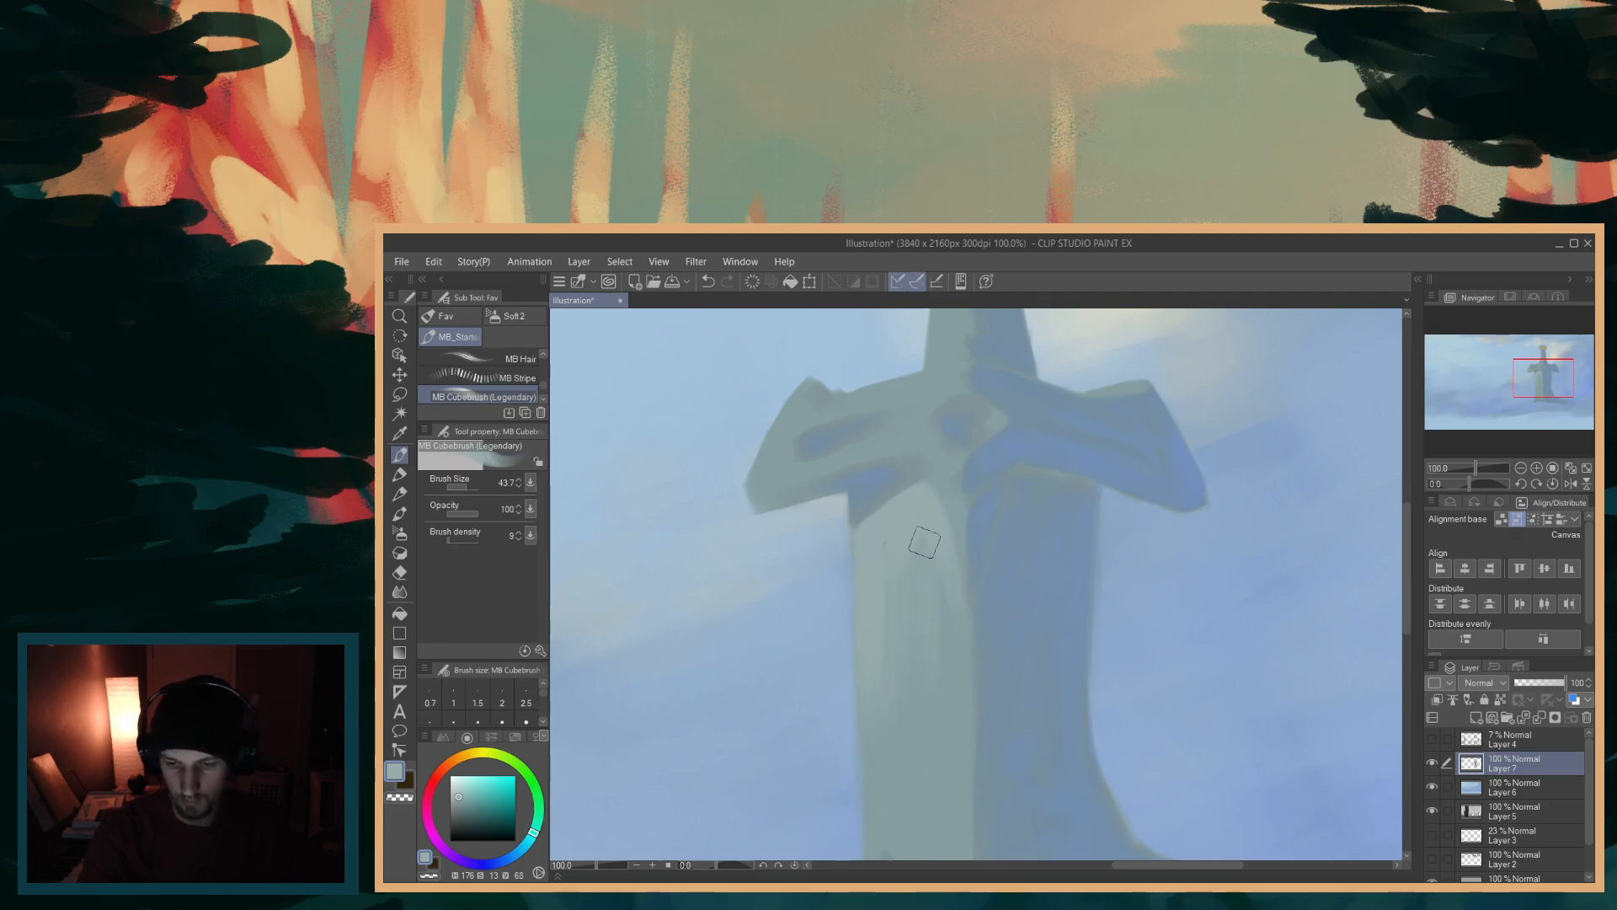
- Paint small rocks at the blade's lit foot with brush size 15, adding the sampled grey-green (hue 184, saturation 17, value 63)
scroll(1408, 567, "down", 3)
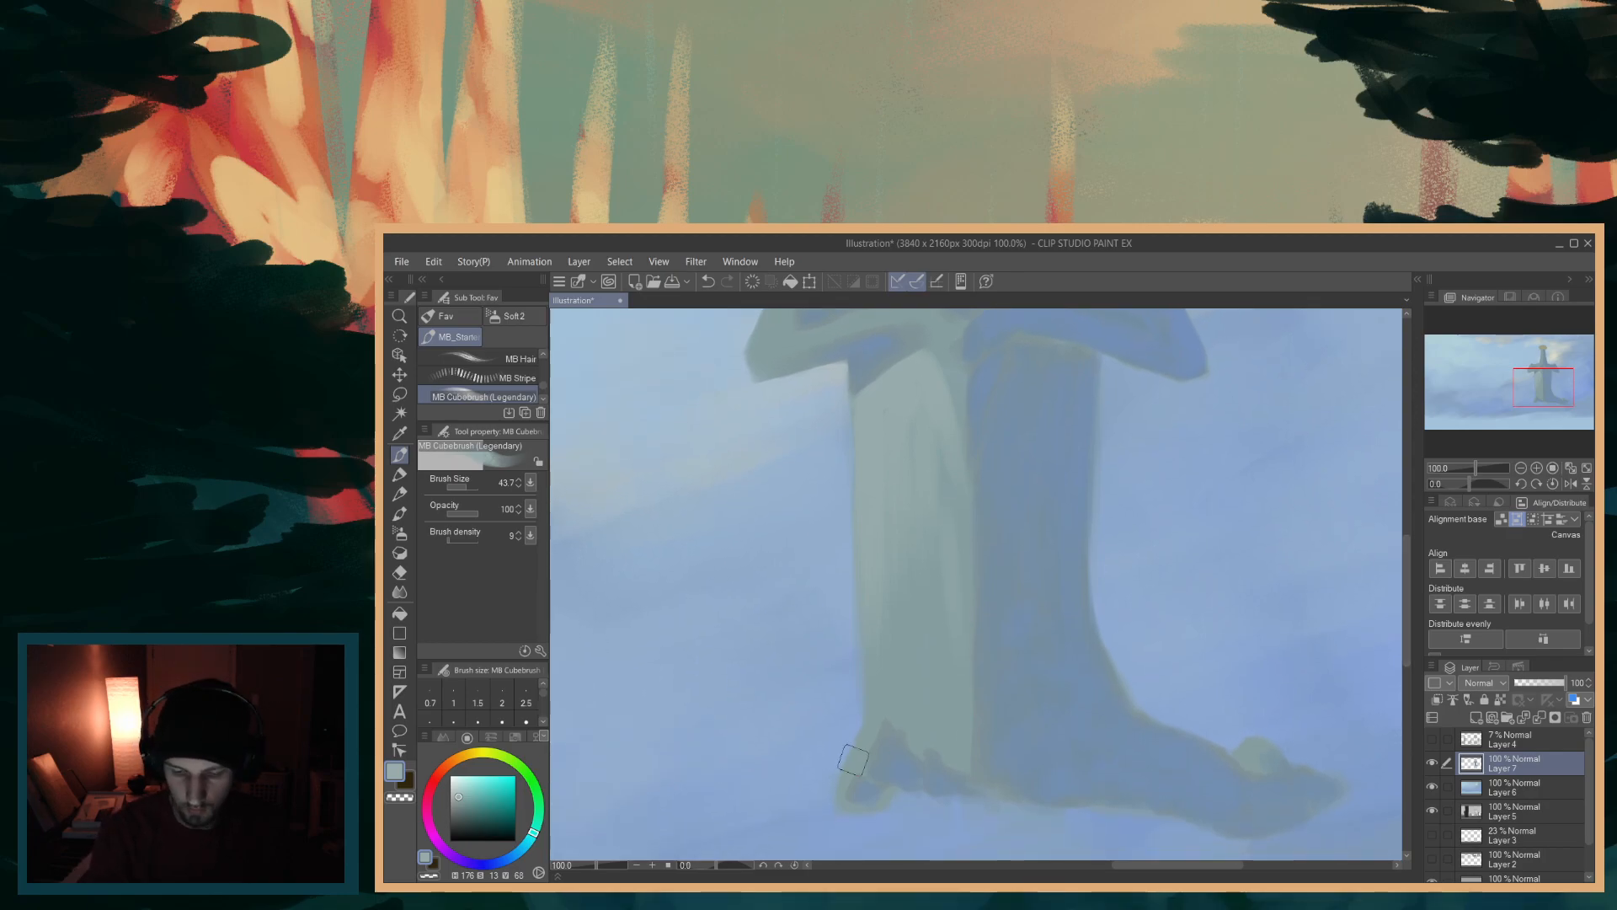
left_click_drag(859, 756, 865, 730, "ctrl+alt")
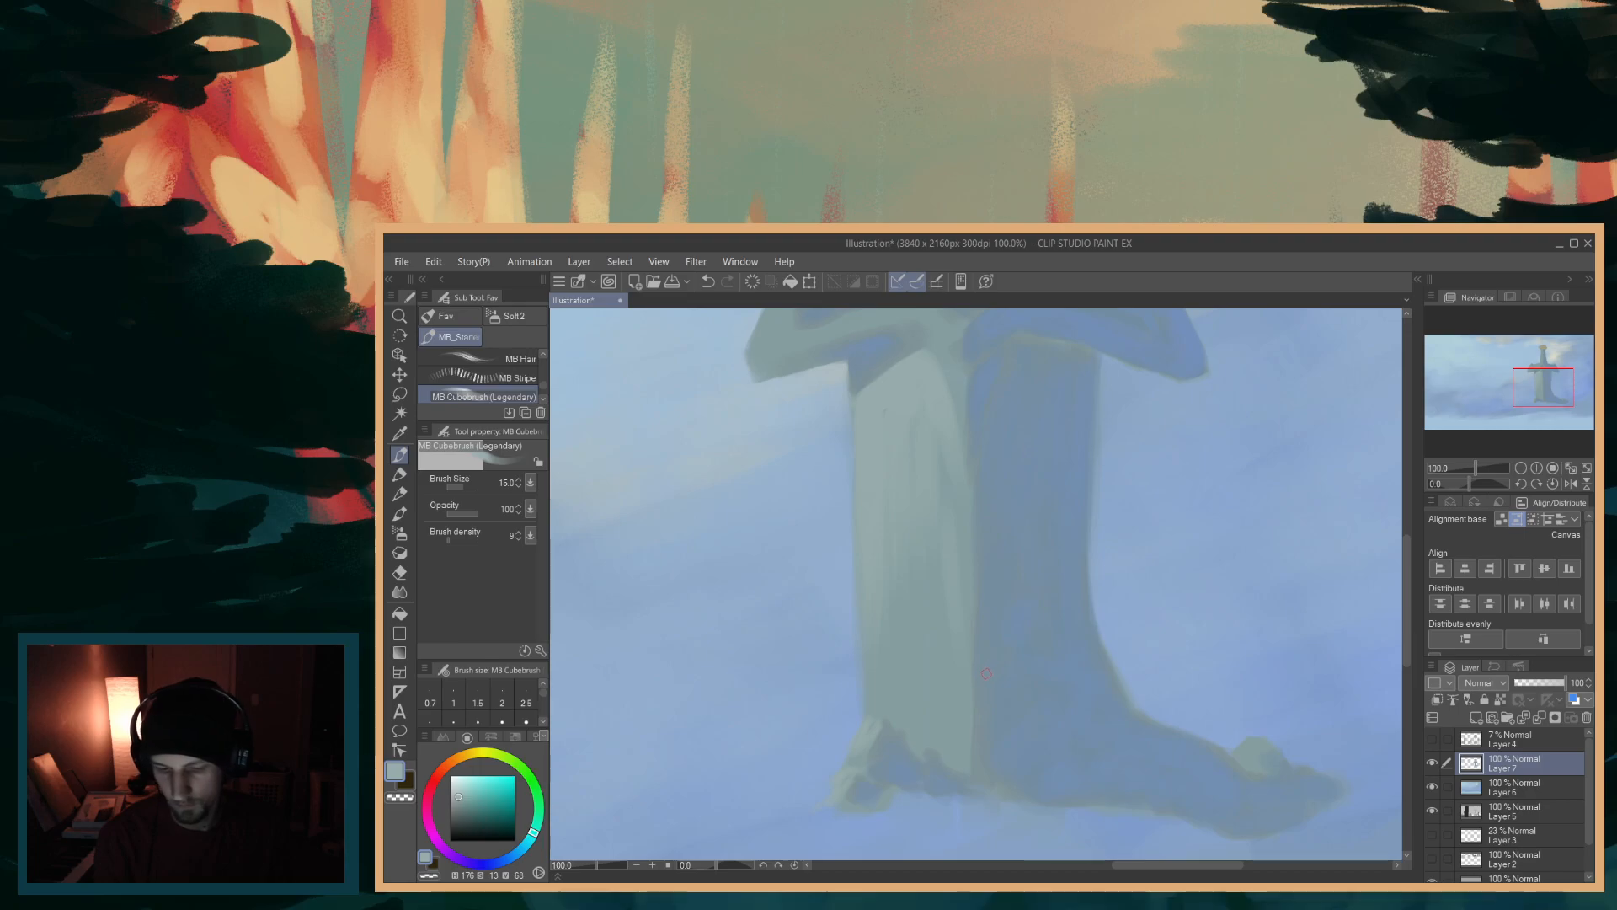
left_click(889, 713, "alt")
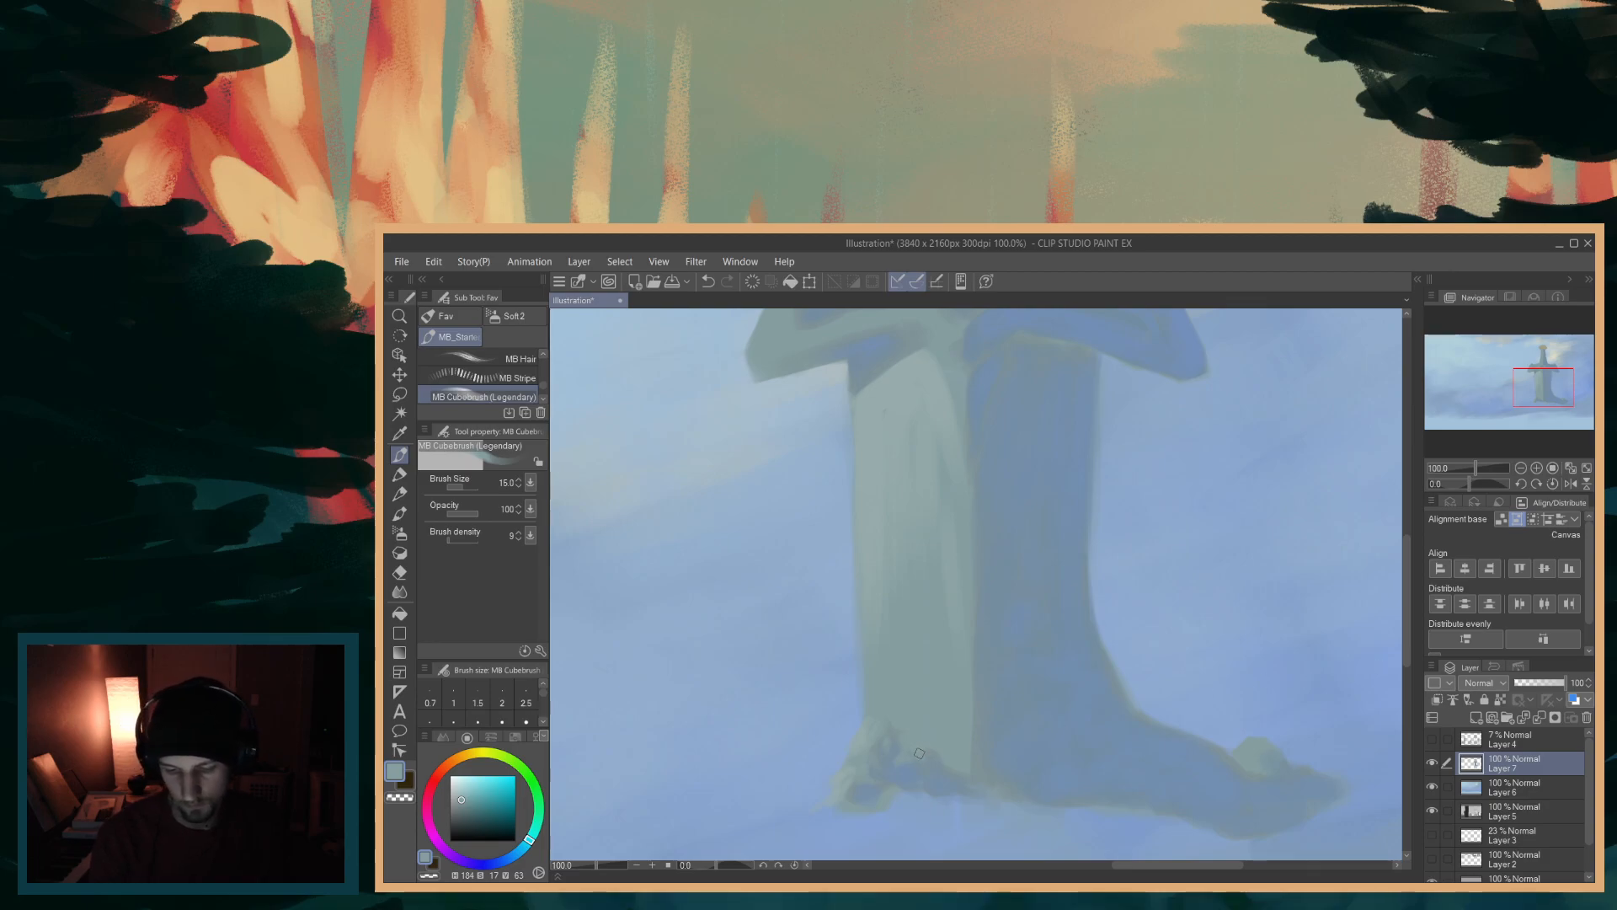
- Lighten the crossguard's lit wing with pale grey-green (hue 177, saturation 12, value 67), using a brush size of about 30
left_click_drag(1407, 639, 1413, 576)
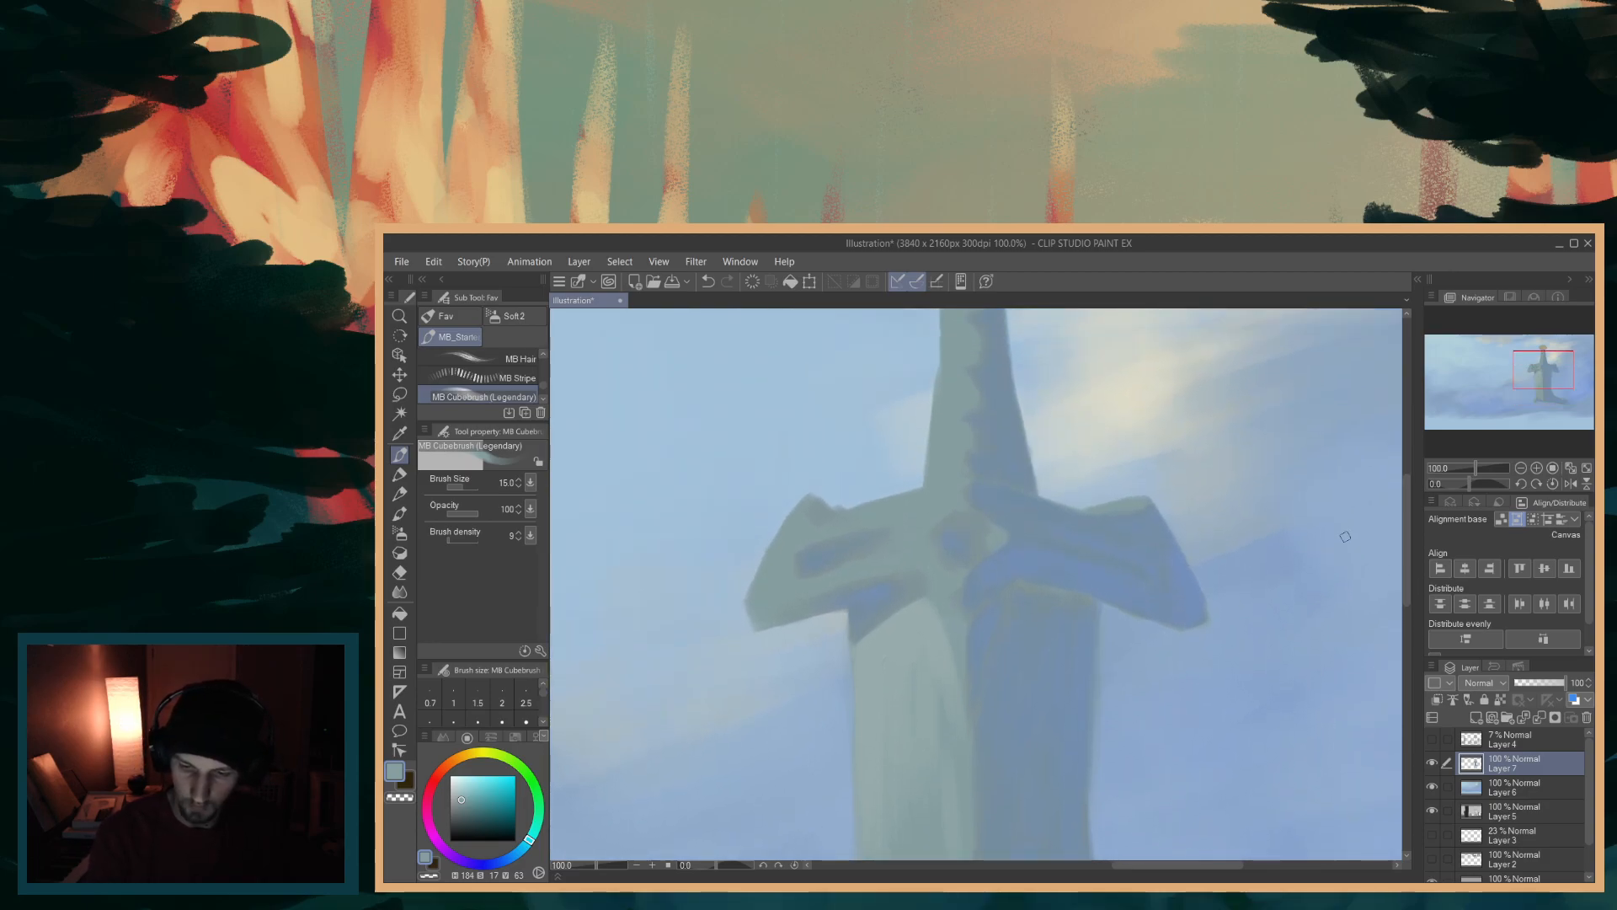
scroll(1251, 555, "up", 2)
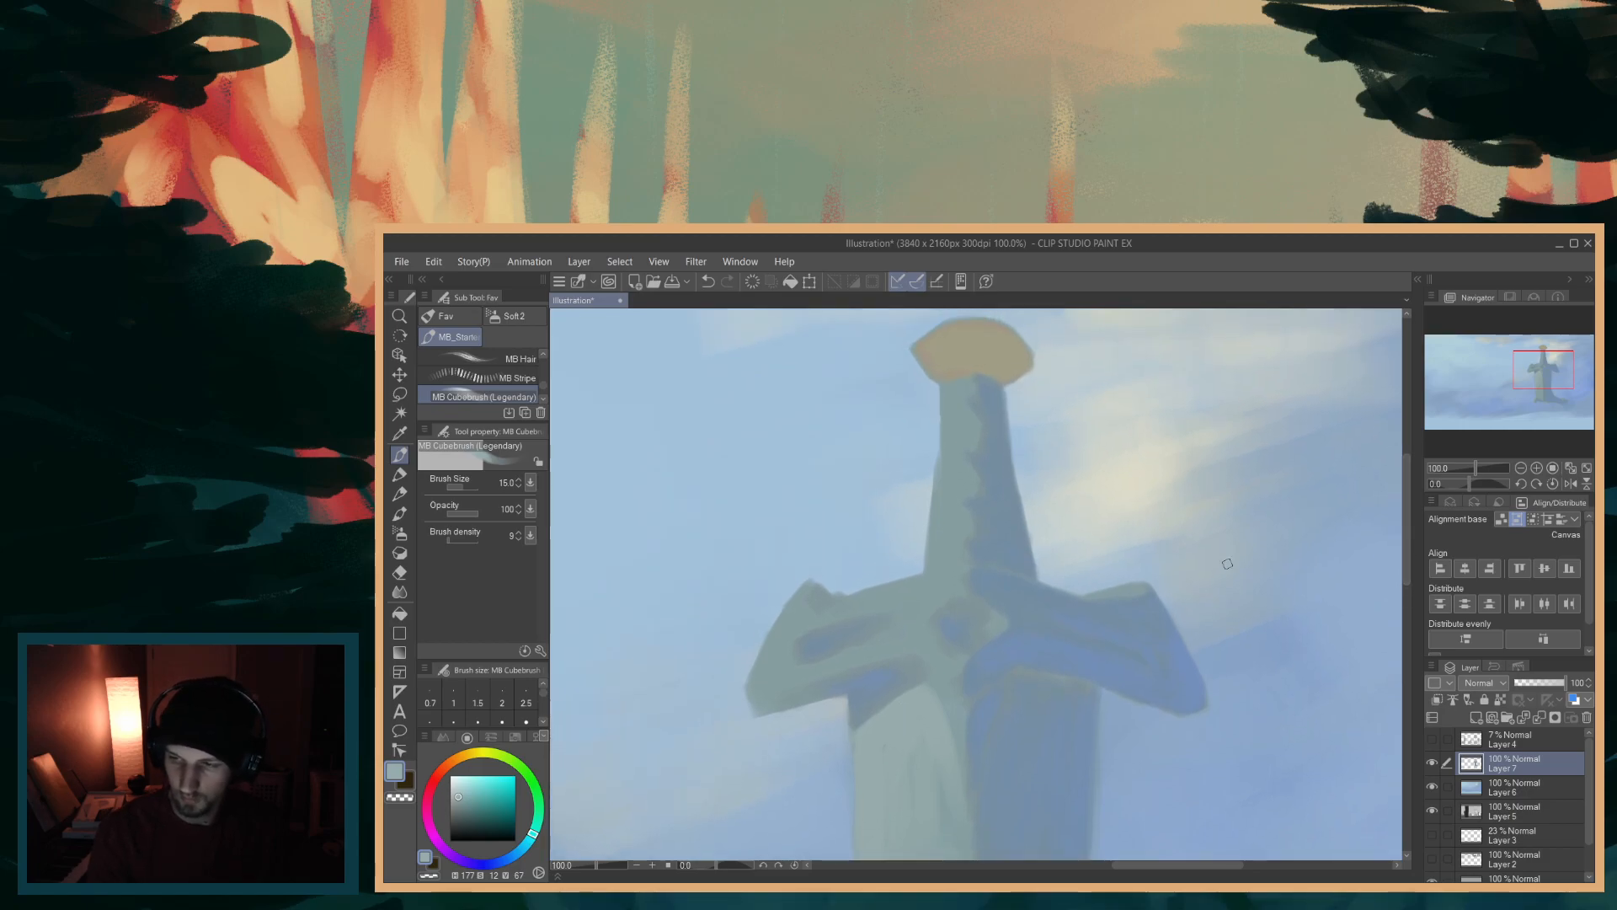
key("bracketright")
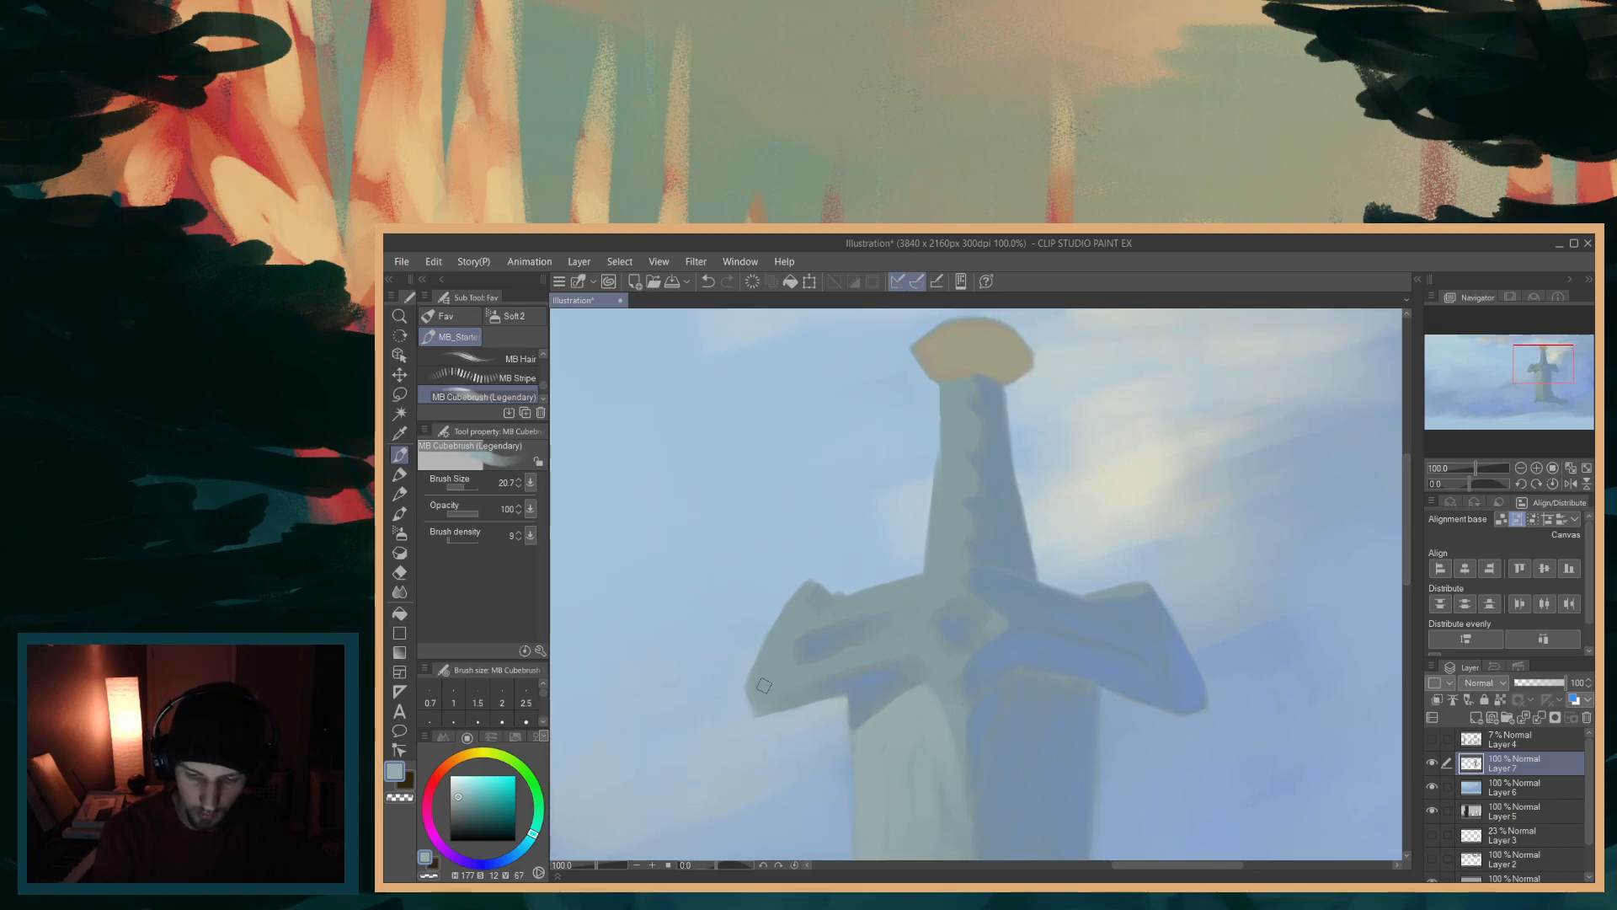
key("bracketright")
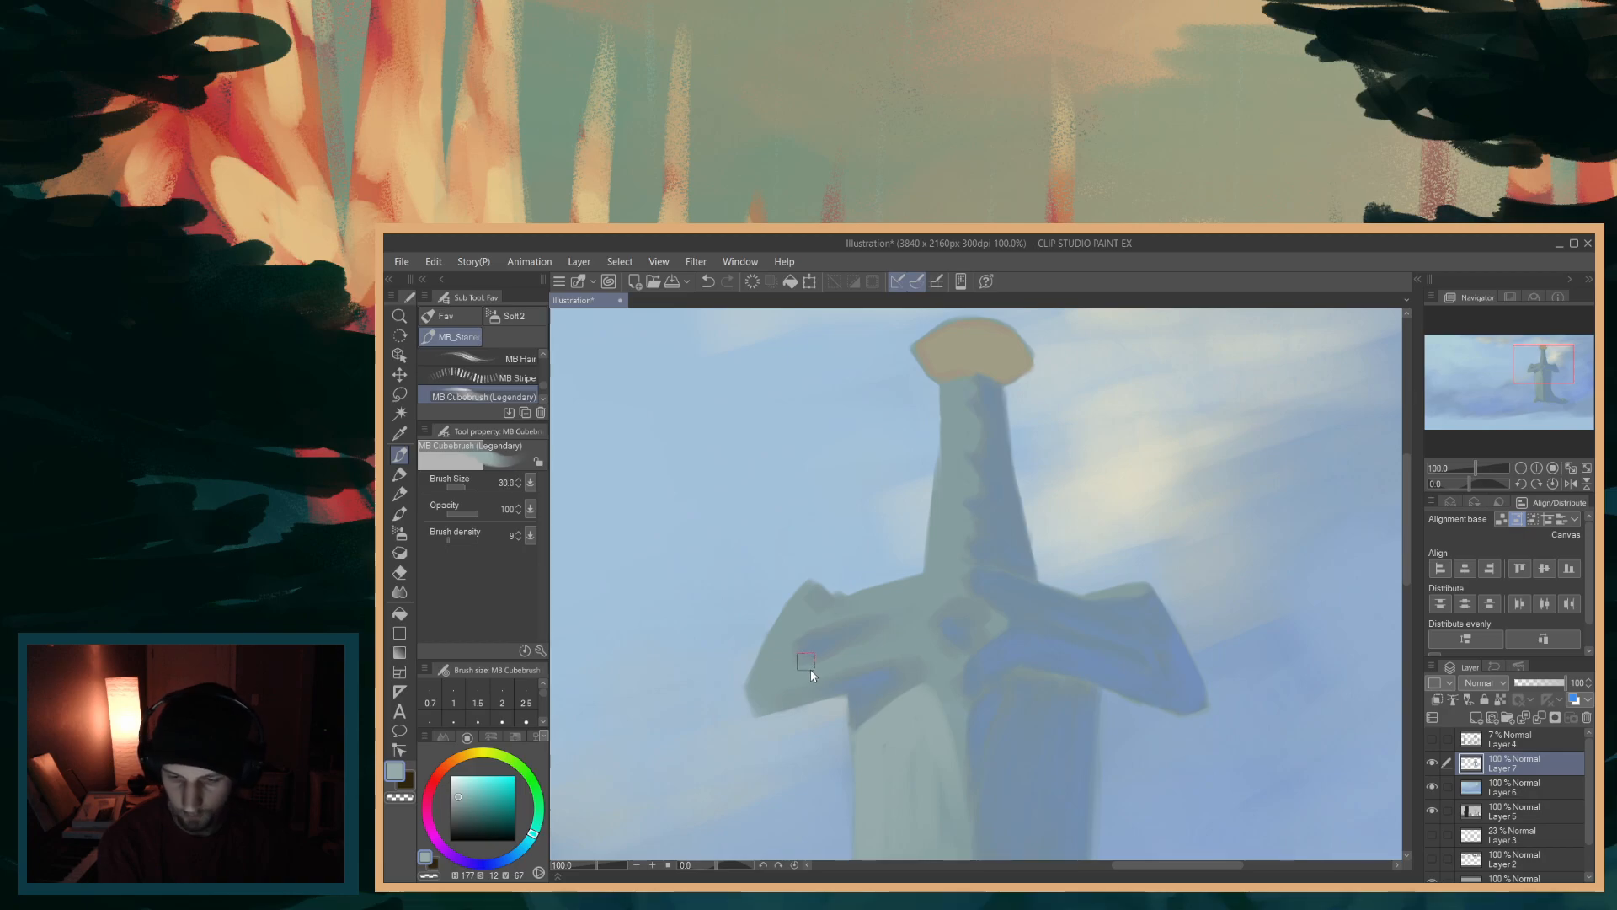
key("bracketleft")
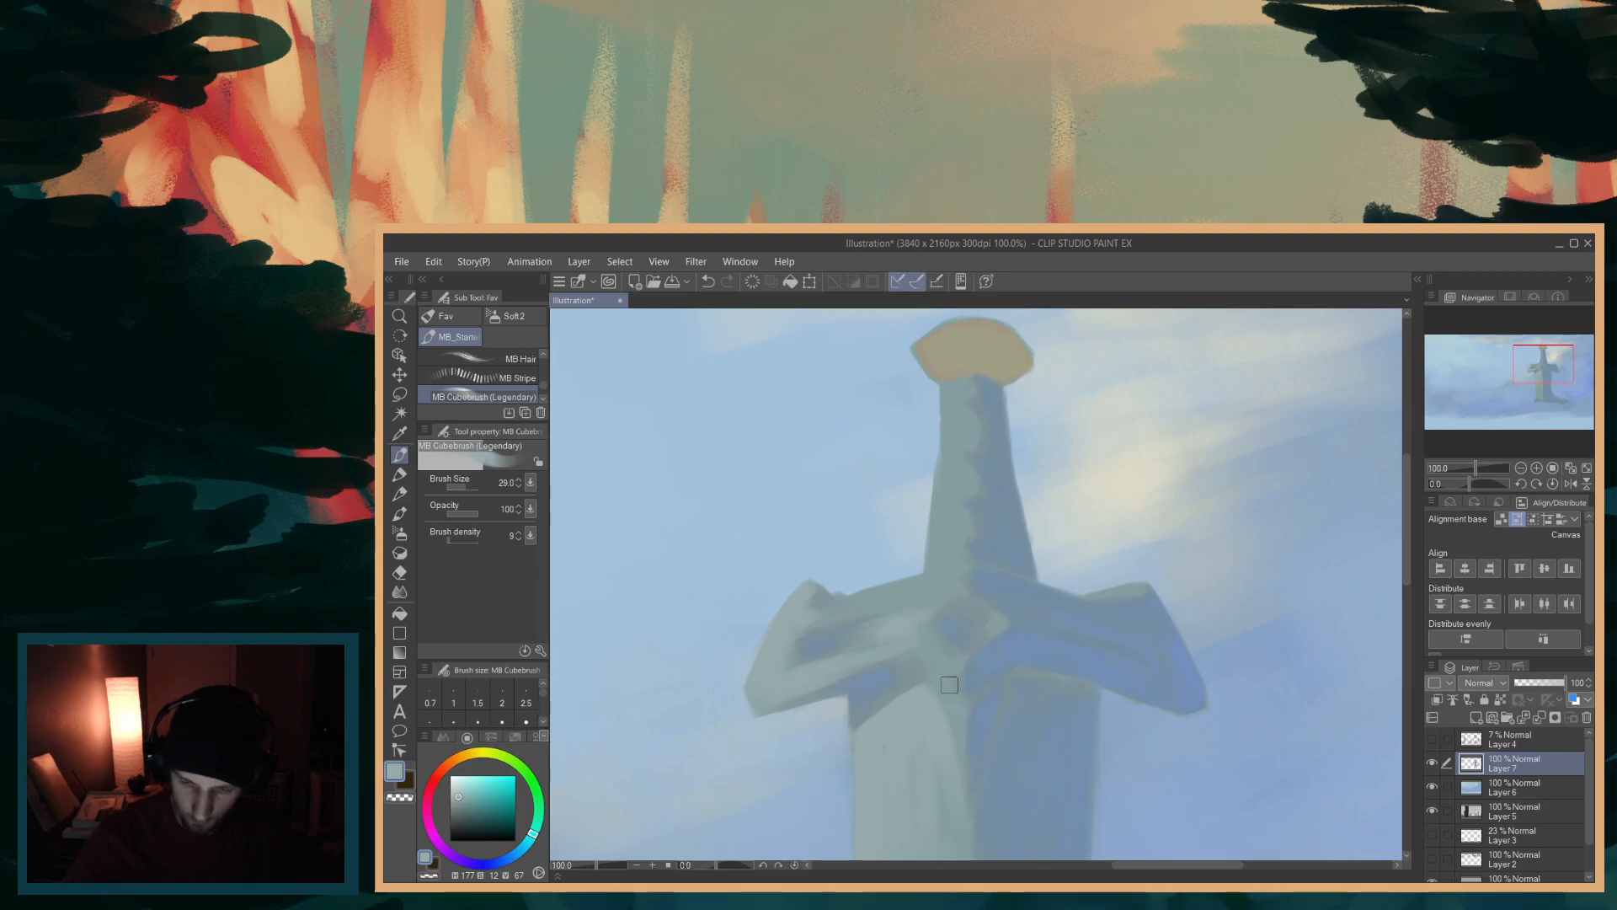
- Refine the highlights around and below the crossguard's central gem with brush size 15
key("bracketleft")
key("bracketleft")
key("bracketleft")
key("bracketleft")
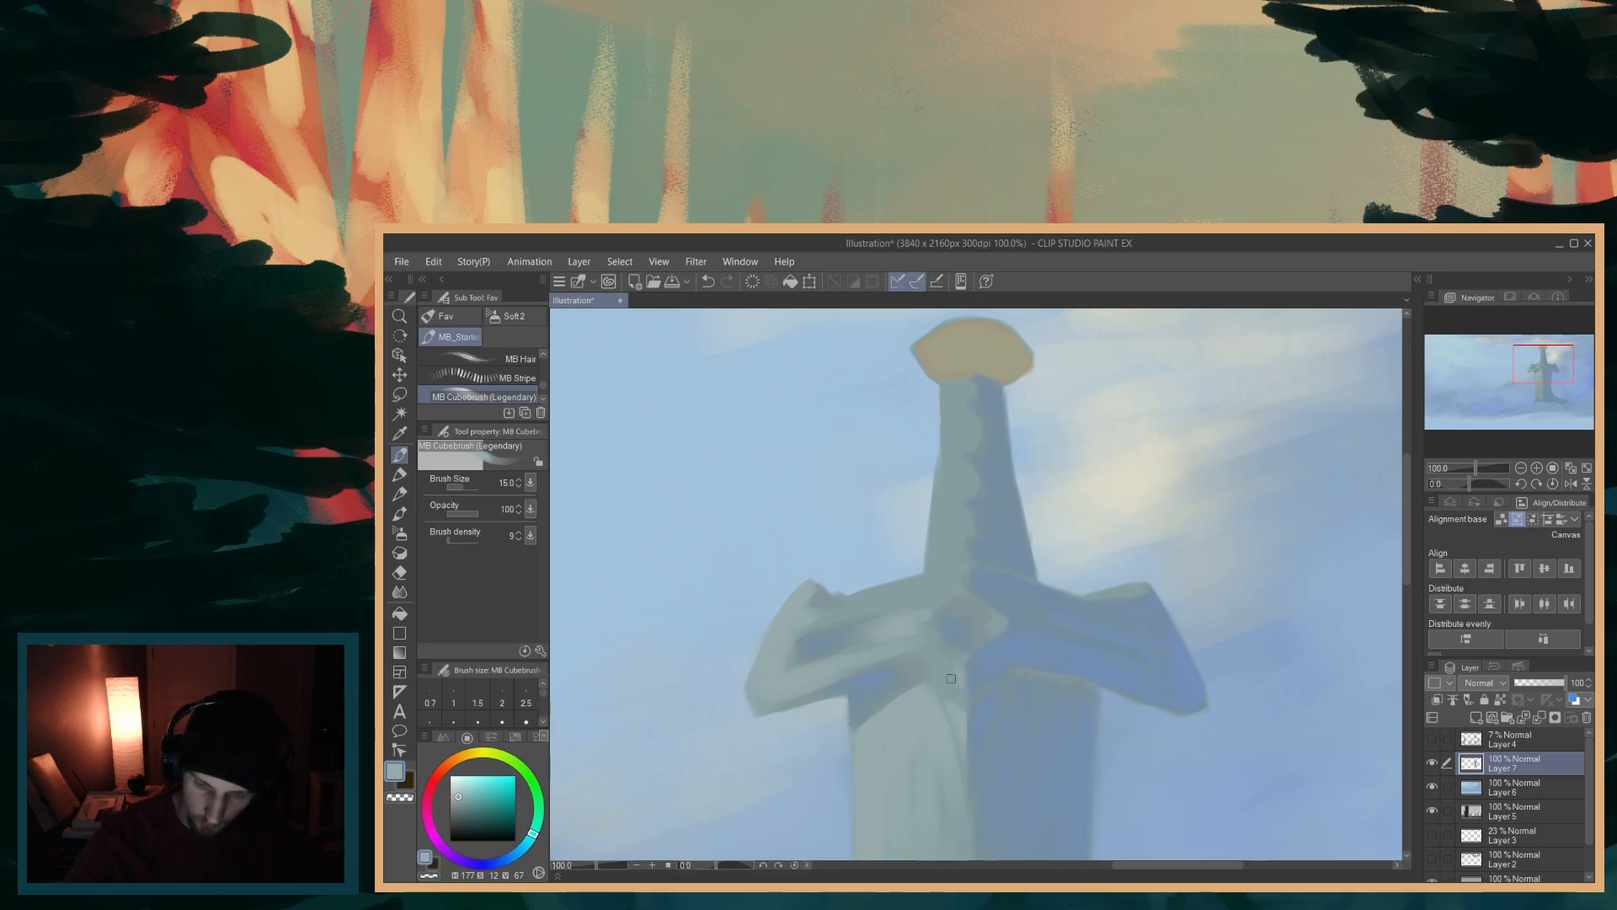
- Lighten the crossguard's upper edge at brush size 23.5 and the grip's lit side at size 33.8
key("]")
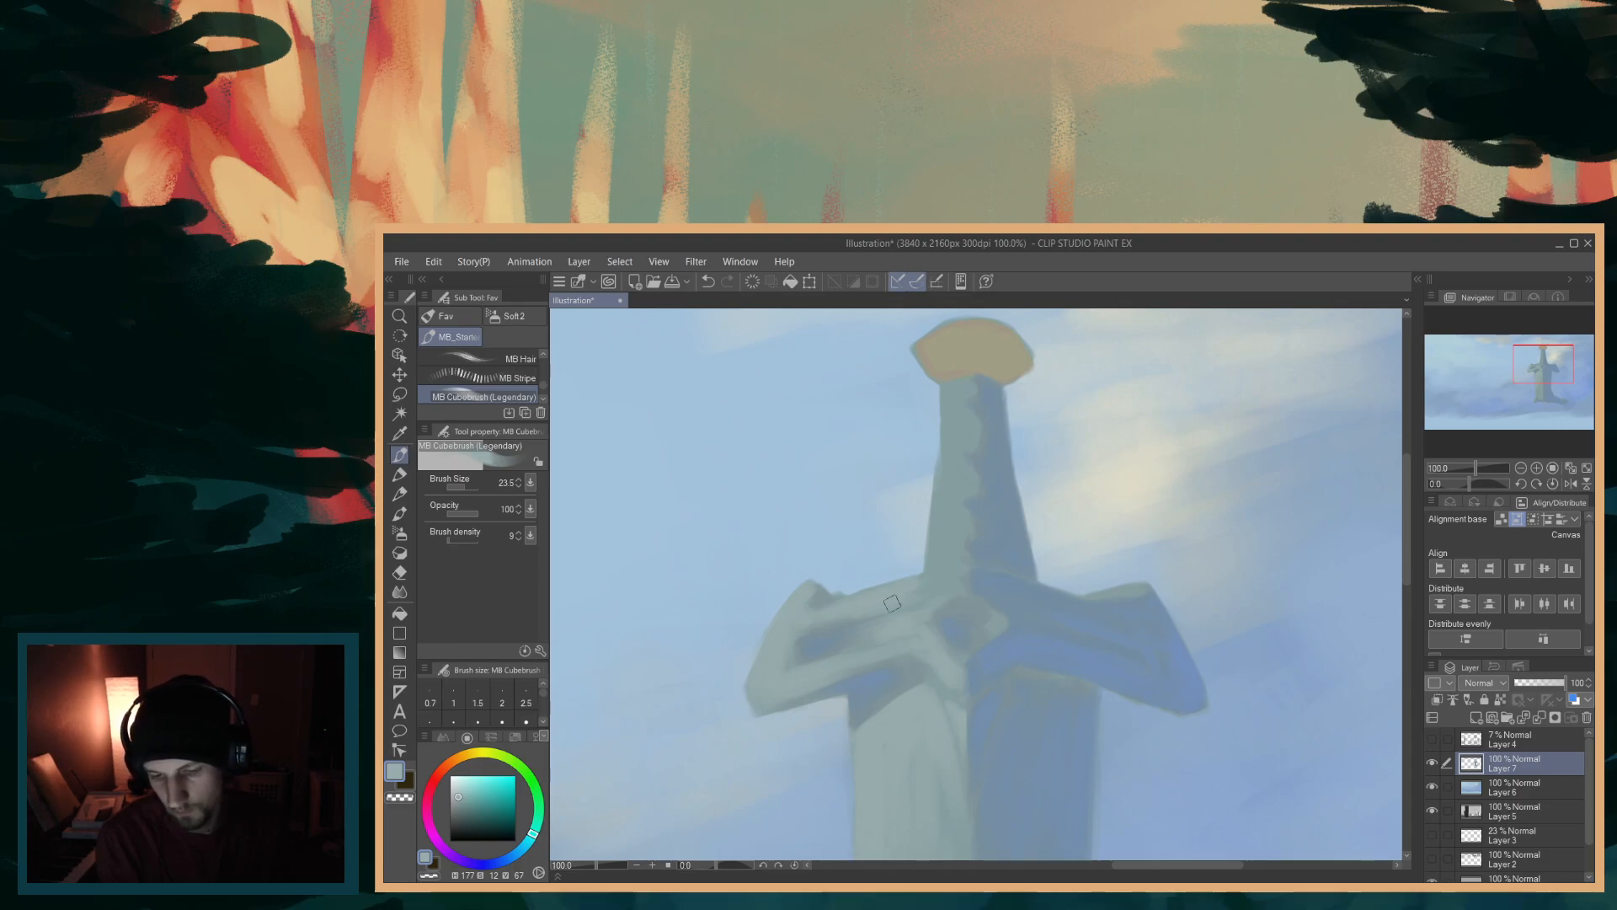
left_click_drag(982, 582, 991, 582, "ctrl+alt")
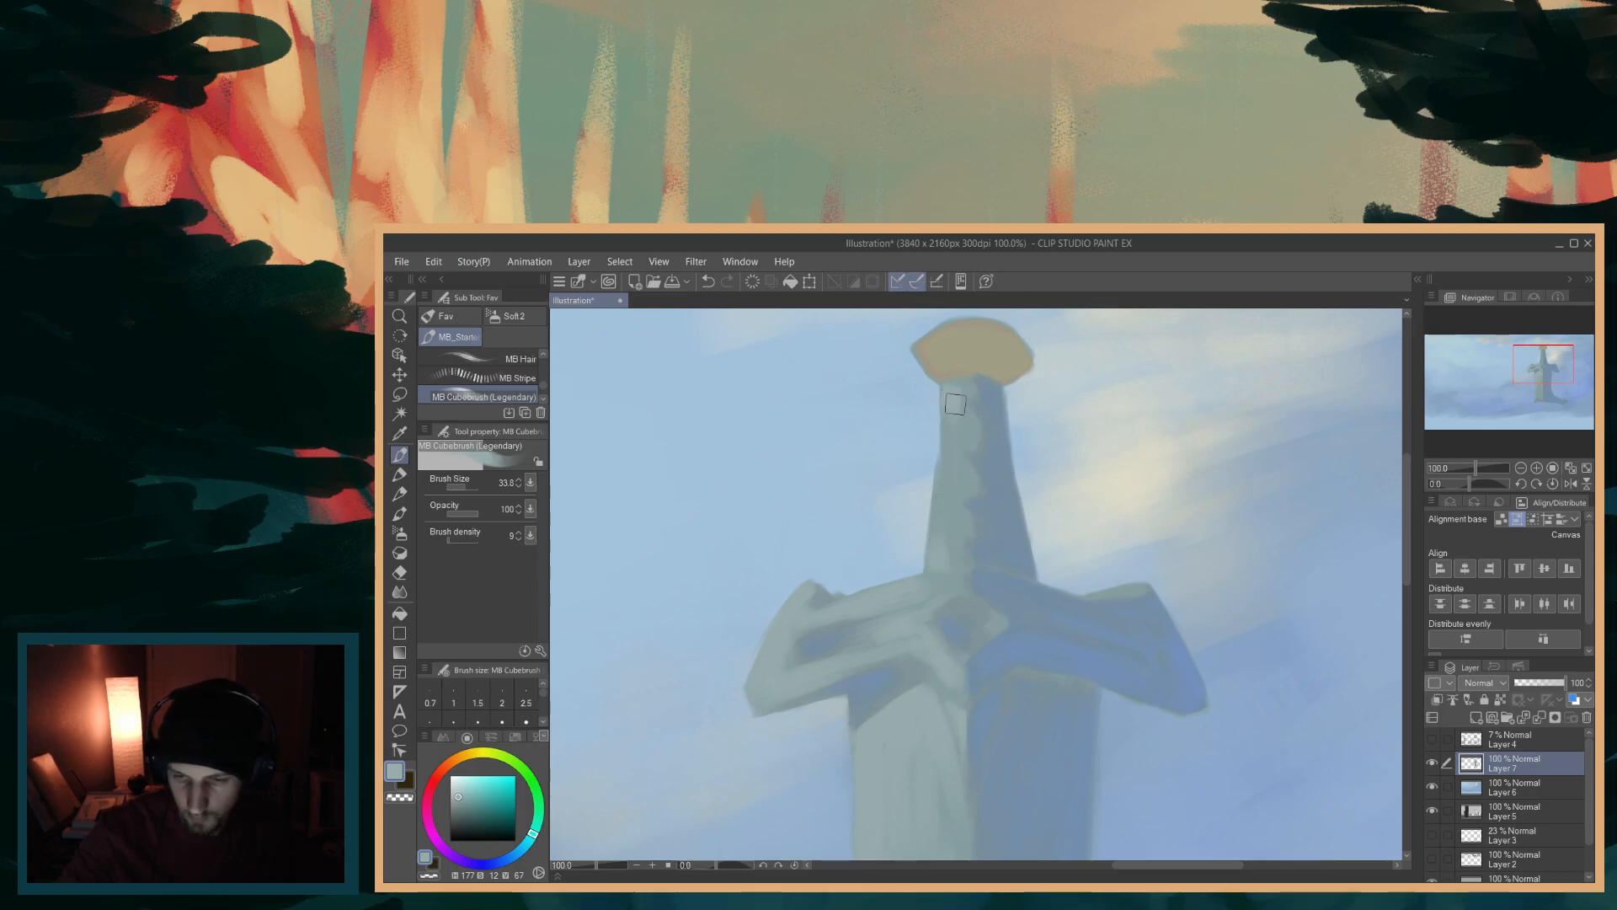
left_click_drag(952, 438, 945, 478)
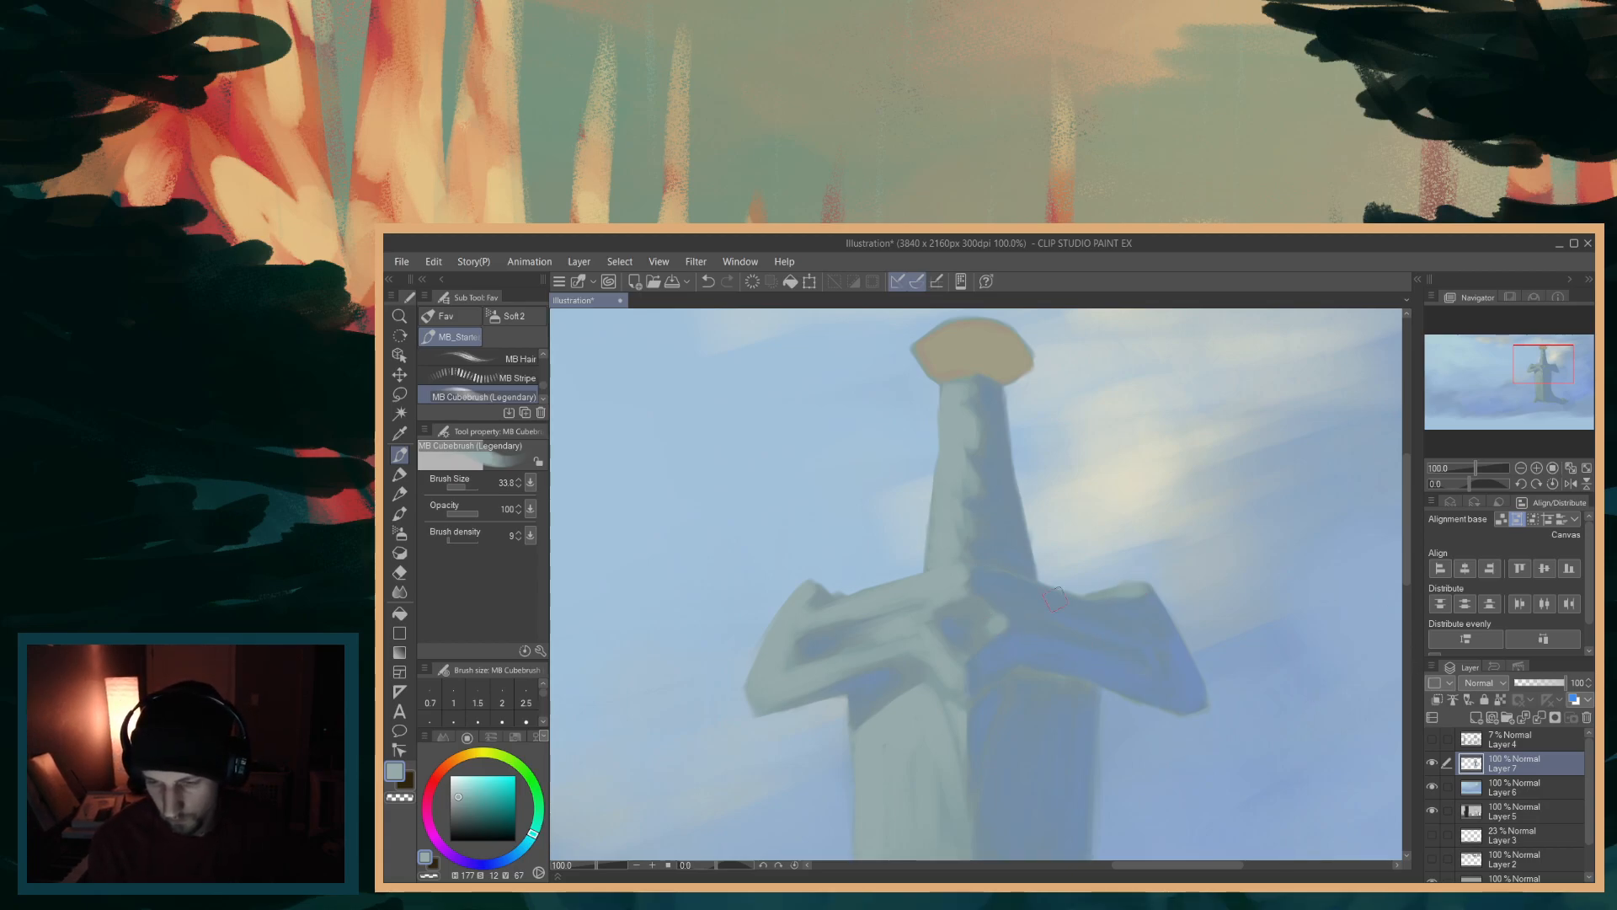
- Extend the pale highlight down the blade's centre ridge and touch up the rock on the flared base at brush size 33.8
mouse_move(1406, 580)
left_mouse_down()
mouse_move(1403, 550)
mouse_move(1399, 682)
left_mouse_up()
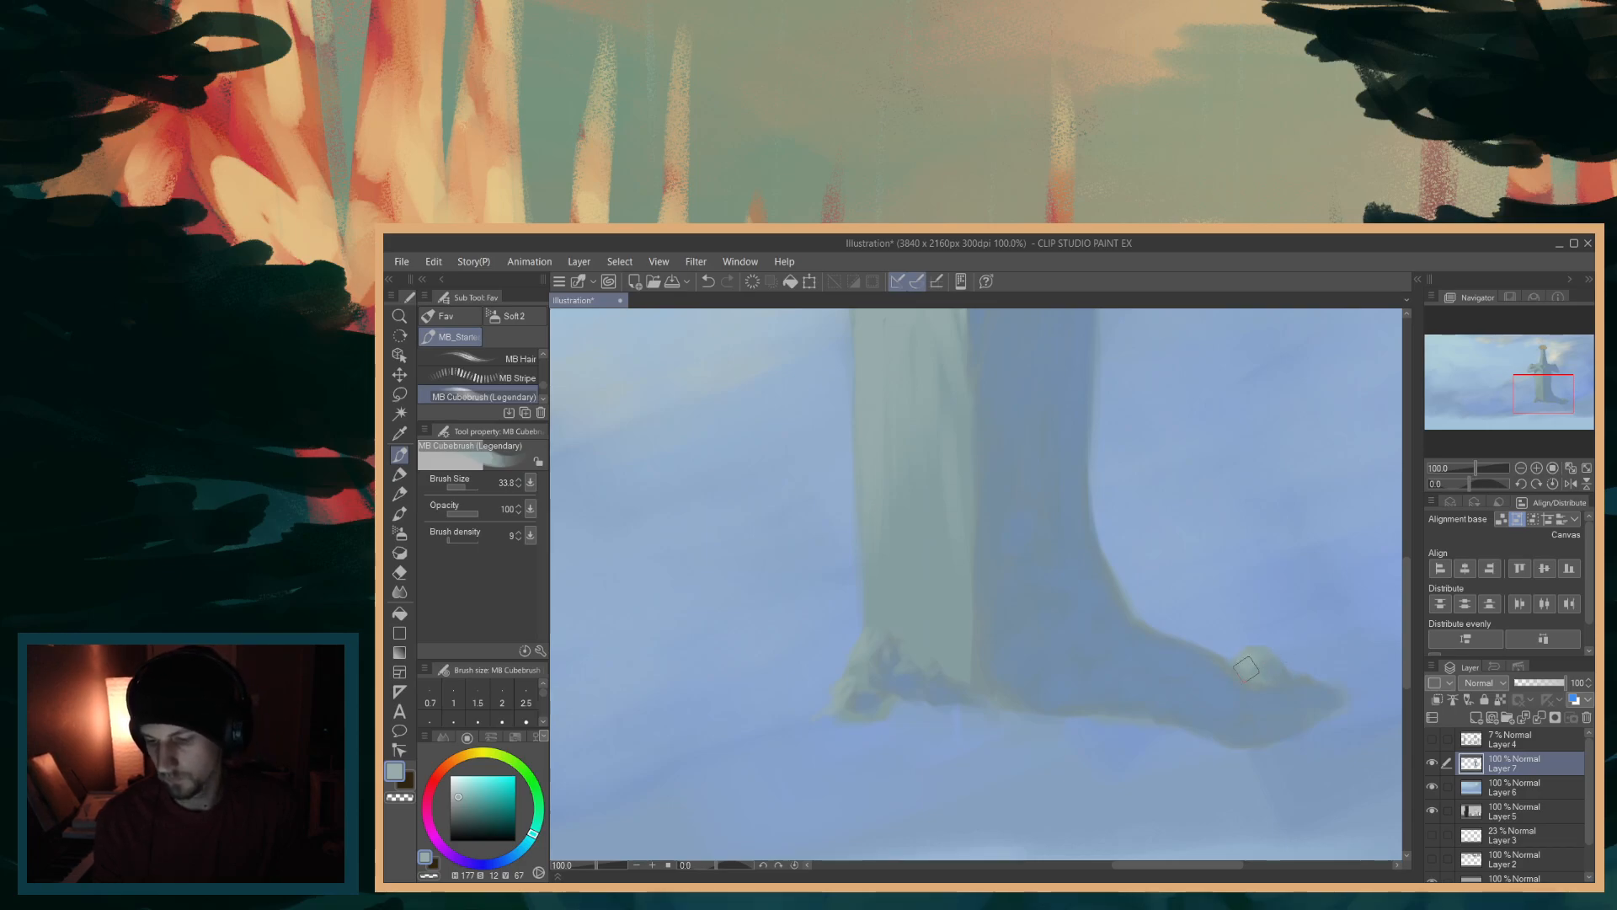
mouse_move(1403, 632)
left_mouse_down()
mouse_move(1413, 538)
mouse_move(1405, 633)
left_mouse_up()
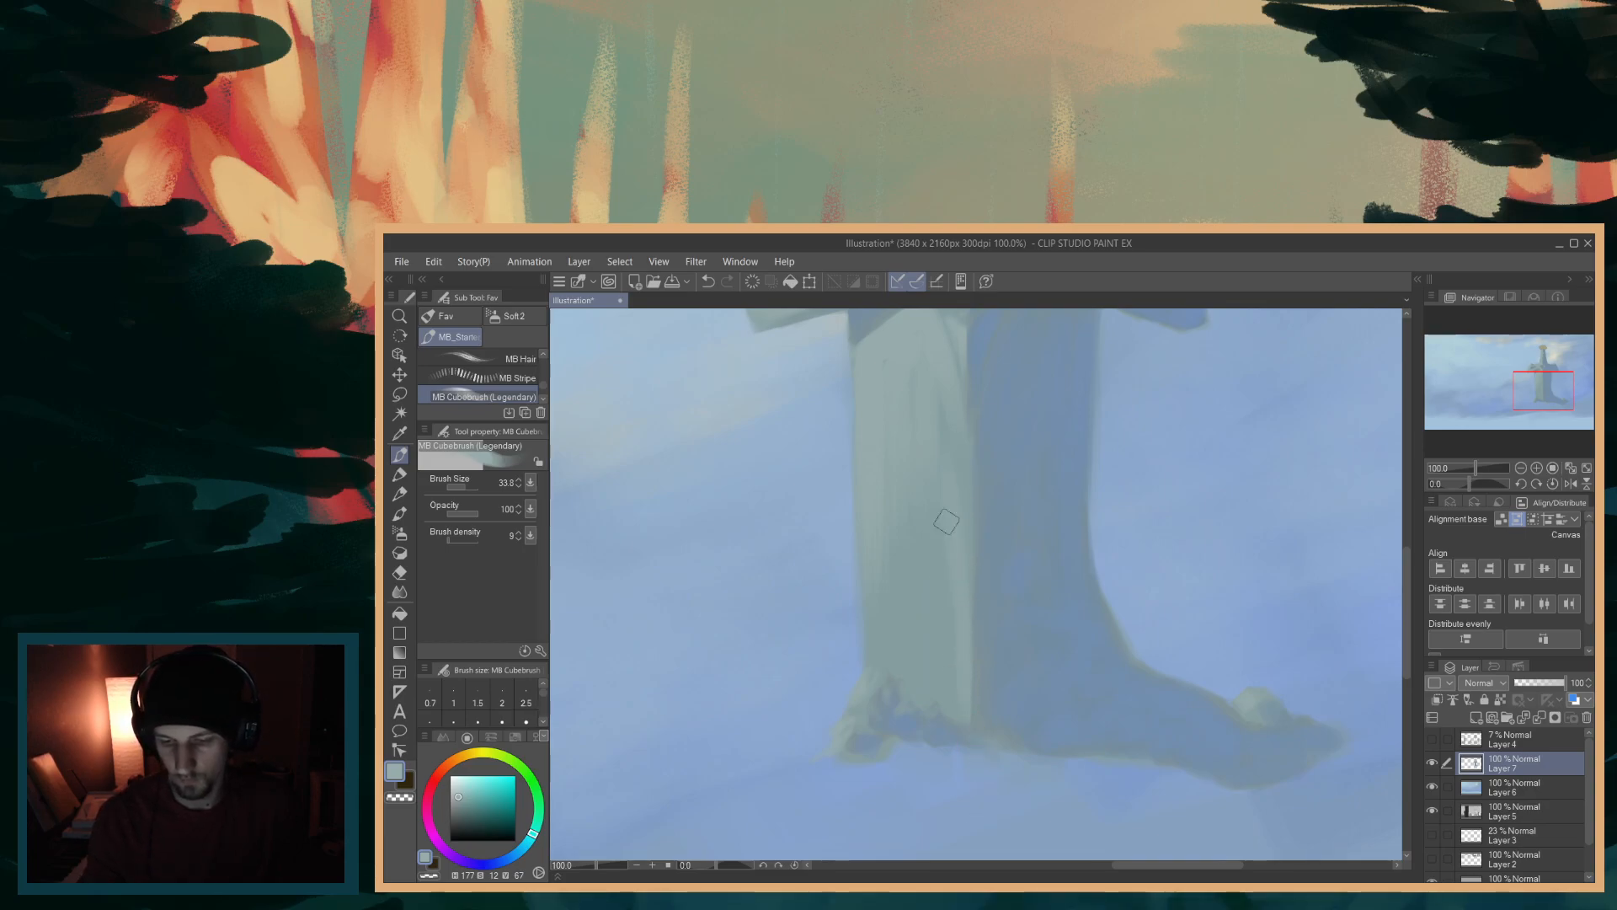
left_click_drag(1405, 608, 1410, 563)
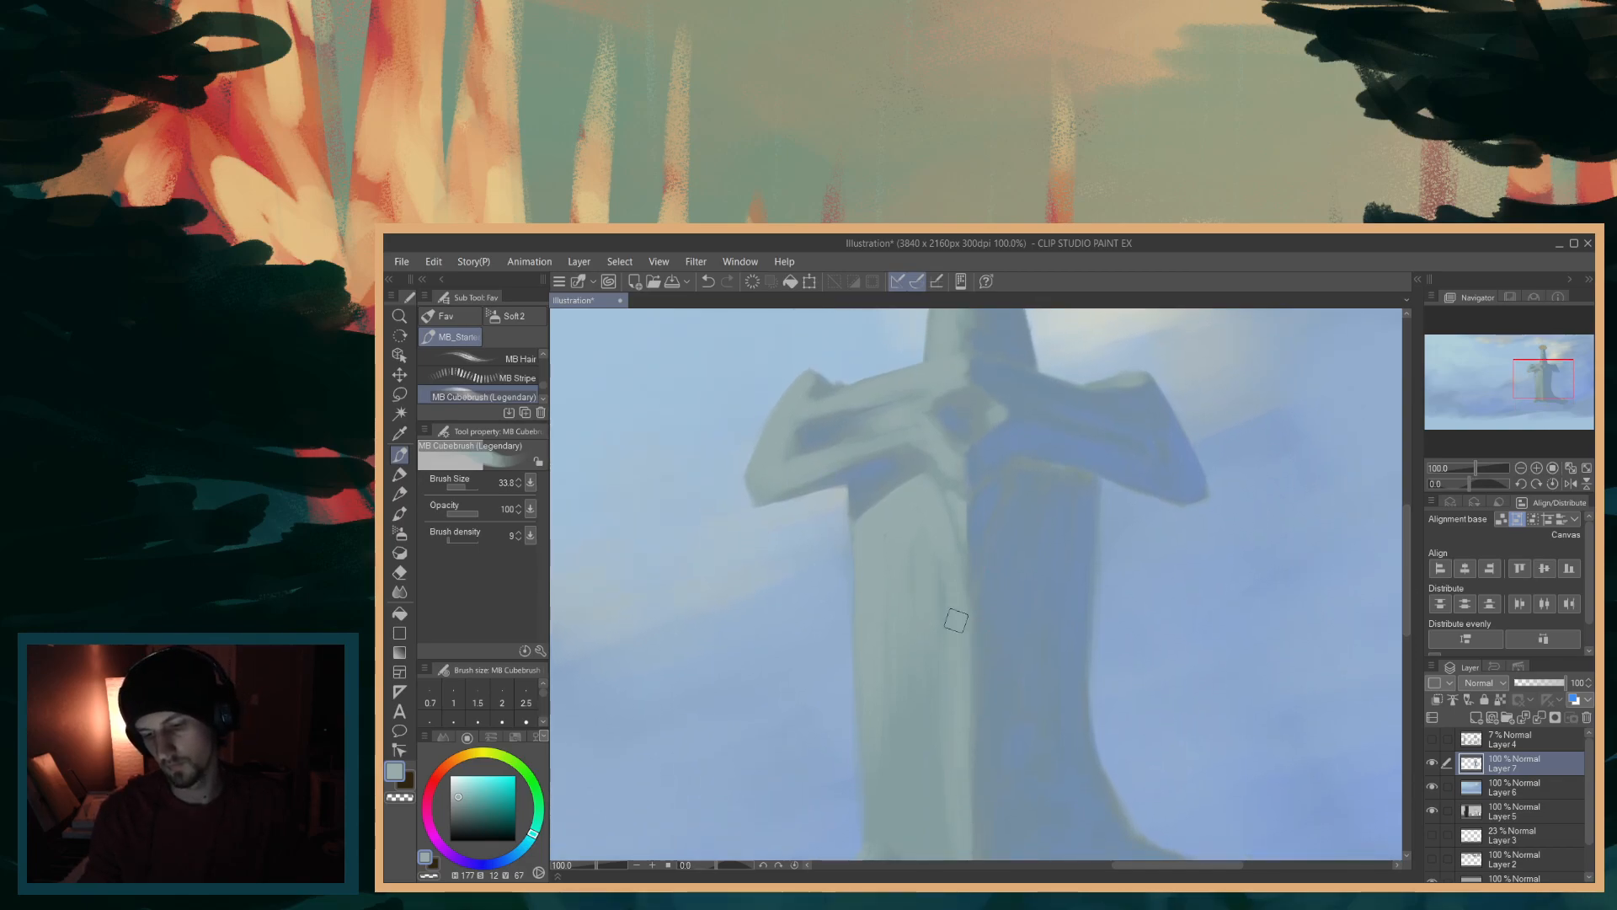
left_click_drag(1407, 560, 1384, 619)
left_click(923, 705, "alt")
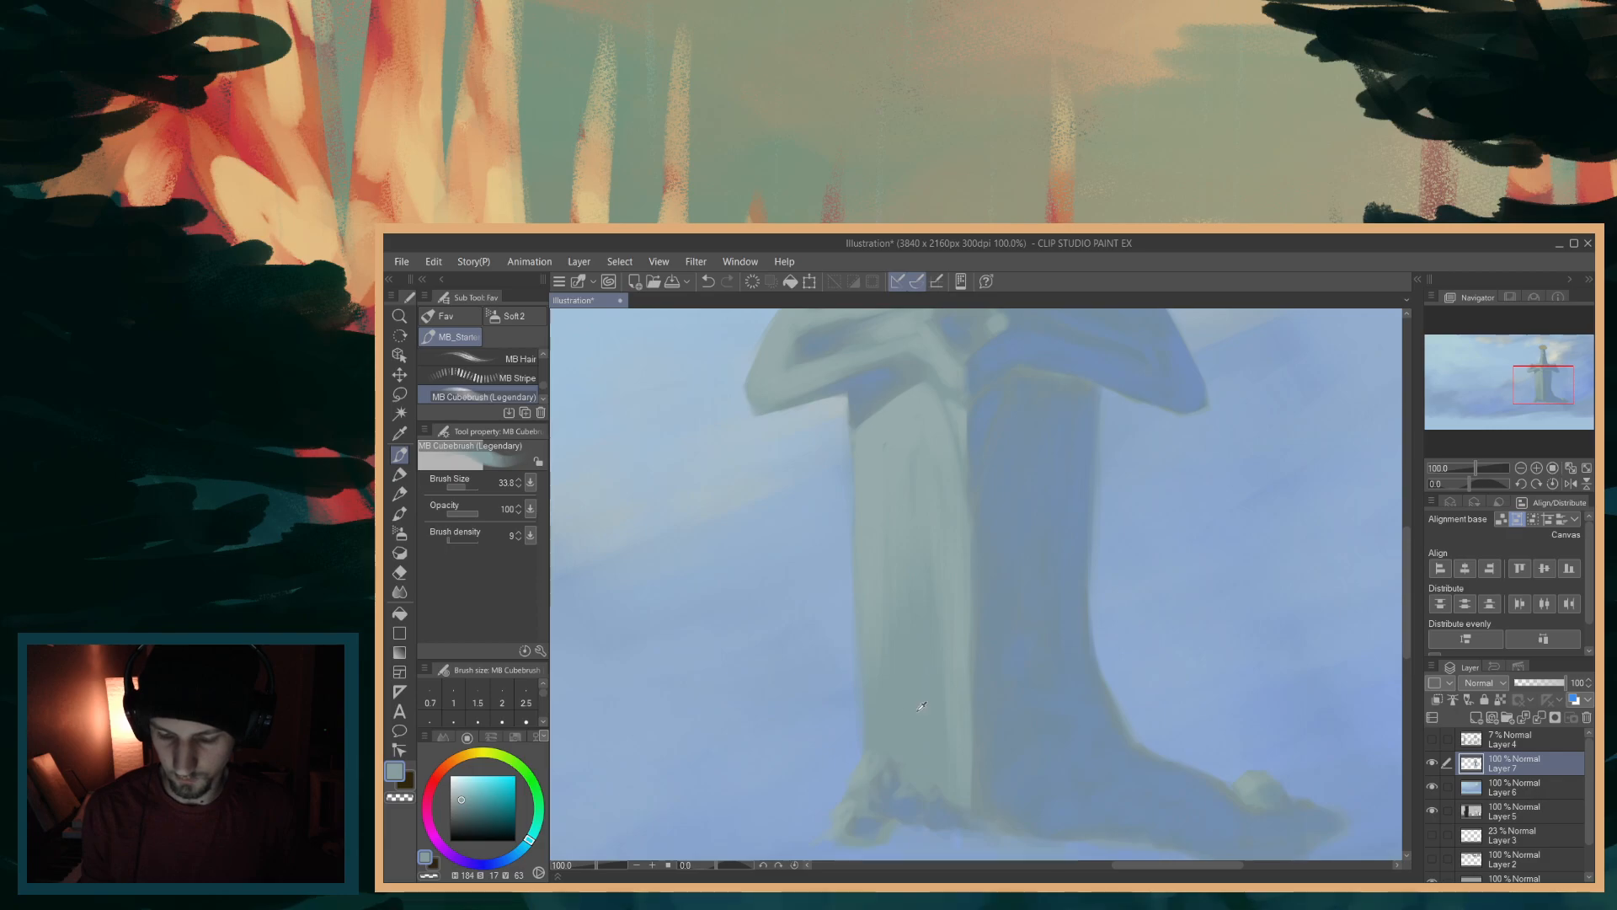
left_click(988, 698, "alt")
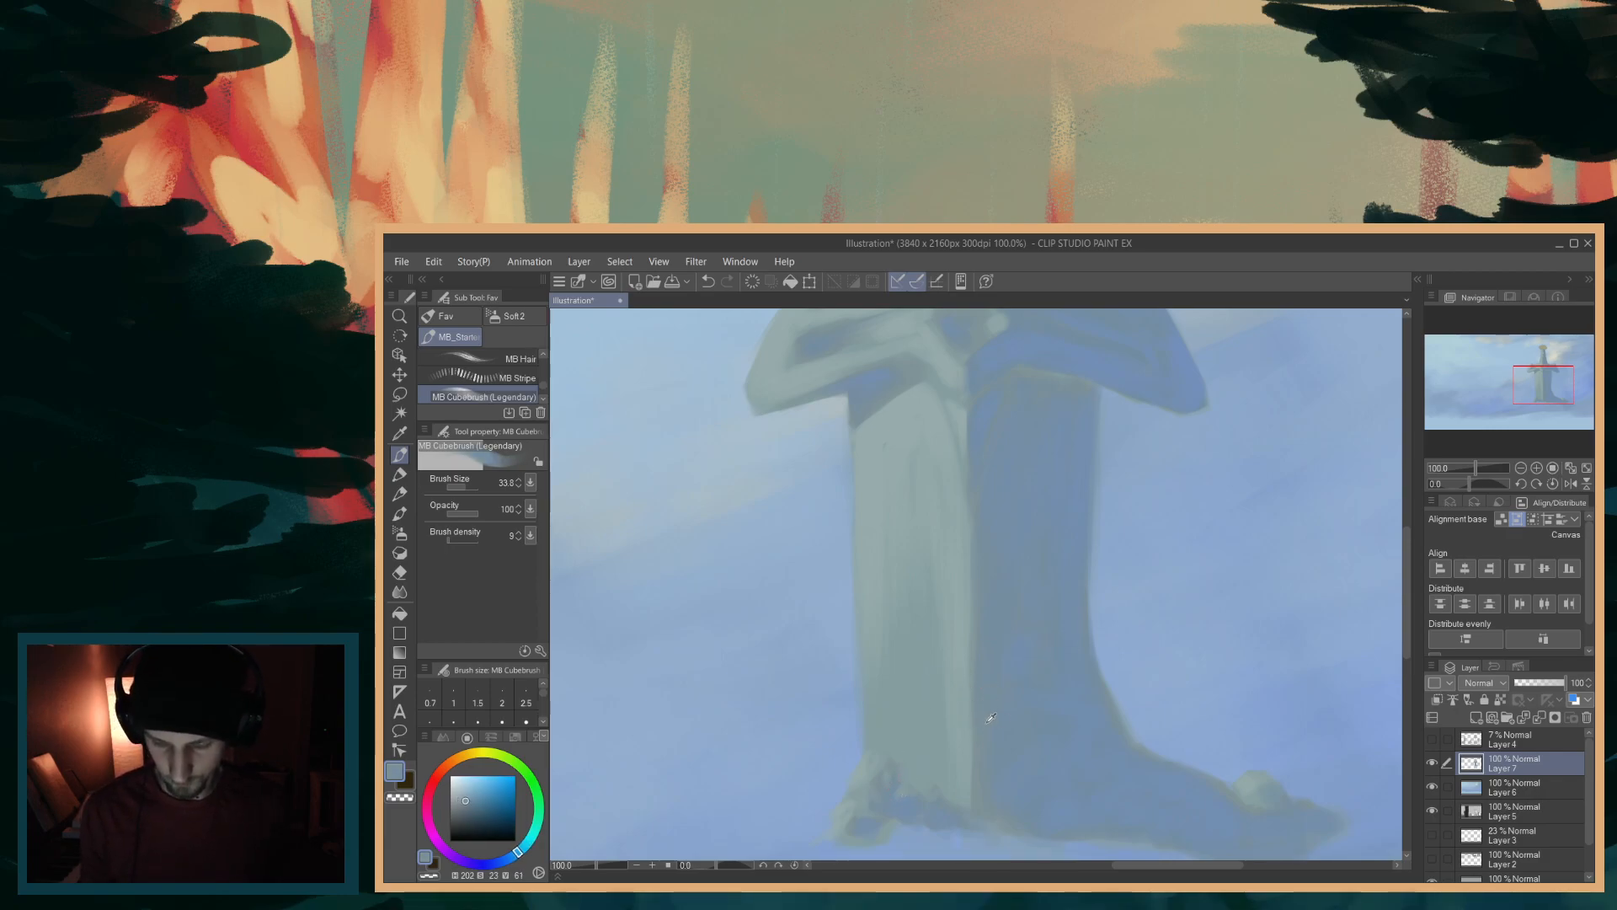
left_click_drag(968, 711, 979, 731)
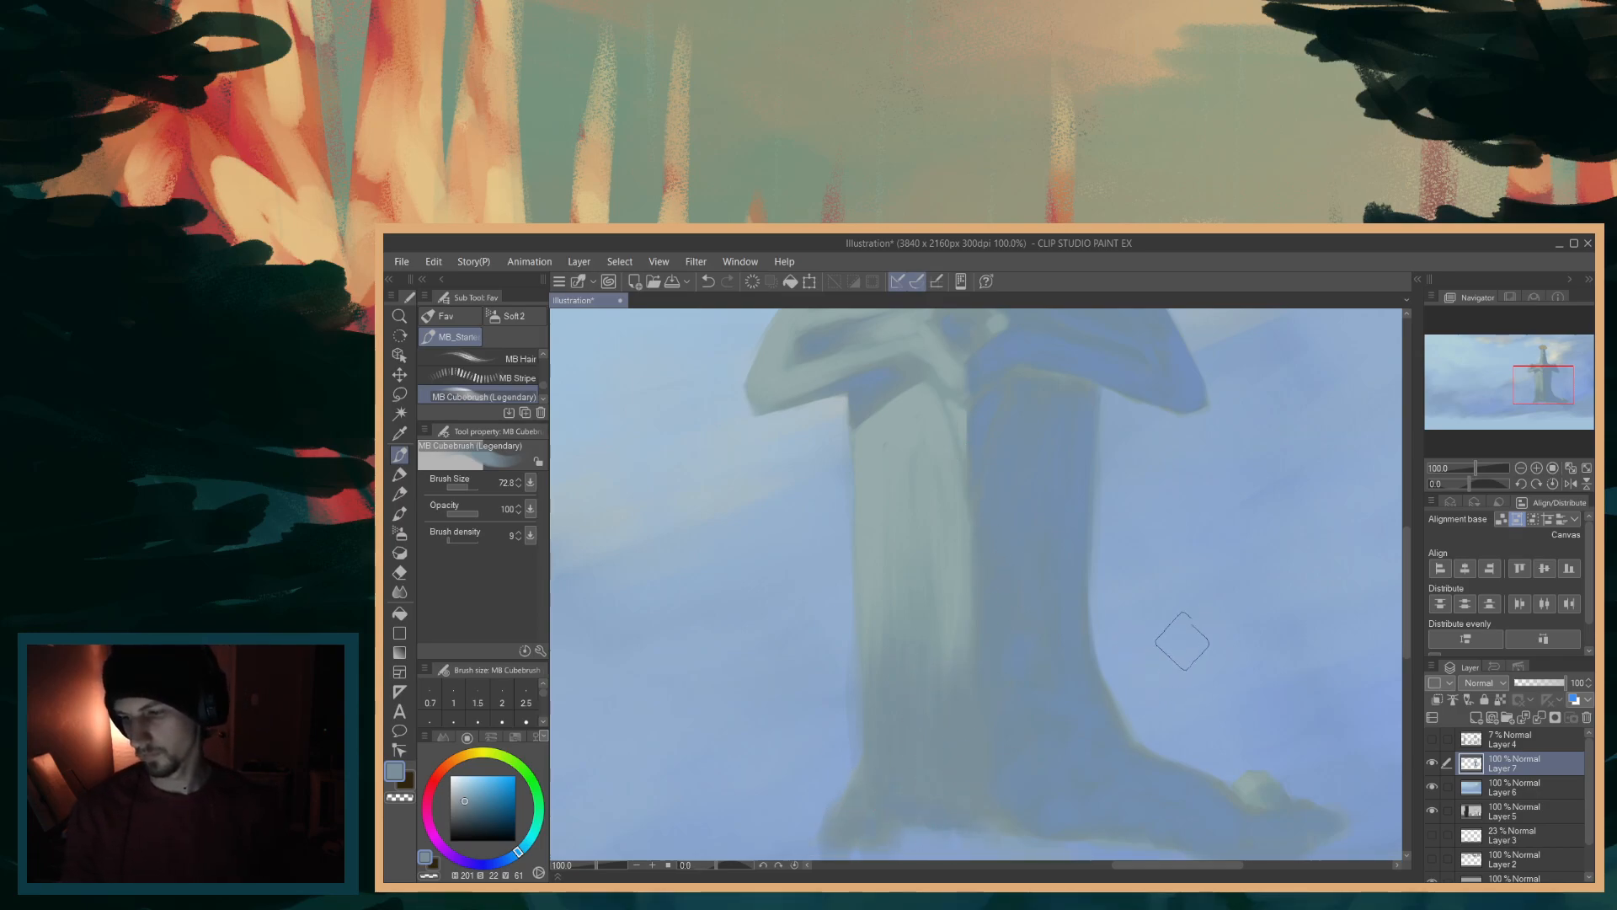
mouse_move(1406, 566)
left_mouse_down()
mouse_move(1413, 541)
mouse_move(1404, 589)
mouse_move(1403, 571)
left_mouse_up()
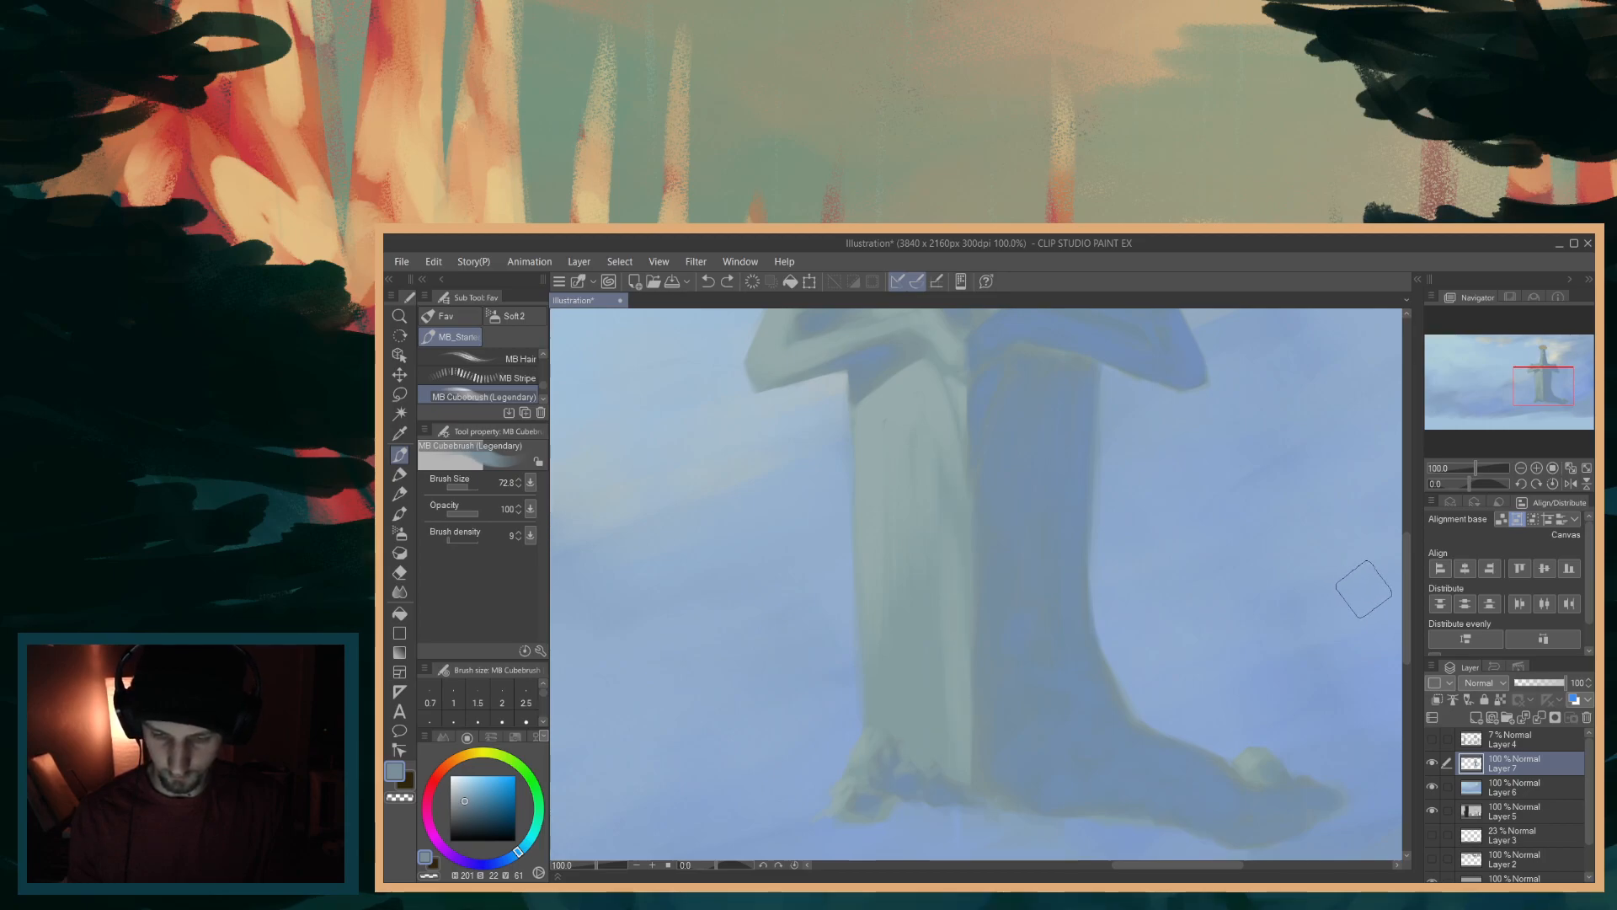
mouse_move(1405, 593)
left_mouse_down()
mouse_move(1430, 502)
mouse_move(1413, 611)
mouse_move(1418, 514)
mouse_move(1390, 605)
left_mouse_up()
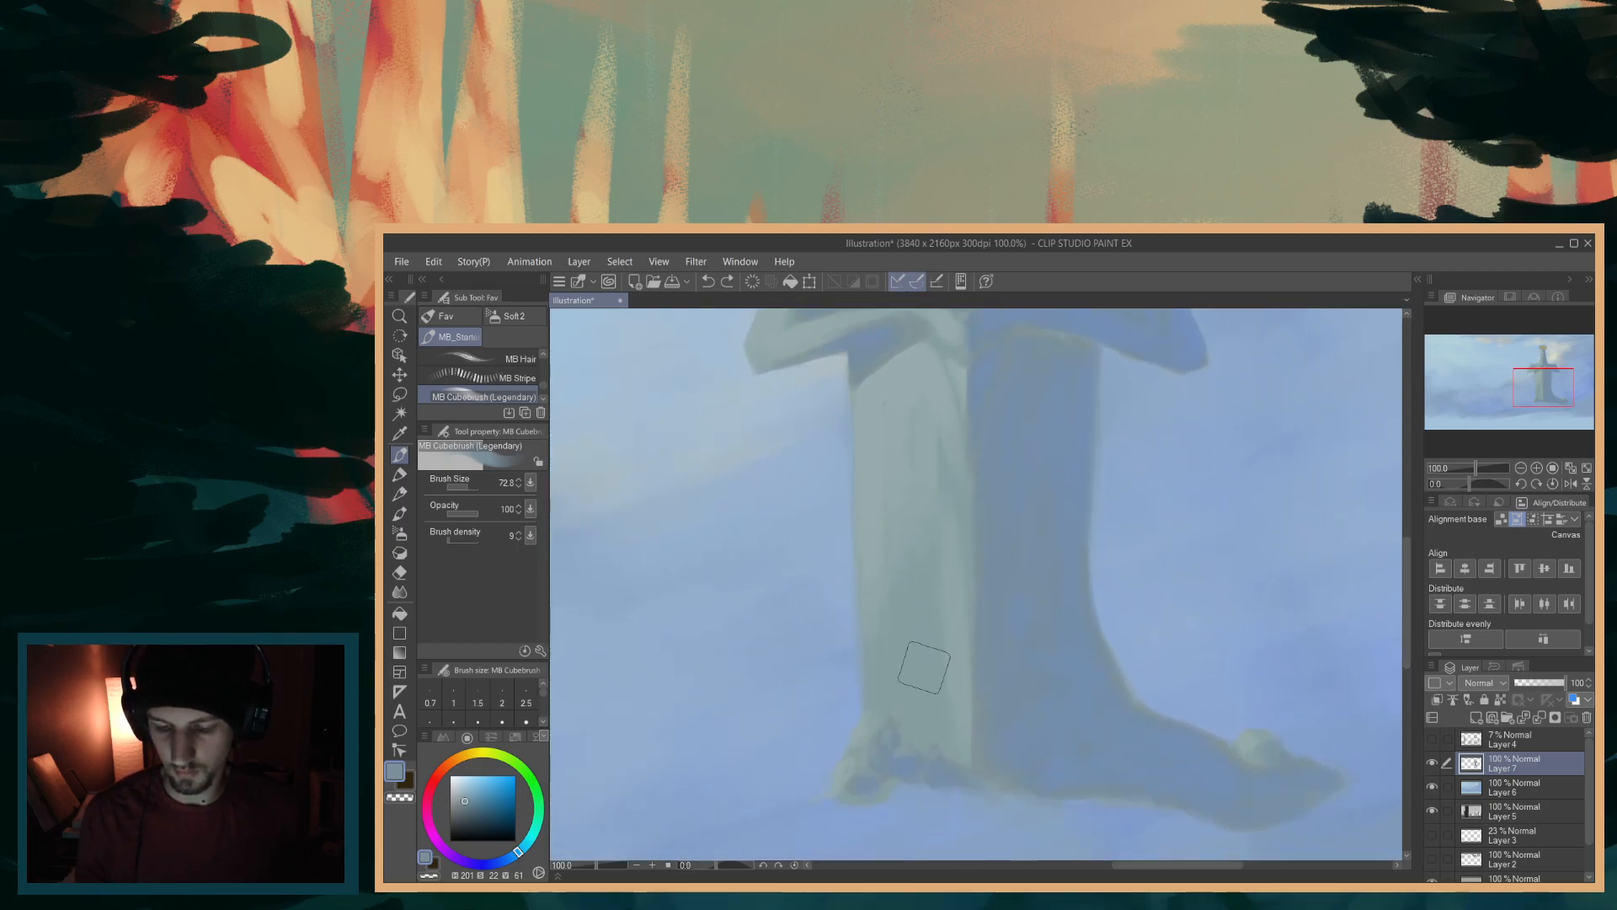
- Shade the lower part of the blade's lit half with long strokes of sampled grey-blue (hue 192, saturation 17, value 60) at brush size 72
left_click(885, 733, "alt")
left_click(894, 726, "alt")
mouse_move(937, 697)
left_mouse_down()
mouse_move(955, 617)
mouse_move(954, 725)
mouse_move(952, 487)
left_mouse_up()
left_click_drag(935, 792, 942, 430)
left_click_drag(957, 730, 955, 578)
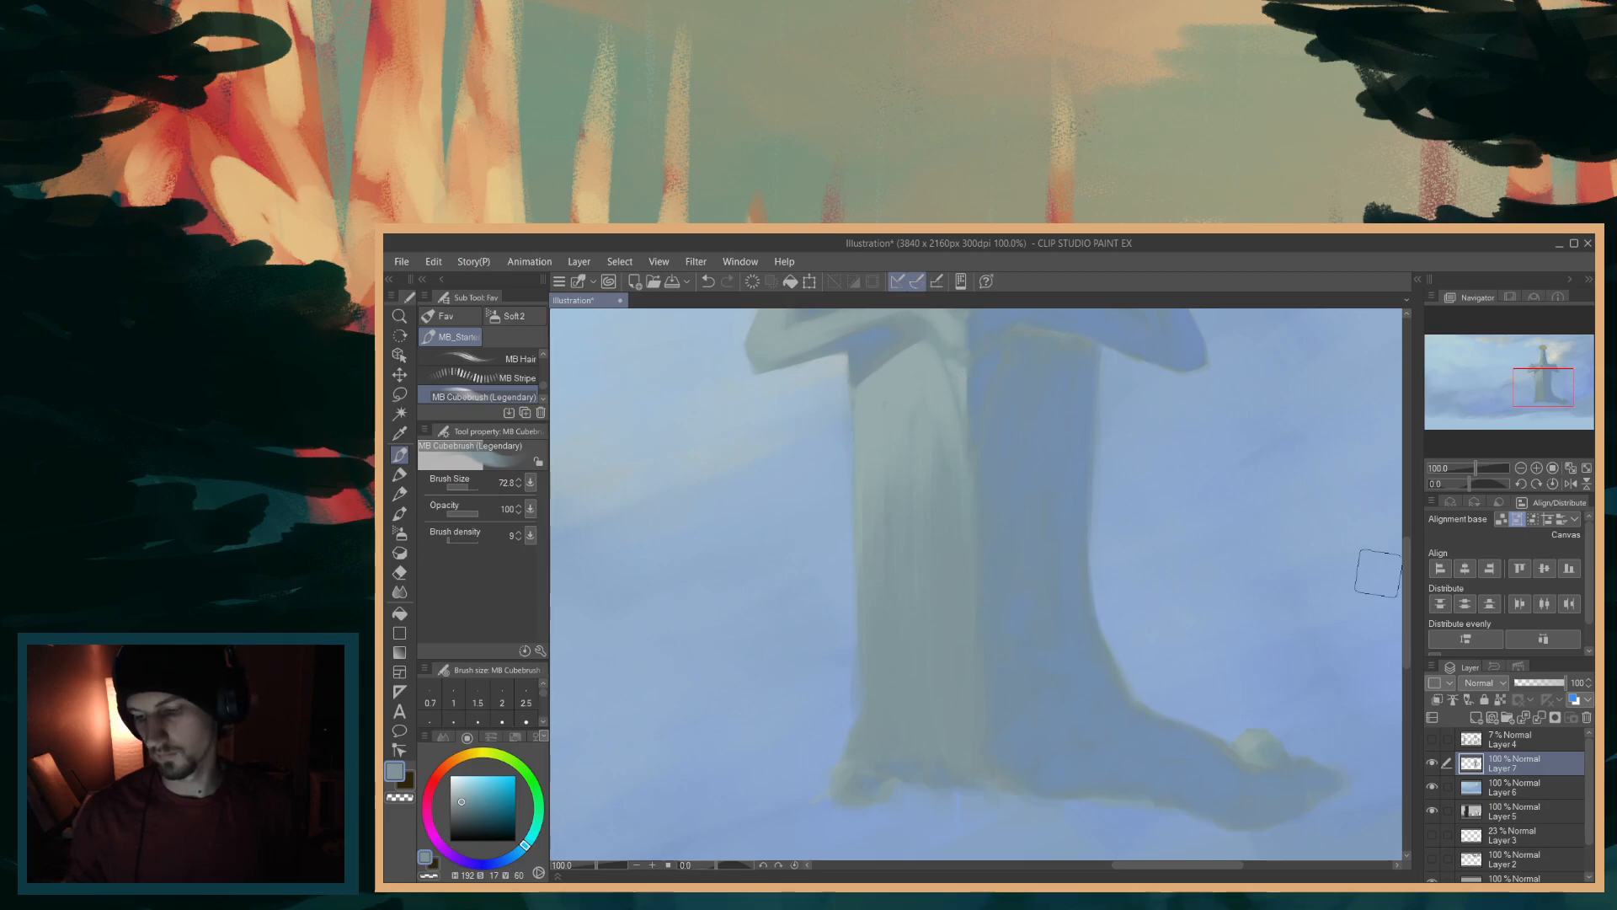
- Lighten the lit side of the grip and its bumpy shadow edge with sampled pale grey-green at brush size 37.4
scroll(1406, 535, "up", 3)
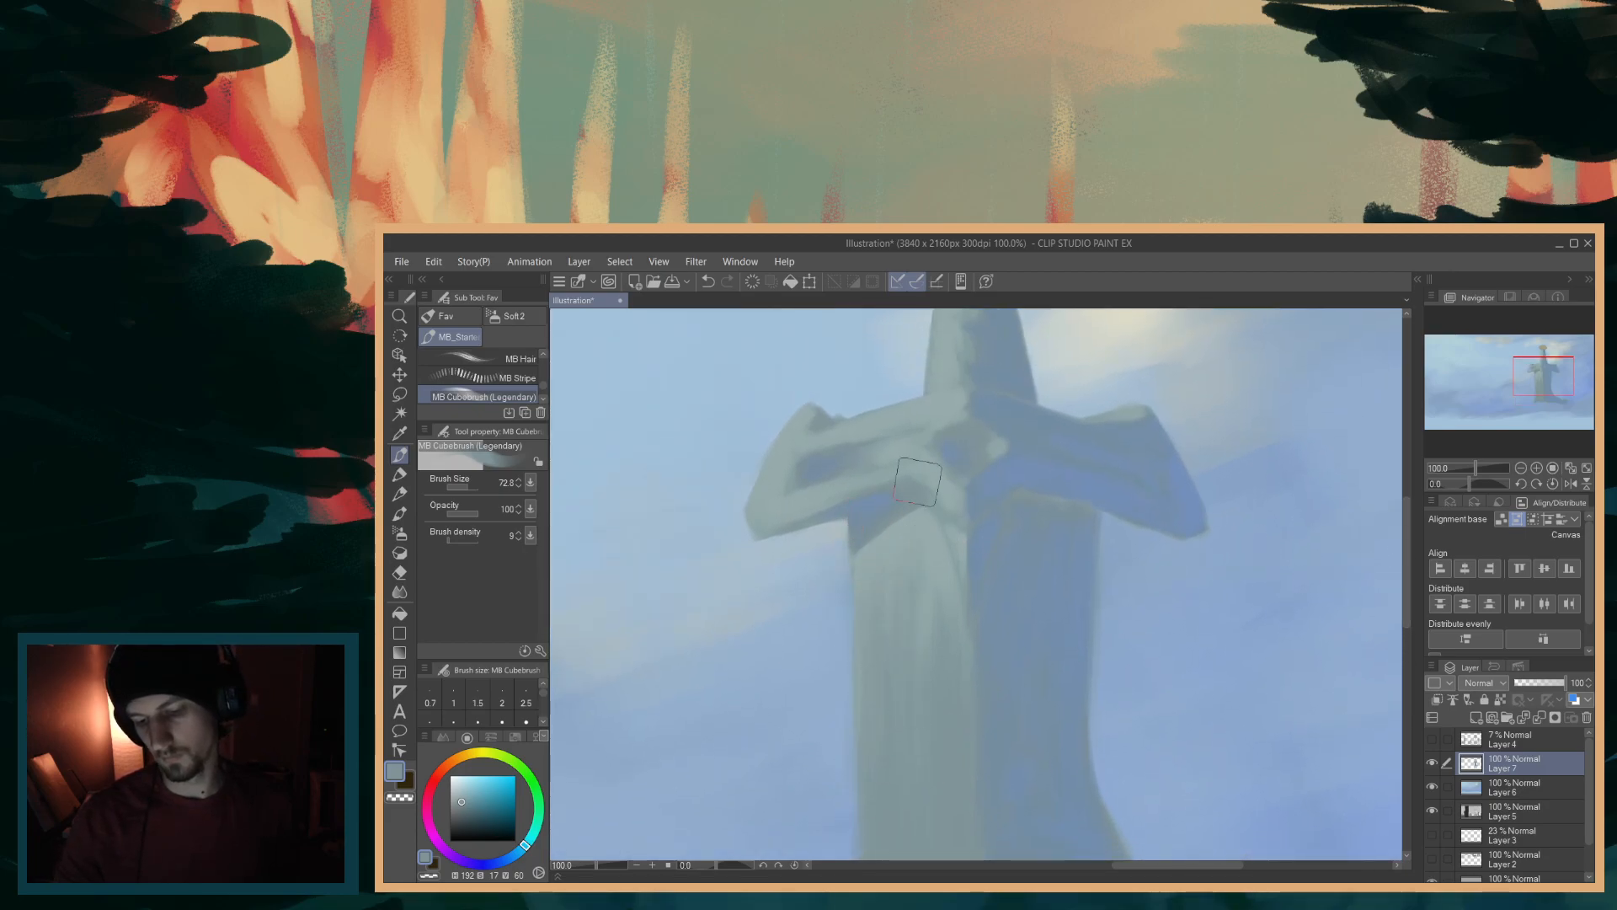
scroll(1386, 516, "up", 3)
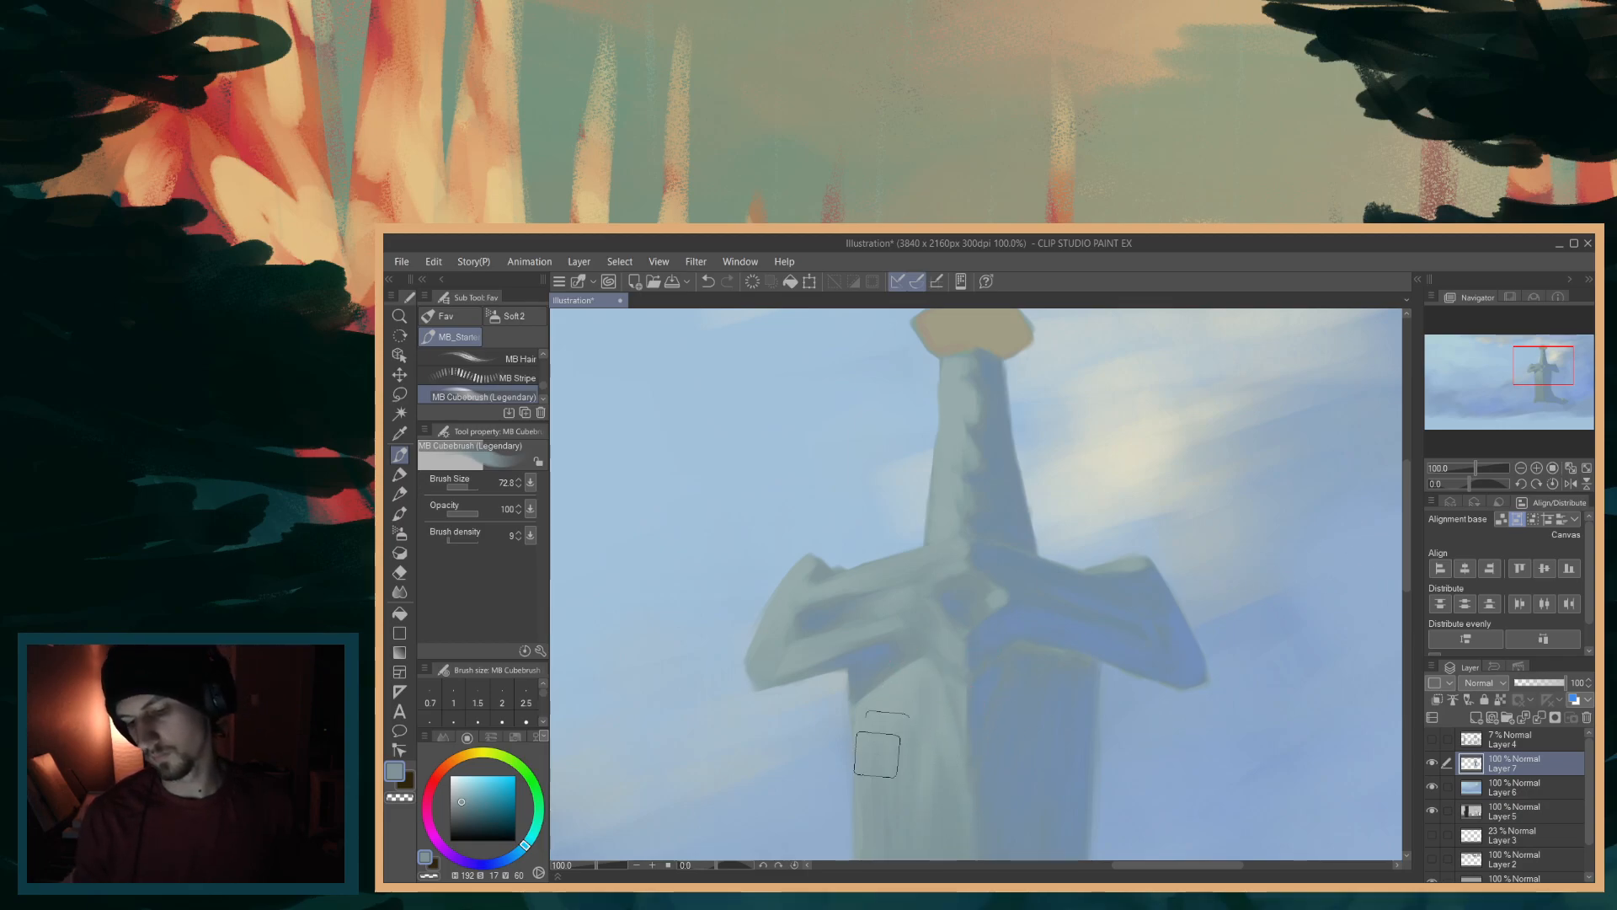
left_click_drag(1408, 578, 1411, 544)
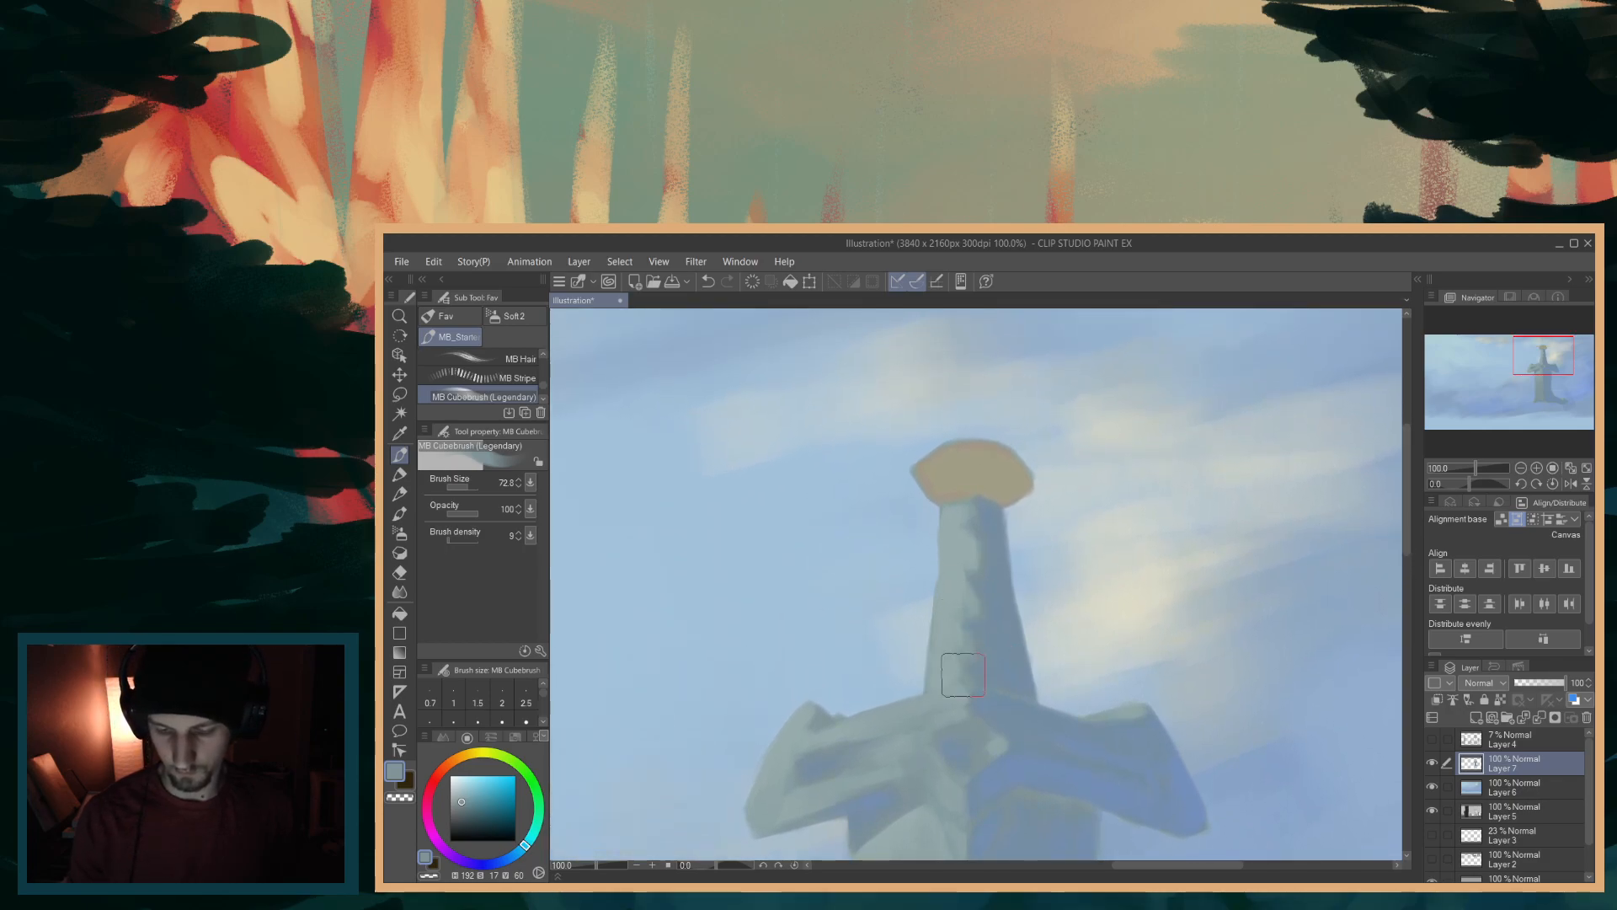
left_click(958, 545, "alt")
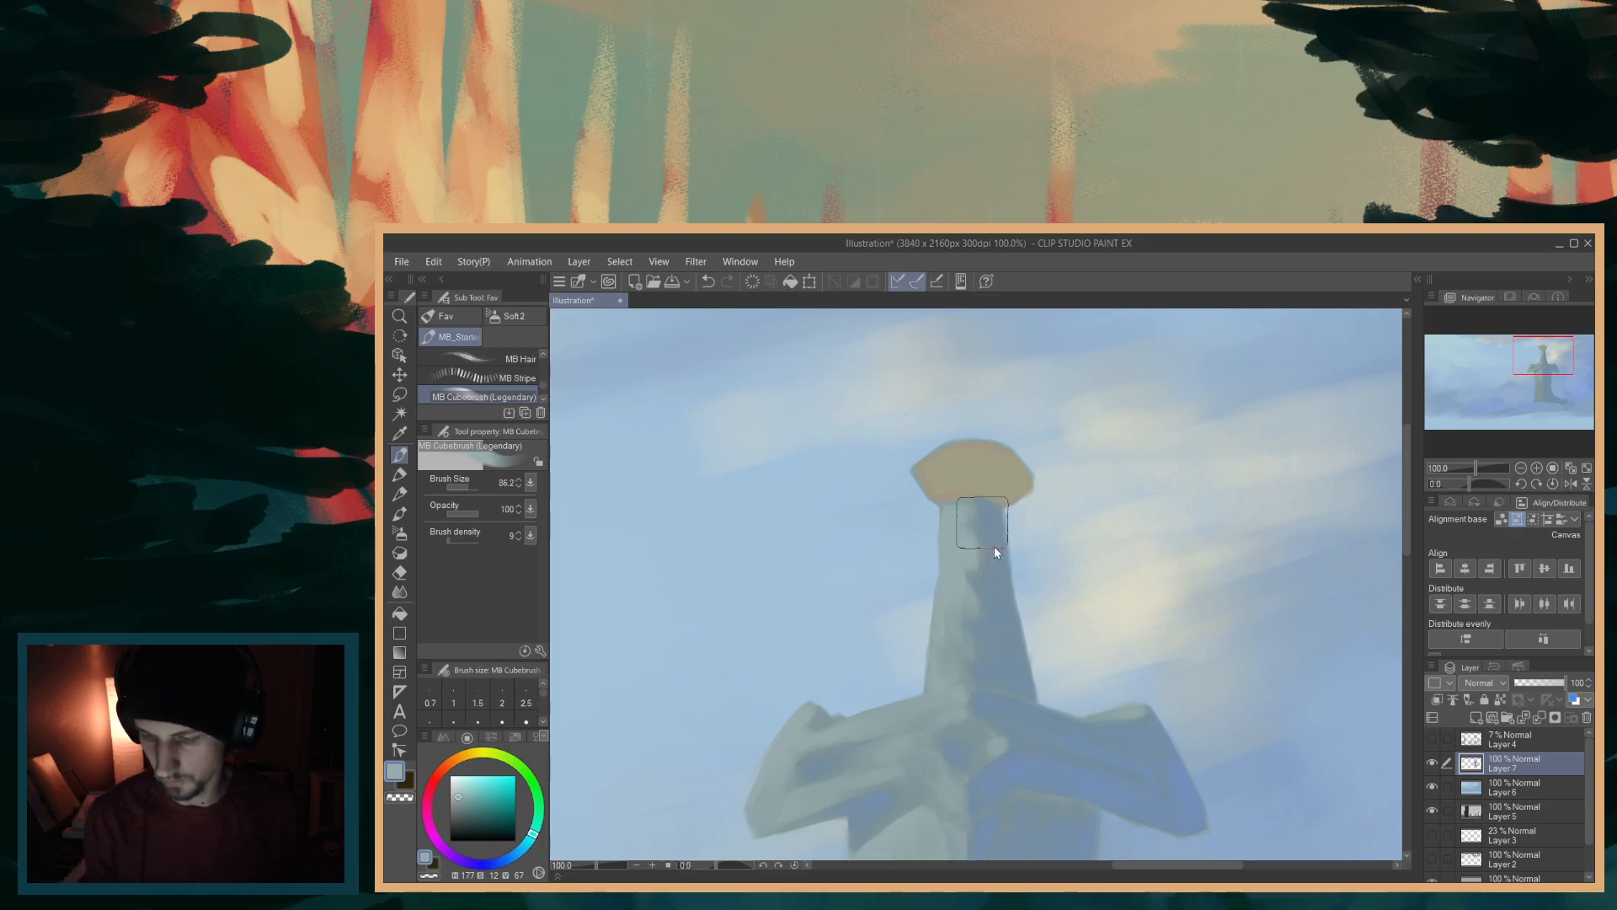
key("bracketleft")
key("bracketleft")
key("bracketleft")
key("bracketleft")
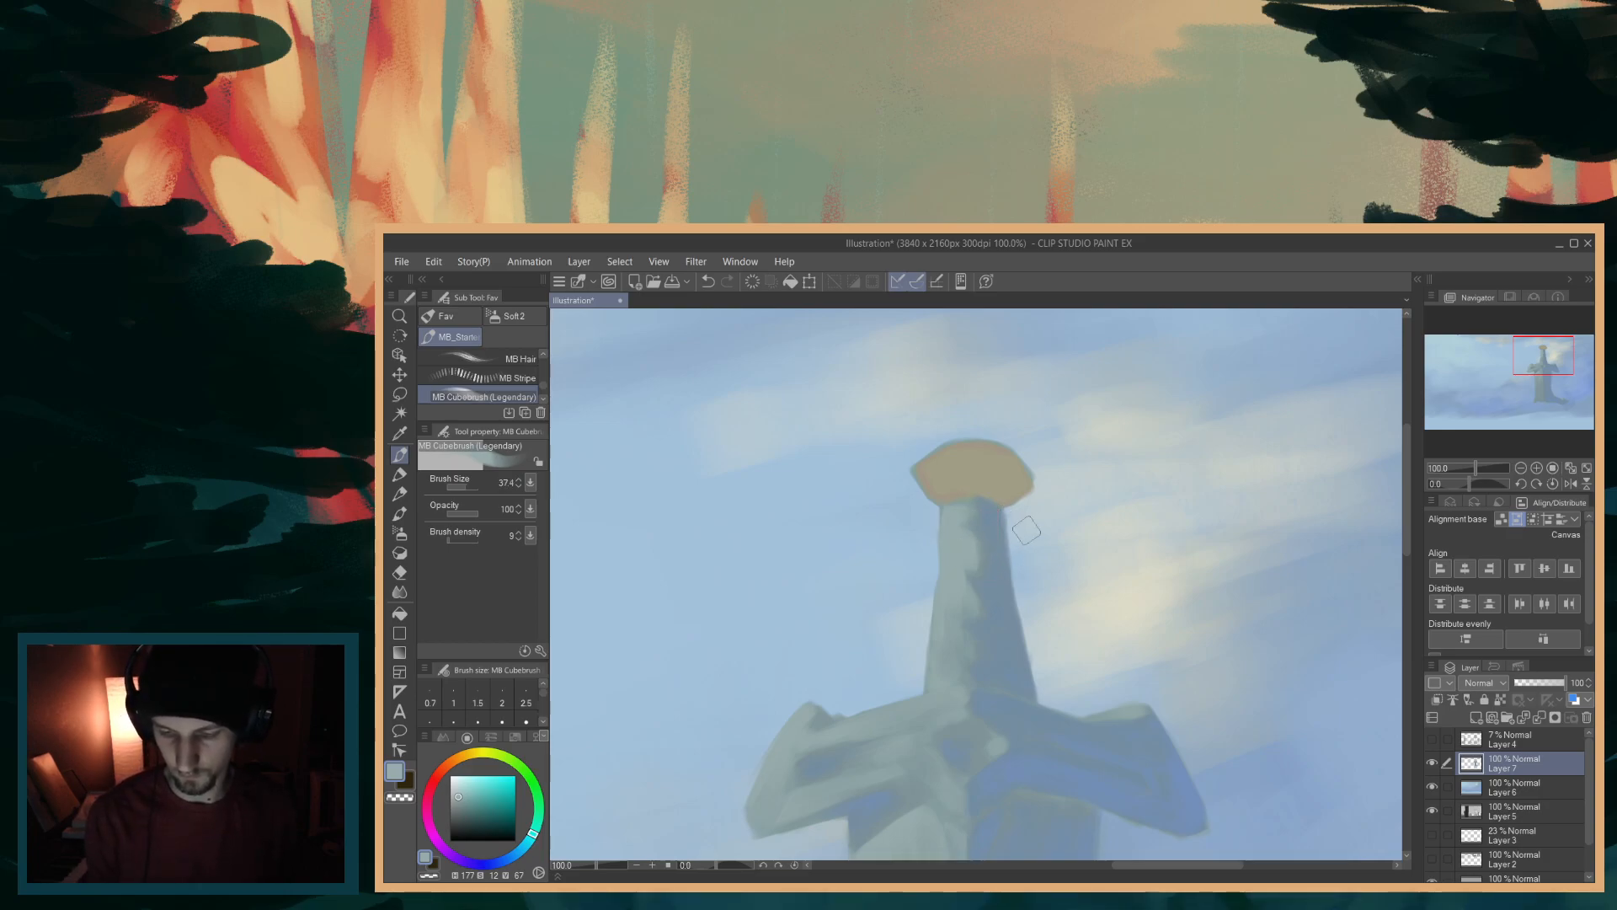
scroll(1406, 541, "up", 1)
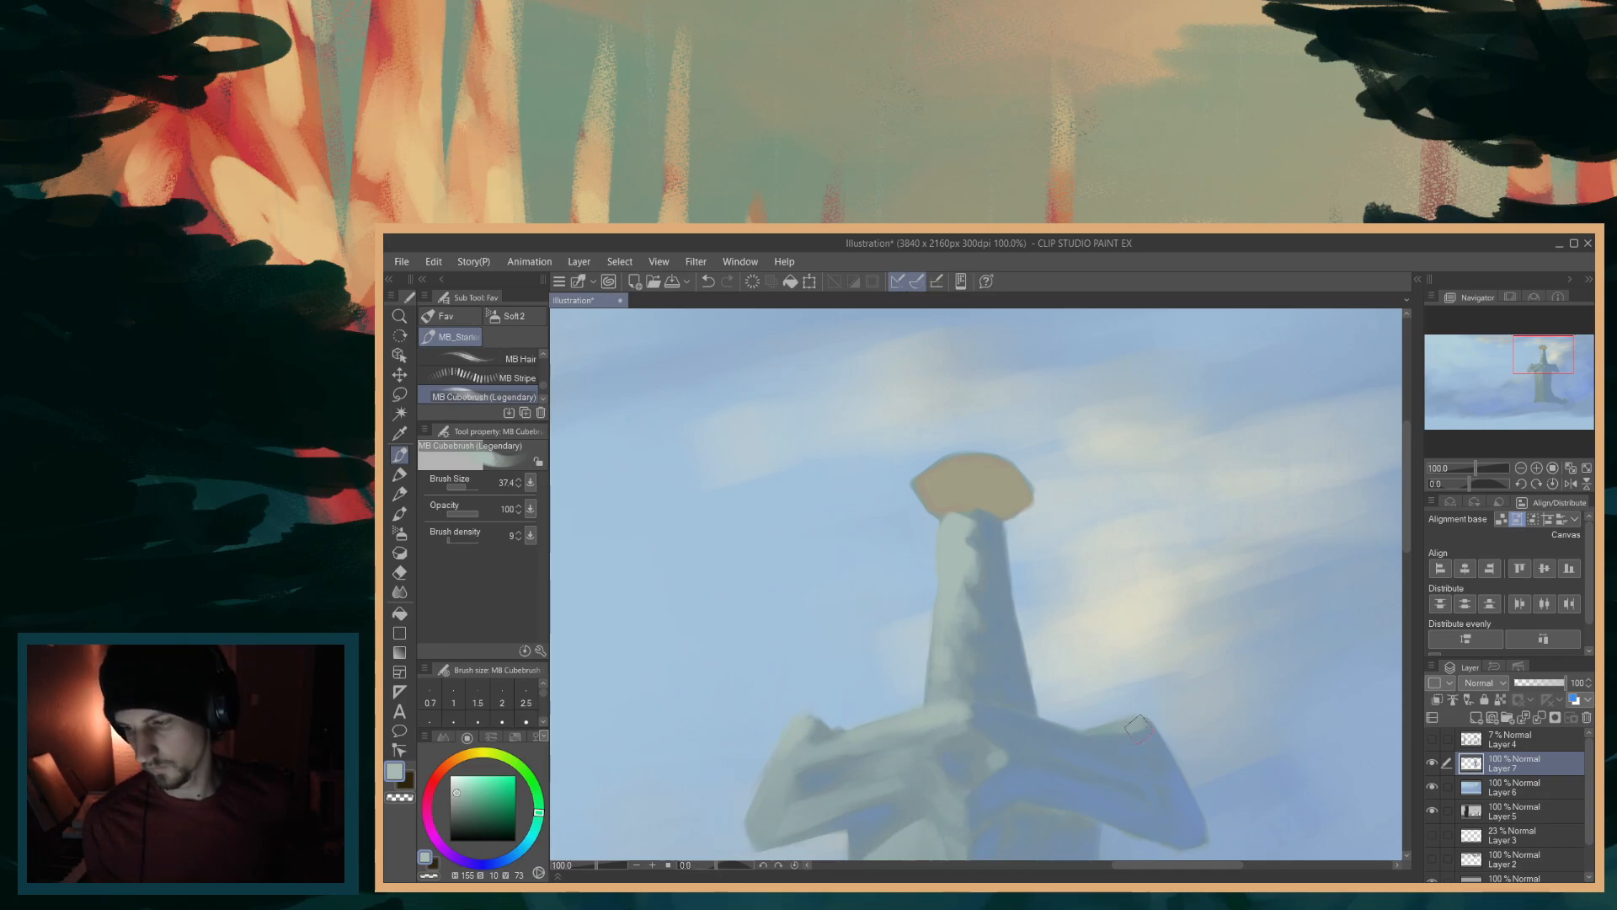
- Add pale grey-green highlights around the central gem and along the crossguard's lit arm at brush size 37.4
left_click_drag(998, 752, 990, 757)
left_click_drag(779, 773, 752, 834)
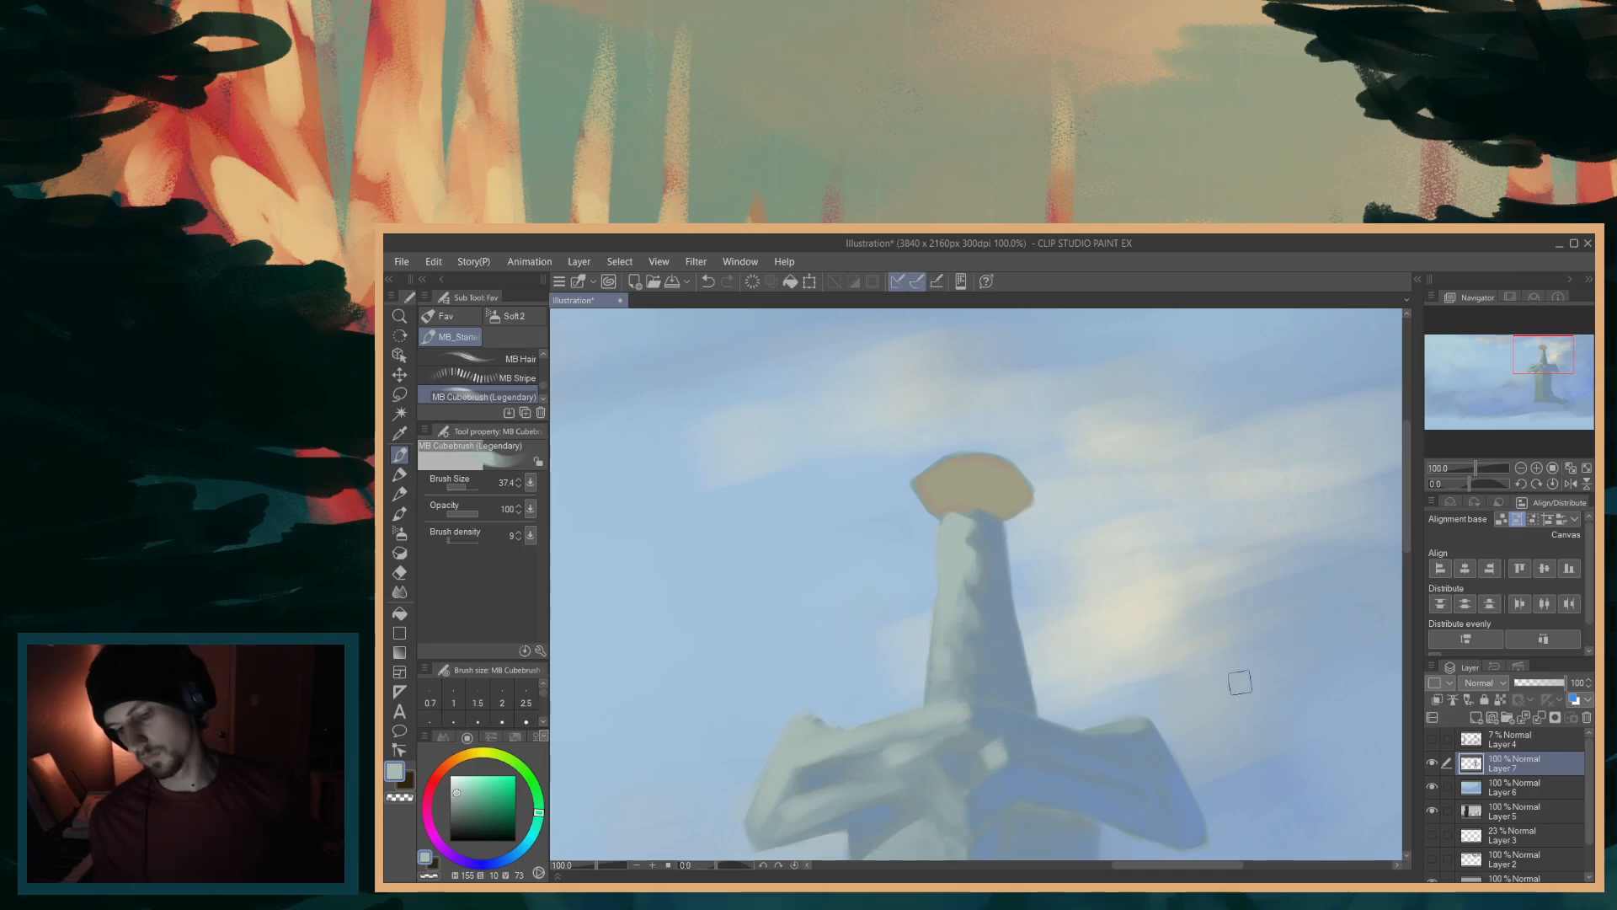
key("ctrl+z")
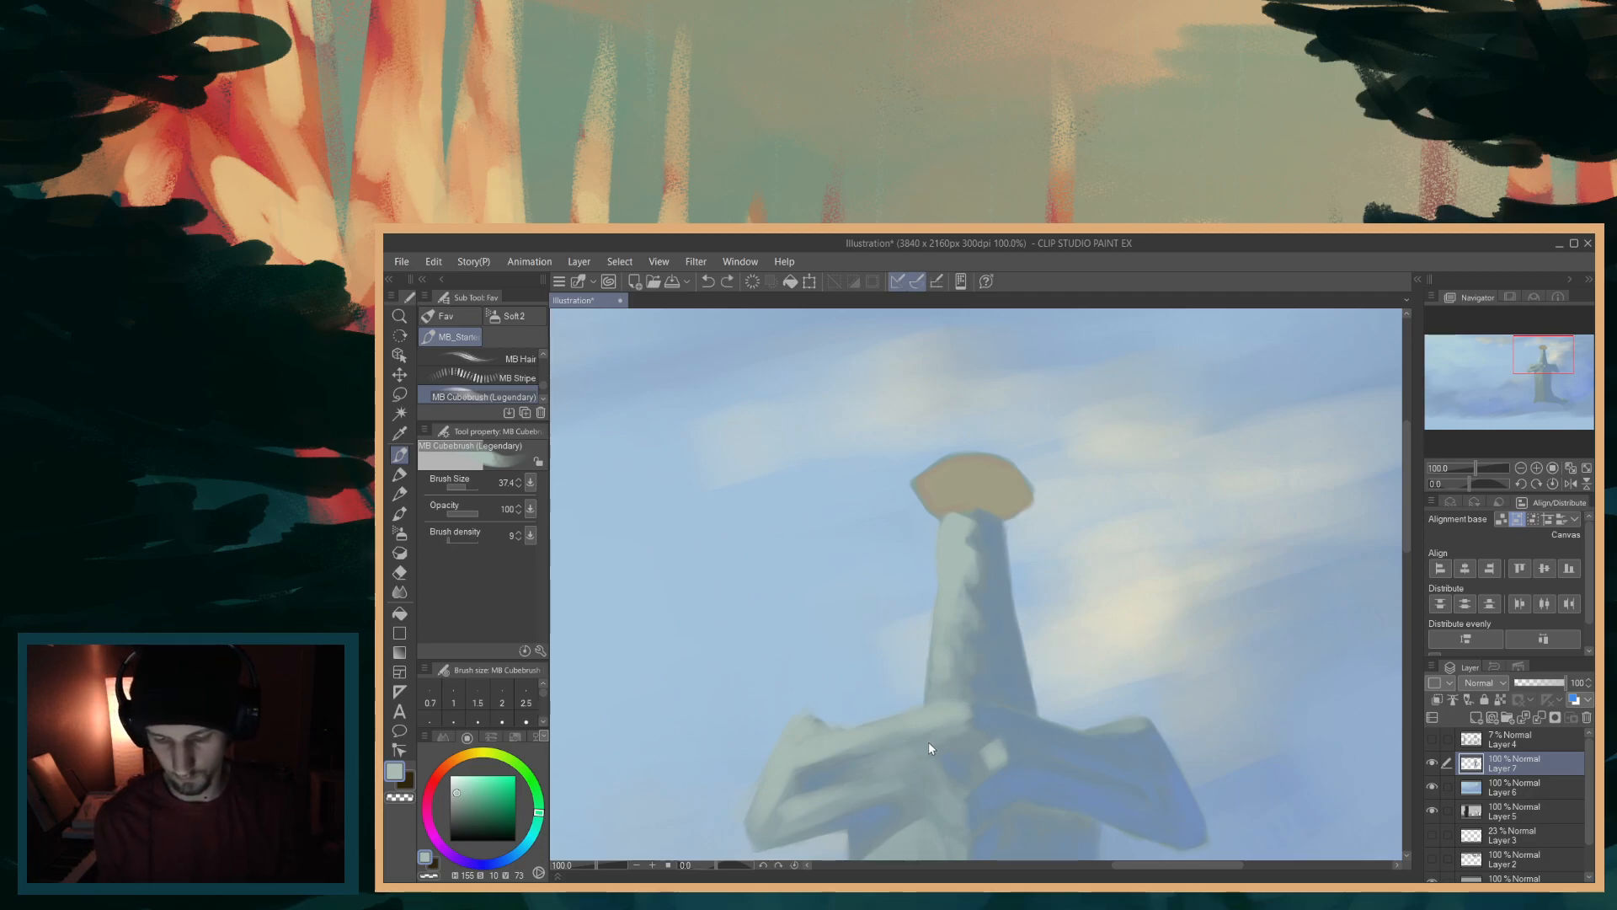
left_click_drag(1405, 542, 1403, 595)
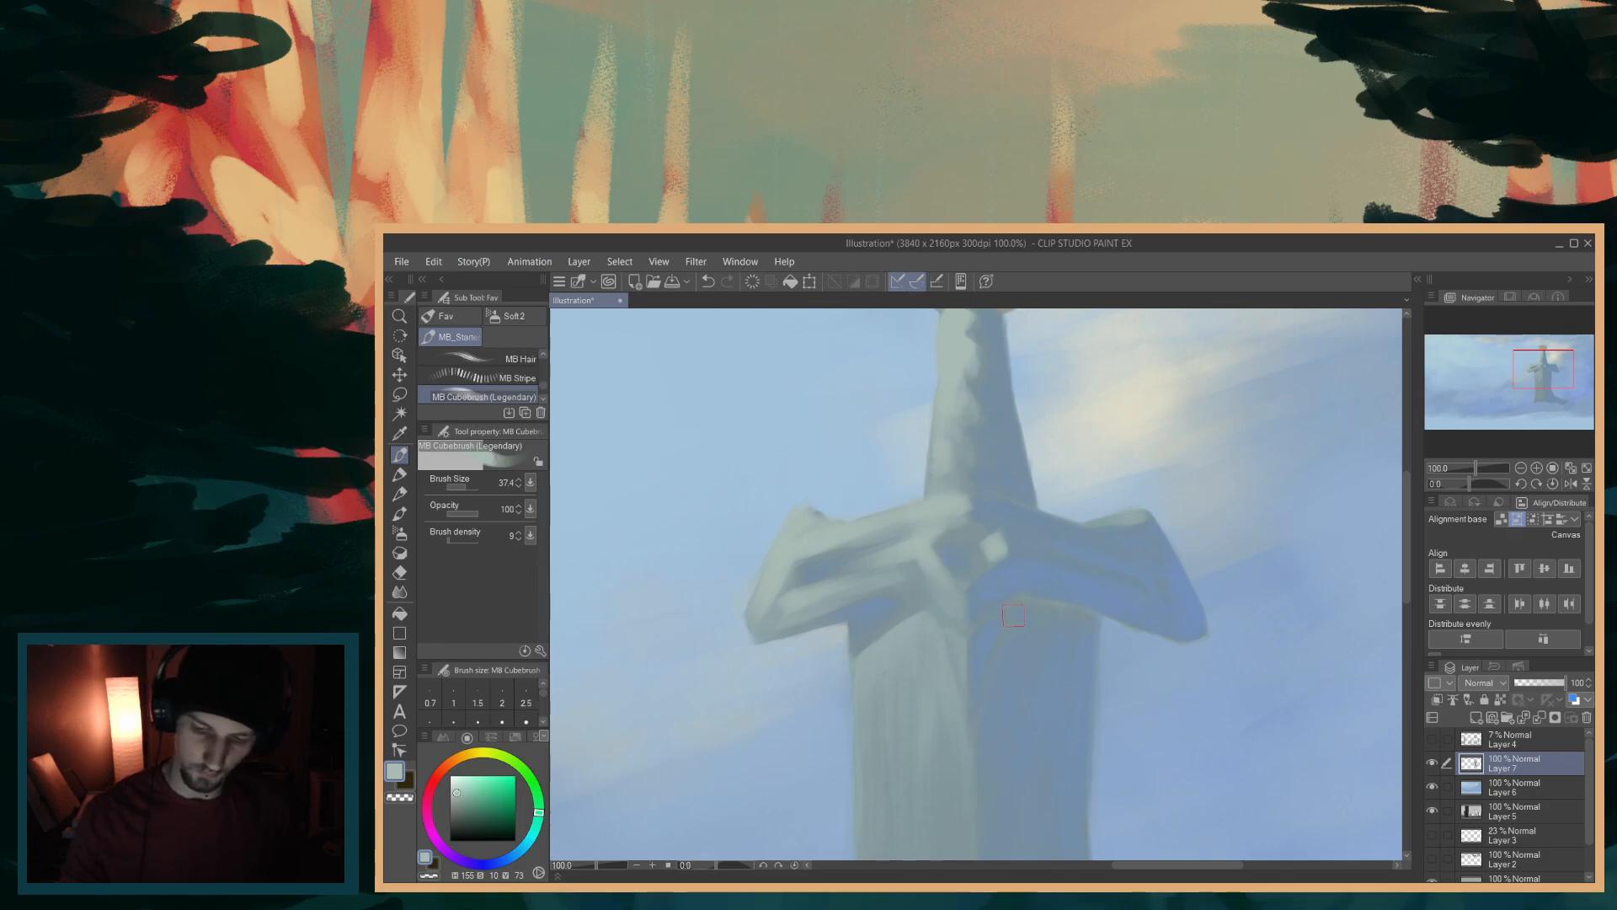
left_click_drag(1407, 592, 1408, 562)
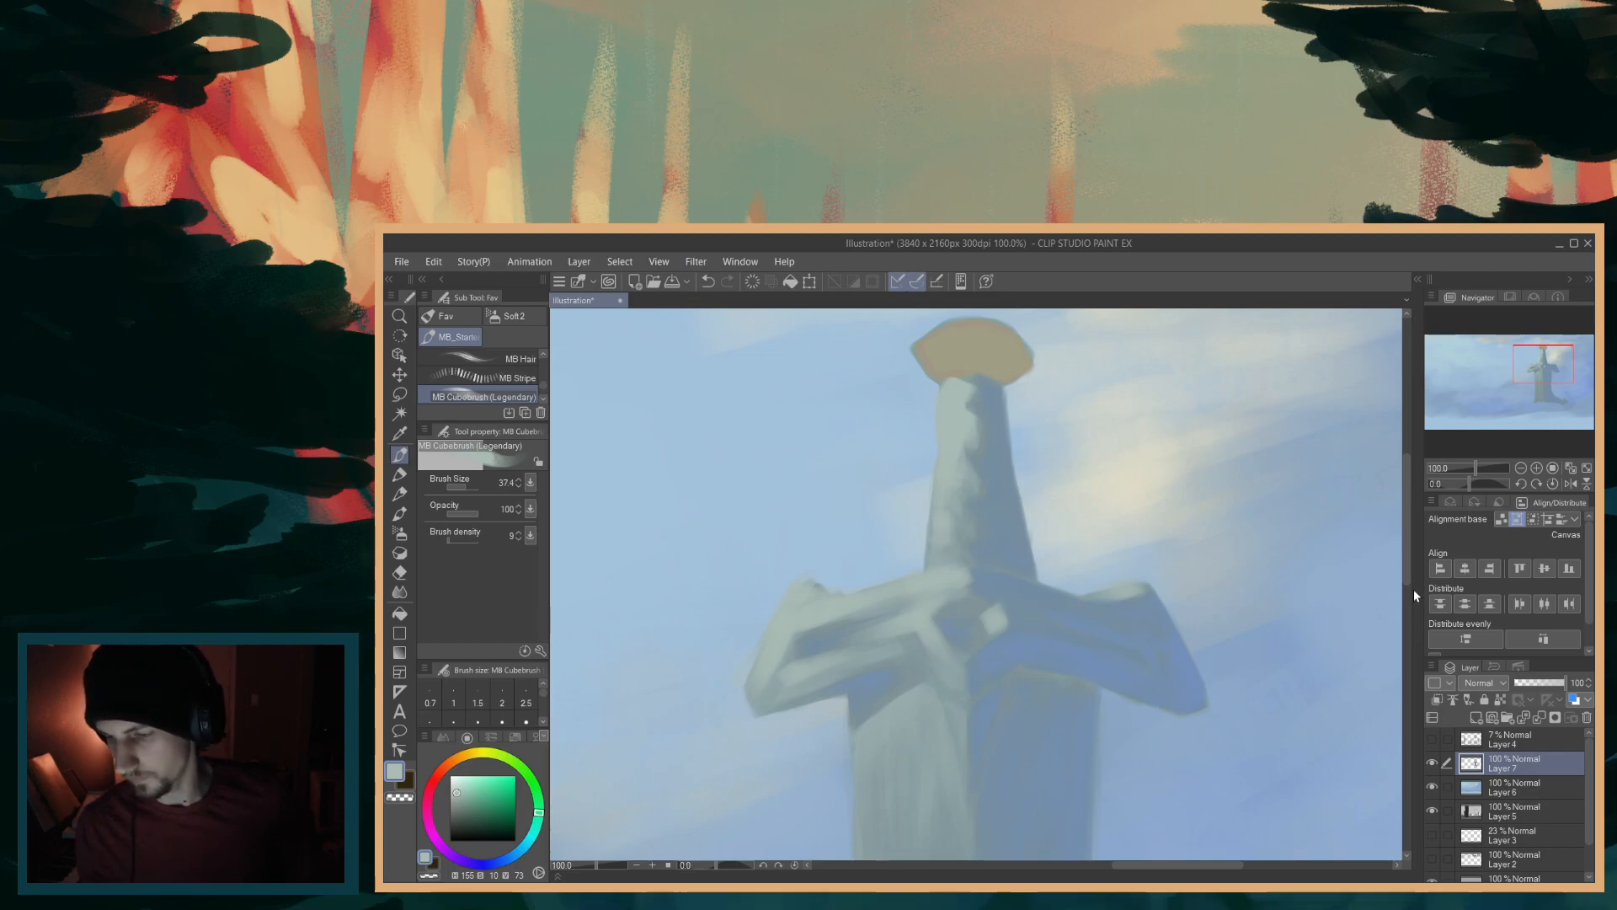
left_click_drag(1408, 593, 1407, 547)
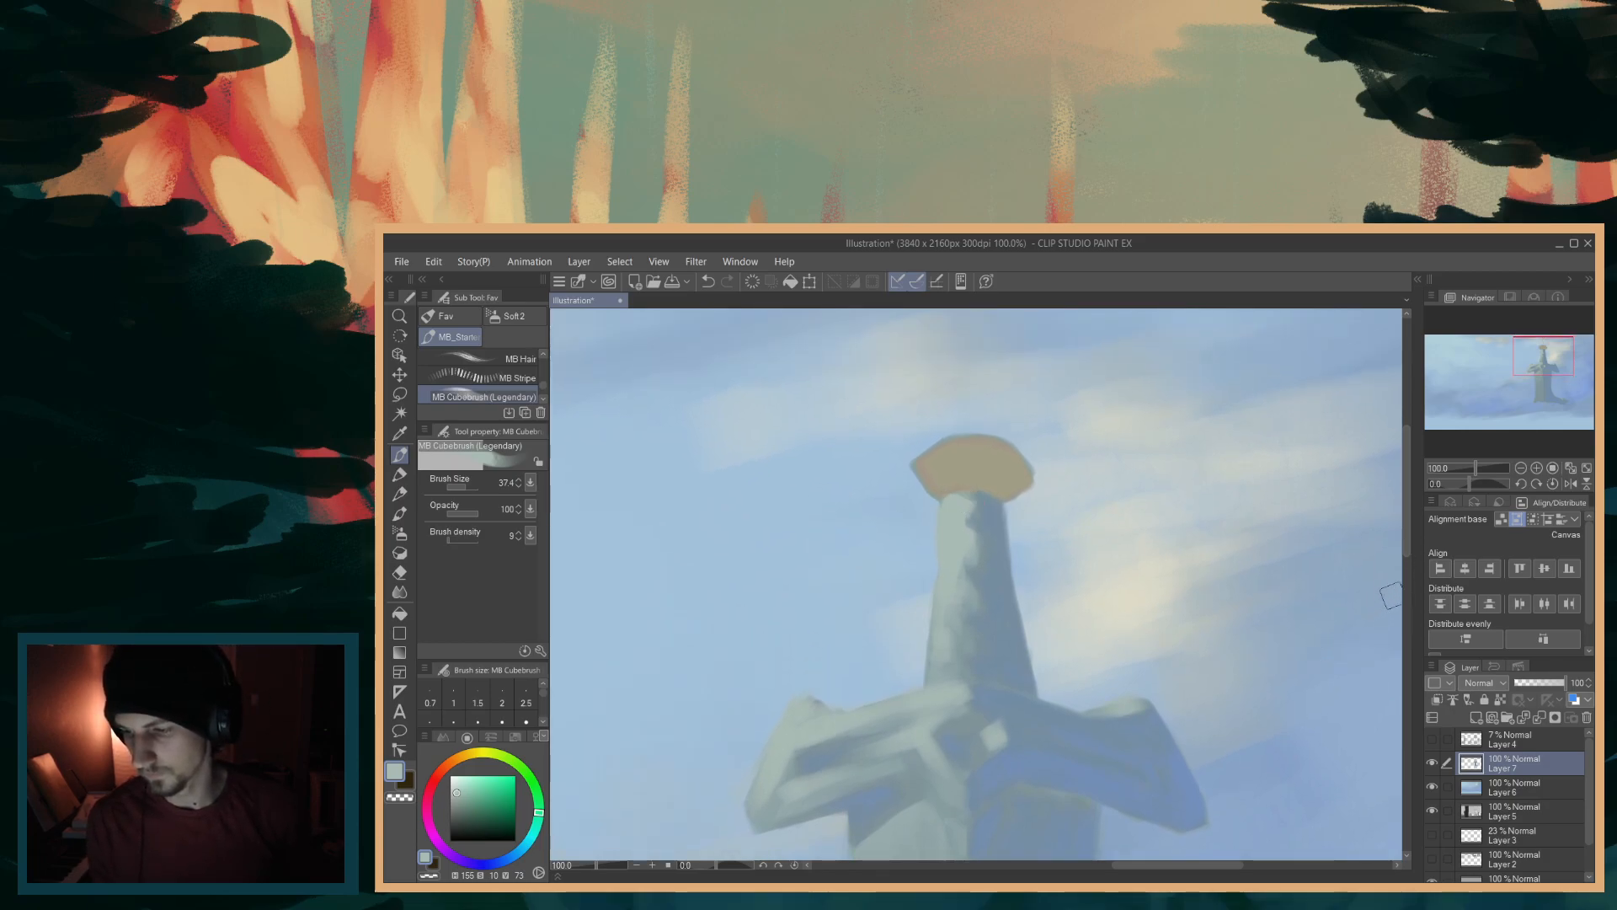
- Sample pale cream from the clouds and try a highlight with it at the top of the grip
left_click(1109, 586, "alt")
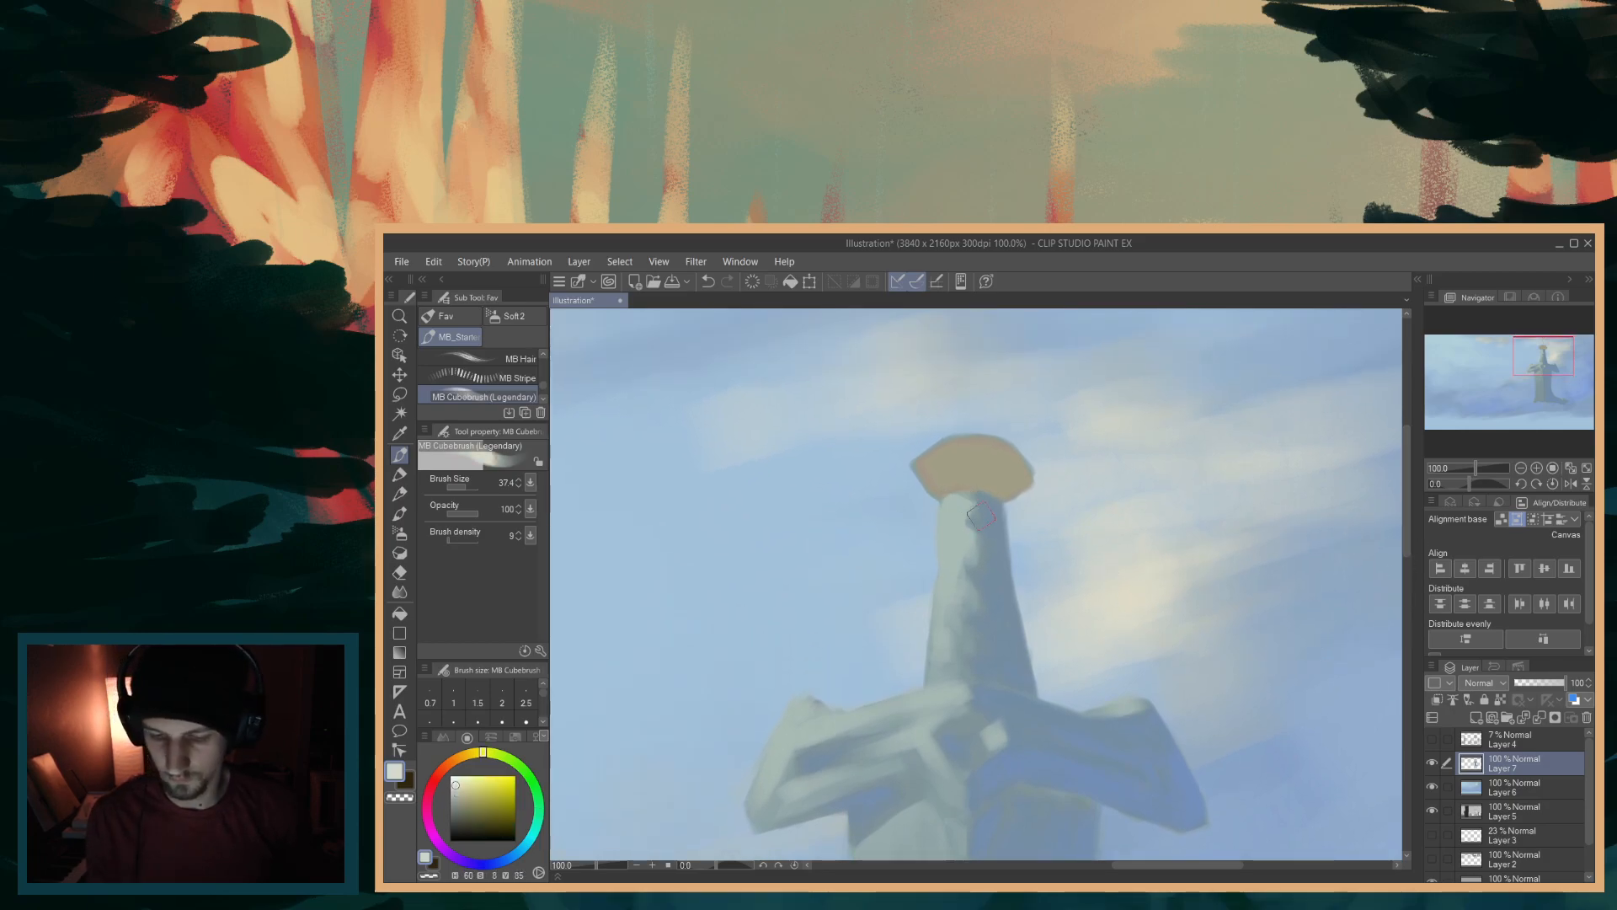
mouse_move(946, 515)
left_mouse_down()
mouse_move(943, 535)
mouse_move(962, 513)
mouse_move(945, 549)
left_mouse_up()
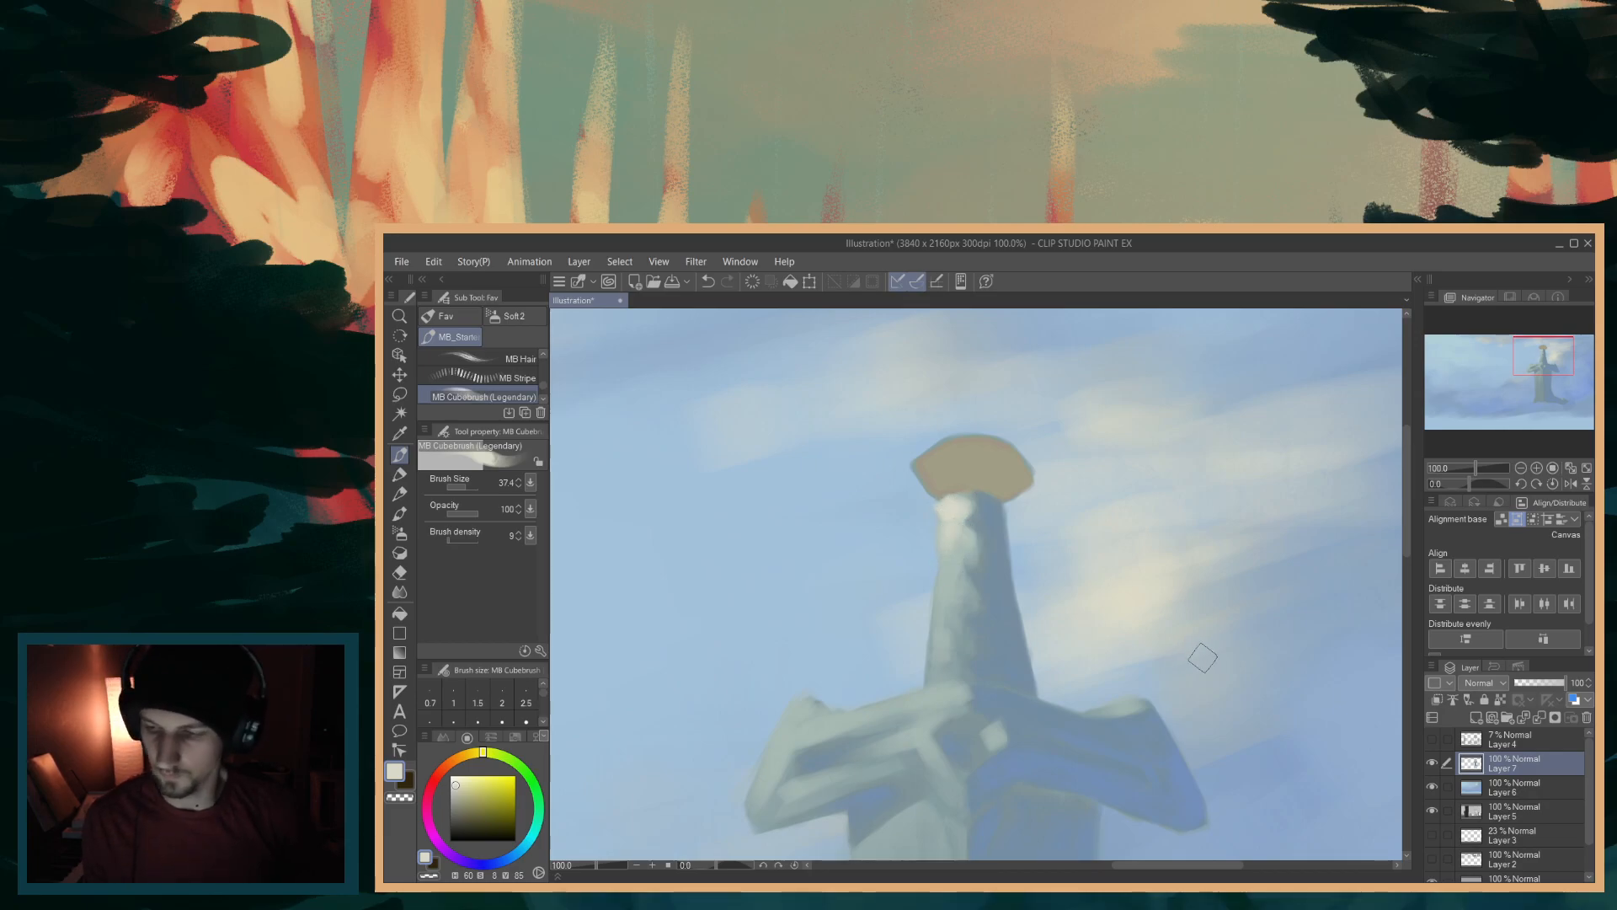
key("ctrl+z")
key("ctrl+z")
key("ctrl+z")
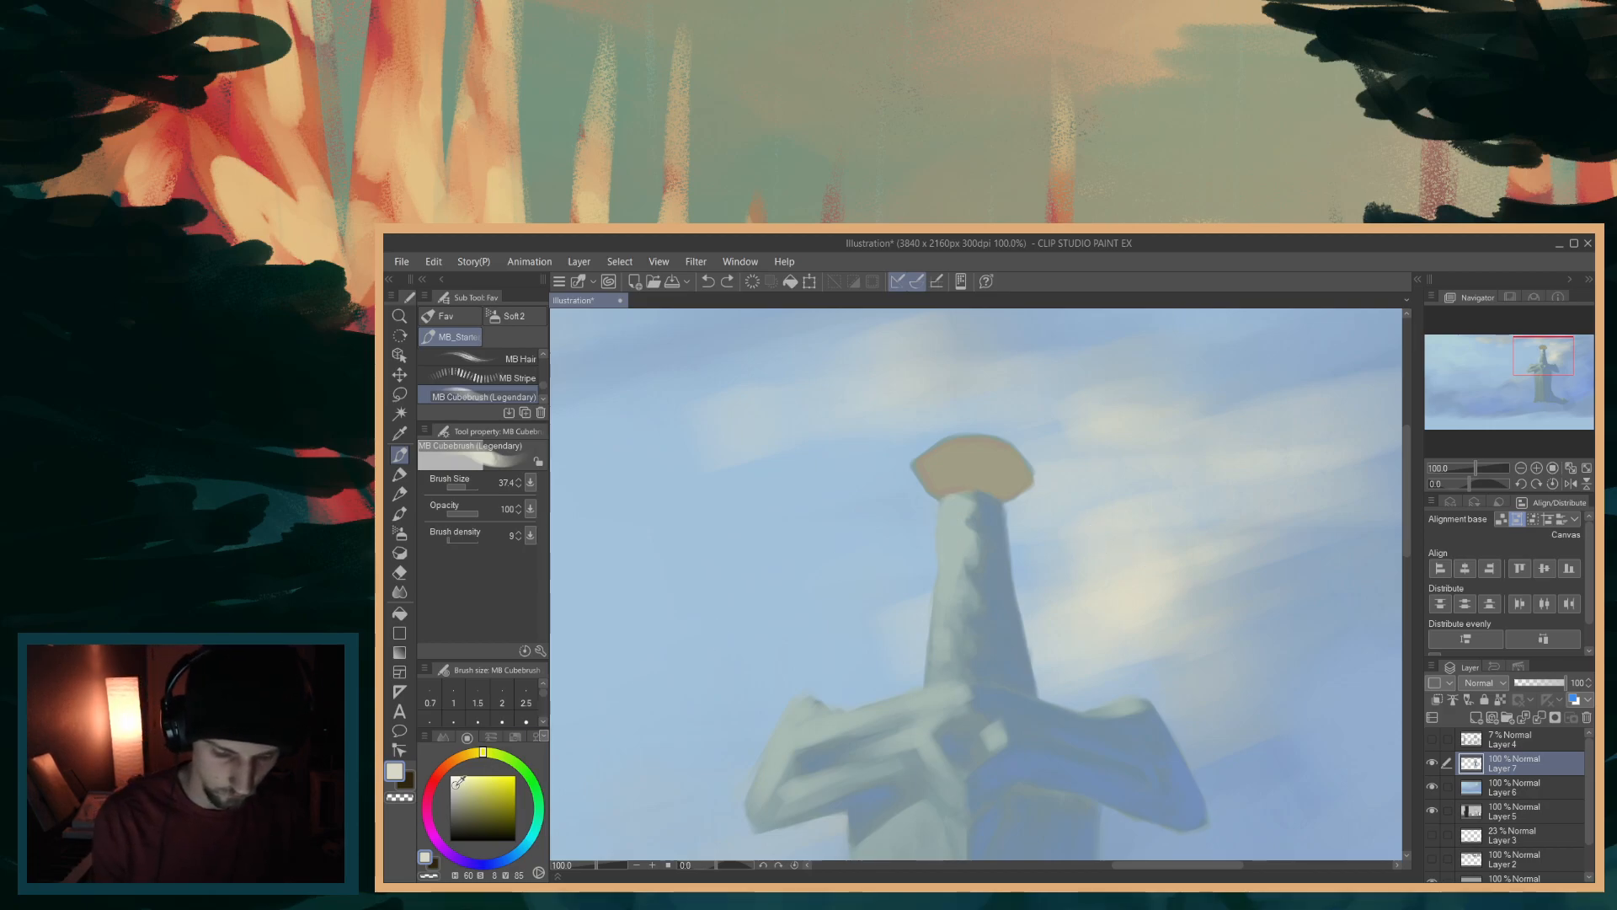
- Try lighter cream strokes on the upper grip's lit side at brush sizes 37.4 and 13.7
mouse_move(954, 507)
left_mouse_down()
mouse_move(941, 600)
mouse_move(971, 531)
mouse_move(965, 503)
mouse_move(958, 588)
left_mouse_up()
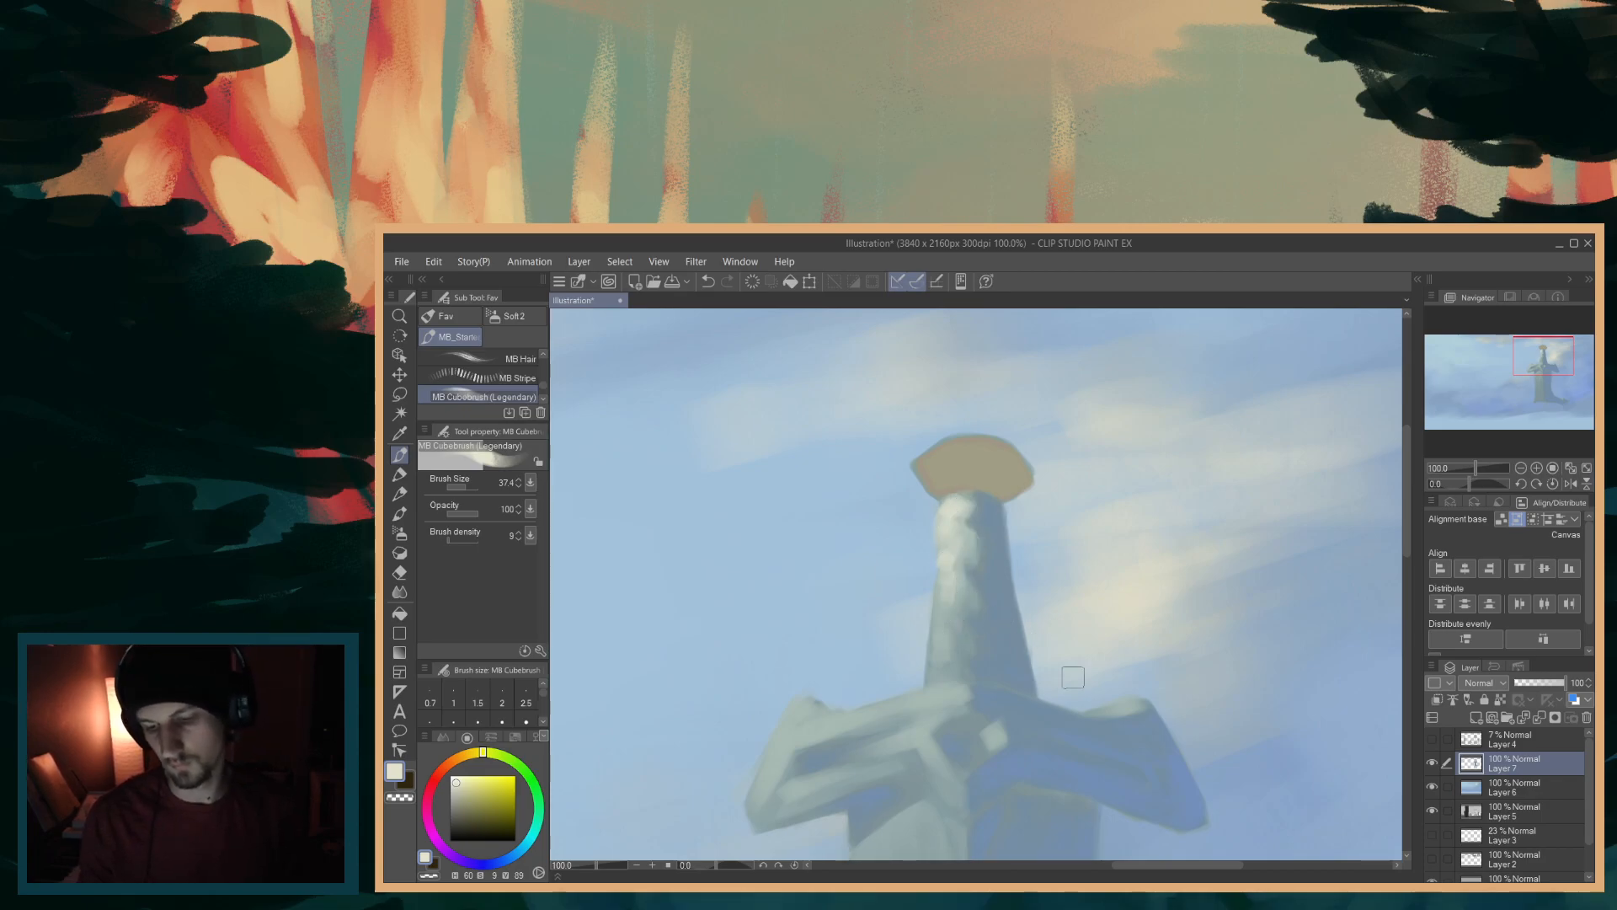
key("ctrl+z")
key("ctrl+z")
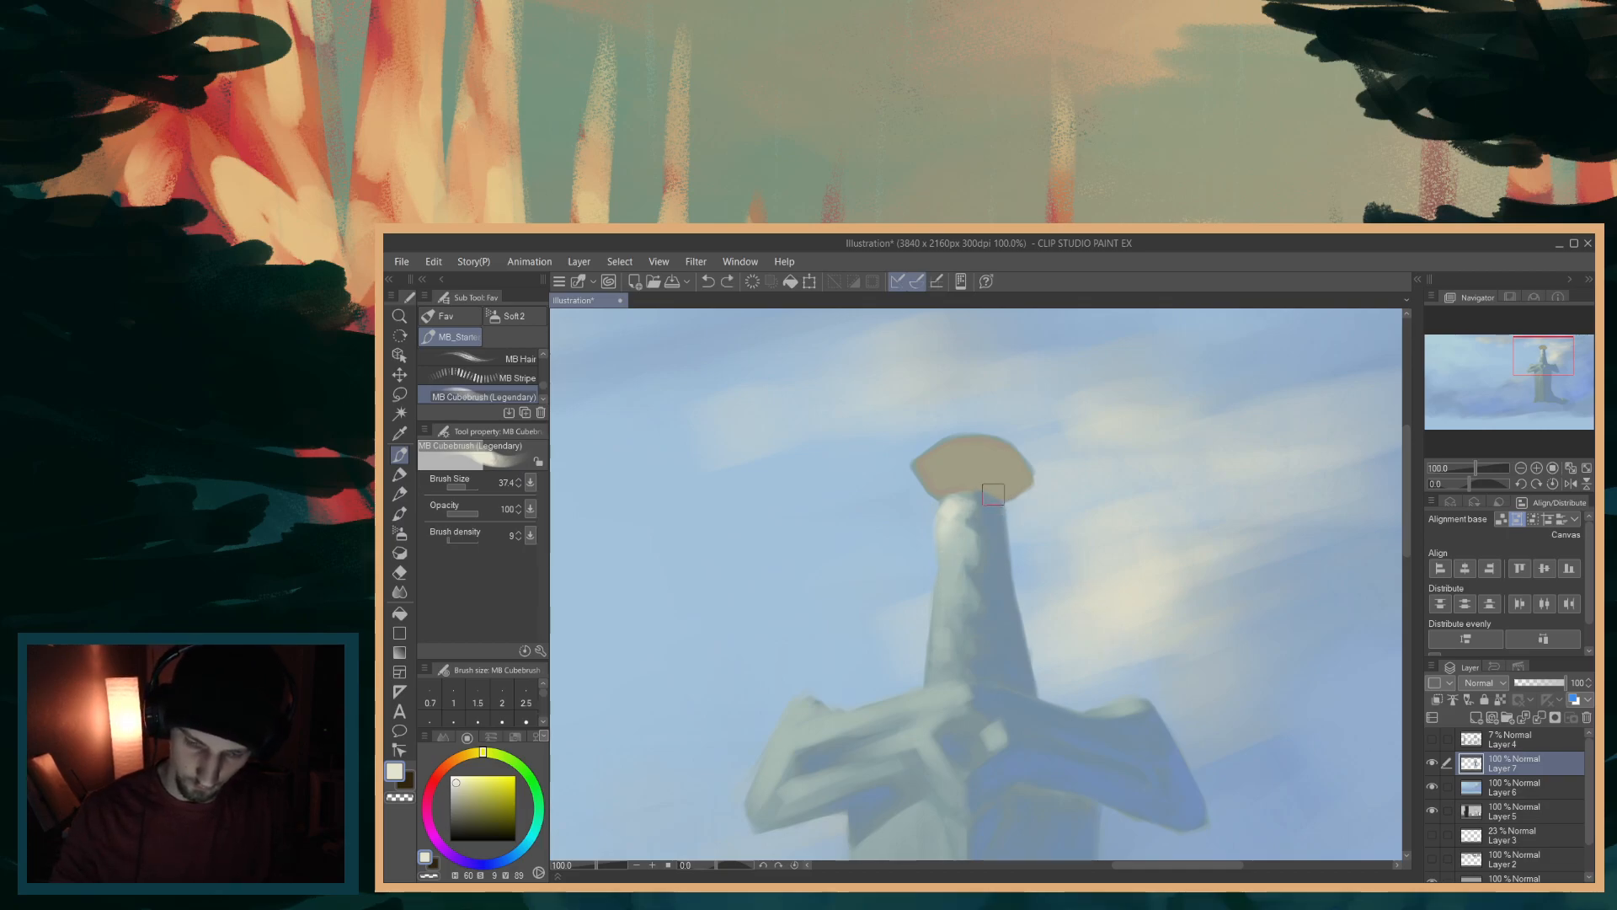
key("ctrl+z")
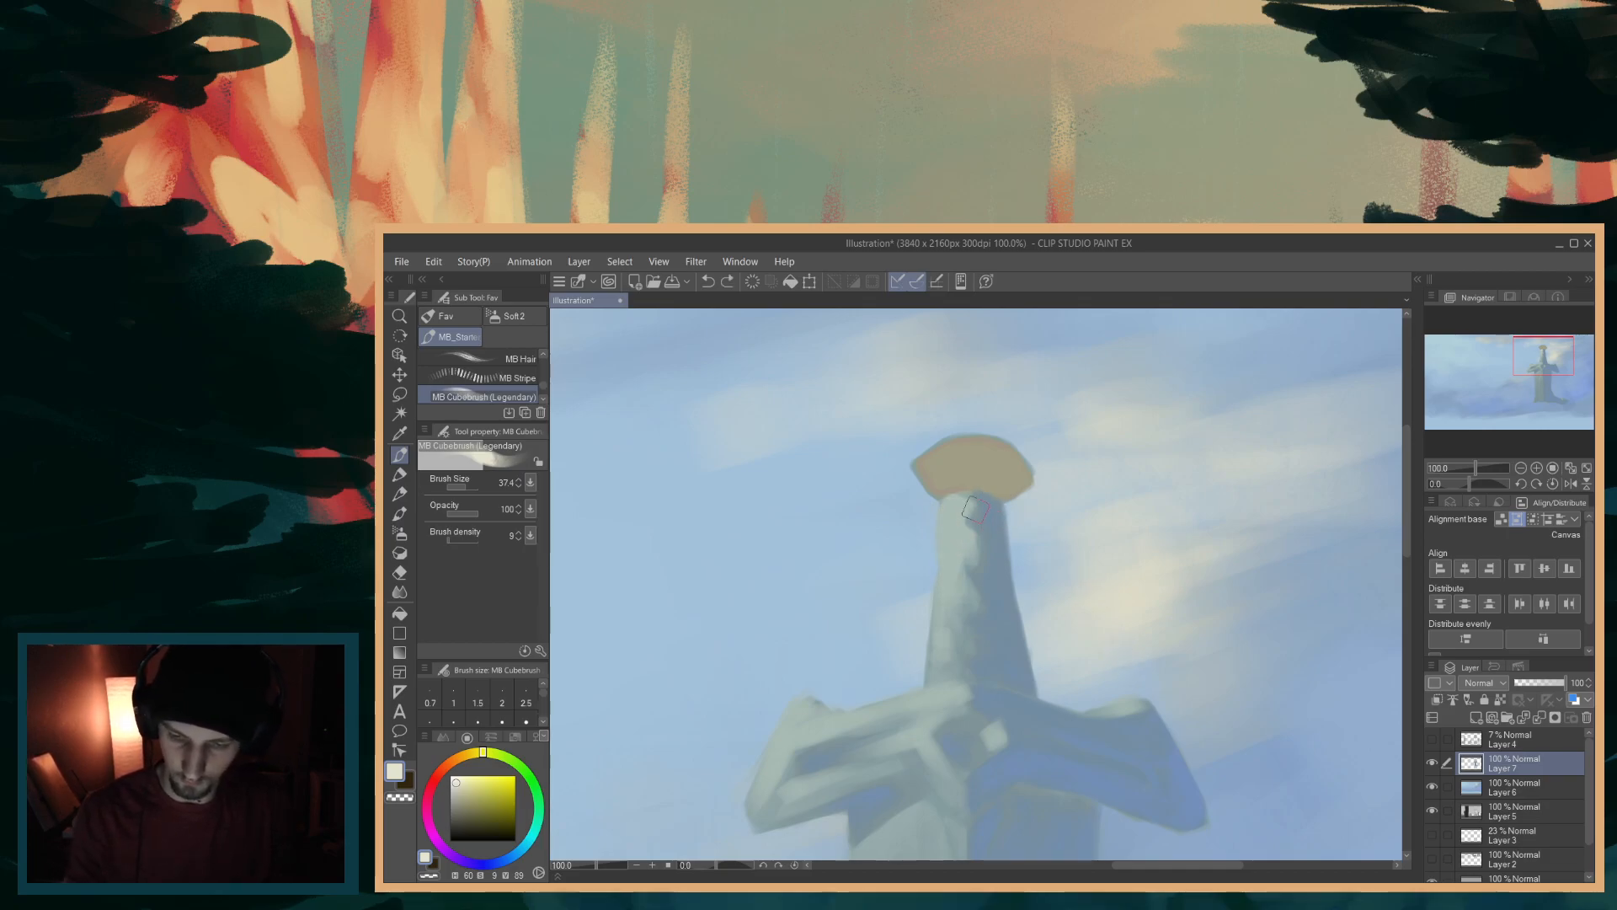
mouse_move(963, 520)
left_mouse_down()
mouse_move(944, 602)
mouse_move(947, 508)
mouse_move(939, 544)
left_mouse_up()
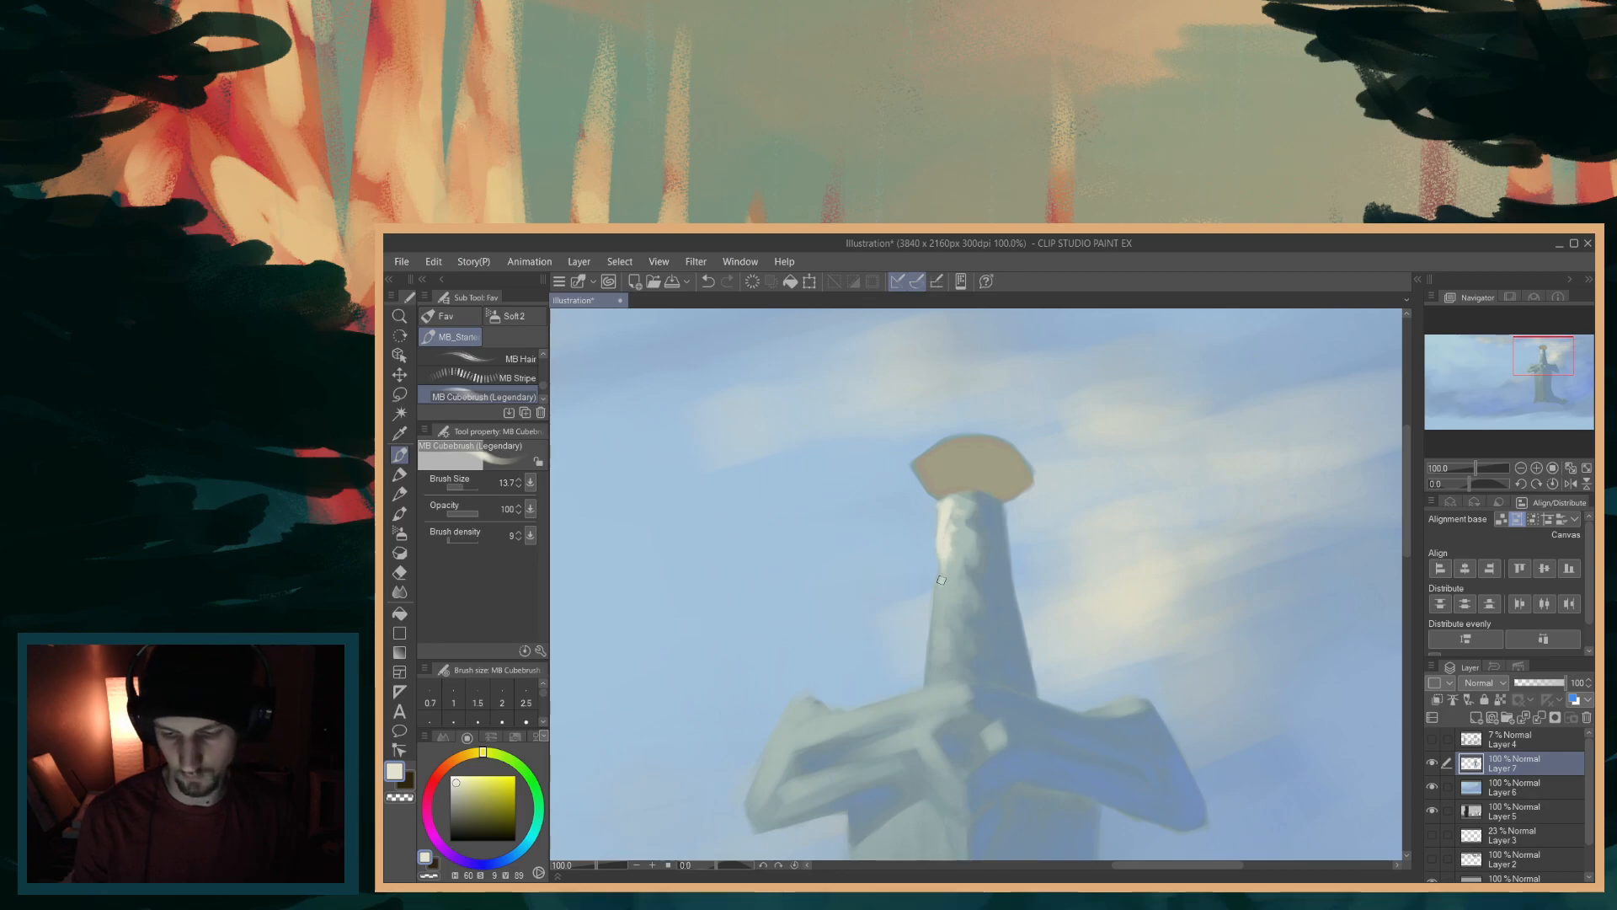
left_click_drag(947, 559, 936, 607)
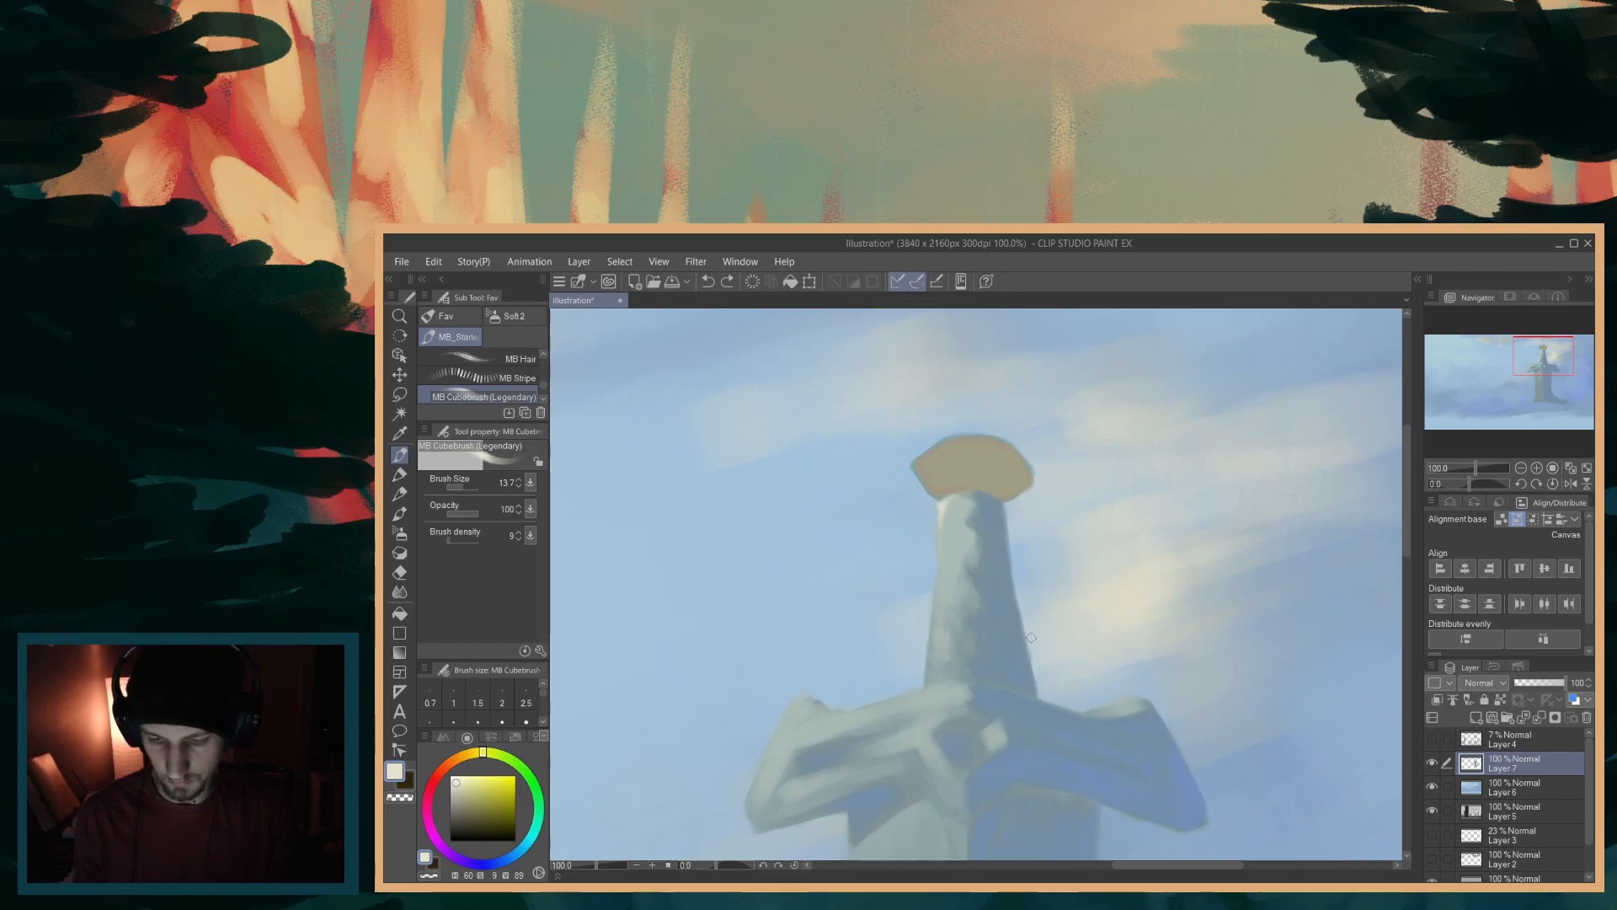
- Try cream highlights down the grip's lit side at brush size 26.6 and undo the strokes
key("bracketright")
key("bracketright")
left_click_drag(946, 506, 957, 505)
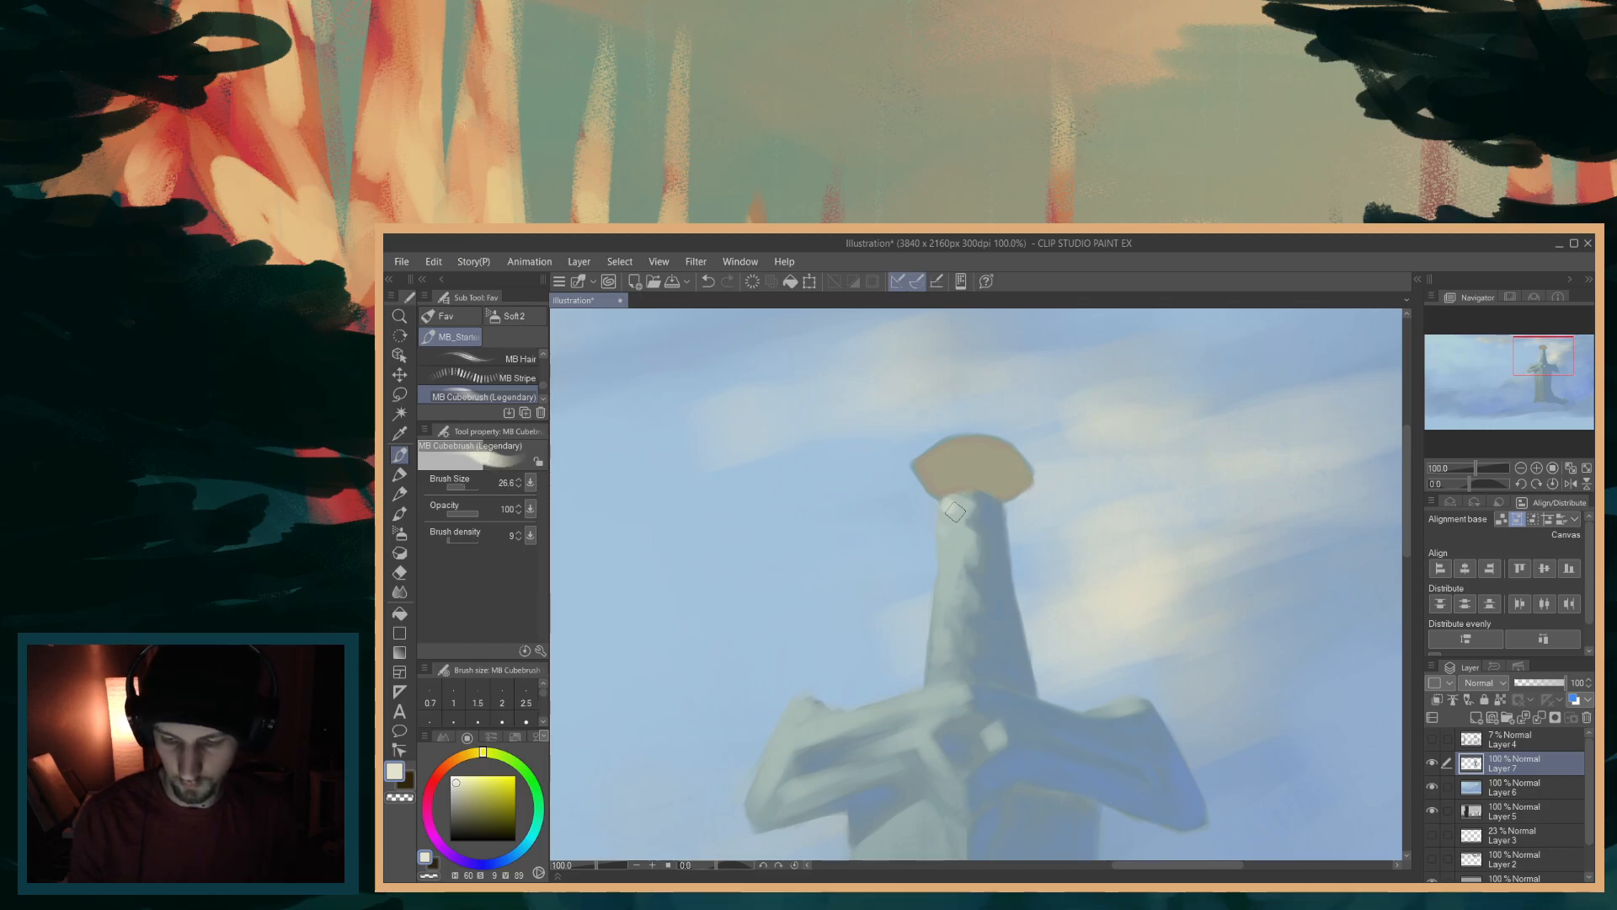
left_click_drag(945, 503, 940, 510)
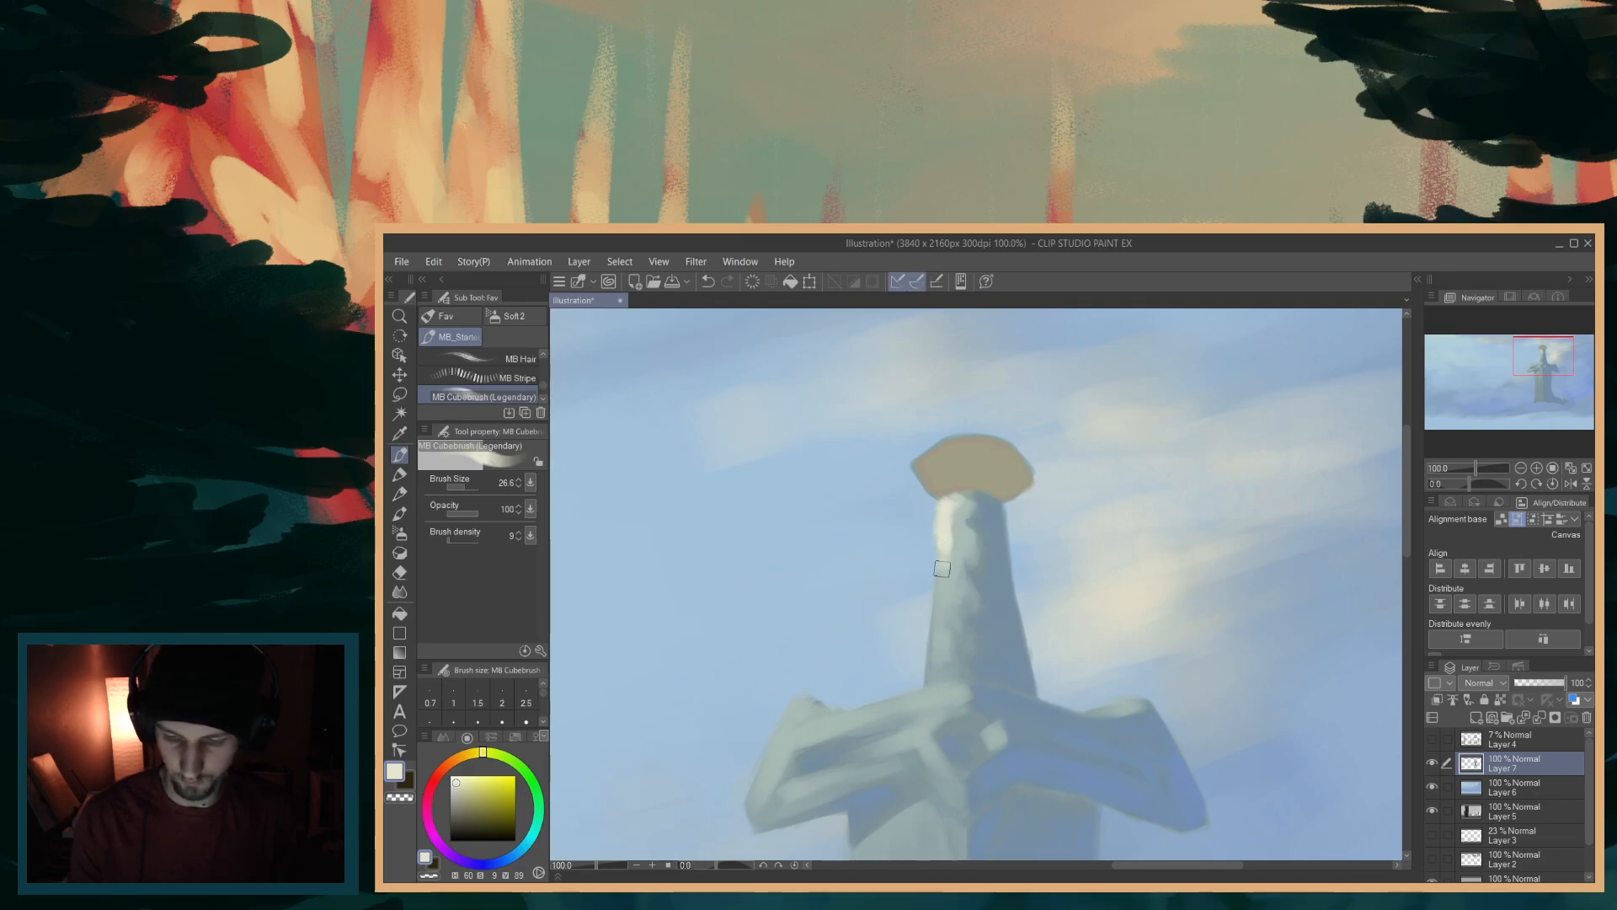
mouse_move(965, 513)
left_mouse_down()
mouse_move(944, 608)
mouse_move(958, 624)
mouse_move(941, 586)
mouse_move(935, 613)
mouse_move(950, 640)
mouse_move(937, 591)
mouse_move(932, 616)
mouse_move(939, 605)
mouse_move(944, 641)
left_mouse_up()
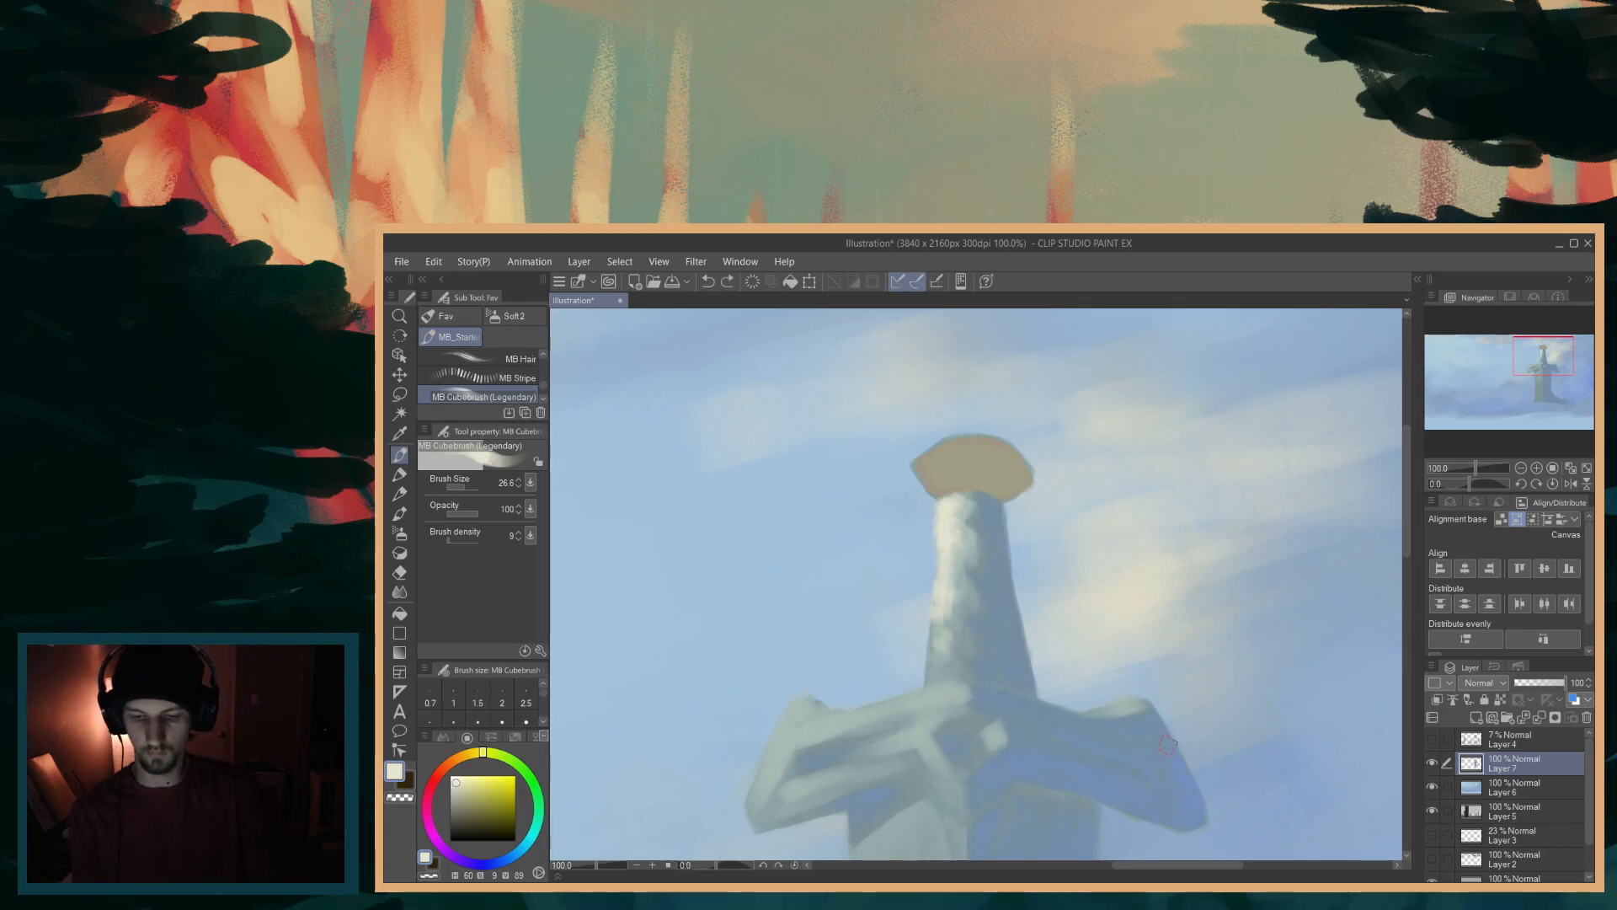
key("ctrl+z")
key("ctrl+z")
key("ctrl+z")
key("ctrl+z")
key("ctrl+z")
key("ctrl+z")
key("ctrl+z")
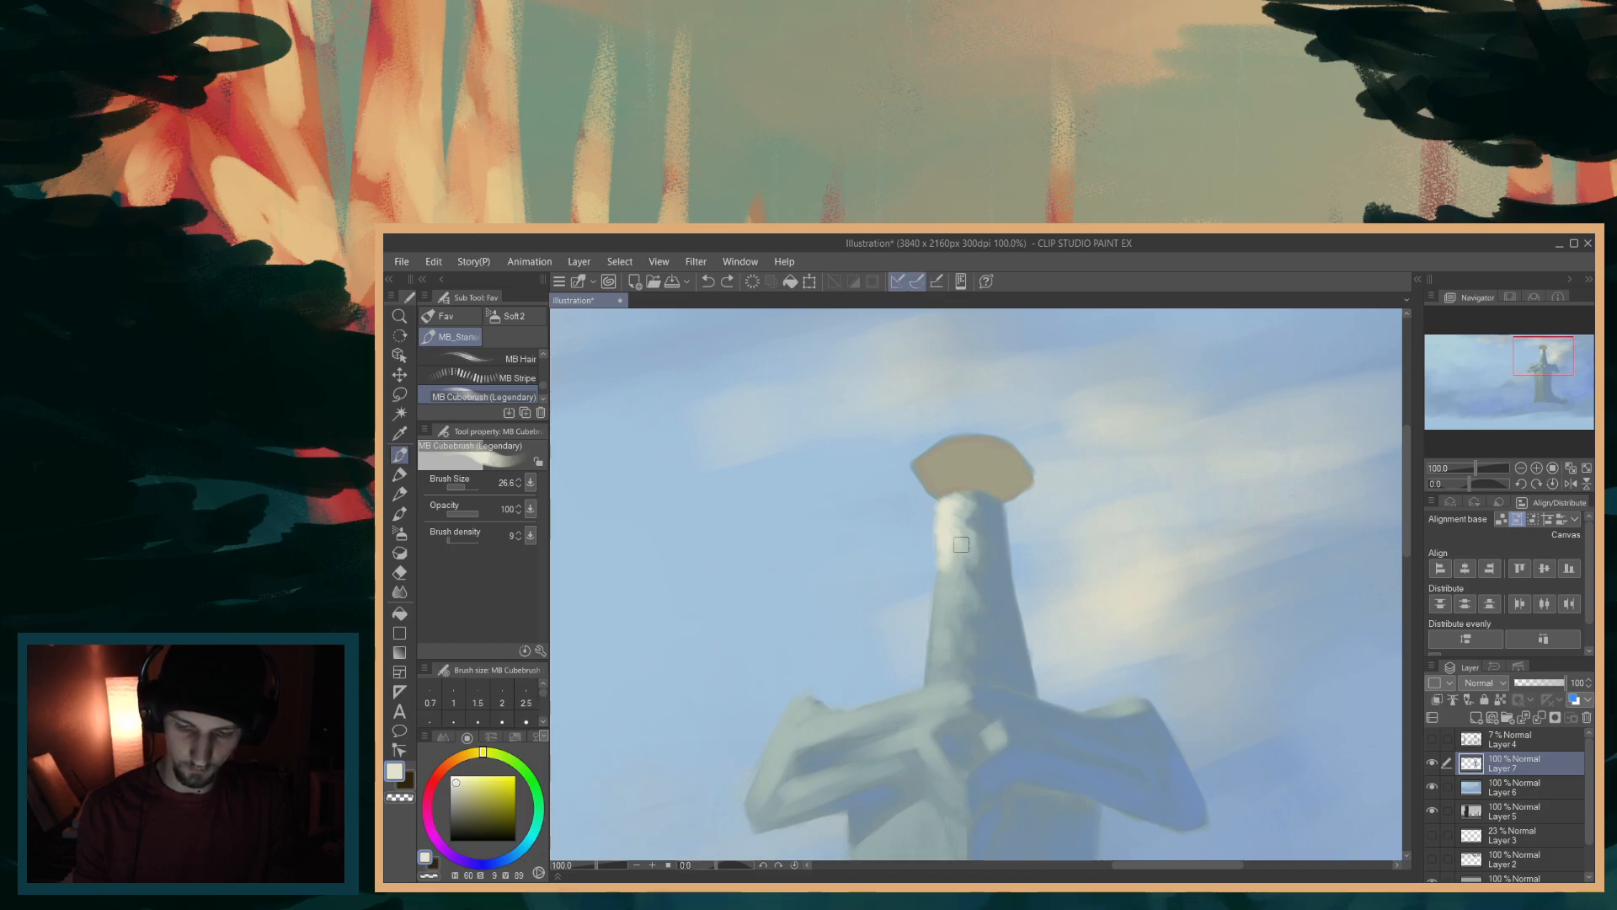
key("ctrl+z")
key("ctrl+z")
key("ctrl+z")
key("ctrl+z")
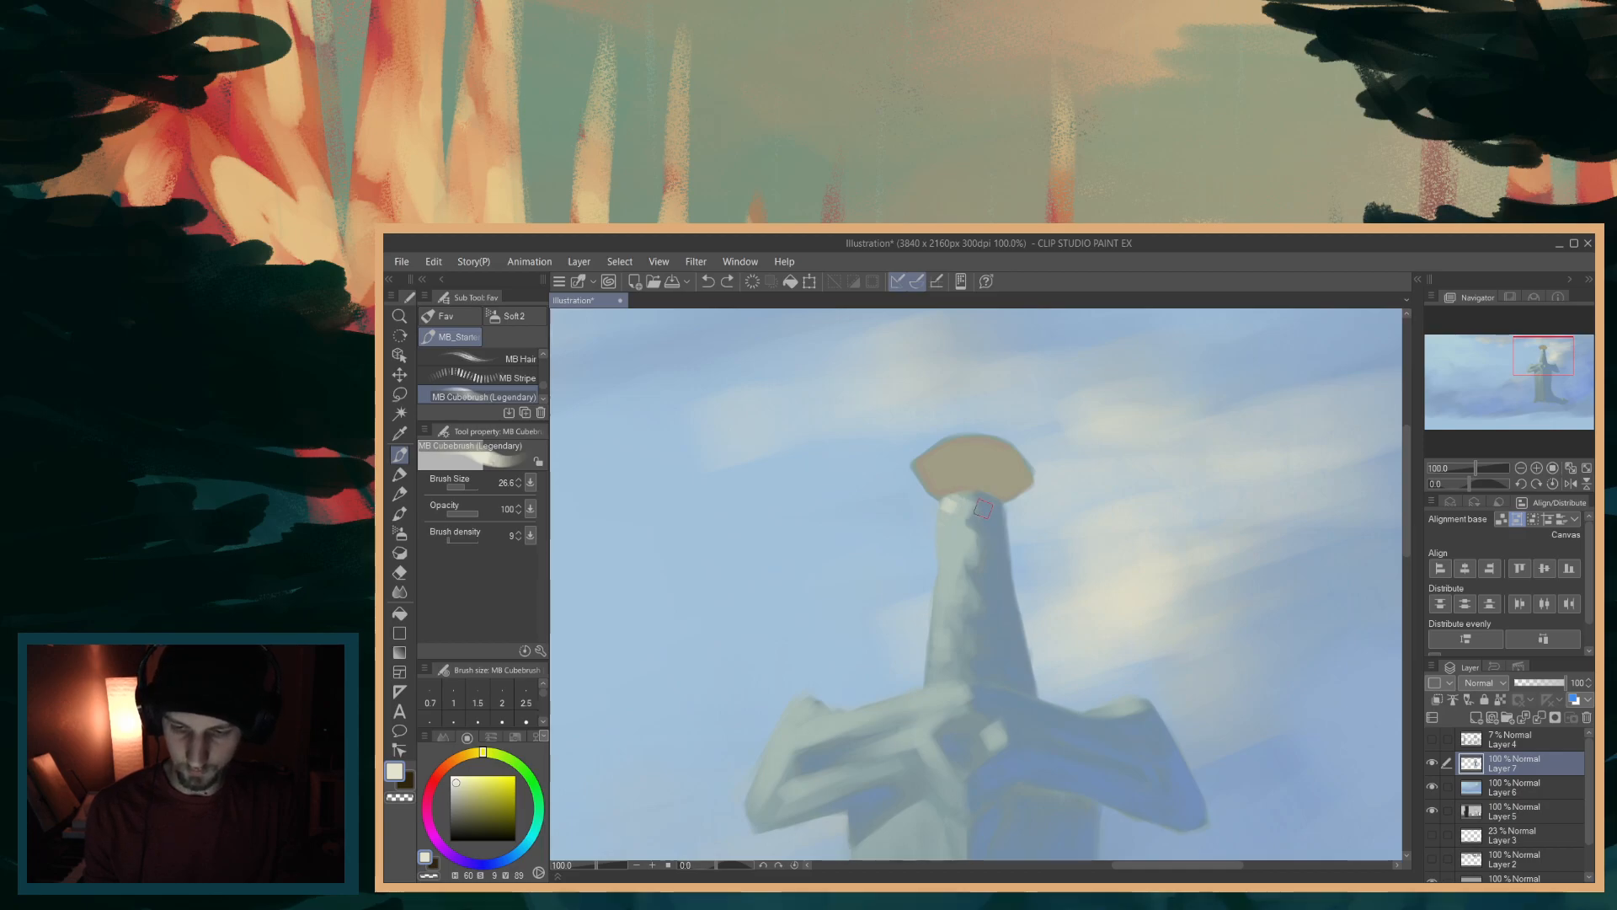
- Paint cream highlights down the full lit side of the grip at brush size 26.6, following its wrapped ridges
mouse_move(947, 504)
left_mouse_down()
mouse_move(956, 549)
mouse_move(944, 519)
mouse_move(984, 543)
mouse_move(967, 584)
mouse_move(949, 511)
left_mouse_up()
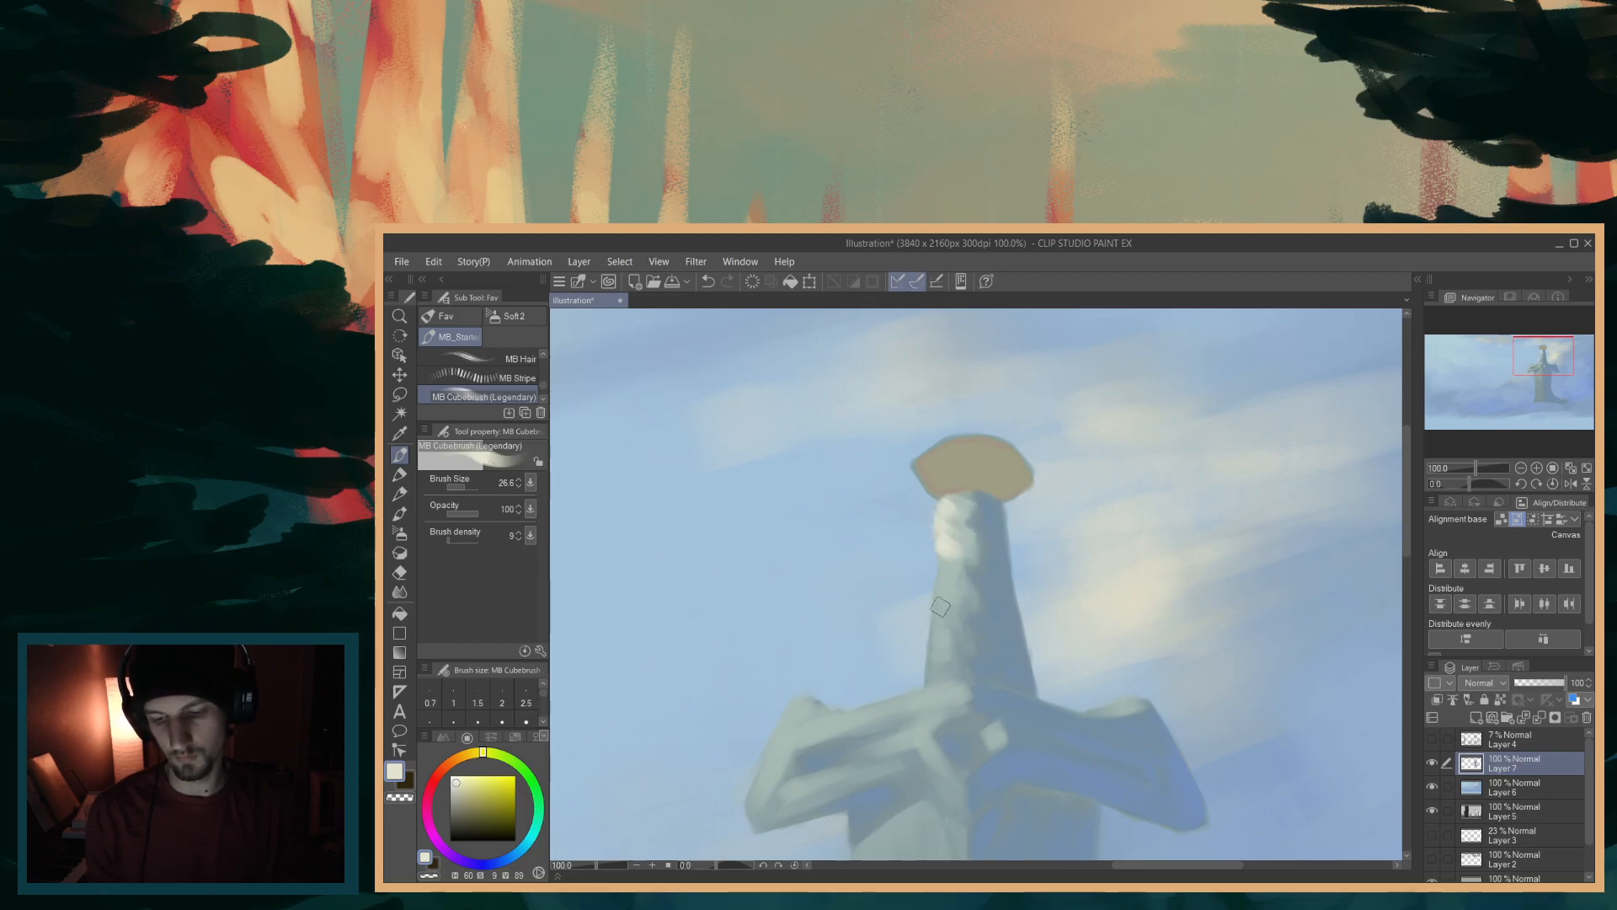
mouse_move(942, 552)
left_mouse_down()
mouse_move(931, 731)
mouse_move(939, 598)
mouse_move(931, 682)
left_mouse_up()
key("ctrl+z")
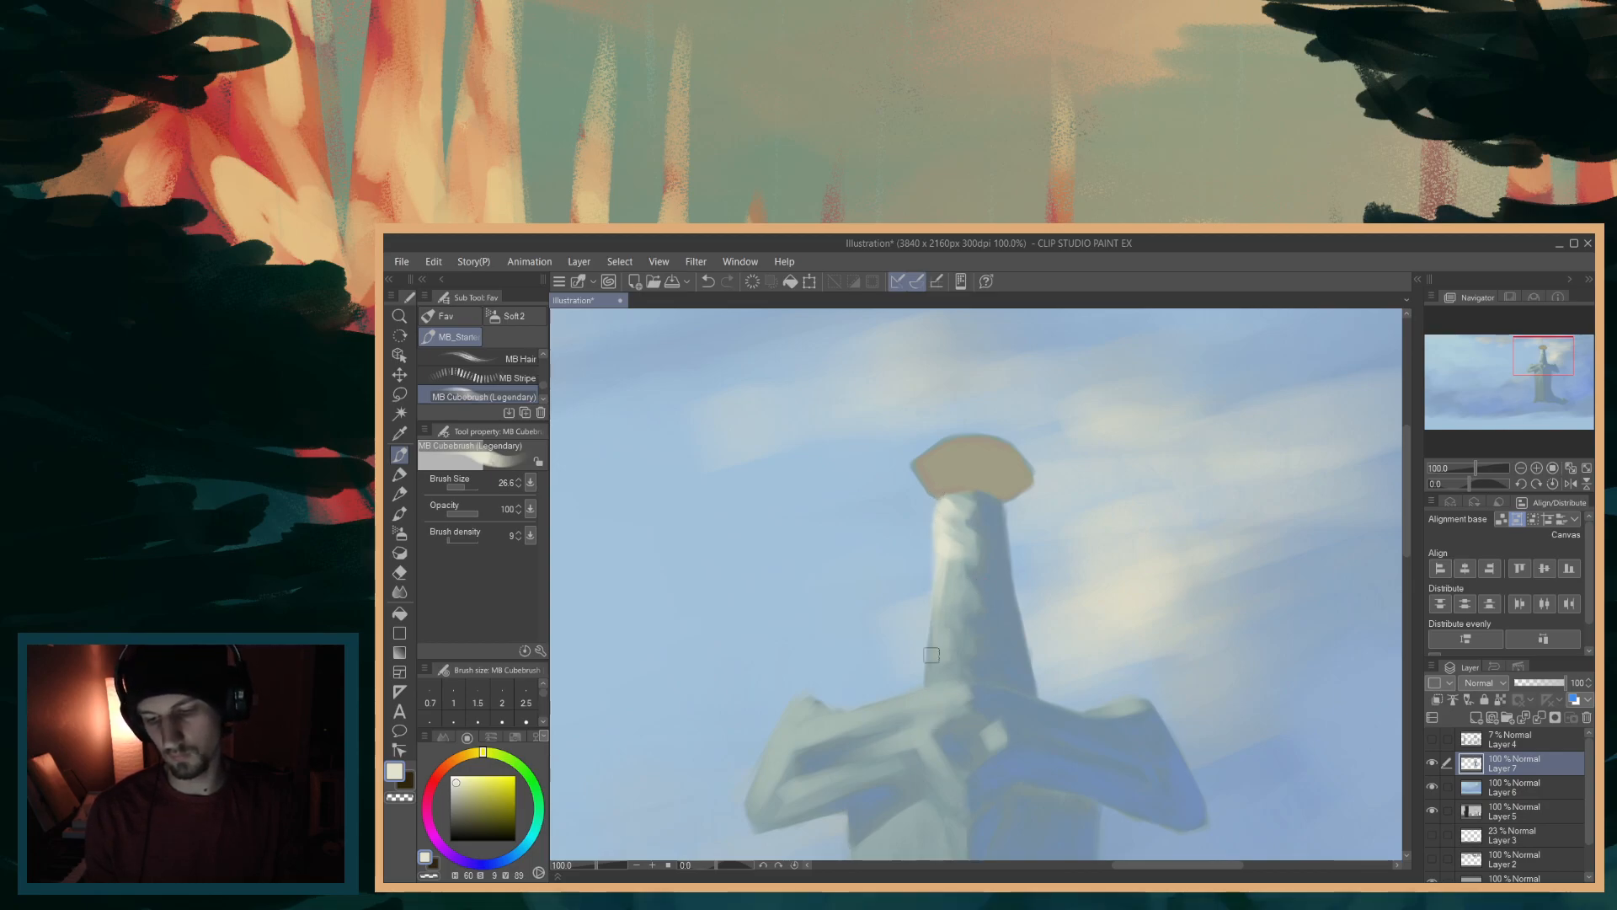
left_click_drag(943, 505, 937, 664)
mouse_move(947, 576)
left_mouse_down()
mouse_move(992, 585)
mouse_move(959, 522)
mouse_move(965, 569)
mouse_move(962, 554)
mouse_move(944, 560)
mouse_move(1010, 637)
mouse_move(966, 606)
mouse_move(1006, 675)
mouse_move(942, 615)
mouse_move(1007, 672)
mouse_move(941, 644)
mouse_move(939, 626)
mouse_move(951, 666)
mouse_move(1004, 691)
mouse_move(943, 641)
mouse_move(1003, 678)
mouse_move(960, 674)
left_mouse_up()
key("ctrl+z")
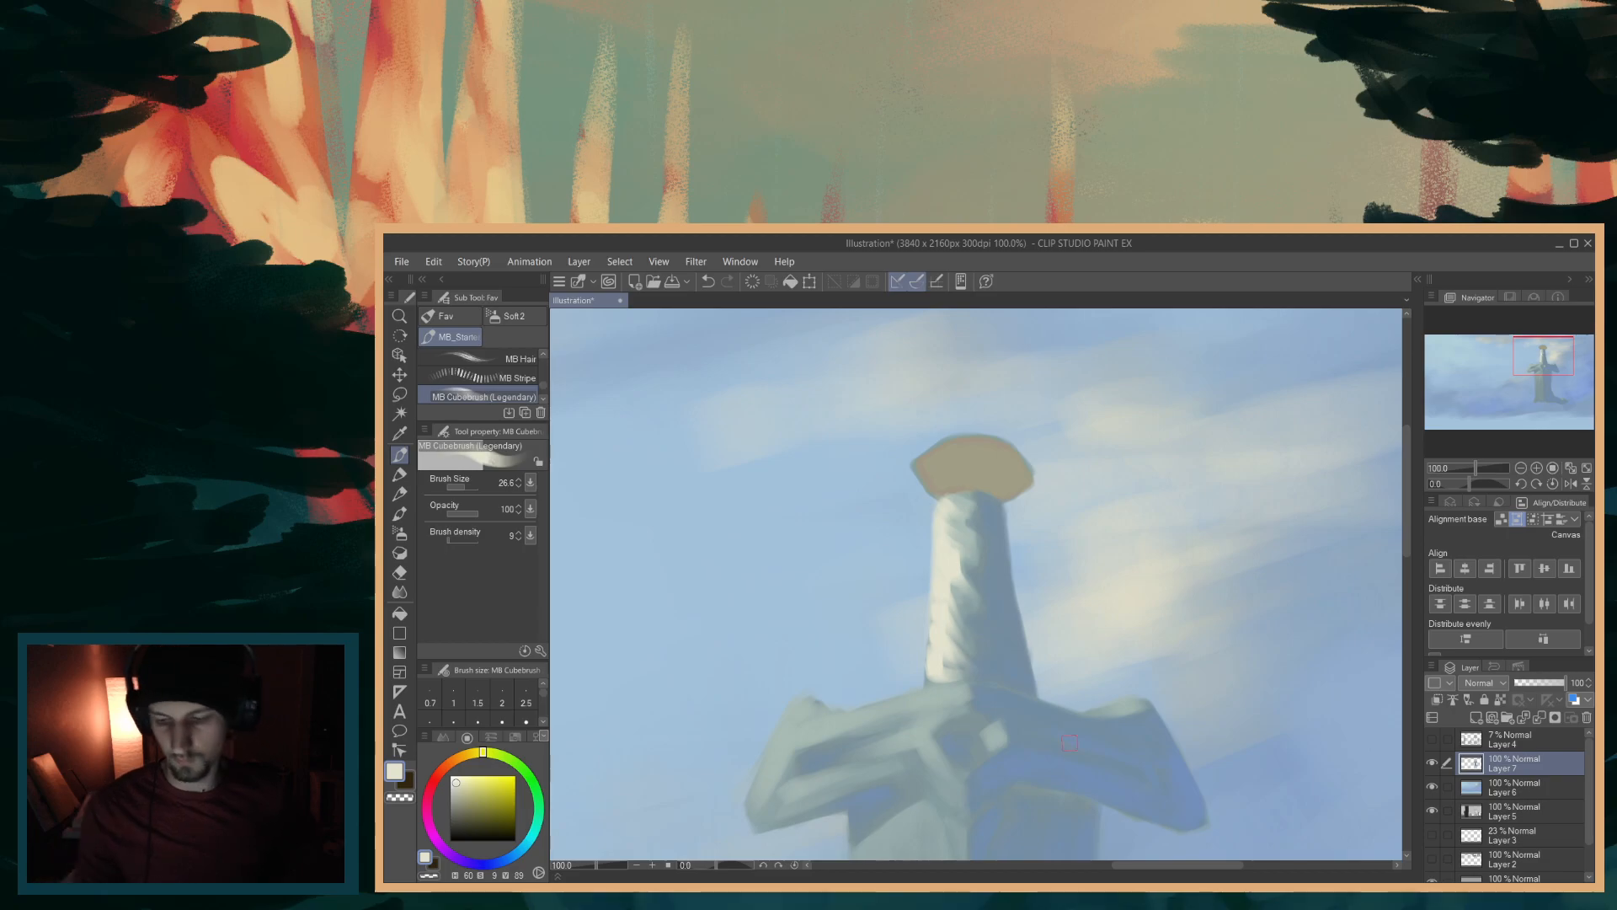
key("ctrl+z")
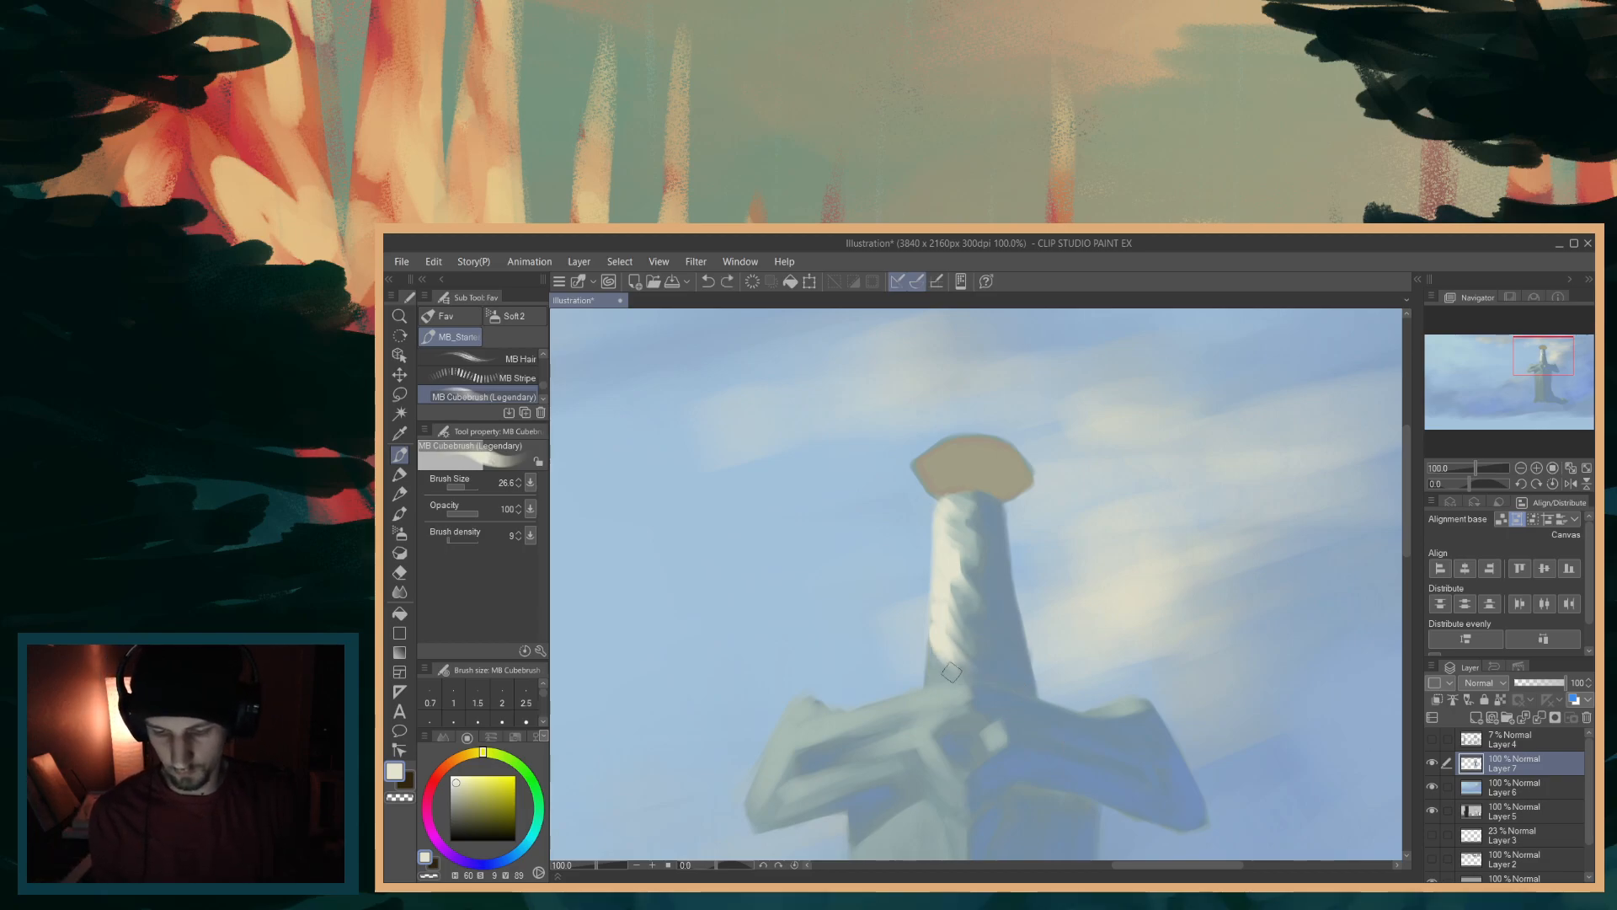
left_click_drag(938, 637, 931, 682)
key("ctrl+z")
key("ctrl+z")
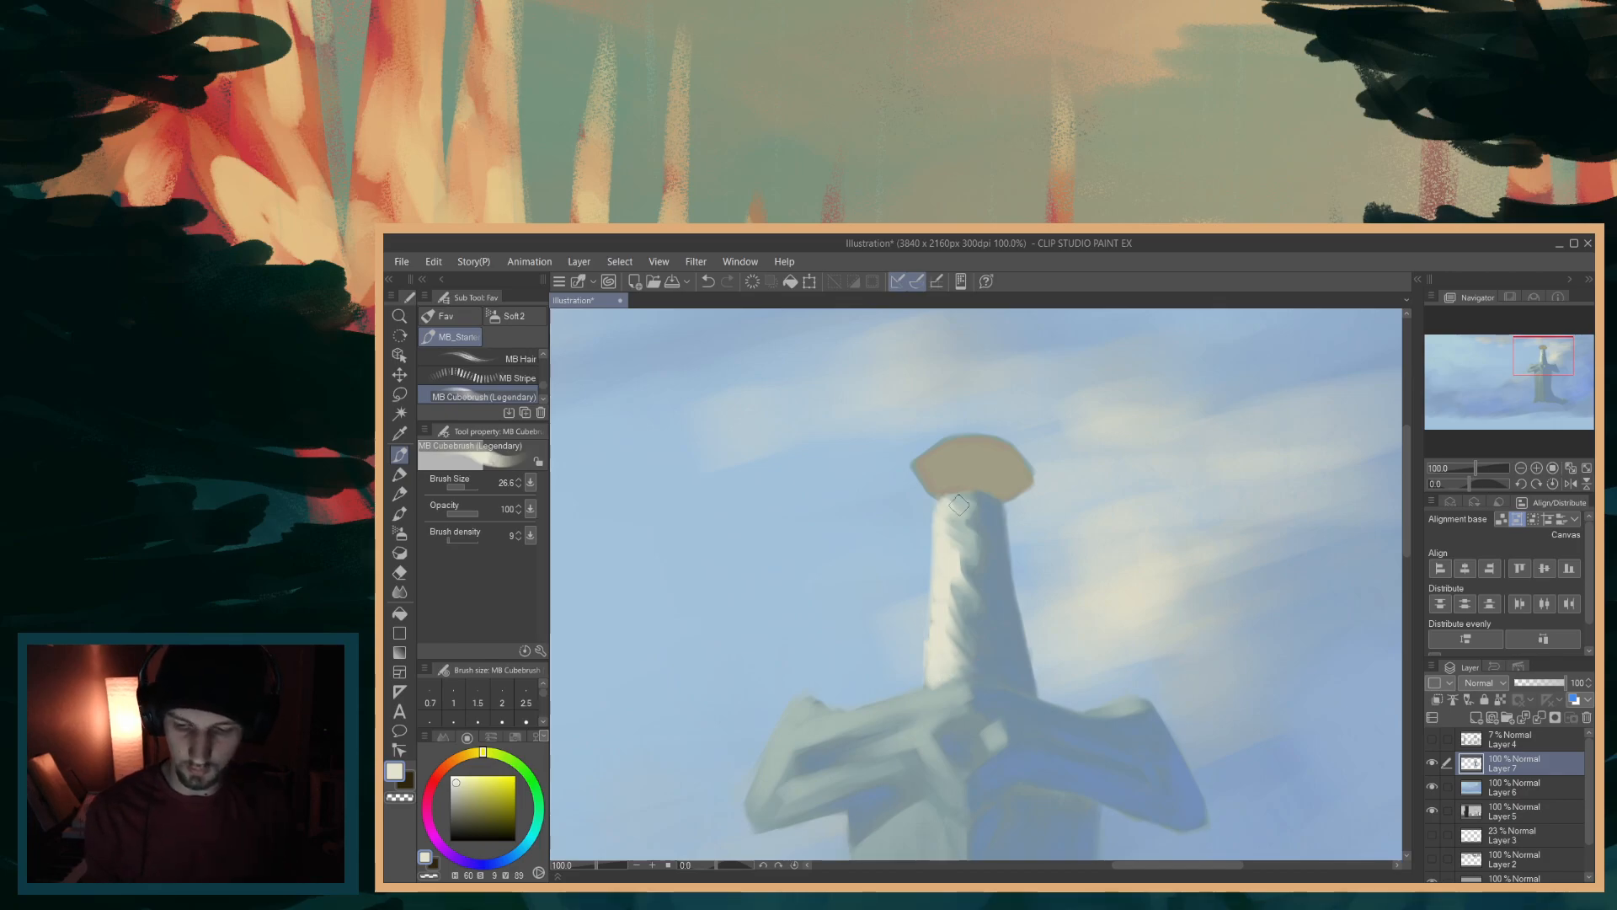
- Brush cream highlights onto the crossguard's lit arm, central gem and the upper edge of the shaded arm at brush size 26.6
scroll(1404, 552, "down", 2)
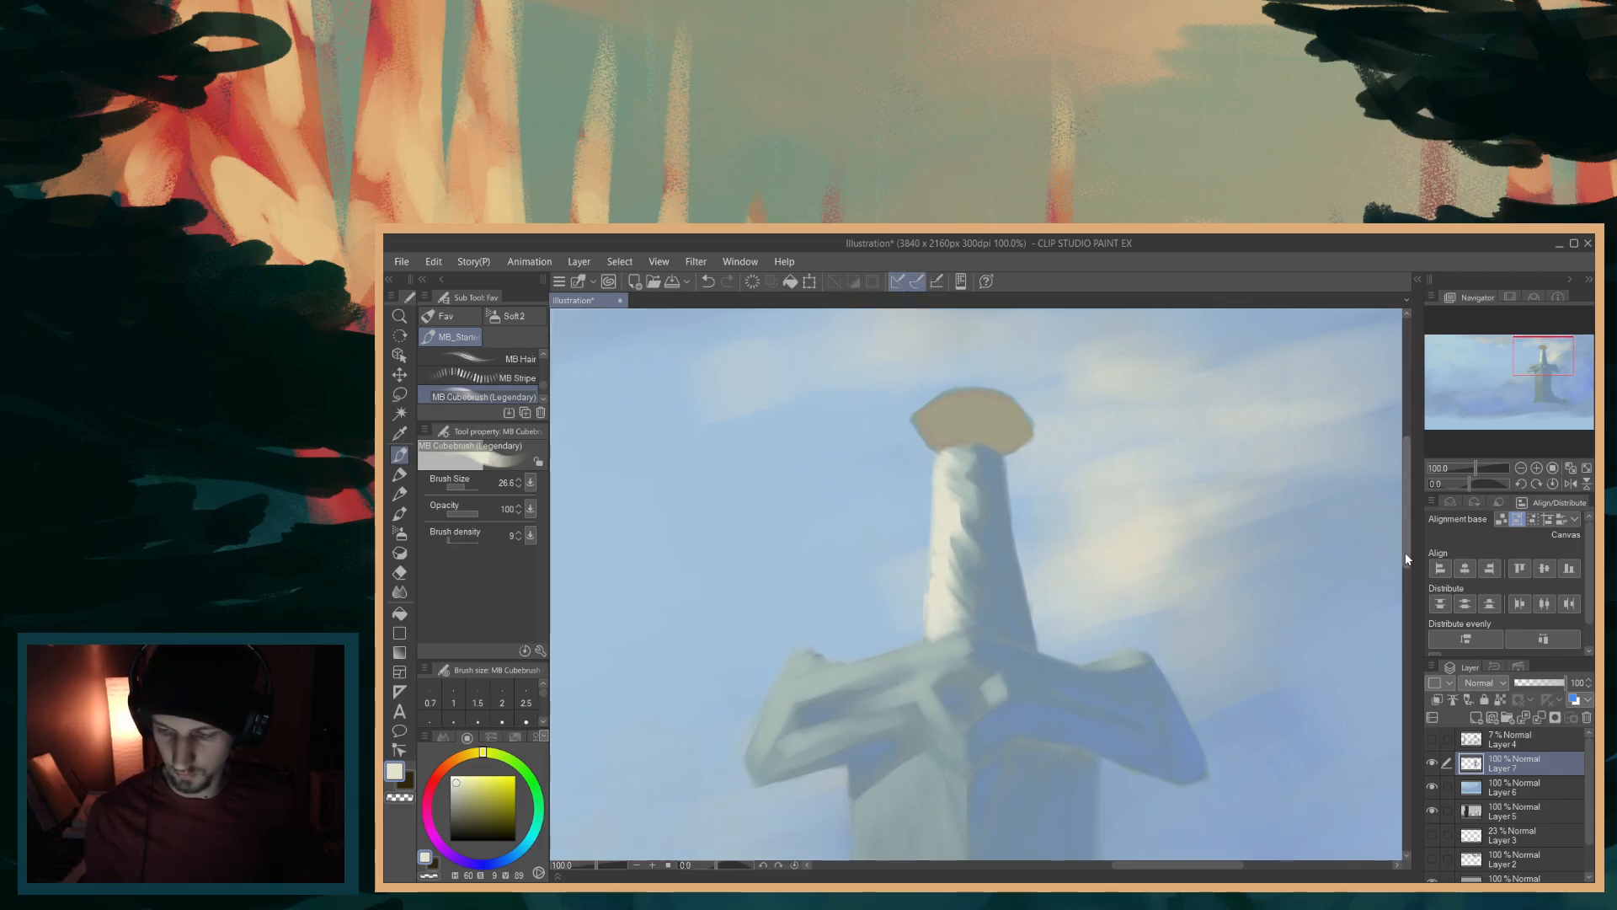
mouse_move(765, 718)
left_mouse_down()
mouse_move(747, 740)
mouse_move(806, 625)
mouse_move(743, 744)
mouse_move(813, 656)
left_mouse_up()
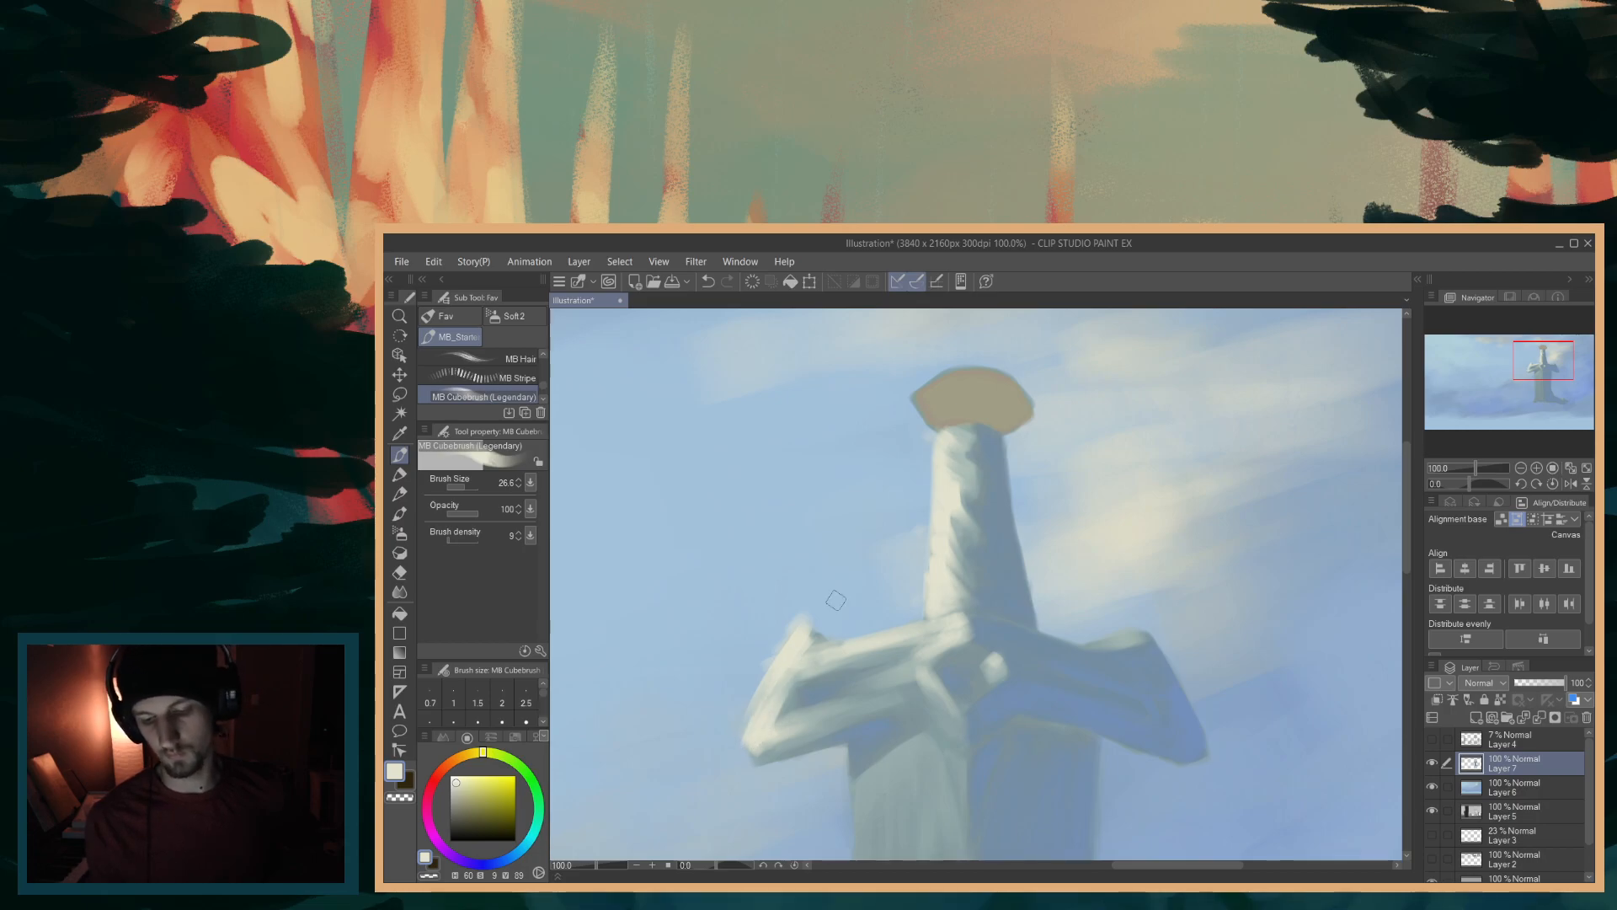
left_click_drag(1404, 537, 1393, 606)
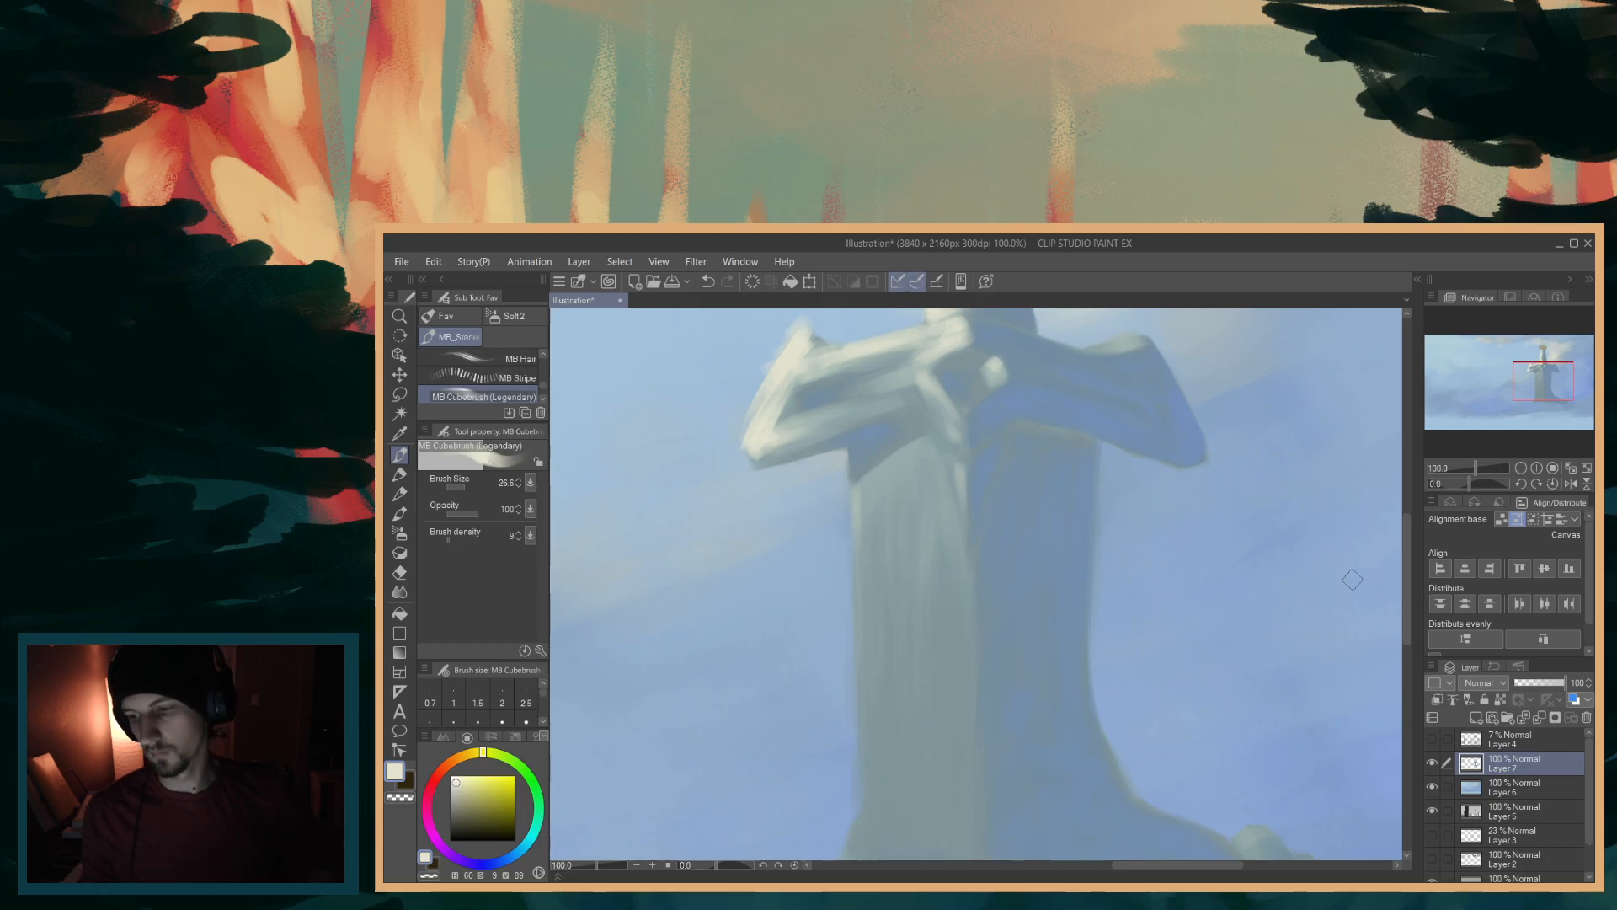
left_click_drag(1407, 566, 1427, 494)
left_click_drag(1136, 632, 1104, 638)
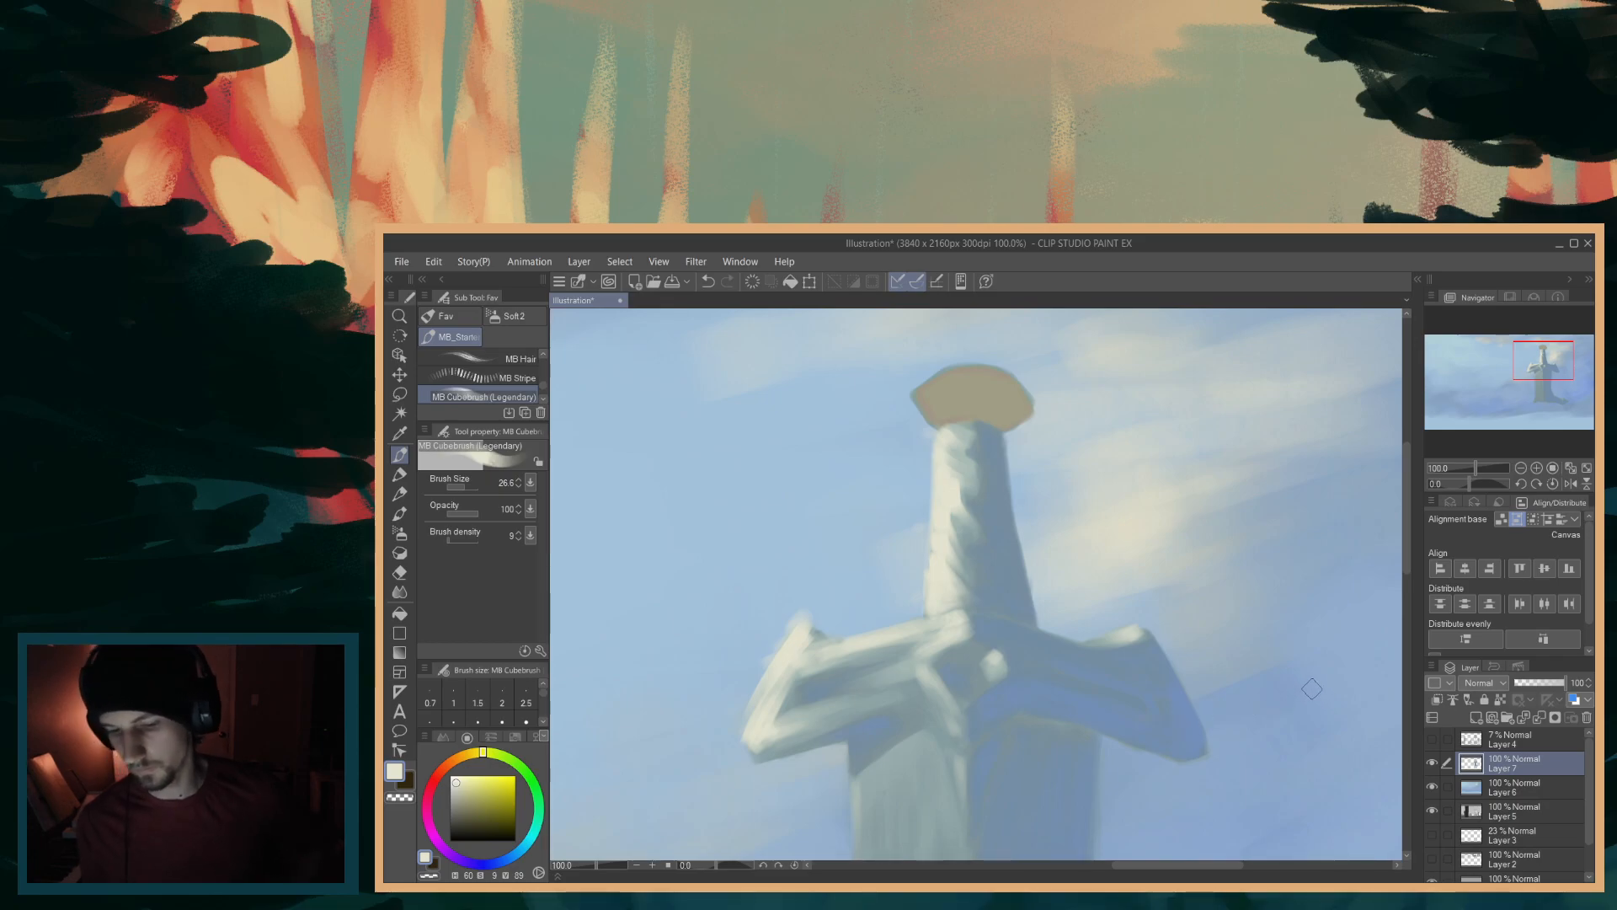
- Paint a darker muted tan over the pommel's shaded half at brush size 26.6, separating it from the lit face
scroll(1413, 560, "up", 3)
left_click(961, 514, "alt")
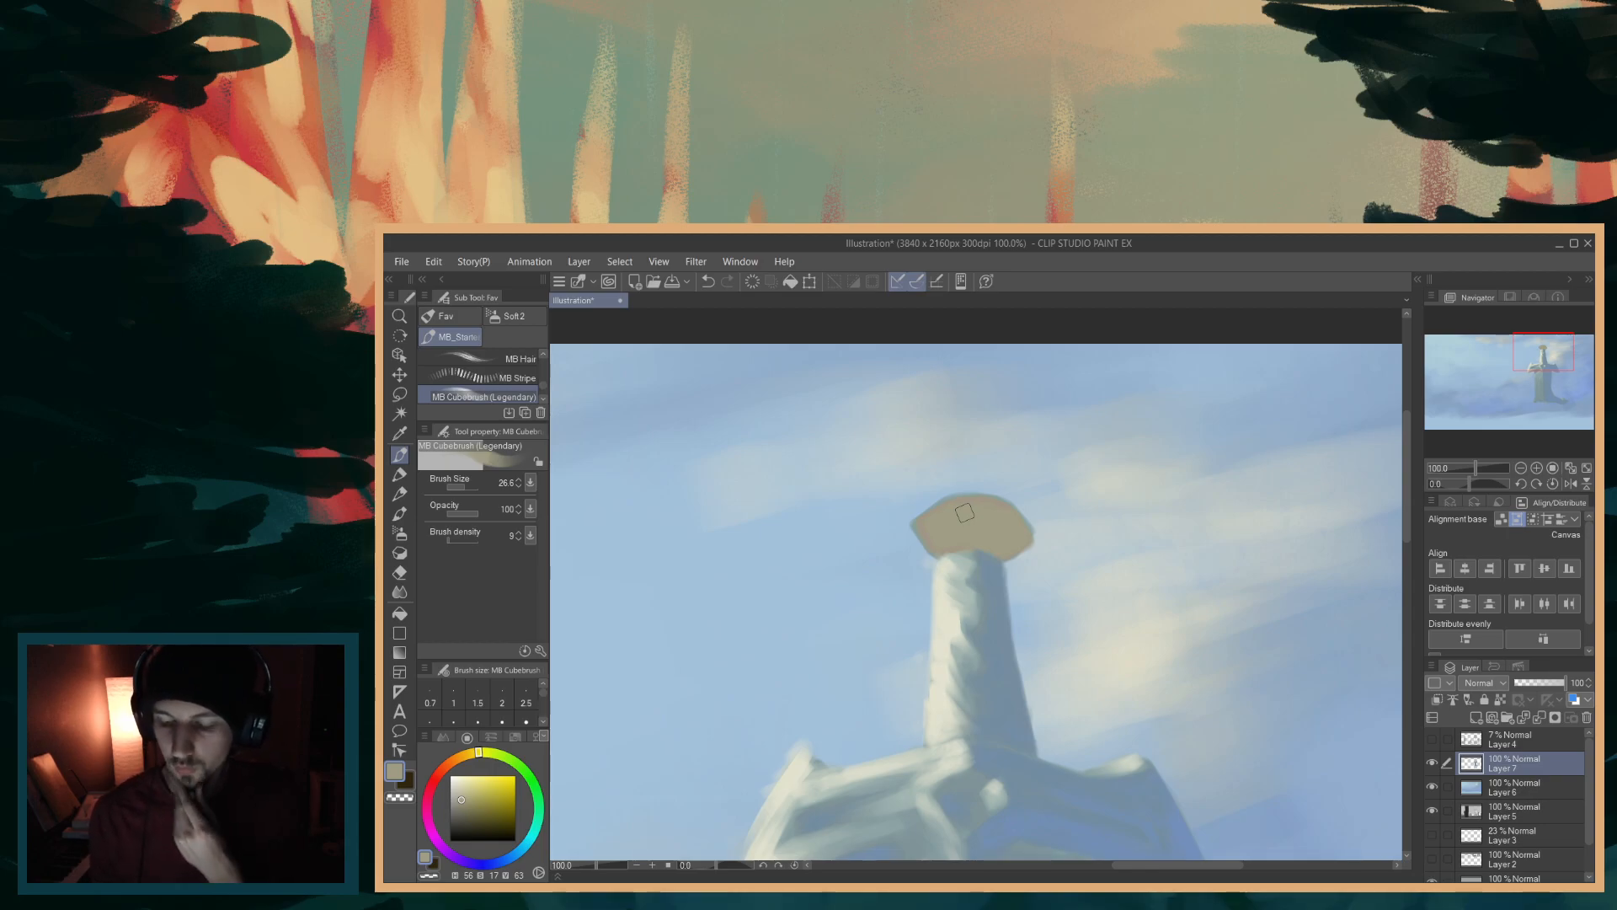
scroll(1403, 524, "down", 2)
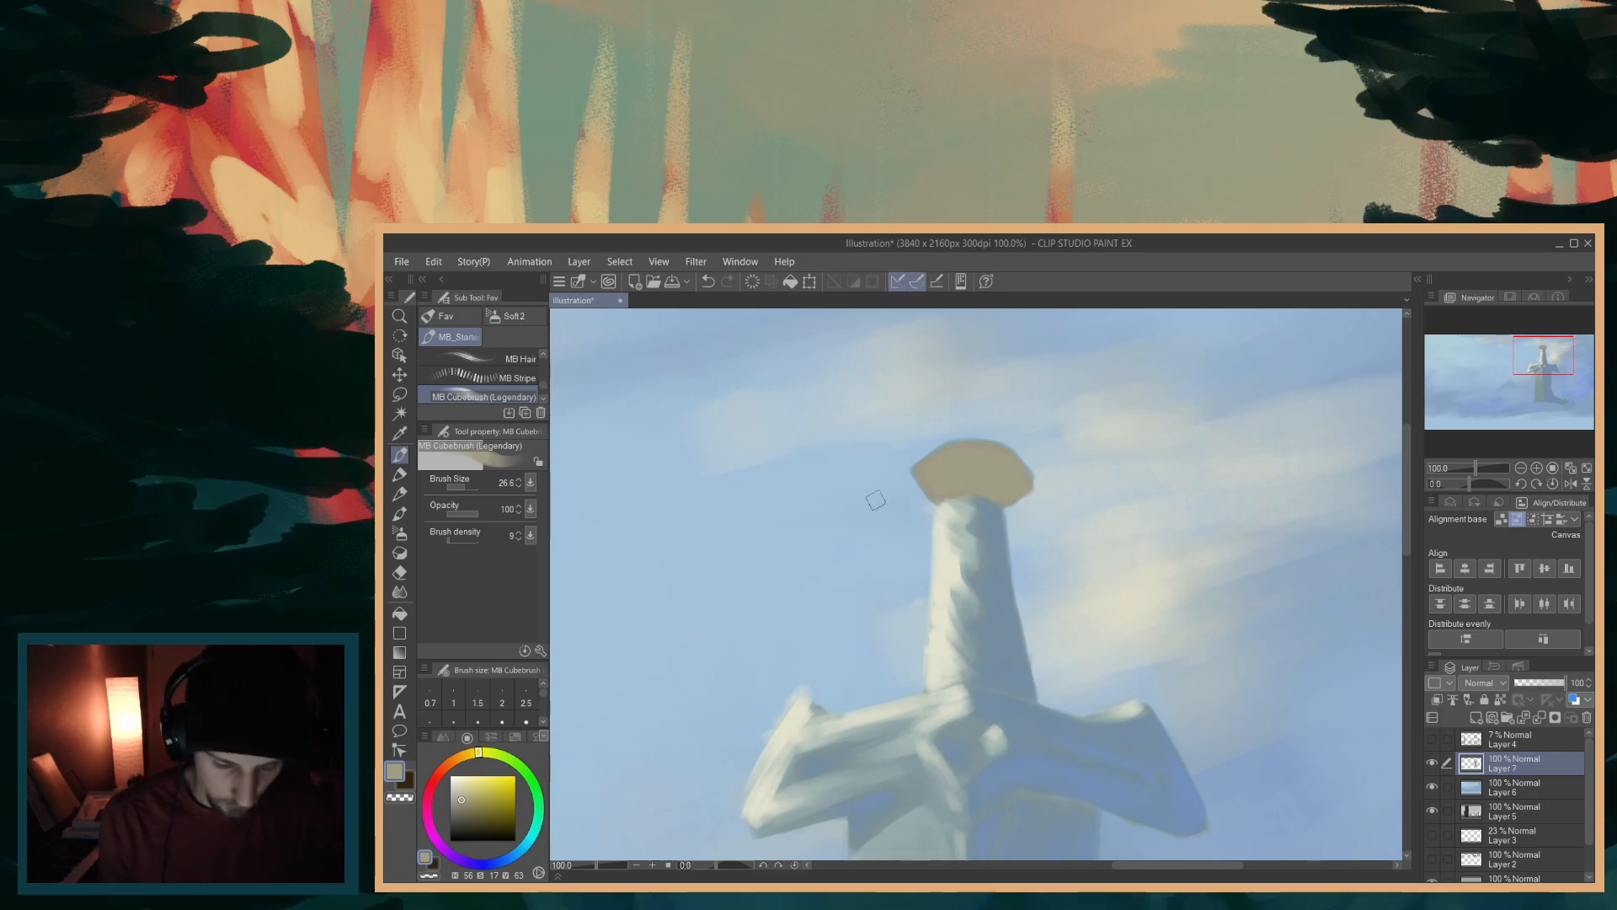
left_click_drag(480, 758, 486, 752)
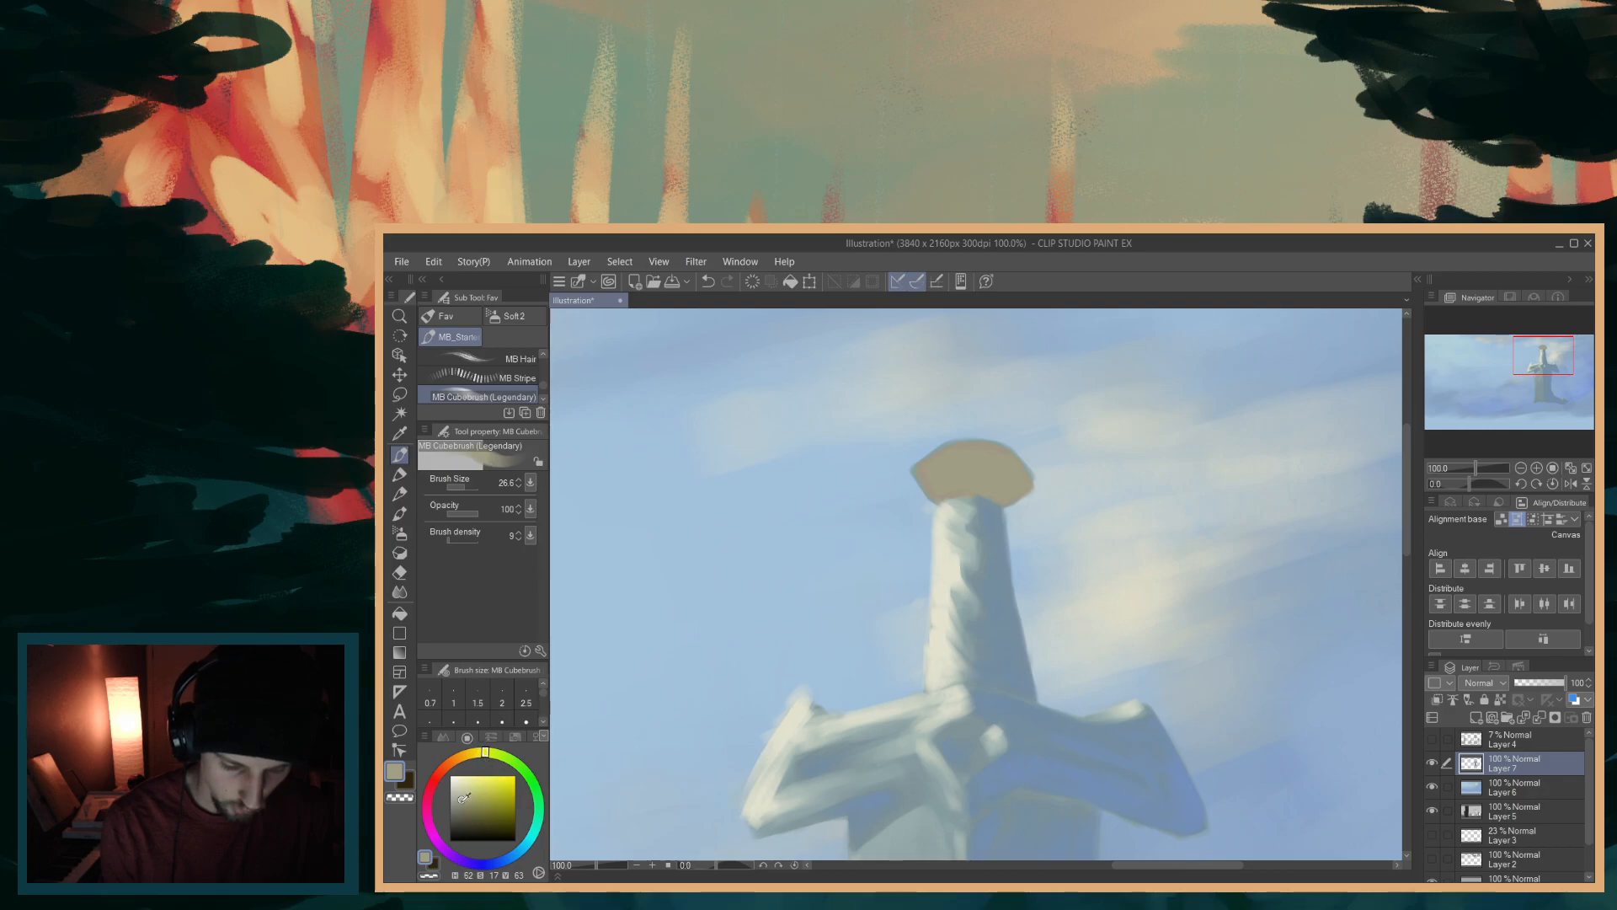
left_click_drag(461, 800, 462, 801)
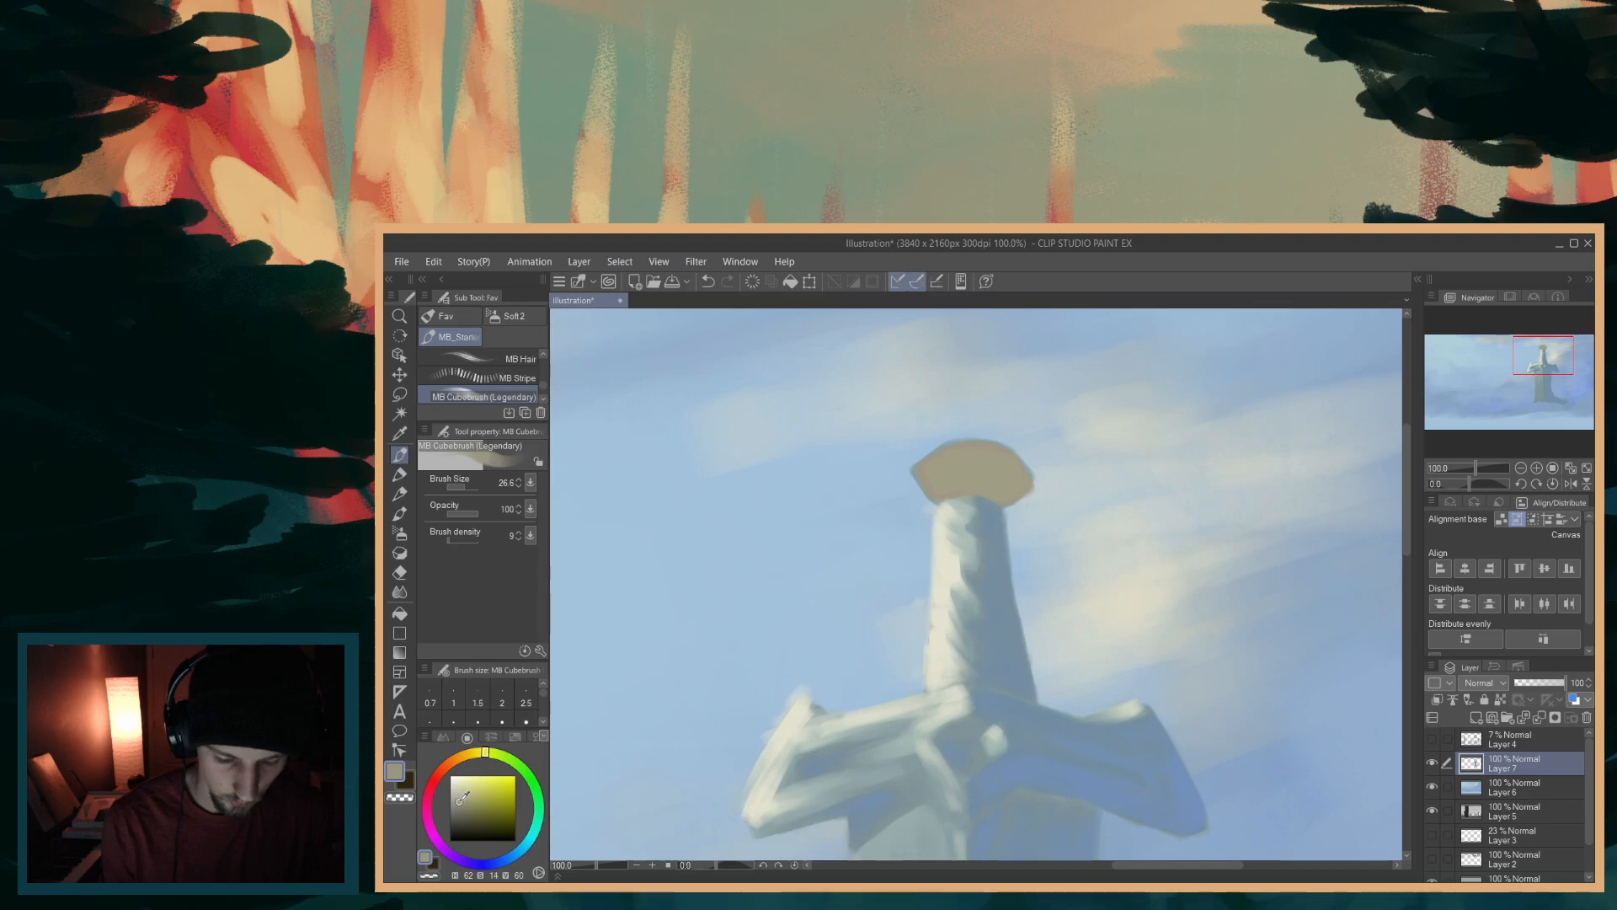
left_click_drag(973, 476, 1008, 491)
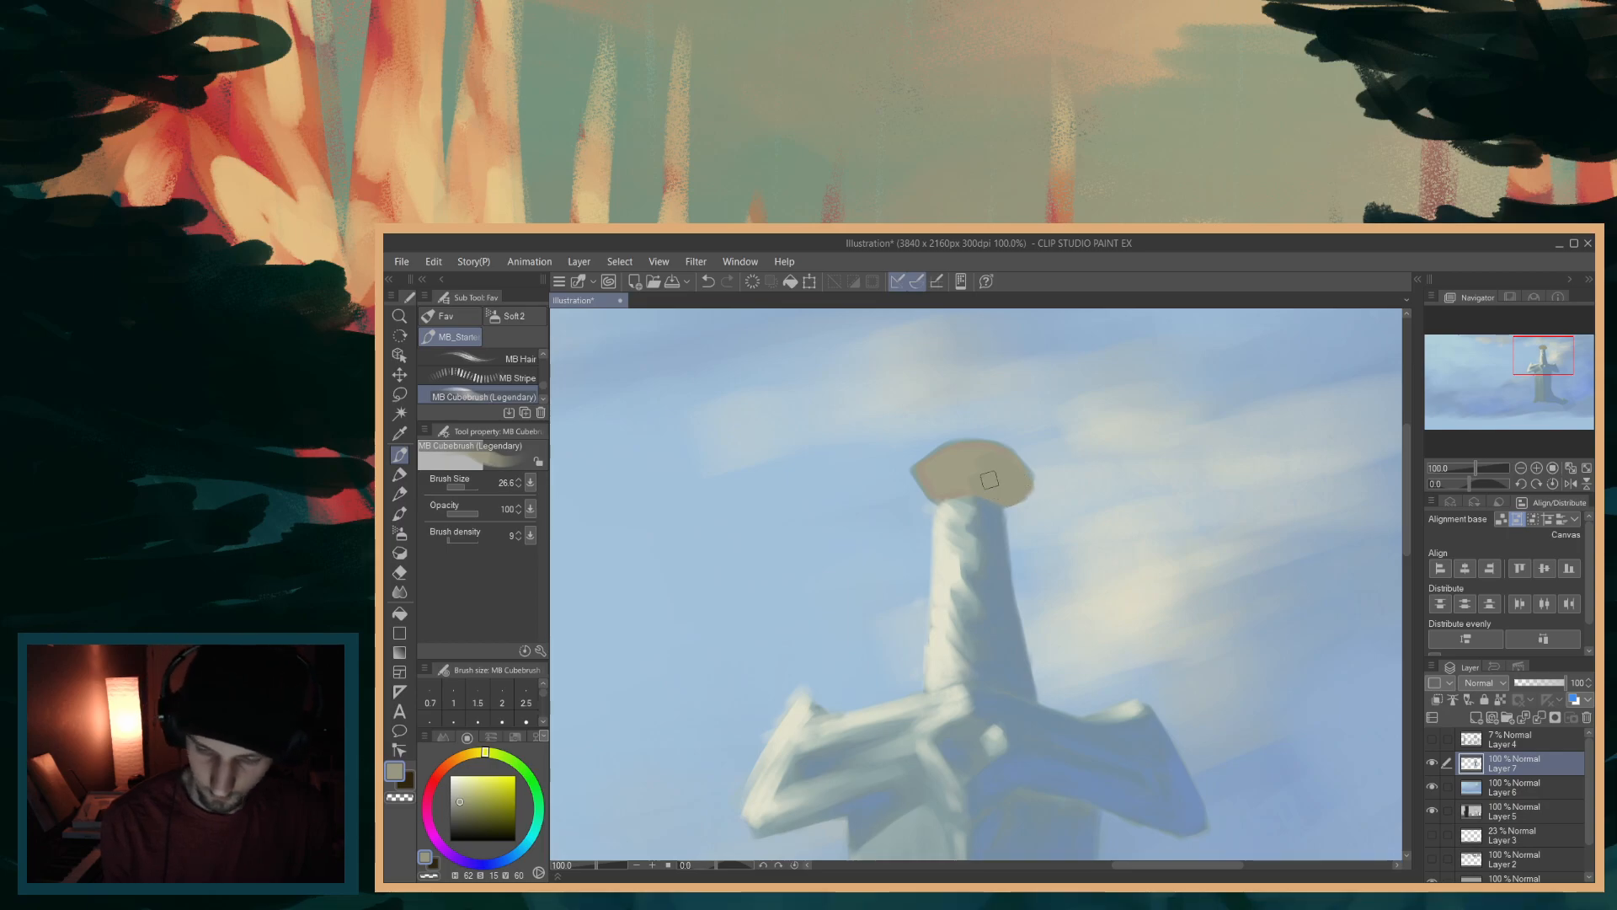
left_click(463, 805)
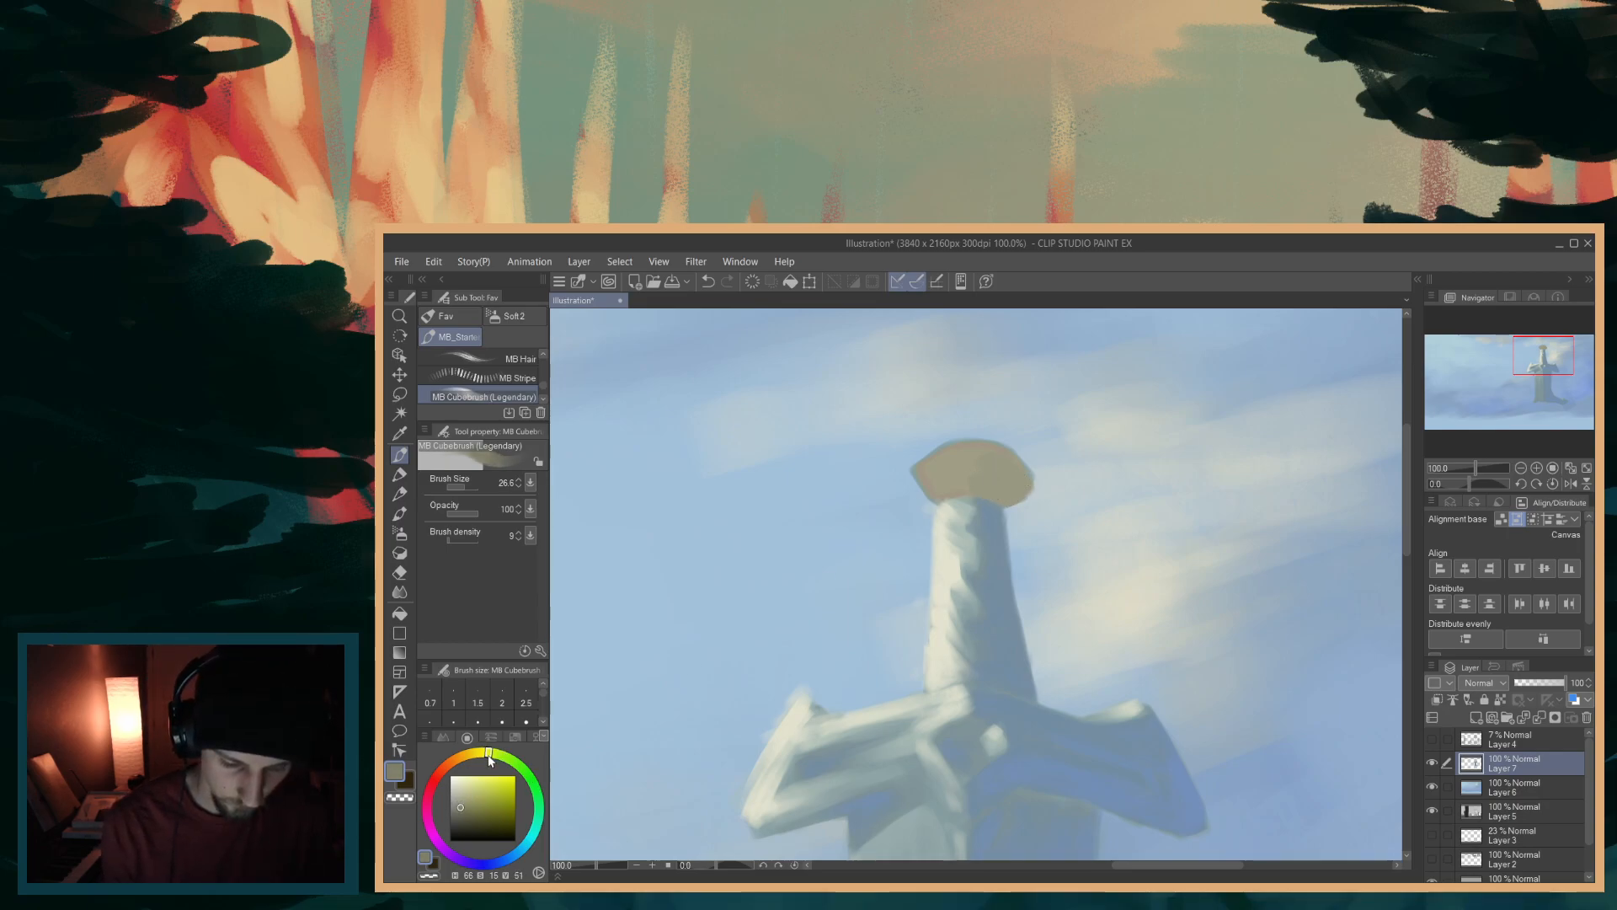
left_click(937, 486, "alt")
left_click(466, 798)
left_click_drag(466, 798, 463, 803)
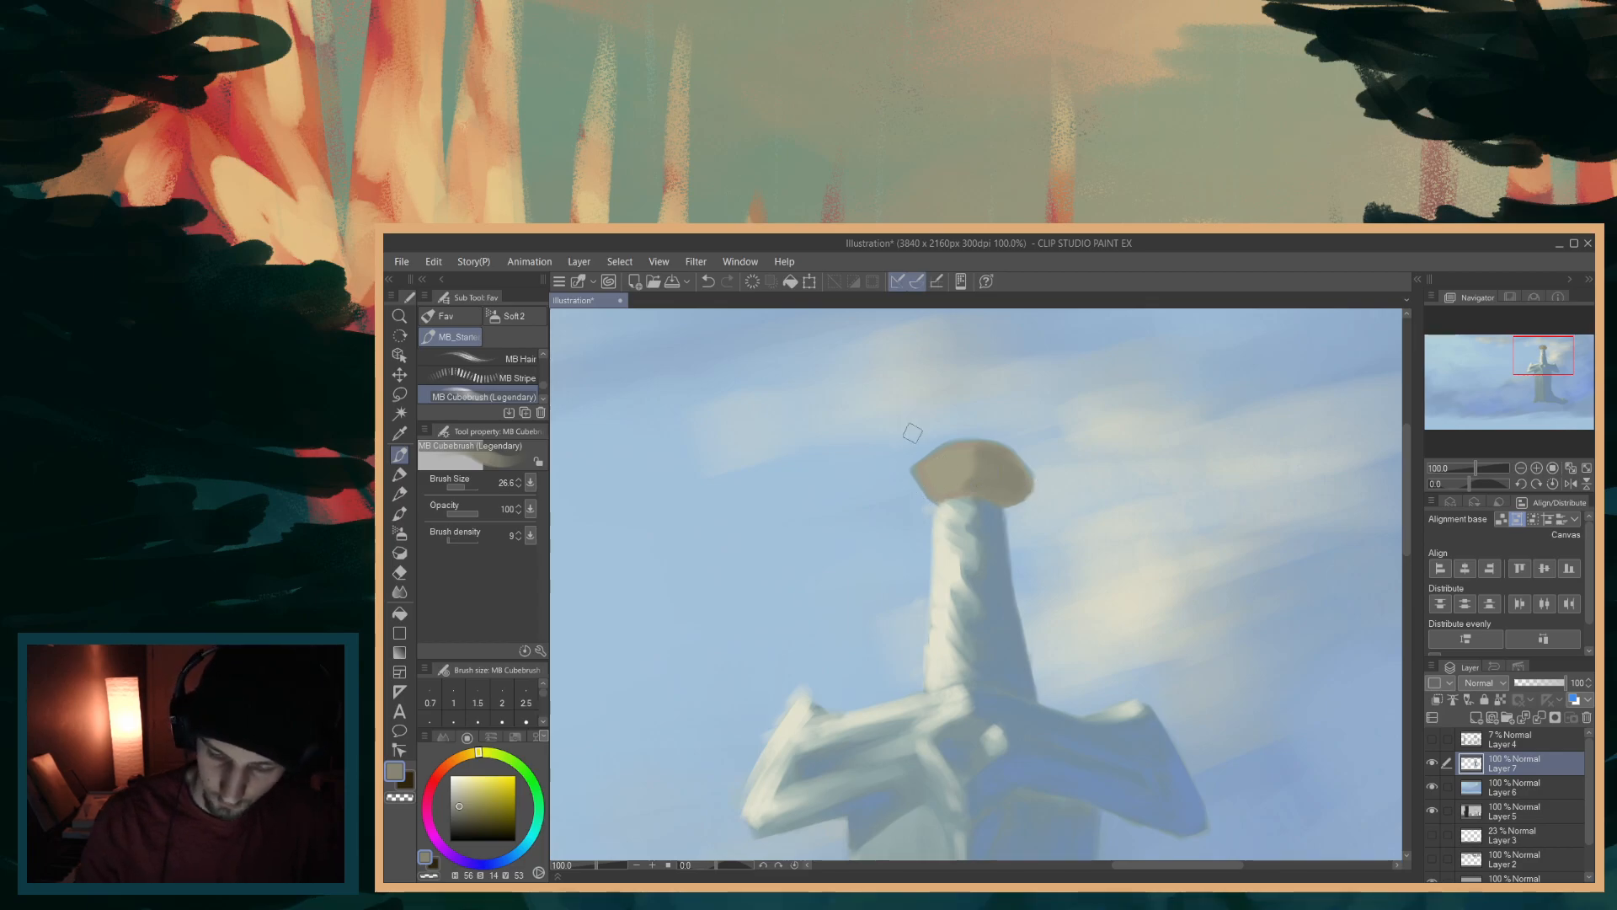
- Cool the pommel's shaded half with sampled greys and a muted teal at brush size 23
left_click(903, 481, "alt")
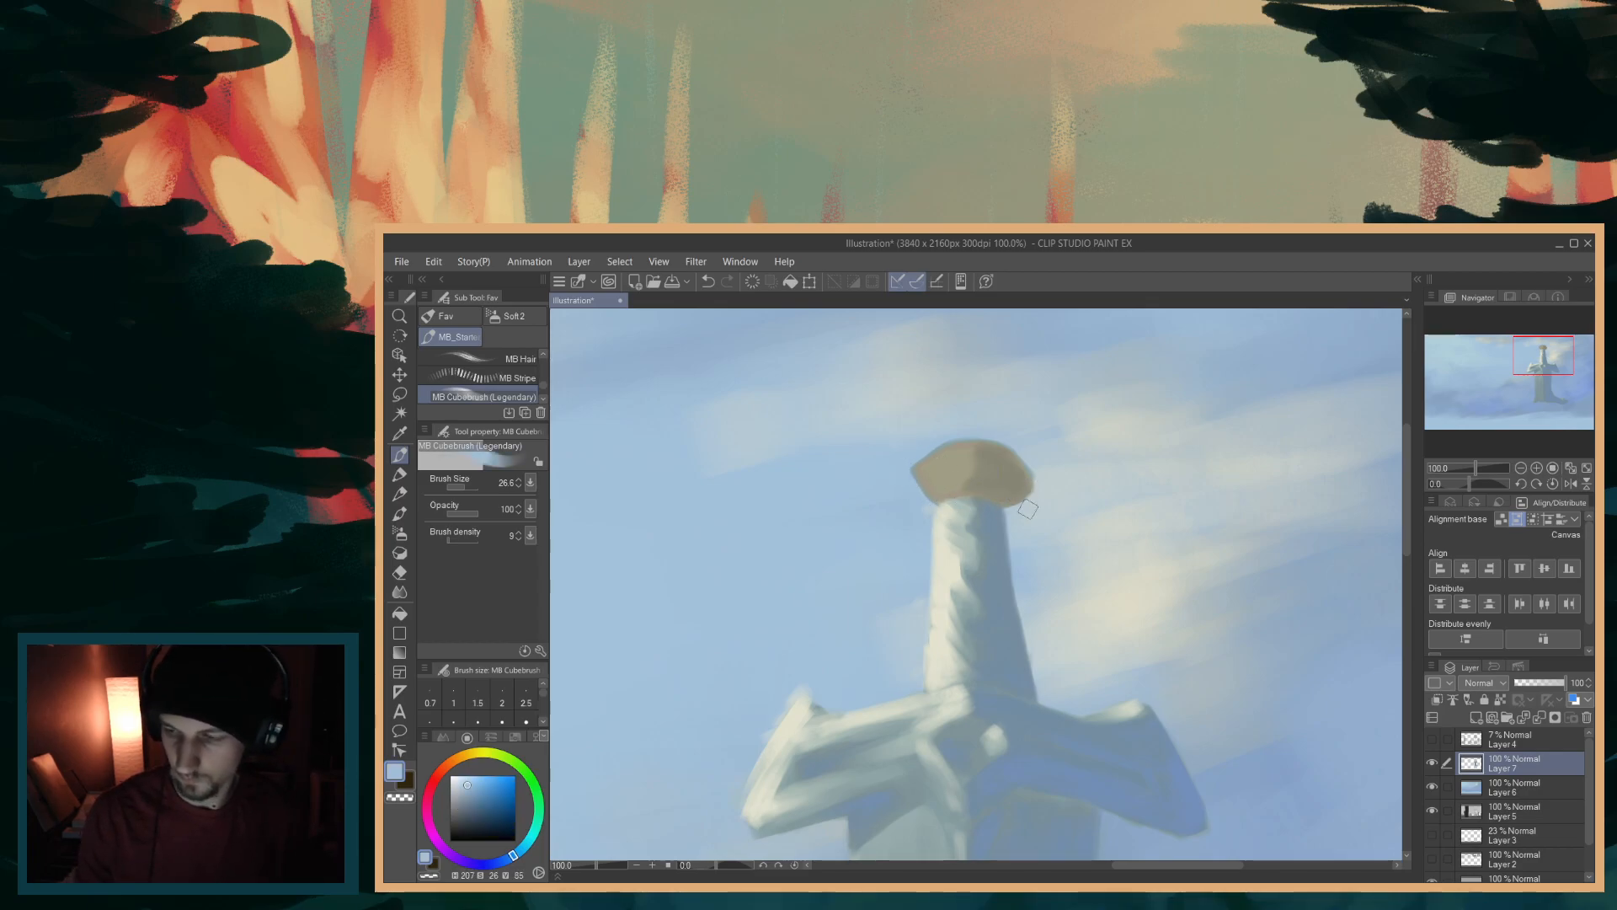
key("bracketleft")
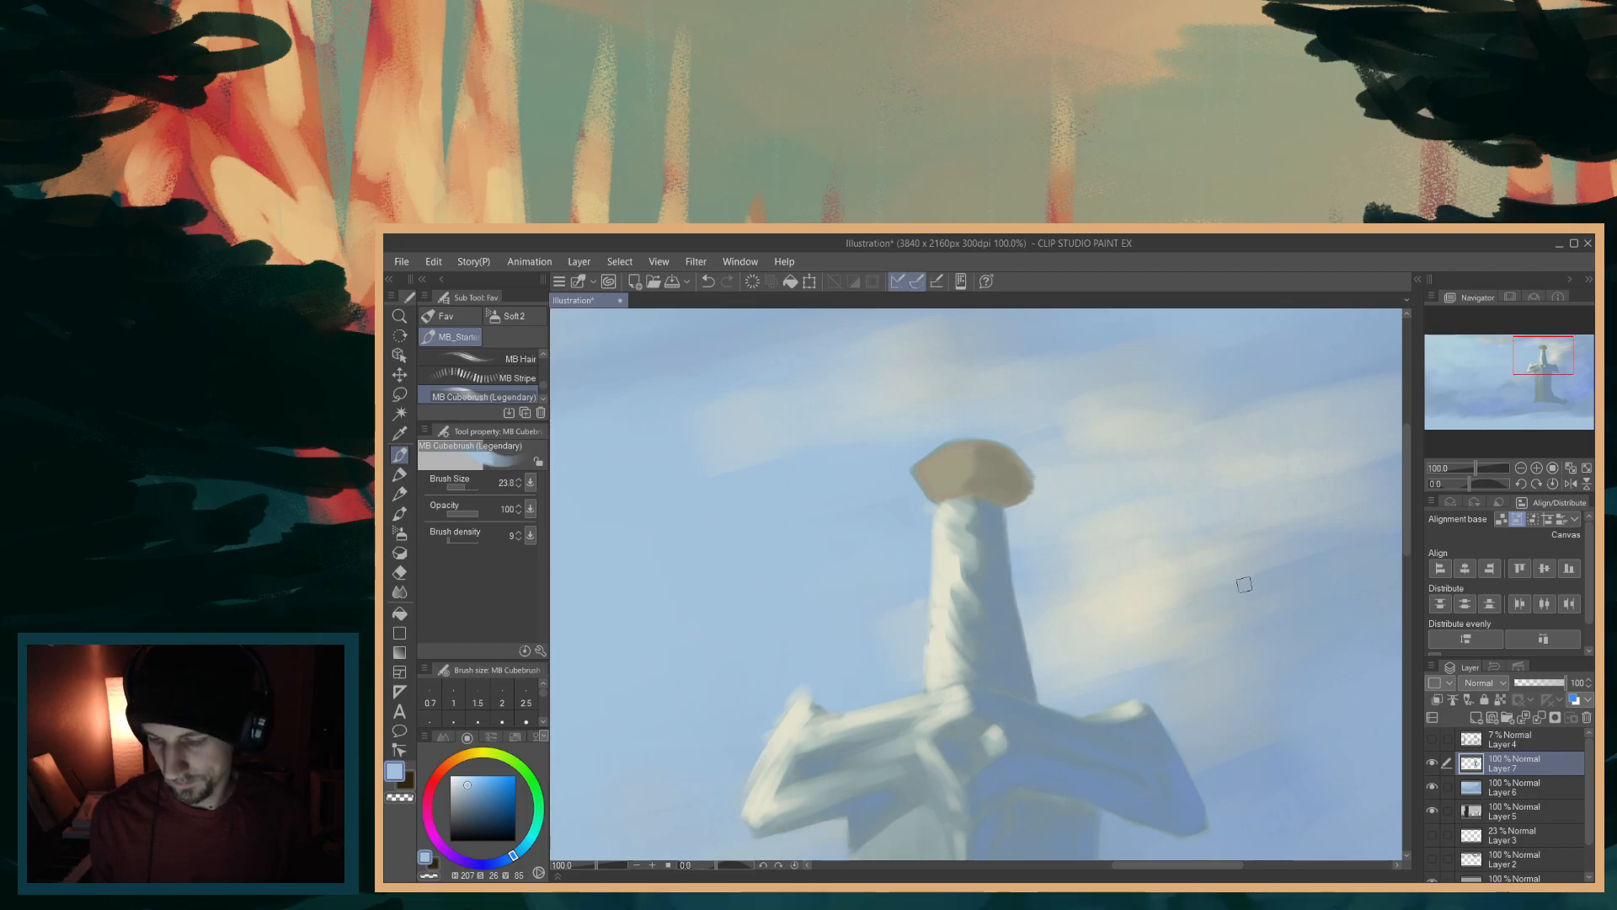
left_click(1321, 611, "alt")
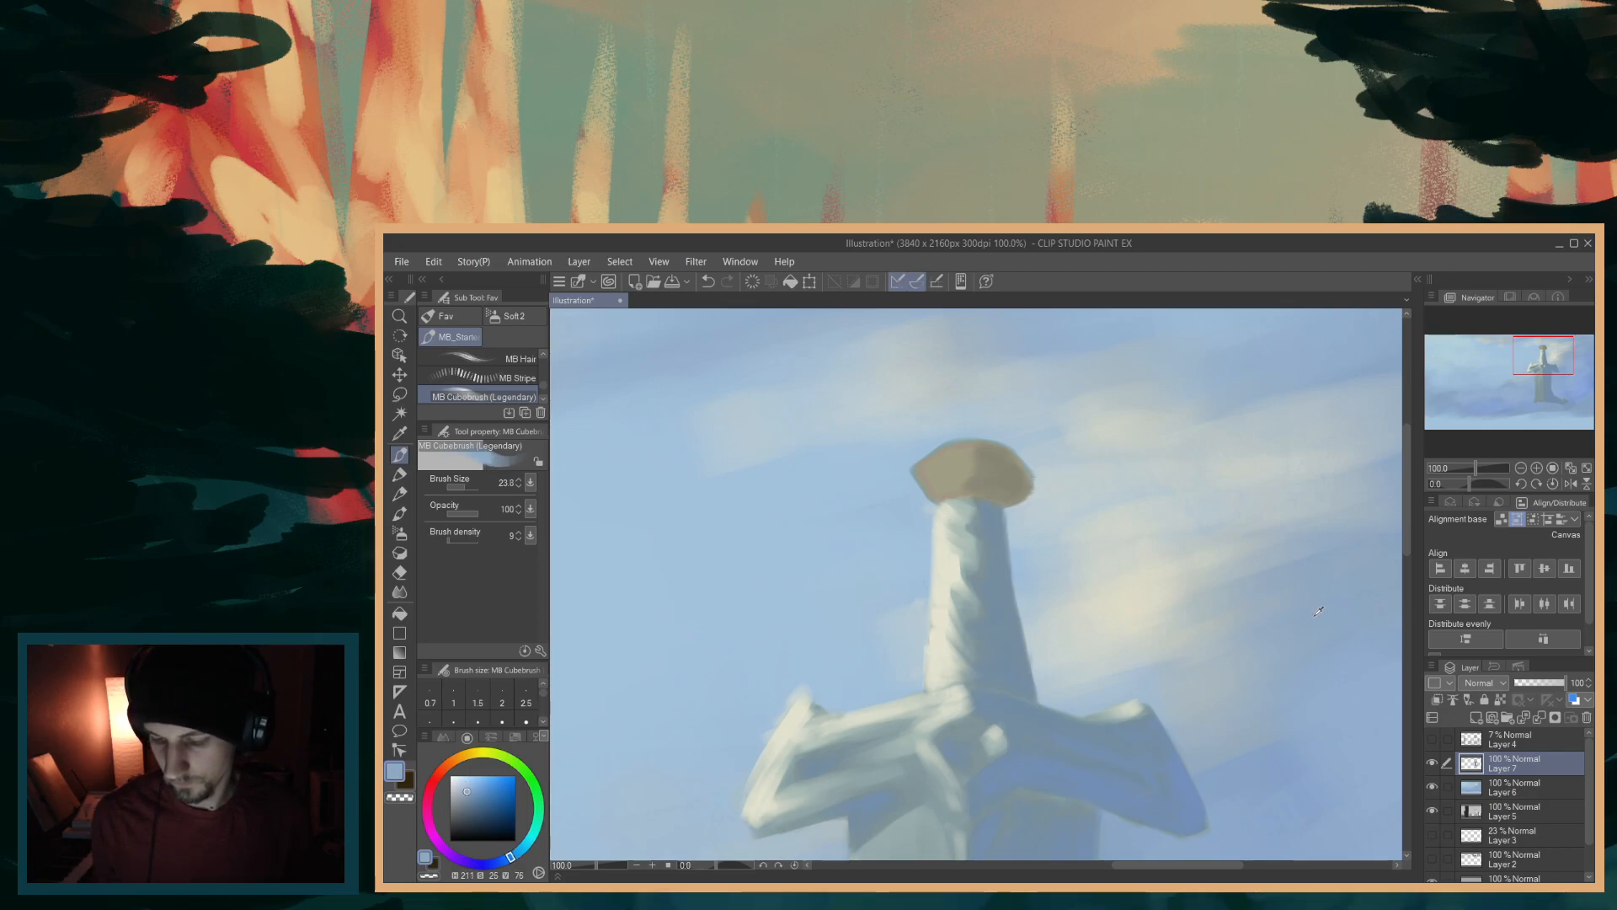
left_click(1183, 776, "alt")
left_click(1185, 773, "alt")
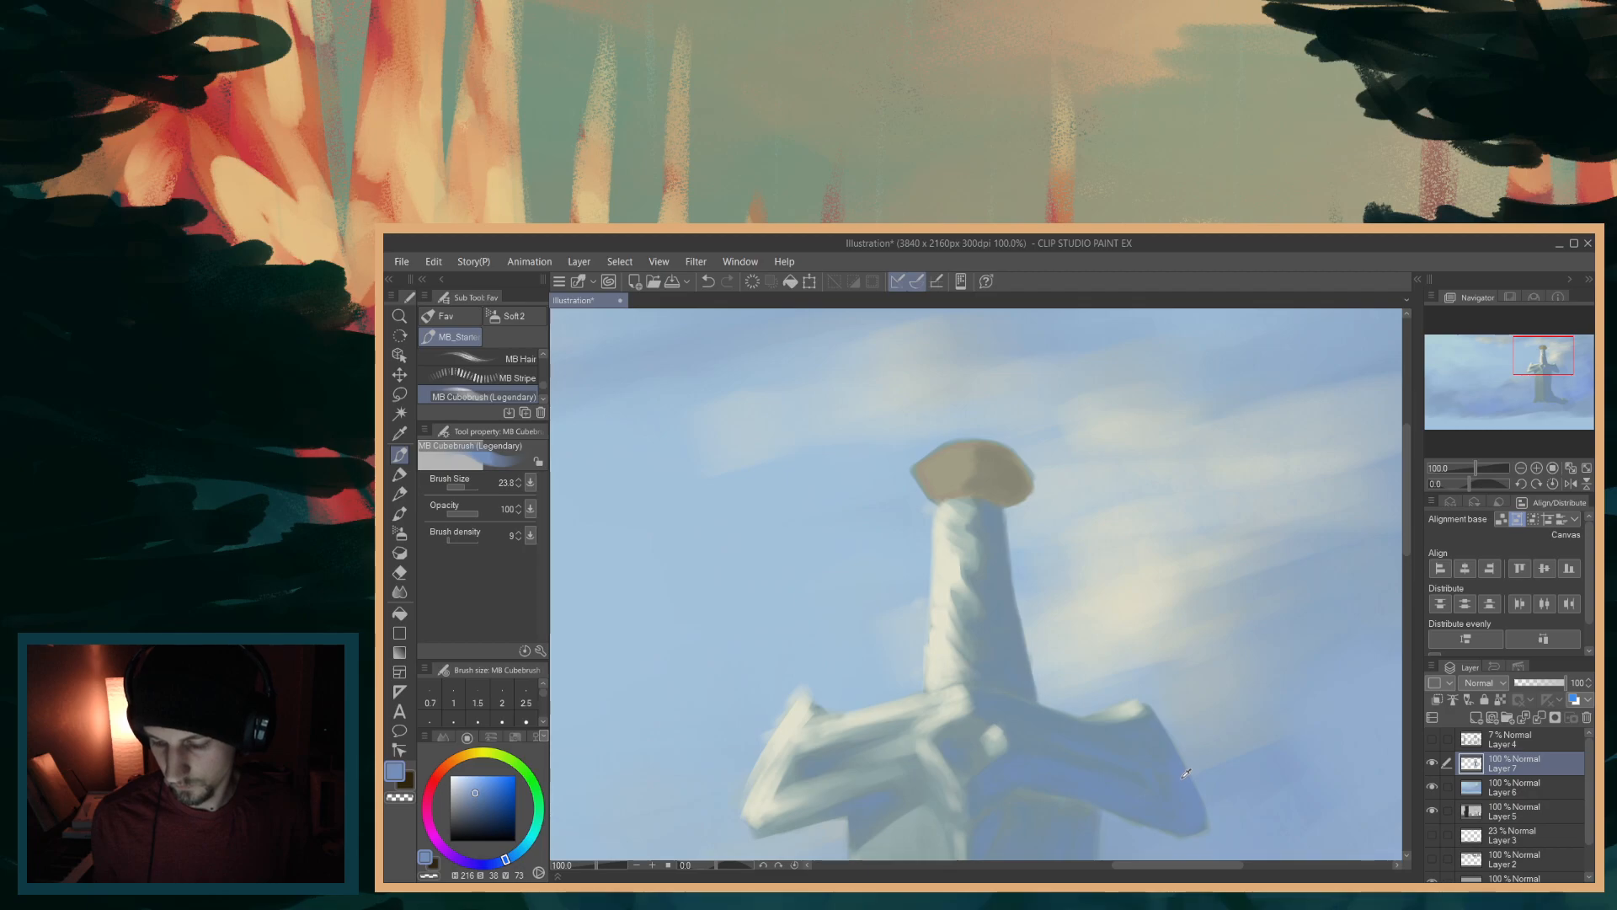
left_click(999, 470, "alt")
mouse_move(483, 753)
left_mouse_down()
mouse_move(538, 805)
mouse_move(532, 839)
left_mouse_up()
left_click(944, 461, "alt")
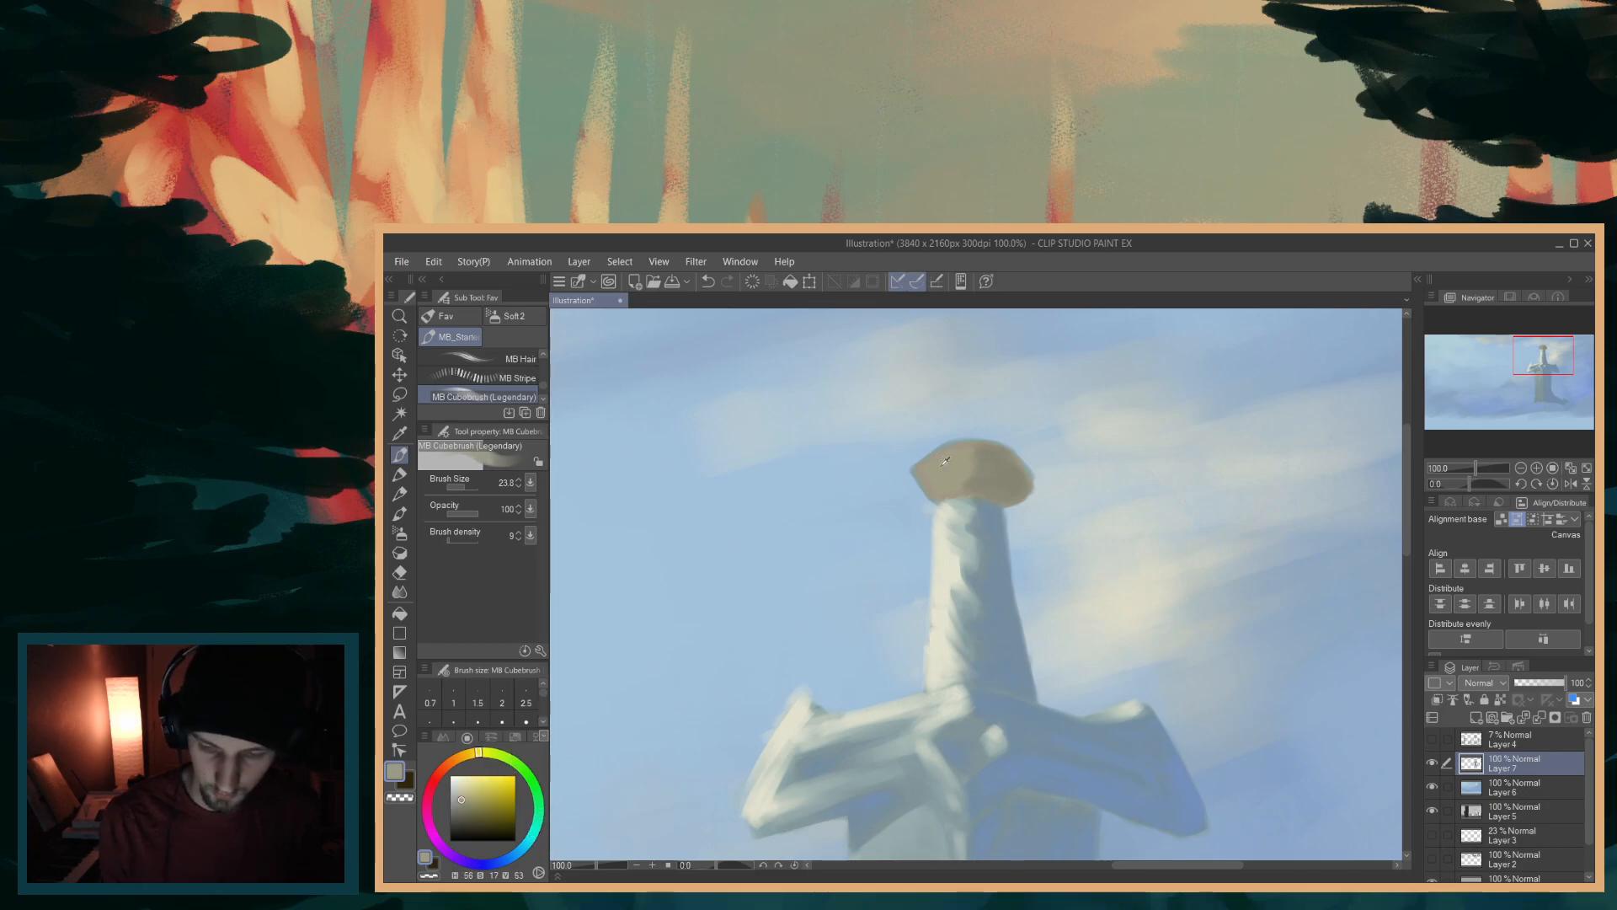
left_click(980, 460, "alt")
left_click_drag(542, 817, 537, 840)
left_click(464, 799)
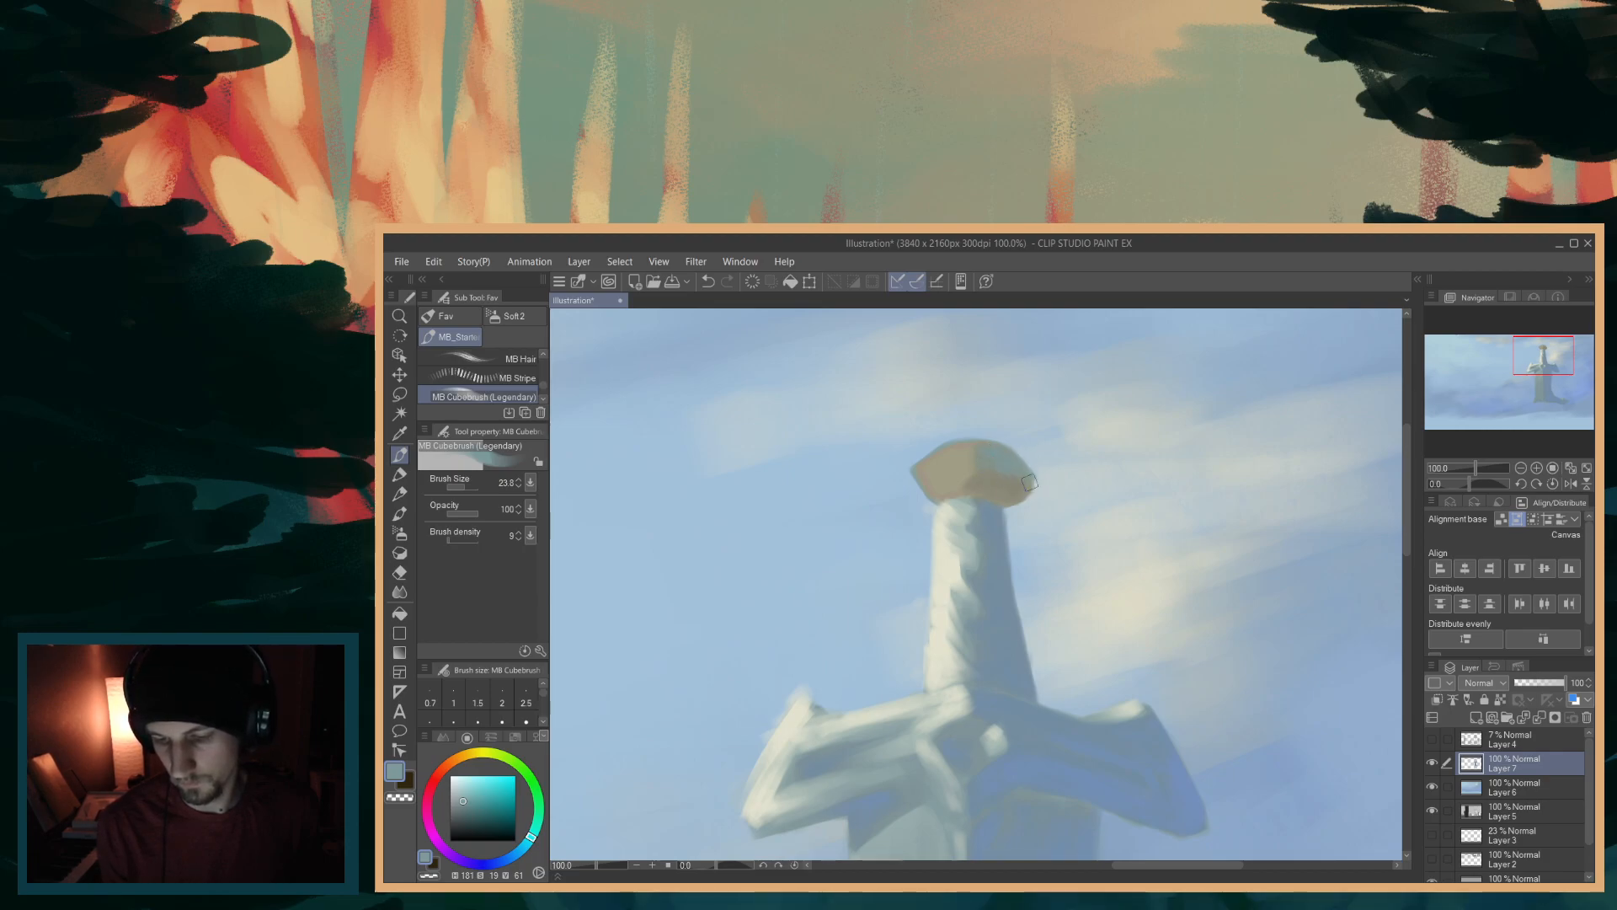
- Shade the pommel's underside and far side with muted blue-grey at brush size 23, blending it into the tan
left_click(1009, 511, "alt")
left_click(998, 481, "alt")
left_click_drag(482, 752, 529, 860)
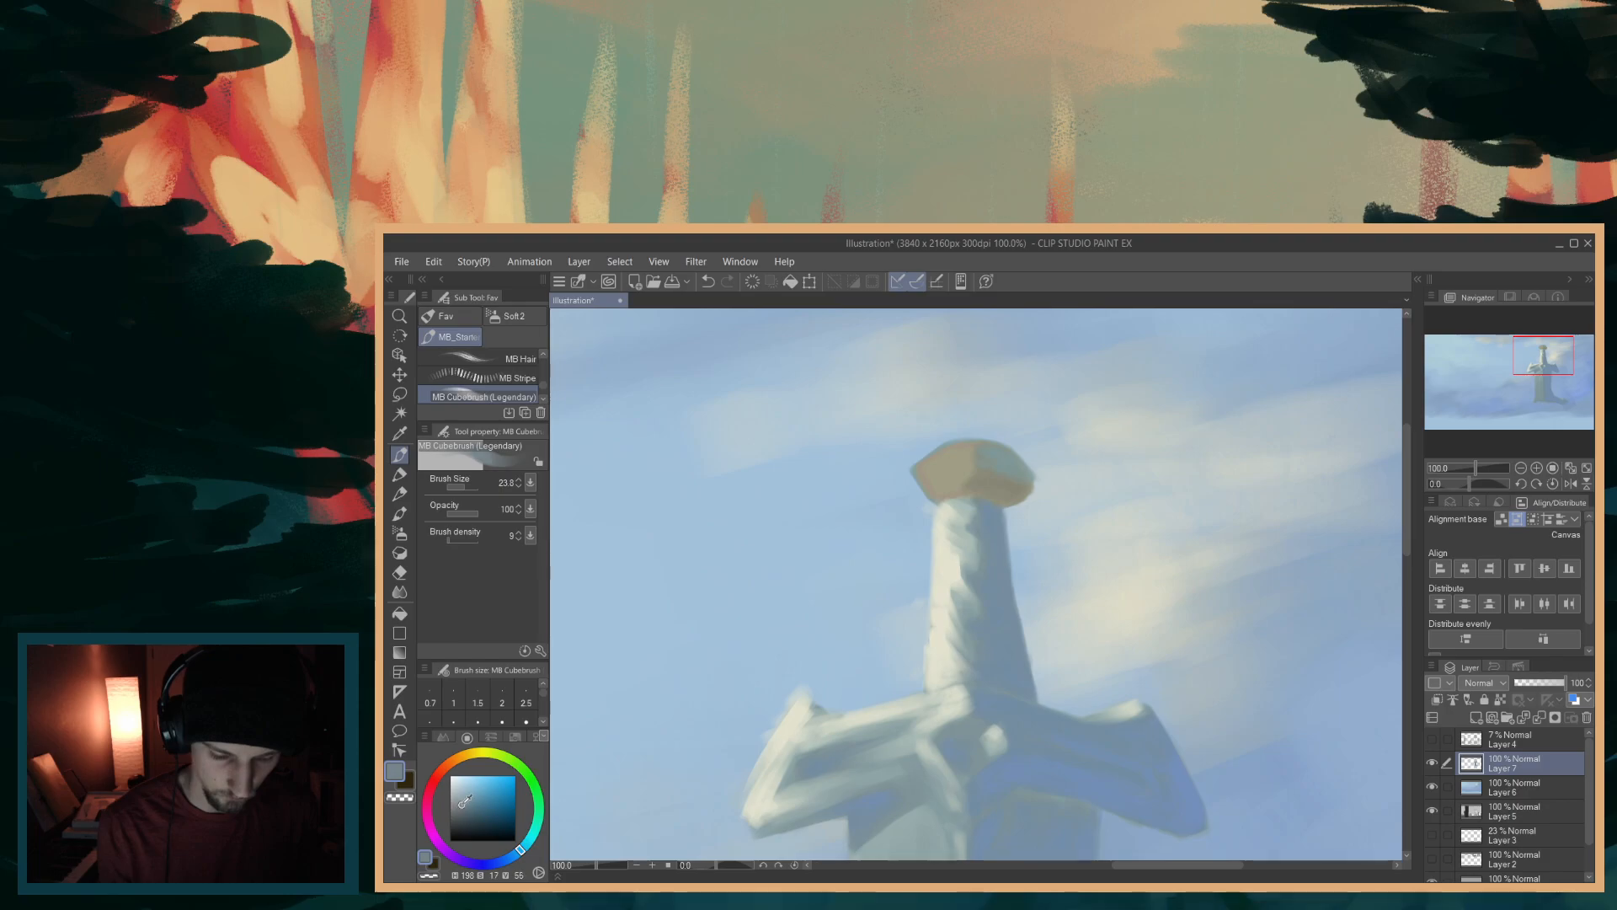
left_click_drag(459, 805, 468, 800)
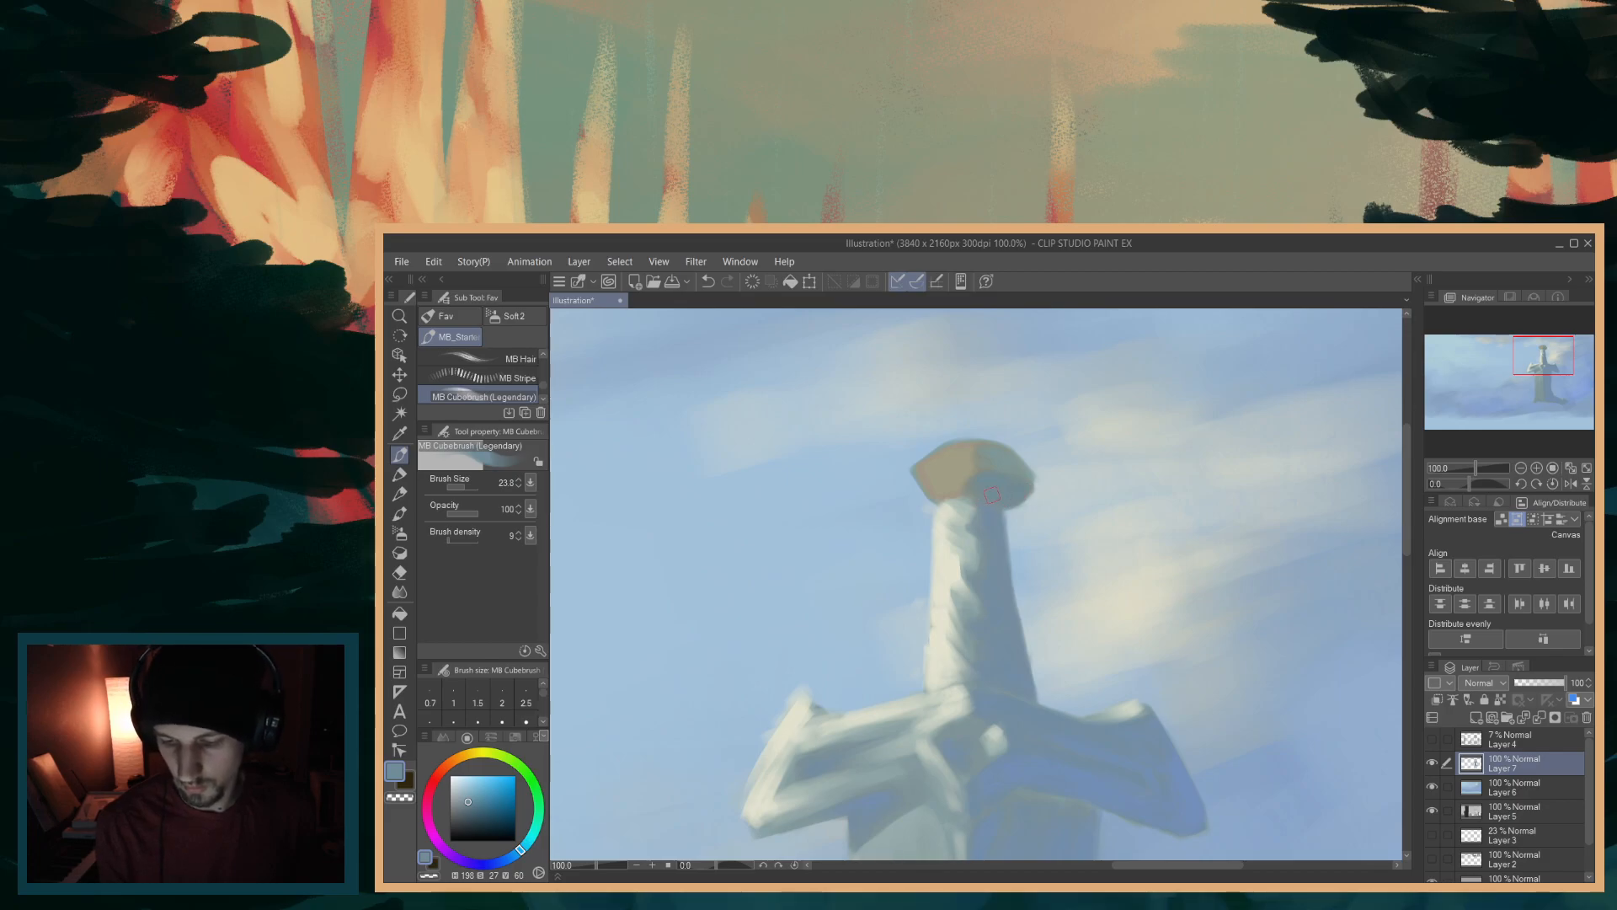
left_click(965, 472, "alt")
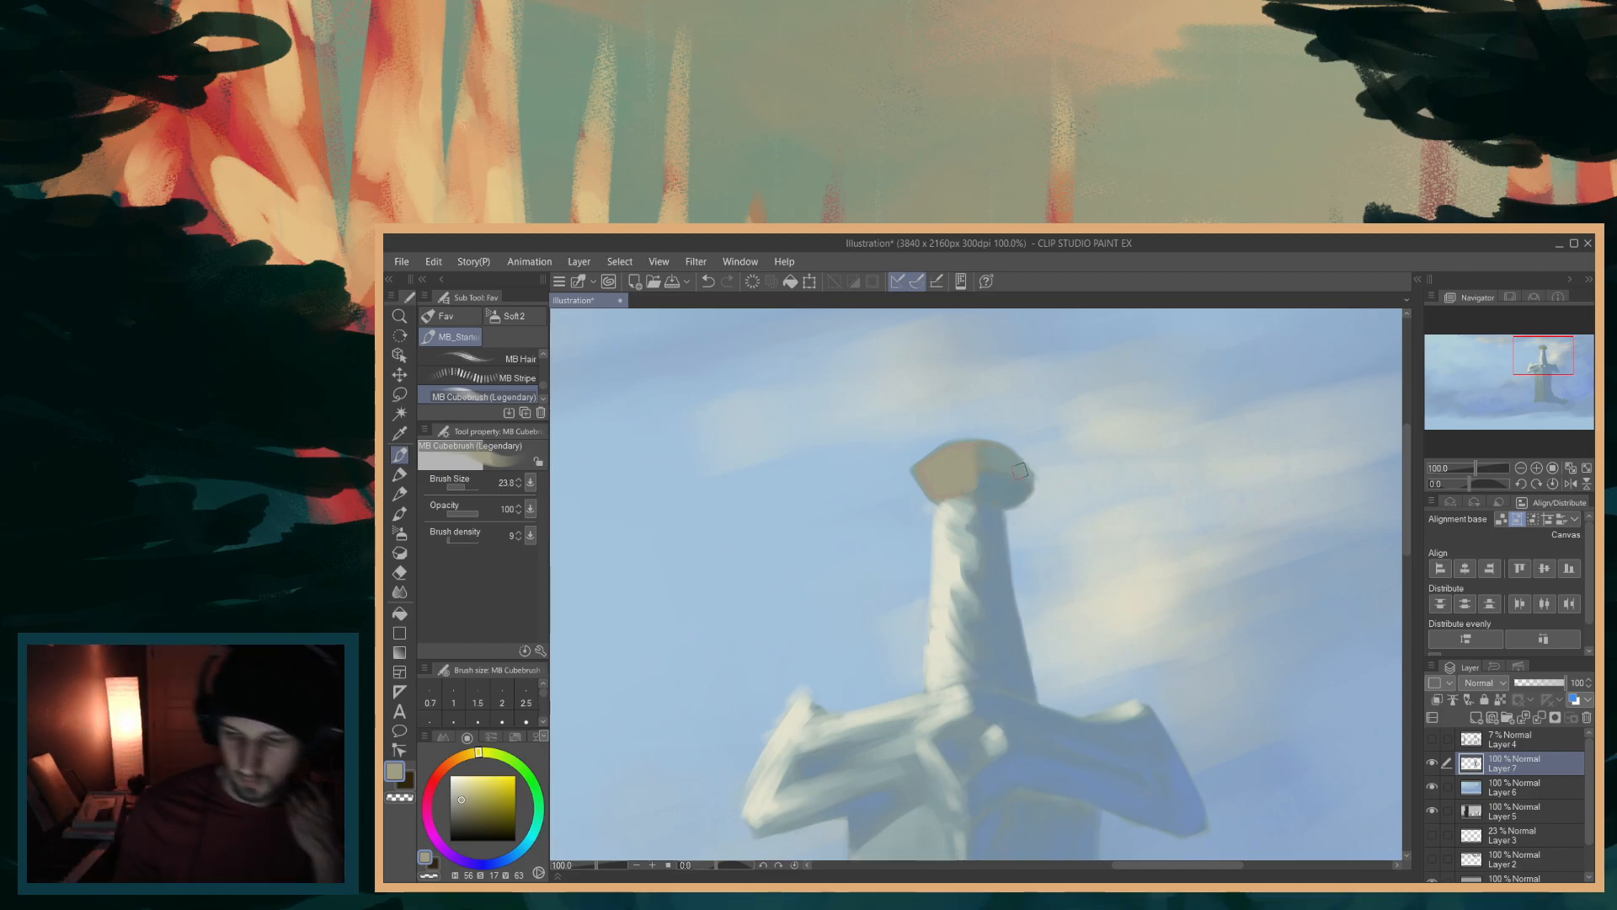
left_click(1040, 472, "alt")
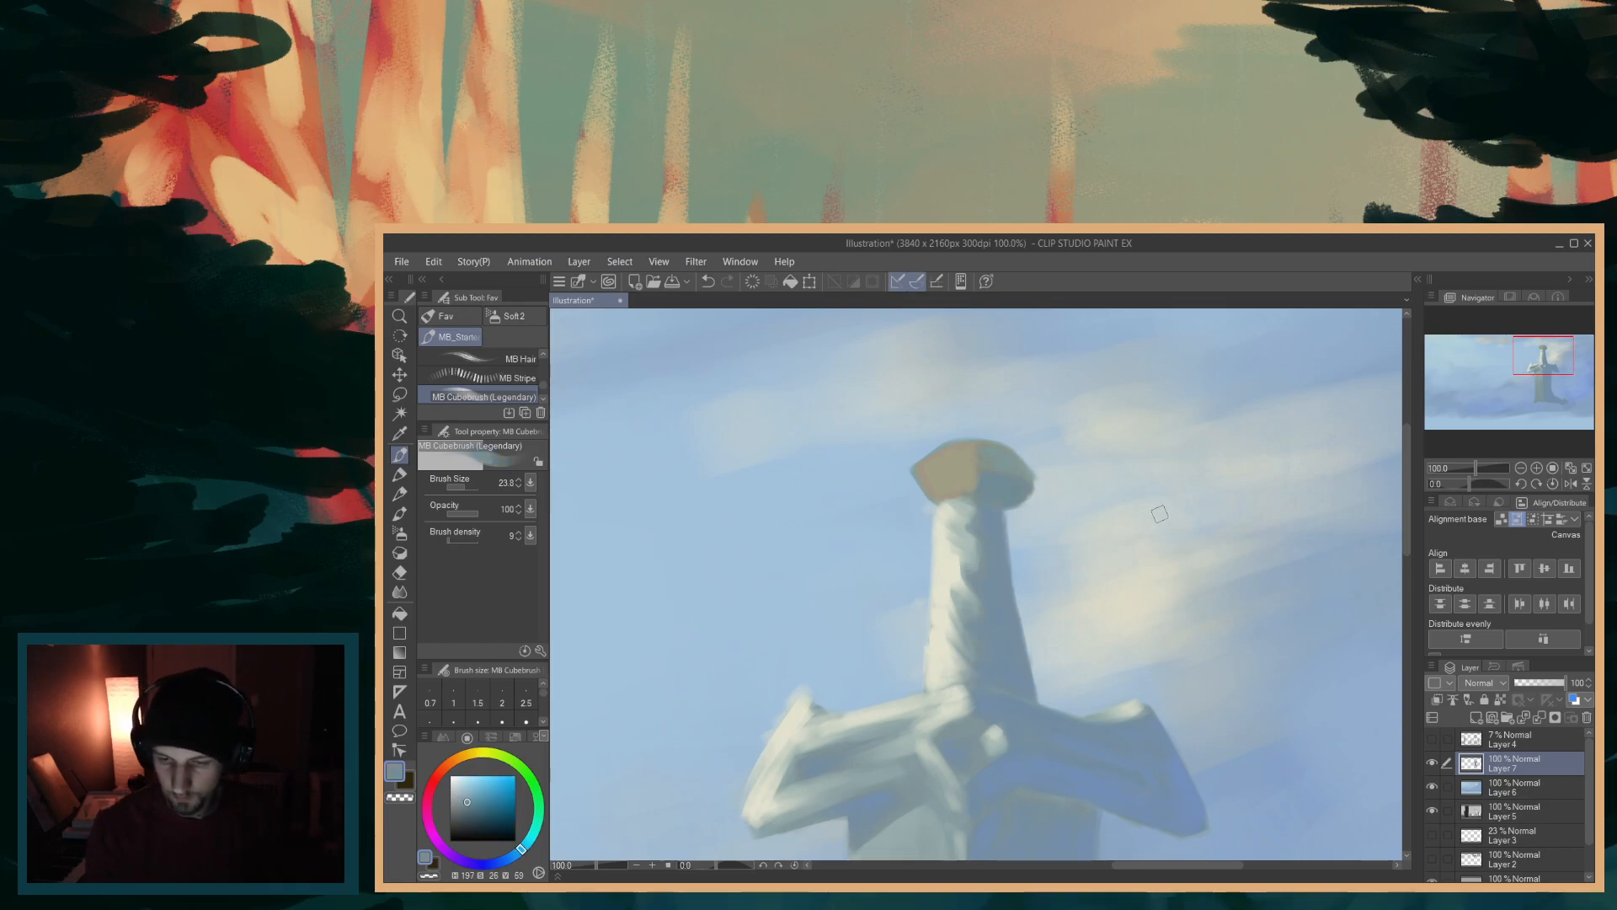
- Paint a sampled sky-blue reflection along the pommel's shaded lower edge at brush size 14.1, undoing the first lighter stroke
left_click(1043, 500, "alt")
left_click(1034, 506, "alt")
key("[")
key("[")
key("[")
key("[")
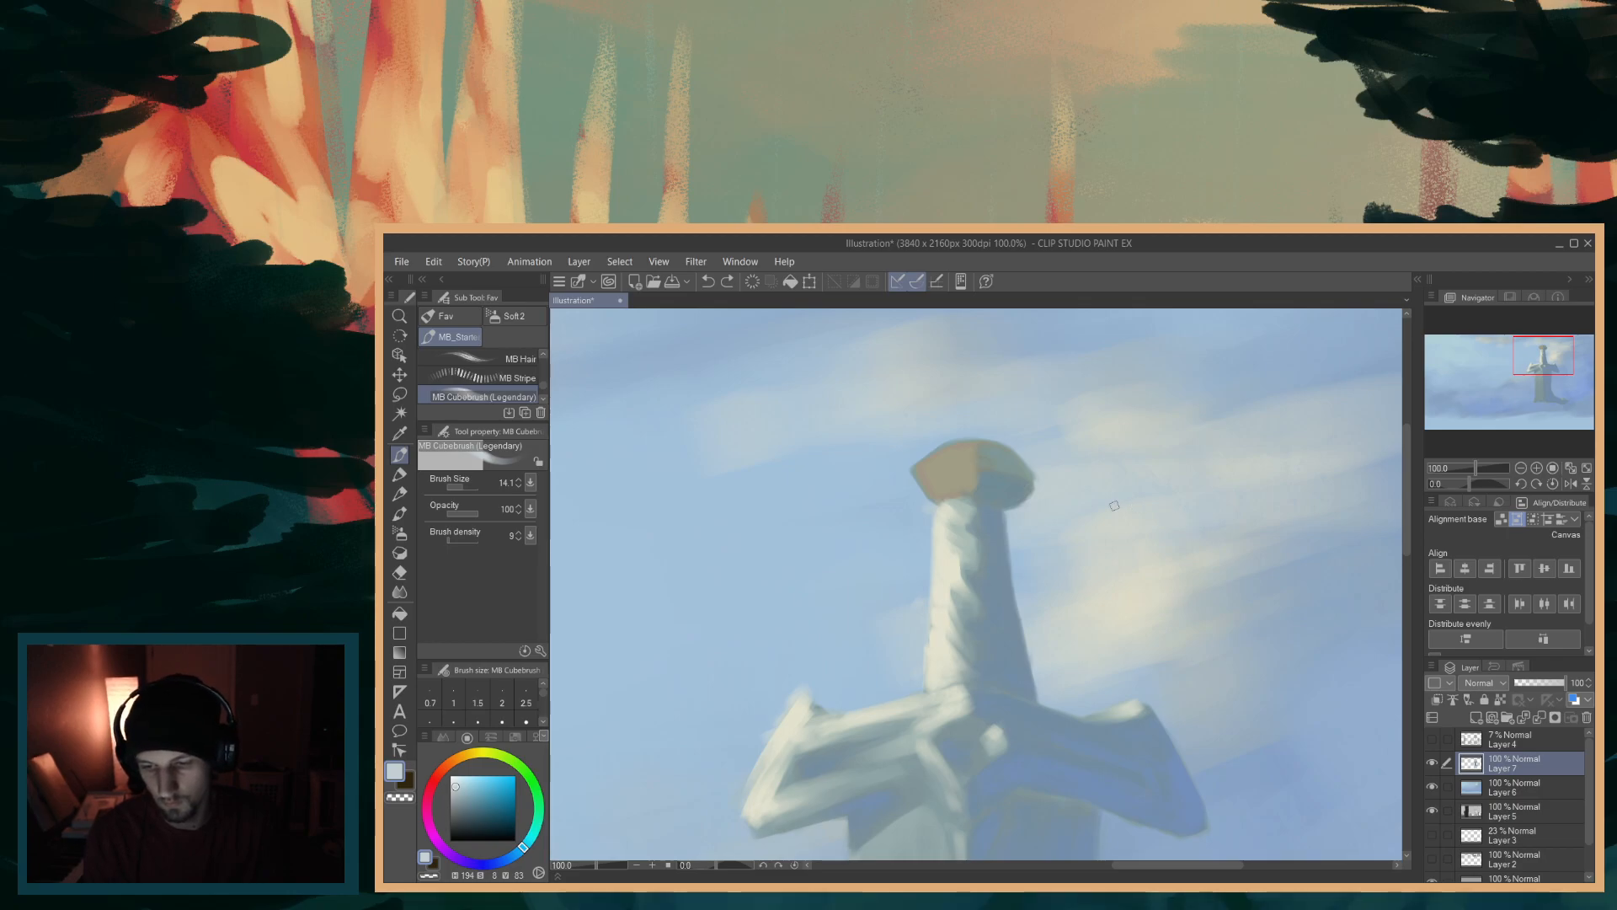
left_click(879, 541, "alt")
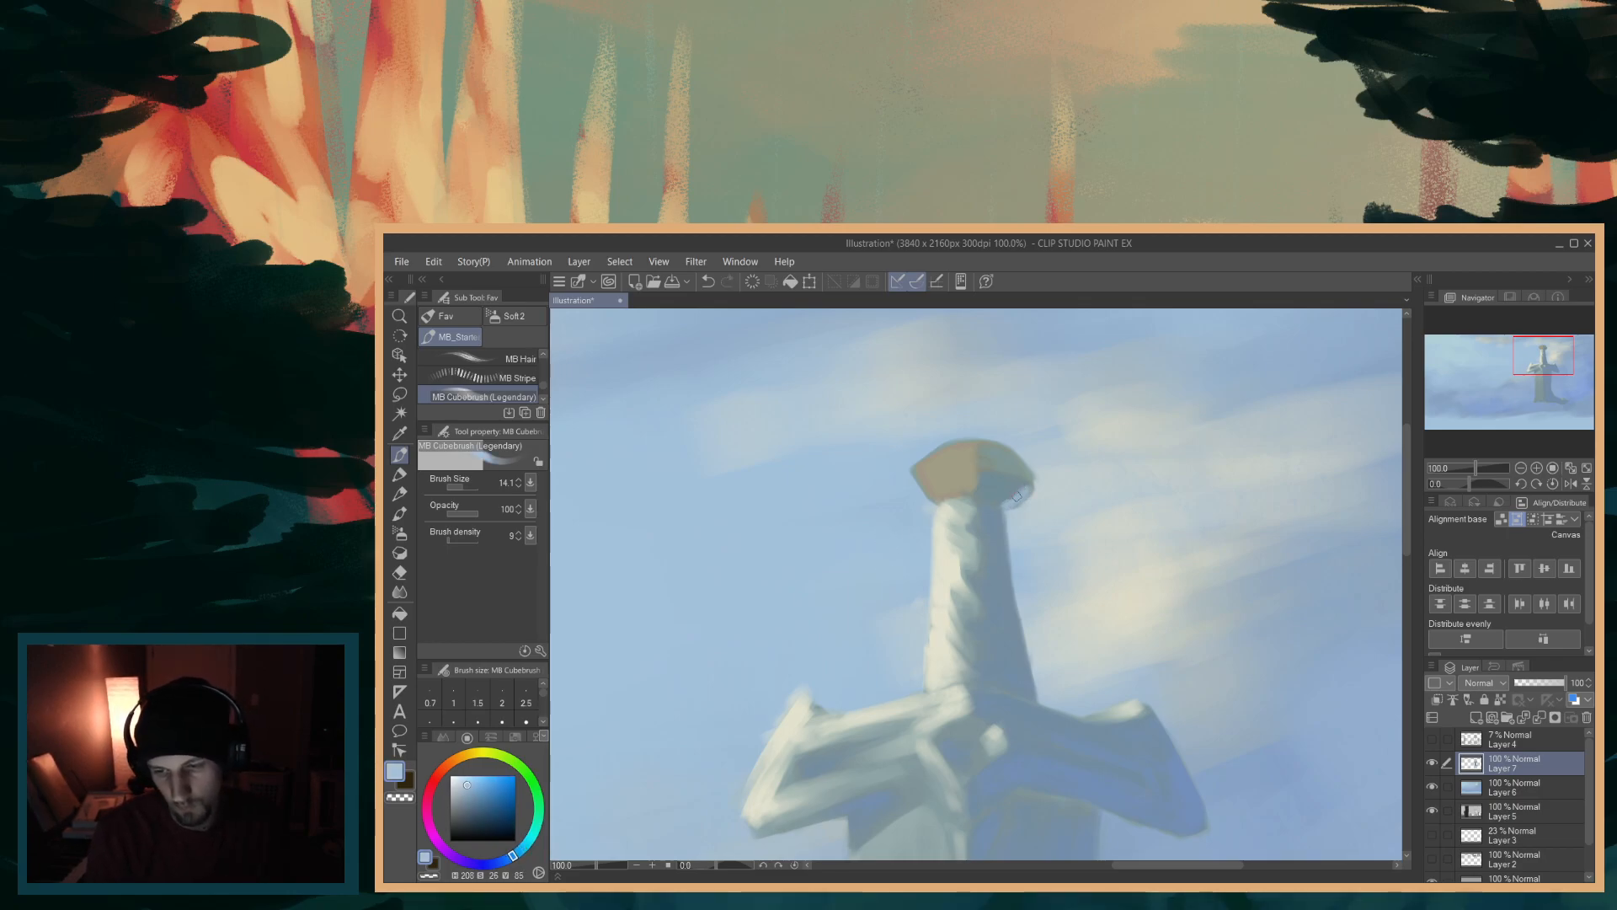
key("ctrl+z")
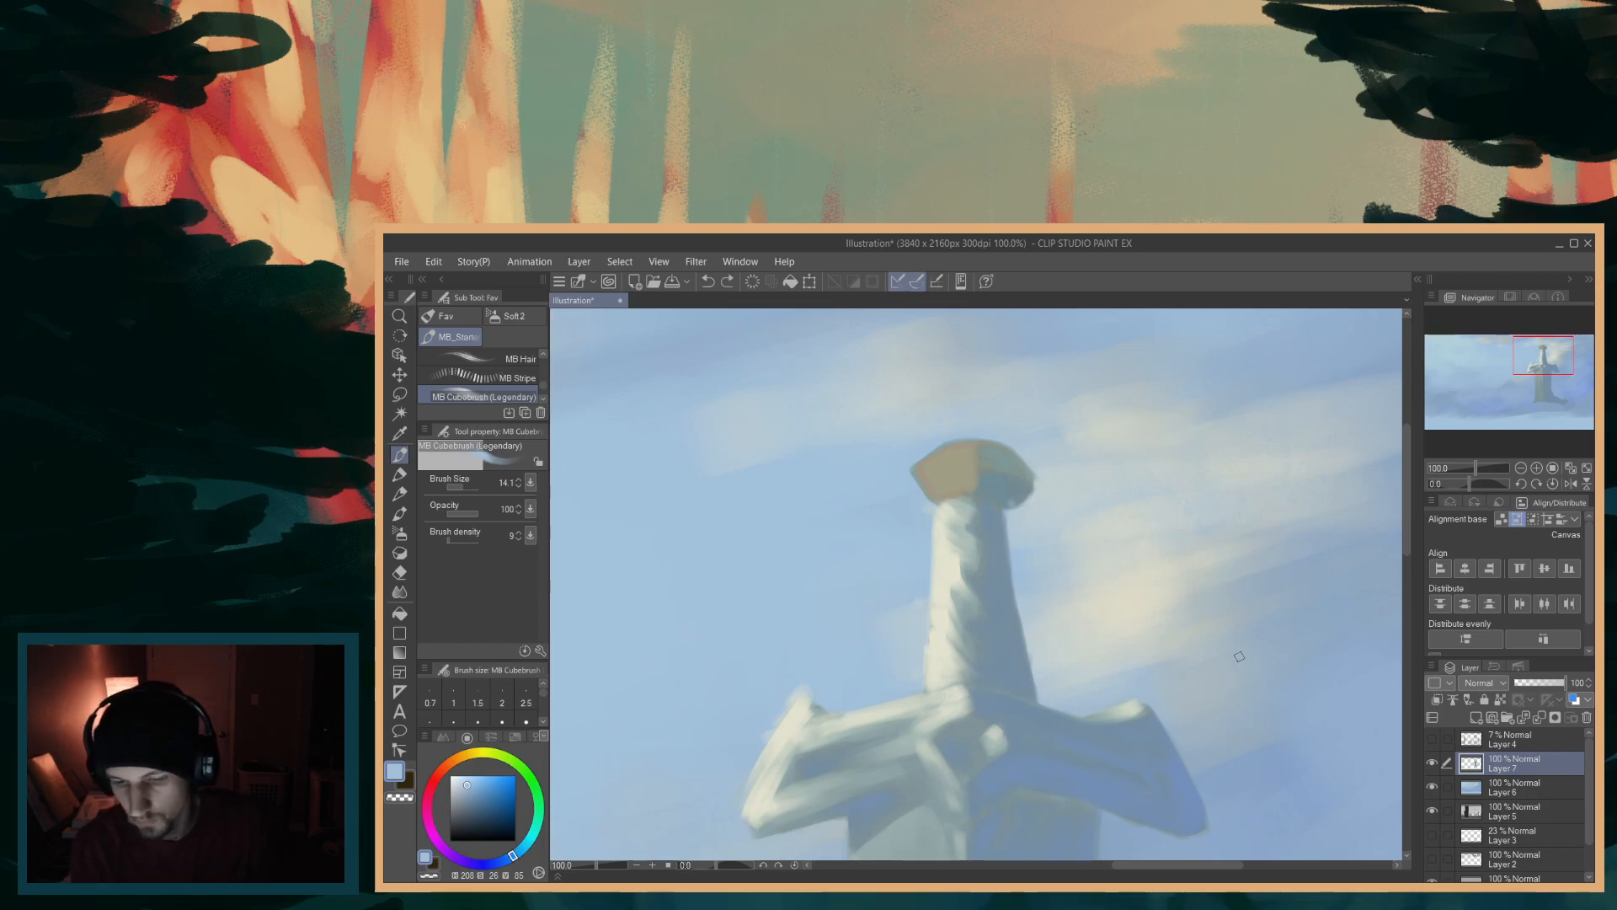
left_click(1318, 703, "alt")
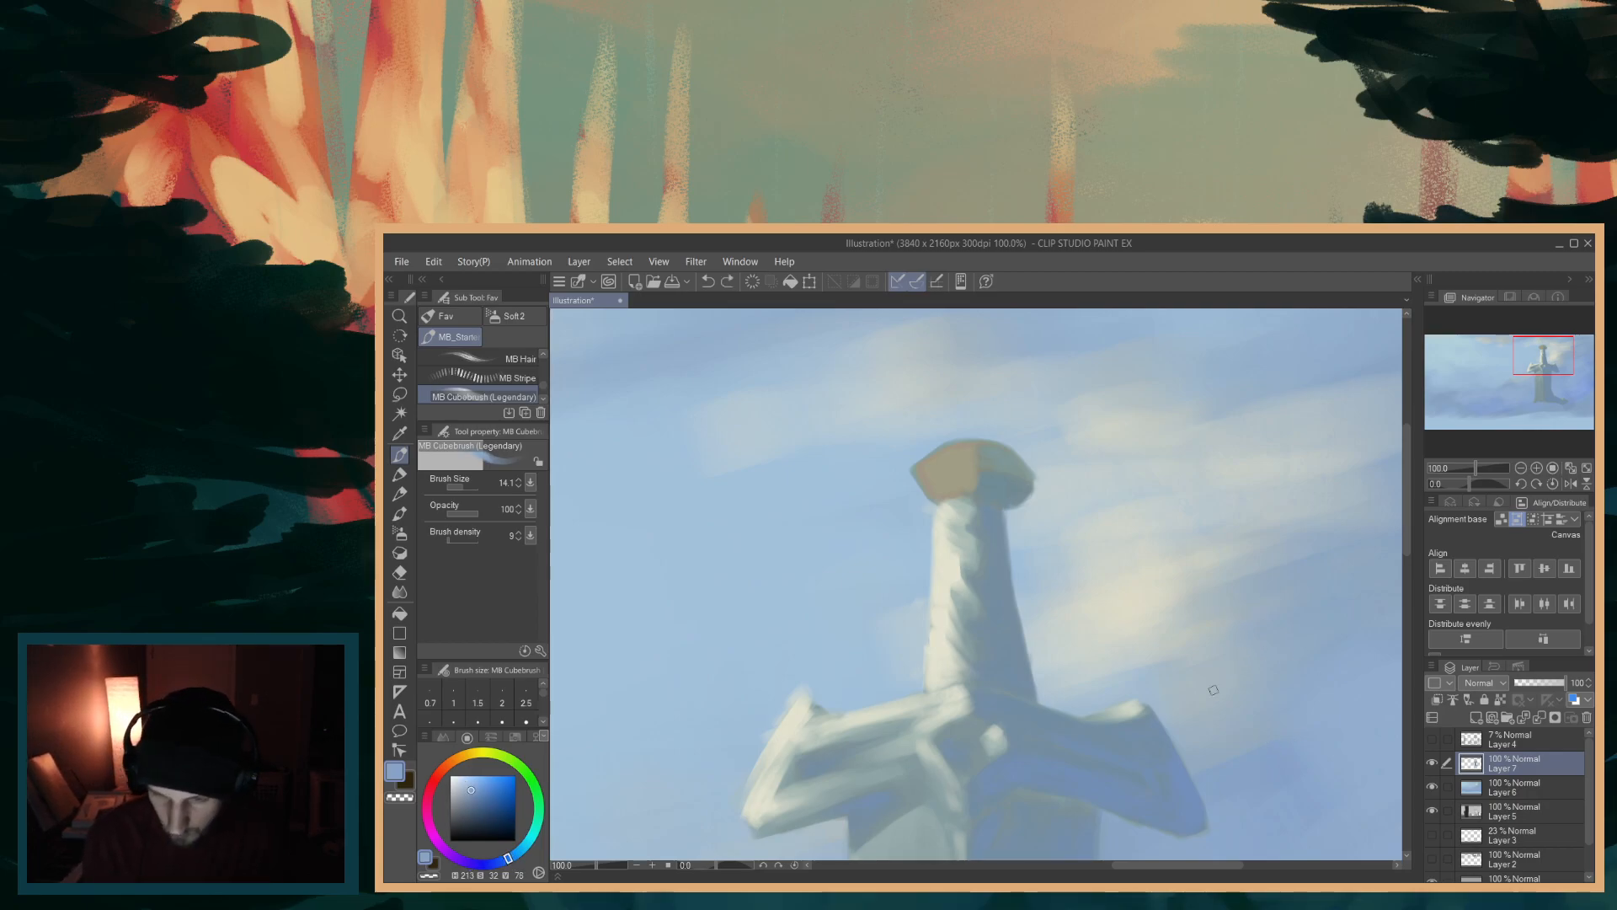
left_click_drag(1011, 506, 1014, 504)
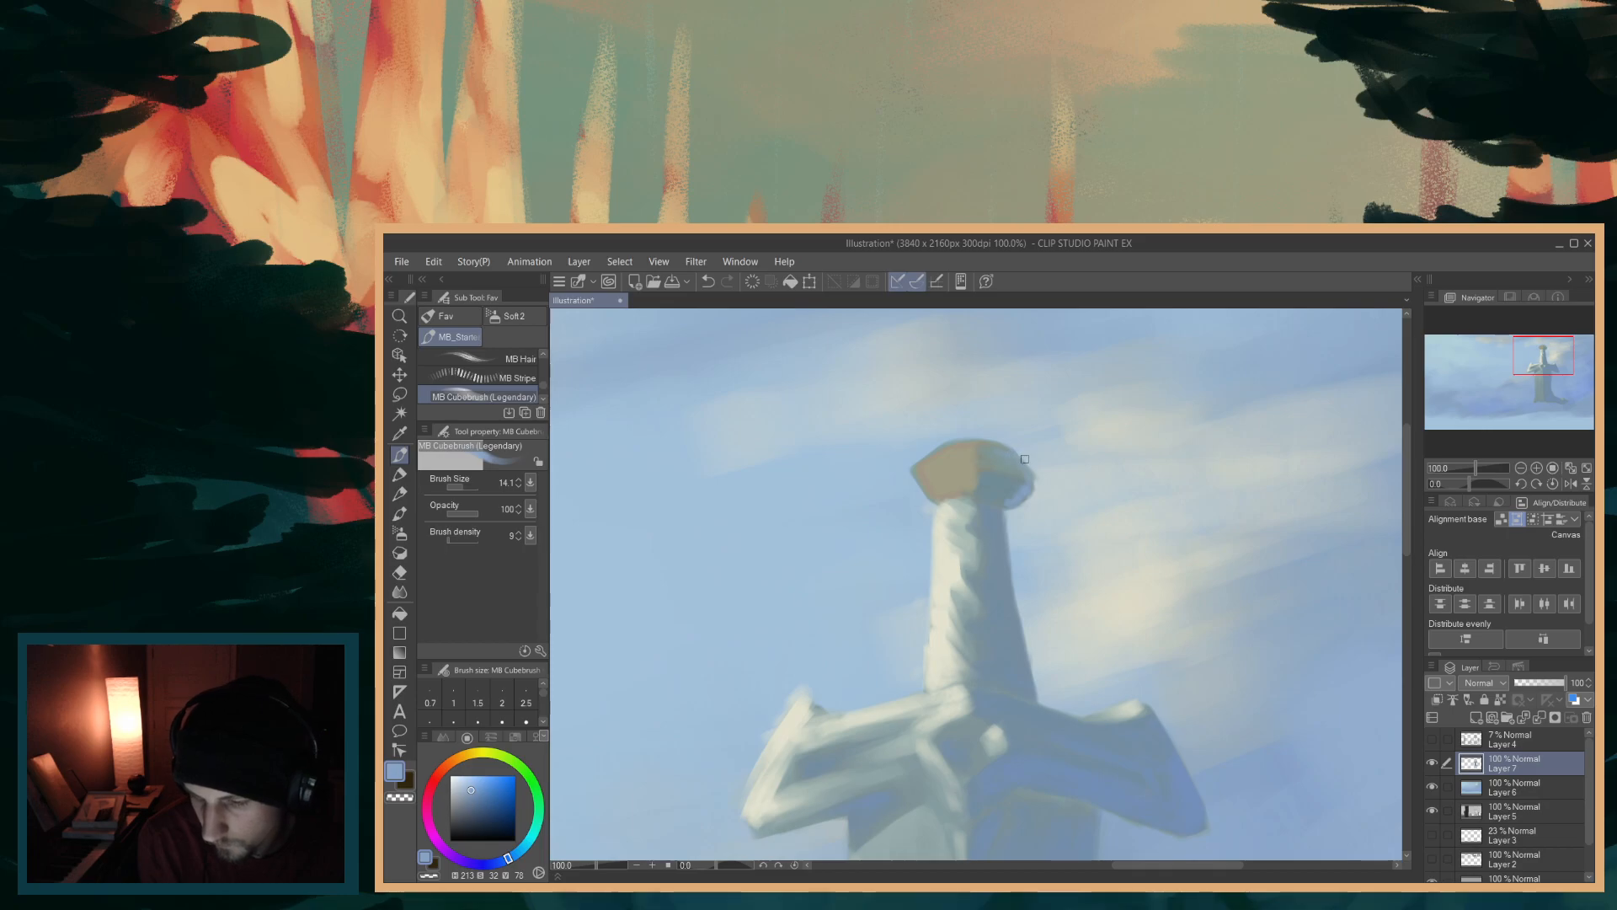
- Refine the pommel-to-grip joint at brush size 14.1 with blue-grey on the shaded side and cream on the lit side
left_click(1002, 501, "alt")
left_click(1009, 503, "alt")
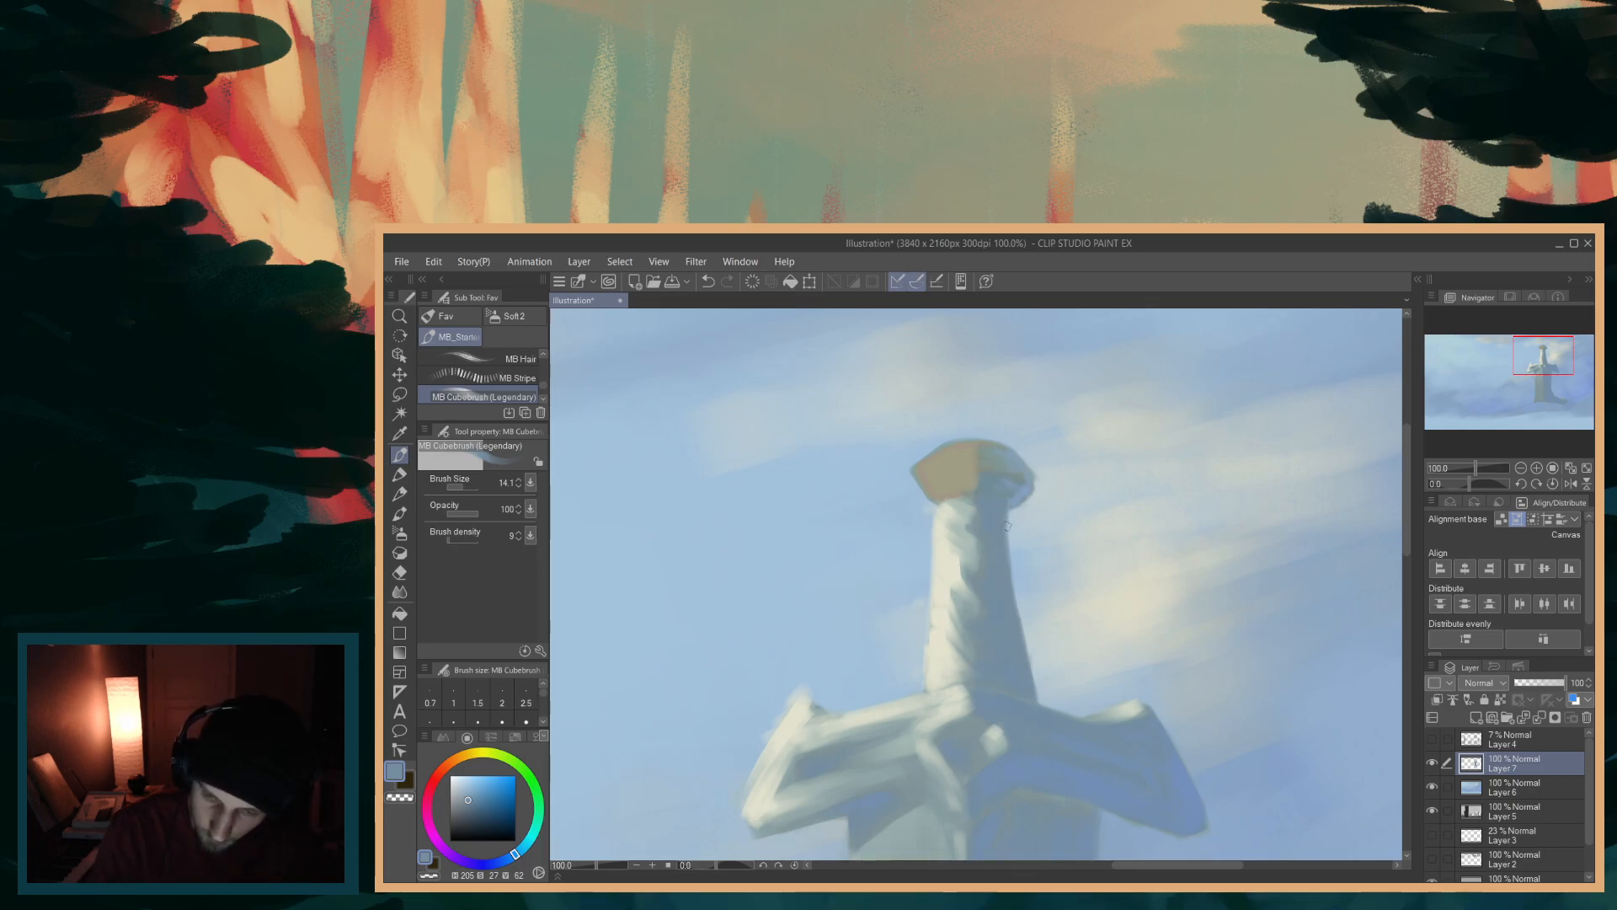
left_click(944, 497, "alt")
left_click(942, 501, "alt")
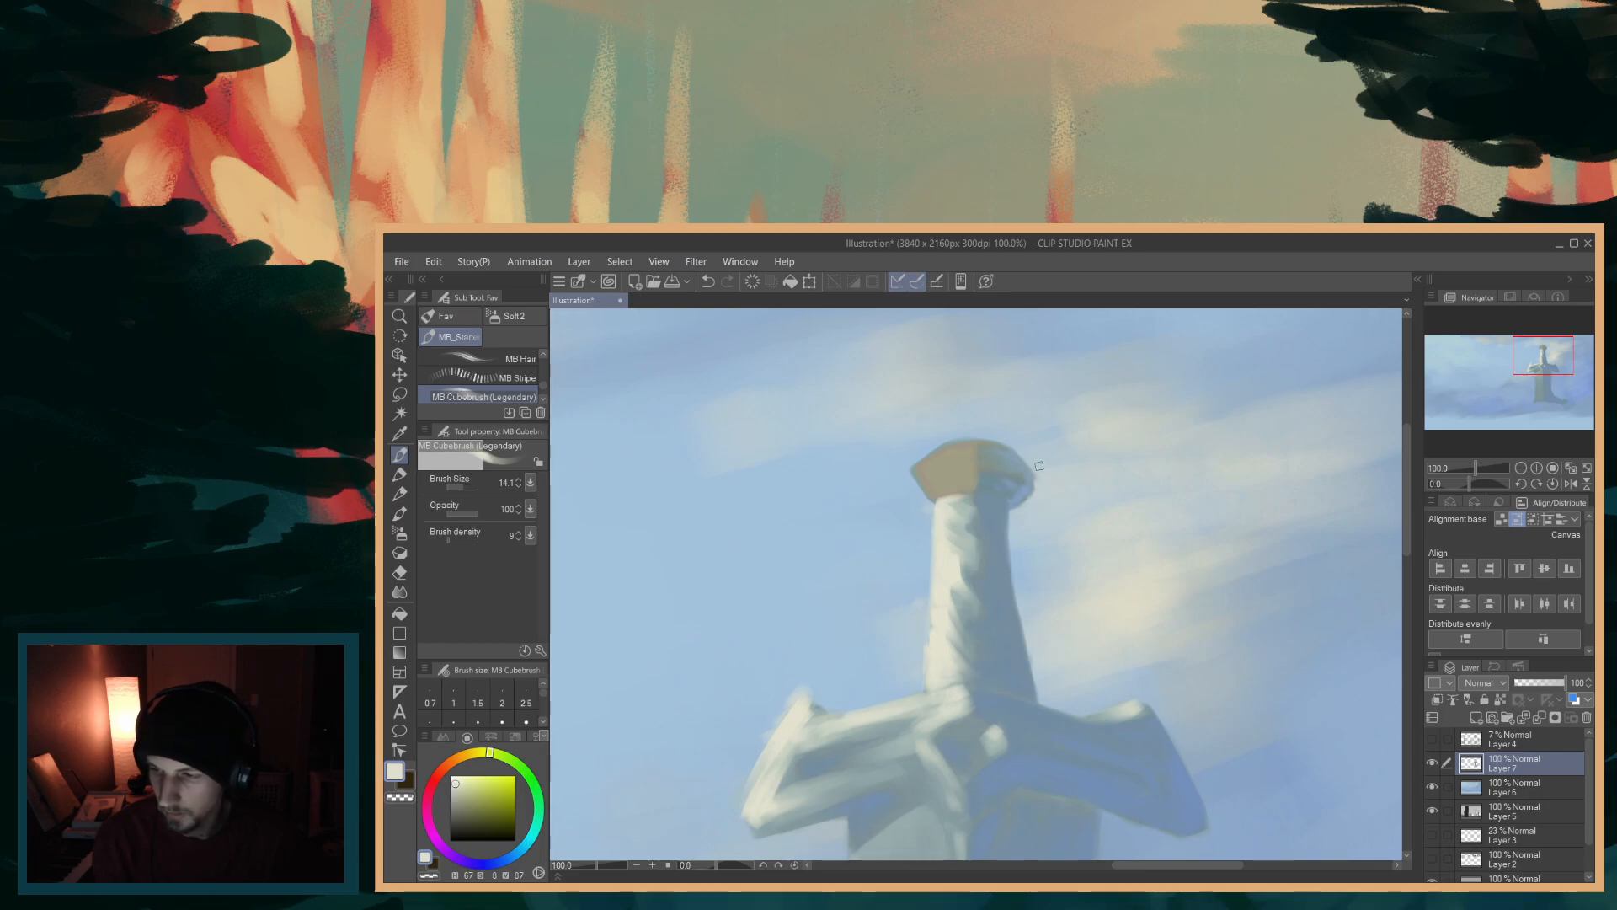
- Try a yellow-green tint on the pommel's lit face at brush size 14.1 and undo the stroke
left_click(970, 472, "alt")
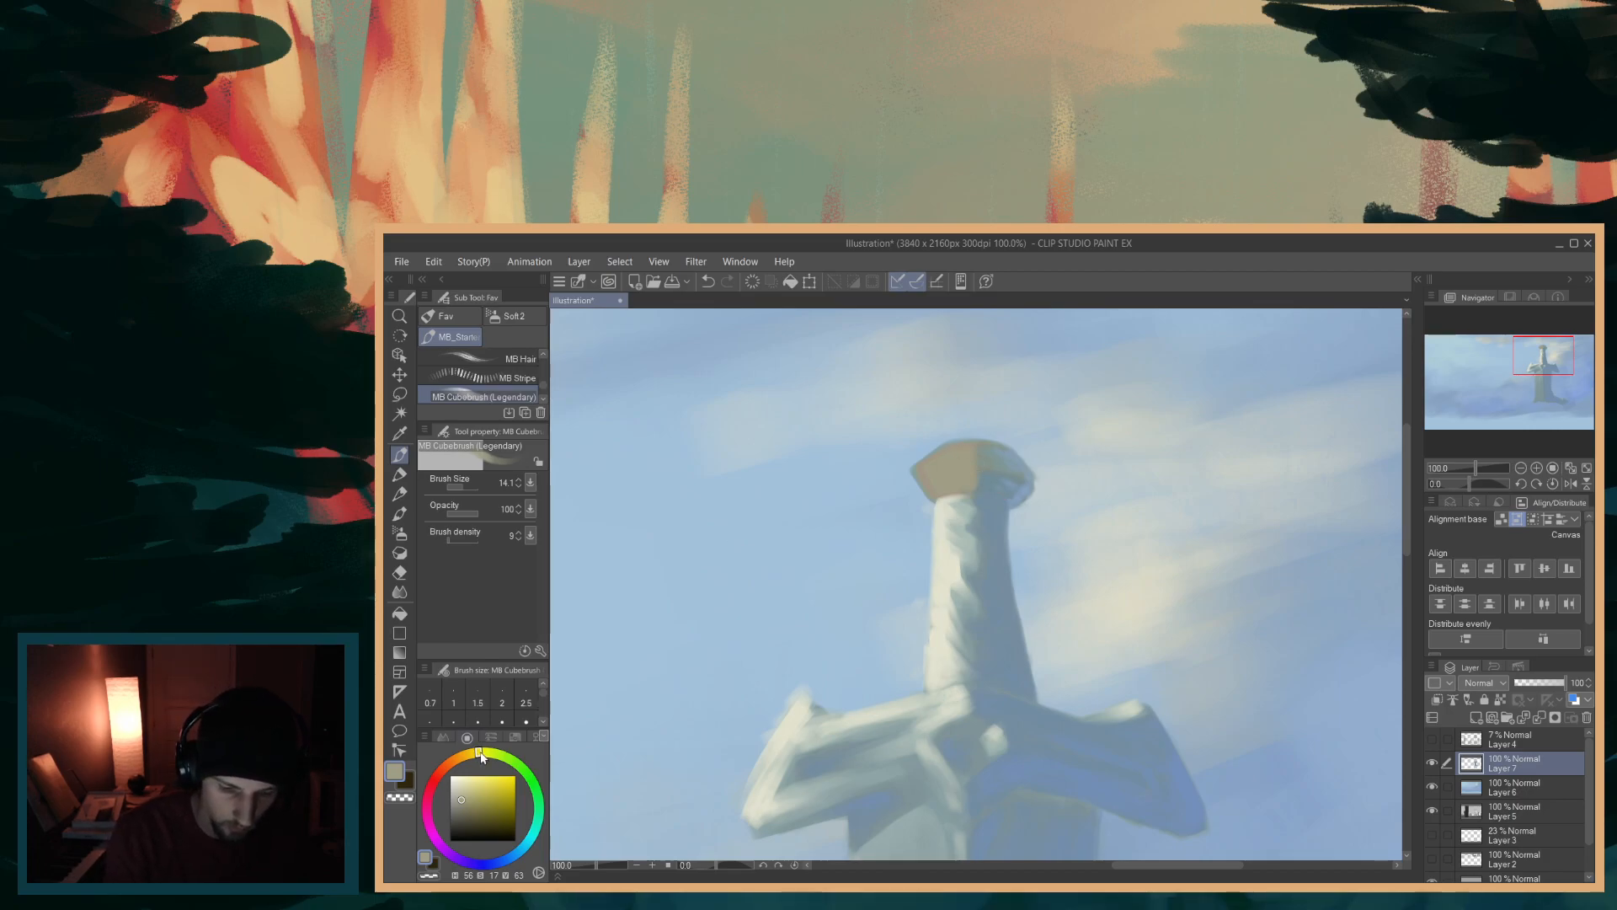
left_click_drag(478, 756, 476, 758)
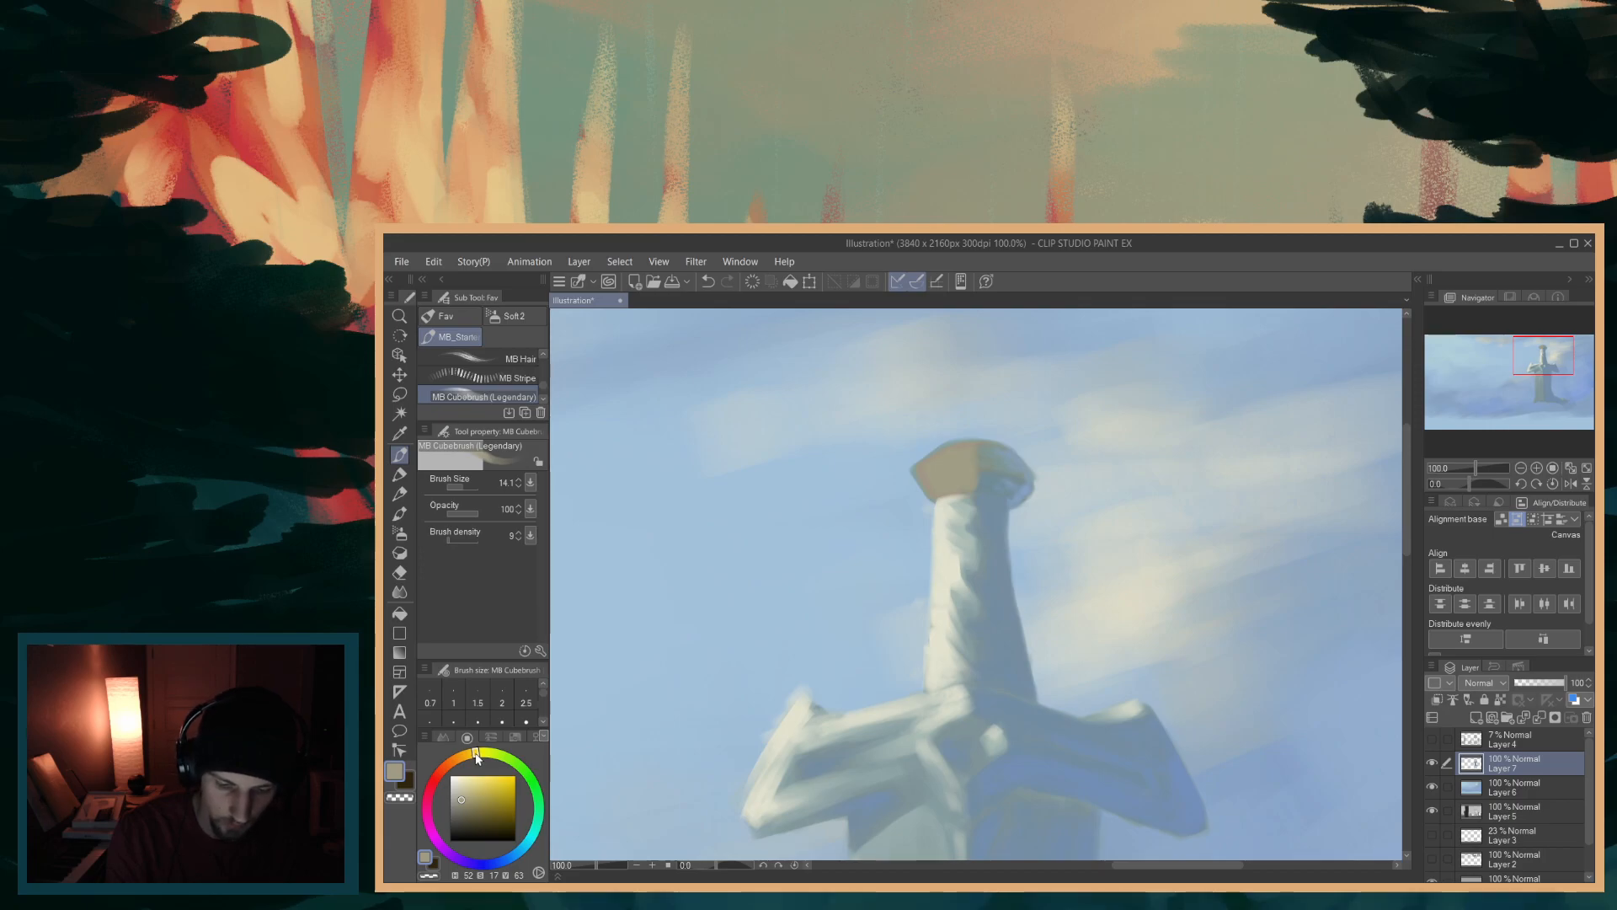
left_click_drag(477, 758, 496, 756)
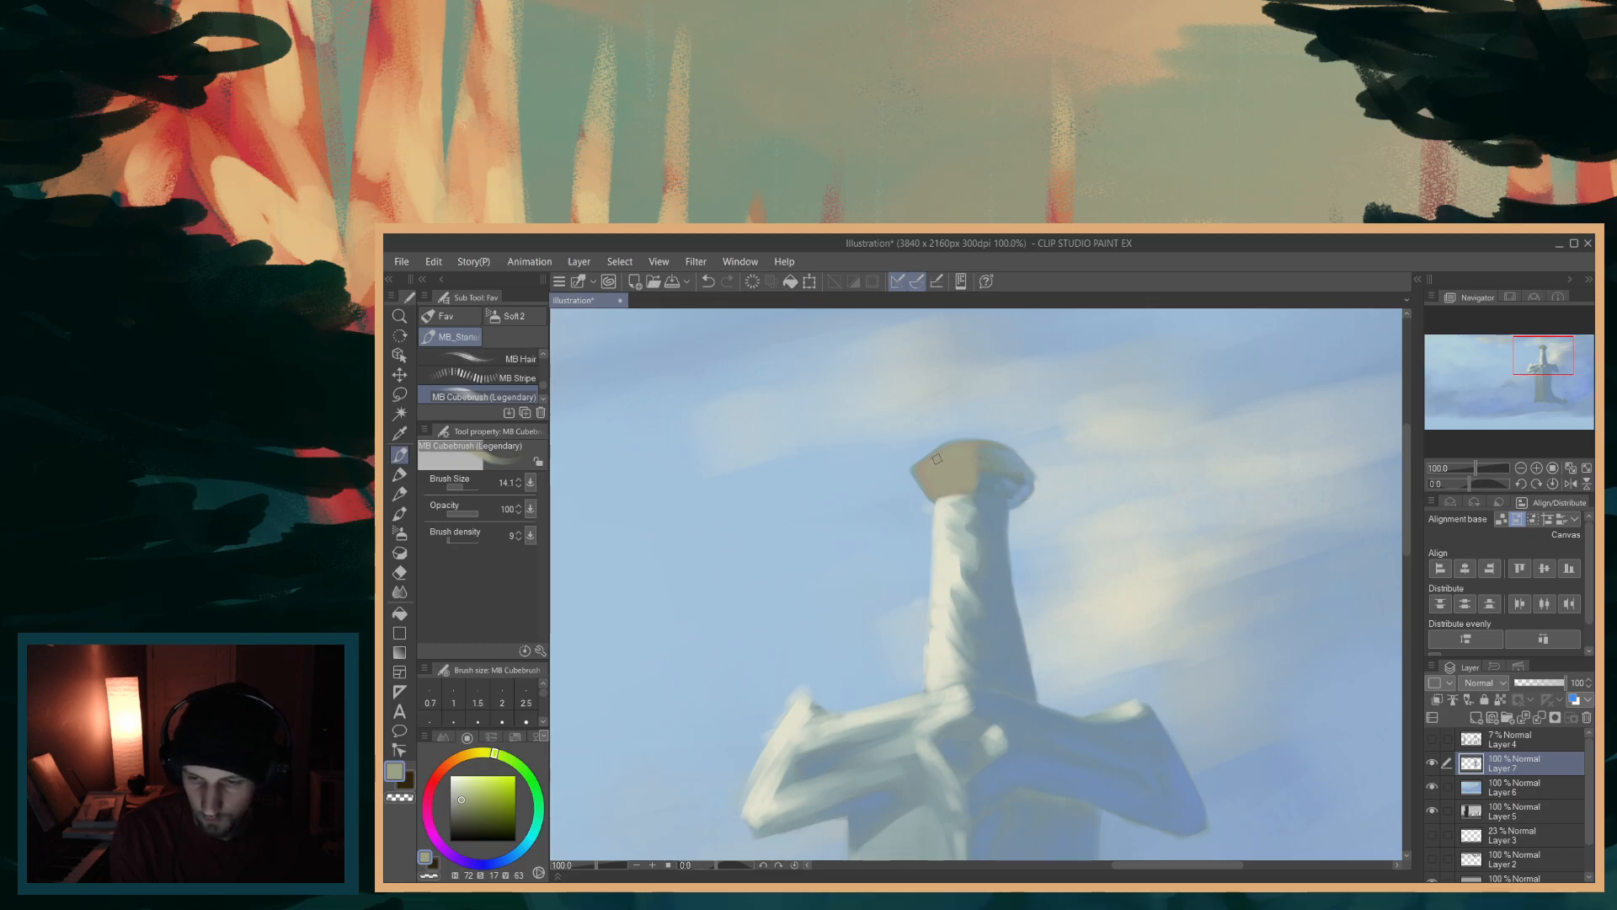
key("ctrl+z")
- Lighten the pommel's lit face with pale yellow-green and warm beige strokes at brush size 14.1
left_click(479, 754)
left_click_drag(479, 753, 500, 755)
left_click(460, 793)
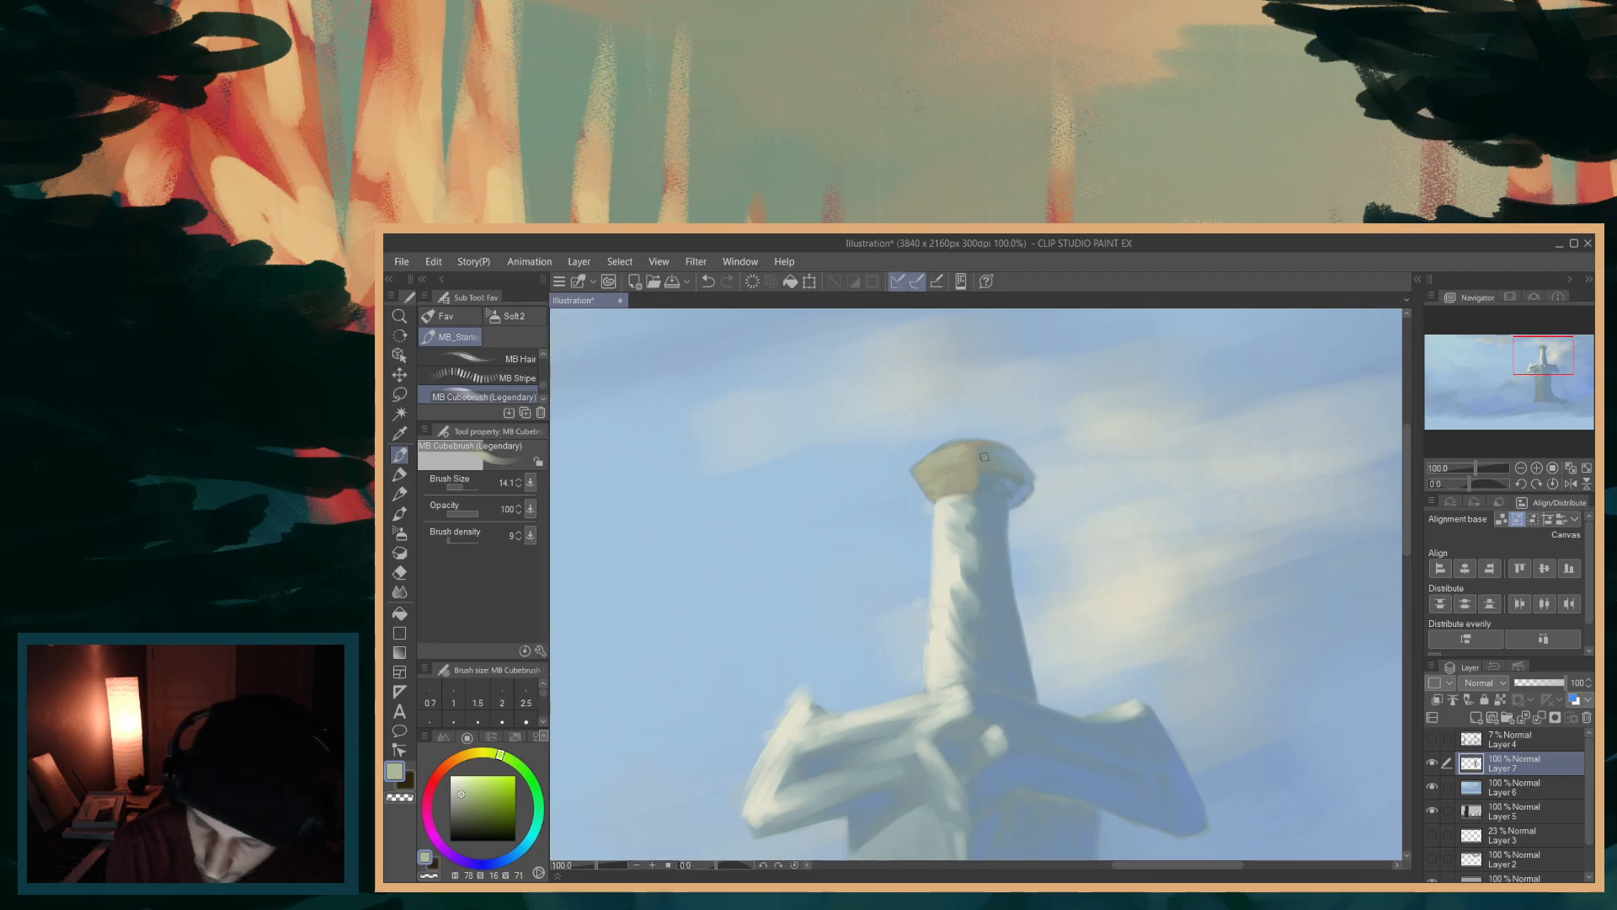
left_click(959, 462, "alt")
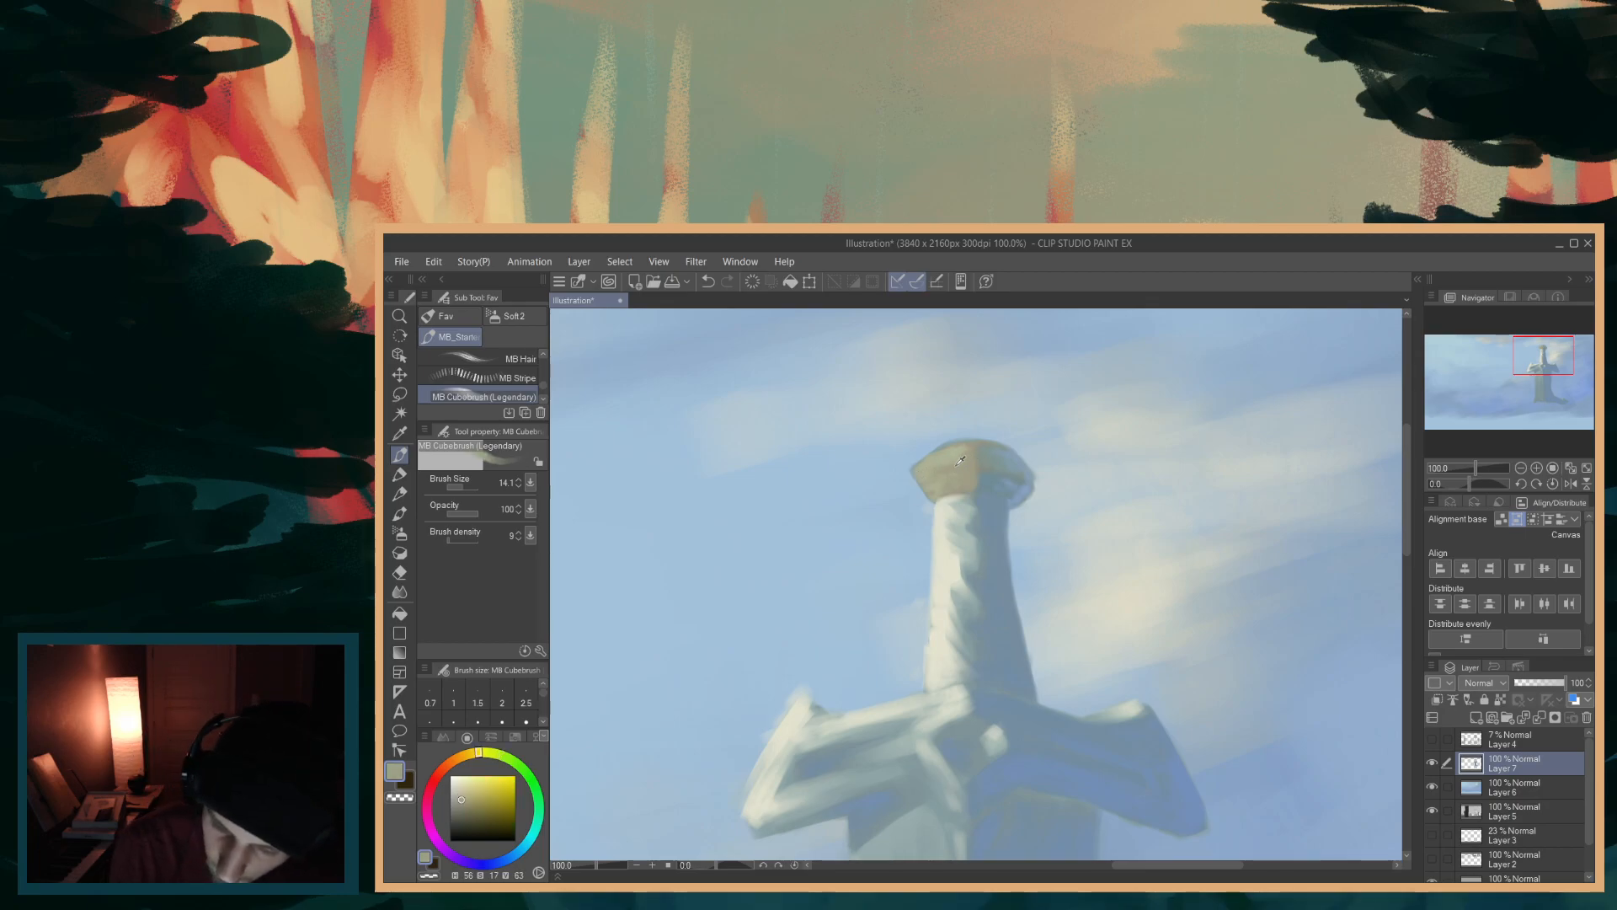
left_click(480, 758)
left_click_drag(461, 799, 459, 792)
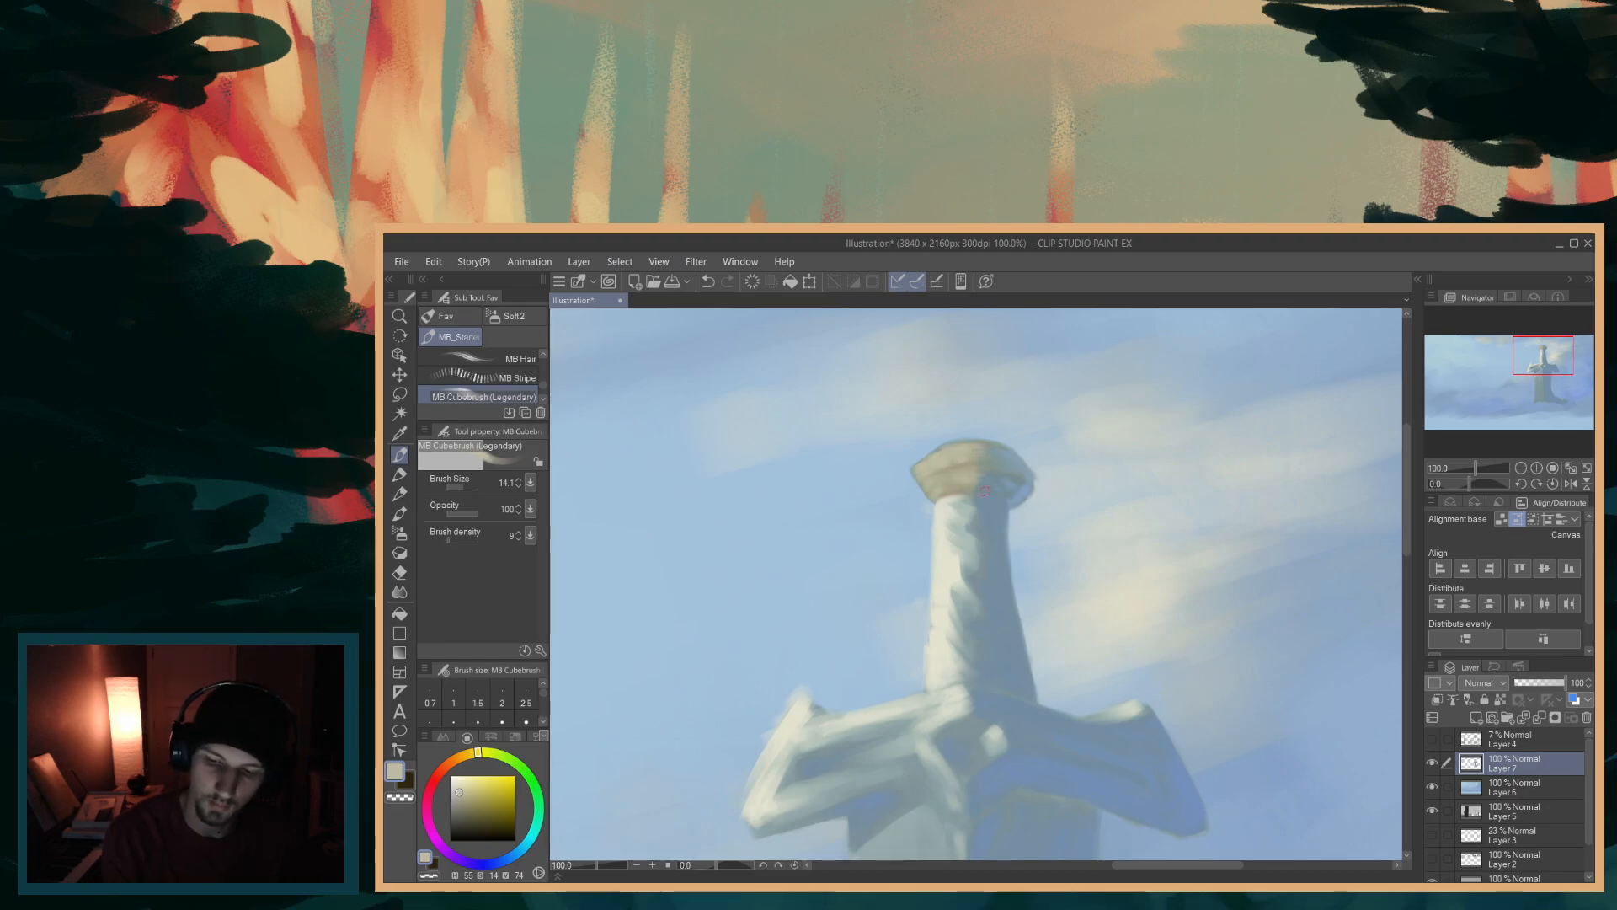
- Blend the pommel's tan planes and paint pale cream highlights along its upper and lit edges, reducing the brush size to 5.1
left_click(960, 460, "alt")
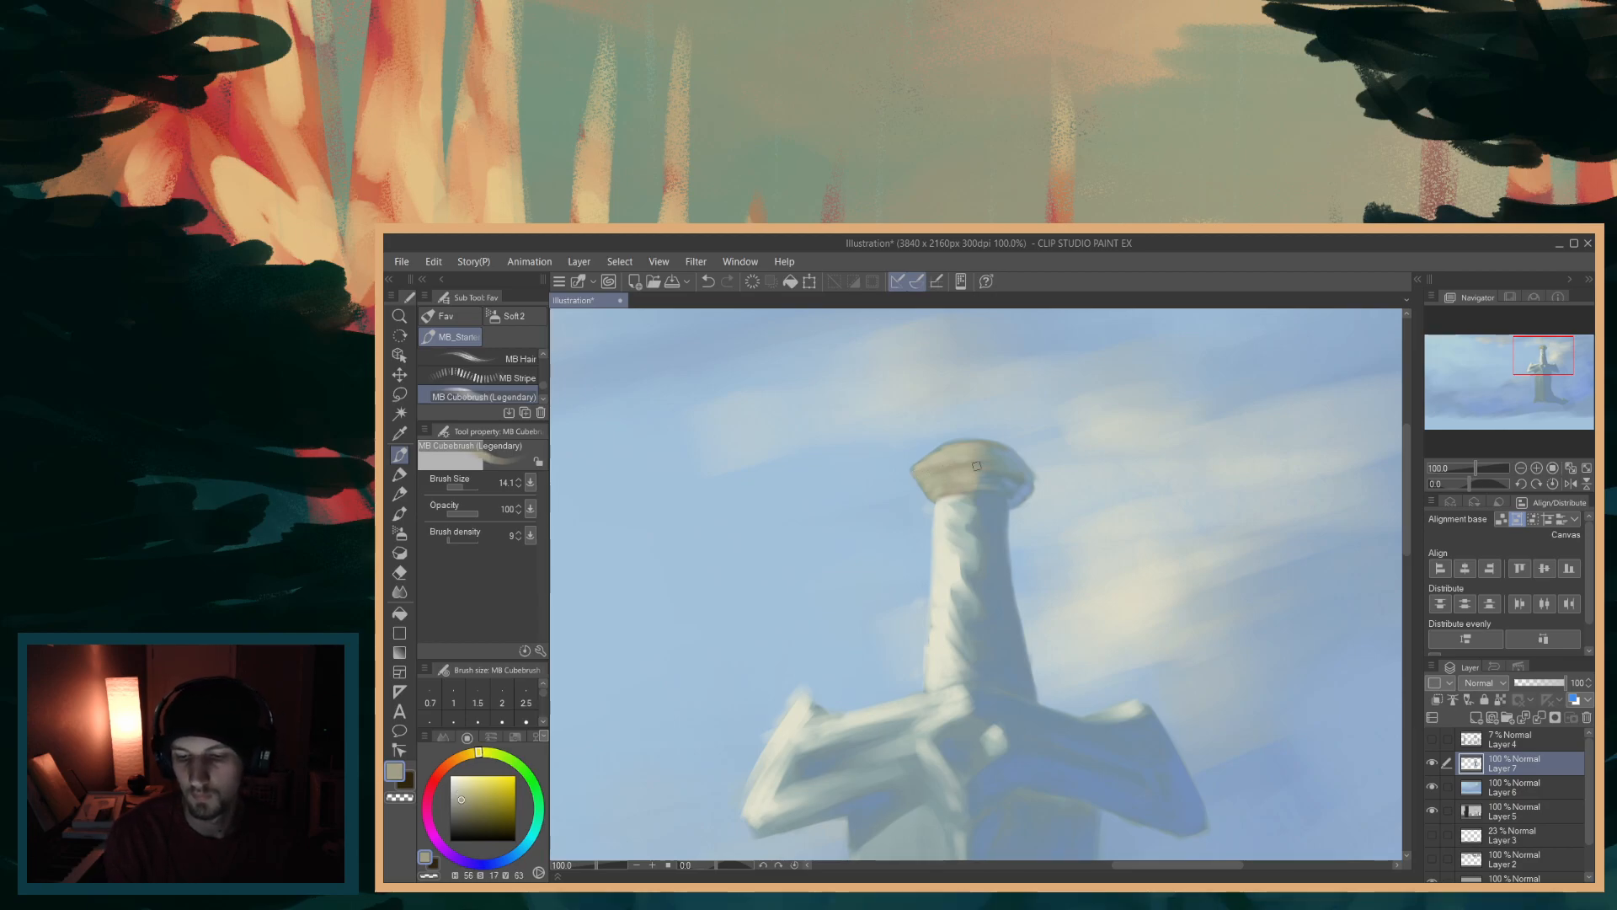
left_click(954, 477, "alt")
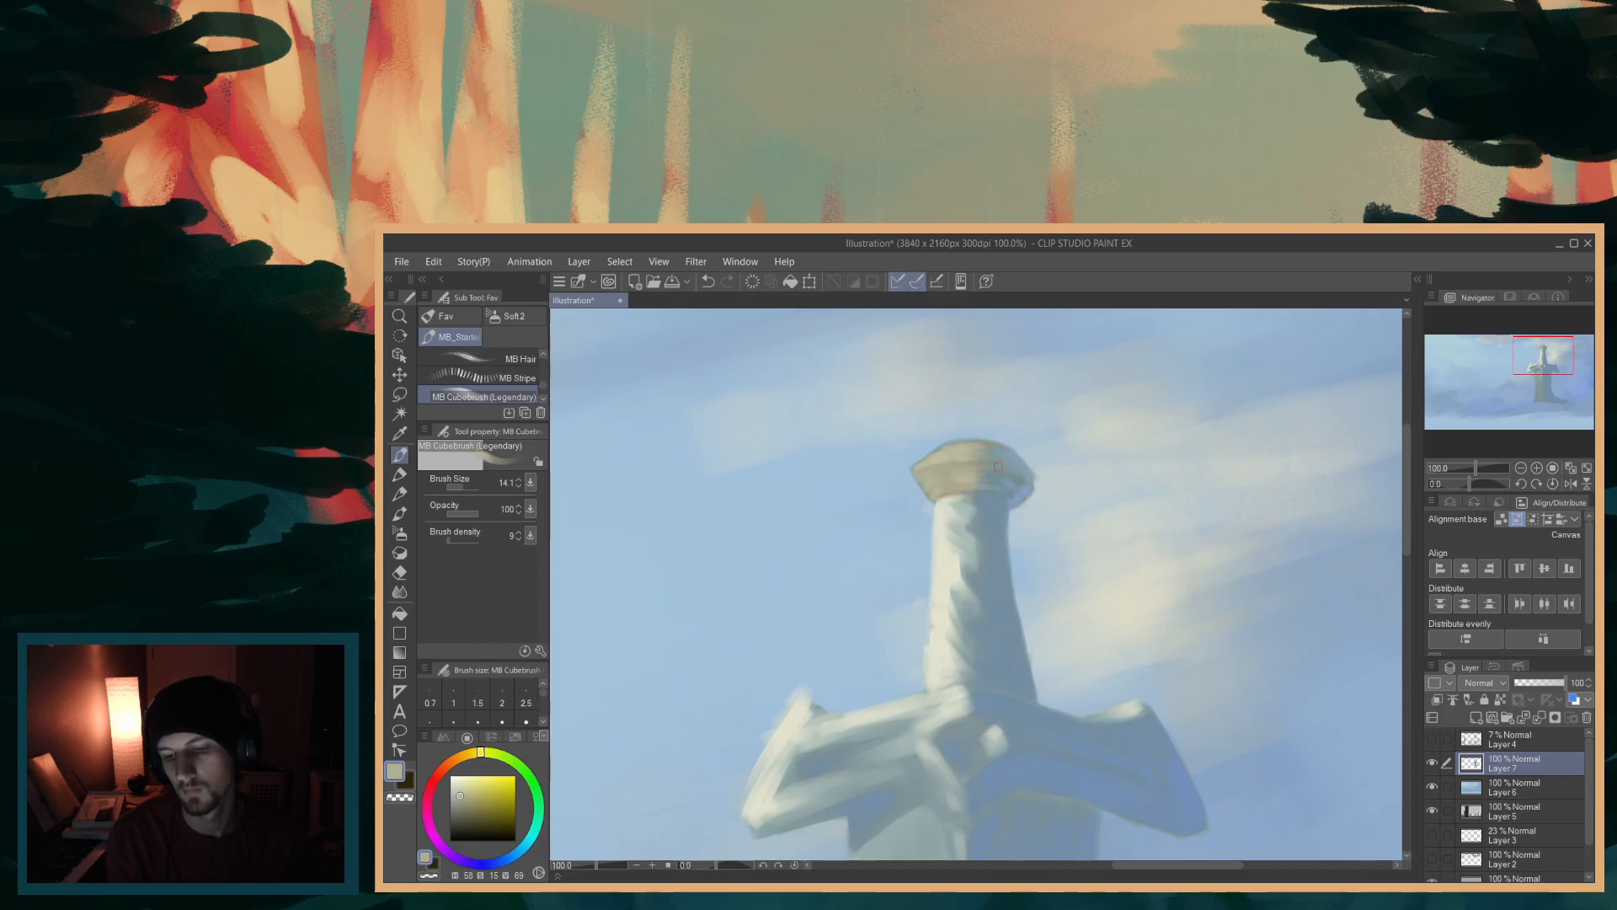
left_click(972, 475, "alt")
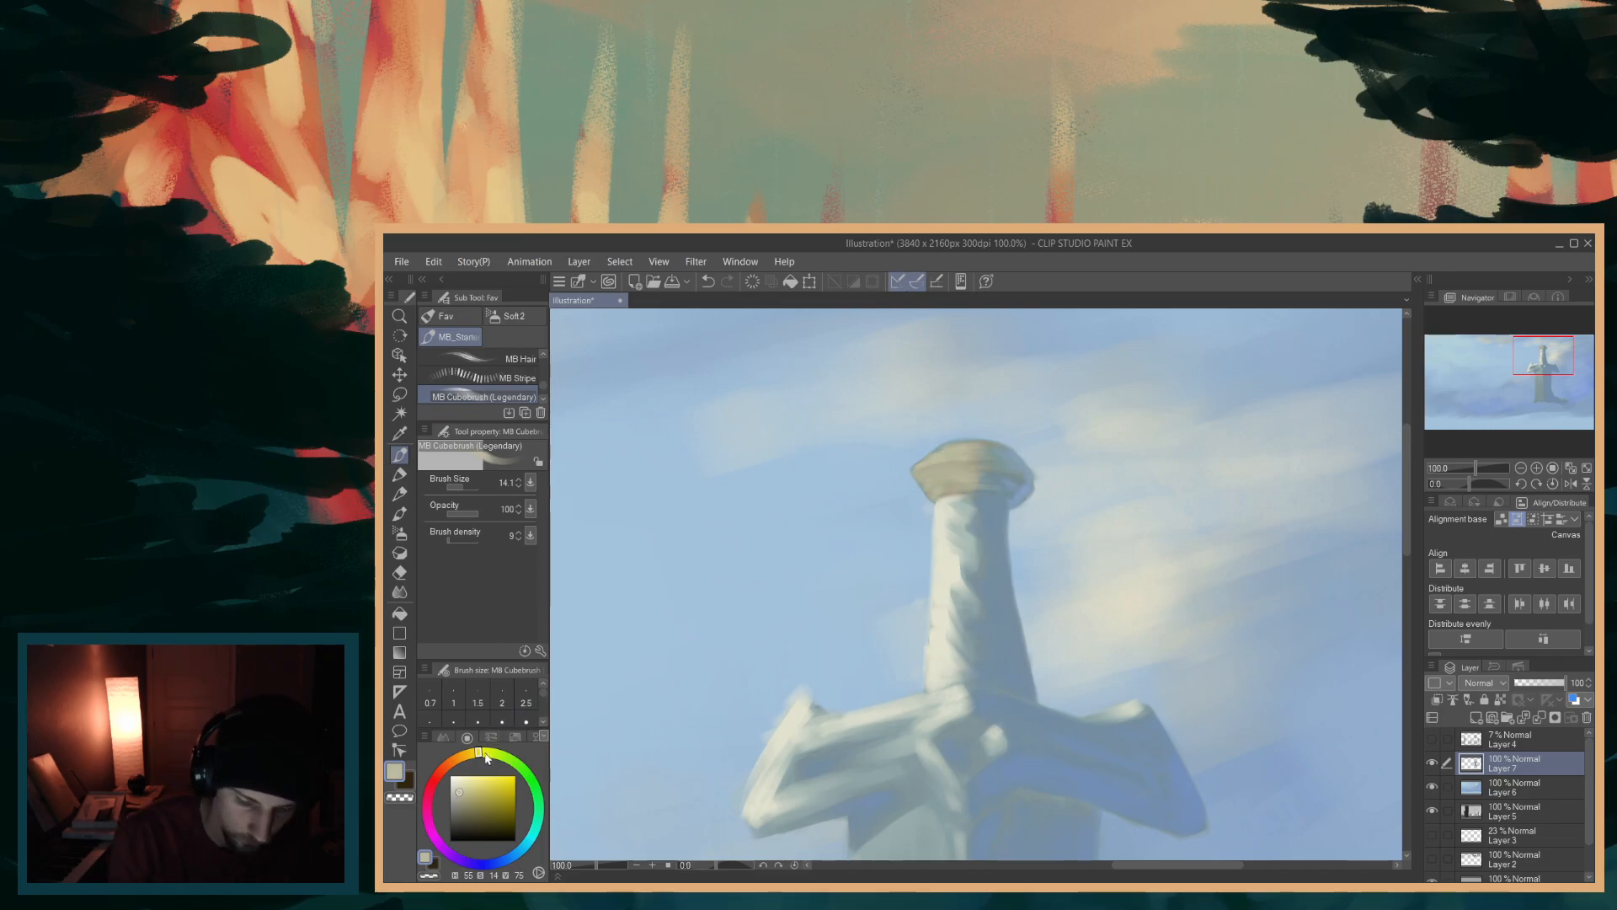
left_click_drag(459, 792, 459, 781)
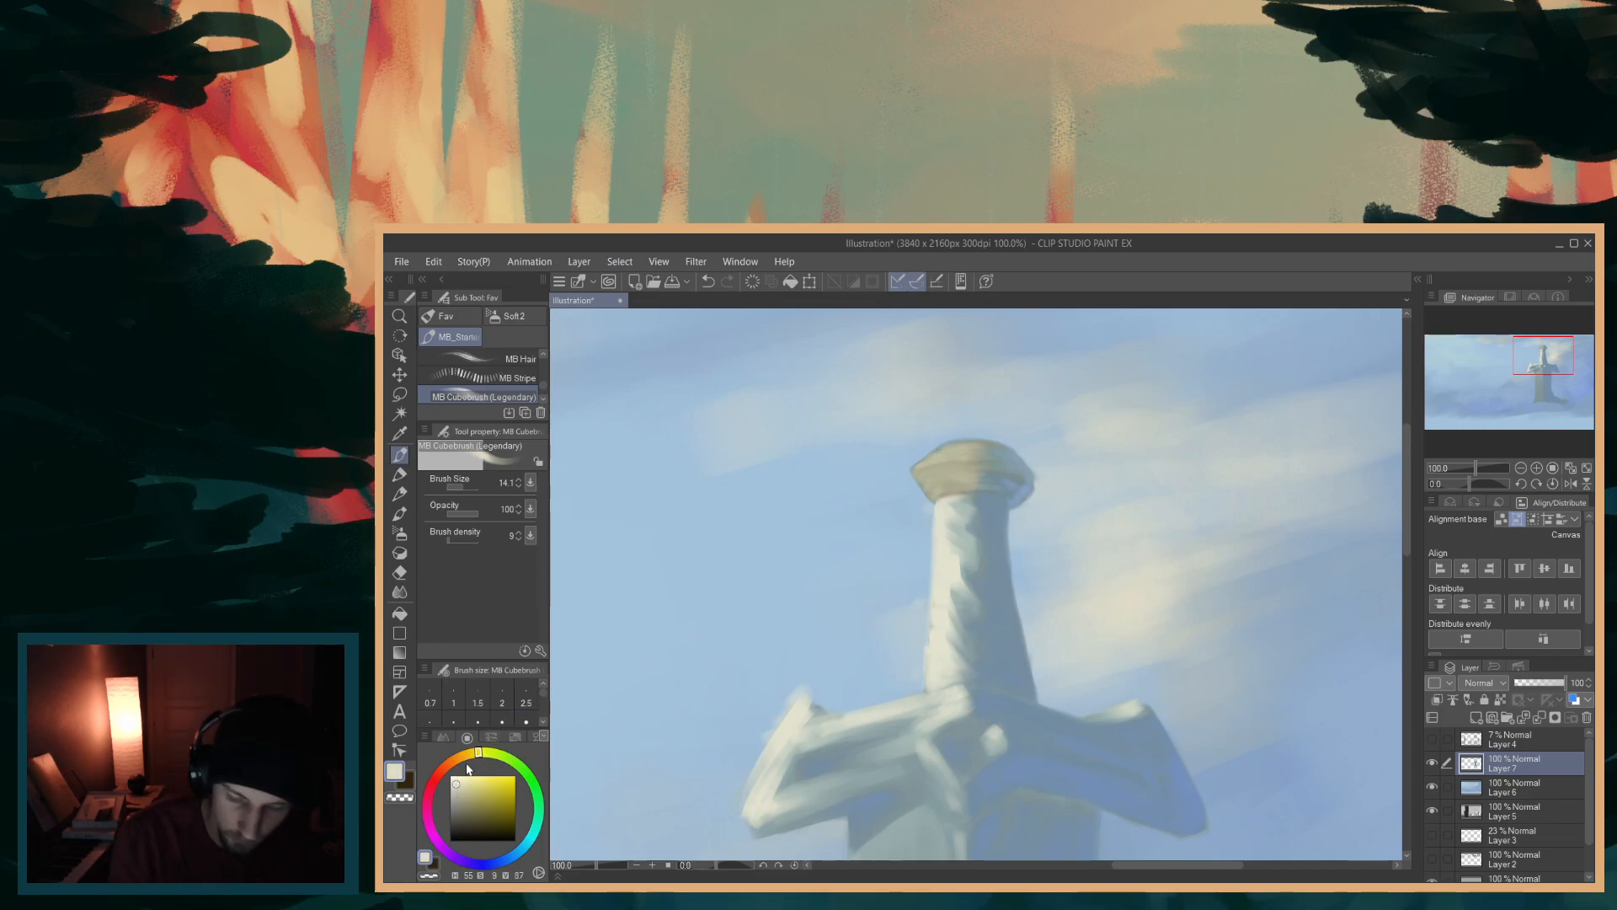
left_click_drag(954, 456, 928, 463)
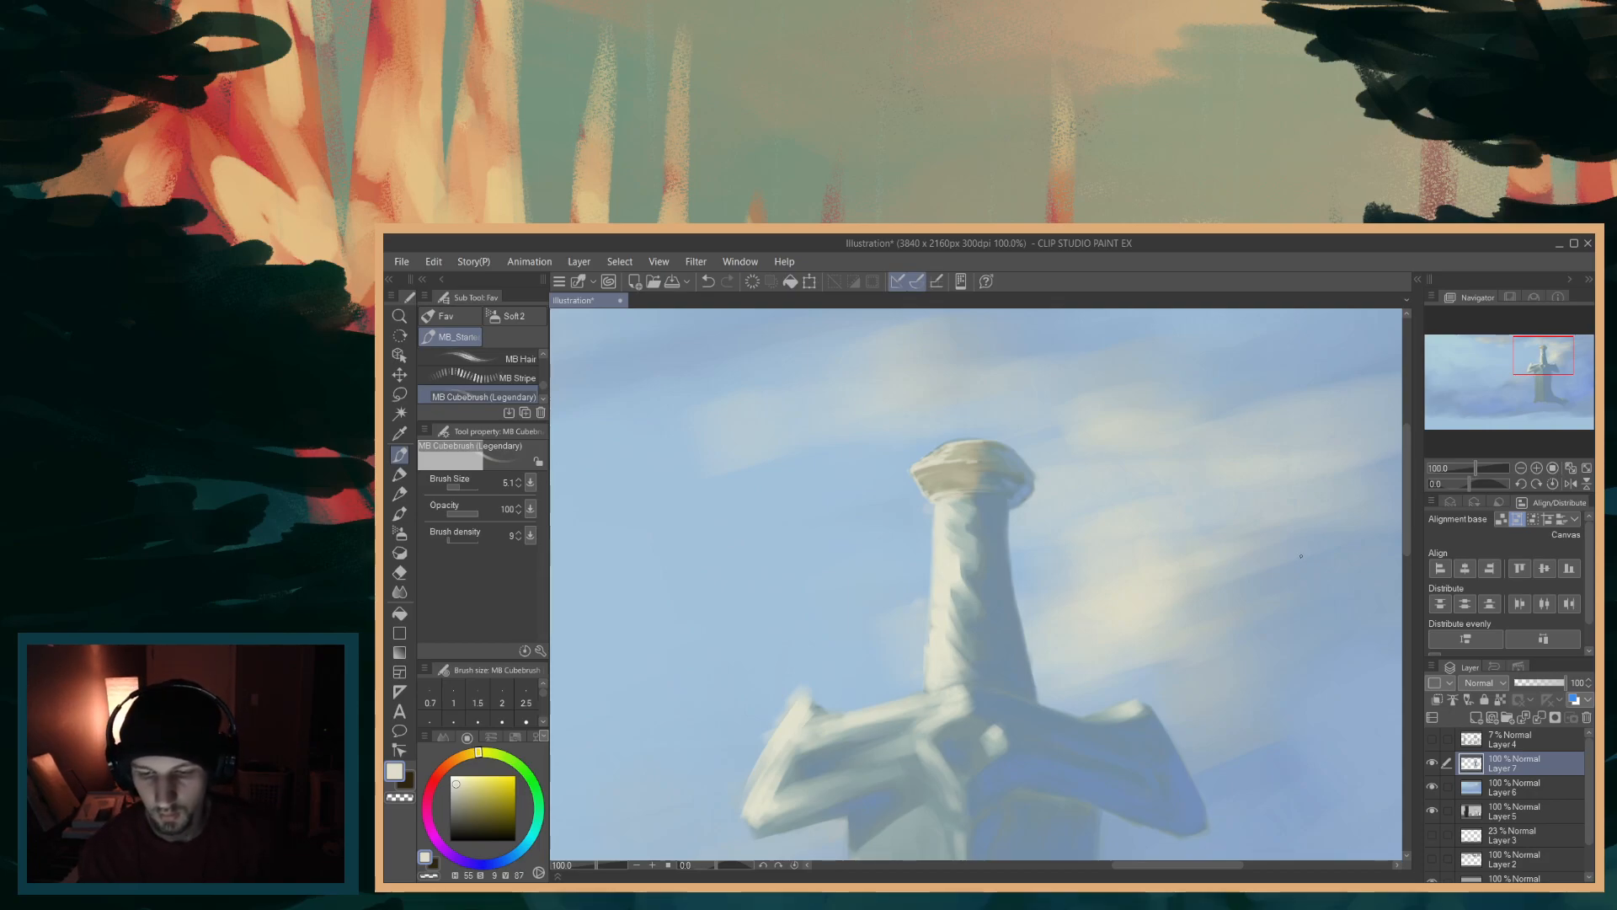
- Undo the last pommel highlight stroke and enlarge the brush to size 47.7
scroll(1301, 555, "down", 5)
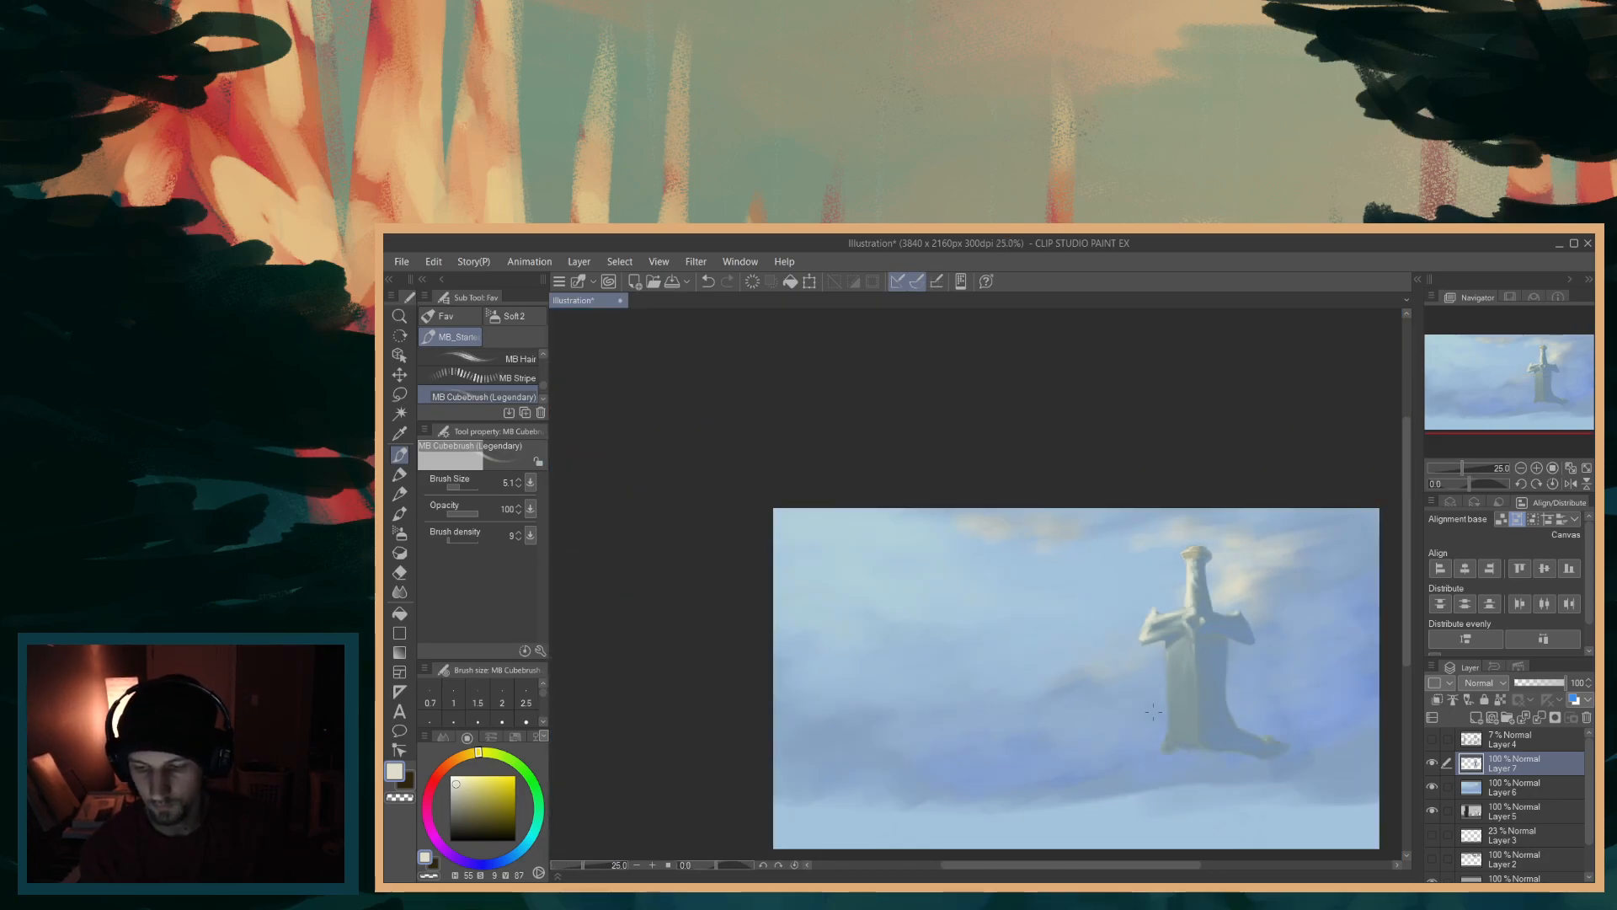
scroll(1153, 712, "up", 3)
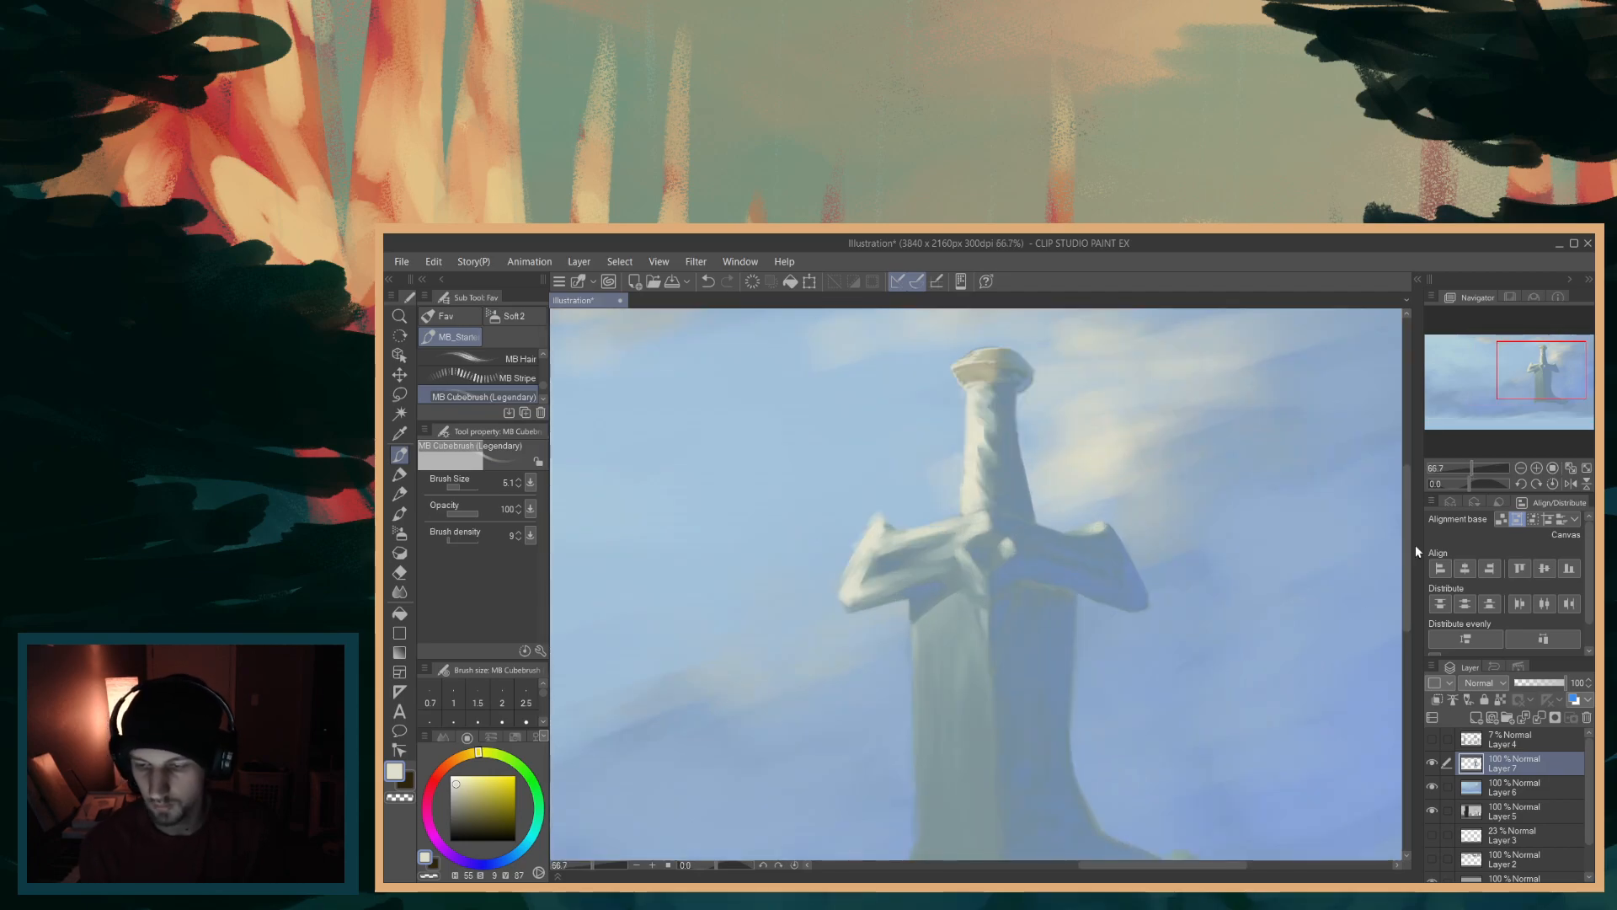
left_click_drag(1405, 576, 1406, 515)
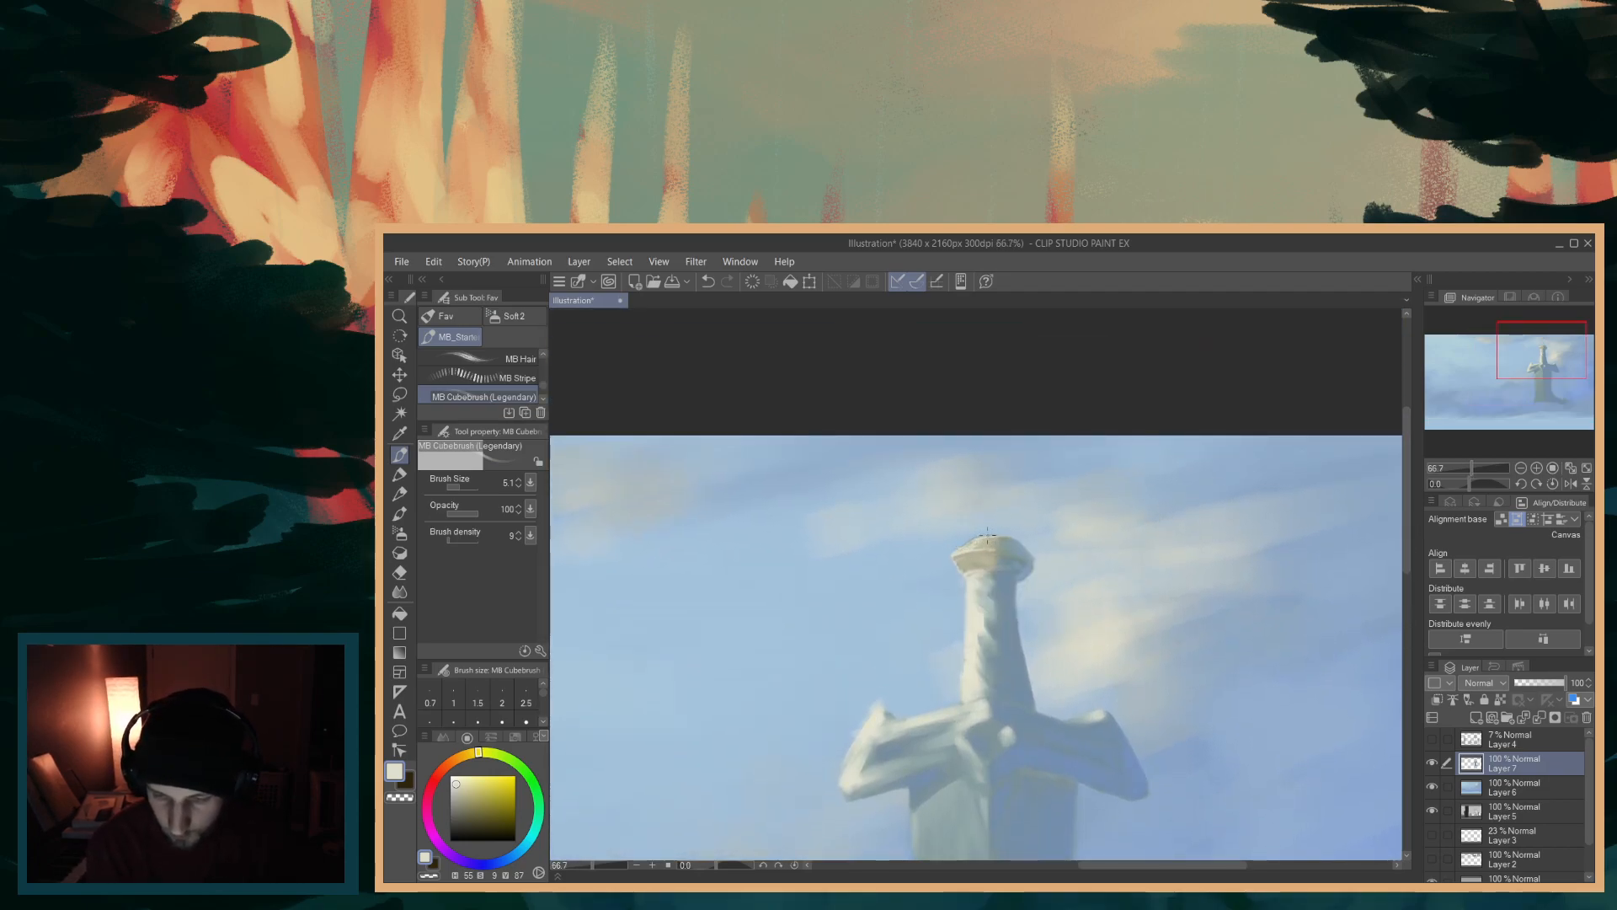
key("ctrl+z")
scroll(1072, 522, "up", 1)
left_click_drag(951, 558, 960, 557)
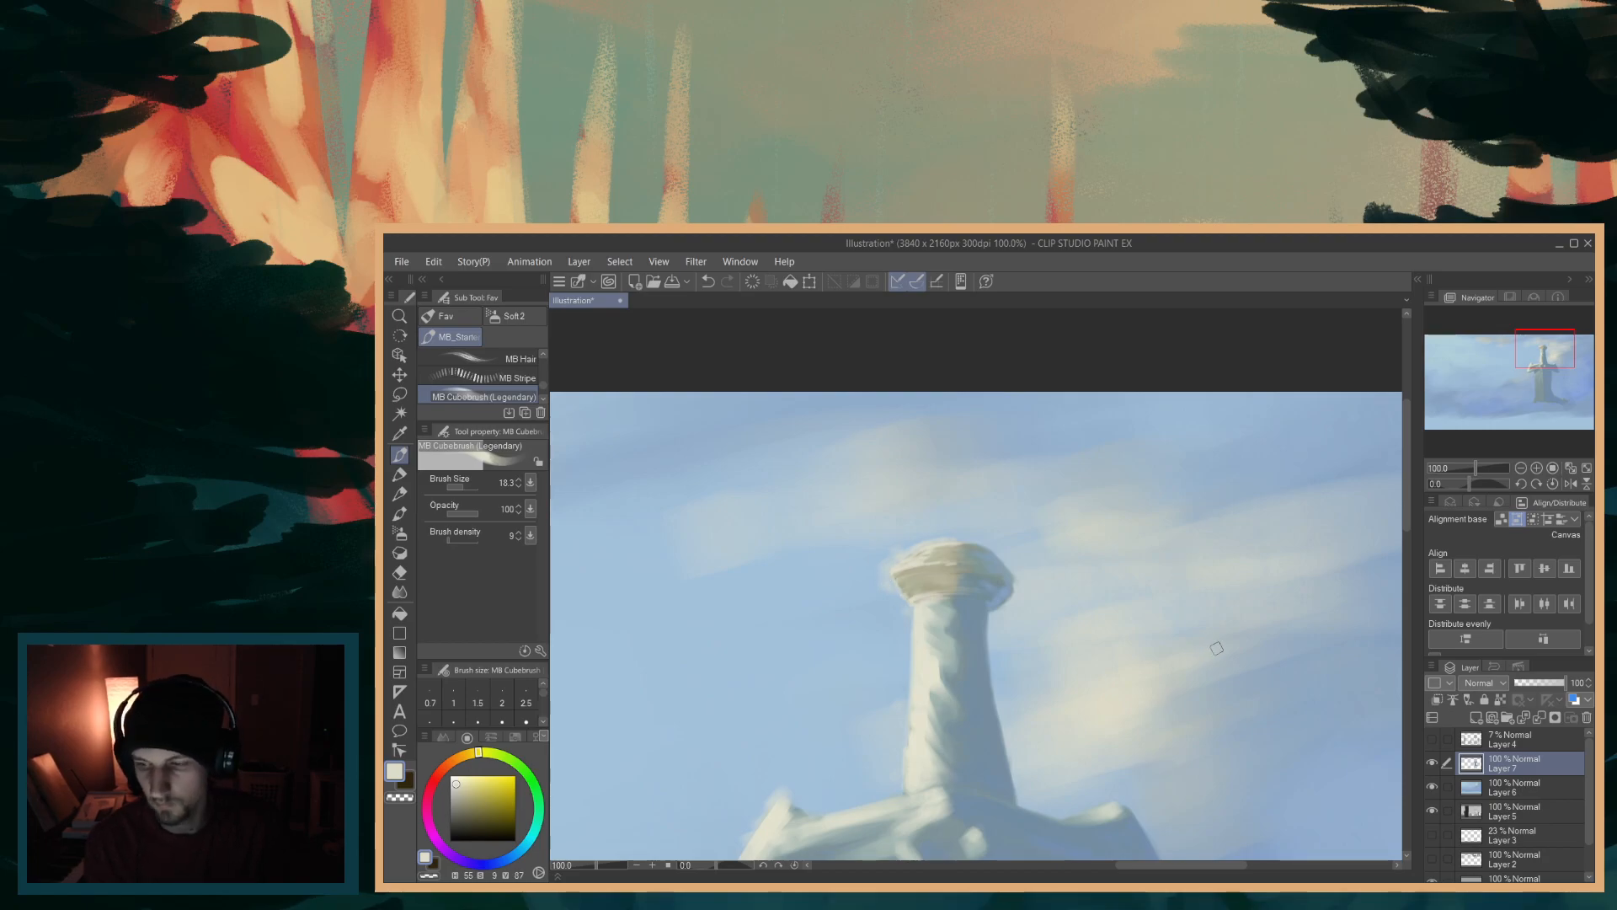
scroll(1210, 642, "up", 3)
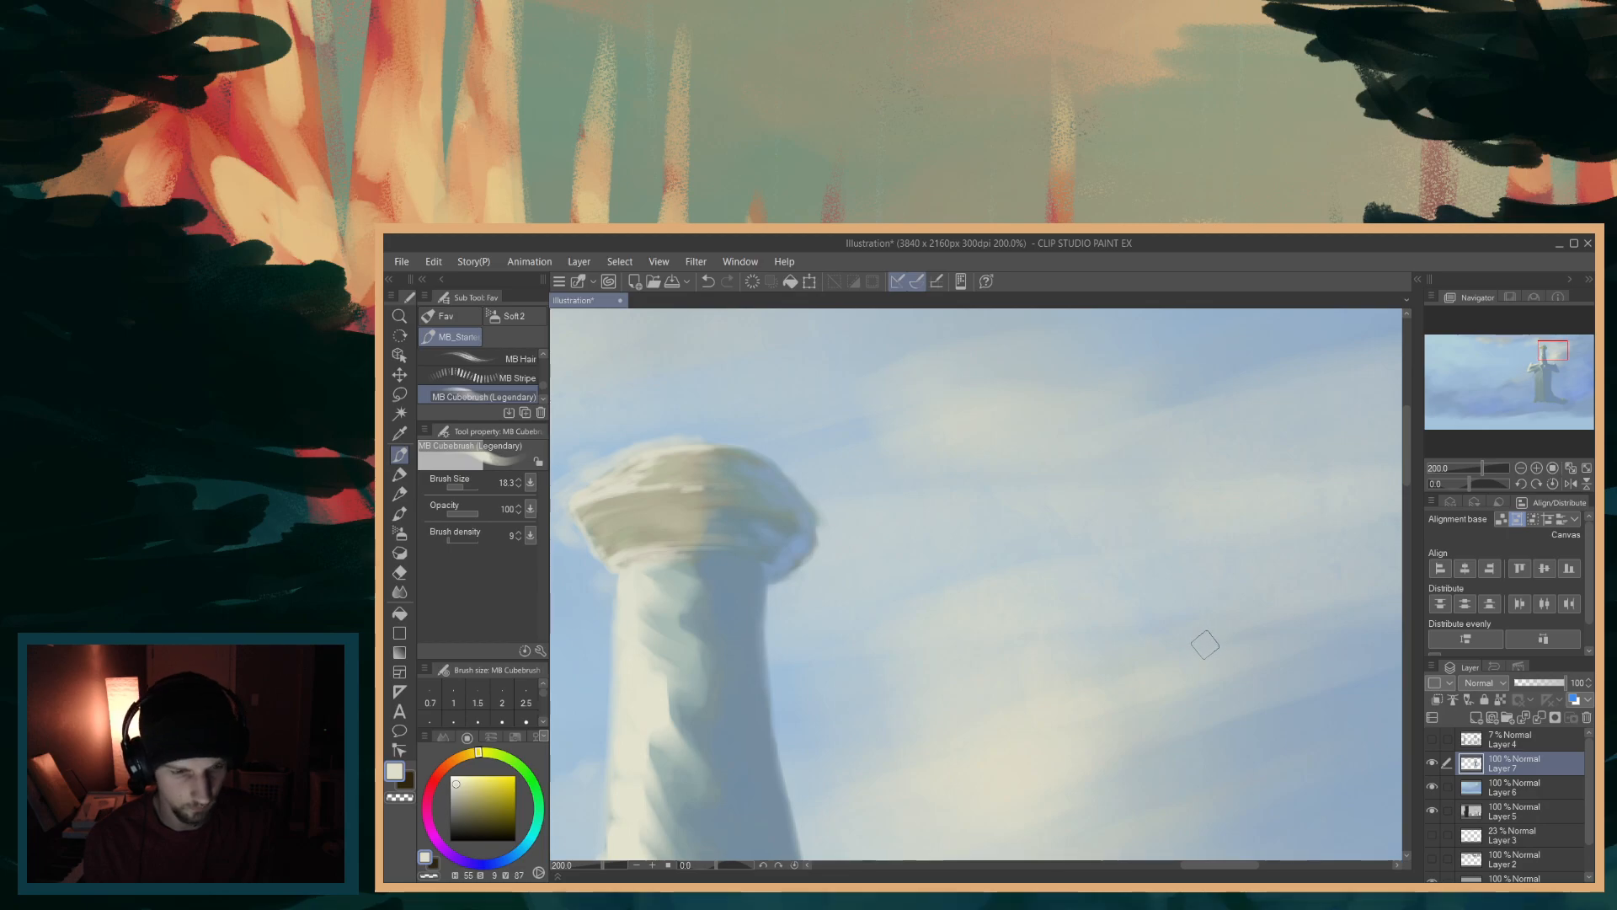
scroll(1204, 644, "down", 3)
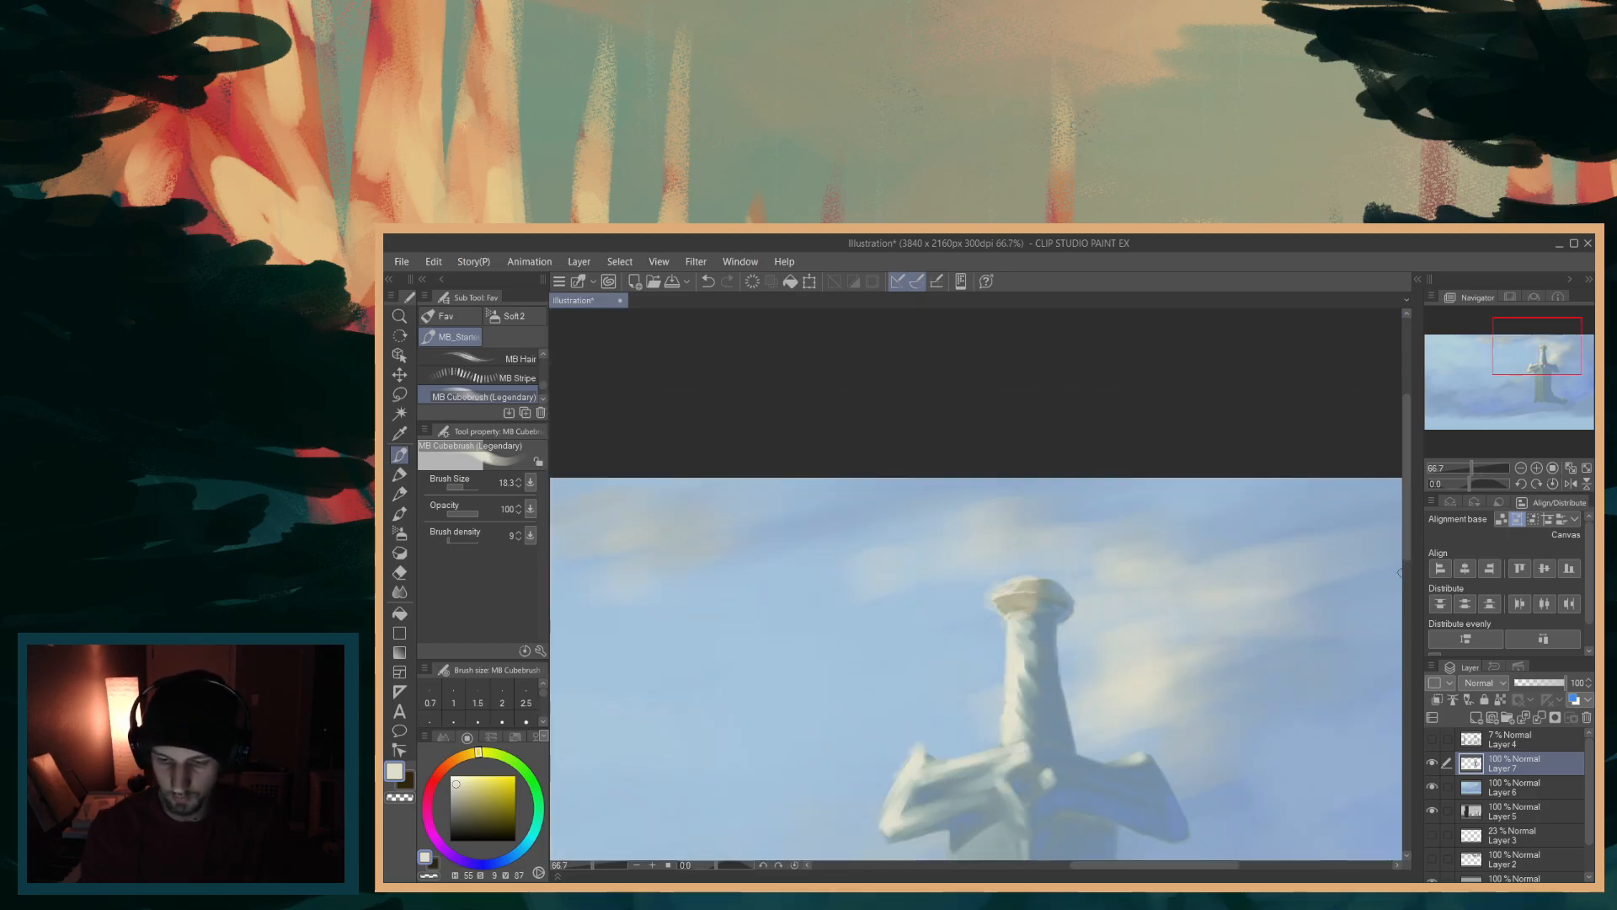
left_click_drag(1405, 557, 1405, 570)
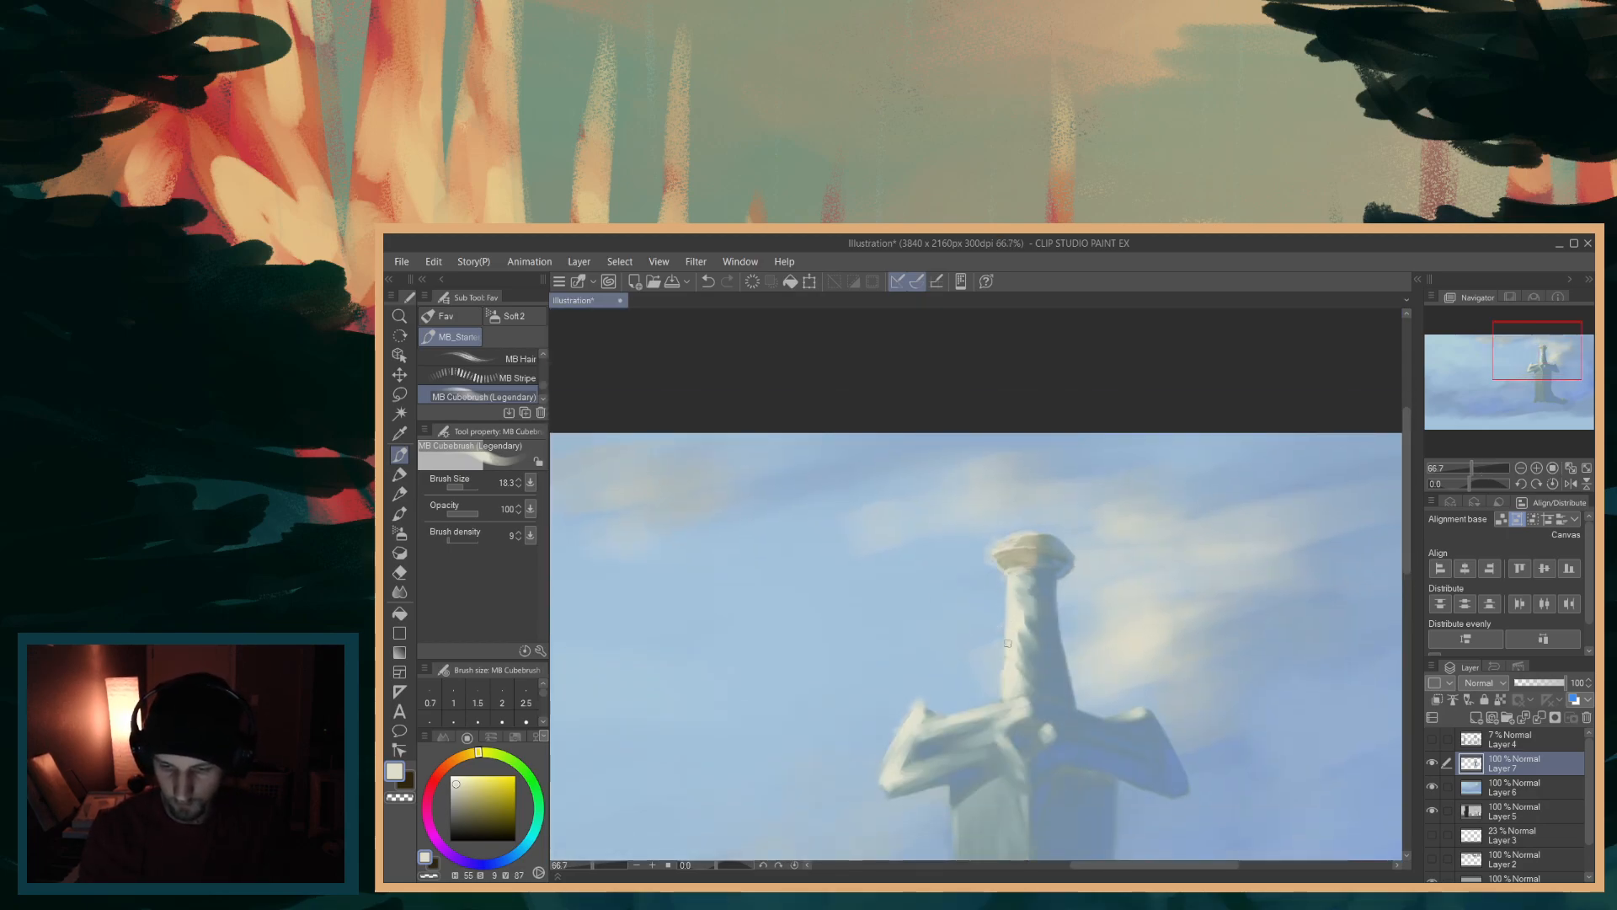
left_click_drag(1017, 645, 1025, 645)
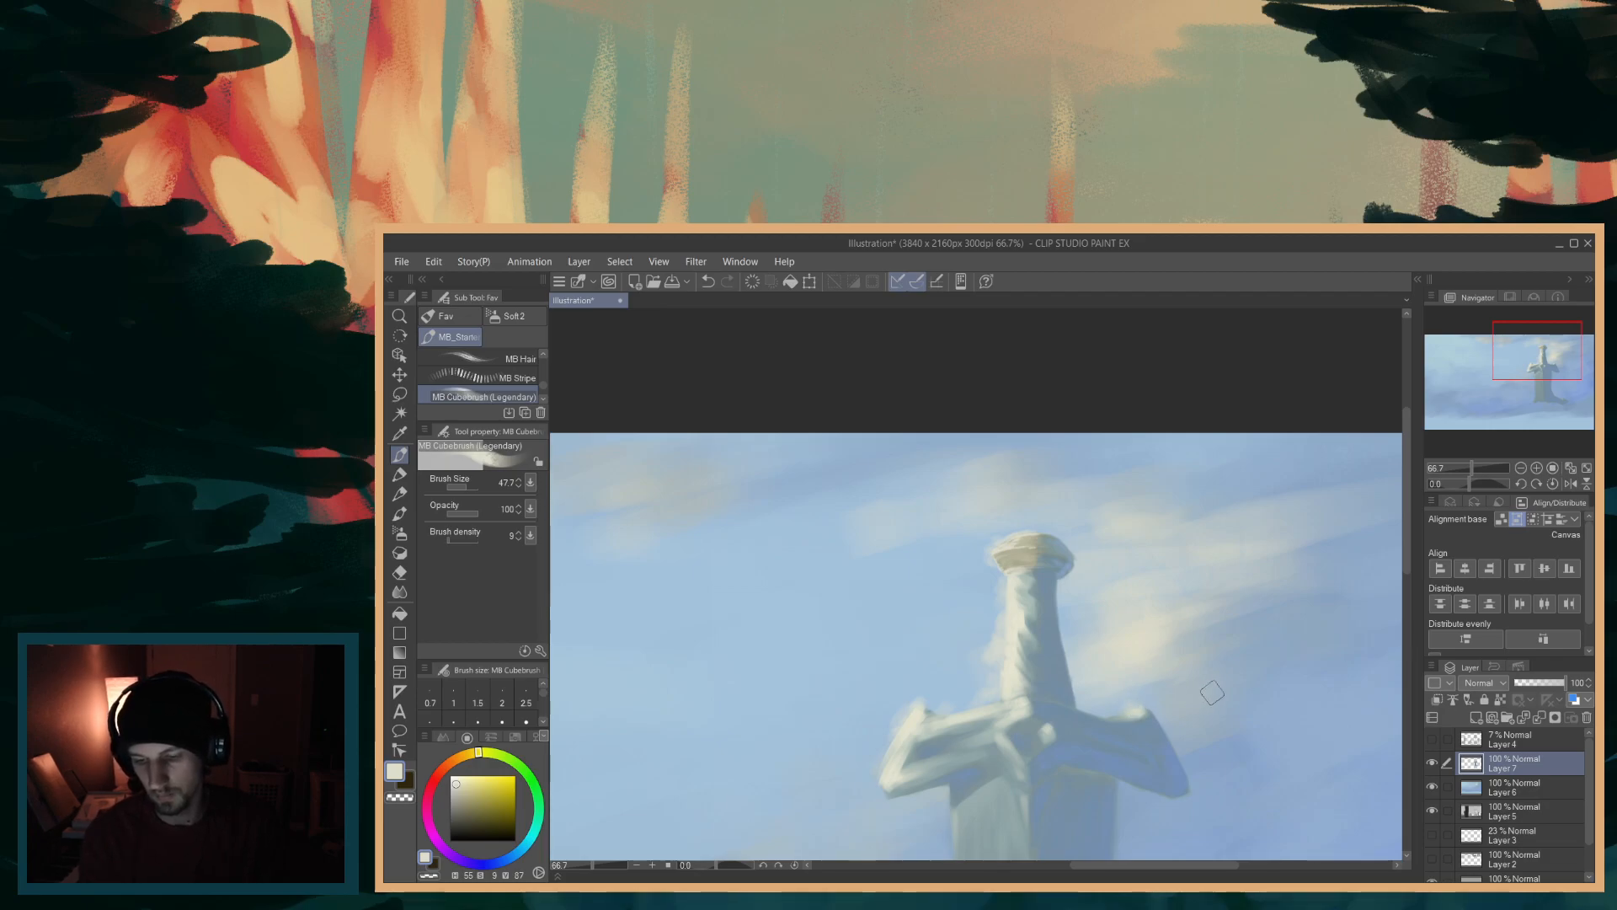
- Try a brush-size 47.7 stroke on the pale ground below the sword's base and undo it
left_click_drag(1406, 554, 1403, 596)
key("ctrl+minus")
key("ctrl+minus")
mouse_move(1136, 864)
left_mouse_down()
mouse_move(1010, 864)
mouse_move(1135, 861)
left_mouse_up()
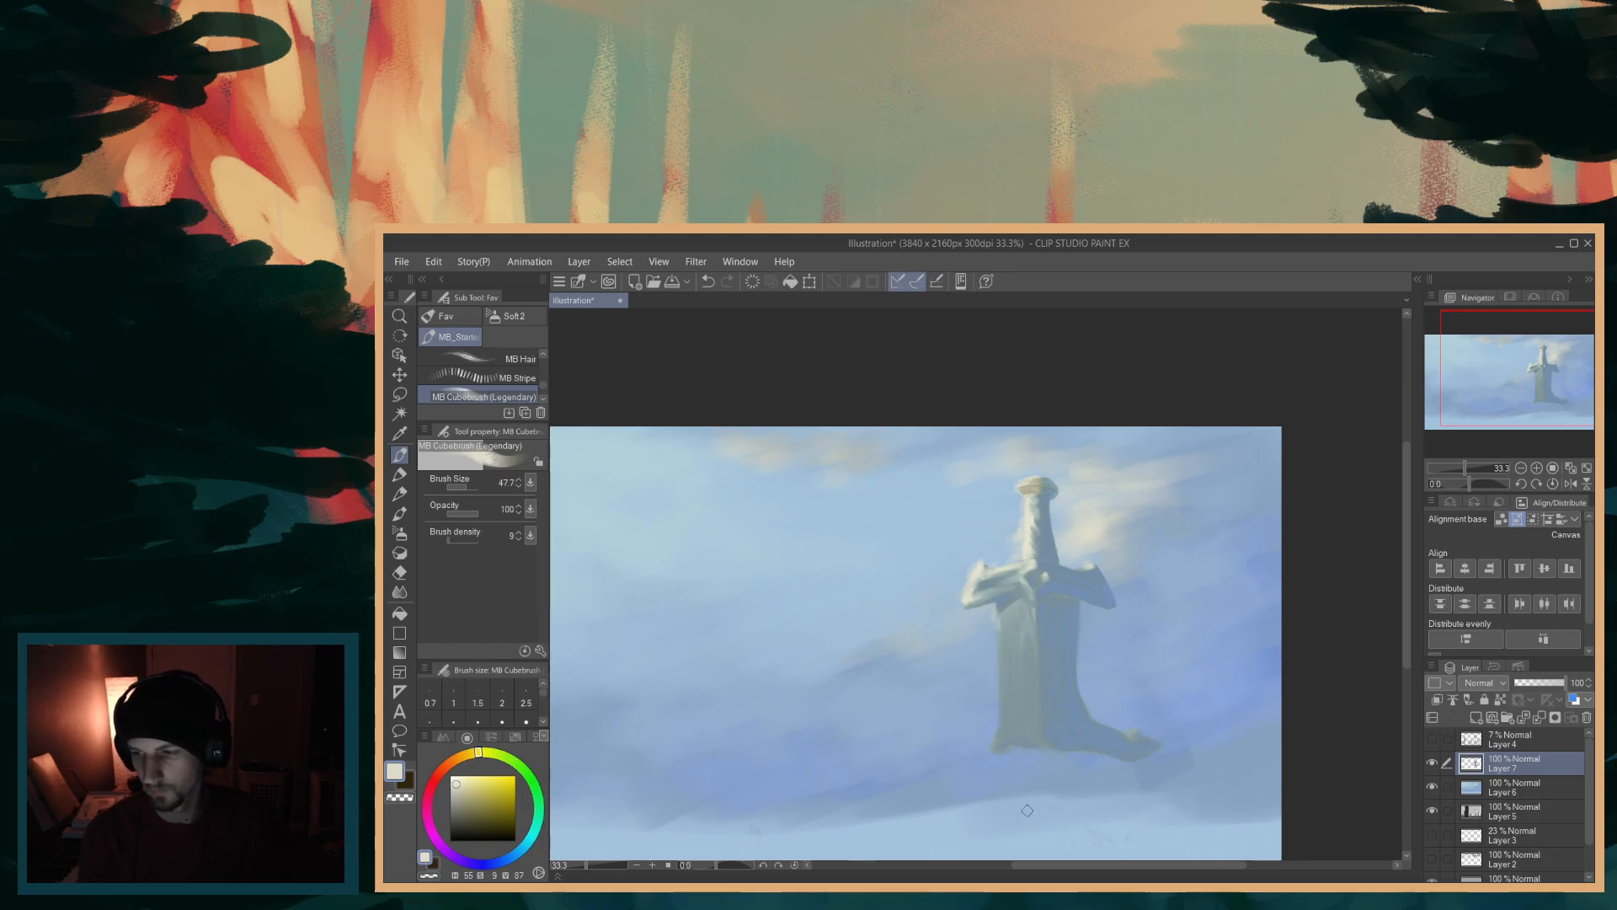
key("ctrl+z")
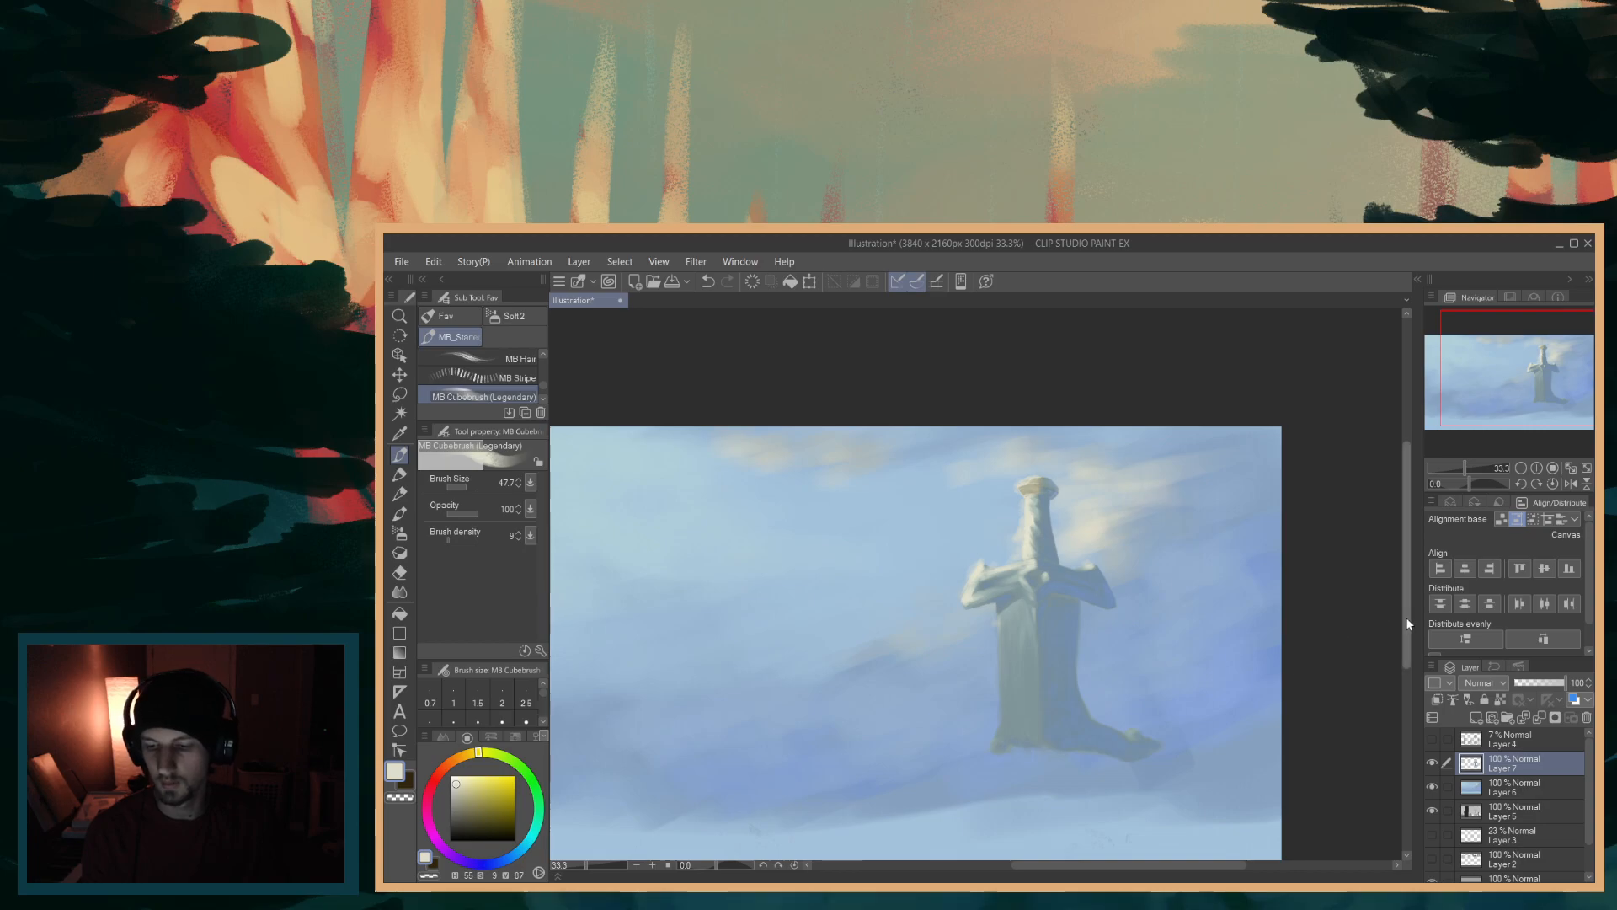
scroll(1381, 633, "down", 1)
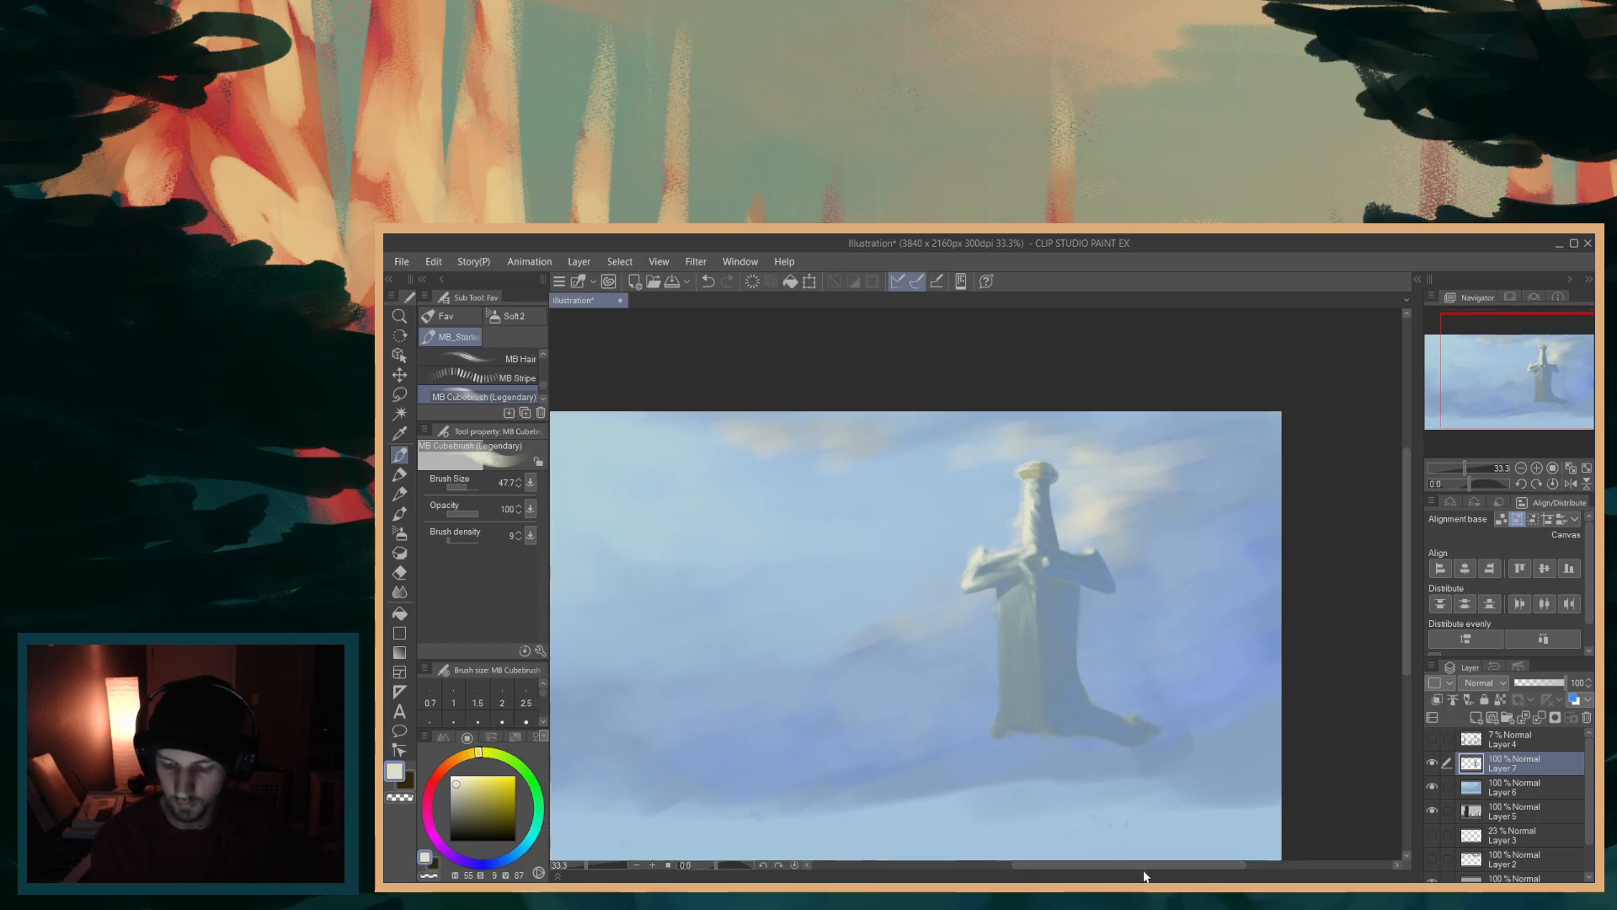
left_click_drag(1153, 865, 1144, 865)
mouse_move(1406, 599)
left_mouse_down()
mouse_move(1406, 633)
mouse_move(1405, 616)
left_mouse_up()
left_click_drag(1155, 776, 1233, 800)
key("ctrl+z")
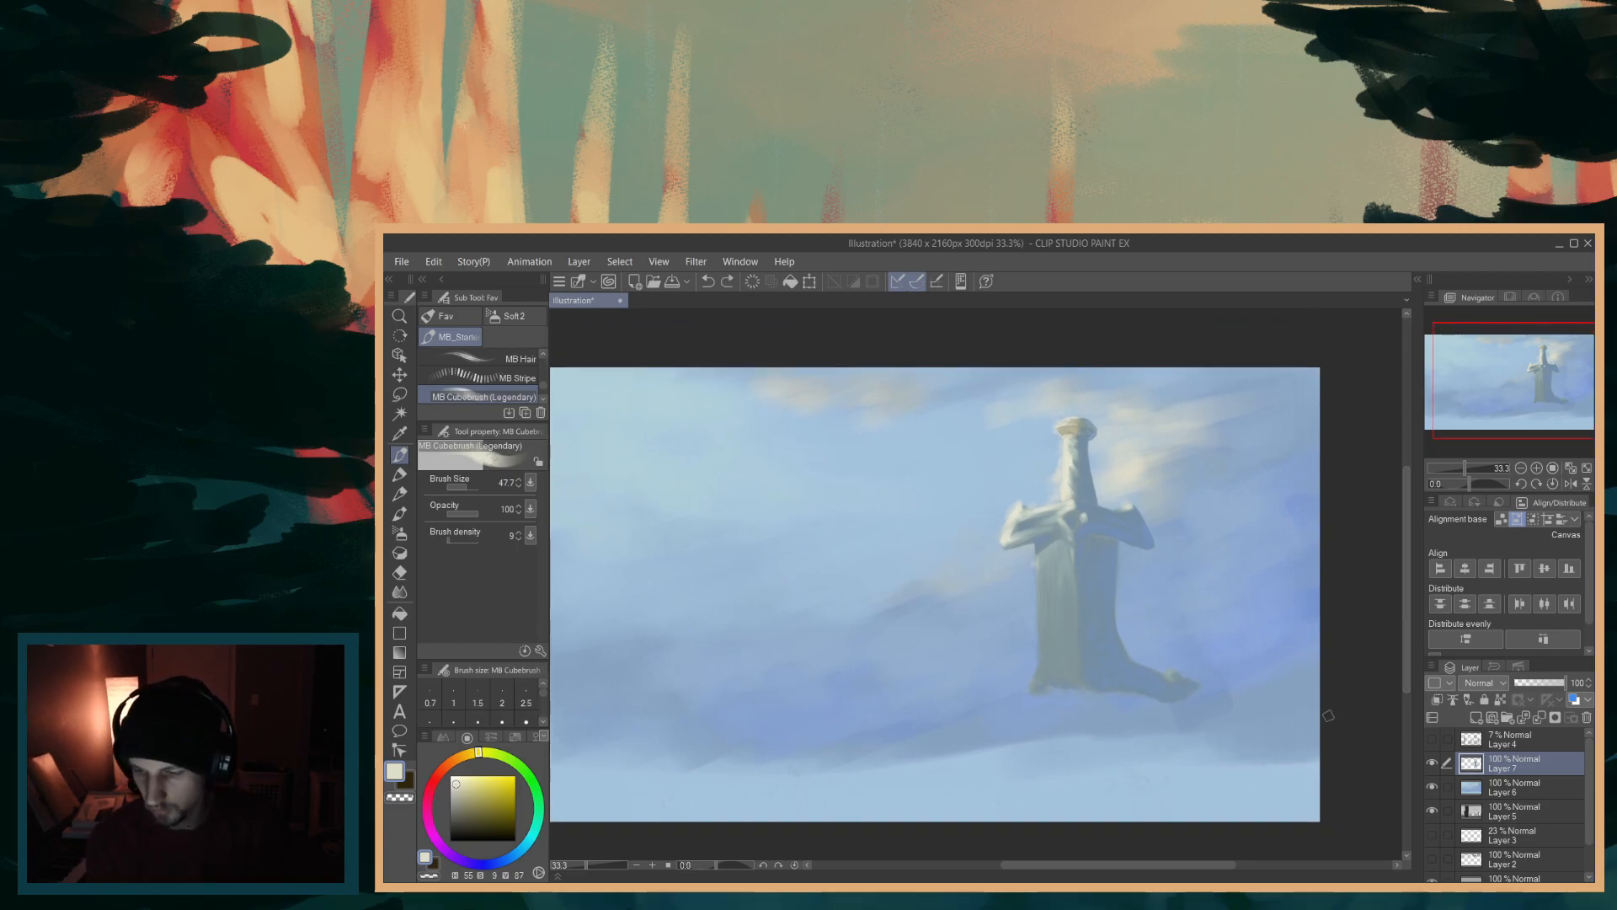
left_click_drag(1202, 865, 1178, 865)
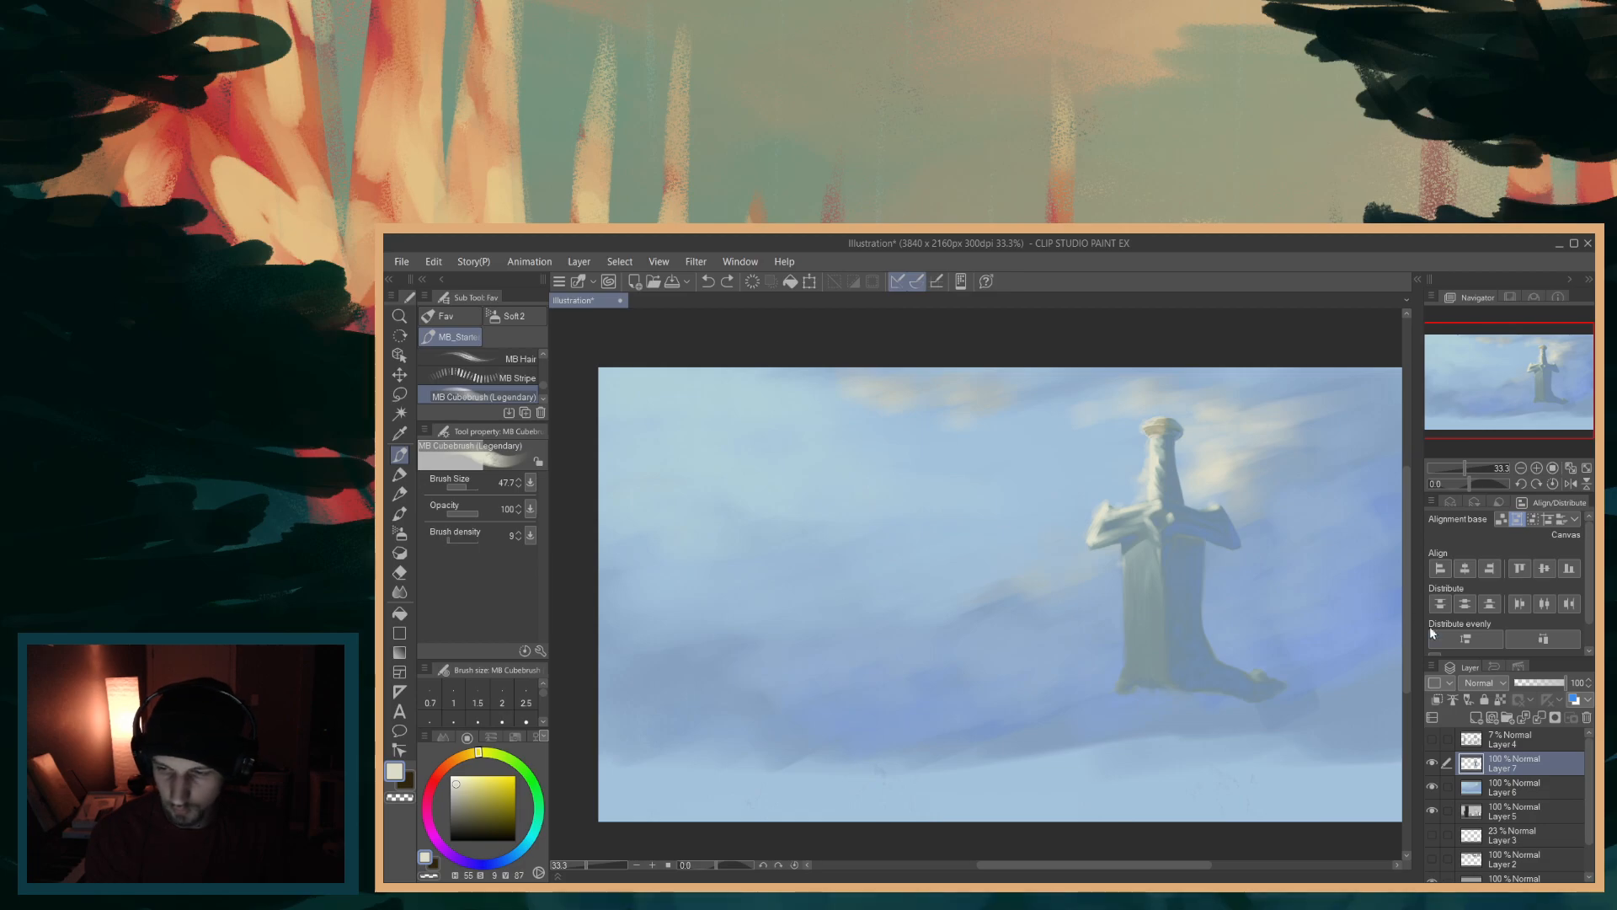
- Compare the painting with the grey value study and the faint sketch by toggling the visibility of Layer 6 and Layer 4
left_click(1431, 809)
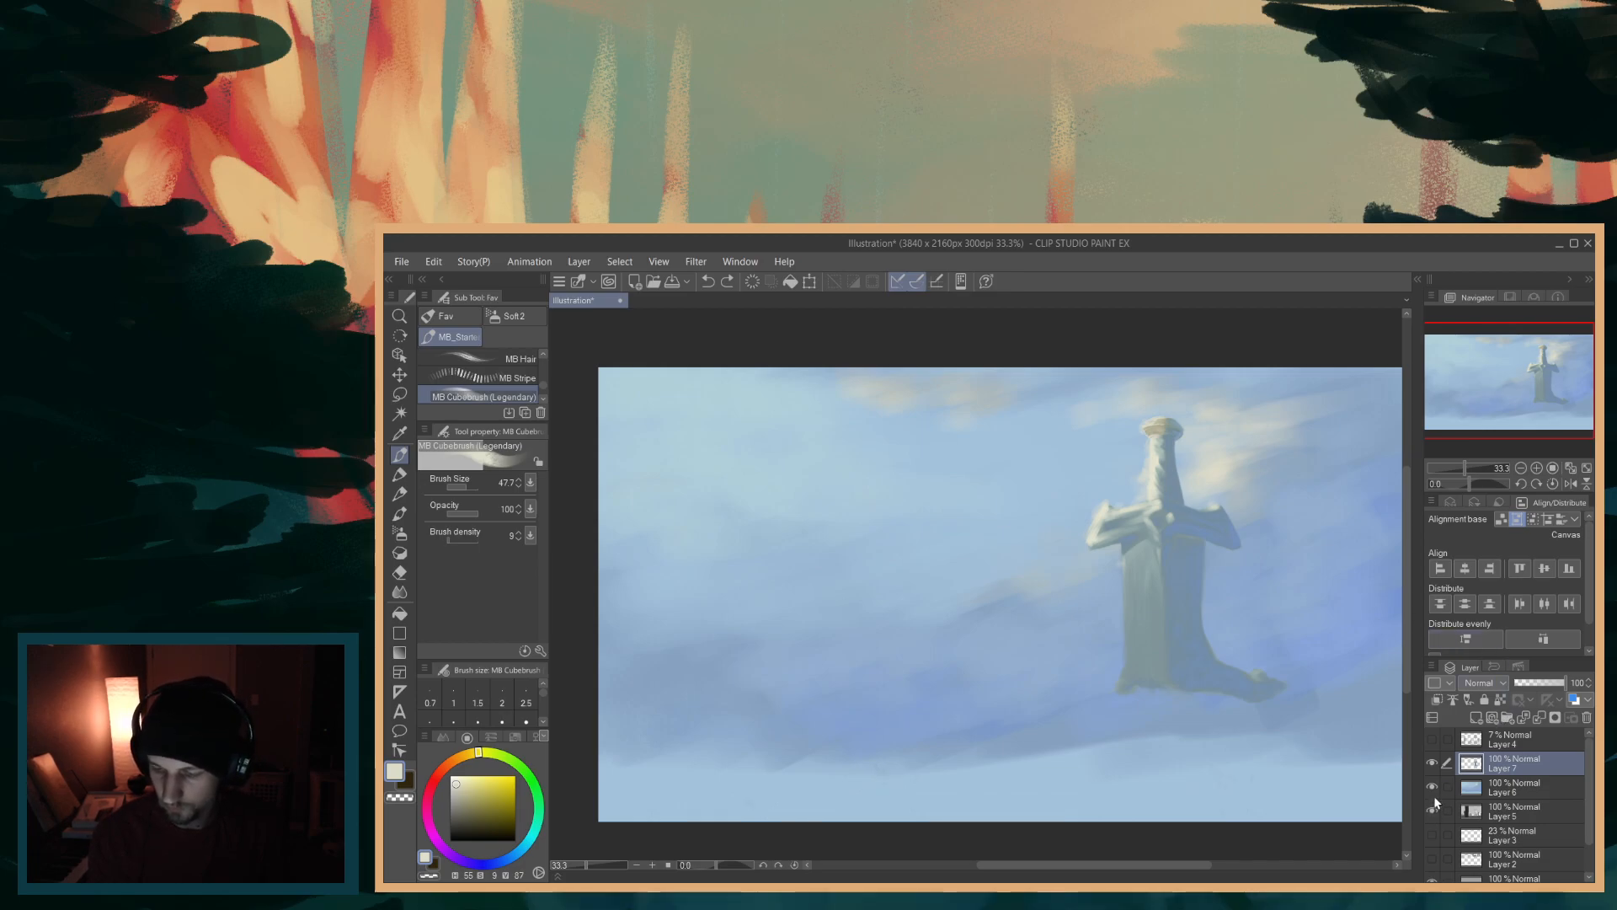
left_click(1432, 786)
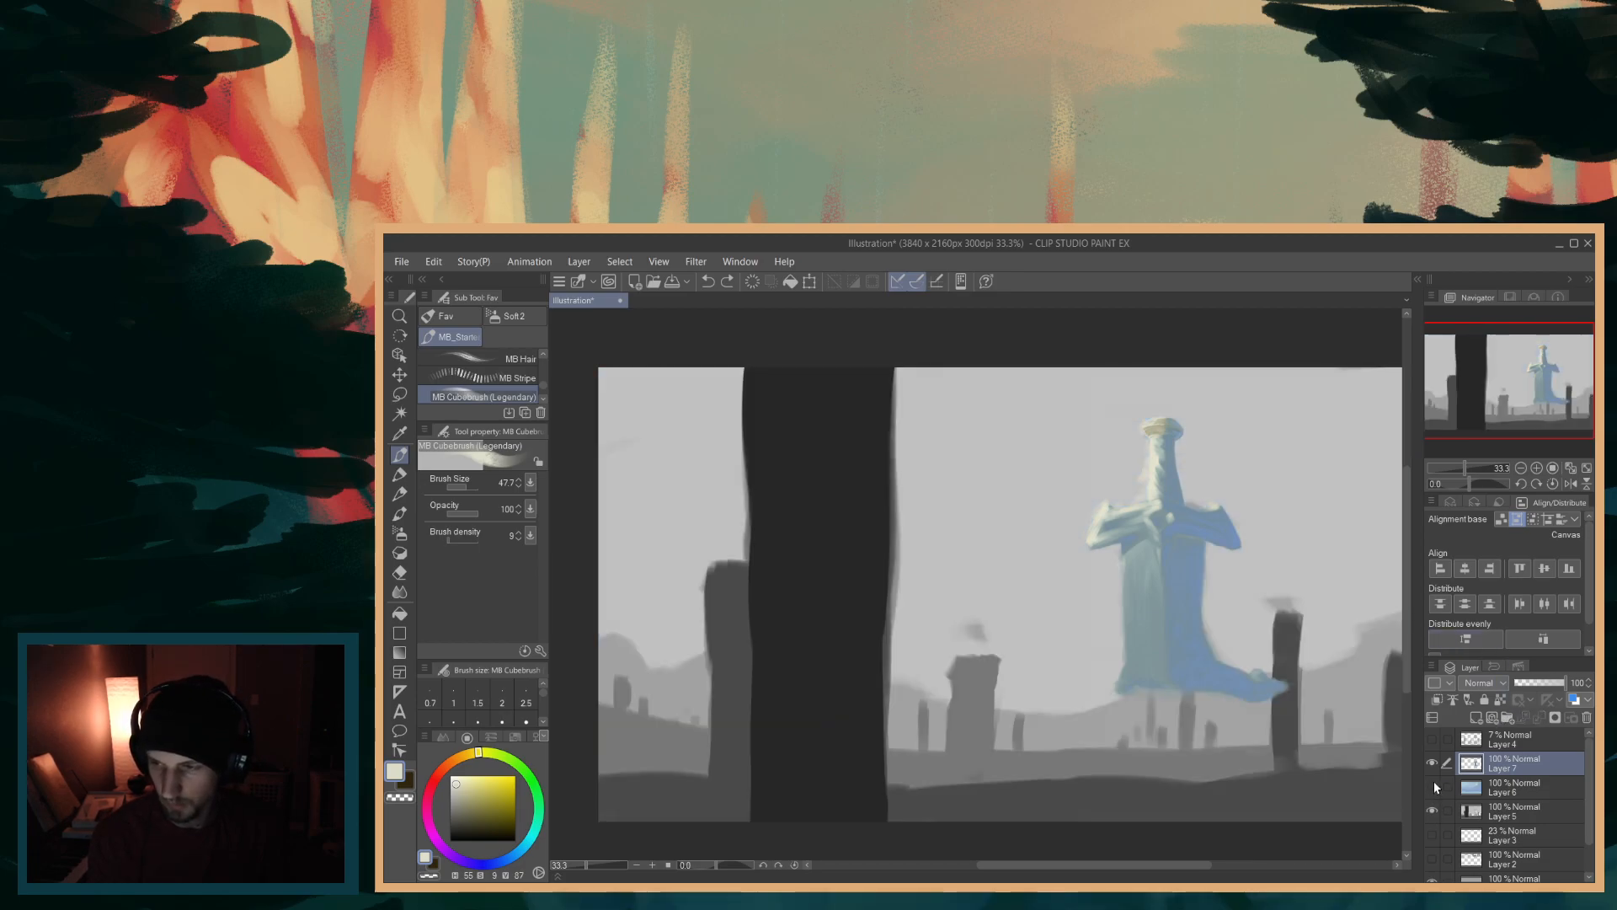
left_click(1434, 781)
left_click(1433, 781)
left_click(1433, 740)
left_click(1433, 741)
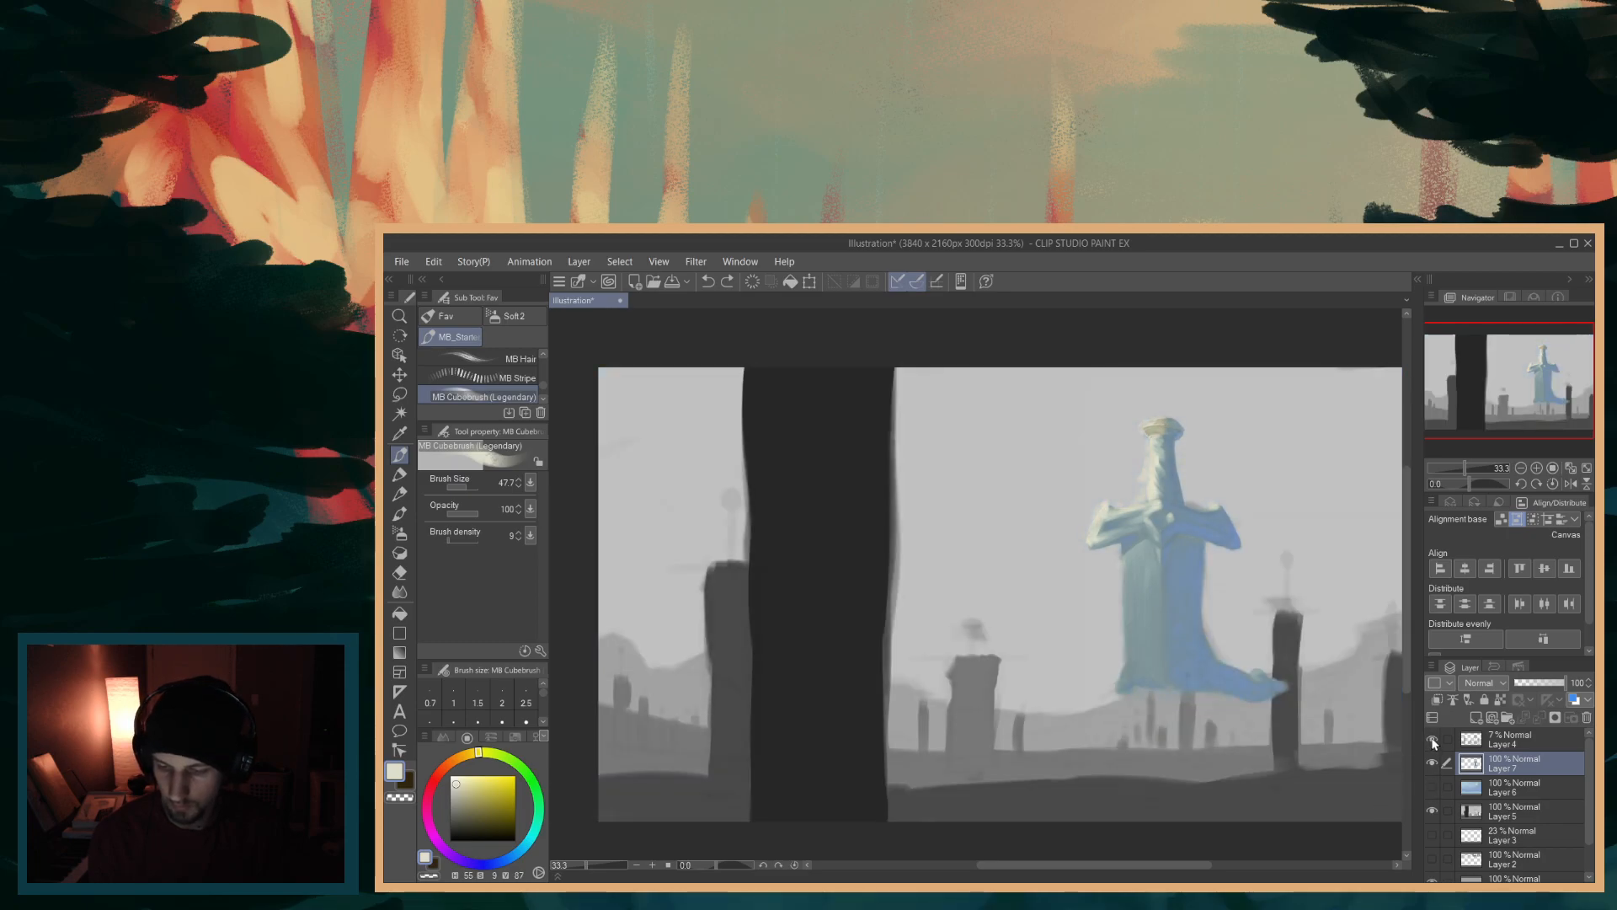
left_click(1433, 740)
left_click(1433, 786)
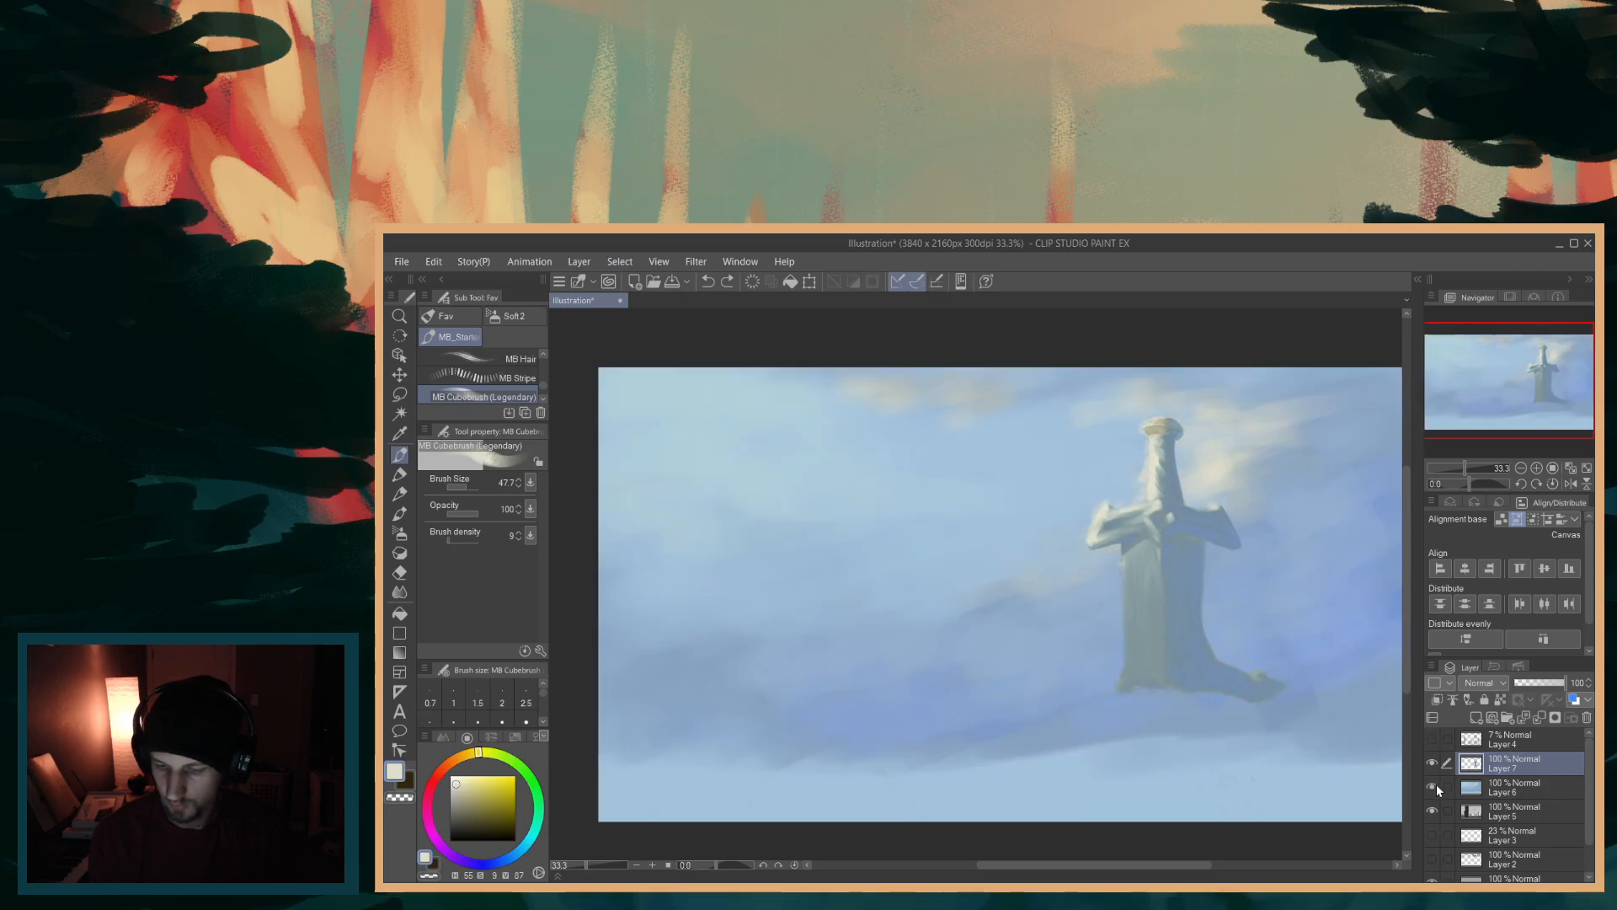
left_click(1434, 739)
left_click(1433, 739)
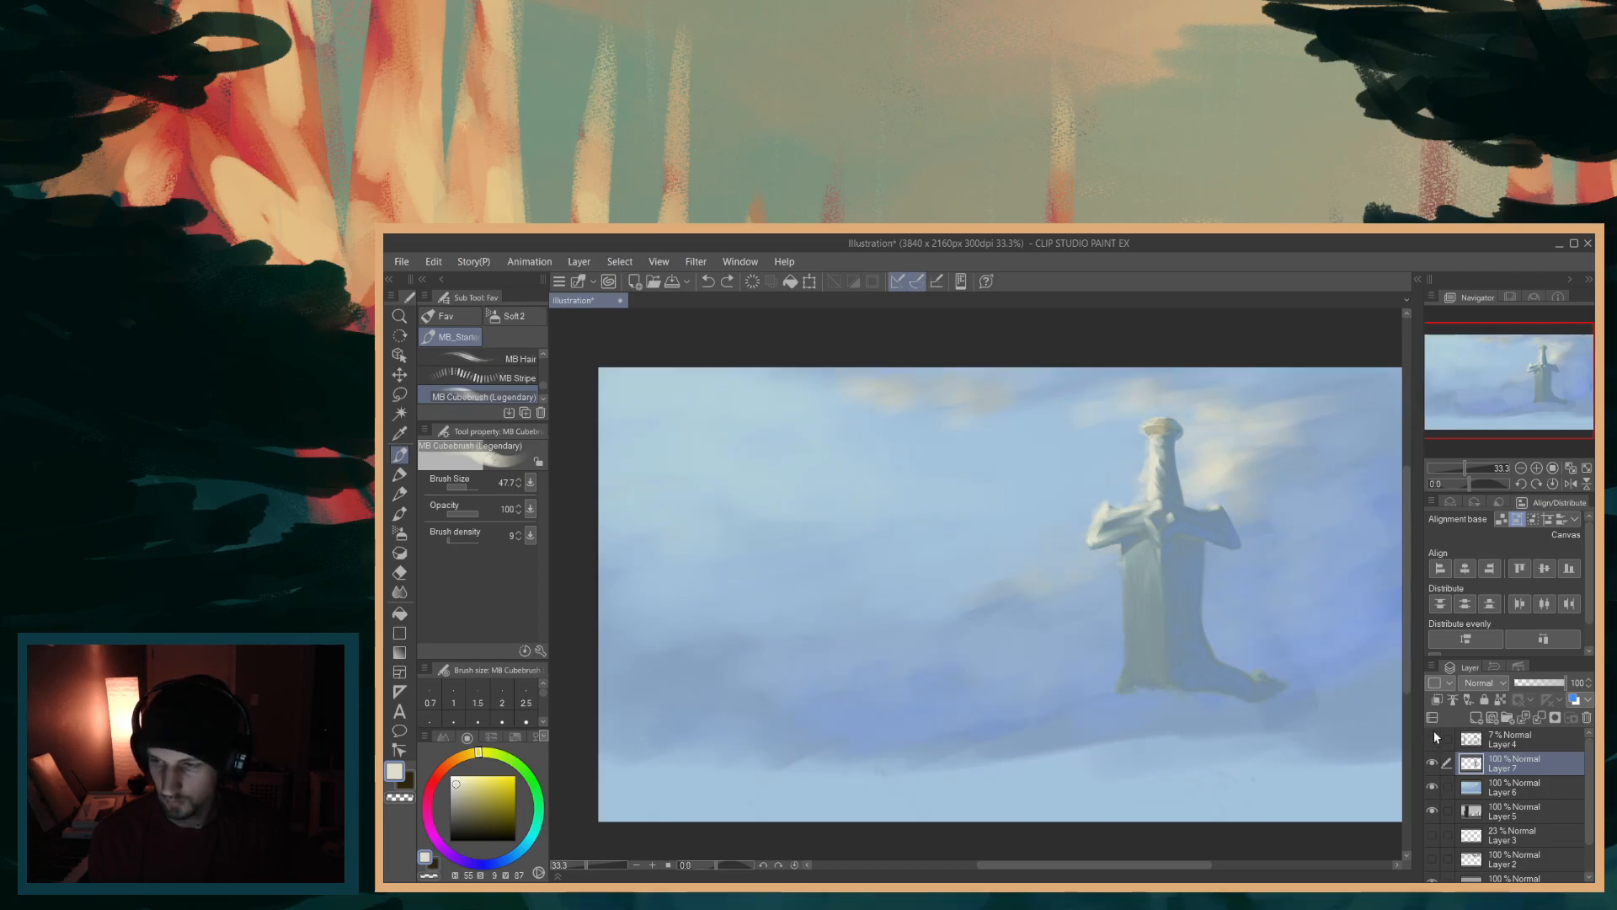
left_click(1434, 740)
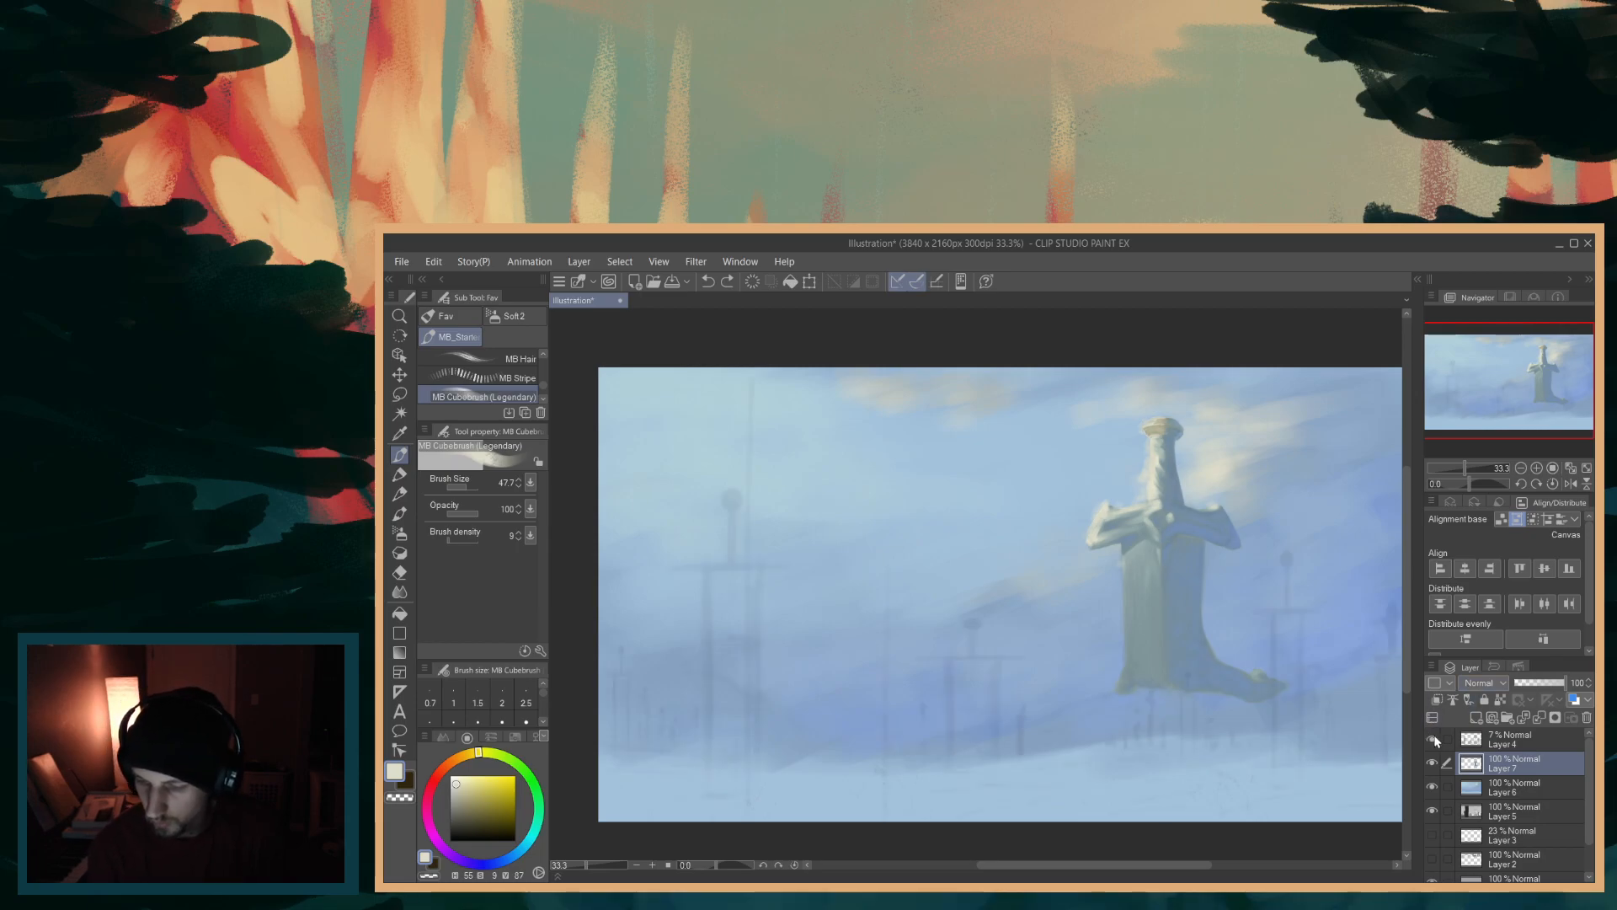
left_click(1433, 739)
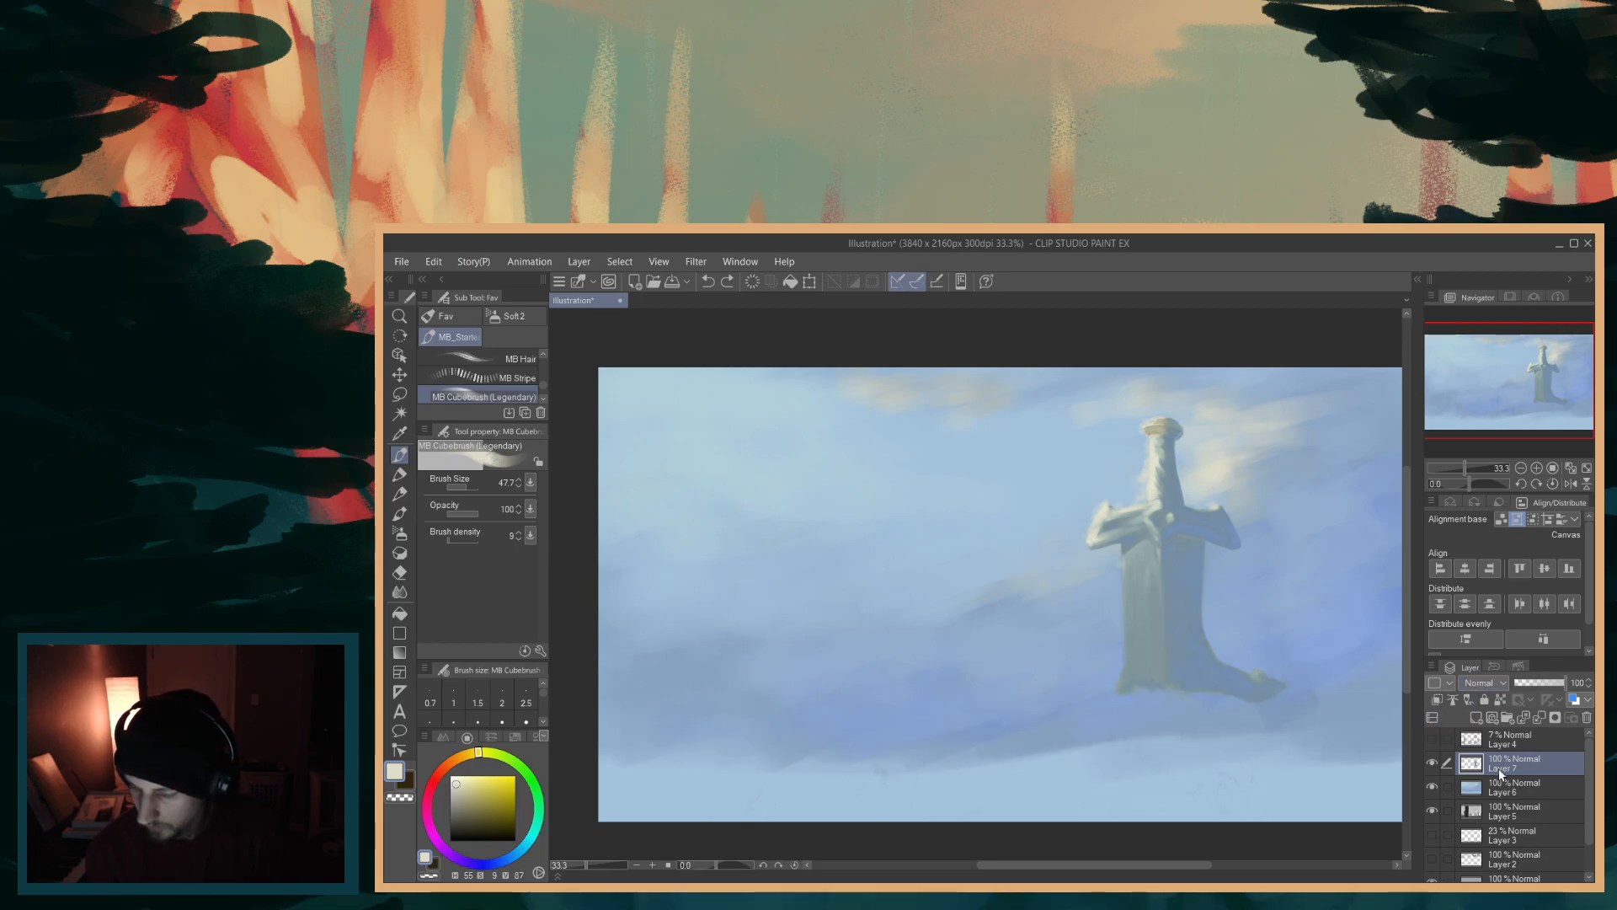
- Add a new layer above the sword's Layer 7 and show the 7% sketch layer as a guide
left_click(1475, 718)
left_click(1433, 742)
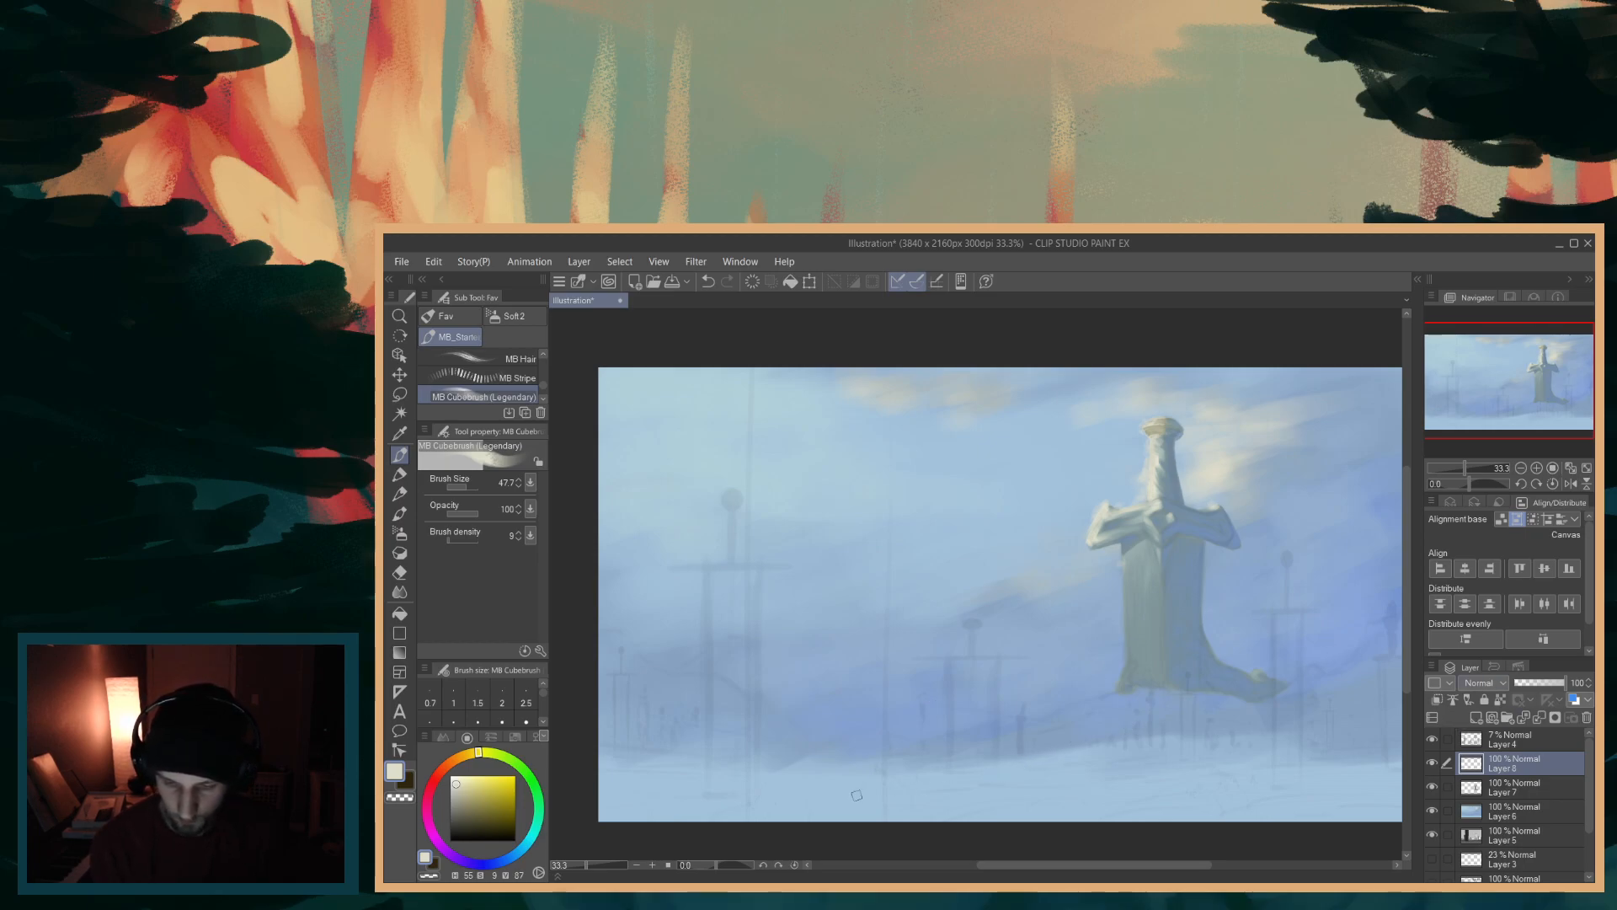
left_click(825, 778, "alt")
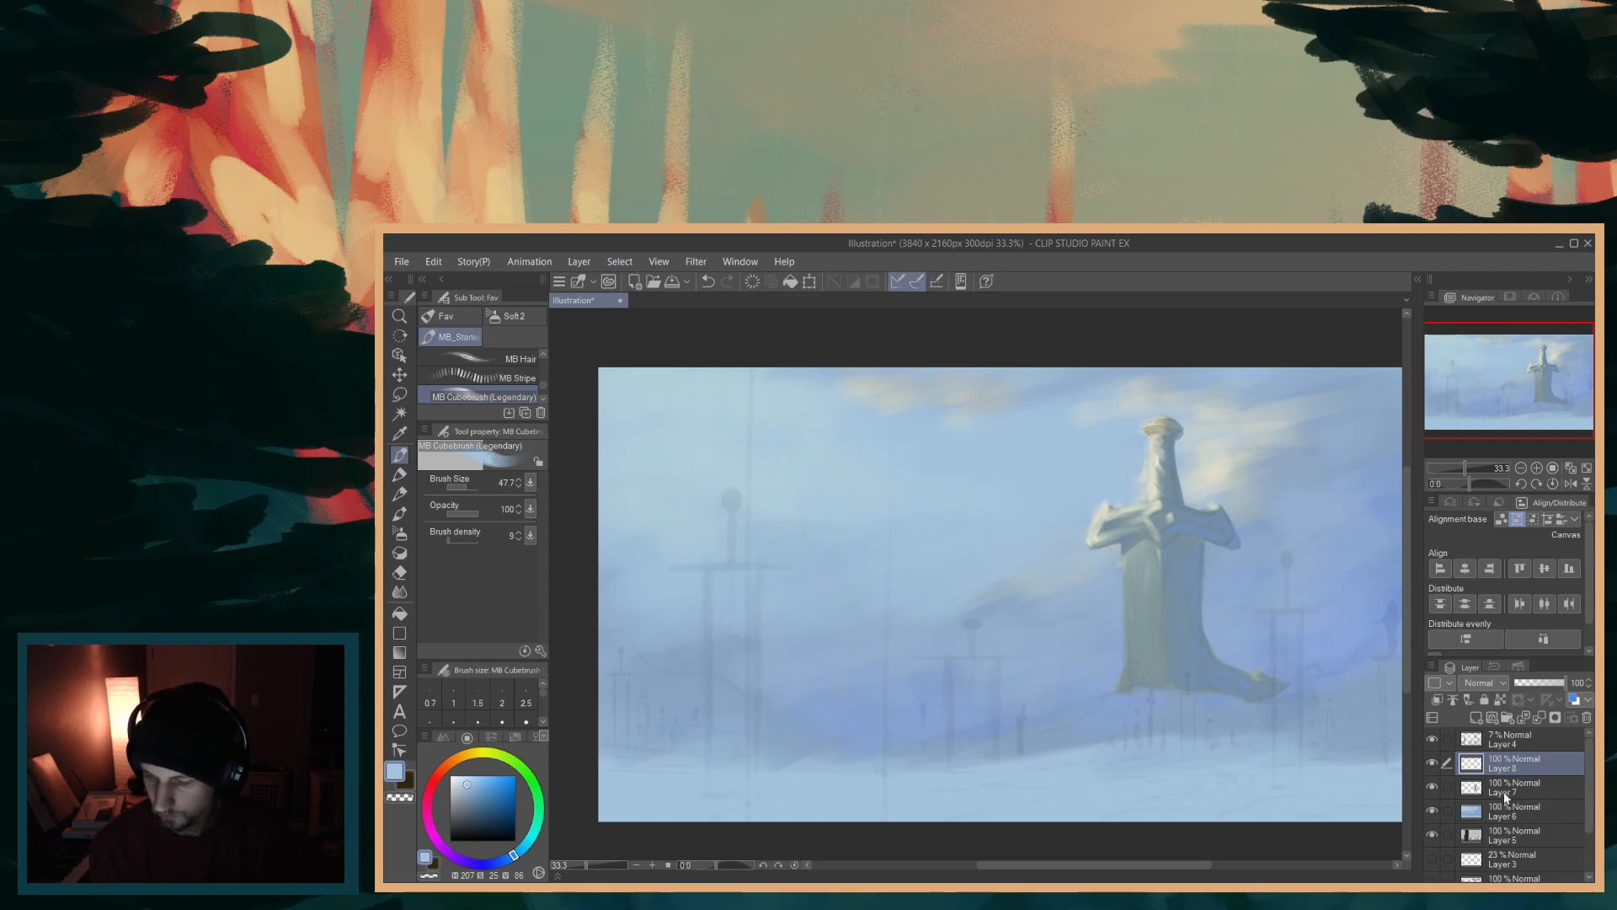
- Sample the distant hills' mid-grey from the Layer 5 value study with Layer 6 temporarily hidden, and reselect the new Layer 8
left_click(1493, 831)
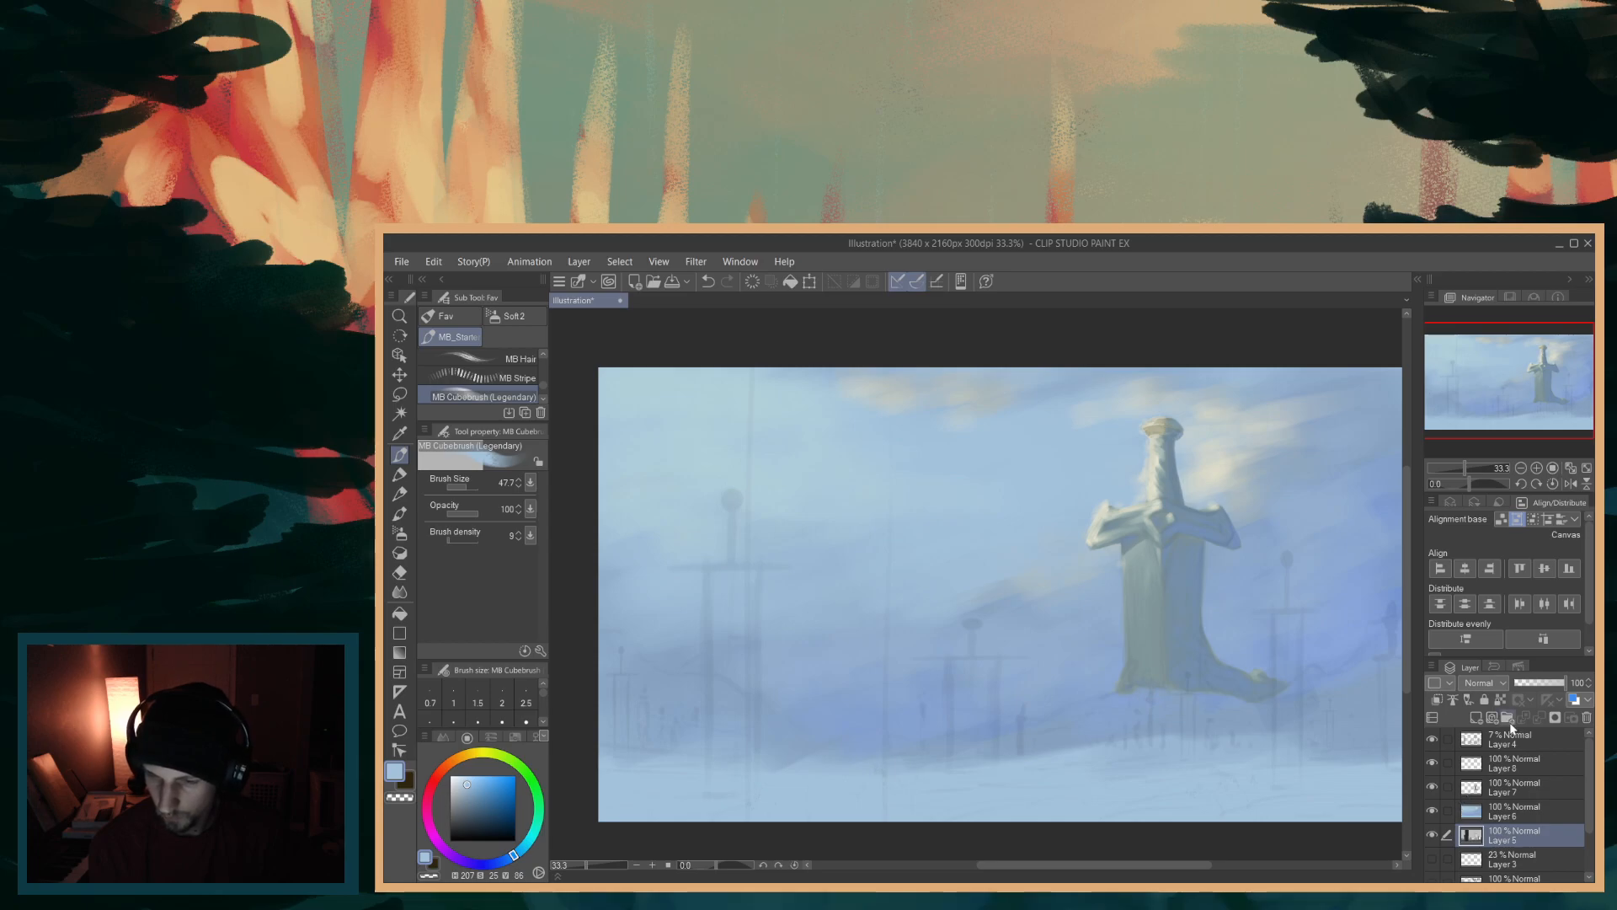
left_click(1431, 809)
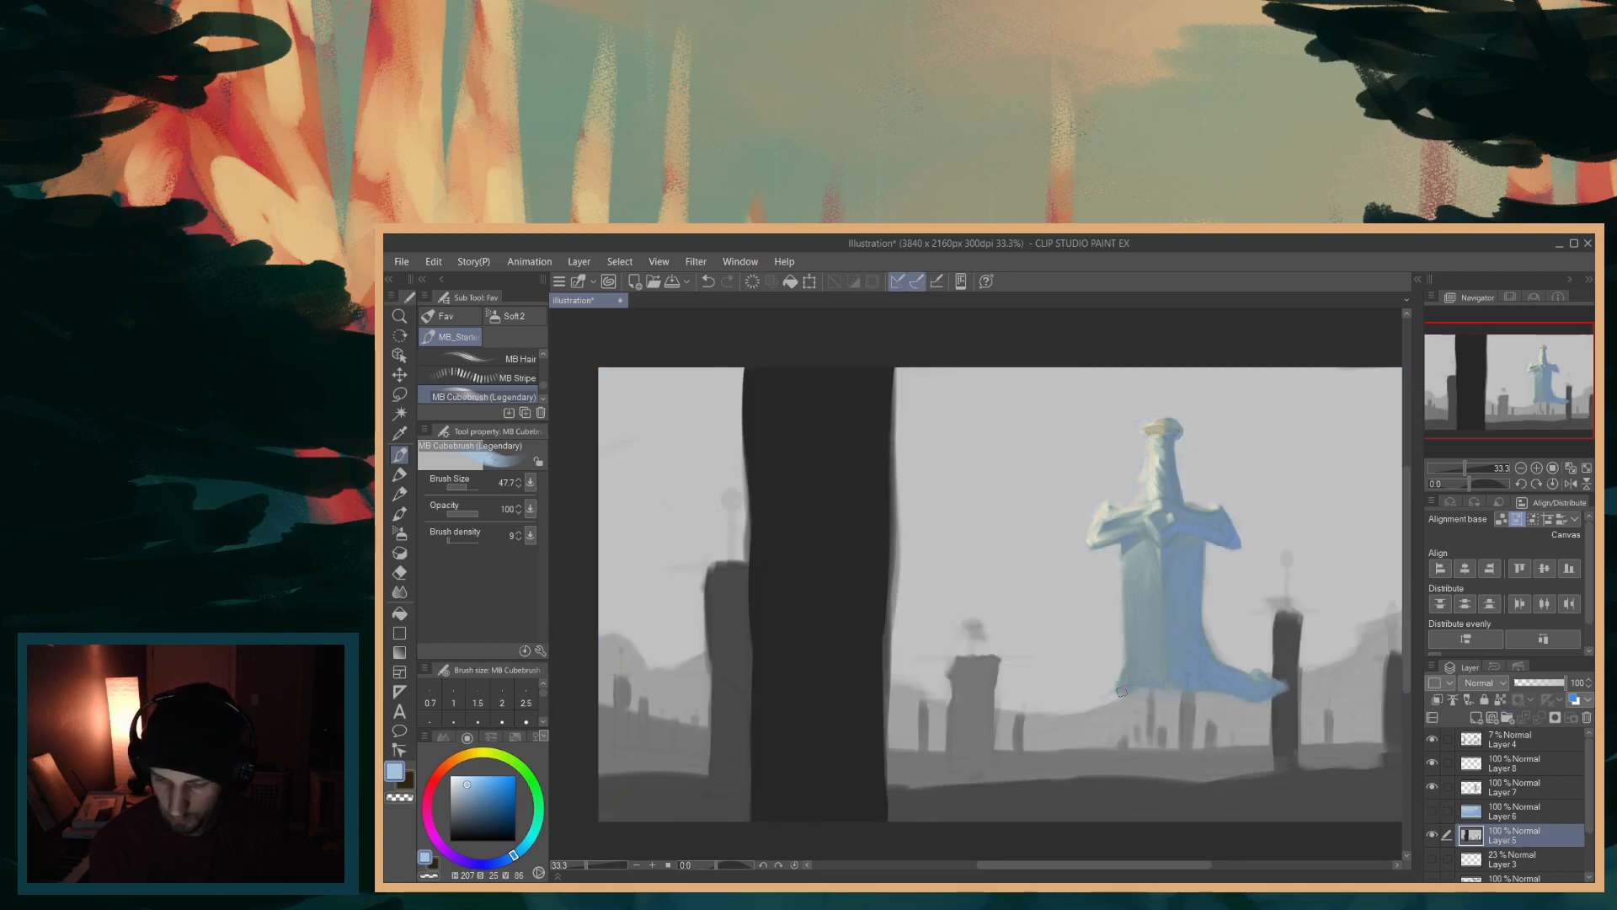
left_click(669, 685, "alt")
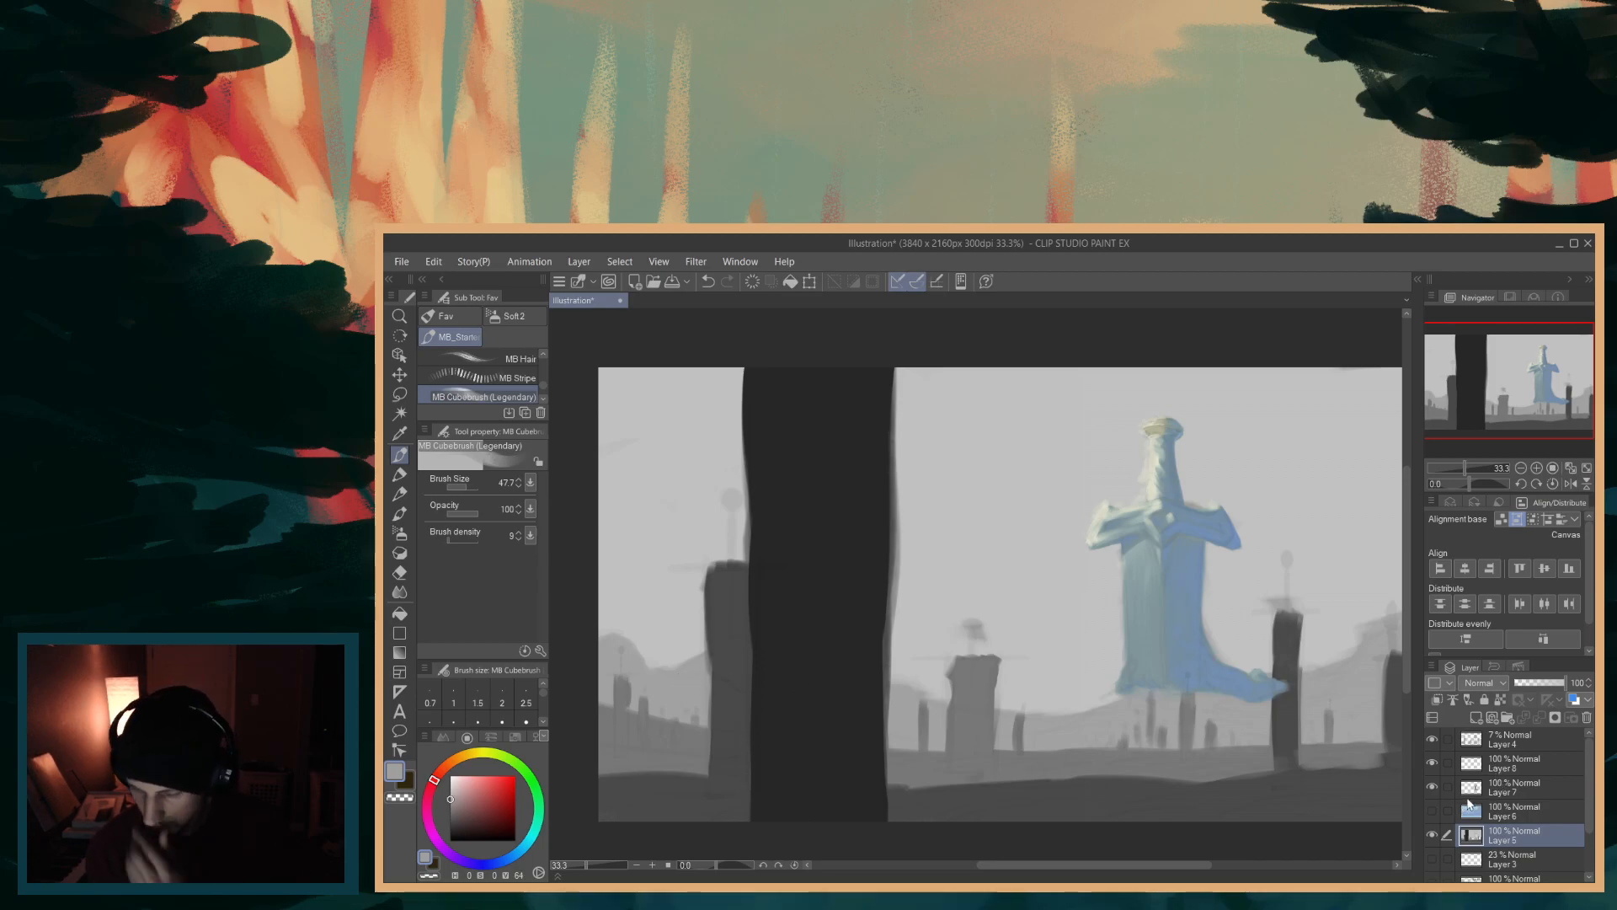
left_click(1434, 811)
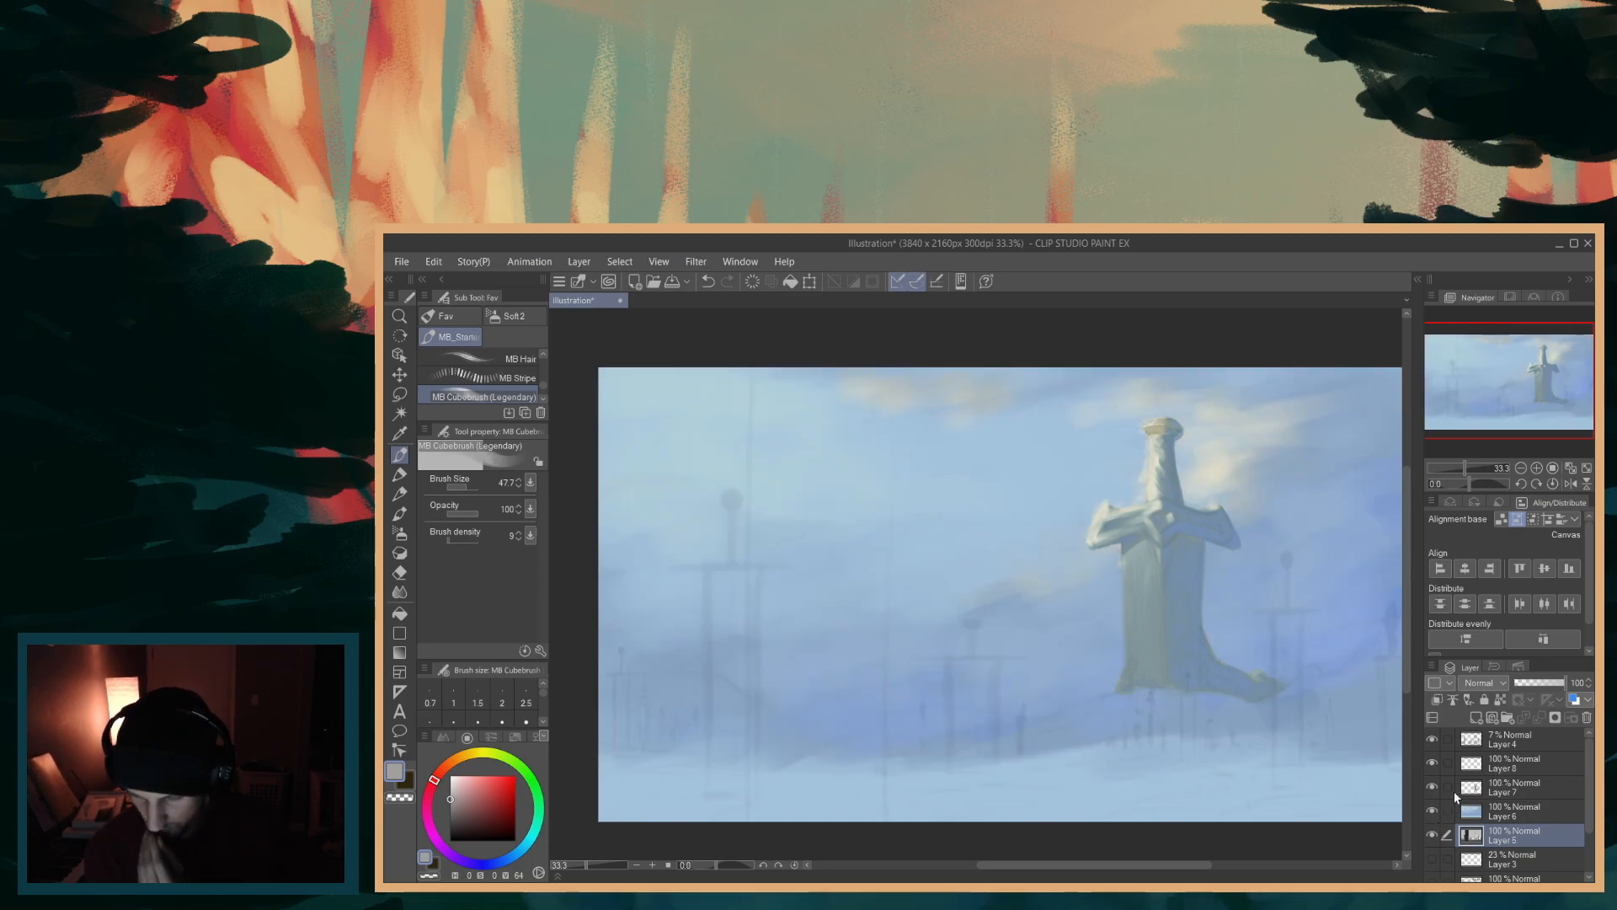
left_click(1503, 756)
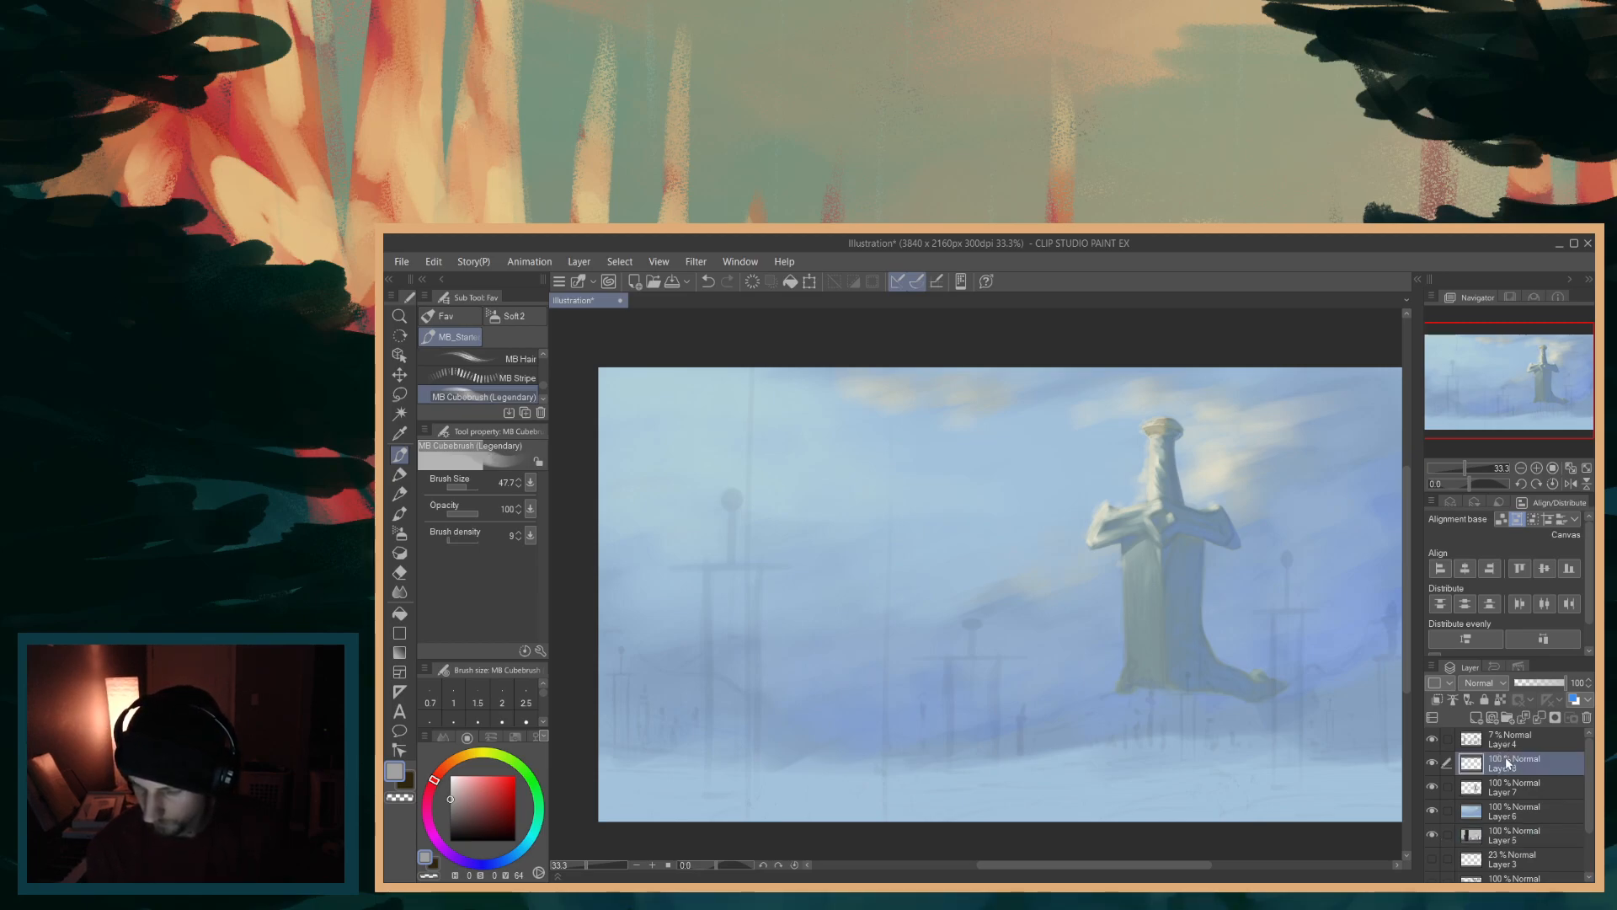
- Check what Layer 7 and Layer 8 contain by switching each one's visibility off and on
left_click(1433, 787)
left_click(1432, 786)
left_click(1432, 762)
left_click(1432, 762)
left_click(1432, 762)
left_click(1433, 763)
left_click(1433, 762)
left_click(1433, 762)
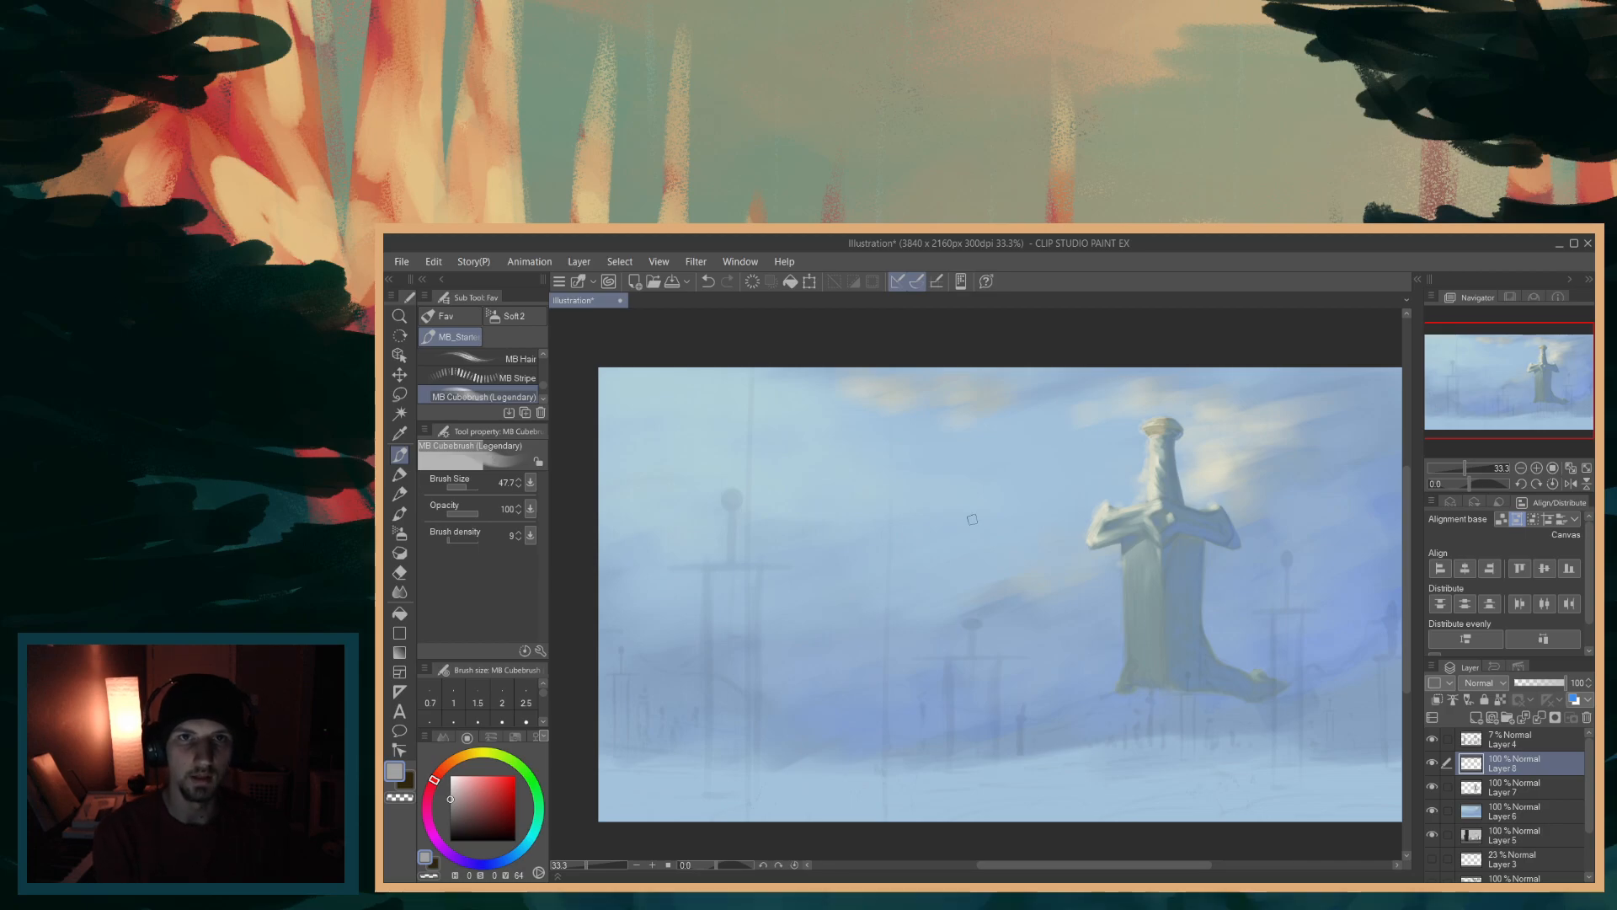
- Try blocking in grey ground slopes and a stroke over the blade at brush size 120.7, and undo them all
left_click_drag(949, 696, 954, 704)
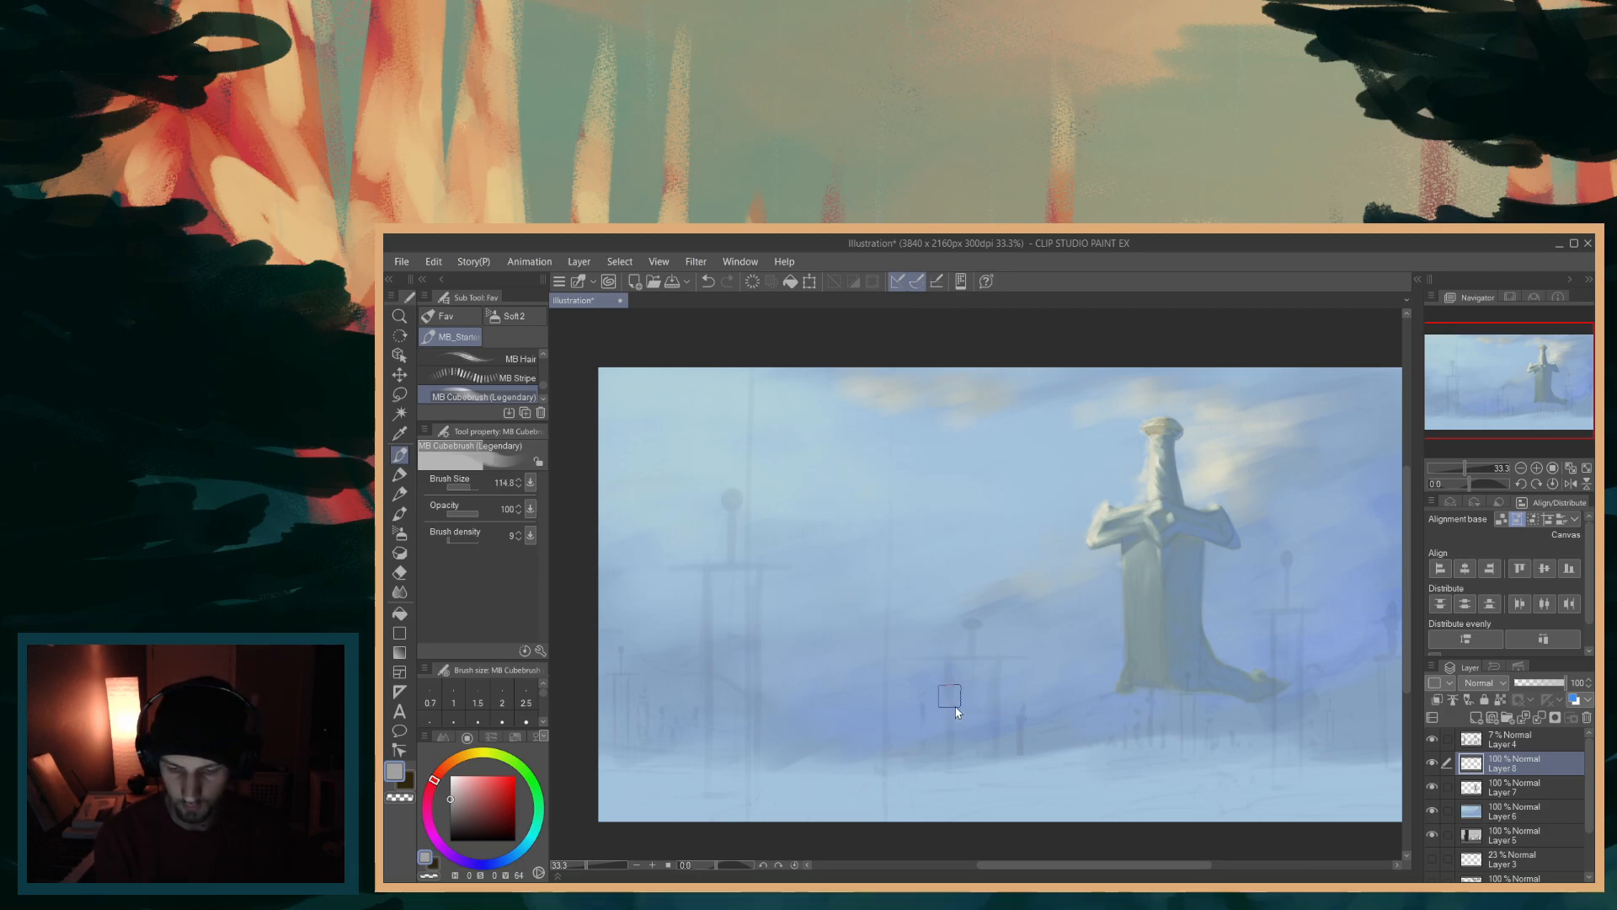
mouse_move(603, 674)
left_mouse_down()
mouse_move(699, 720)
mouse_move(878, 744)
left_mouse_up()
mouse_move(1244, 692)
left_mouse_down()
mouse_move(1064, 713)
mouse_move(1160, 718)
left_mouse_up()
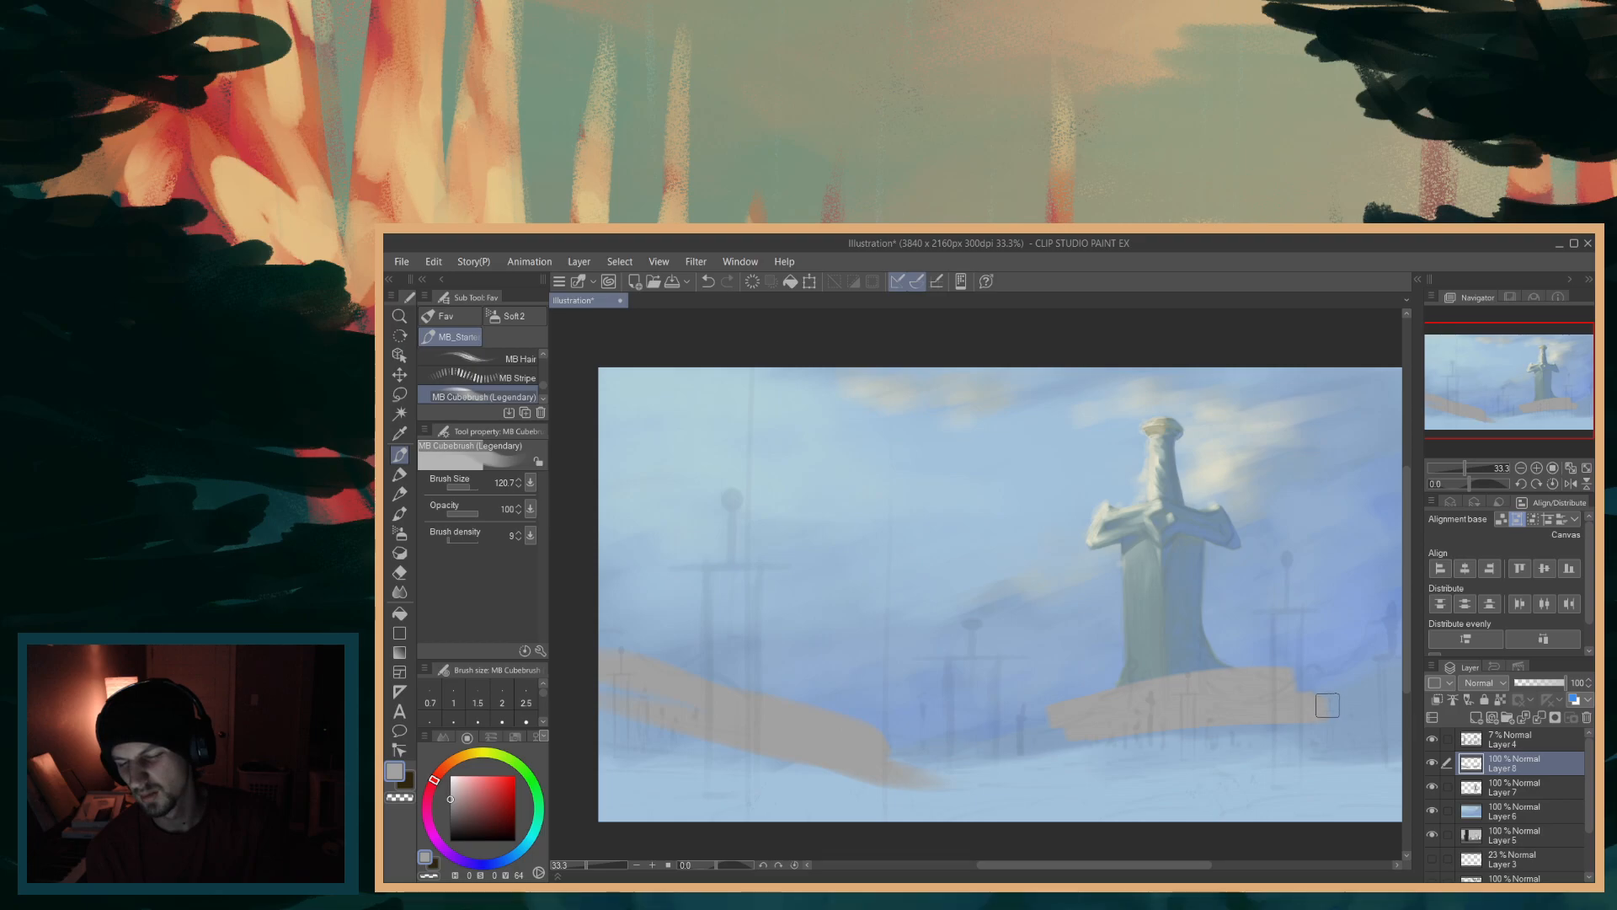
key("ctrl+z")
mouse_move(1175, 532)
left_mouse_down()
mouse_move(1144, 686)
mouse_move(1196, 669)
left_mouse_up()
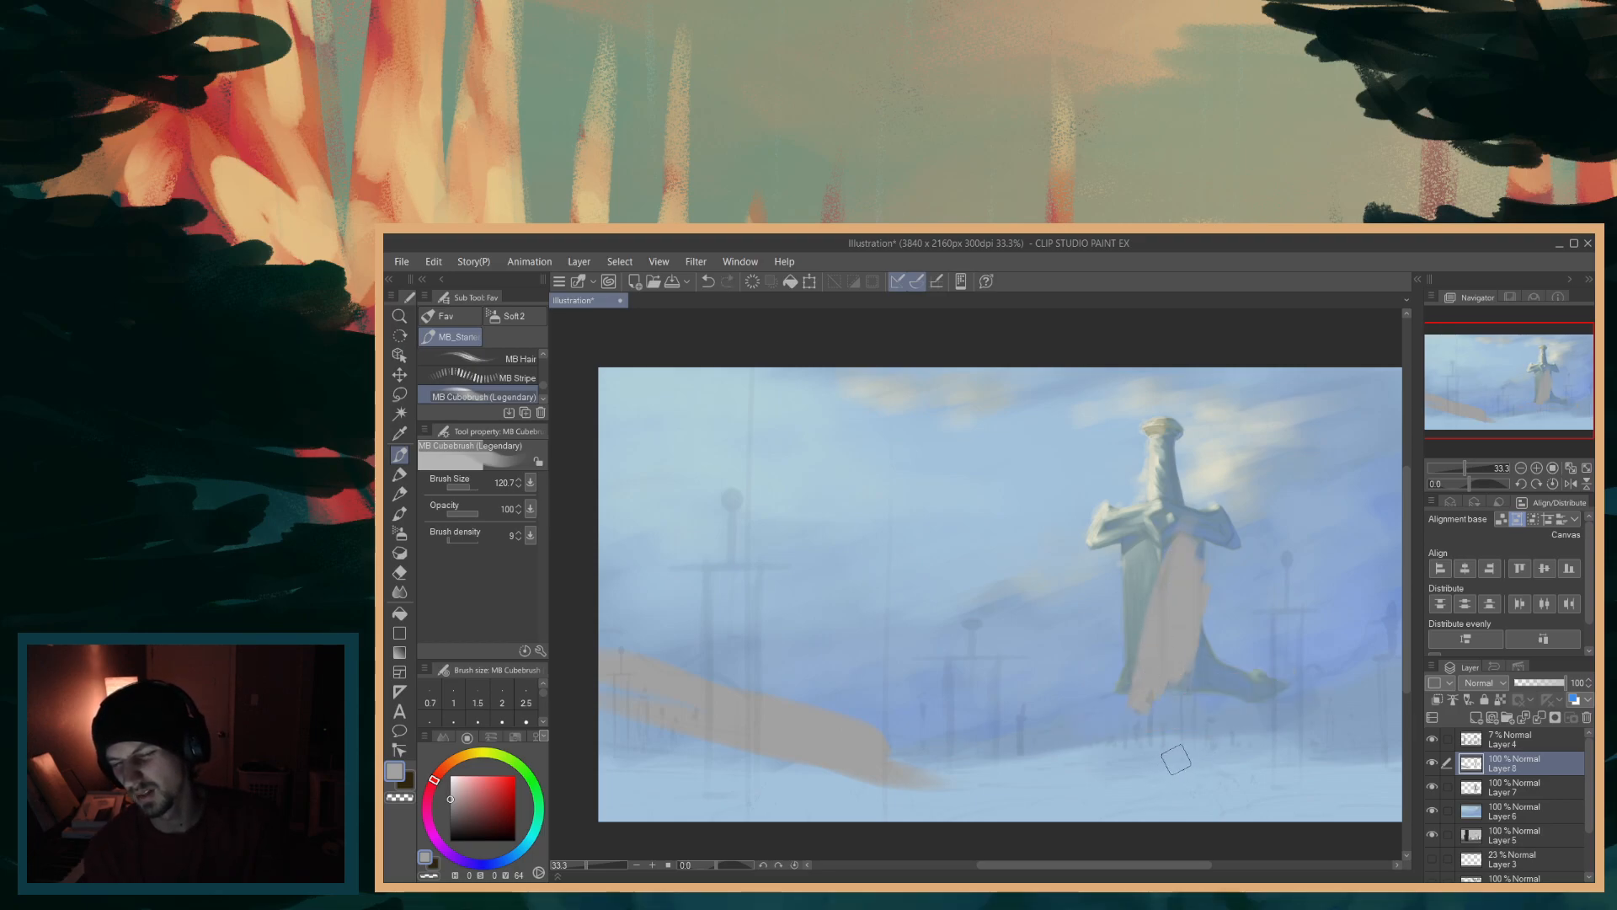
key("ctrl+z")
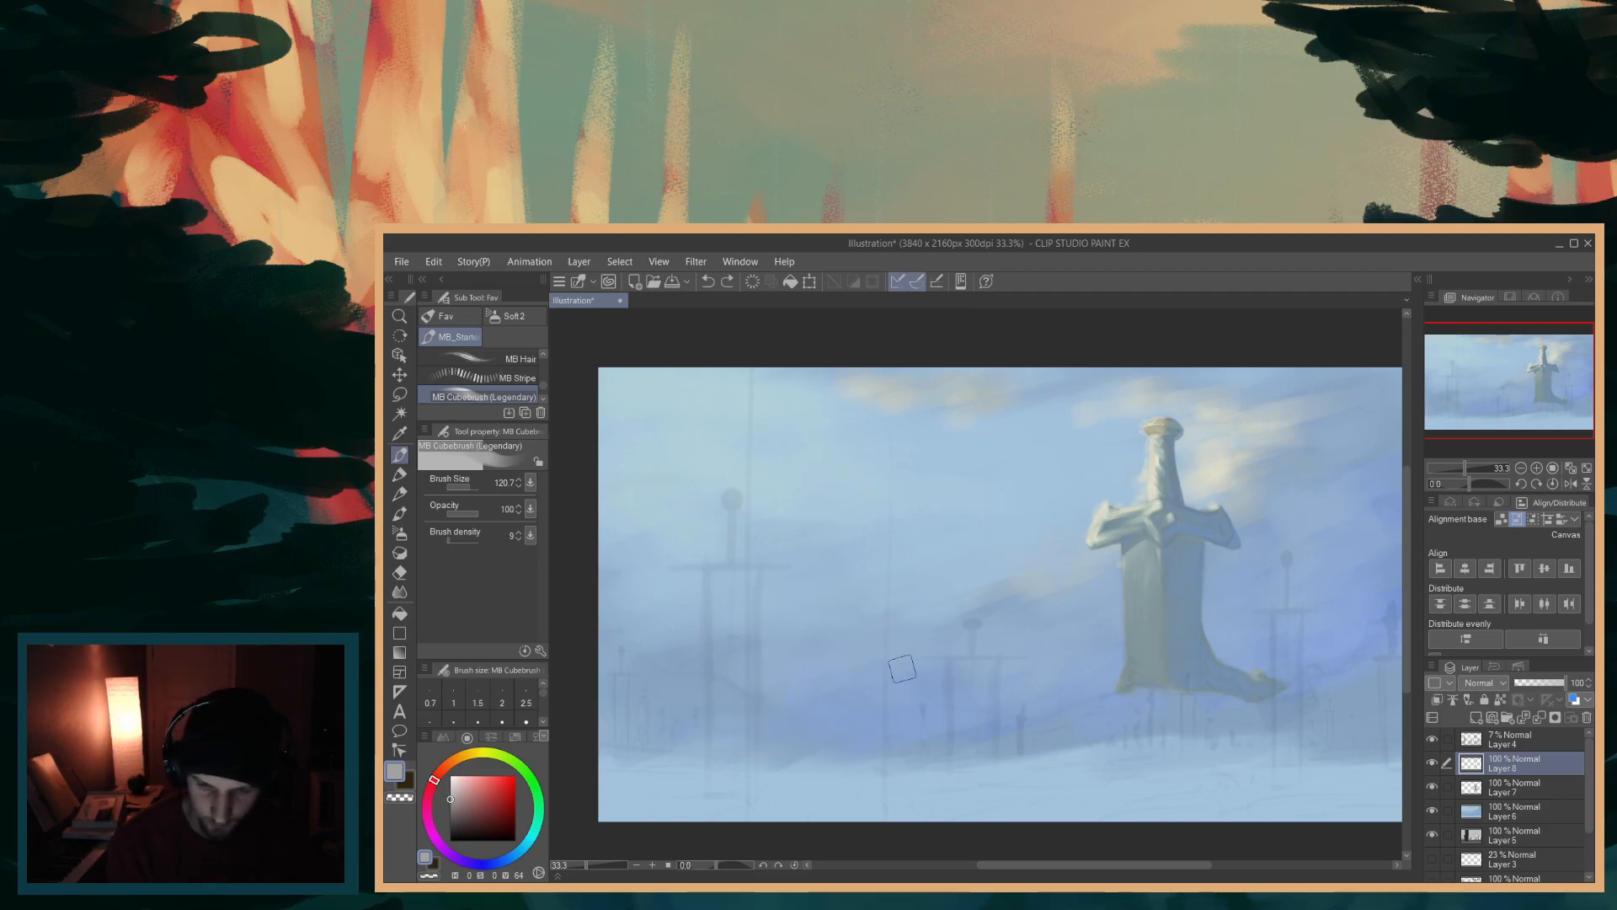
- Try a broad ground stroke across the valley in a teal-blue at hue 205, saturation 42, value 64, and undo it
left_click(502, 860)
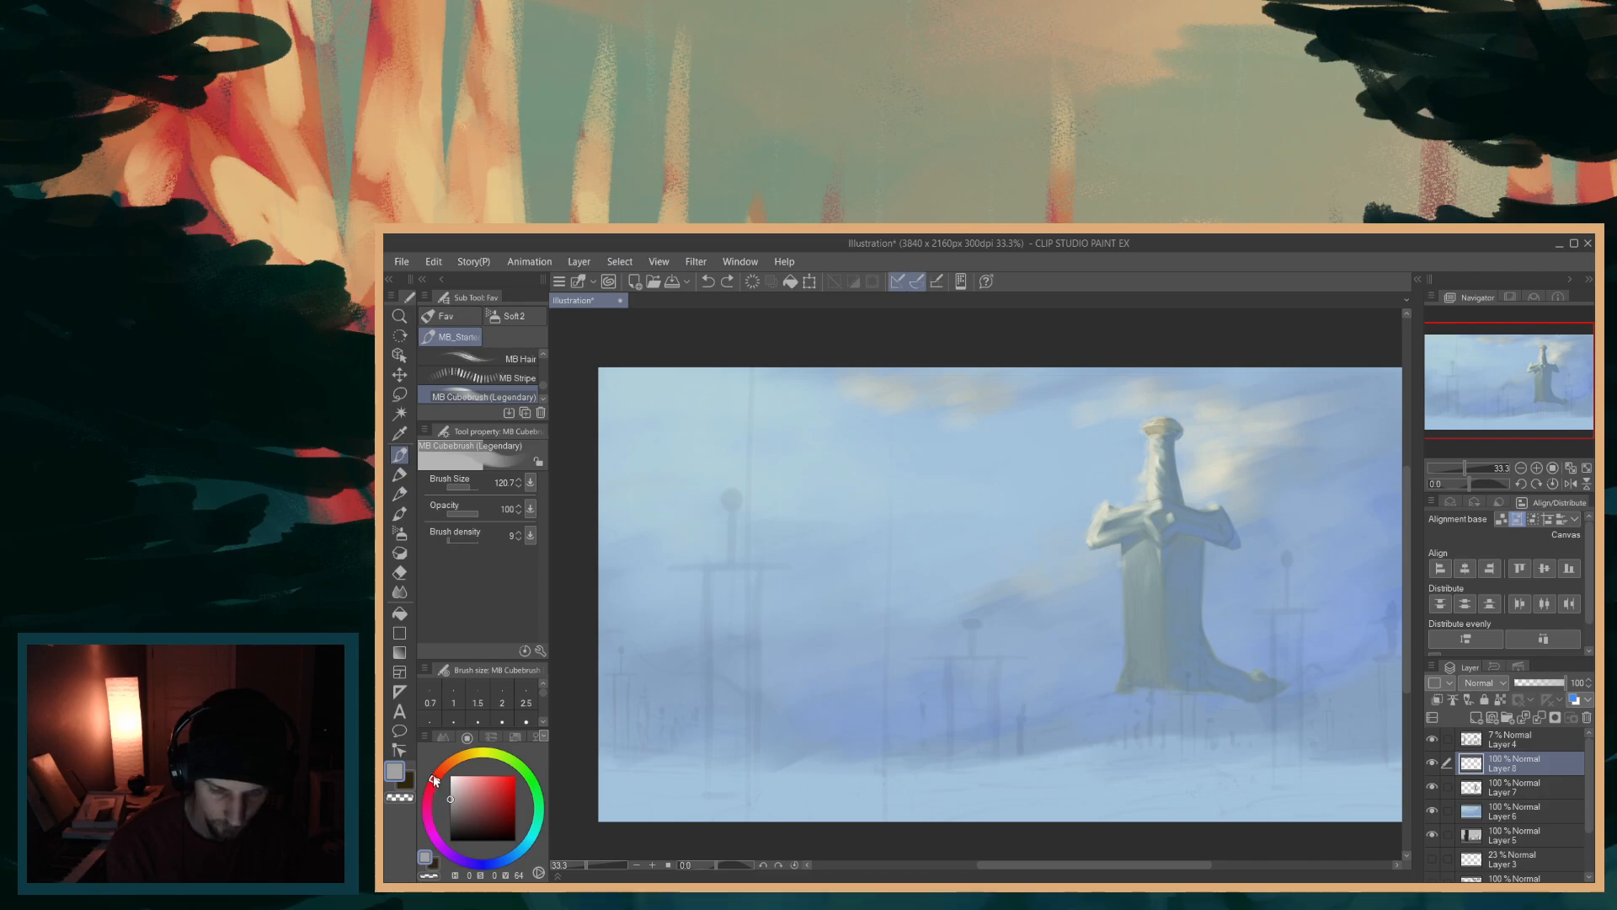
mouse_move(510, 880)
left_mouse_down()
mouse_move(532, 841)
mouse_move(545, 853)
left_mouse_up()
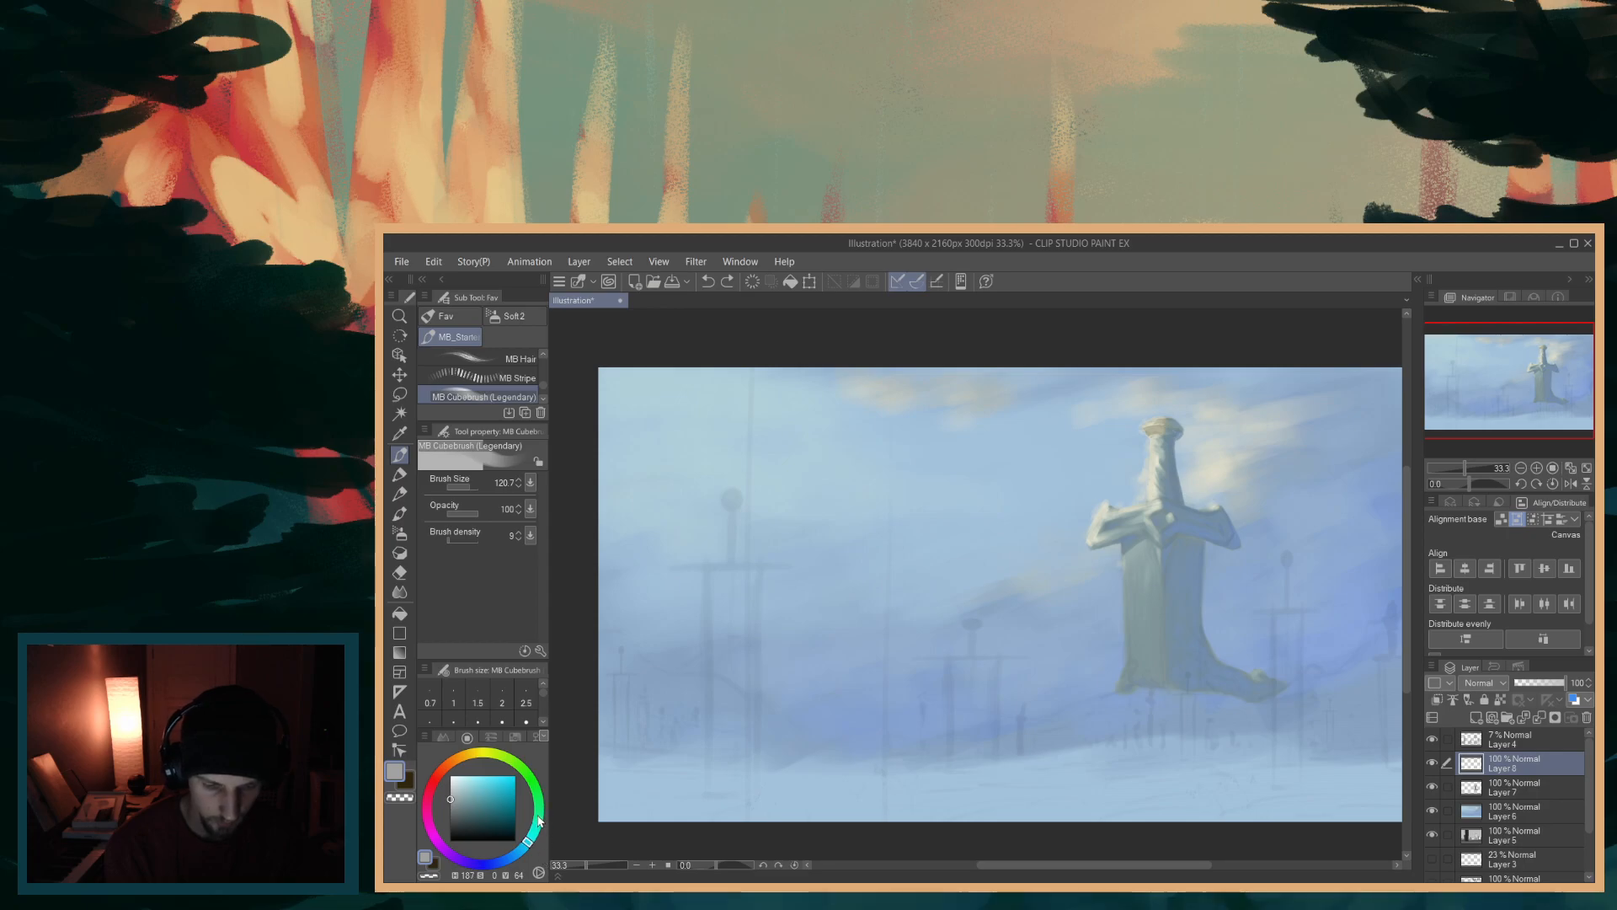
left_click_drag(528, 841, 514, 856)
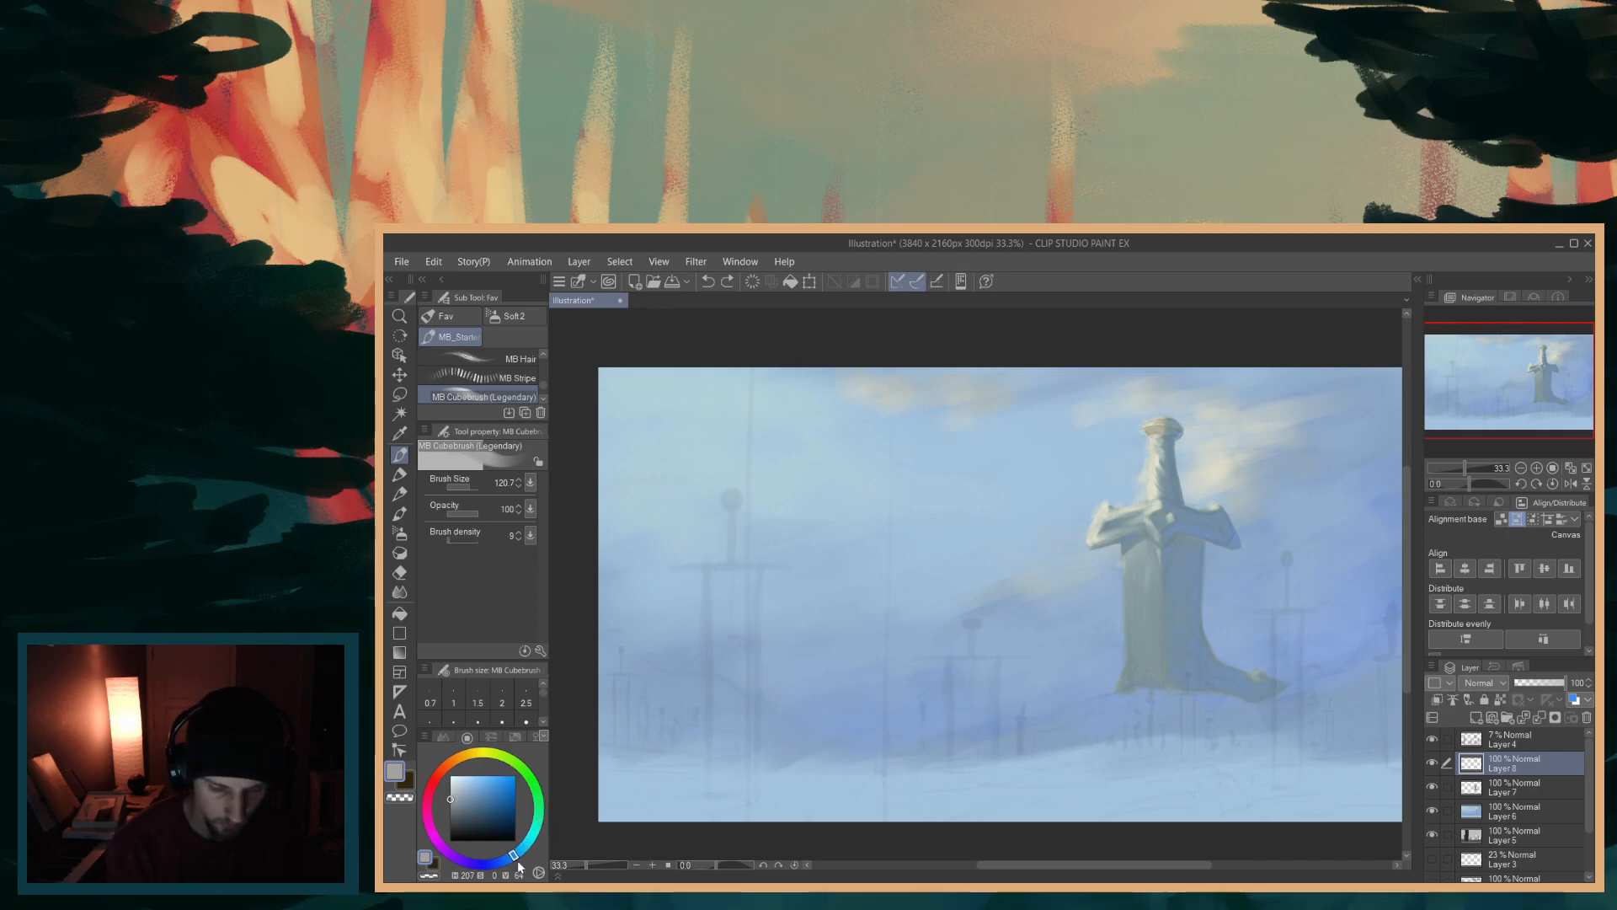
left_click(457, 797)
left_click(474, 797)
mouse_move(691, 731)
left_mouse_down()
mouse_move(812, 741)
mouse_move(1032, 707)
left_mouse_up()
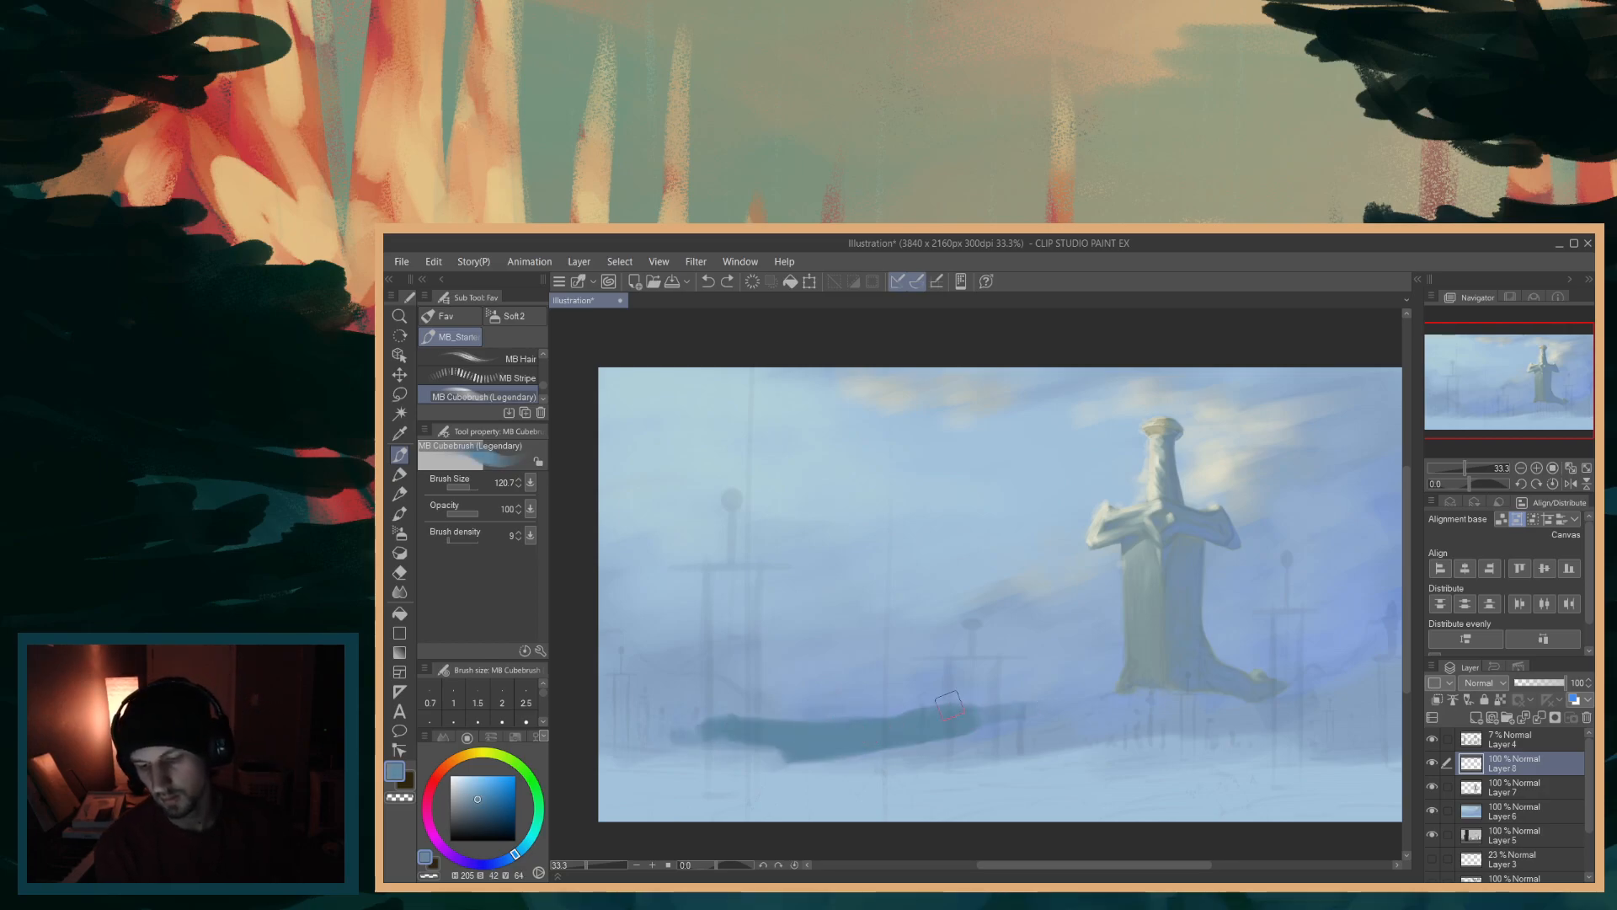
key("ctrl+z")
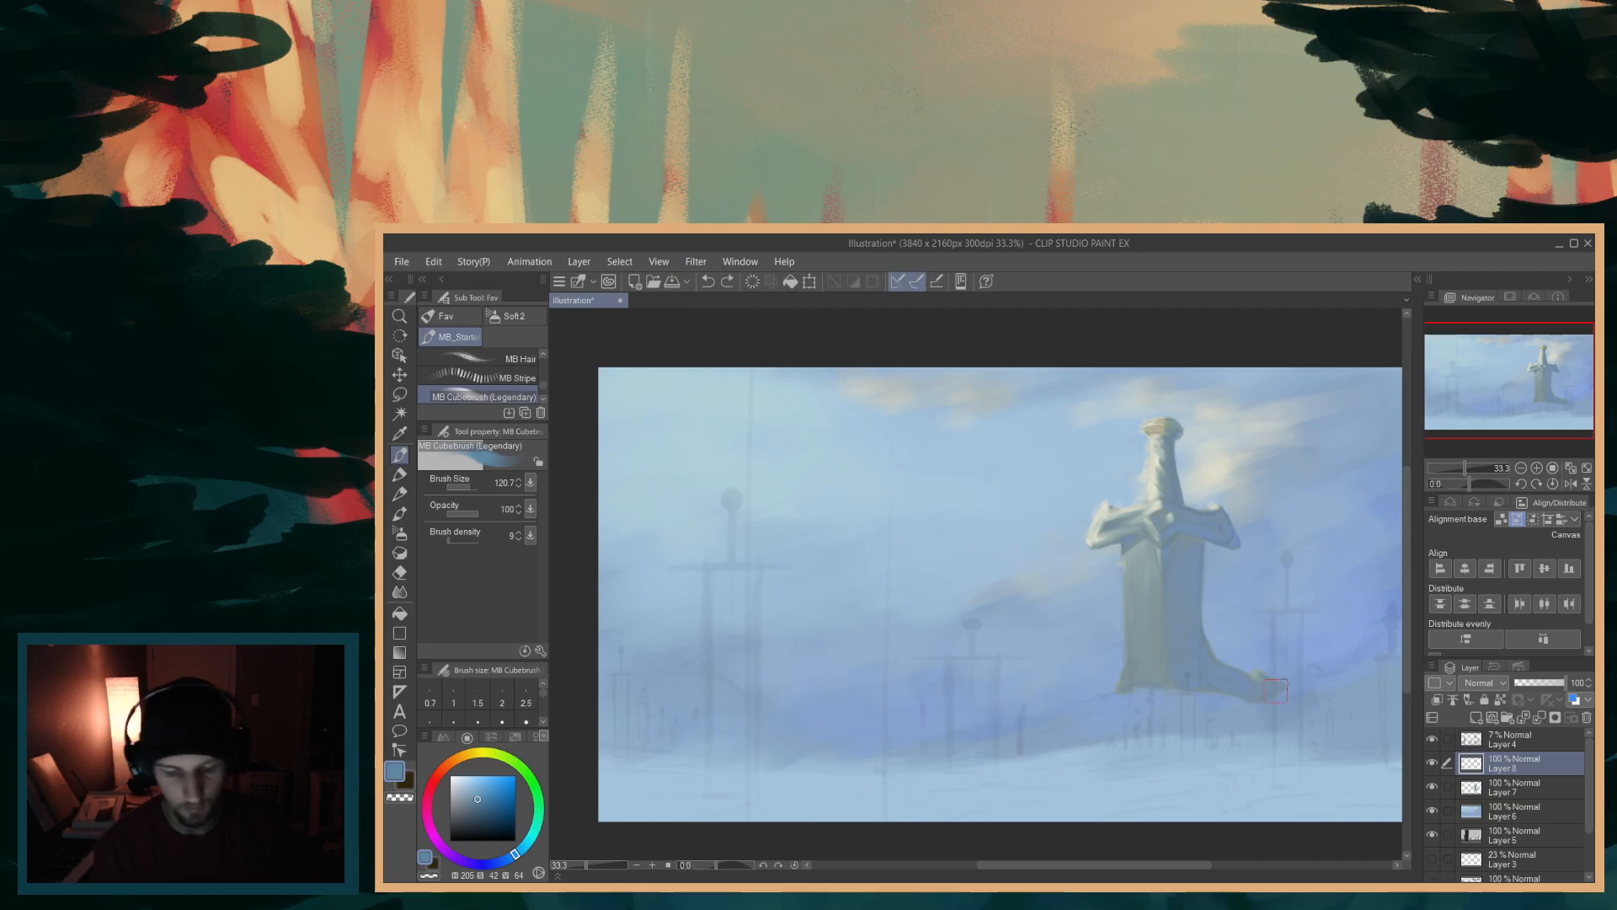
- Mix a lighter blue at hue 212, saturation 36, value 71, test it along the ground below the sword, and undo the test strokes
left_click(510, 859)
left_click(476, 791)
mouse_move(720, 729)
left_mouse_down()
mouse_move(809, 744)
mouse_move(1260, 689)
mouse_move(1106, 697)
mouse_move(1234, 687)
mouse_move(1260, 706)
mouse_move(1191, 706)
mouse_move(1275, 723)
mouse_move(1162, 689)
mouse_move(1187, 687)
mouse_move(1259, 703)
mouse_move(1102, 695)
mouse_move(1264, 720)
left_mouse_up()
key("ctrl+z")
key("ctrl+z")
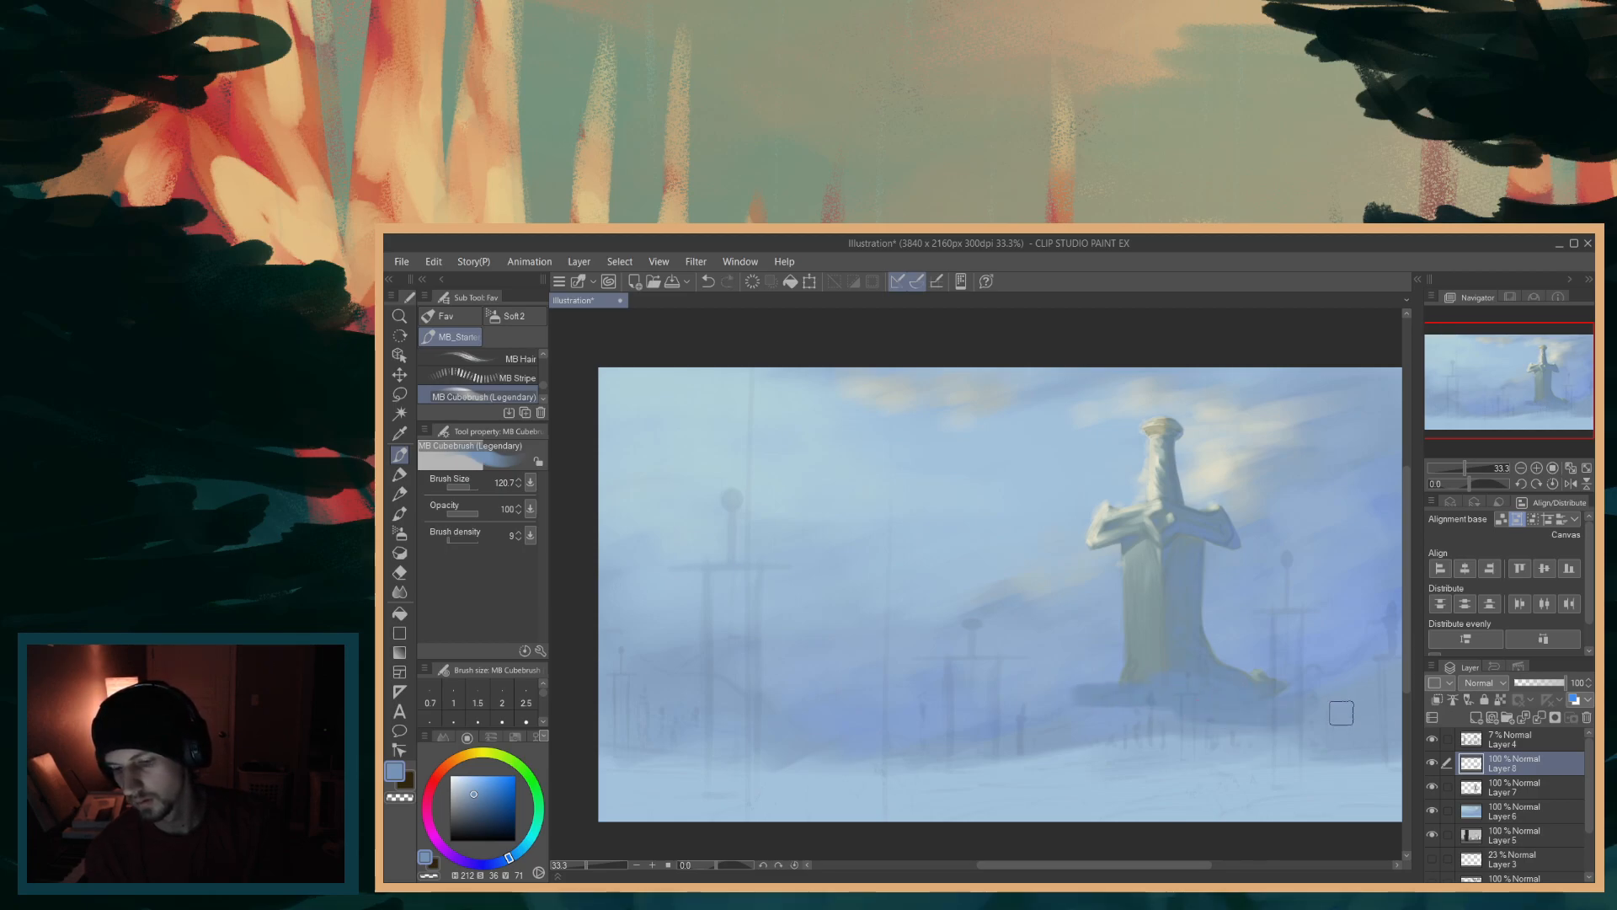
key("ctrl+z")
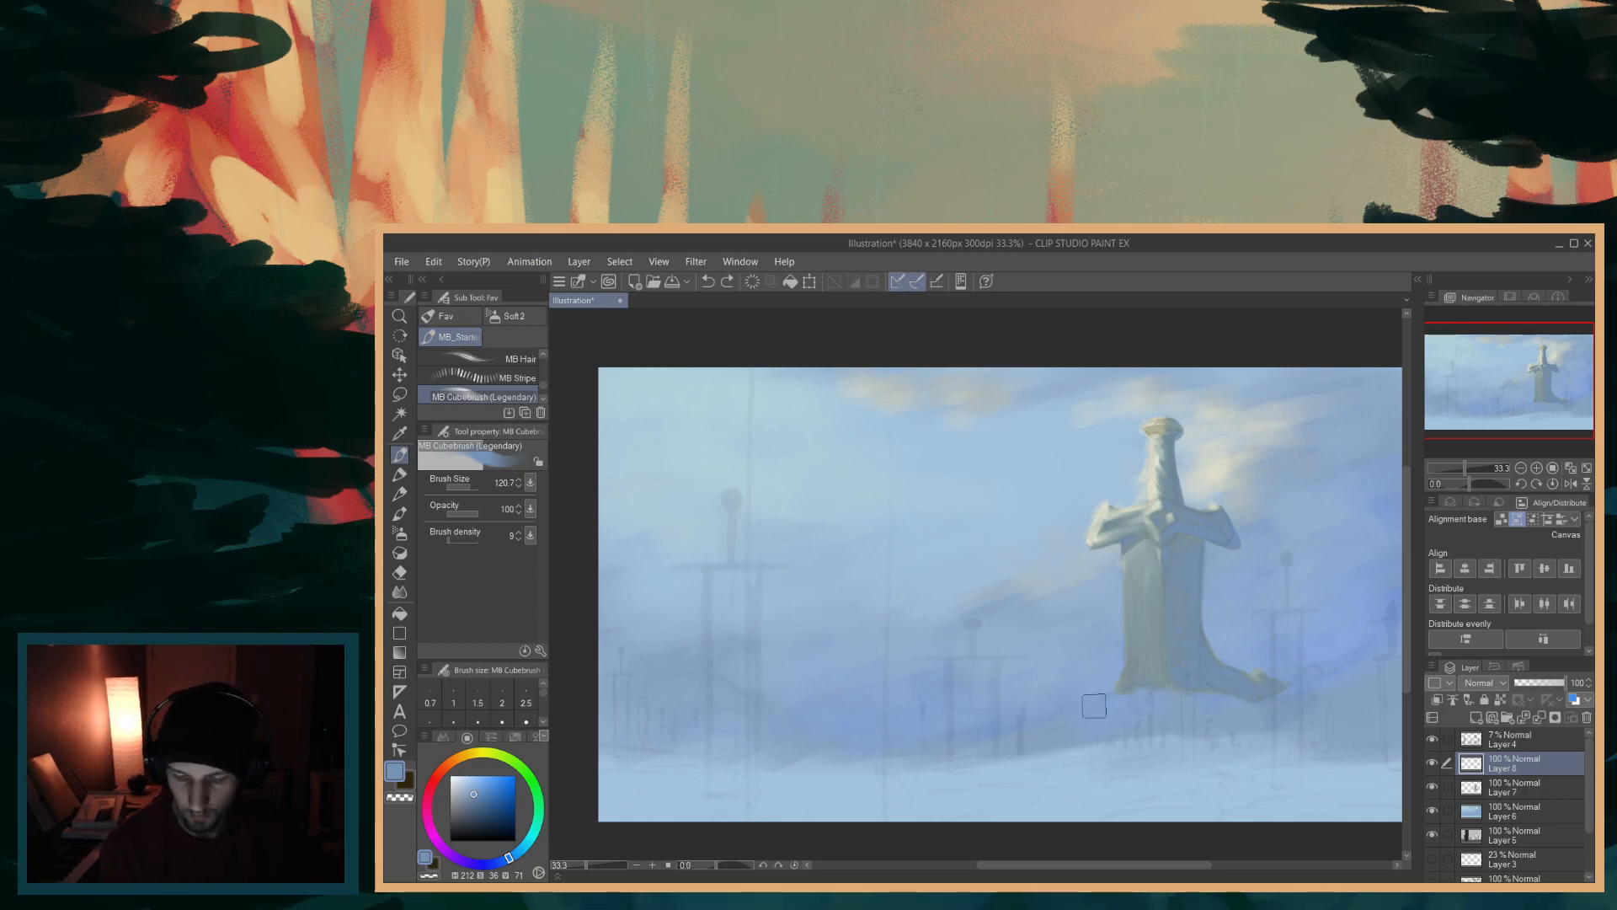
- Block in the hills, the sword's mound and the whole foreground on Layer 8 in flat blue at brush size 120.7, following the sketch
mouse_move(615, 644)
left_mouse_down()
mouse_move(638, 698)
mouse_move(624, 680)
mouse_move(716, 683)
mouse_move(821, 754)
mouse_move(718, 685)
mouse_move(876, 741)
mouse_move(610, 683)
mouse_move(750, 732)
mouse_move(630, 718)
mouse_move(729, 759)
mouse_move(703, 753)
mouse_move(648, 727)
mouse_move(641, 700)
mouse_move(622, 739)
mouse_move(779, 747)
mouse_move(633, 772)
mouse_move(769, 797)
mouse_move(640, 818)
mouse_move(922, 791)
mouse_move(807, 804)
mouse_move(774, 789)
mouse_move(1085, 812)
mouse_move(830, 789)
mouse_move(1027, 805)
mouse_move(823, 768)
mouse_move(949, 789)
mouse_move(770, 751)
mouse_move(967, 770)
mouse_move(771, 734)
mouse_move(1040, 769)
mouse_move(878, 760)
mouse_move(1052, 720)
mouse_move(999, 759)
mouse_move(1101, 756)
mouse_move(1030, 737)
mouse_move(1075, 721)
mouse_move(1026, 732)
mouse_move(1129, 690)
mouse_move(1233, 712)
left_mouse_up()
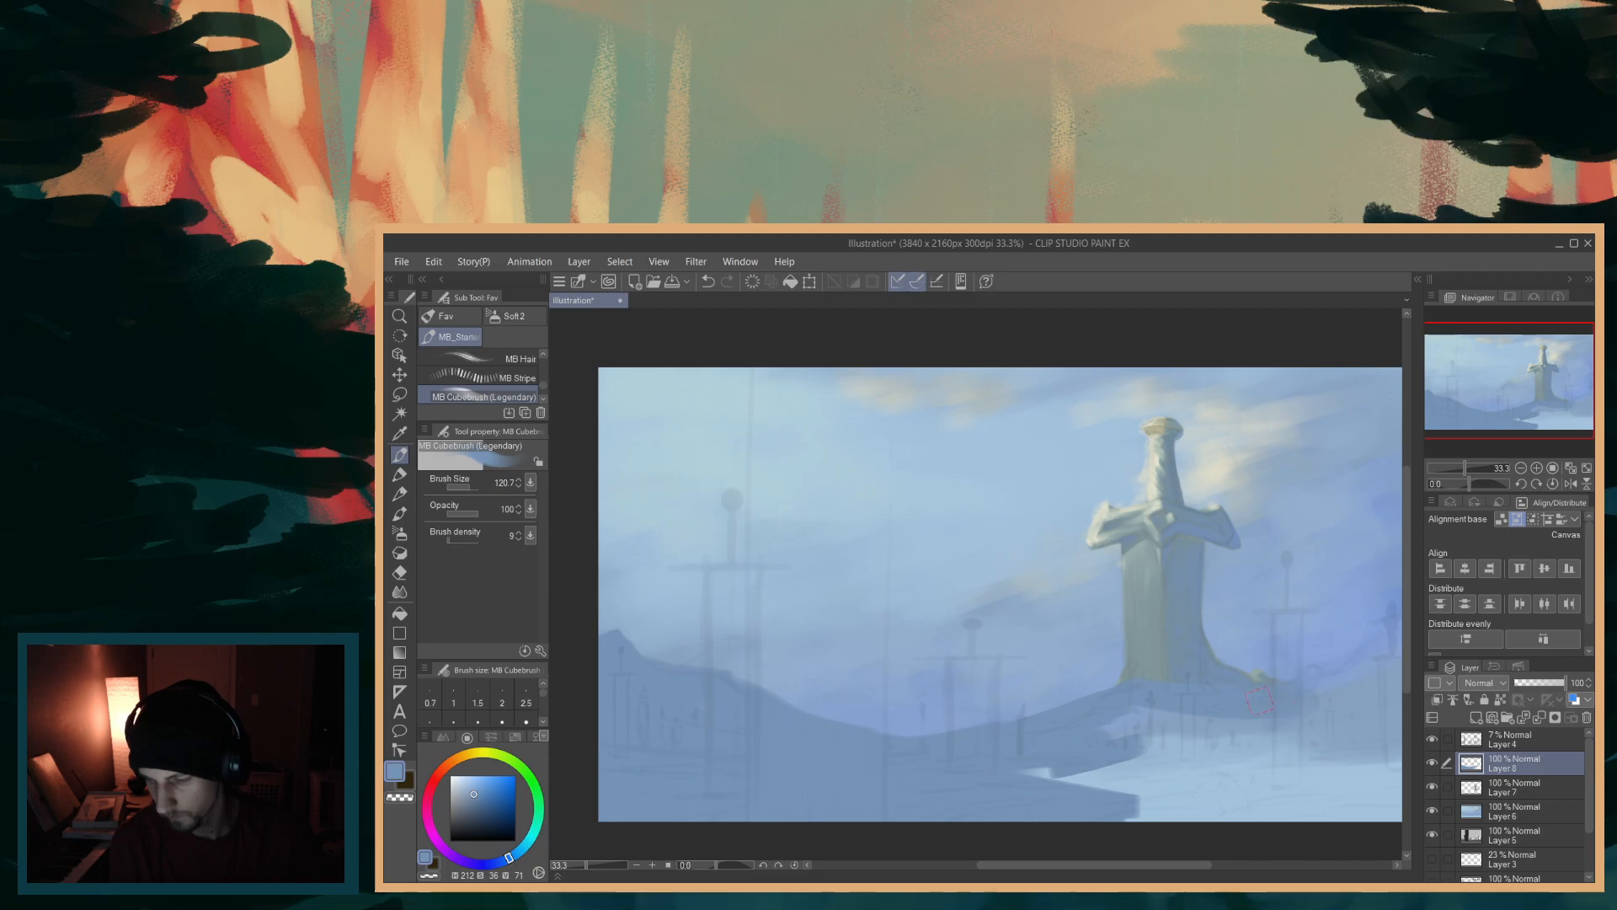
mouse_move(1307, 681)
left_mouse_down()
mouse_move(1361, 688)
mouse_move(1327, 698)
mouse_move(1374, 658)
mouse_move(1338, 682)
mouse_move(1400, 628)
left_mouse_up()
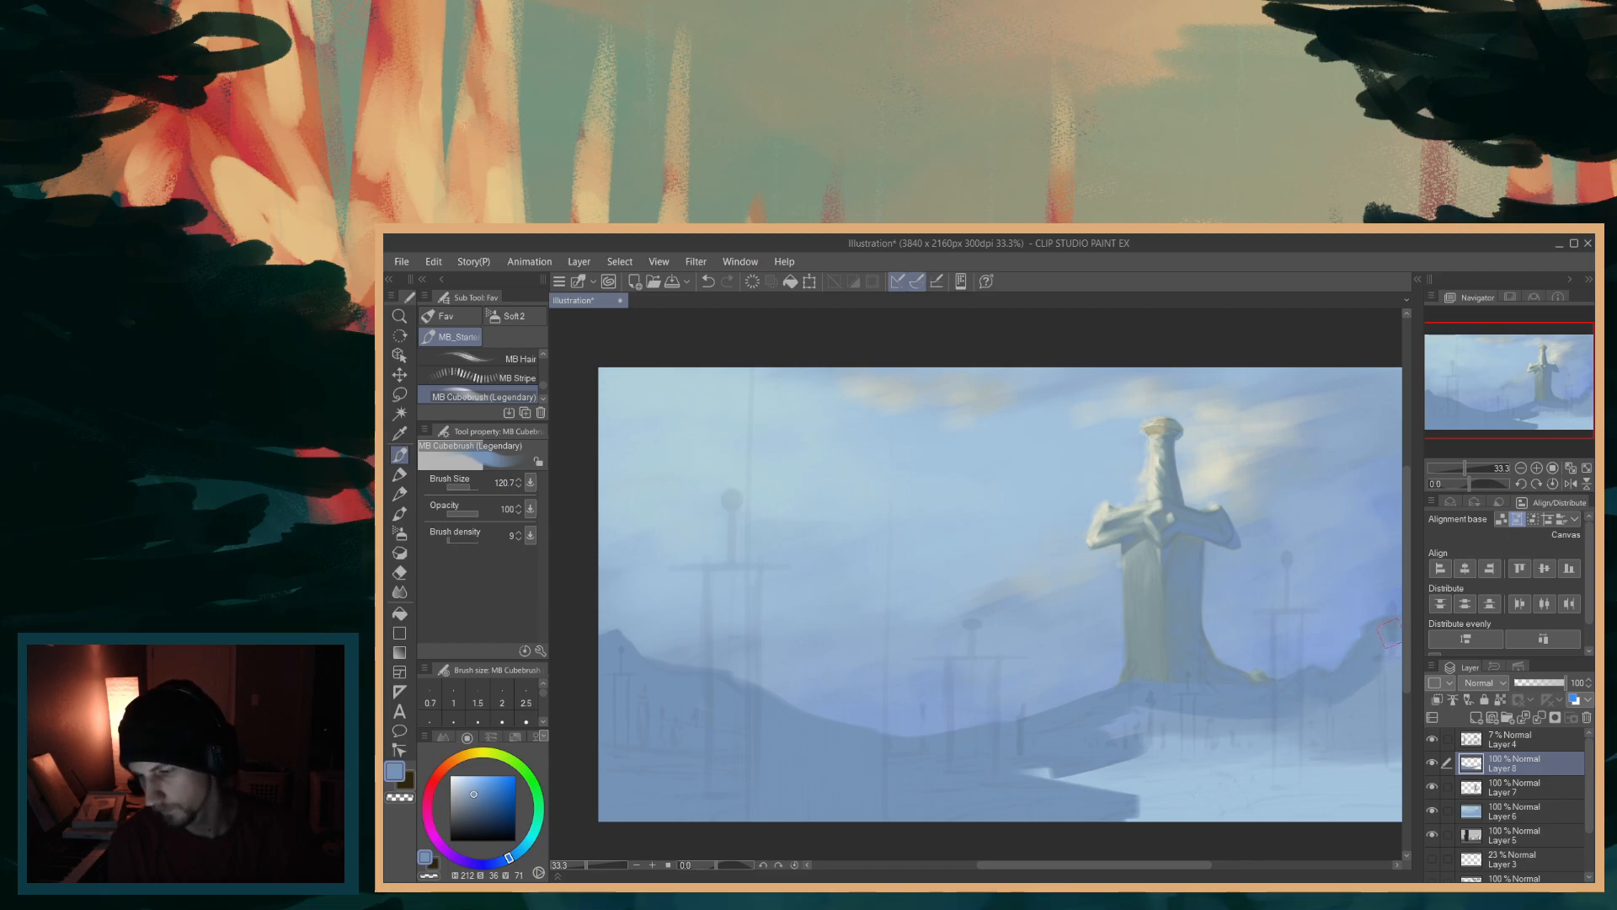
left_click_drag(1154, 865, 1166, 866)
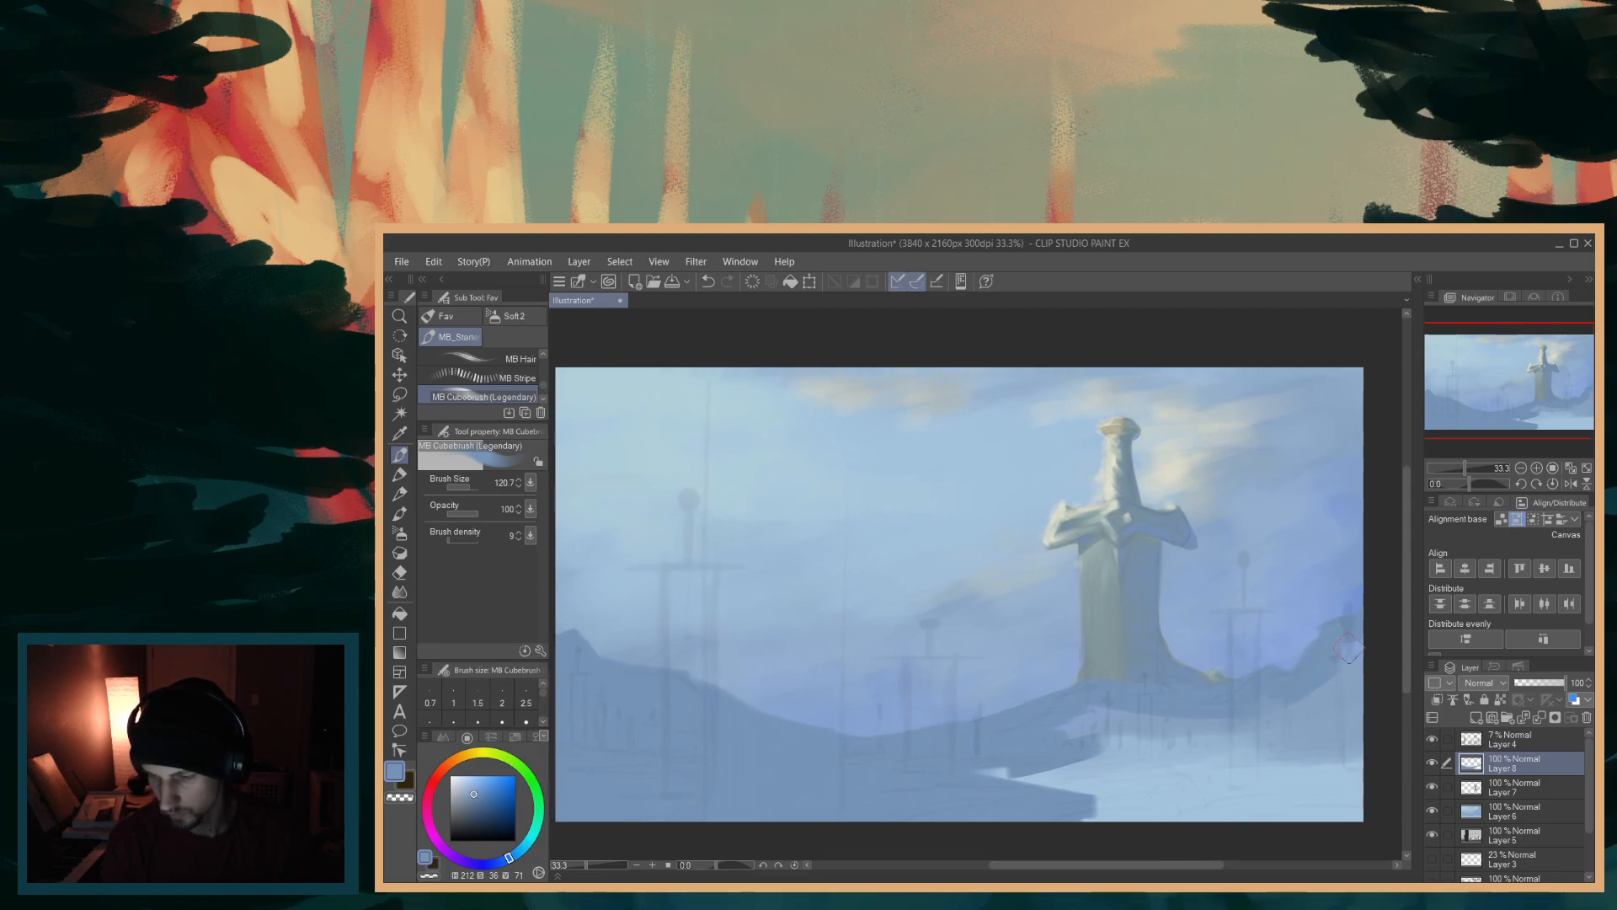
mouse_move(1346, 631)
left_mouse_down()
mouse_move(1367, 661)
mouse_move(1346, 680)
mouse_move(1213, 751)
mouse_move(1227, 722)
mouse_move(1281, 711)
mouse_move(1180, 723)
mouse_move(1142, 705)
mouse_move(1039, 746)
mouse_move(1228, 746)
mouse_move(1199, 730)
mouse_move(1126, 739)
mouse_move(1084, 790)
mouse_move(1104, 812)
mouse_move(1153, 819)
mouse_move(1375, 822)
mouse_move(1244, 767)
mouse_move(1346, 779)
mouse_move(1311, 720)
left_mouse_up()
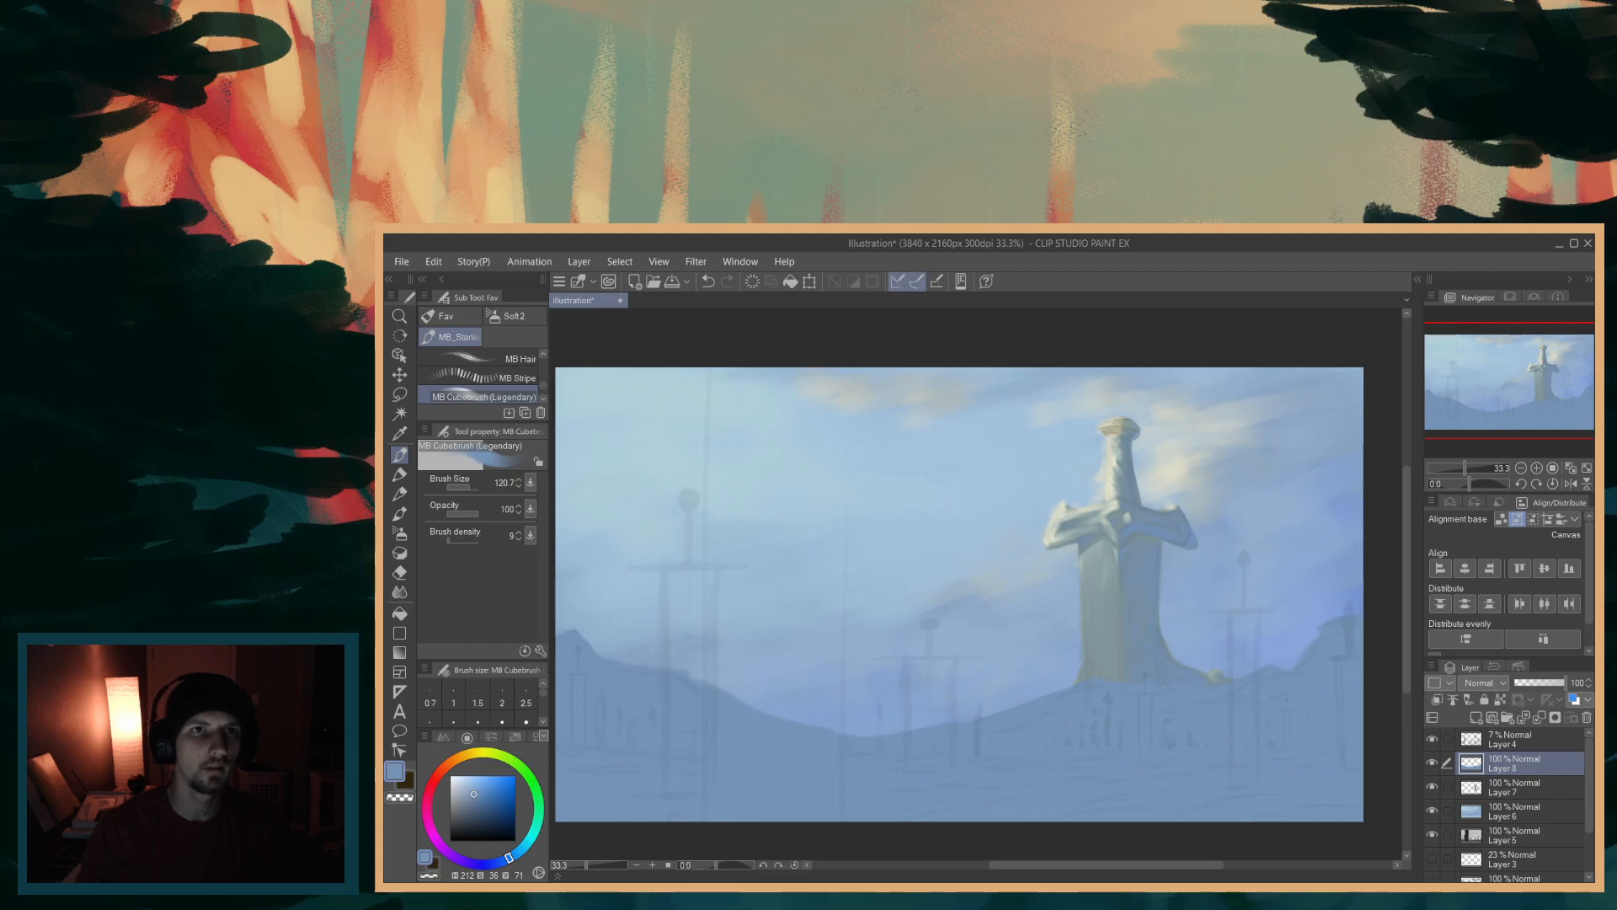
- Compare the painting with and without the blocked-in ground by toggling Layer 8's visibility, leaving the layer shown
key("alt+Tab")
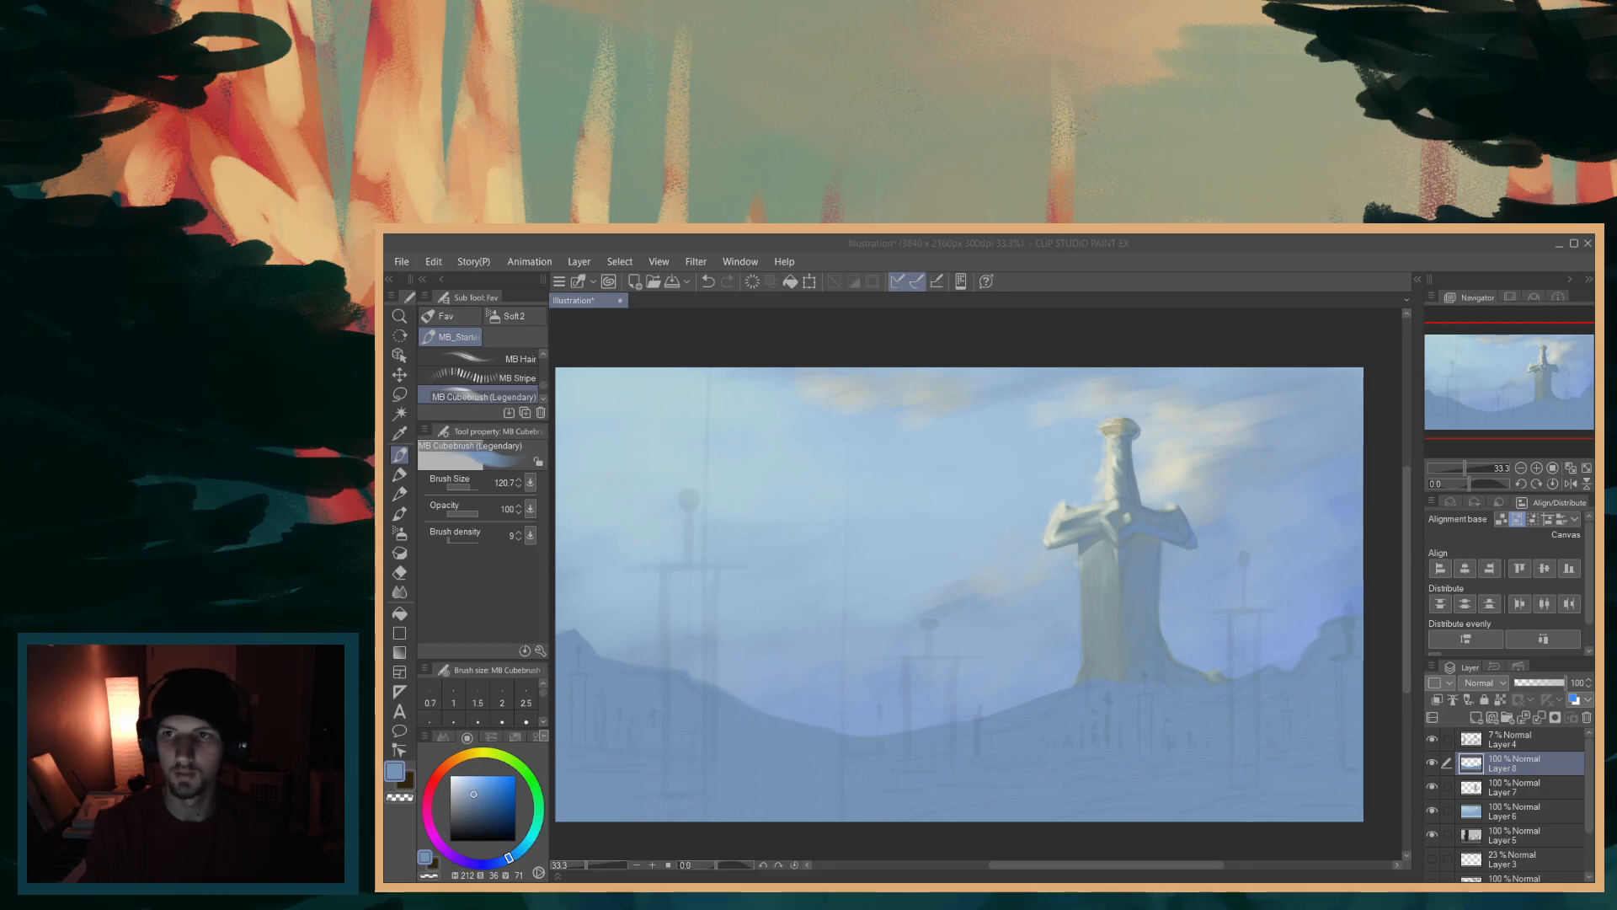
left_click_drag(1407, 611, 1405, 613)
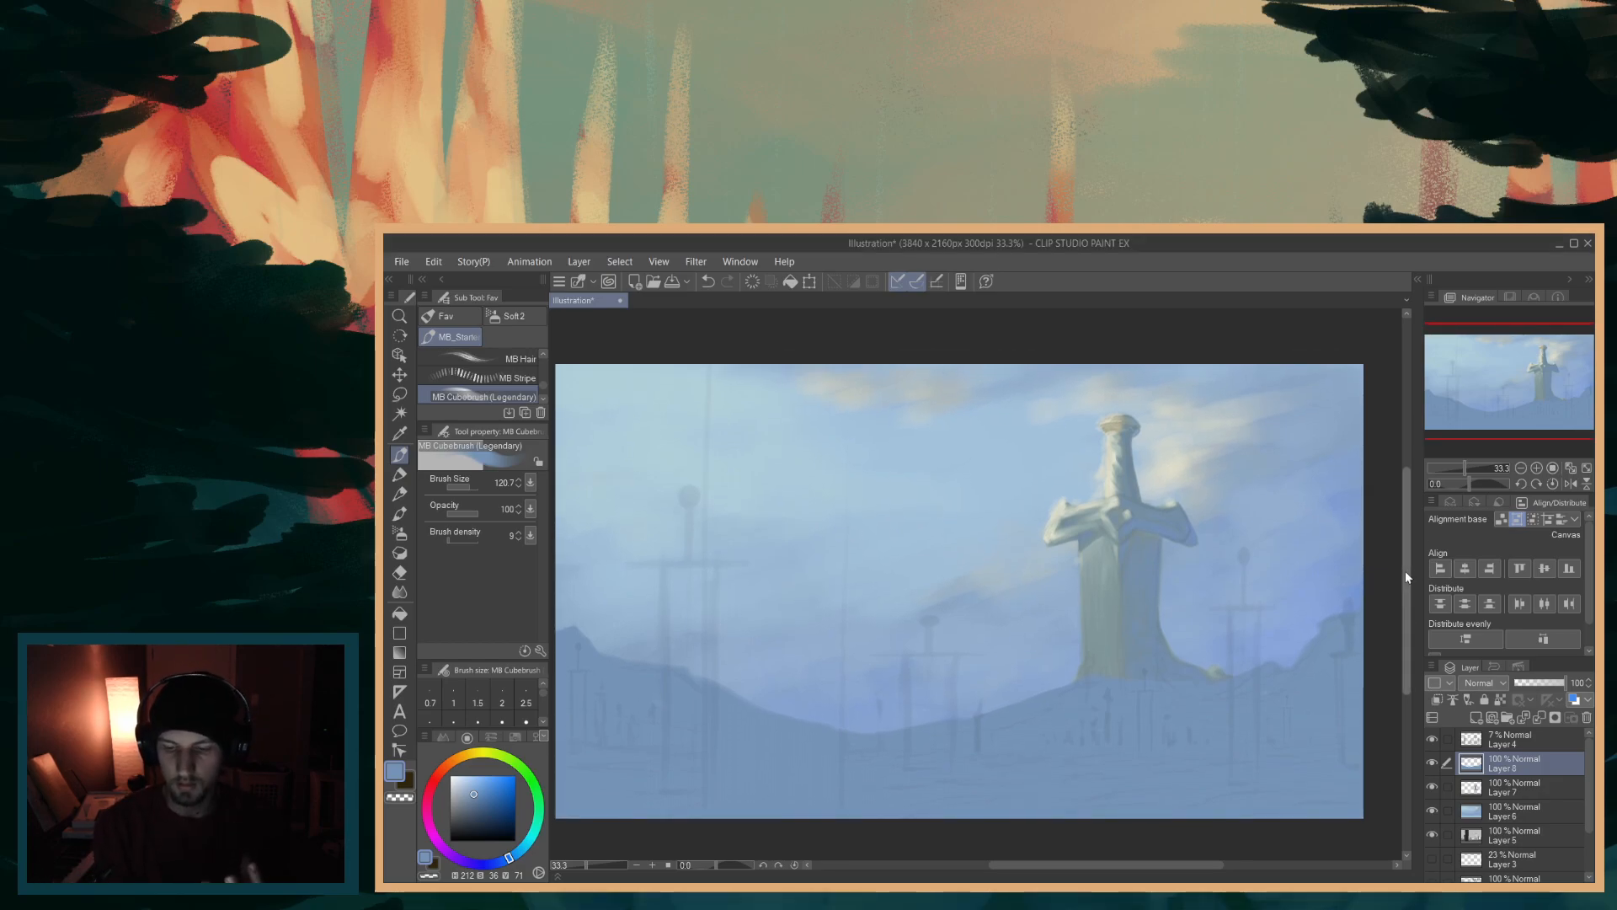
left_click_drag(1105, 864, 1164, 866)
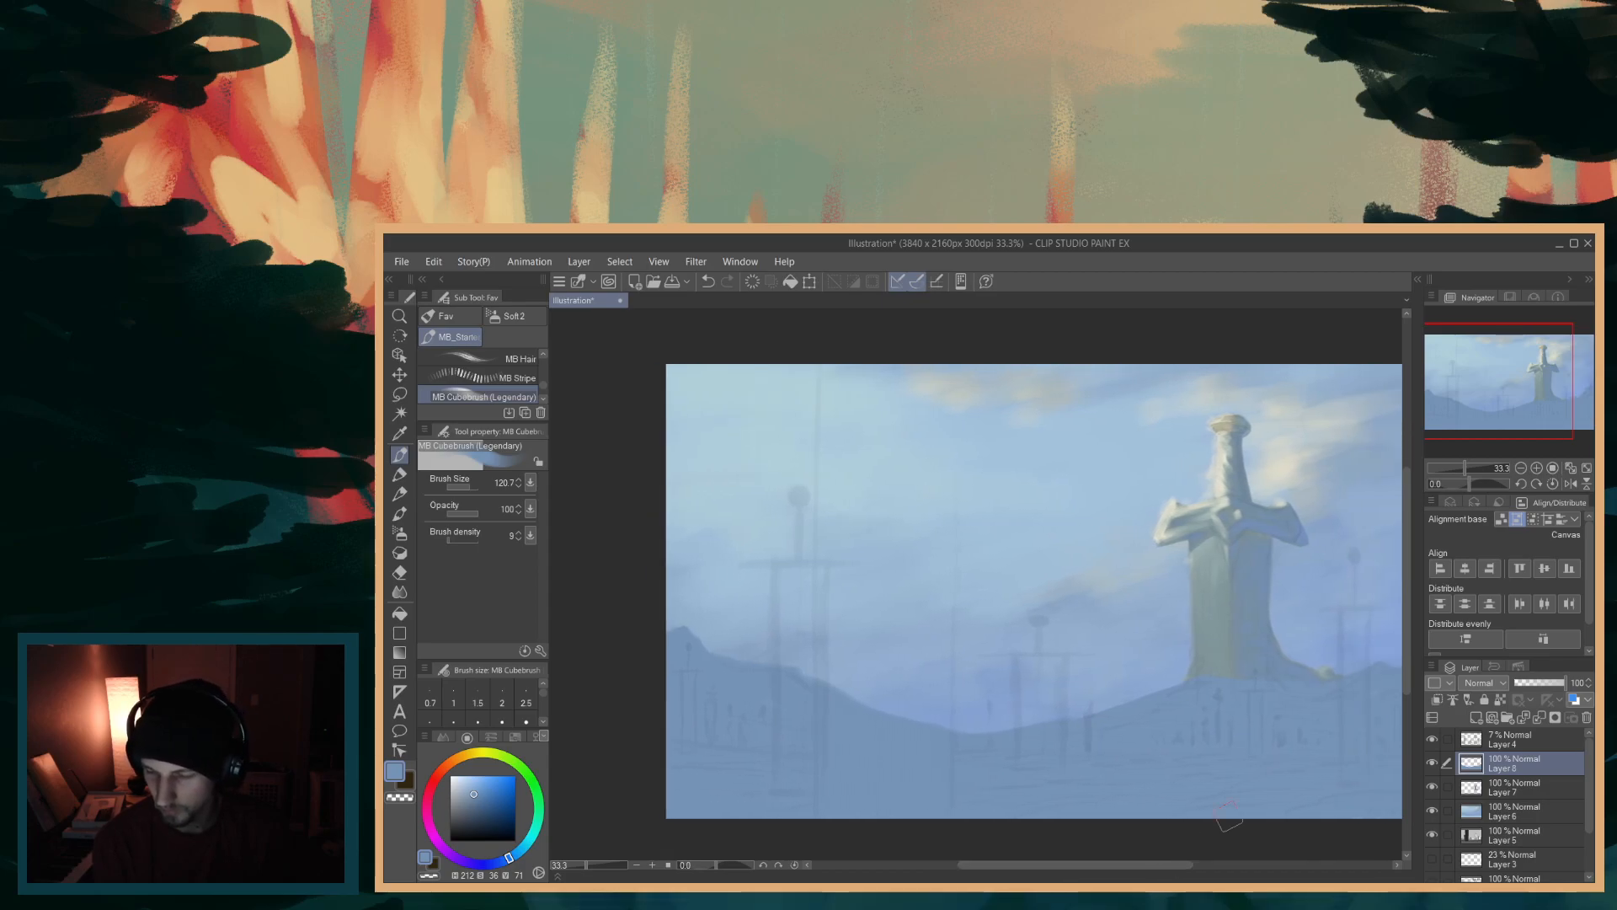
left_click(1432, 763)
left_click(1430, 762)
left_click(1429, 763)
left_click(1427, 764)
left_click(1428, 763)
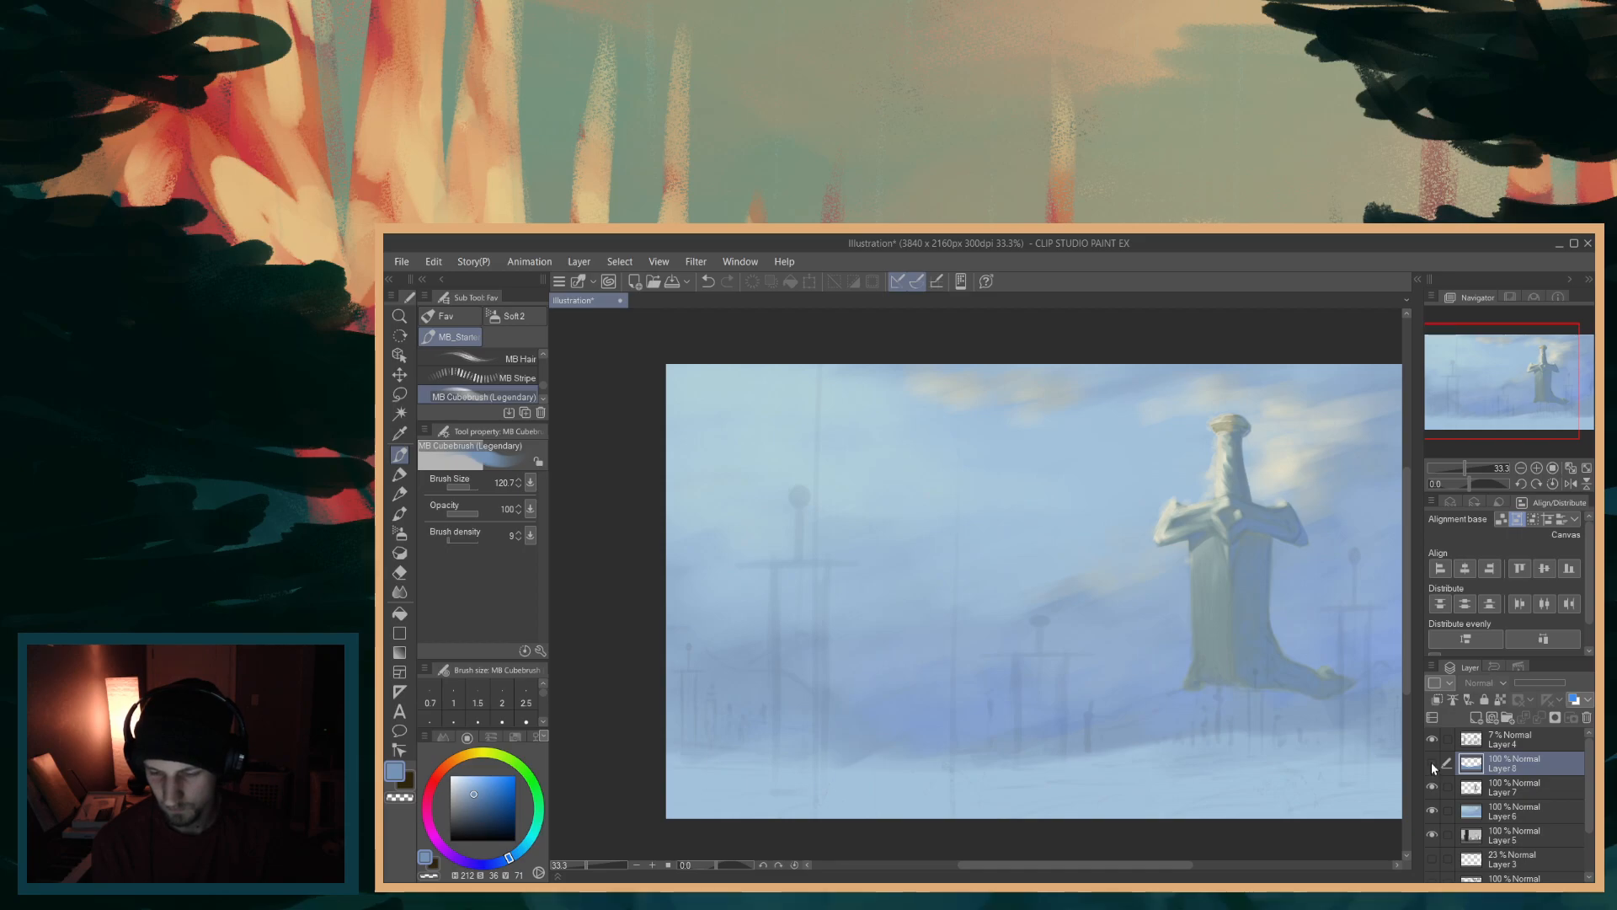
left_click(1432, 761)
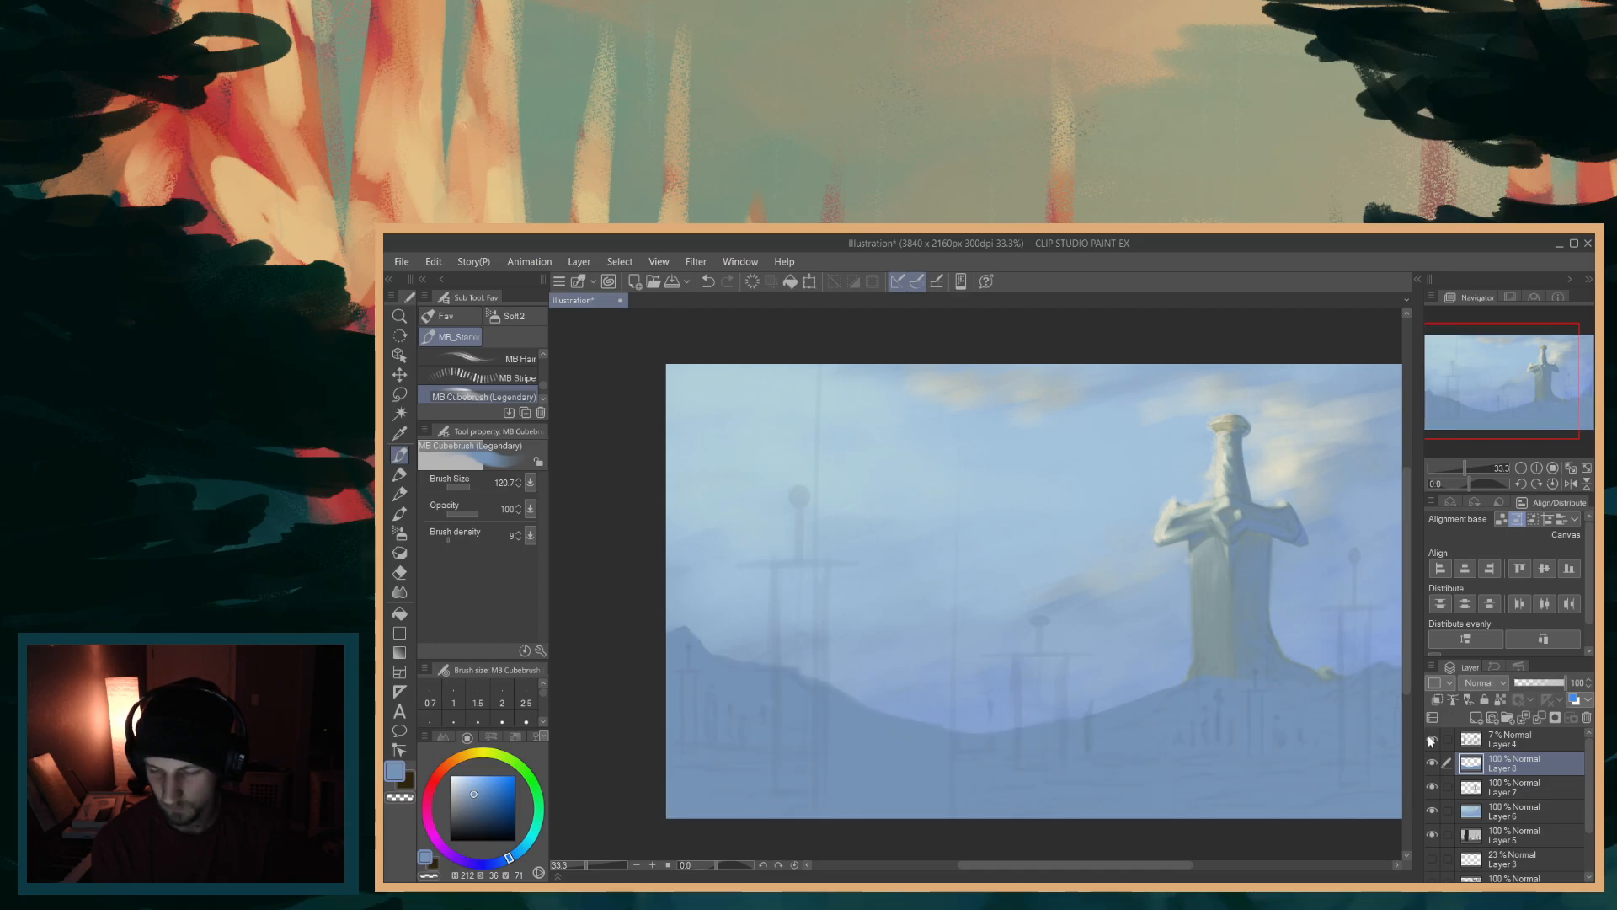
- Mix a deeper blue at hue 218, saturation 46, value 75 and paint it along the slope from the left hill into the valley at size 121.2
left_click_drag(1100, 865, 1154, 861)
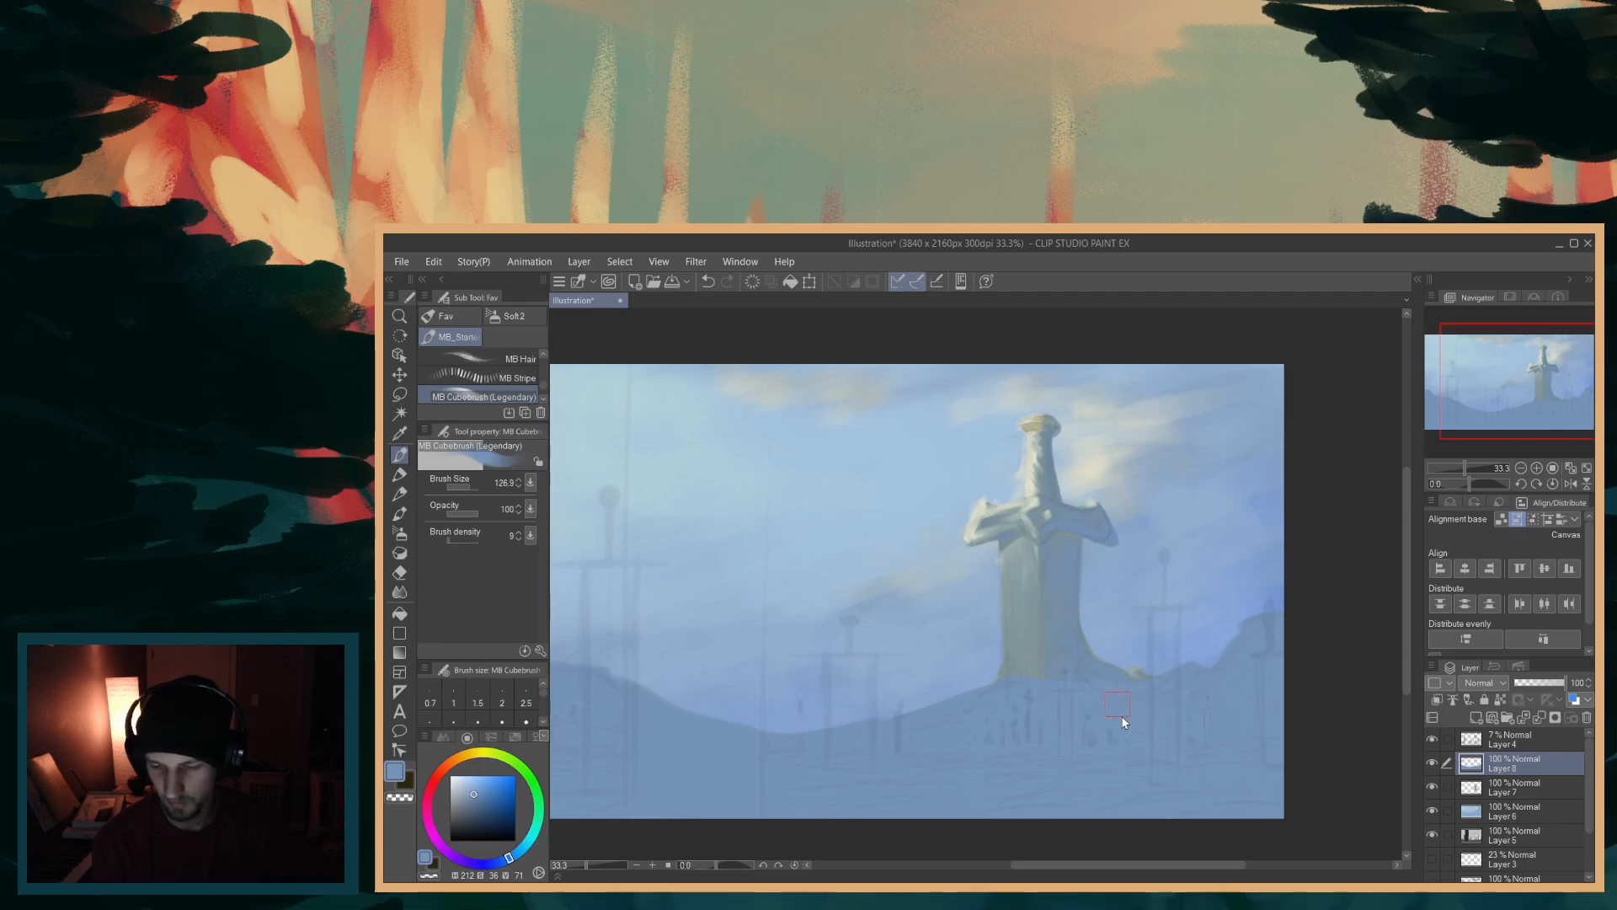
left_click_drag(1174, 862, 1096, 839)
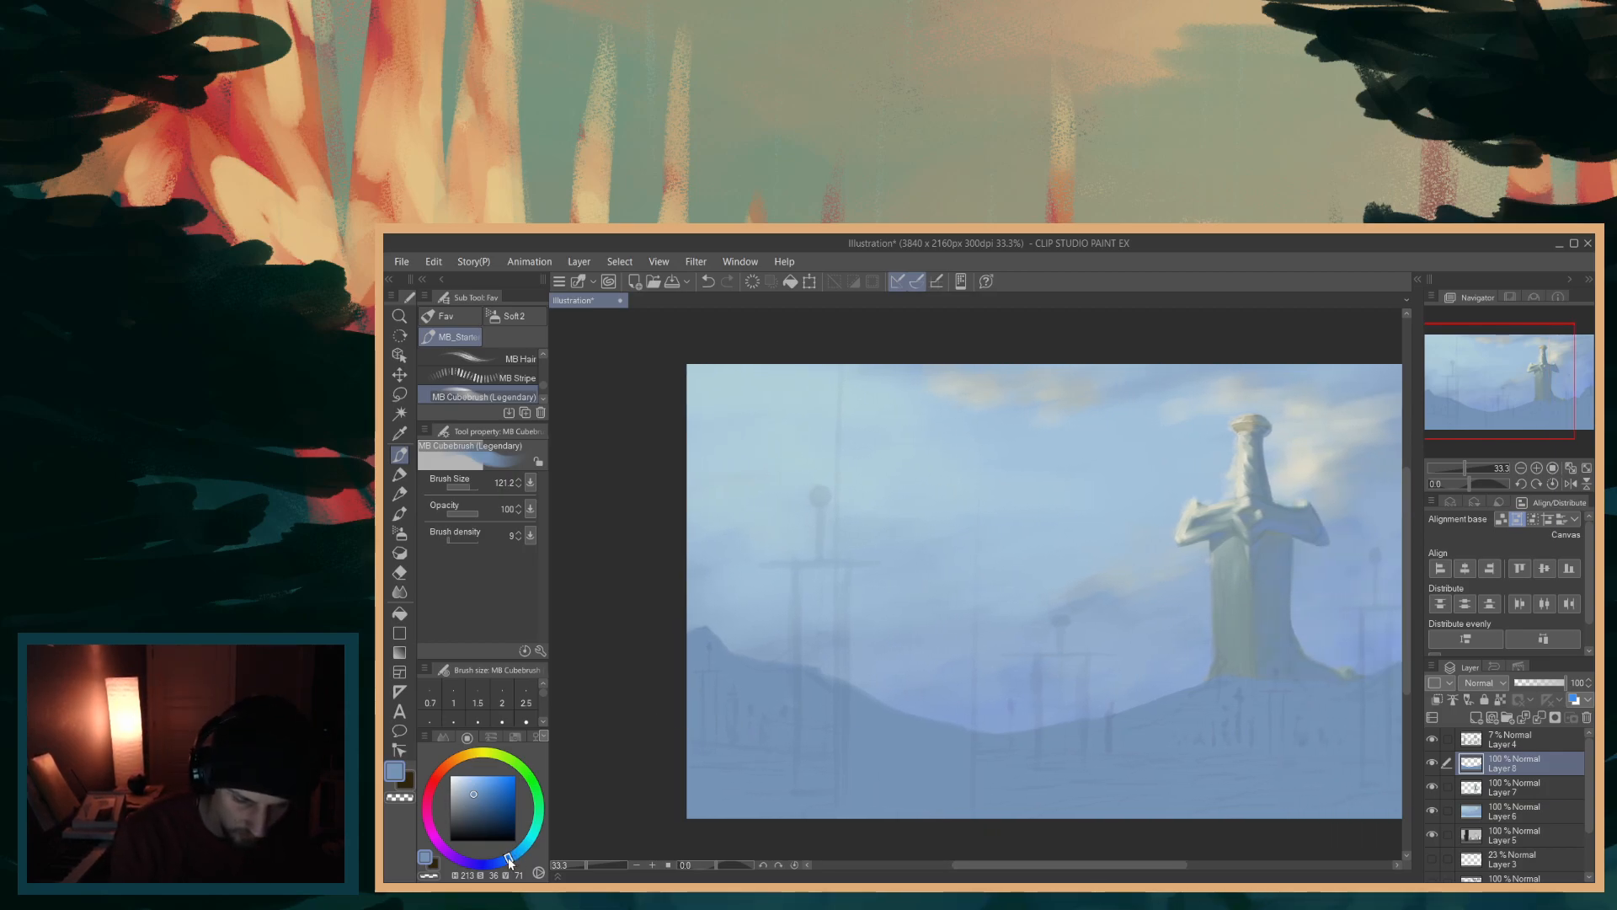
left_click_drag(509, 861, 505, 859)
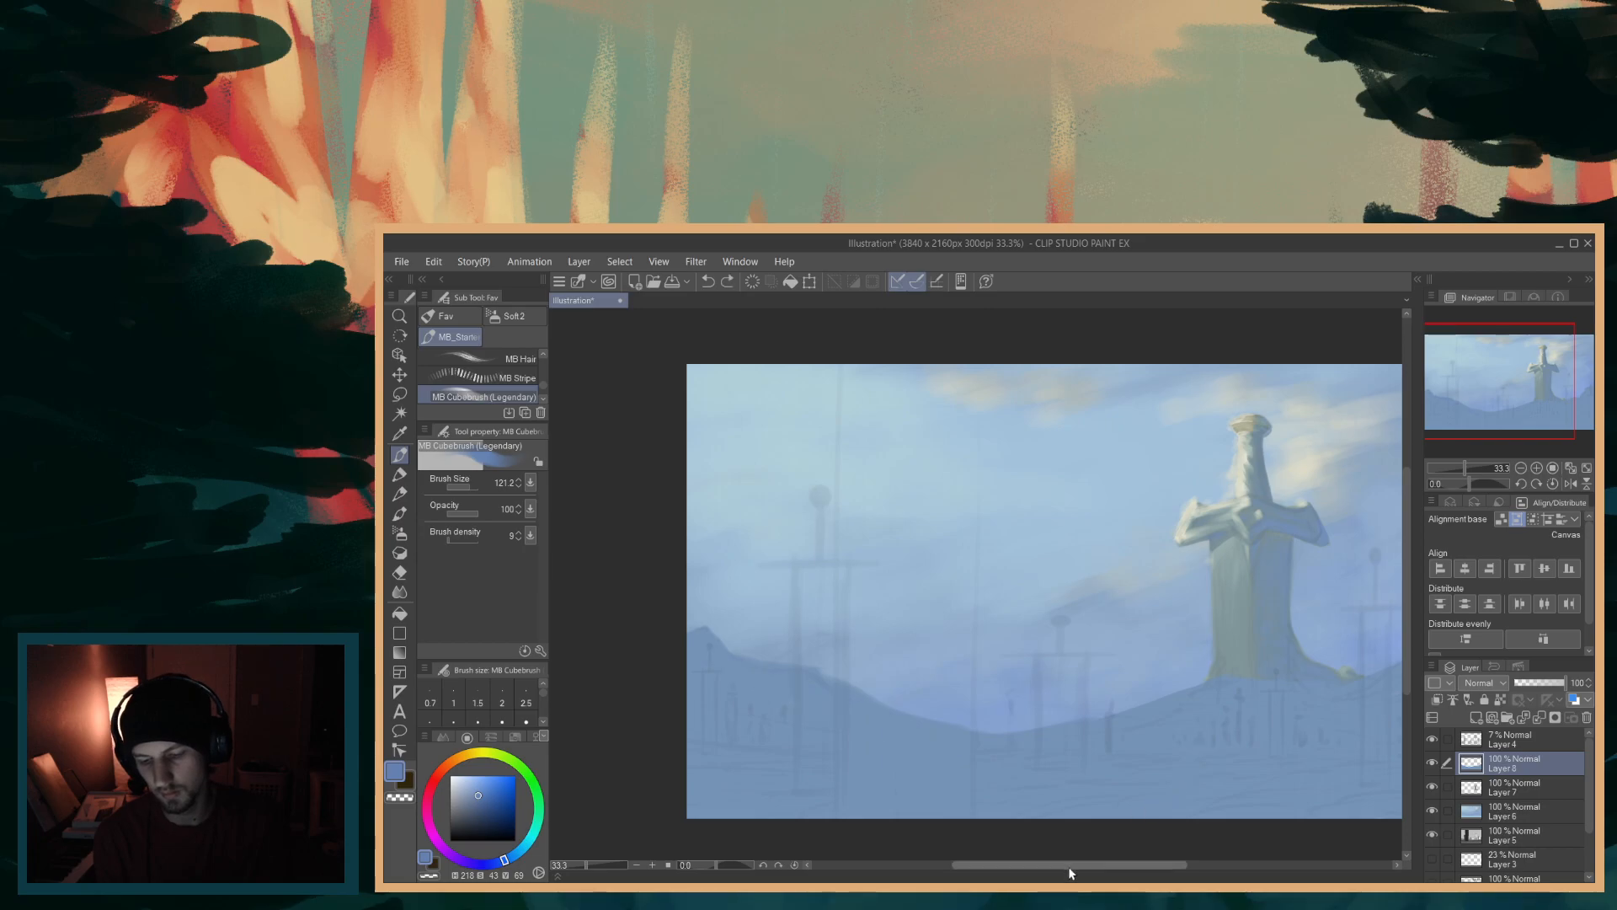
left_click_drag(1068, 866, 1046, 862)
left_click(481, 790)
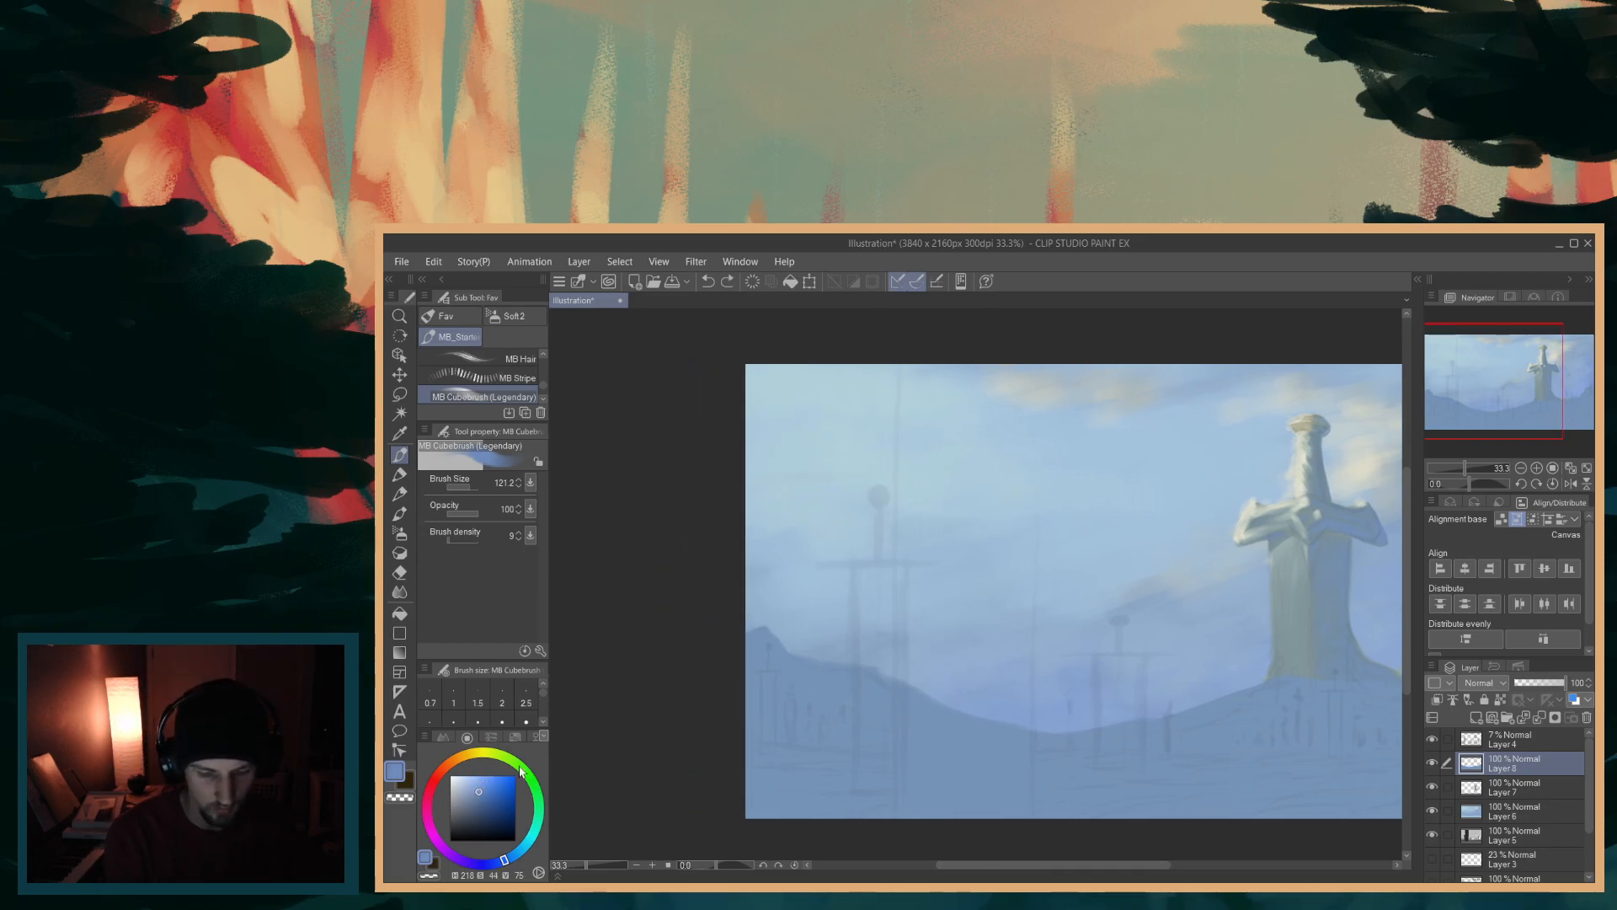
left_click_drag(849, 680, 959, 727)
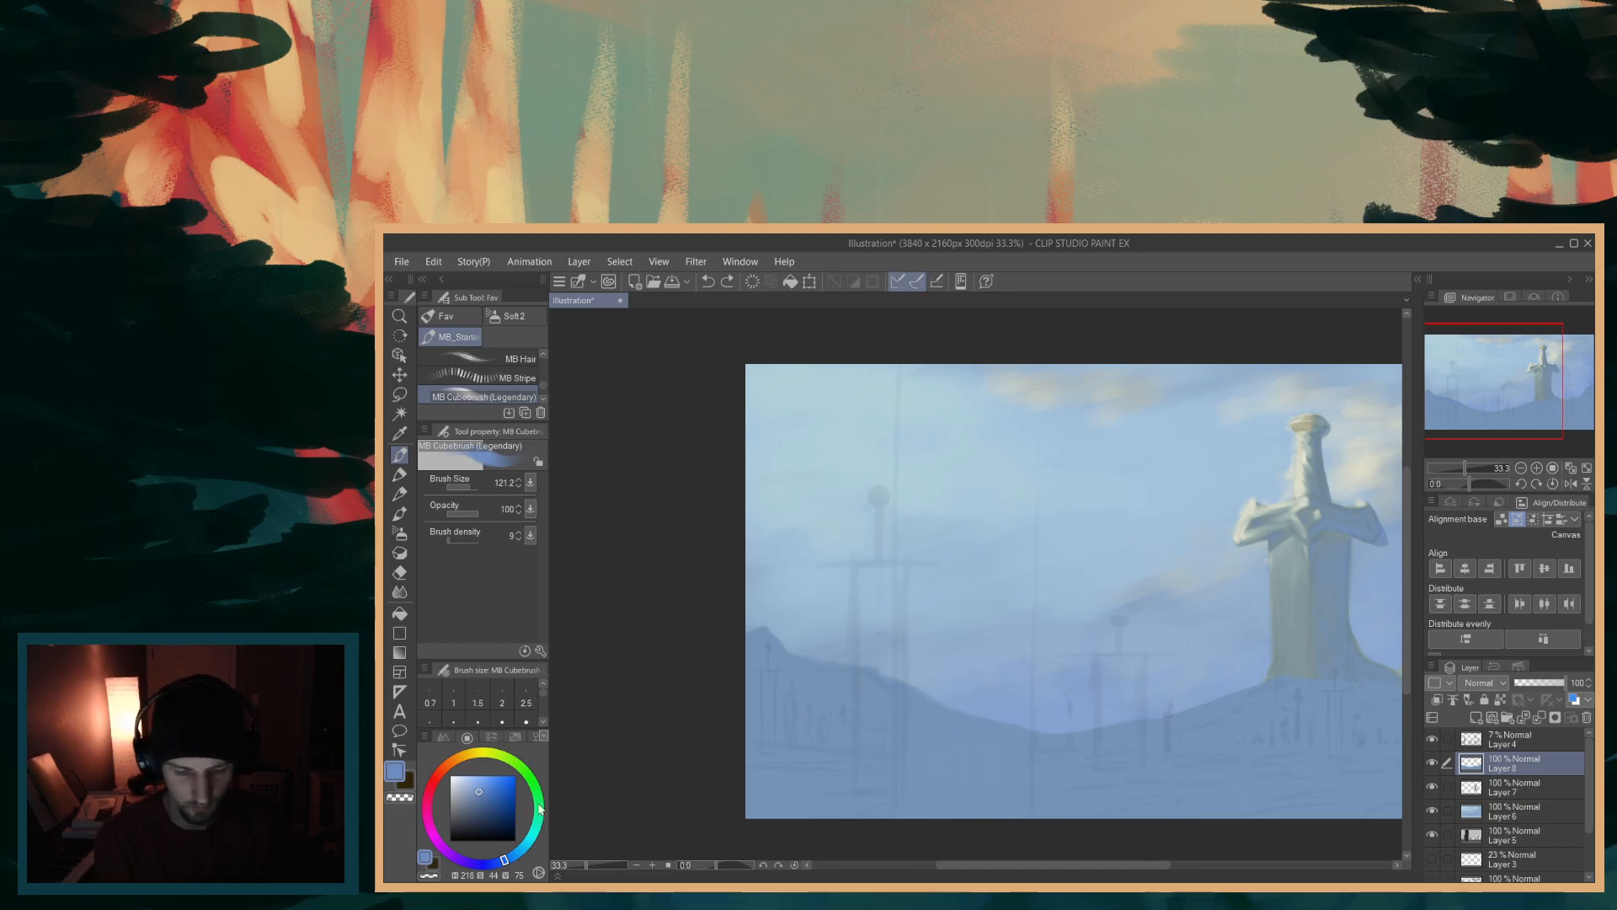
left_click(474, 796)
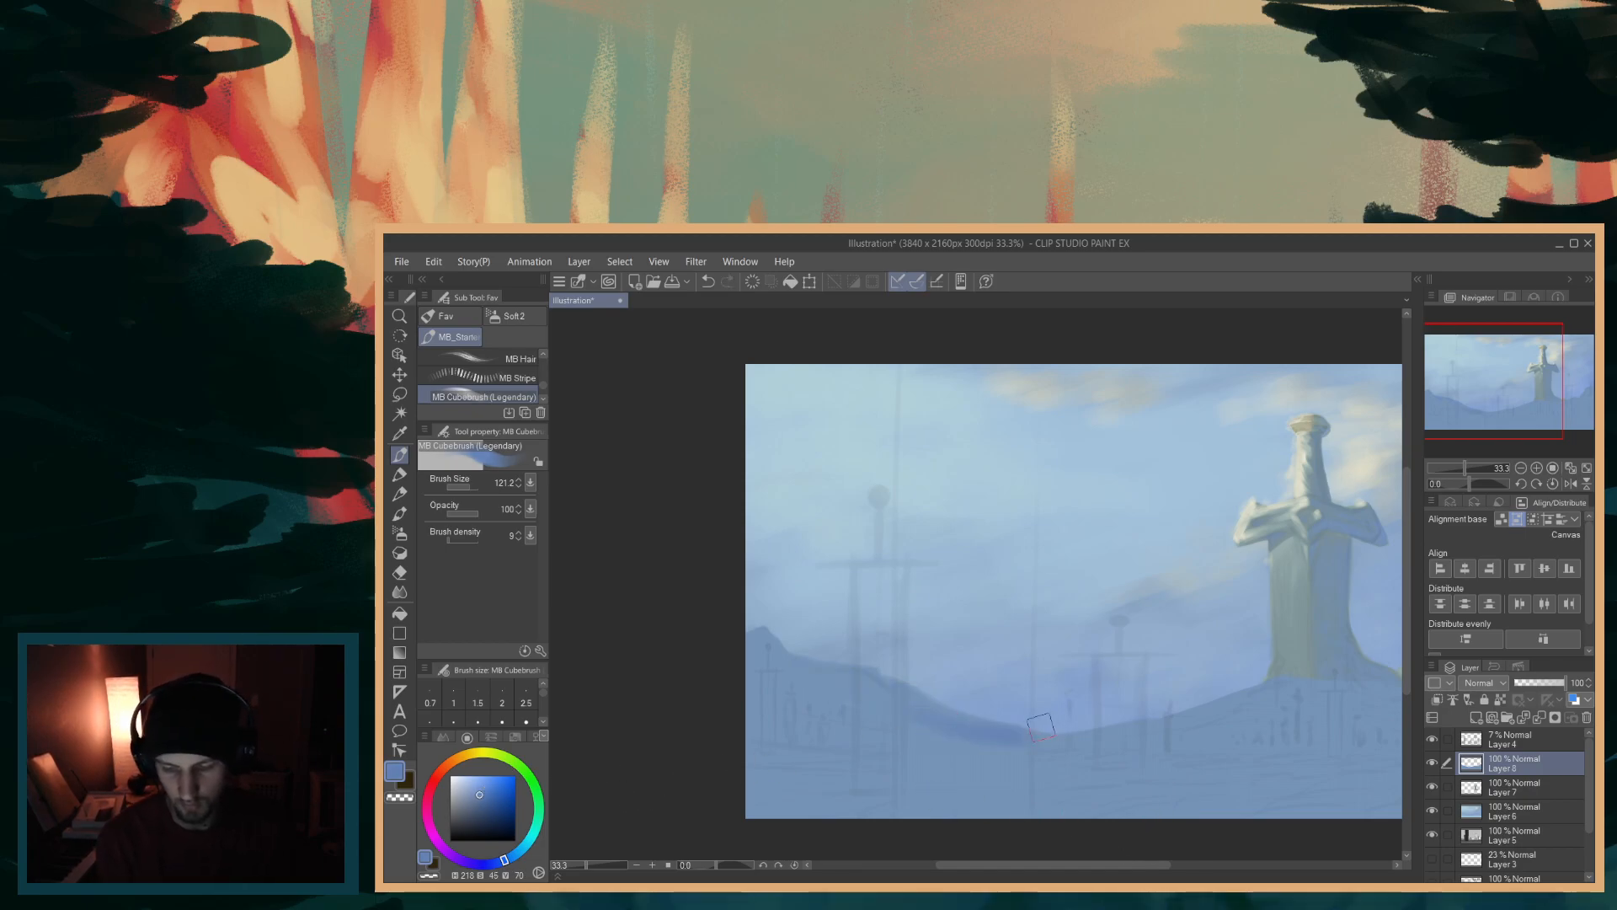
left_click(480, 792)
left_click_drag(921, 699, 1095, 747)
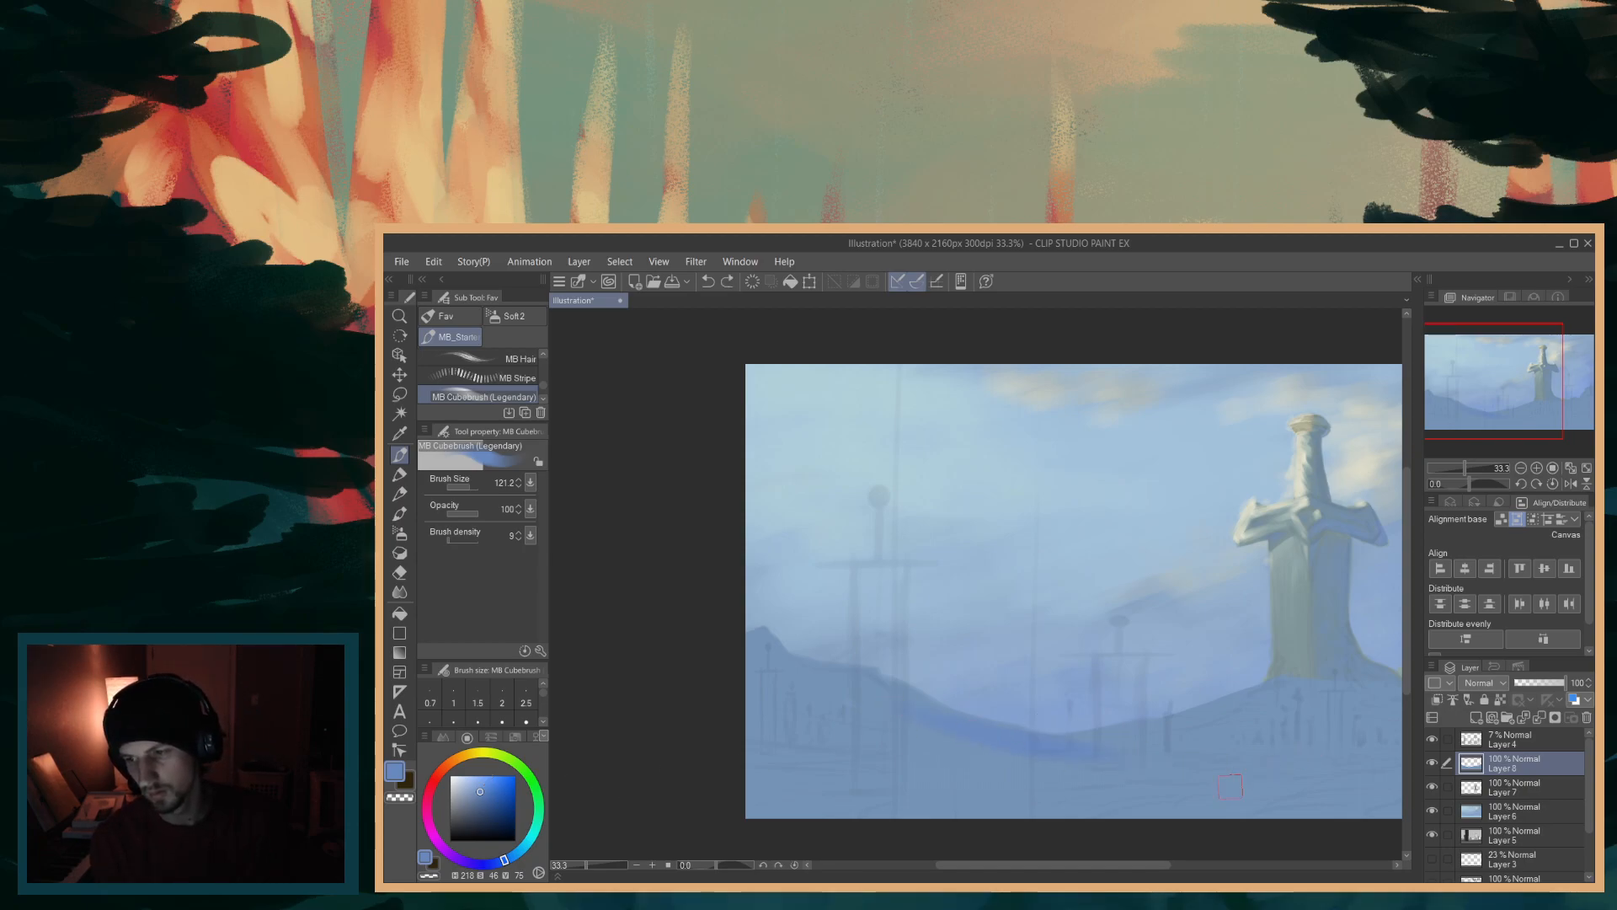
- Extend the deeper blue in loose strokes over the sword's mound, the left hill, the valley floor and the right slope
left_click_drag(1122, 862, 1224, 862)
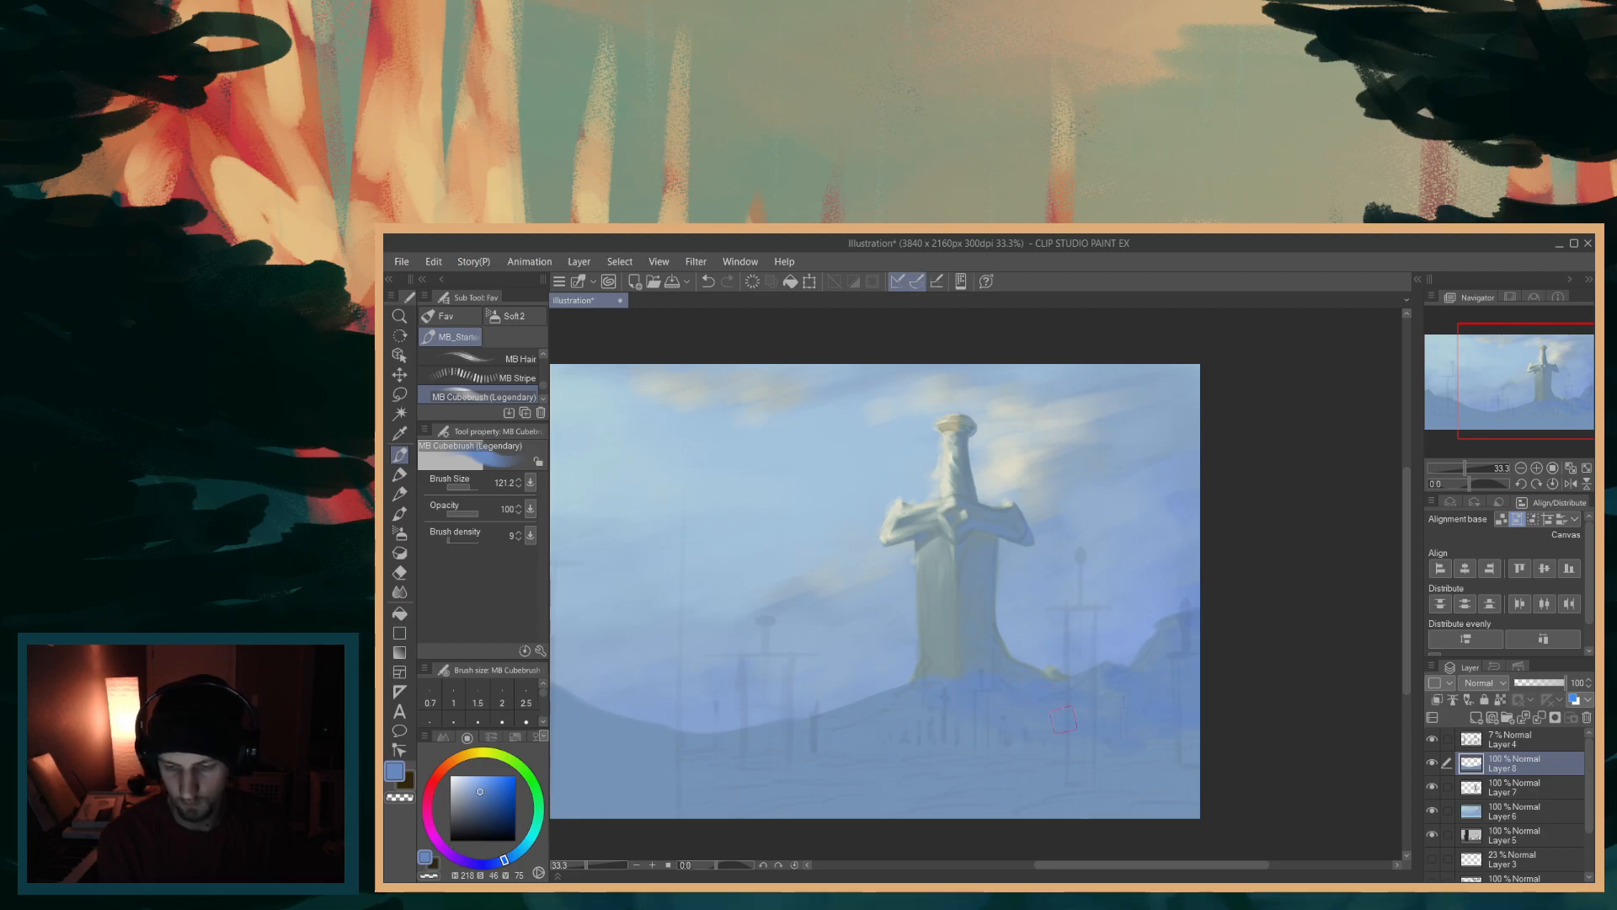
left_click_drag(1185, 865, 1137, 865)
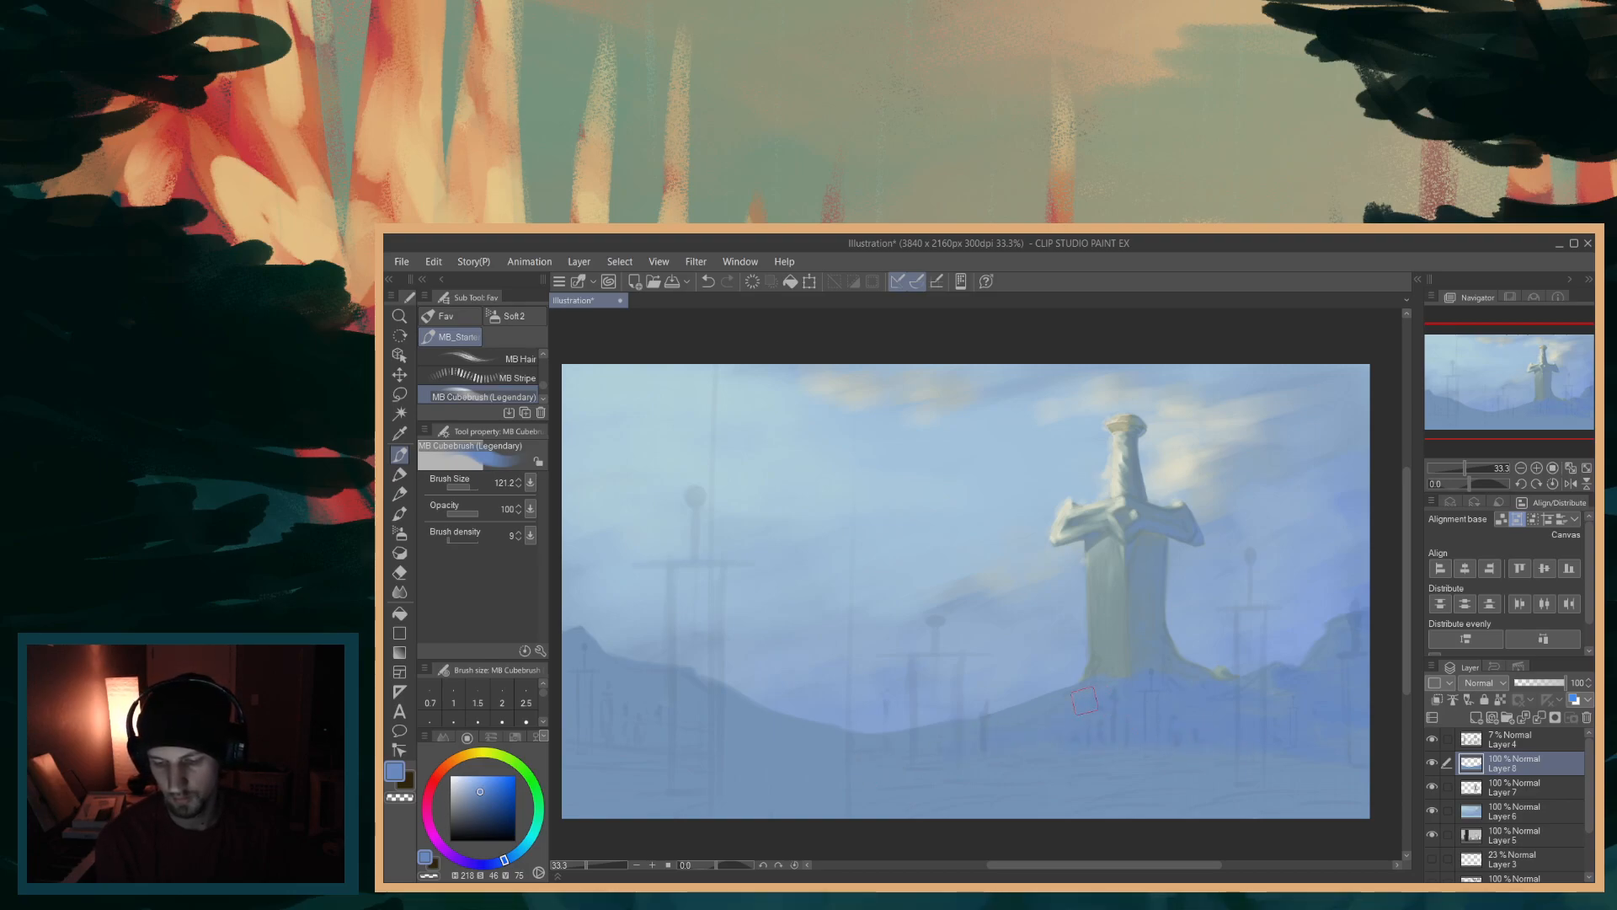
left_click_drag(1079, 859, 1010, 857)
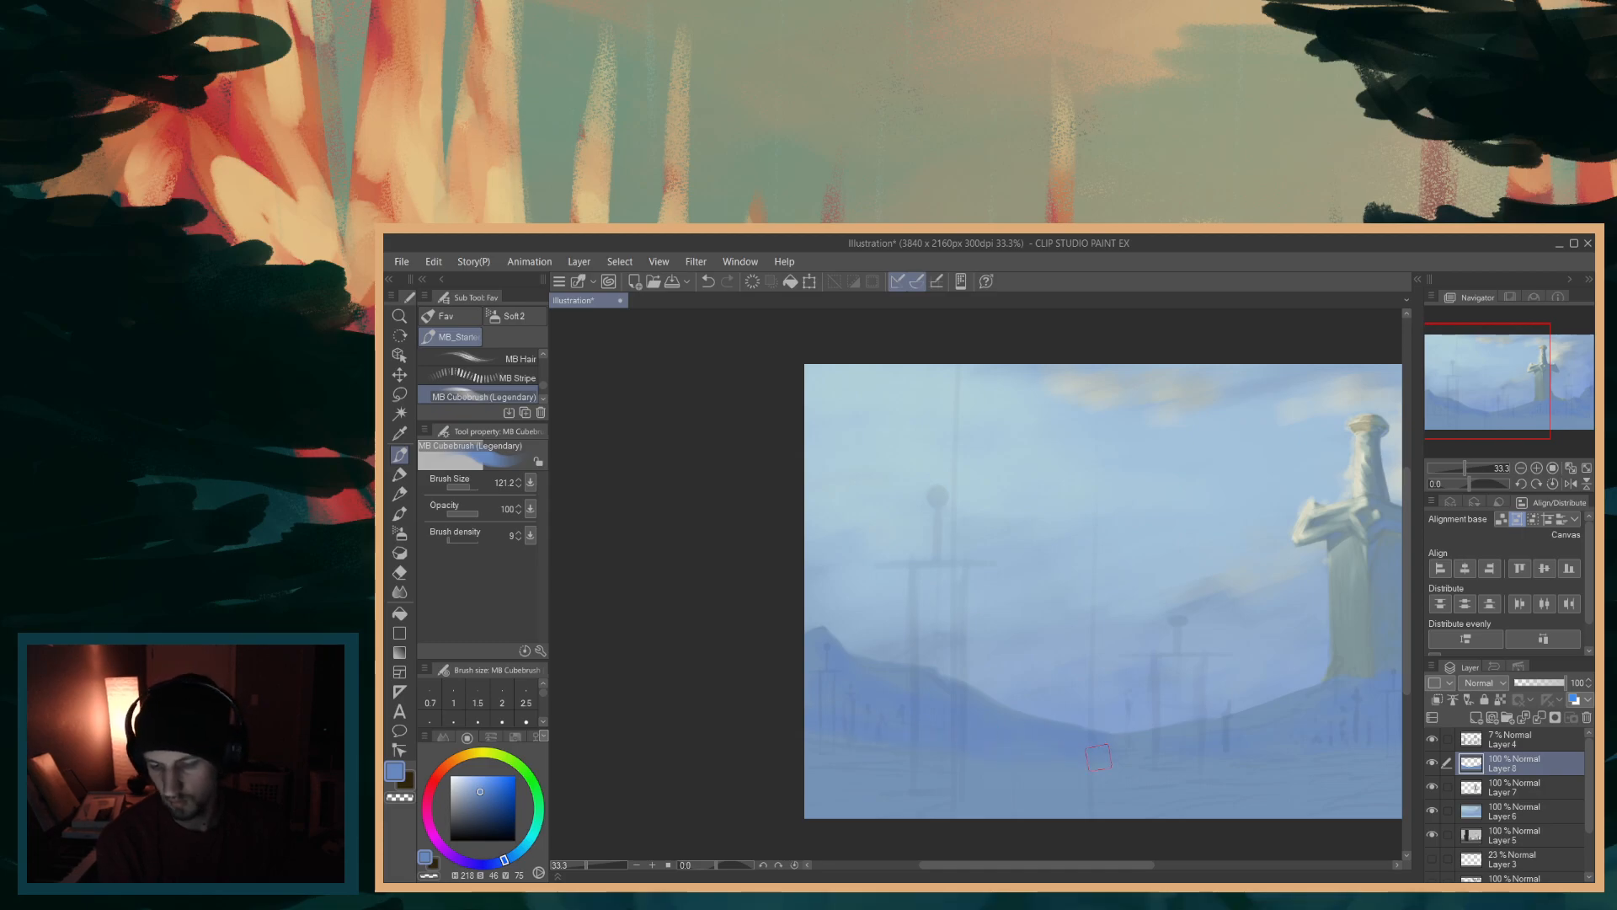
left_click_drag(1131, 864, 1129, 866)
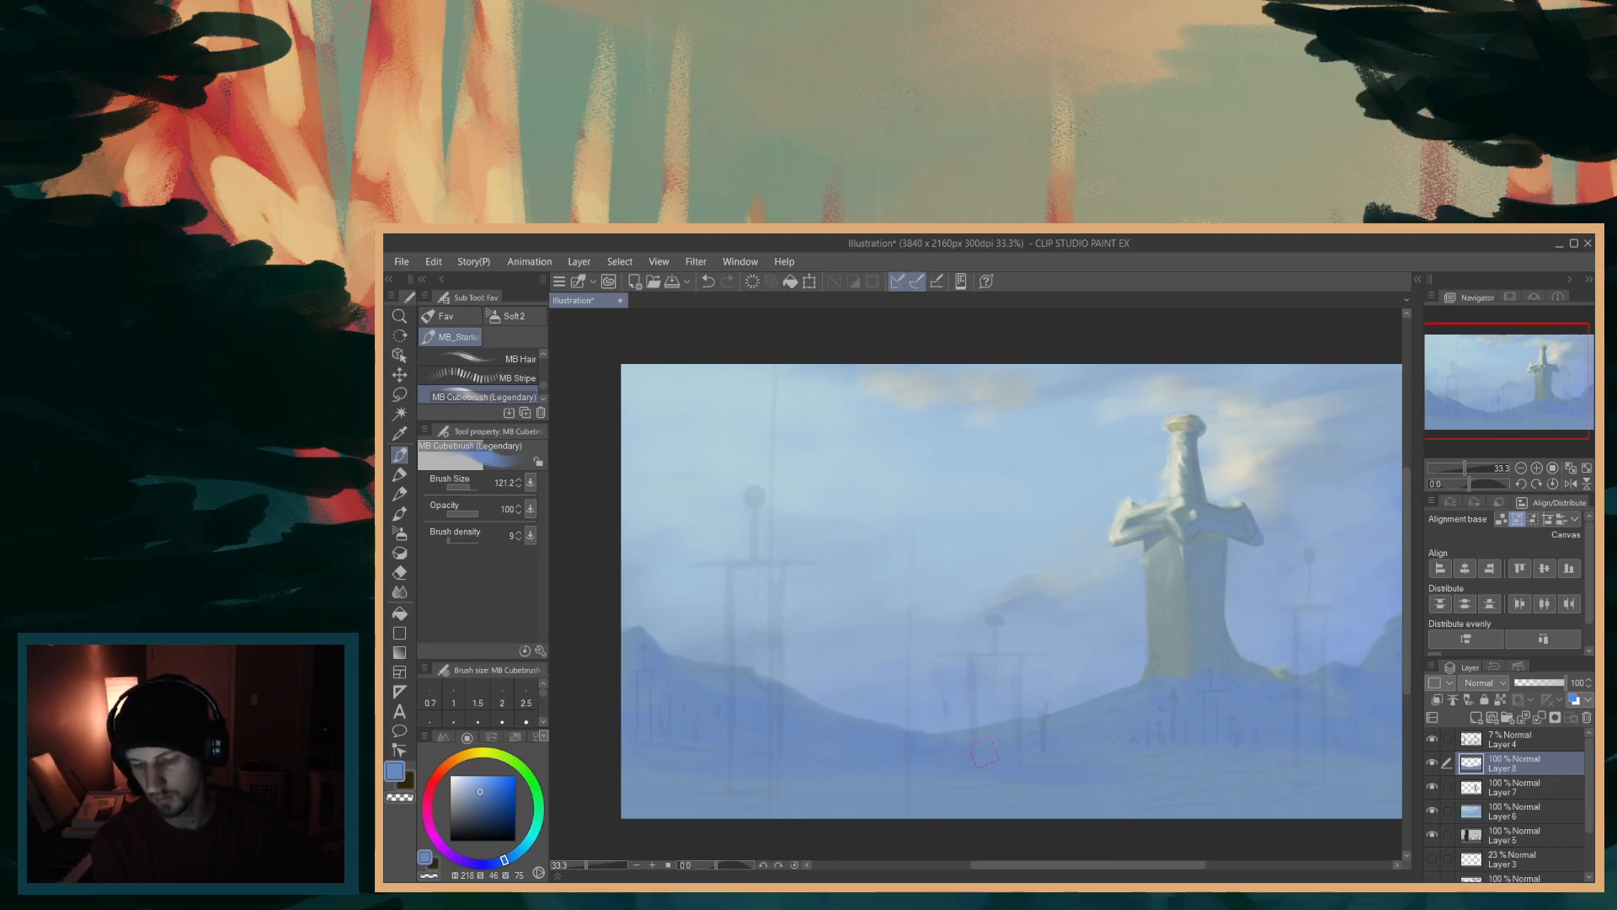
left_click_drag(1110, 865, 1216, 864)
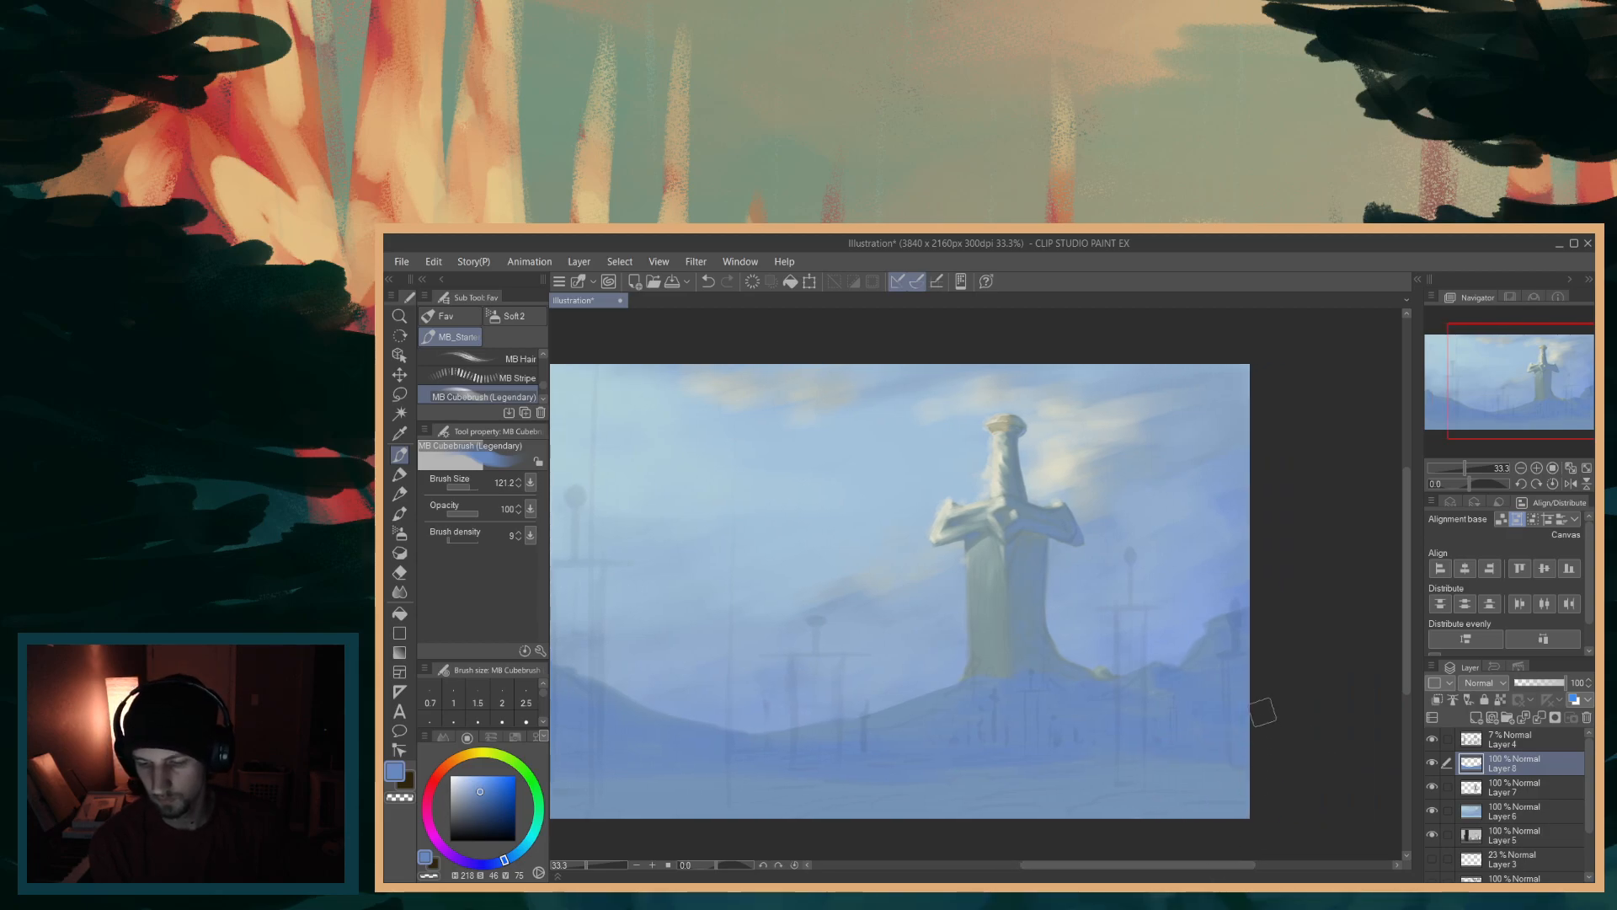
- Sample the blue of the mound's slope and shift it to a greyer hue 201, saturation 26 for the left hill
left_click(906, 704, "alt")
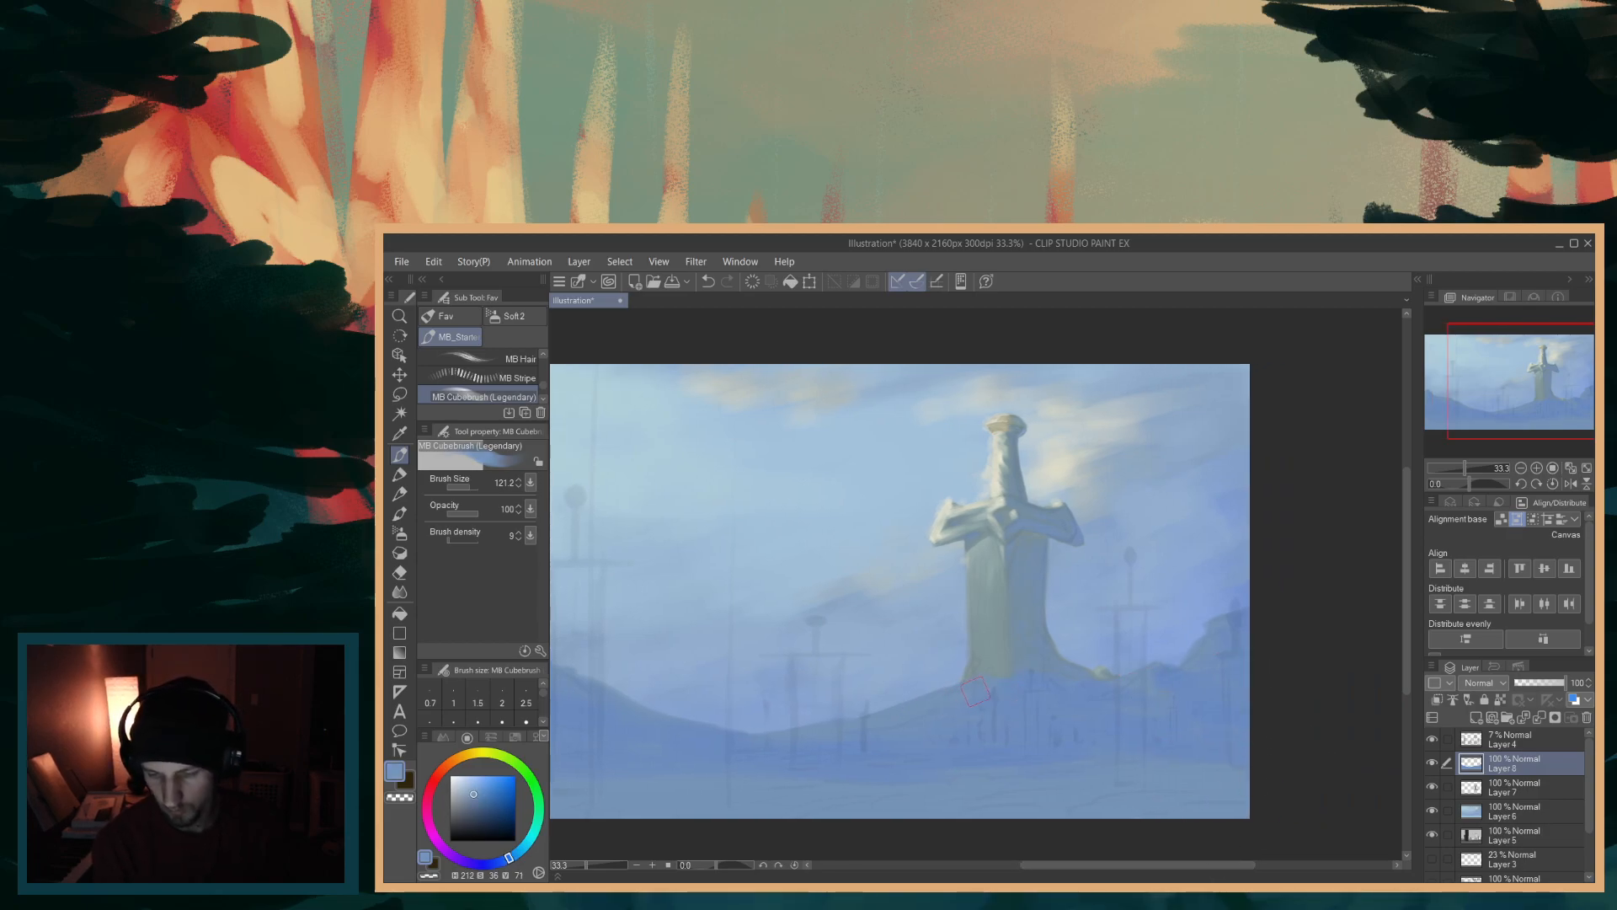
left_click_drag(1140, 863, 1043, 866)
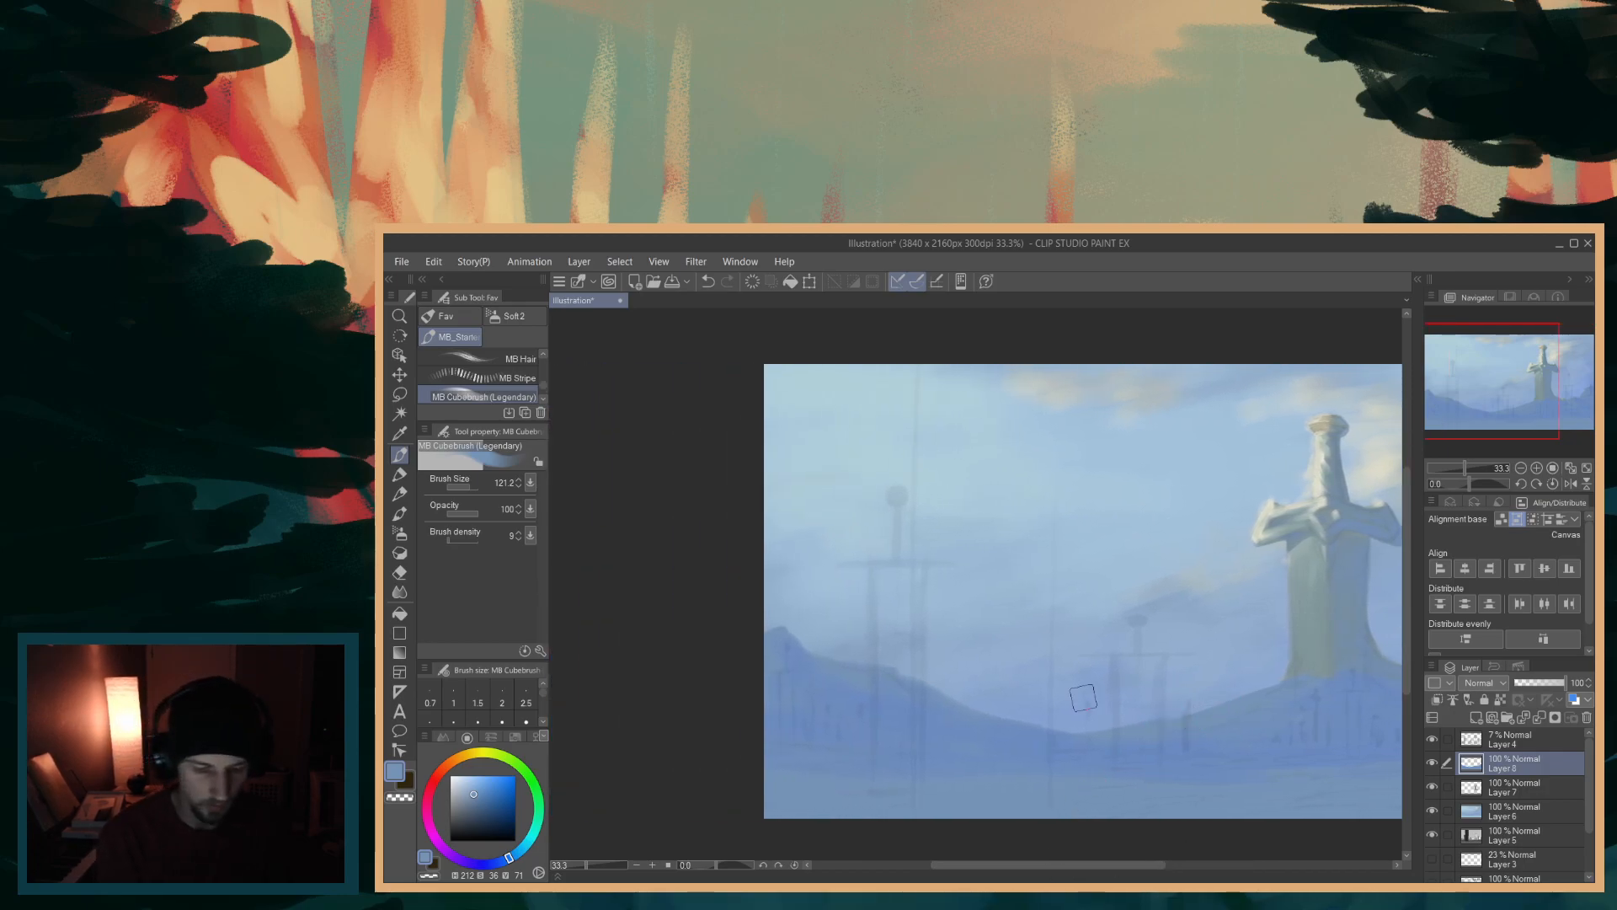
left_click_drag(508, 858, 516, 857)
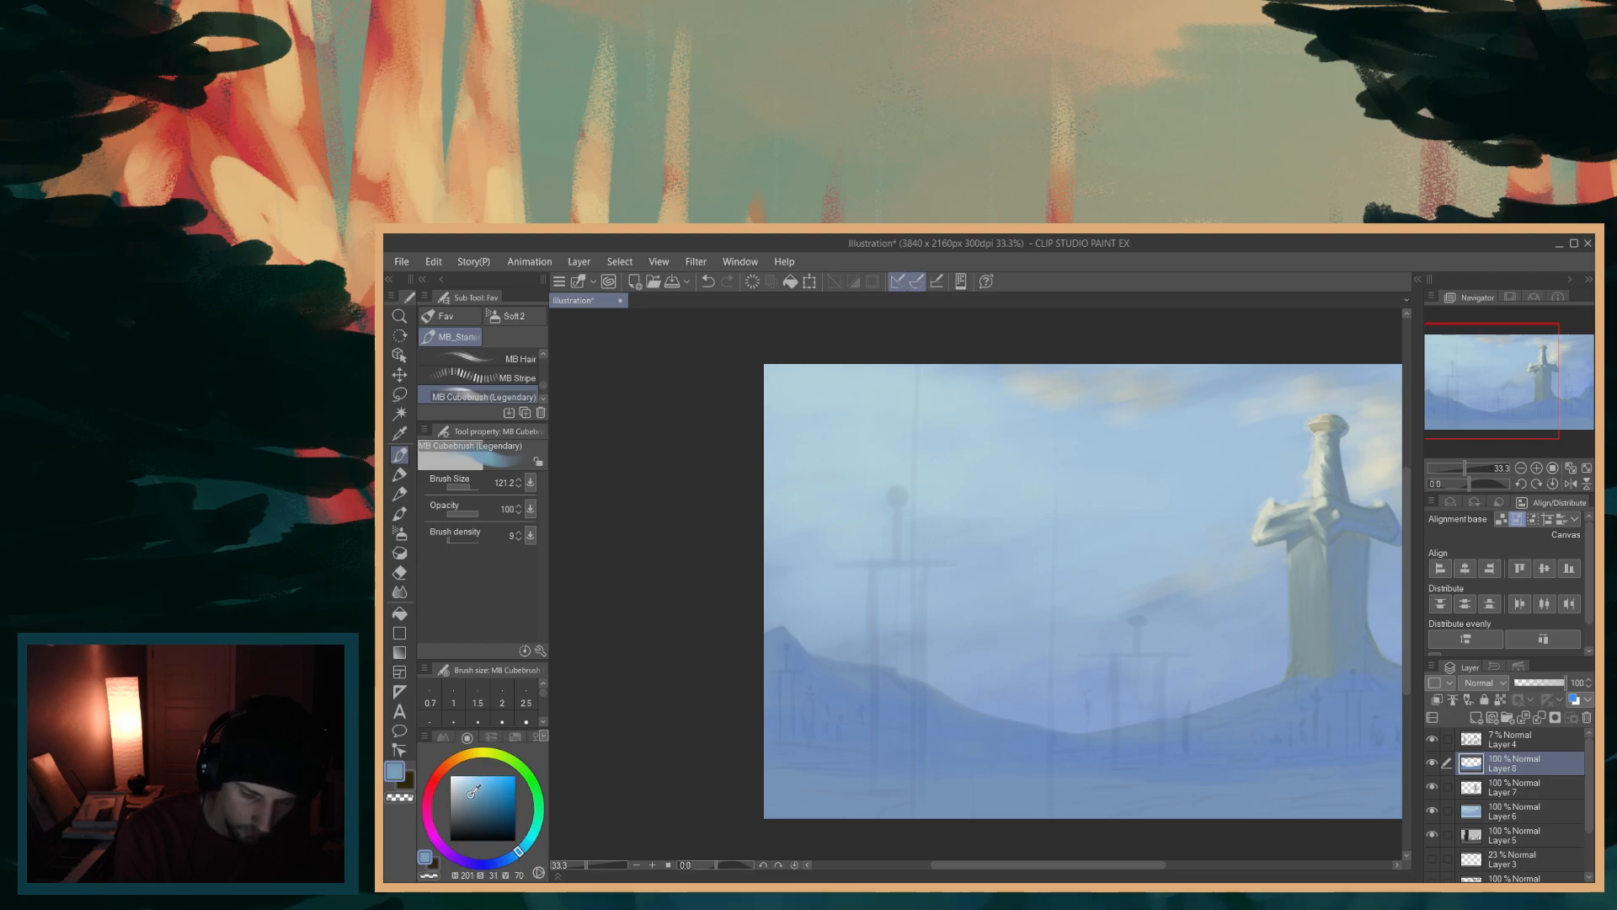
left_click(468, 794)
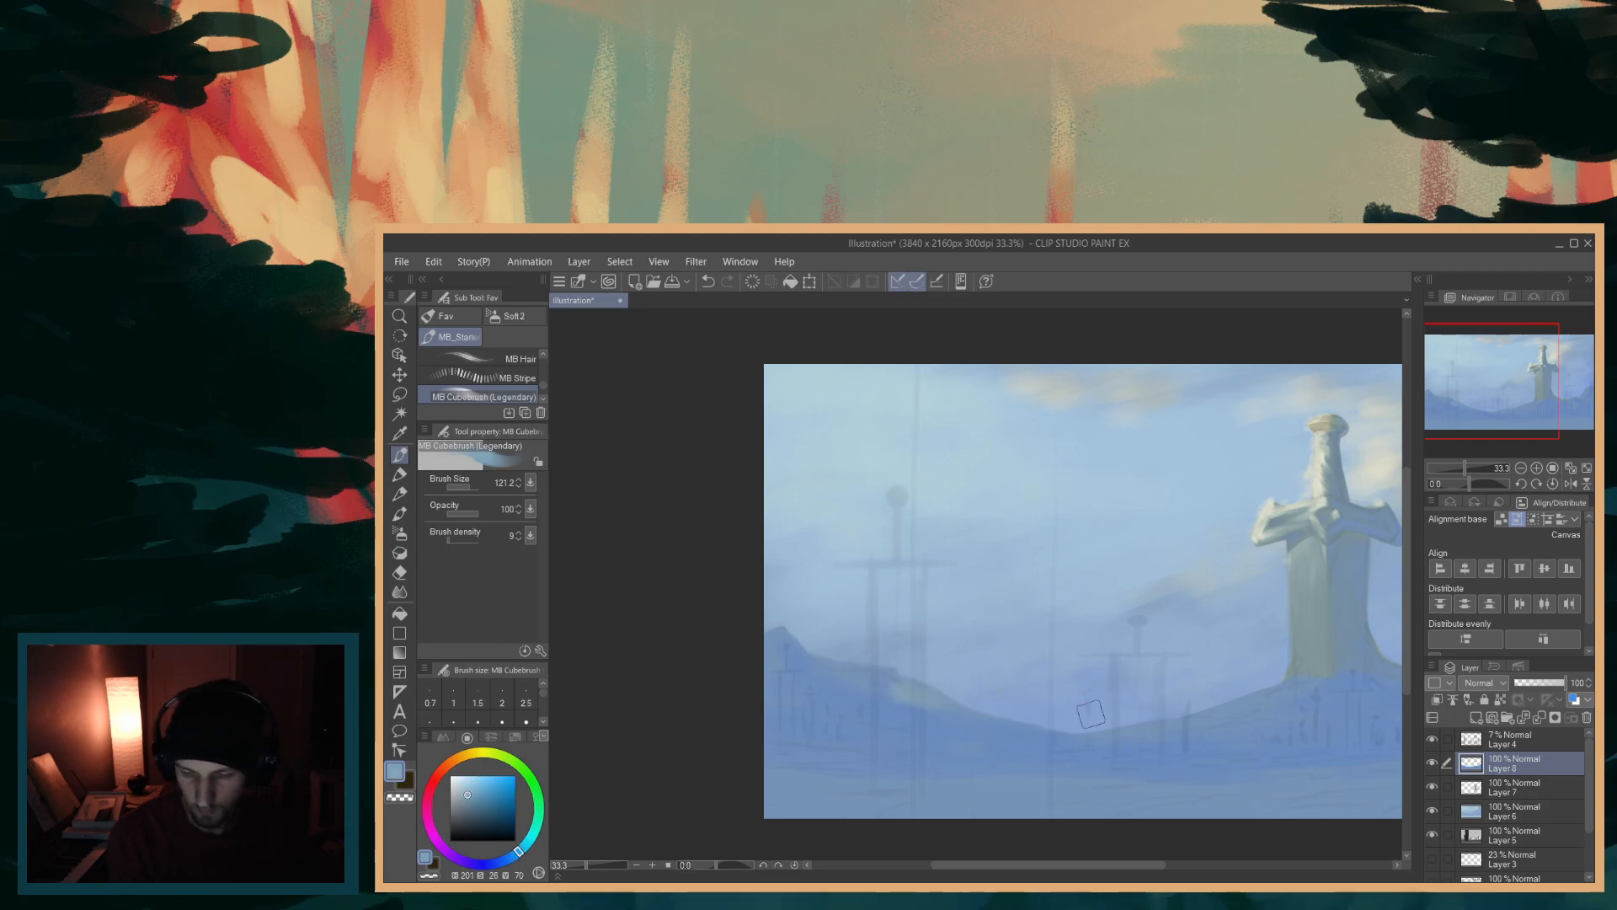
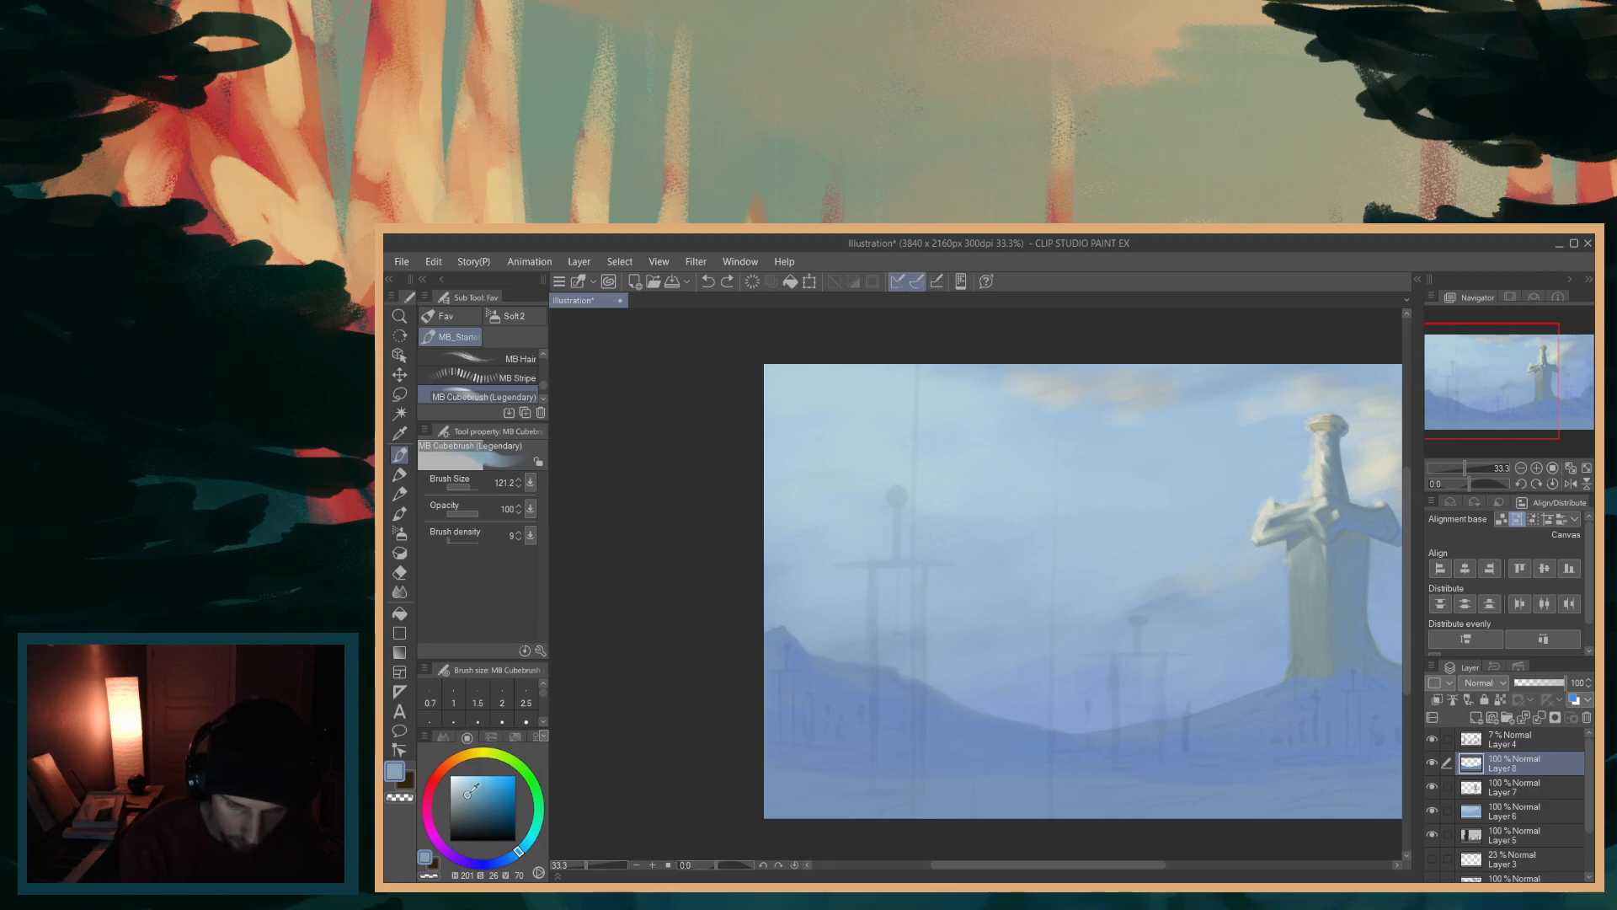
- Sample the left hill's blue, lighten it to hue 212, saturation 22, value 78, and paint a pale patch on that hill's slope
left_click(852, 673, "alt")
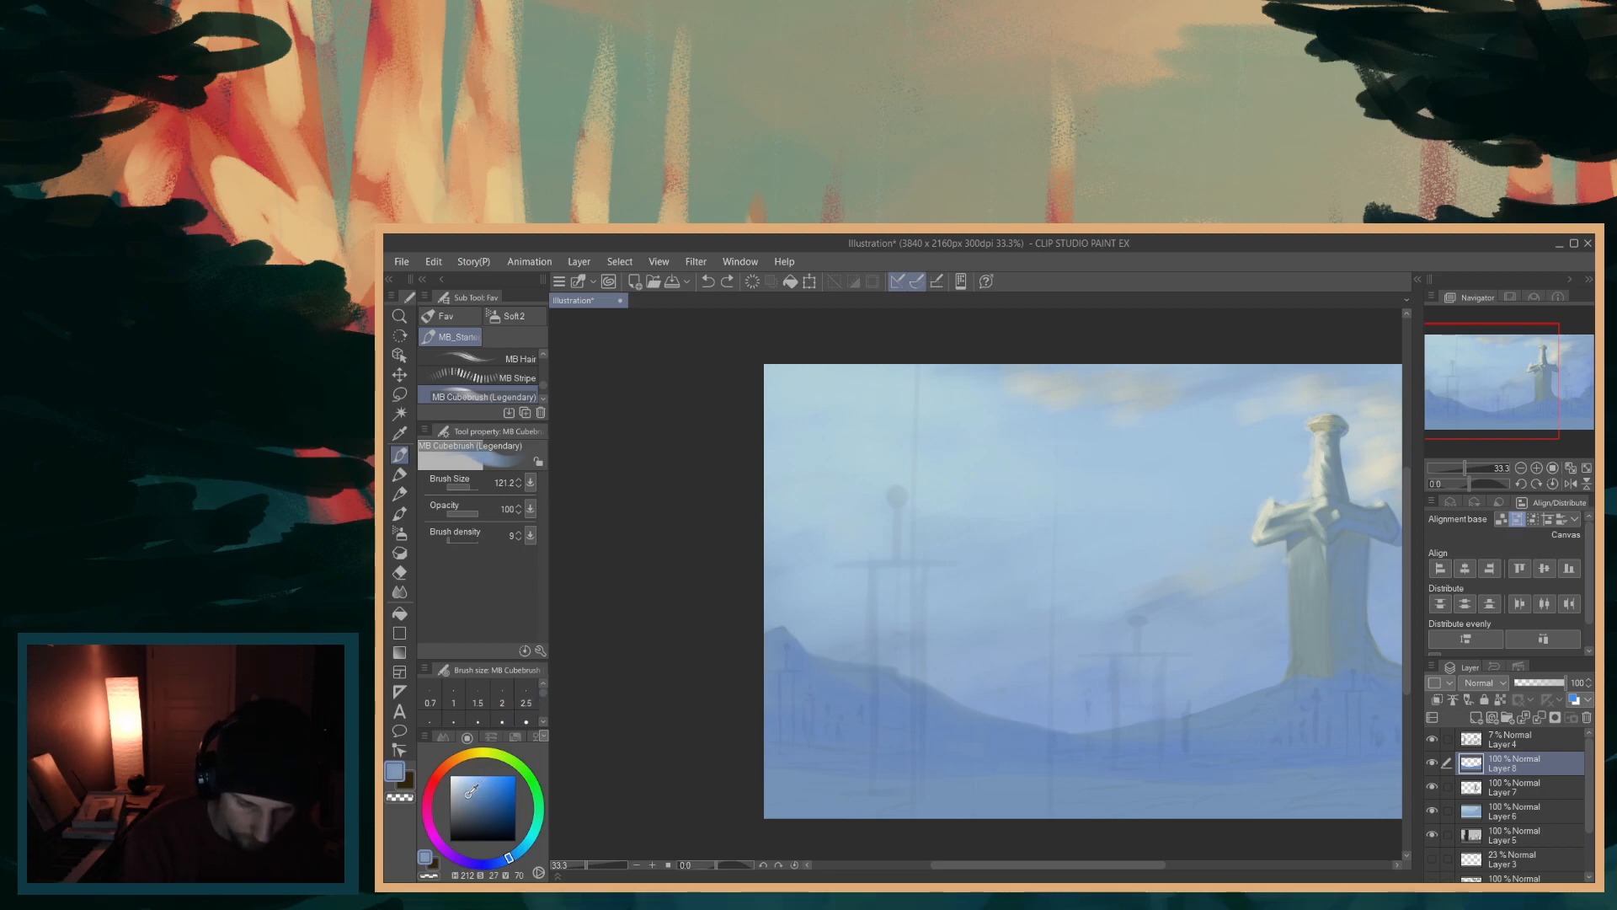
left_click(468, 784)
mouse_move(839, 661)
left_mouse_down()
mouse_move(876, 678)
mouse_move(842, 674)
left_mouse_up()
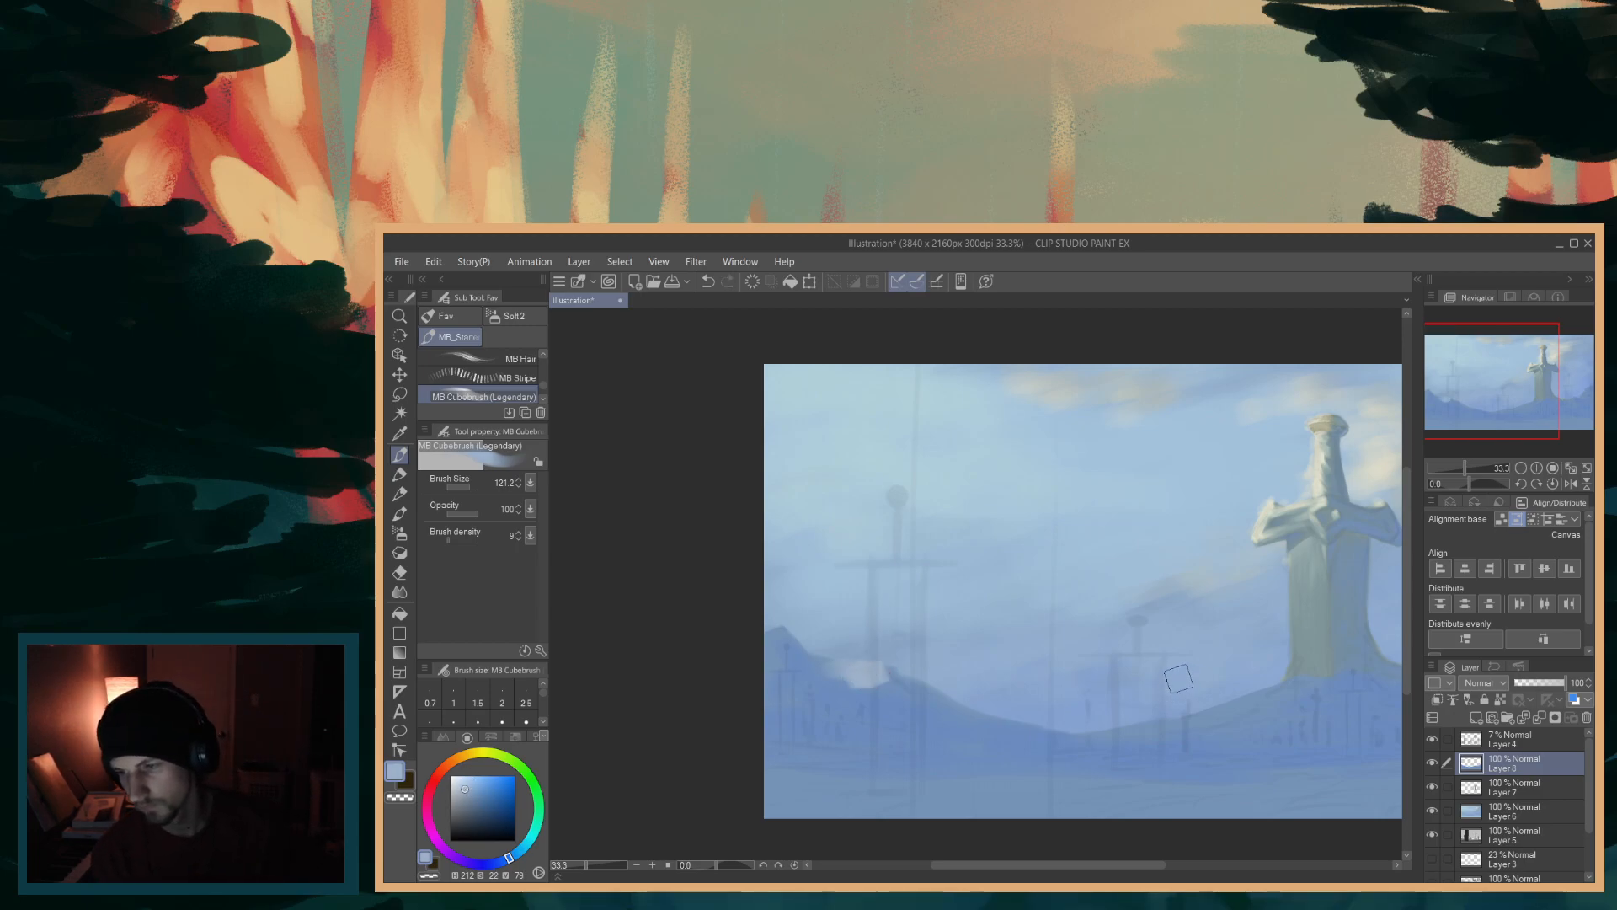
- Undo the pale patch on the left hill and try a greener blue at hue 191, saturation 23, value 72 instead
key("ctrl+z")
left_click(472, 788)
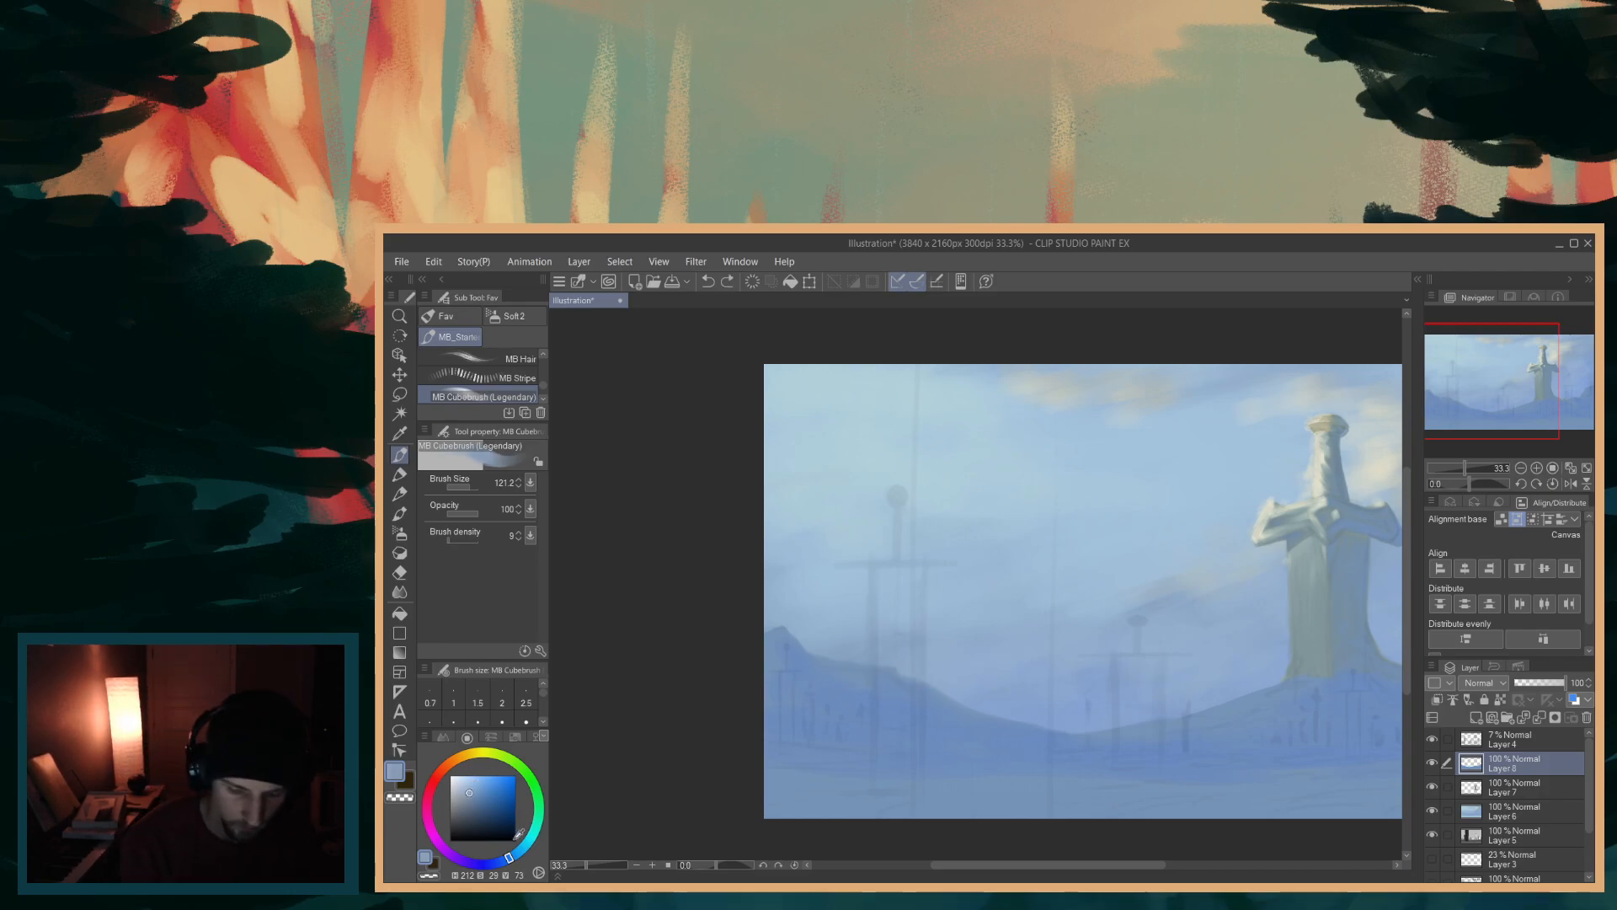
left_click(523, 843)
left_click(465, 793)
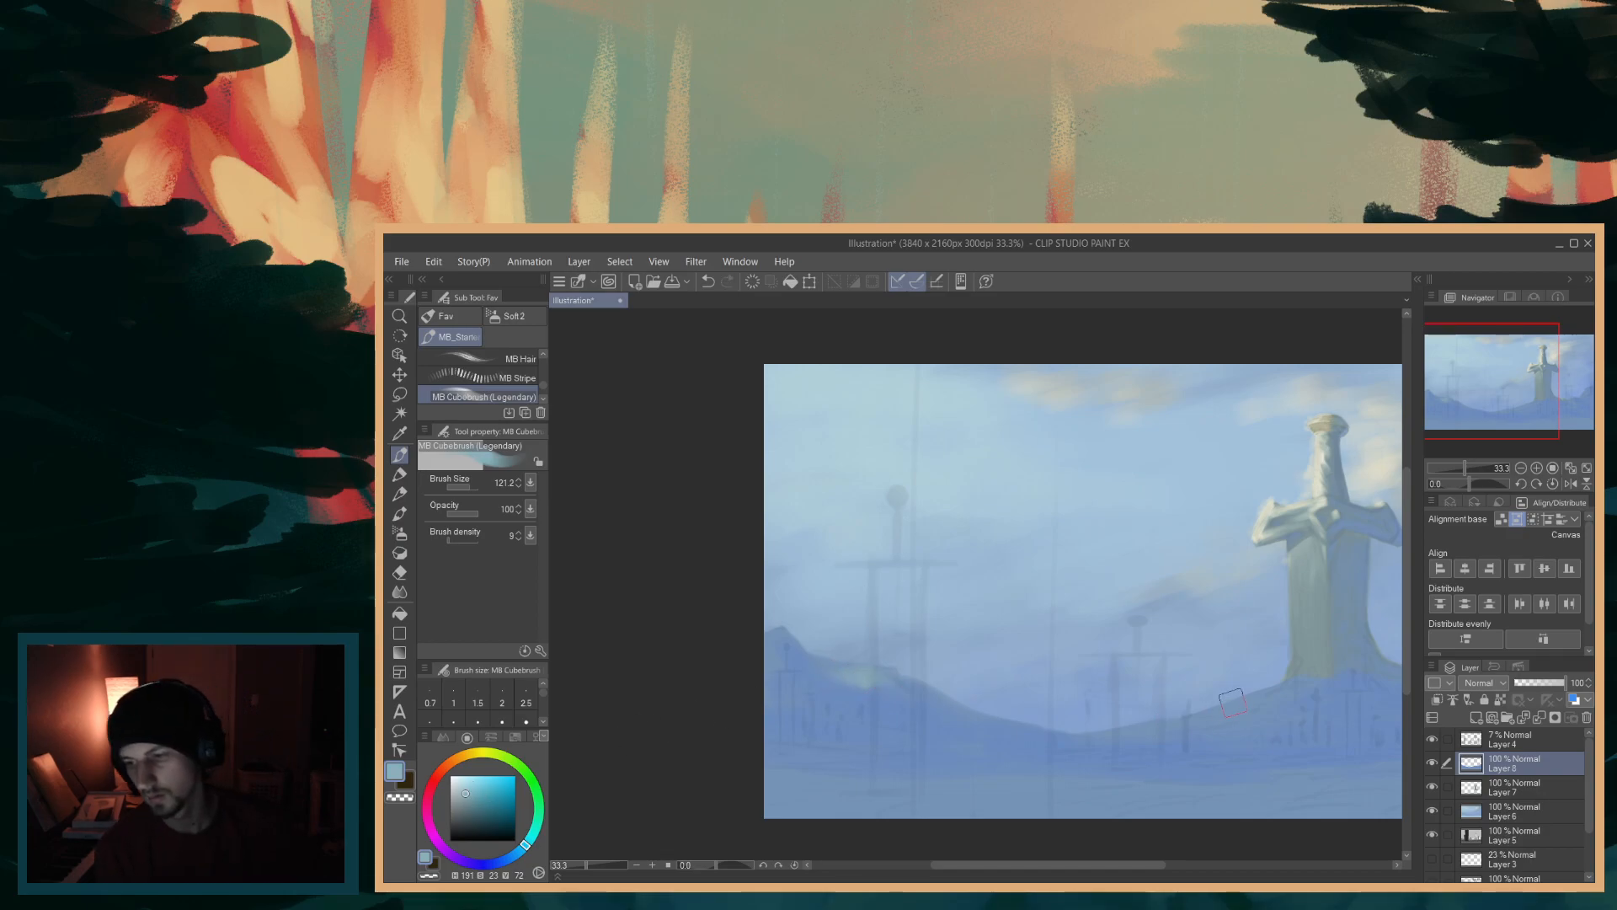
key("ctrl+z")
key("ctrl+z")
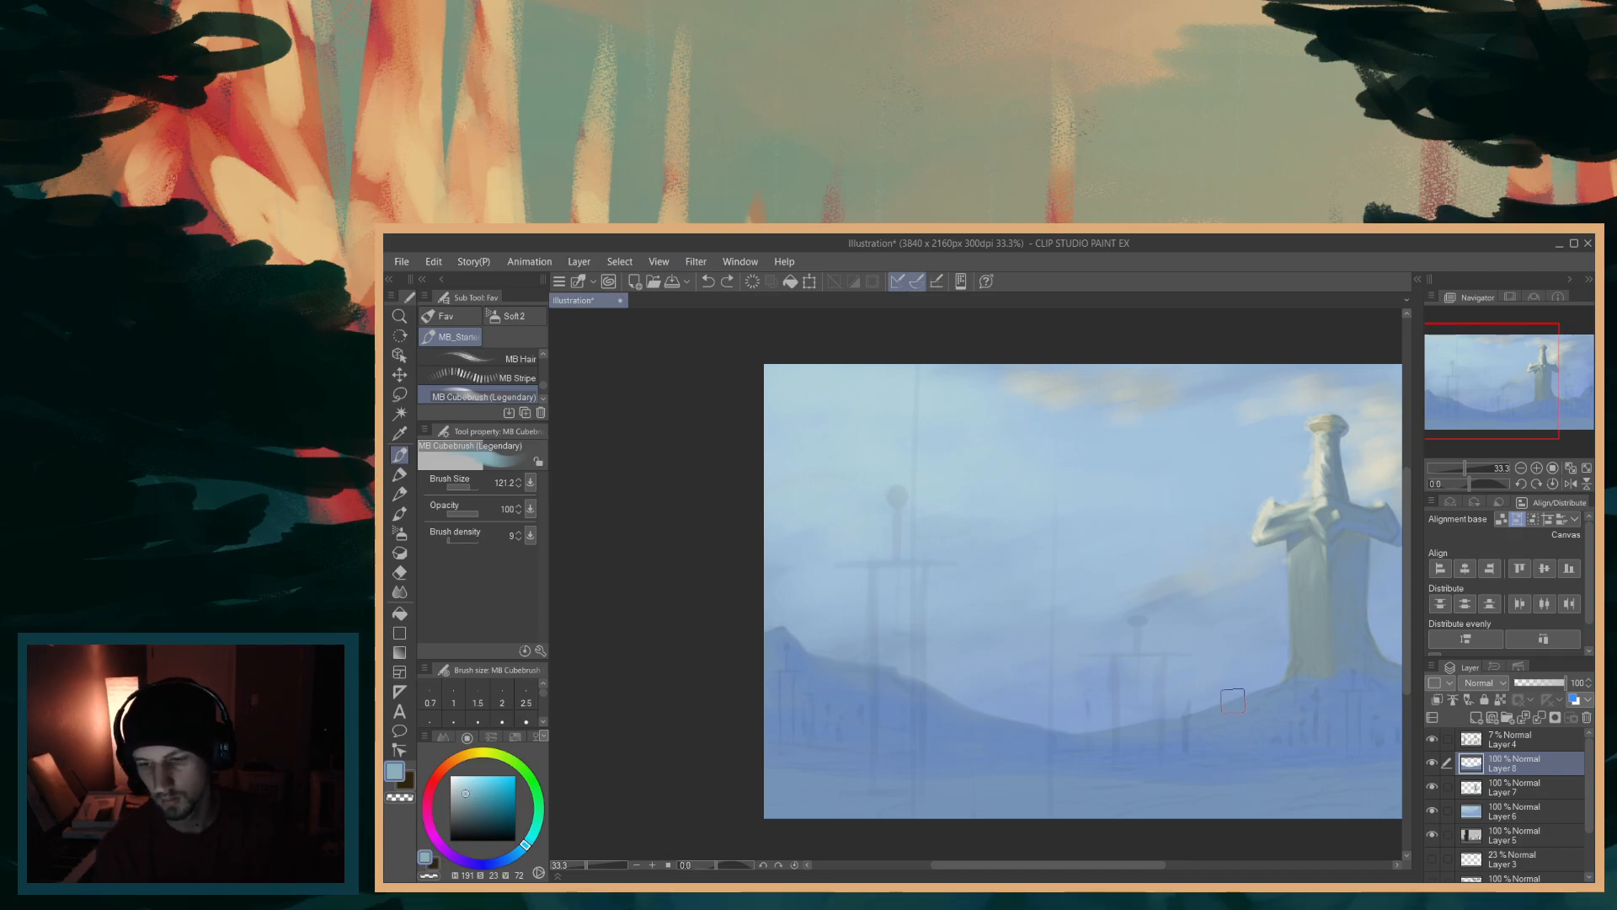
- Sample the valley's blue, shift it to hue 199, saturation 26, and brush it over the left hill and the sword mound's slope
left_click(1143, 711, "alt")
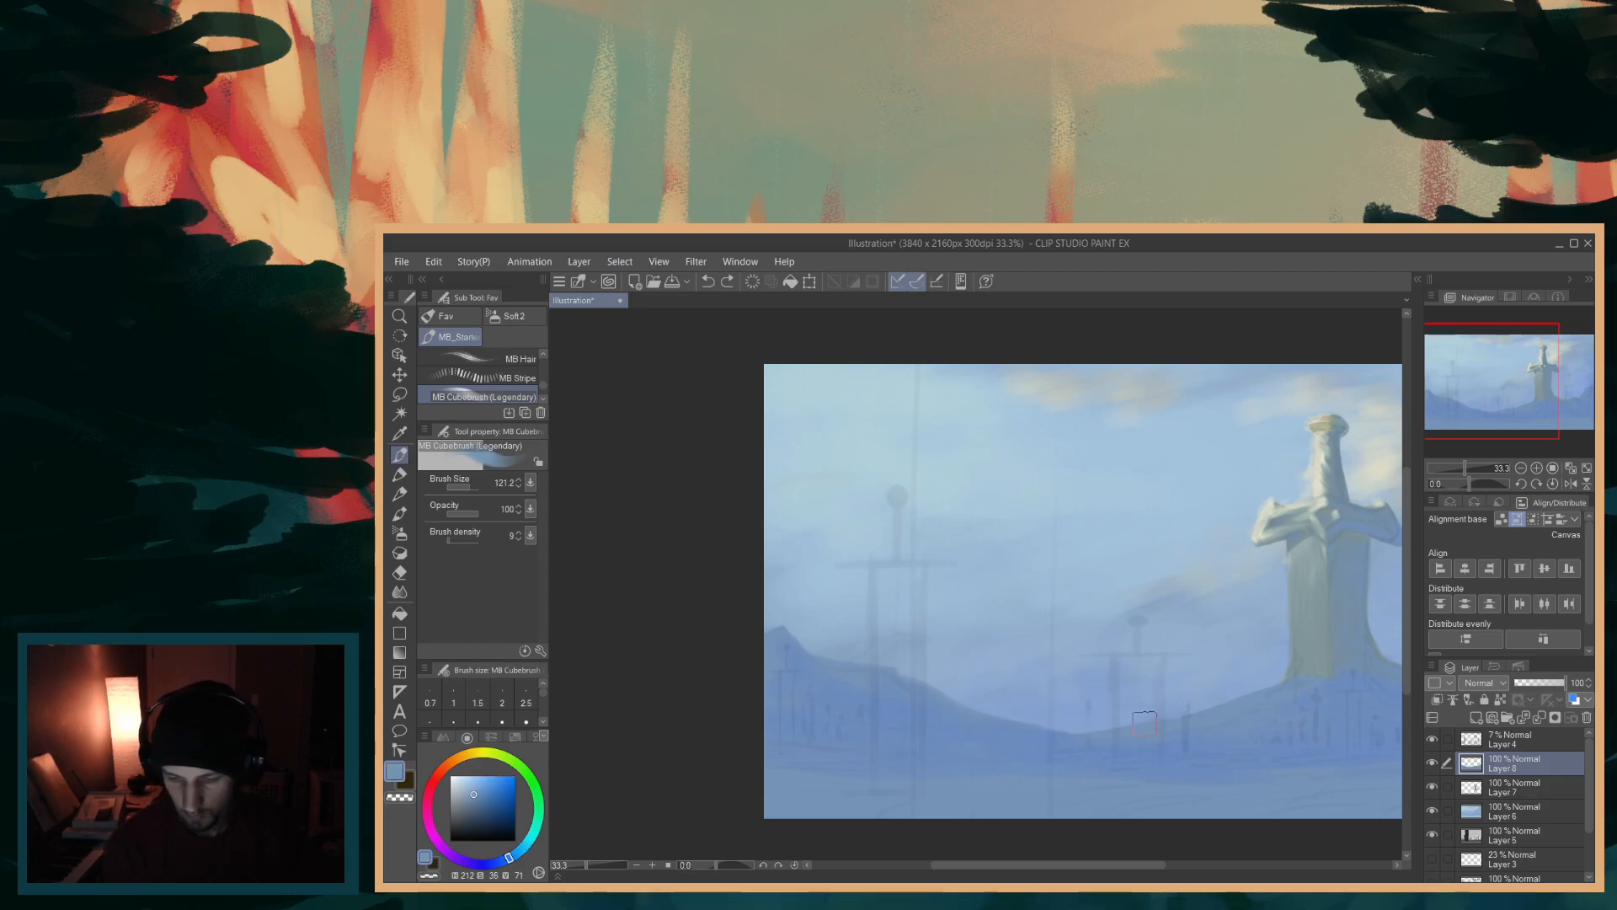
left_click_drag(514, 857, 522, 848)
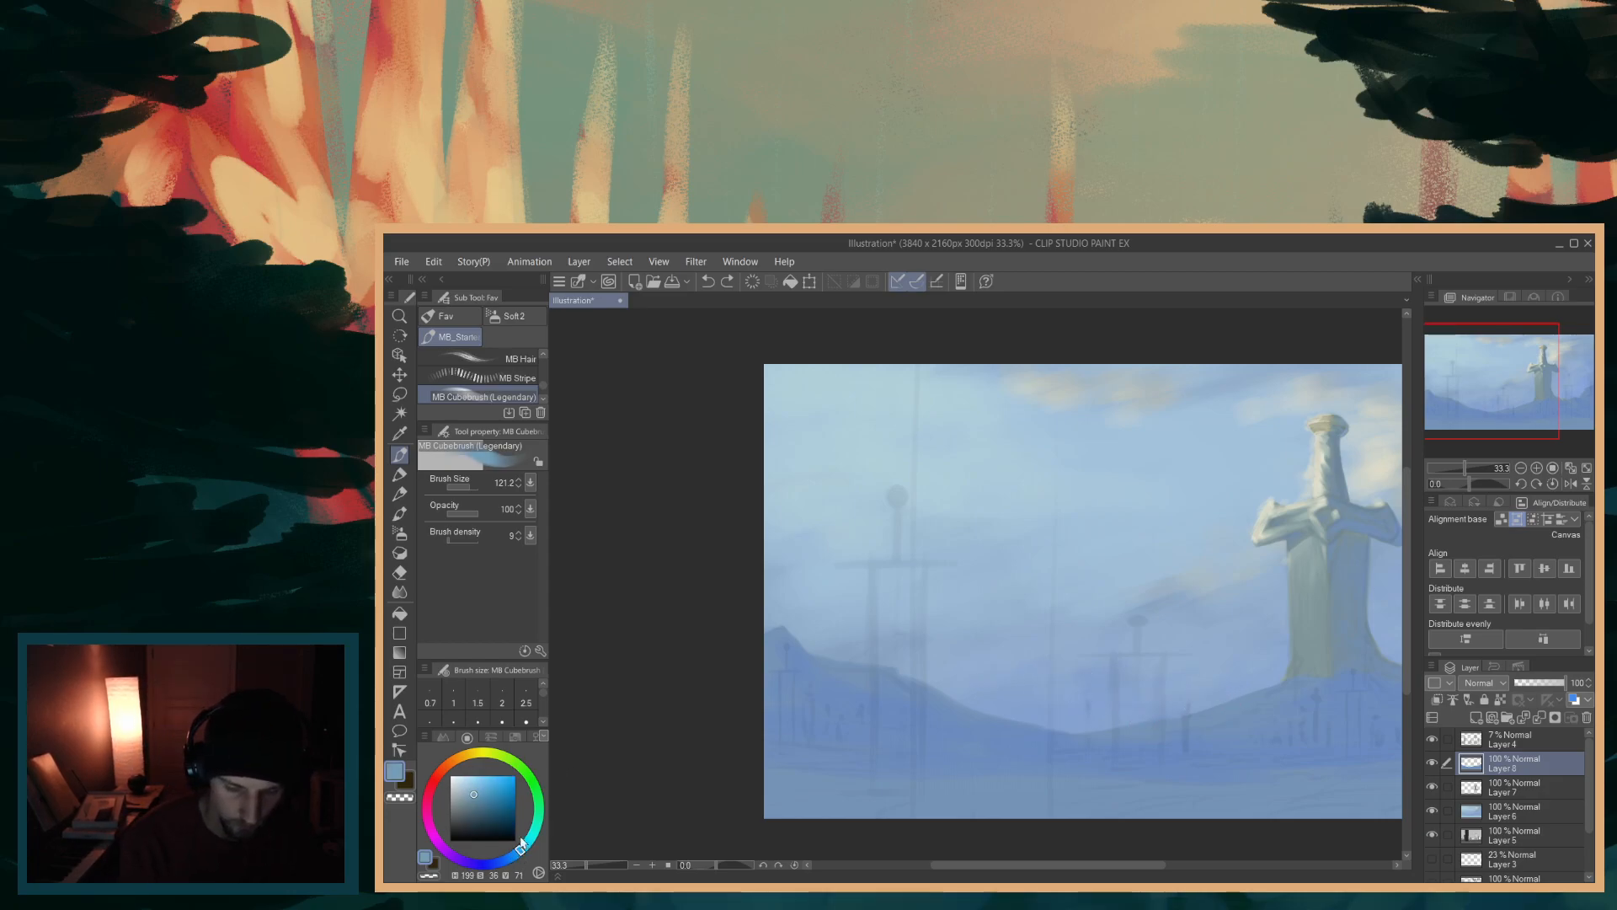
left_click(467, 794)
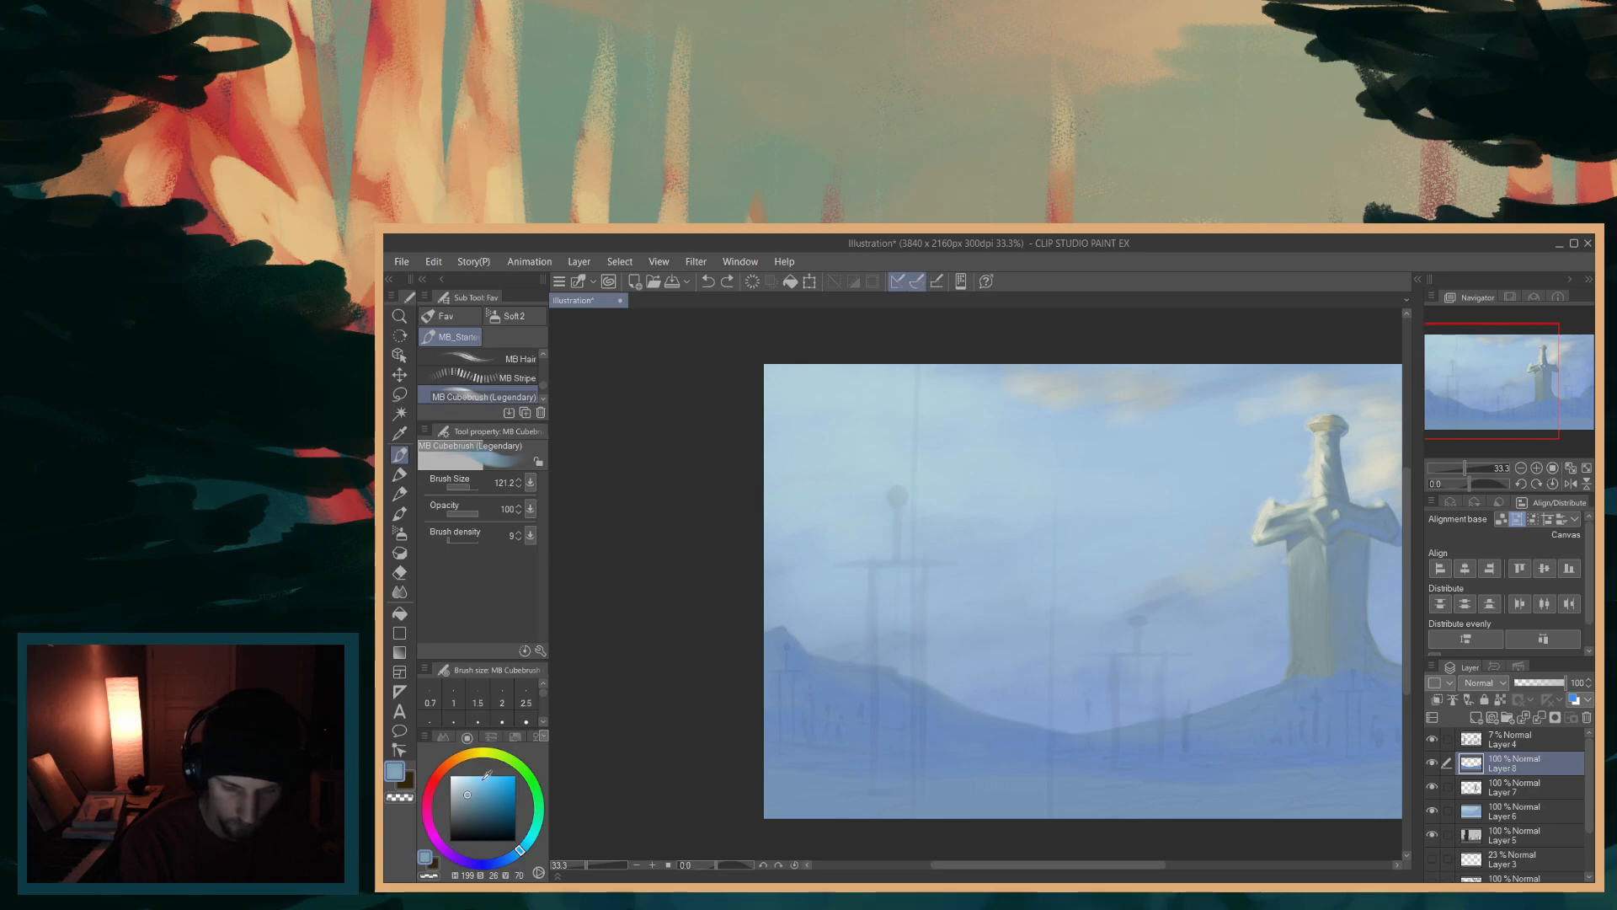
left_click_drag(902, 680, 808, 674)
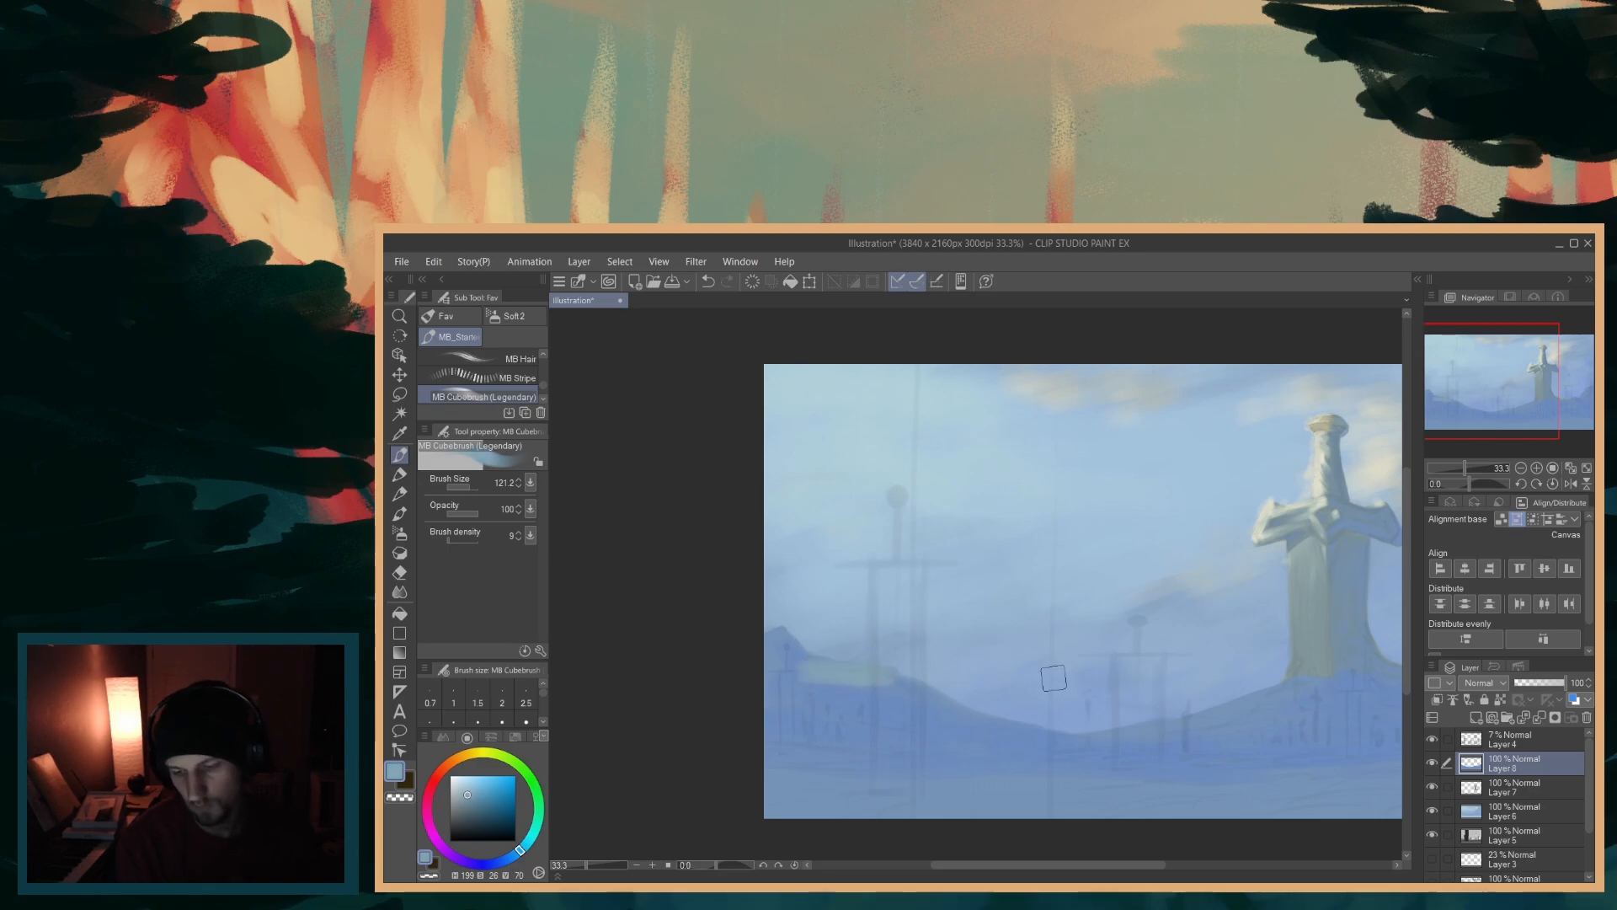
key("ctrl+z")
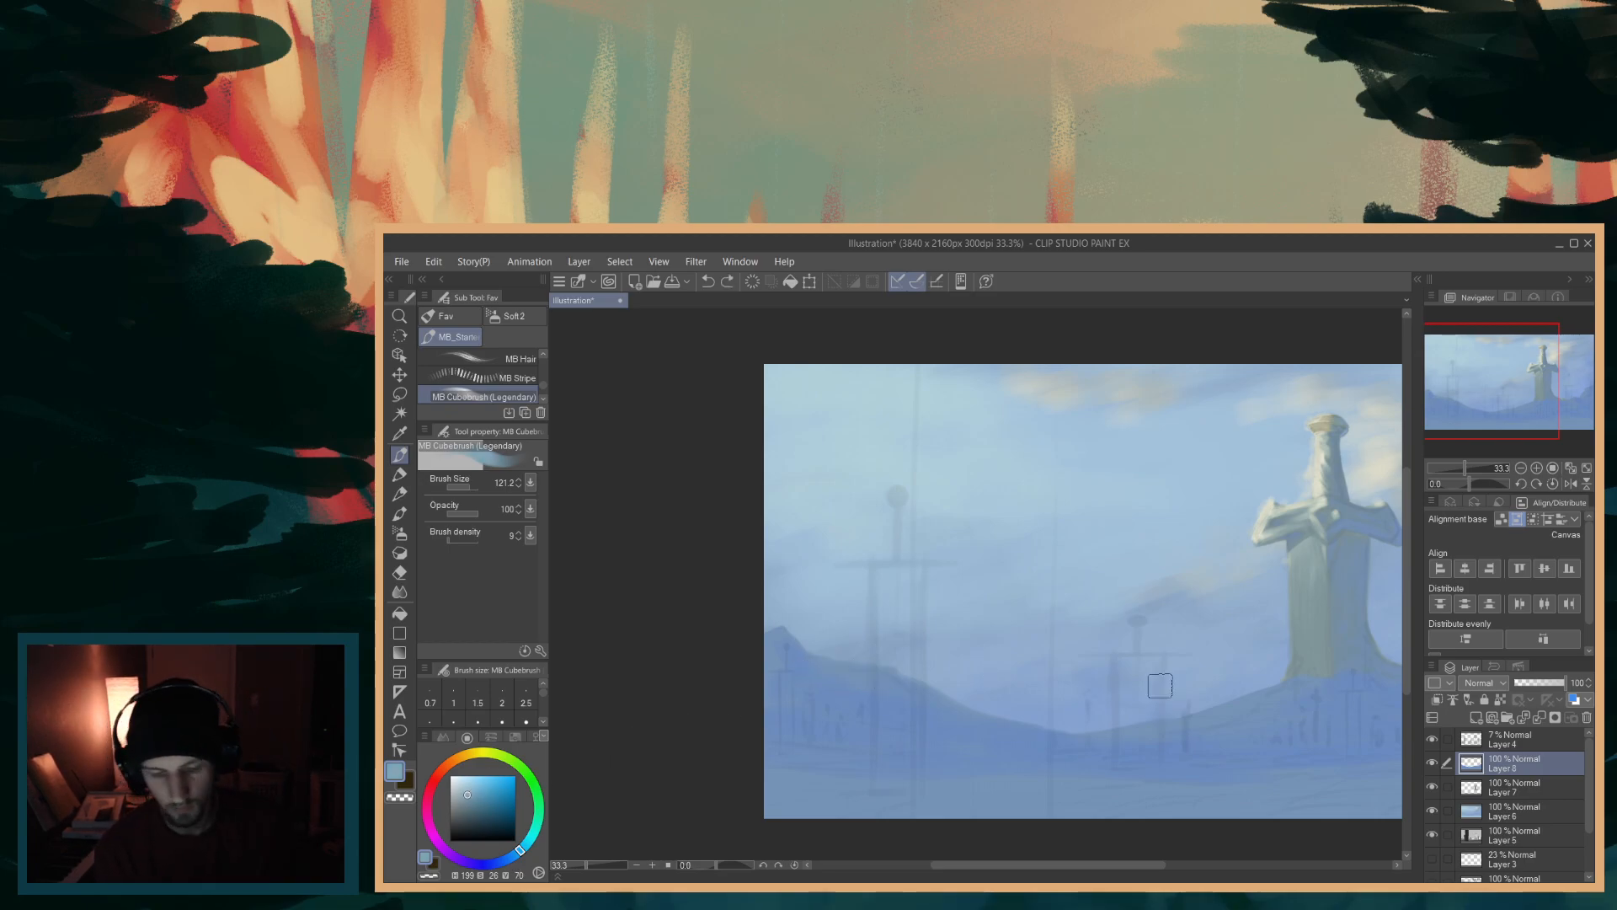
mouse_move(788, 665)
left_mouse_down()
mouse_move(752, 653)
mouse_move(756, 668)
mouse_move(870, 673)
left_mouse_up()
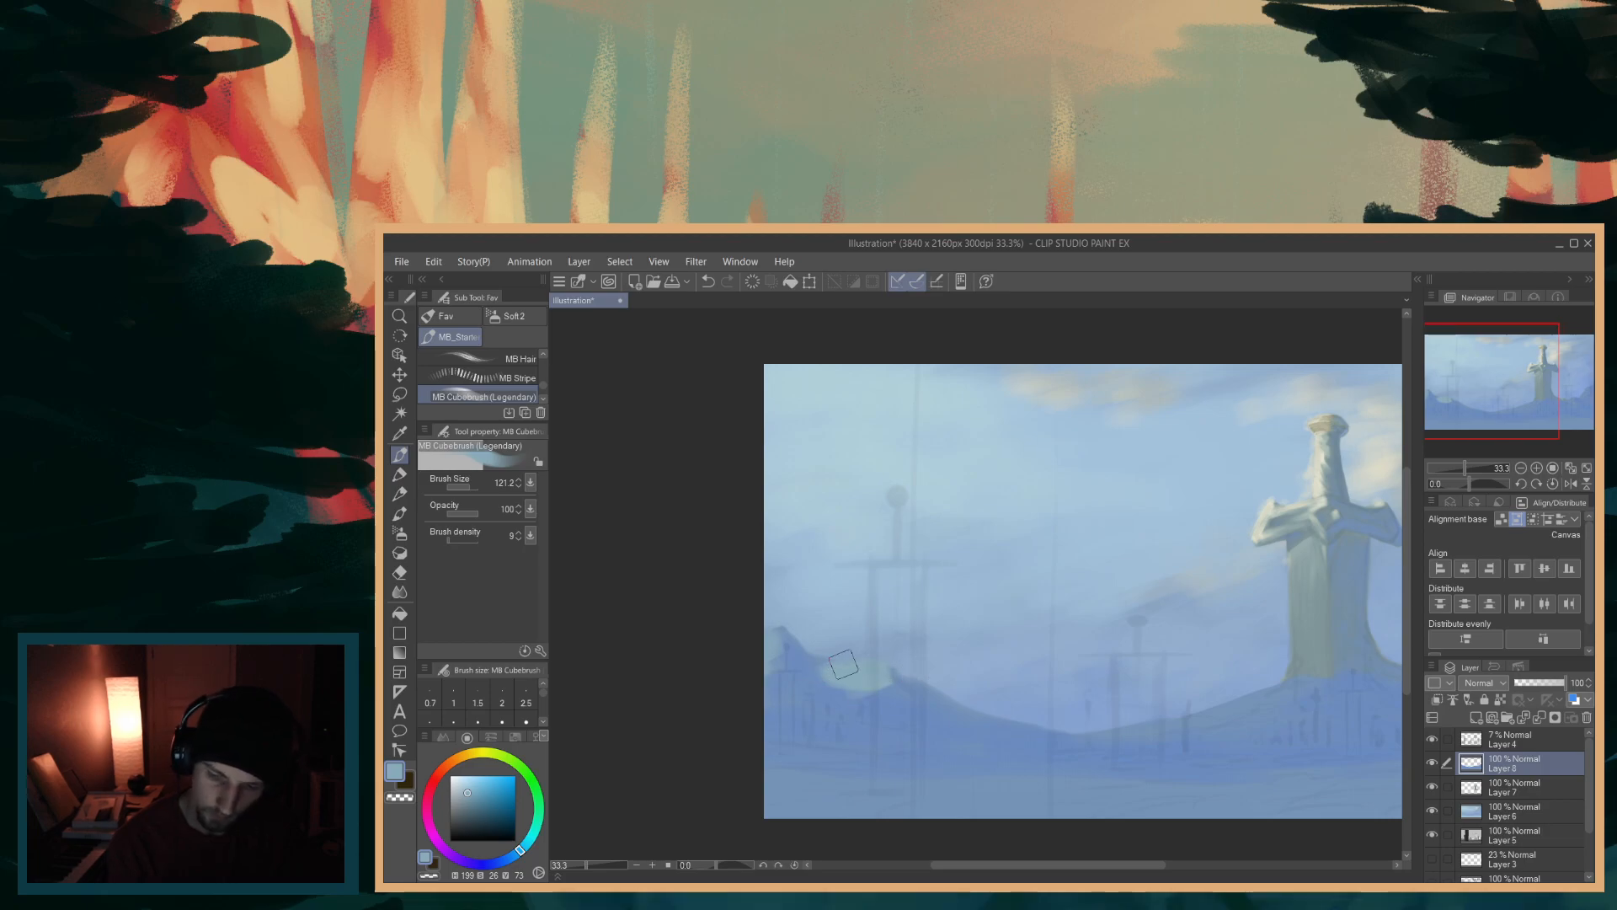
key("ctrl+z")
key("ctrl+z")
key("ctrl+z")
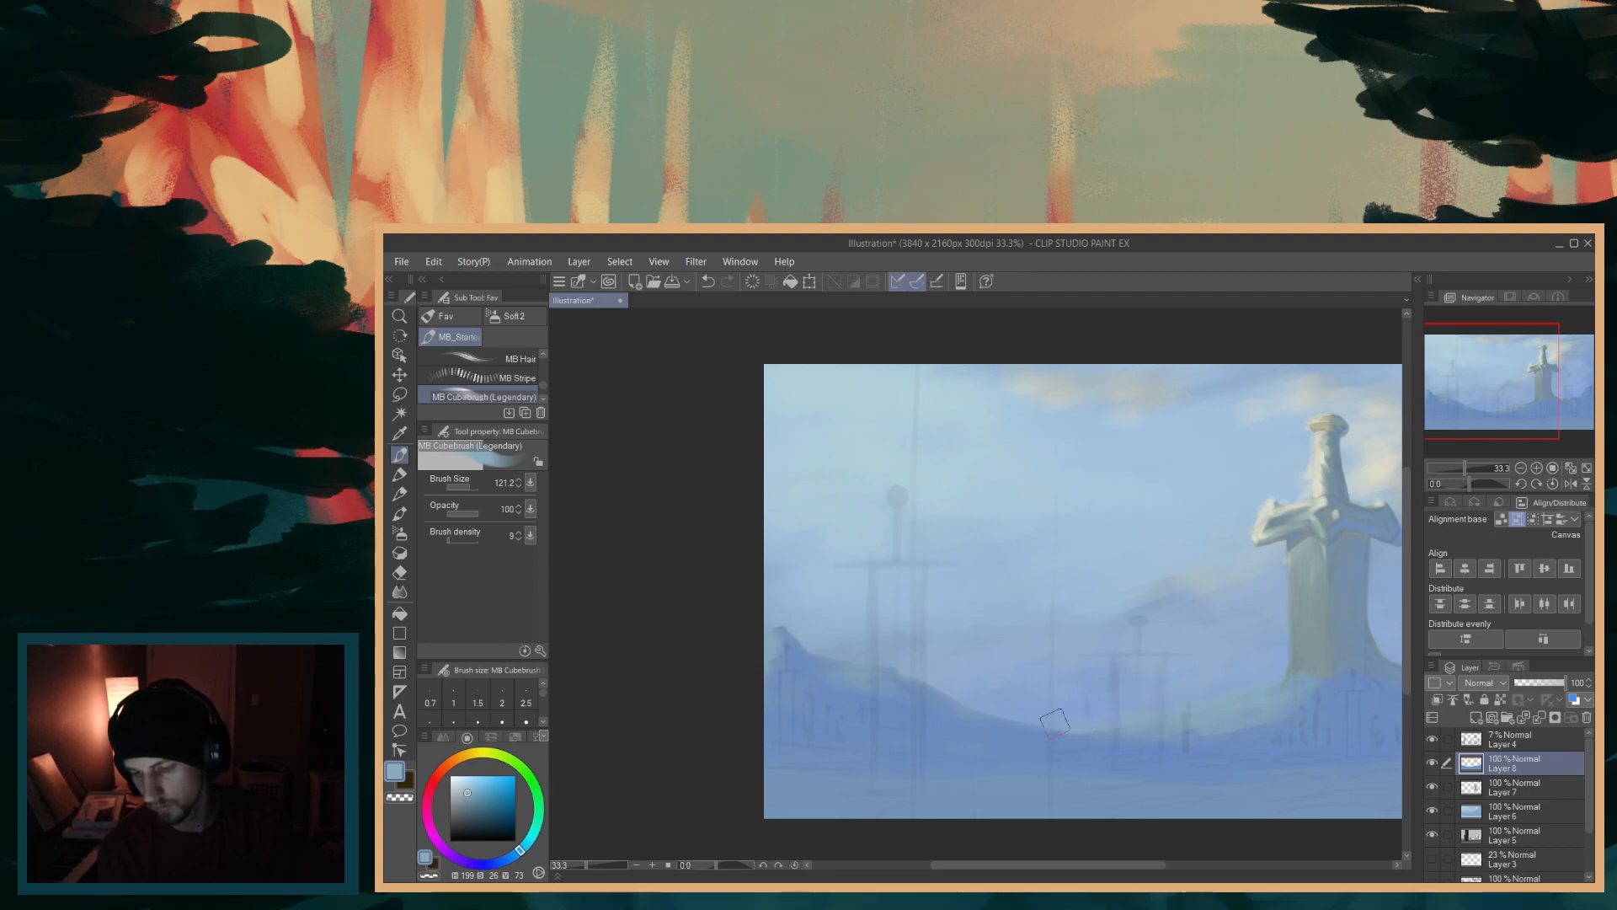
- Extend the lighter greyish blue around the sword's base and over the right hill, refining the mound's upper edge
left_click_drag(1103, 865, 1170, 865)
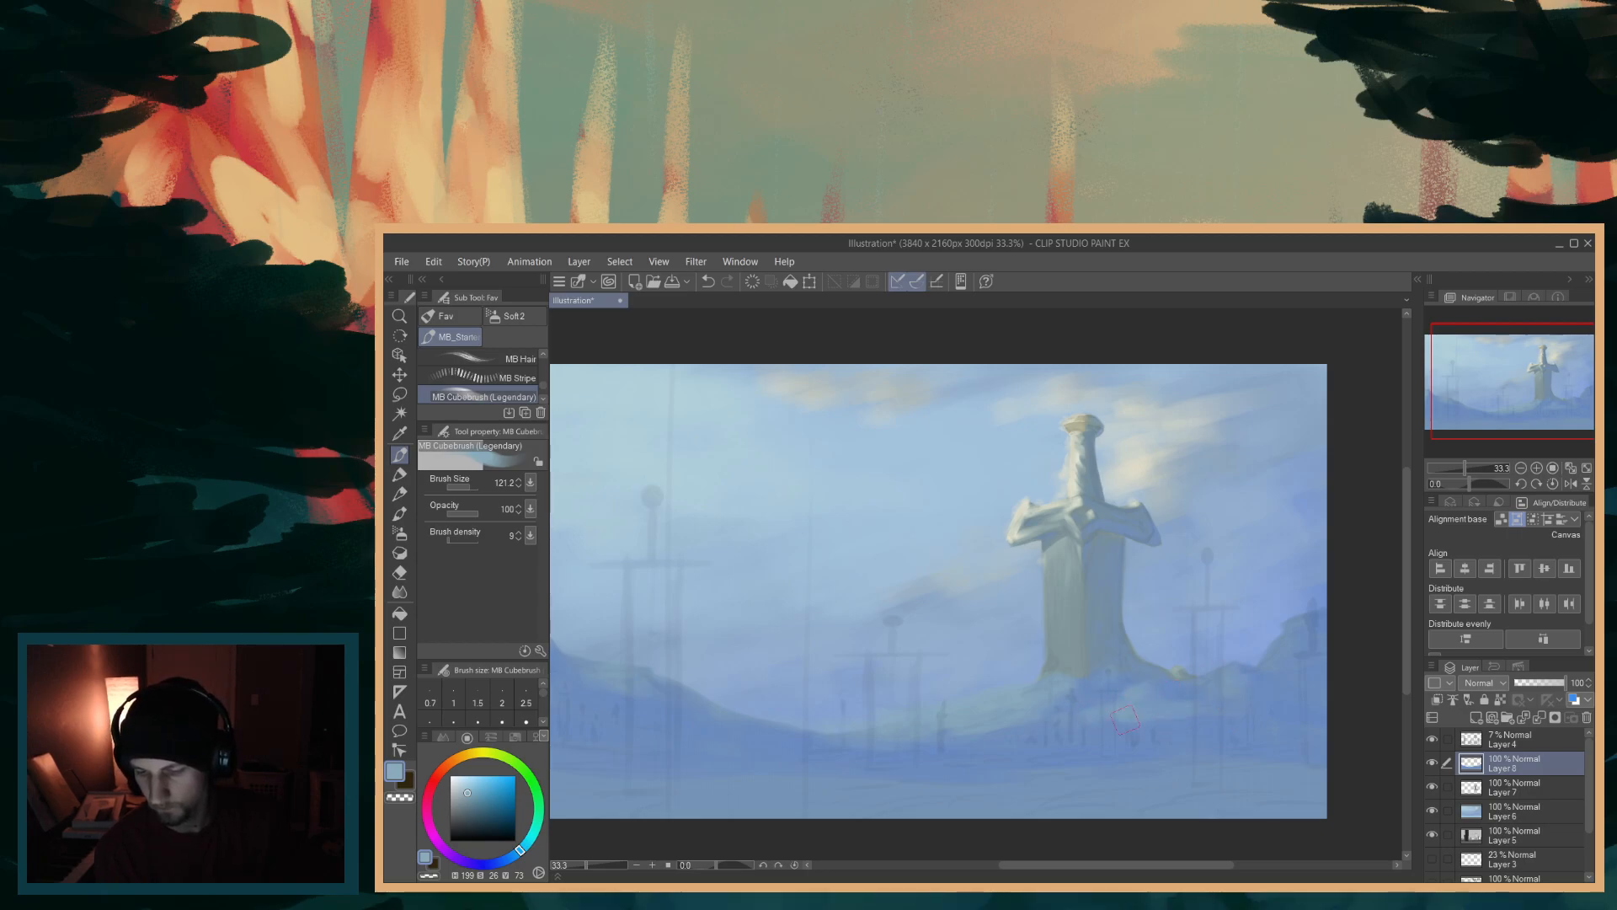
scroll(1221, 693, "right", 3)
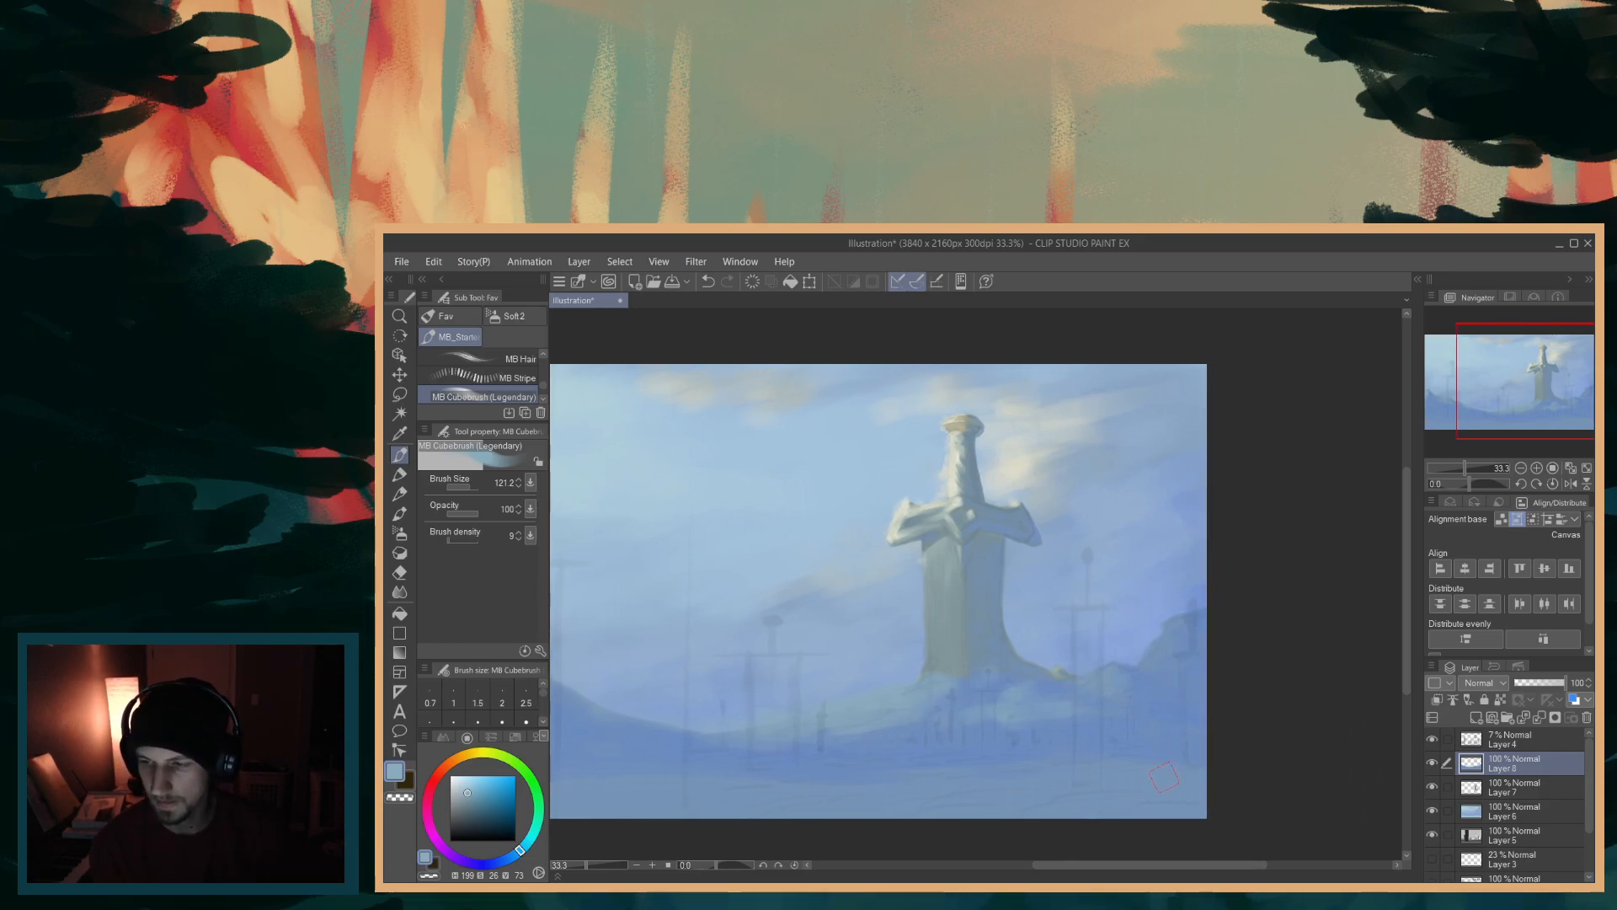
scroll(1109, 661, "right", 1)
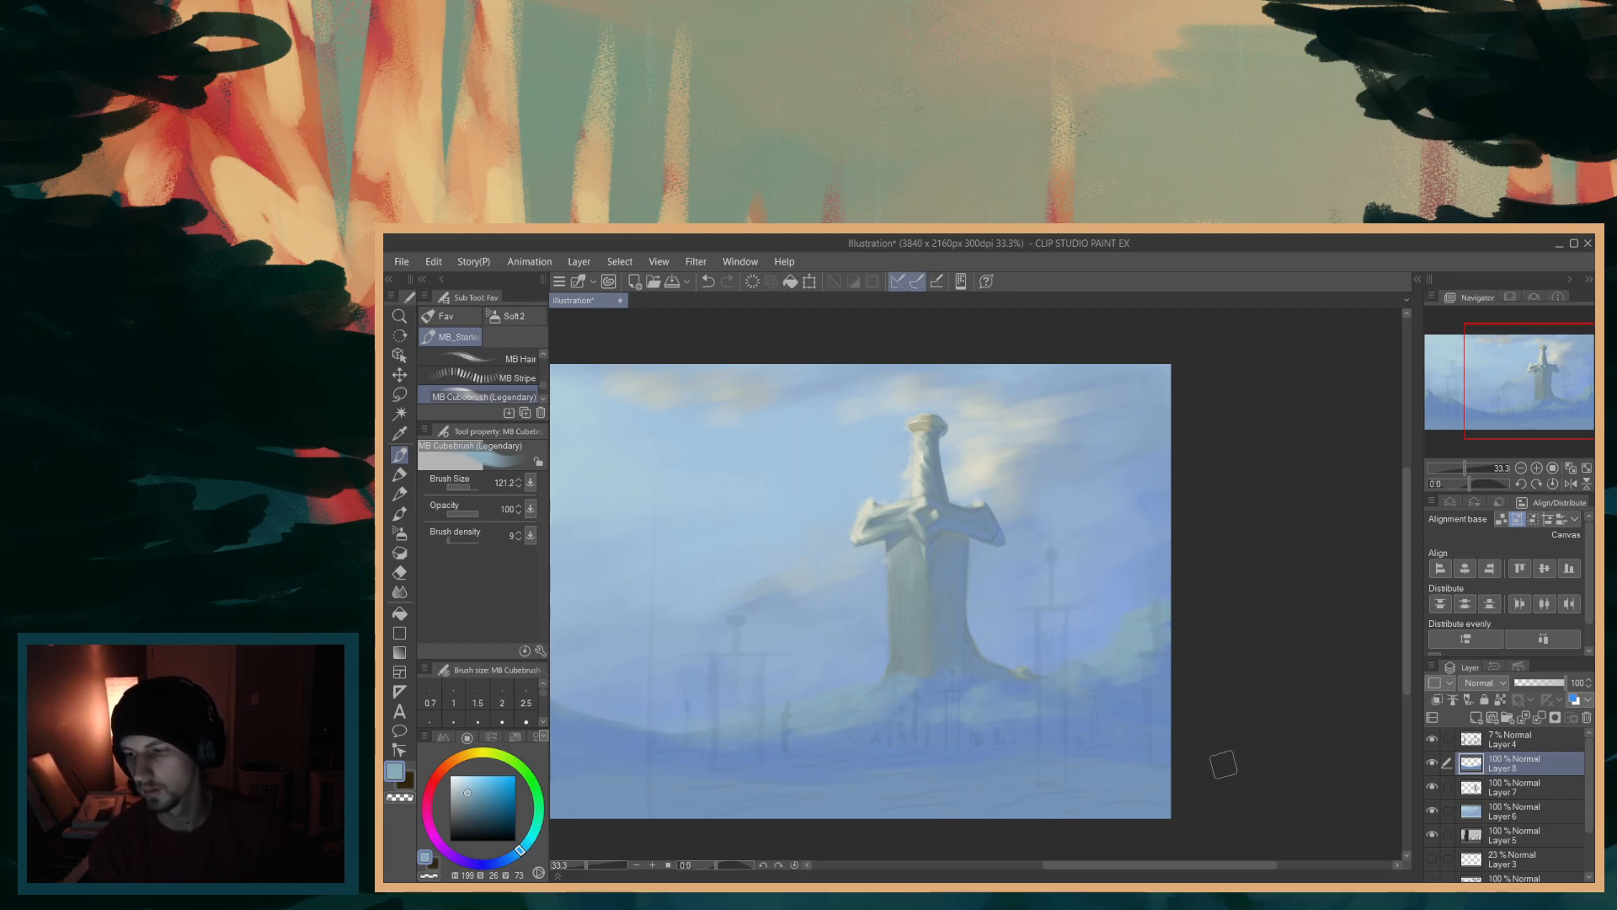
mouse_move(1155, 865)
left_mouse_down()
mouse_move(1093, 866)
mouse_move(1175, 859)
left_mouse_up()
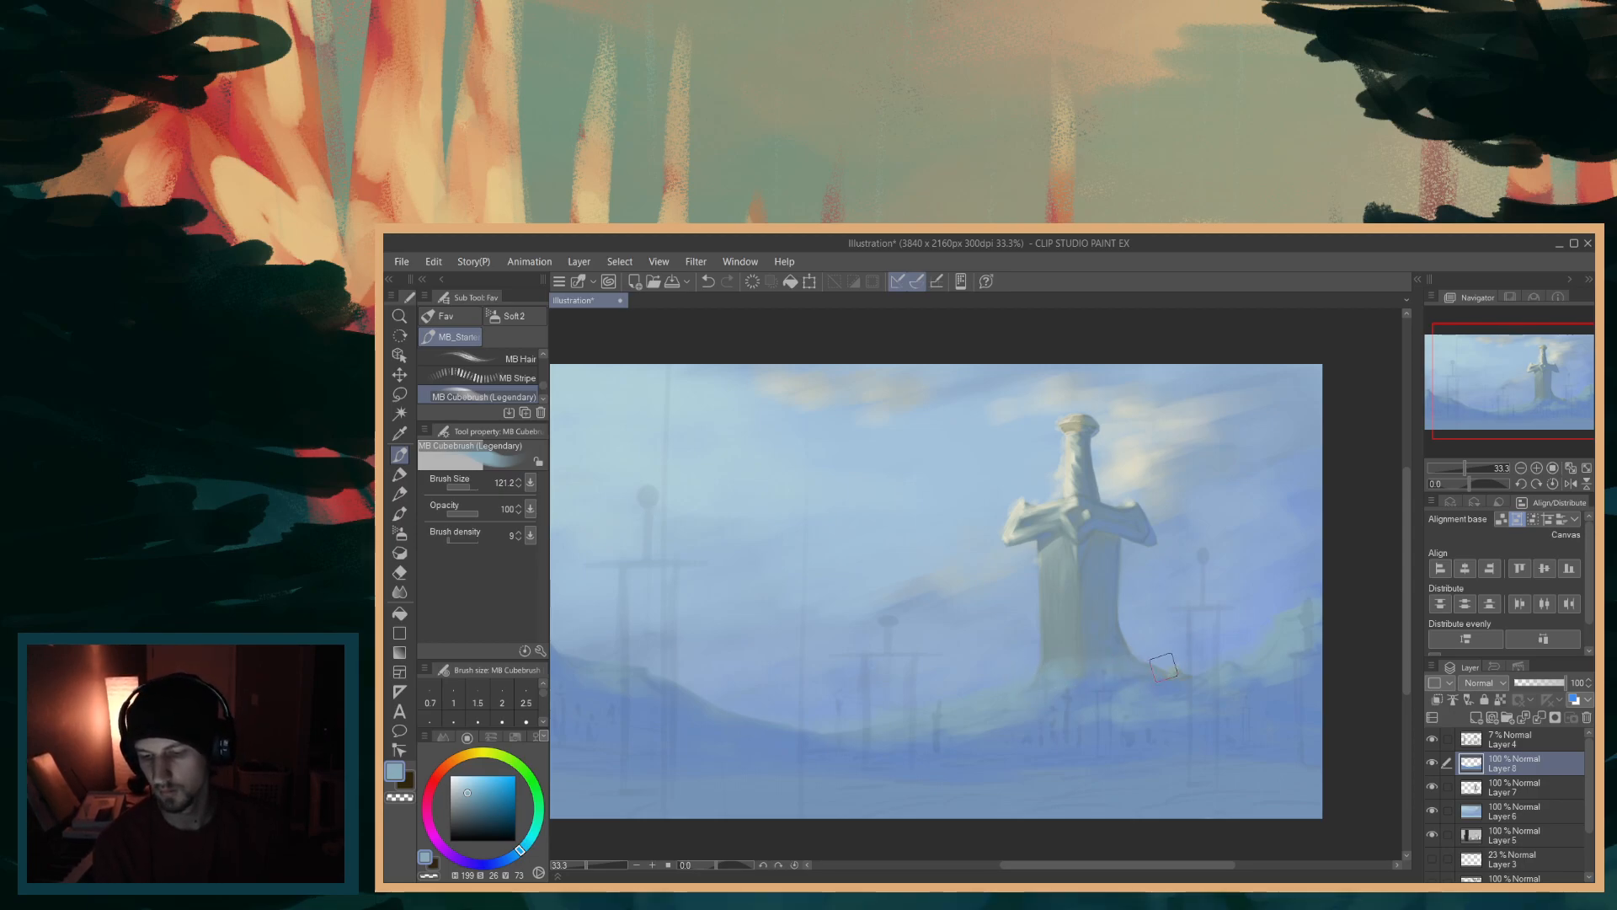
key("ctrl+z")
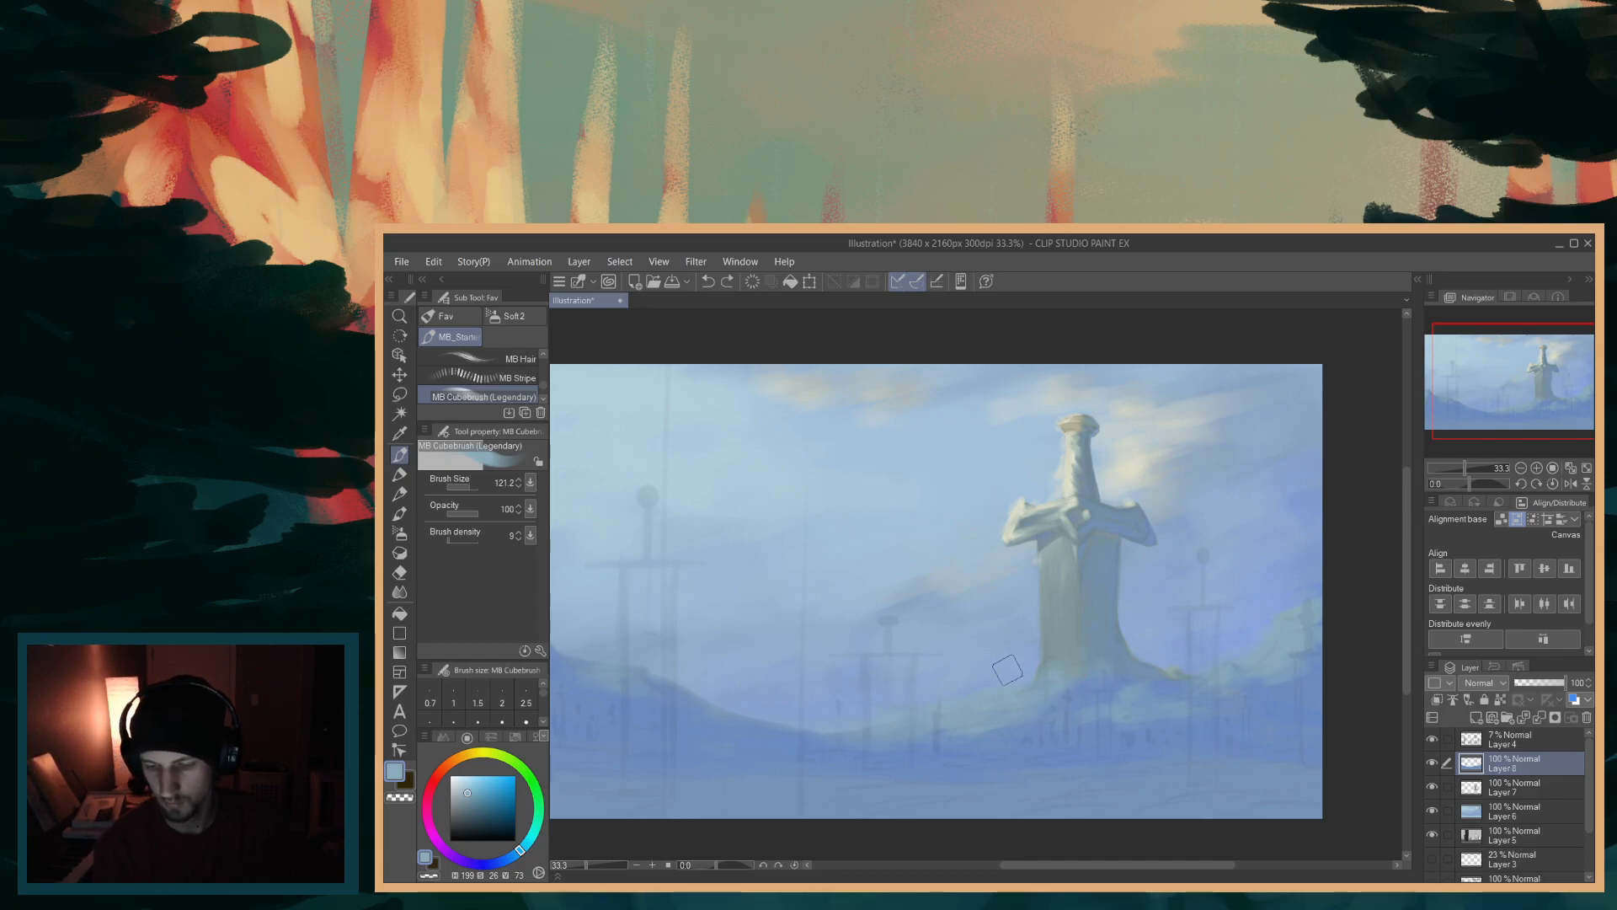
left_click_drag(988, 705, 1045, 744)
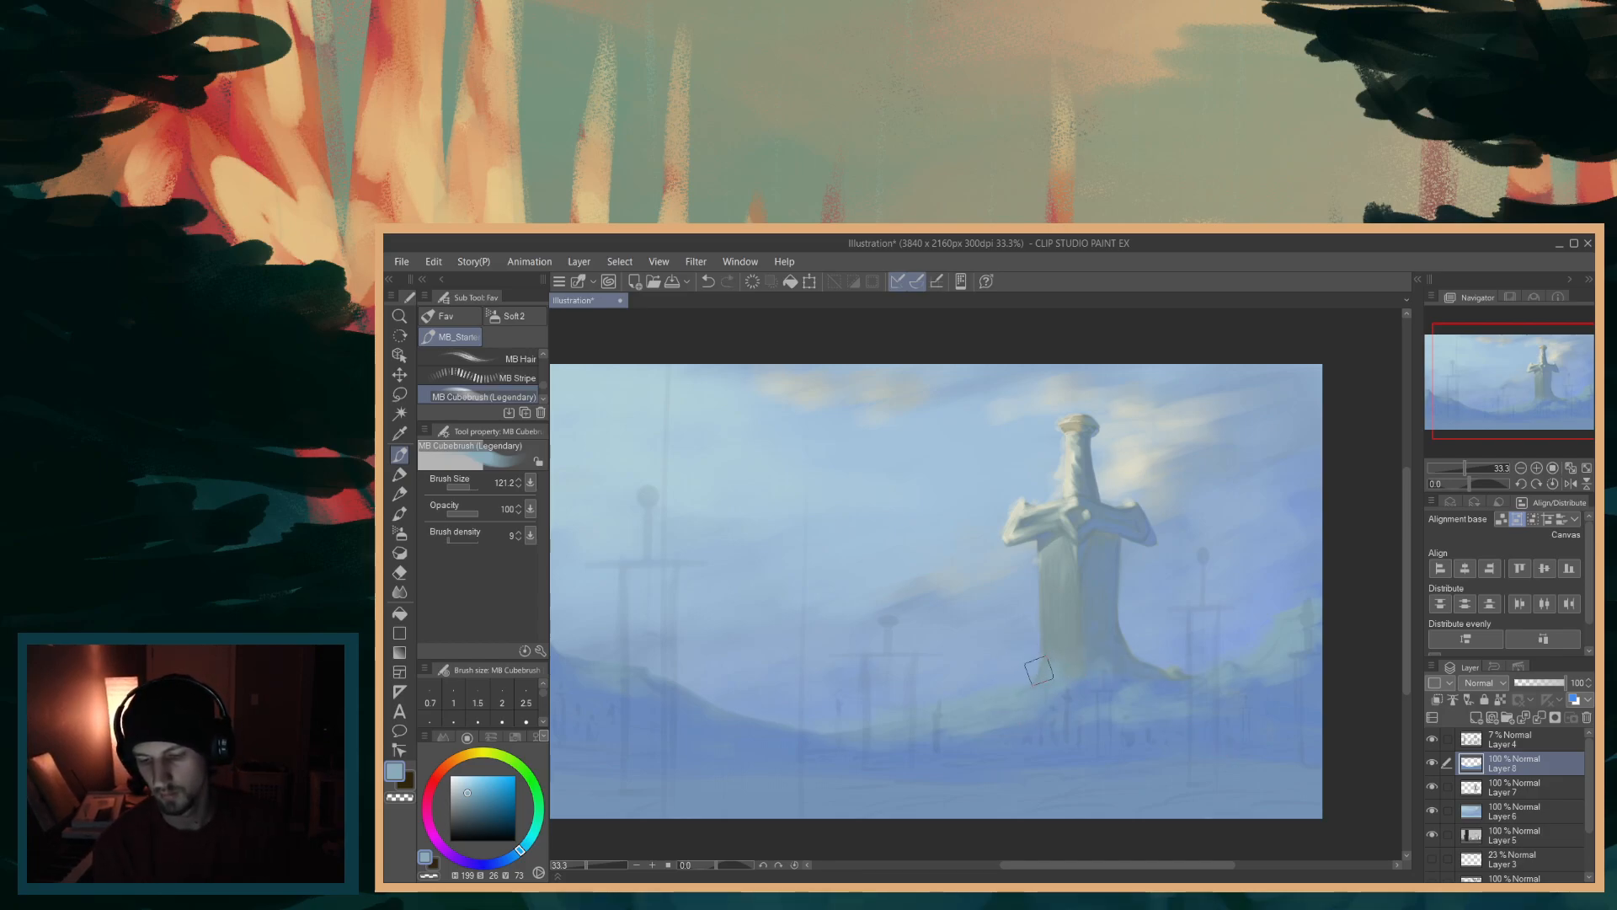
left_click_drag(1090, 864, 1078, 864)
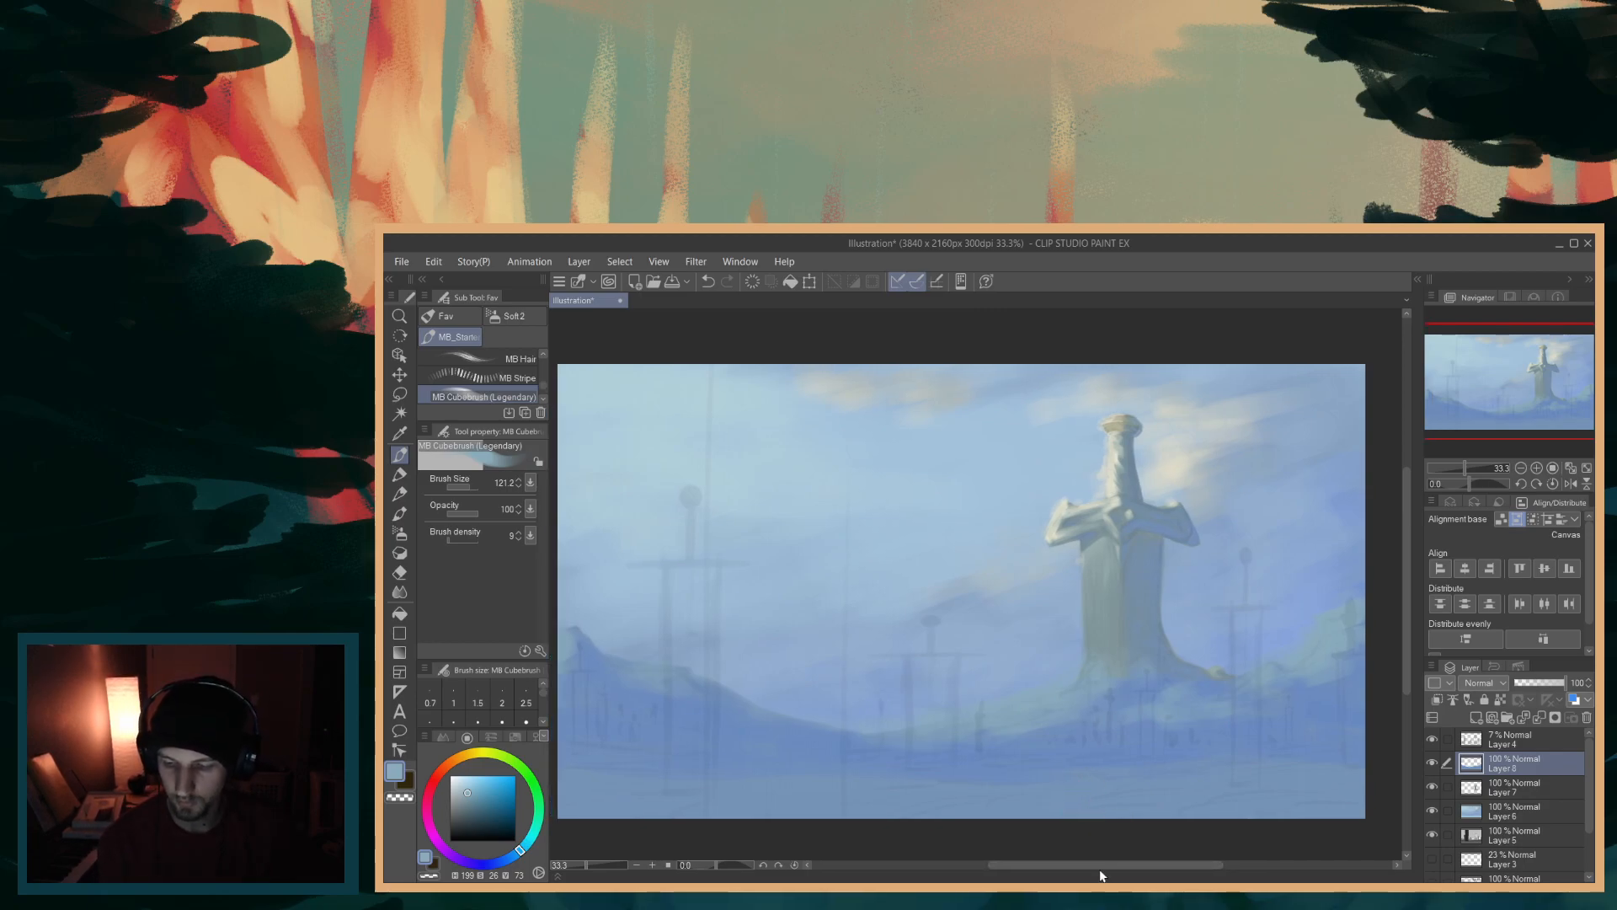
mouse_move(1114, 866)
left_mouse_down()
mouse_move(1093, 865)
mouse_move(1186, 865)
mouse_move(1136, 866)
left_mouse_up()
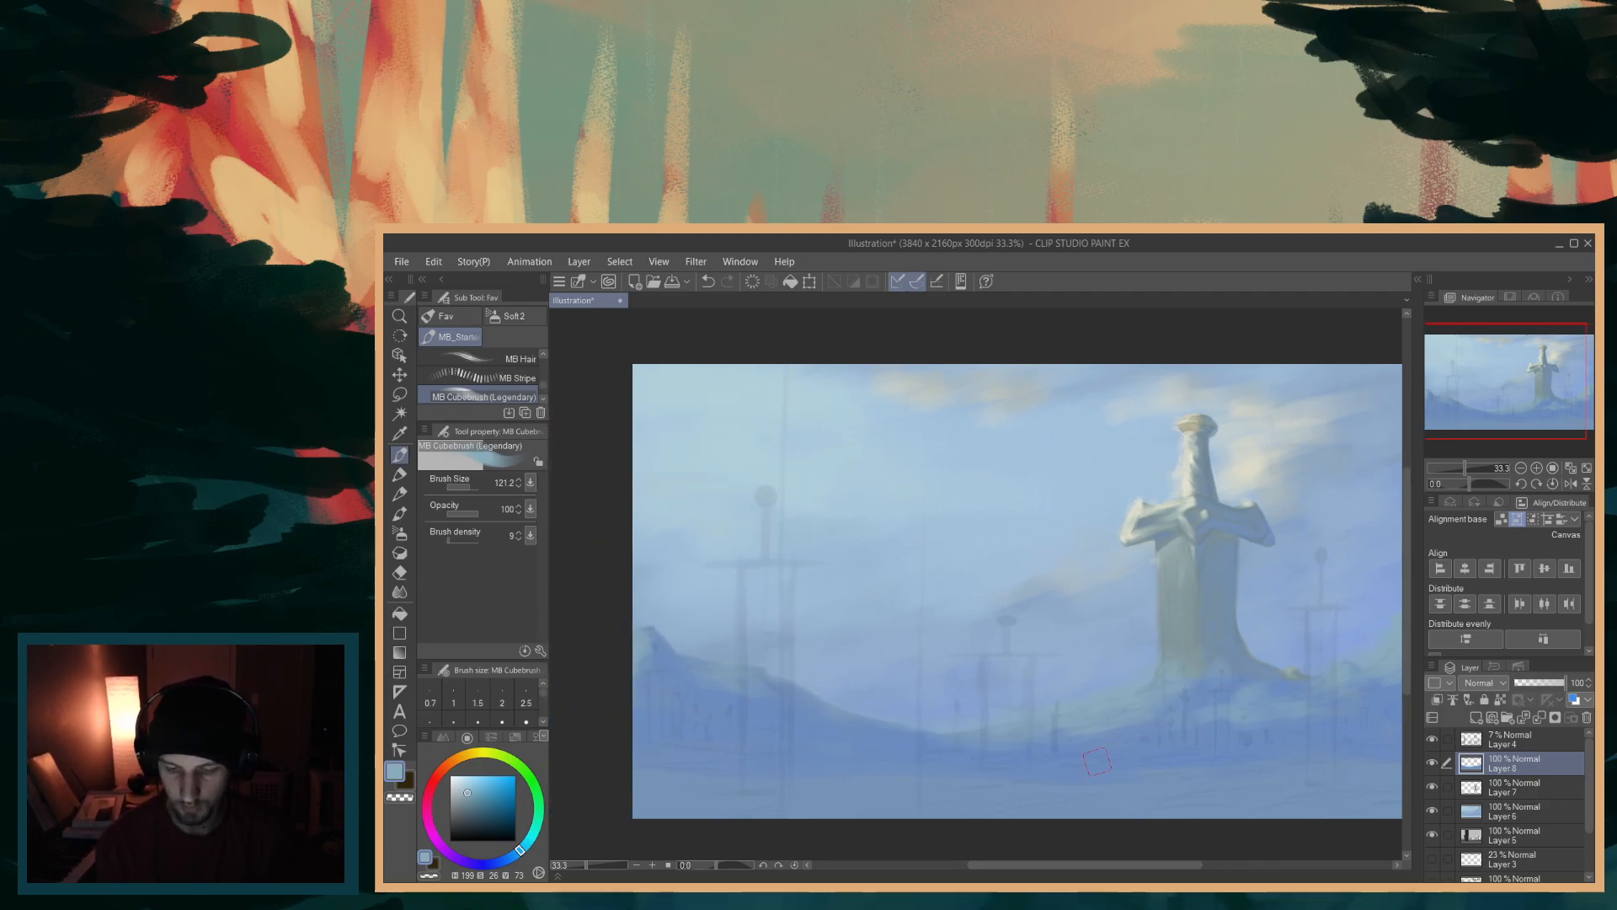
- Add a new layer above Layer 8 and sample the sketch's dark foreground grey, hiding Layers 6 and 8 only while sampling
left_click(1478, 719)
mouse_move(1185, 866)
left_mouse_down()
mouse_move(1255, 862)
mouse_move(1211, 867)
left_mouse_up()
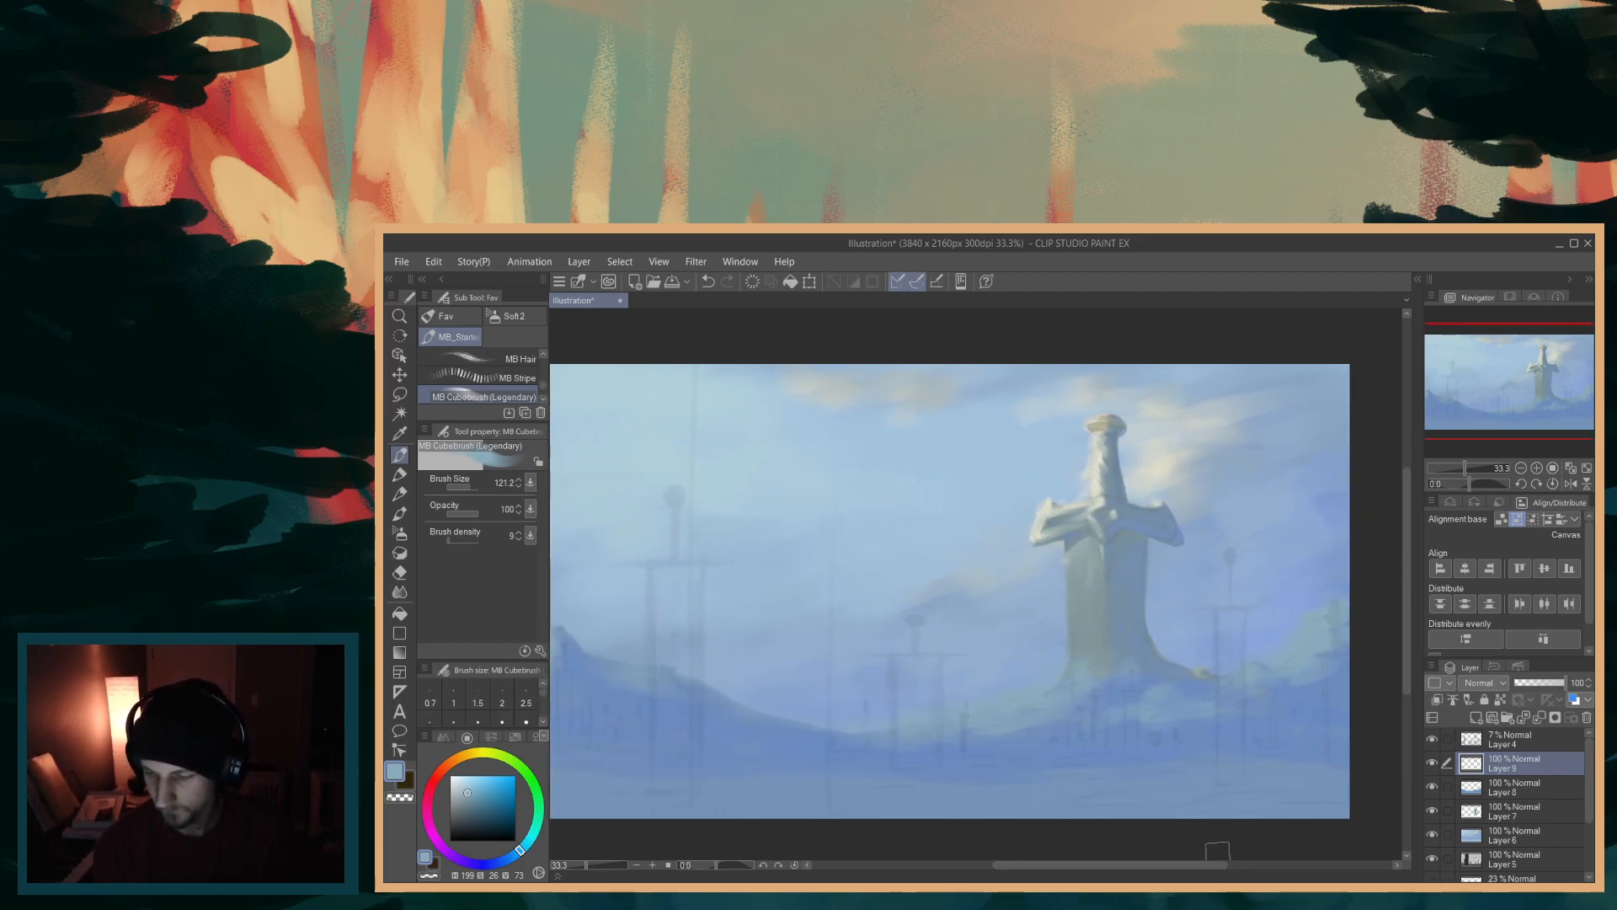
left_click(1431, 835)
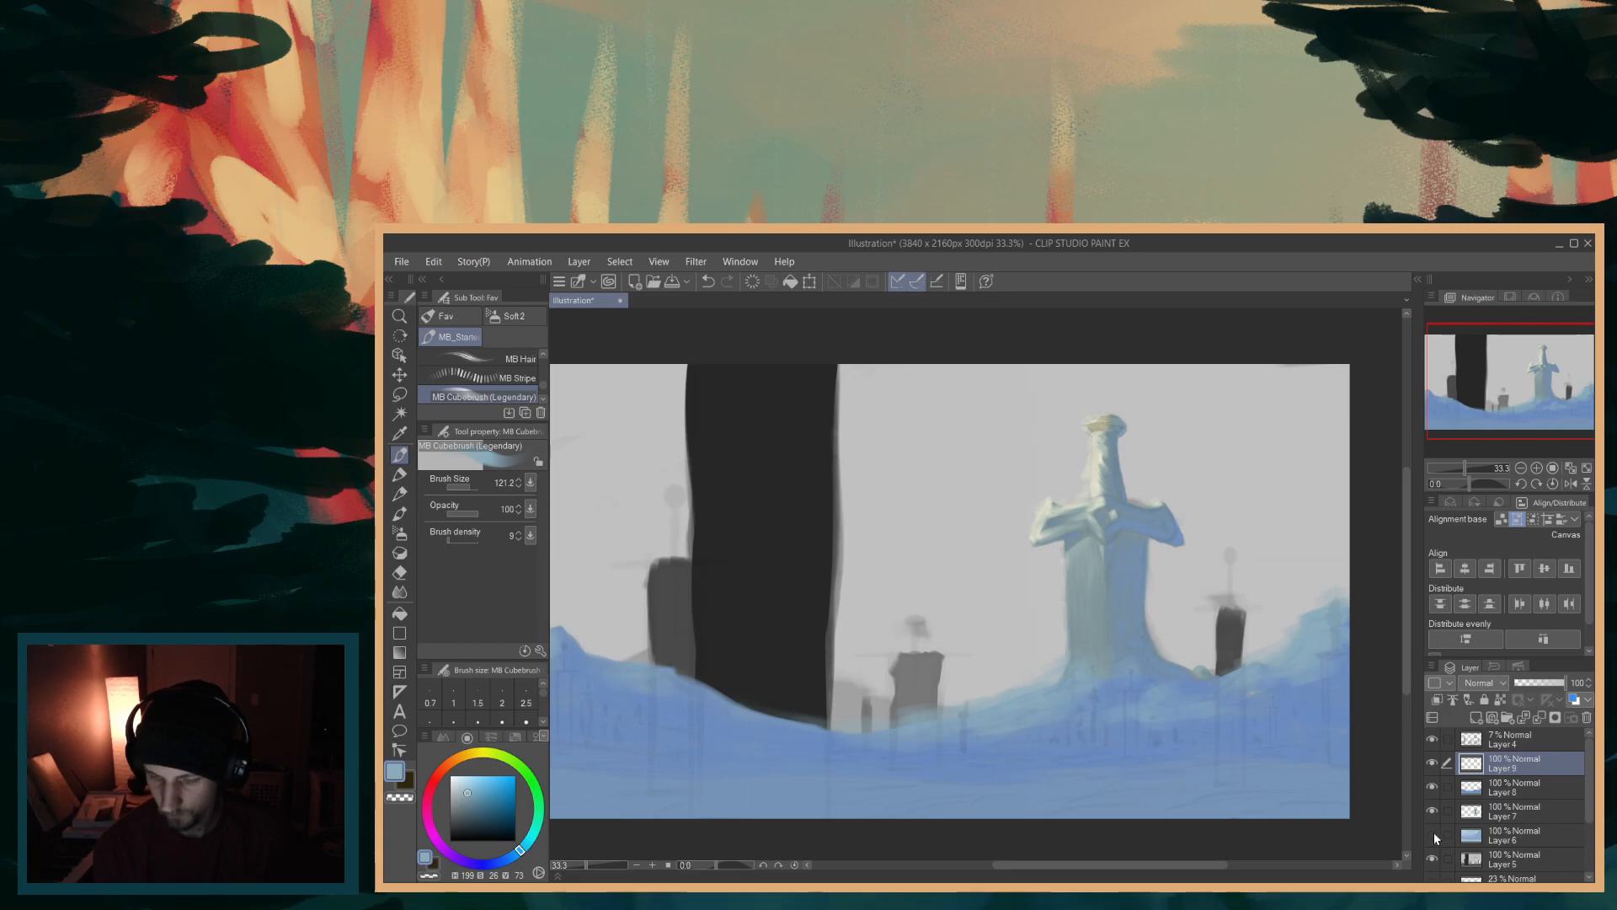
left_click(1431, 784)
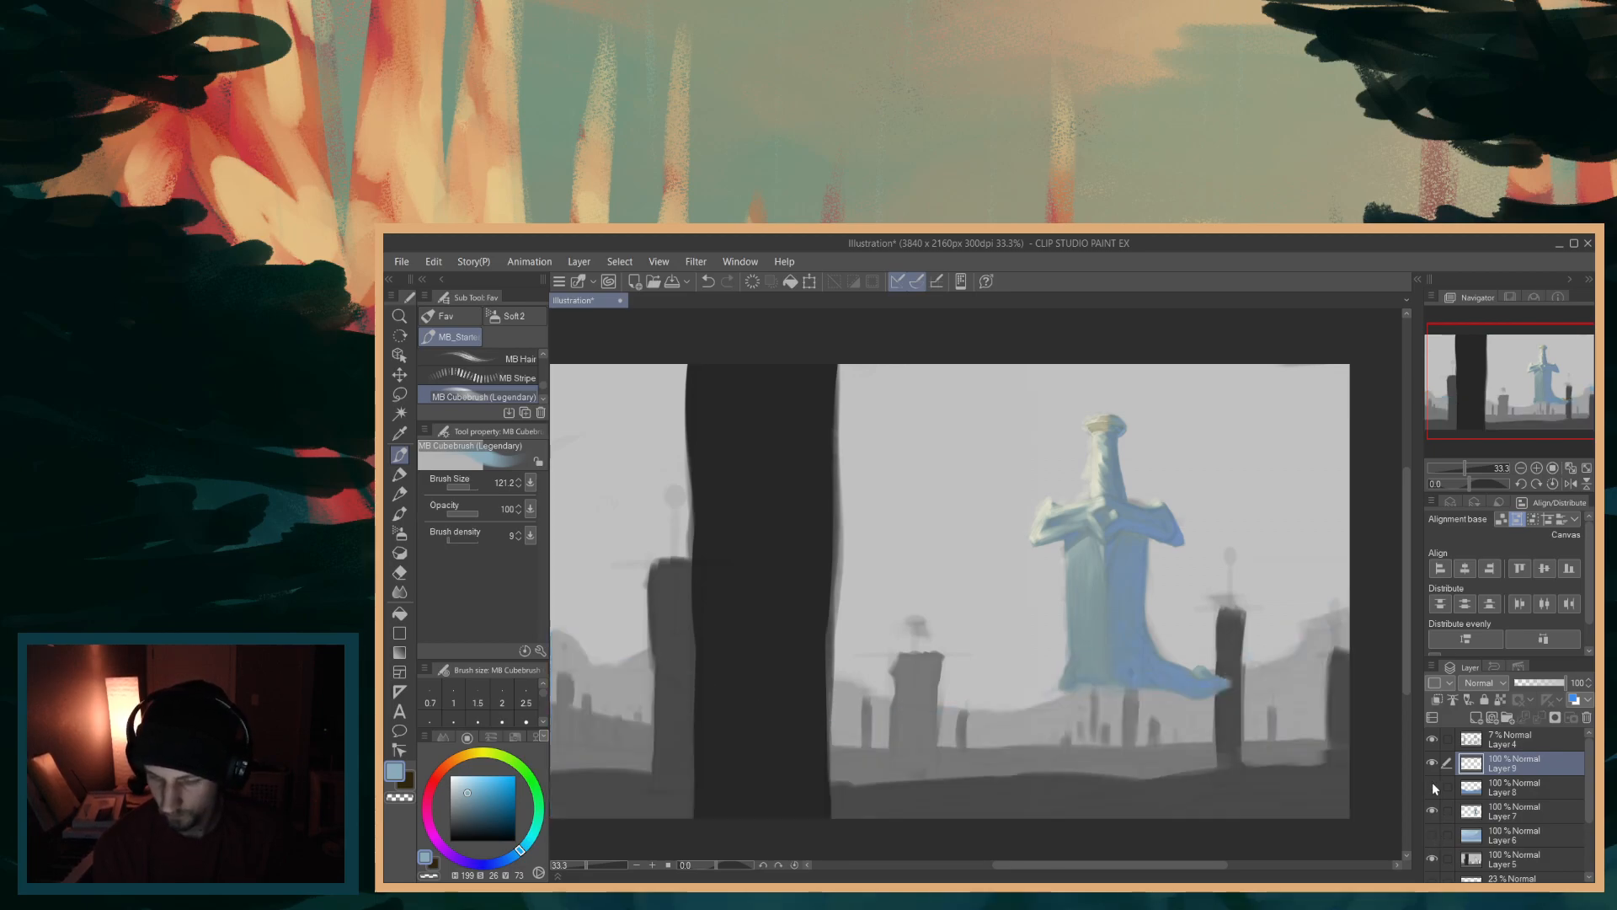
left_click(1297, 738, "alt")
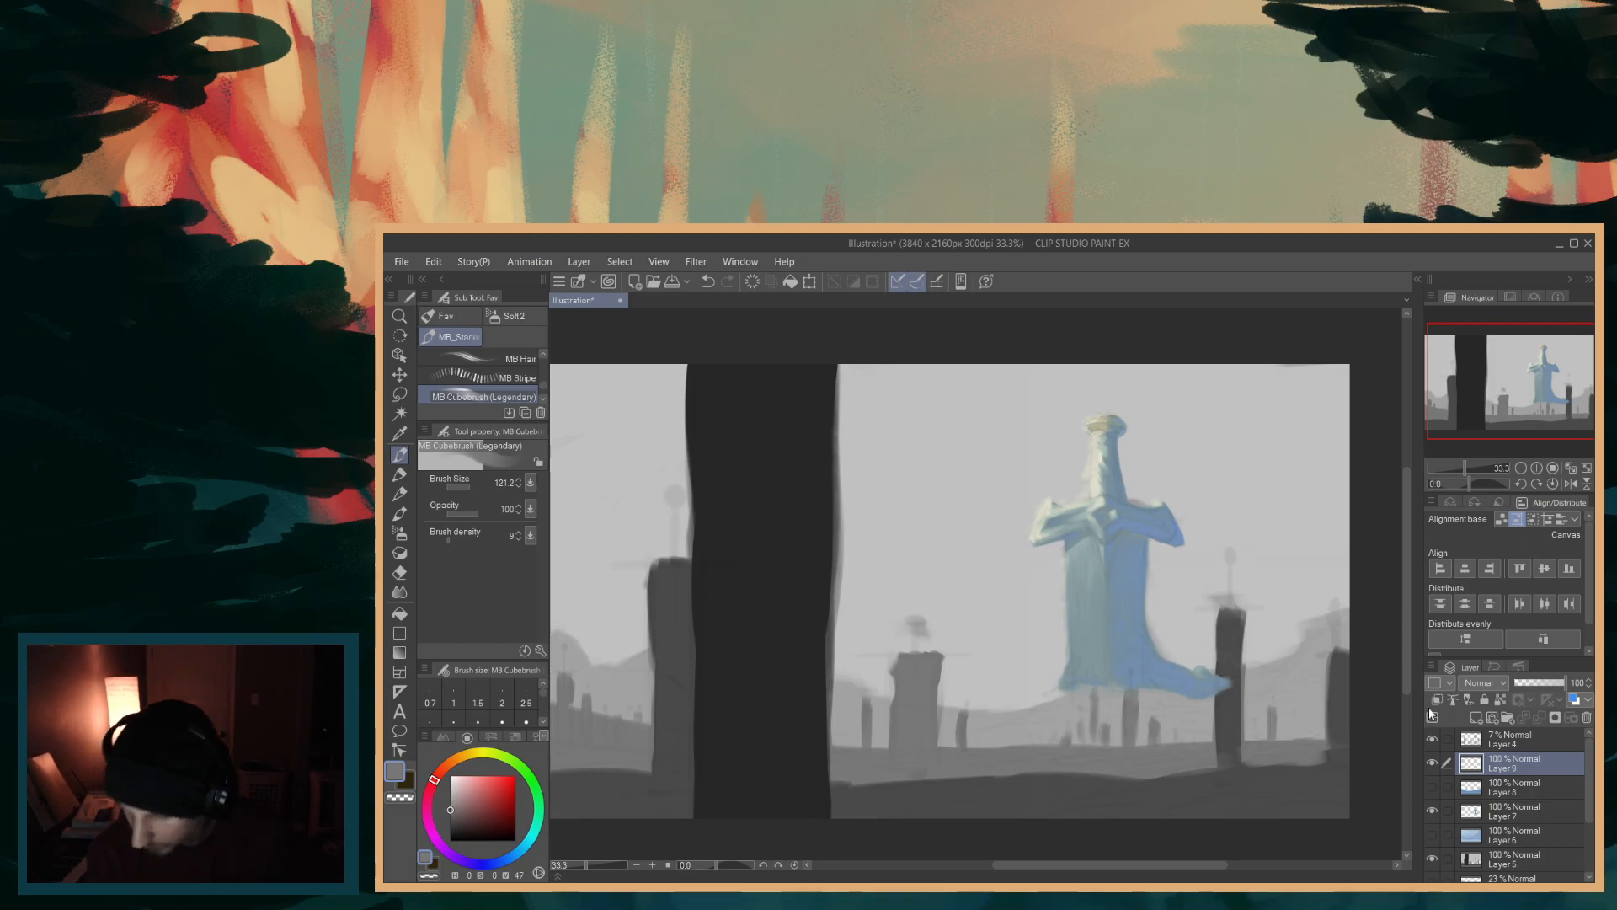
left_click(1432, 785)
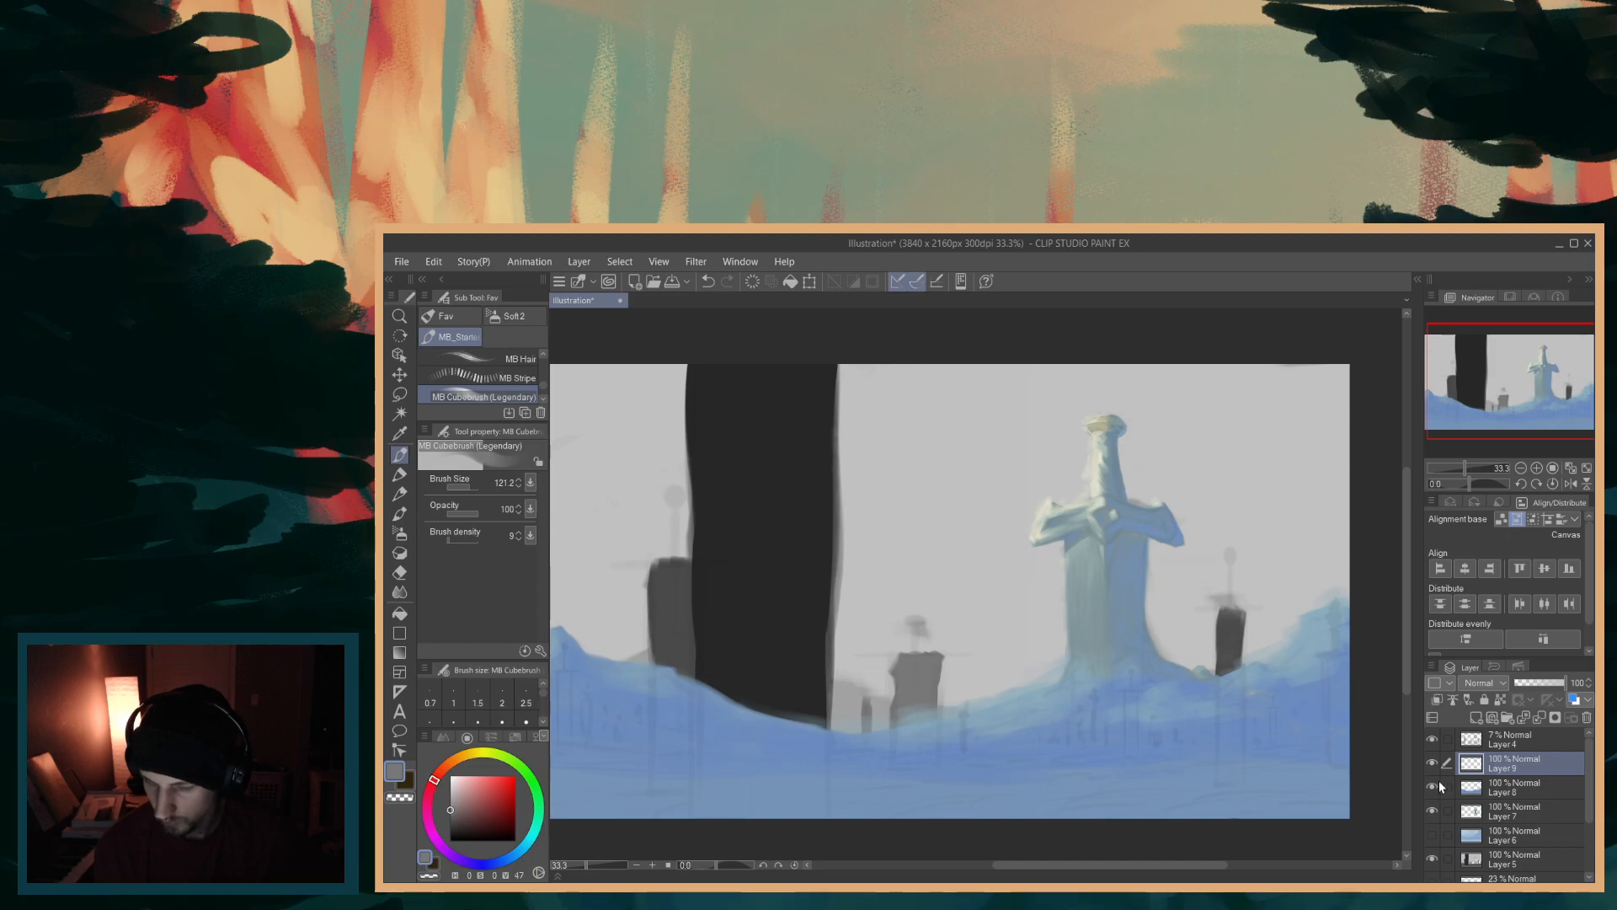
left_click(1433, 833)
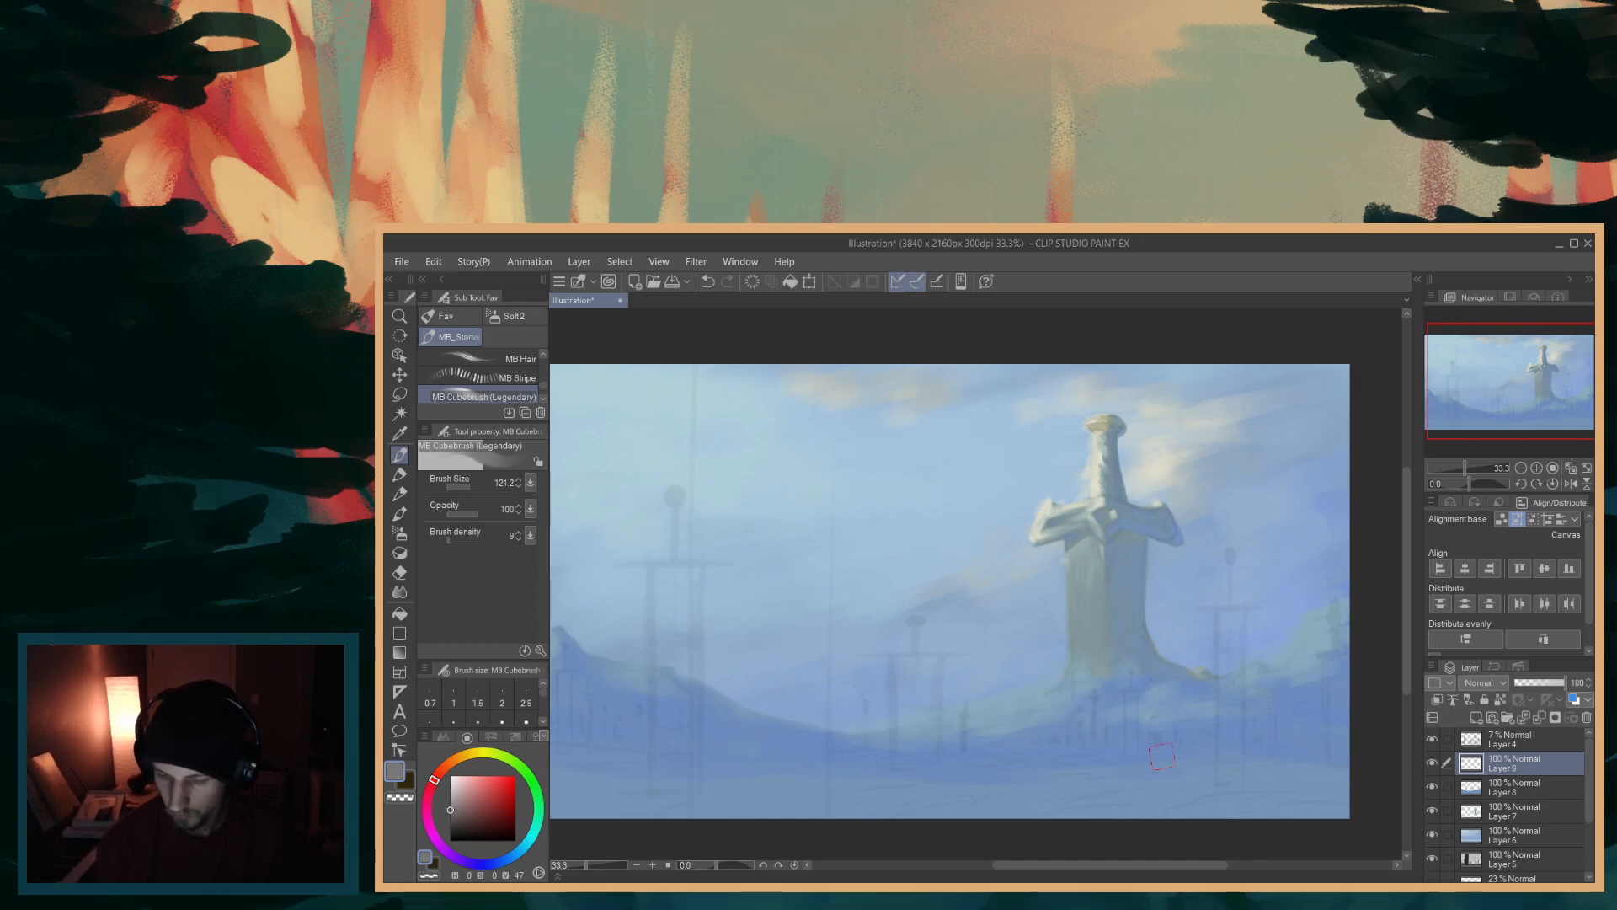
- Tint the sampled grey blue, adjust it to hue 194, saturation 25, value 57, and try strokes across the foreground below the sword
mouse_move(434, 782)
left_mouse_down()
mouse_move(452, 855)
mouse_move(545, 845)
mouse_move(527, 863)
left_mouse_up()
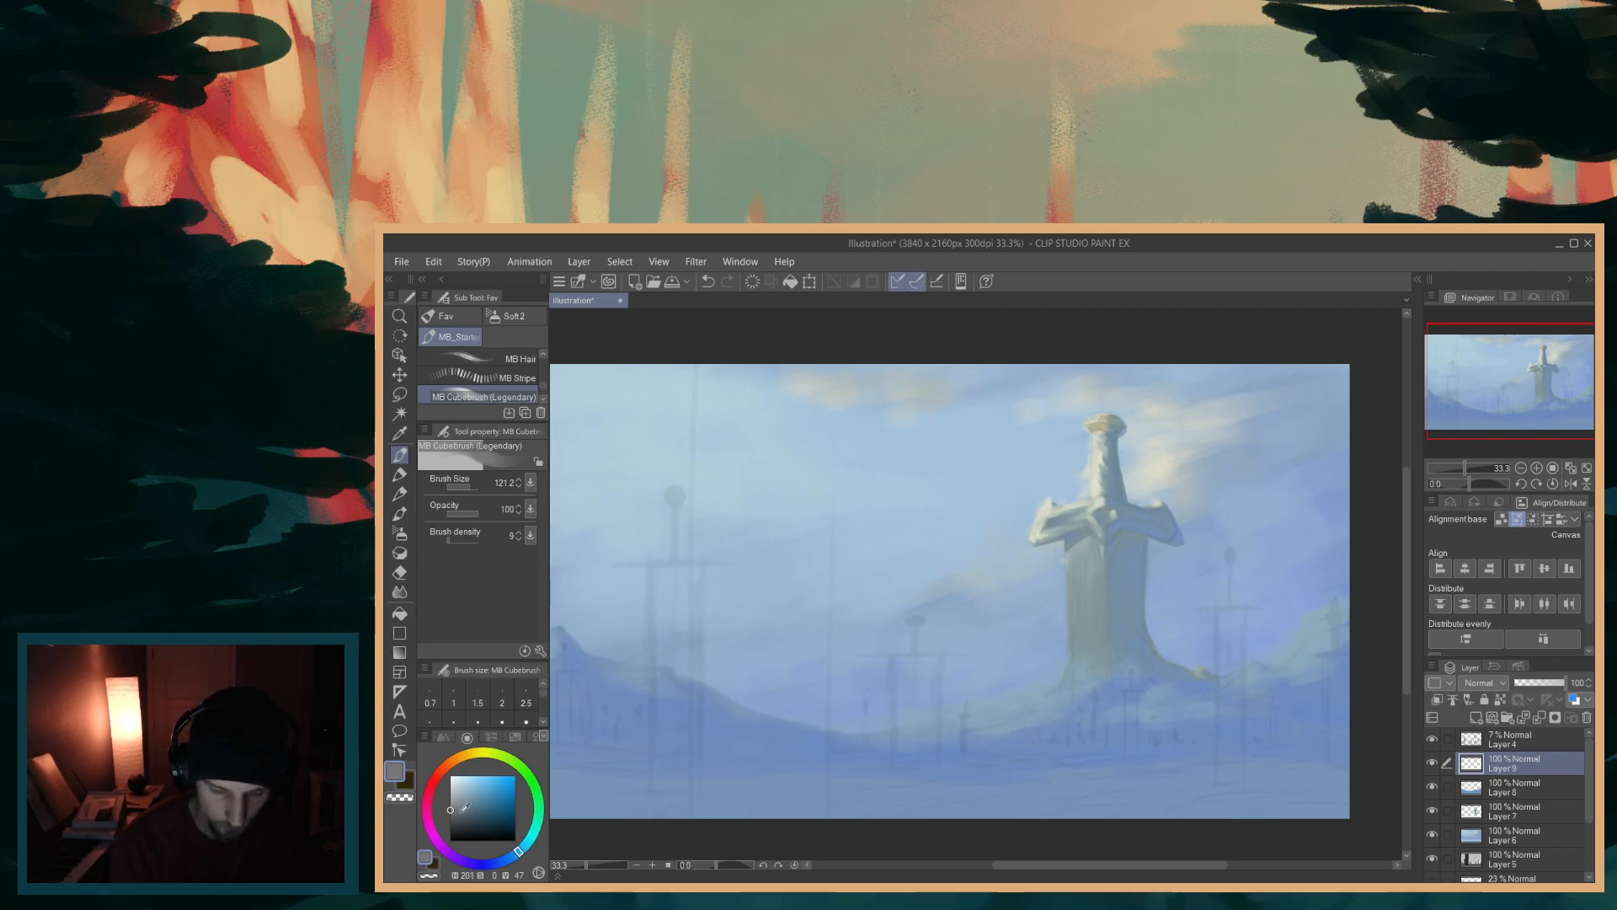
left_click_drag(453, 806, 460, 807)
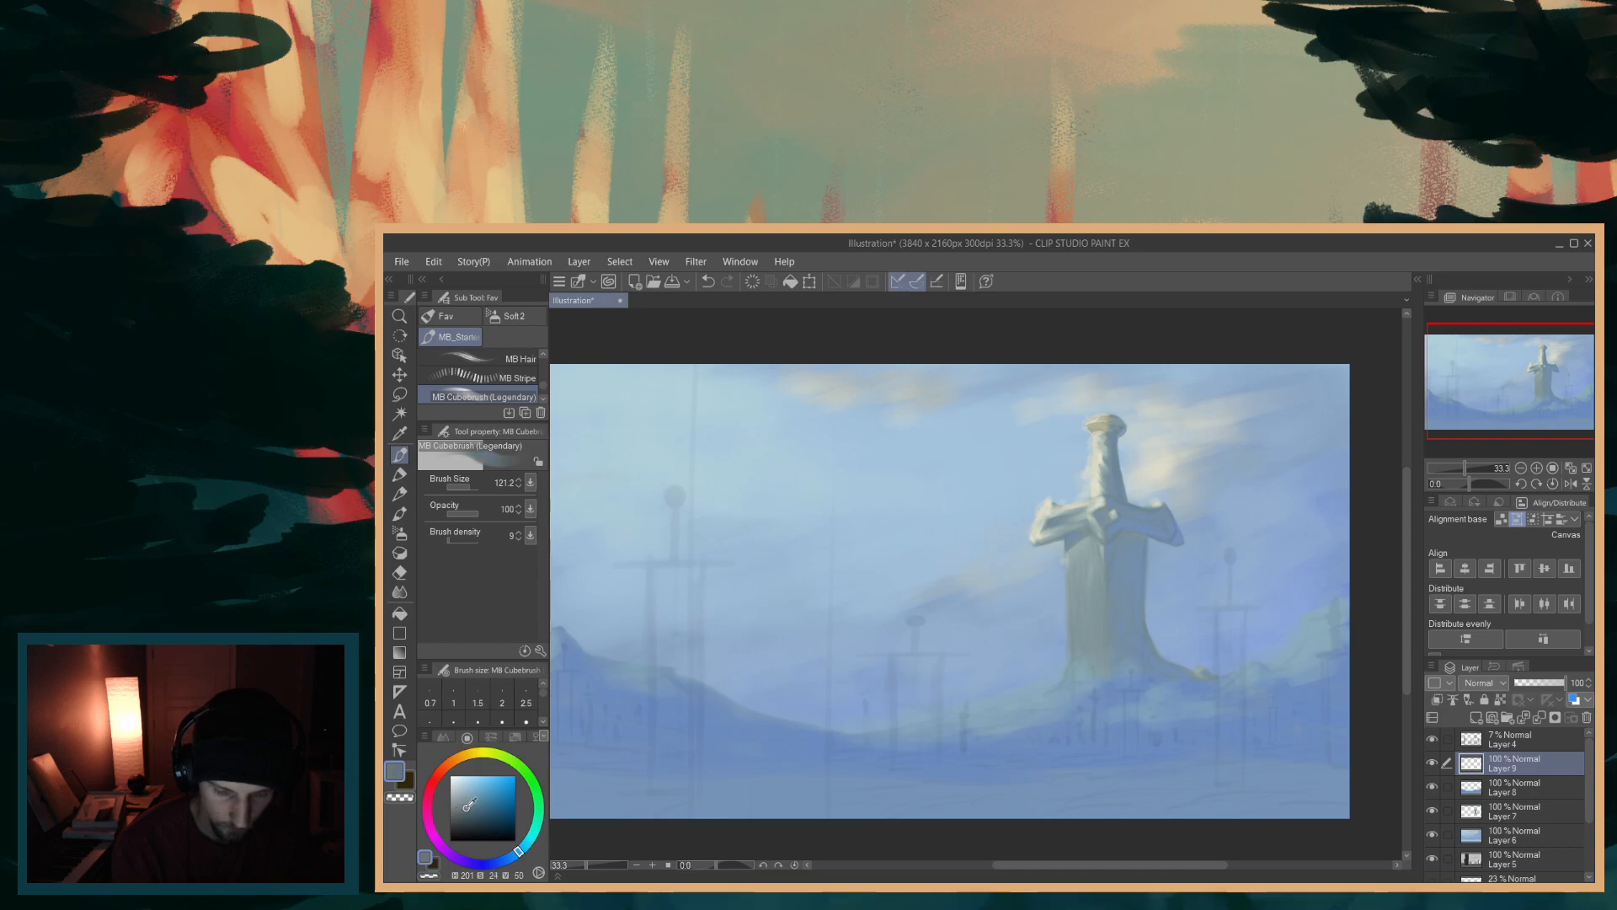
left_click_drag(790, 766, 1187, 775)
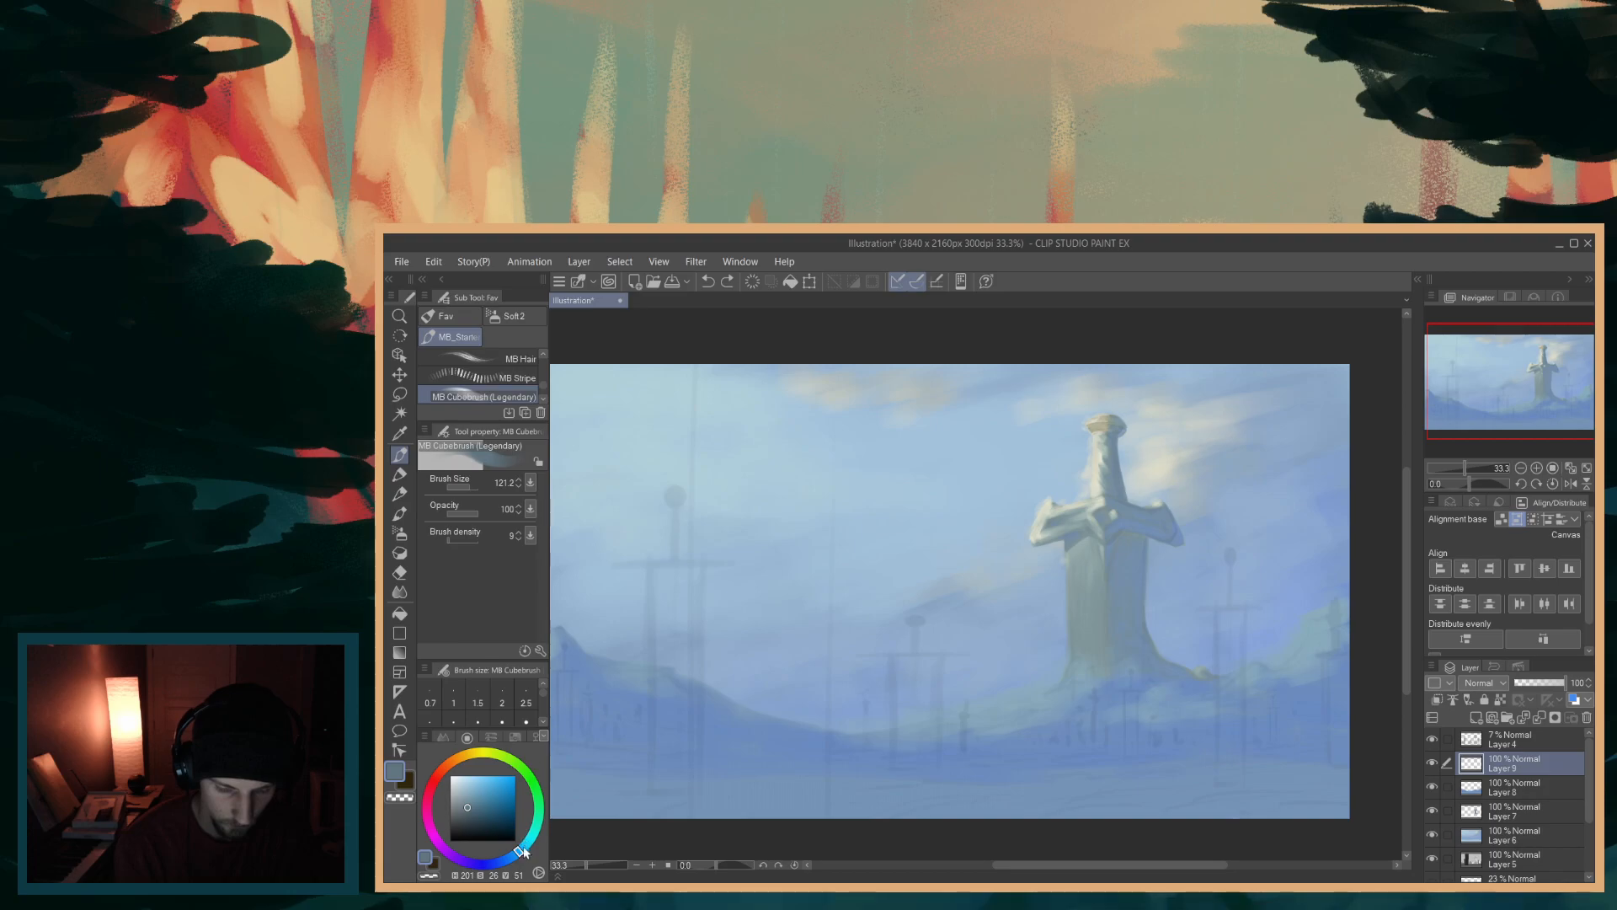
left_click_drag(522, 856, 526, 851)
left_click_drag(469, 806, 475, 802)
left_click_drag(790, 789, 1222, 796)
left_click_drag(477, 815, 469, 801)
mouse_move(800, 785)
left_mouse_down()
mouse_move(1104, 790)
mouse_move(1245, 783)
mouse_move(1083, 768)
mouse_move(1315, 772)
mouse_move(1053, 767)
mouse_move(1337, 766)
mouse_move(891, 758)
mouse_move(1373, 758)
mouse_move(901, 762)
left_mouse_up()
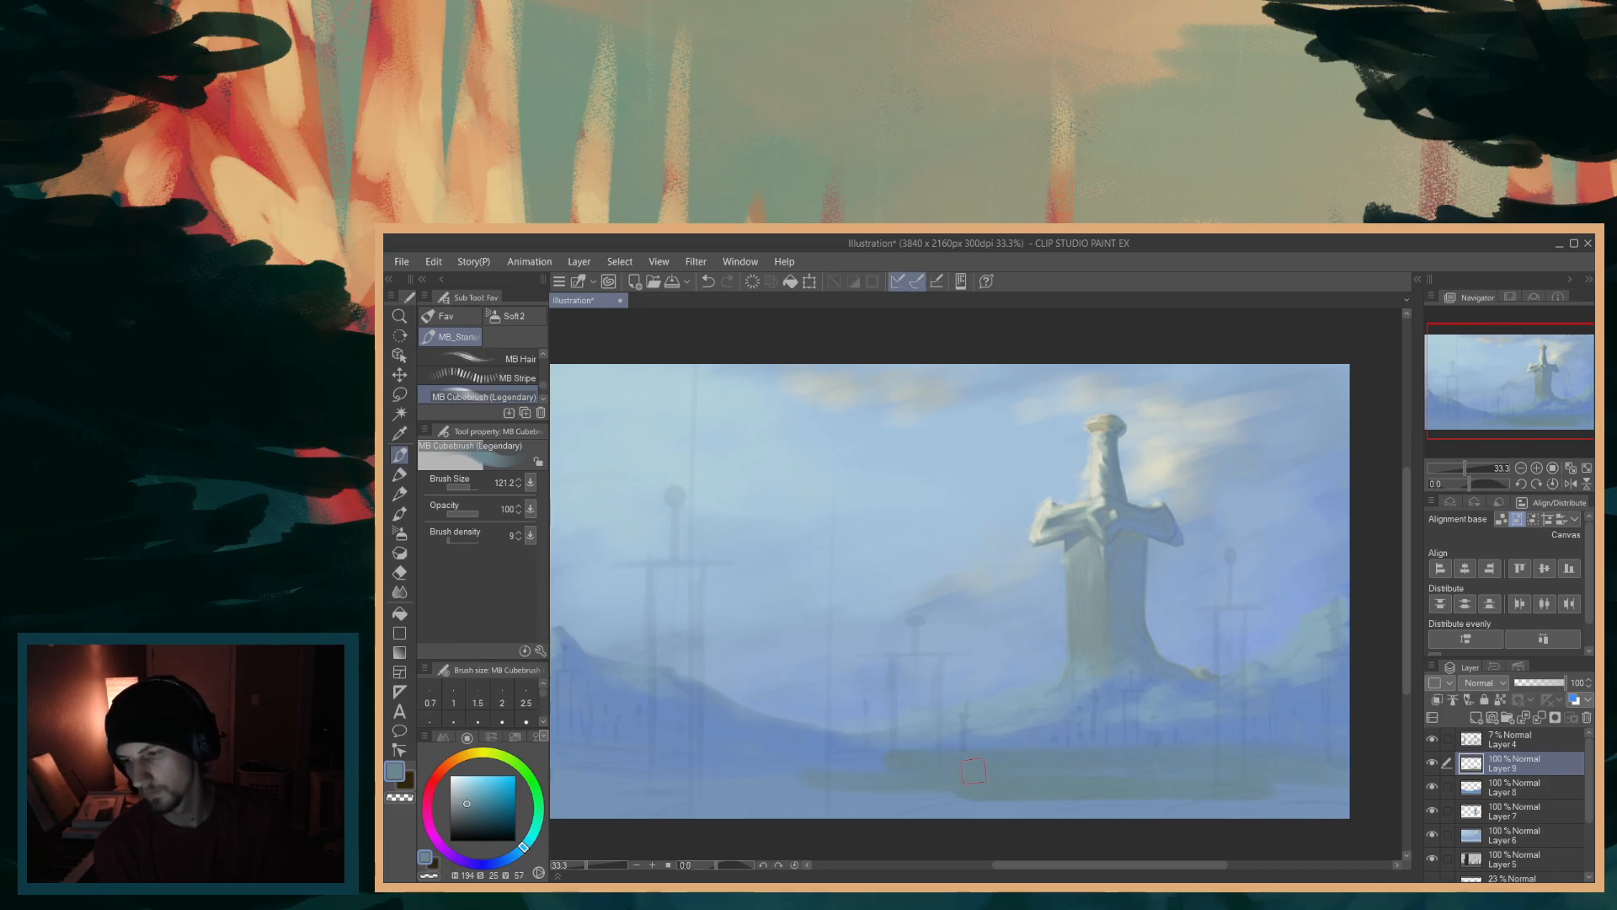
key("ctrl+z")
- Try foreground strips at hue 206, first with saturation 25, value 57, and again with saturation 52, value 64
left_click_drag(530, 845, 513, 855)
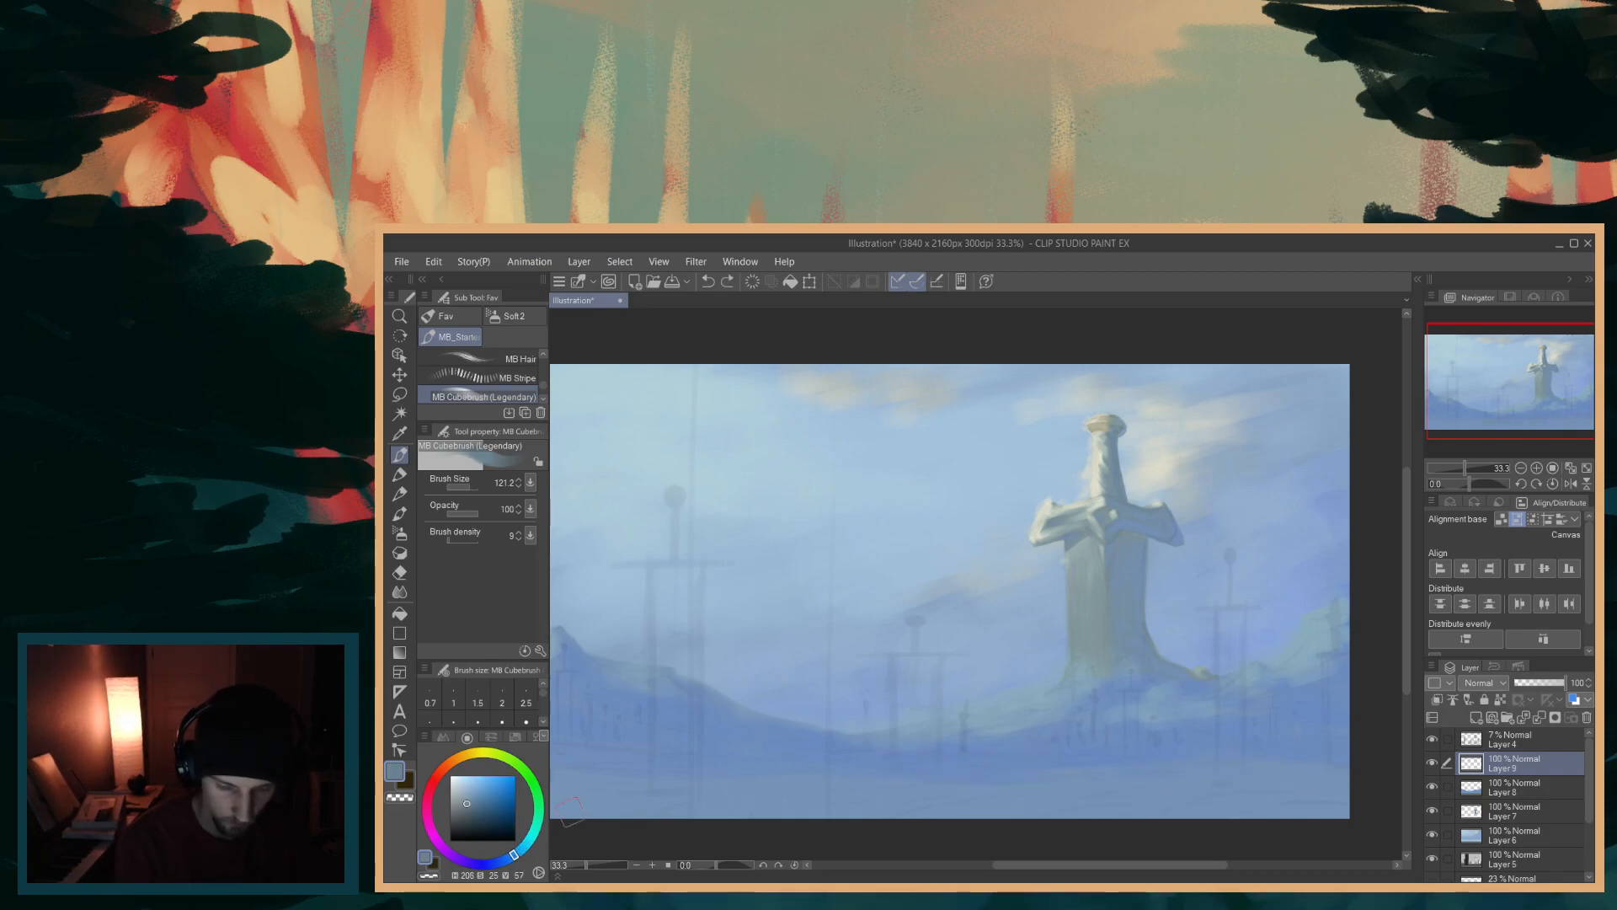
left_click_drag(843, 774, 1212, 779)
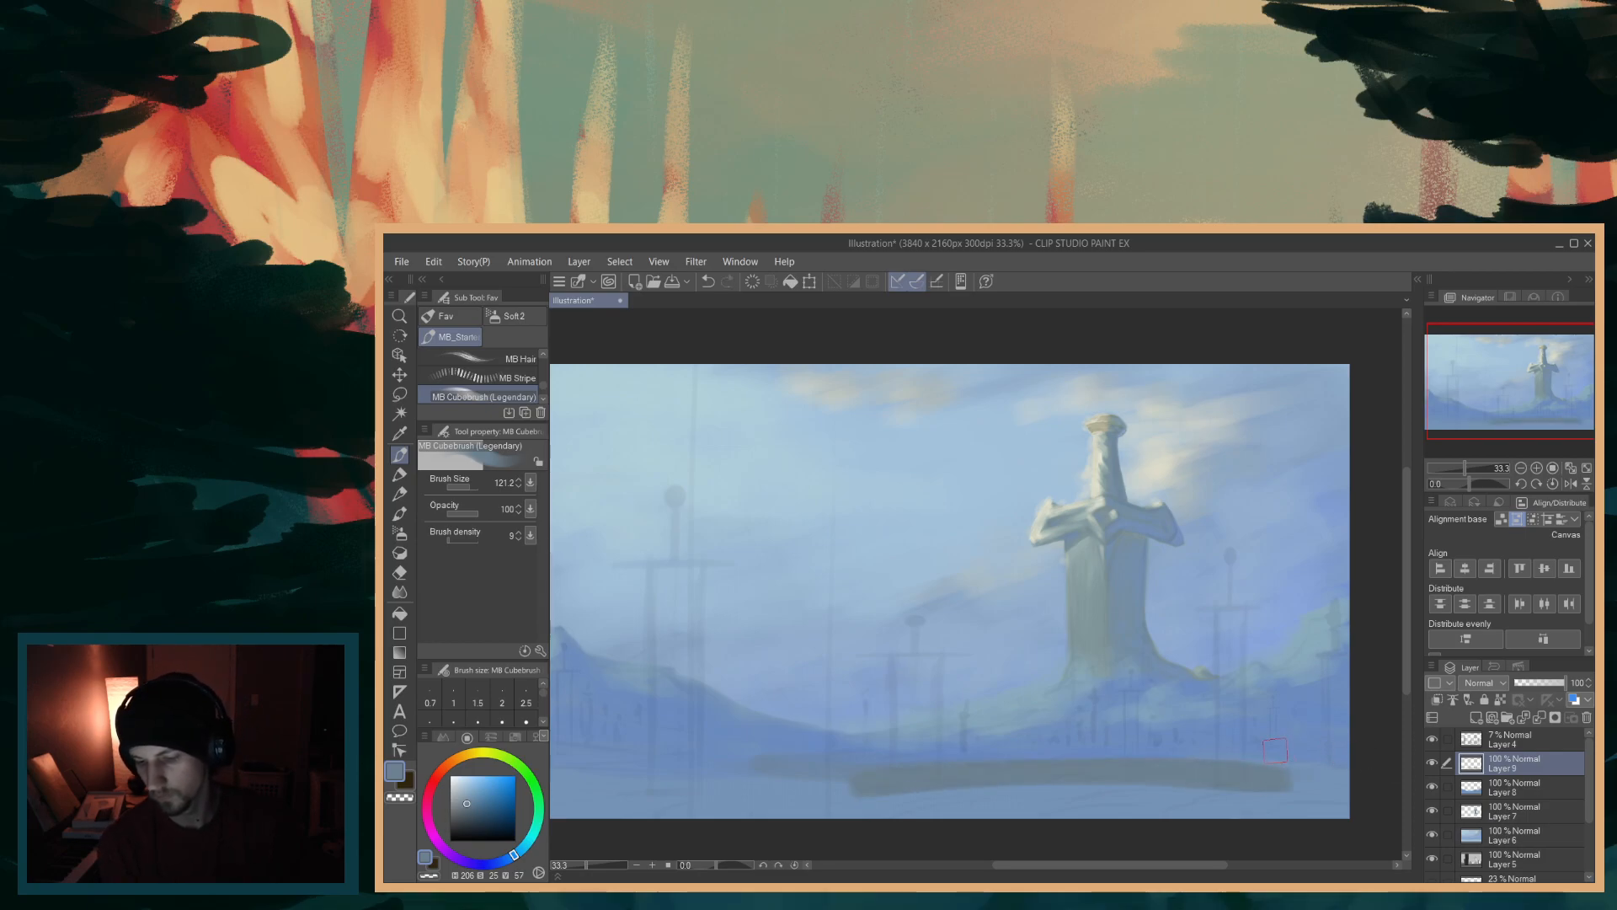
key("ctrl+z")
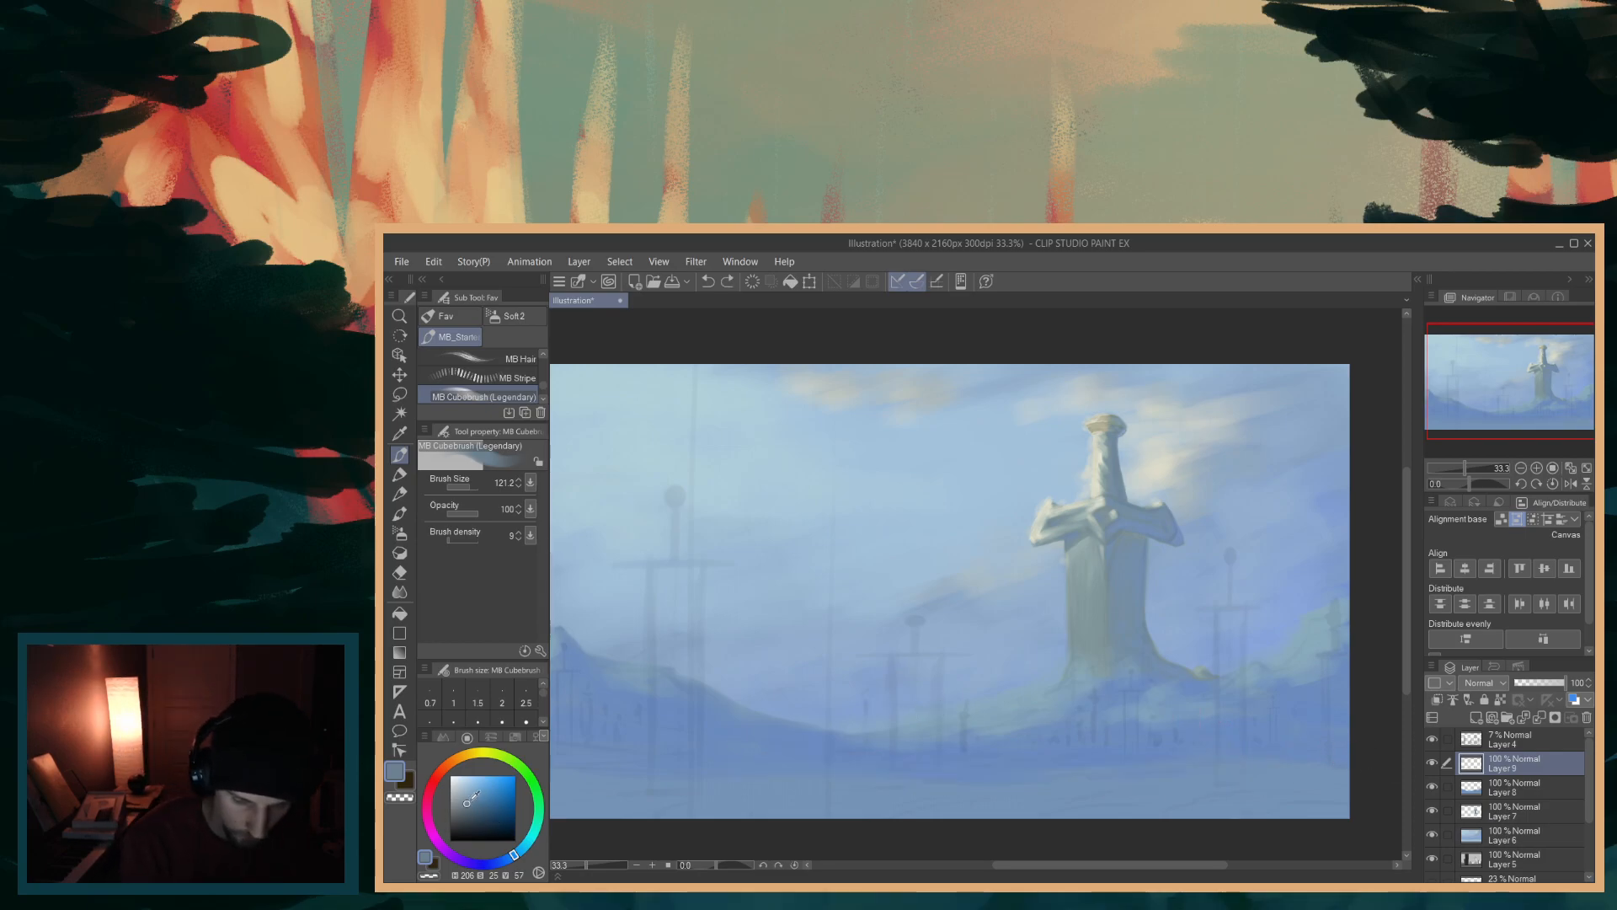
left_click_drag(852, 787, 1366, 788)
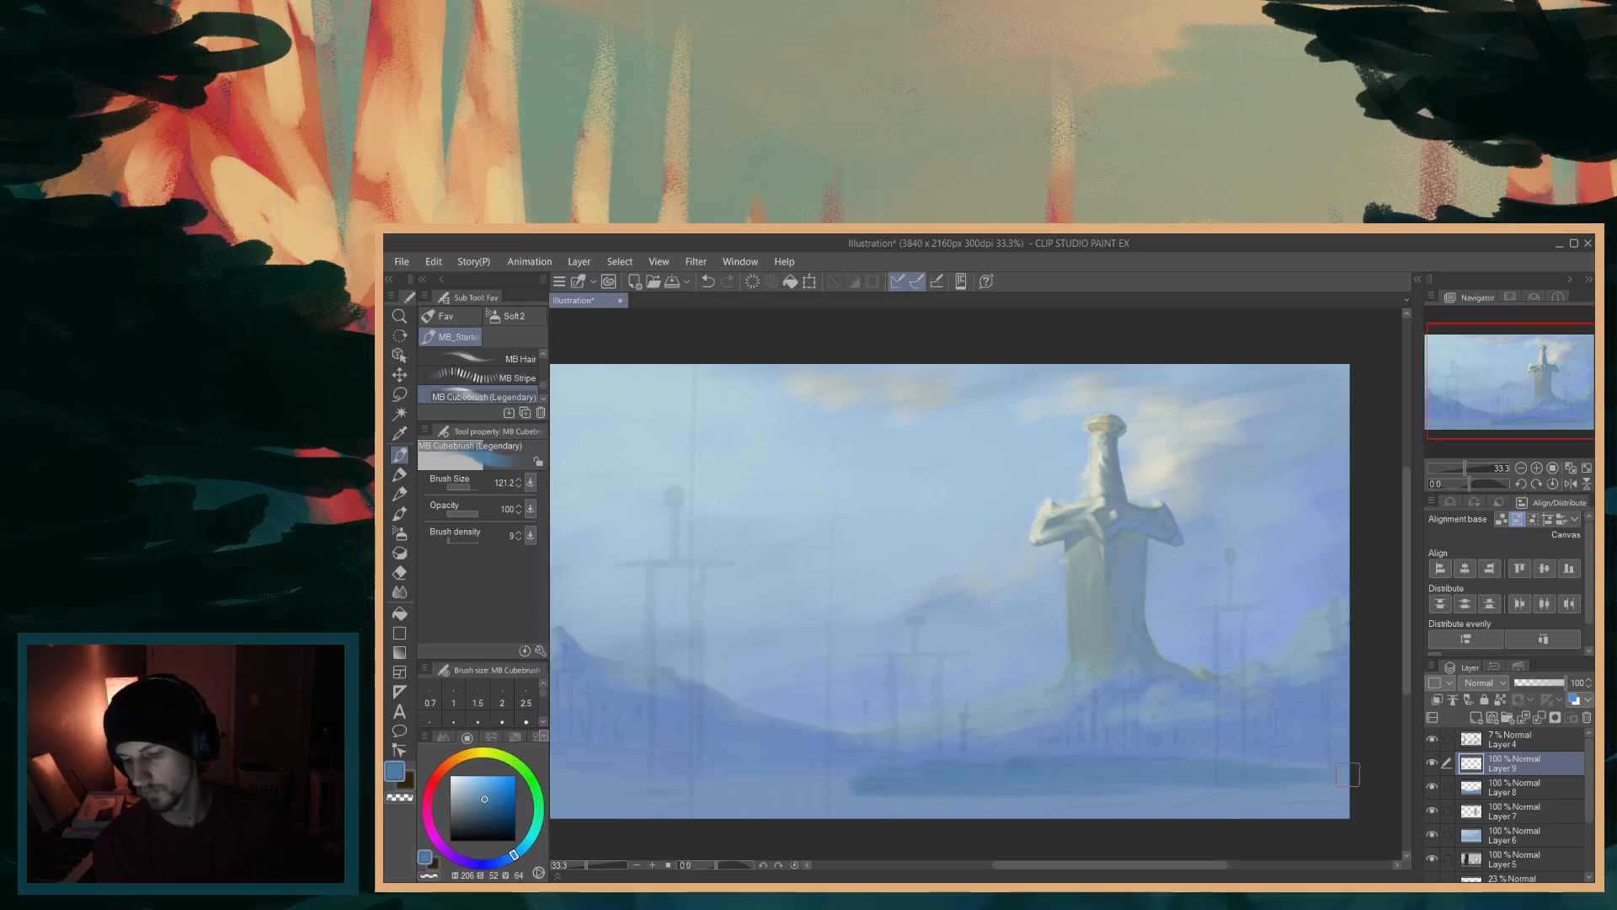
key("ctrl+z")
key("ctrl+z")
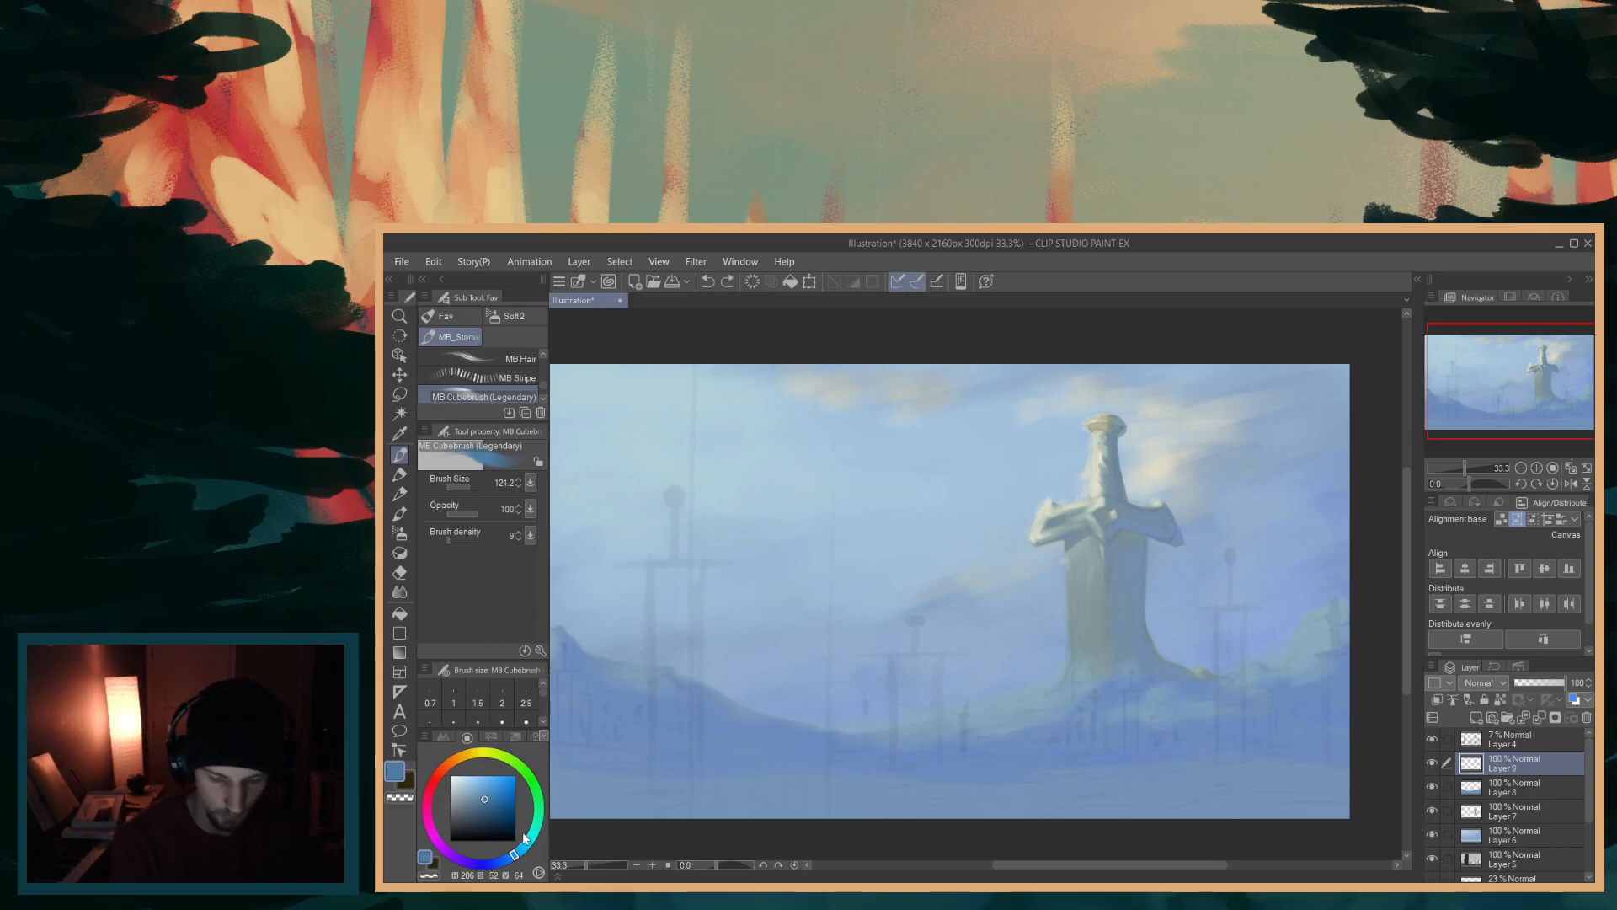
- Mix a darker blue at hue 200, saturation 46, value 53 and paint a foreground strip from below the sword to the canvas's right edge
left_click(476, 798)
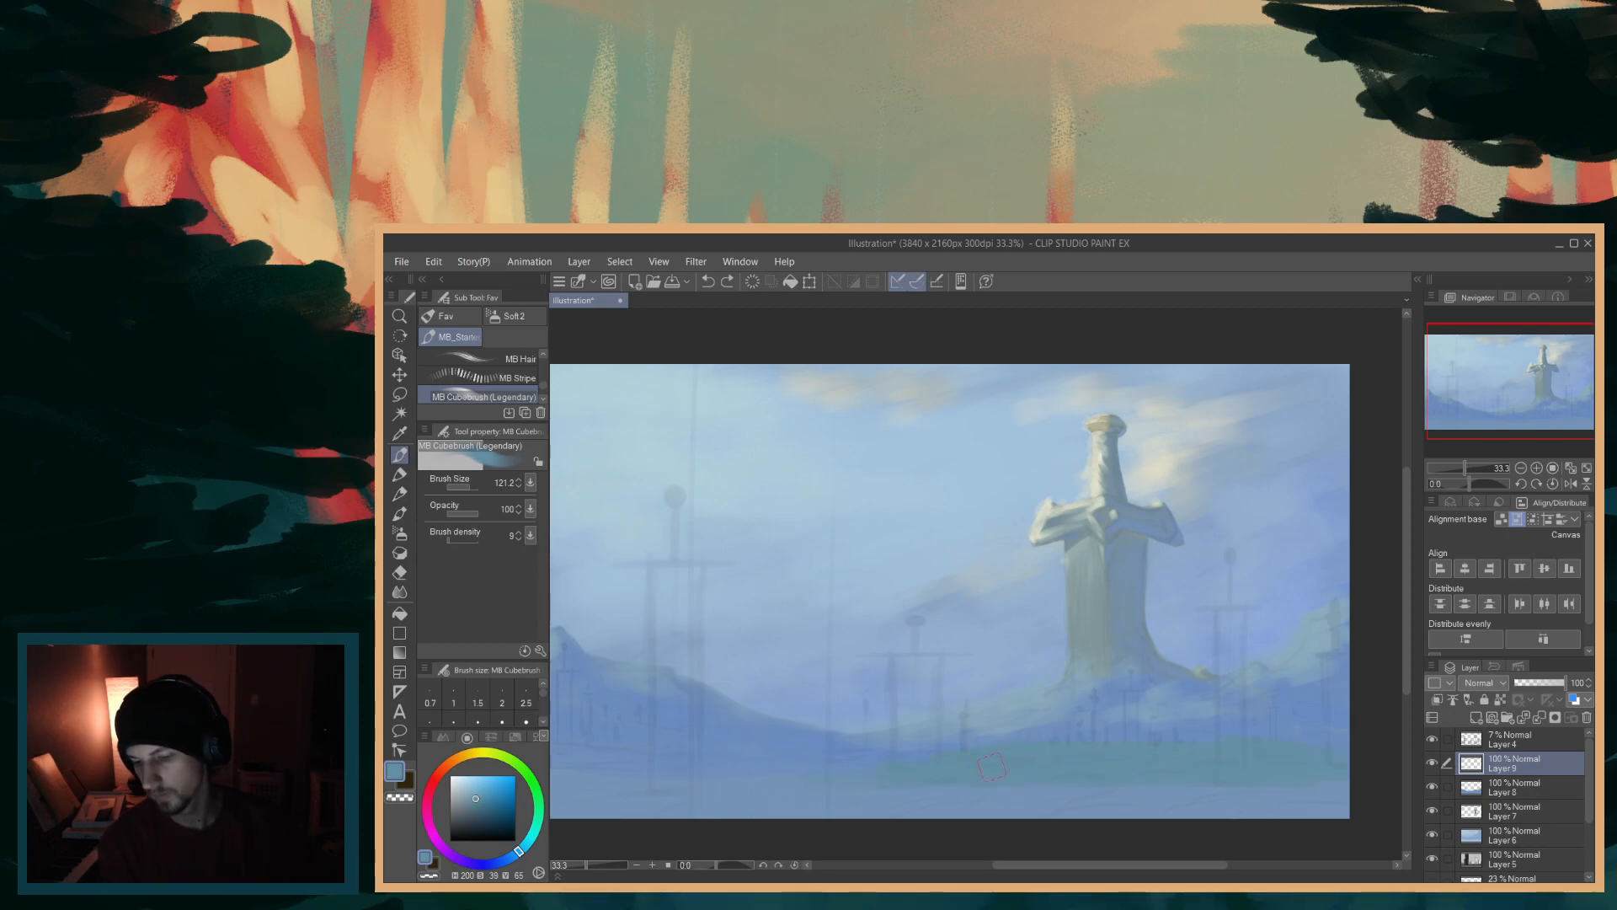
left_click(481, 802)
mouse_move(1063, 771)
left_mouse_down()
mouse_move(1339, 763)
mouse_move(999, 763)
mouse_move(1355, 760)
left_mouse_up()
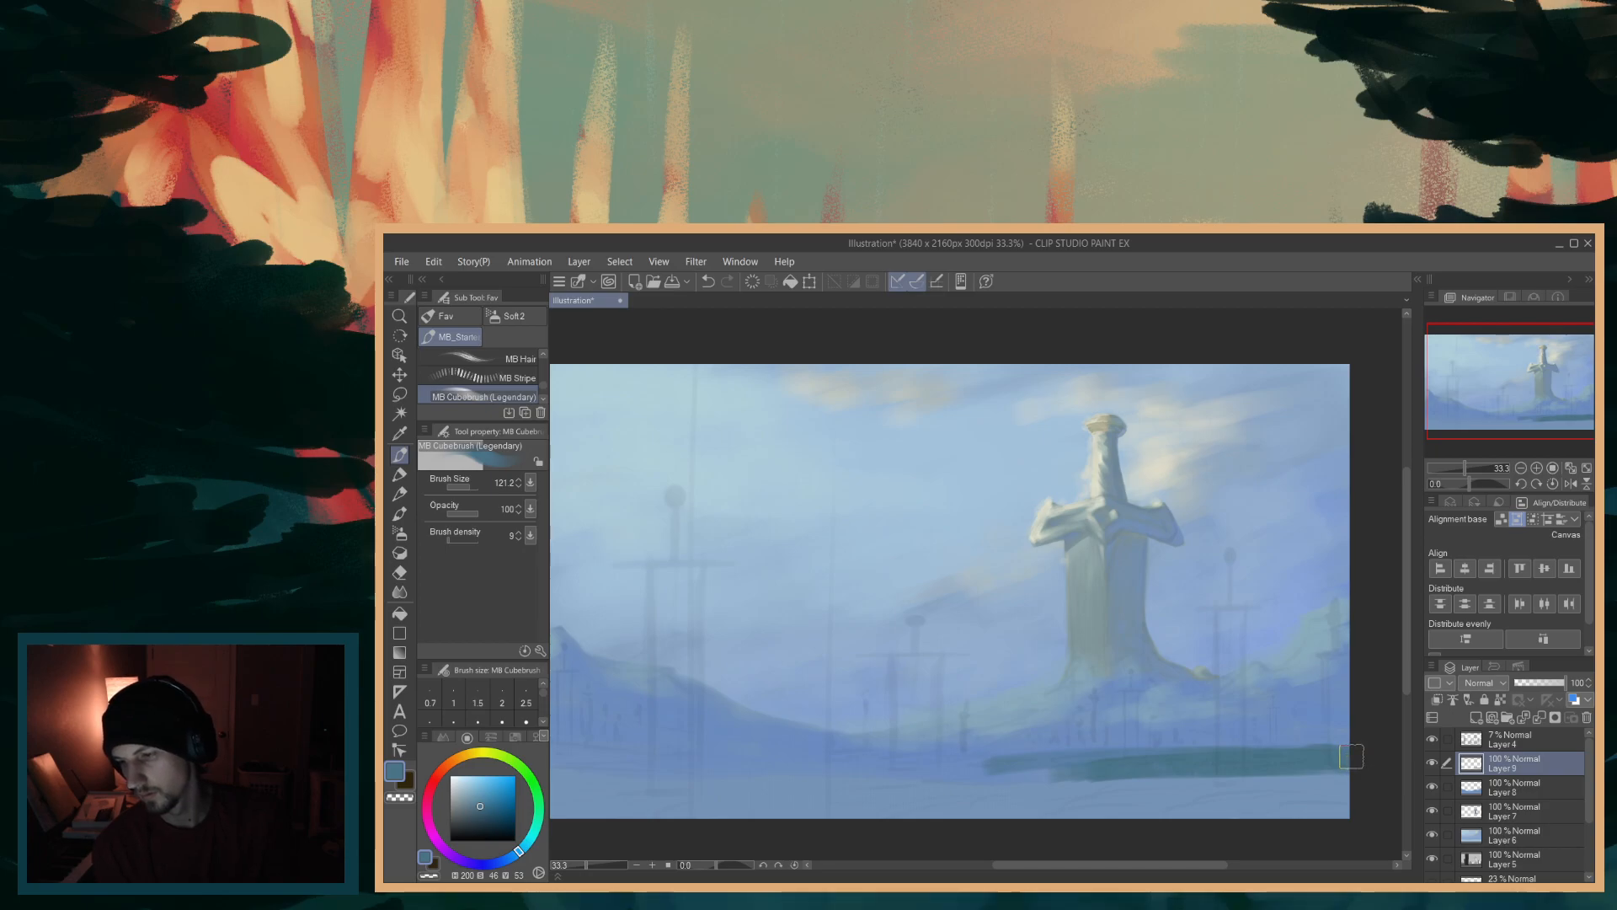
- Undo the last foreground strip, sample the hill blues and mix a darker hazy blue at hue 211, saturation 40, value 63
key("ctrl+z")
left_click(799, 741, "alt")
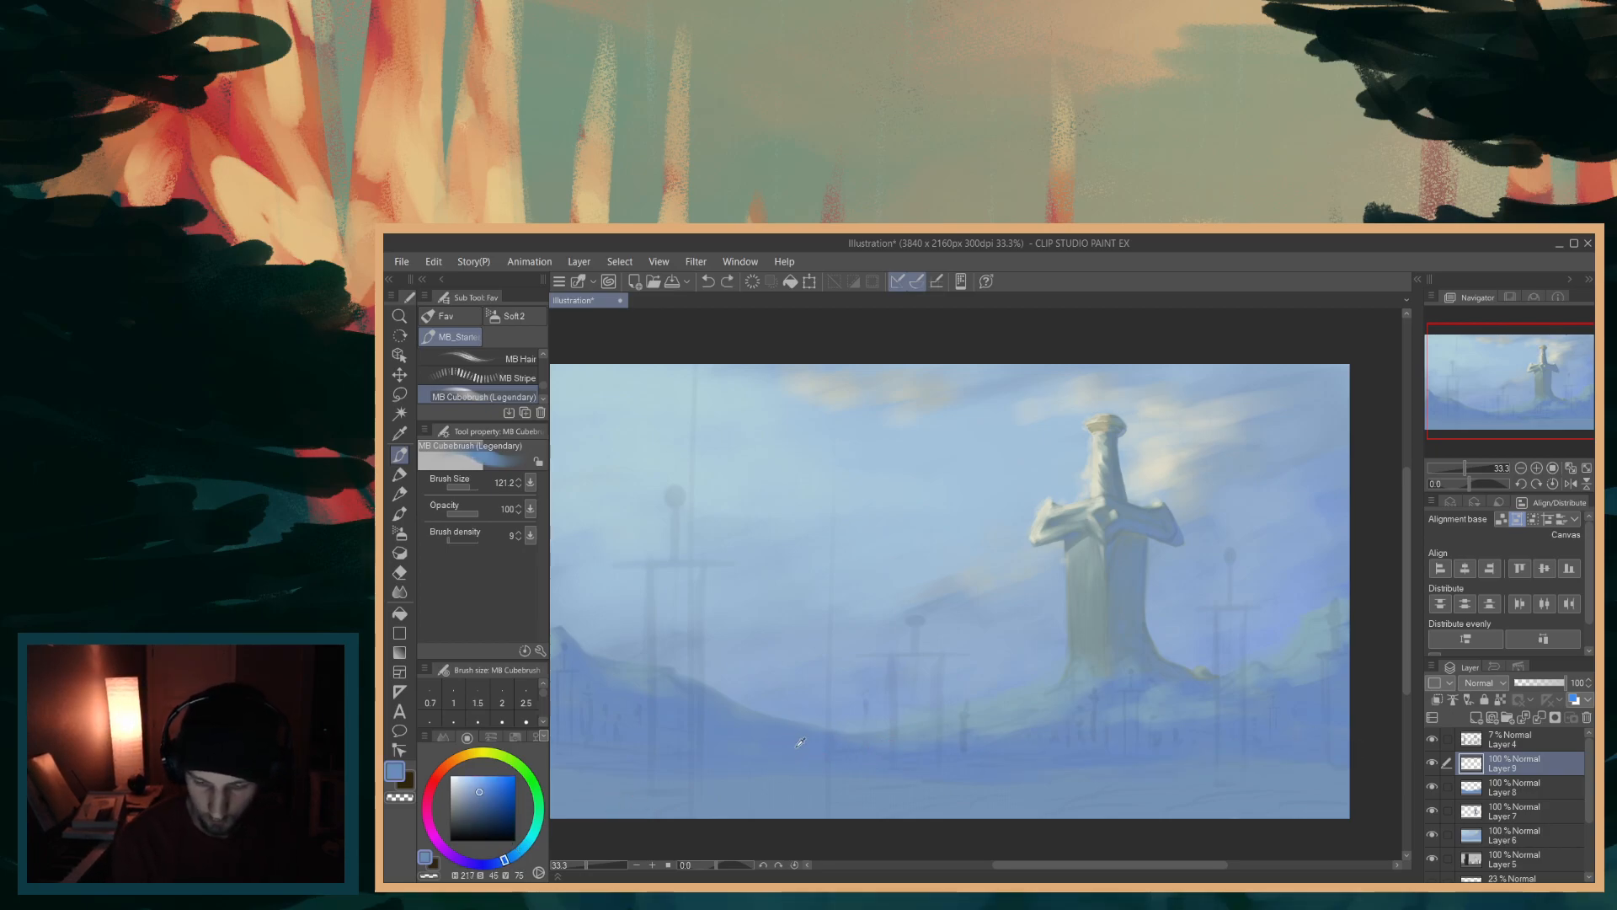
left_click(1015, 720, "alt")
left_click(1012, 722, "alt")
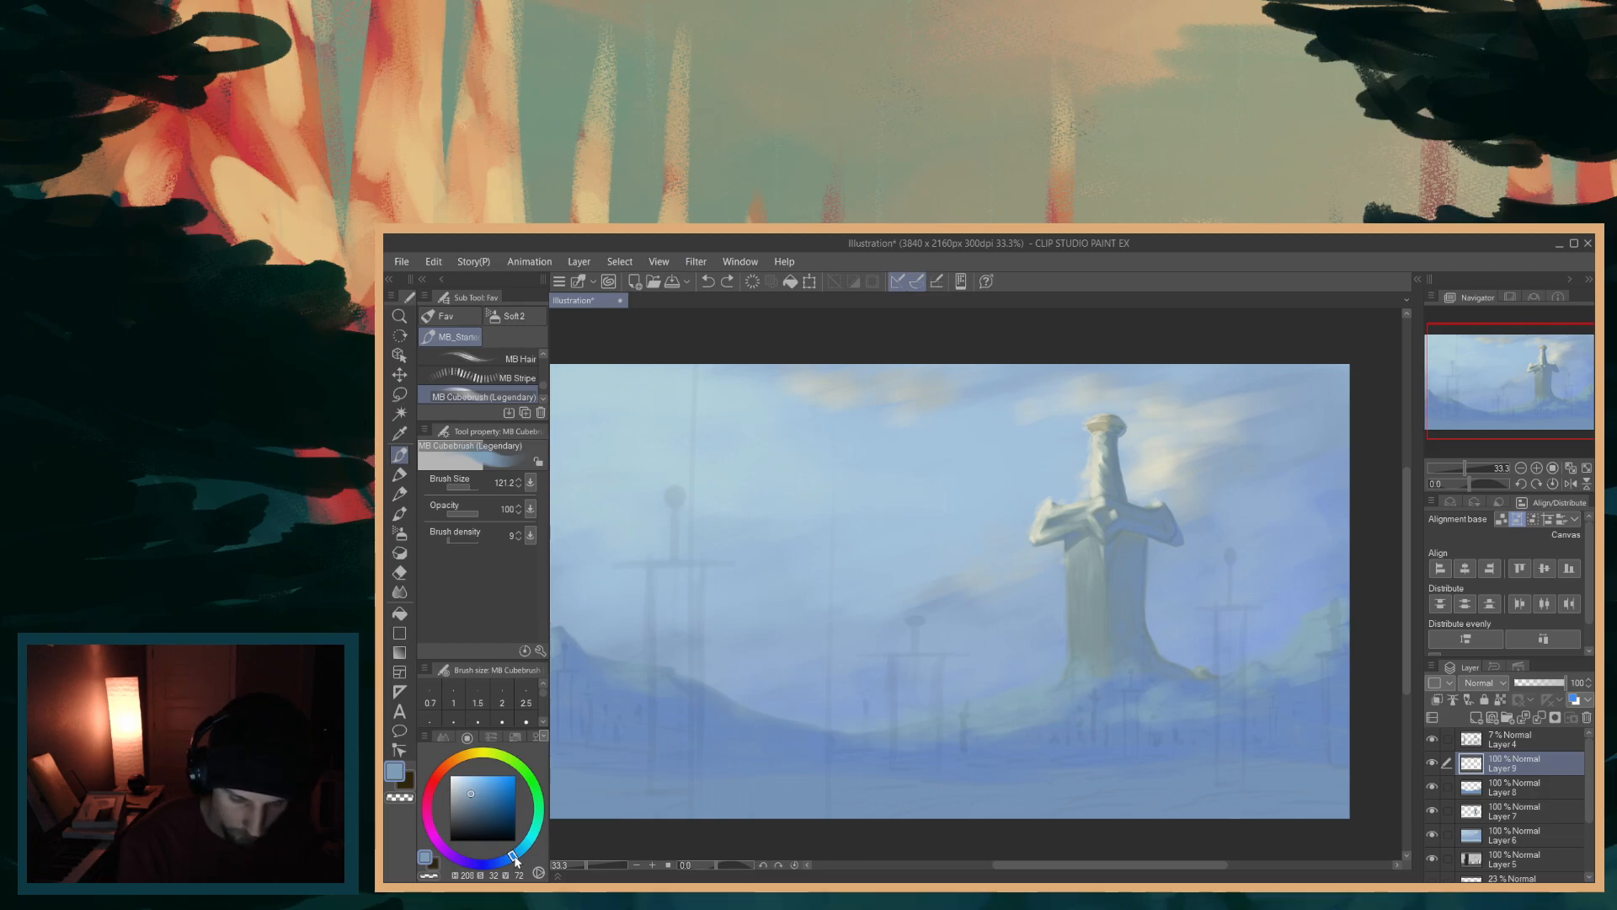
left_click_drag(515, 860, 512, 862)
left_click(476, 799)
- Try two foreground strips below the sword at hue 211, saturation 40, value 63, and toggle Layer 4 to check the sketch
mouse_move(1040, 779)
left_mouse_down()
mouse_move(973, 767)
mouse_move(1347, 764)
left_mouse_up()
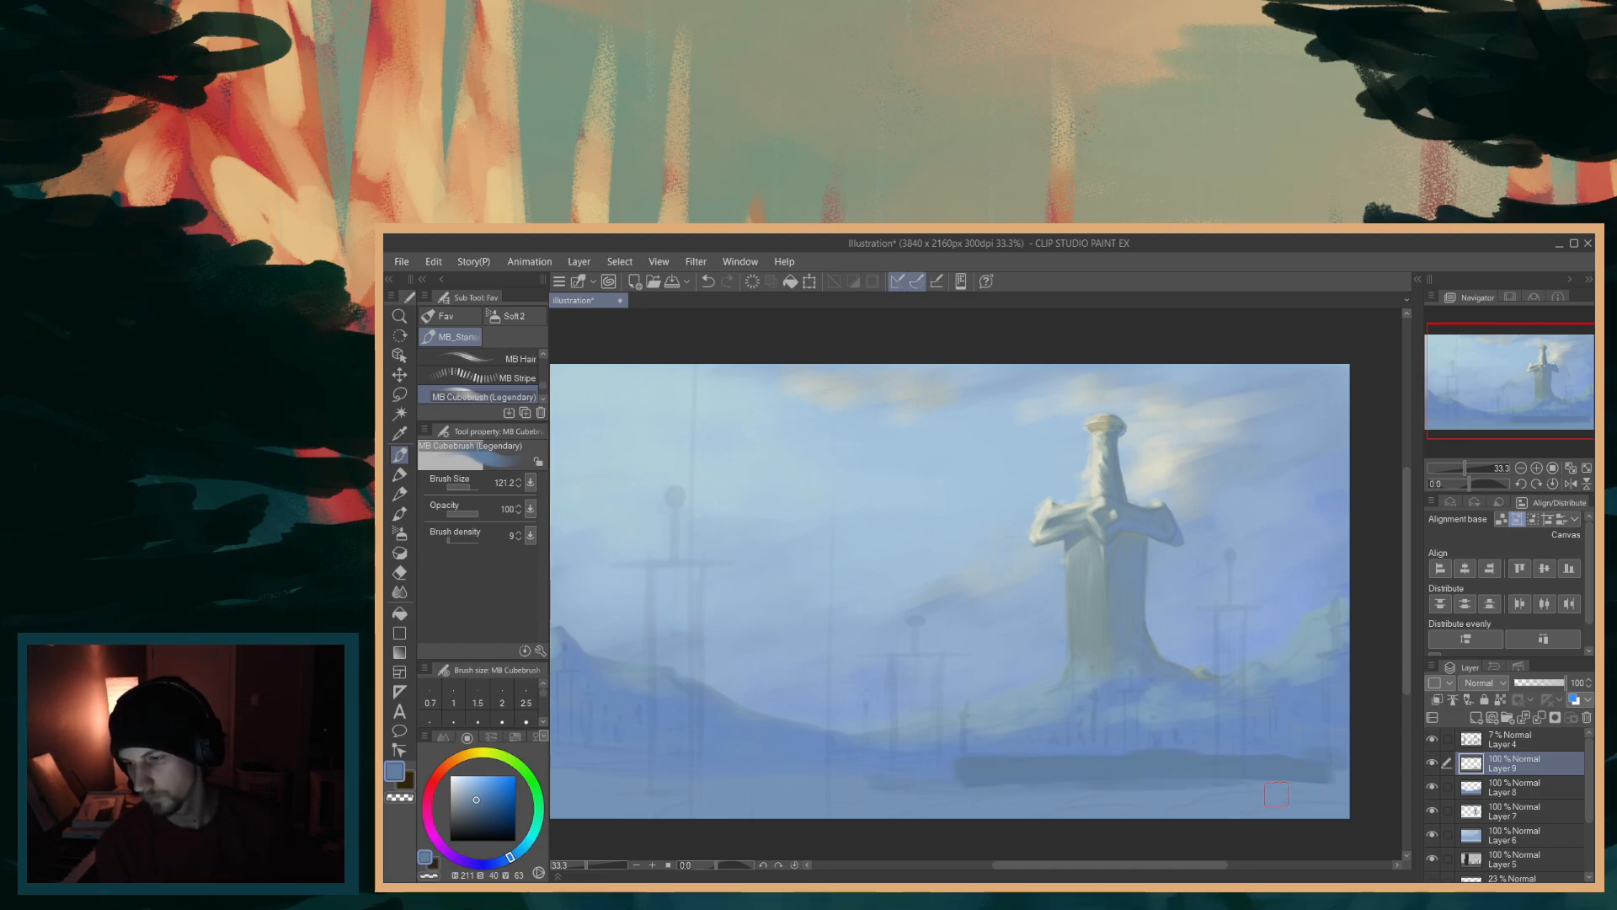
key("ctrl+z")
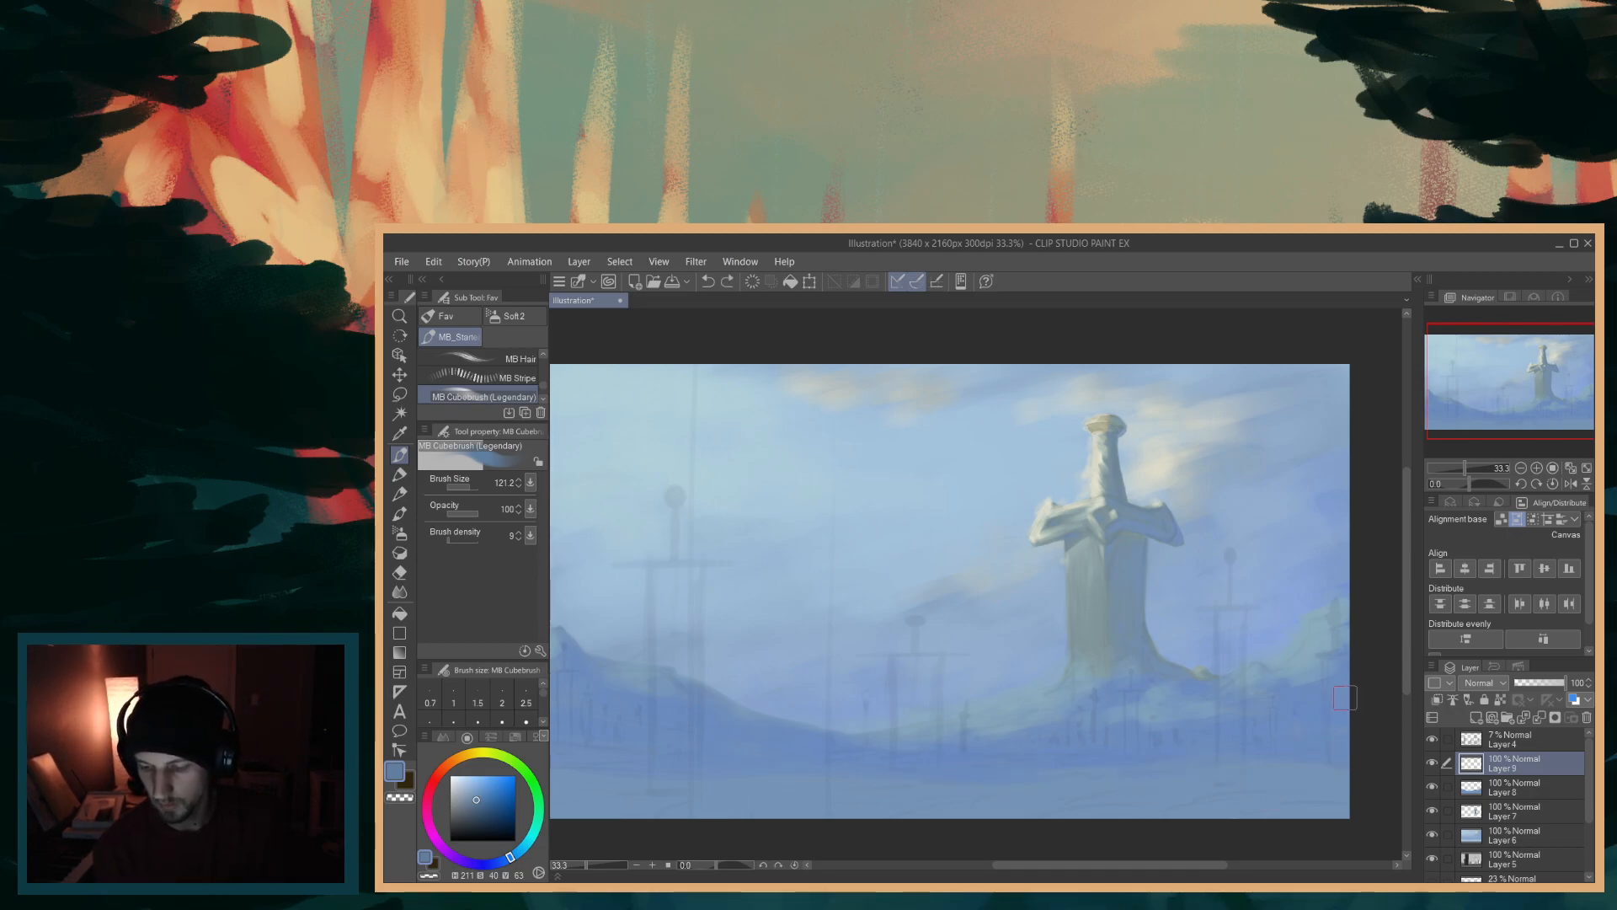
mouse_move(1183, 768)
left_mouse_down()
mouse_move(1318, 765)
mouse_move(1347, 746)
mouse_move(1145, 758)
left_mouse_up()
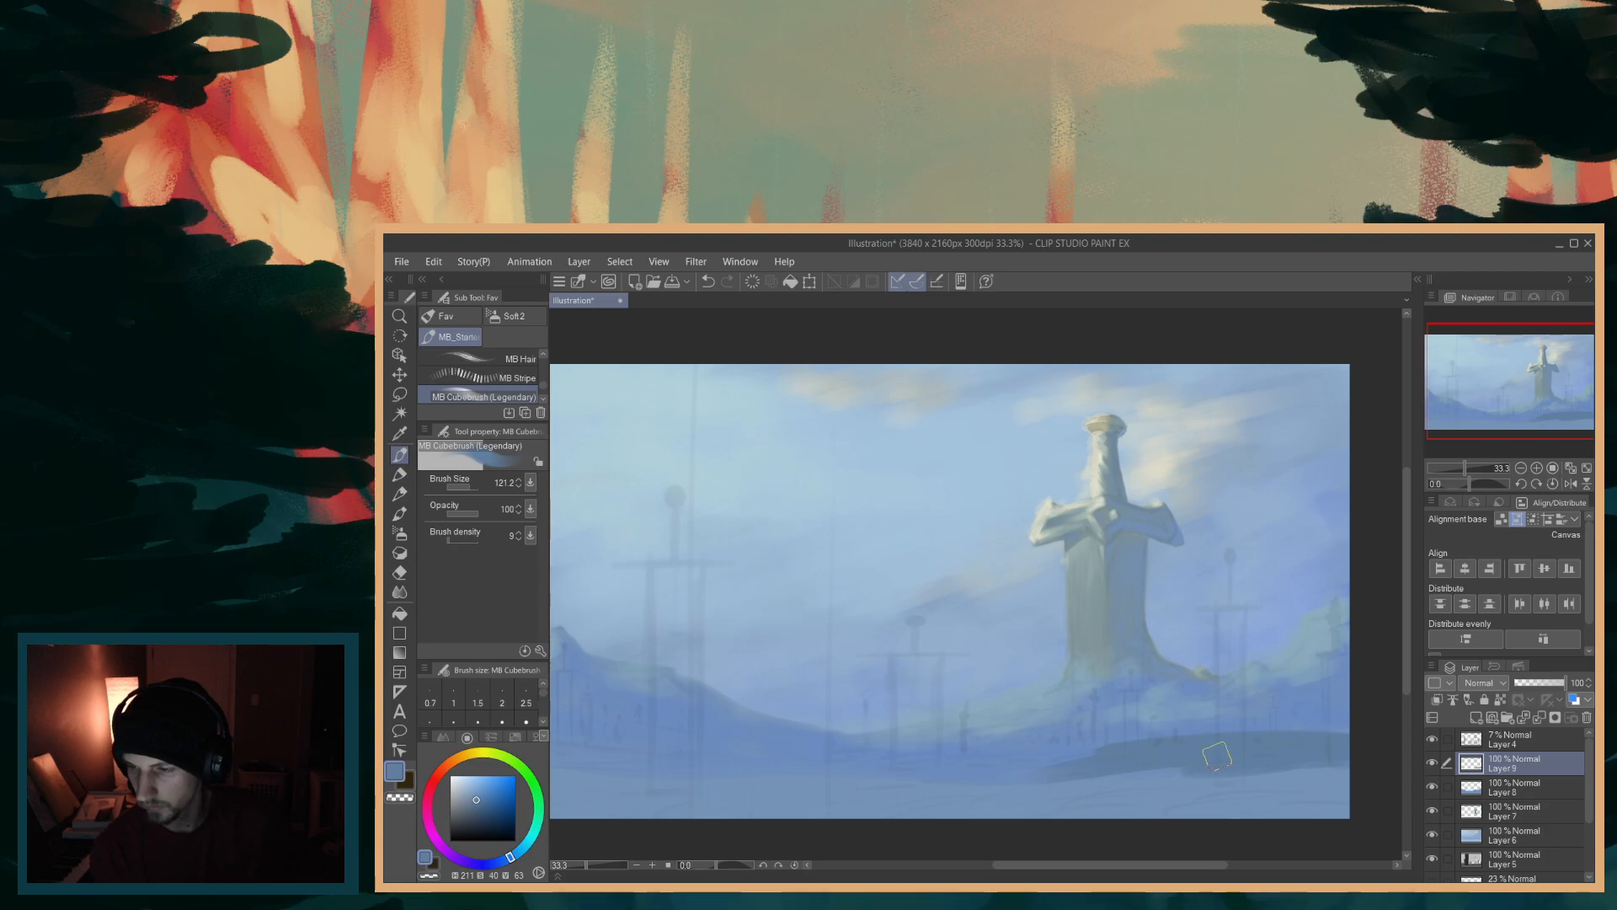
key("ctrl+z")
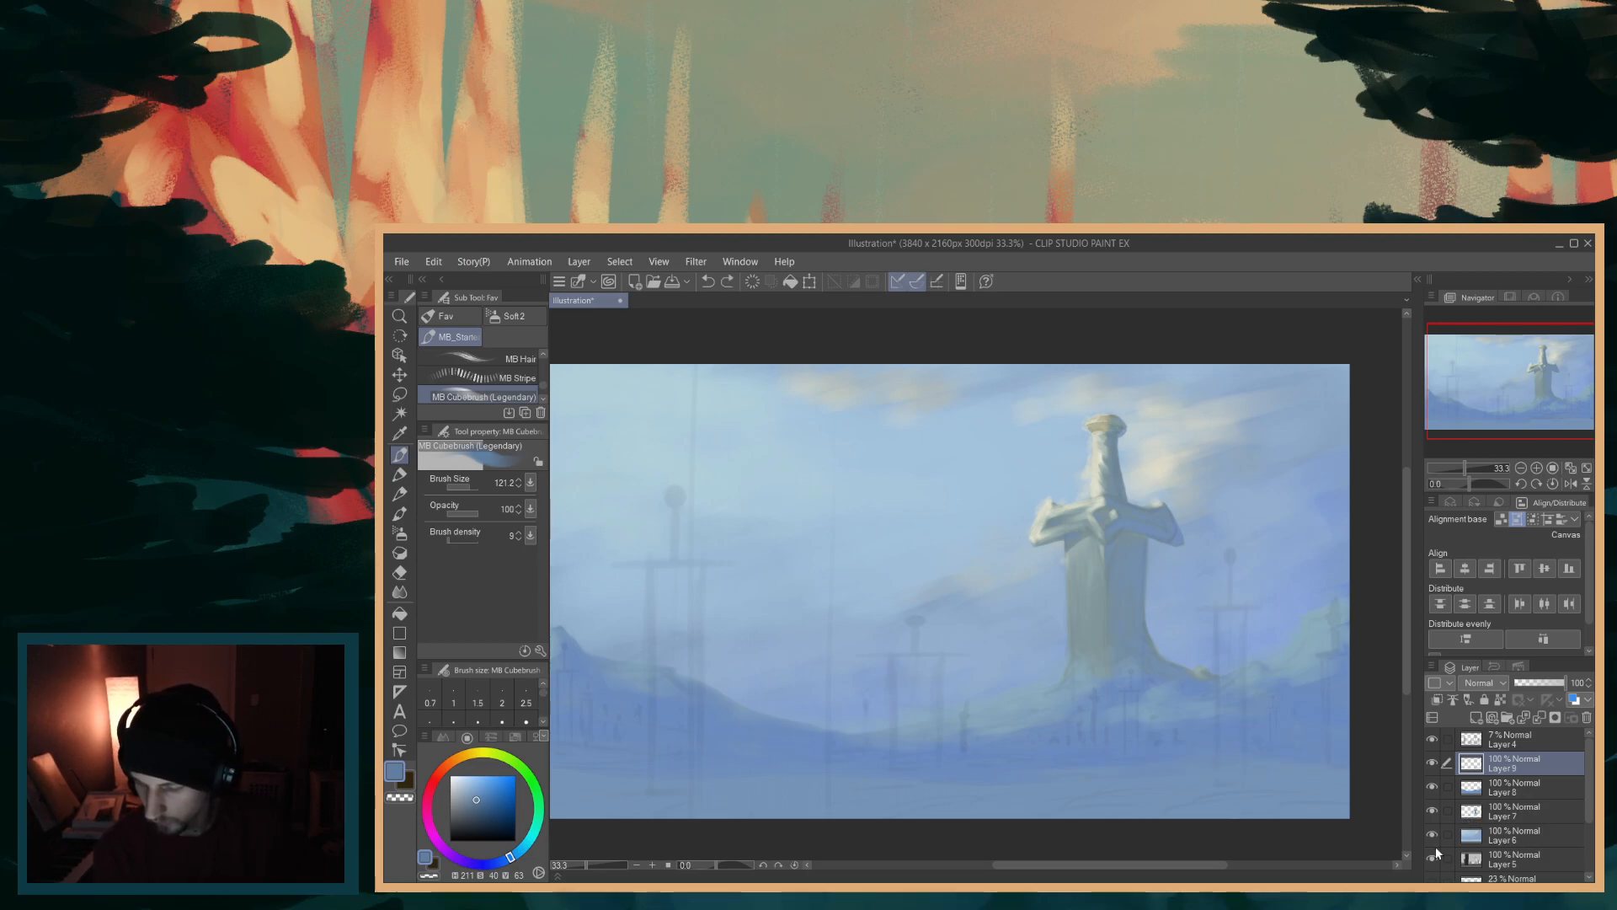
left_click(1433, 740)
left_click(1433, 740)
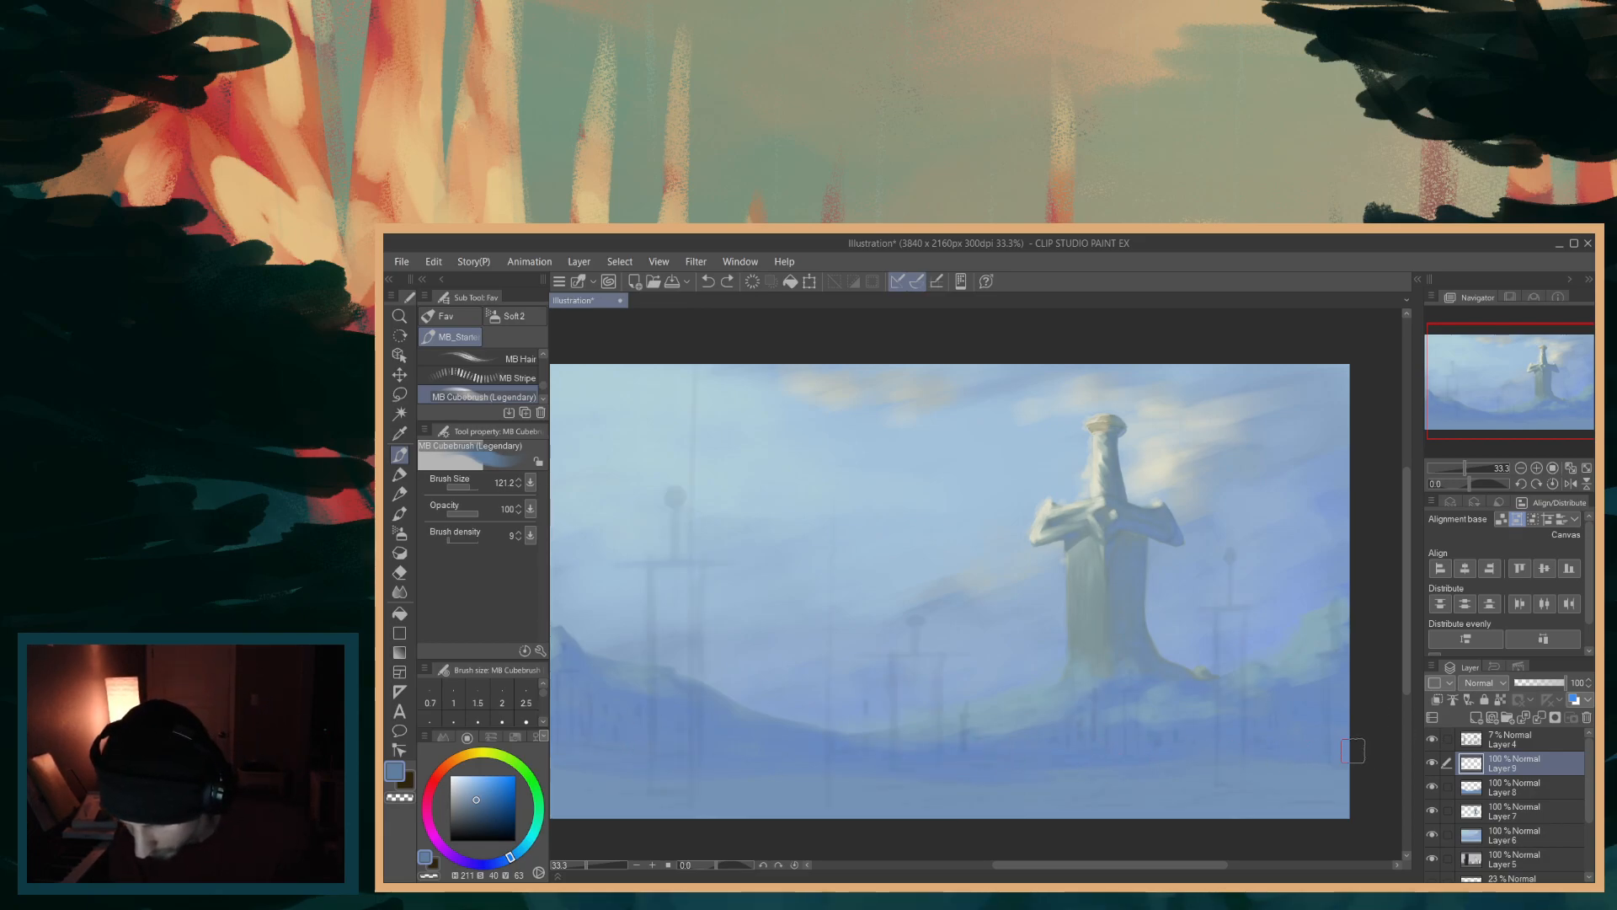
- Paint a darker blue ground strip on Layer 9, from the canvas's right edge beneath the sword across to its left edge
left_click_drag(1358, 748, 1114, 756)
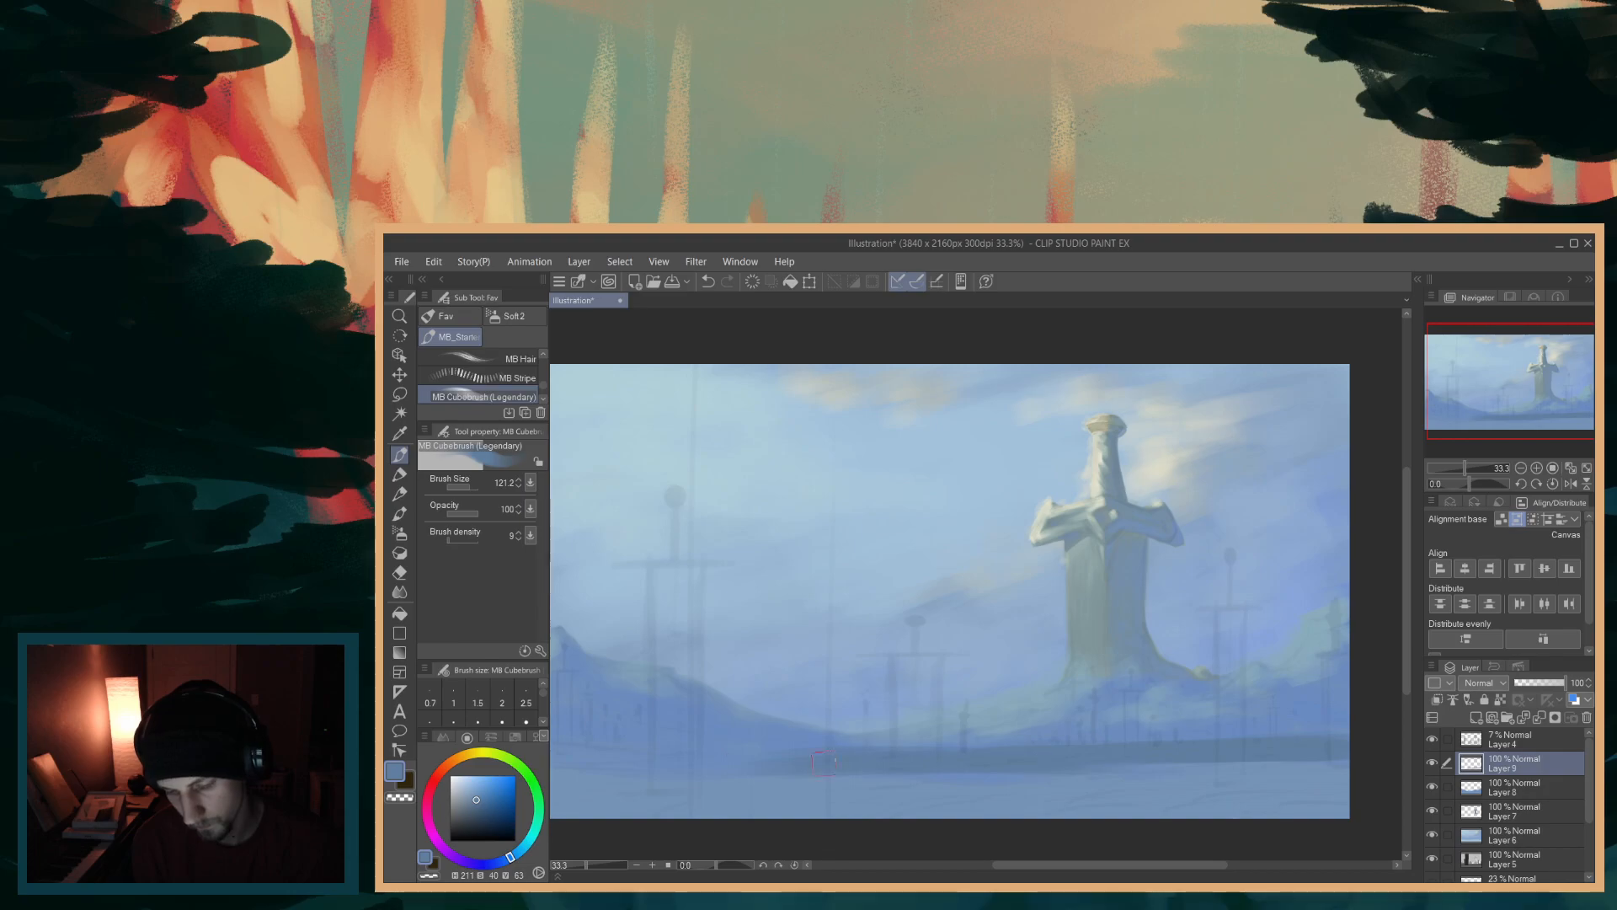
left_click_drag(1026, 864, 1014, 864)
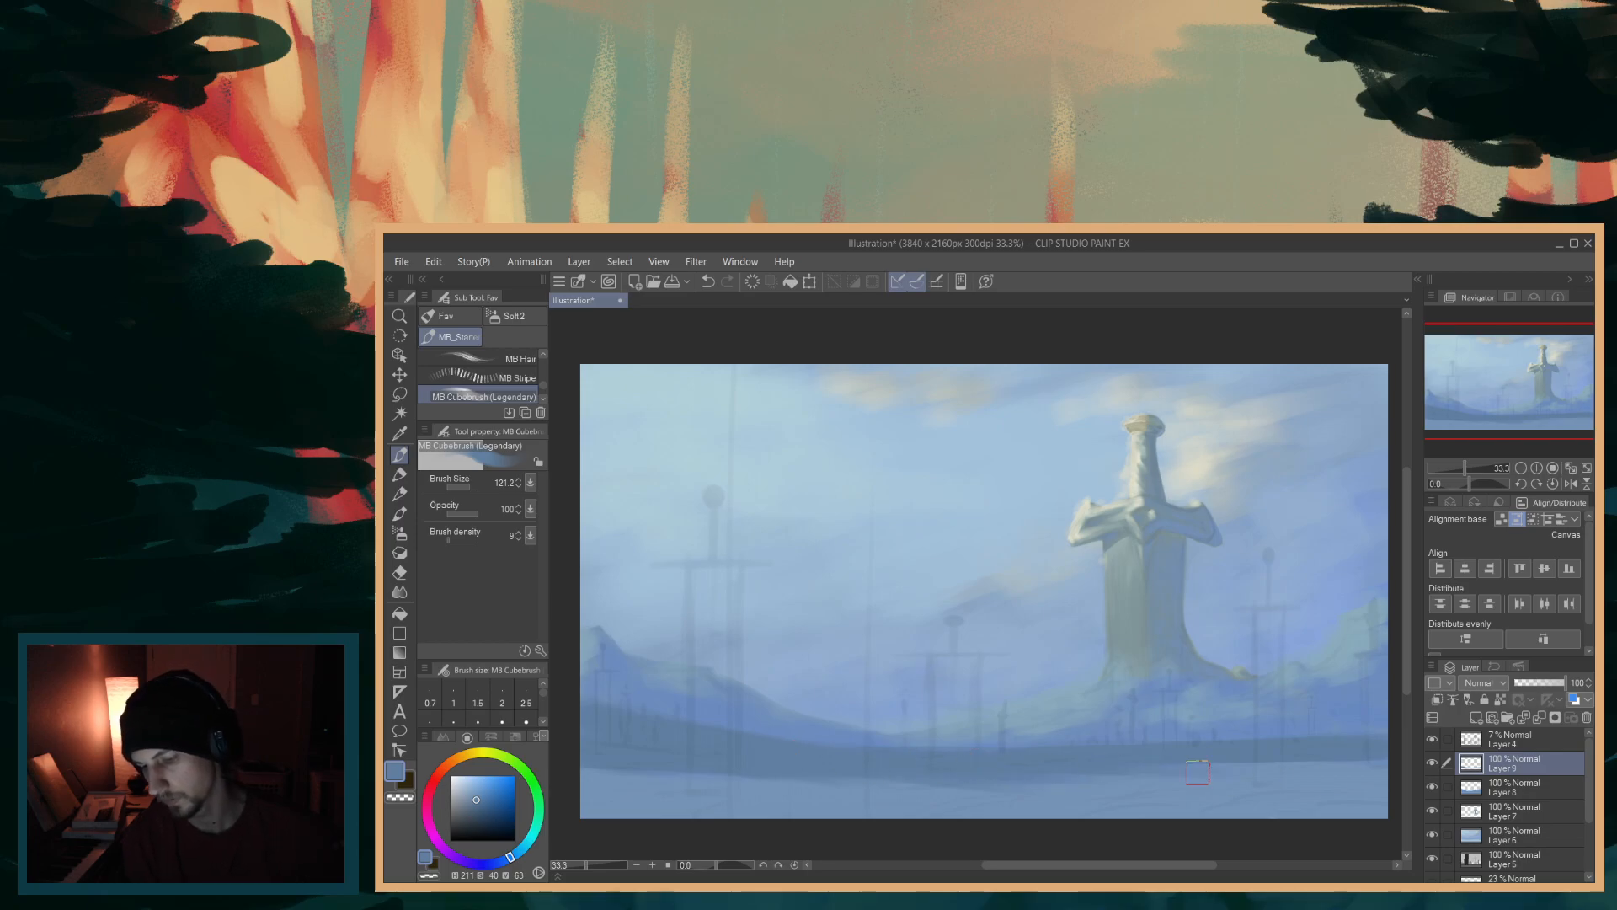
left_click_drag(1108, 864, 1090, 865)
key("e")
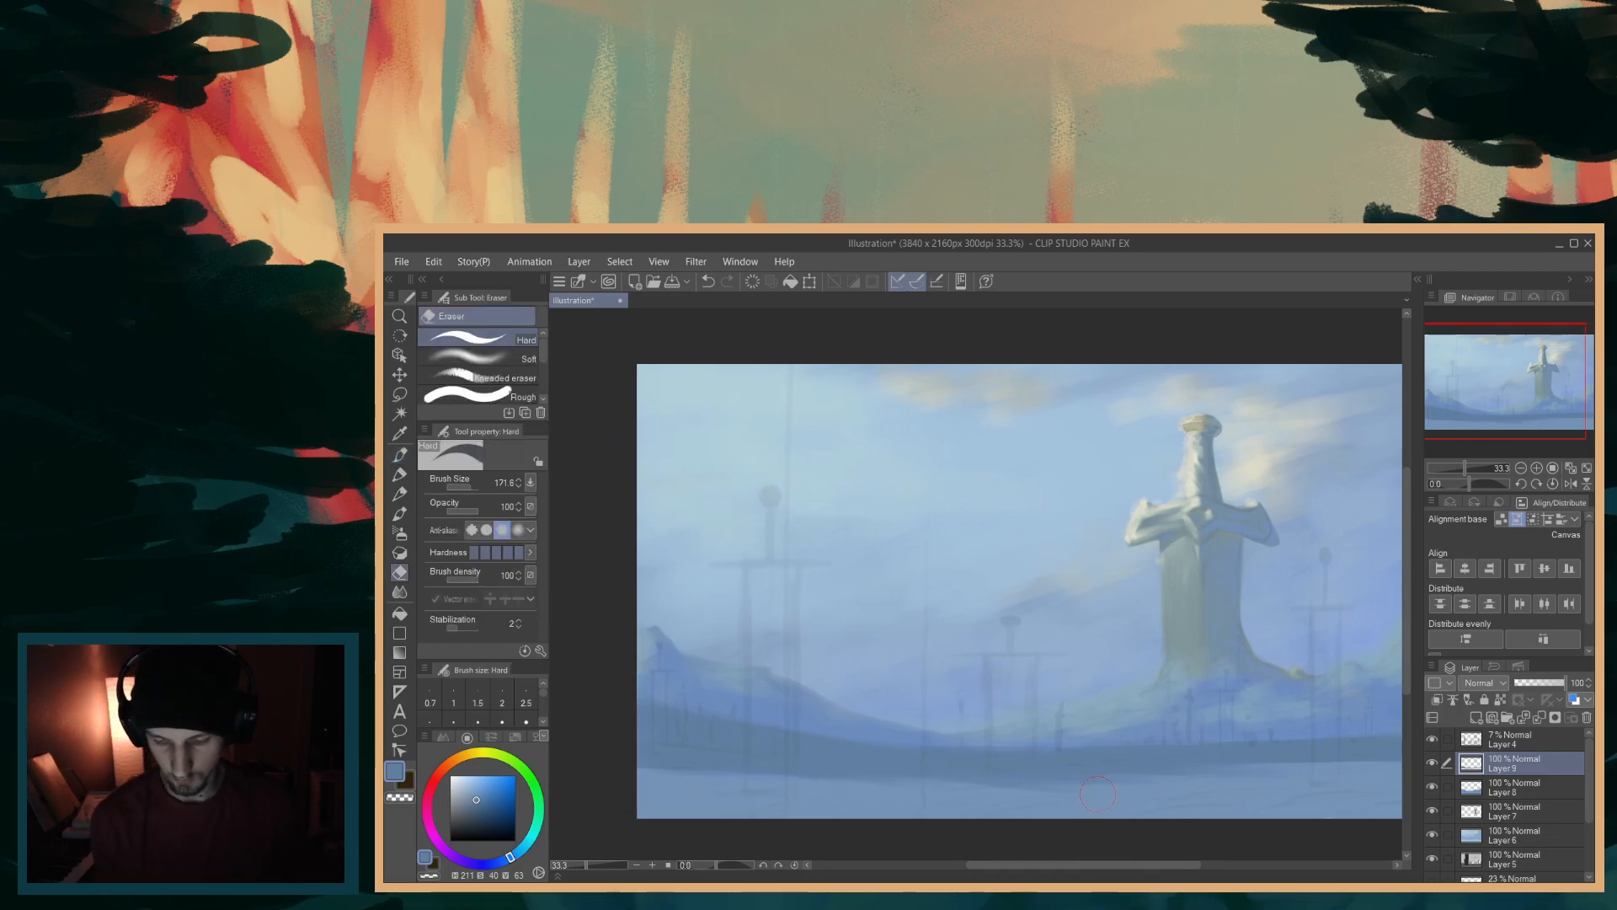
key("p")
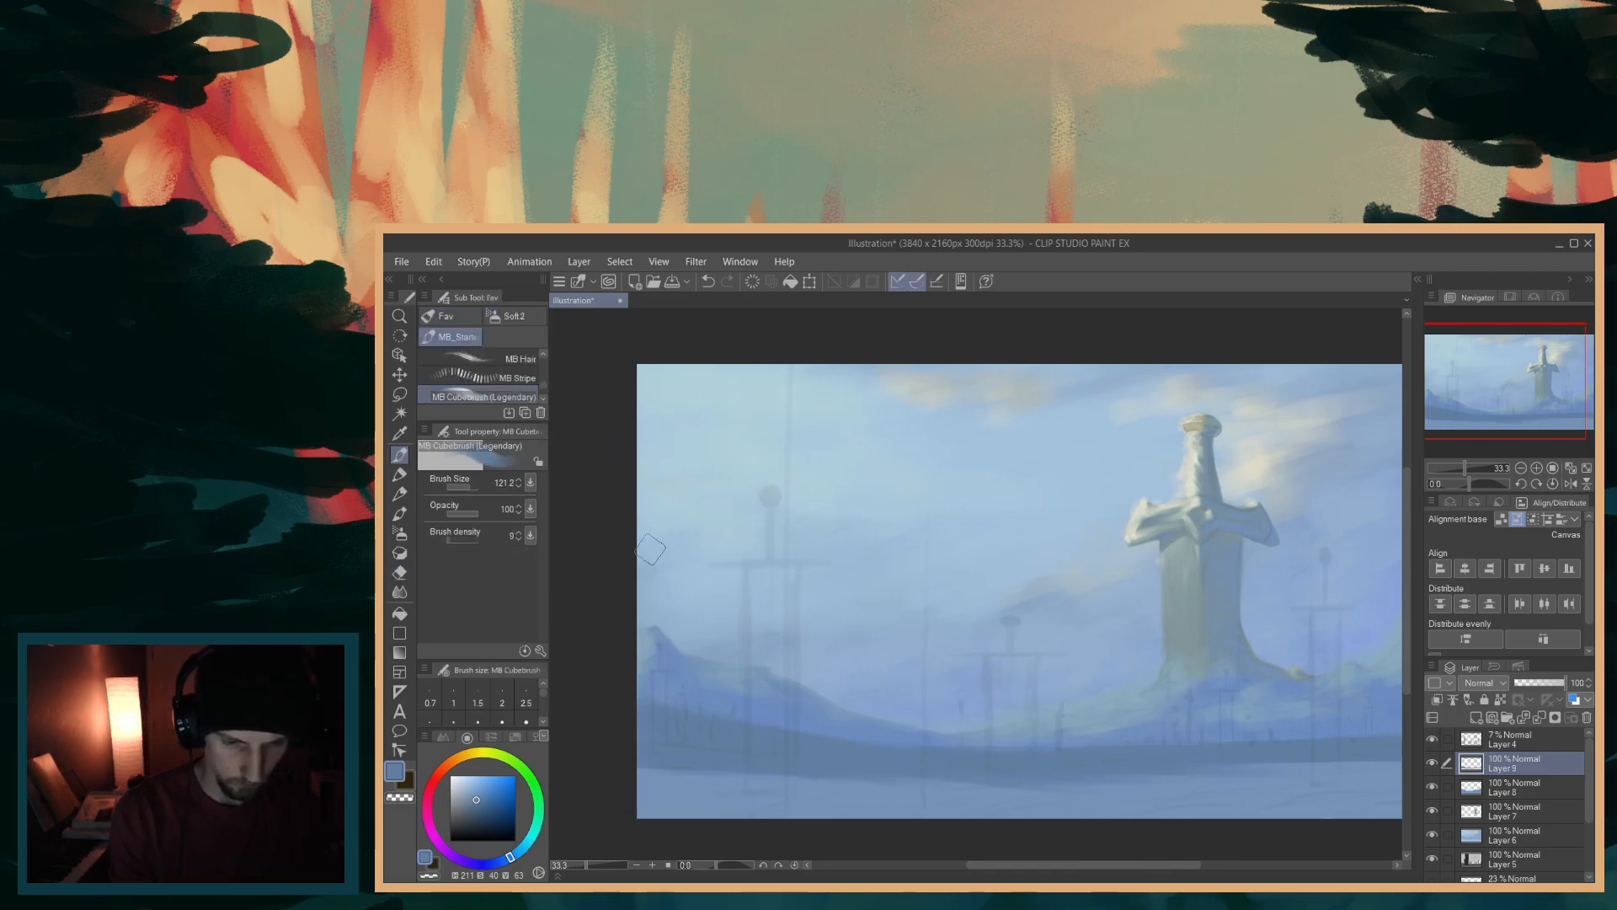
scroll(927, 707, "down", 1)
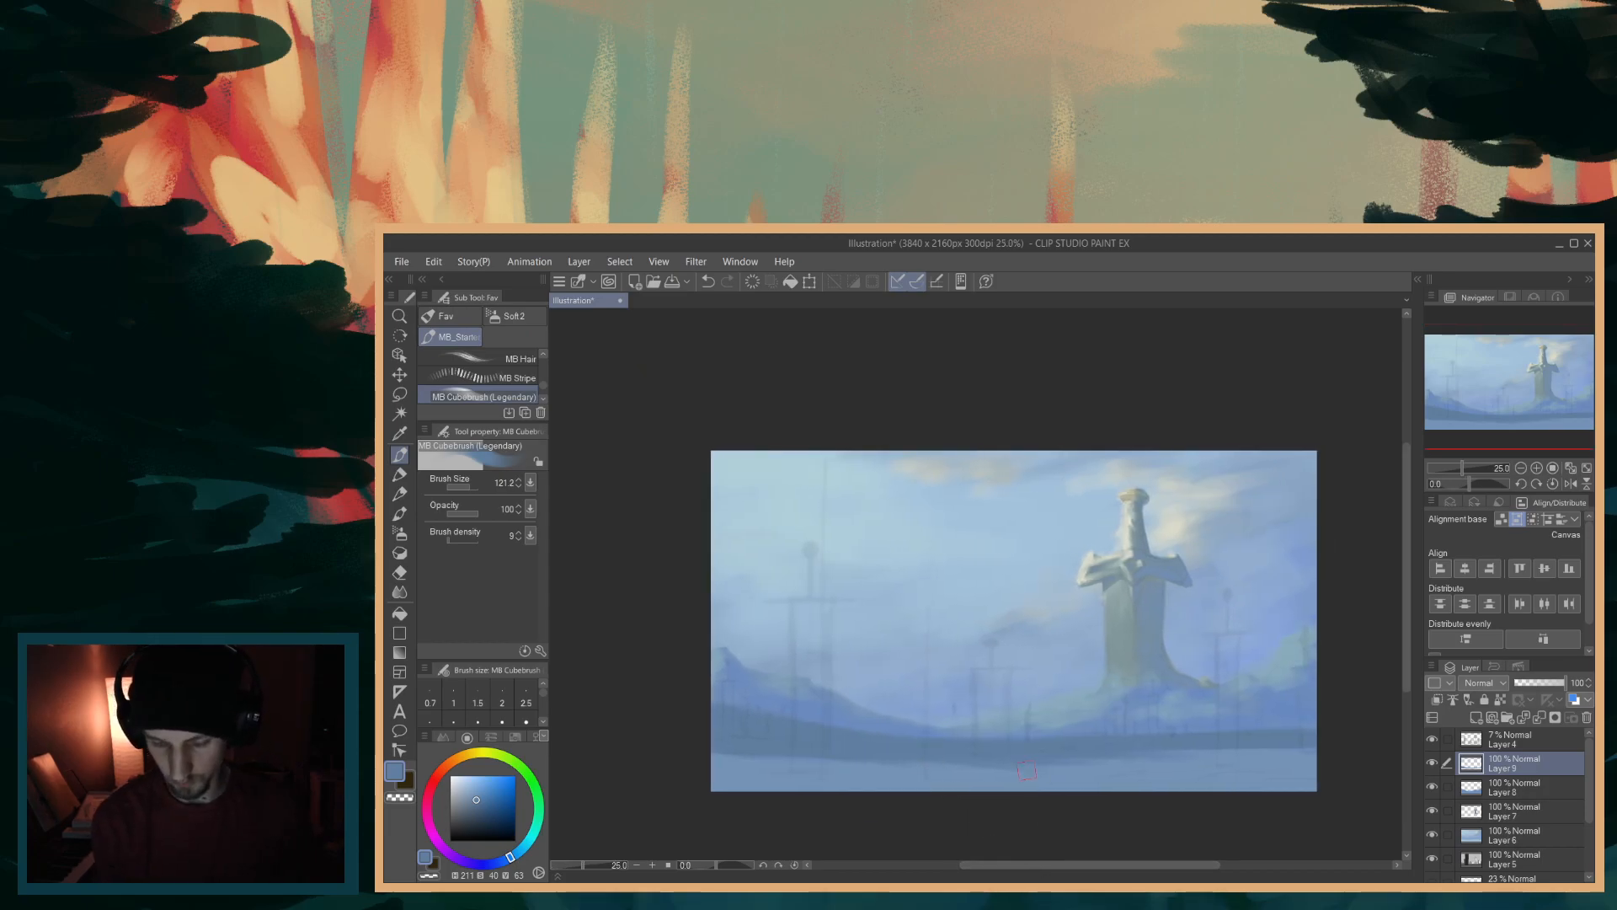
- Enlarge the brush to 182 and fill the remaining foreground down to the canvas's lower edge with the same blue
key("bracketright")
mouse_move(645, 761)
left_mouse_down()
mouse_move(1035, 775)
mouse_move(638, 747)
mouse_move(943, 785)
left_mouse_up()
left_click_drag(791, 784, 1099, 787)
left_click_drag(859, 781, 1222, 787)
left_click_drag(961, 775, 1196, 771)
mouse_move(1094, 766)
left_mouse_down()
mouse_move(1331, 750)
mouse_move(1283, 748)
mouse_move(1220, 801)
left_mouse_up()
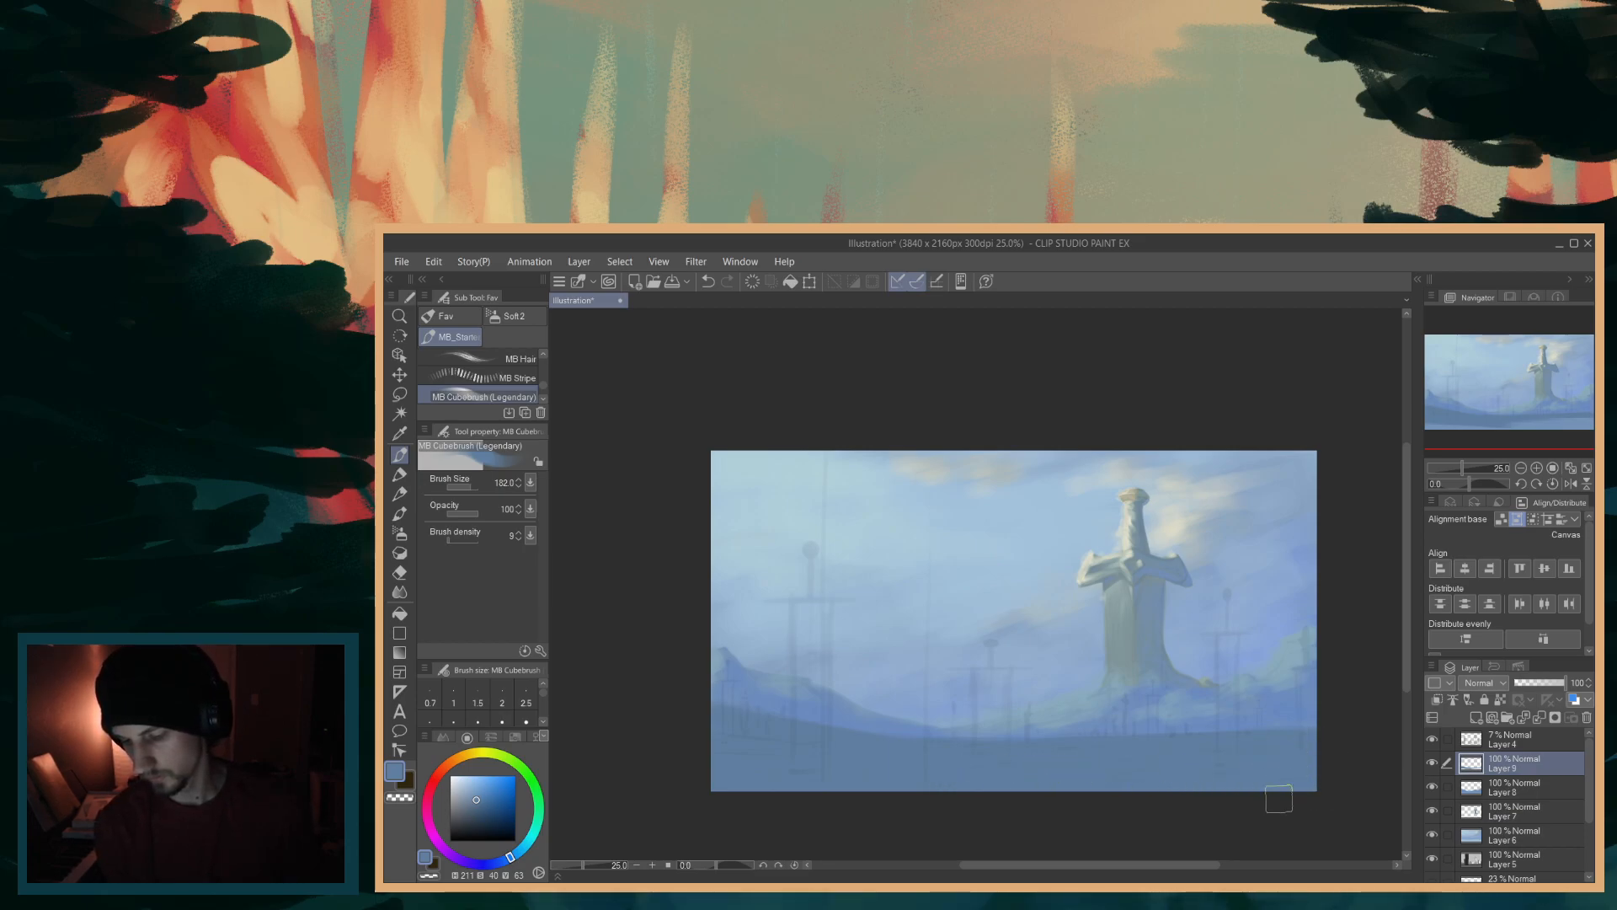
- Hide Layers 5 and 6 and toggle Layers 7 and 8 to examine the sword and hills separately
left_click_drag(1189, 866, 1206, 864)
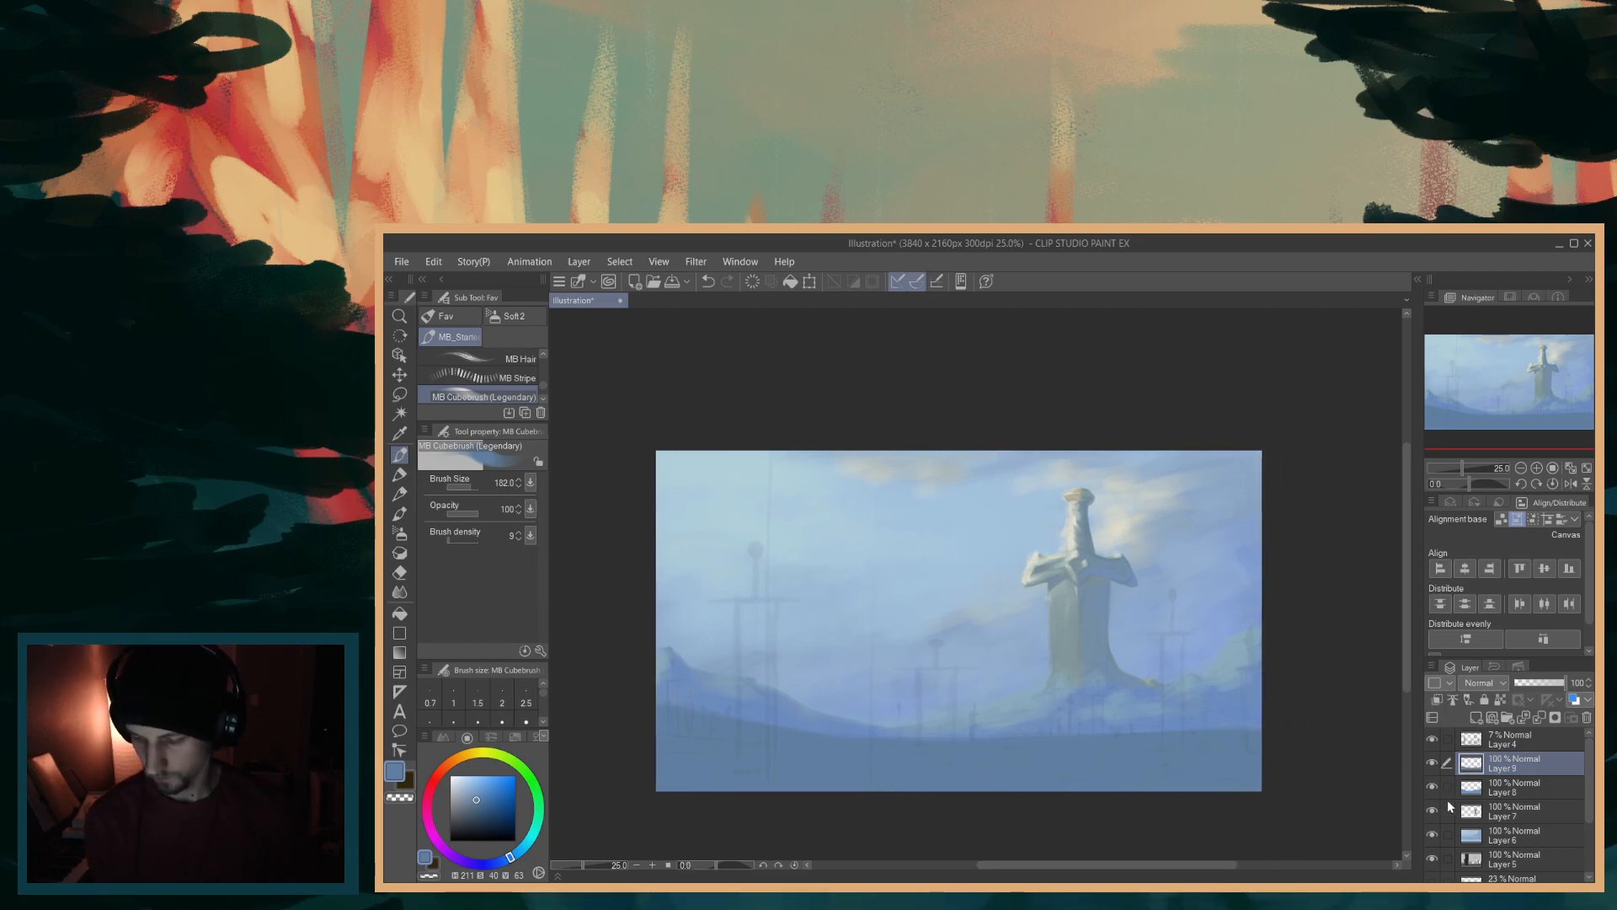
left_click(1432, 810)
left_click(1432, 810)
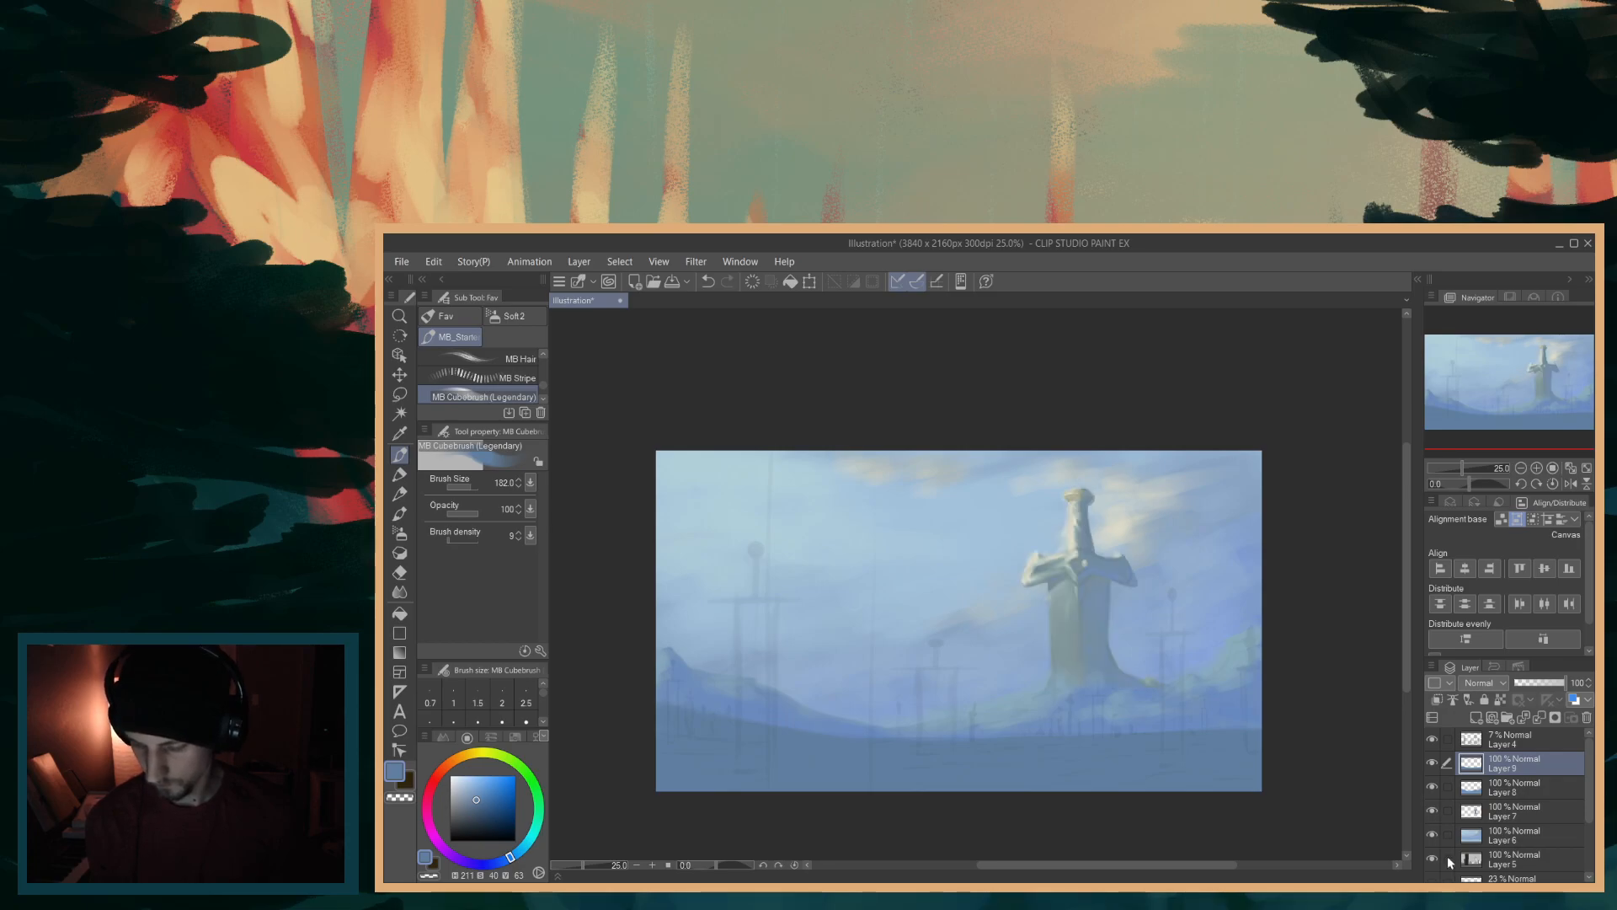
left_click(1432, 833)
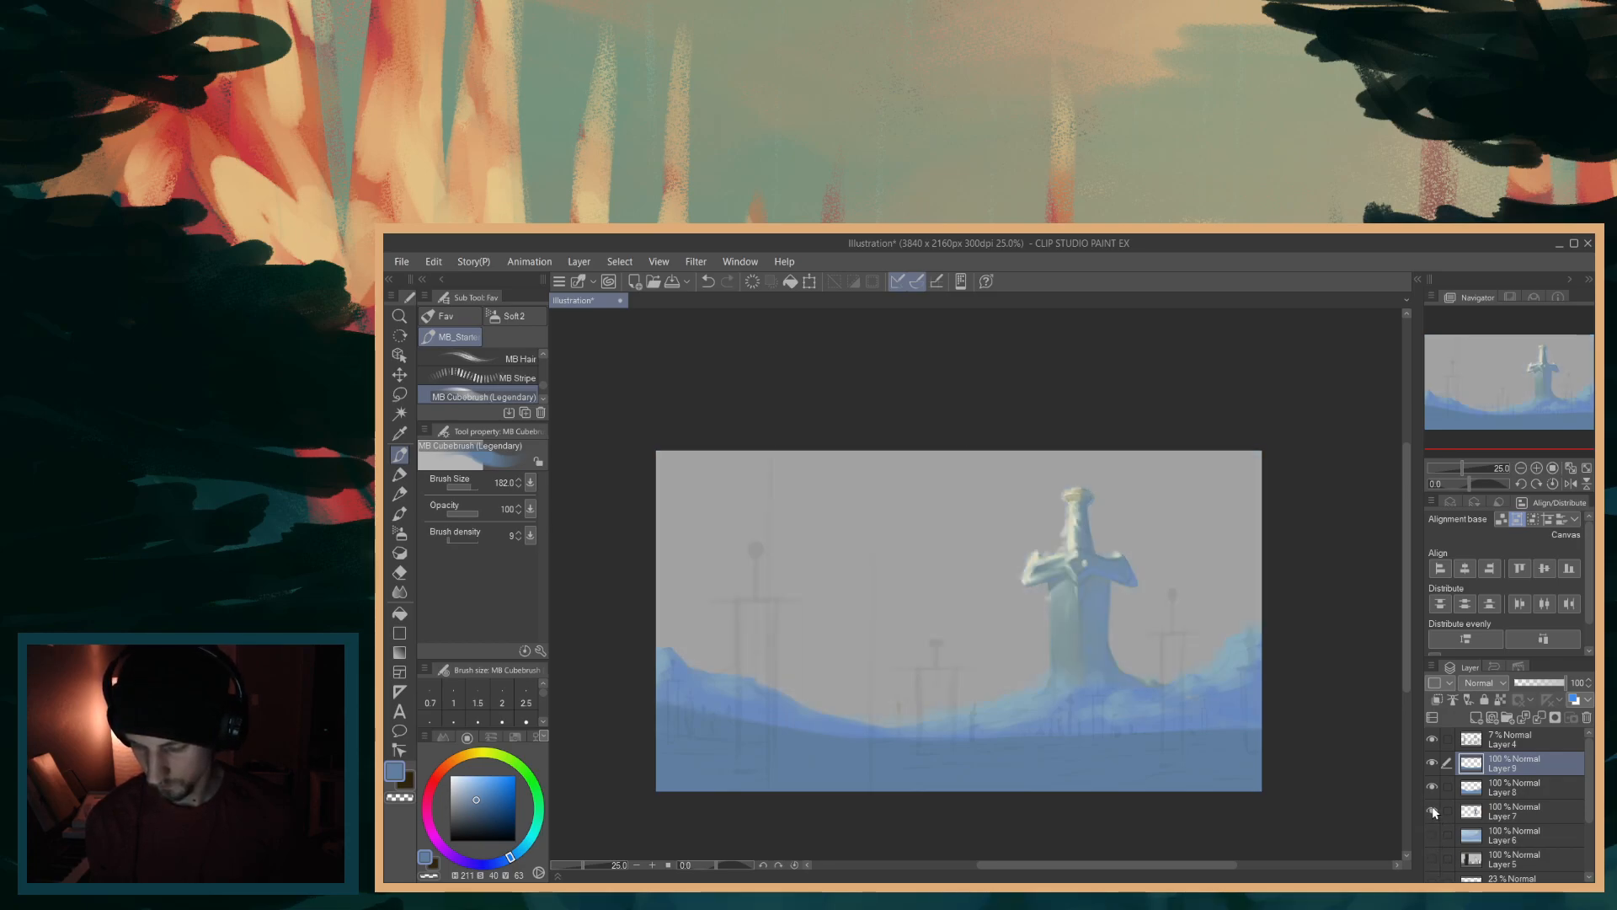
left_click(1432, 810)
left_click(1432, 782)
left_click(1432, 809)
left_click(1432, 784)
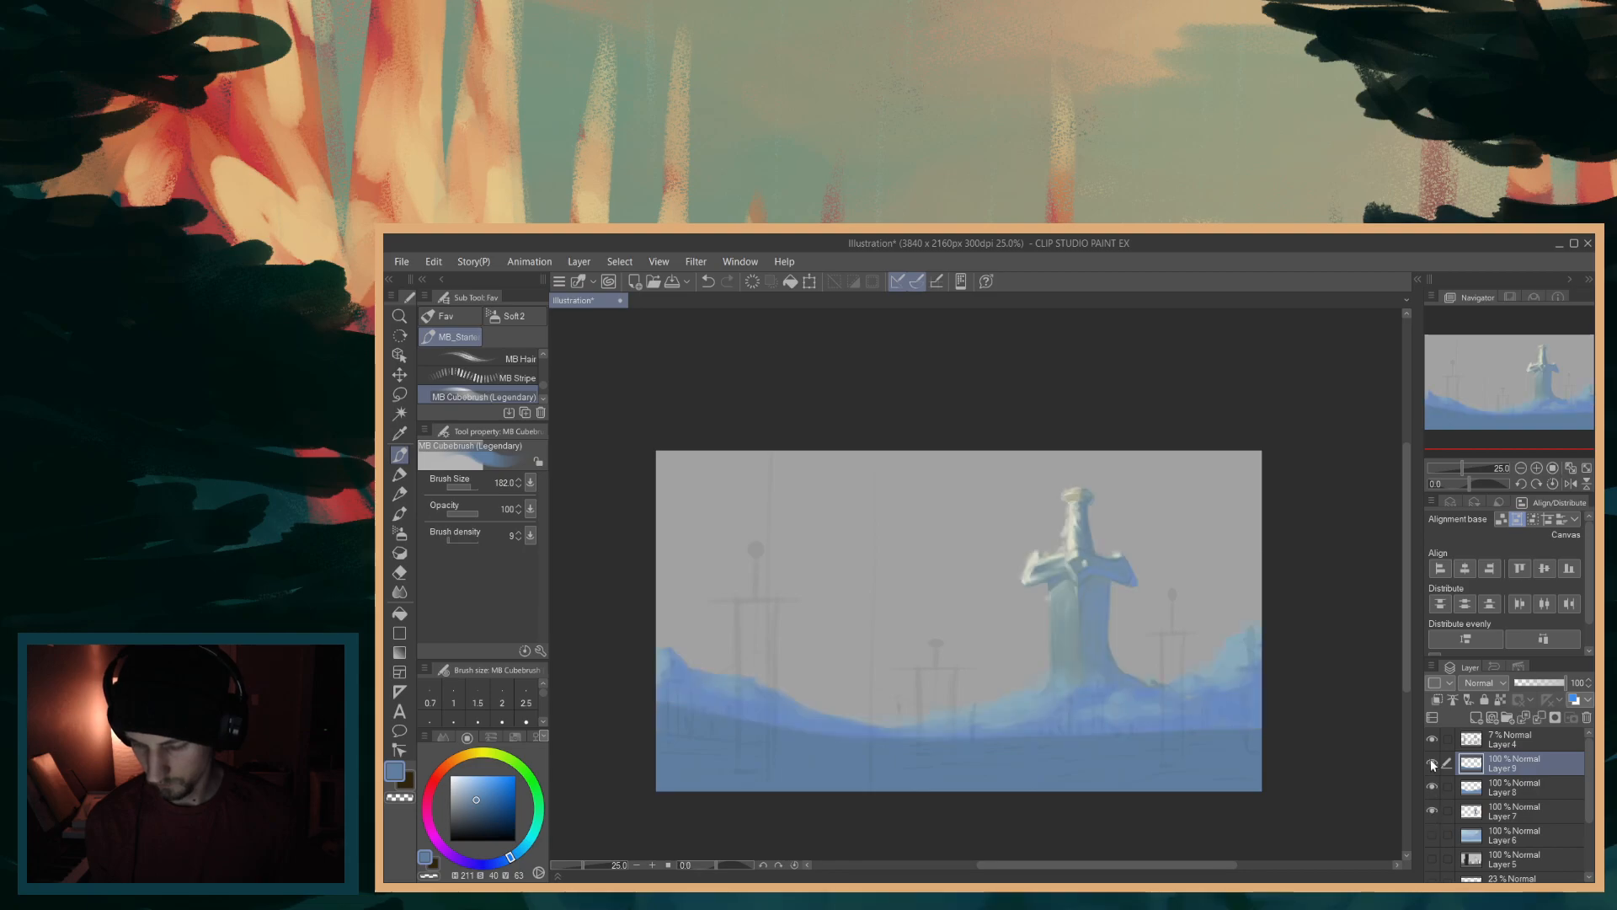
- Hide Layers 9 and 8, show Layer 5 briefly to examine the grey value sketch, and restore Layers 8, 6 and 9
left_click(1432, 763)
left_click(1431, 837)
left_click(1431, 832)
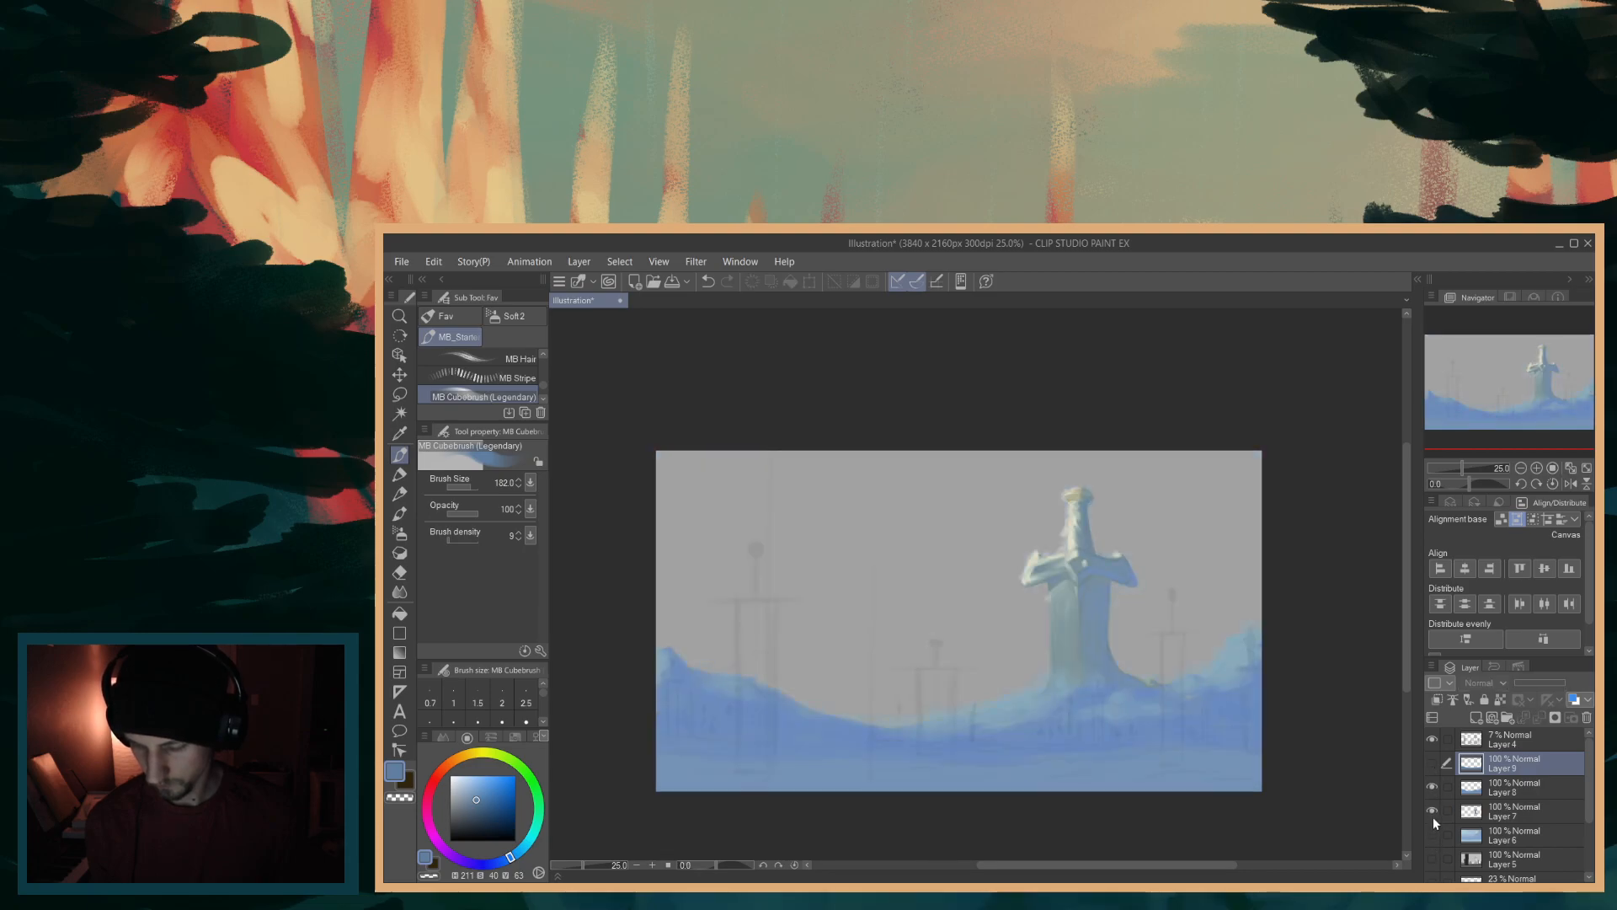
left_click(1432, 786)
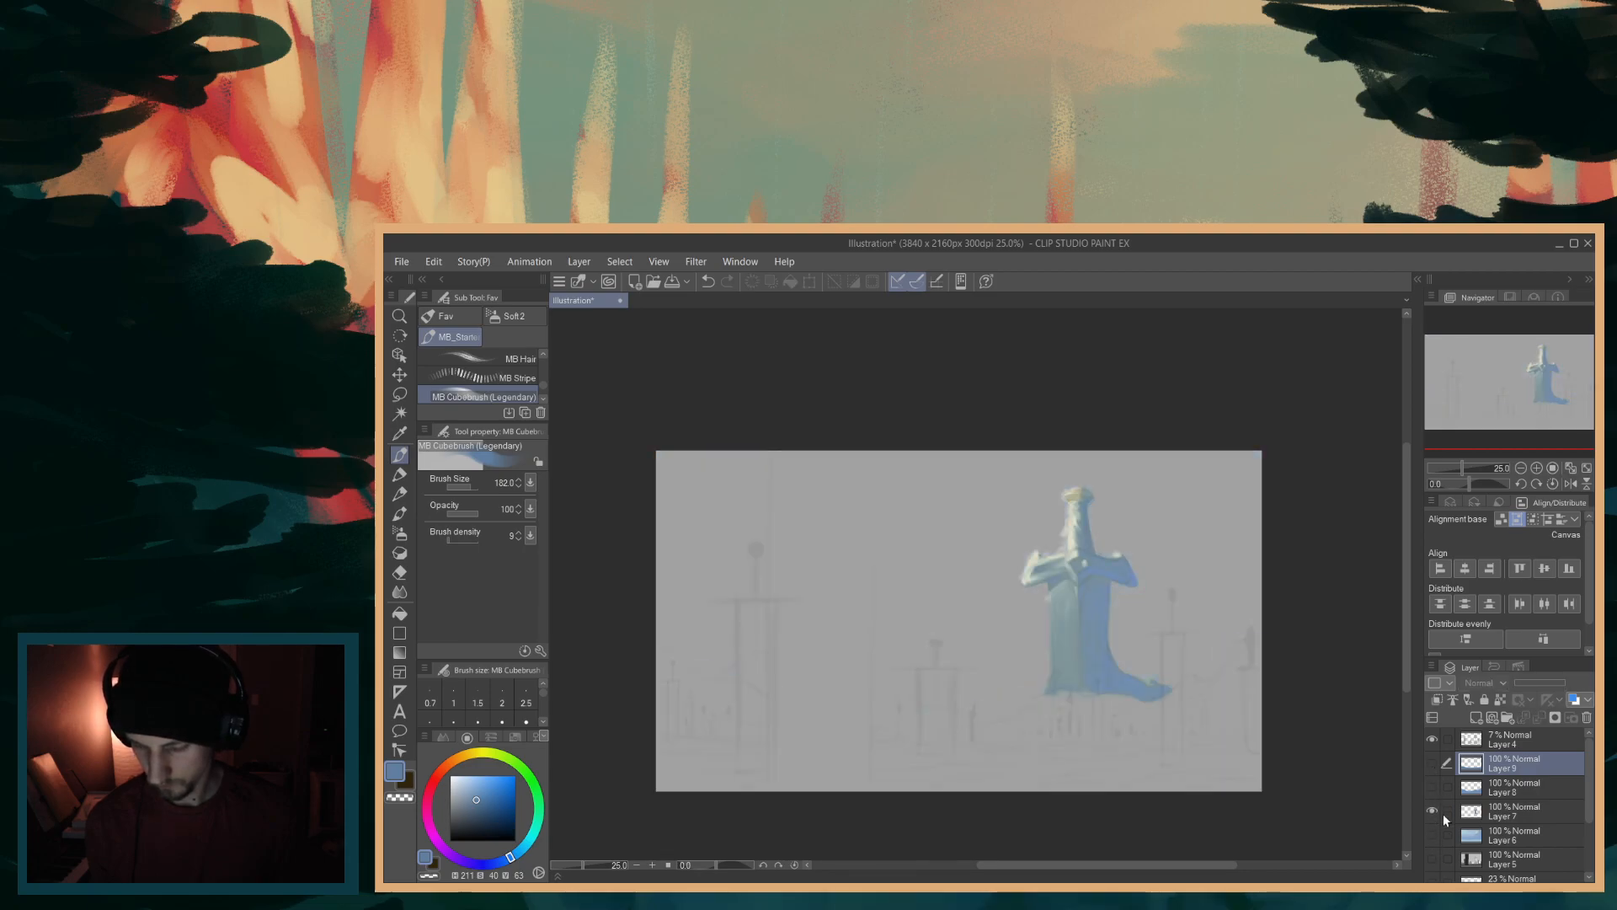
left_click(1432, 858)
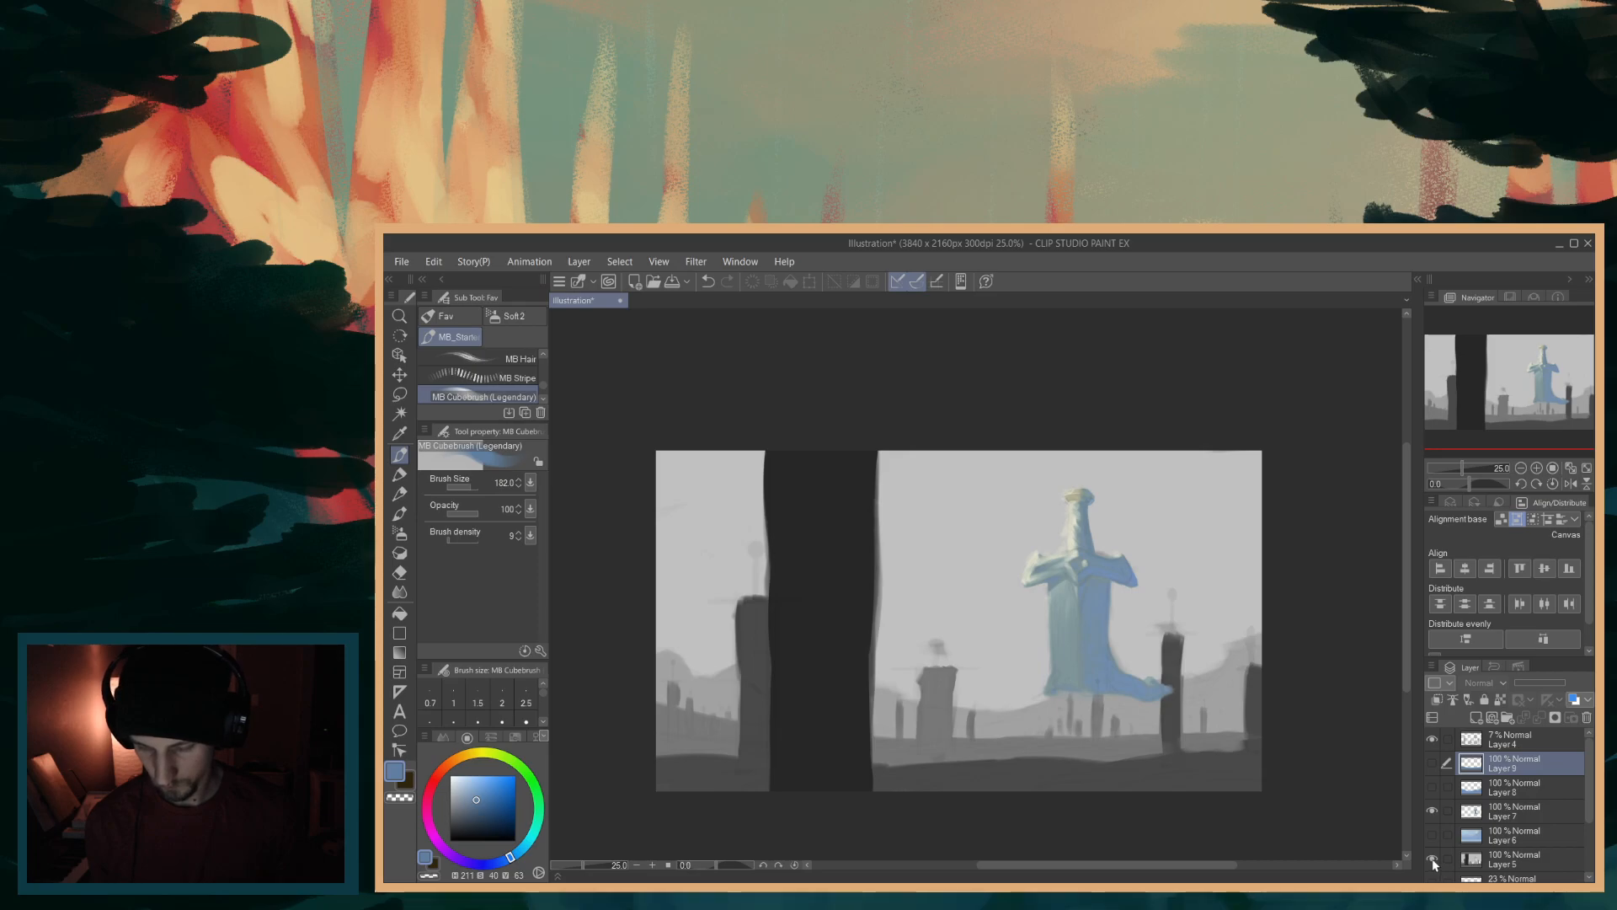
left_click(1431, 858)
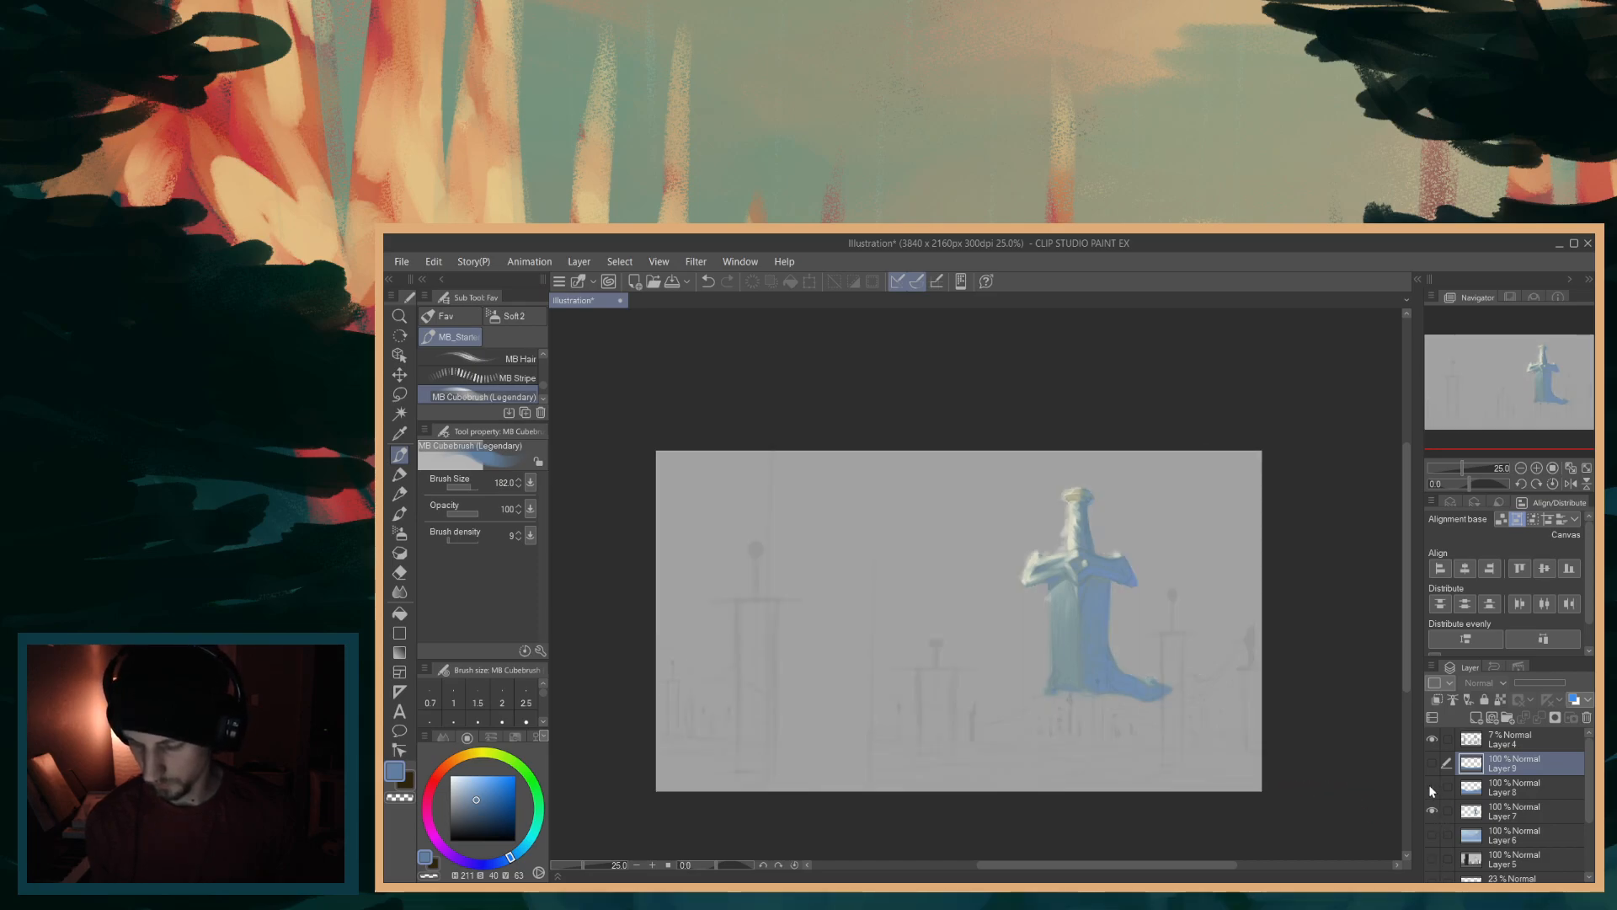
left_click(1432, 786)
left_click(1432, 834)
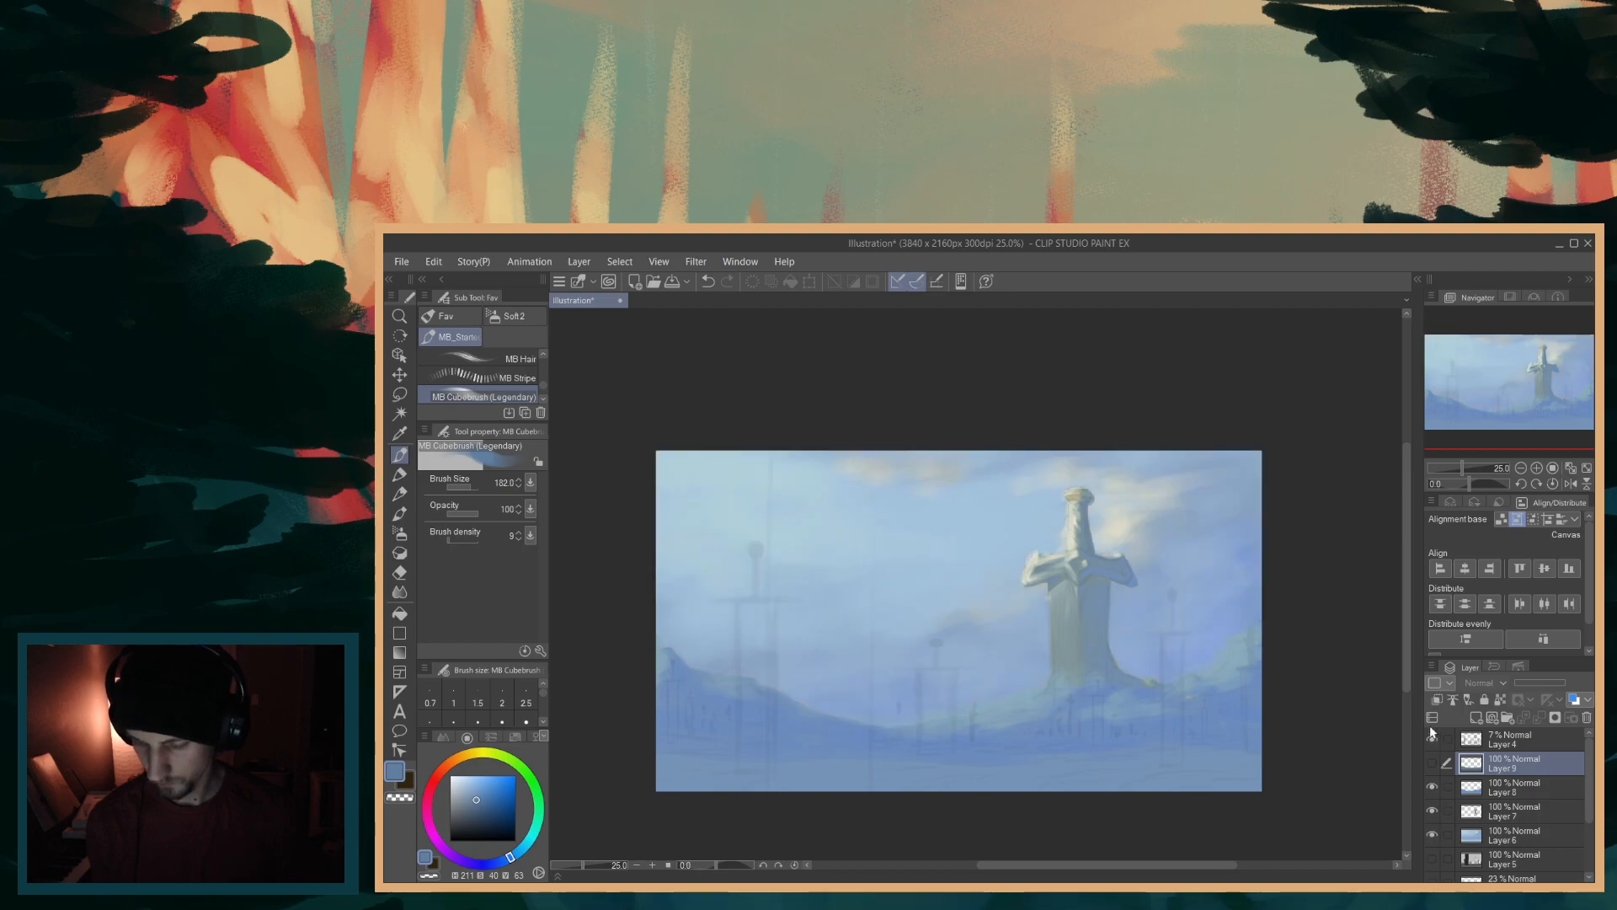
left_click_drag(1140, 861, 1189, 866)
left_click(1434, 762)
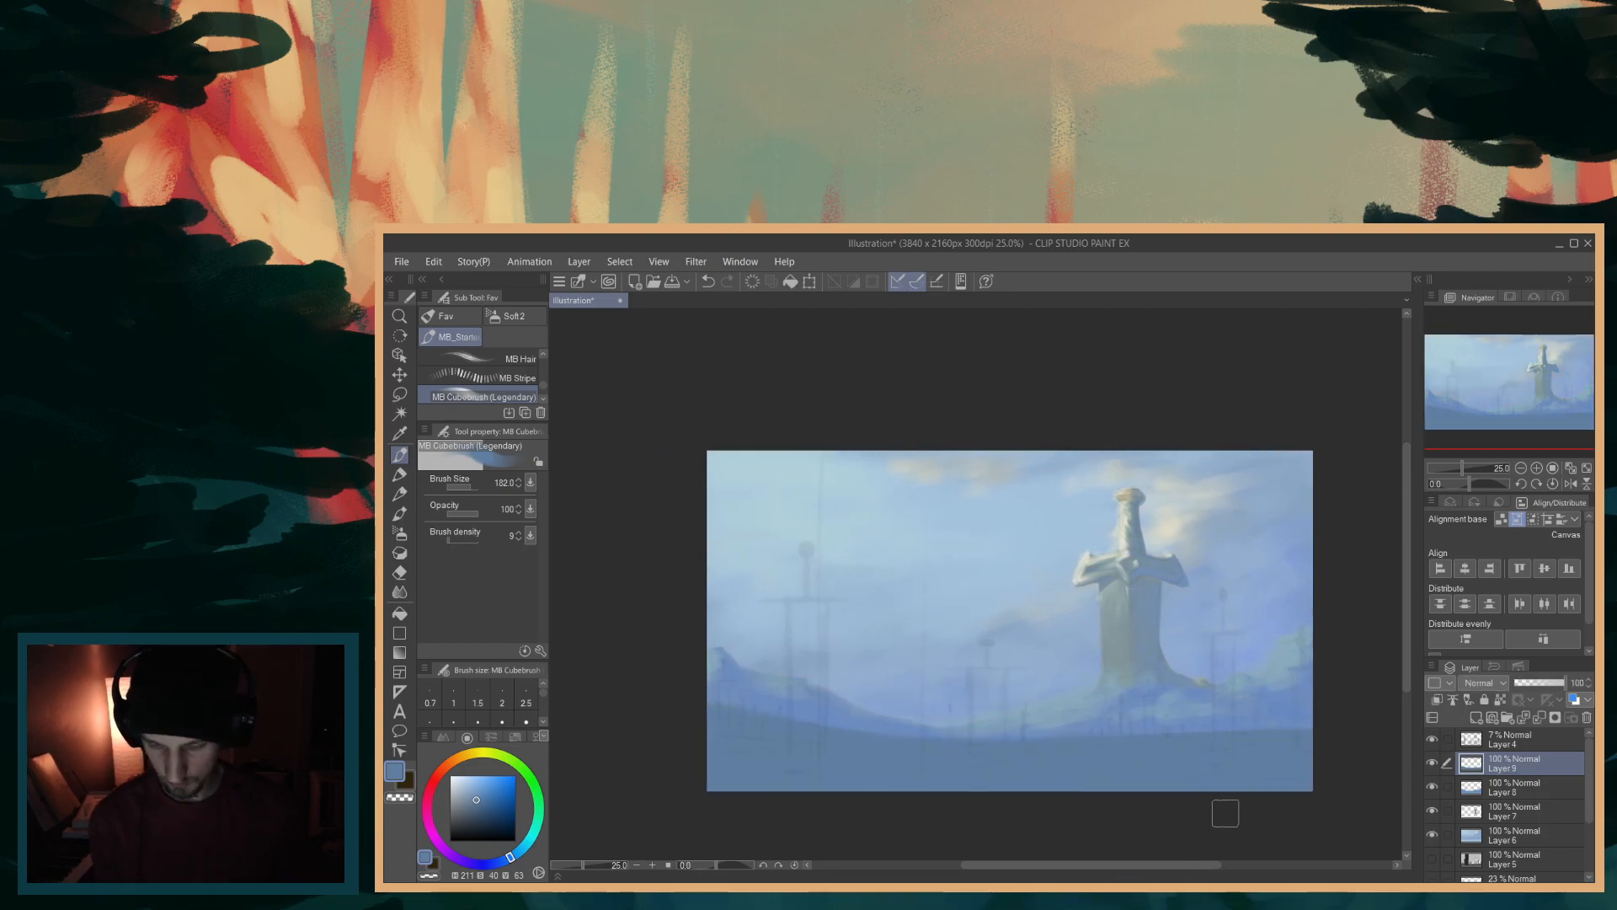
- Try lighter foreground strips with a 148.9 brush at hue 199, first with saturation 50, value 74, and again with saturation 25, value 75
left_click_drag(1261, 797, 1258, 794)
left_click_drag(1407, 674, 1403, 689)
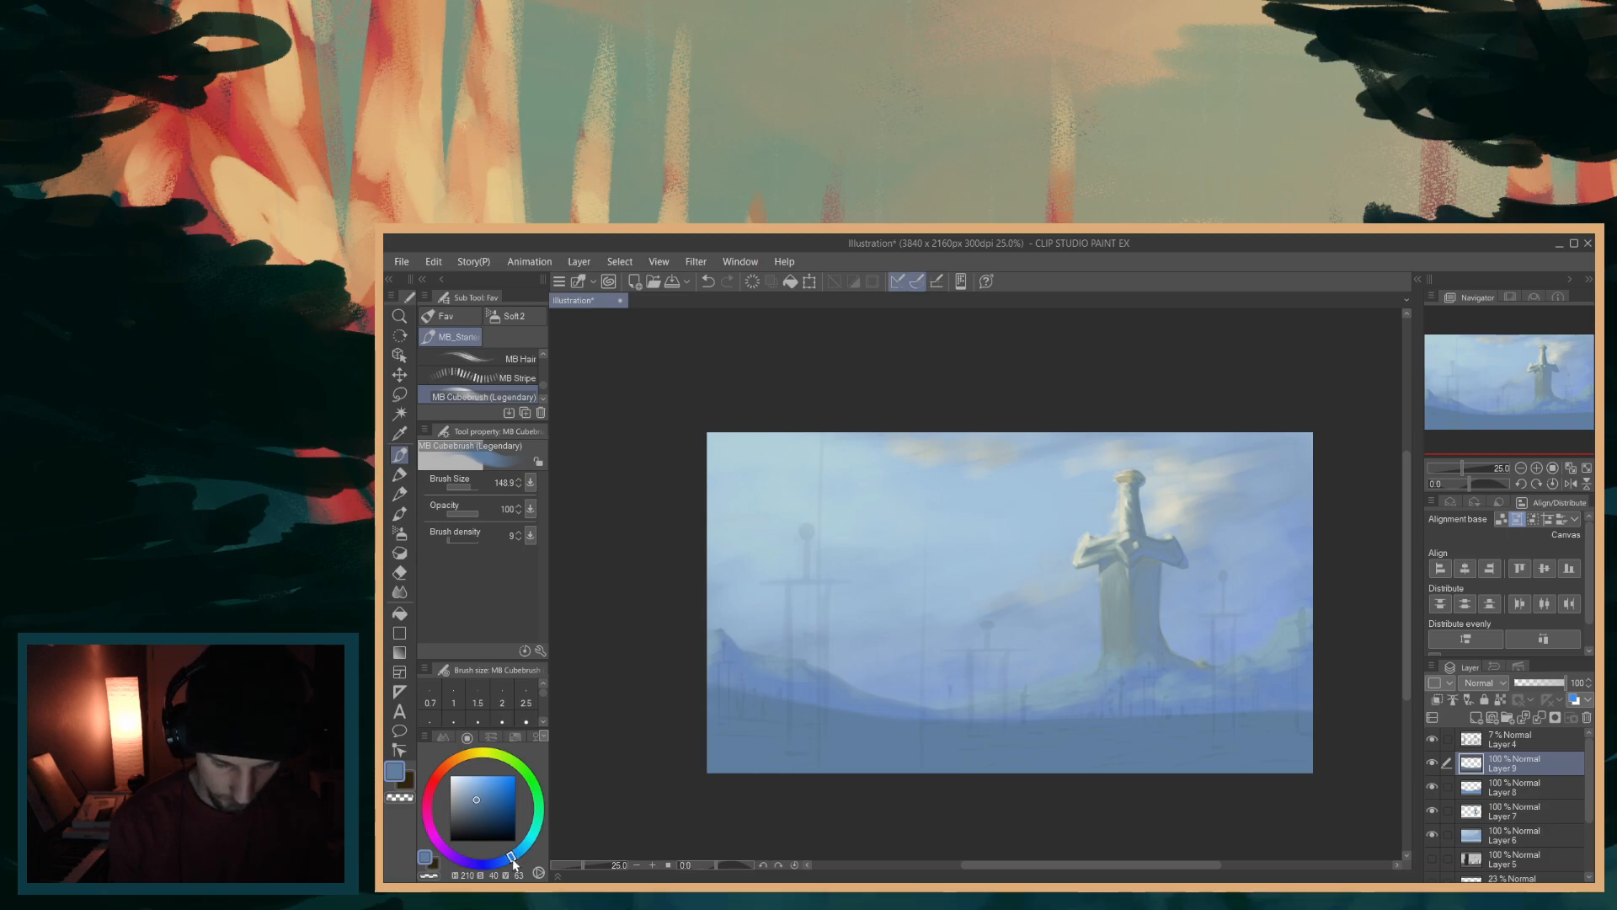
left_click_drag(519, 862, 521, 863)
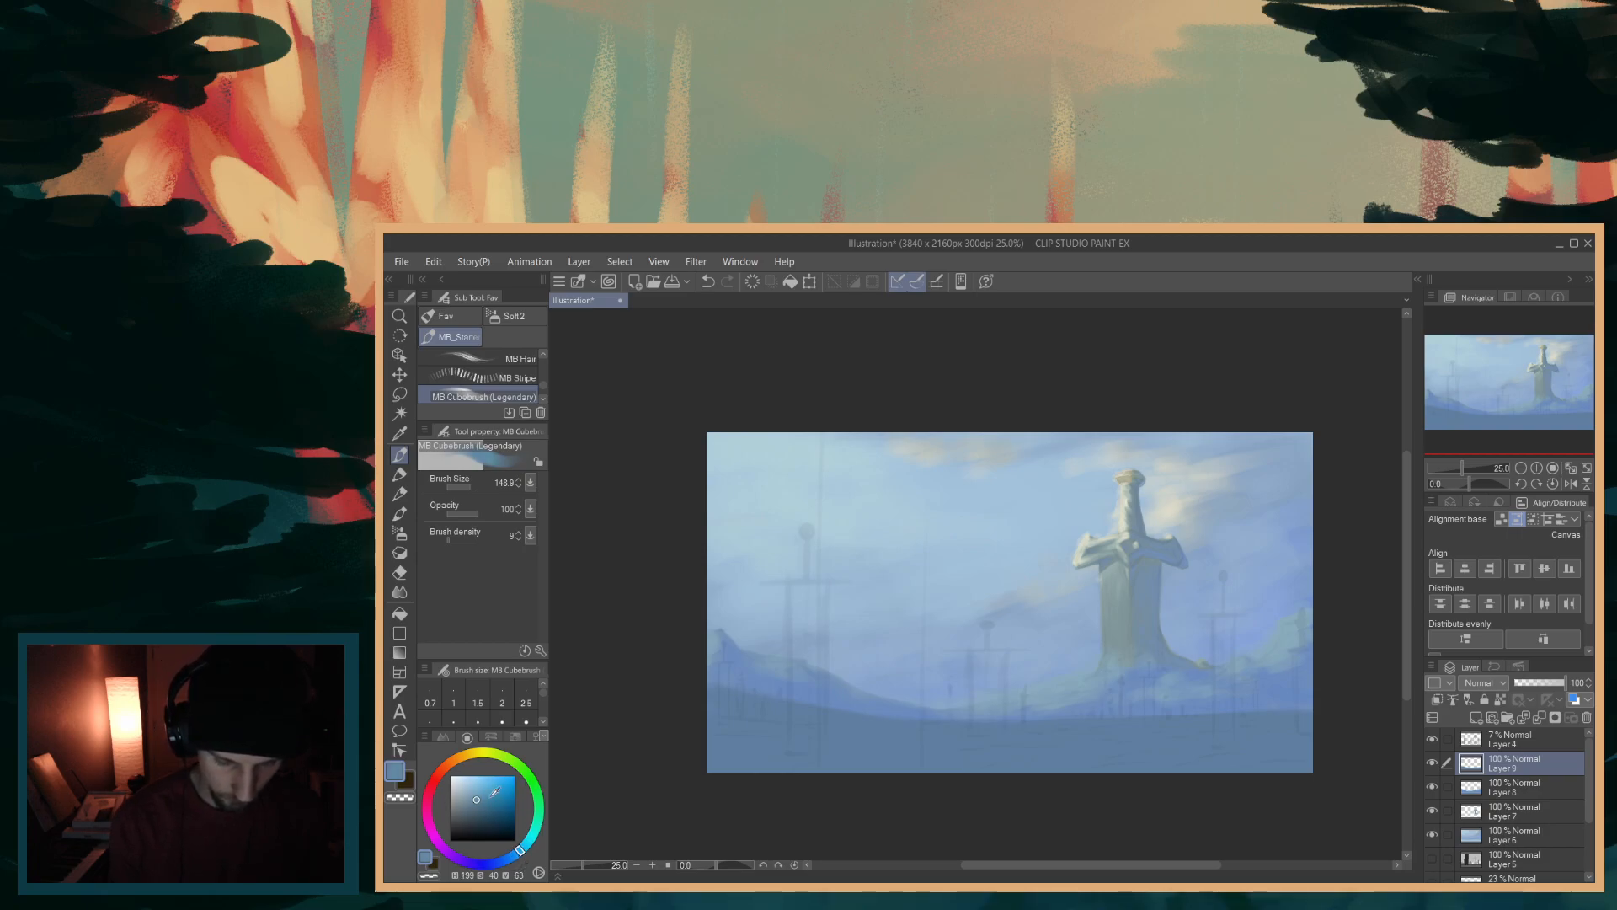
left_click_drag(479, 796, 482, 791)
left_click_drag(739, 718, 985, 747)
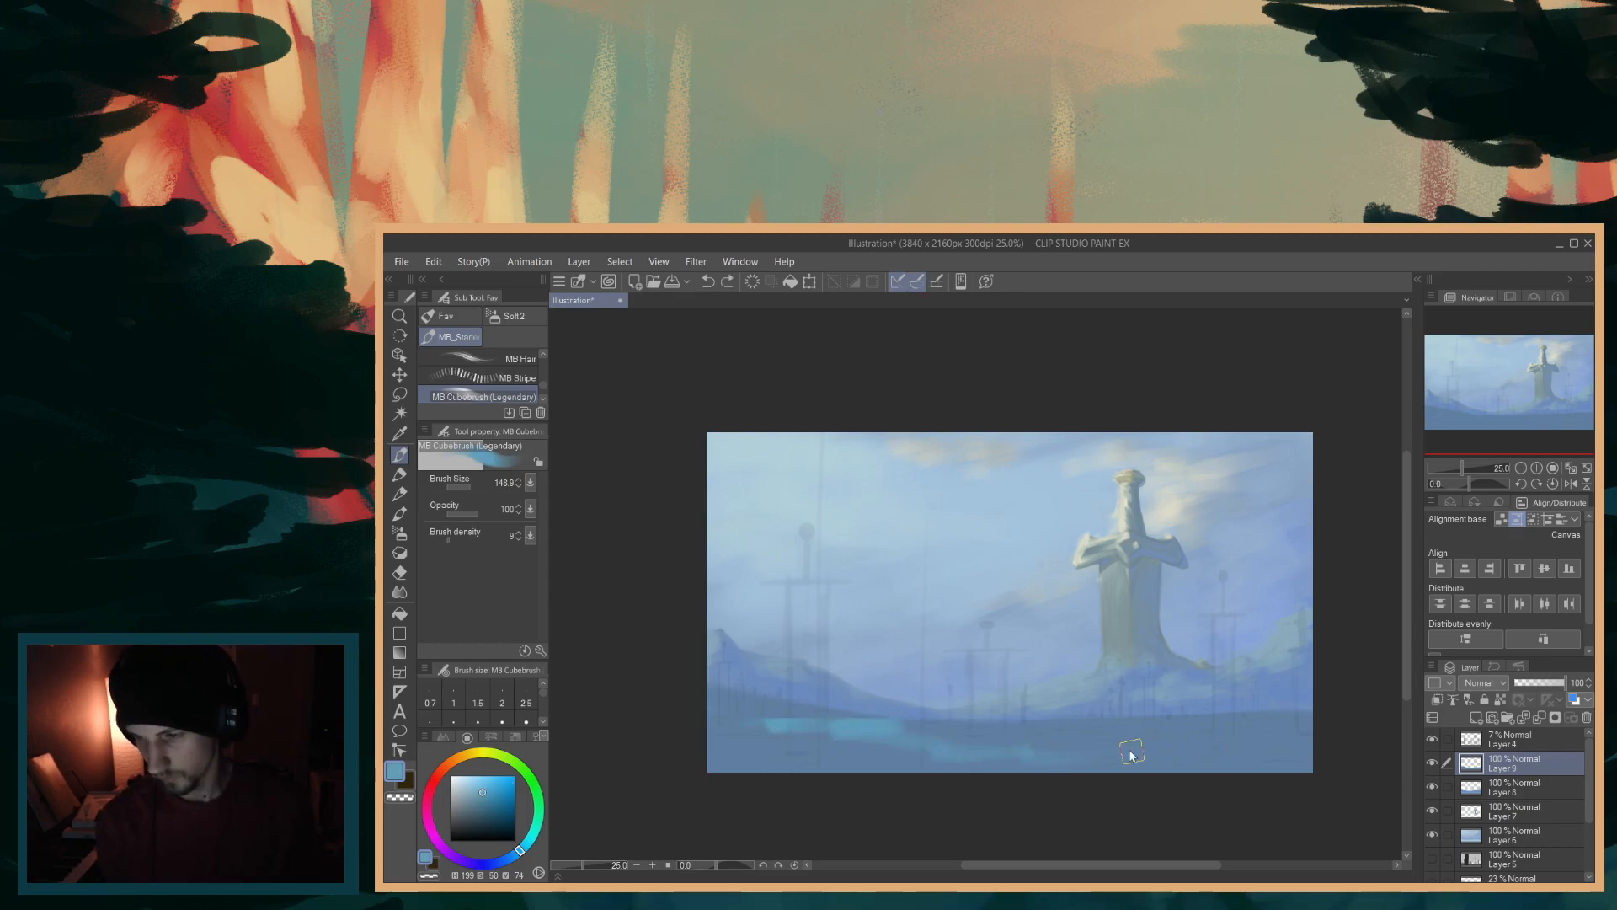
key("ctrl+z")
left_click(475, 788)
left_click_drag(741, 726, 1110, 746)
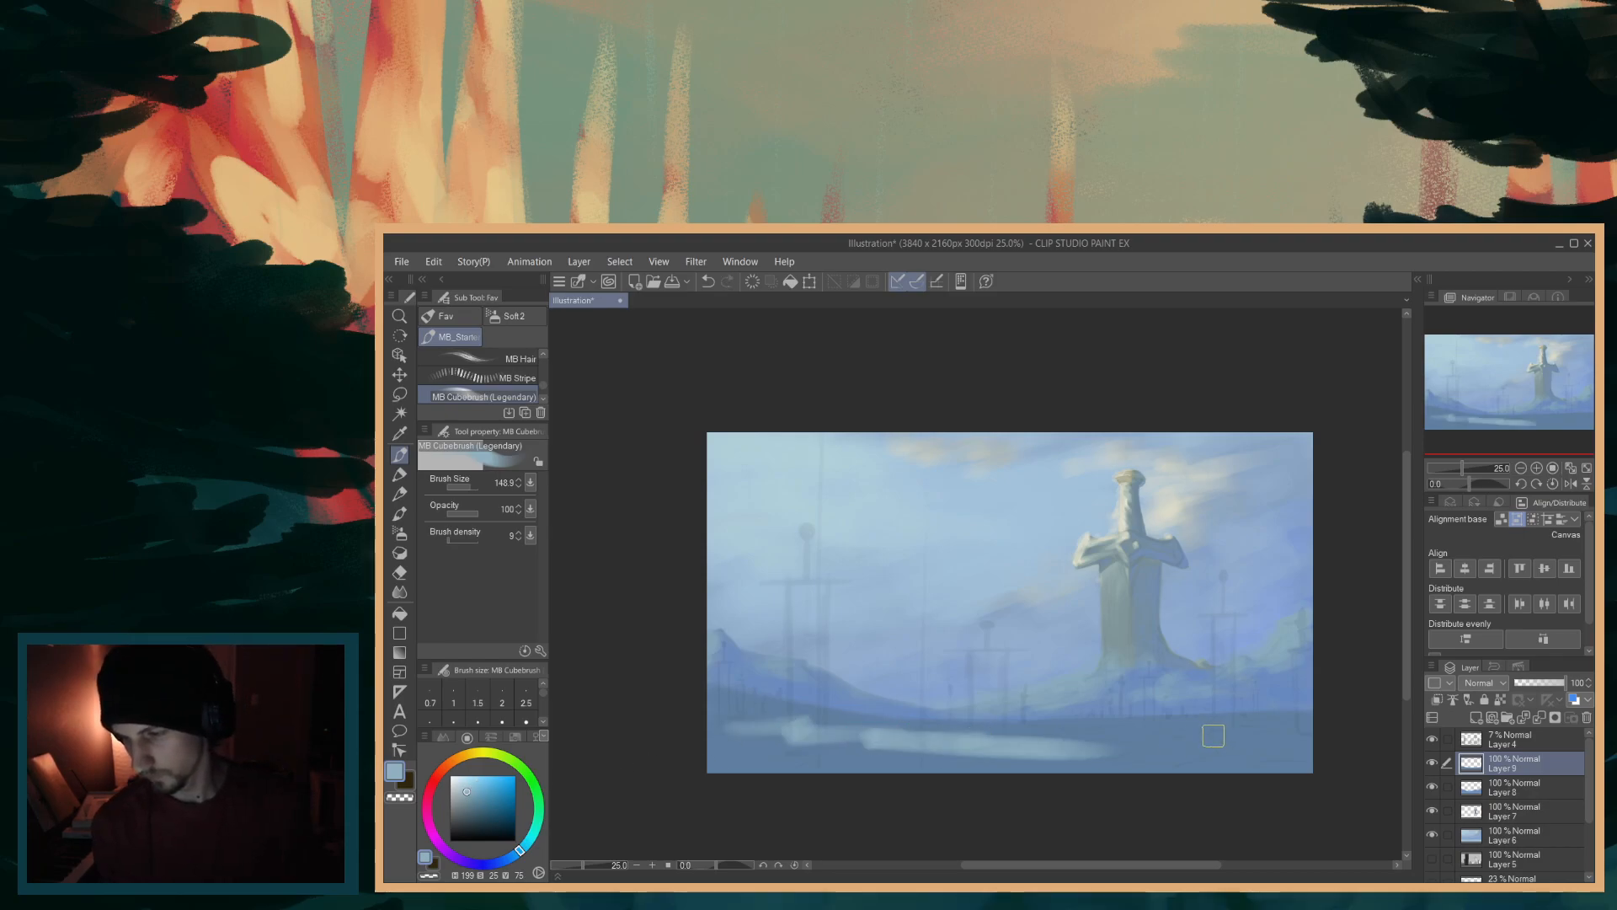
key("ctrl+z")
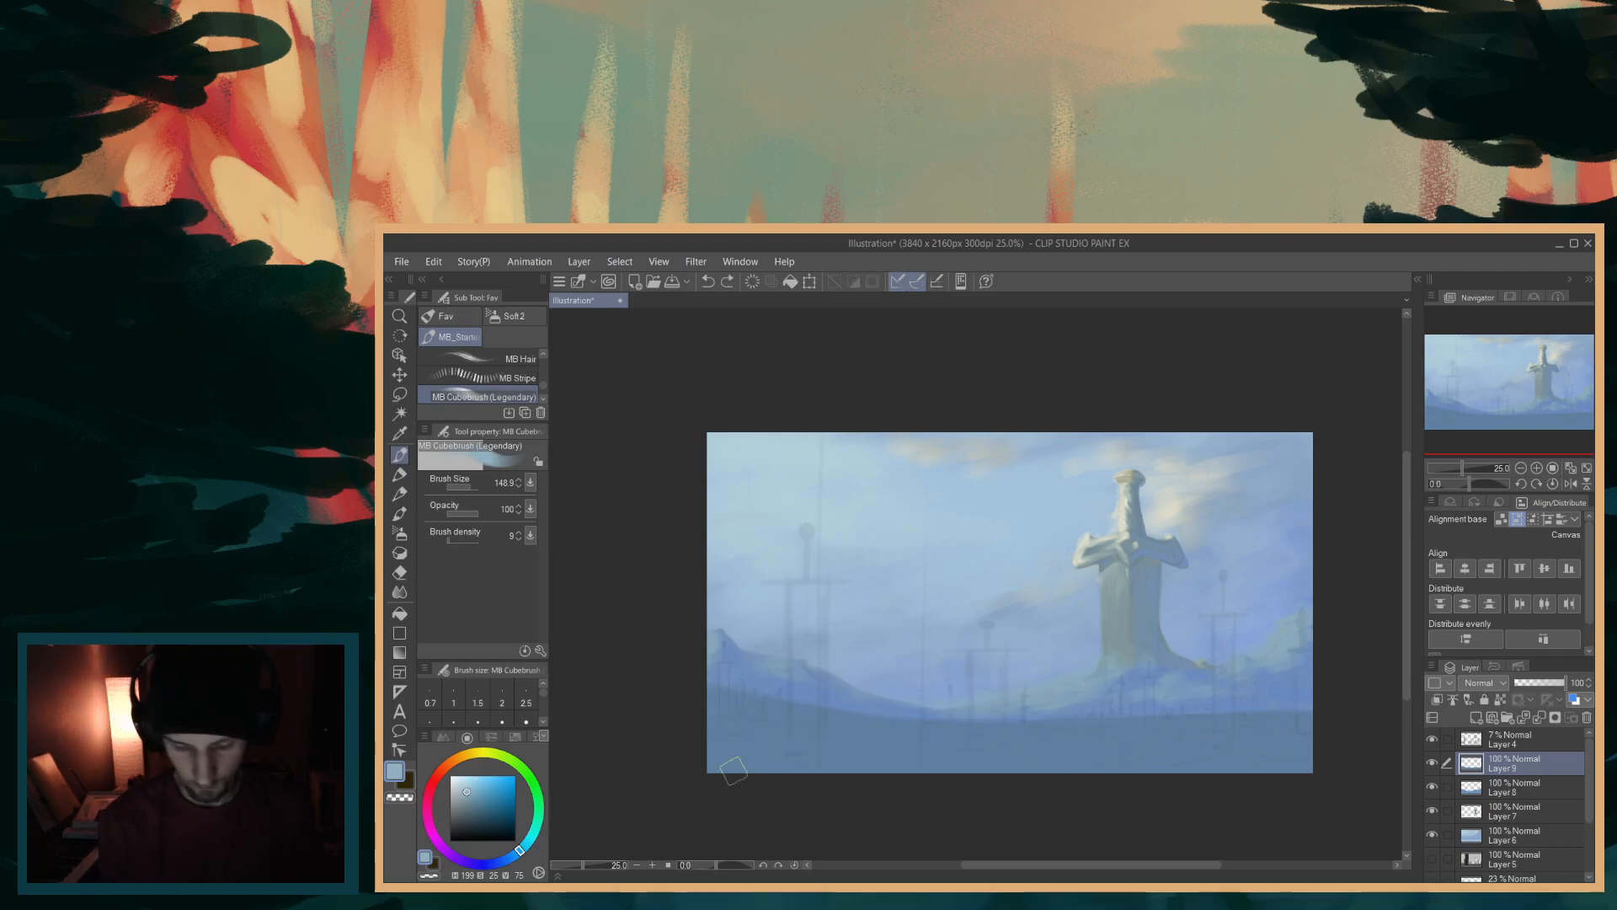
- Try pale strips sweeping from the left hillside across the foreground at hue 199, with saturation 17, value 80 and saturation 30, value 73
mouse_move(699, 698)
left_mouse_down()
mouse_move(891, 738)
mouse_move(681, 723)
mouse_move(997, 755)
mouse_move(1204, 752)
left_mouse_up()
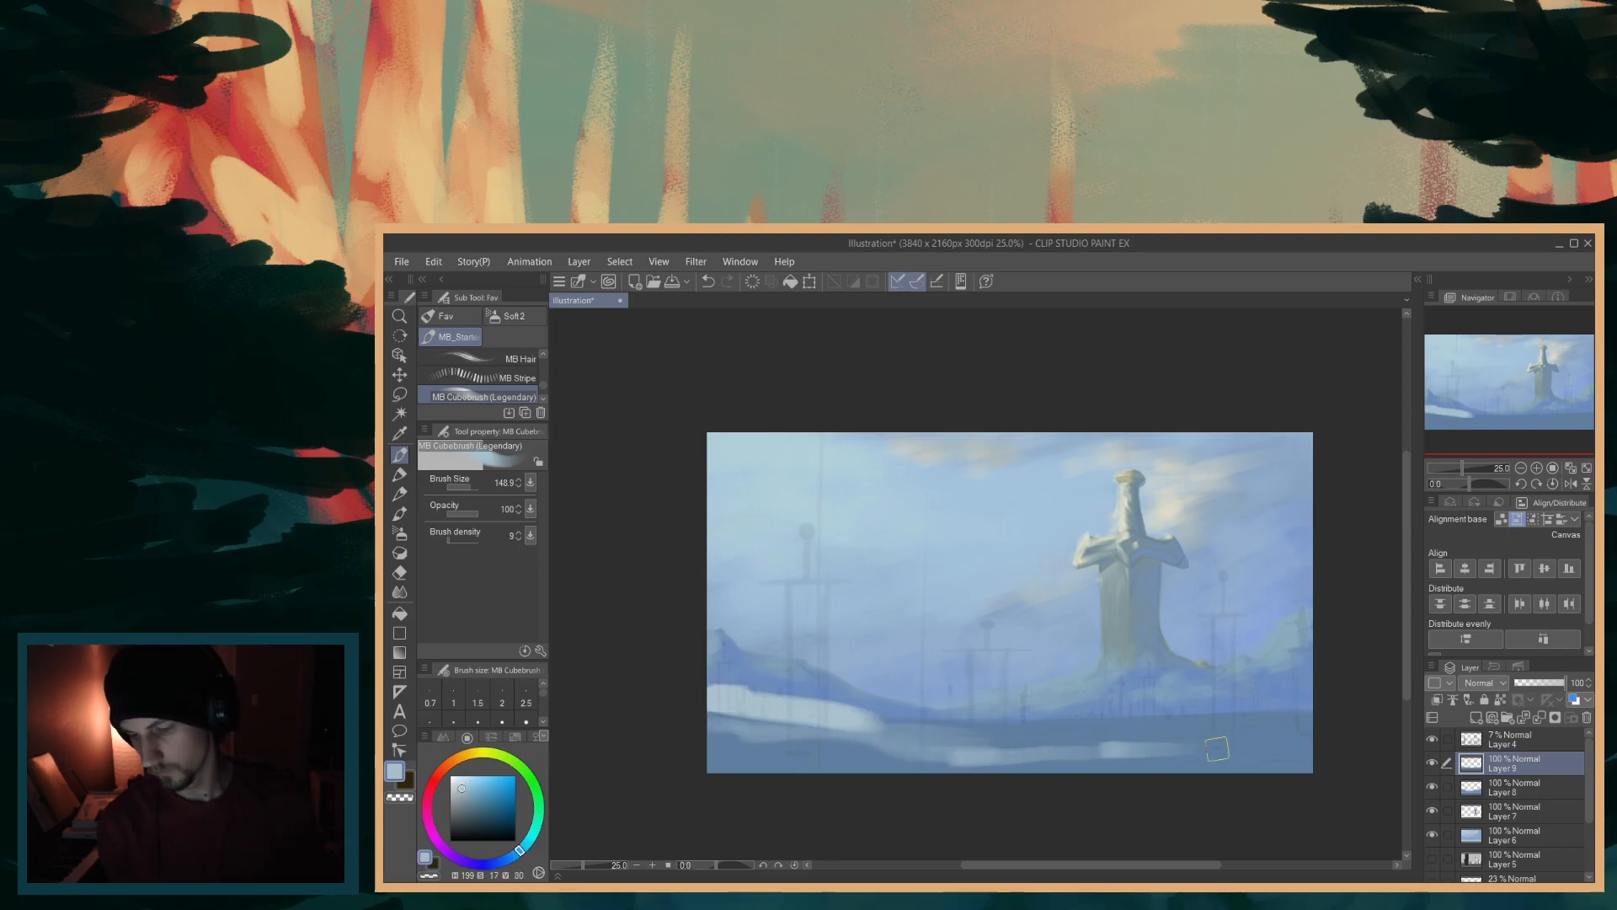
key("ctrl+z")
key("ctrl+z")
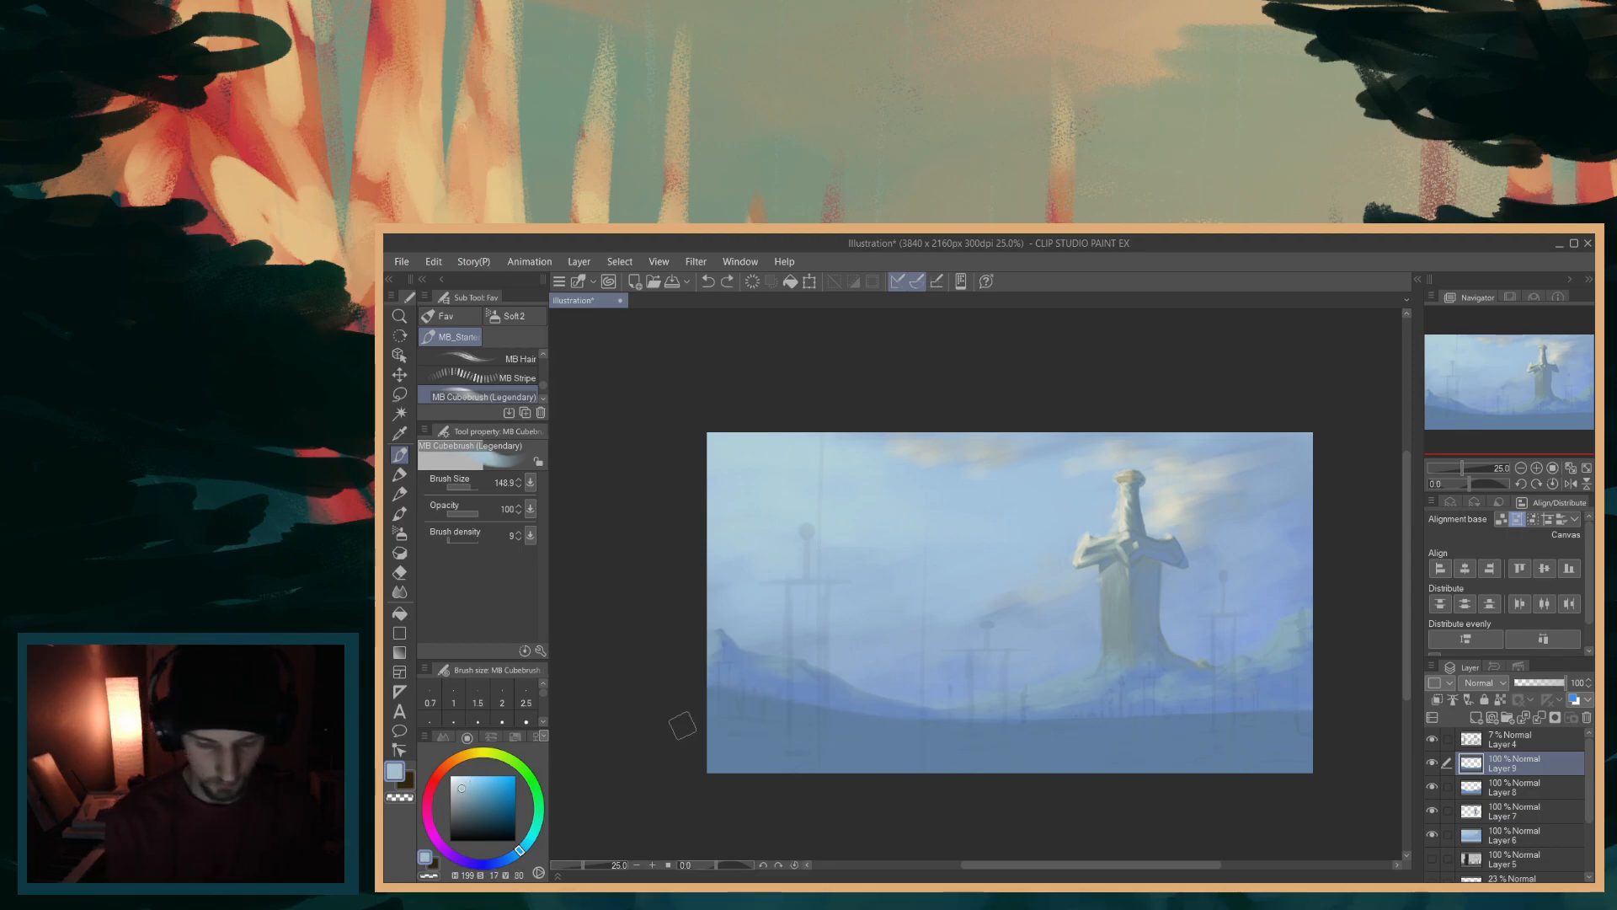
left_click(470, 792)
mouse_move(699, 706)
left_mouse_down()
mouse_move(796, 734)
mouse_move(807, 717)
mouse_move(773, 713)
mouse_move(919, 740)
mouse_move(1207, 747)
left_mouse_up()
key("ctrl+z")
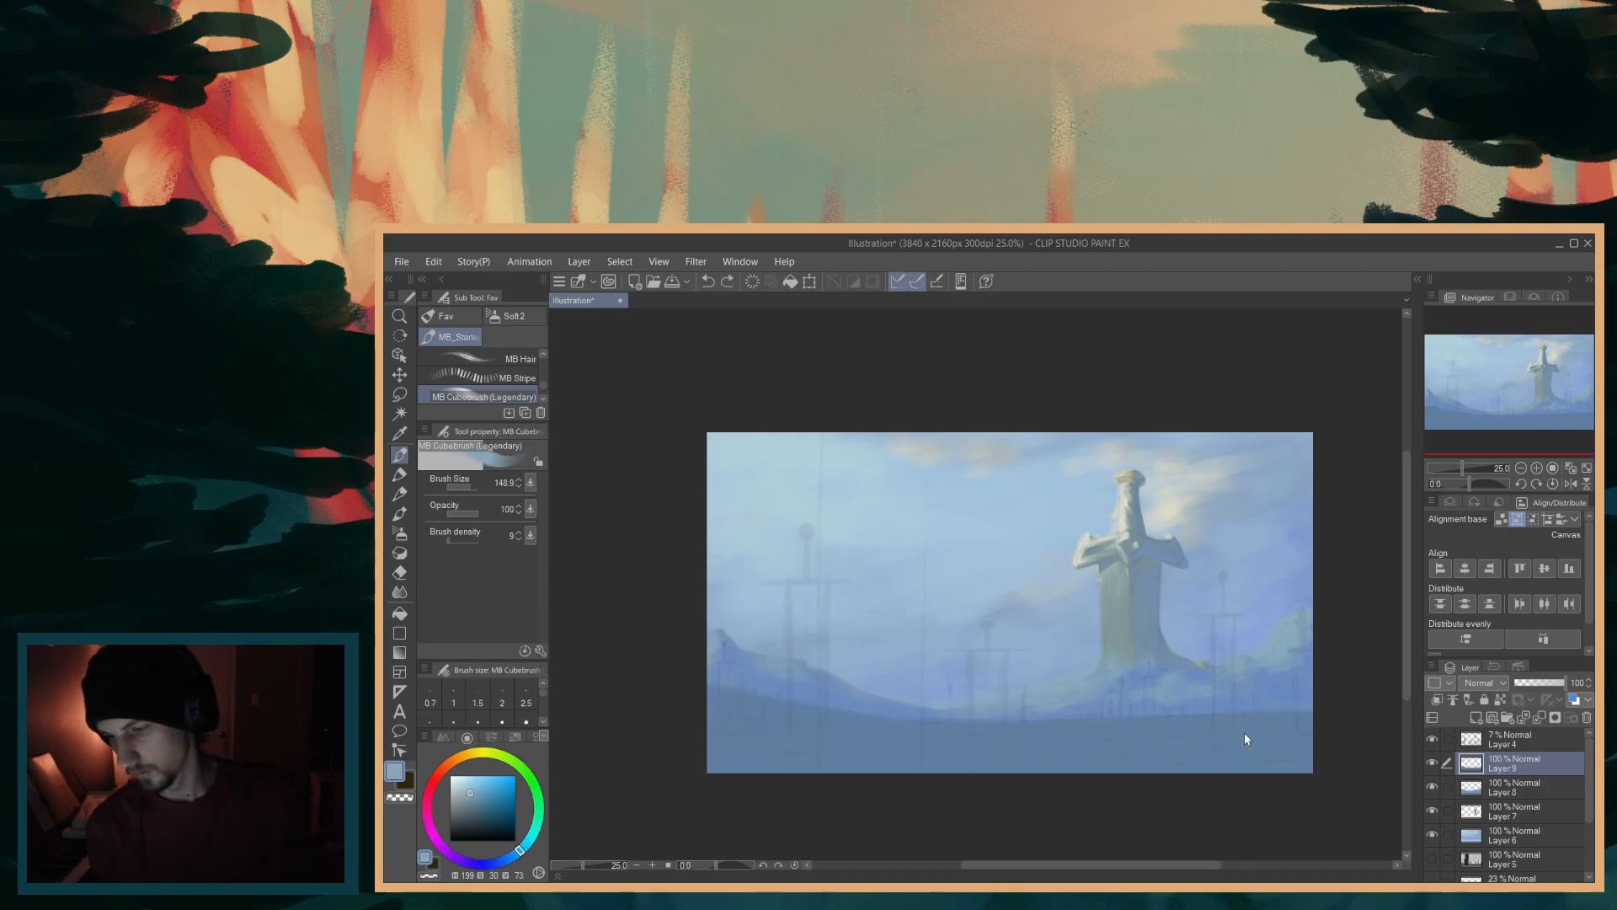
- Sample the foreground blue, darken it to hue 219, saturation 35, value 54, and paint two flat shadow patches across the left and middle foreground
left_click(878, 725, "alt")
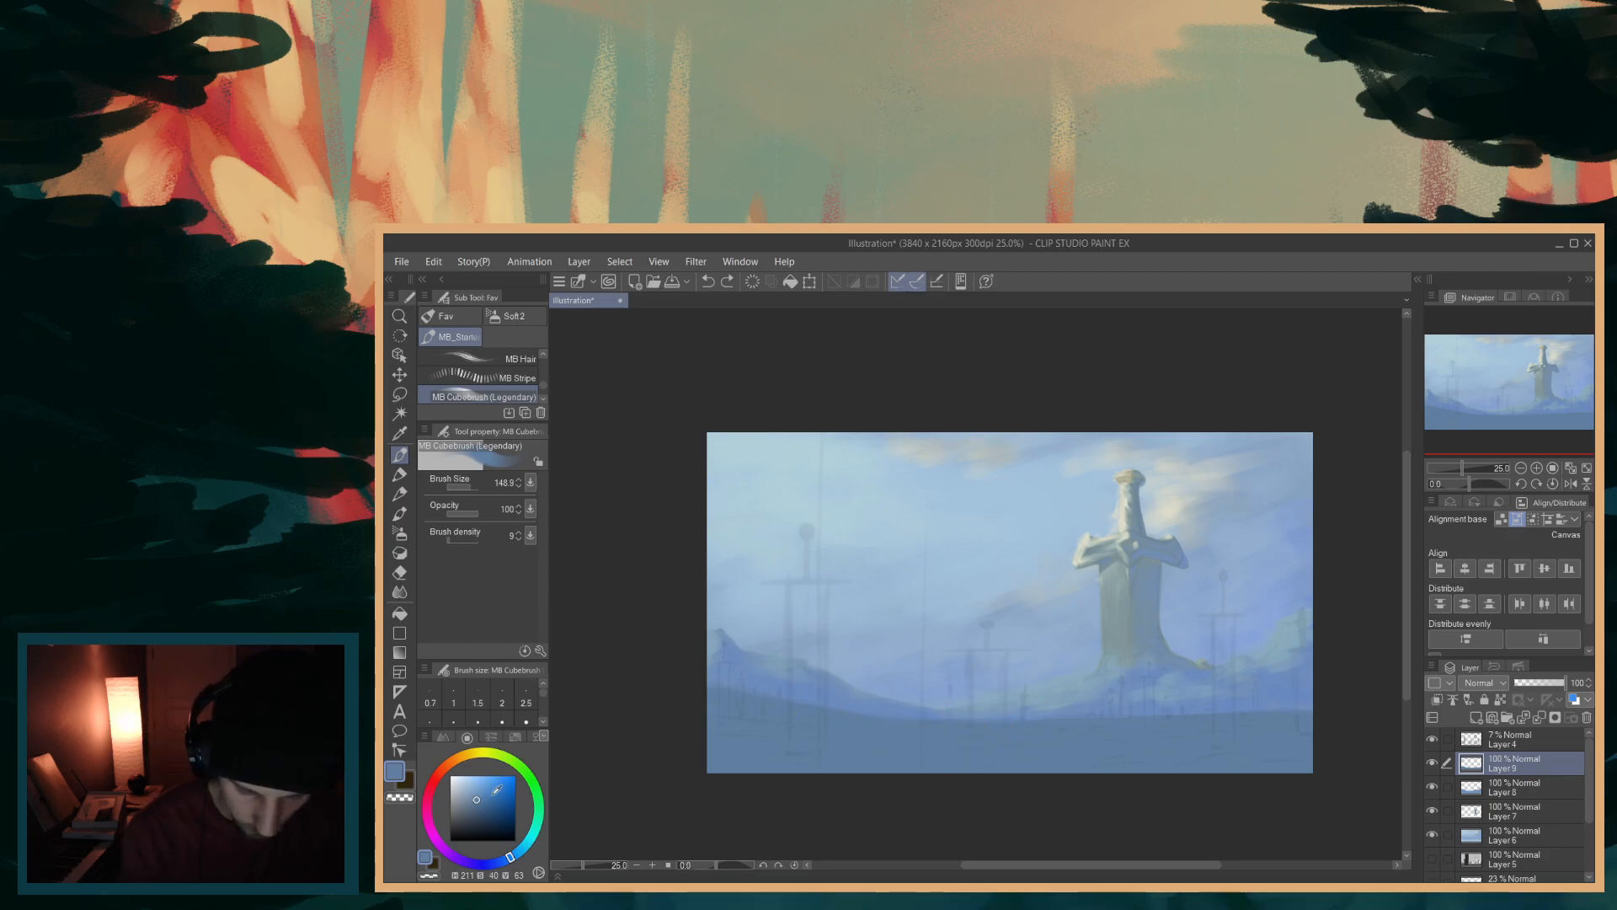
left_click(505, 862)
left_click(470, 808)
left_click_drag(740, 722, 901, 737)
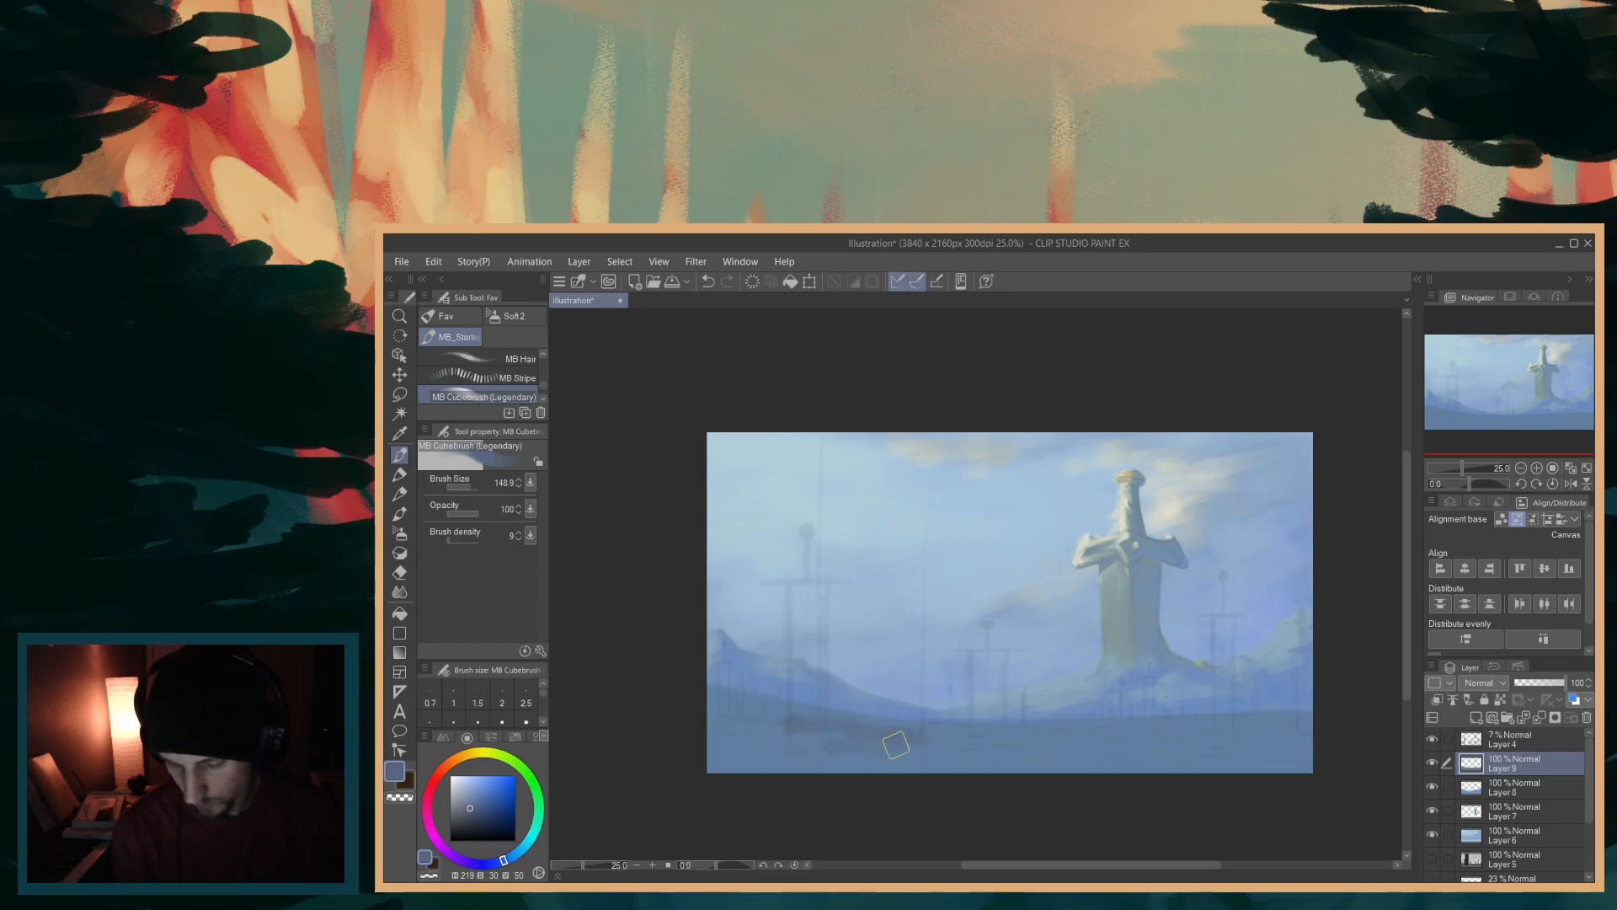
key("ctrl+z")
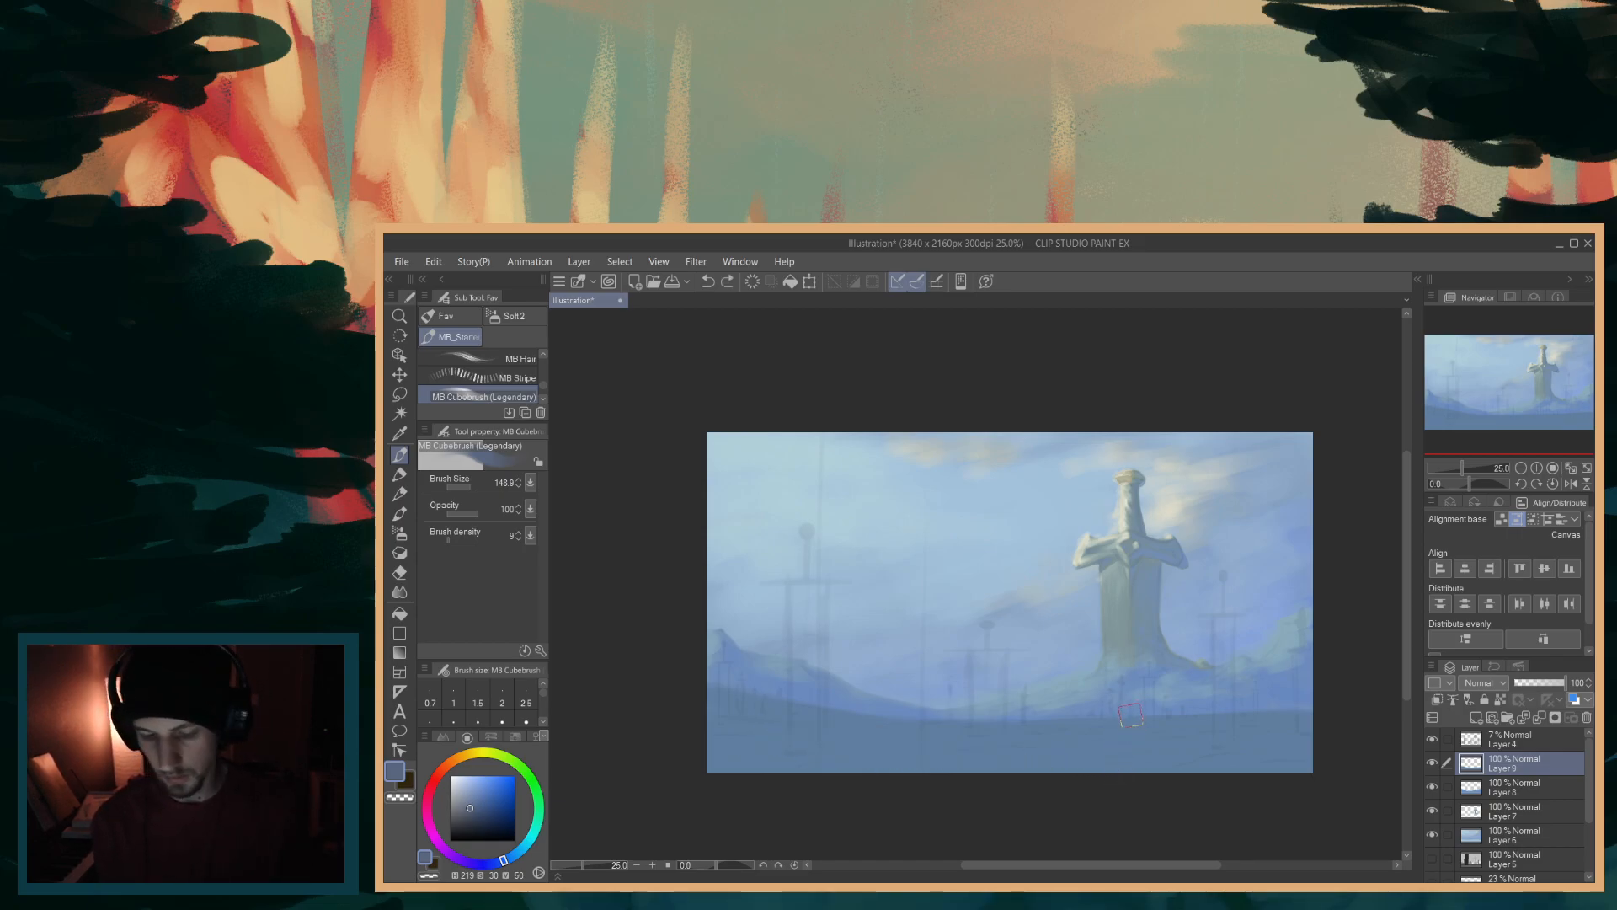
left_click(474, 804)
left_click_drag(800, 731, 1058, 753)
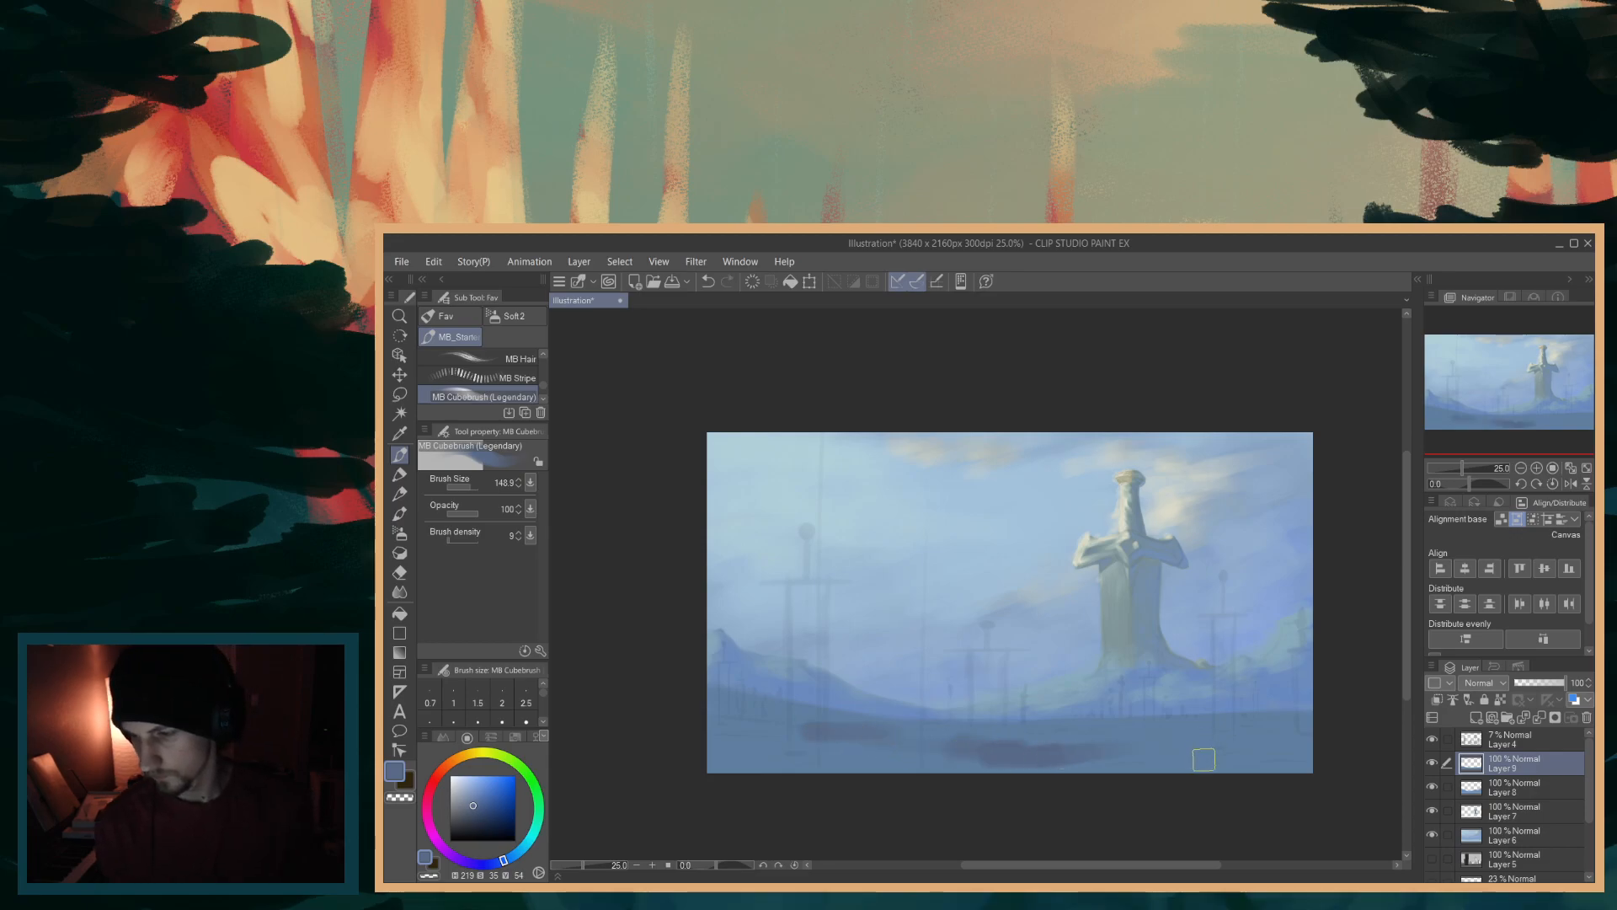
- Undo the two dark shadow patches and paint fainter ones low in the foreground with the 148.9 brush
key("ctrl+z")
key("ctrl+z")
left_click_drag(1024, 865, 1064, 865)
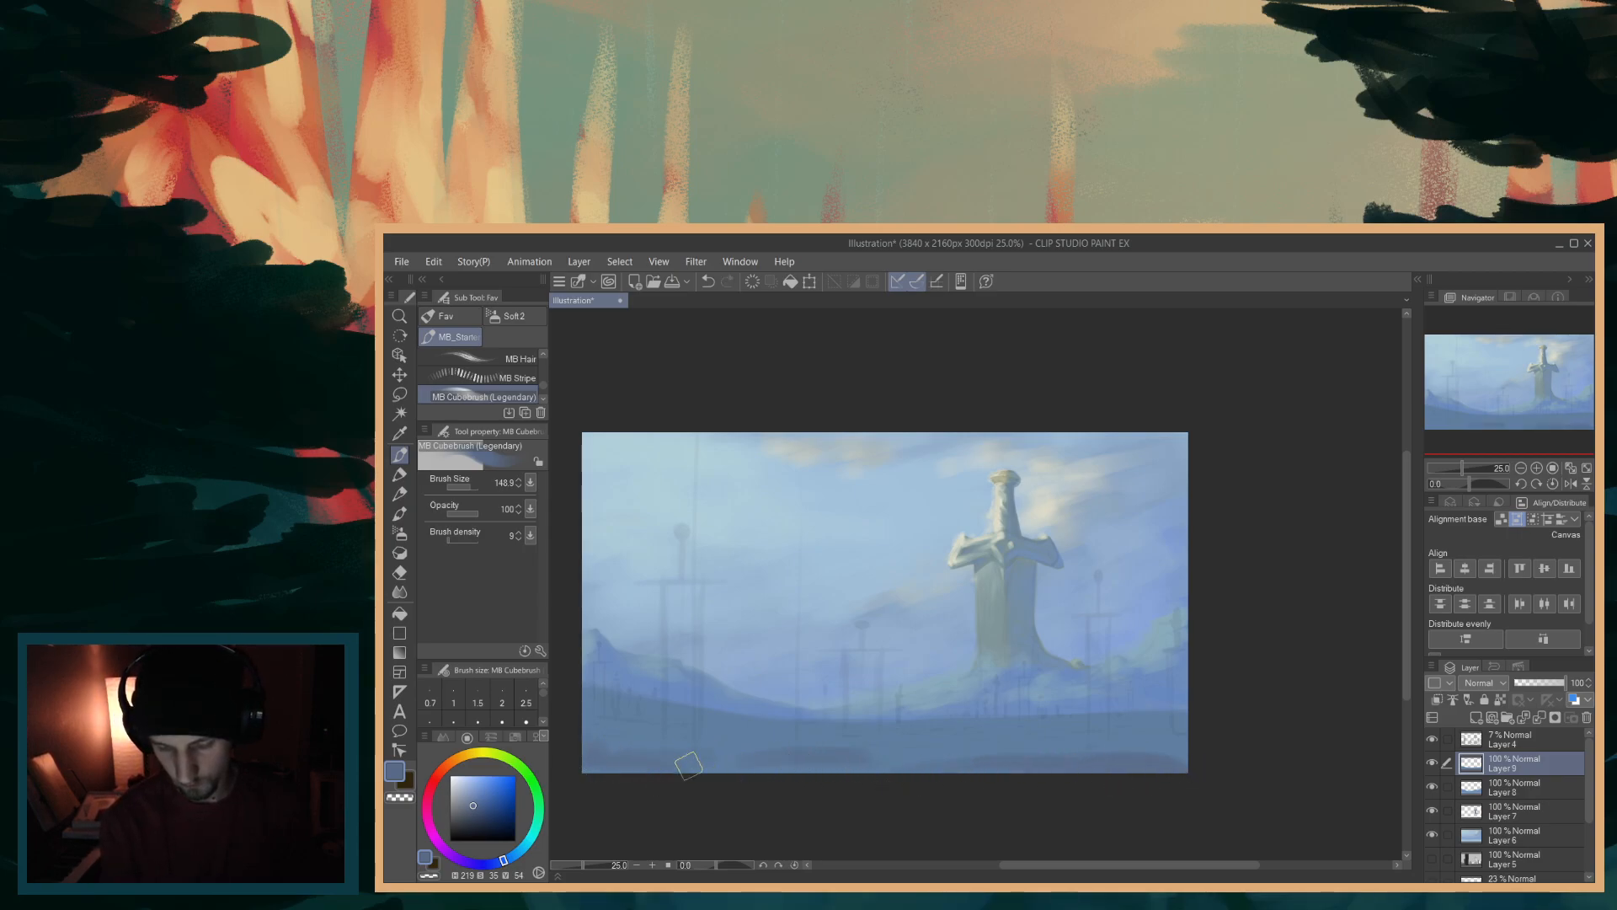
left_click_drag(972, 779, 971, 782)
scroll(973, 783, "down", 2)
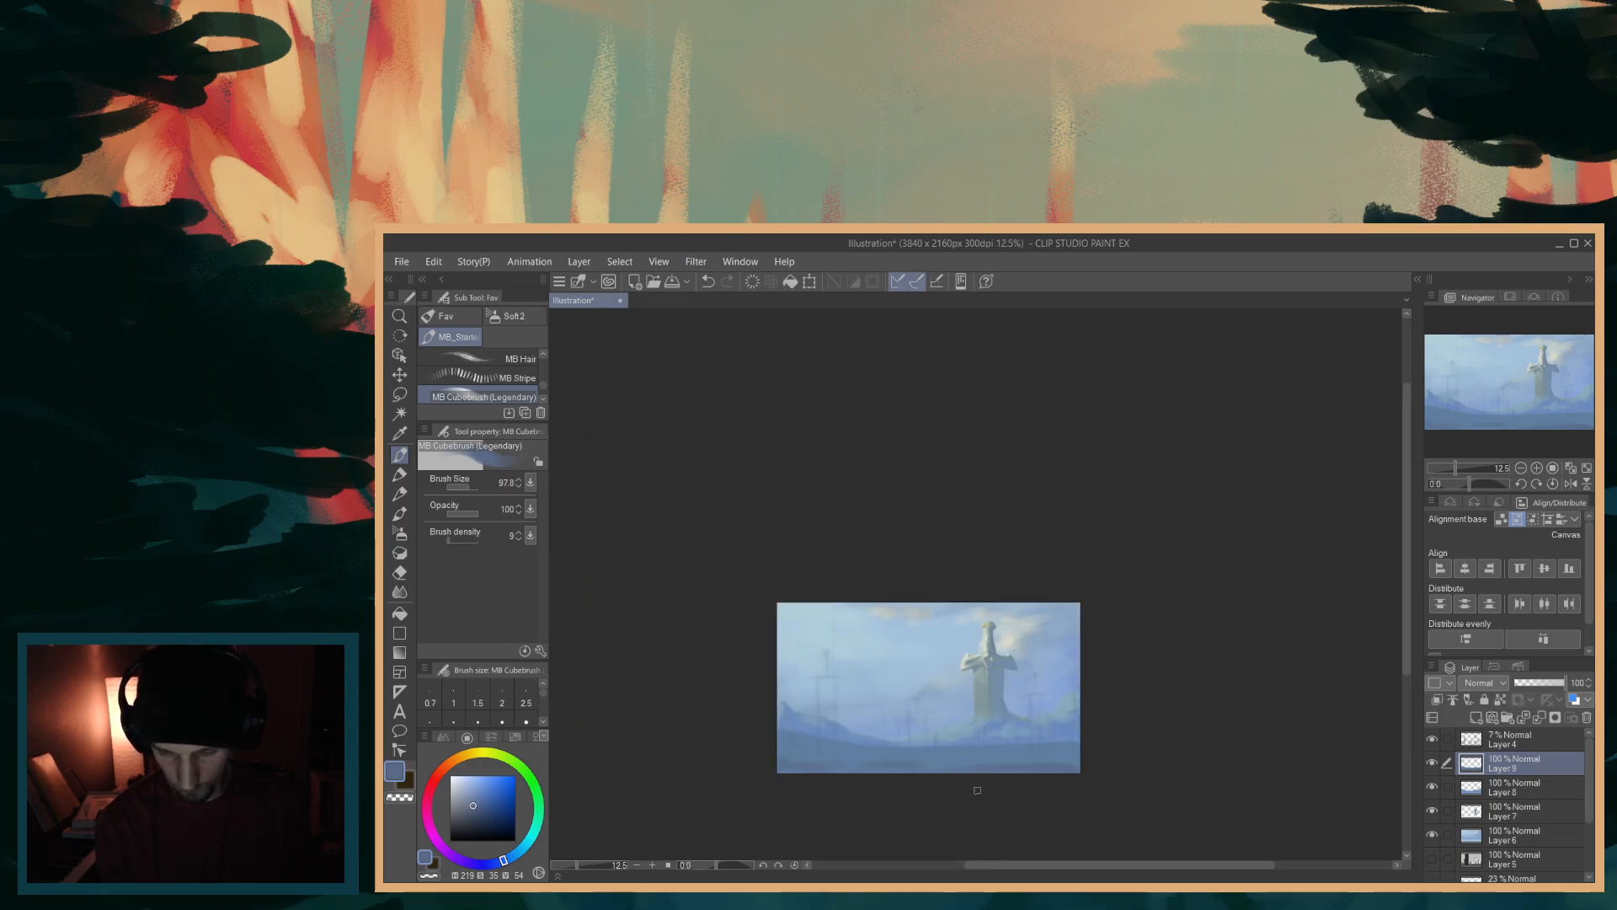
- Paint softer dark bands across the lower foreground with a 97.3 brush at hue 219, saturation 35, value 54
scroll(1003, 795, "up", 3)
left_click_drag(1096, 865, 1109, 866)
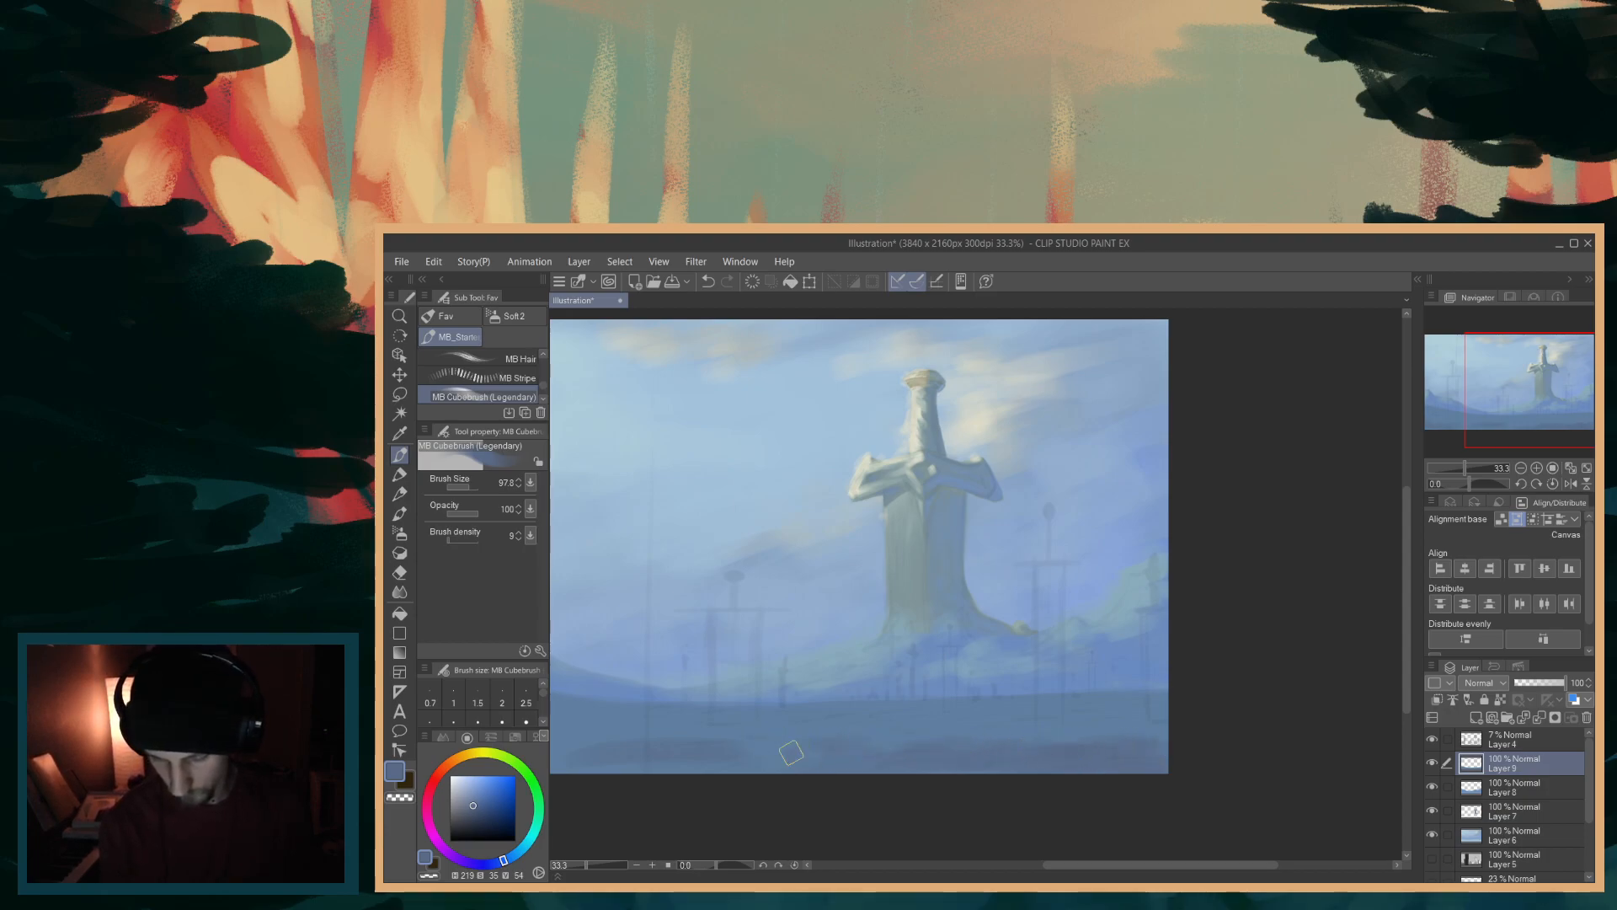
left_click_drag(1069, 864, 984, 864)
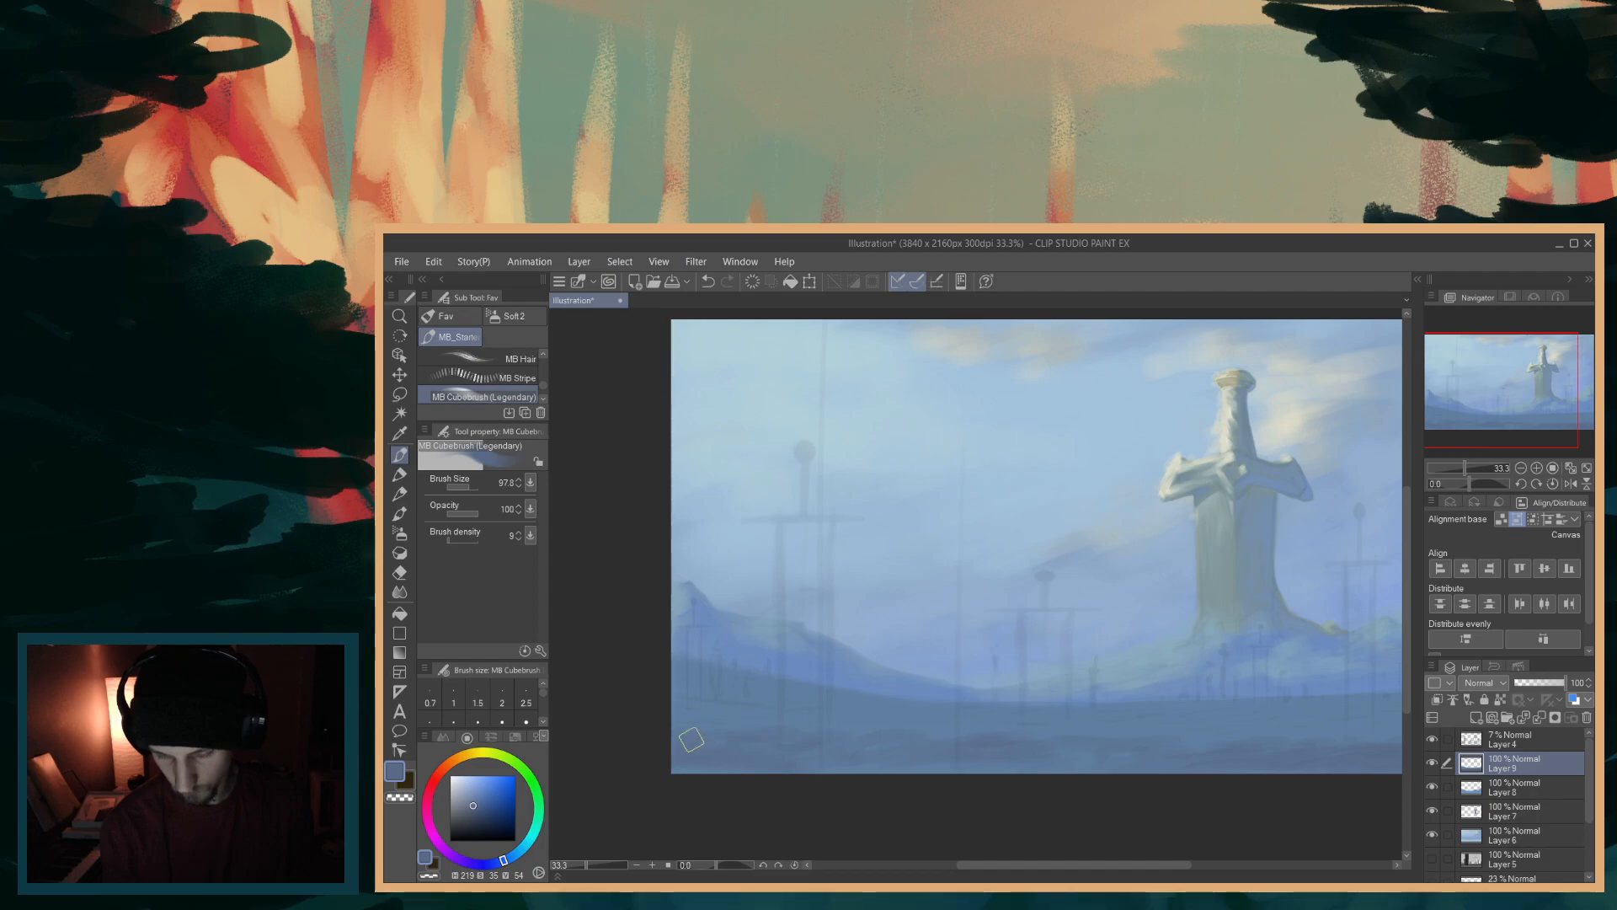
left_click_drag(983, 864, 1080, 865)
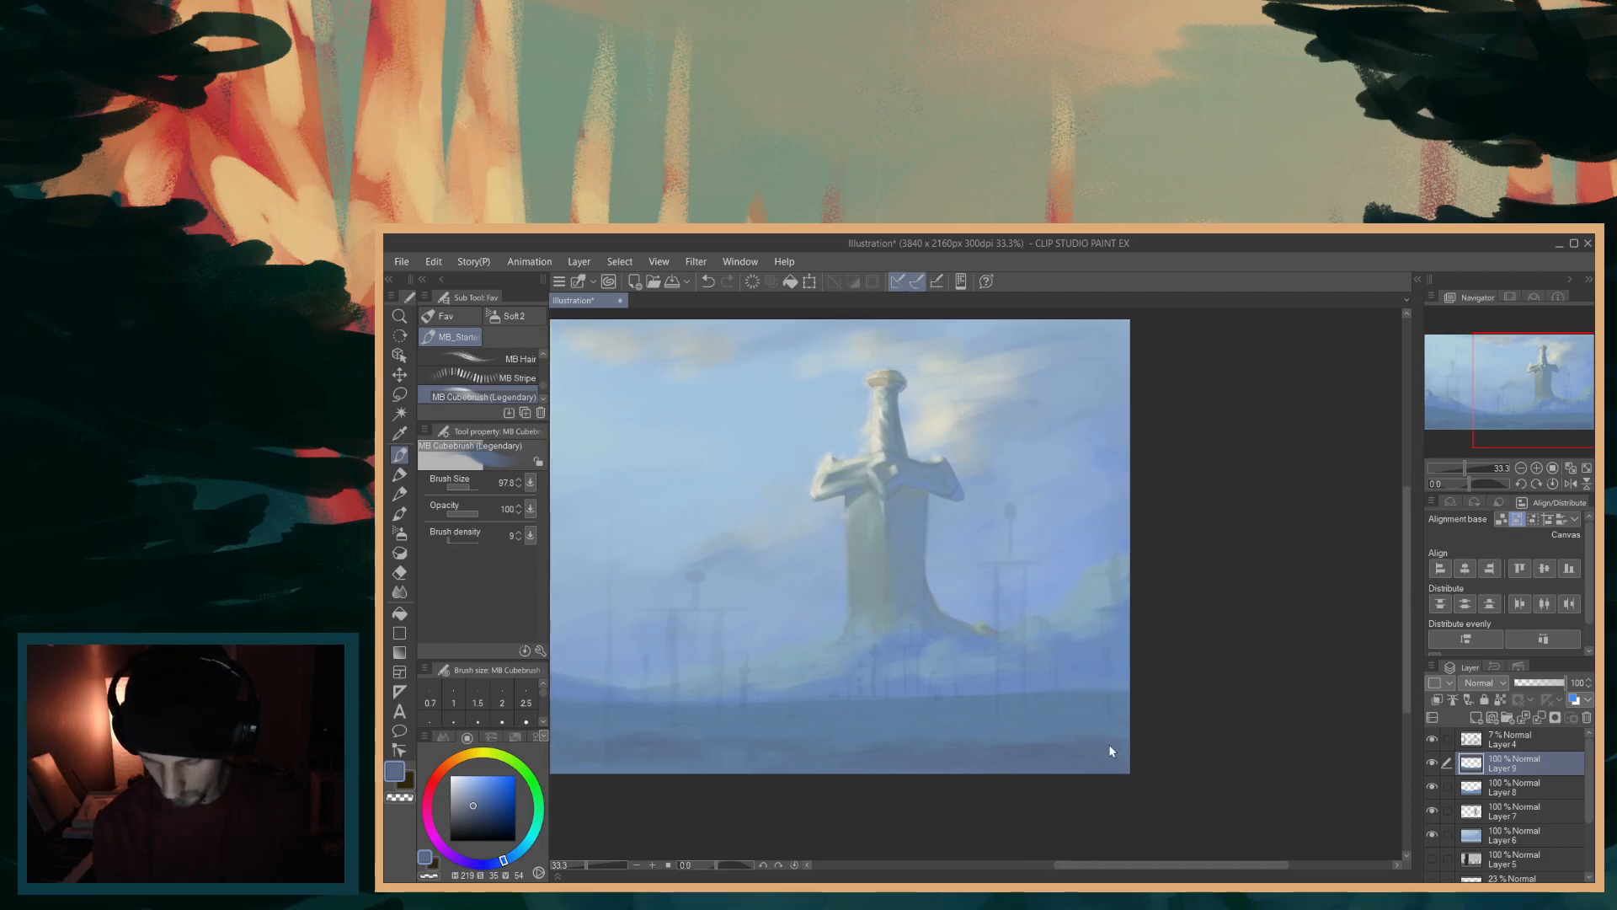
- Break up the foreground bands from beneath the sword toward the left with medium dark strokes at brush size 61.7
key("bracketleft")
scroll(1123, 746, "up", 1)
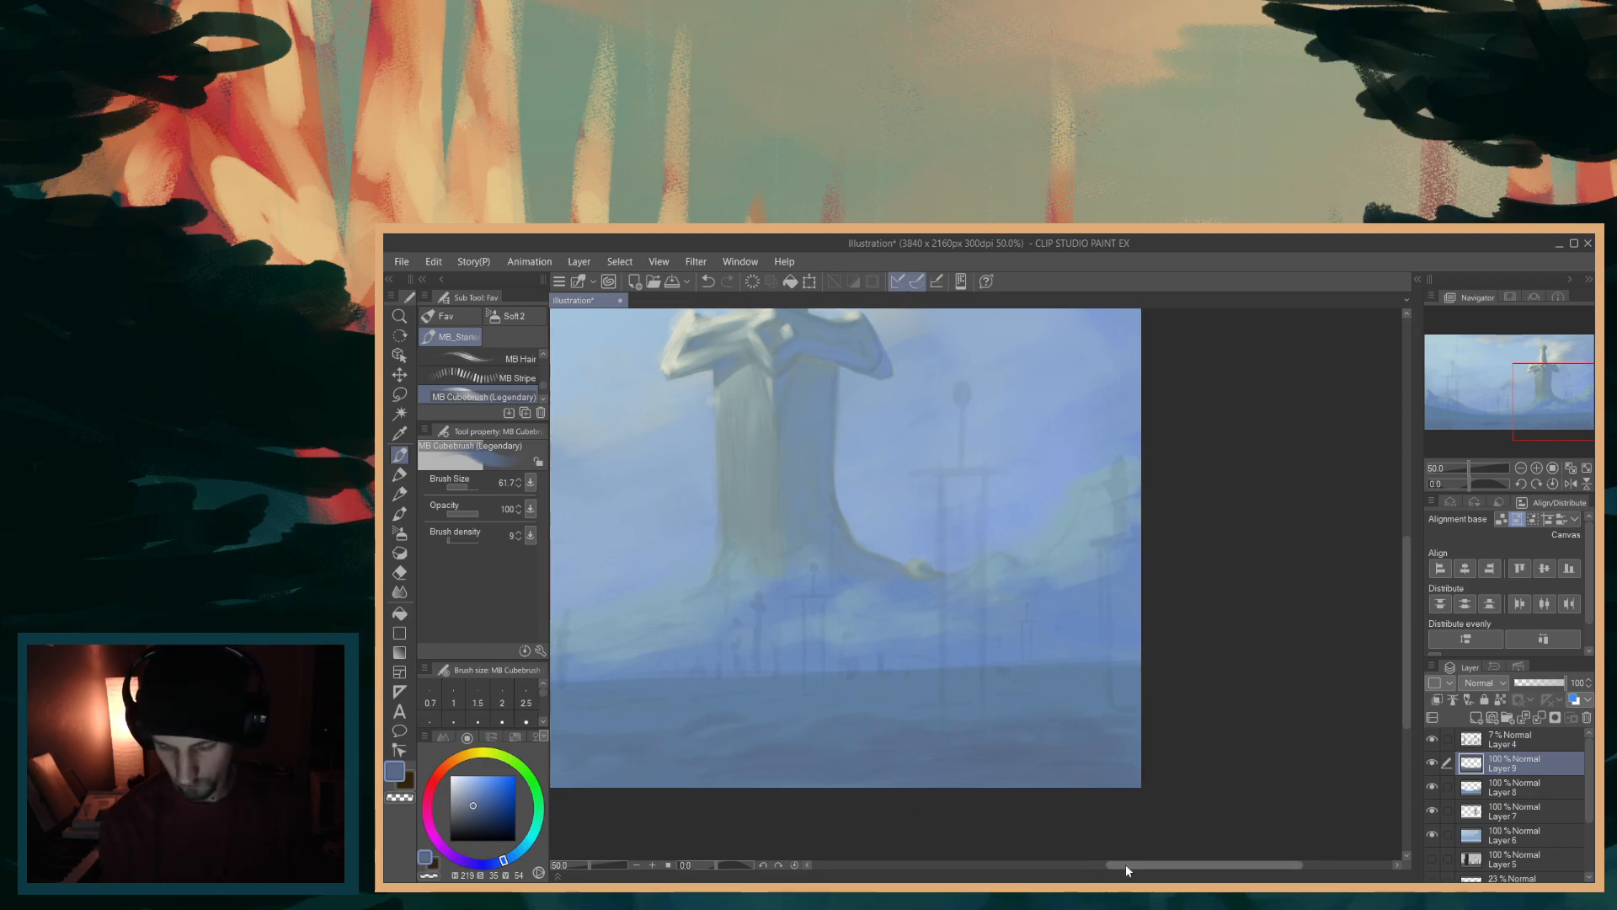
left_click_drag(1126, 864, 1010, 864)
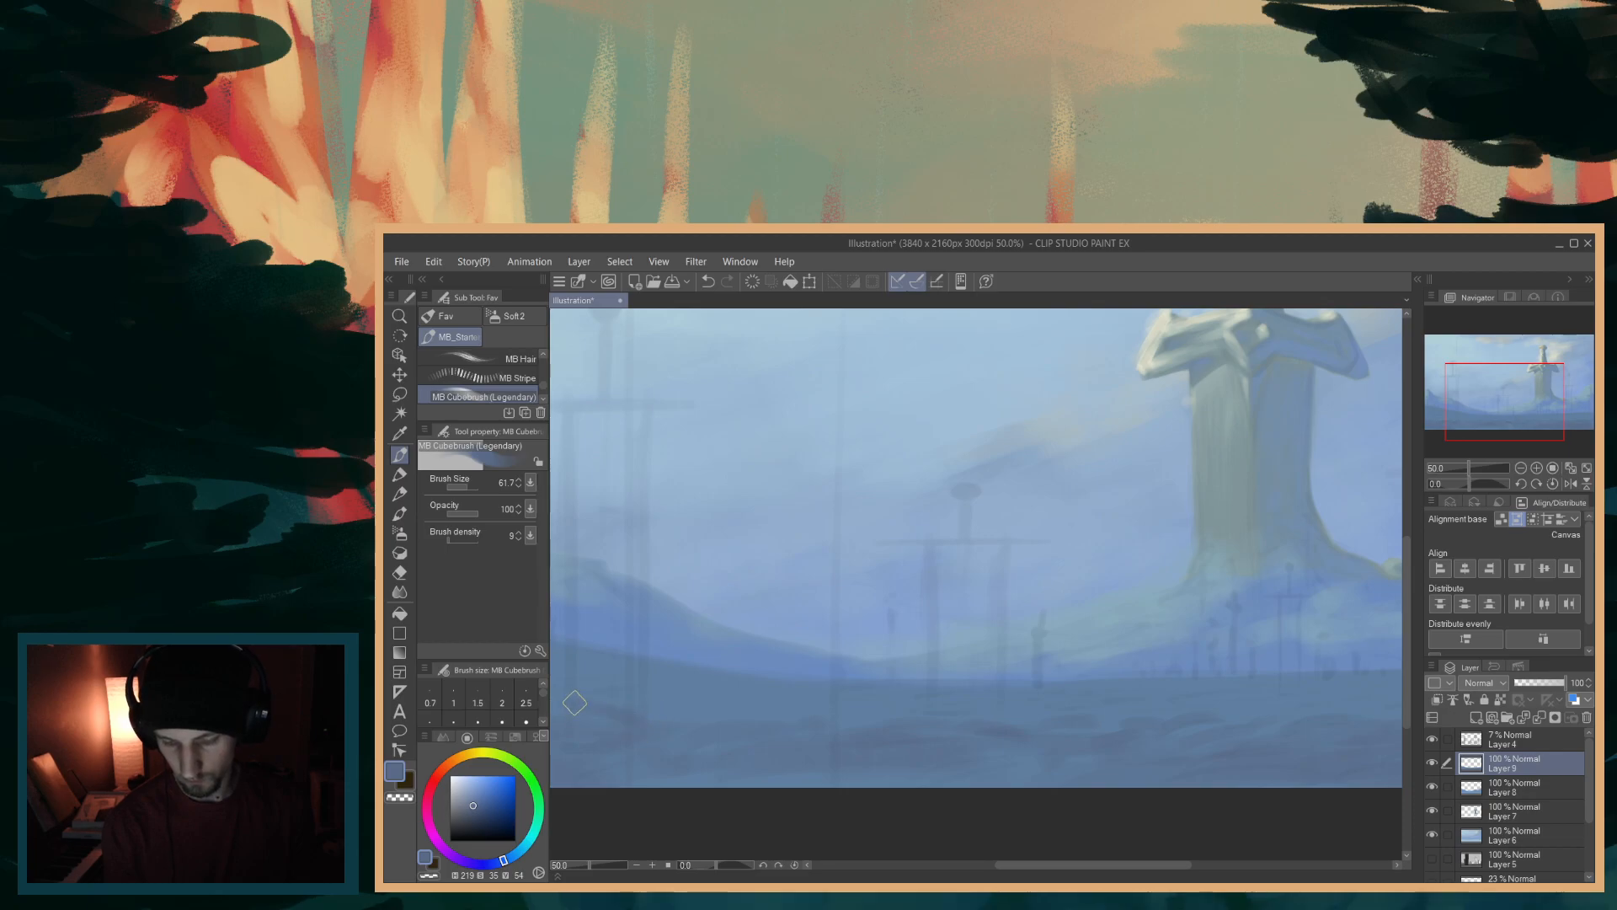
- Add narrower horizontal shadow strokes across the middle and right foreground, working with brush sizes 33.5 and 38.4
key("bracketleft")
key("bracketleft")
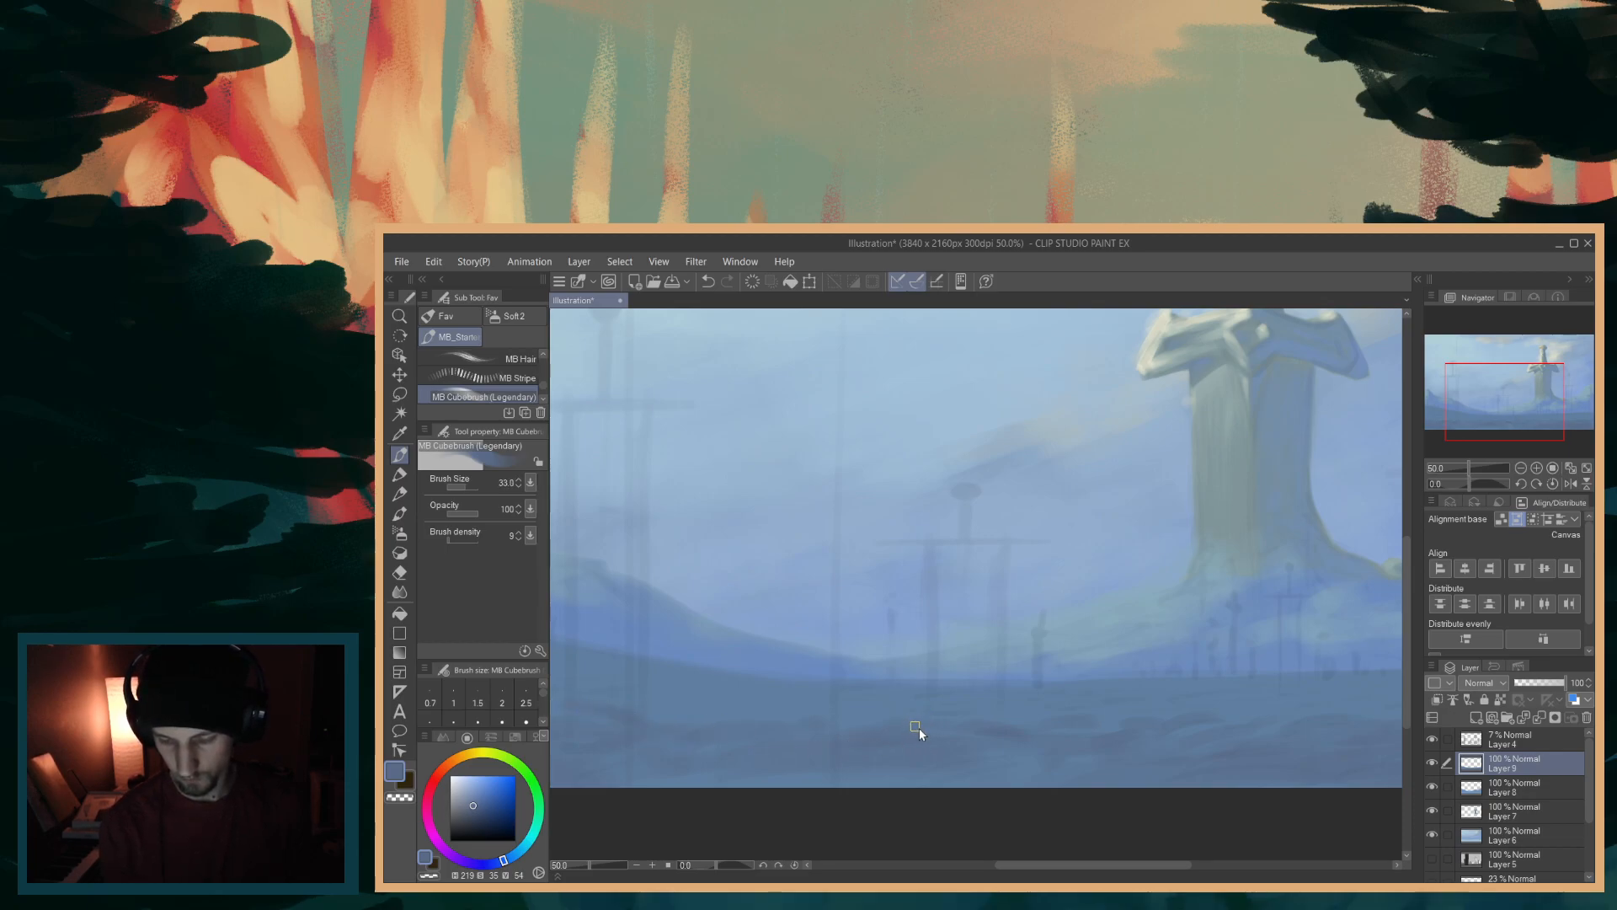
left_click_drag(1042, 865, 1146, 864)
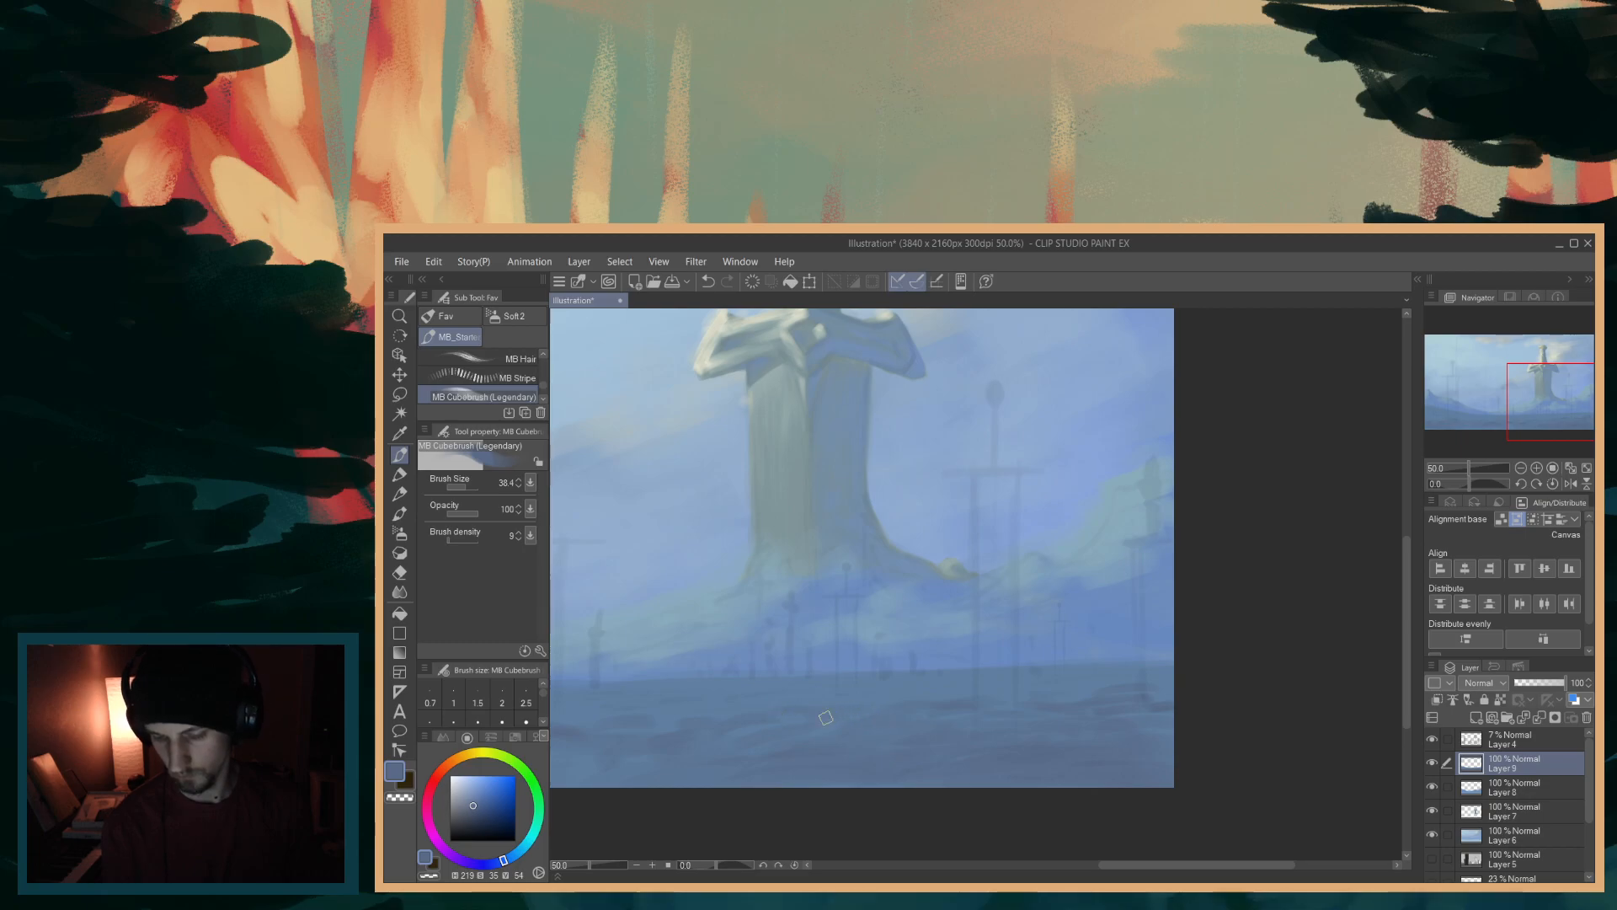
left_click_drag(1117, 865, 1032, 867)
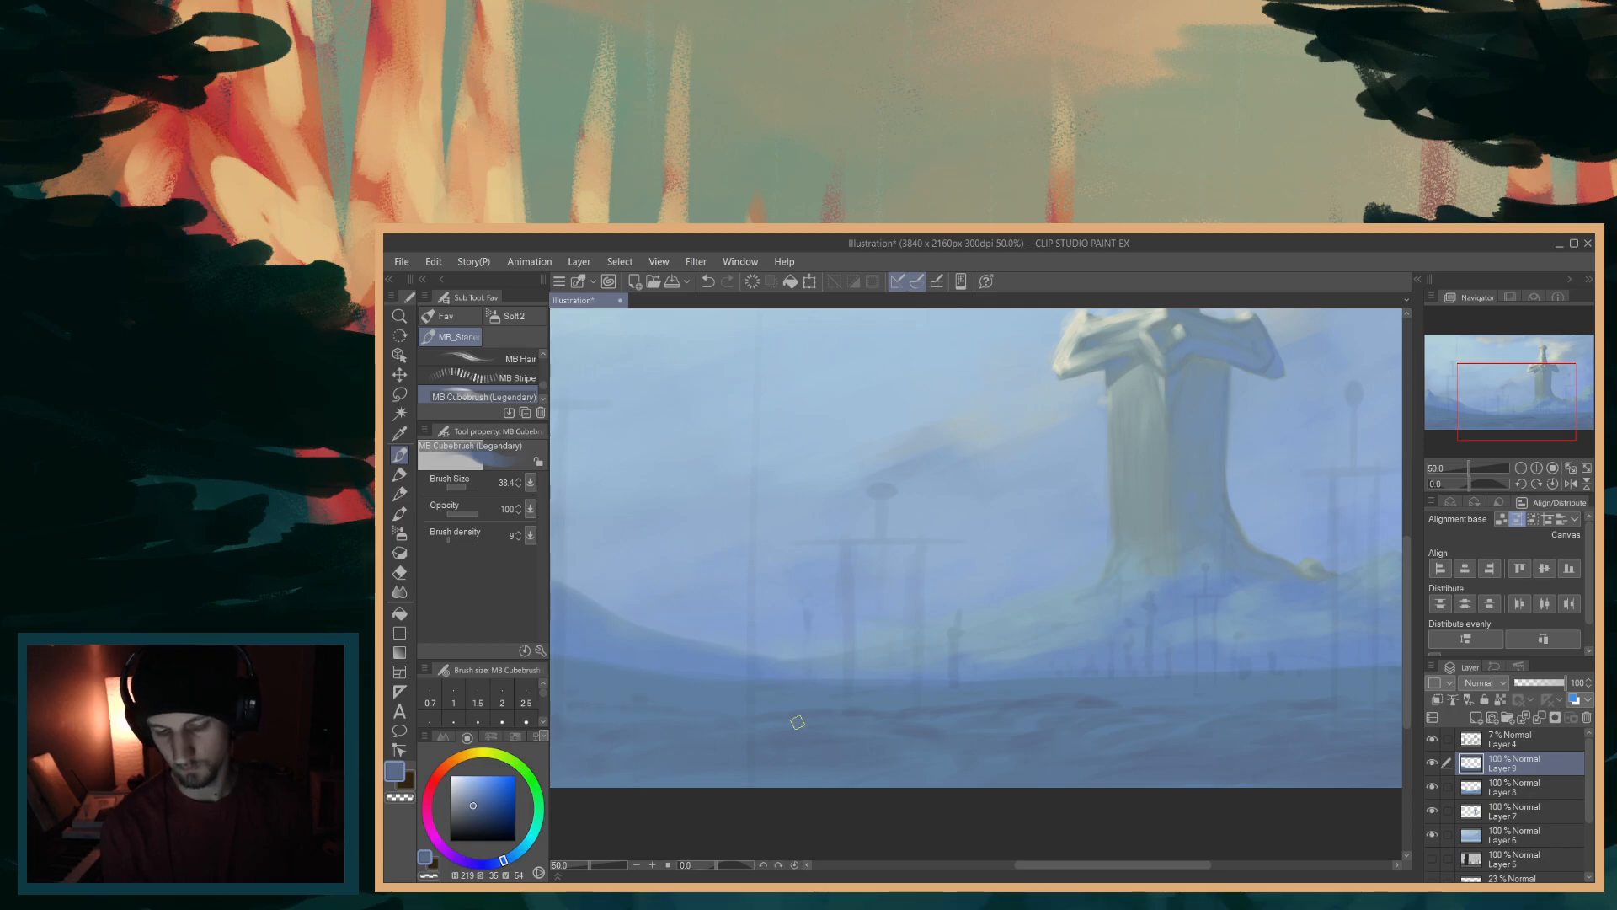
- Paint thin ripple-like dark lines along the foreground's far edge, from the right side to the left hillside, with an 18.8 brush
left_click_drag(1035, 864, 1121, 864)
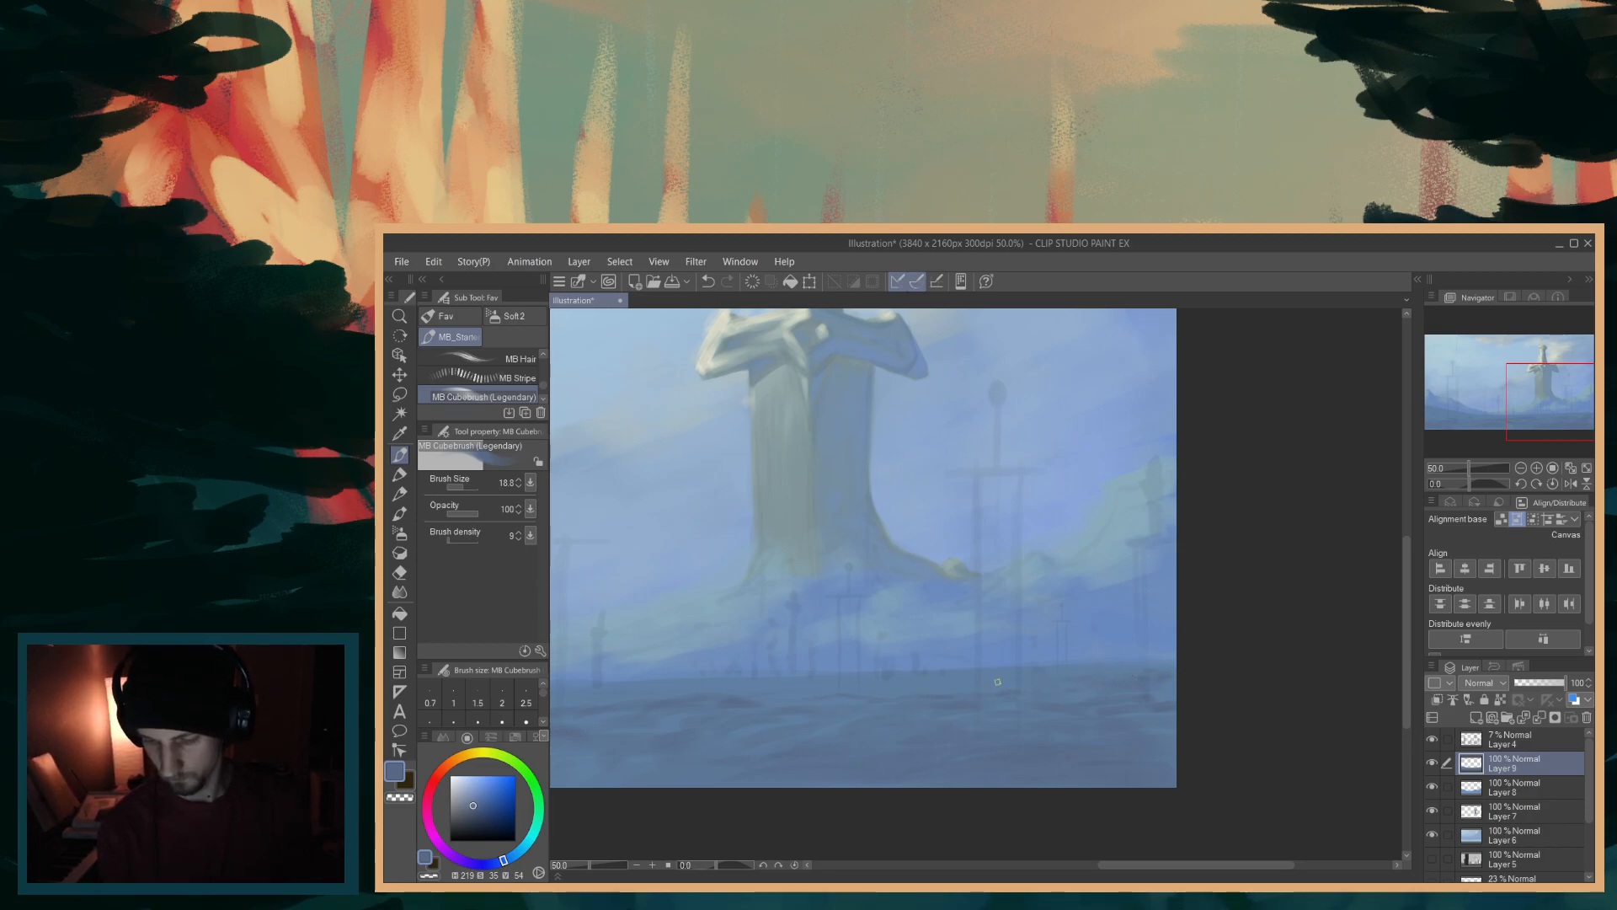
left_click_drag(1156, 865, 1105, 865)
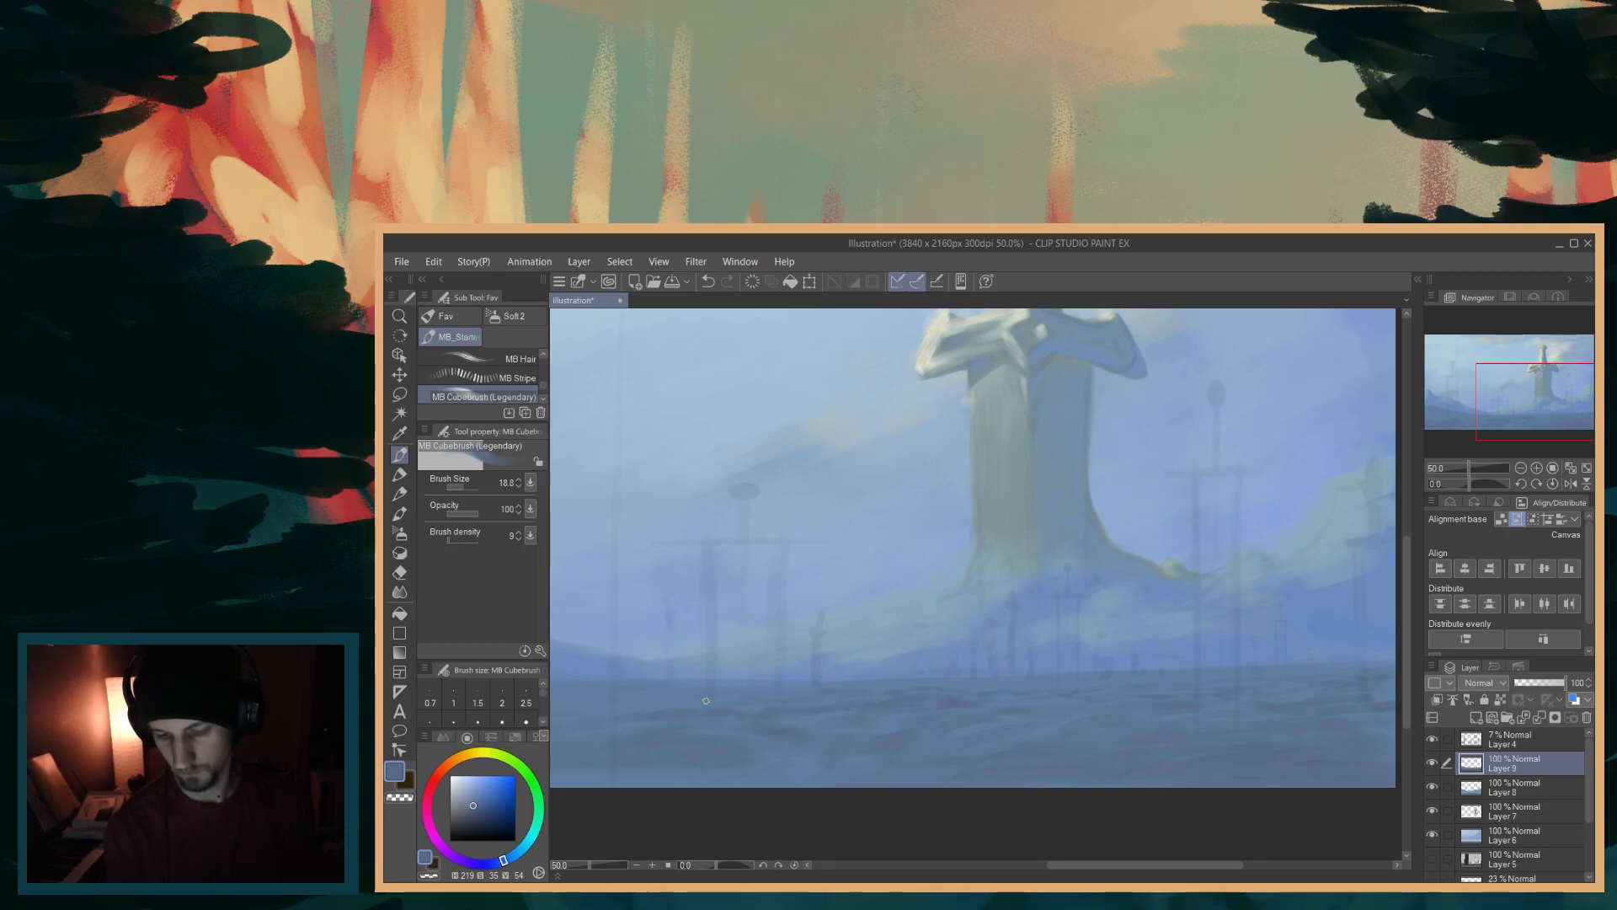
left_click_drag(1069, 864, 985, 865)
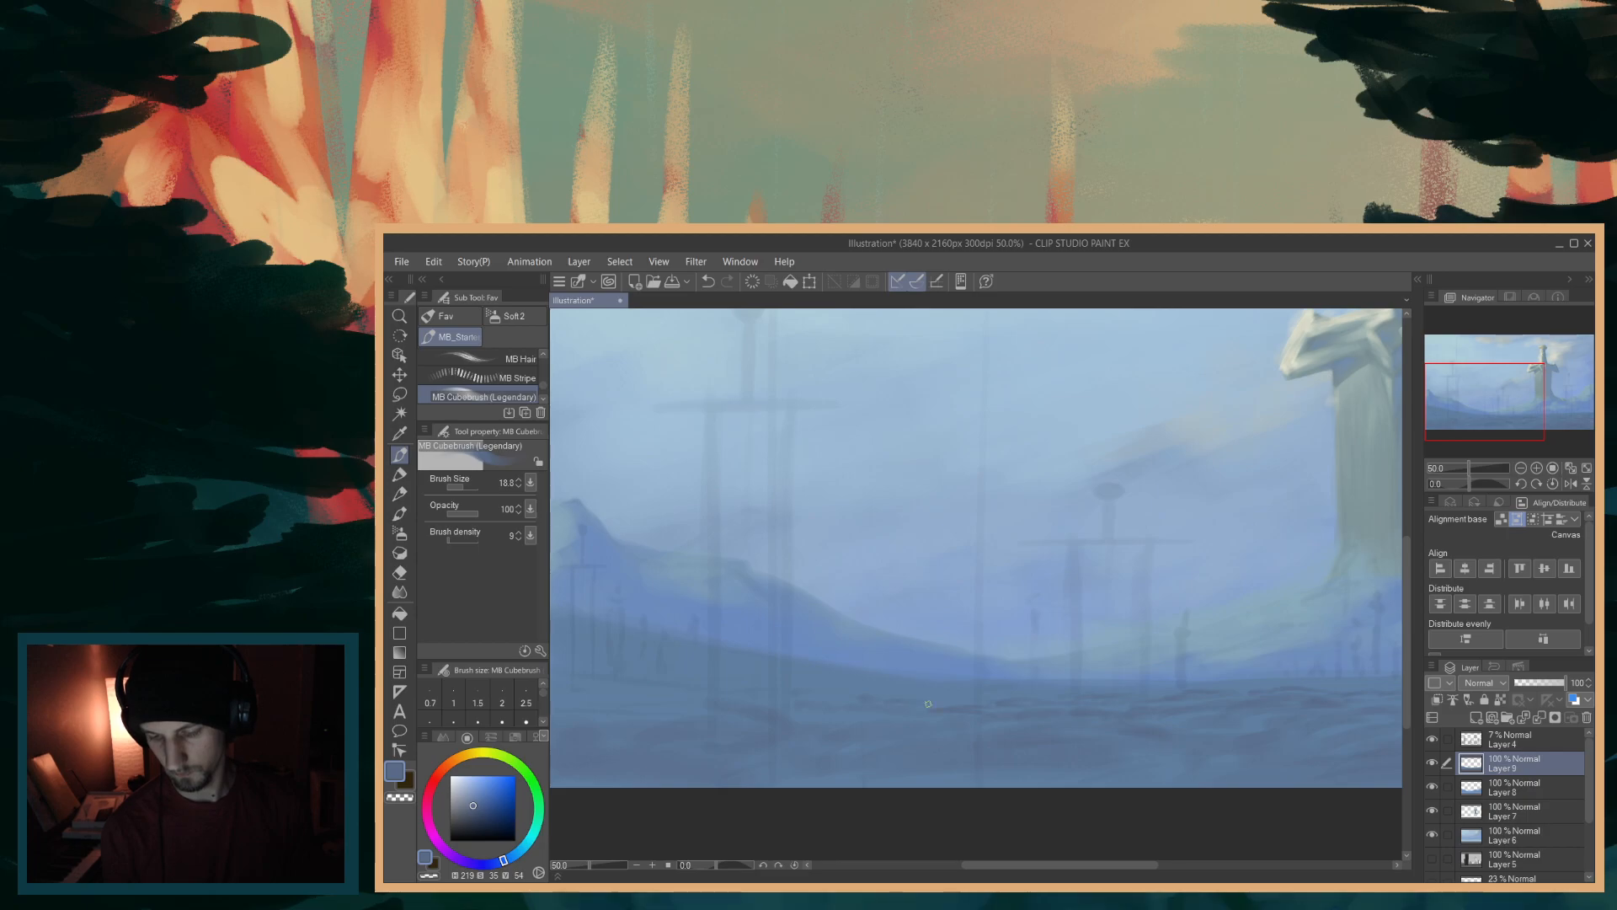
key("bracketright")
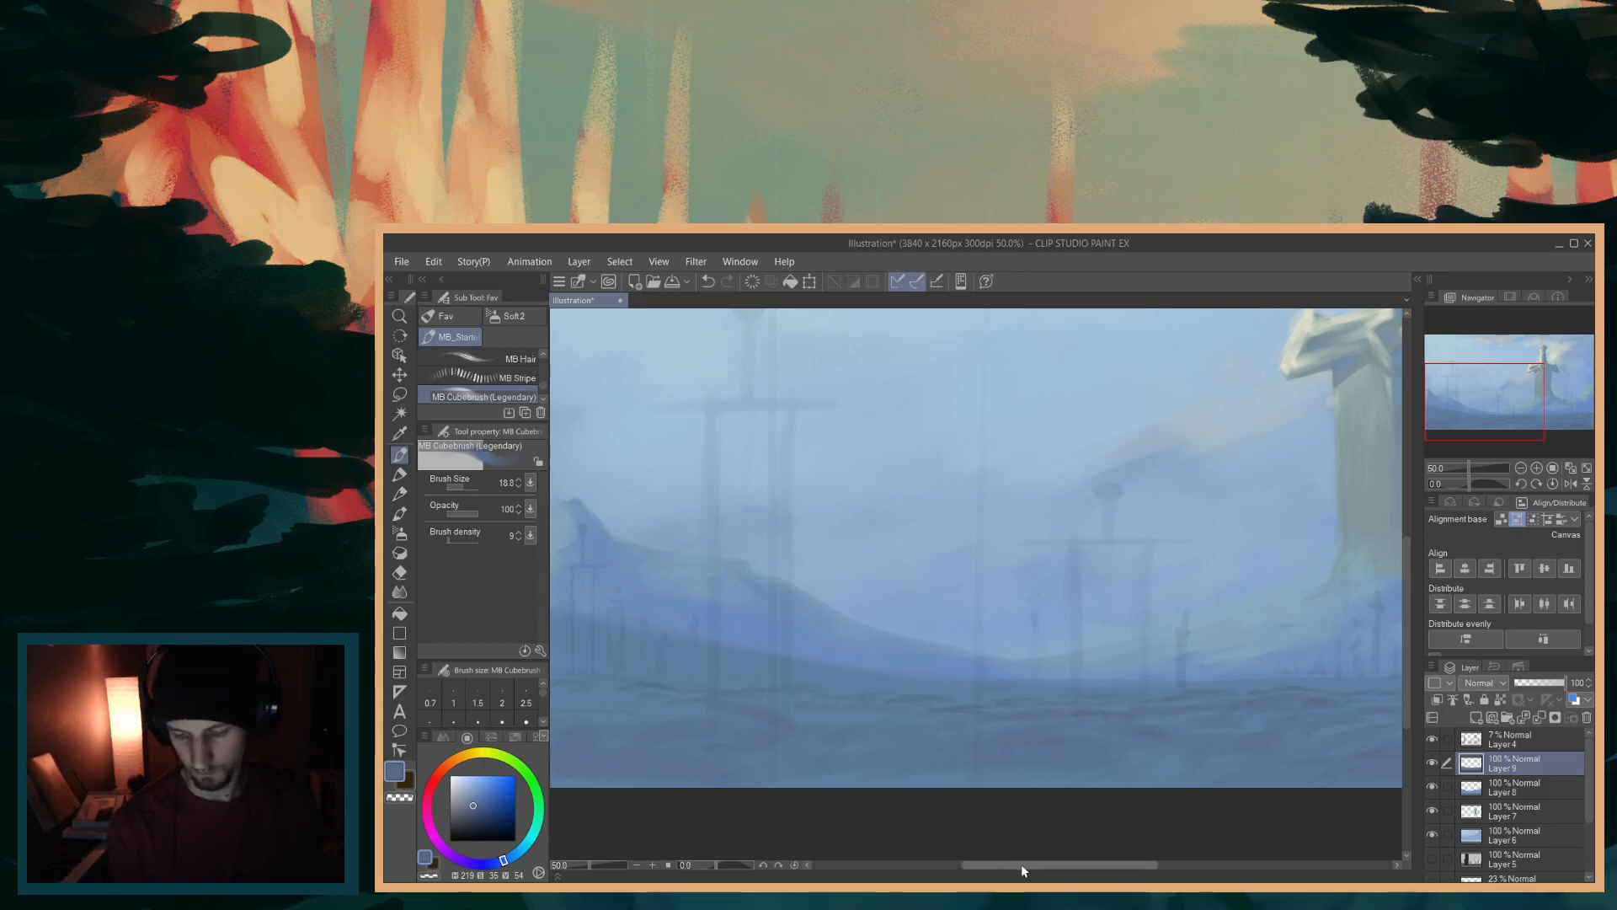
left_click_drag(993, 861, 937, 861)
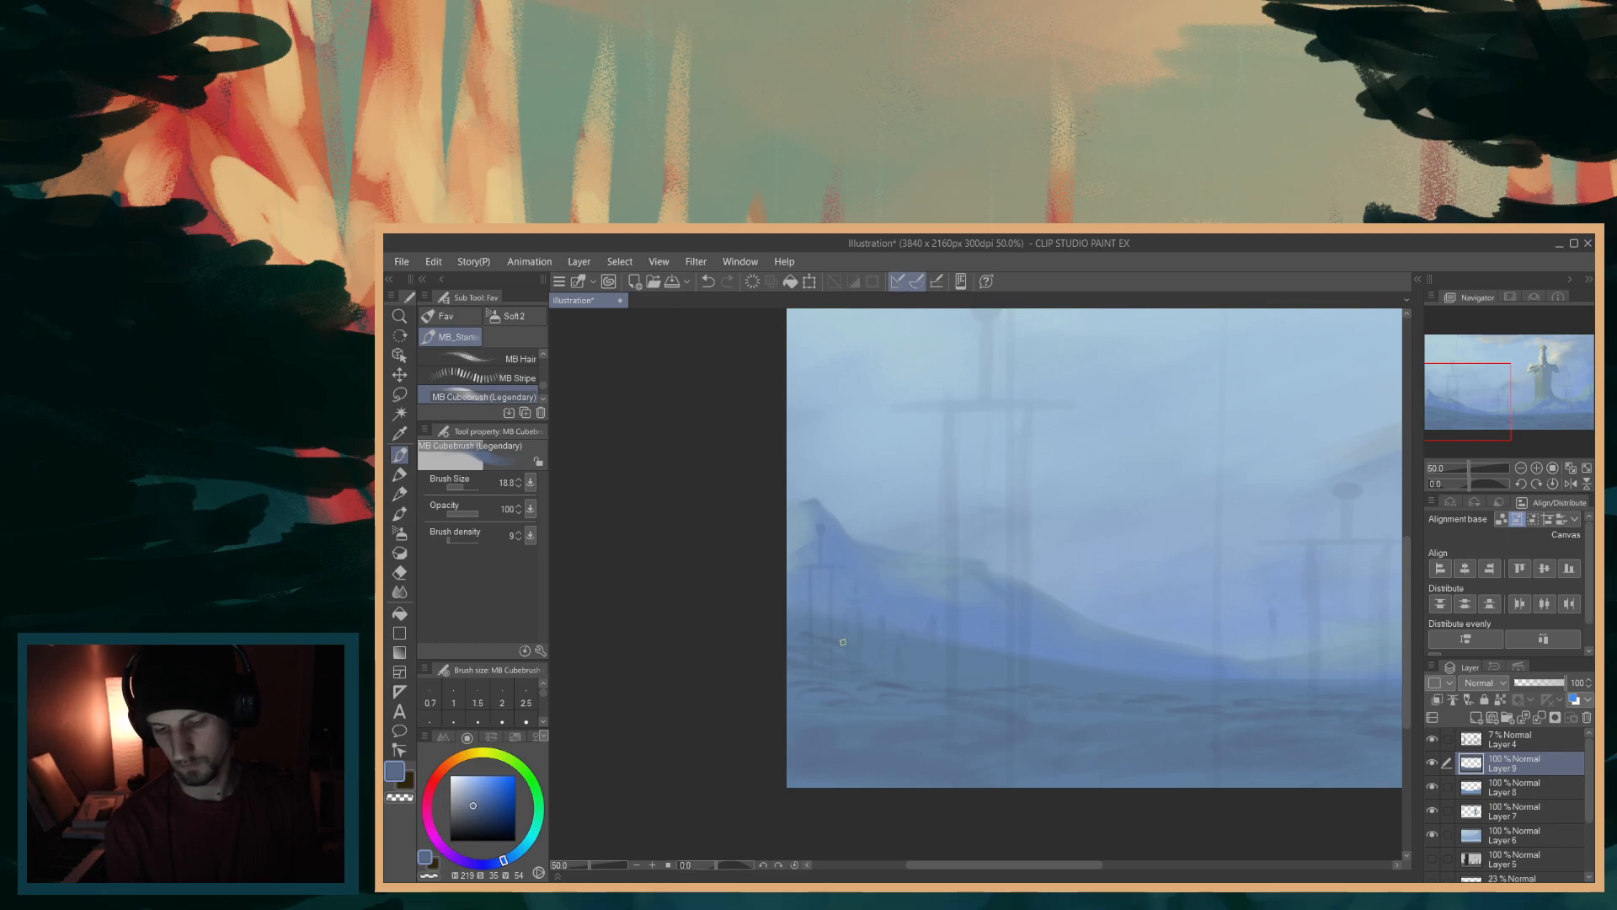
- Paint fine dark streaks down the left hillside and along the ground's horizon to the right edge with a 9.9 brush
key("bracketleft")
key("bracketleft")
key("bracketleft")
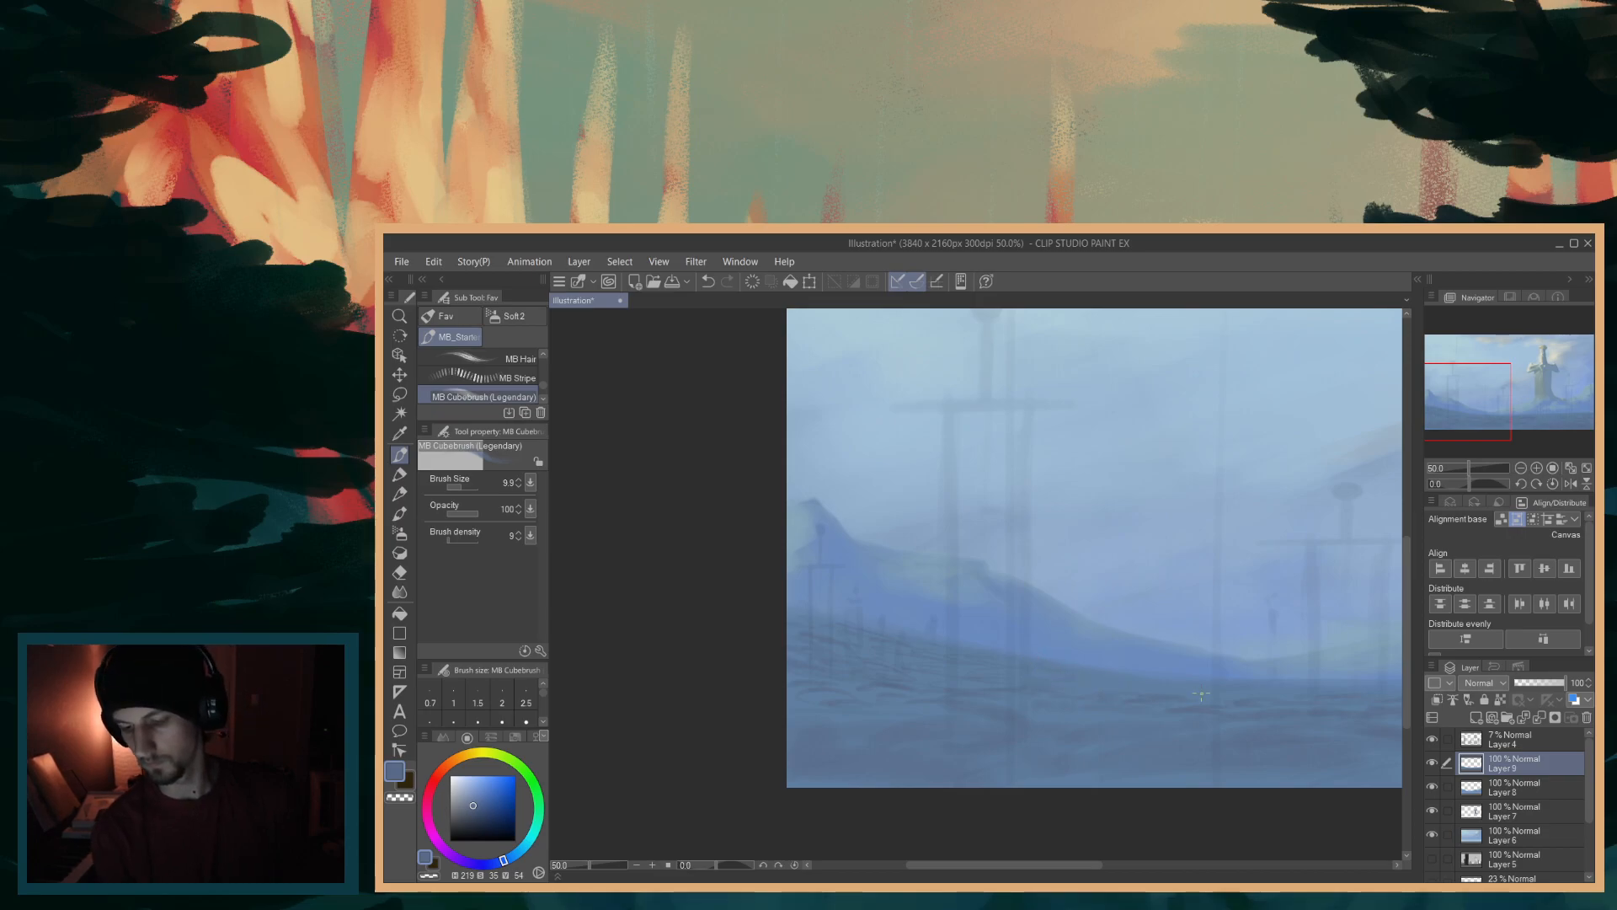
left_click_drag(1080, 862, 1120, 863)
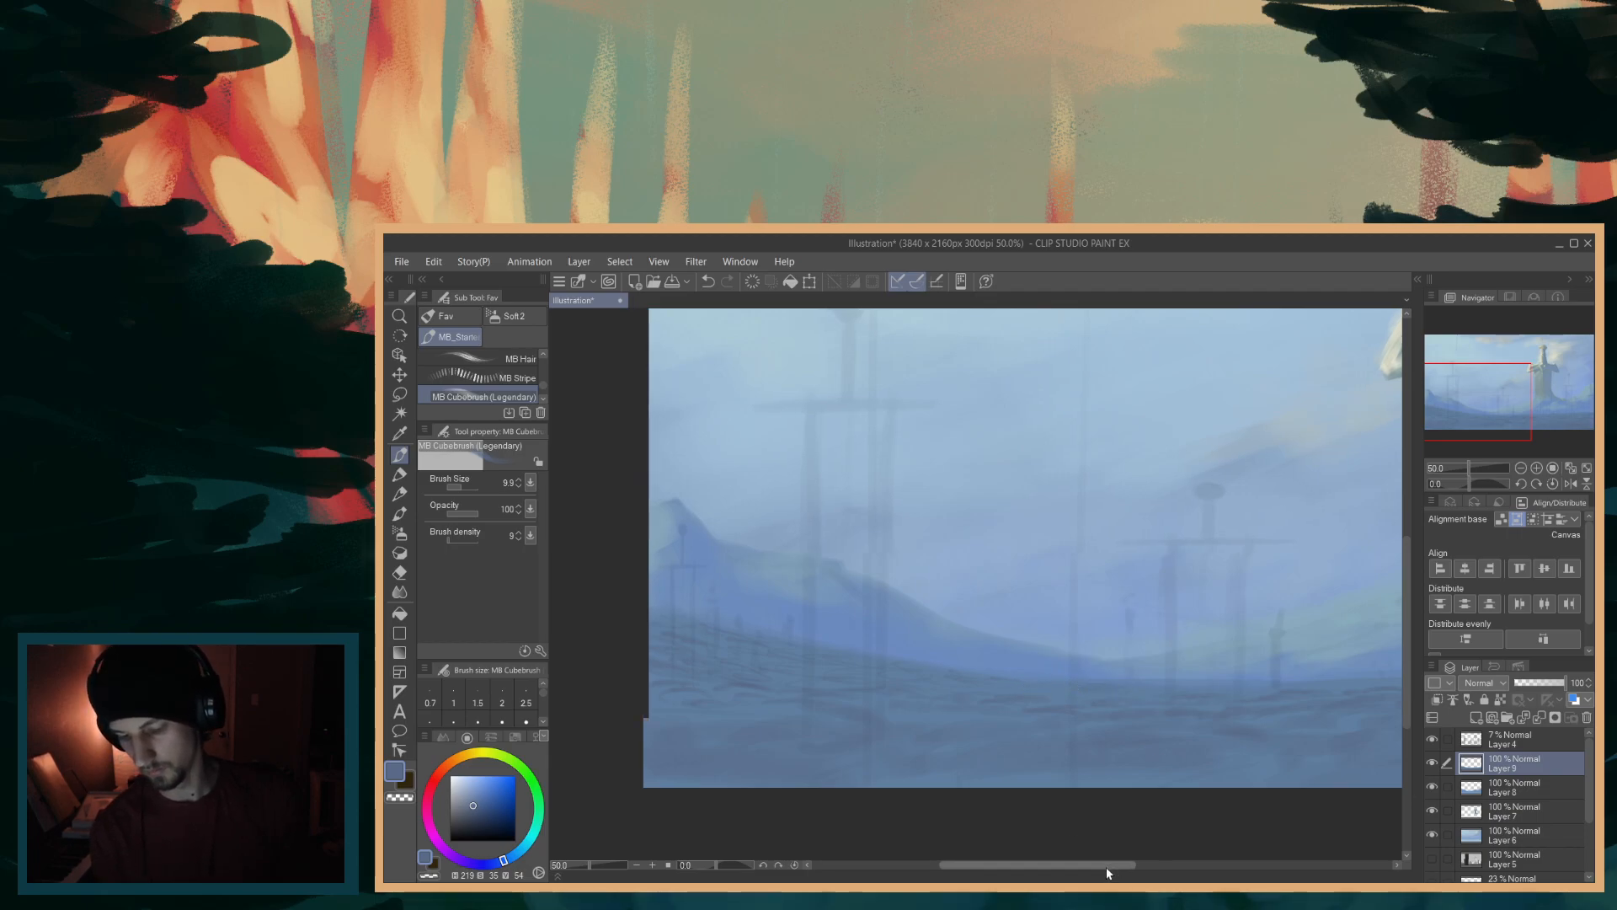
left_click_drag(1108, 873, 1151, 873)
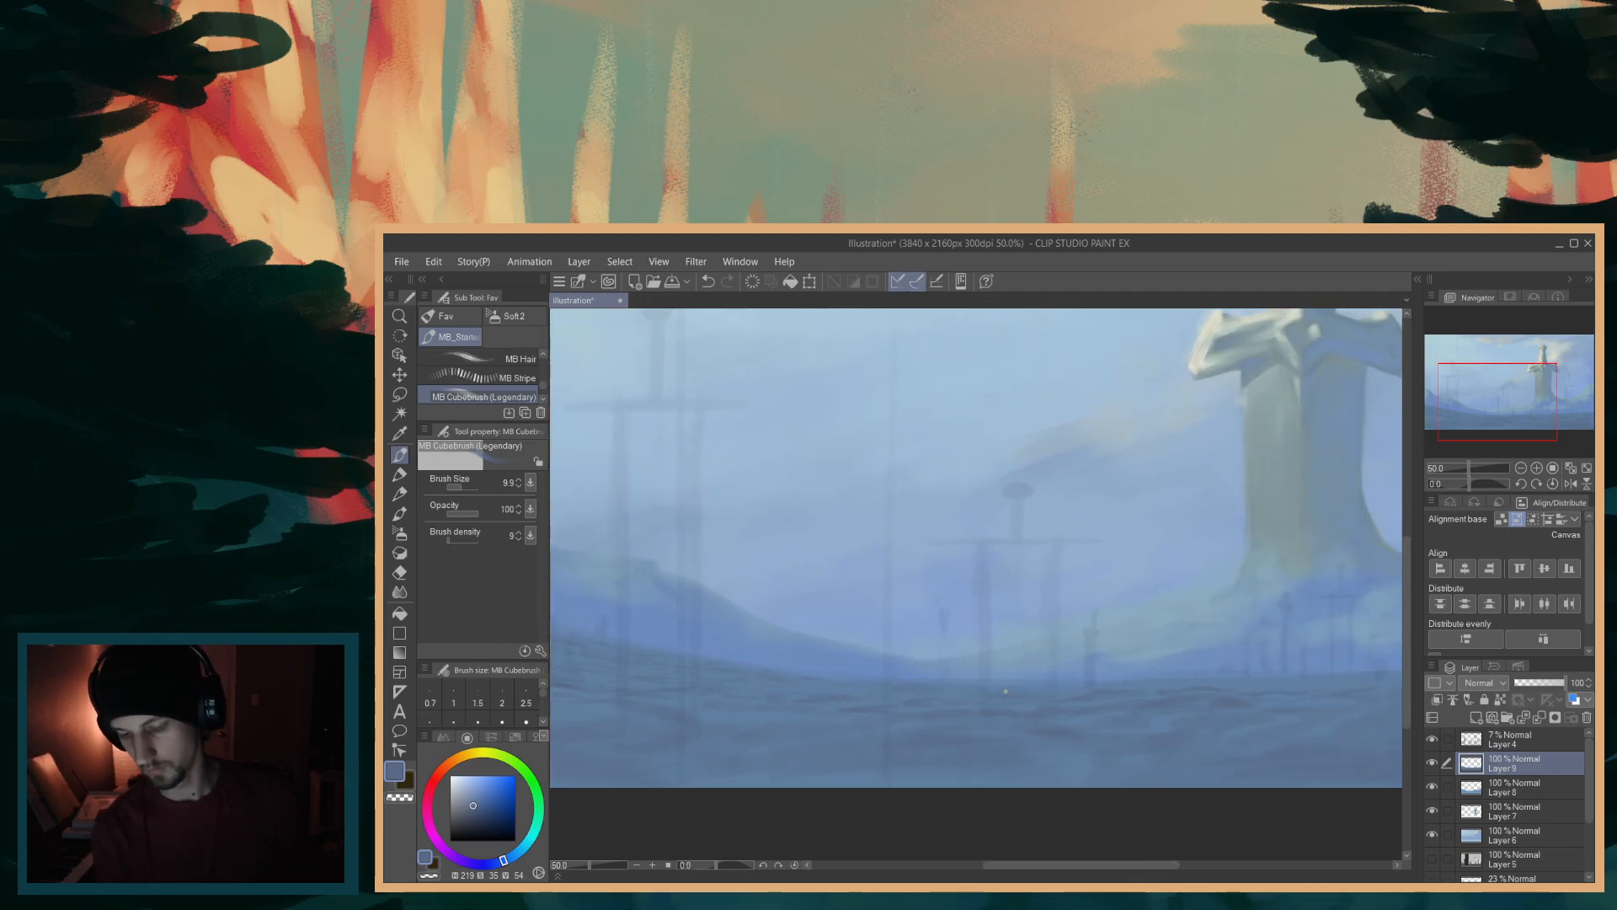
left_click_drag(1092, 867, 1154, 867)
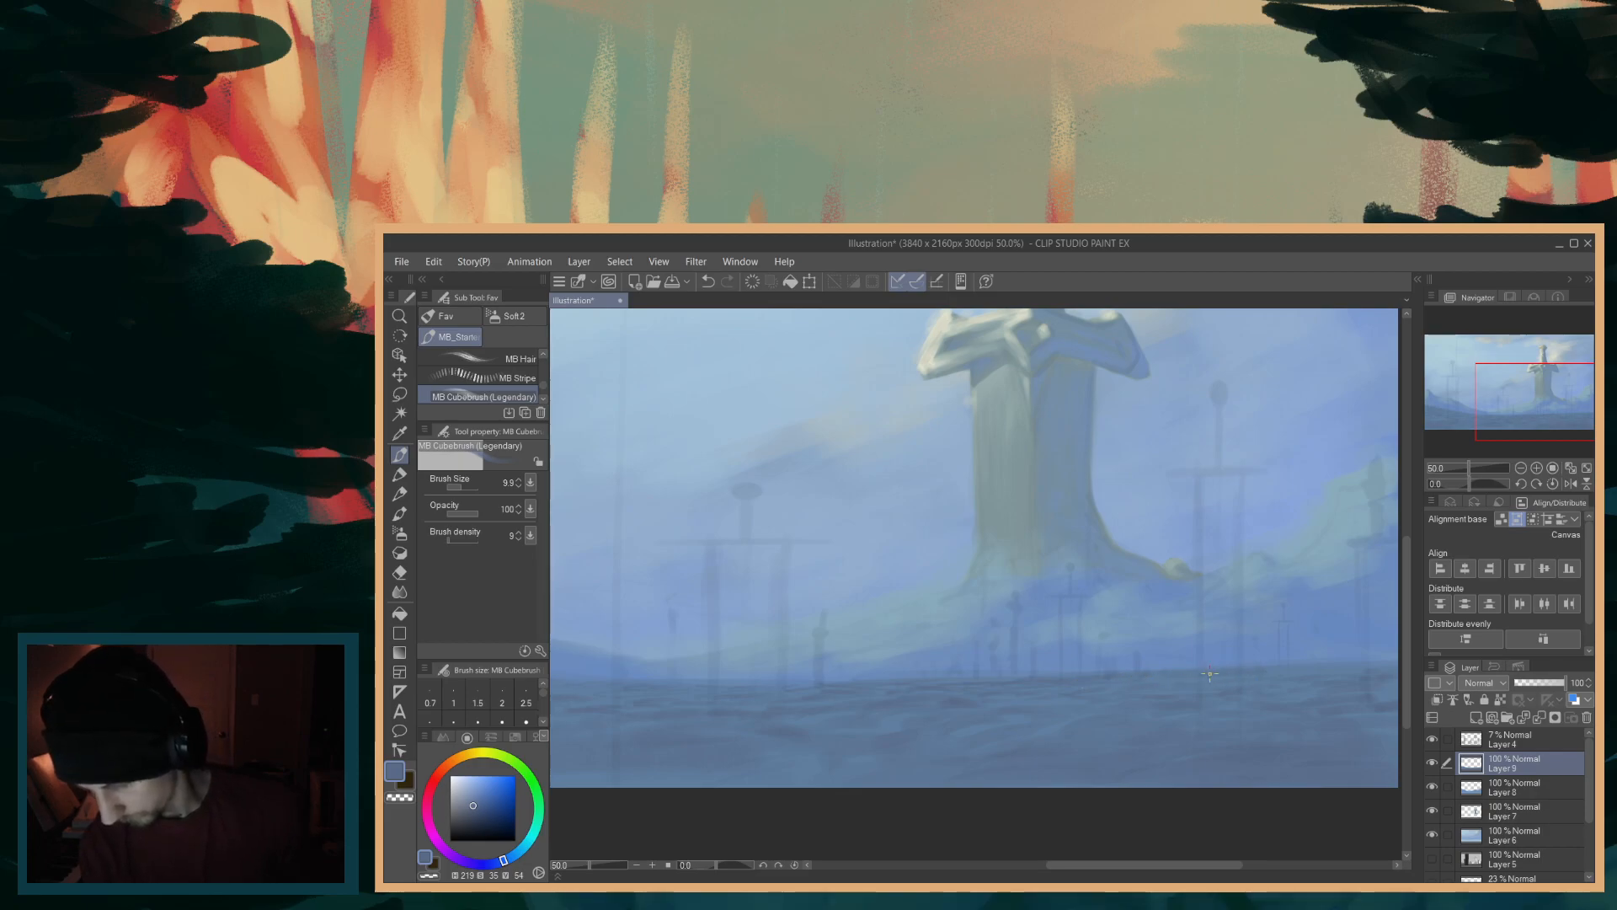
left_click_drag(1174, 860, 1222, 862)
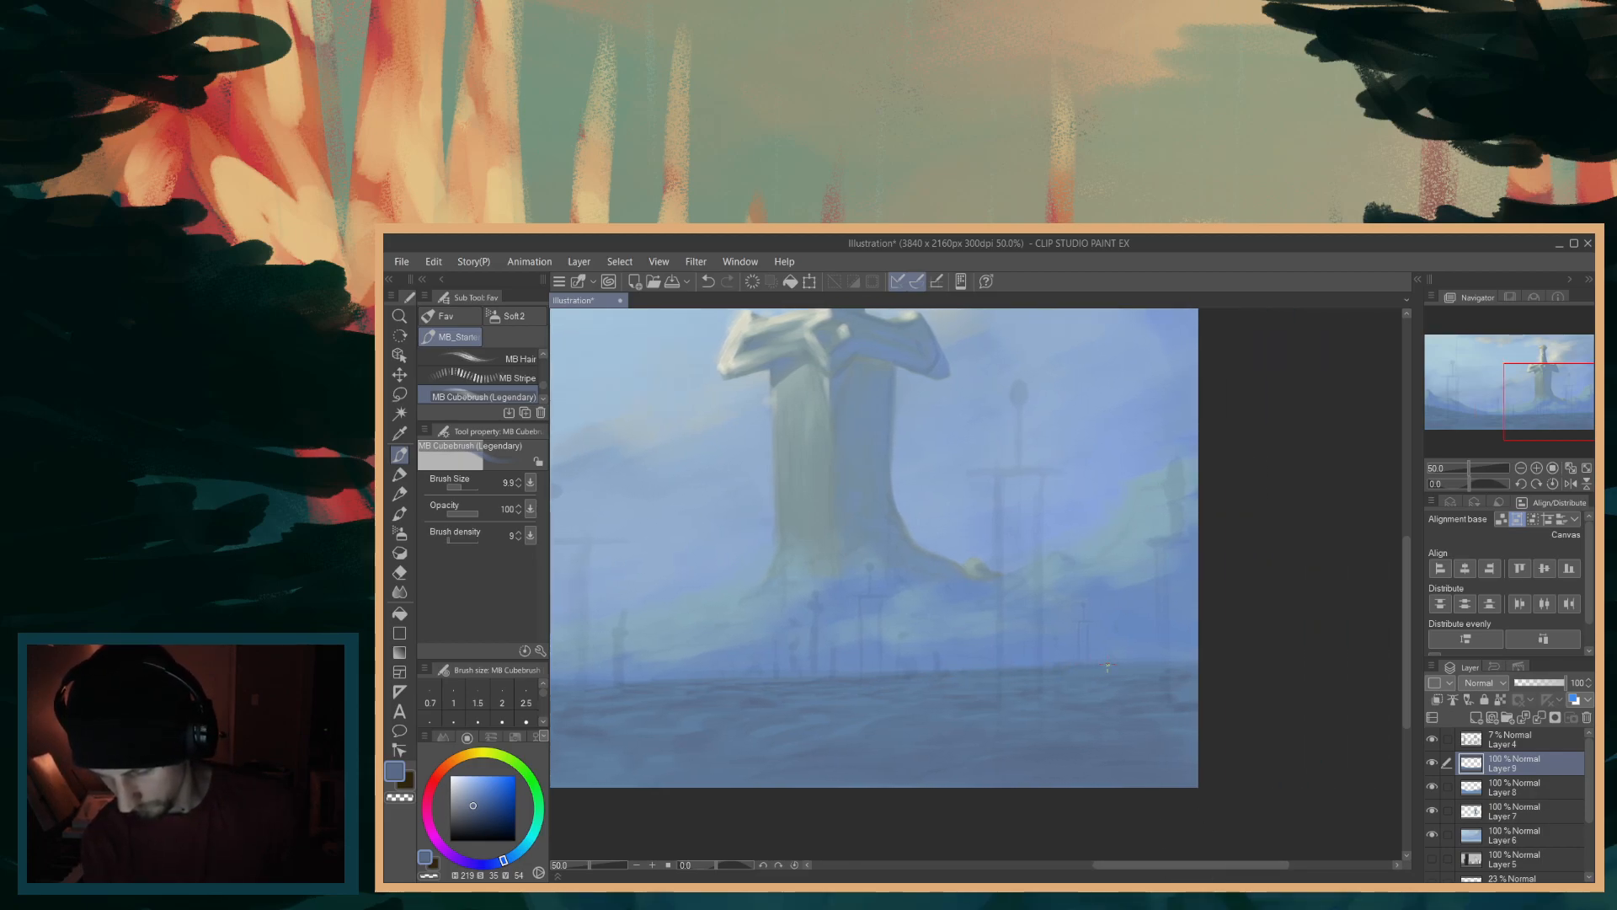
- Add broader dark strokes across the near foreground, enlarging the brush to 45.6 and 86.6
mouse_move(1230, 862)
left_mouse_down()
mouse_move(1041, 862)
mouse_move(1060, 862)
left_mouse_up()
key("ctrl+minus")
key("bracketright")
key("bracketright")
key("bracketright")
key("bracketright")
key("bracketright")
key("bracketleft")
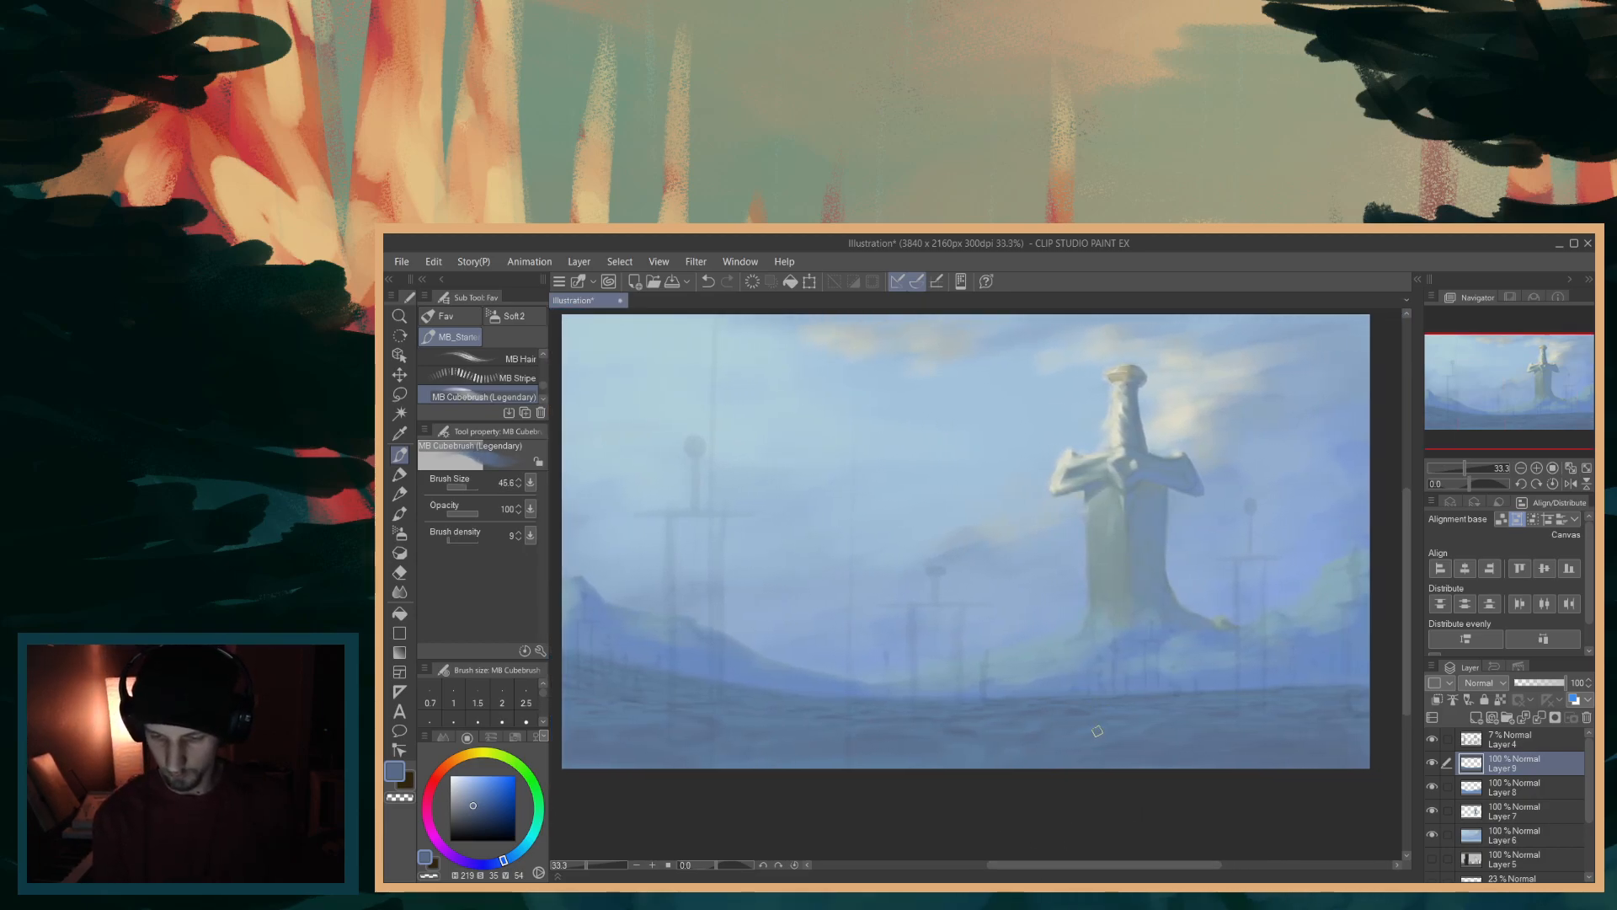
key("bracketleft")
key("bracketleft")
left_click_drag(1106, 864, 1088, 868)
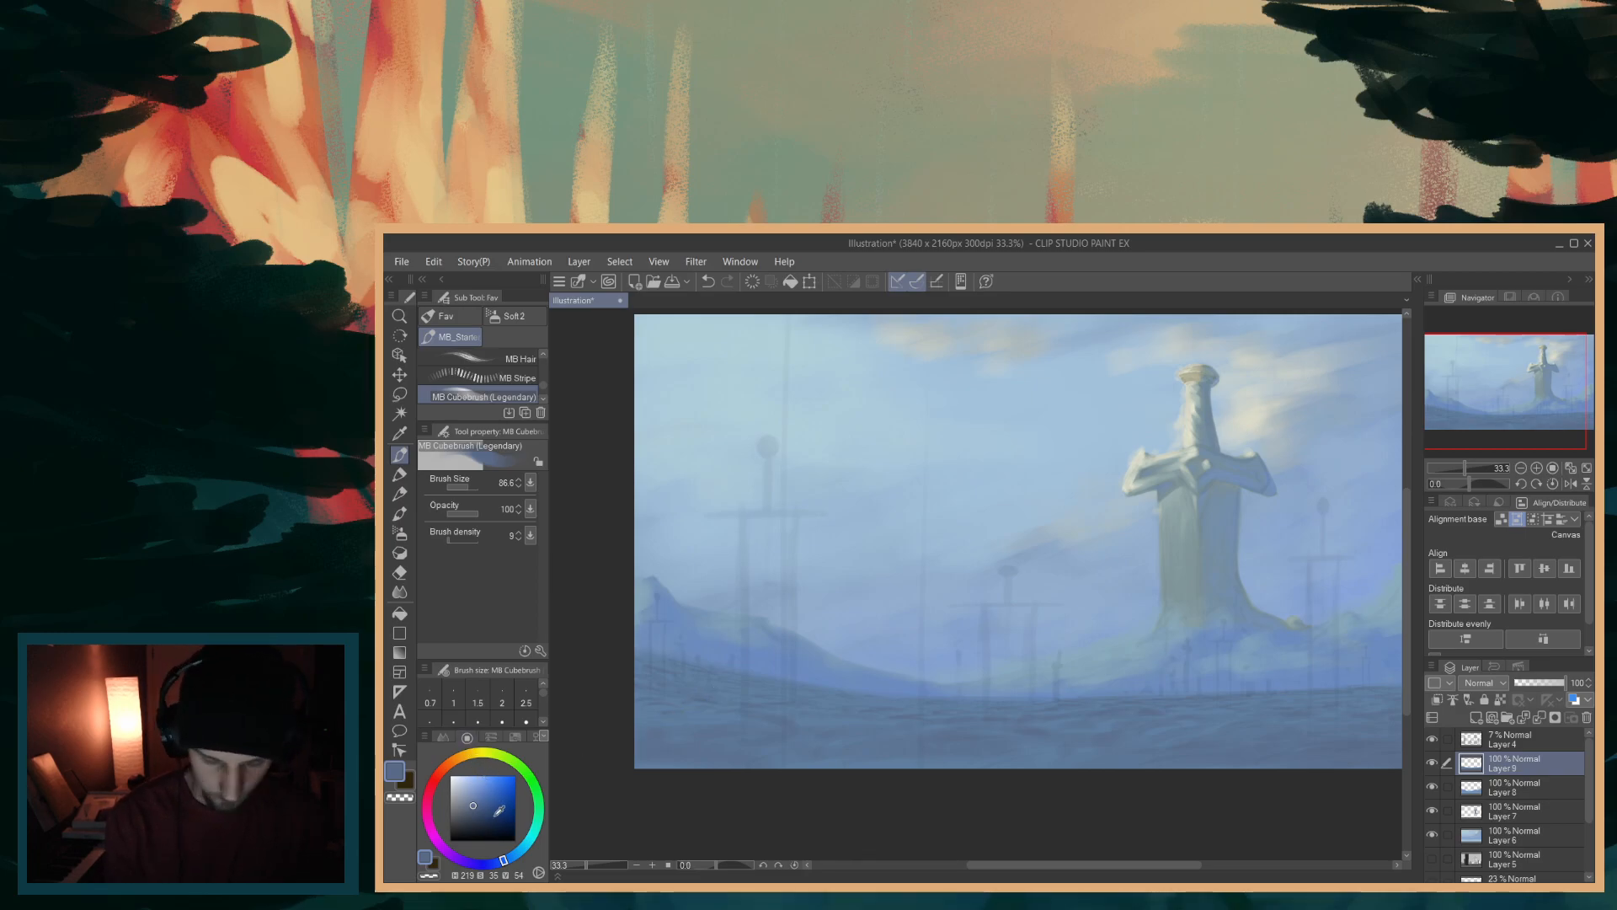
- Sample the foreground blue, shift it to hue 197, saturation 24, and try a lighter patch across the middle foreground
left_click(807, 719, "alt")
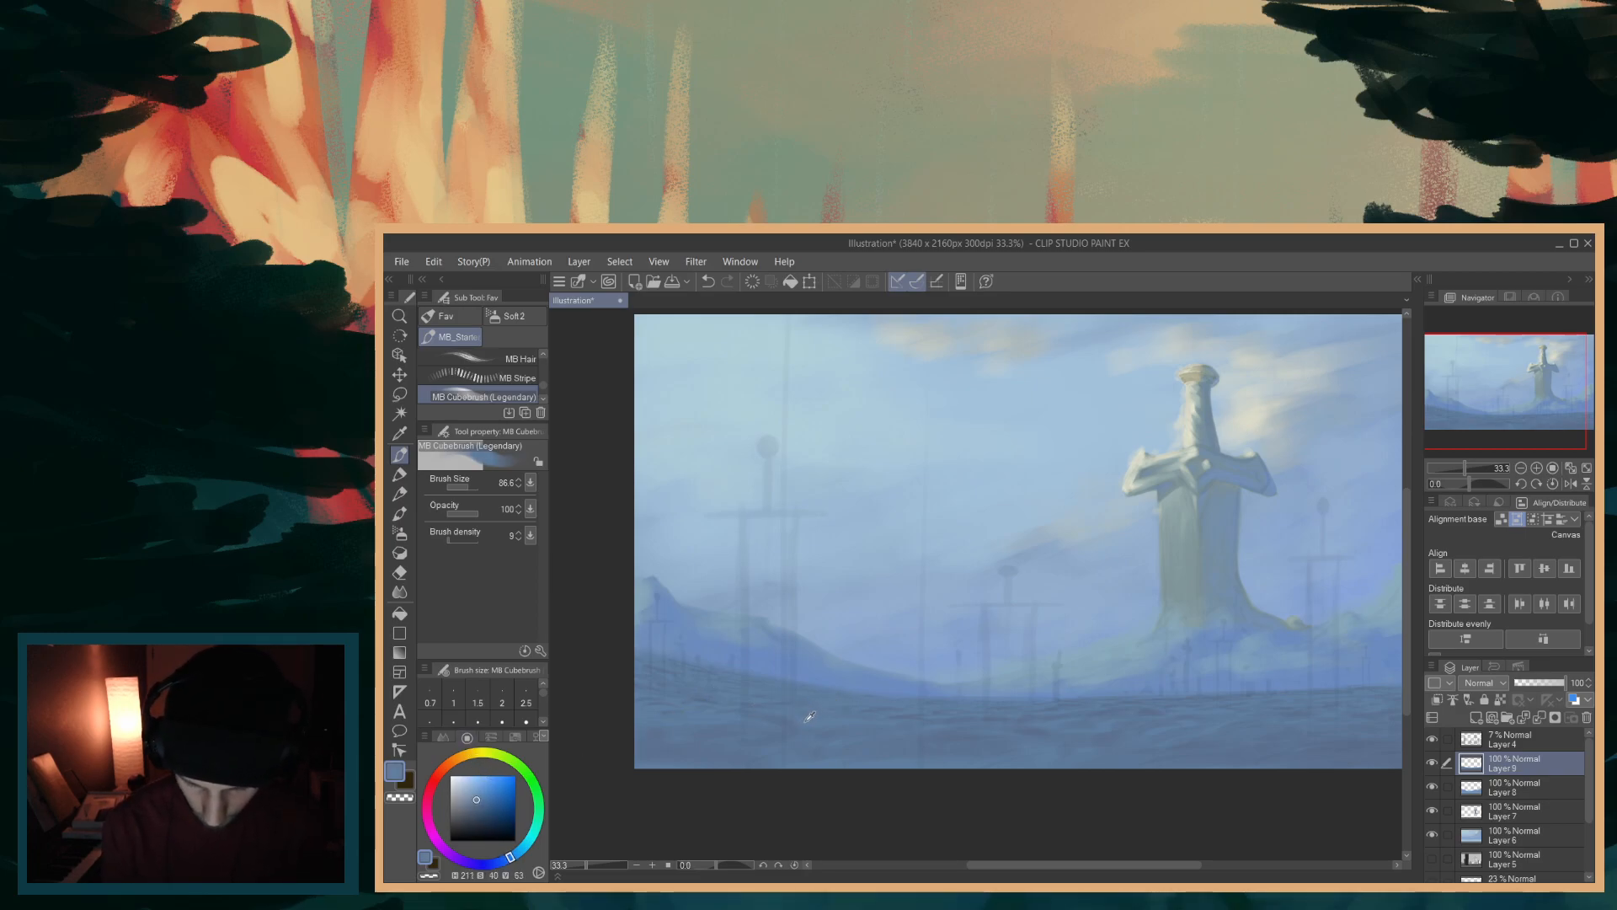
left_click_drag(510, 856, 522, 849)
left_click(470, 793)
mouse_move(729, 709)
left_mouse_down()
mouse_move(863, 729)
mouse_move(751, 725)
mouse_move(866, 745)
mouse_move(1032, 737)
left_mouse_up()
key("ctrl+z")
key("ctrl+z")
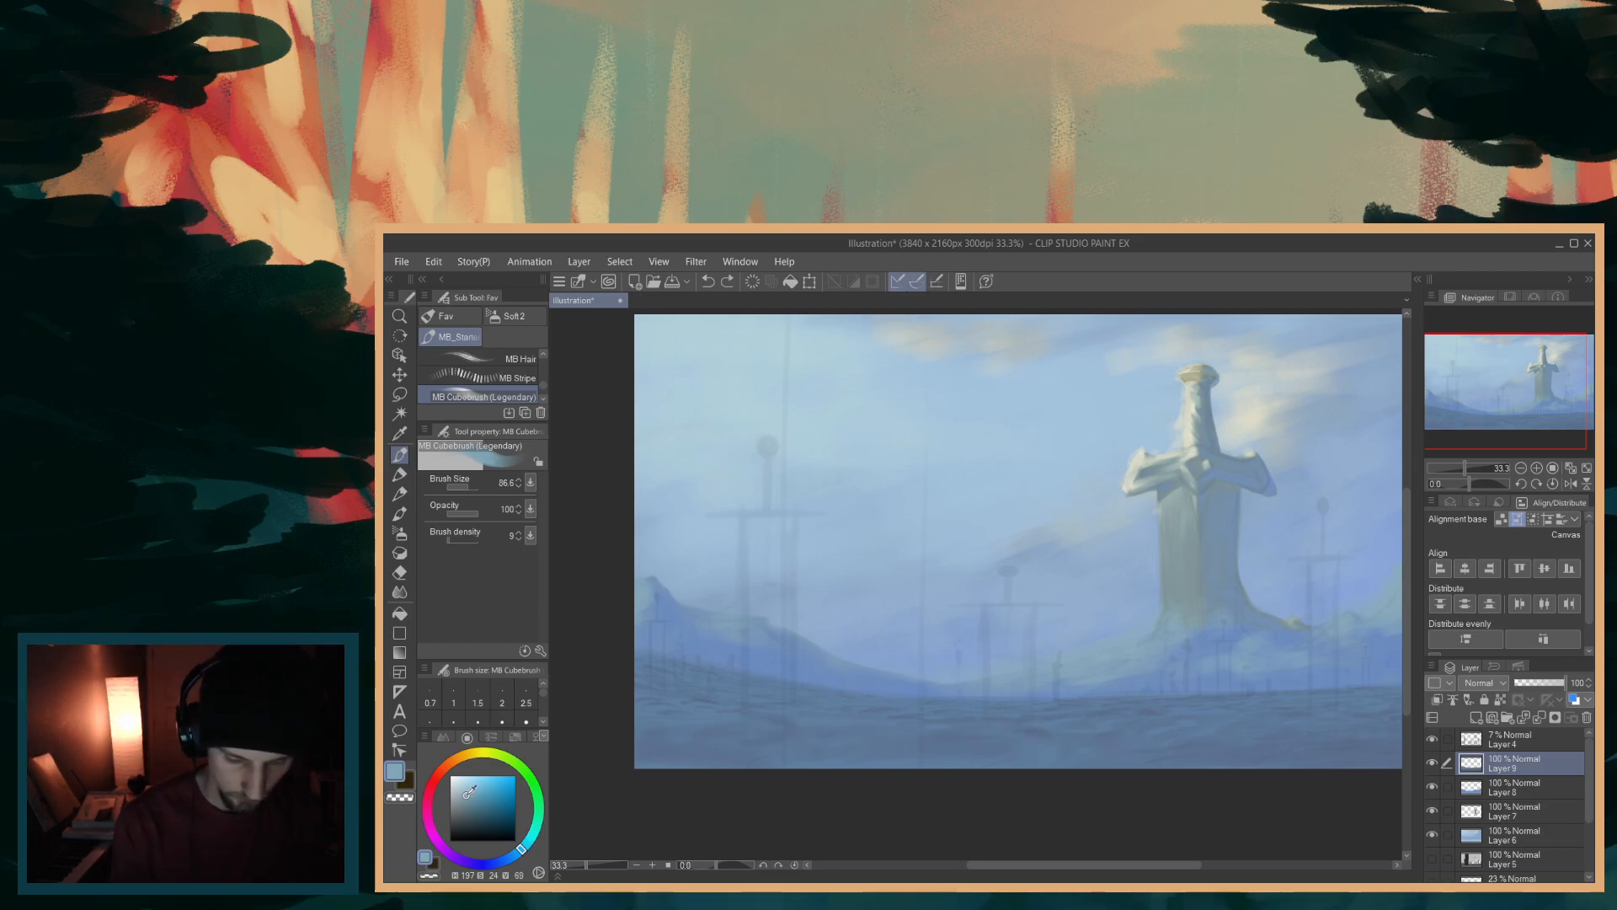
- Try pale grey-blue patches across the middle foreground at hue 197, saturation 17, value 65, and undo them
left_click(461, 798)
mouse_move(779, 730)
left_mouse_down()
mouse_move(838, 735)
mouse_move(998, 740)
left_mouse_up()
mouse_move(998, 739)
left_mouse_down()
mouse_move(946, 747)
mouse_move(1111, 748)
left_mouse_up()
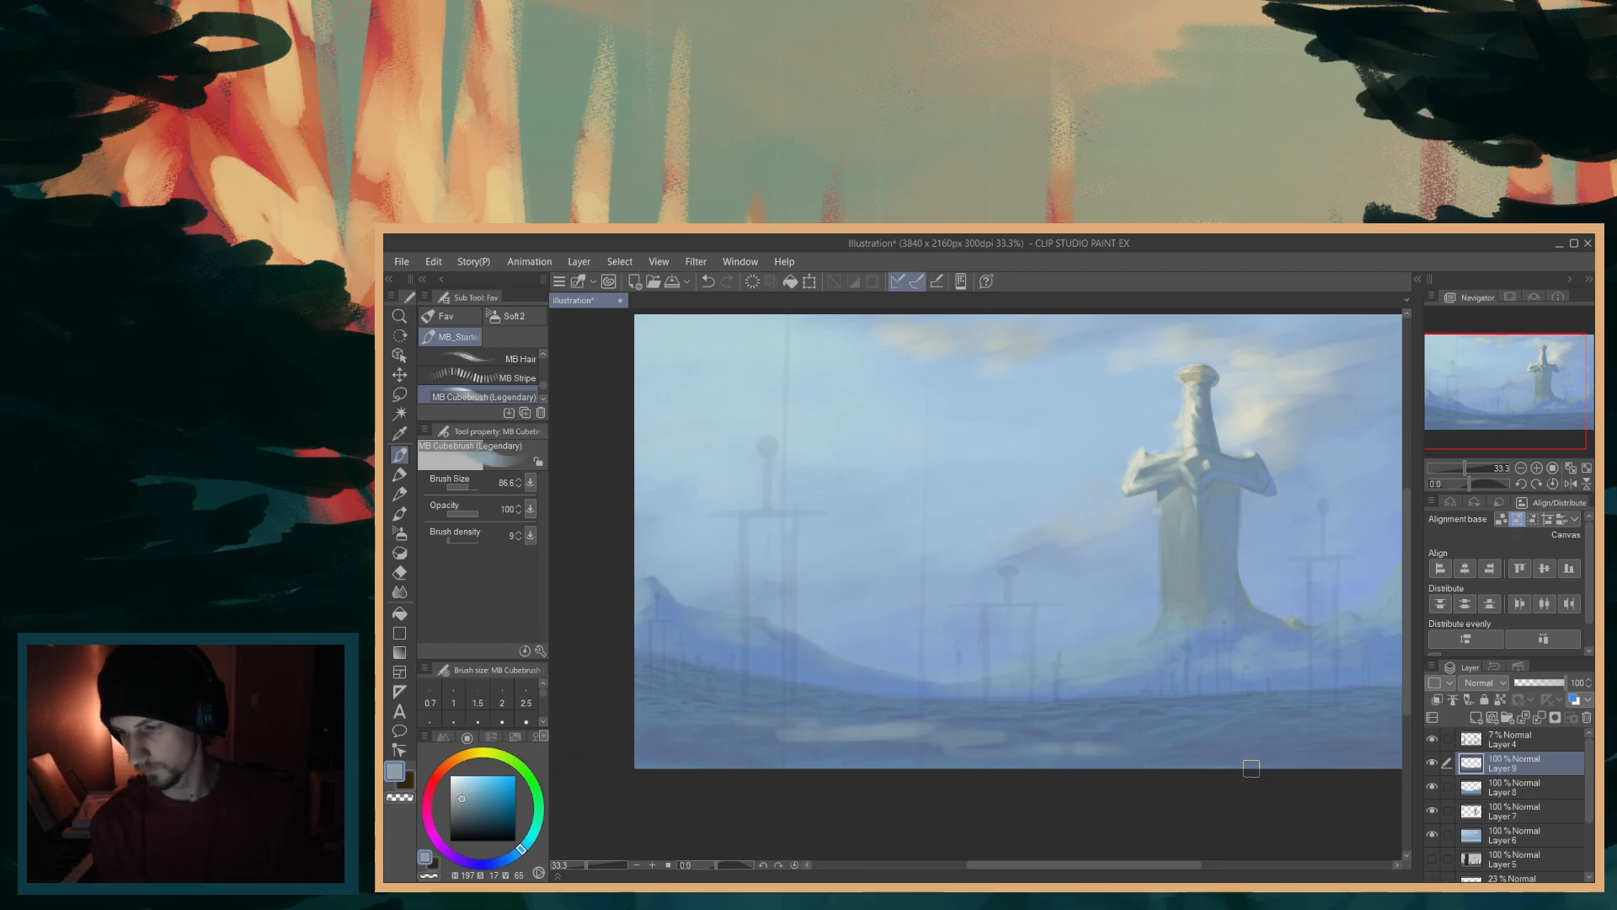
key("ctrl+z")
key("ctrl+z")
left_click(464, 803)
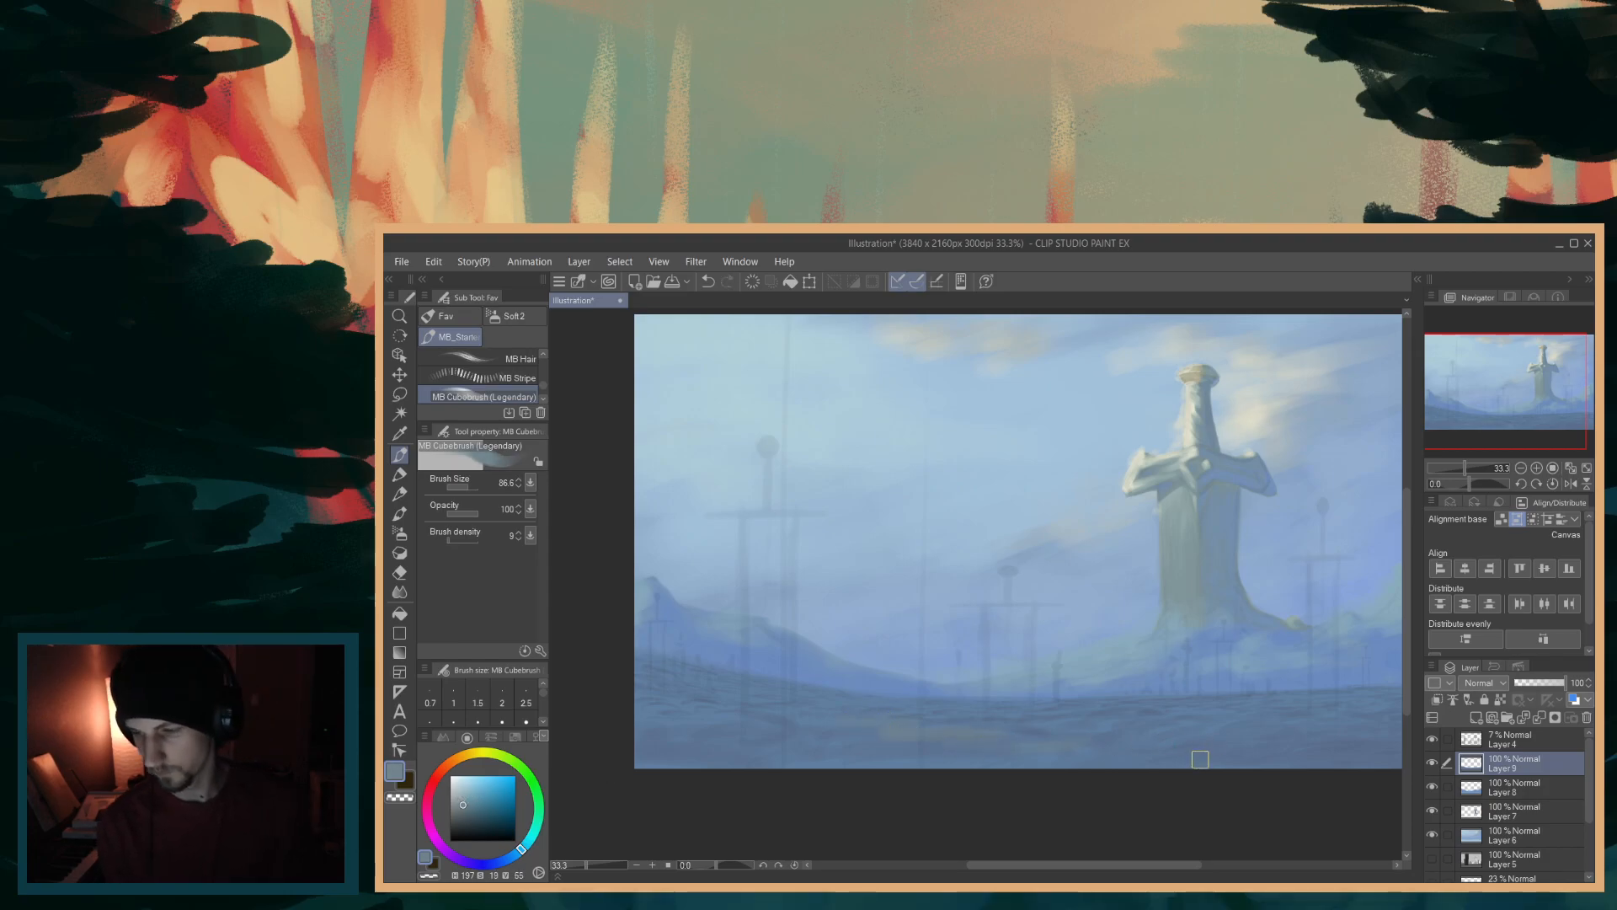
- Resample the foreground blue and try lighter strips below the sword at hue 202, saturation 24, value 64
left_click(851, 723, "alt")
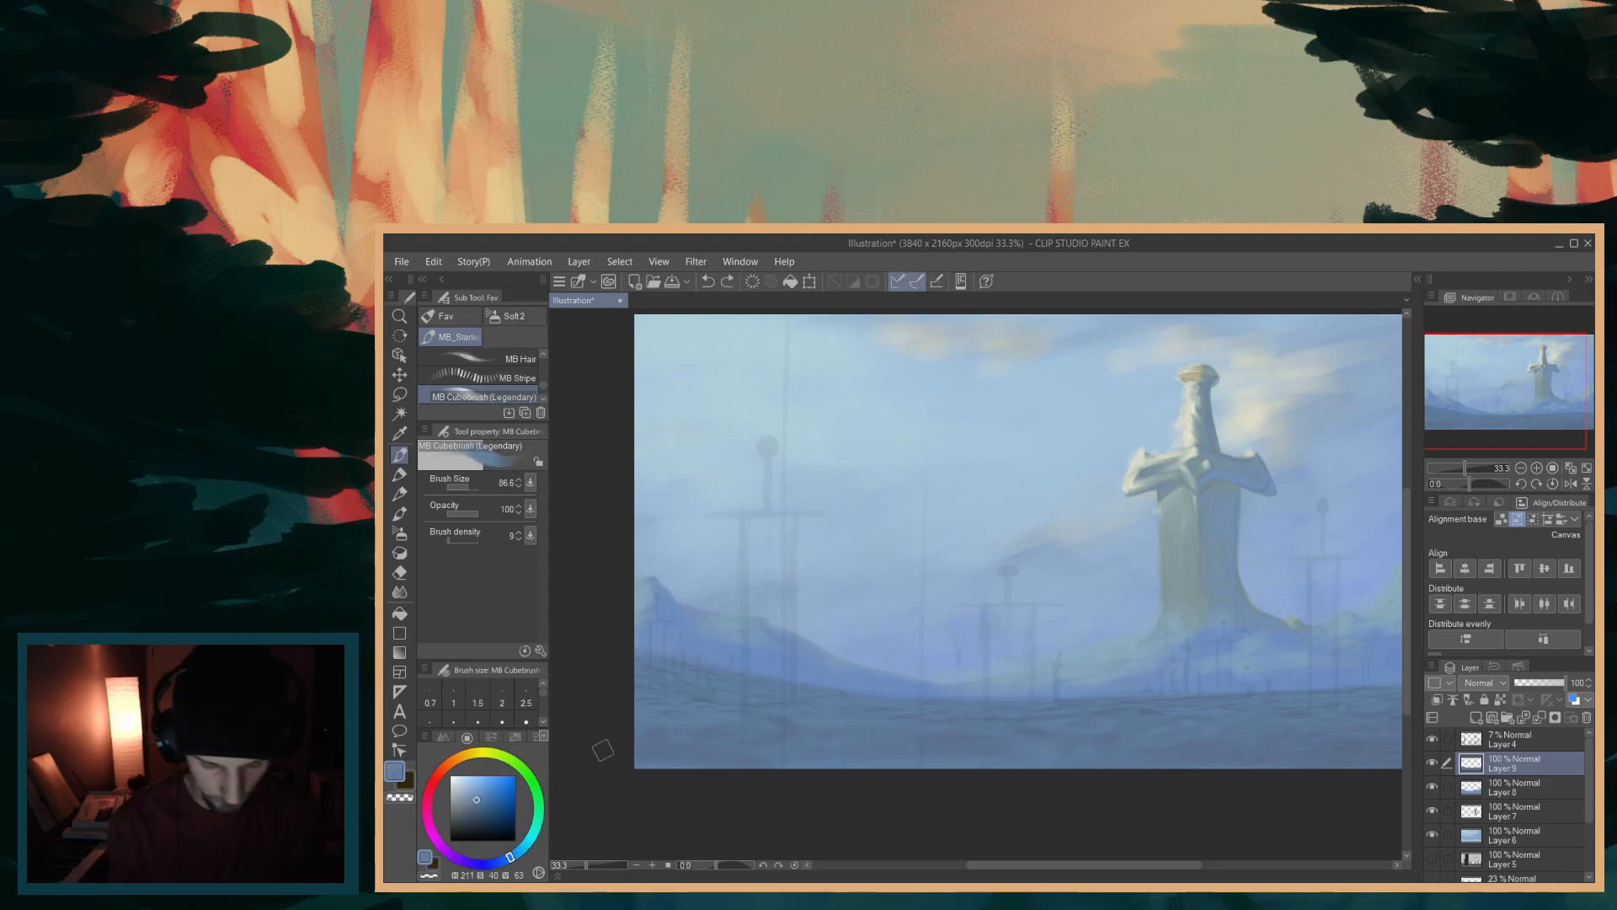
left_click_drag(512, 855, 517, 853)
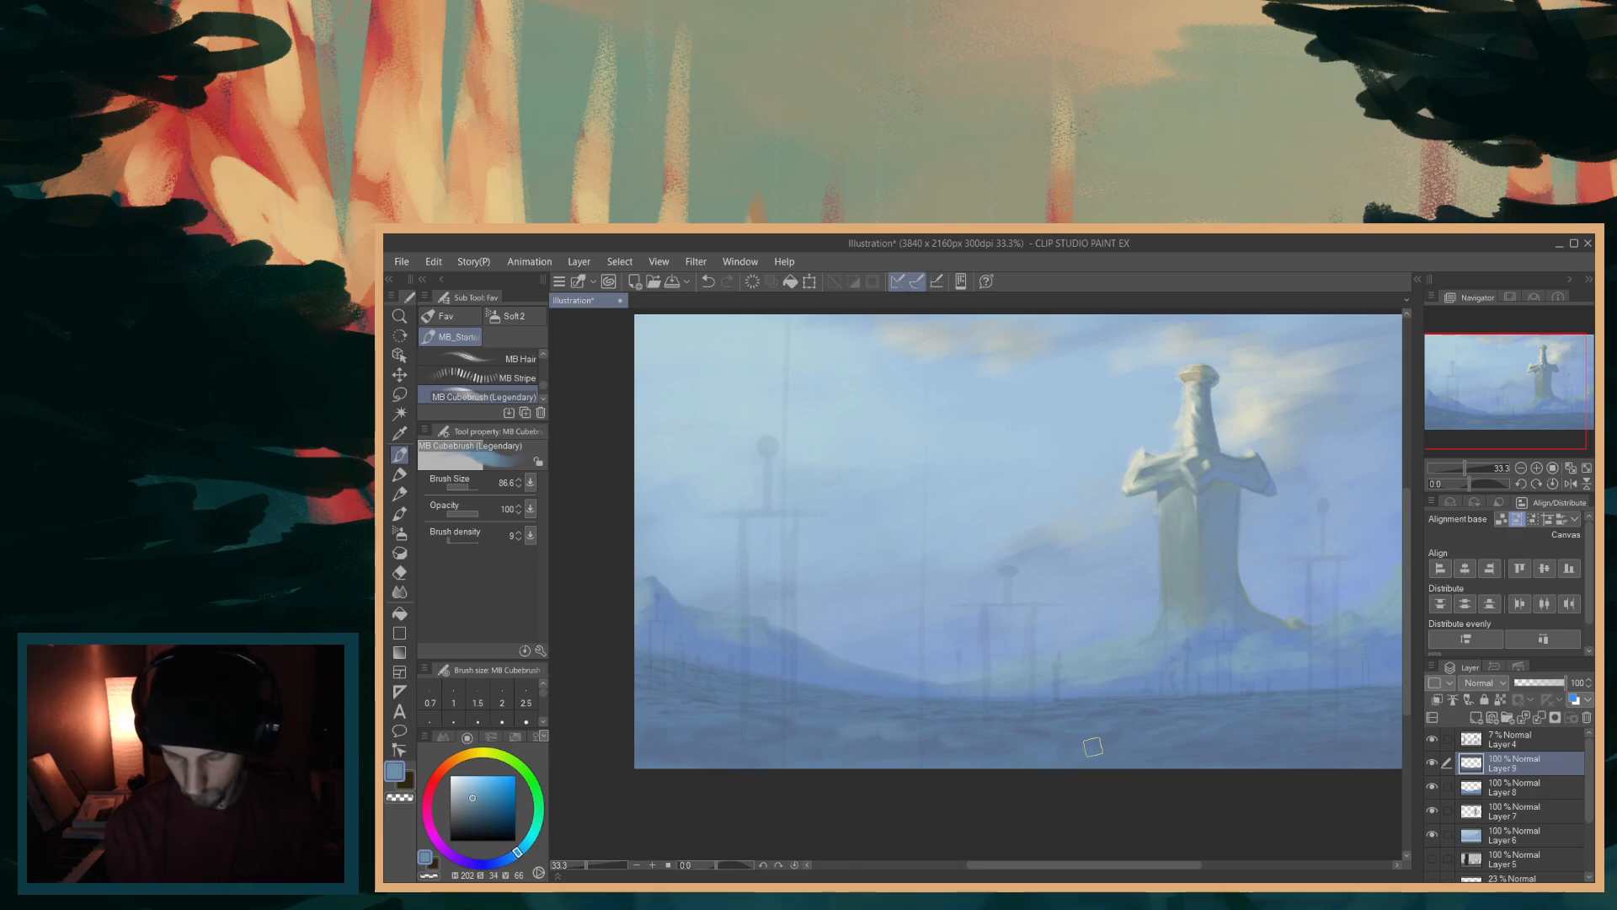
left_click(466, 799)
left_click_drag(980, 727, 1205, 728)
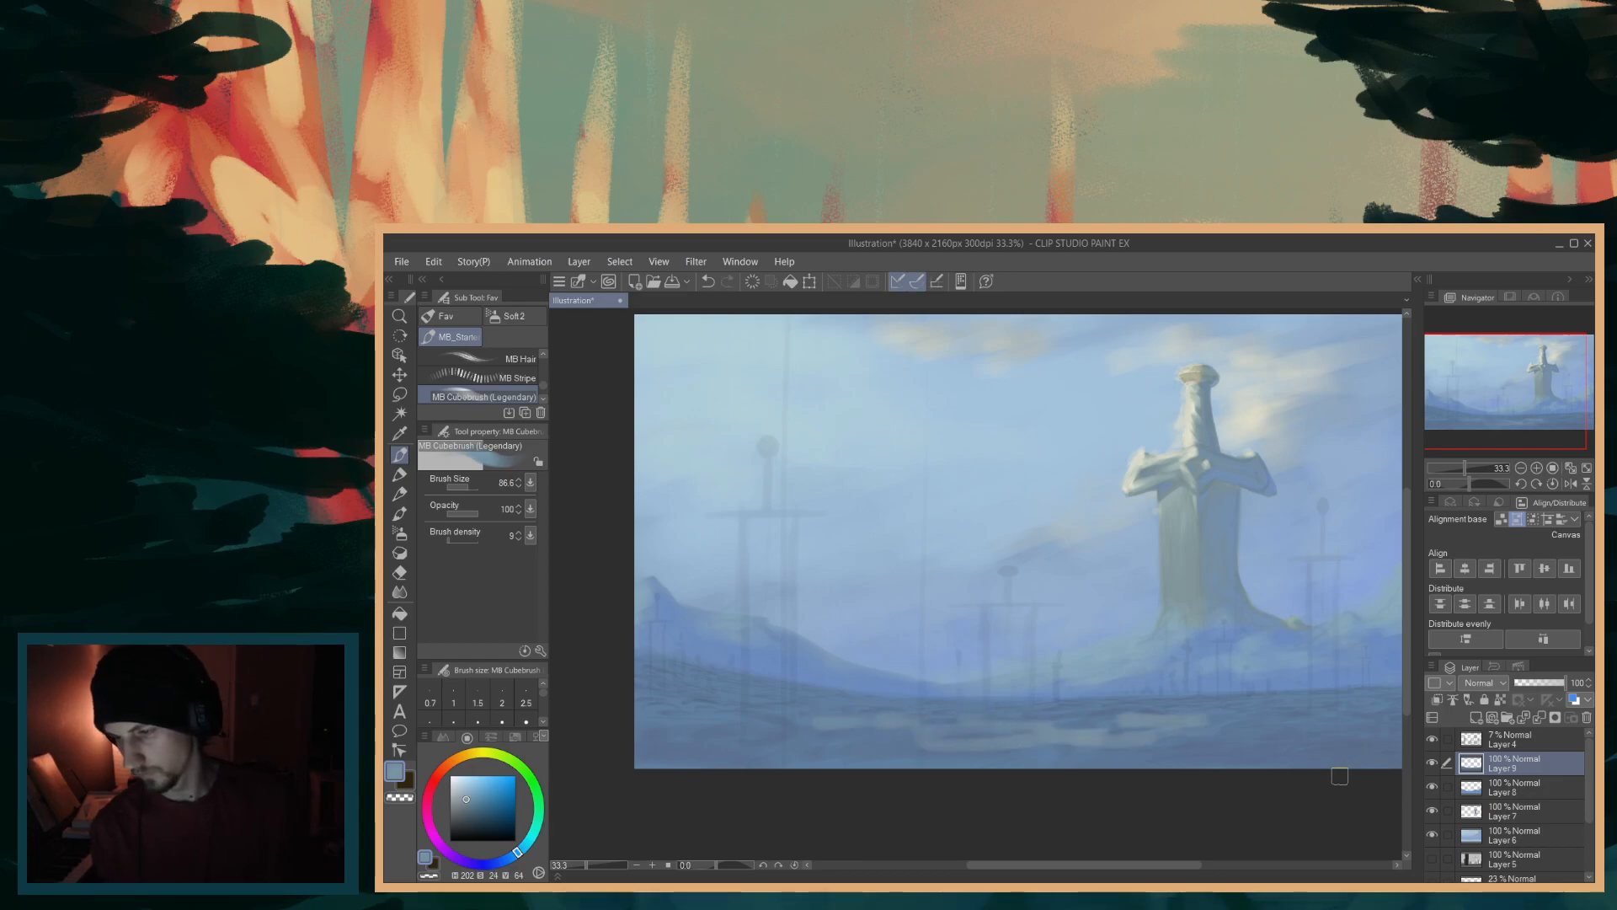
key("ctrl+z")
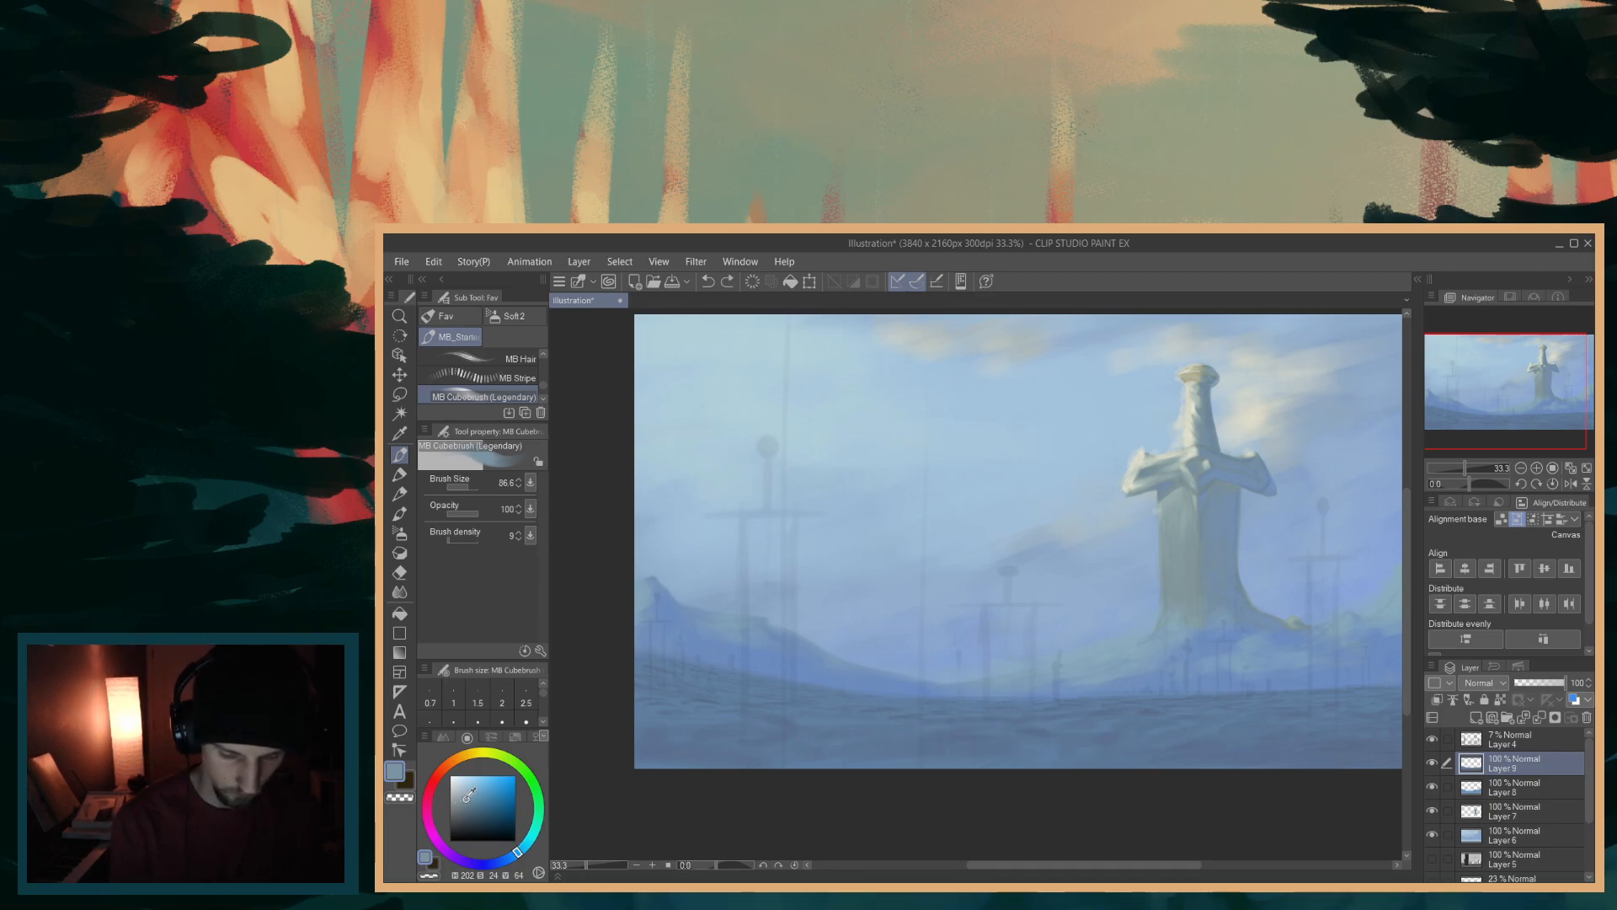
- Try a saturated blue strip in the middle foreground at hue 202, saturation 59, value 70, and undo it
left_click_drag(469, 794, 465, 810)
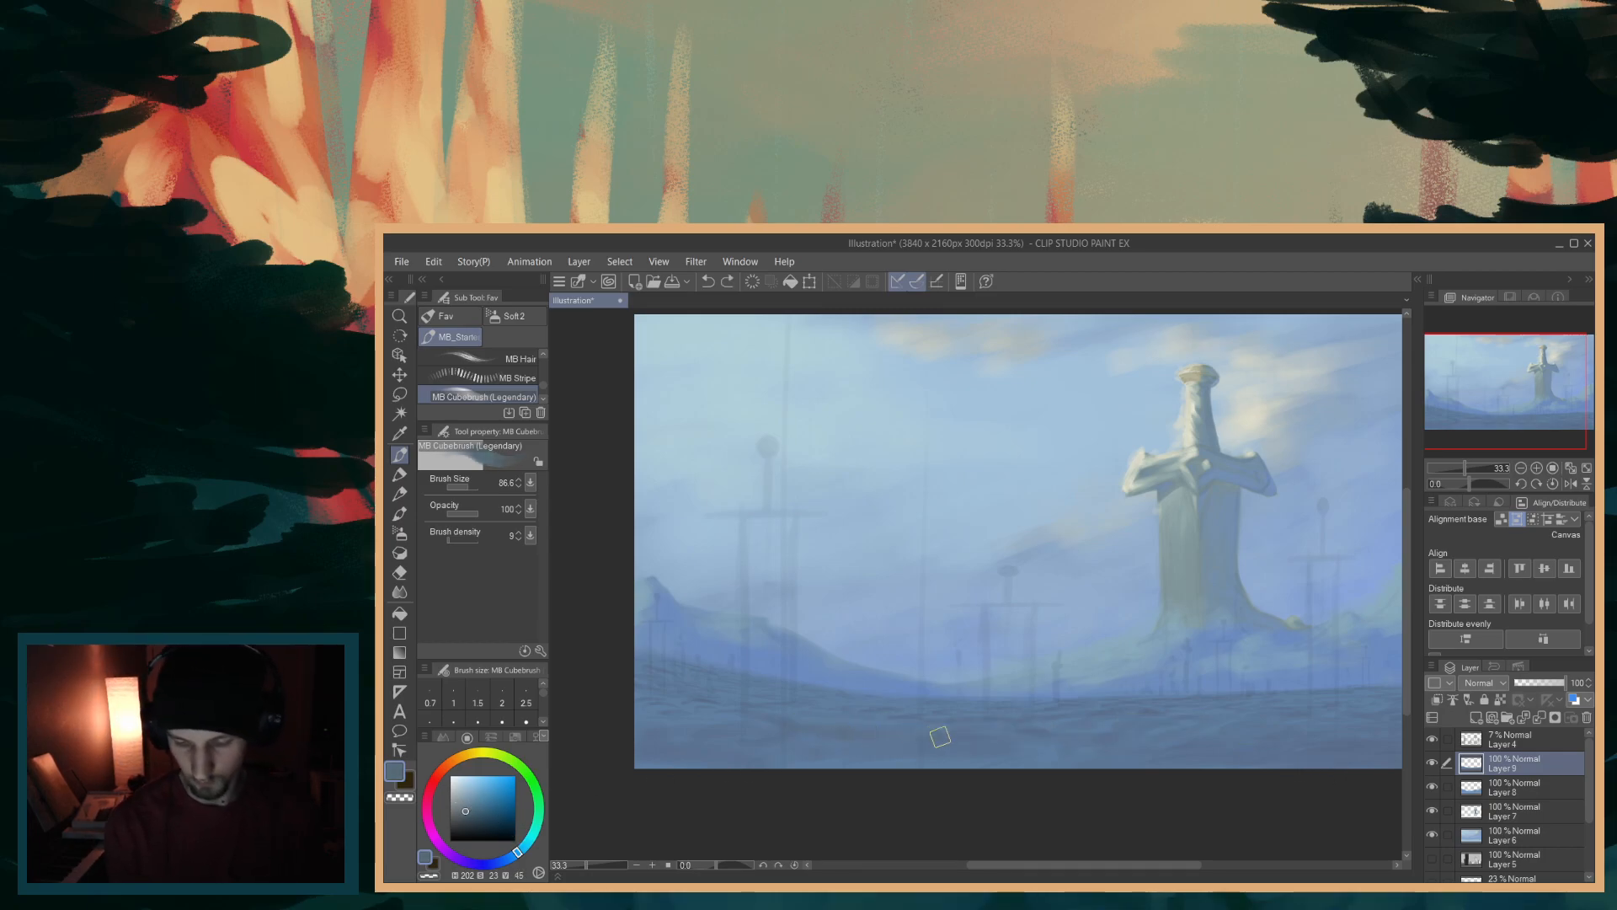
left_click(488, 794)
left_click_drag(855, 732, 1067, 729)
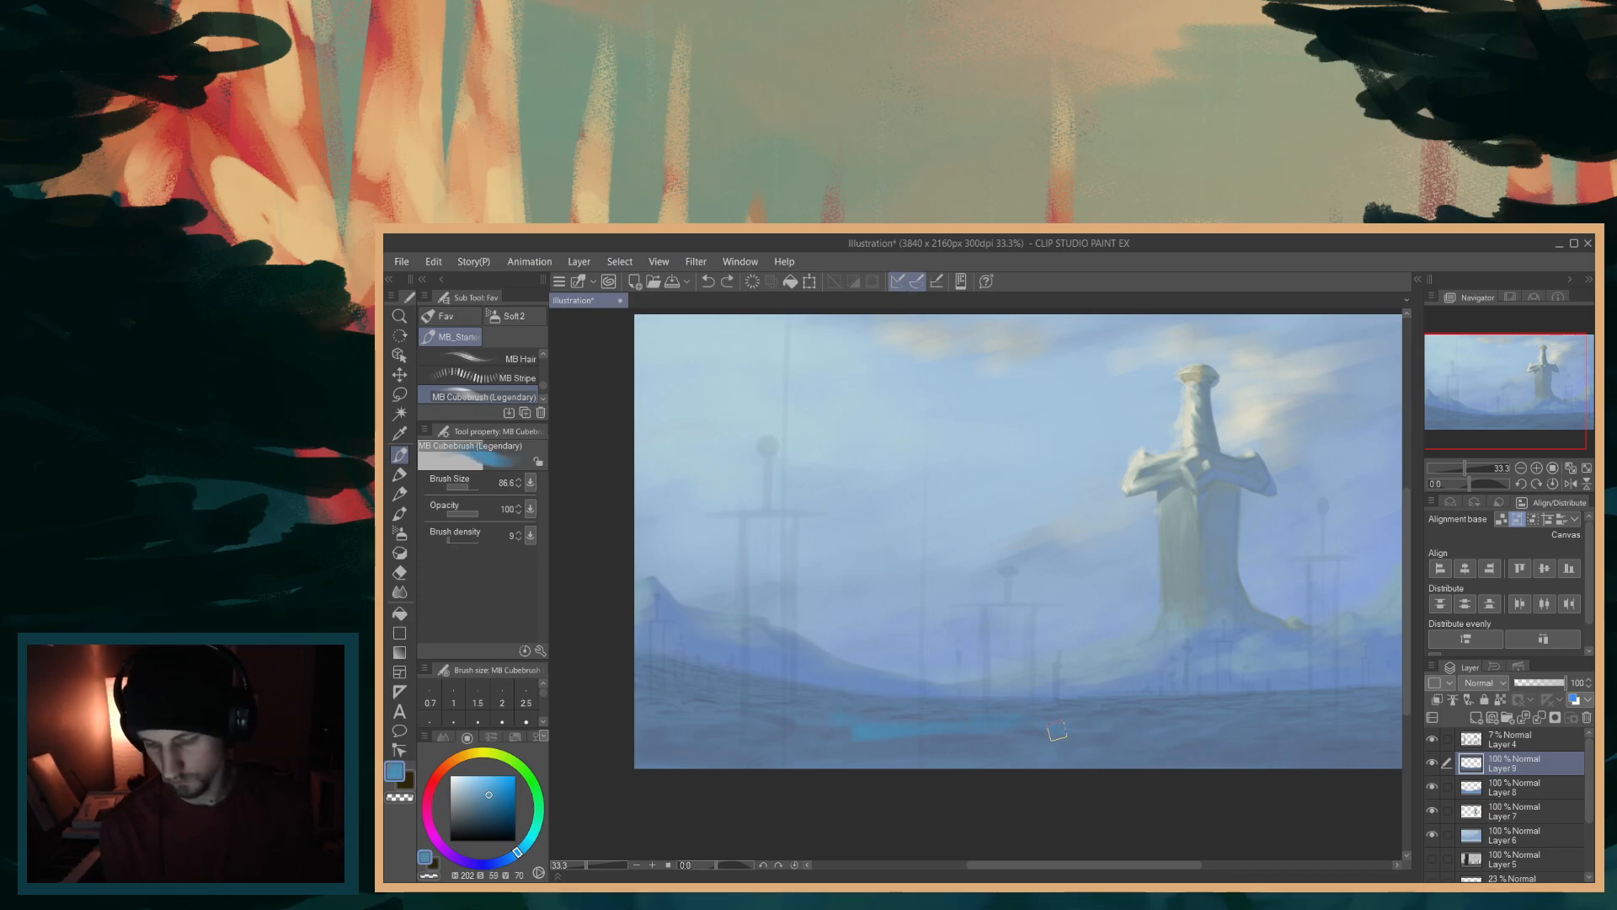
key("ctrl+z")
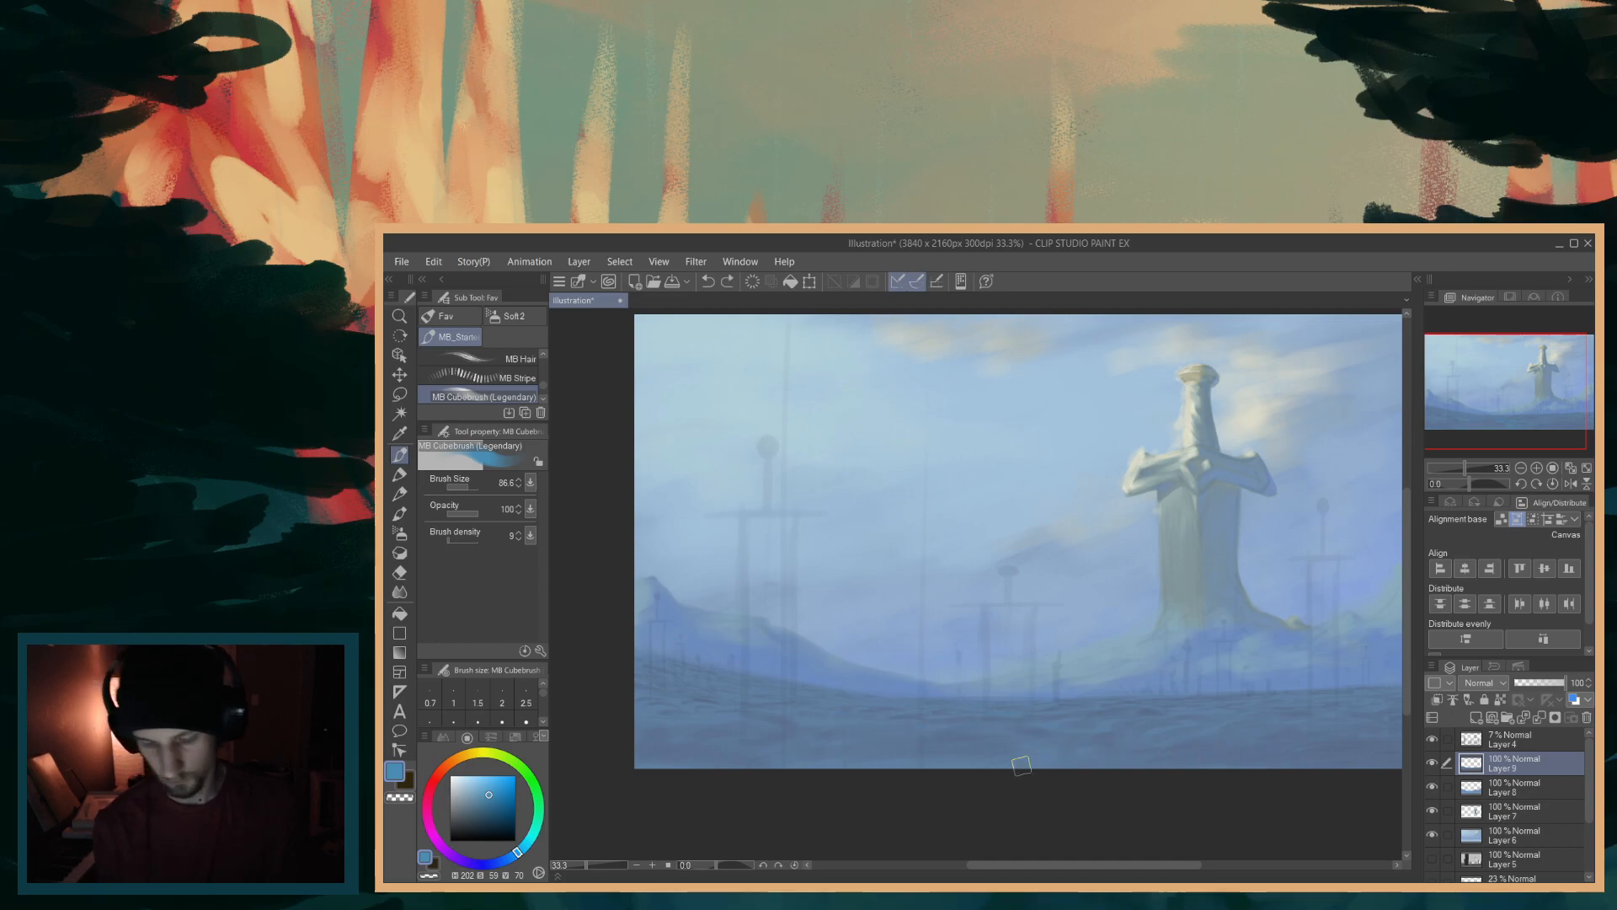
- Paint muted teal patches across the middle and right foreground at hue 195, saturation 44, value 63
left_click_drag(517, 856, 522, 846)
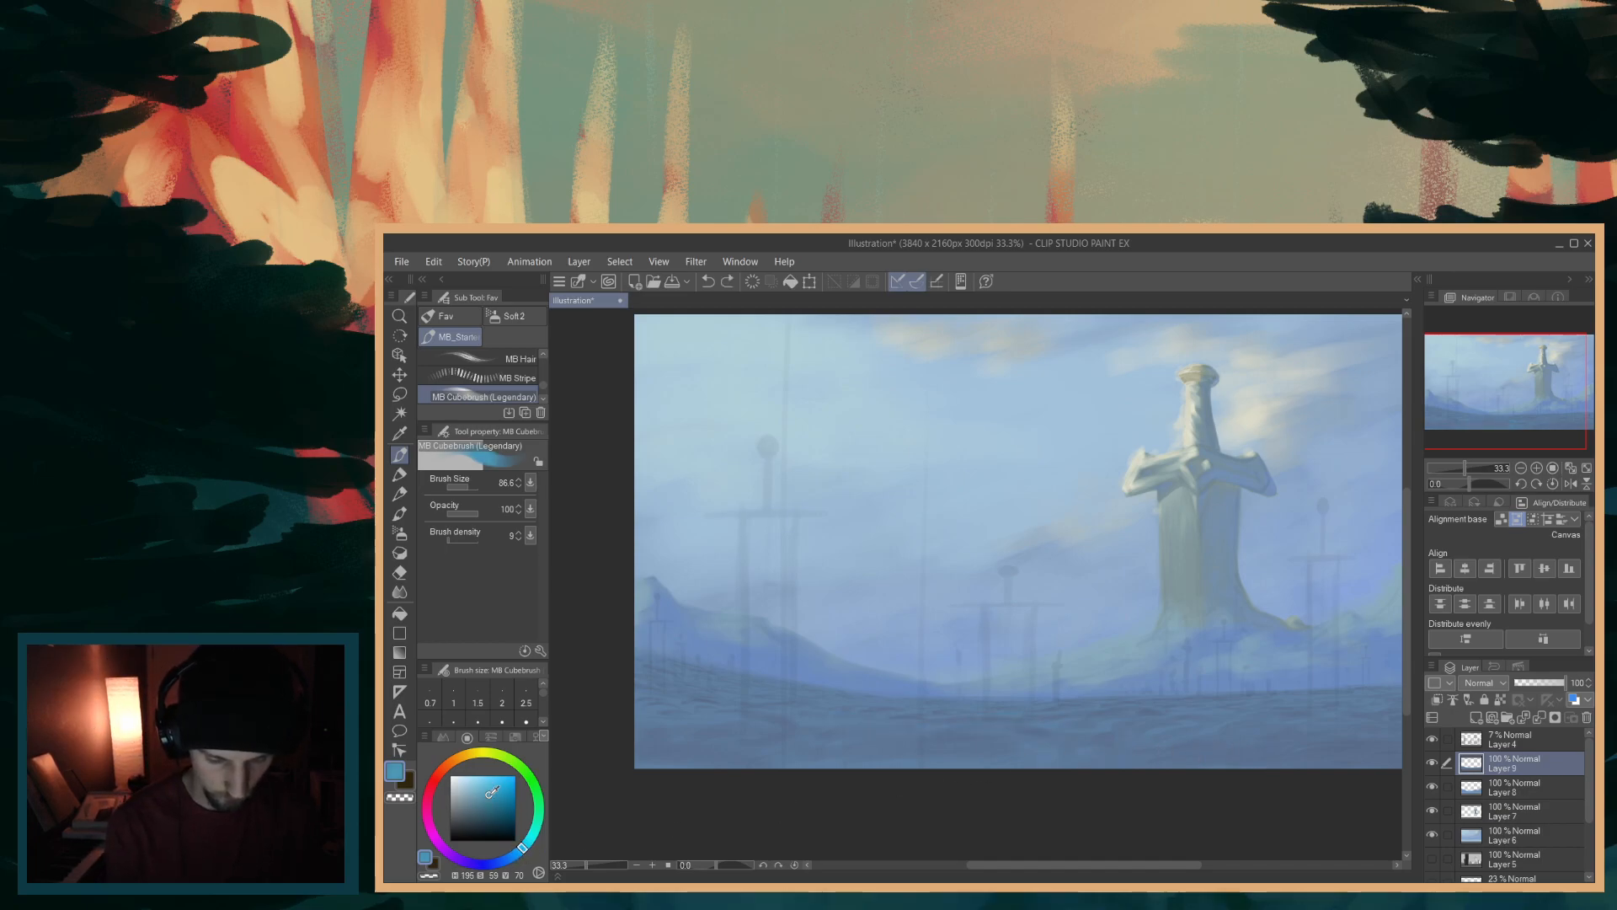
left_click(482, 797)
left_click_drag(981, 720, 1053, 731)
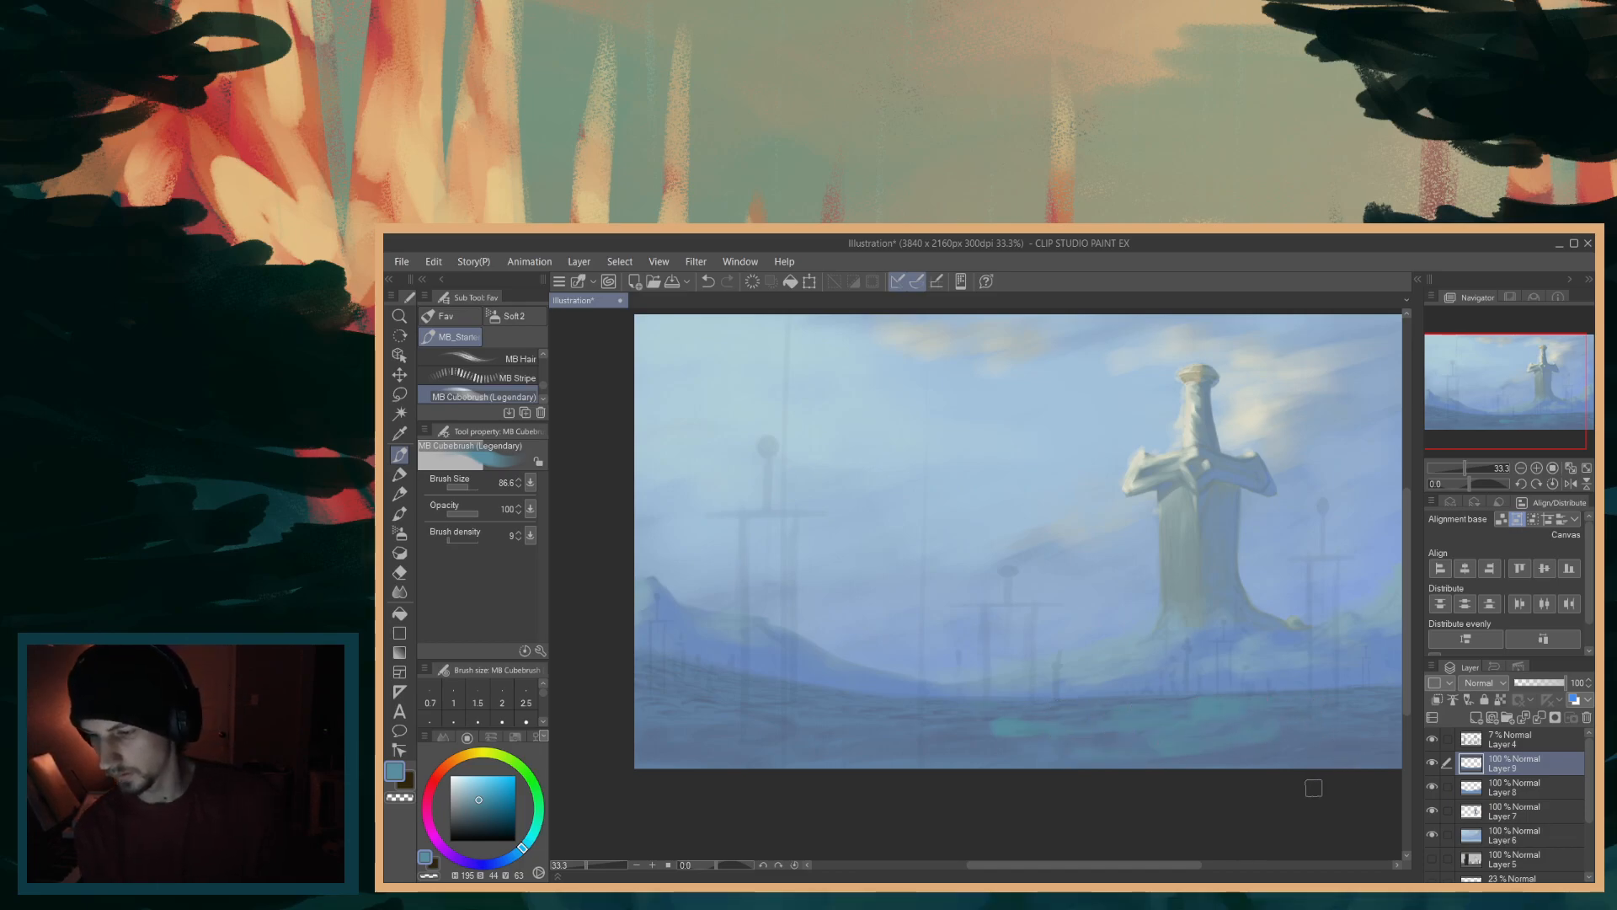
- Undo the muted teal patches across the middle and right foreground
key("ctrl+z")
key("ctrl+z")
key("ctrl+z")
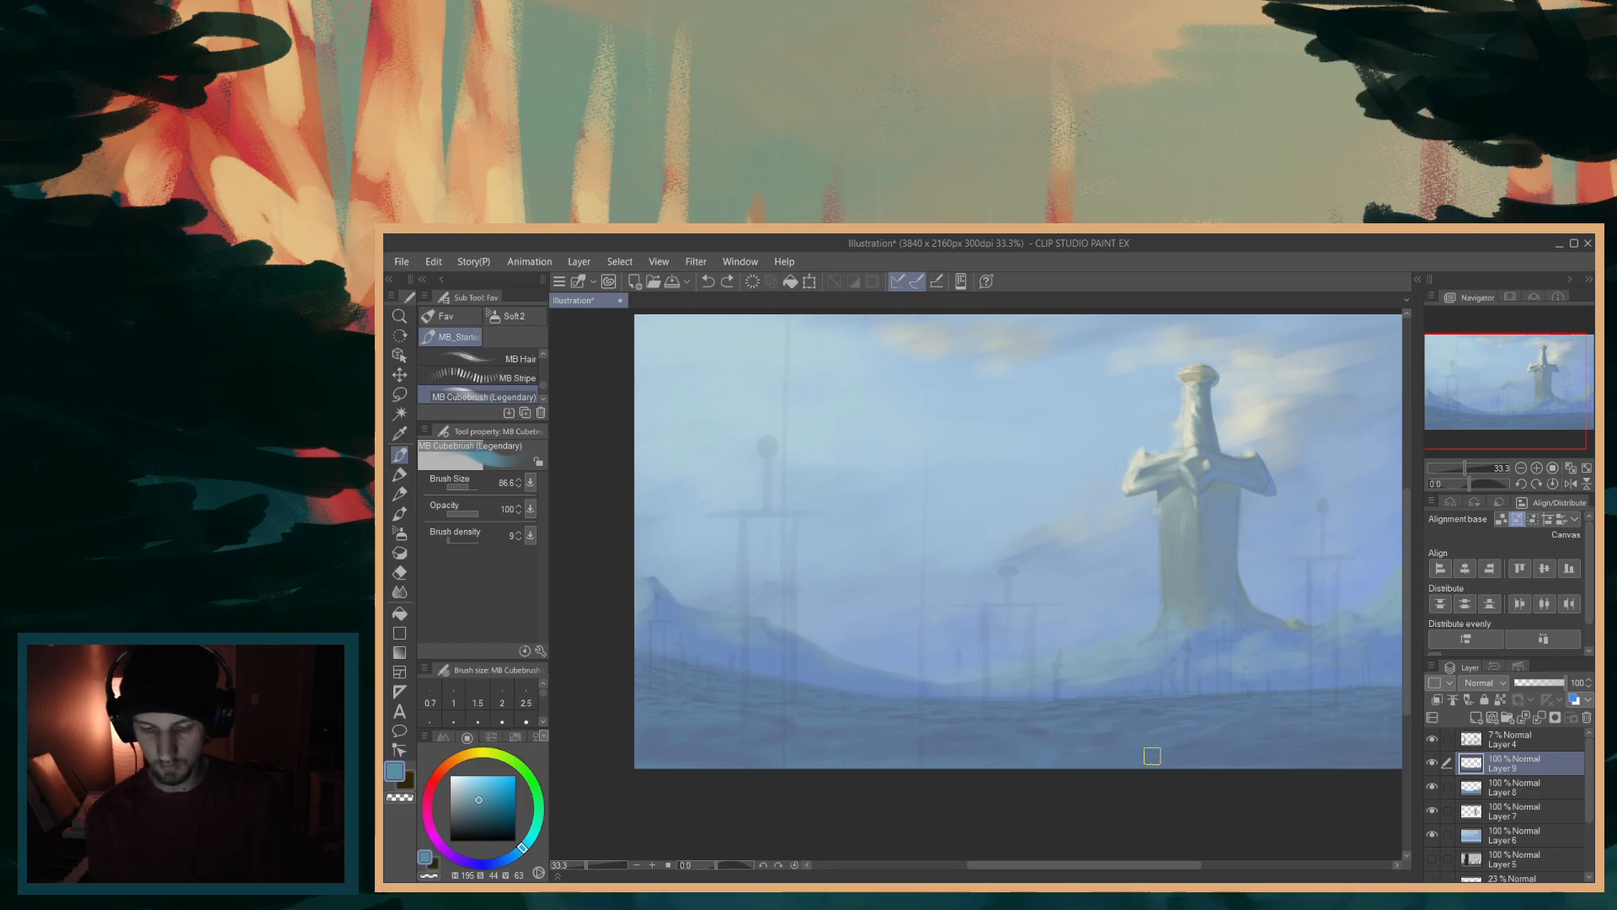
- Paint broad blue strokes across the whole foreground ground on Layer 9 at hue 204, saturation 46, value 63
left_click_drag(522, 847, 514, 859)
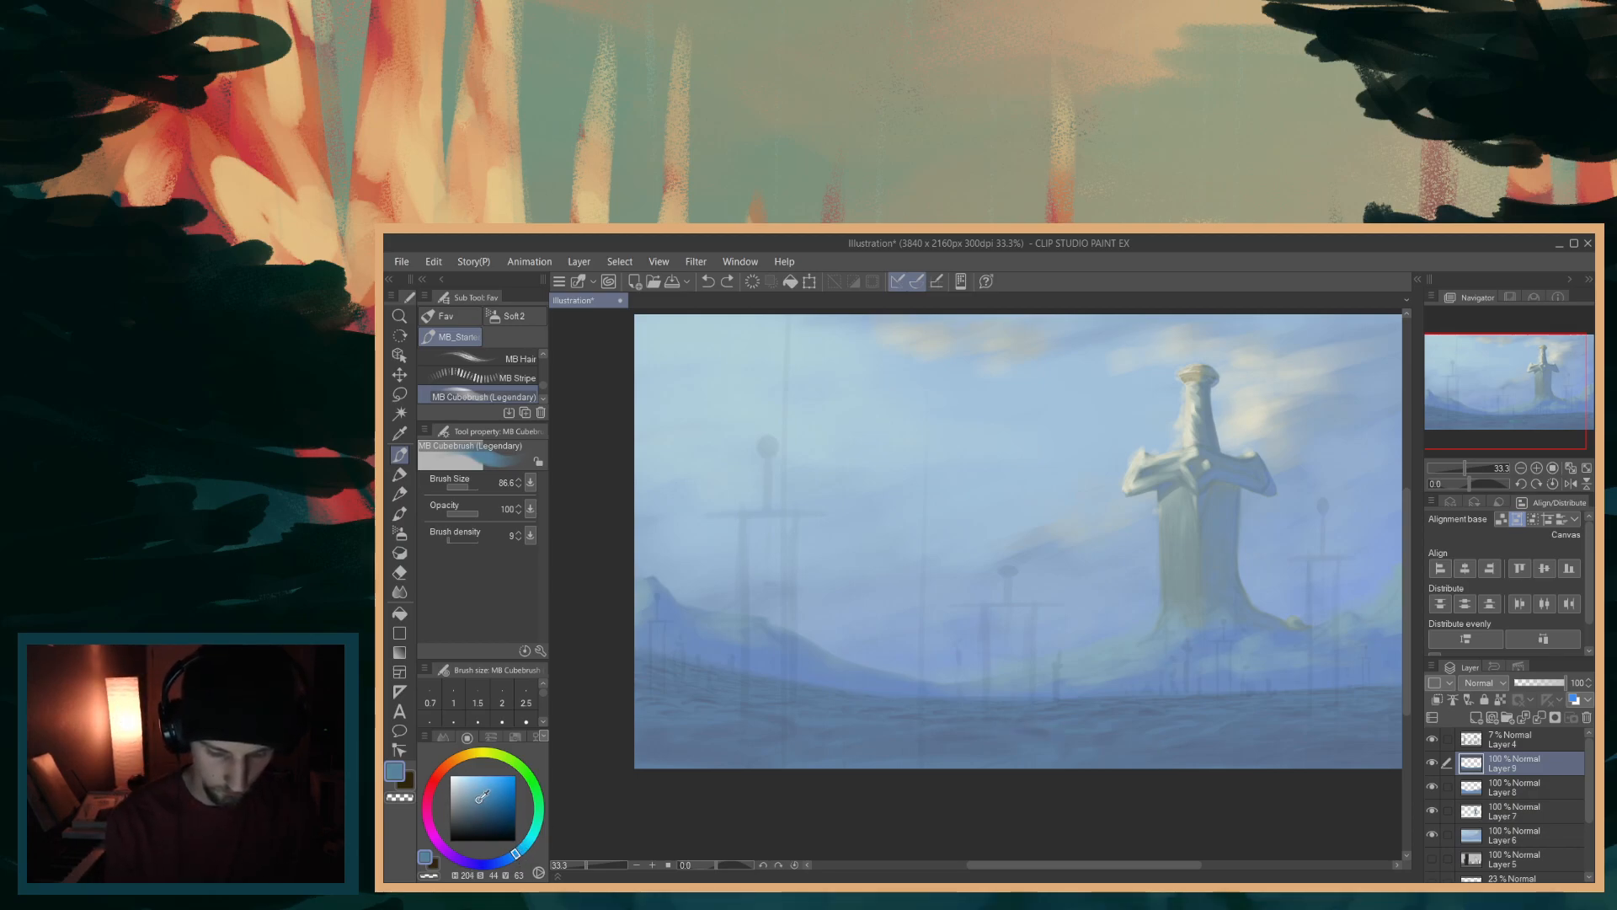
left_click(482, 796)
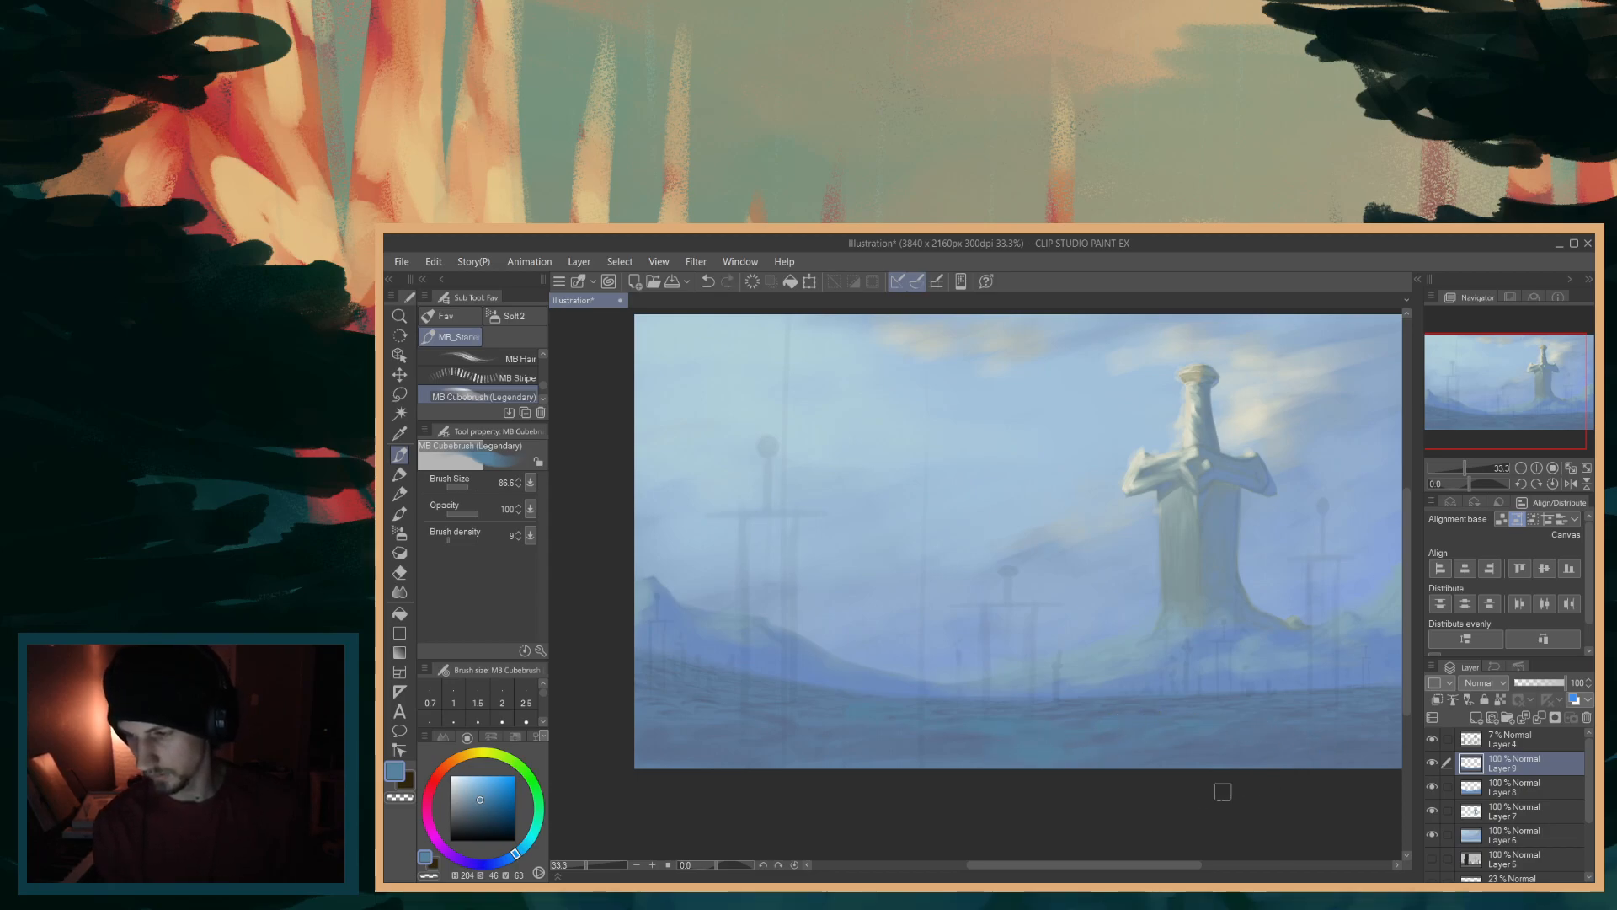
mouse_move(1092, 865)
left_mouse_down()
mouse_move(1150, 861)
mouse_move(1043, 866)
mouse_move(1059, 866)
left_mouse_up()
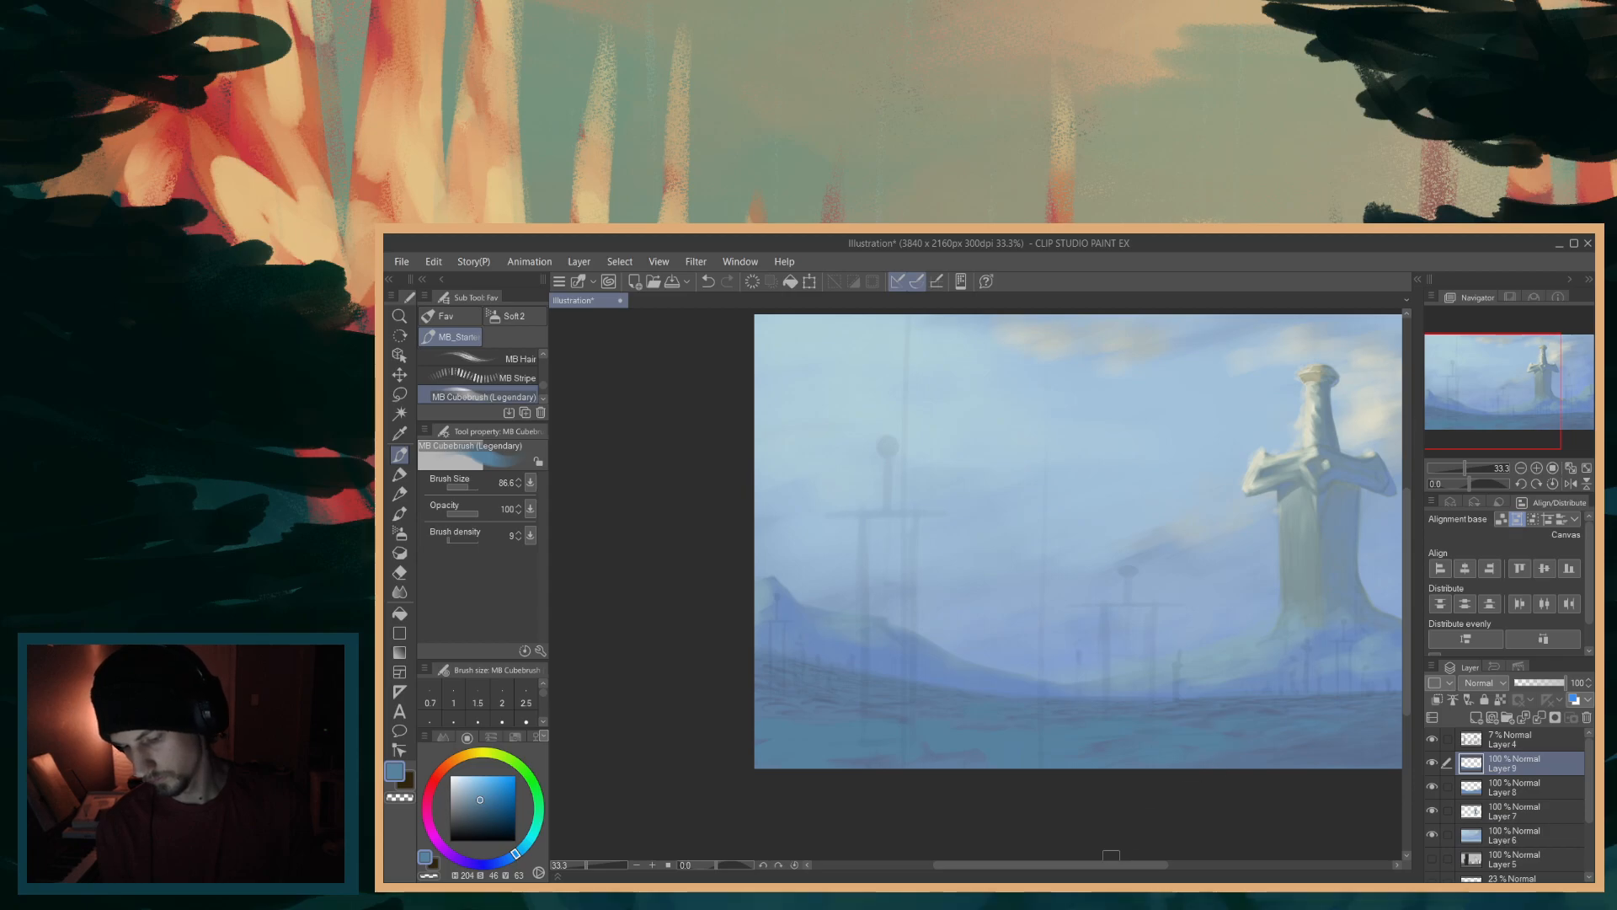
left_click_drag(1106, 865, 1161, 865)
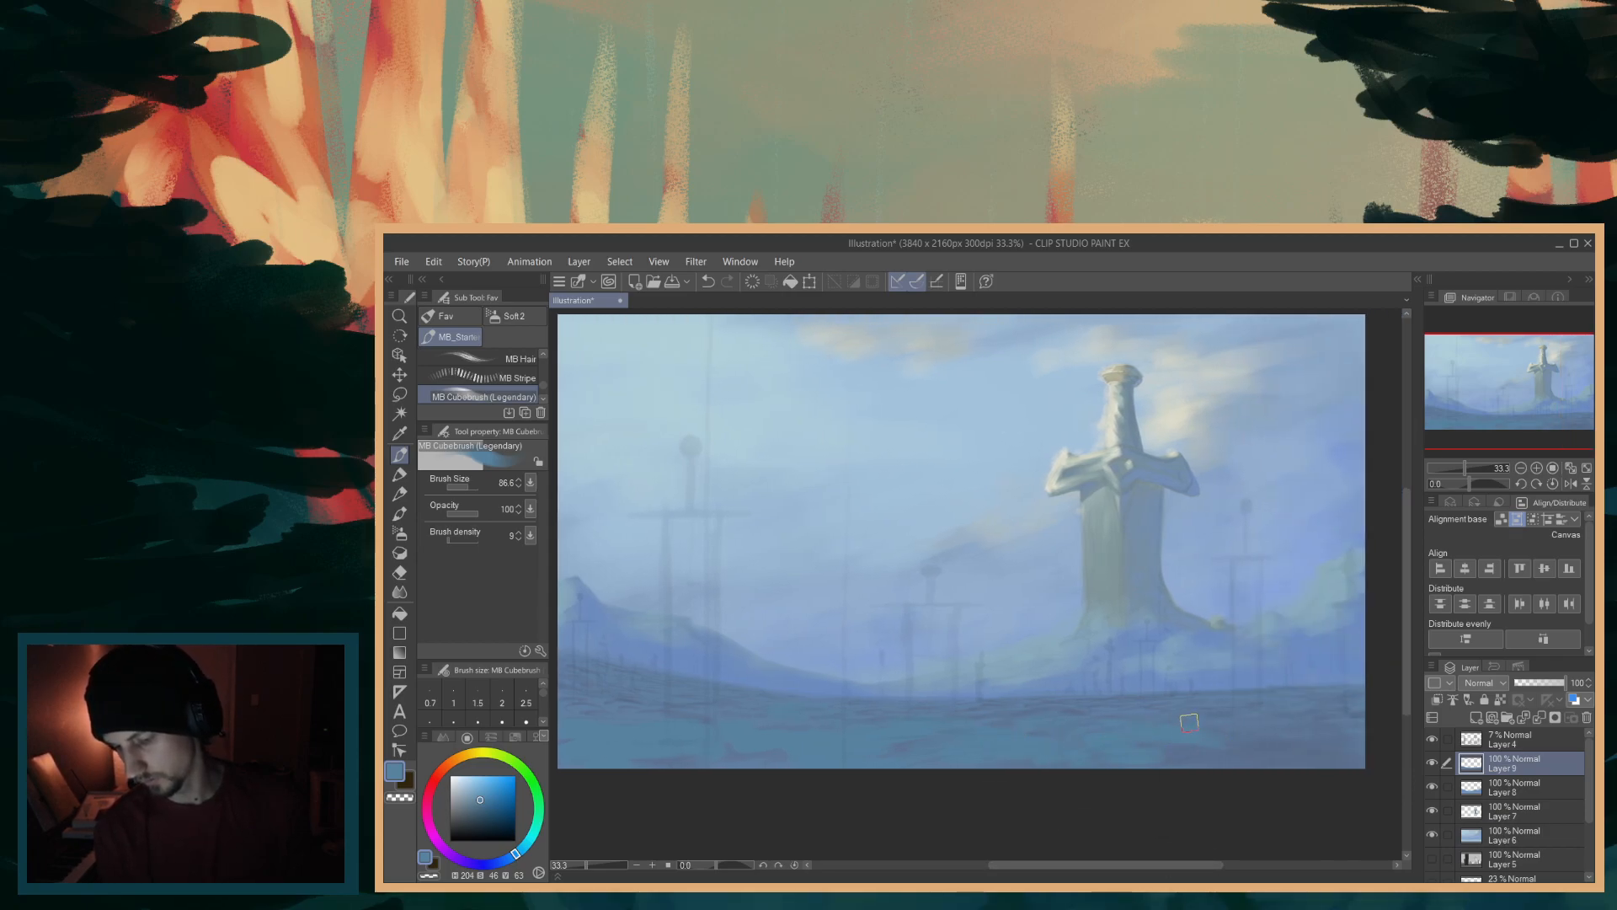
left_click_drag(1147, 865, 1174, 865)
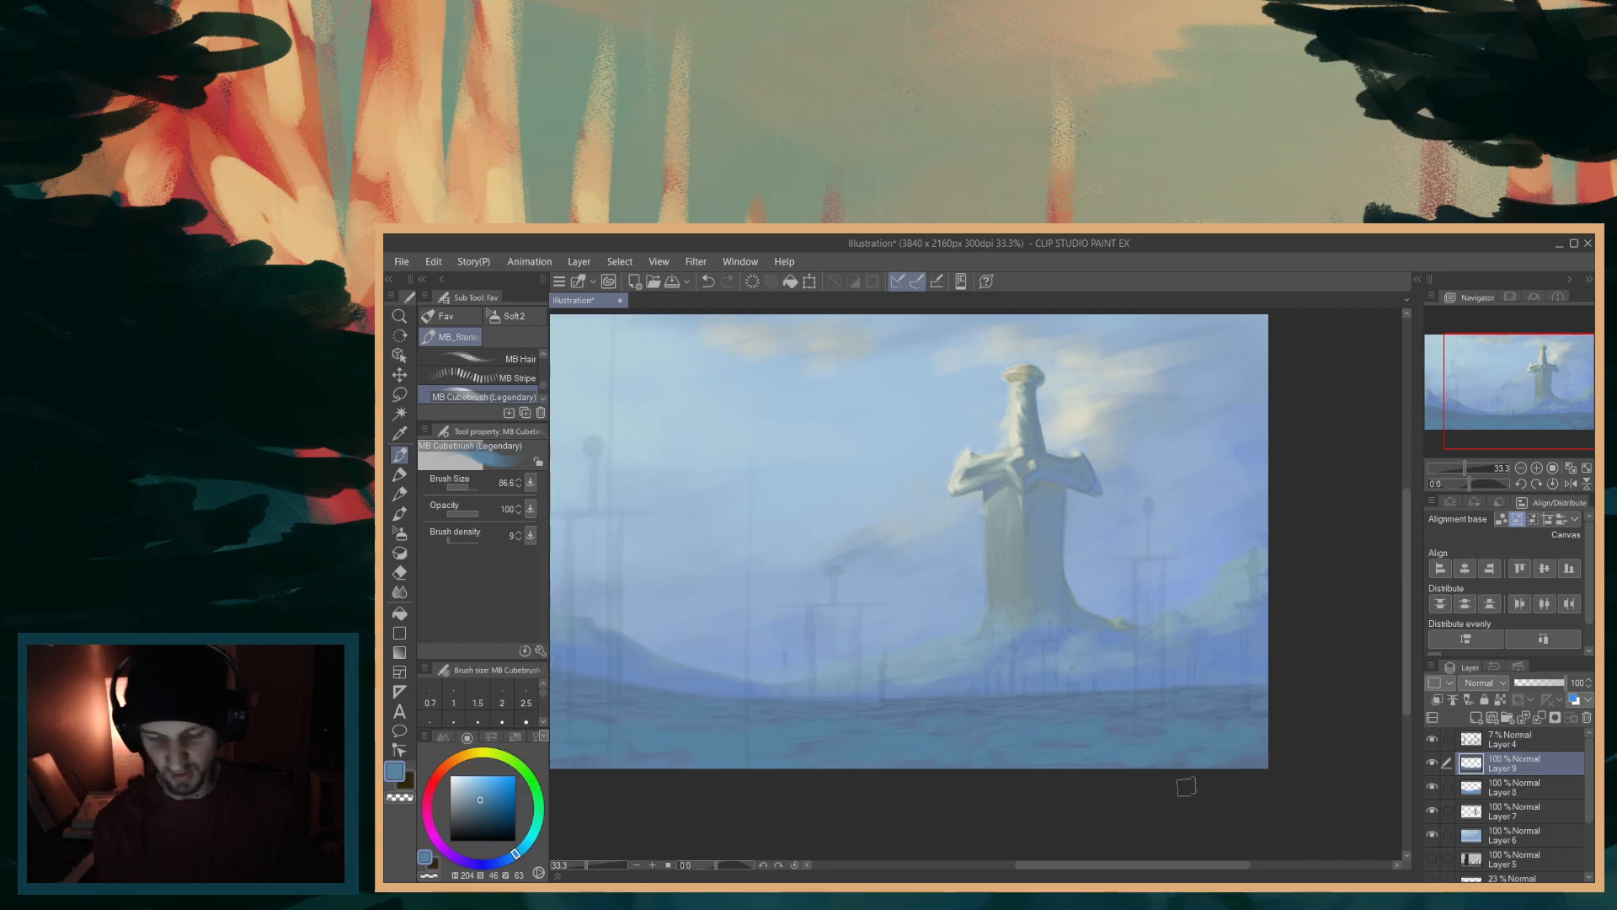
- Work smaller strokes of the same blue over the dark texture in the right foreground below the sword
scroll(1183, 788, "up", 1)
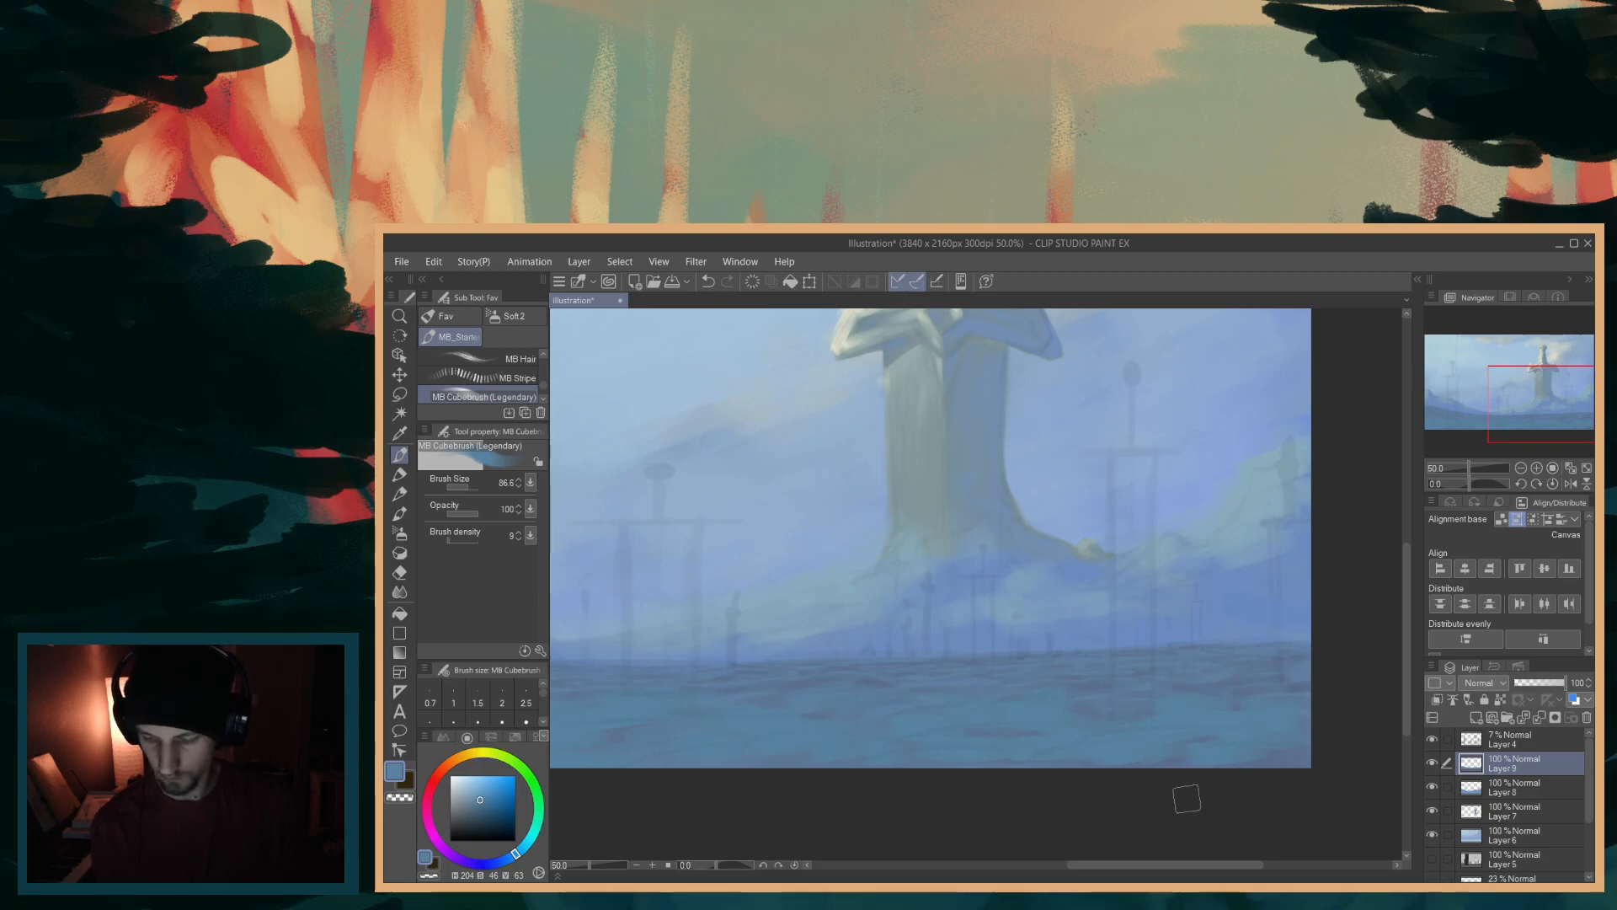
left_click_drag(1182, 865, 1197, 865)
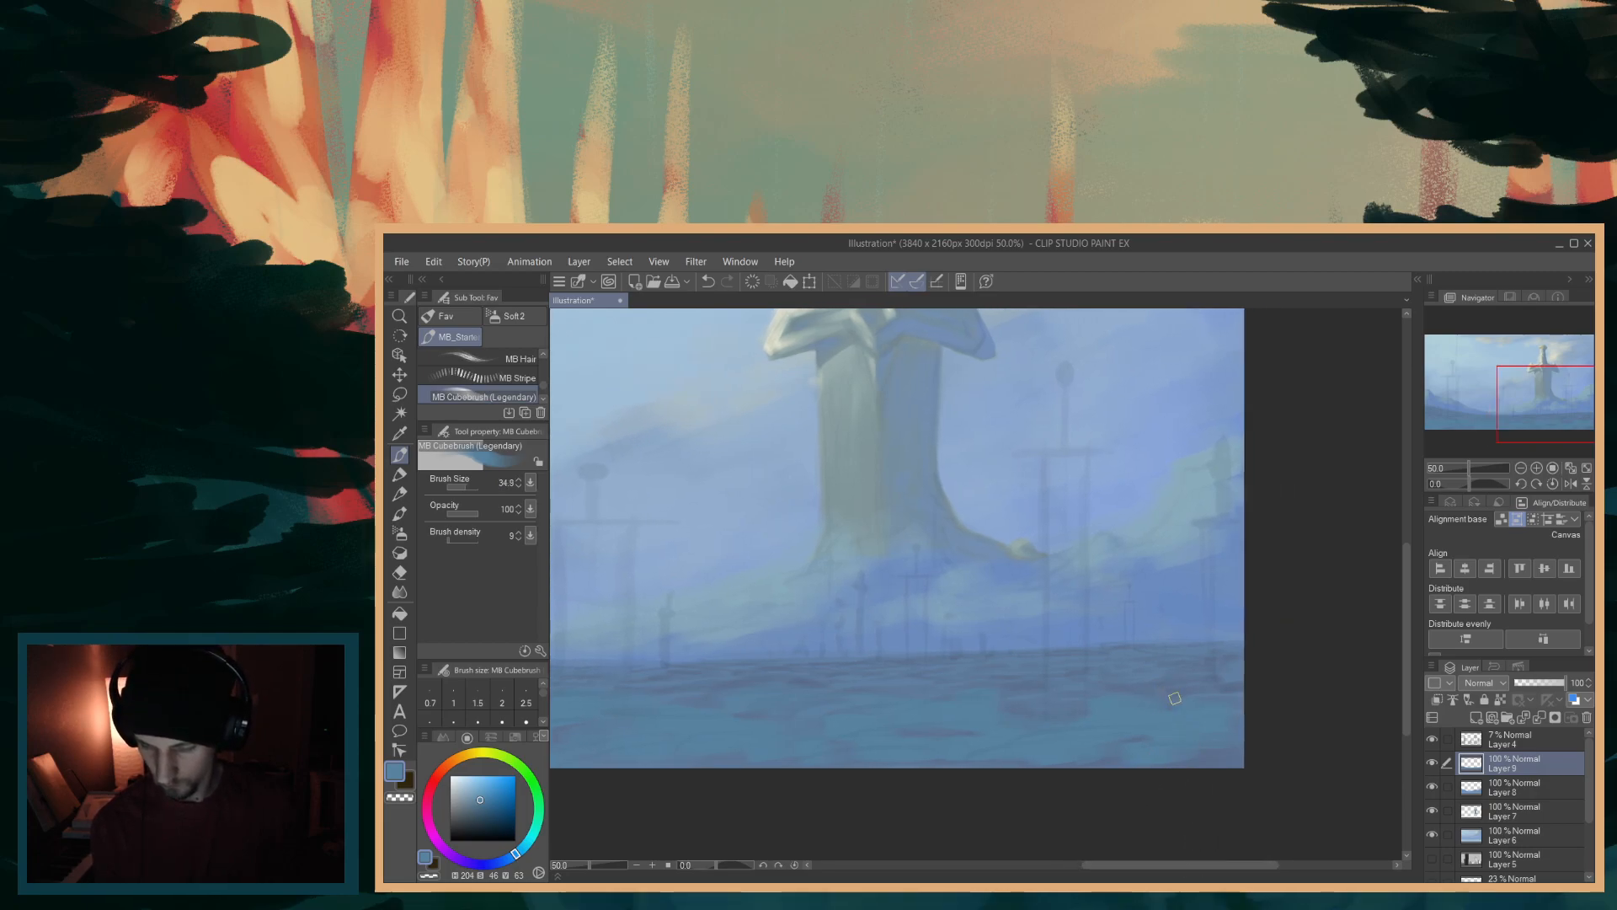
left_click_drag(1182, 686, 1180, 697)
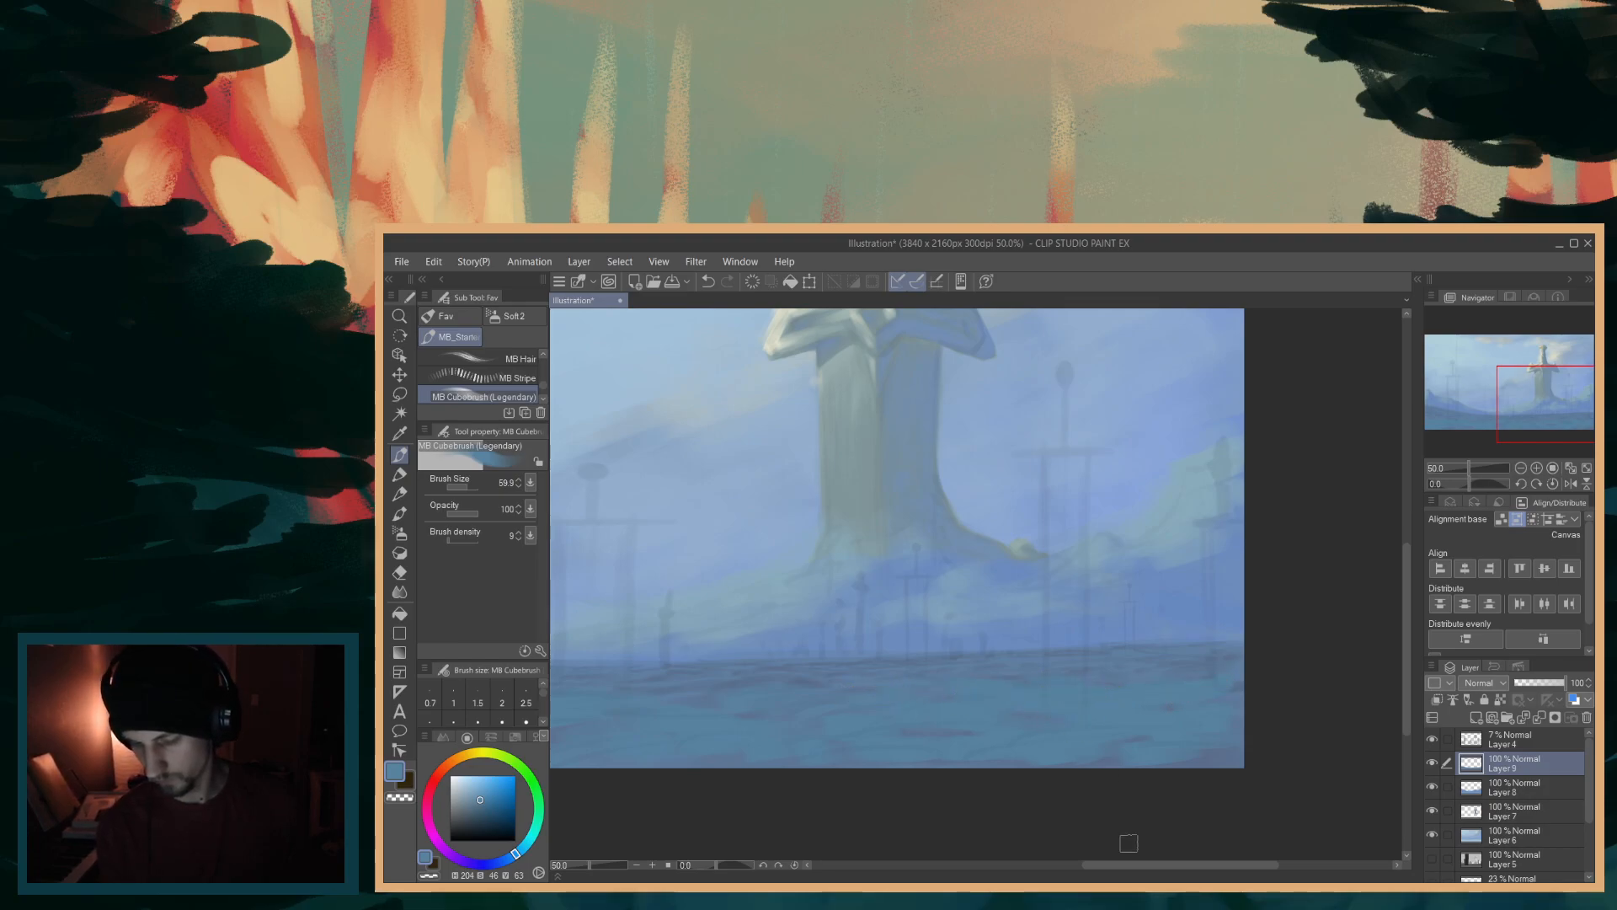
scroll(1112, 864, "left", 4)
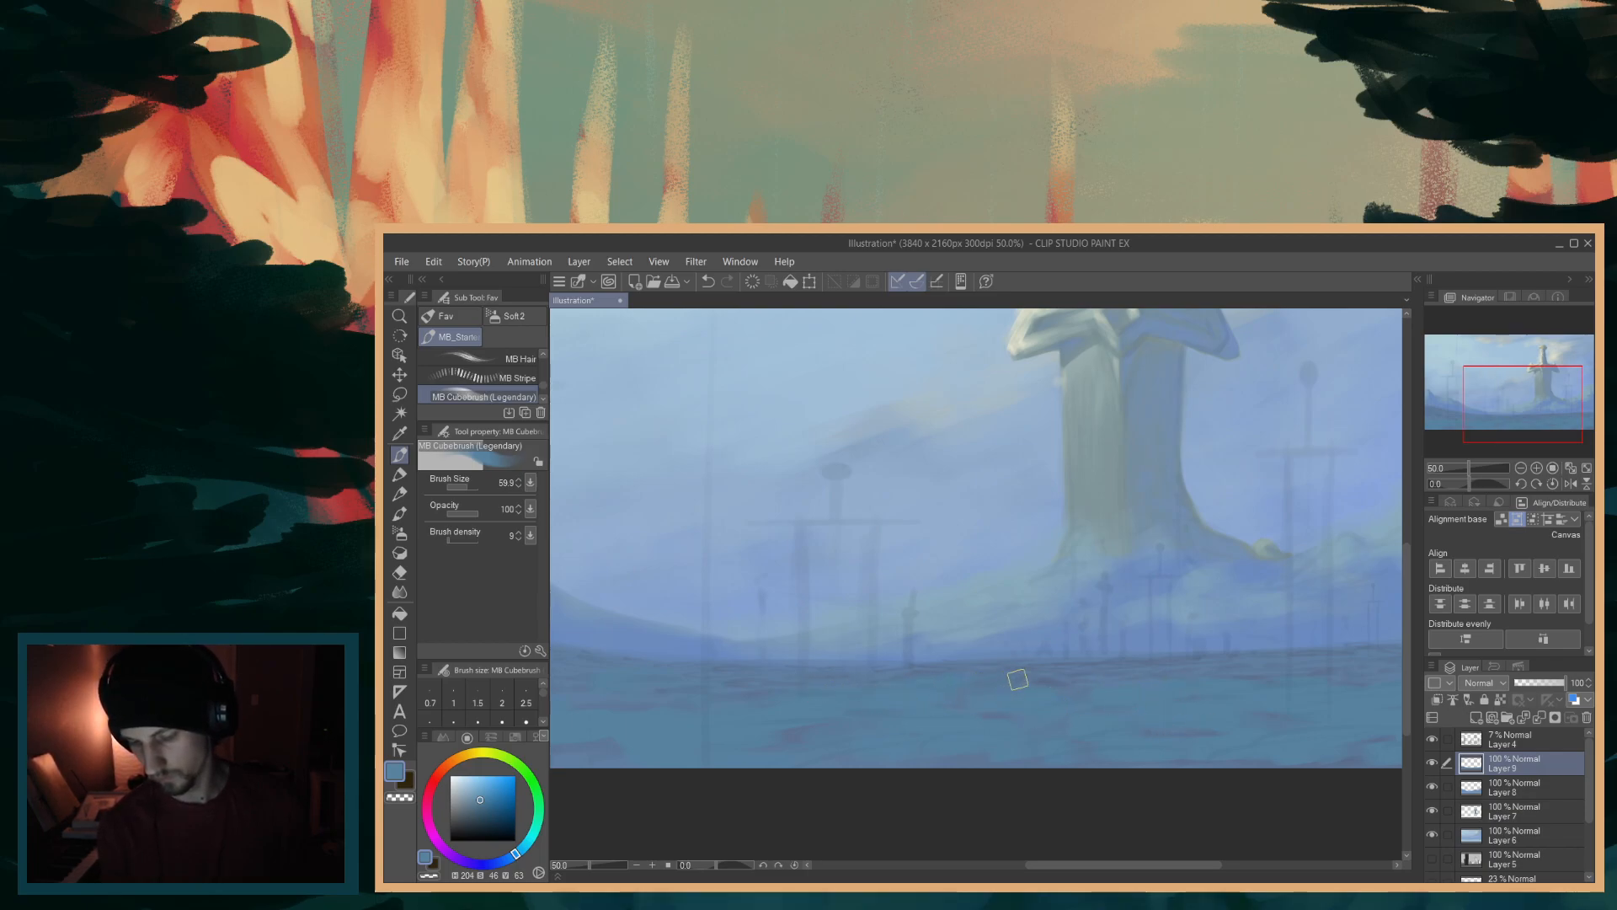
- Soften the dark texture lines on the far-left foreground slope with blue strokes, reducing the brush size to 27.9
left_click_drag(1122, 863, 1044, 865)
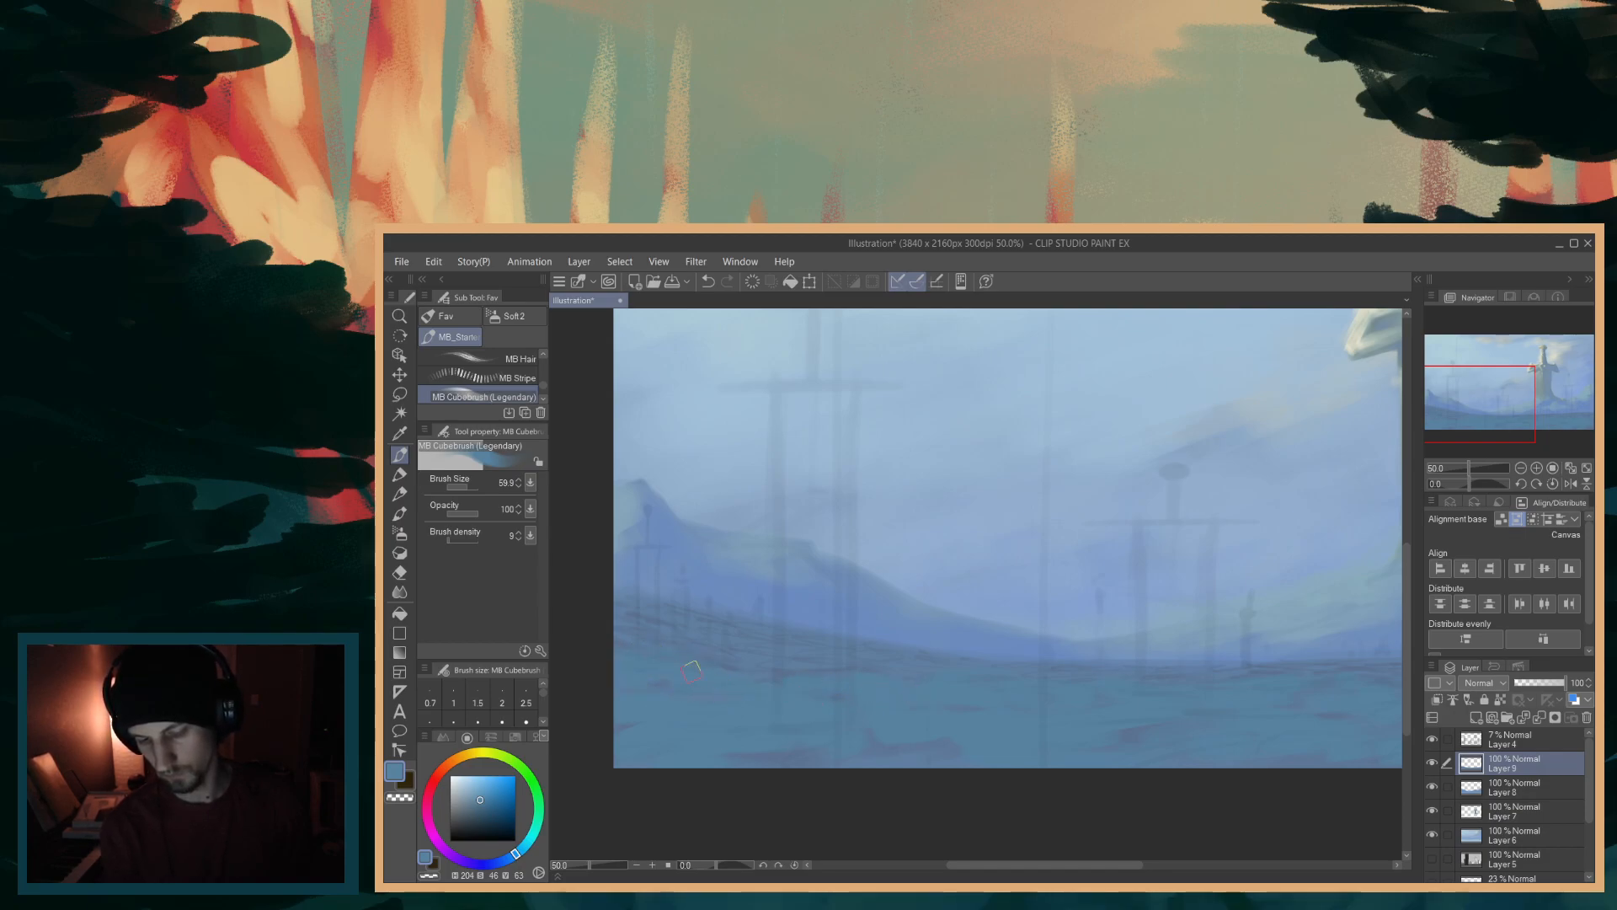
left_click_drag(763, 676, 759, 682)
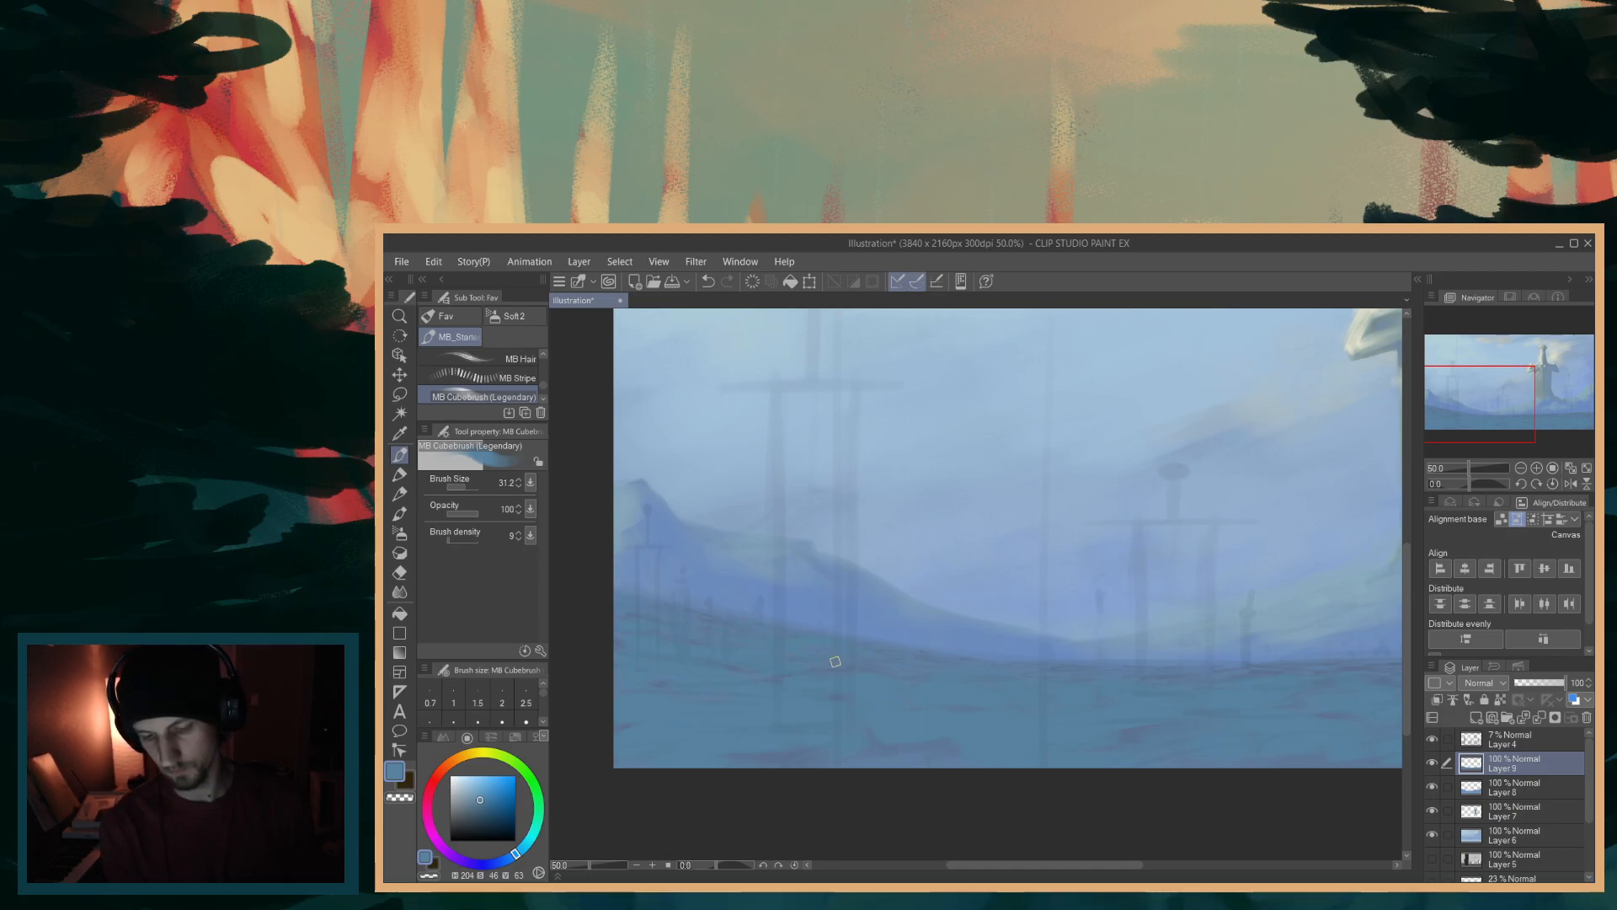
key("bracketleft")
key("bracketleft")
key("bracketleft")
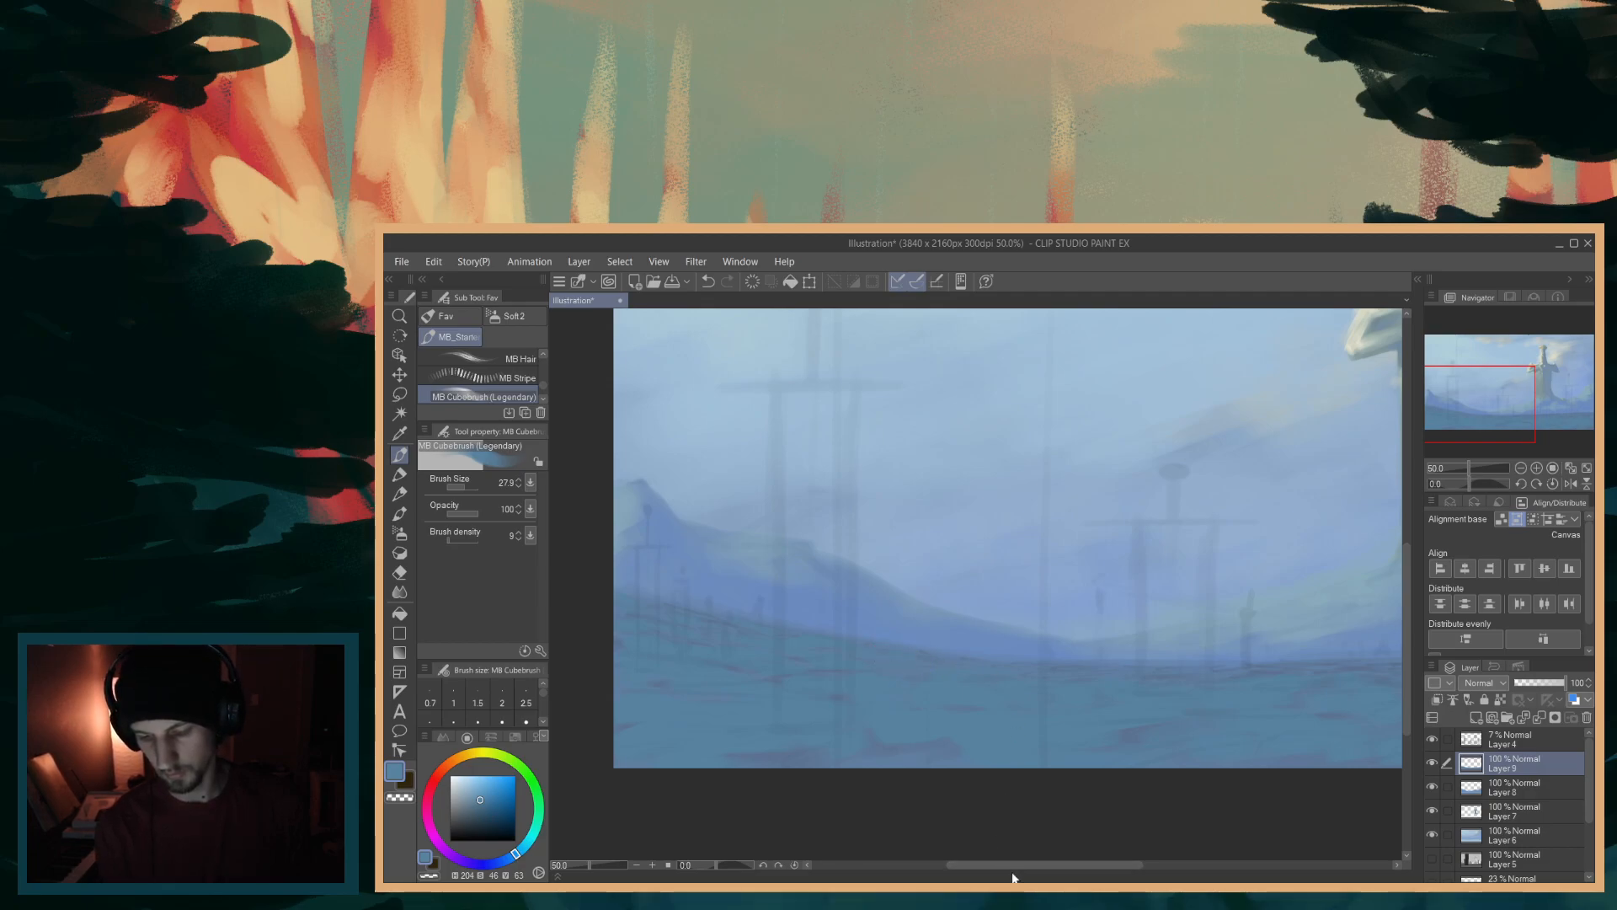
- Soften the dark lines along the ground's horizon from the middle to the right edge, reducing the brush size to 19.1
left_click_drag(1011, 865, 1034, 865)
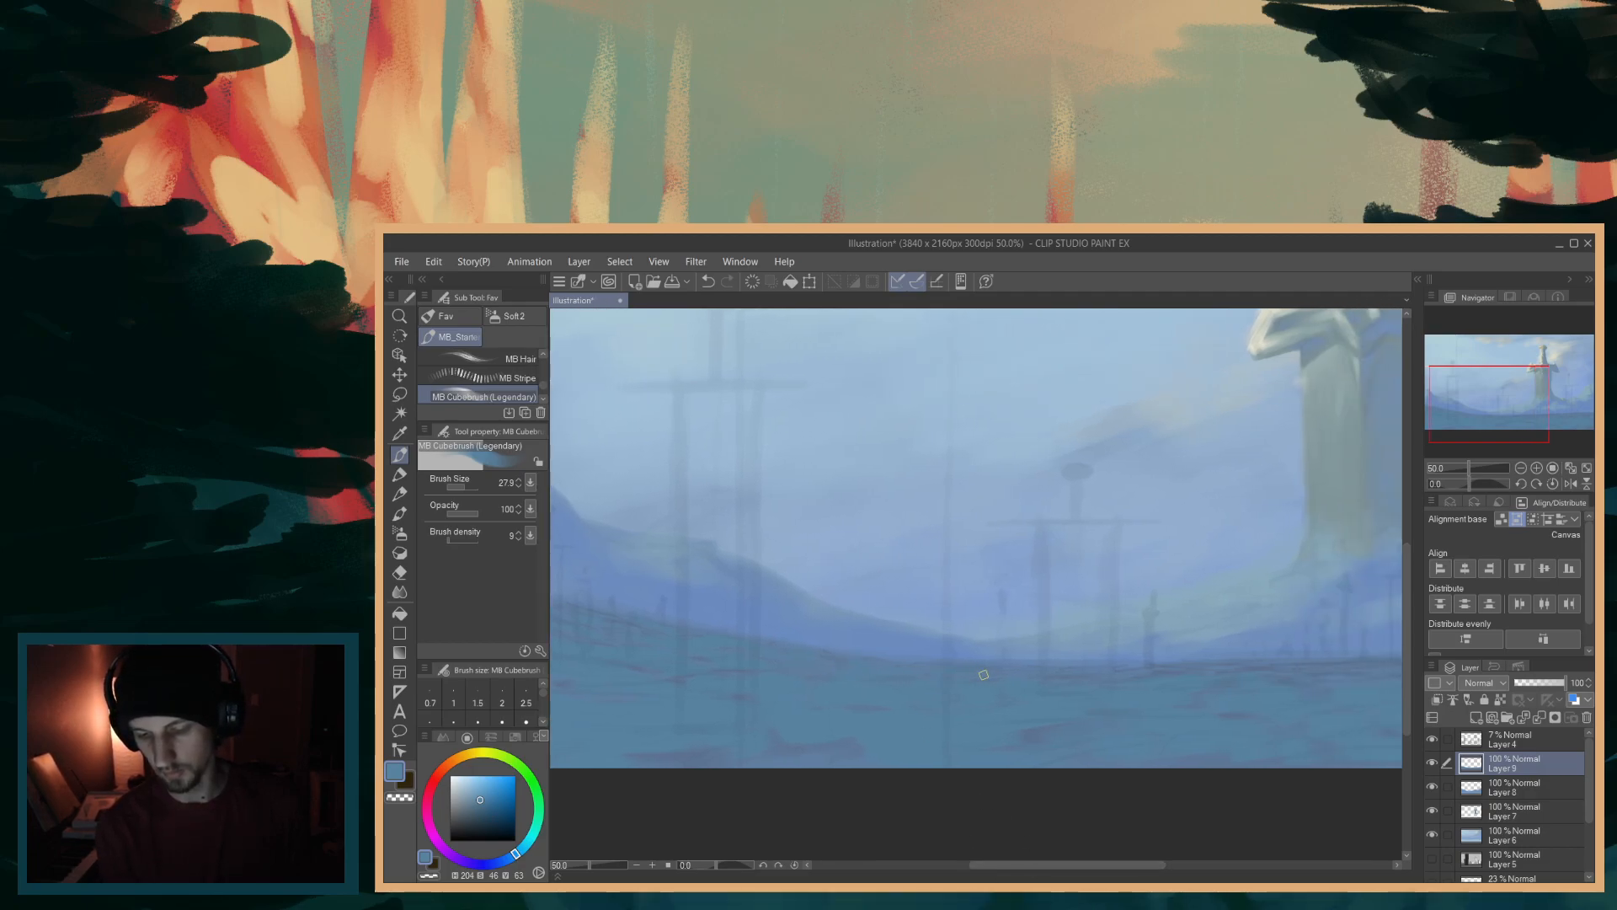
left_click_drag(1068, 866, 1093, 866)
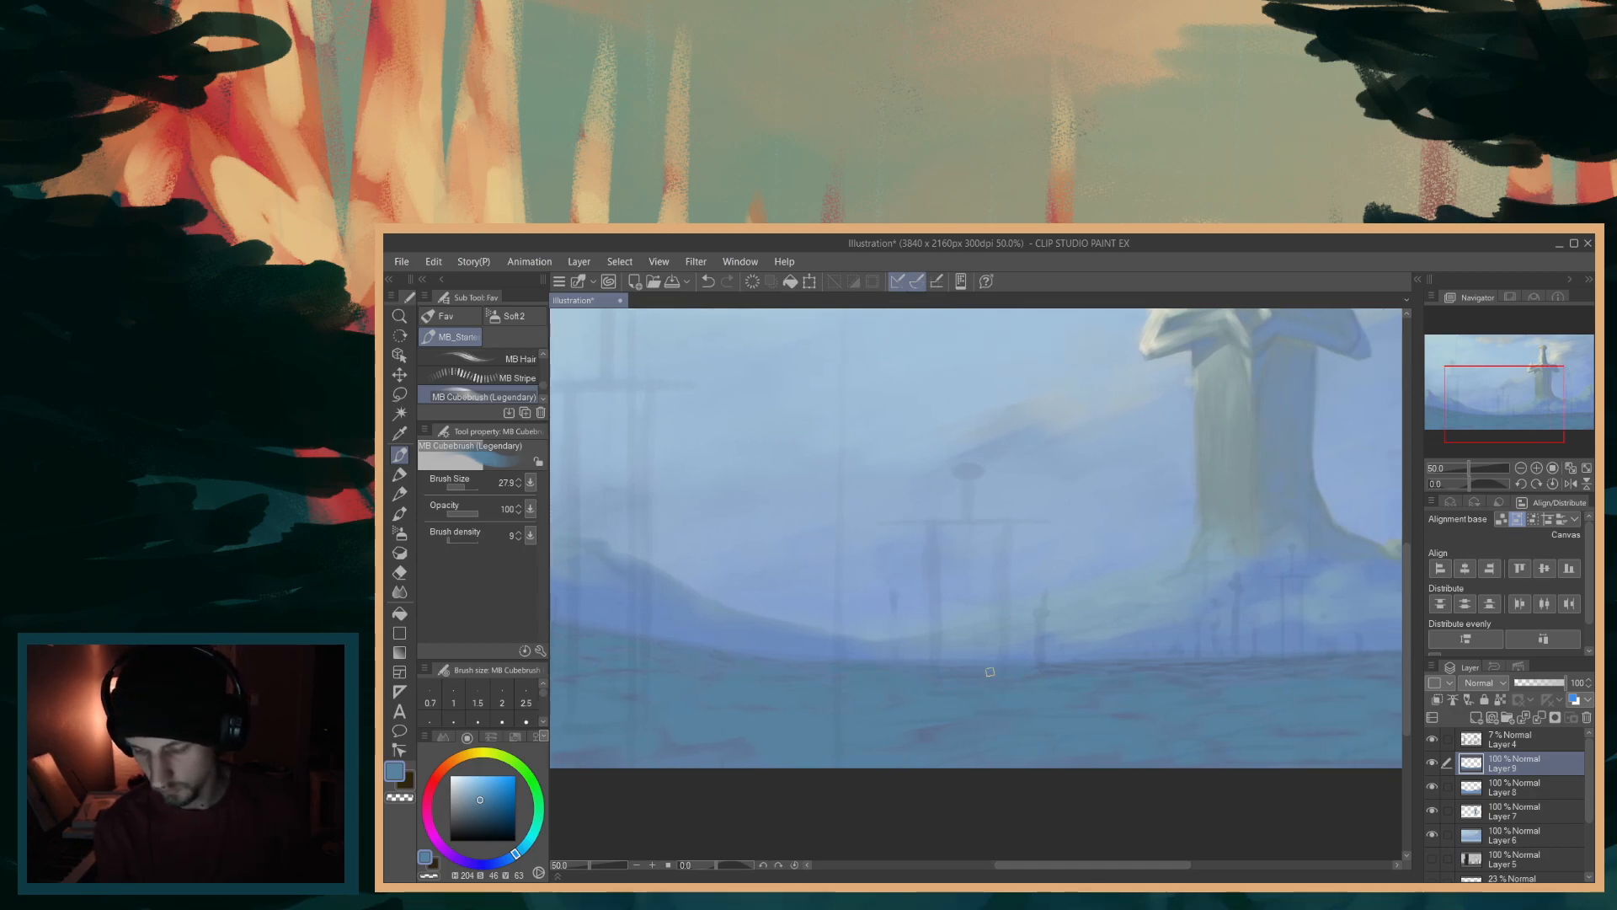
left_click_drag(1100, 865, 1170, 868)
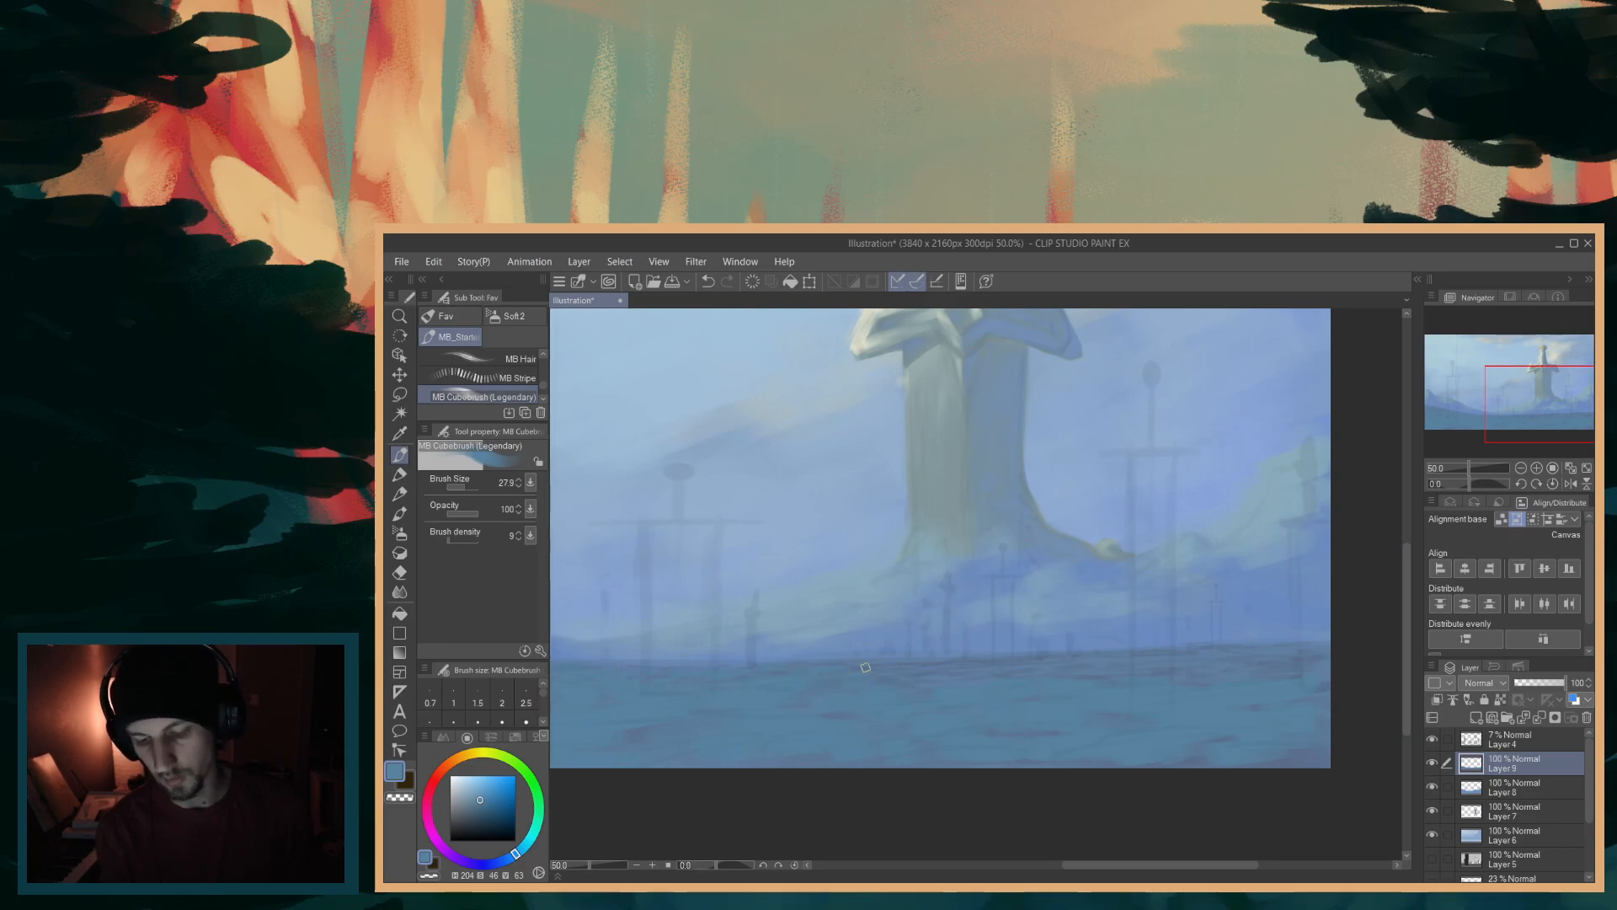
key("bracketleft")
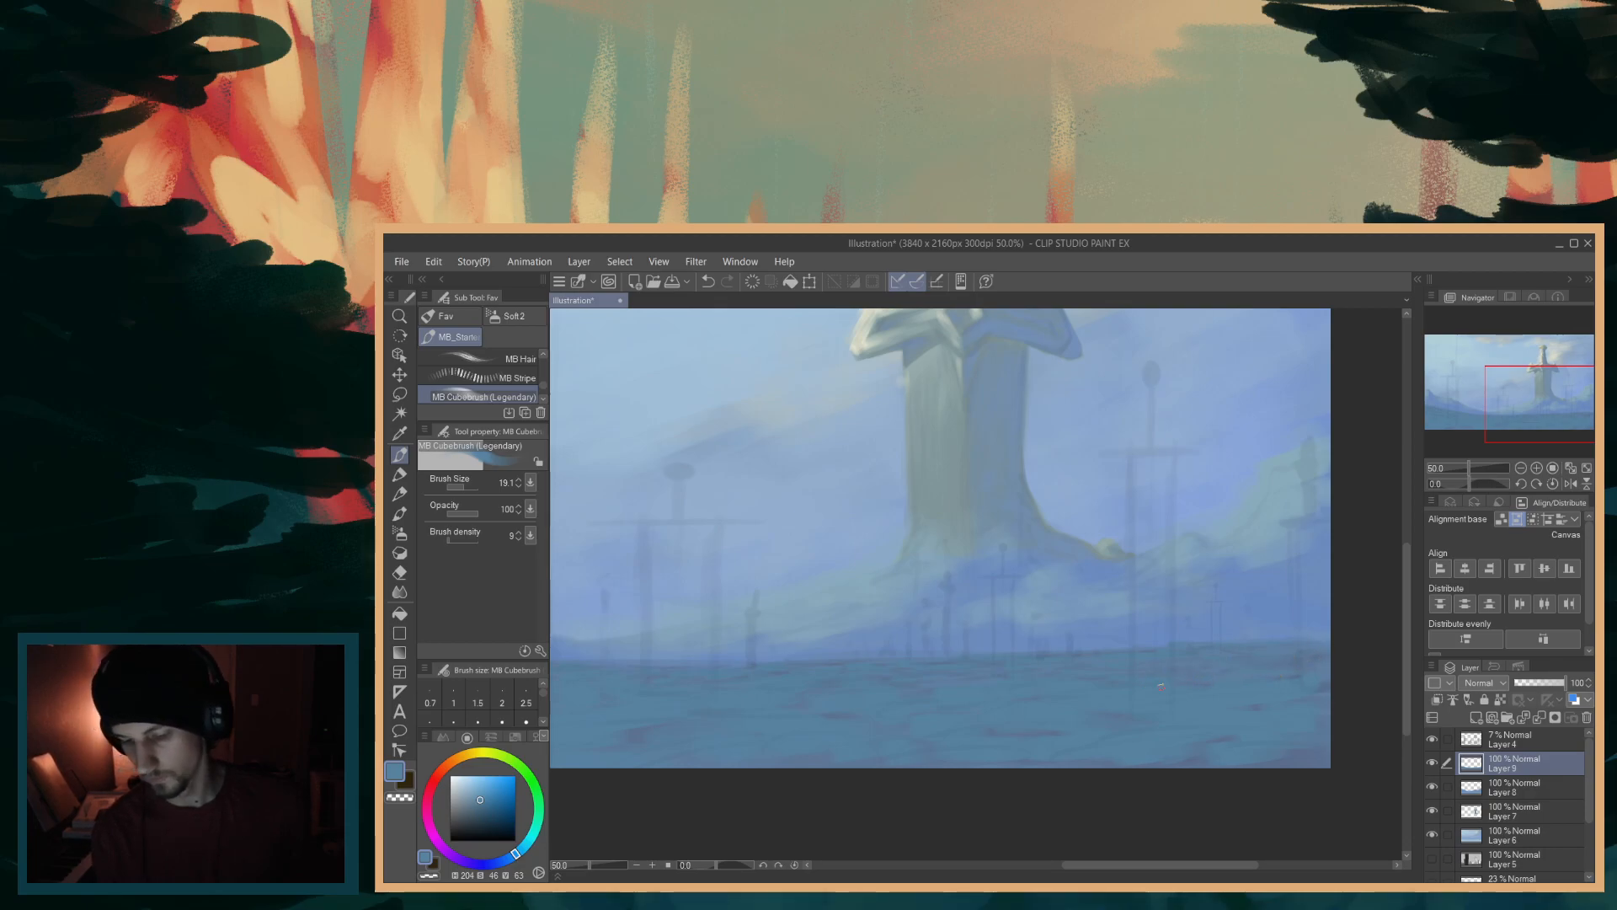
- Try pale blue patches across the left and middle foreground at hue 210, saturation 31, value 70, and undo them
scroll(1087, 851, "down", 1)
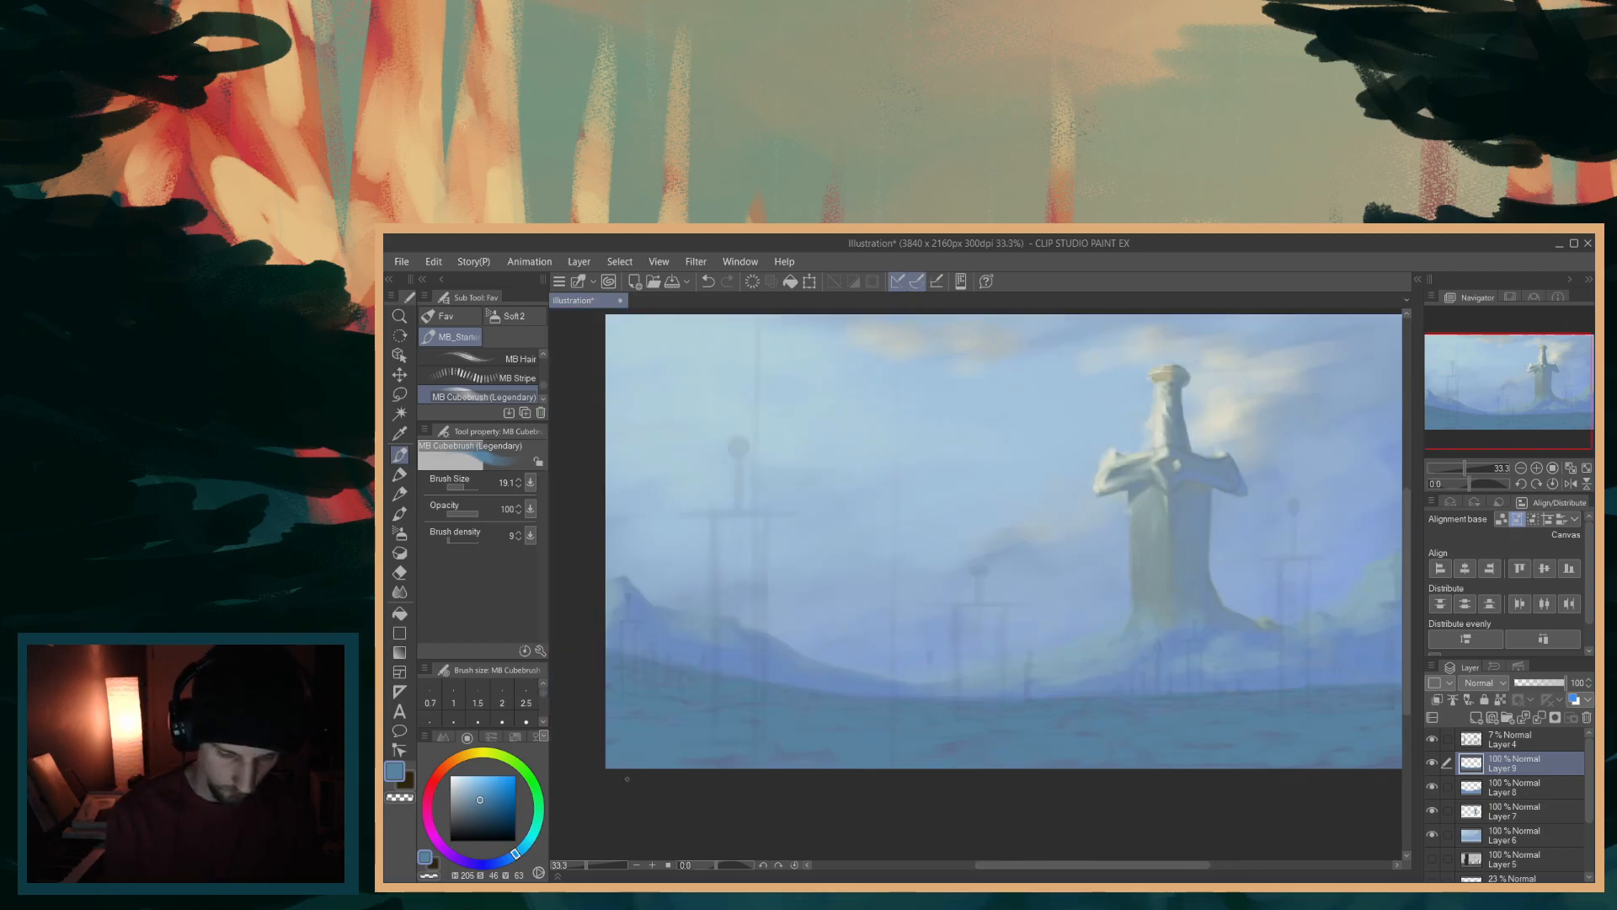
left_click_drag(516, 853, 510, 856)
left_click(479, 797)
left_click_drag(479, 798, 471, 794)
key("bracketright")
key("bracketright")
key("bracketright")
mouse_move(754, 727)
left_mouse_down()
mouse_move(801, 716)
mouse_move(758, 721)
mouse_move(962, 745)
left_mouse_up()
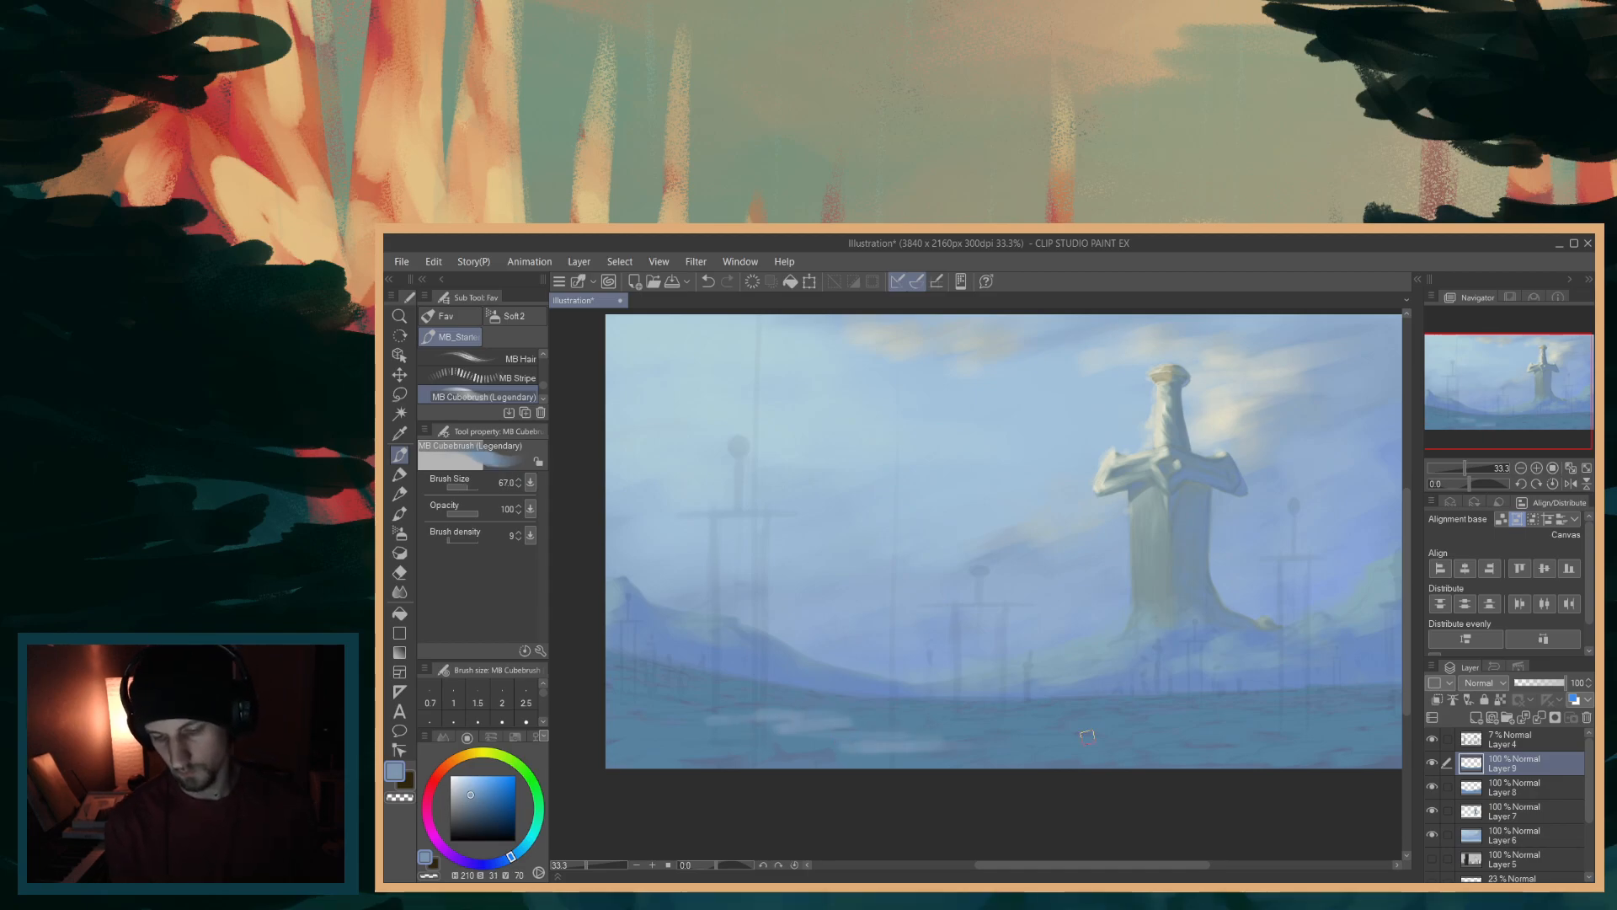
key("ctrl+z")
key("ctrl+z")
key("ctrl+z")
key("ctrl+z")
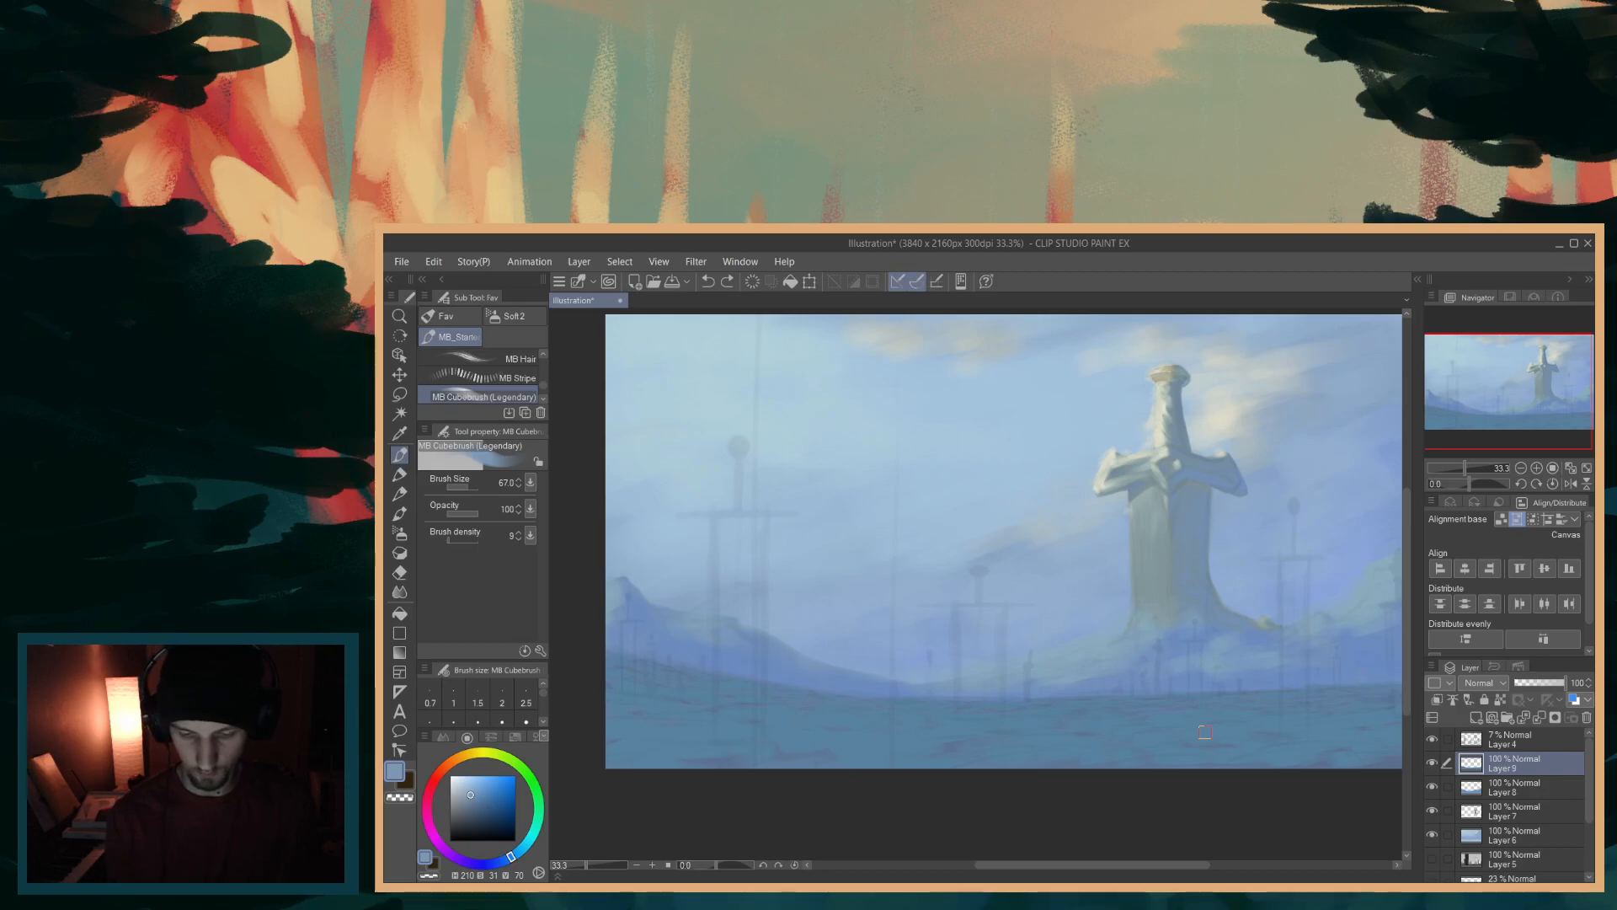
- Paint a lighter blue patch in the lower-left corner of the foreground at hue 210, saturation 47, value 73
left_click(480, 795)
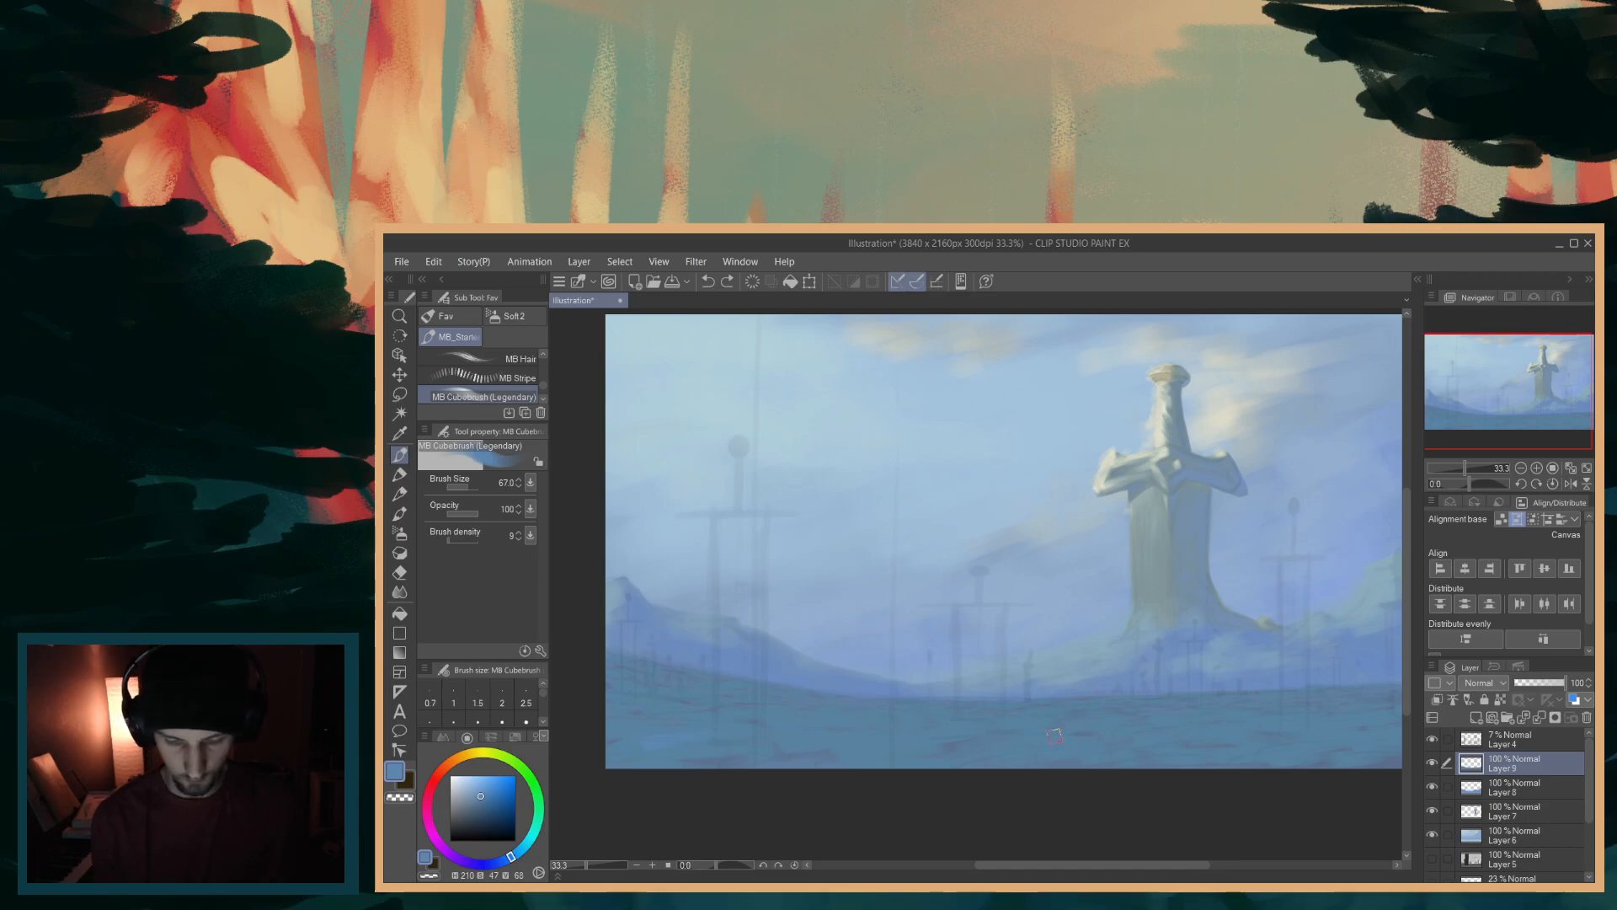
left_click_drag(480, 795, 481, 792)
left_click_drag(661, 738, 732, 732)
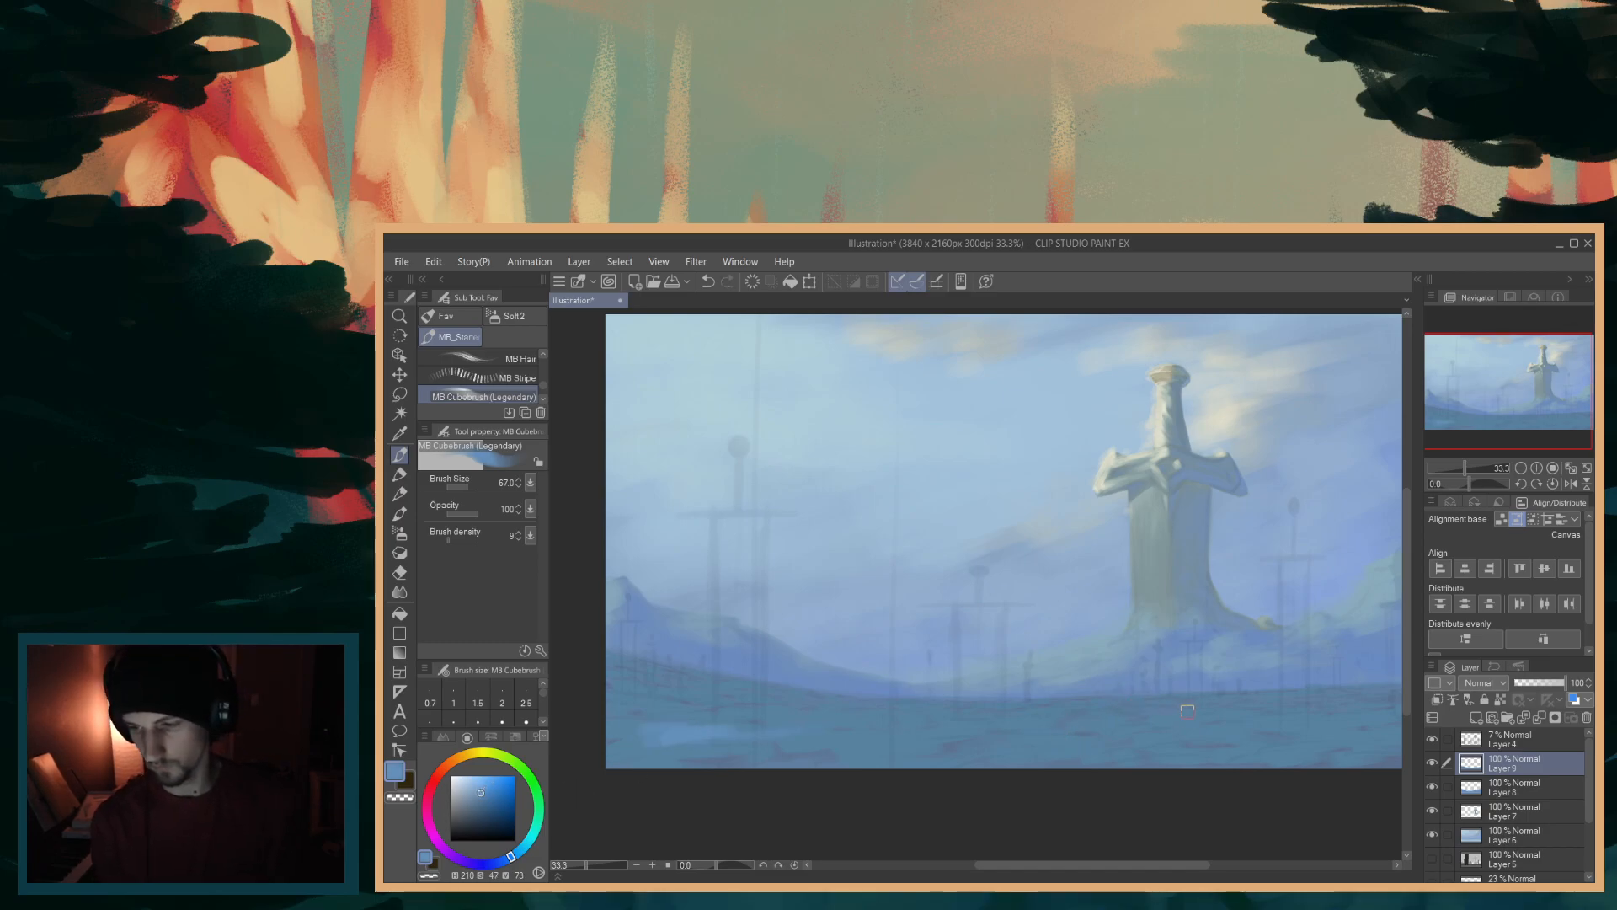
key("ctrl+z")
left_click_drag(749, 718, 697, 743)
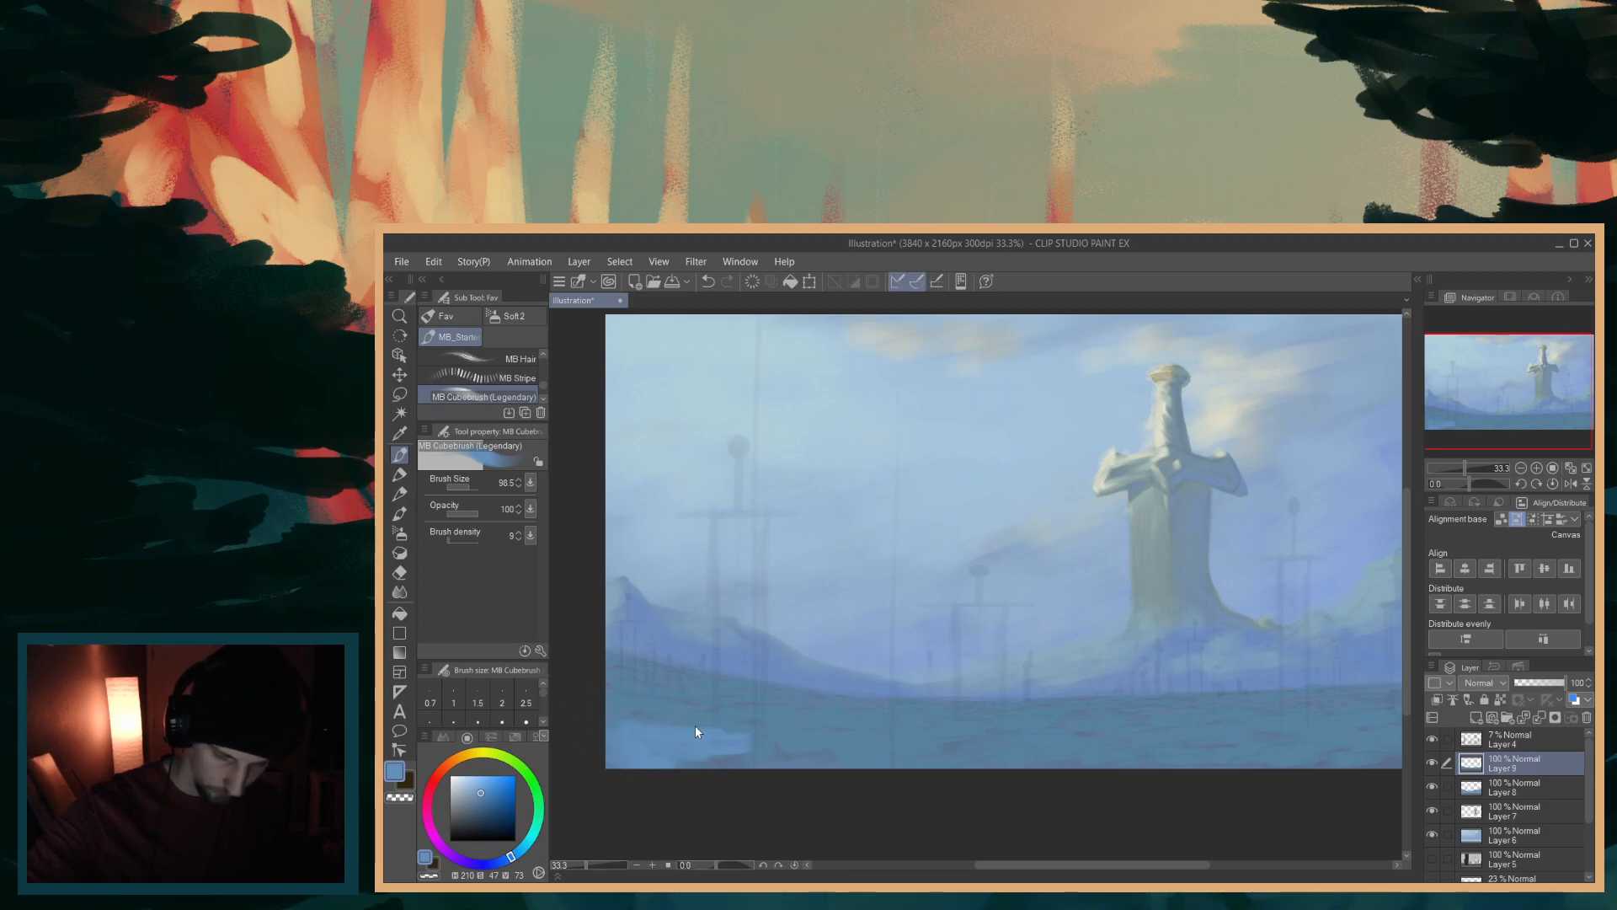
- Extend the lighter lower-left patch upward and break up its edges with finer strokes, reducing the brush size to 20.3
left_click_drag(695, 725, 699, 719)
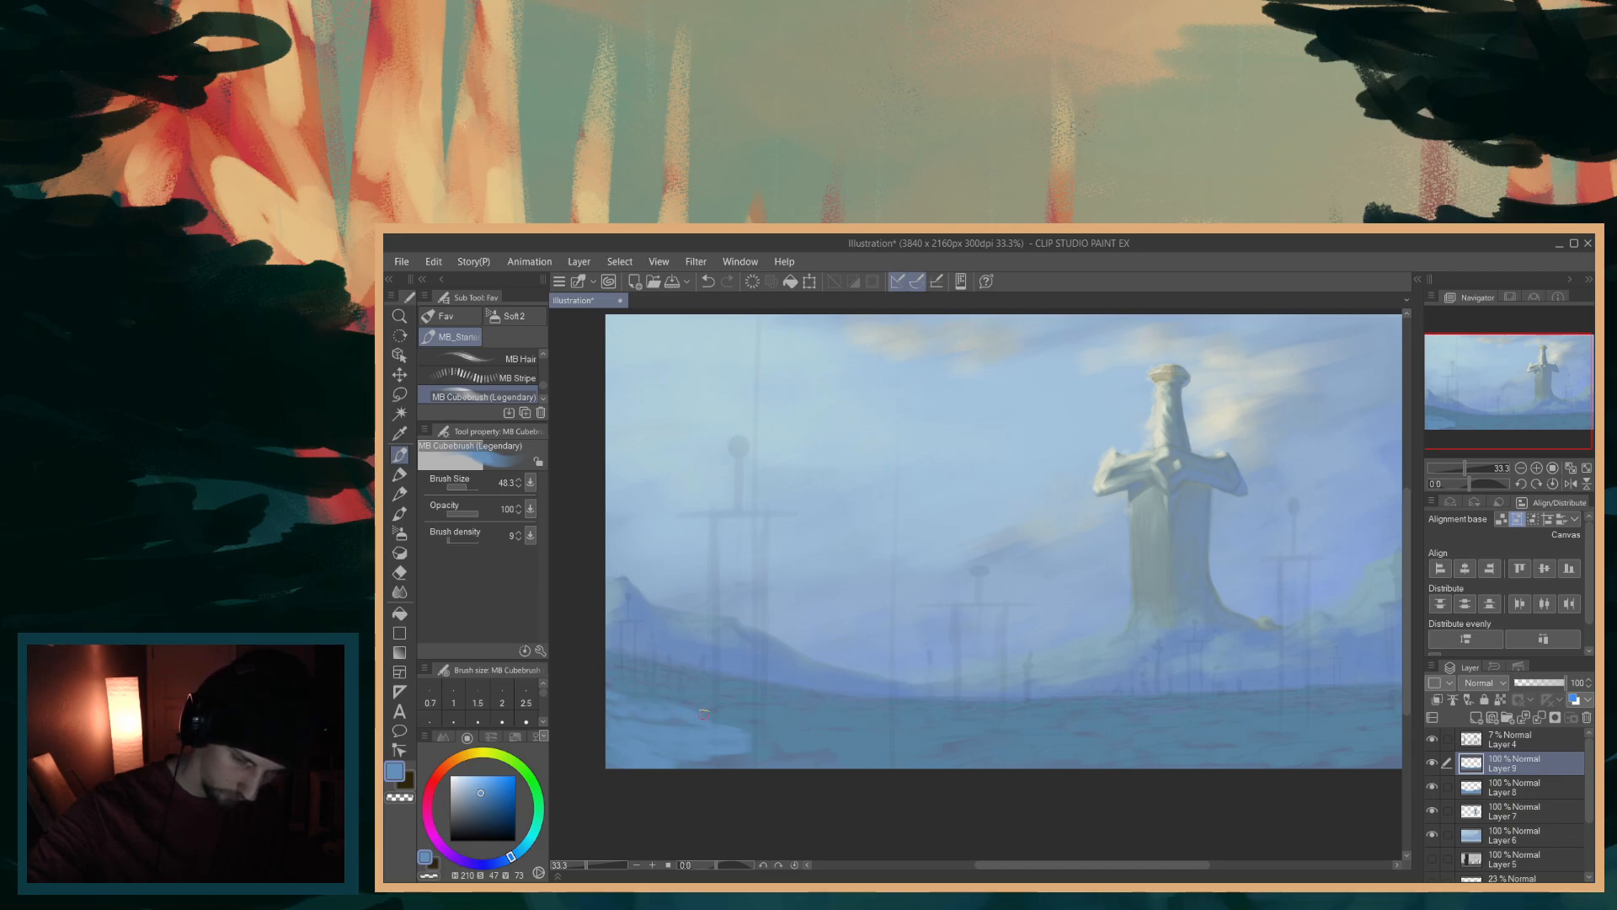
key("bracketleft")
key("bracketleft")
key("bracketleft")
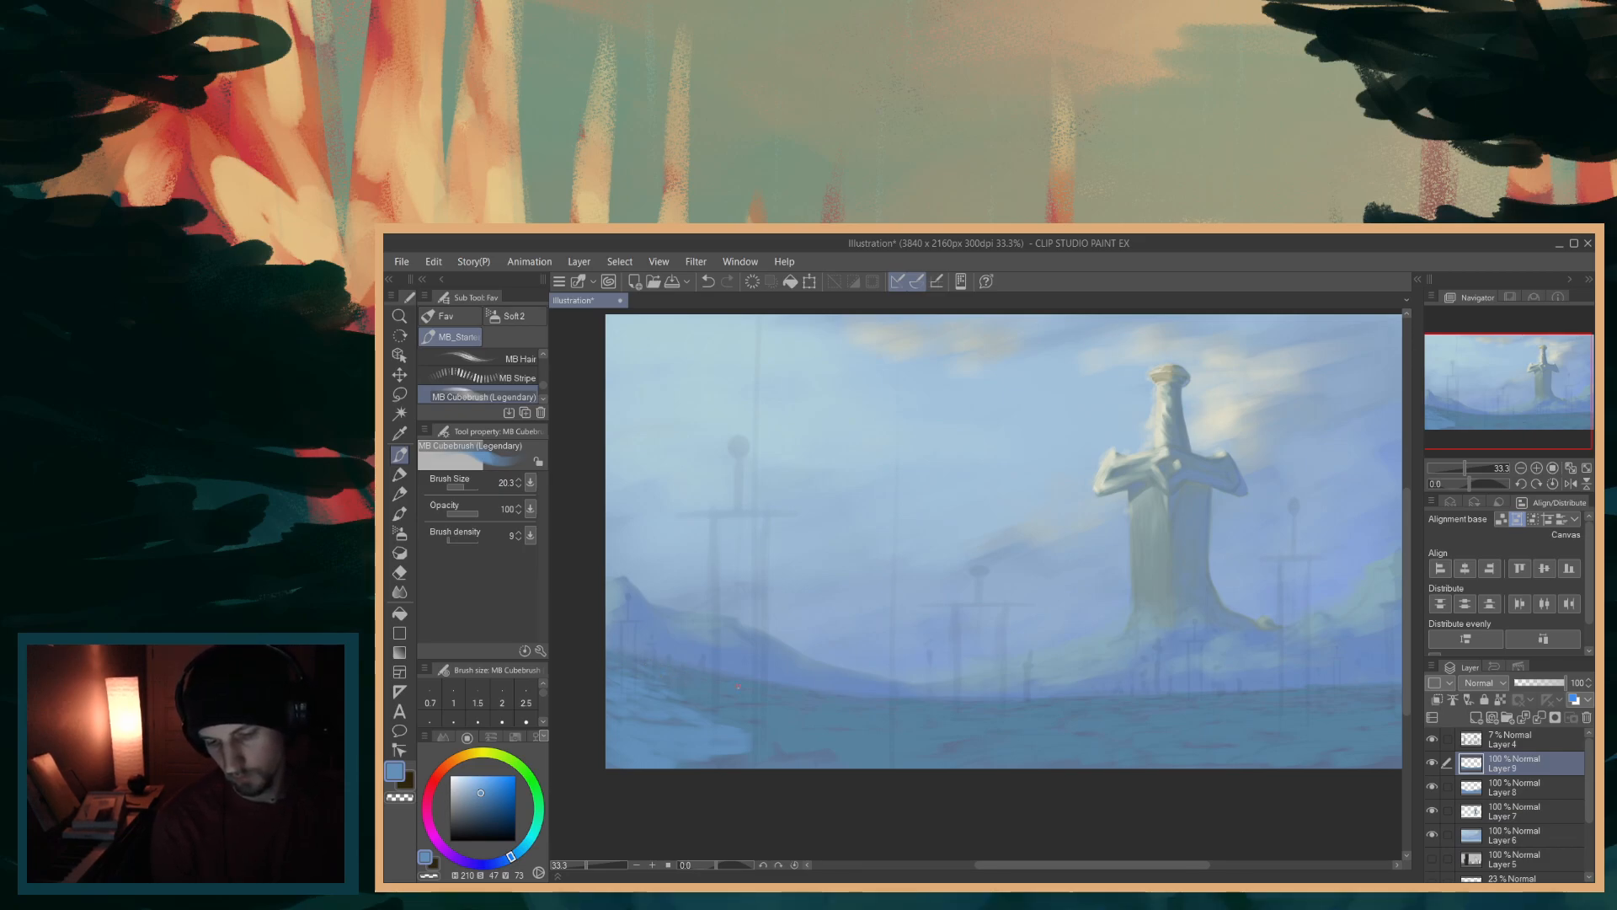
- Paint textured blue strokes across the near and middle ground of the plain, reducing the brush size to about 31
left_click_drag(758, 749, 687, 750)
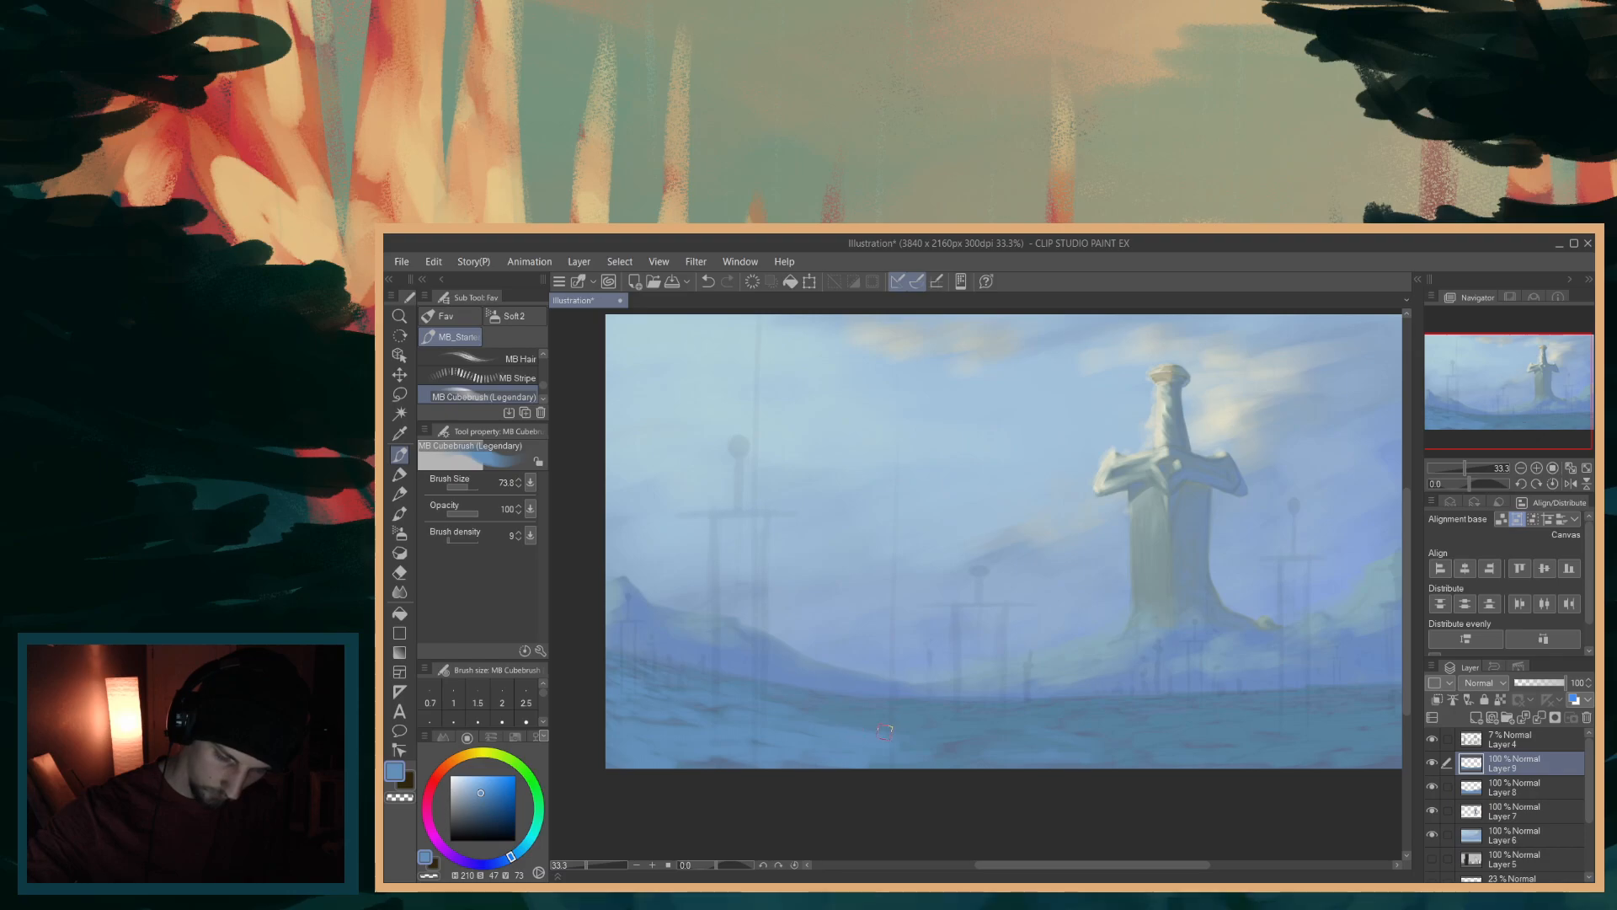
key("bracketleft")
key("bracketleft")
key("bracketleft")
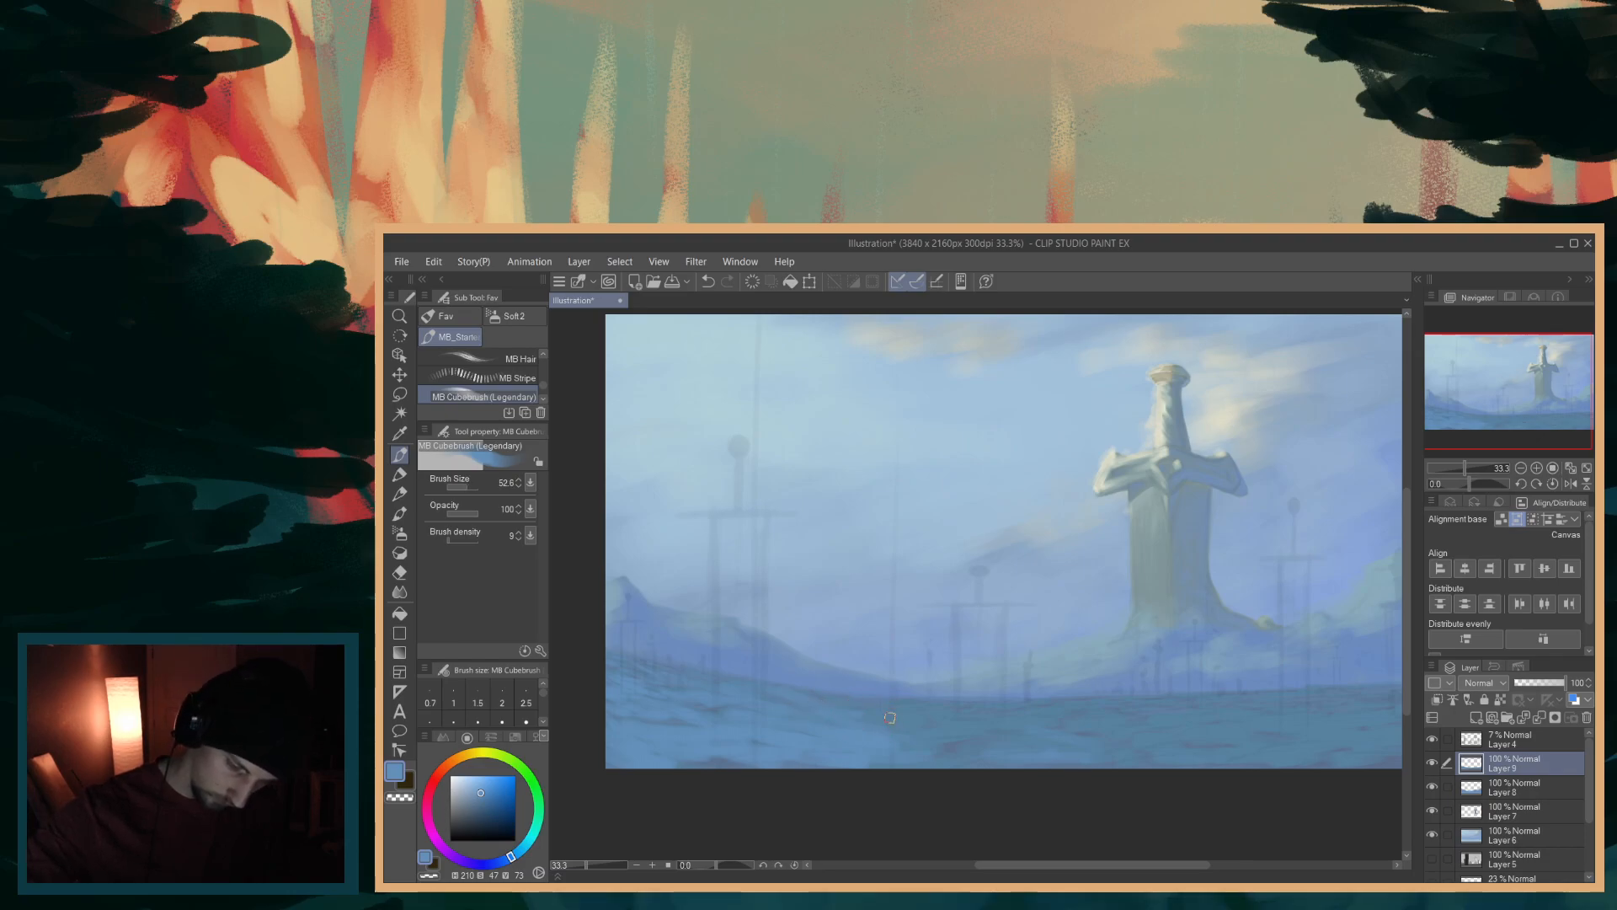
key("bracketleft")
key("bracketleft")
key("bracketleft")
key("bracketleft")
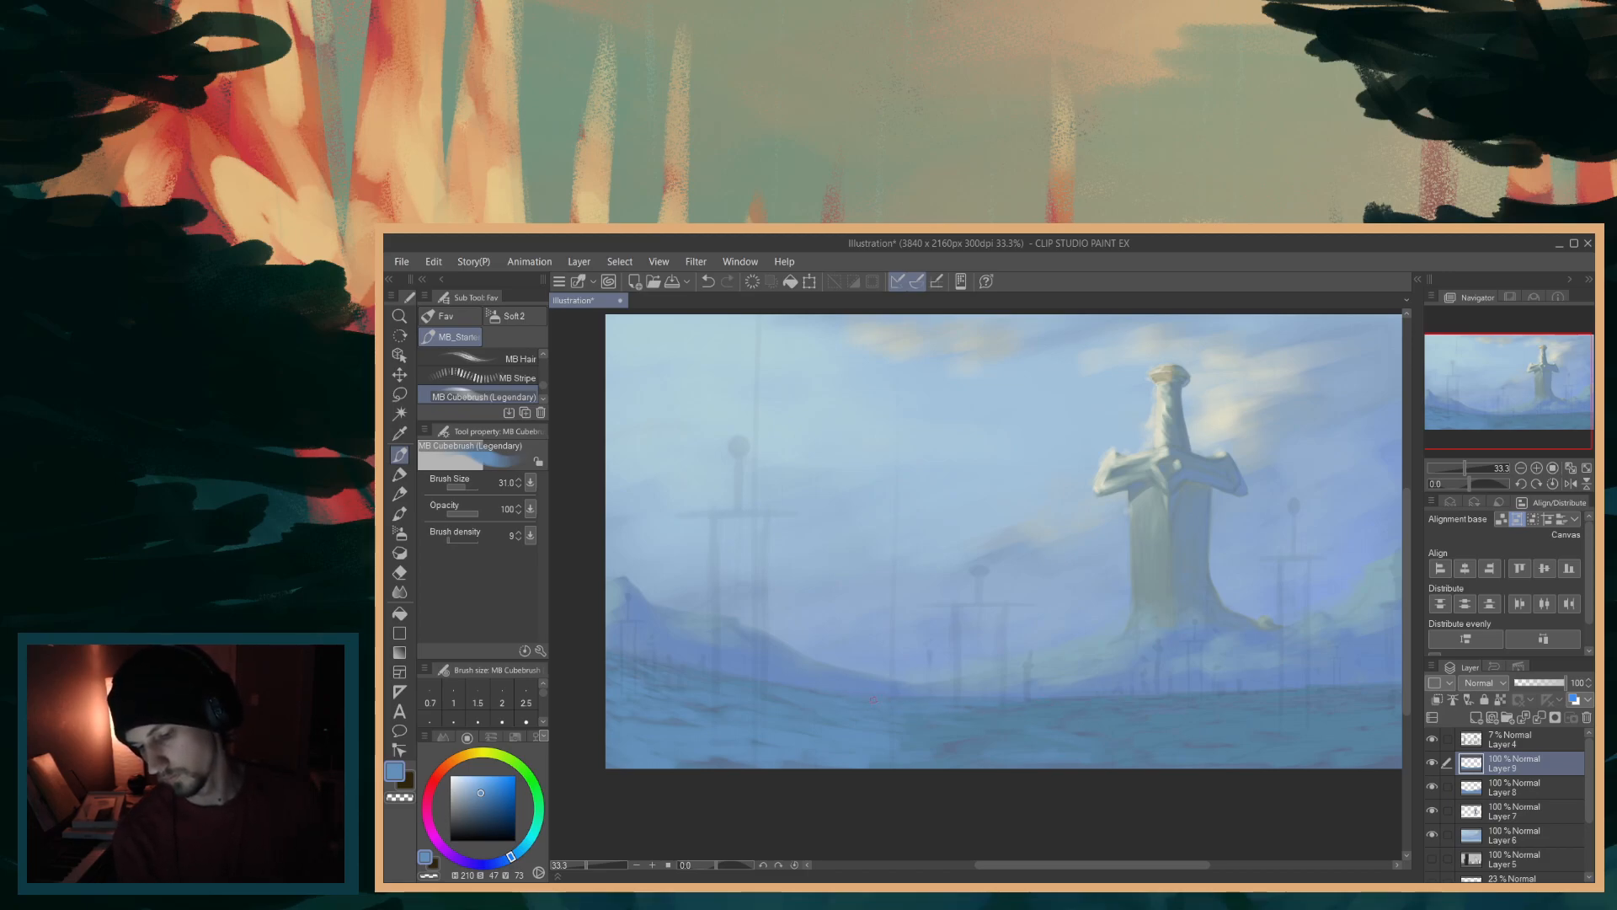
left_click_drag(981, 710, 987, 713)
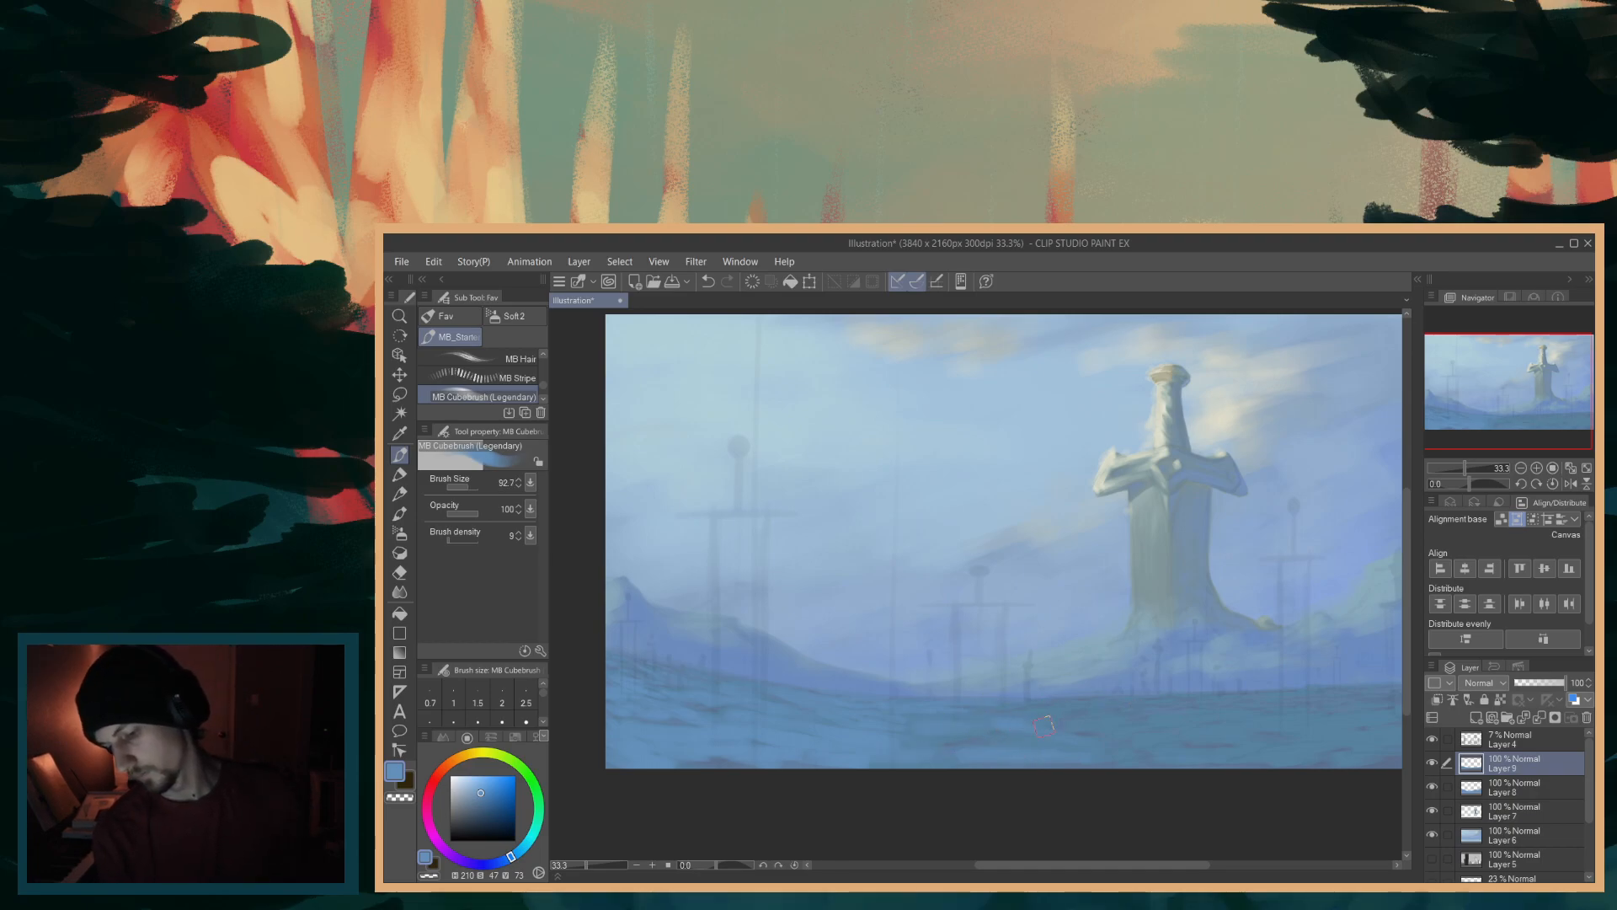
- Extend the ground texture strokes across the plain below the giant sword, starting with a brush size of 25
left_click_drag(1087, 865, 1146, 861)
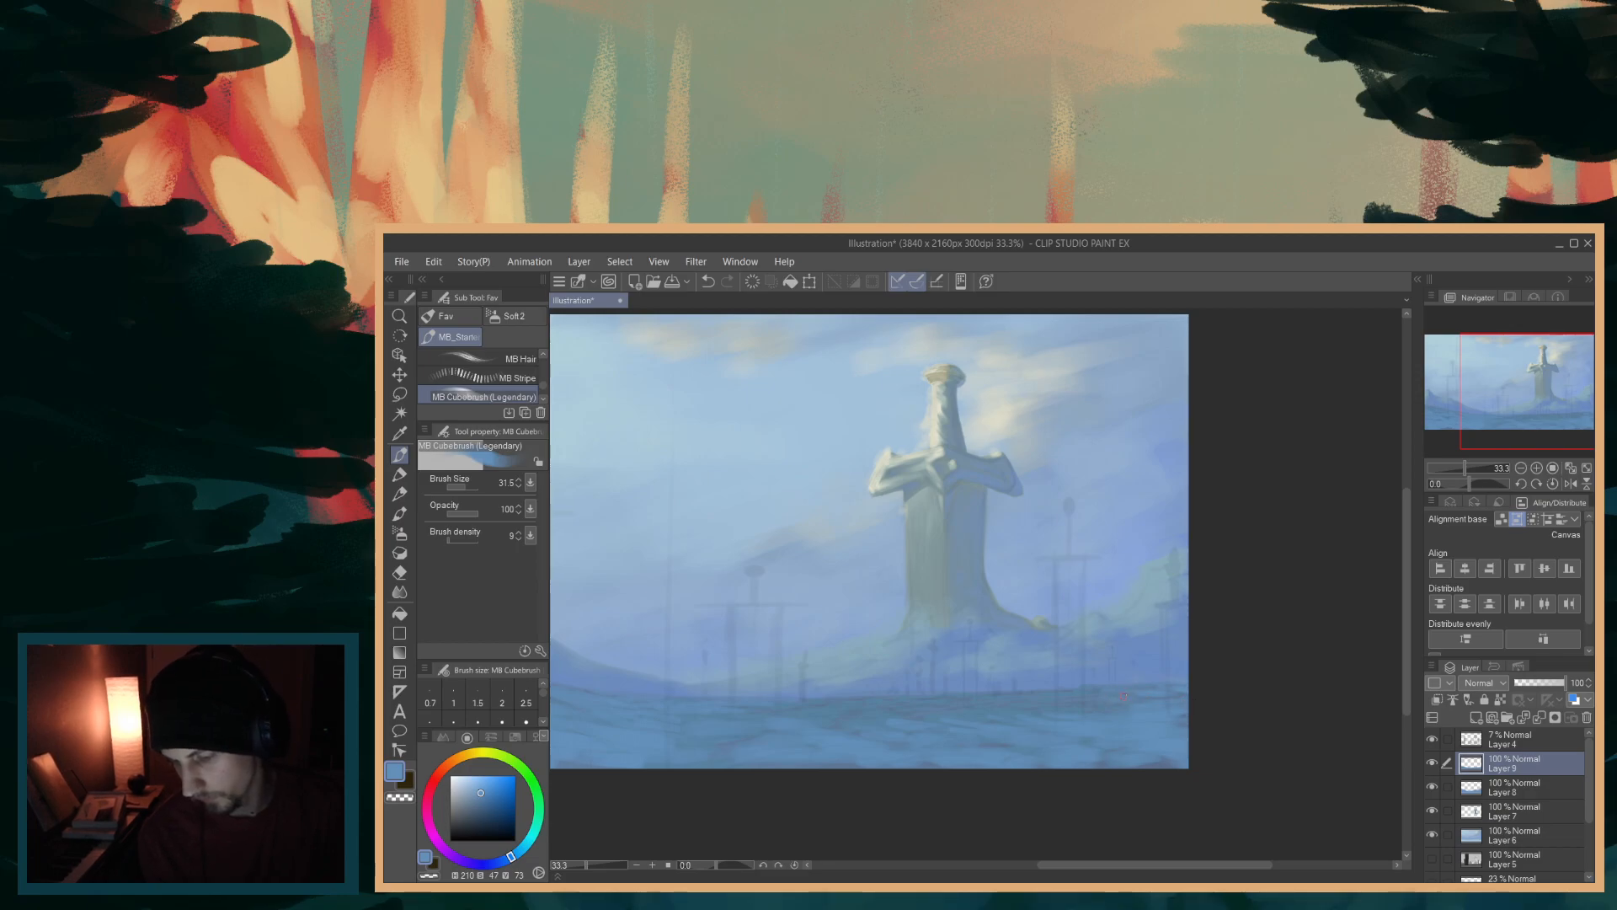
key("bracketleft")
key("bracketleft")
key("bracketleft")
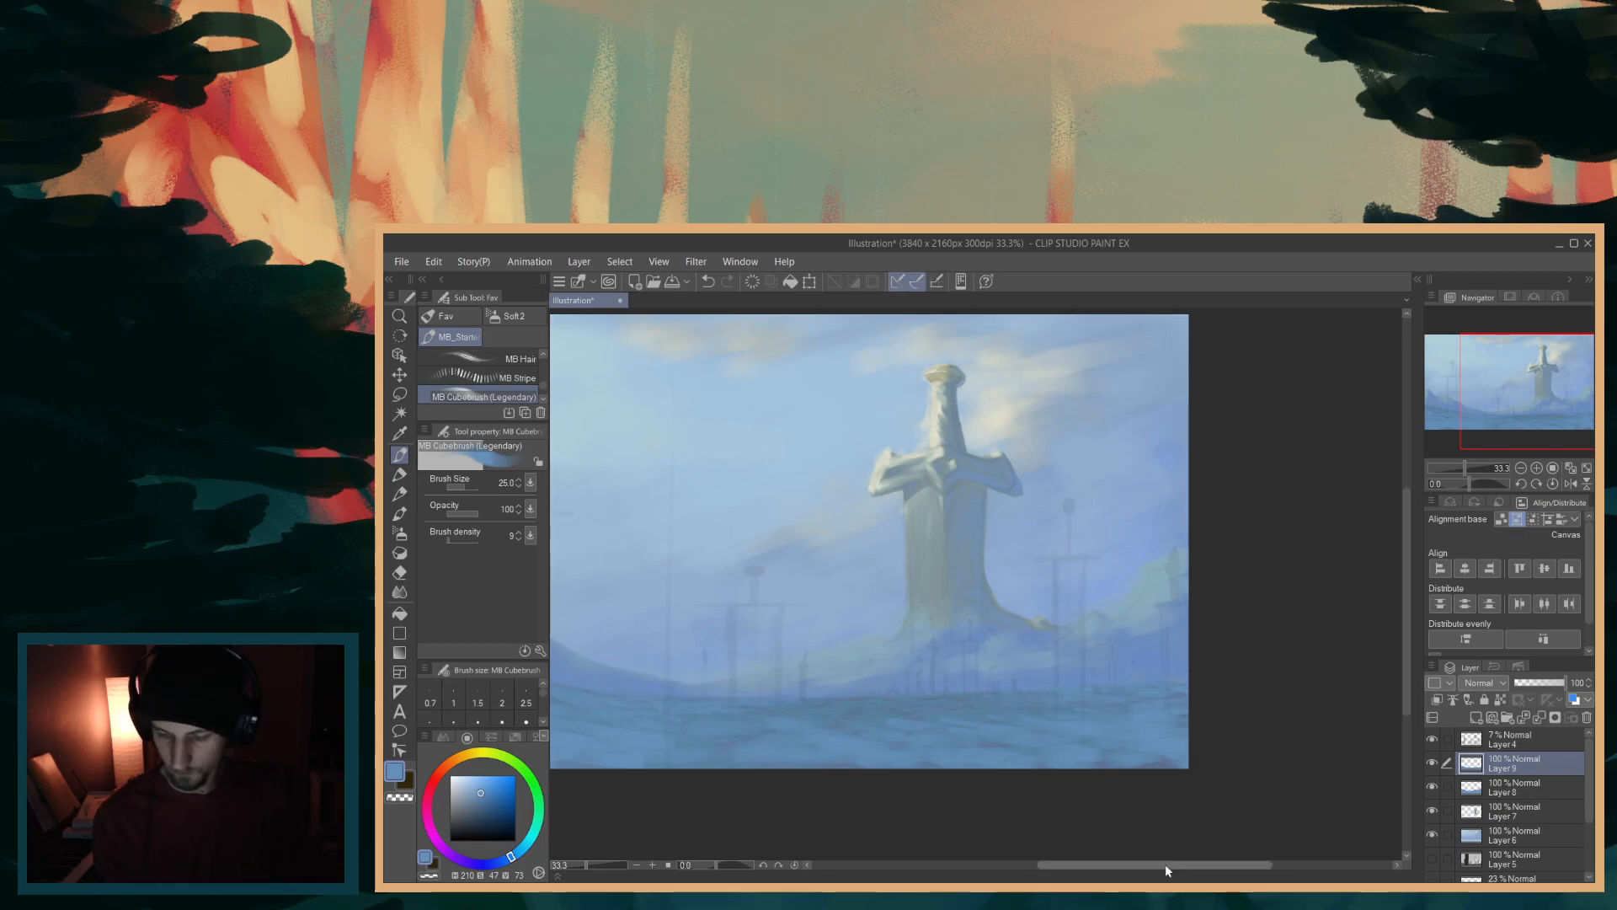
left_click_drag(1165, 863, 1113, 864)
left_click_drag(1206, 715, 1208, 718)
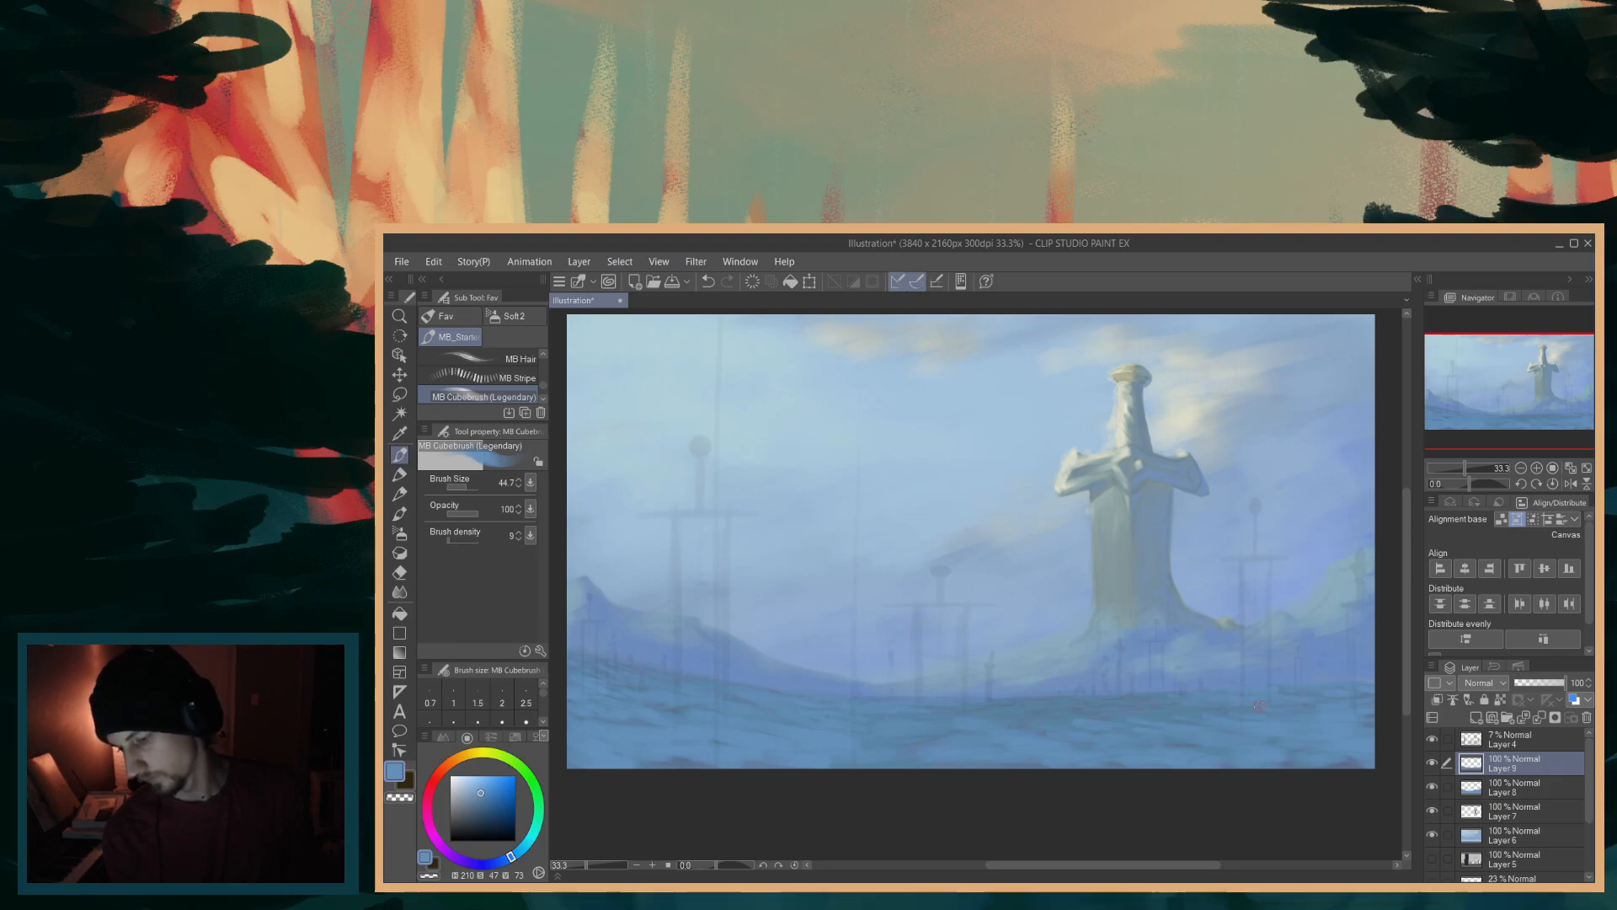
left_click_drag(1222, 722, 1228, 727)
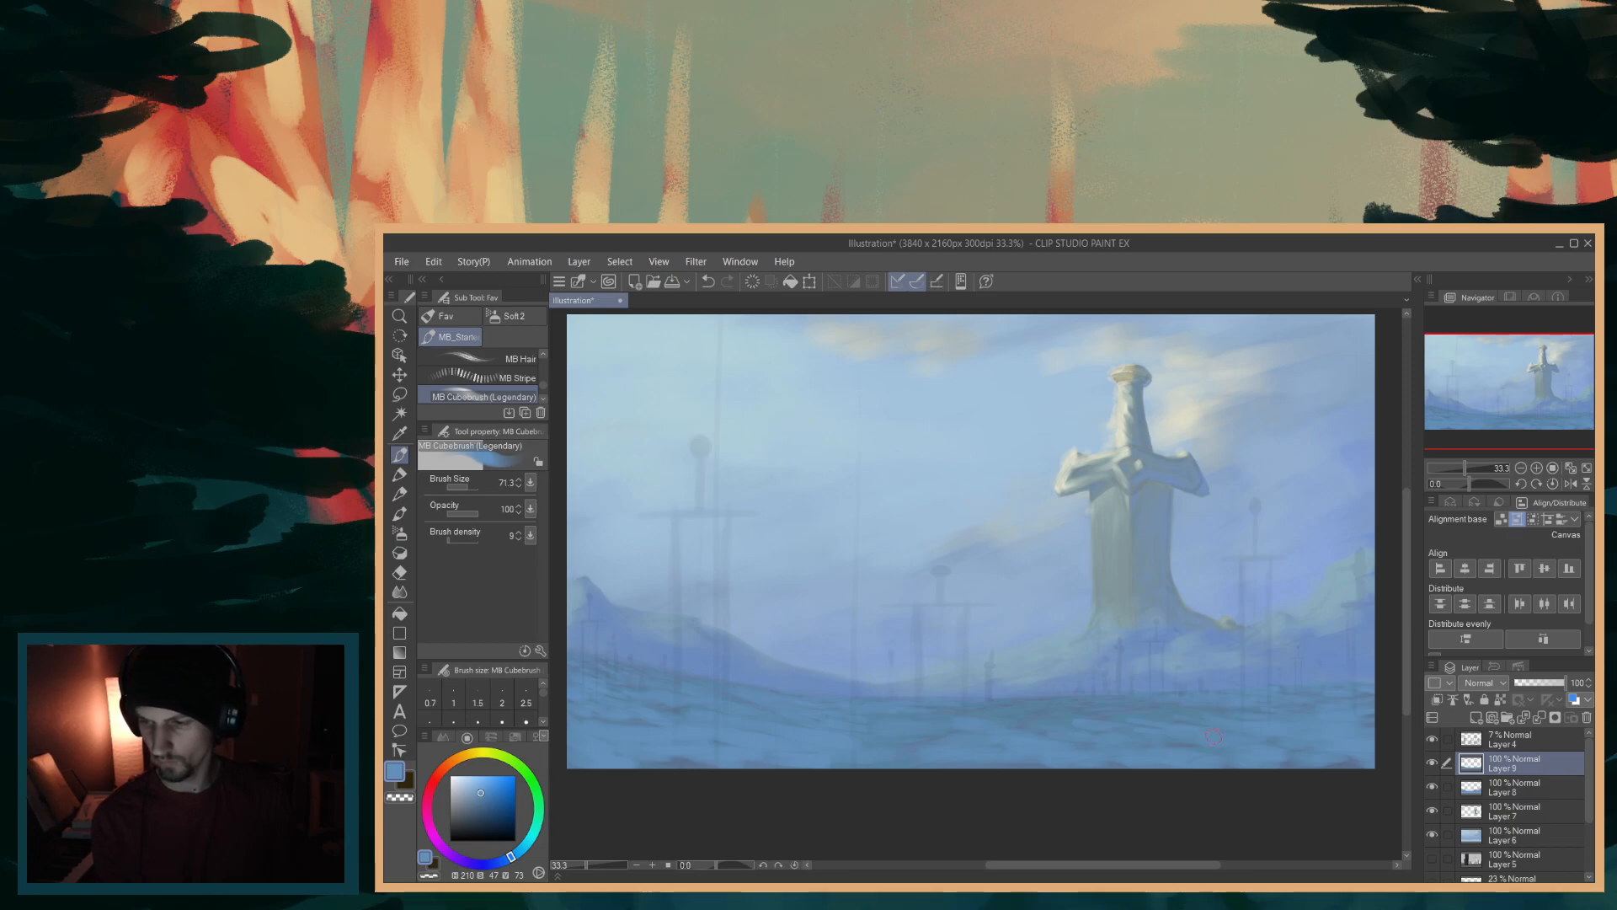
- Sample a blue from the ground and blend more strokes into the plain near the horizon with the 71.3 brush
left_click_drag(1080, 867, 1049, 867)
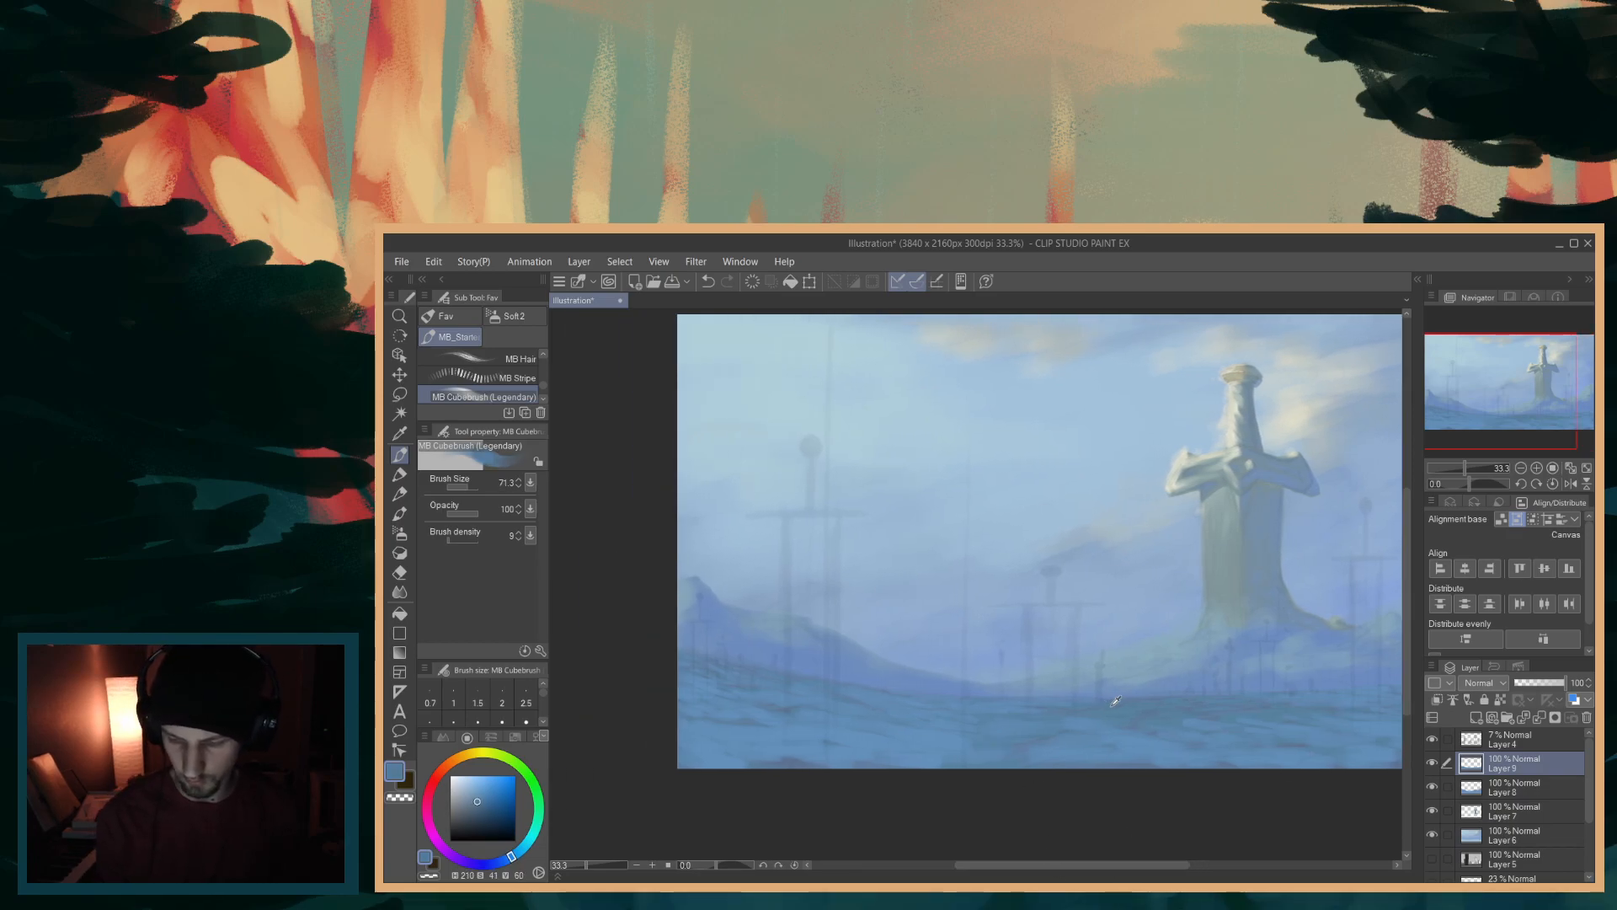
left_click(1114, 722, "alt")
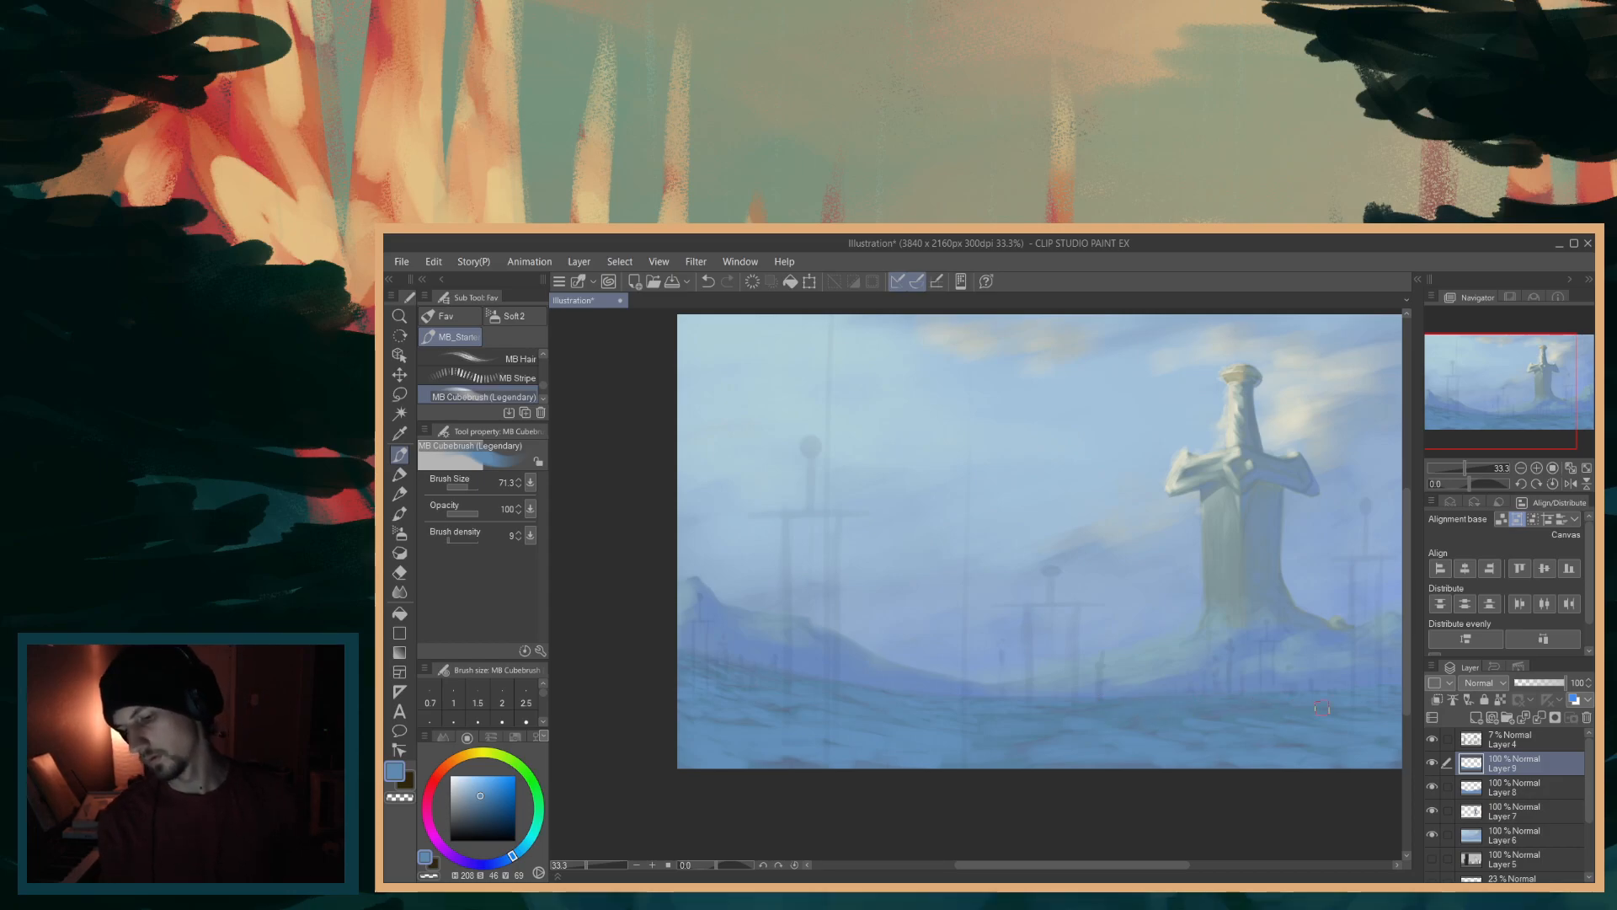
left_click_drag(1116, 866, 1099, 864)
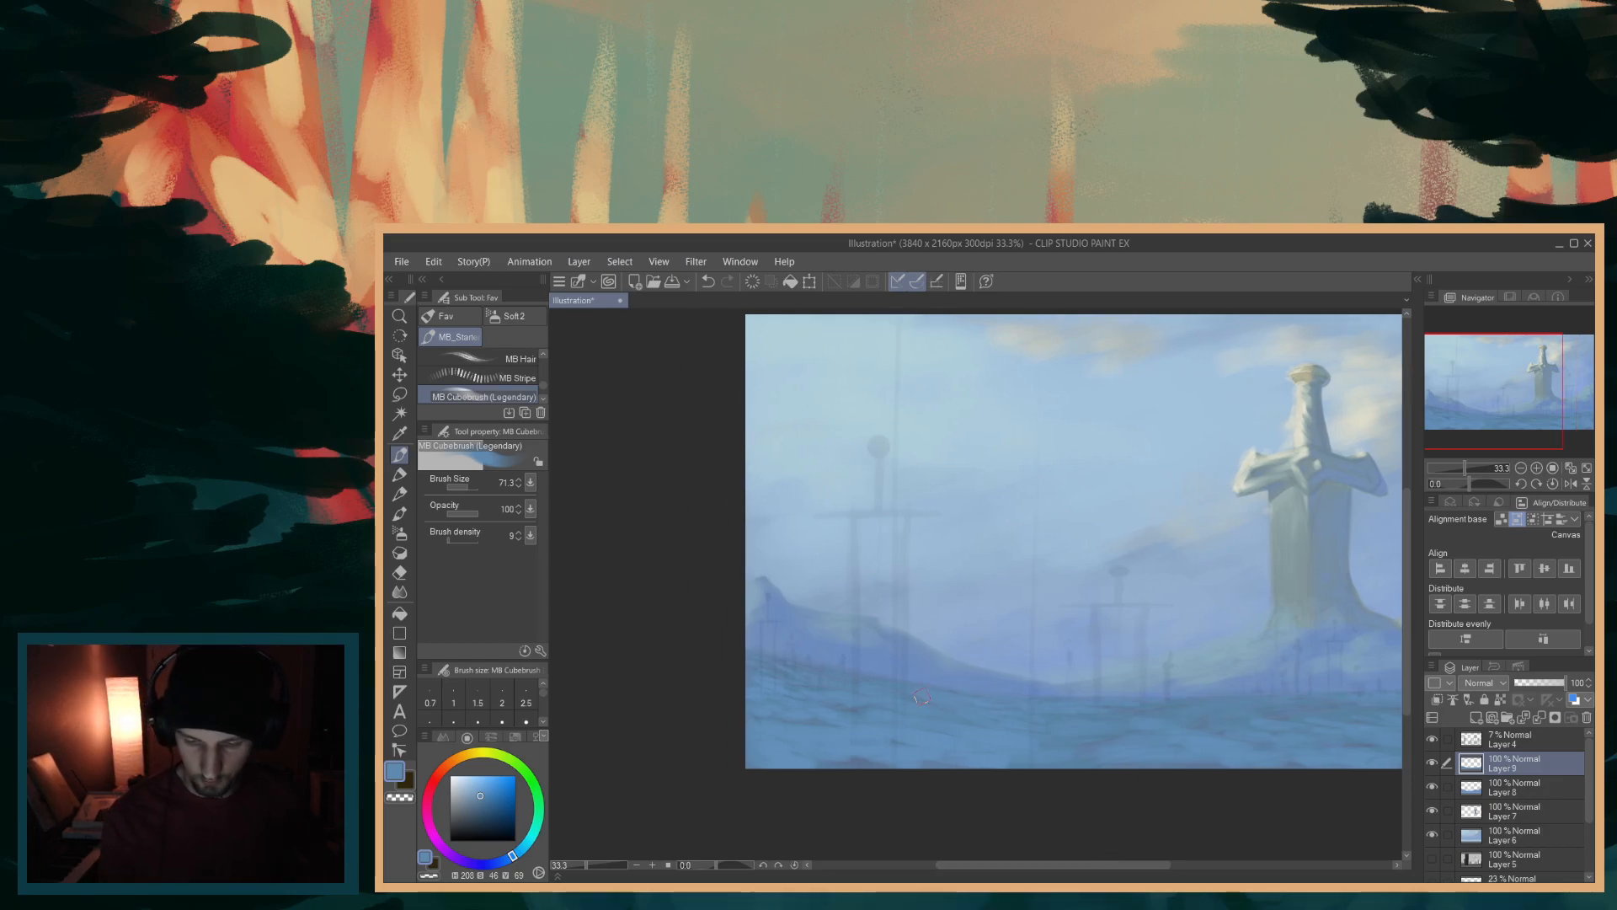
- Try a deeper blue and a cyan-leaning blue with test strokes on the lower slope of the left hill
left_click(491, 801)
left_click_drag(513, 857, 511, 851)
mouse_move(769, 655)
left_mouse_down()
mouse_move(841, 654)
mouse_move(806, 659)
left_mouse_up()
key("ctrl+z")
key("ctrl+z")
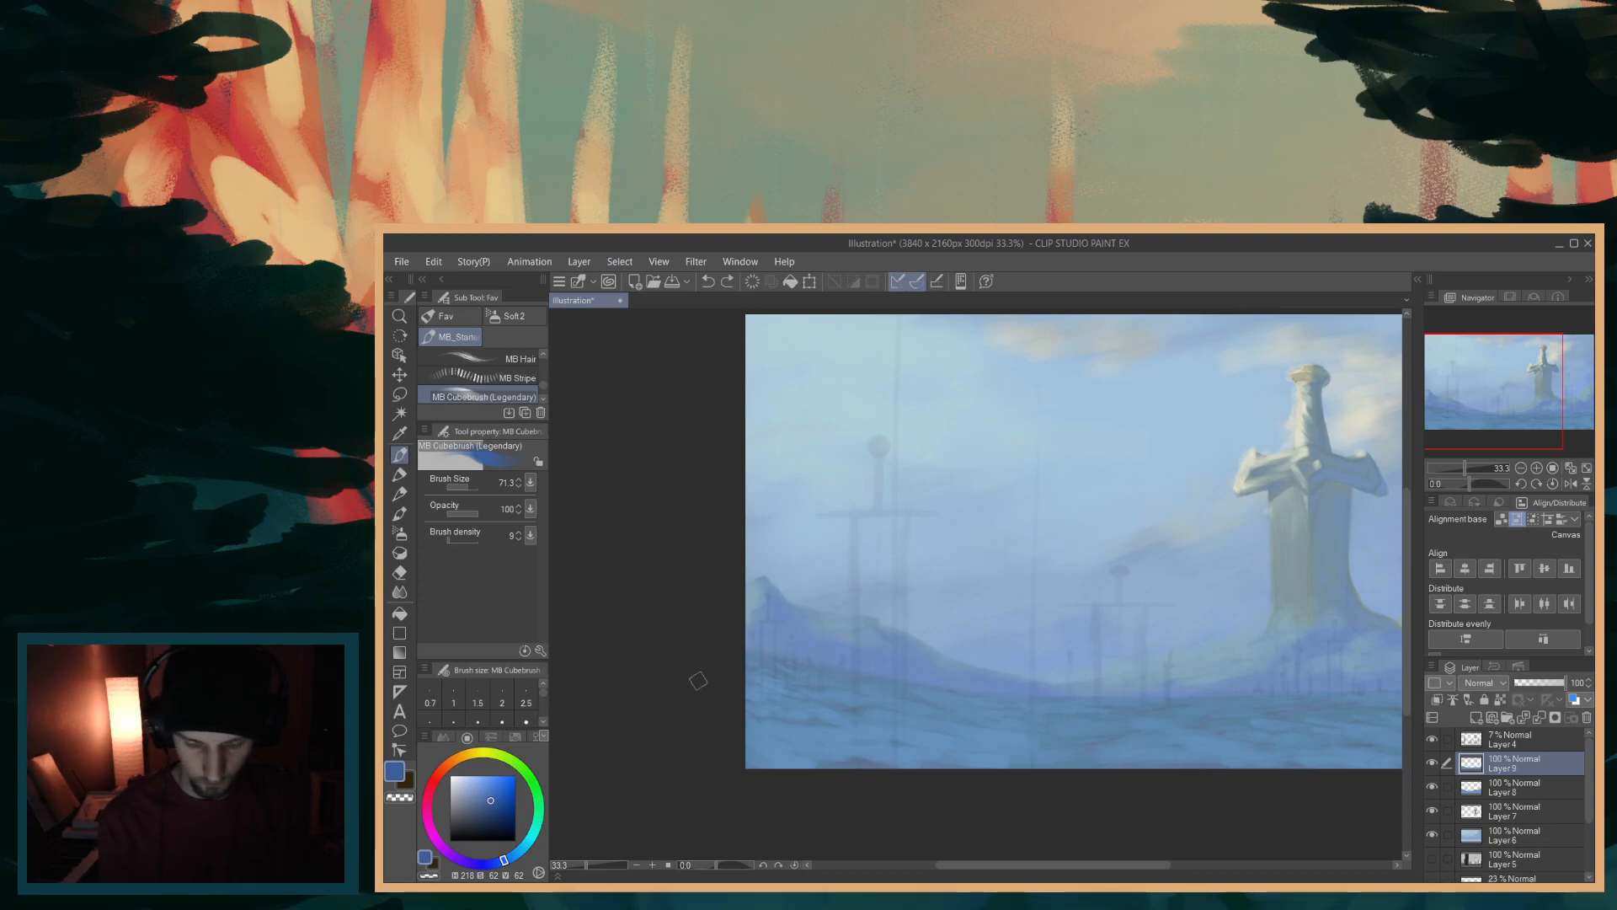
left_click(522, 851)
left_click(524, 855)
mouse_move(769, 668)
left_mouse_down()
mouse_move(878, 688)
mouse_move(830, 662)
left_mouse_up()
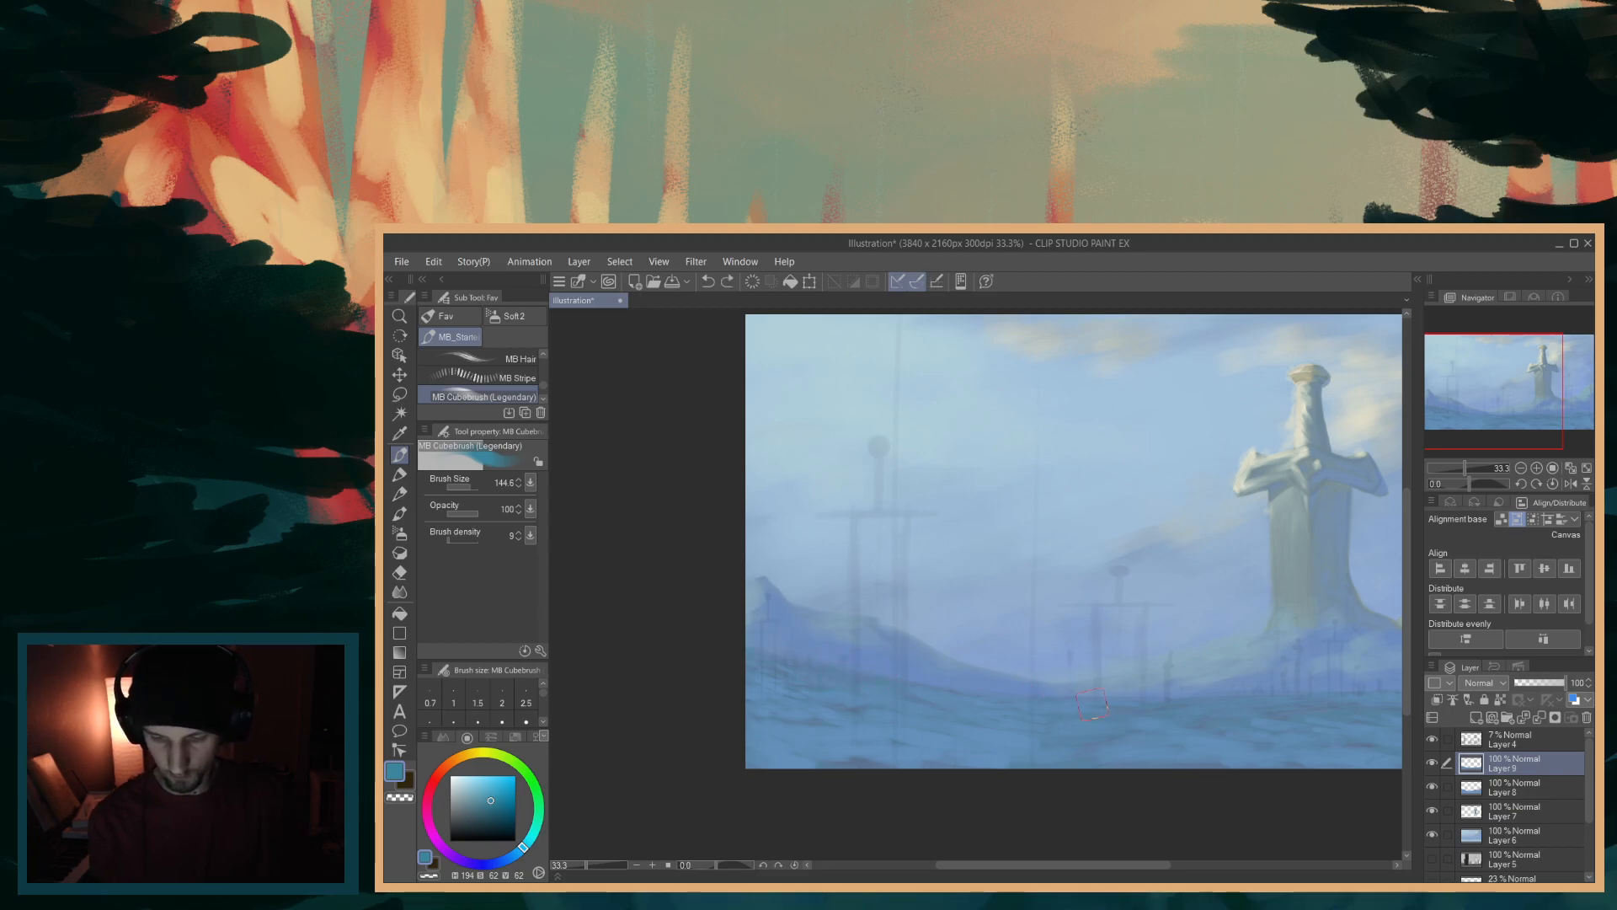
- Sample the ground blue, shift it to a paler hue 213 blue, and paint mist over the left hill's base and the horizon
left_click(934, 734, "alt")
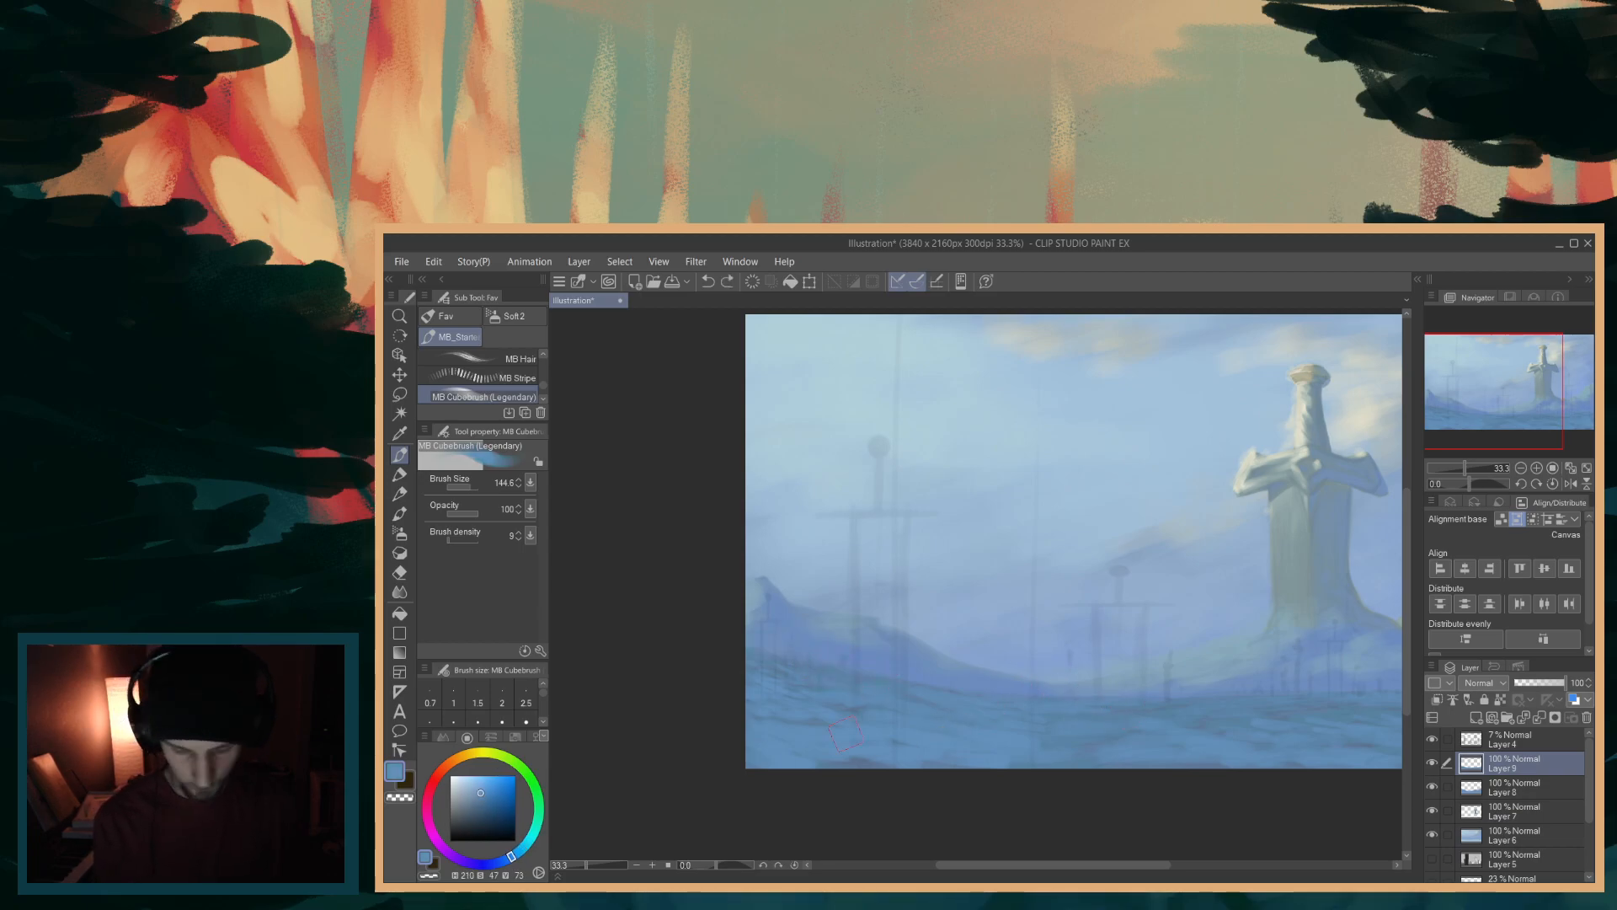
left_click_drag(512, 857, 507, 858)
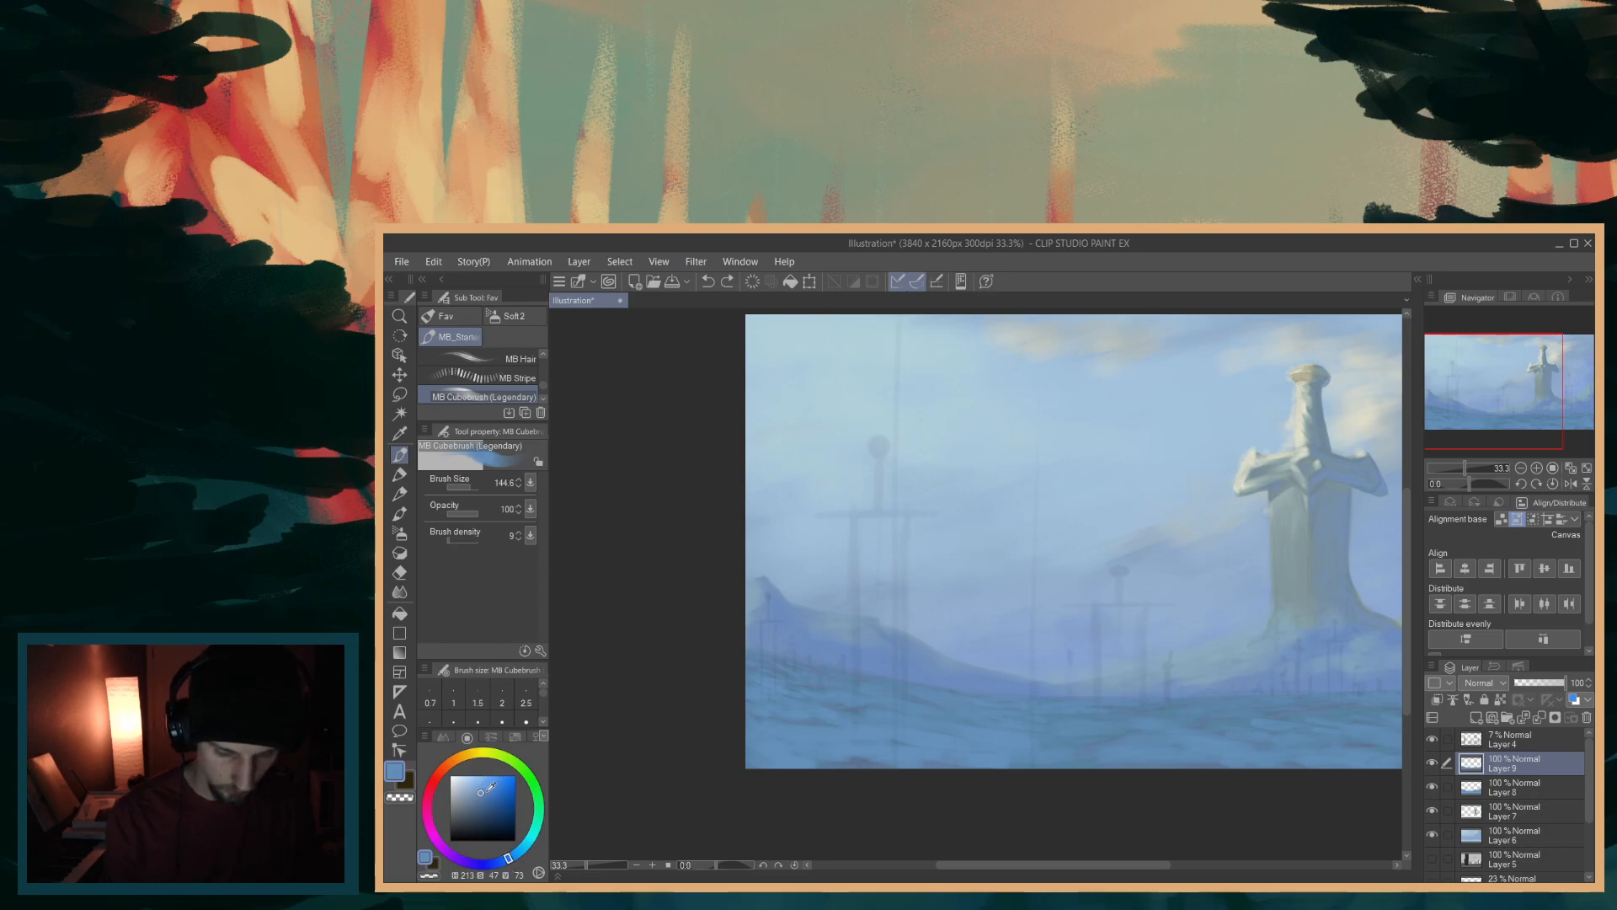
left_click_drag(484, 789, 473, 788)
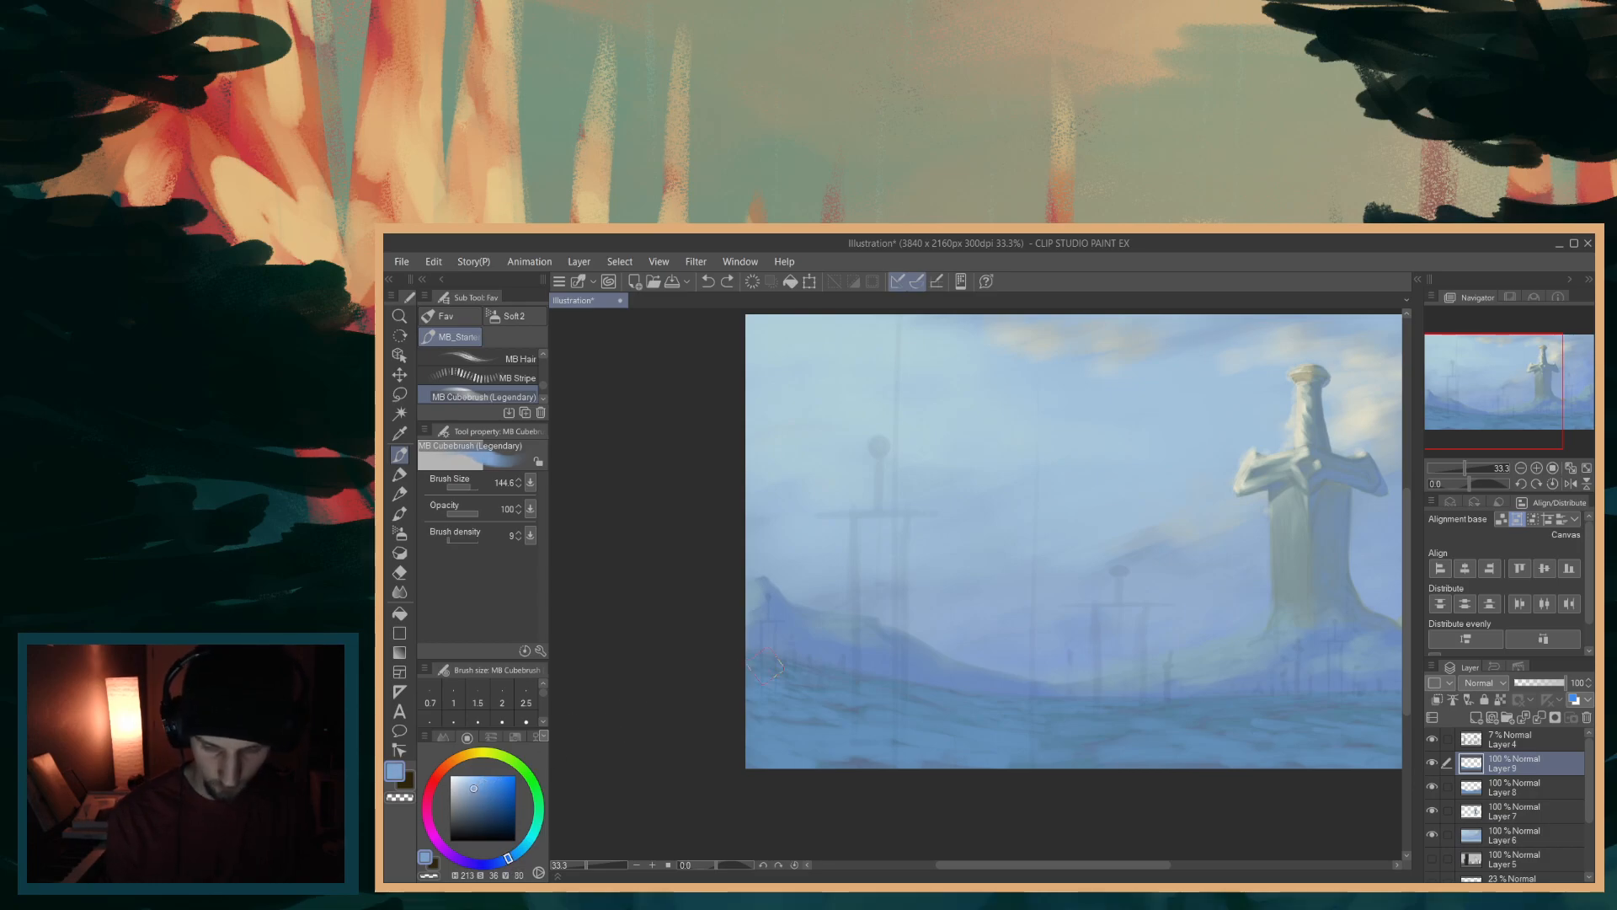
mouse_move(783, 670)
left_mouse_down()
mouse_move(898, 673)
mouse_move(801, 674)
mouse_move(764, 627)
mouse_move(814, 663)
mouse_move(781, 668)
mouse_move(964, 693)
mouse_move(806, 668)
mouse_move(861, 684)
mouse_move(765, 704)
mouse_move(751, 690)
mouse_move(845, 674)
mouse_move(840, 695)
mouse_move(781, 681)
left_mouse_up()
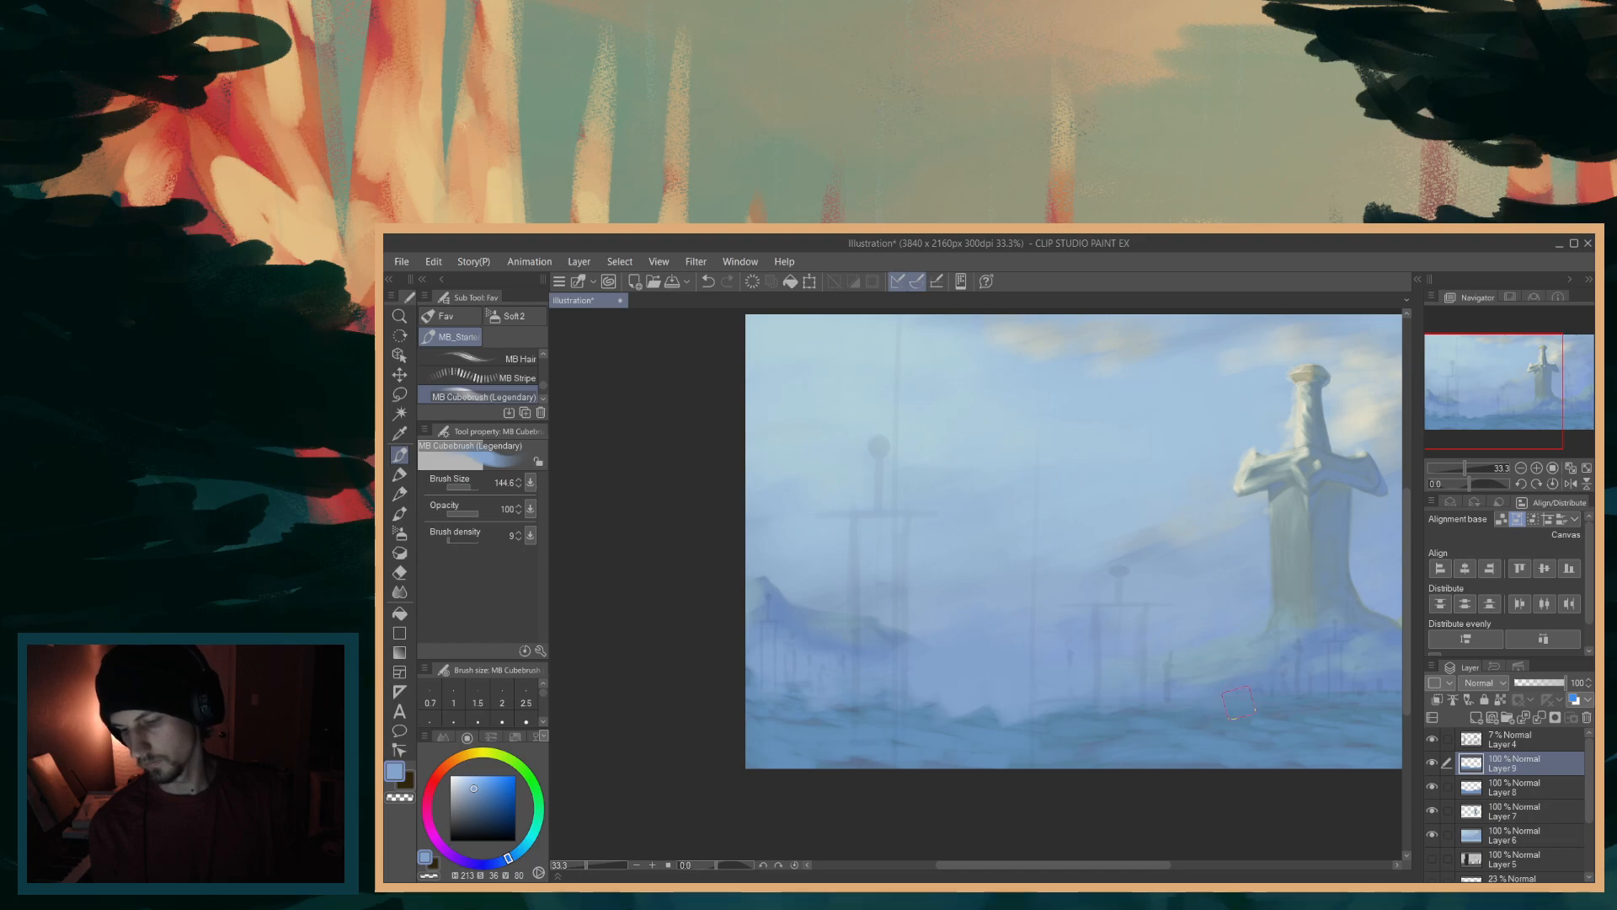
- Extend the pale blue mist along the horizon and over the hills around the sword with the 144.6 brush
left_click_drag(1124, 865, 1196, 865)
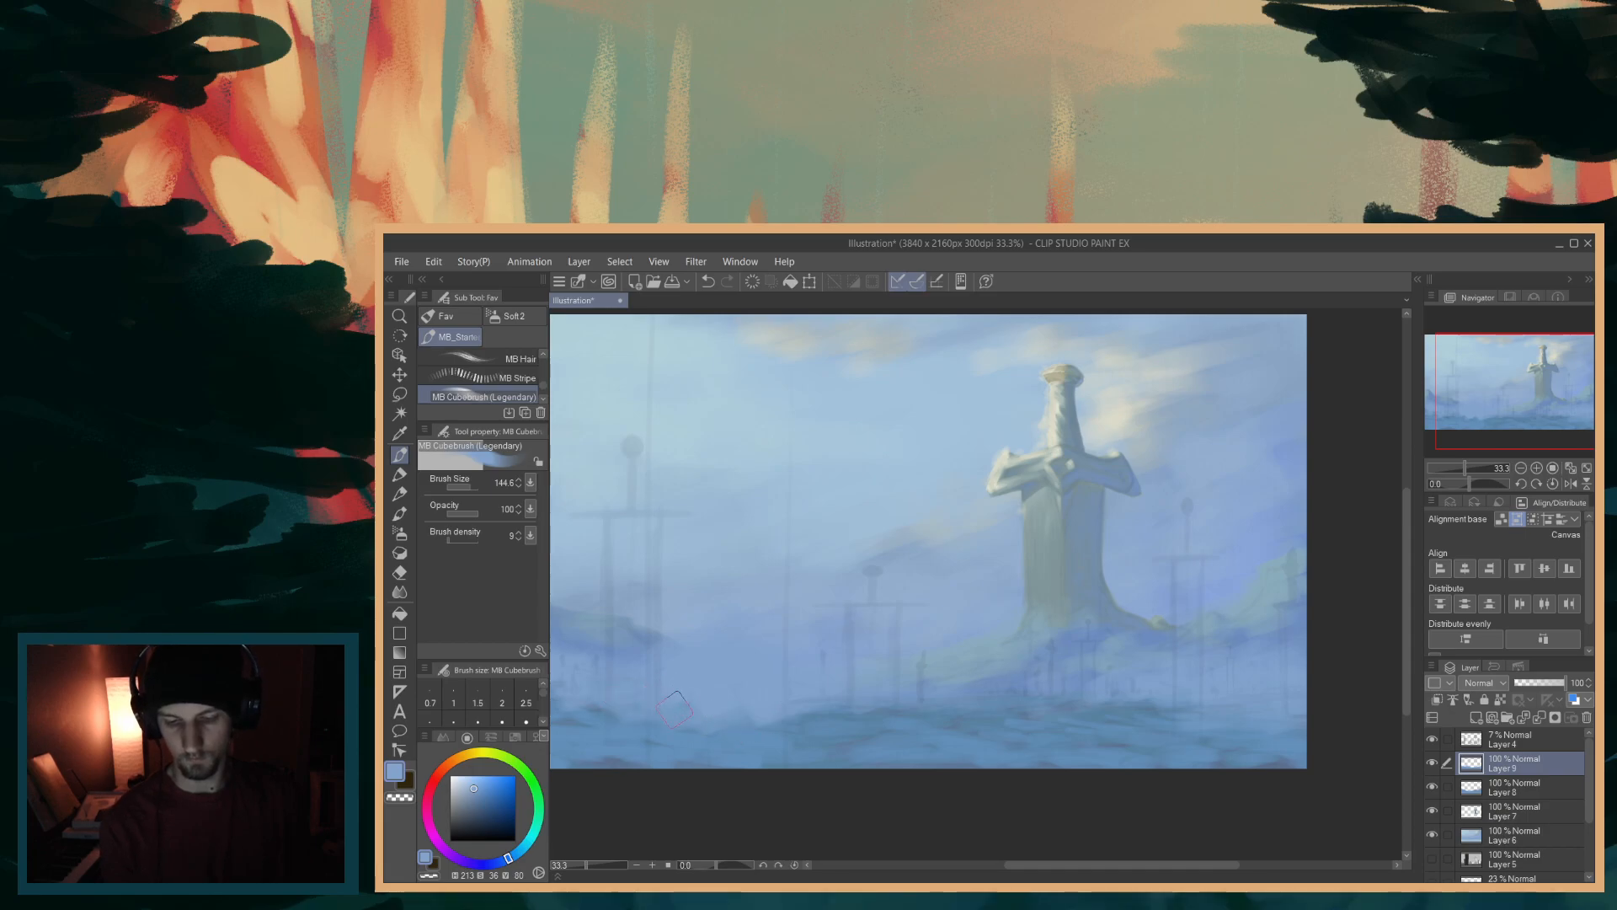
left_click(993, 864)
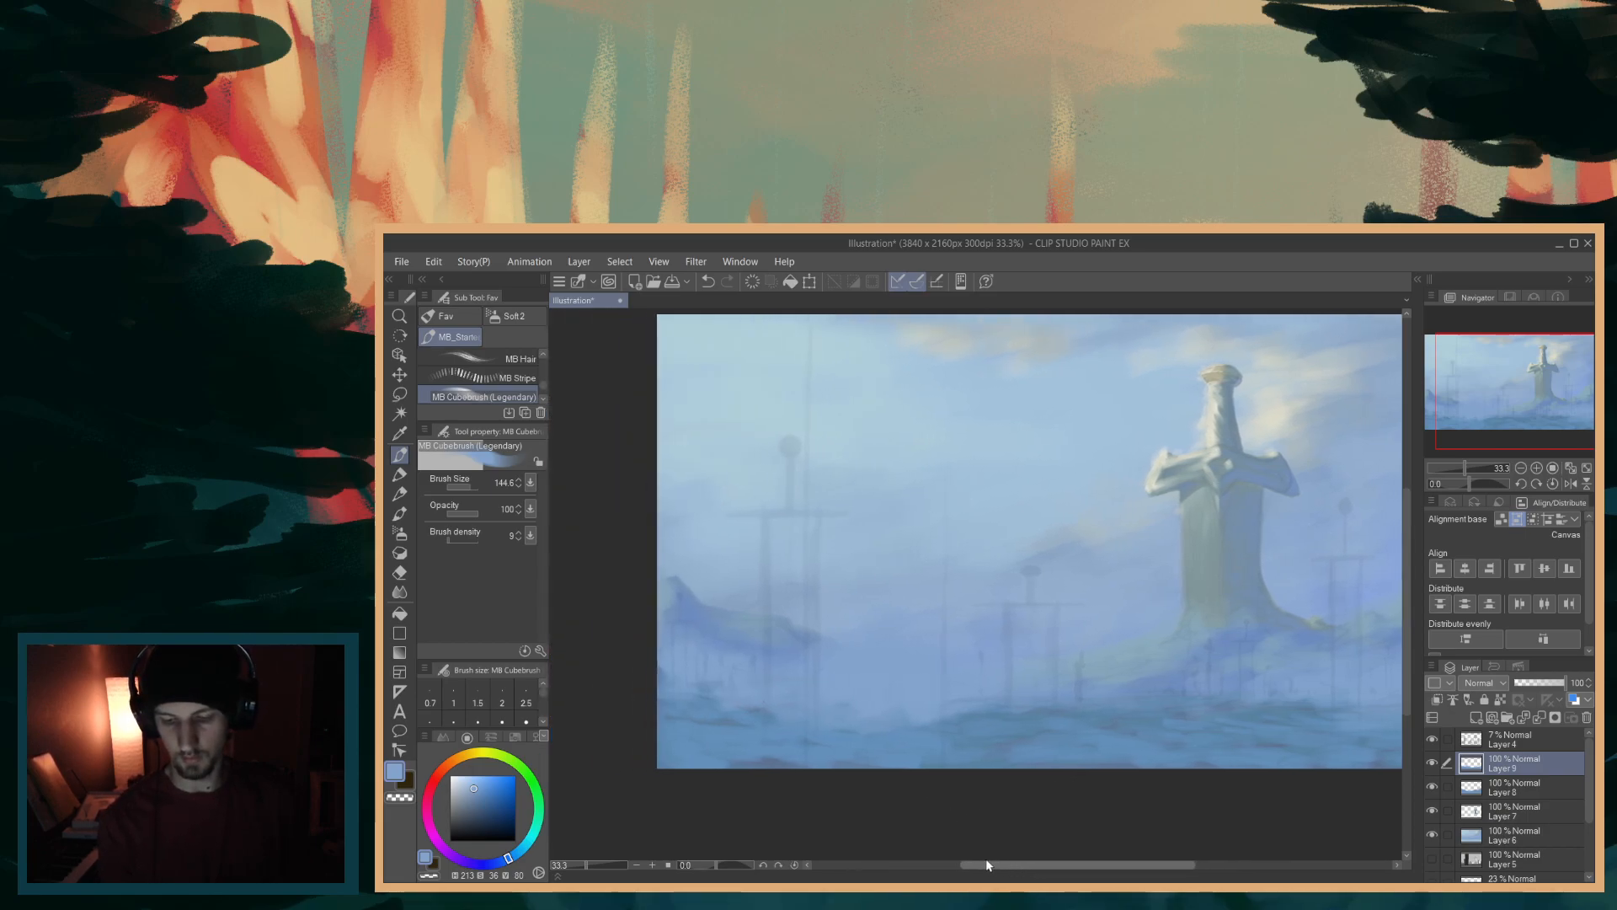
left_click_drag(991, 864, 958, 864)
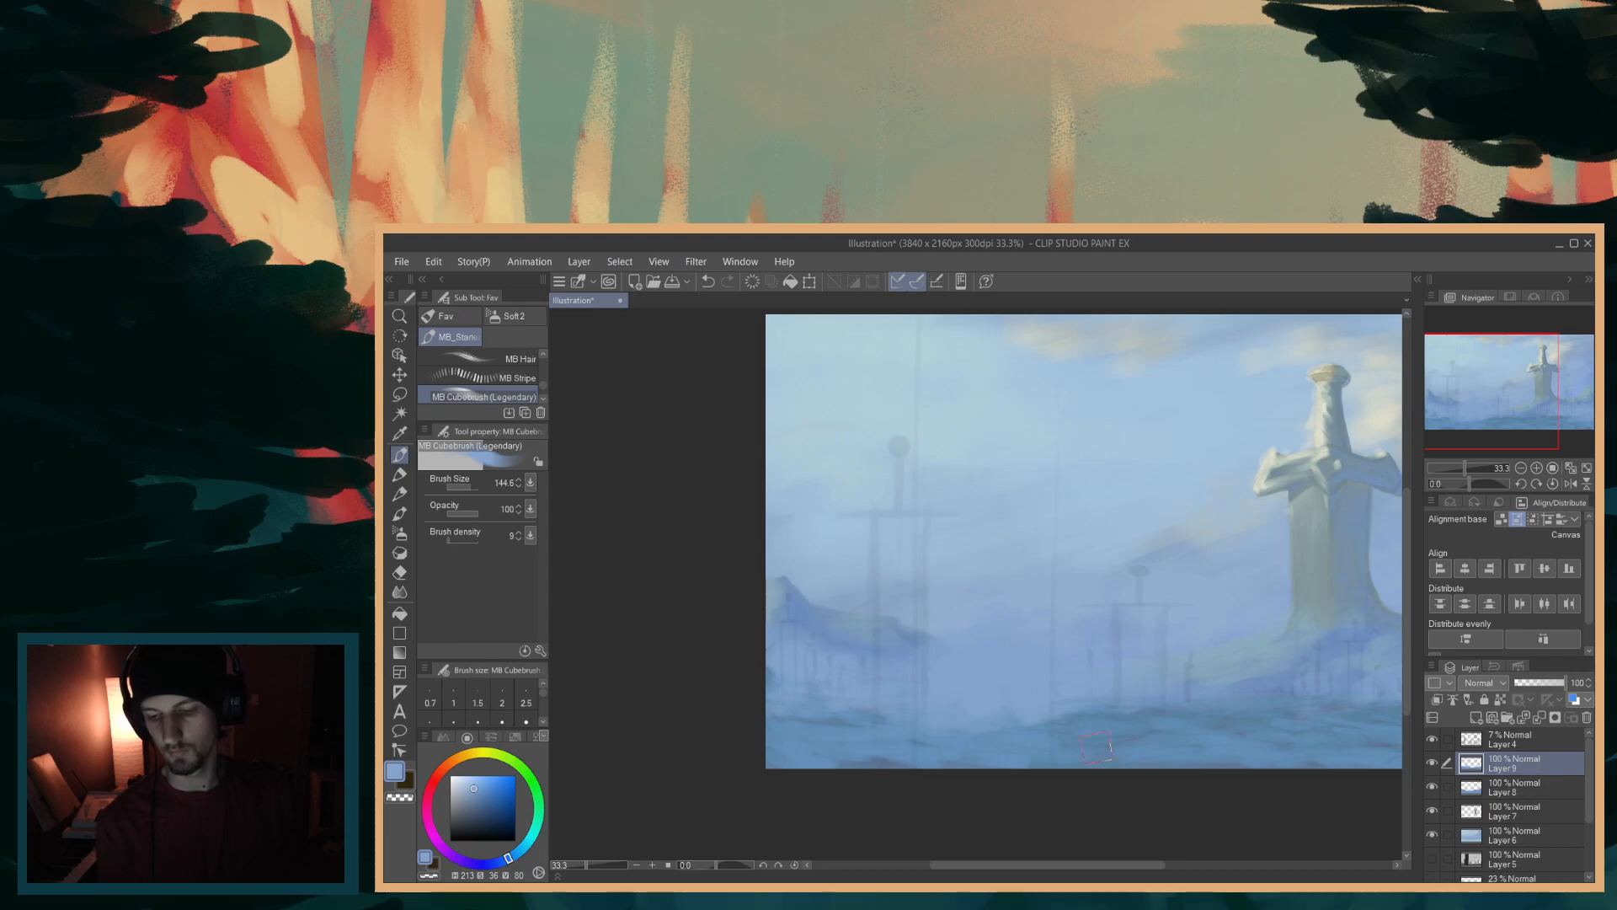
left_click_drag(1142, 865, 1157, 866)
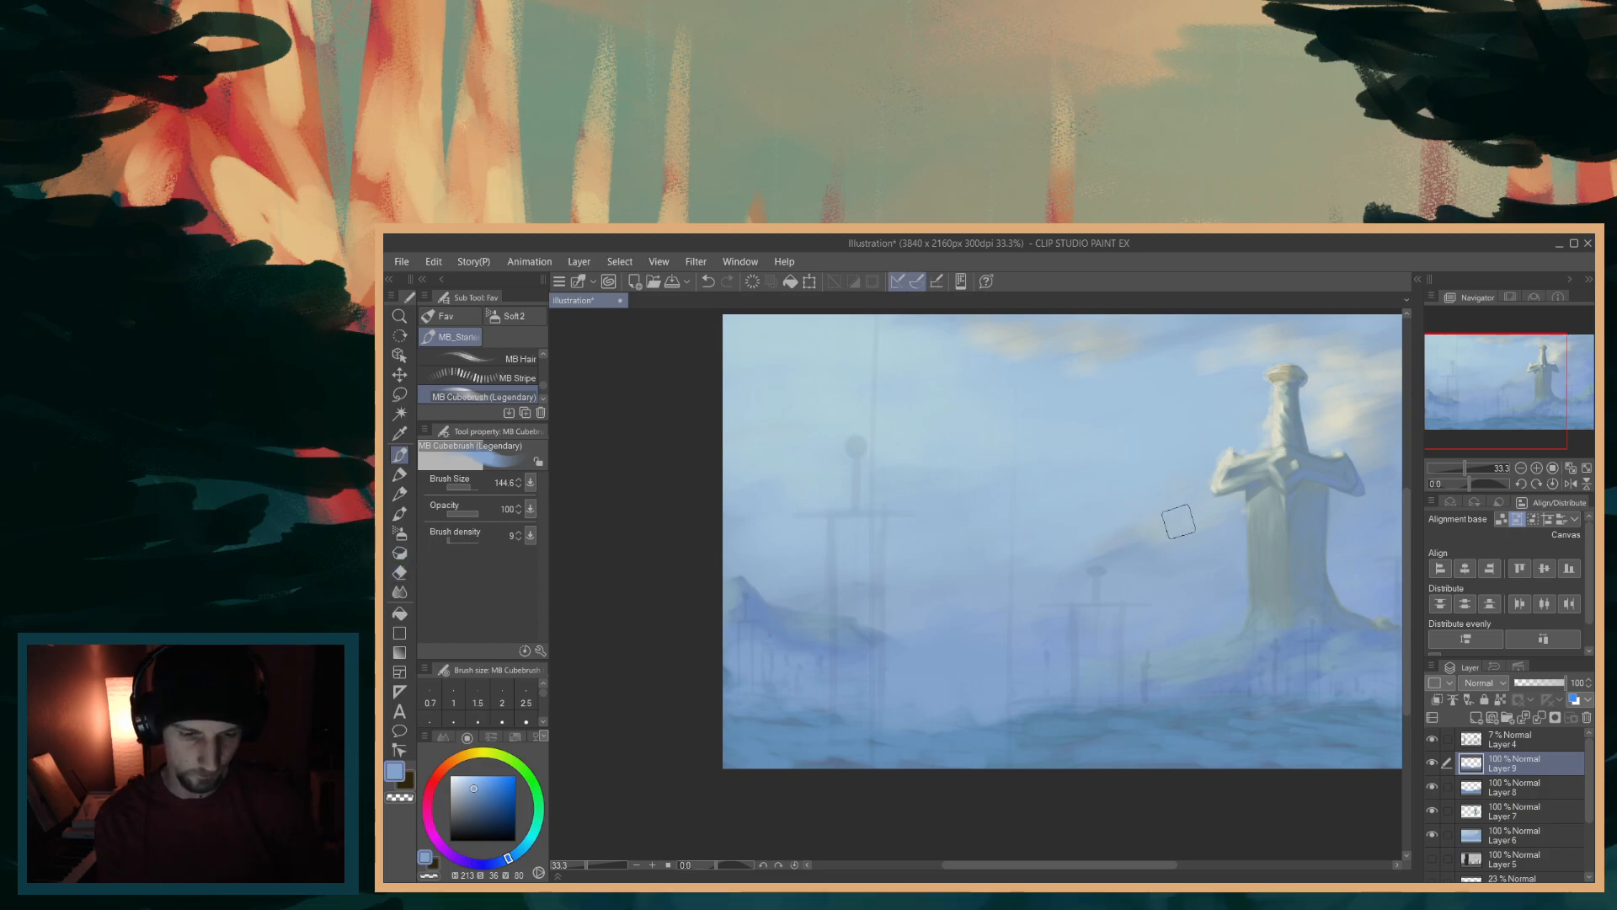
left_click_drag(1063, 862, 1104, 862)
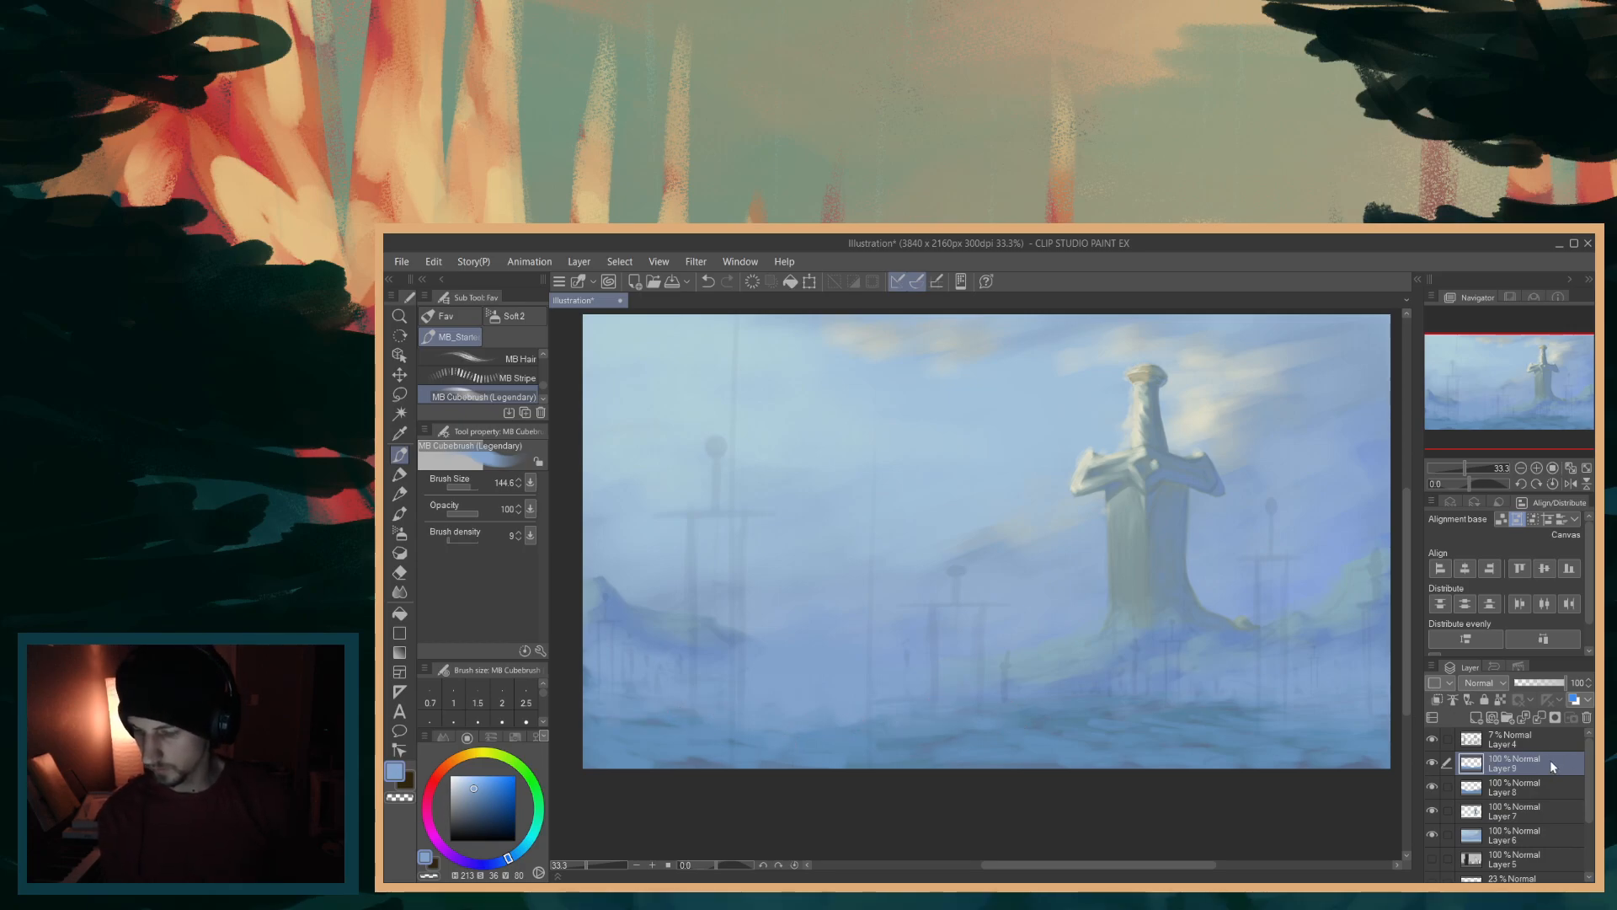
- Add a new layer above Layer 9 and compare the painting with Layers 9 and 8 toggled off and on
left_click(1475, 717)
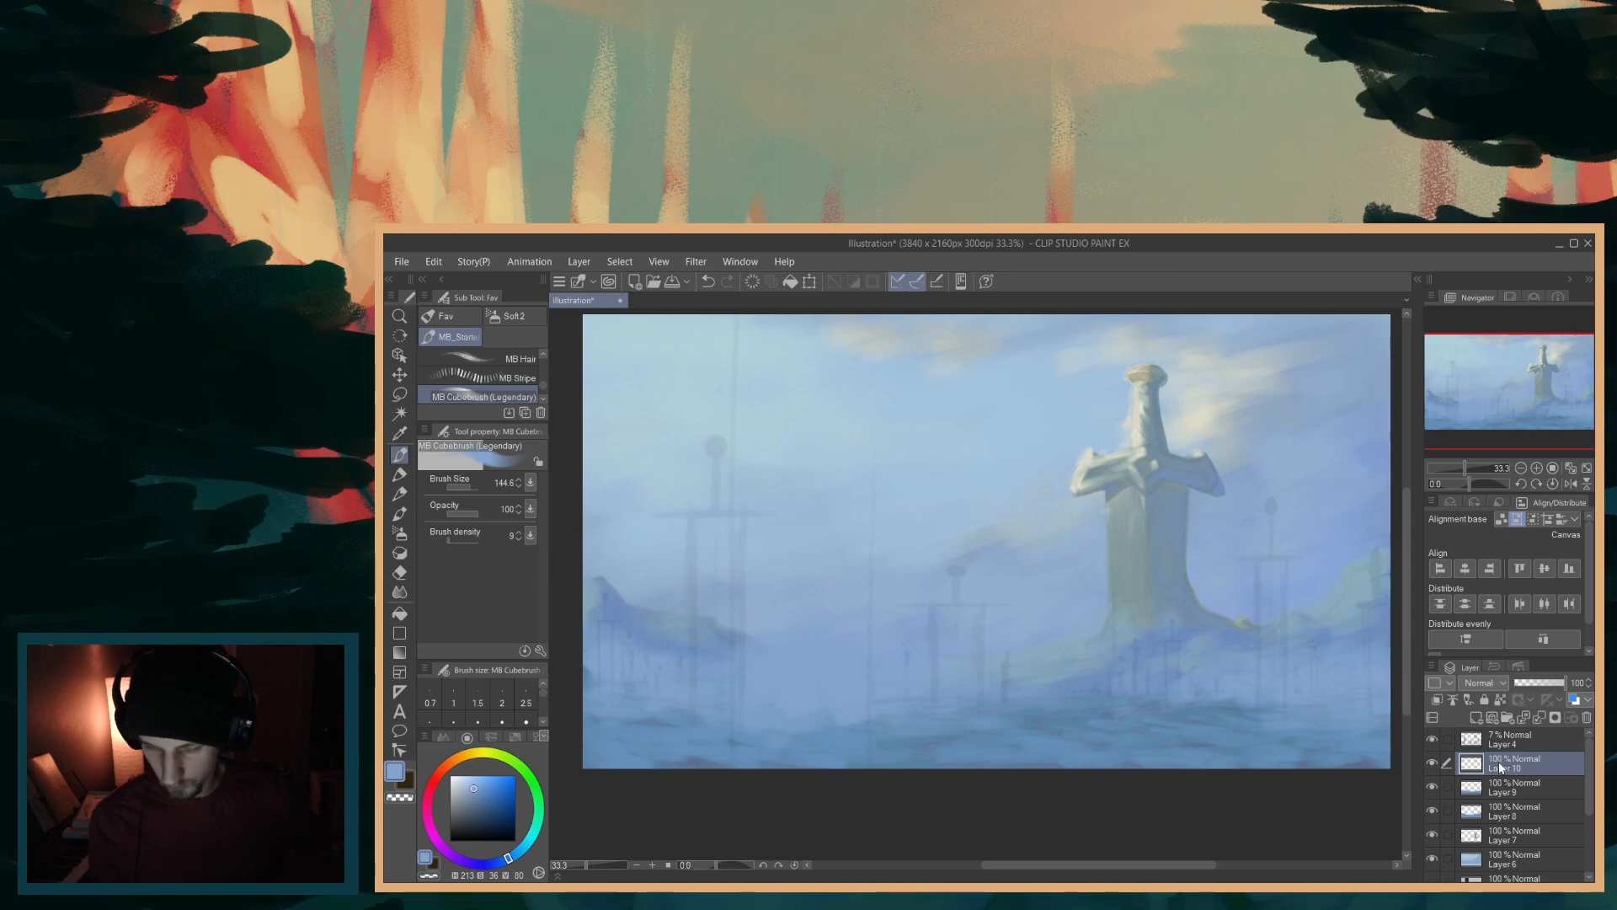
left_click(1432, 784)
left_click(1433, 784)
left_click(1432, 786)
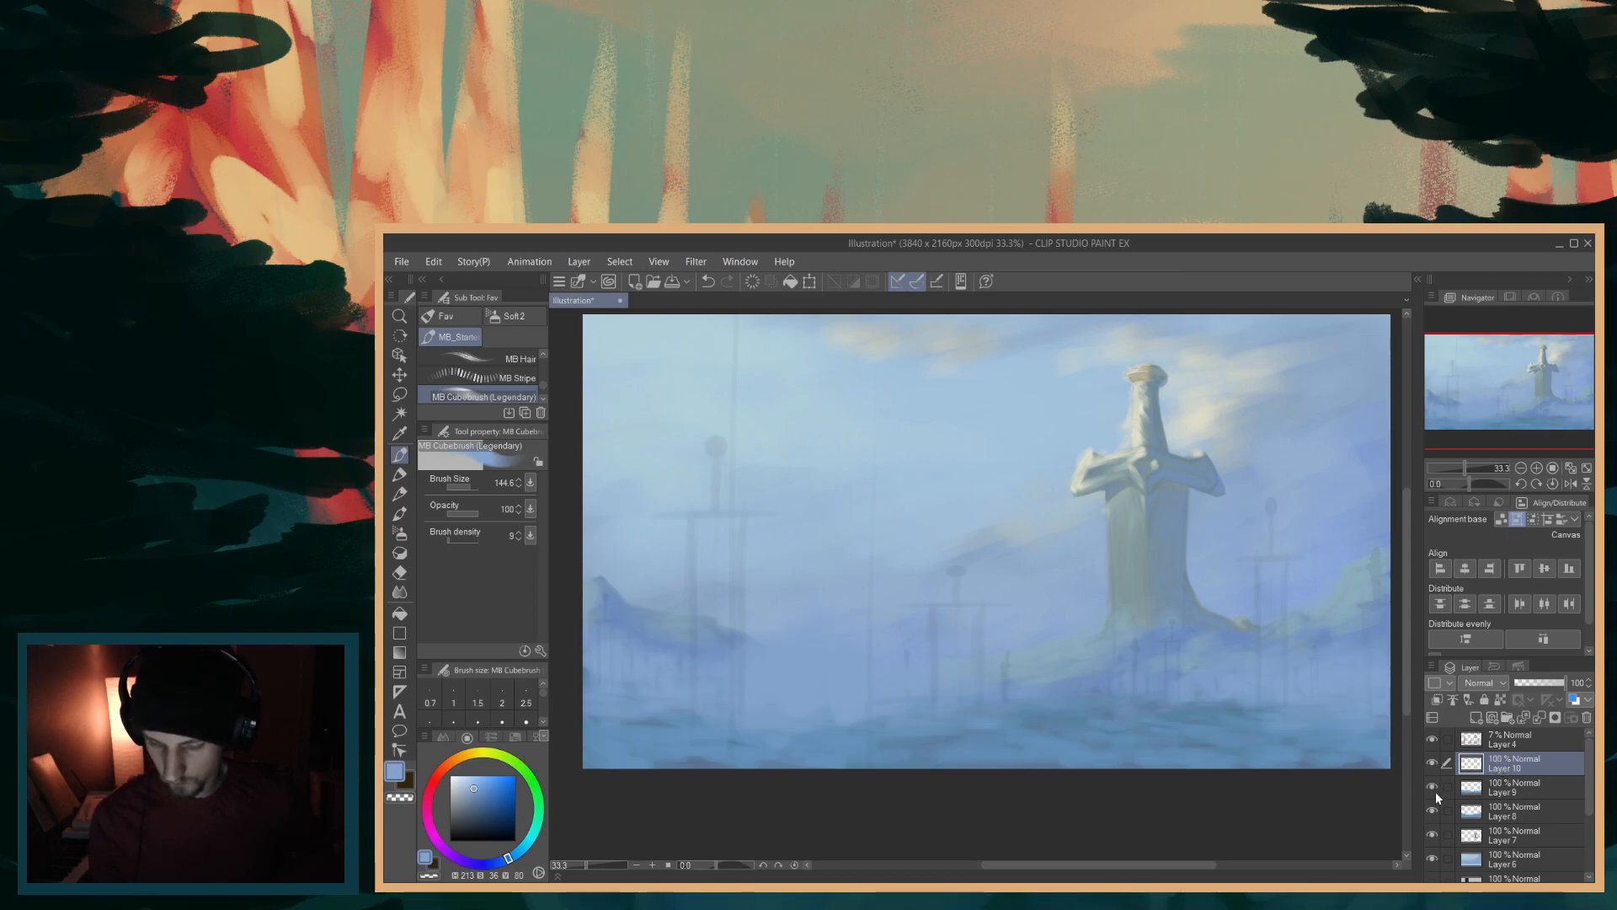
left_click(1431, 810)
left_click(1432, 809)
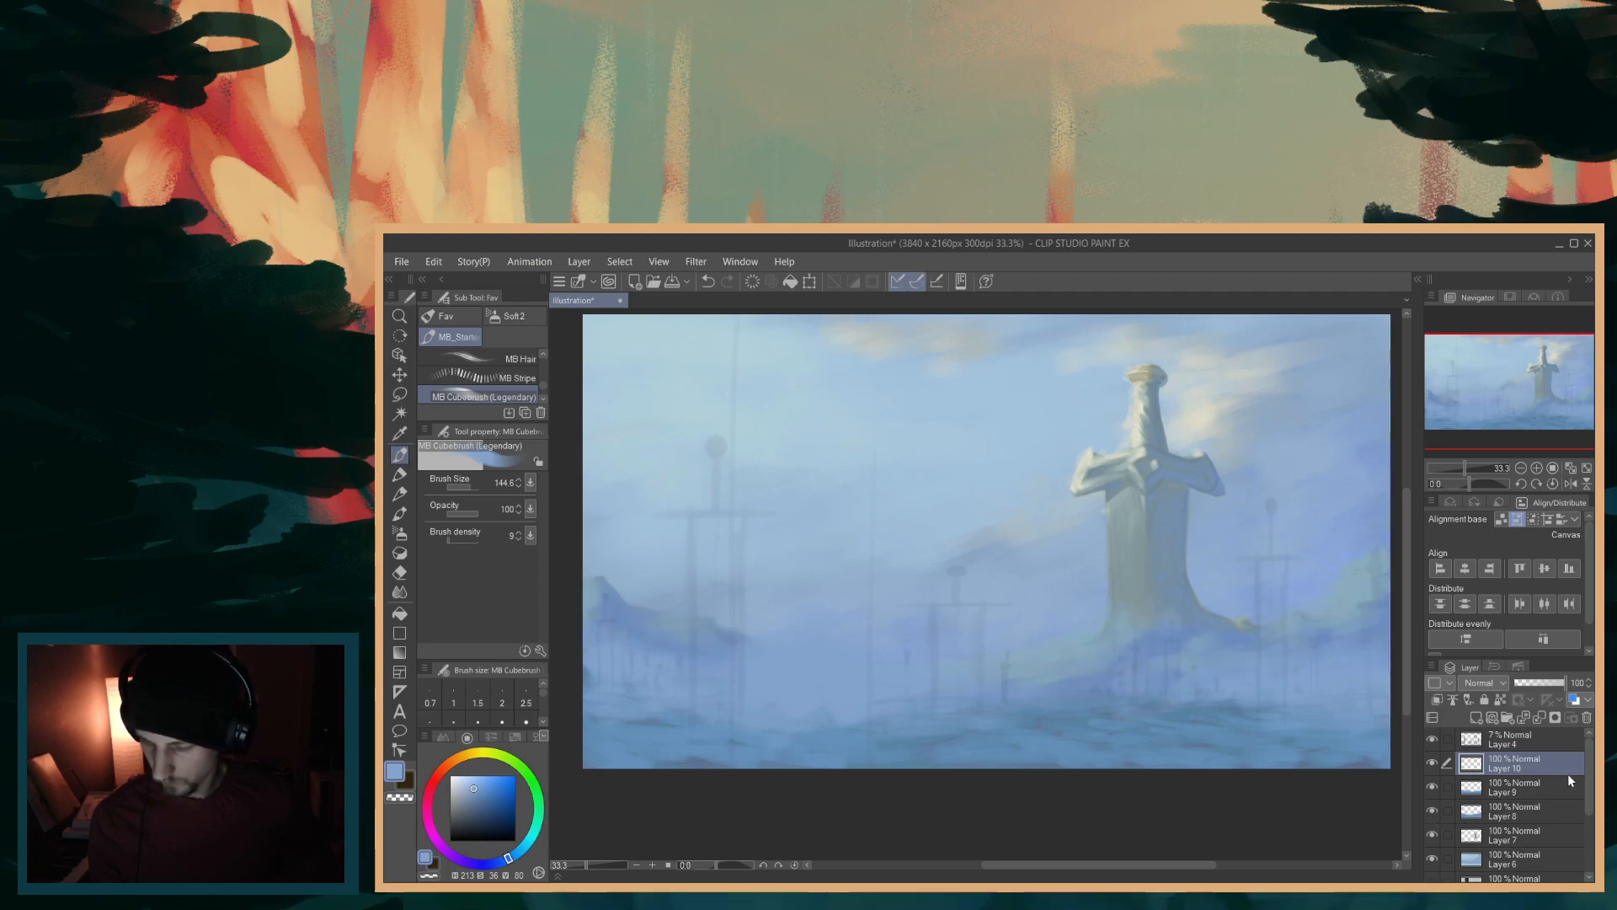
- Examine the composition with the Layer 6 sky hidden and the Layer 5 block-in shown, restoring the original visibility
scroll(1568, 802, "down", 3)
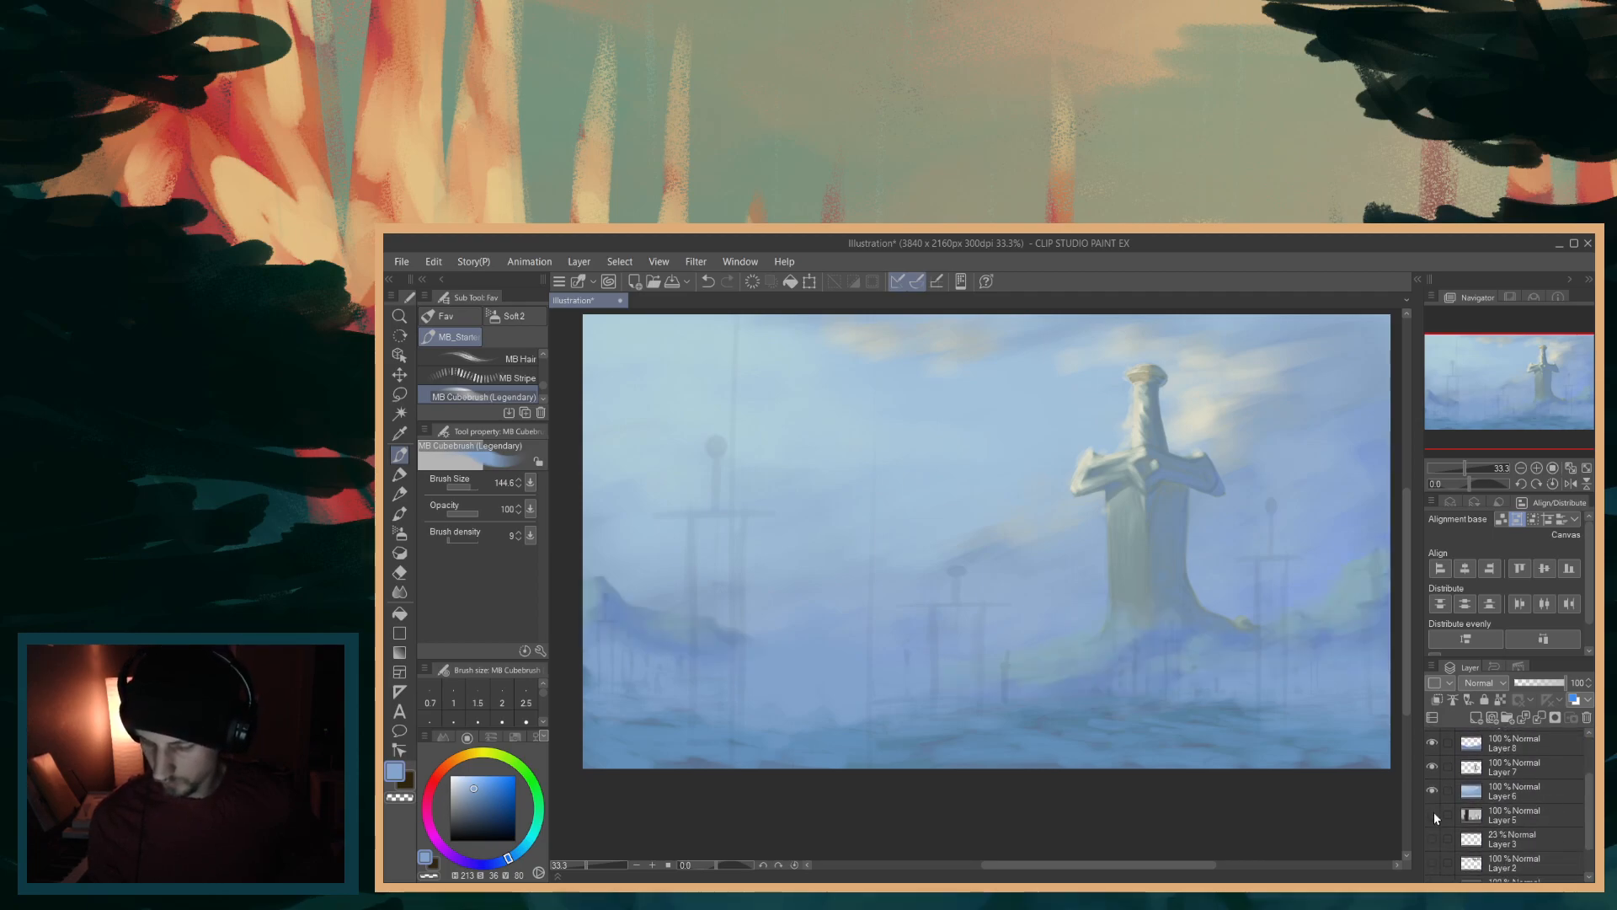
key("ctrl+shift+n")
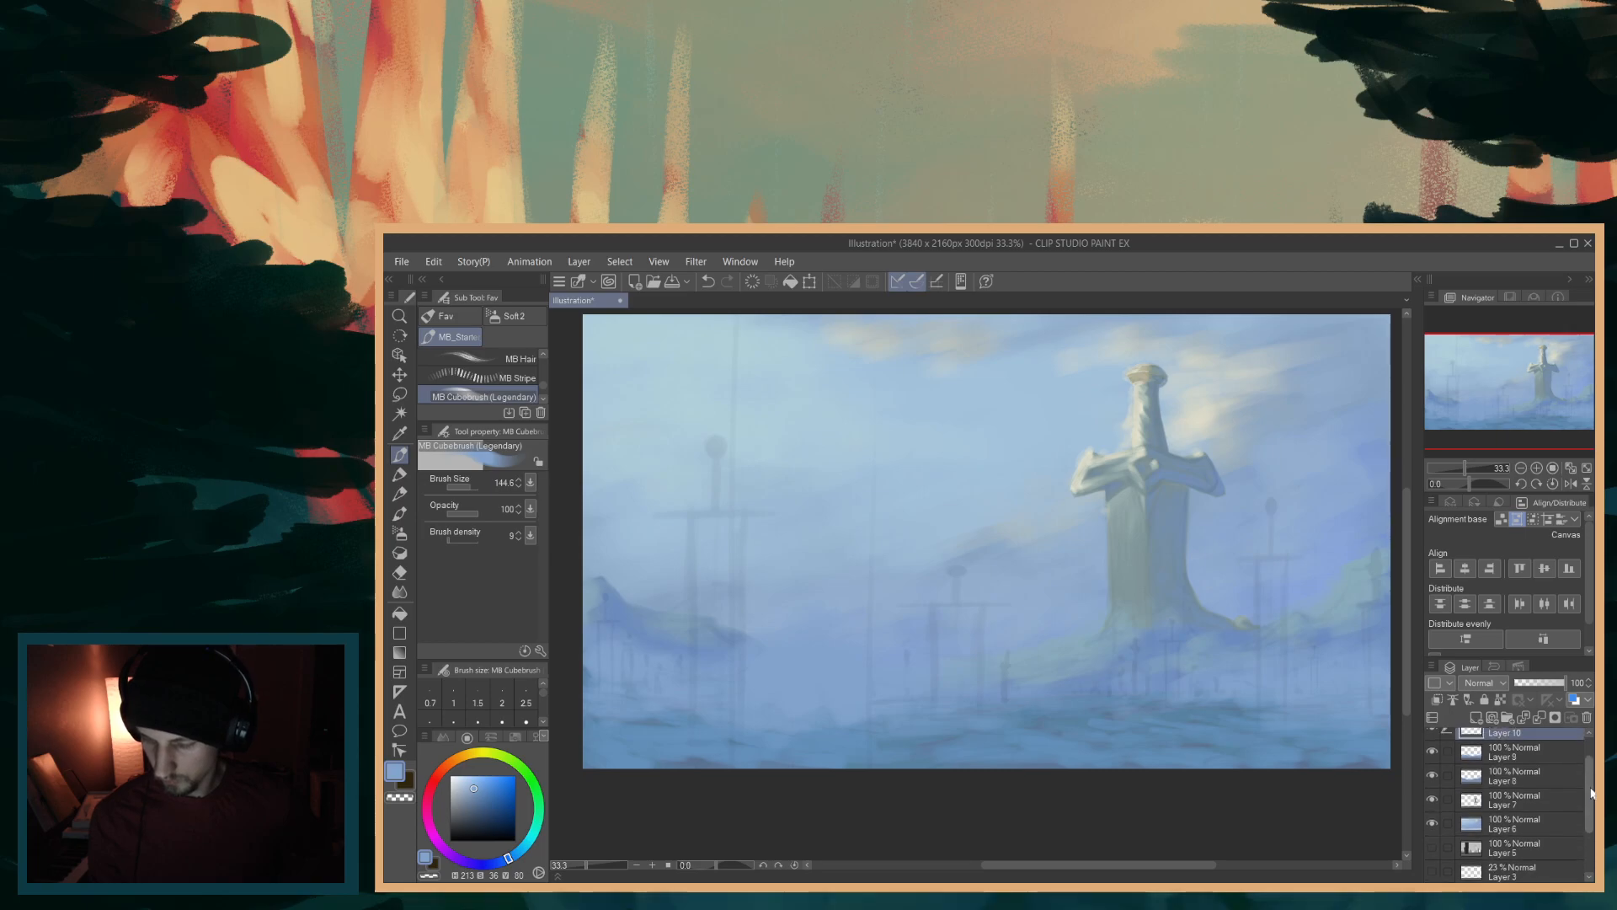
left_click(1431, 837)
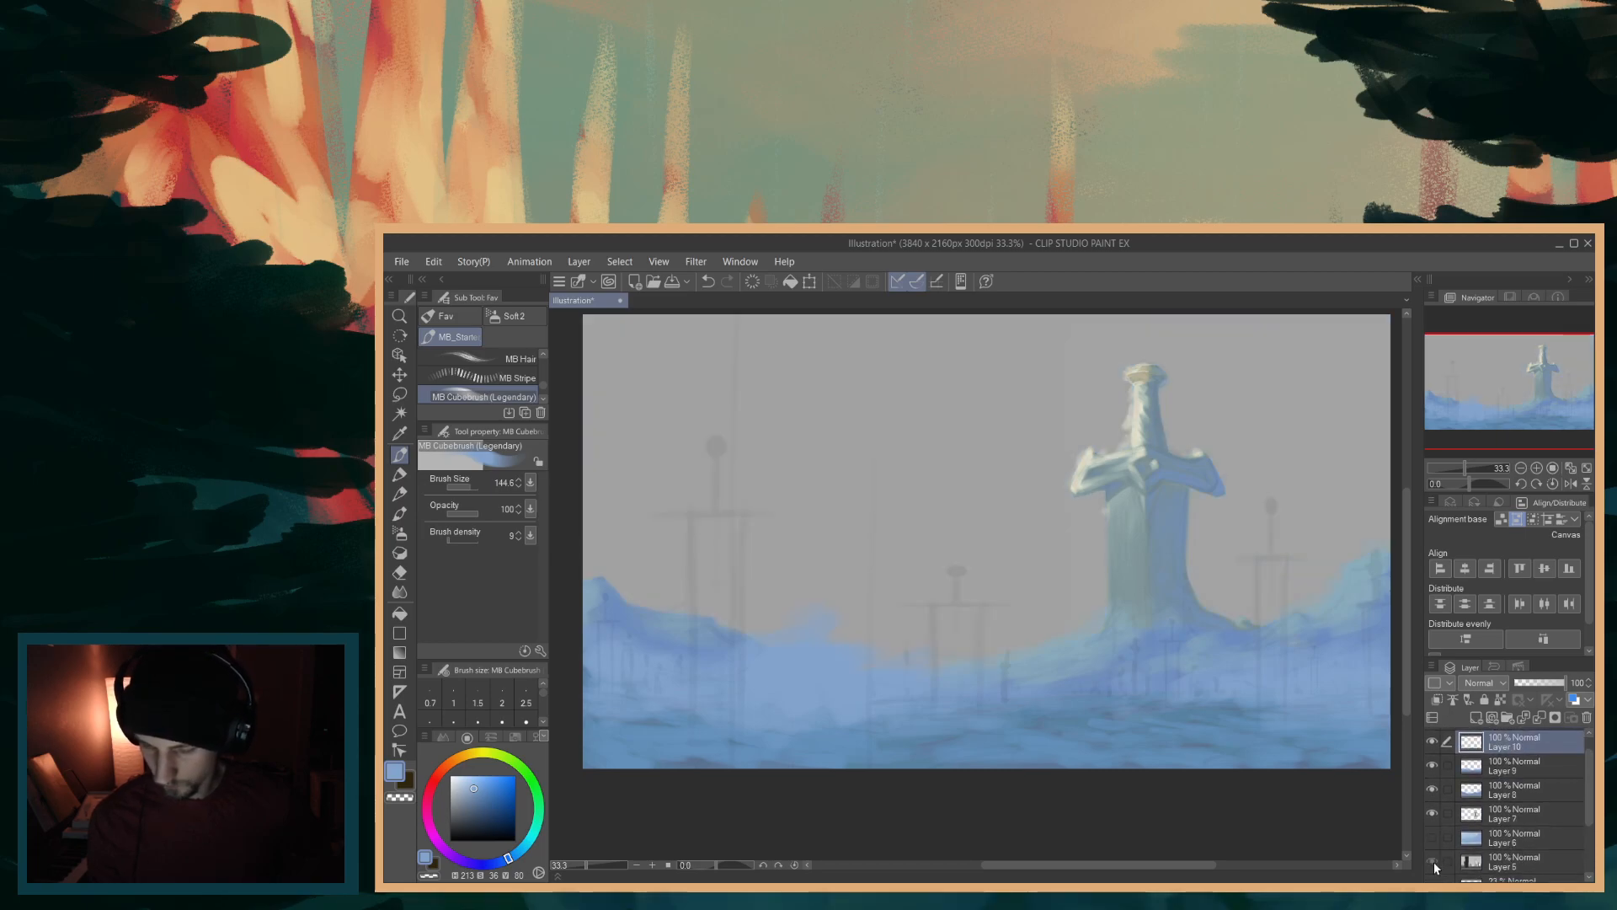
left_click(1433, 860)
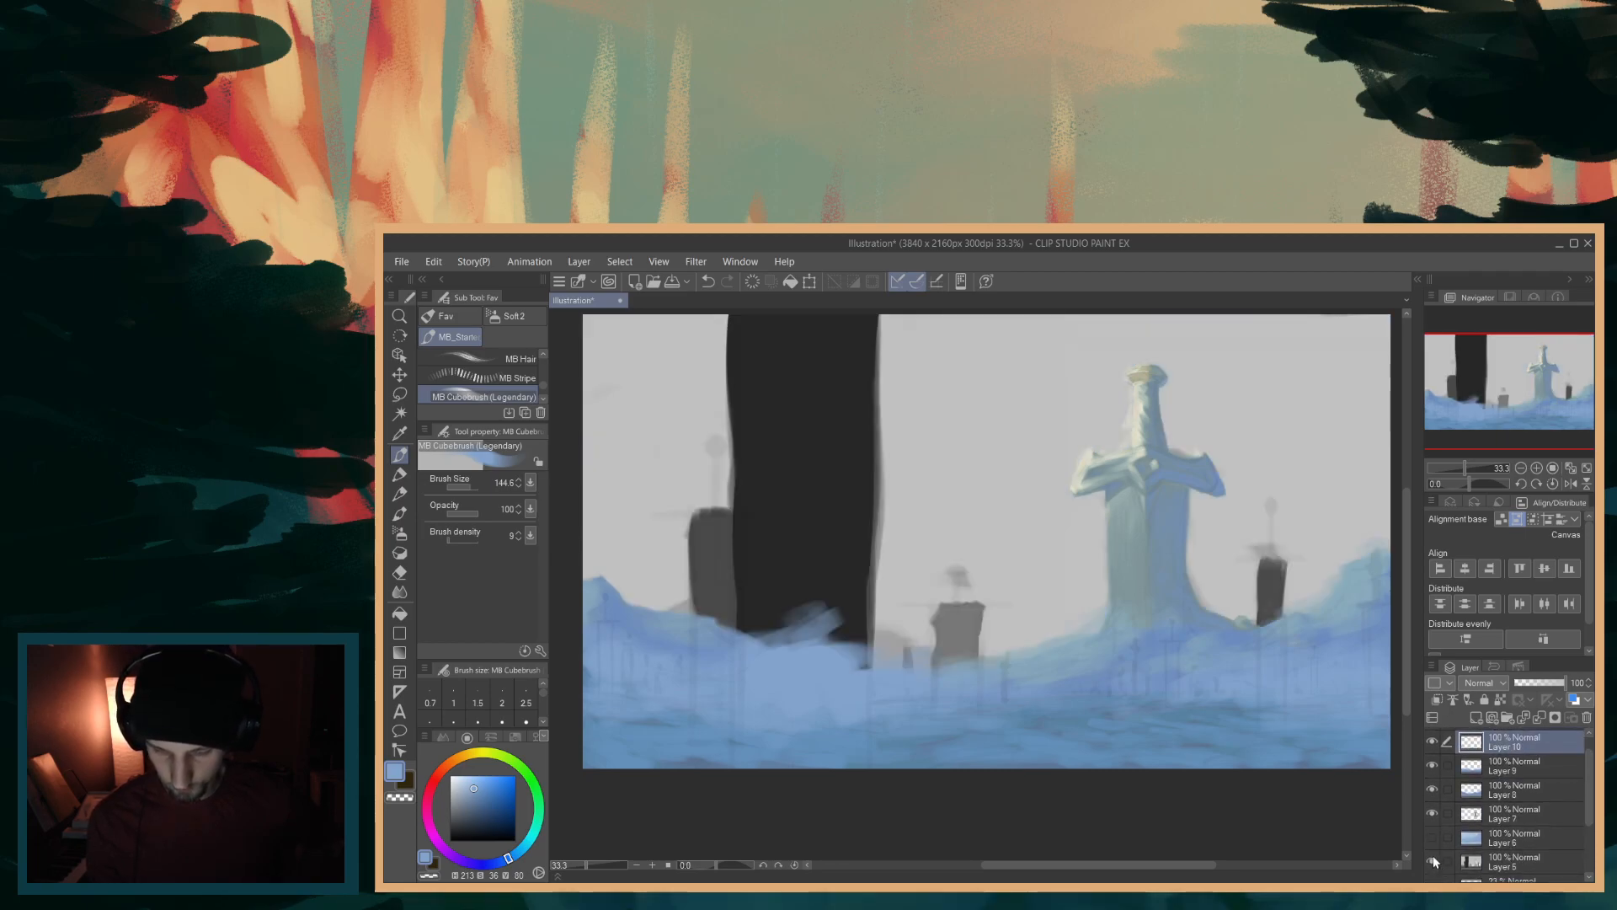
left_click(1433, 857)
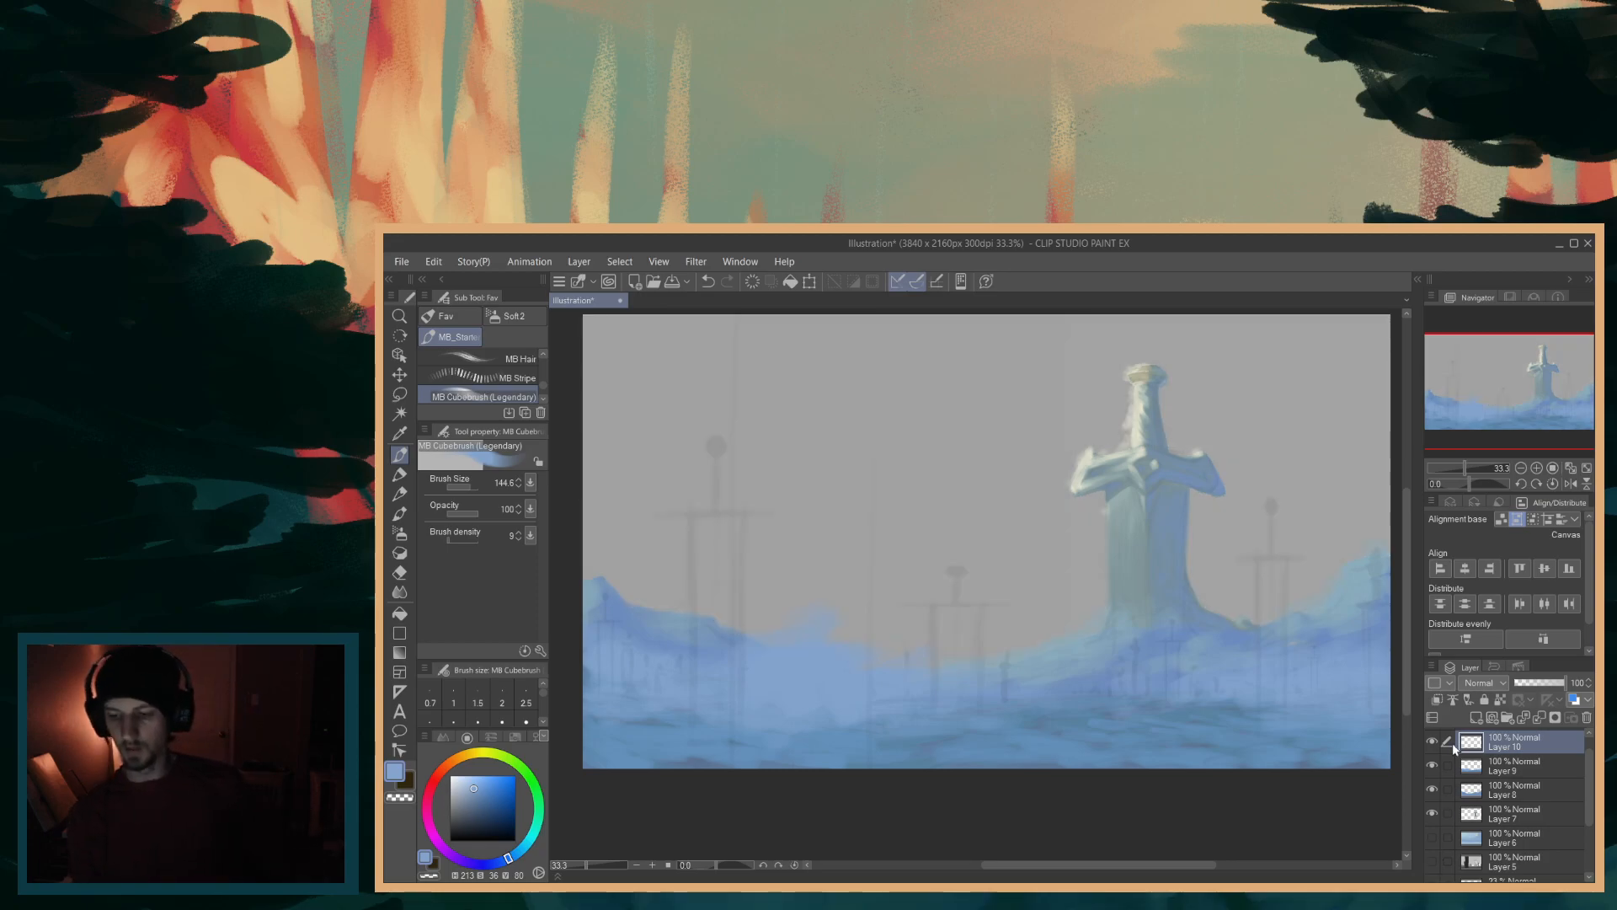
left_click(1432, 837)
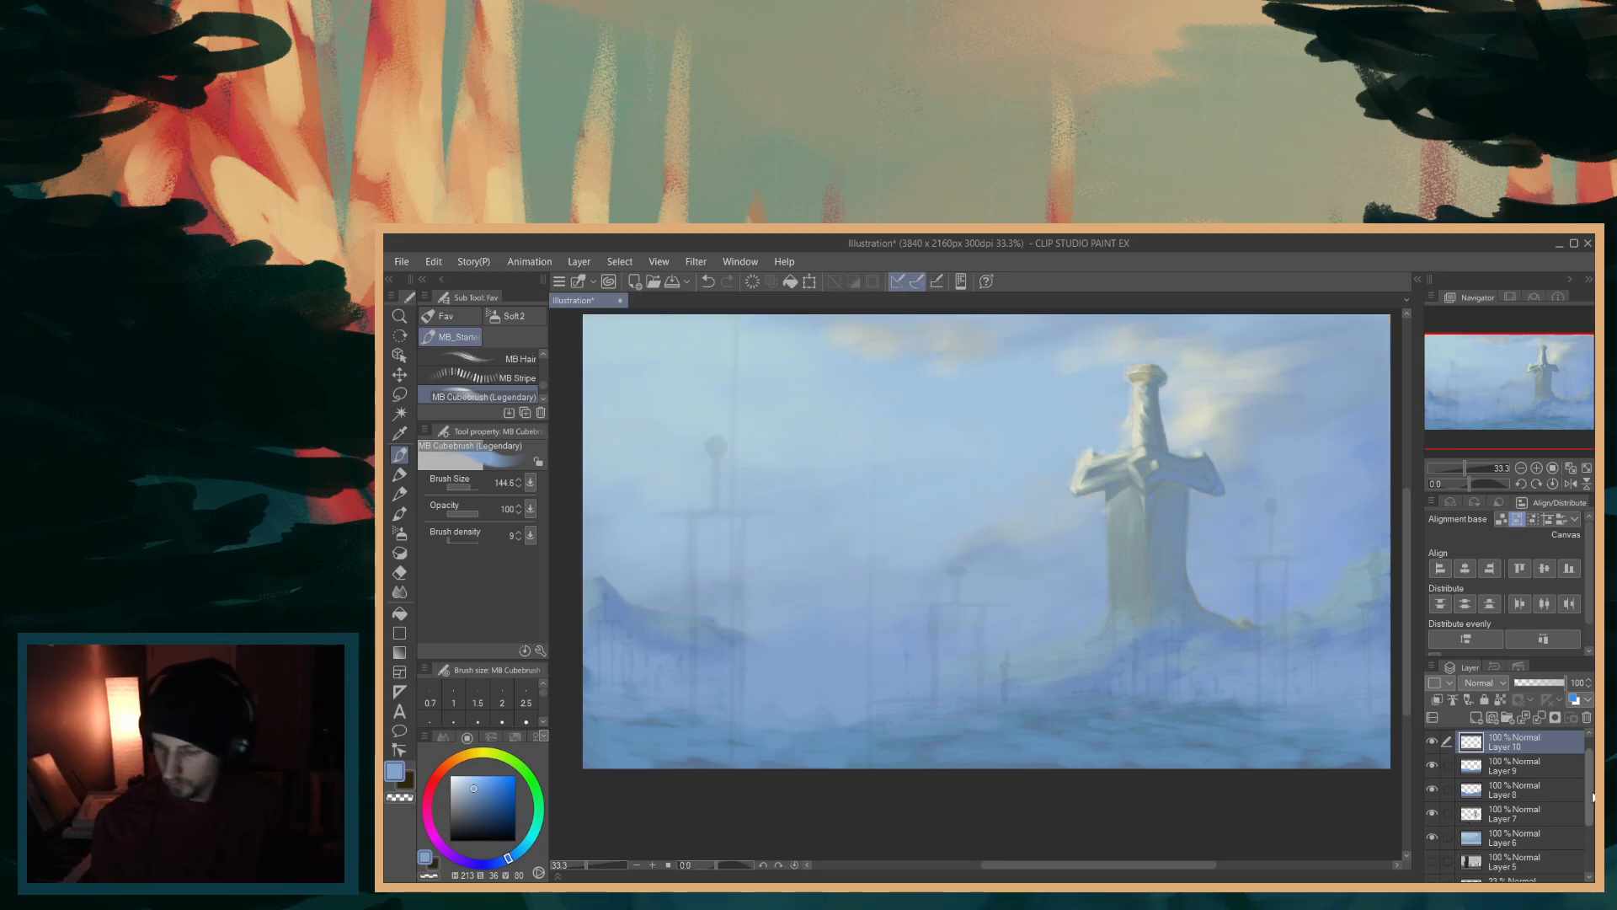
scroll(1594, 782, "up", 1)
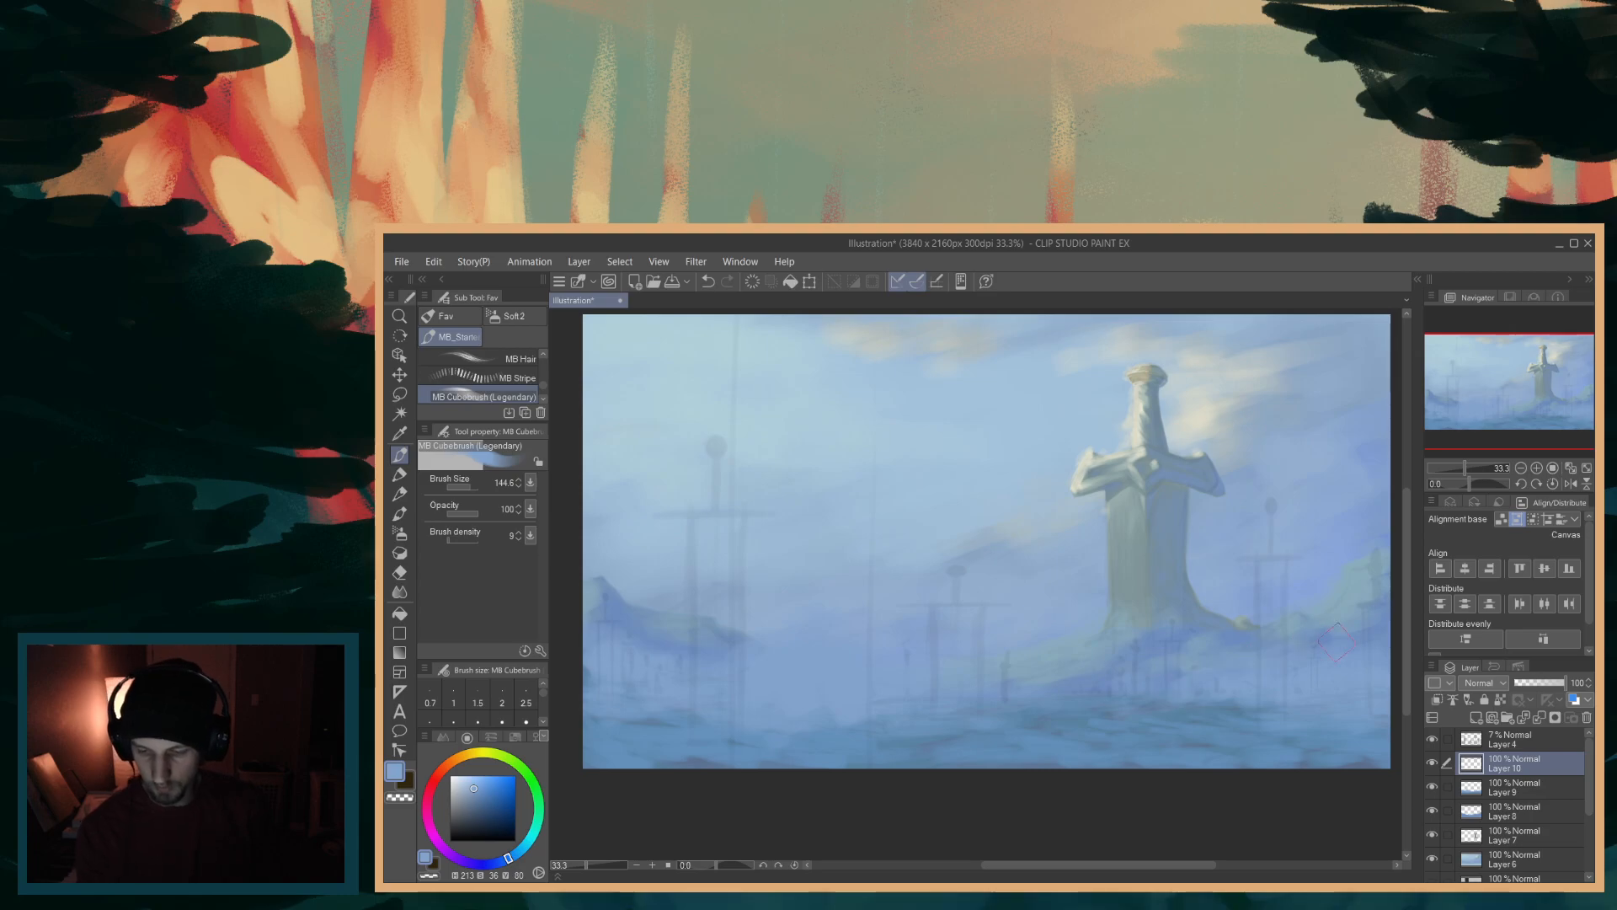
- Move Layer 10 below the Layer 9 mist and check what Layer 8 contributes by toggling its visibility
left_click_drag(1137, 684, 1139, 675)
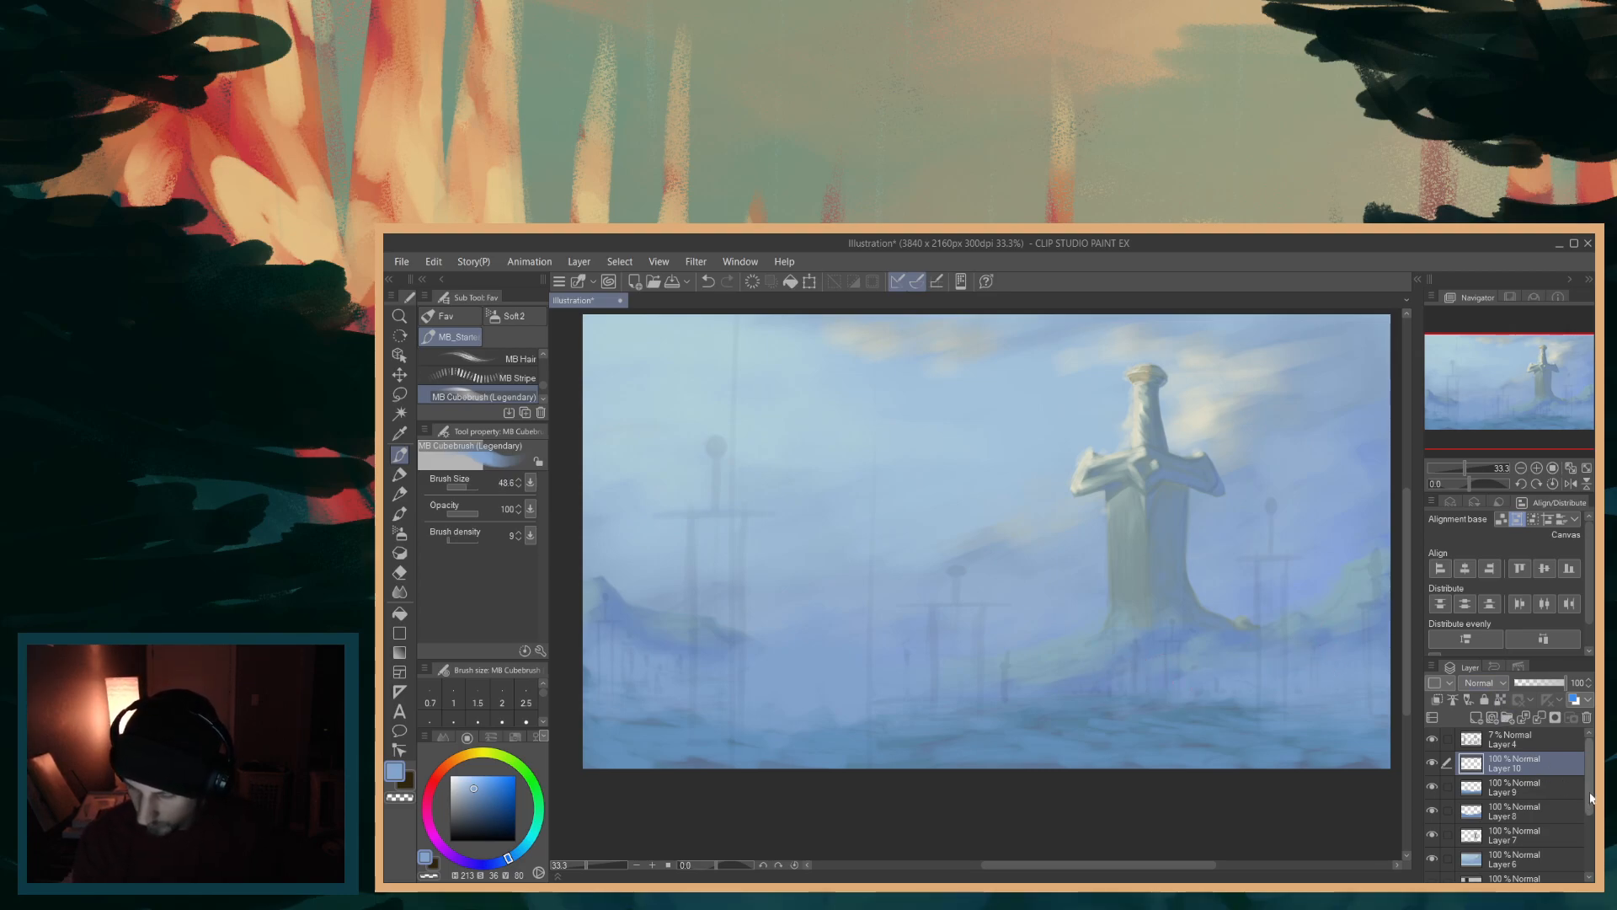
left_click_drag(1538, 762, 1472, 796)
left_click(1432, 807)
left_click(1431, 807)
left_click(1431, 807)
left_click(1432, 807)
left_click(1433, 807)
left_click(1433, 804)
- Paint a small dark blue standing figure on Layer 10 in the plain left of the sword, using brush size 25
key("[")
key("[")
key("[")
left_click(958, 684, "alt")
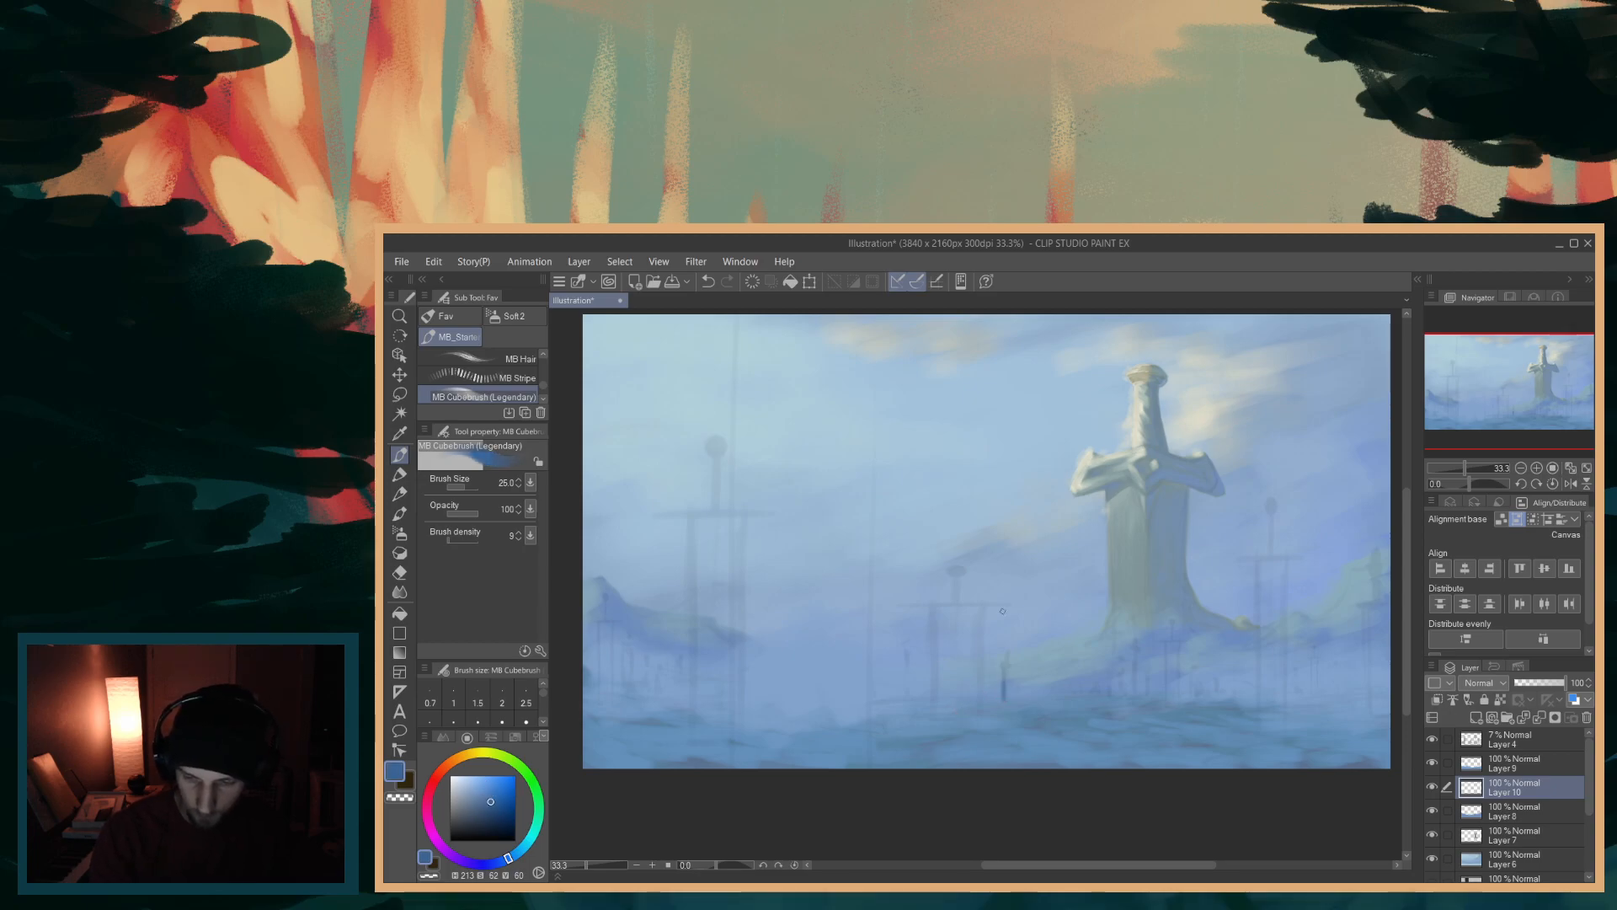
left_click_drag(1004, 661, 1007, 704)
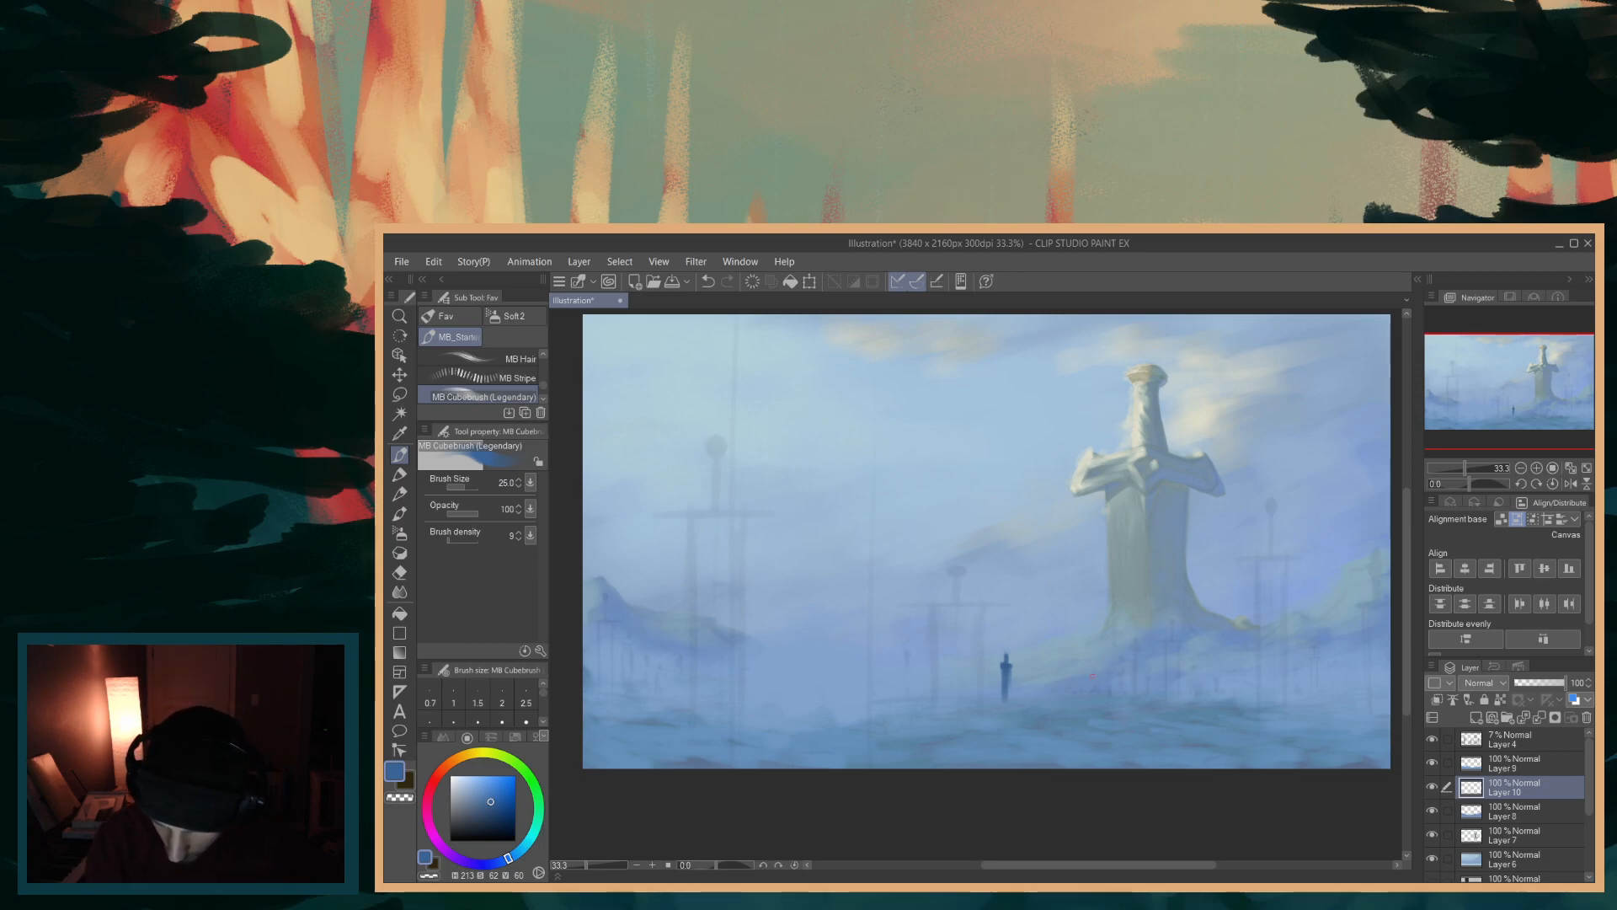
- Paint several small dark blue upright swords of varied heights on Layer 10 in the misty plain below the giant sword
left_click_drag(1084, 686, 1083, 694)
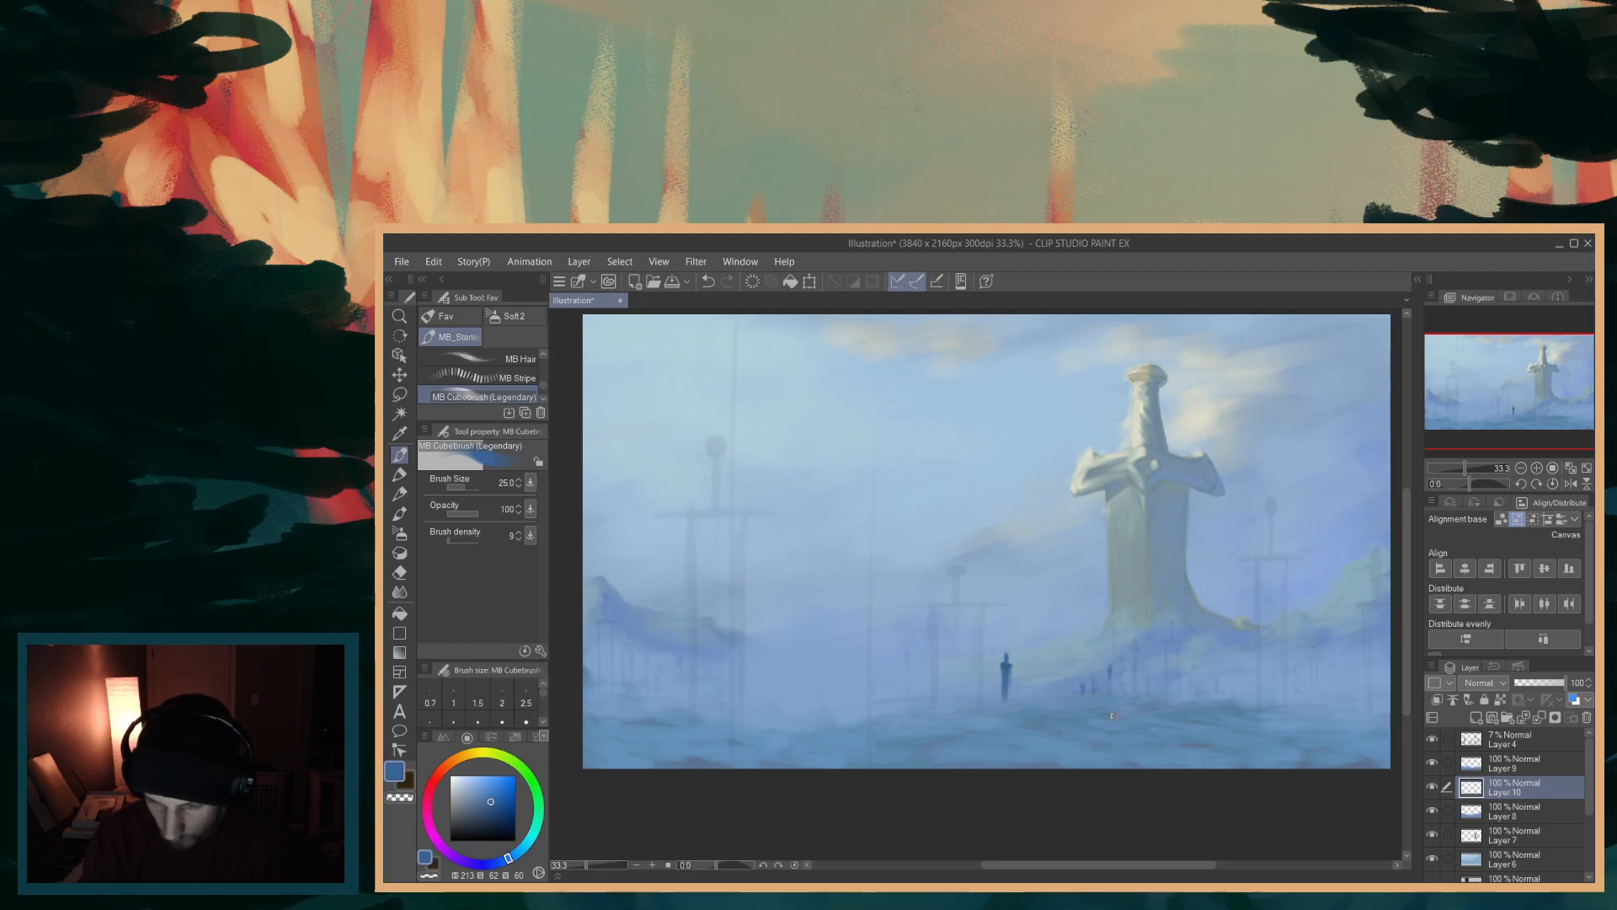
left_click_drag(1120, 652, 1120, 677)
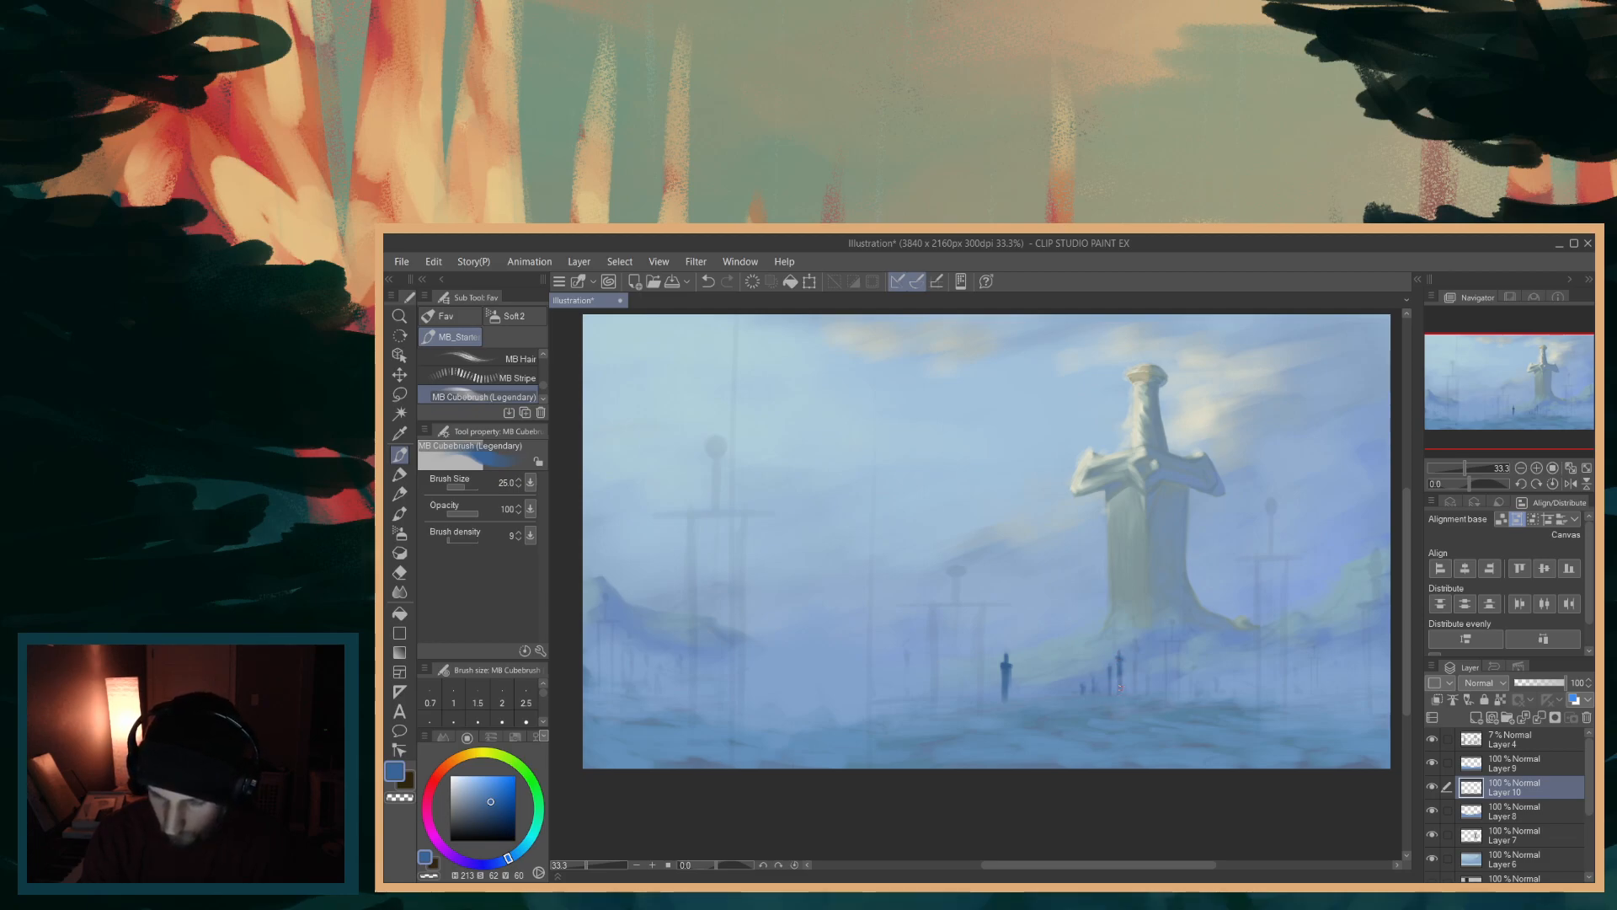
left_click_drag(1134, 649, 1133, 686)
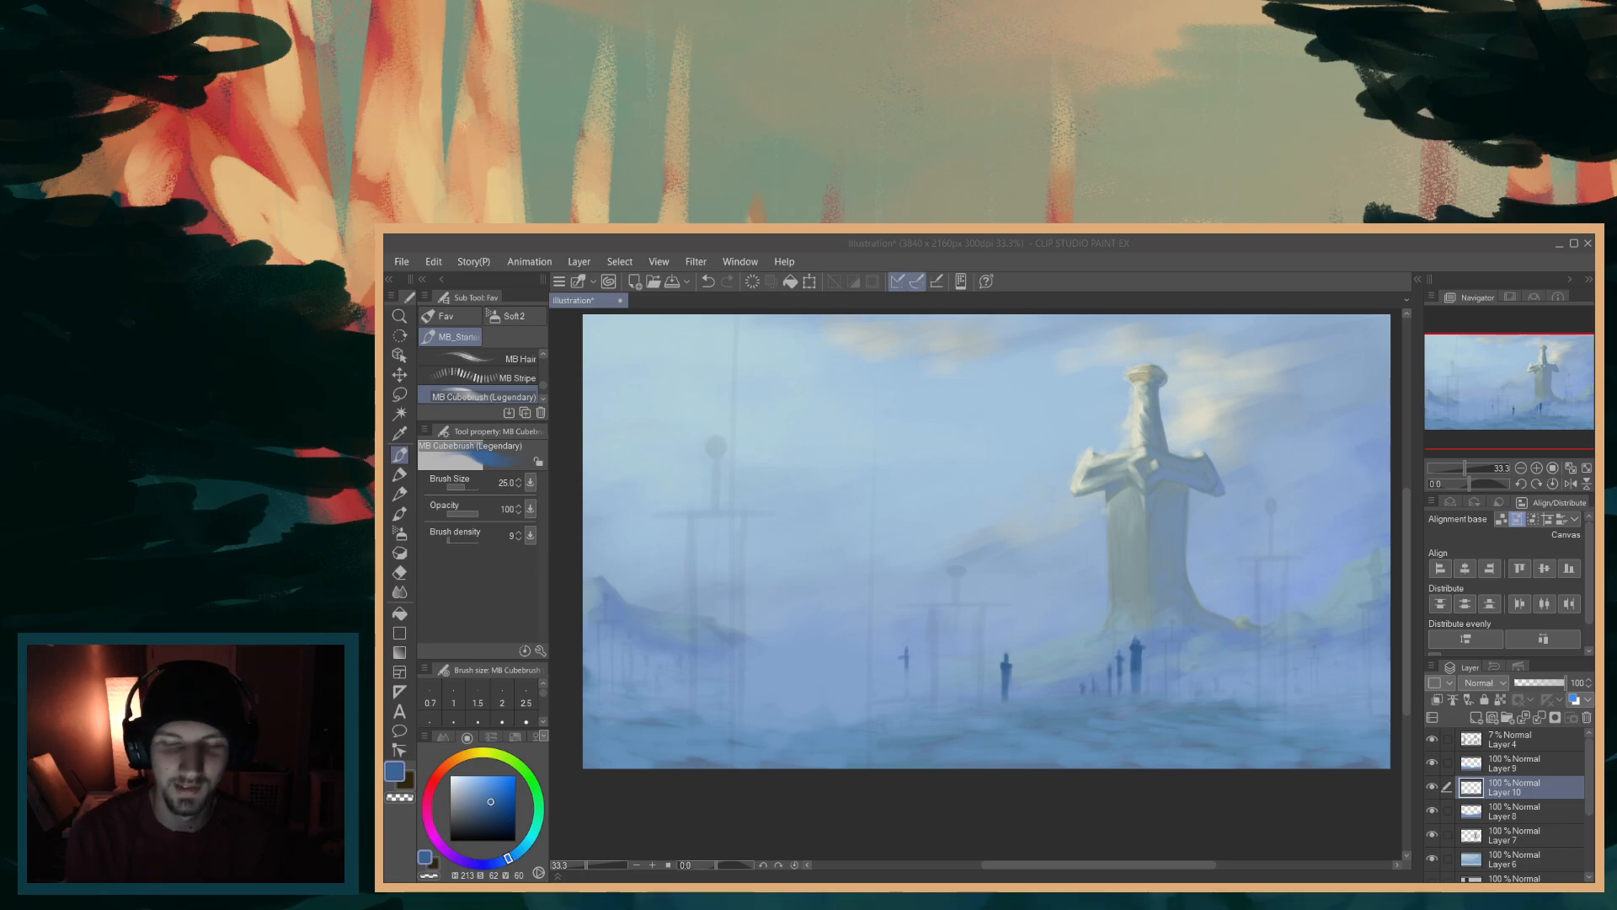
left_click(1405, 627)
left_click_drag(1404, 629, 1404, 635)
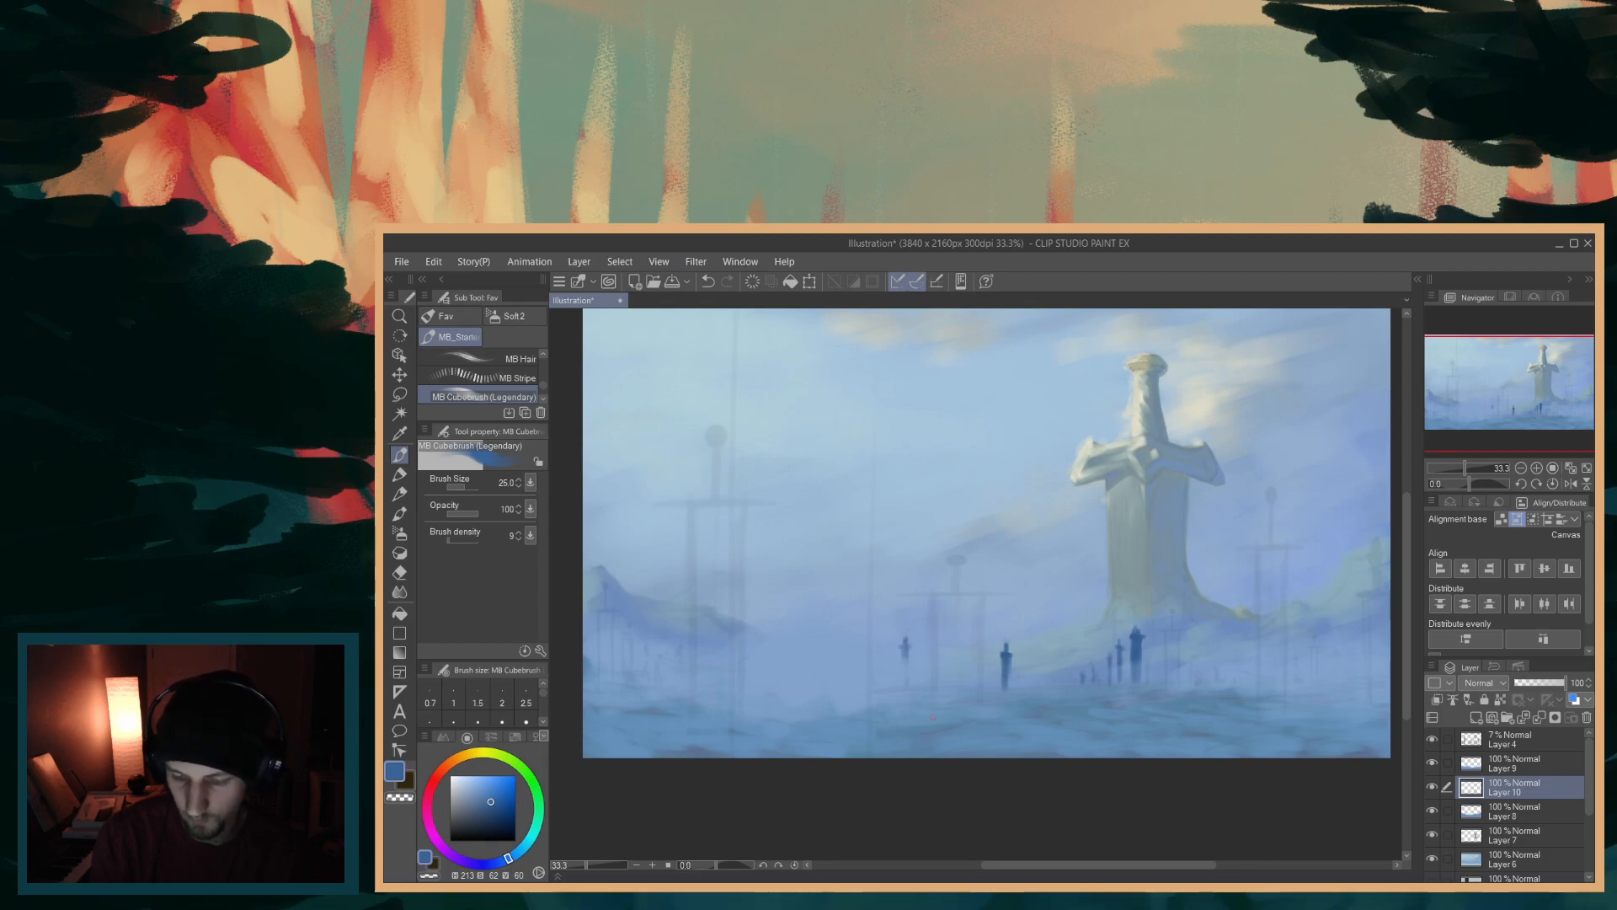
- Dot tiny distant swords along the foot of the left hills and to the right of the giant sword's base
left_click_drag(1119, 865, 1062, 864)
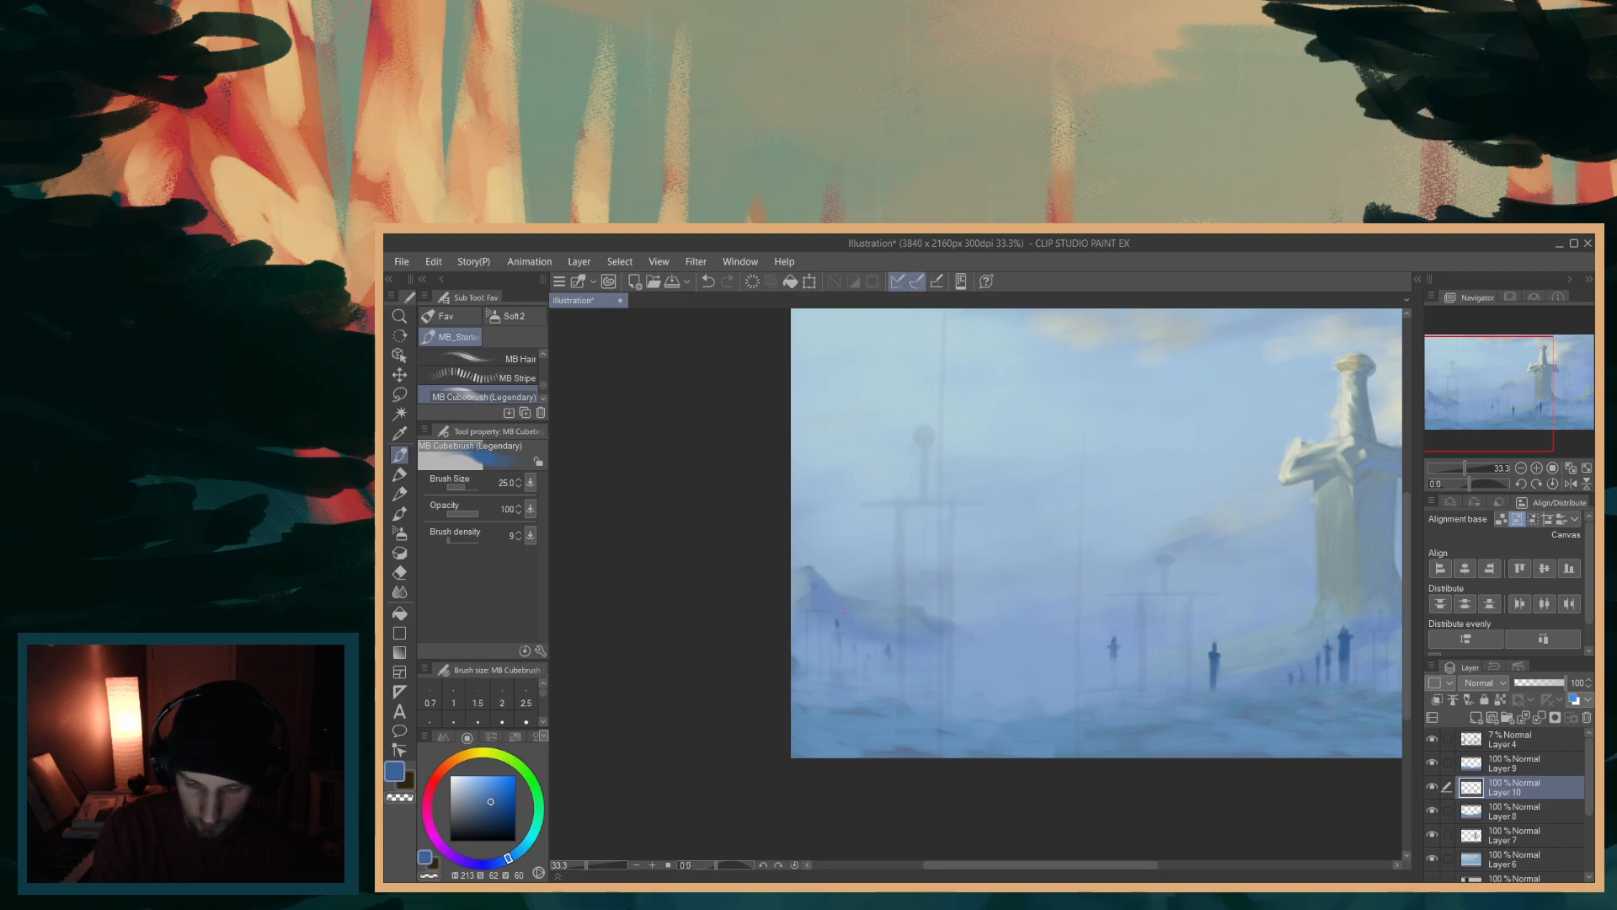
left_click_drag(1106, 865, 1218, 842)
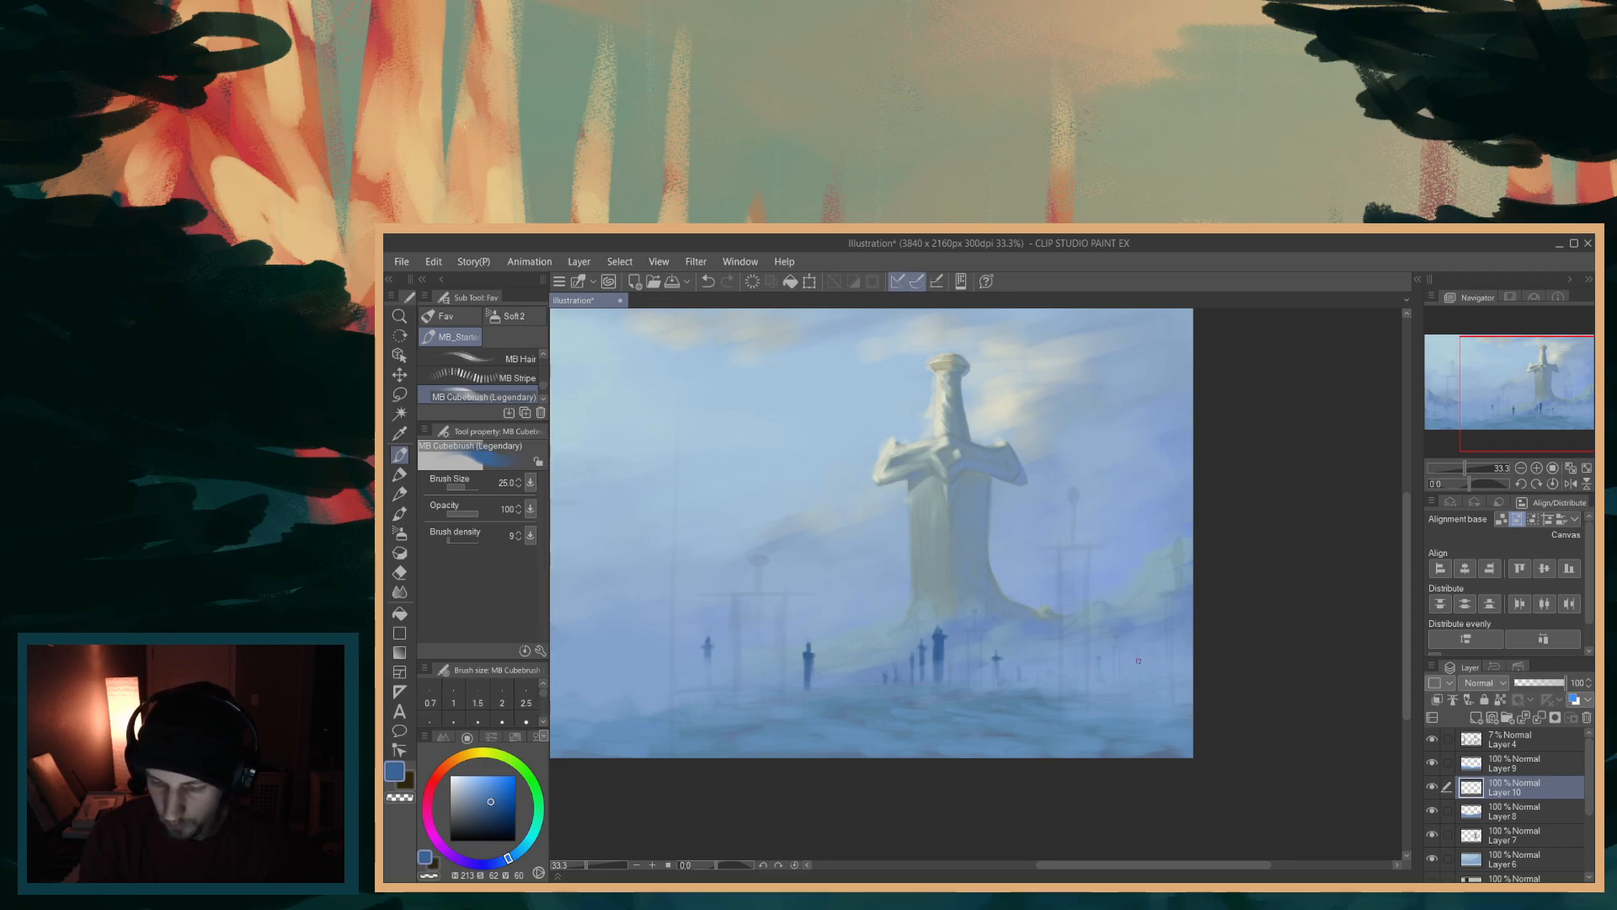
left_click_drag(1172, 864, 1114, 859)
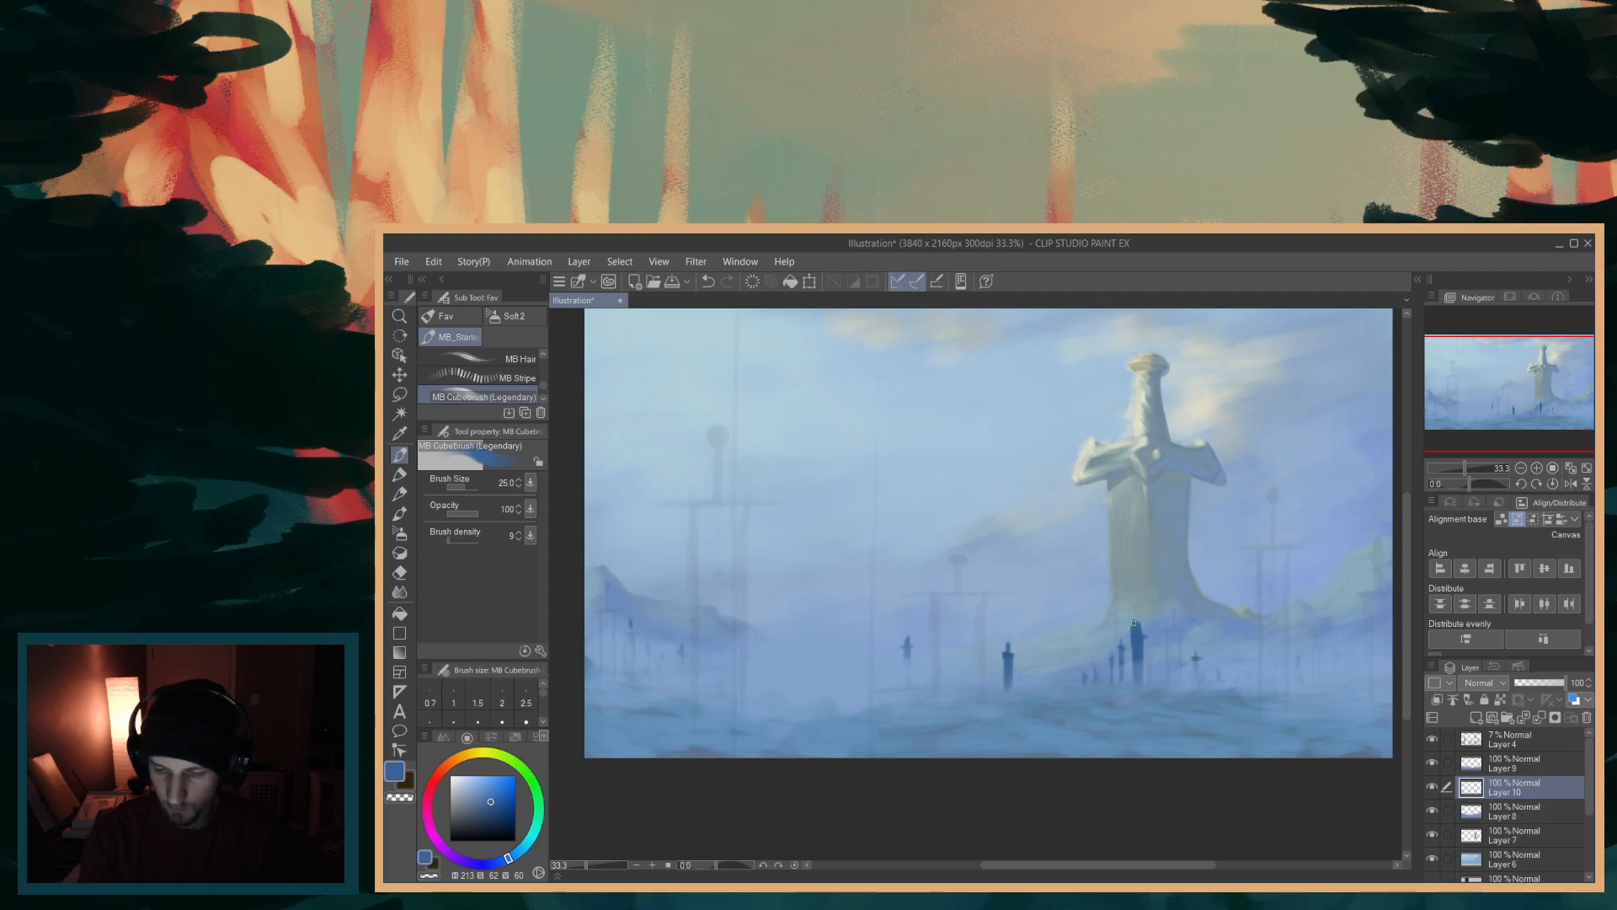
- Extend the tallest small sword below the giant sword with a taller blade, crossguard and grip, undoing and redoing a stroke
left_click_drag(1140, 618, 1133, 680)
left_click_drag(1129, 617, 1150, 616)
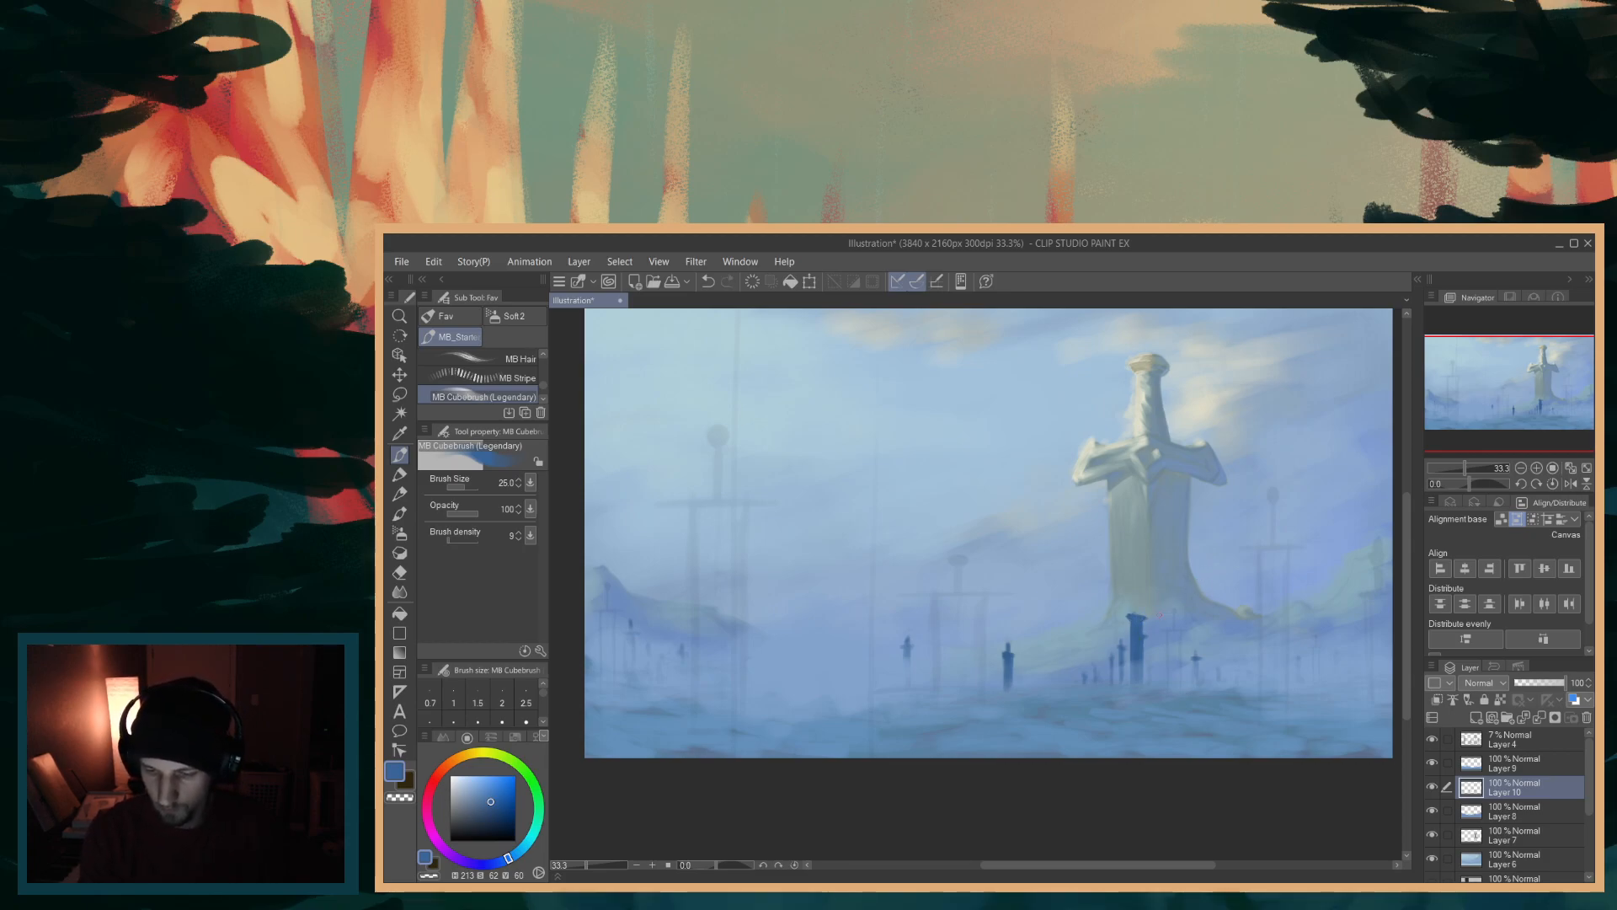
left_click_drag(1125, 616, 1148, 615)
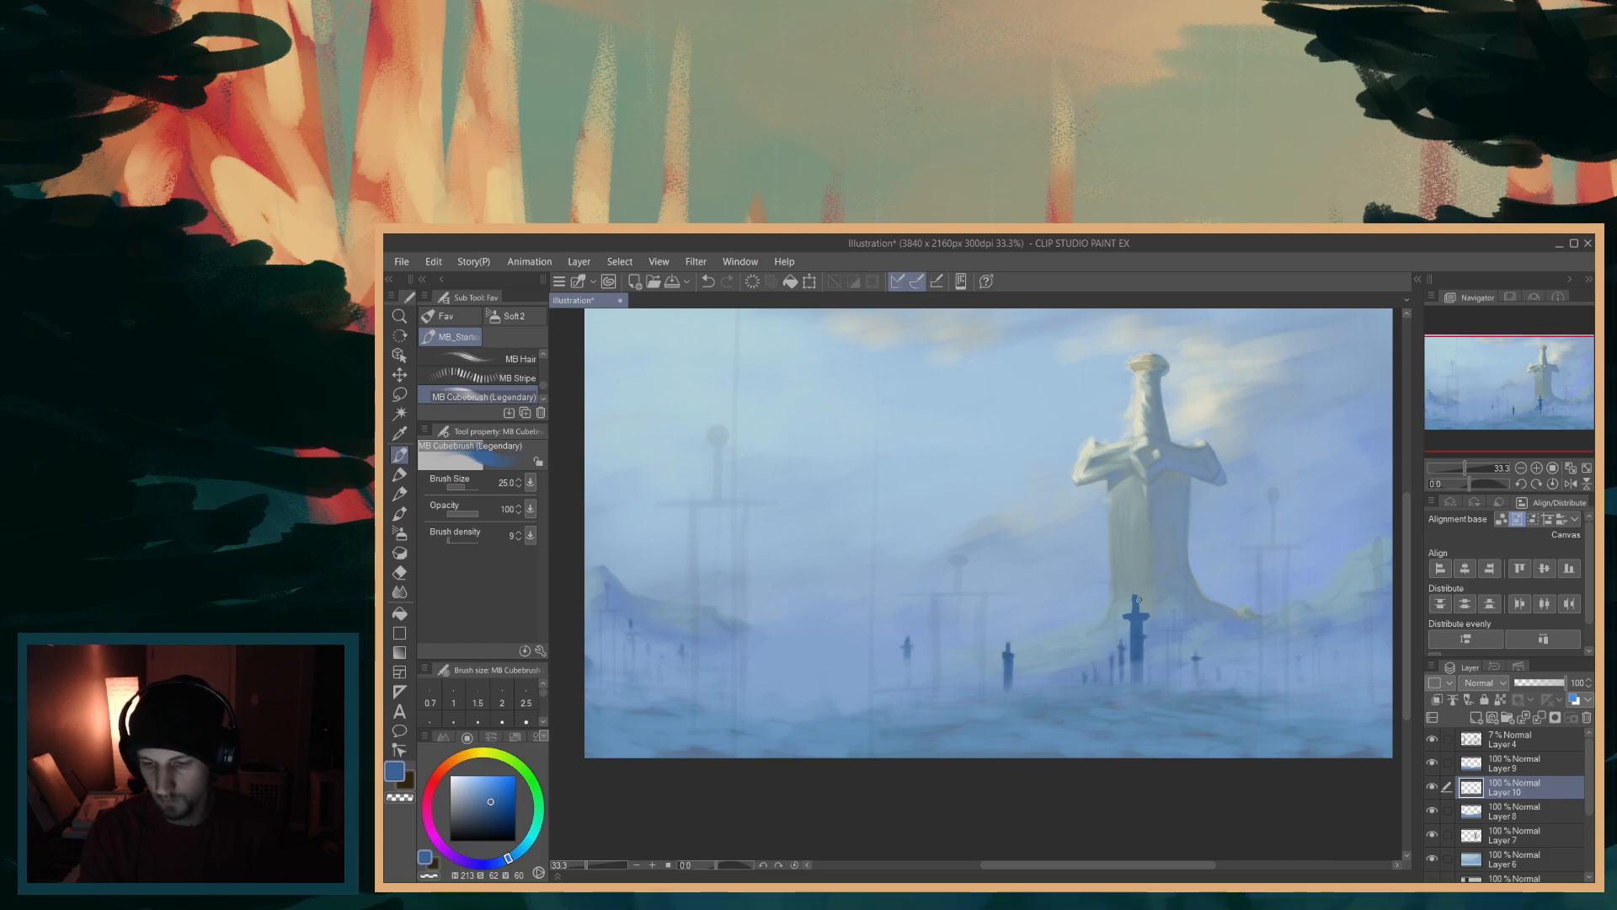
key("ctrl+z")
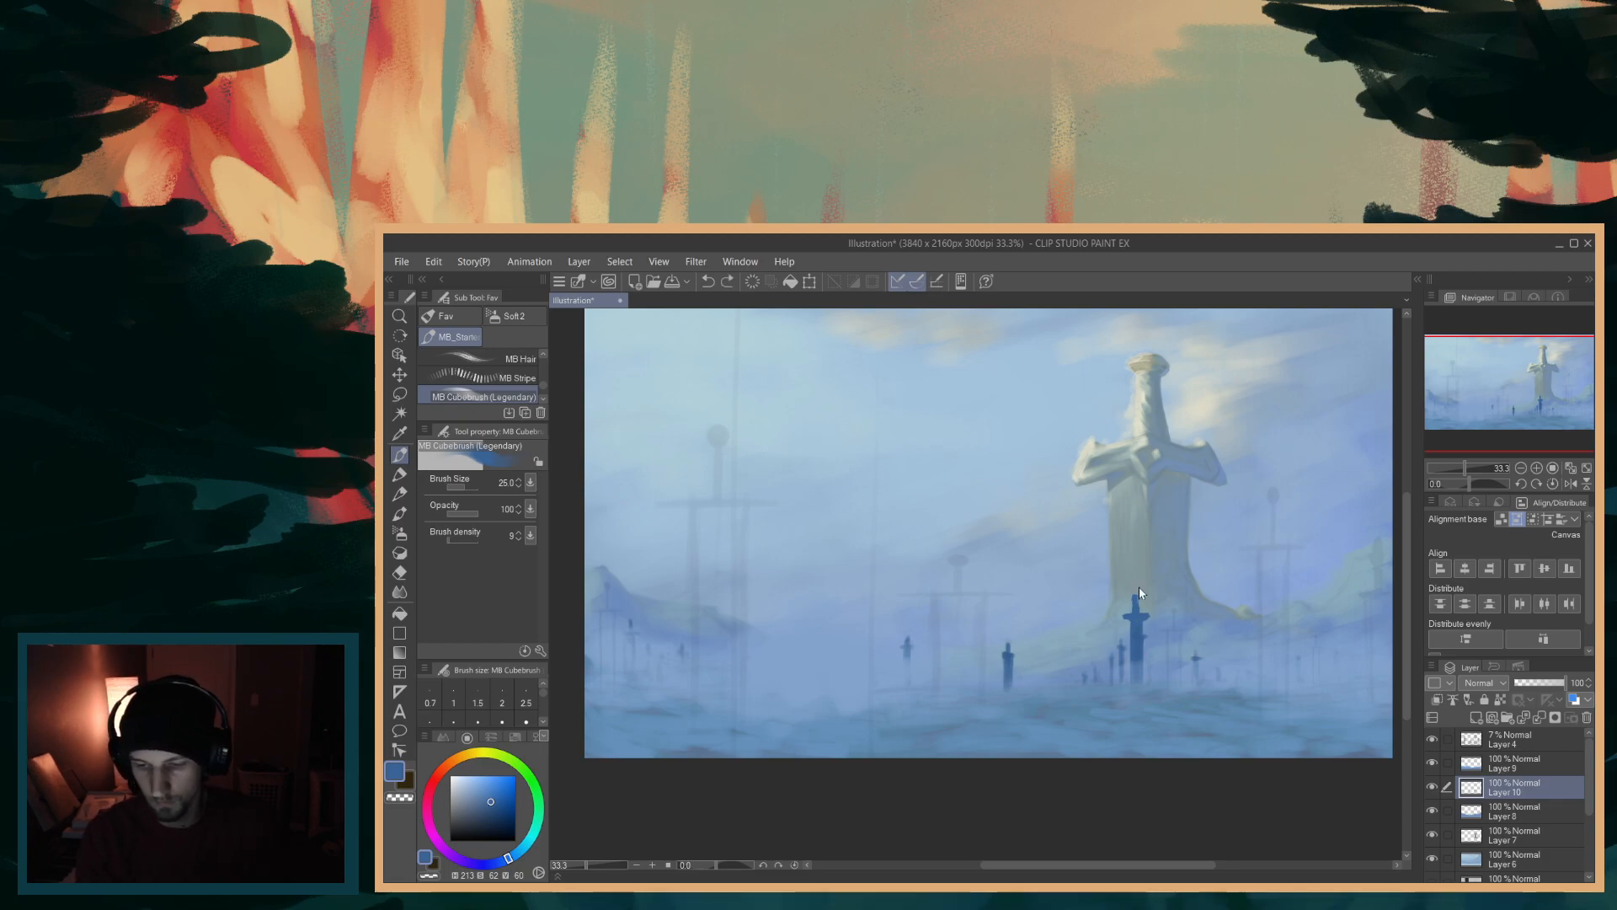
left_click_drag(1134, 605, 1136, 612)
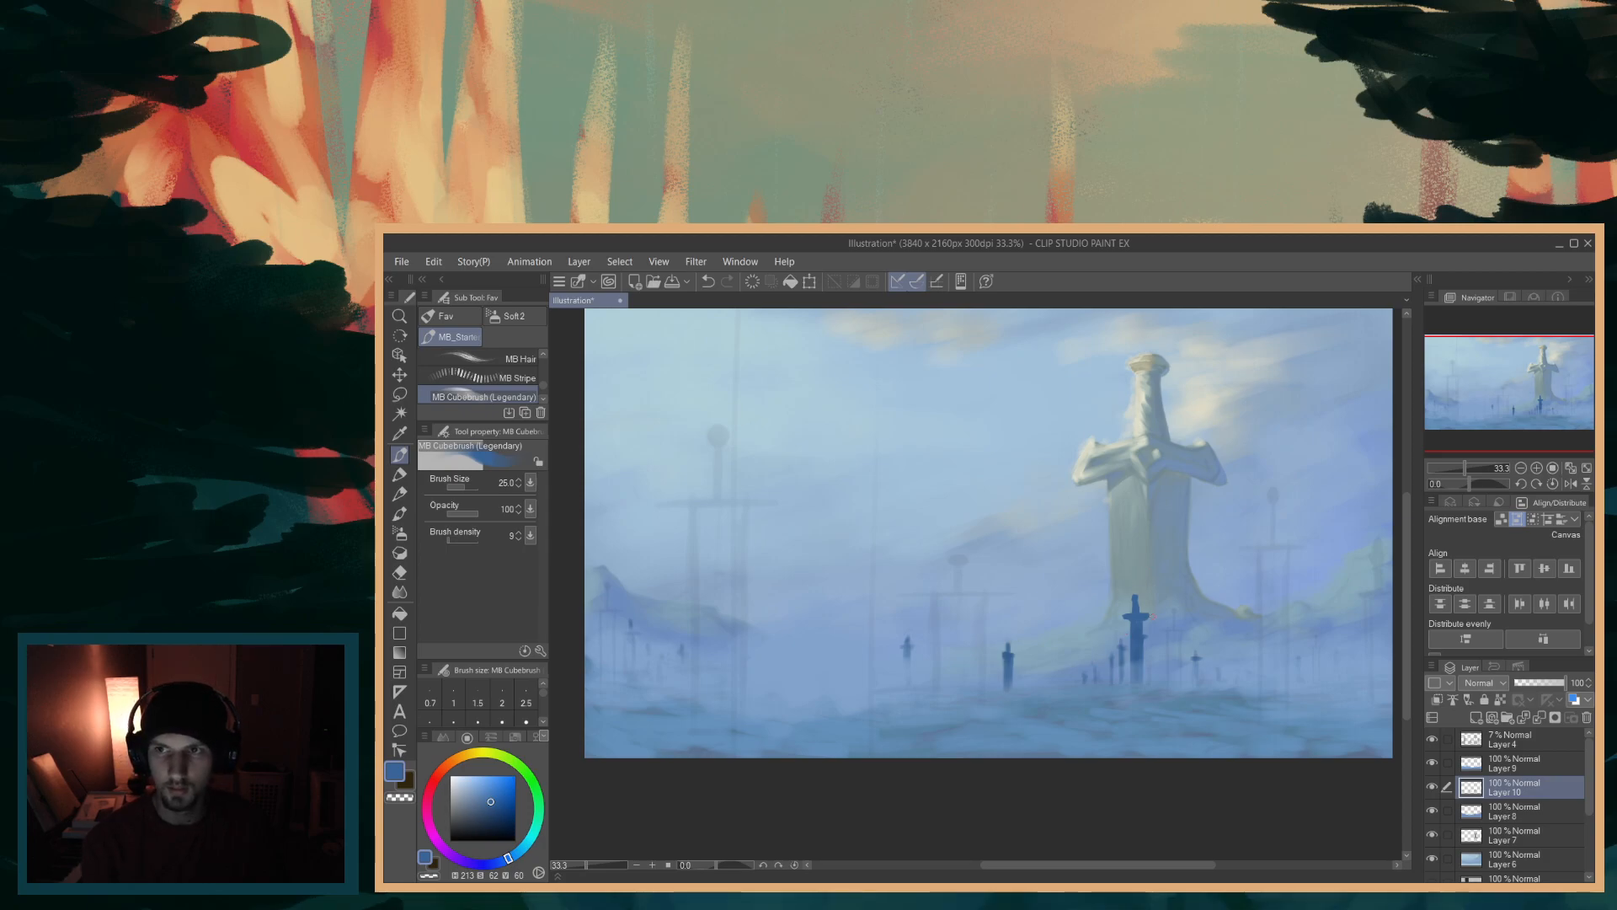
- Compare the painting with the small swords of Layer 10 toggled off and on
left_click(1431, 787)
left_click(1431, 785)
left_click(1432, 786)
left_click(1432, 785)
left_click(1432, 786)
left_click(1431, 786)
left_click(1432, 786)
left_click(1431, 787)
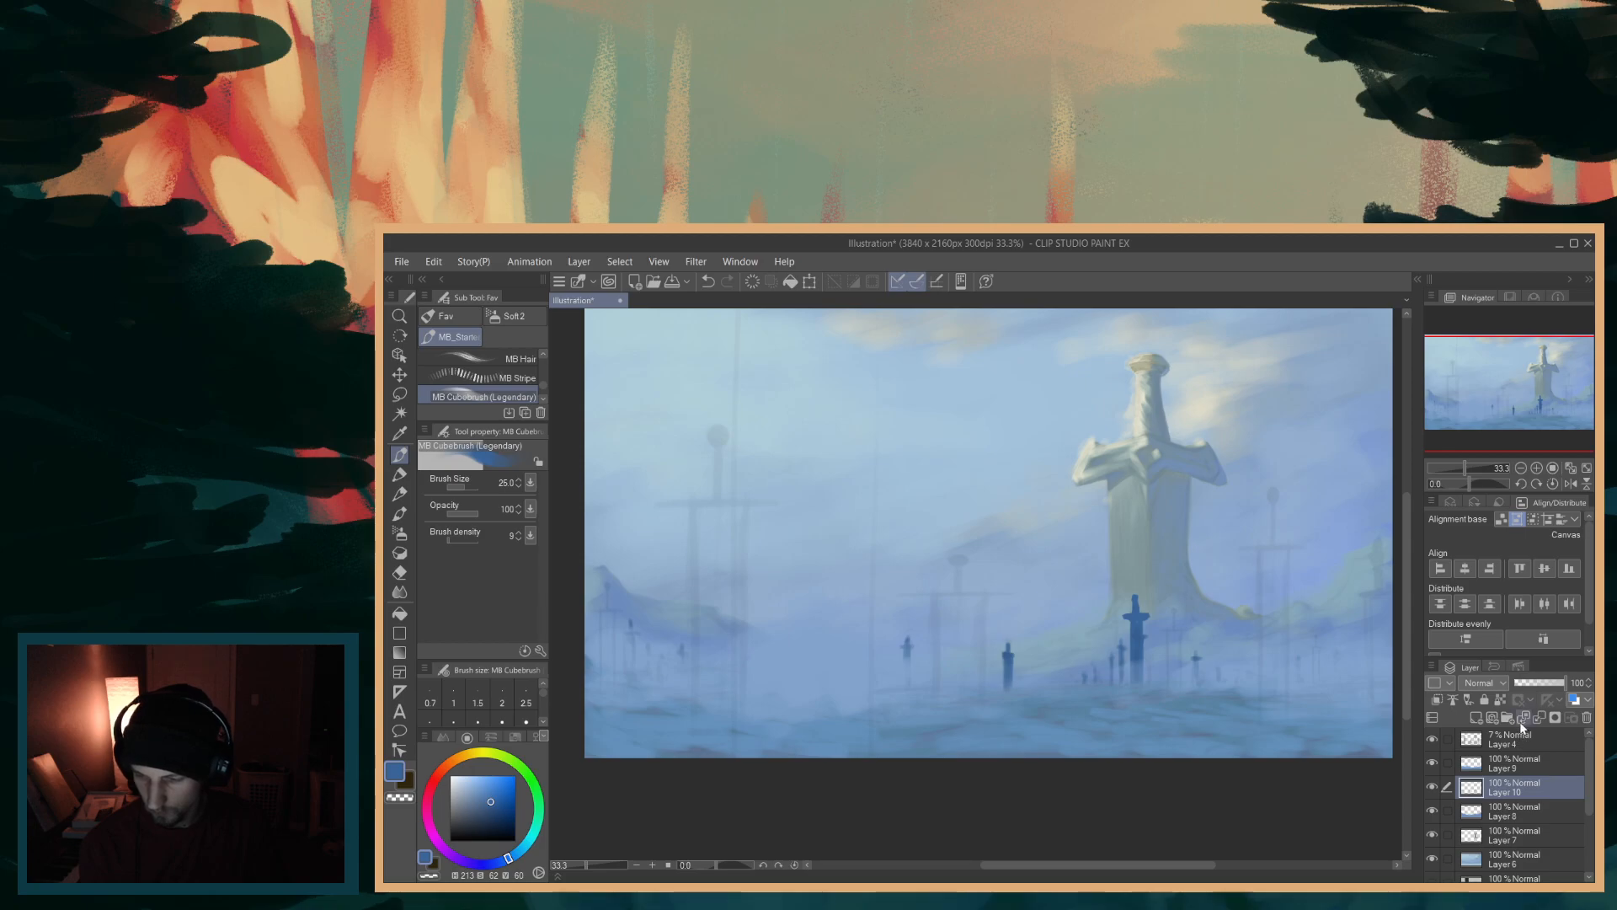
- Add a new layer above Layer 10 and paint a darker blue sword blade beside the tallest small sword with brush size 36.6
left_click(1477, 718)
left_click_drag(1185, 856, 1193, 858)
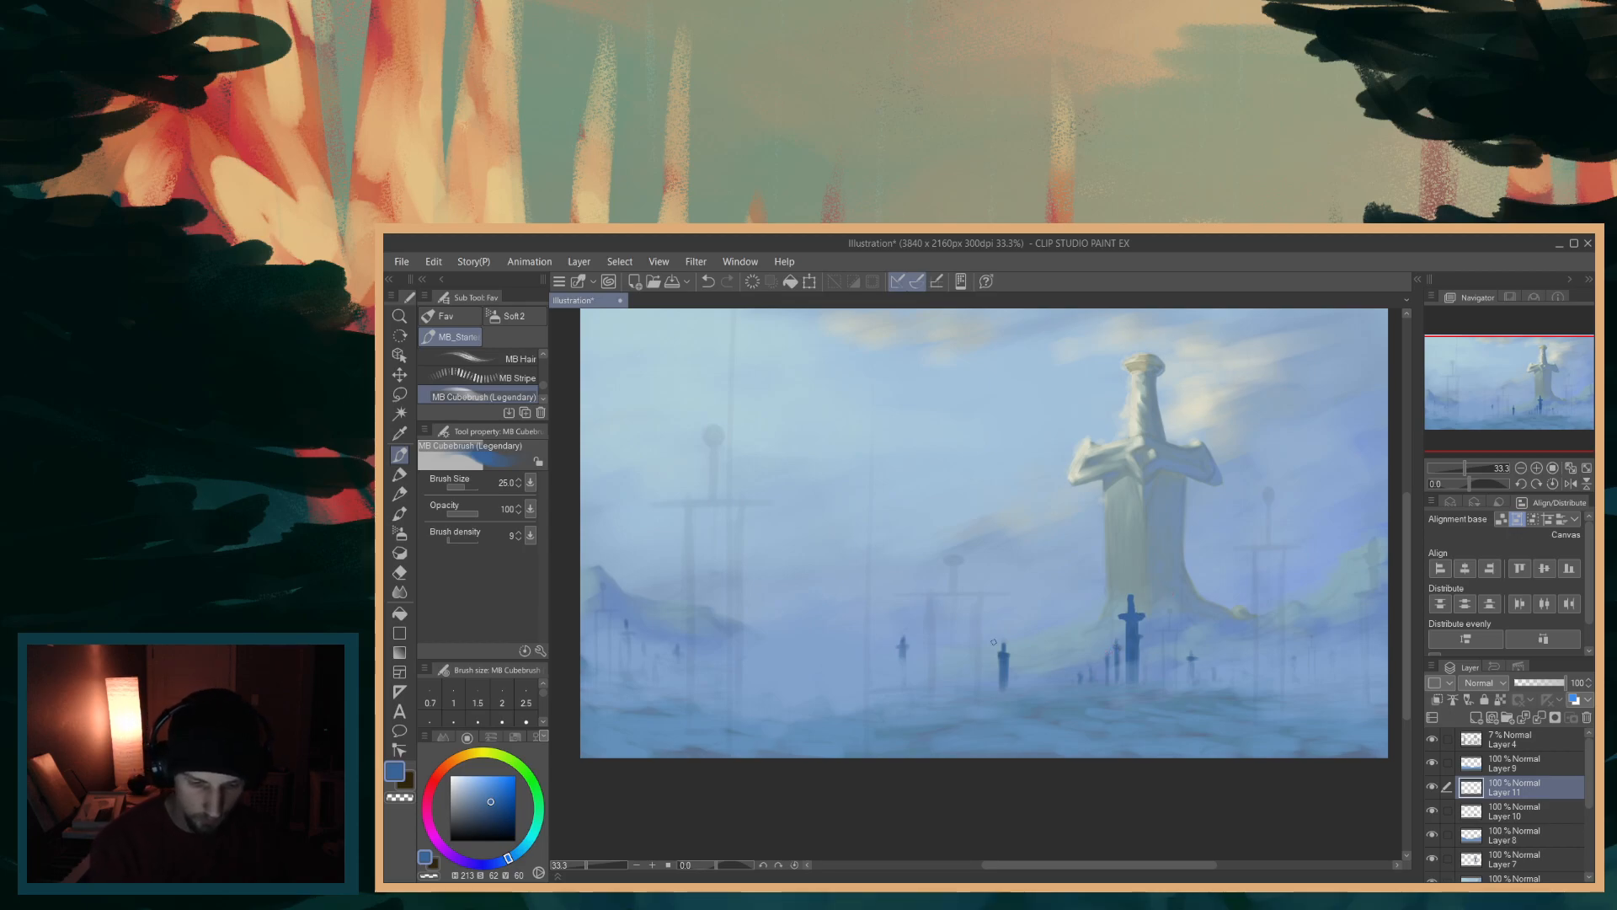
left_click(493, 811)
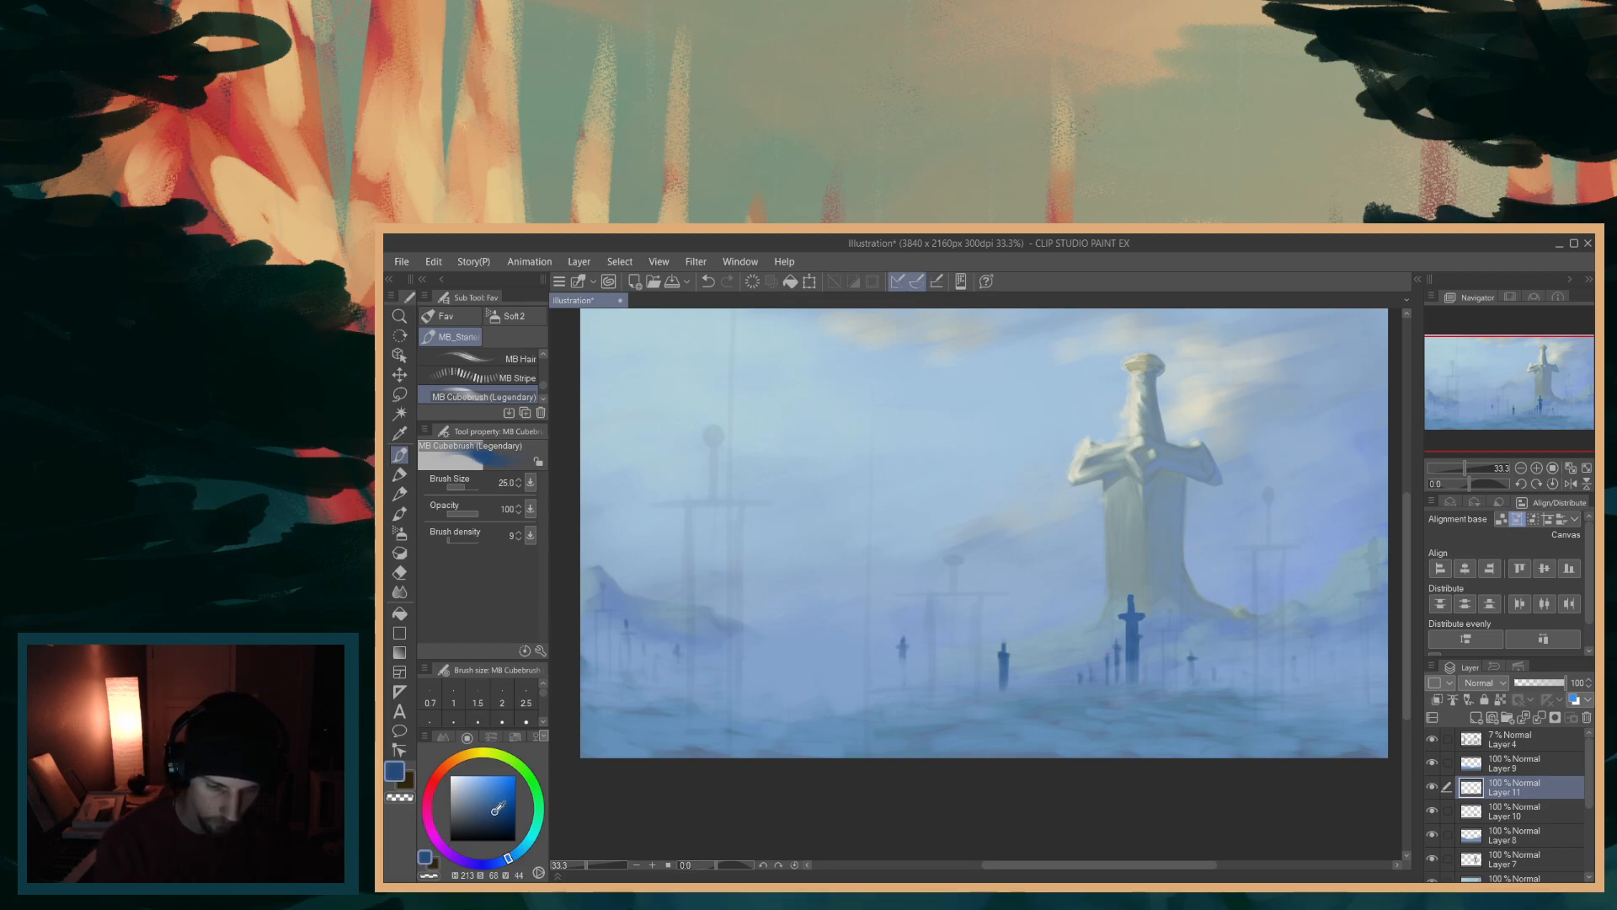
left_click(490, 810)
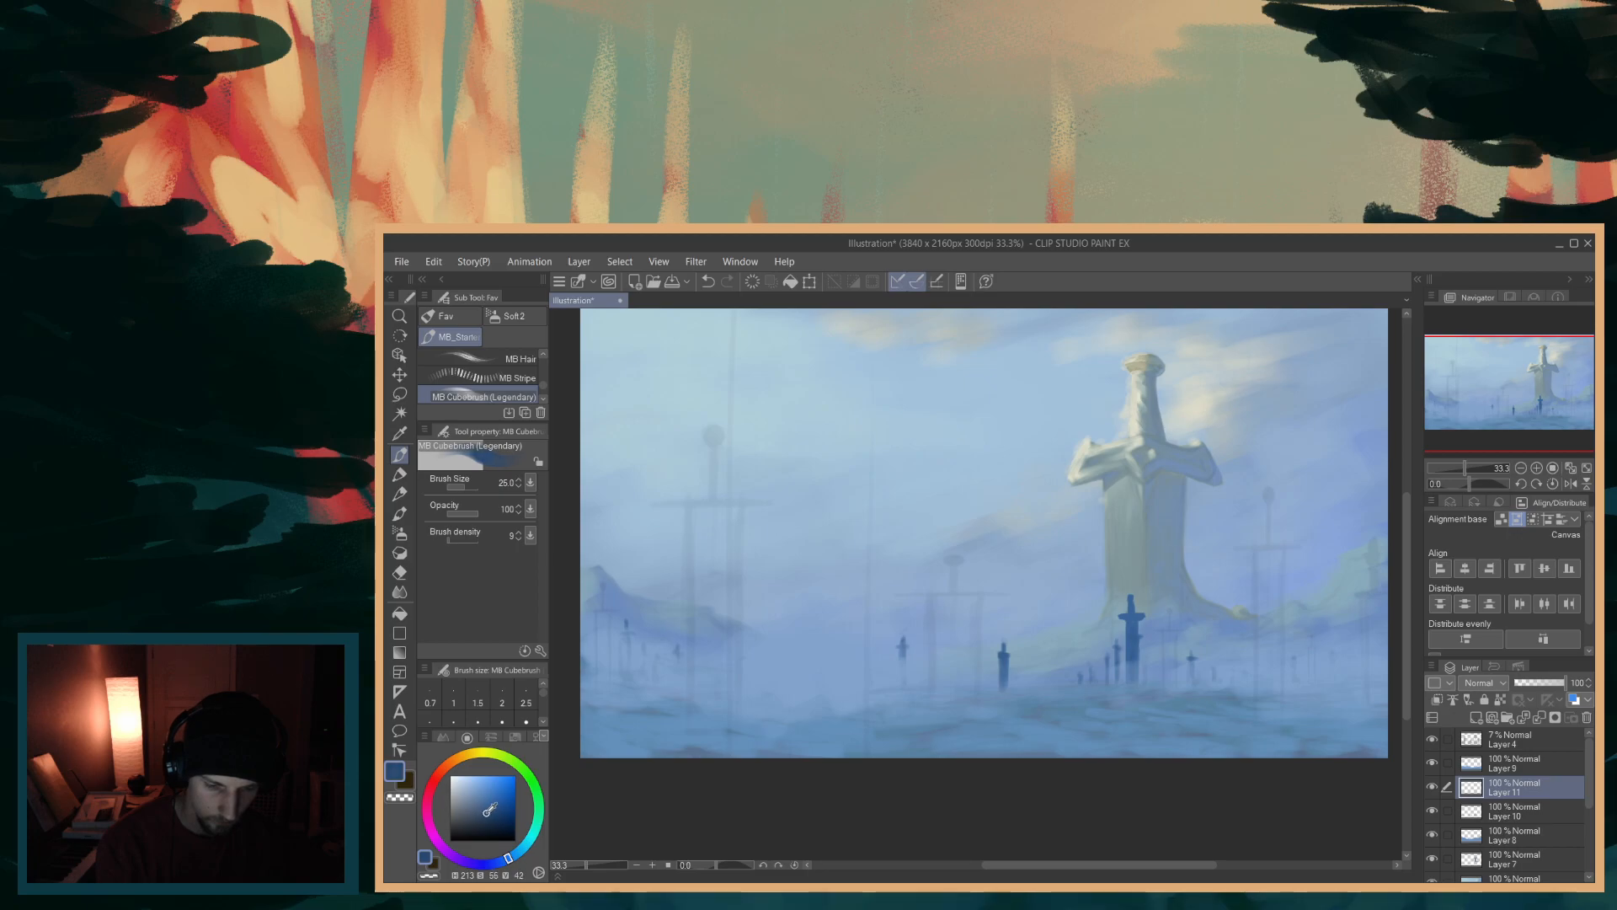
key("bracketright")
key("bracketright")
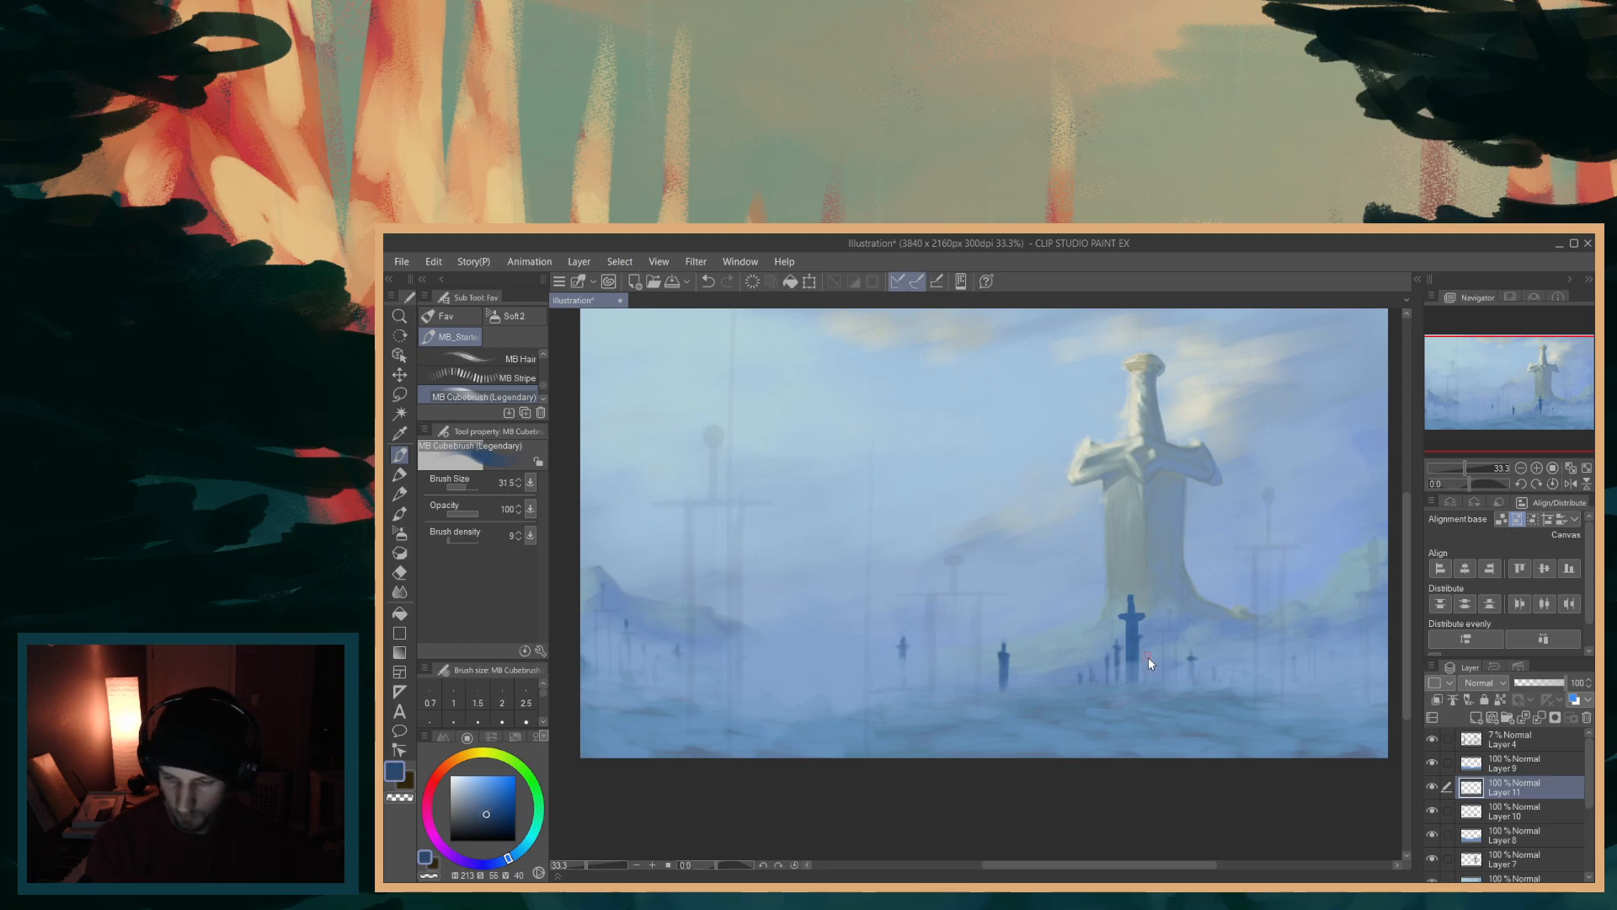
mouse_move(1166, 637)
left_mouse_down()
mouse_move(1170, 681)
mouse_move(1168, 665)
left_mouse_up()
key("ctrl+z")
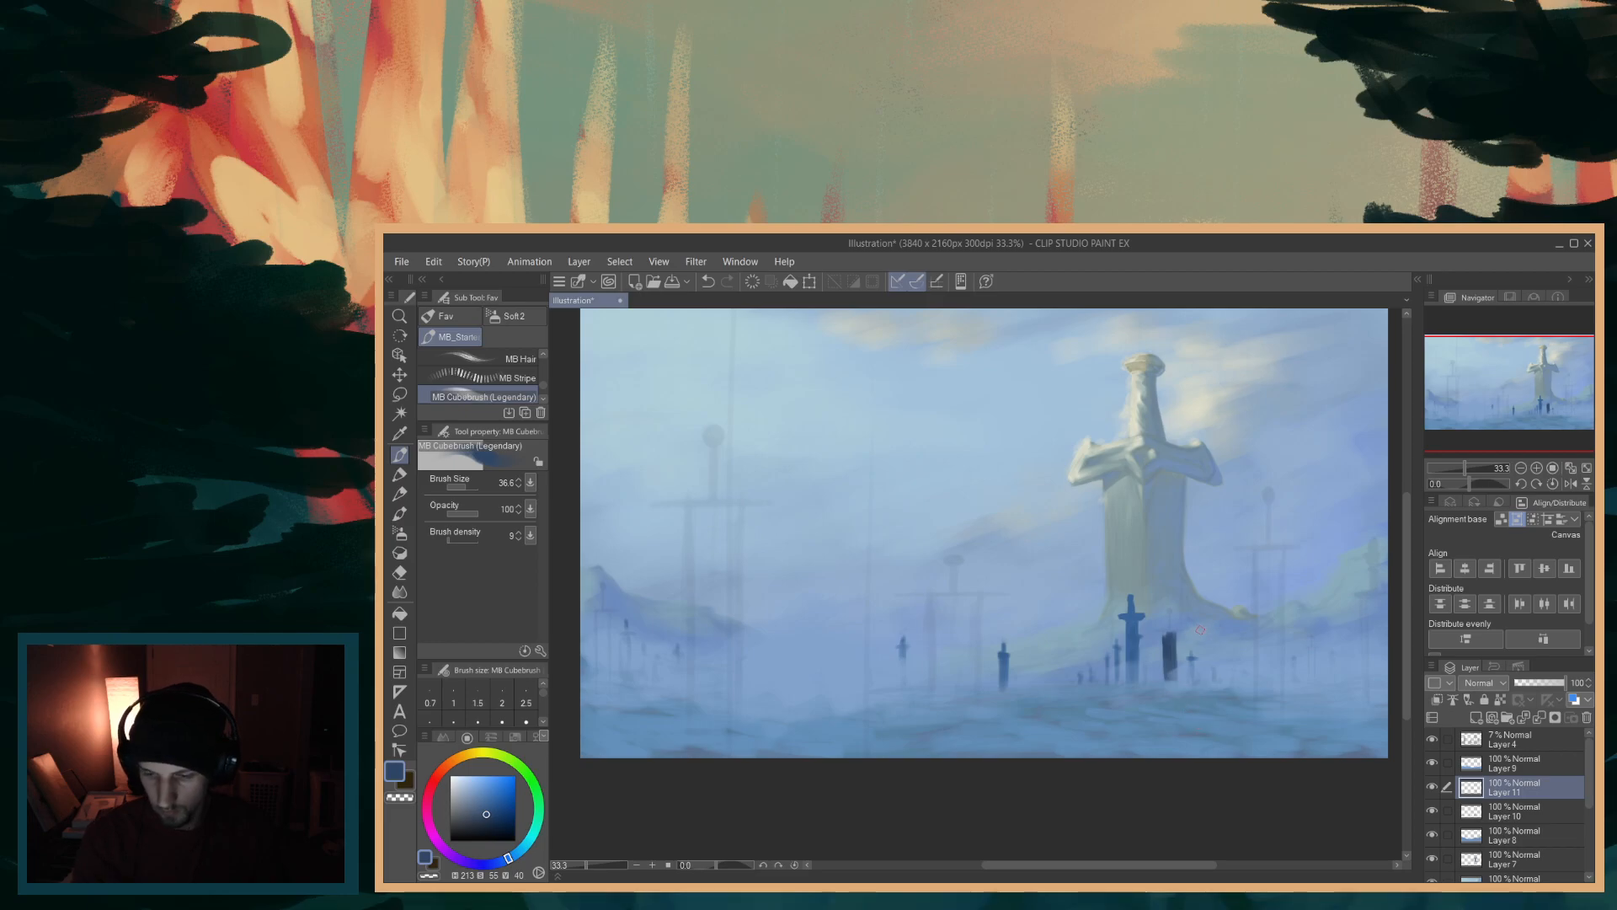
mouse_move(1167, 633)
left_mouse_down()
mouse_move(1167, 682)
mouse_move(1169, 633)
mouse_move(1173, 663)
left_mouse_up()
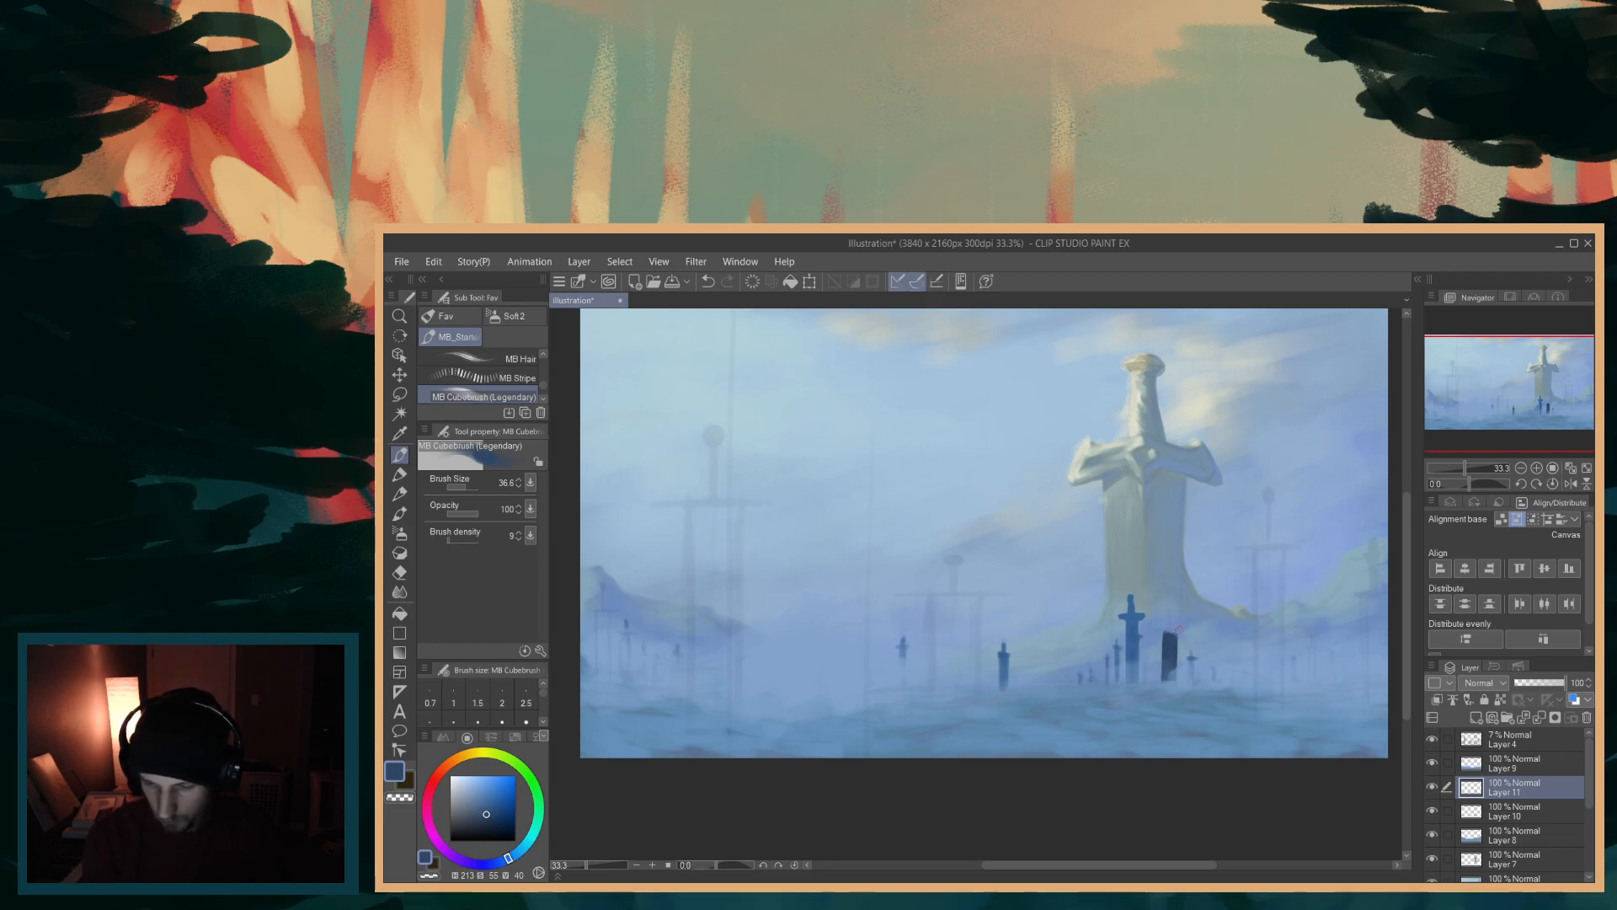
- Paint the darker sword's crossguard and grip above its blade, using brush size 18.6
key("bracketleft")
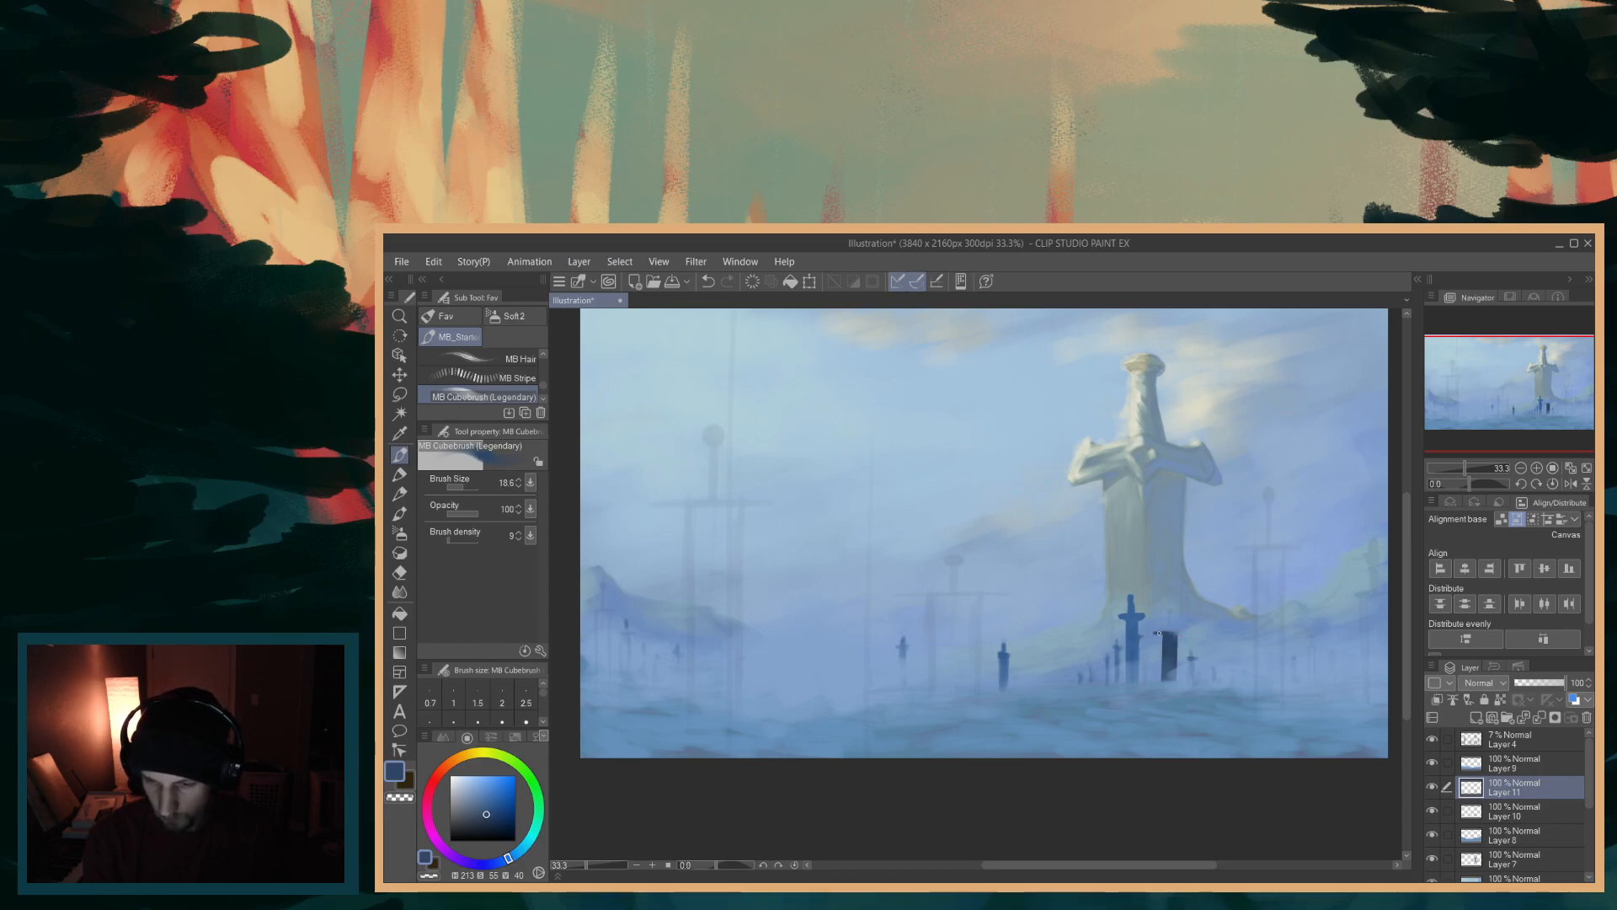
left_click_drag(1158, 629, 1171, 630)
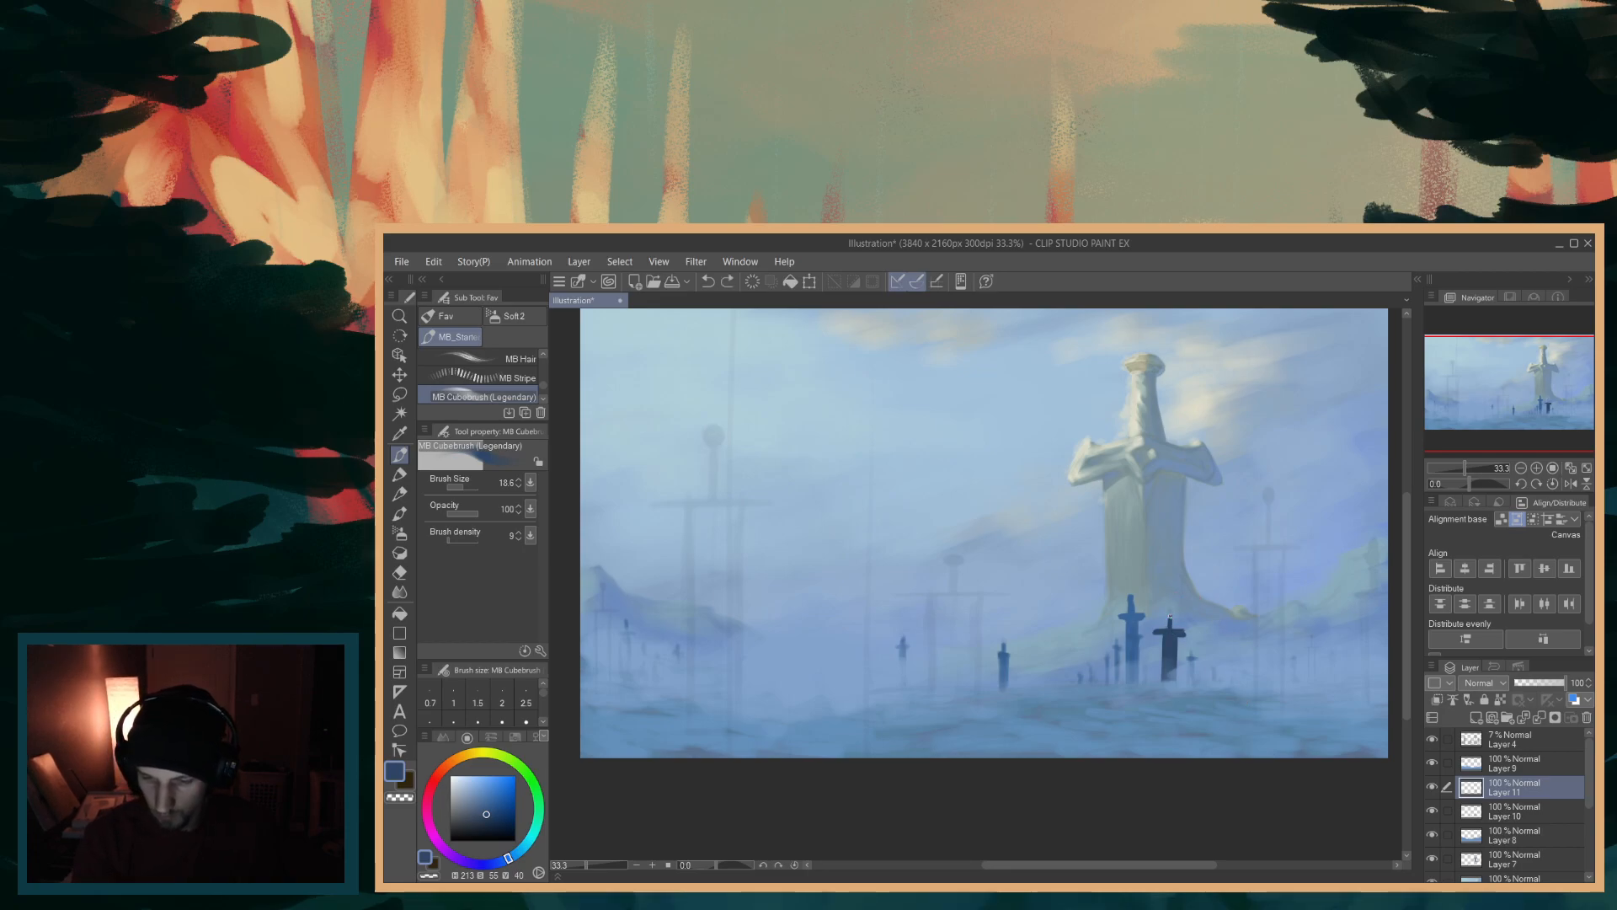
left_click(1169, 619)
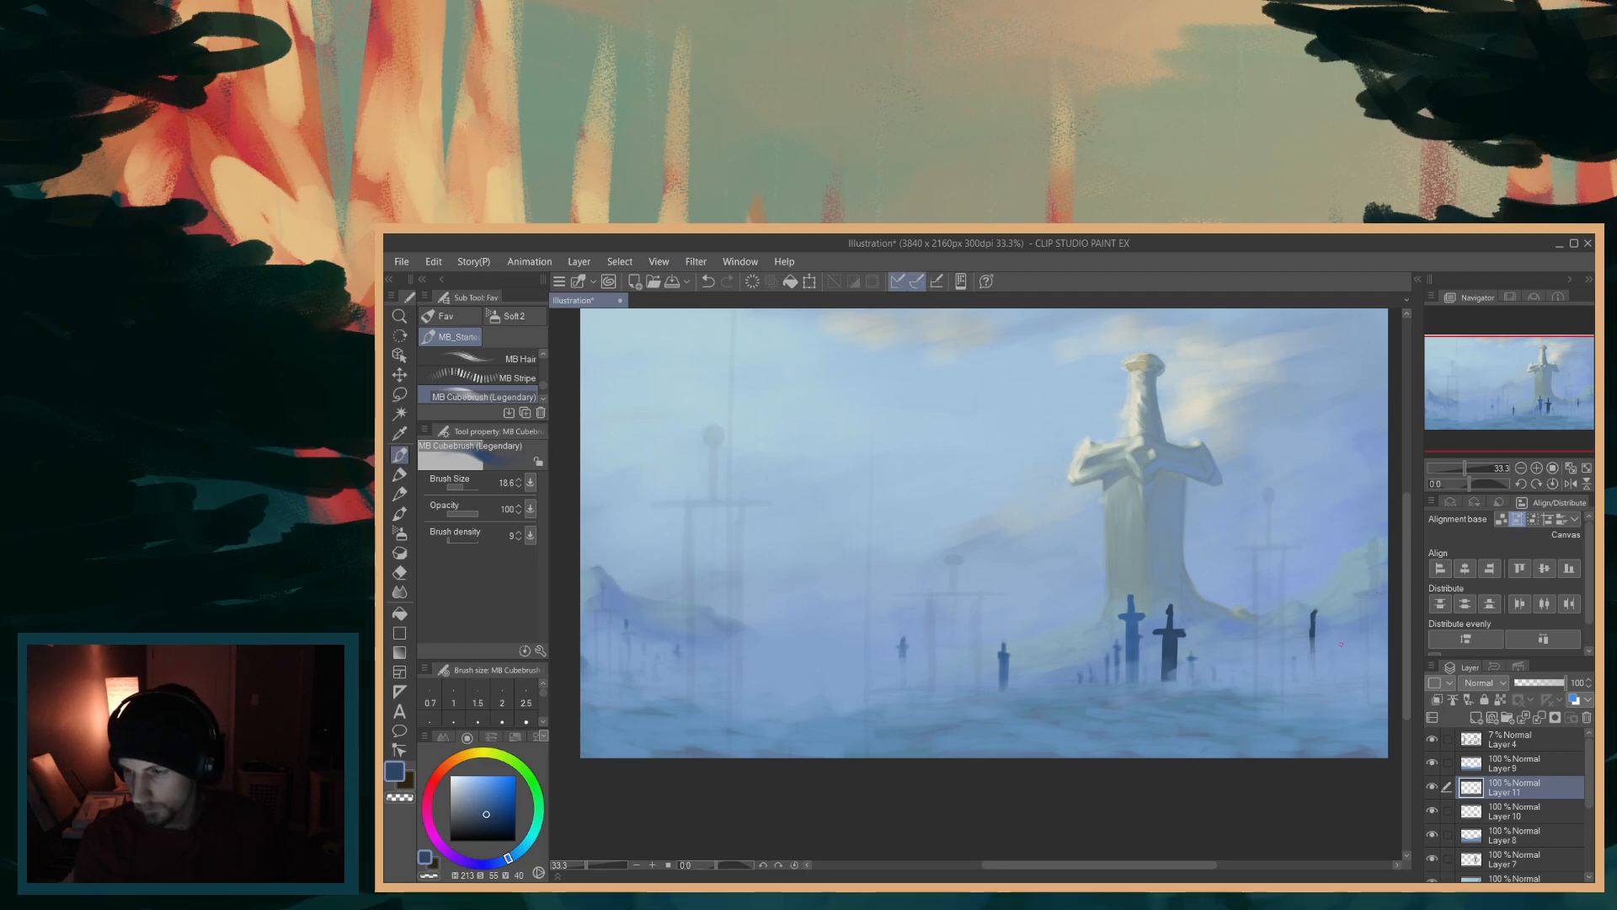
- Paint dark sword hilts at the right slope and on the far-left hill, and broaden the blade of the darker central sword
left_click_drag(1307, 642, 1310, 642)
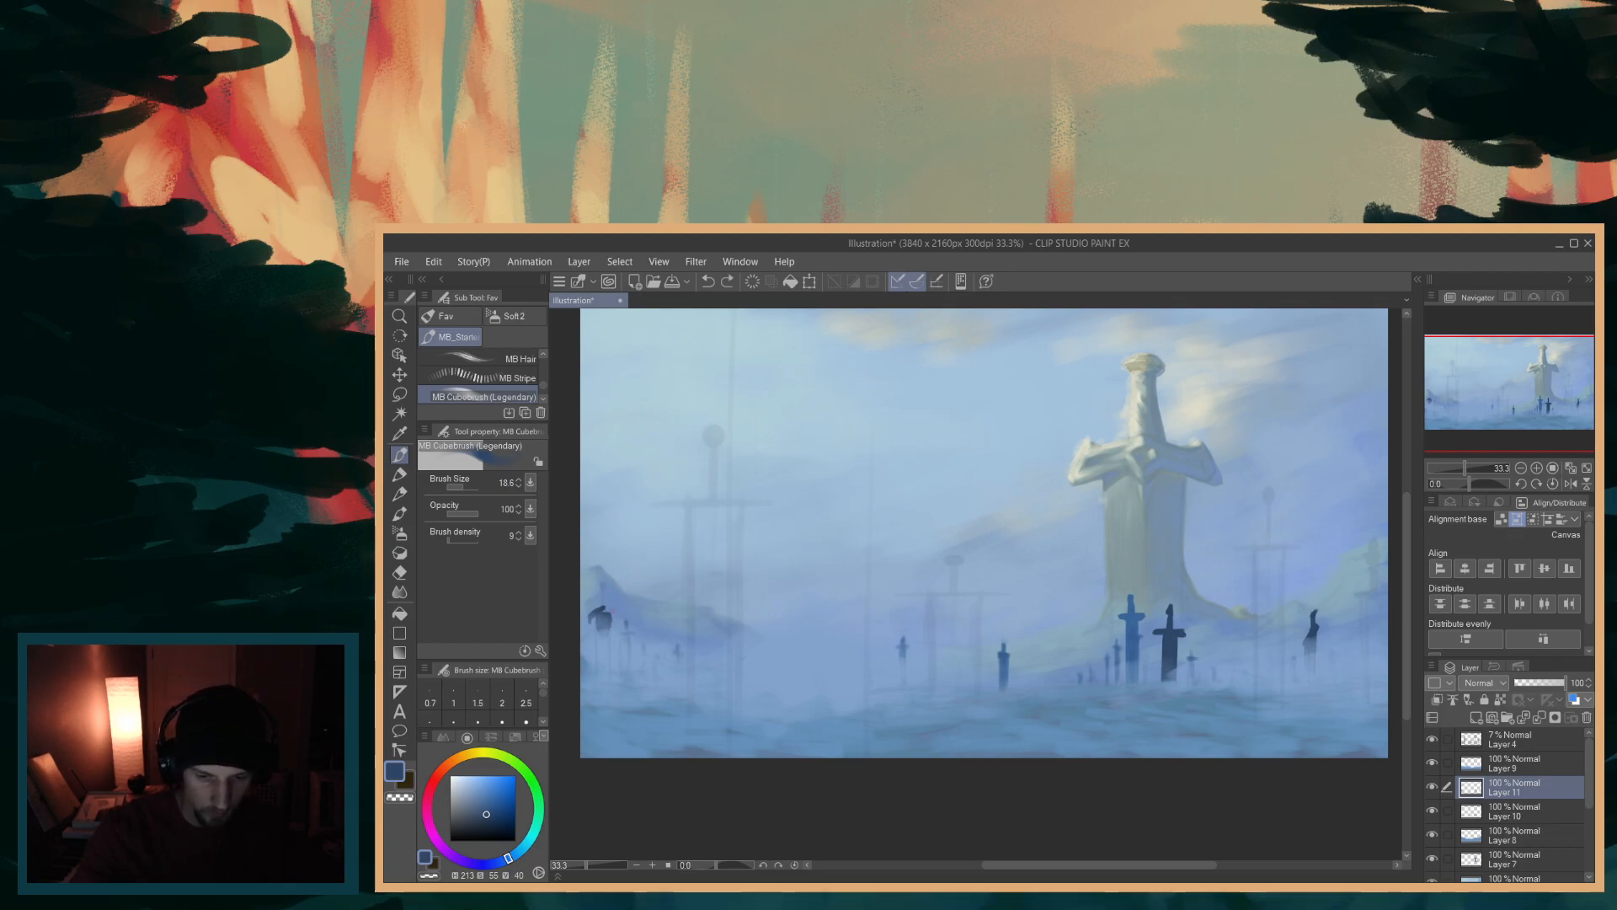
left_click_drag(612, 614, 616, 621)
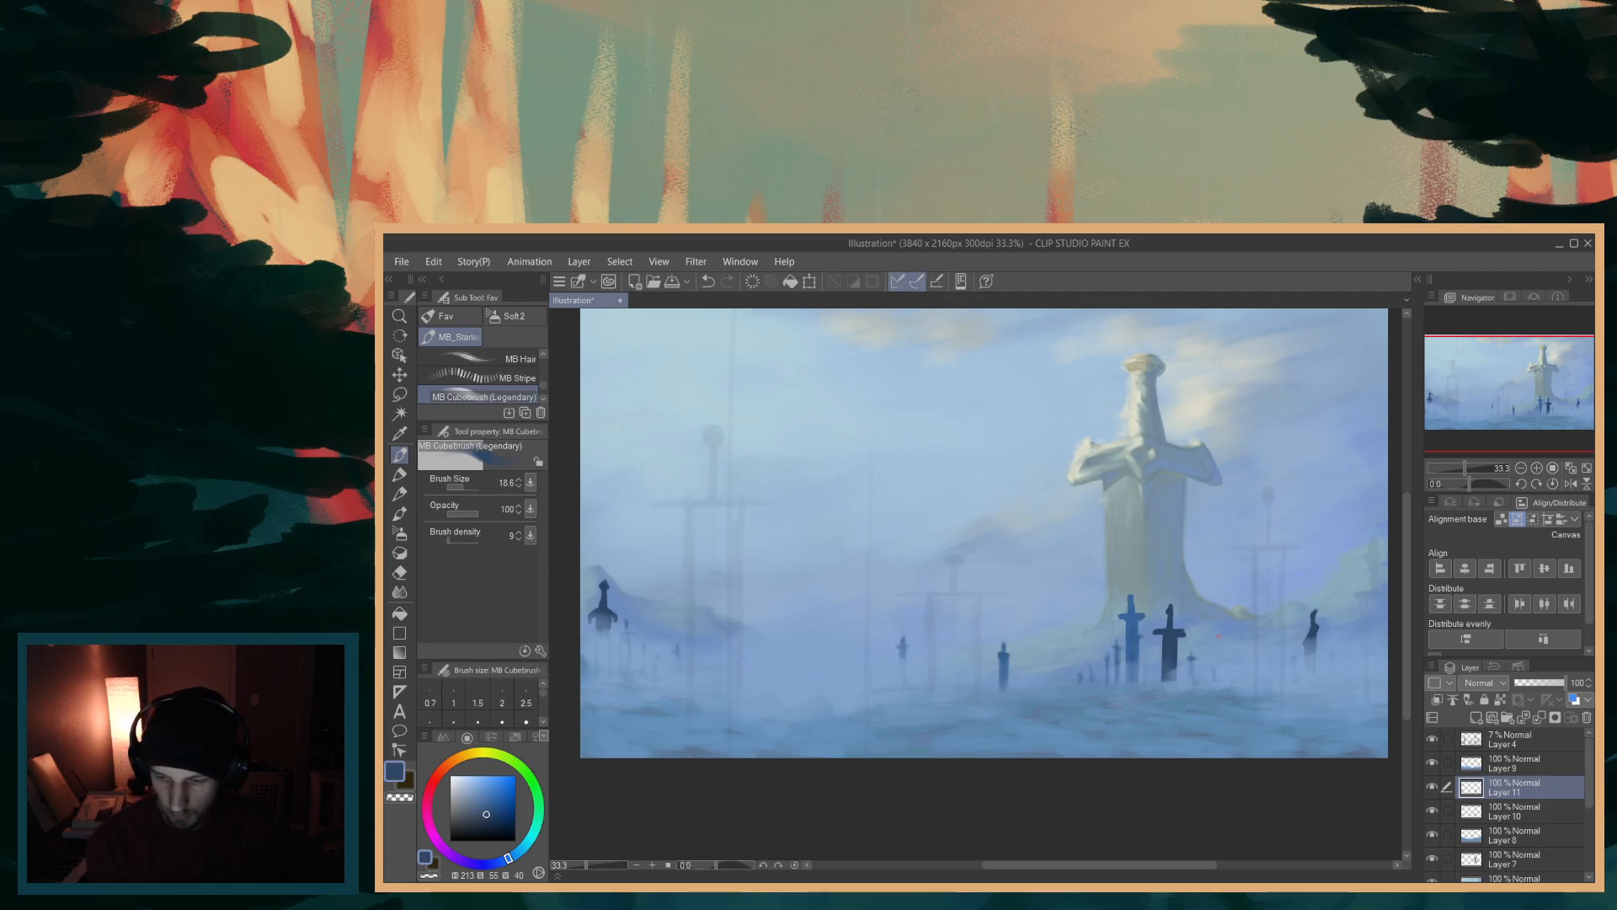
mouse_move(1162, 632)
left_mouse_down()
mouse_move(1164, 678)
mouse_move(1181, 684)
left_mouse_up()
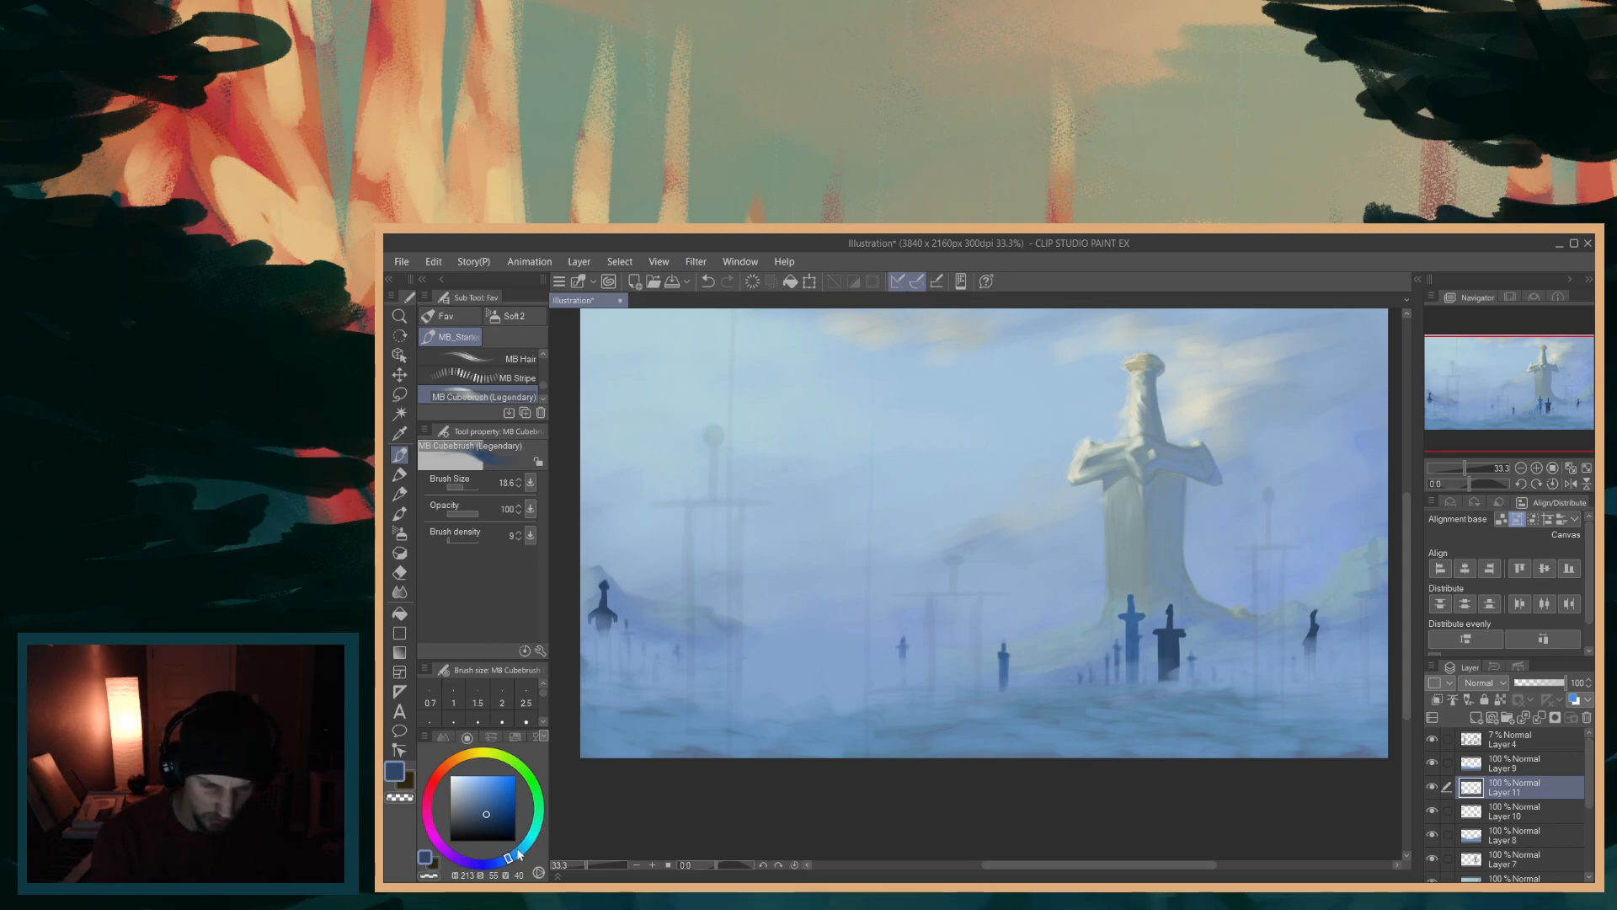
- Try a lighter, greener blue on the darker sword's blade, undo the strokes and return to the previous blue hue
left_click_drag(510, 857, 482, 809)
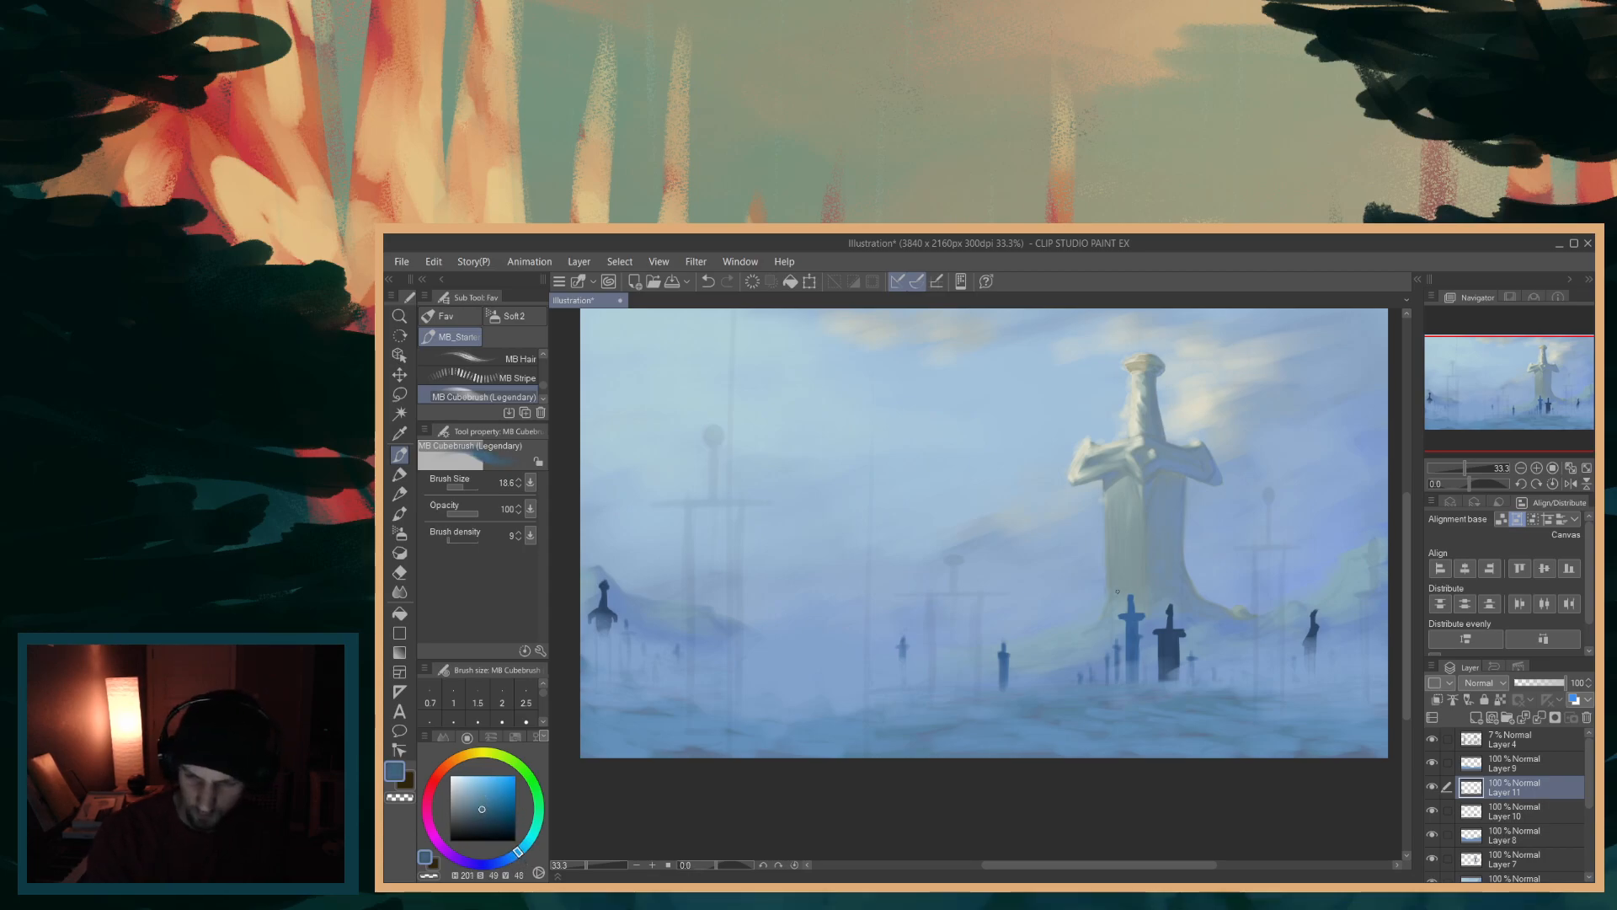
left_click_drag(1162, 631, 1167, 670)
key("ctrl+z")
key("ctrl+z")
key("ctrl+z")
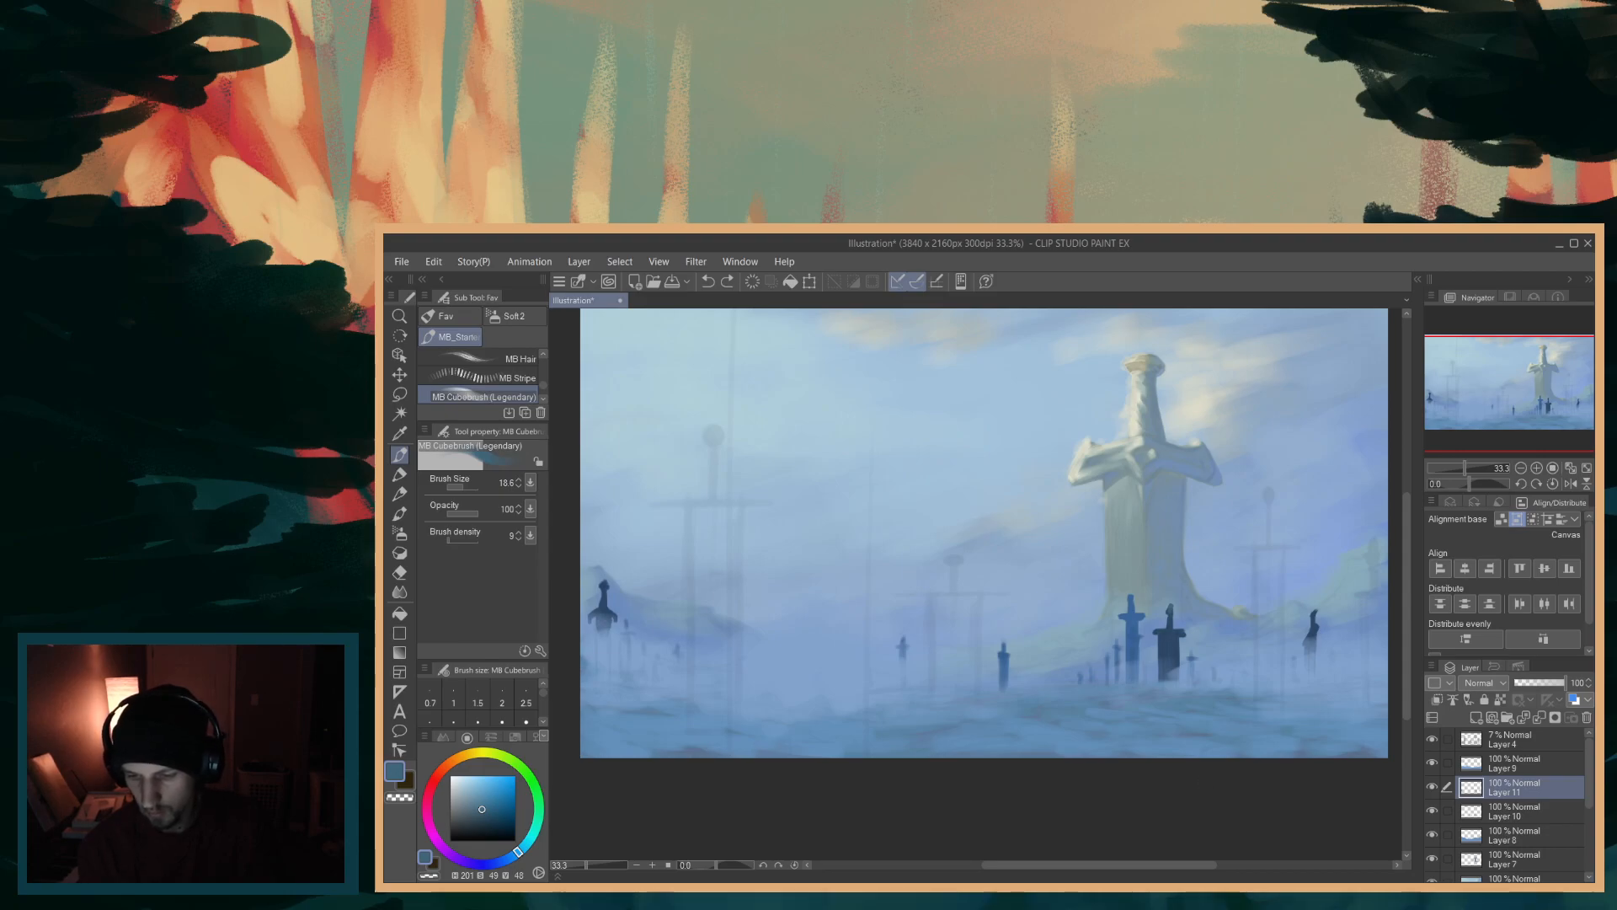
left_click(507, 858)
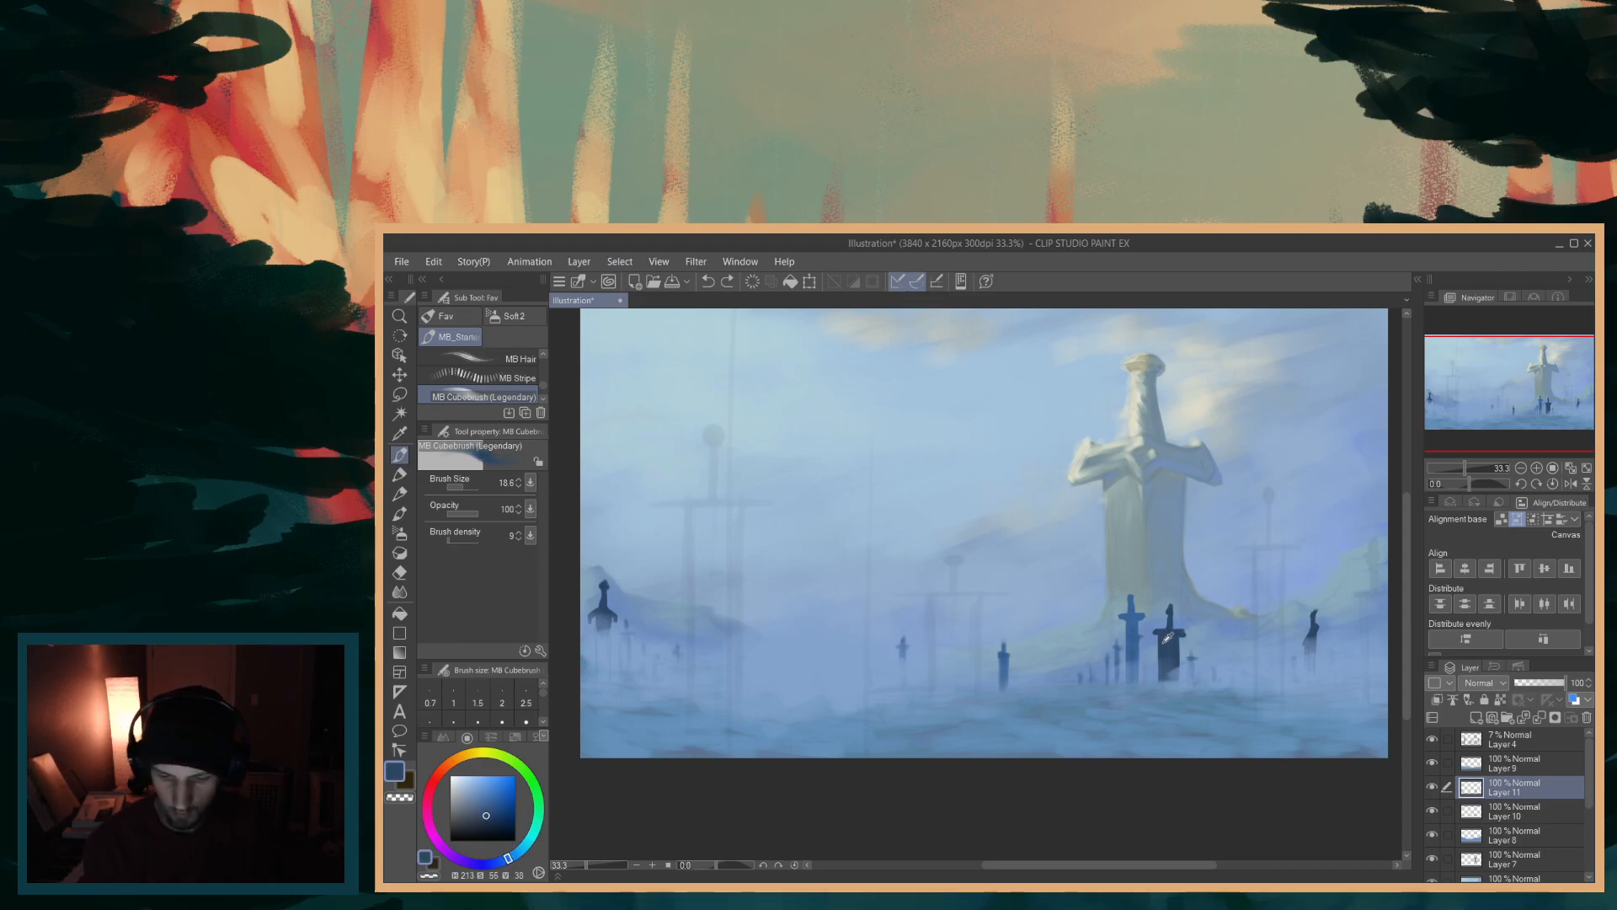
- Touch up the darker sword's grip with a brighter, more saturated blue of hue 220
left_click_drag(508, 858, 502, 860)
left_click(494, 803)
left_click_drag(1169, 605, 1168, 613)
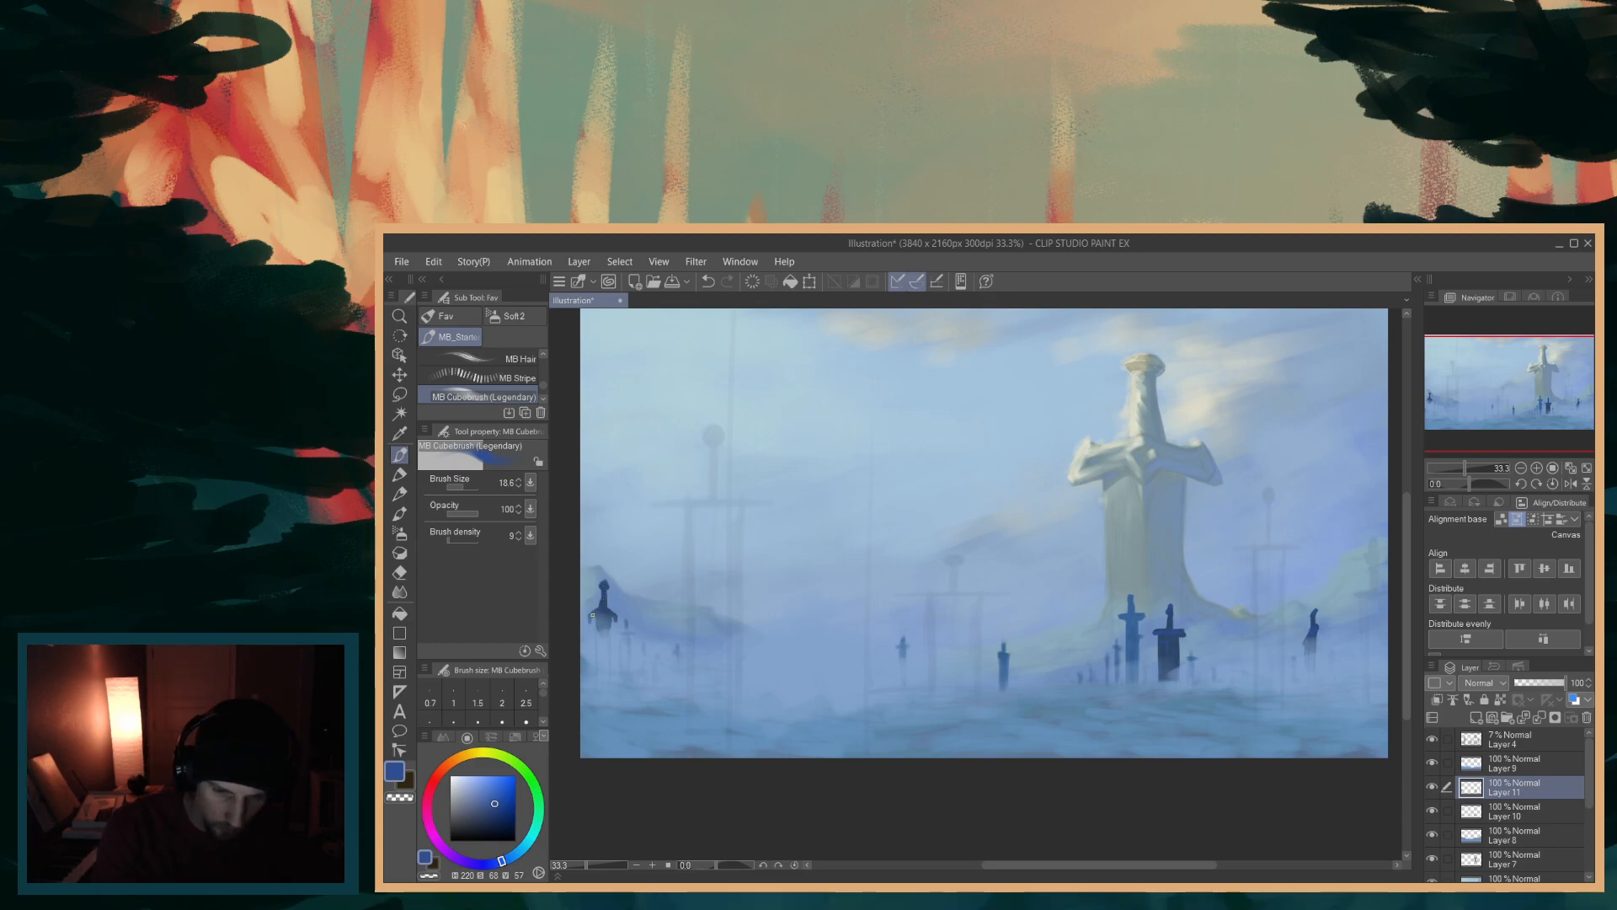
- Add a new layer above Layer 9 and block in a large dark blue blade at the painting's right edge with brush size 55.1
left_click(1159, 678, "alt")
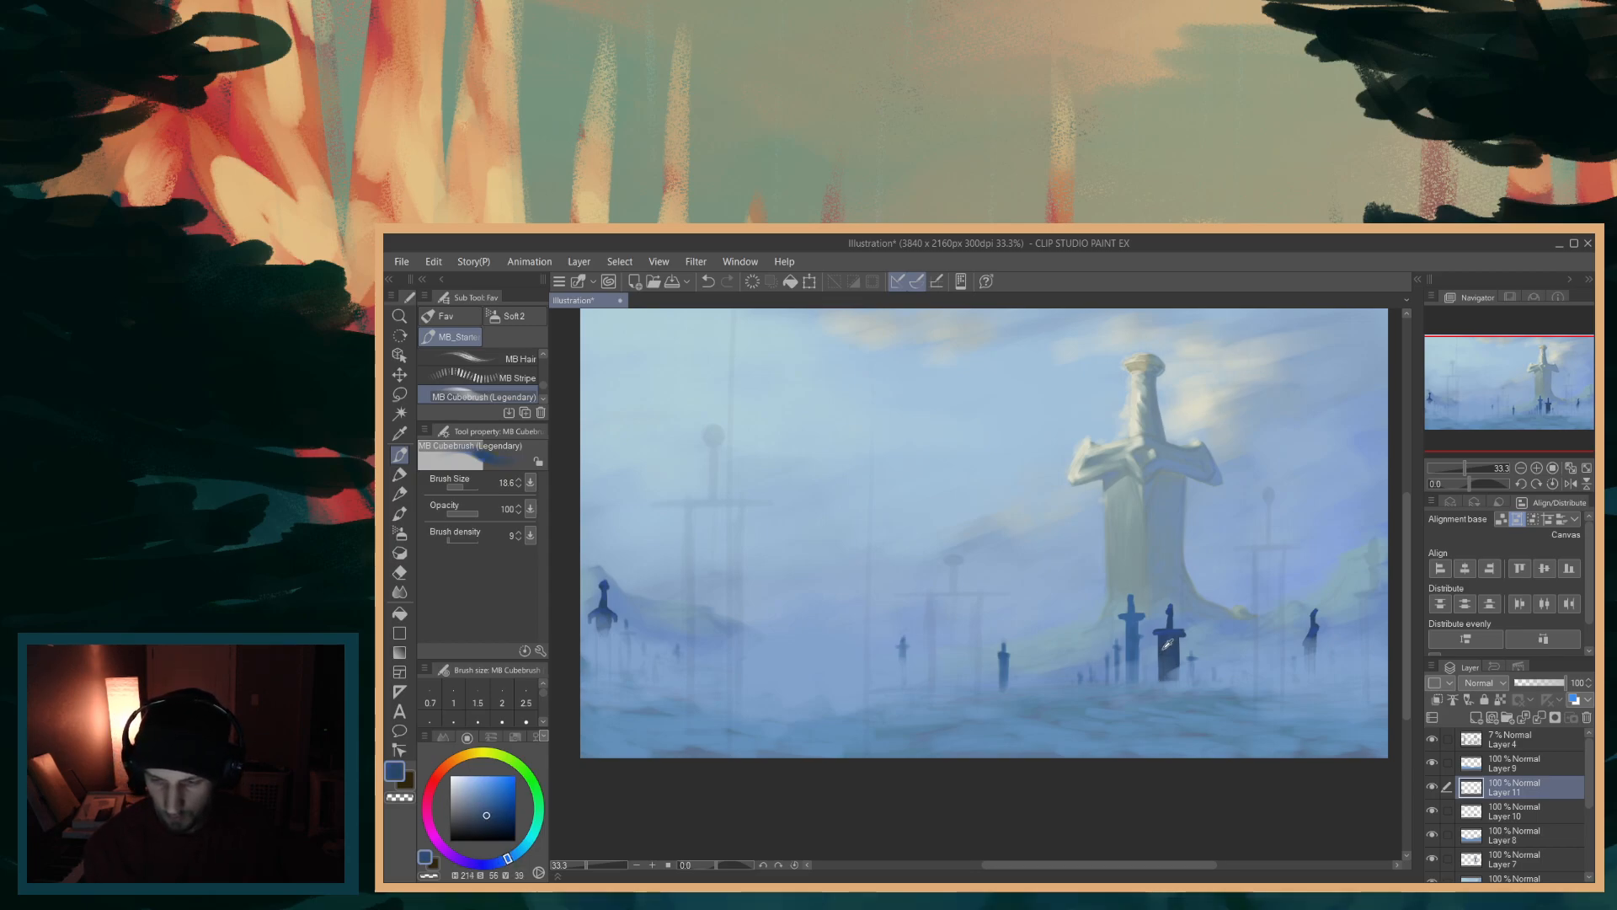
left_click(504, 859)
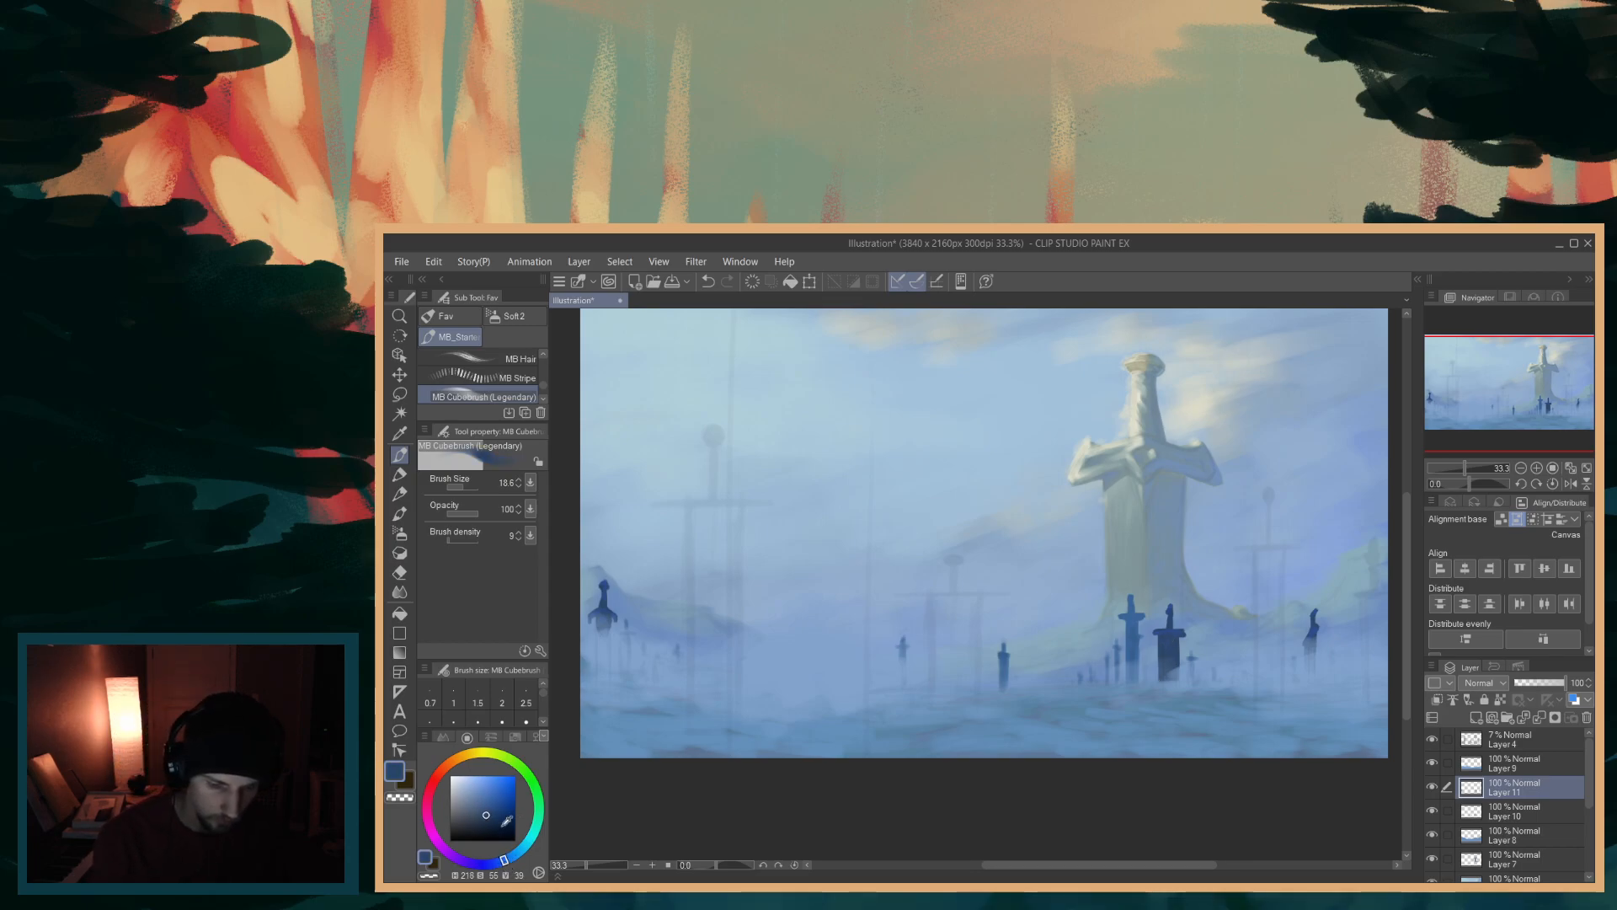
left_click_drag(489, 811, 477, 821)
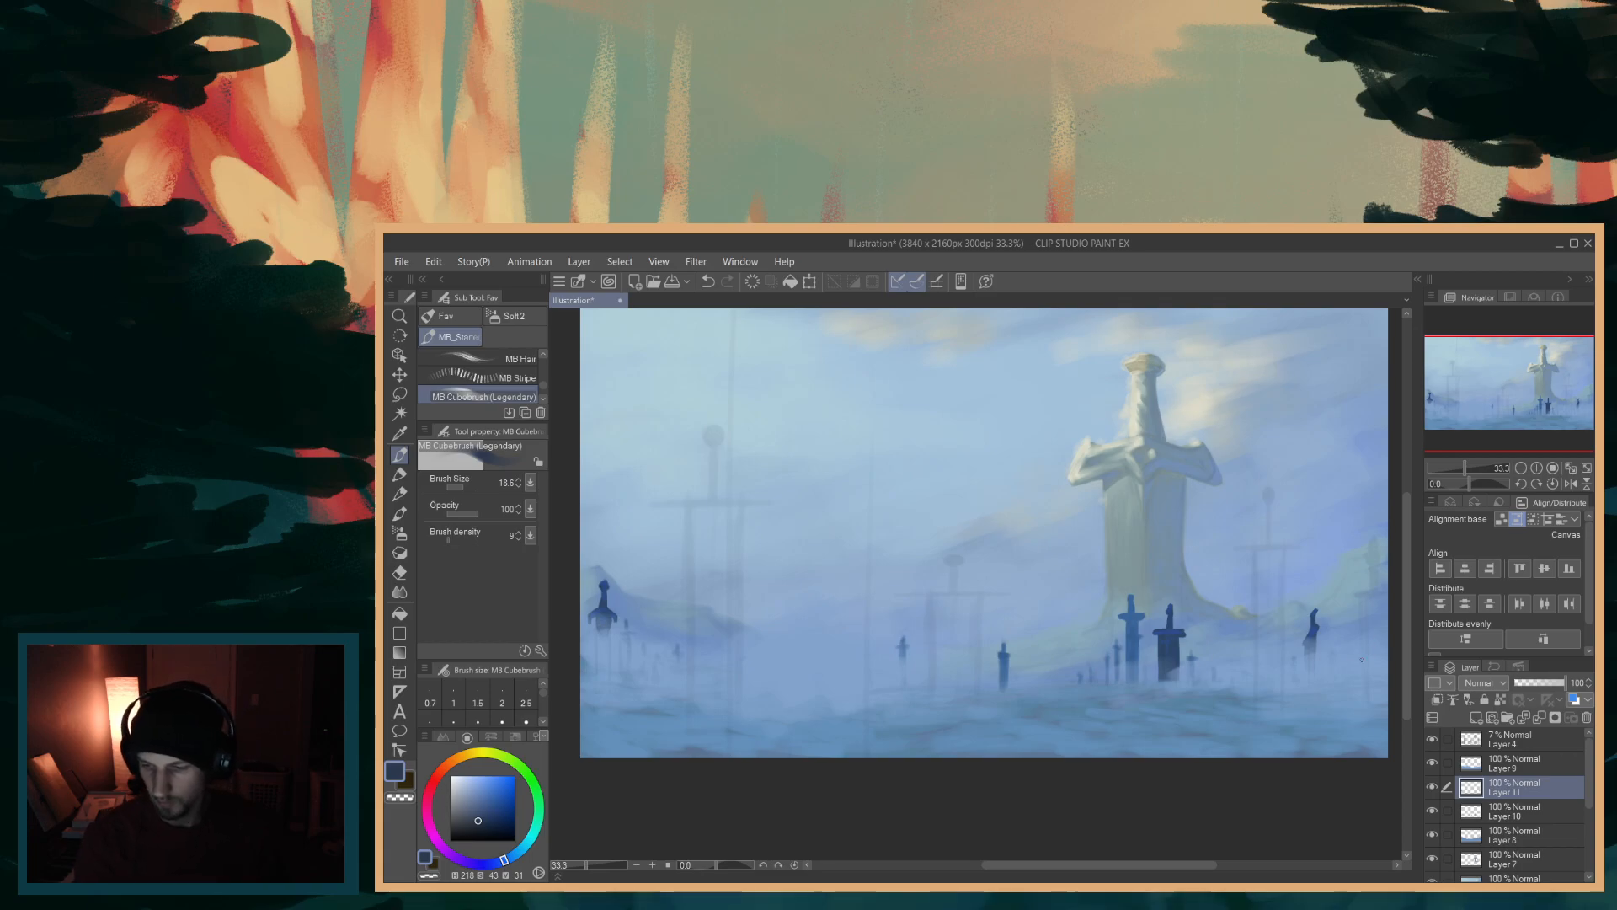
key("bracketright")
key("bracketright")
key("bracketright")
key("bracketright")
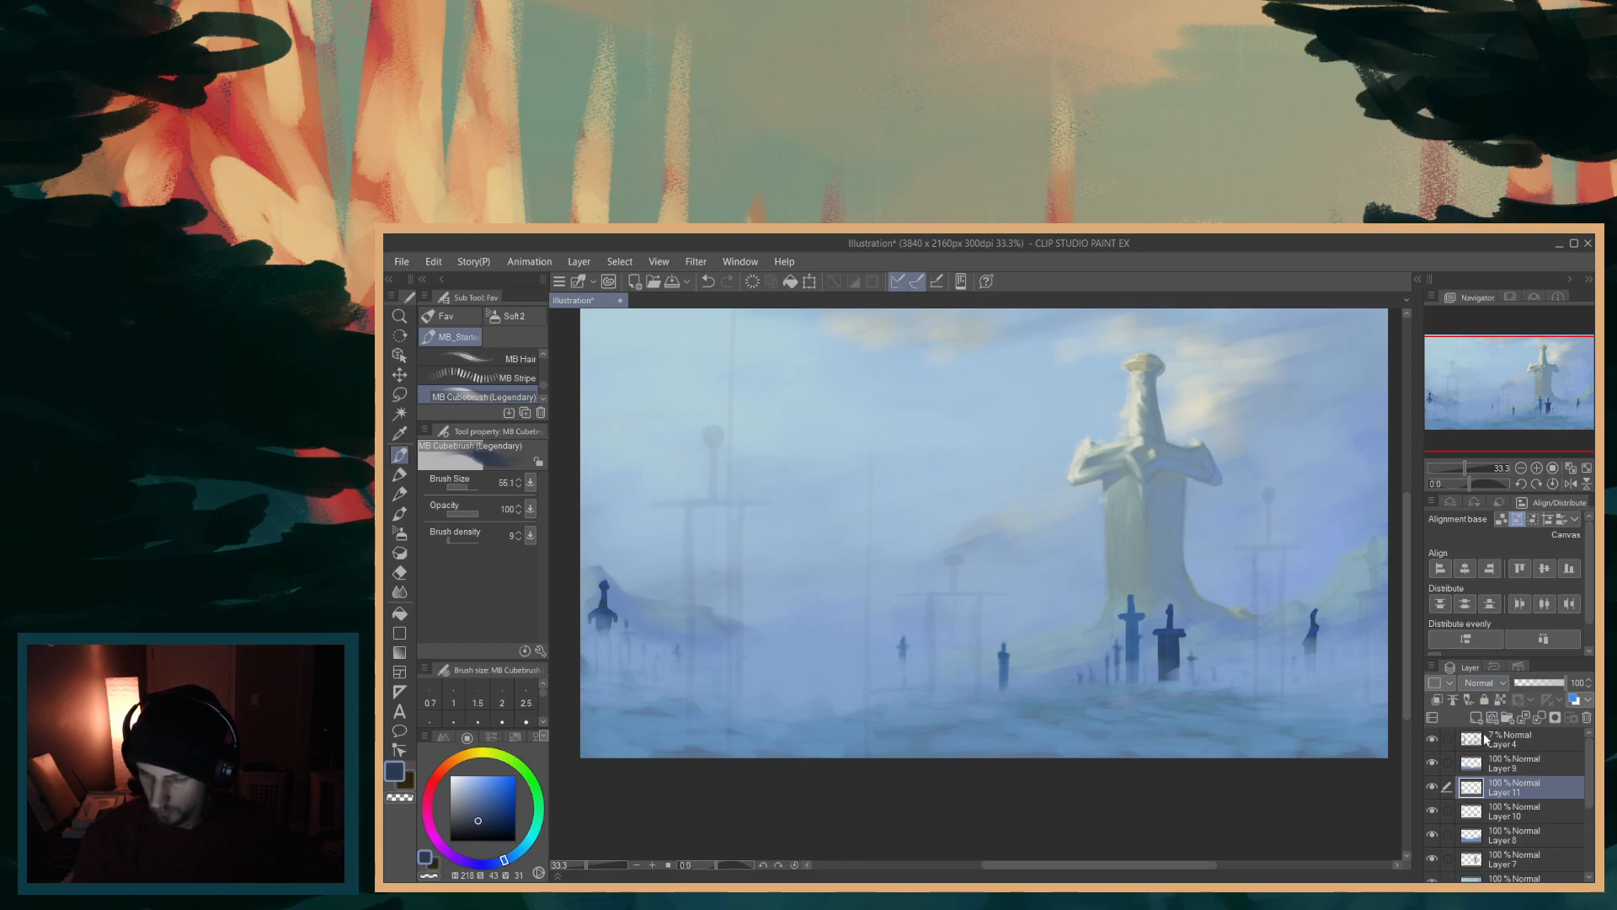
left_click(1478, 719)
scroll(1403, 701, "up", 1)
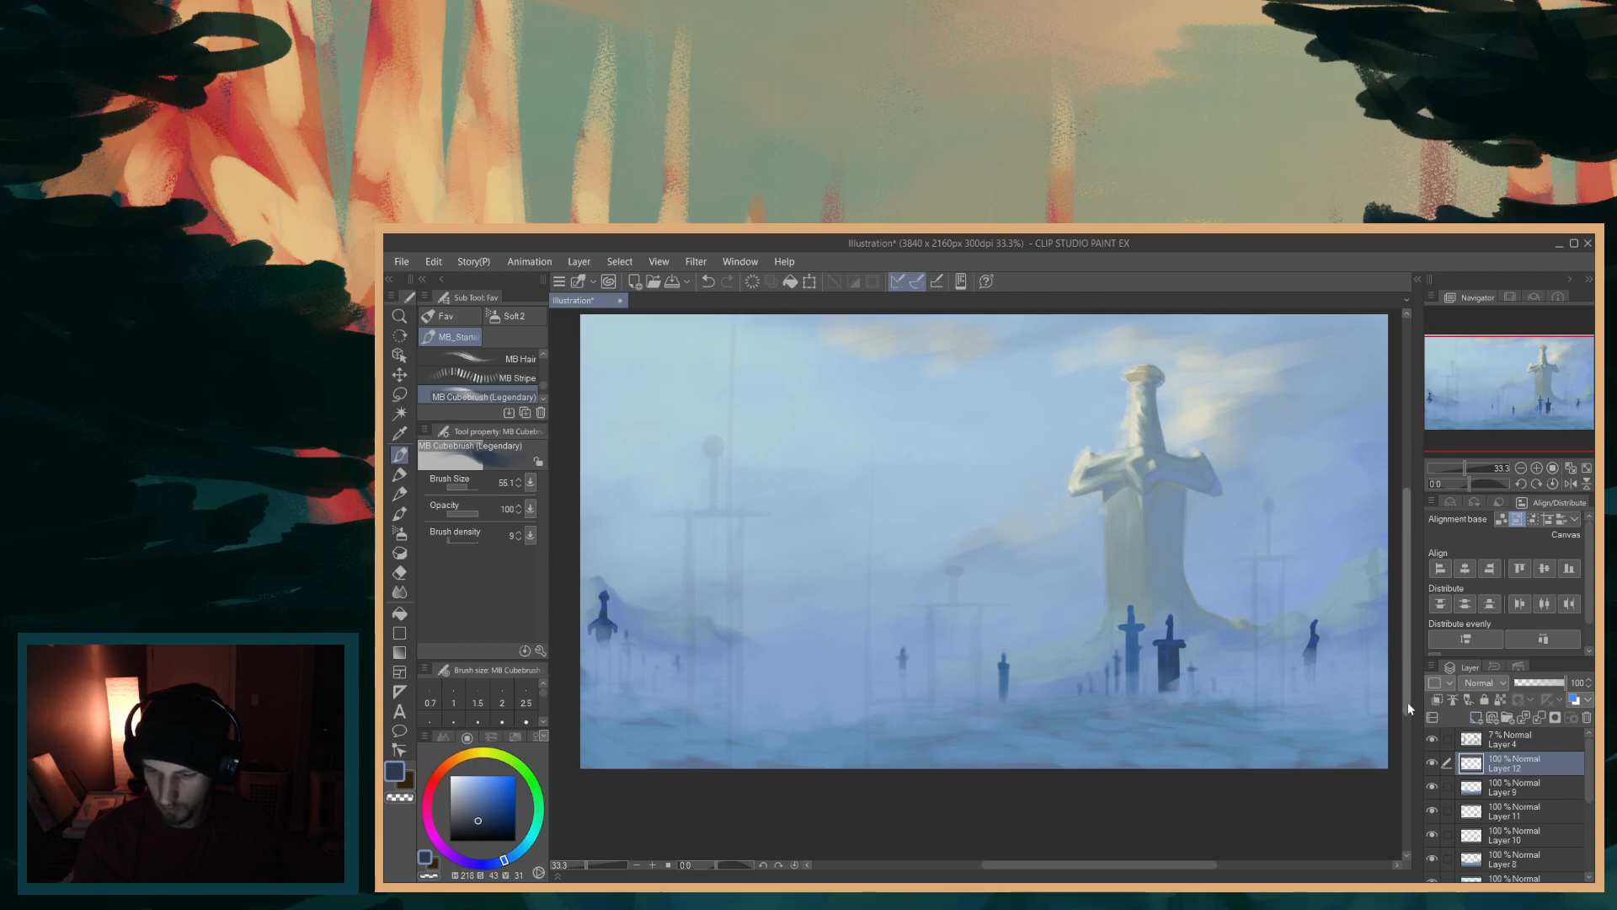
left_click_drag(1368, 613, 1371, 723)
left_click_drag(1378, 647, 1378, 730)
left_click_drag(1385, 648, 1385, 725)
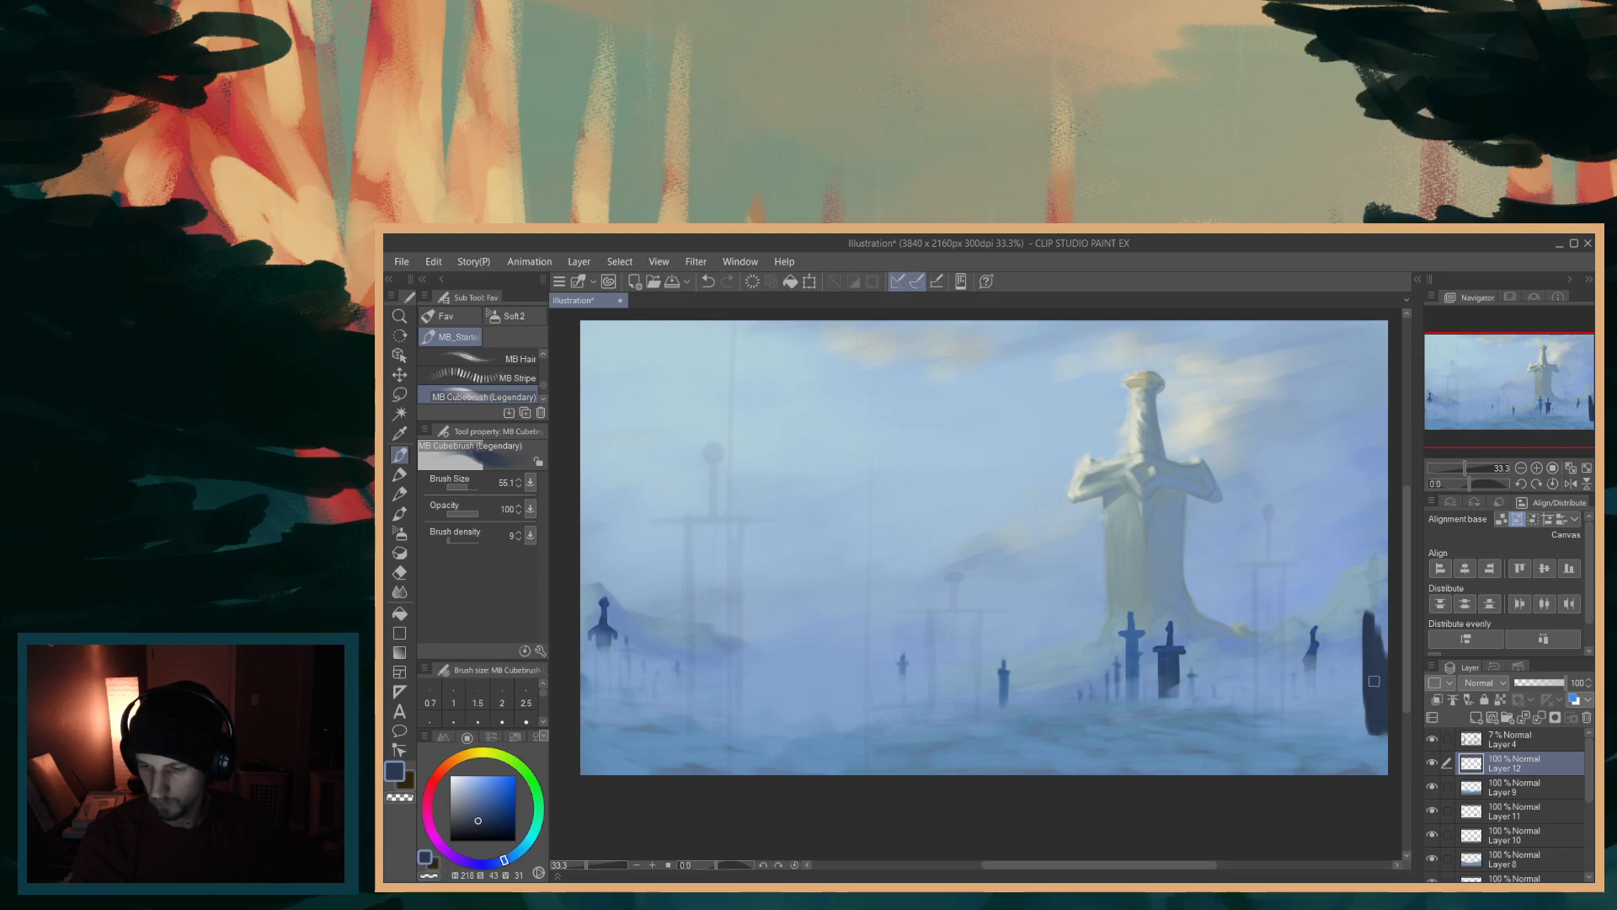
mouse_move(1368, 618)
left_mouse_down()
mouse_move(1388, 667)
mouse_move(1371, 617)
left_mouse_up()
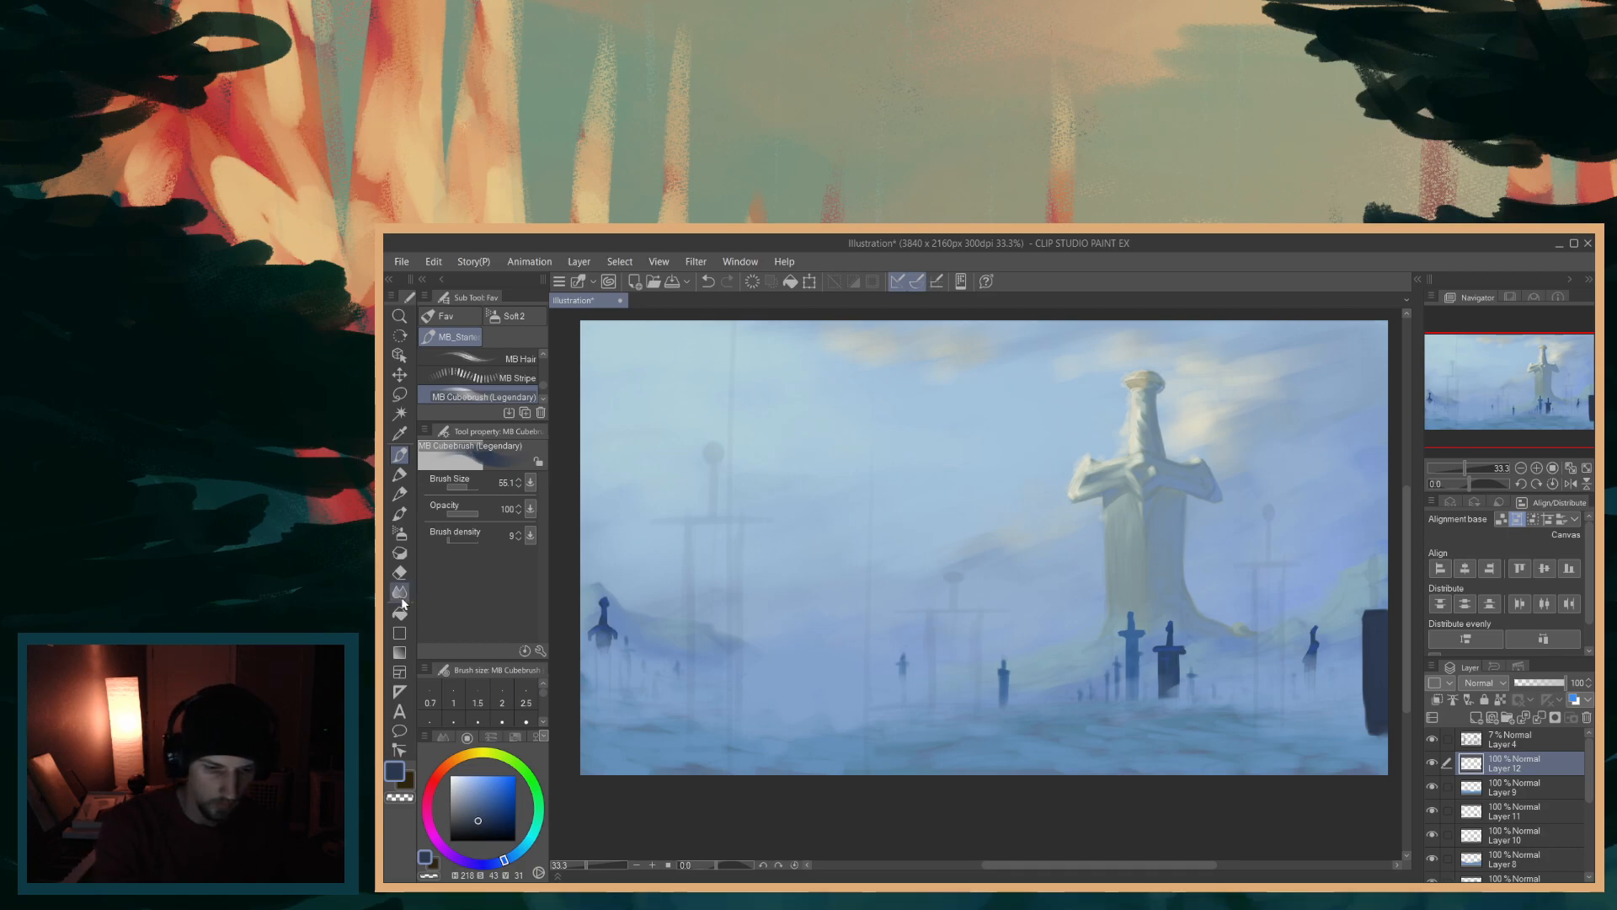
- Carve jagged notches into the edges of the dark blade at the painting's right edge with the Hard eraser at size 63.1, undoing trial cuts
key("e")
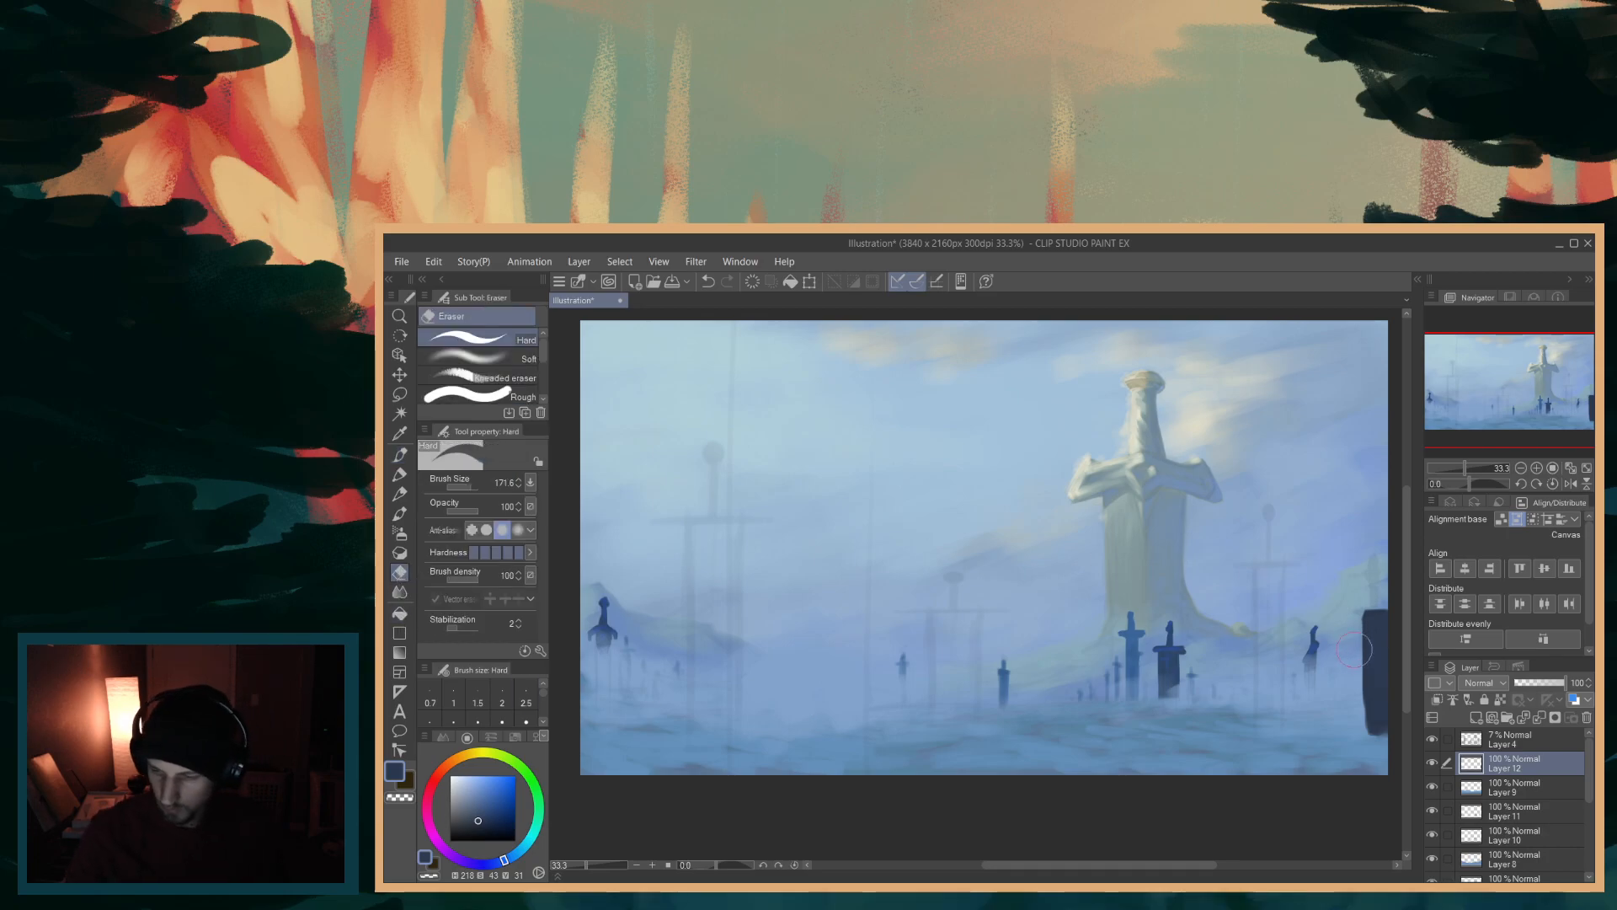
mouse_move(1356, 636)
left_mouse_down("ctrl+alt")
mouse_move(1354, 721)
mouse_move(1364, 663)
mouse_move(1373, 760)
left_mouse_up("ctrl+alt")
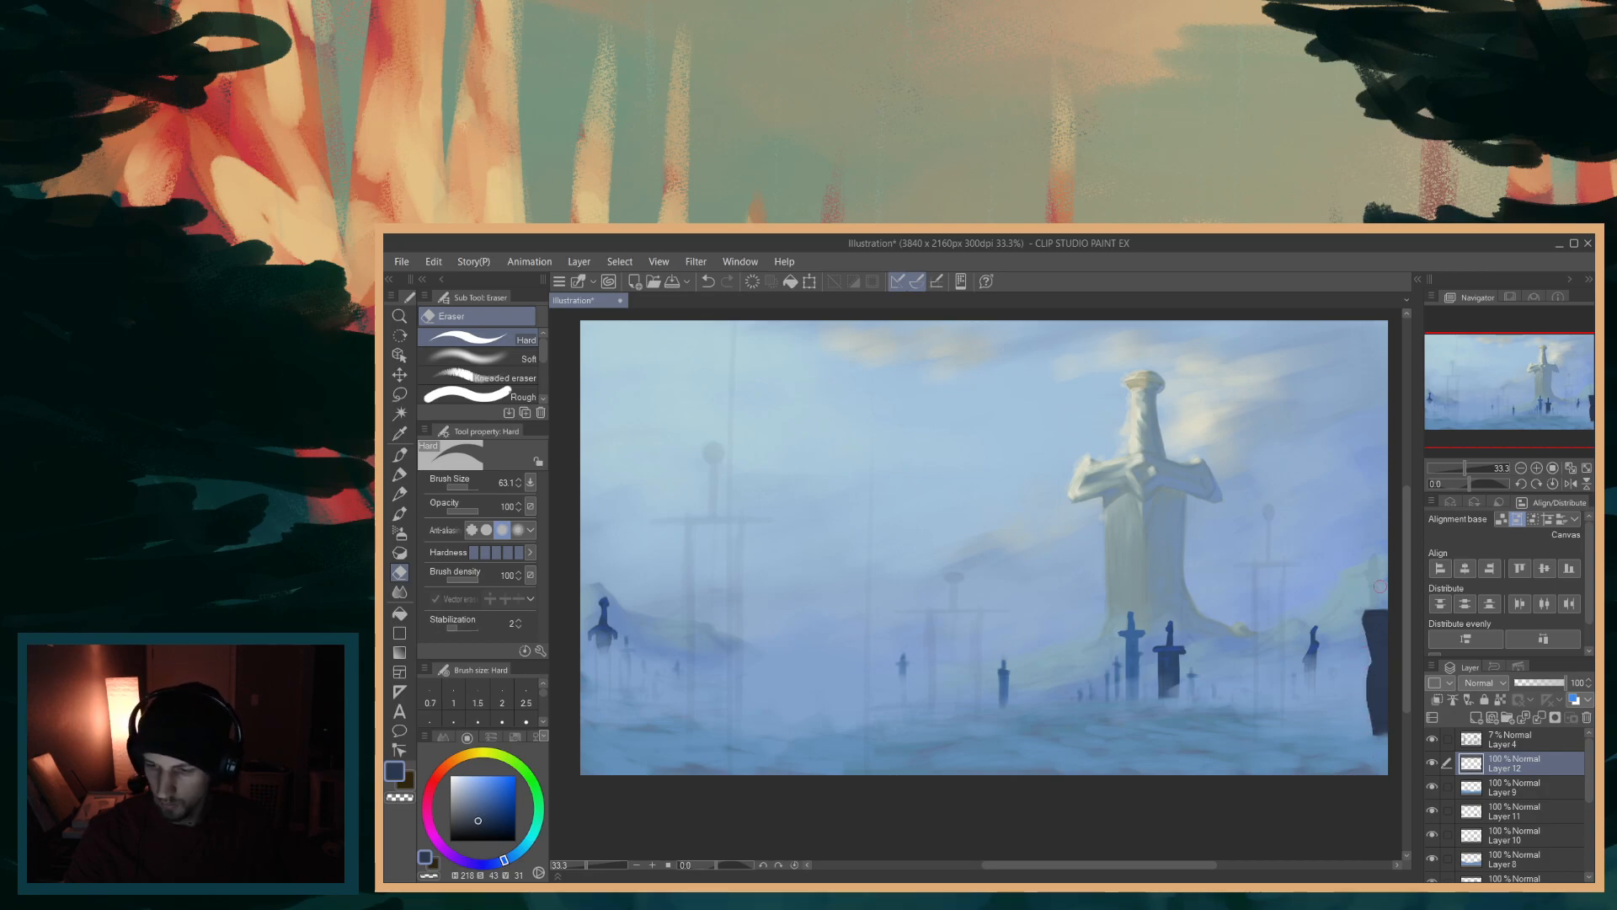
key("ctrl+z")
key("ctrl+z")
mouse_move(1360, 637)
left_mouse_down()
mouse_move(1343, 720)
mouse_move(1357, 684)
mouse_move(1362, 740)
left_mouse_up()
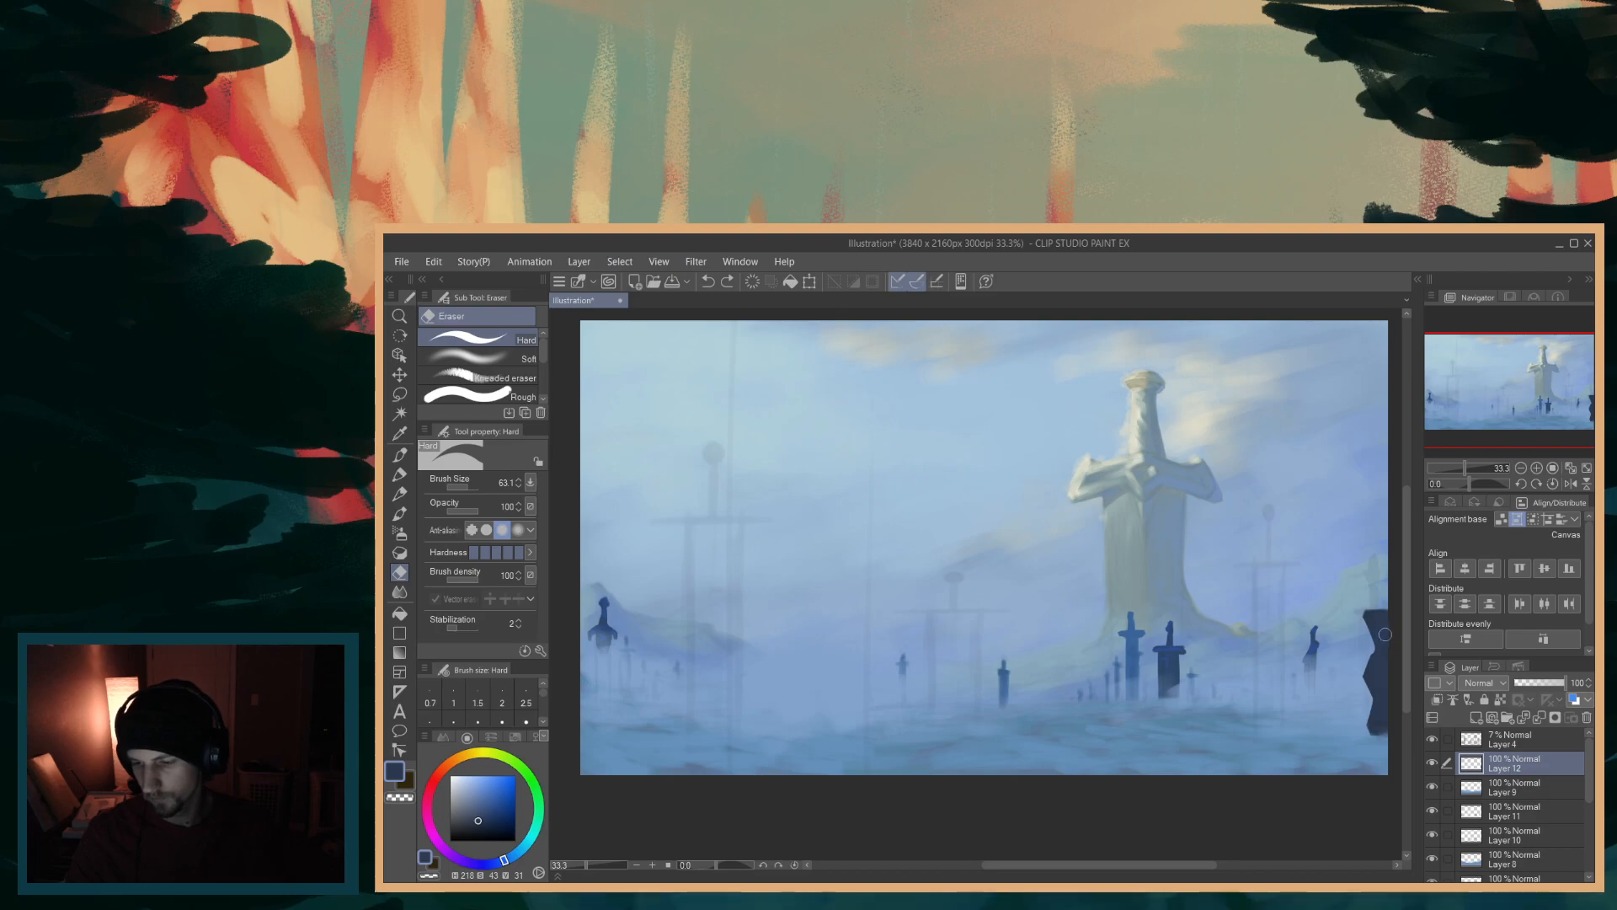
key("ctrl+z")
key("ctrl+z")
key("ctrl+z")
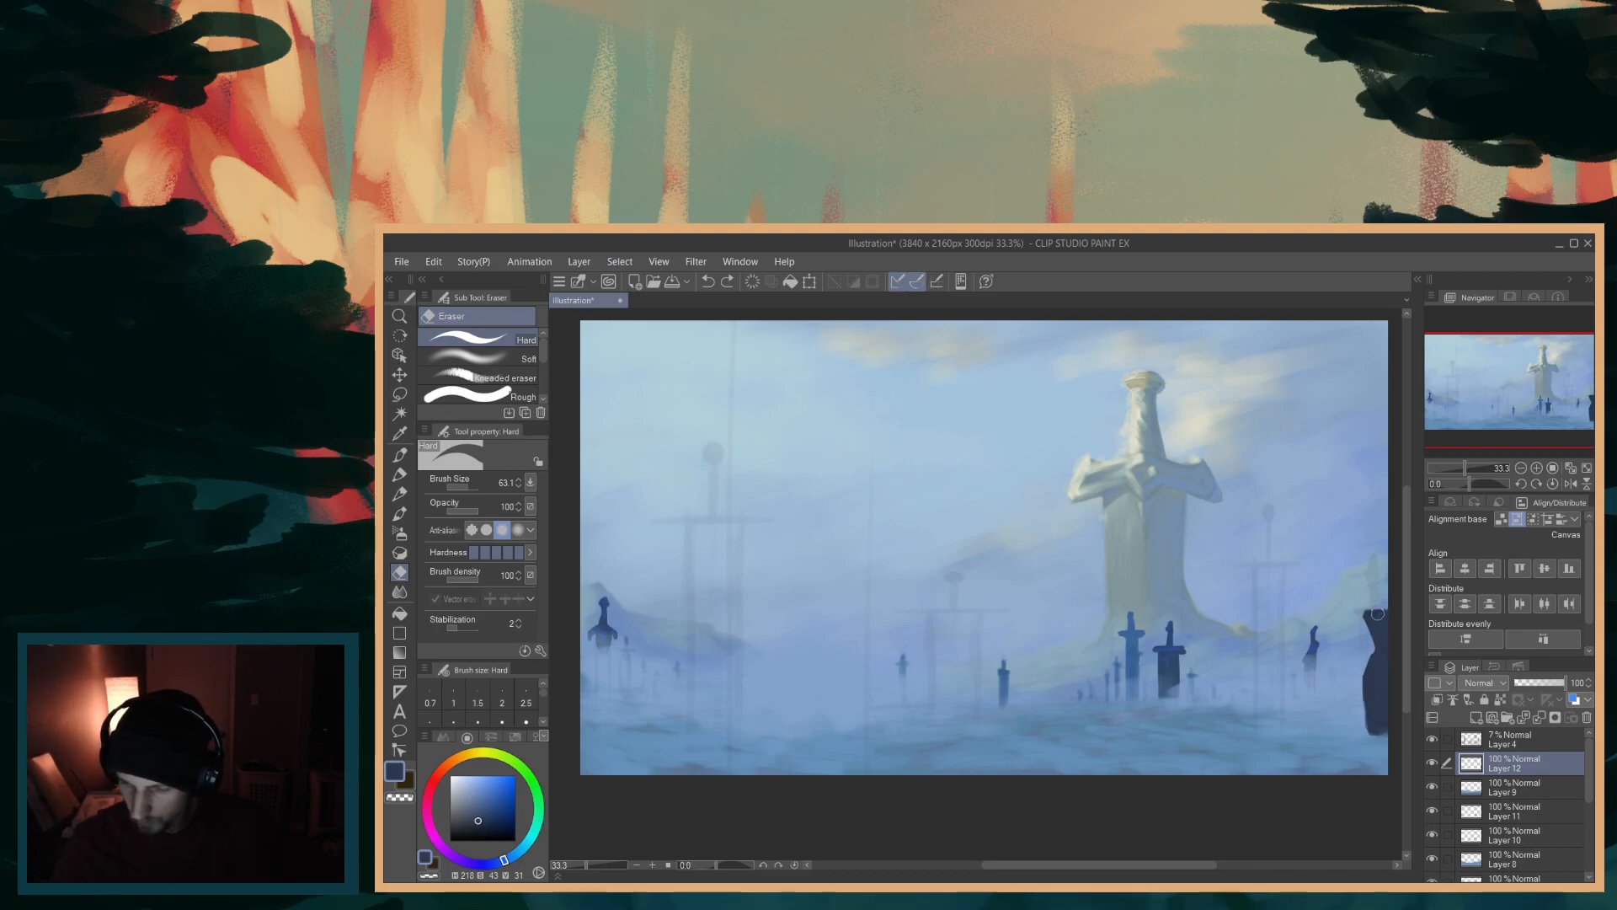
mouse_move(1363, 618)
left_mouse_down()
mouse_move(1355, 716)
mouse_move(1368, 737)
left_mouse_up()
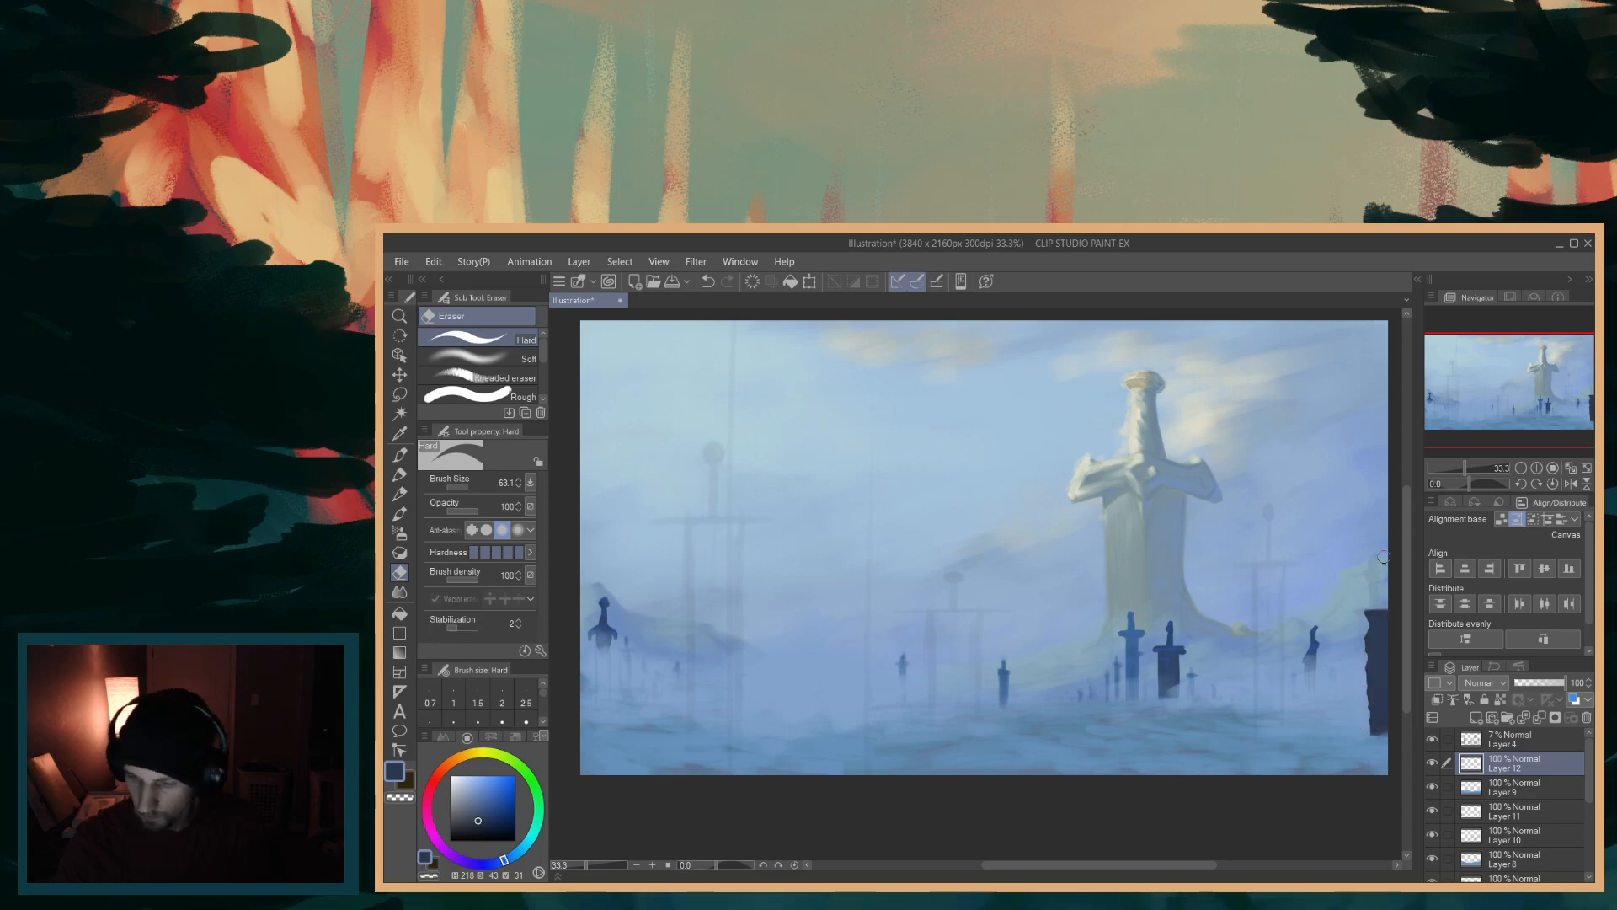
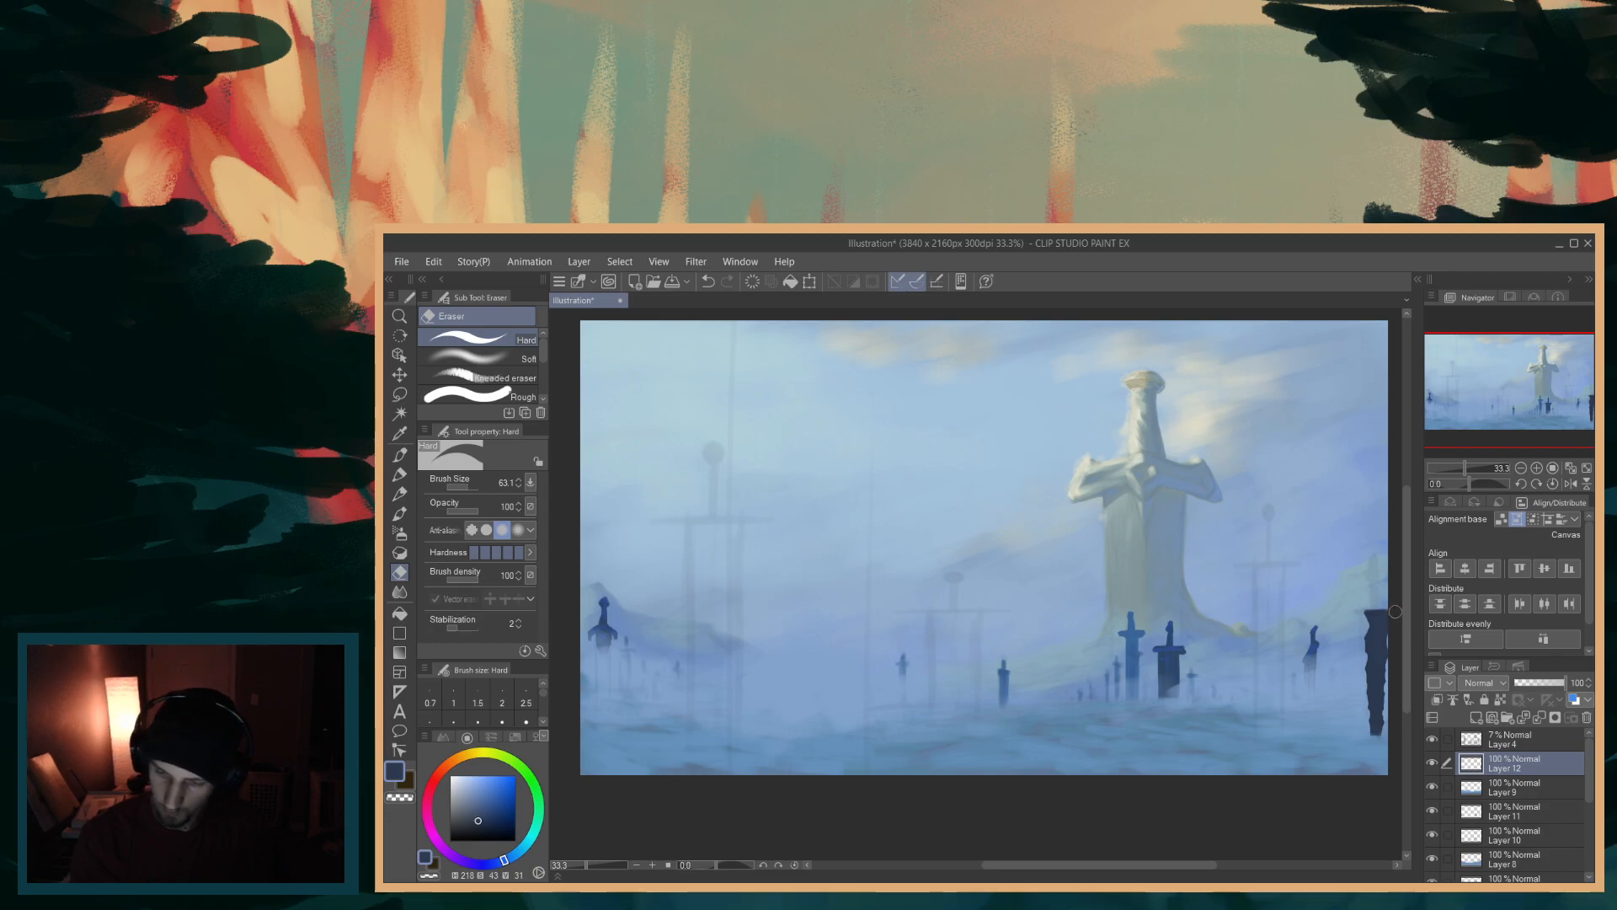
- Paint a drooping crossguard and a tall, thin grip on the notched right-edge sword with brush size 26.2
key("p")
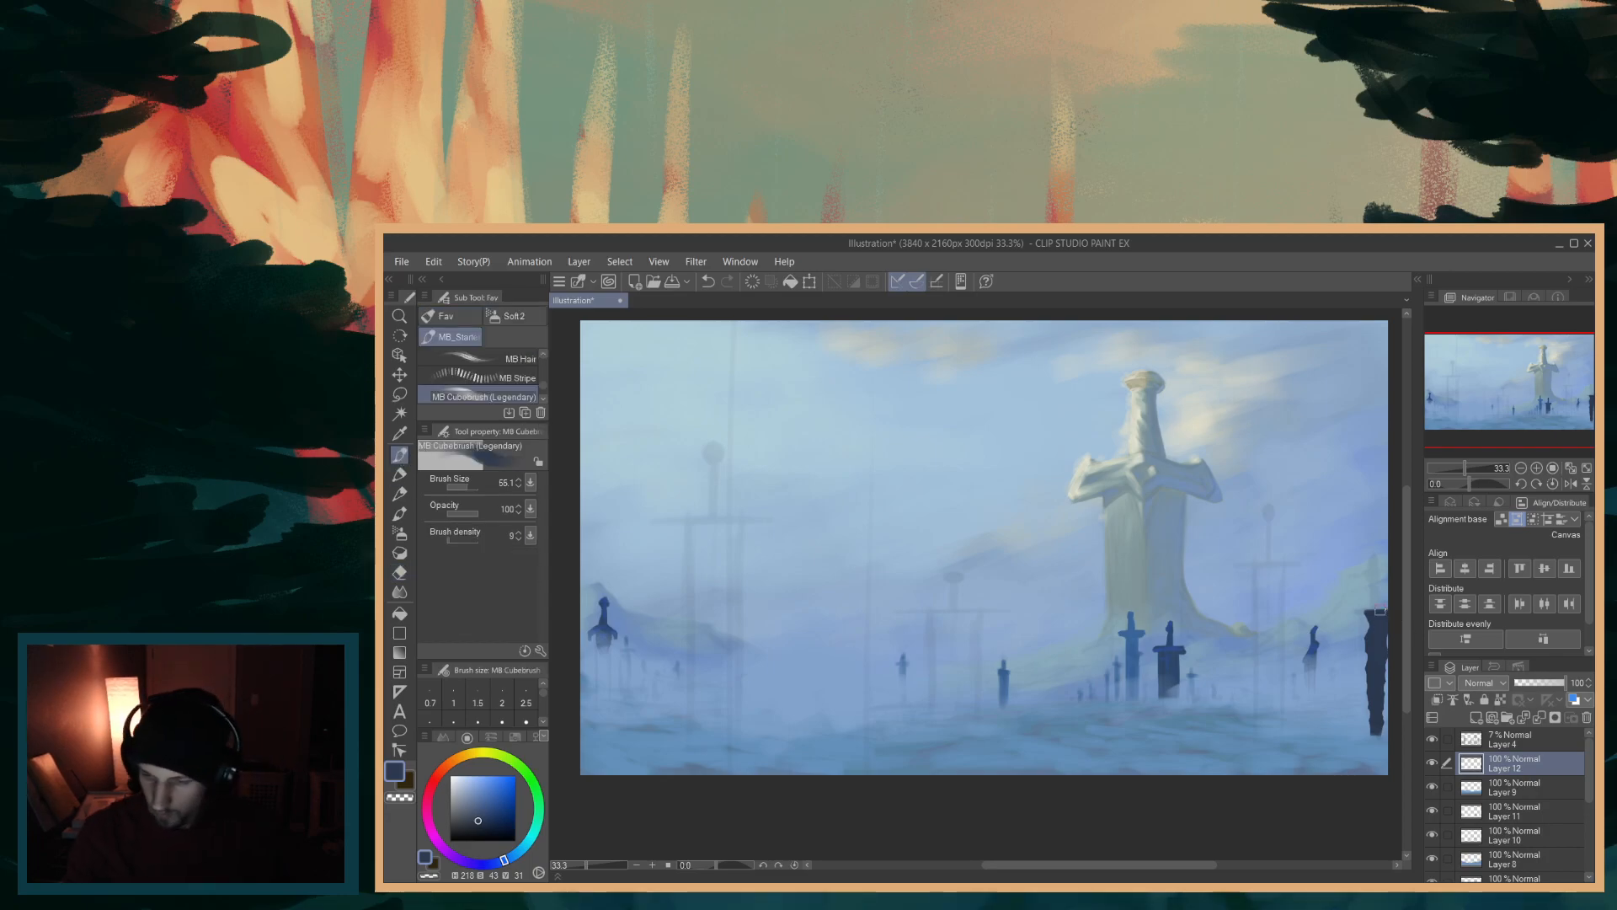
key("bracketleft")
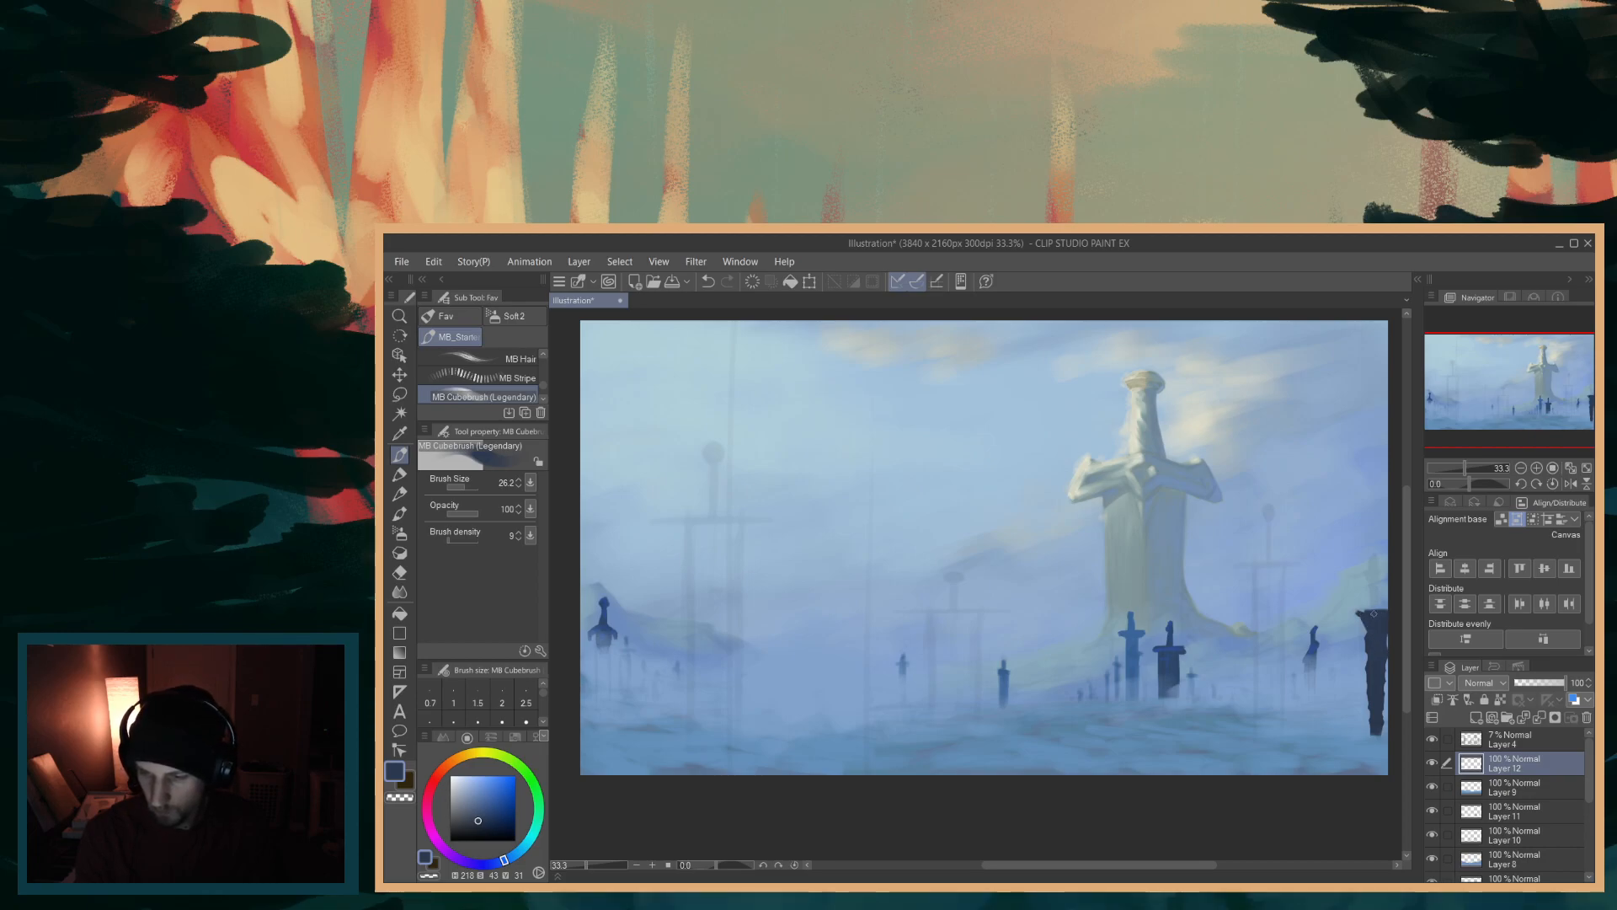
left_click_drag(1349, 618, 1362, 613)
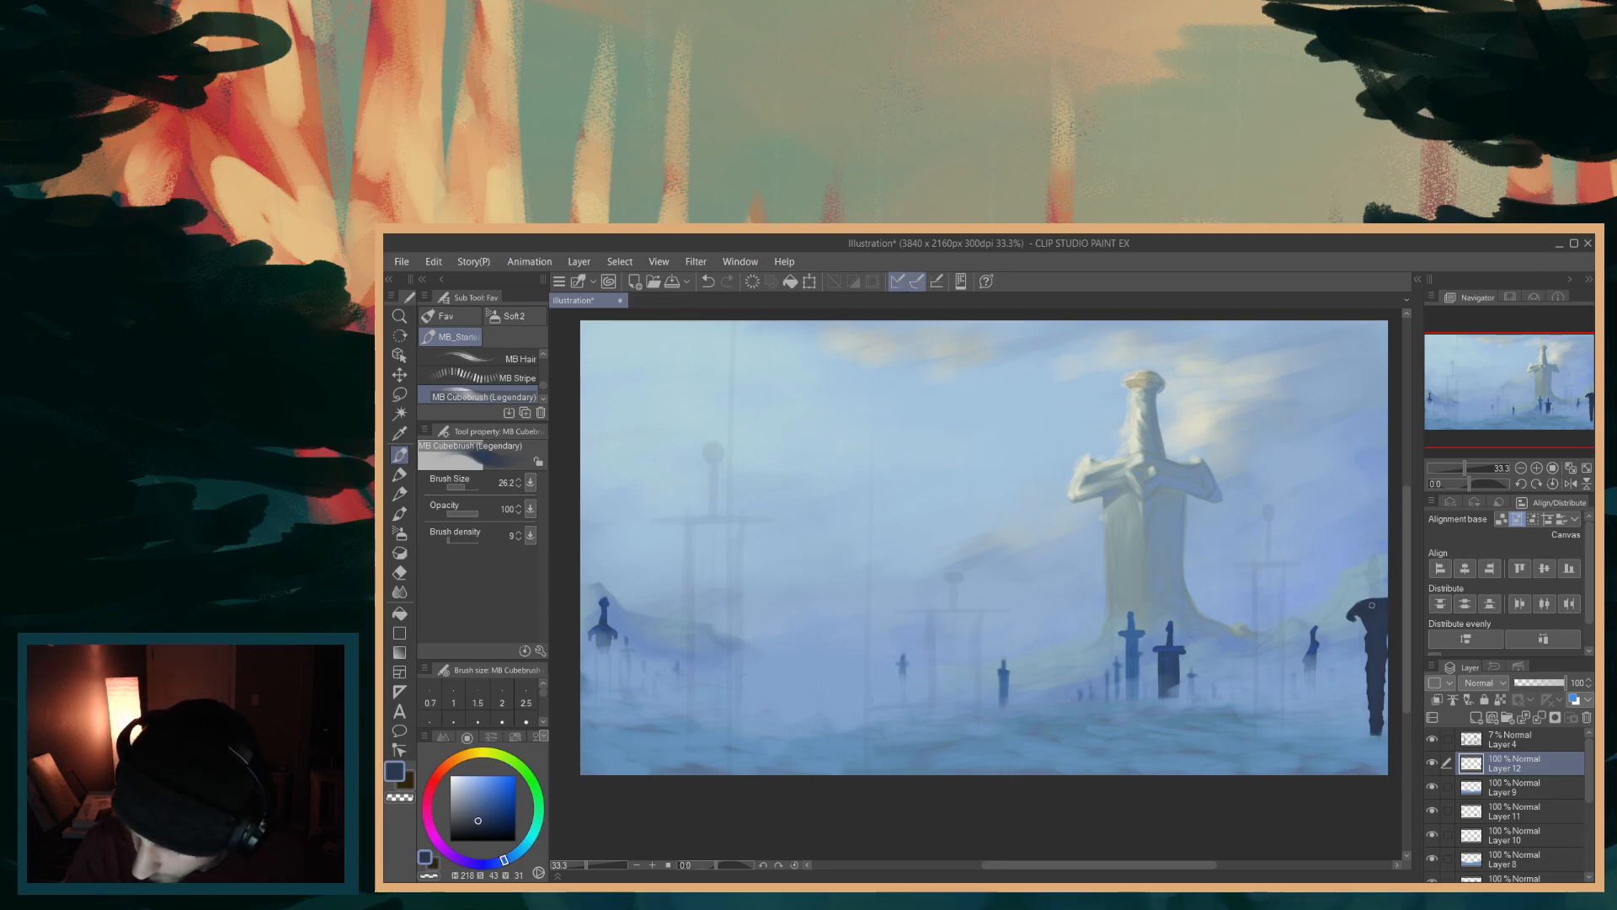
left_click_drag(1372, 576, 1374, 583)
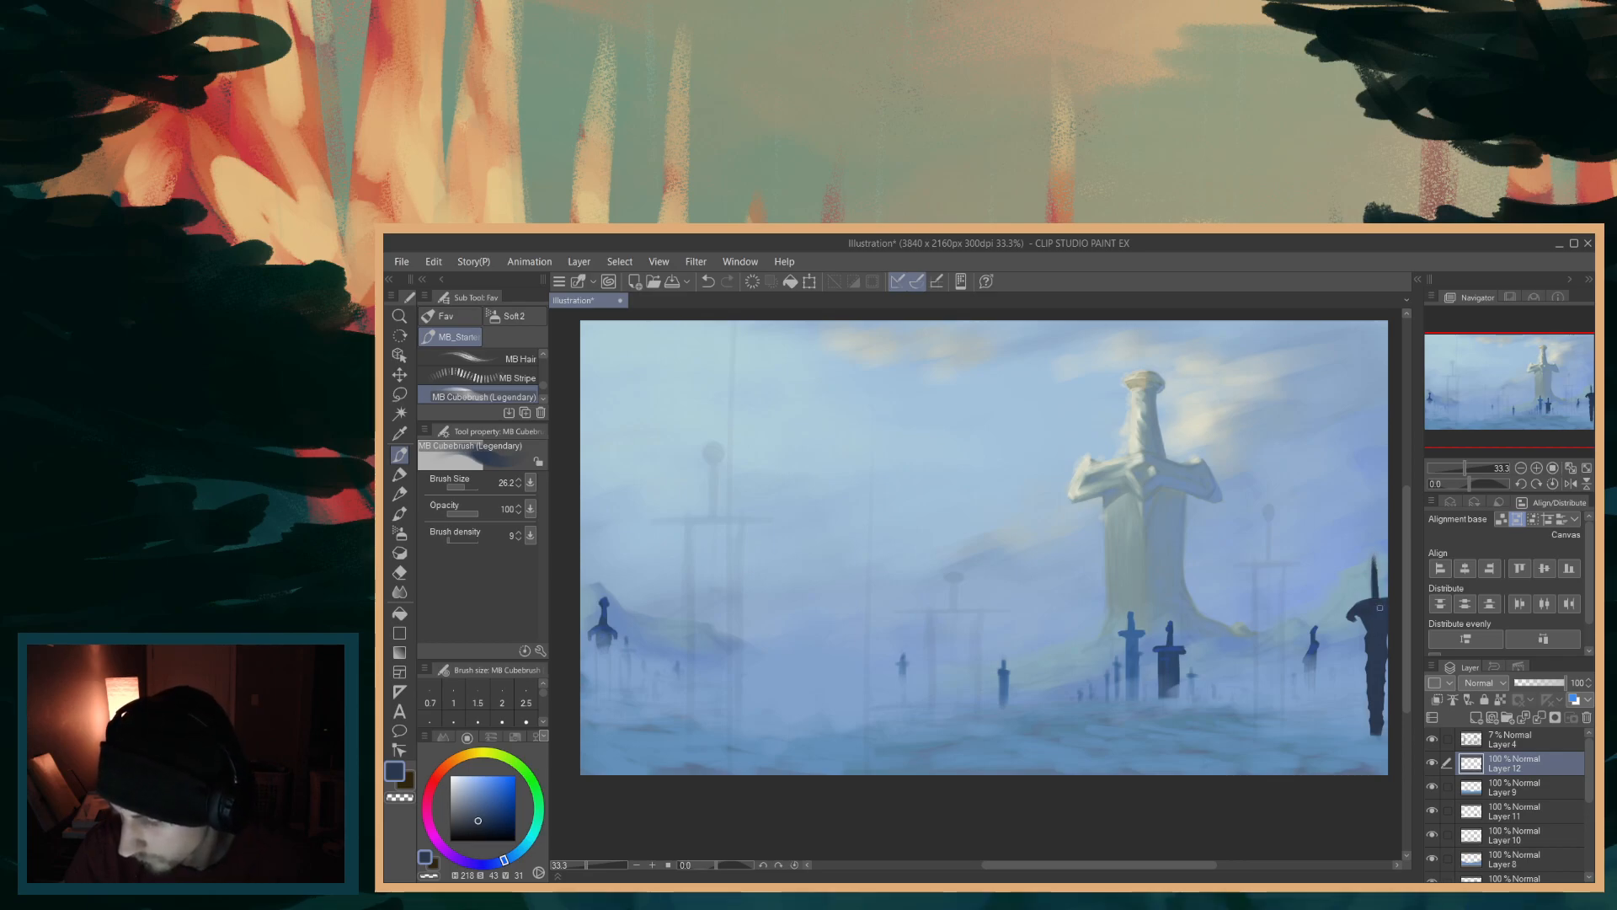
left_click_drag(1375, 567, 1378, 592)
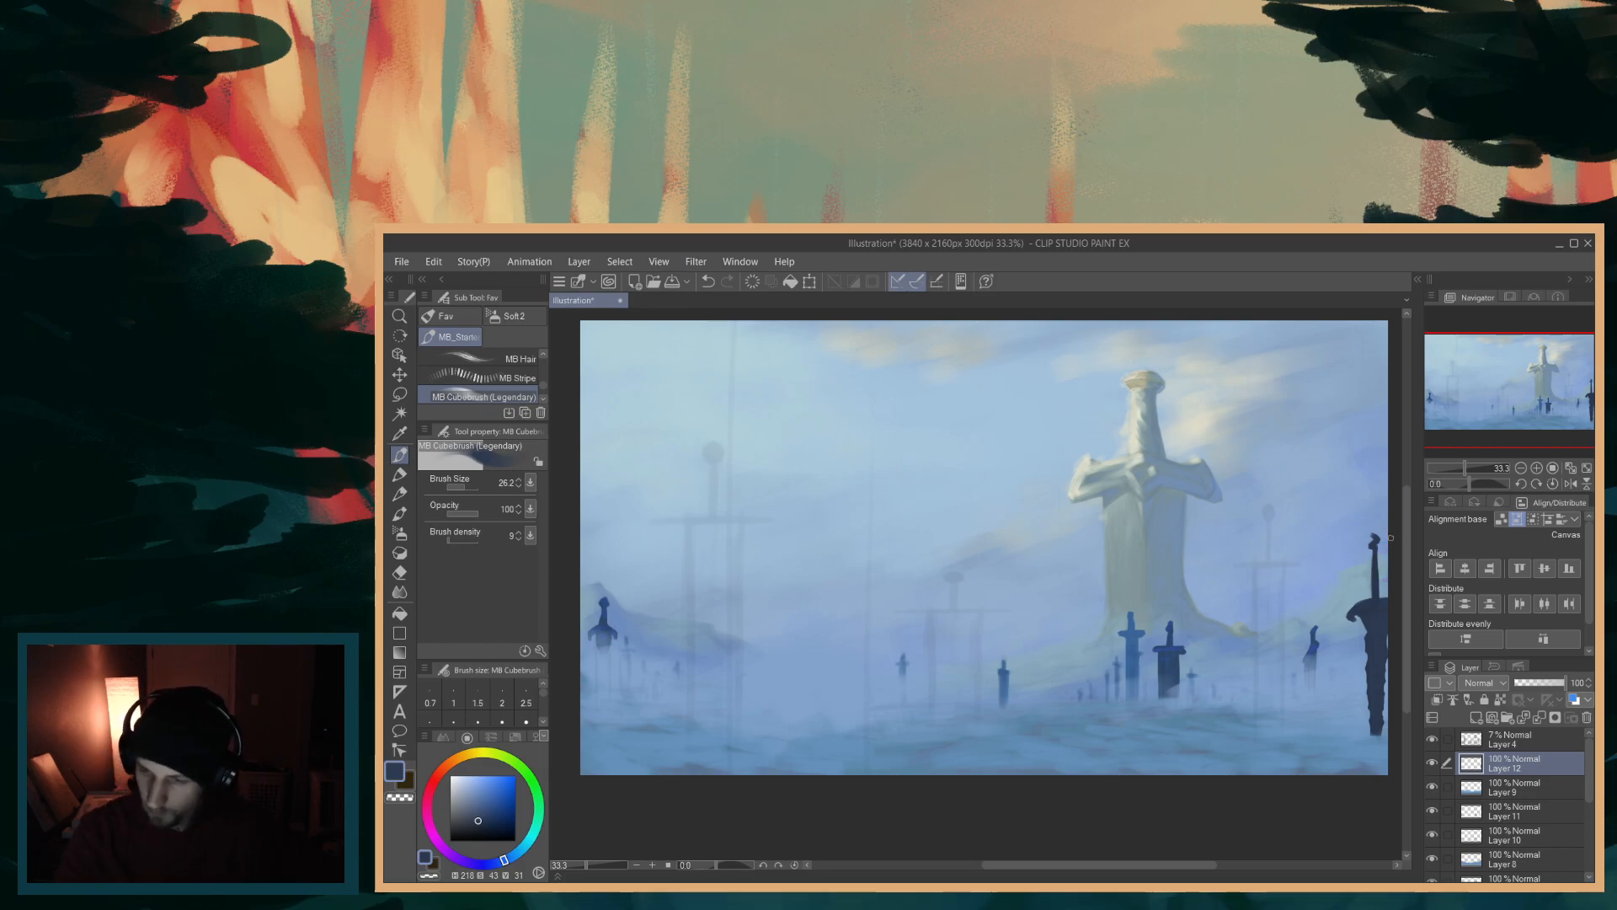
left_click_drag(1376, 540, 1379, 564)
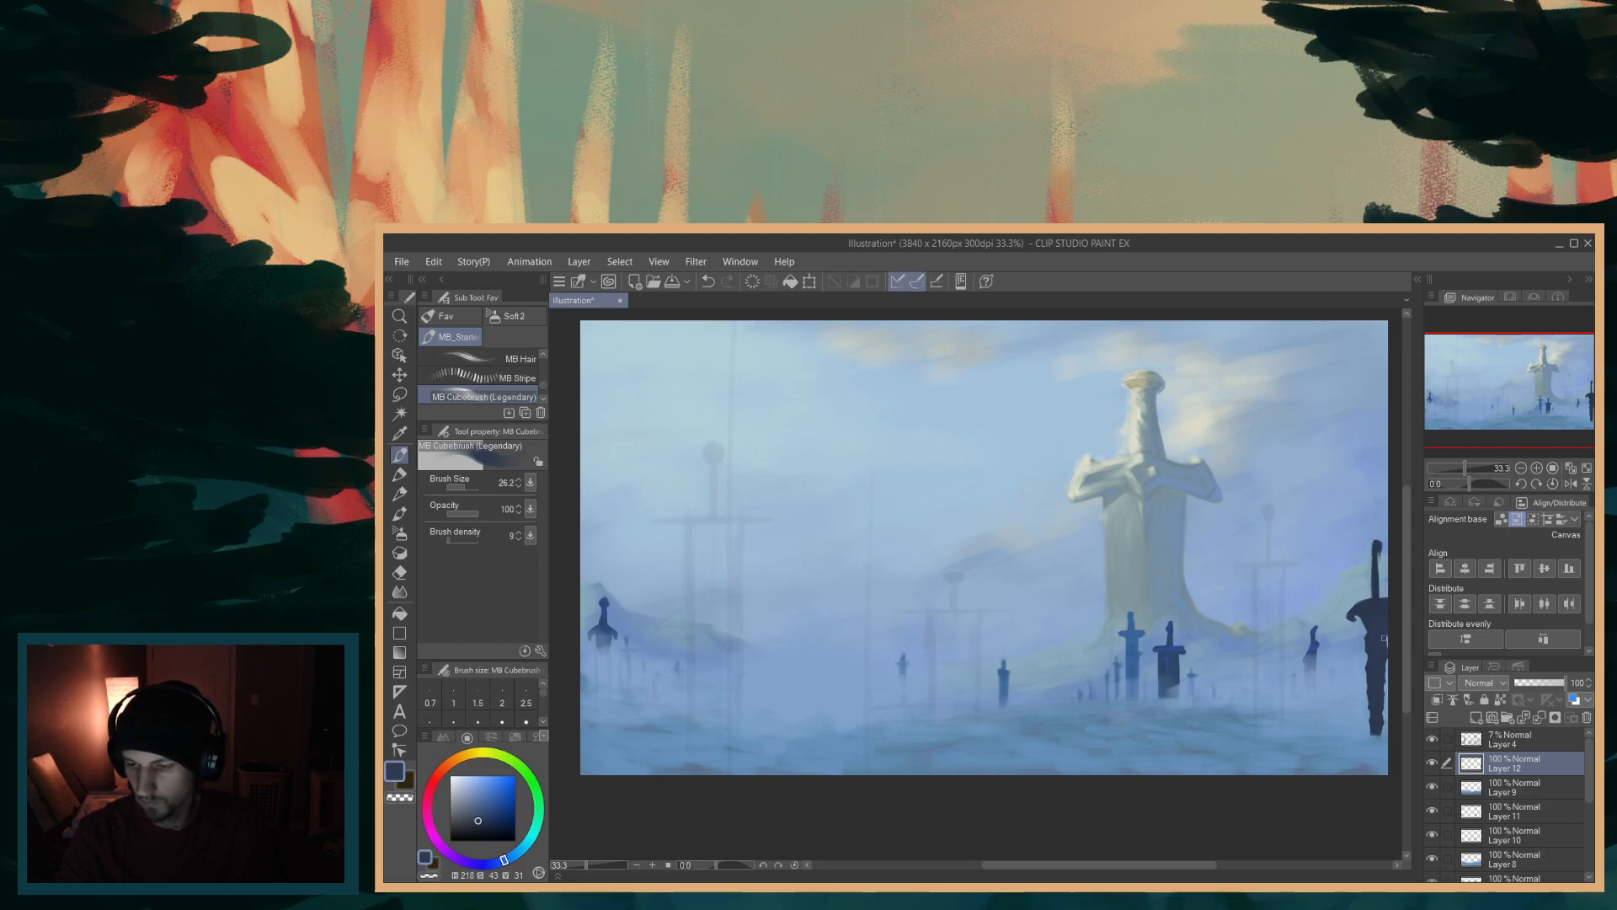
- Try a straighter grip on the right-edge sword, undo the strokes and repaint the grip and pommel slightly thicker
left_click_drag(1371, 545, 1367, 604)
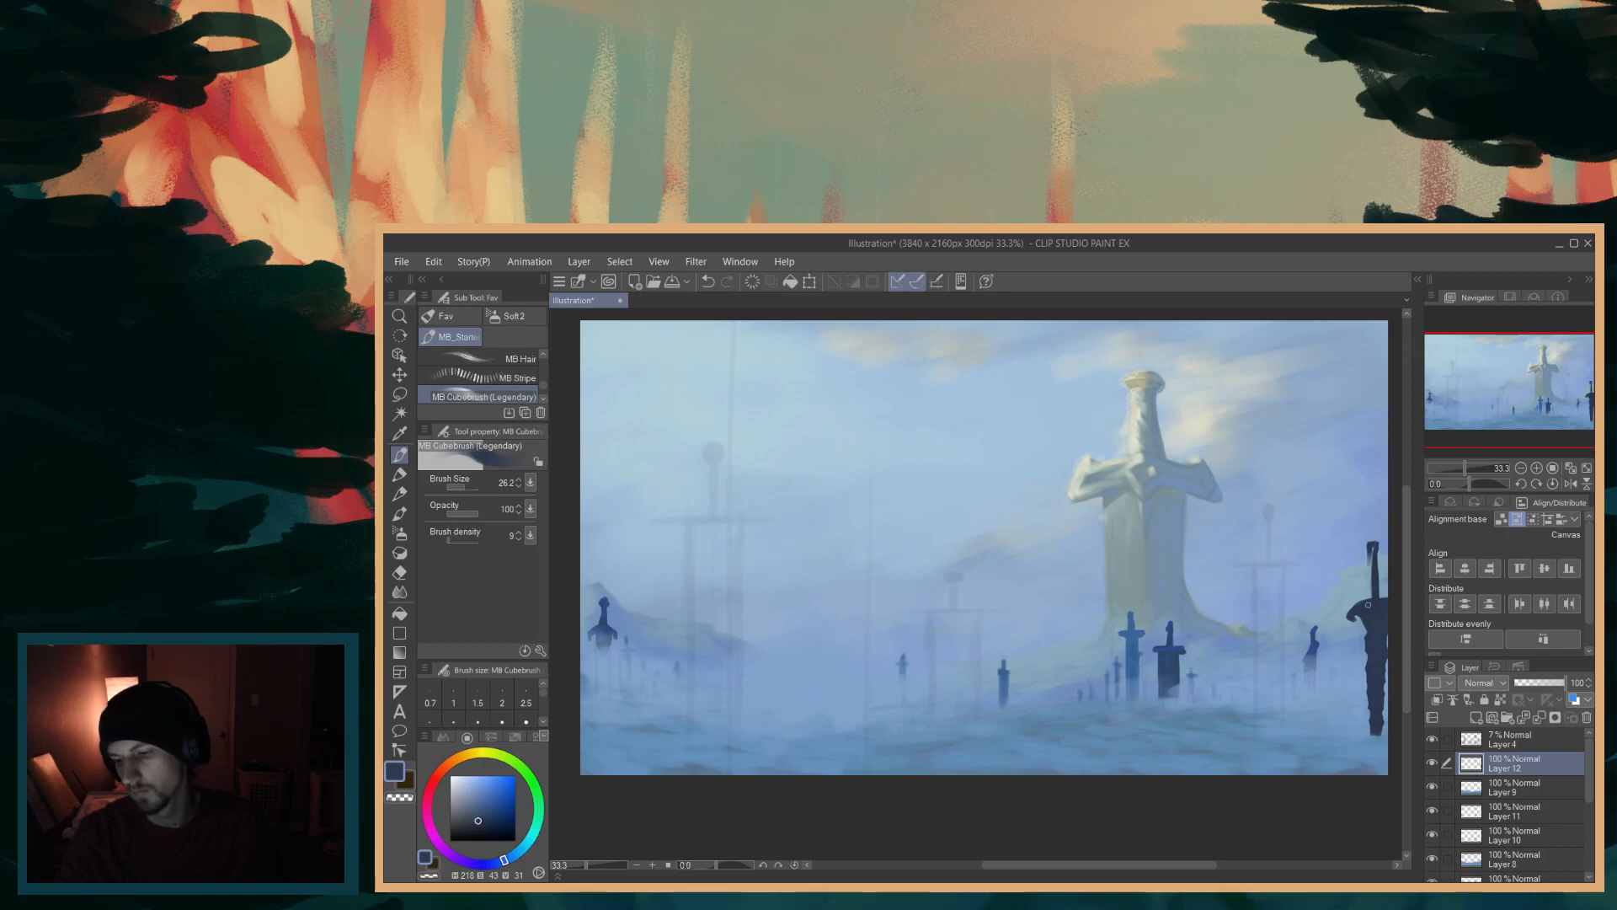
key("ctrl+z")
key("ctrl+z")
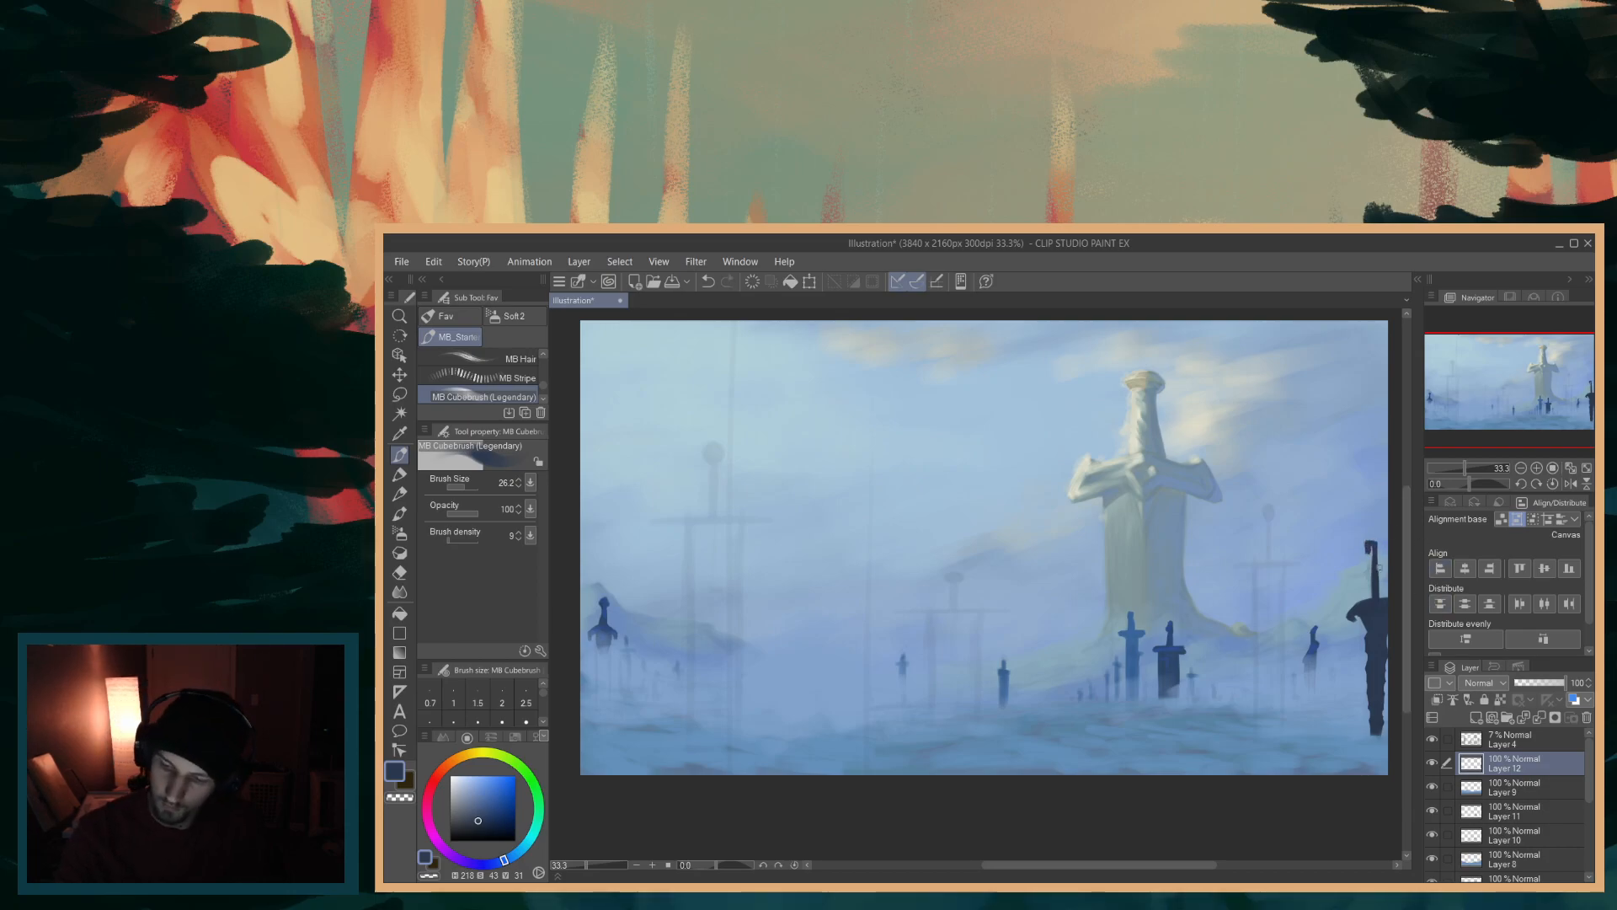
mouse_move(1372, 543)
left_mouse_down()
mouse_move(1377, 640)
mouse_move(1370, 604)
left_mouse_up()
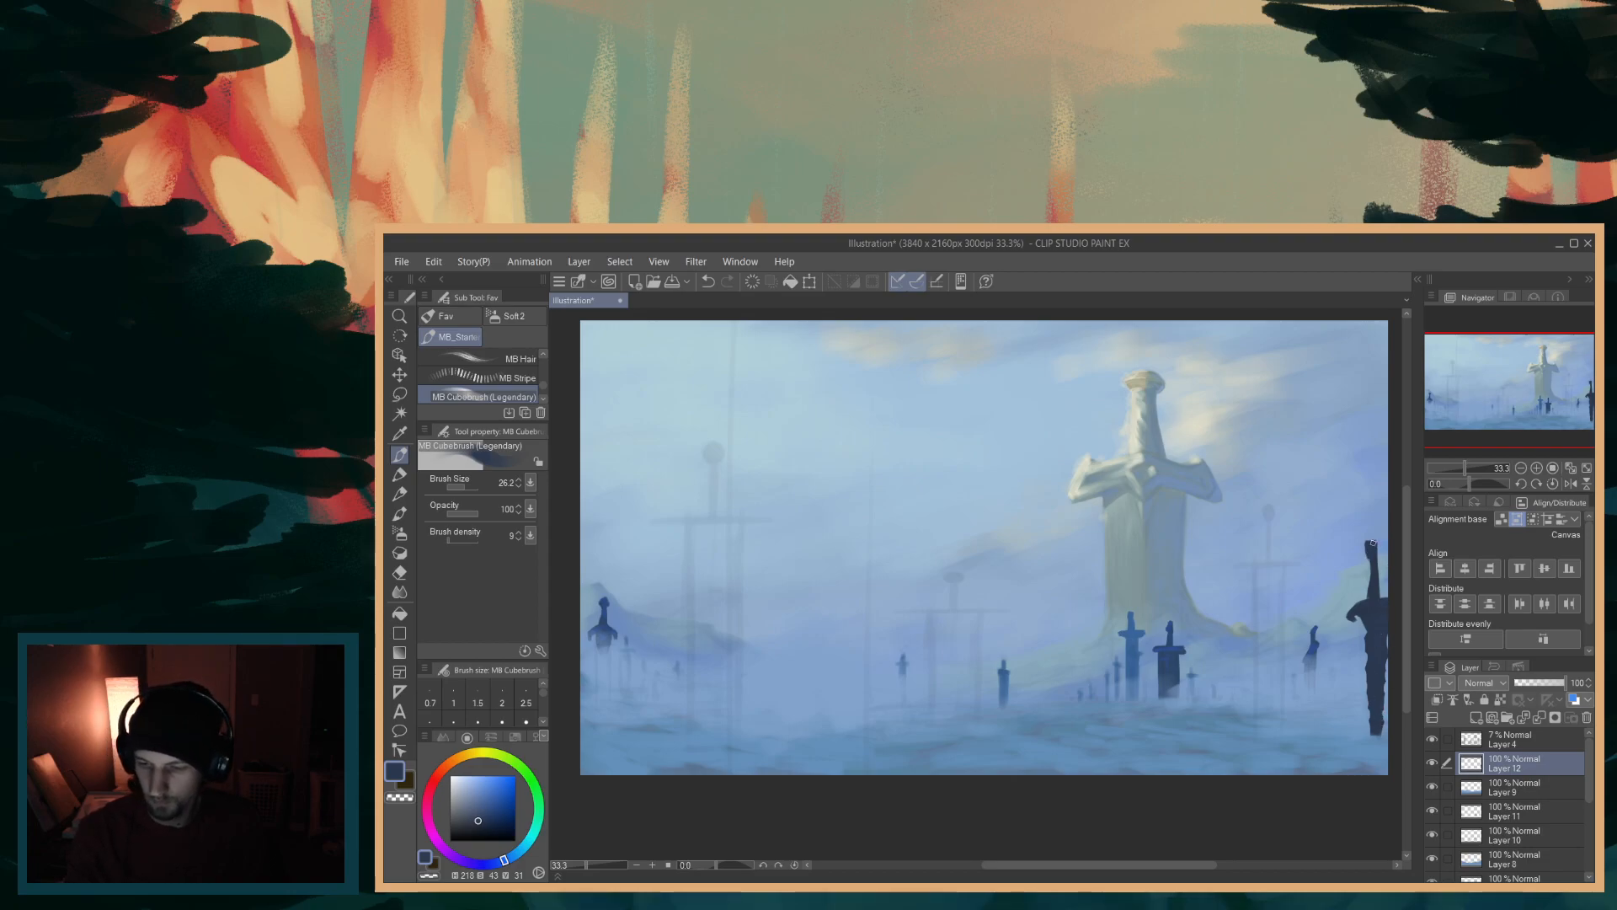
- Block in a tall dark blue blade between the giant sword and the right-edge sword with brush size 62.3
left_click(400, 573)
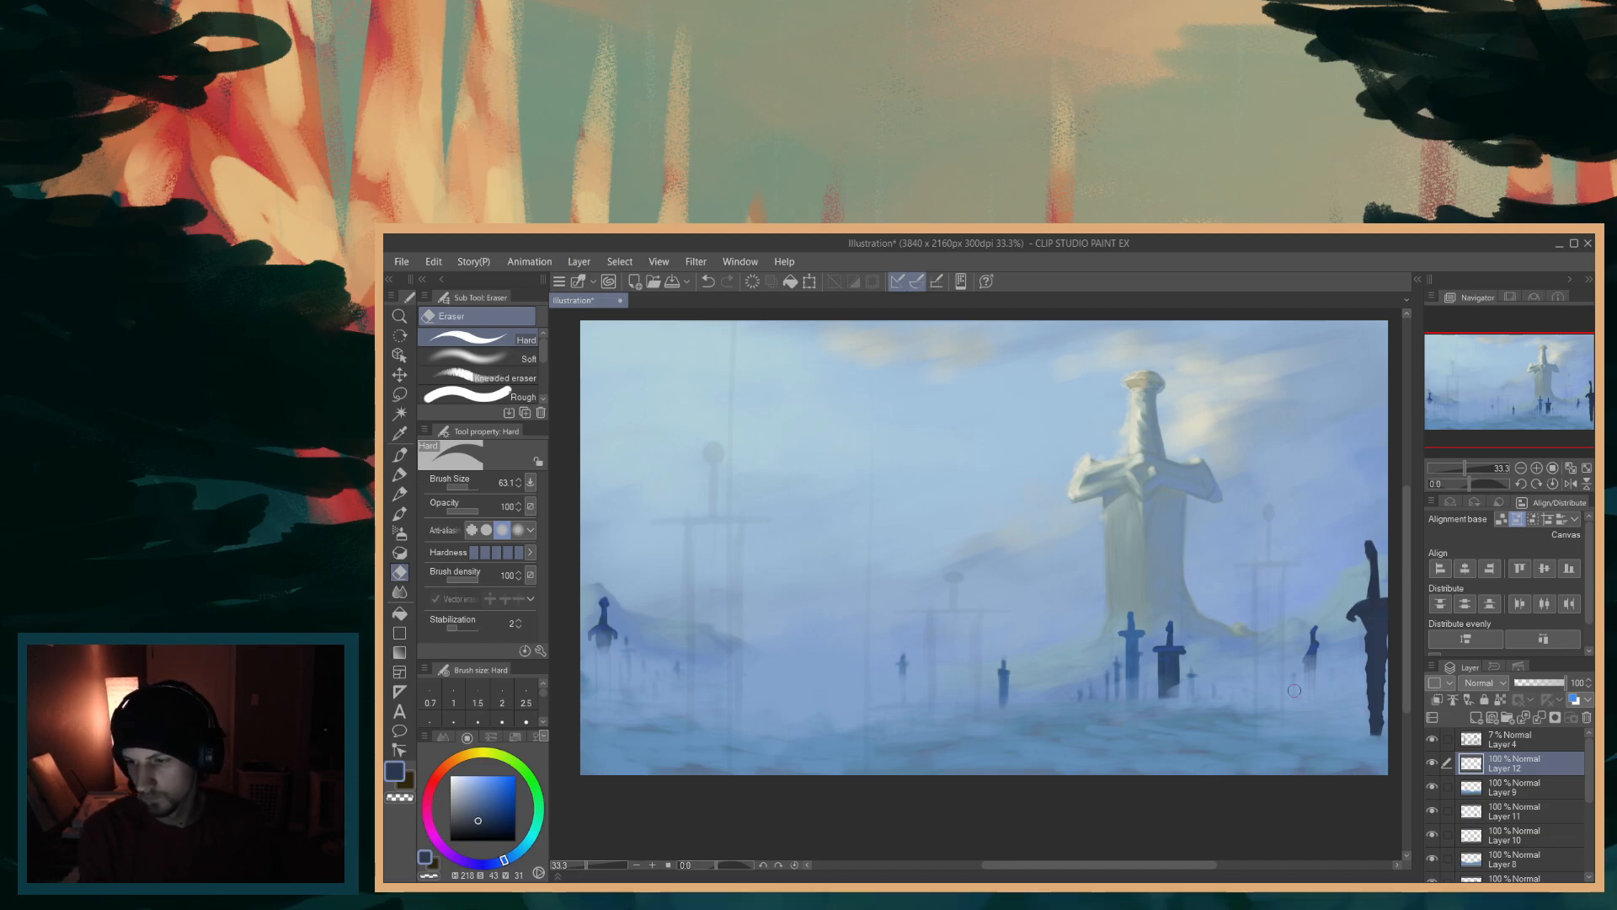
key("p")
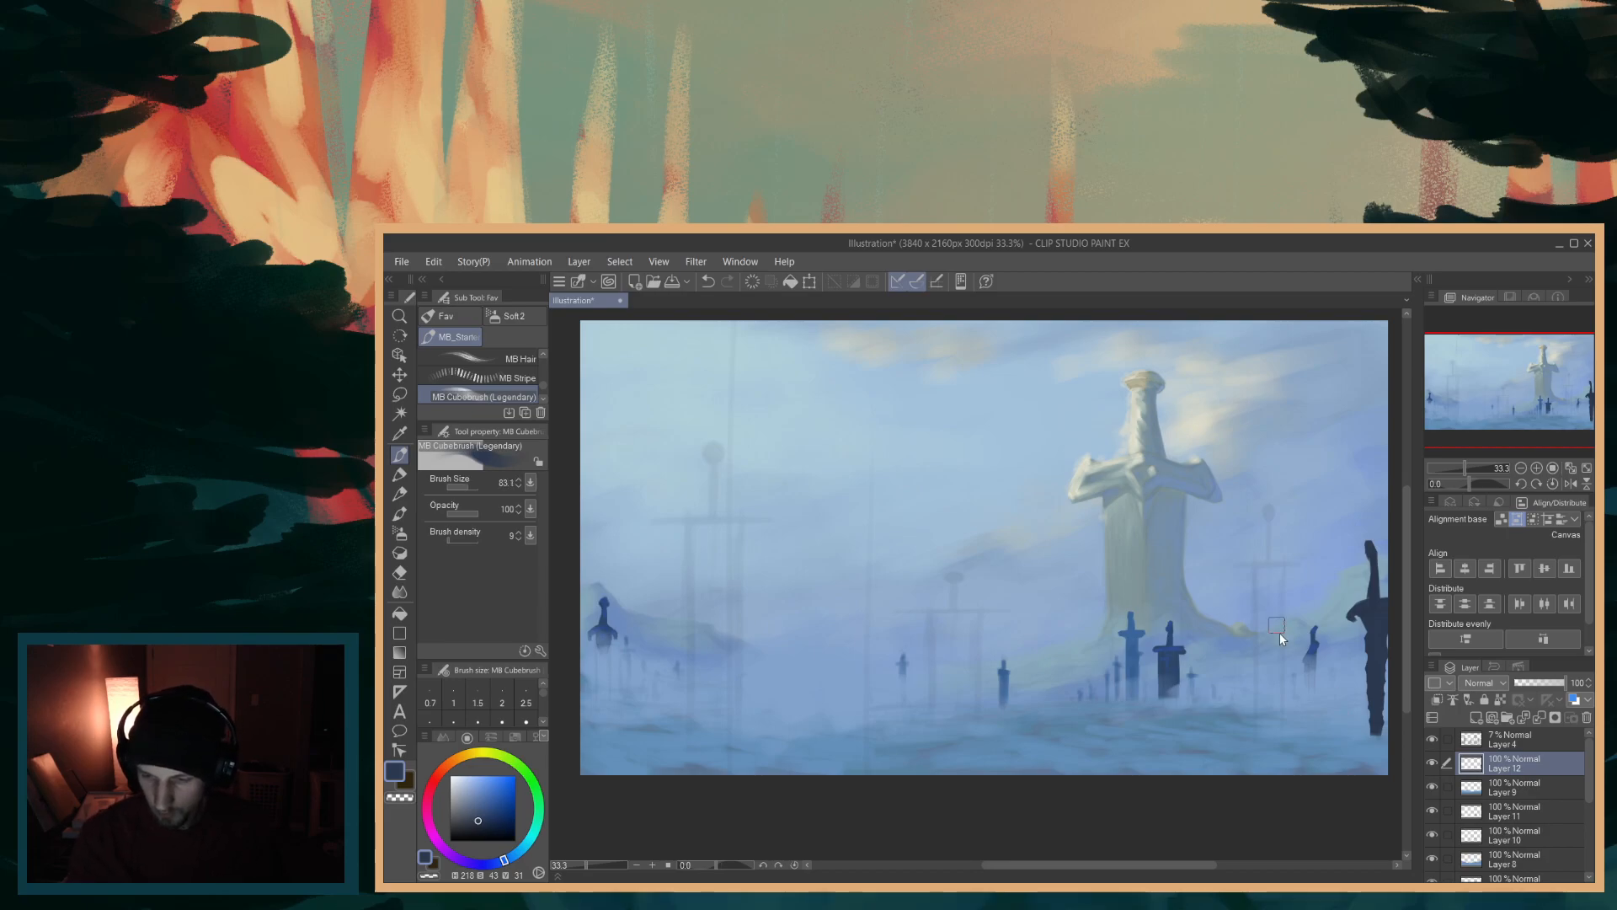
key("bracketleft")
mouse_move(1263, 729)
left_mouse_down()
mouse_move(1263, 644)
mouse_move(1266, 727)
mouse_move(1270, 624)
mouse_move(1276, 732)
mouse_move(1272, 601)
mouse_move(1270, 742)
mouse_move(1277, 561)
mouse_move(1281, 736)
mouse_move(1271, 566)
mouse_move(1270, 675)
mouse_move(1262, 619)
mouse_move(1278, 770)
mouse_move(1280, 600)
left_mouse_up()
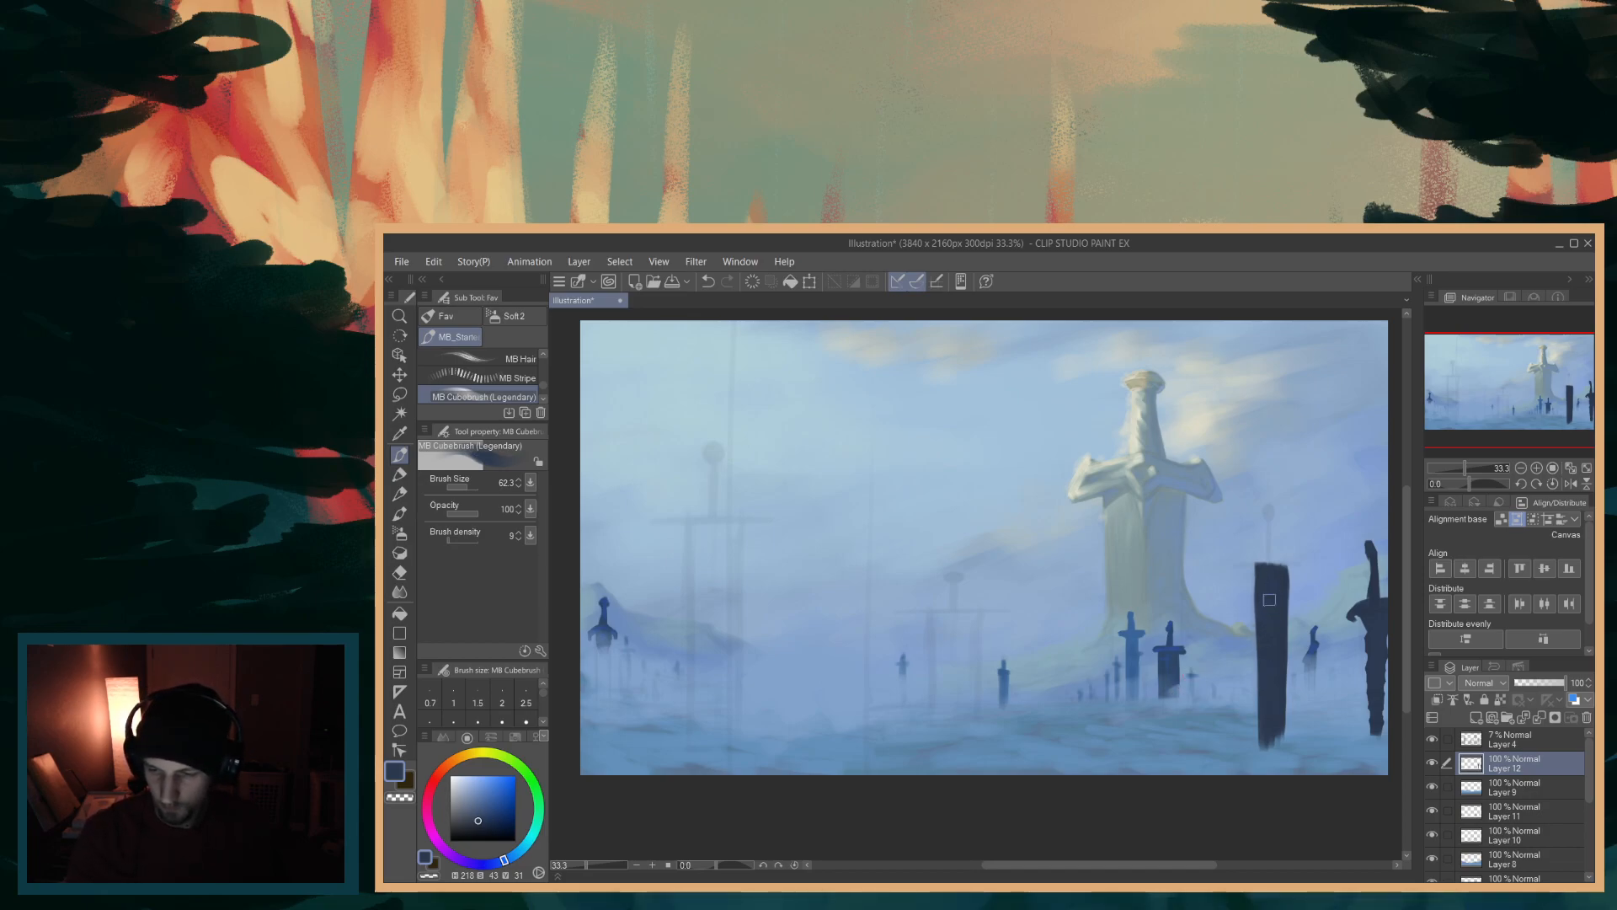
left_click_drag(1263, 611, 1256, 729)
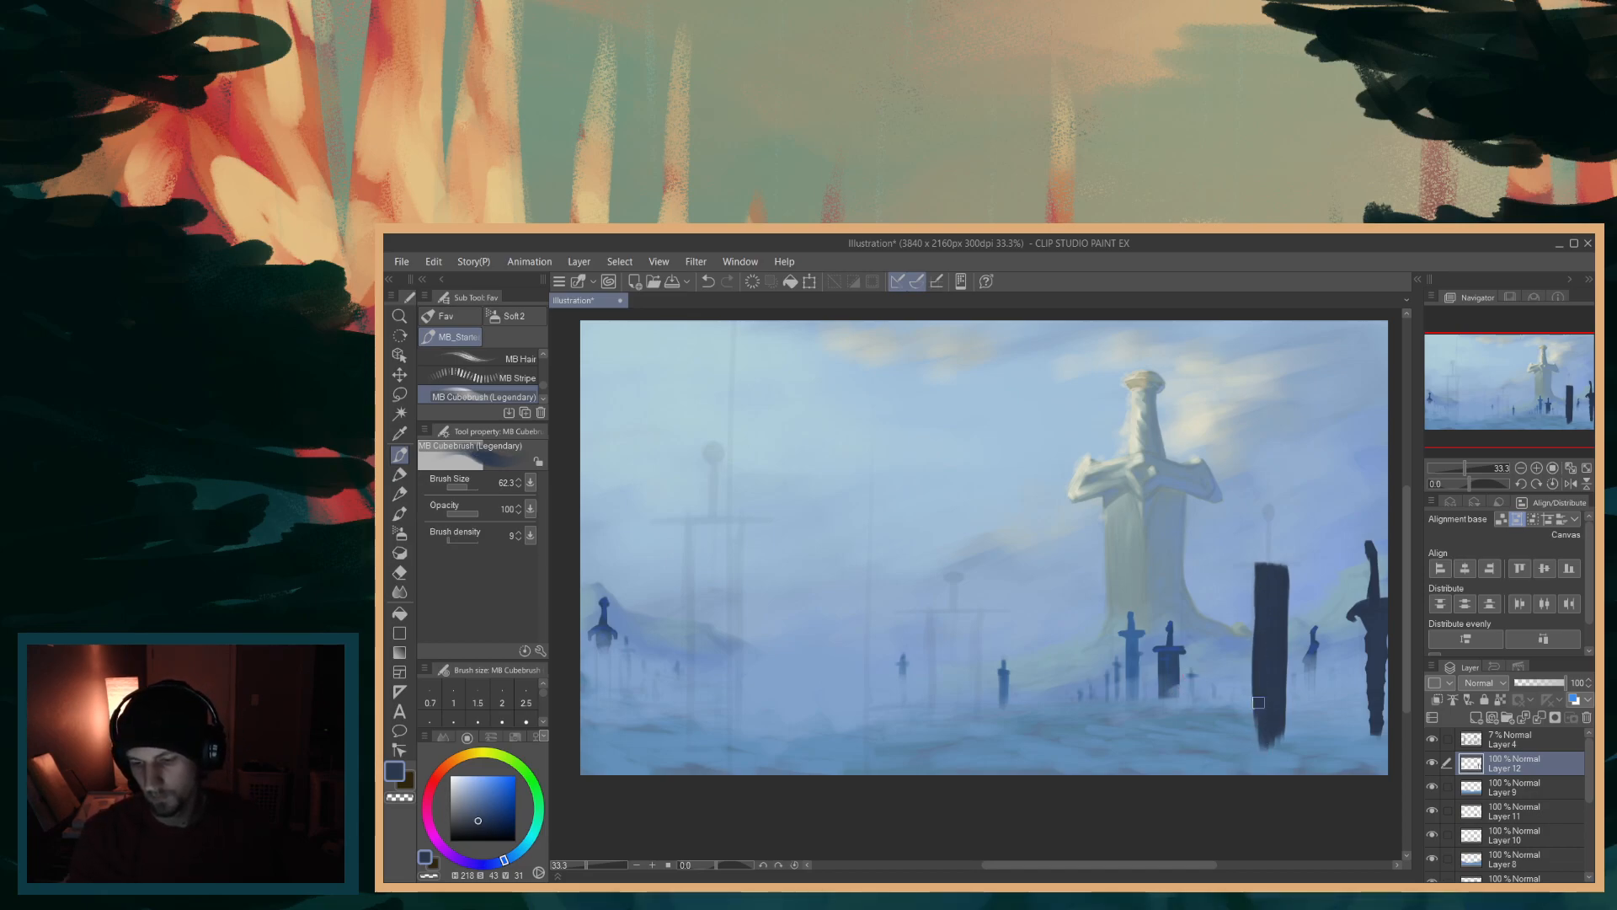
left_click_drag(1255, 560, 1255, 745)
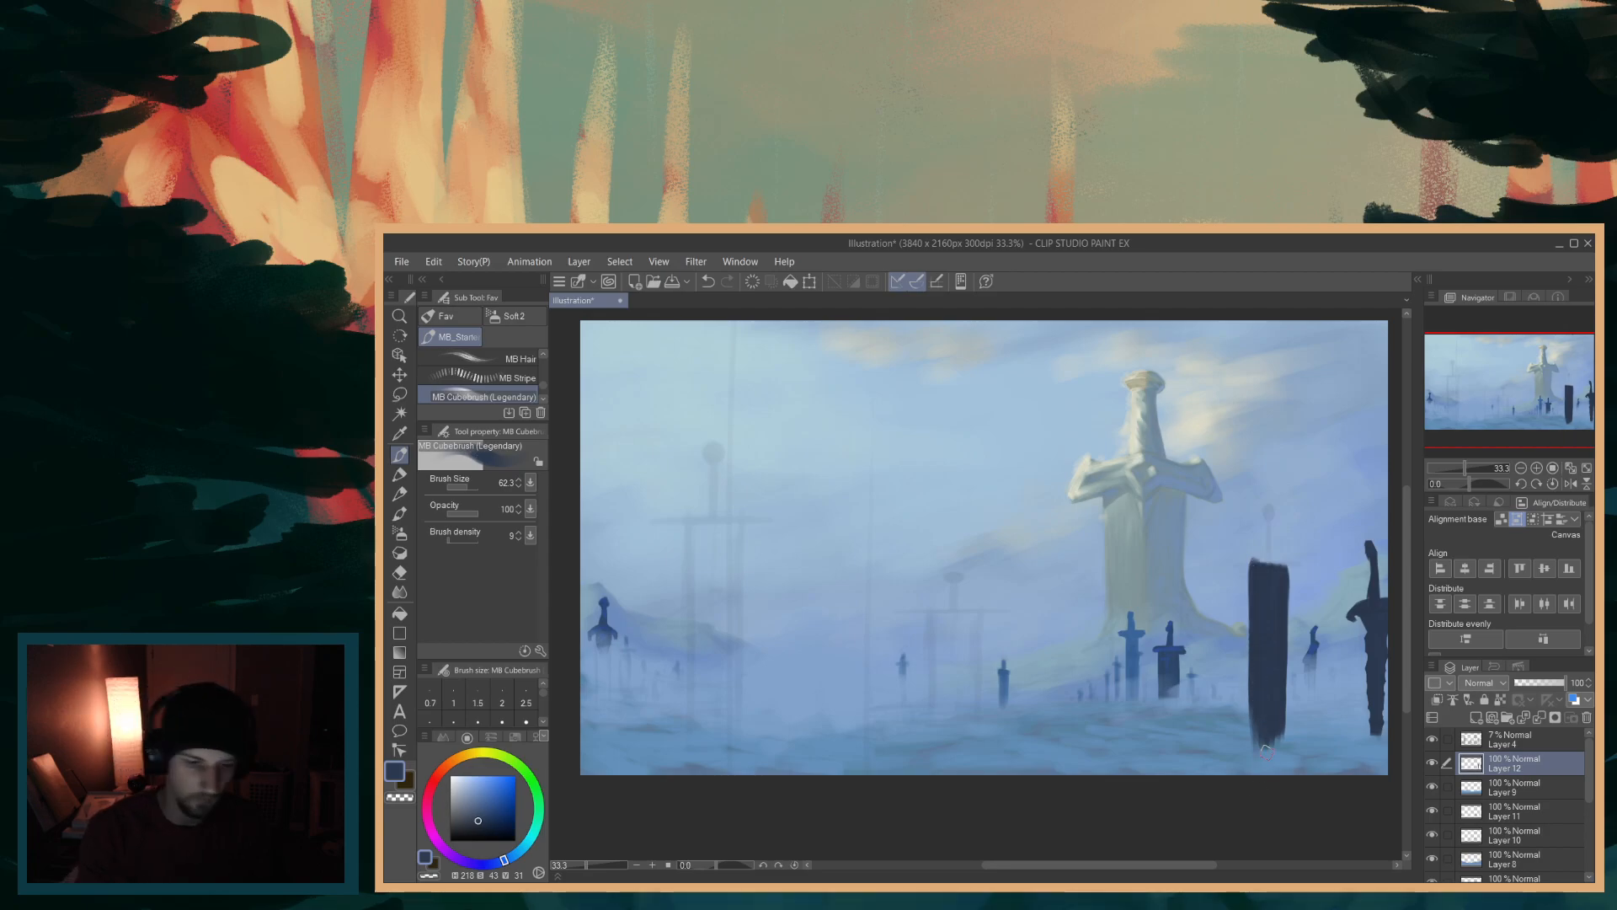
- Erase the tall blade's top to a flat edge and cut a curved notch into its upper right side, undoing a trial trim of the base
left_click(400, 572)
mouse_move(1221, 758)
left_mouse_down()
mouse_move(1280, 741)
mouse_move(1268, 735)
left_mouse_up()
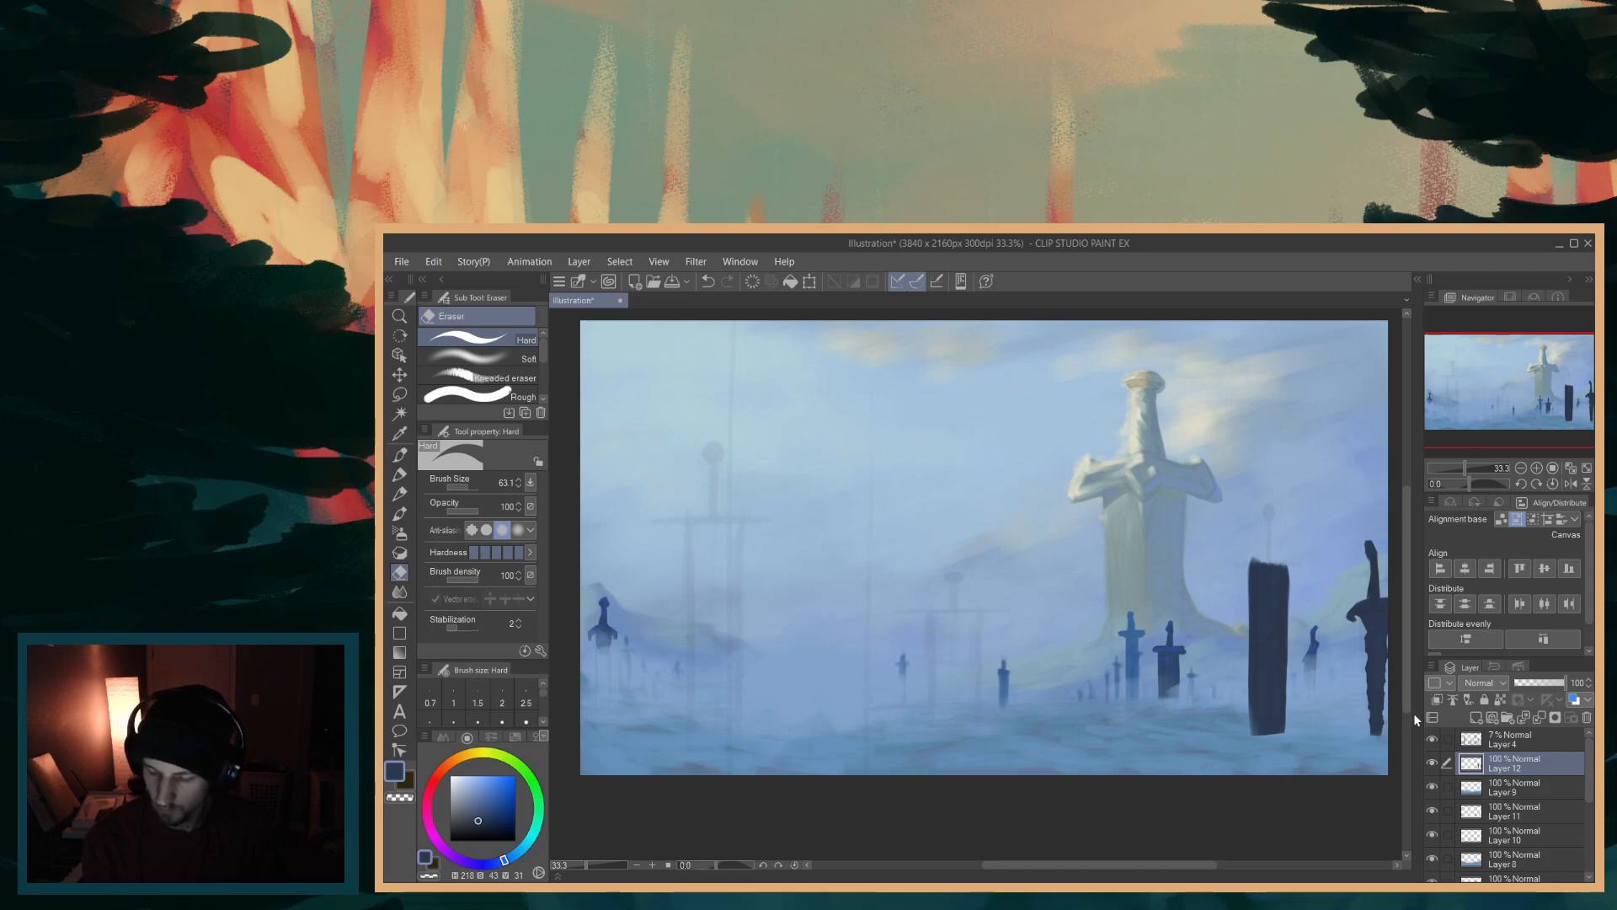
key("ctrl+z")
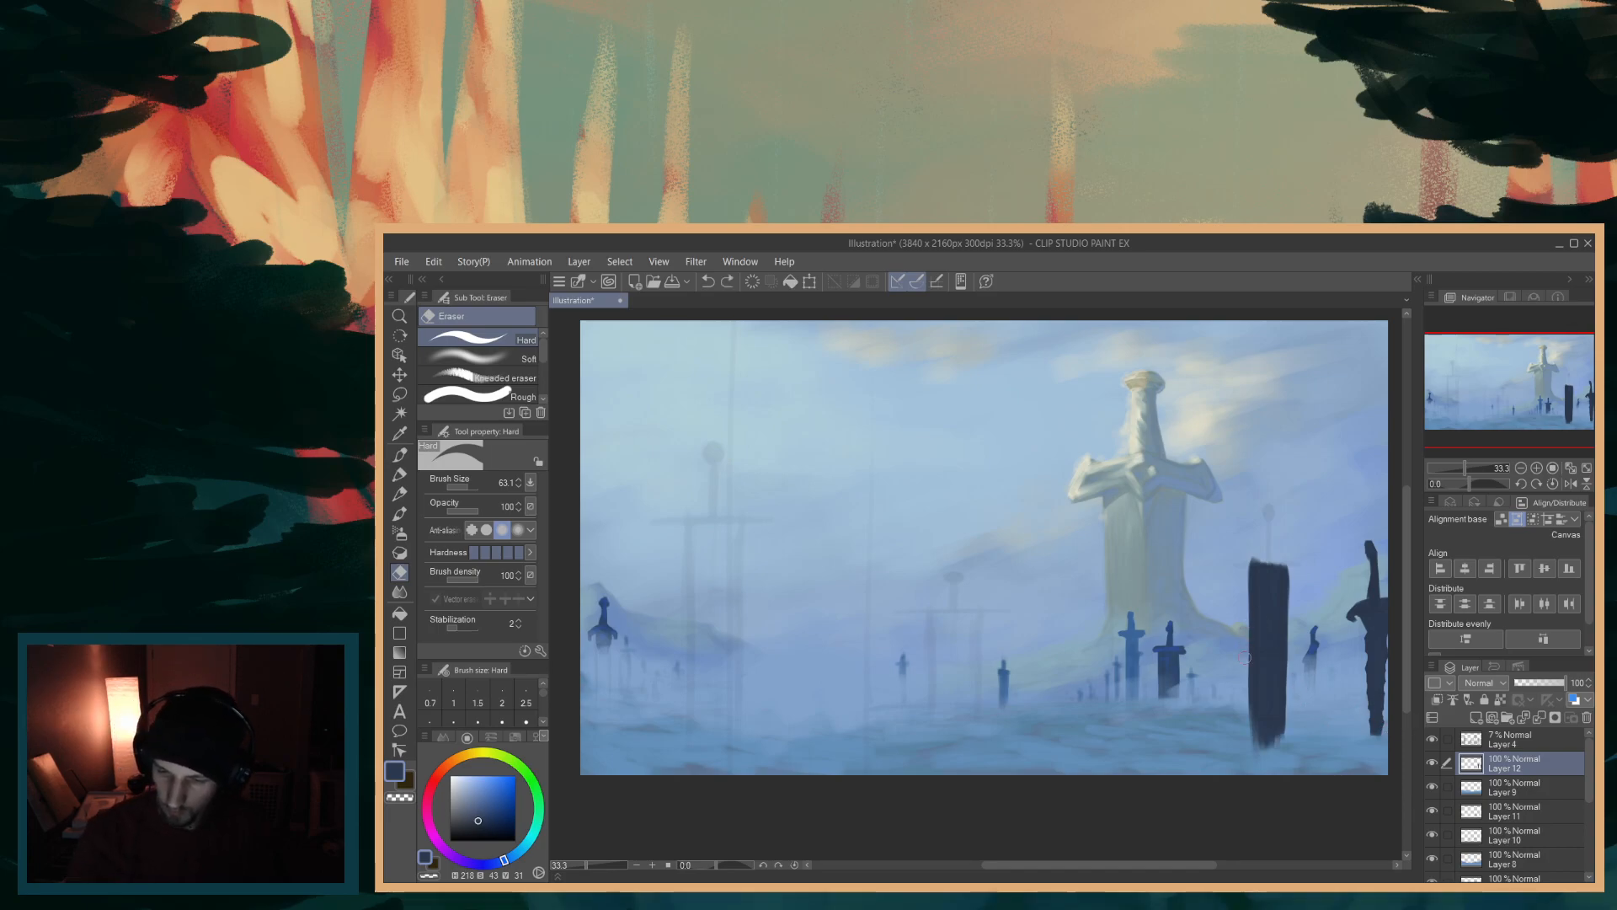
left_click_drag(1236, 563, 1330, 562)
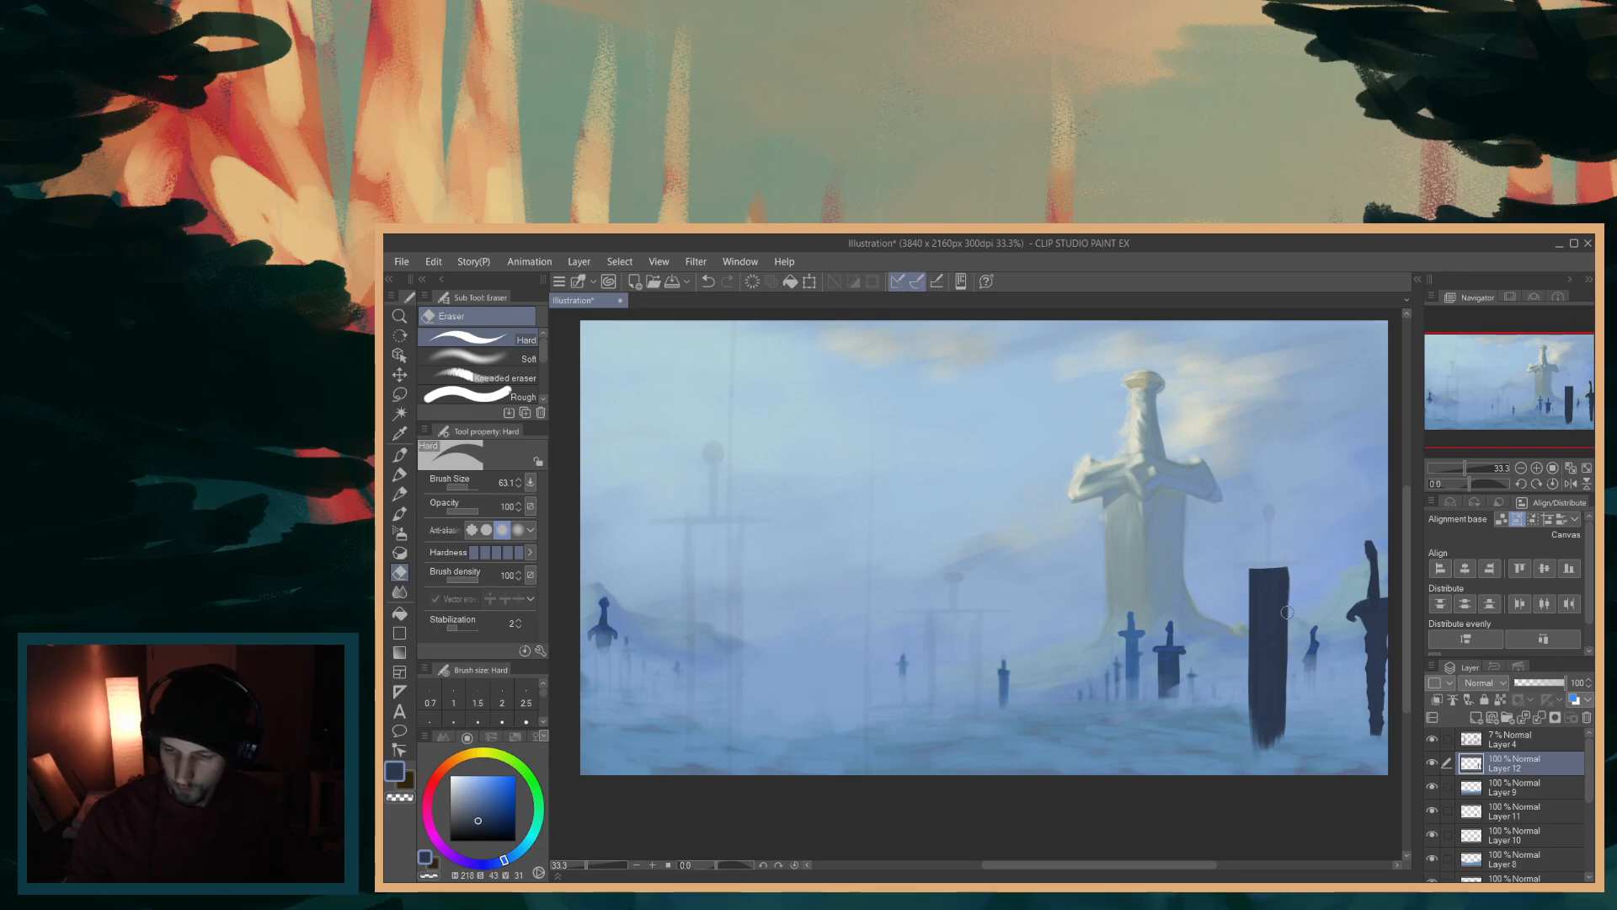
left_click_drag(1296, 579, 1304, 632)
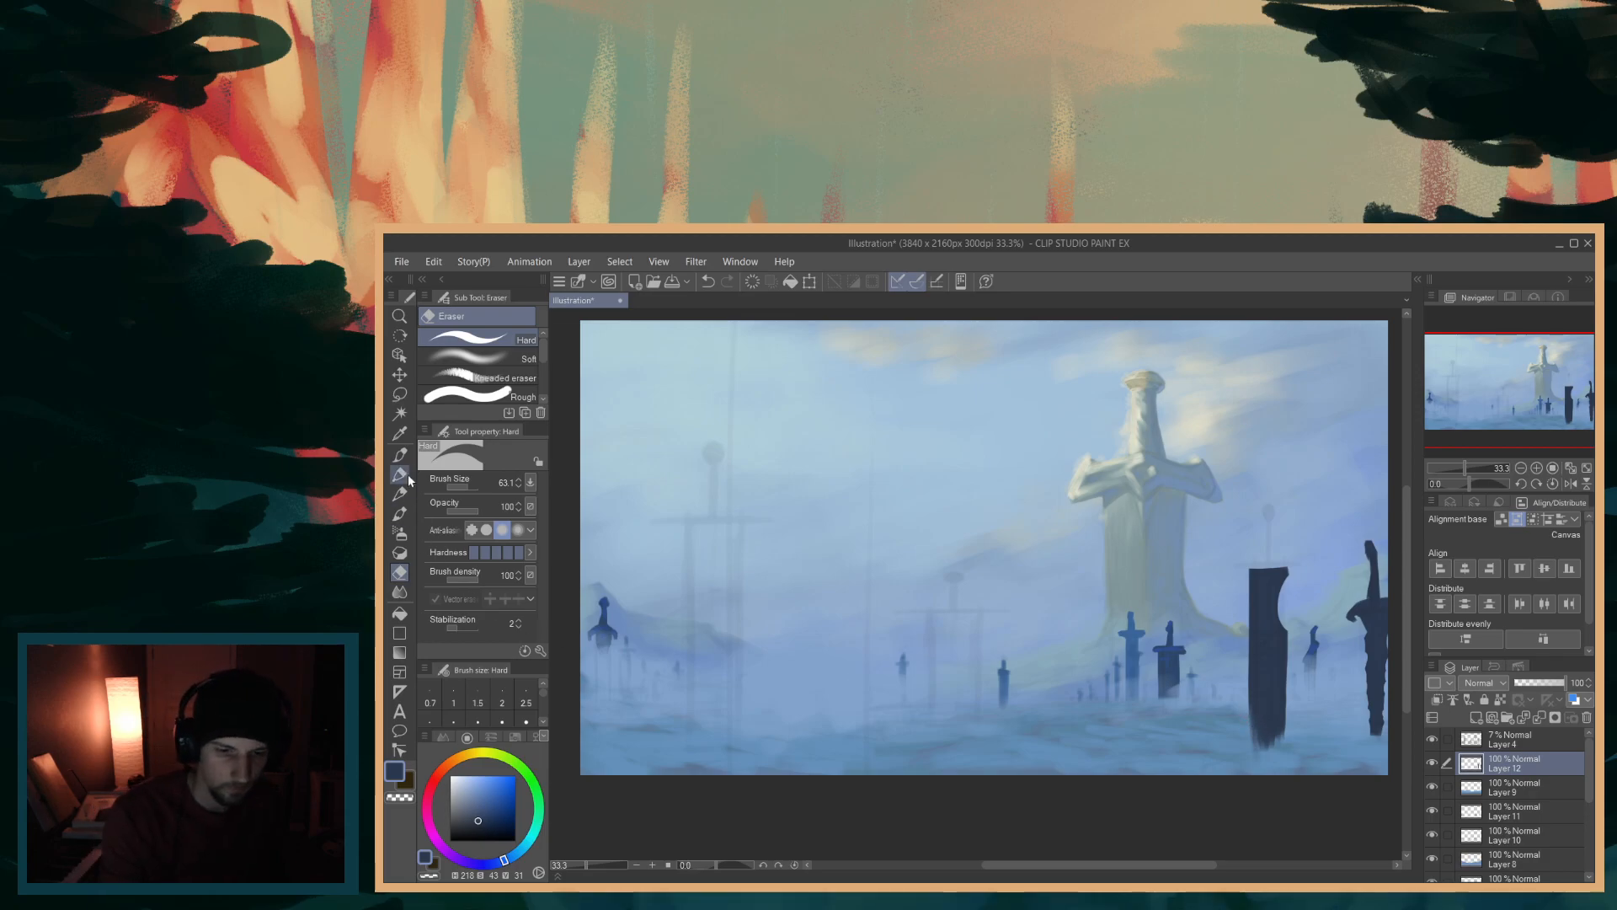
- Paint an upturned crossguard, narrow grip and curved pommel on the tall dark sword with brush size 24.5
key("p")
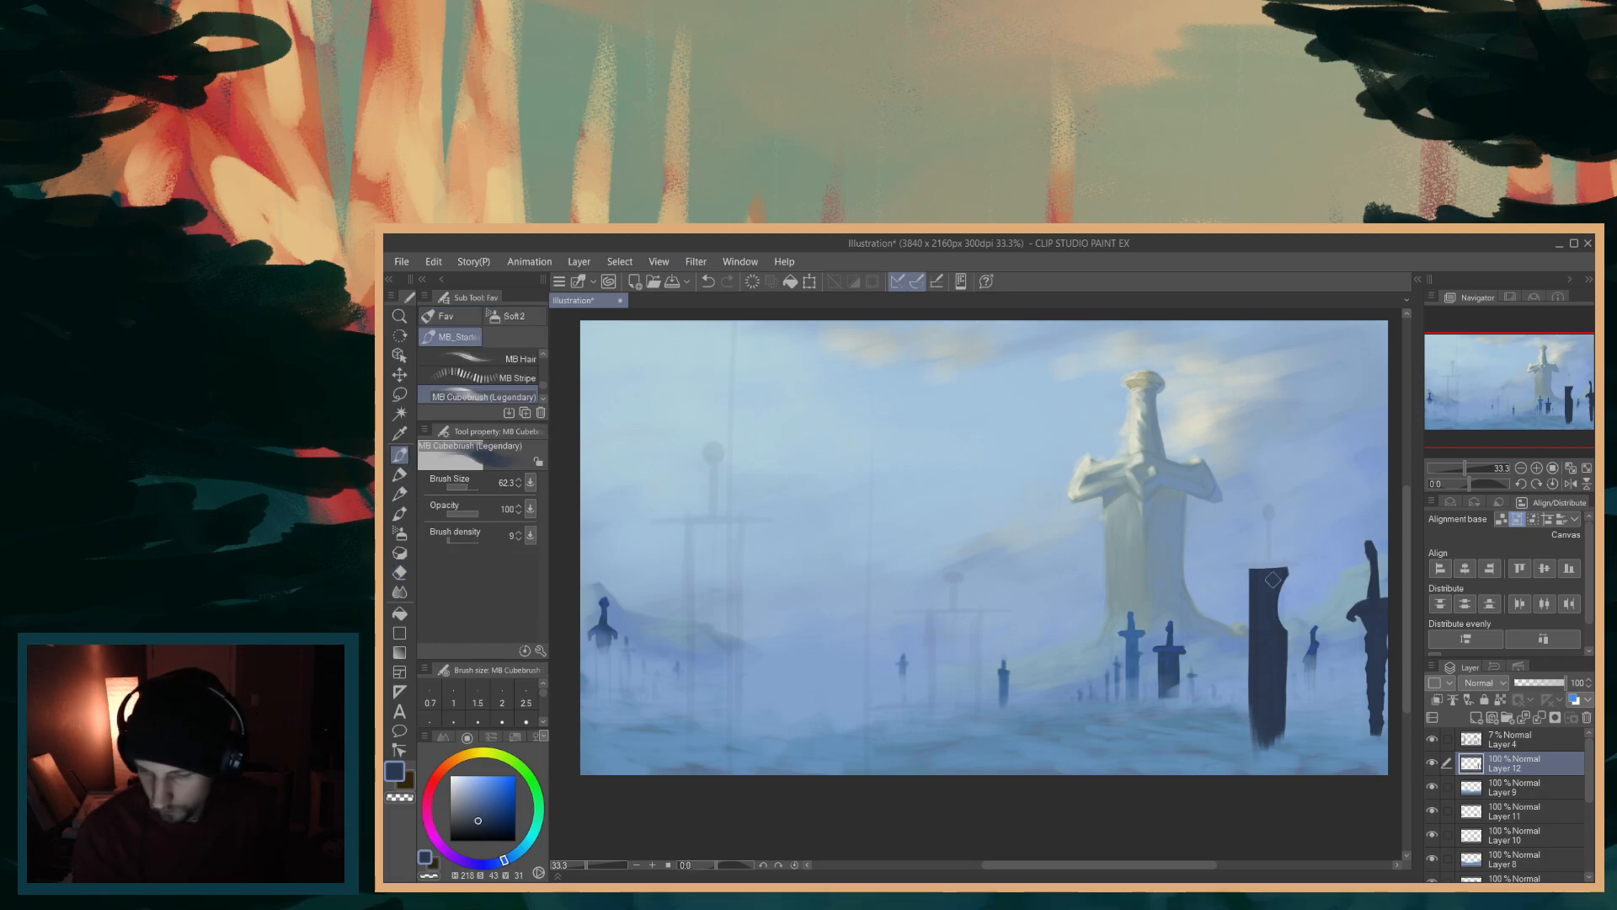
key("[")
key("[")
key("[")
key("[")
key("[")
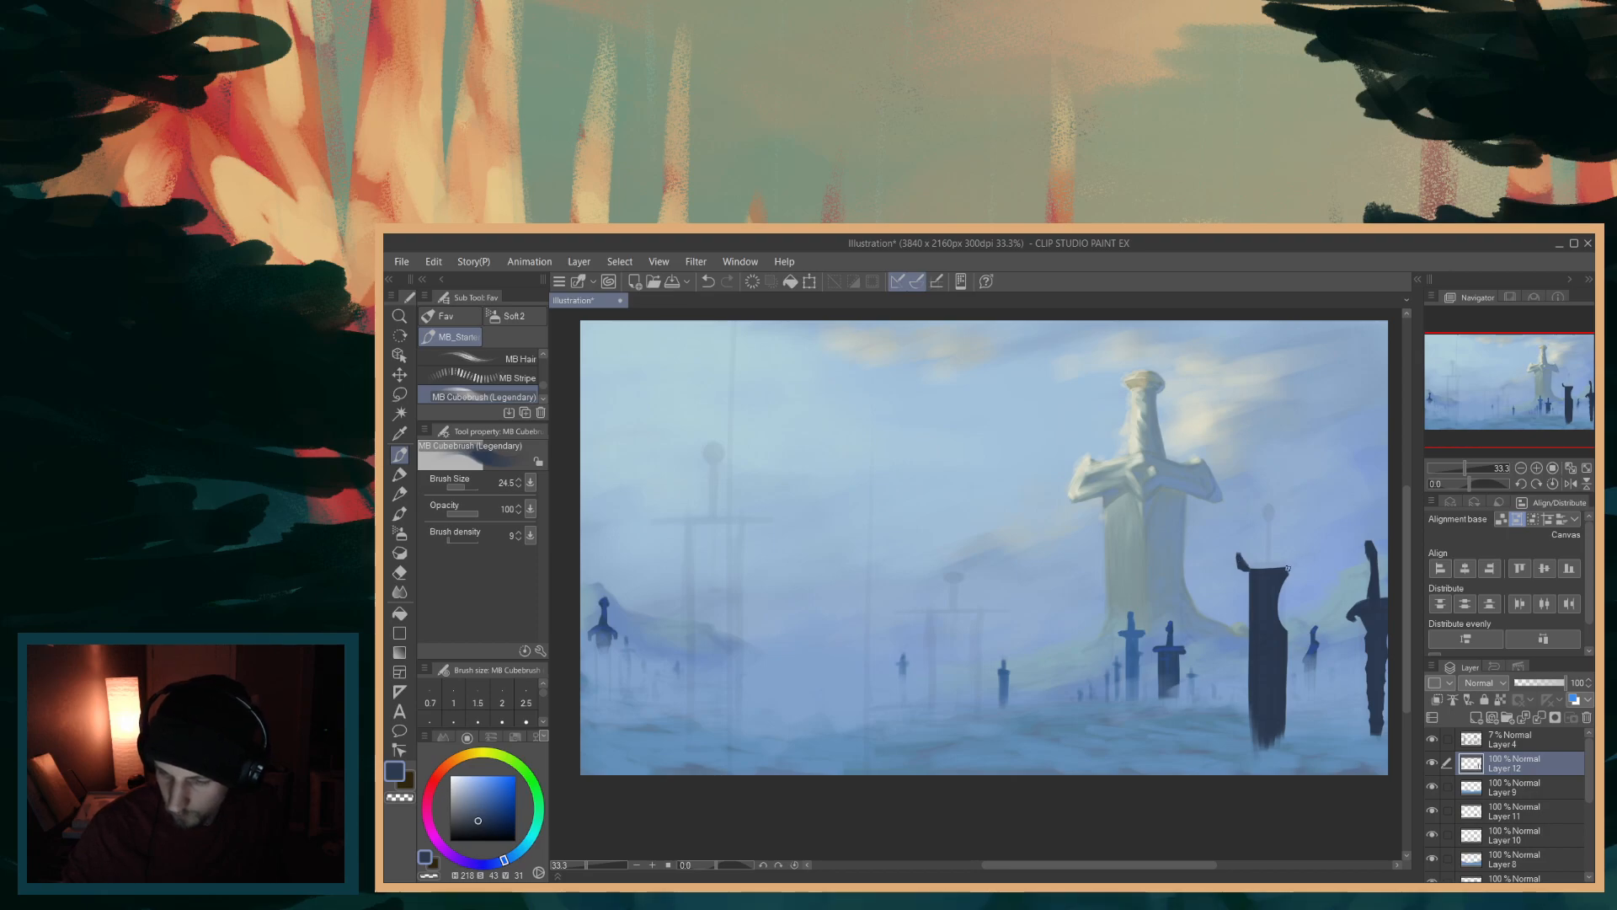
left_click_drag(1285, 567, 1296, 554)
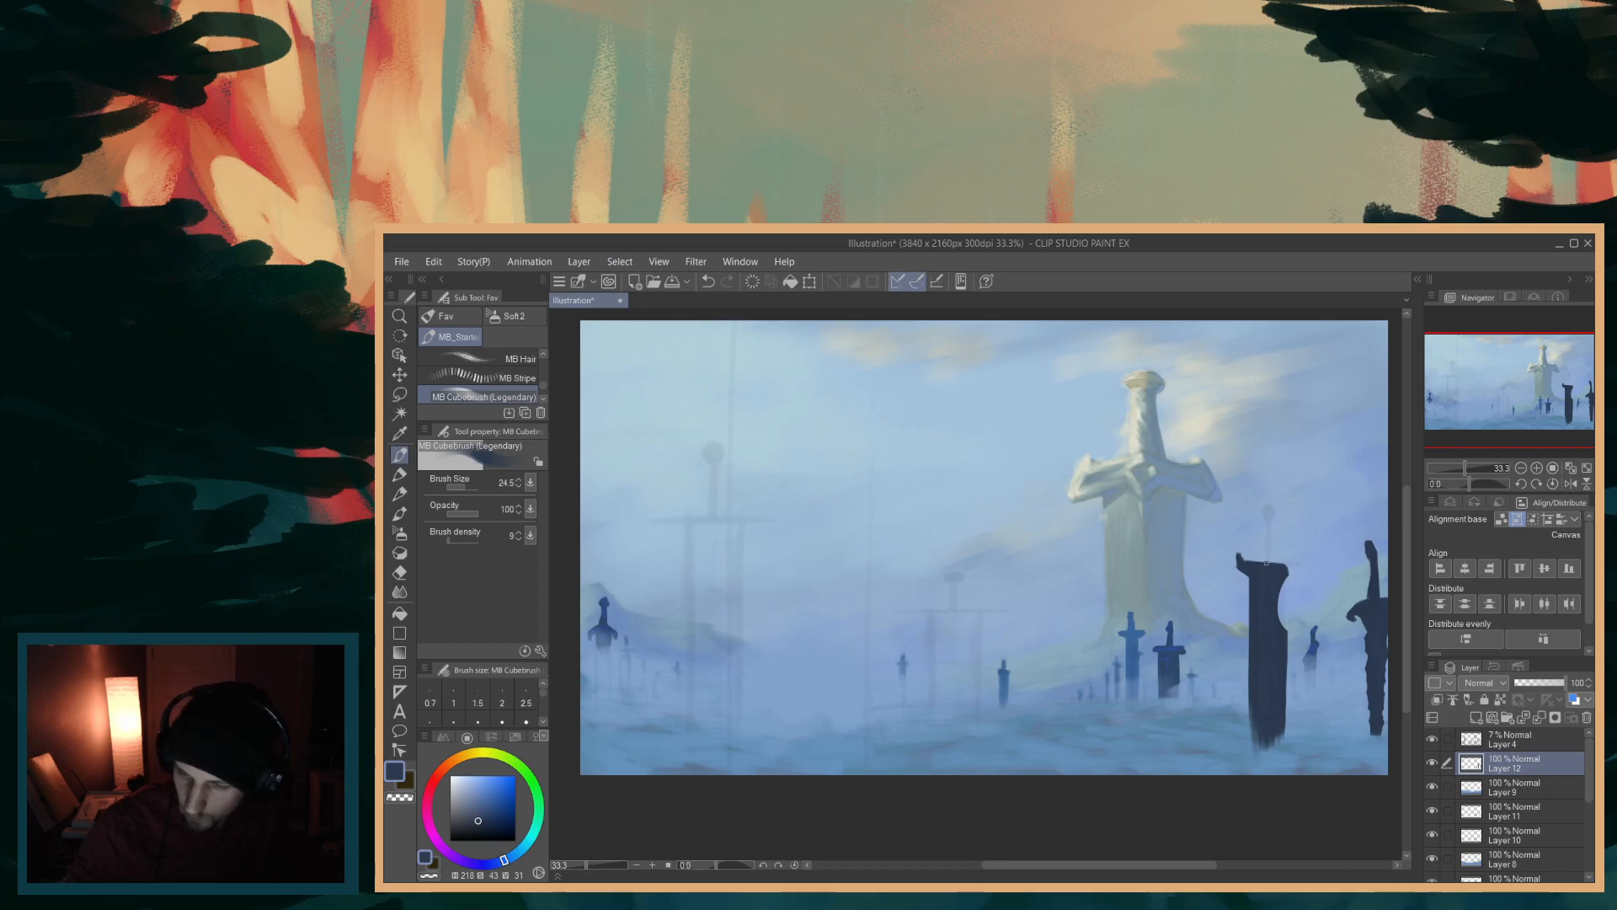
left_click_drag(1265, 556, 1260, 535)
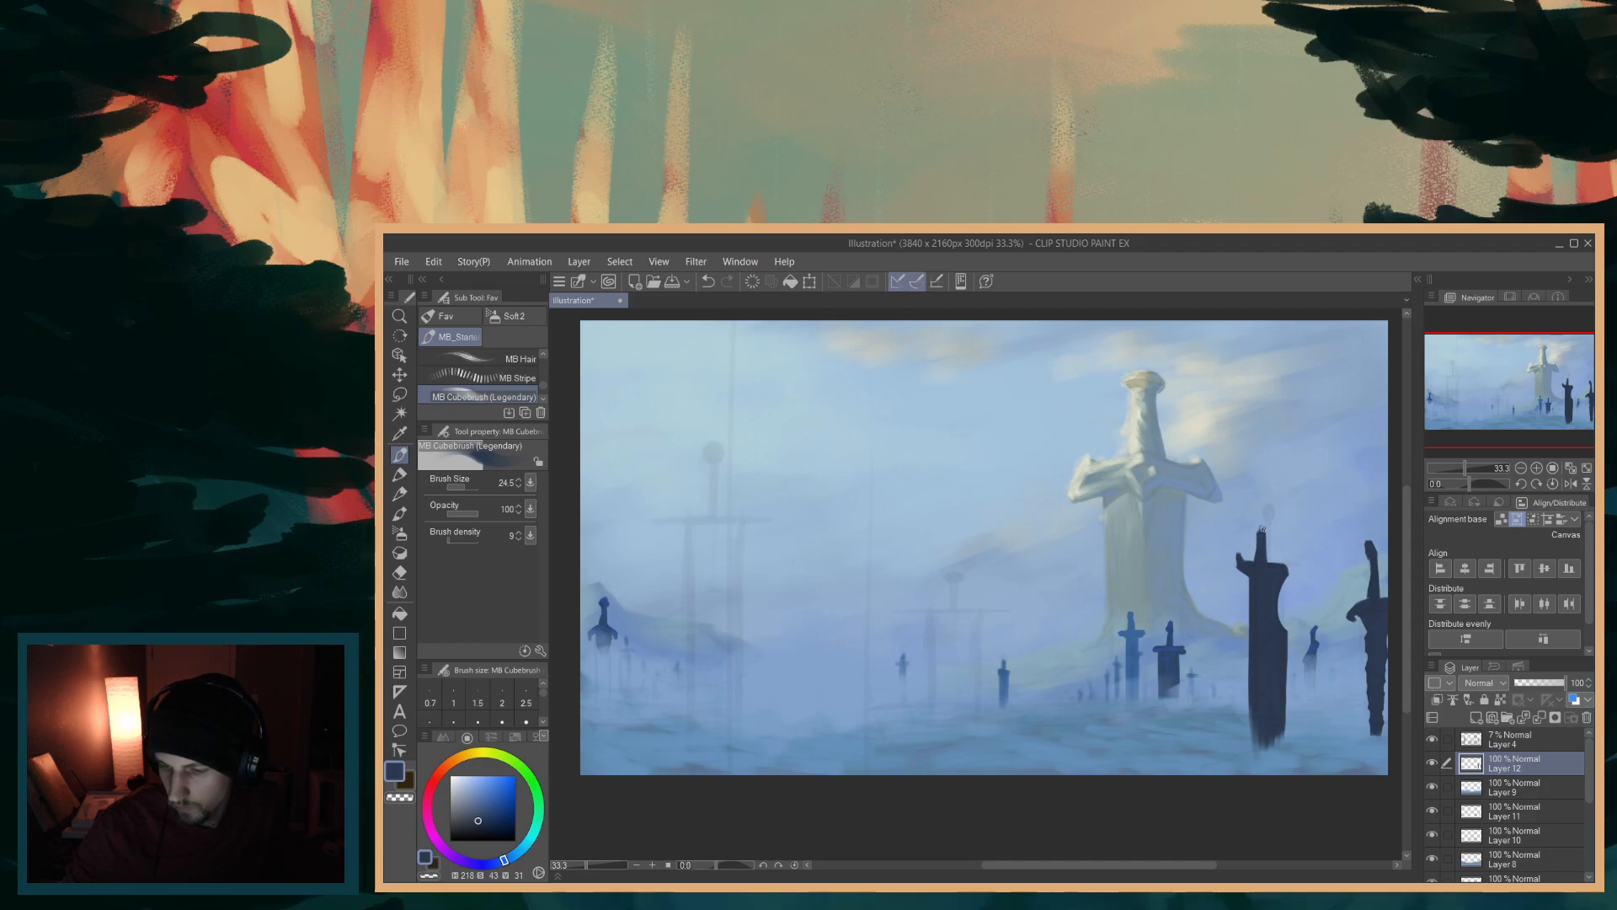
left_click_drag(1258, 532, 1269, 517)
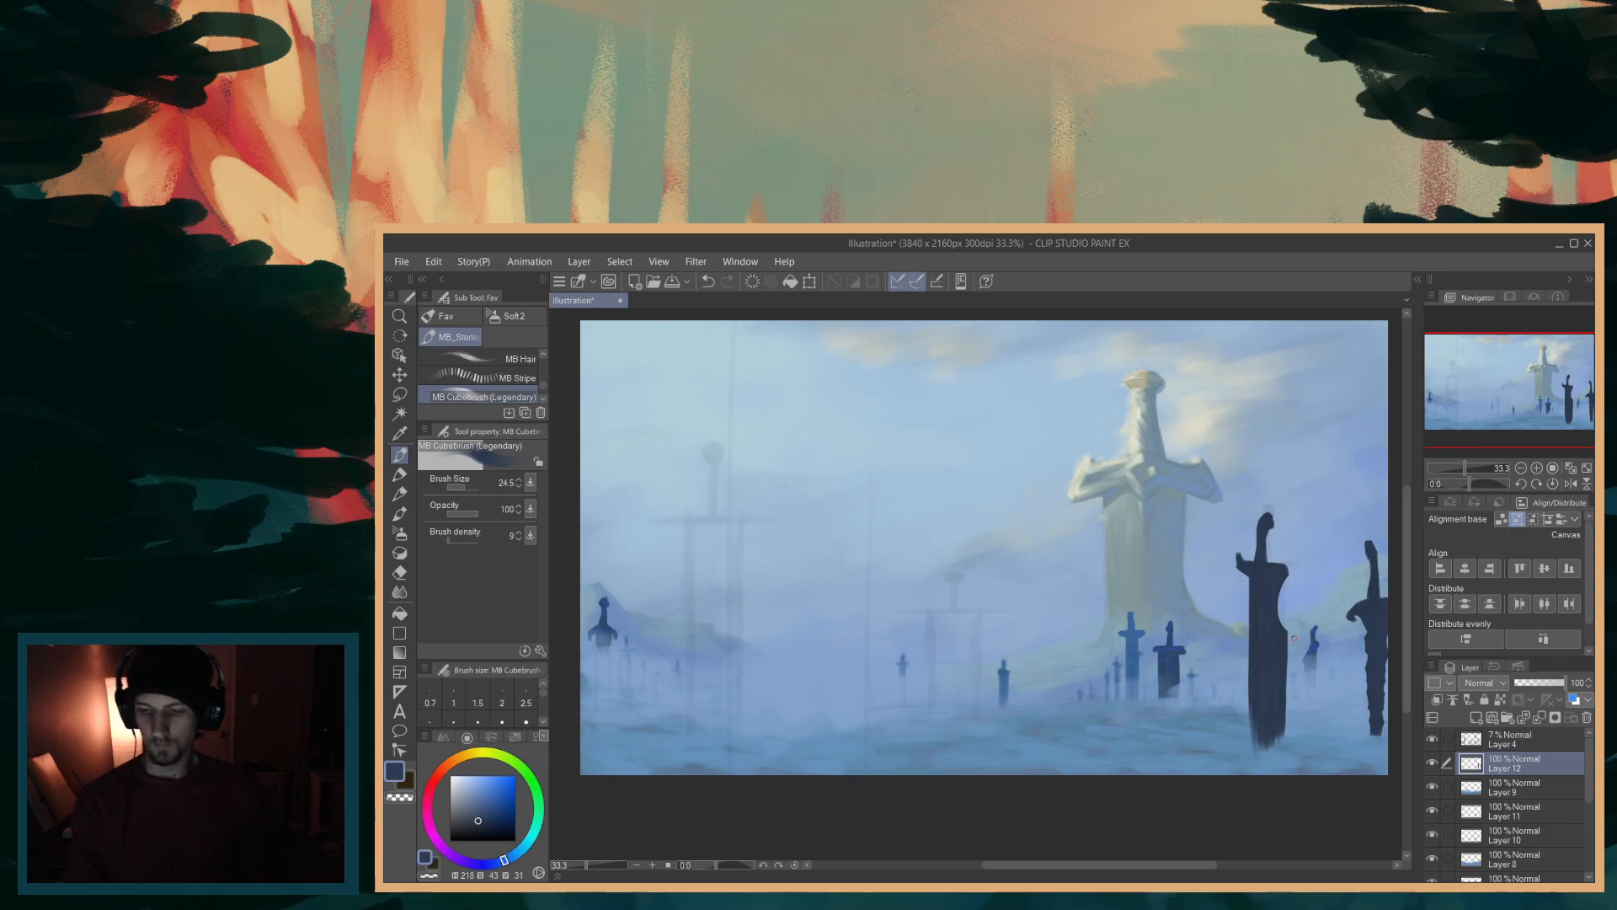
- Block in a short, wide dark blade near the middle of the painting, over the faint sketched sword, with brush size 122.7
left_click_drag(1192, 863, 1188, 863)
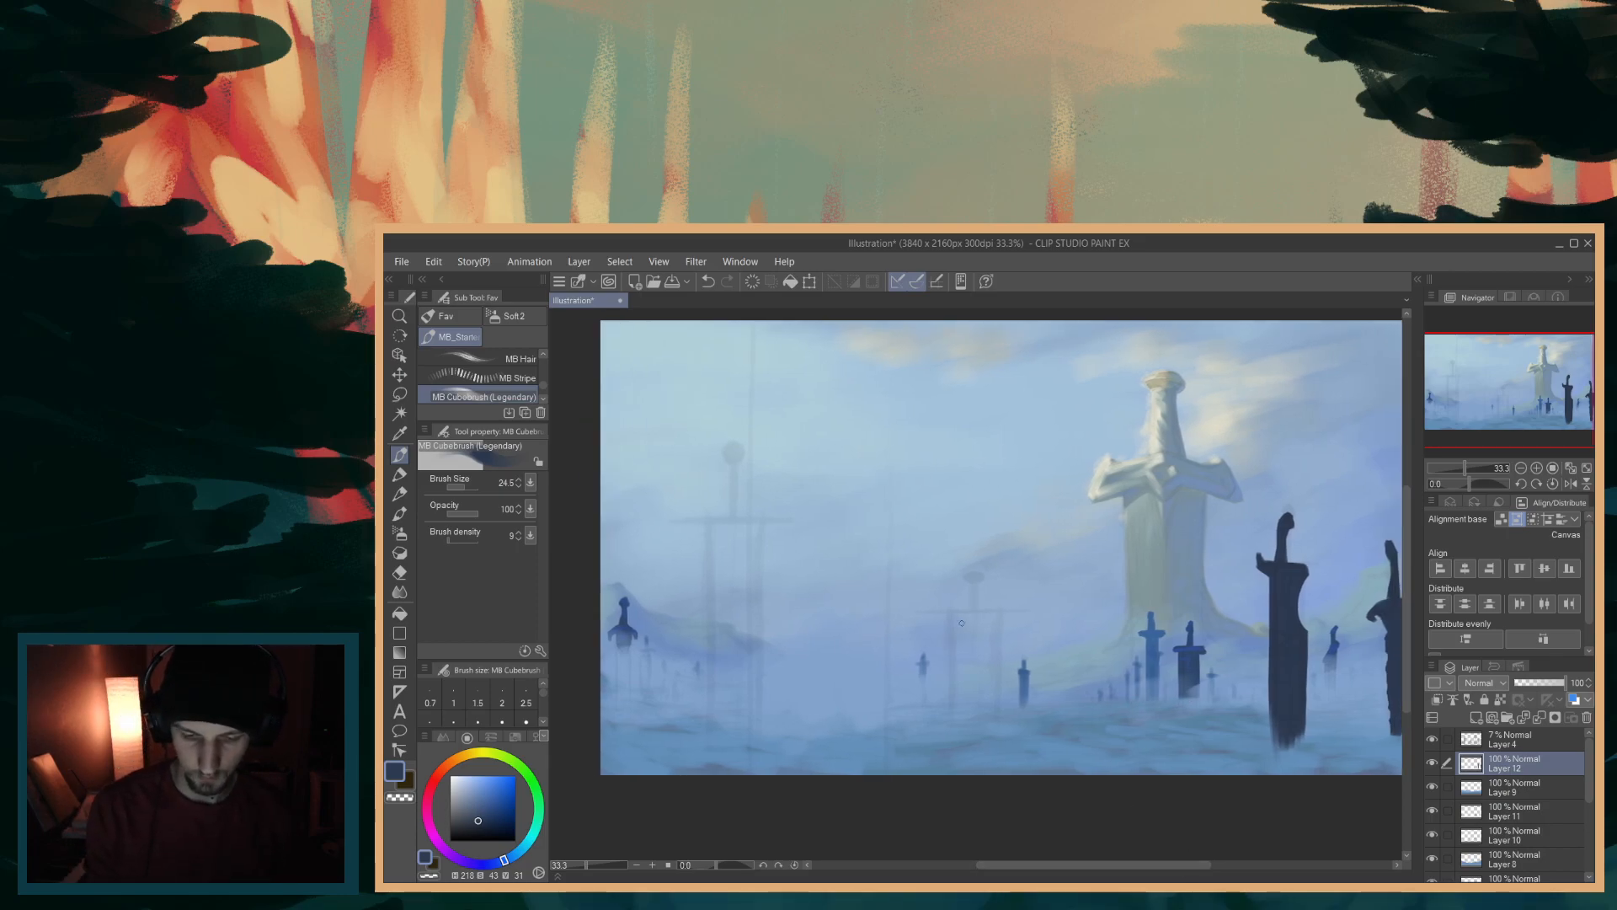
mouse_move(980, 661)
left_mouse_down("ctrl+alt")
mouse_move(975, 722)
mouse_move(989, 659)
mouse_move(972, 705)
mouse_move(977, 628)
mouse_move(972, 703)
left_mouse_up("ctrl+alt")
key("ctrl+z")
left_click_drag(995, 645, 987, 644, "ctrl+alt")
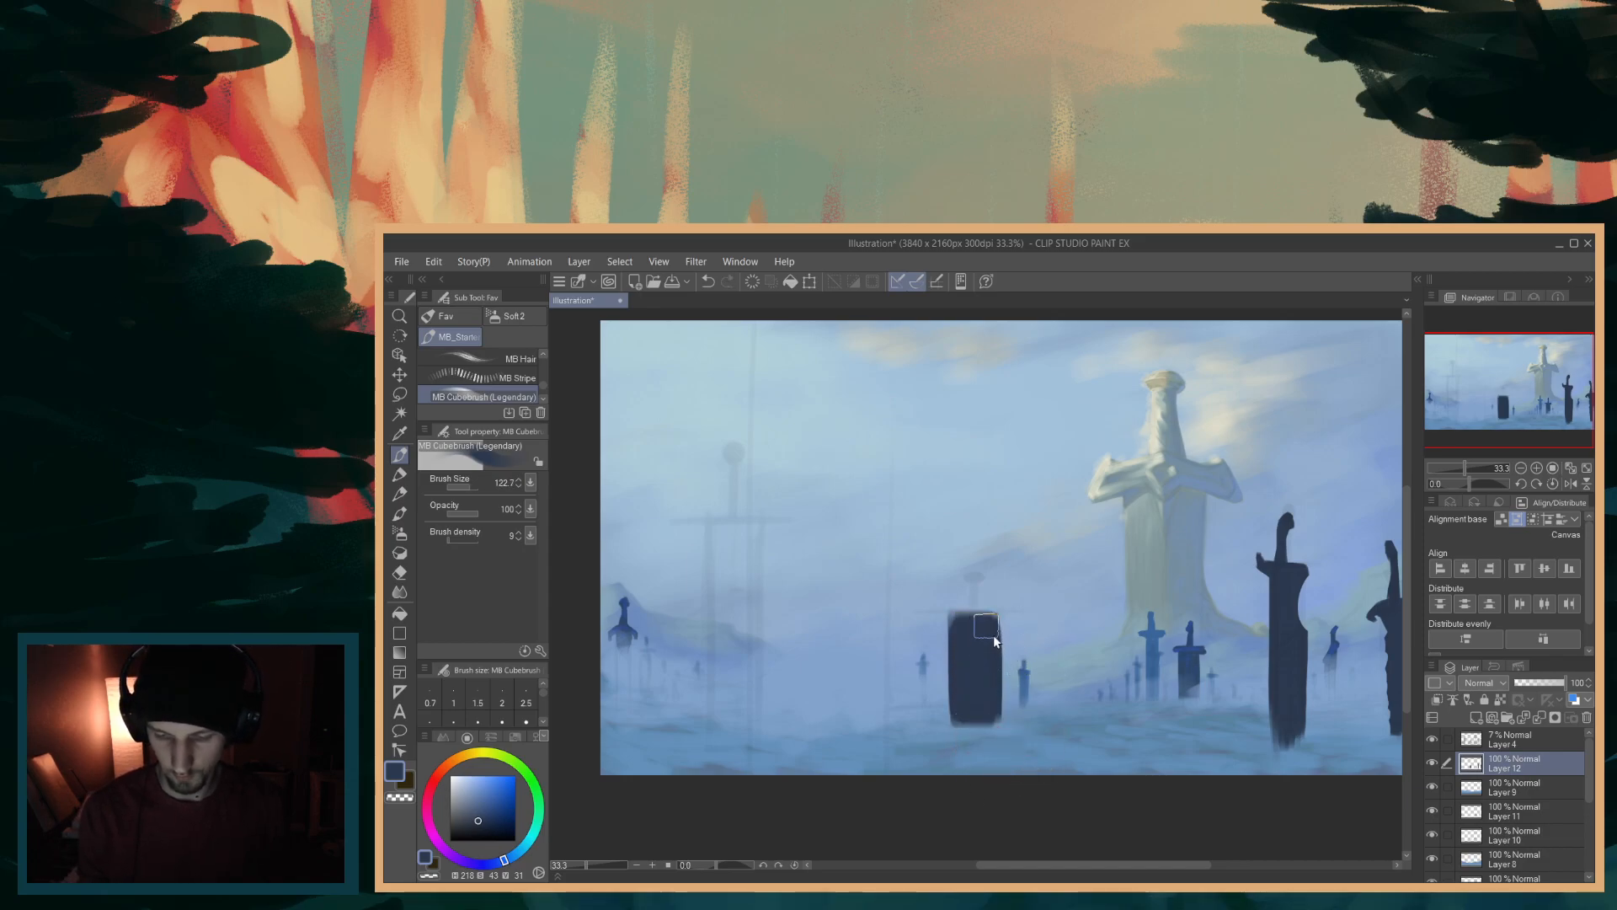
- Carve irregular notches into both sides of the short, wide blade with the Hard eraser at size 63.1
left_click(401, 574)
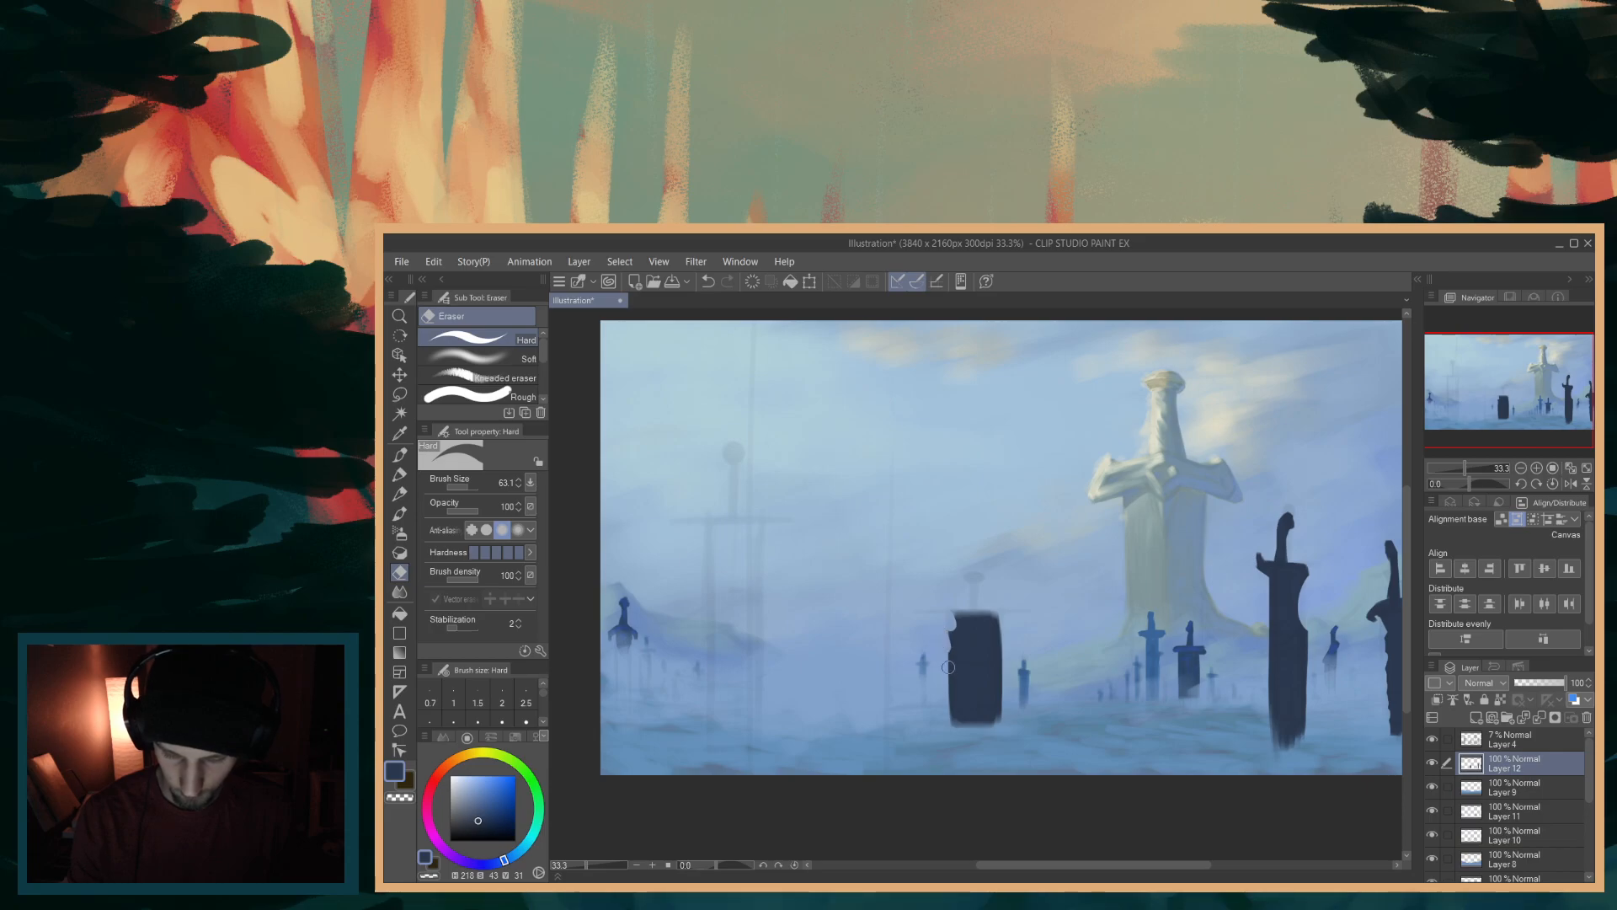
left_click_drag(943, 662, 951, 679)
mouse_move(1009, 612)
left_mouse_down()
mouse_move(1014, 638)
mouse_move(1000, 719)
left_mouse_up()
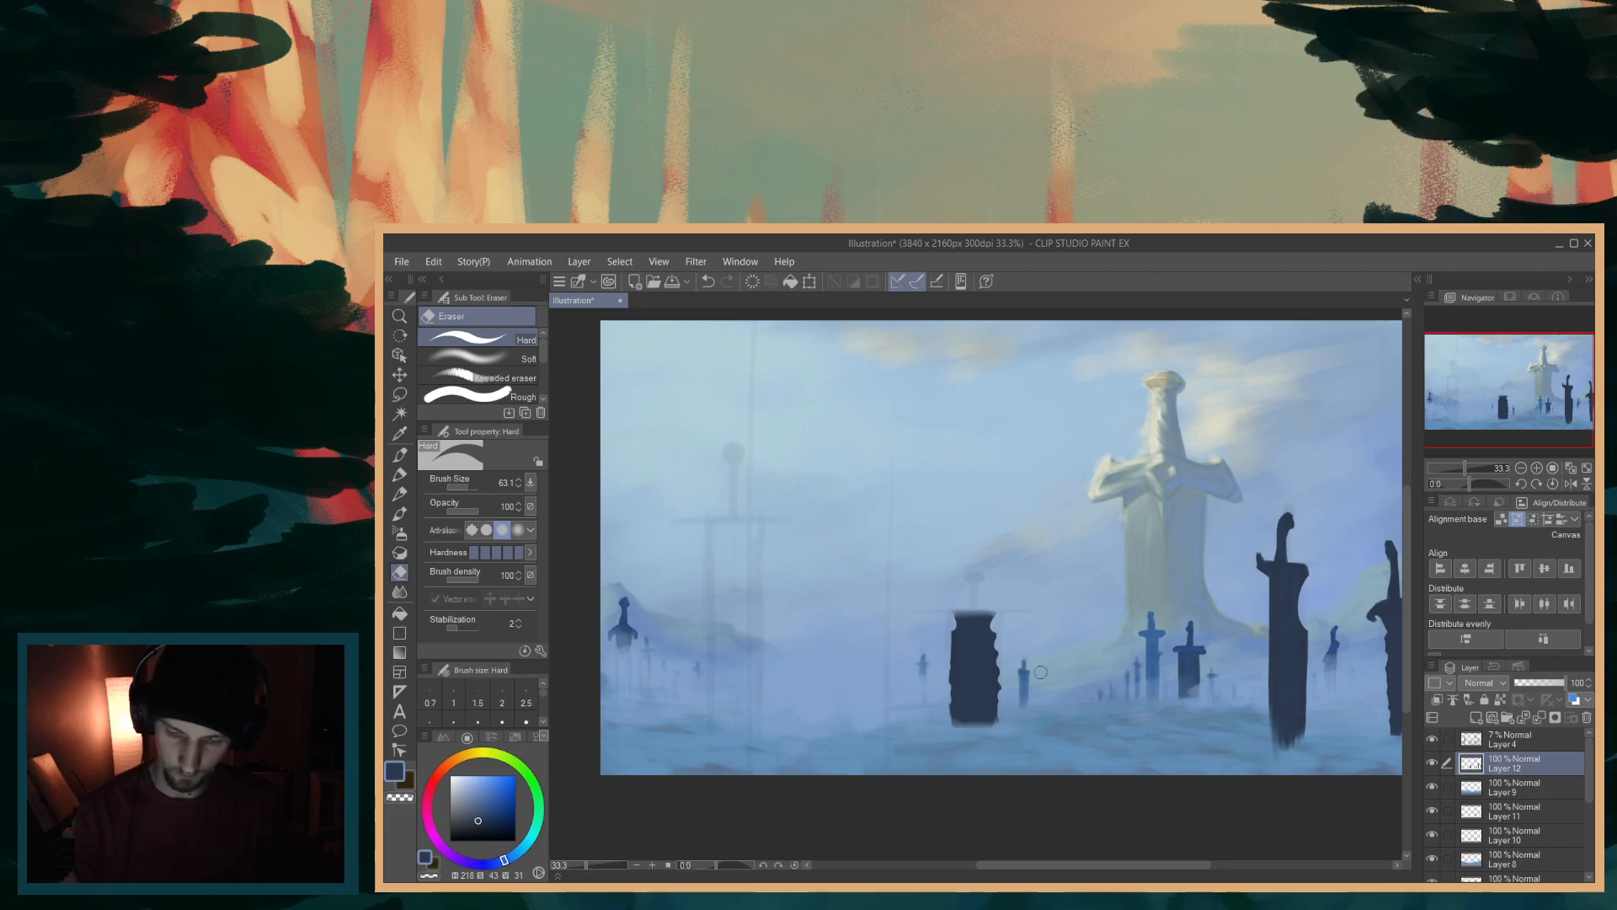
mouse_move(999, 723)
left_mouse_down()
mouse_move(995, 612)
mouse_move(1001, 625)
left_mouse_up()
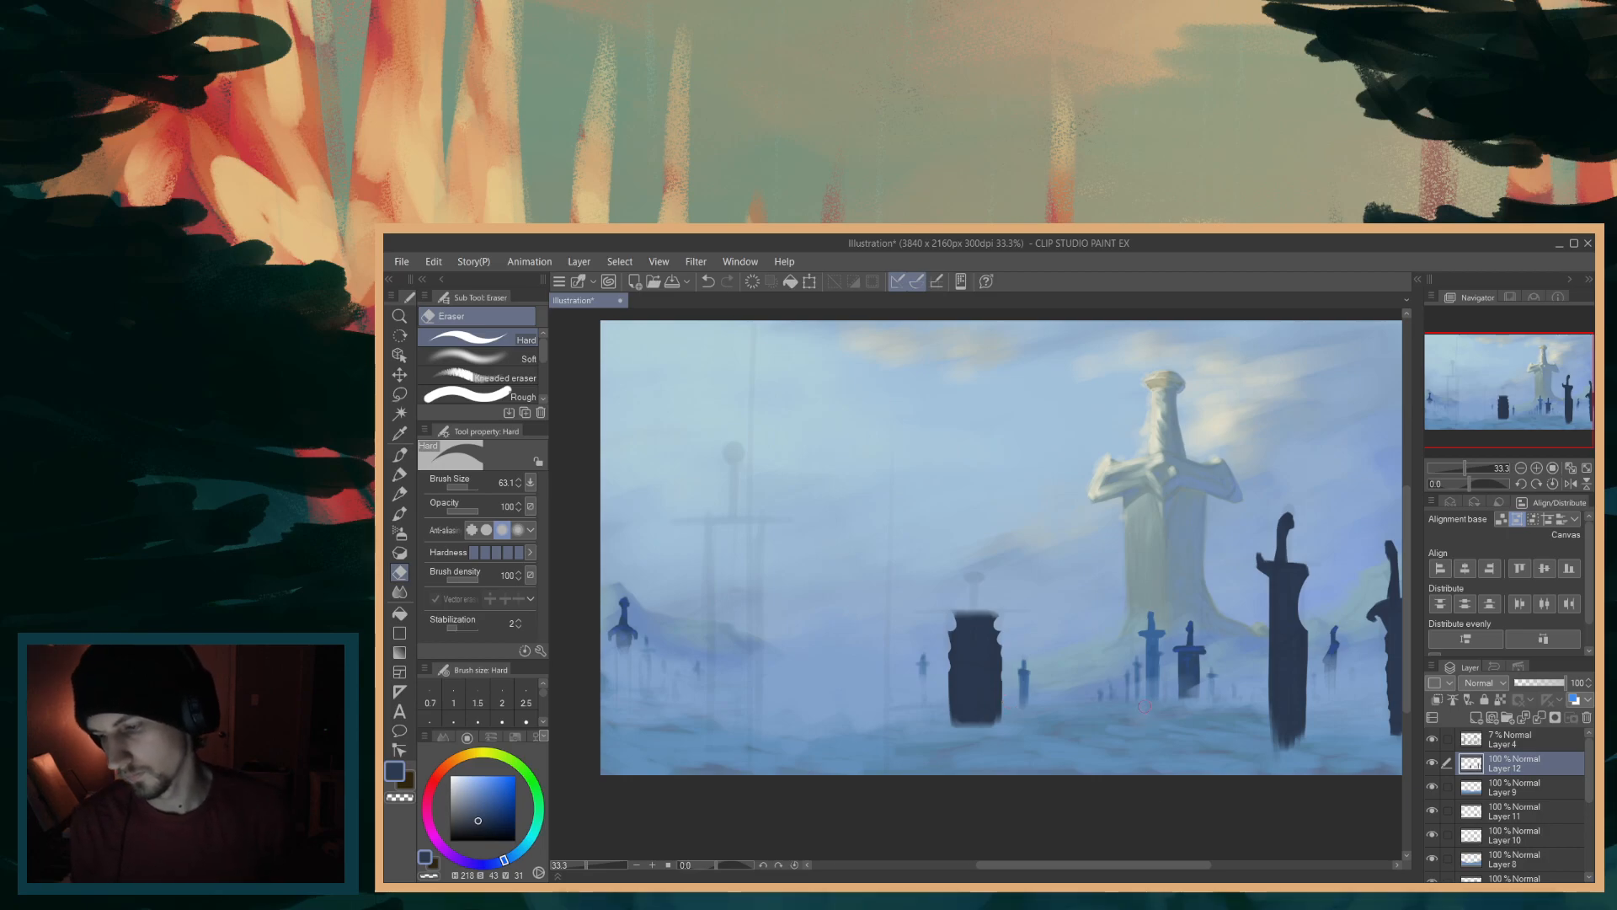
- Paint a wide crossguard with a peaked centre and flared ends across the top of the short, wide blade with brush size 24.3
left_click(404, 458)
mouse_move(975, 620)
left_mouse_down()
mouse_move(981, 585)
mouse_move(991, 604)
mouse_move(978, 587)
mouse_move(963, 607)
mouse_move(989, 611)
mouse_move(960, 592)
mouse_move(976, 604)
mouse_move(934, 603)
mouse_move(1026, 599)
left_mouse_up()
key("bracketleft")
key("bracketleft")
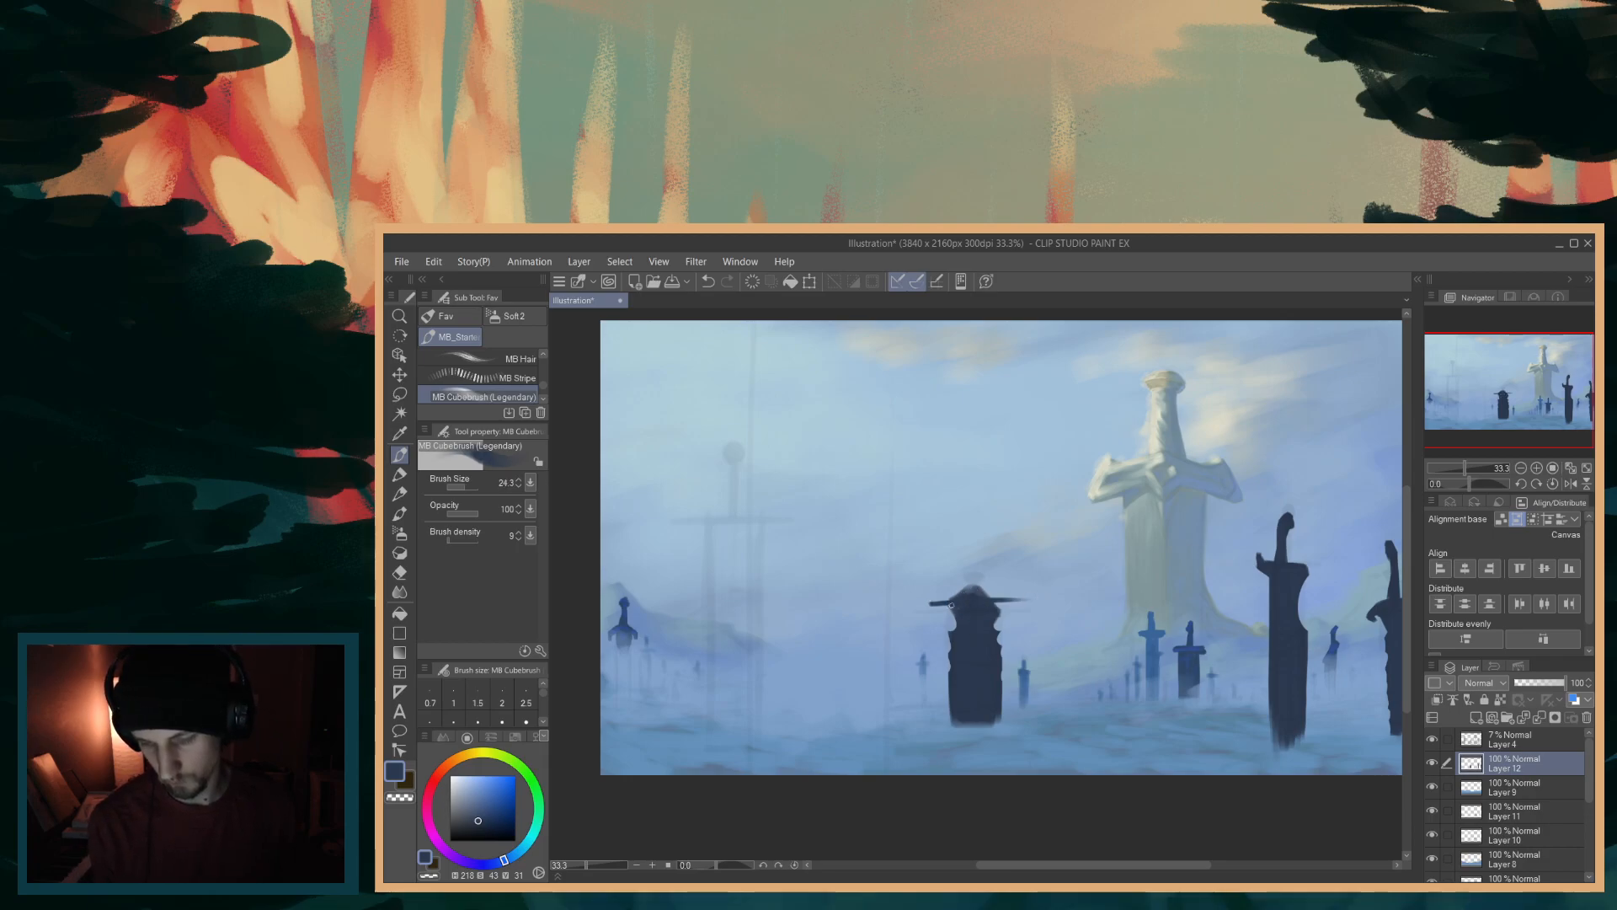
key("ctrl+z")
key("ctrl+z")
key("ctrl+z")
key("ctrl+z")
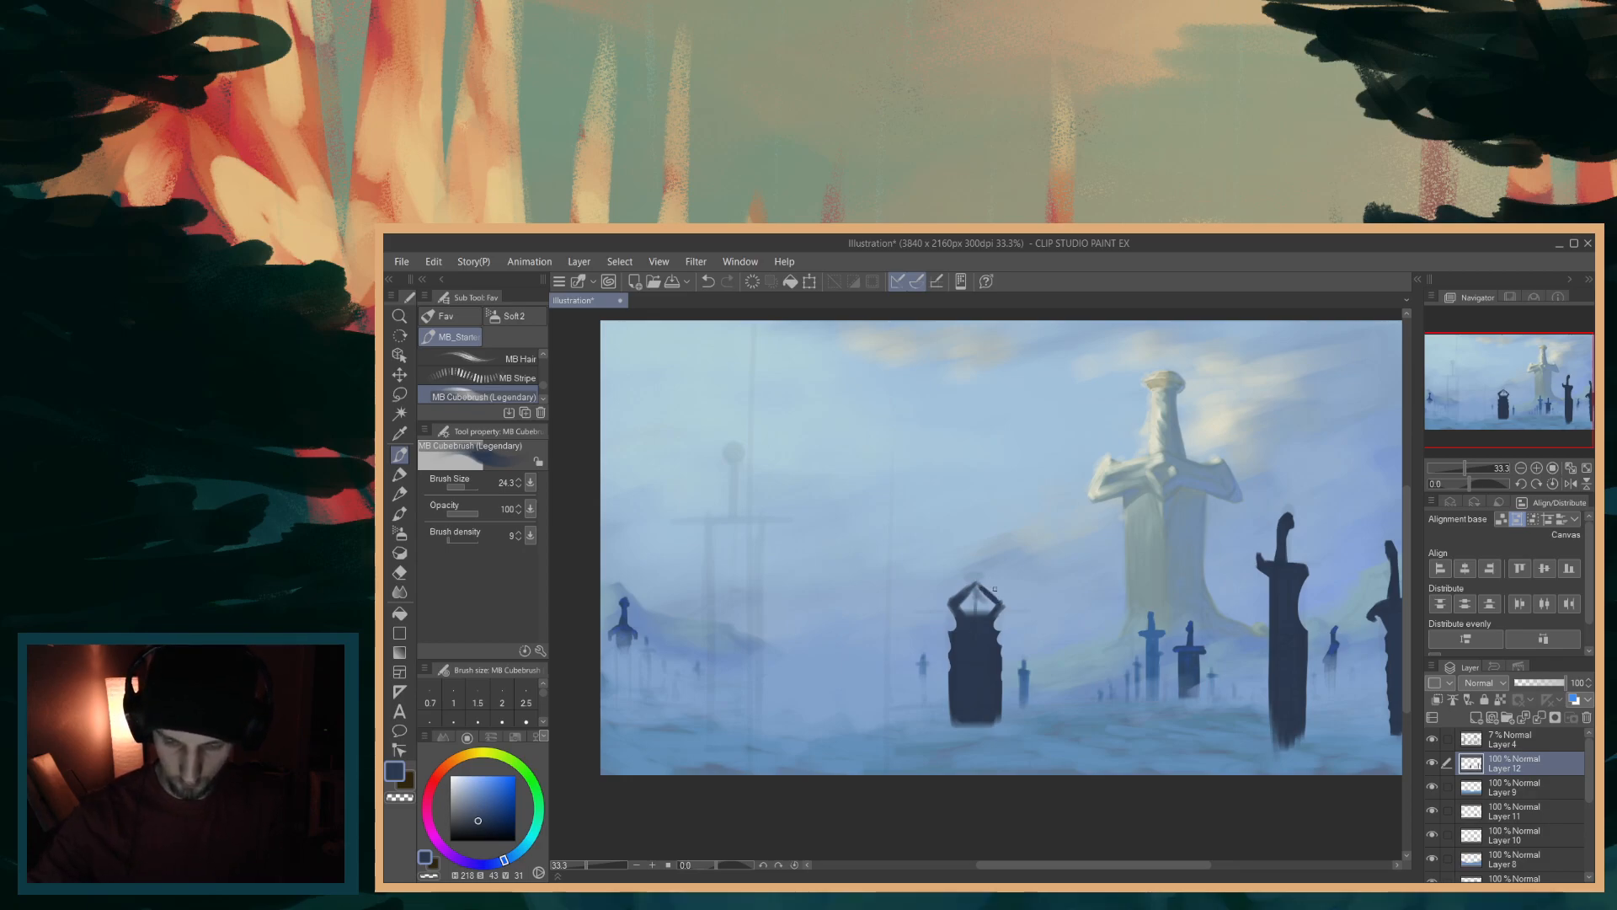
mouse_move(943, 605)
left_mouse_down()
mouse_move(1018, 603)
mouse_move(949, 603)
mouse_move(989, 600)
left_mouse_up()
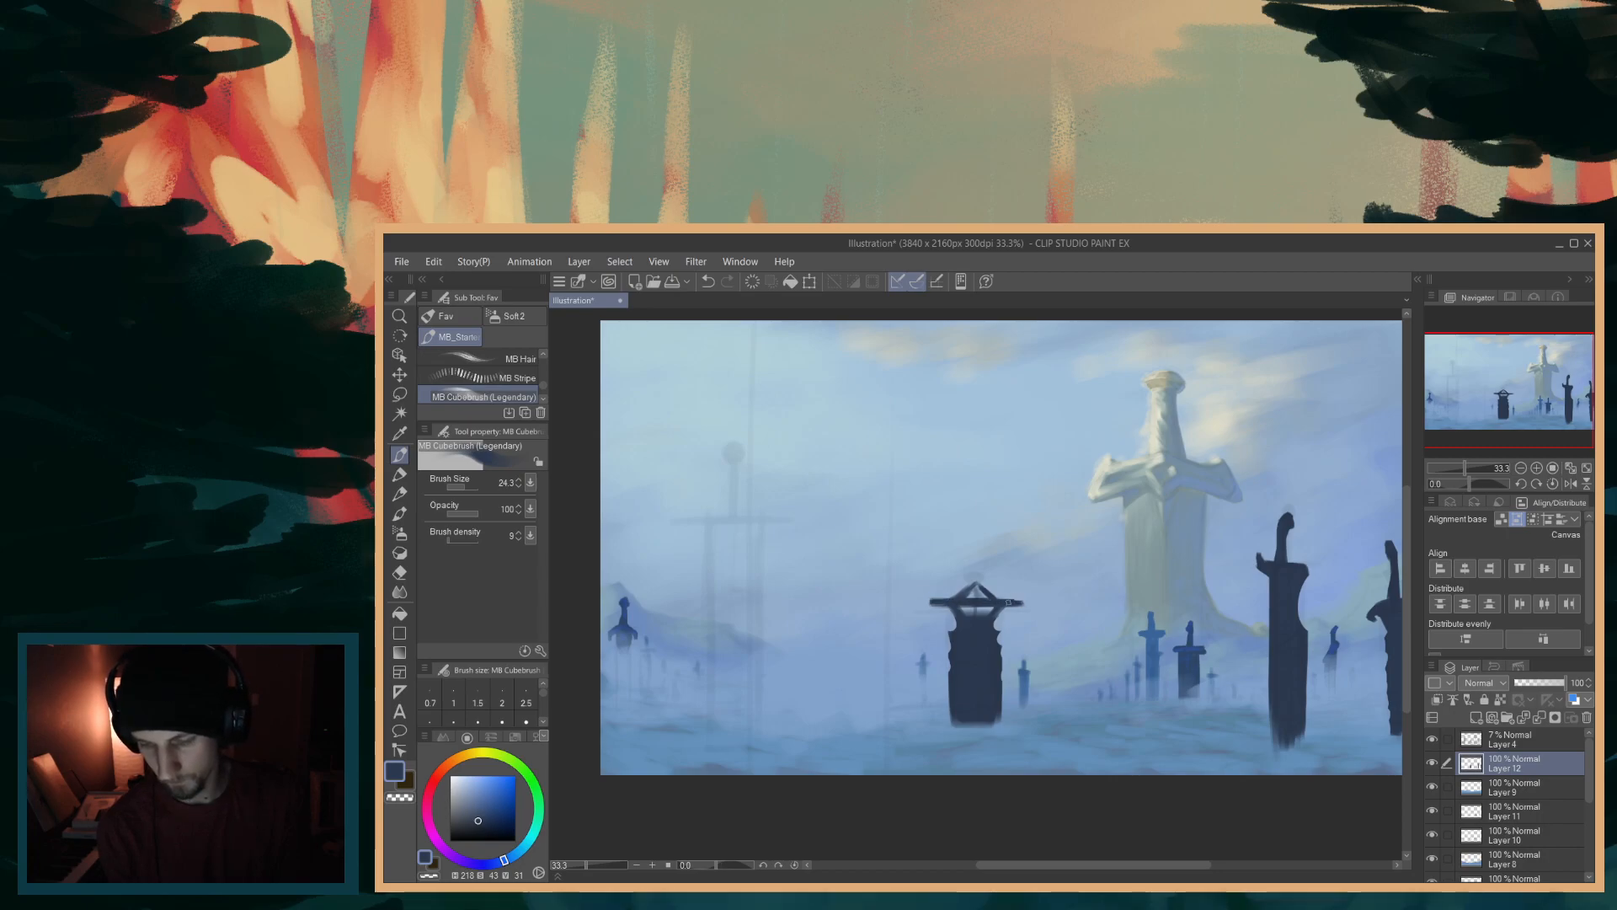
mouse_move(962, 606)
left_mouse_down()
mouse_move(977, 616)
mouse_move(979, 600)
left_mouse_up()
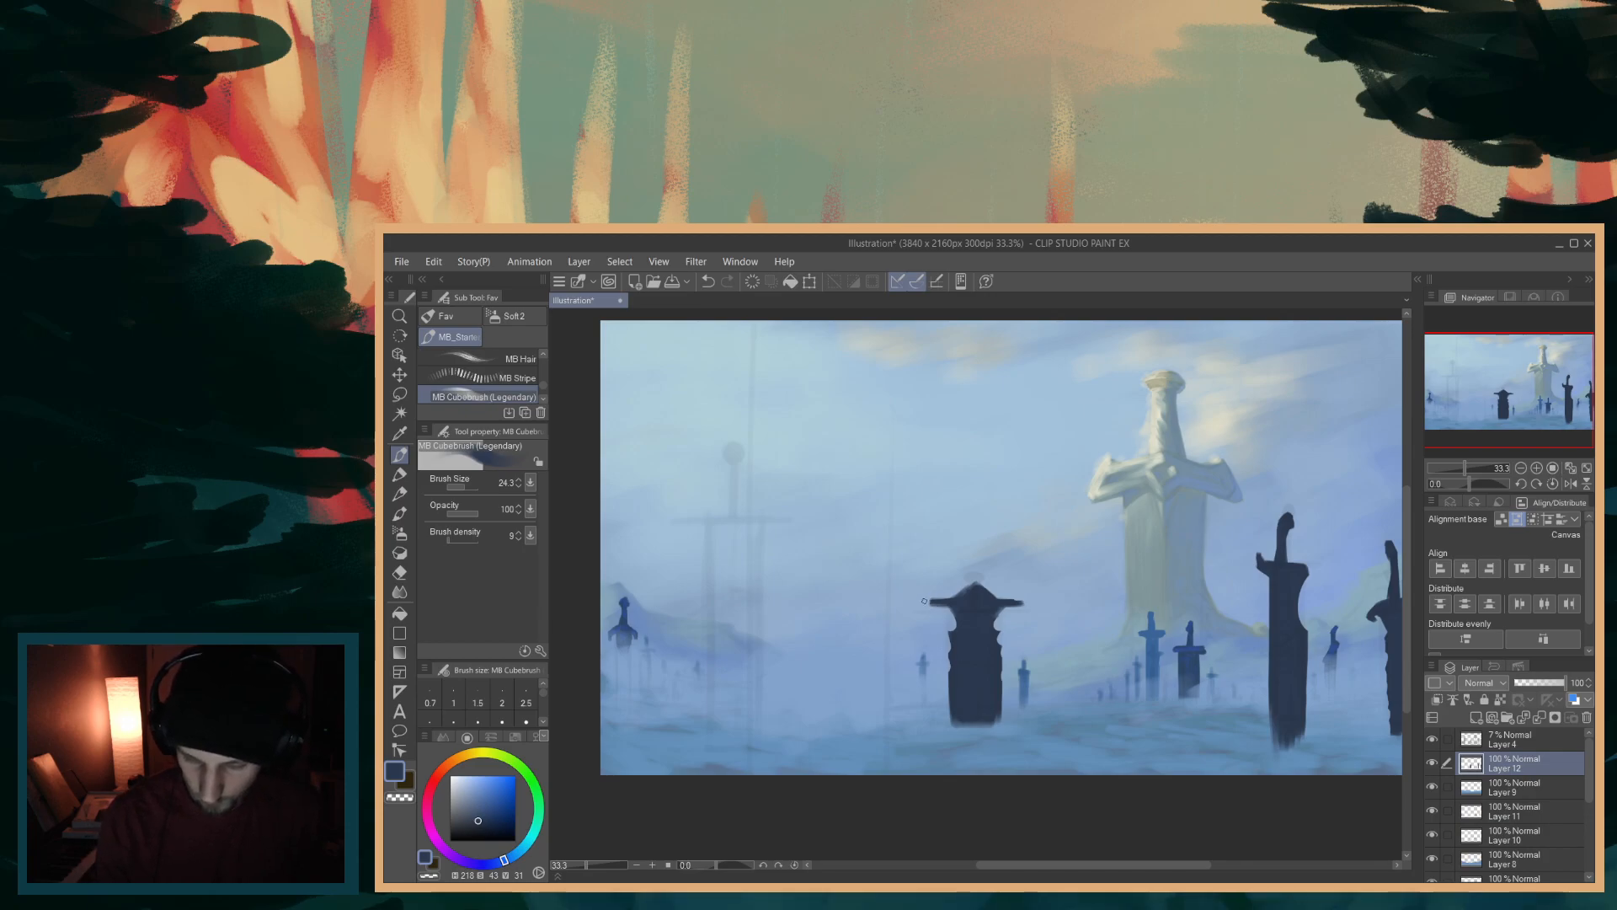
left_click_drag(928, 599, 924, 603)
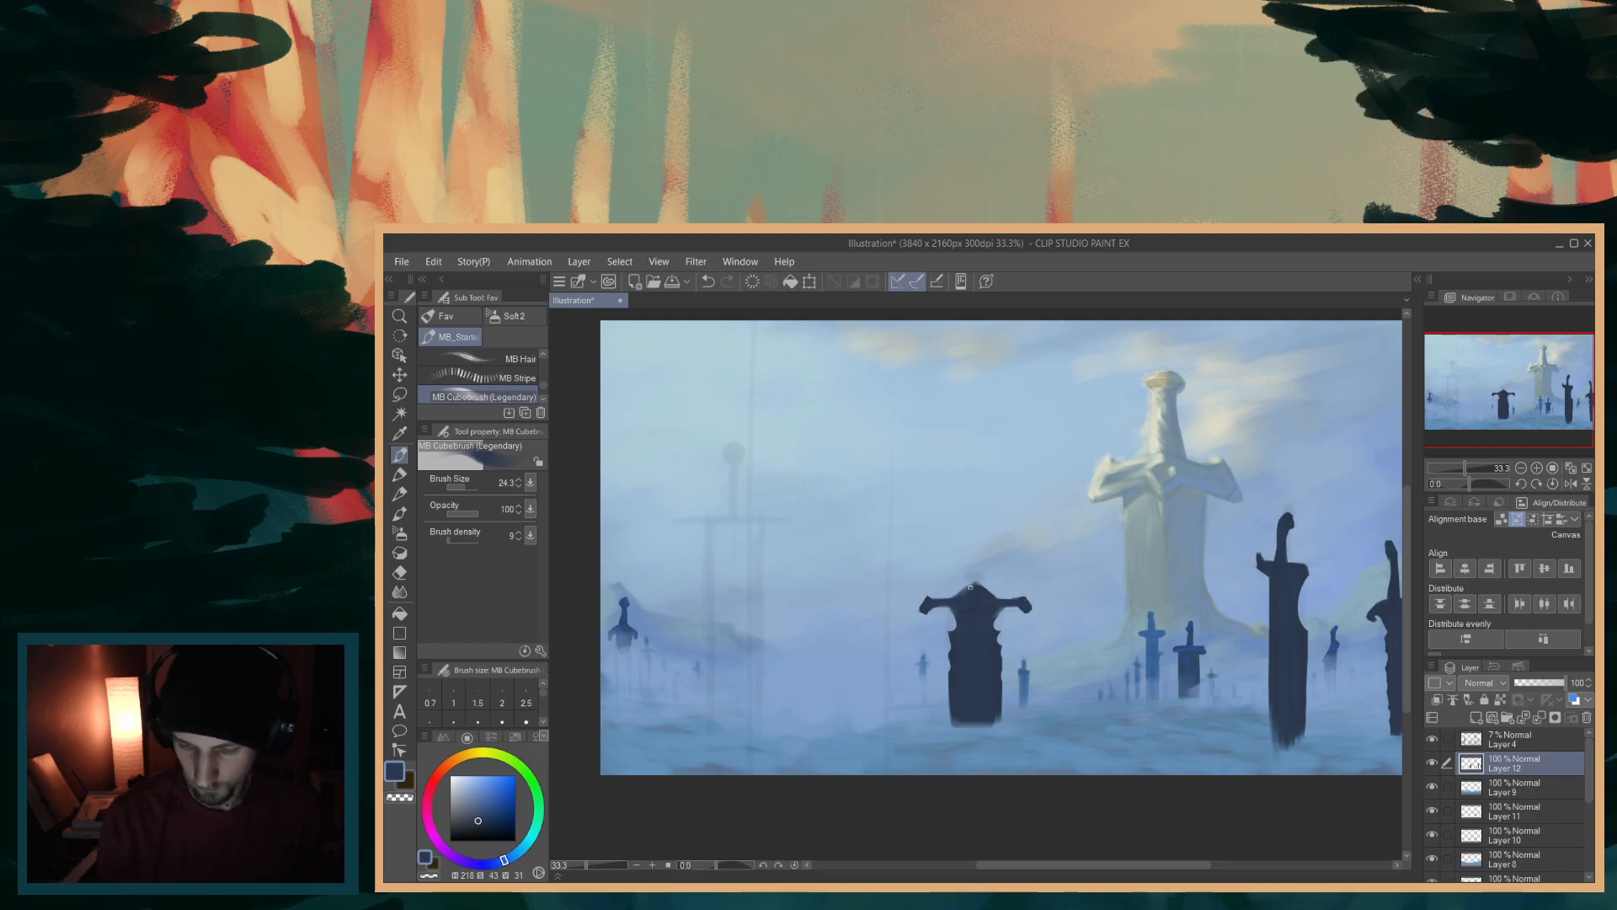
- Paint a narrow grip with a small pommel above the crossguard and extend the short, wide blade's base downward
left_click_drag(970, 592, 976, 541)
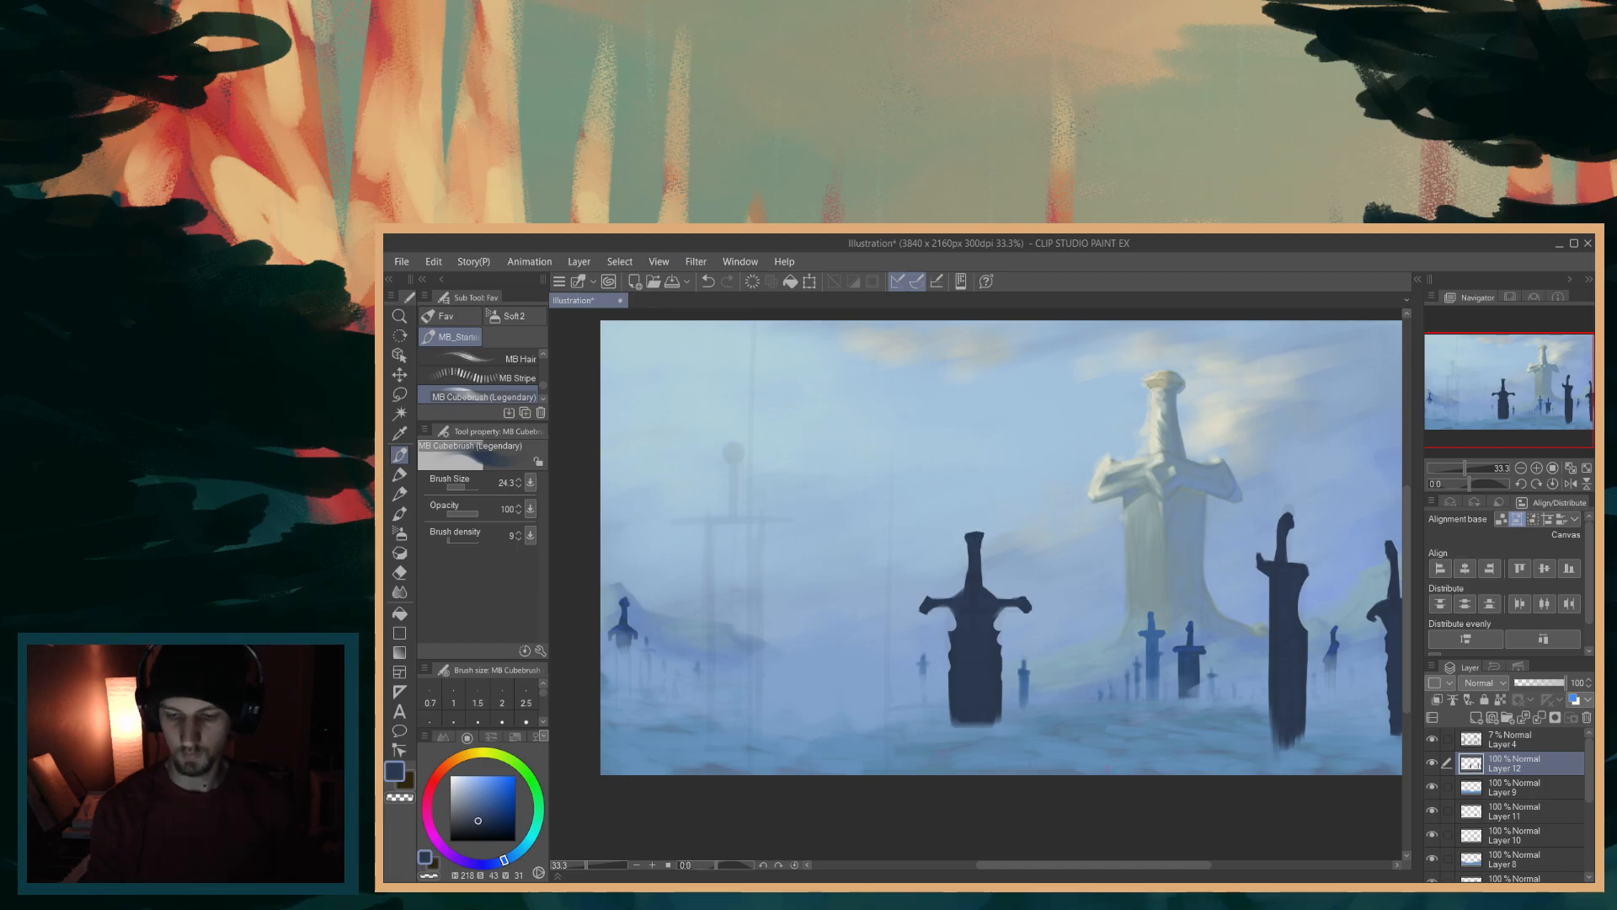
left_click_drag(1181, 866, 1147, 866)
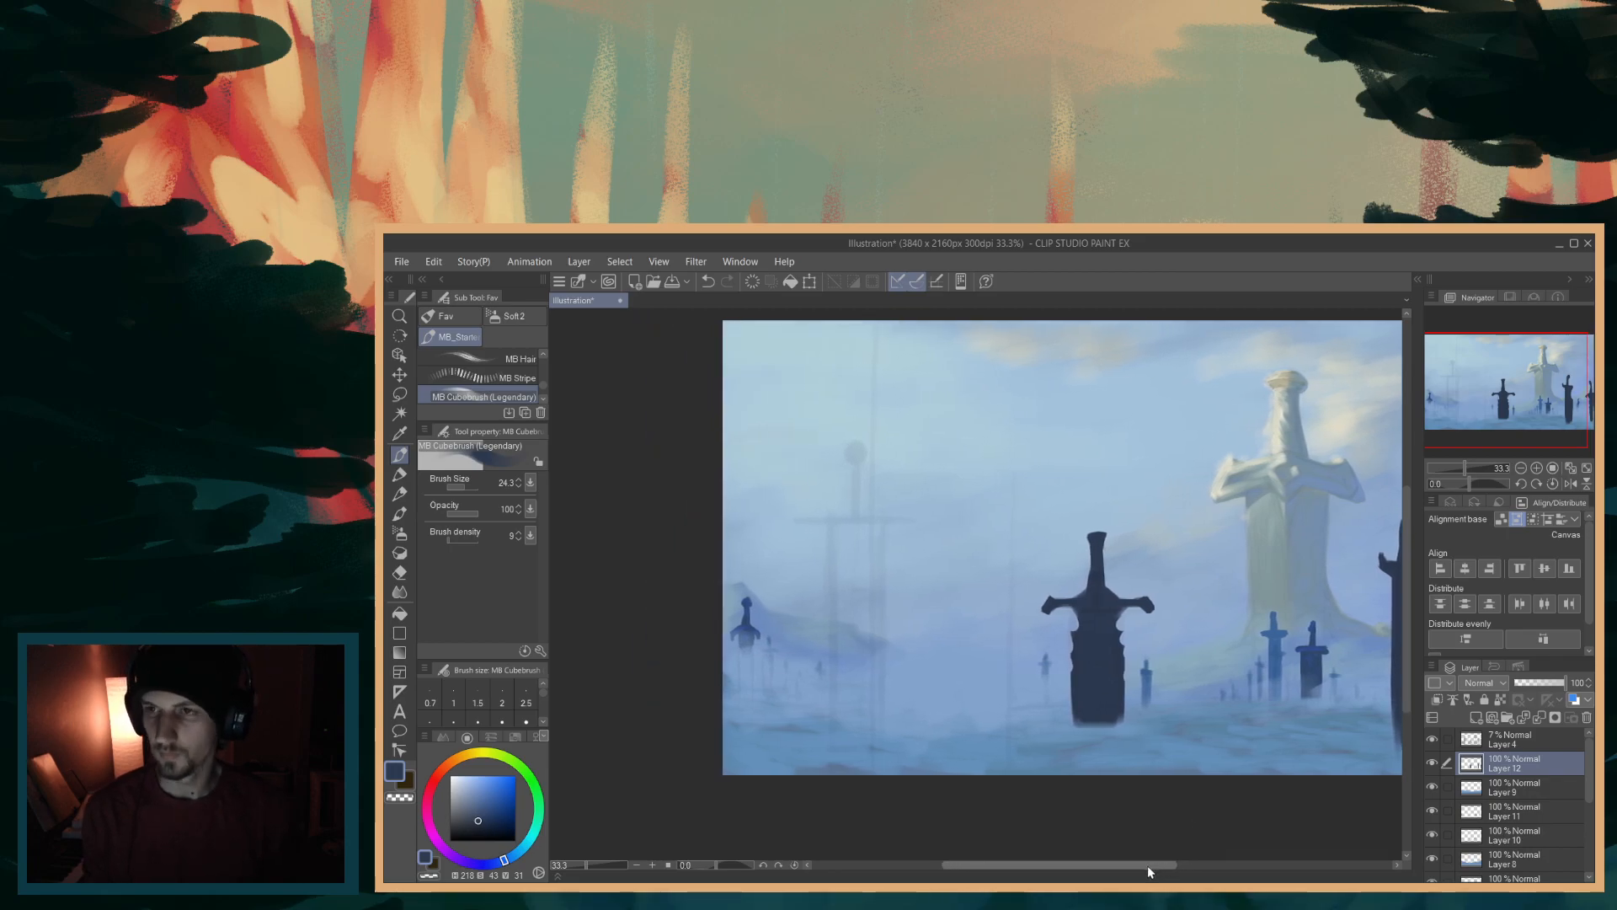
mouse_move(1080, 722)
left_mouse_down()
mouse_move(1079, 743)
mouse_move(1113, 706)
mouse_move(1108, 740)
mouse_move(1095, 748)
mouse_move(1078, 716)
mouse_move(1088, 726)
left_mouse_up()
- Block in a tall, dark blade over the faint sketched sword on the painting's left side with brush size 175.5, squaring its top
mouse_move(1154, 873)
left_mouse_down()
mouse_move(1225, 872)
mouse_move(1120, 867)
left_mouse_up()
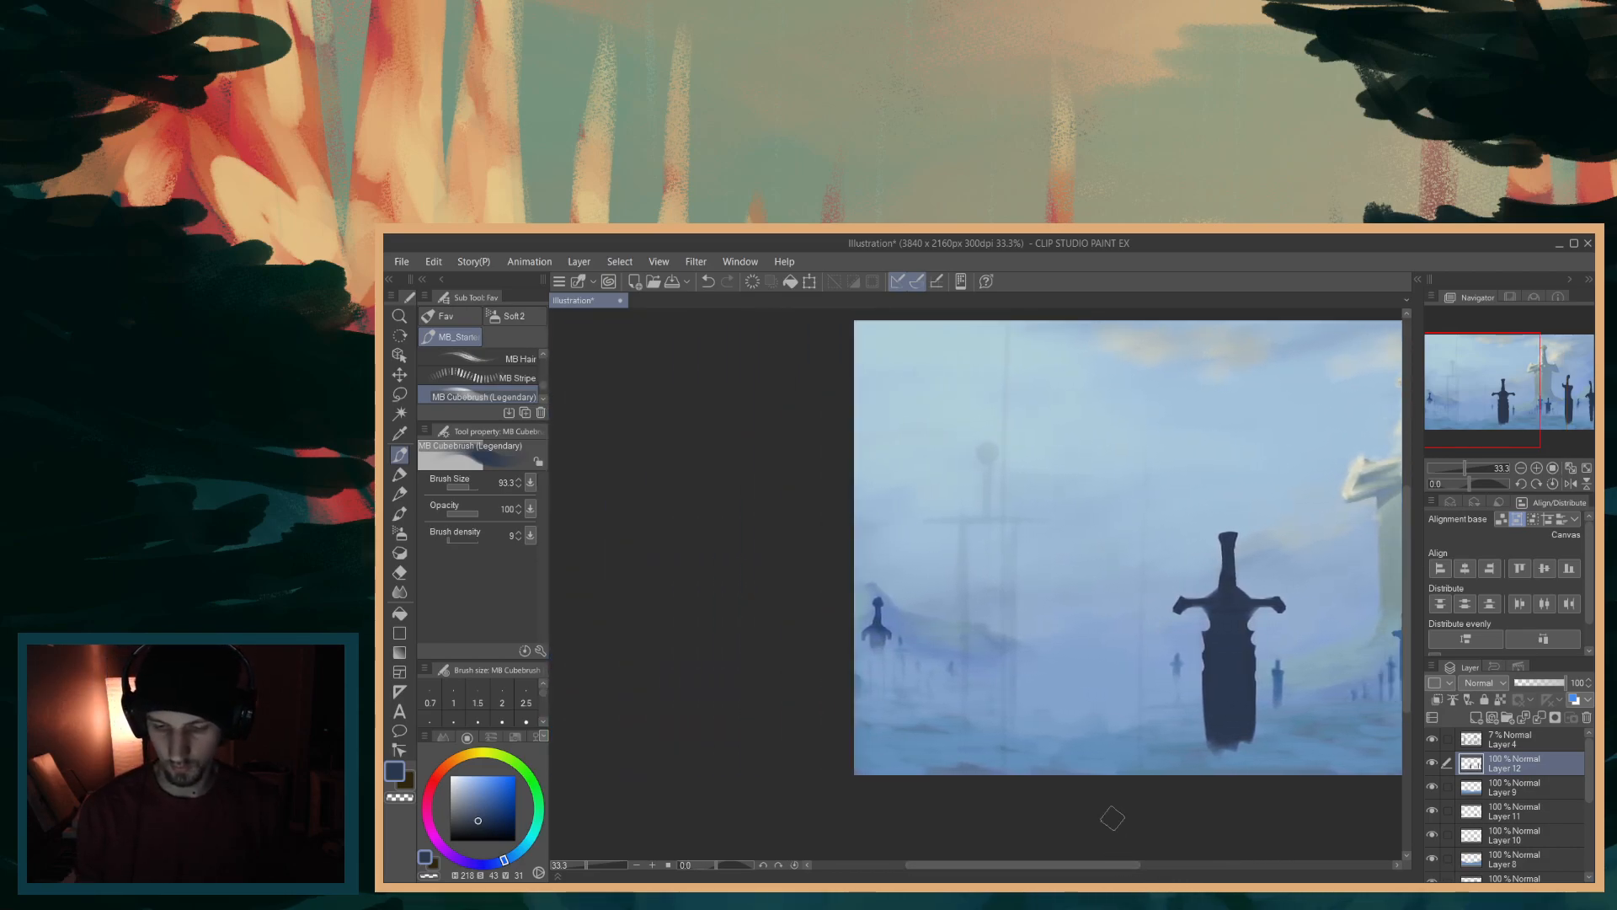
key("]")
key("]")
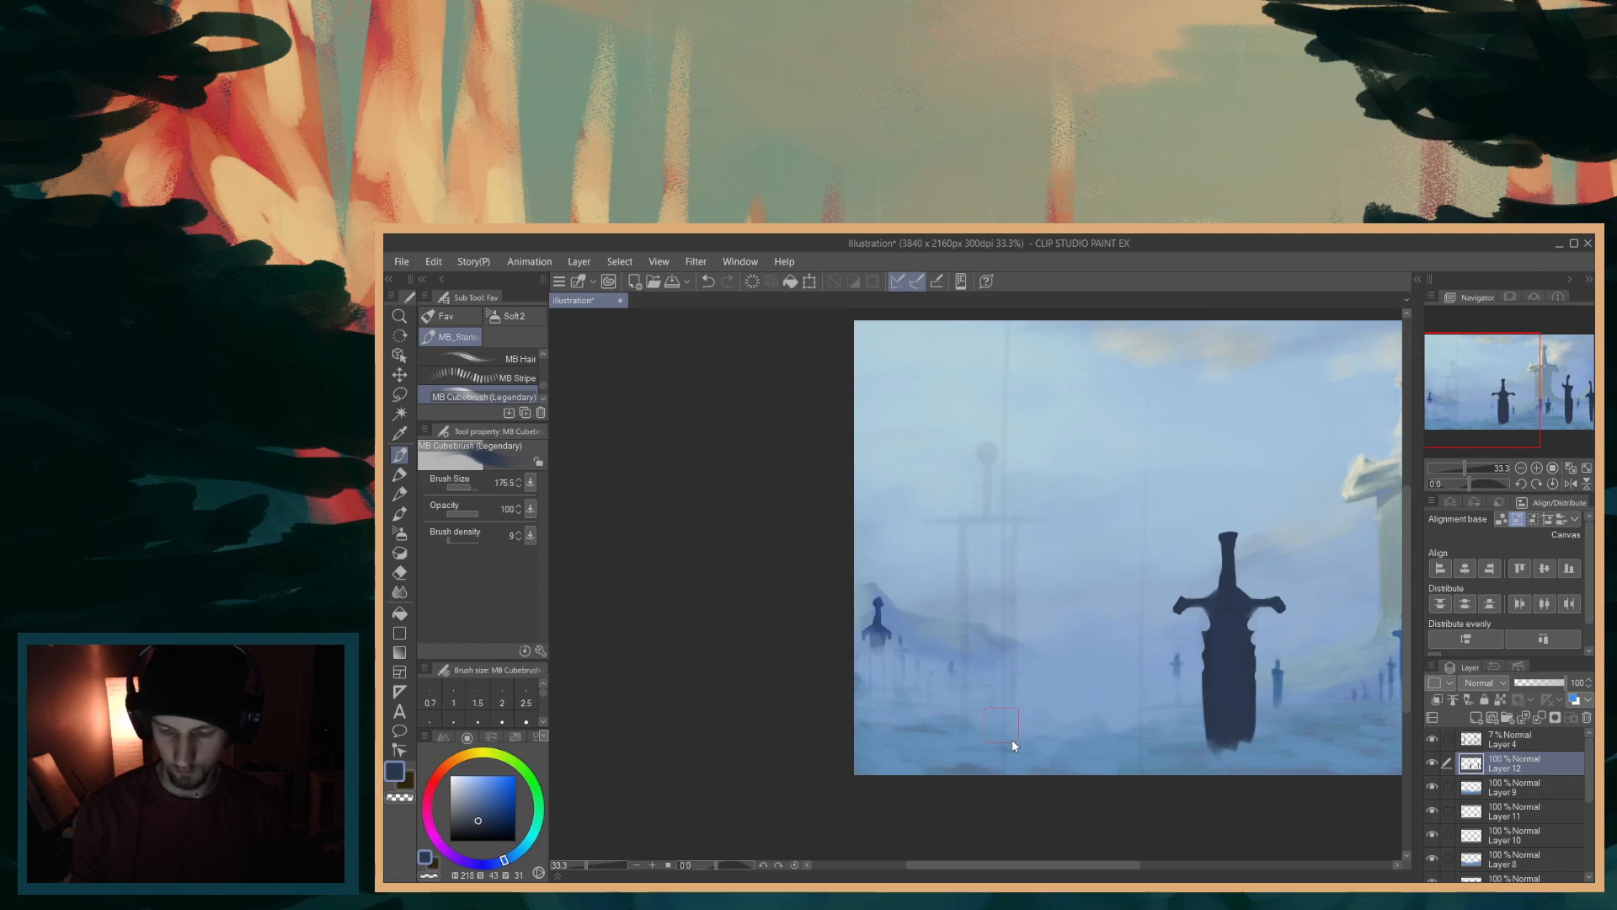
mouse_move(982, 540)
left_mouse_down()
mouse_move(975, 798)
mouse_move(987, 694)
mouse_move(985, 779)
left_mouse_up()
mouse_move(985, 594)
left_mouse_down()
mouse_move(977, 758)
mouse_move(995, 544)
mouse_move(999, 714)
mouse_move(999, 551)
mouse_move(976, 658)
left_mouse_up()
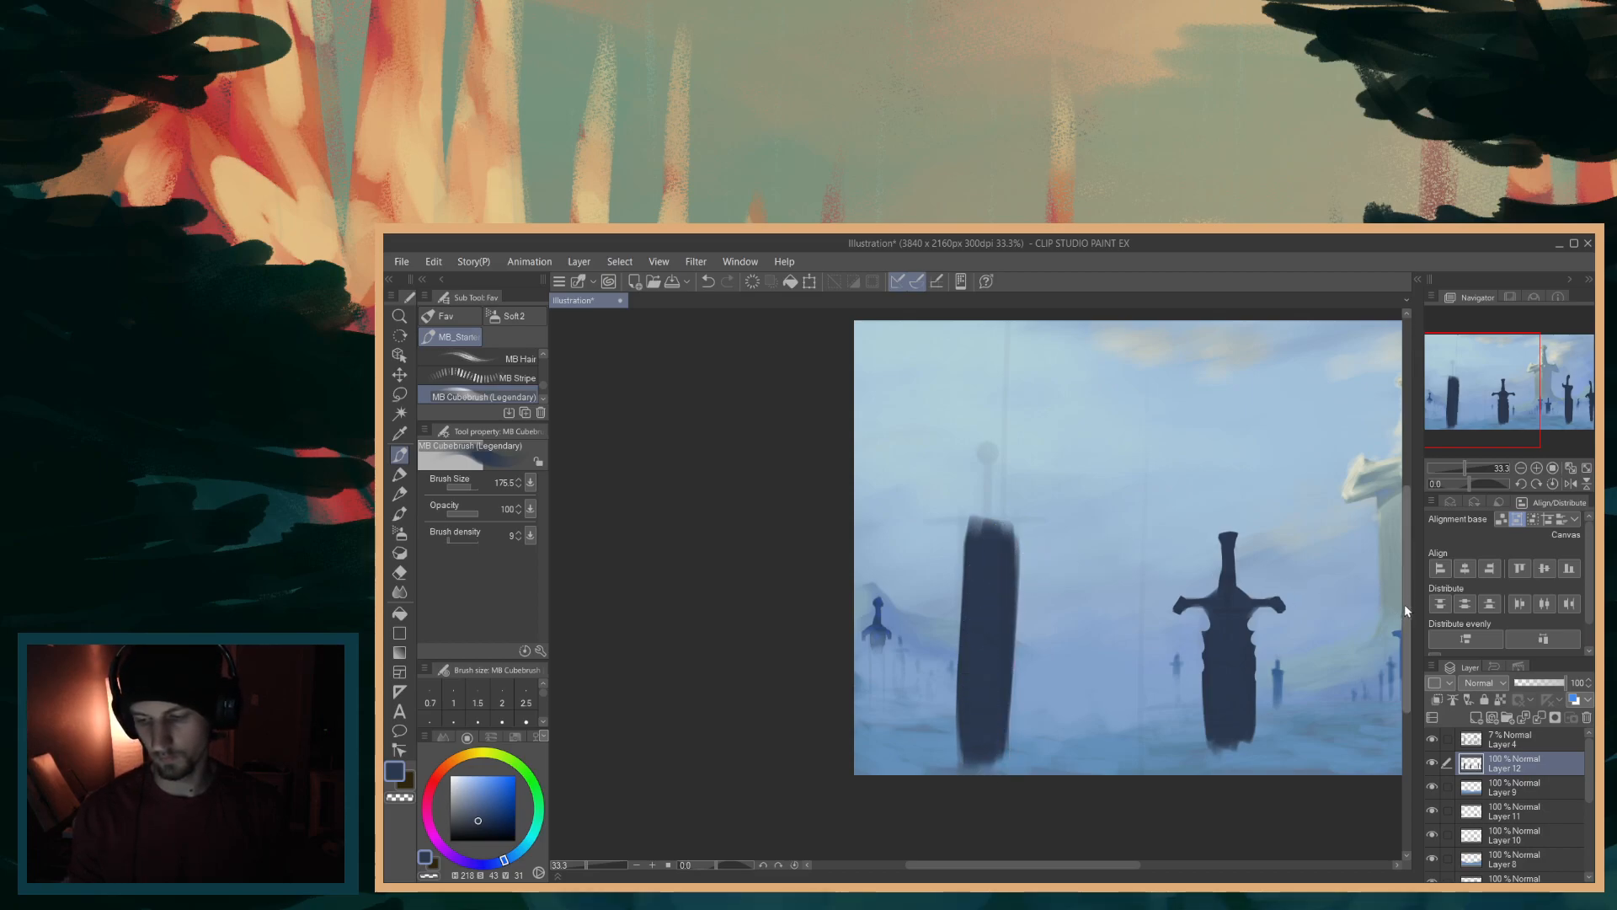
scroll(1405, 607, "up", 2)
key("bracketleft")
key("bracketright")
mouse_move(974, 628)
left_mouse_down()
mouse_move(977, 752)
mouse_move(975, 595)
mouse_move(972, 798)
mouse_move(974, 631)
mouse_move(972, 793)
mouse_move(988, 617)
mouse_move(968, 590)
mouse_move(967, 640)
mouse_move(971, 601)
mouse_move(1008, 610)
left_mouse_up()
key("bracketleft")
key("bracketleft")
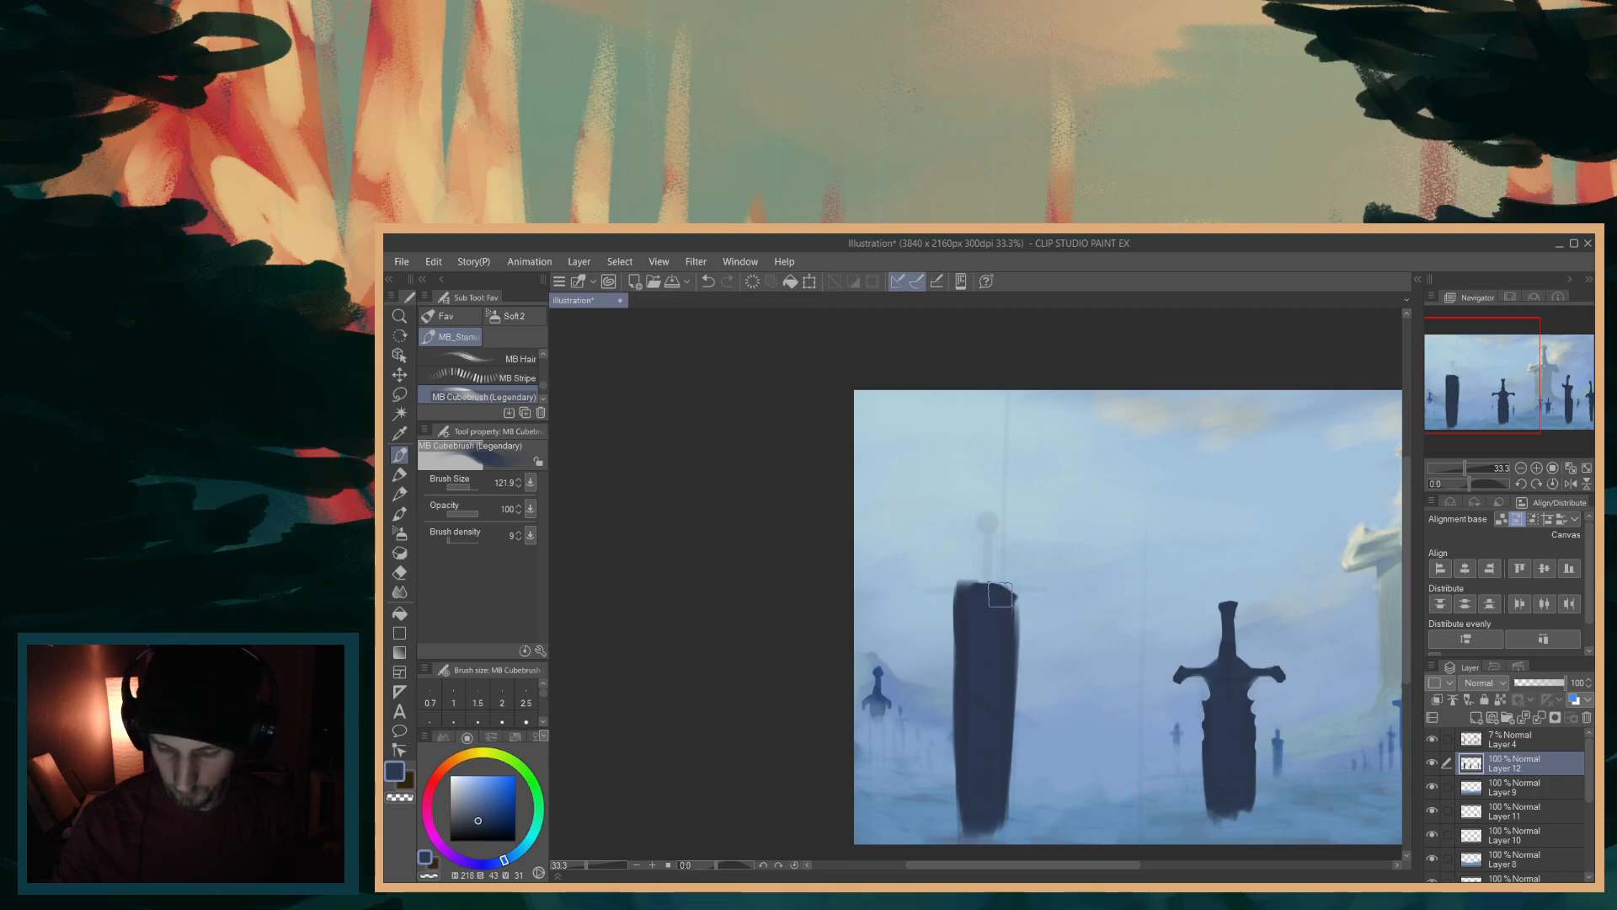
- Trim the new tall blade to a flat top and straighter, cleaner sides with the Hard eraser at size 63.1
left_click(399, 614)
left_click(399, 571)
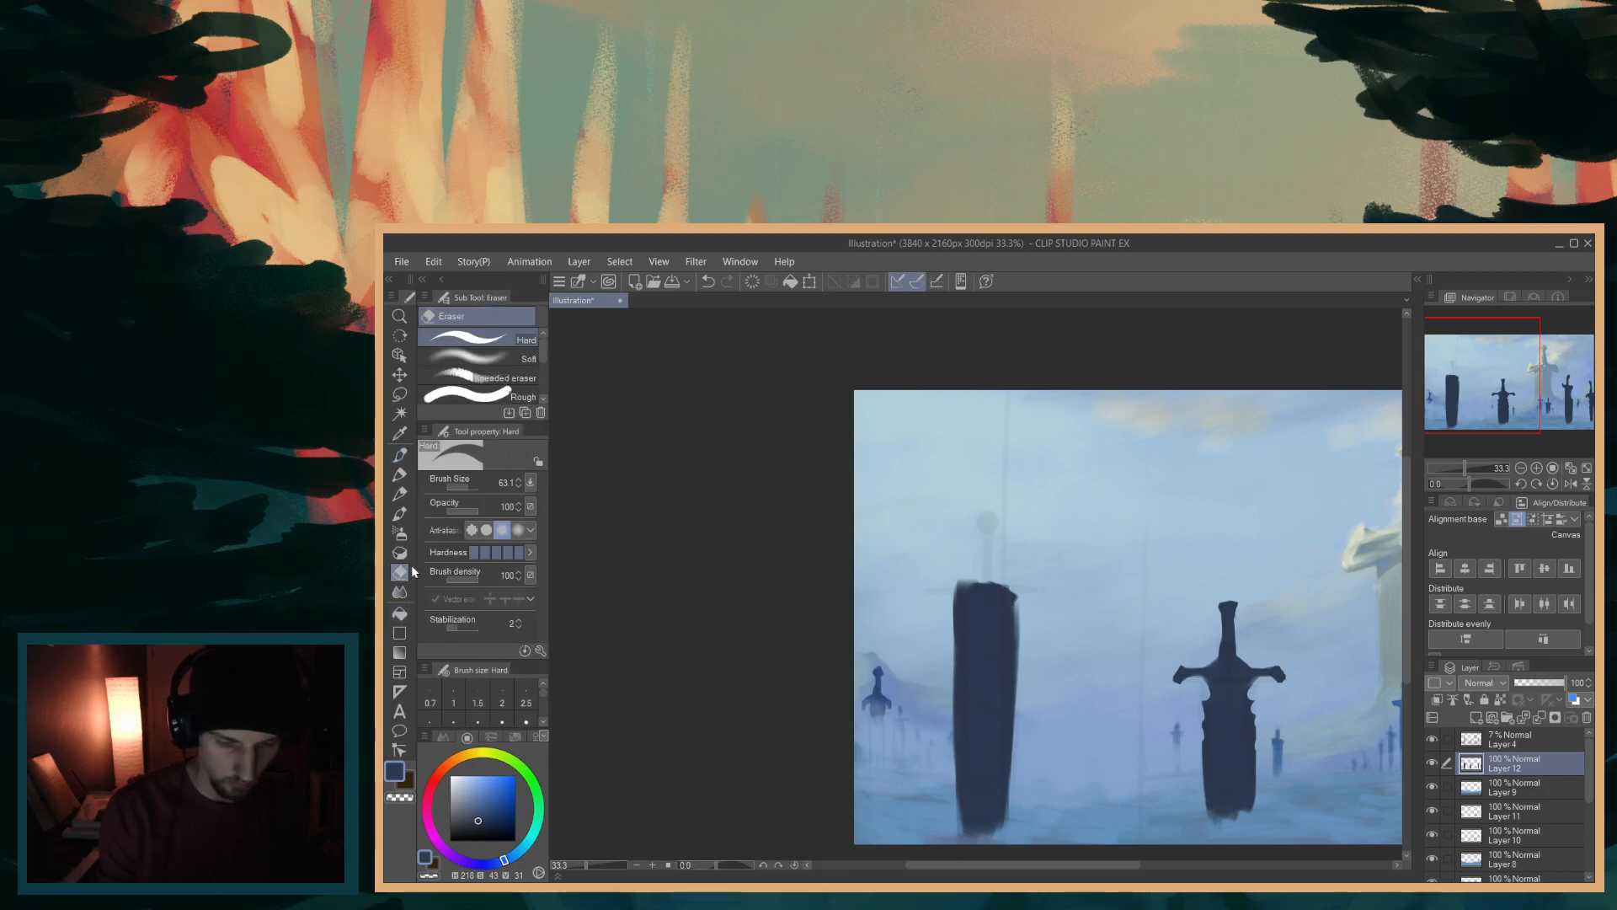
mouse_move(914, 591)
left_mouse_down()
mouse_move(1115, 592)
mouse_move(1002, 588)
mouse_move(1016, 701)
left_mouse_up()
left_click_drag(1015, 598, 1022, 784)
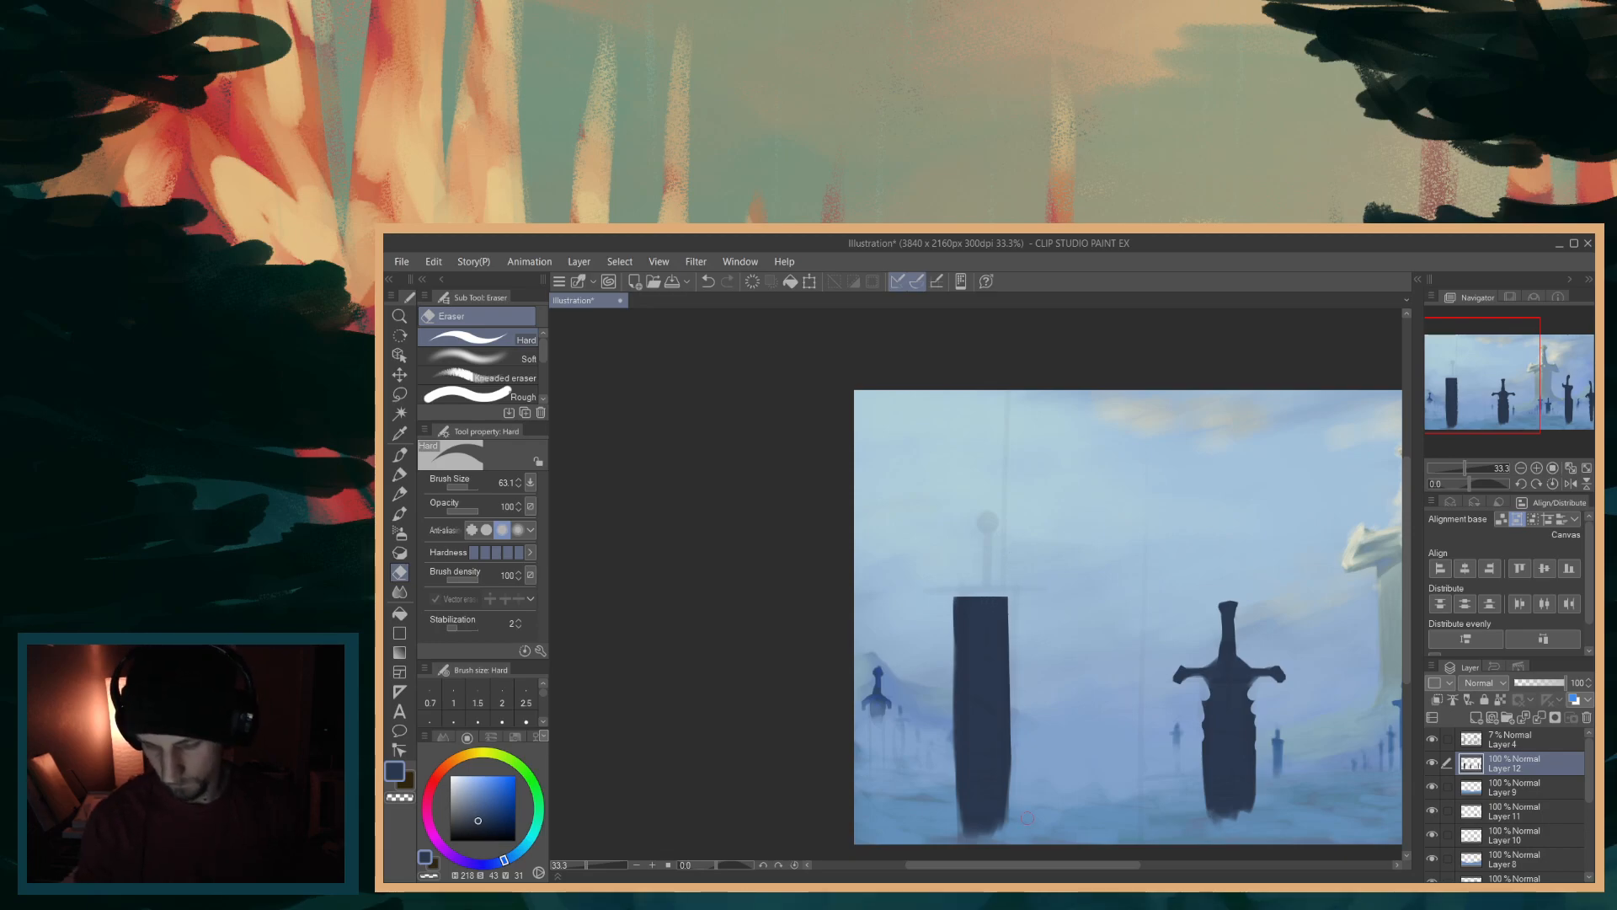
scroll(1408, 583, "down", 2)
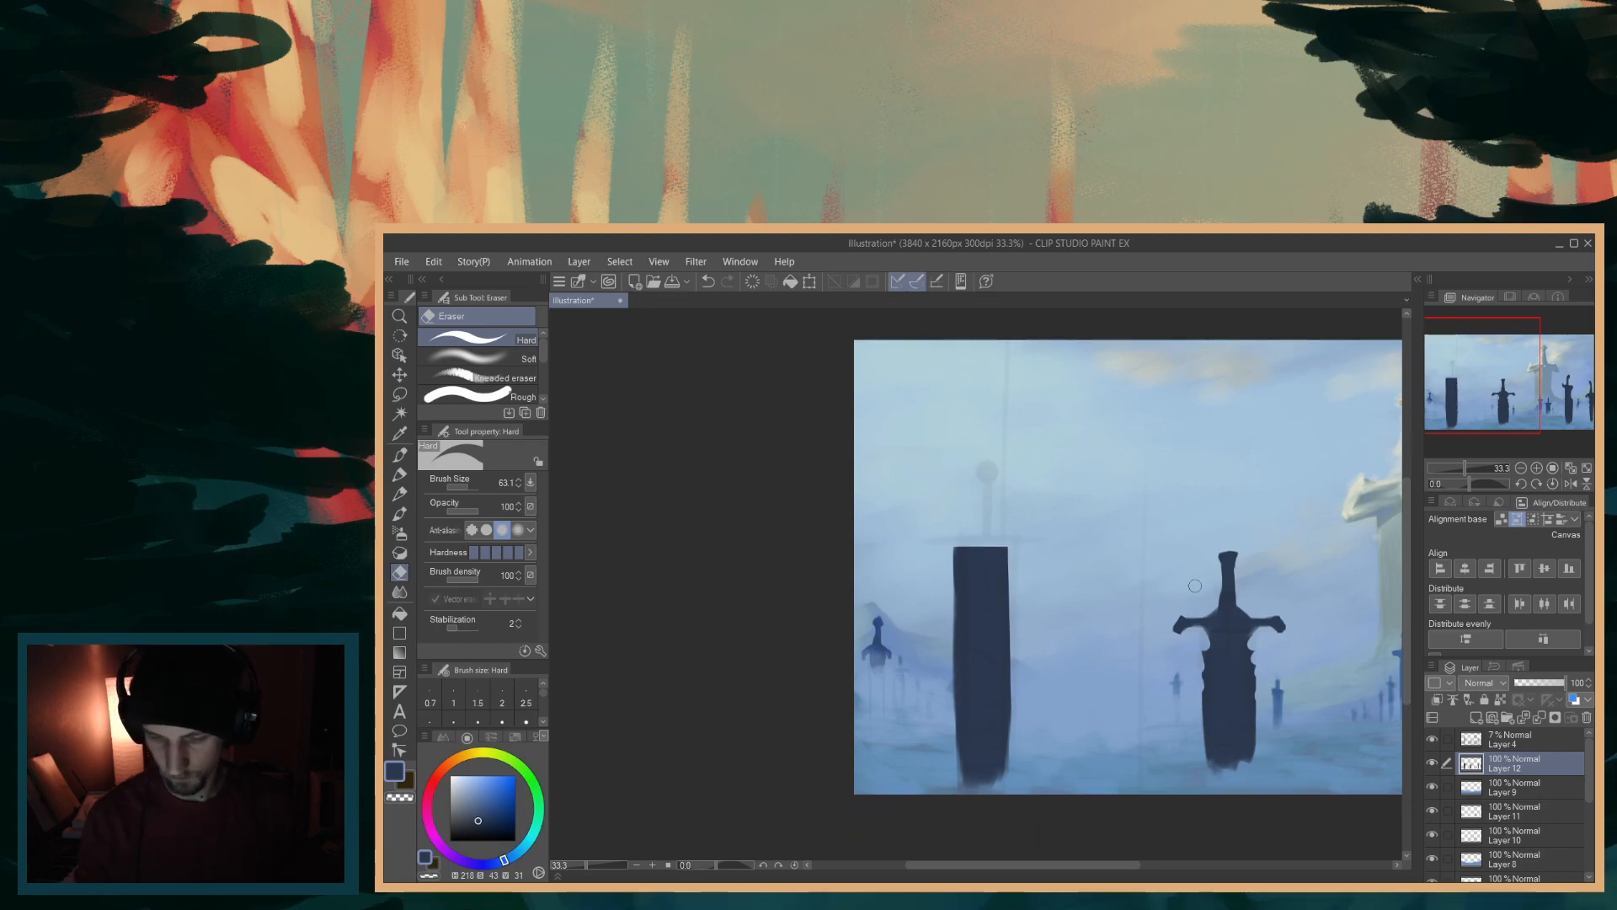
mouse_move(952, 650)
left_mouse_down()
mouse_move(929, 785)
mouse_move(1017, 789)
left_mouse_up()
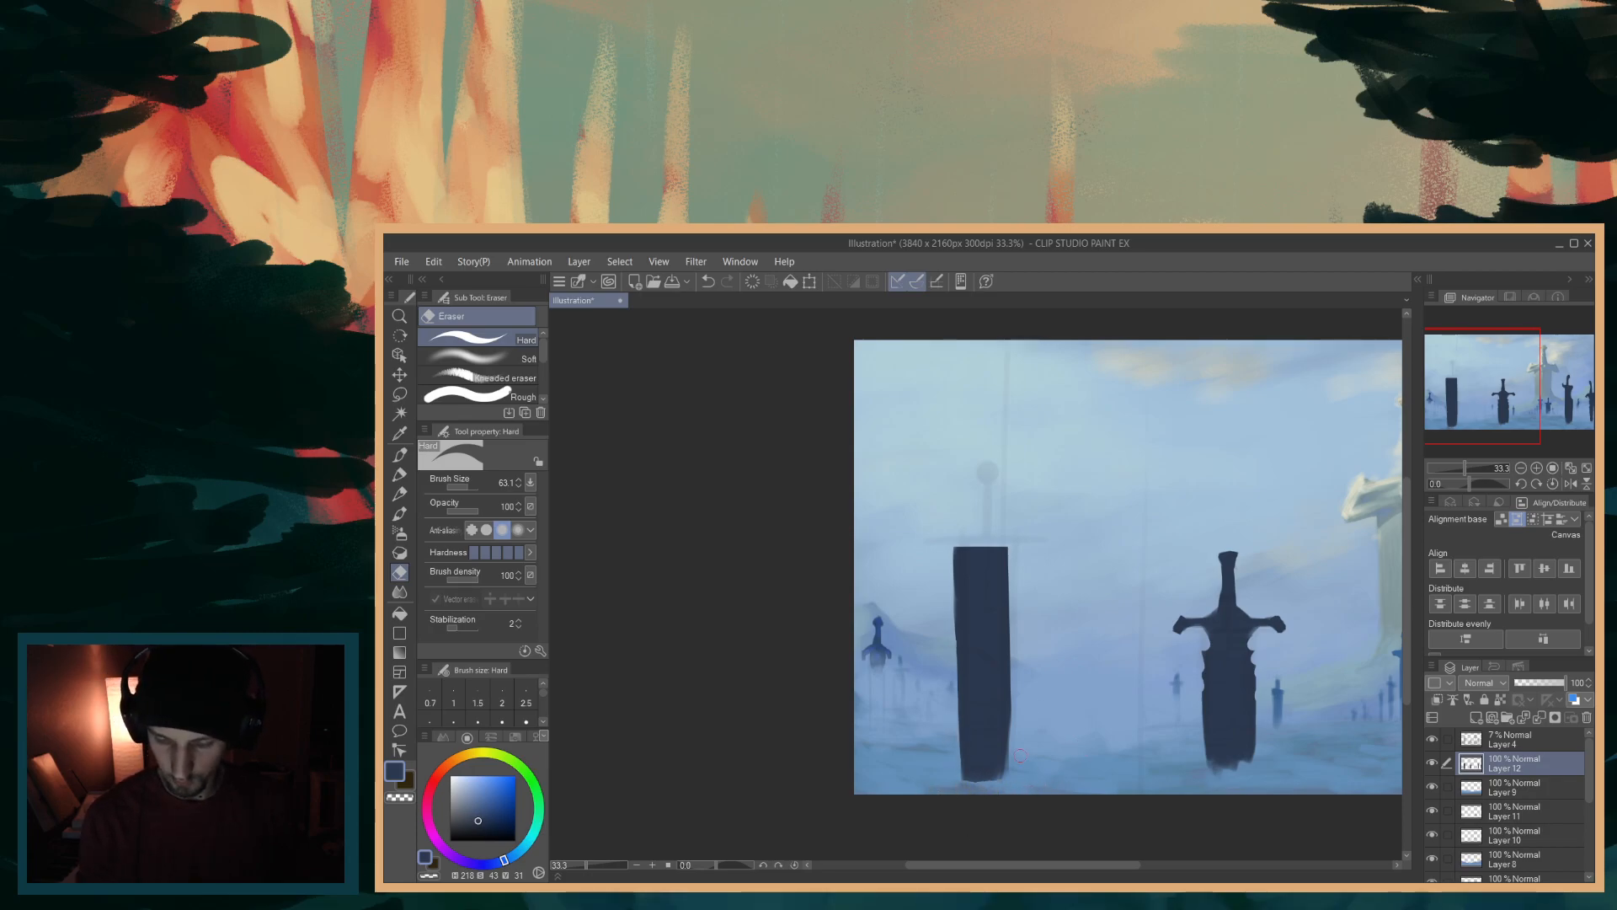
left_click_drag(1008, 552, 1009, 752)
key("ctrl+z")
left_click_drag(1013, 652, 1019, 800)
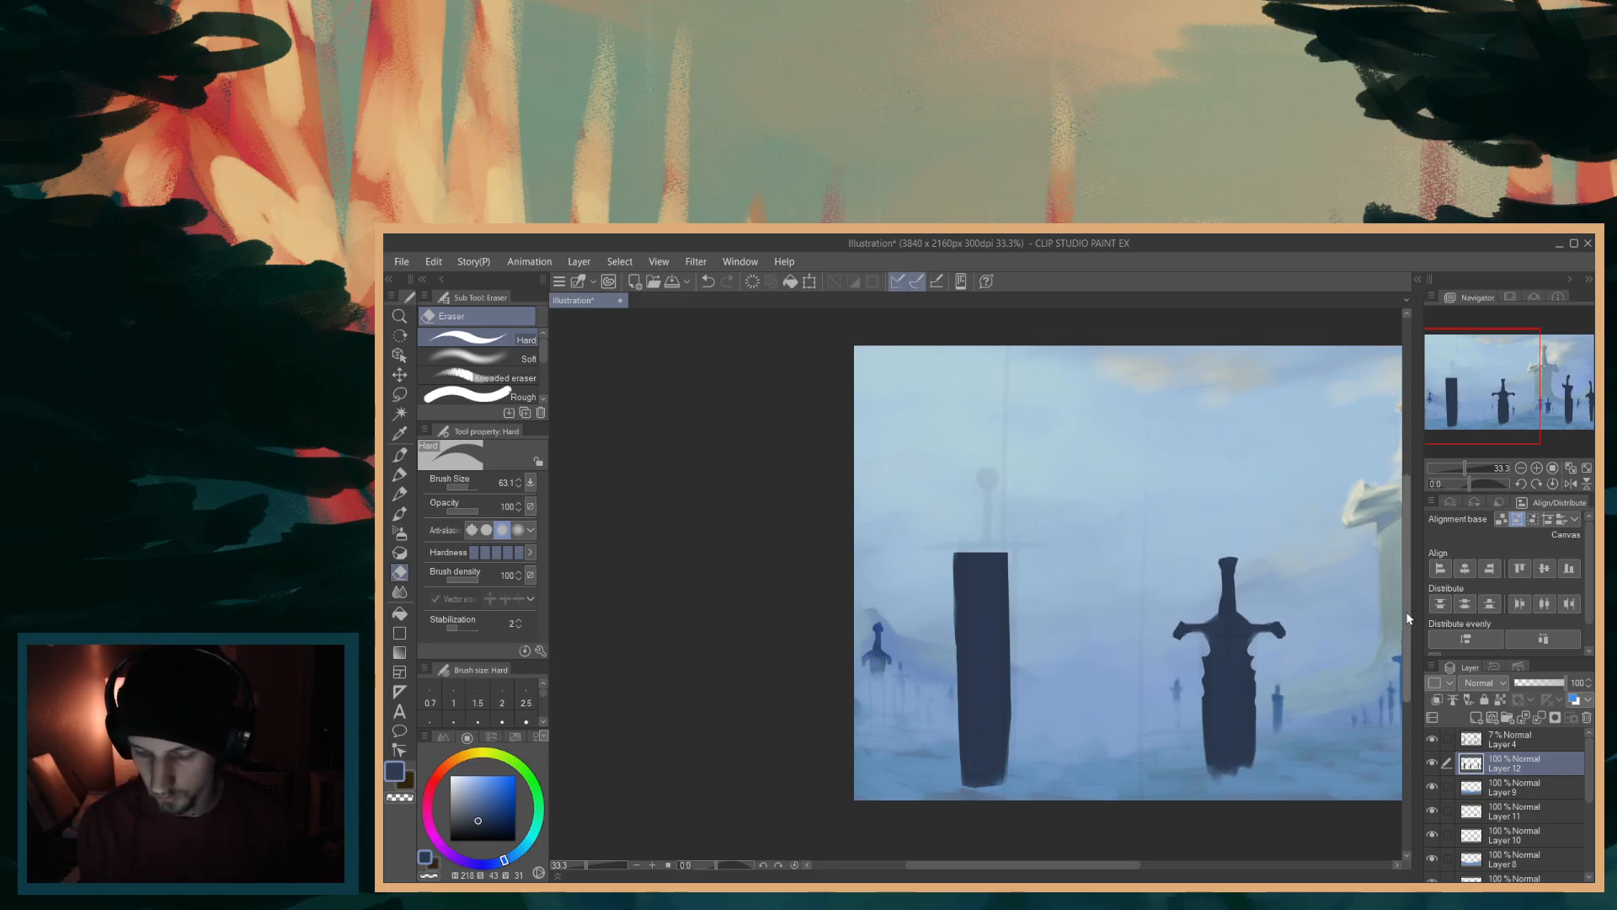
- Widen the tall blade's right edge with brush size 73.7 and bevel its top corners with the Hard eraser at size 63.1
scroll(1392, 607, "up", 1)
left_click(400, 454)
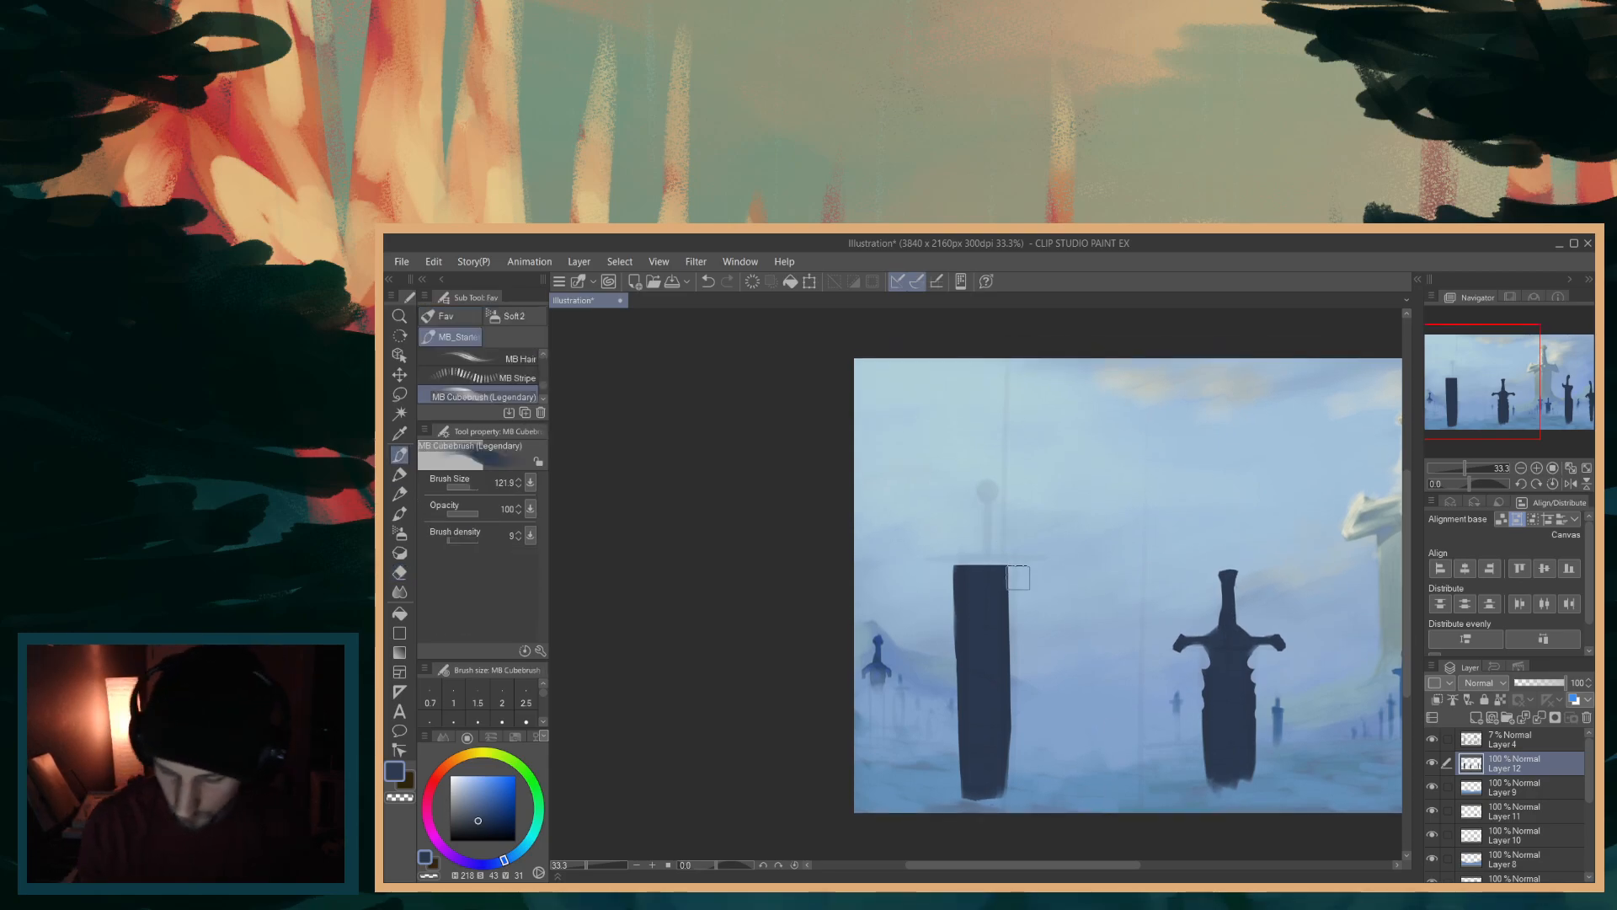
key("[")
key("[")
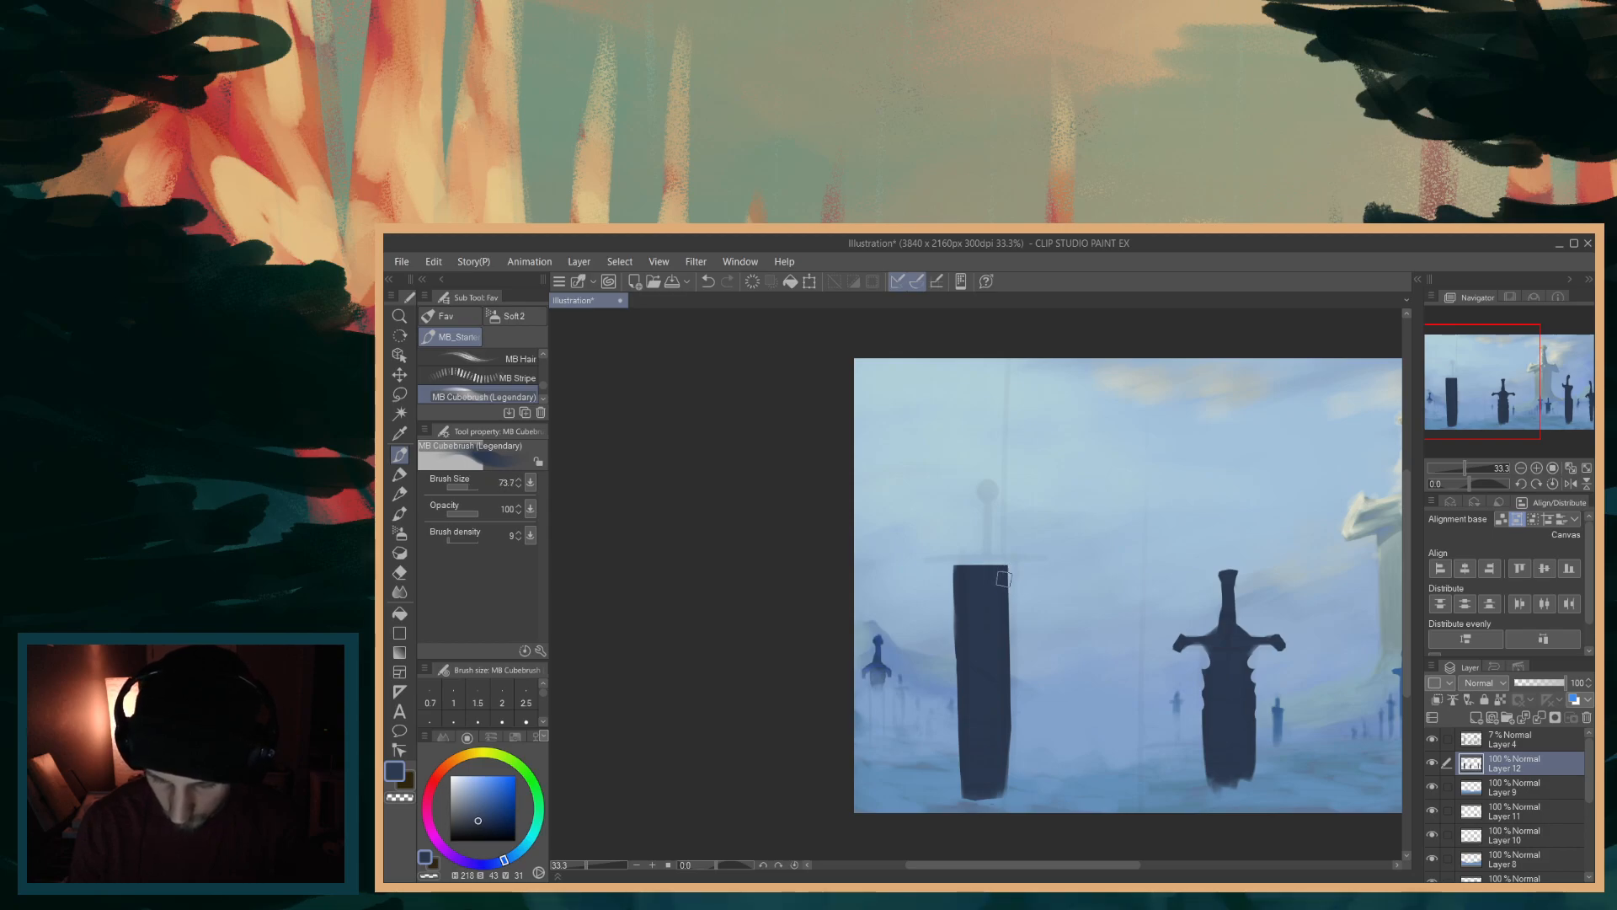
mouse_move(1007, 573)
left_mouse_down()
mouse_move(994, 653)
mouse_move(1004, 573)
mouse_move(1004, 694)
mouse_move(1004, 571)
mouse_move(1006, 737)
left_mouse_up()
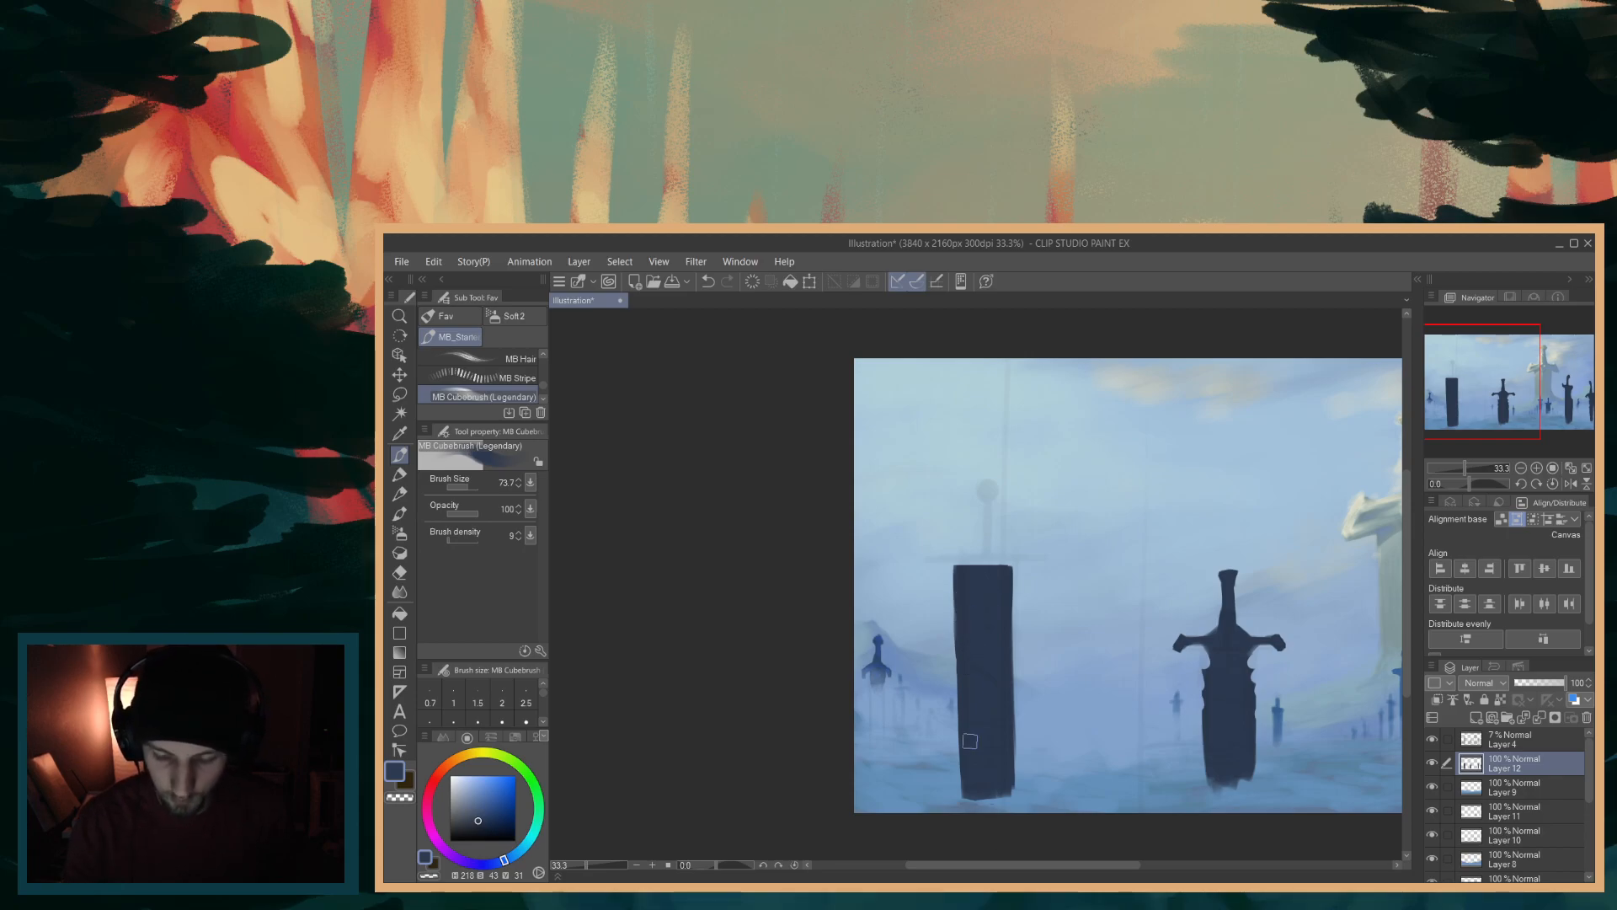
key("e")
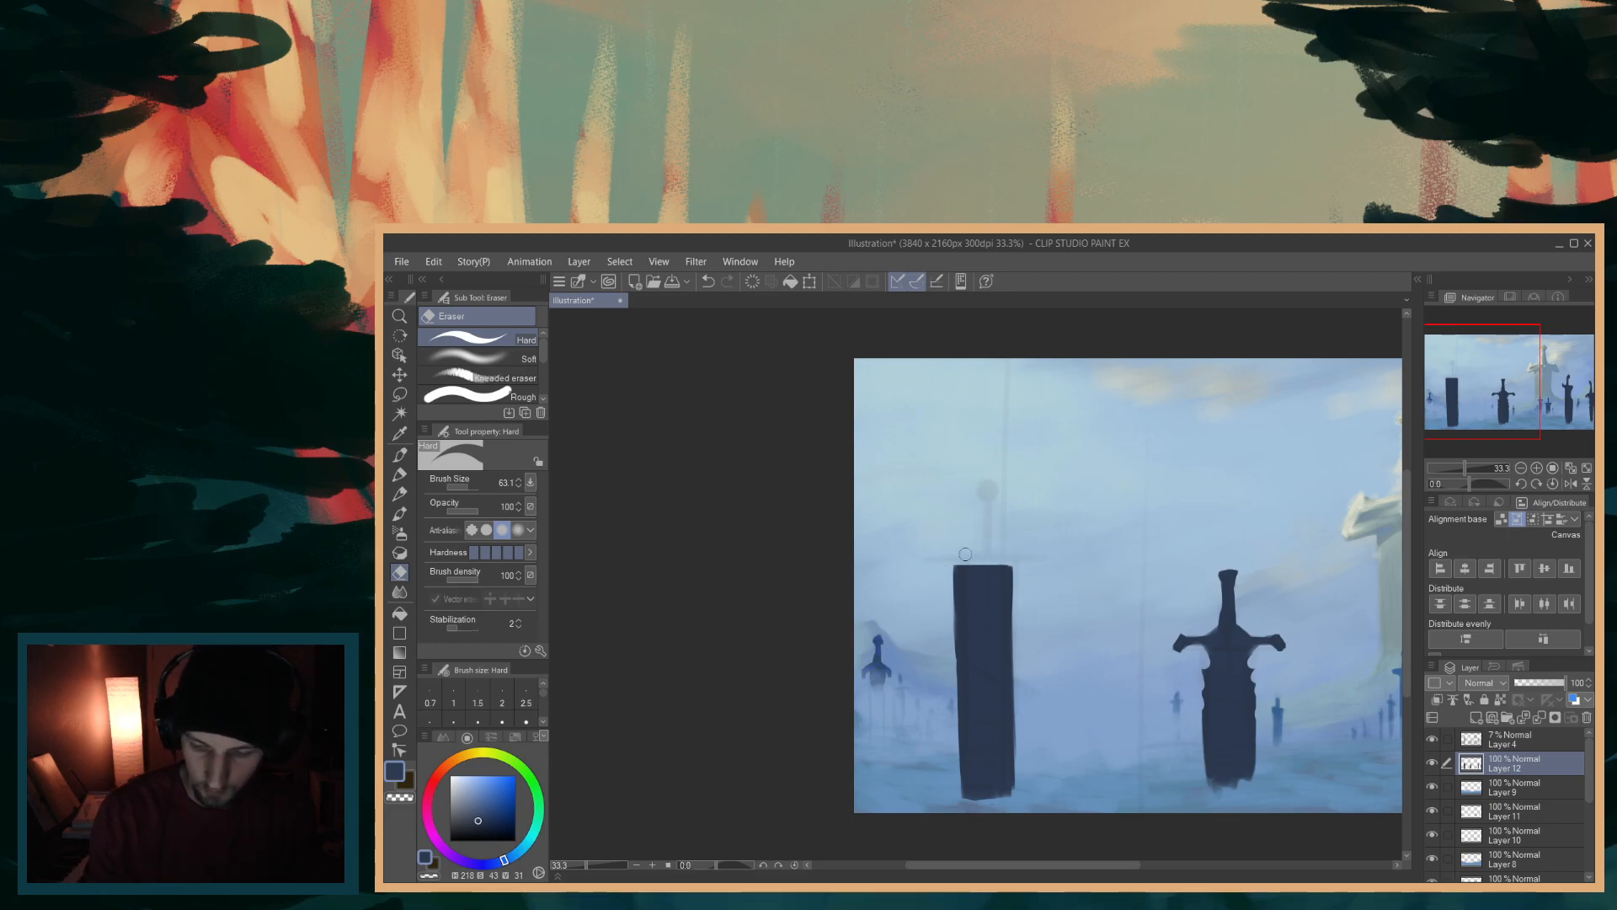
mouse_move(956, 591)
left_mouse_down()
mouse_move(965, 566)
mouse_move(999, 563)
left_mouse_up()
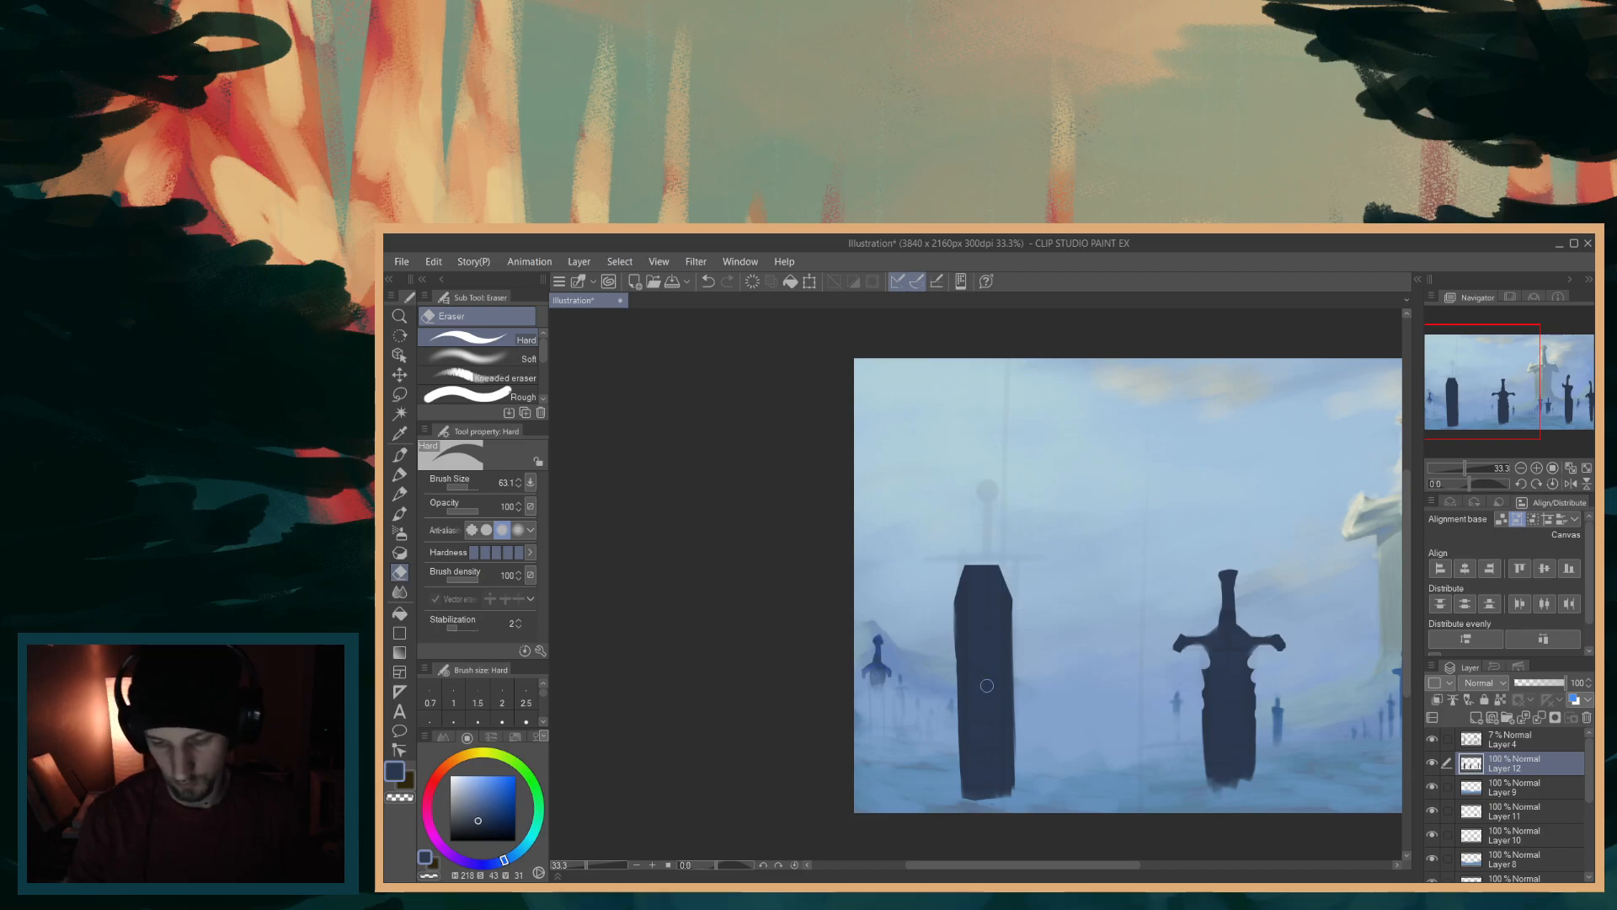
left_click_drag(947, 727, 972, 815)
mouse_move(959, 702)
left_mouse_down()
mouse_move(969, 791)
mouse_move(956, 642)
mouse_move(949, 688)
left_mouse_up()
left_click_drag(1024, 593, 1002, 760)
left_click_drag(1030, 597, 994, 803)
left_click_drag(1030, 659, 1005, 796)
left_click_drag(1014, 735, 1018, 798)
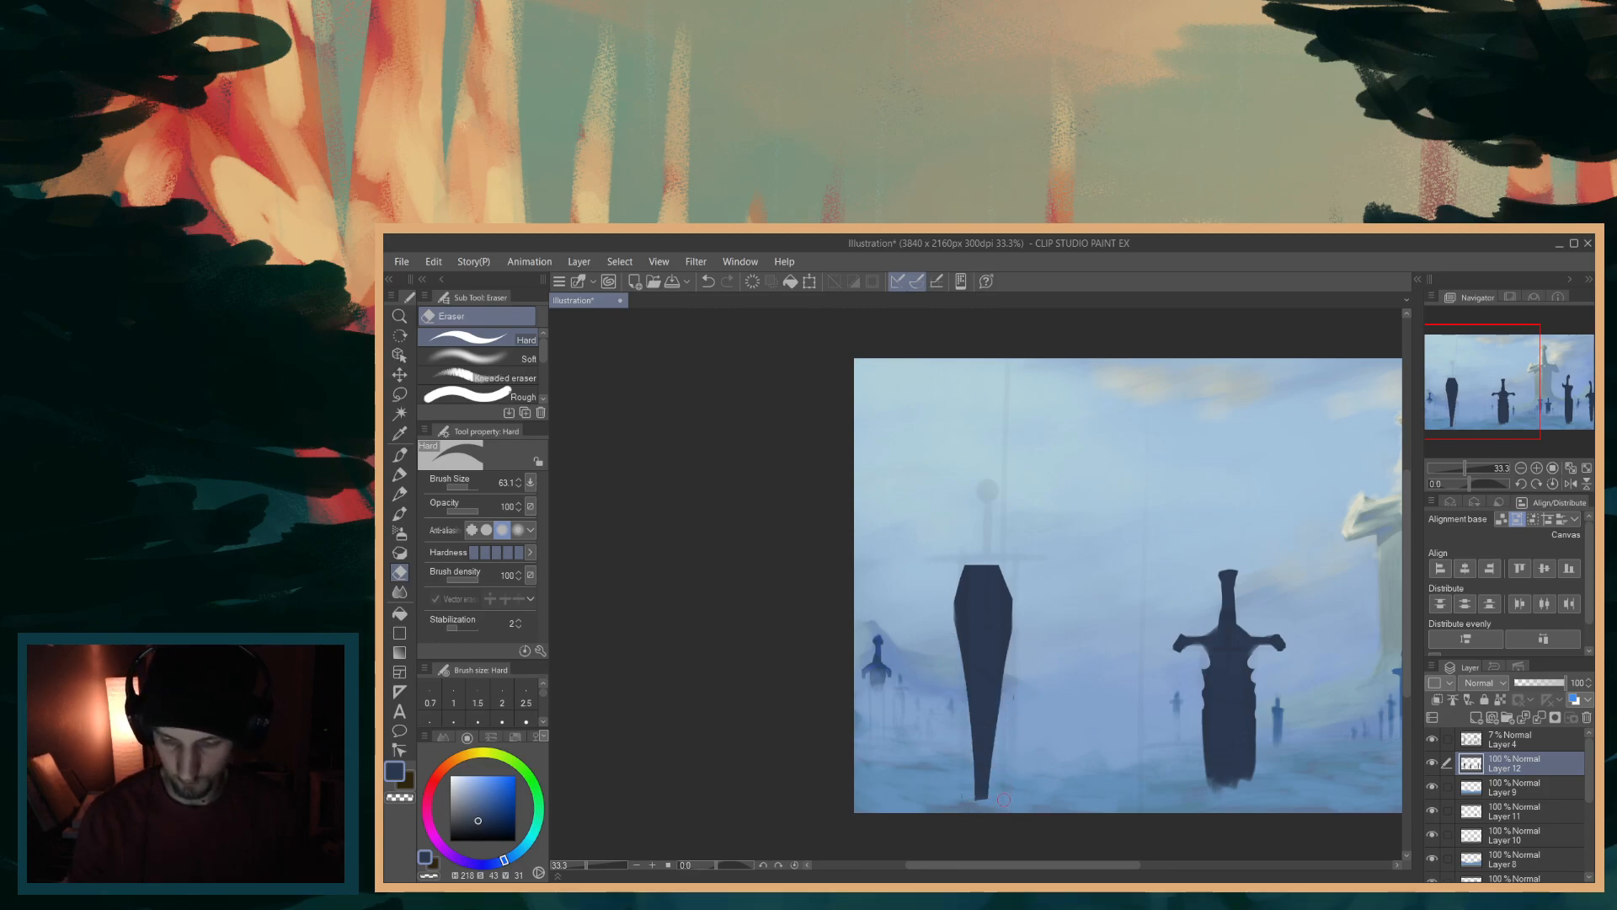
left_click_drag(960, 713, 978, 817)
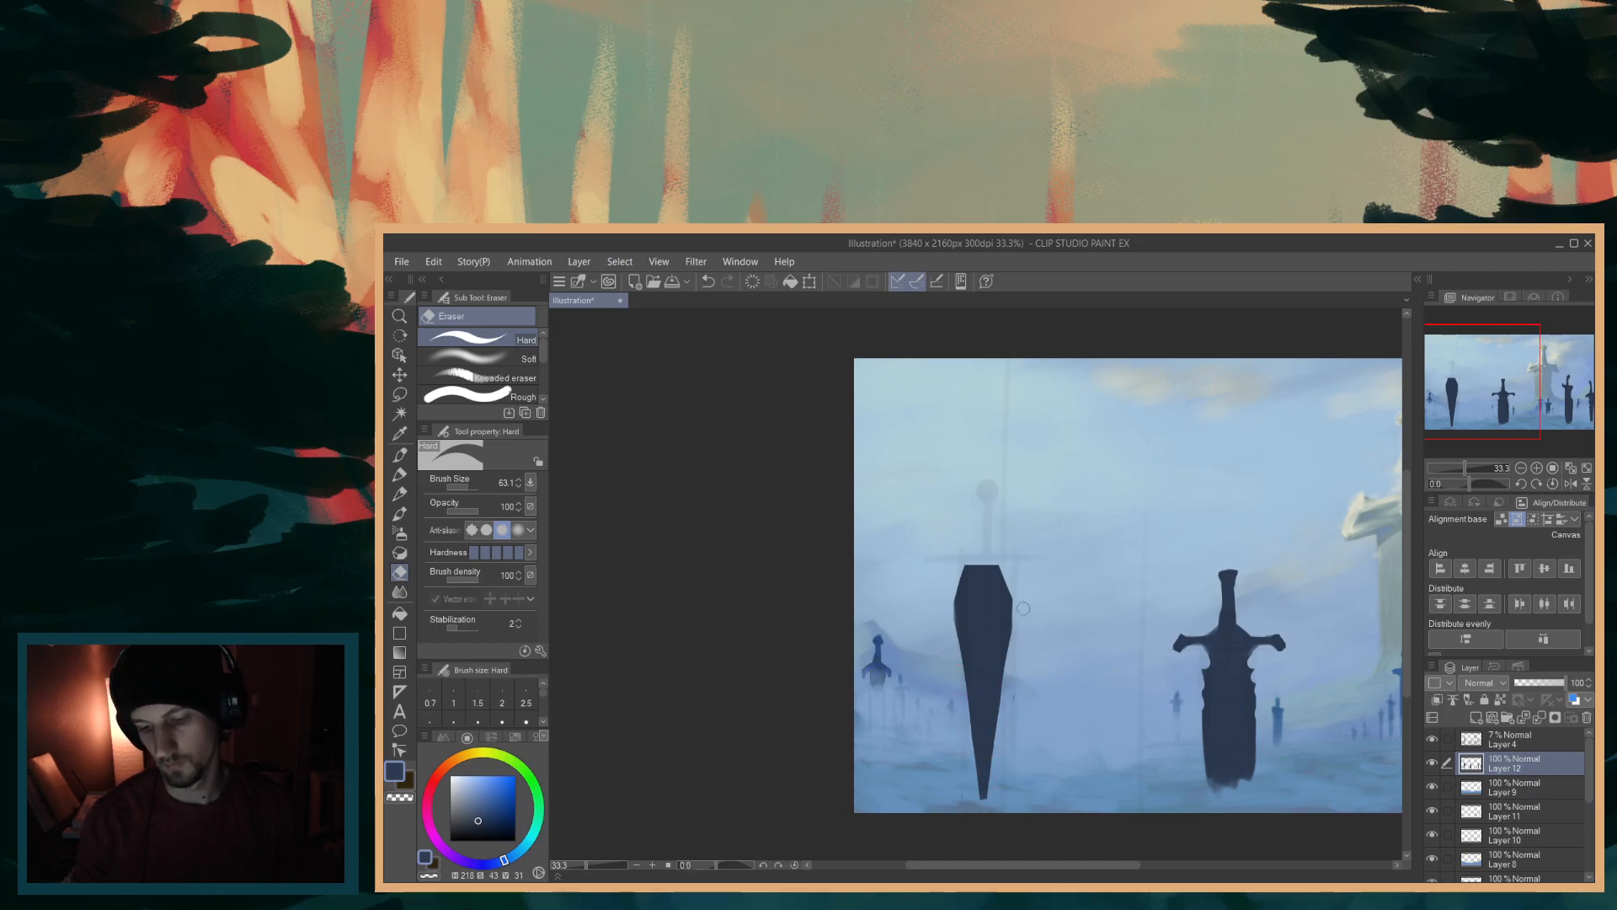
left_click_drag(1019, 579, 987, 804)
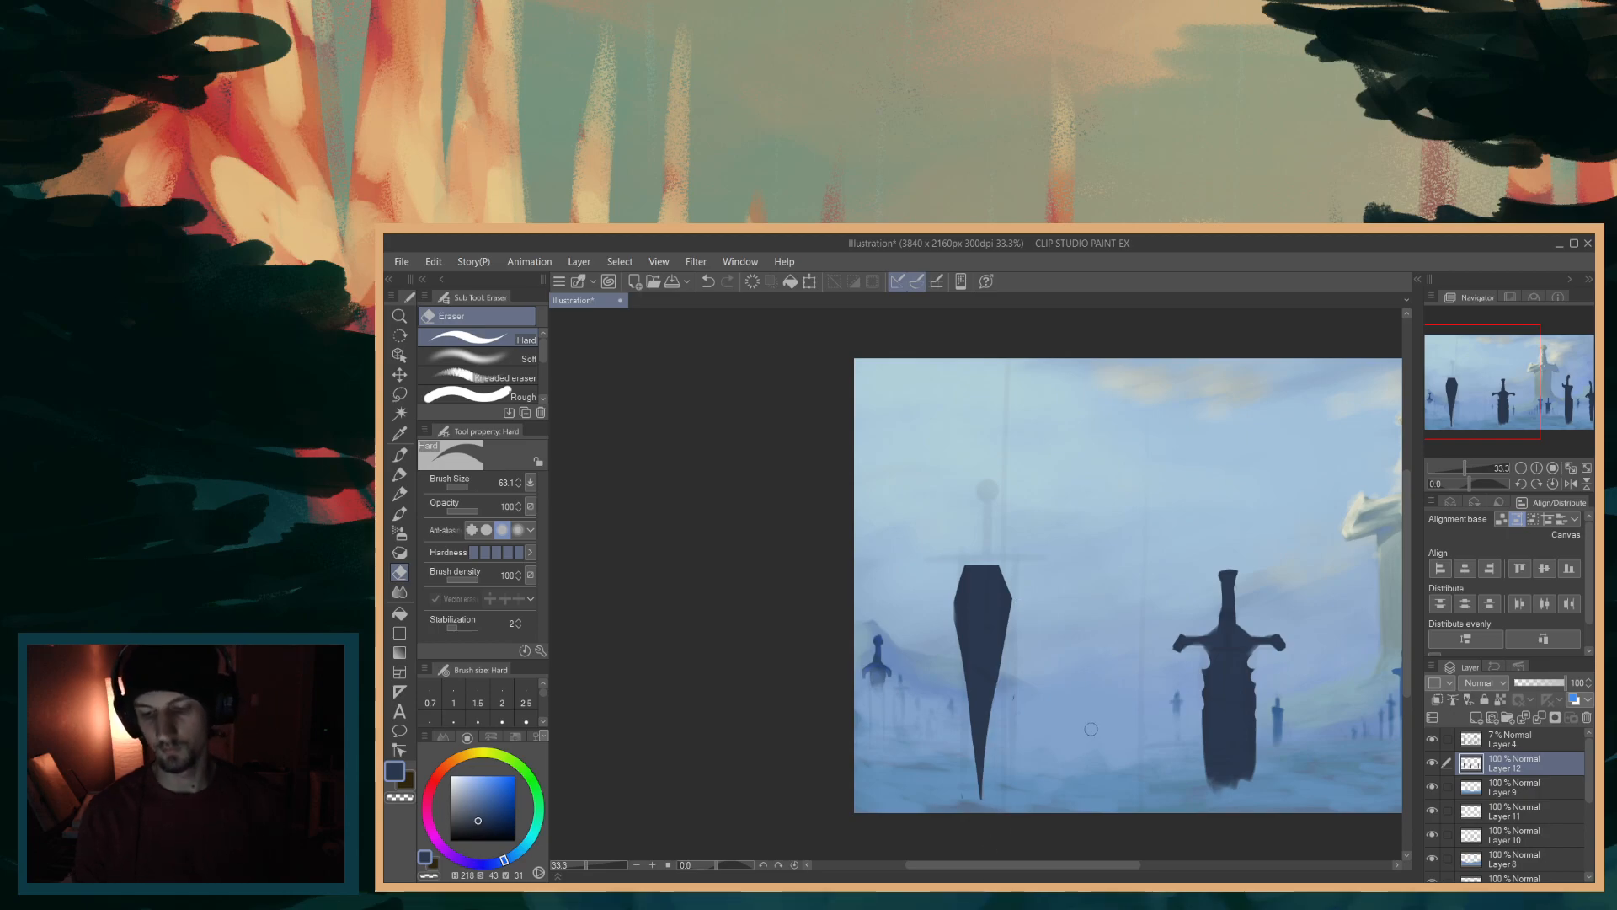
key("ctrl+z")
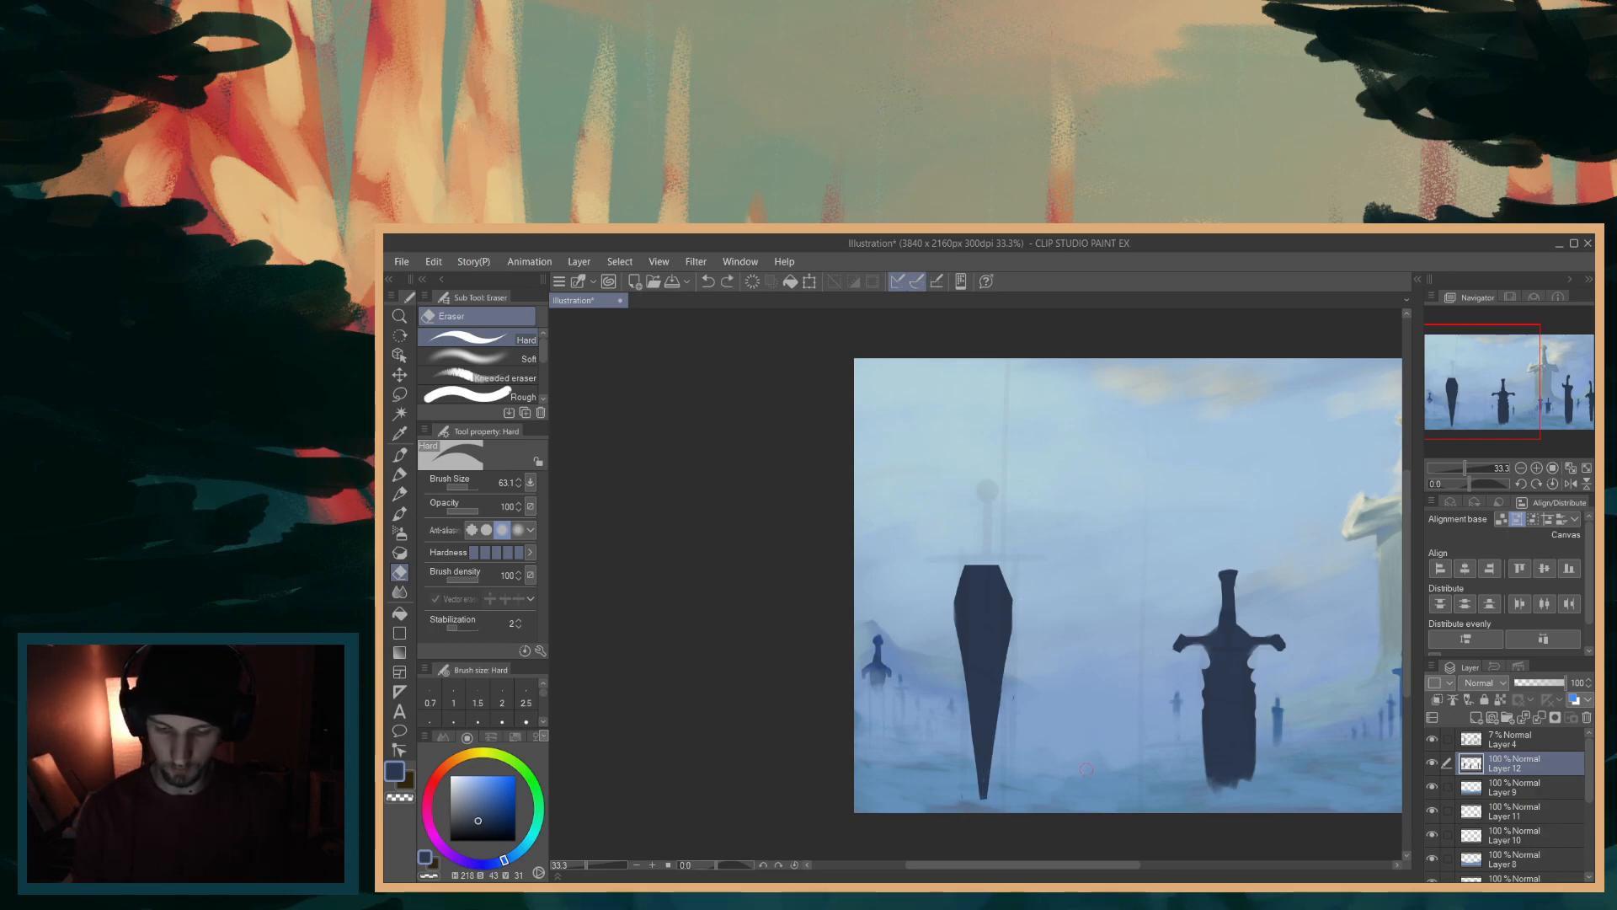
key("ctrl+z")
key("ctrl+z")
key("ctrl+z")
key("ctrl+z")
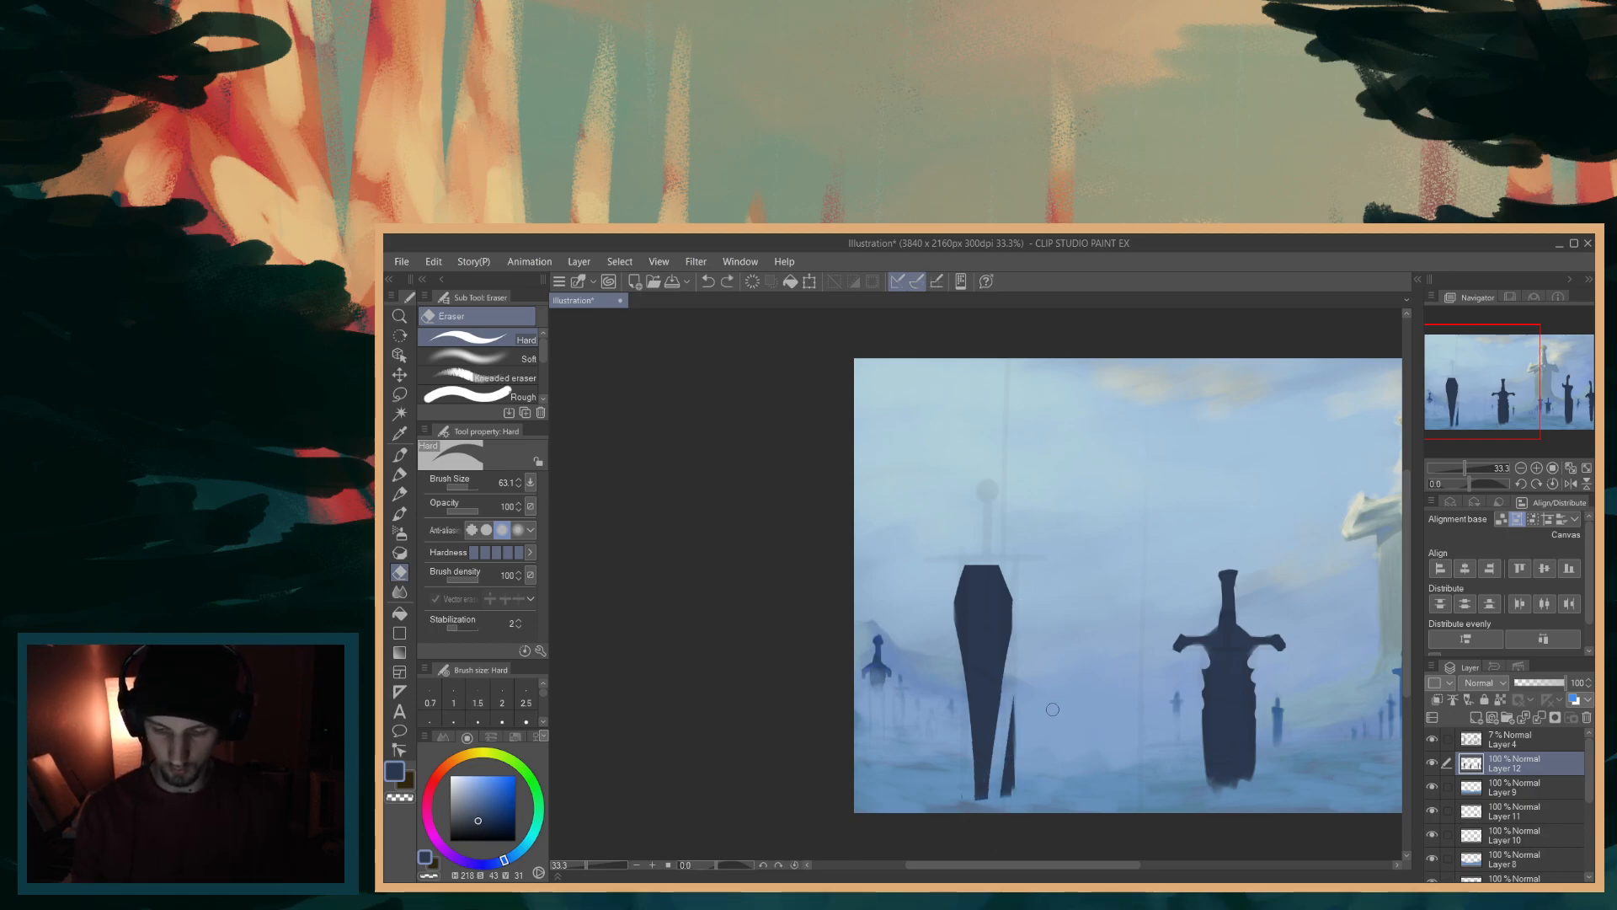
key("ctrl+z")
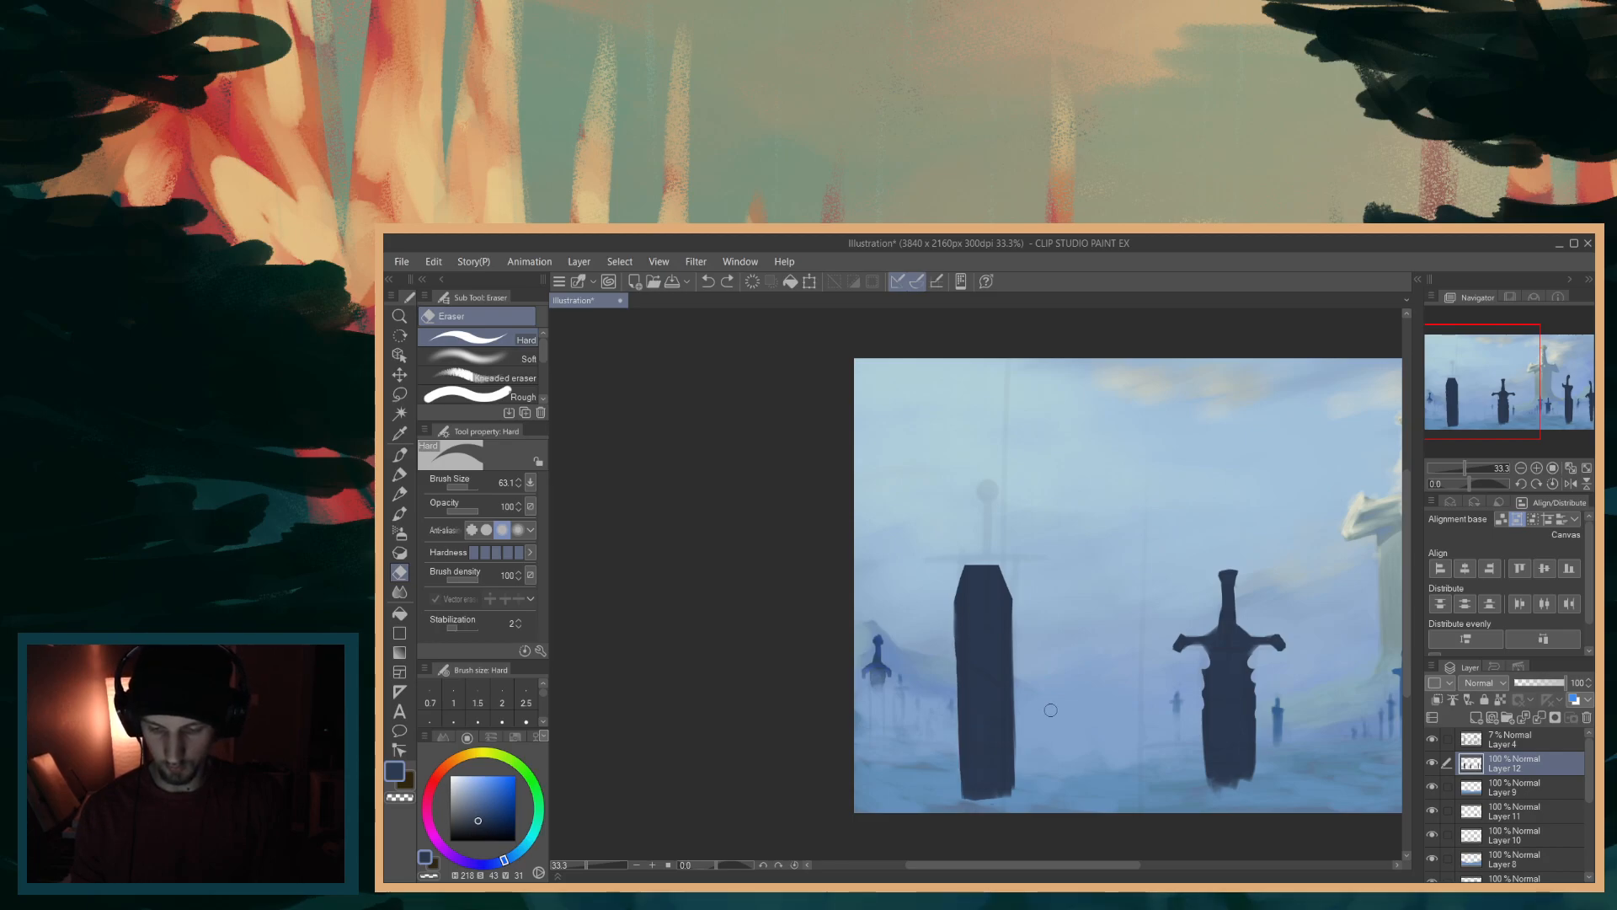
left_click_drag(1015, 670, 1010, 785)
mouse_move(1017, 639)
left_mouse_down()
mouse_move(996, 779)
mouse_move(1008, 741)
left_mouse_up()
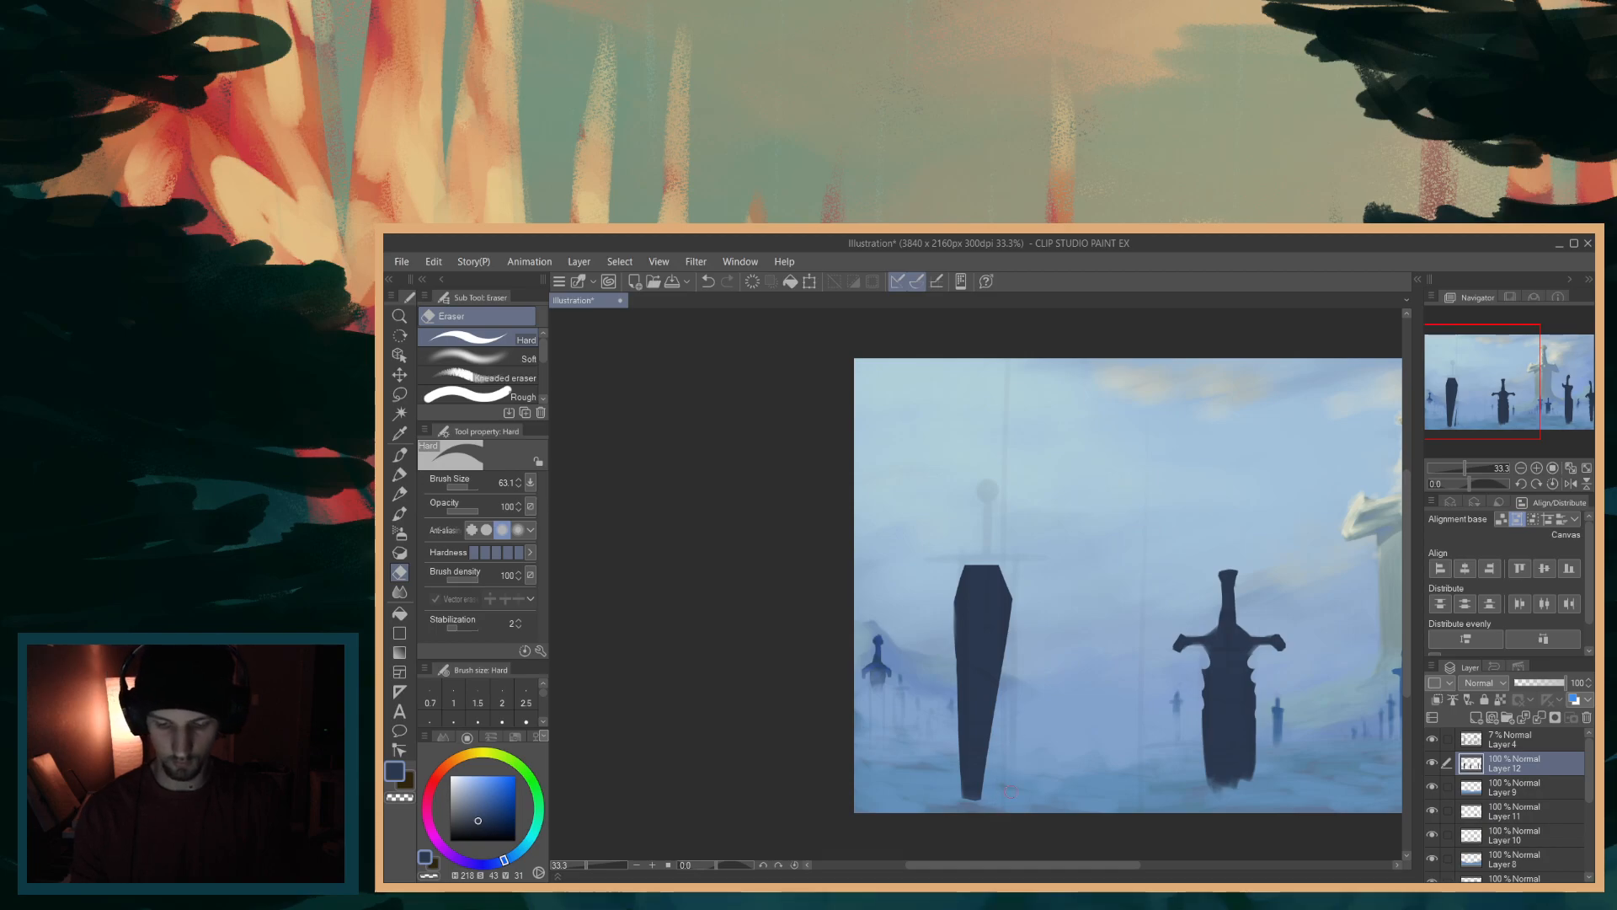
left_click_drag(946, 597, 971, 799)
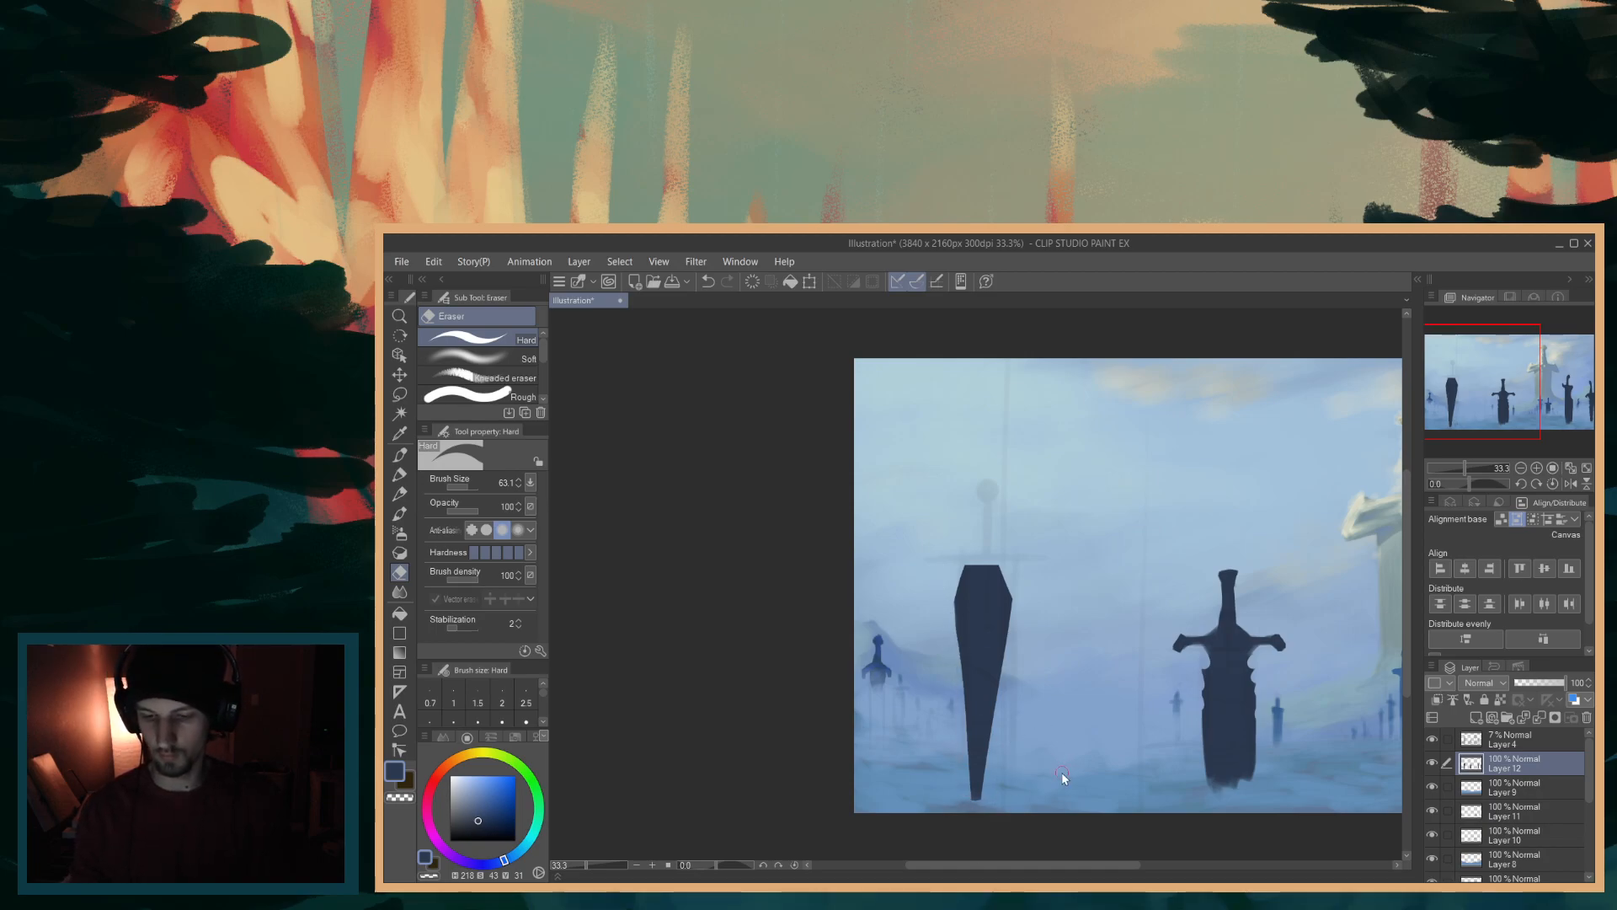
key("ctrl+z")
key("ctrl+z")
key("ctrl+z")
key("ctrl+z")
left_click_drag(947, 593, 973, 801)
key("ctrl+z")
- Taper both sides of the bevelled blade down to a narrow tip at the ground with the Hard eraser at size 63.1
left_click_drag(944, 591, 967, 801)
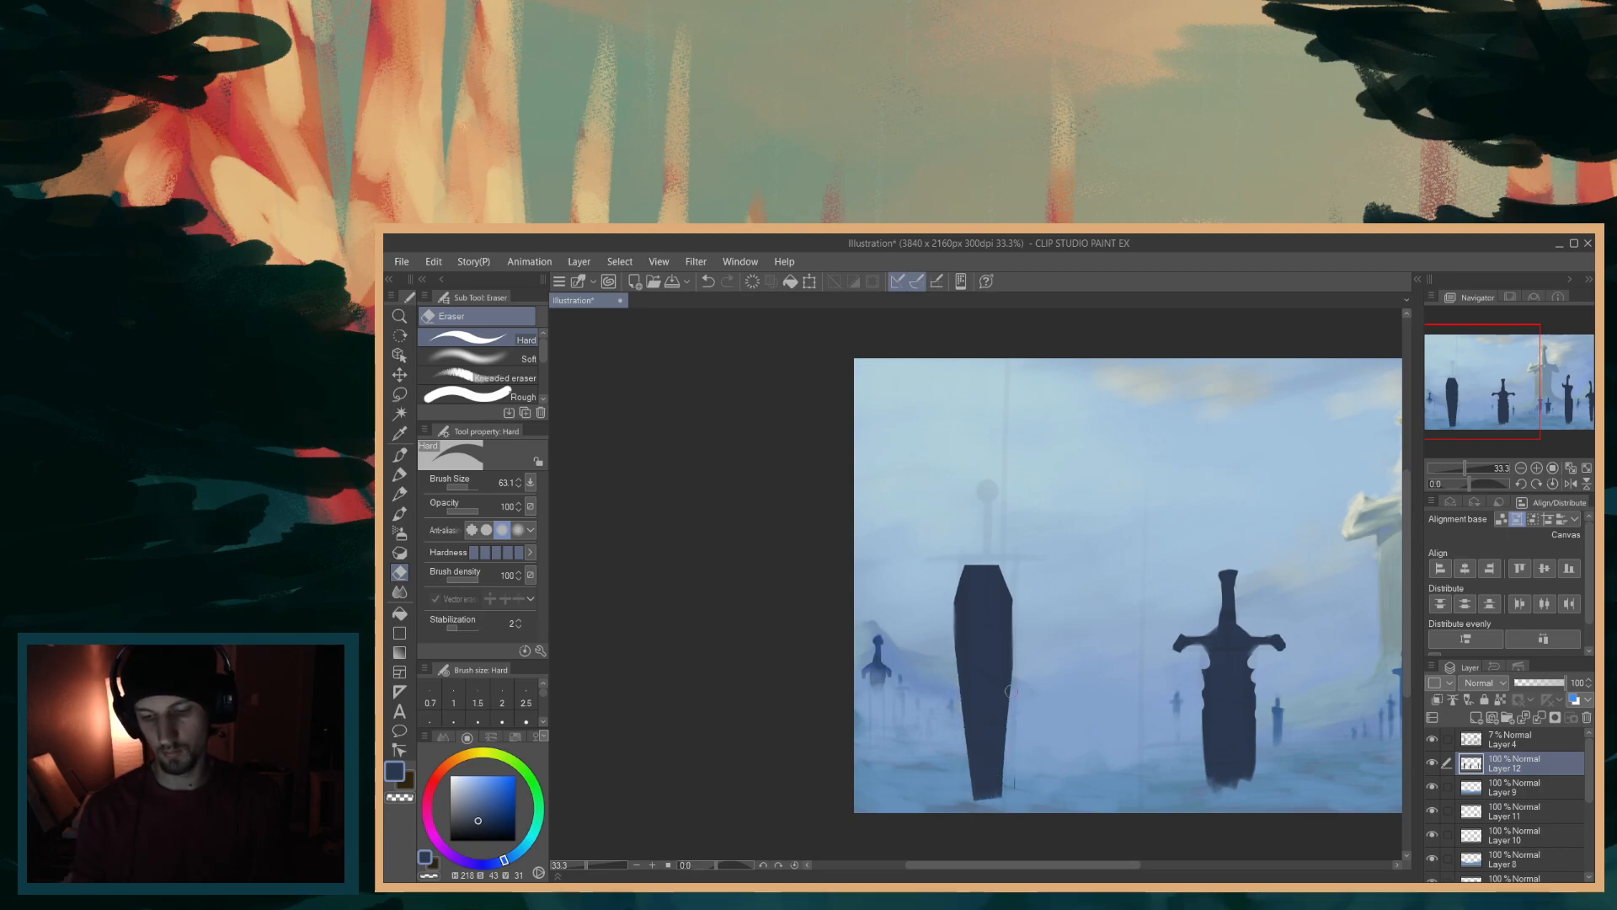
left_click_drag(1016, 638, 1003, 790)
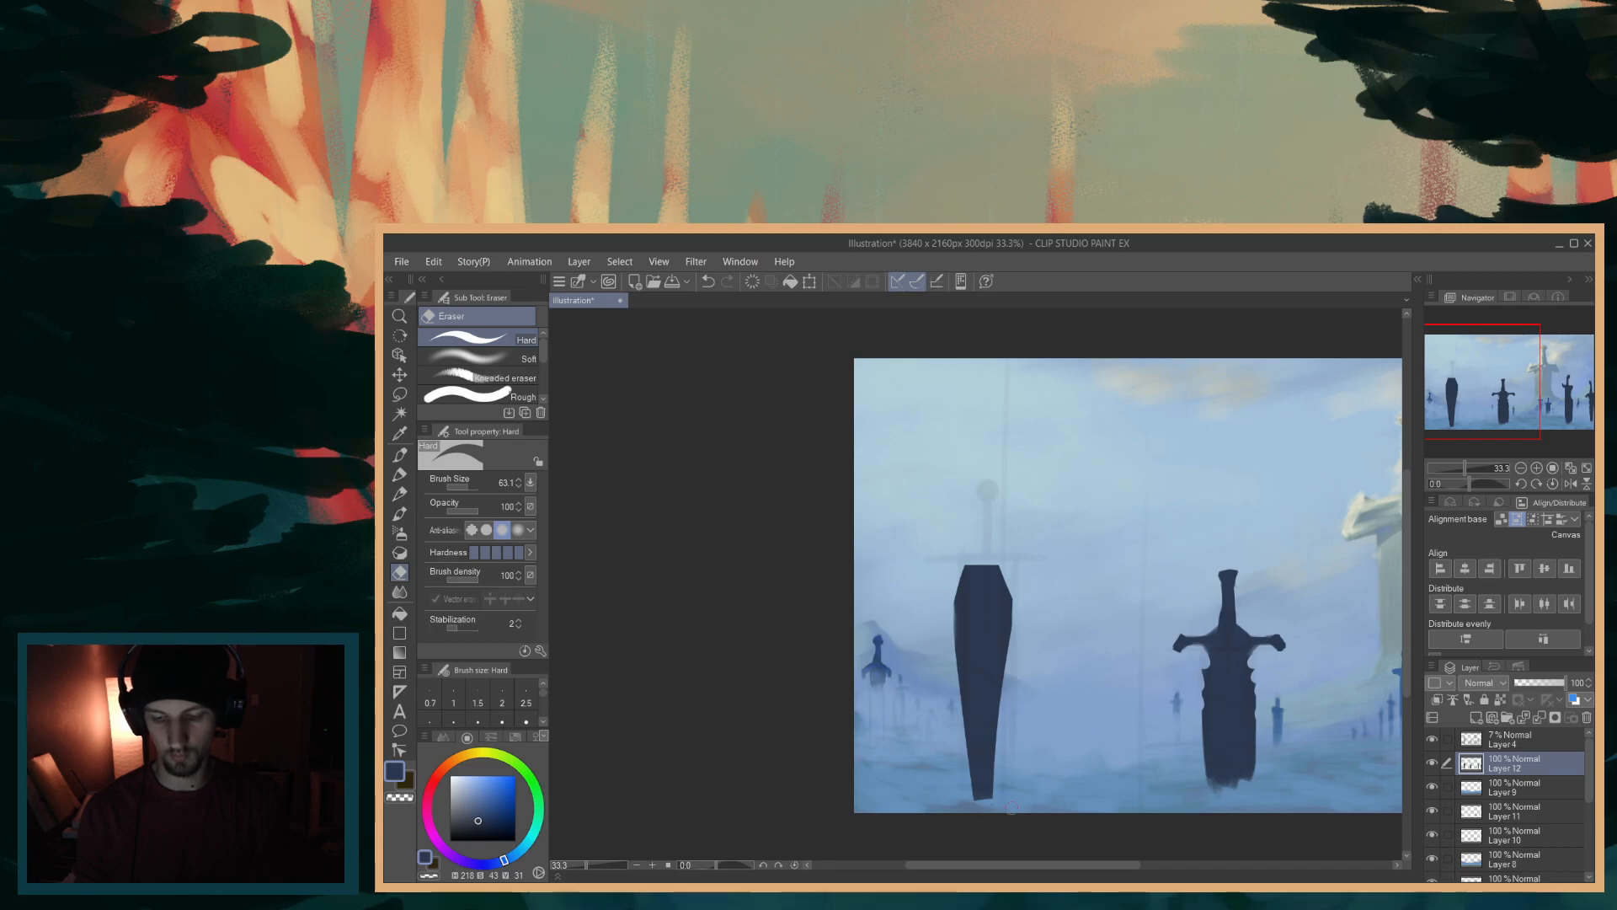
left_click_drag(1021, 595, 999, 798)
key("ctrl+z")
left_click_drag(1016, 621, 990, 798)
key("ctrl+z")
left_click_drag(1020, 586, 999, 745)
left_click_drag(1016, 589, 994, 798)
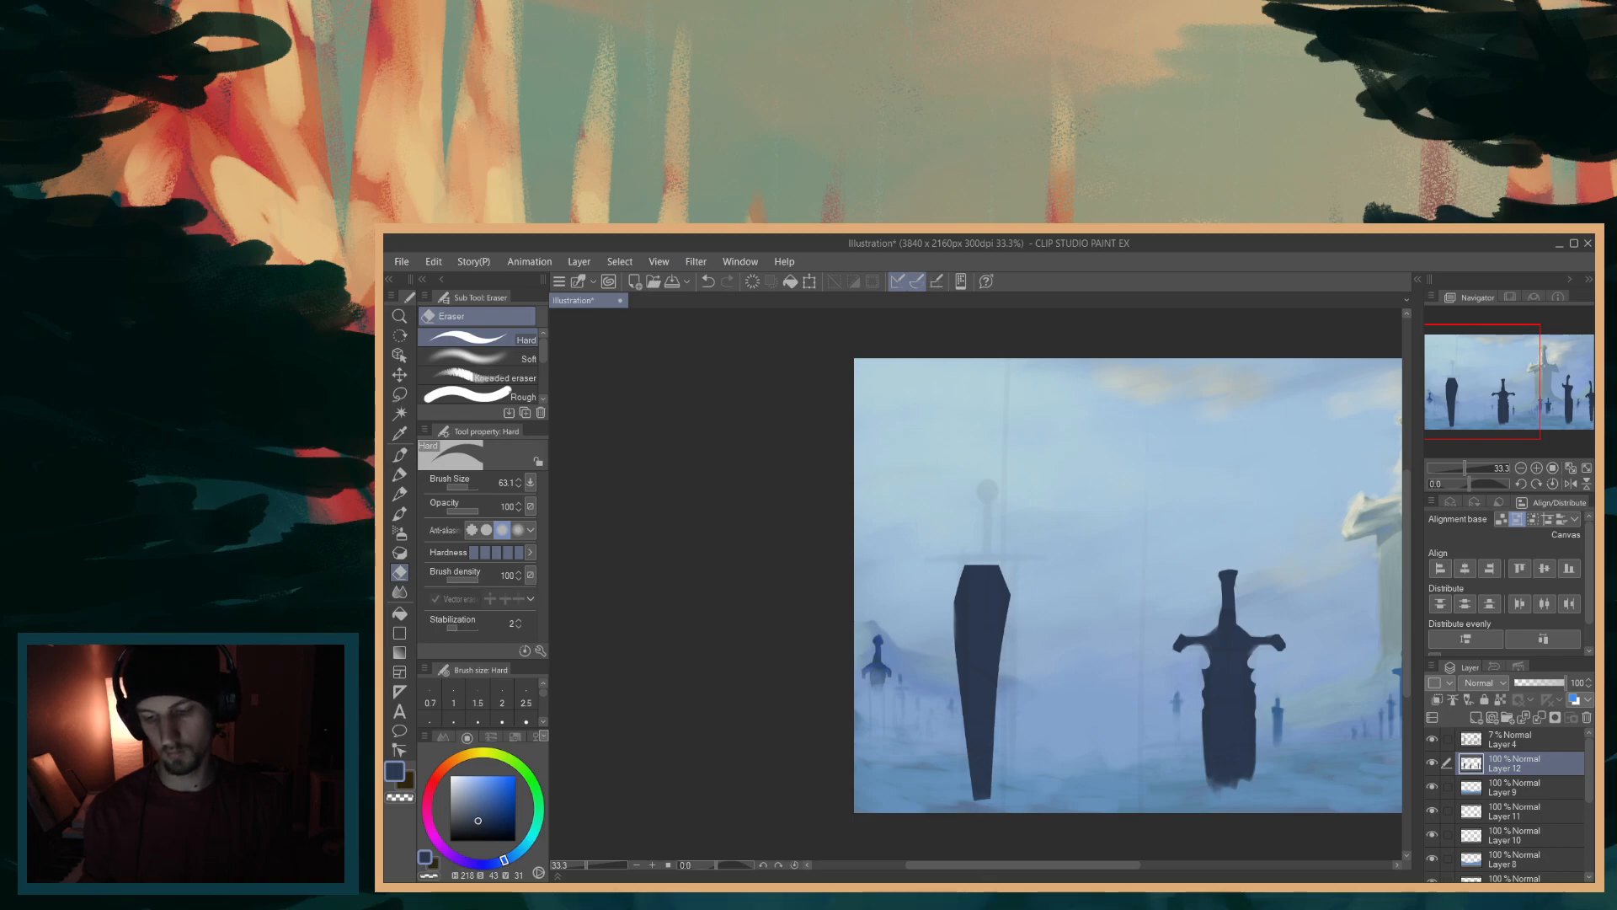
left_click_drag(954, 619, 976, 791)
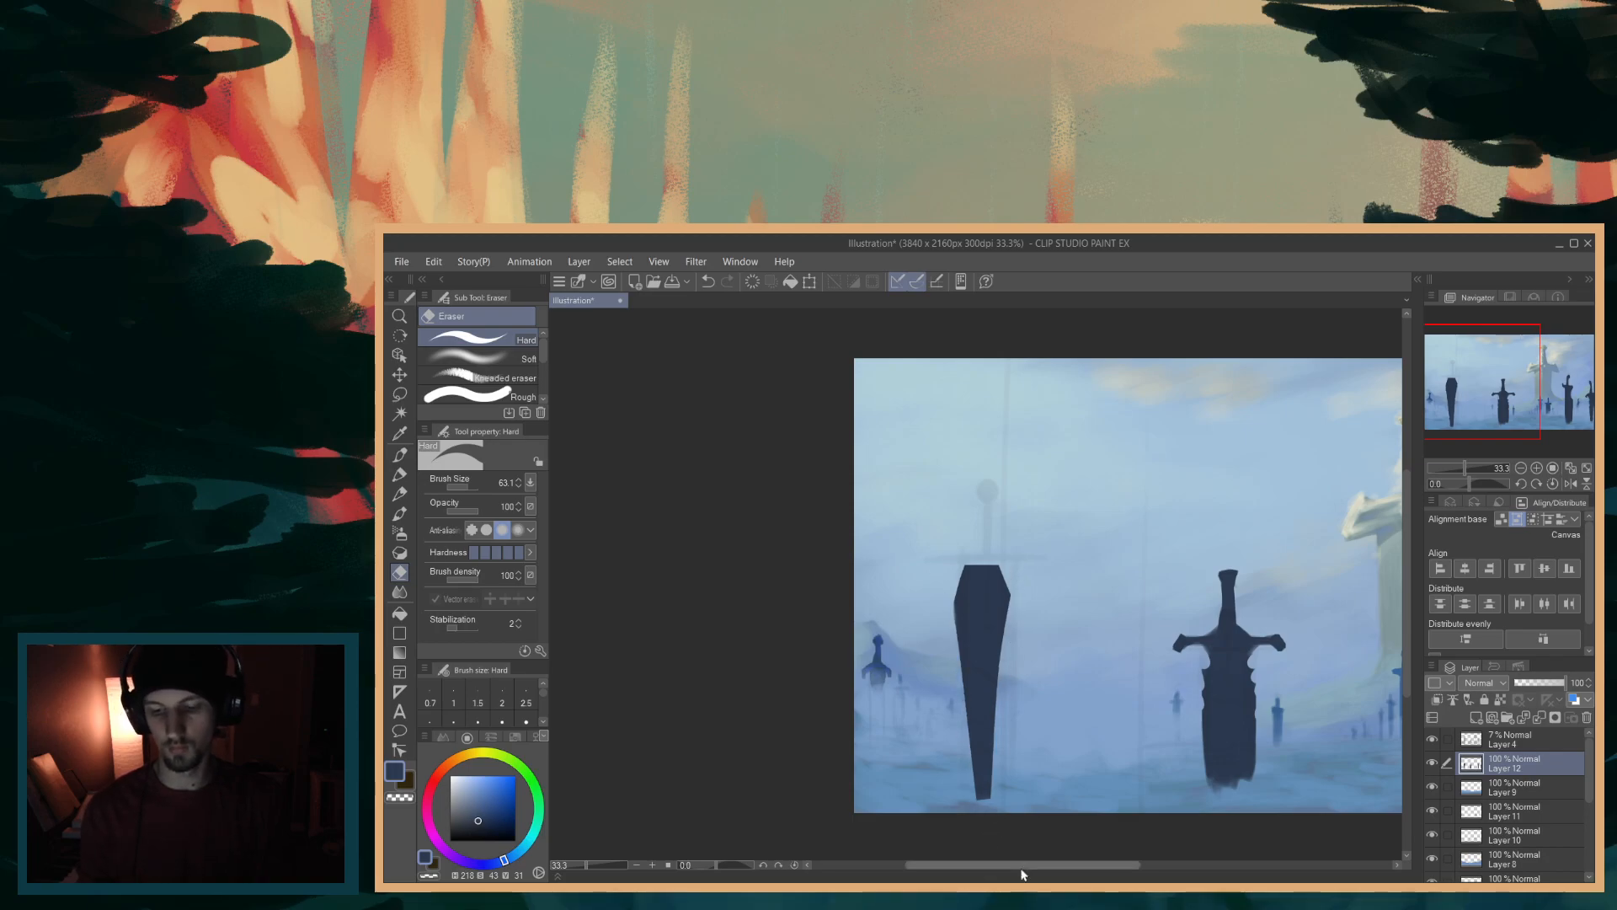
- Sample the tapered blade's dark blue and paint over its right side down toward the tip with brush size 73.7
key("p")
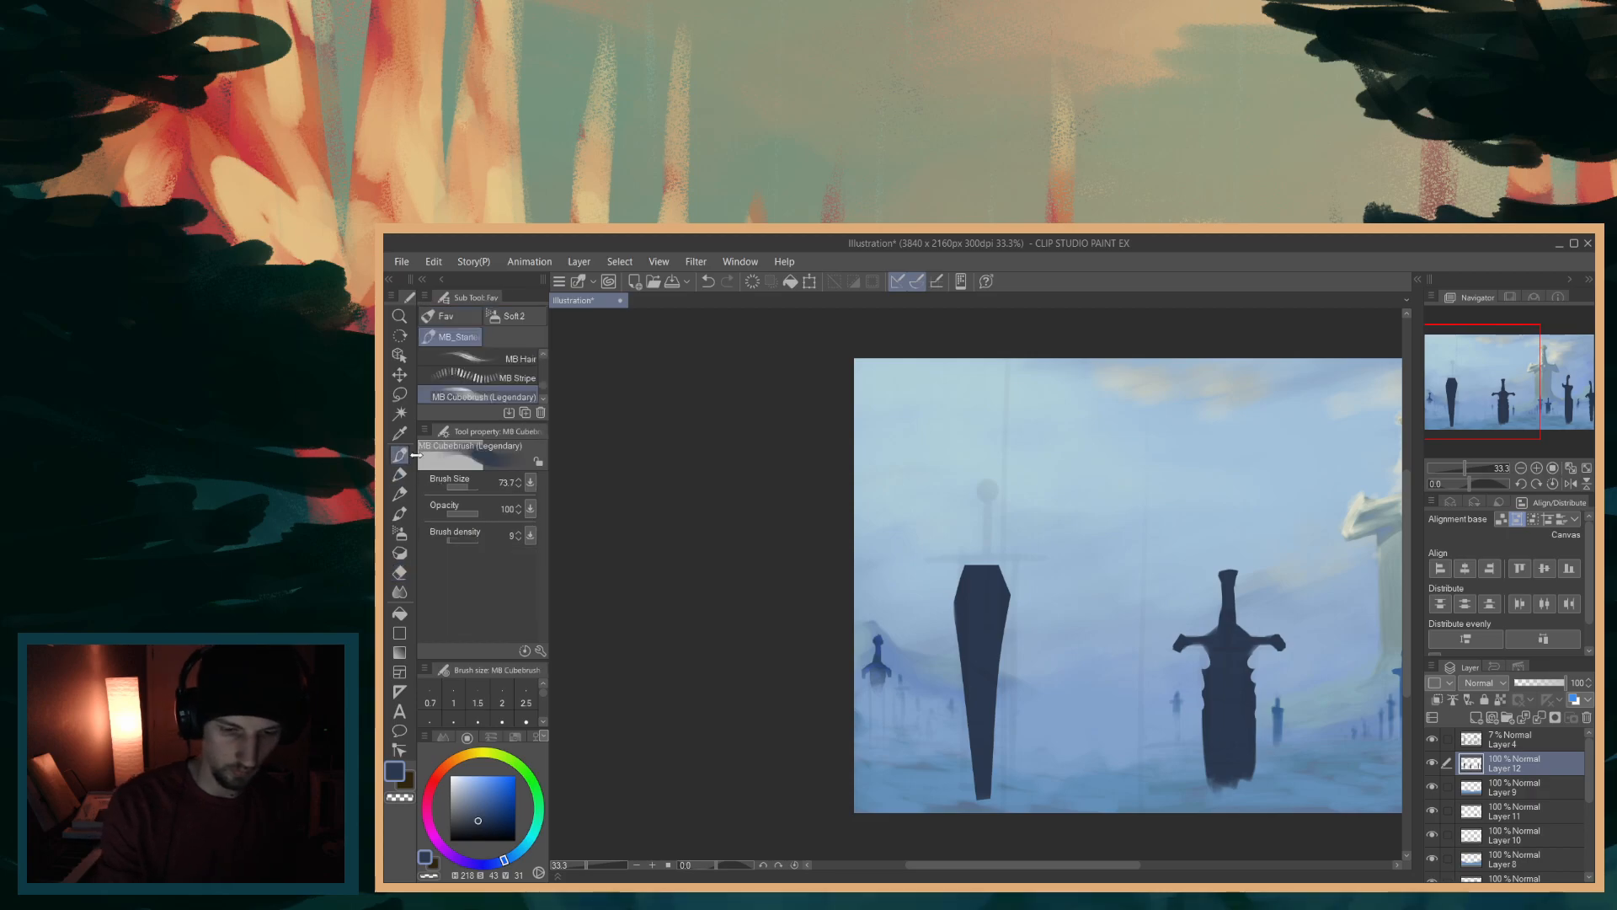
left_click(981, 652, "alt")
left_click_drag(1004, 595, 987, 773)
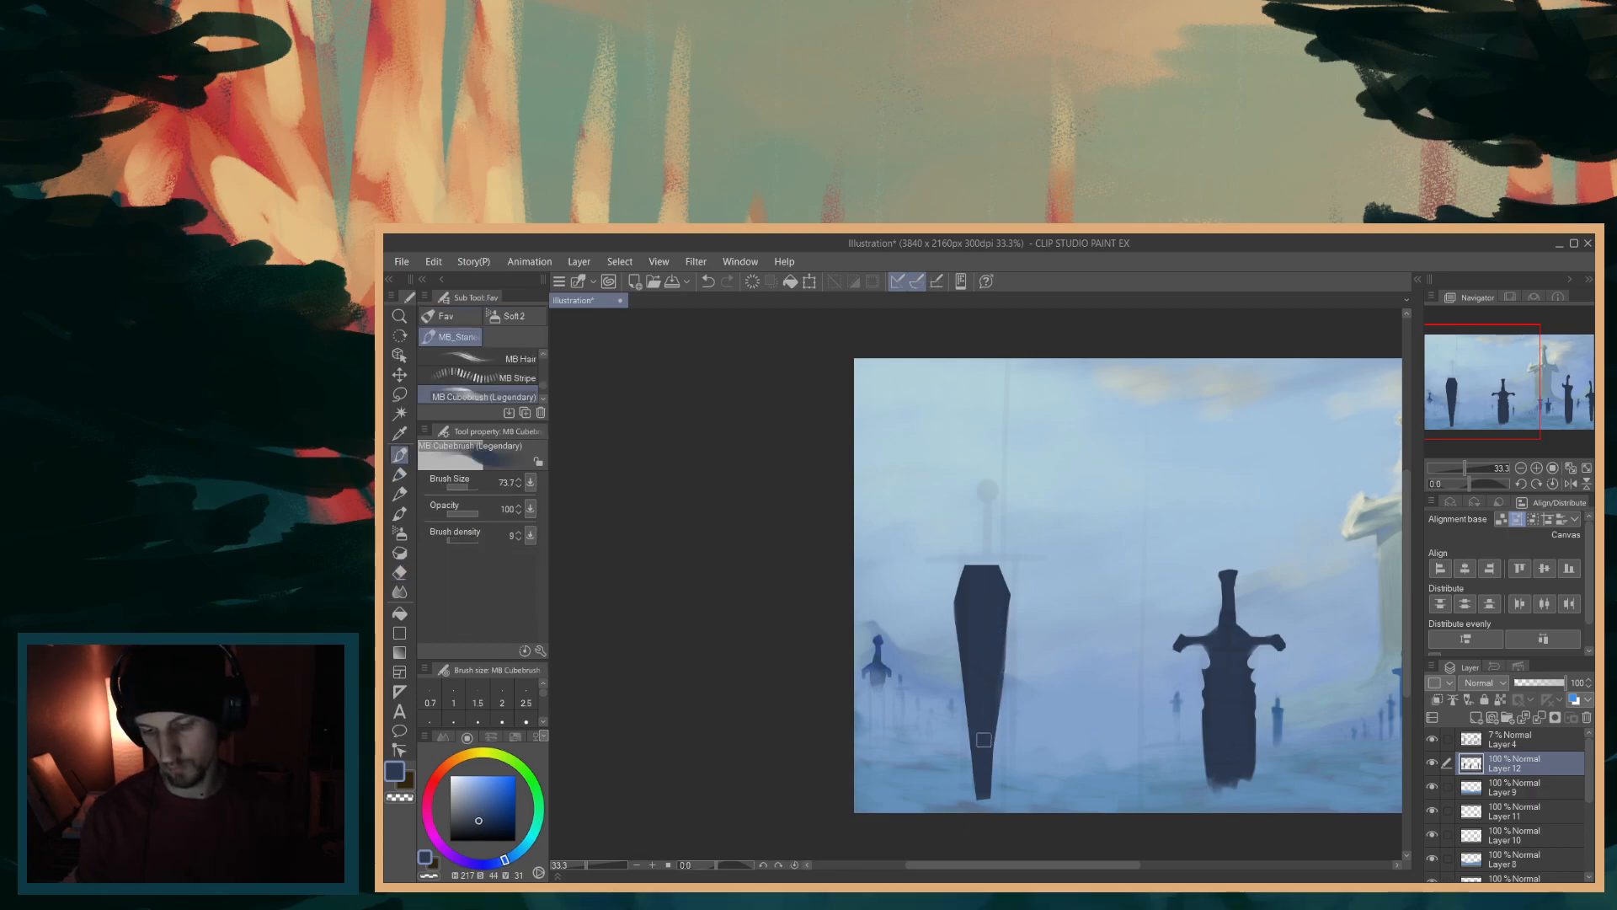
- Widen the lower half of the tapered blade down to the ground in dark blue with brush size 73.7
left_click_drag(998, 595, 983, 773)
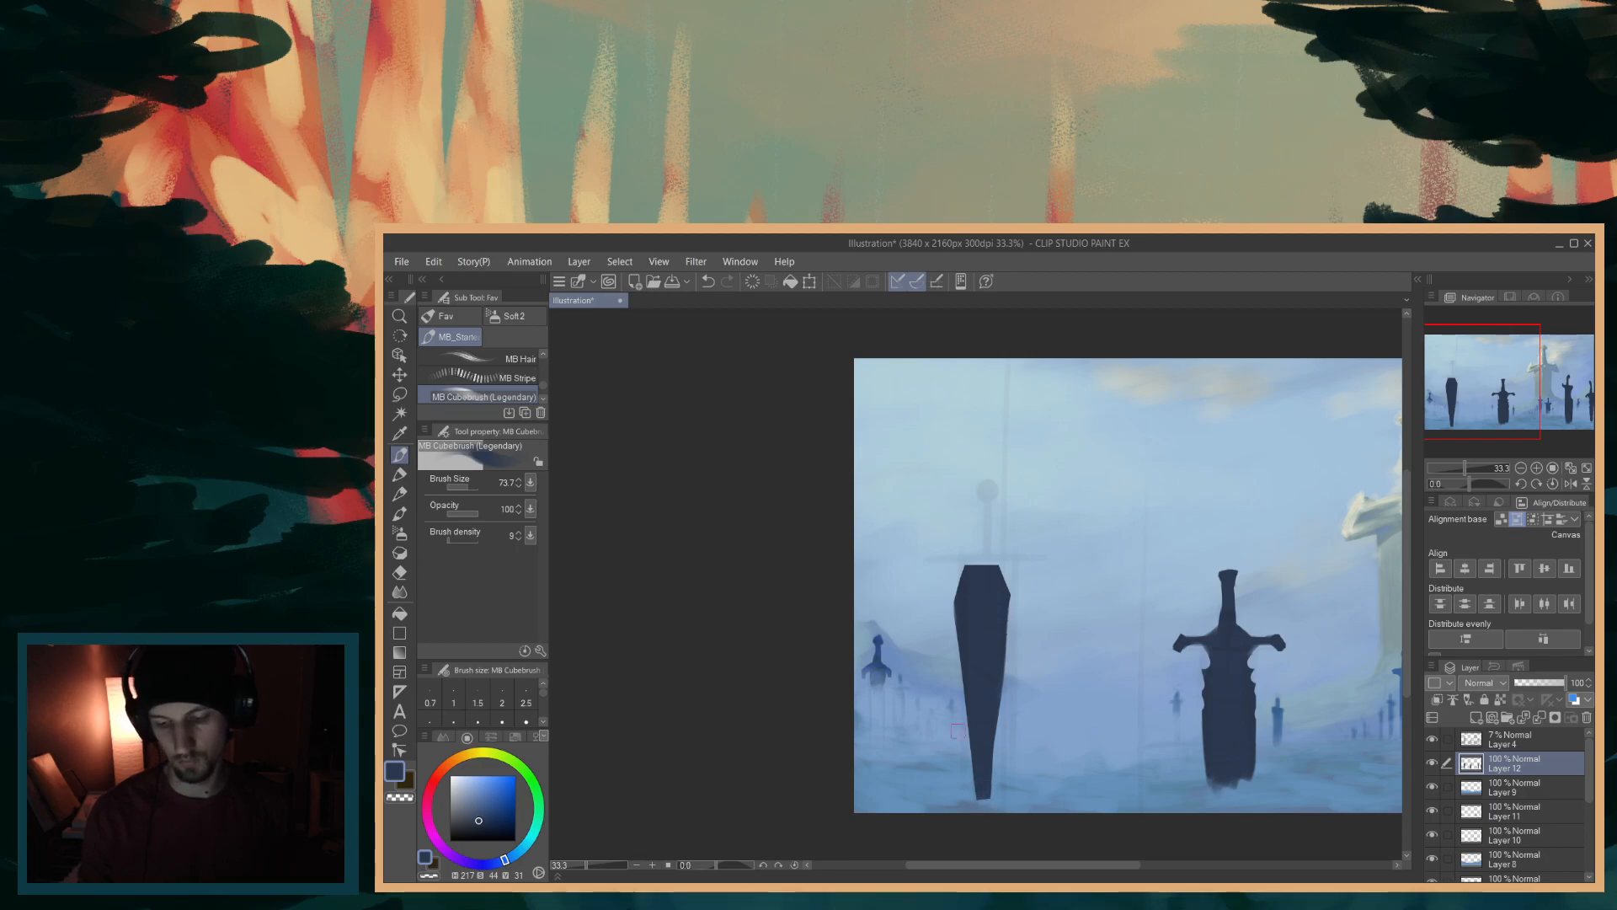
mouse_move(969, 640)
left_mouse_down()
mouse_move(977, 842)
mouse_move(976, 649)
mouse_move(973, 804)
left_mouse_up()
left_click_drag(991, 602, 984, 802)
mouse_move(991, 675)
left_mouse_down()
mouse_move(990, 805)
mouse_move(959, 805)
left_mouse_up()
- Narrow the blade's sides and erase its lower half with the Hard eraser at size 63.1
left_click(400, 573)
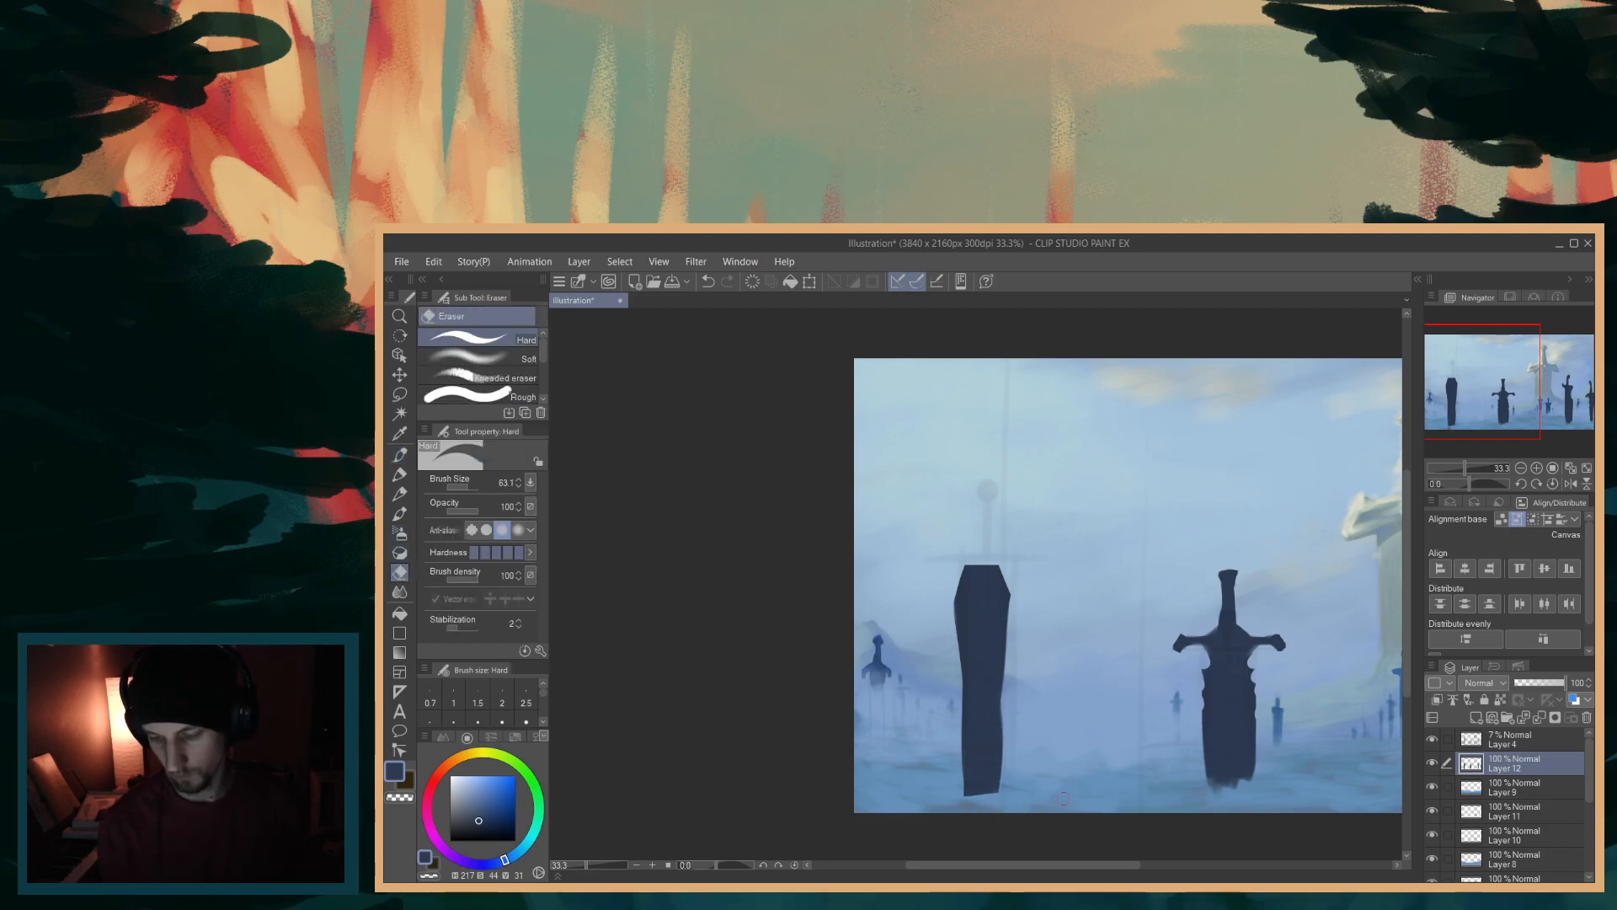
left_click_drag(1013, 617, 1000, 787)
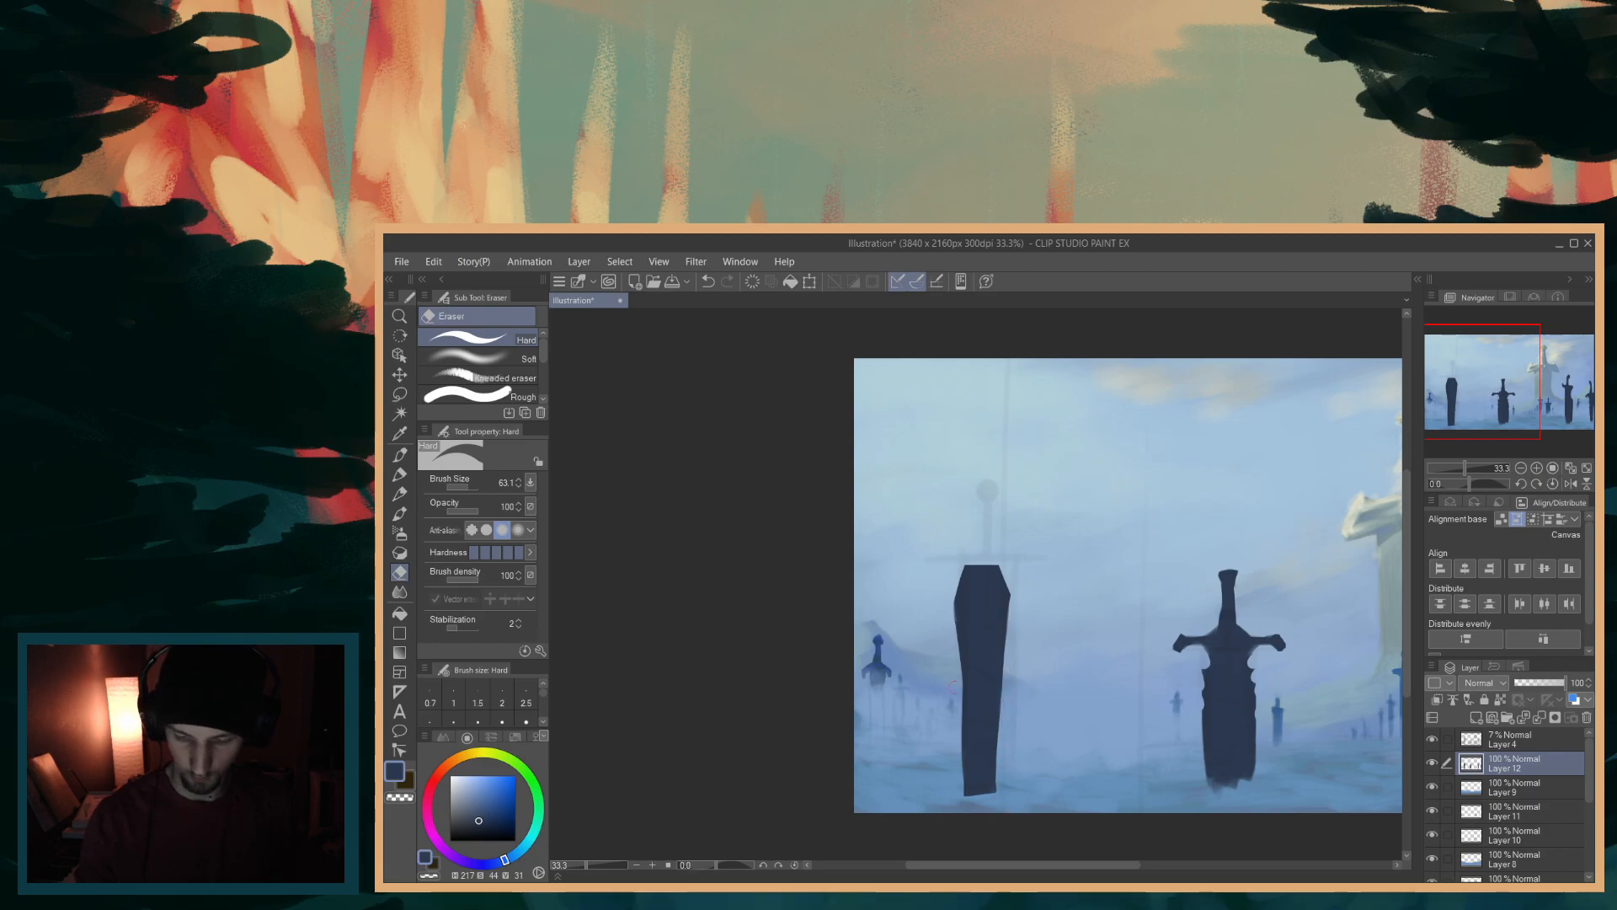
mouse_move(957, 699)
left_mouse_down()
mouse_move(963, 796)
mouse_move(995, 785)
left_mouse_up()
left_click_drag(1012, 611, 992, 792)
mouse_move(950, 619)
left_mouse_down()
mouse_move(969, 800)
mouse_move(998, 789)
mouse_move(974, 699)
left_mouse_up()
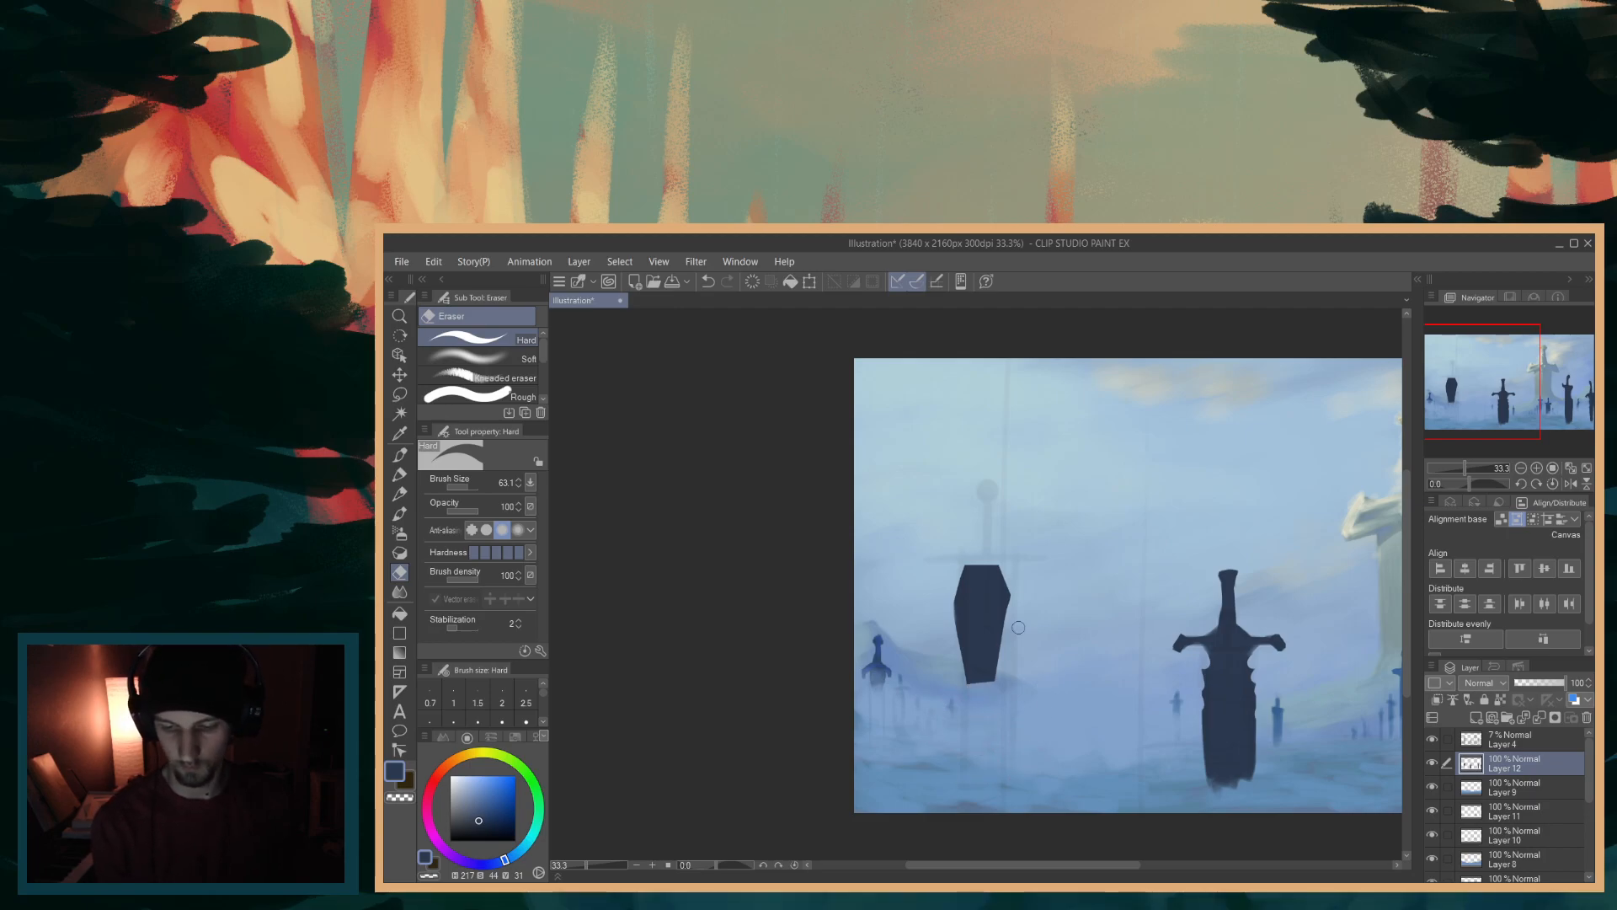
- Broaden the shortened blade's sides and extend its right edge downward in dark blue with brush size 73.7
key("p")
left_click_drag(999, 593, 1000, 663)
mouse_move(977, 597)
left_mouse_down()
mouse_move(960, 613)
mouse_move(962, 674)
mouse_move(964, 610)
left_mouse_up()
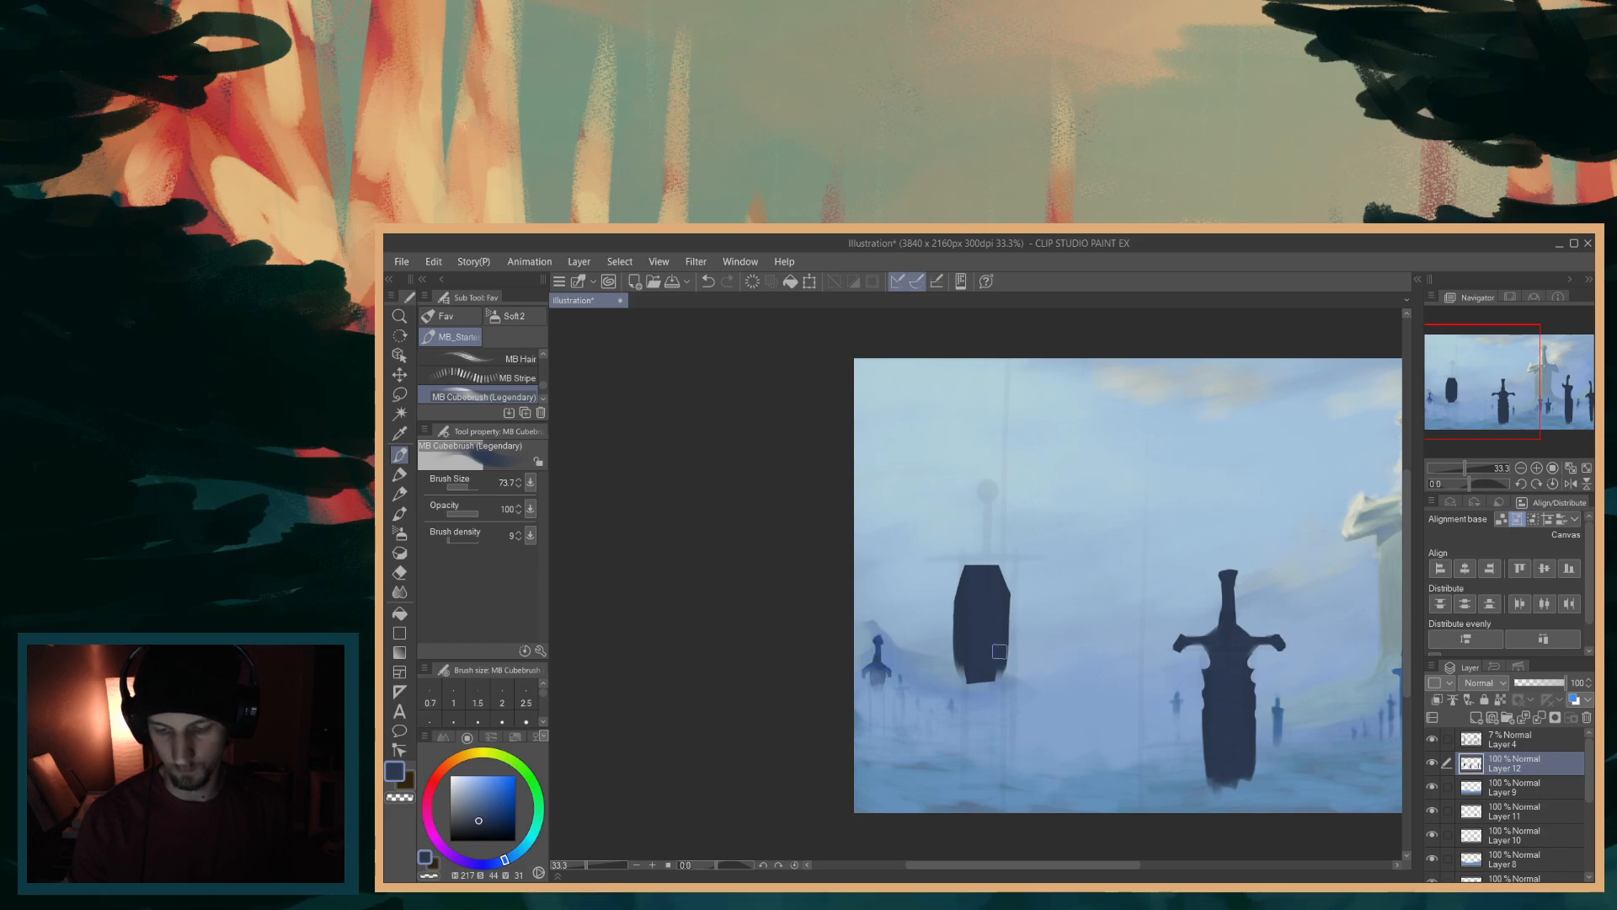
left_click_drag(1005, 608, 1006, 679)
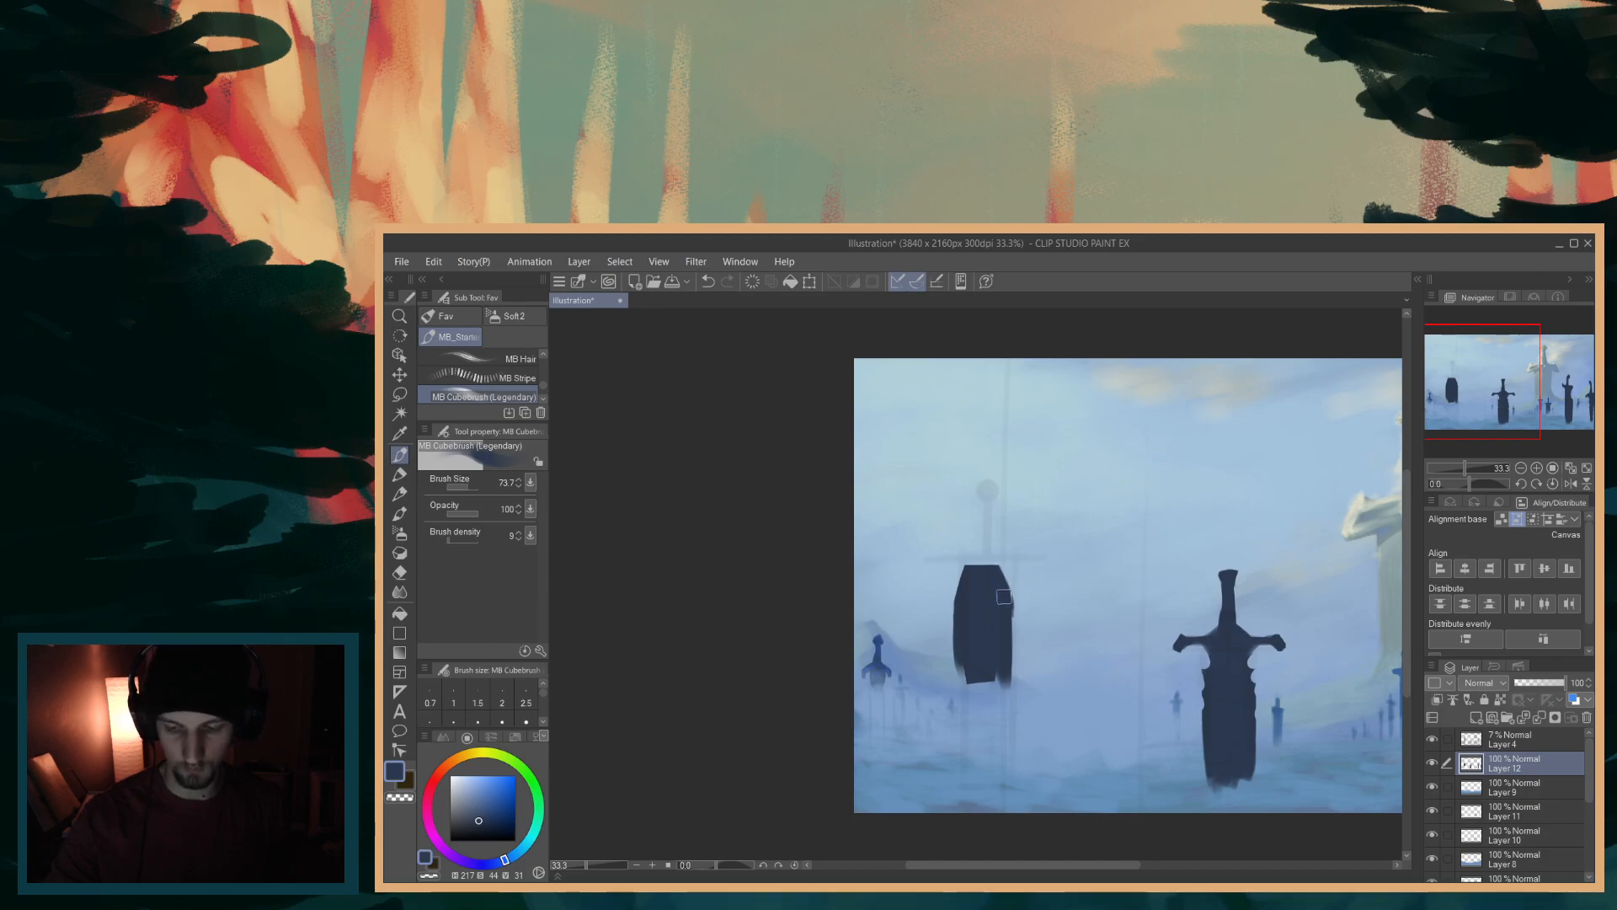
left_click_drag(1009, 605, 1007, 725)
- Trim both sides of the shortened blade straight and parallel with the Hard eraser at size 63.1
left_click(400, 573)
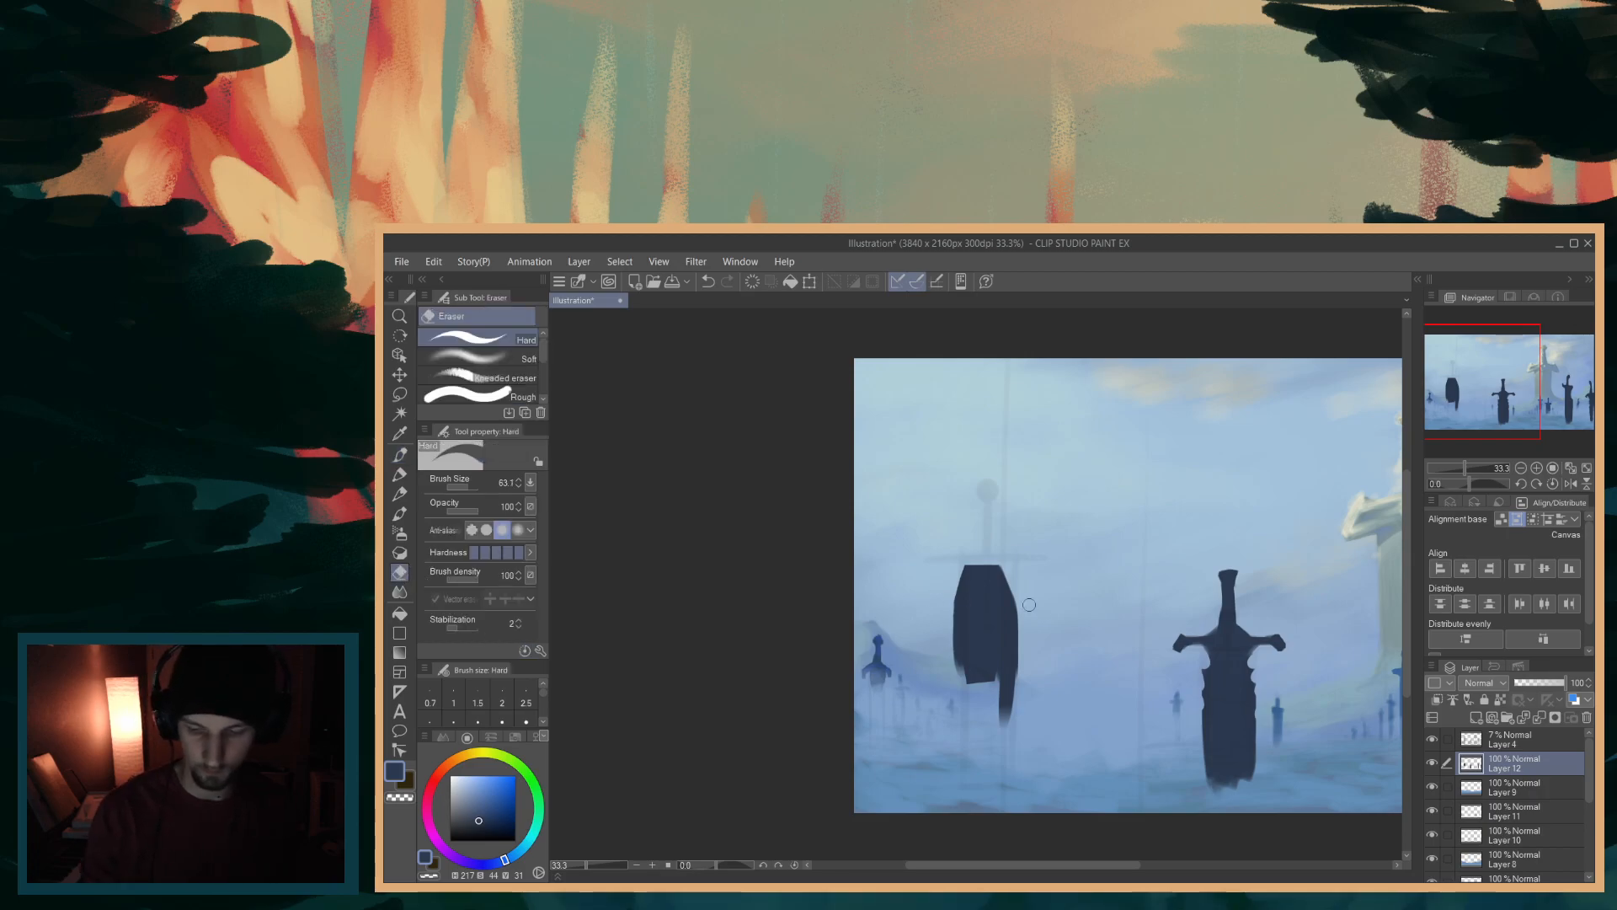
left_click_drag(1015, 568, 1018, 699)
mouse_move(1016, 640)
left_mouse_down()
mouse_move(1014, 705)
mouse_move(958, 667)
mouse_move(949, 577)
mouse_move(953, 710)
mouse_move(955, 619)
mouse_move(950, 664)
left_mouse_up()
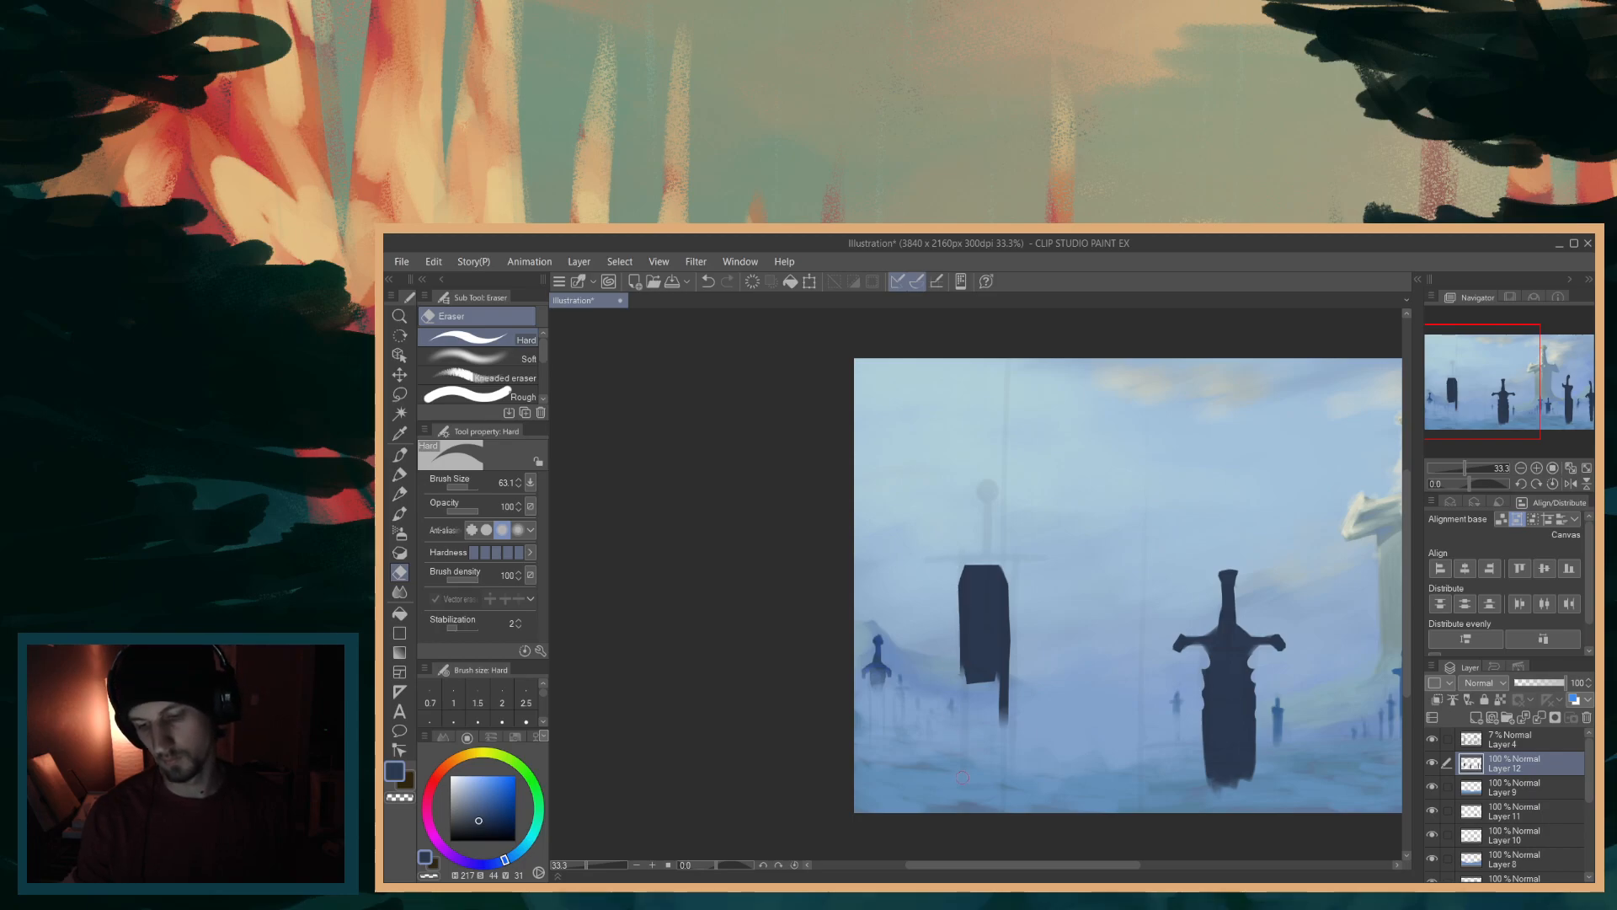
- Extend the straight-sided blade down to the ground in dark blue with brush size 73.7
key("p")
mouse_move(970, 652)
left_mouse_down()
mouse_move(970, 814)
mouse_move(977, 746)
mouse_move(978, 770)
mouse_move(996, 768)
left_mouse_up()
left_click_drag(998, 684, 996, 786)
mouse_move(977, 713)
left_mouse_down()
mouse_move(968, 786)
mouse_move(997, 766)
mouse_move(998, 797)
mouse_move(971, 798)
mouse_move(999, 784)
left_mouse_up()
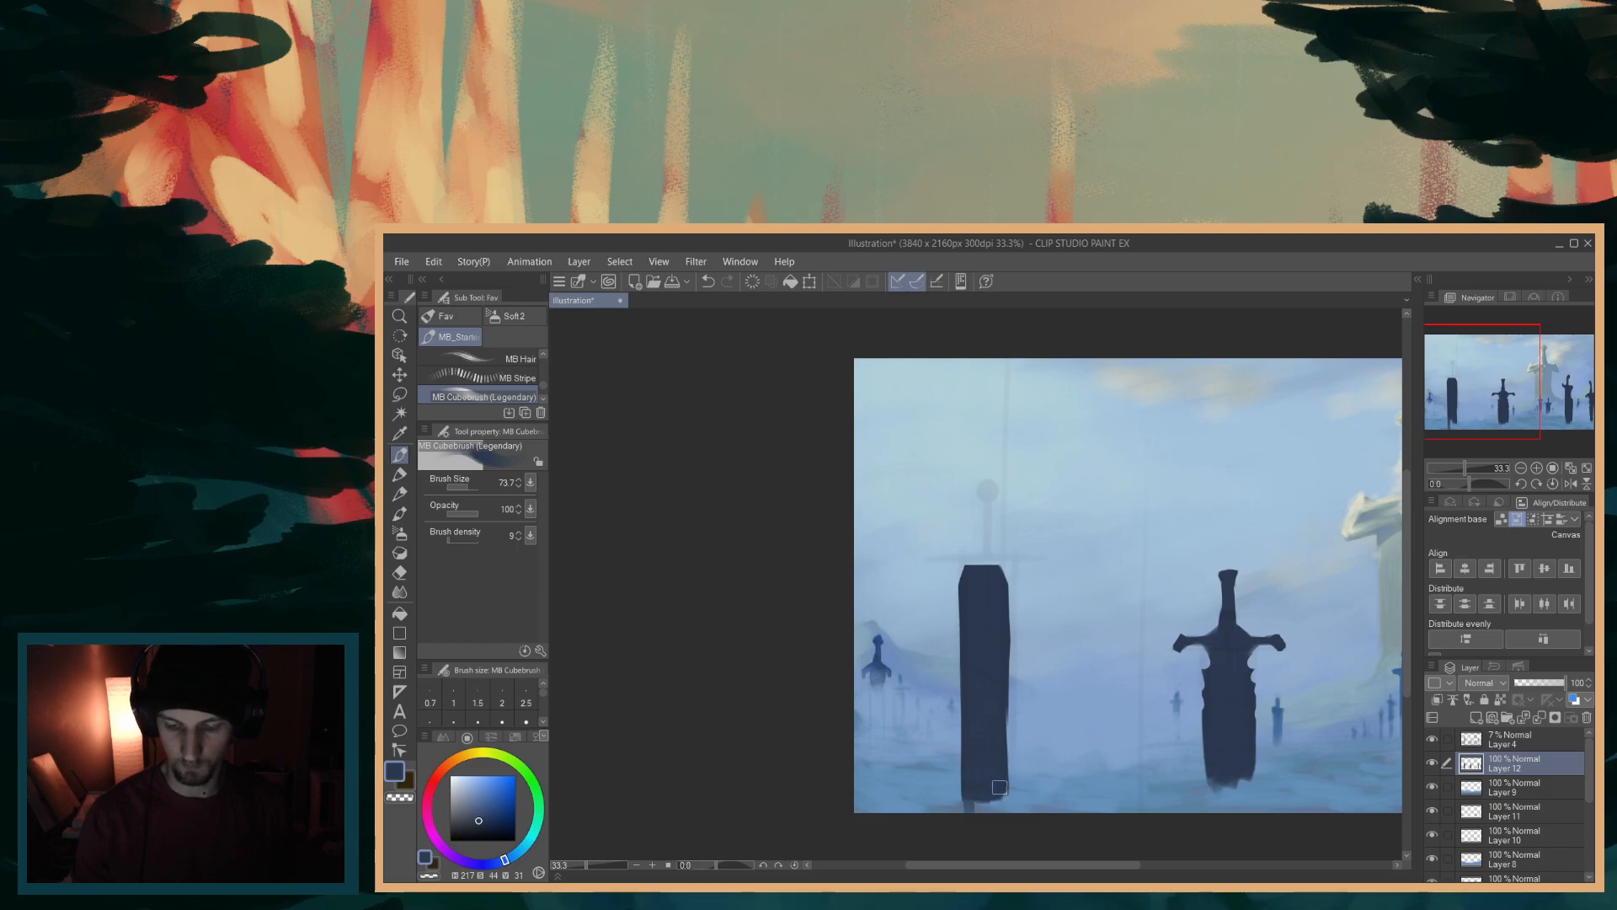
- Taper both sides of the long blade to a narrow tip using straight Hard eraser strokes at size 63.1
left_click(401, 573)
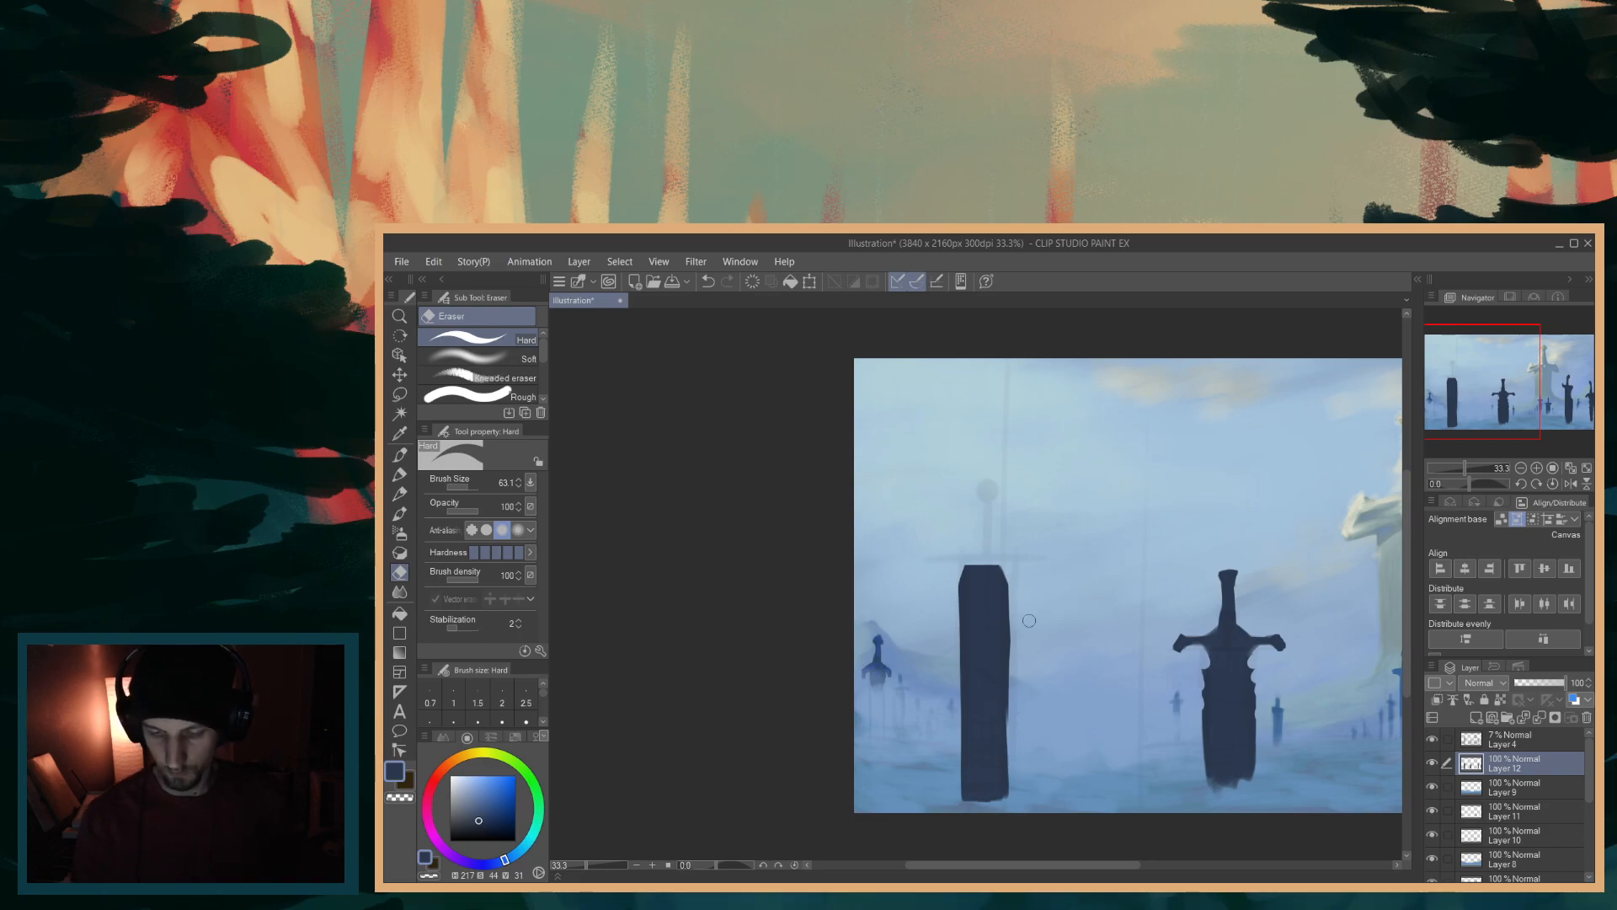
left_click_drag(1012, 631, 1007, 844)
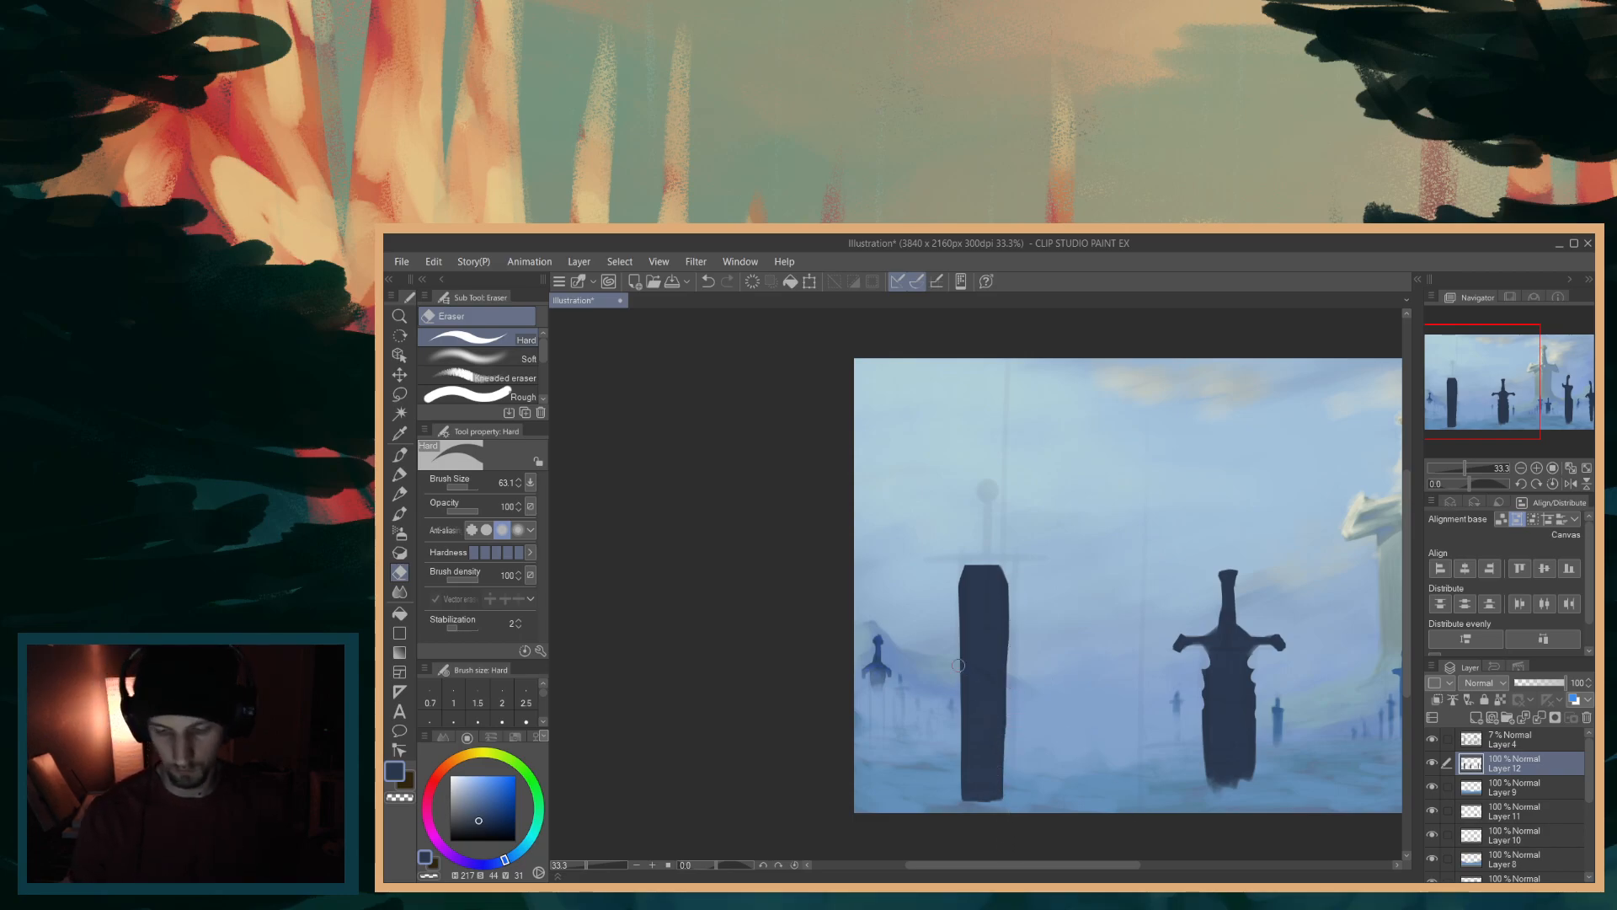
left_click_drag(950, 594, 965, 799)
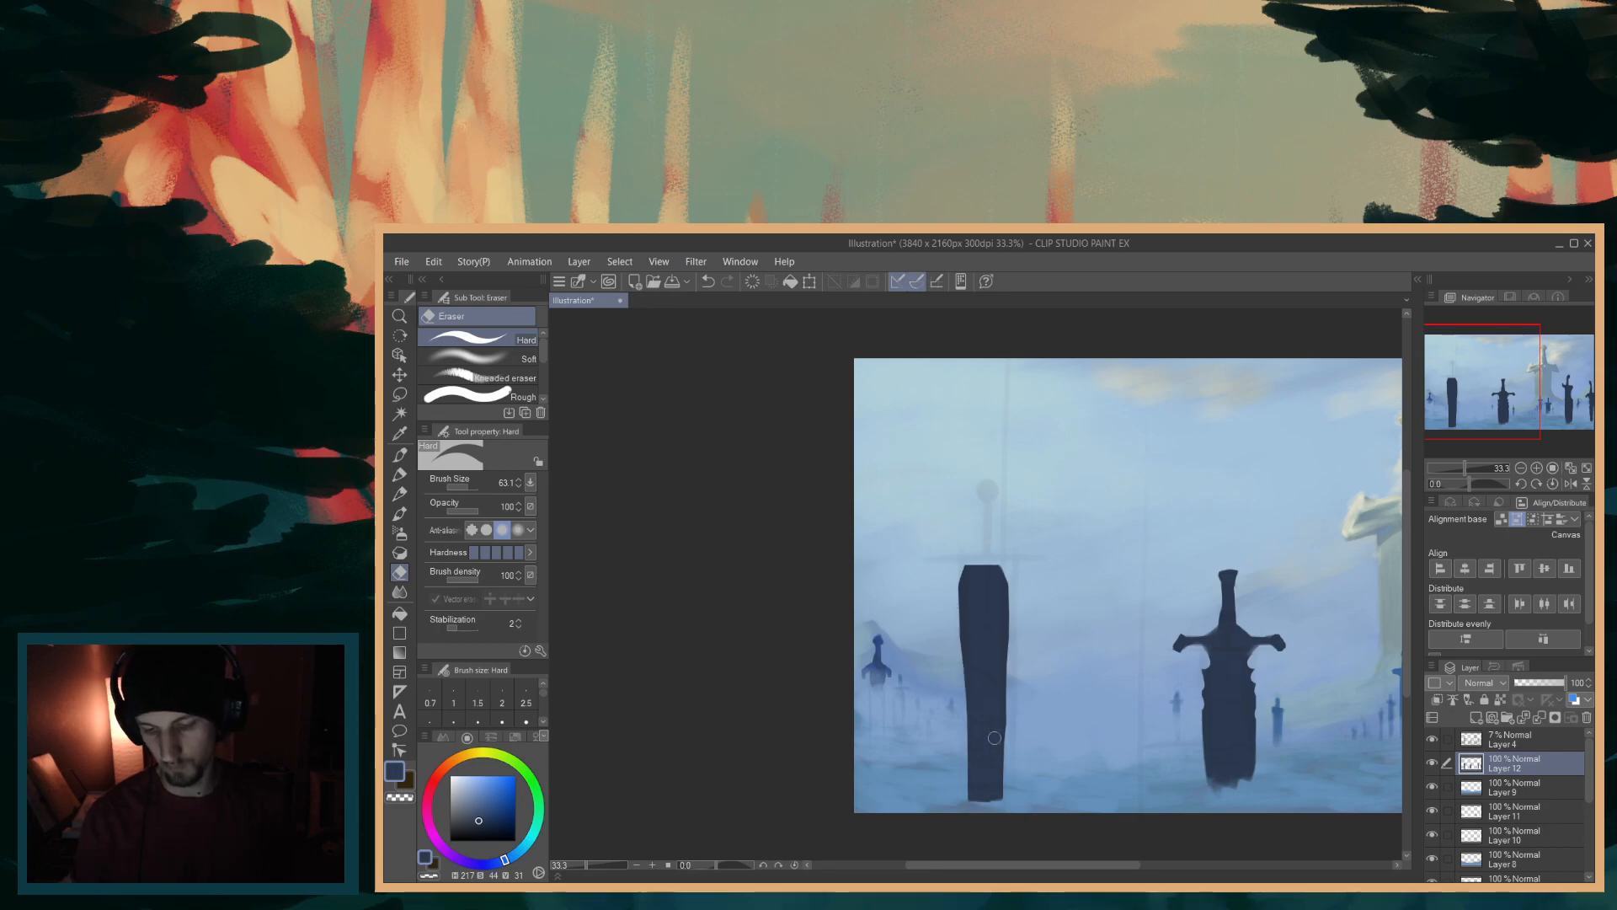
key("ctrl+z")
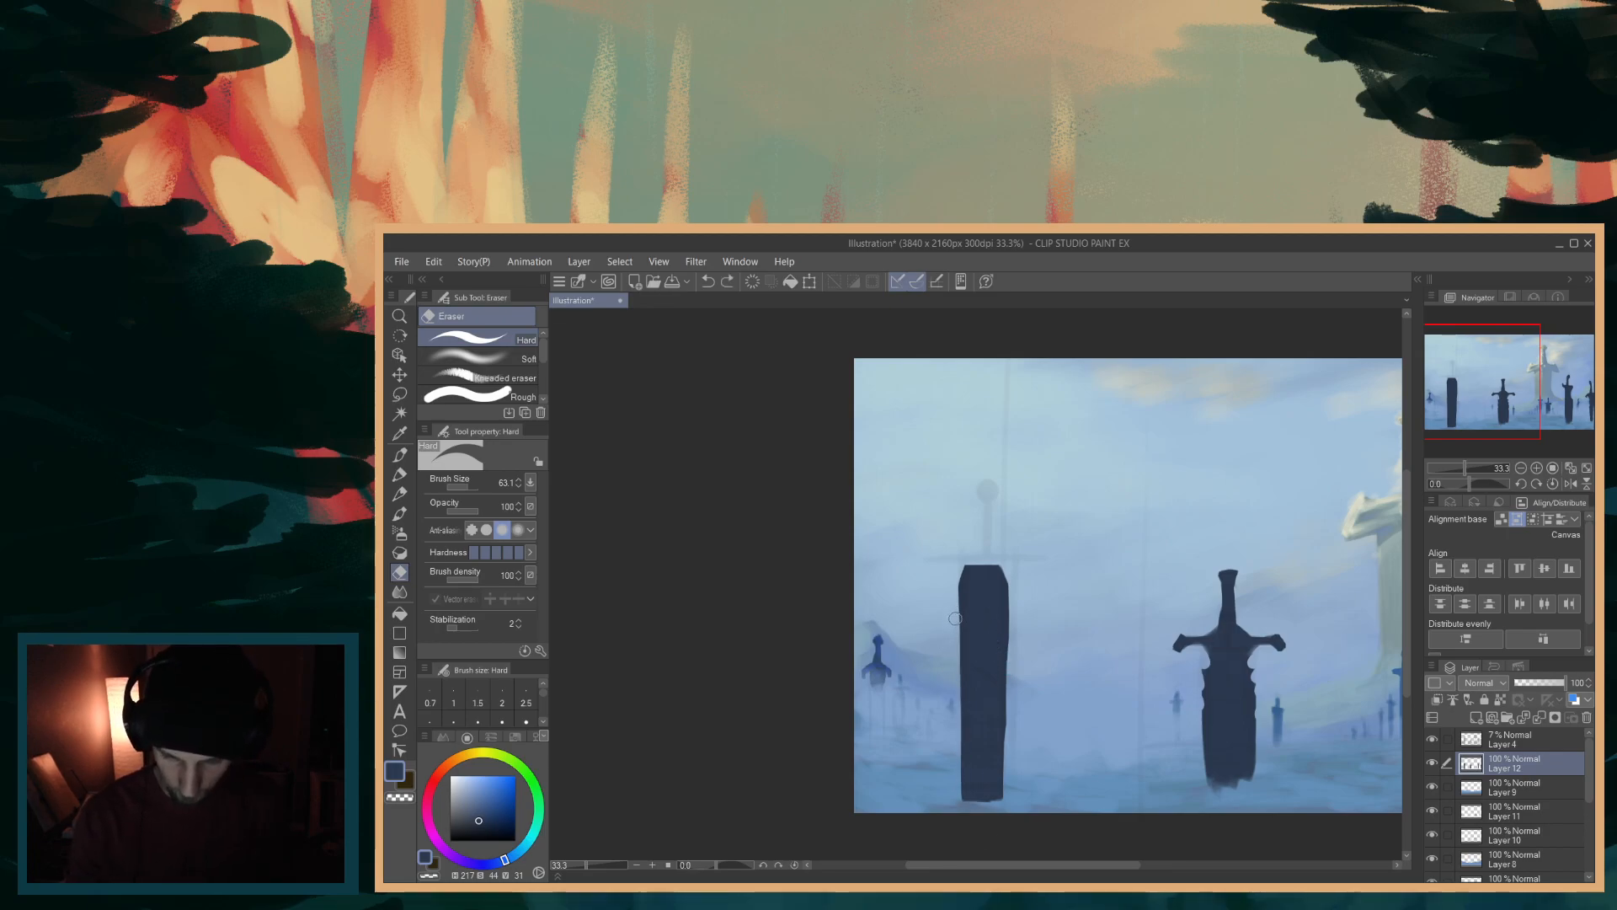
left_click(952, 622)
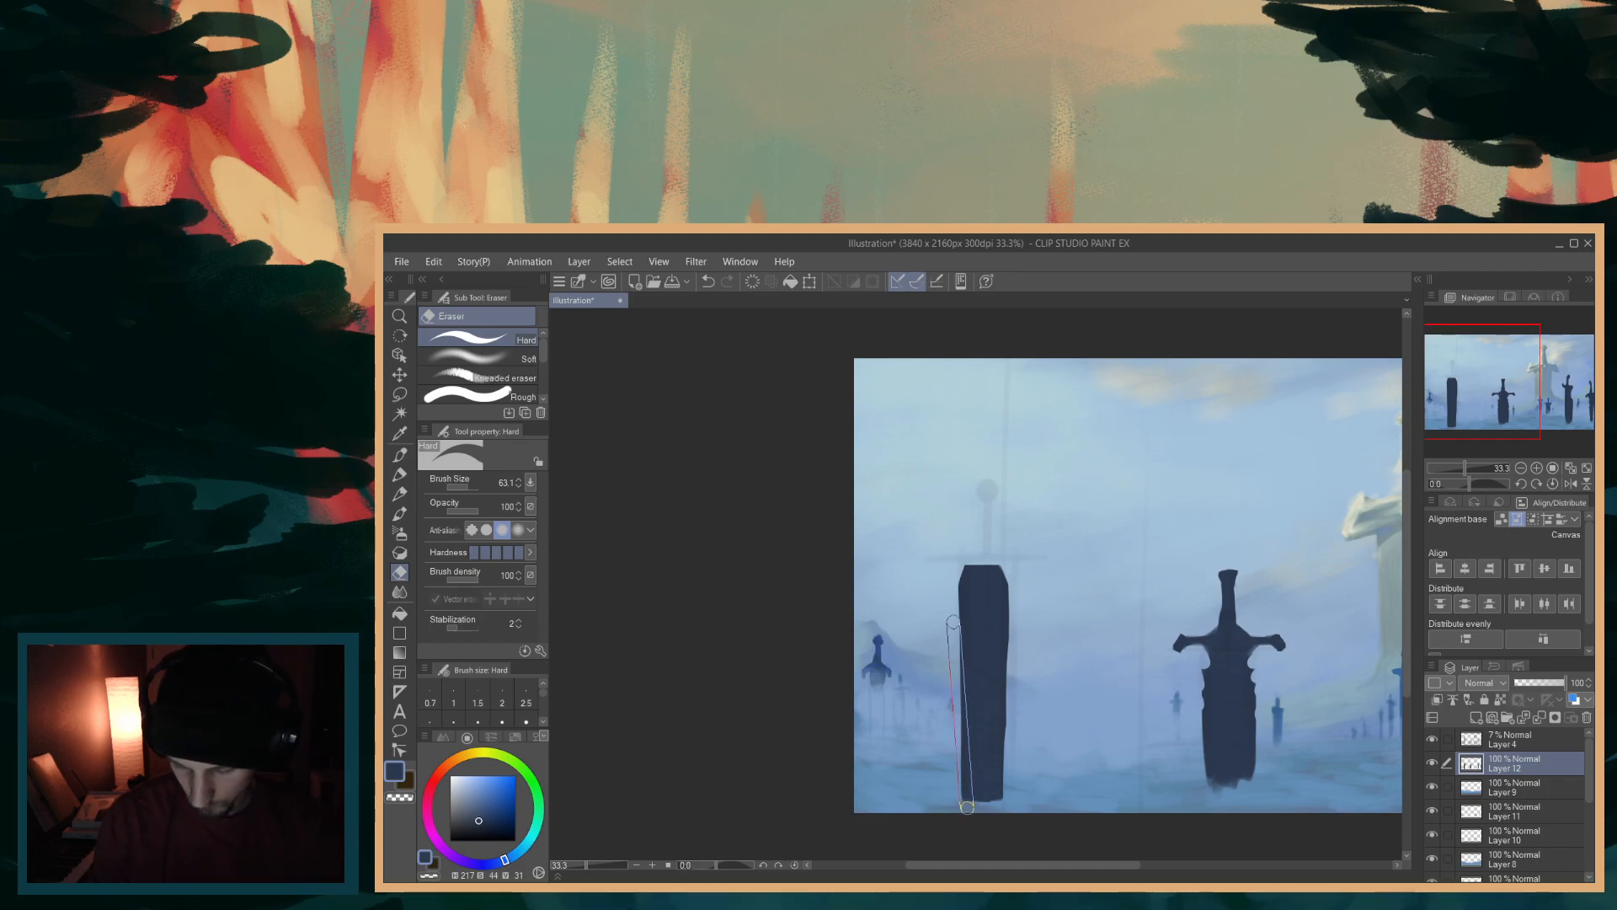
left_click(969, 806, "shift")
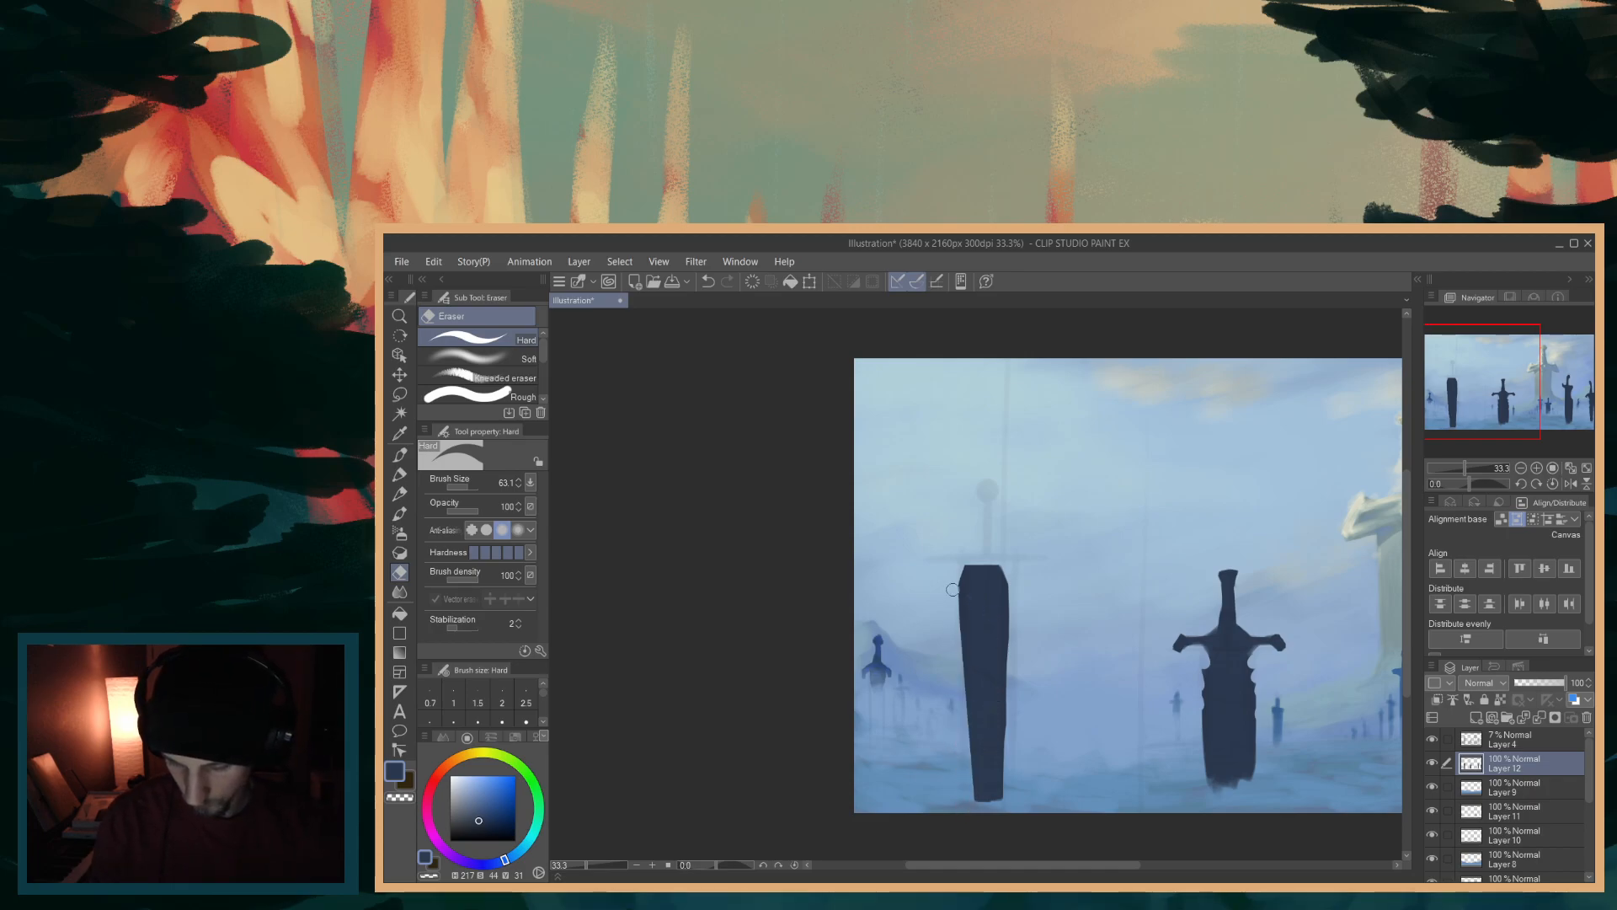
left_click(1015, 598)
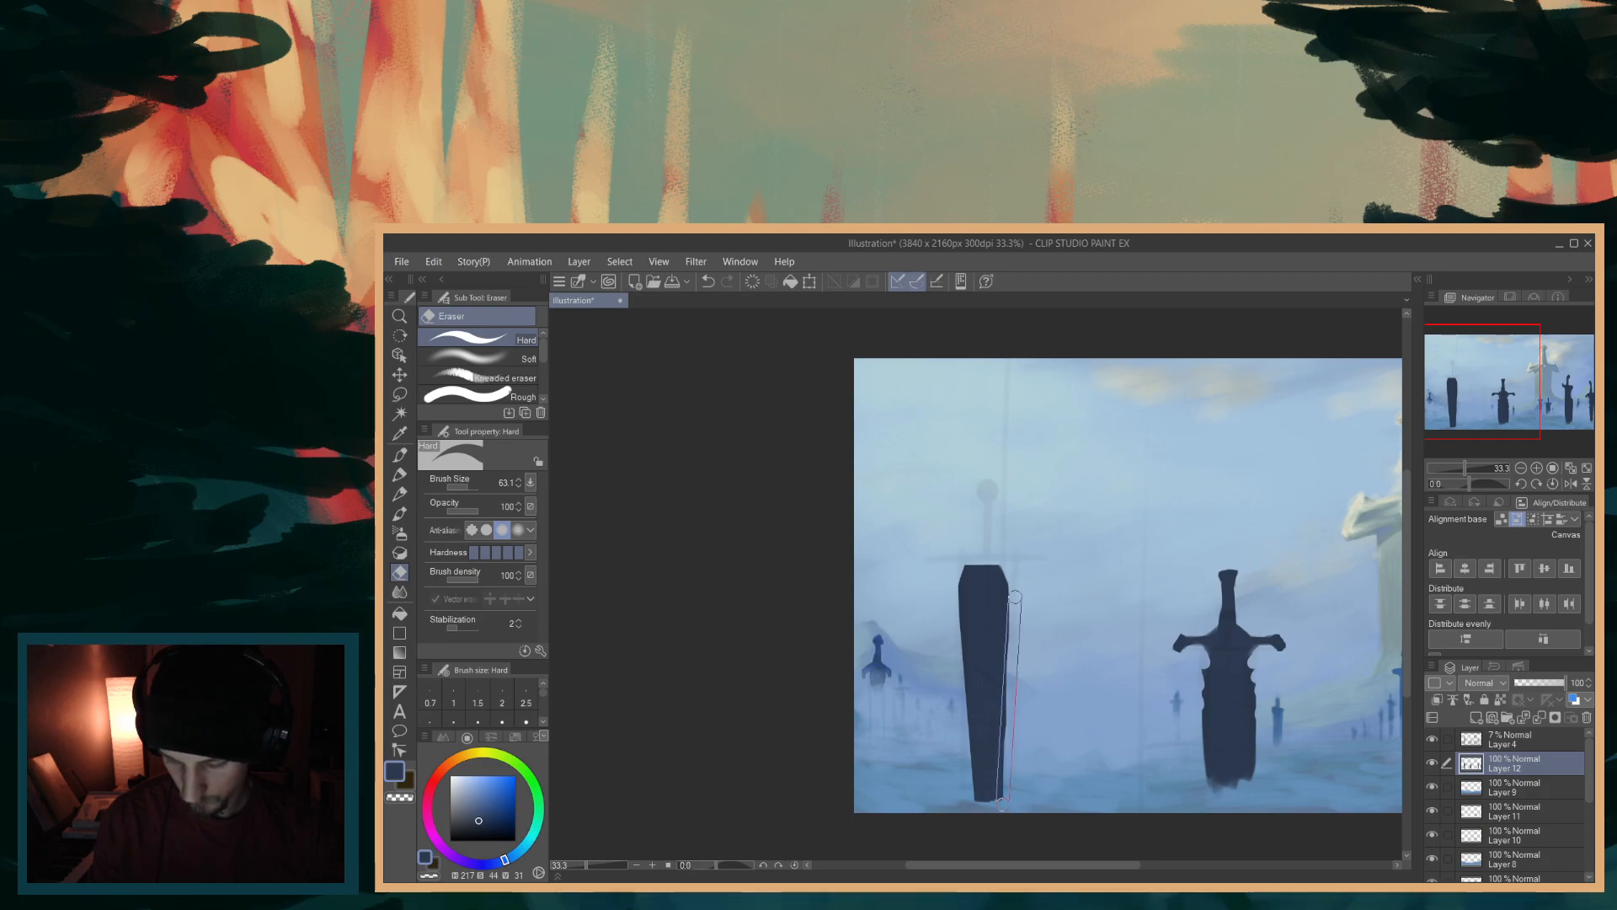
left_click(995, 805, "shift")
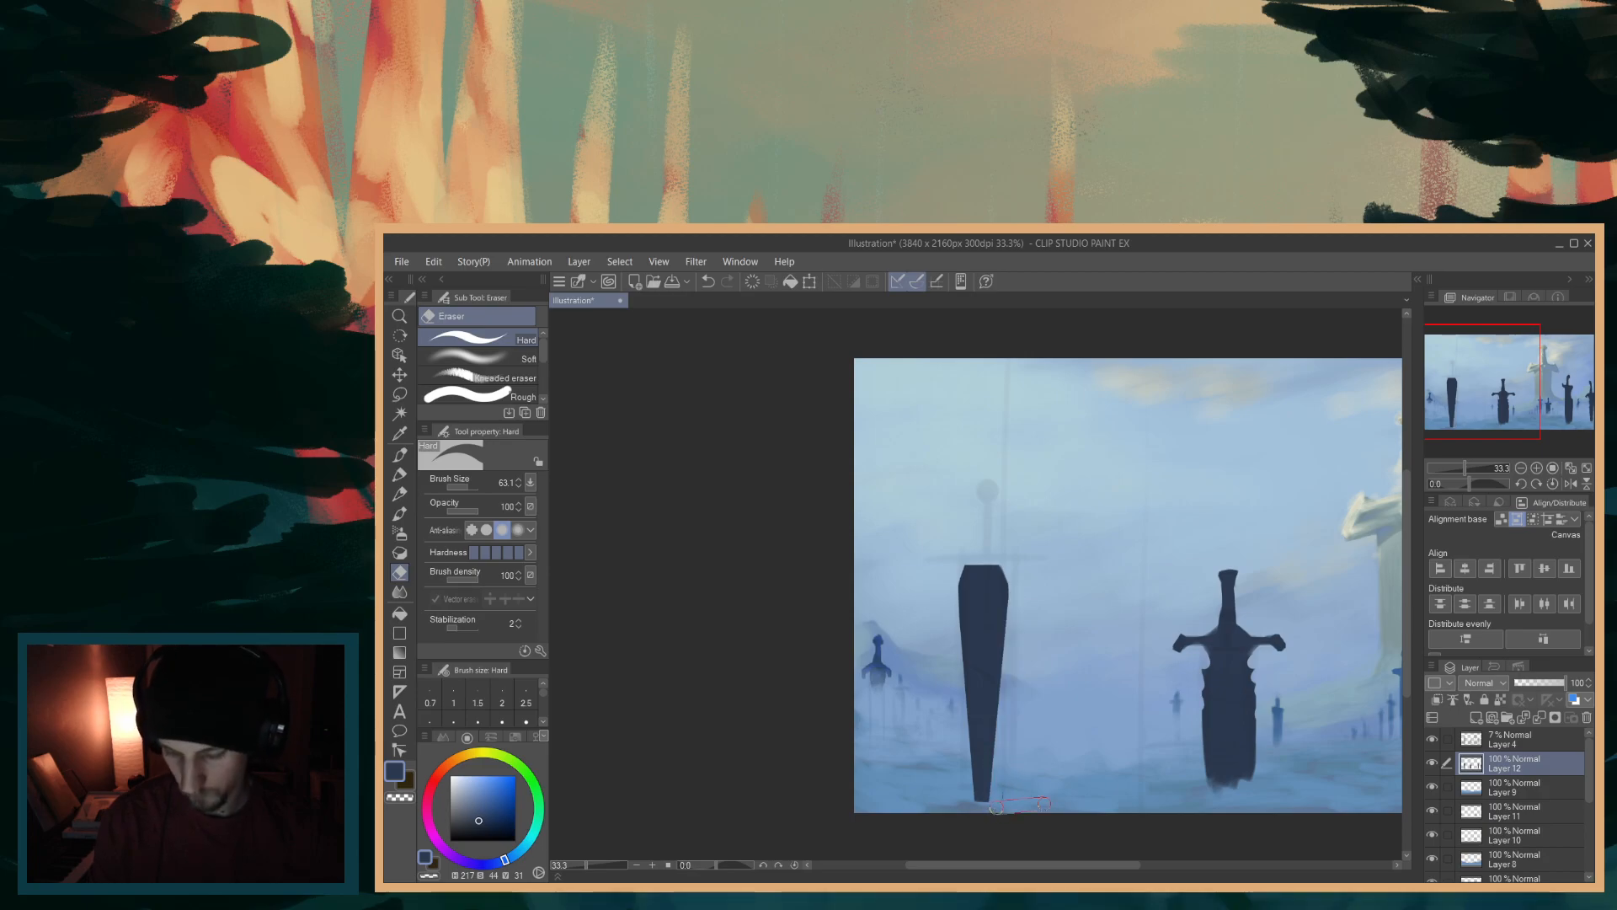
- Paint two downward-curving crossguard arms at the top of the tapered blade with brush size 40.6
left_click(401, 455)
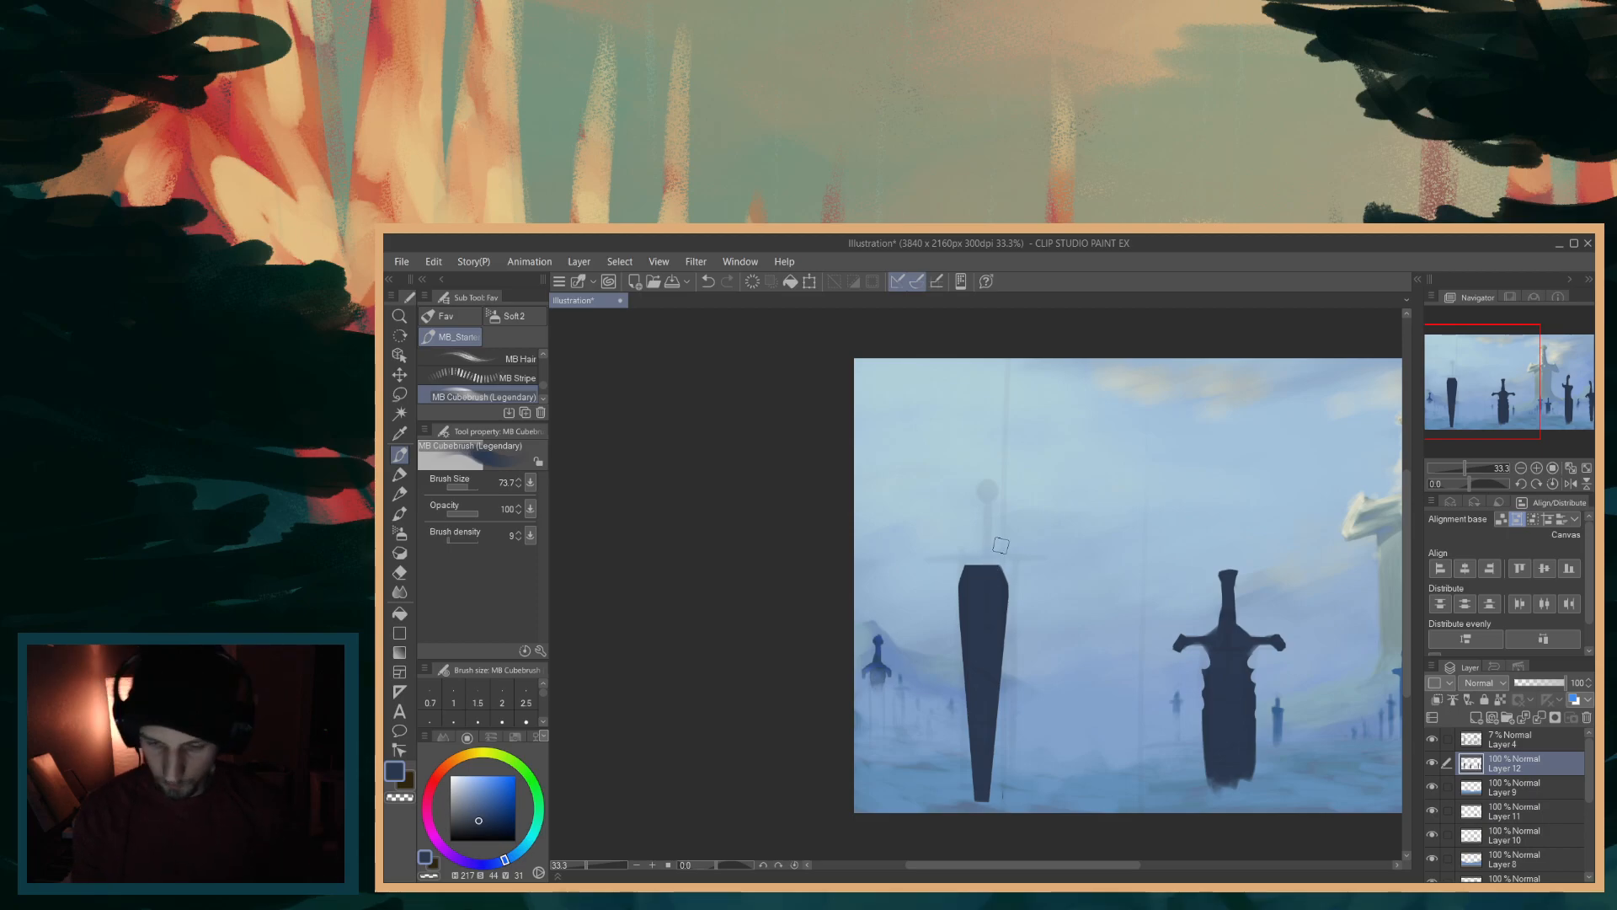
key("bracketleft")
key("bracketleft")
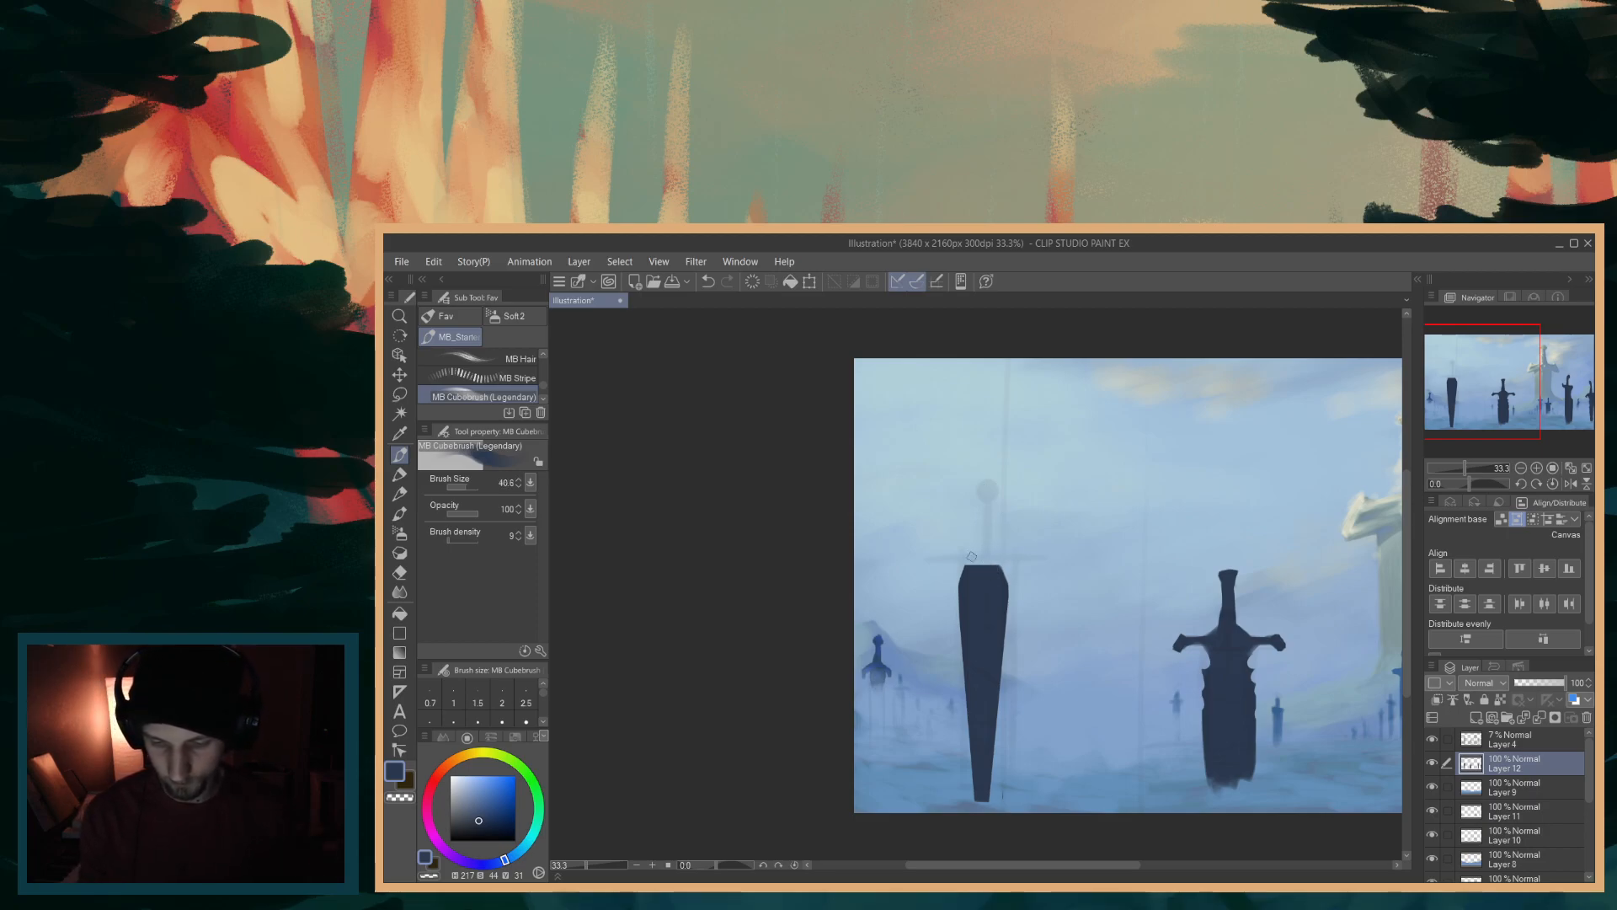
mouse_move(974, 572)
left_mouse_down()
mouse_move(957, 558)
mouse_move(935, 575)
left_mouse_up()
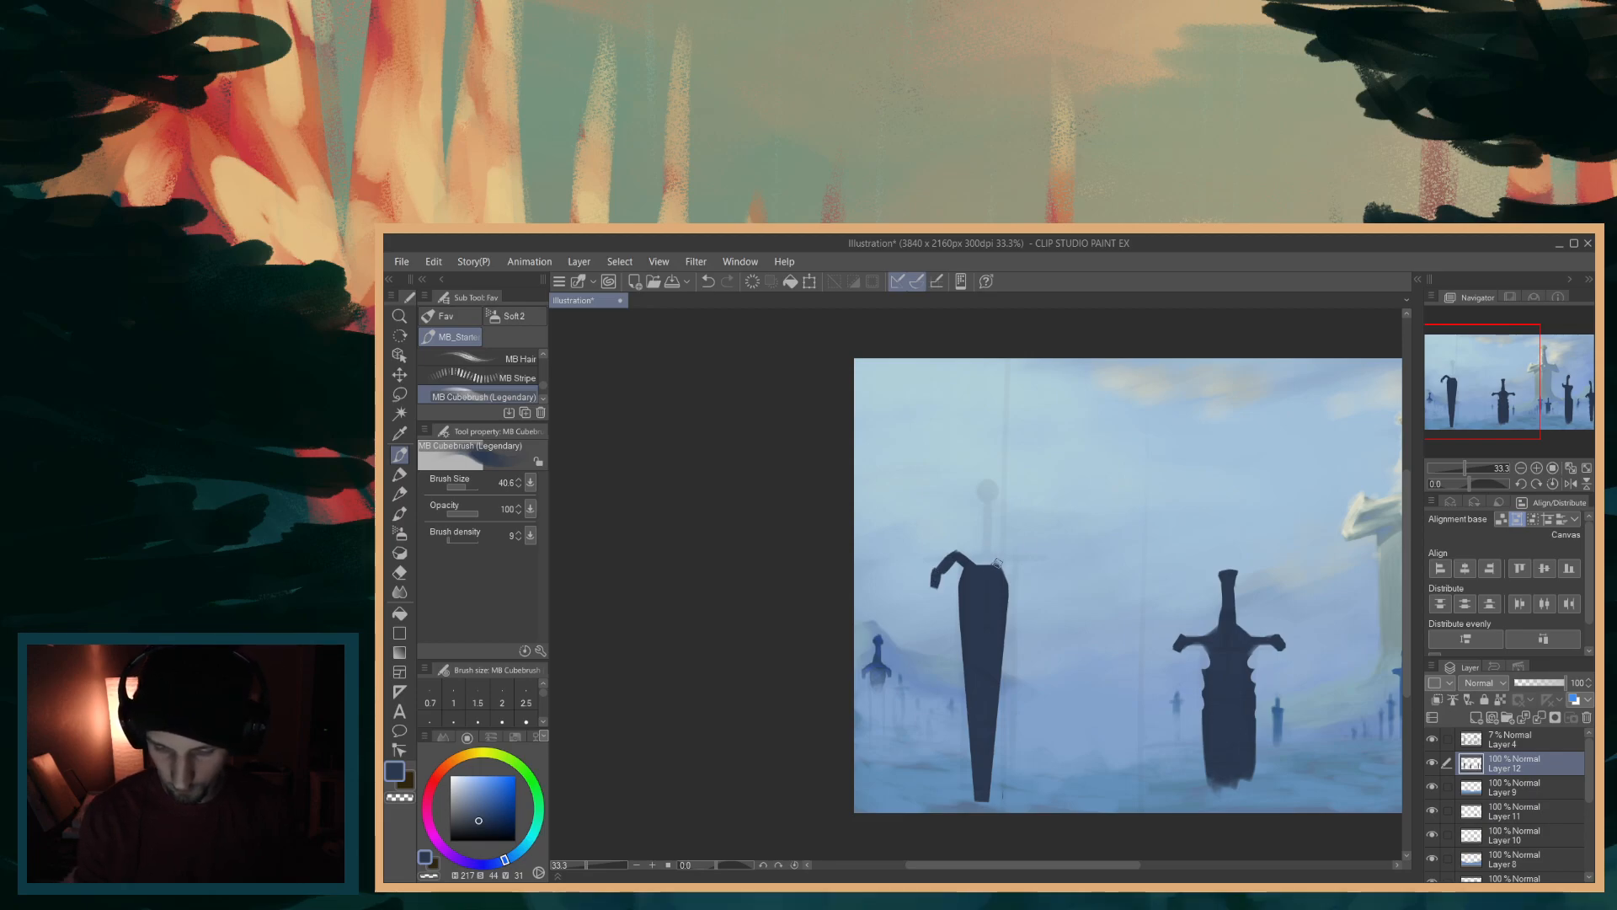
mouse_move(996, 566)
left_mouse_down()
mouse_move(1007, 556)
mouse_move(1028, 591)
left_mouse_up()
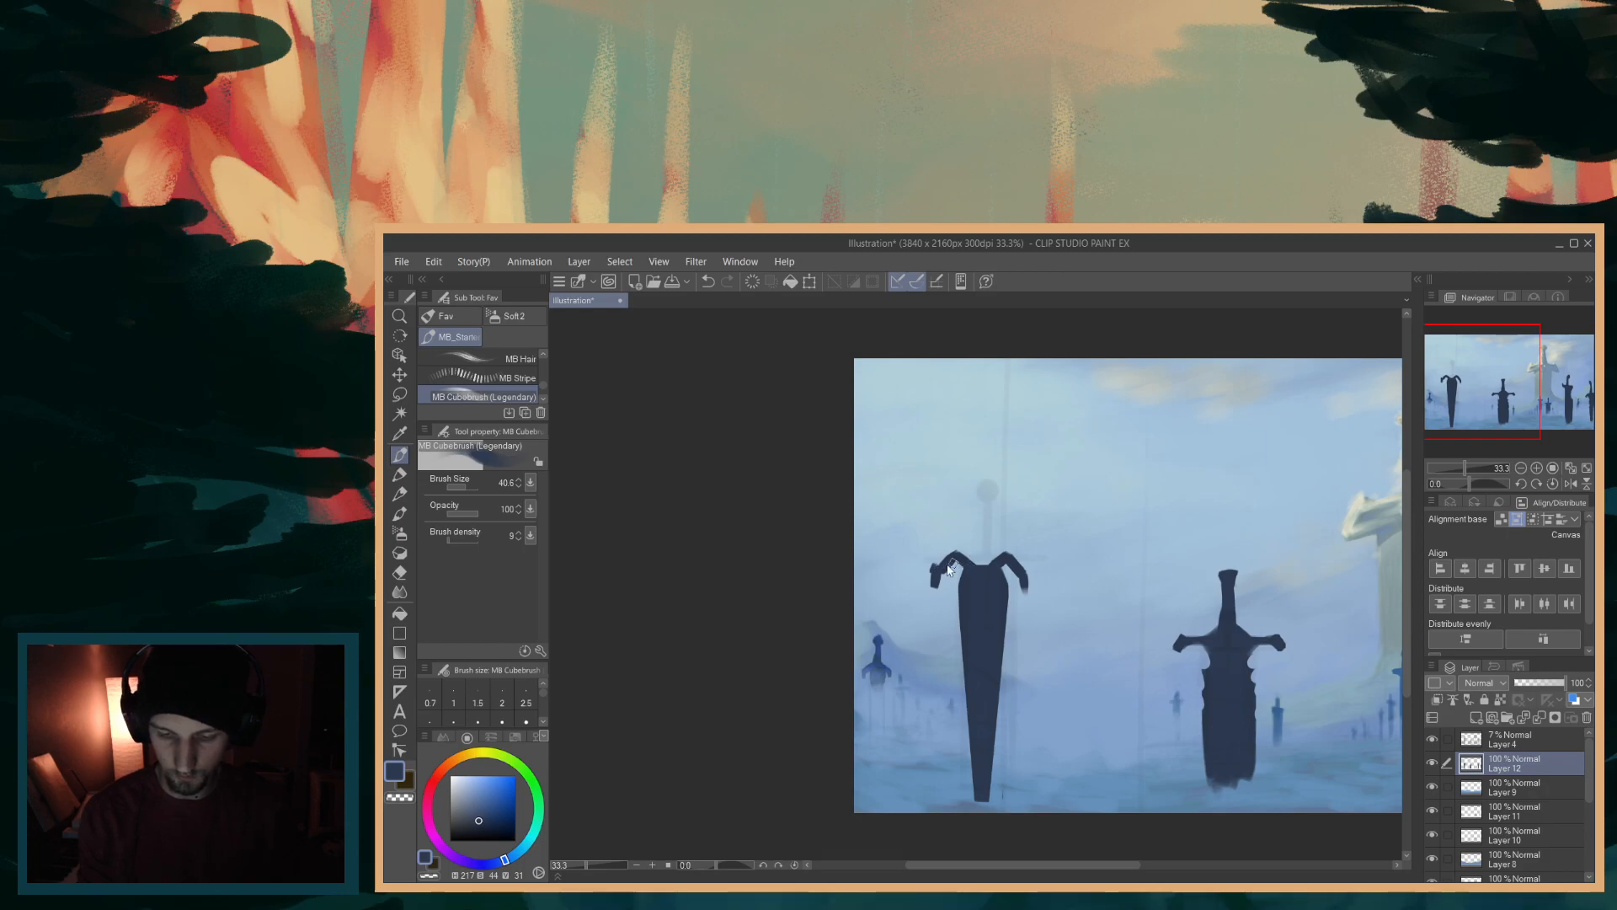
- Thicken both curved crossguard arms and fill the gap between them above the blade with brush size 40.6
left_click_drag(929, 575, 940, 559)
left_click_drag(1029, 585, 1018, 552)
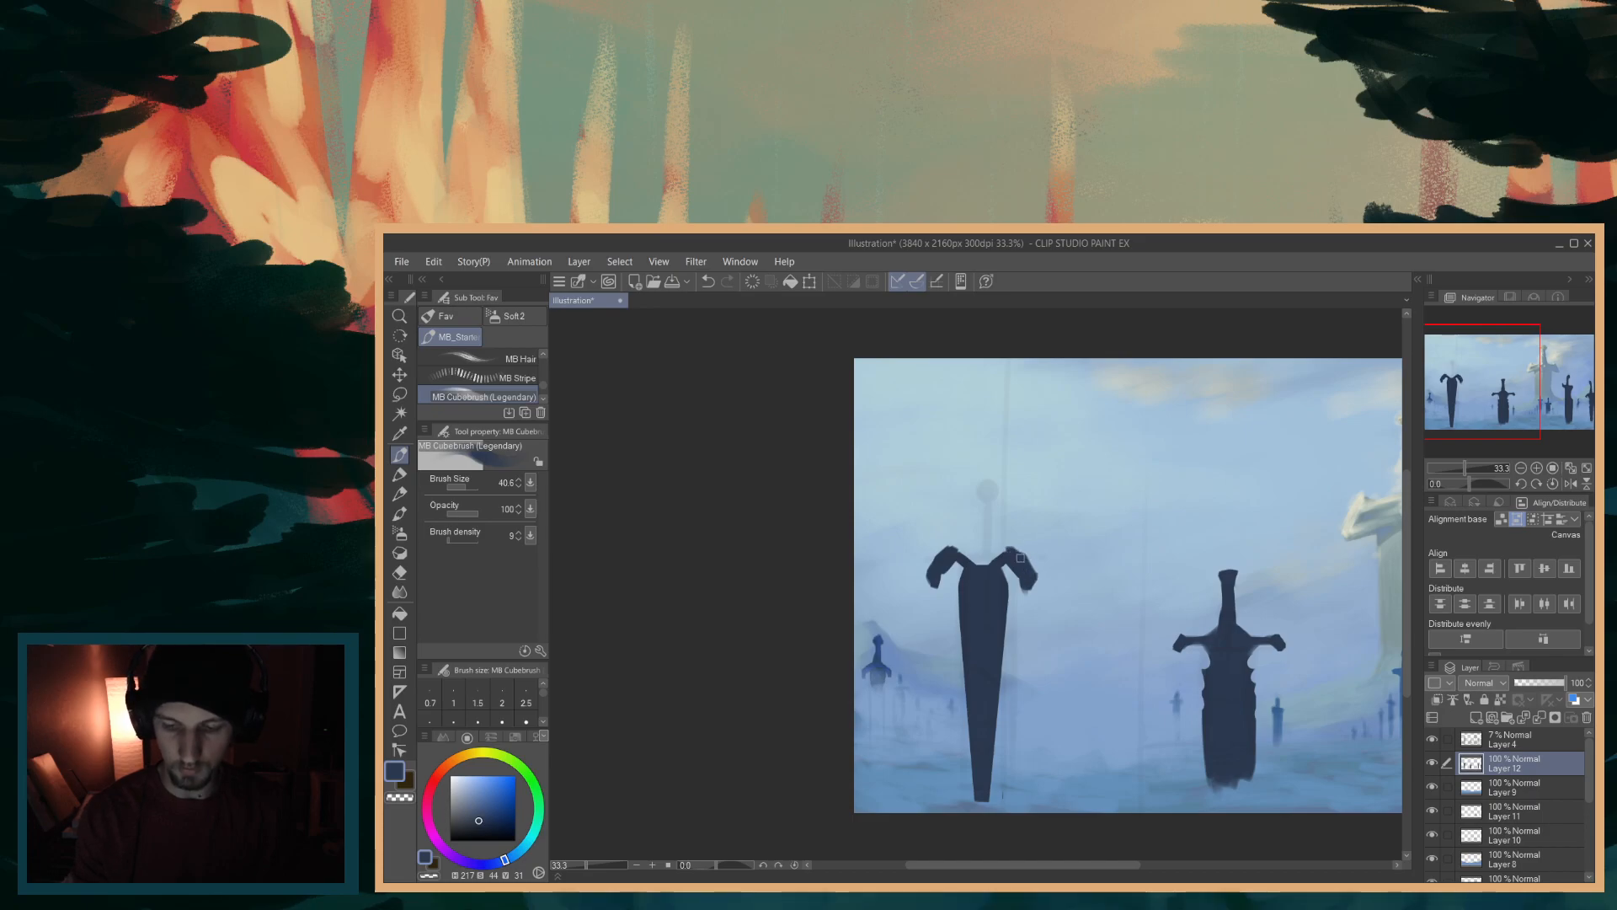
key("ctrl+z")
left_click_drag(1028, 584, 1018, 562)
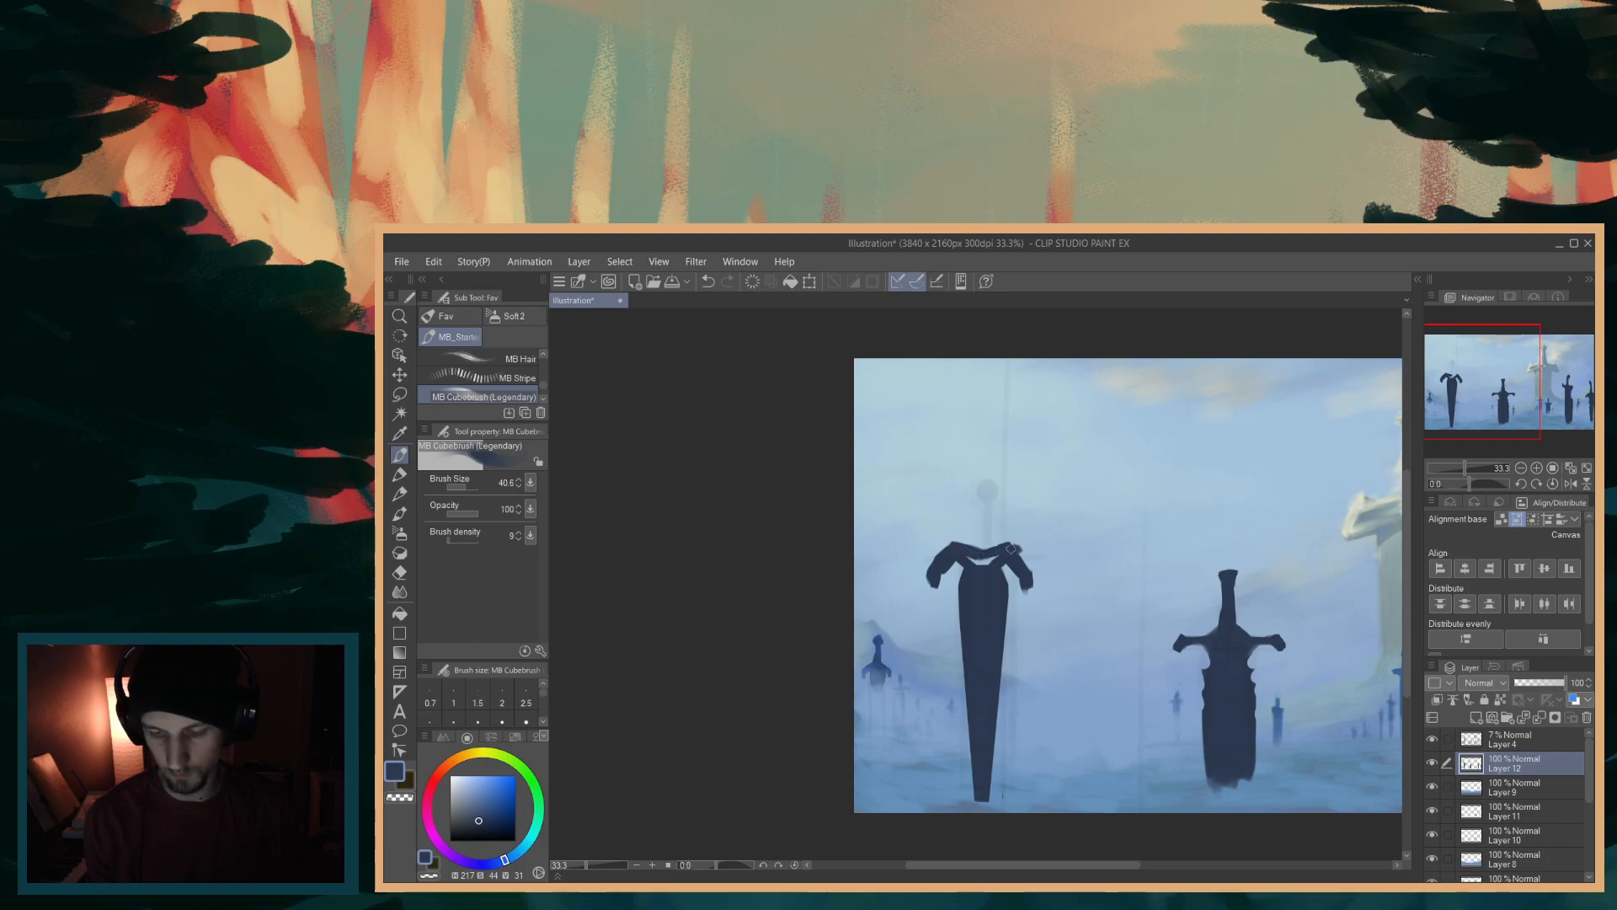
key("ctrl+z")
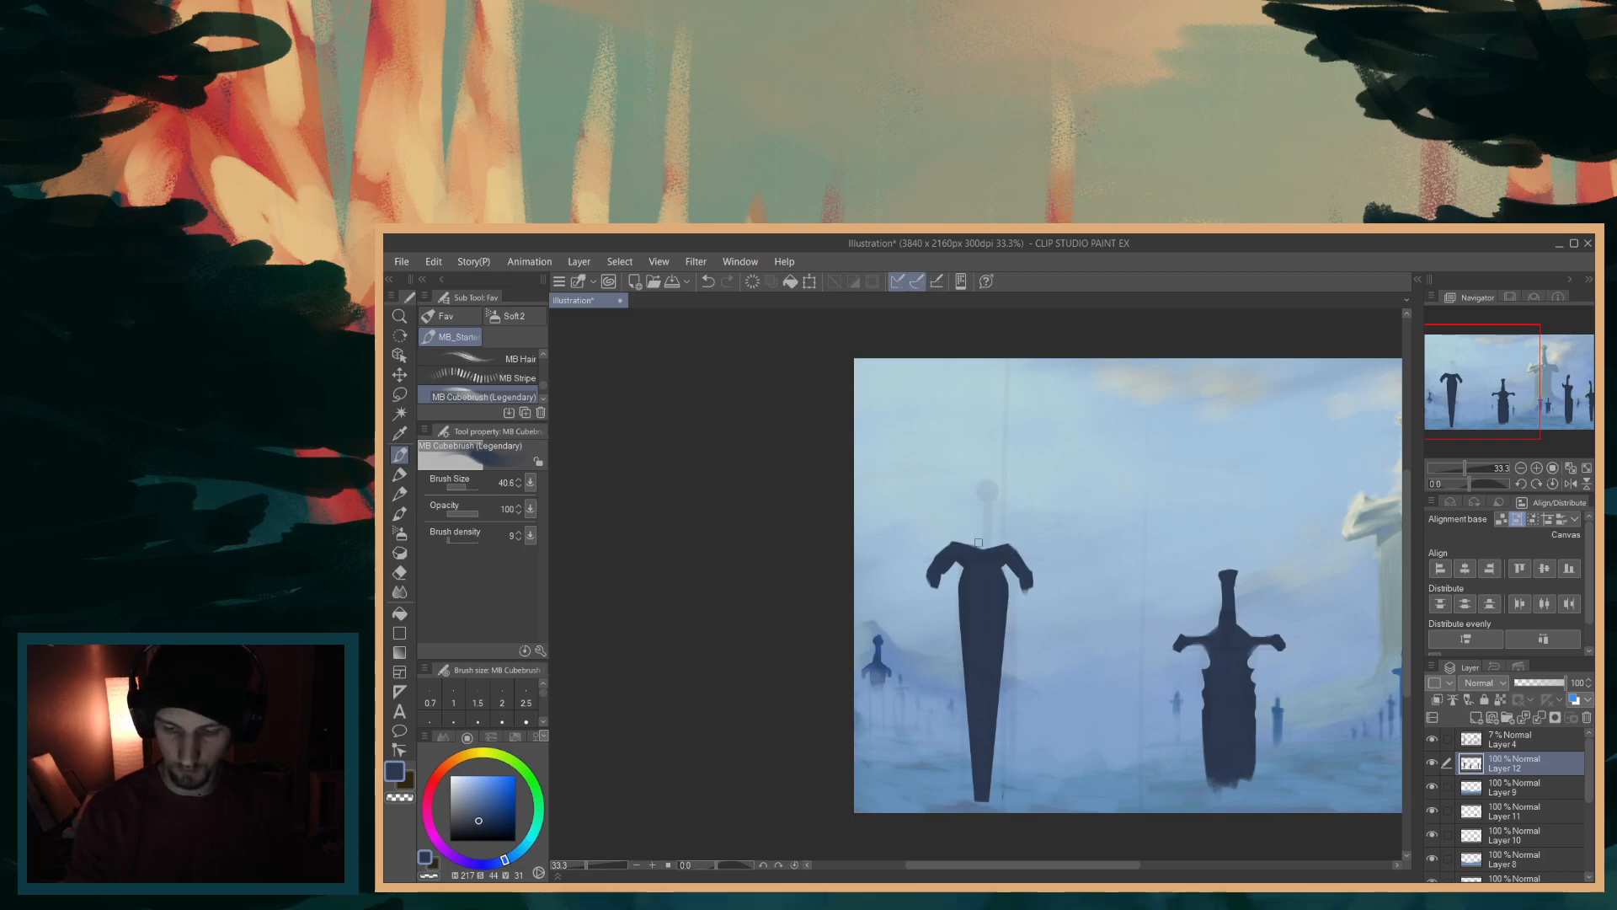
left_click_drag(976, 538, 982, 549)
left_click(981, 549)
- Paint a tall grip with a pointed pommel above the crossguard and sharpen the pommel with the Hard eraser at size 63.1
left_click_drag(981, 527, 978, 437)
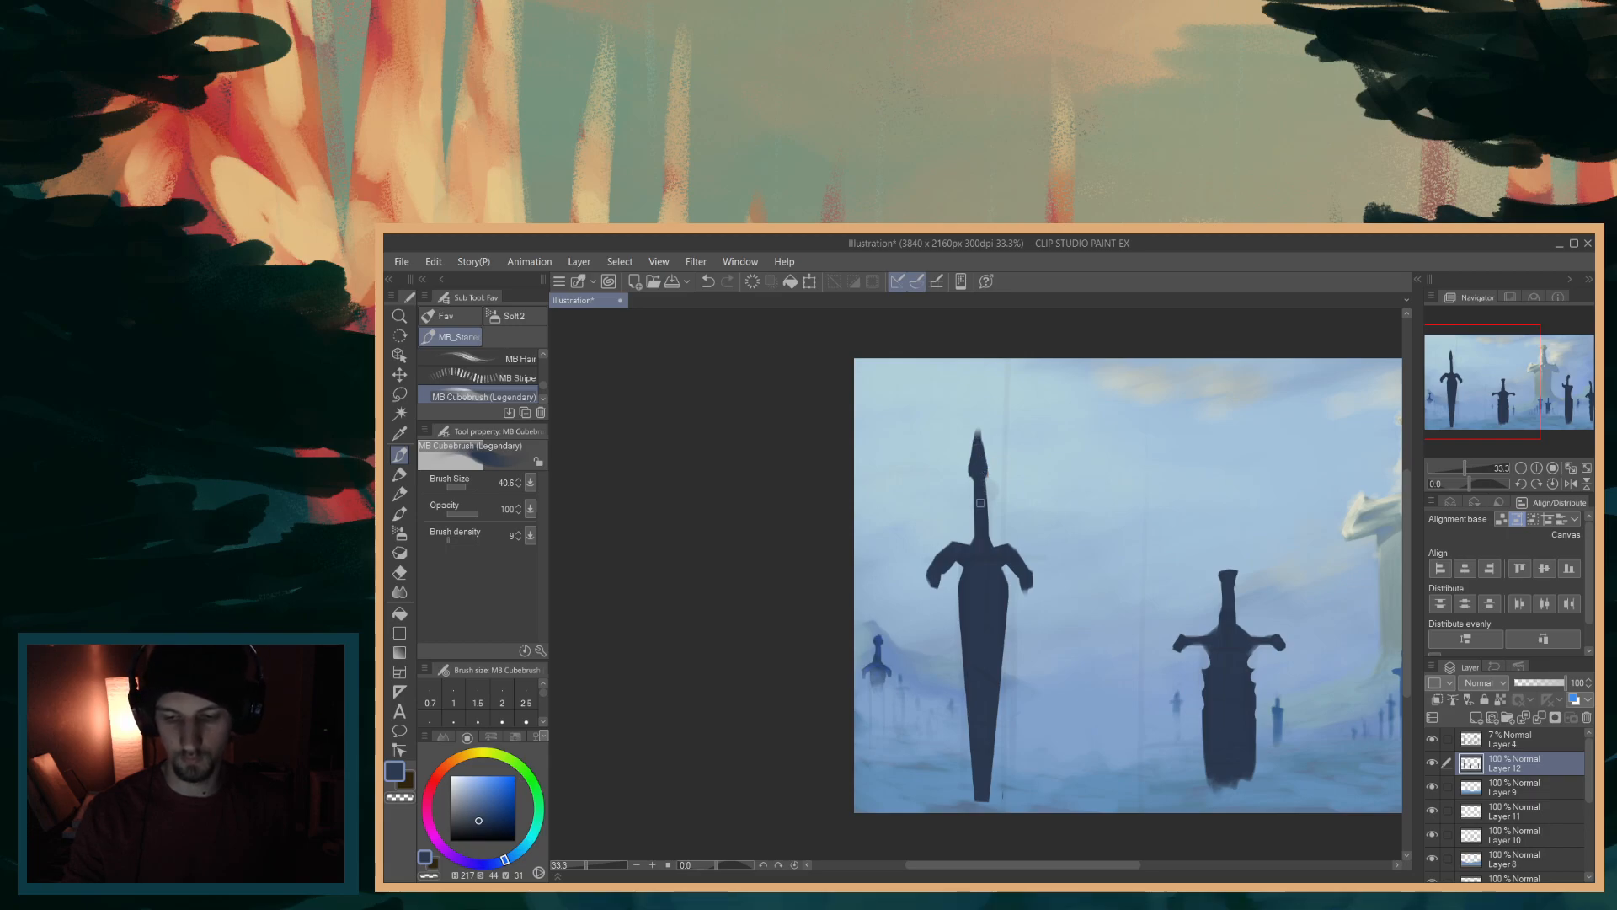
left_click(400, 573)
mouse_move(965, 482)
left_mouse_down()
mouse_move(946, 433)
mouse_move(997, 390)
mouse_move(960, 463)
mouse_move(982, 414)
left_mouse_up()
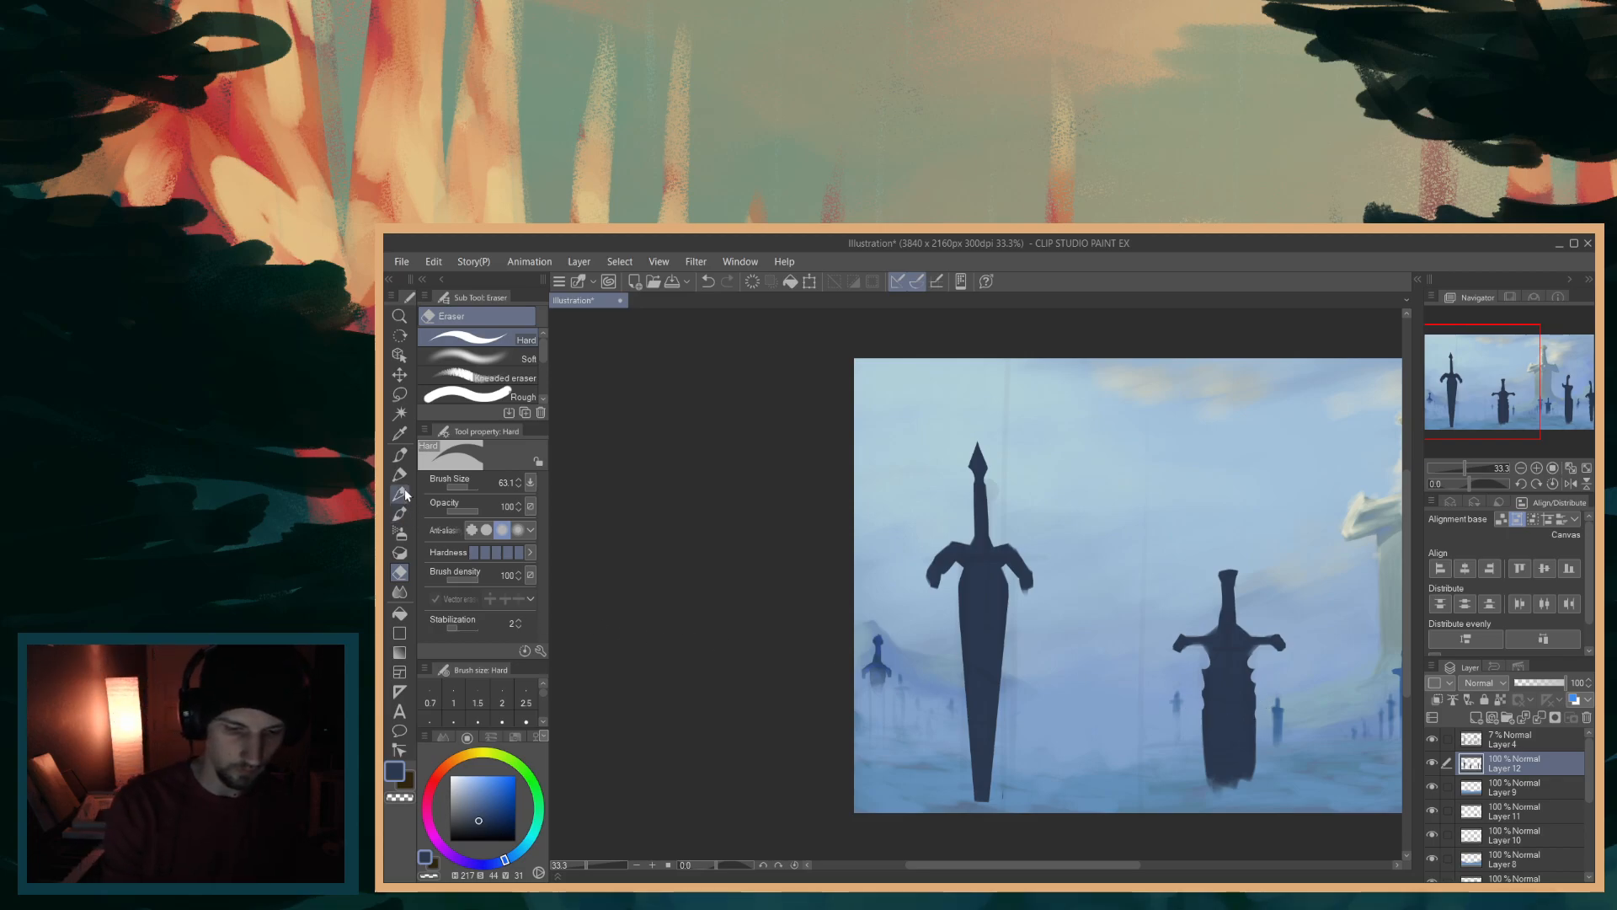
left_click(403, 456)
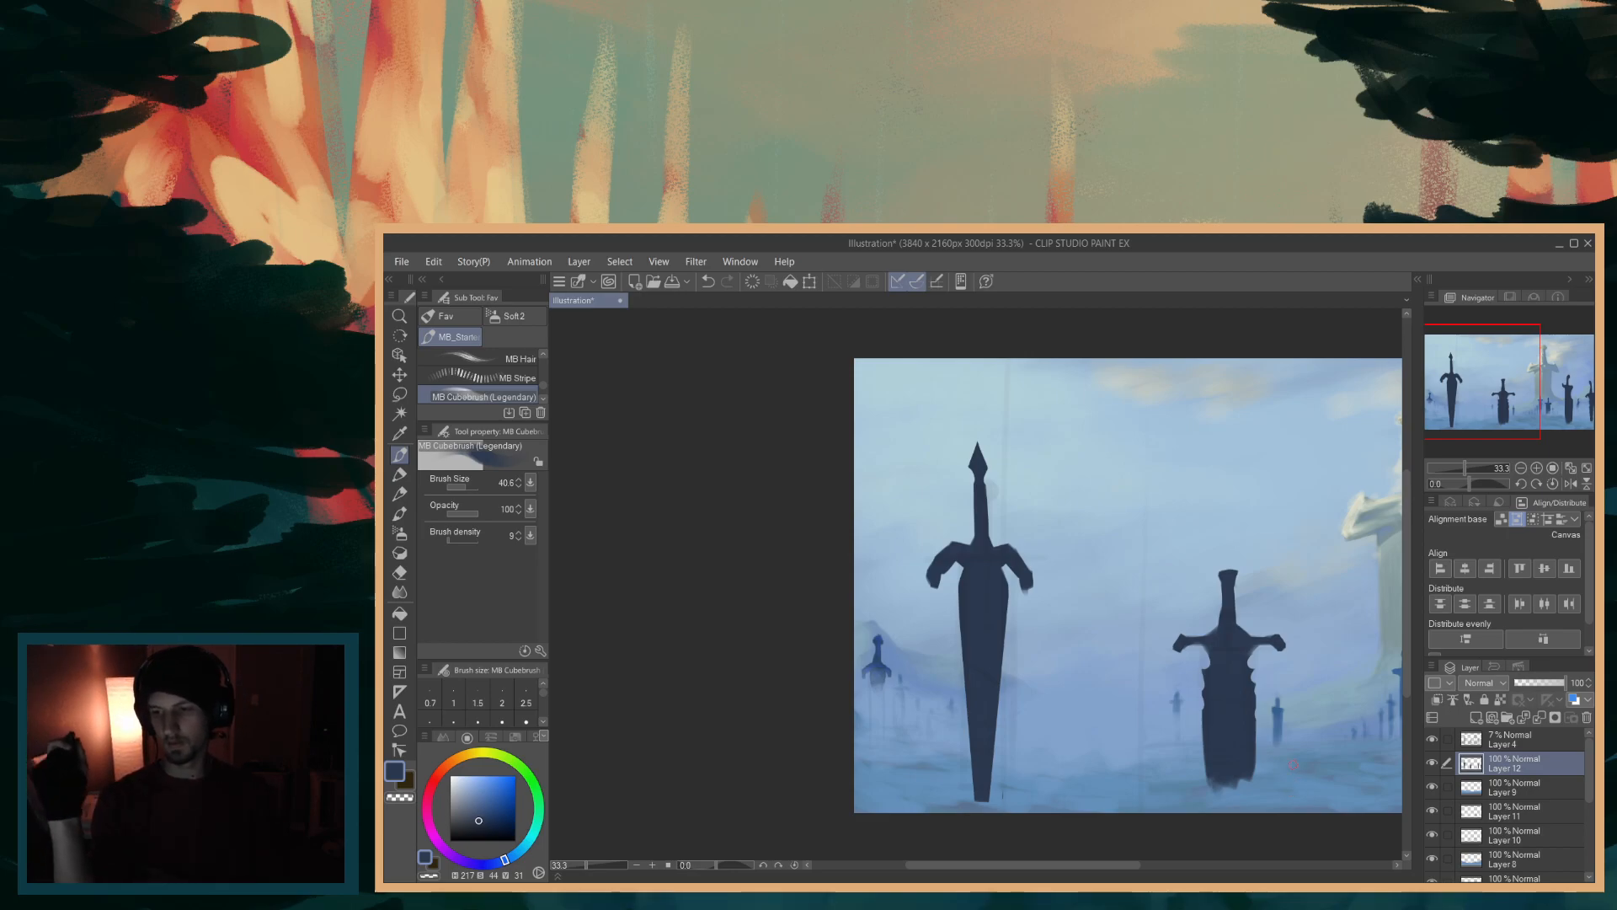
- Try a darkened blue sampled from the ground on the base of the dark sword just right of the giant sword
left_click_drag(1059, 864, 1175, 864)
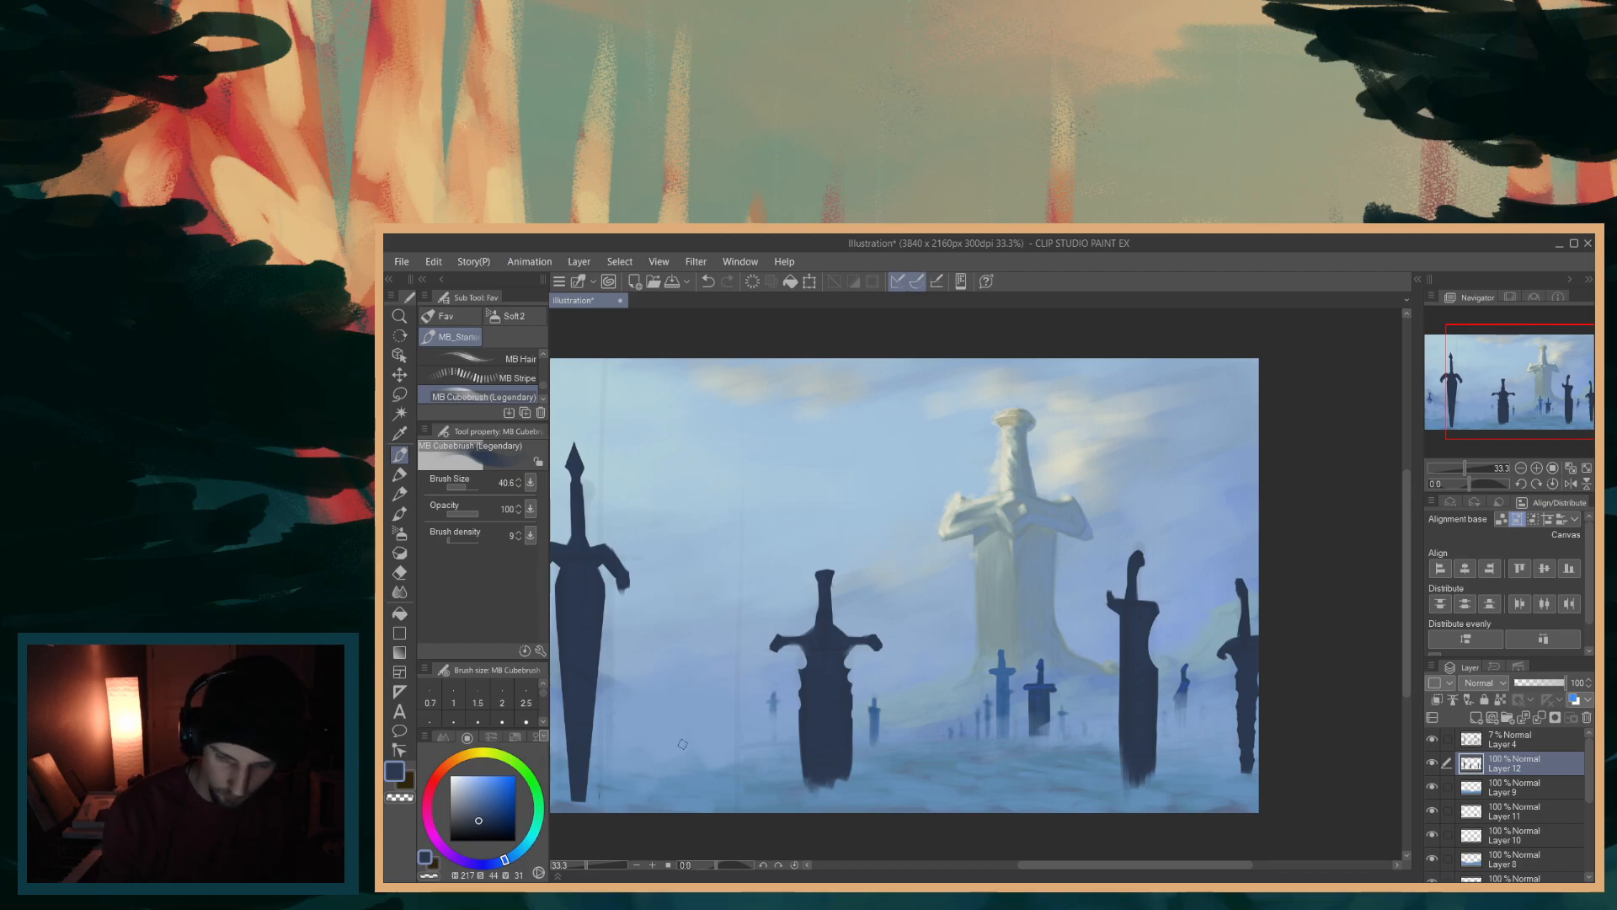
left_click(1042, 675, "alt")
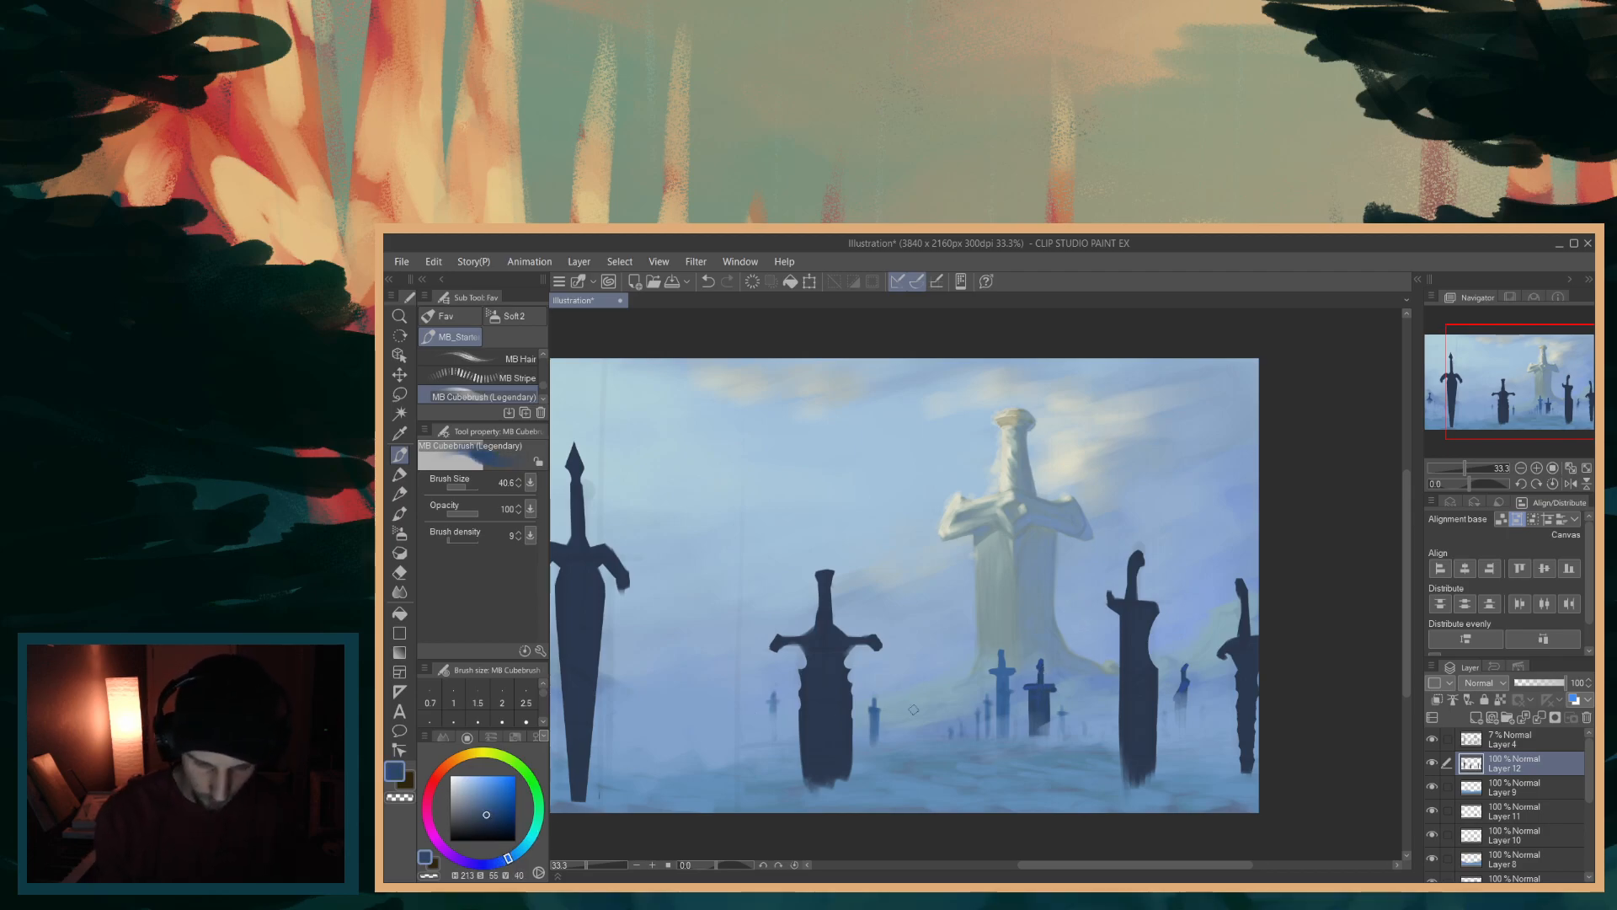
left_click(1140, 643, "alt")
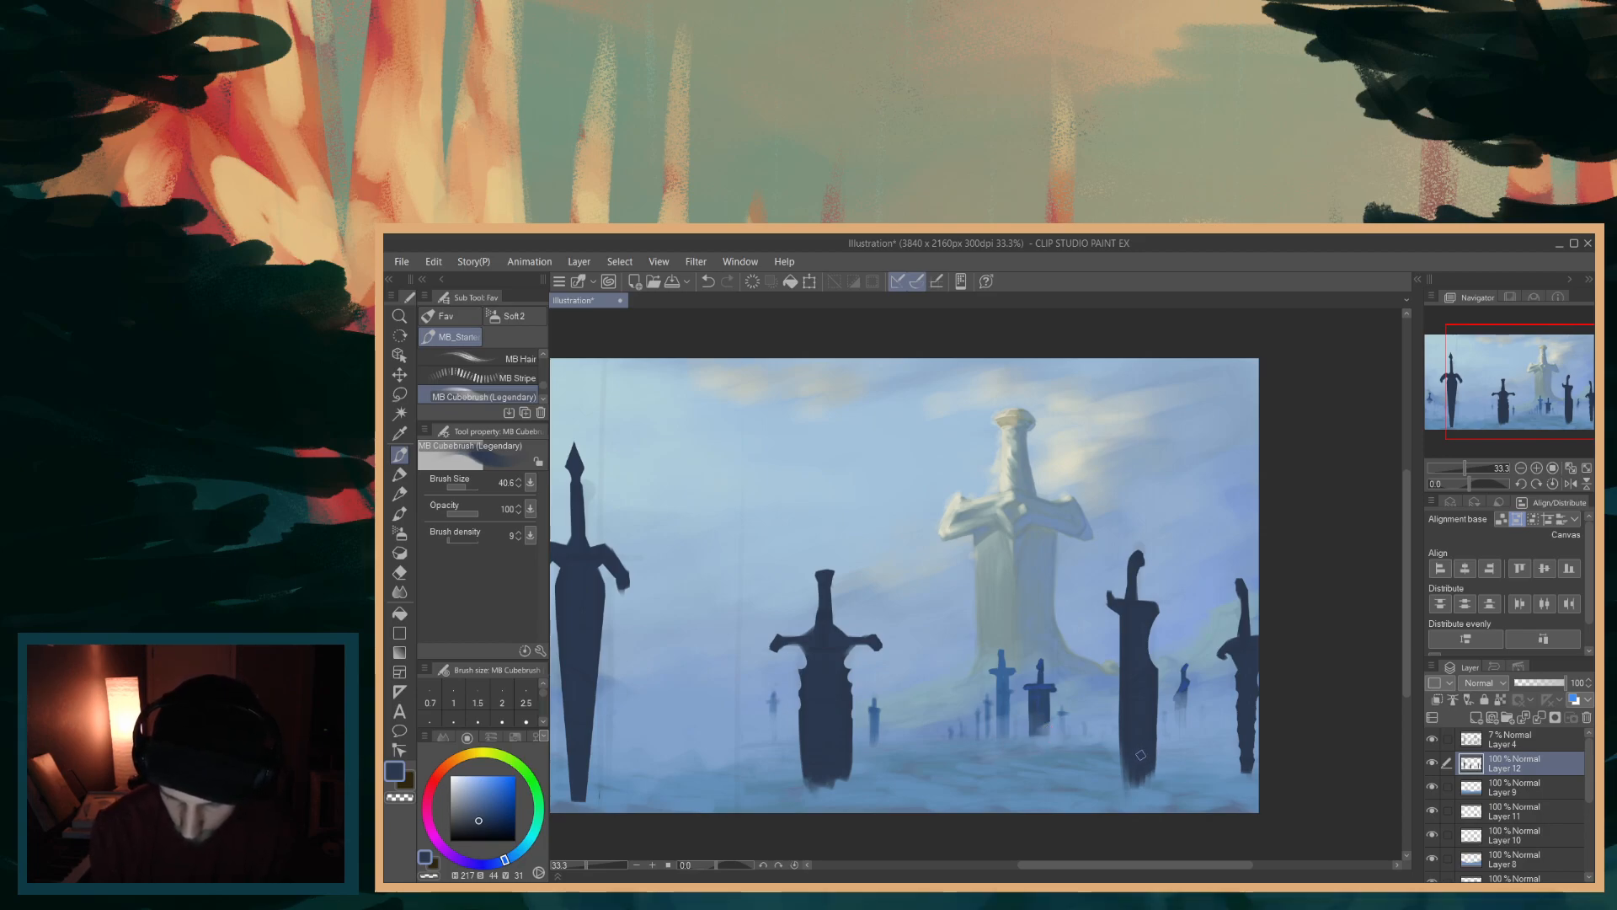
left_click(1143, 789, "alt")
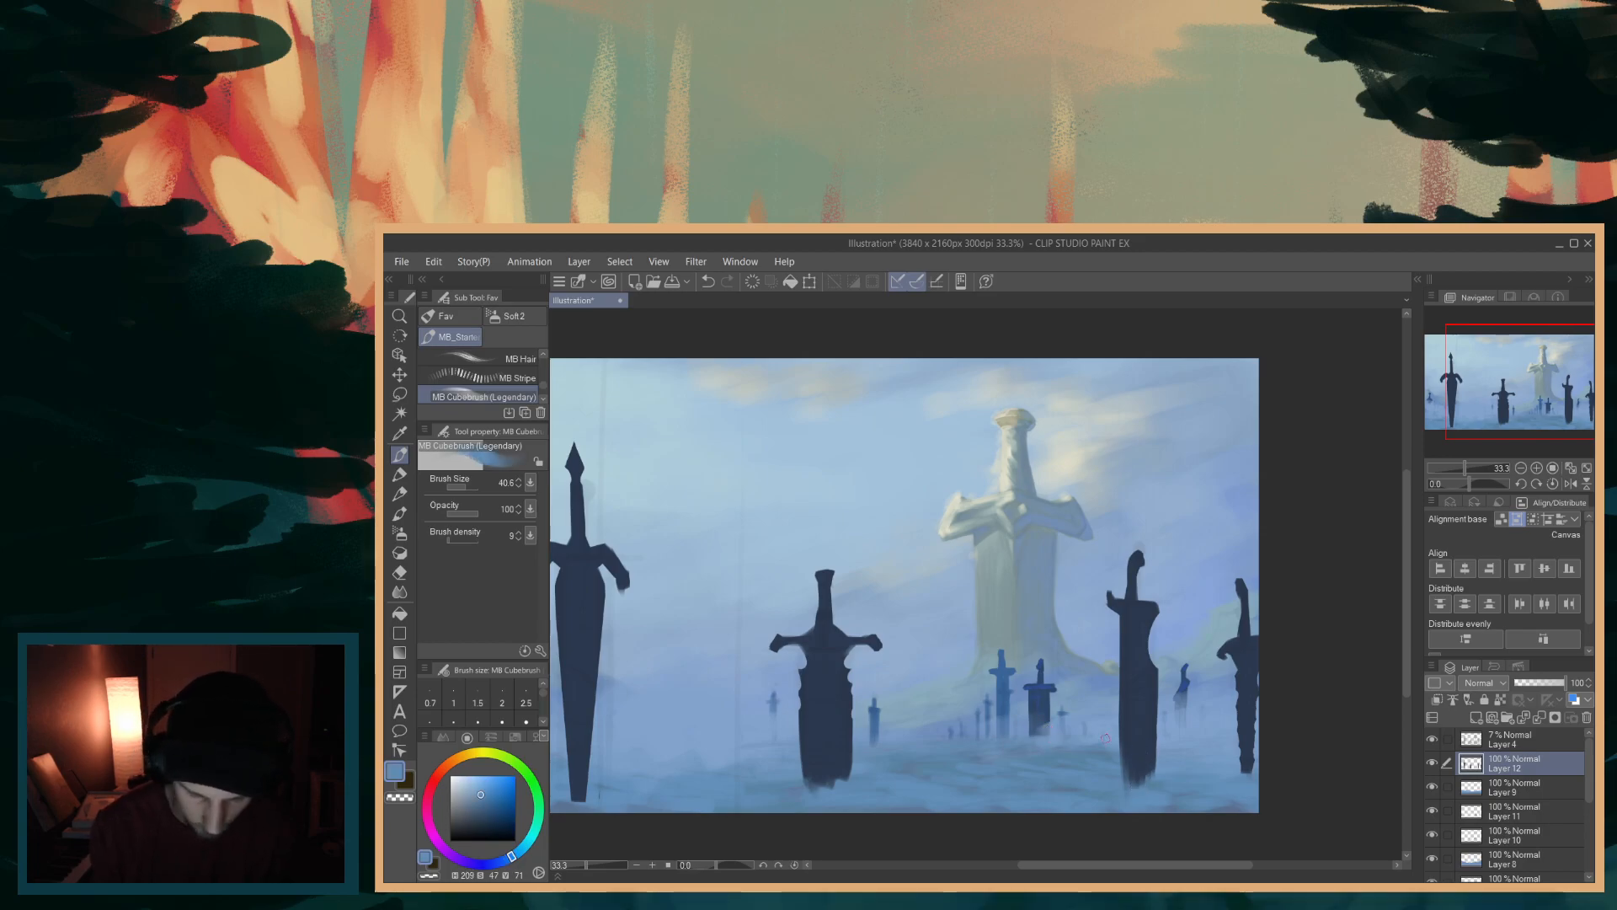
left_click(475, 806)
mouse_move(1132, 779)
left_mouse_down()
mouse_move(1131, 692)
mouse_move(1138, 780)
left_mouse_up()
key("ctrl+z")
key("ctrl+z")
- Paint a muted mid-blue haze up the lower blade and around the guard of the dark sword right of the giant sword
left_click(1137, 782, "alt")
left_click(485, 806)
left_click_drag(1132, 760, 1136, 694)
key("ctrl+z")
key("ctrl+z")
left_click_drag(1145, 774, 1136, 674)
left_click_drag(1132, 753, 1132, 722)
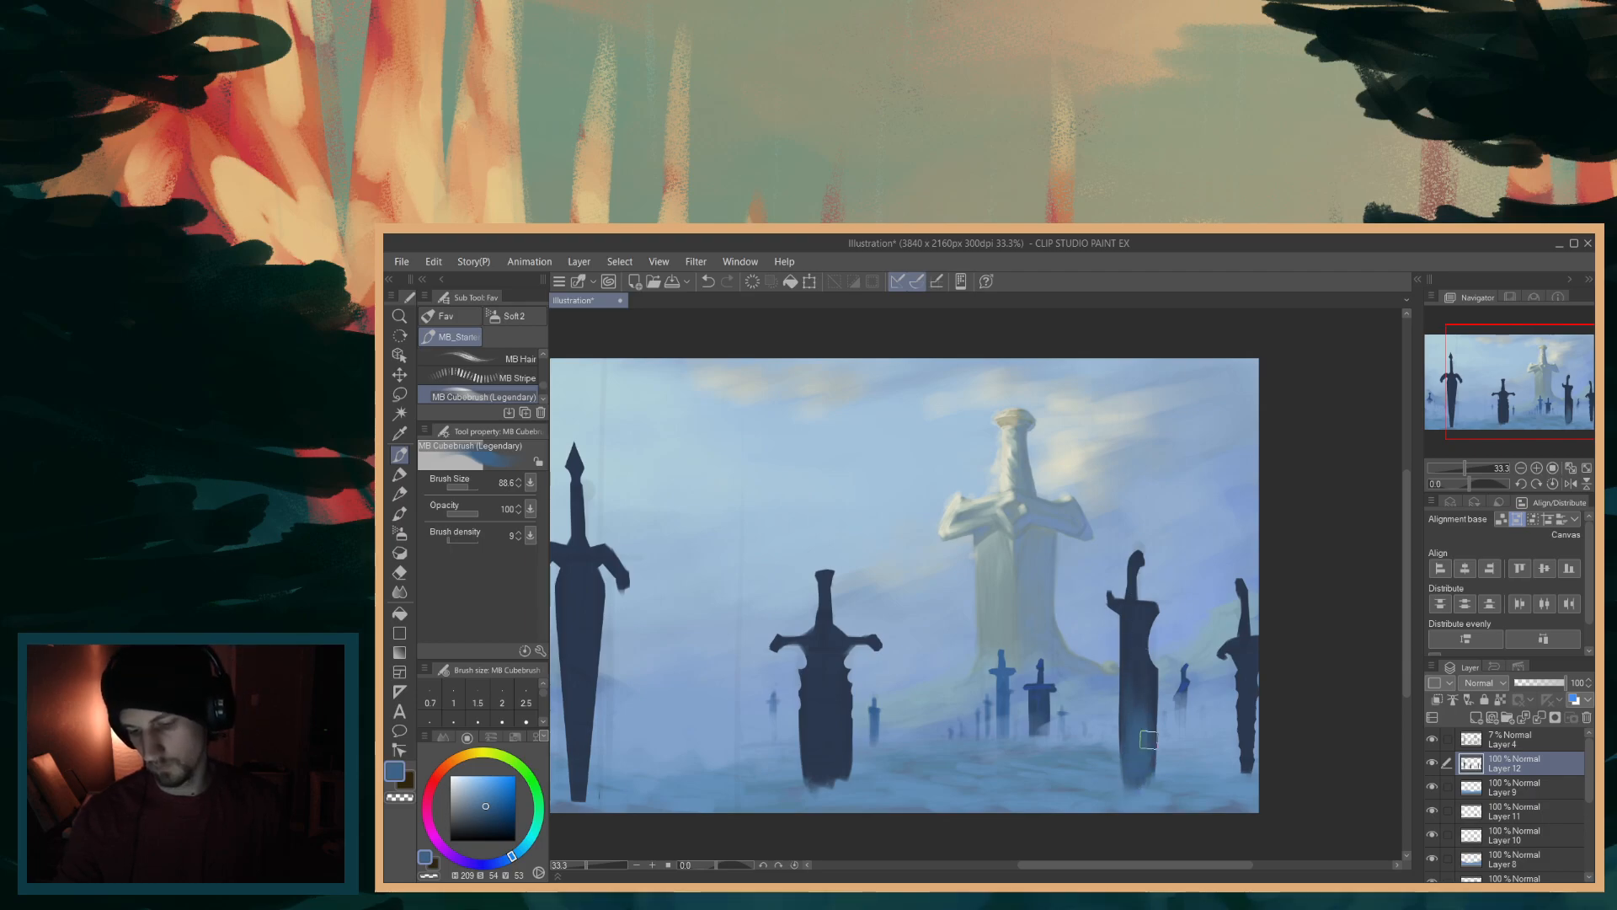
mouse_move(1134, 612)
left_mouse_down()
mouse_move(1118, 608)
mouse_move(1149, 613)
left_mouse_up()
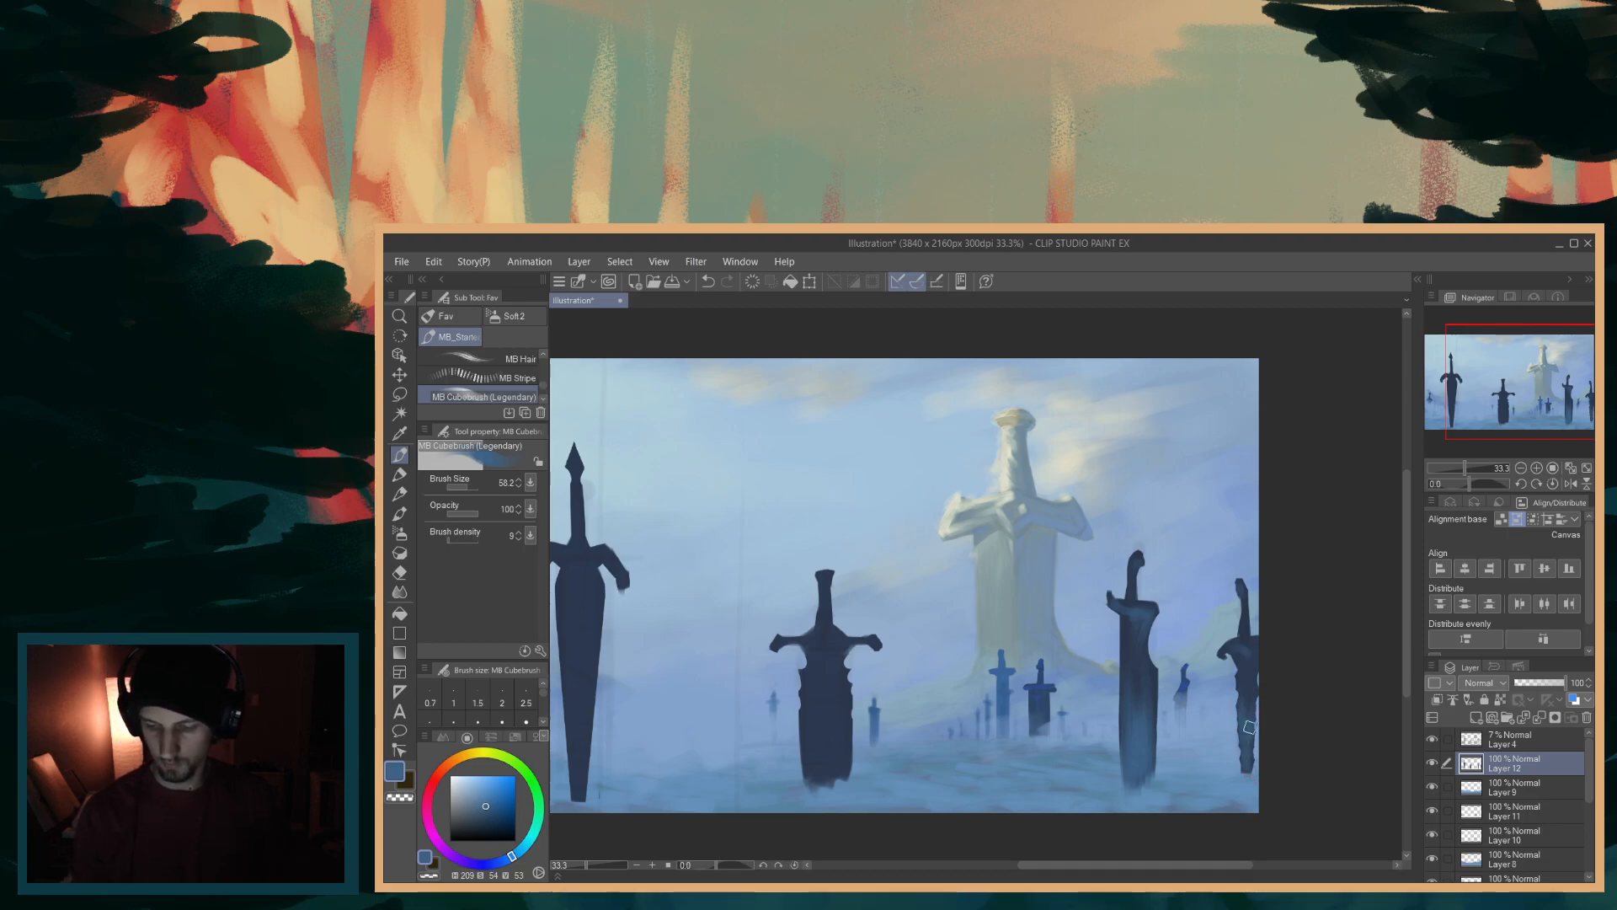
- Shade the jagged-edged middle sword's blade and guard with the same muted blue, fading its base into the mist with brush size 58.2
left_click_drag(1245, 865, 1177, 865)
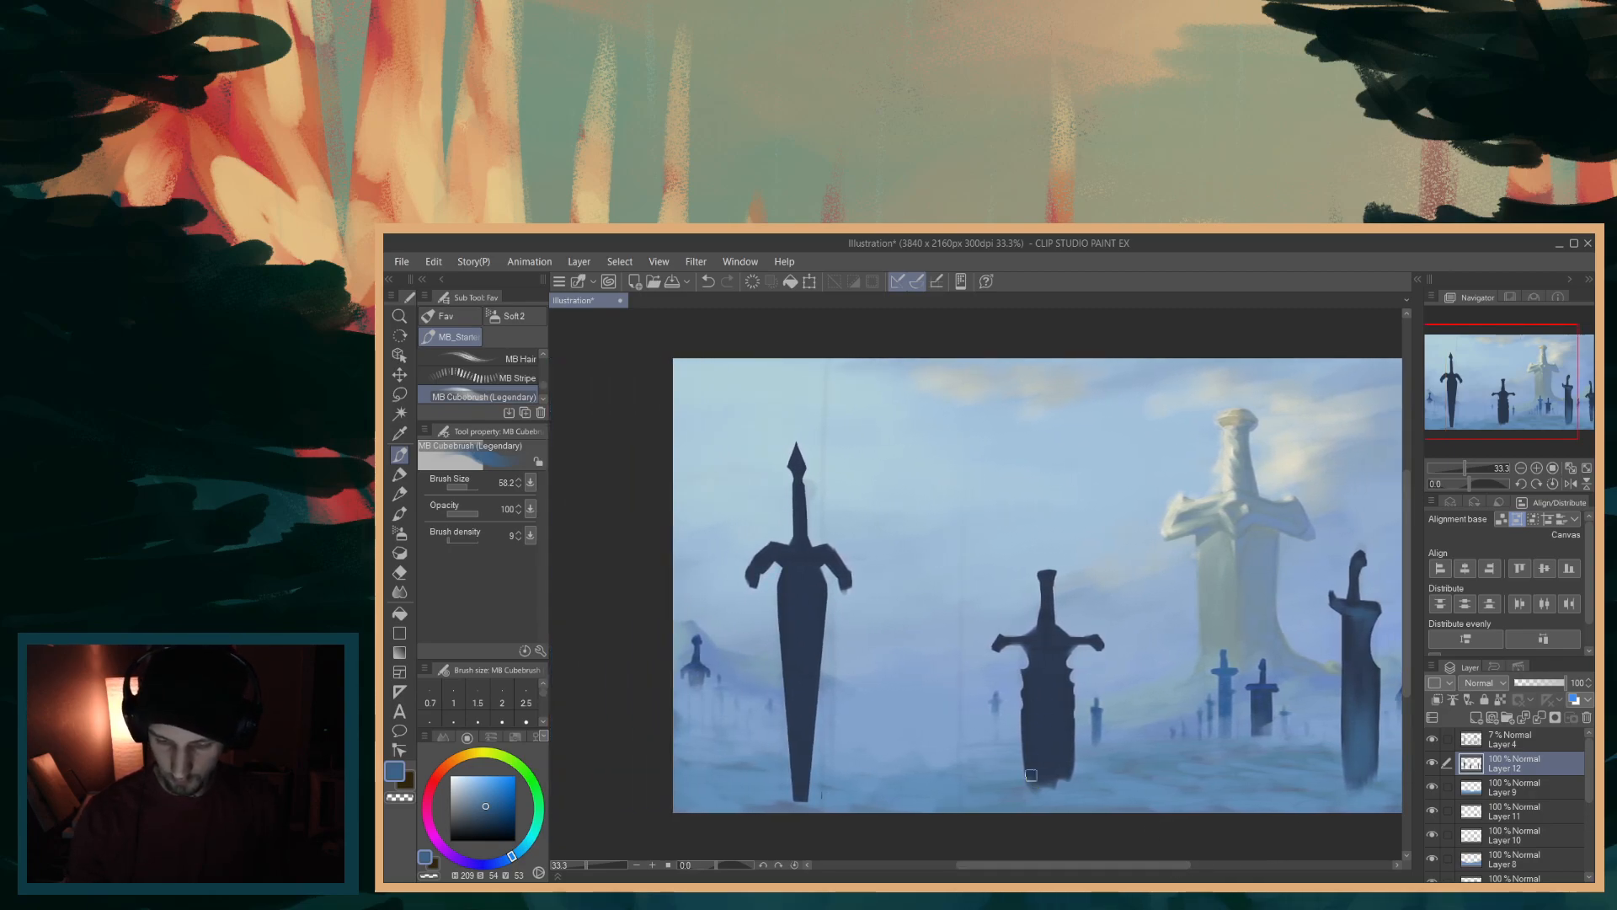
mouse_move(1027, 725)
left_mouse_down()
mouse_move(1034, 761)
mouse_move(1032, 709)
mouse_move(1047, 785)
mouse_move(1053, 712)
mouse_move(1068, 771)
left_mouse_up()
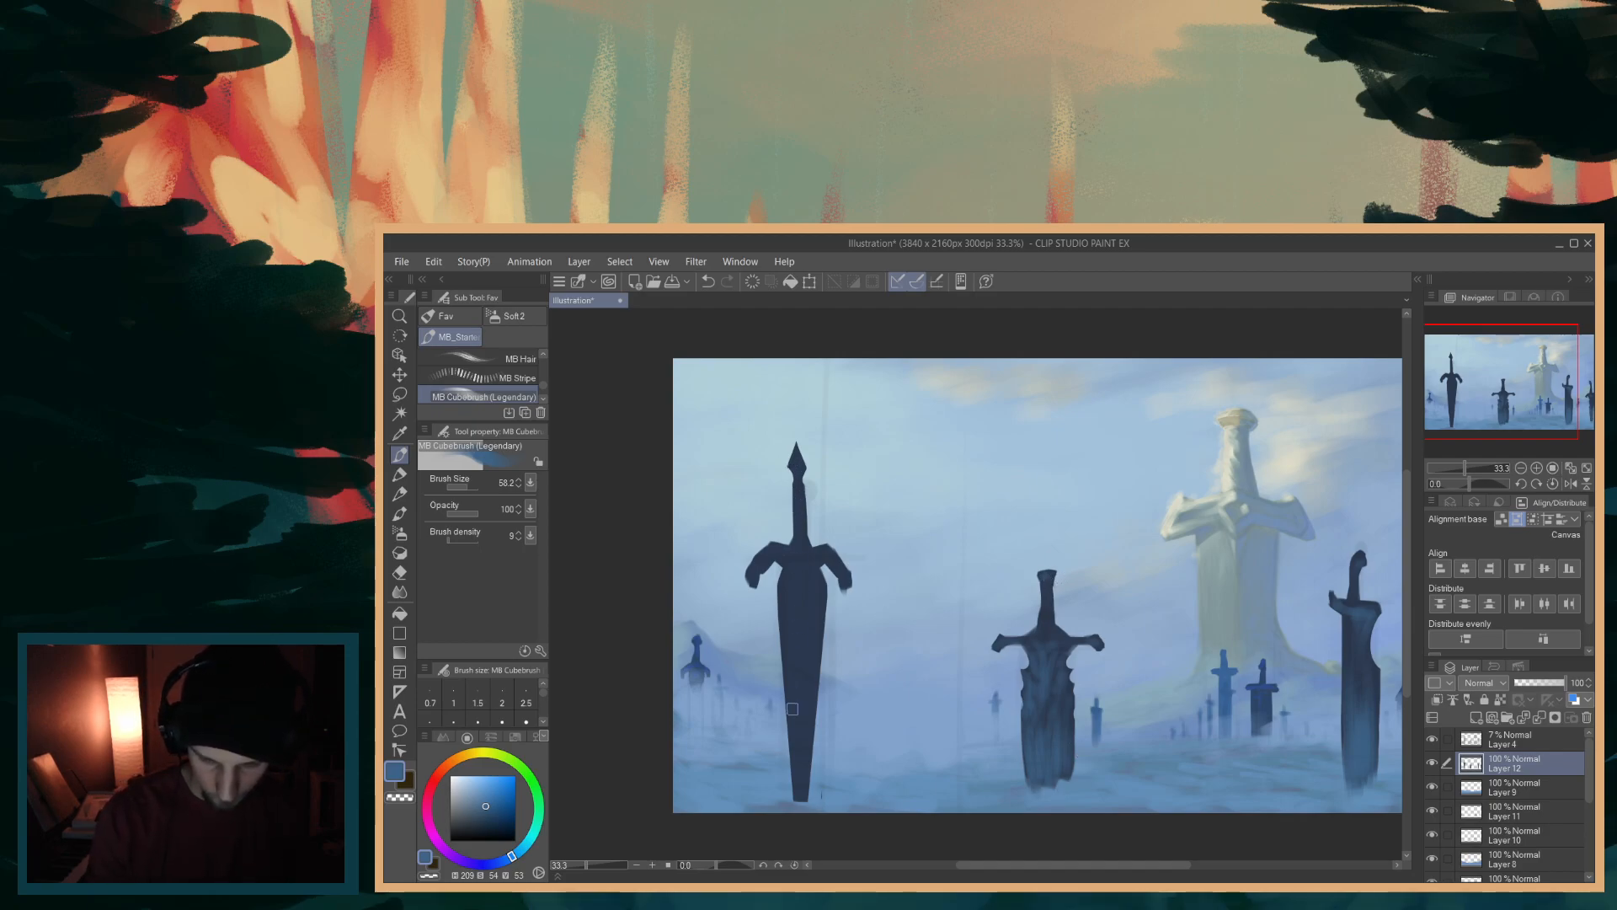
- Shade the tall left sword's blade and guard with the muted mid-blue using the Cubebrush at size 58.2
mouse_move(788, 617)
left_mouse_down()
mouse_move(802, 801)
mouse_move(794, 601)
mouse_move(802, 798)
mouse_move(816, 639)
mouse_move(802, 800)
mouse_move(813, 609)
mouse_move(799, 779)
mouse_move(779, 567)
mouse_move(808, 723)
mouse_move(816, 572)
mouse_move(808, 725)
mouse_move(809, 545)
mouse_move(793, 687)
mouse_move(779, 596)
mouse_move(791, 567)
mouse_move(800, 697)
mouse_move(816, 605)
mouse_move(814, 683)
left_mouse_up()
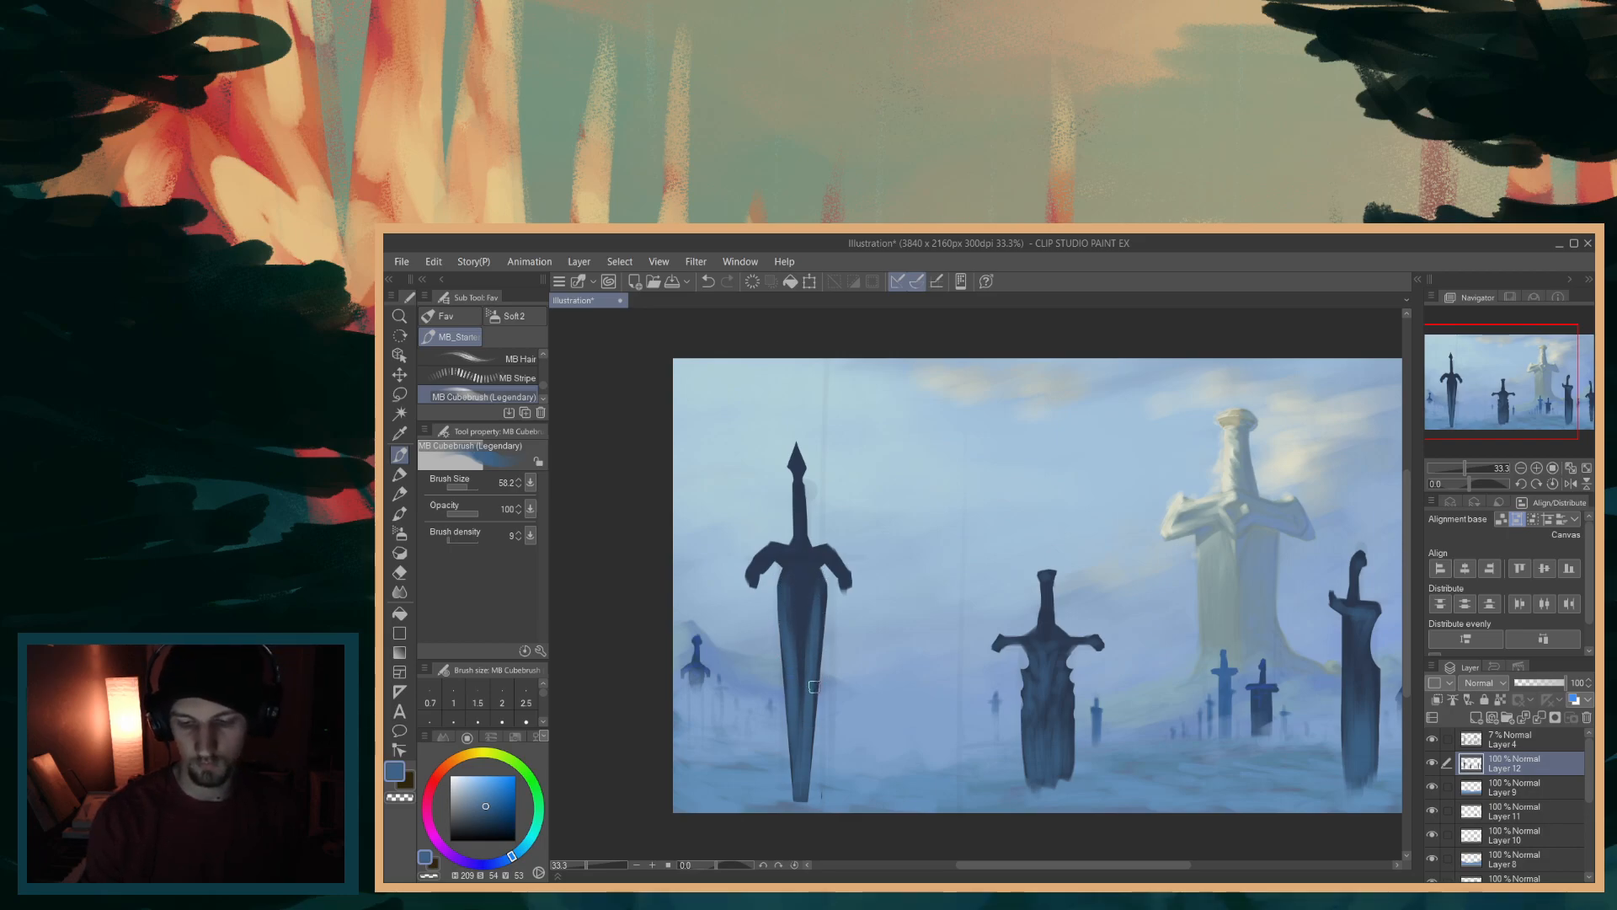
left_click_drag(796, 575, 804, 667)
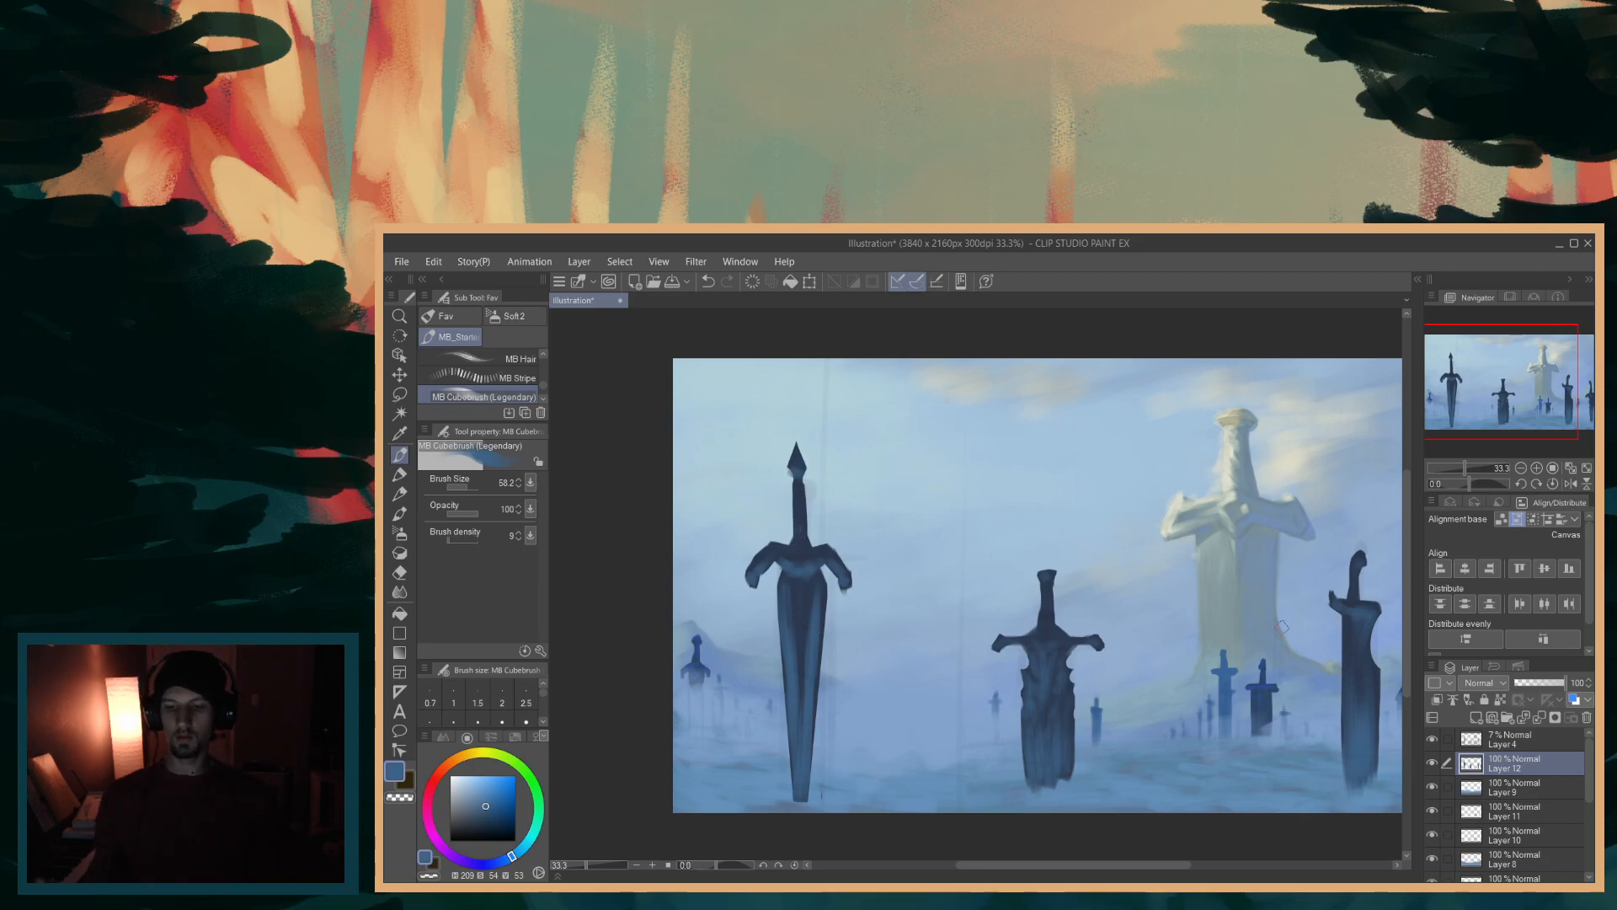
- Accent the hilt of the hooked-pommel sword right of the giant sword with saturated deep blue (H222 S100 V56) at brush size 40.6
left_click_drag(1124, 864, 1196, 862)
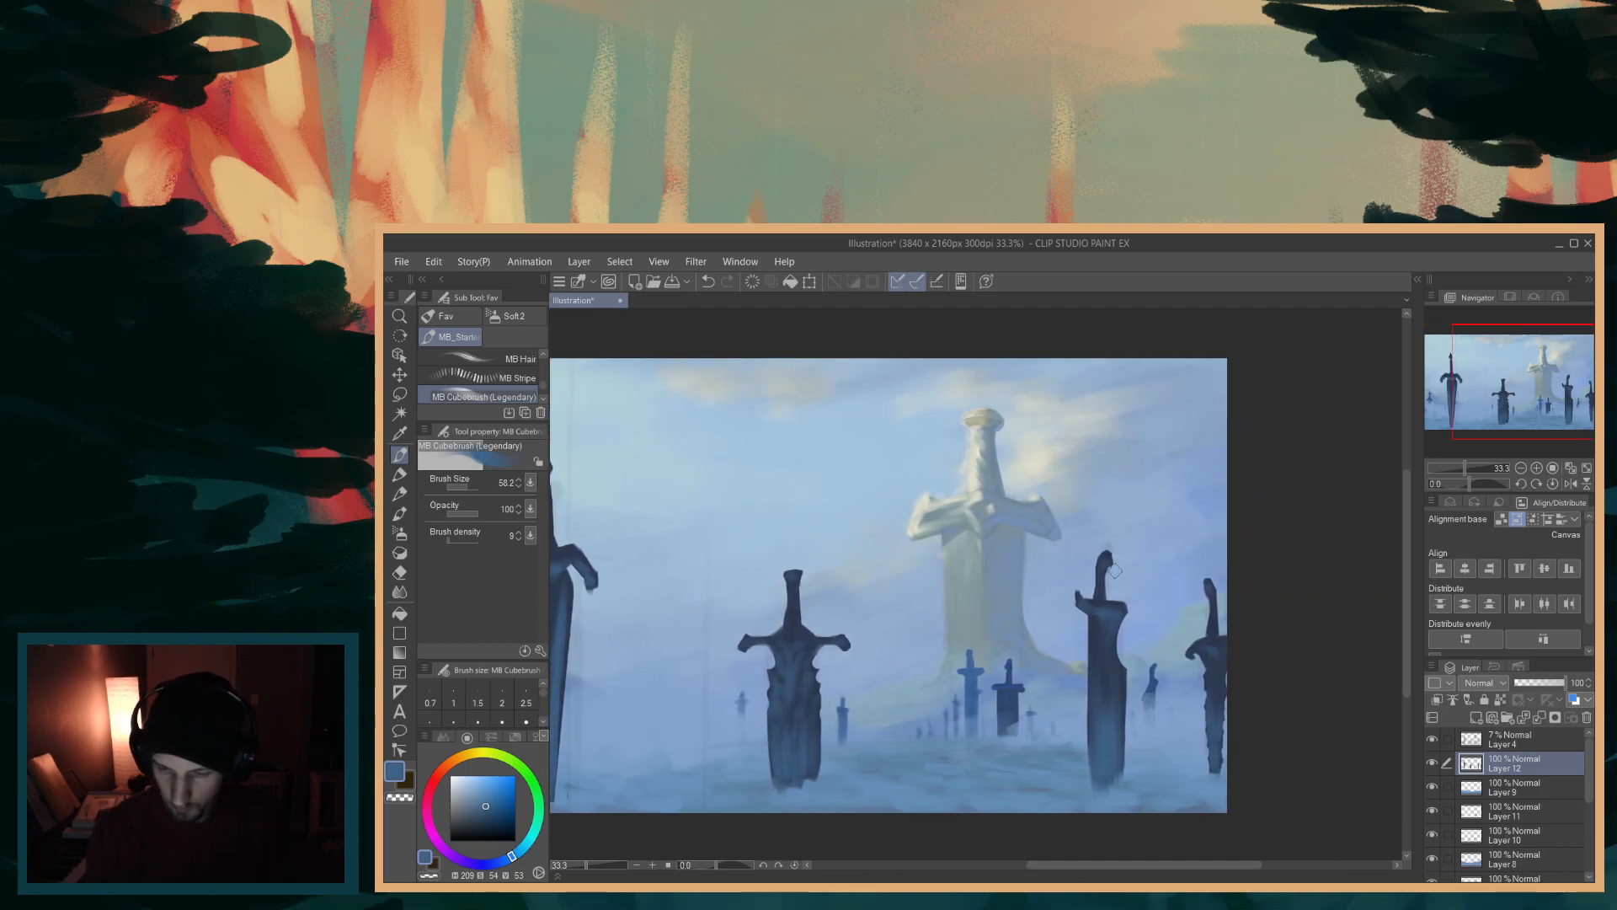
left_click(1096, 615, "alt")
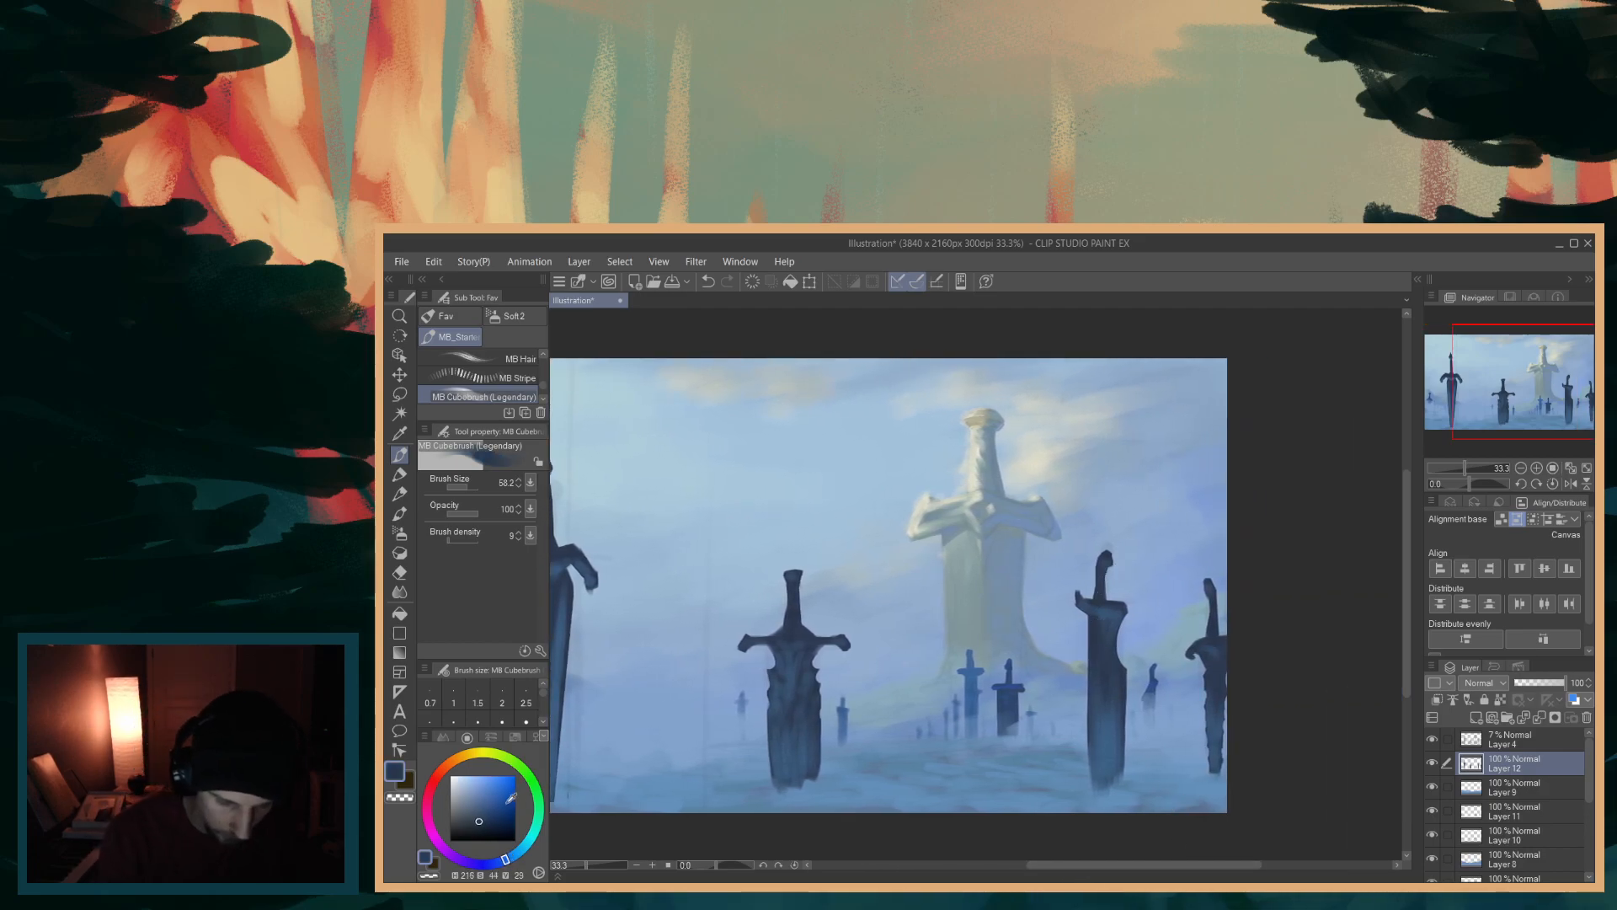
left_click_drag(508, 856, 506, 807)
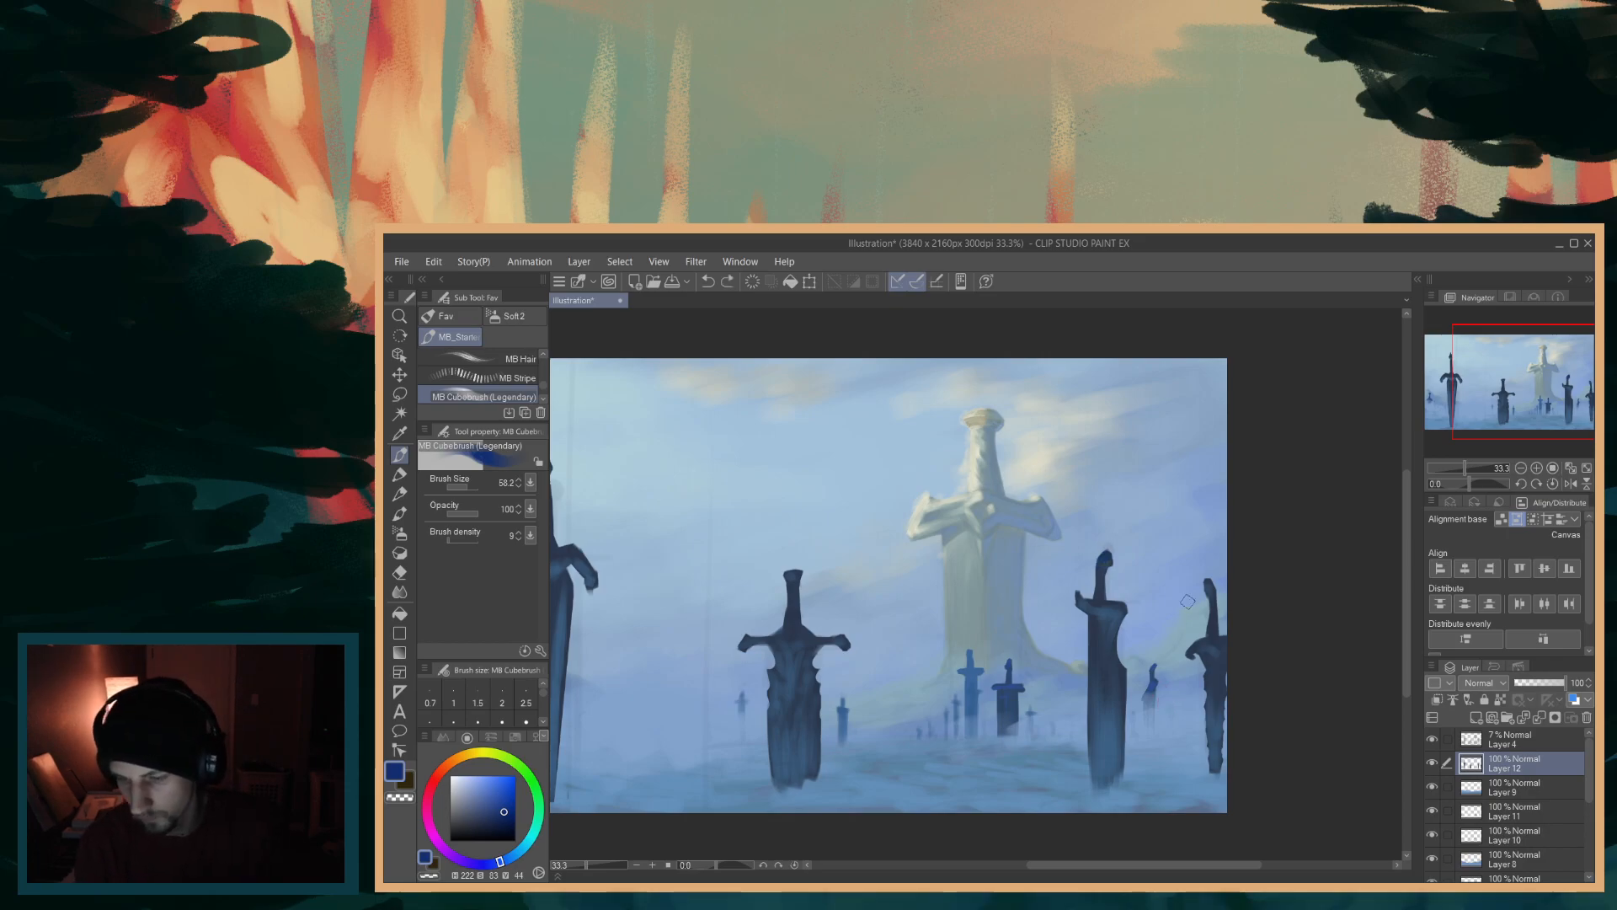
left_click(513, 804)
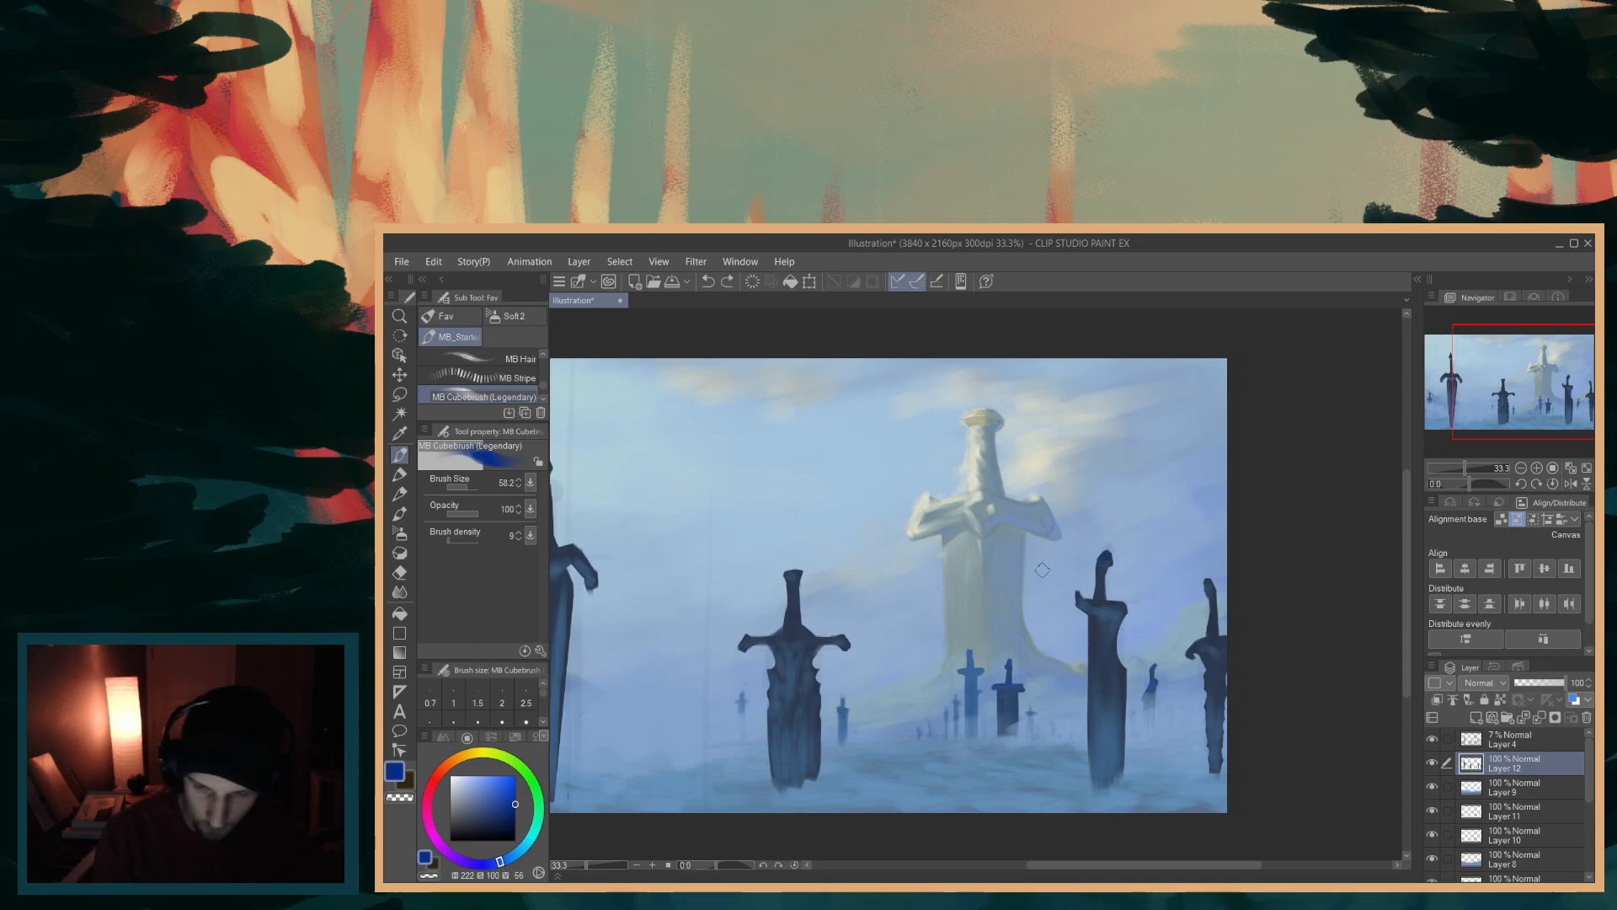
left_click_drag(1100, 568, 1102, 567)
left_click(1108, 554)
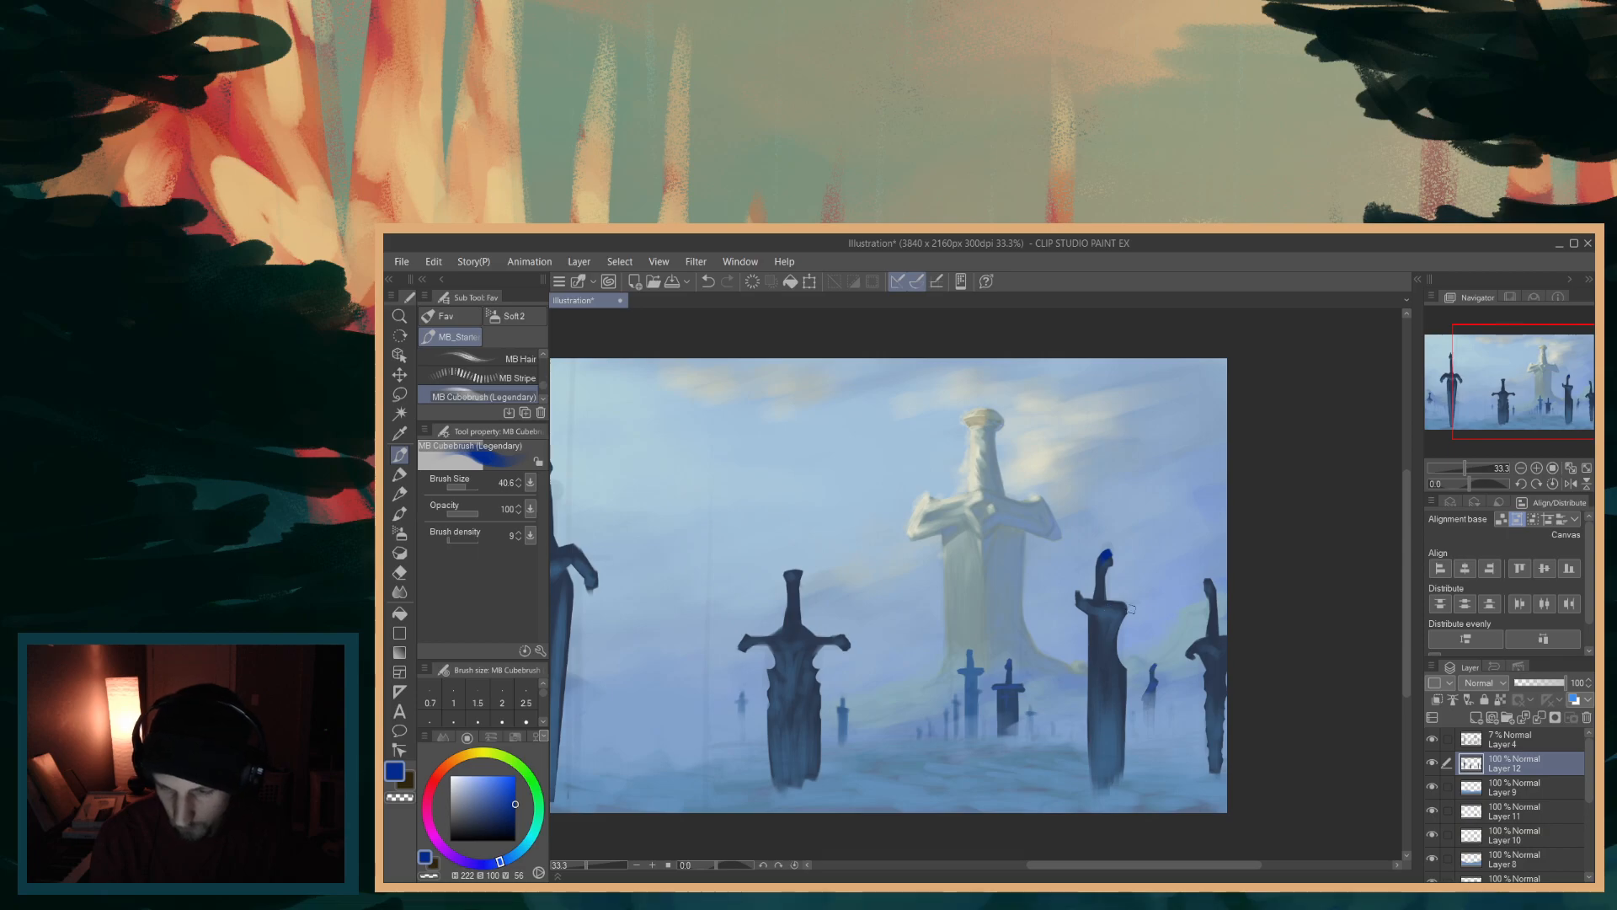
key("ctrl+z")
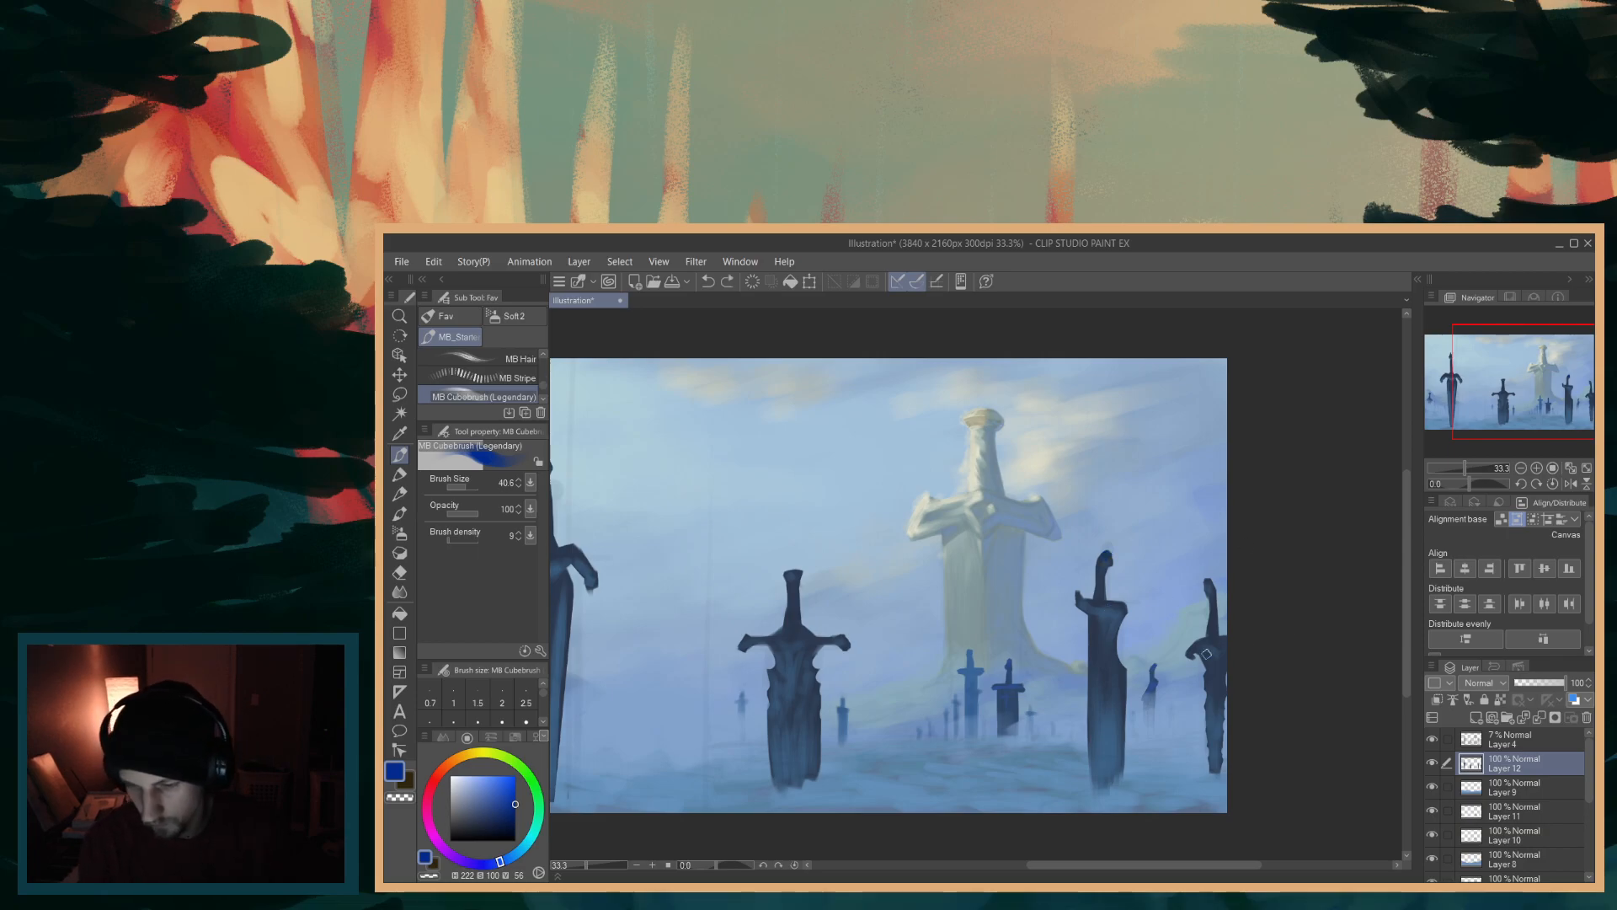
left_click(1106, 555)
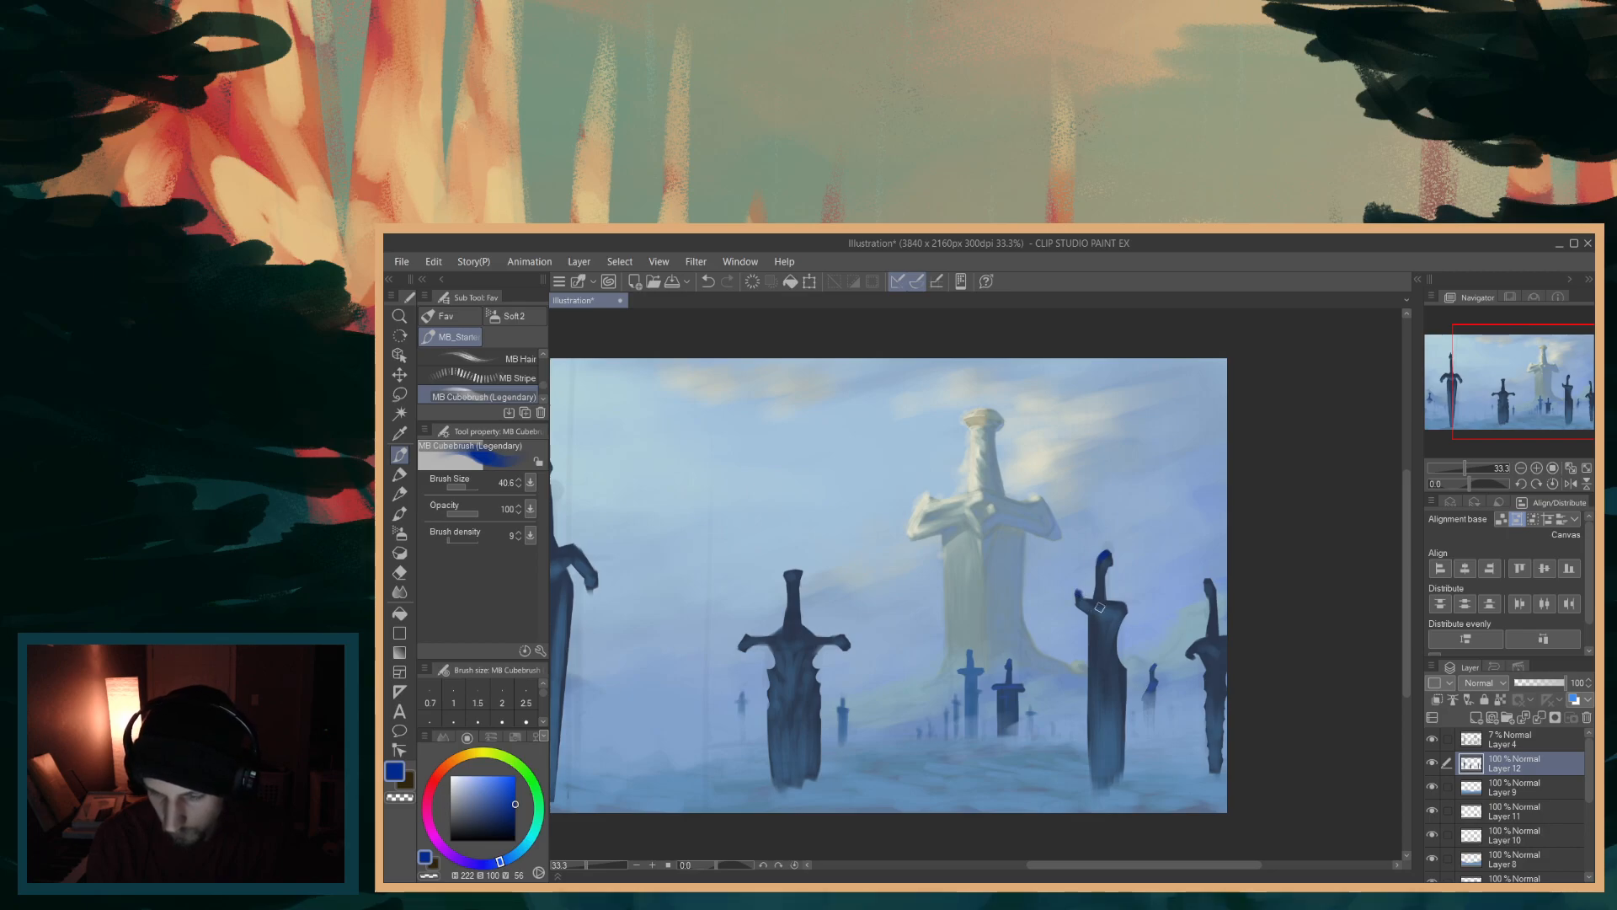
key("ctrl+z")
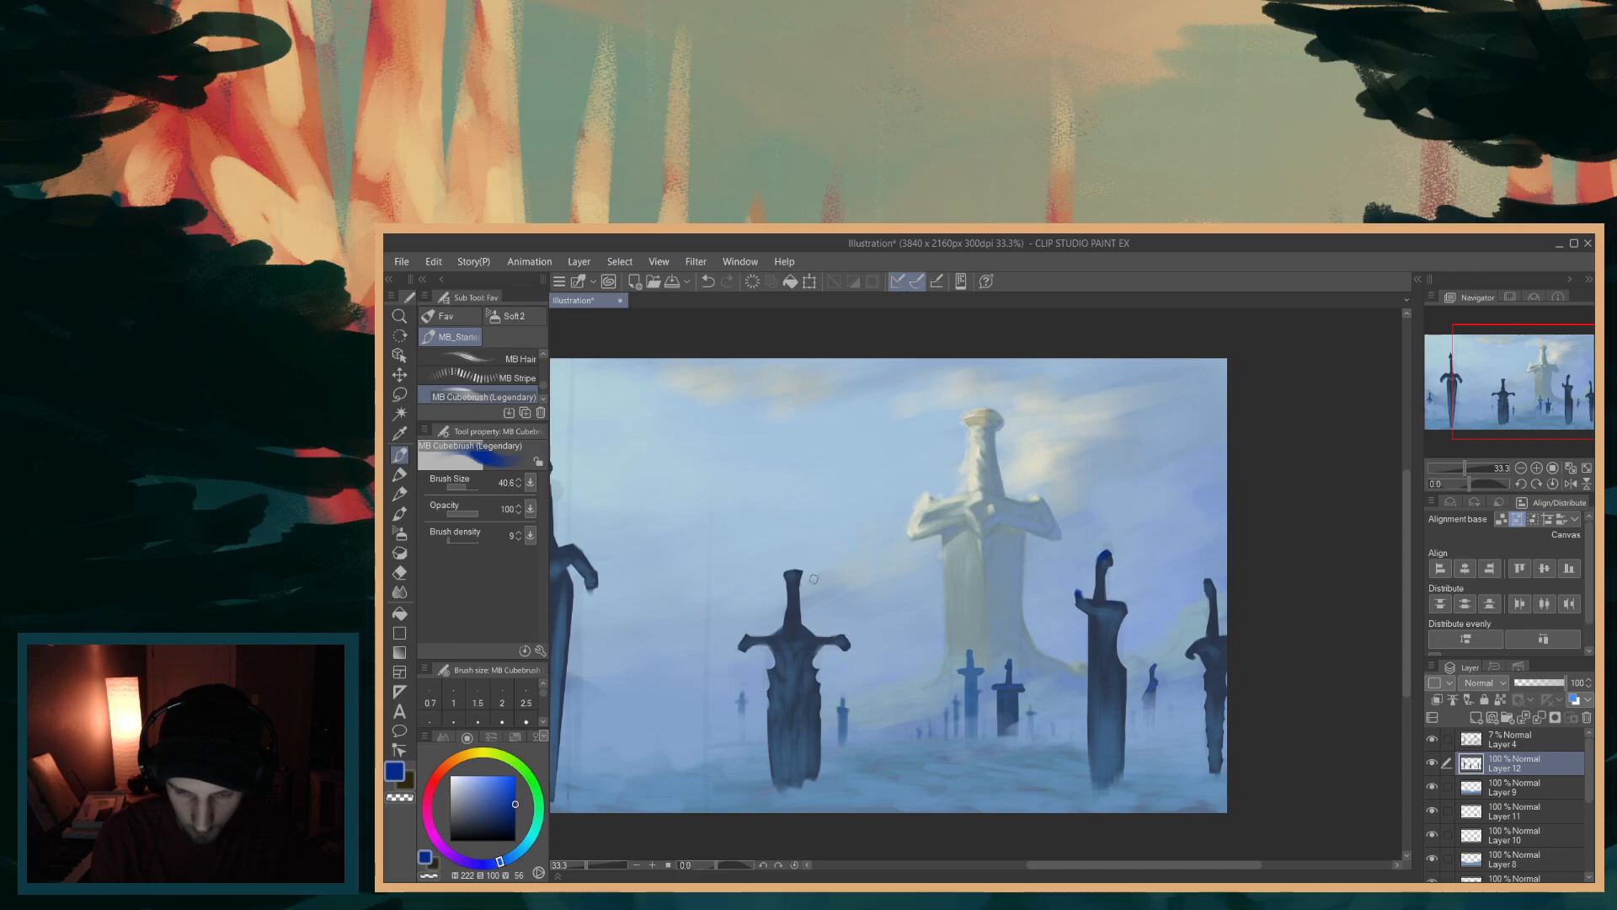
- Add the same saturated blue accents to the hilts of the jagged middle sword, the far-right sword and the tall left sword
left_click_drag(746, 637, 844, 640)
left_click_drag(796, 588, 796, 603)
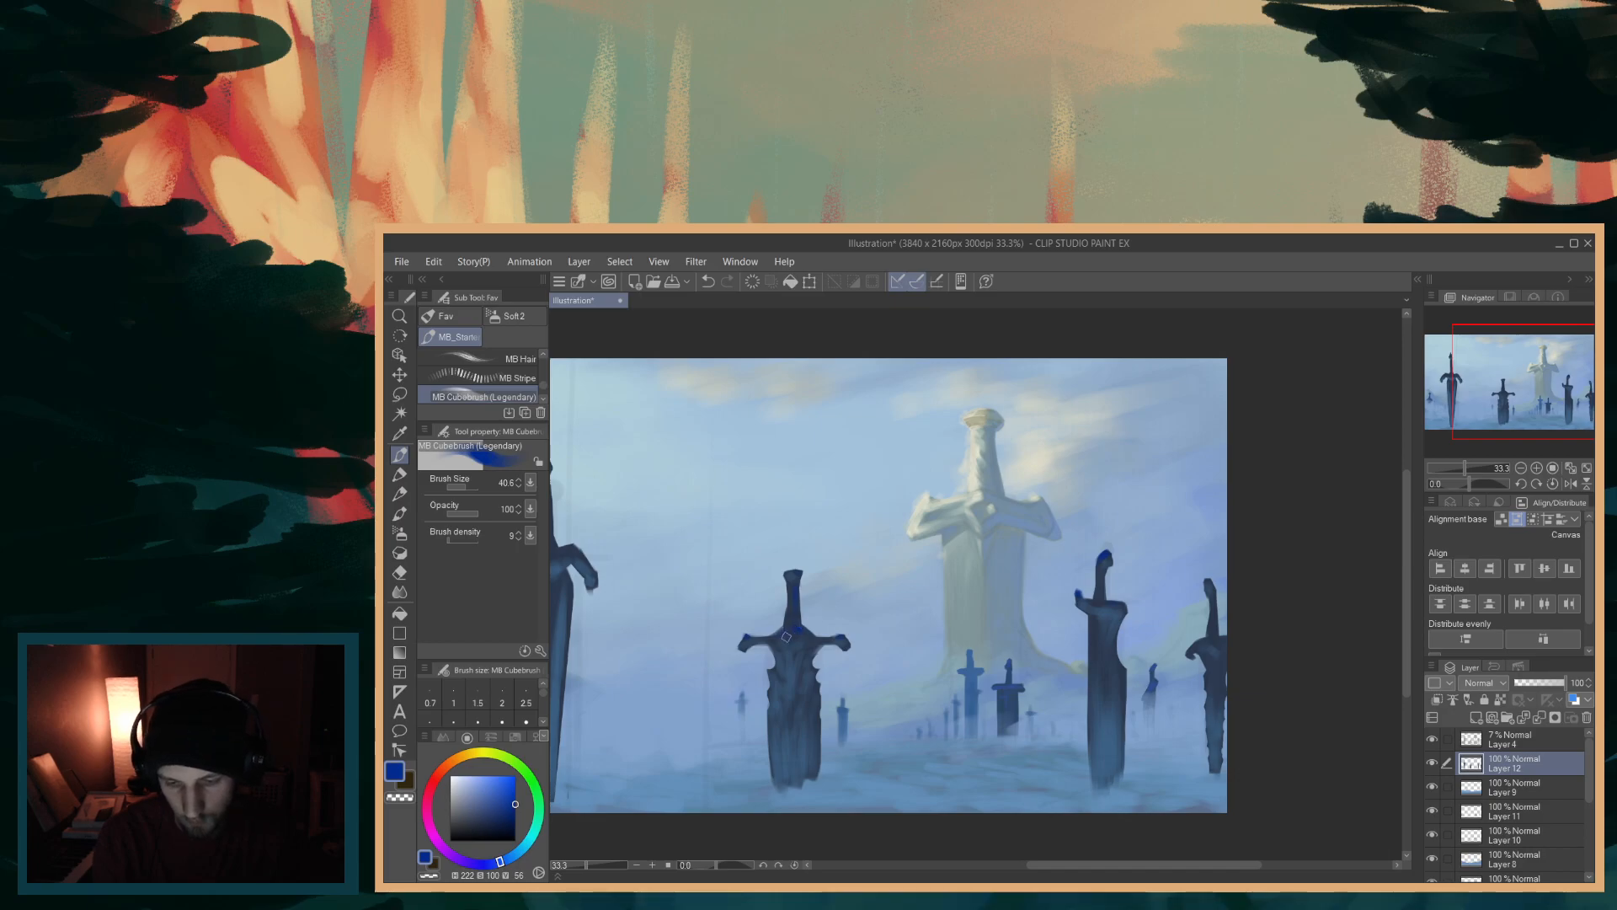
left_click_drag(1087, 866, 1084, 867)
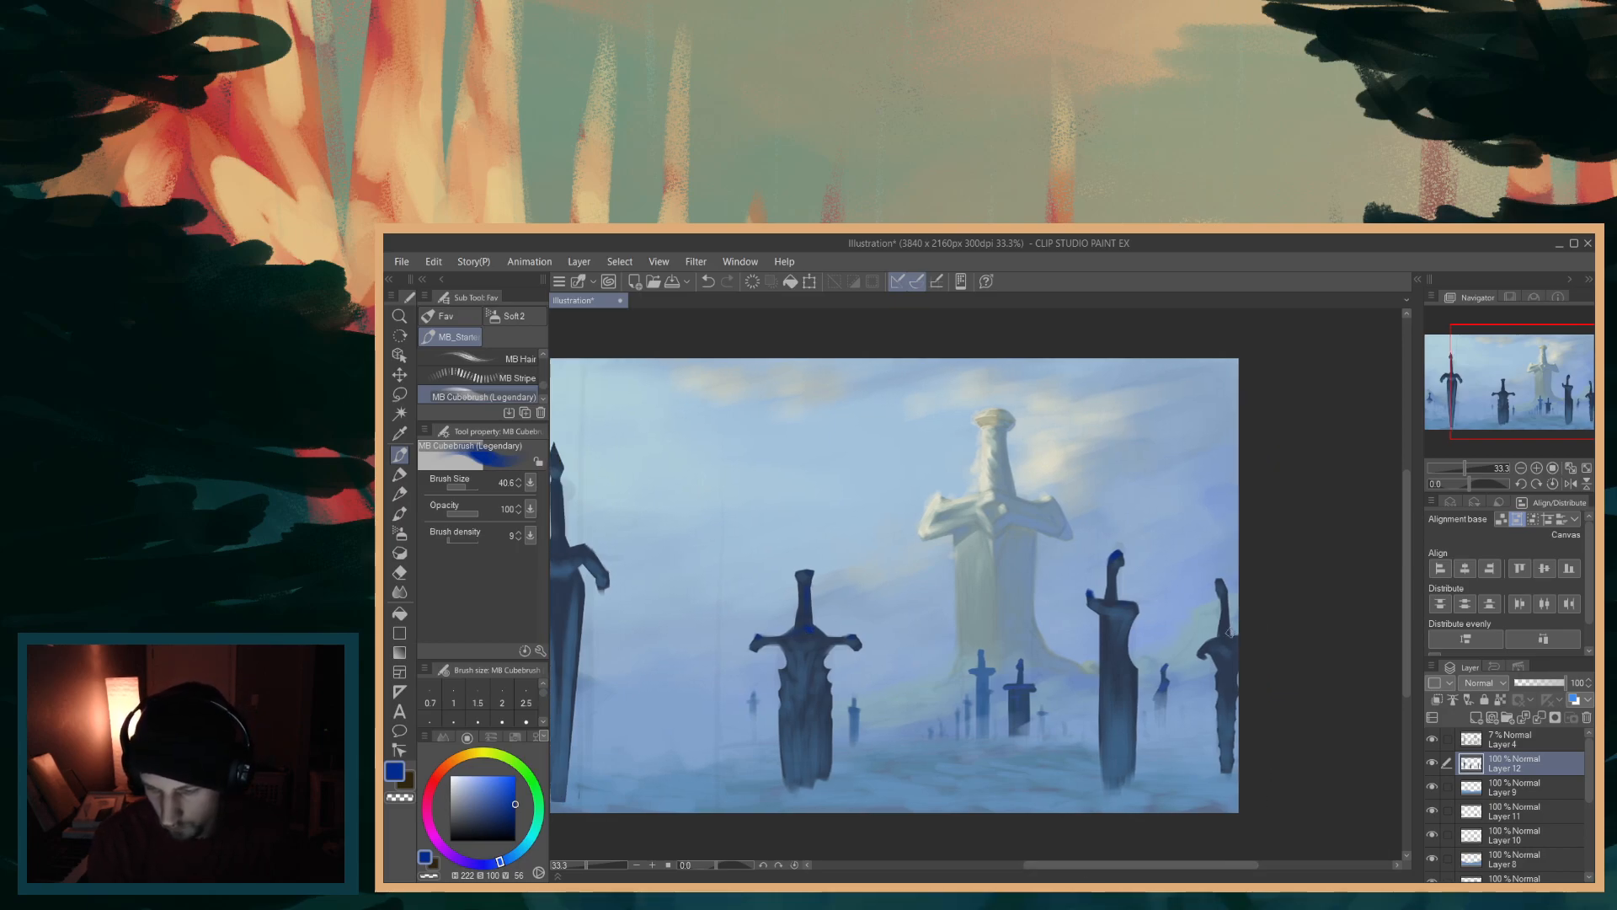
left_click_drag(1222, 638, 1231, 639)
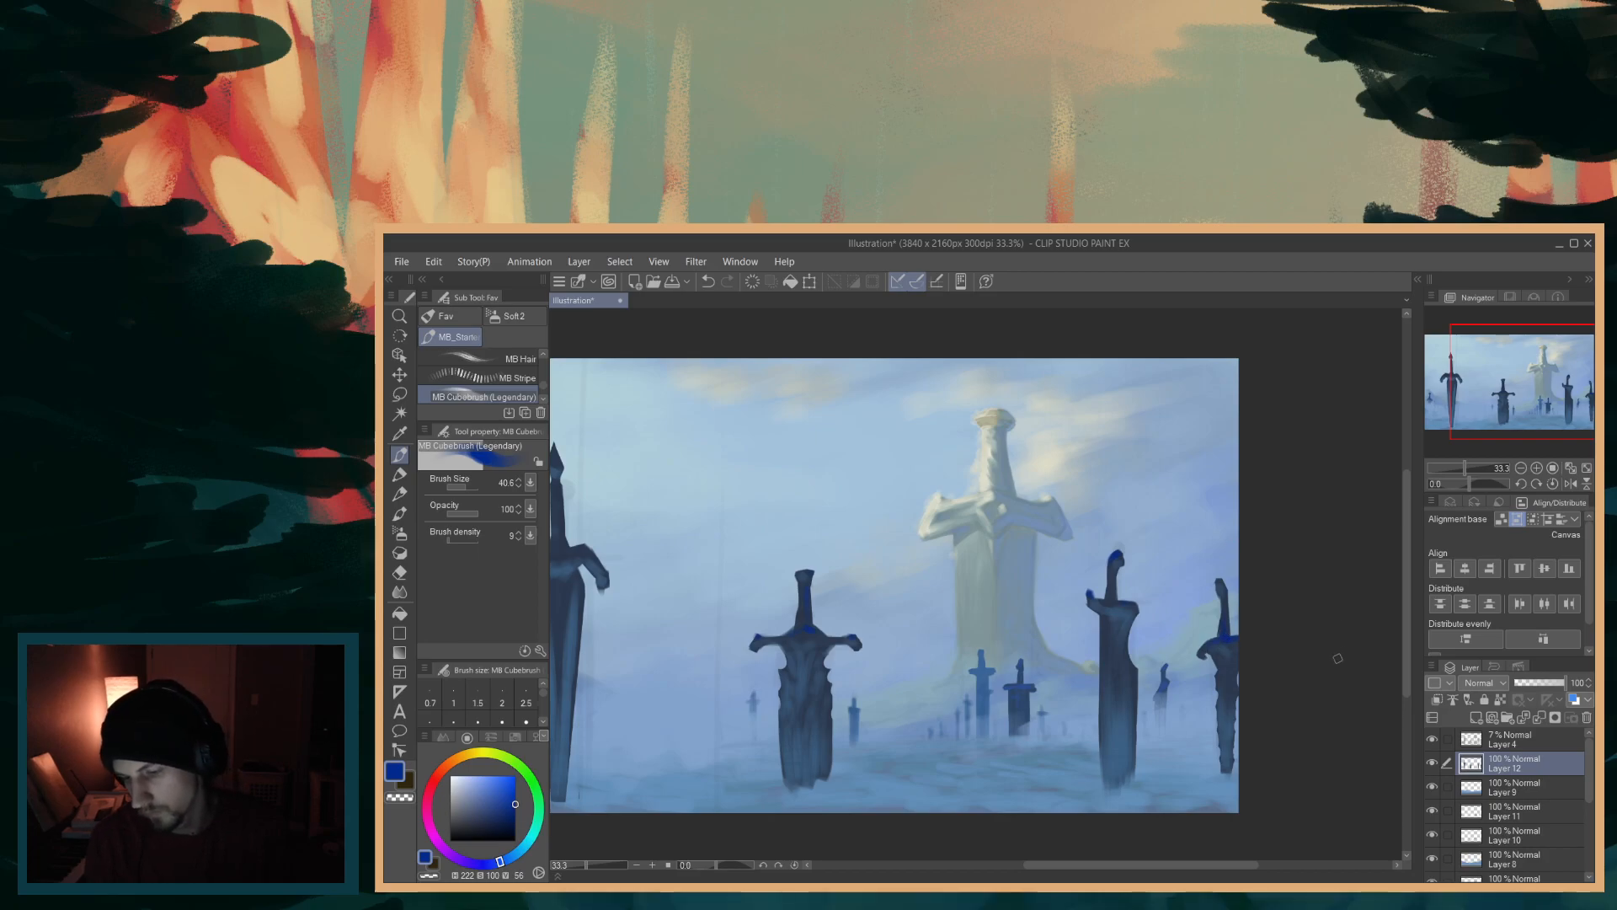
key("ctrl+z")
left_click_drag(1218, 579, 1223, 584)
left_click_drag(1063, 866, 955, 866)
left_click_drag(935, 452, 942, 461)
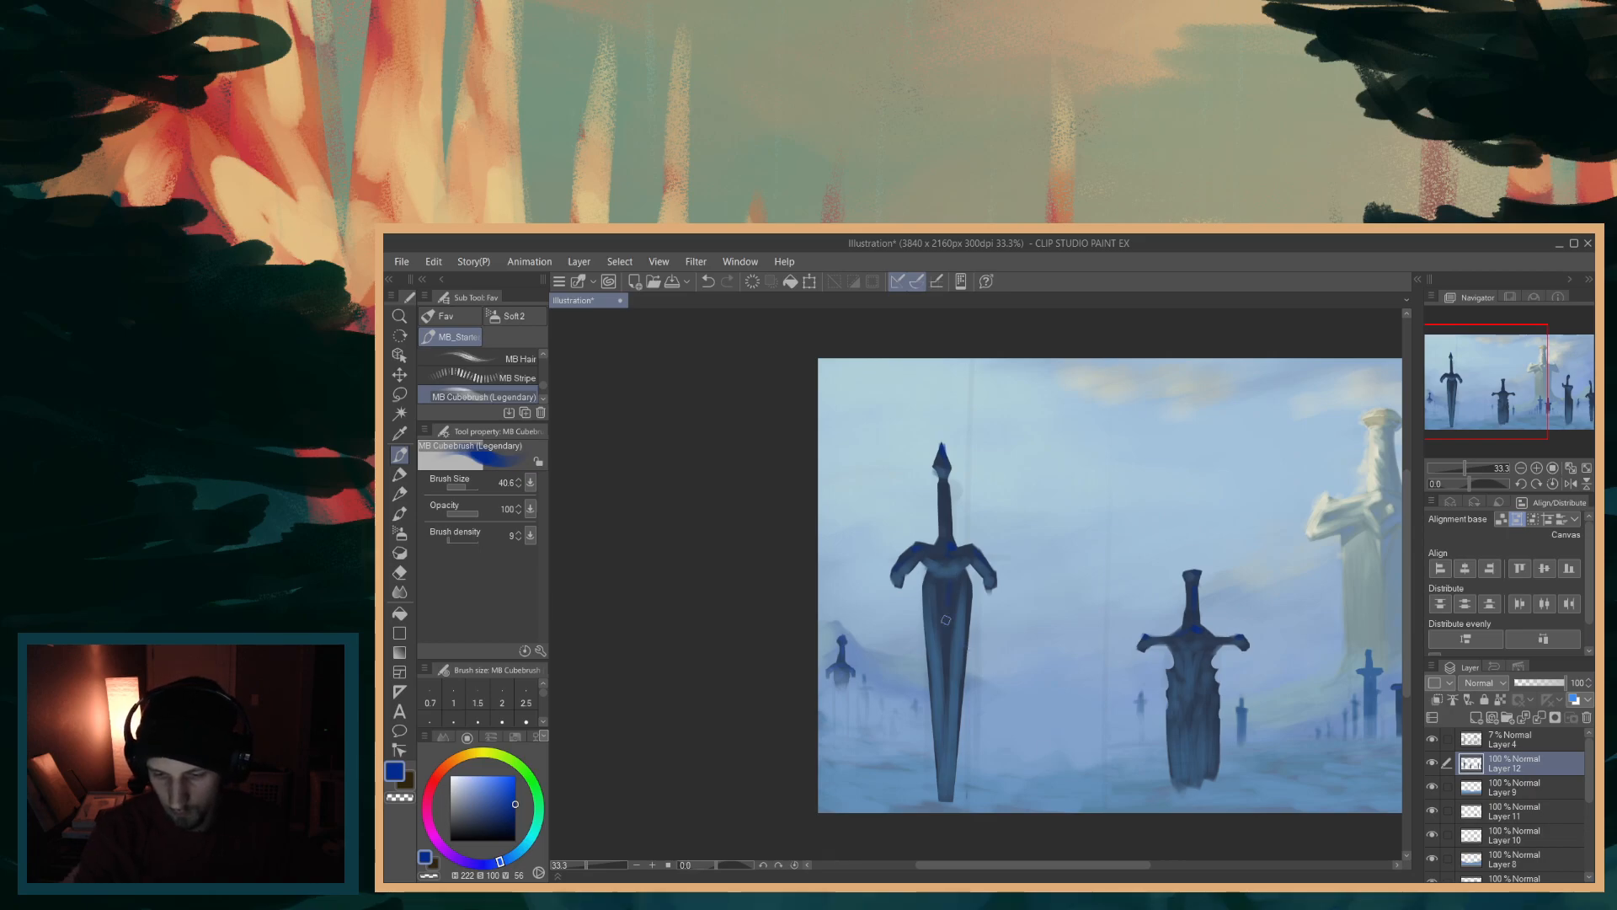
- Mix a muted teal-blue (H196 S37 V50) and glaze it down the grip of the jagged middle sword
left_click_drag(1104, 866, 1227, 868)
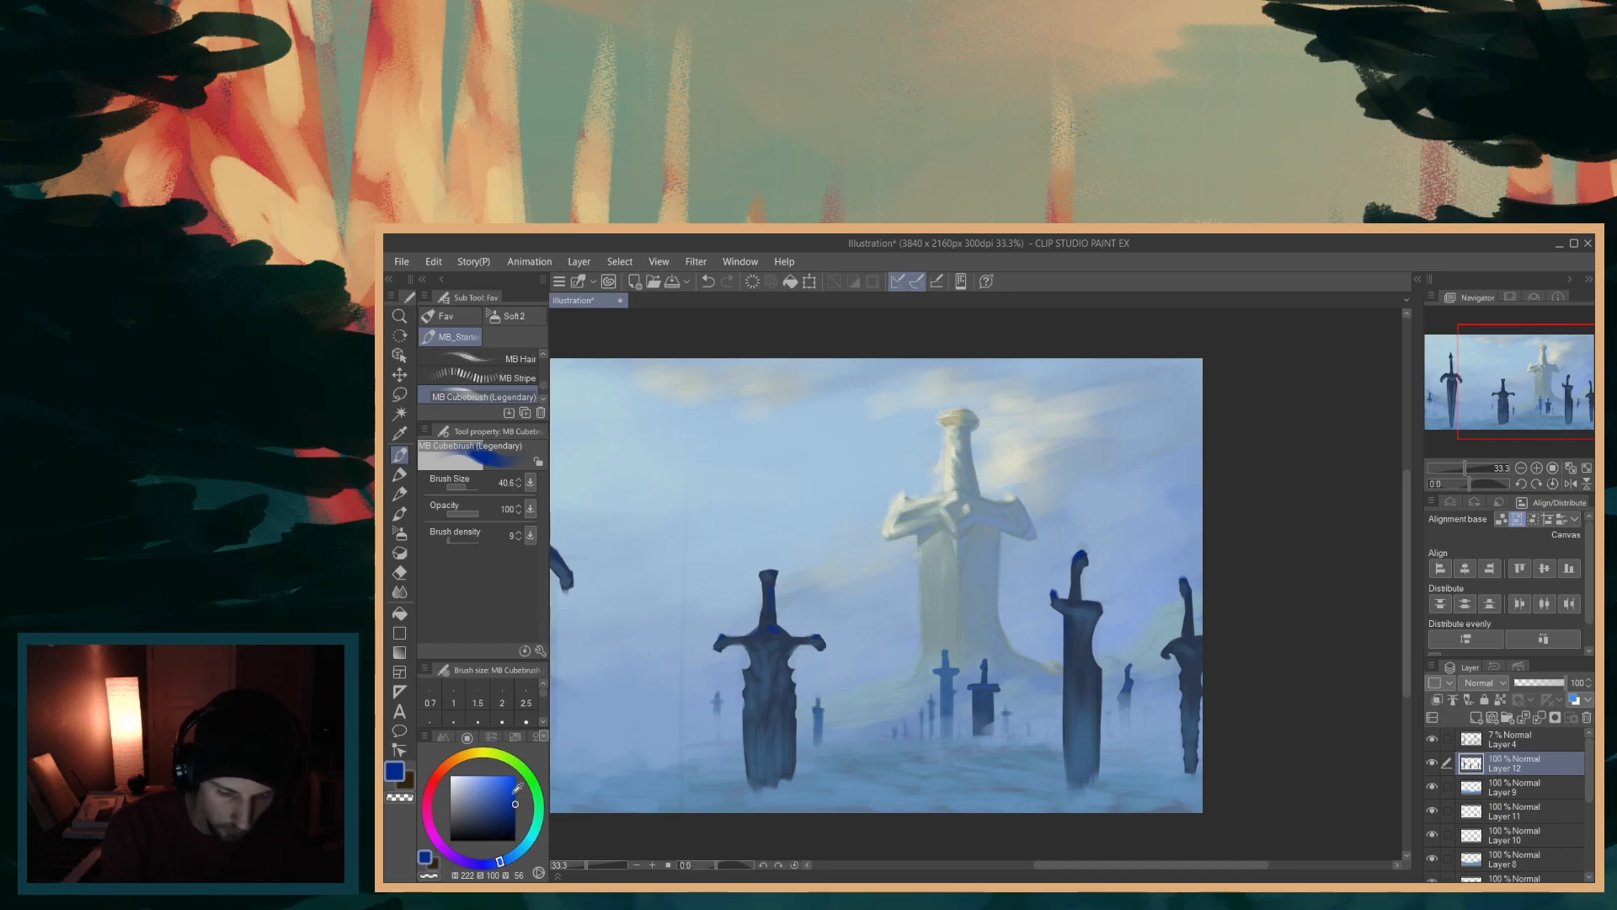
left_click(498, 801)
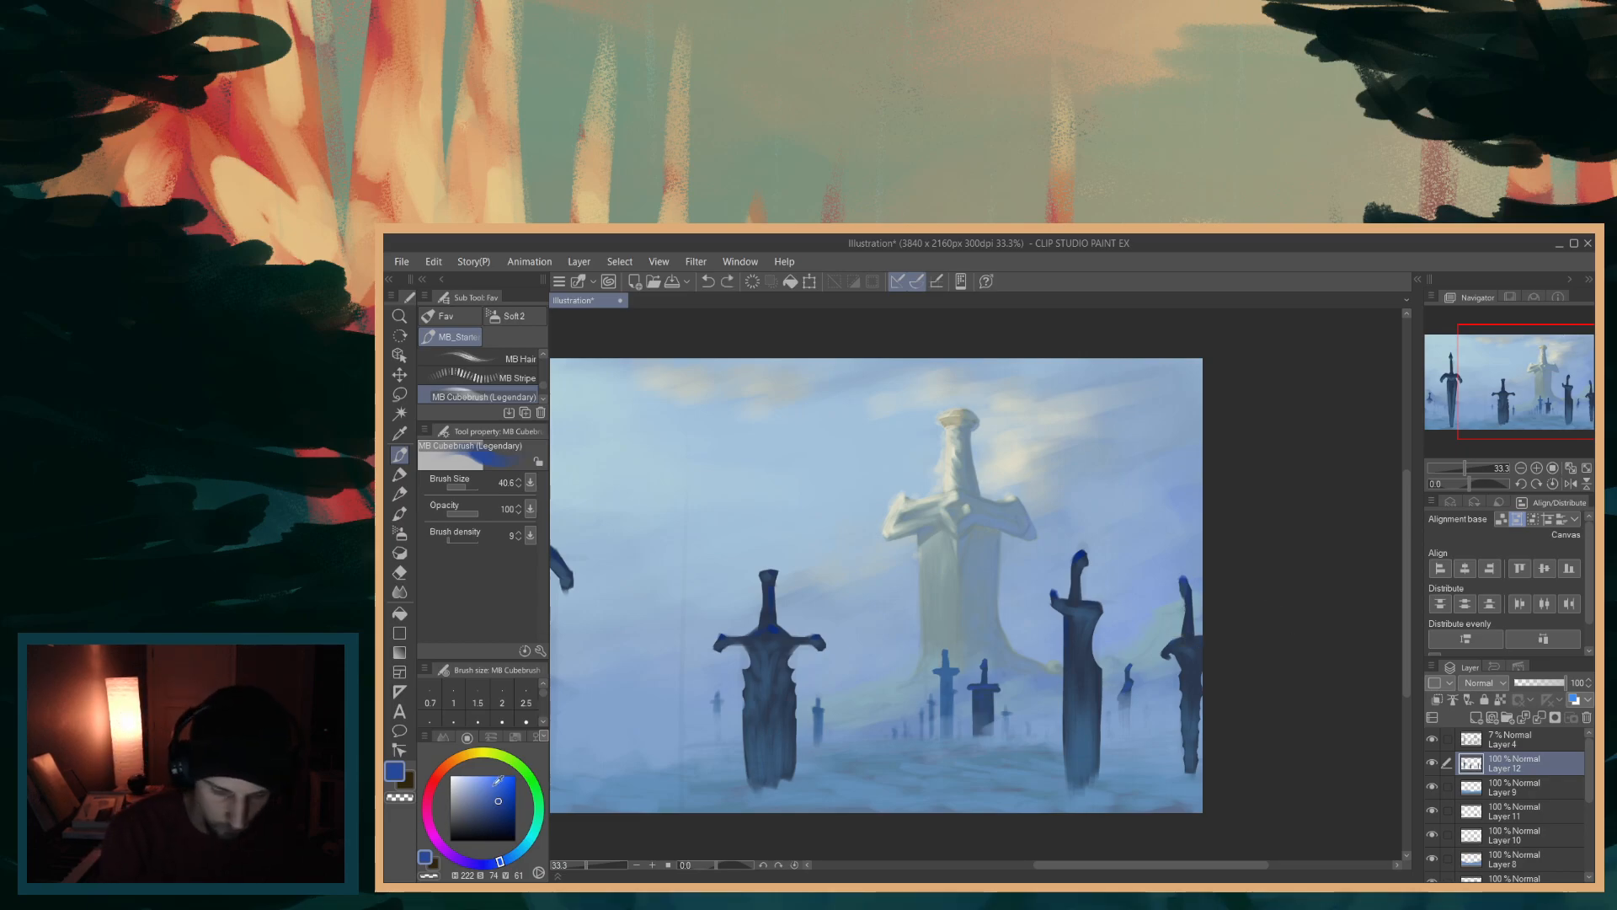
left_click(515, 859)
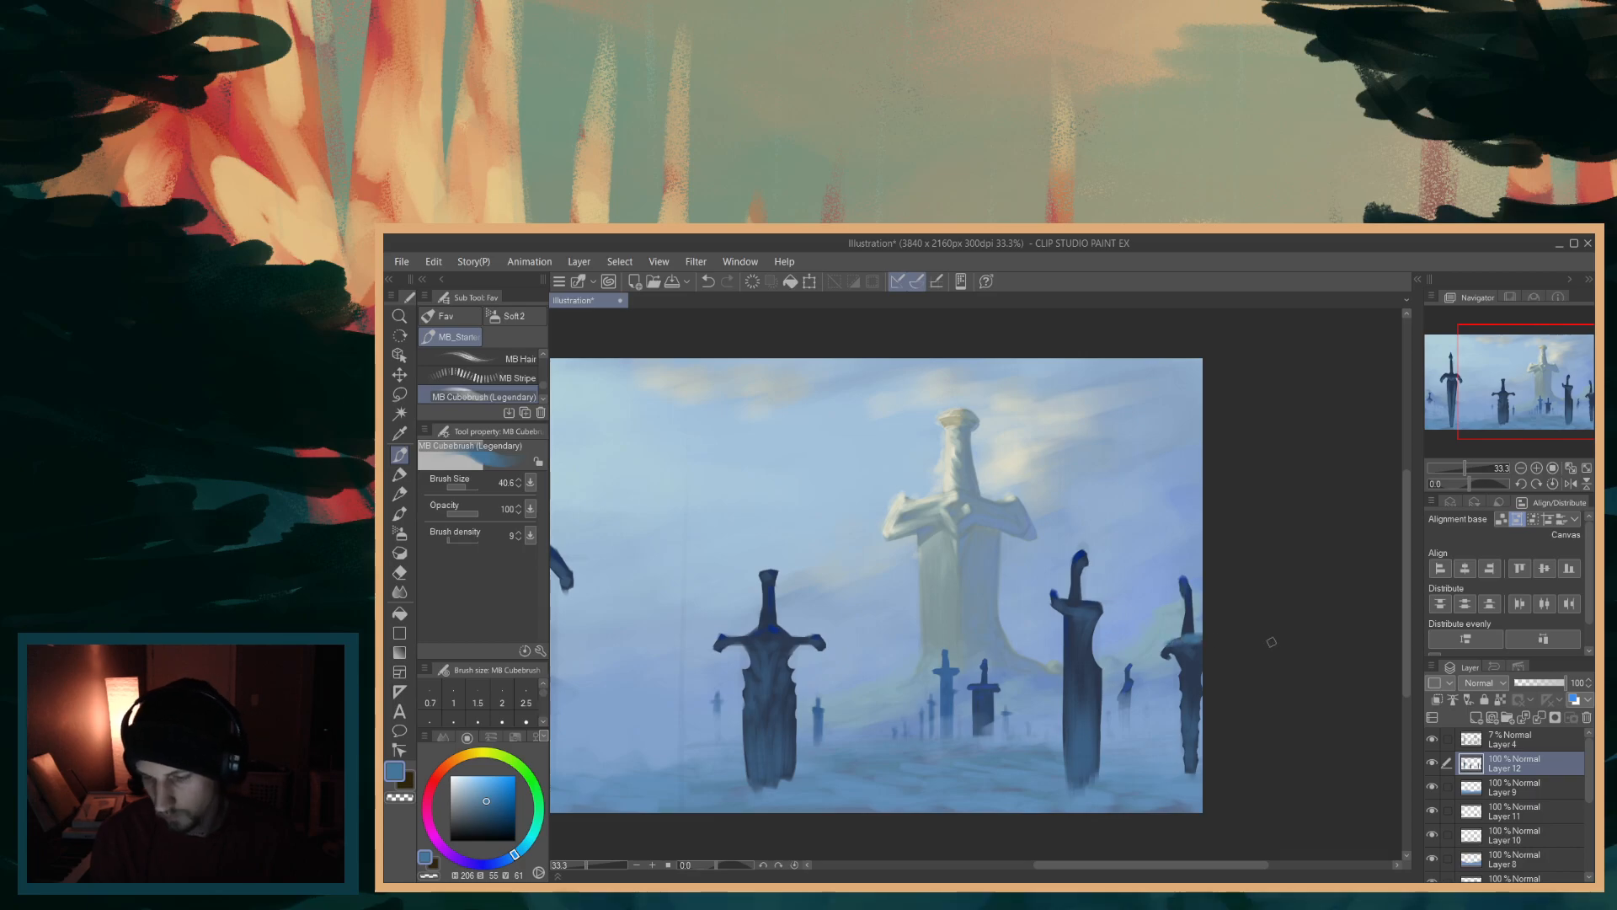
left_click(522, 849)
left_click(482, 798)
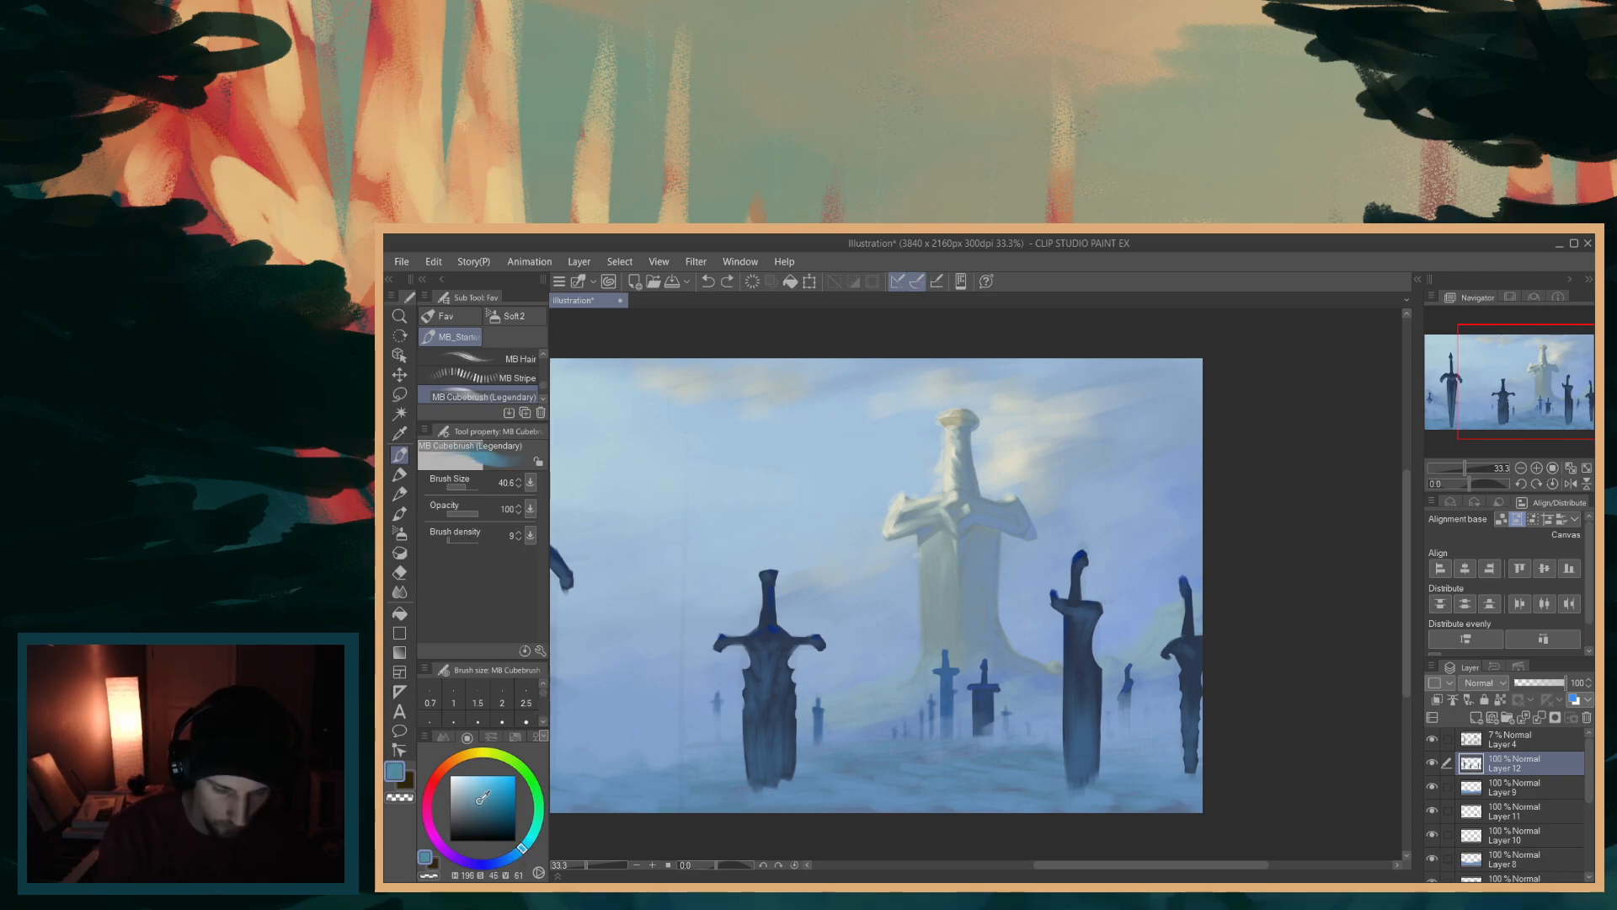
left_click(474, 807)
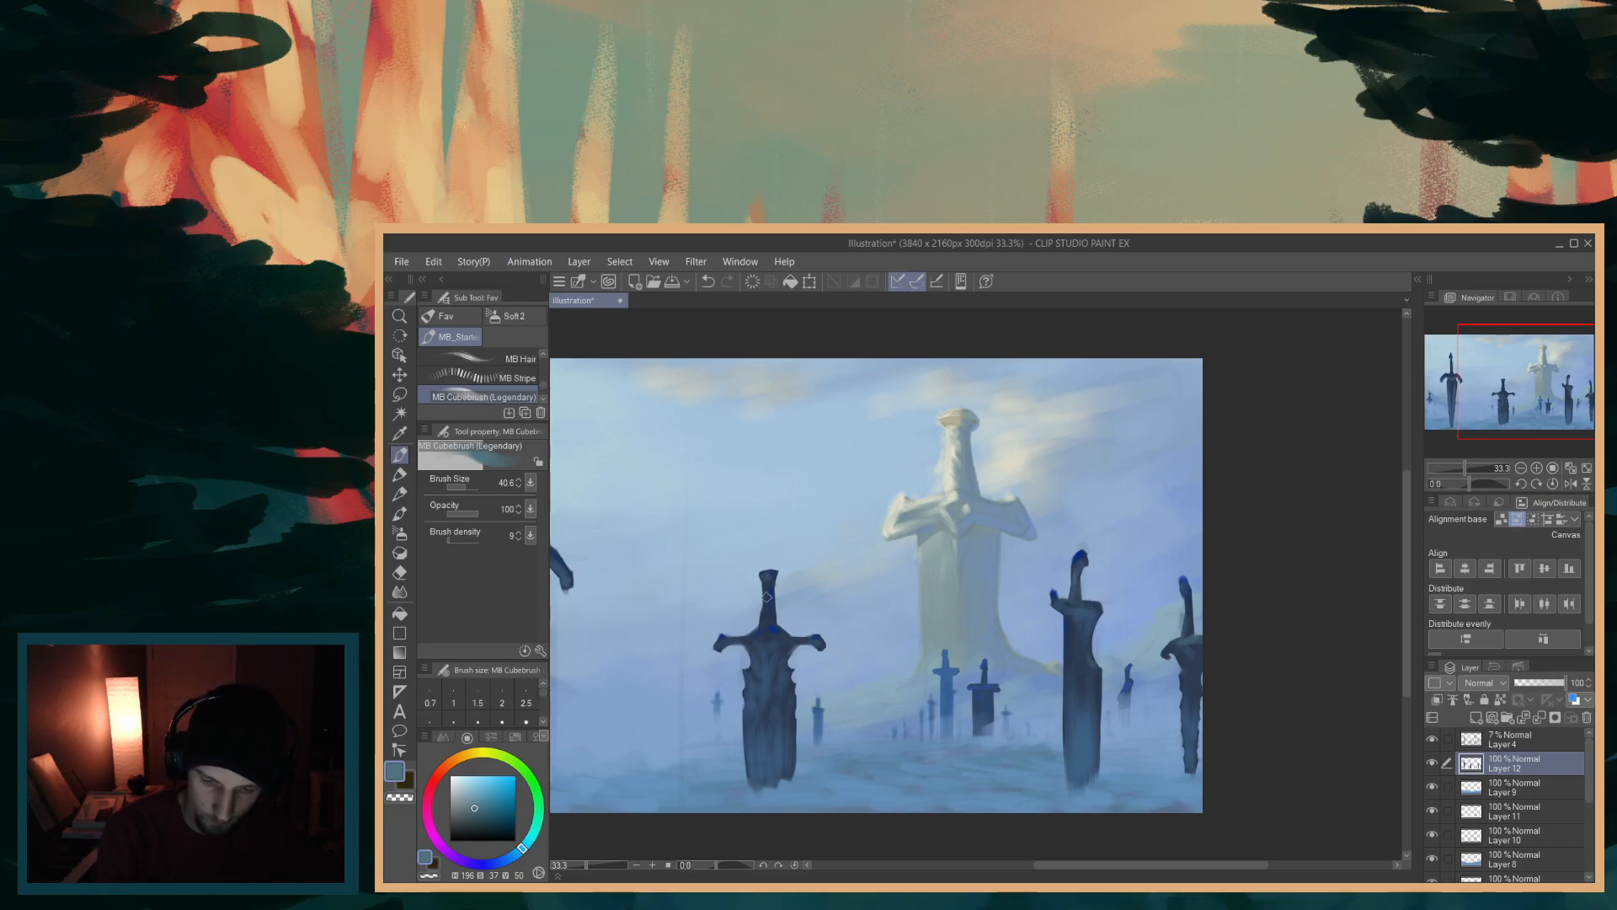
left_click_drag(766, 586, 763, 628)
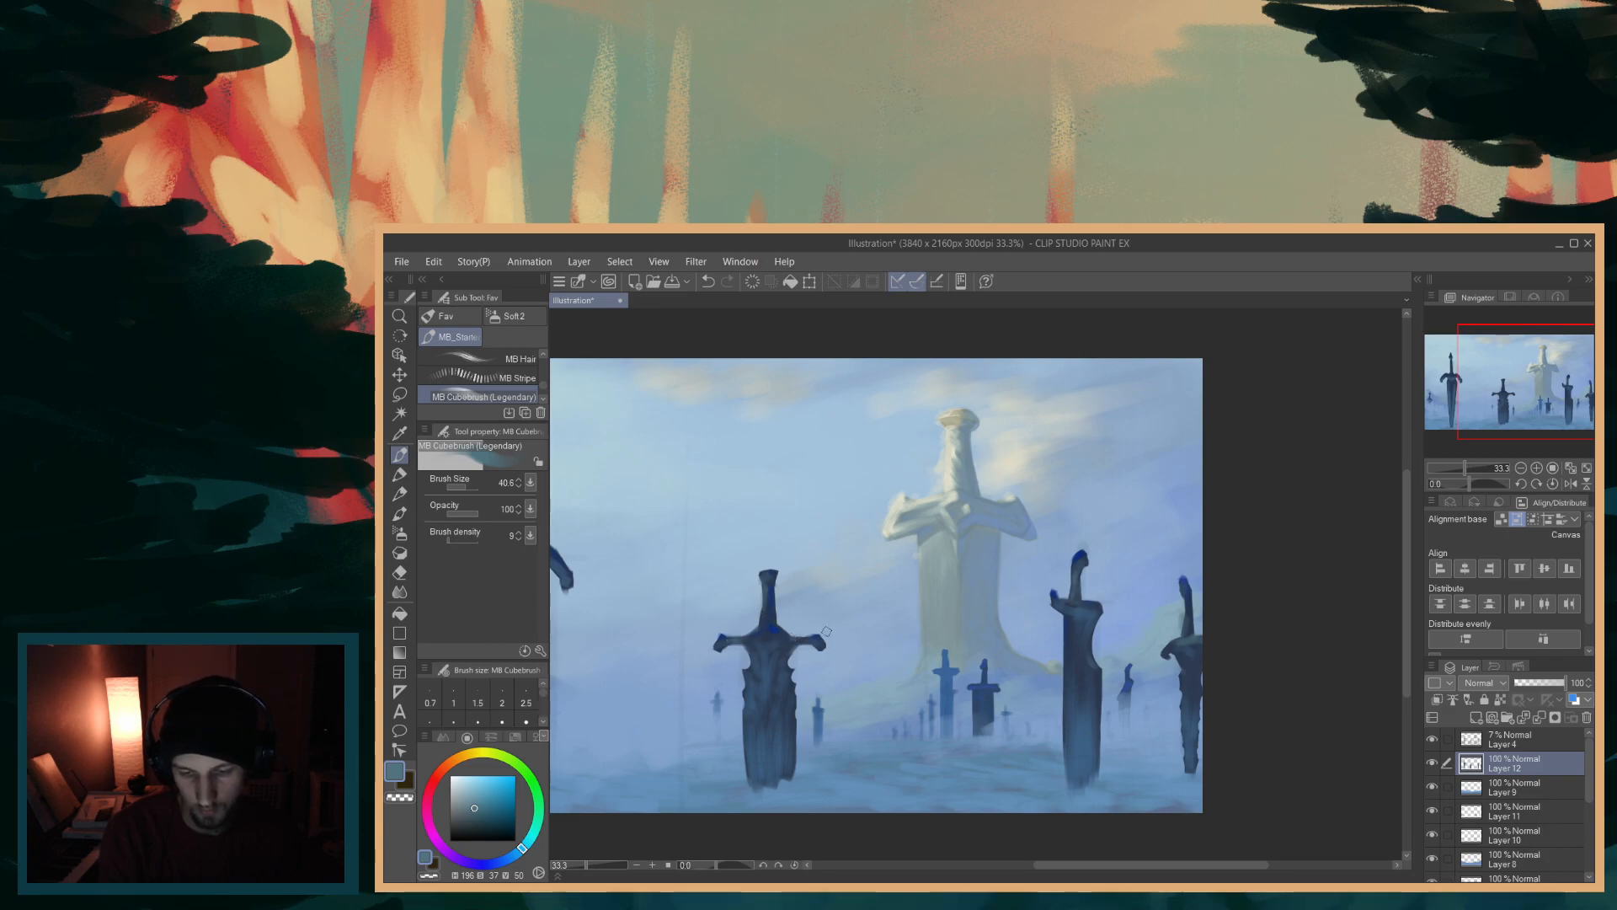
- Lighten the tall left sword's grip with the same muted teal-blue and undo the last stroke
left_click_drag(1063, 866, 954, 872)
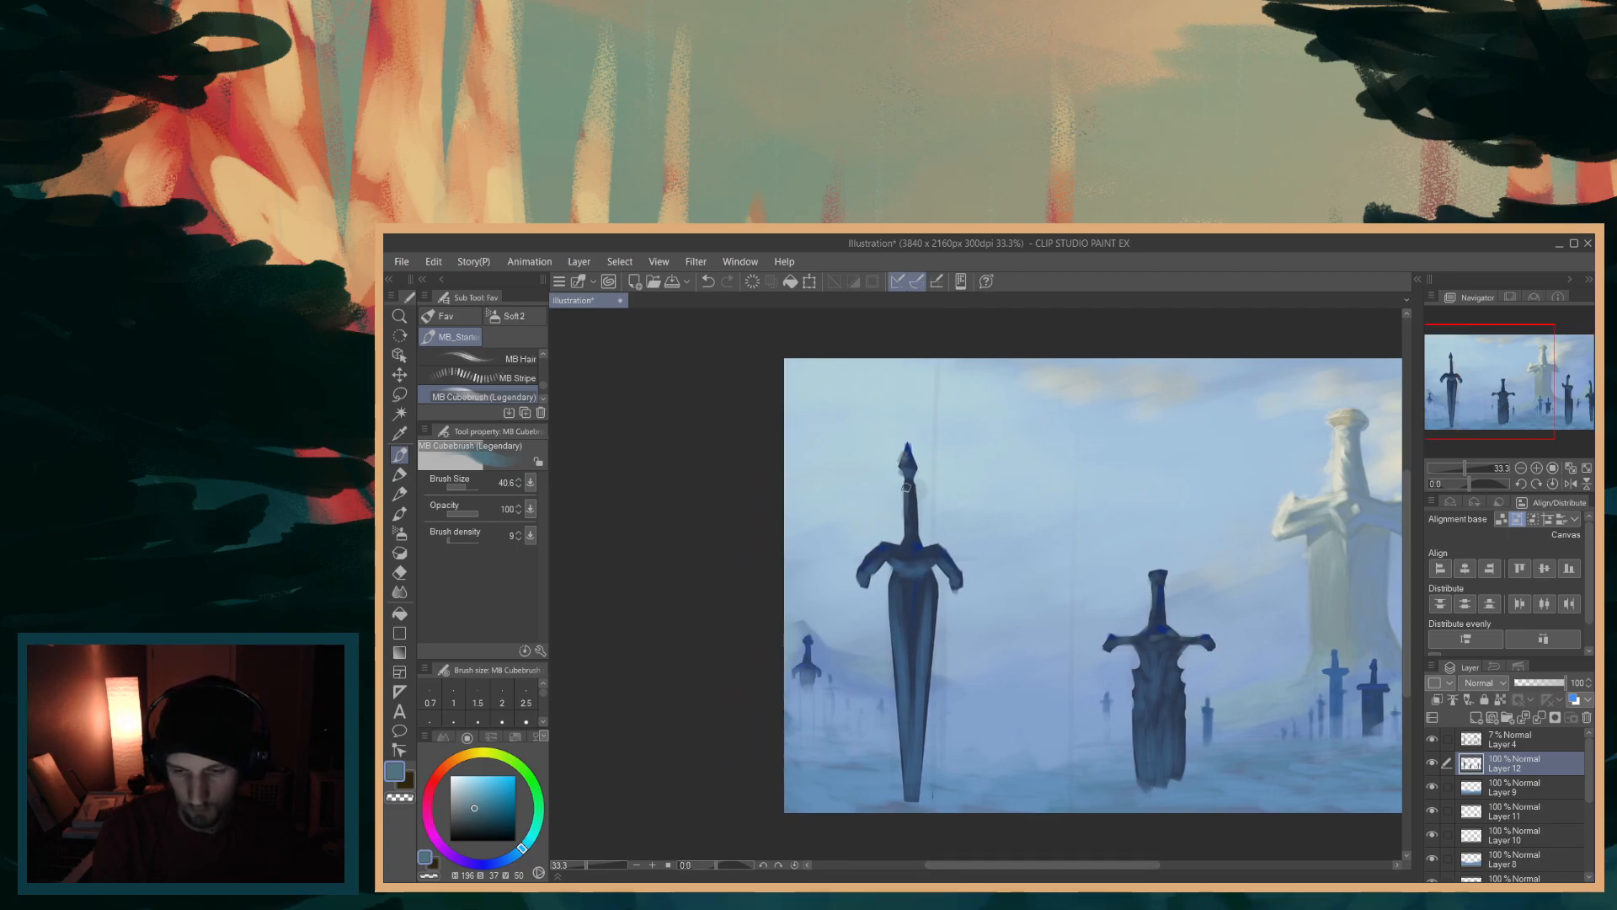
left_click_drag(910, 492, 908, 521)
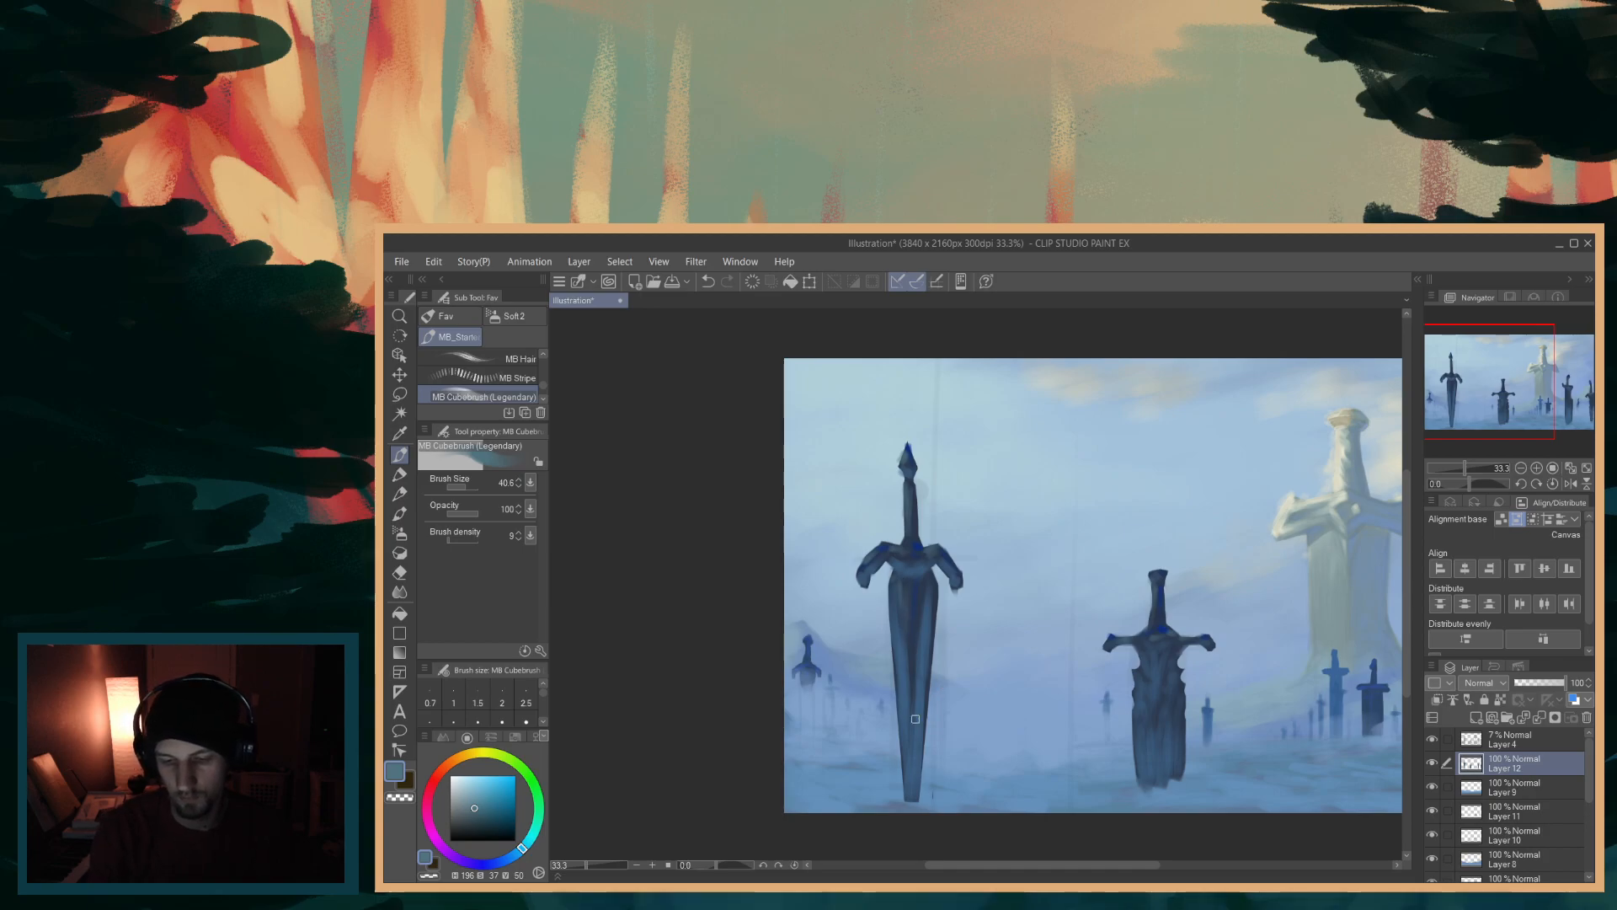
mouse_move(1126, 865)
left_mouse_down()
mouse_move(1194, 842)
mouse_move(1126, 834)
mouse_move(1161, 861)
mouse_move(1241, 844)
mouse_move(1193, 841)
left_mouse_up()
key("ctrl+z")
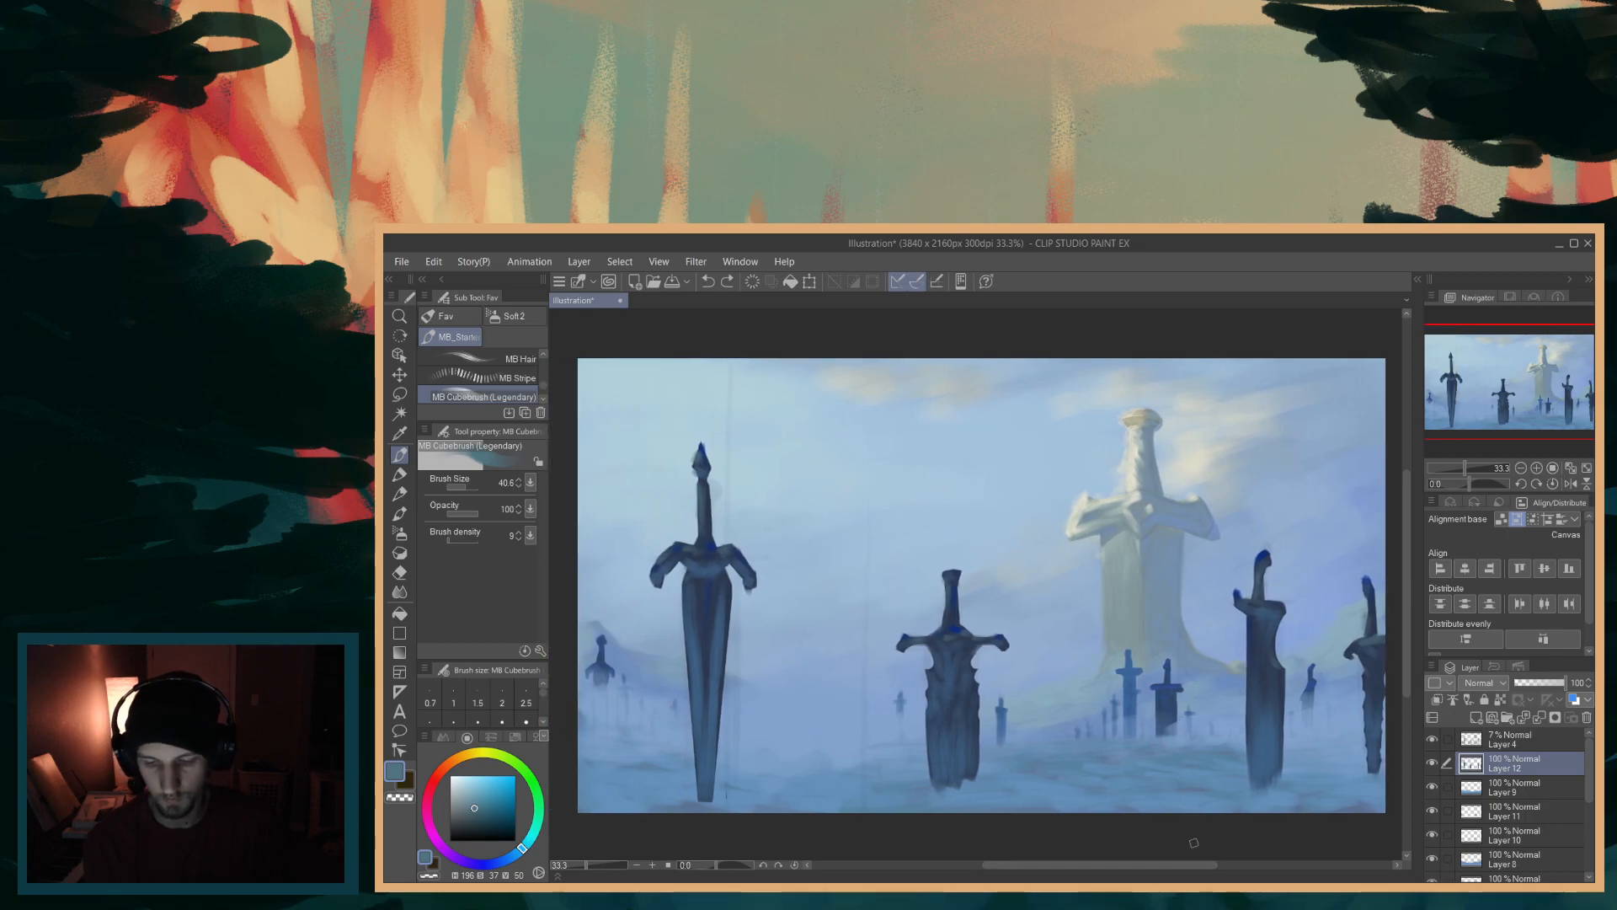
- On a new layer, paint mist-blue haze over the foreground swords' bases with brush size 369.1 and set the layer's opacity to 96%
scroll(1193, 841, "down", 1)
left_click(1476, 717)
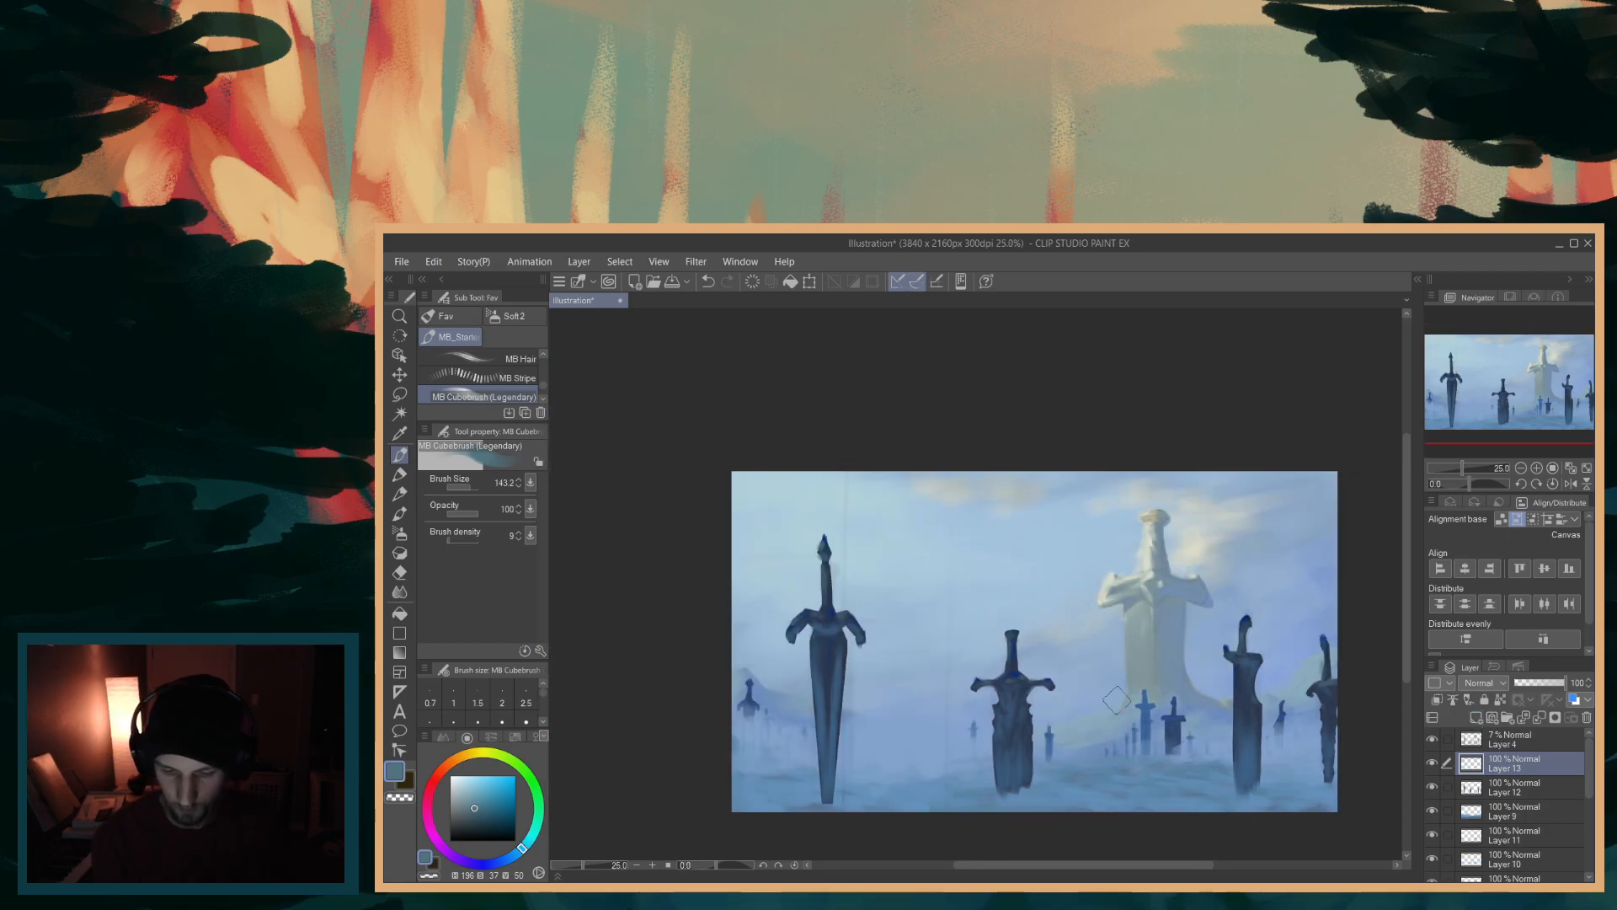
left_click(904, 721, "alt")
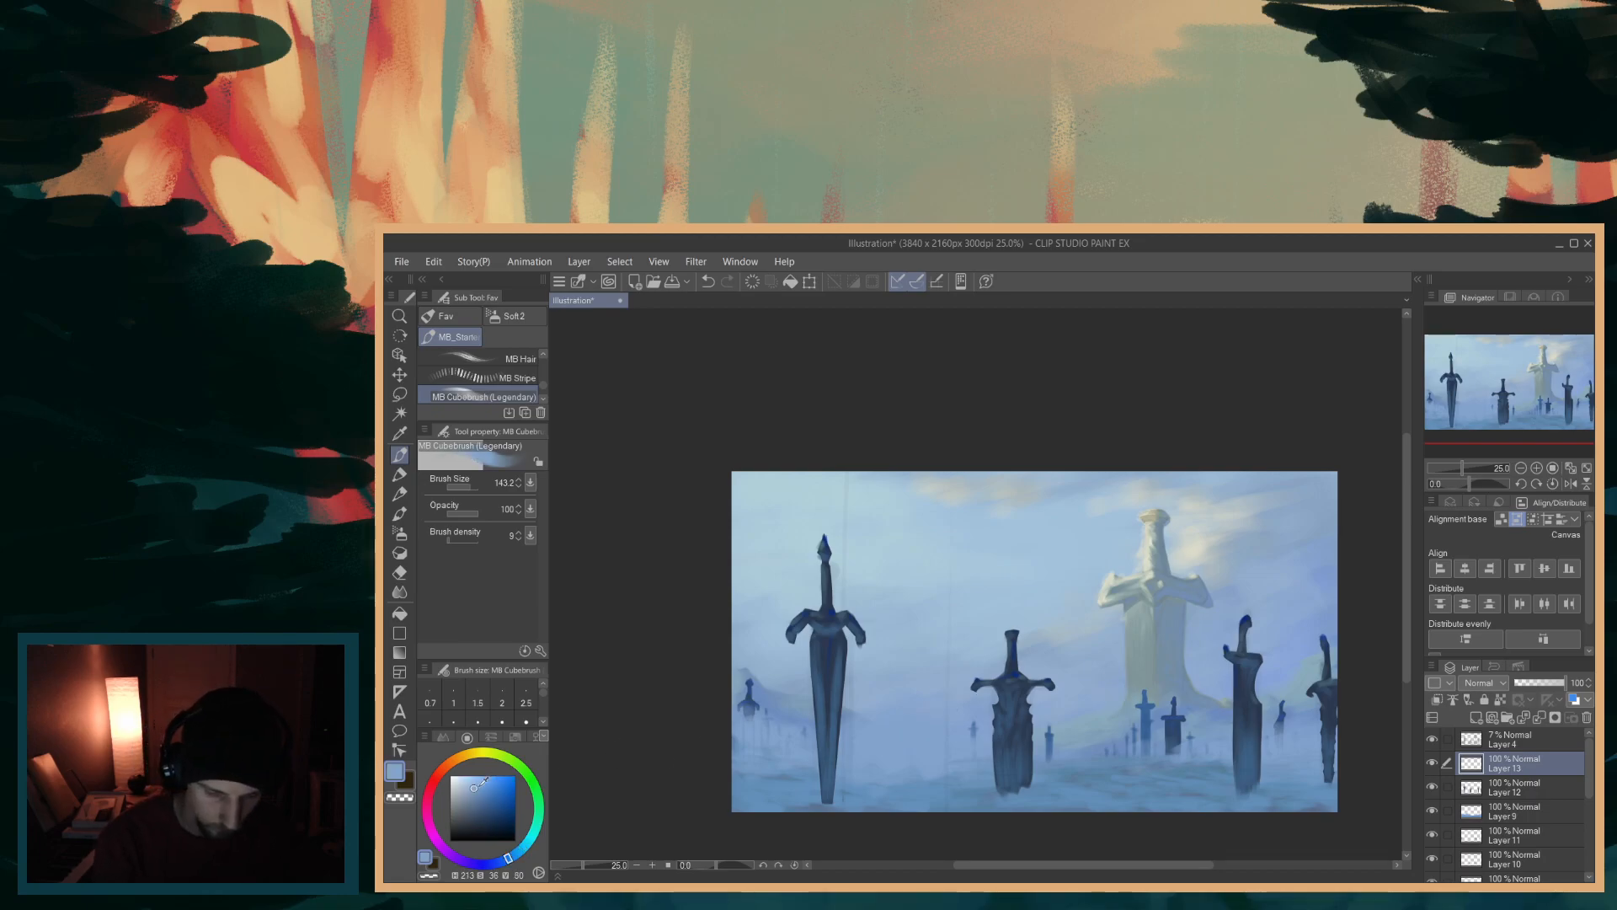
left_click(471, 786)
left_click_drag(465, 793, 476, 802)
mouse_move(820, 781)
left_mouse_down()
mouse_move(712, 798)
mouse_move(862, 781)
mouse_move(806, 785)
mouse_move(837, 719)
mouse_move(803, 816)
mouse_move(714, 756)
mouse_move(852, 733)
mouse_move(812, 776)
mouse_move(754, 745)
mouse_move(763, 734)
mouse_move(759, 774)
mouse_move(717, 729)
mouse_move(898, 778)
mouse_move(822, 711)
mouse_move(791, 753)
mouse_move(901, 785)
mouse_move(865, 709)
mouse_move(960, 790)
mouse_move(906, 710)
mouse_move(1042, 725)
mouse_move(948, 763)
mouse_move(972, 801)
mouse_move(943, 787)
mouse_move(1038, 753)
mouse_move(1080, 768)
mouse_move(1001, 832)
mouse_move(1031, 780)
mouse_move(935, 777)
mouse_move(1027, 796)
left_mouse_up()
mouse_move(1188, 729)
left_mouse_down()
mouse_move(1264, 764)
mouse_move(1264, 732)
mouse_move(1265, 792)
mouse_move(1231, 771)
mouse_move(1310, 736)
mouse_move(1296, 759)
mouse_move(1299, 696)
mouse_move(1275, 780)
mouse_move(1333, 710)
mouse_move(1255, 783)
left_mouse_up()
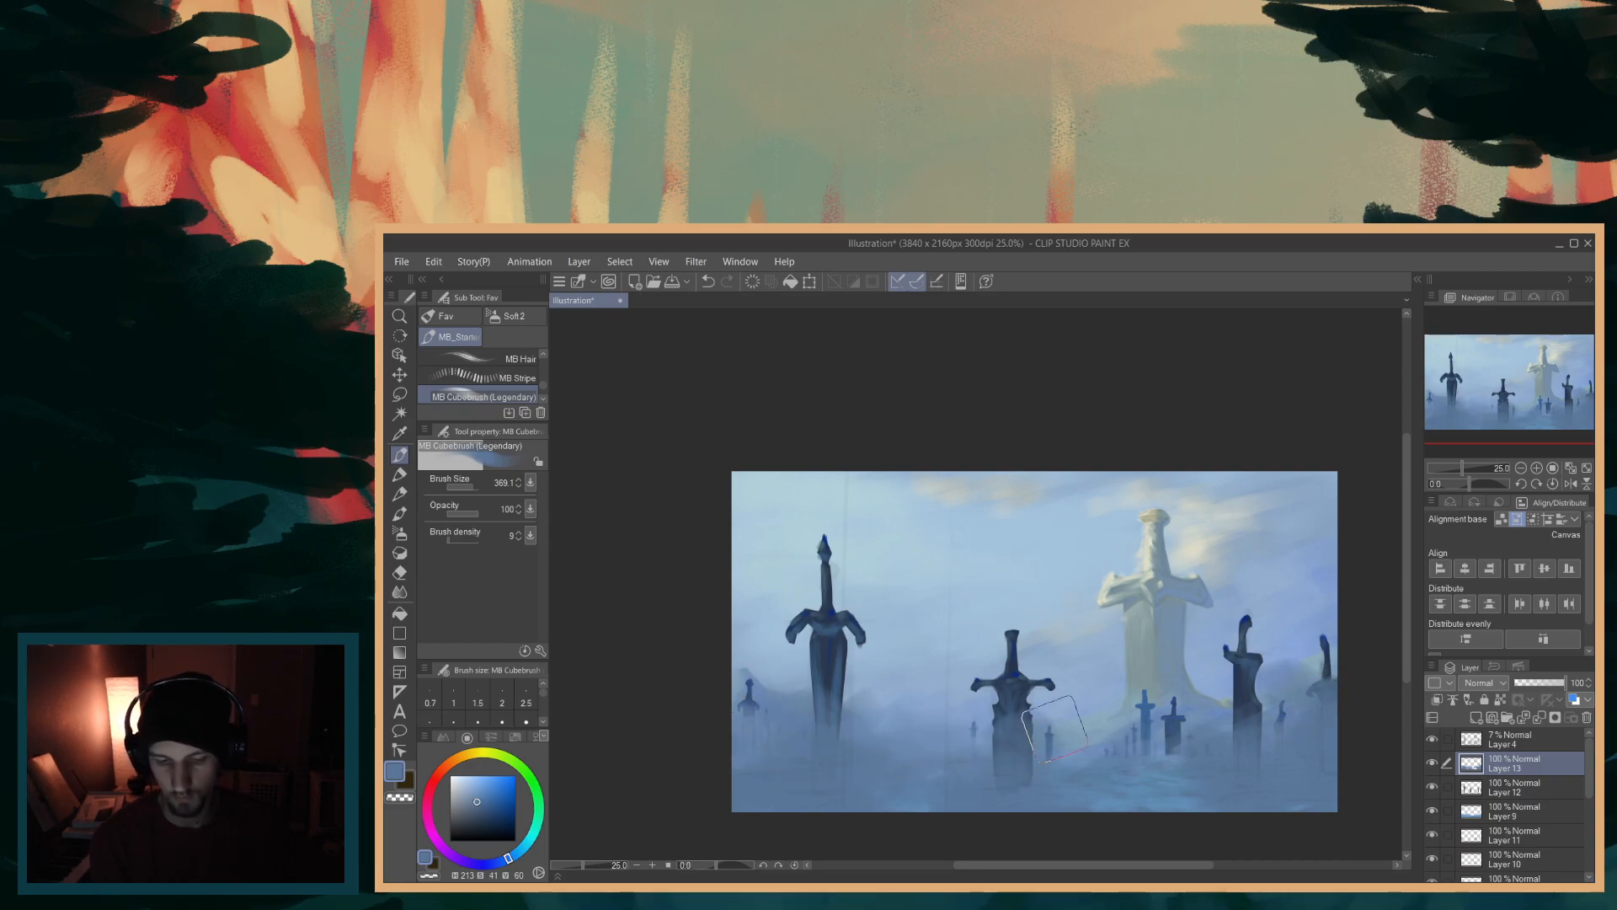
left_click_drag(1560, 687, 1561, 687)
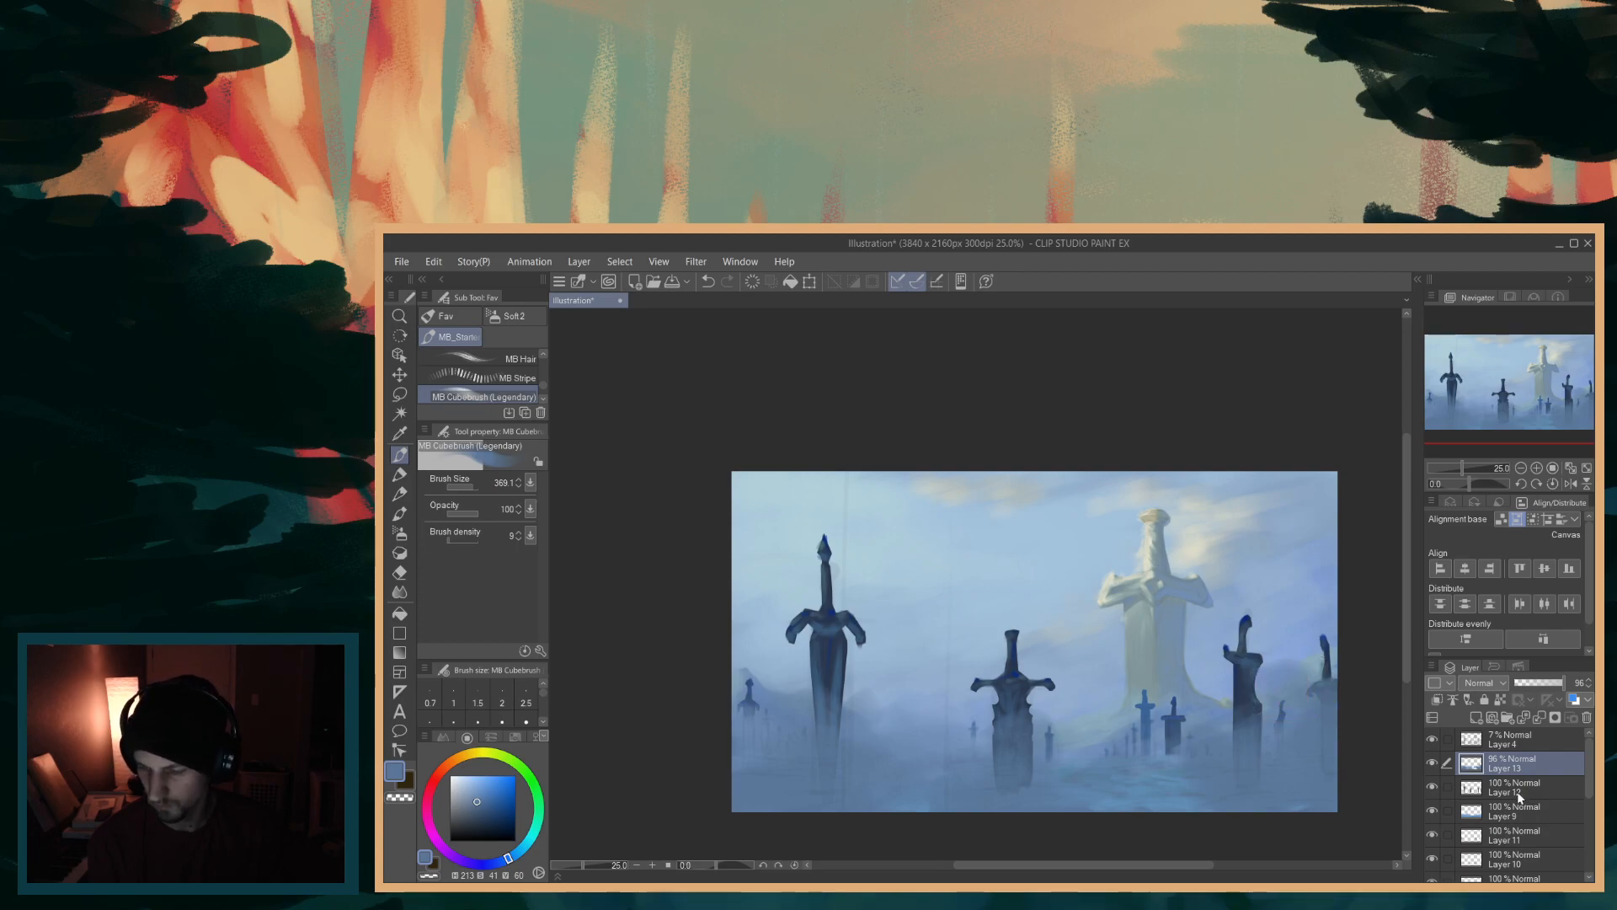
- Add another layer and try a near-black vertical band beside the tall left sword at brush size 406.9, then undo it
left_click(1491, 719)
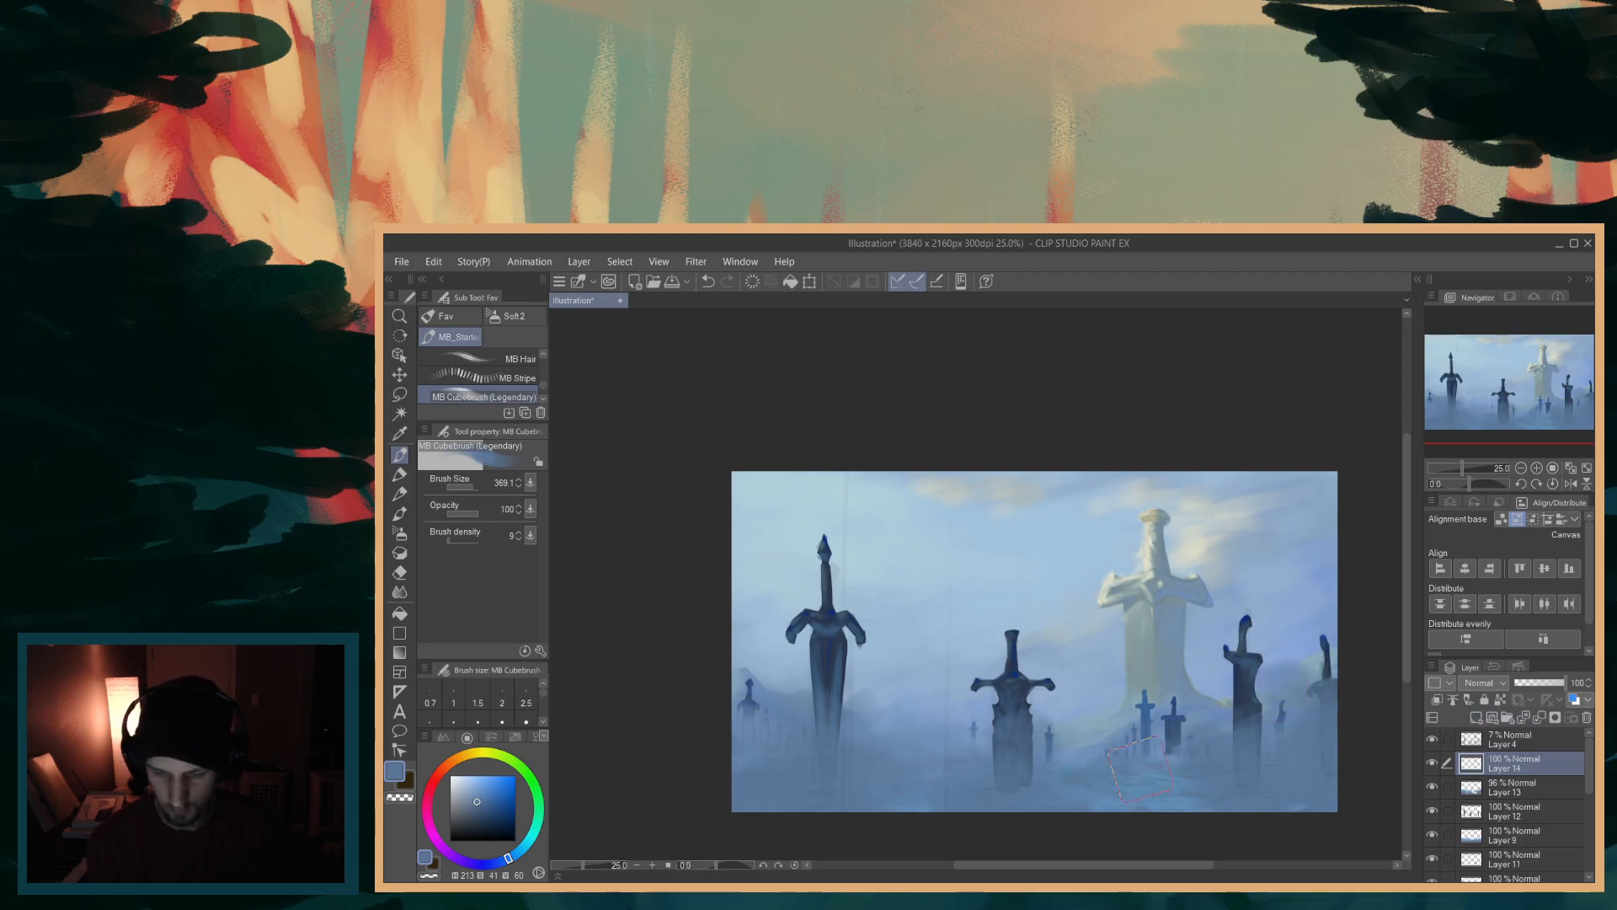
left_click_drag(907, 668, 911, 674)
left_click(839, 651, "alt")
left_click(838, 650, "alt")
left_click(484, 822)
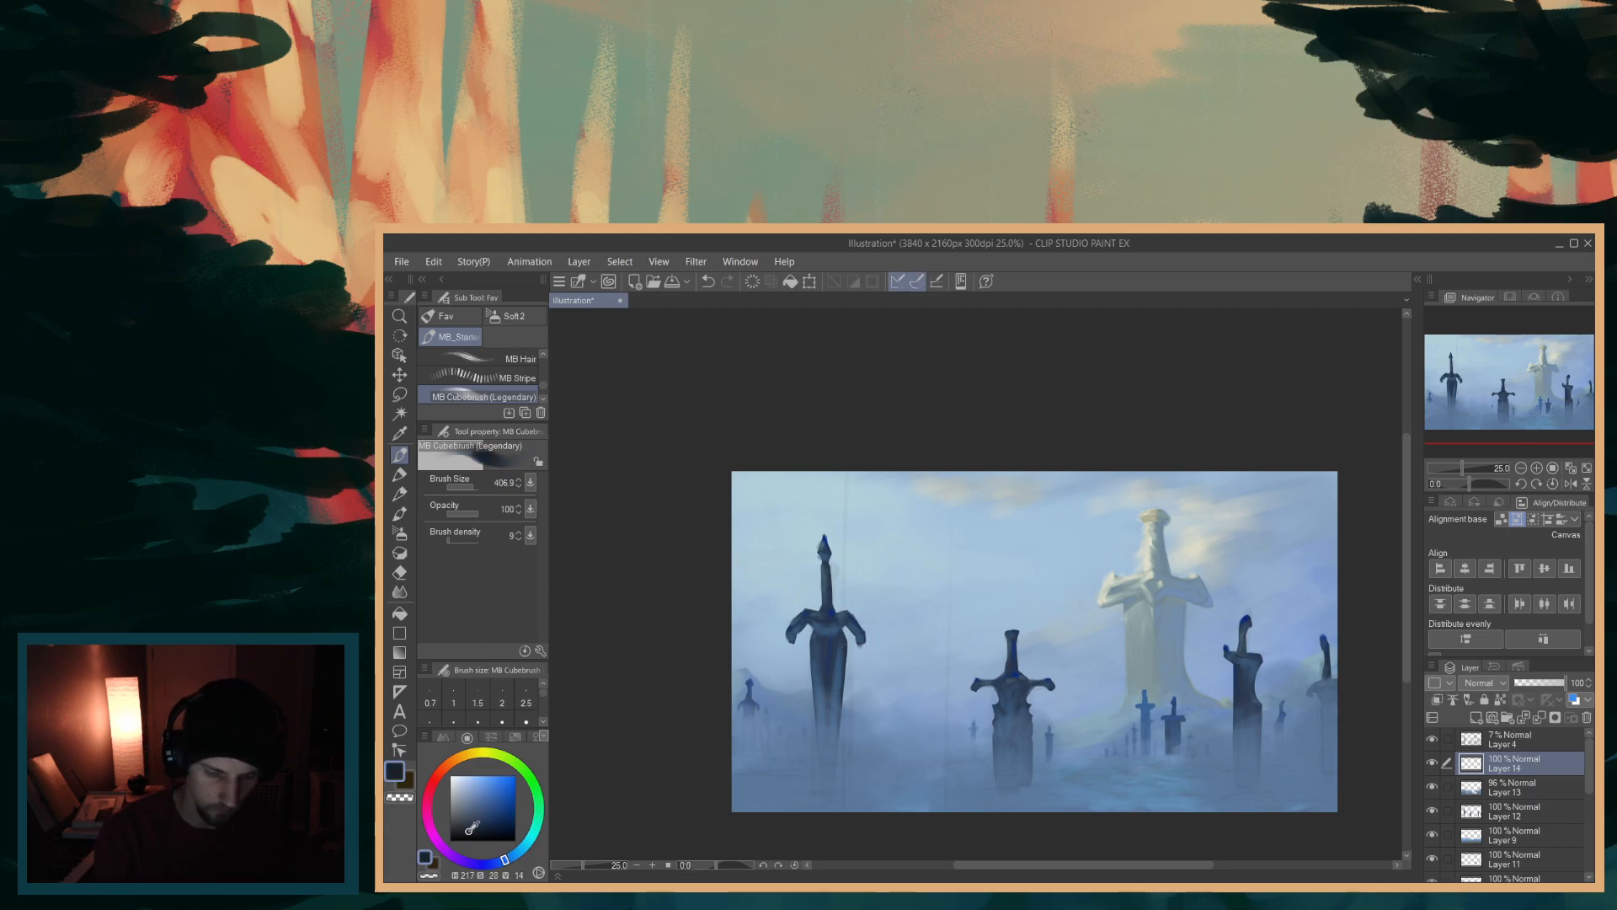
left_click_drag(876, 484, 855, 796)
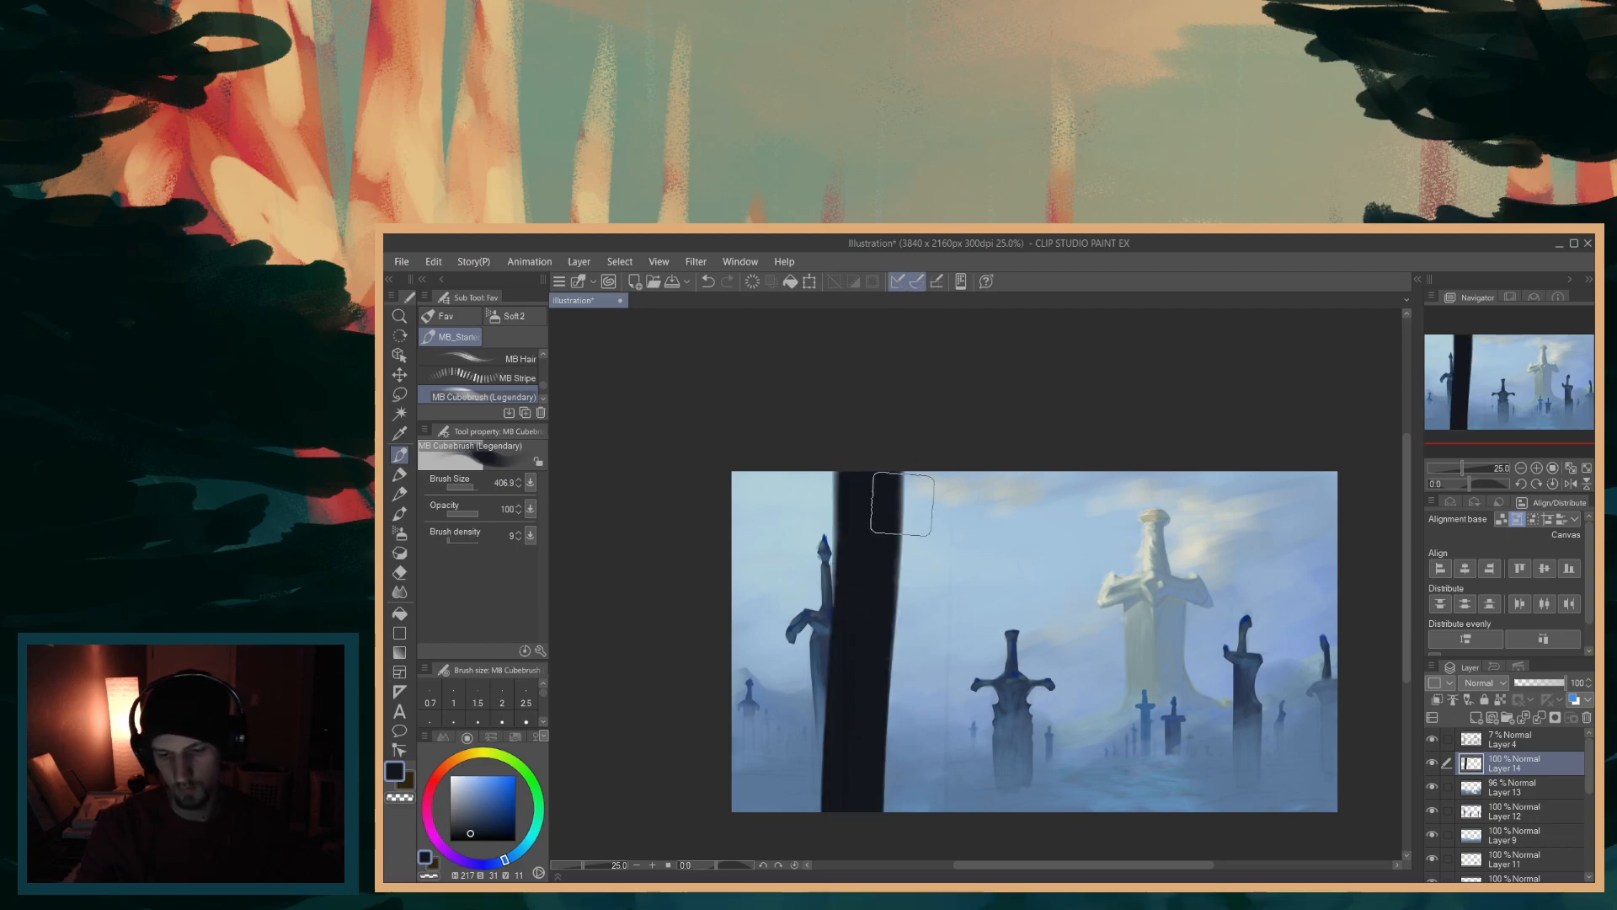
key("ctrl+z")
- Block in a wide, full-height dark navy blade (H217 S43 V15) between the tall left sword and the middle sword
left_click(477, 830)
left_click_drag(872, 412, 854, 817)
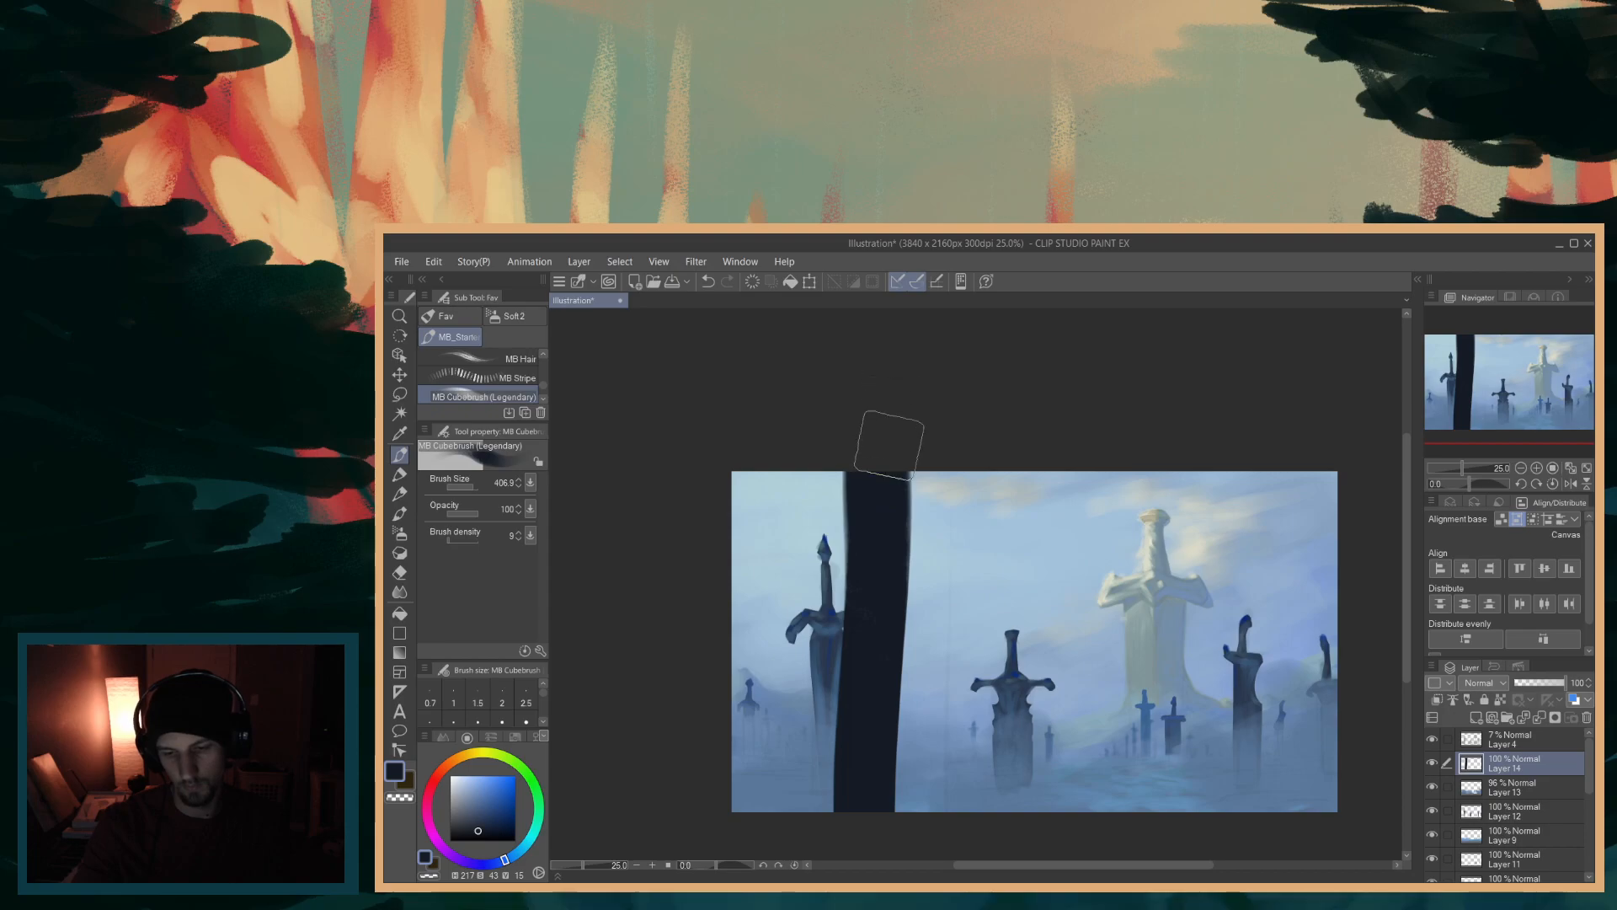
left_click_drag(917, 399, 926, 809)
left_click_drag(931, 476, 902, 758)
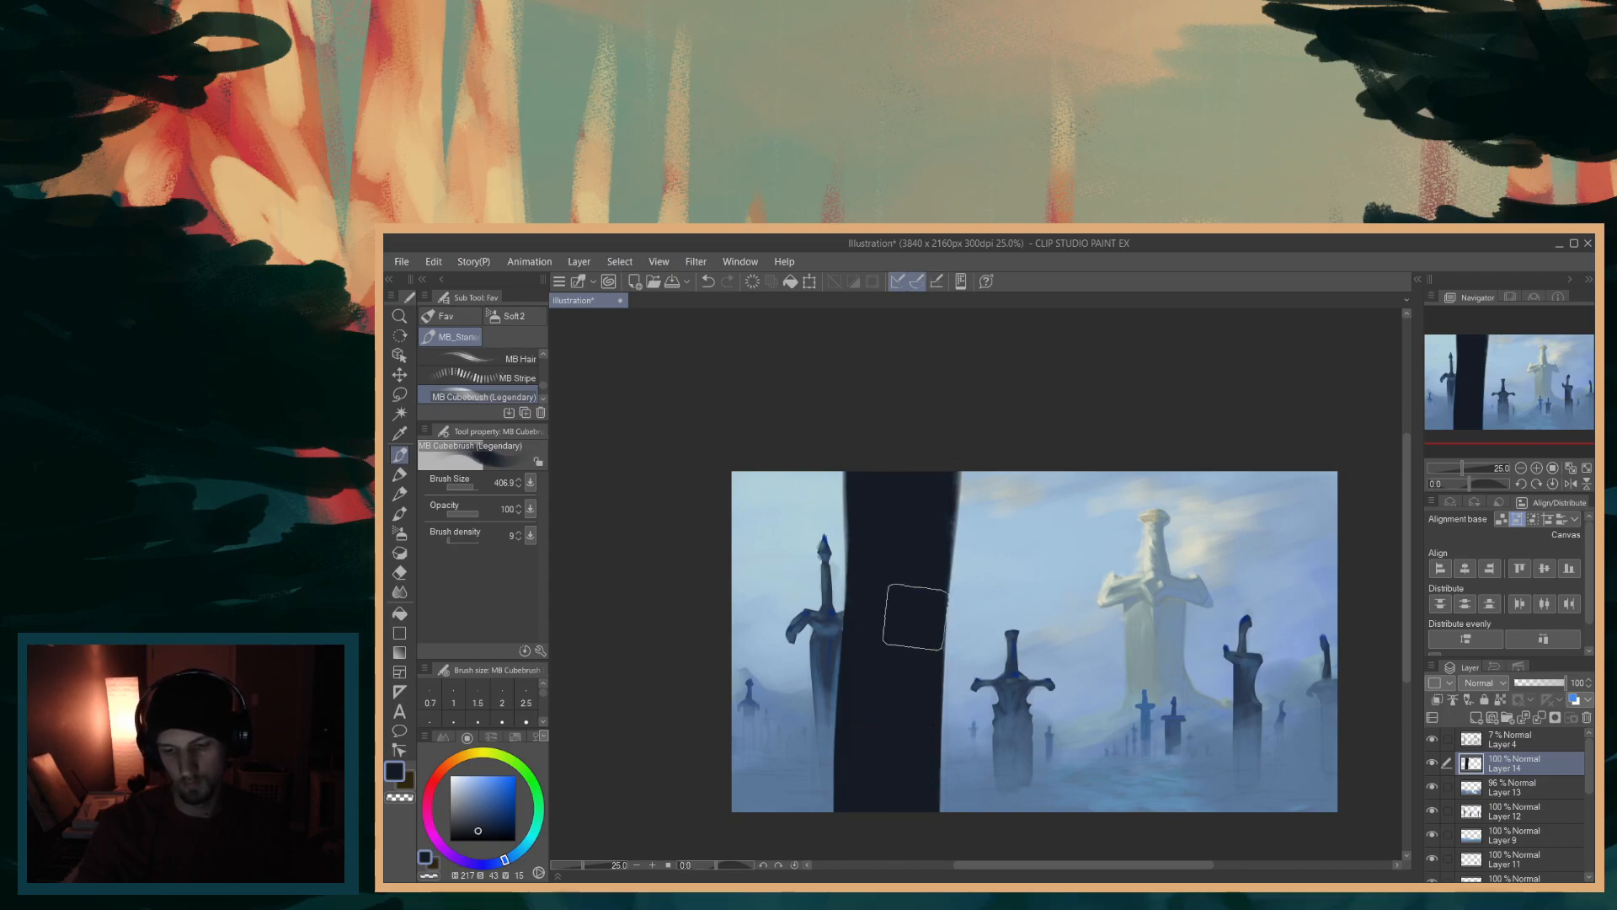
left_click_drag(921, 416, 918, 809)
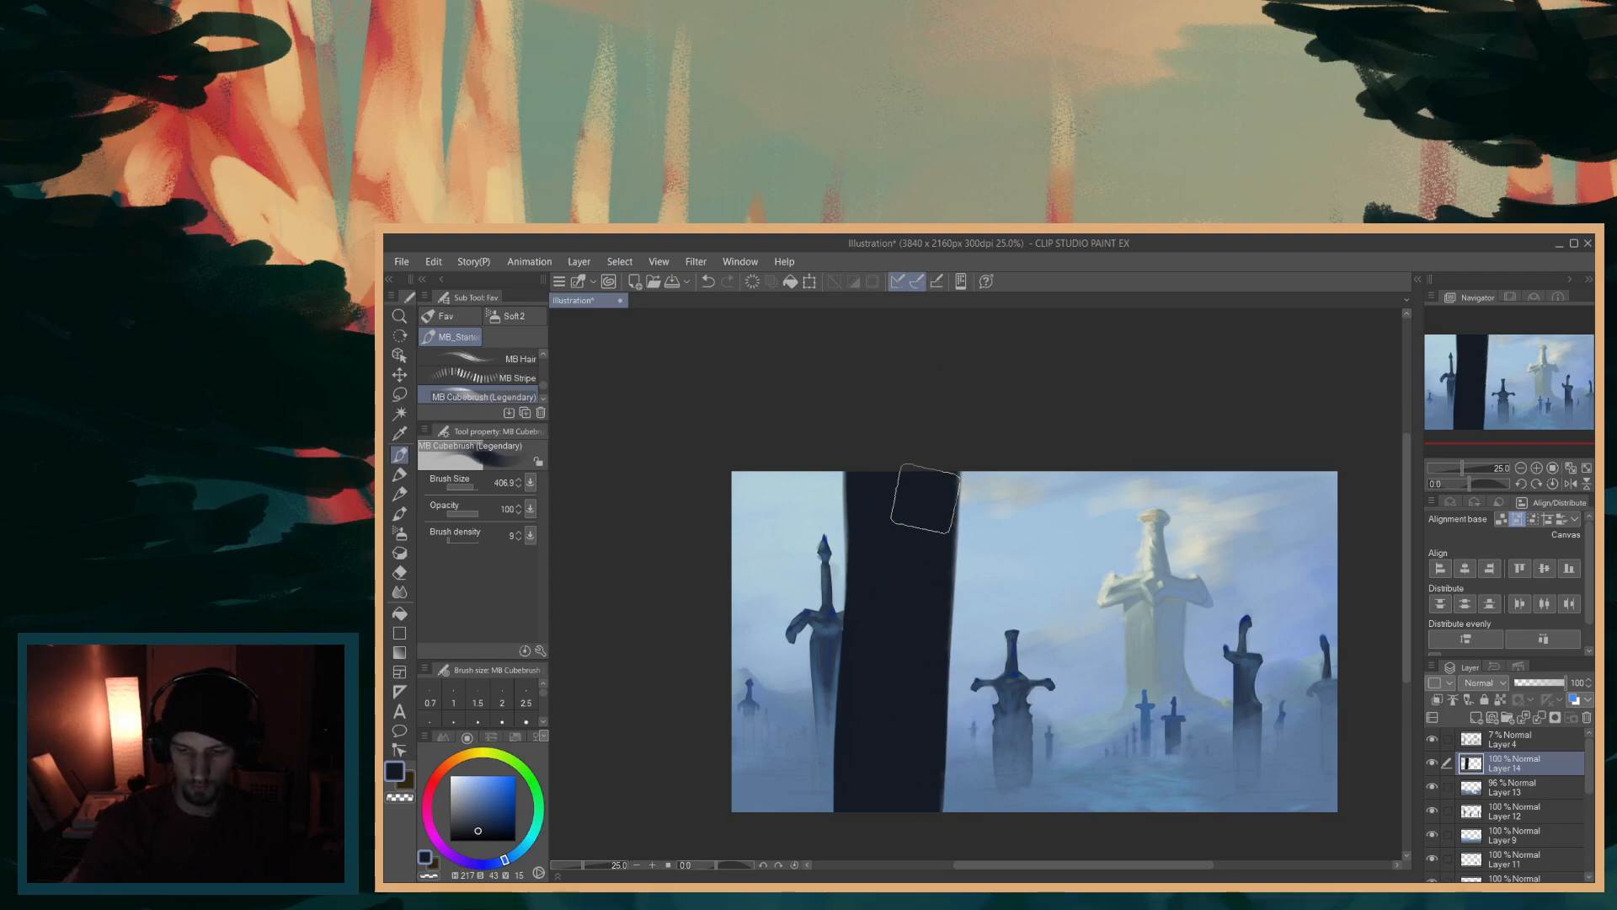
left_click_drag(842, 371, 870, 801)
left_click_drag(866, 495, 864, 783)
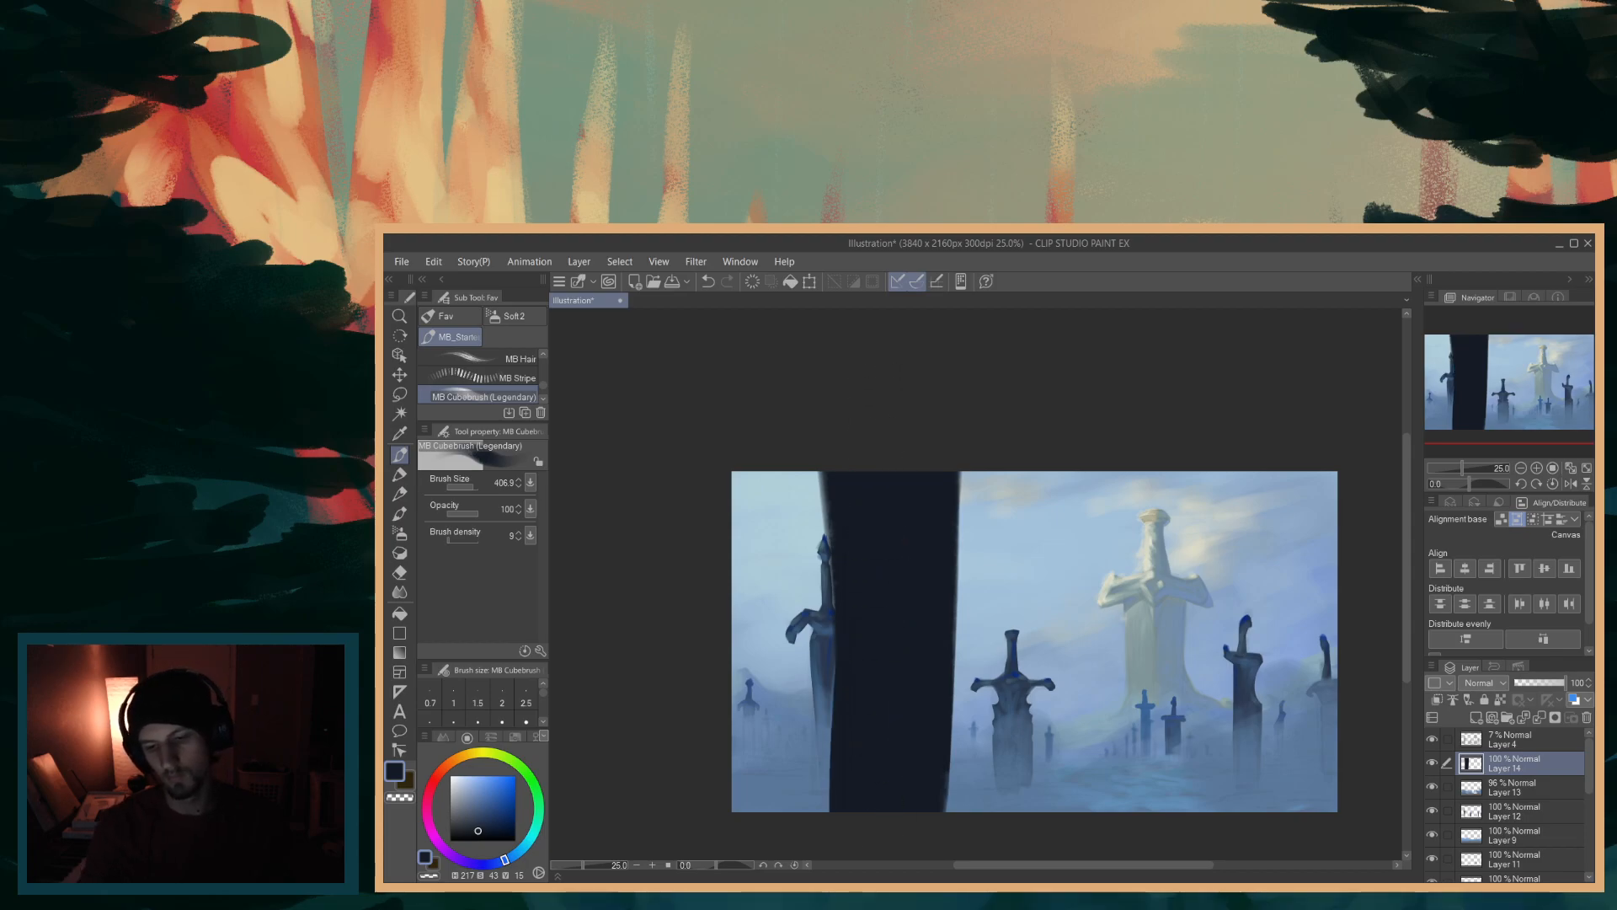
- Undo the latest strokes on the wide dark foreground blade
key("ctrl+z")
key("ctrl+z")
key("ctrl+z")
key("ctrl+z")
key("ctrl+z")
key("ctrl+z")
key("ctrl+z")
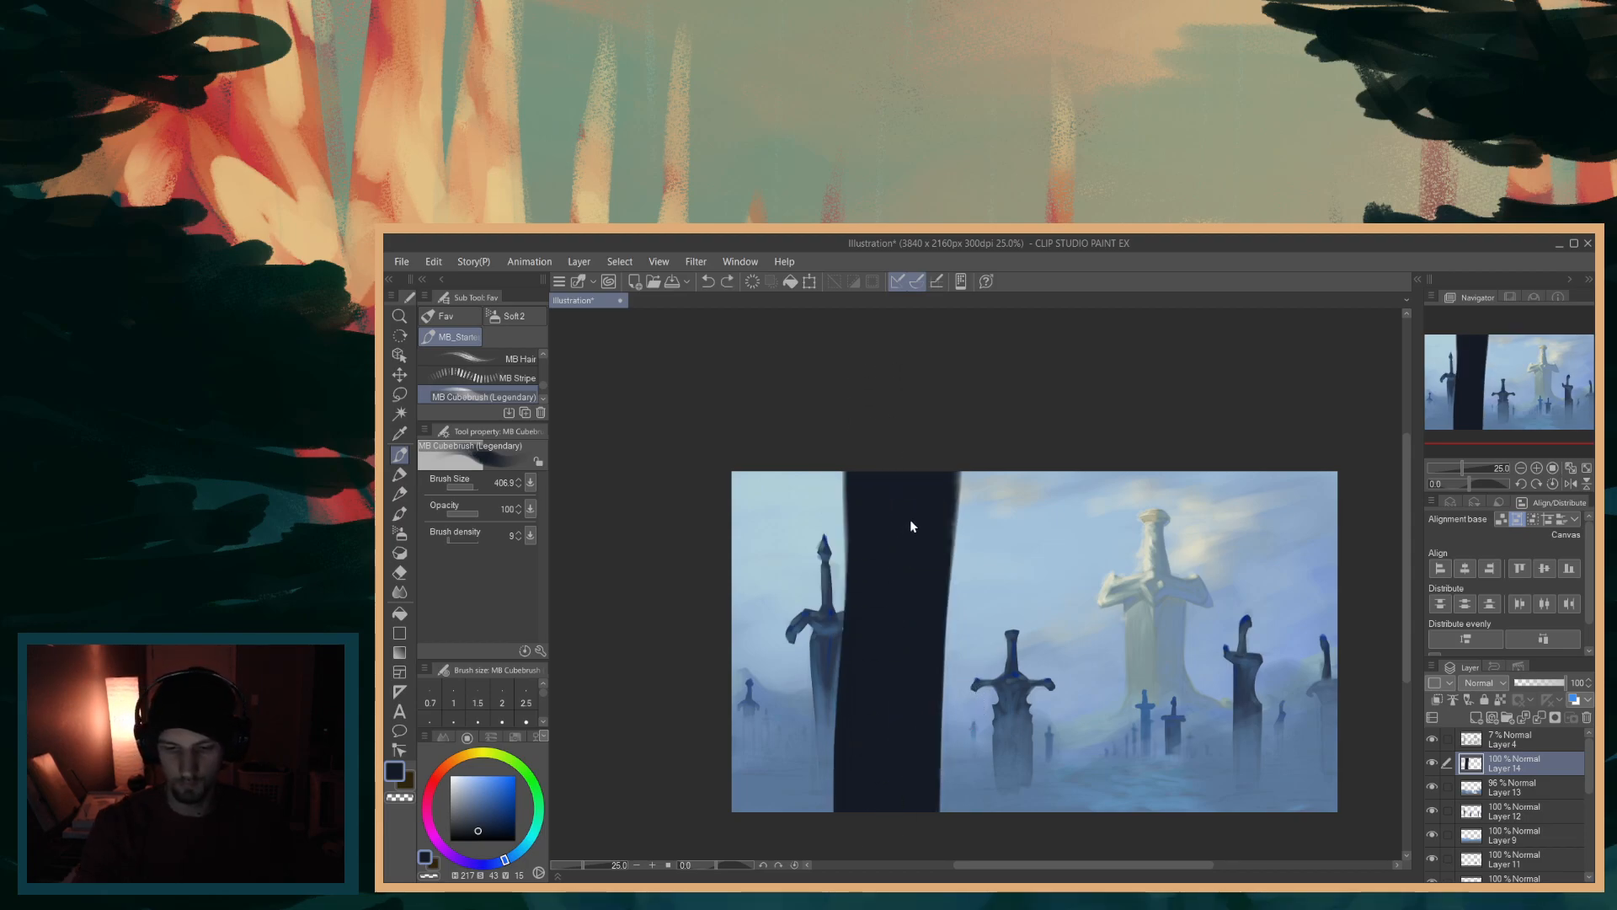
- Repaint the wide dark navy foreground blade as a solid, full-height band with straighter edges at brush size 624.6
key("]")
key("]")
key("]")
key("]")
key("]")
left_click_drag(892, 402, 897, 829)
left_click_drag(891, 403, 888, 787)
left_click_drag(910, 422, 897, 647)
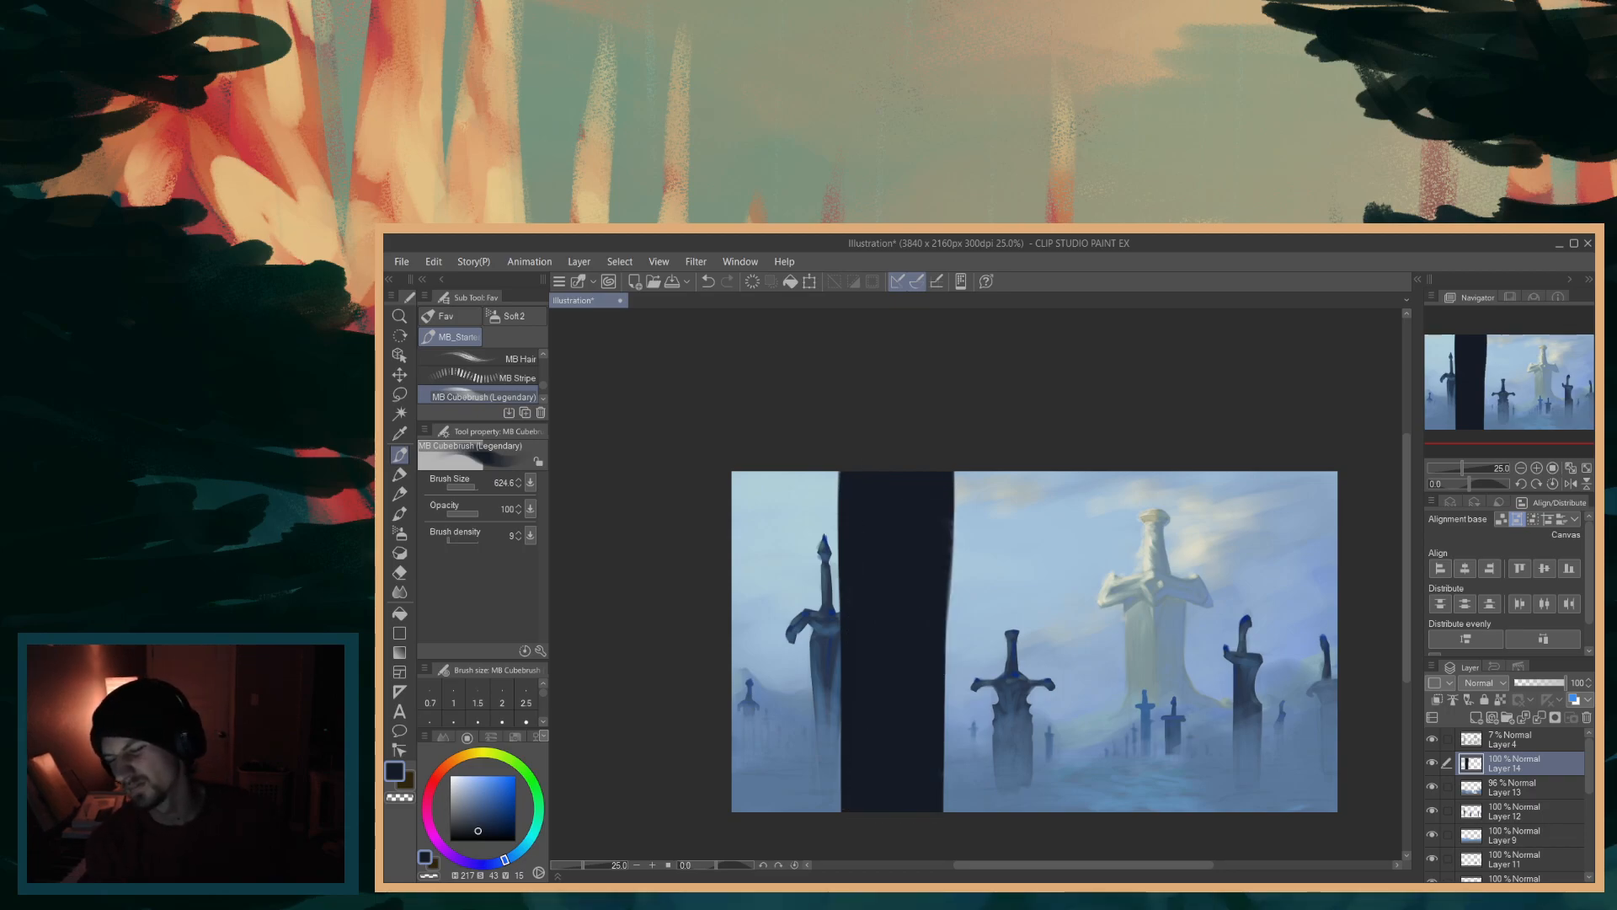
left_click_drag(905, 422, 900, 763)
mouse_move(914, 451)
left_mouse_down()
mouse_move(888, 534)
mouse_move(906, 809)
left_mouse_up()
left_click_drag(910, 386, 902, 762)
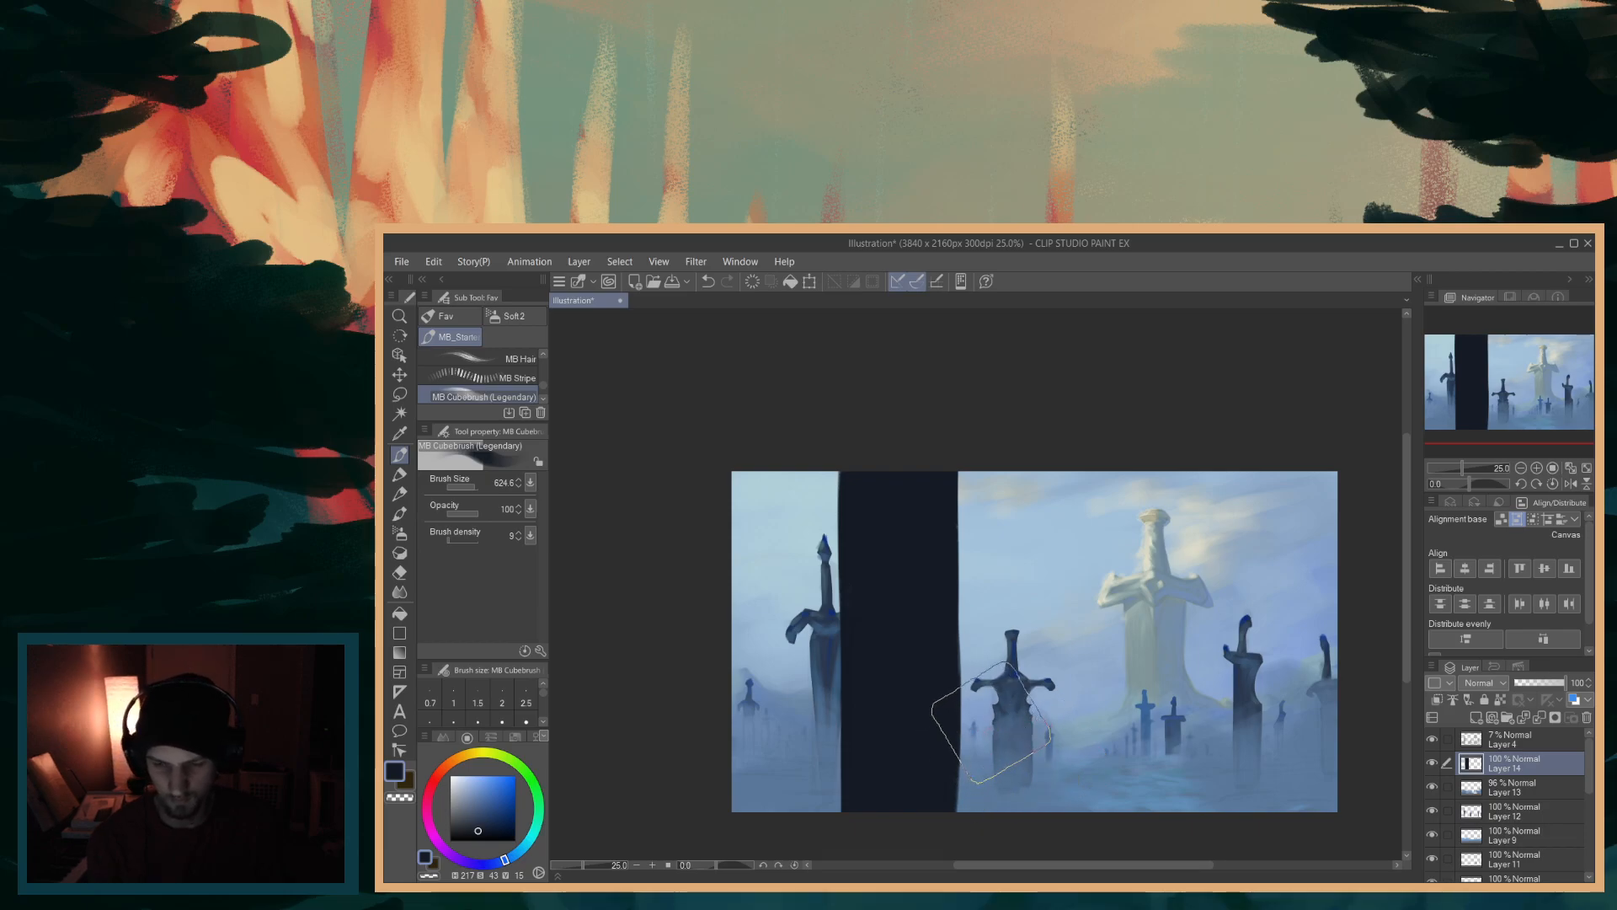
- Shade the blade's right face with full-height strokes of darker navy (H214 S70 V12) and straighten the seam with the left face, using brush sizes 385.5 and 315.8
left_click_drag(887, 560, 881, 545)
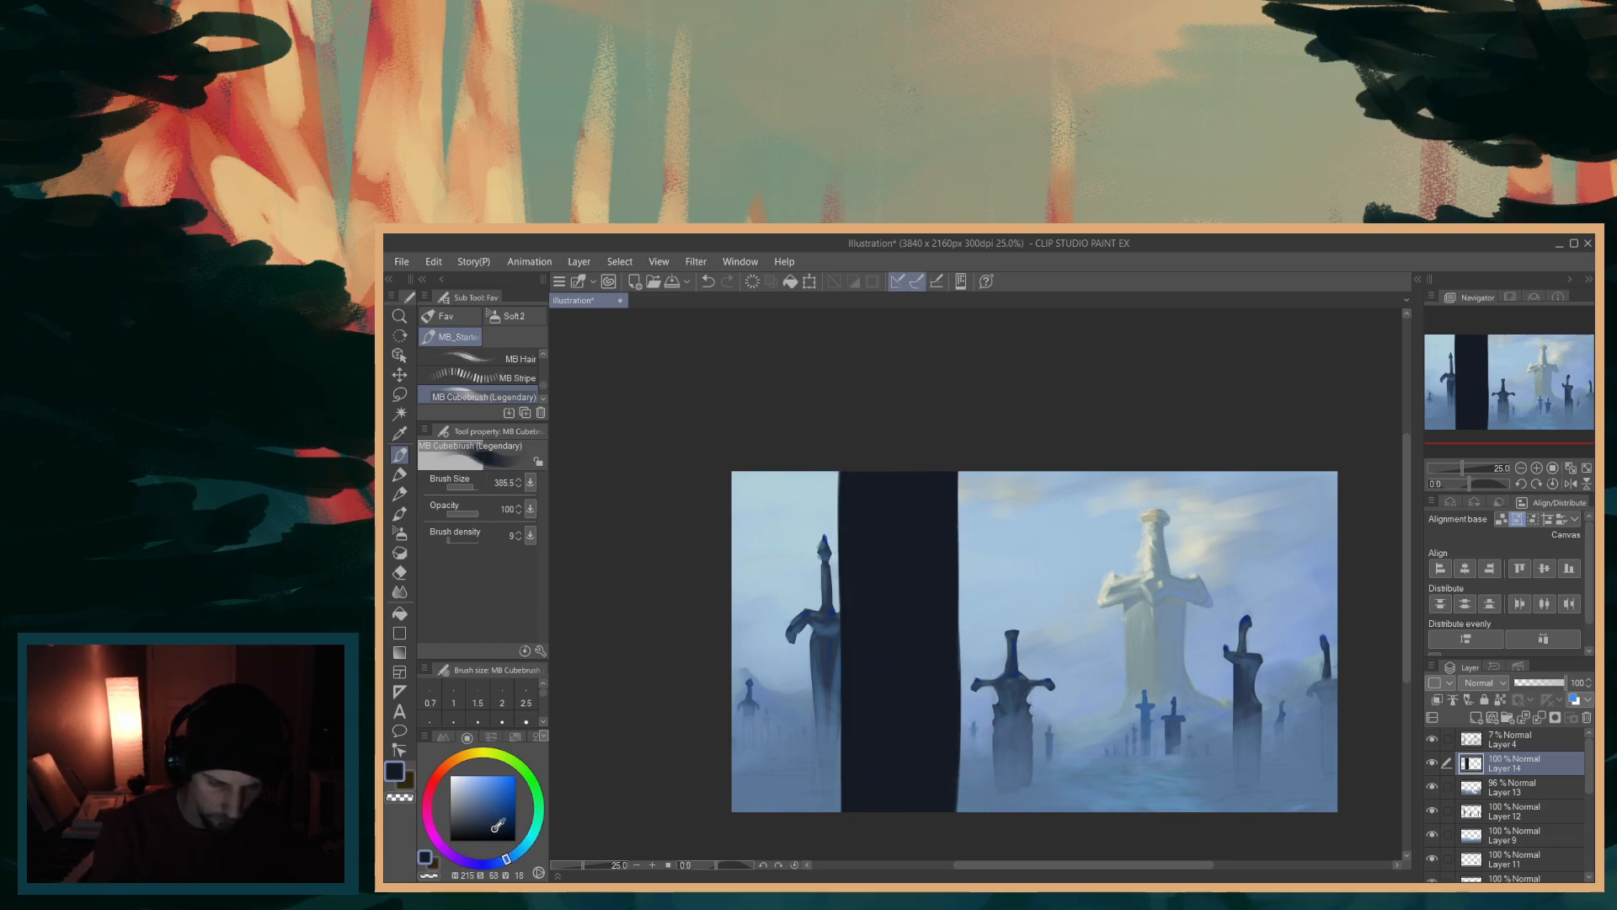
left_click_drag(921, 405, 918, 800)
left_click_drag(924, 425, 926, 800)
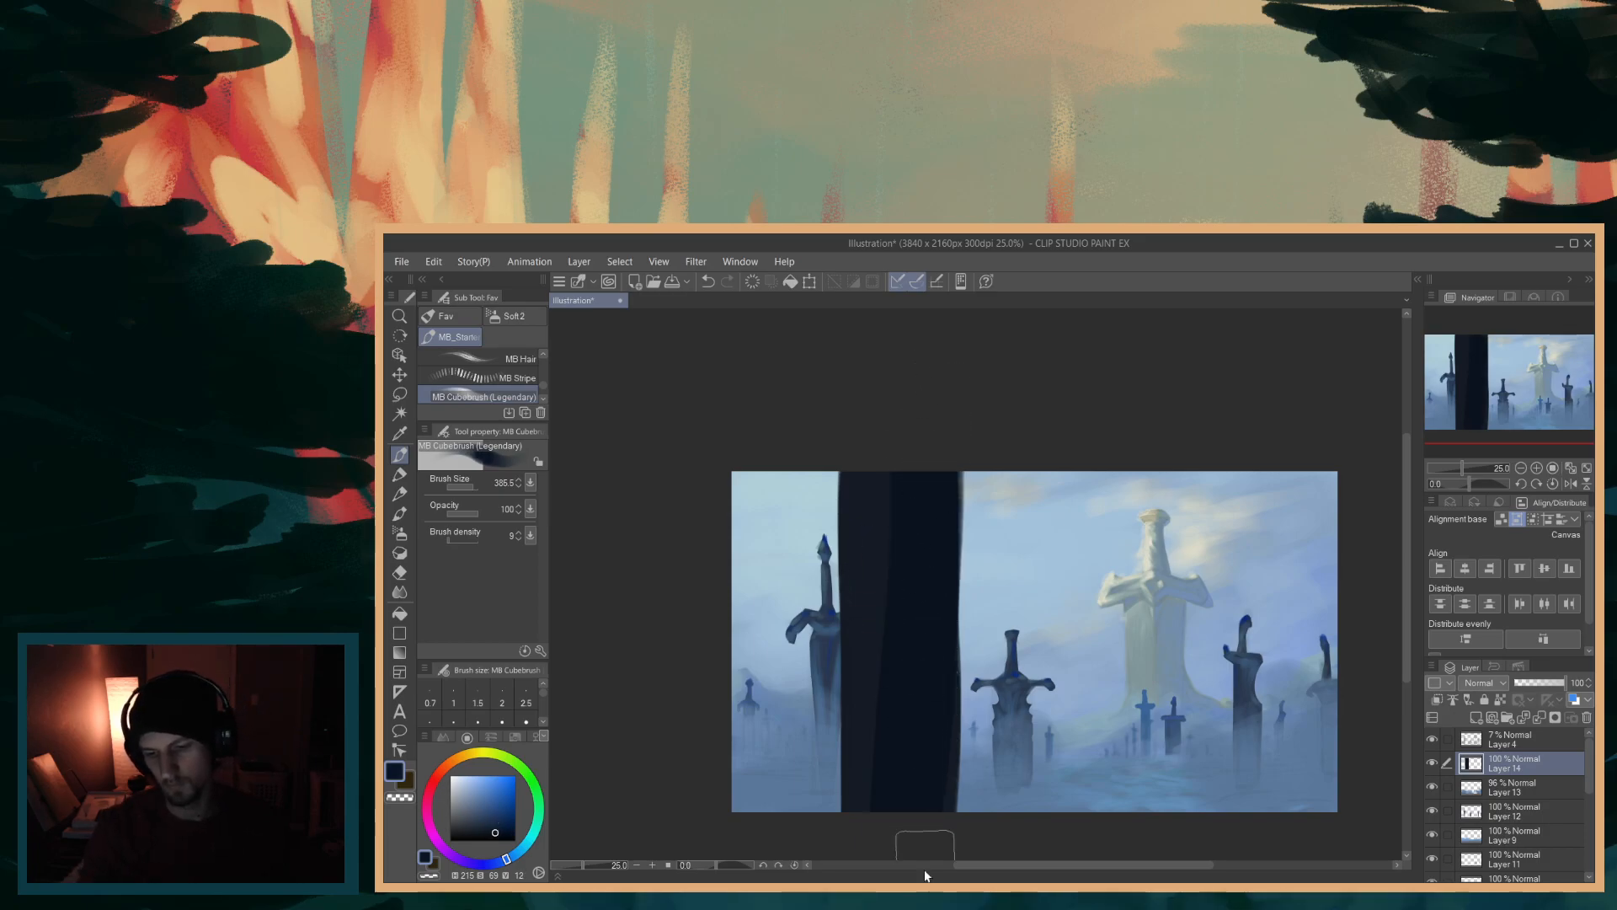
left_click(871, 543, "alt")
left_click_drag(878, 392, 879, 838)
left_click(933, 497, "alt")
key("bracketleft")
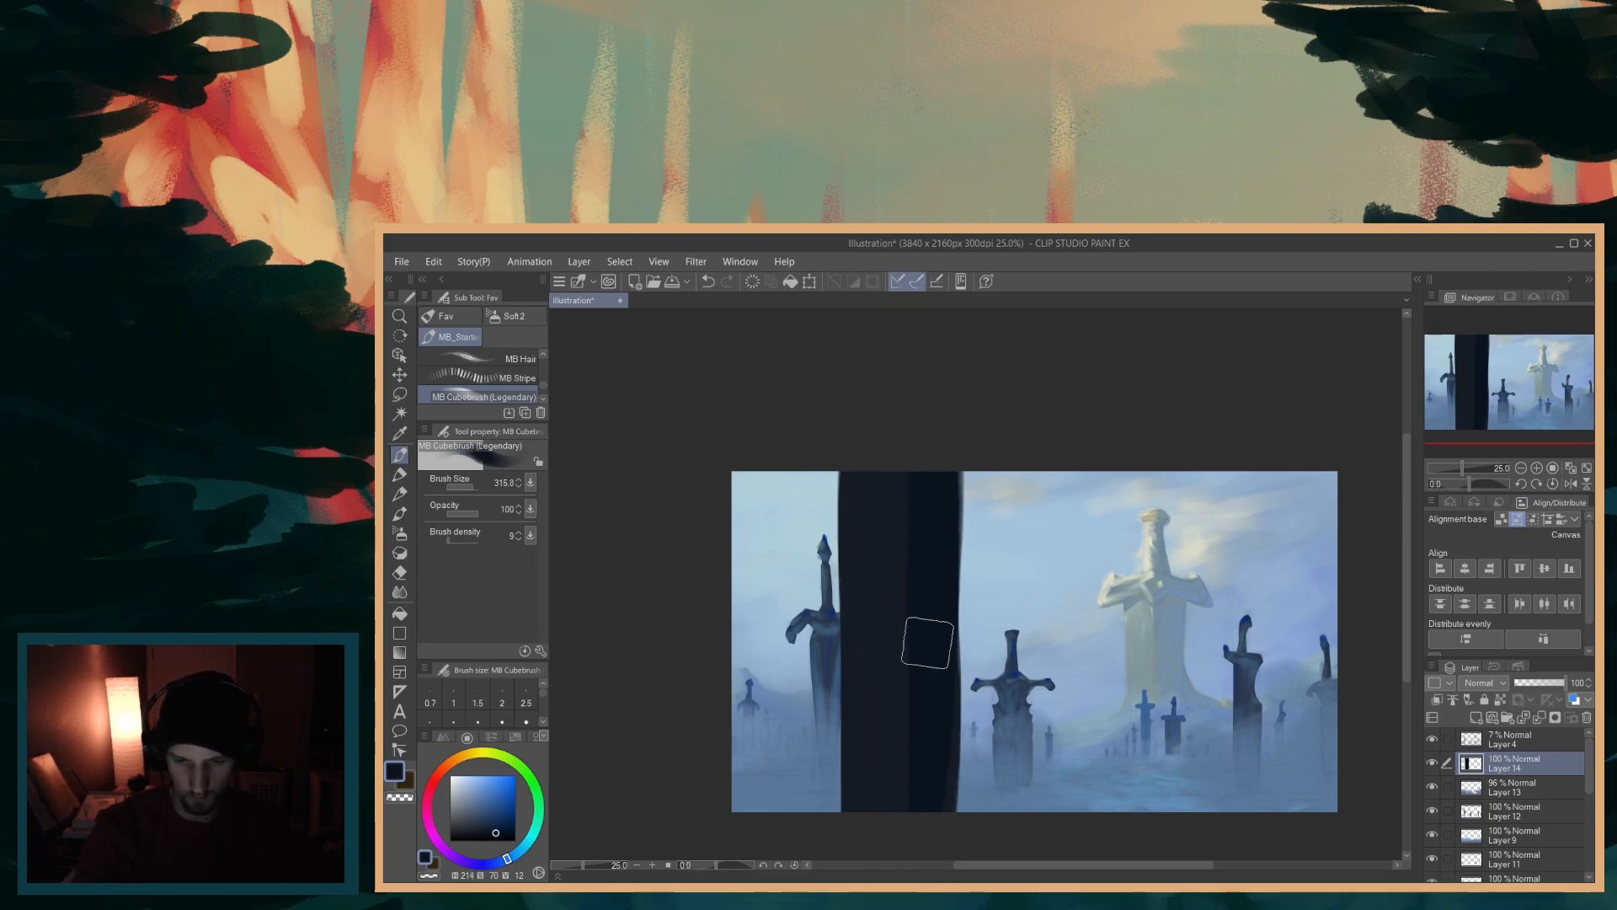
left_click_drag(946, 402, 947, 800)
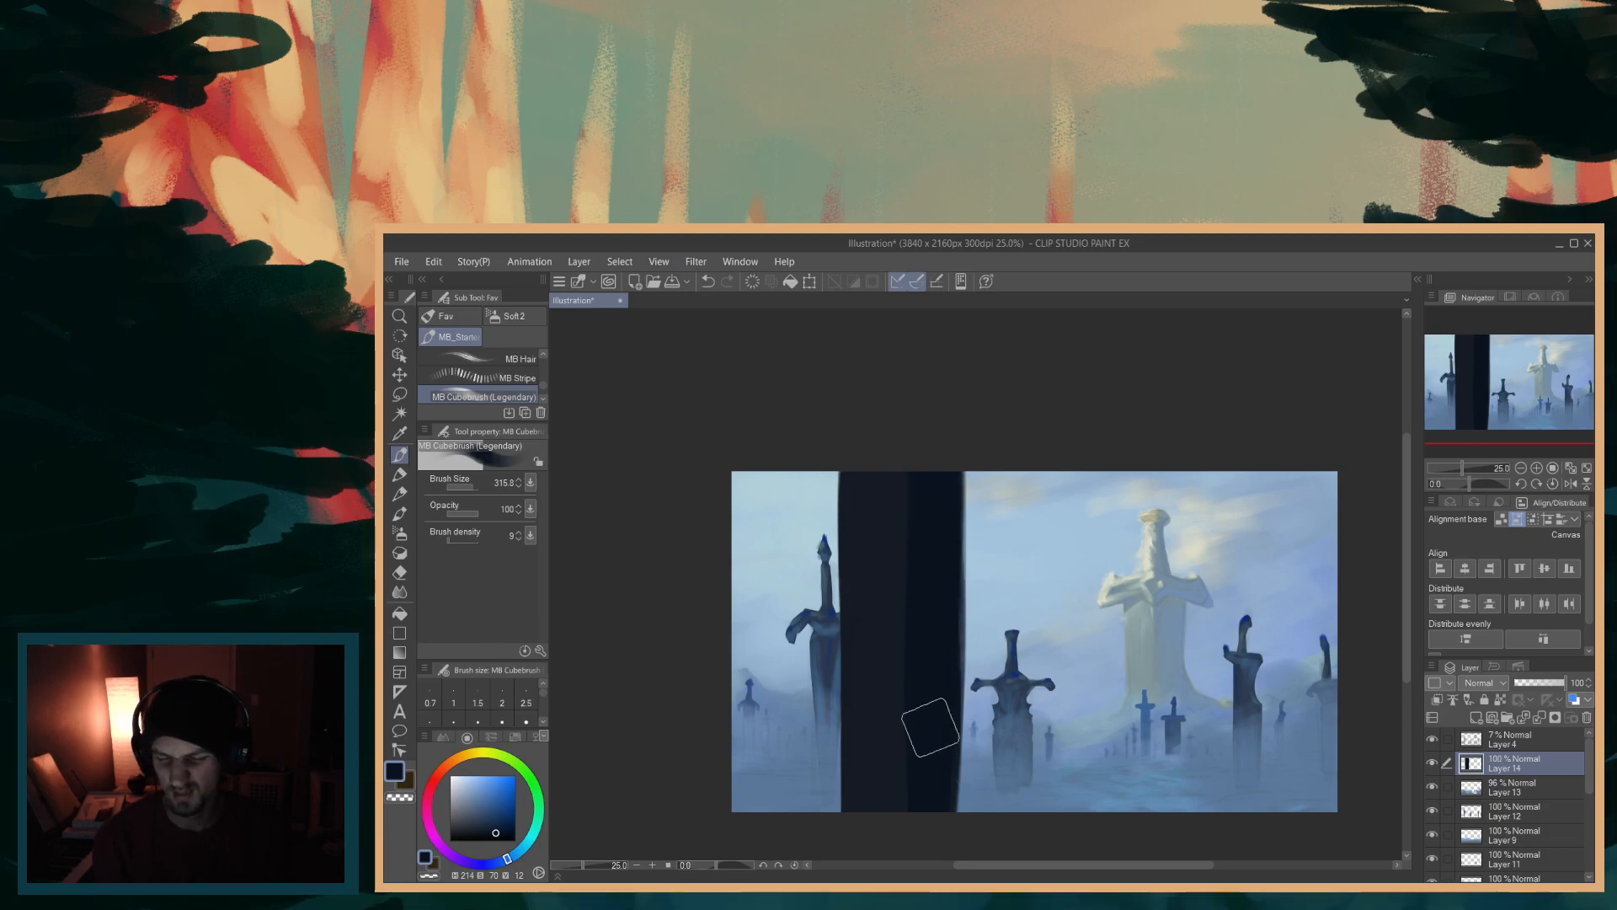
- Tint the blade's left face with a deep saturated navy of hue 222 and value 18 at brush size 315.8
left_click(885, 705, "alt")
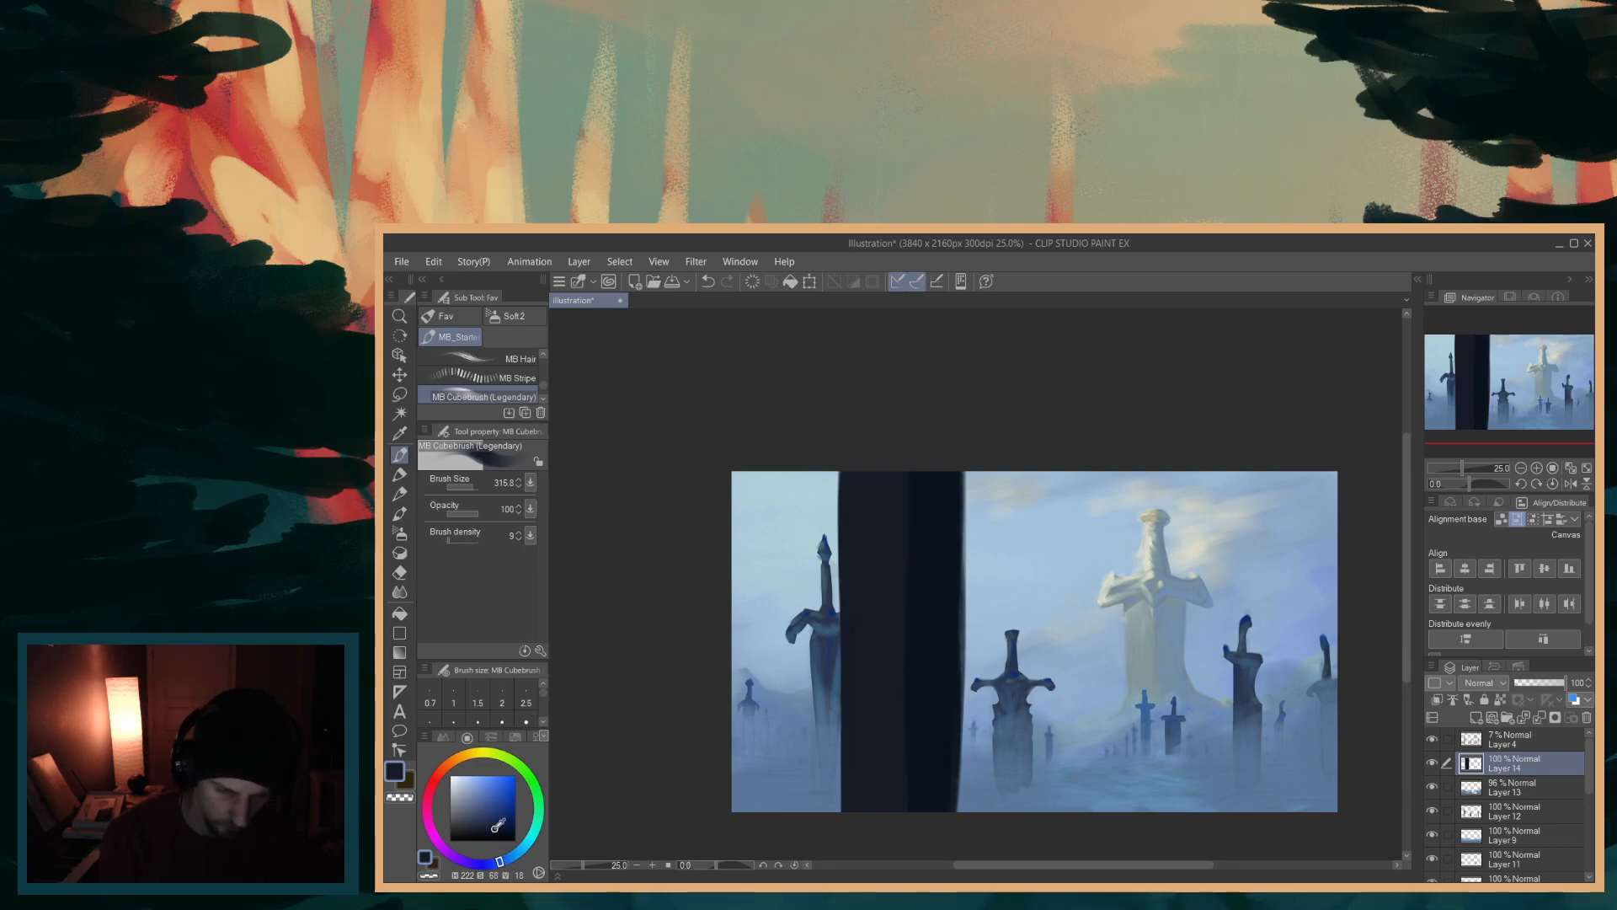
left_click_drag(505, 824, 503, 828)
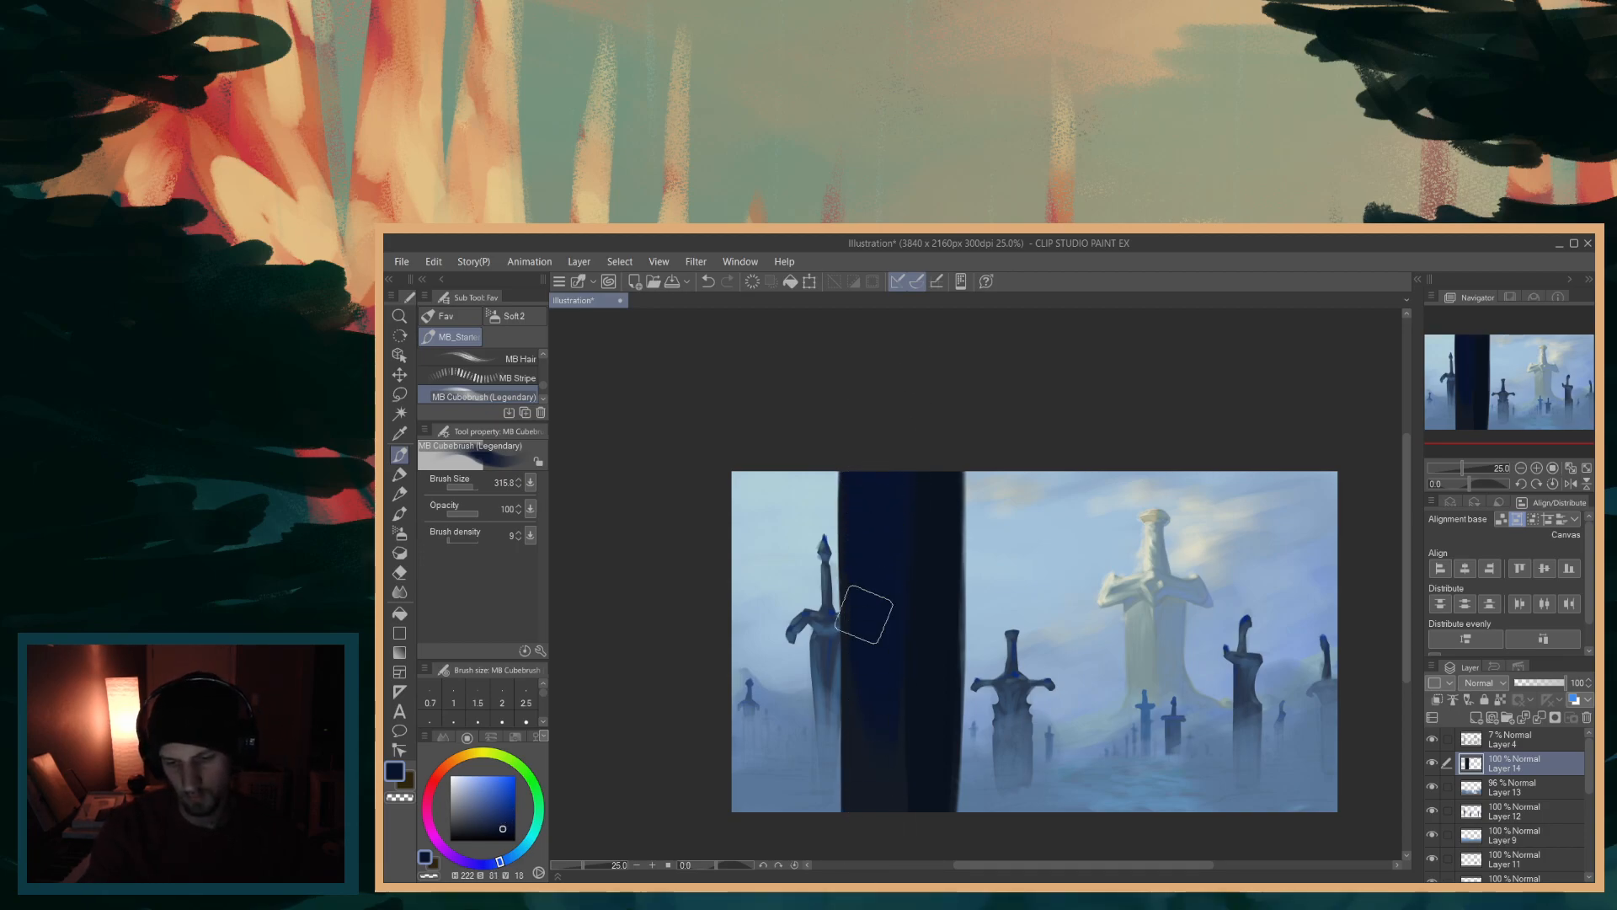
left_click(888, 865)
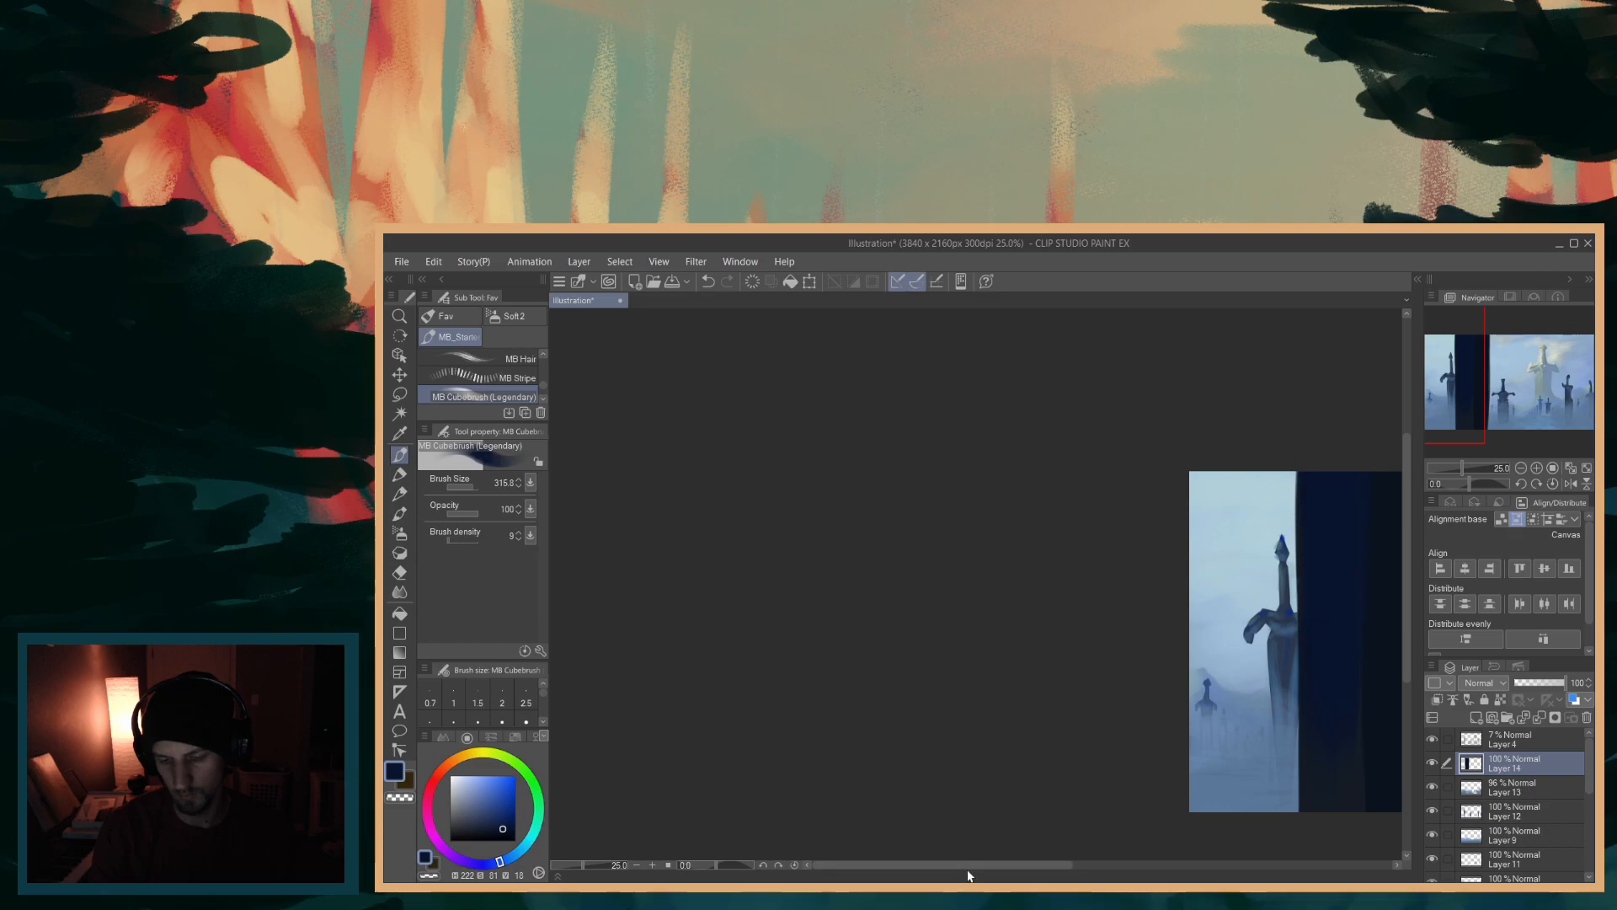
left_click_drag(1006, 867, 1134, 865)
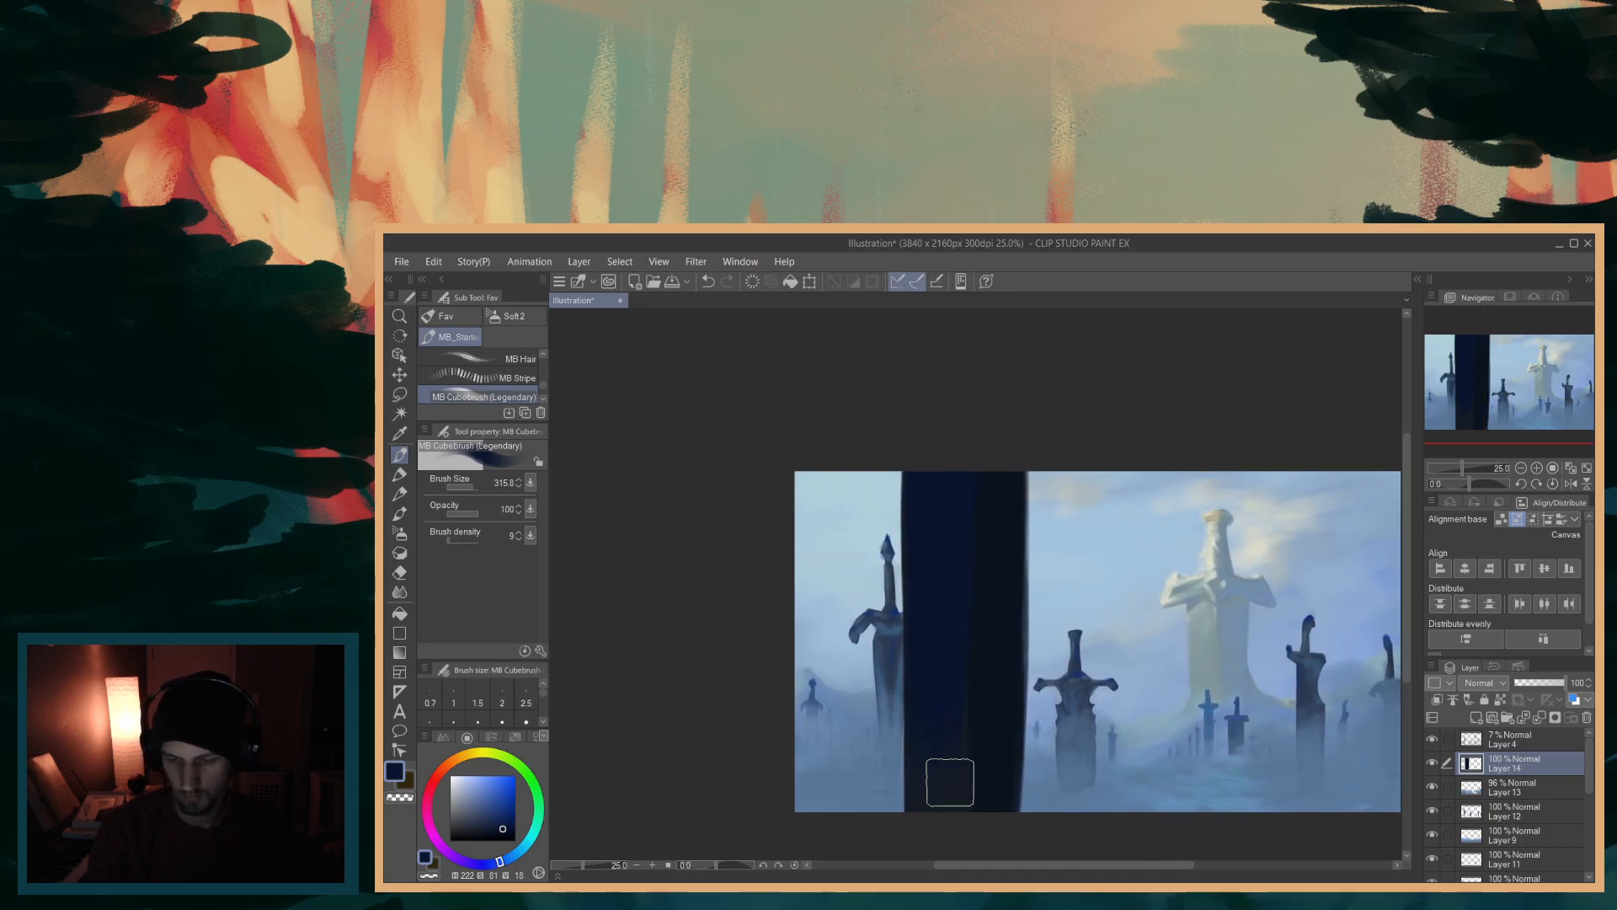
- Try a muted grey-blue patch (H200 S26 V18) at the base of the blade's left face, then undo it
left_click(945, 782, "alt")
left_click_drag(507, 860, 470, 826)
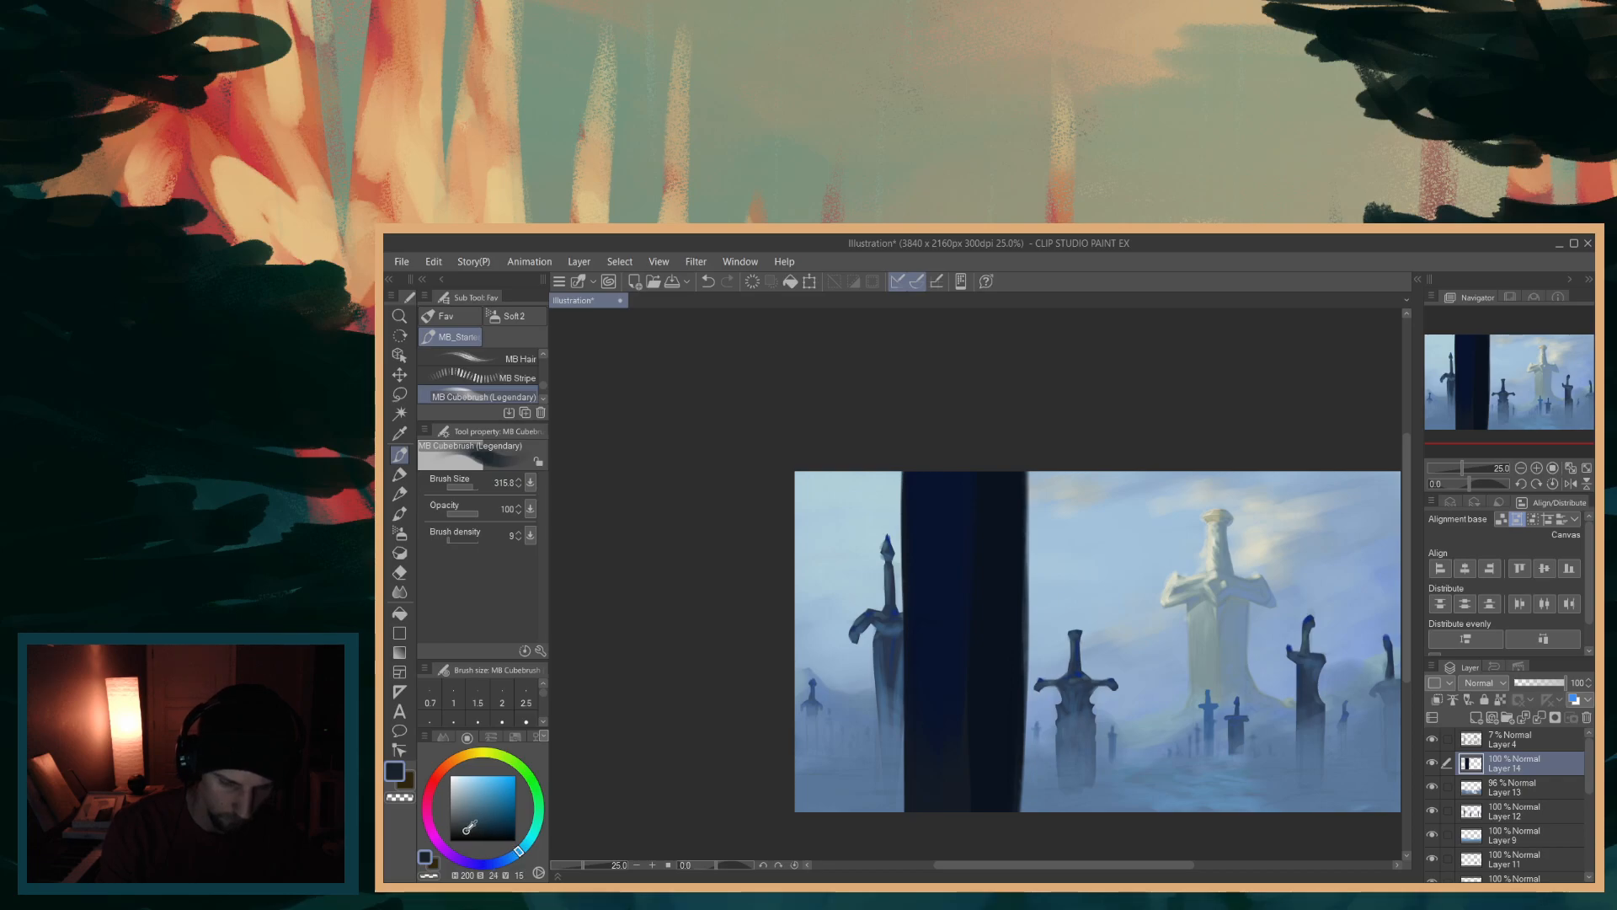
left_click_drag(912, 842, 924, 780)
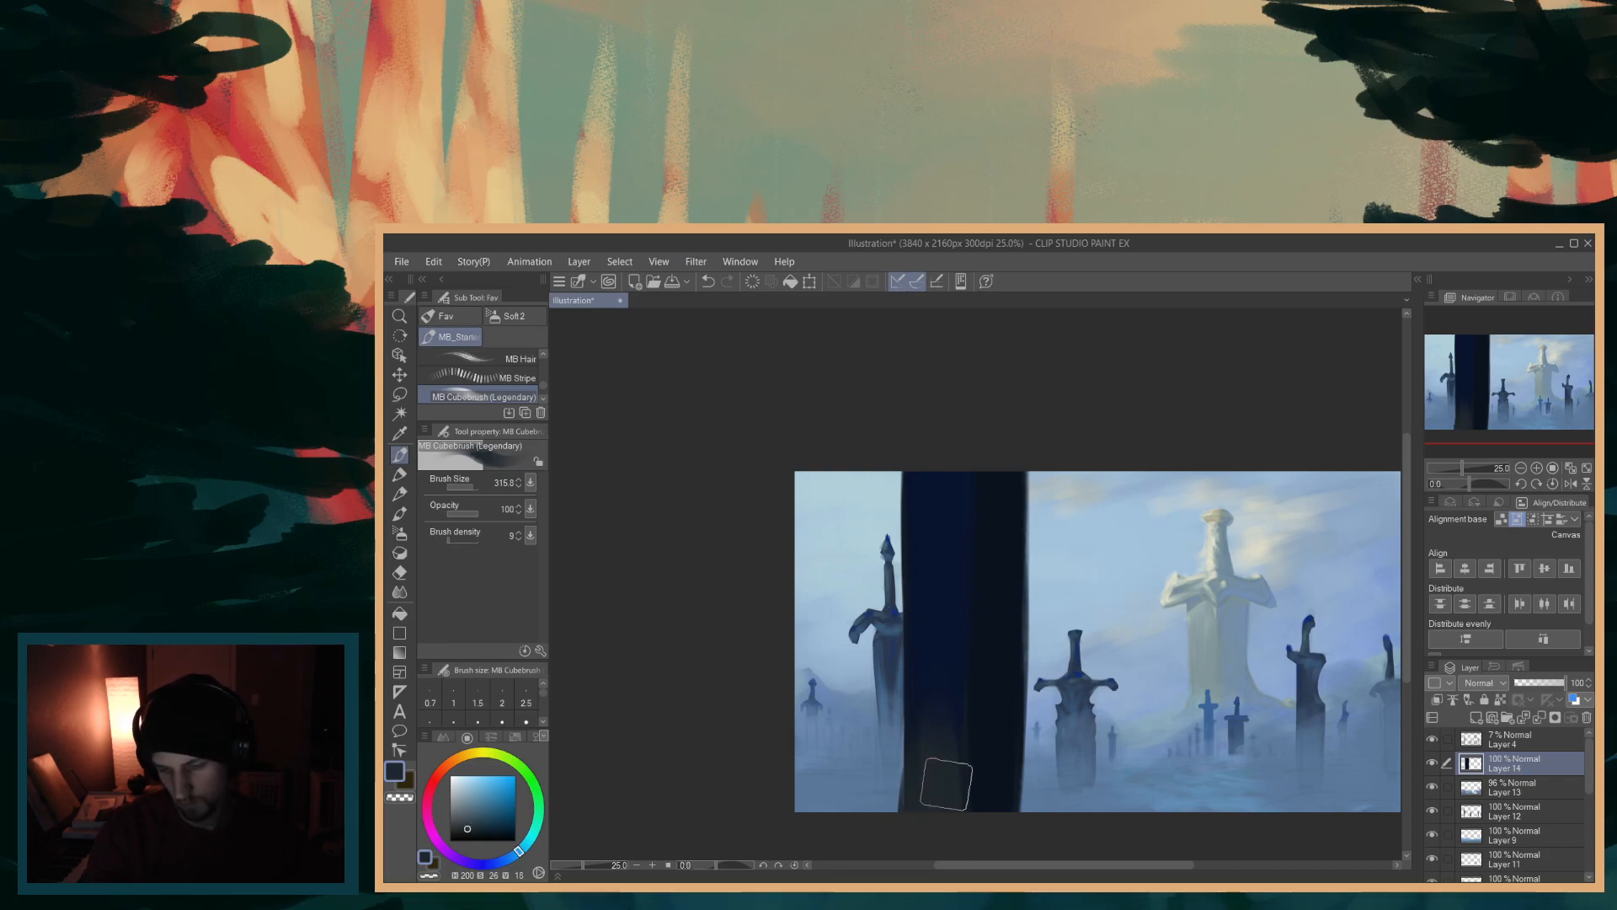
key("ctrl+z")
key("ctrl+z")
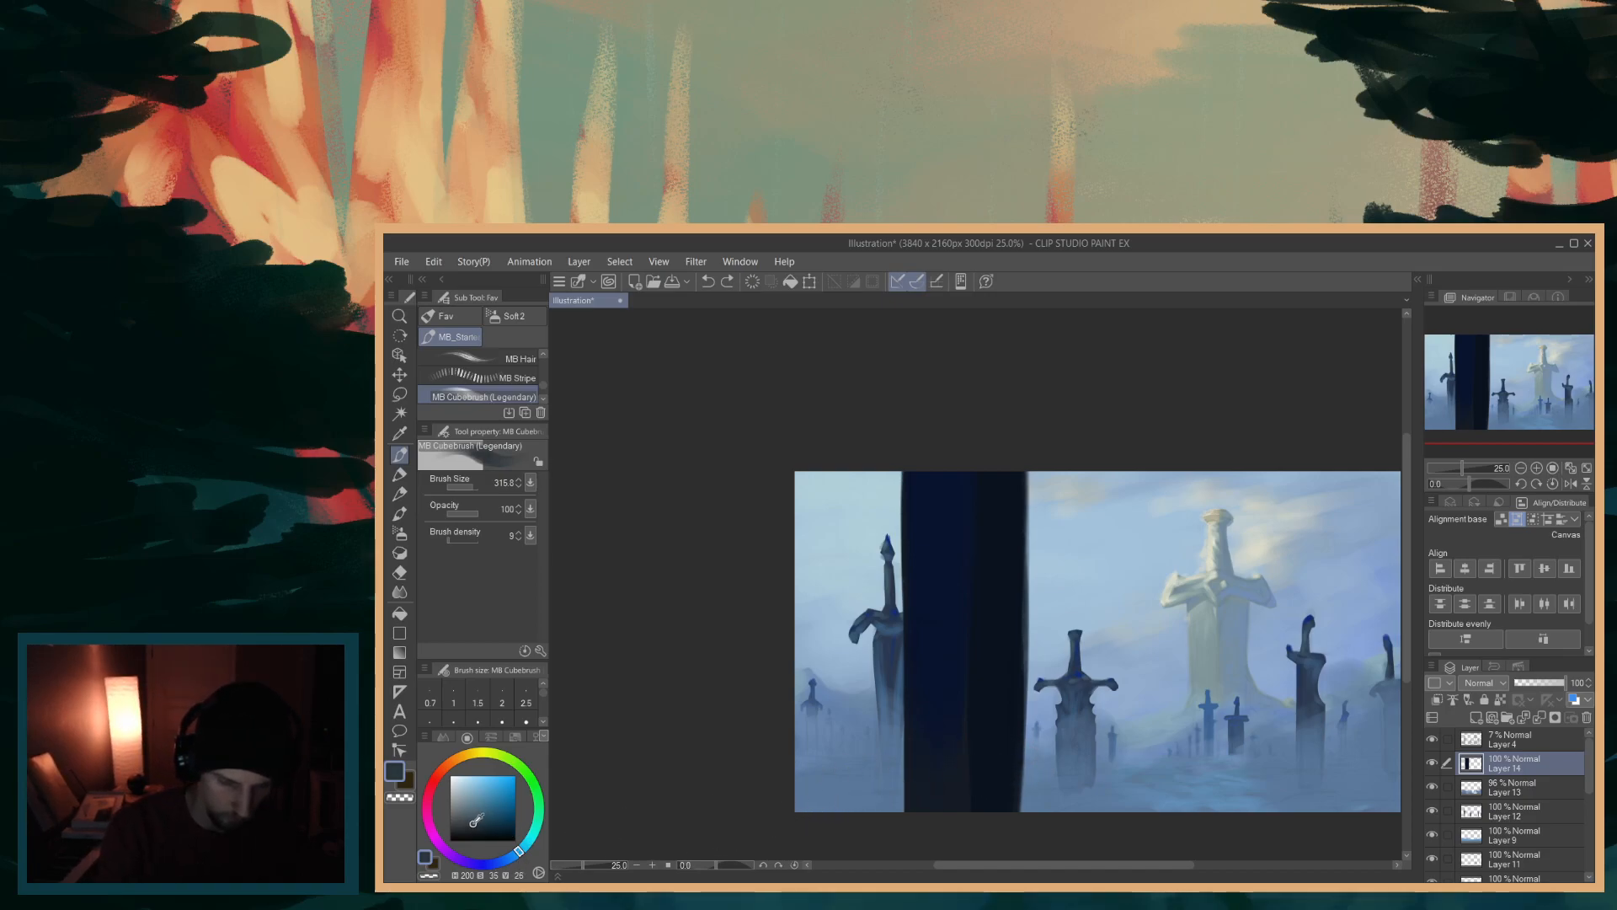
- Paint a dark teal-blue glow of hue 200 and value 29 rising from the base of the blade's left face, redoing the first attempt
left_click_drag(486, 821, 487, 822)
mouse_move(925, 809)
left_mouse_down()
mouse_move(935, 702)
mouse_move(957, 822)
mouse_move(946, 730)
left_mouse_up()
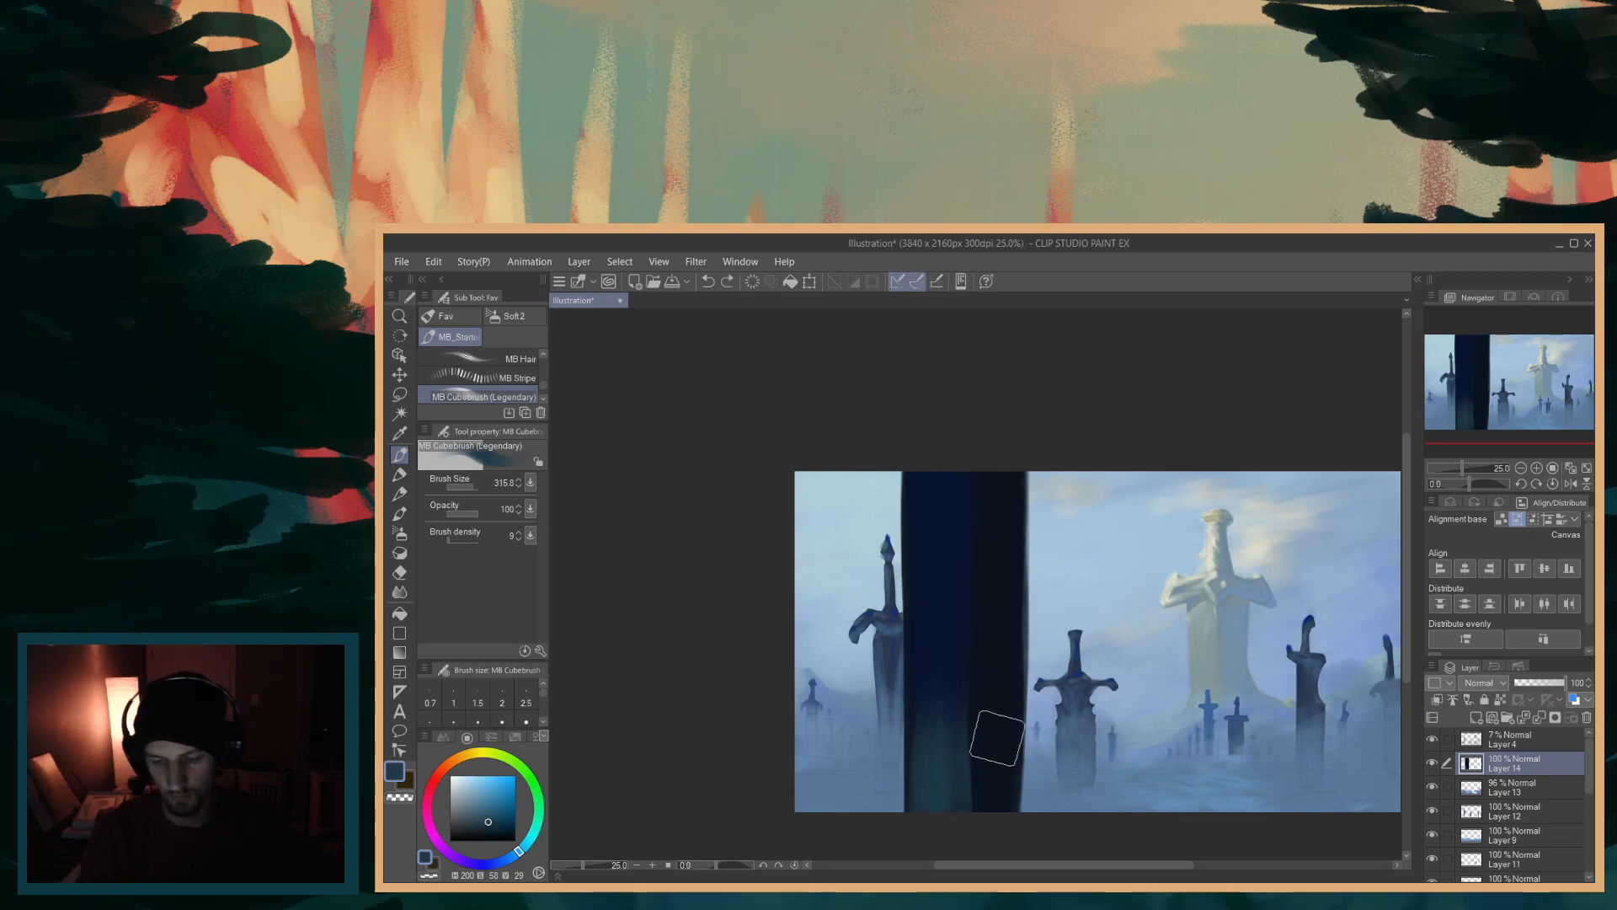
key("ctrl+z")
left_click_drag(965, 774, 934, 828)
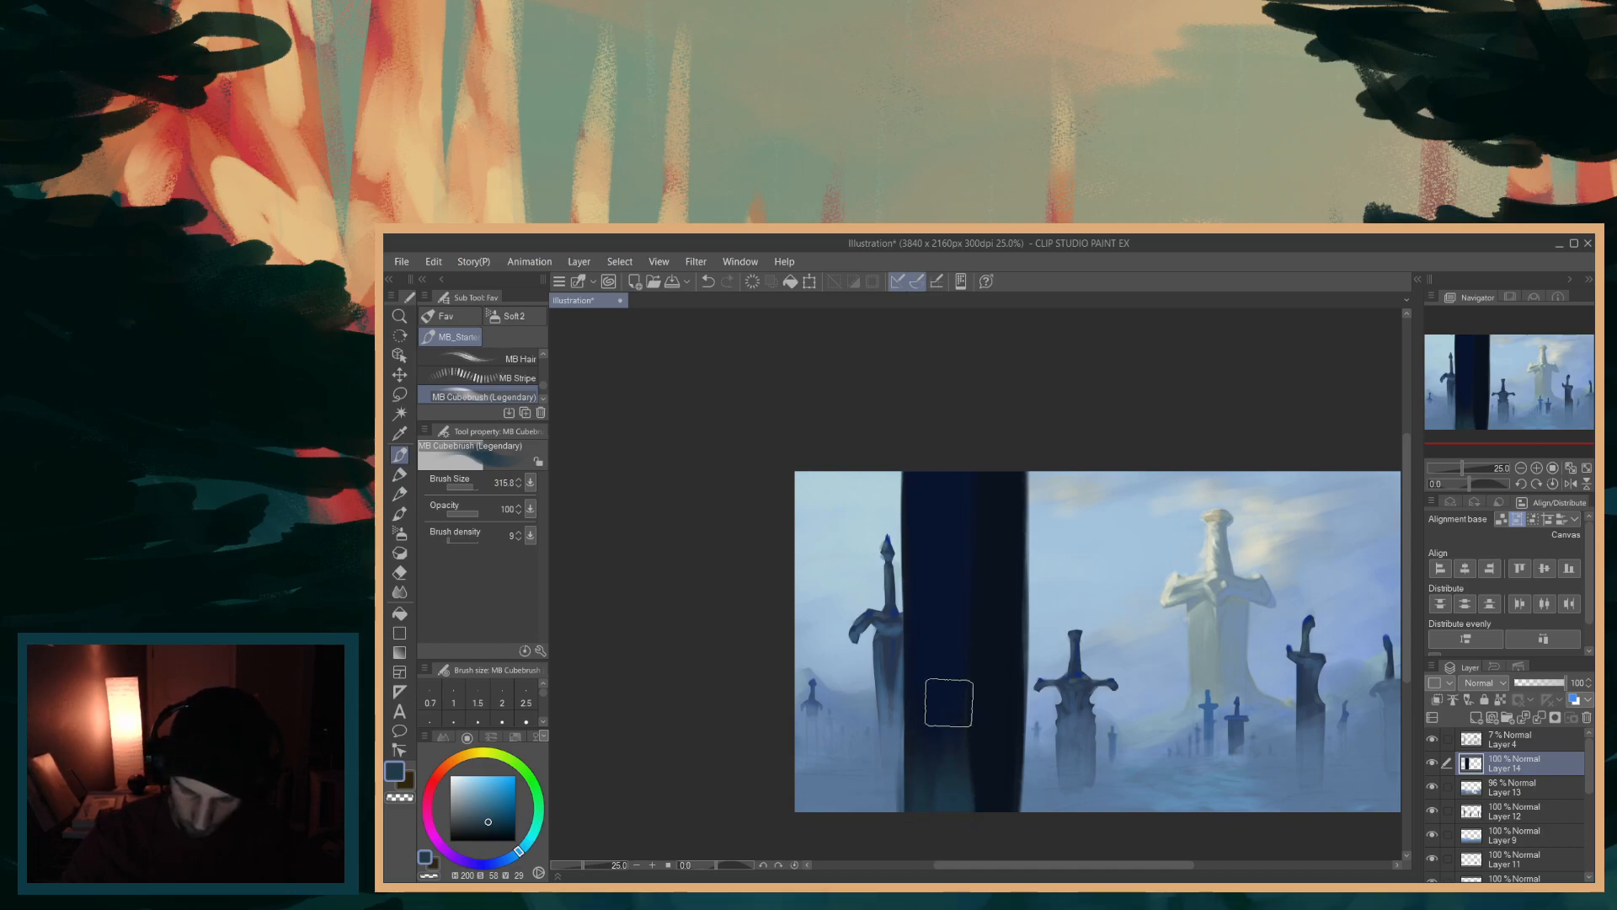
left_click_drag(940, 715, 951, 807)
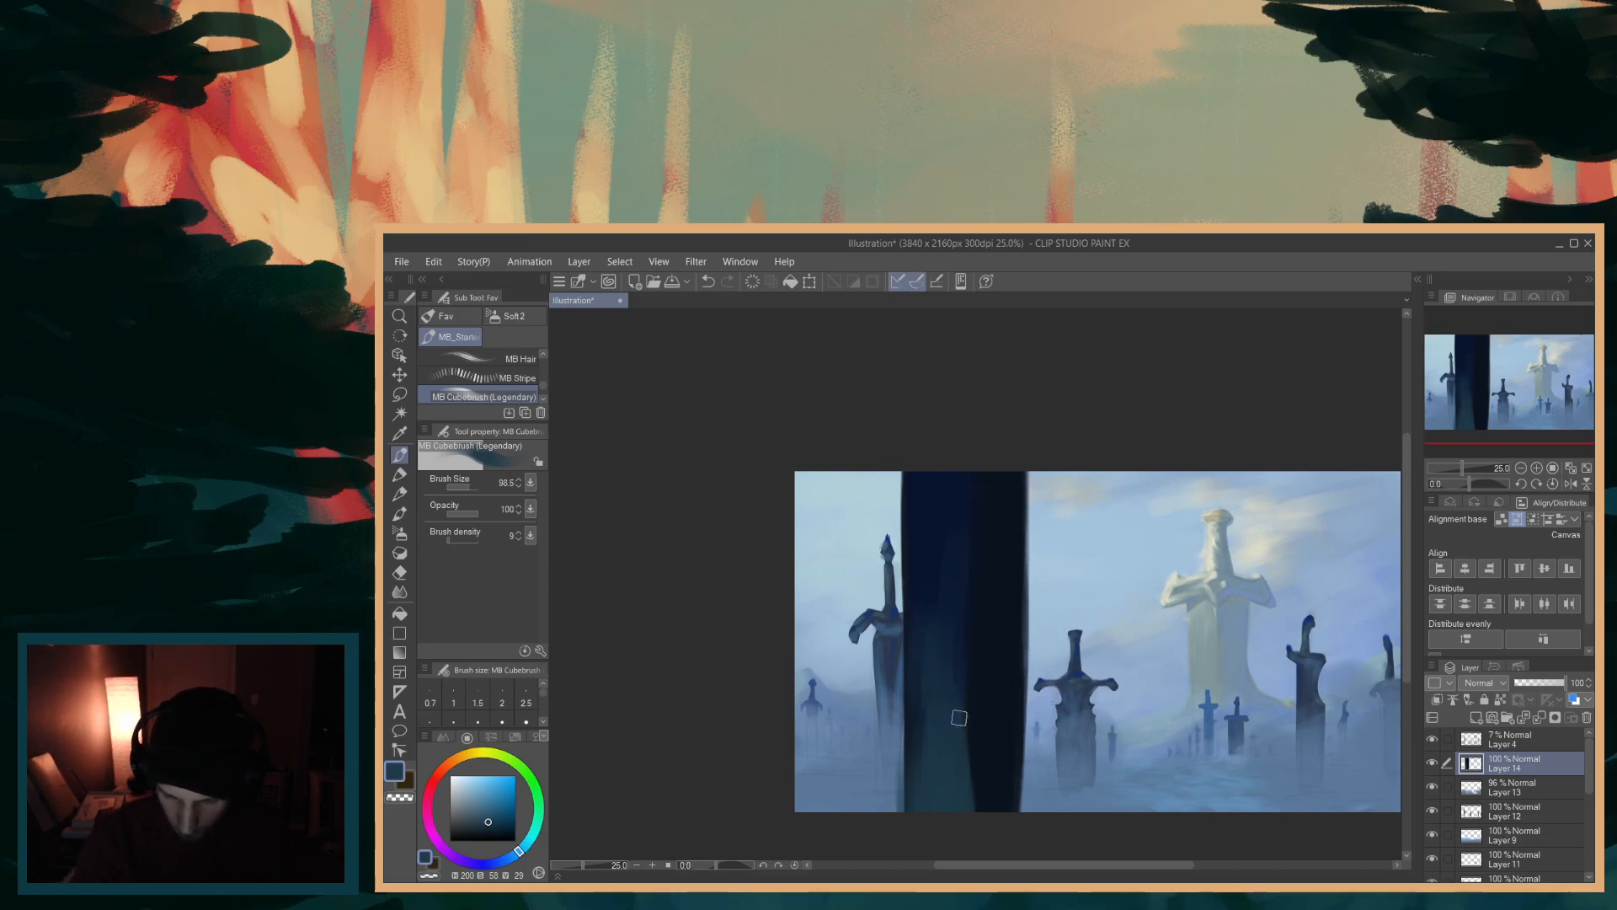
- Blend the teal glow near the face seam at brush size 98.5 and run a thin teal line up the blade's left edge at size 58.7
left_click(996, 710, "alt")
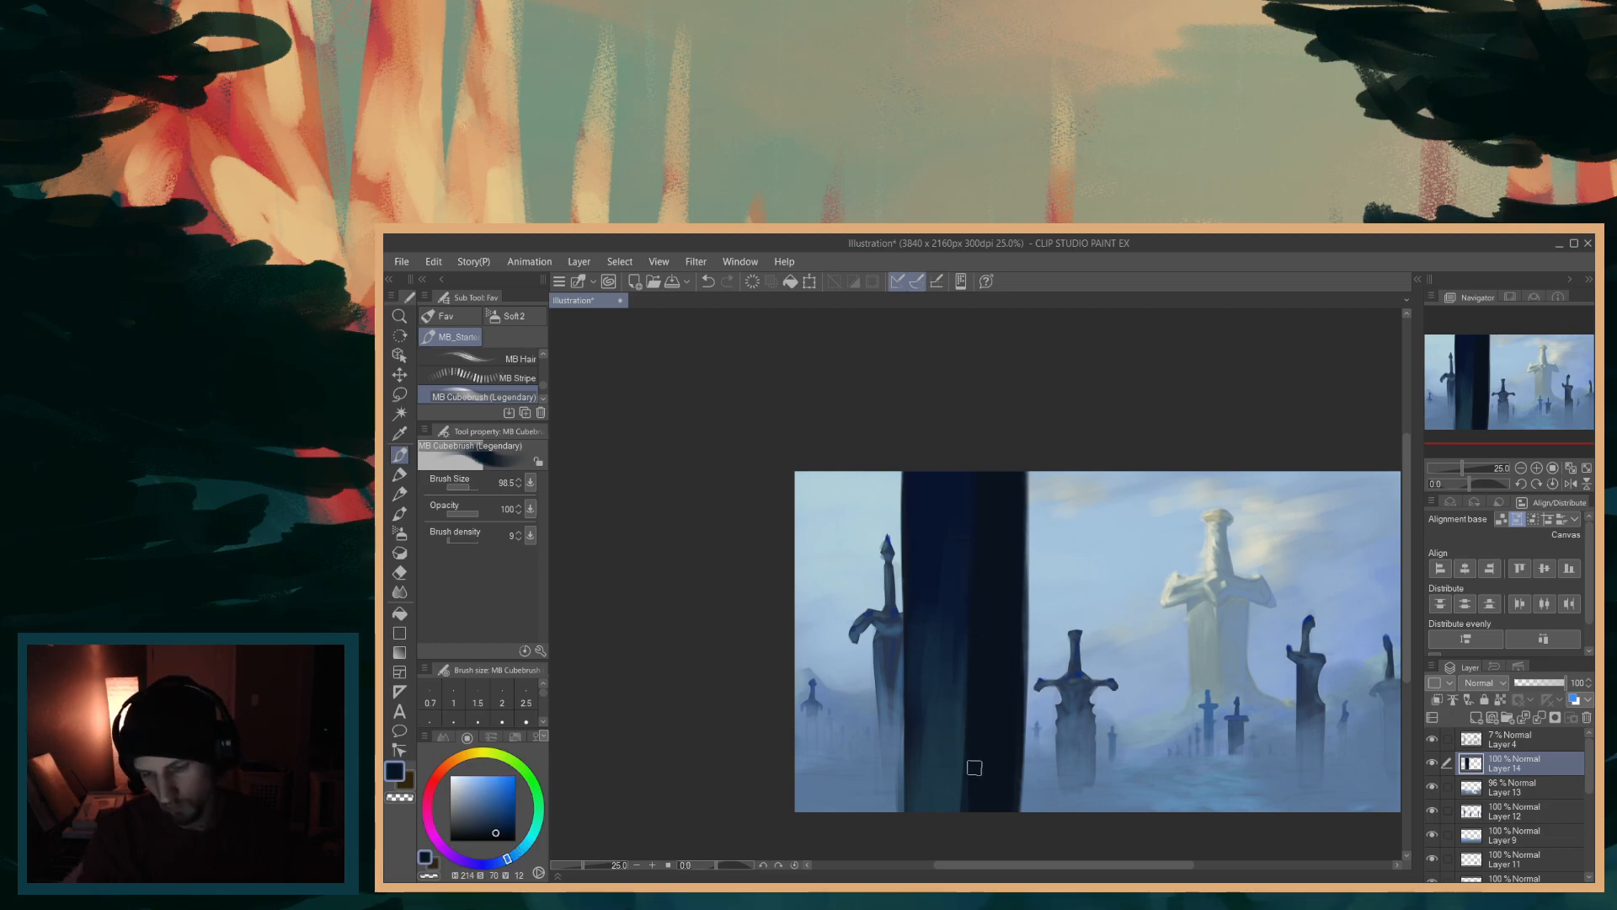
left_click(949, 790, "alt")
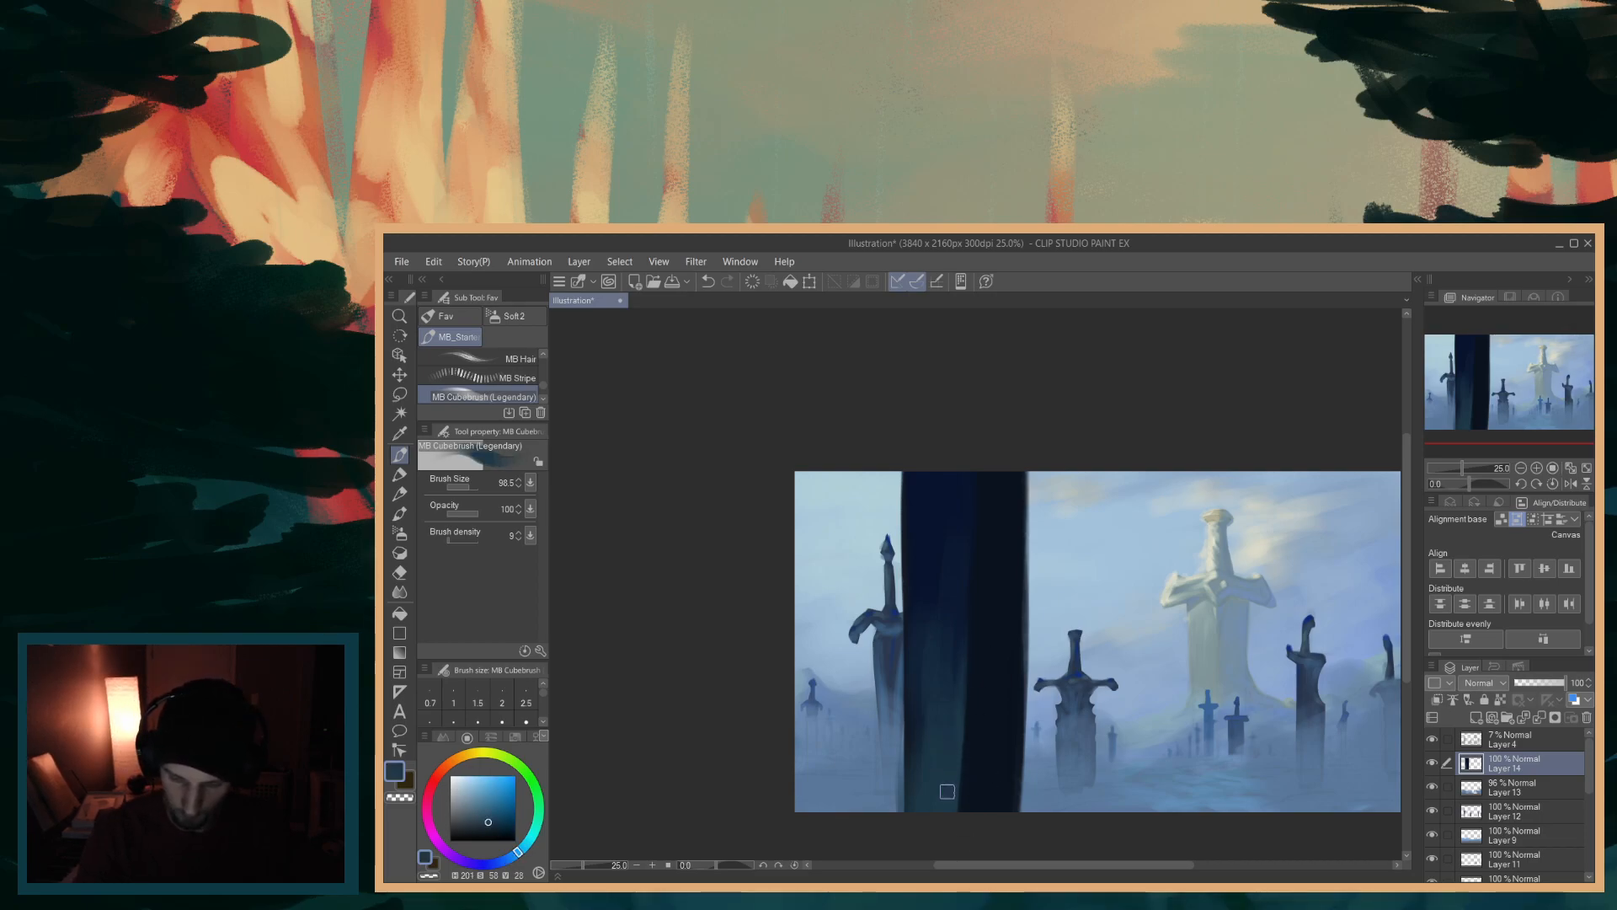
left_click_drag(957, 759, 960, 883)
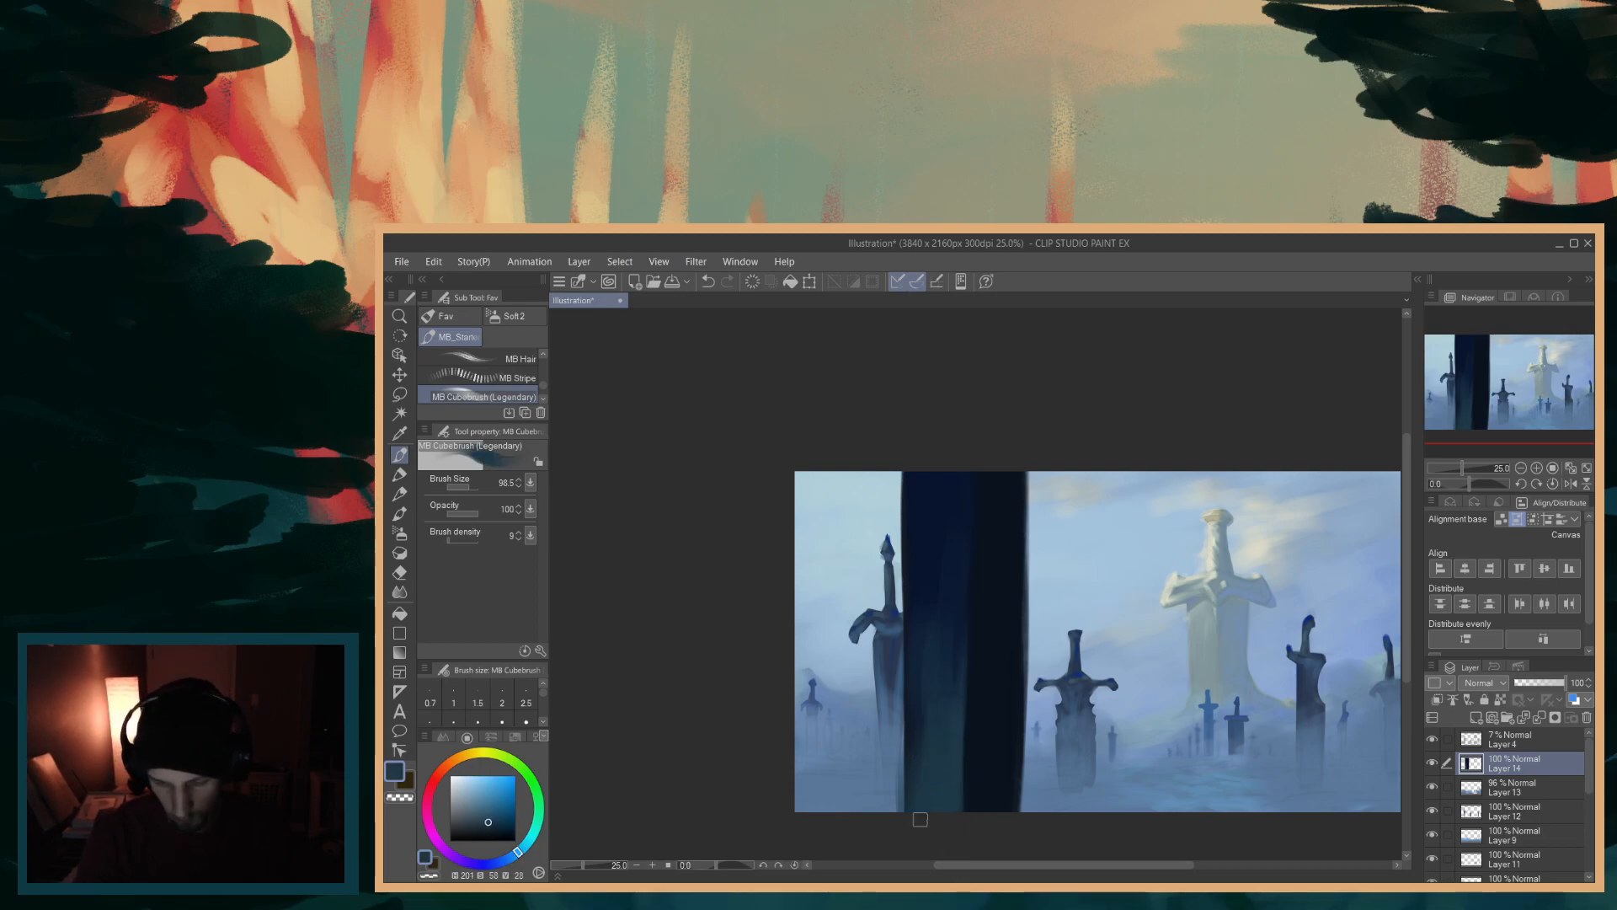
key("bracketleft")
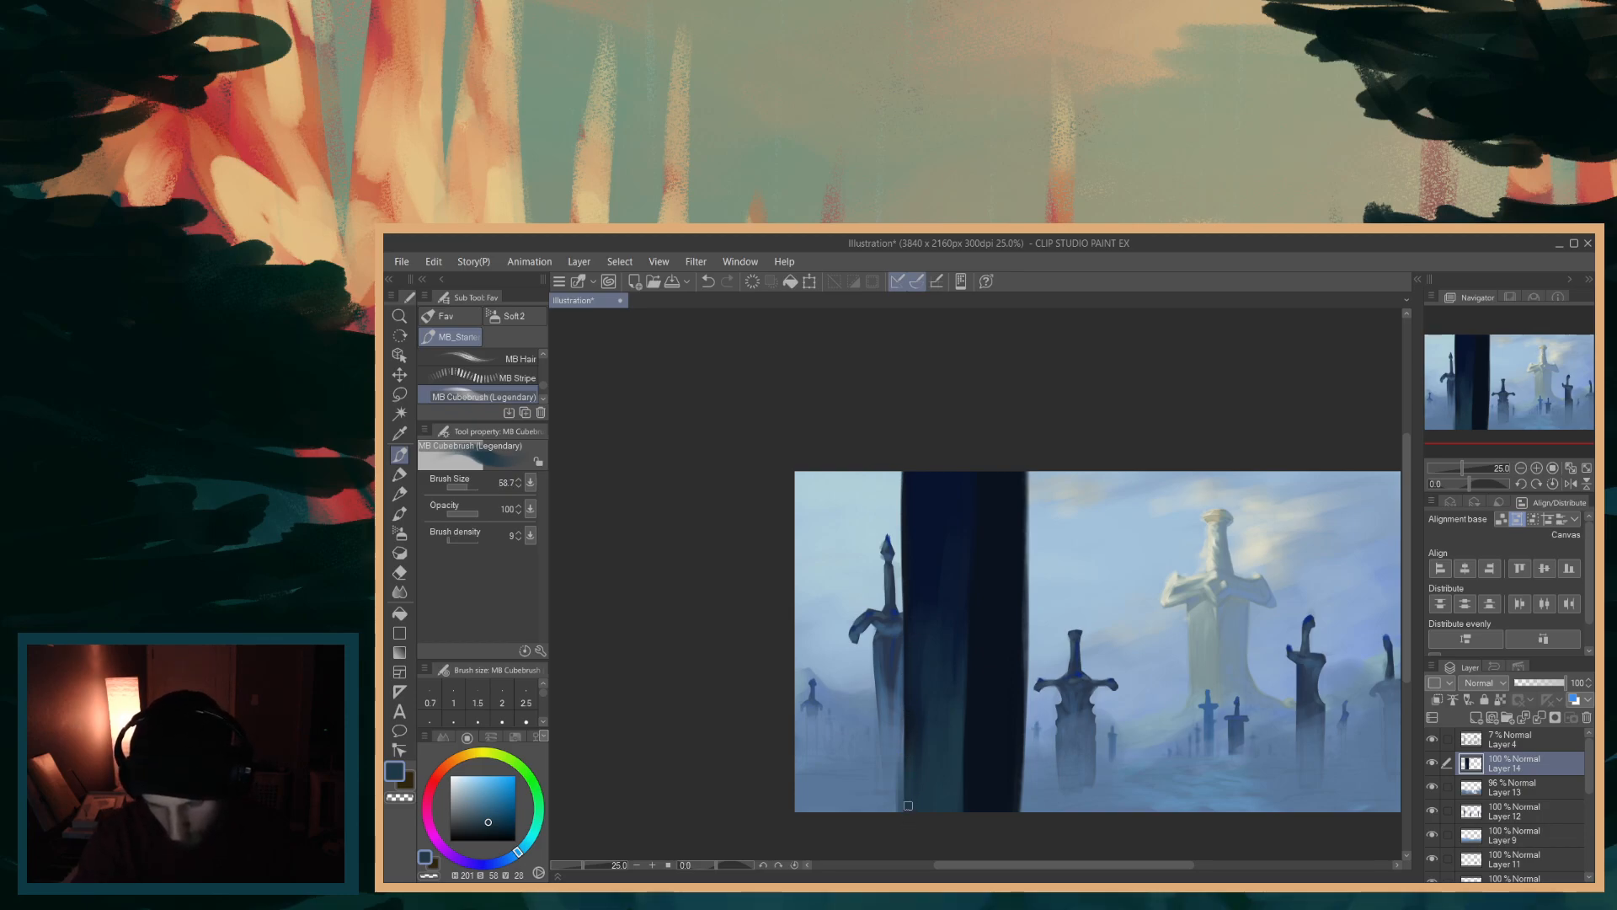
left_click_drag(909, 774, 911, 590)
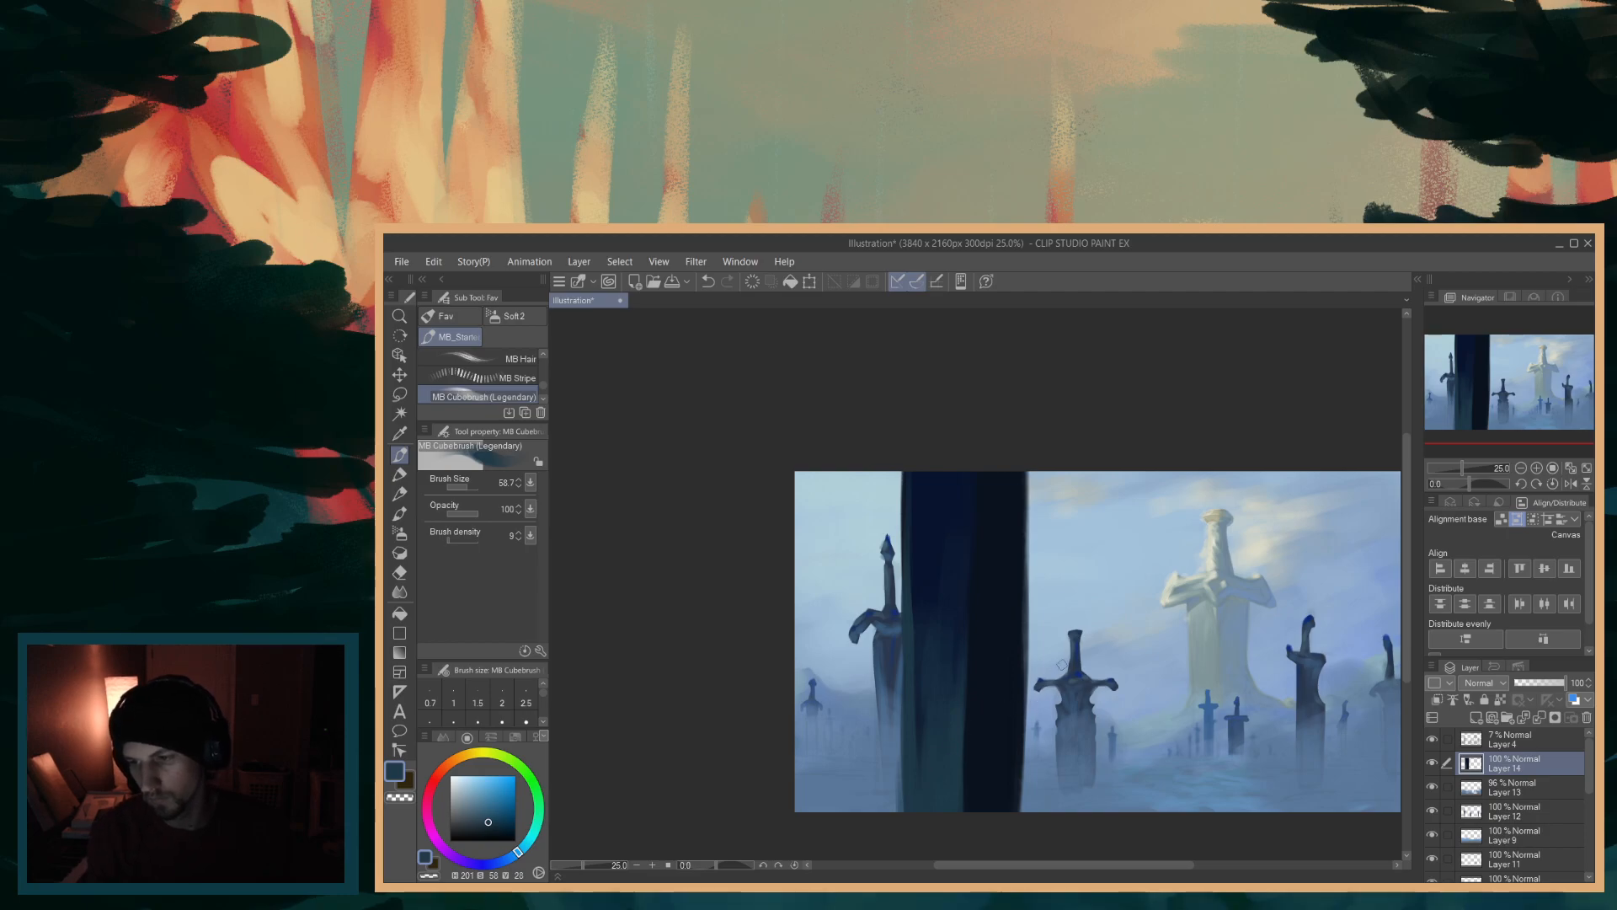
- Glaze long vertical strokes of the sampled navy (H222 S82 V18) down the blade's left face to subdue the teal glow
left_click(935, 555, "alt")
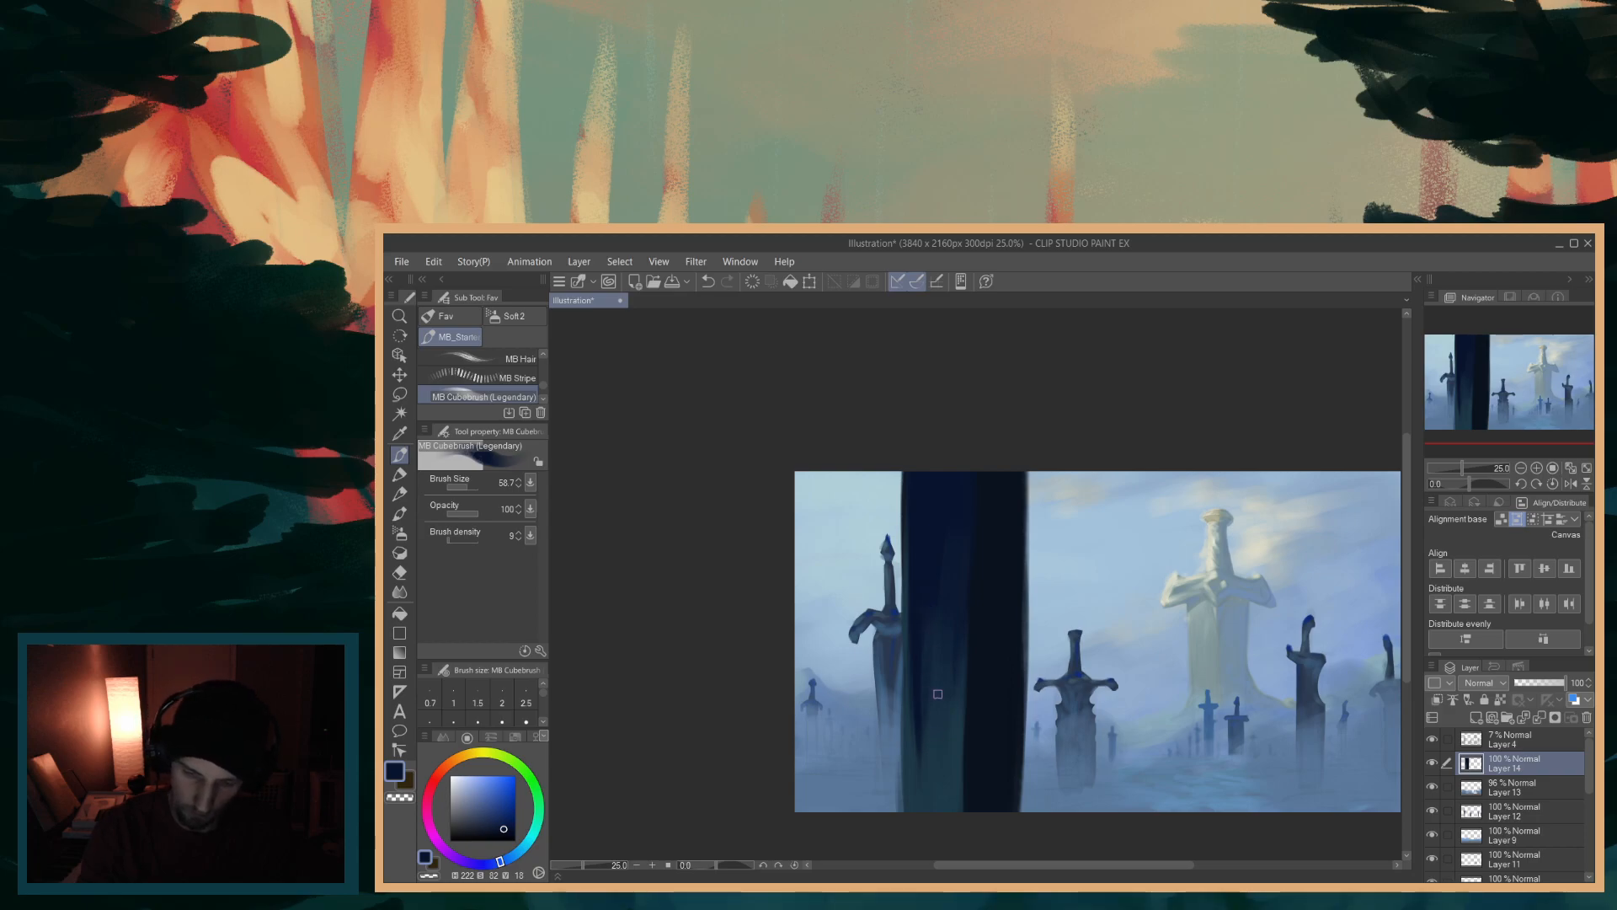
key("[")
left_click_drag(951, 504, 935, 740)
mouse_move(949, 553)
left_mouse_down()
mouse_move(924, 785)
mouse_move(934, 550)
mouse_move(924, 791)
mouse_move(960, 547)
mouse_move(950, 761)
left_mouse_up()
left_click_drag(952, 588, 949, 826)
left_click_drag(938, 635, 933, 816)
left_click_drag(932, 592, 927, 802)
mouse_move(938, 626)
left_mouse_down()
mouse_move(925, 828)
mouse_move(929, 602)
mouse_move(922, 794)
mouse_move(931, 633)
mouse_move(932, 827)
mouse_move(943, 632)
mouse_move(945, 819)
left_mouse_up()
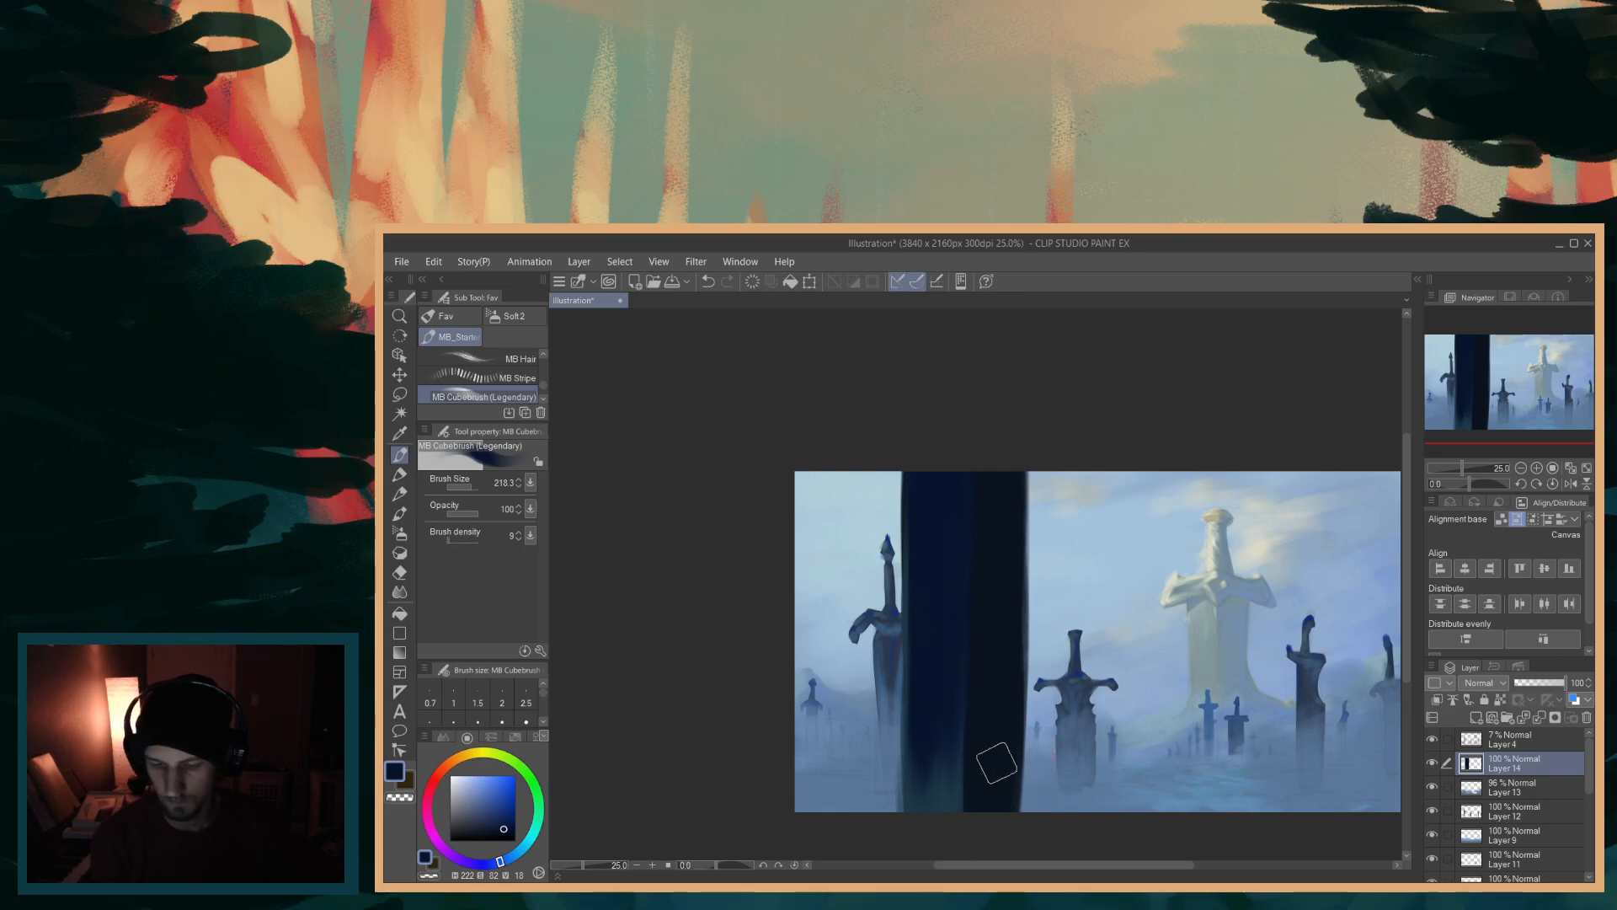
- Sample the blade's face colours and brighten the left face with a lighter blue (H222 S61 V34) at brush size 218.3
left_click(997, 704, "alt")
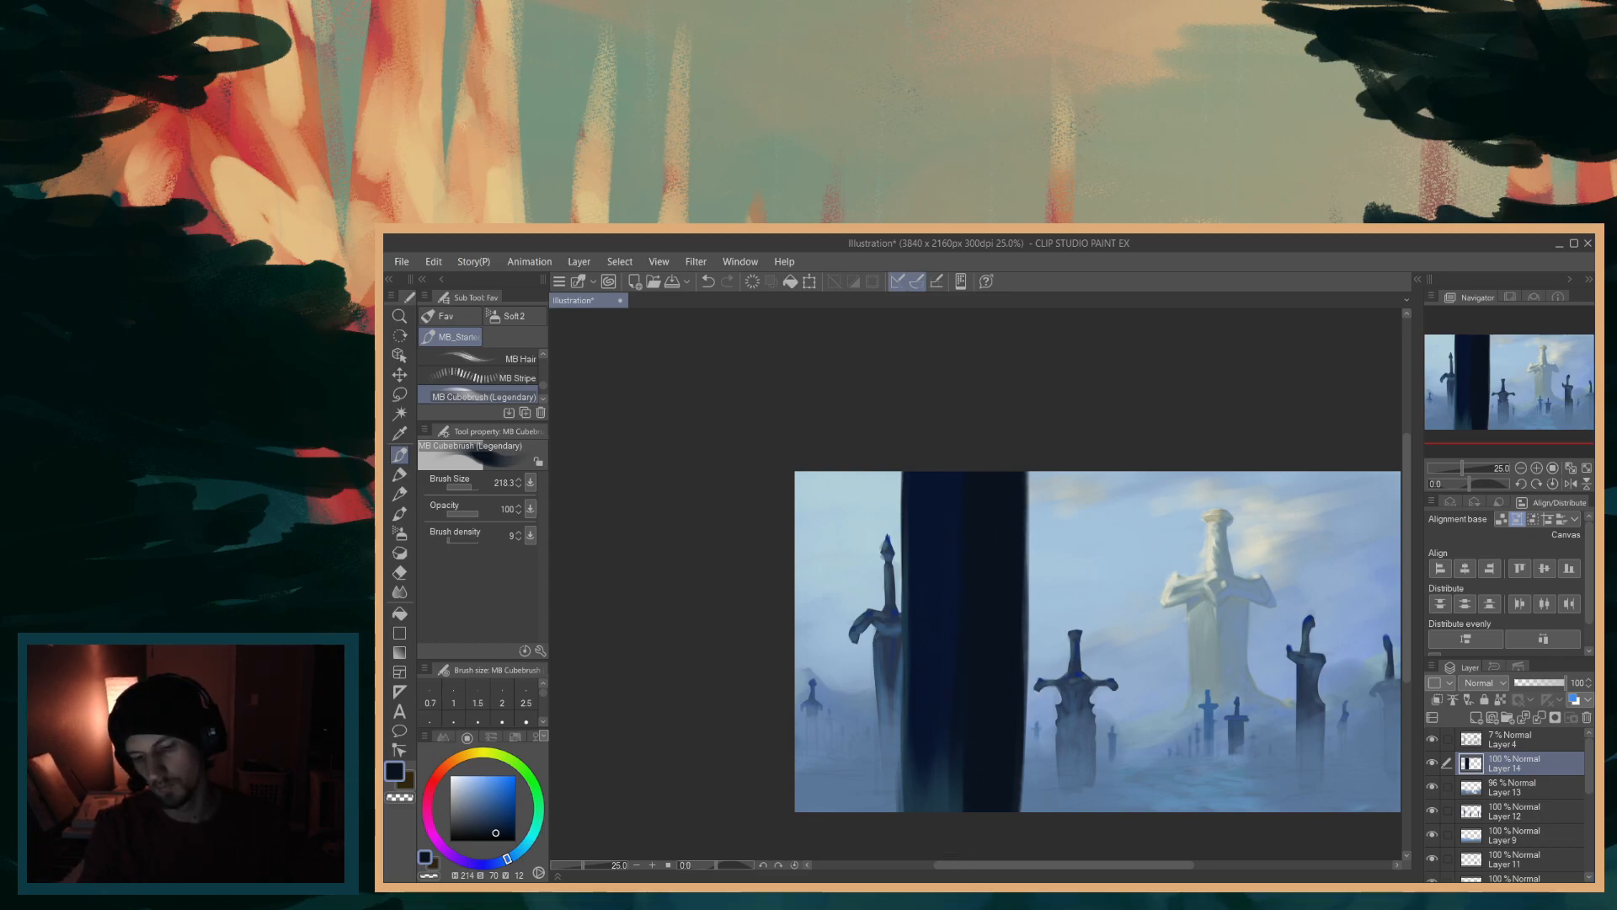
left_click(952, 700, "alt")
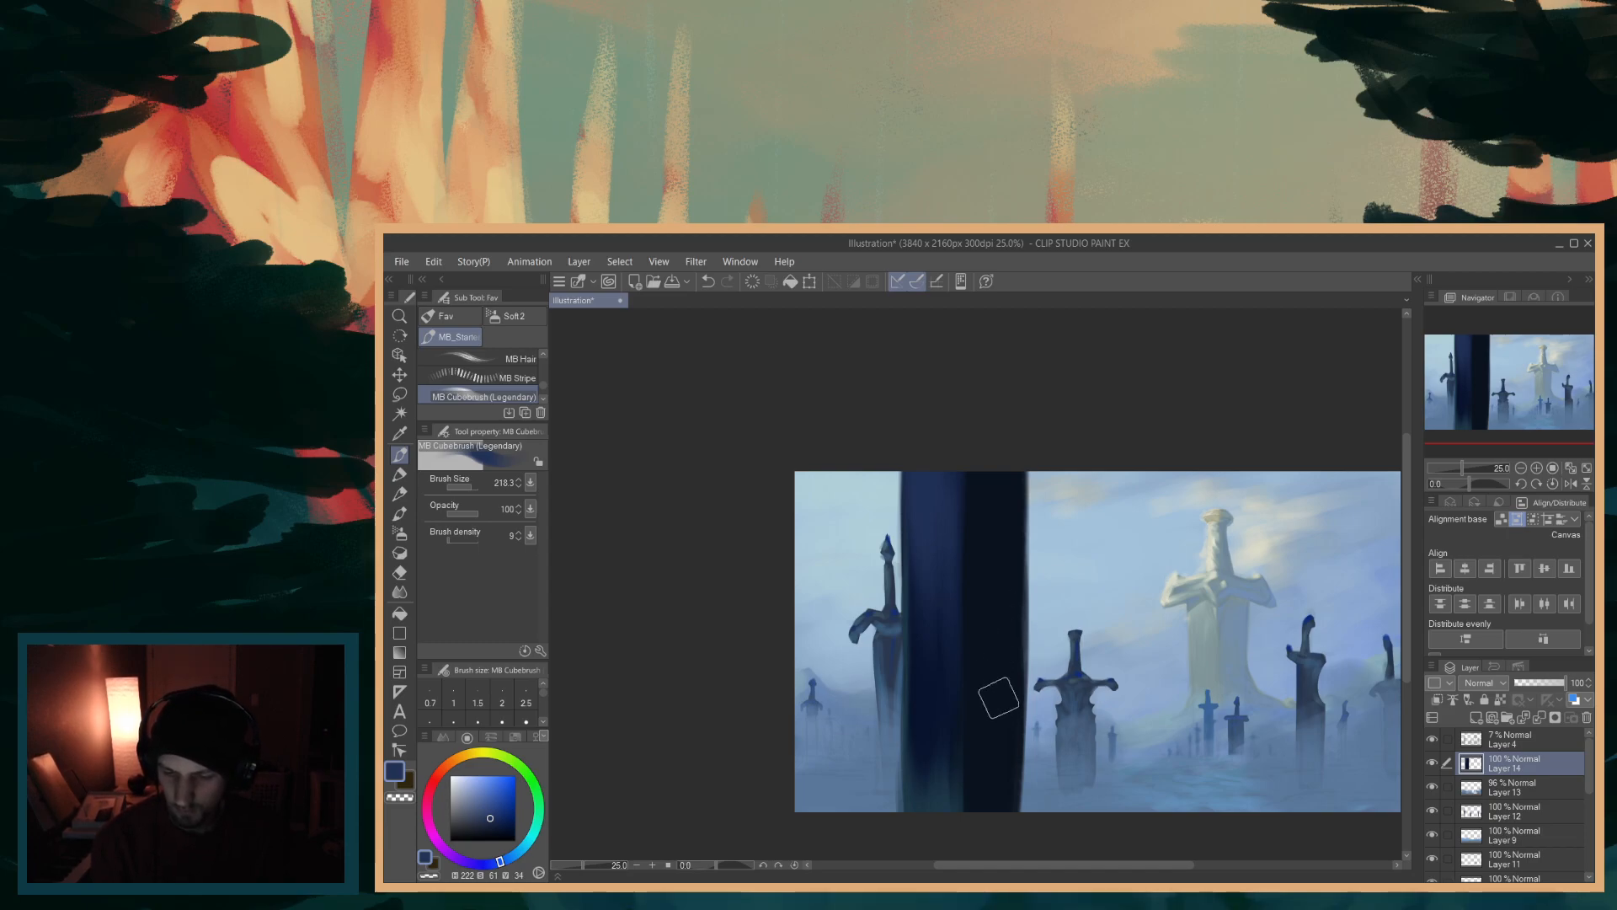
left_click(954, 752, "alt")
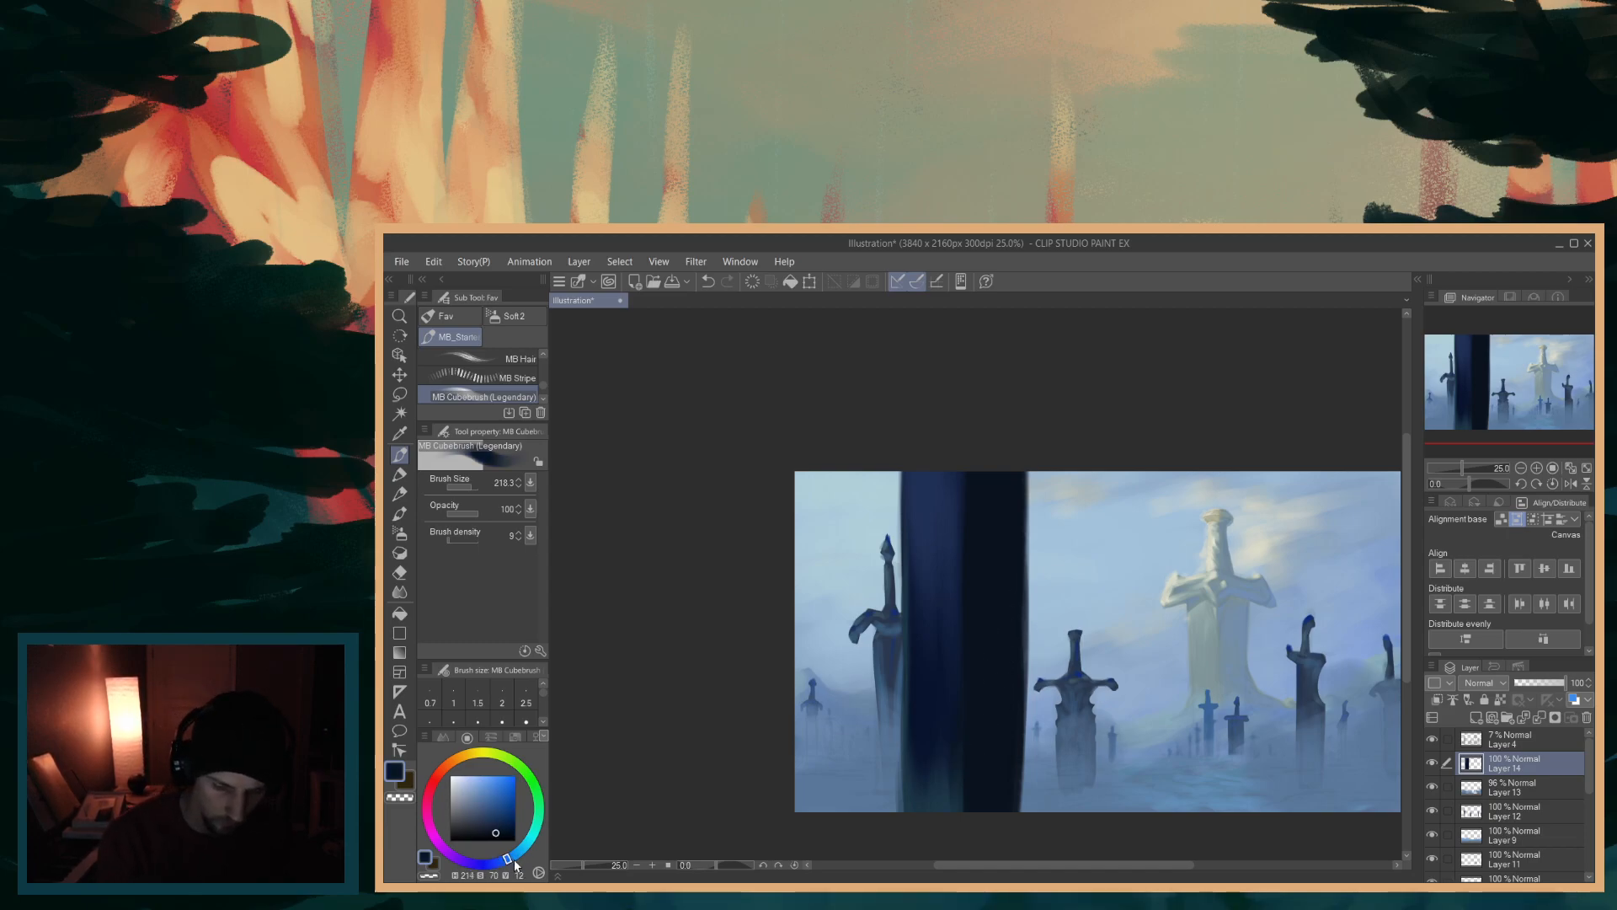
- Try grey-blue light (H203 S37 V32) along the blade's right face at brush sizes 218.3 and 391.7, then undo it
left_click(474, 820)
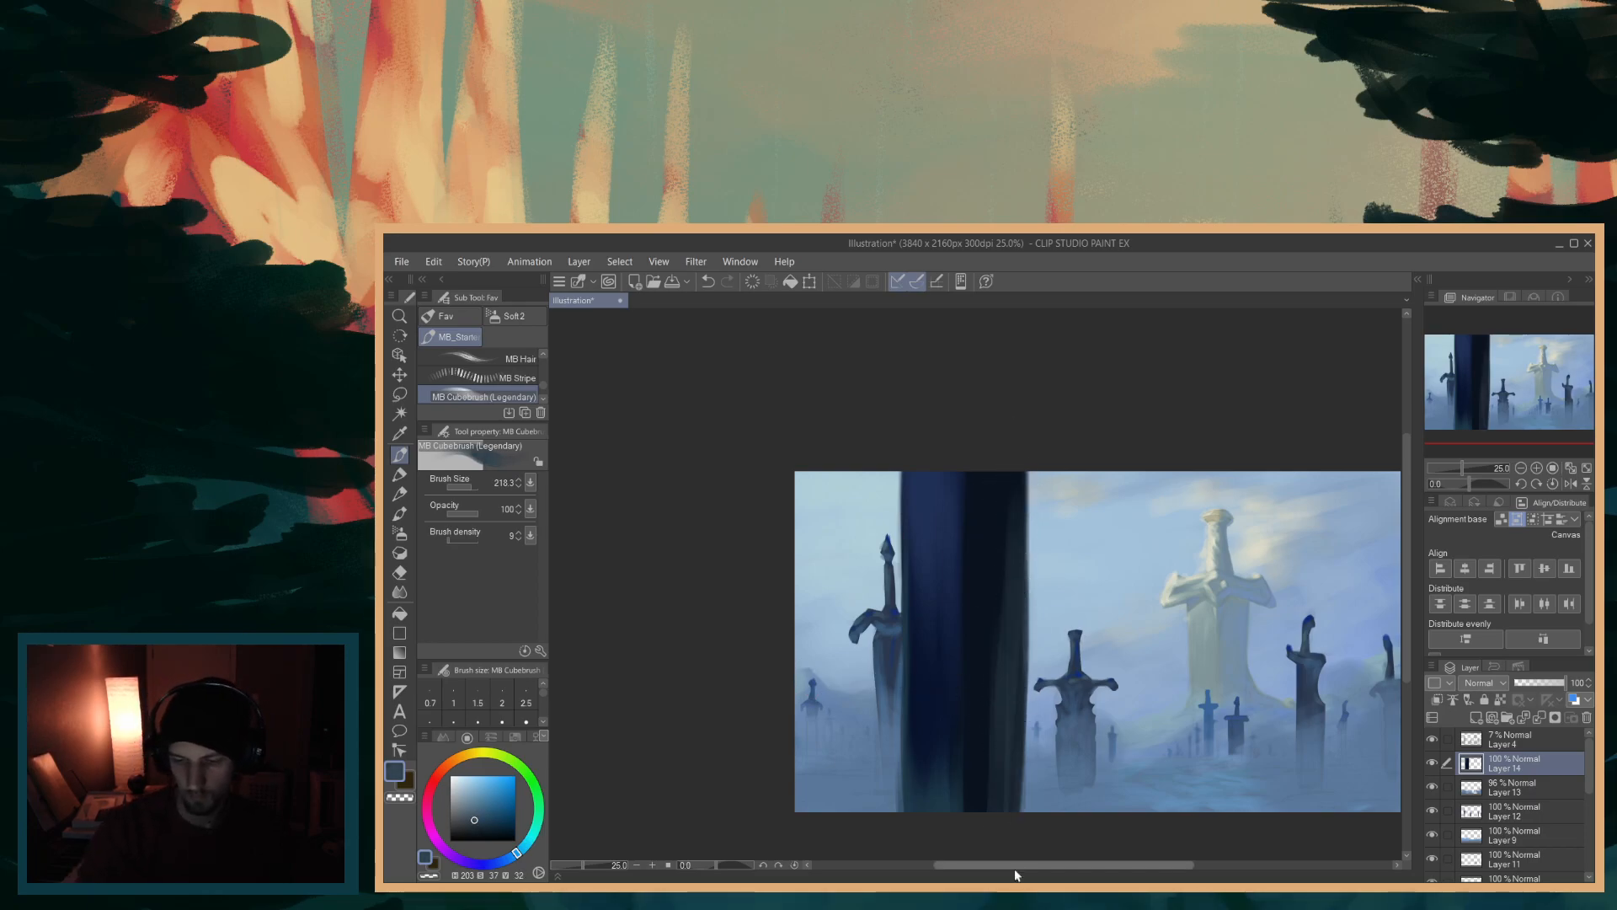
left_click_drag(1016, 809, 1009, 518)
left_click_drag(999, 661, 1000, 808)
key("bracketright")
key("bracketright")
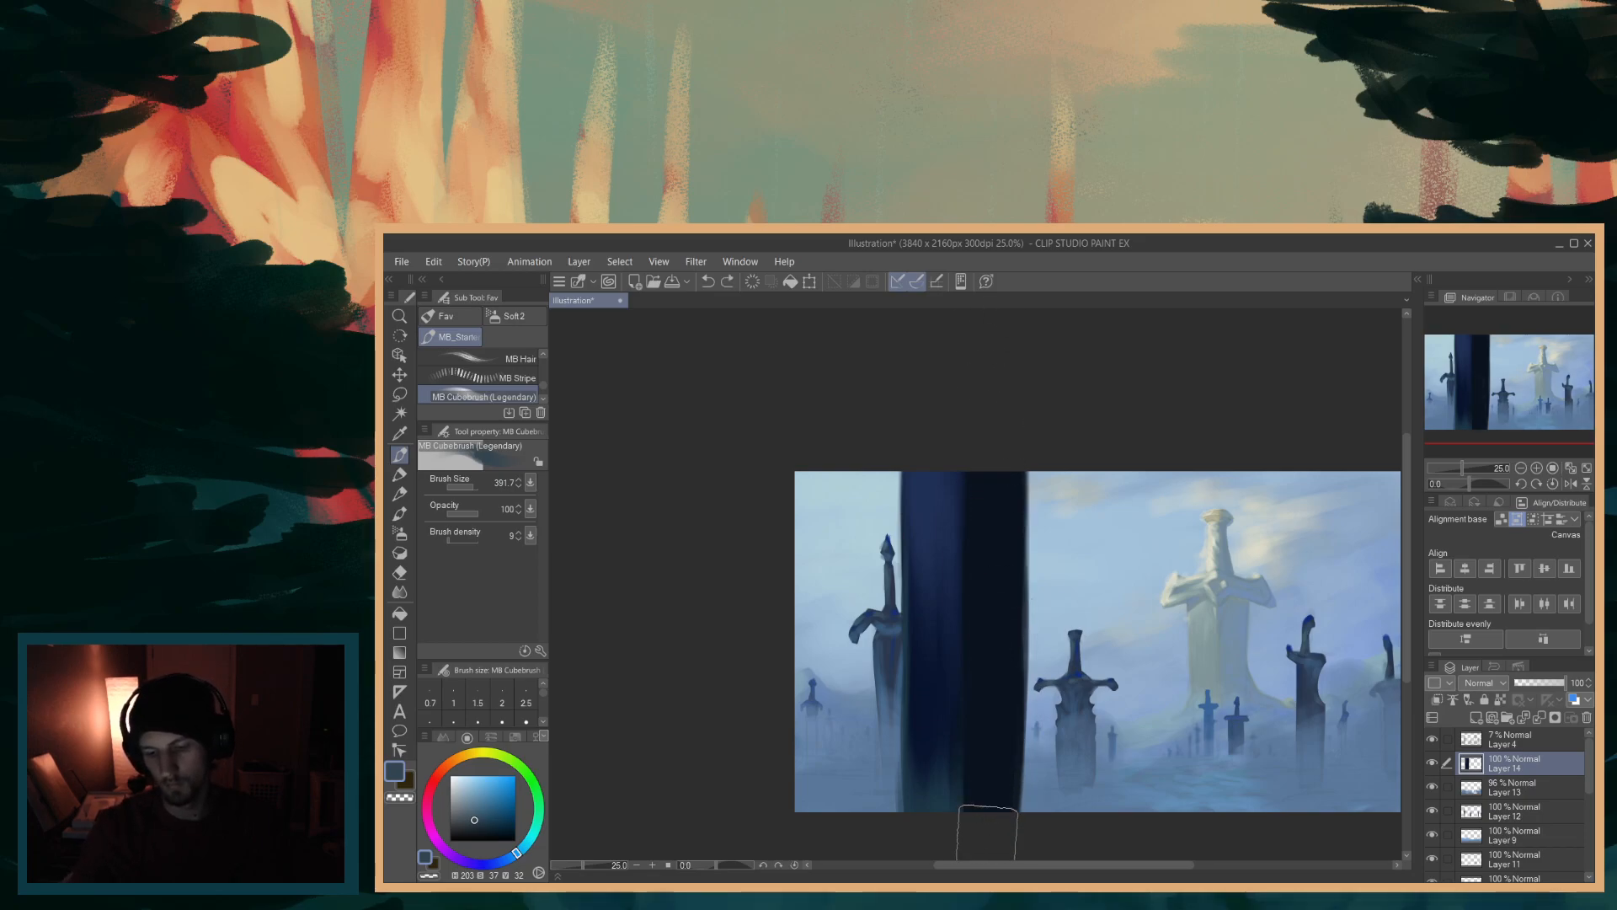
left_click_drag(987, 834, 998, 475)
key("ctrl+z")
- Haze the base of the blade's right face at brush size 703.3, then blend it with sampled near-black navy (H214 S70 V12) at size 314.8
scroll(969, 821, "right", 2)
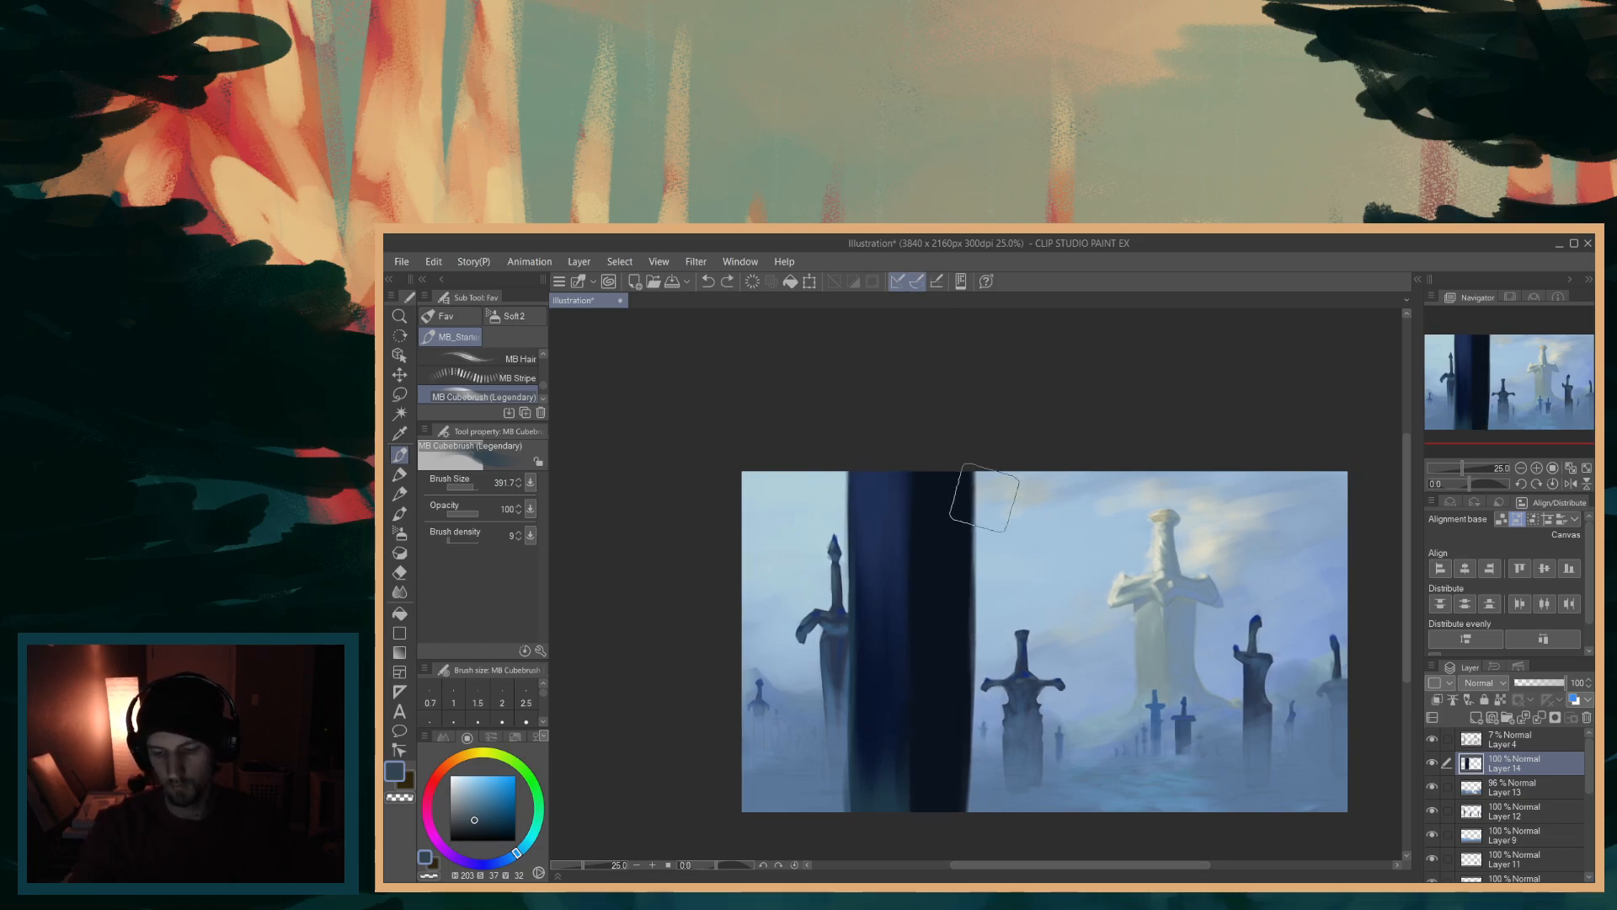
key("bracketright")
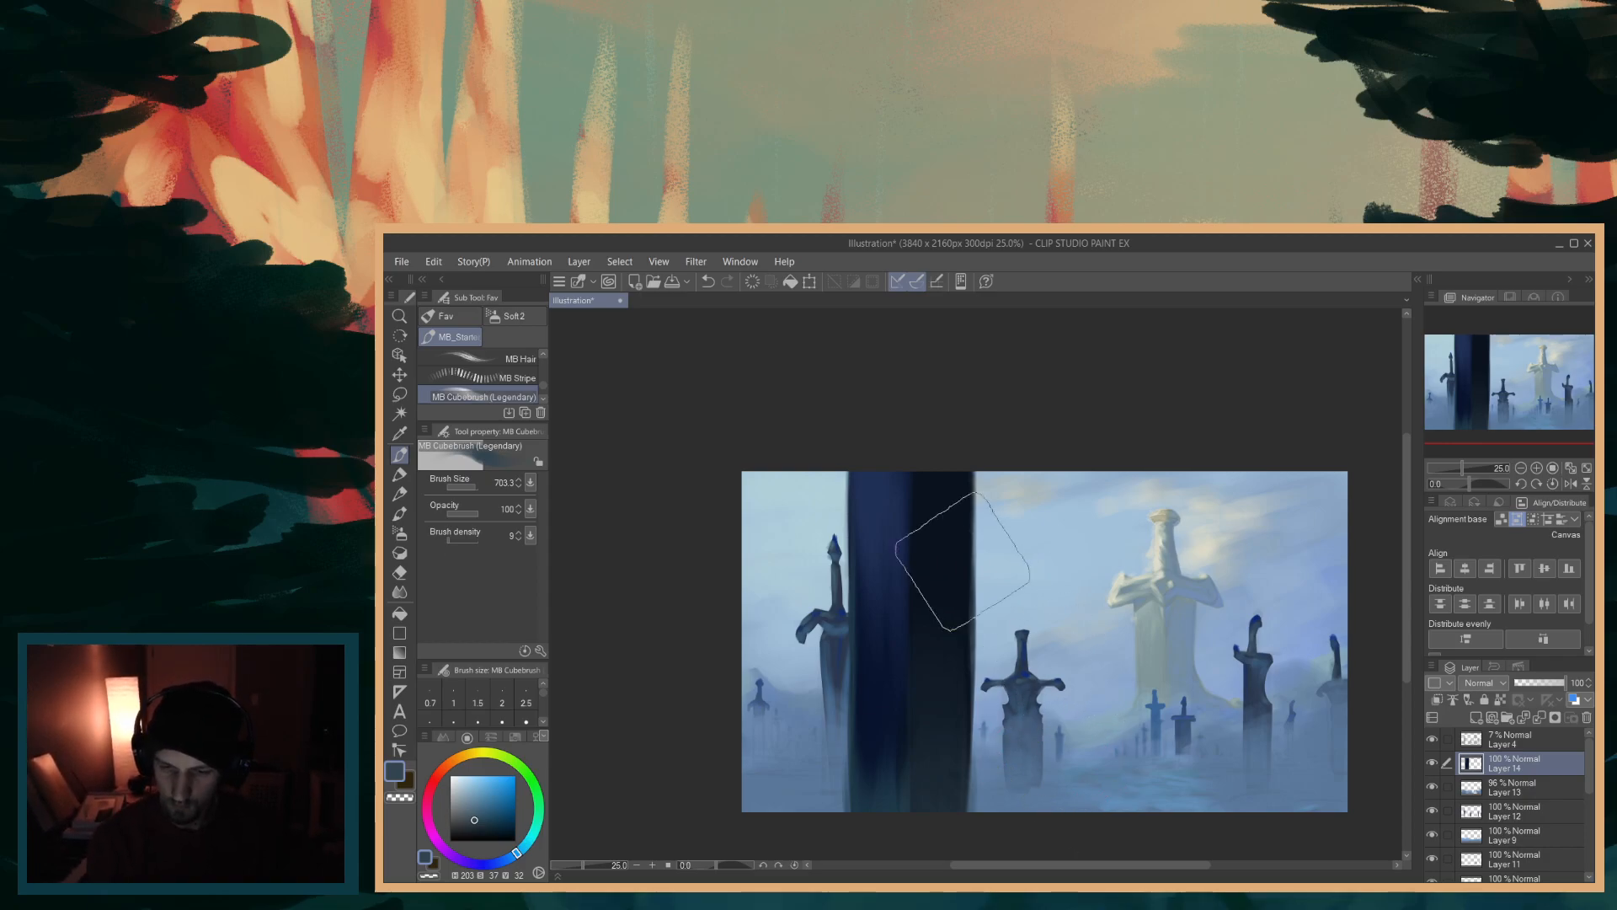
left_click(941, 505, "alt")
mouse_move(947, 574)
left_mouse_down()
mouse_move(941, 560)
mouse_move(945, 786)
left_mouse_up()
mouse_move(933, 486)
left_mouse_down()
mouse_move(925, 705)
mouse_move(946, 494)
mouse_move(931, 603)
mouse_move(944, 689)
mouse_move(953, 581)
mouse_move(950, 847)
left_mouse_up()
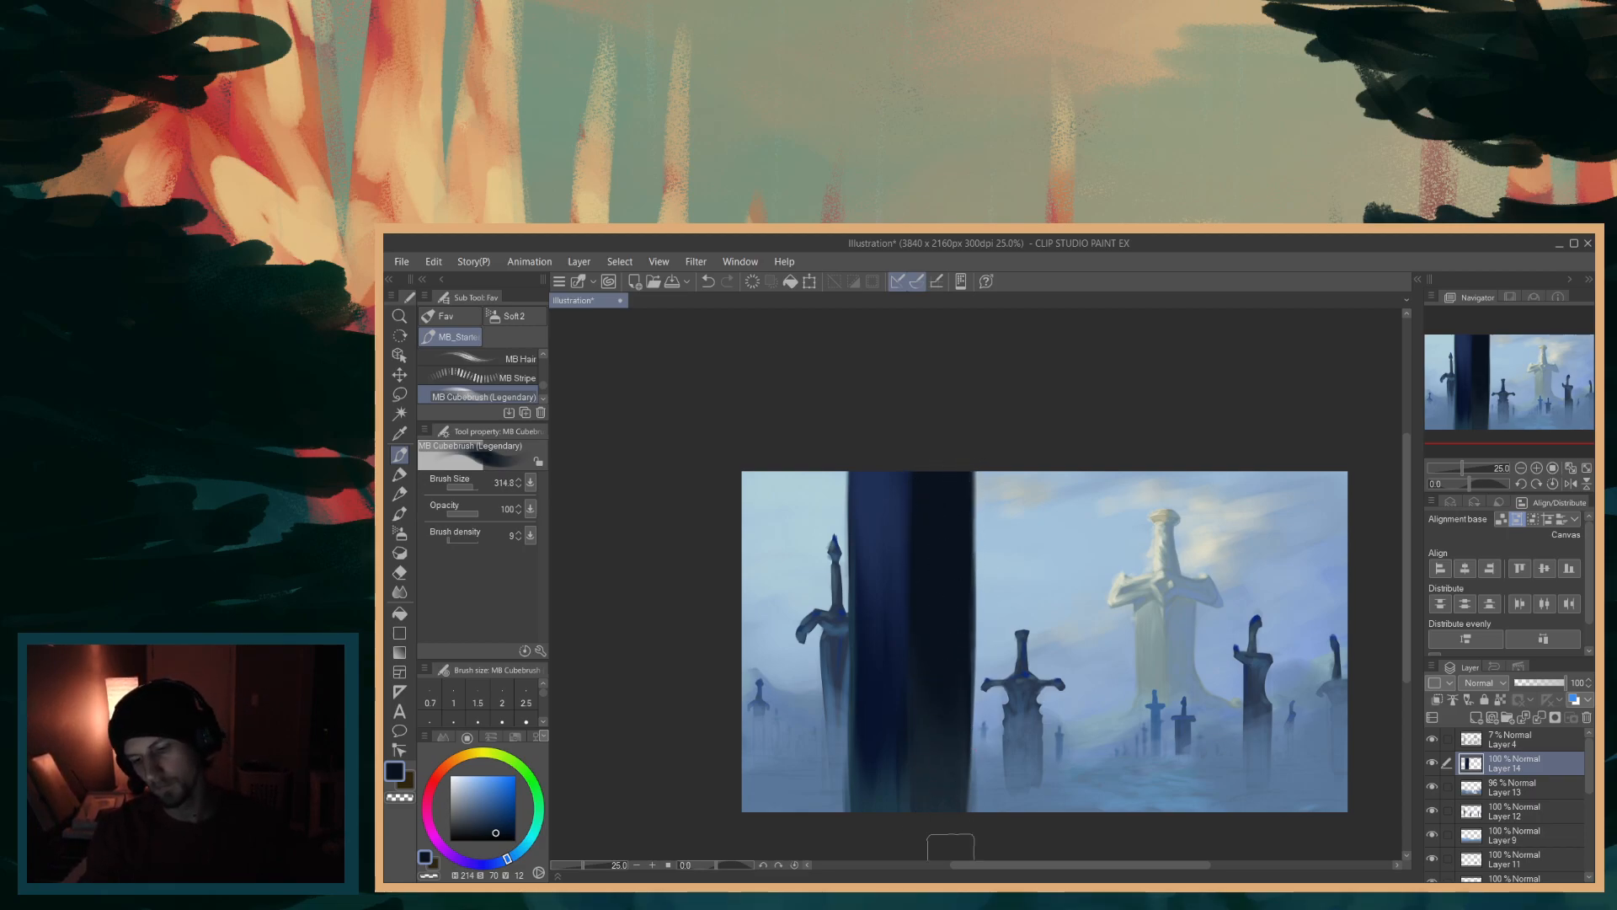
left_click_drag(945, 609, 954, 660)
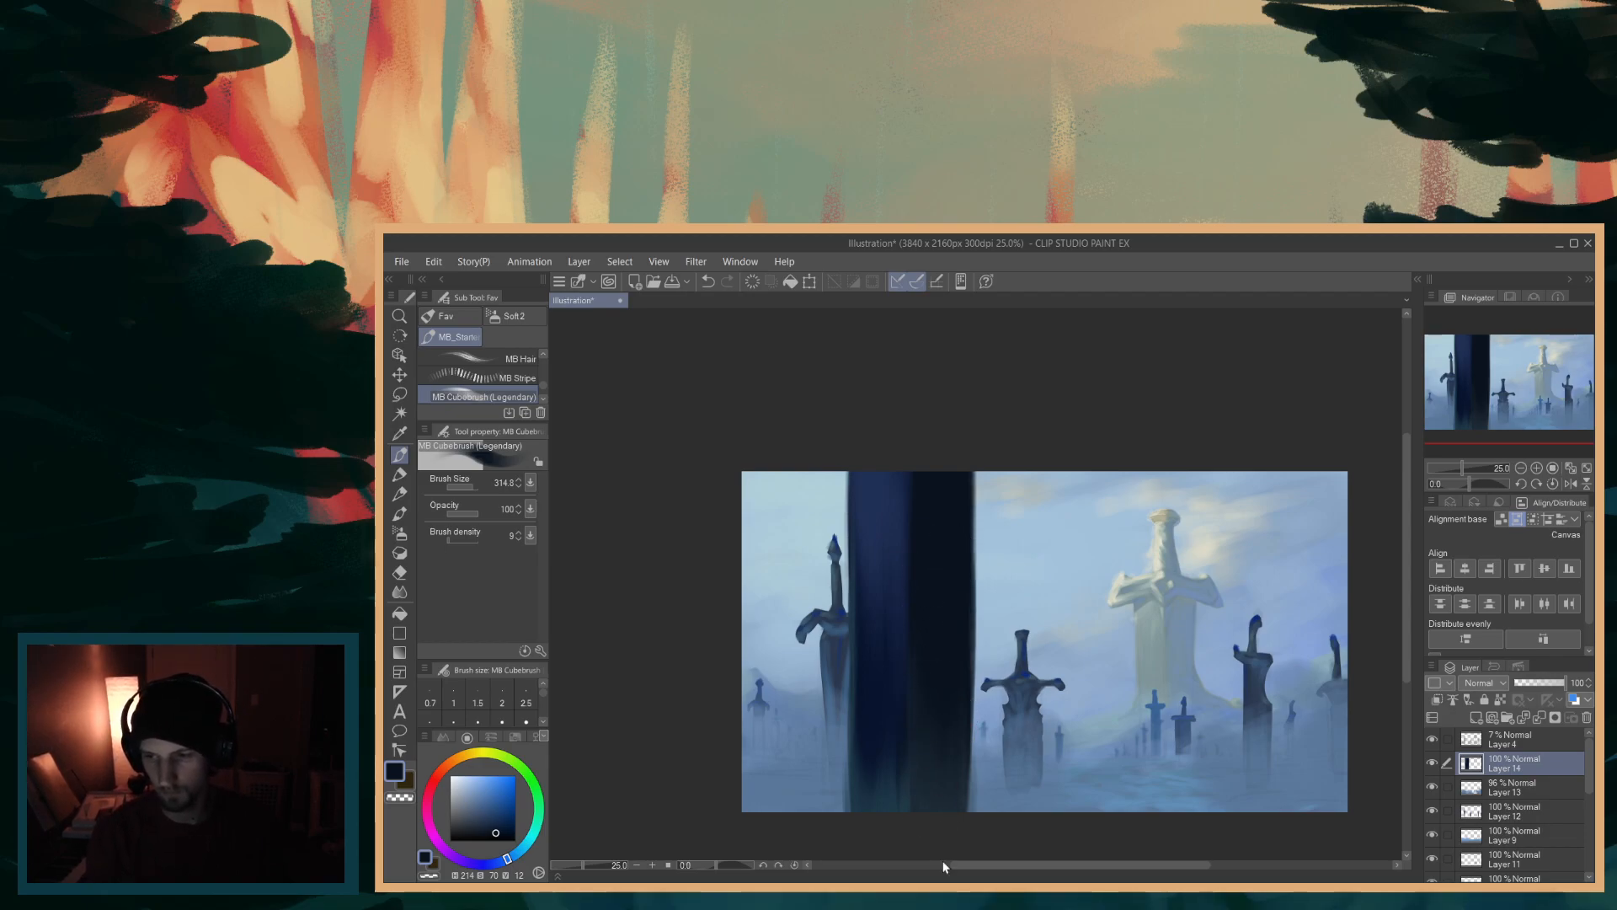
- Add small dark nicks and rough streaks to the blade's lower half and face seam at brush size 55.4, using sampled near-black and navy
key("ctrl+plus")
left_click_drag(1403, 562, 1398, 655)
left_click_drag(898, 699, 863, 674, "ctrl+alt")
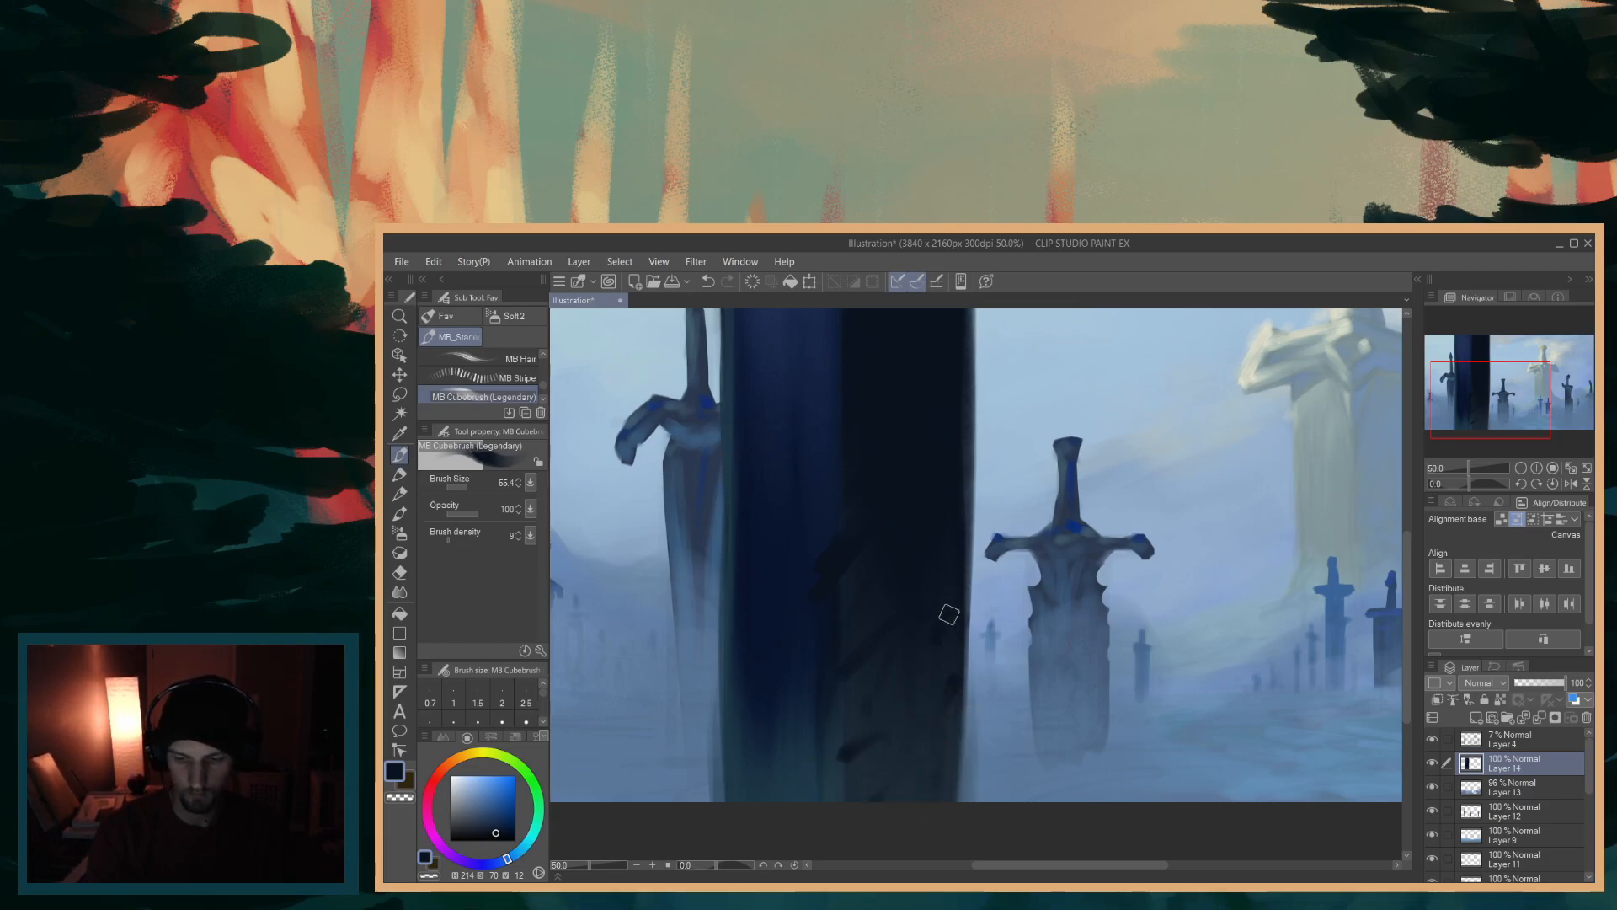
left_click(808, 581, "alt")
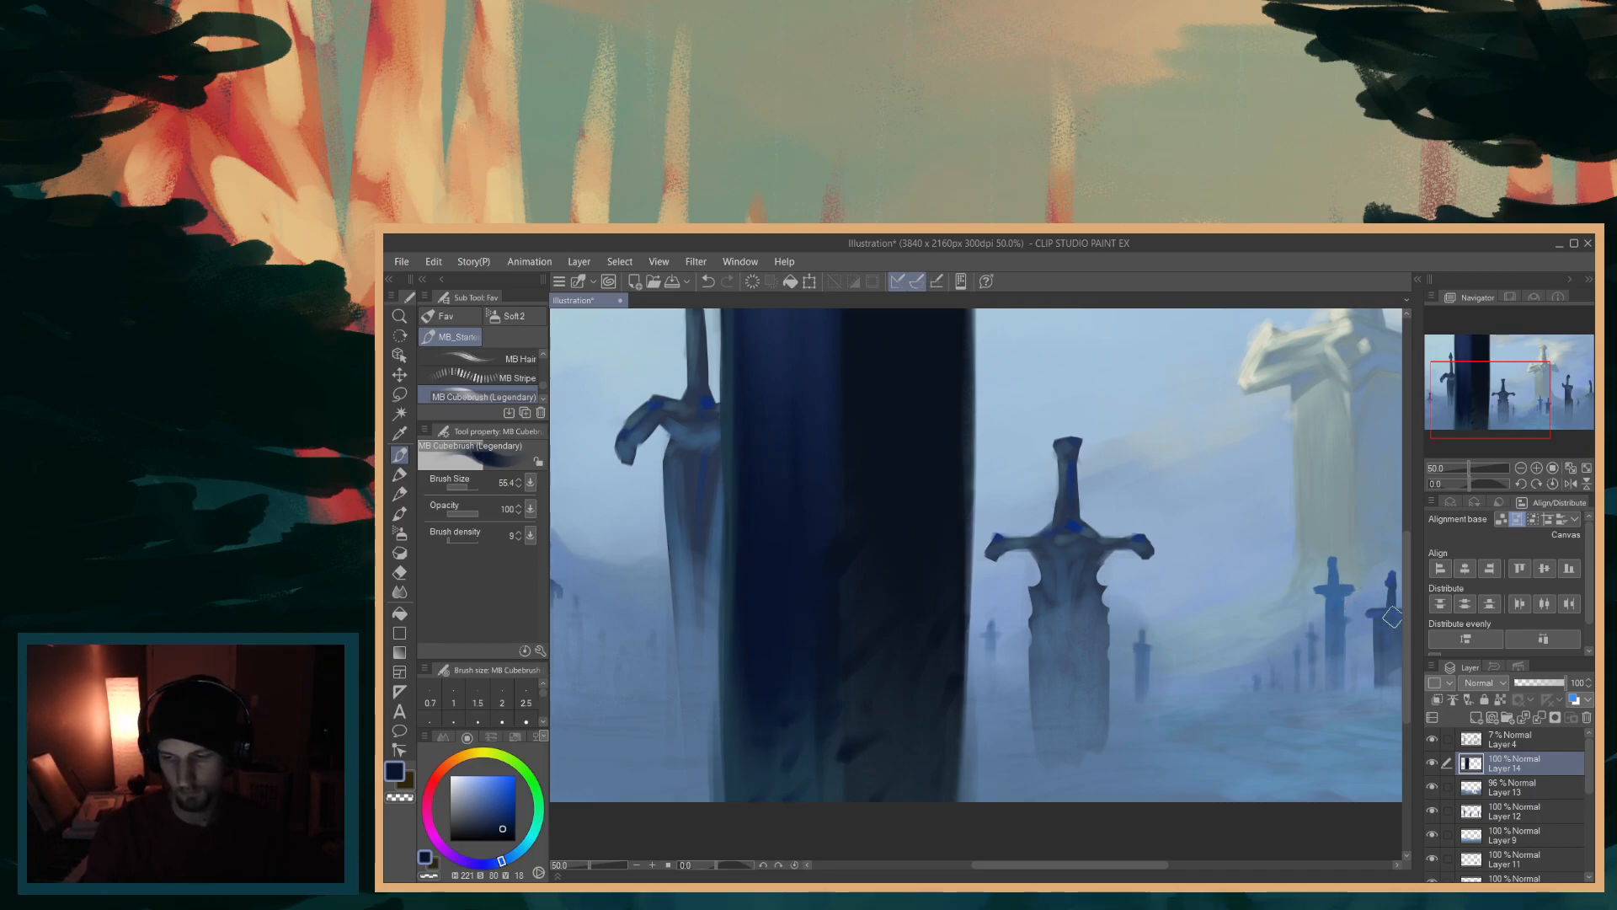
scroll(1095, 648, "up", 4)
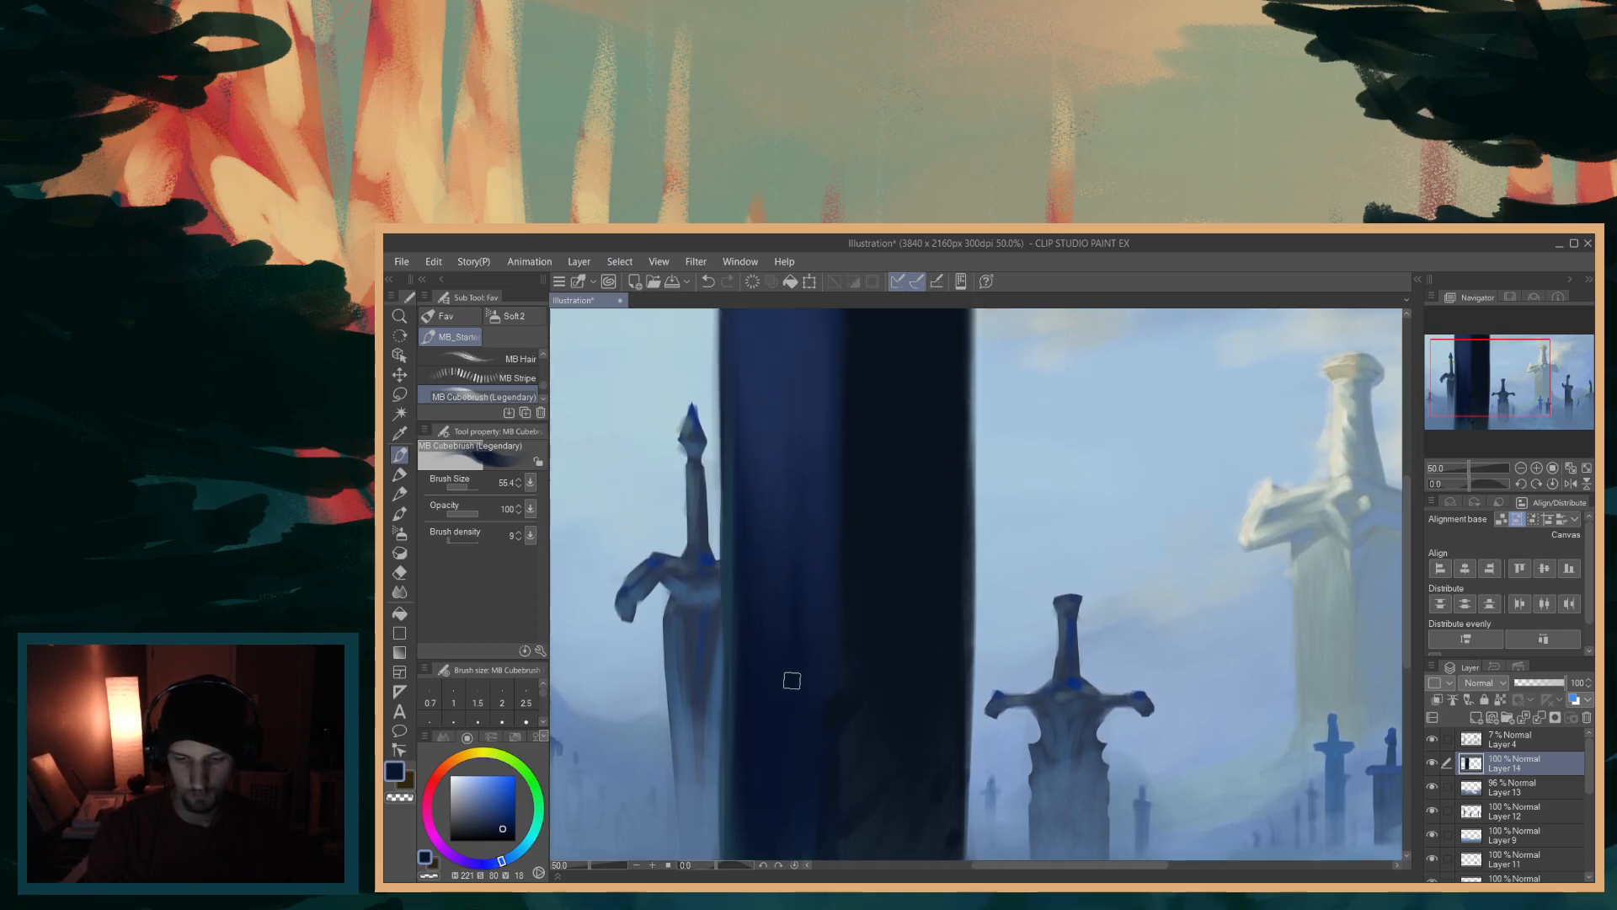
- Add dark navy nicks (H221 S80 V18) to the upper half of the giant blade's left face at brush size 55.4
left_click_drag(786, 488, 765, 469)
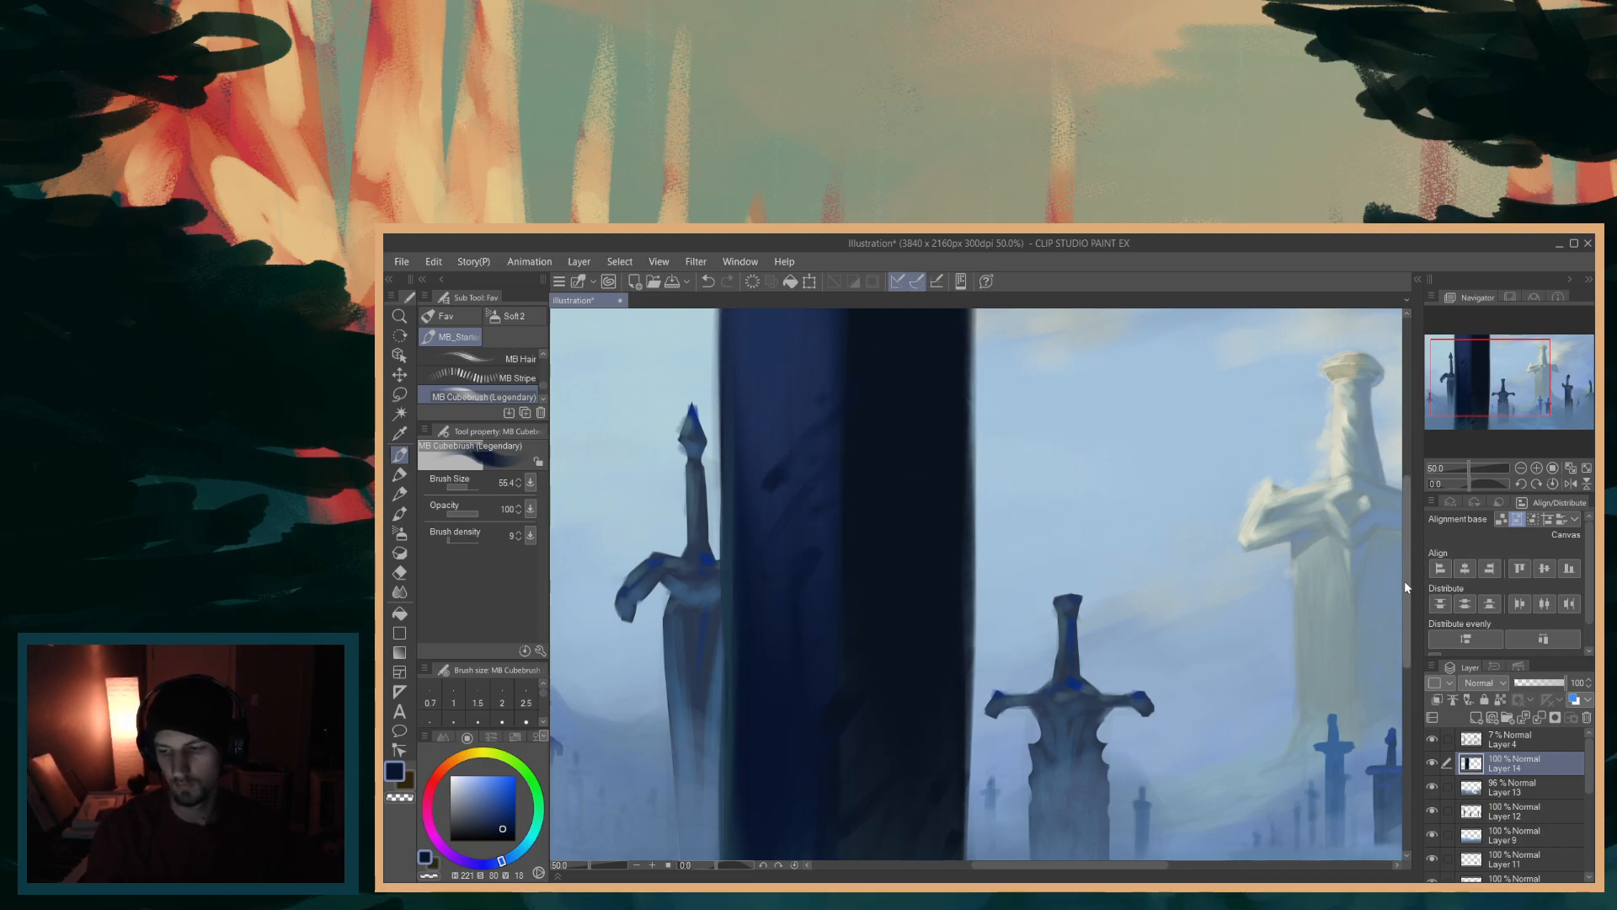
scroll(1186, 531, "up", 3)
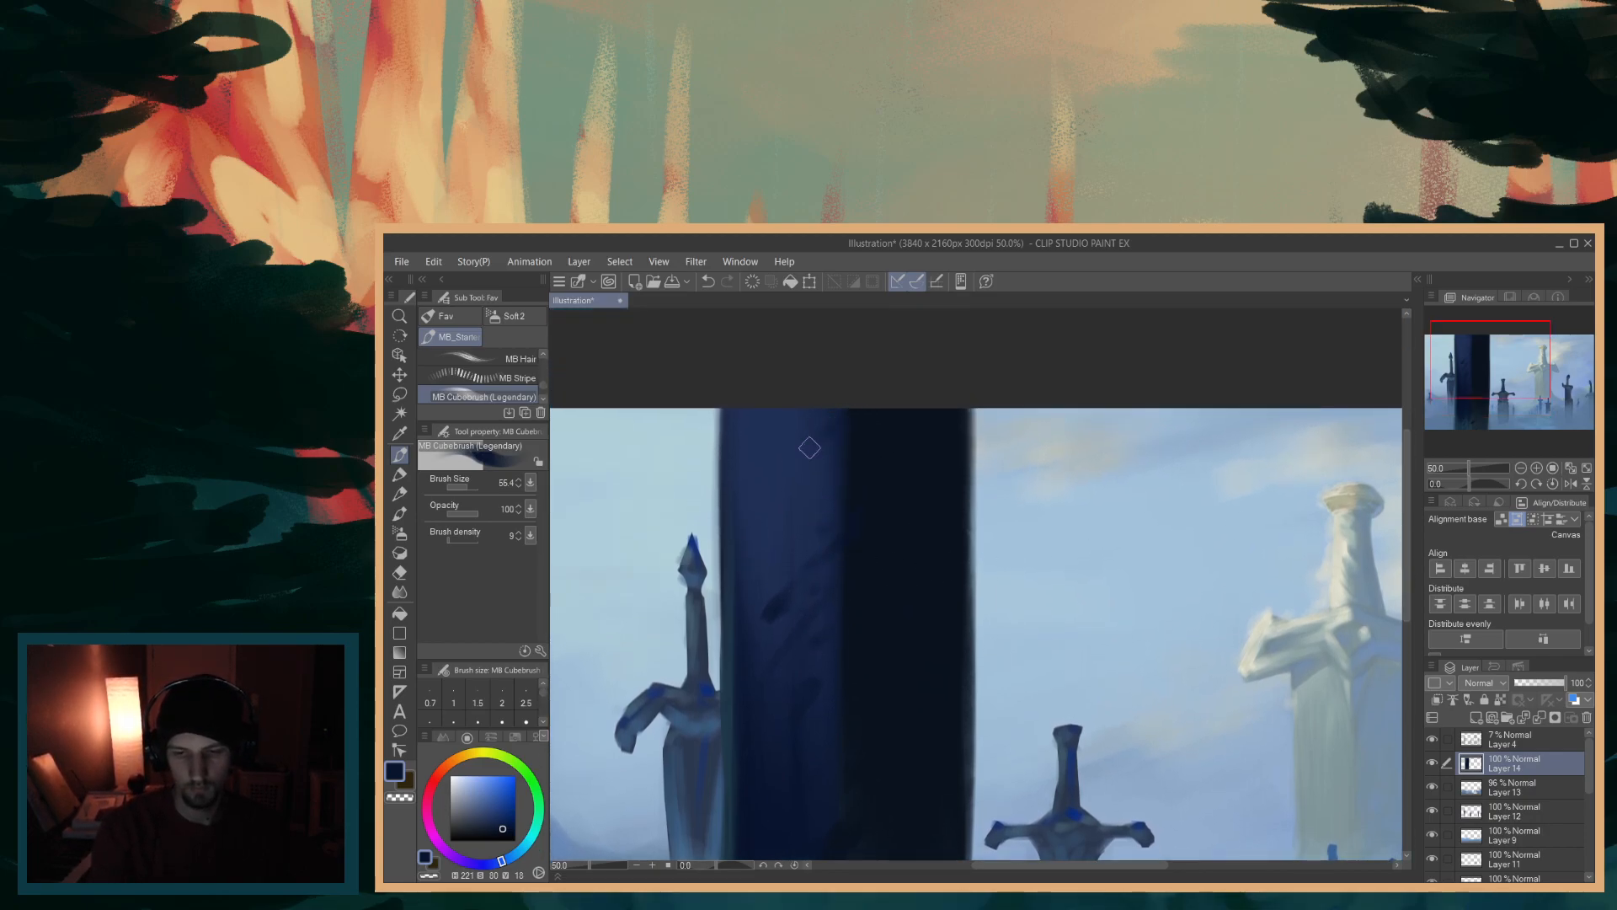
left_click_drag(788, 412, 772, 426)
left_click_drag(738, 518, 726, 529)
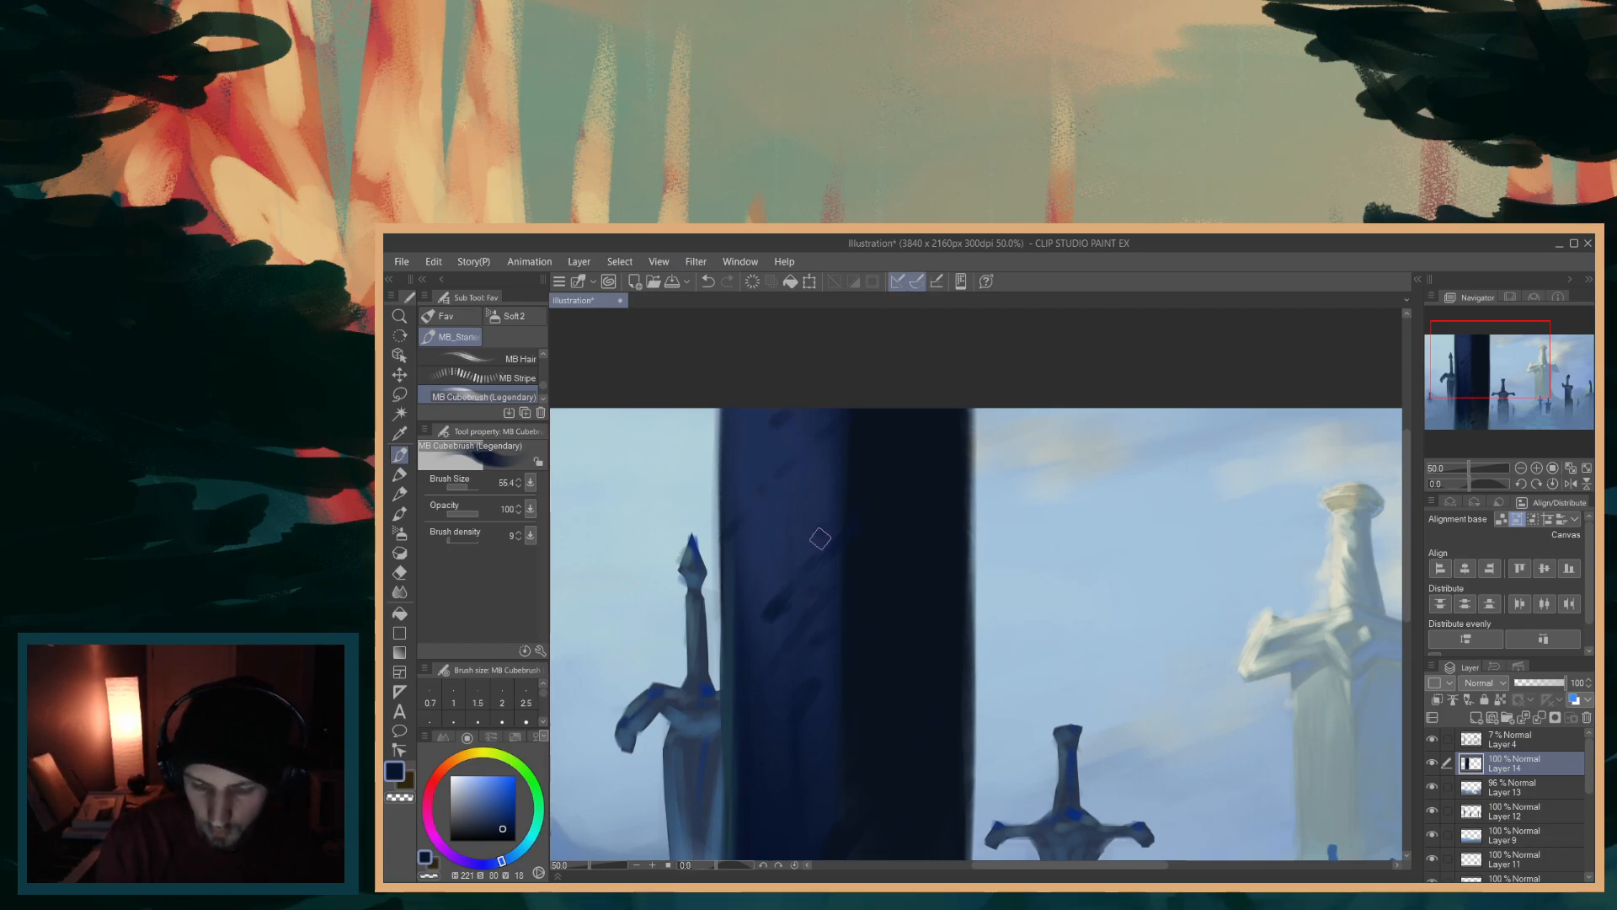
left_click_drag(1404, 539, 1405, 581)
- Roughen the blade's lower left edge with sampled teal-blue (H204 S59 V28) and streak the right face with sampled near-black navy (H213 S63 V14)
left_click(728, 600, "alt")
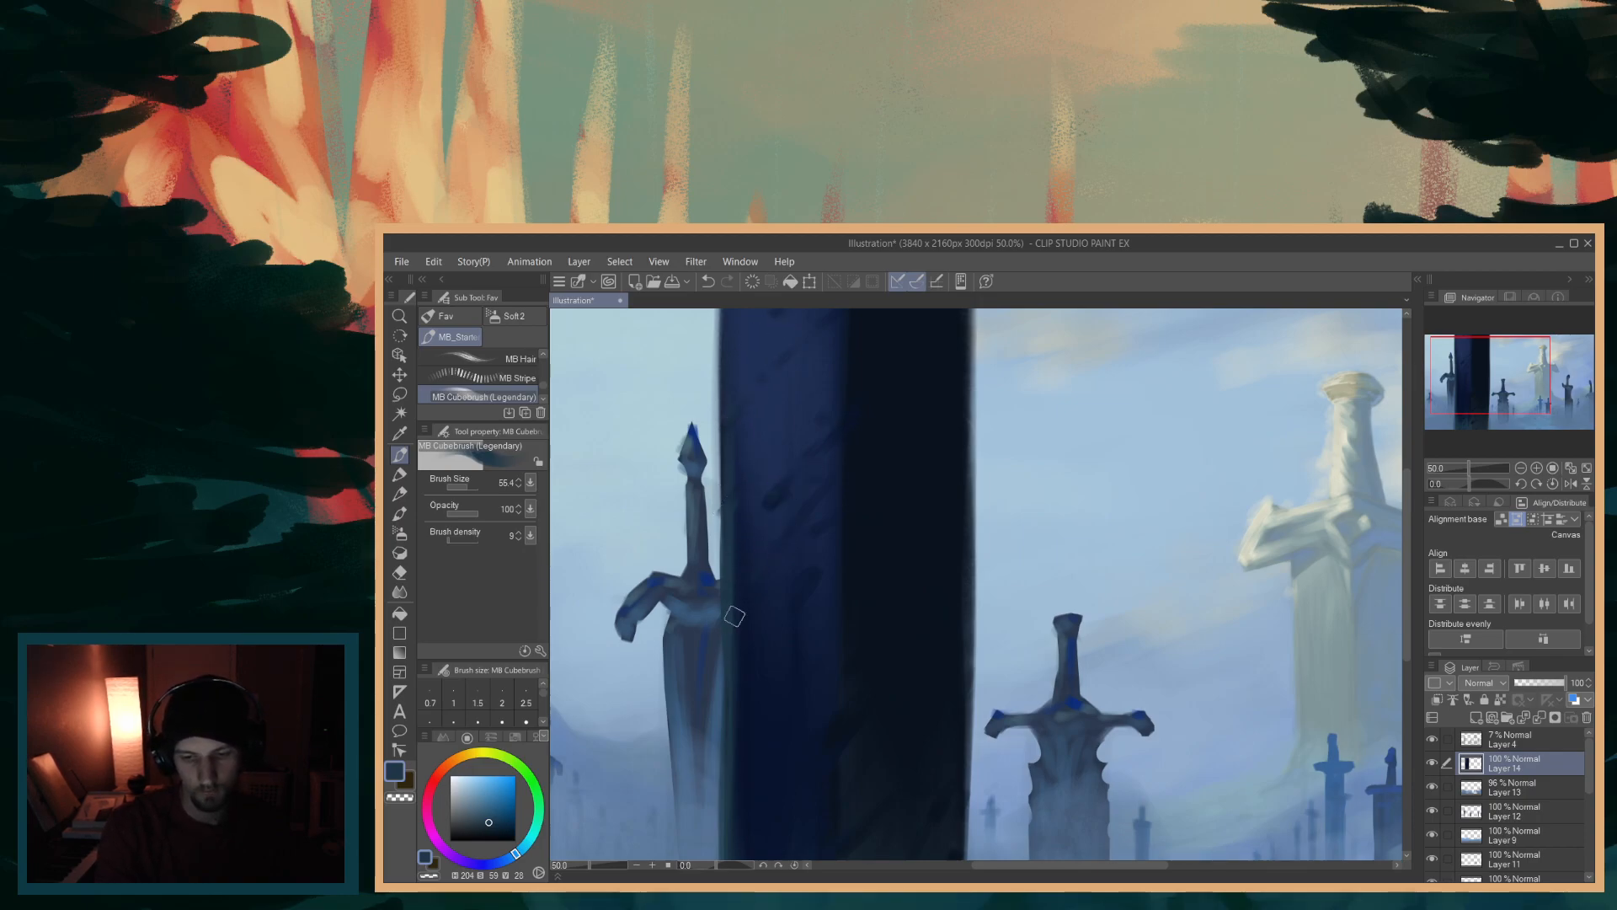
left_click_drag(1406, 542, 1406, 598)
left_click_drag(762, 568, 746, 590)
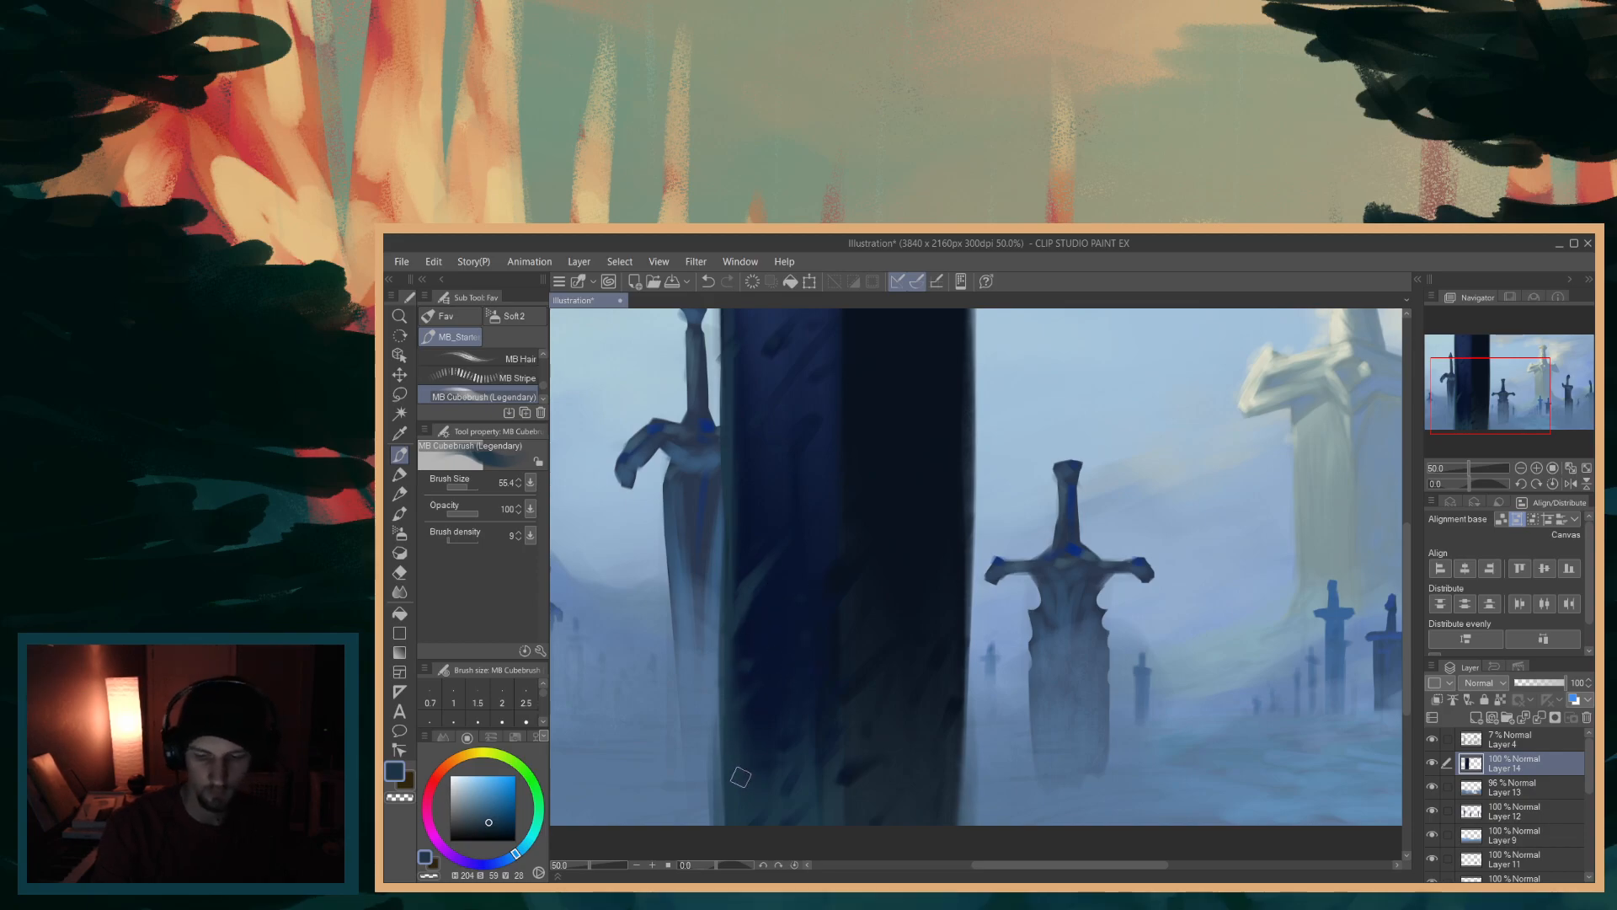
mouse_move(1418, 652)
left_mouse_down()
mouse_move(1415, 577)
mouse_move(1397, 657)
left_mouse_up()
left_click(903, 694, "alt")
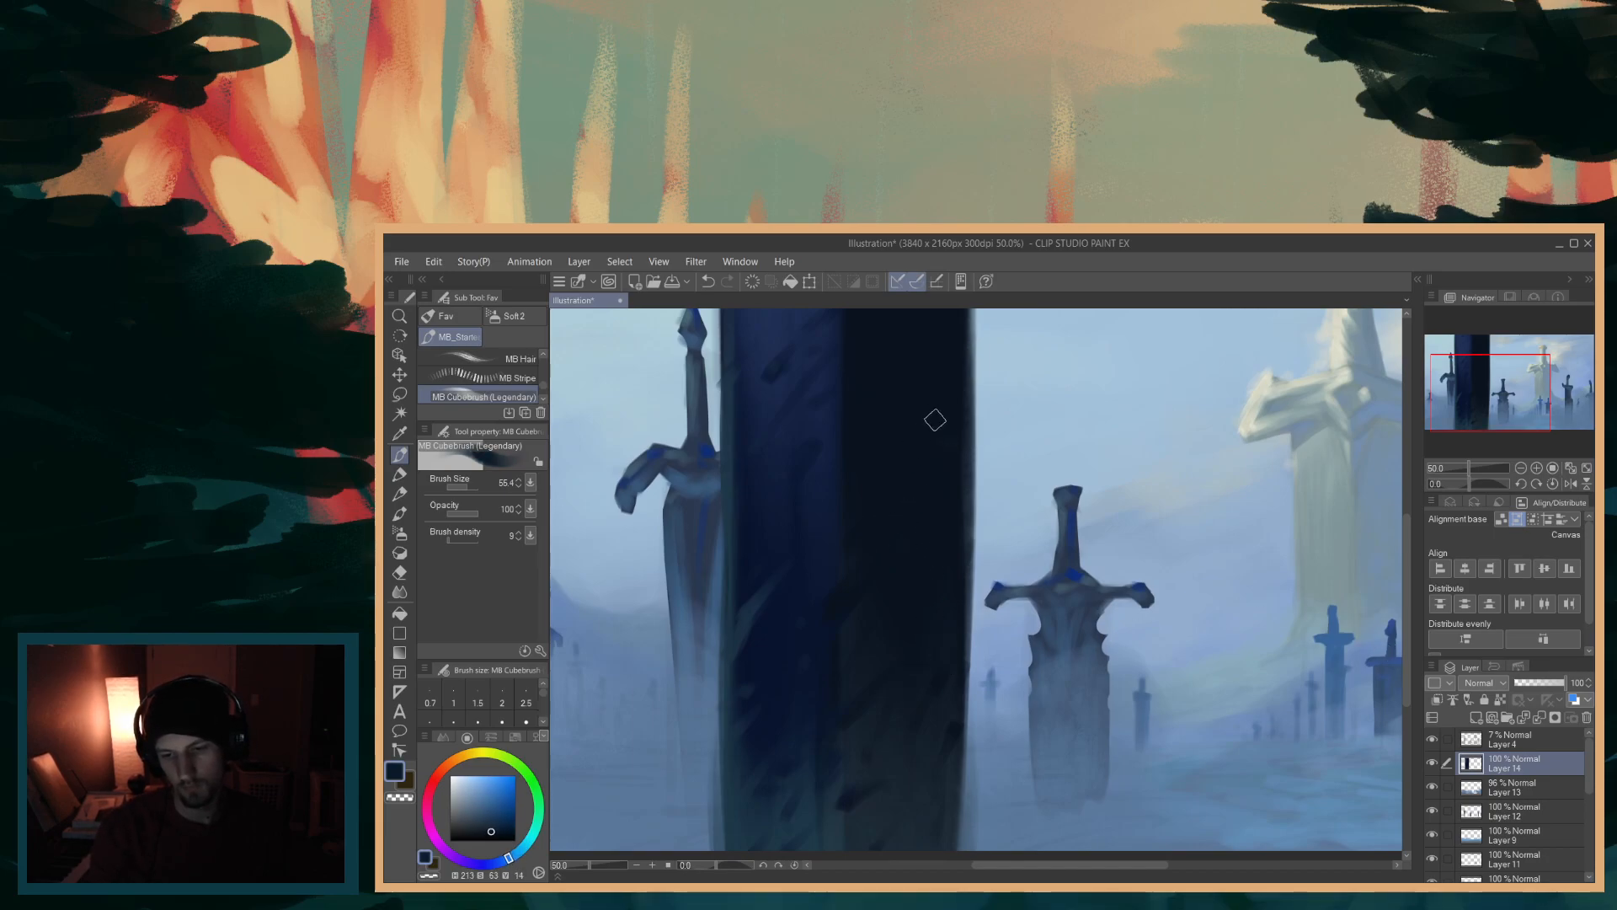
left_click_drag(1402, 574, 1412, 496)
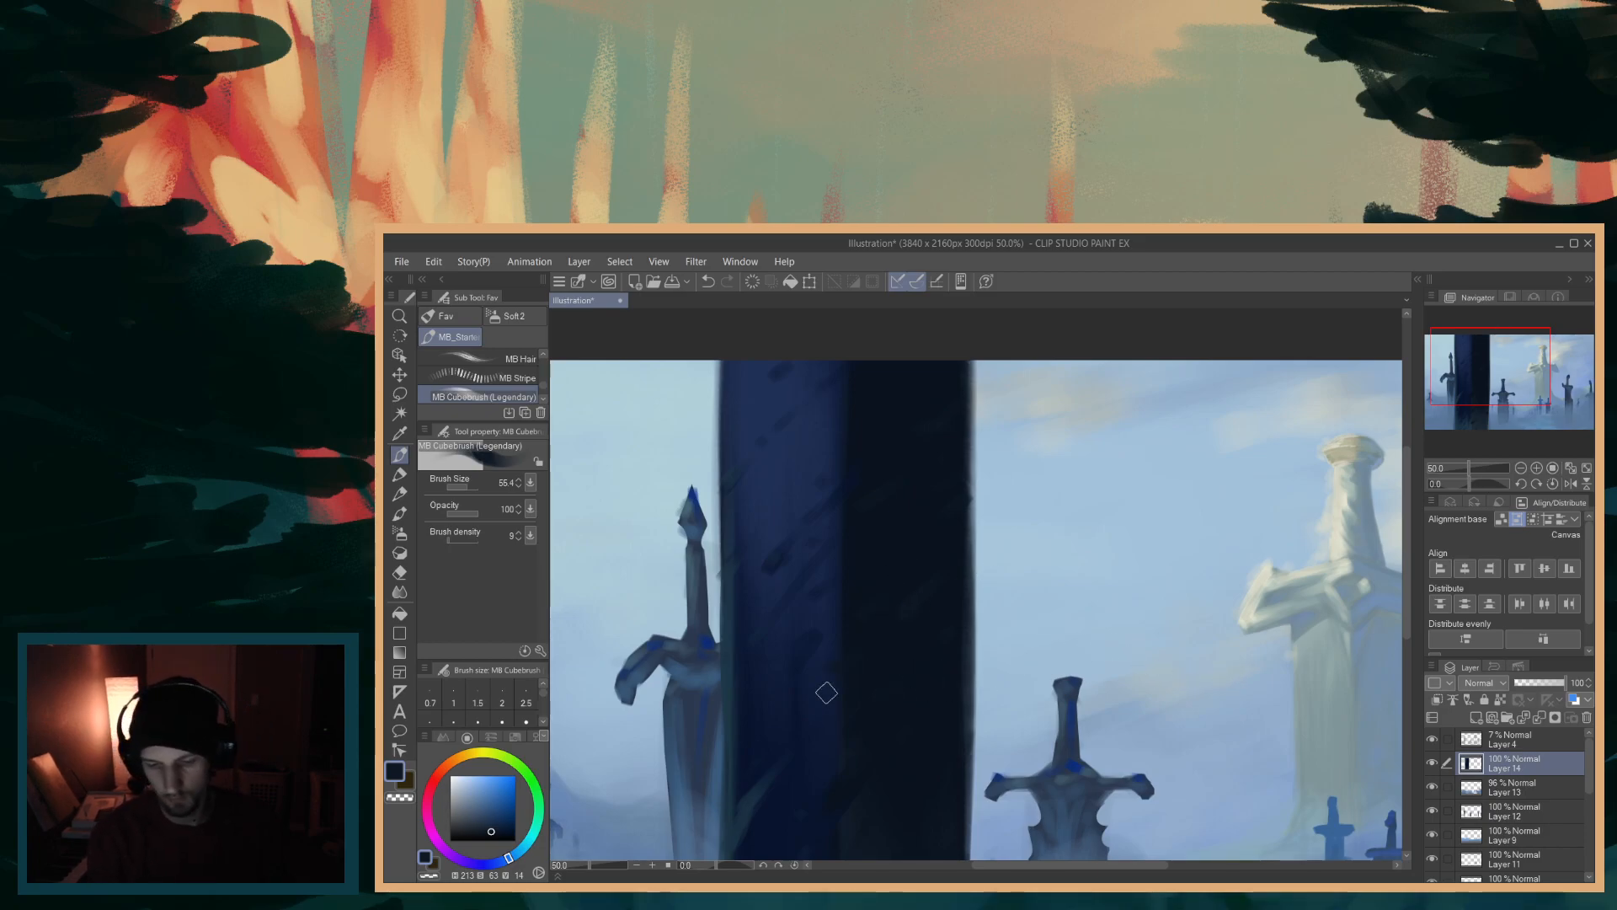
- Blend streaks across the blade's left face and centre seam using sampled blues such as H223 S71 V23 and H222 S62 V34
left_click(832, 674, "alt")
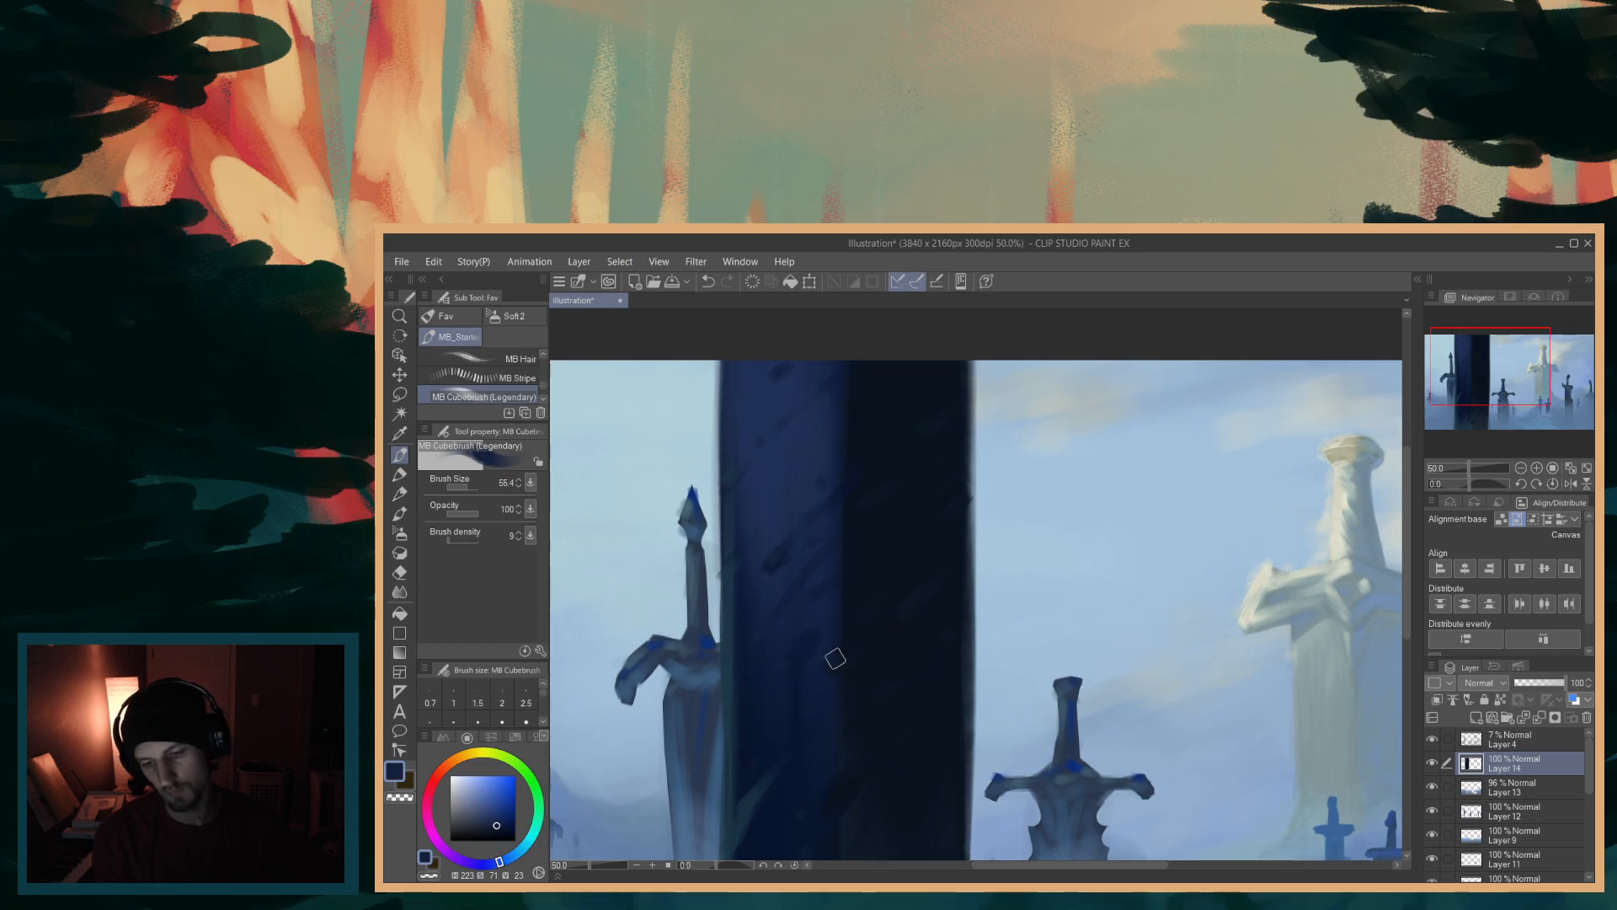
left_click_drag(1406, 576, 1395, 657)
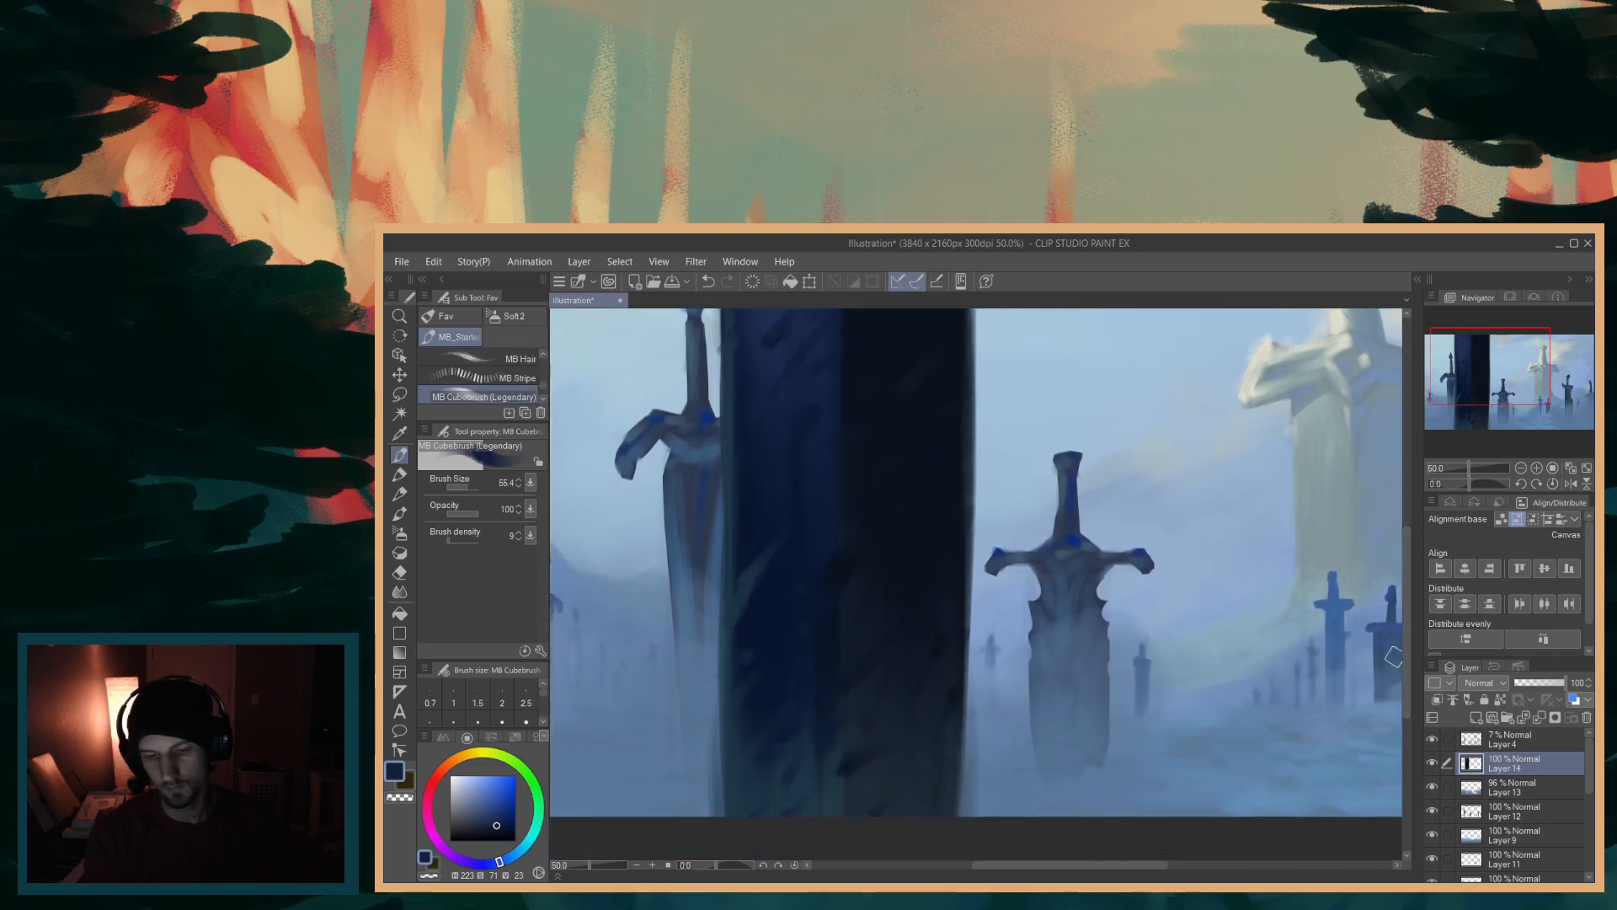
scroll(1388, 654, "down", 4)
left_click_drag(1071, 865, 1130, 857)
scroll(1202, 828, "up", 2)
left_click_drag(1404, 660, 1410, 620)
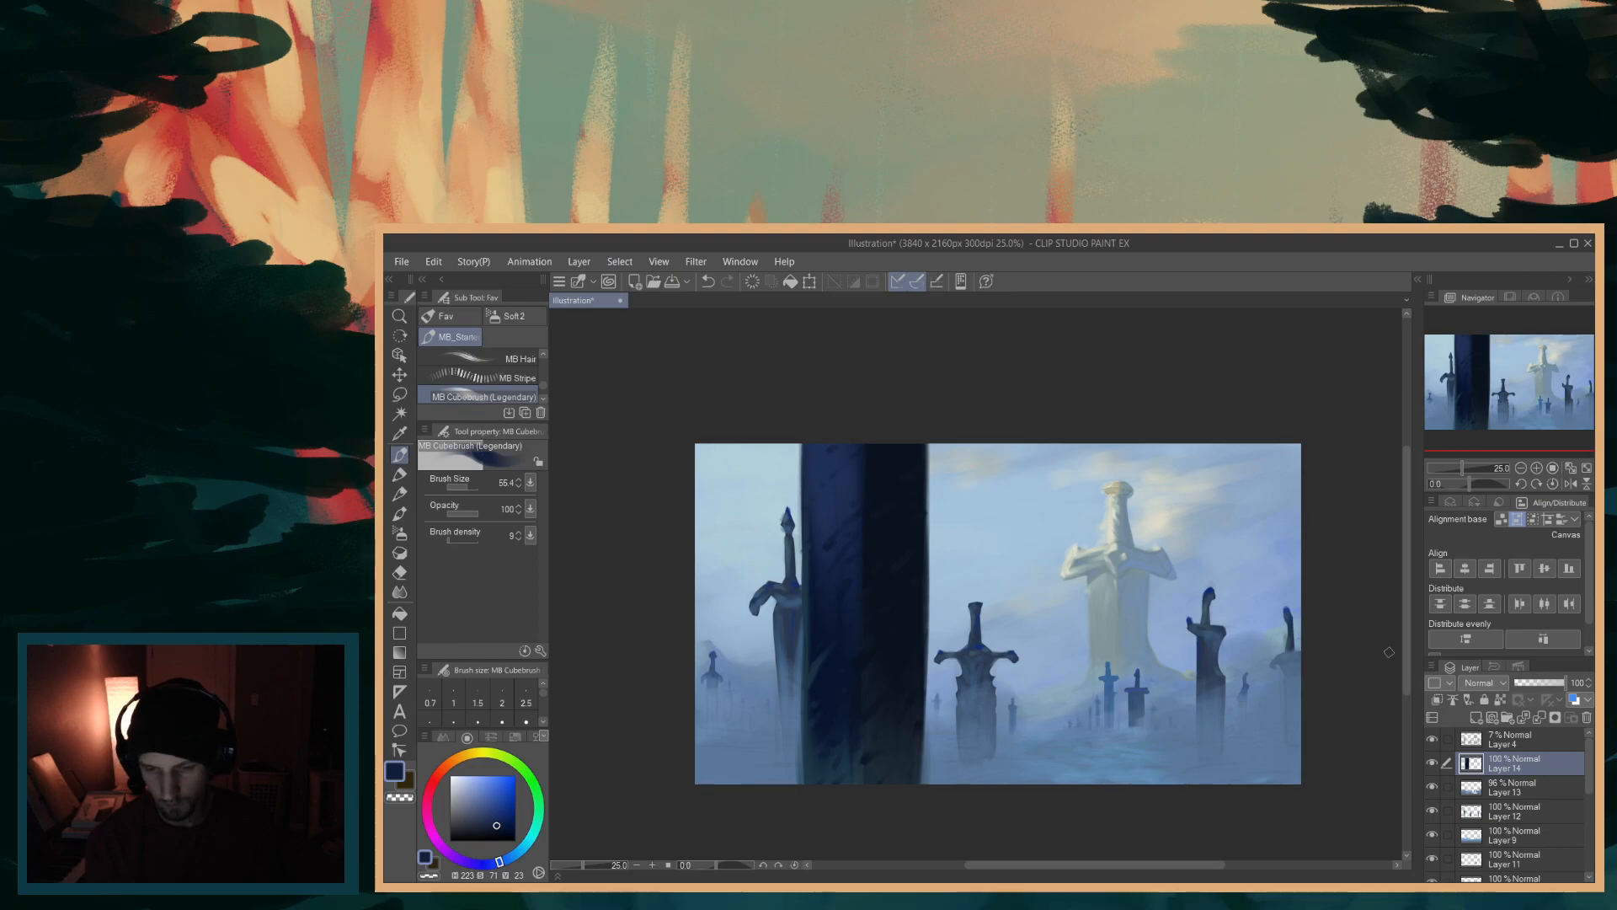
left_click(828, 543, "alt")
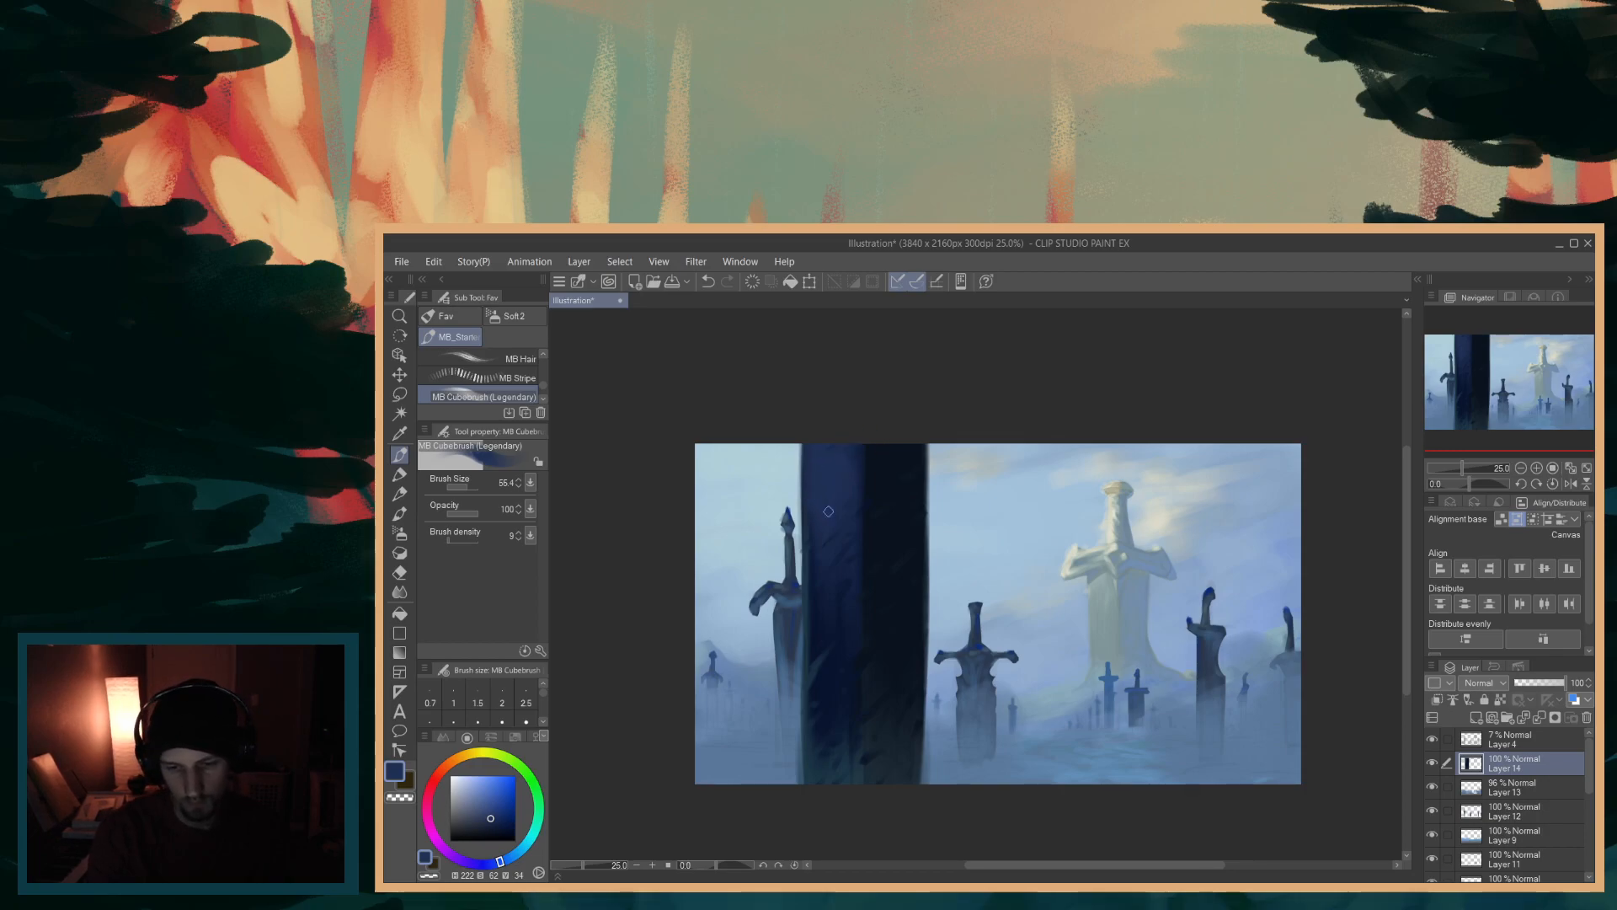
left_click(846, 543, "alt")
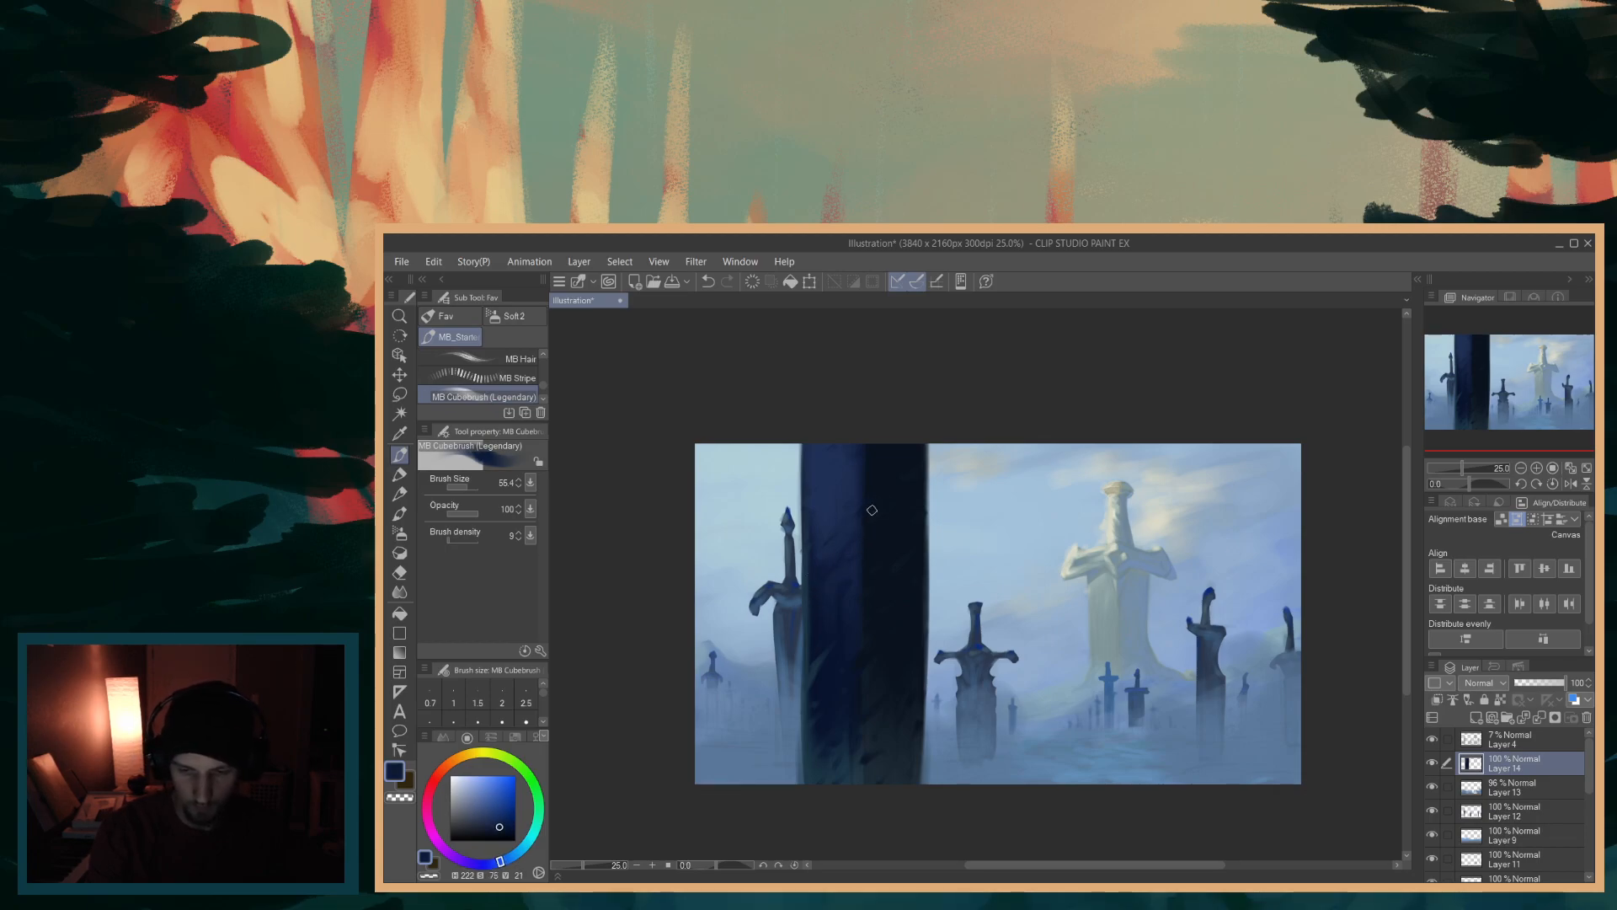
left_click(852, 585, "alt")
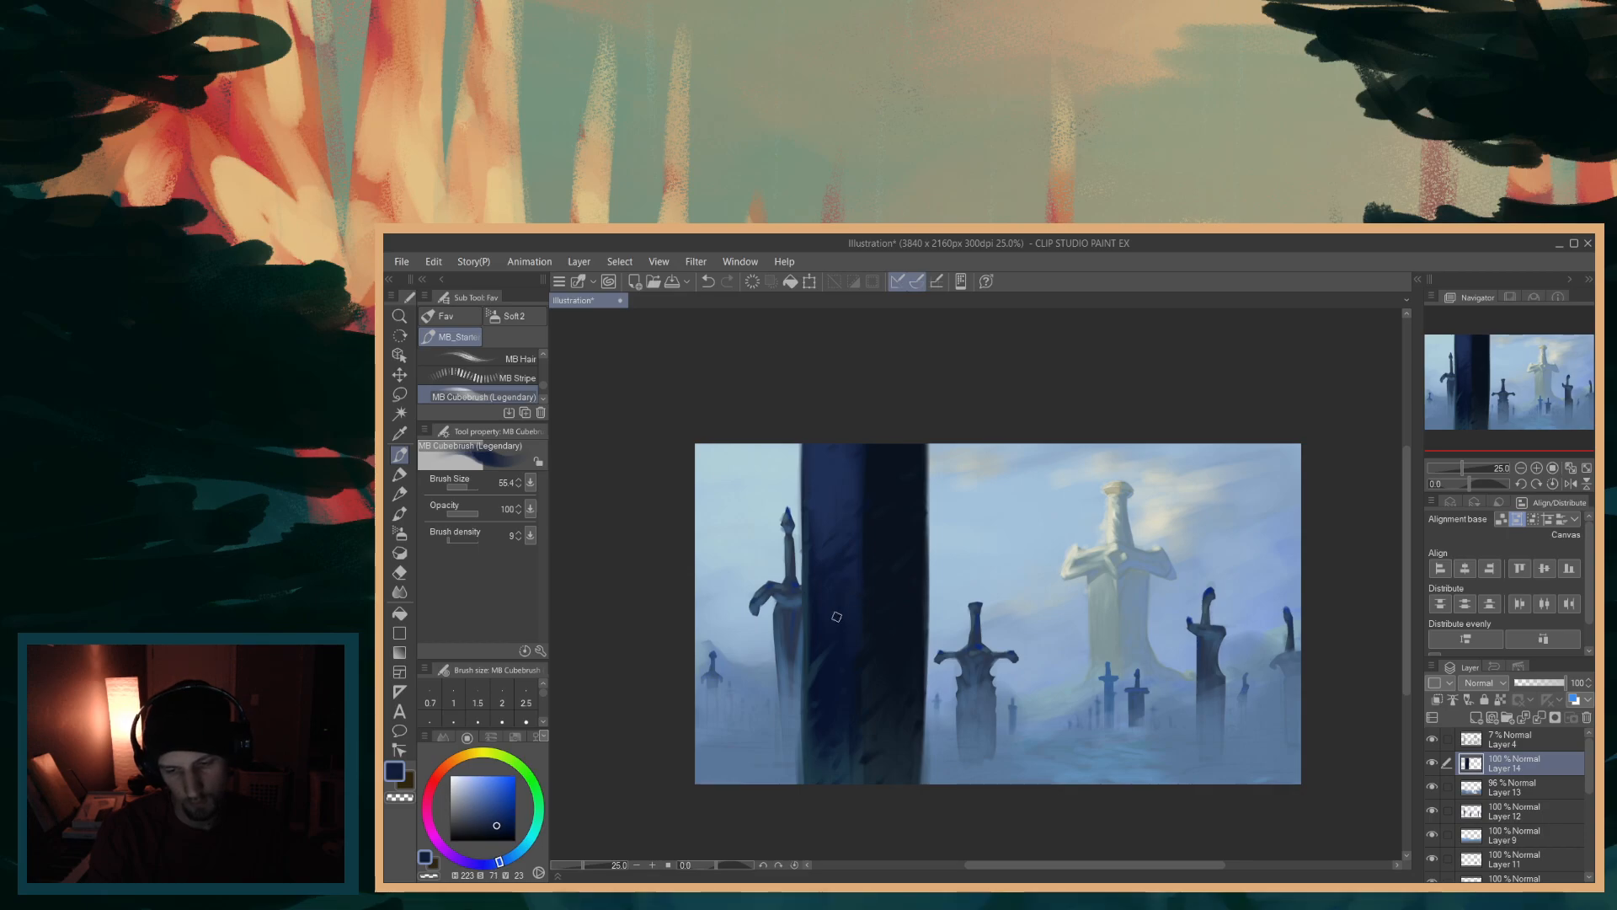
left_click(847, 622, "alt")
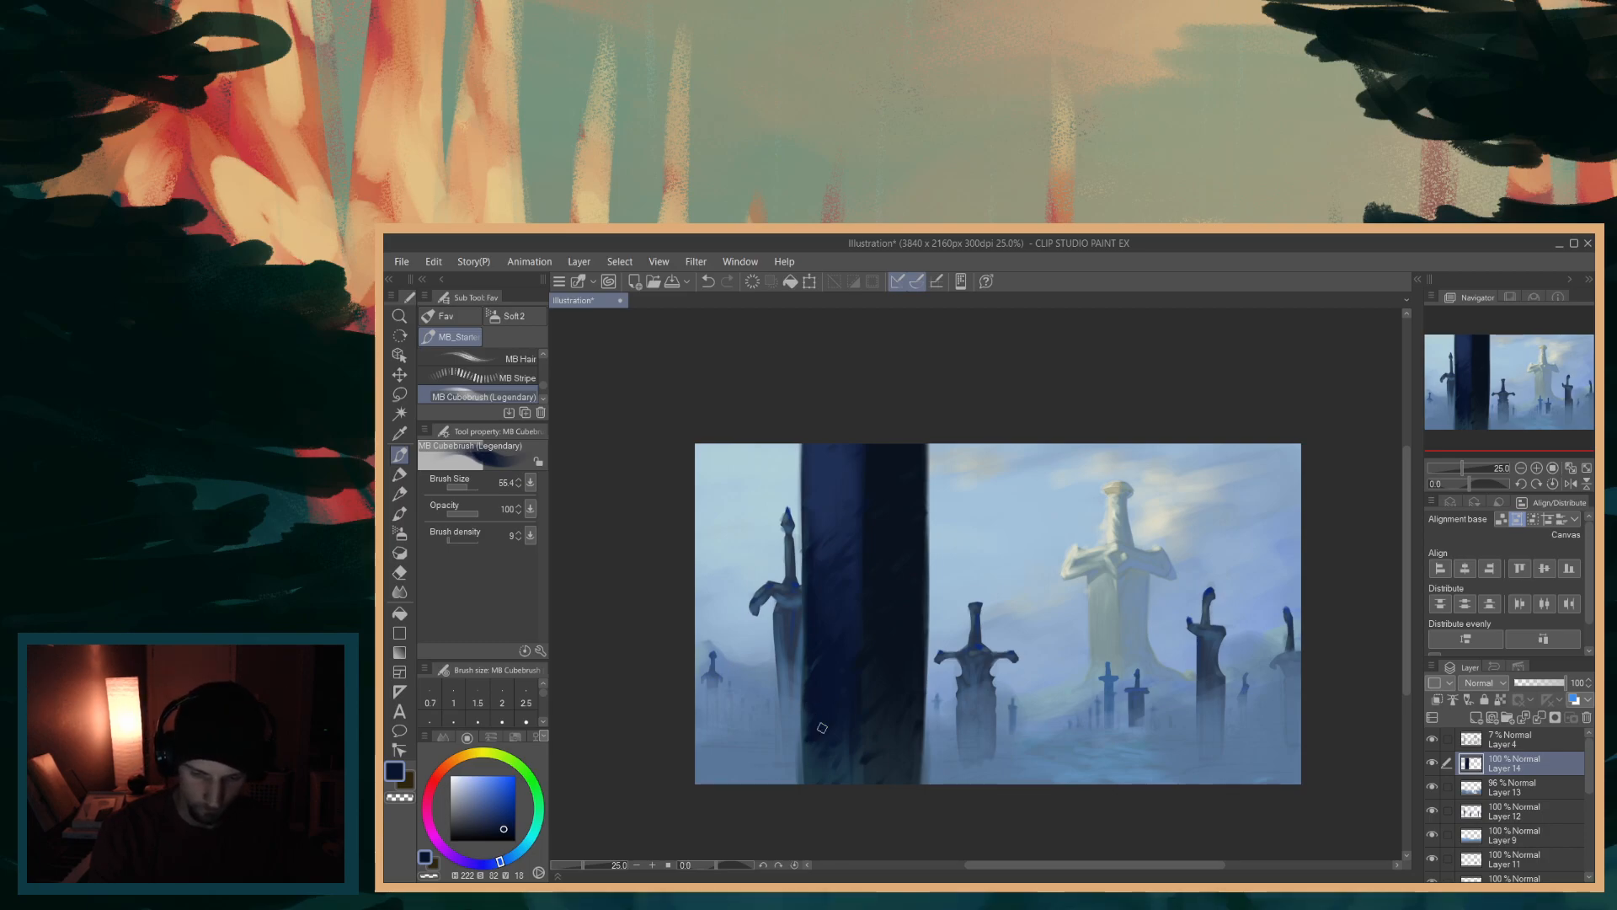
- Blend the base of both blade faces with sampled dark blues, from H202 S59 V27 on the left to H211 S55 V16 on the right
left_click(810, 747, "alt")
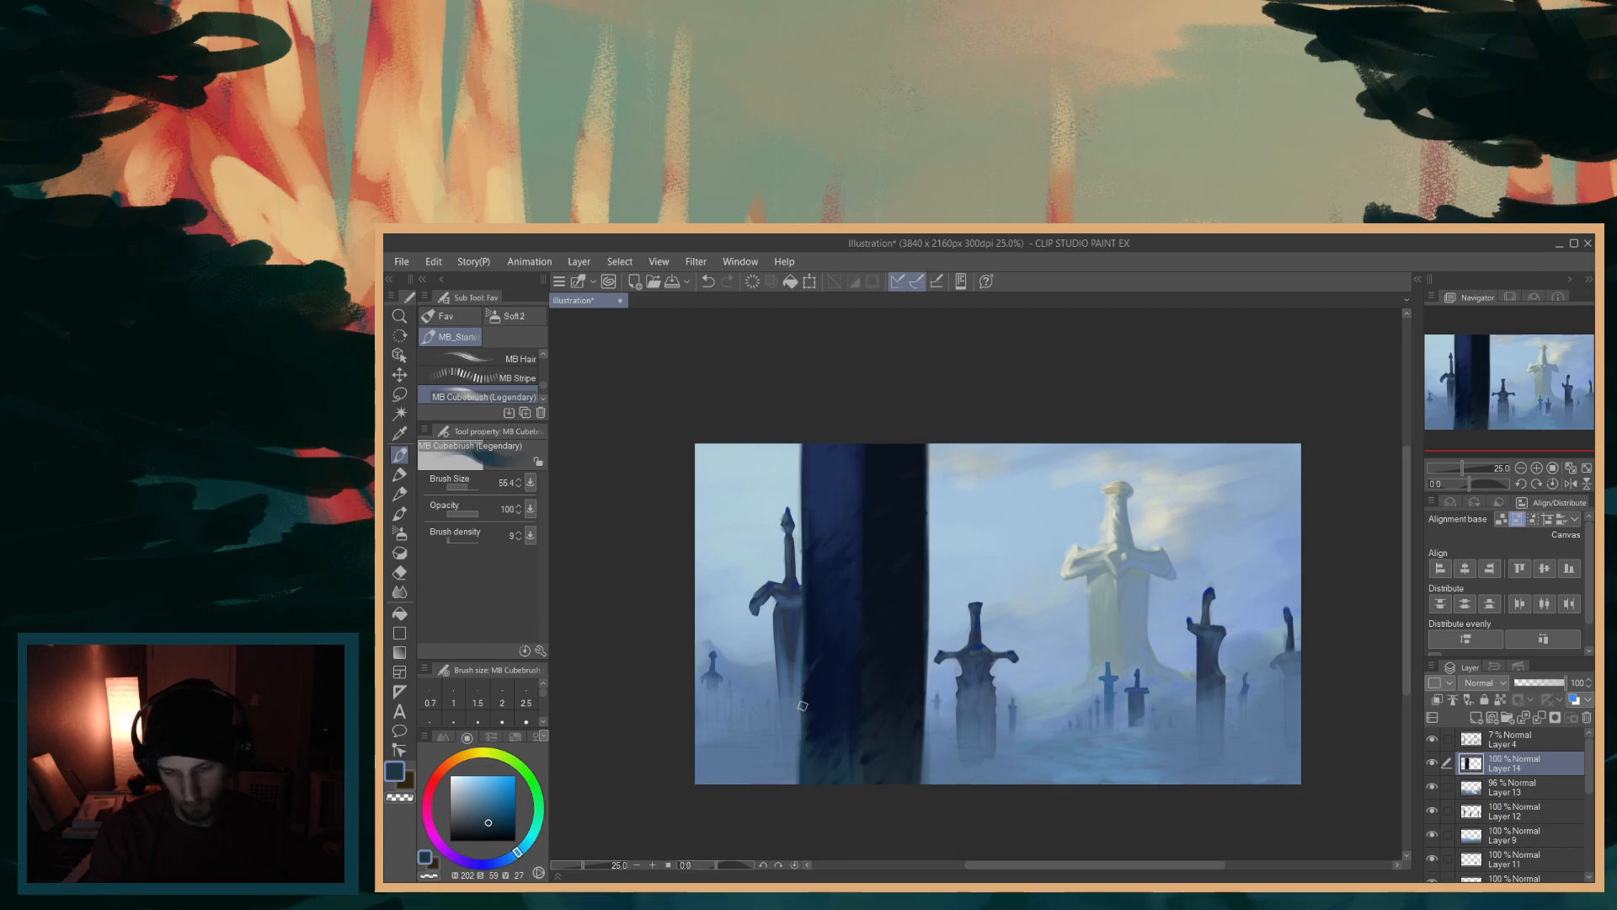
left_click(843, 739, "alt")
left_click(821, 767, "alt")
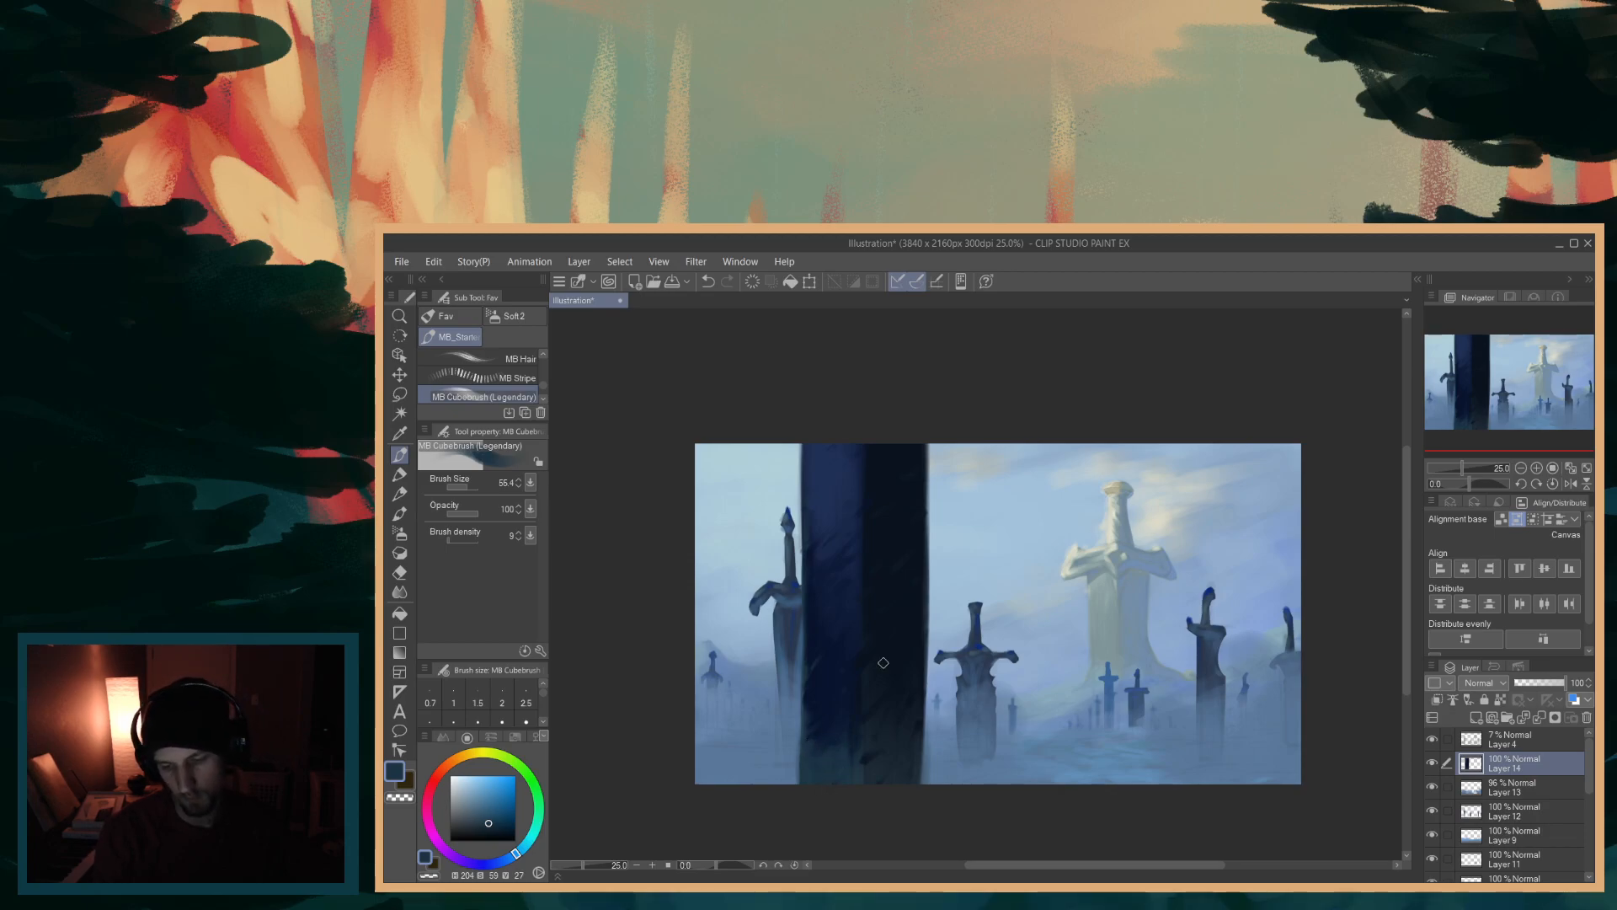
left_click(877, 760, "alt")
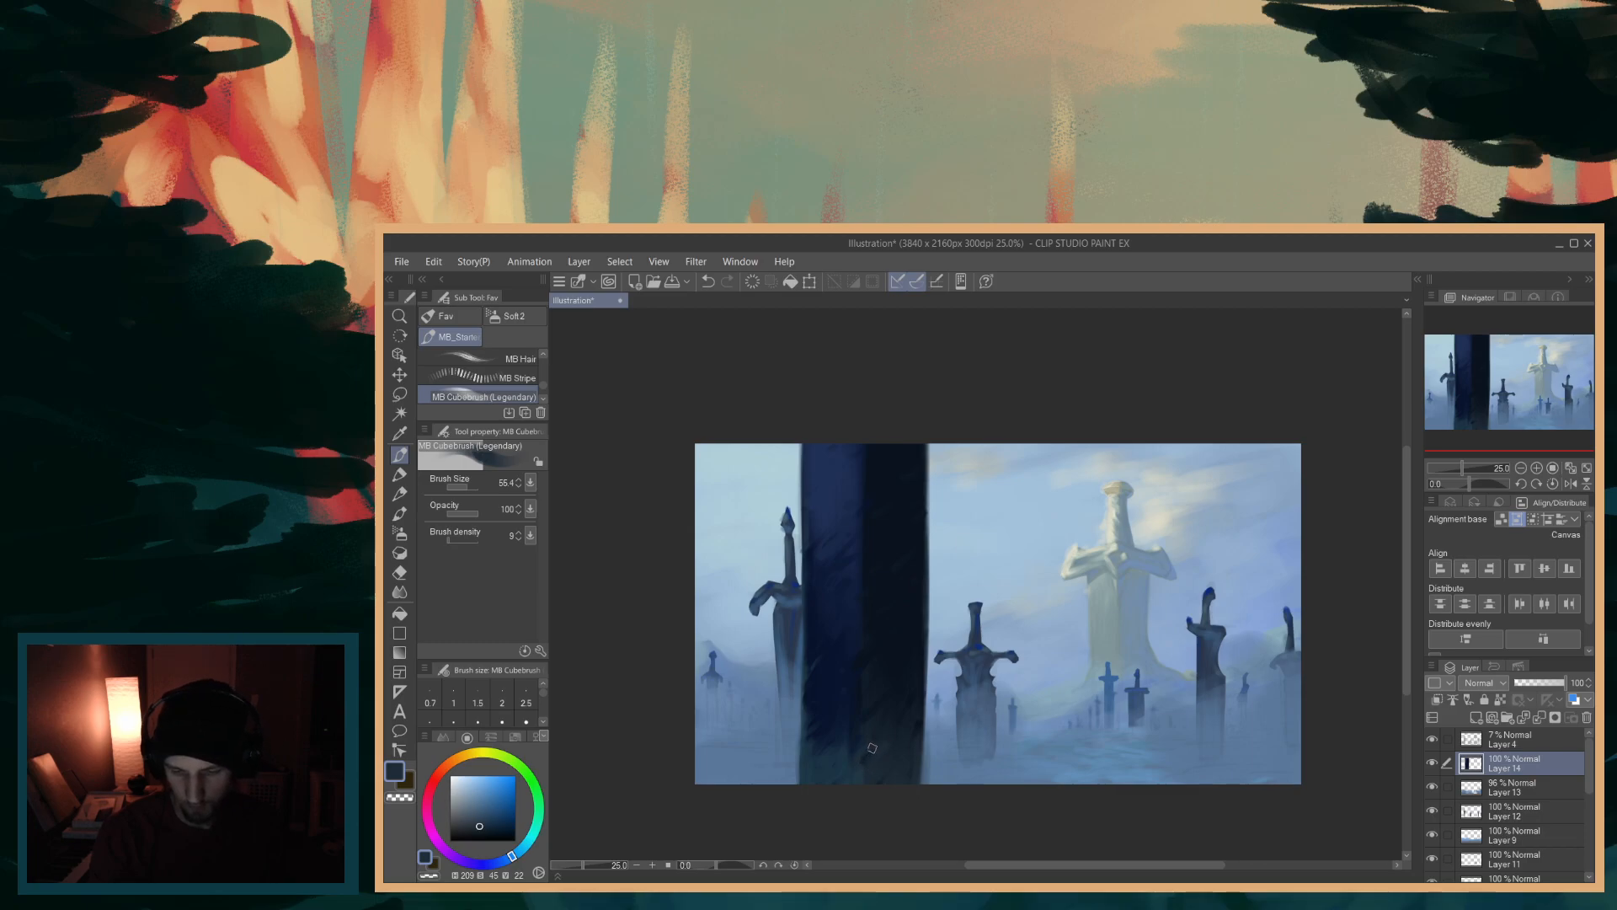
left_click(890, 727, "alt")
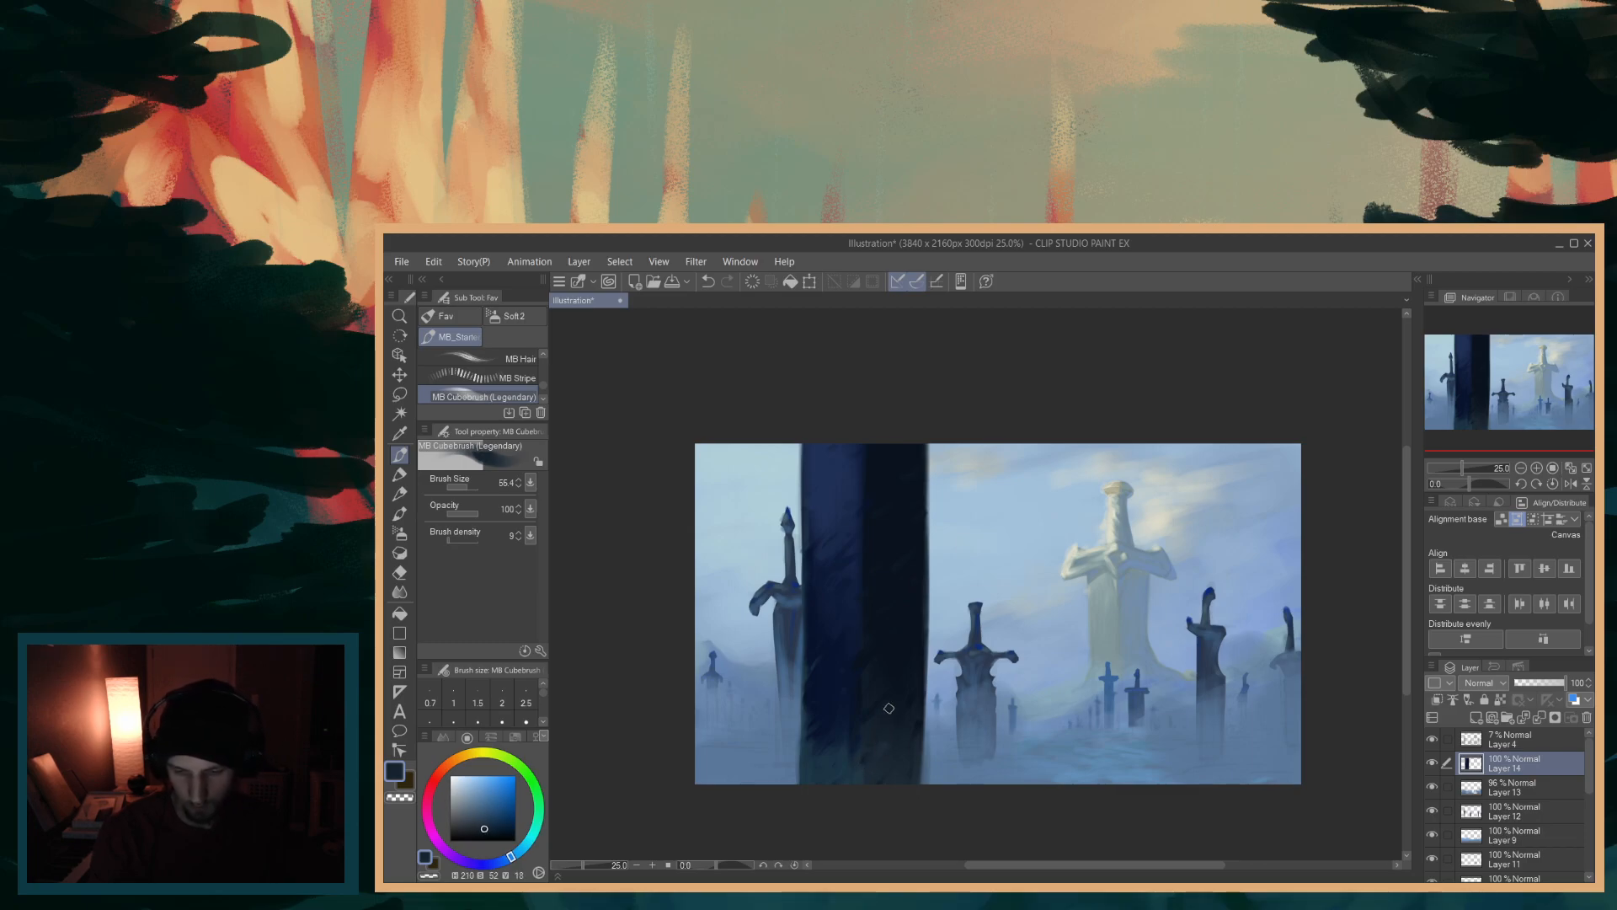
left_click(897, 734, "alt")
left_click(893, 741, "alt")
left_click(893, 716, "alt")
left_click(917, 722, "alt")
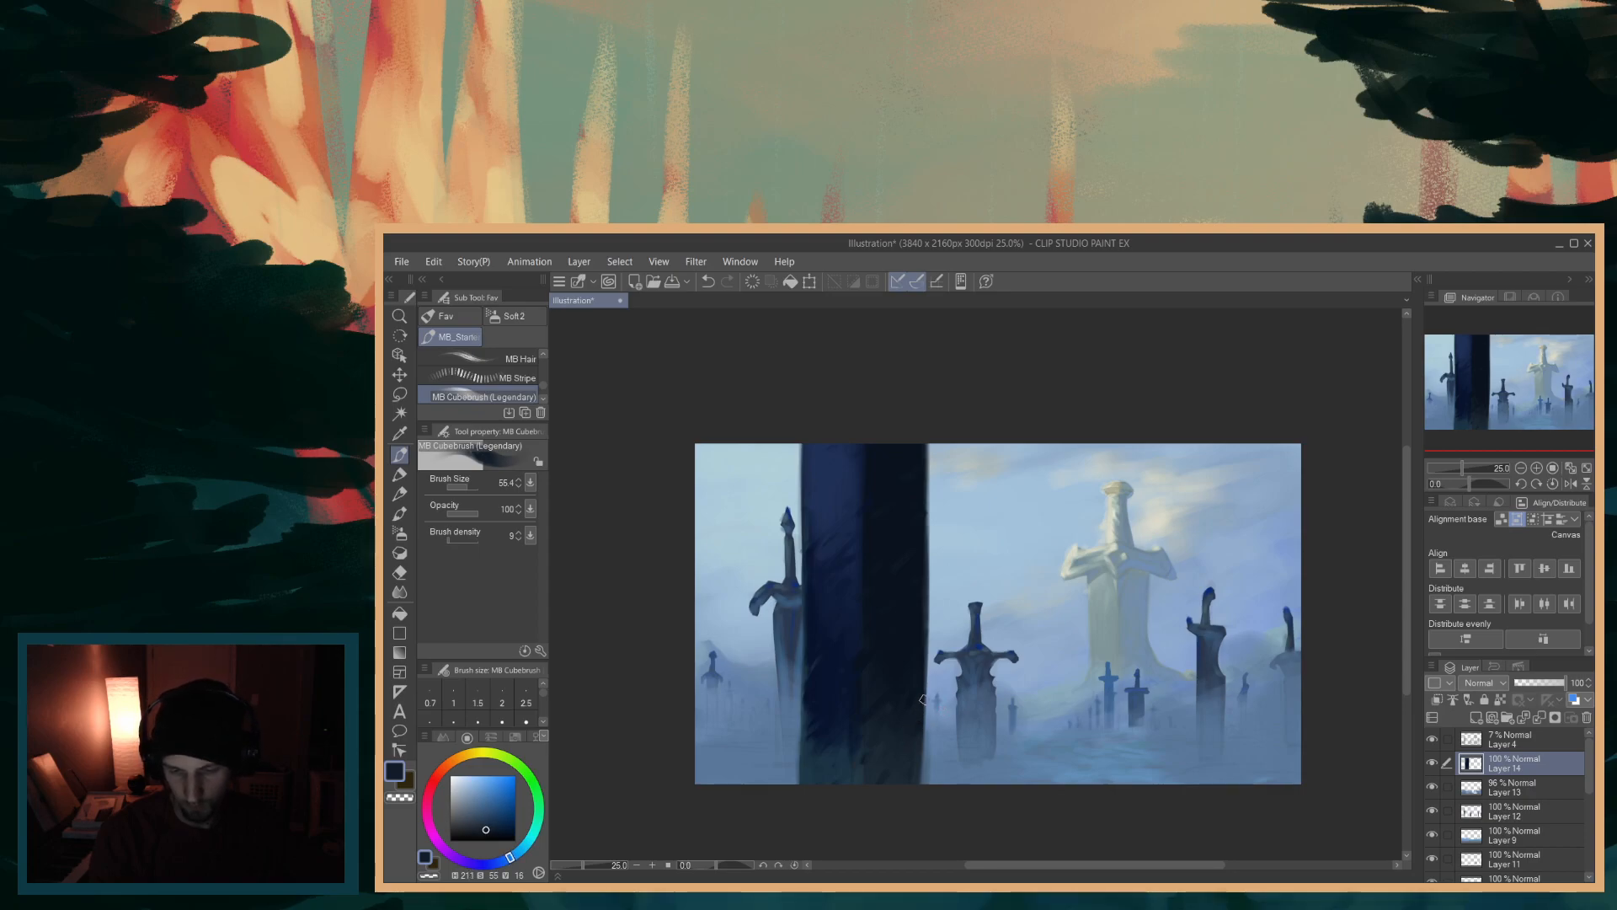
- Rework the seam and upper right face of the blade with sampled near-black navies such as H214 S70 V12 at brush size 55.4
left_click(875, 661, "alt")
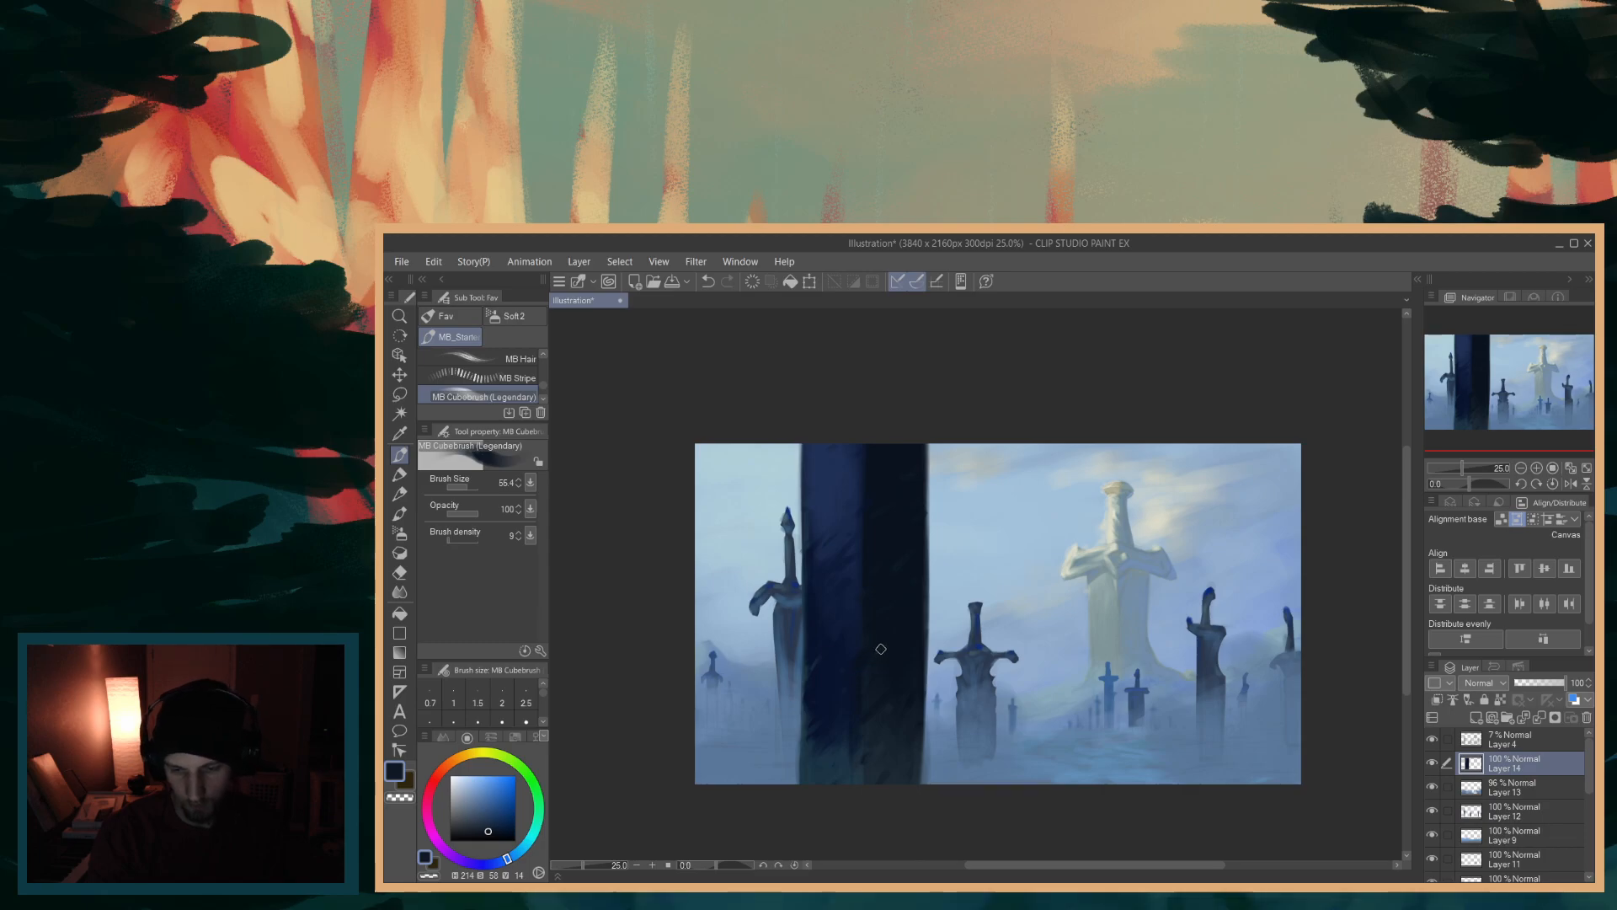
left_click(852, 660, "alt")
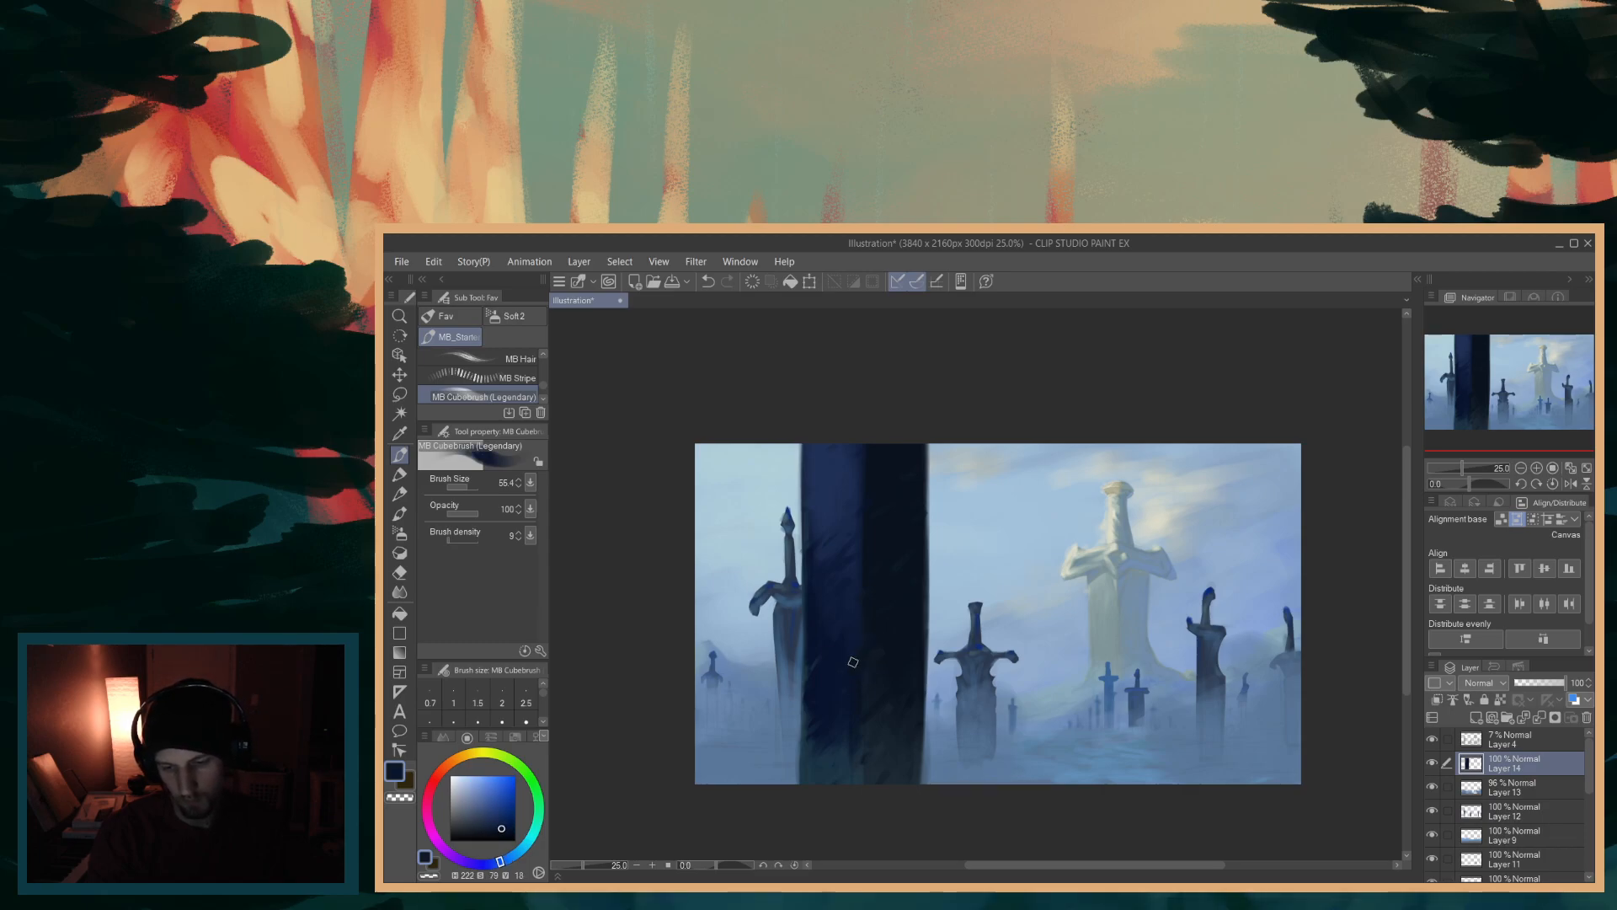
left_click(889, 652, "alt")
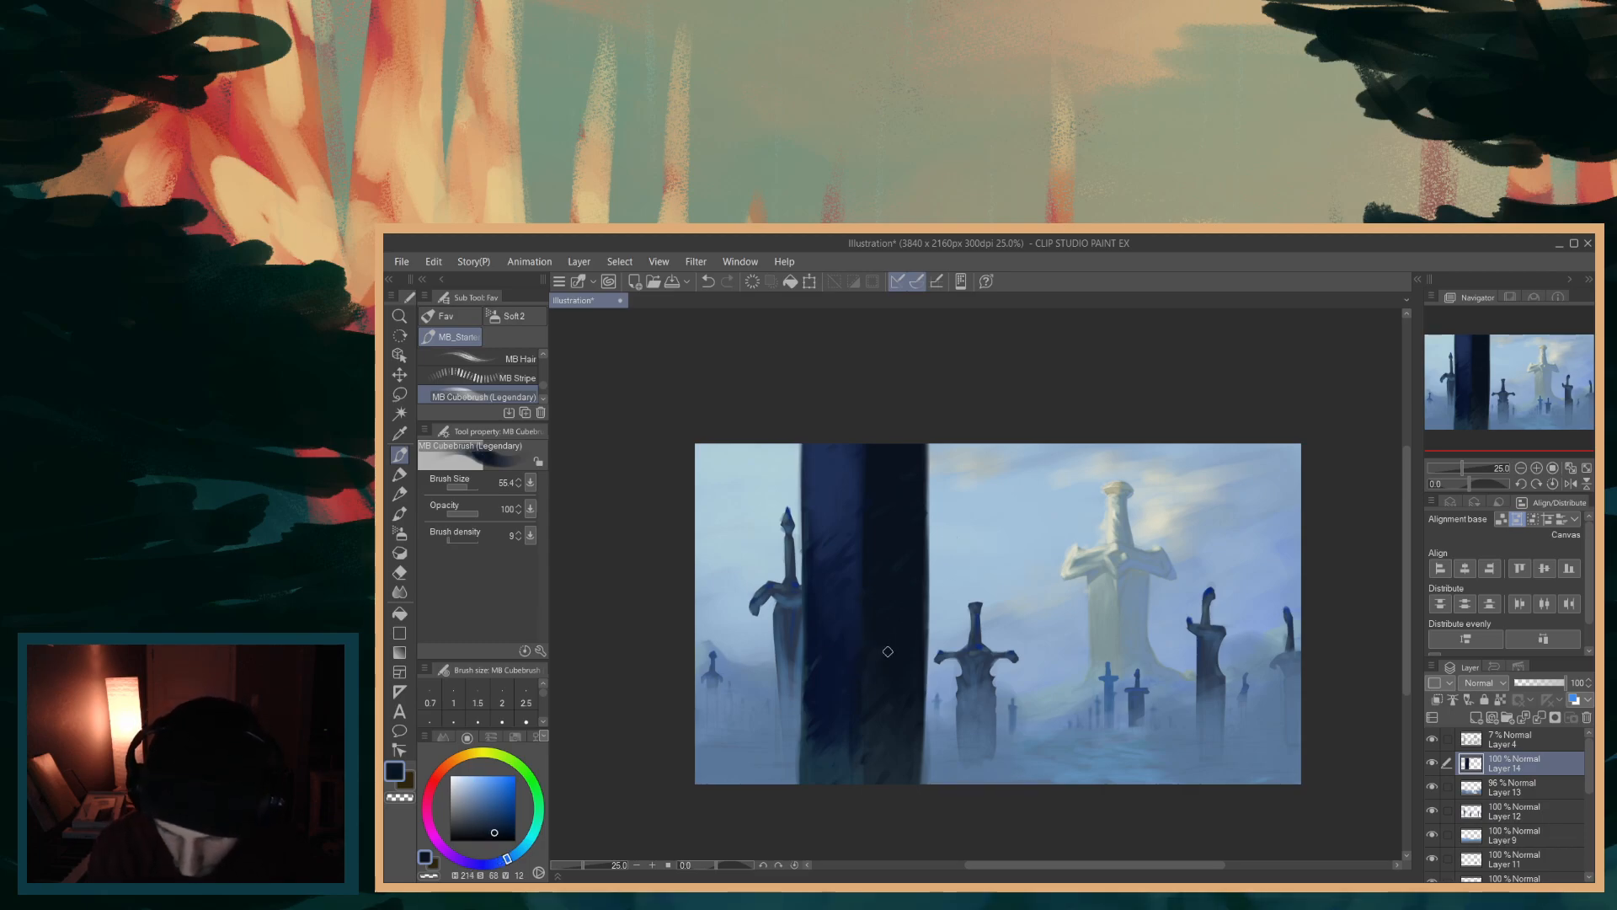
left_click(891, 609, "alt")
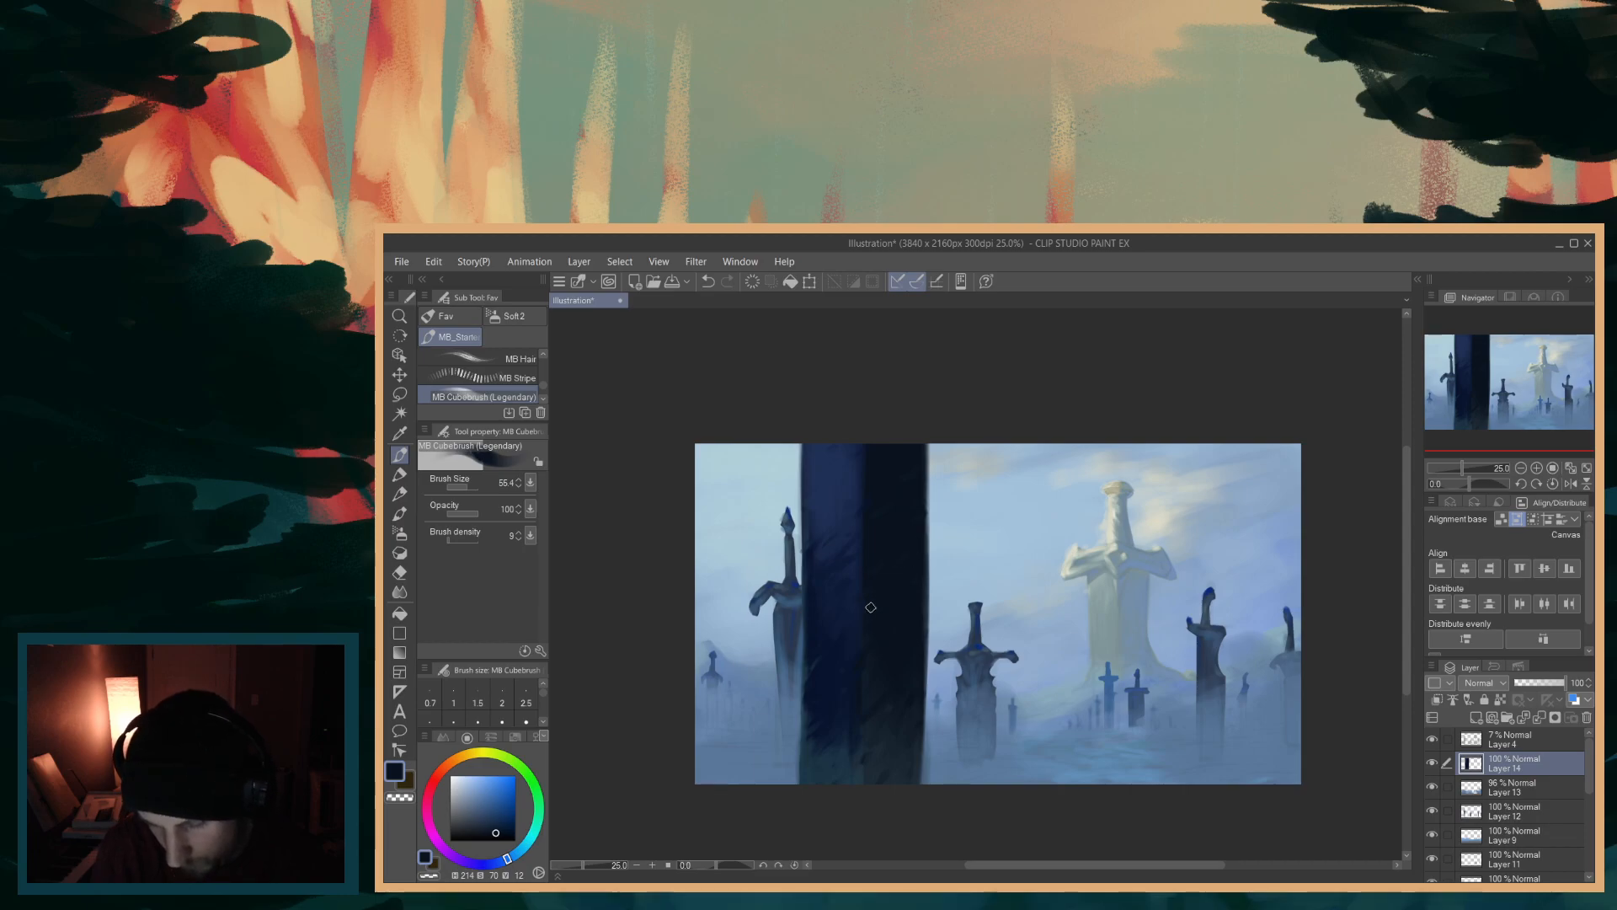
left_click(875, 497, "alt")
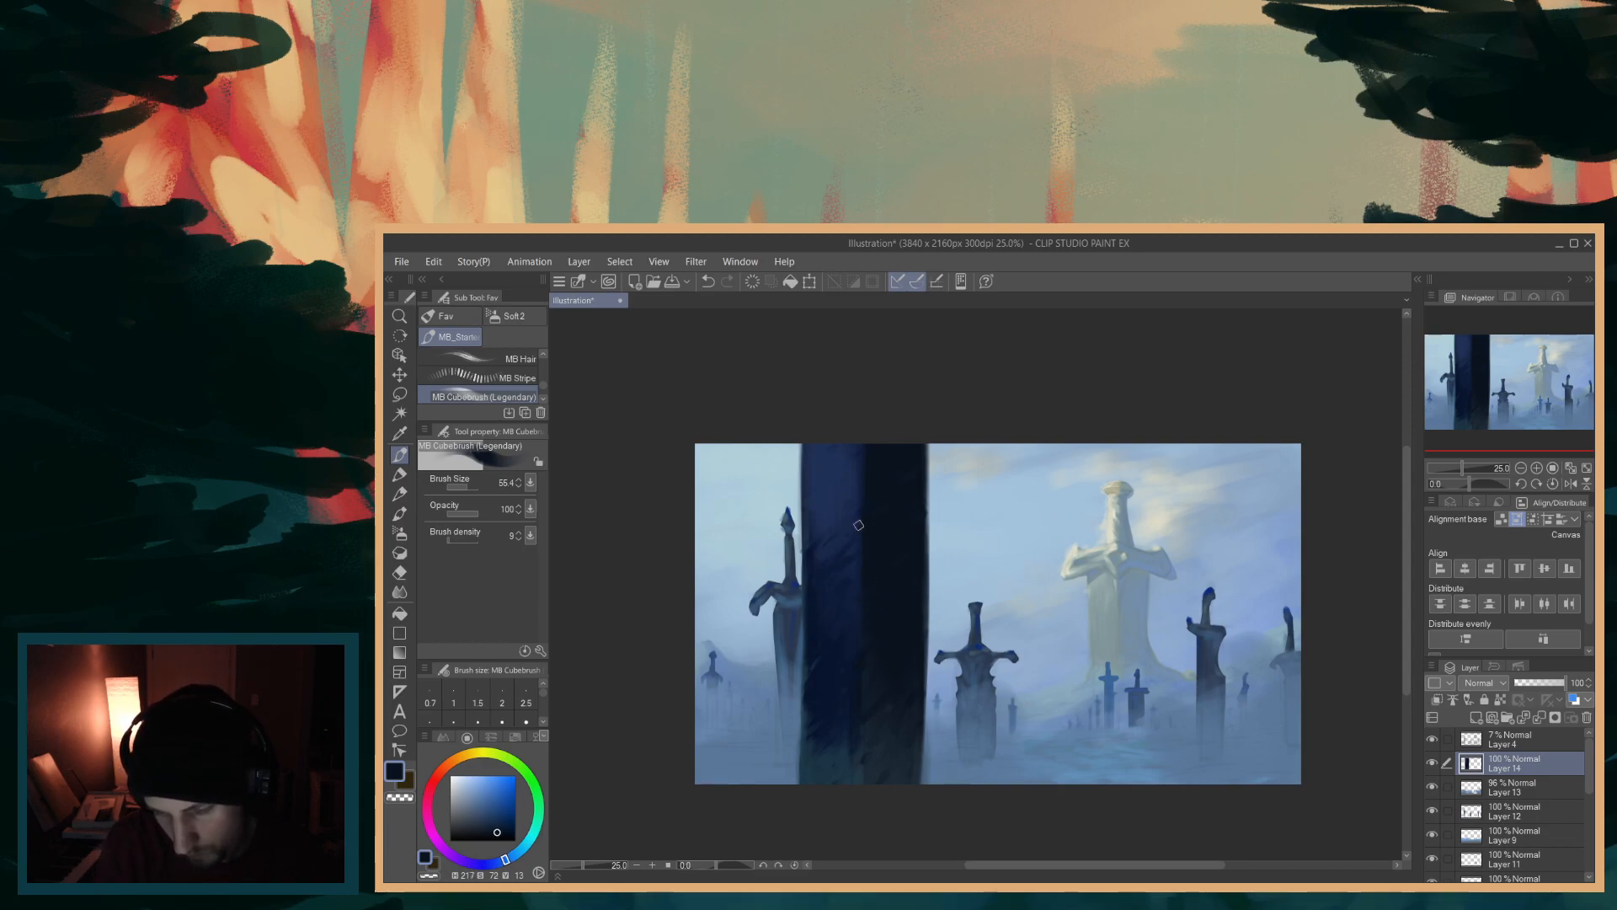
left_click(893, 473, "alt")
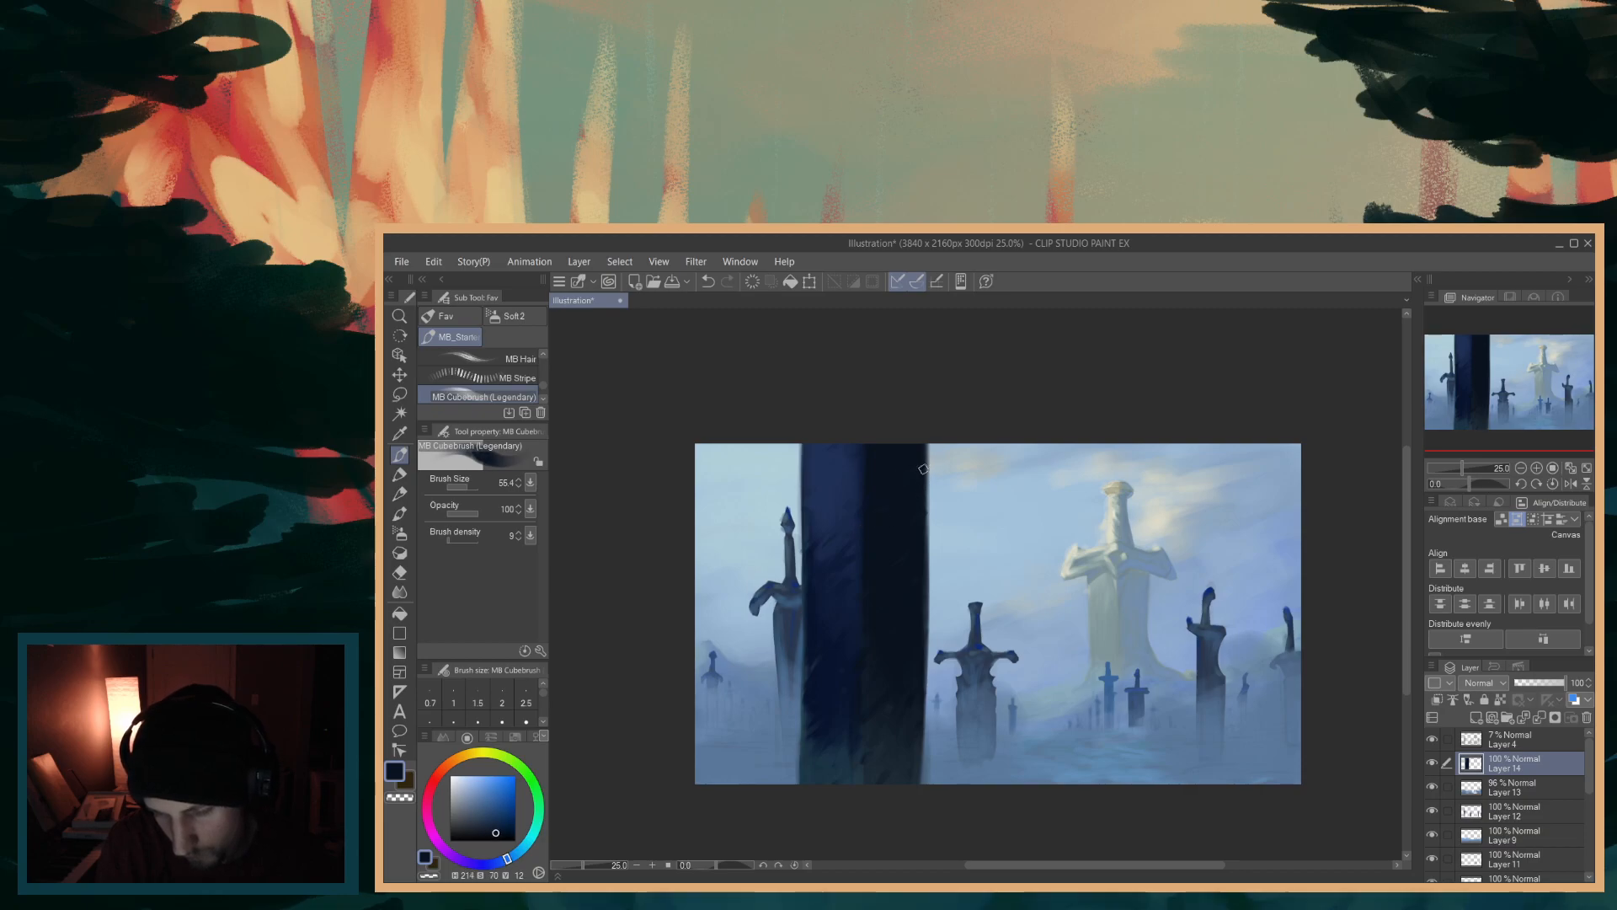
- Sample pale blue from the background mist and fleck the base of the blade's left face at brush sizes 72.6 and 26.9
mouse_move(1403, 599)
left_mouse_down()
mouse_move(1405, 622)
mouse_move(1407, 599)
left_mouse_up()
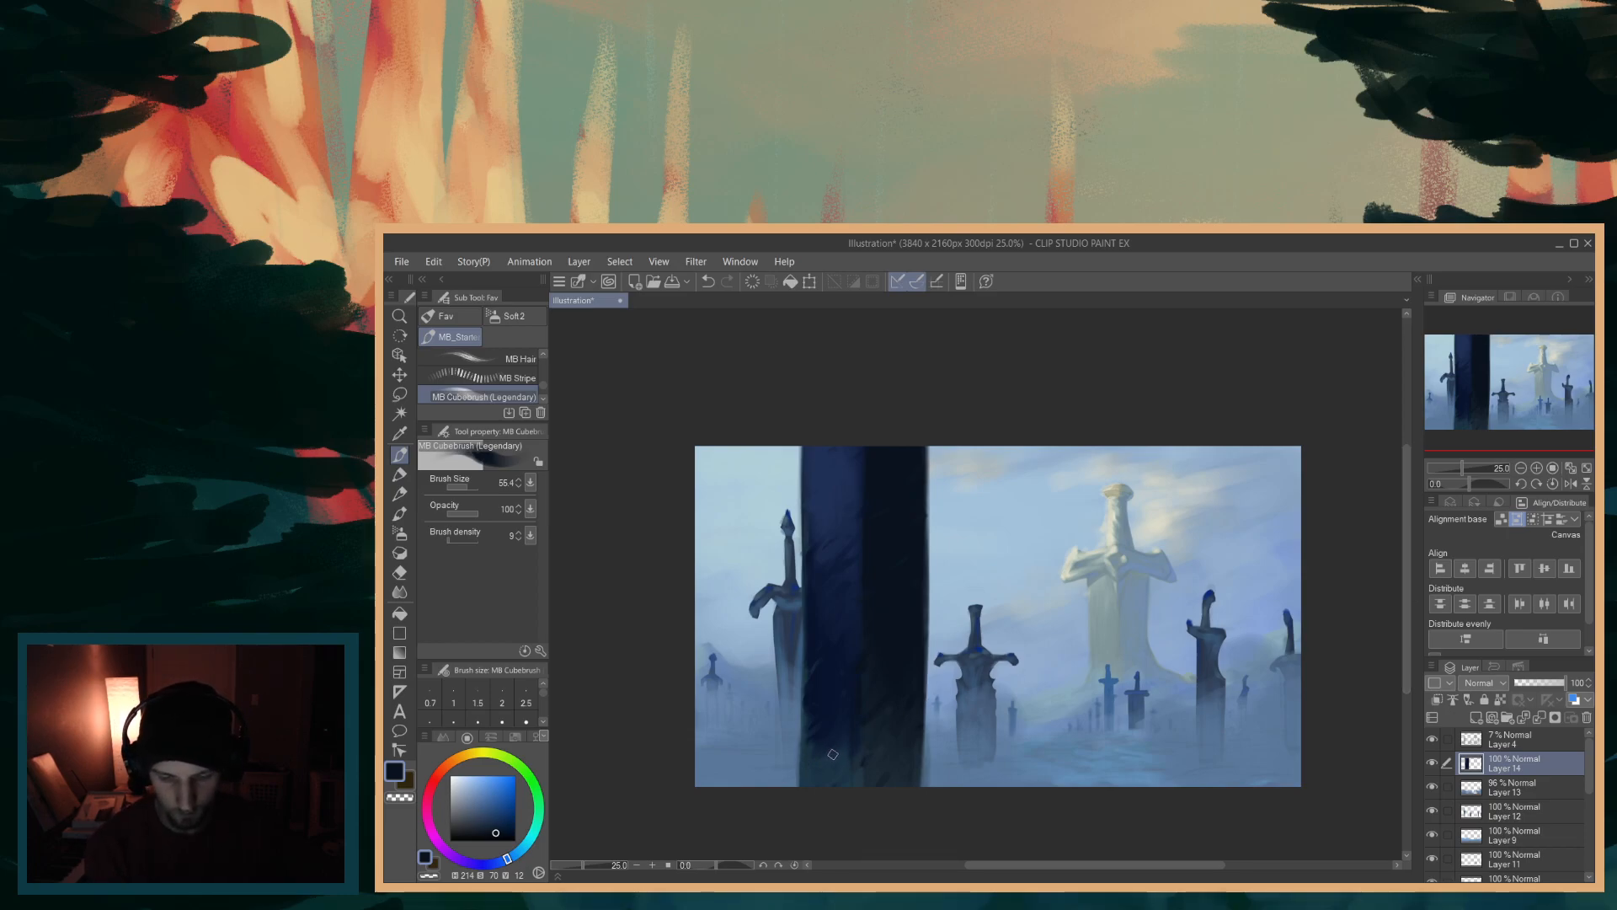
scroll(838, 750, "up", 1)
key("]")
key("]")
left_click(730, 700, "alt")
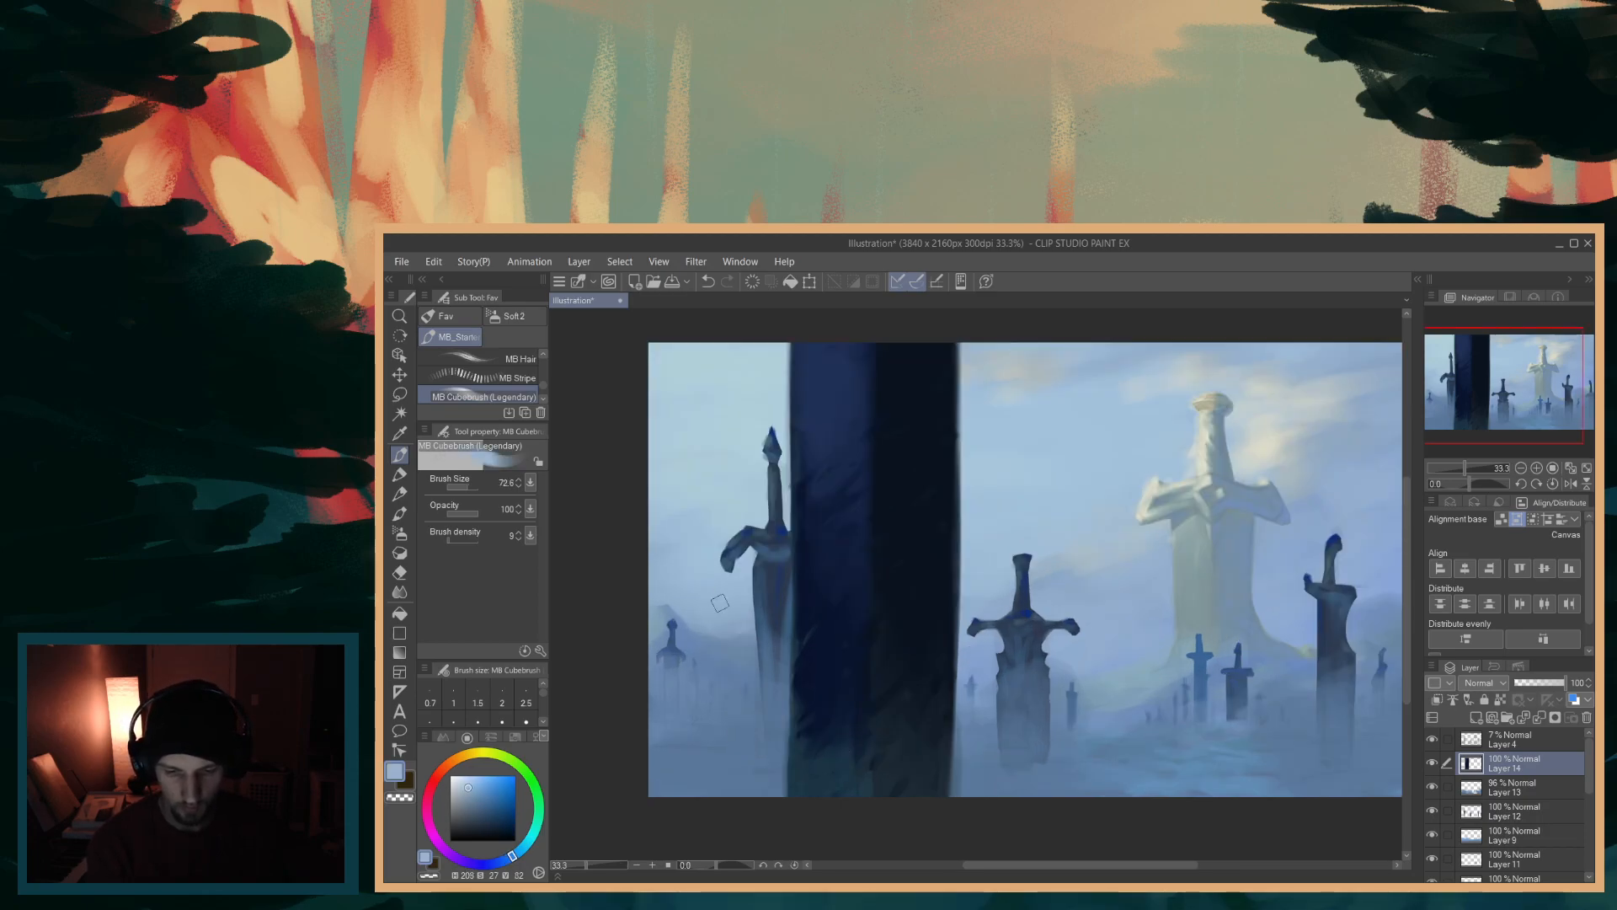
left_click(839, 743)
left_click(799, 748)
left_click(820, 757)
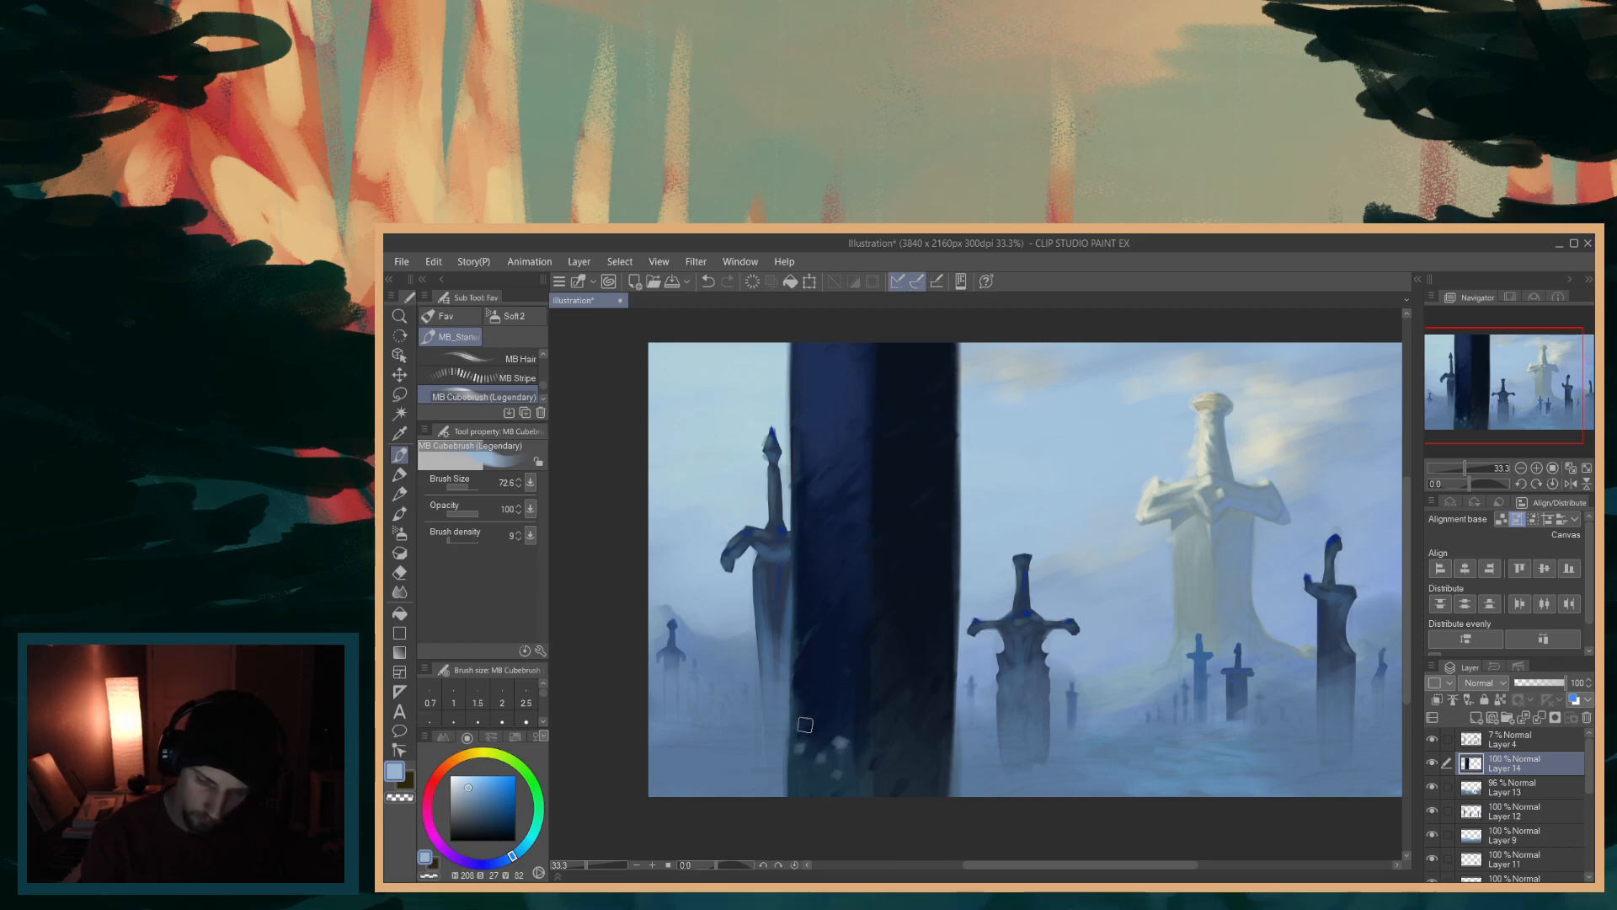
left_click_drag(842, 686, 848, 684)
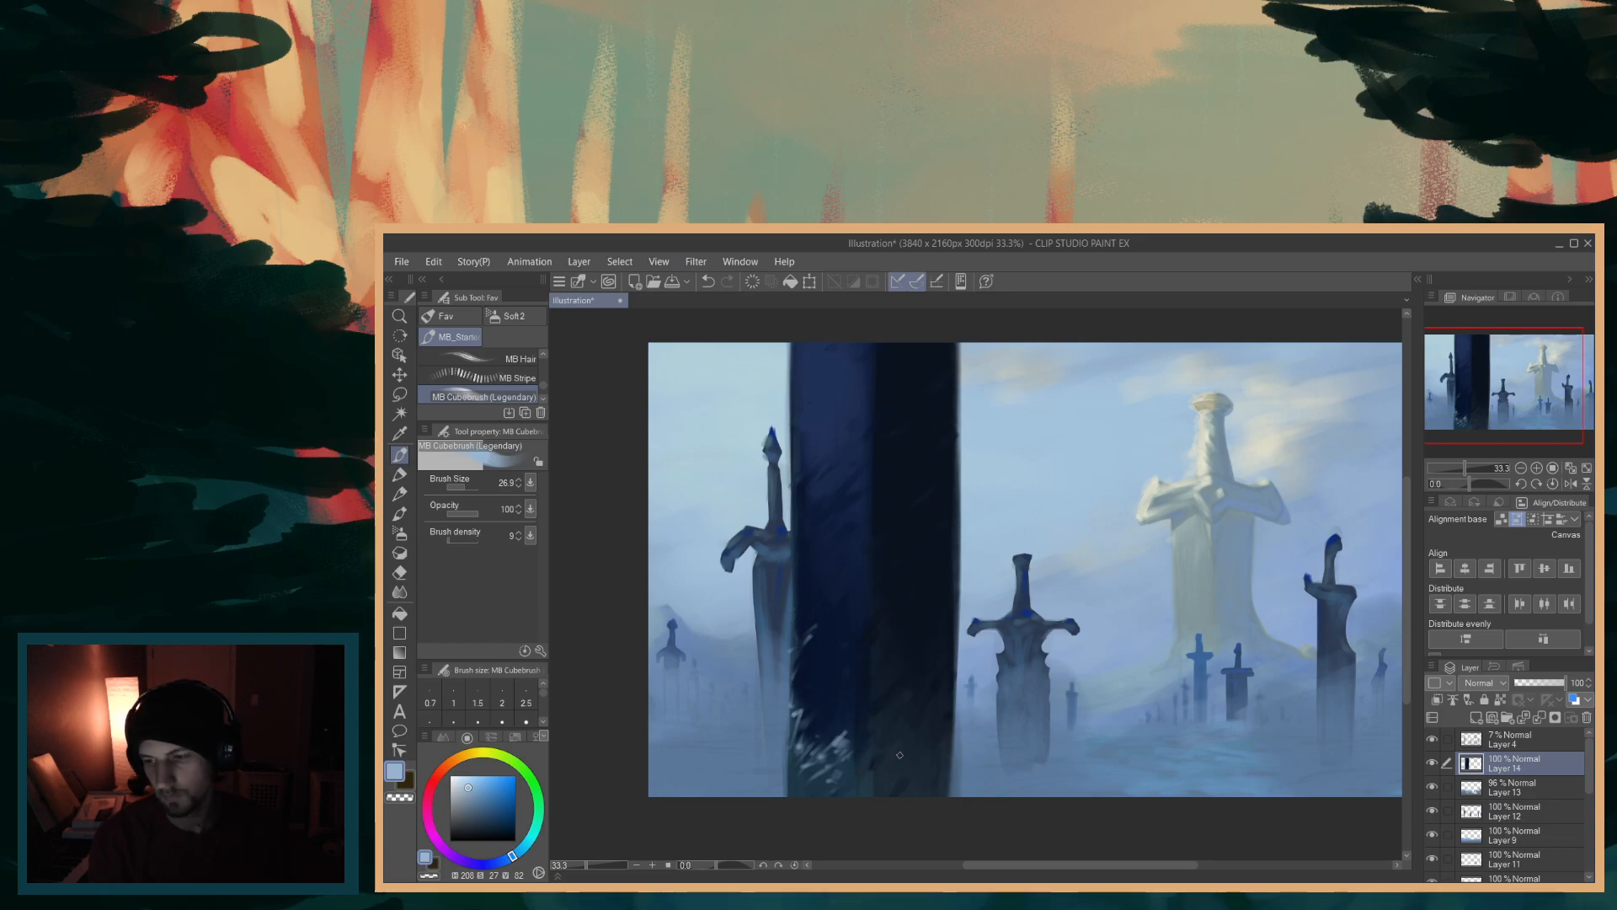
- Scatter thin pale-blue scratches along the blade's left edge and across its right face at brush size 26.9
left_click_drag(792, 581, 794, 516)
left_click_drag(796, 409, 795, 468)
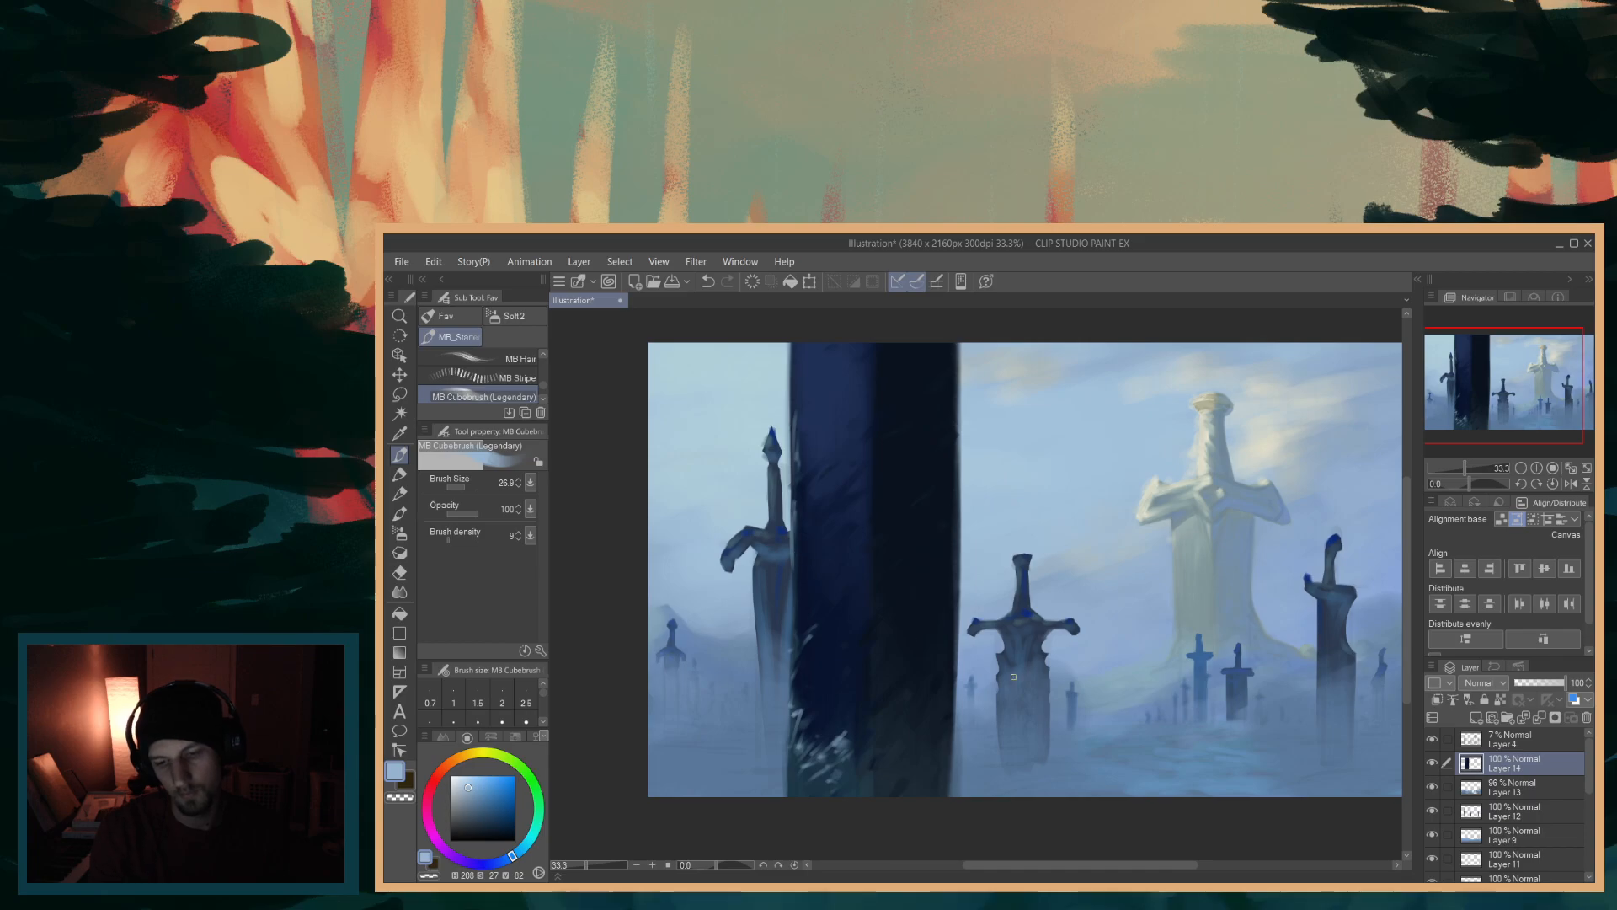
mouse_move(1405, 634)
left_mouse_down()
mouse_move(1406, 576)
mouse_move(1372, 678)
left_mouse_up()
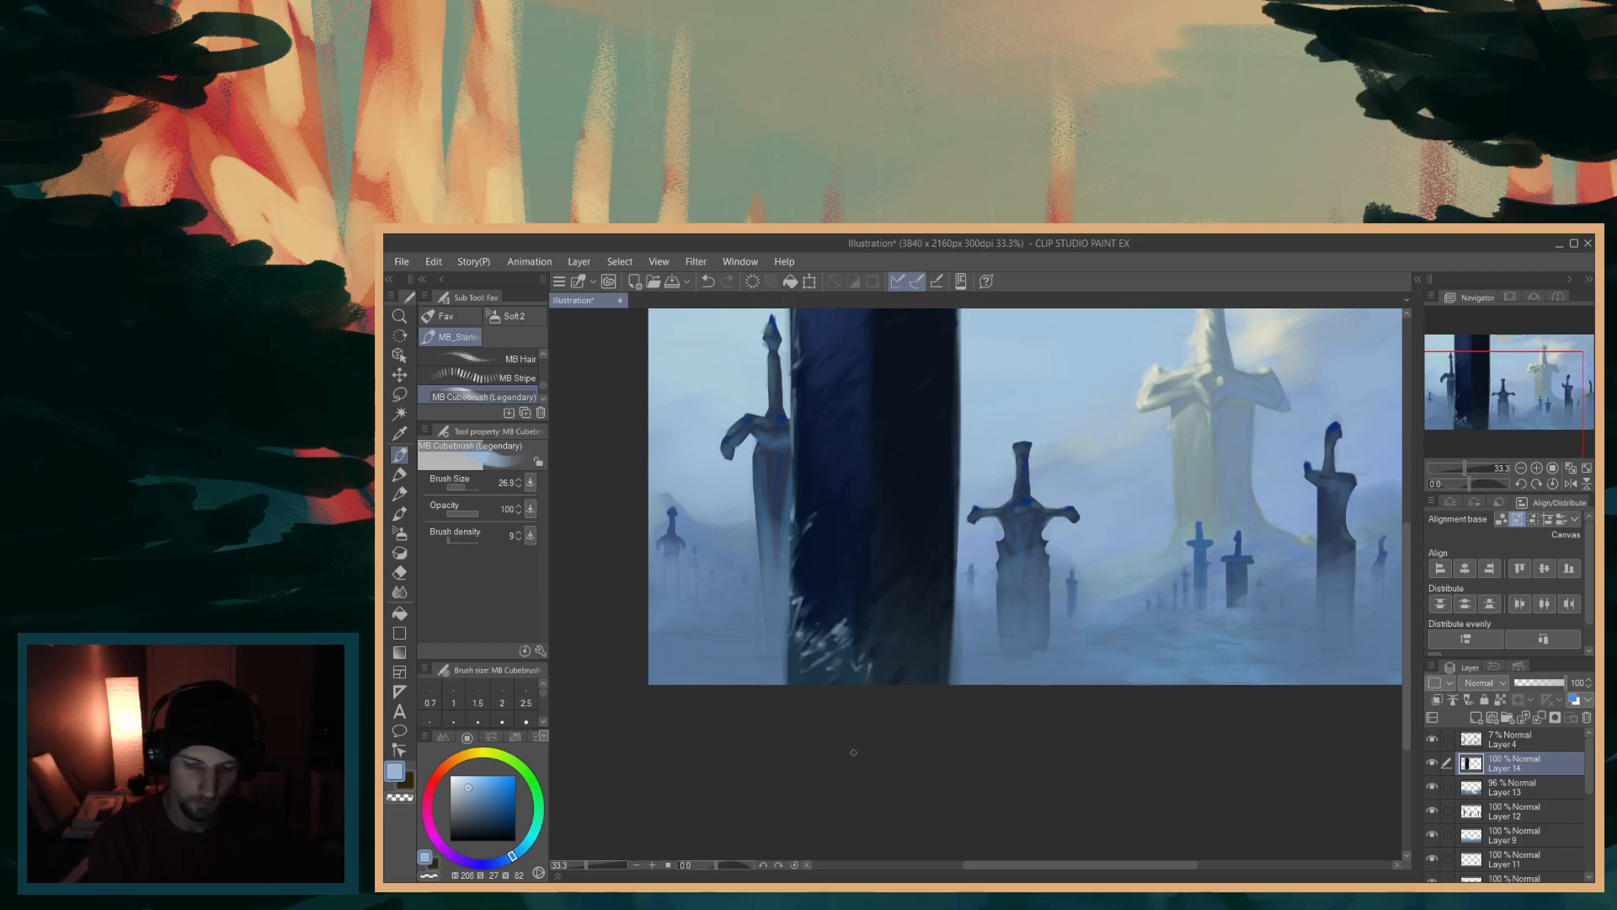
scroll(1412, 660, "up", 1)
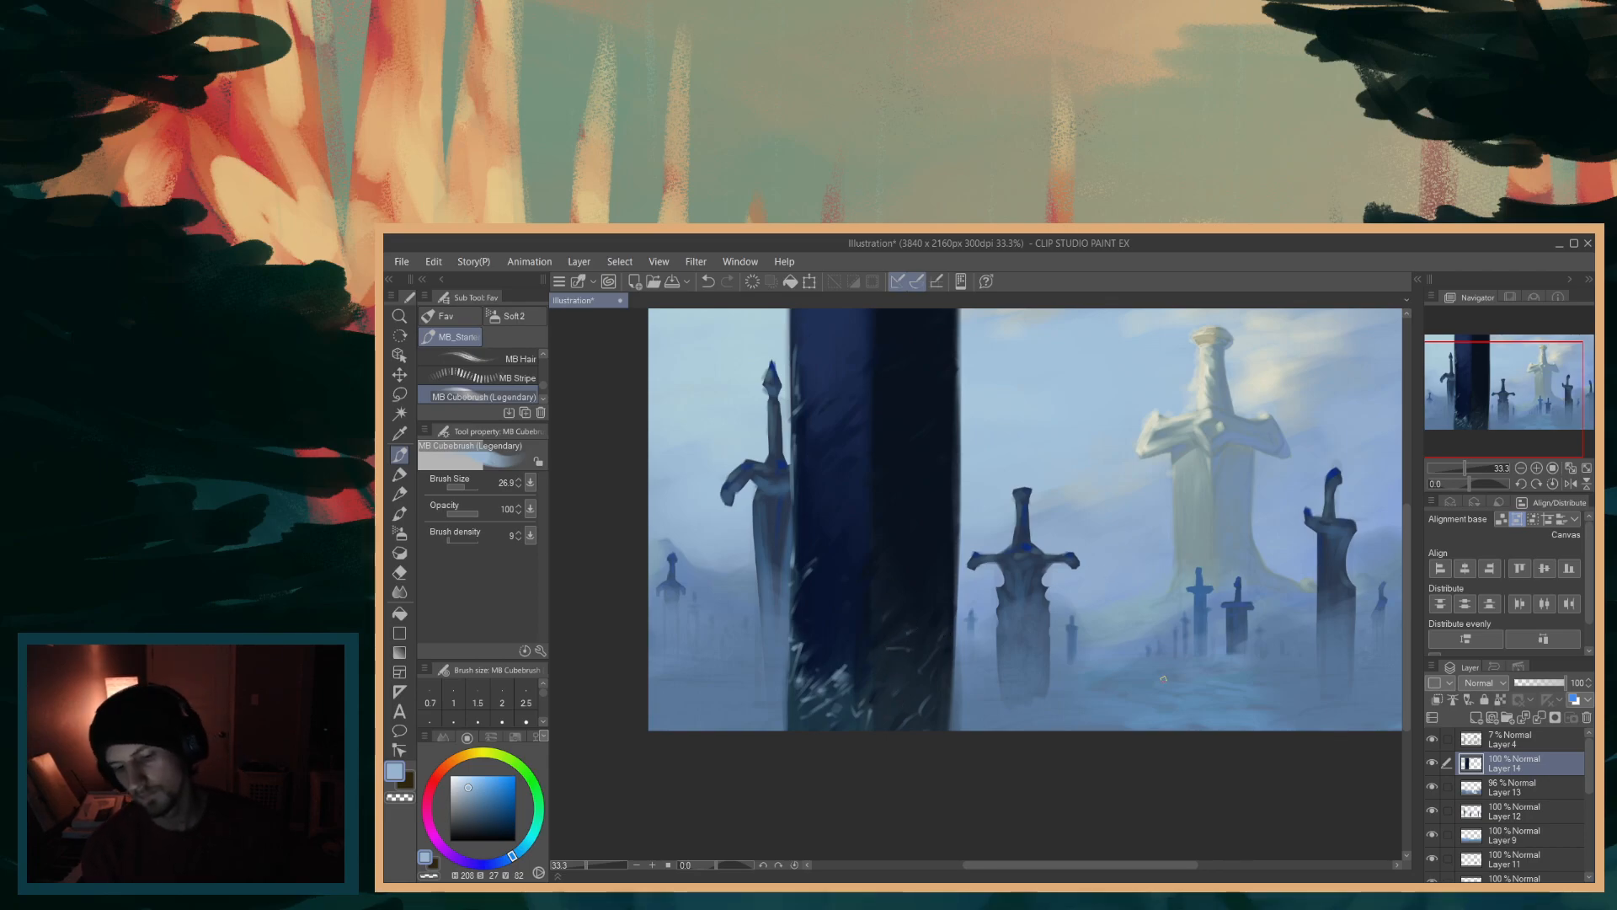
left_click_drag(1405, 670, 1396, 646)
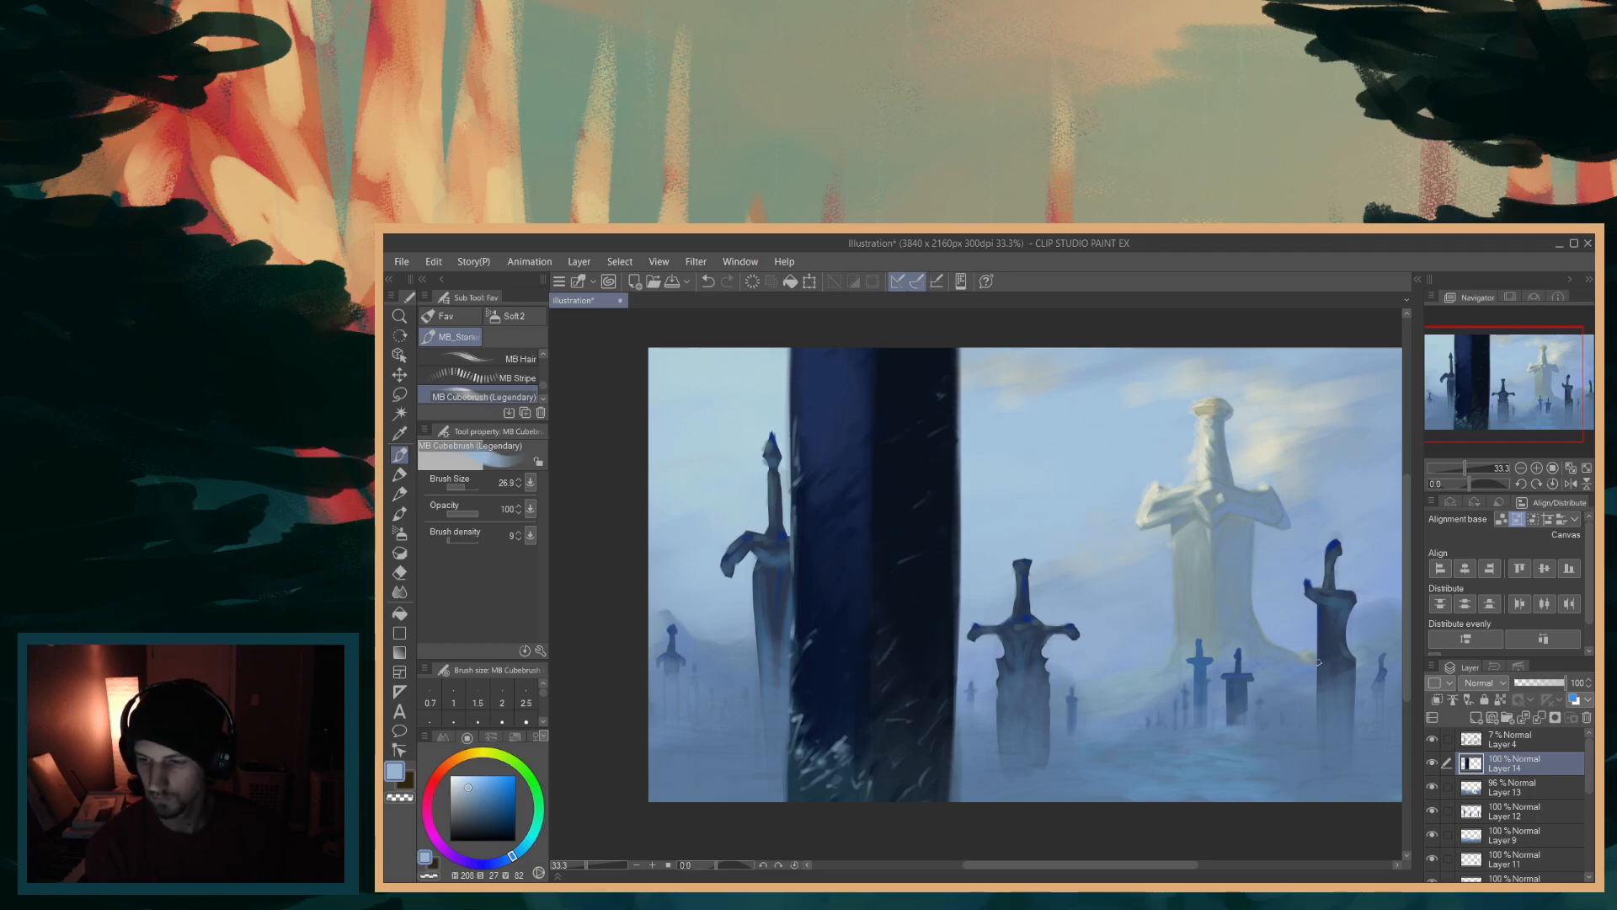
left_click_drag(1163, 866, 1196, 868)
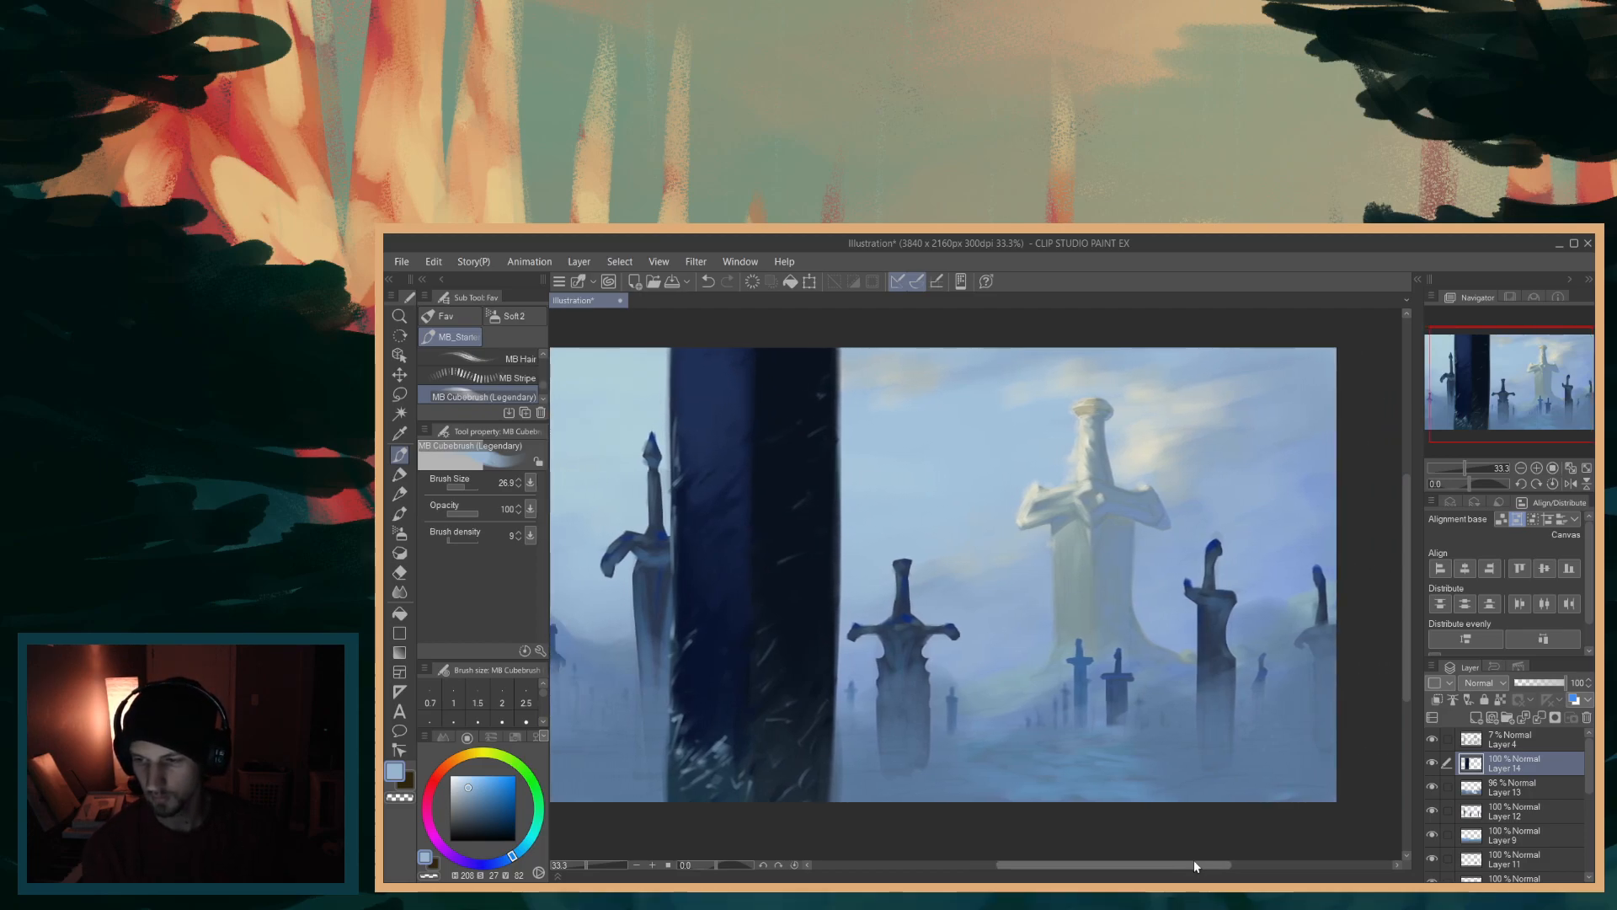
mouse_move(1195, 859)
left_mouse_down()
mouse_move(1167, 864)
mouse_move(1169, 841)
left_mouse_up()
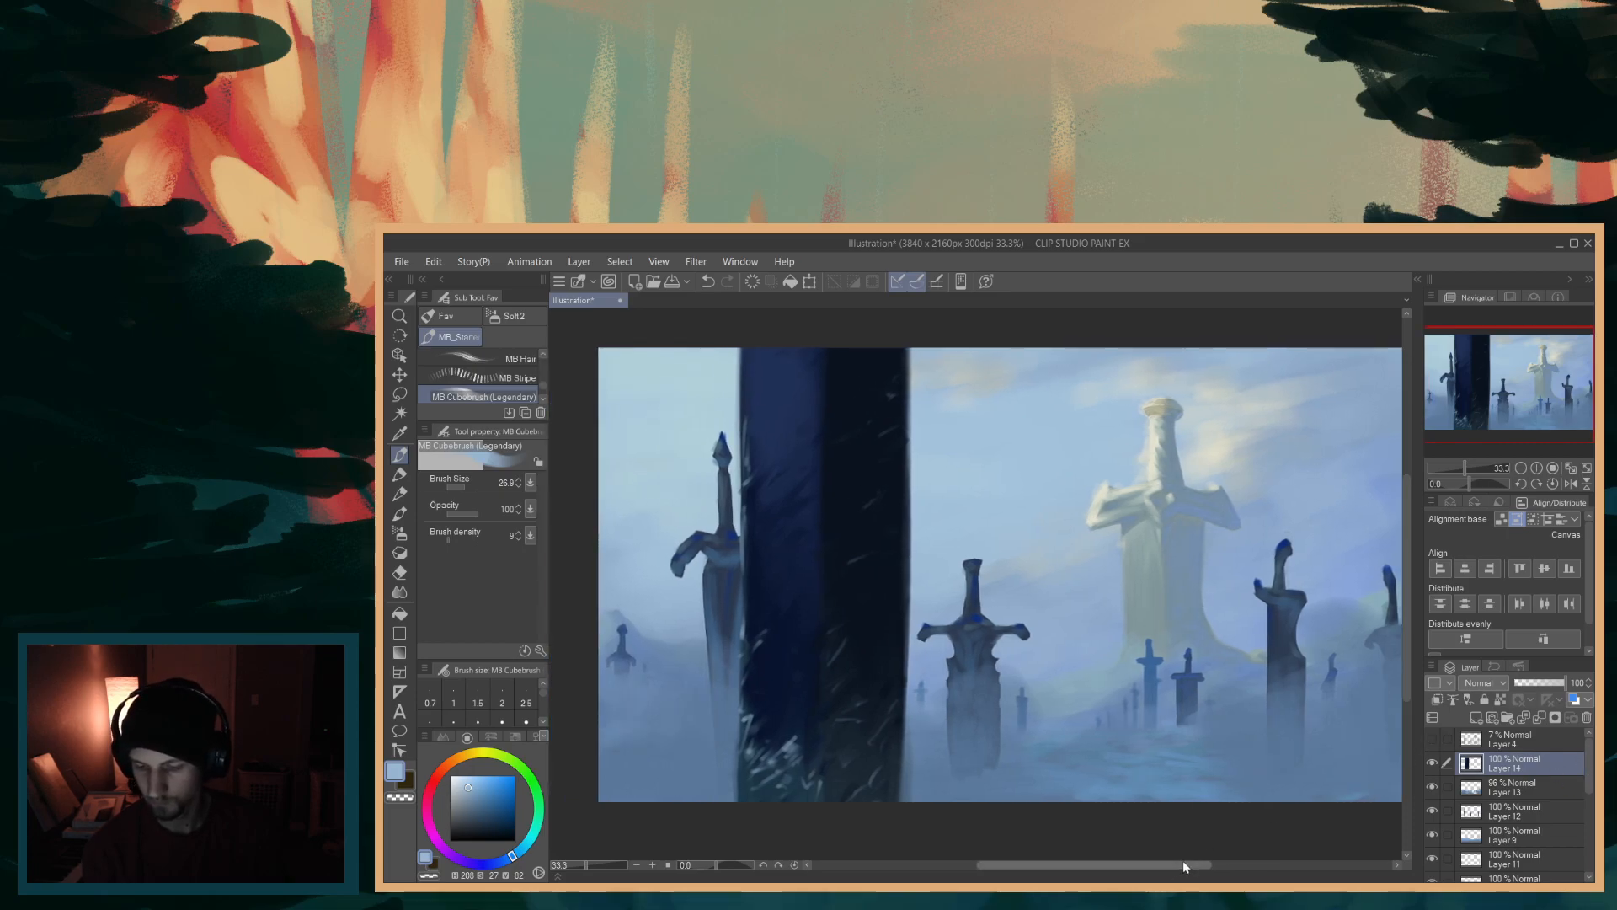
- Work over the lower left mist area on Layer 13 with the Soft eraser, raising its brush size to 609.3
left_click_drag(1182, 861, 1195, 844)
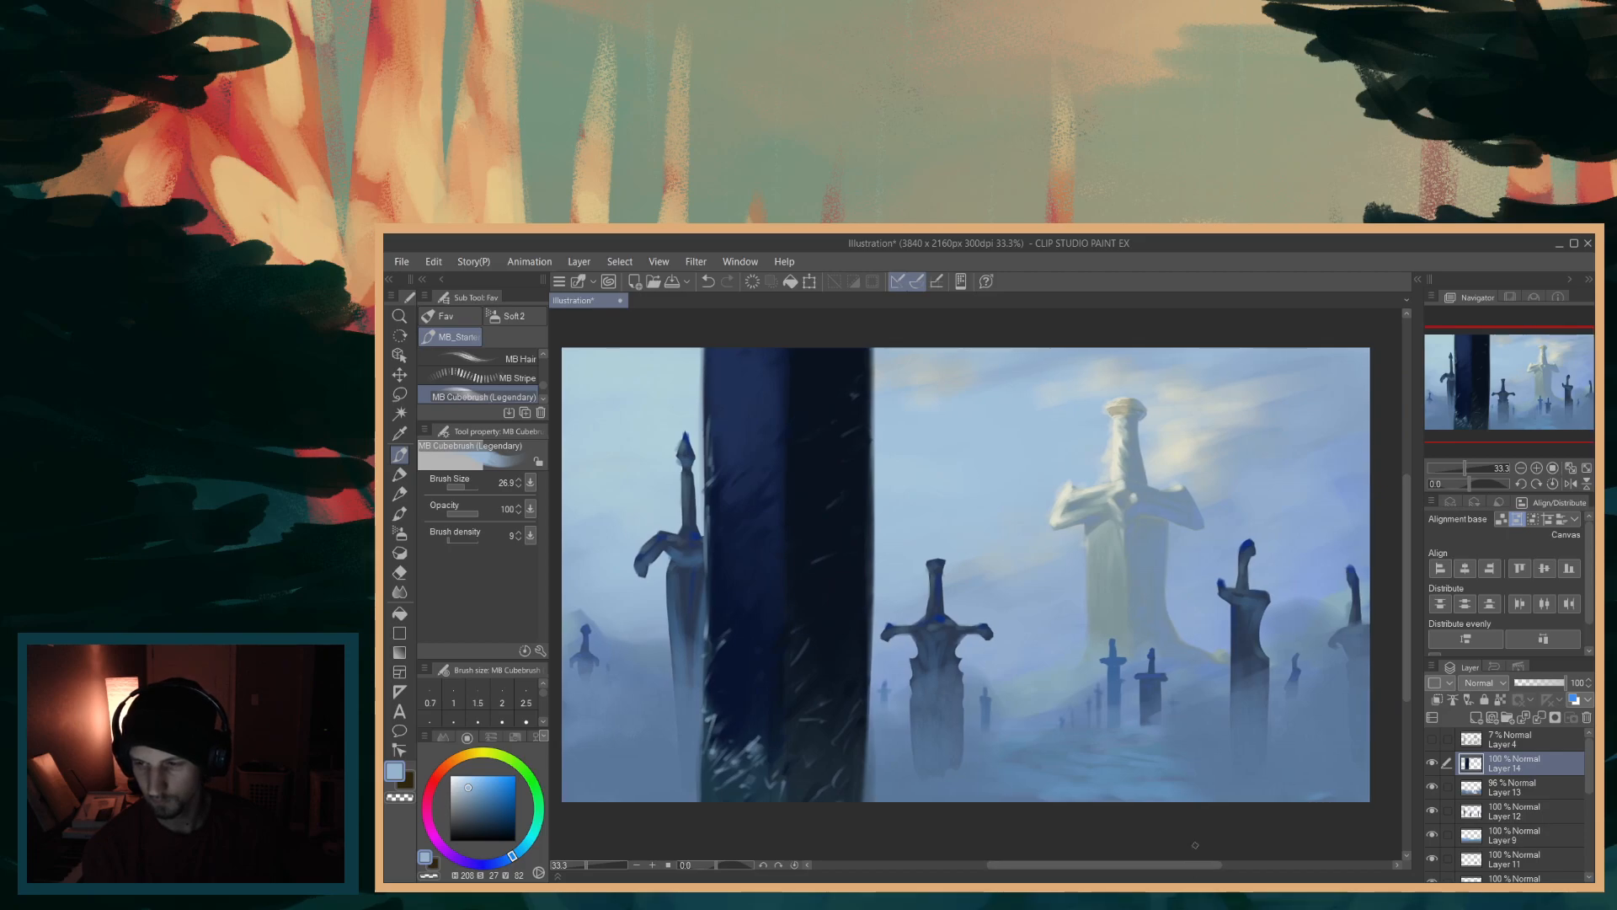
scroll(1195, 845, "down", 1)
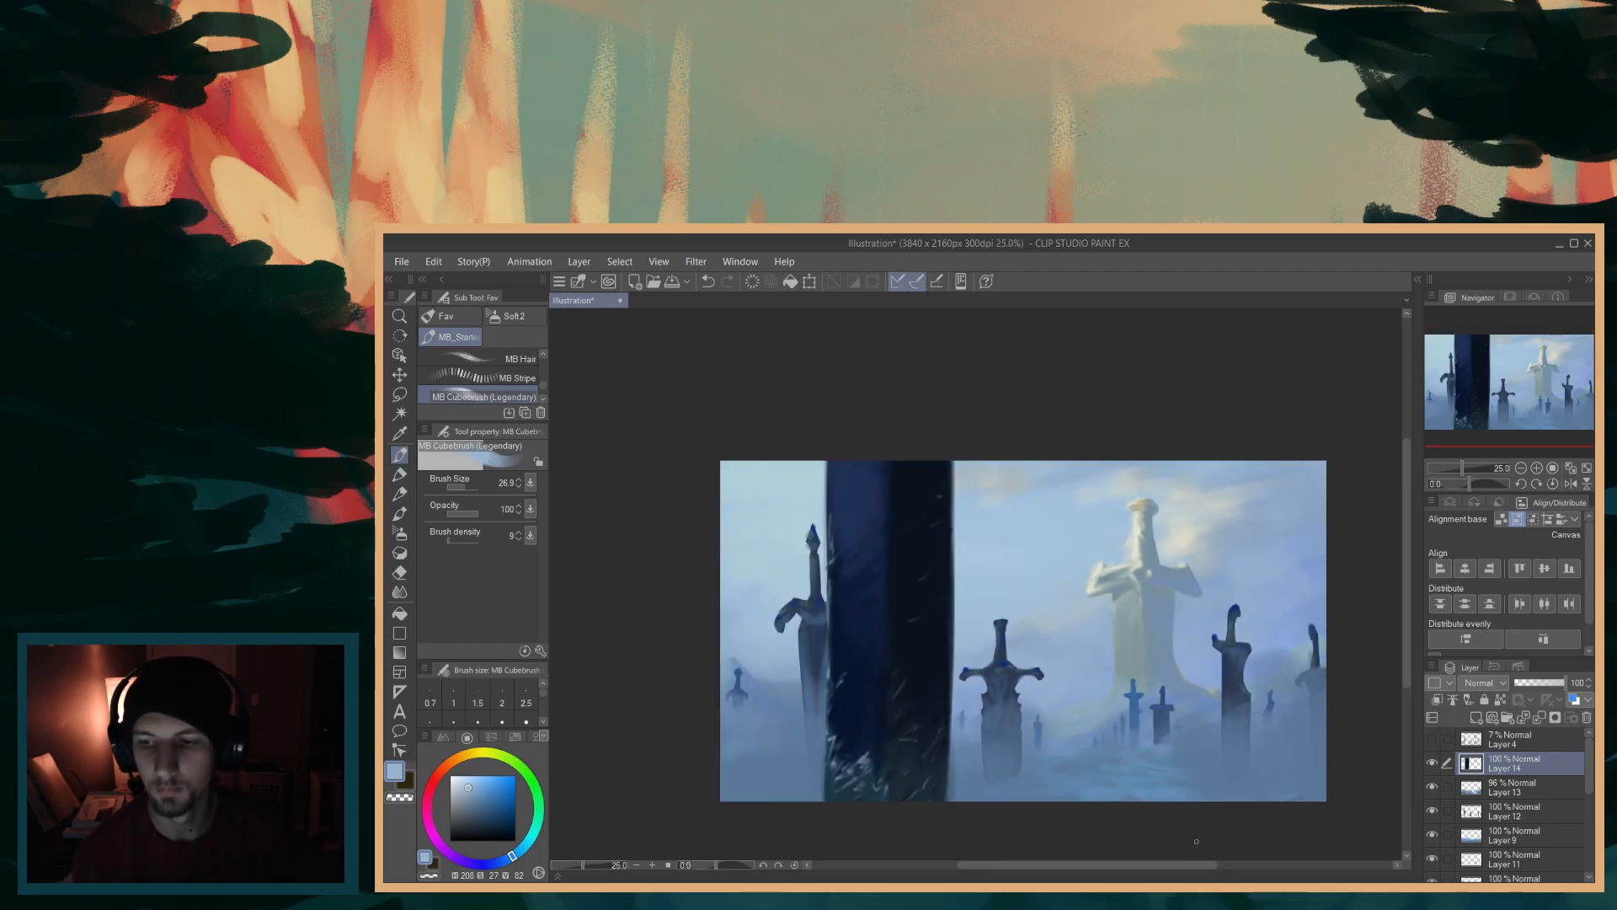
left_click_drag(1152, 866, 1162, 865)
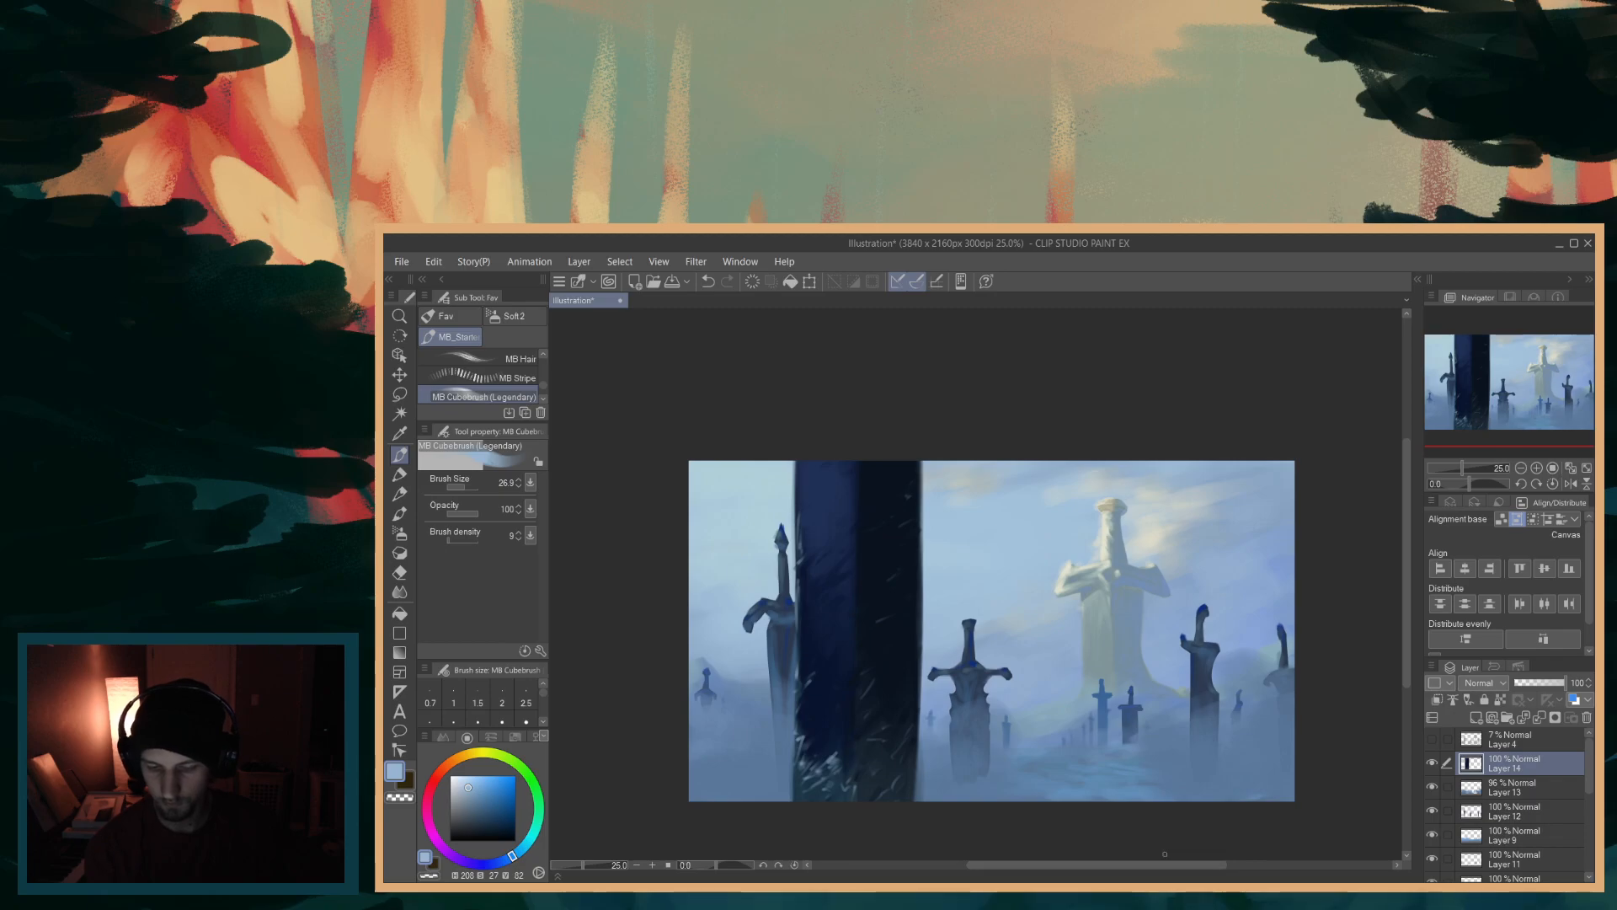
left_click(1498, 791)
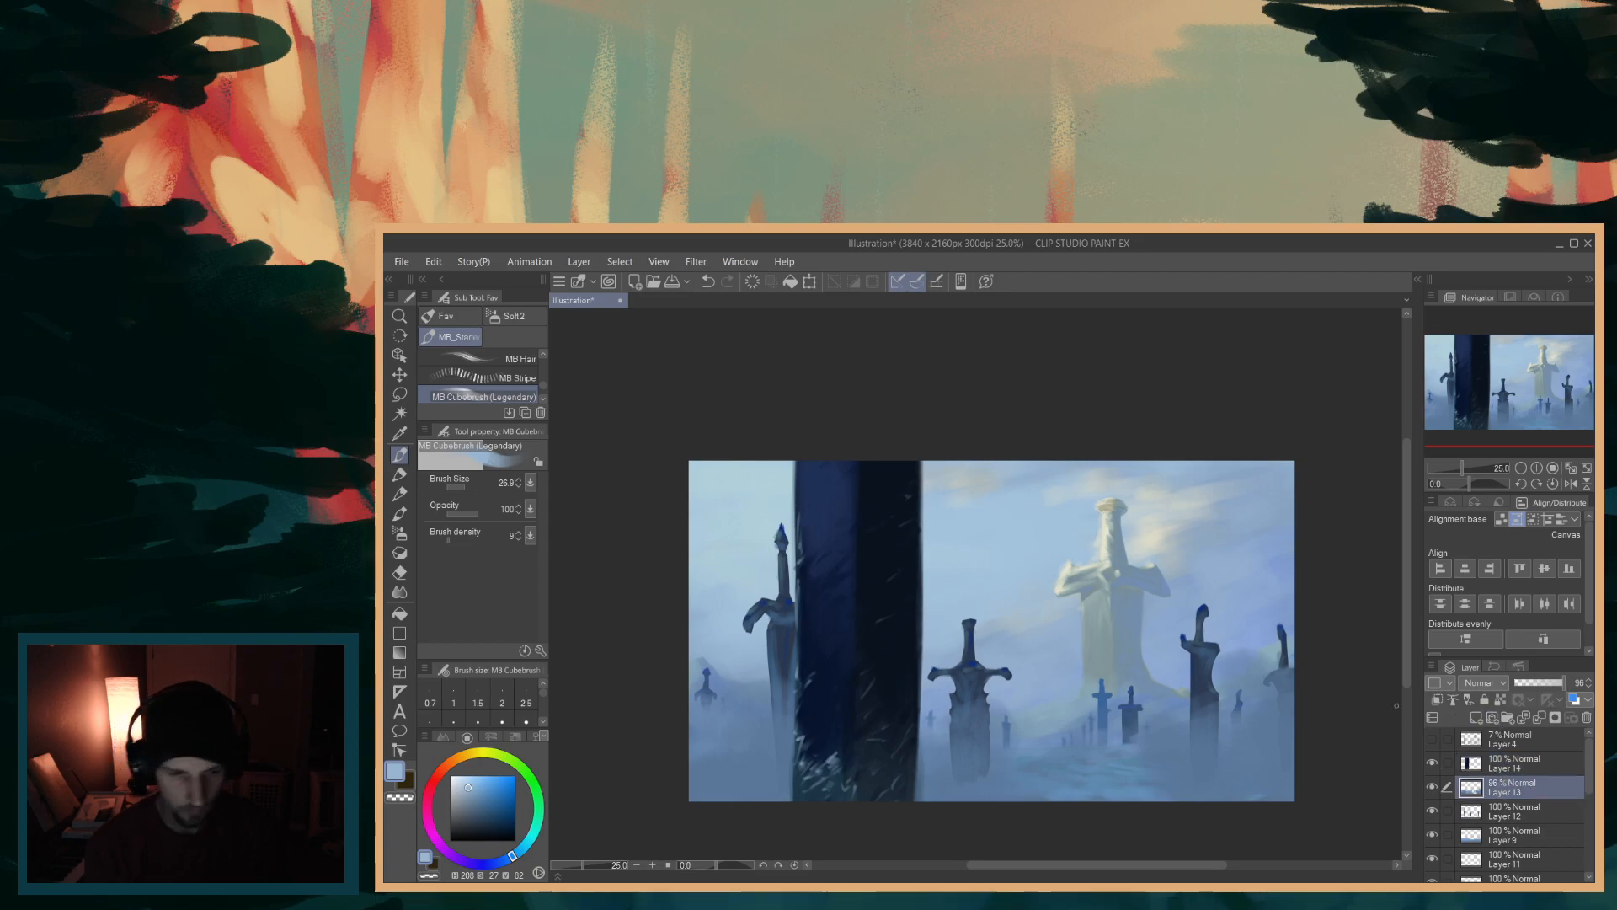
left_click(469, 319)
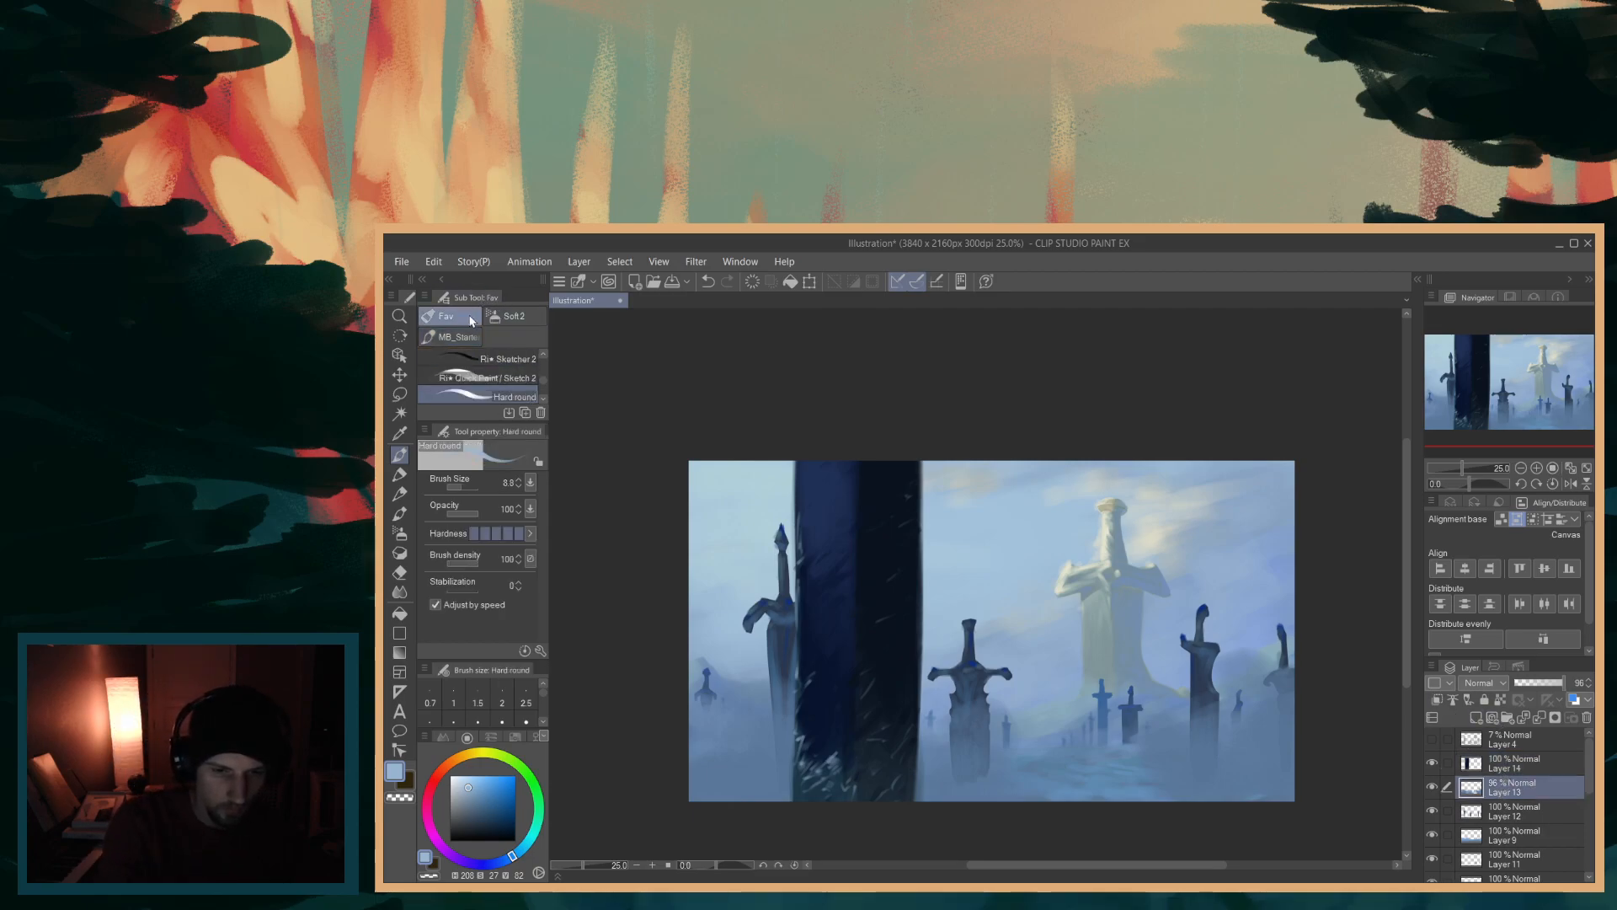
left_click(399, 571)
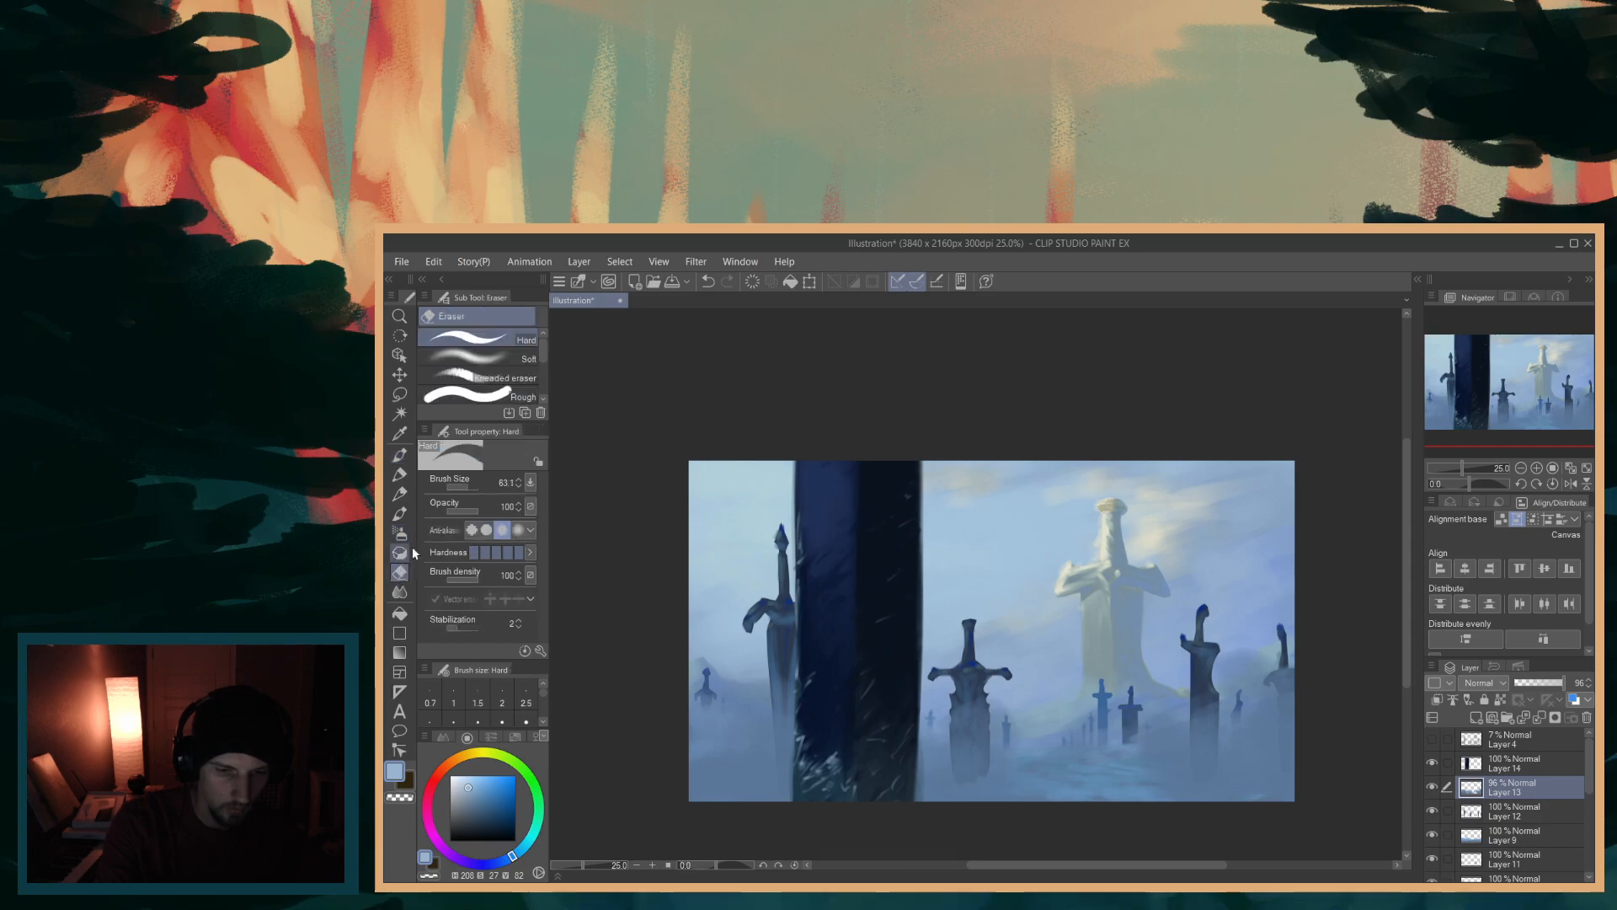
left_click(497, 357)
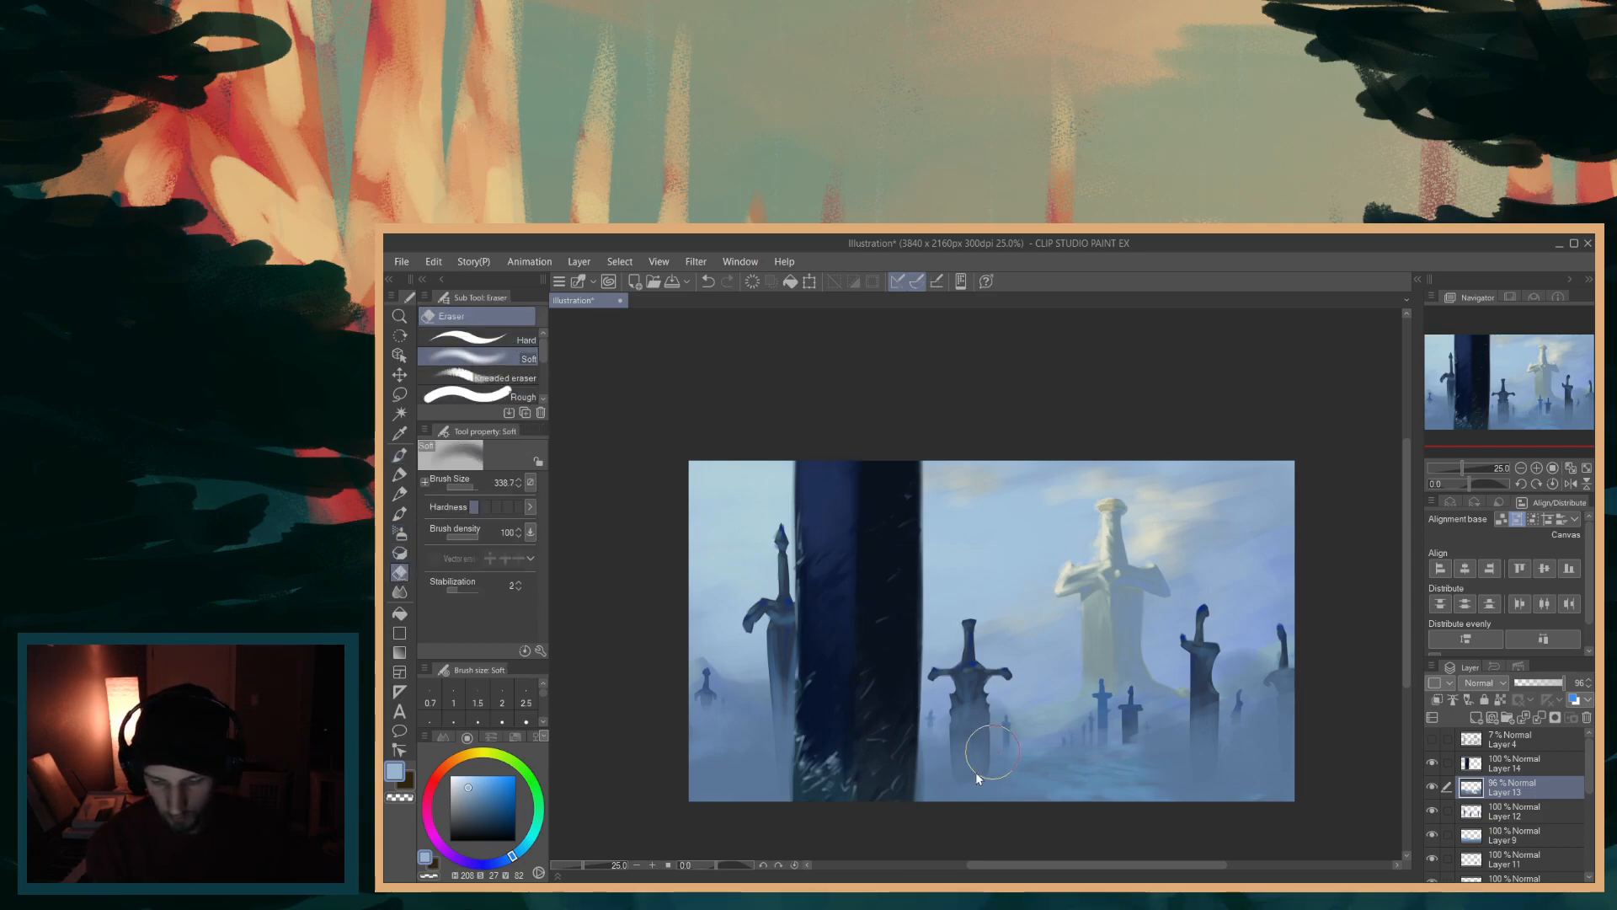
key("bracketleft")
left_click(1555, 764)
scroll(1555, 764, "down", 1)
left_click(1532, 778)
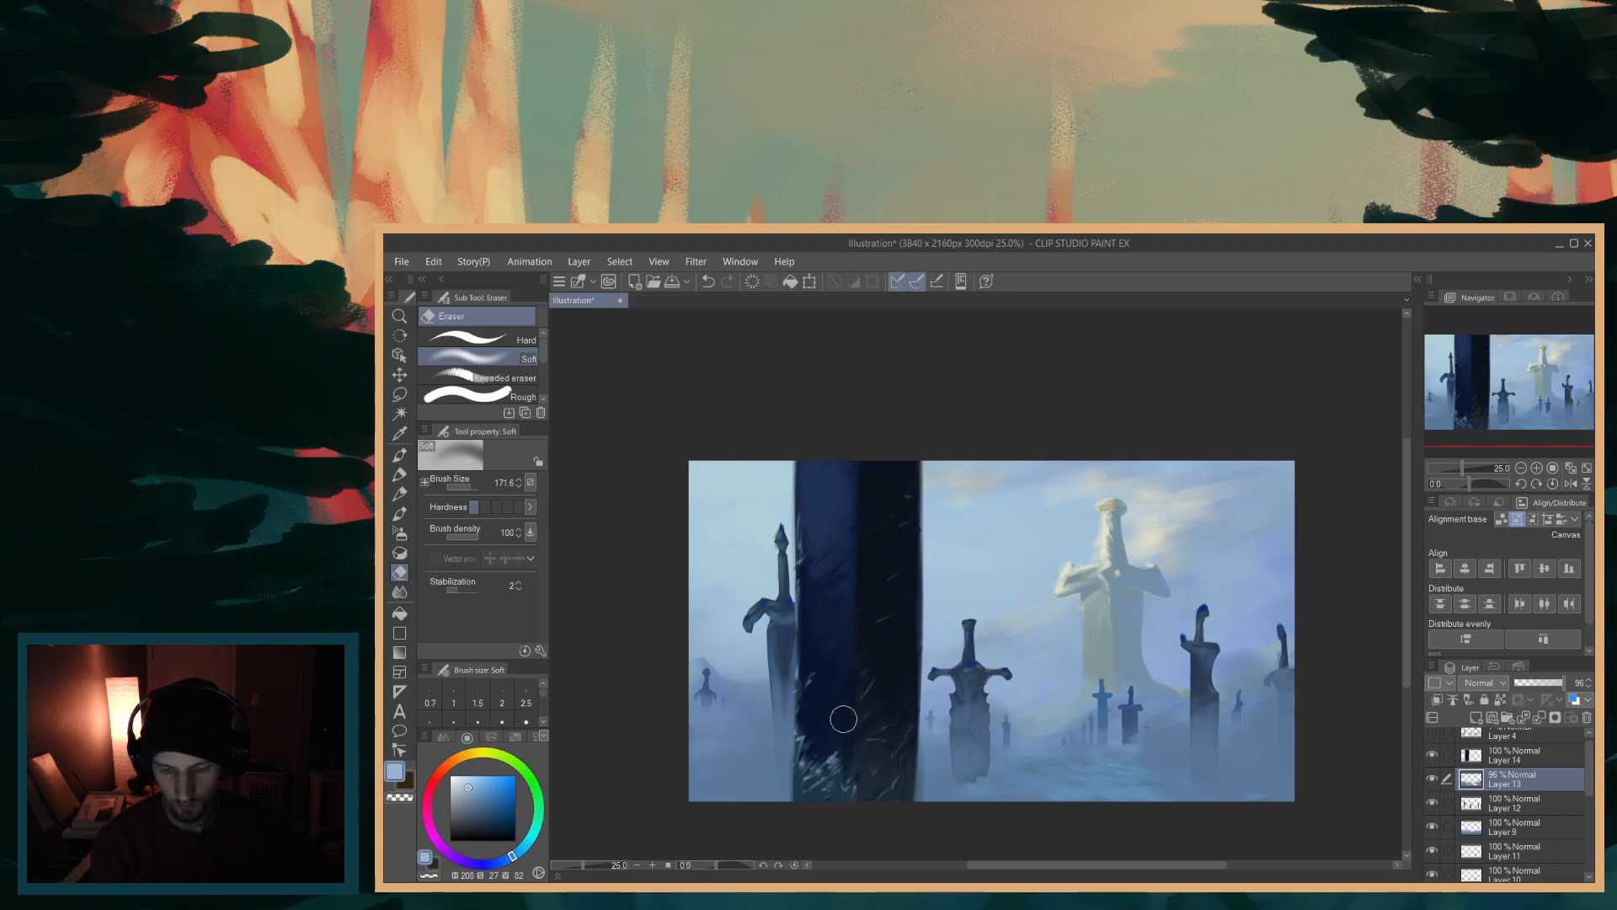
left_click_drag(812, 741, 786, 770)
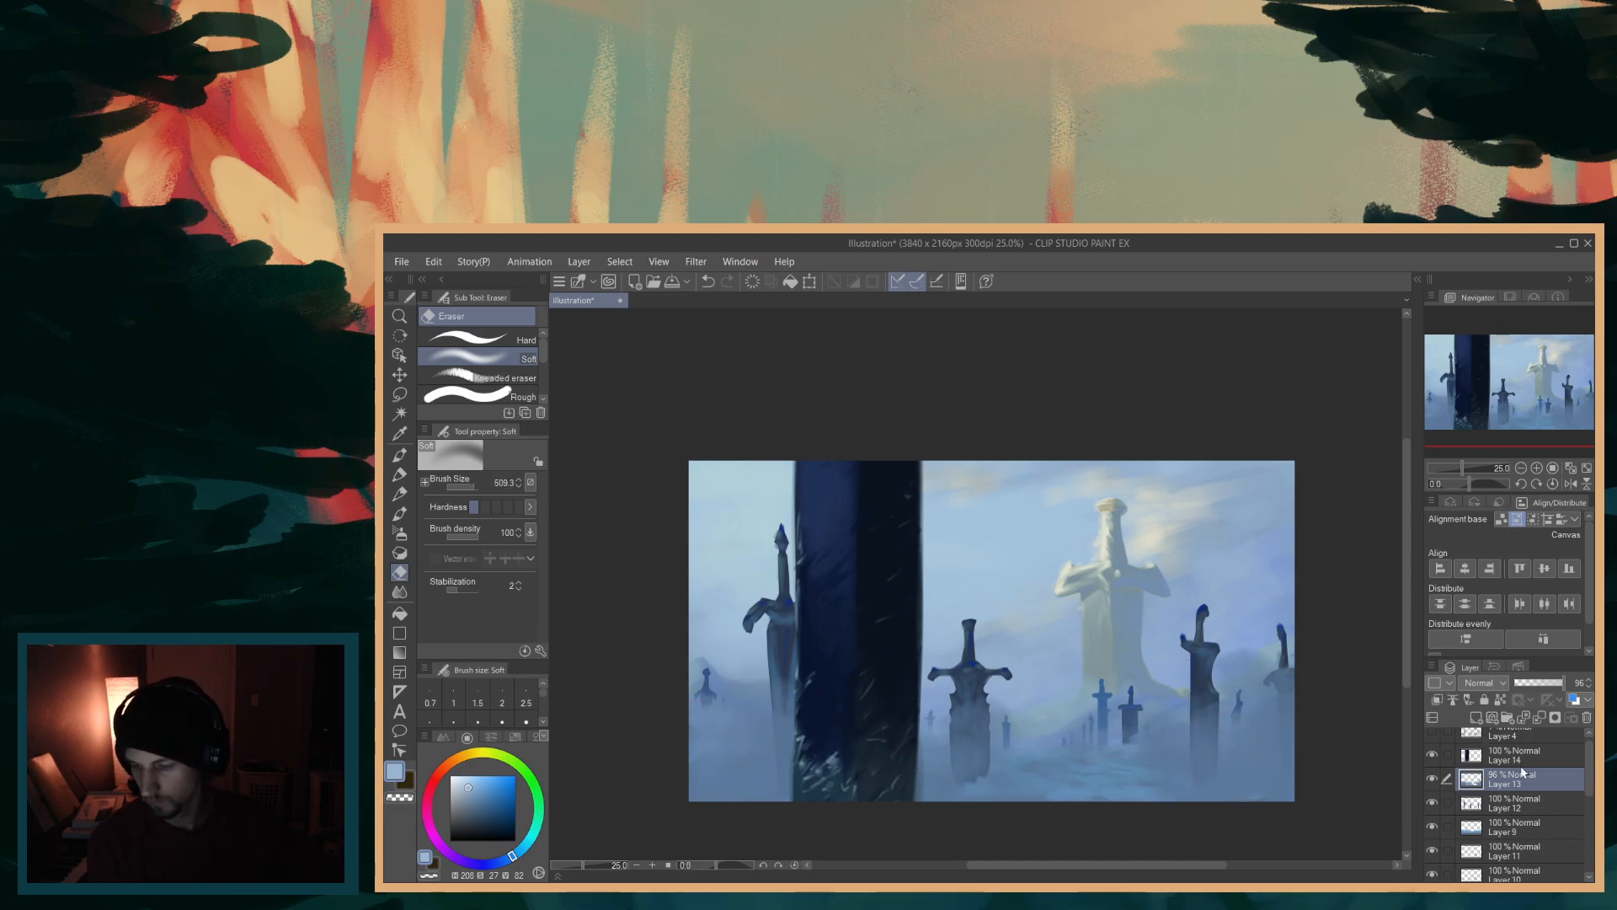
- Fade the bases of the mid-ground swords into the mist with the Soft eraser, working through Layers 12, 9 and 11
left_click(1514, 810)
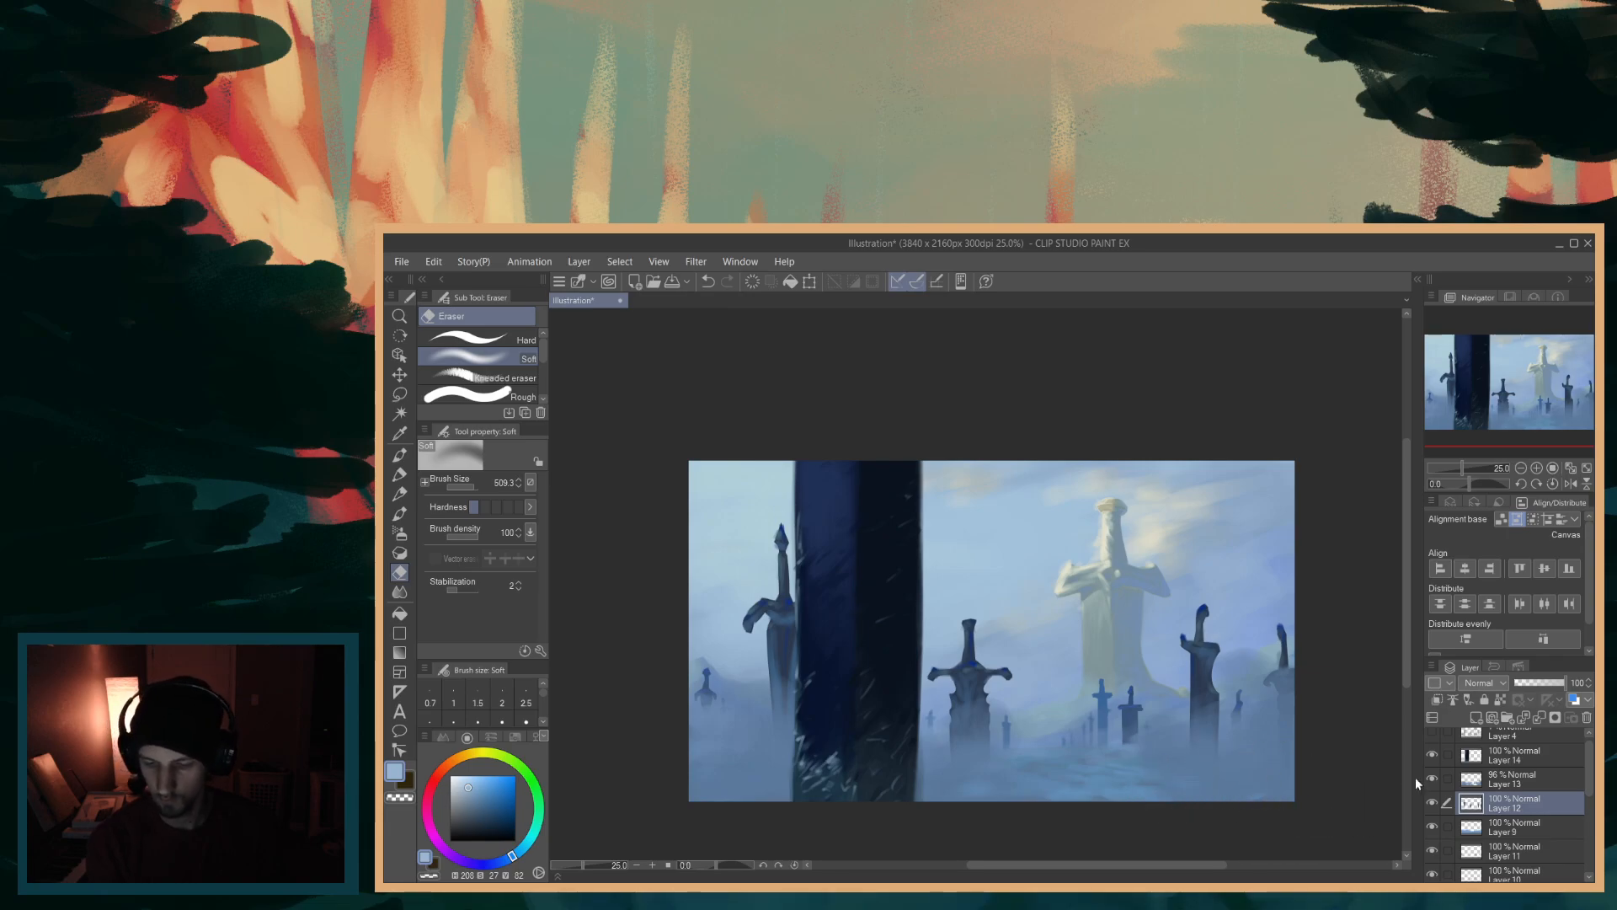
left_click(1508, 828)
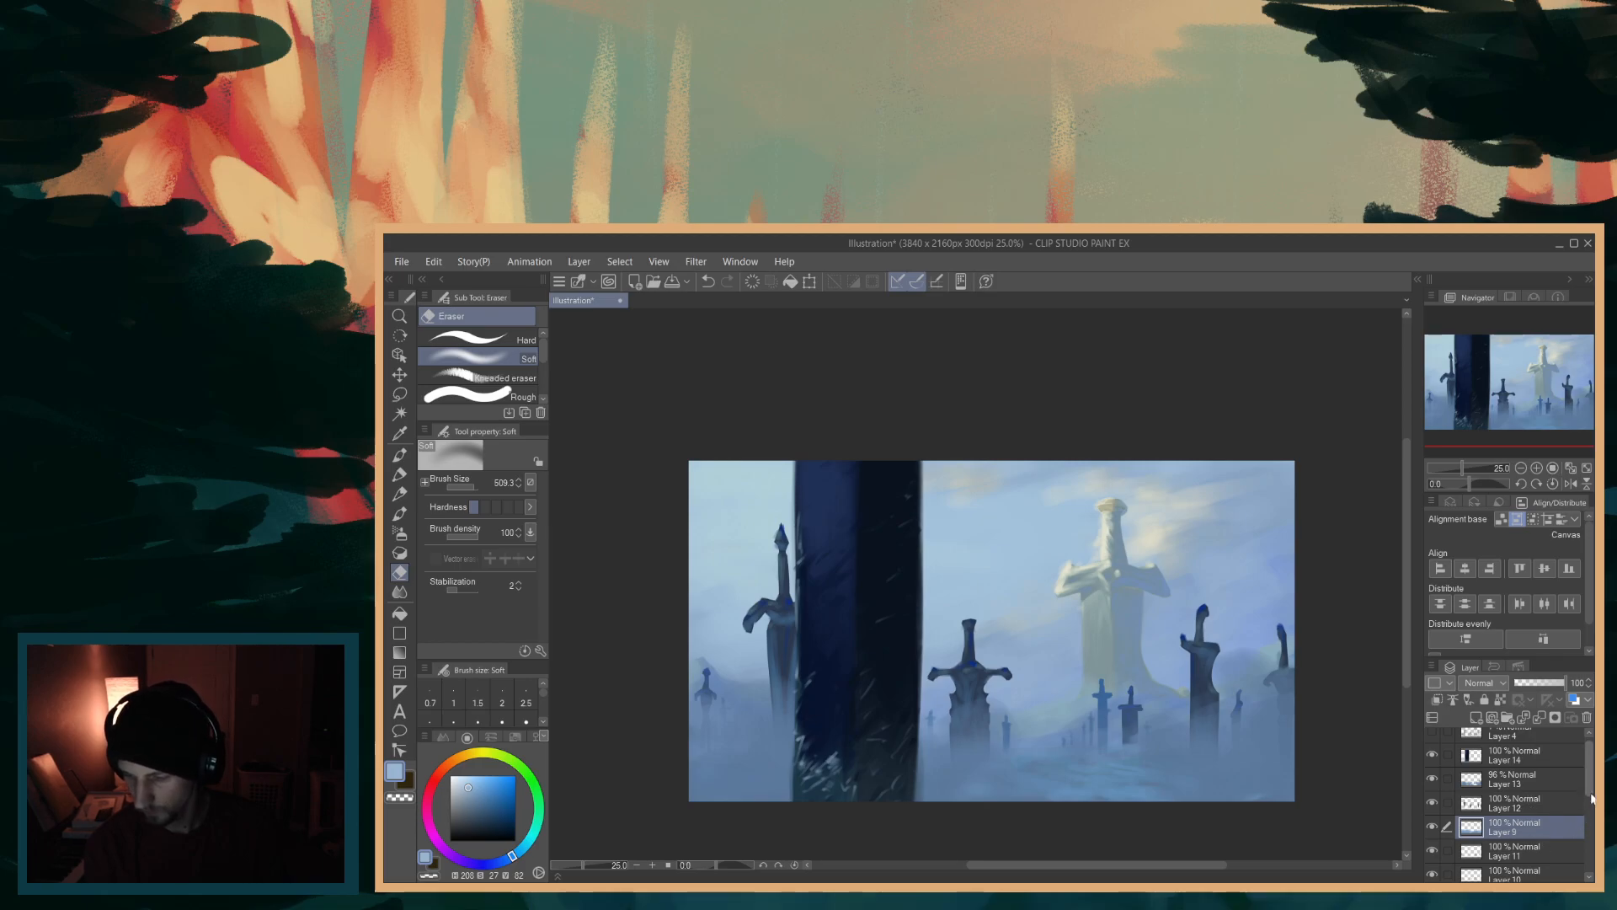
left_click_drag(1590, 793, 1592, 819)
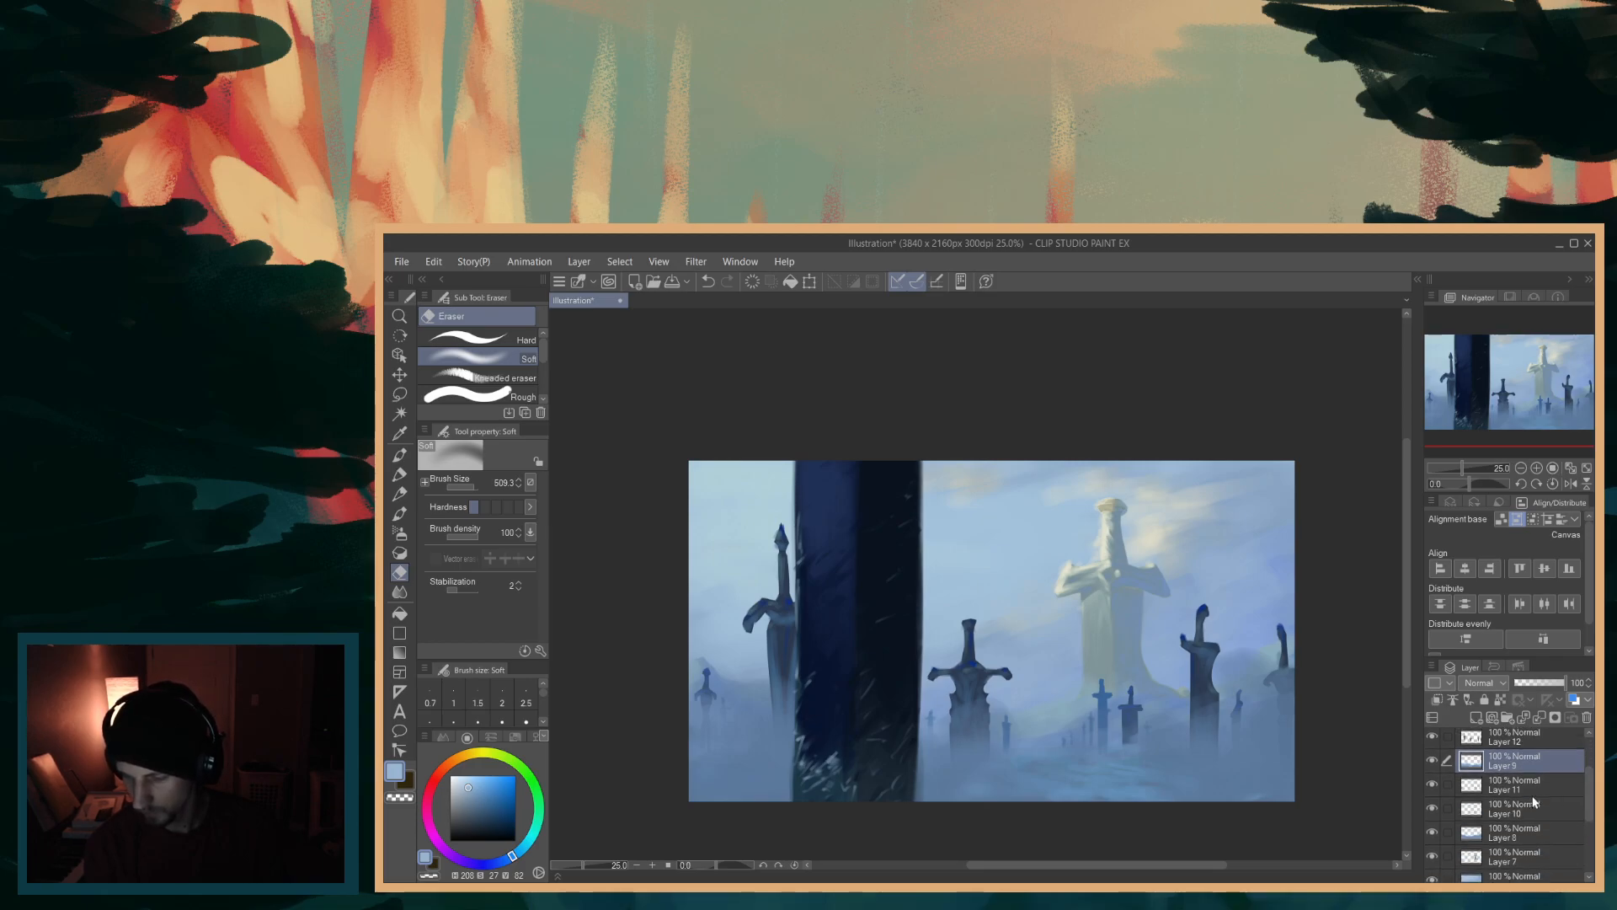
left_click(1491, 789)
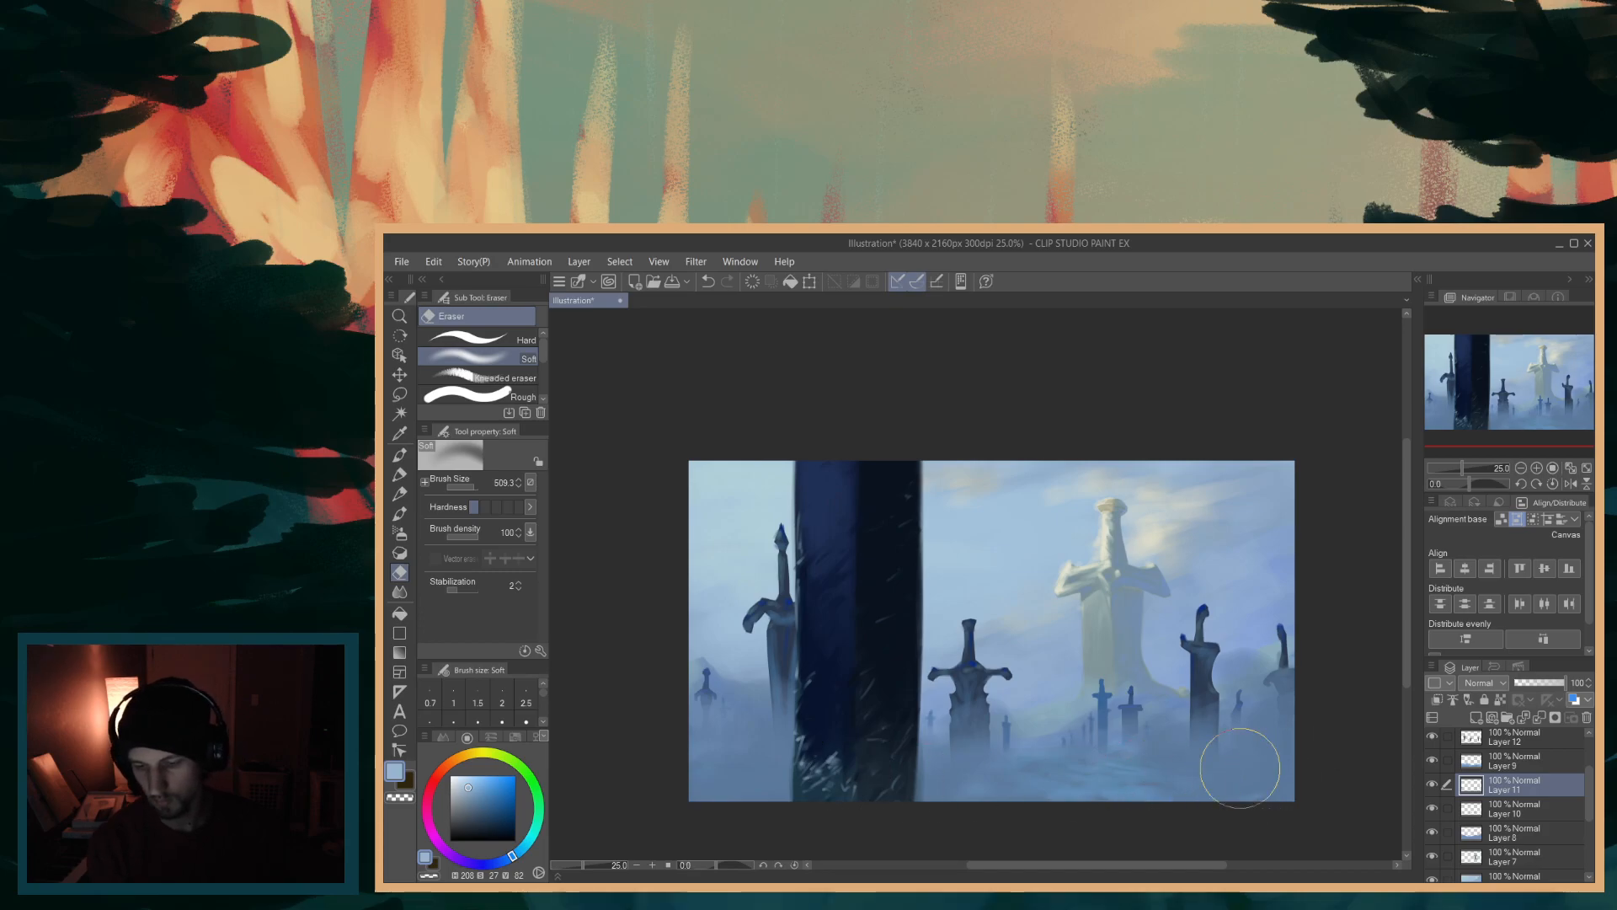
- Fade the base of the dark foreground blade on Layer 14 with the Soft eraser and undo the trial fade at its top
mouse_move(1587, 809)
left_mouse_down()
mouse_move(1588, 832)
mouse_move(1587, 781)
left_mouse_up()
left_click(1528, 762)
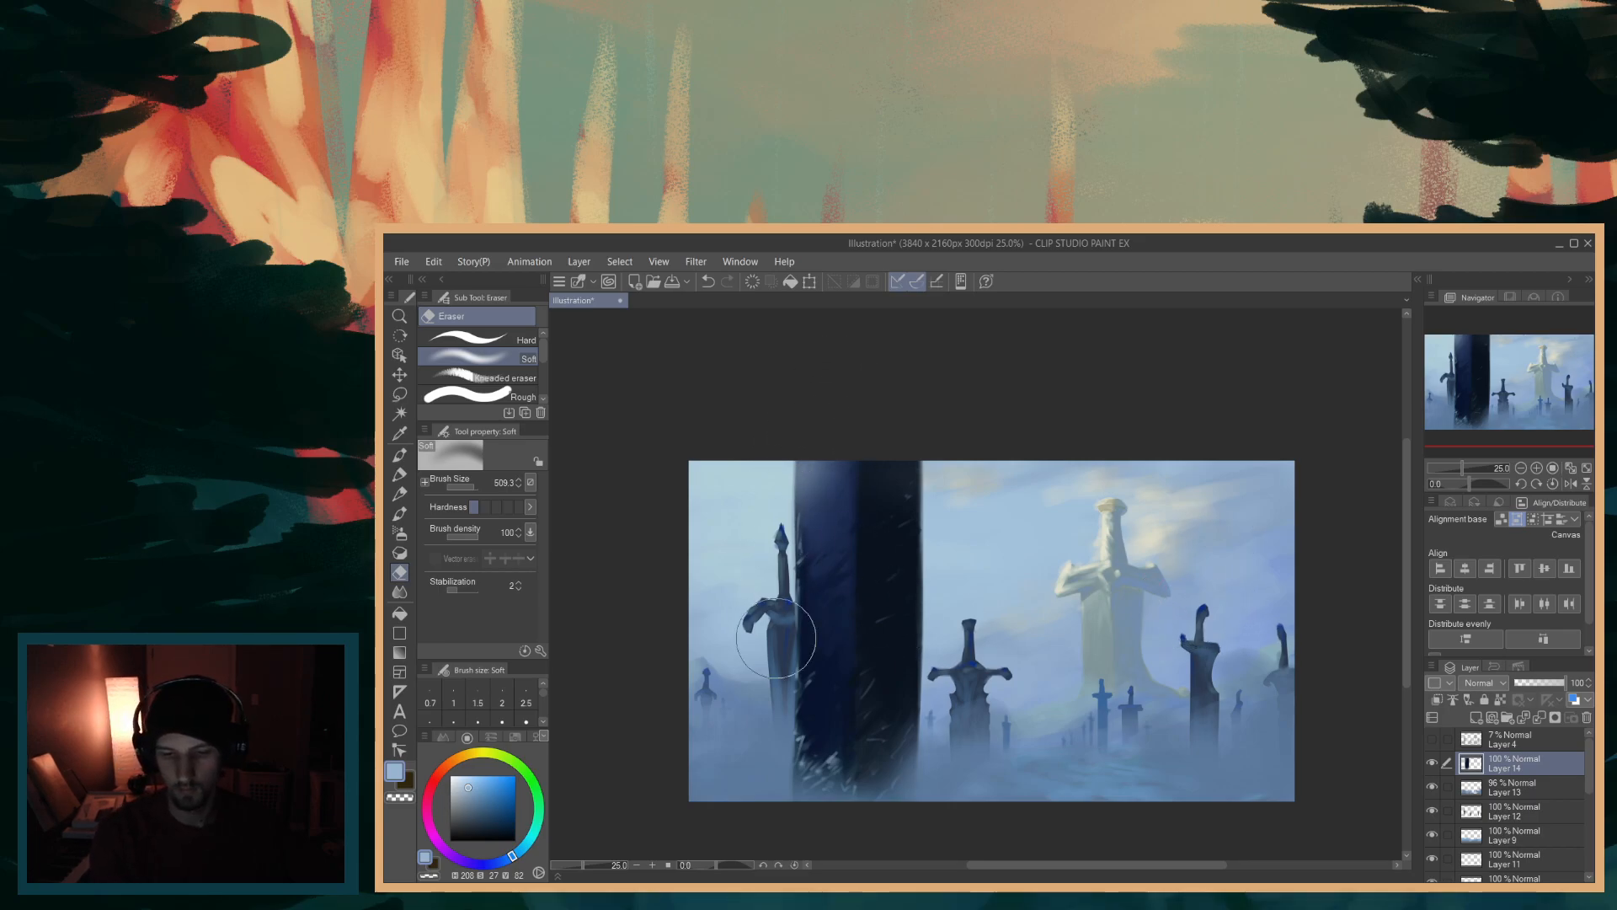
left_click_drag(827, 438, 830, 560)
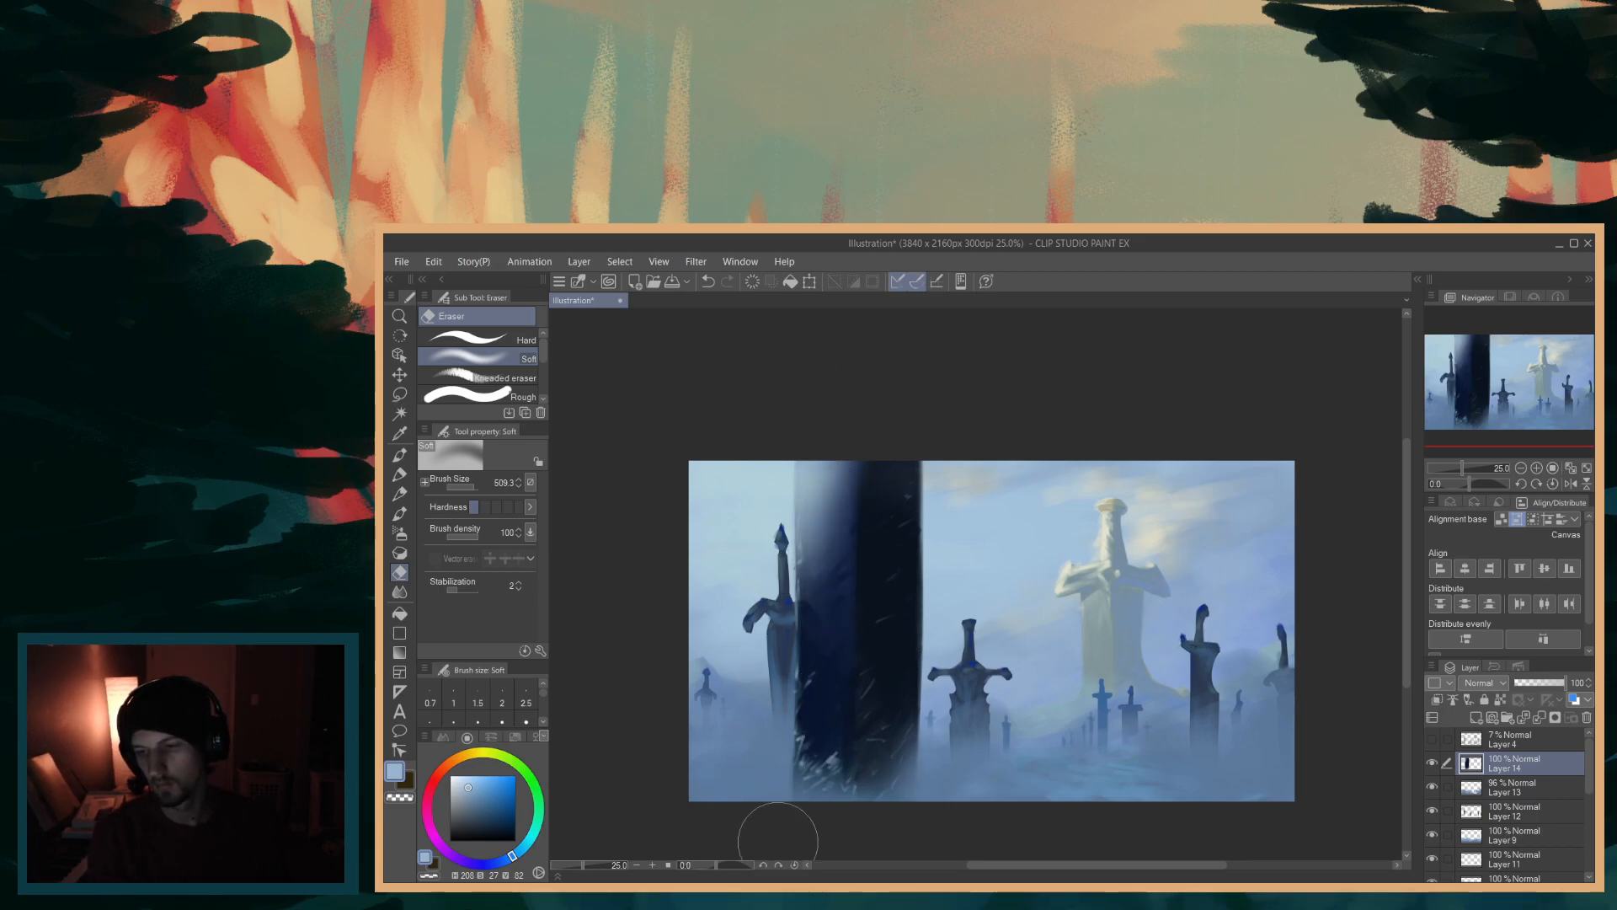
key("ctrl+z")
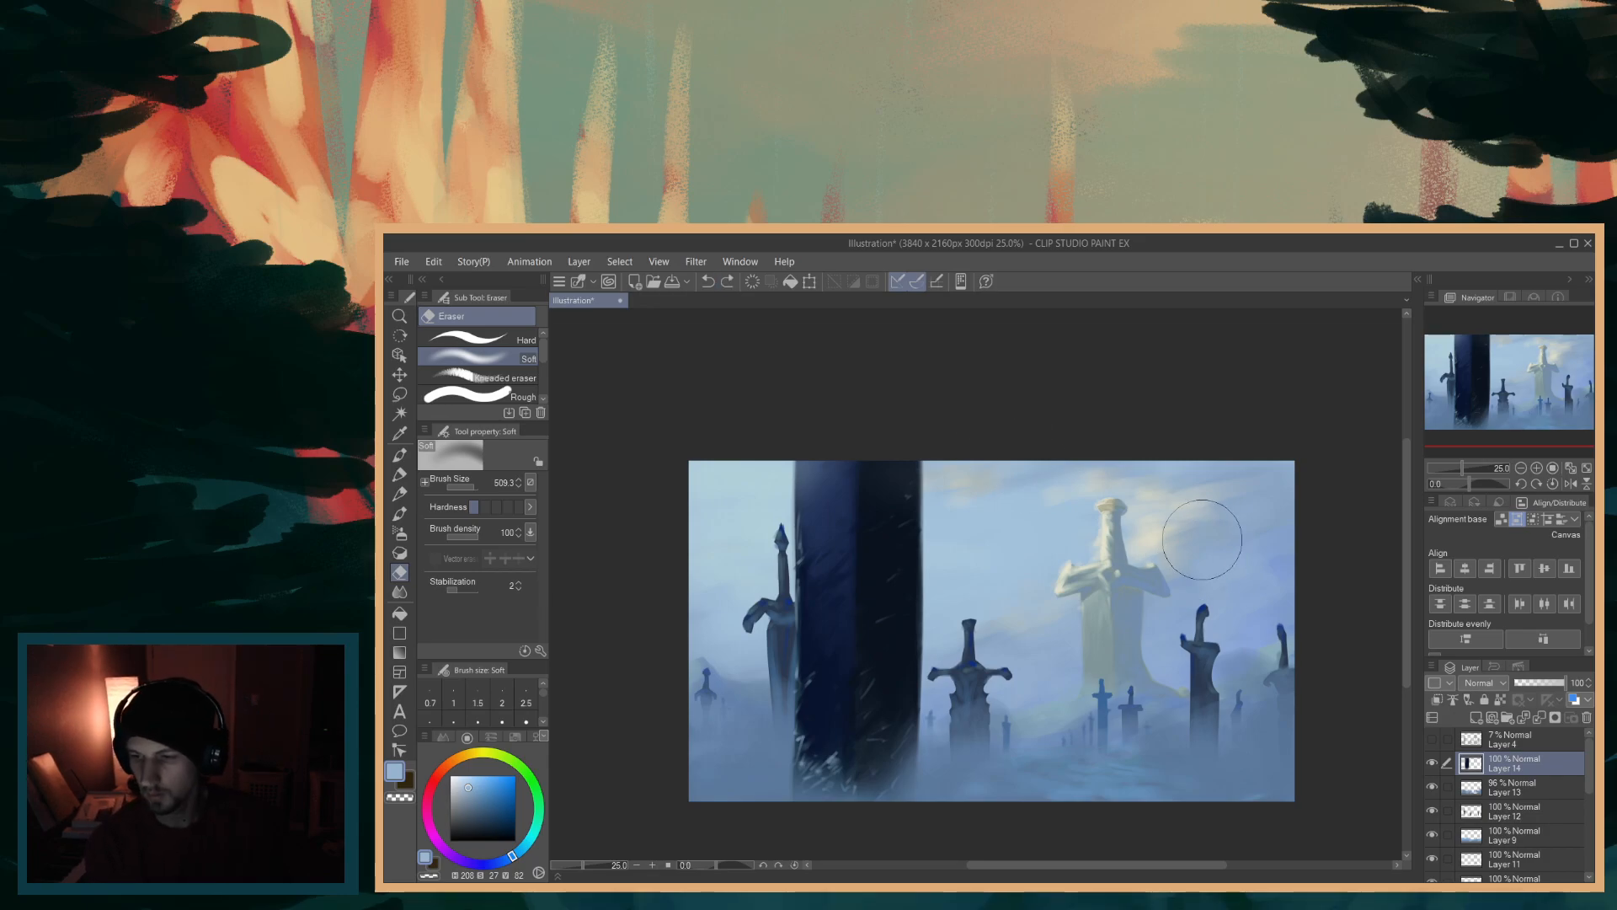
- Shade the giant pale sword's right side and guard into blue haze on Layer 7 with MB Cubebrush, using H214 S39 V72 at size 259.4
mouse_move(1116, 865)
left_mouse_down()
mouse_move(1145, 860)
mouse_move(1125, 855)
mouse_move(1155, 838)
left_mouse_up()
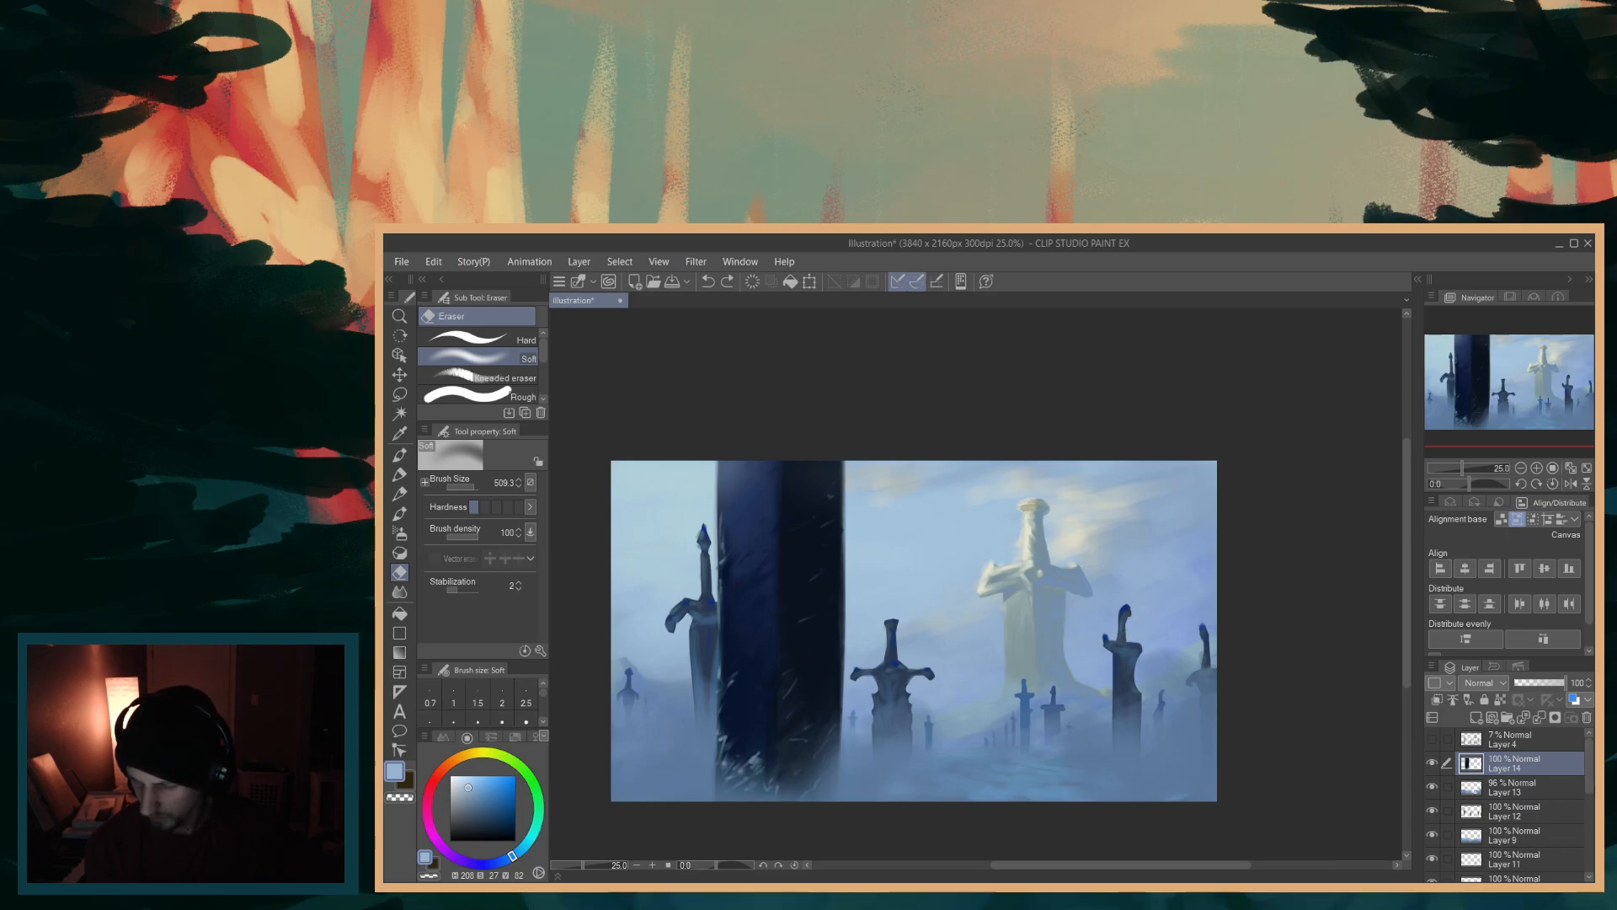
left_click_drag(1589, 790, 1582, 838)
left_click(1528, 795)
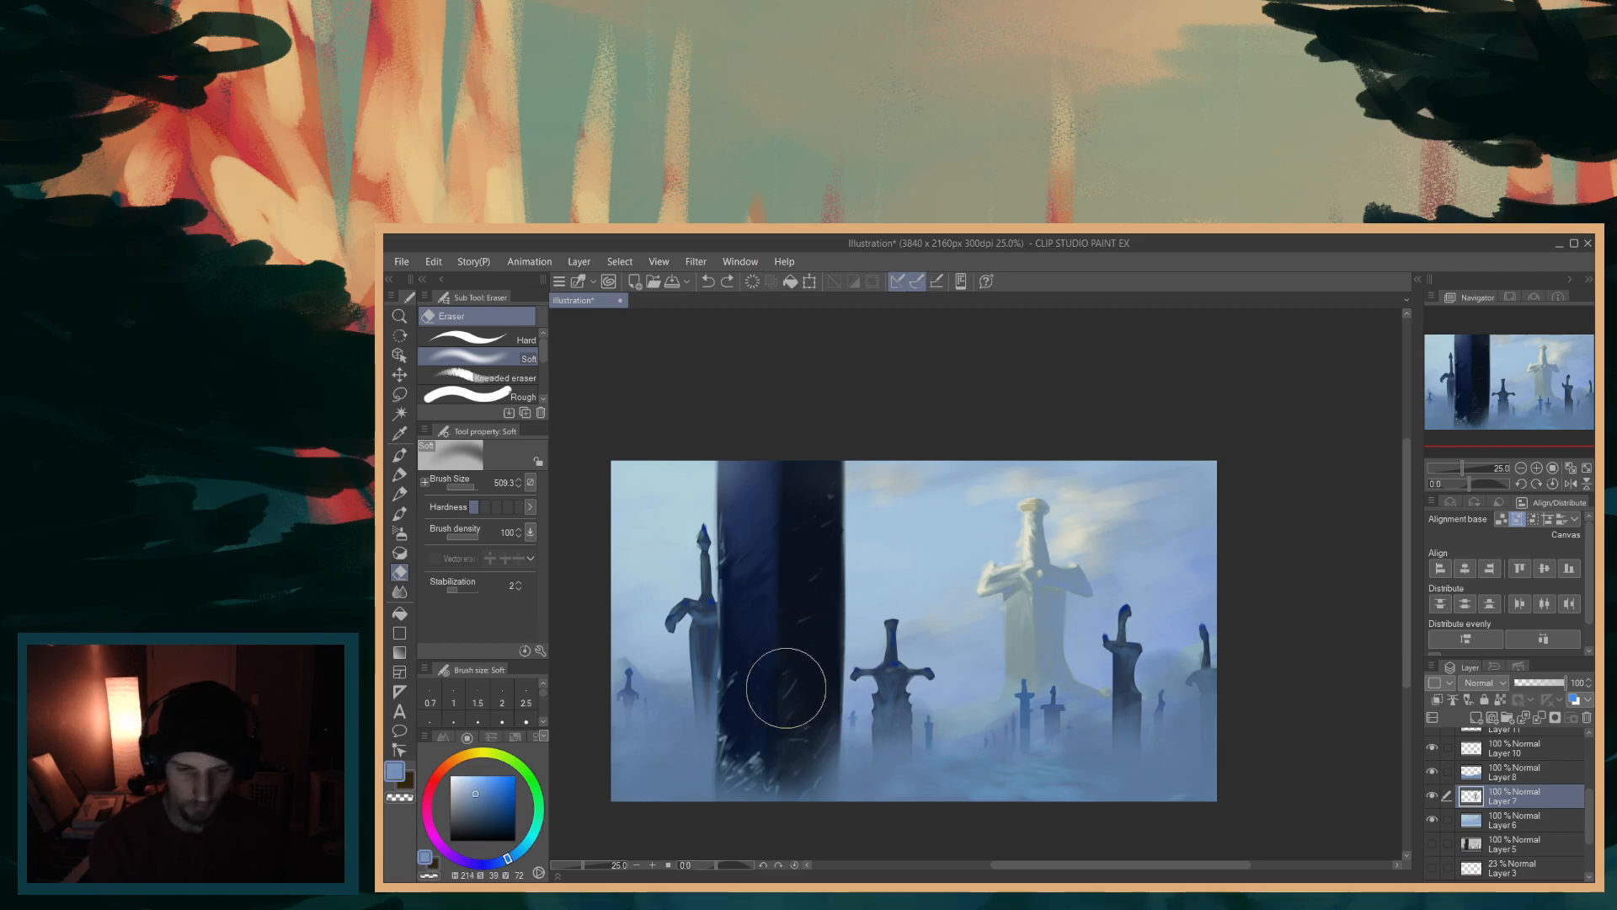
left_click(399, 455)
left_click_drag(1048, 598, 1053, 624)
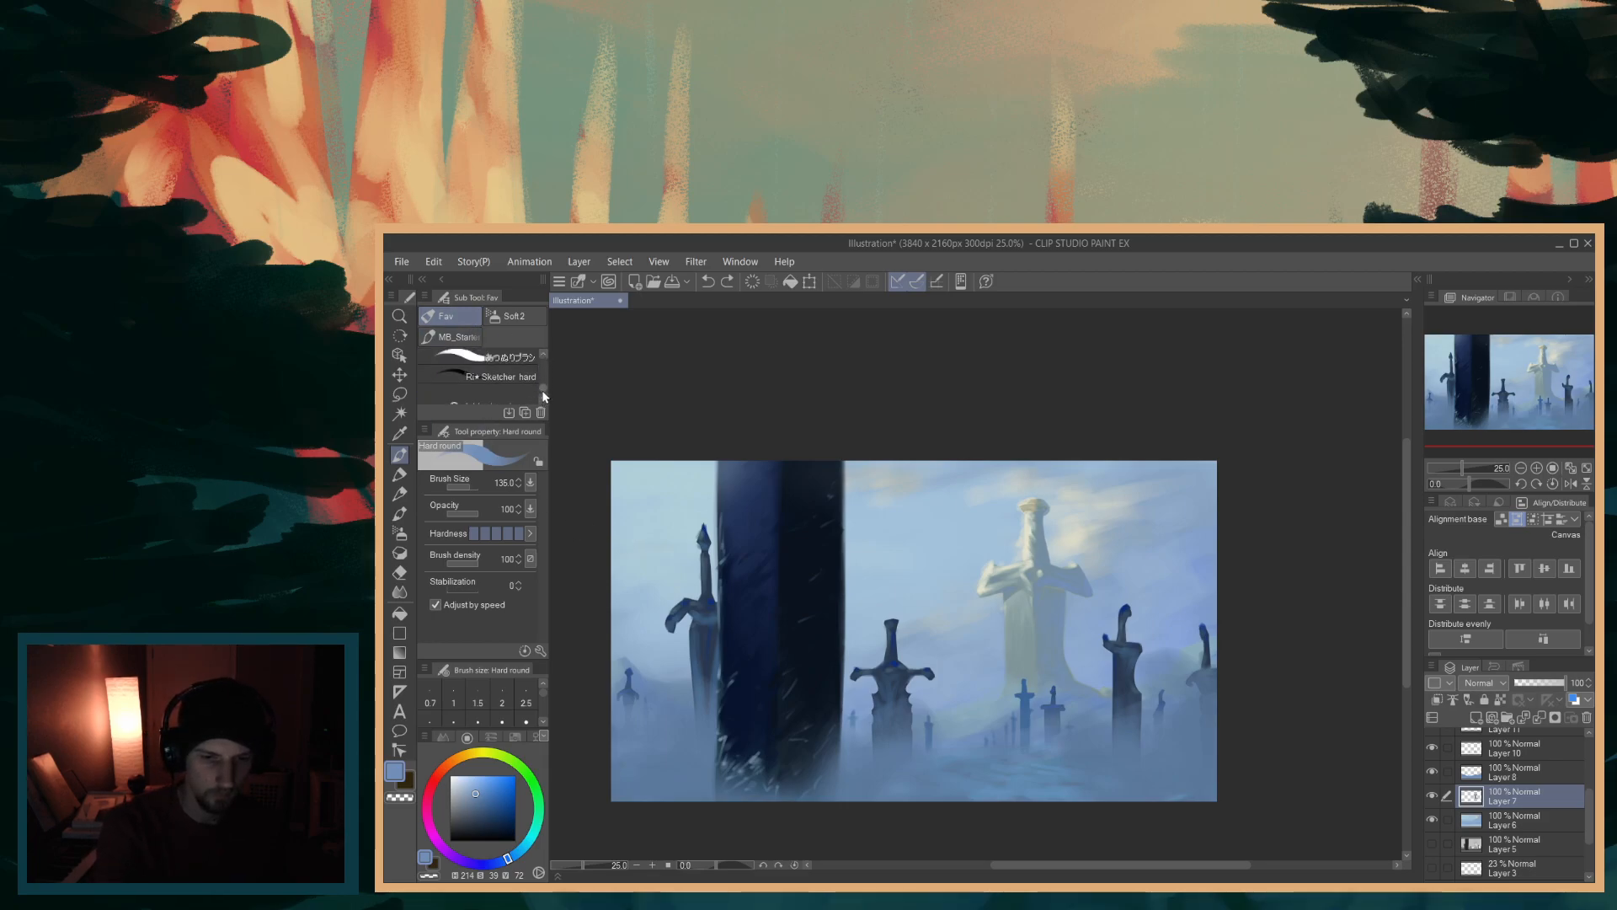
left_click(454, 337)
left_click_drag(1059, 621, 1069, 633)
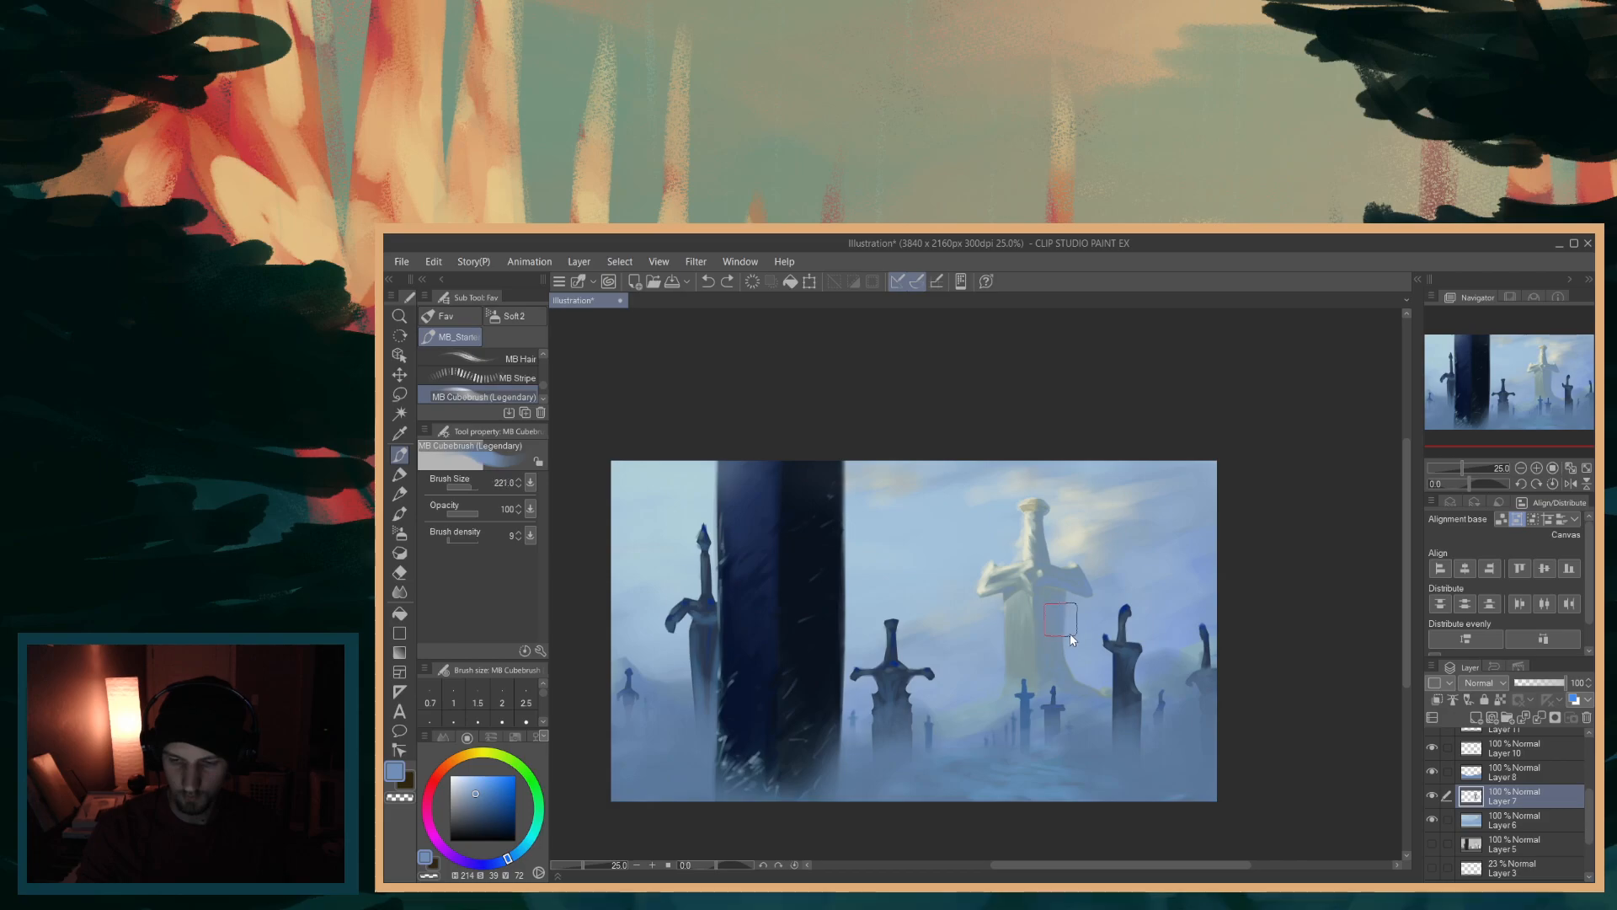
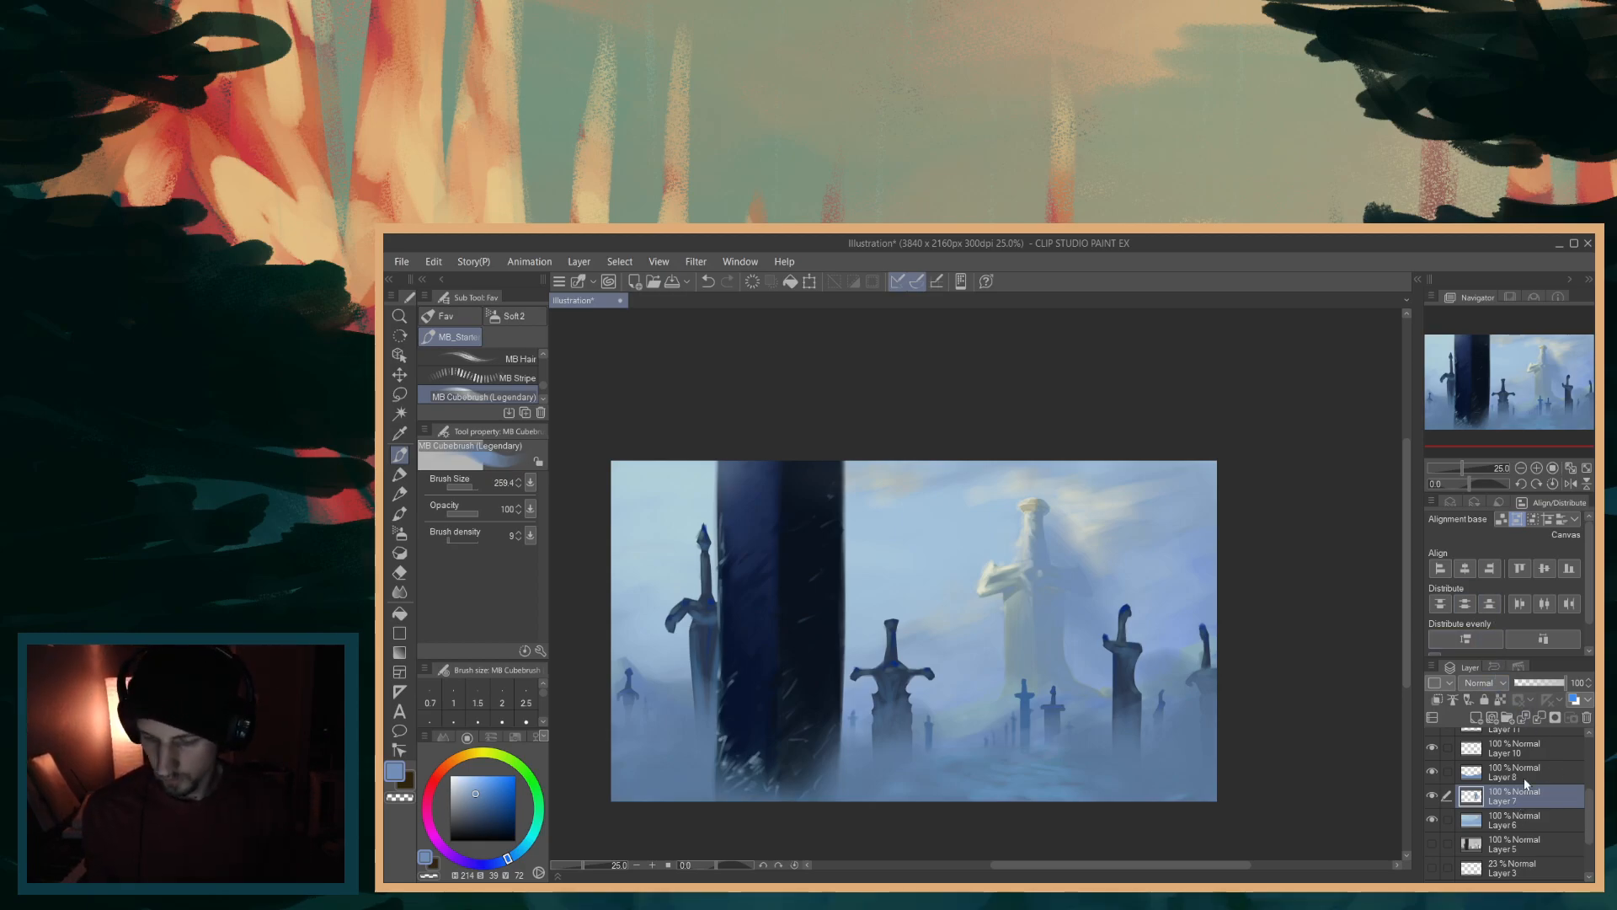
- Add a new layer, move it to the top of the layer stack, and set the Soft Round brush size to 289.7
left_click(1508, 720)
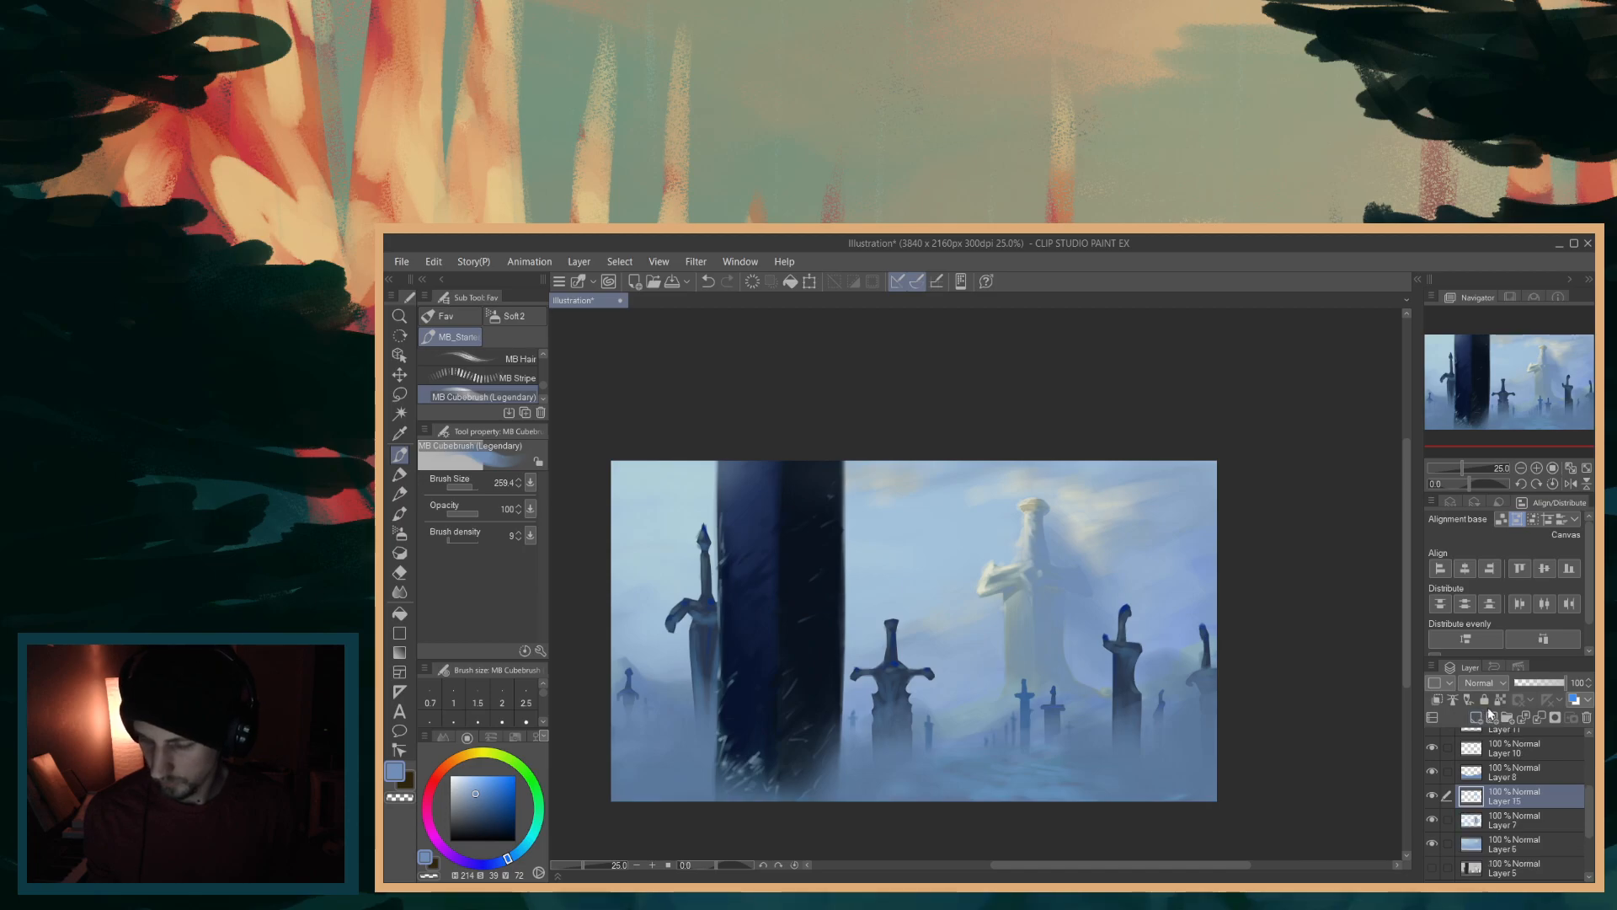
left_click(512, 316)
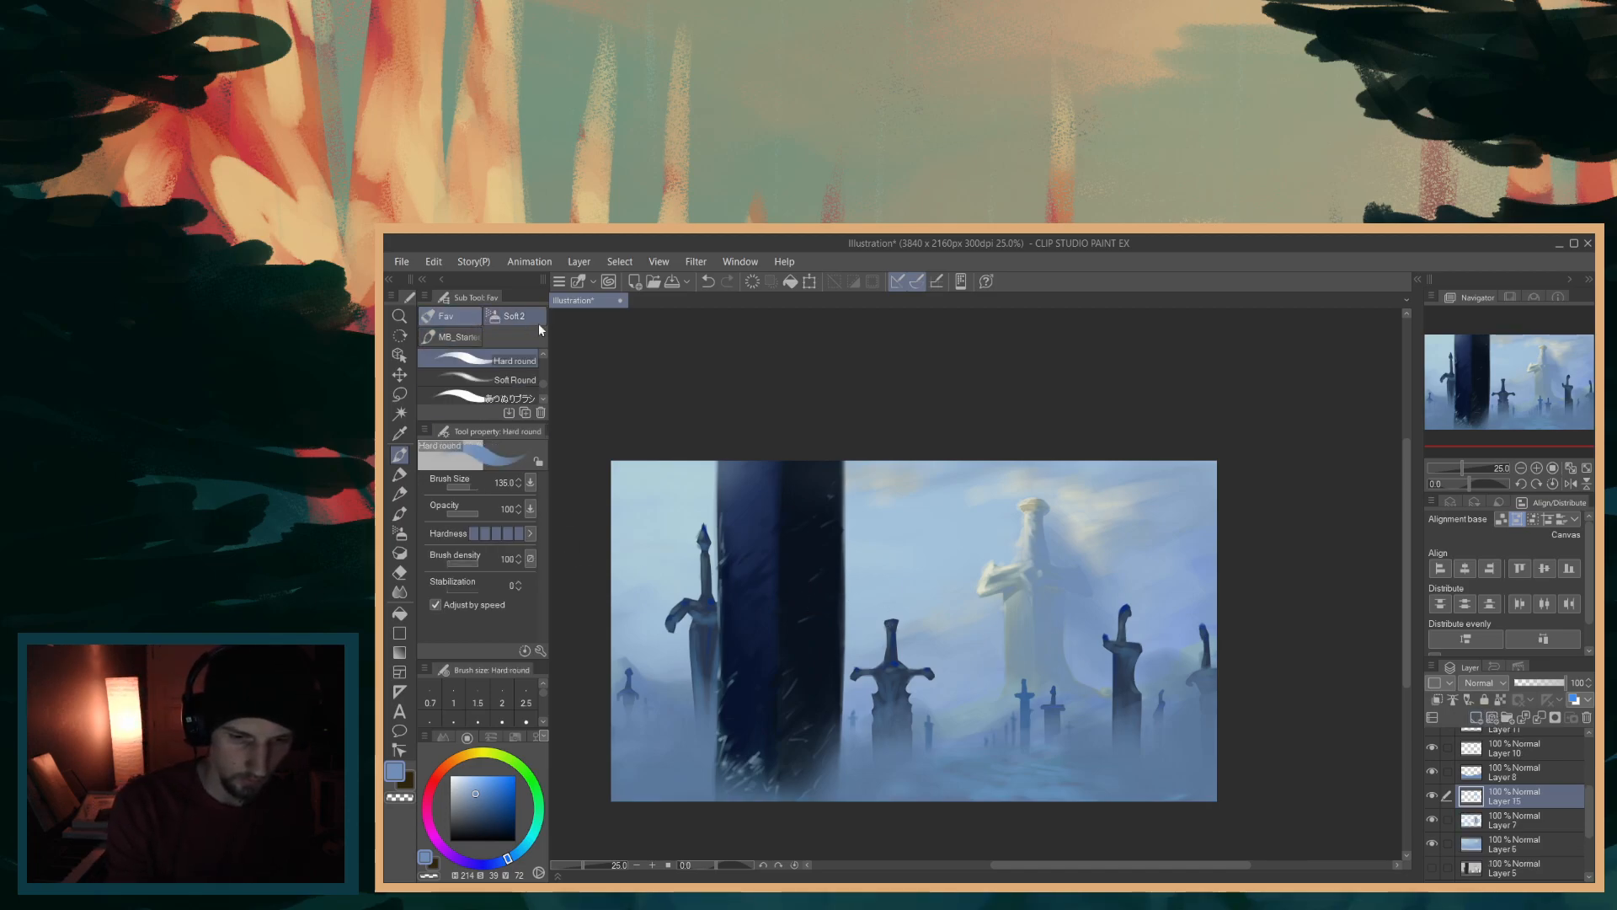
left_click(540, 382)
left_click_drag(1037, 602, 1024, 557, "ctrl+alt")
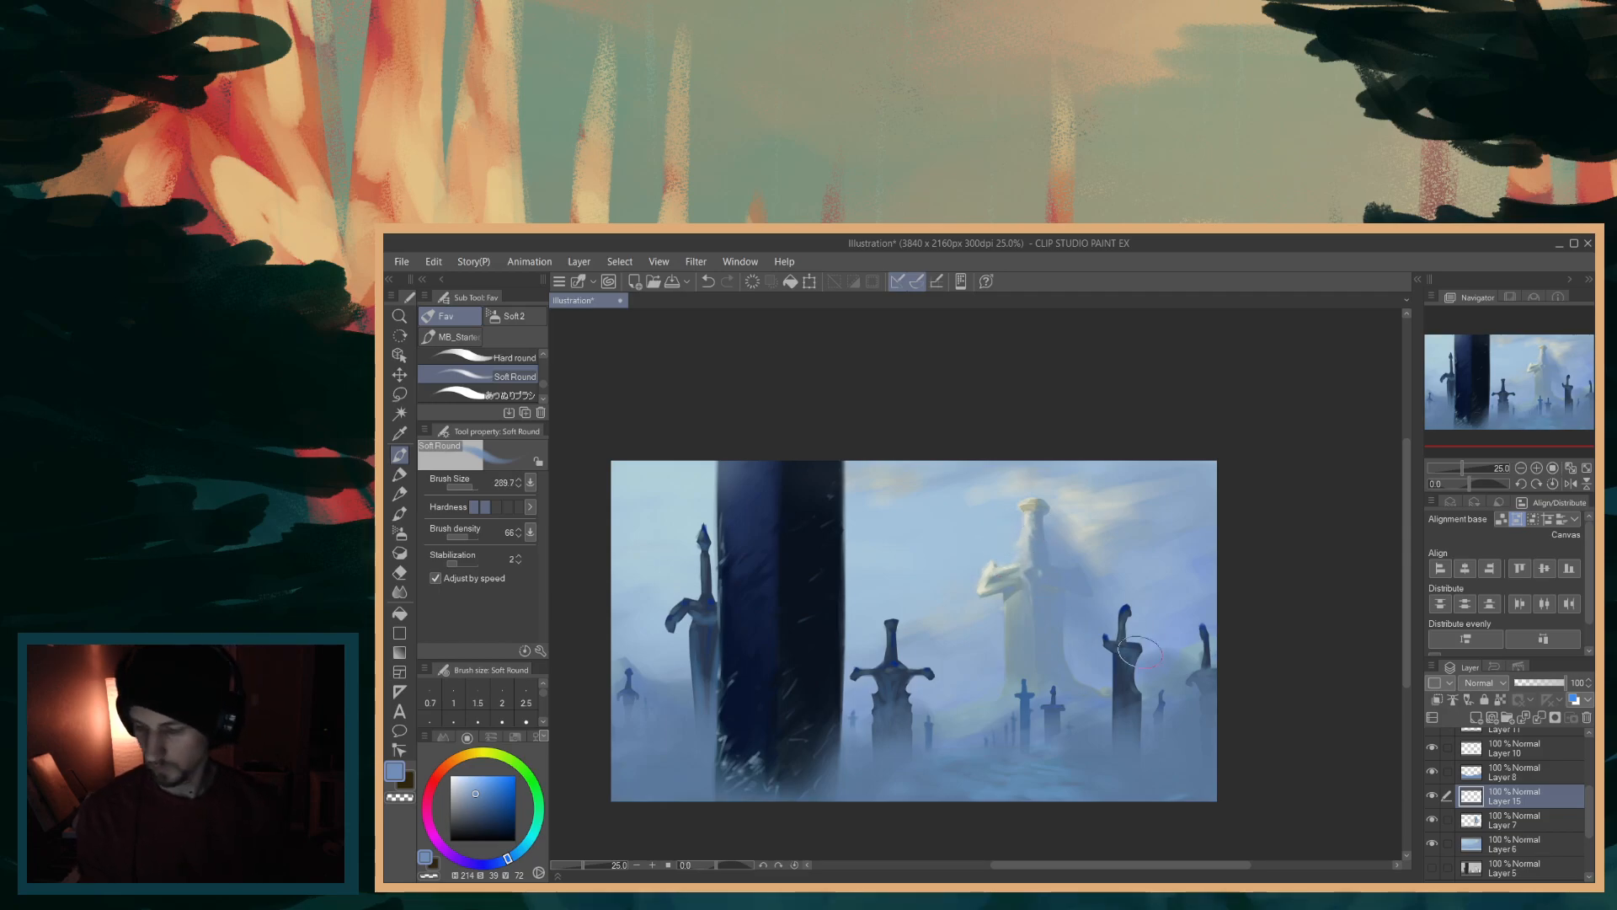
scroll(1593, 787, "up", 3)
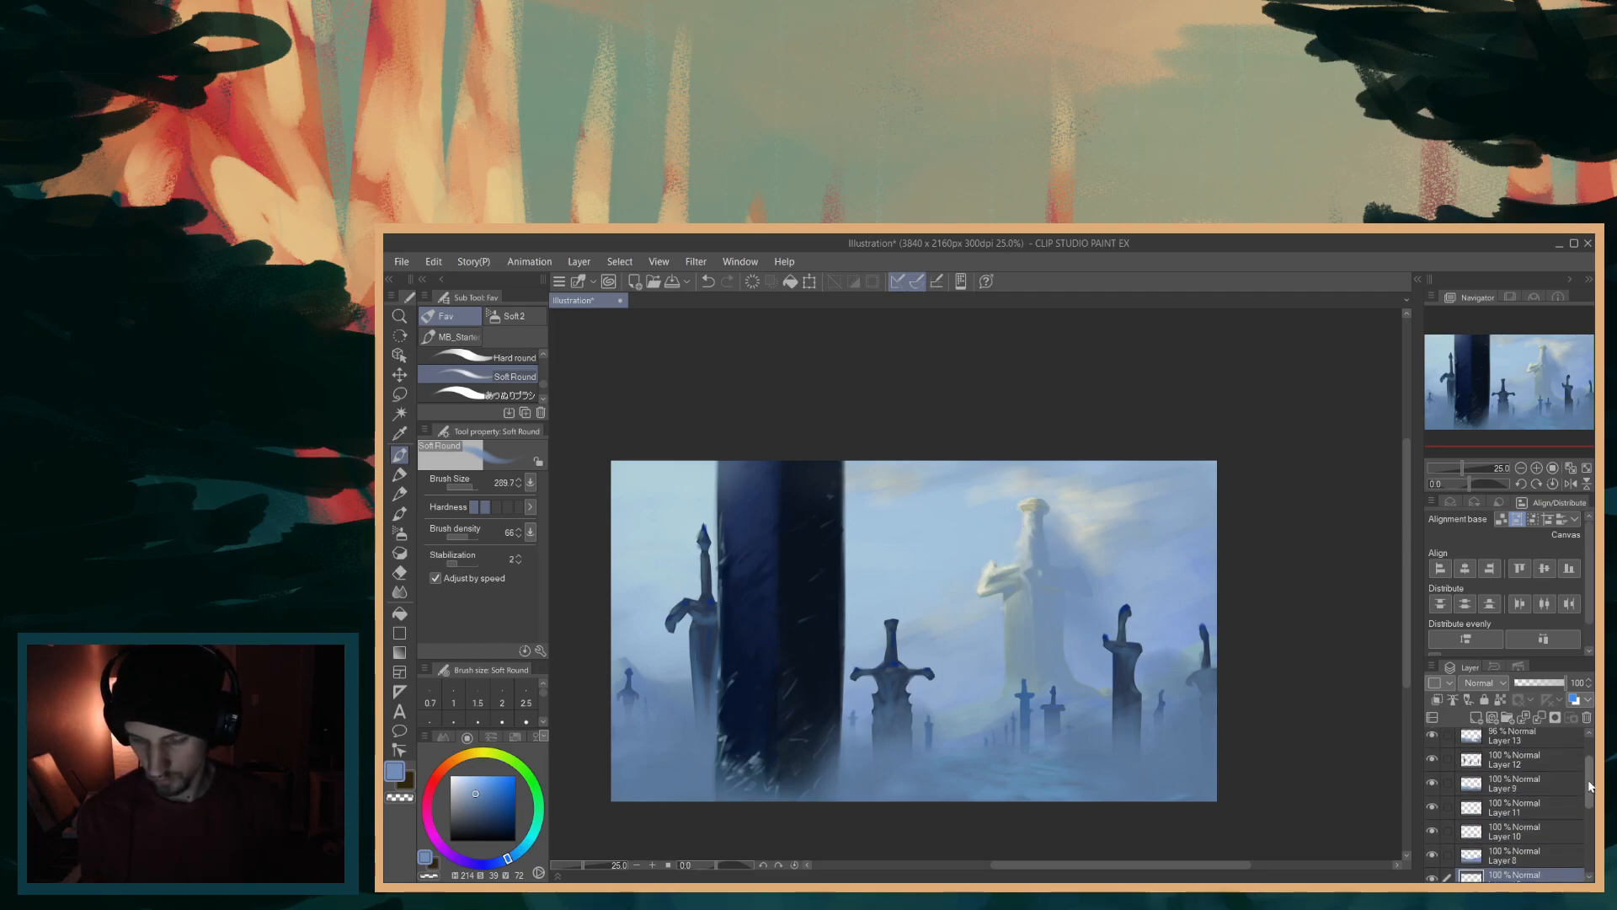
left_click_drag(1508, 872, 1499, 732)
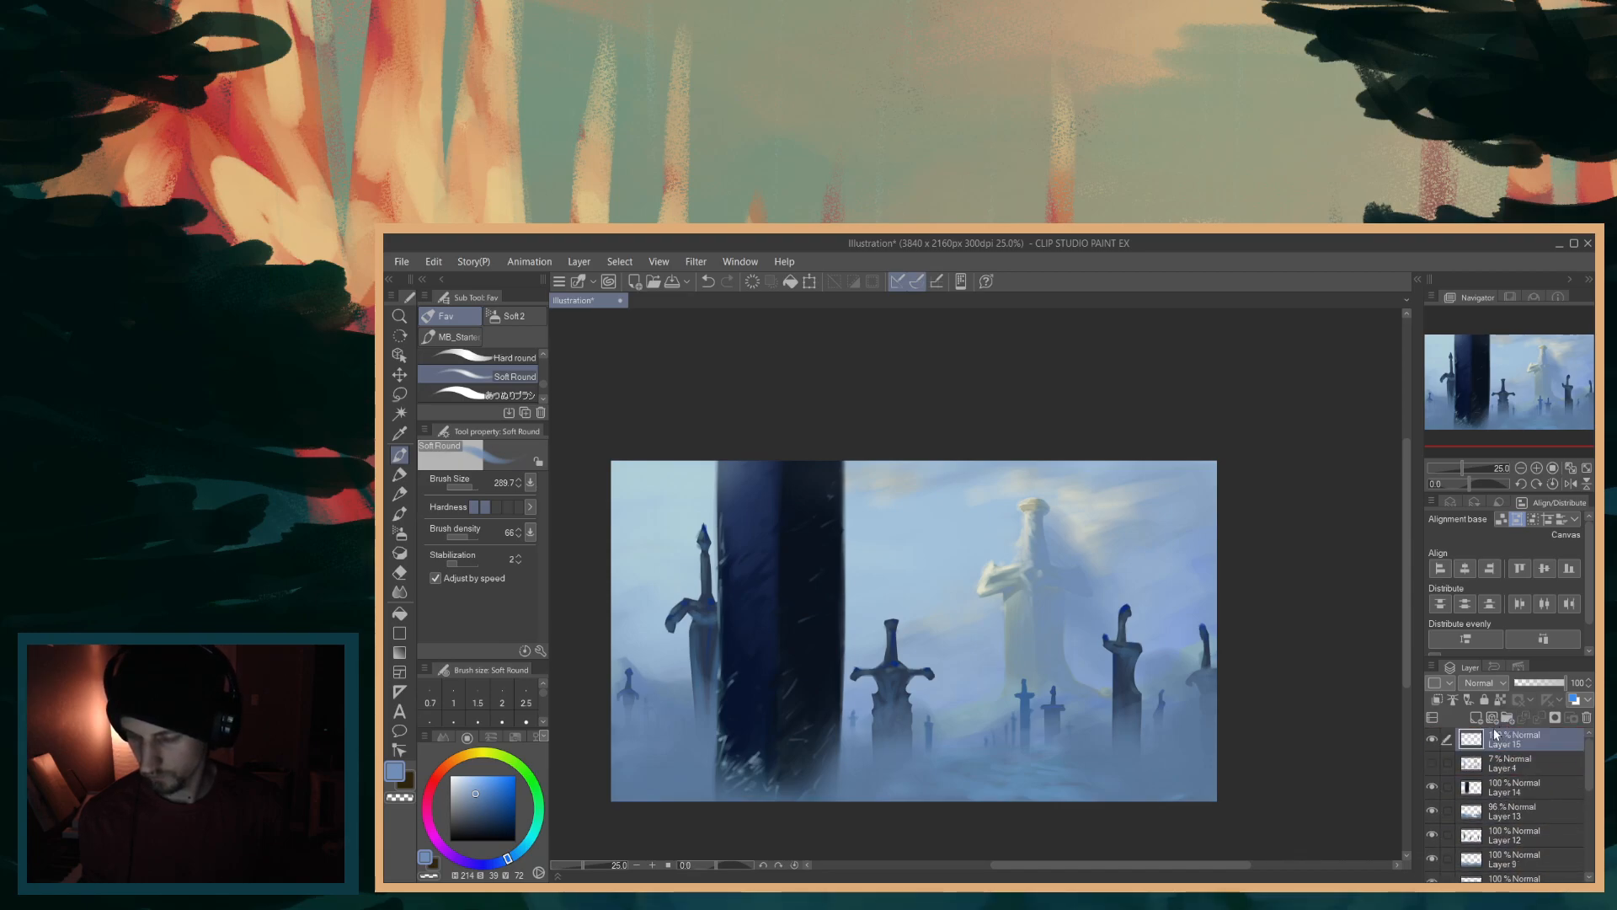
- Sample a pale grey-green, H153 S4 V82, from the giant sword's hilt and haze over its left guard with Soft Round
left_click_drag(474, 791, 464, 787)
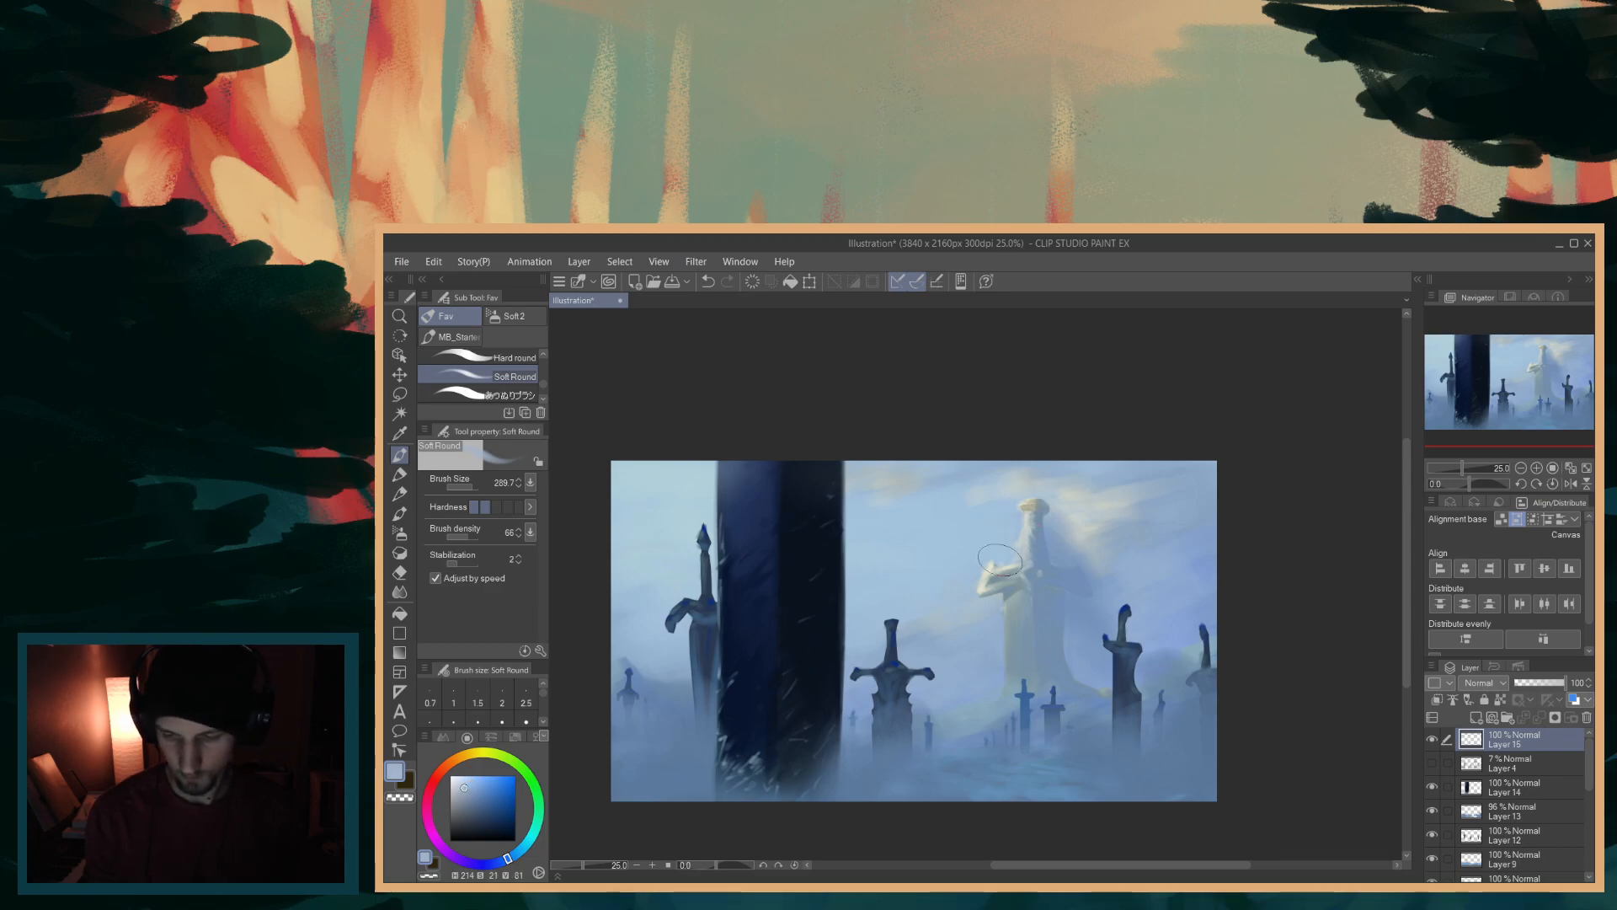
left_click(1026, 515, "alt")
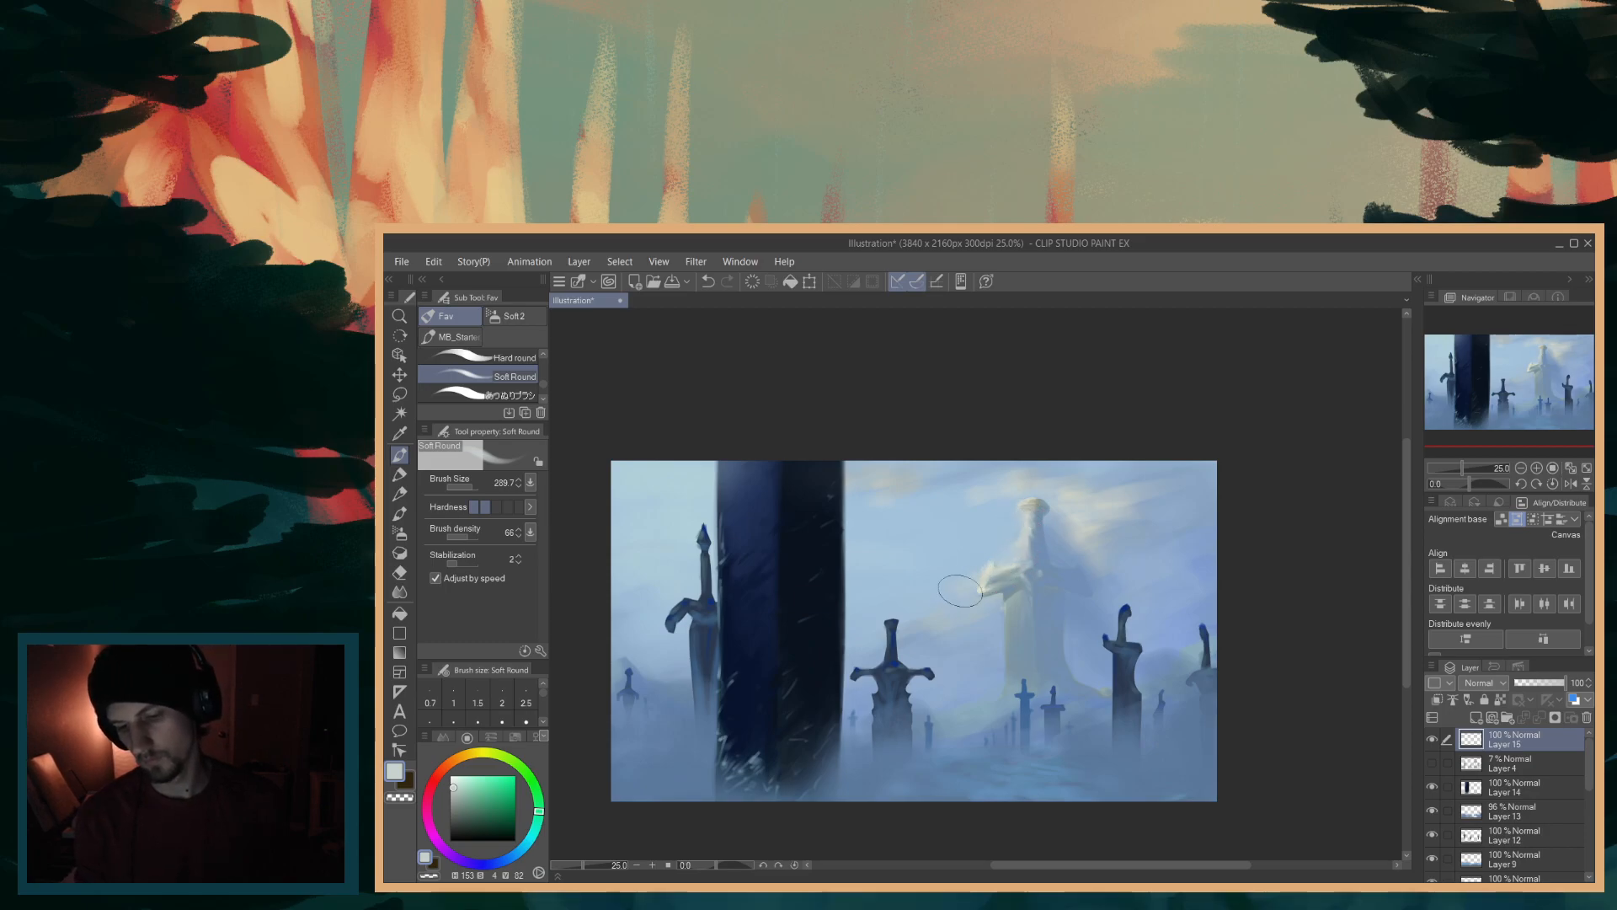
left_click_drag(988, 593, 997, 574)
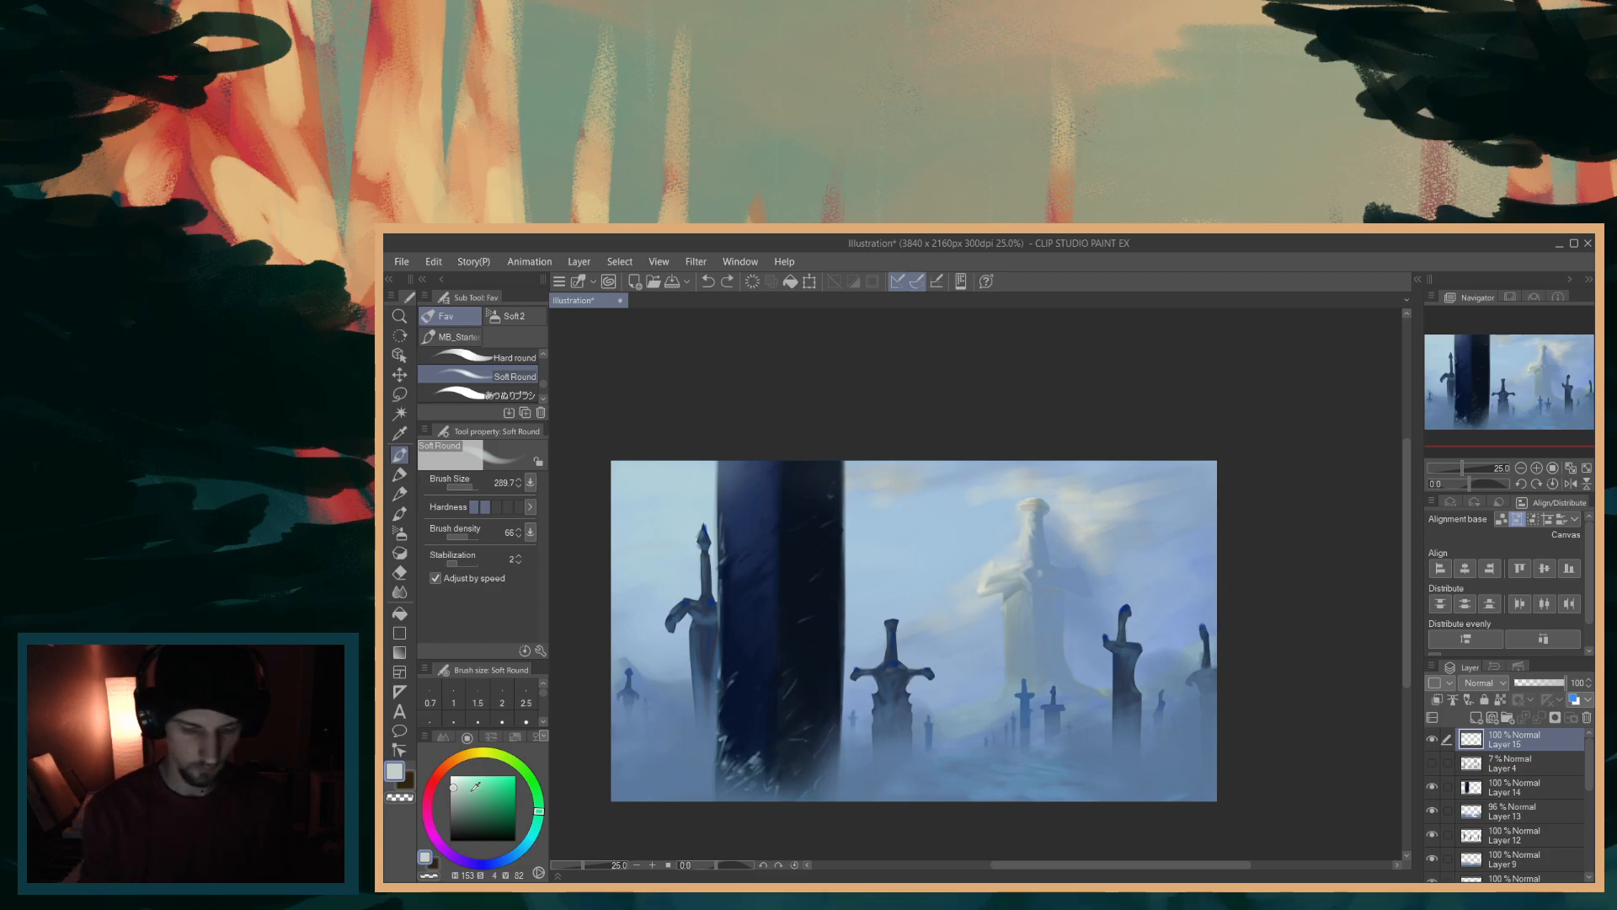
- Brighten the clouds around the giant sword's hilt and upper sky with warm off-white H56 S5 V94 at brush size 433.5
left_click(477, 753)
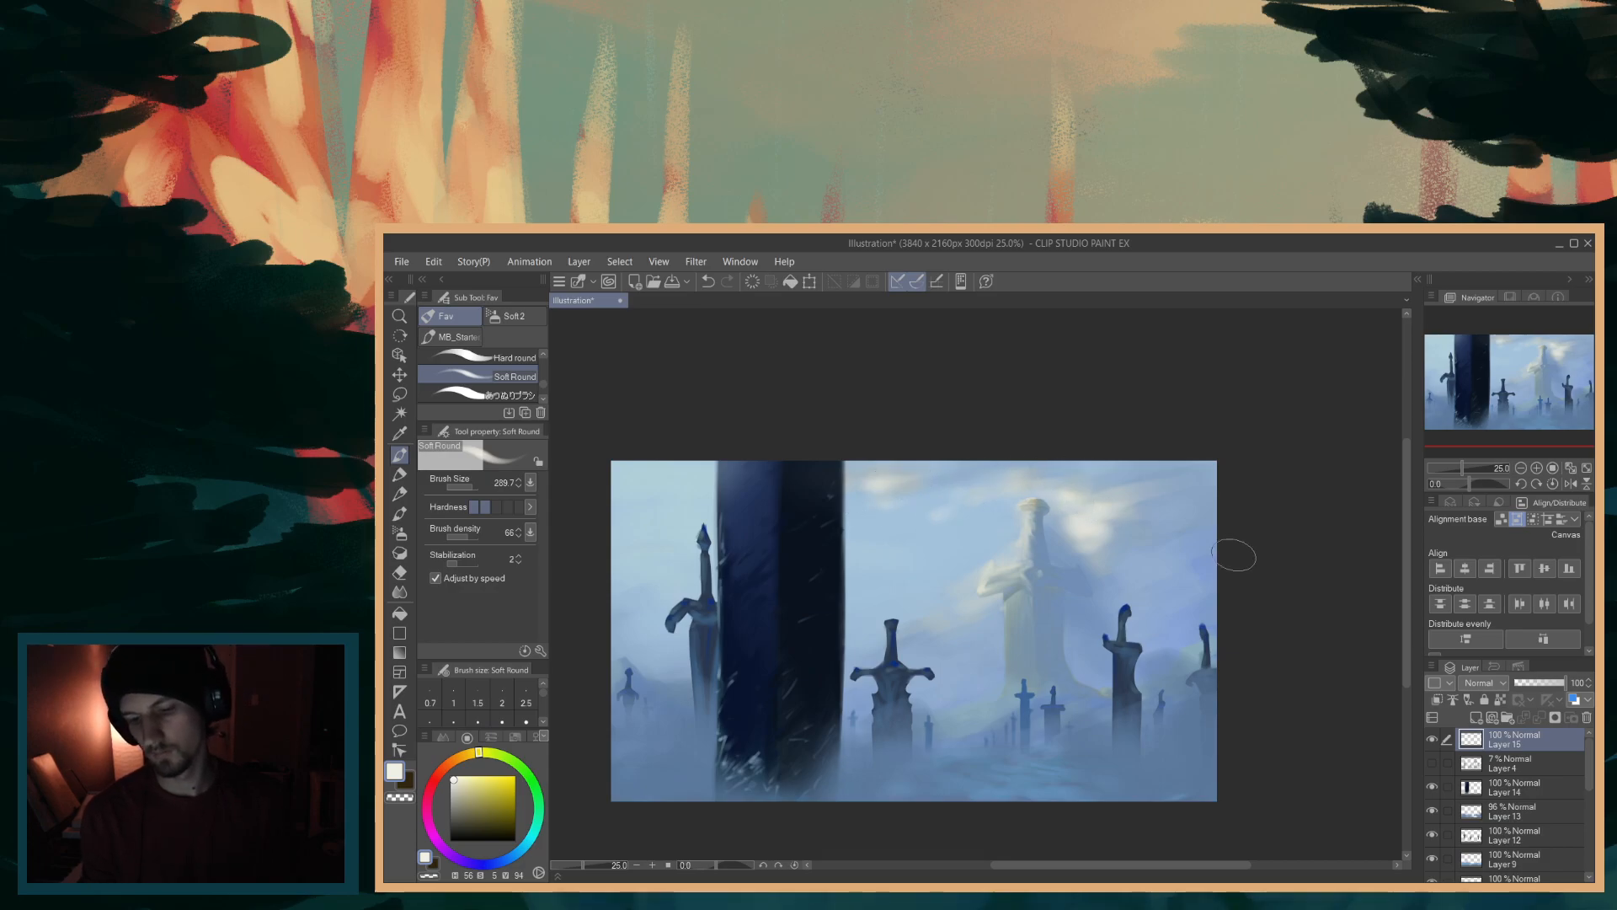
key("ctrl+z")
key("]")
left_click_drag(1069, 516, 1068, 520)
left_click_drag(887, 477, 913, 505)
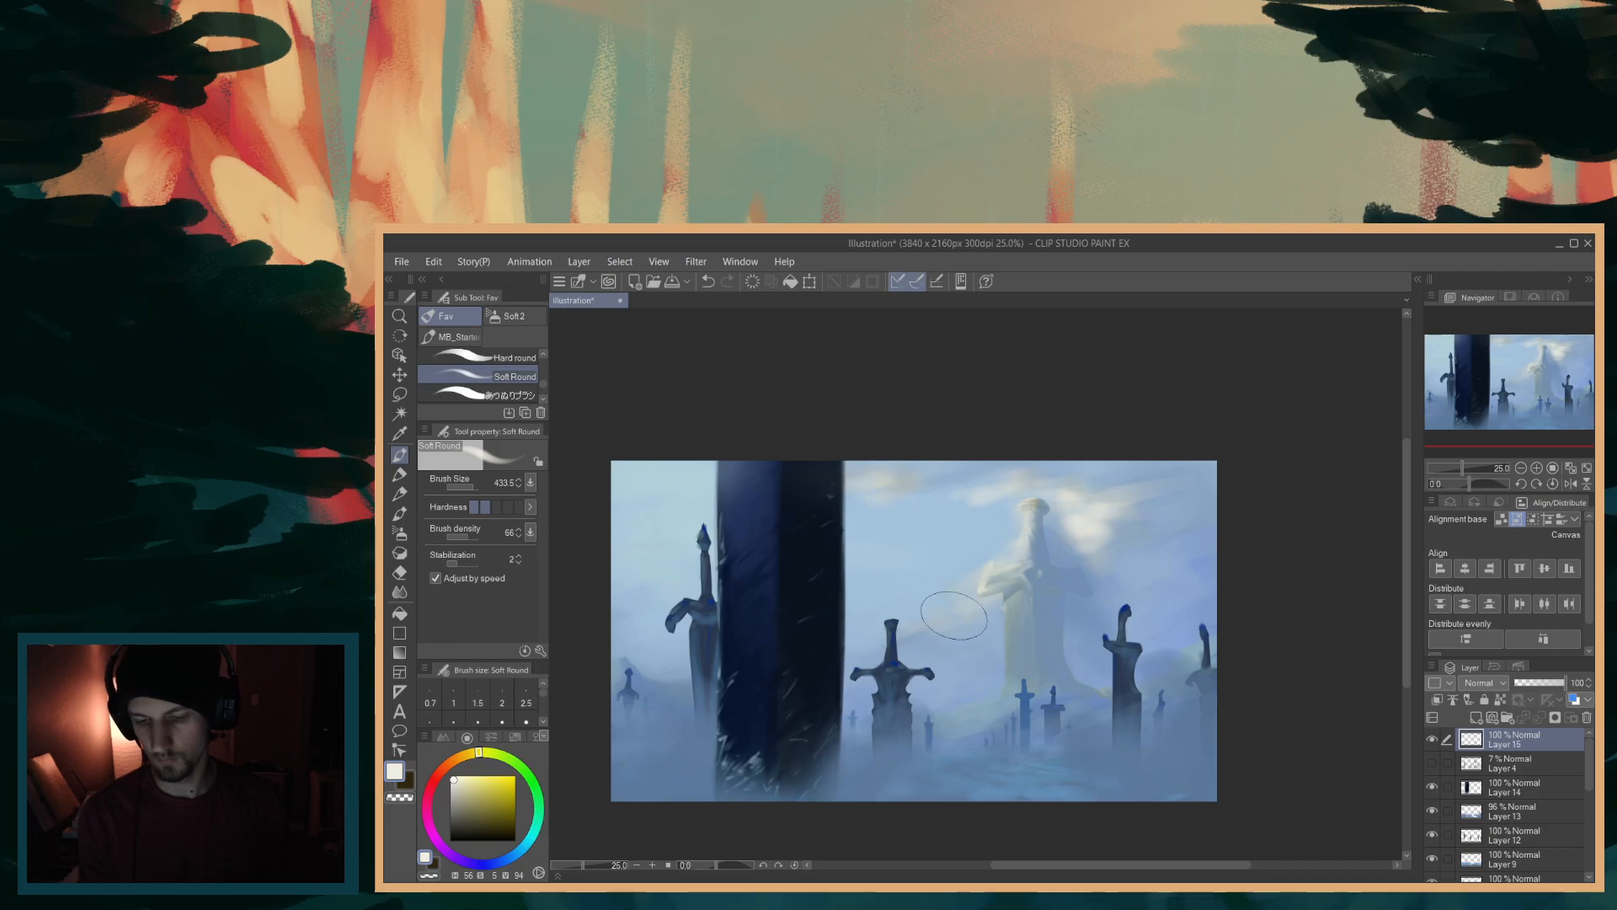
- Paint soft off-white cloud wisps around the swords and across the giant sword's blade, undoing one stroke and repainting it lower
left_click_drag(918, 618, 874, 627)
left_click_drag(642, 577, 698, 572)
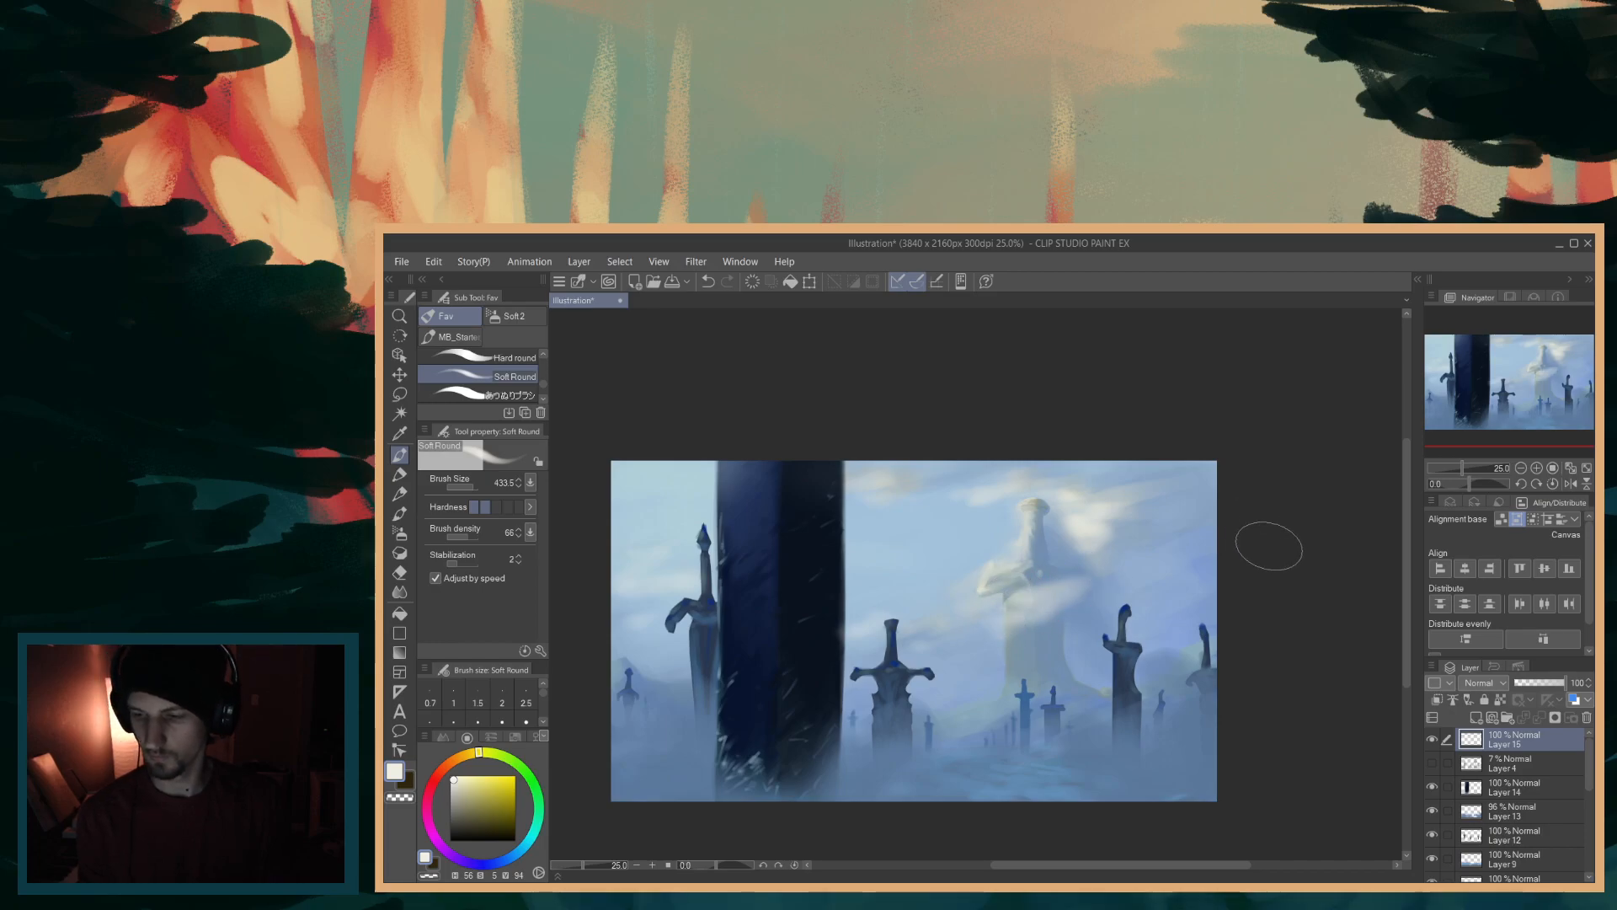
key("ctrl+z")
left_click_drag(980, 644, 1061, 631)
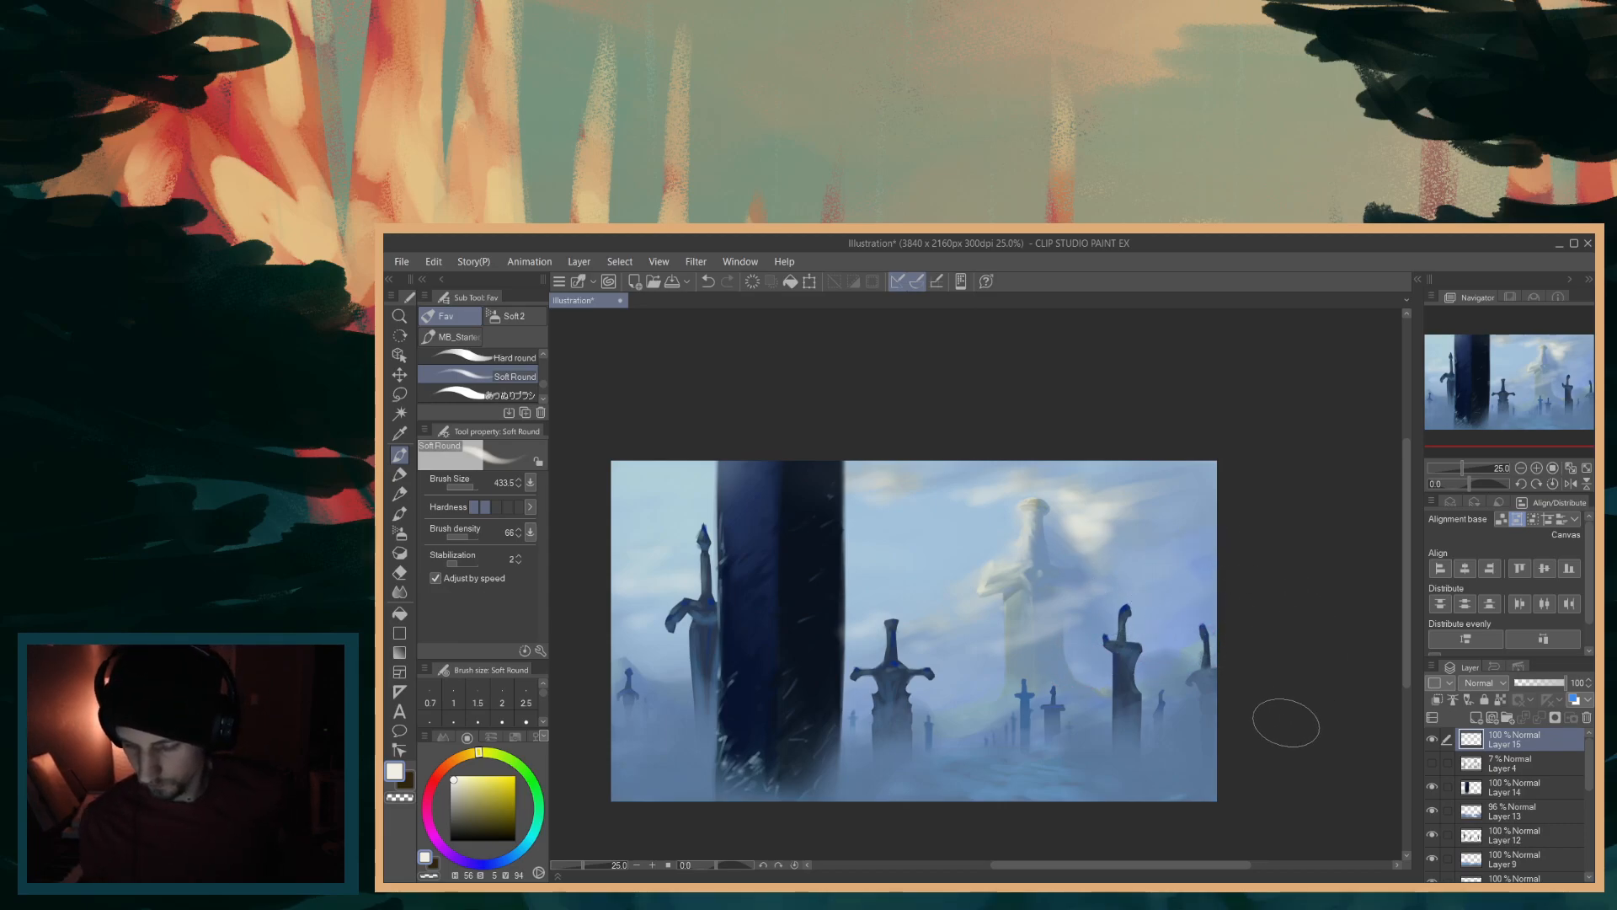
- Sample mid blue H214 S41 V73 from the mist and veil the bases of the small and mid-ground swords with Soft Round
left_click(975, 736, "alt")
left_click(976, 736, "alt")
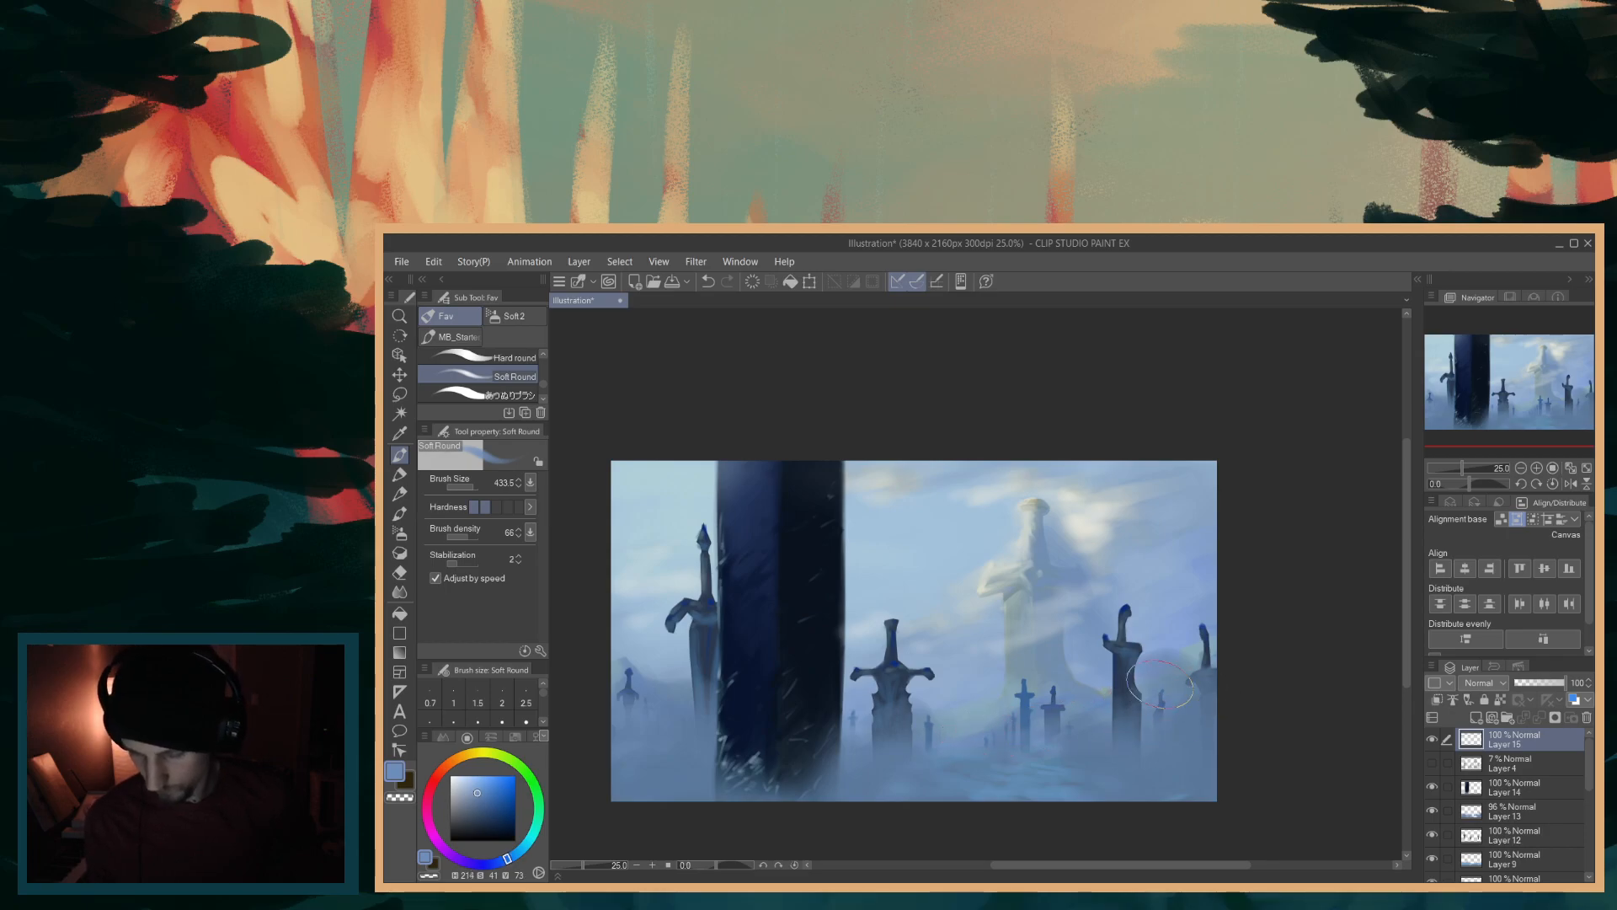
mouse_move(1120, 689)
left_mouse_down()
mouse_move(1126, 673)
mouse_move(981, 712)
mouse_move(1053, 706)
left_mouse_up()
left_click_drag(892, 746, 932, 745)
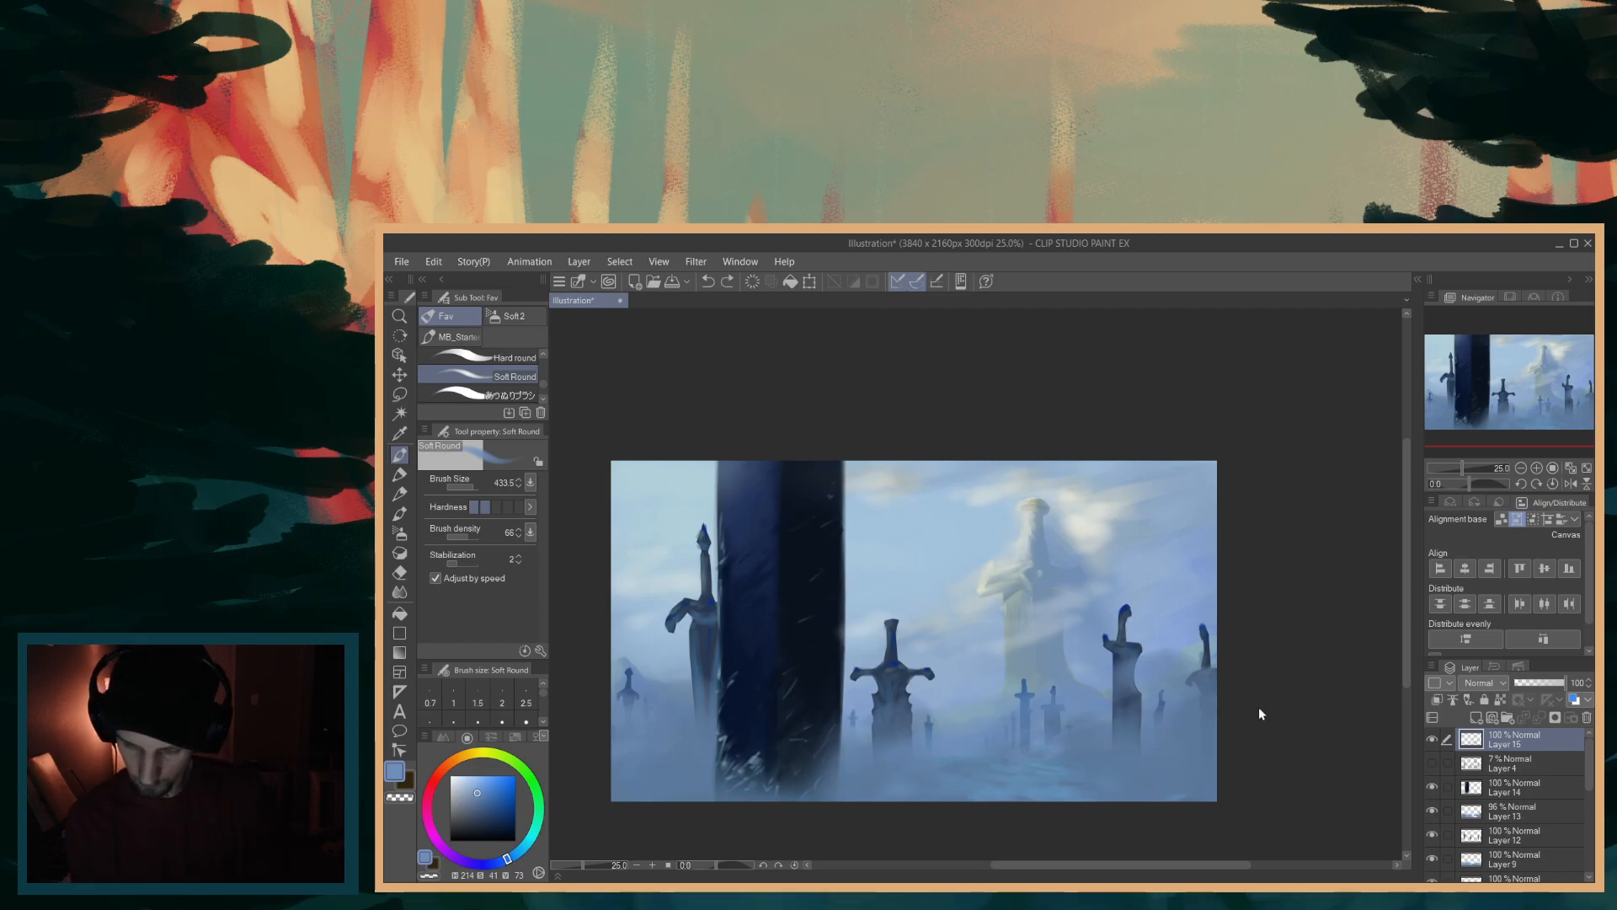
- Undo the last two mist strokes and haze the small distant swords and nearby mid-ground sword with light blue H213 S29 V81 at brush size 178.1
key("ctrl+z")
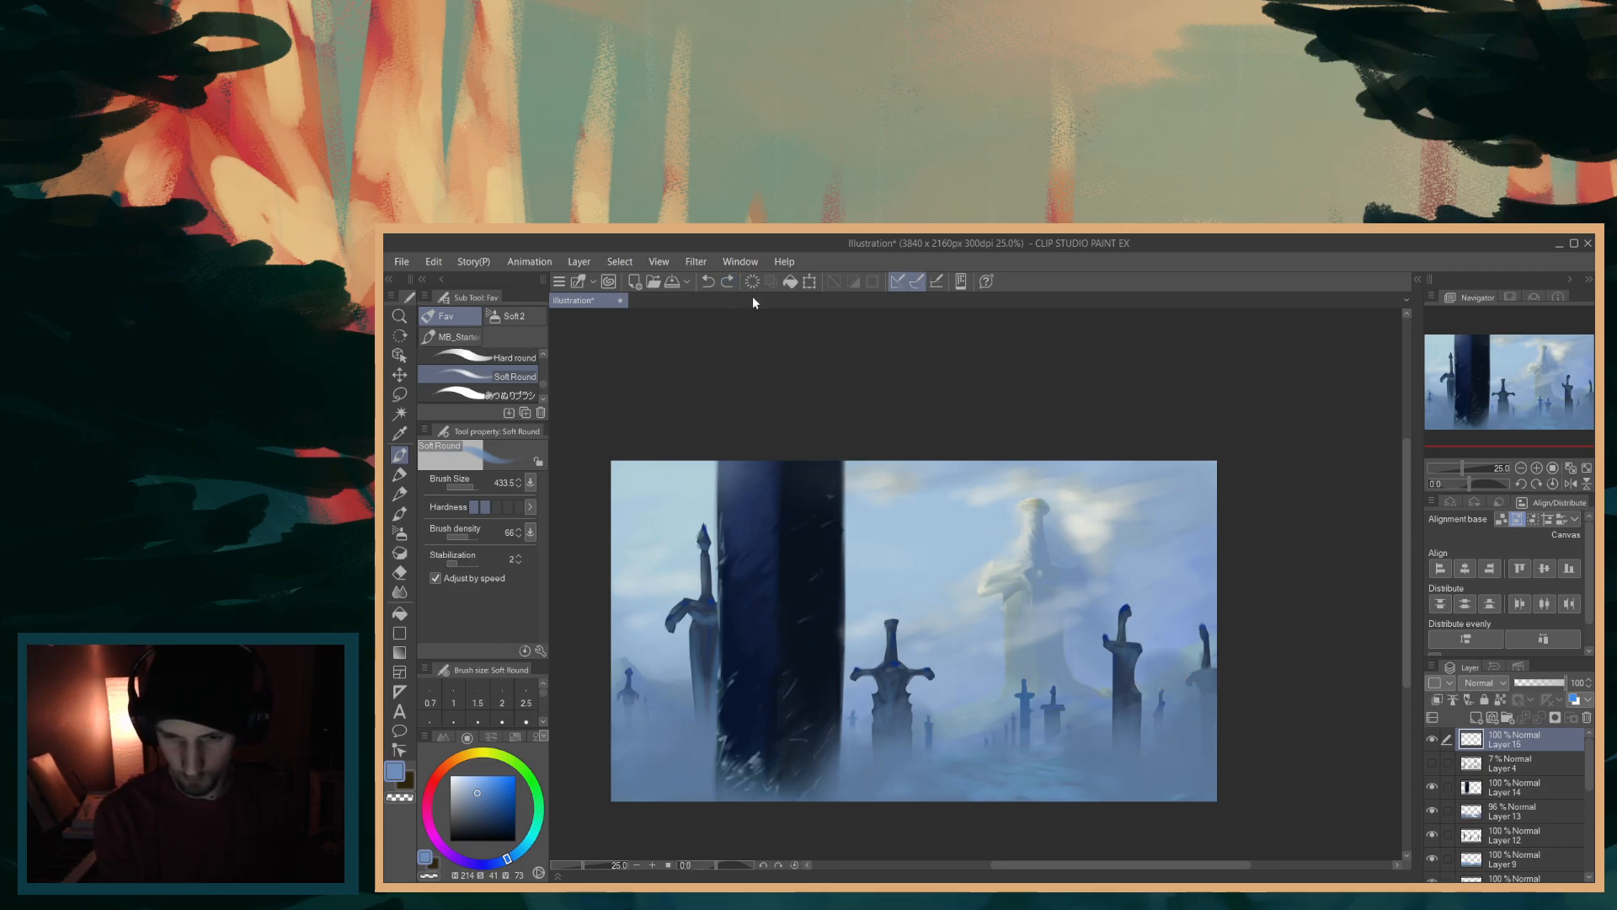
left_click(1186, 714, "alt")
mouse_move(1115, 731)
left_mouse_down()
mouse_move(1064, 719)
mouse_move(1183, 697)
mouse_move(1025, 724)
mouse_move(1068, 731)
left_mouse_up()
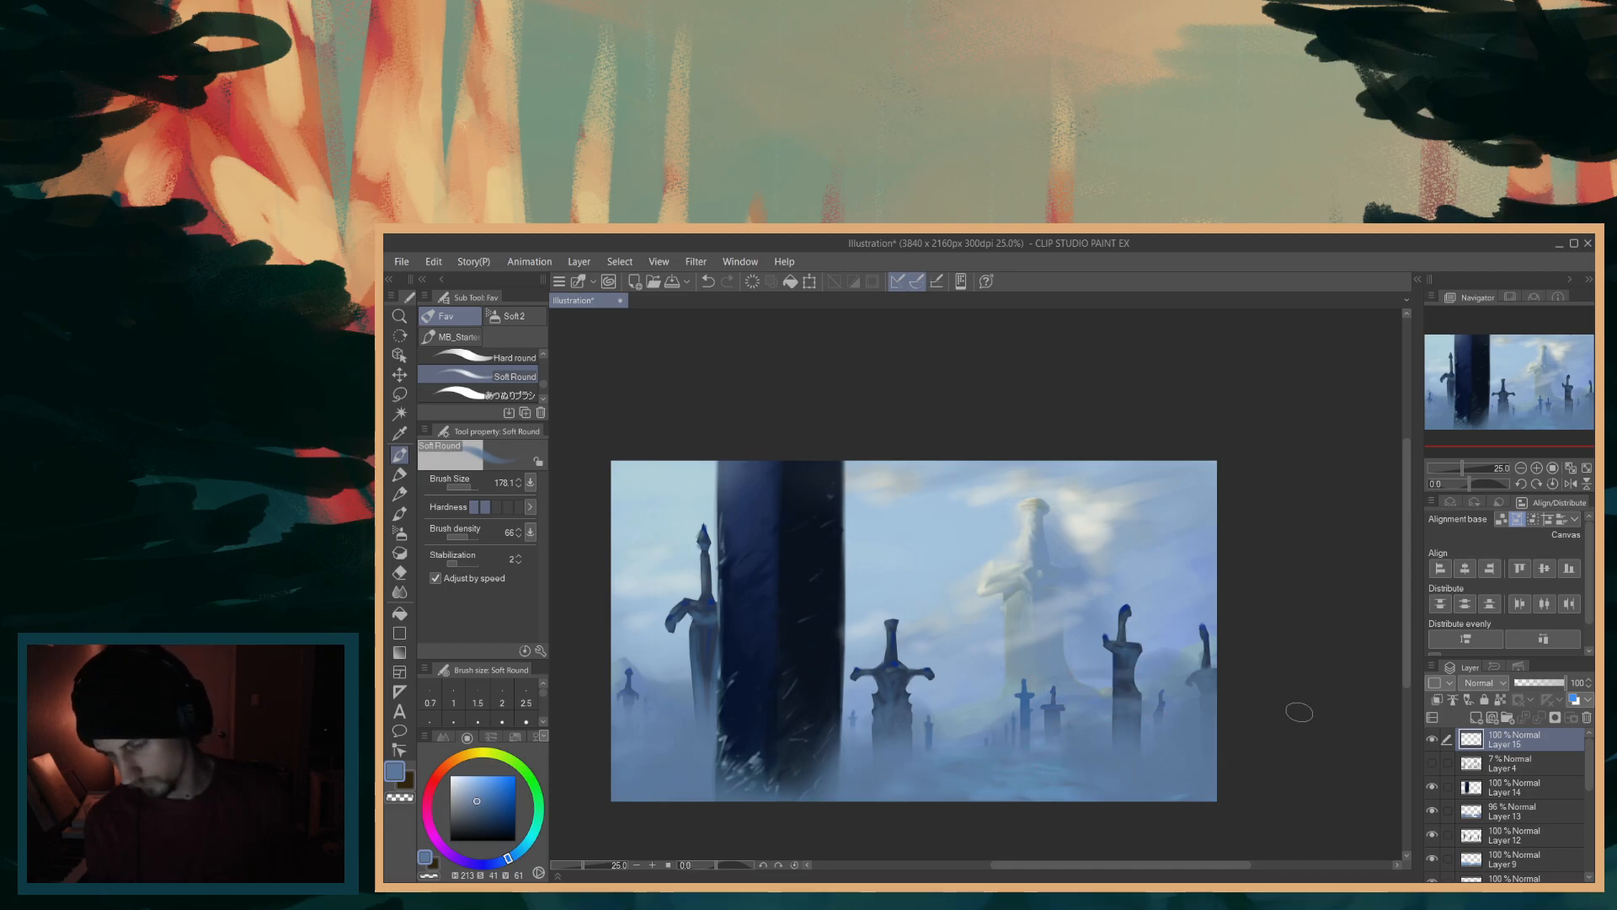
key("ctrl+z")
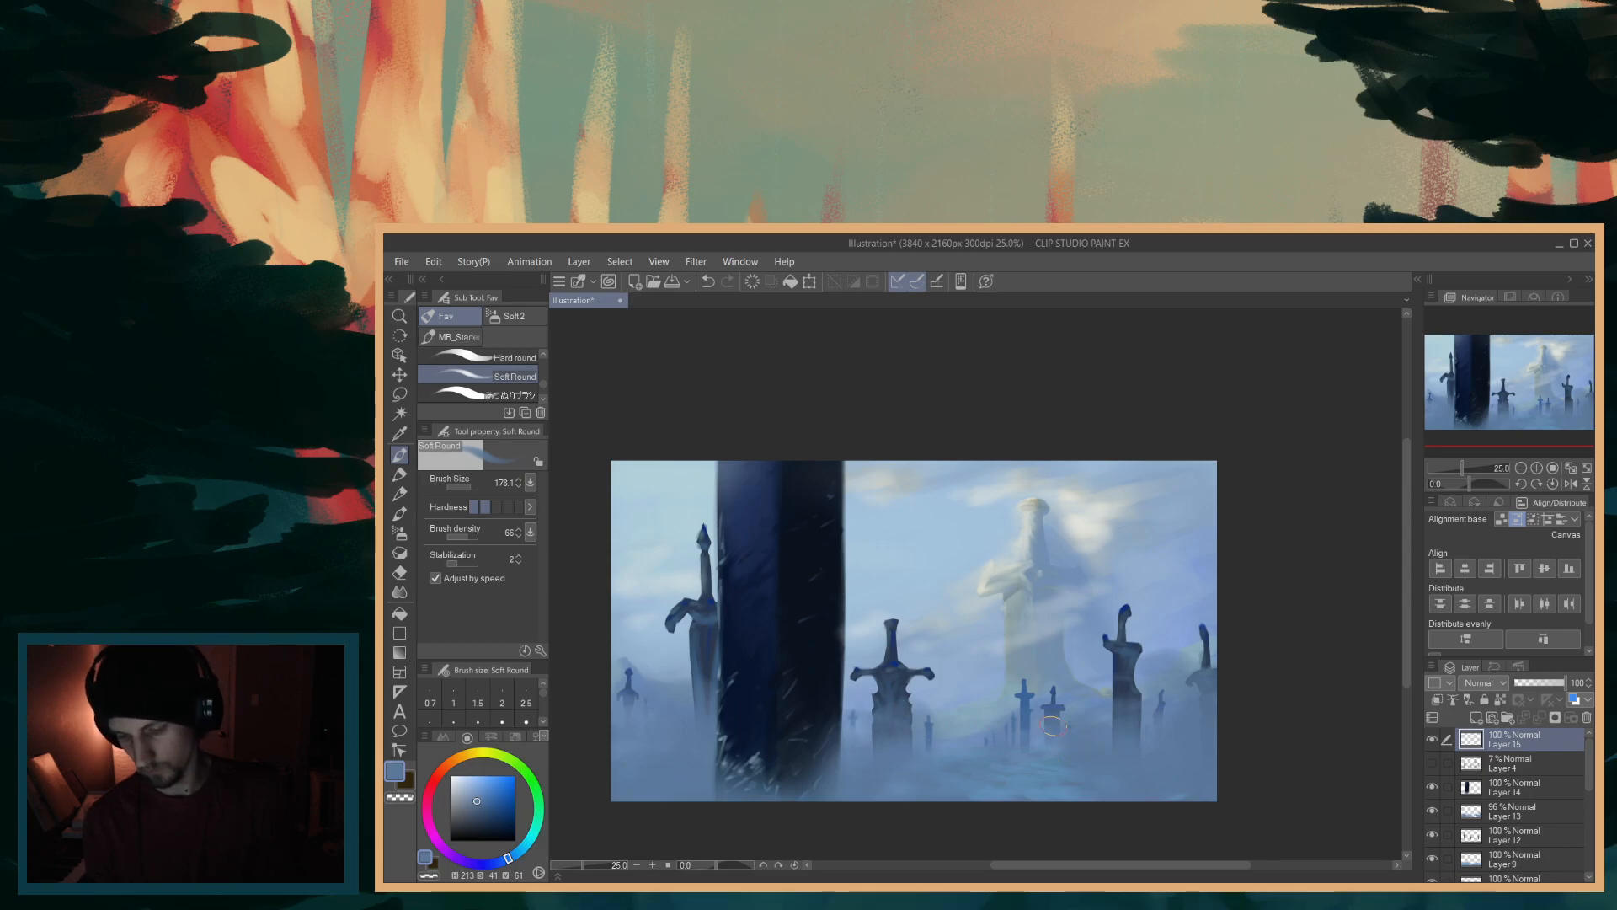
left_click(946, 687, "alt")
left_click_drag(1087, 724, 1126, 700)
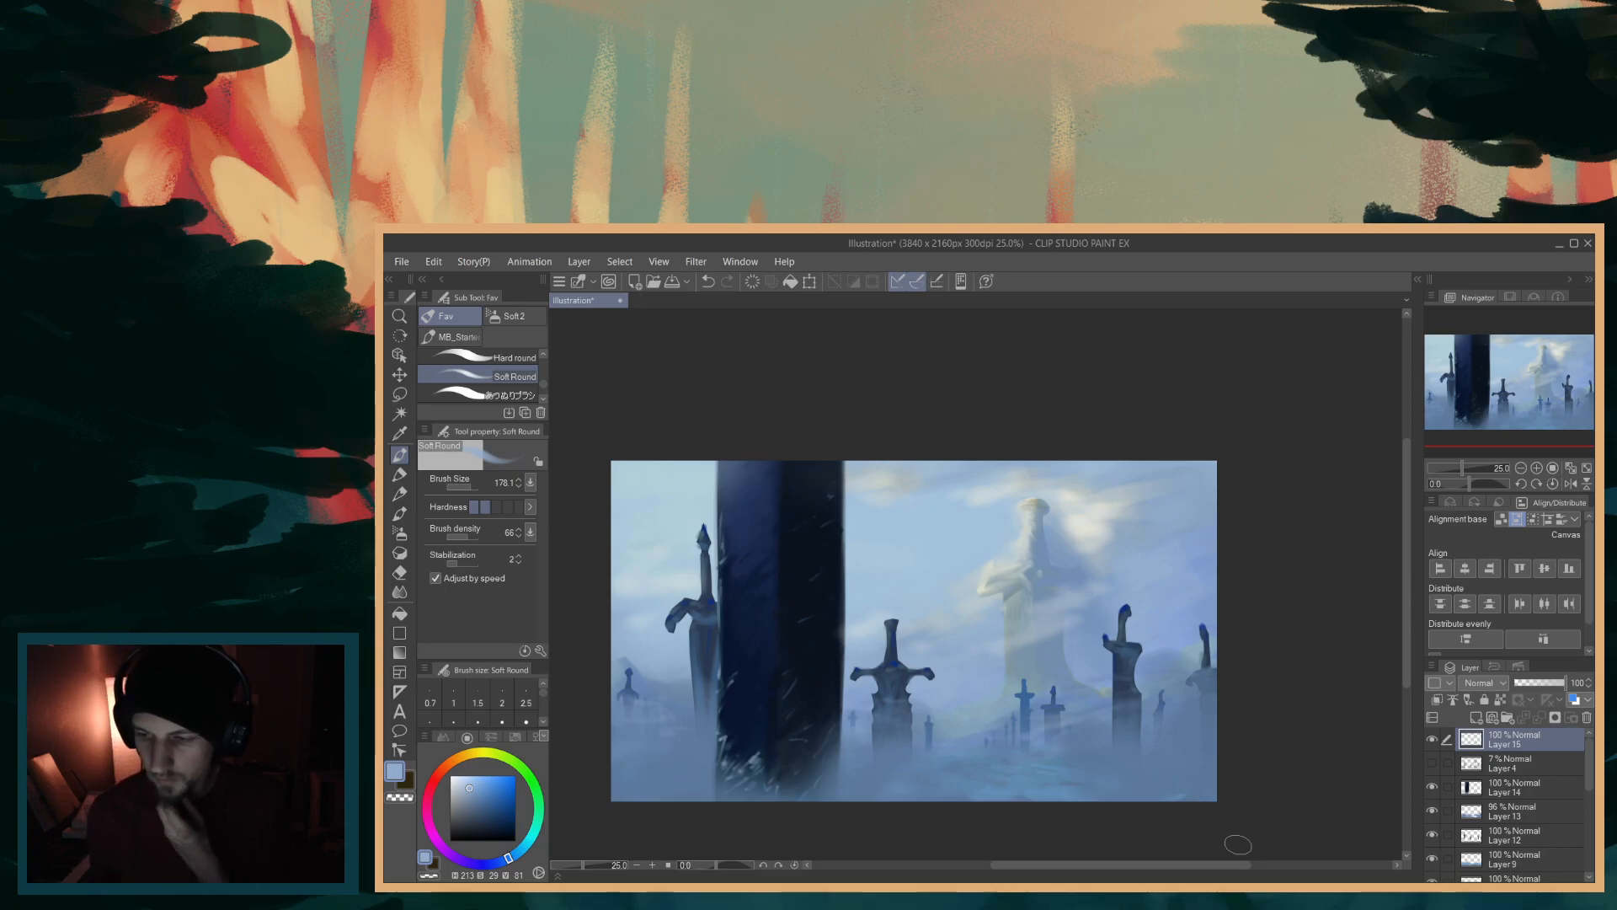
- Add a new raster layer and move it down the stack to sit directly above Layer 7, below Layer 8
scroll(958, 676, "down", 2)
scroll(1010, 682, "up", 2)
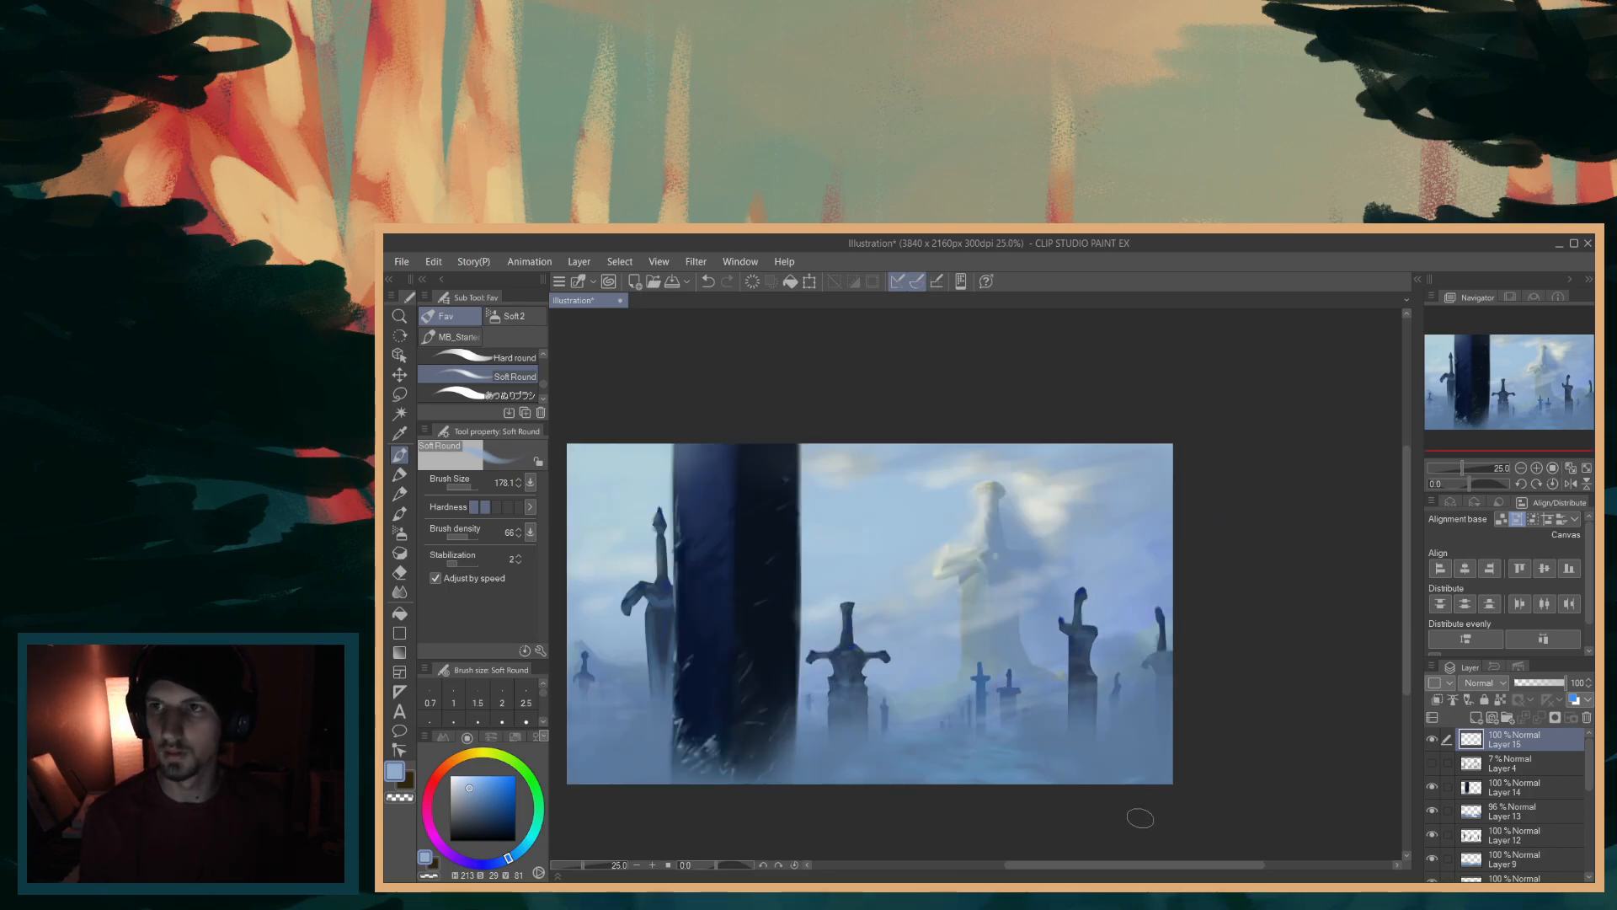
left_click_drag(1125, 862, 1093, 866)
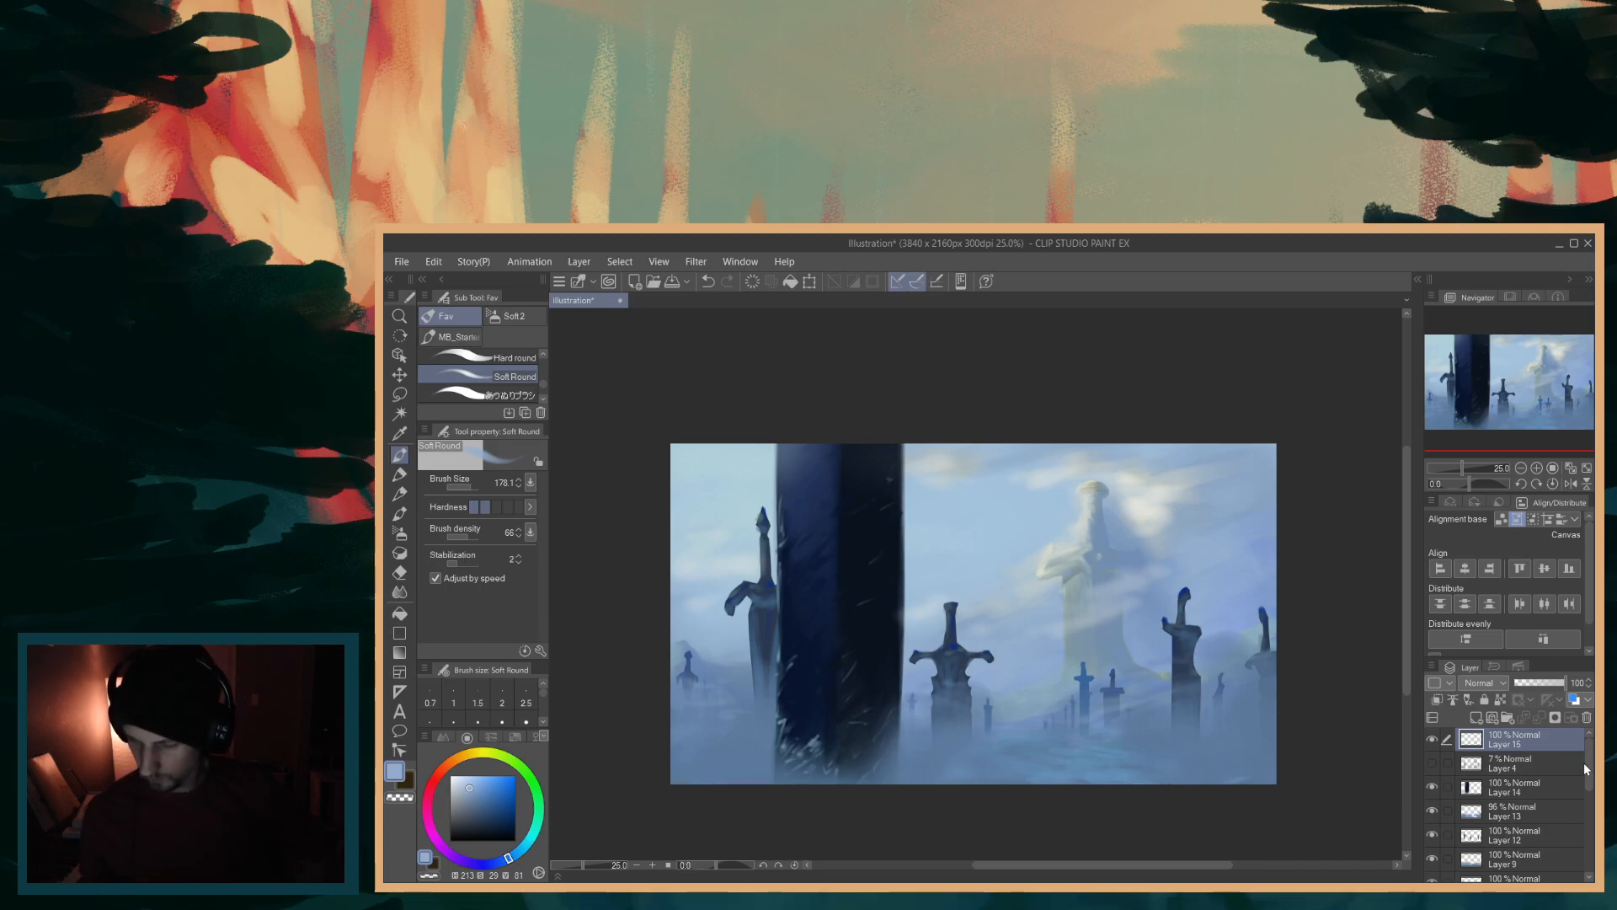
left_click(1478, 716)
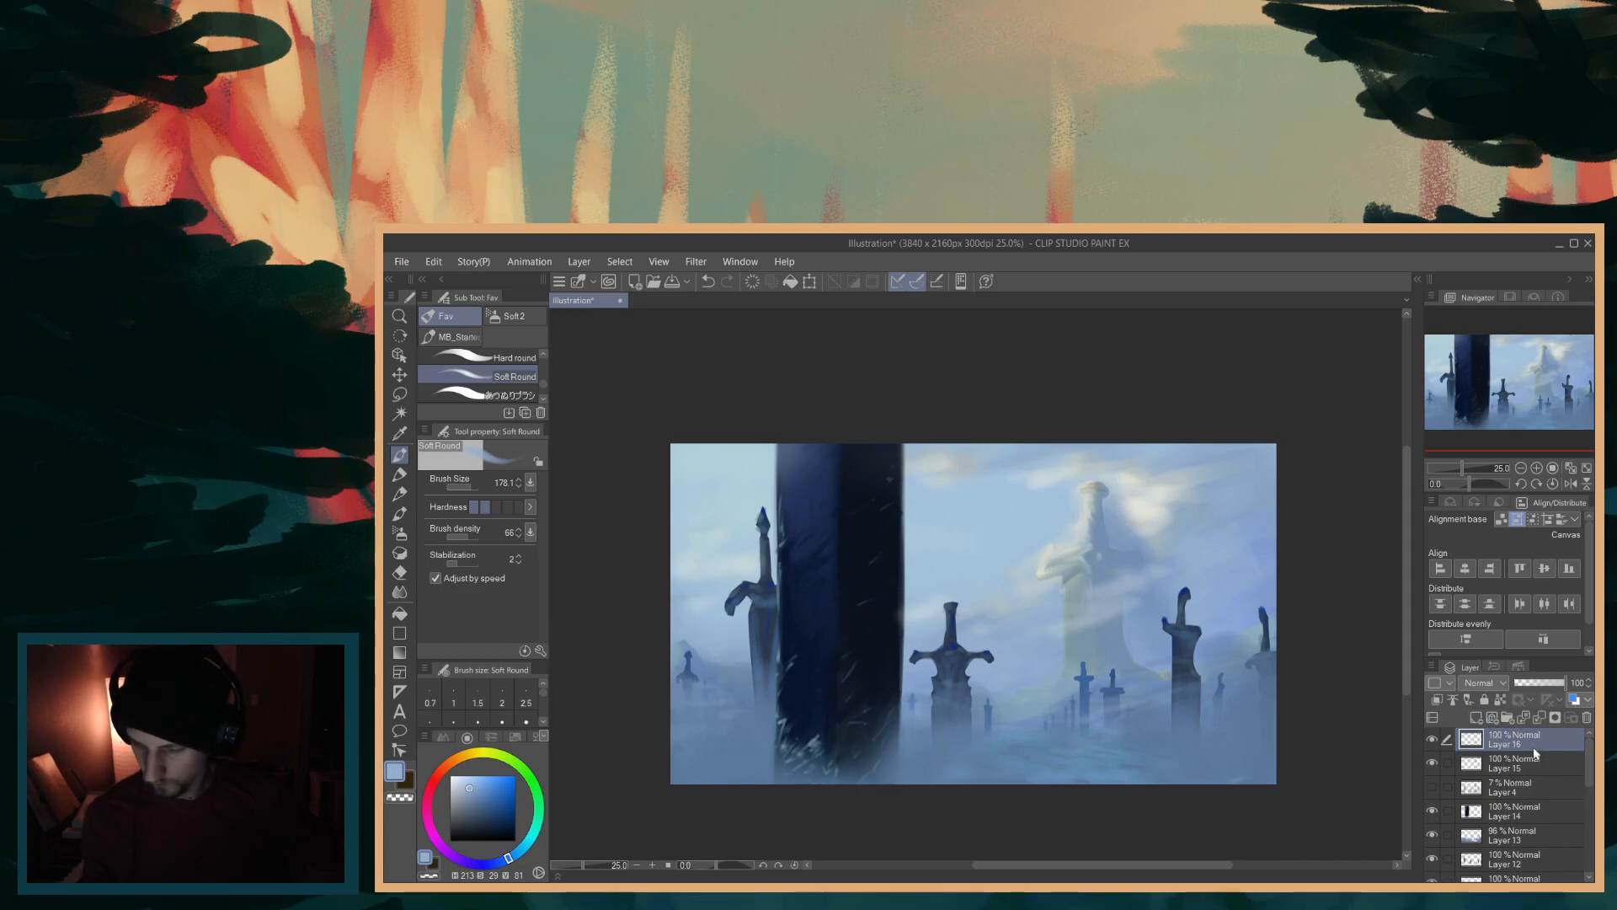
left_click_drag(1520, 805, 1513, 815)
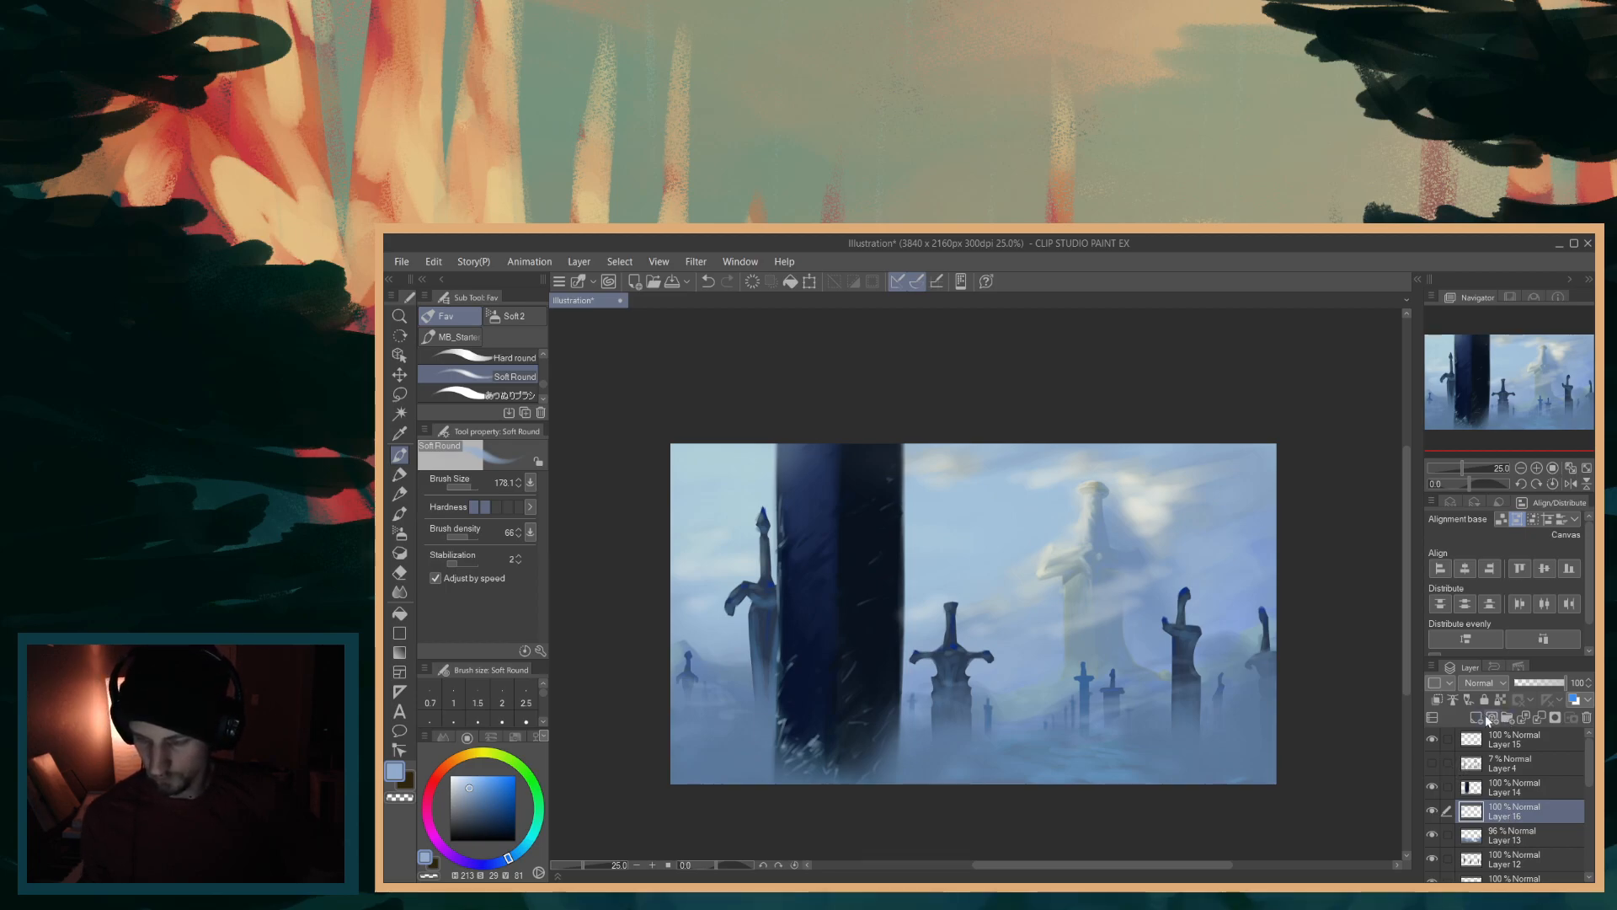
mouse_move(1507, 853)
left_mouse_down()
mouse_move(1505, 879)
mouse_move(1508, 847)
left_mouse_up()
scroll(1588, 812, "down", 3)
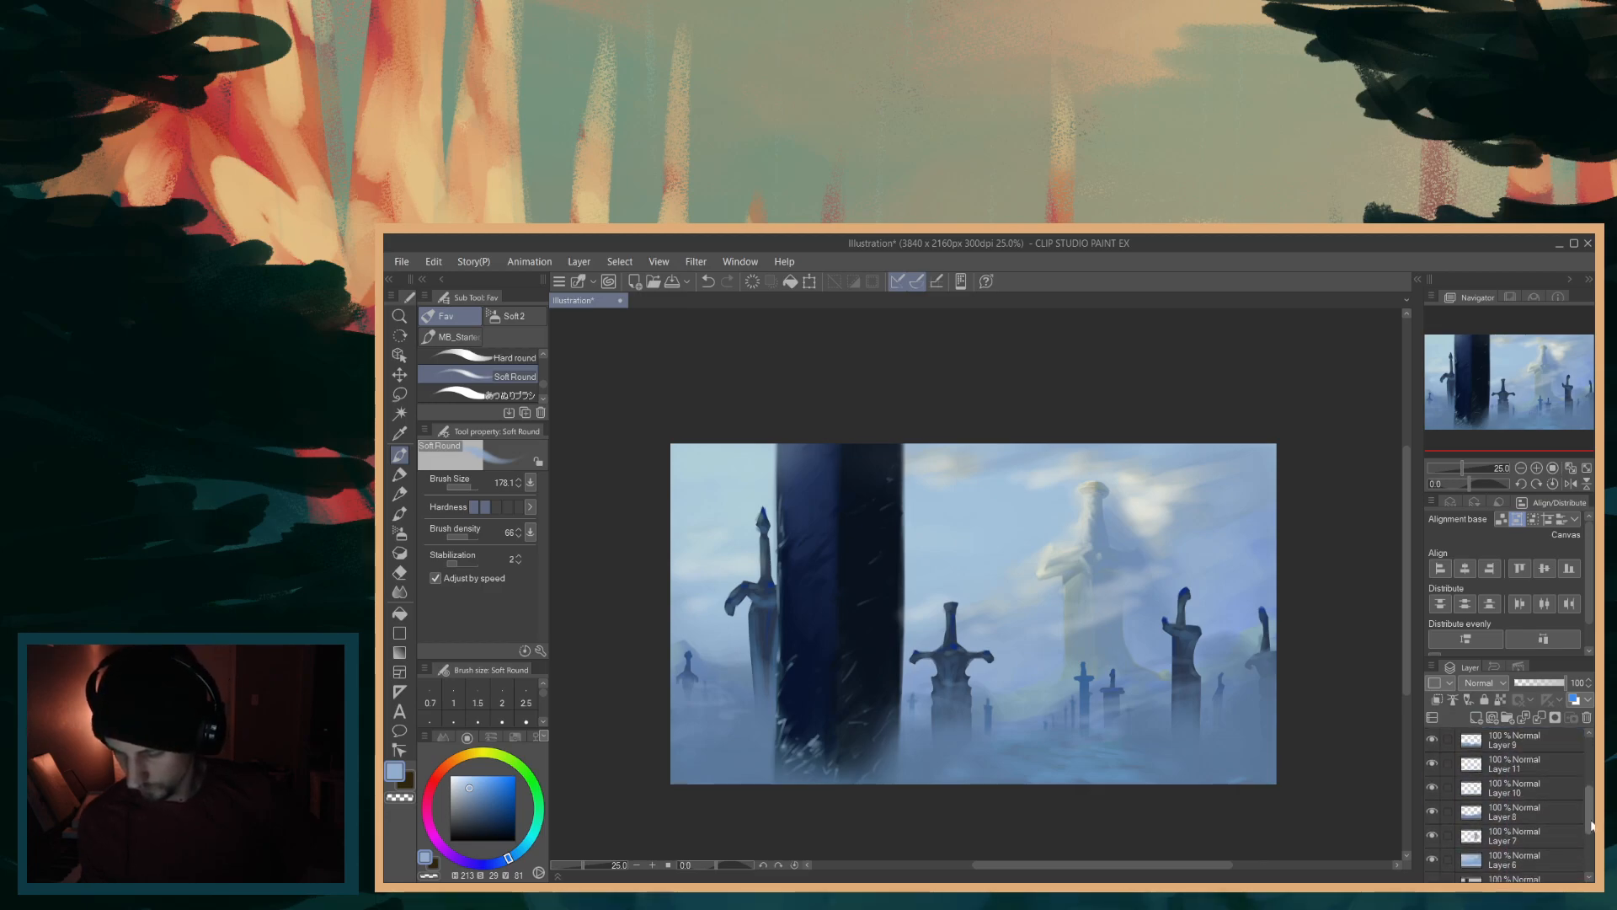
left_click_drag(1507, 756, 1524, 845)
scroll(1590, 803, "down", 2)
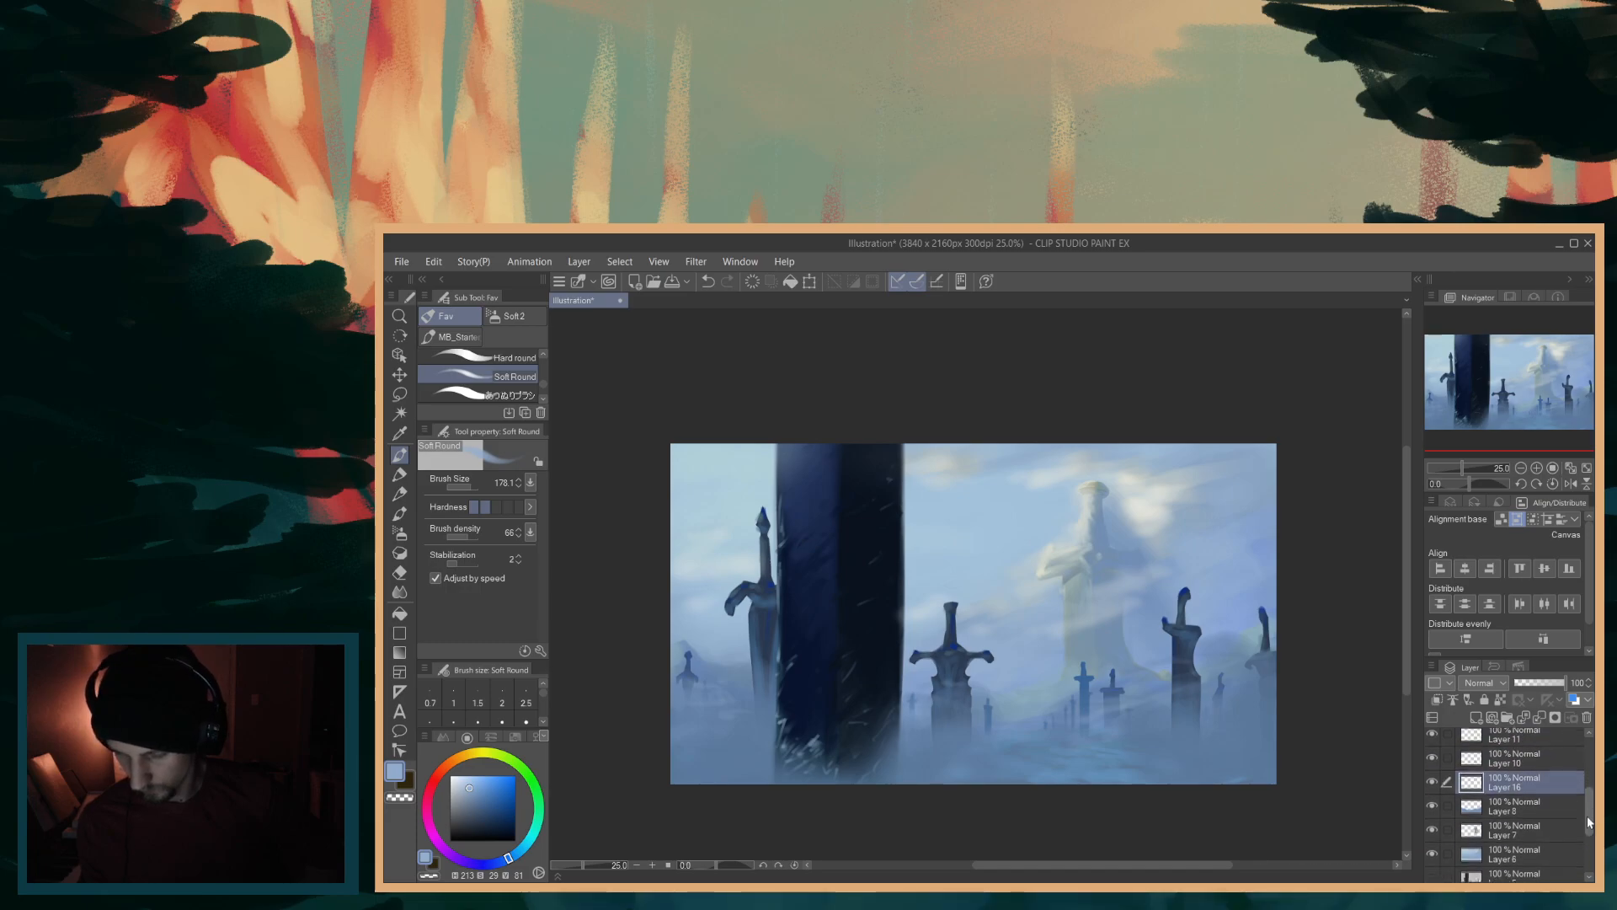
left_click_drag(1498, 829, 1491, 831)
left_click(1433, 837)
left_click(1433, 837)
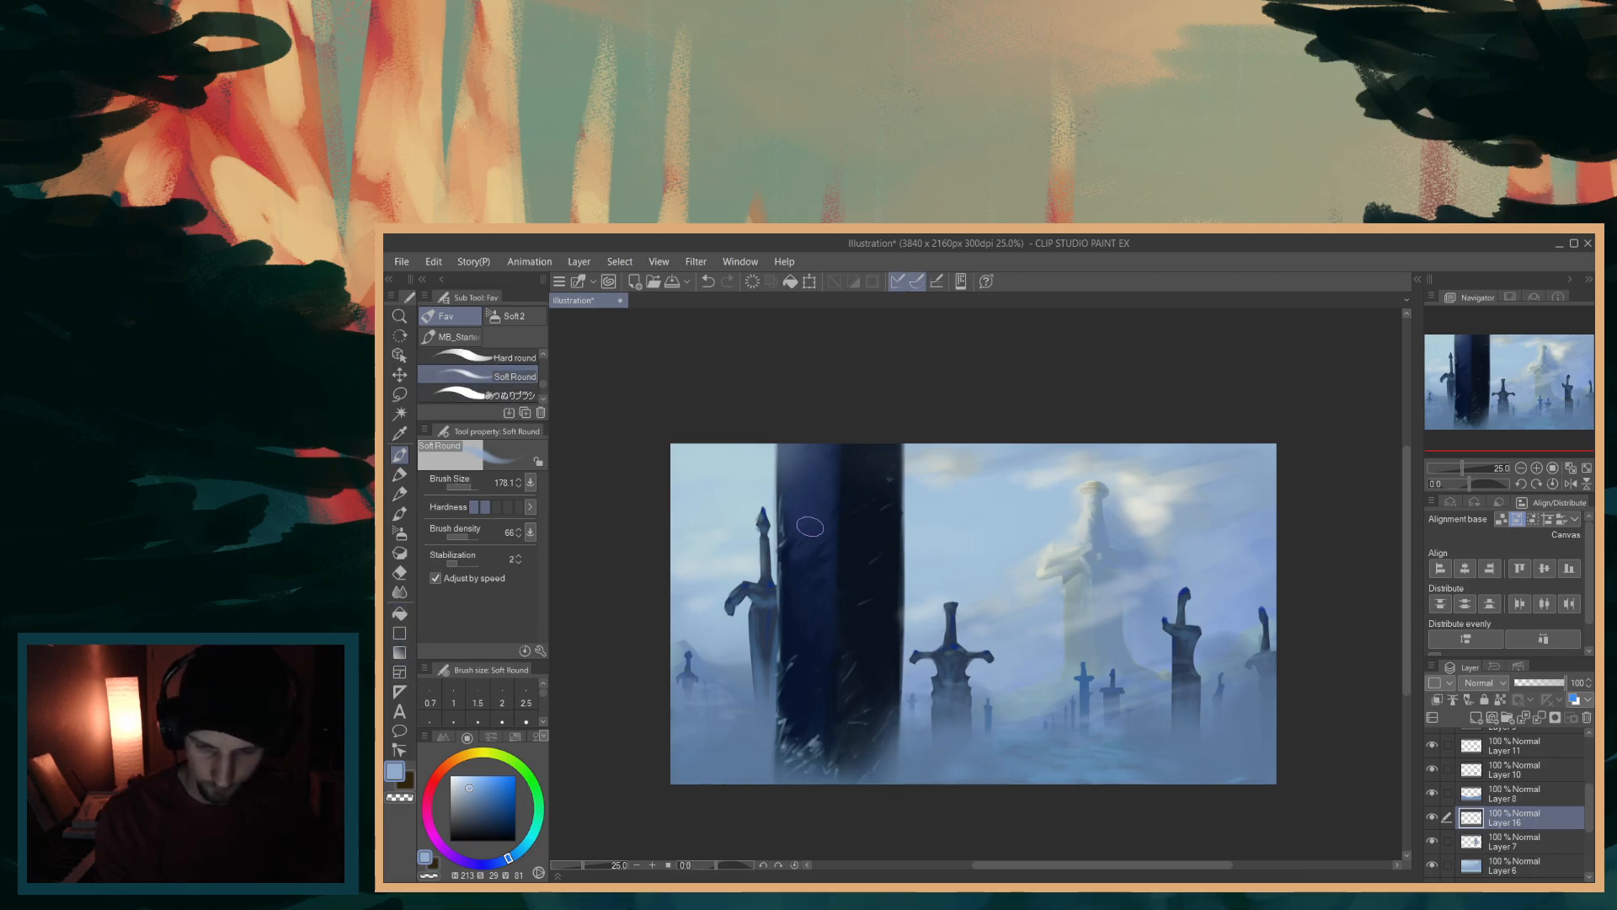
- Paint a broad pale yellow H50 S37 V100 glow across the sky and around the giant pale sword's hilt at brush size 924.5
left_click_drag(815, 559, 835, 647)
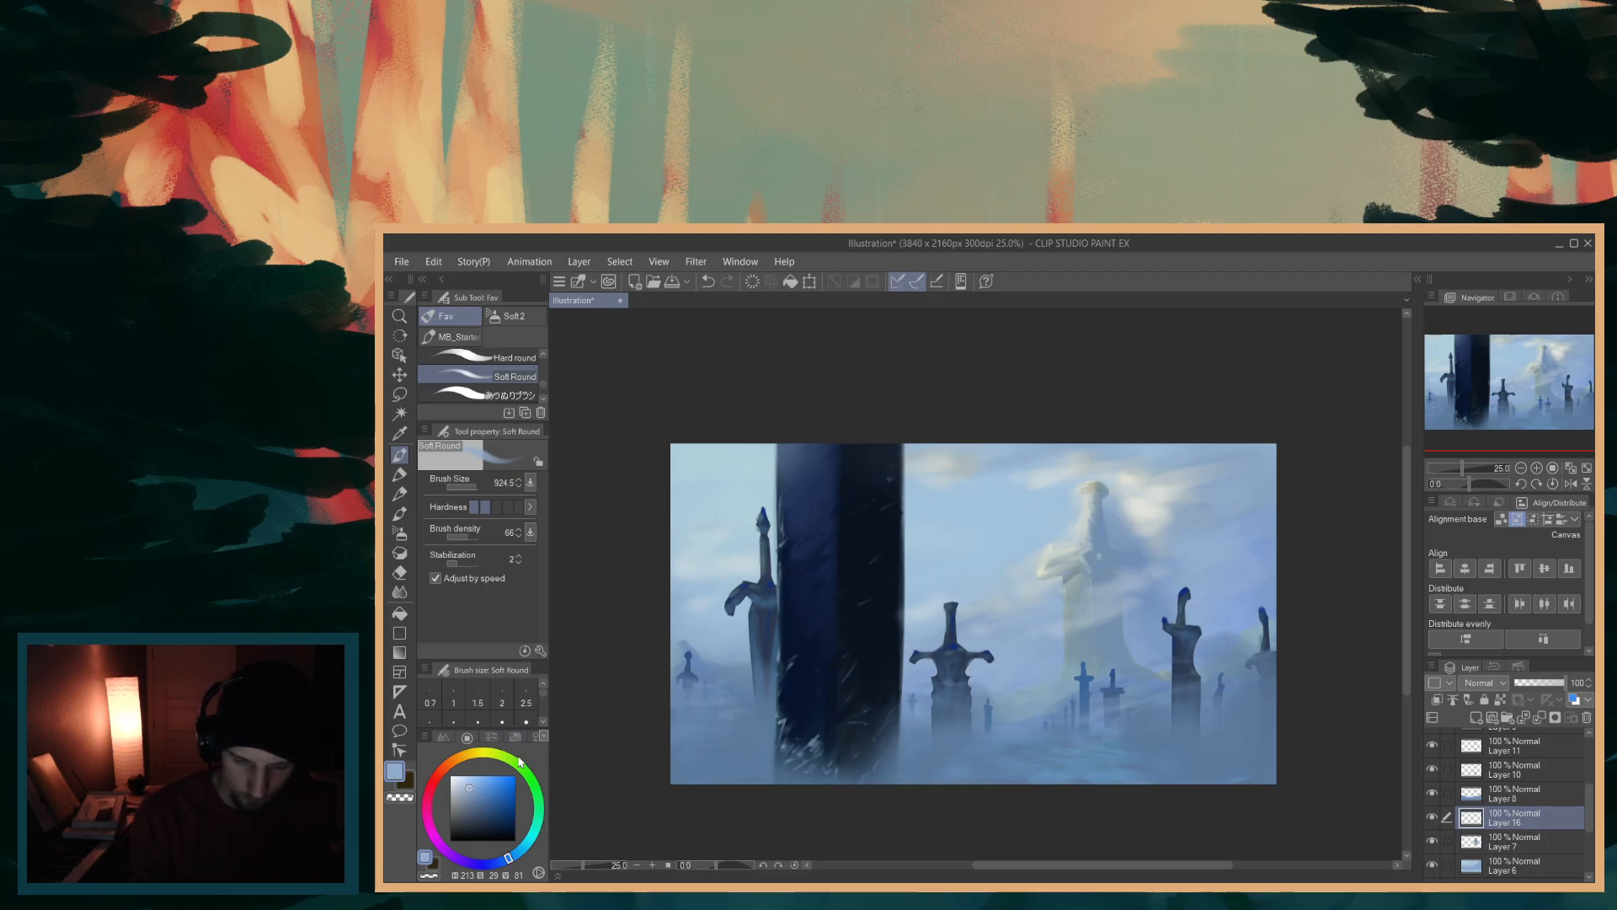
left_click(474, 755)
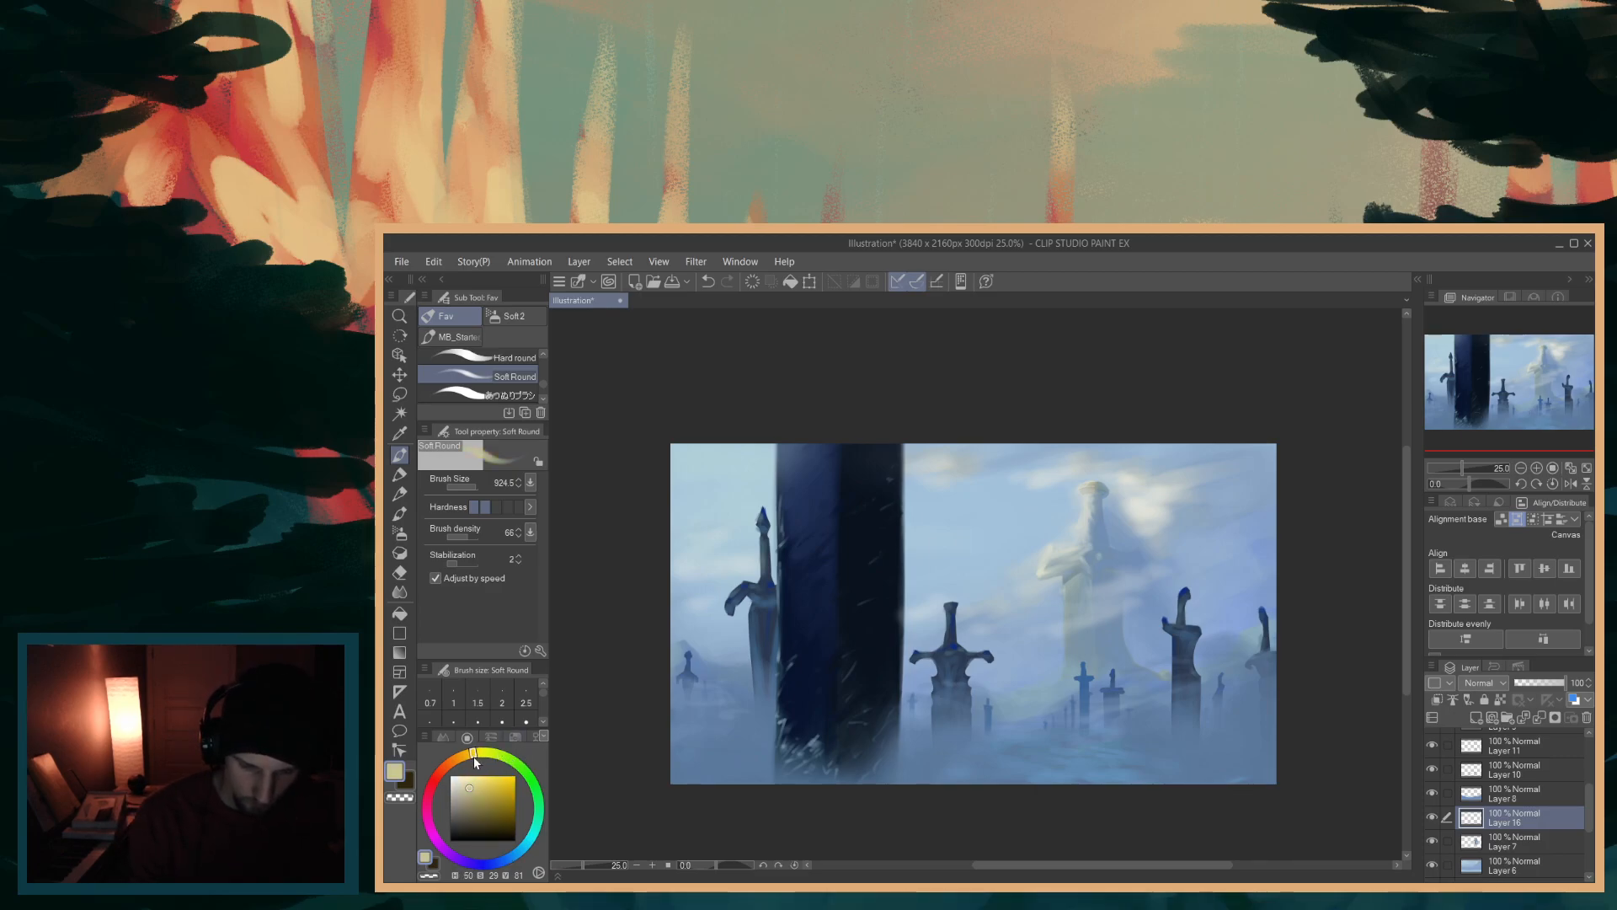
left_click(473, 775)
left_click_drag(476, 775, 474, 774)
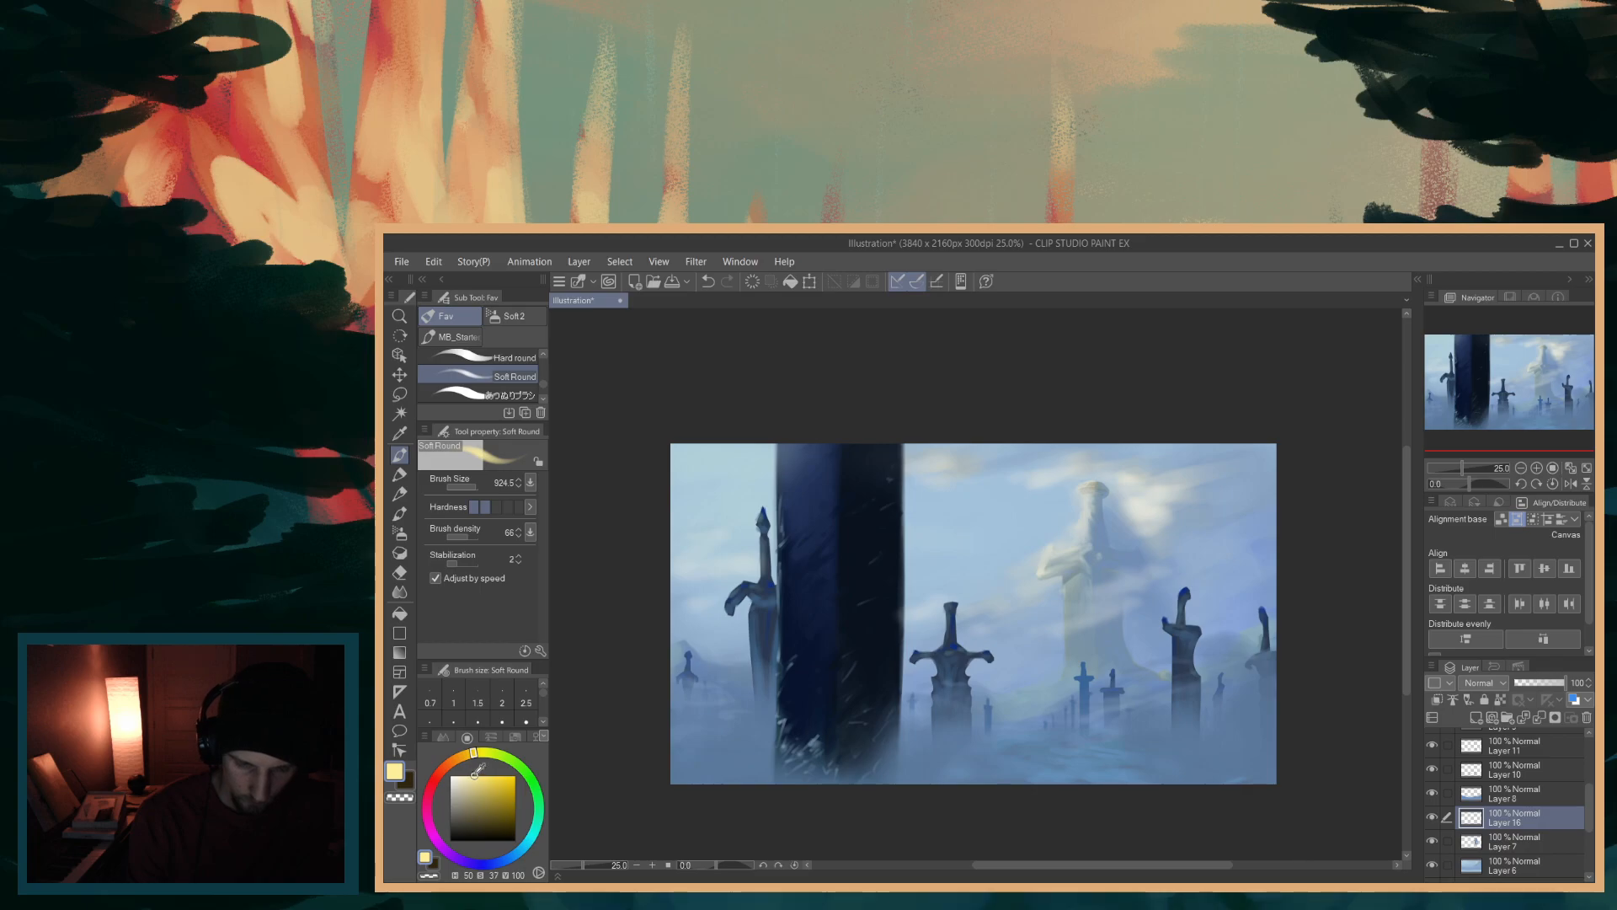
mouse_move(697, 491)
left_mouse_down()
mouse_move(740, 459)
mouse_move(704, 500)
left_mouse_up()
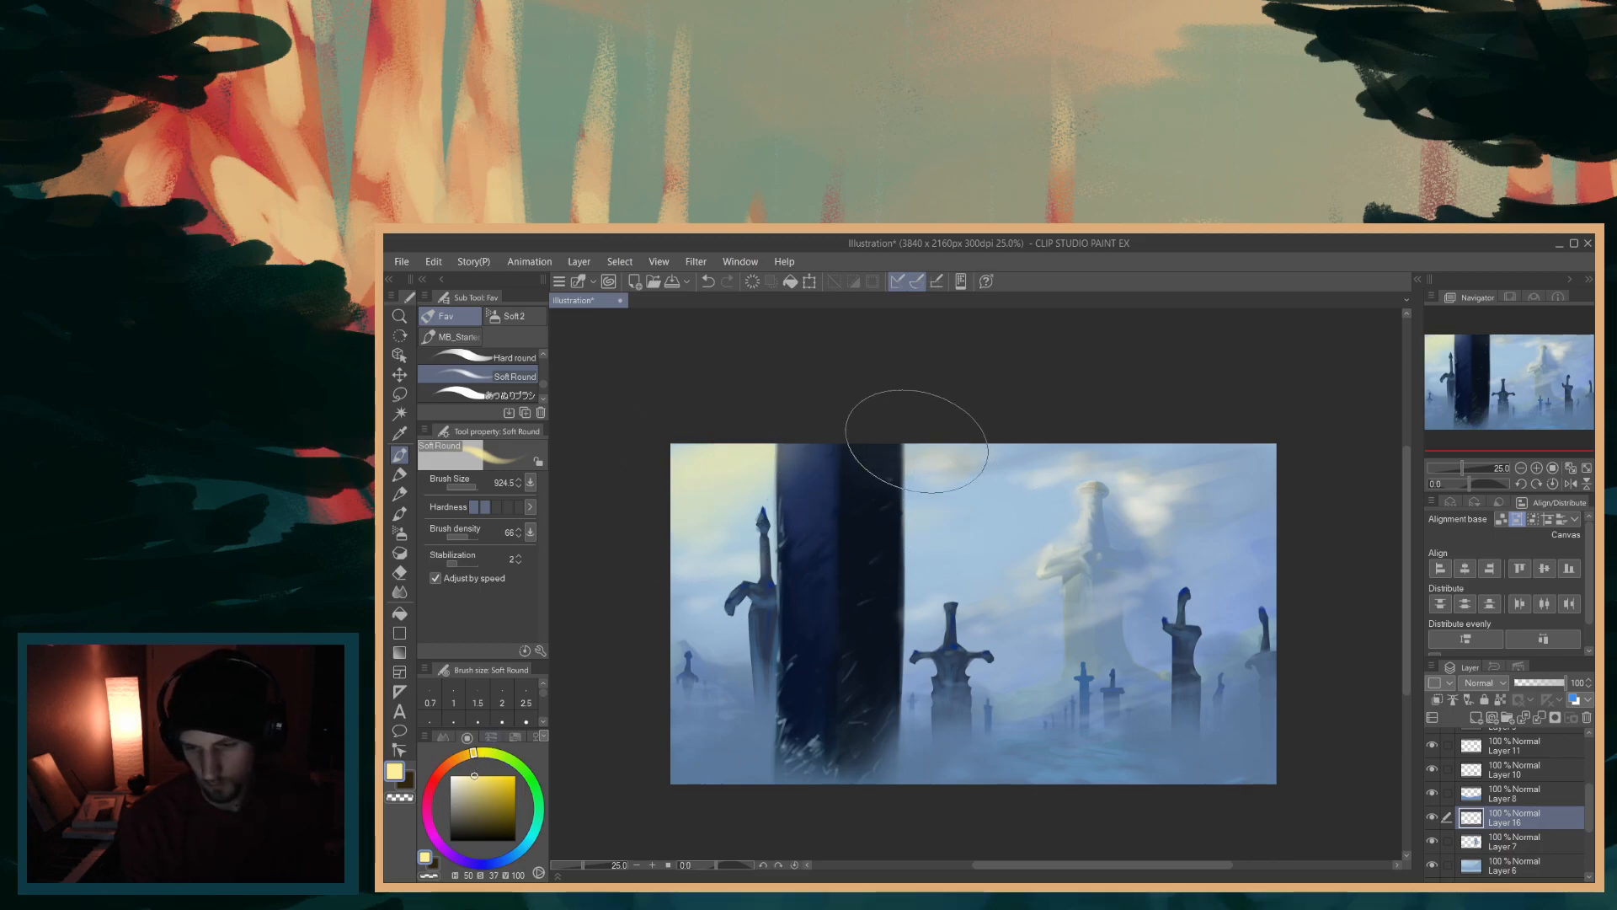
mouse_move(1103, 493)
left_mouse_down()
mouse_move(1048, 576)
mouse_move(1116, 484)
mouse_move(1140, 511)
mouse_move(1114, 500)
mouse_move(1031, 598)
mouse_move(1176, 598)
mouse_move(1177, 570)
mouse_move(1087, 550)
mouse_move(1113, 563)
mouse_move(1111, 500)
mouse_move(1157, 581)
mouse_move(1114, 486)
left_mouse_up()
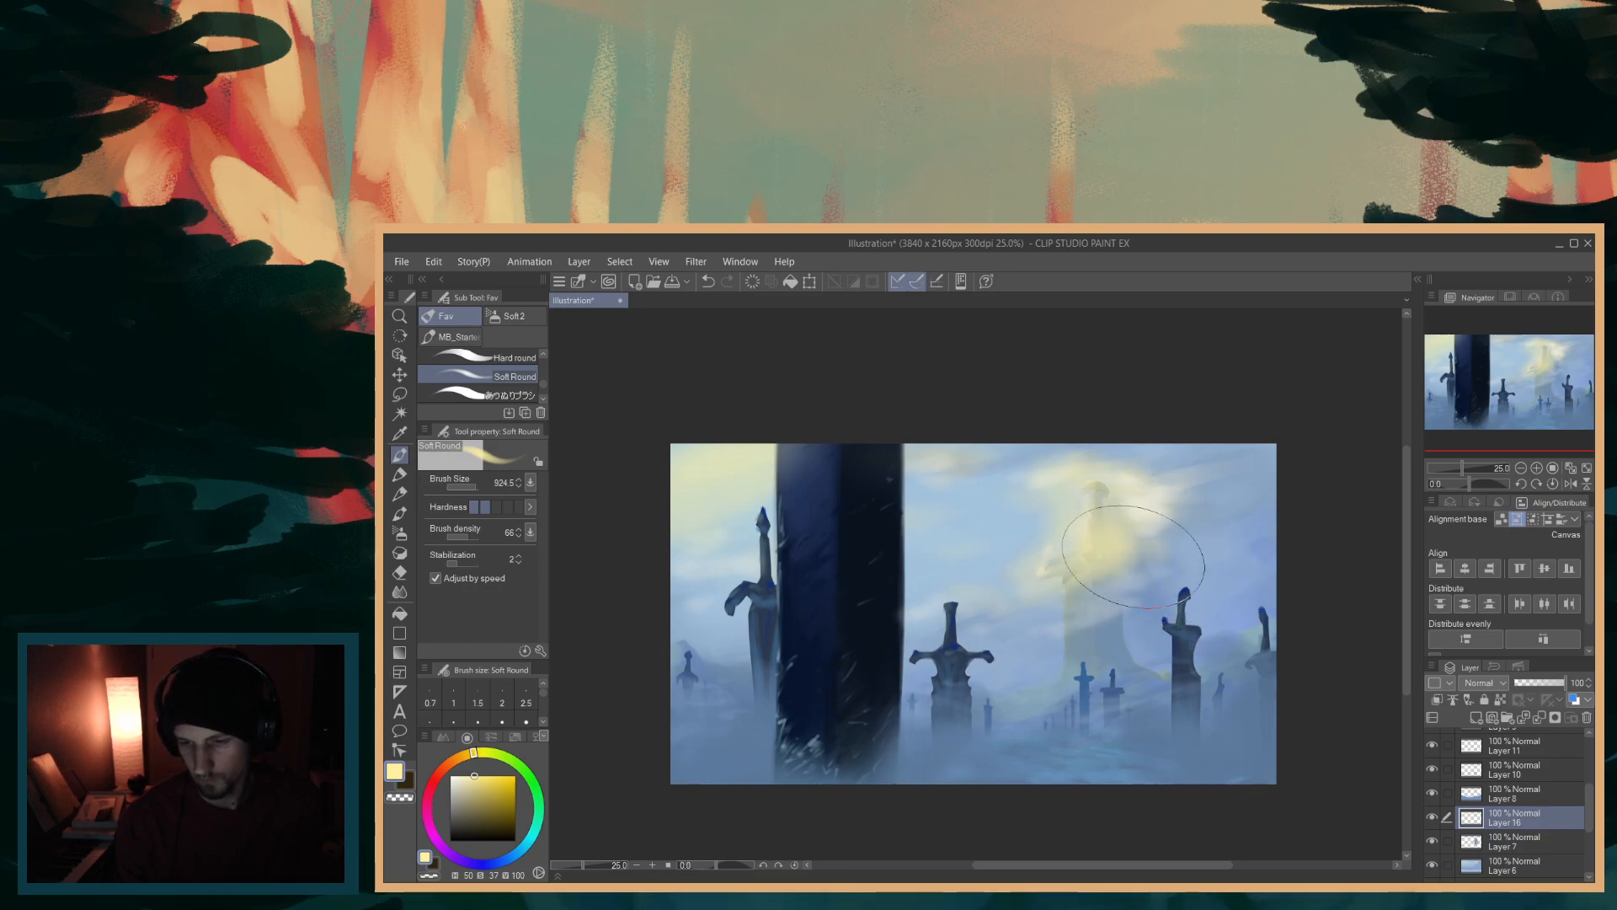
mouse_move(1121, 646)
left_mouse_down()
mouse_move(1153, 573)
mouse_move(1137, 511)
mouse_move(1186, 549)
mouse_move(1037, 587)
mouse_move(1075, 496)
mouse_move(1206, 521)
mouse_move(1020, 562)
left_mouse_up()
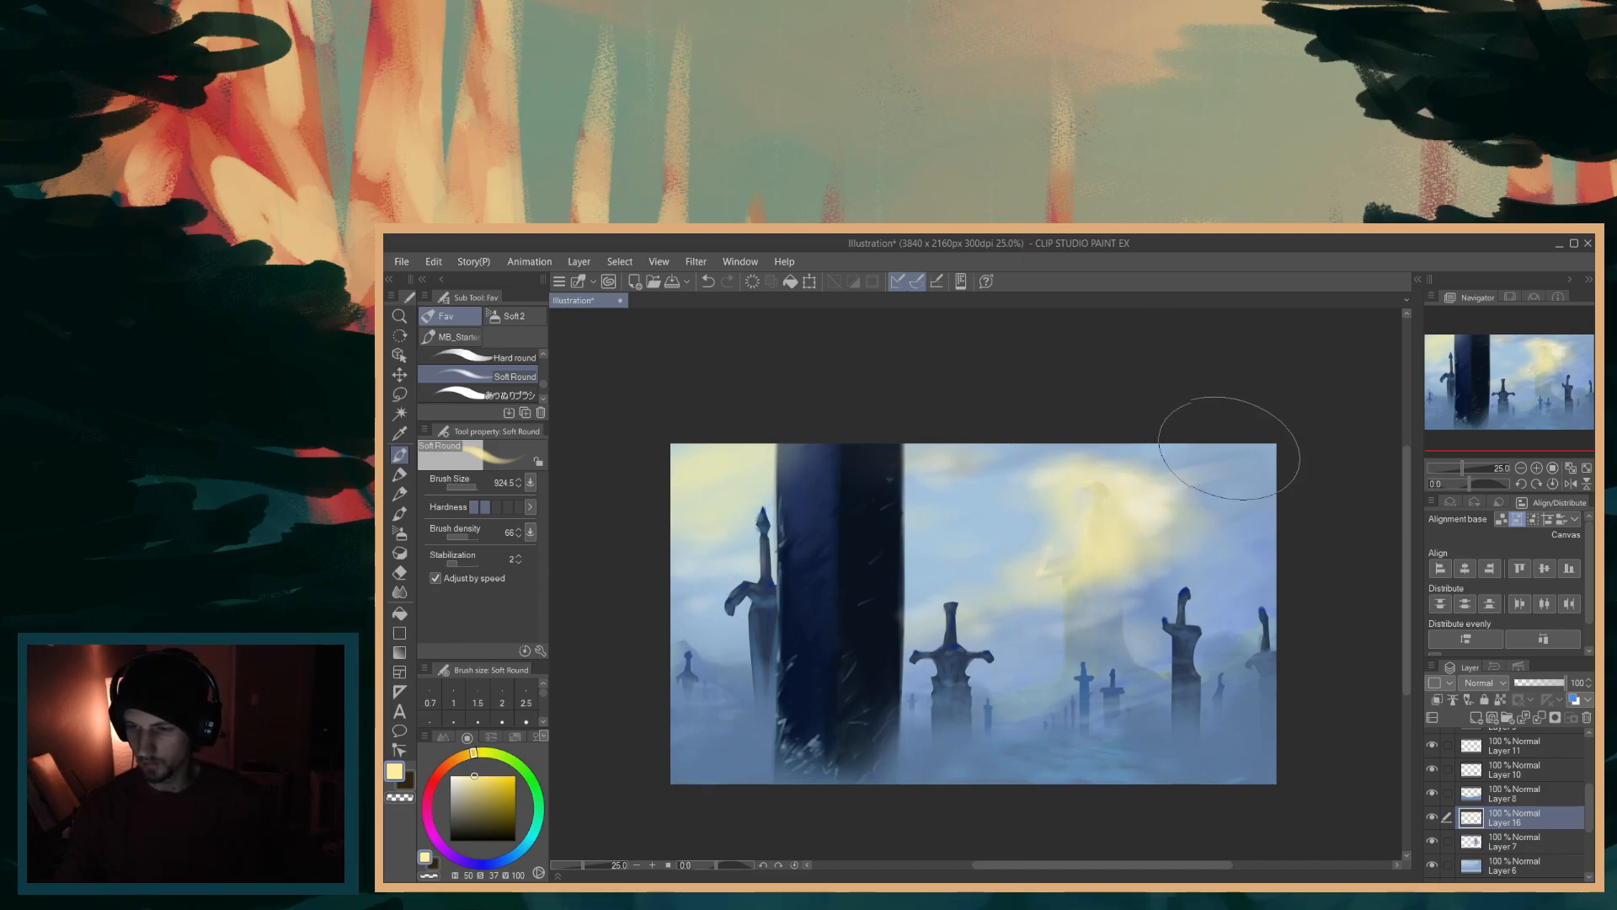
- Try the Color burn, Screen, Glow dodge, Add (Glow) and Overlay blending modes on the yellow glow layer
scroll(1484, 686, "down", 1)
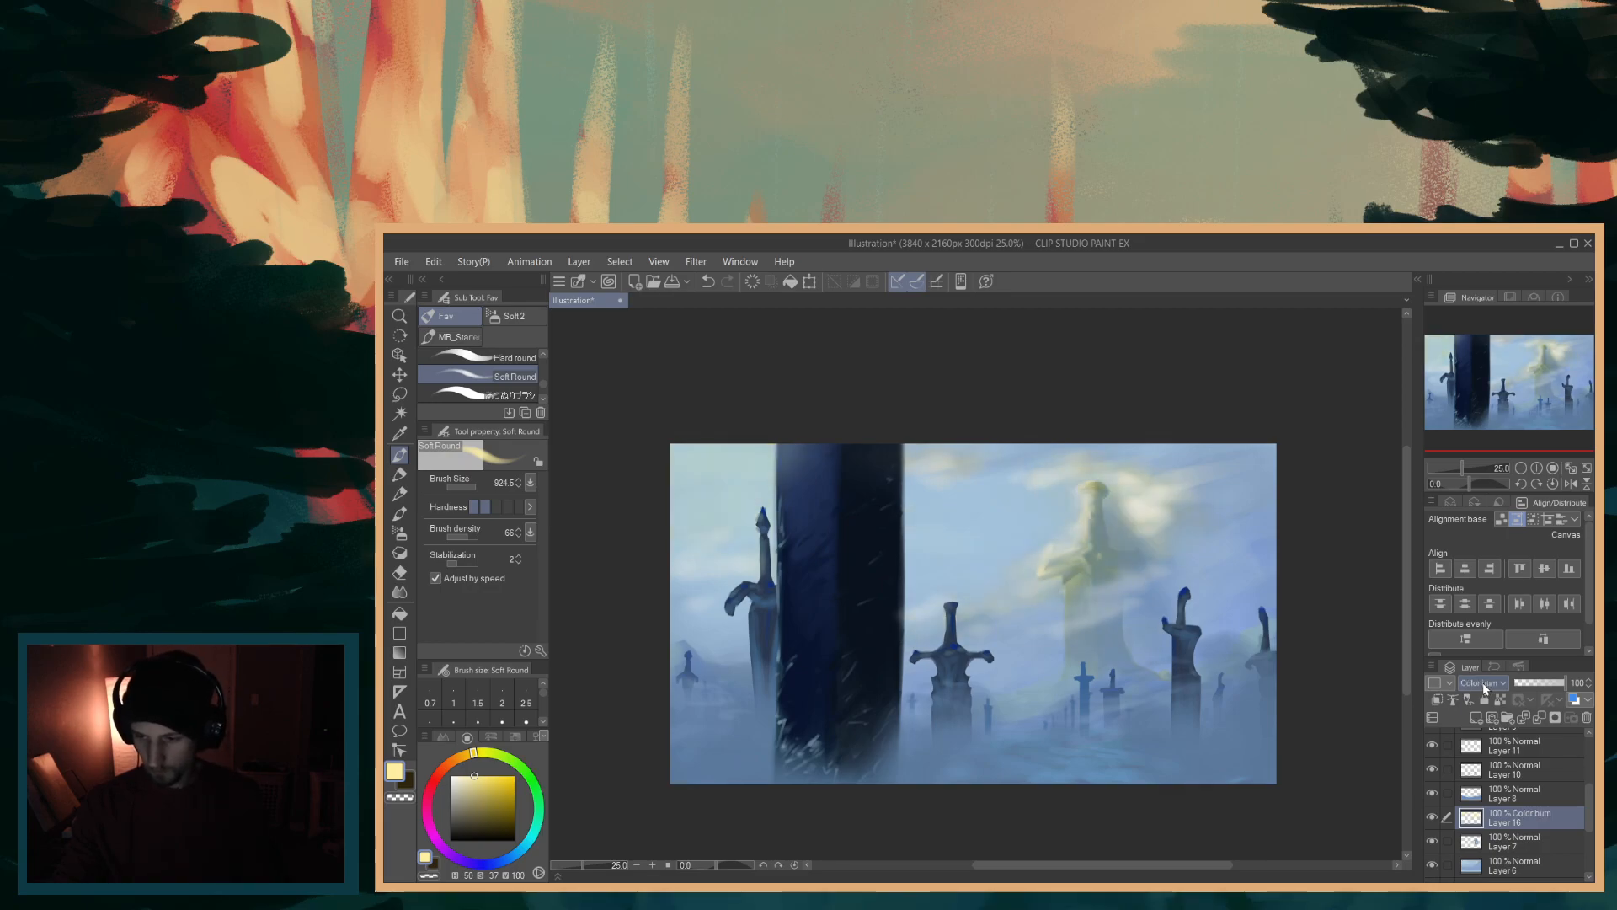
scroll(1484, 687, "down", 1)
scroll(1483, 685, "down", 3)
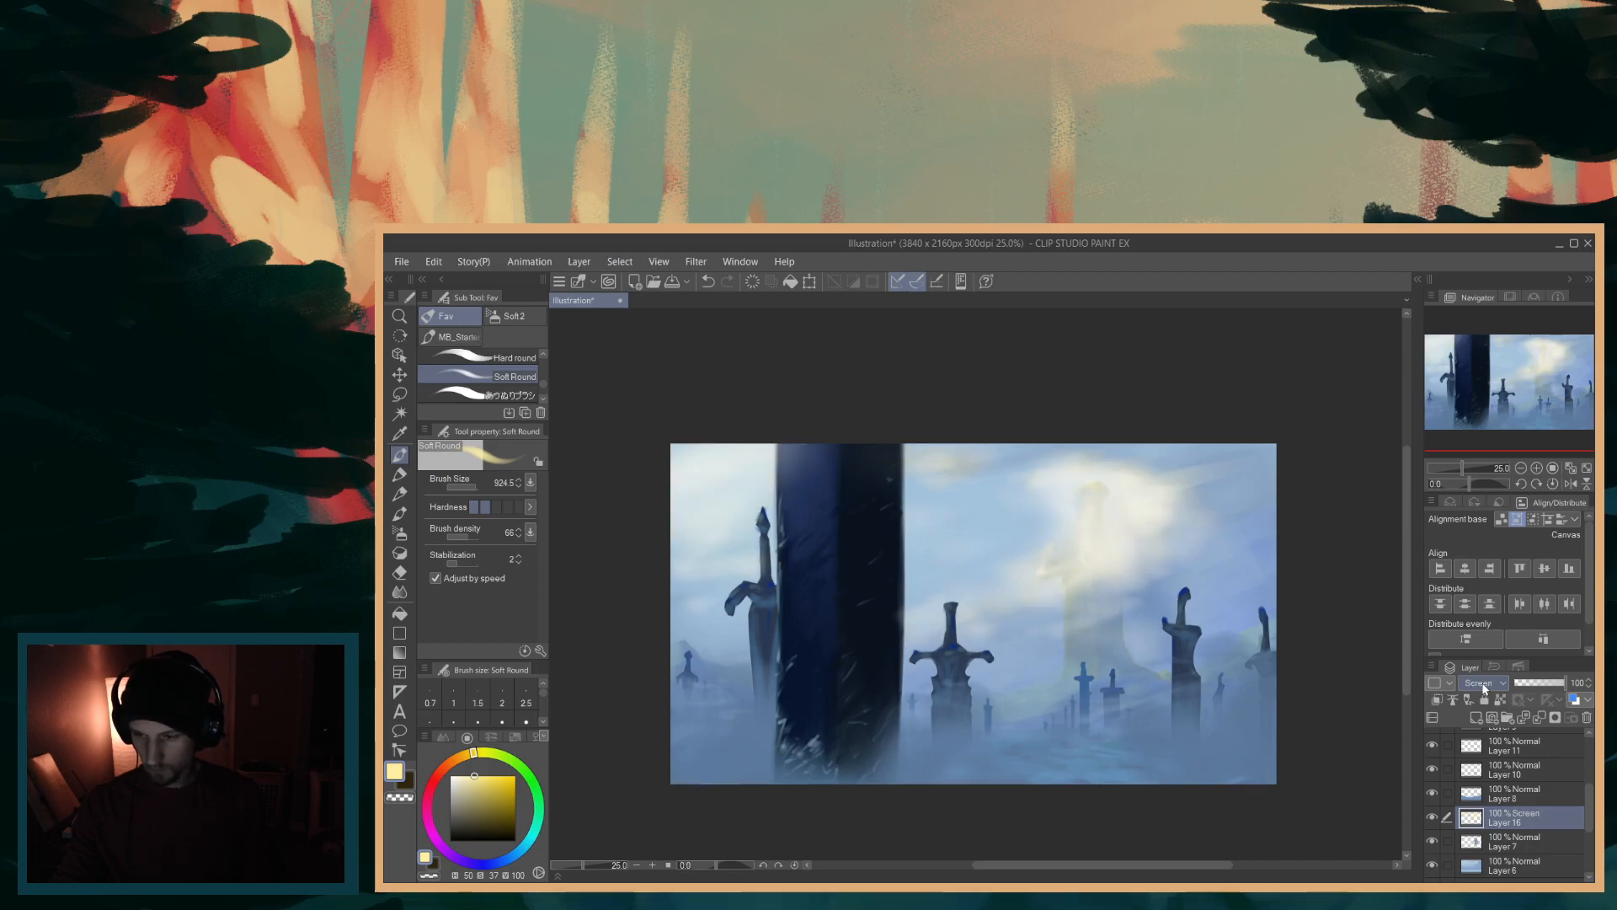
scroll(1484, 687, "down", 2)
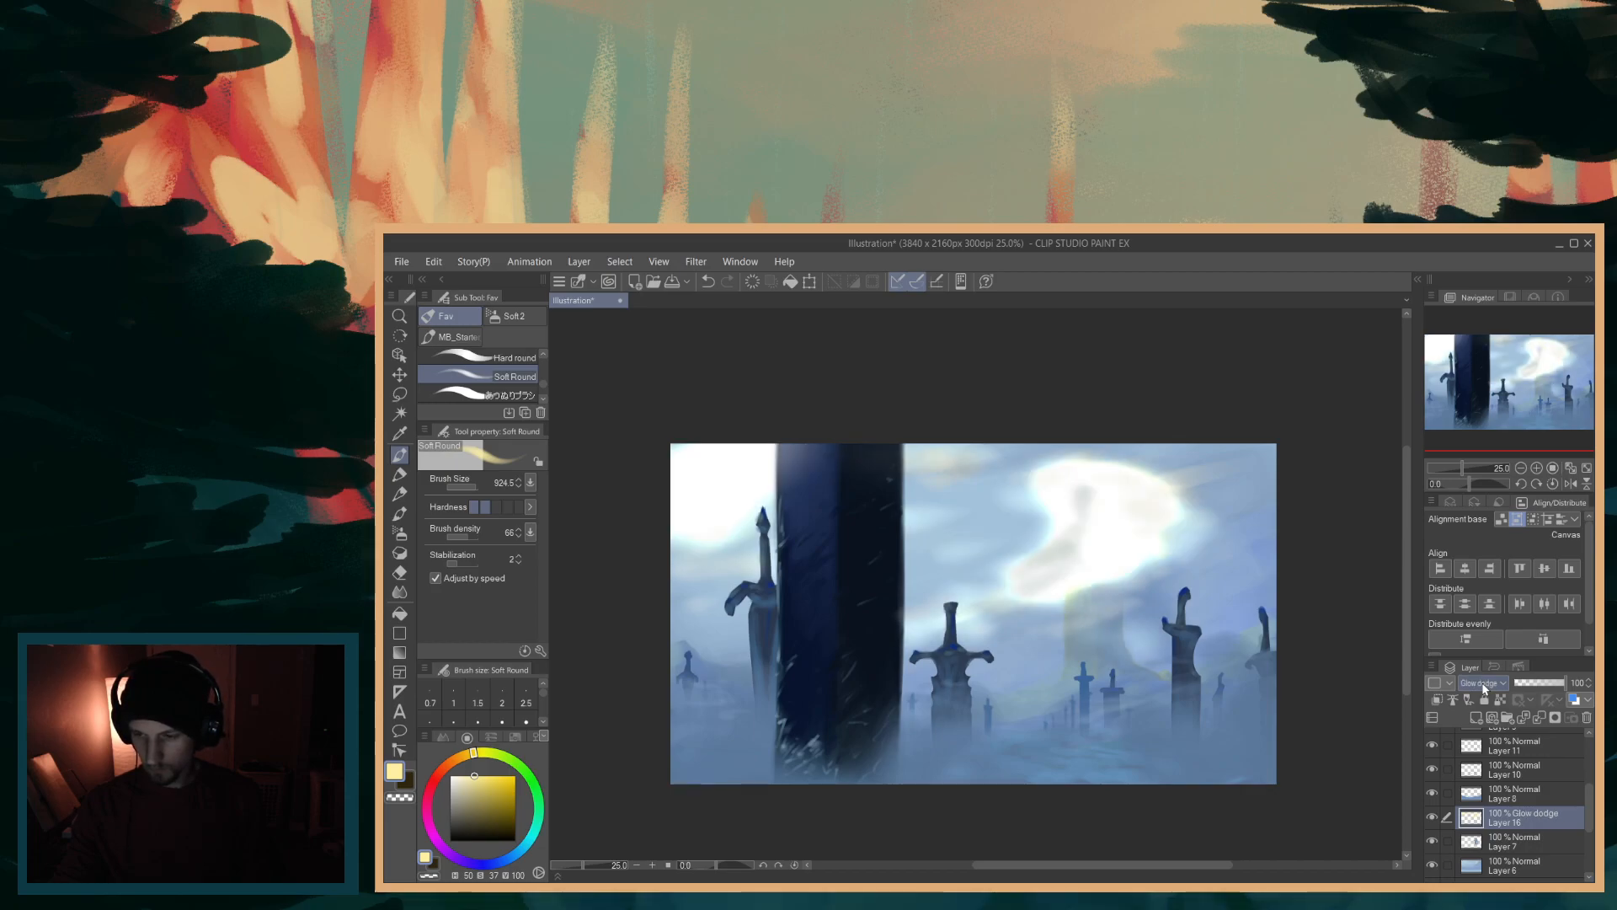
scroll(1484, 687, "down", 1)
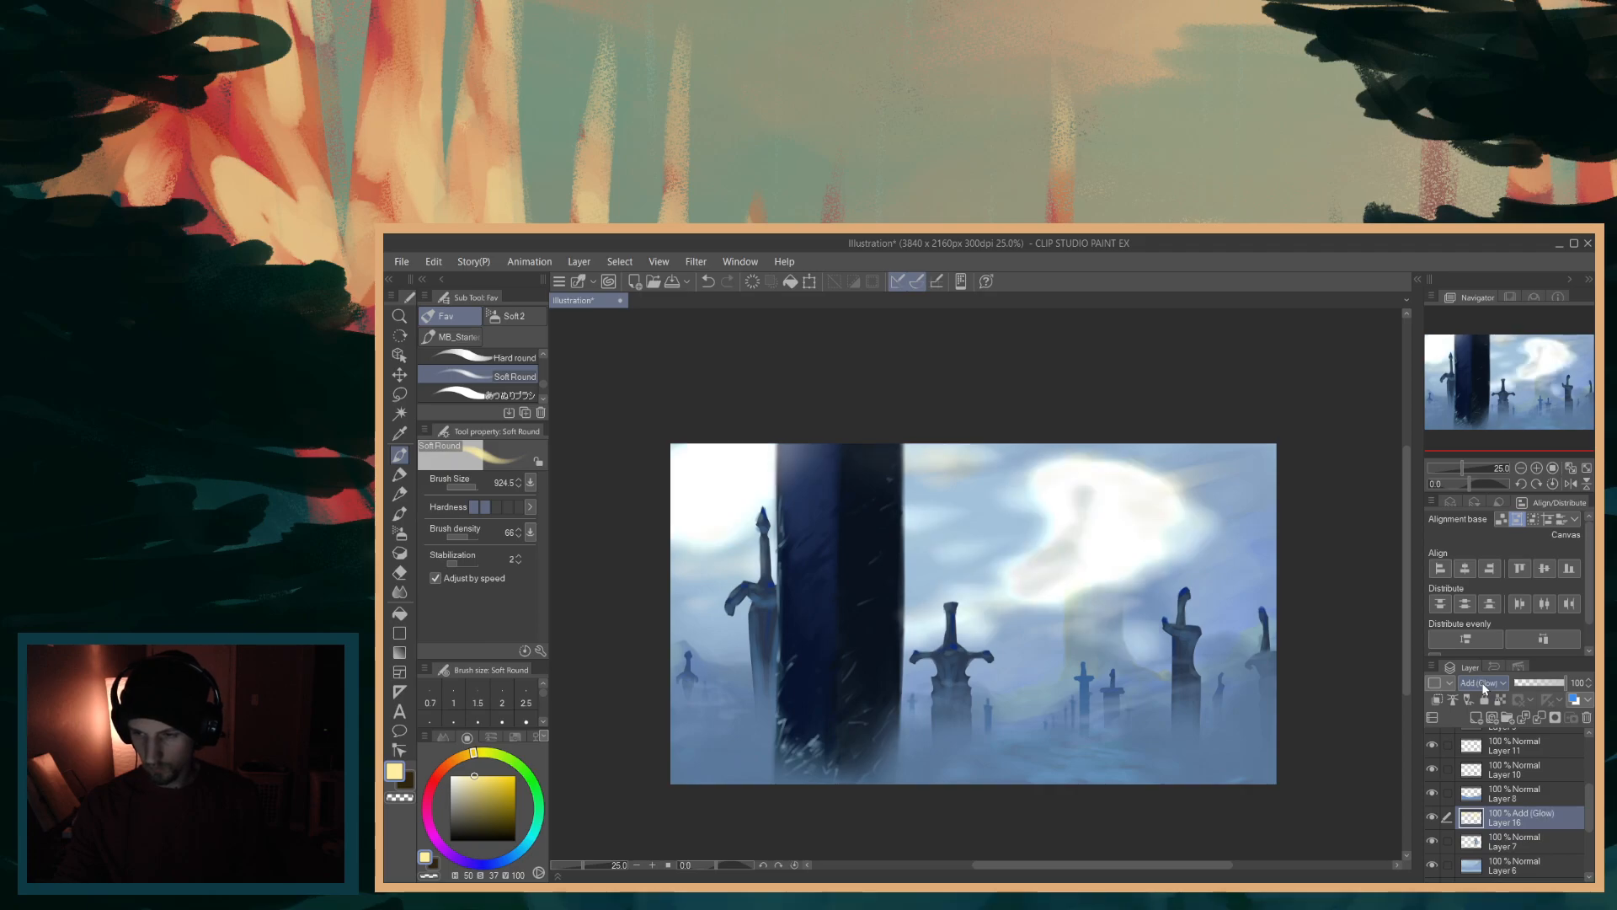
scroll(1484, 687, "down", 1)
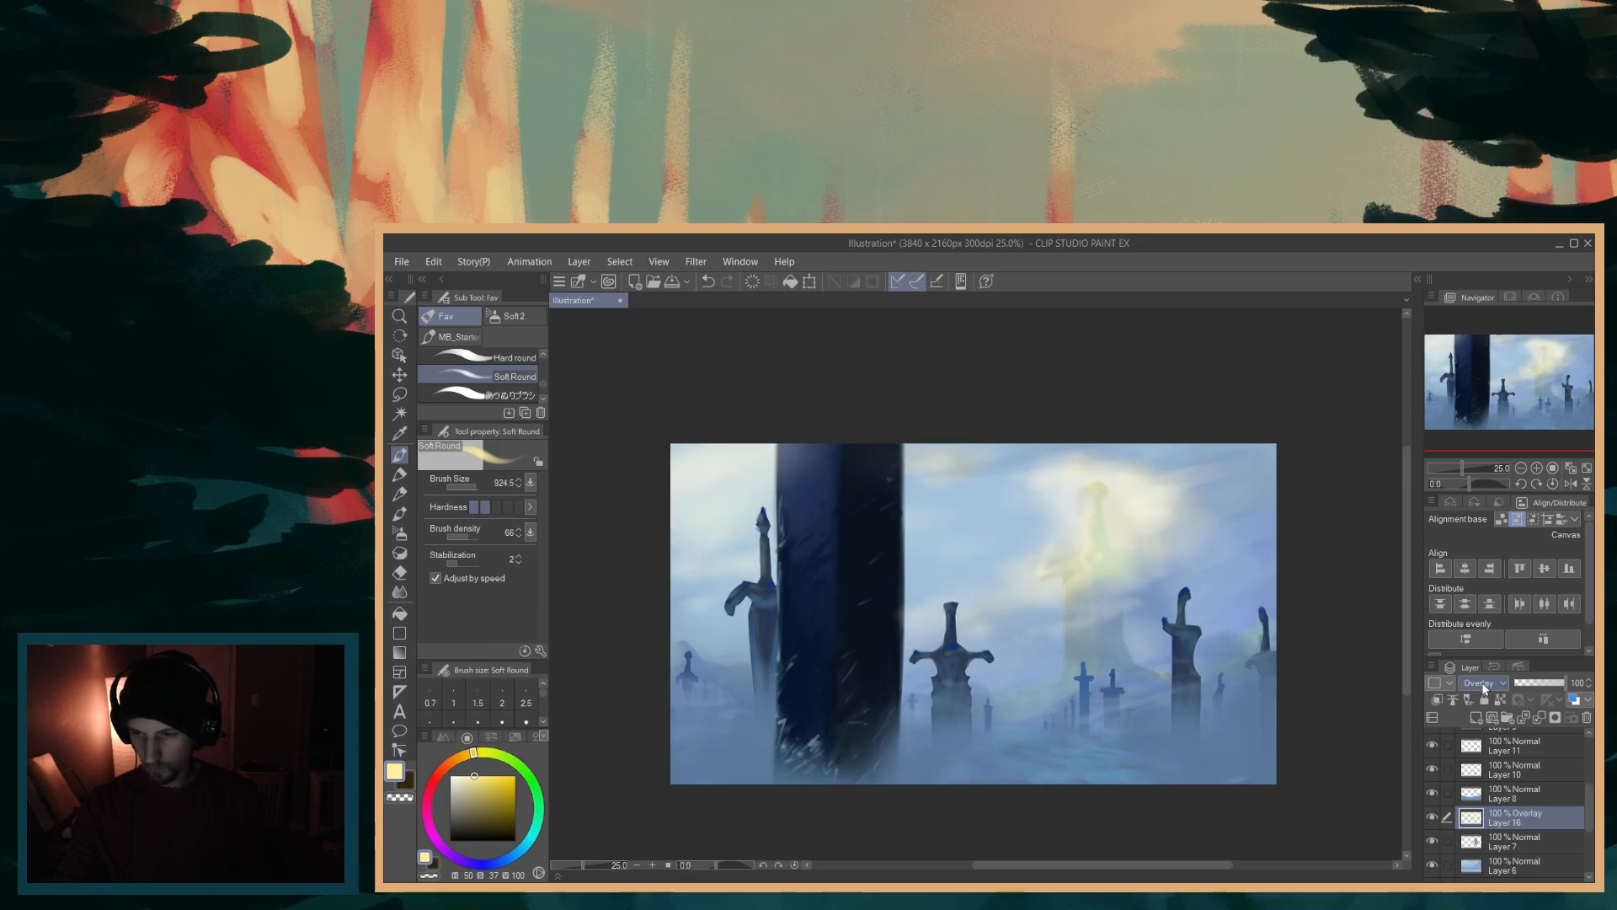
- Set the yellow glow layer to Soft light at 56% opacity, comparing it with Difference and neighbouring blending modes
scroll(1484, 687, "down", 1)
scroll(1484, 687, "down", 1)
scroll(1484, 687, "up", 1)
scroll(1484, 688, "down", 2)
scroll(1484, 687, "up", 1)
scroll(1484, 687, "down", 1)
scroll(1484, 687, "up", 1)
left_click_drag(1554, 686, 1538, 680)
scroll(1495, 687, "up", 1)
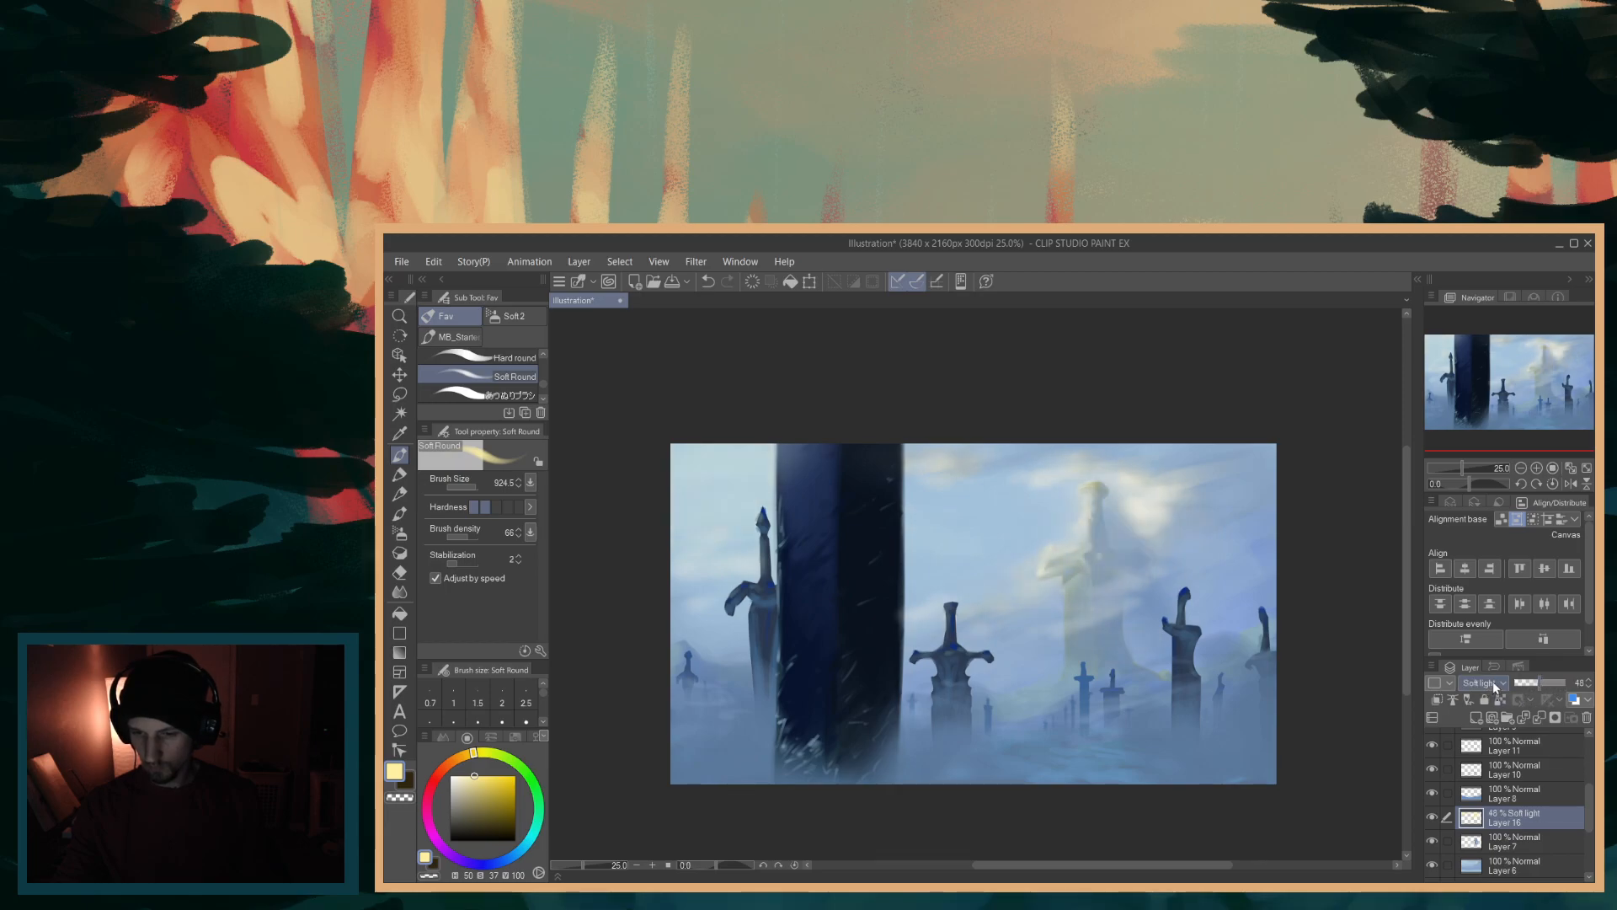
mouse_move(1538, 683)
left_mouse_down()
mouse_move(1579, 683)
mouse_move(1468, 680)
mouse_move(1560, 686)
mouse_move(1543, 680)
left_mouse_up()
scroll(1488, 680, "down", 2)
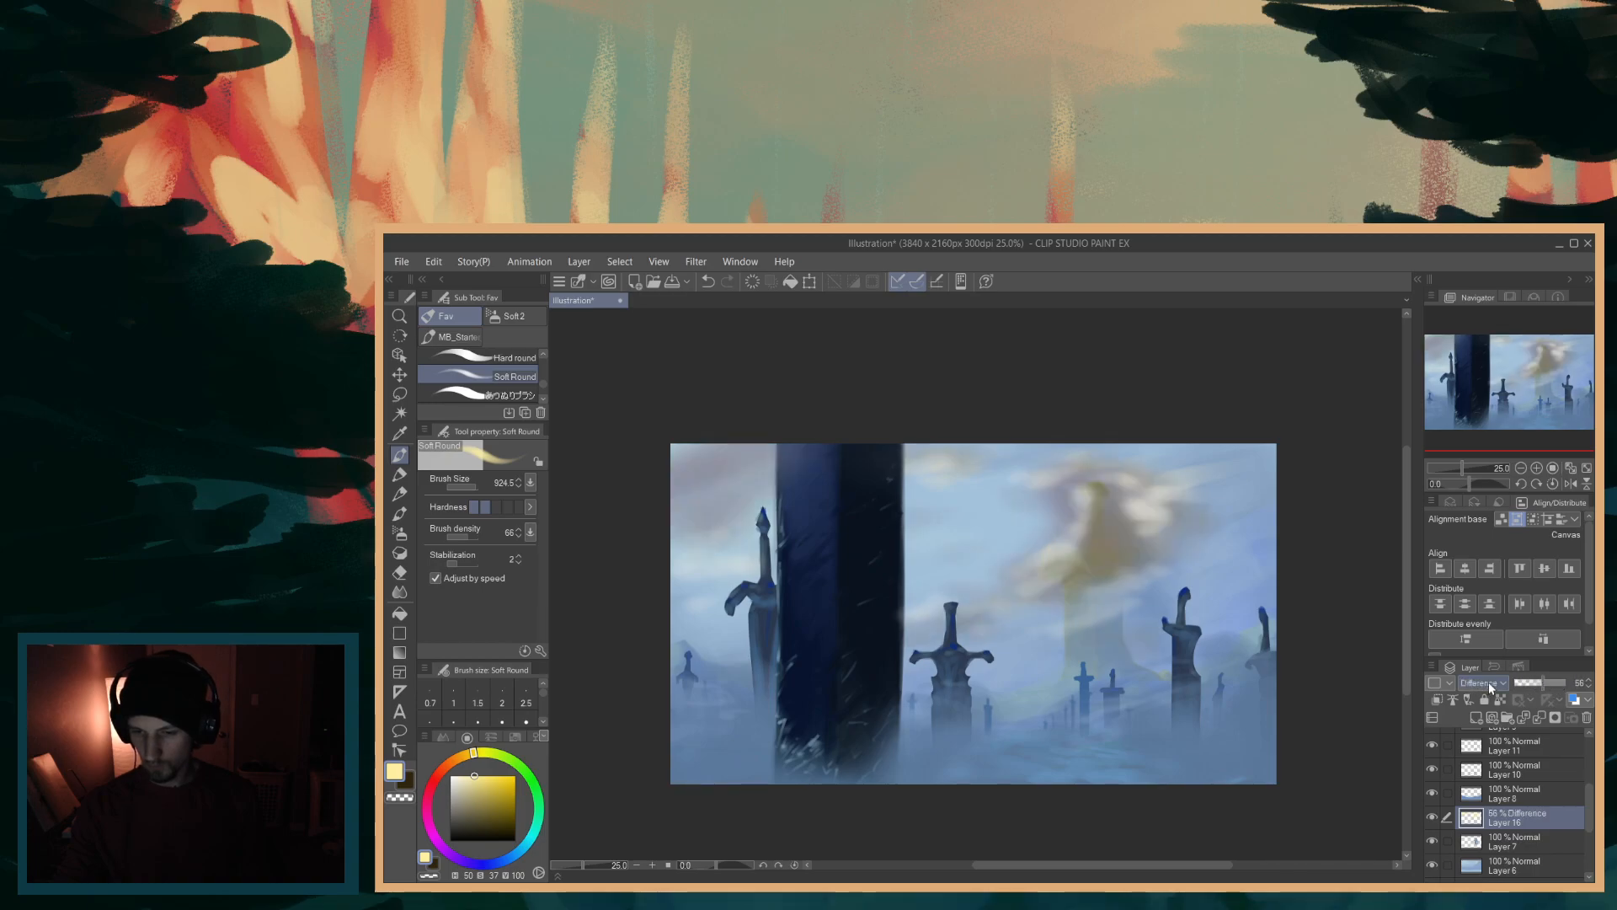
scroll(1489, 681, "down", 1)
scroll(1489, 680, "up", 2)
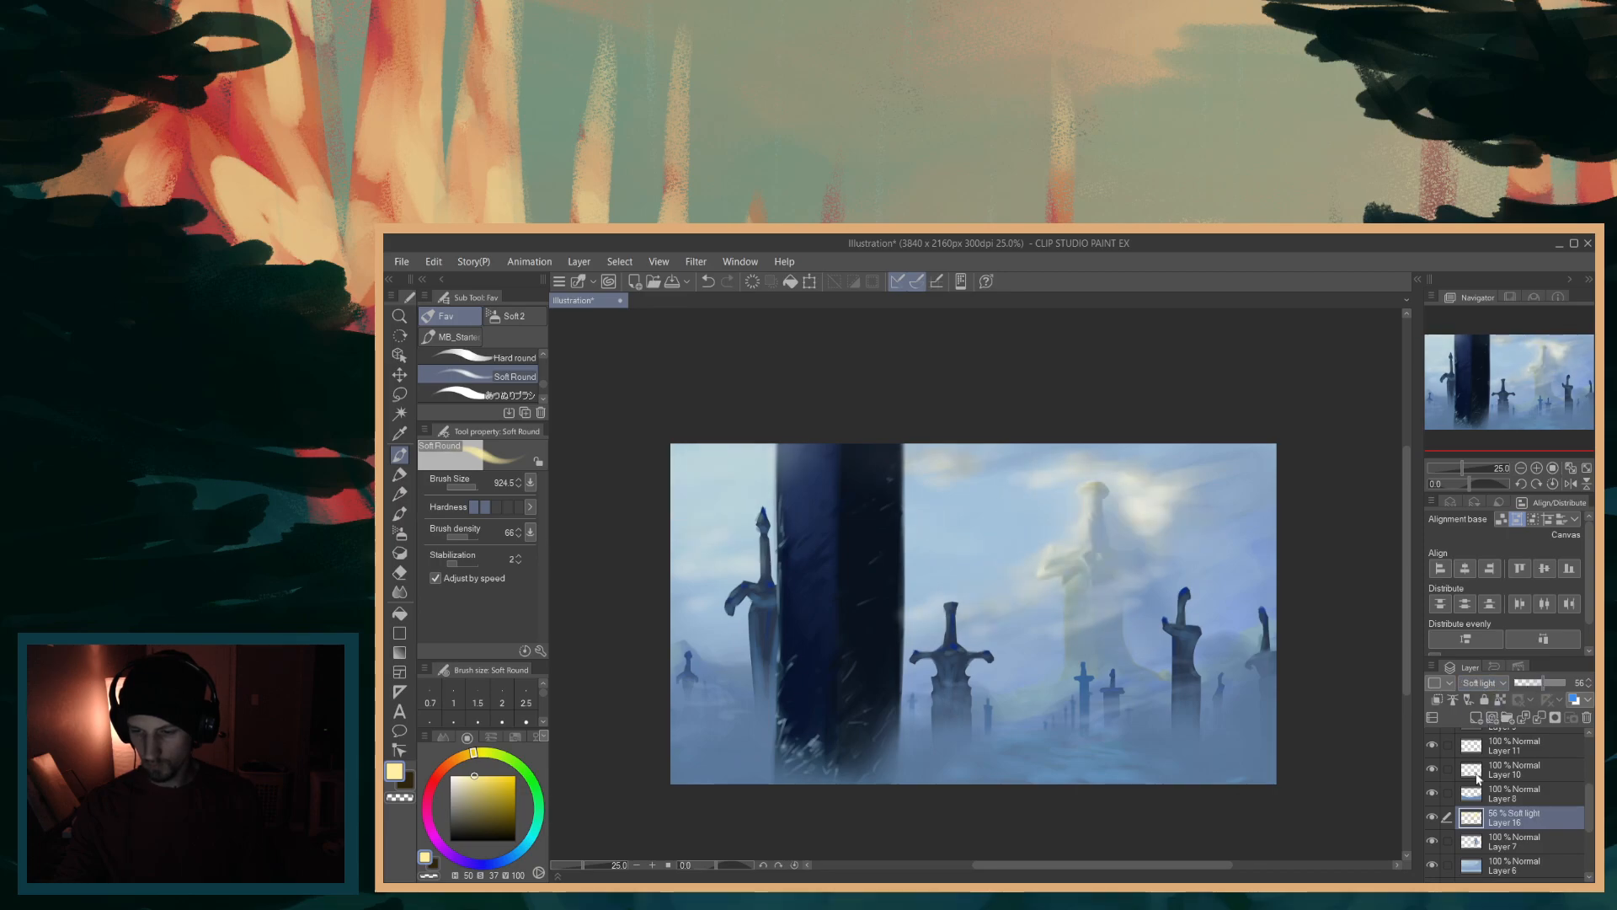
- Compare the painting with and without the Soft light glow layer, and delete that layer
left_click(1433, 815)
left_click(1433, 816)
left_click(1433, 816)
left_click(1432, 816)
left_click(1433, 816)
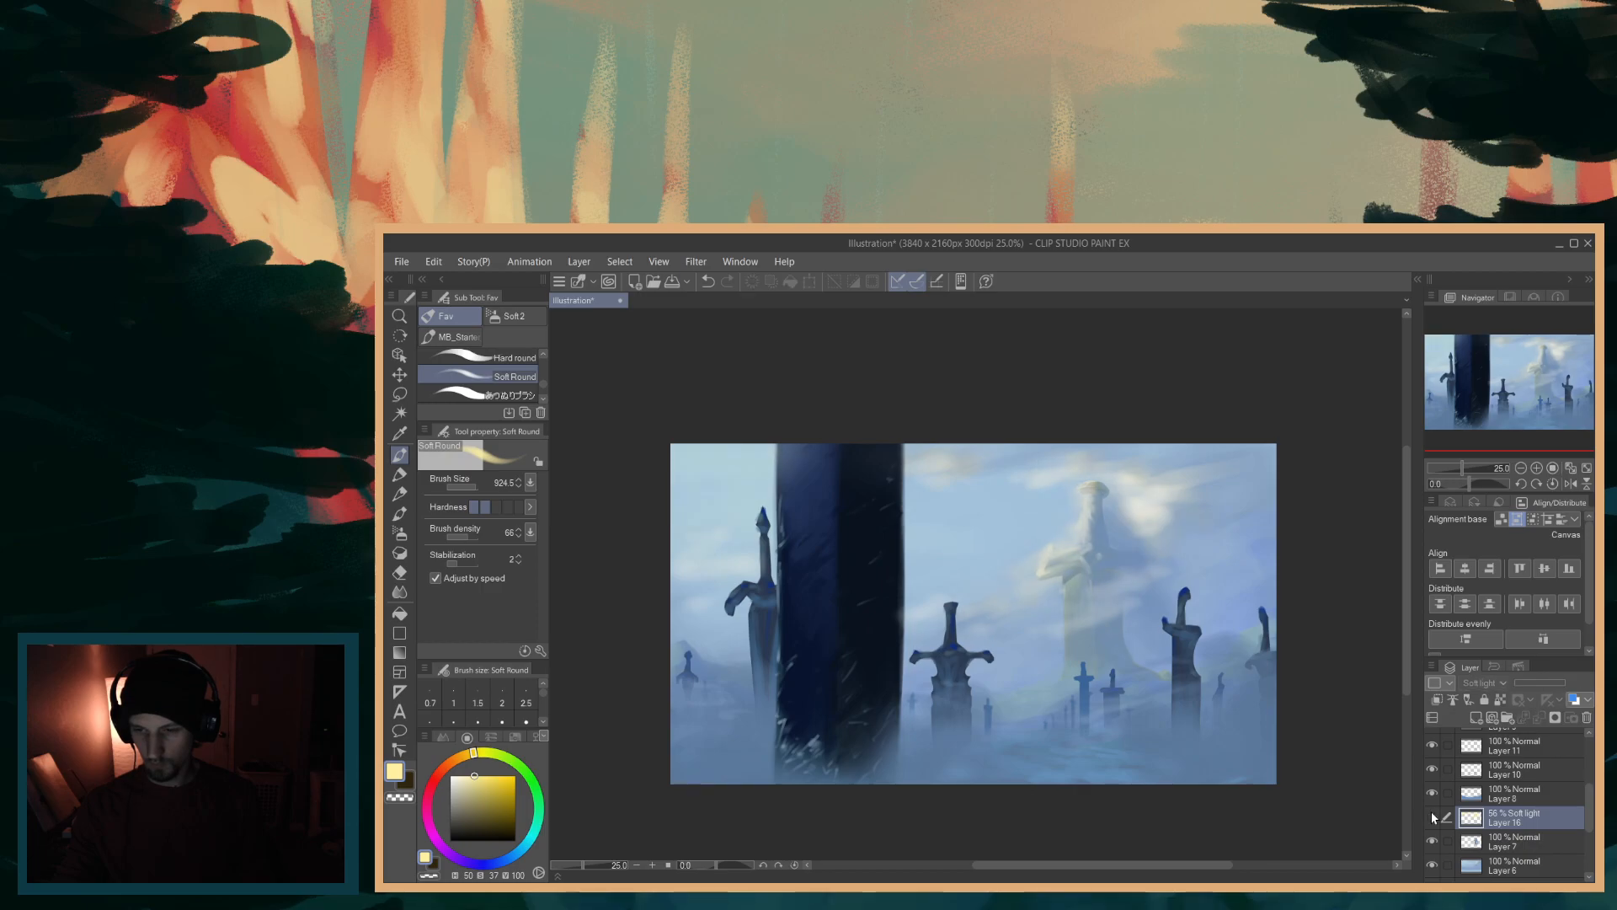
left_click(1433, 816)
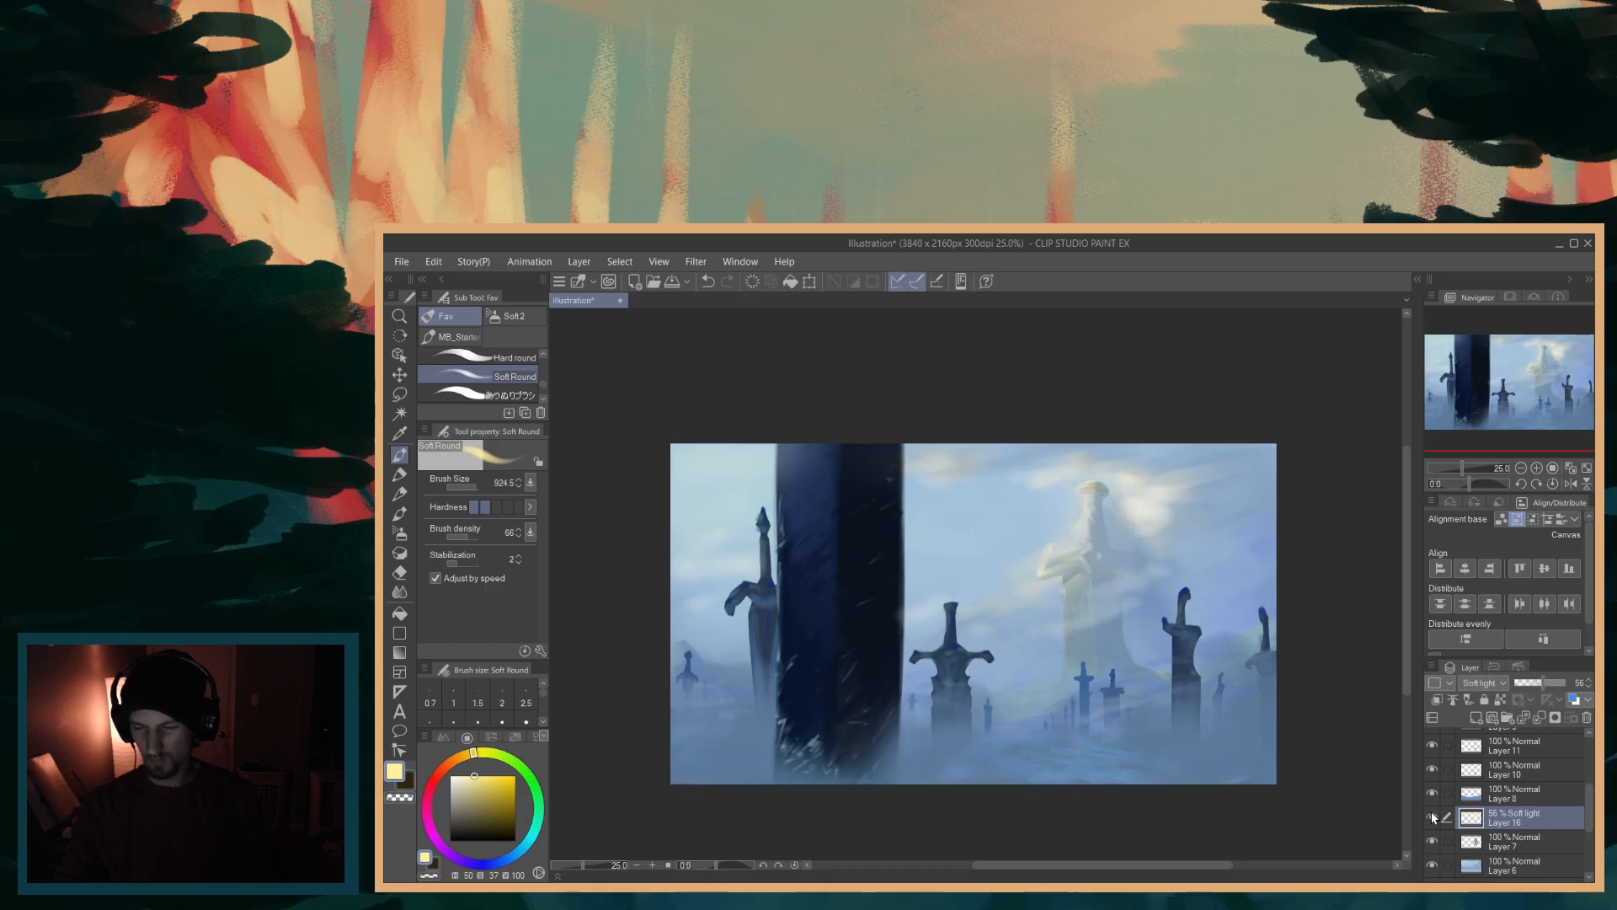
left_click(1432, 816)
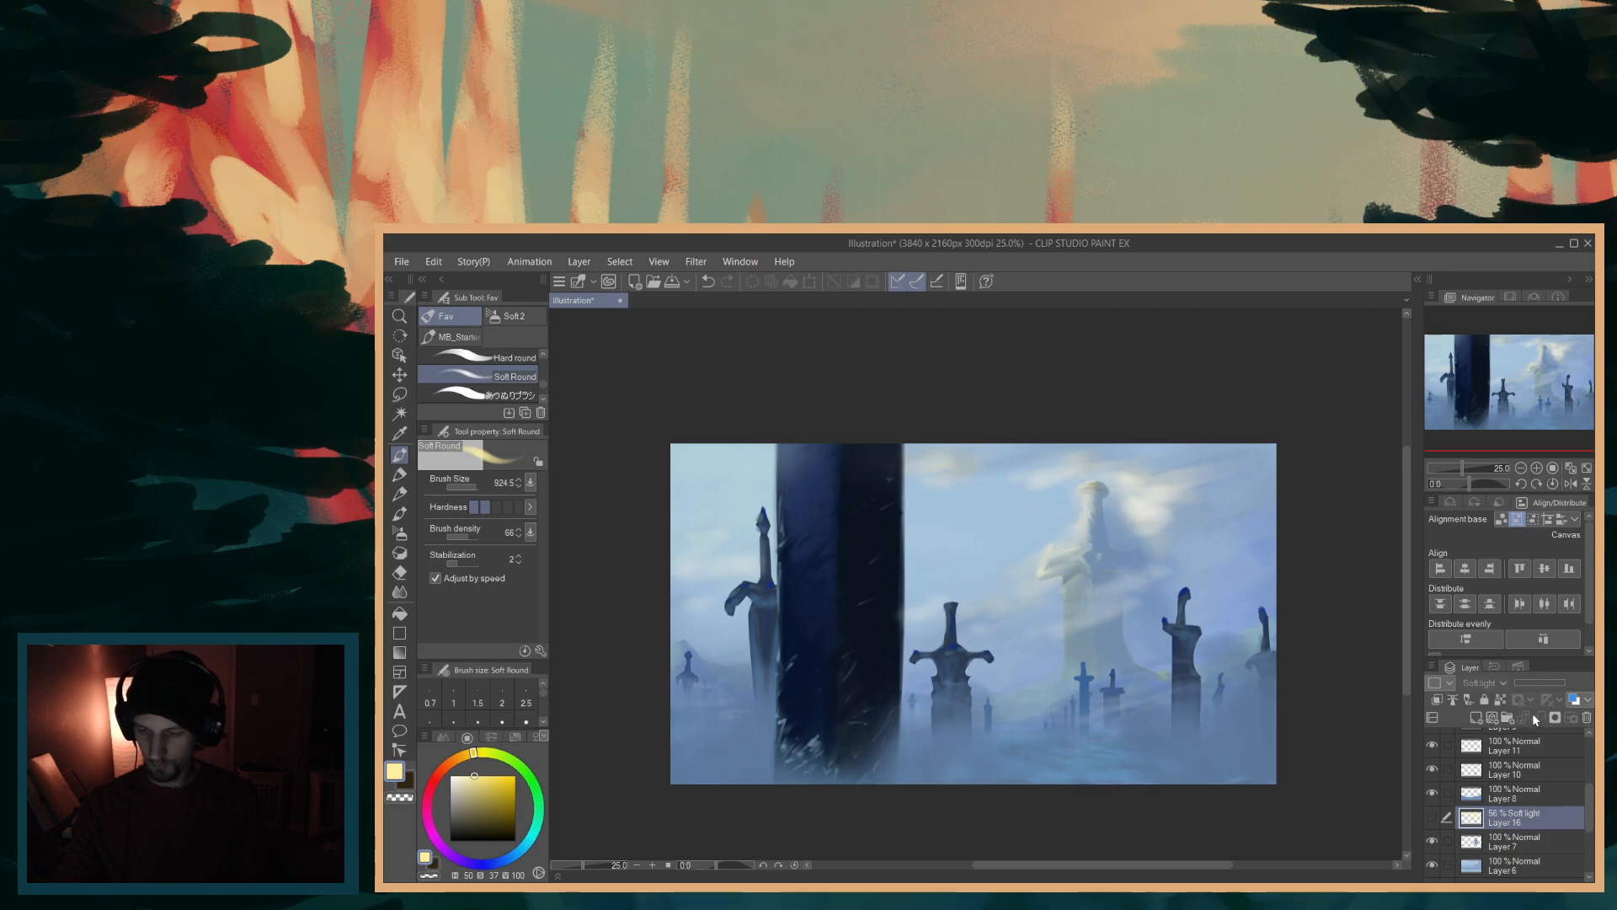
left_click(1587, 722)
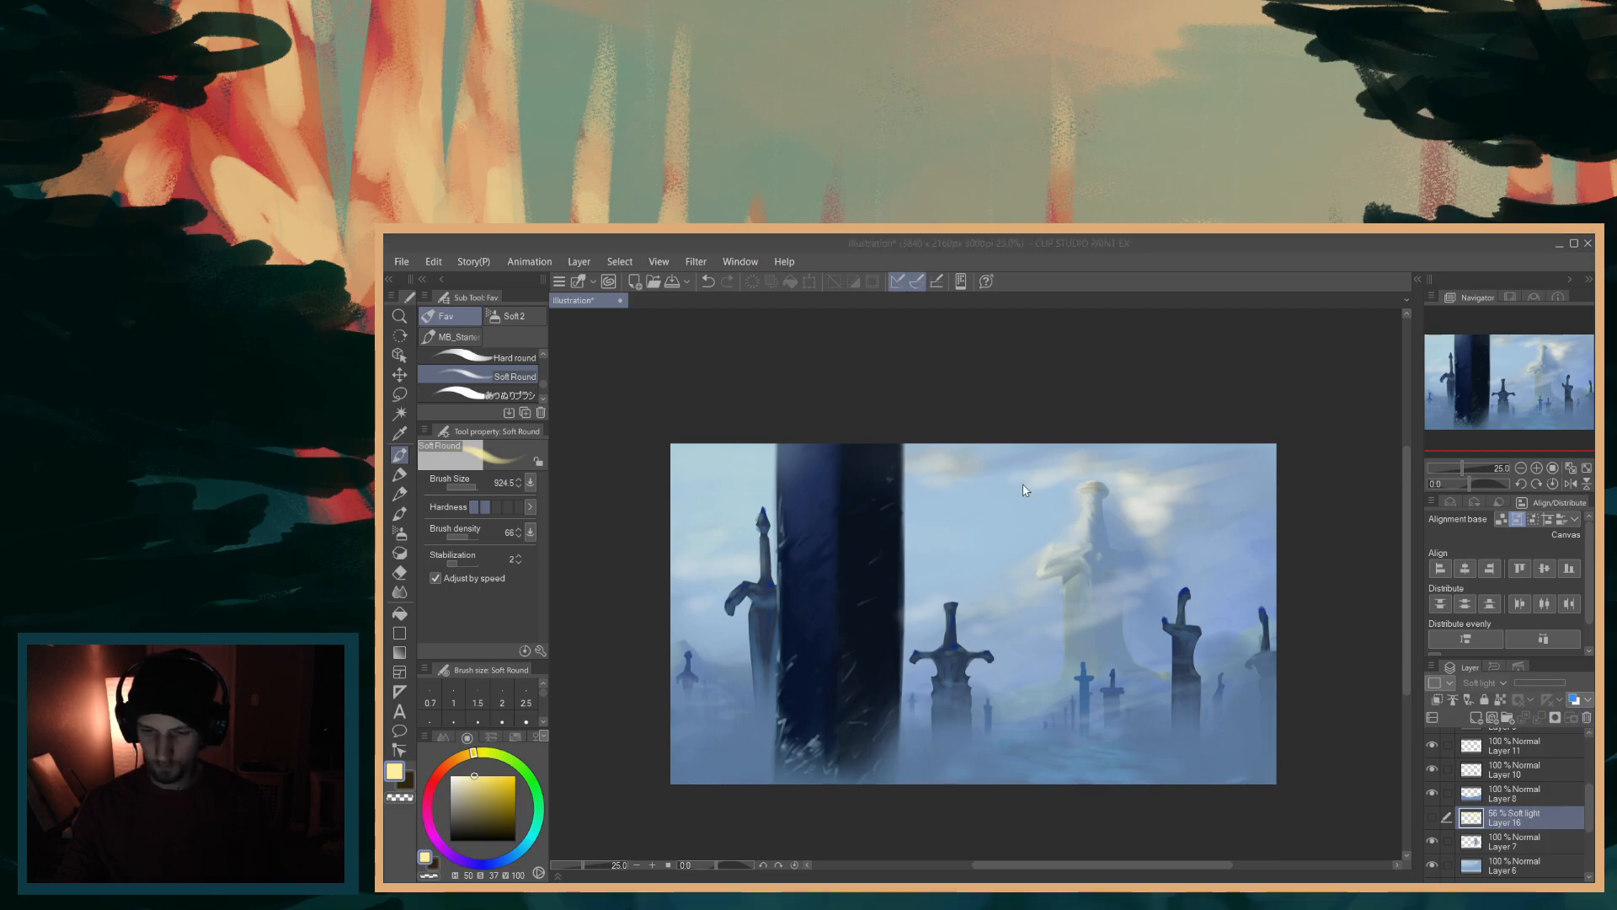
key("Return")
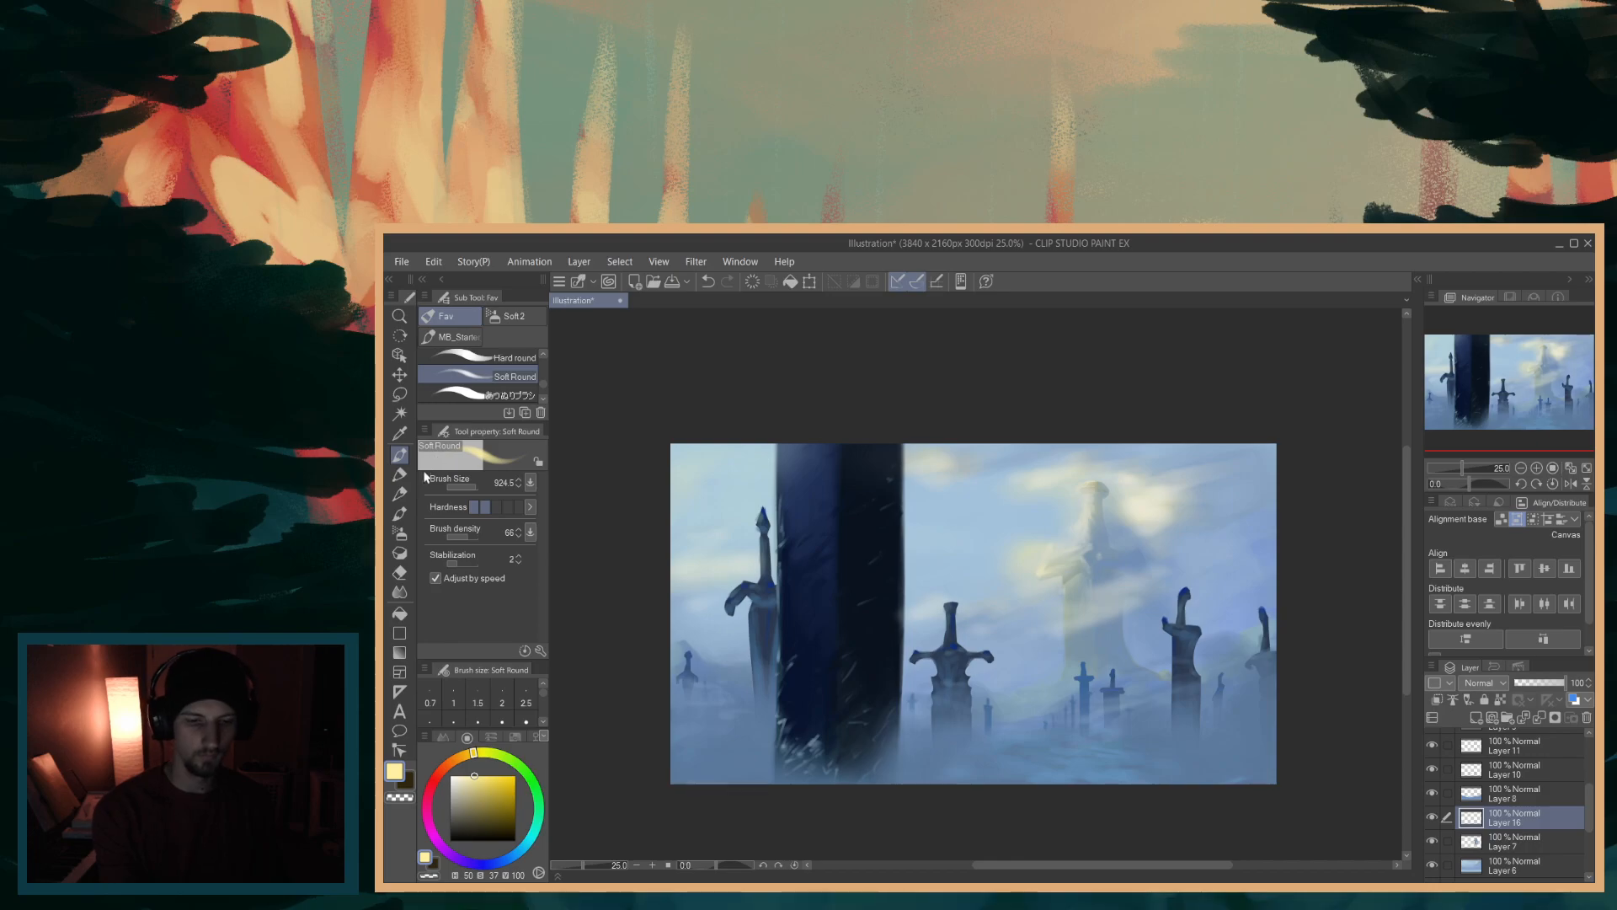
- Soften the yellow cloud light with the Soft eraser at size 509.3, and check the neighbouring layers' visibility to select Layer 8
left_click(400, 571)
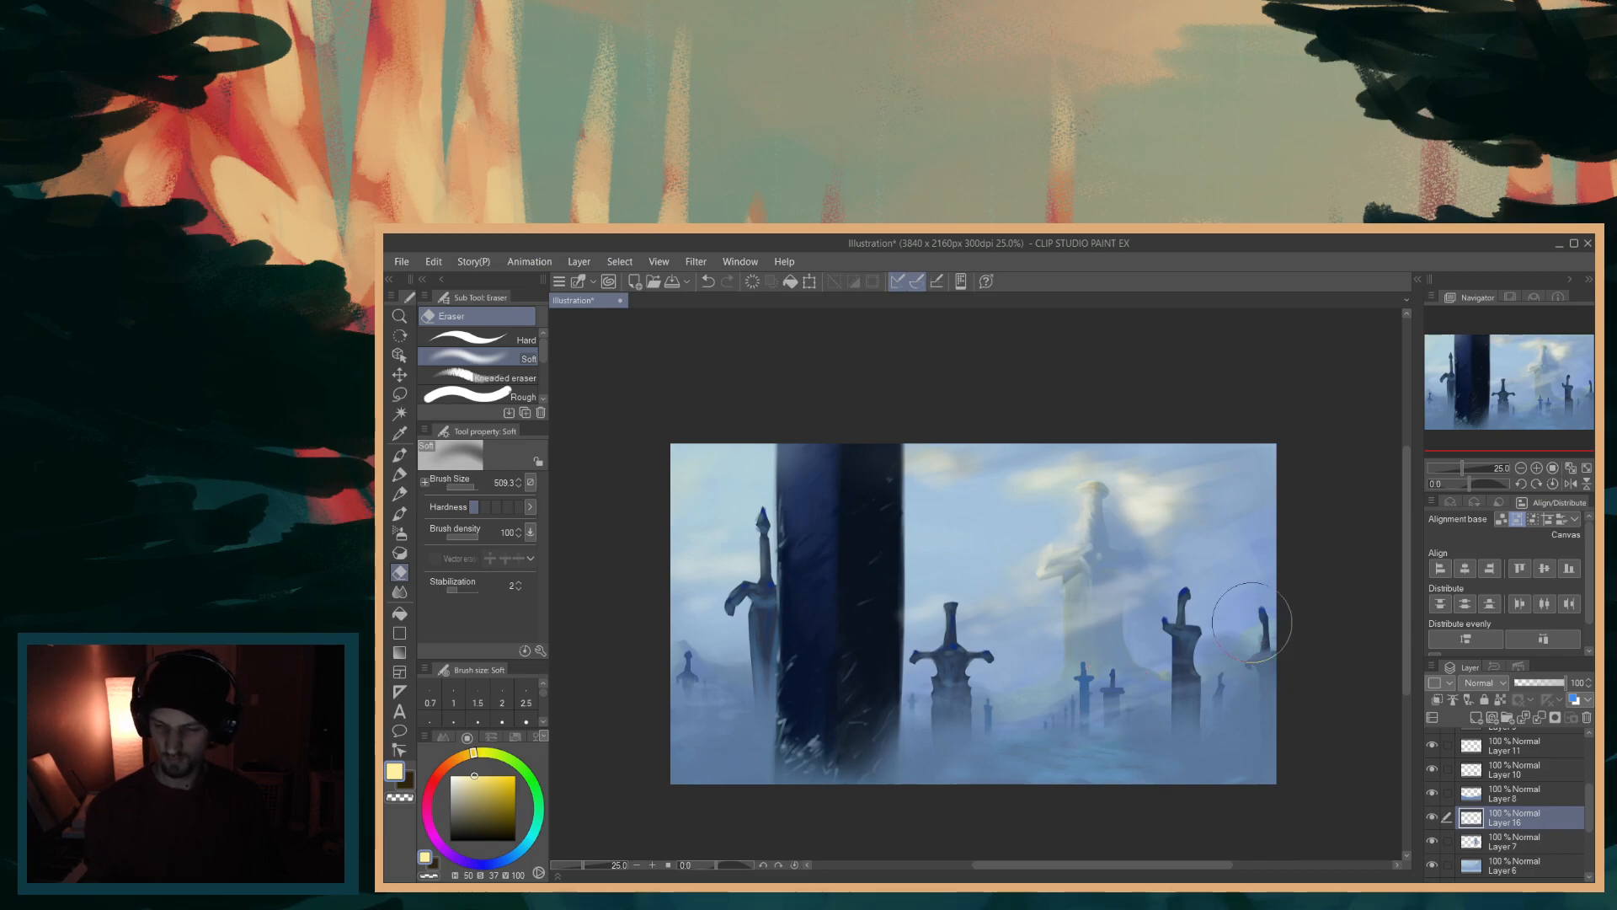
left_click_drag(1590, 824, 1590, 803)
left_click(1521, 787)
left_click(1431, 789)
left_click(1431, 788)
left_click(1432, 811)
left_click(1431, 811)
left_click(1432, 831)
left_click(1432, 831)
left_click(1434, 832)
left_click(1433, 832)
left_click(1433, 832)
left_click(1432, 832)
left_click(1504, 838)
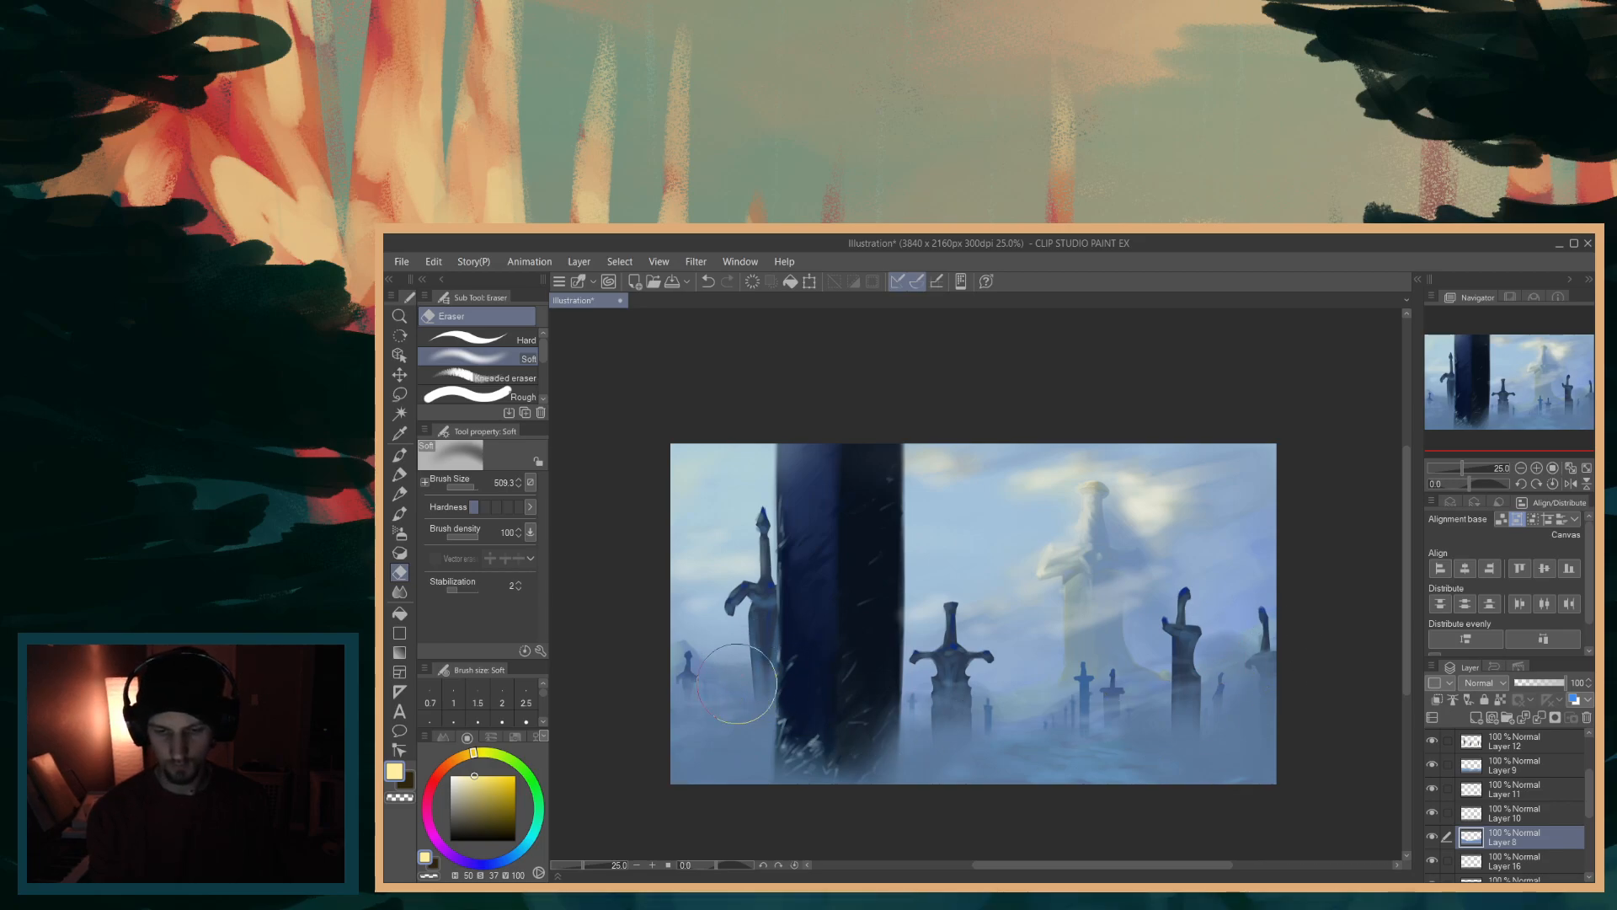
- Select Layer 13 and thin its mist around the bases of the mid-ground swords with the Soft eraser
scroll(1580, 809, "up", 1)
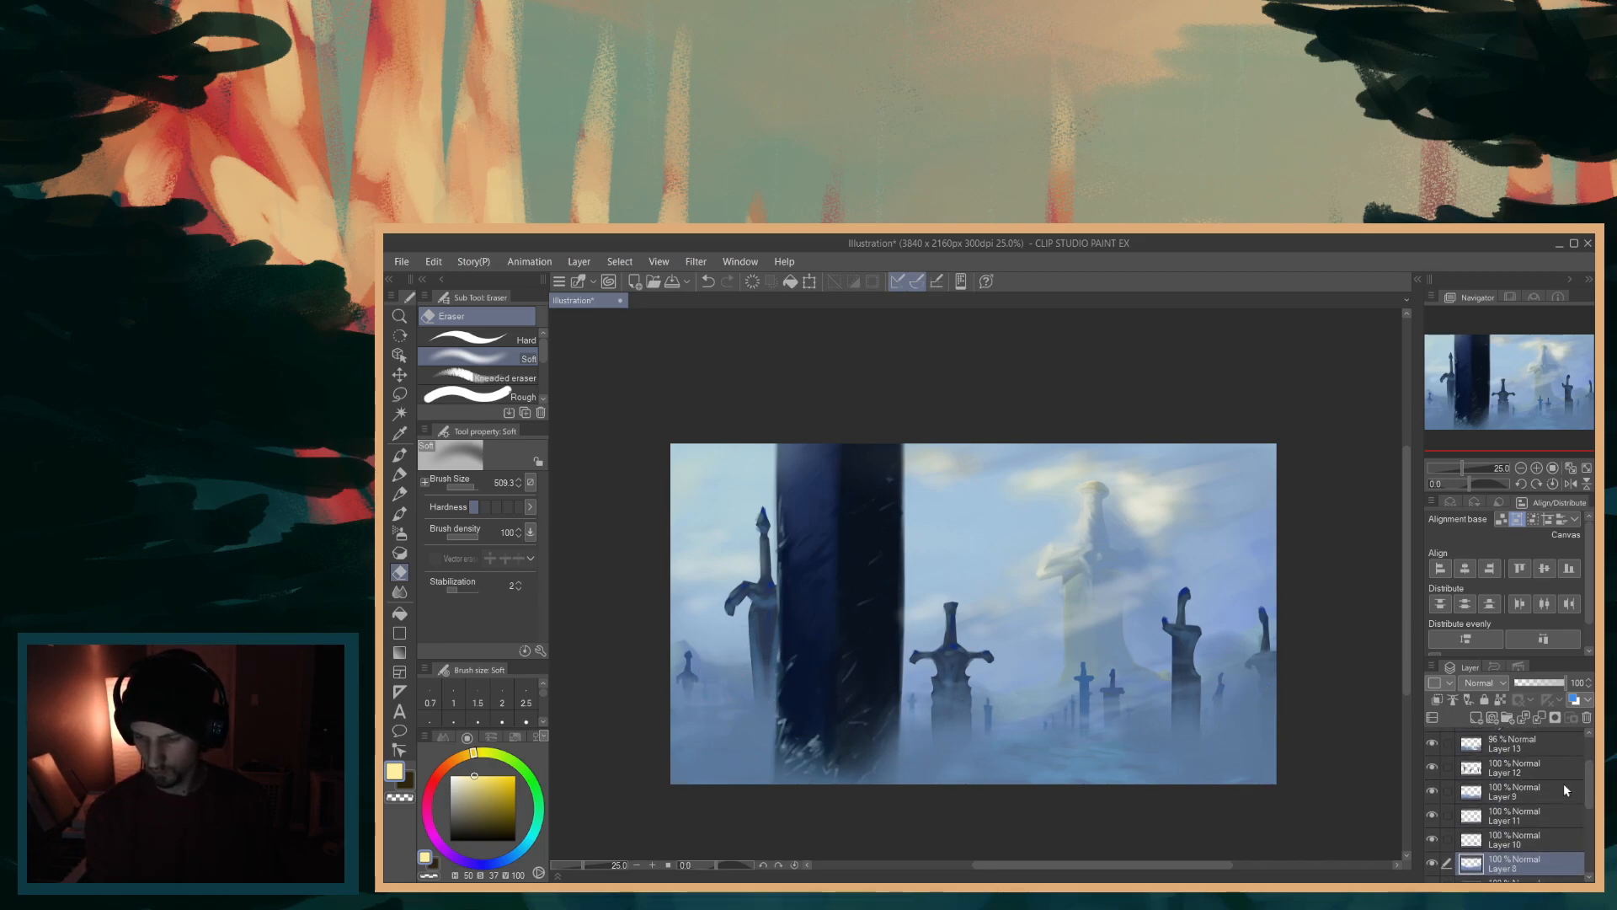
left_click(1474, 743)
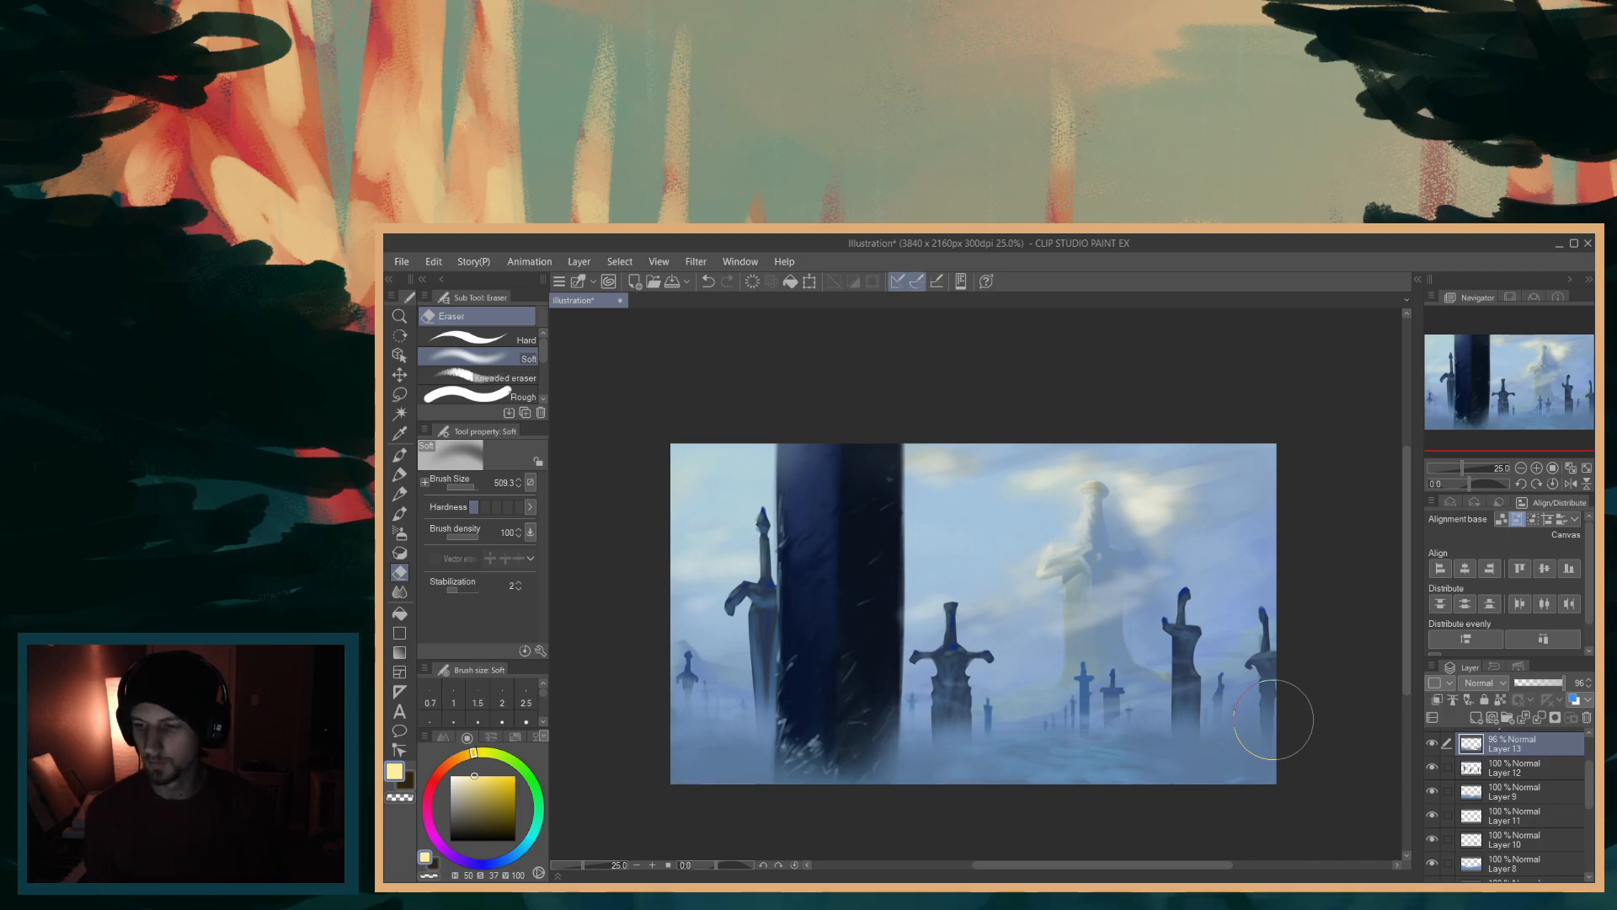
scroll(1507, 804, "up", 3)
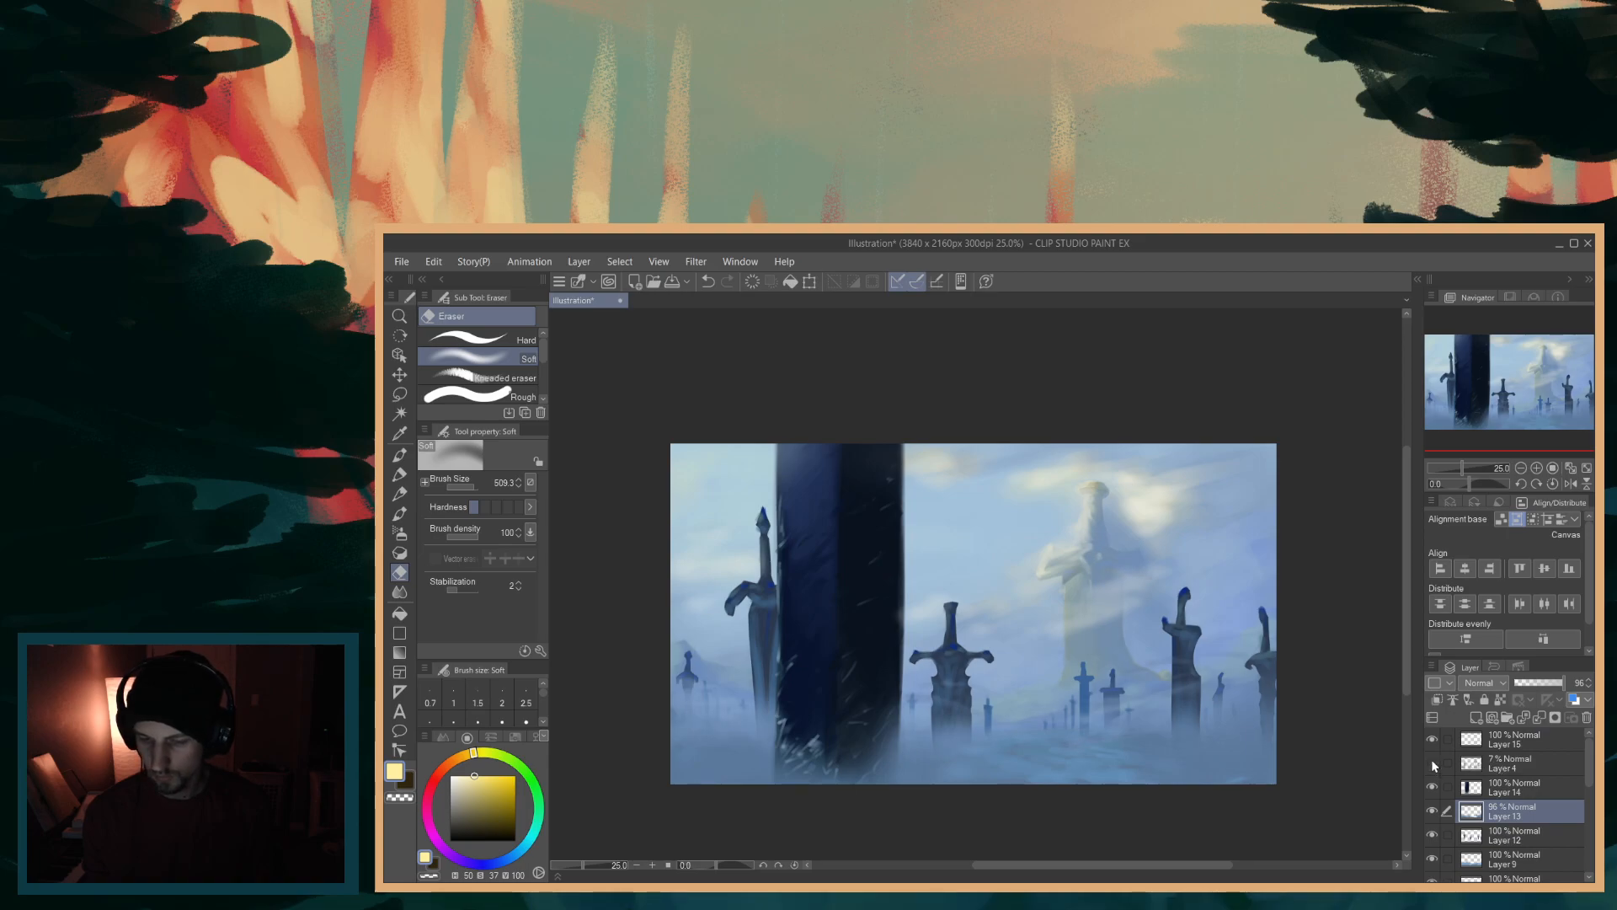
- Compare the painting with and without Layer 15, and select Layer 6 after checking its visibility
left_click(1433, 737)
left_click(1433, 738)
left_click(1496, 740)
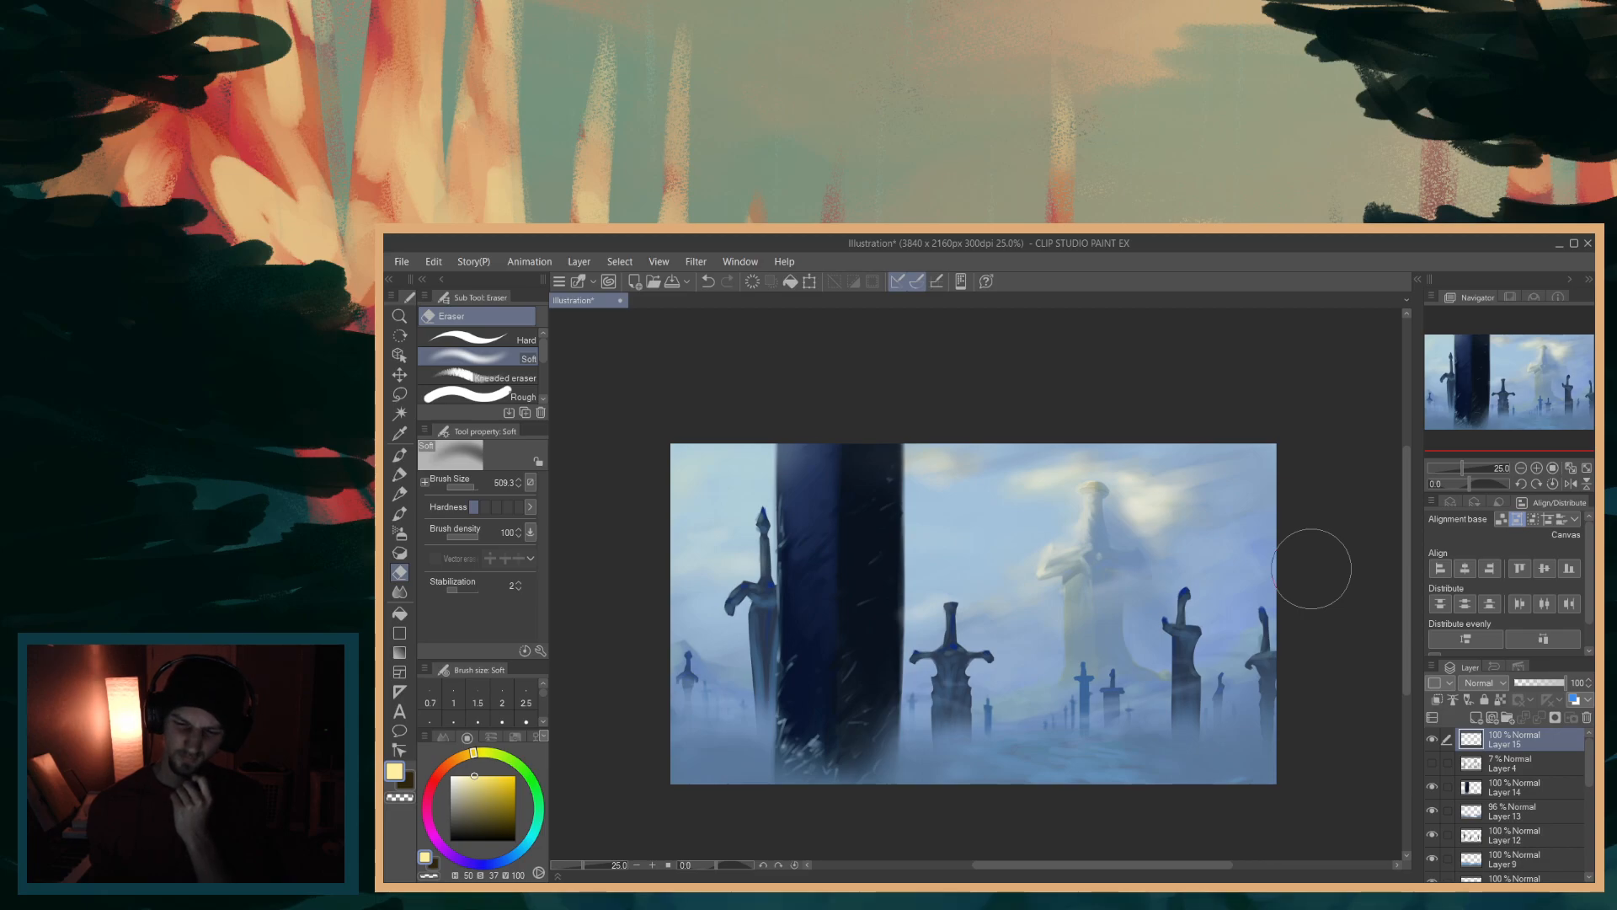
left_click_drag(1589, 758, 1590, 824)
left_click(1523, 817)
left_click(1433, 818)
left_click(1434, 819)
scroll(1590, 825, "up", 1)
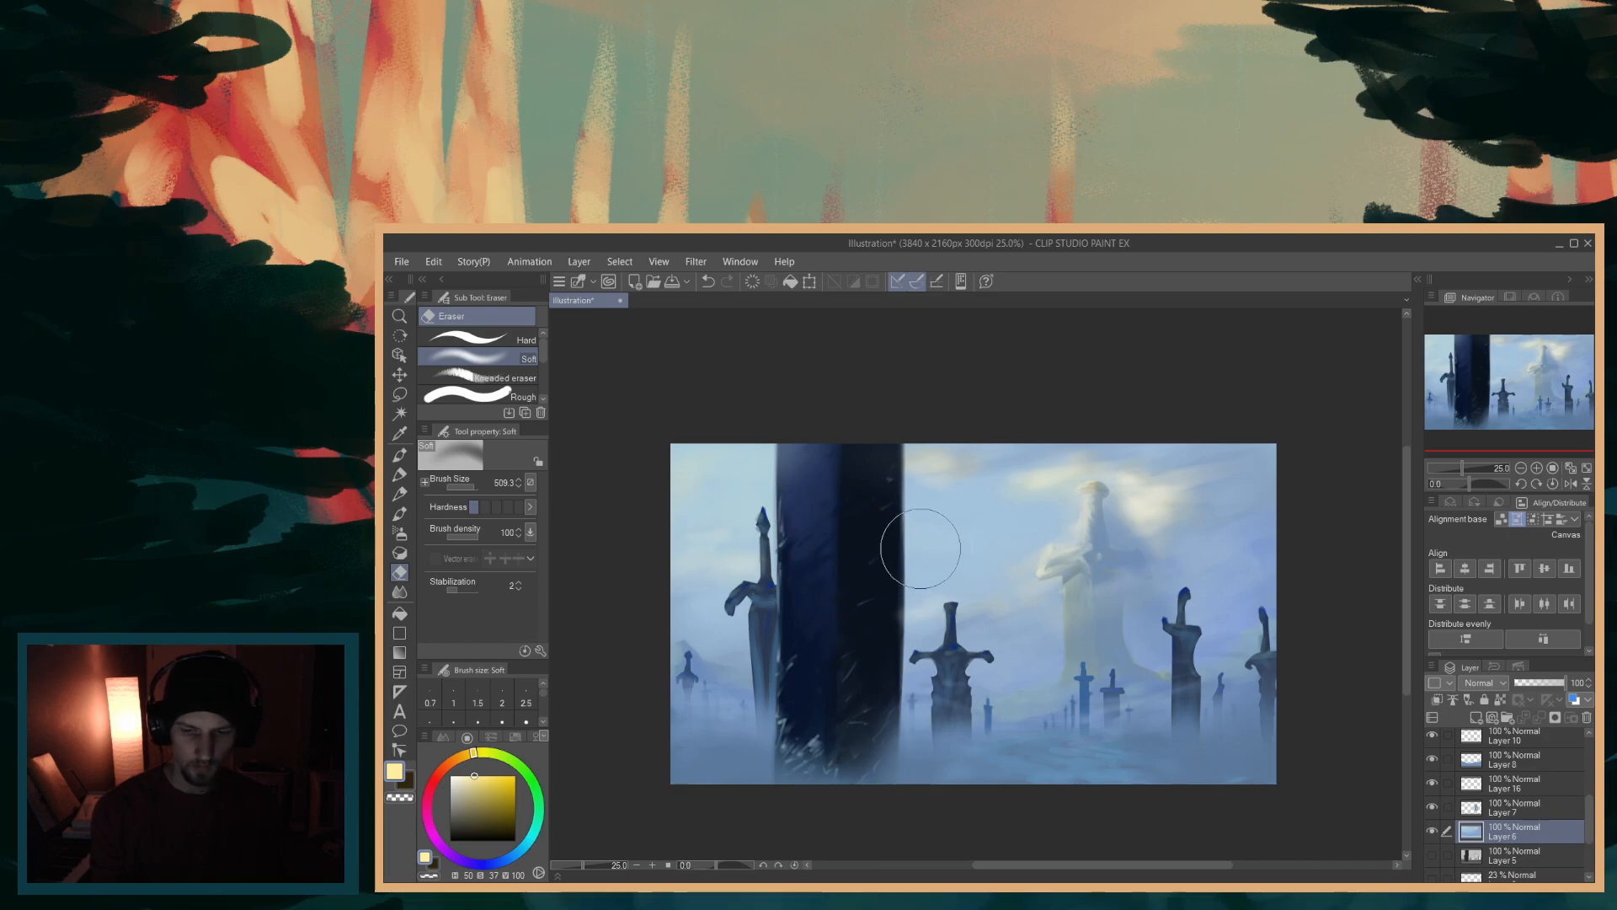
- Try blue tones sampled from the open sky on Layer 6 with soft strokes beside the dark foreground blade, and undo them
left_click(1016, 484, "alt")
left_click(1016, 485, "alt")
left_click_drag(1000, 522, 1000, 529)
left_click_drag(884, 512, 916, 533)
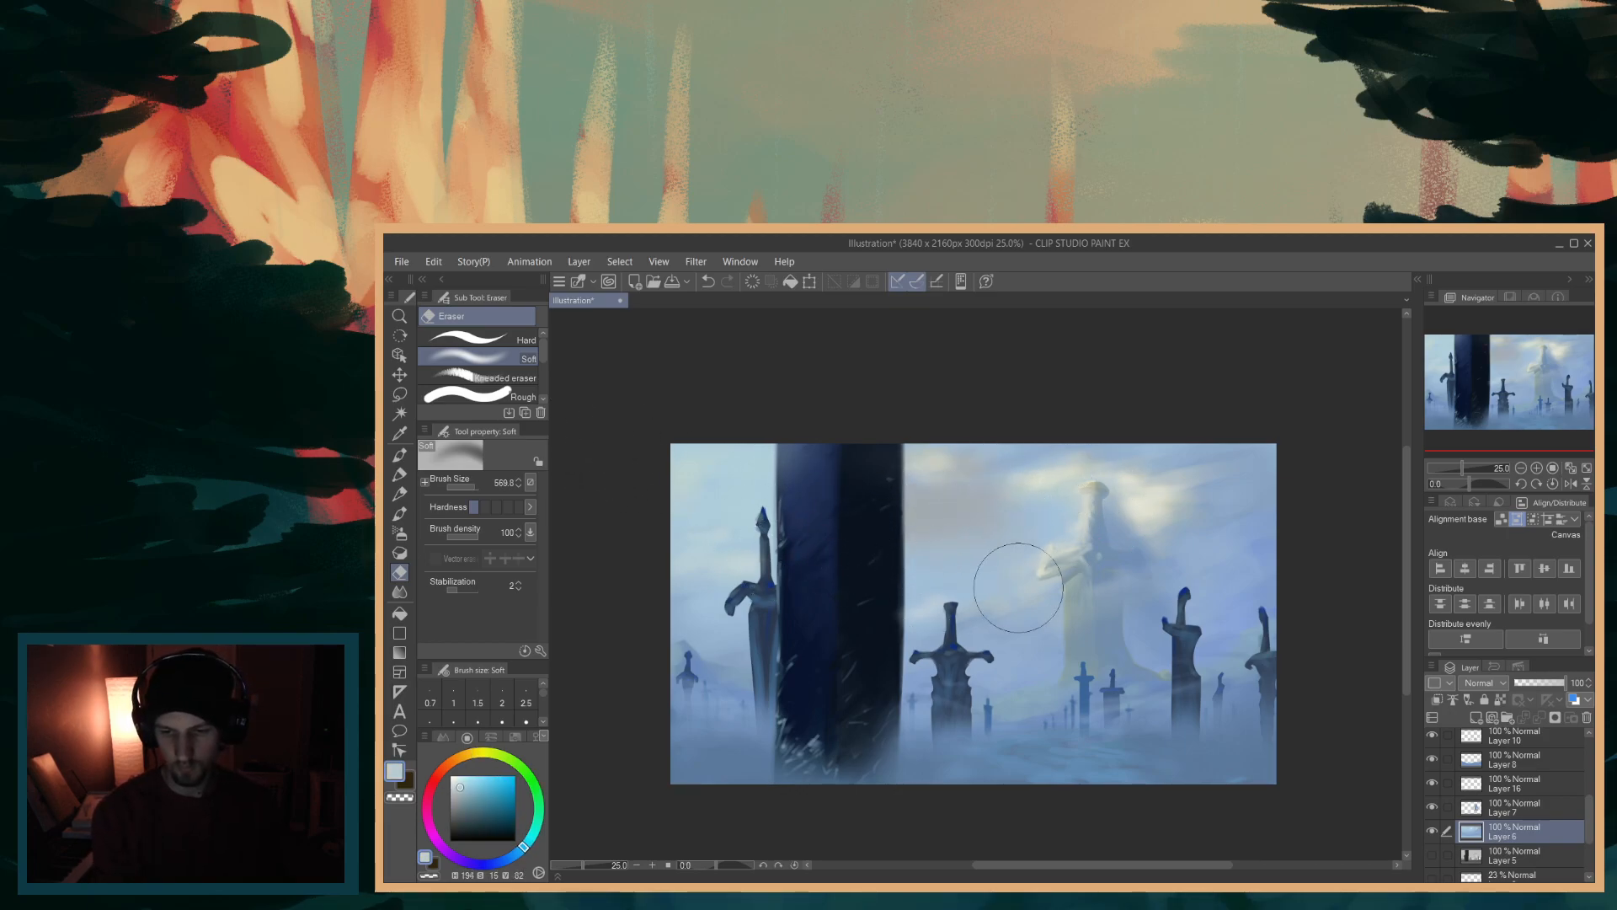
key("ctrl+z")
left_click(687, 468, "alt")
mouse_move(735, 486)
left_mouse_down()
mouse_move(721, 514)
mouse_move(689, 514)
left_mouse_up()
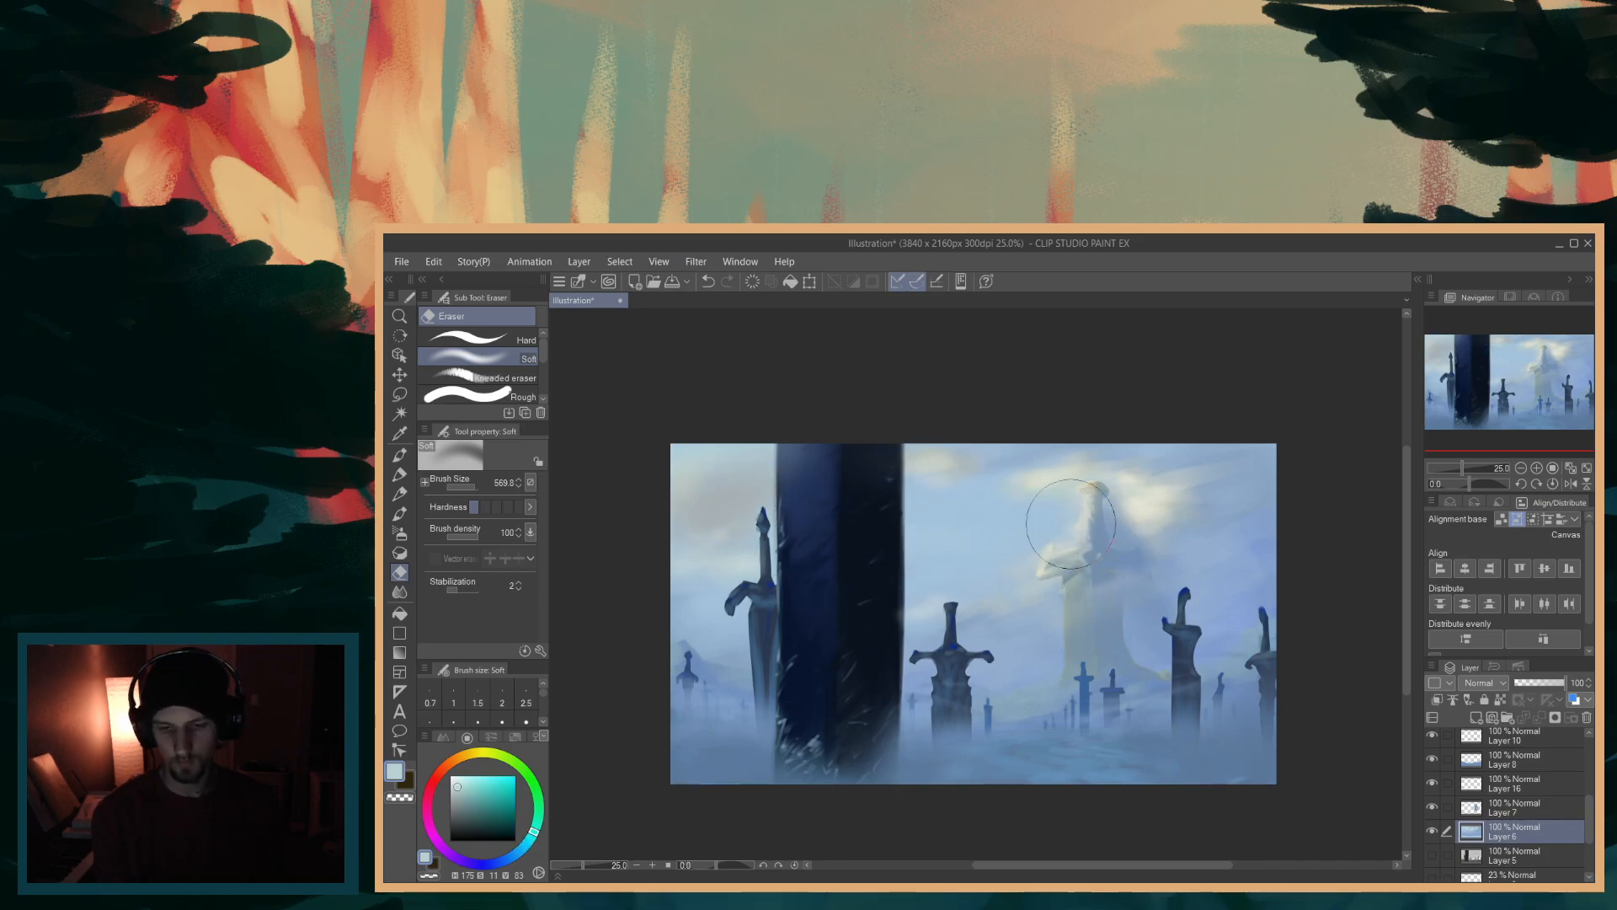
key("ctrl+z")
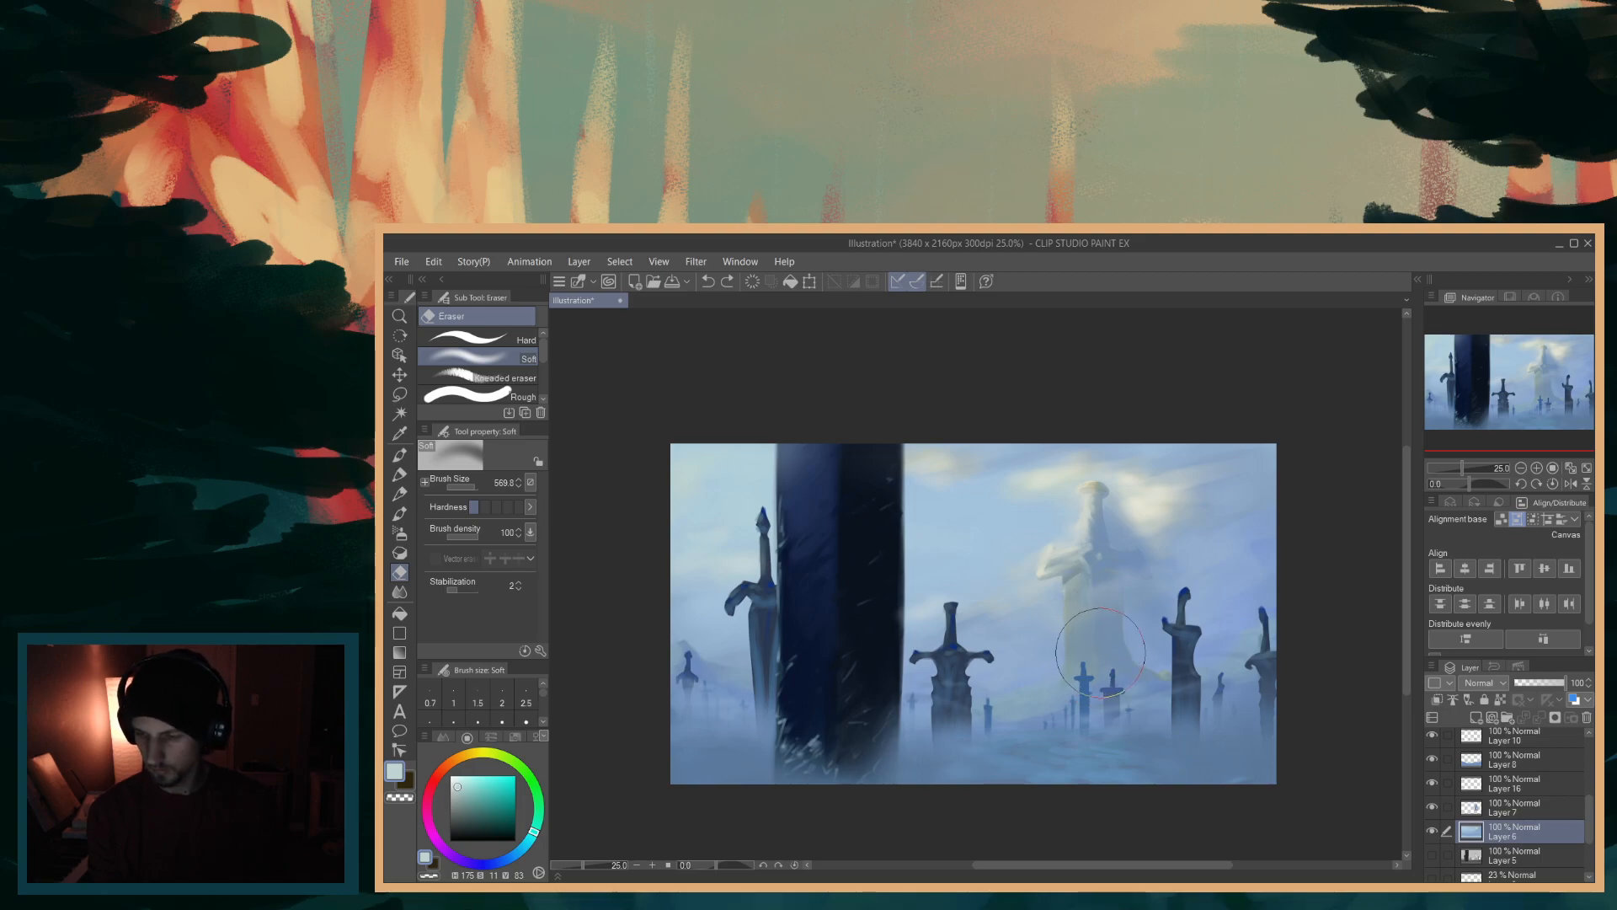
- Try a pale cloud colour sampled near the distant sword across Layer 6's sky, and undo each stroke
left_click(1041, 480, "alt")
left_click(1041, 480, "alt")
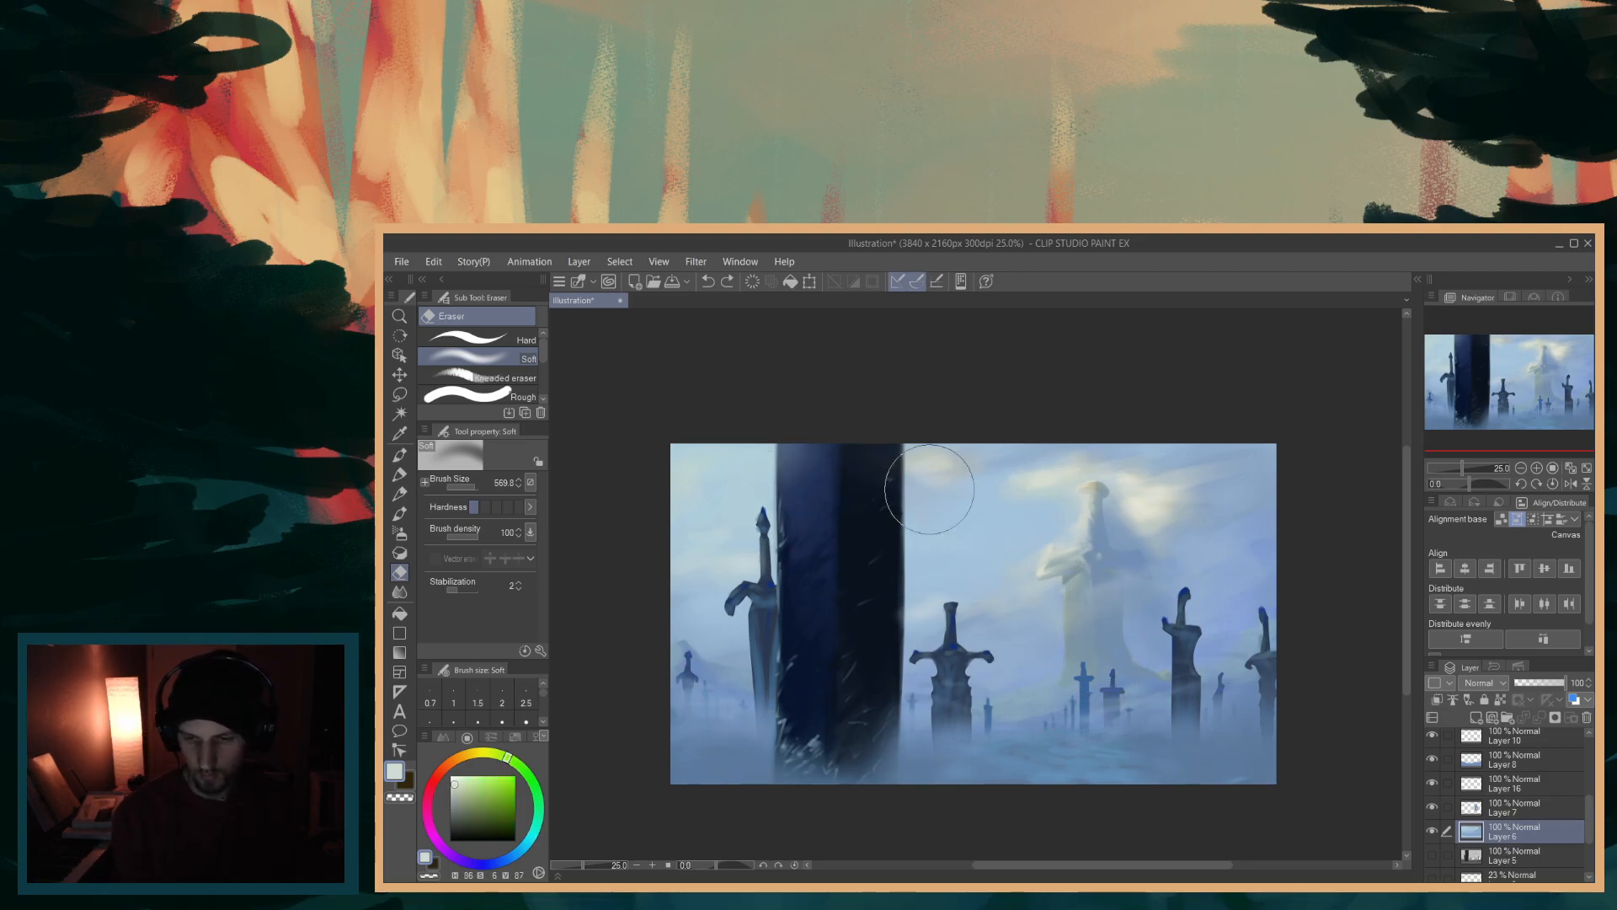
left_click_drag(948, 514, 1028, 559)
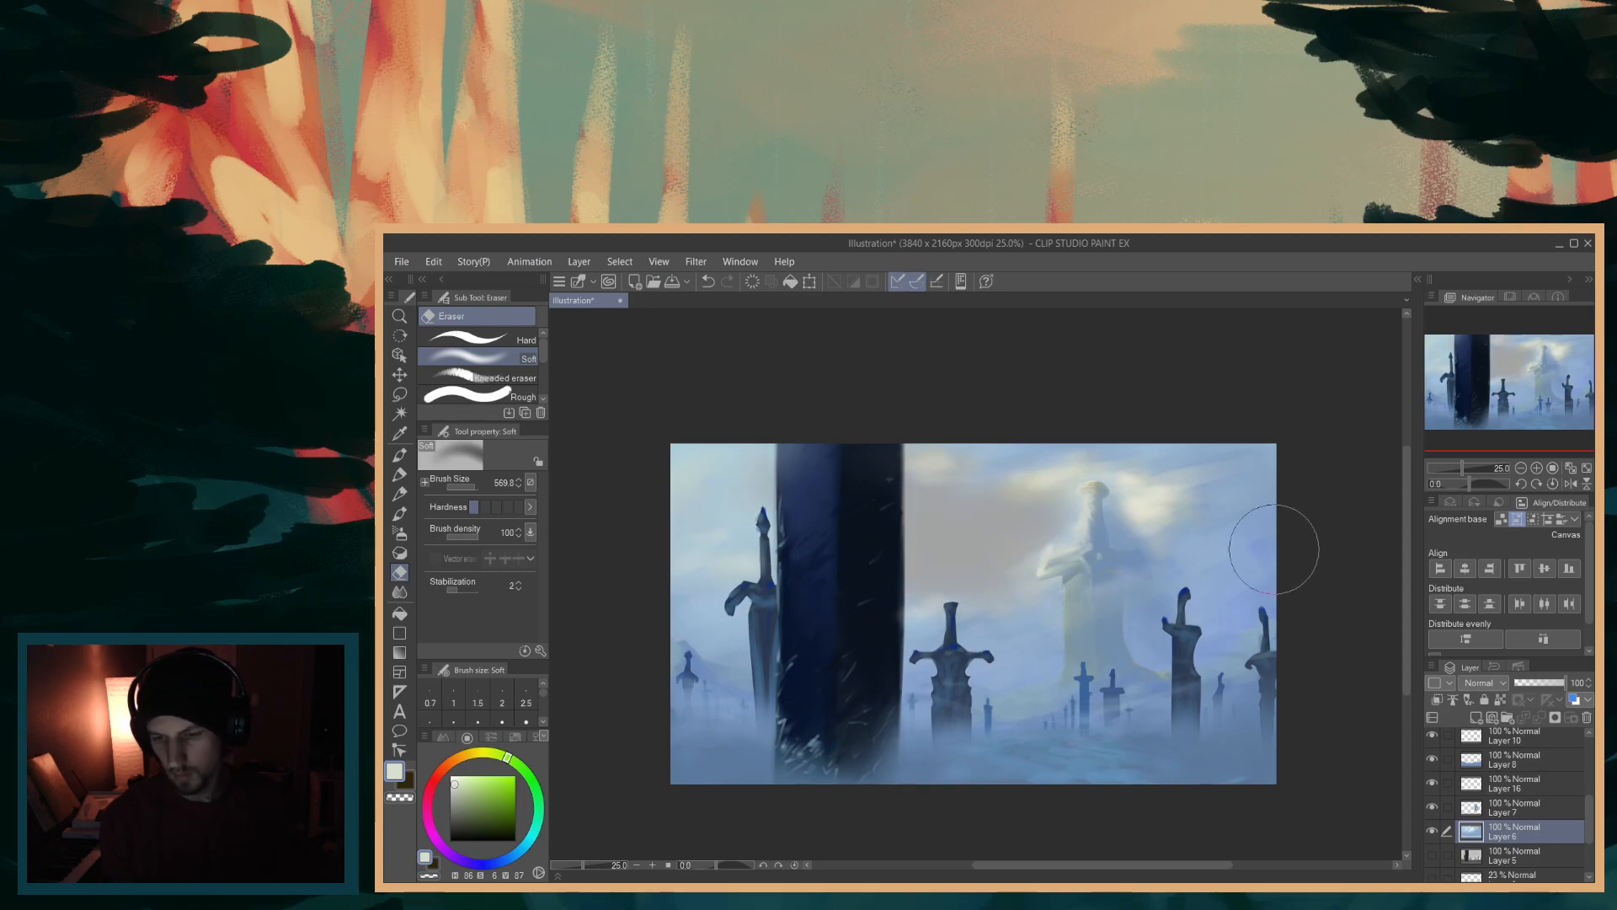
key("ctrl+z")
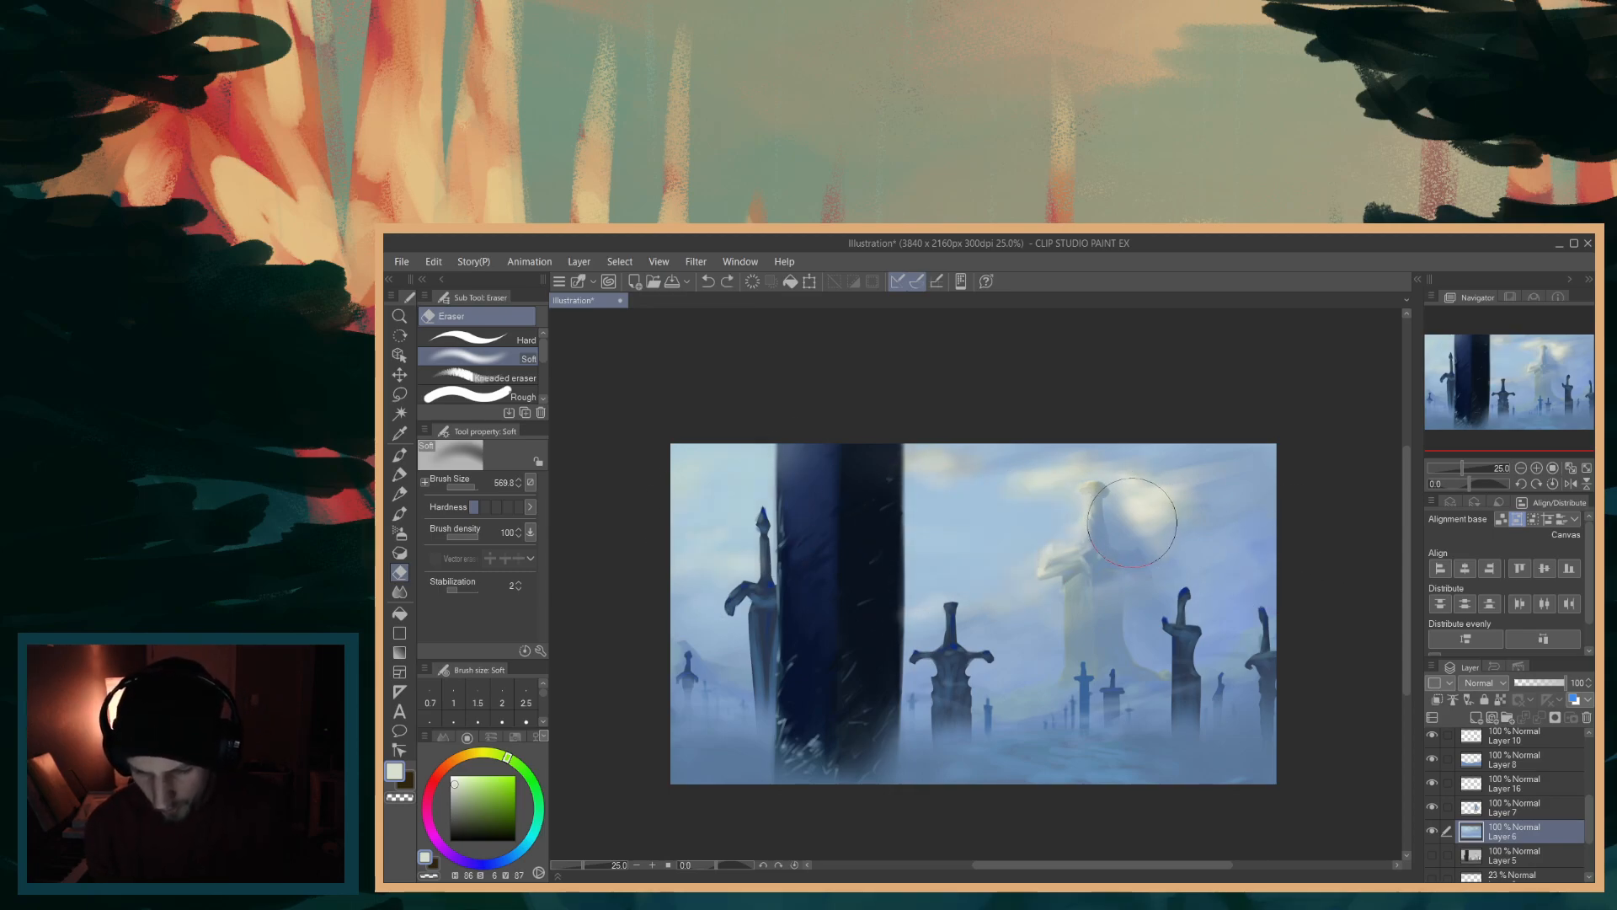
left_click(1148, 510, "alt")
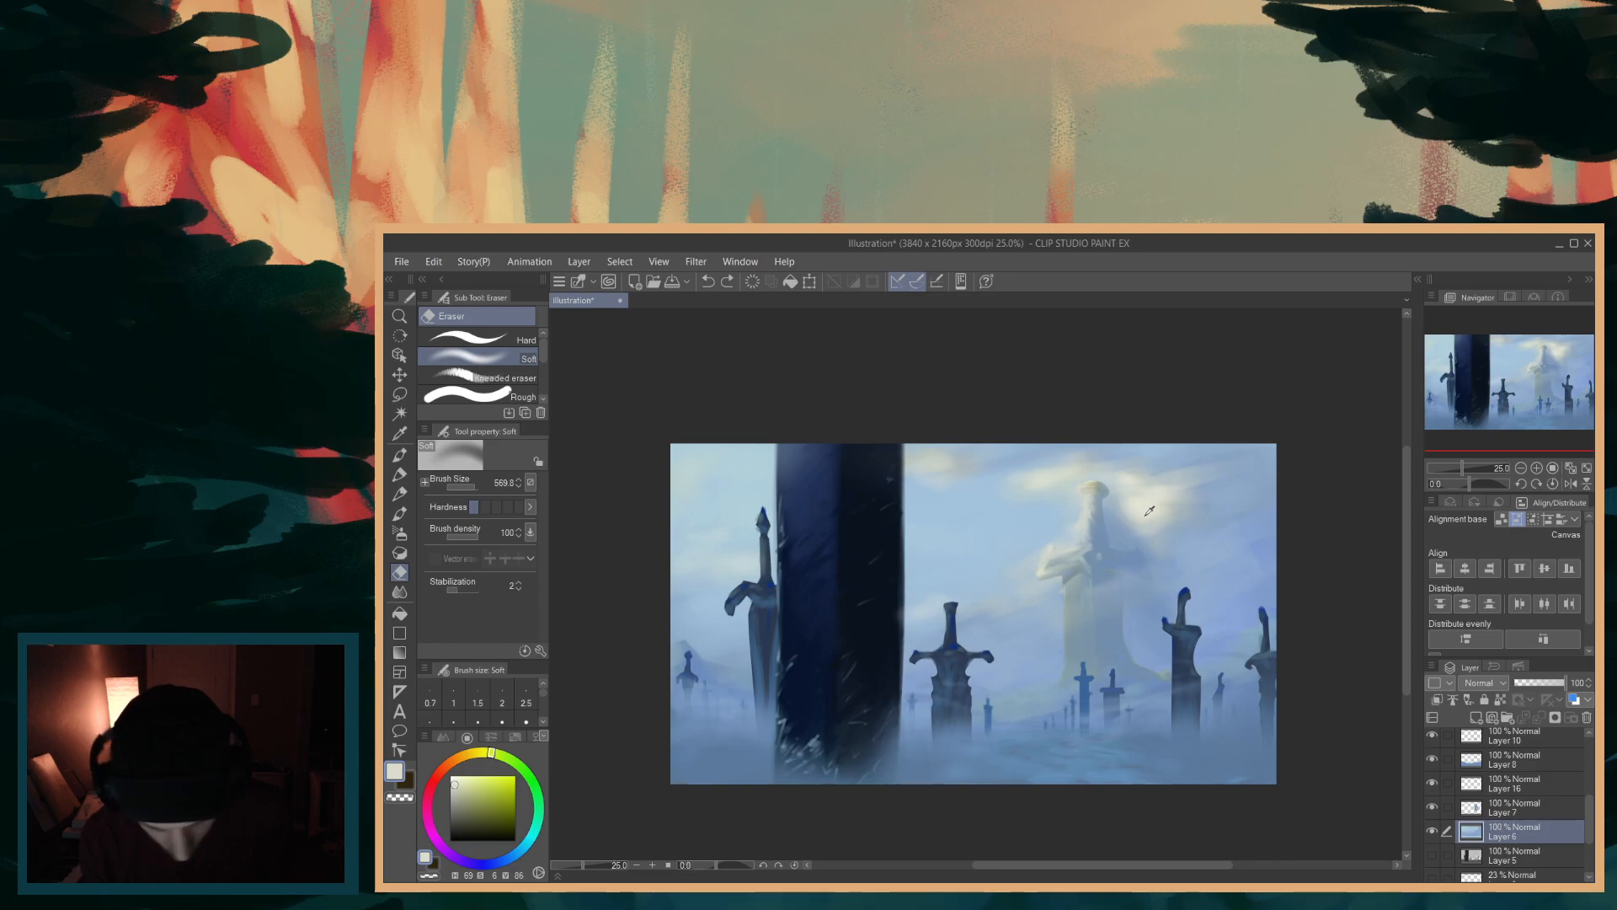
mouse_move(935, 497)
left_mouse_down()
mouse_move(1006, 531)
mouse_move(935, 573)
left_mouse_up()
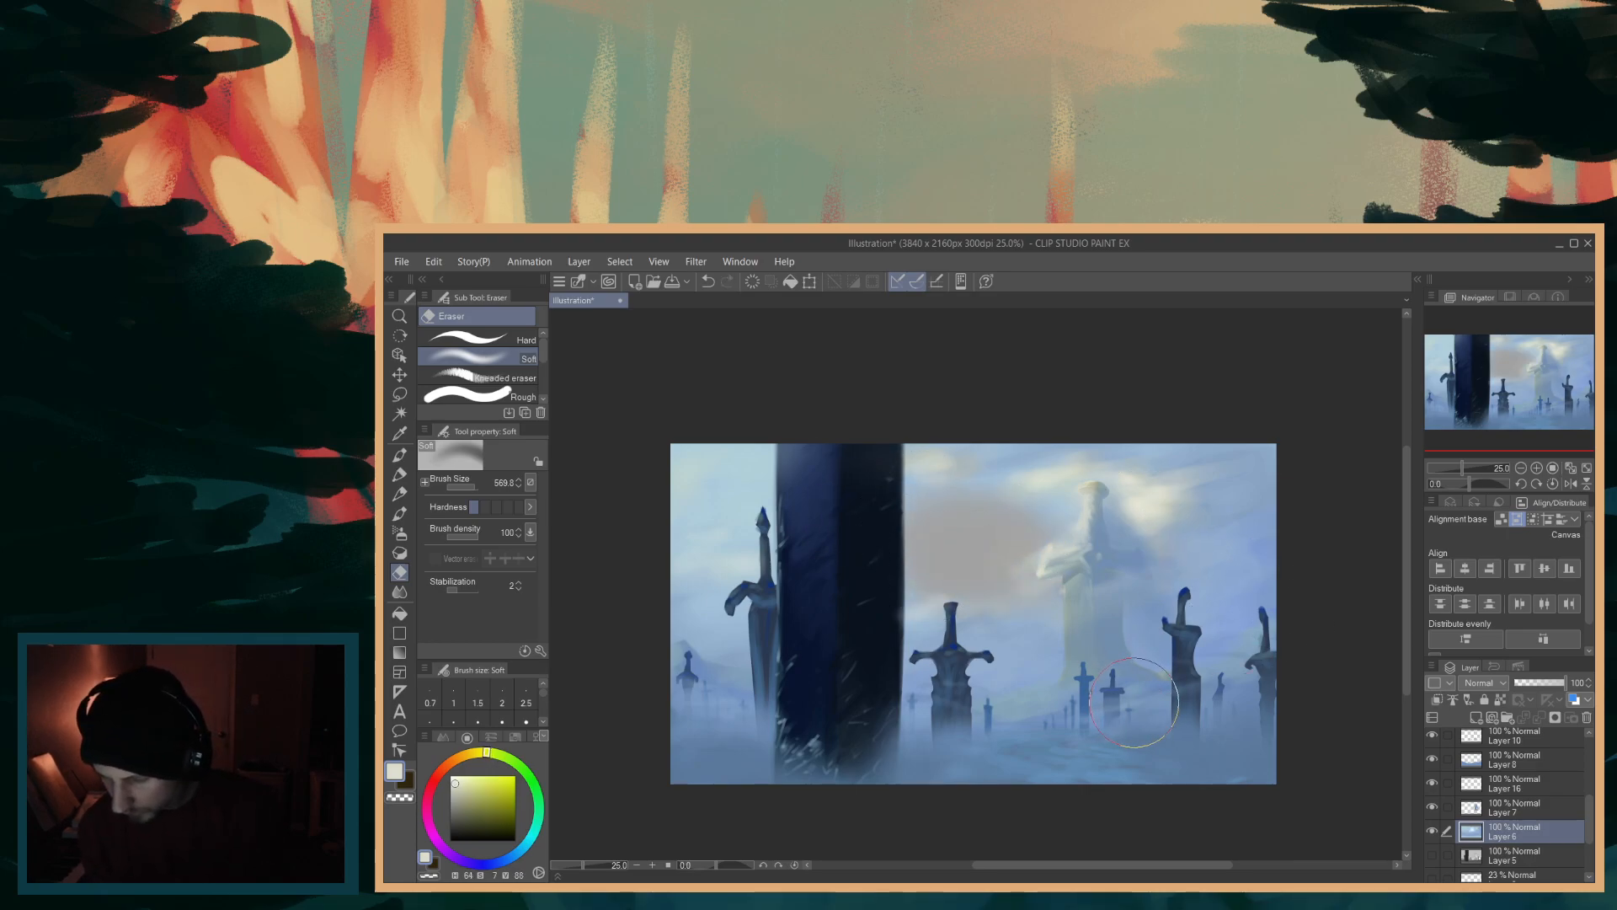
key("ctrl+z")
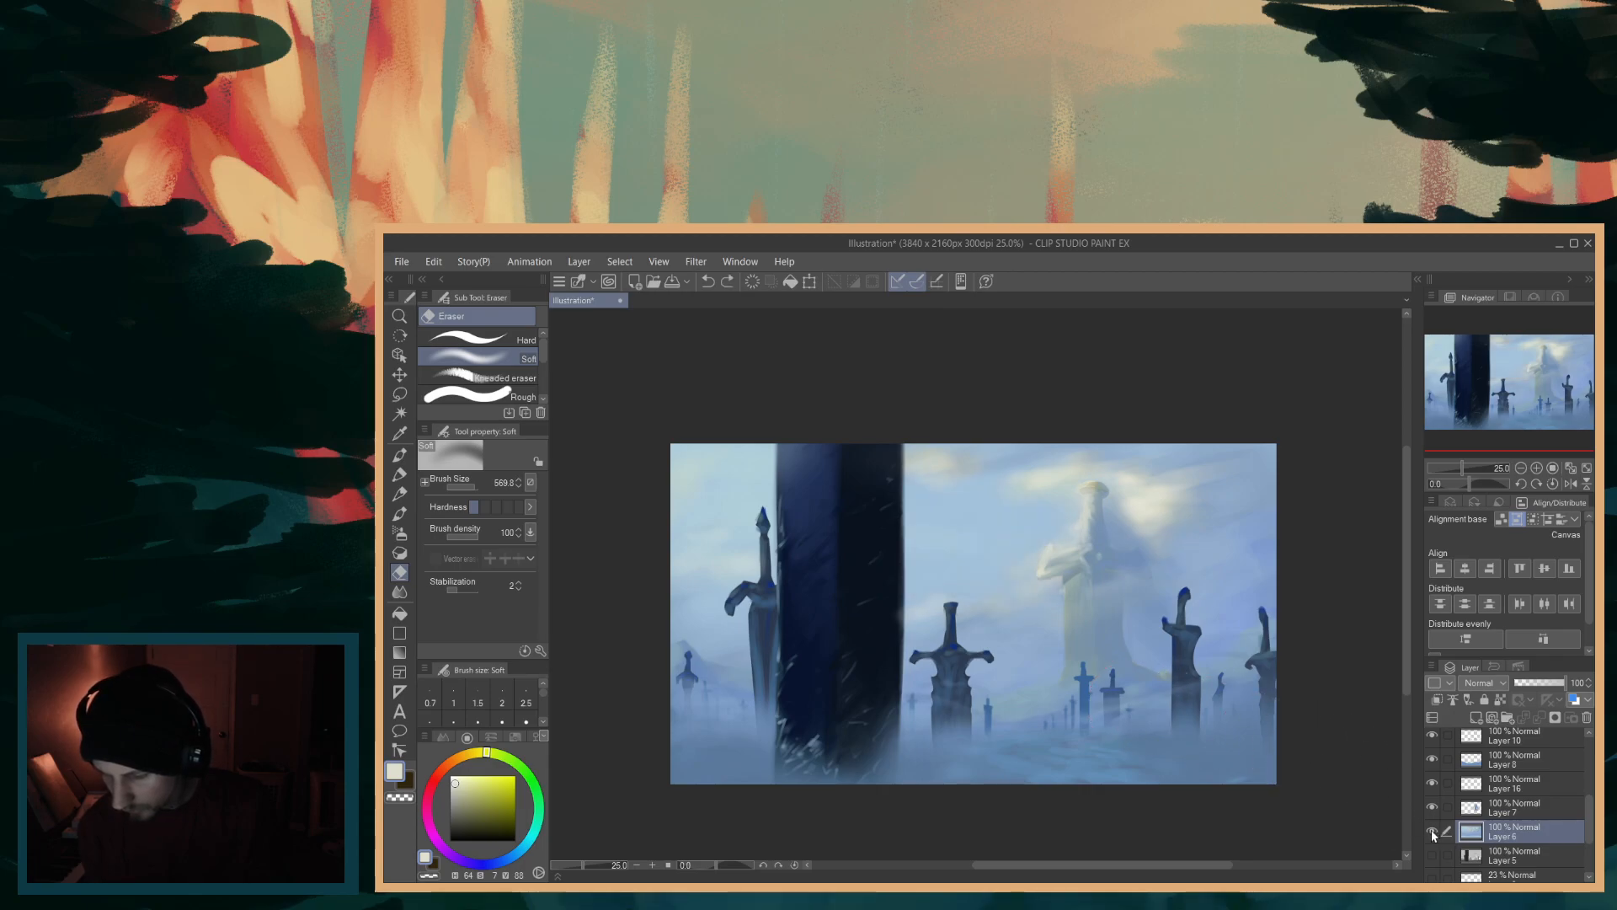
mouse_move(1026, 516)
left_mouse_down()
mouse_move(1068, 497)
mouse_move(1039, 532)
left_mouse_up()
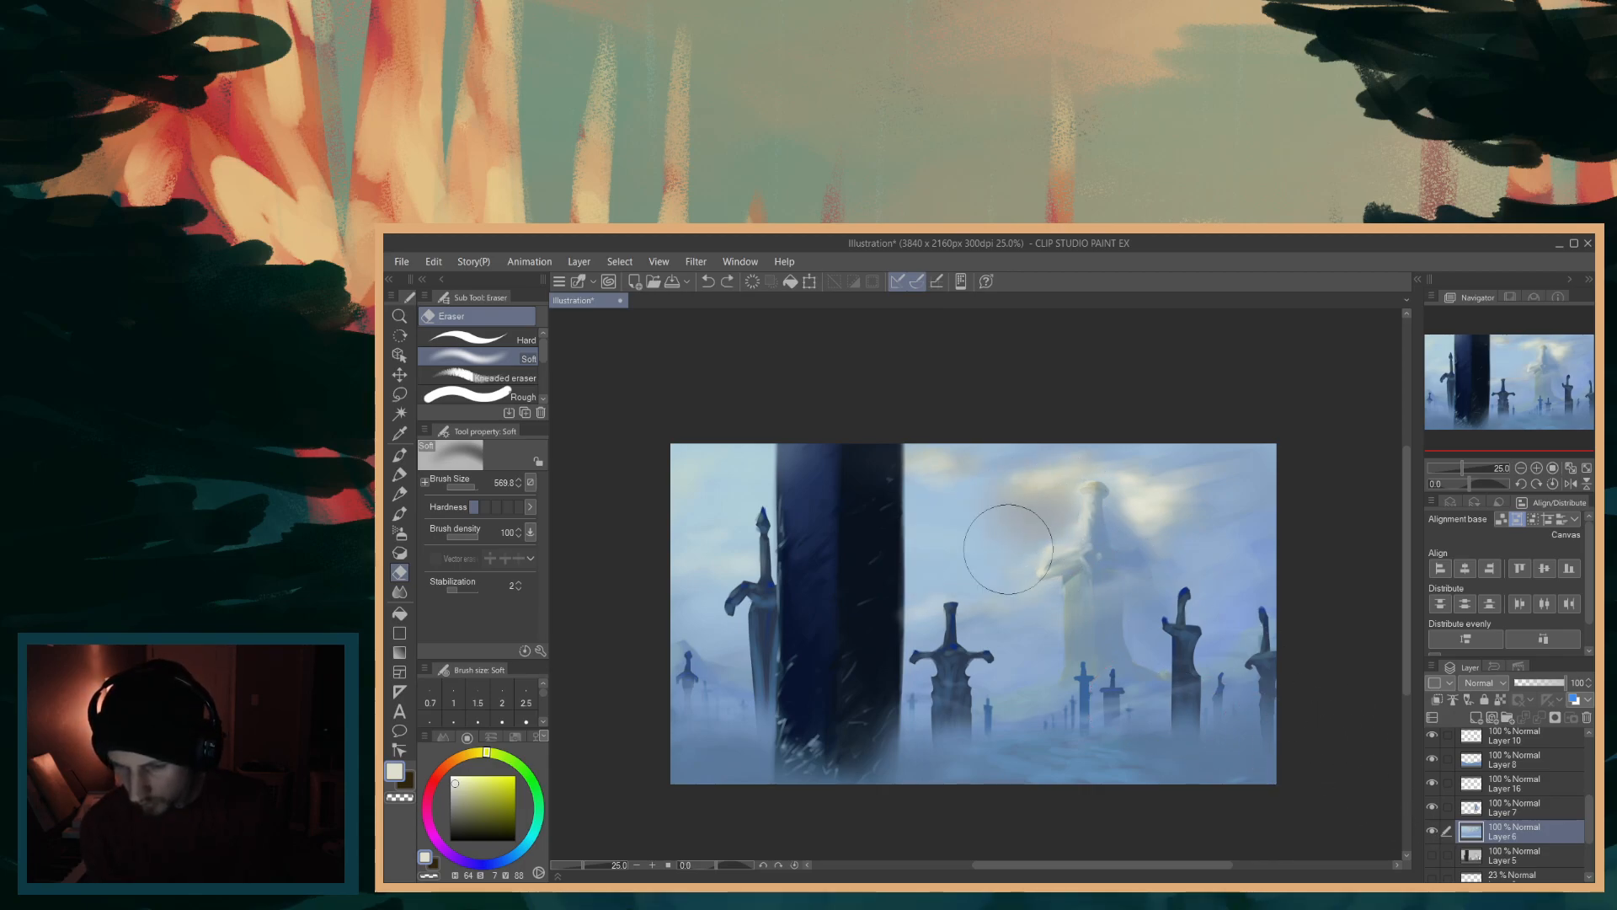
key("ctrl+z")
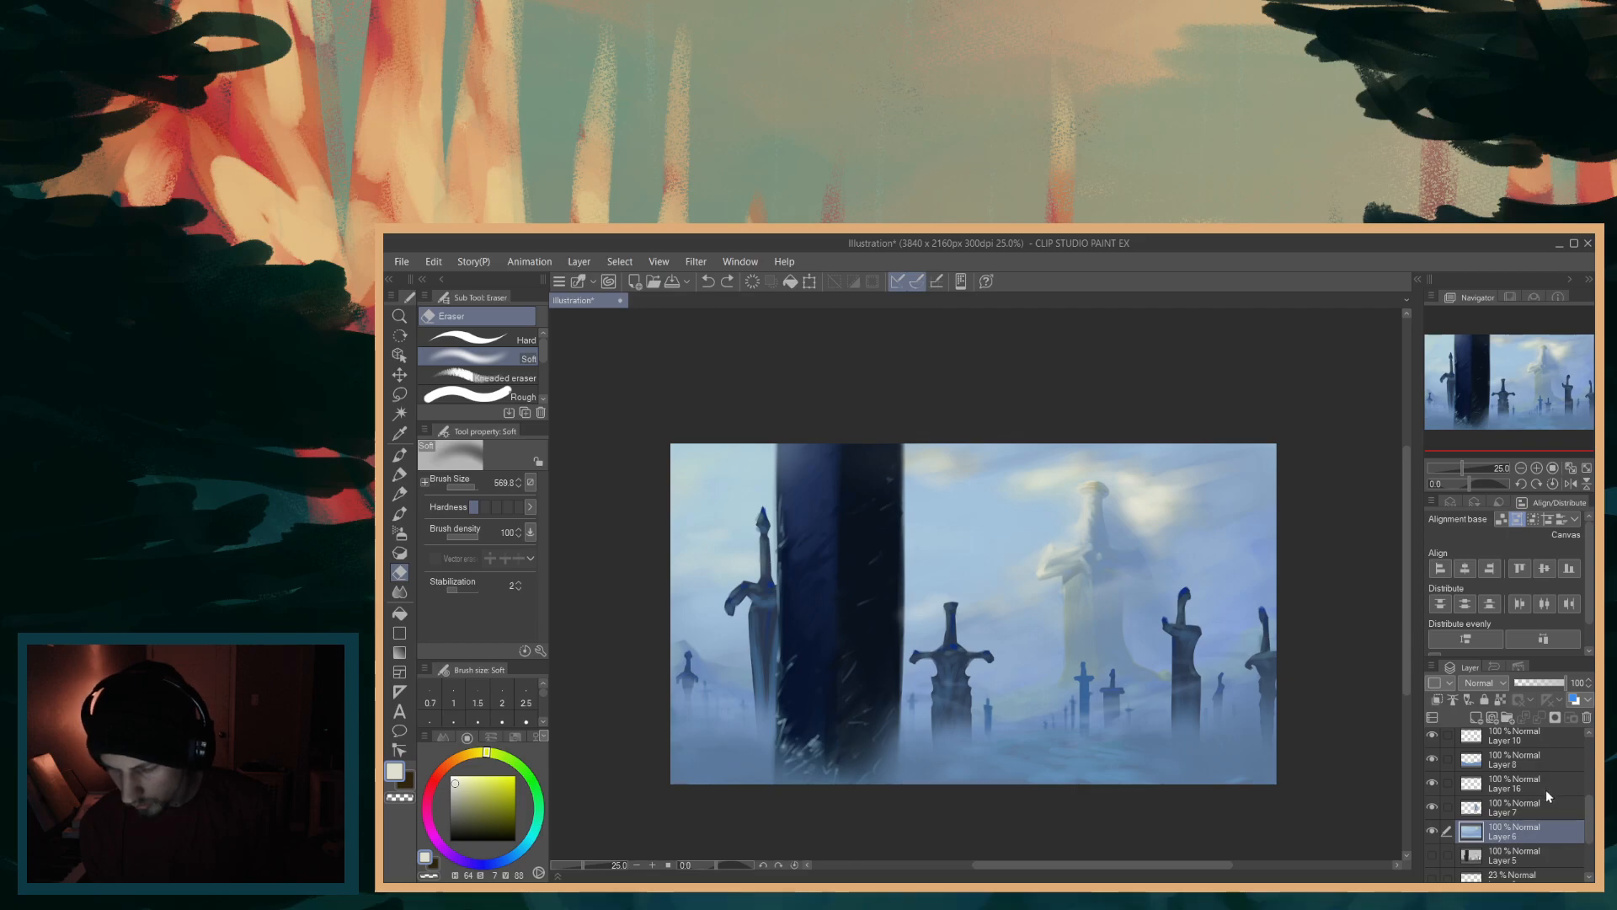
- Try softening Layer 15 around the distant sword with the Soft eraser, undo the strokes, and check the layer's visibility
left_click_drag(1587, 819, 1583, 761)
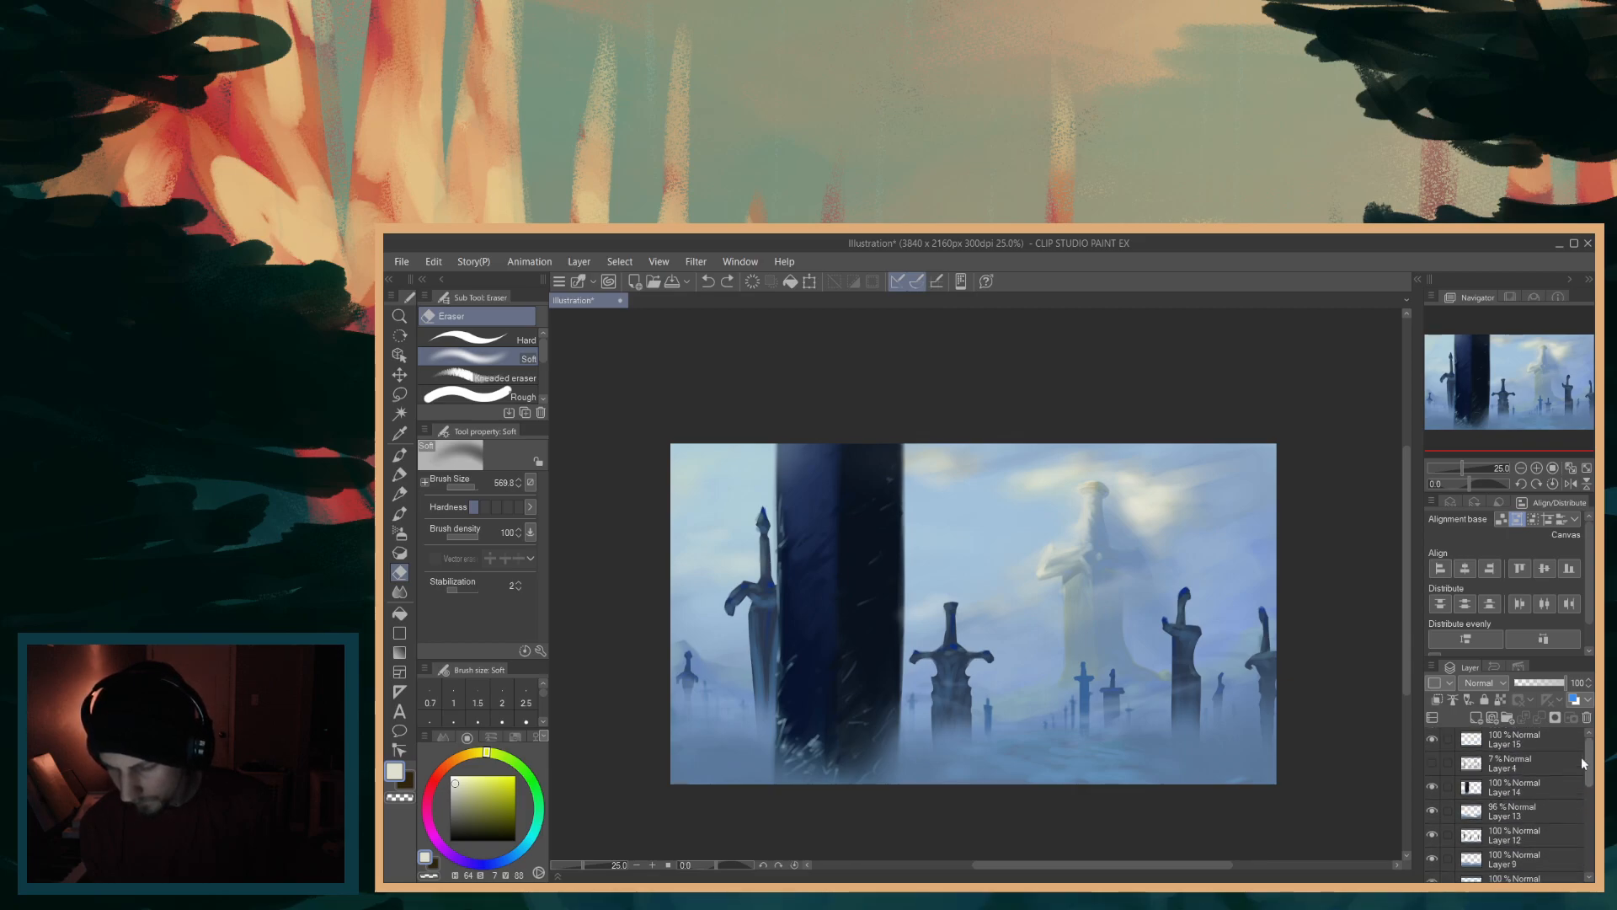
left_click(1510, 737)
left_click_drag(1144, 522, 1210, 527)
key("ctrl+z")
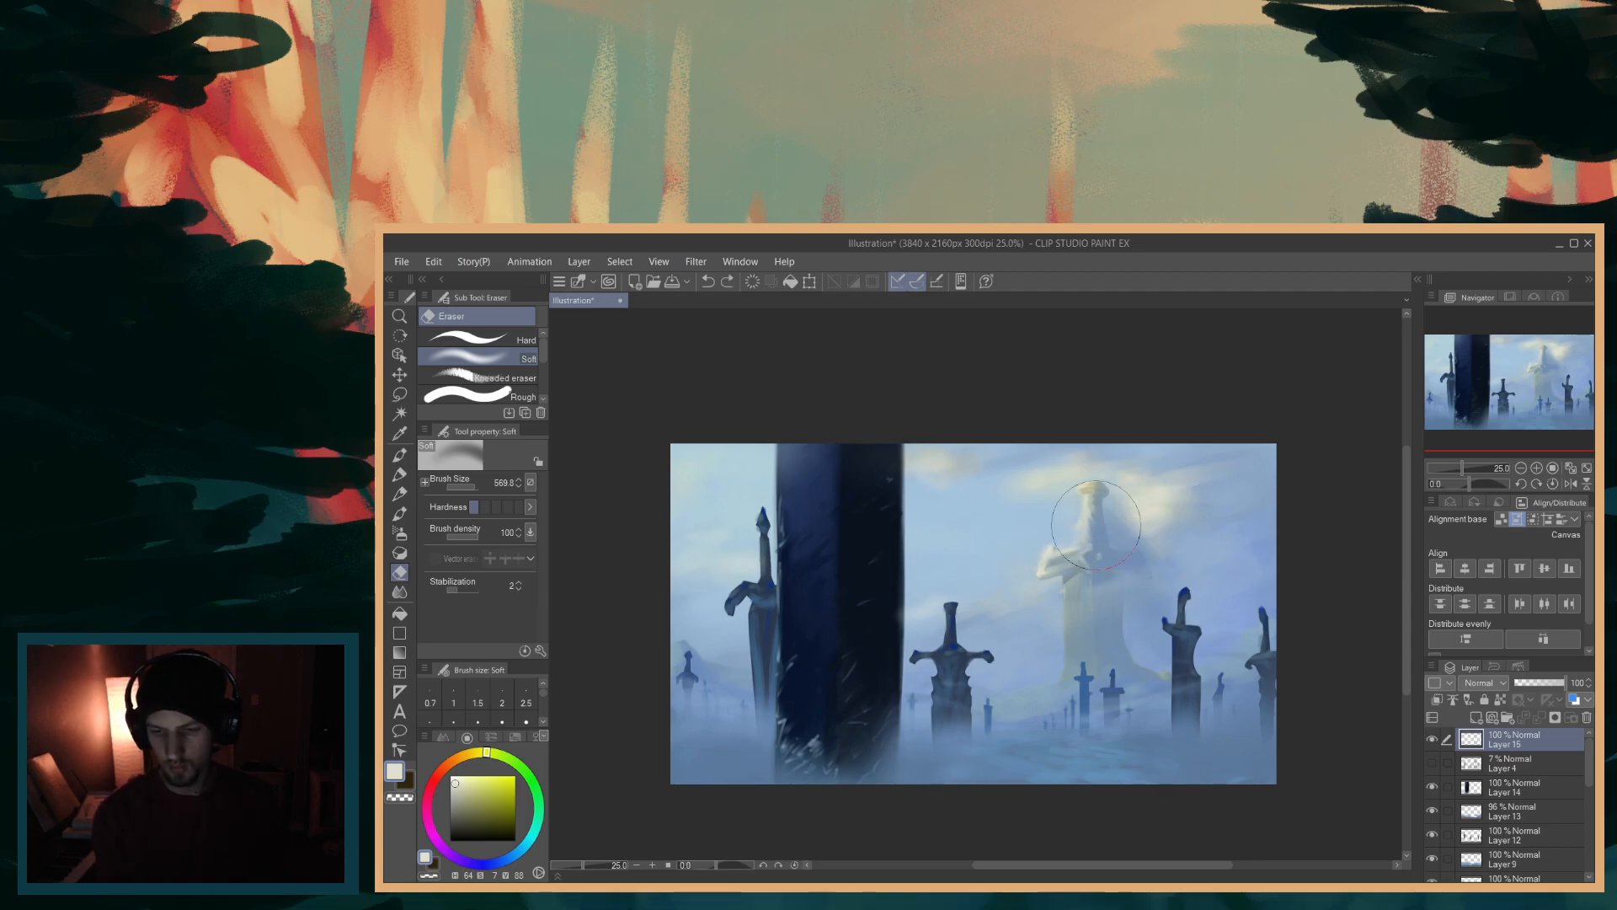
left_click_drag(1105, 512, 1215, 534)
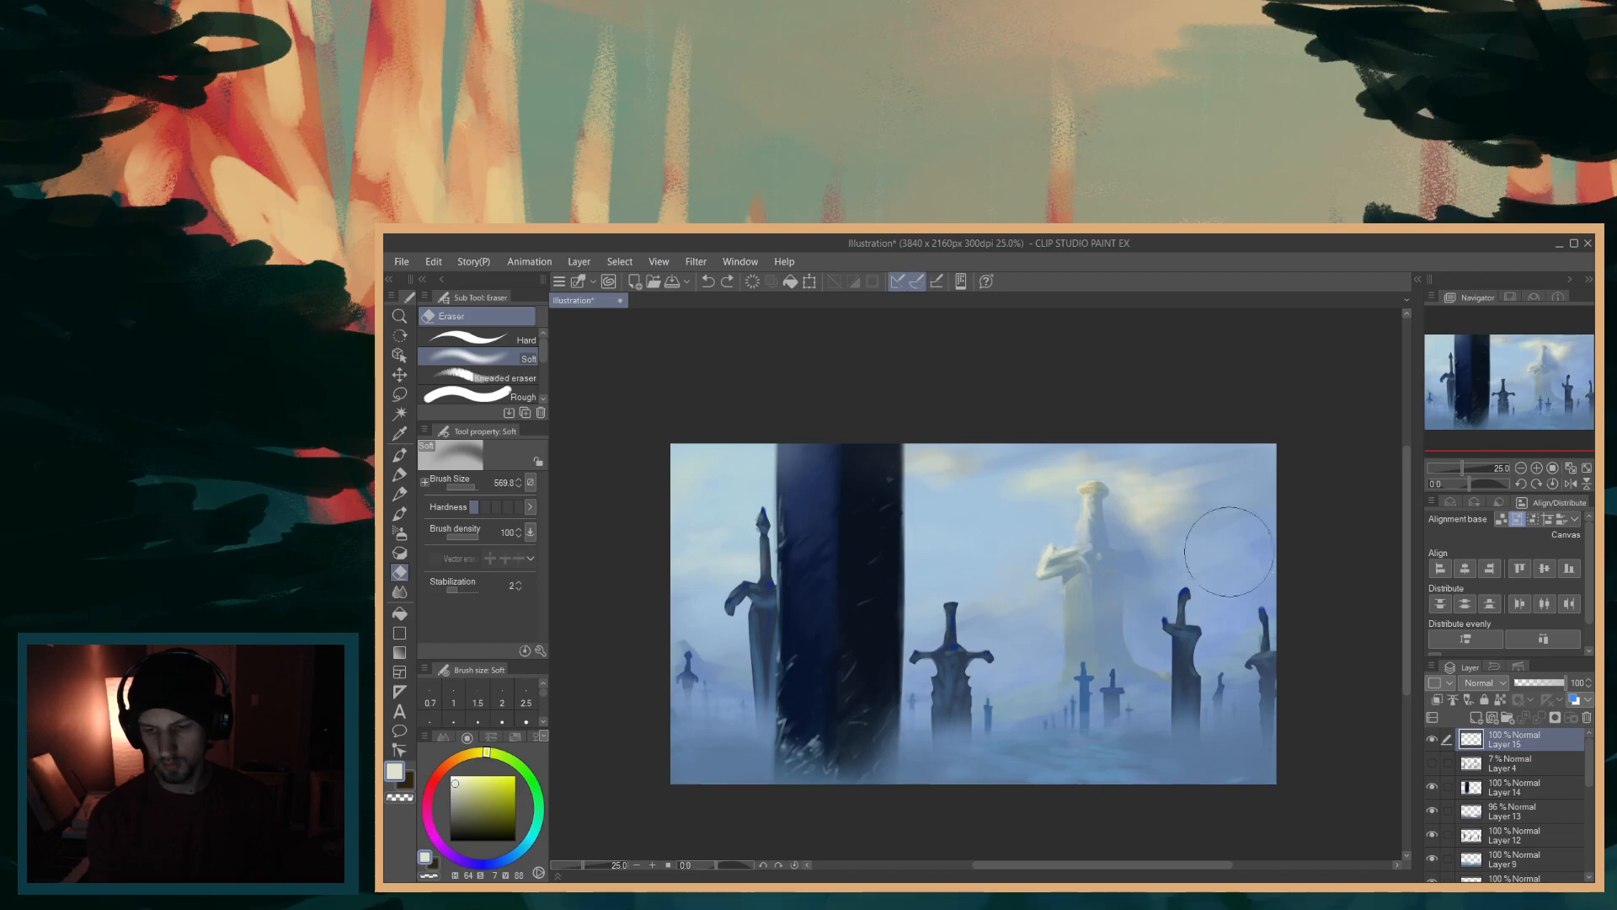
key("ctrl+z")
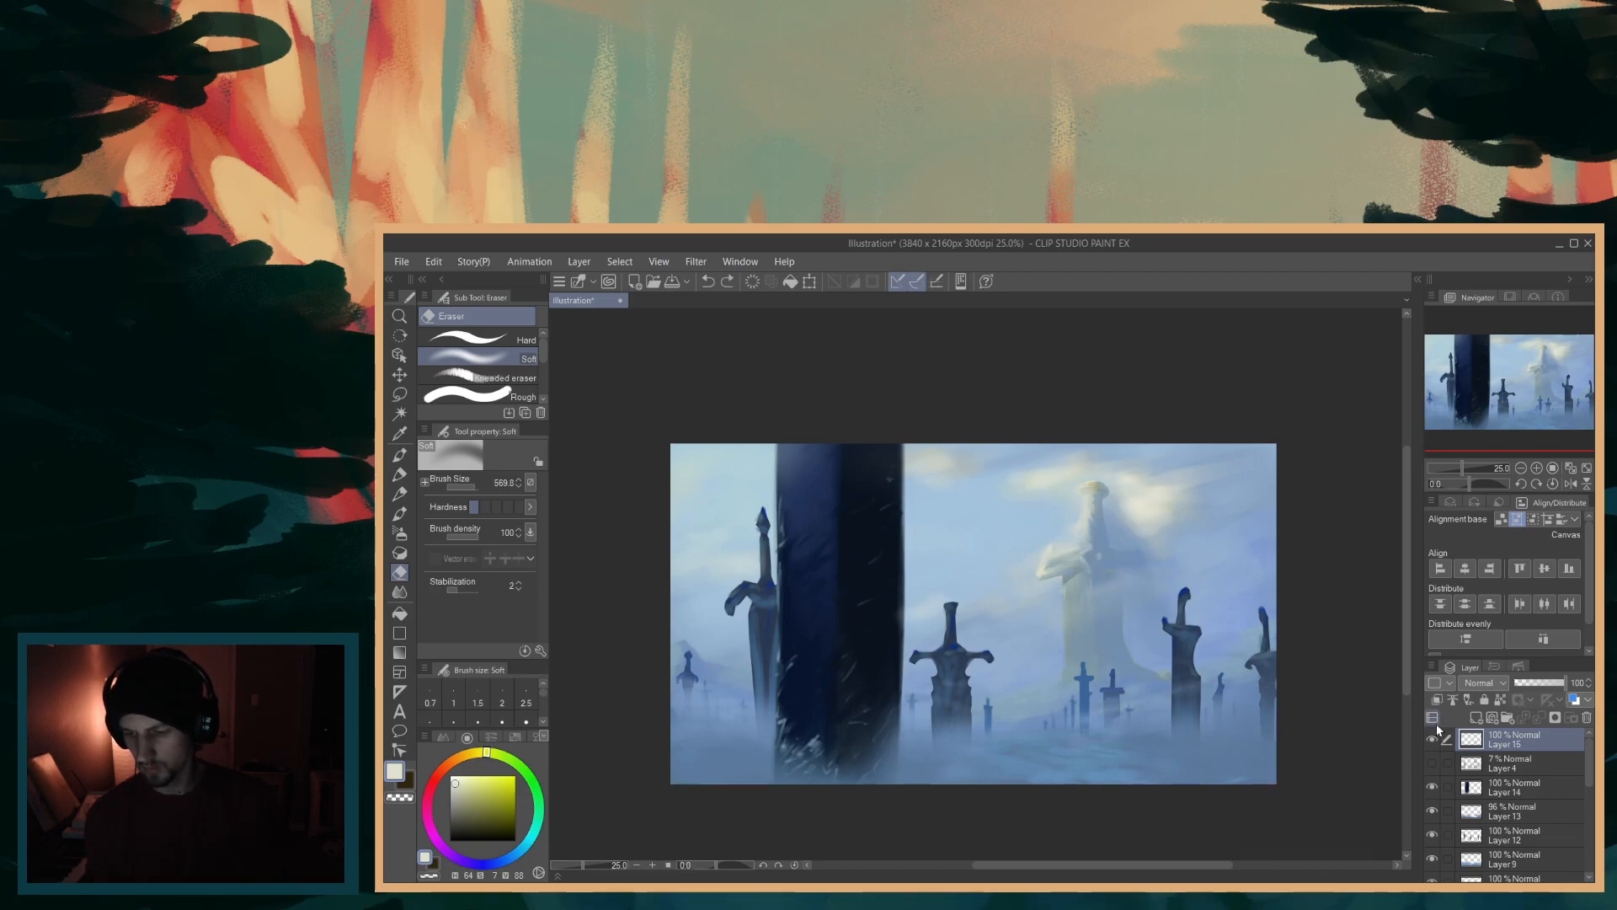
left_click(1432, 741)
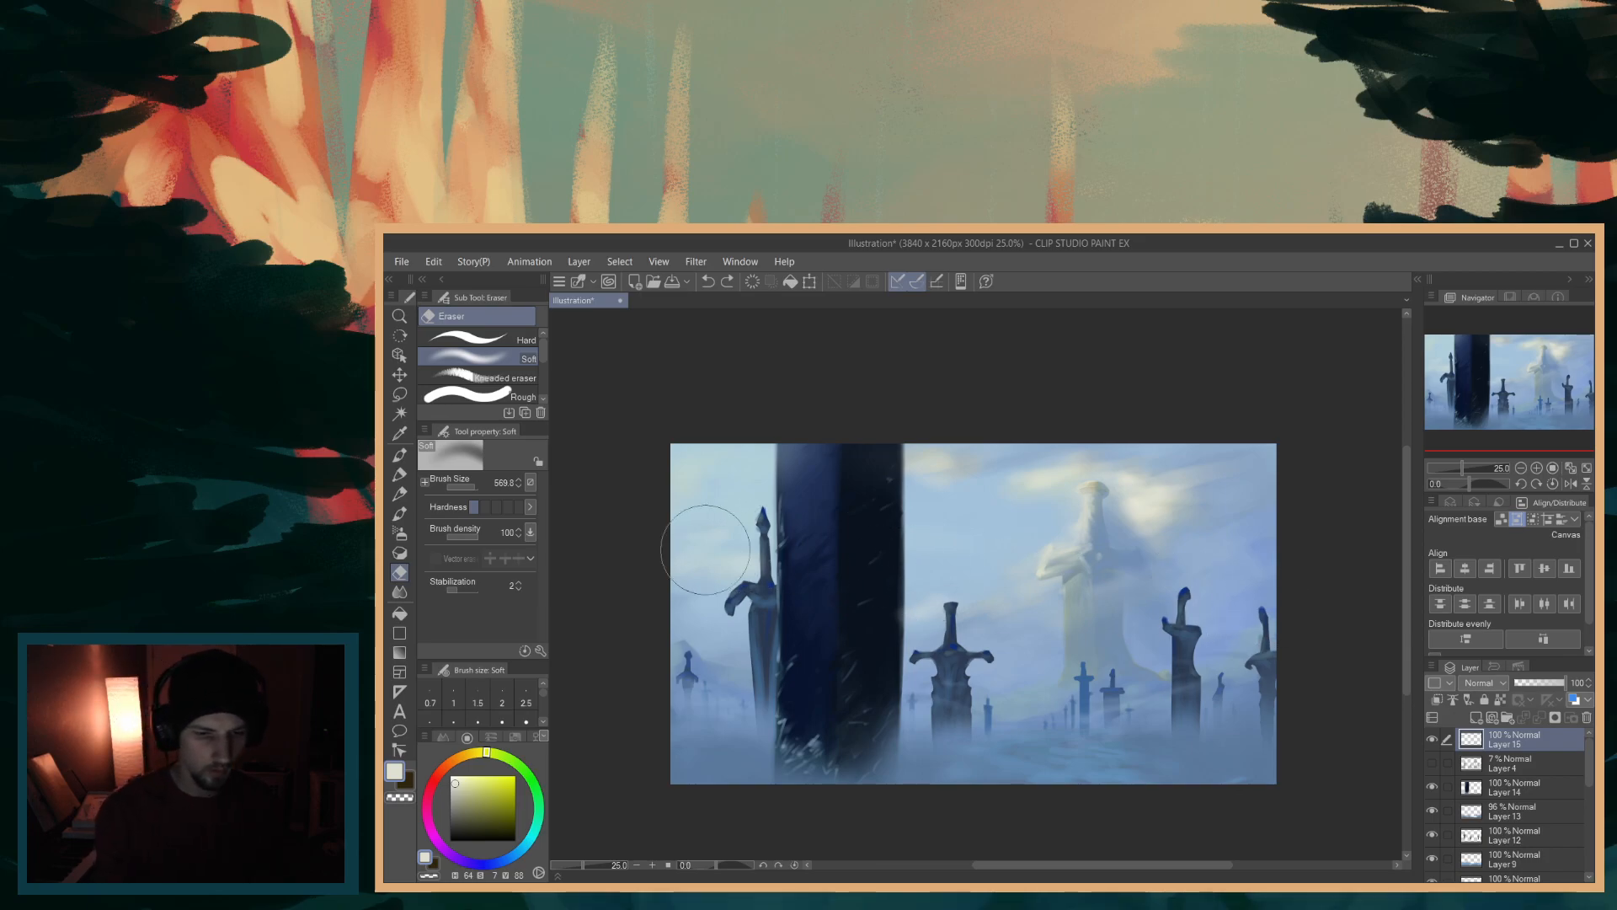
- Paint sampled light and mid blues into the sky around the distant sword on Layer 6 with the Soft Round brush
left_click(400, 456)
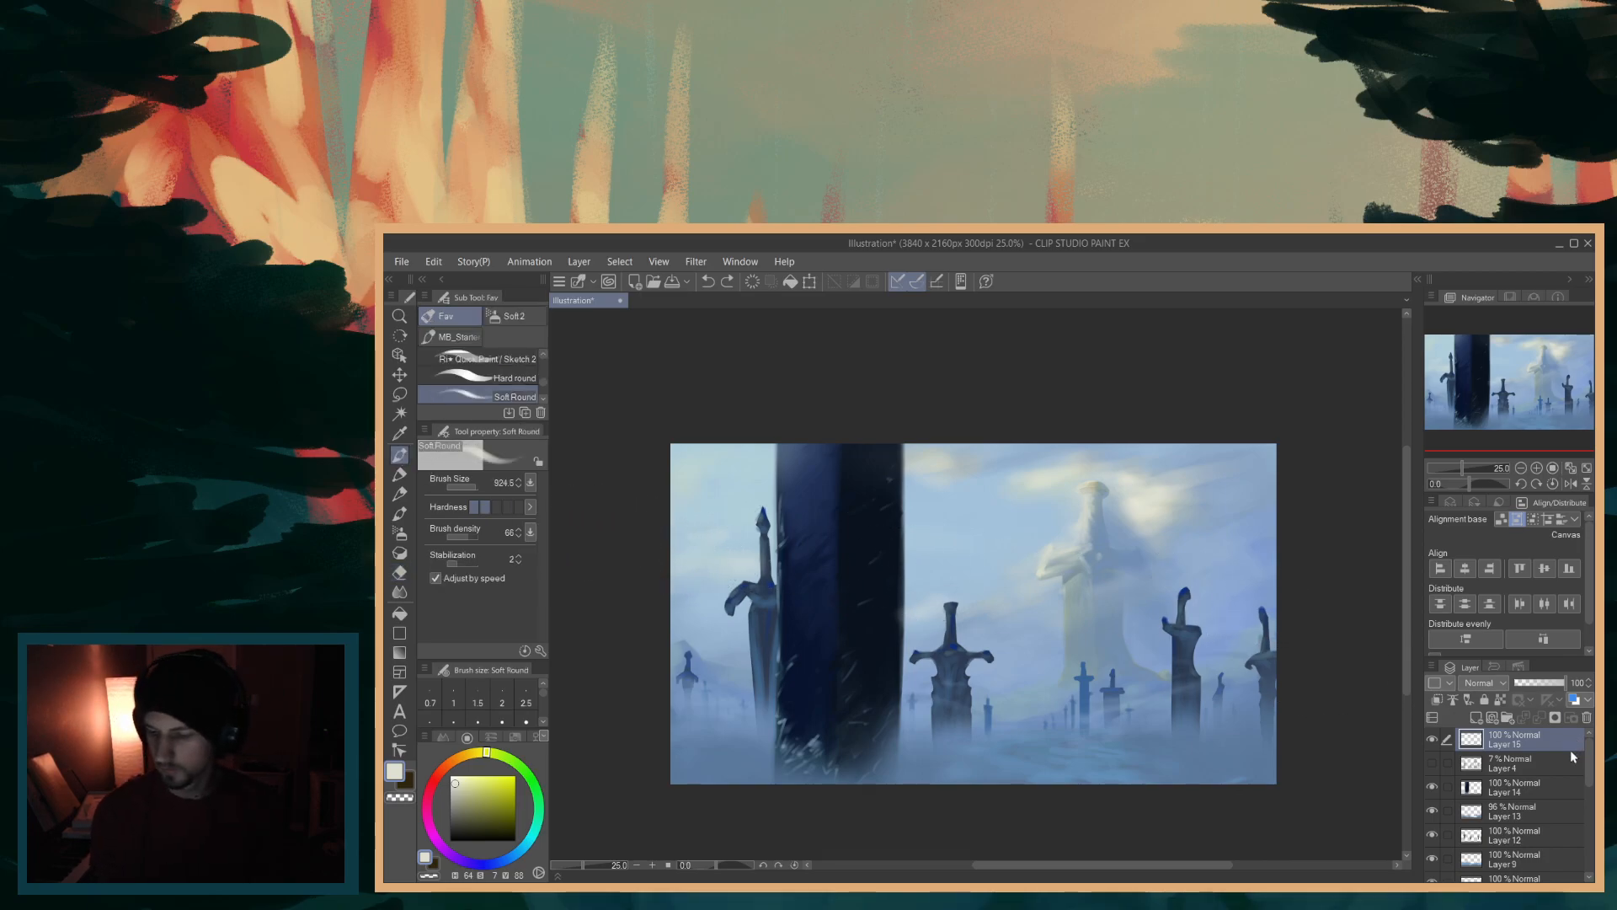
left_click_drag(1591, 763, 1584, 826)
left_click(1516, 831)
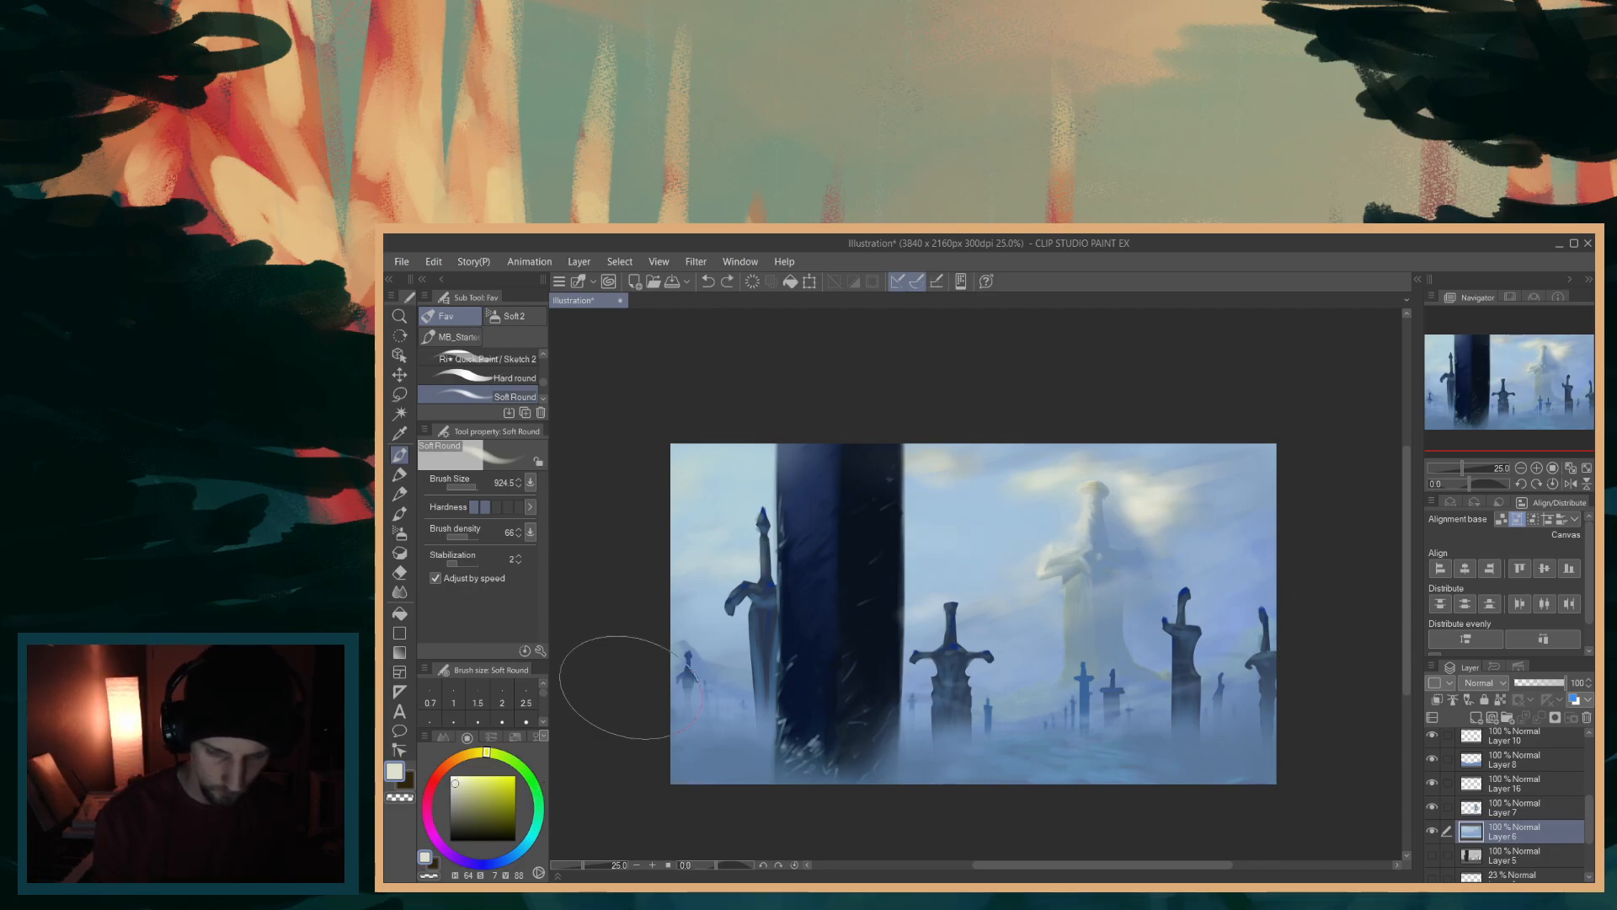
left_click(980, 536, "alt")
left_click_drag(519, 855, 524, 848)
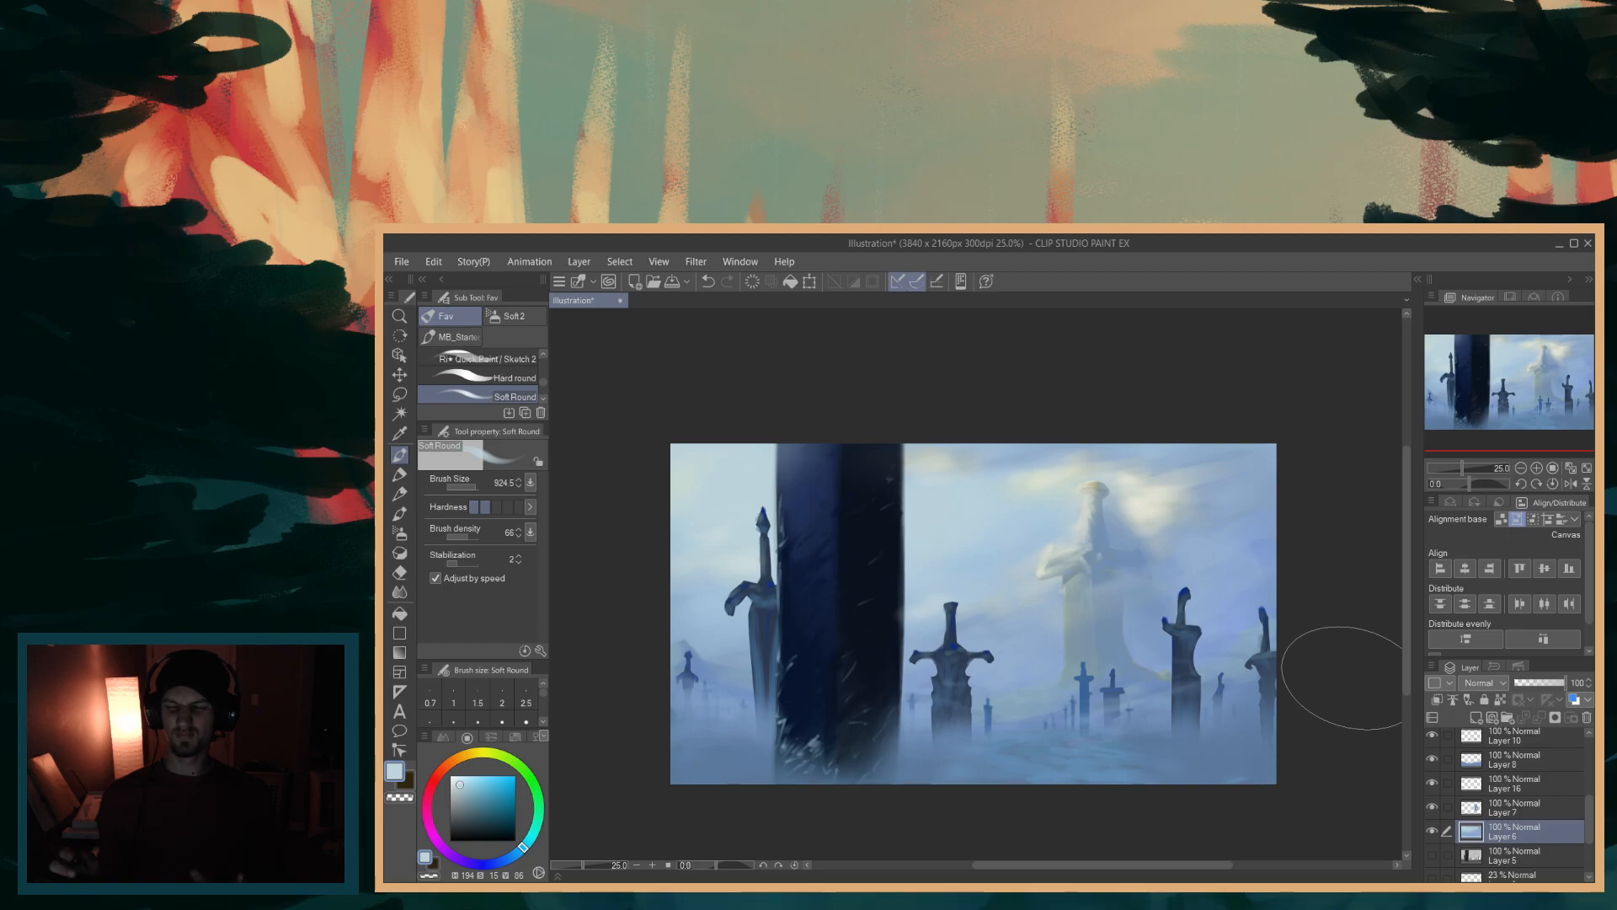
left_click(987, 617, "alt")
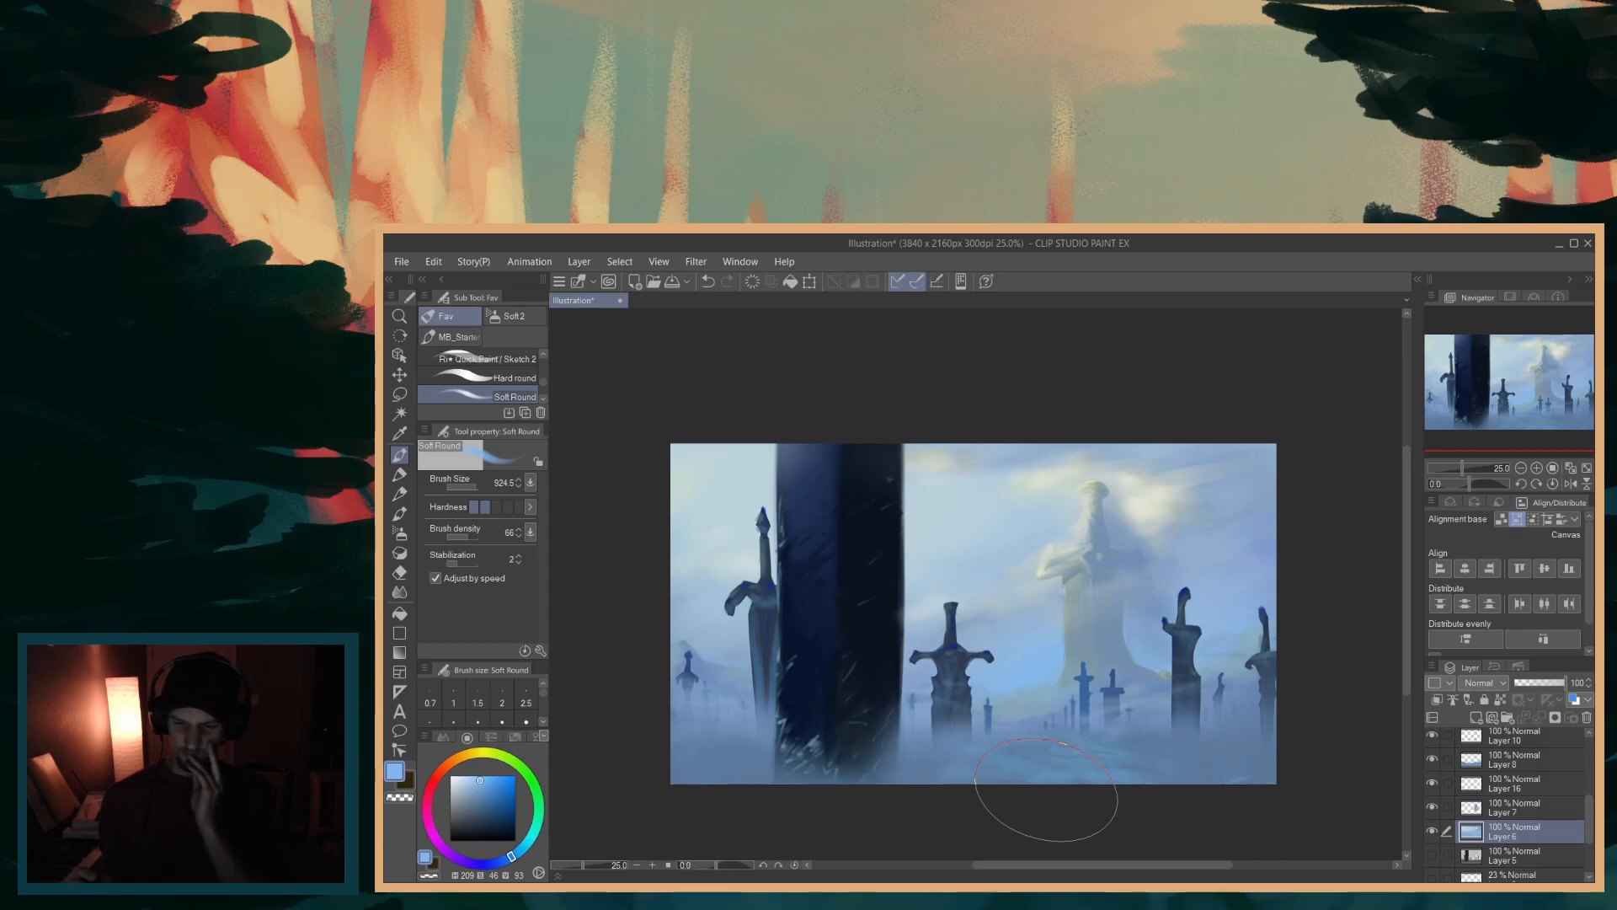
- Add a new layer above Layer 4 and choose the Milli pen 2 brush
left_click_drag(1590, 815, 1568, 752)
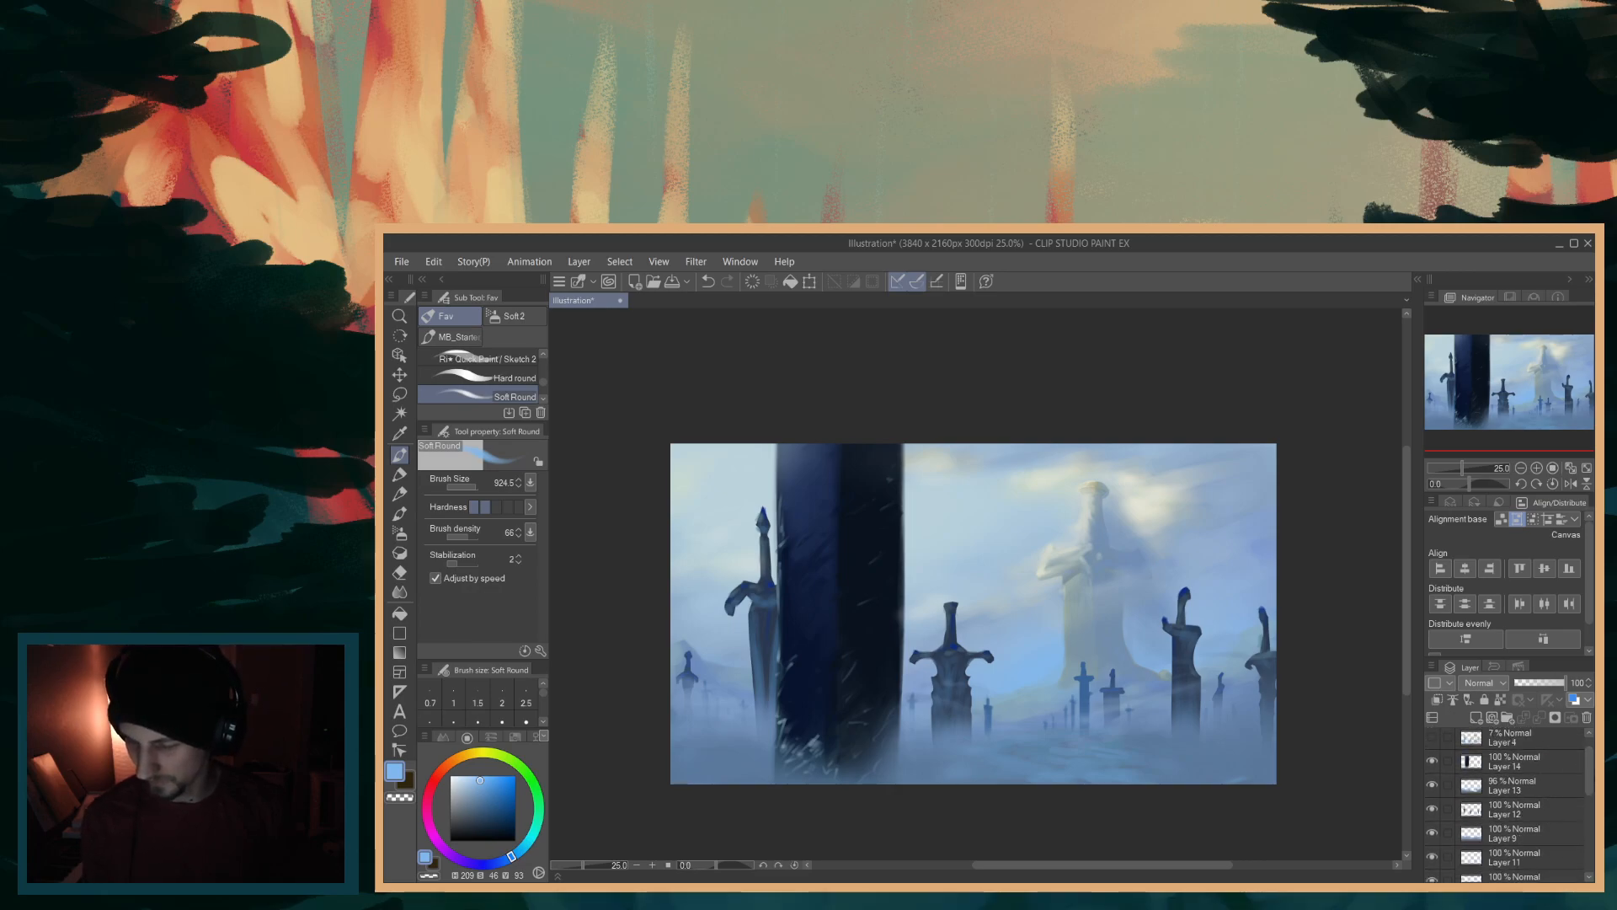
left_click(1515, 743)
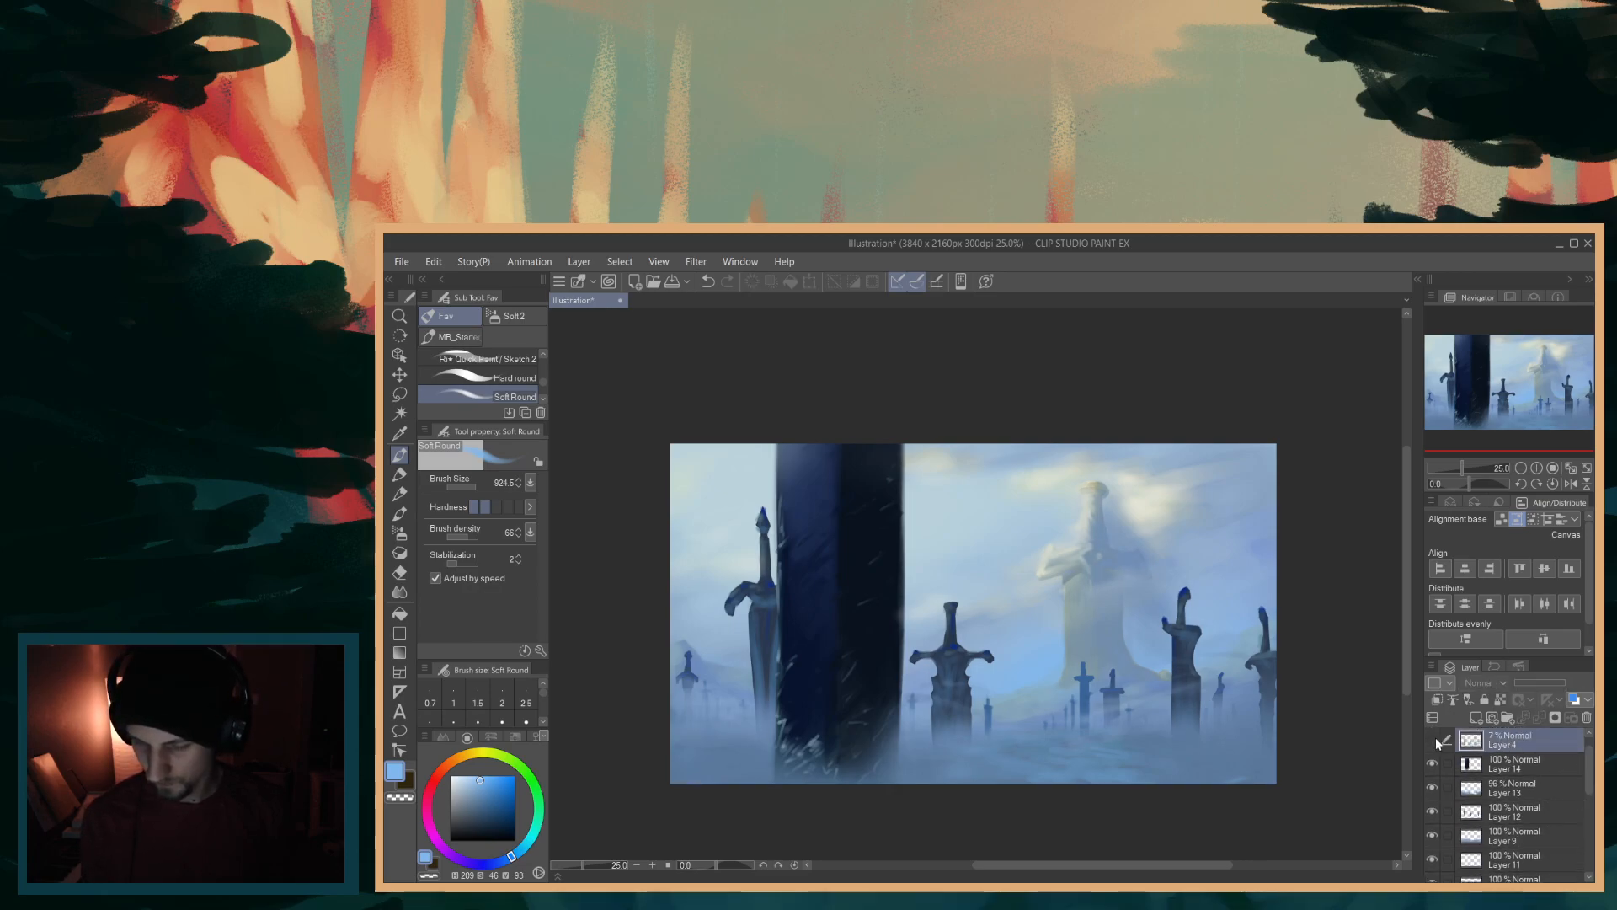
left_click(1477, 719)
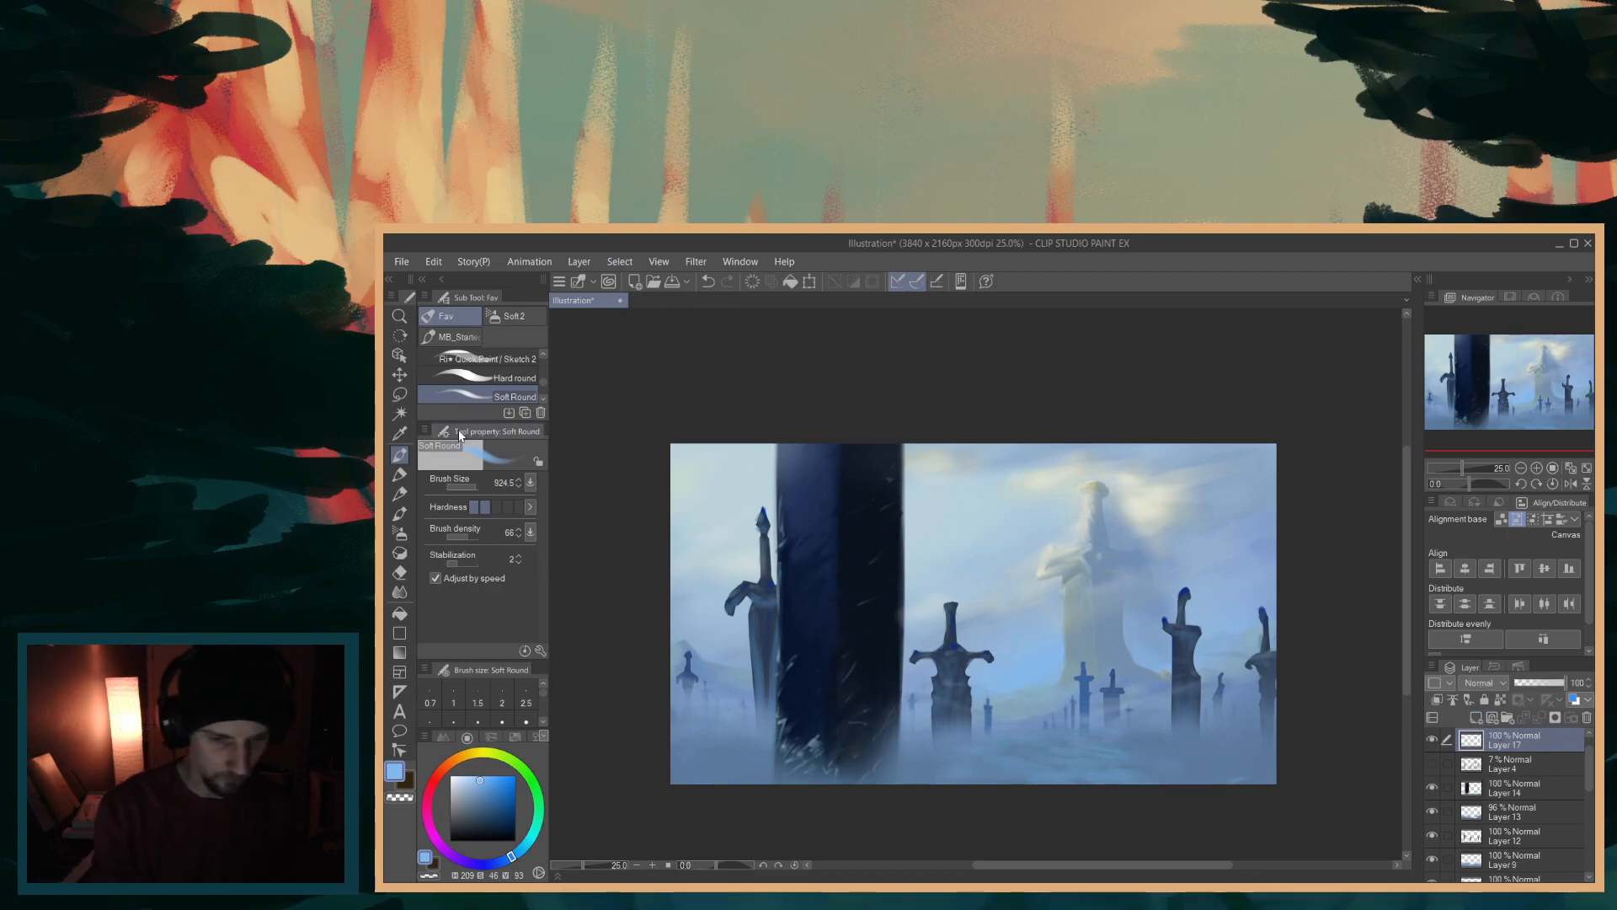
scroll(543, 384, "down", 1)
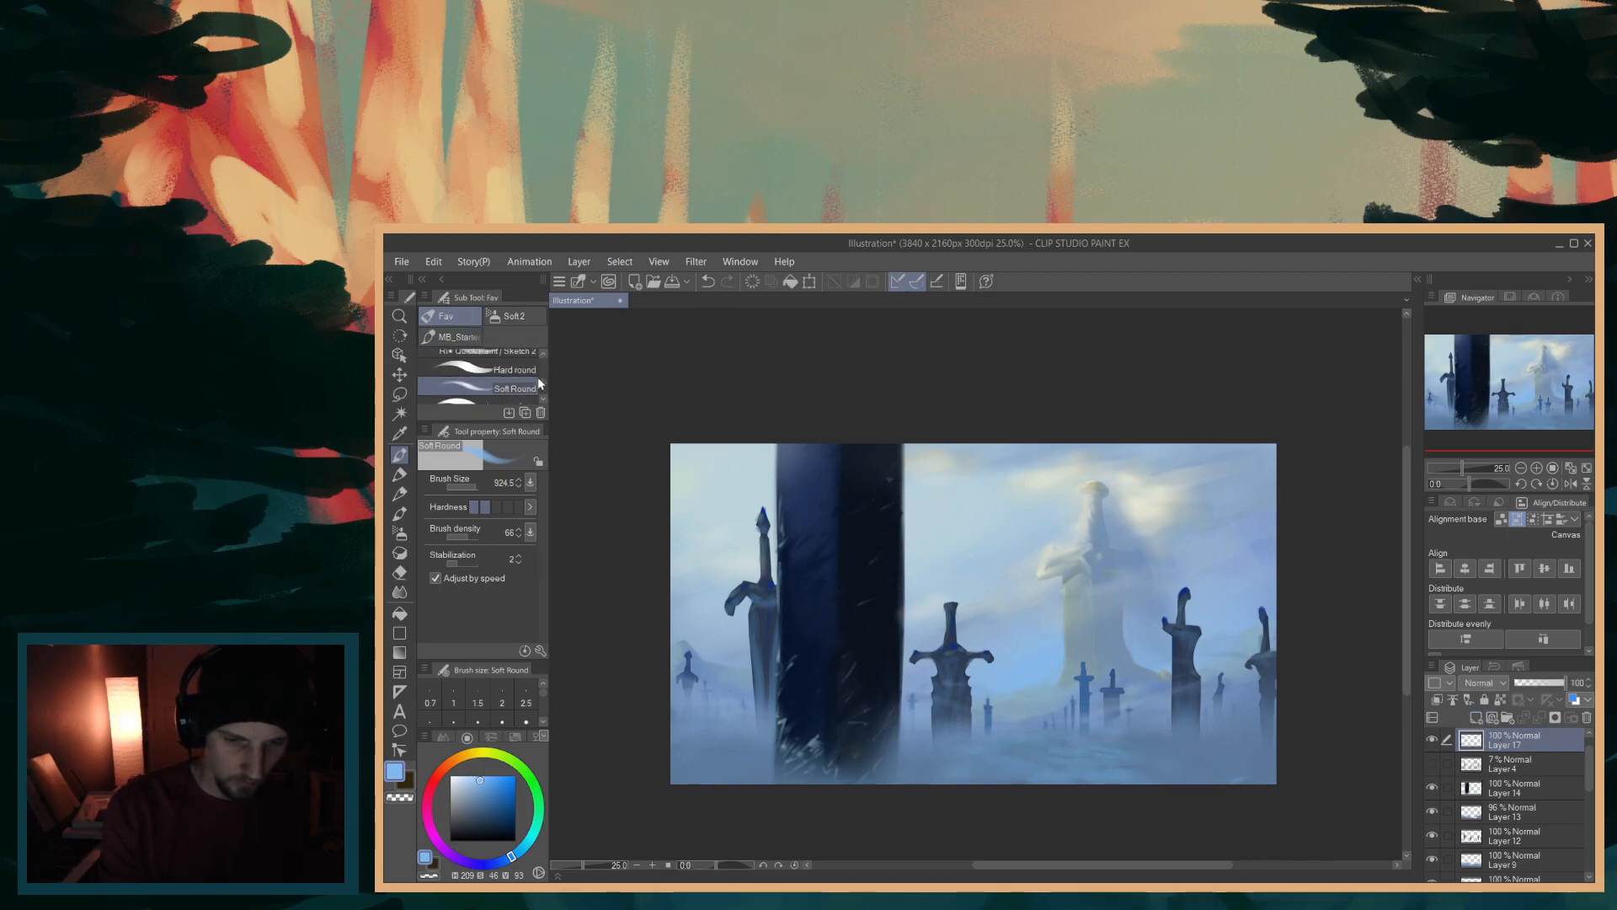
scroll(543, 389, "up", 1)
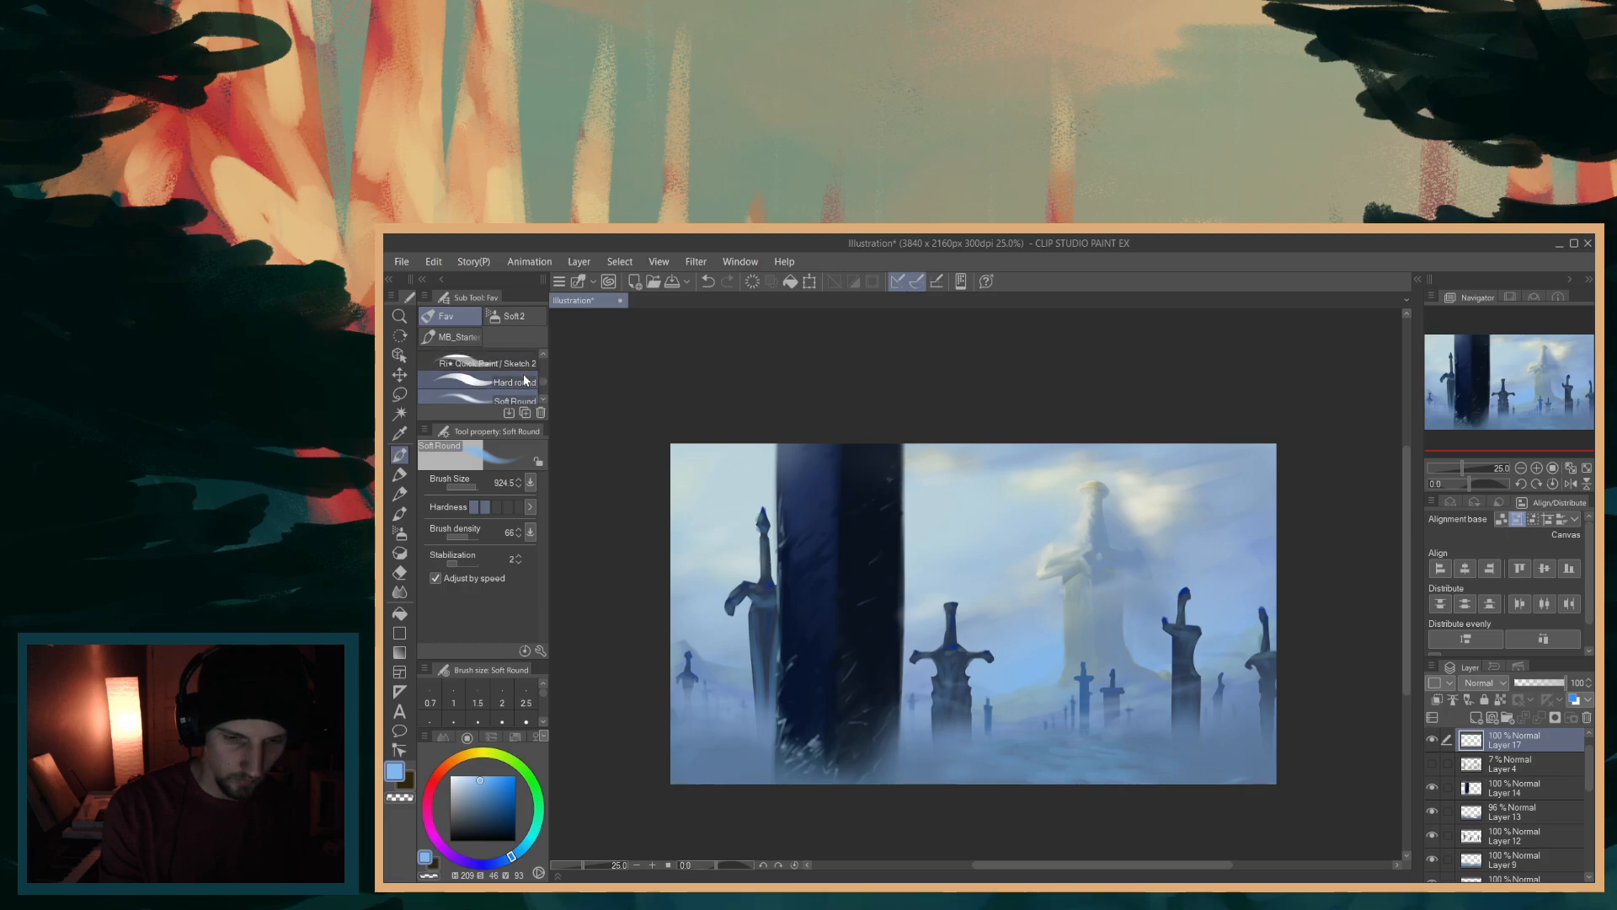
left_click(516, 381)
scroll(543, 384, "down", 5)
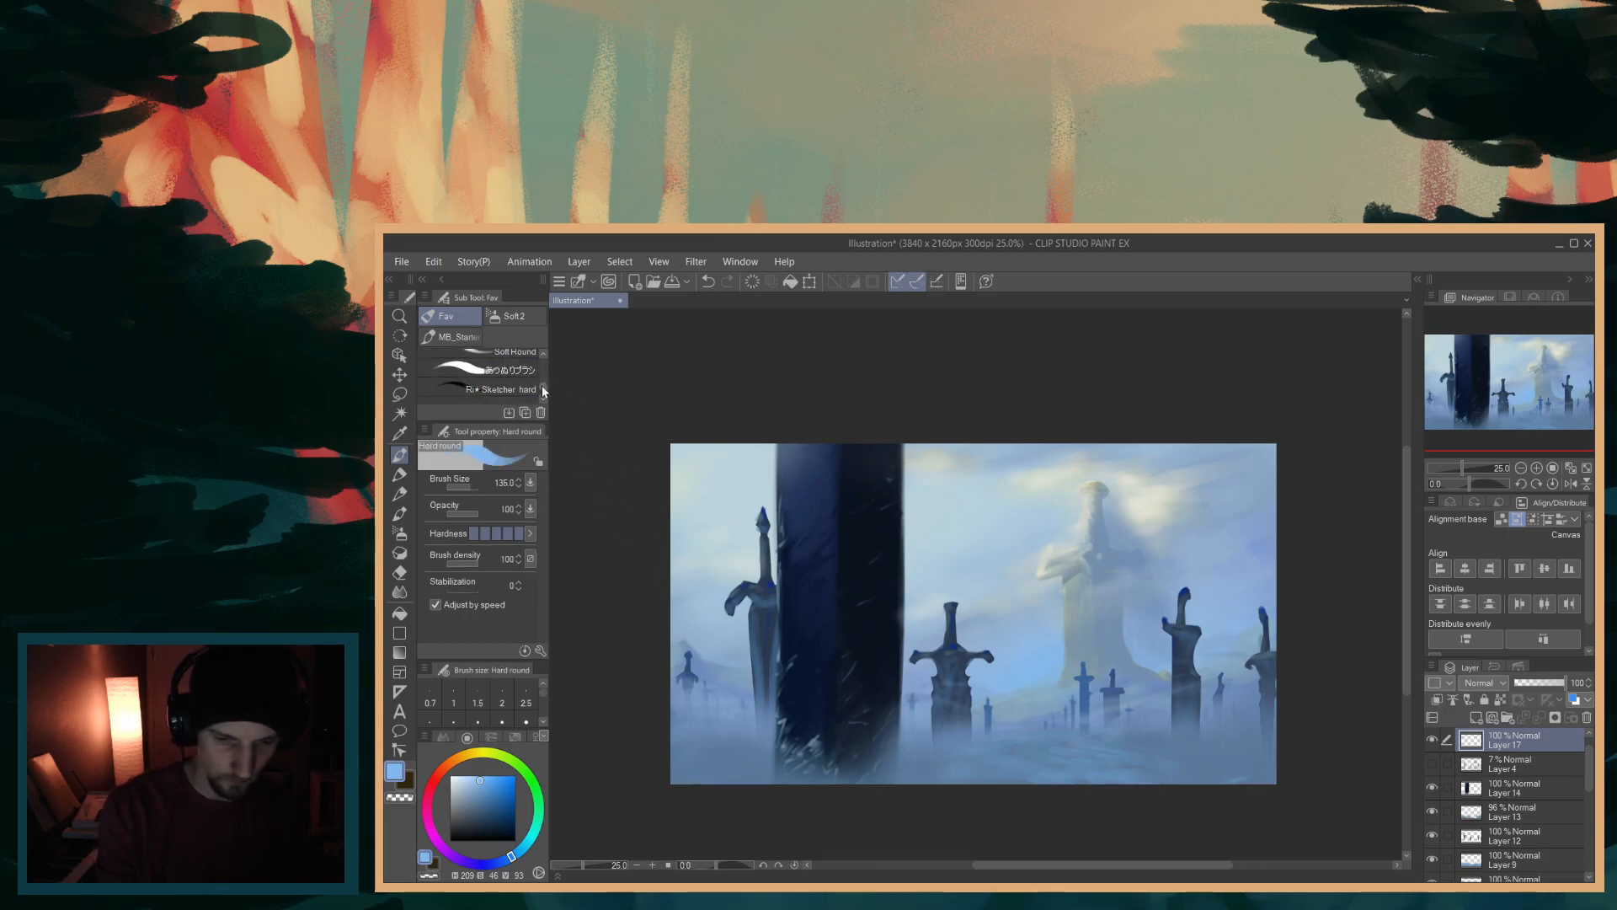
scroll(542, 371, "up", 4)
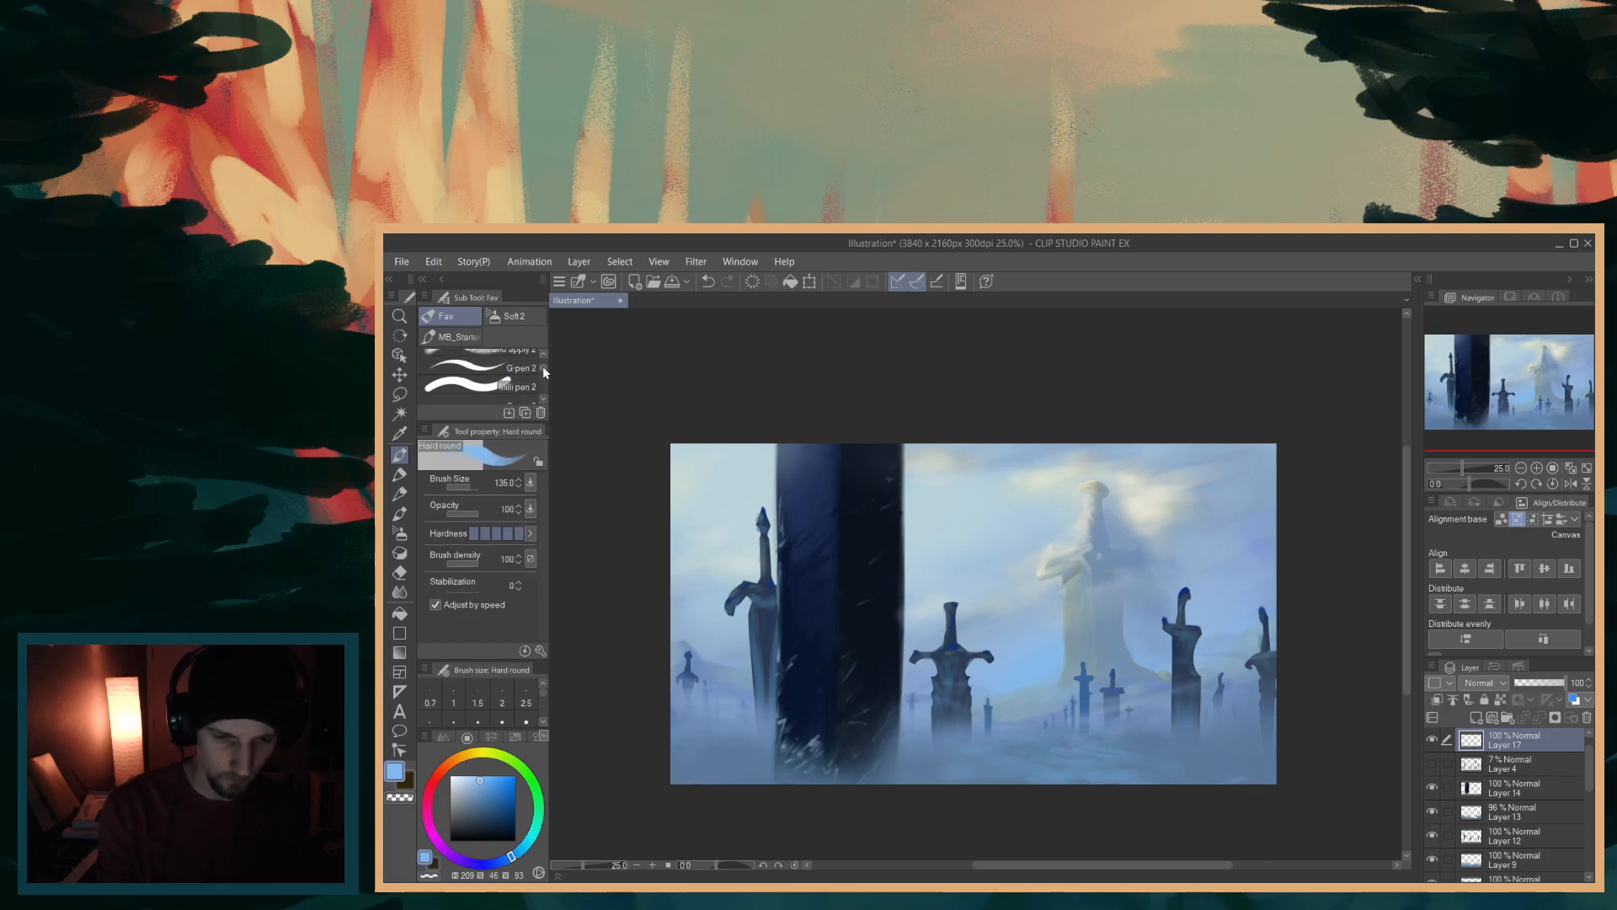
left_click(505, 391)
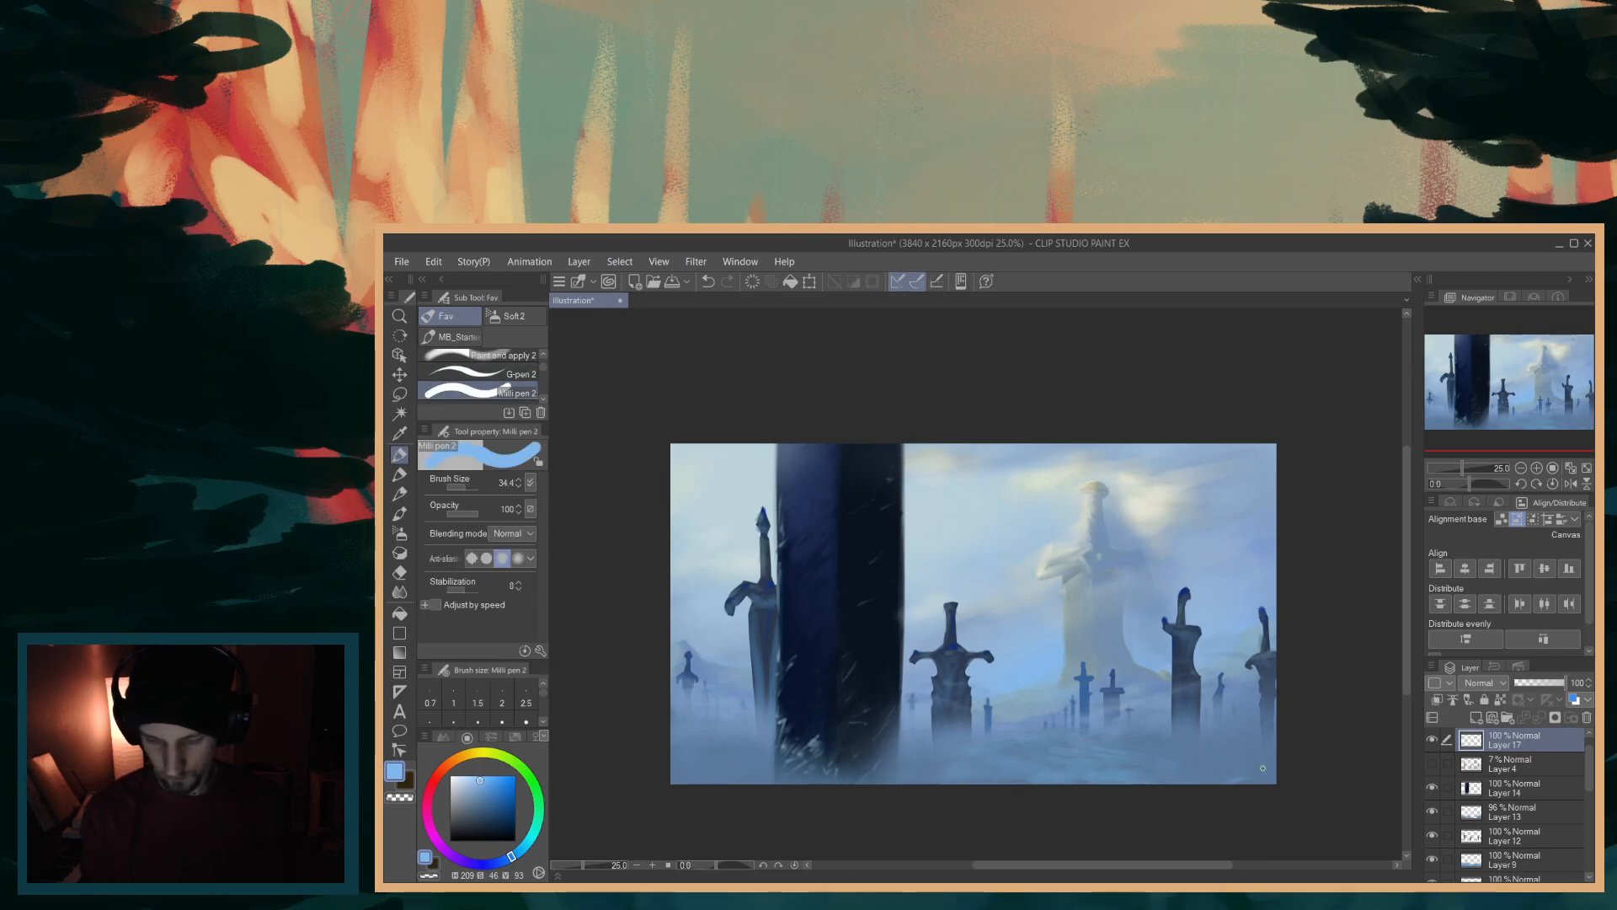
- Sign the artist's initials in sampled dark blue in the painting's lower-left corner with Milli pen 2 at size 22.5
scroll(712, 772, "up", 2)
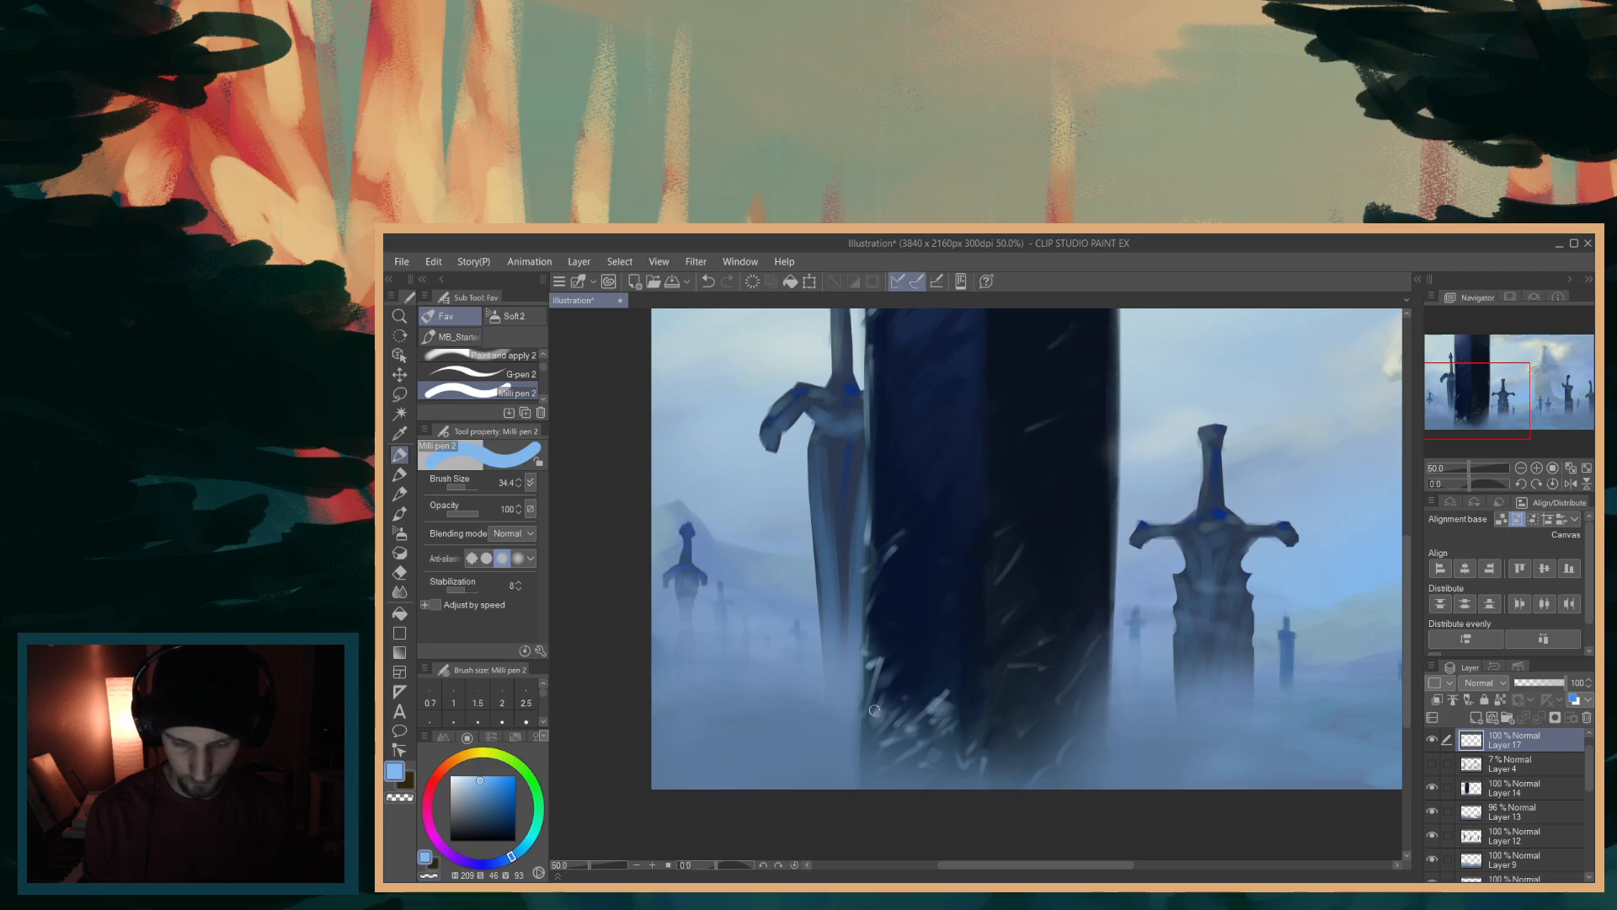
left_click(829, 628, "alt")
left_click_drag(667, 746, 703, 747)
key("ctrl+z")
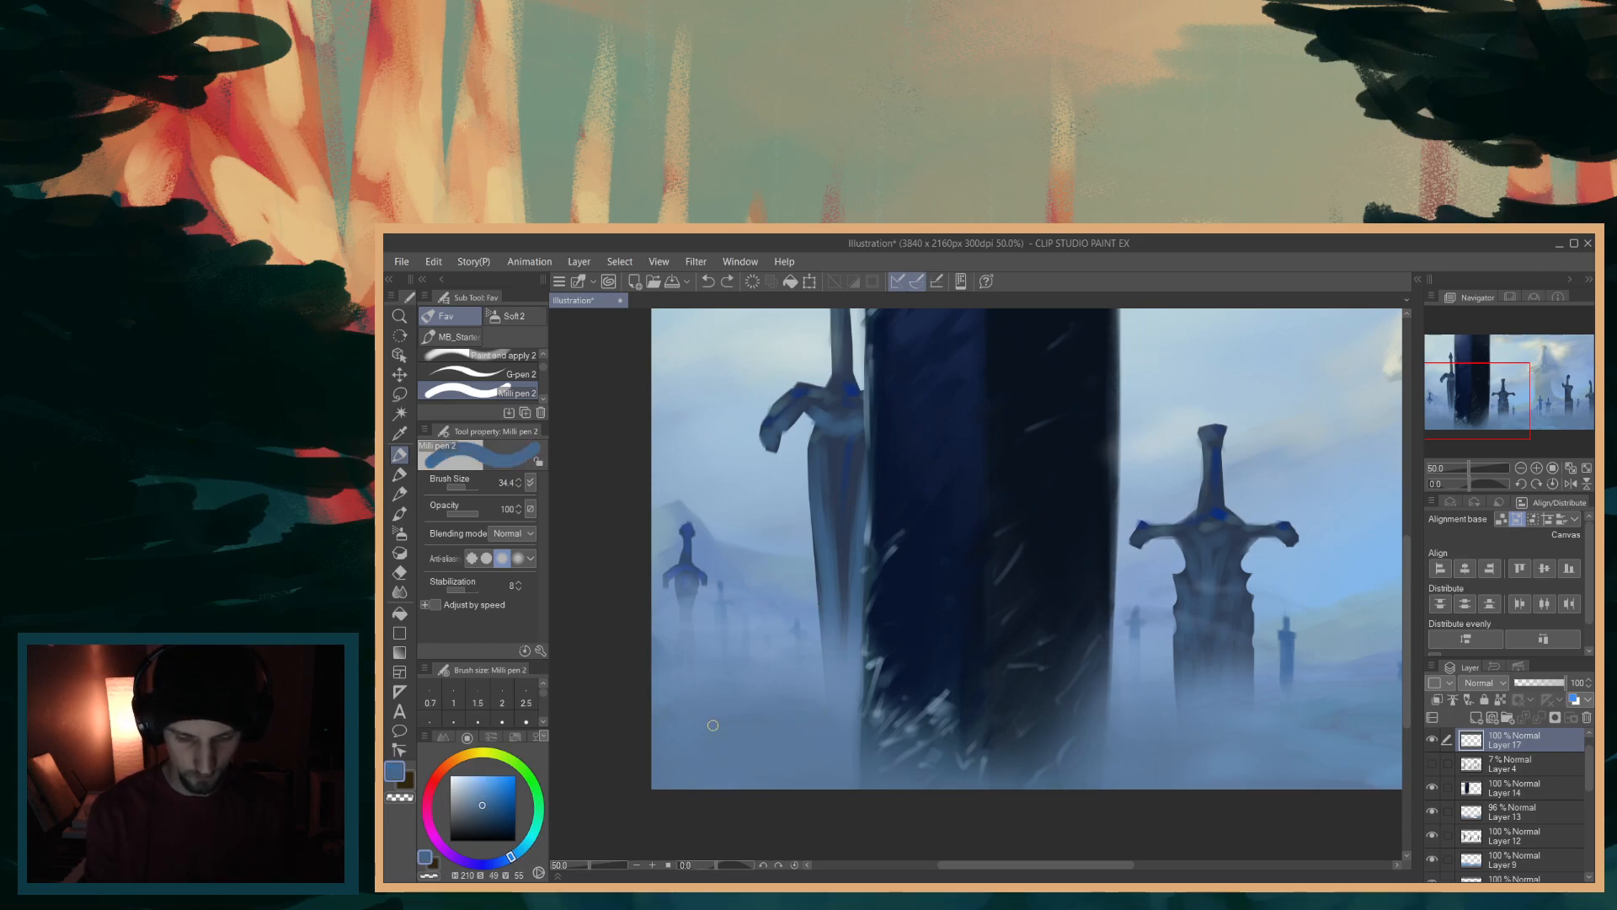
key("bracketleft")
mouse_move(662, 752)
left_mouse_down()
mouse_move(716, 751)
mouse_move(666, 781)
mouse_move(667, 768)
mouse_move(726, 780)
left_mouse_up()
key("ctrl+z")
key("ctrl+z")
key("ctrl+z")
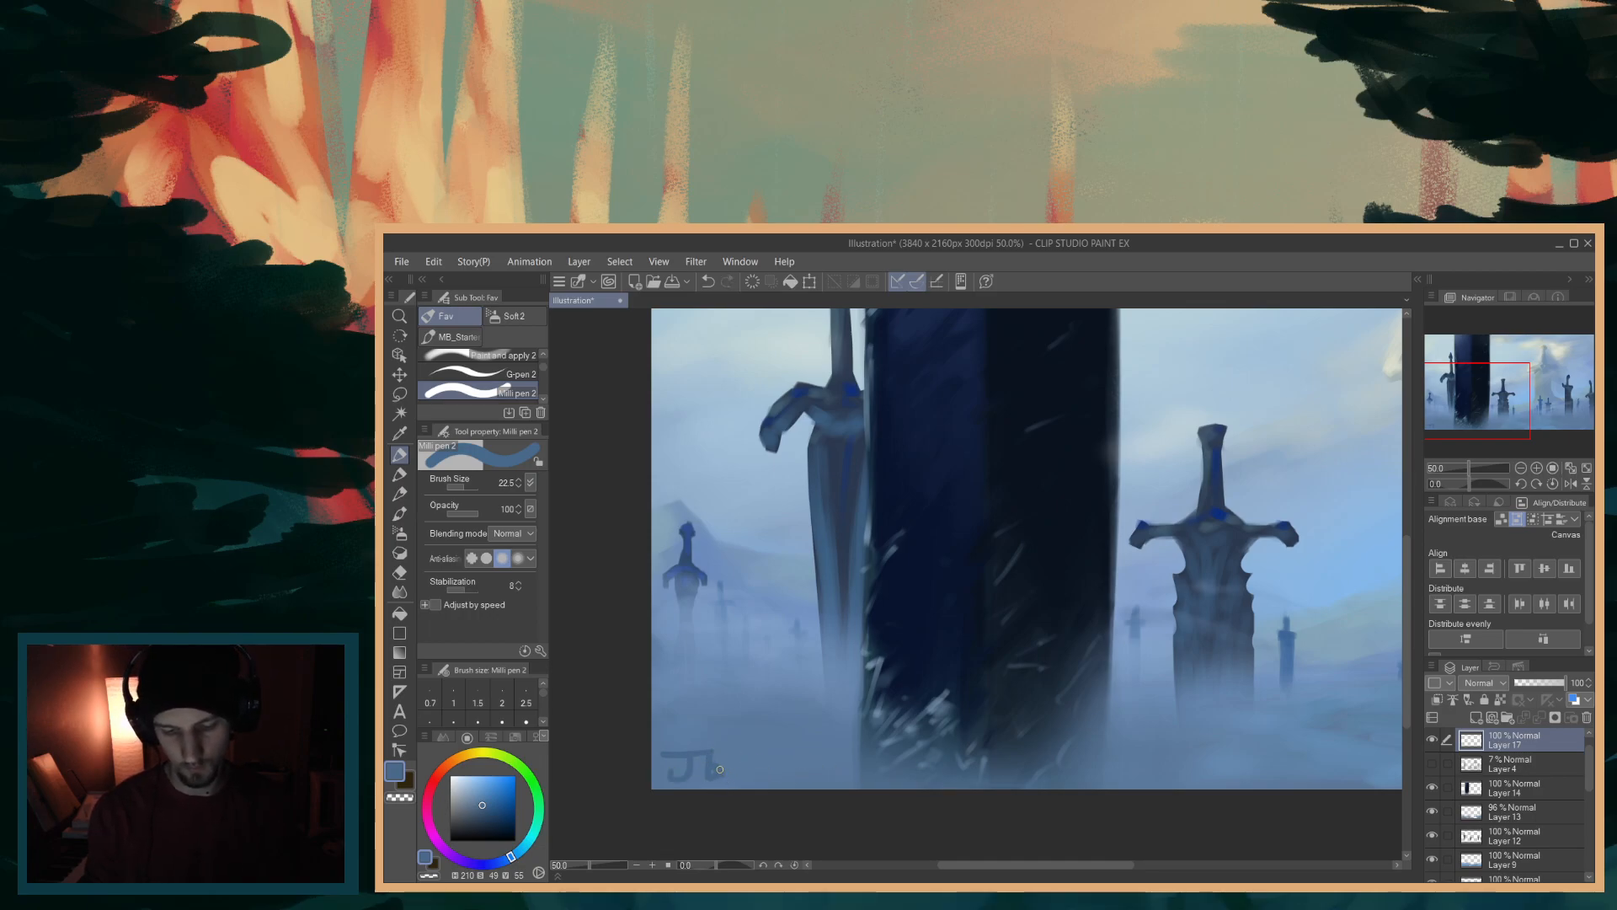
key("ctrl+z")
key("ctrl+z")
key("ctrl+z")
key("ctrl+z")
key("ctrl+z")
mouse_move(679, 756)
left_mouse_down()
mouse_move(705, 753)
mouse_move(672, 780)
mouse_move(713, 763)
mouse_move(704, 781)
left_mouse_up()
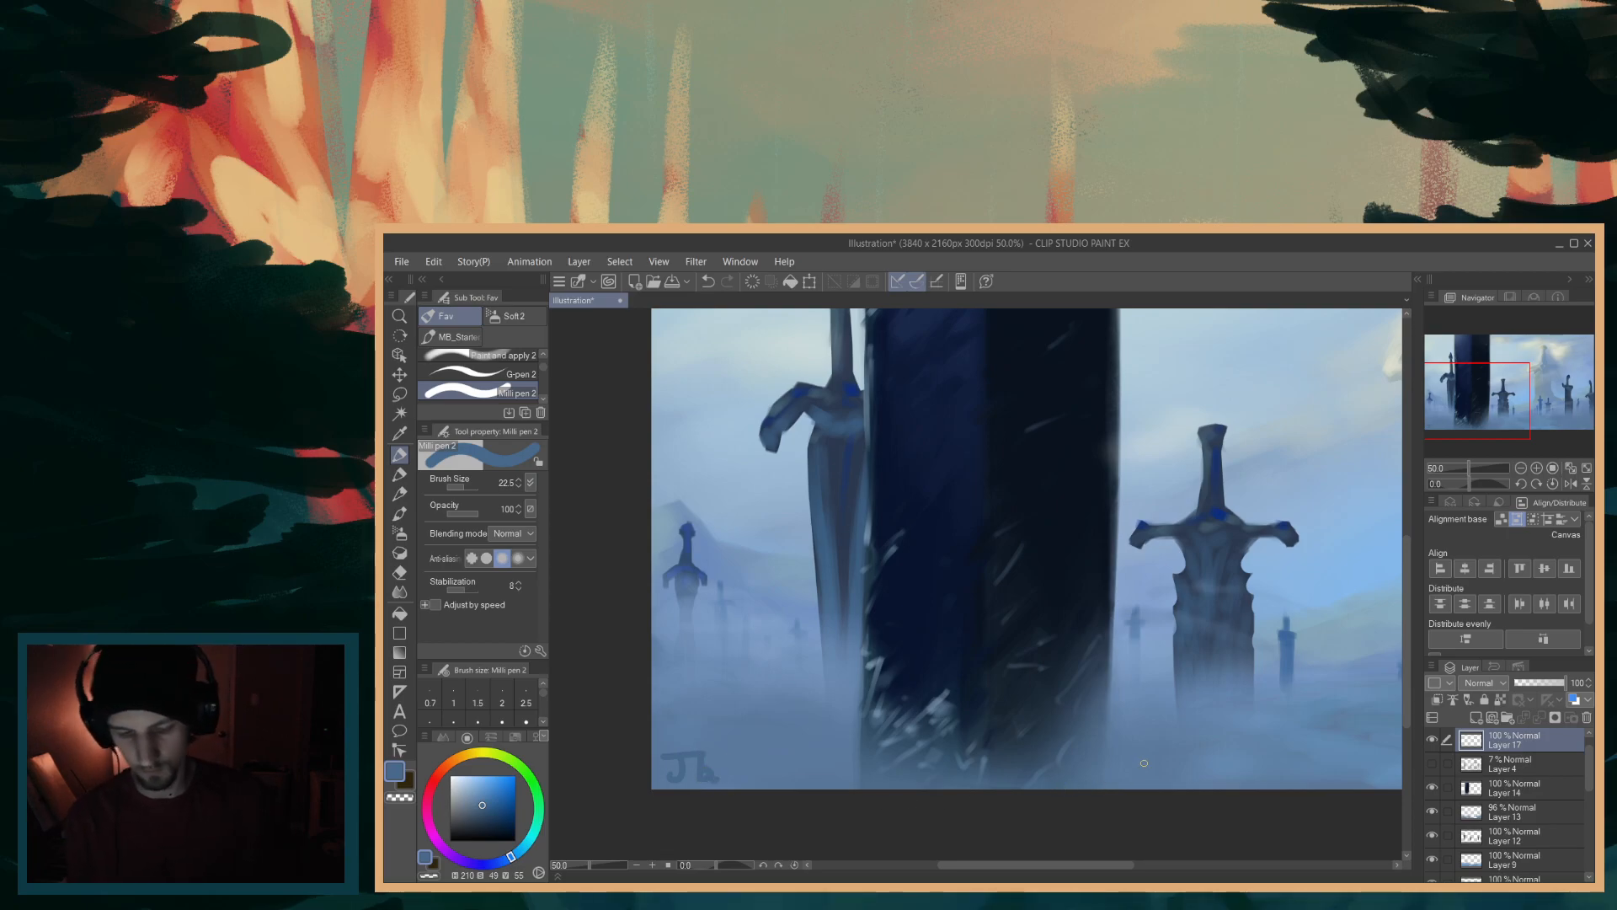
- Examine the signature up close and the balance of the whole signed painting
scroll(1142, 767, "up", 2)
scroll(1115, 787, "down", 3)
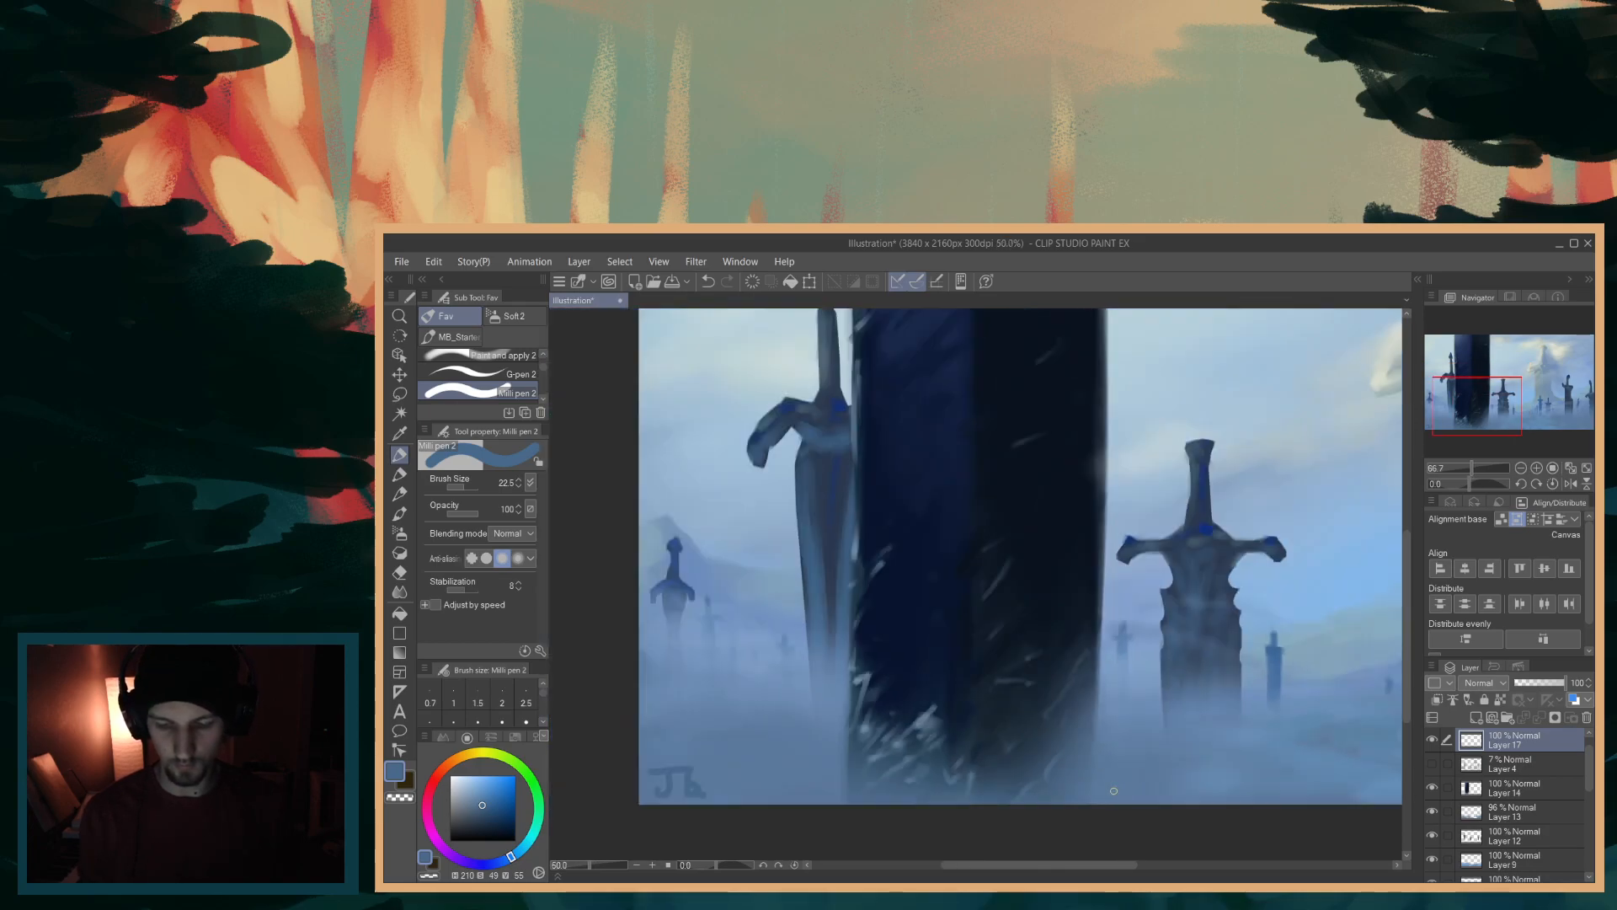
left_click_drag(1074, 864, 1135, 866)
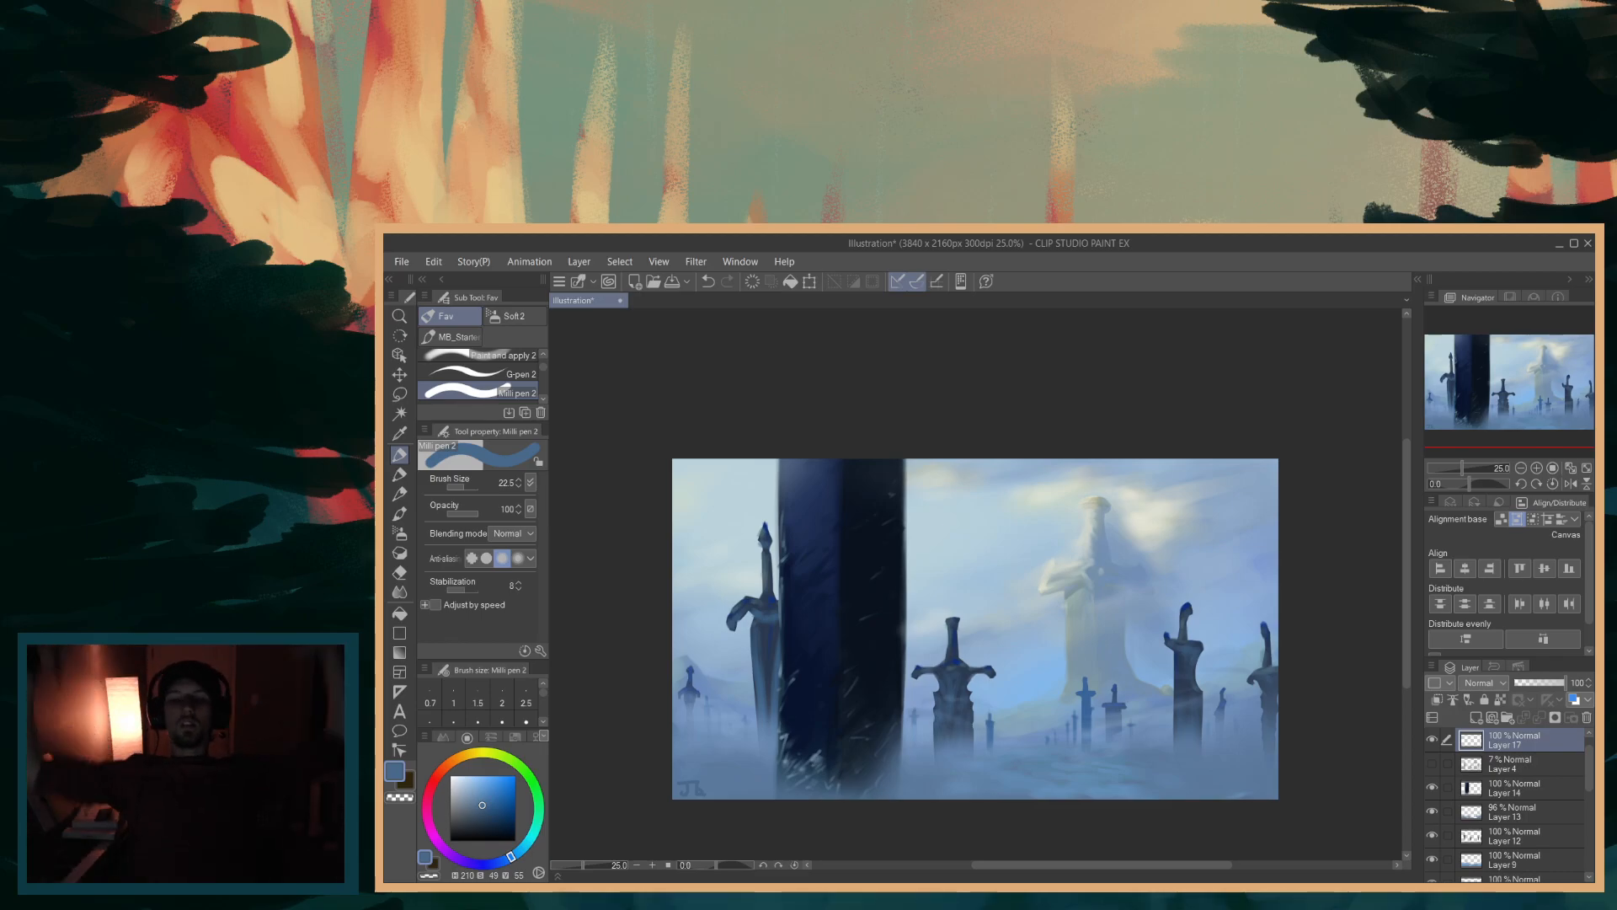
scroll(1405, 606, "down", 2)
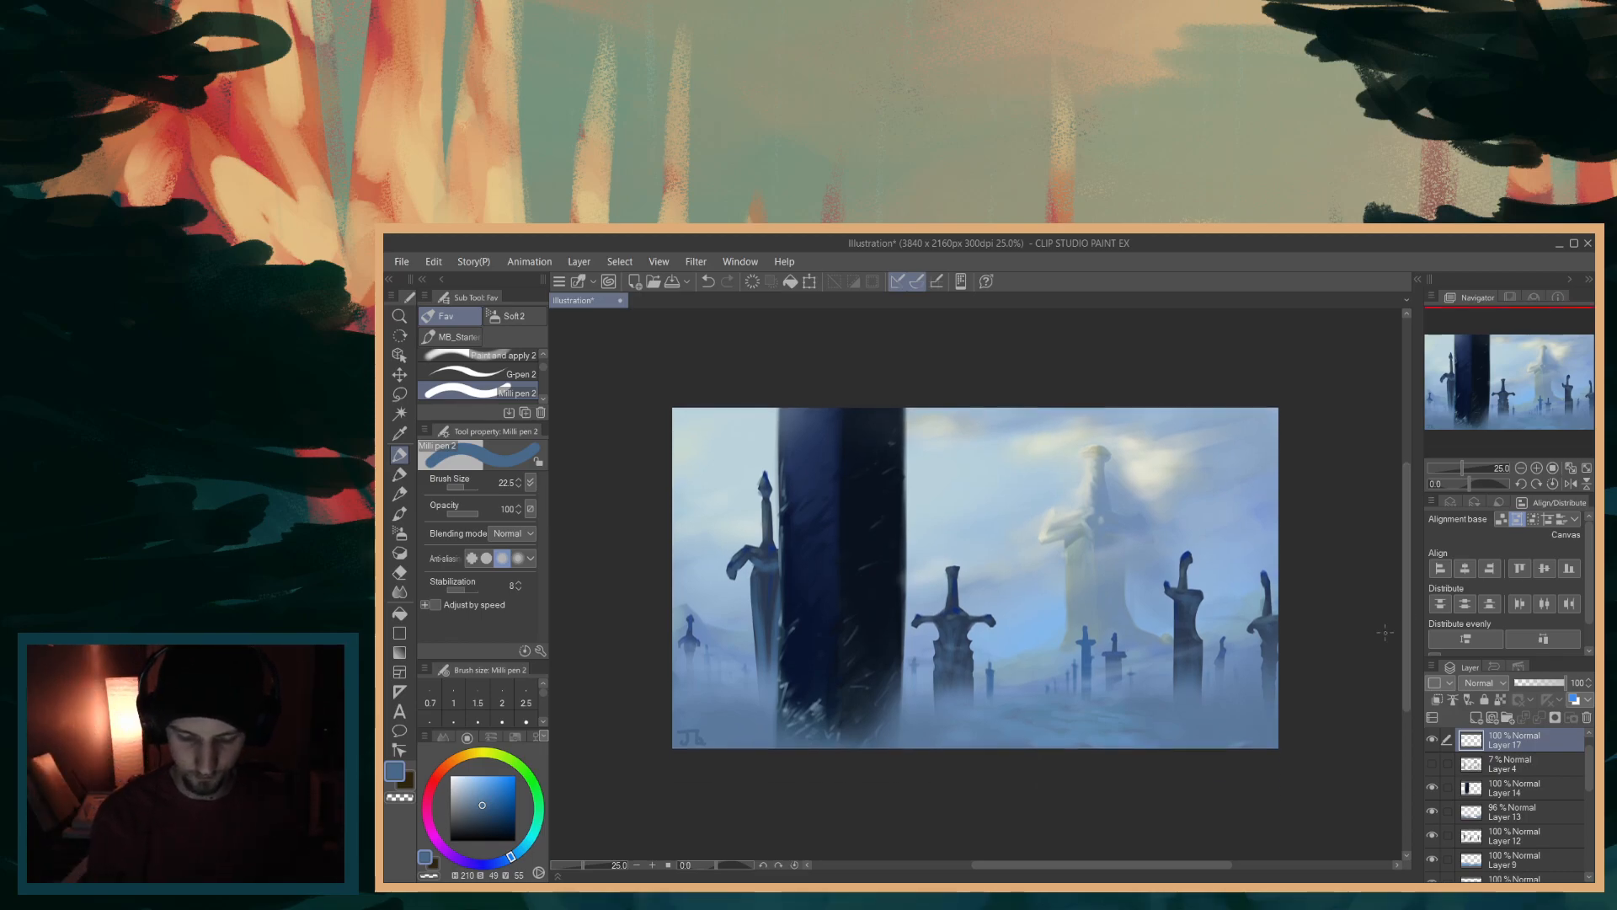
left_click(583, 862)
left_click_drag(583, 865, 585, 865)
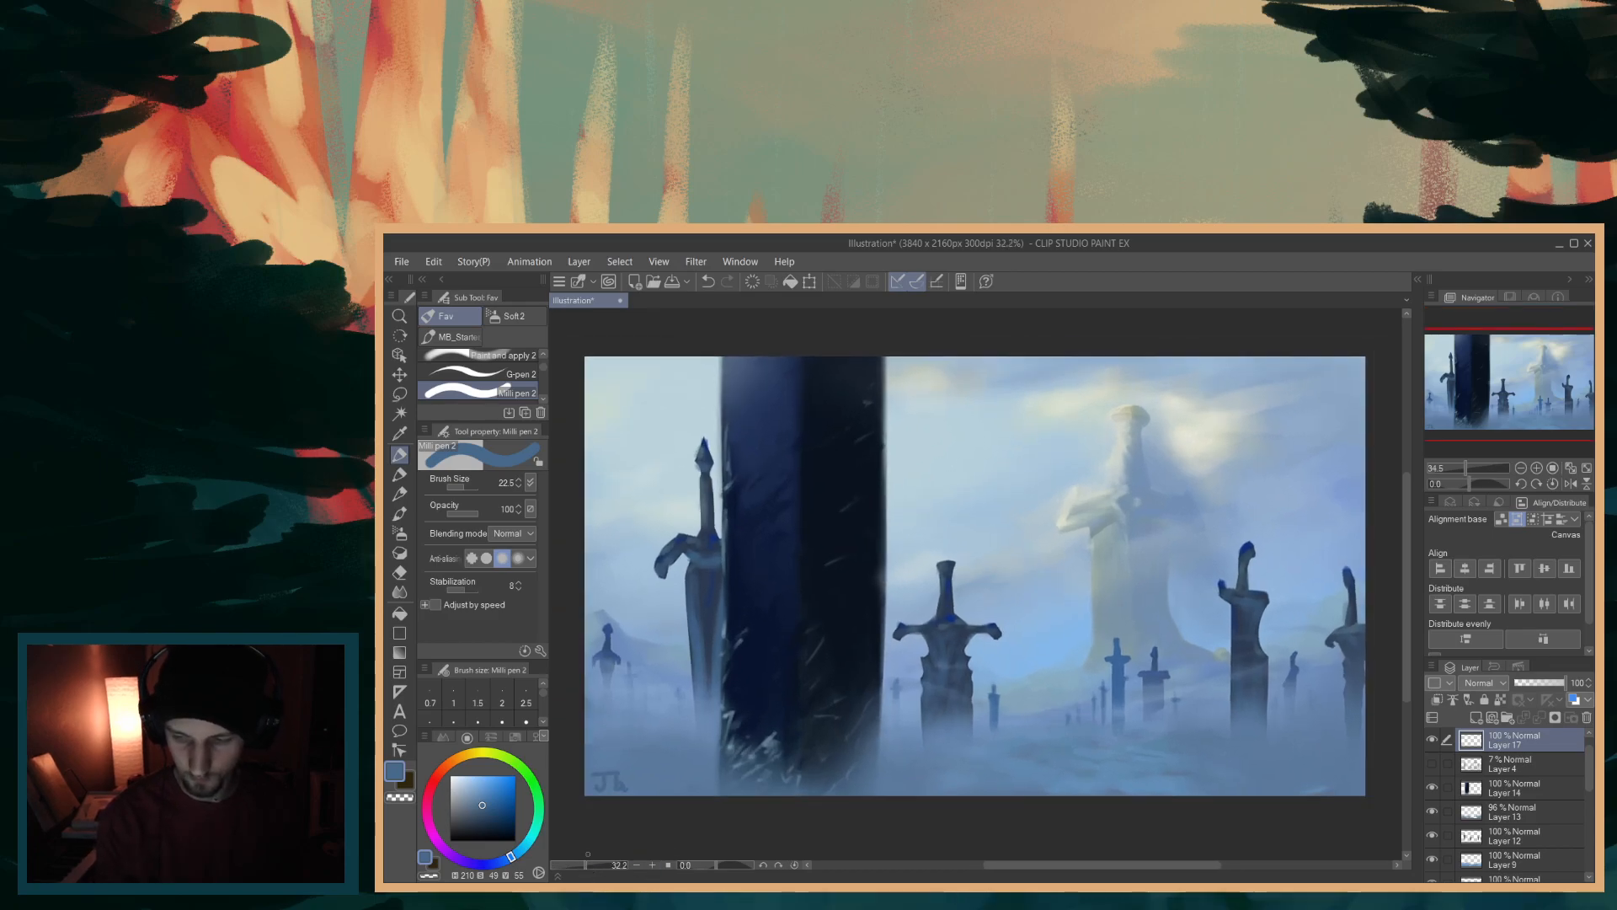
left_click_drag(1407, 634, 1406, 629)
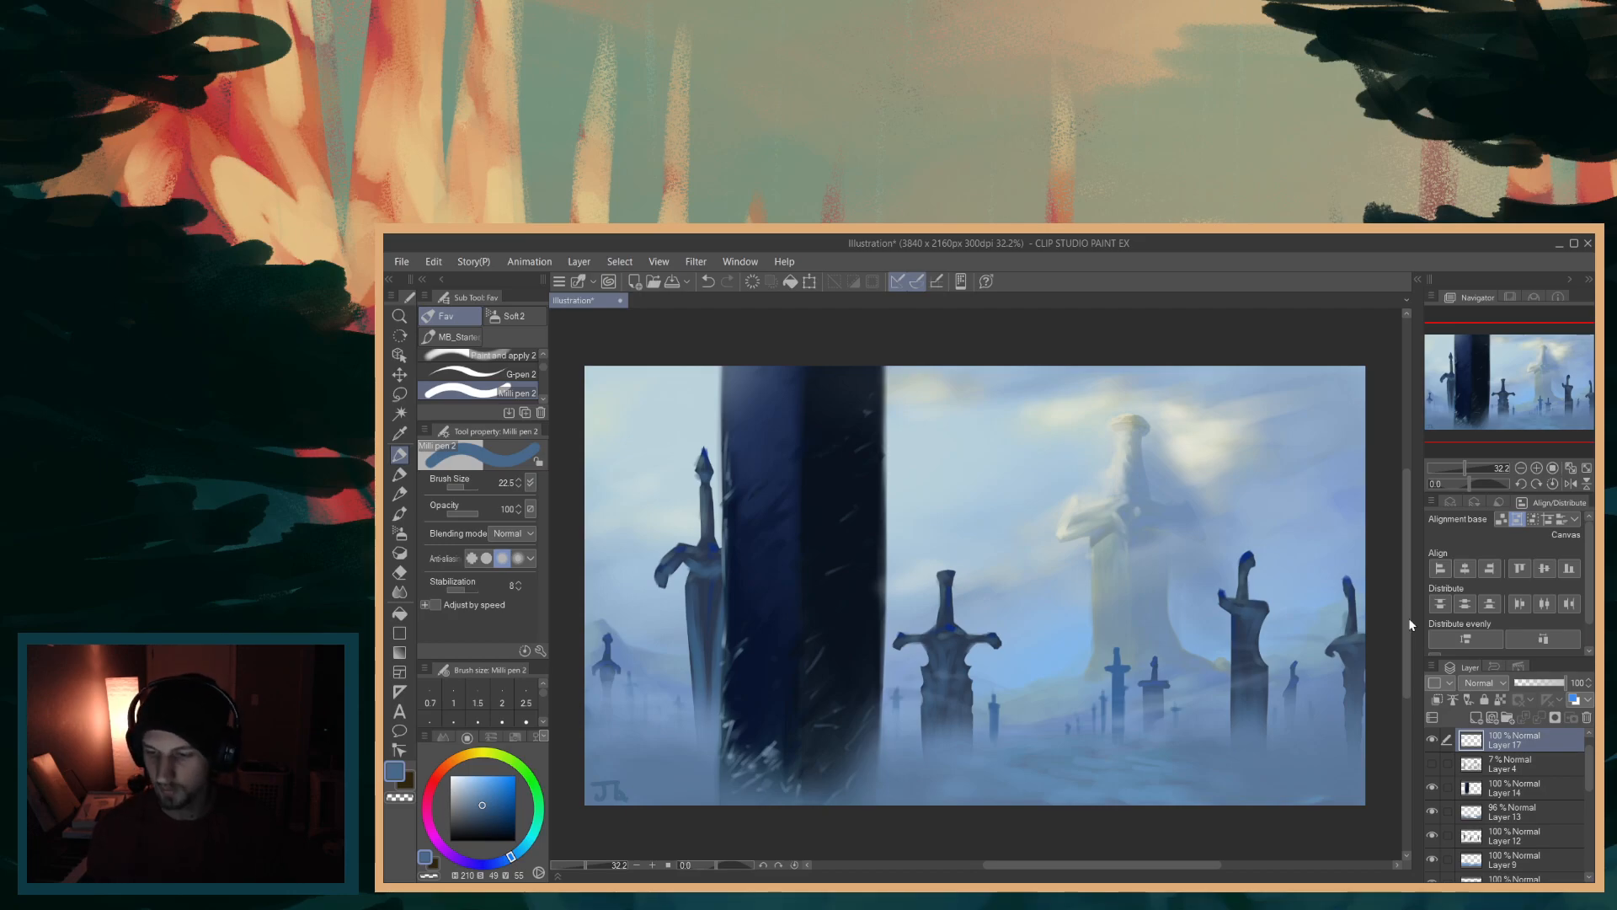
mouse_move(762, 547)
left_mouse_down()
mouse_move(741, 548)
mouse_move(811, 567)
mouse_move(764, 550)
mouse_move(792, 549)
left_mouse_up()
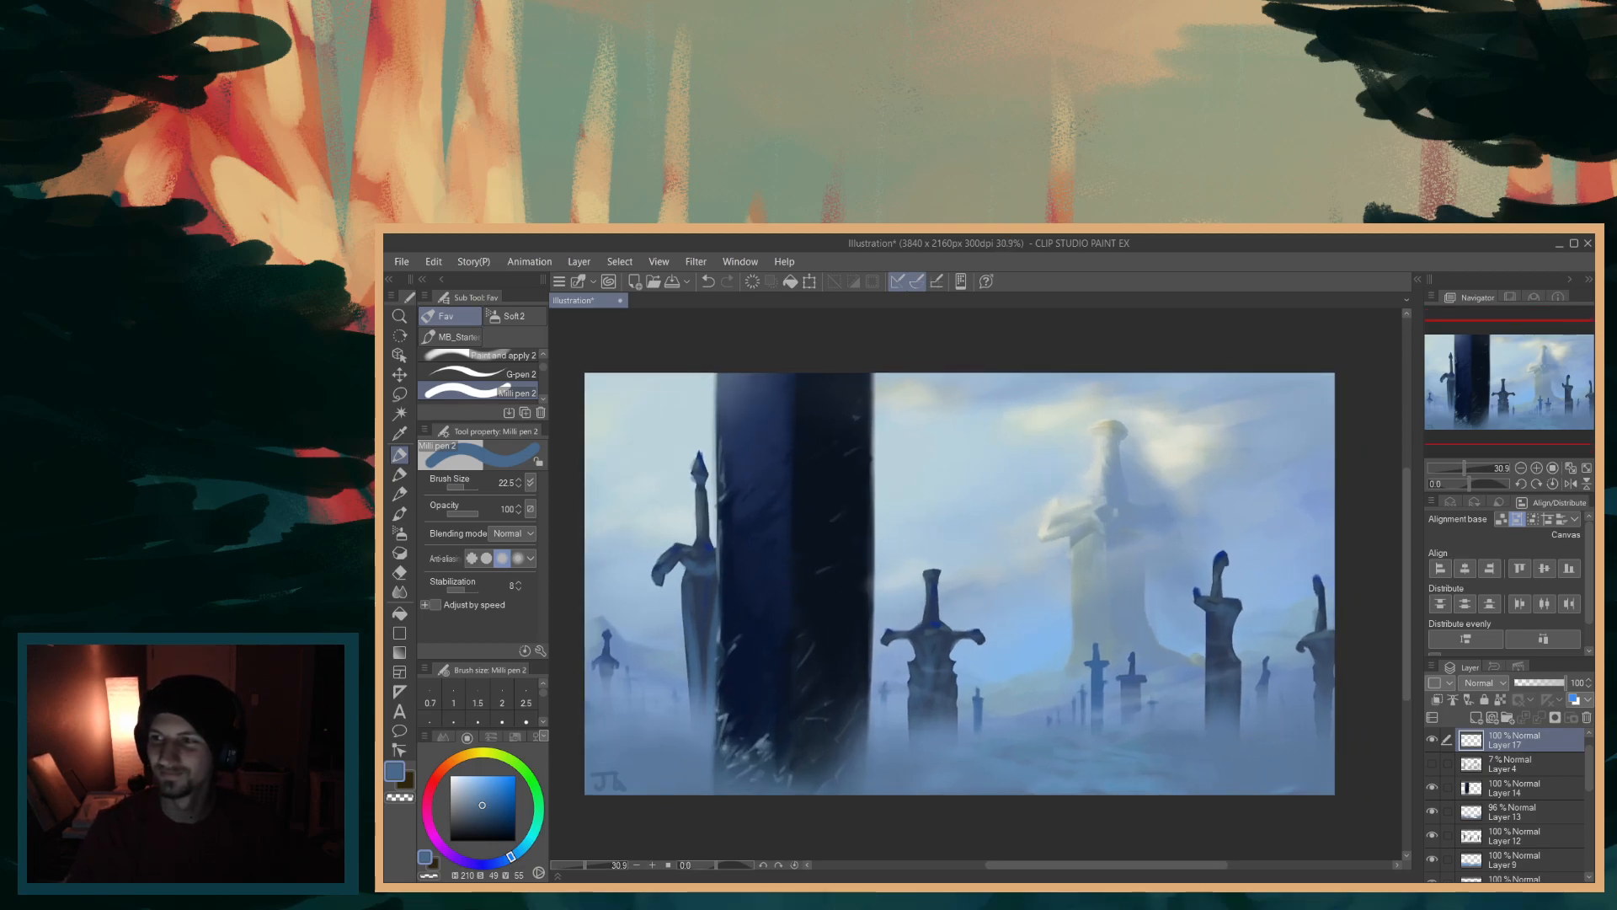